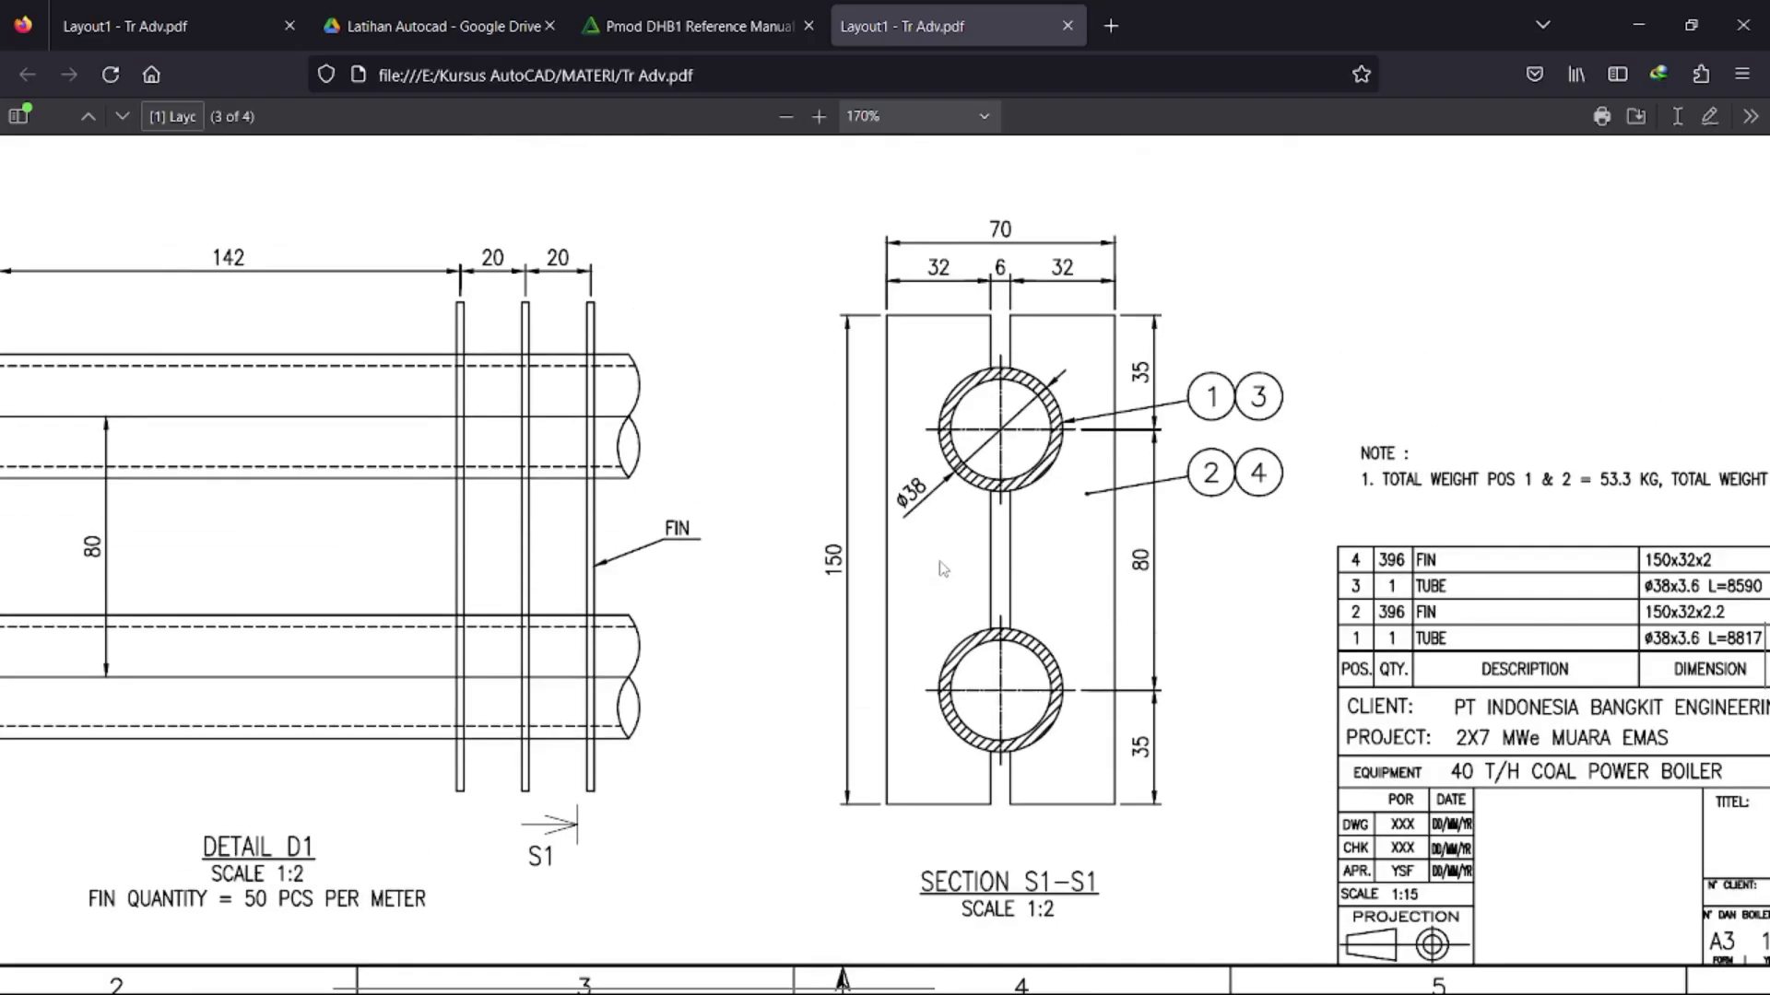
# - Examine the fin tube views, Detail D1 and Section S1-S1 on sheet 3 of the Tr Adv PDF
pyautogui.hscroll(-6, 775, 494)
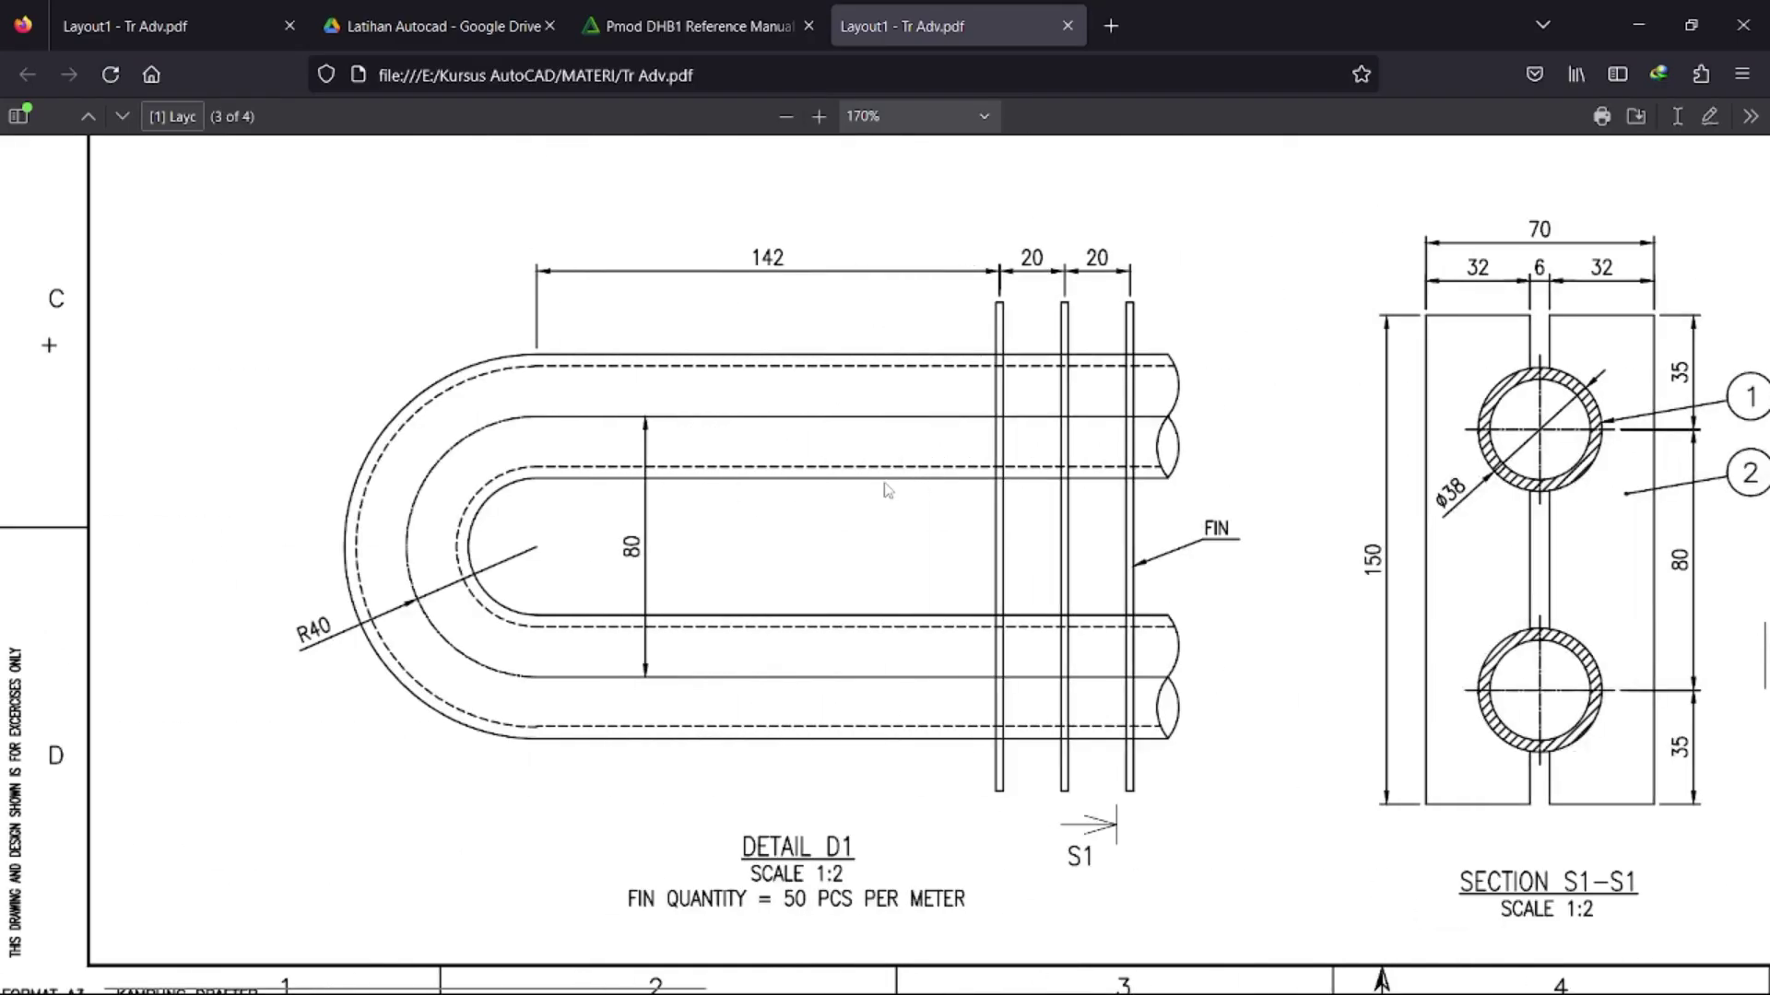
pyautogui.scroll(9, 900, 447)
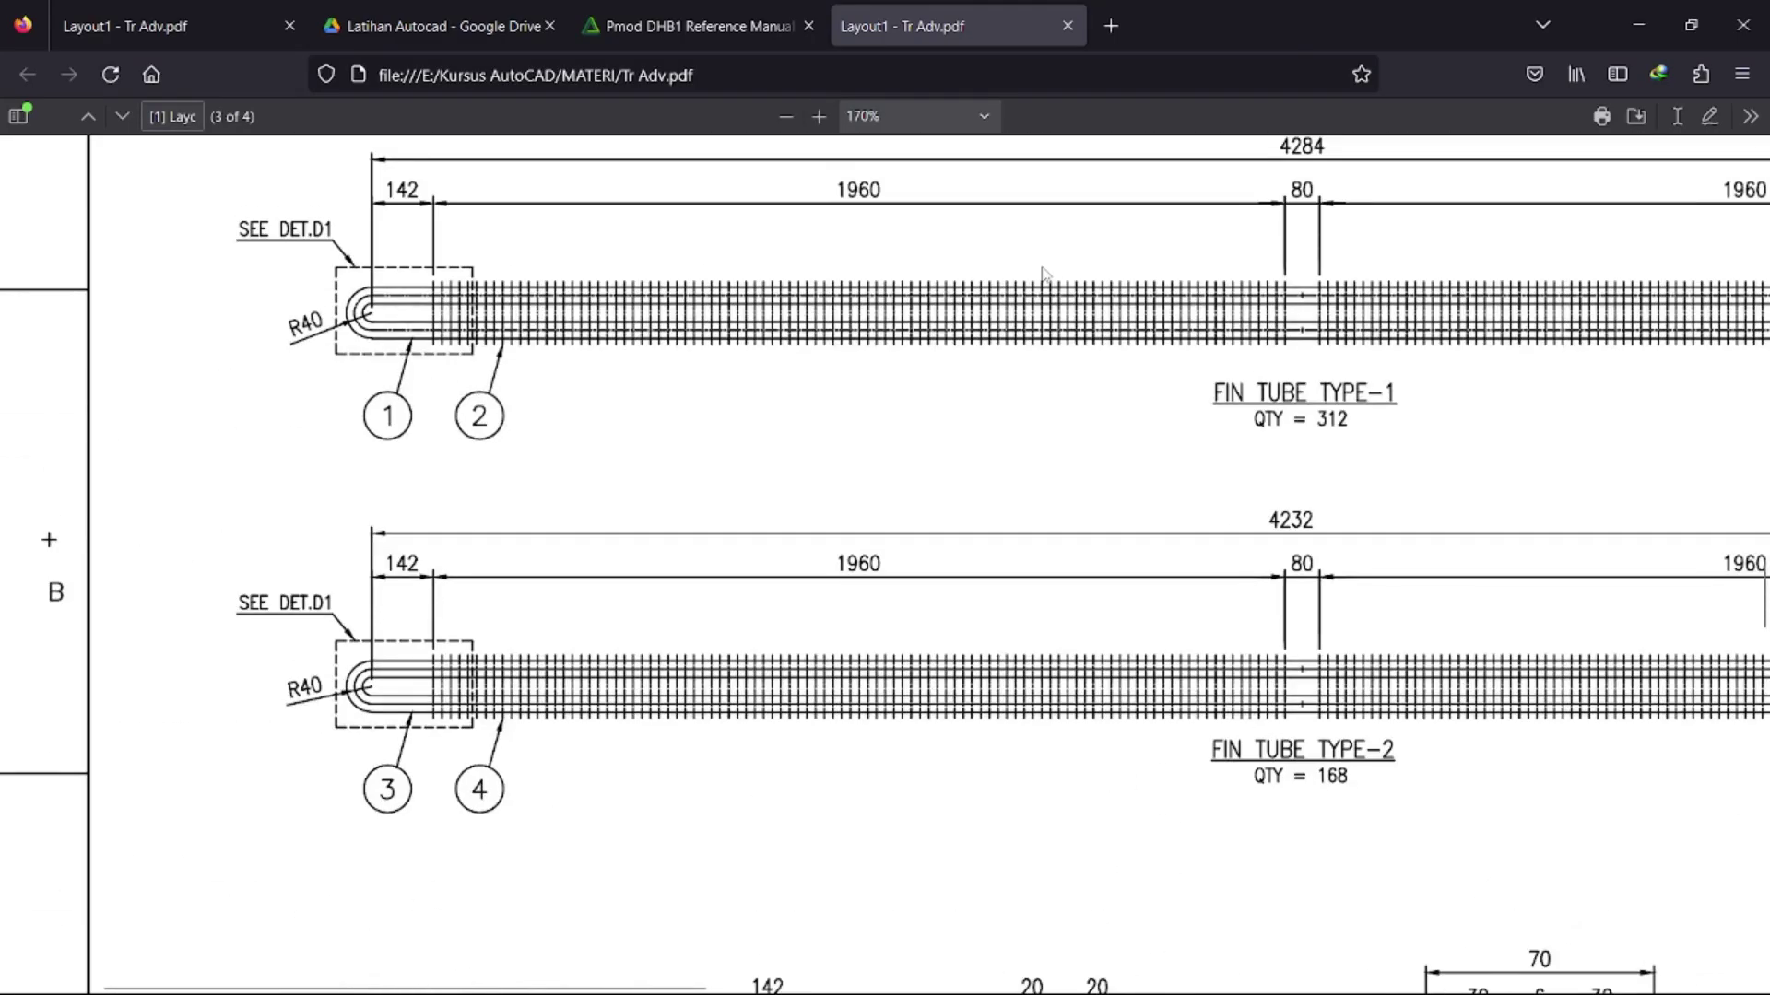
pyautogui.hscroll(3, 1227, 433)
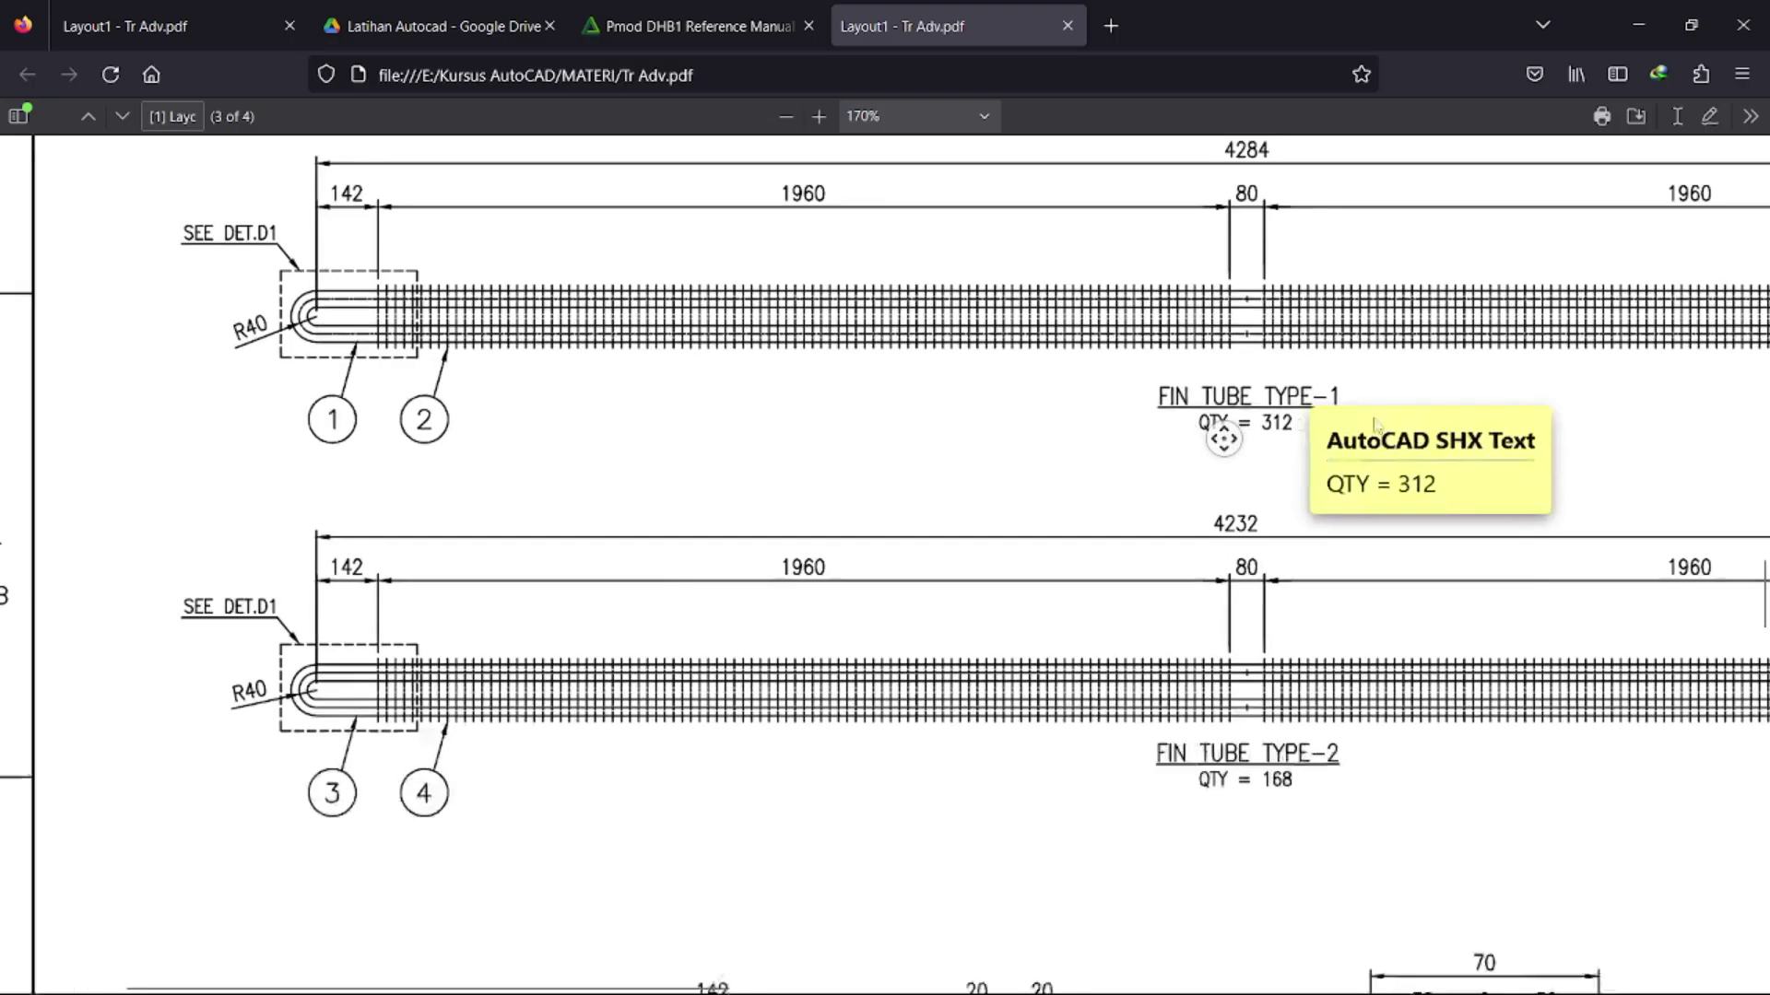
pyautogui.click(785, 116)
pyautogui.click(785, 116)
pyautogui.click(785, 116)
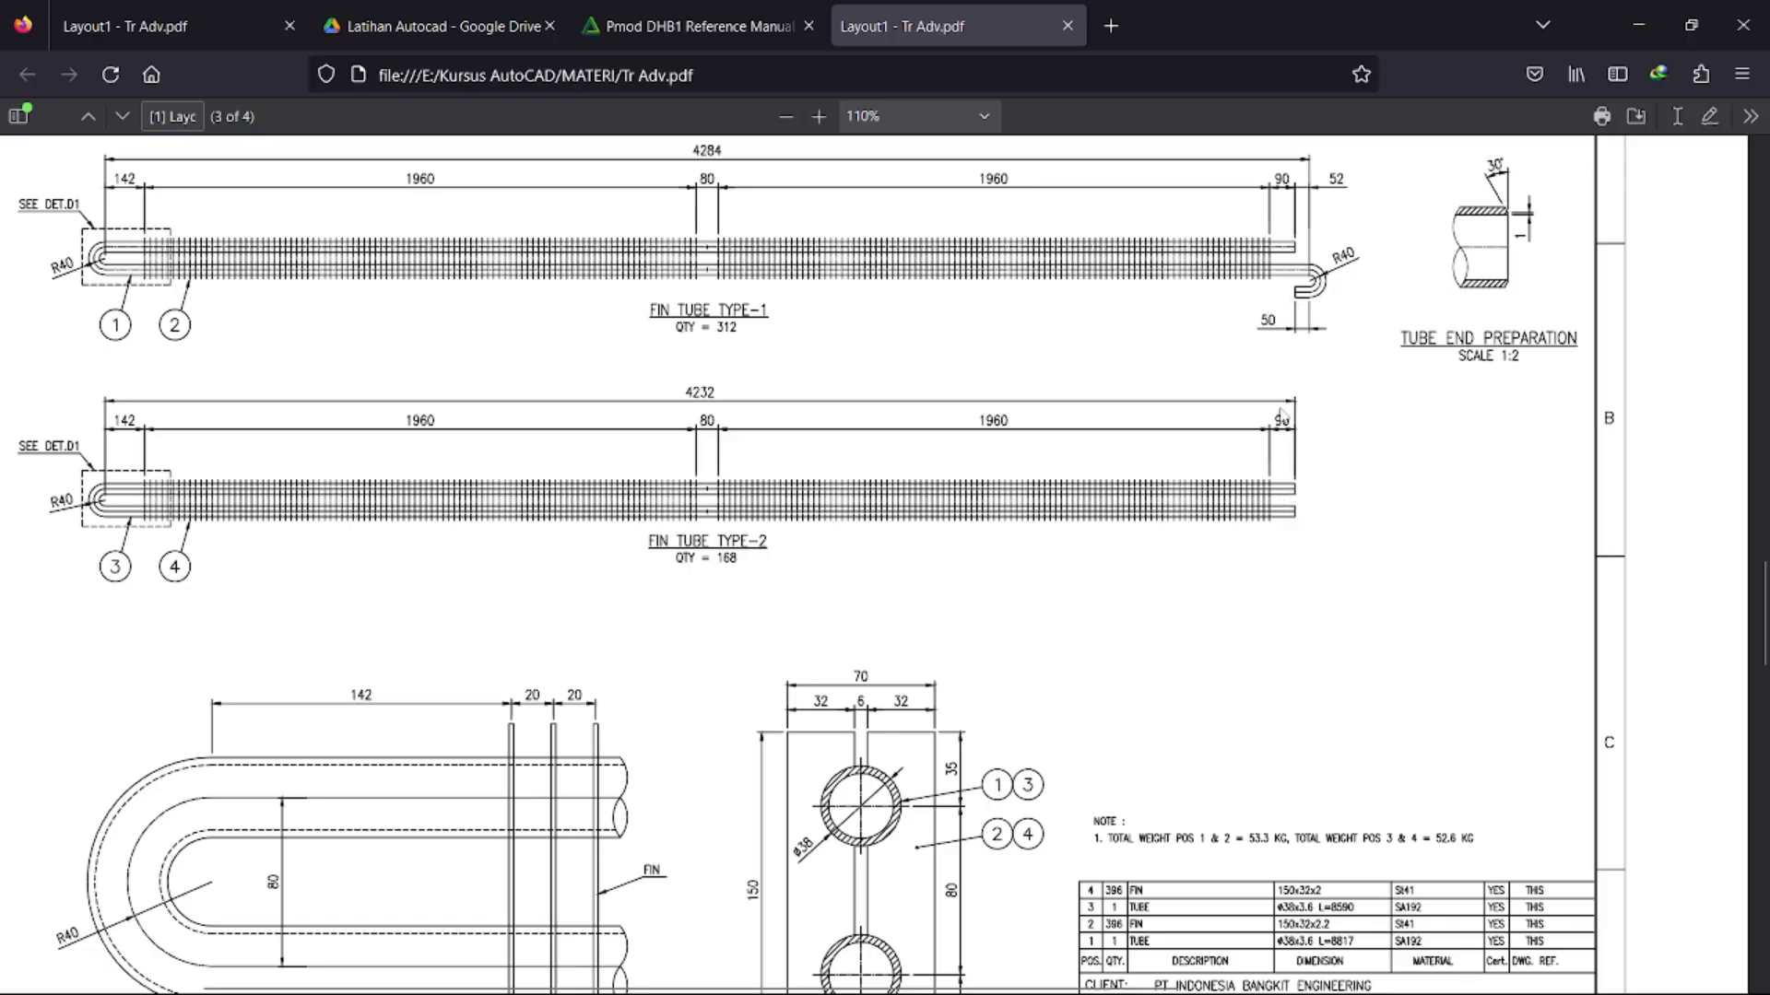
pyautogui.scroll(-5, 1261, 388)
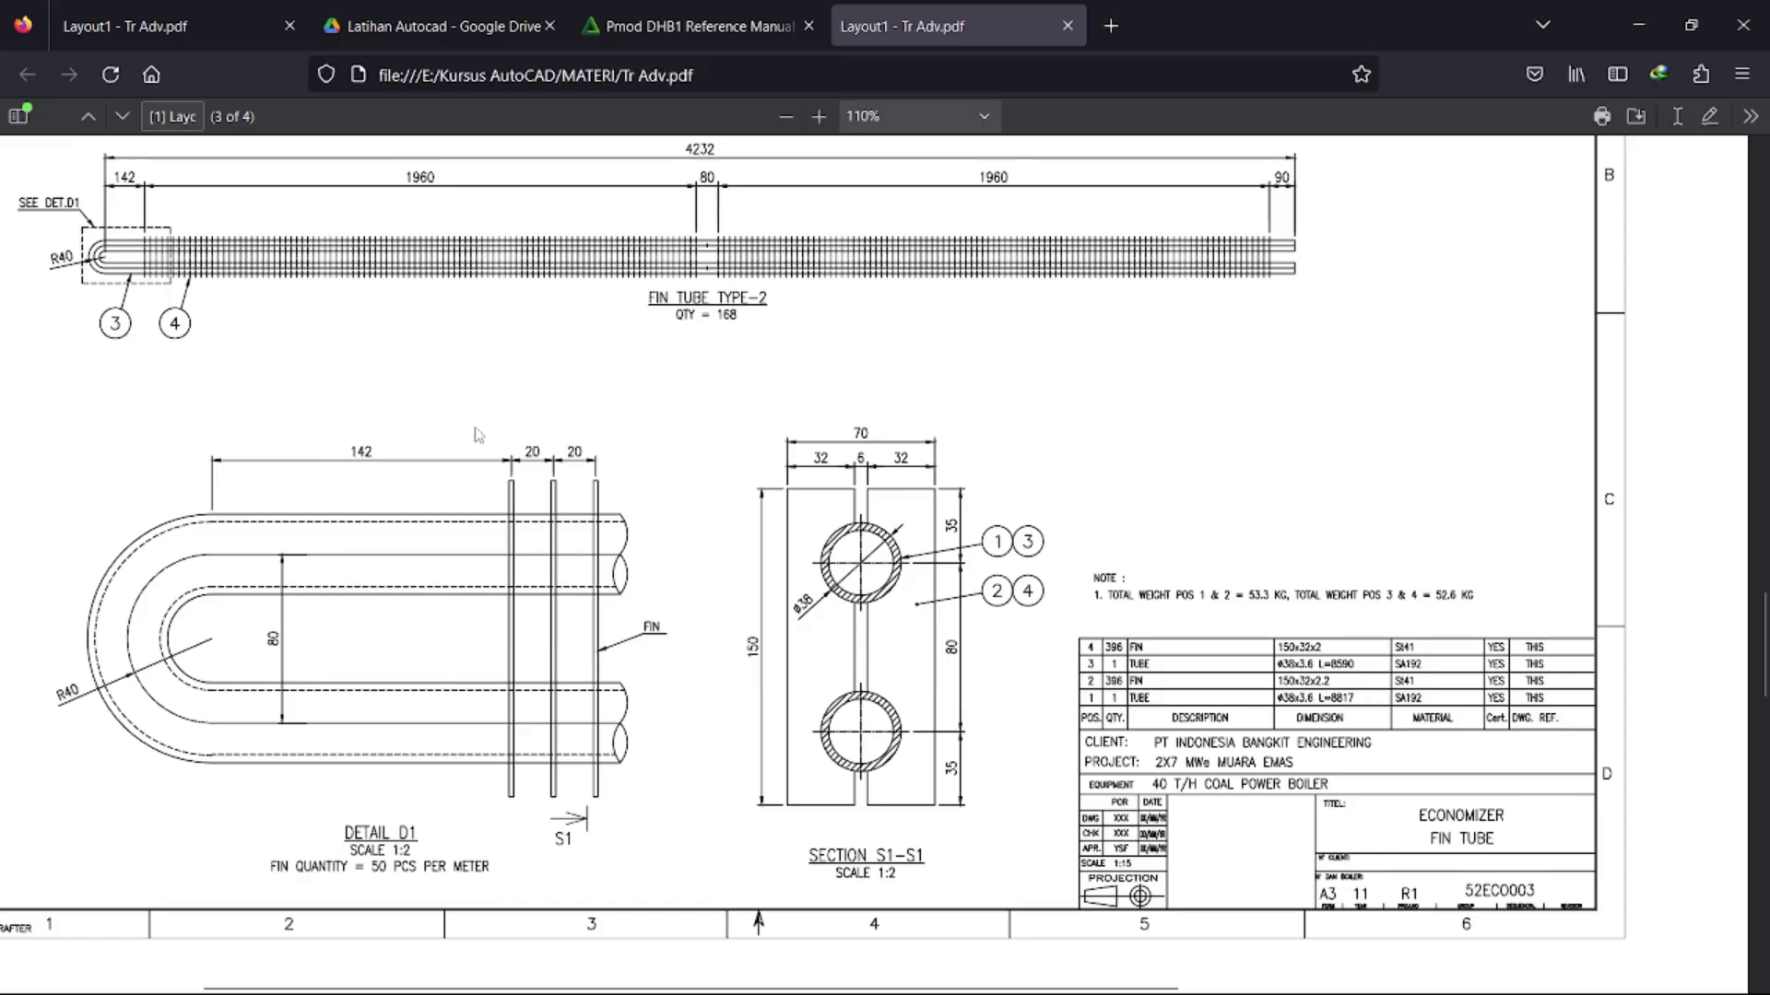
pyautogui.scroll(3, 543, 440)
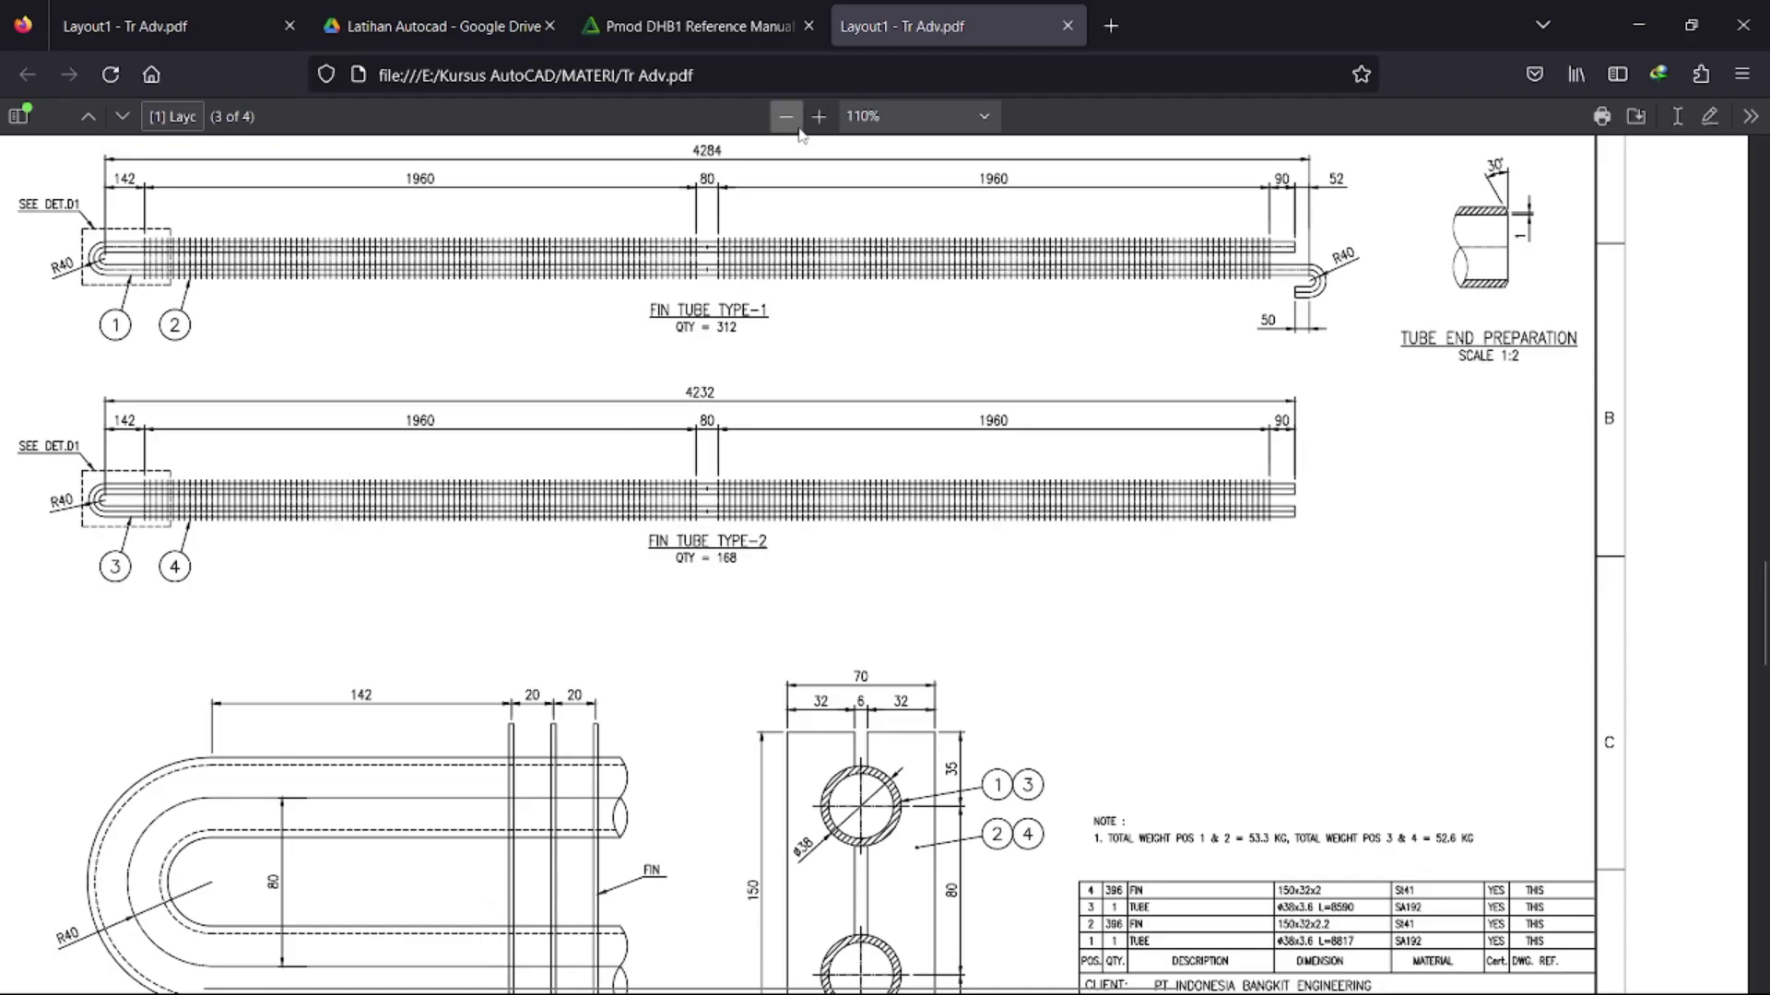
# - Examine the overall and segment dimensions of Fin Tube Type-2 at 170% magnification
pyautogui.click(818, 116)
pyautogui.click(818, 117)
pyautogui.click(818, 116)
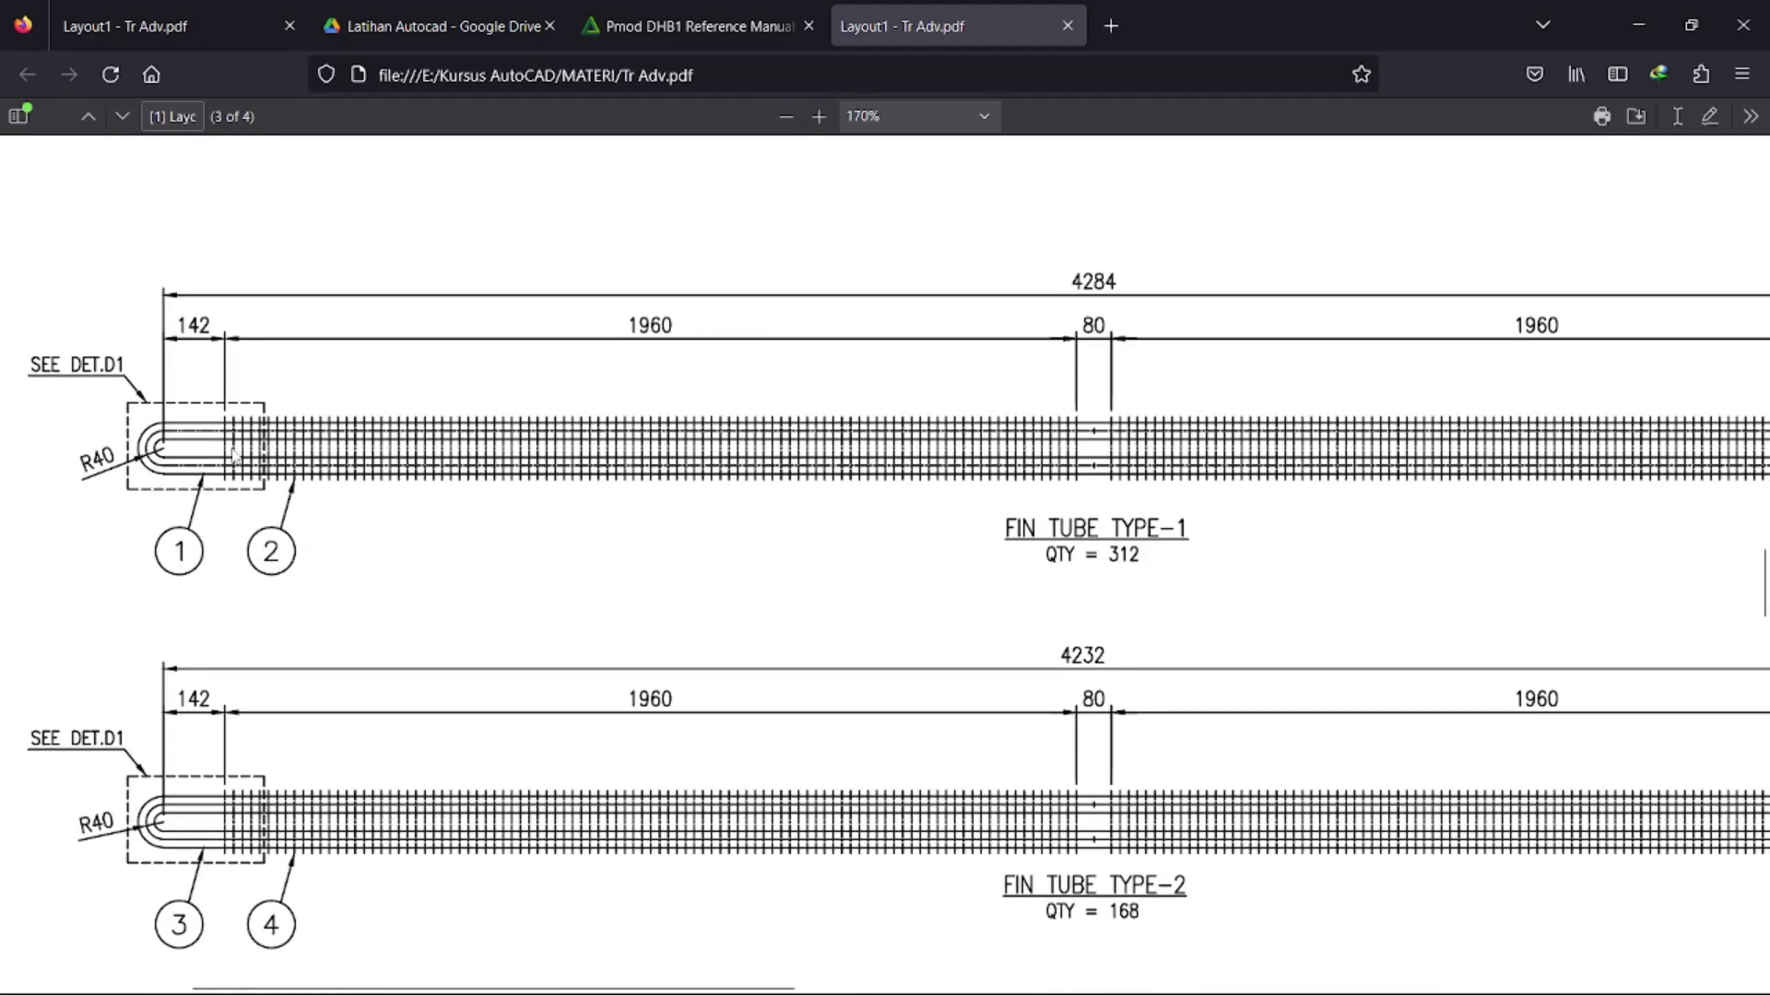
pyautogui.hscroll(5, 1127, 382)
pyautogui.scroll(-3, 1336, 495)
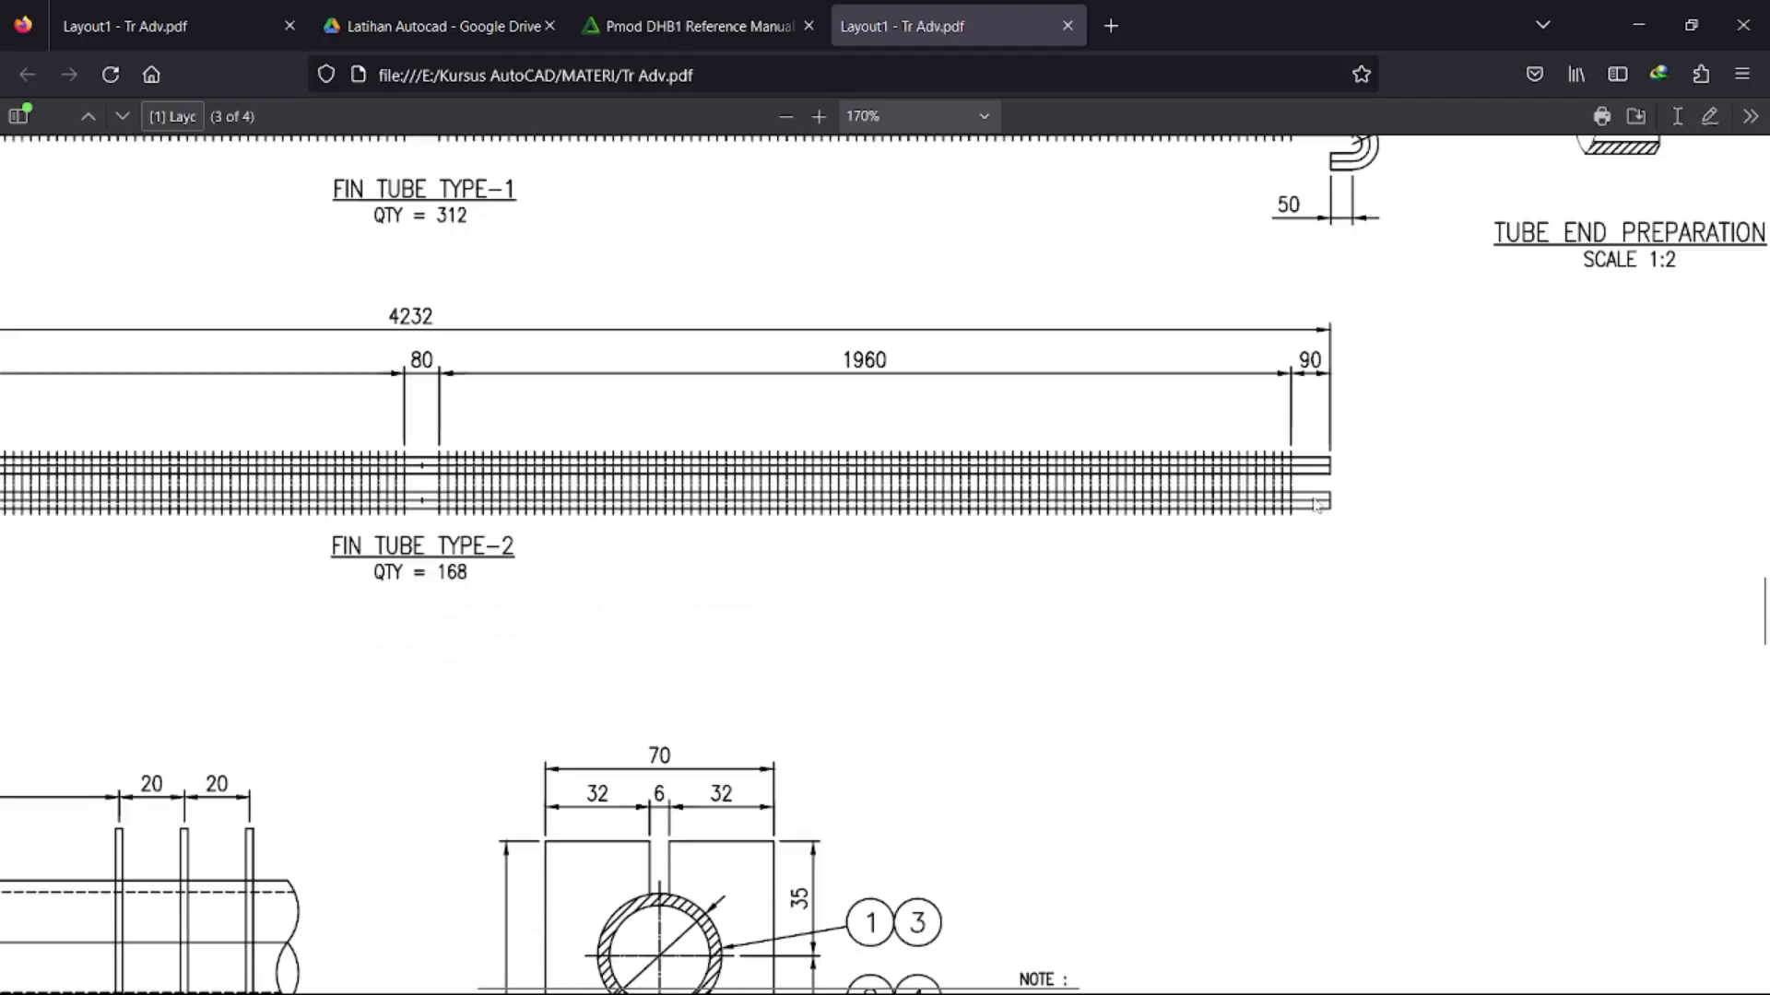
pyautogui.scroll(1, 1336, 482)
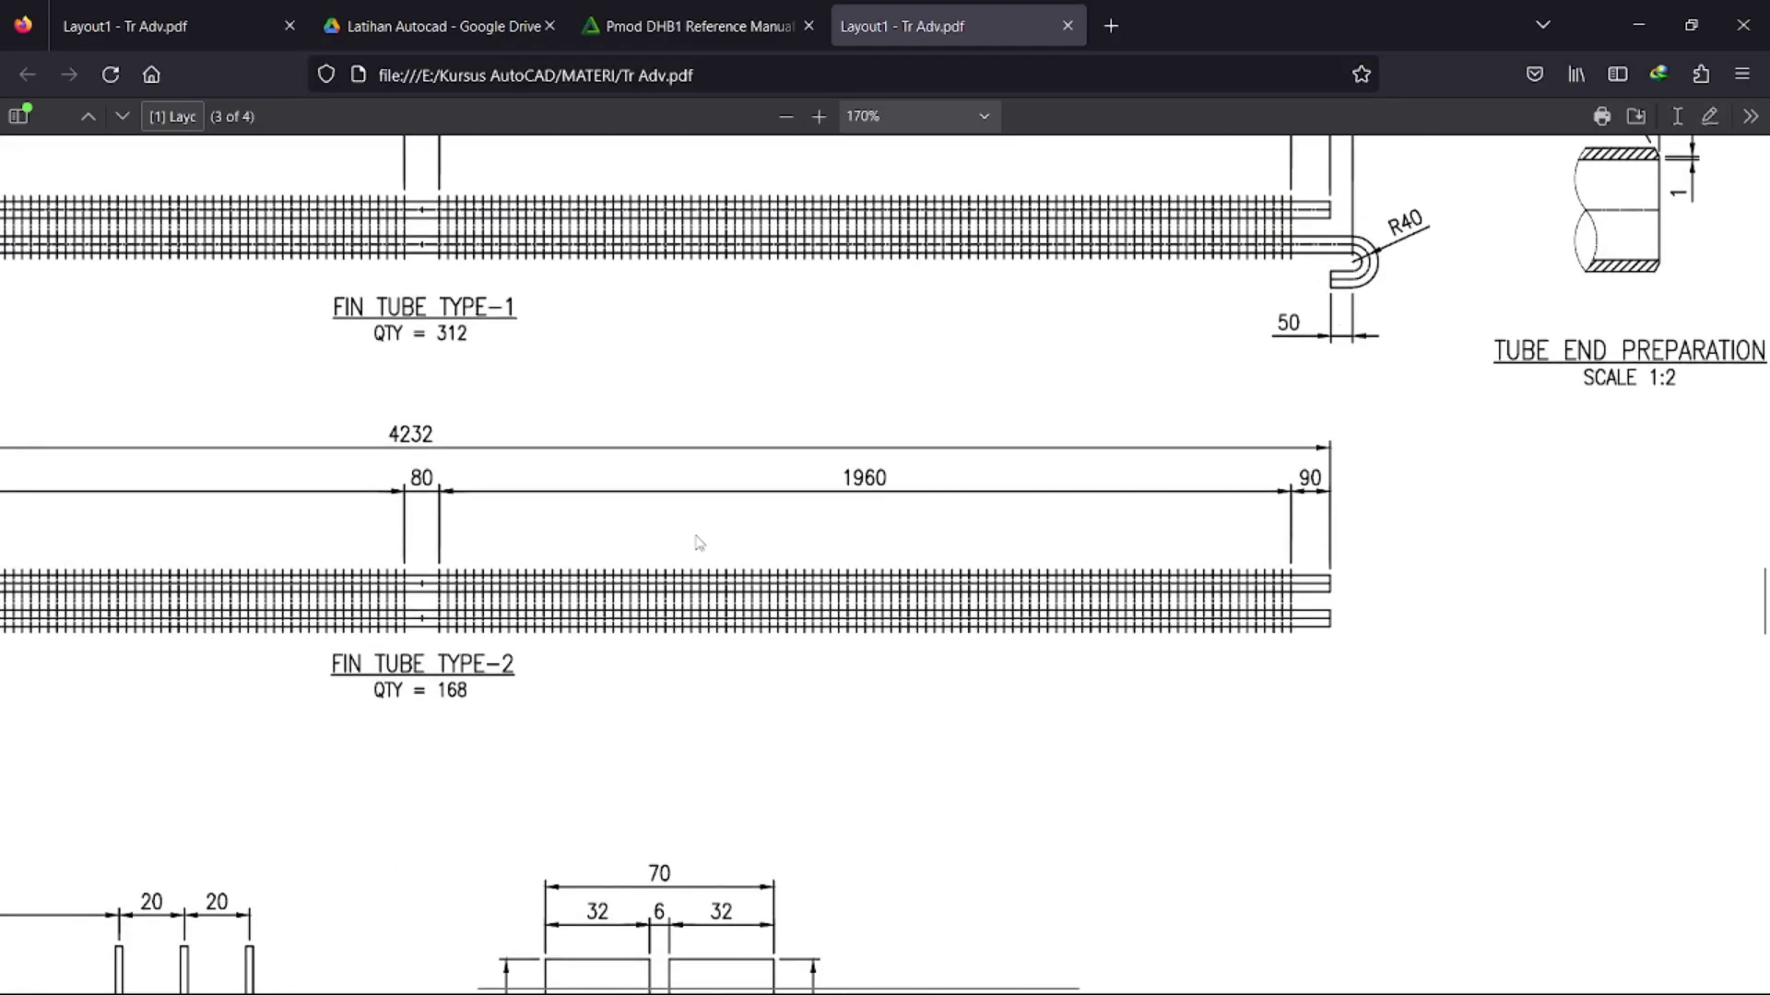
pyautogui.hscroll(-2, 699, 542)
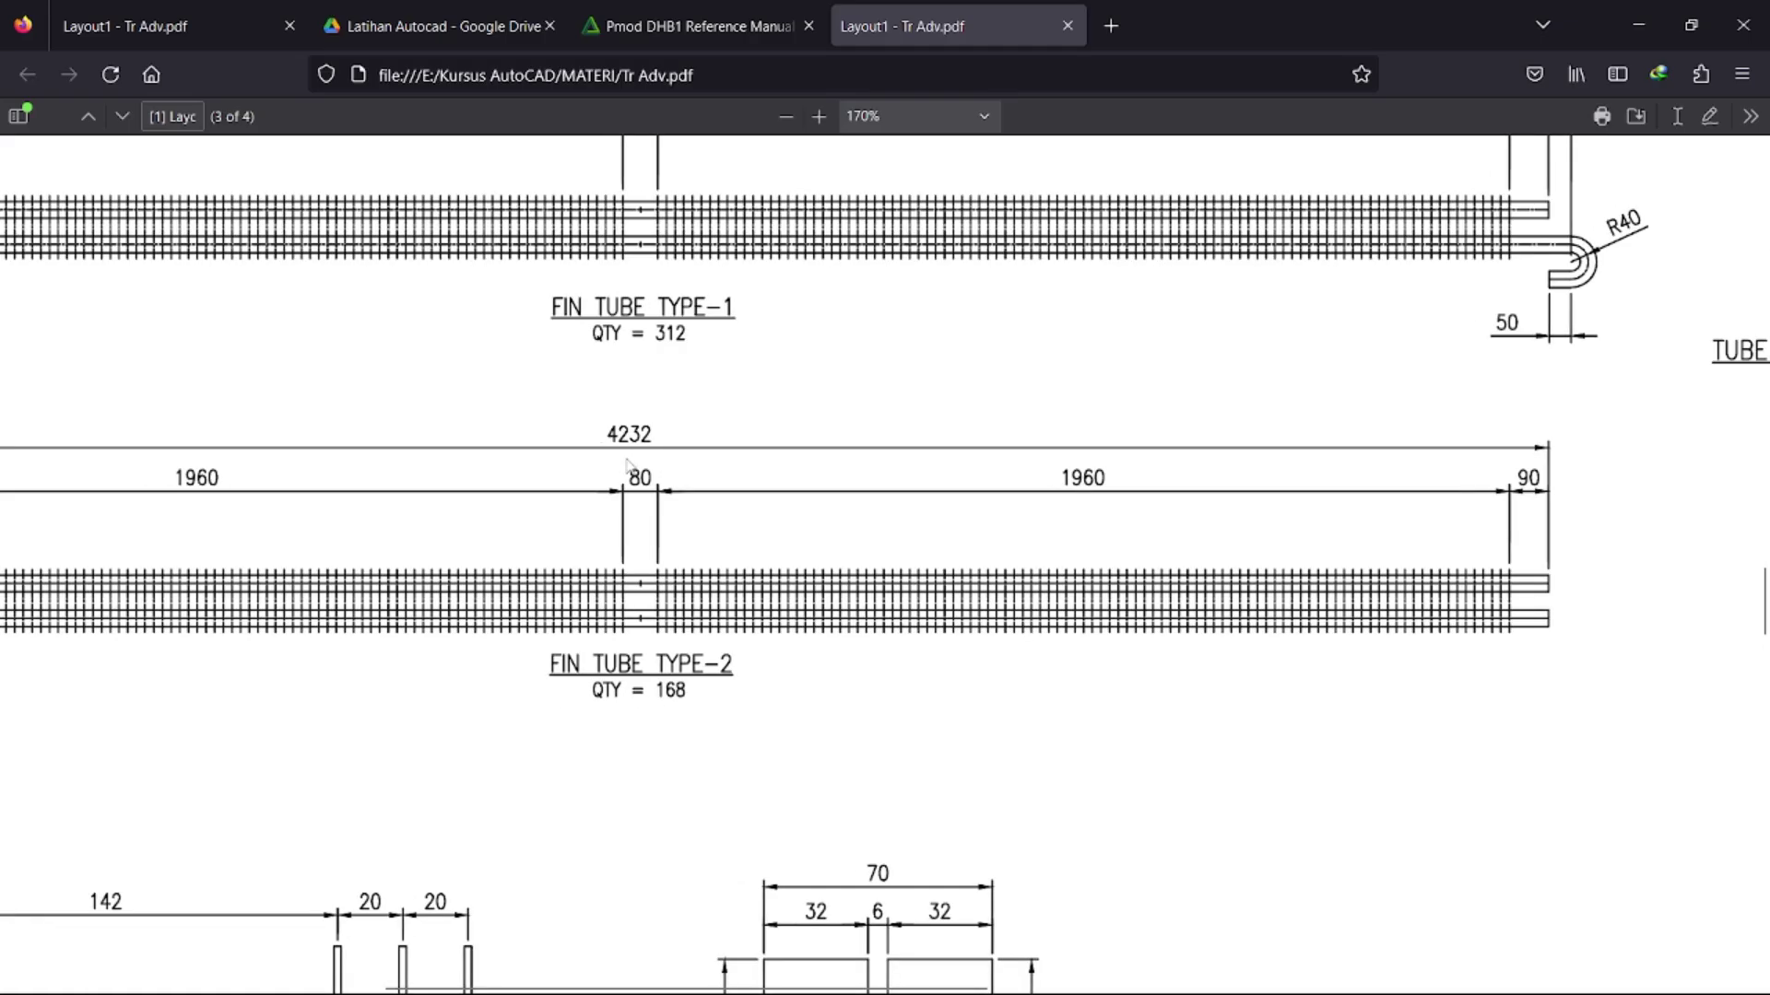
pyautogui.moveTo(626, 463); pyautogui.dragTo(356, 450, button='middle')
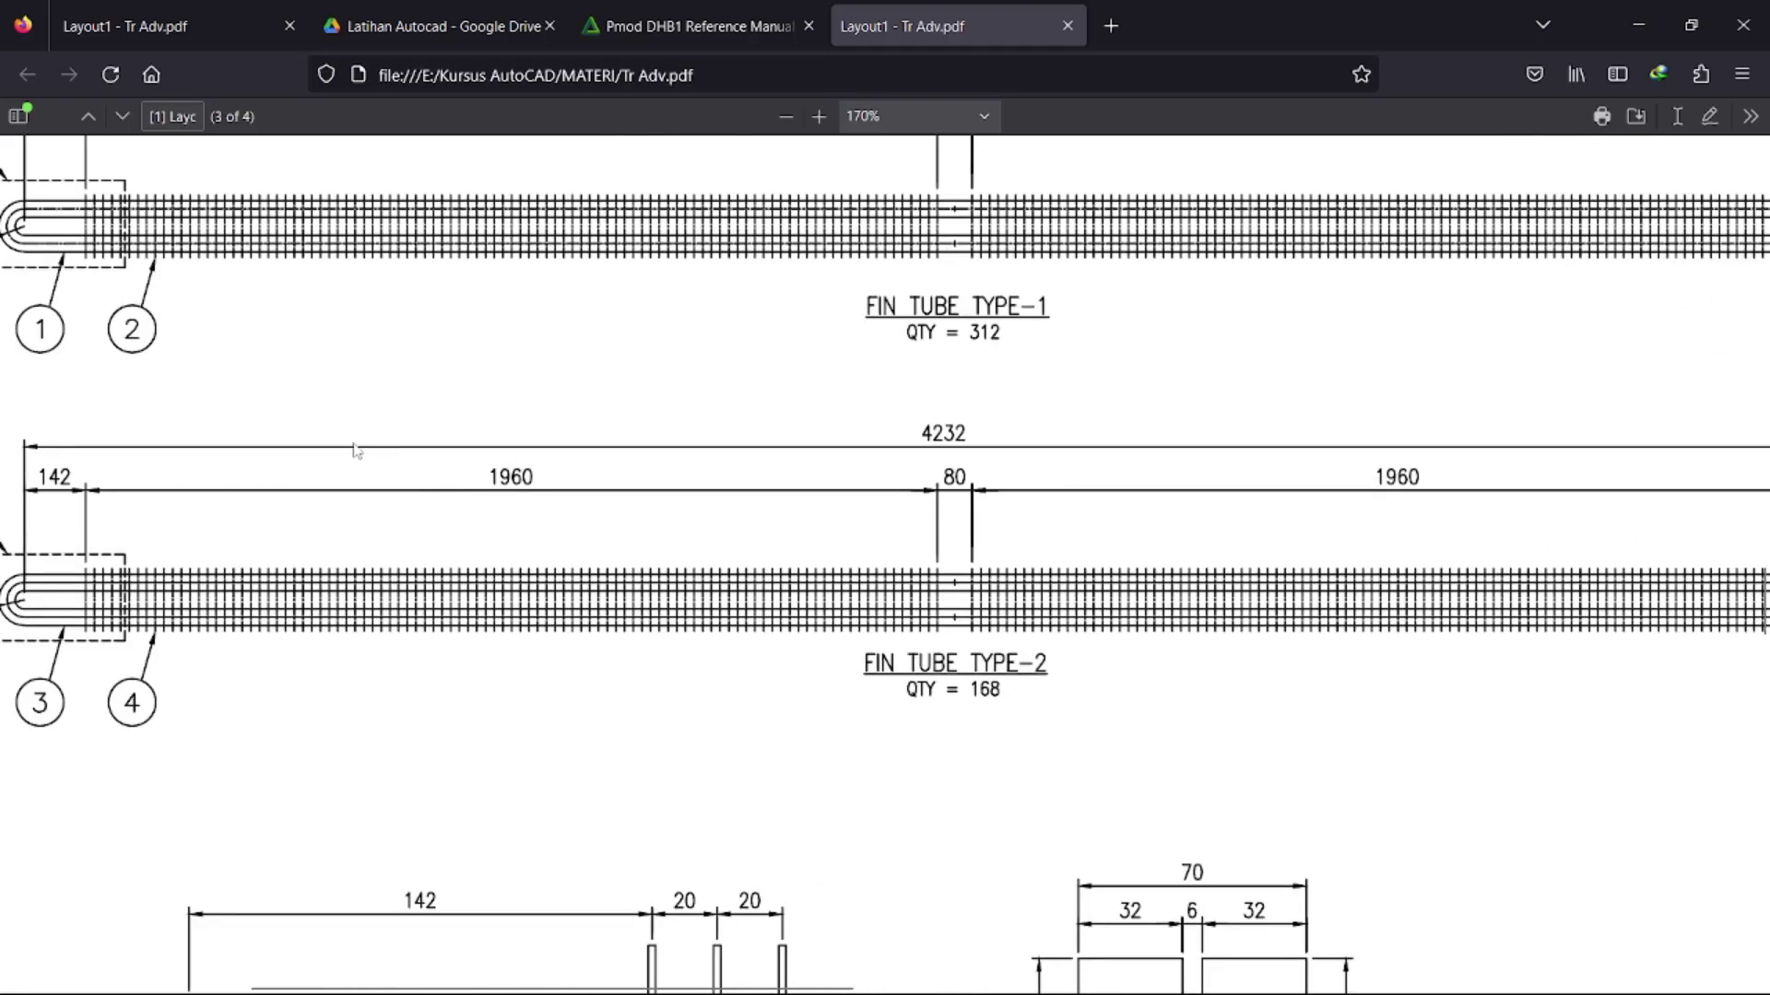
# - Switch to AutoCAD and draw a horizontal line 4232 long
pyautogui.click(1643, 28)
pyautogui.write('l')
pyautogui.press('Return')
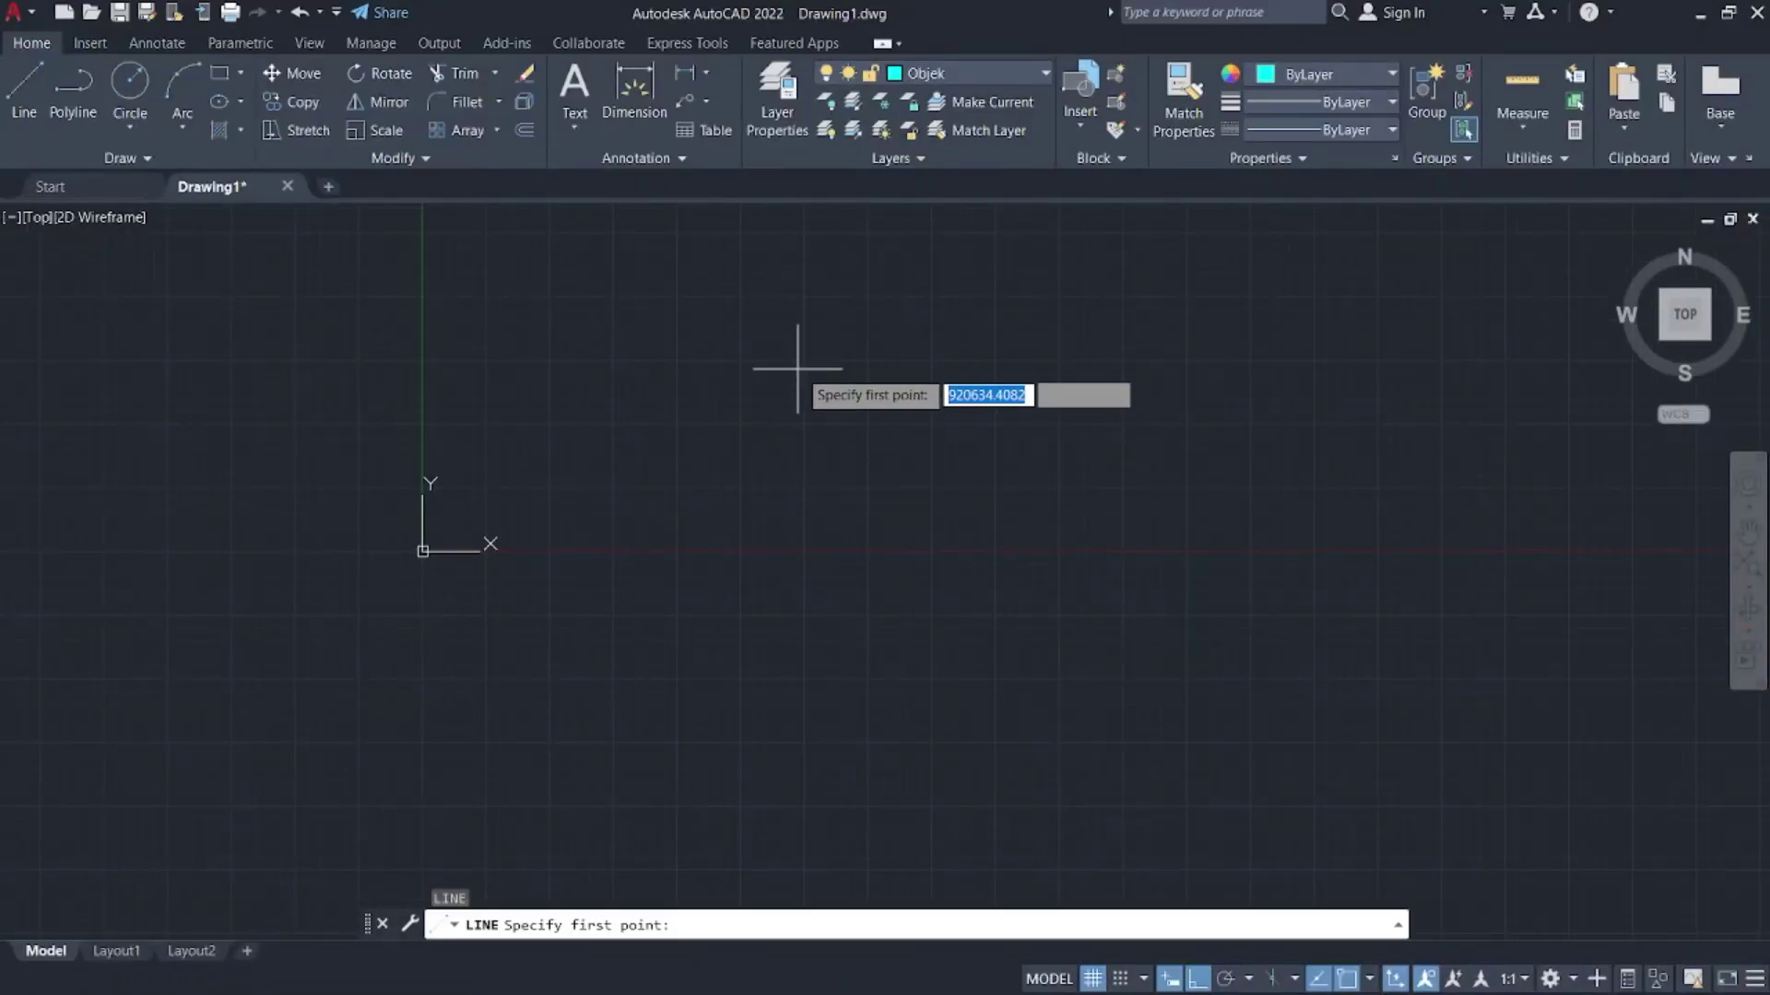
pyautogui.click(746, 344)
pyautogui.write('4')
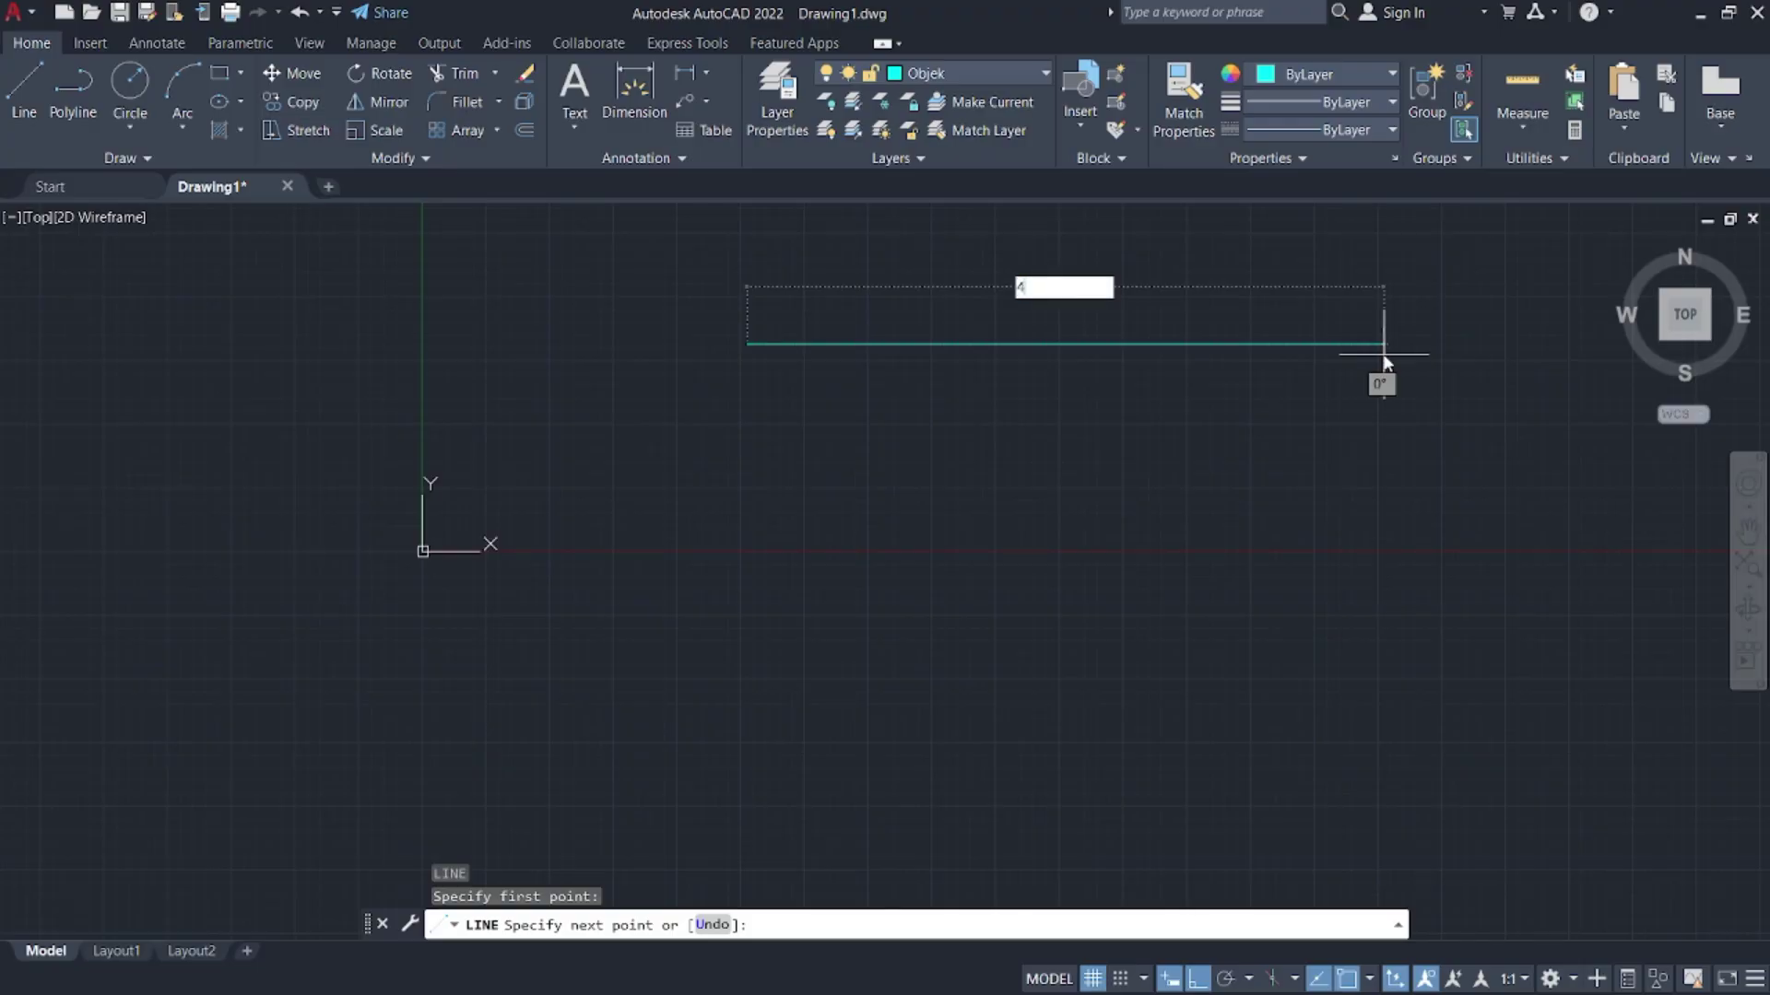
pyautogui.write('232')
pyautogui.press('Return')
pyautogui.press('Escape')
# - Place a linear dimension above the horizontal line, from one endpoint to the other
pyautogui.scroll(4, 802, 391)
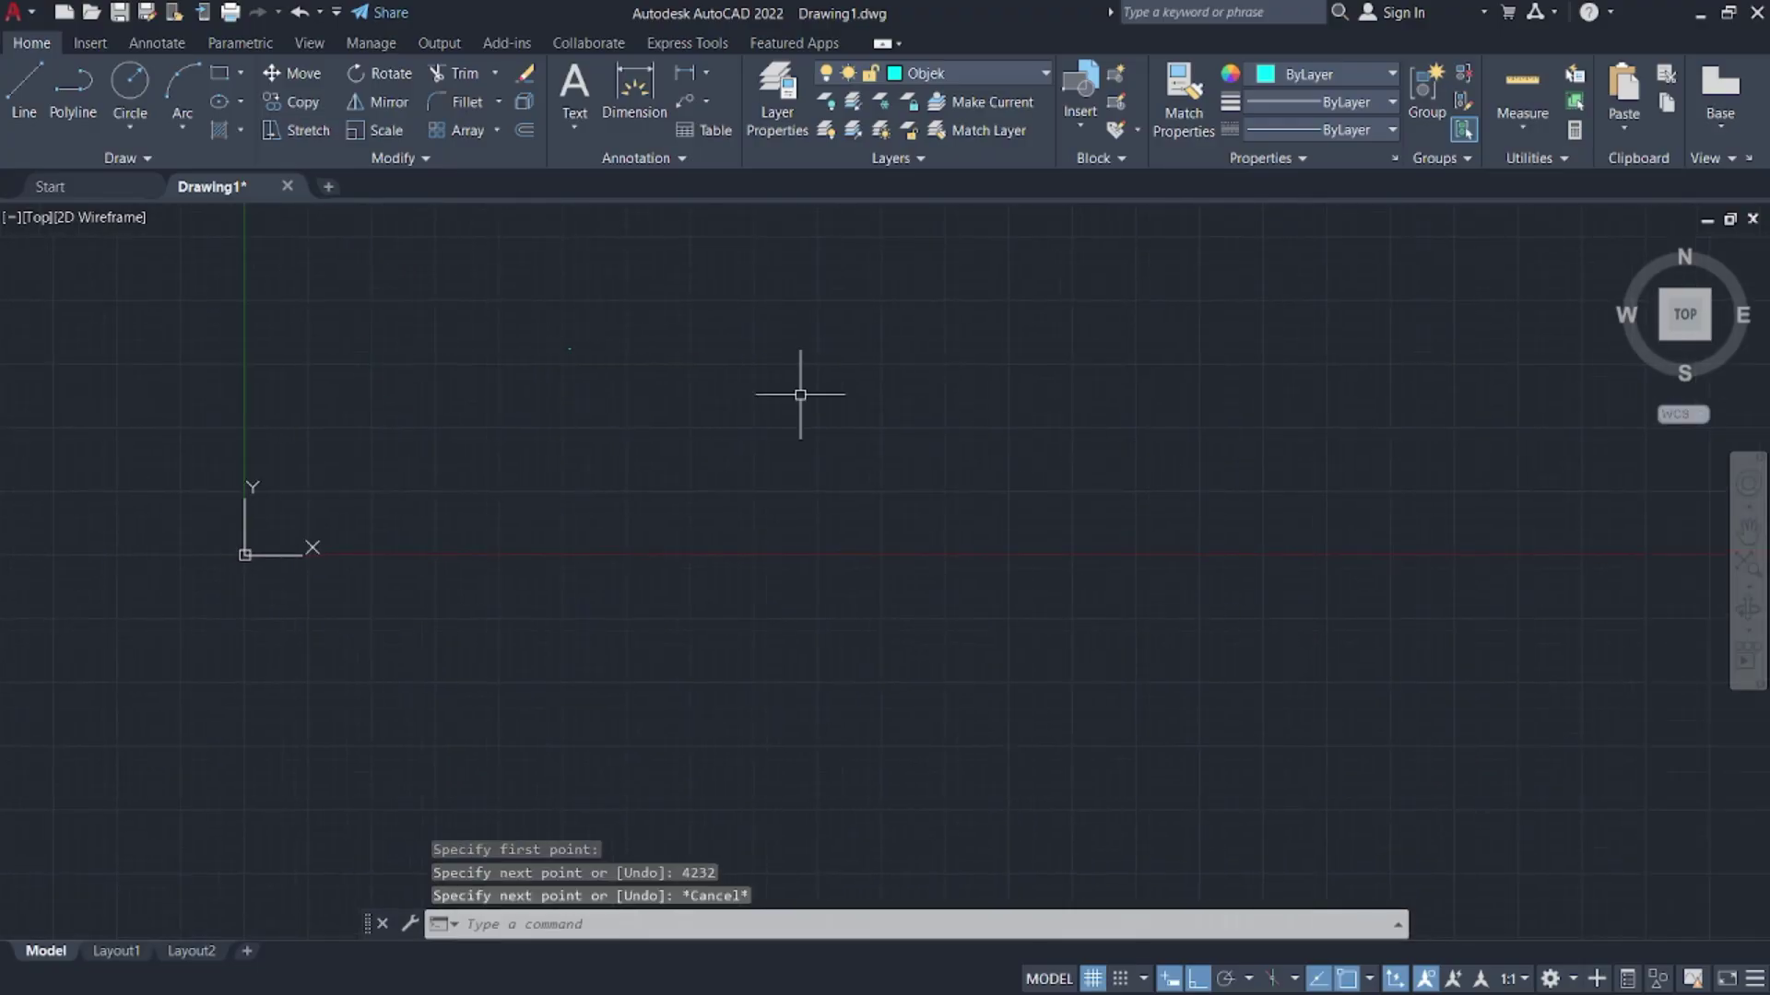
pyautogui.scroll(5, 591, 288)
pyautogui.moveTo(277, 486); pyautogui.dragTo(1238, 370, button='middle')
pyautogui.click(684, 72)
pyautogui.click(266, 461)
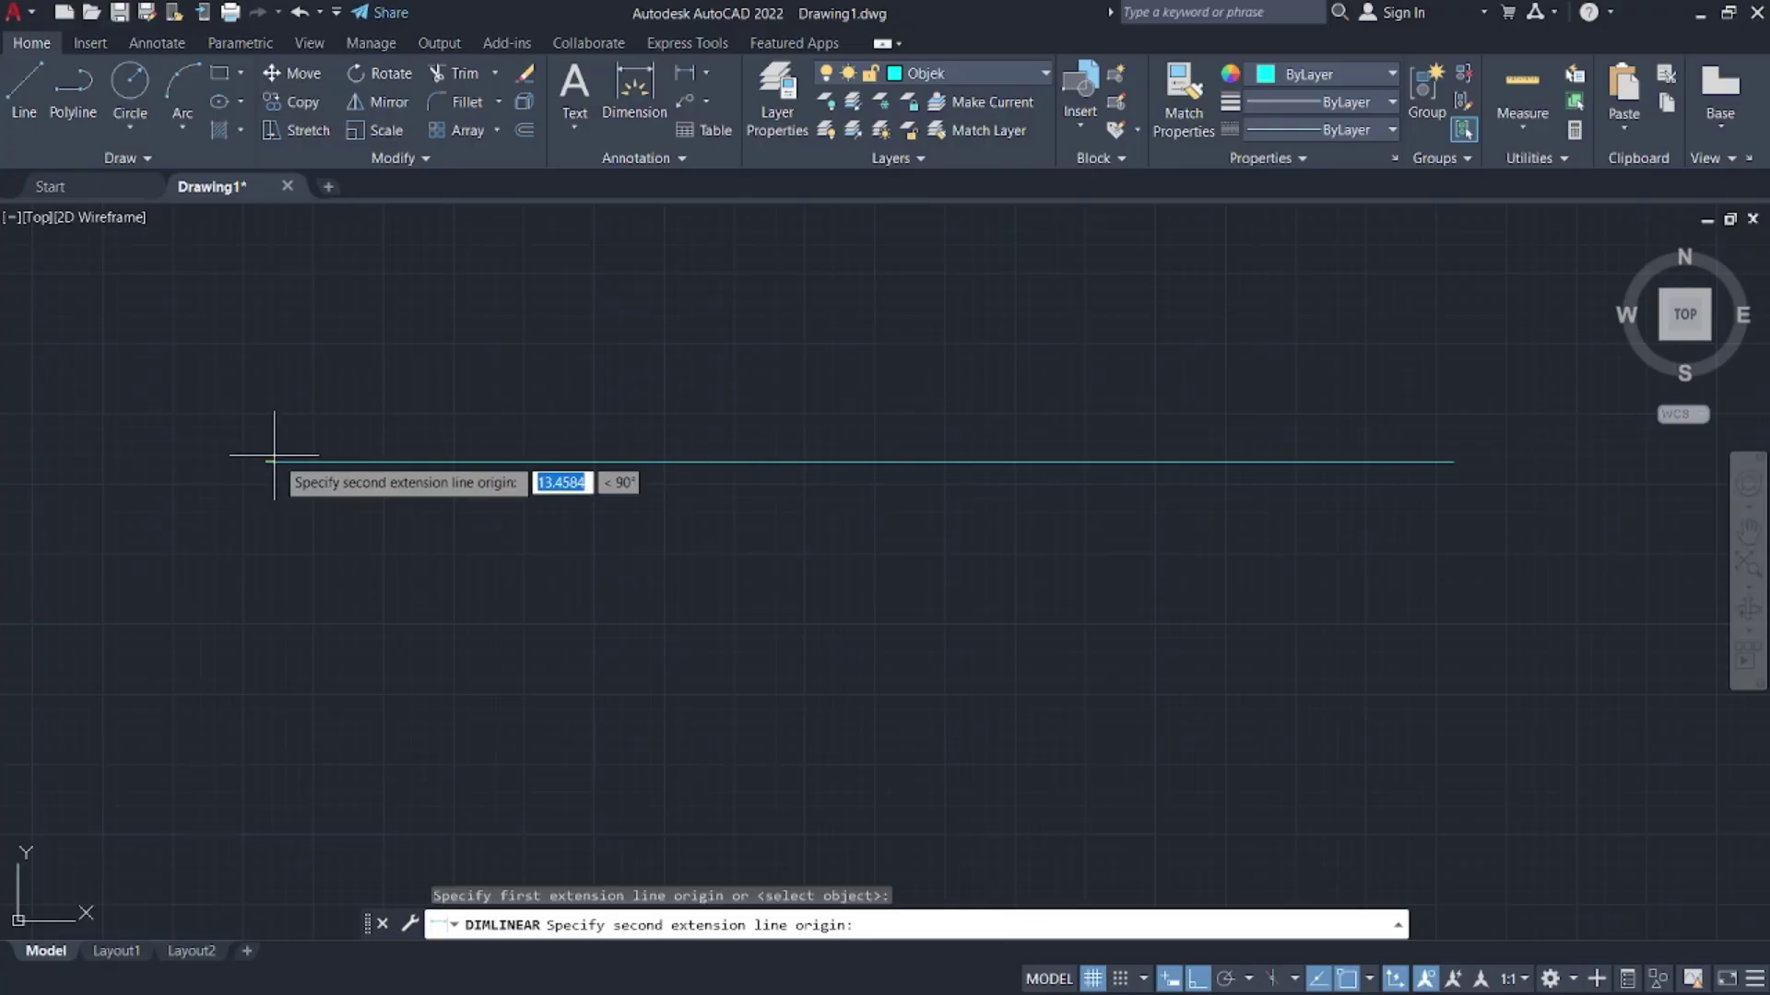
pyautogui.click(1453, 461)
pyautogui.click(779, 410)
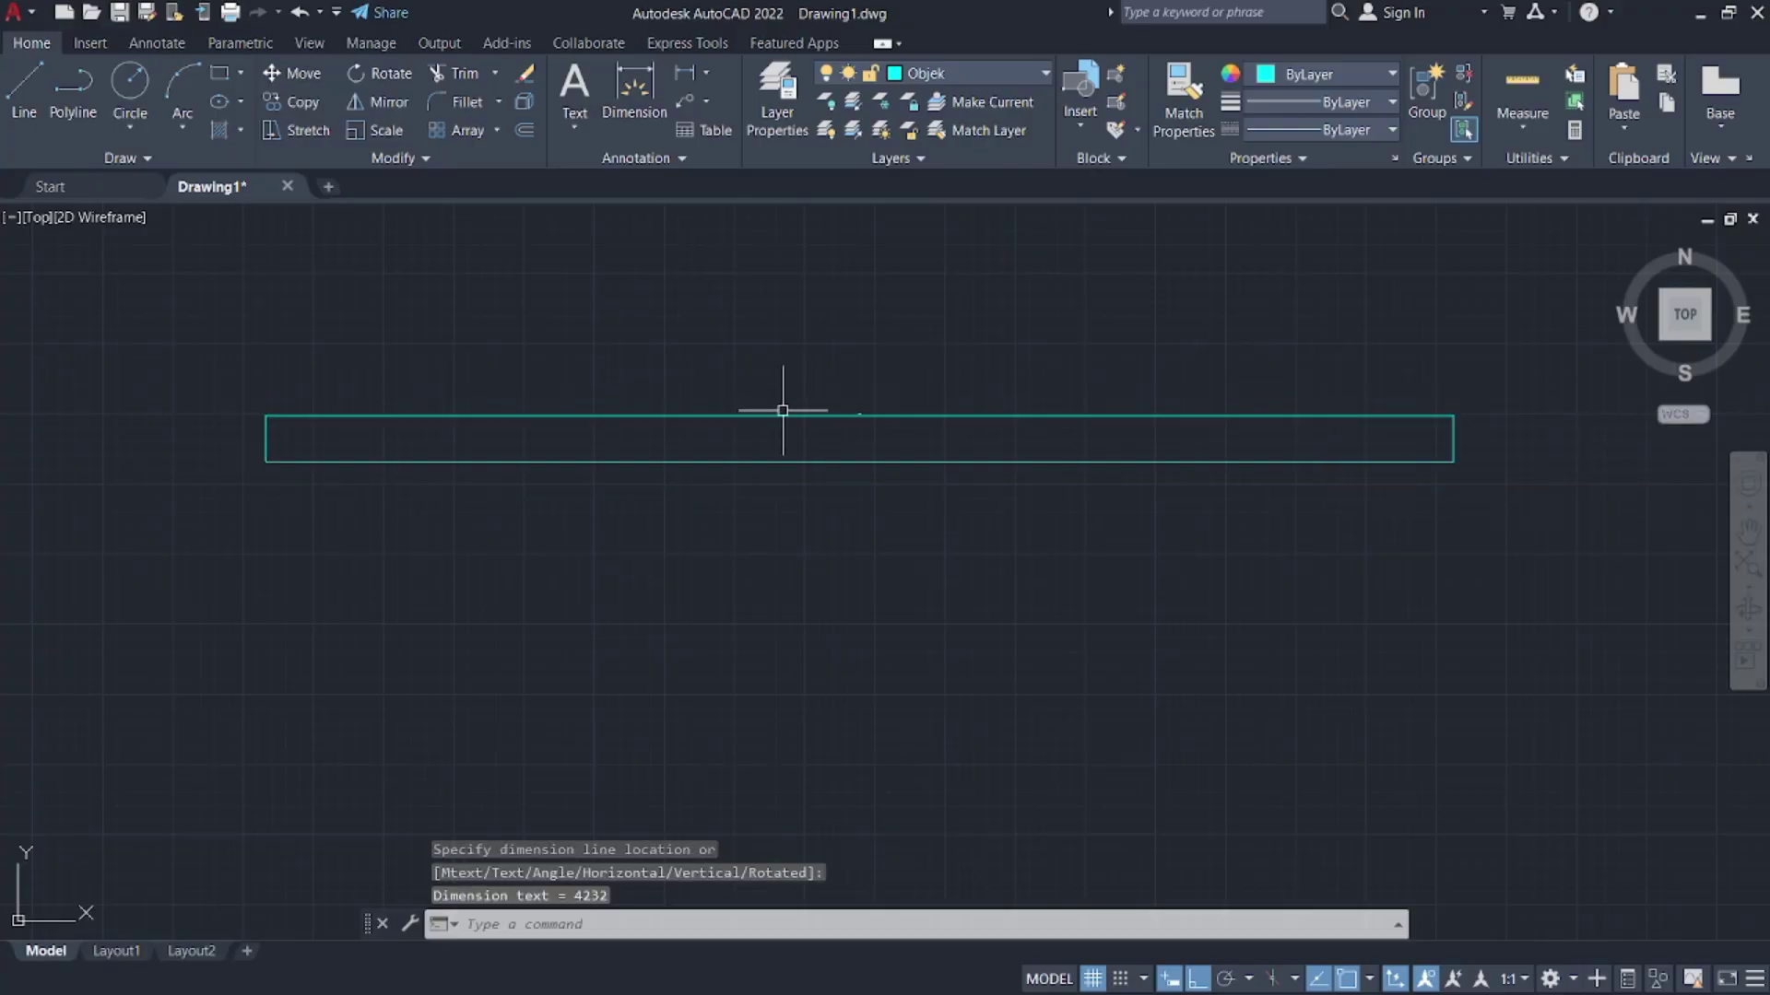
# - Delete the linear dimension above the horizontal line
pyautogui.scroll(8, 902, 395)
pyautogui.scroll(4, 1016, 386)
pyautogui.click(1016, 385)
pyautogui.click(925, 260)
pyautogui.press('Delete')
pyautogui.scroll(-5, 977, 341)
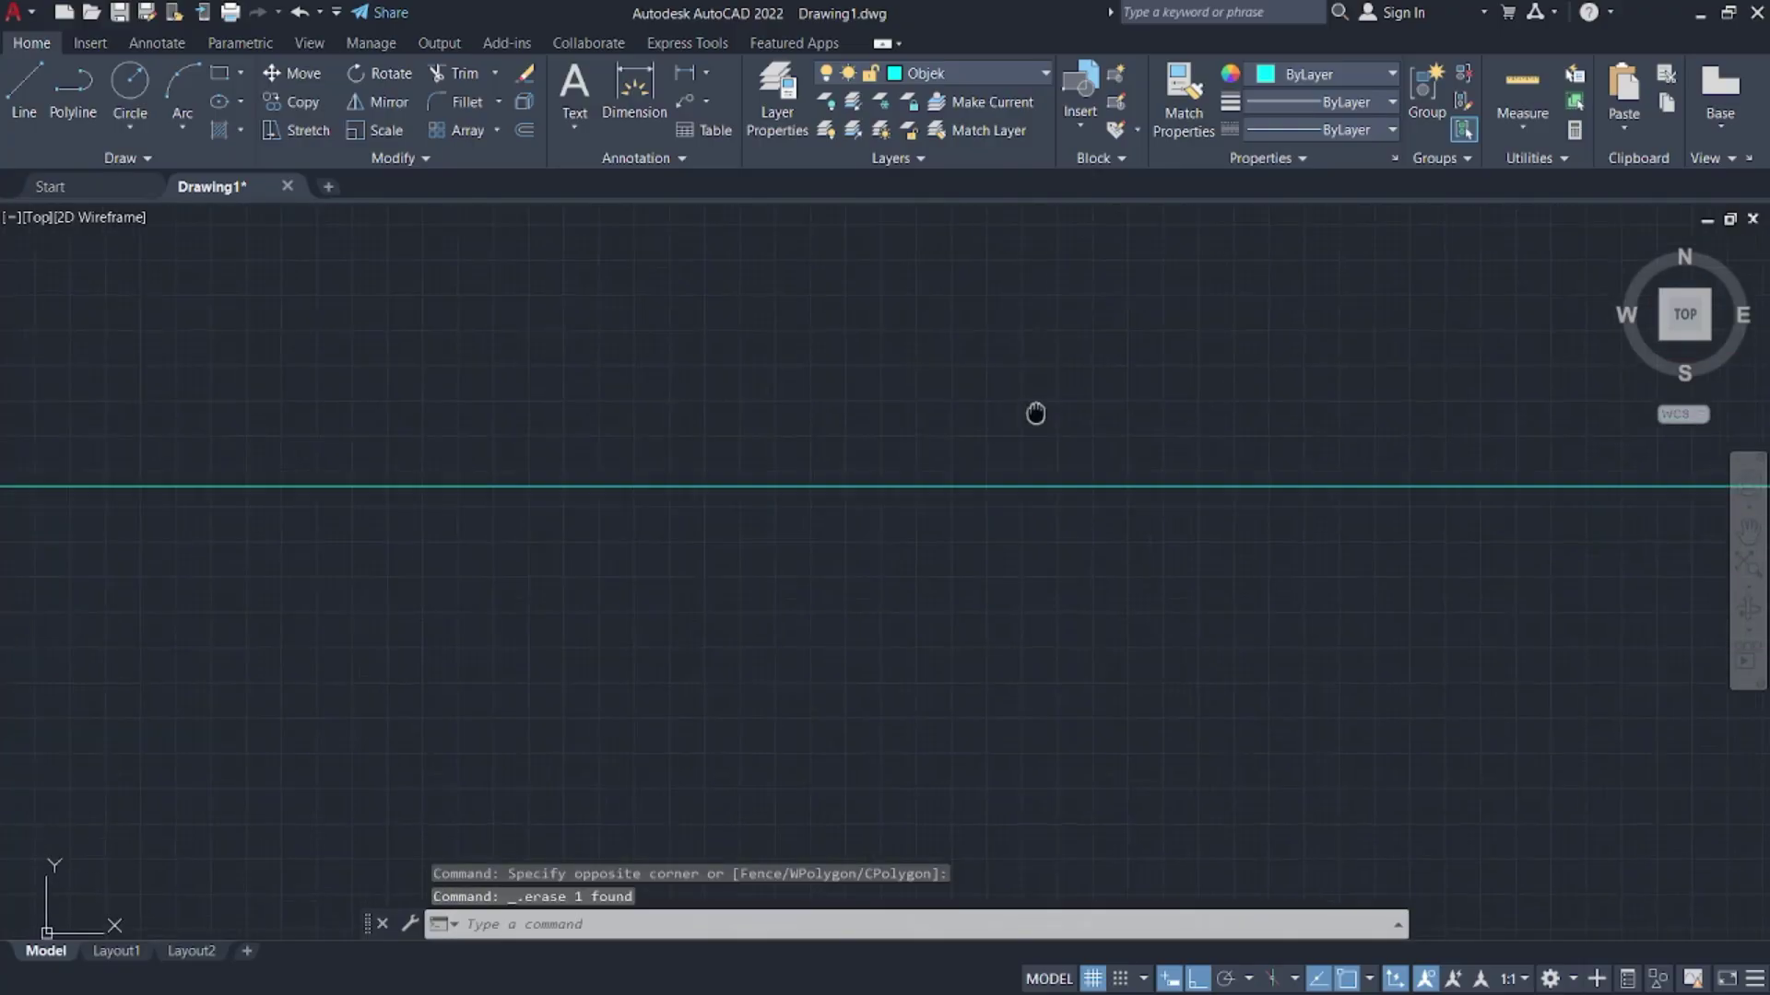
pyautogui.scroll(-2, 1069, 407)
pyautogui.moveTo(1035, 415)
pyautogui.mouseDown(button='middle')
pyautogui.moveTo(1075, 403)
pyautogui.moveTo(1048, 392)
pyautogui.mouseUp(button='middle')
# - Check Detail D1 in the Firefox PDF, and offset the horizontal line 80 downward in AutoCAD
pyautogui.press('super')
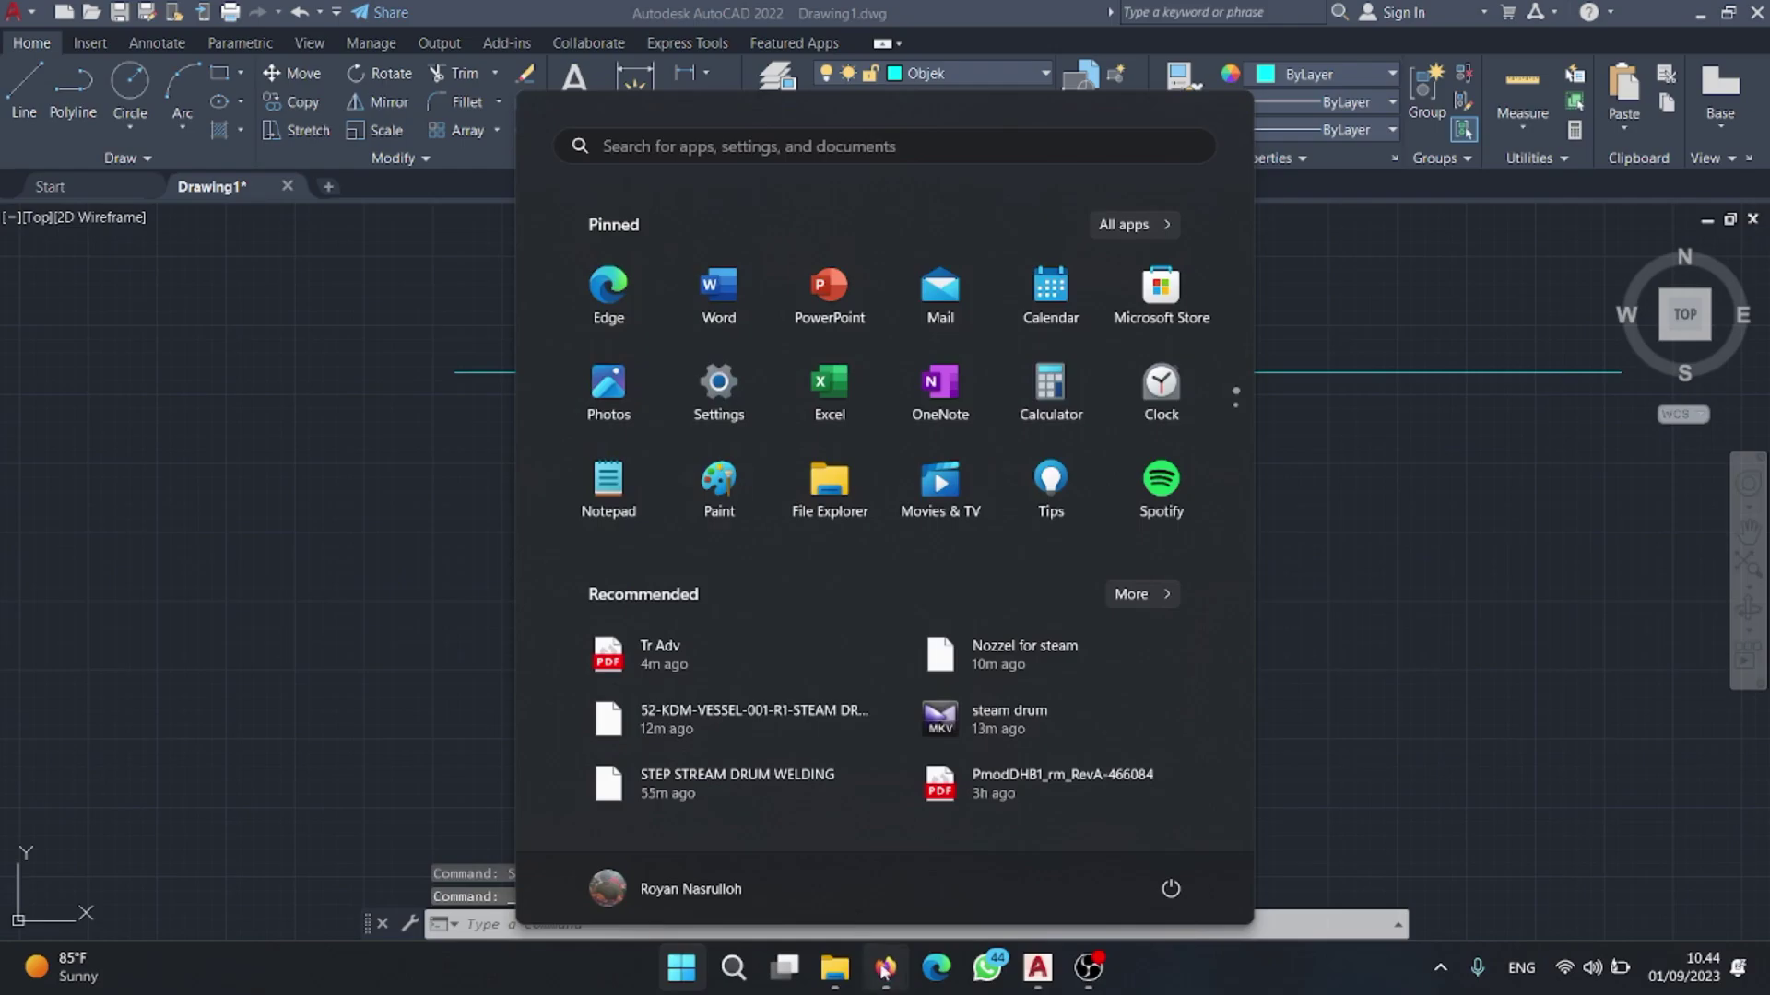
pyautogui.click(884, 968)
pyautogui.hscroll(-3, 413, 587)
pyautogui.scroll(-7, 413, 587)
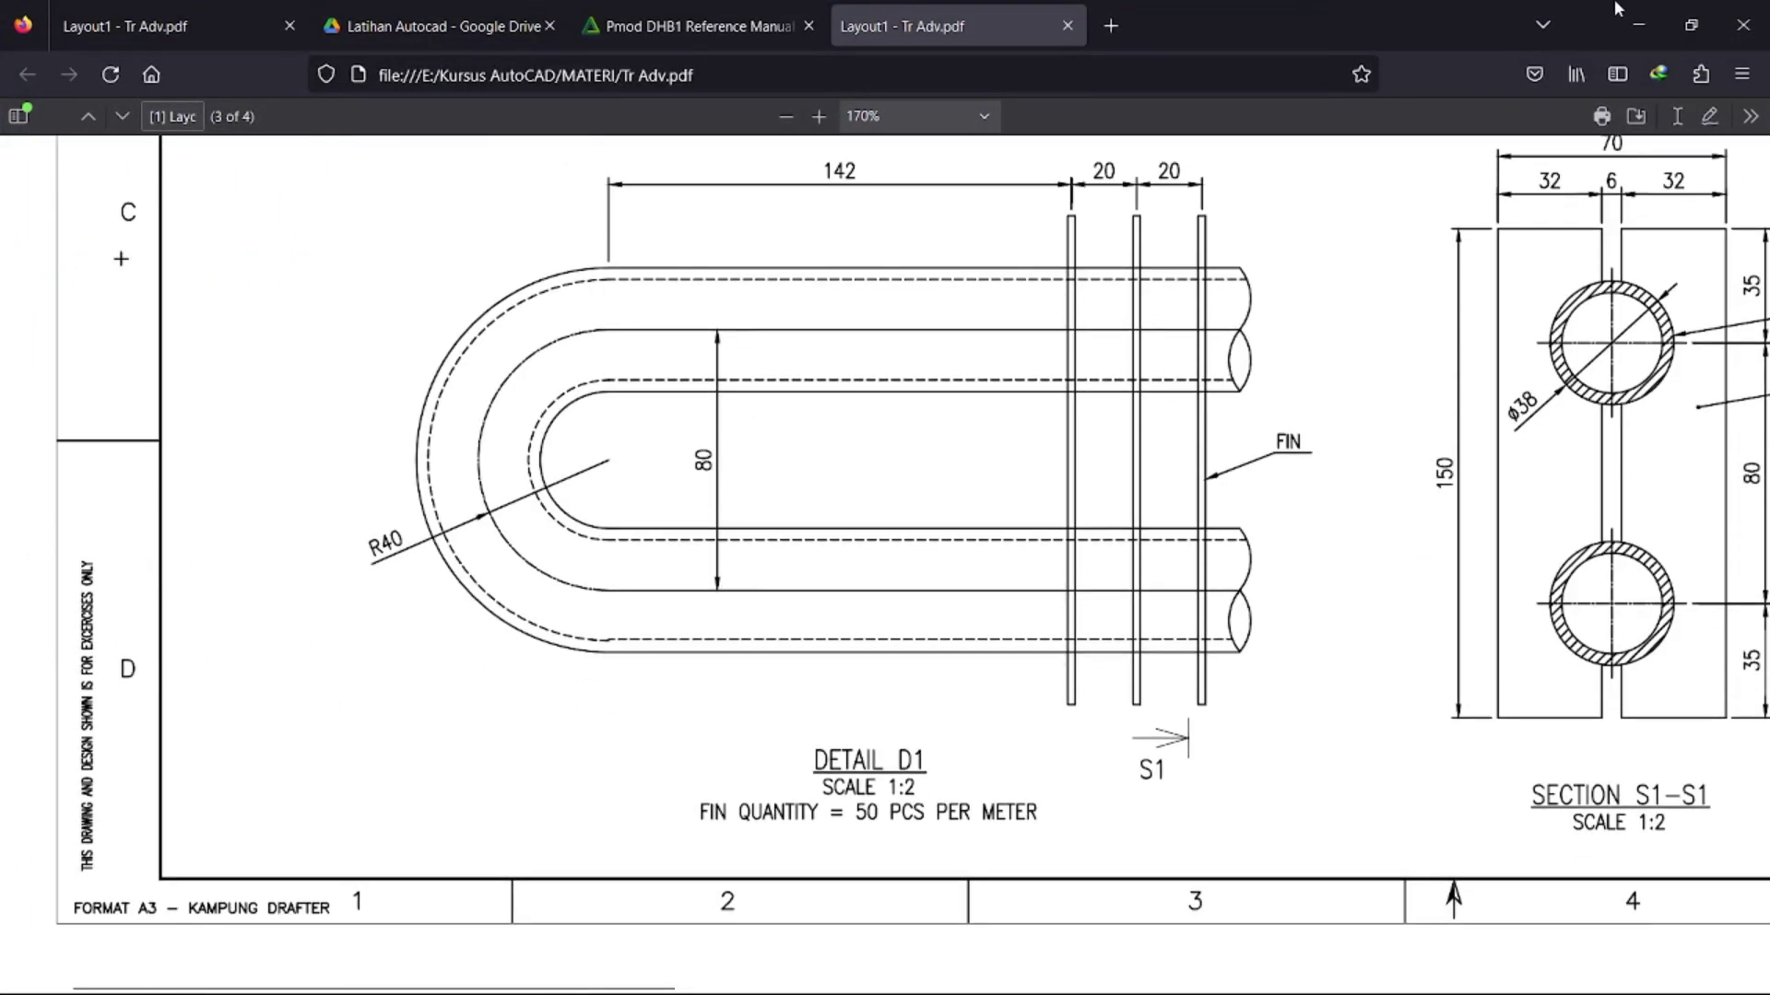
pyautogui.click(1638, 24)
pyautogui.write('offset')
pyautogui.press('Return')
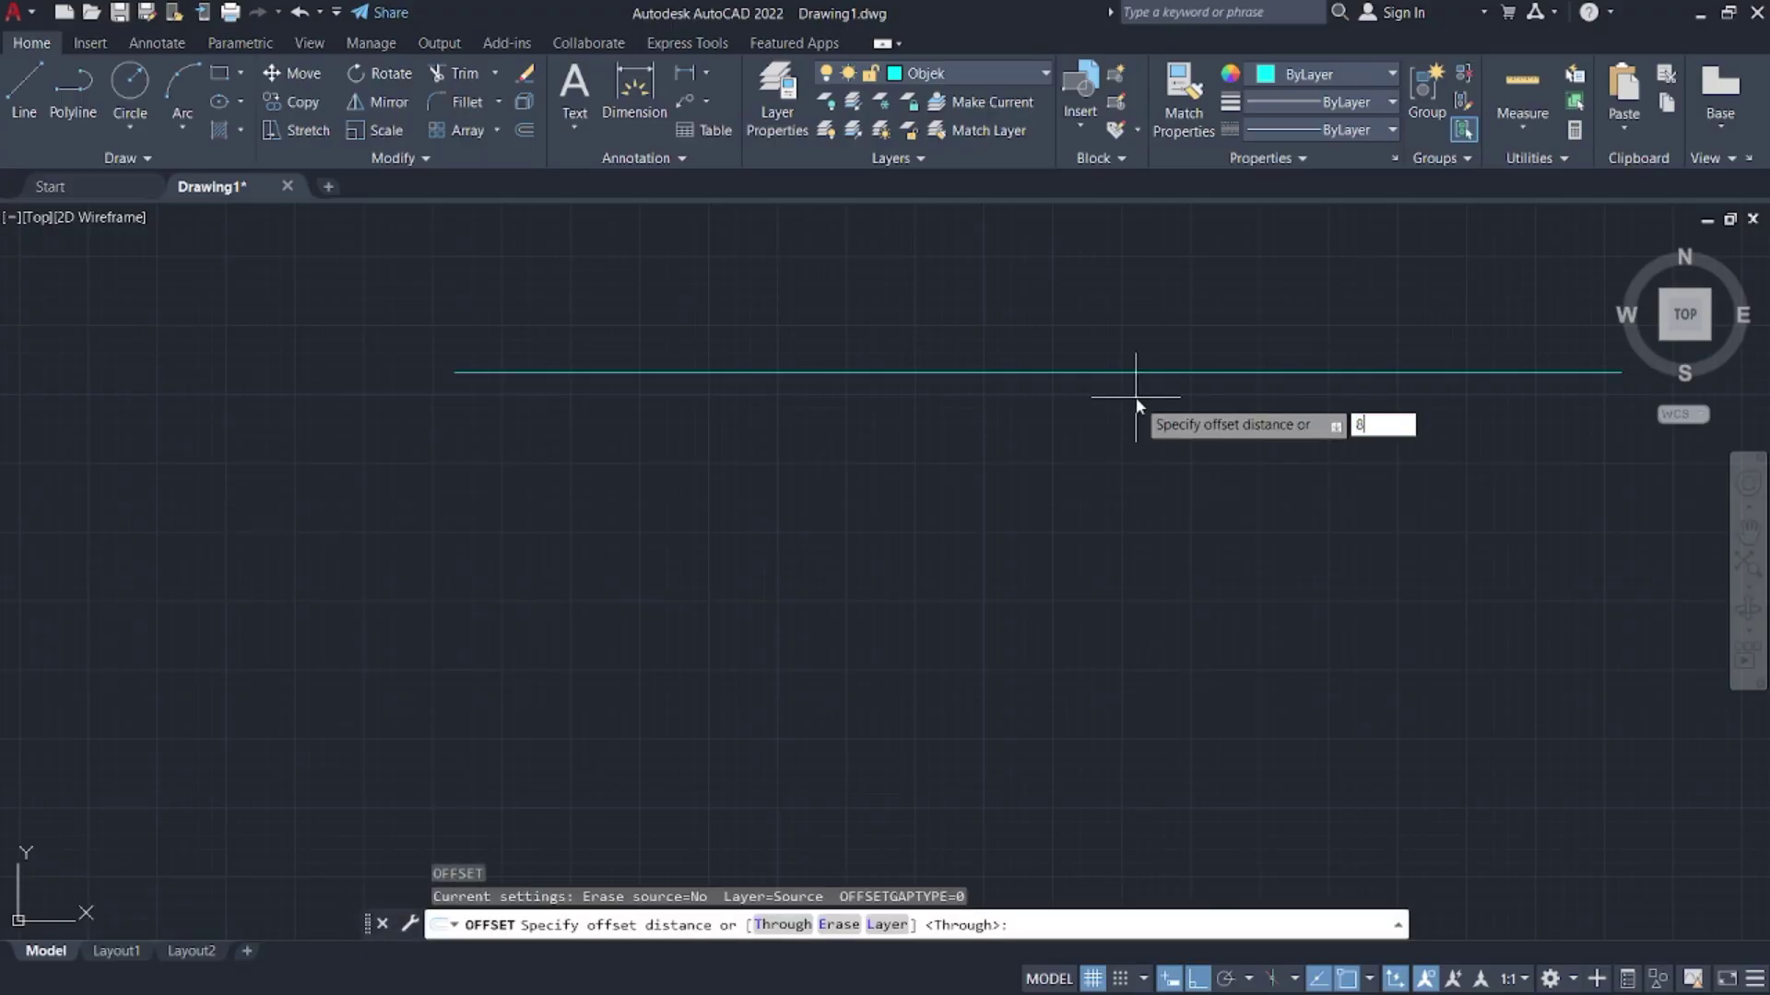
pyautogui.write('80')
pyautogui.press('Return')
pyautogui.click(1136, 373)
pyautogui.click(1132, 387)
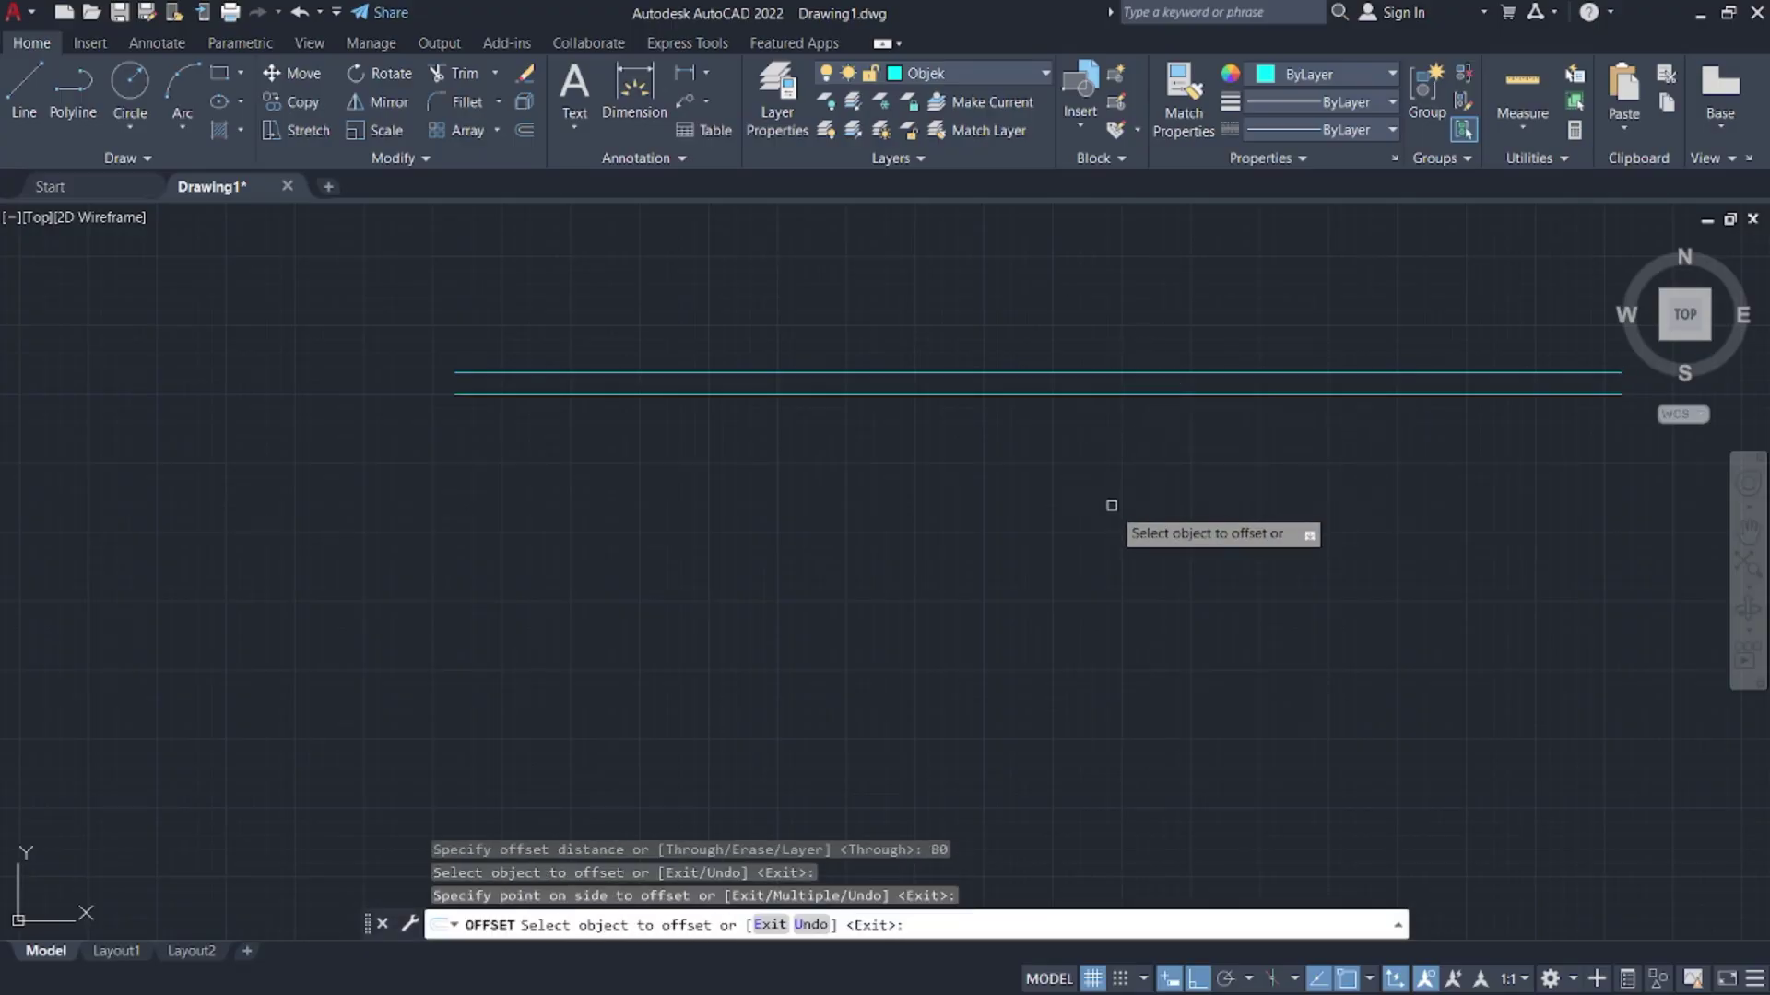
pyautogui.press('Escape')
# - Join the left ends of the two parallel lines with a radius 40 fillet
pyautogui.scroll(5, 470, 399)
pyautogui.write('f')
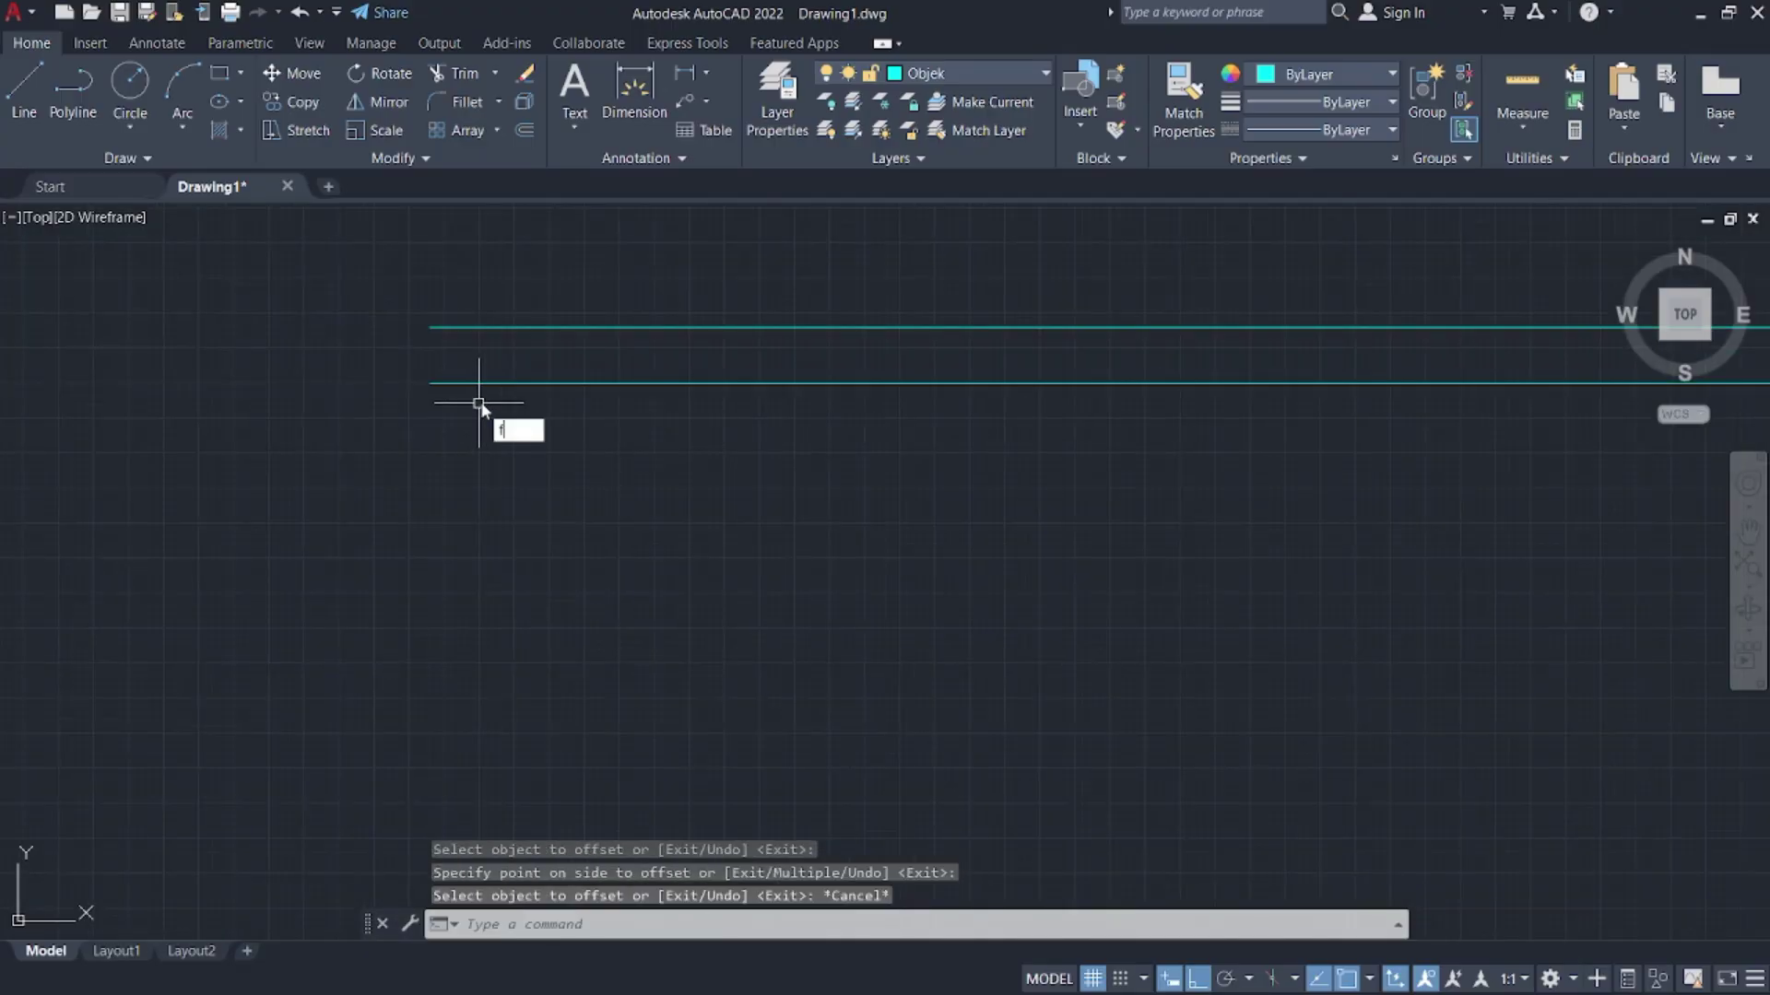
pyautogui.press('Return')
pyautogui.write('r')
pyautogui.press('Return')
pyautogui.write('40')
pyautogui.press('Return')
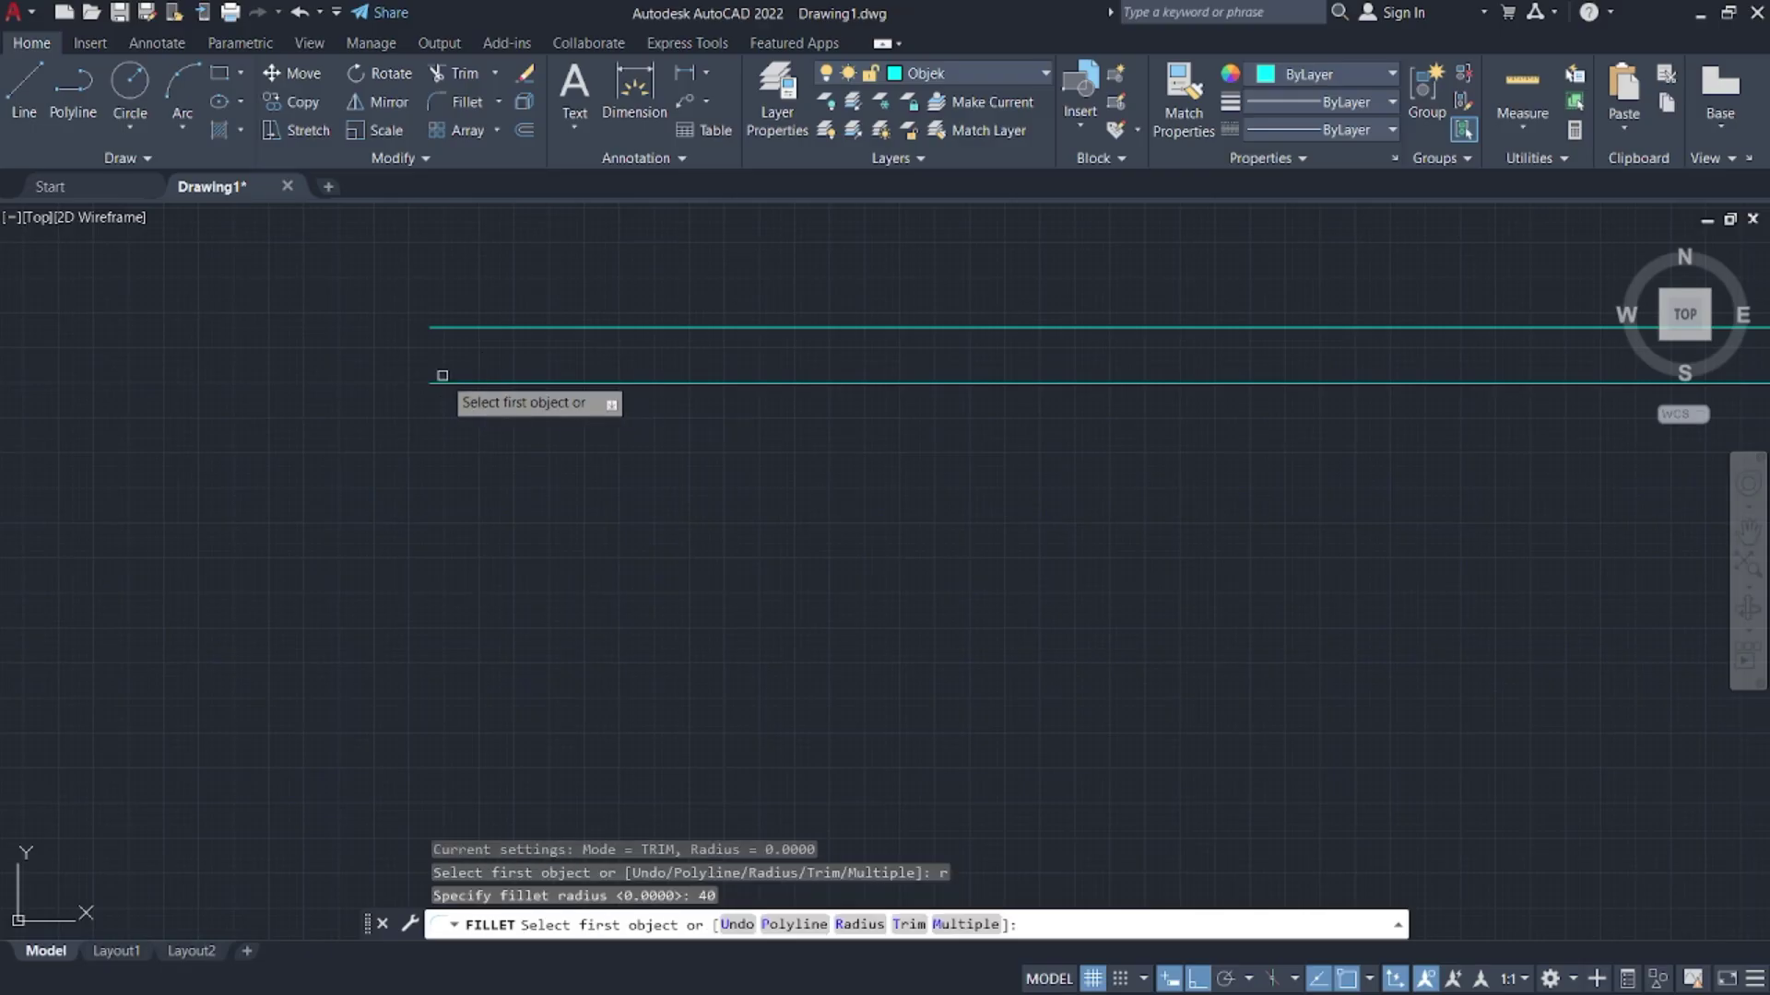
pyautogui.click(446, 383)
pyautogui.click(457, 326)
pyautogui.scroll(-4, 830, 477)
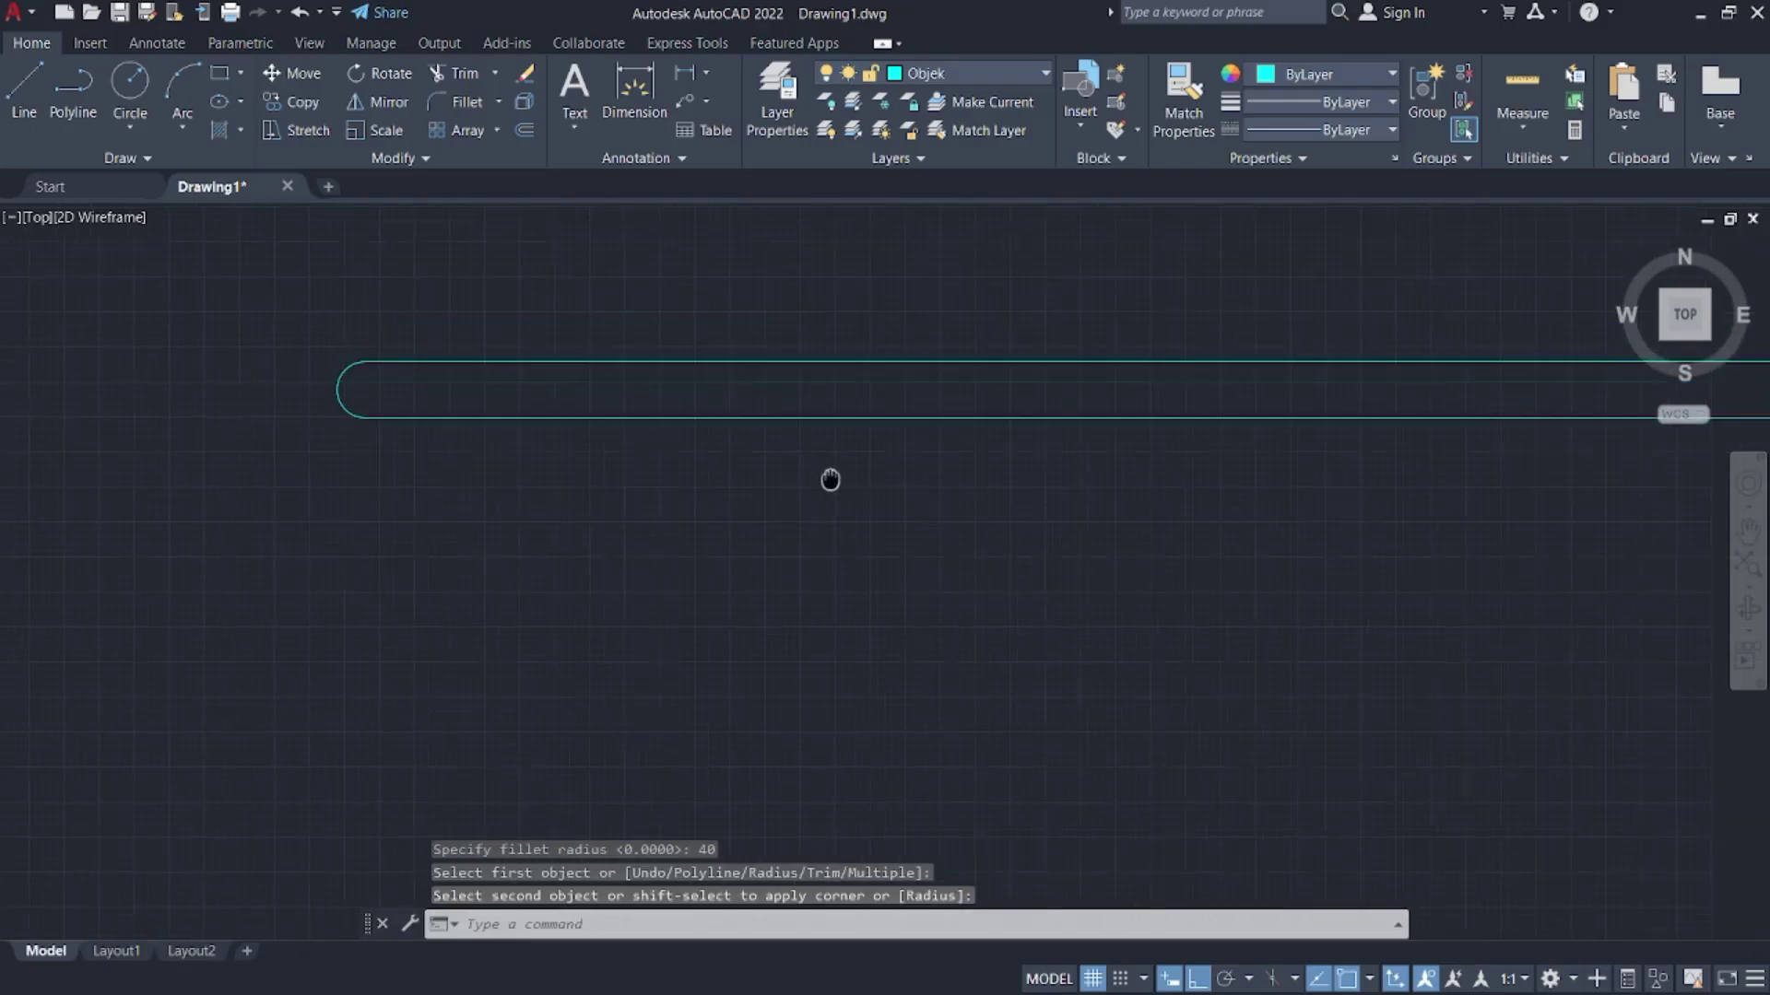
# - Check the tube dimensions in the Firefox PDF's parts list, and offset the lower line by 38/2 to both sides in AutoCAD
pyautogui.press('super')
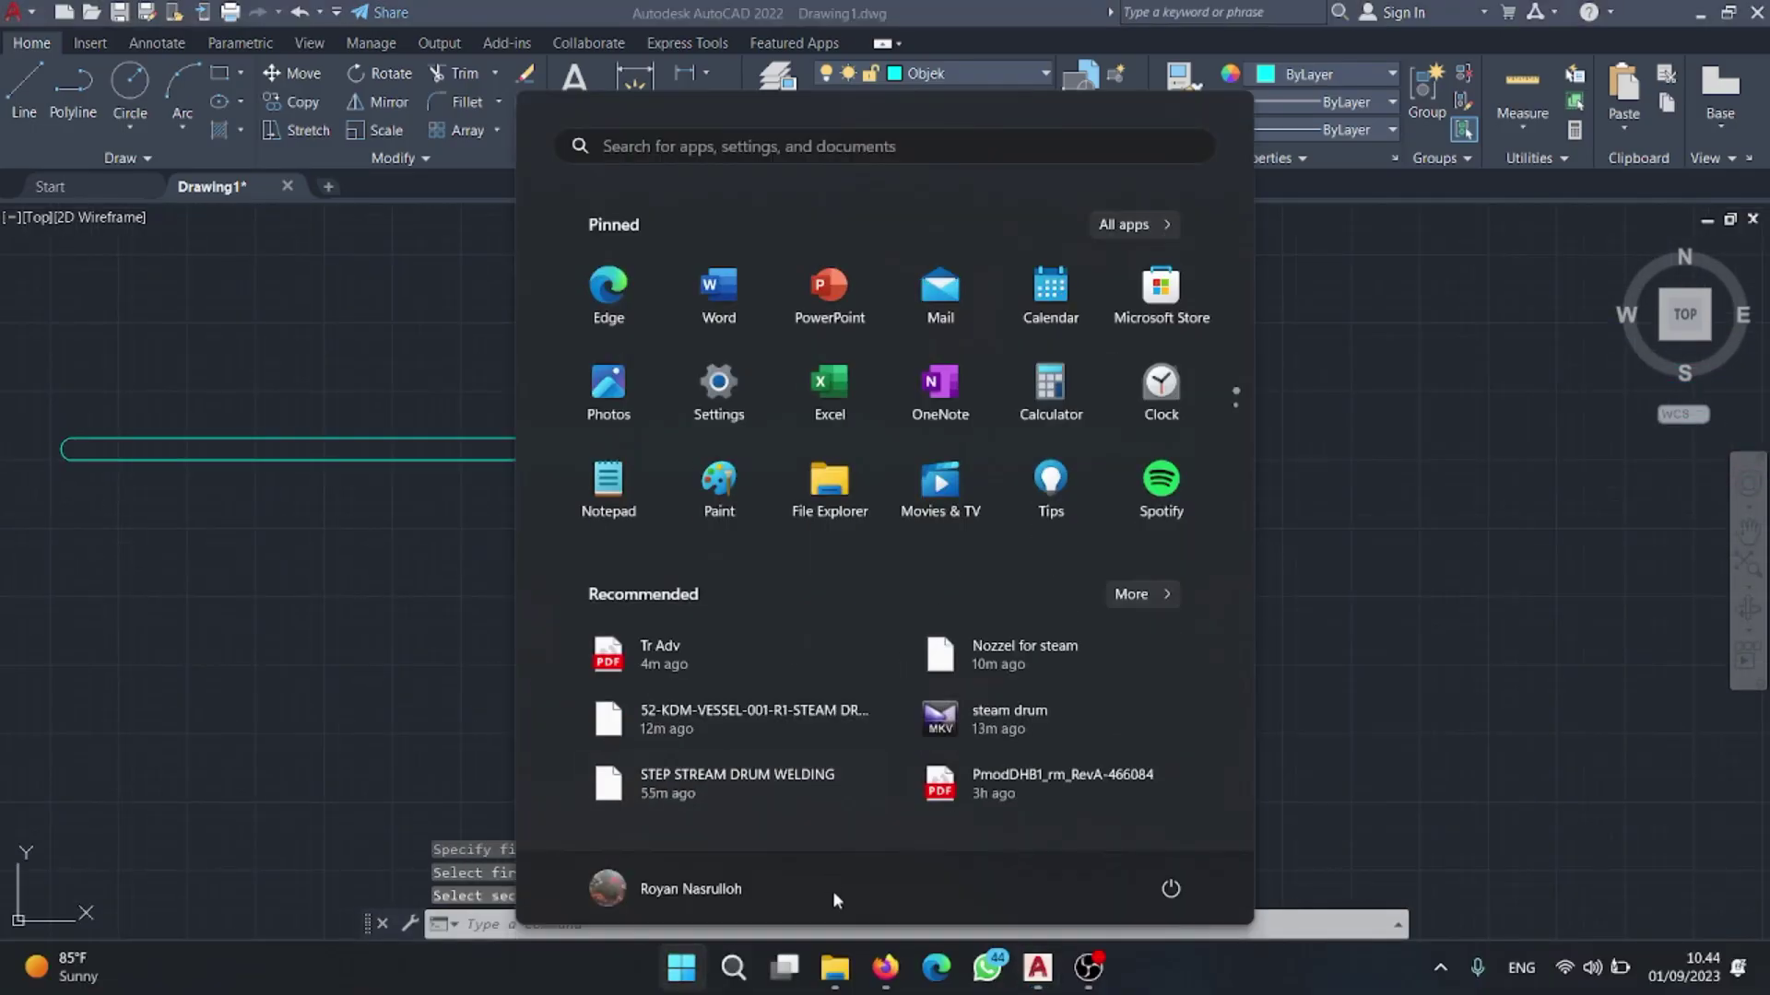
pyautogui.click(882, 973)
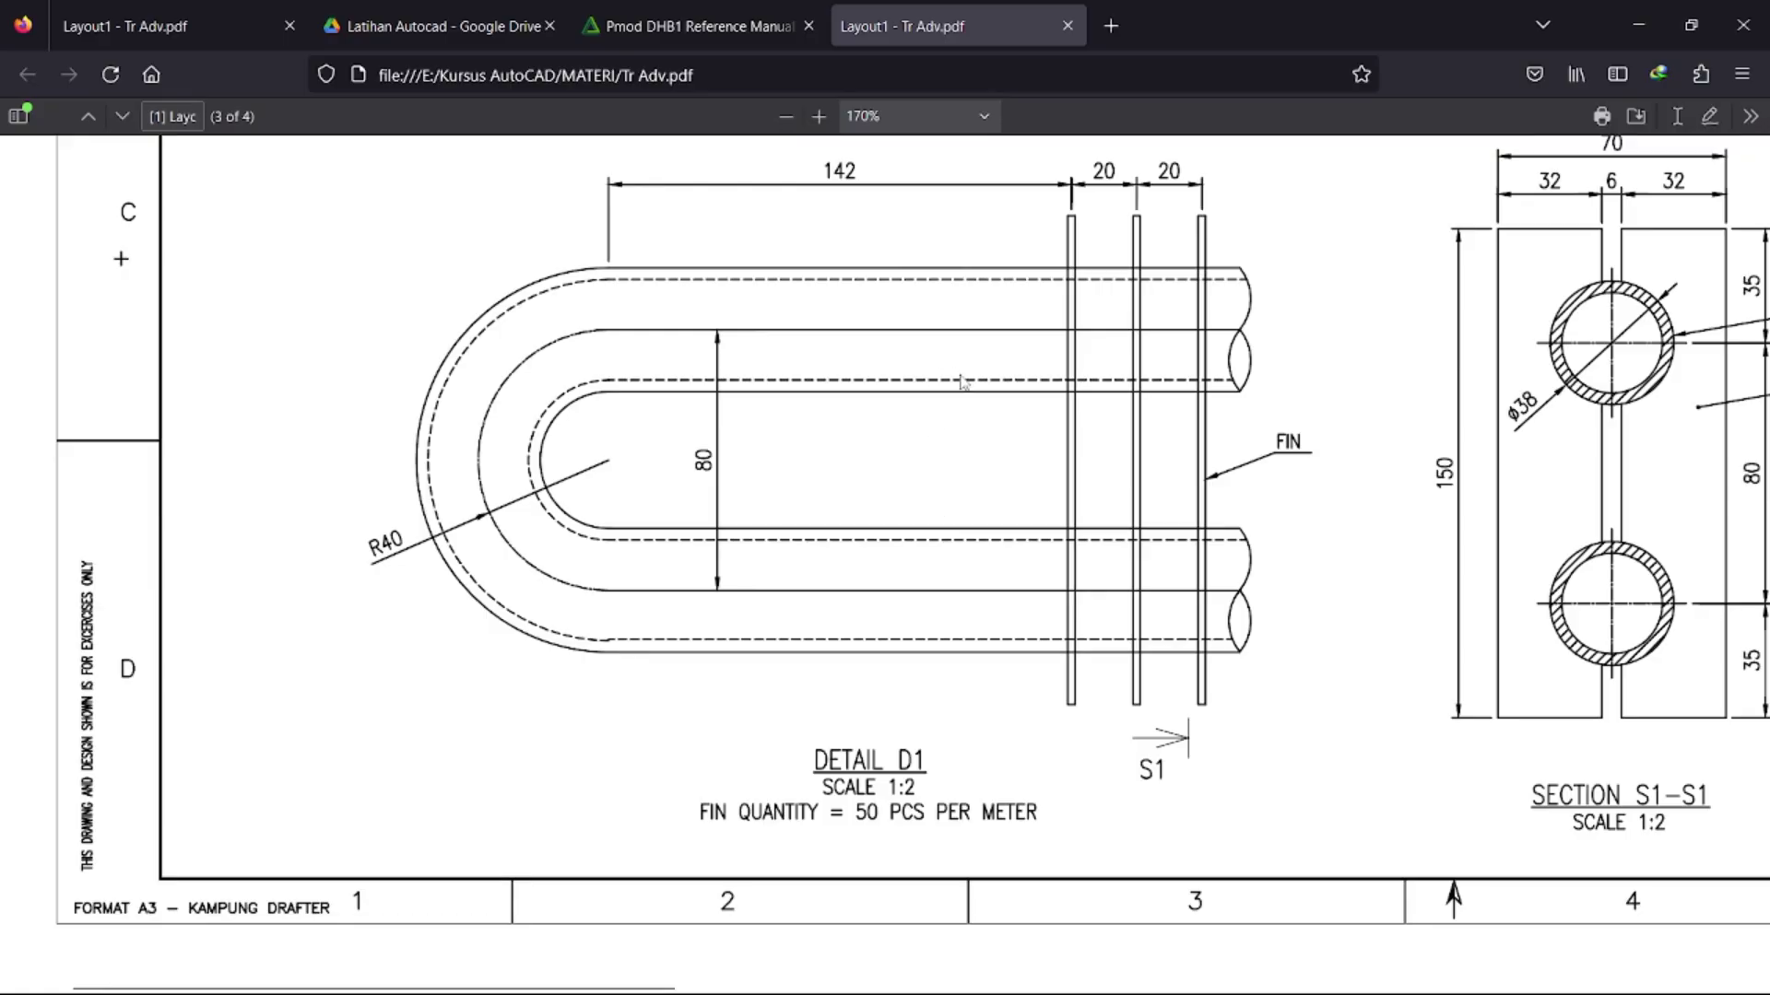
pyautogui.hscroll(10, 687, 339)
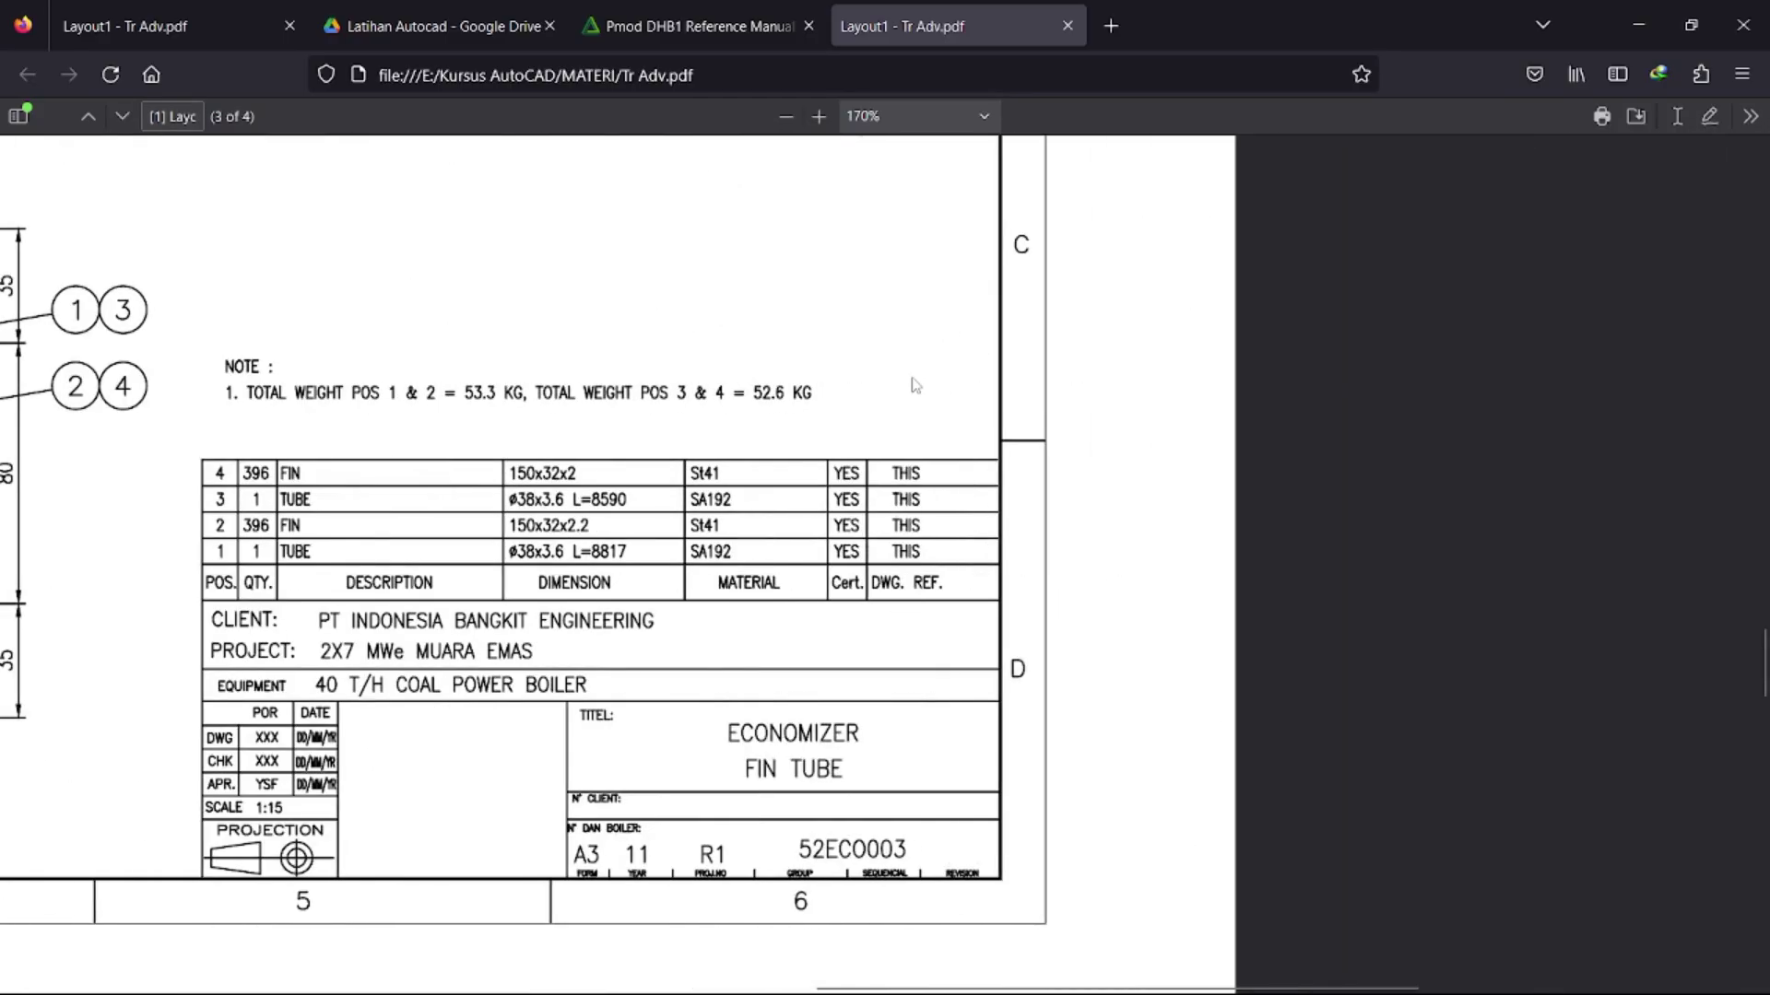
pyautogui.moveTo(964, 395); pyautogui.dragTo(875, 421, button='middle')
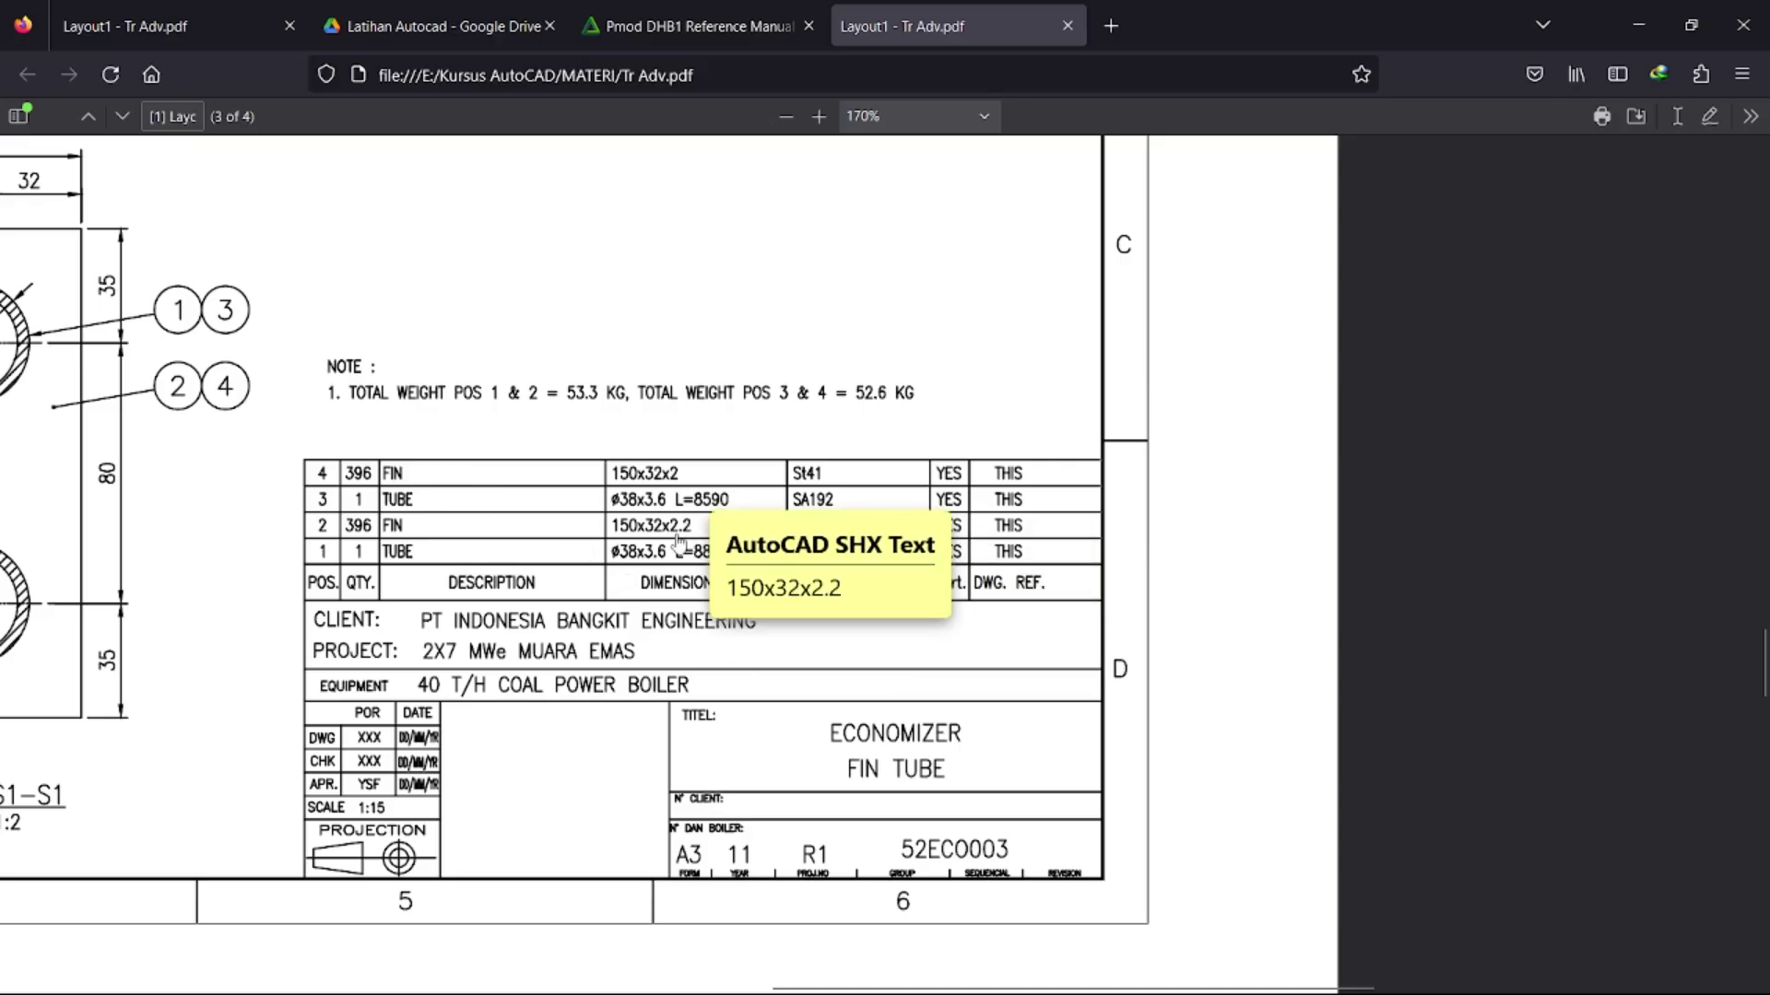
pyautogui.click(1638, 25)
pyautogui.scroll(4, 1196, 474)
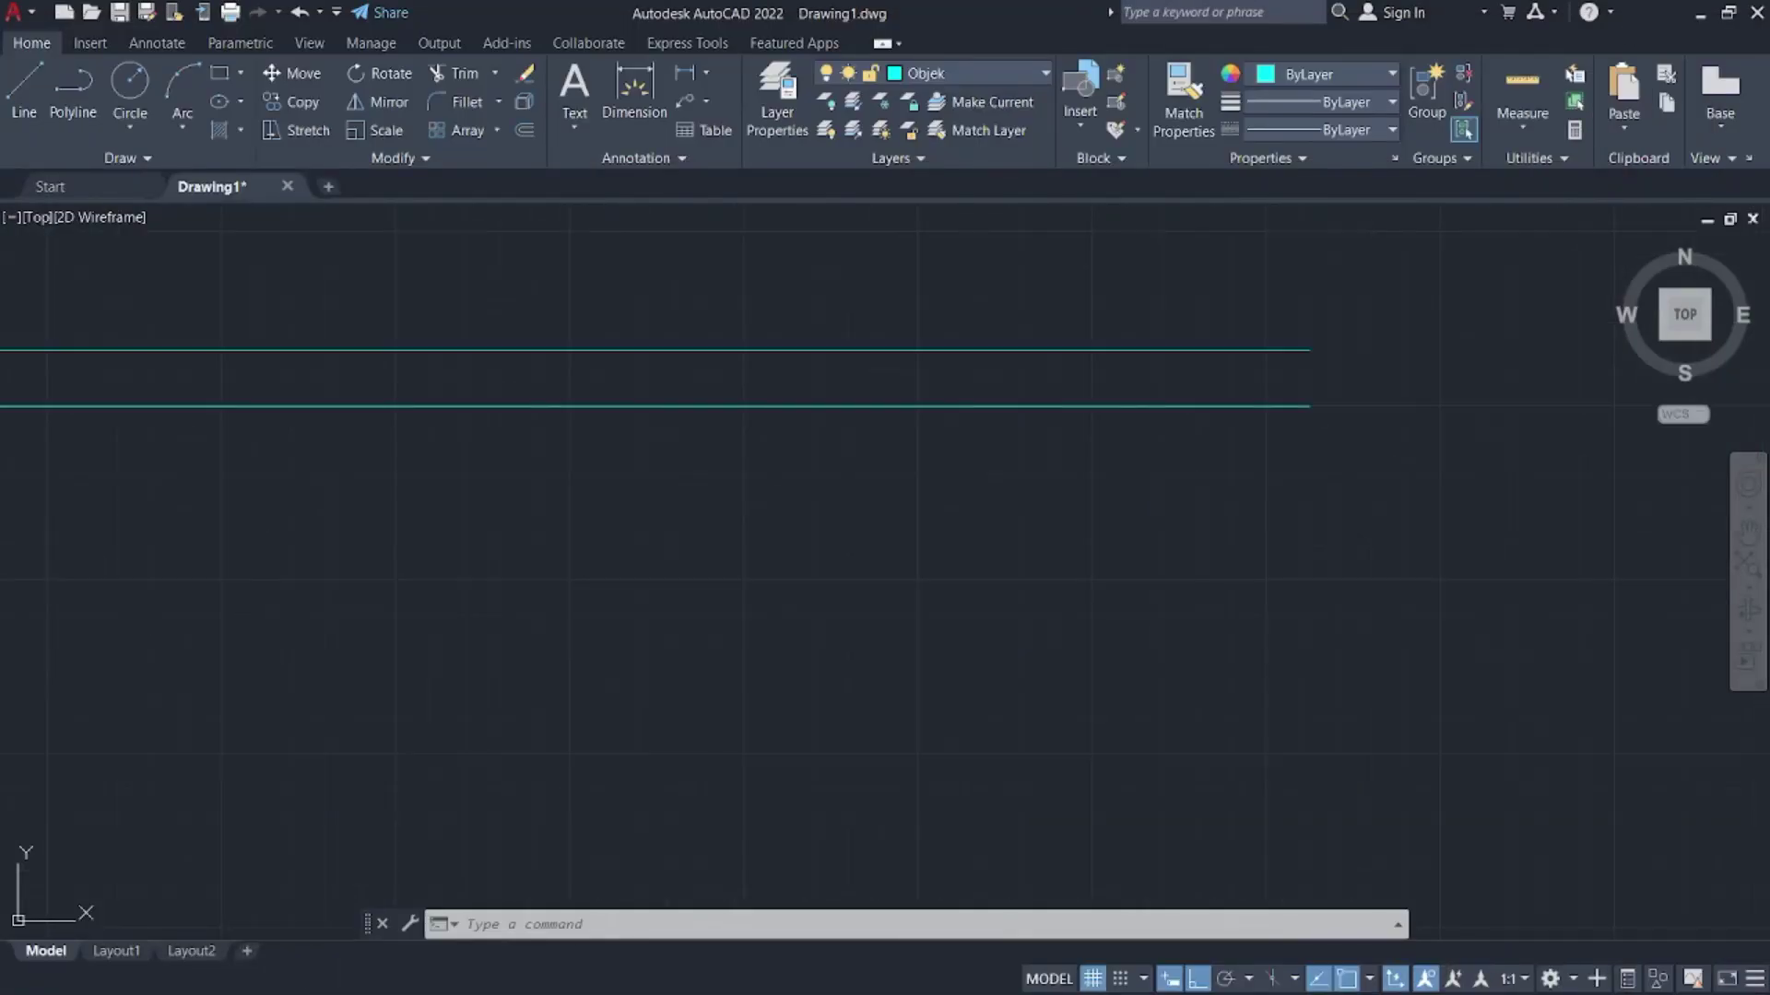
pyautogui.write('o')
pyautogui.press('Return')
pyautogui.write('38')
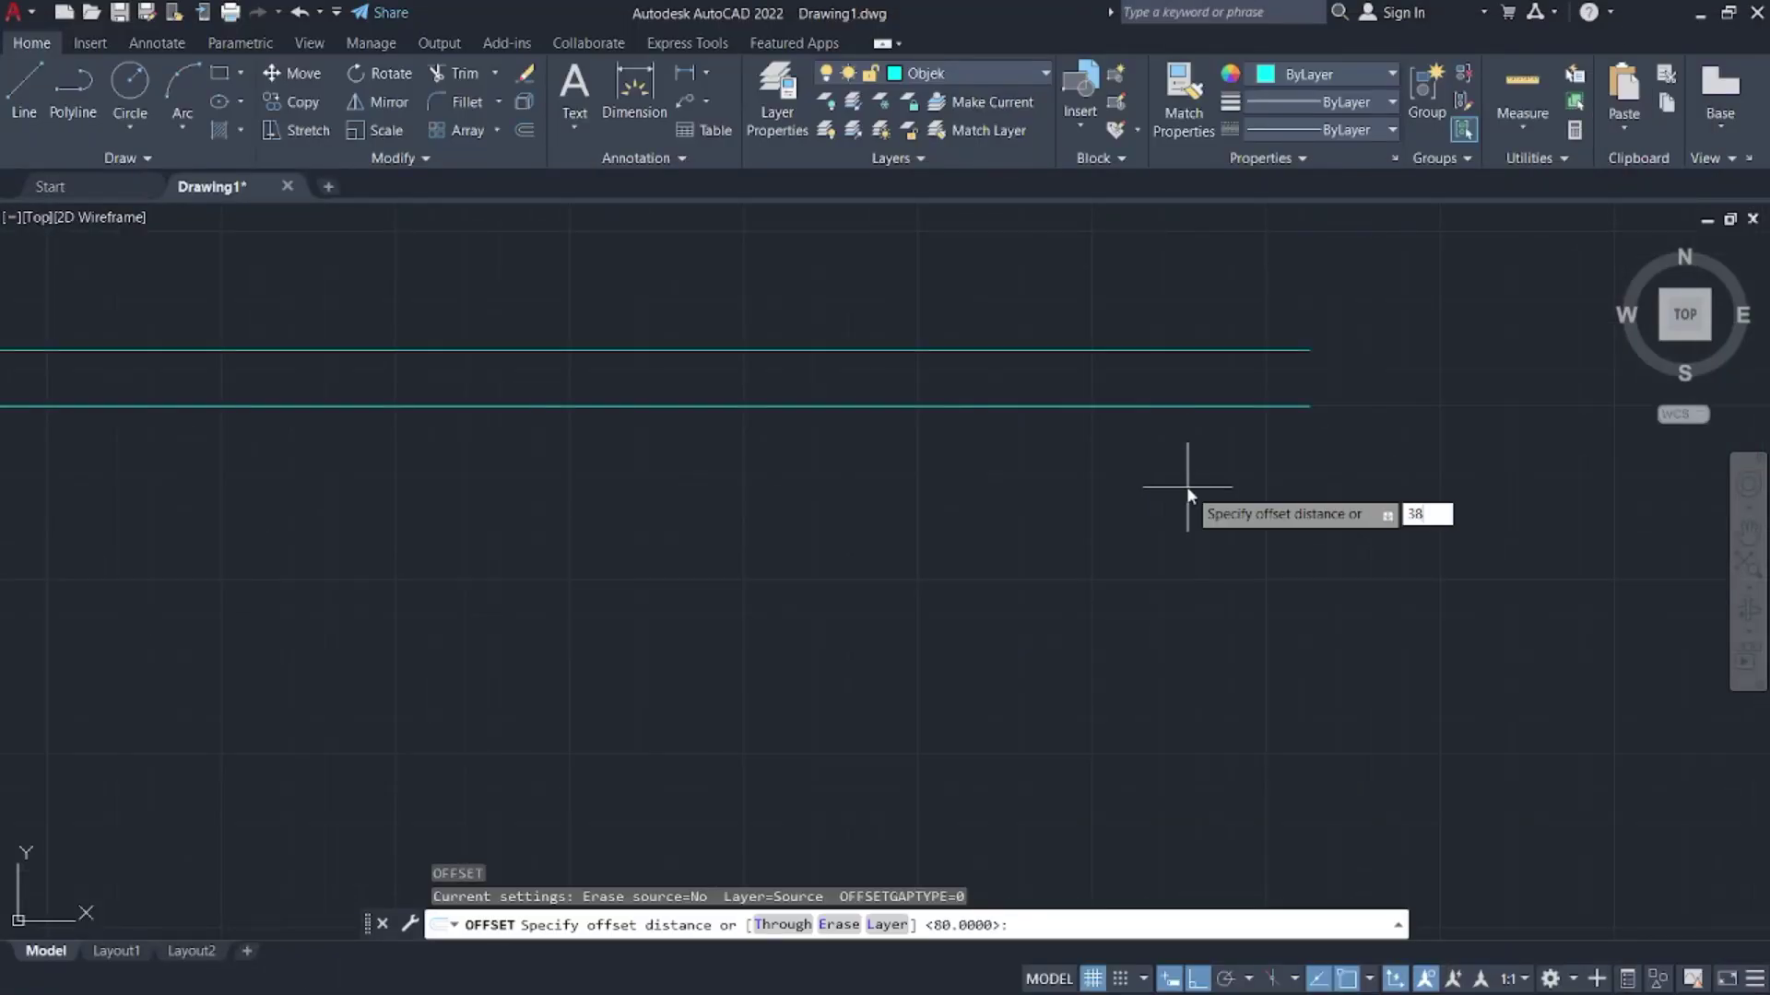
pyautogui.write('/2')
pyautogui.press('Return')
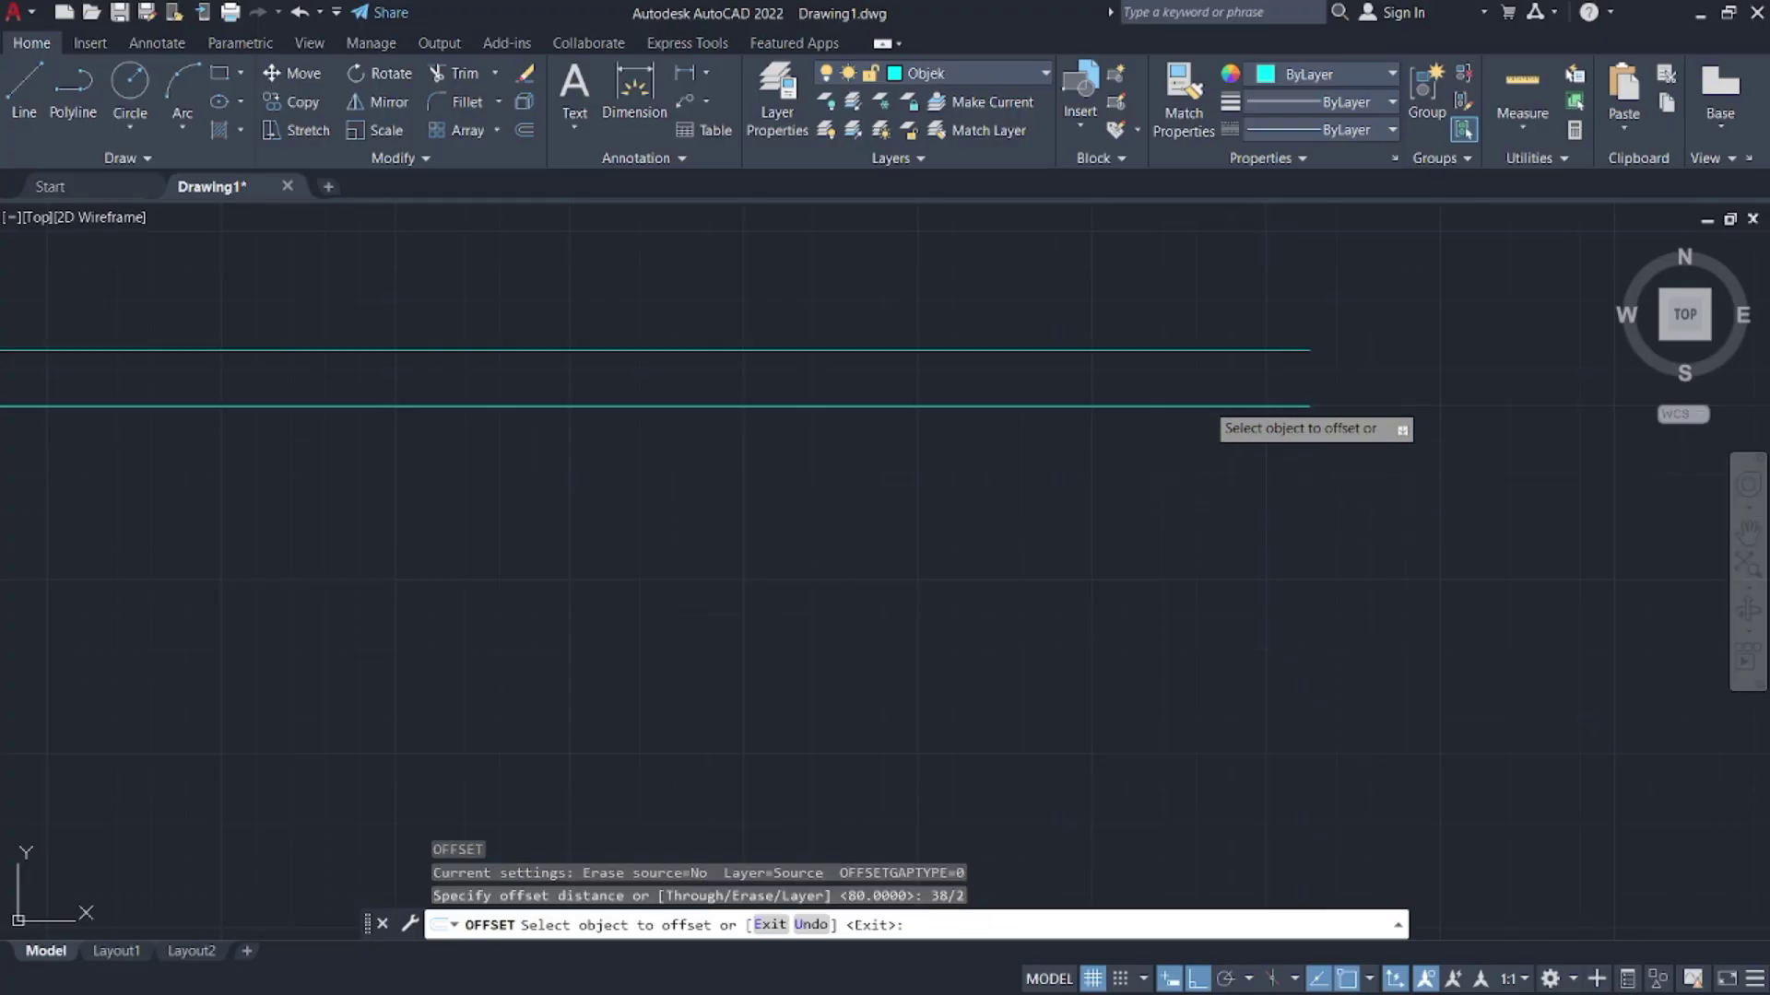
pyautogui.click(1206, 406)
pyautogui.click(1205, 418)
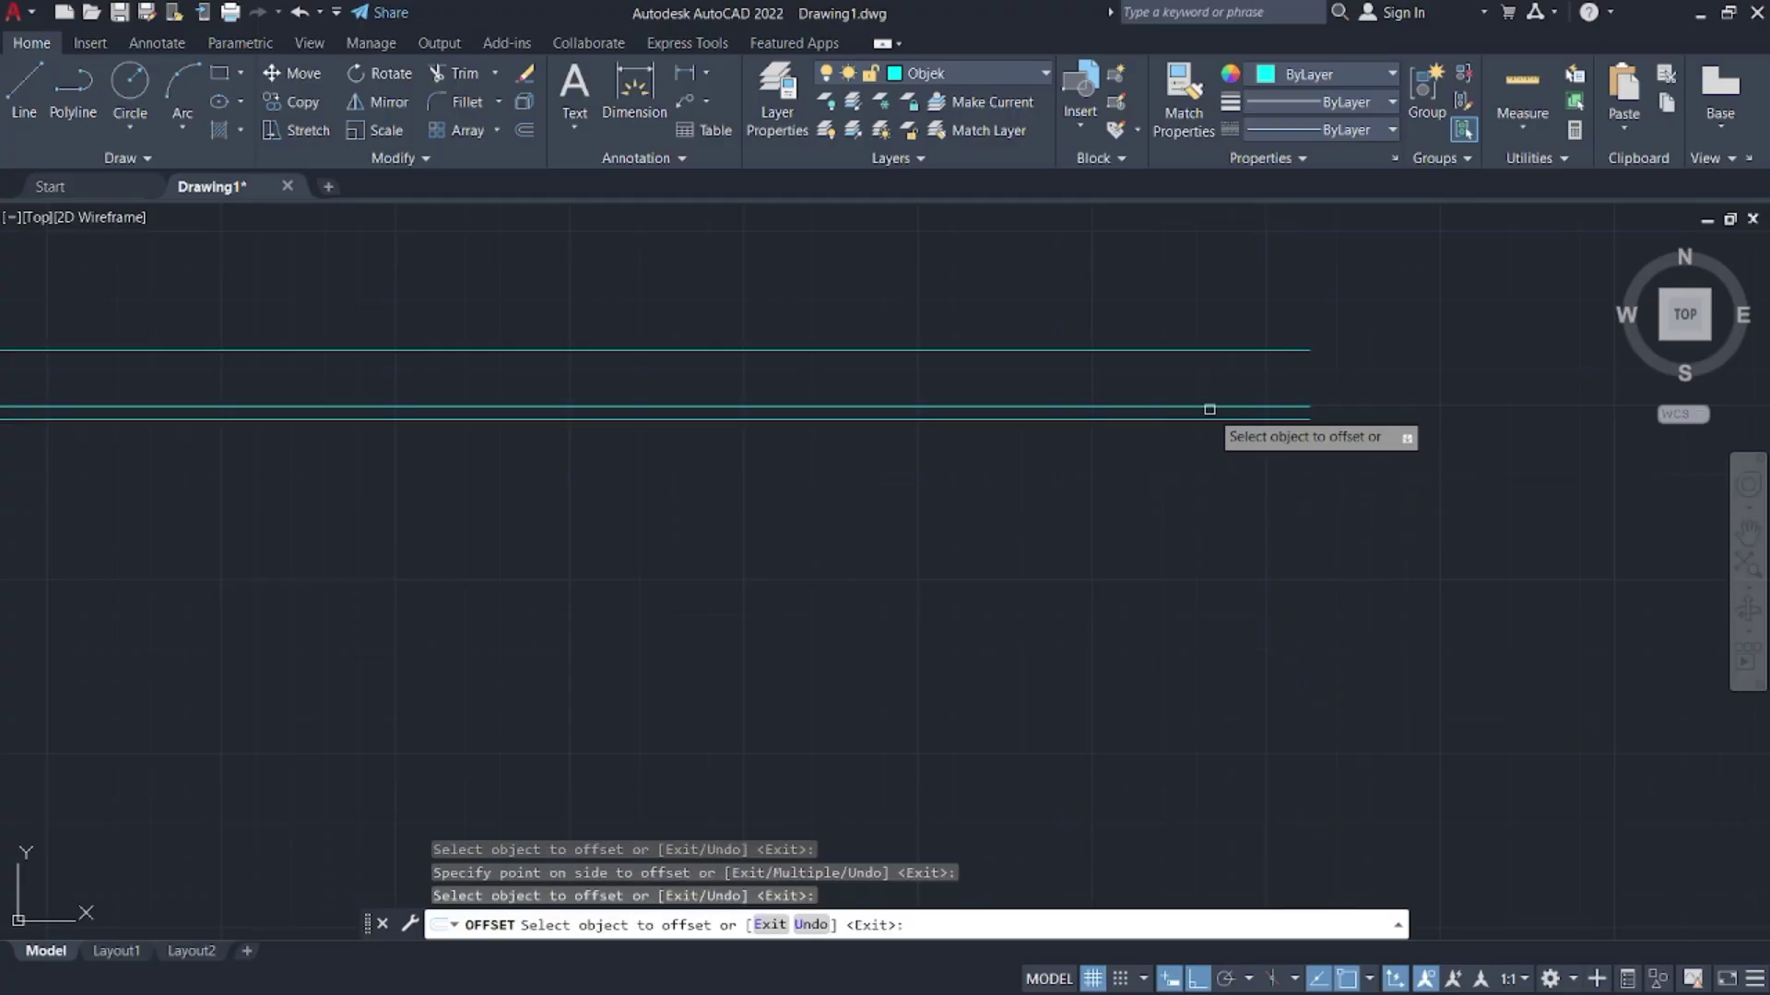
pyautogui.click(1207, 407)
pyautogui.click(1204, 392)
# - Offset the upper centre line by the same 38/2 distance, once above and once below it
pyautogui.click(1198, 350)
pyautogui.click(1200, 328)
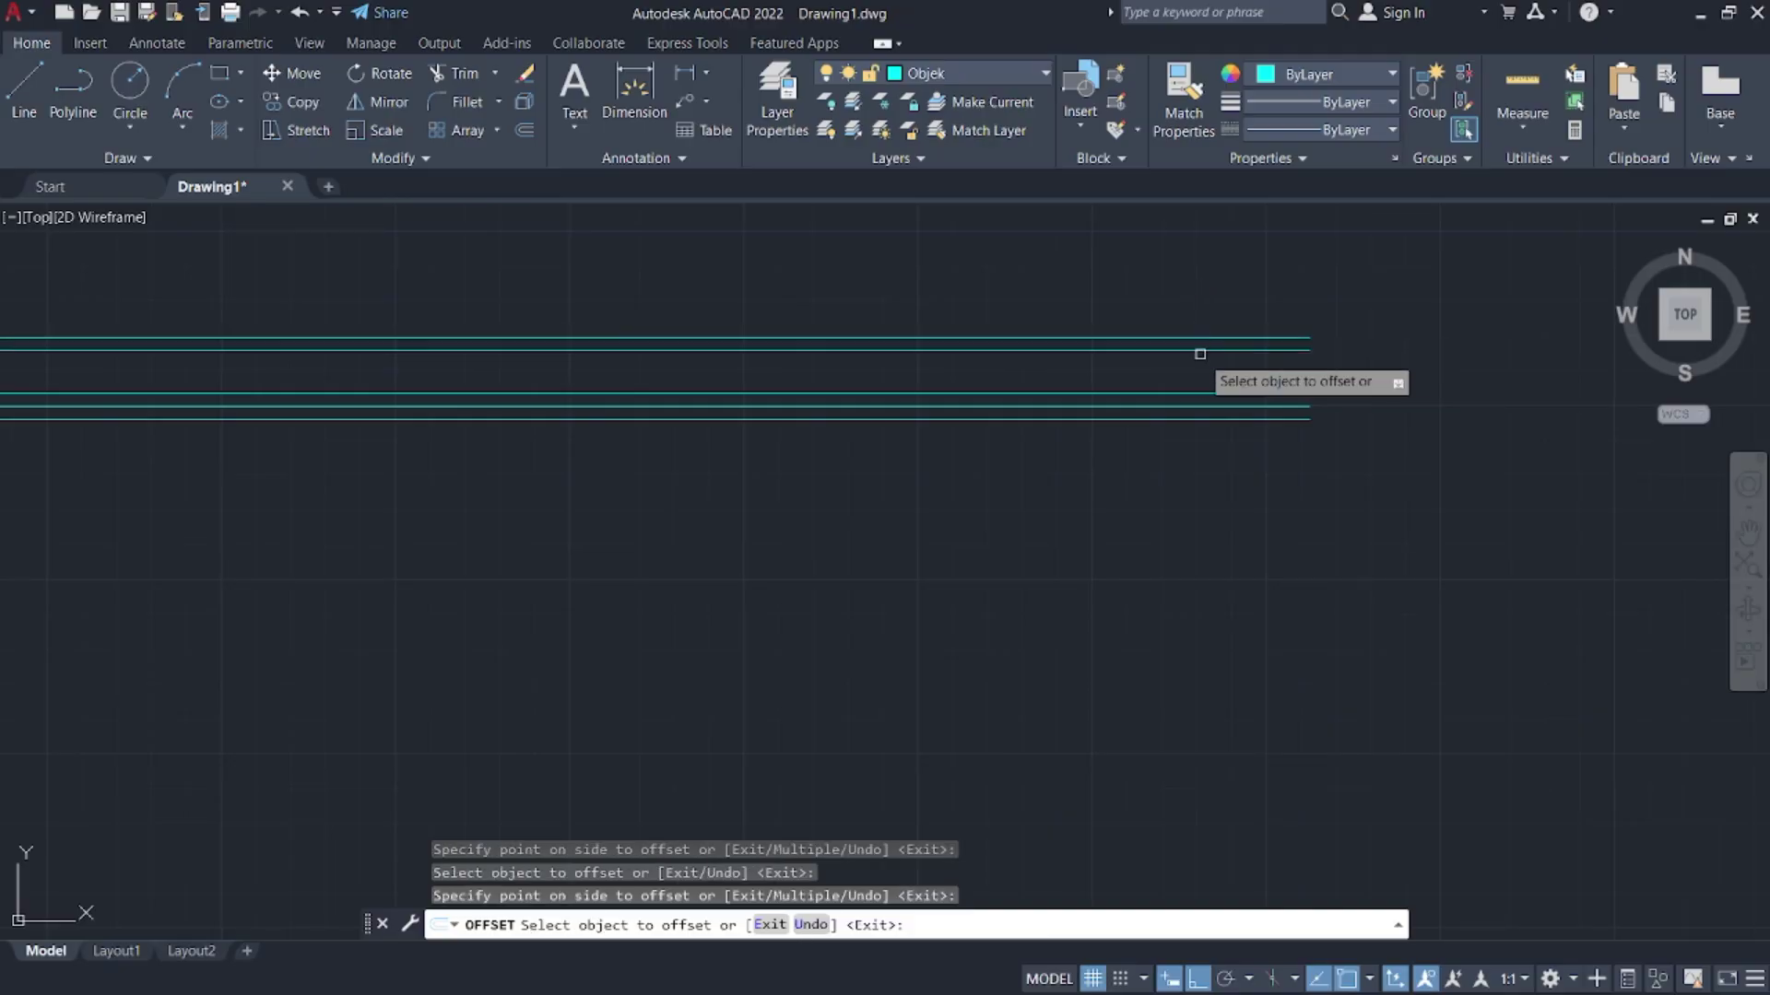
pyautogui.click(1201, 351)
pyautogui.click(1198, 402)
# - Try to offset the arc at the tube's left end outward by the same 38/2 distance
pyautogui.scroll(-3, 1026, 435)
pyautogui.moveTo(516, 437); pyautogui.dragTo(1134, 410, button='middle')
pyautogui.scroll(3, 728, 381)
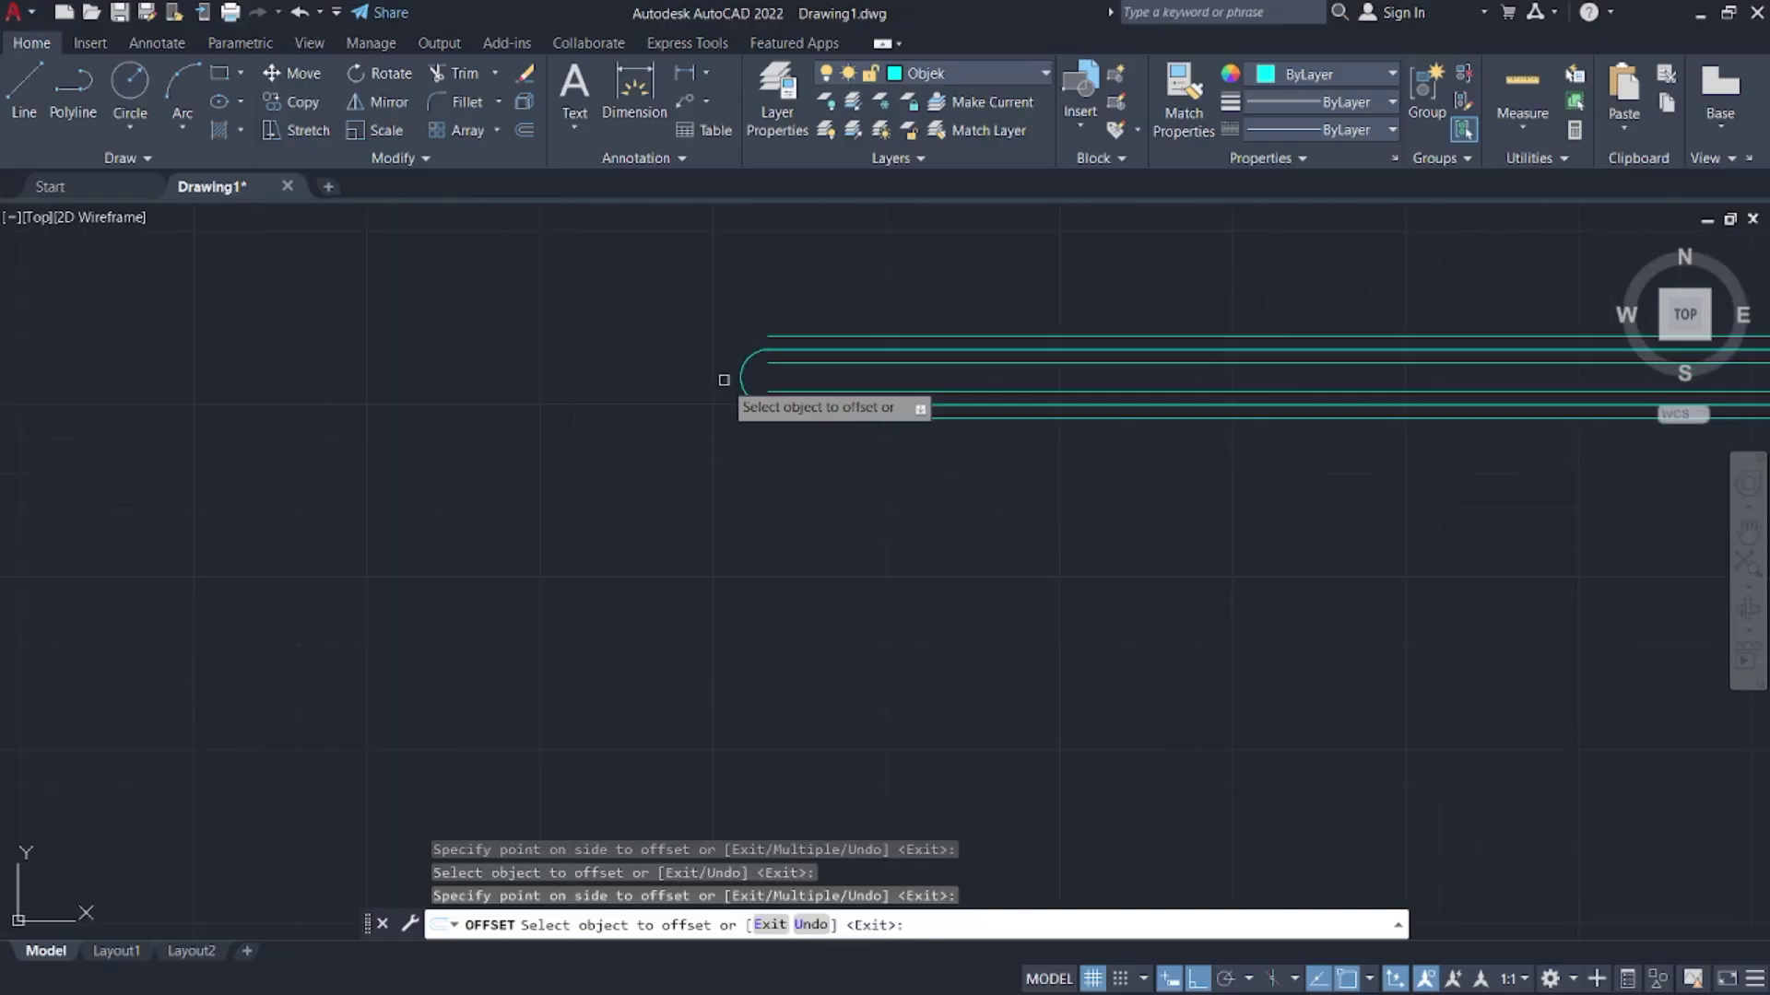
pyautogui.click(738, 373)
pyautogui.click(714, 363)
pyautogui.click(740, 372)
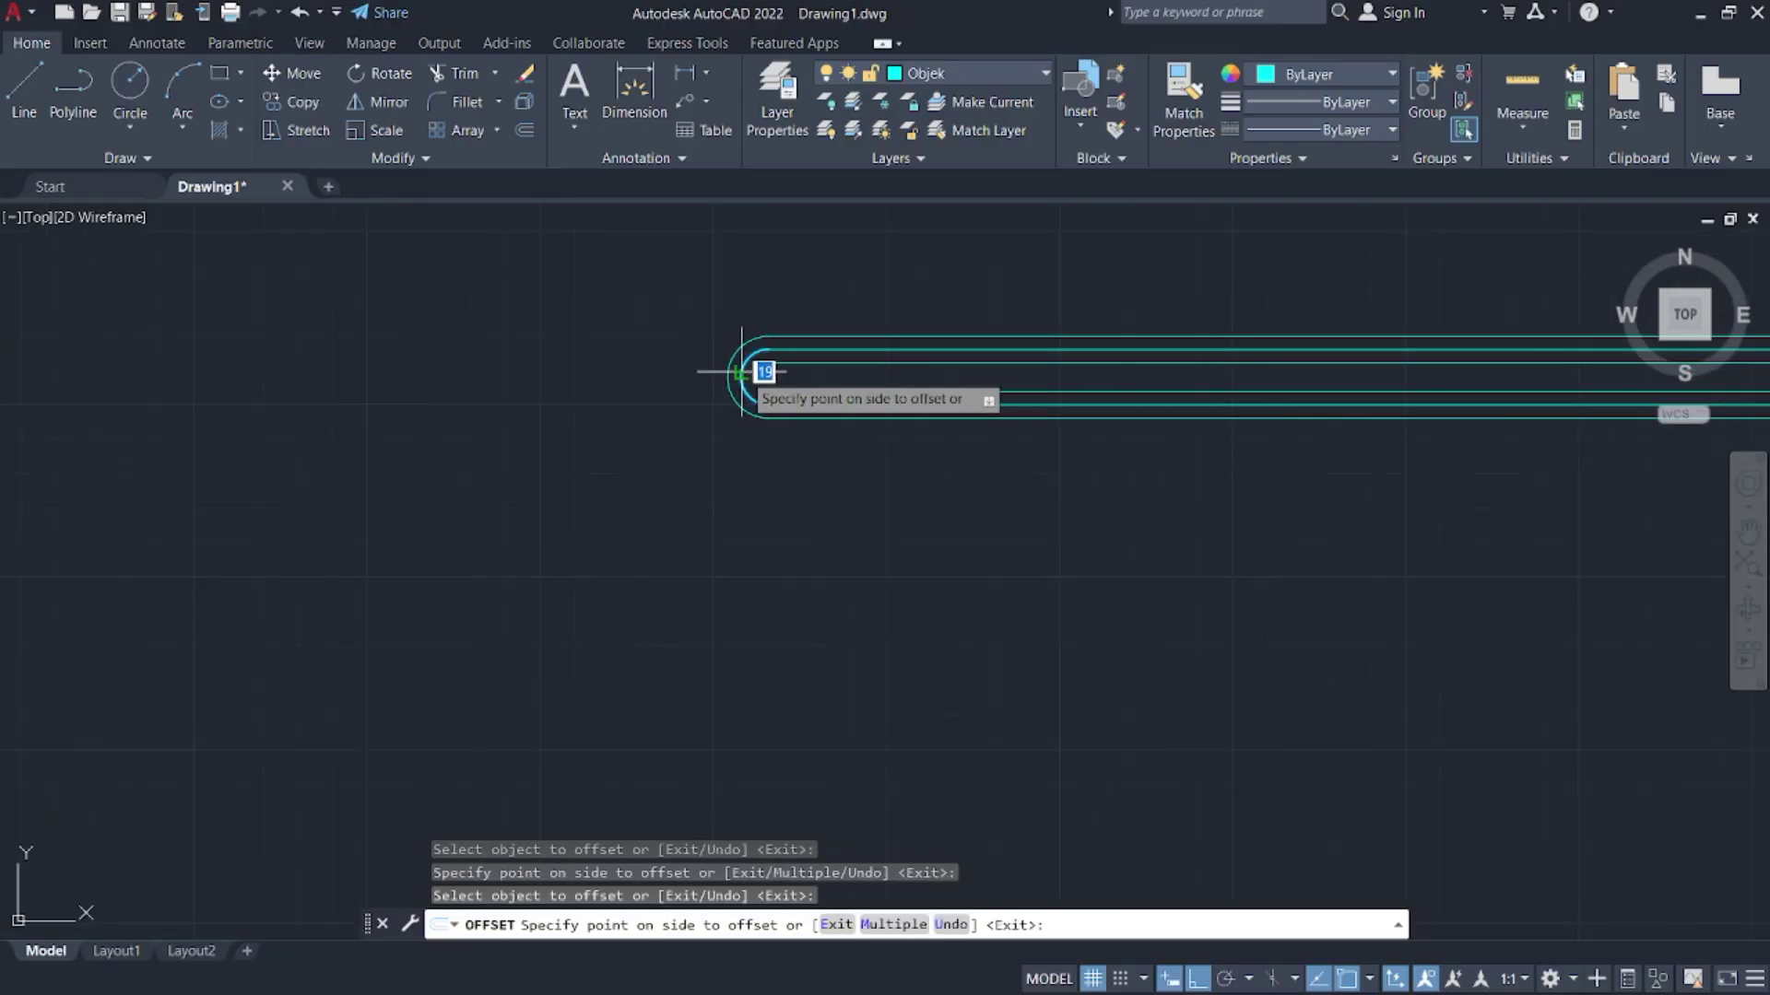
# - Undo the 38/2 offsets, and join the two centre lines and their end arc into one polyline
pyautogui.press('Escape')
pyautogui.hotkey('ctrl', 'z')
pyautogui.click(839, 417)
pyautogui.click(666, 277)
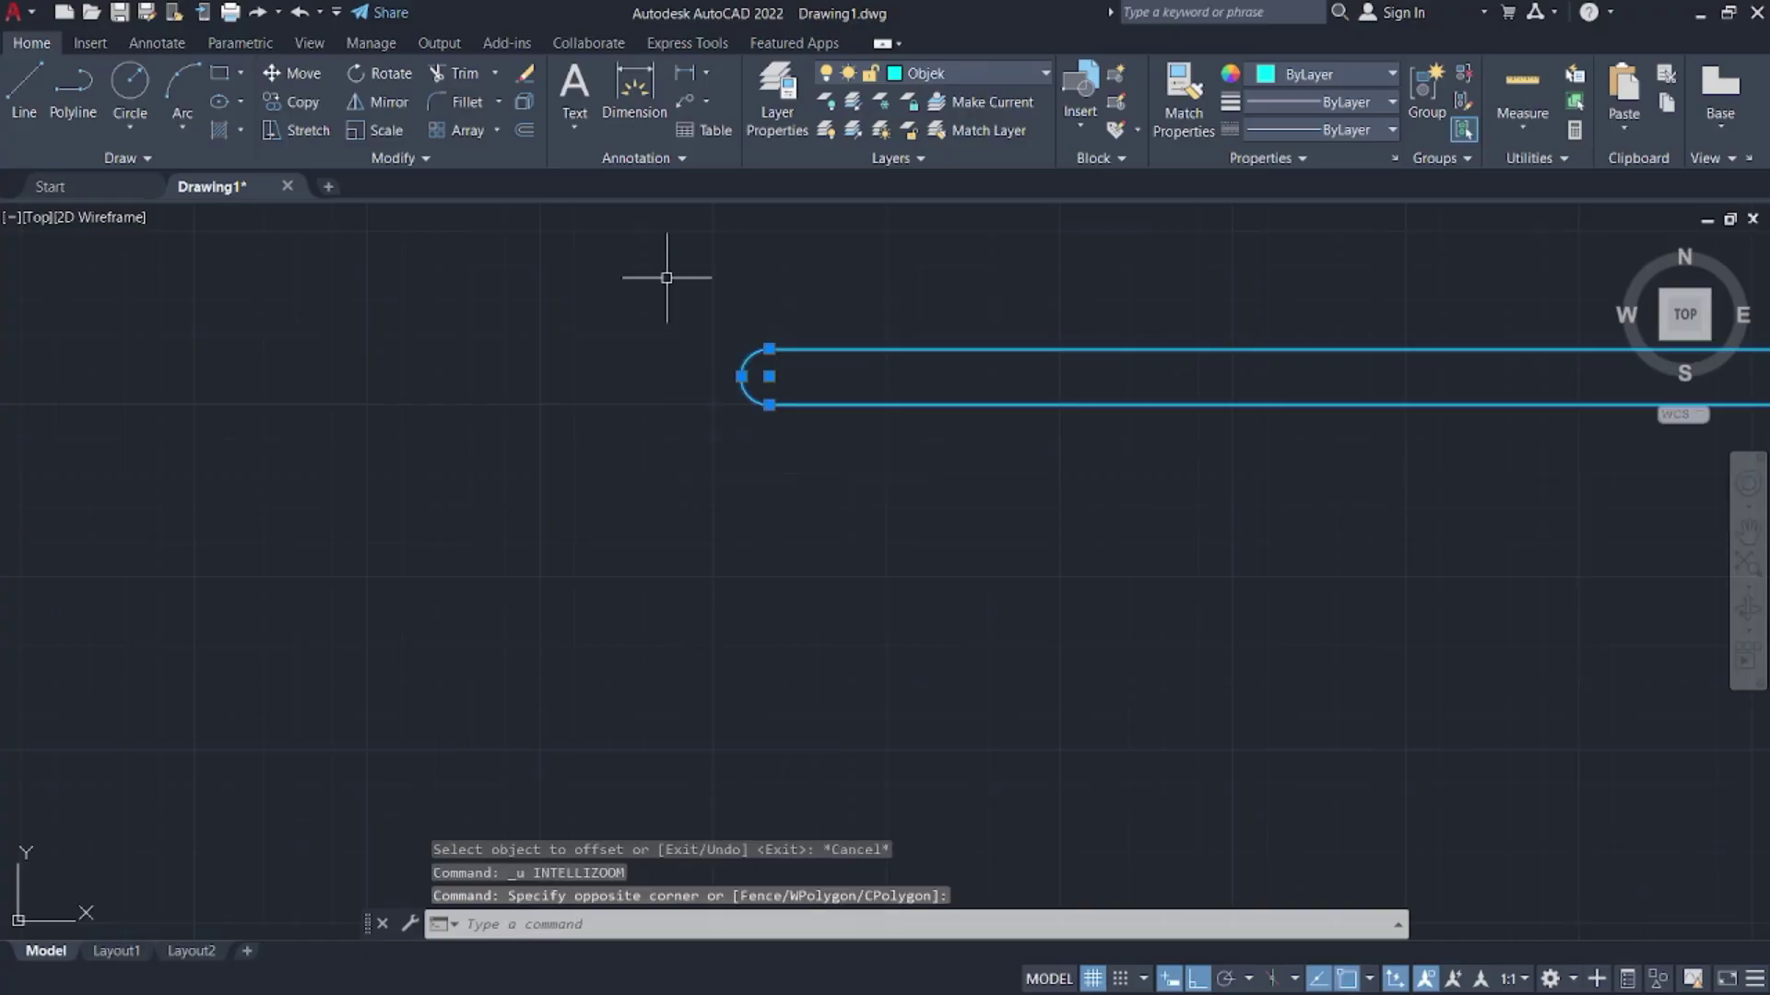
pyautogui.moveTo(932, 506); pyautogui.dragTo(691, 466, button='middle')
pyautogui.write('j')
pyautogui.press('Return')
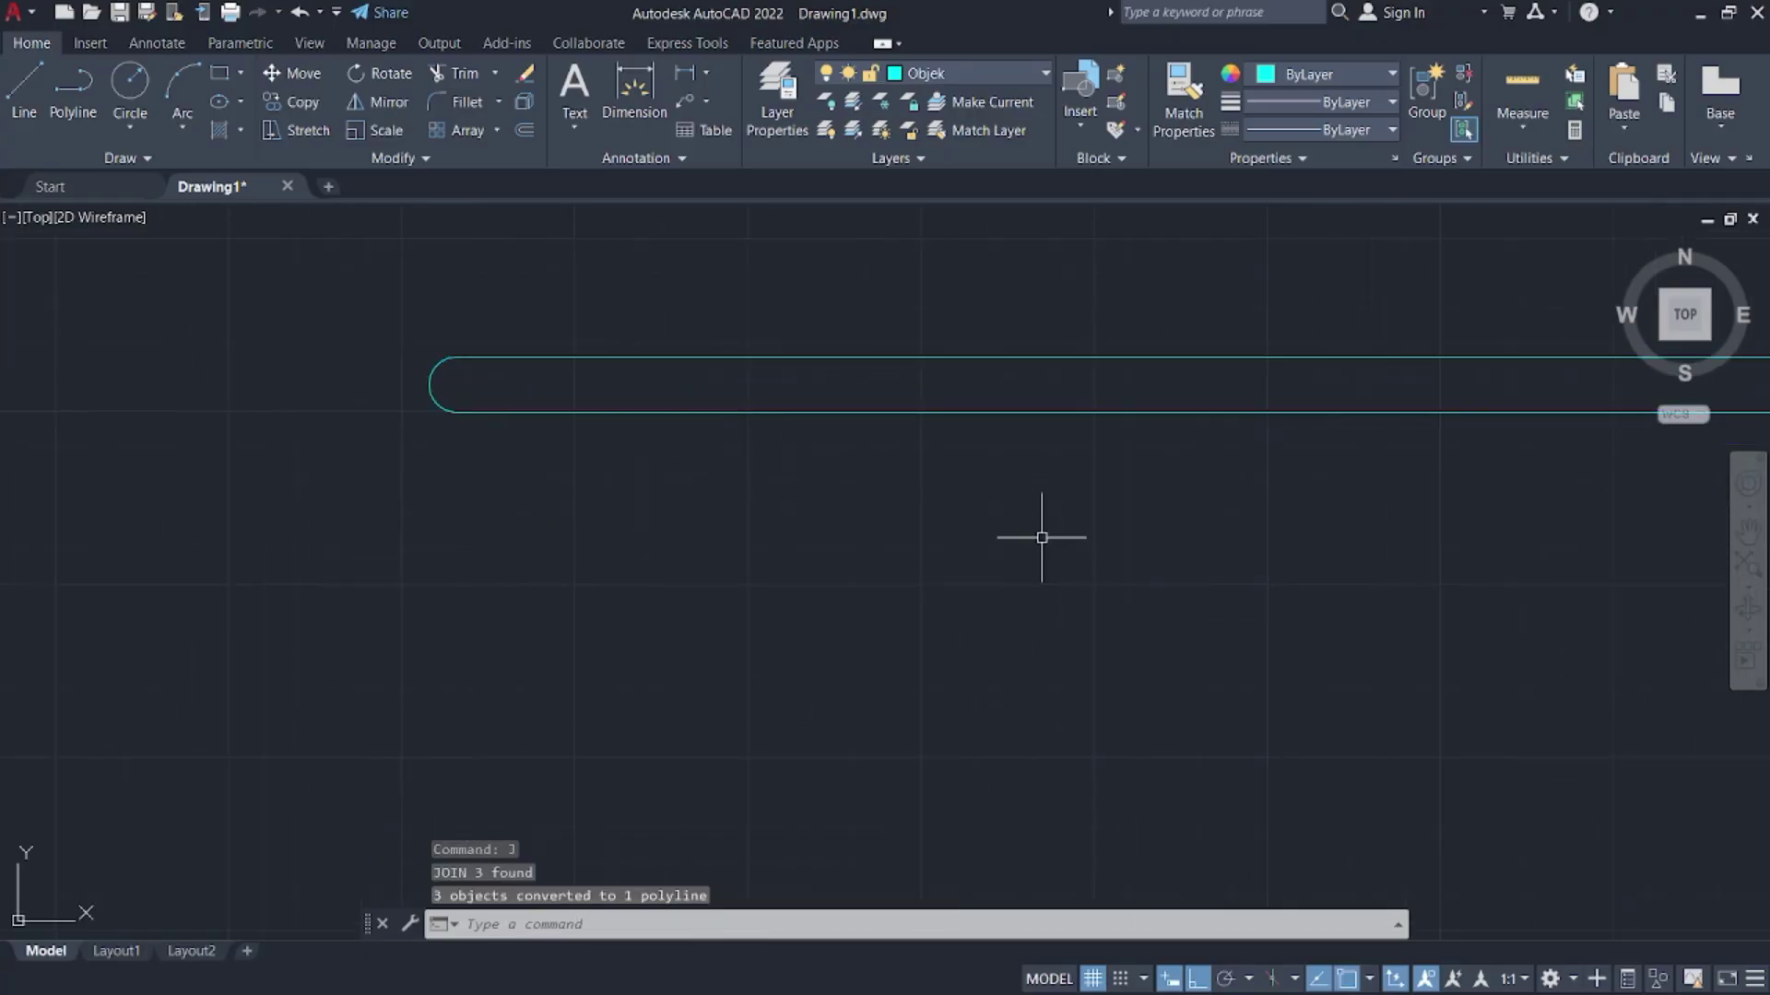
# - Offset the joined U-shaped centre line by 38/2, once to the outside and once to the inside
pyautogui.write('o')
pyautogui.press('Return')
pyautogui.write('38')
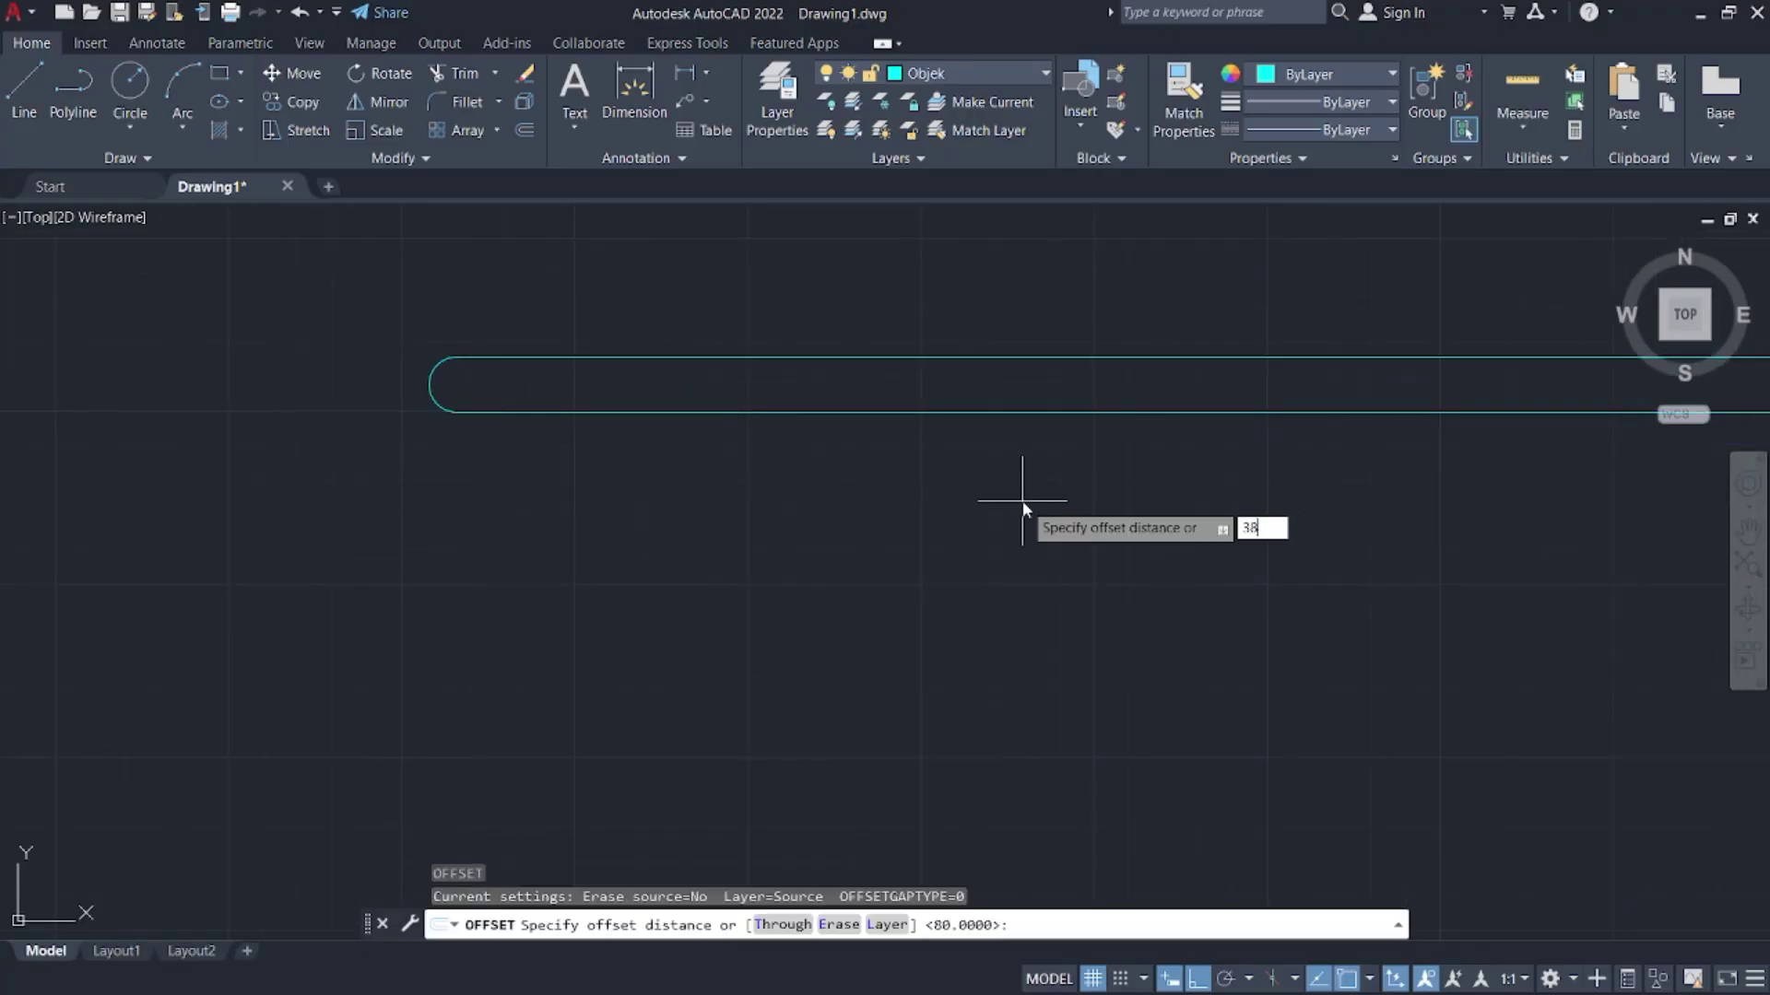
pyautogui.write('/2')
pyautogui.press('Return')
pyautogui.click(1047, 414)
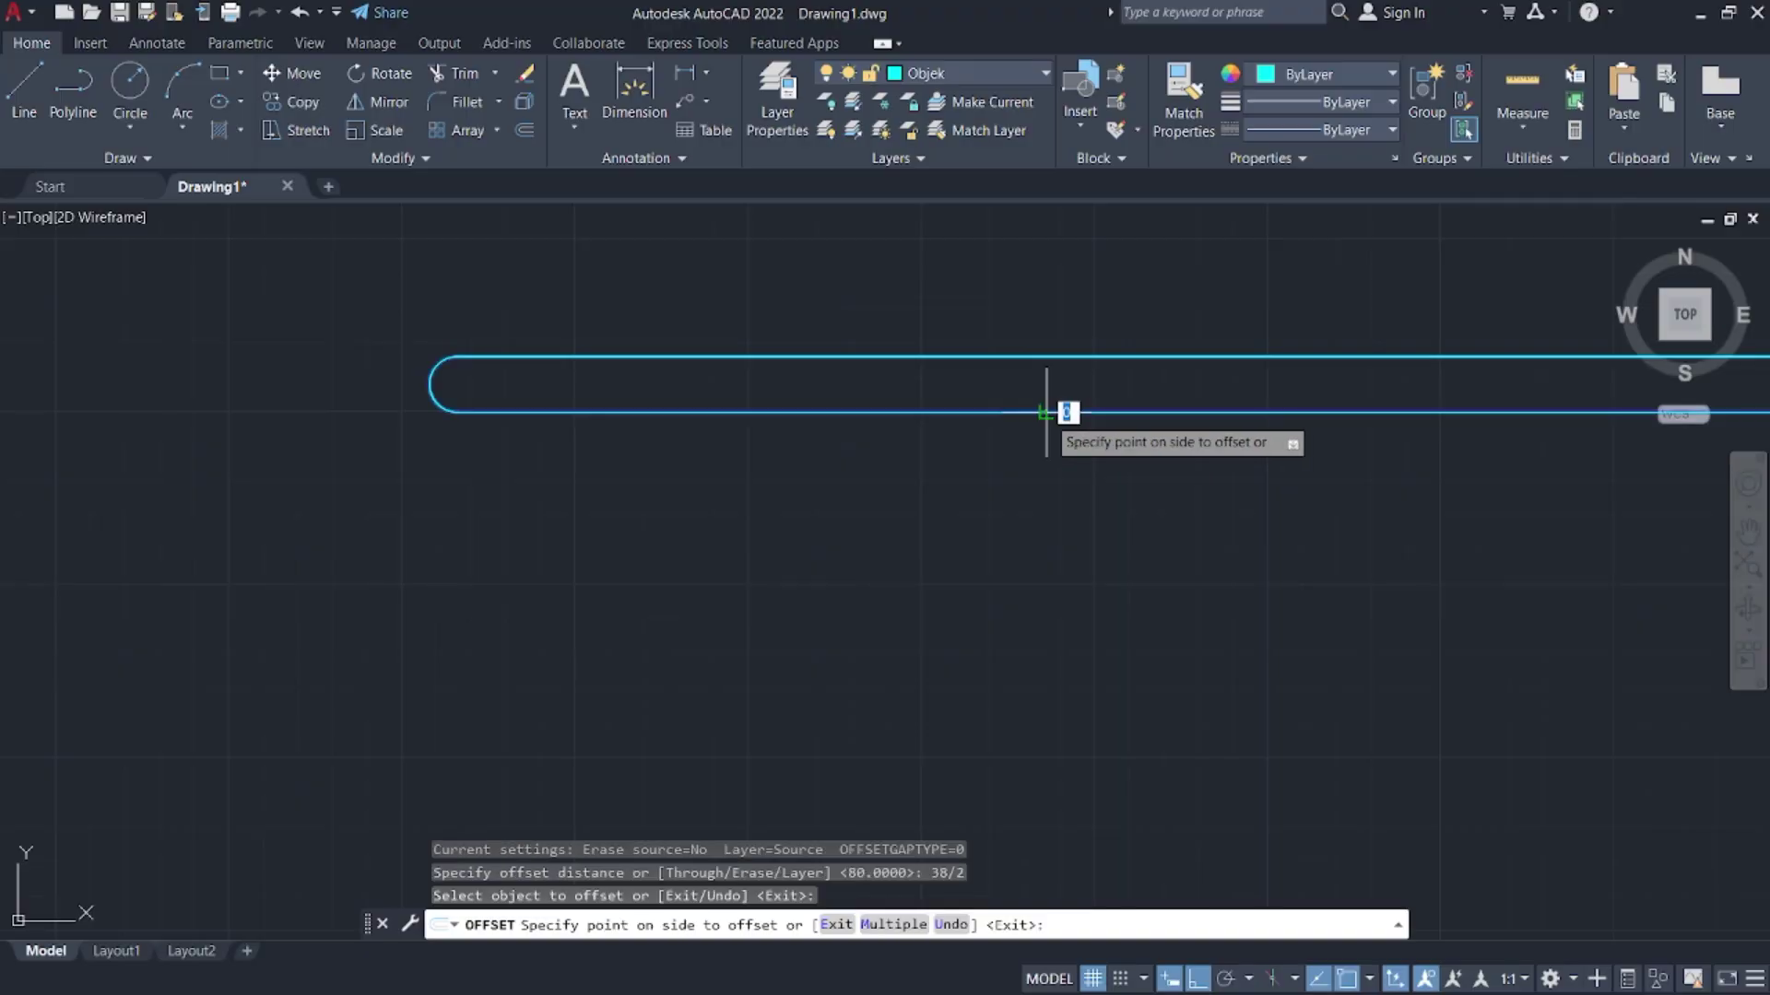
pyautogui.click(1043, 447)
pyautogui.click(1025, 359)
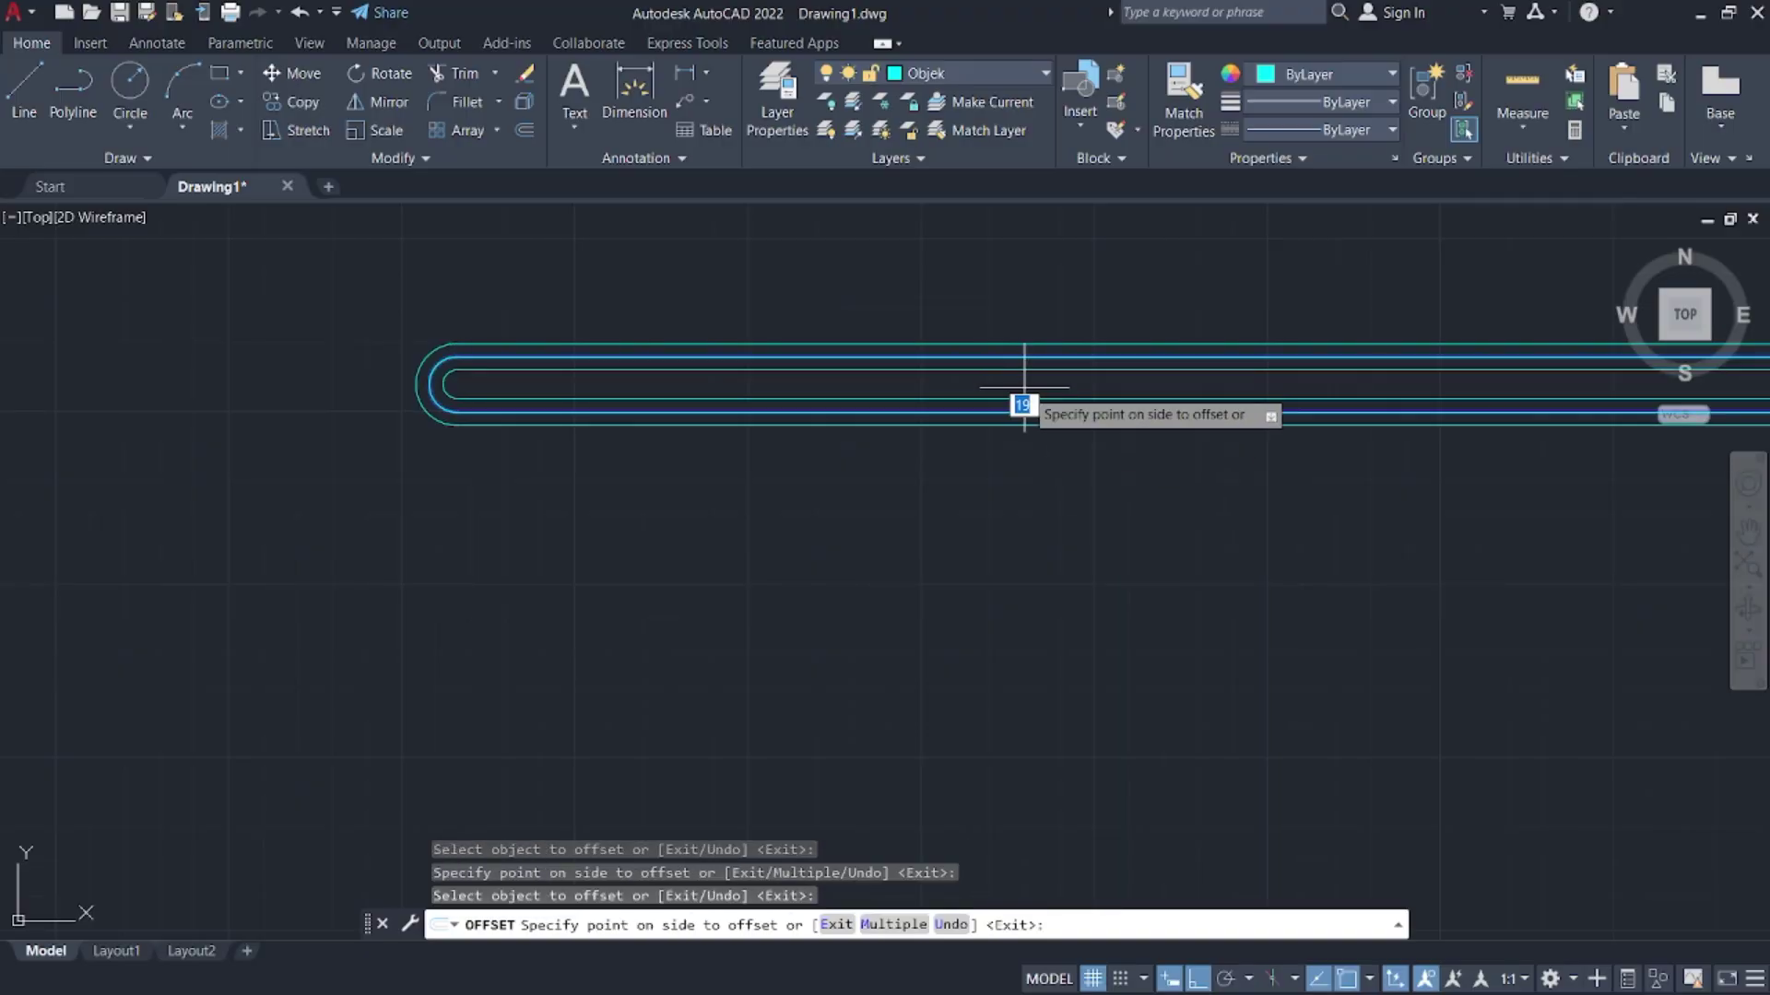
pyautogui.click(1021, 392)
pyautogui.press('Escape')
# - Check the upper tube leg's outside diameter with a linear dimension between its two walls, without placing it
pyautogui.scroll(5, 431, 347)
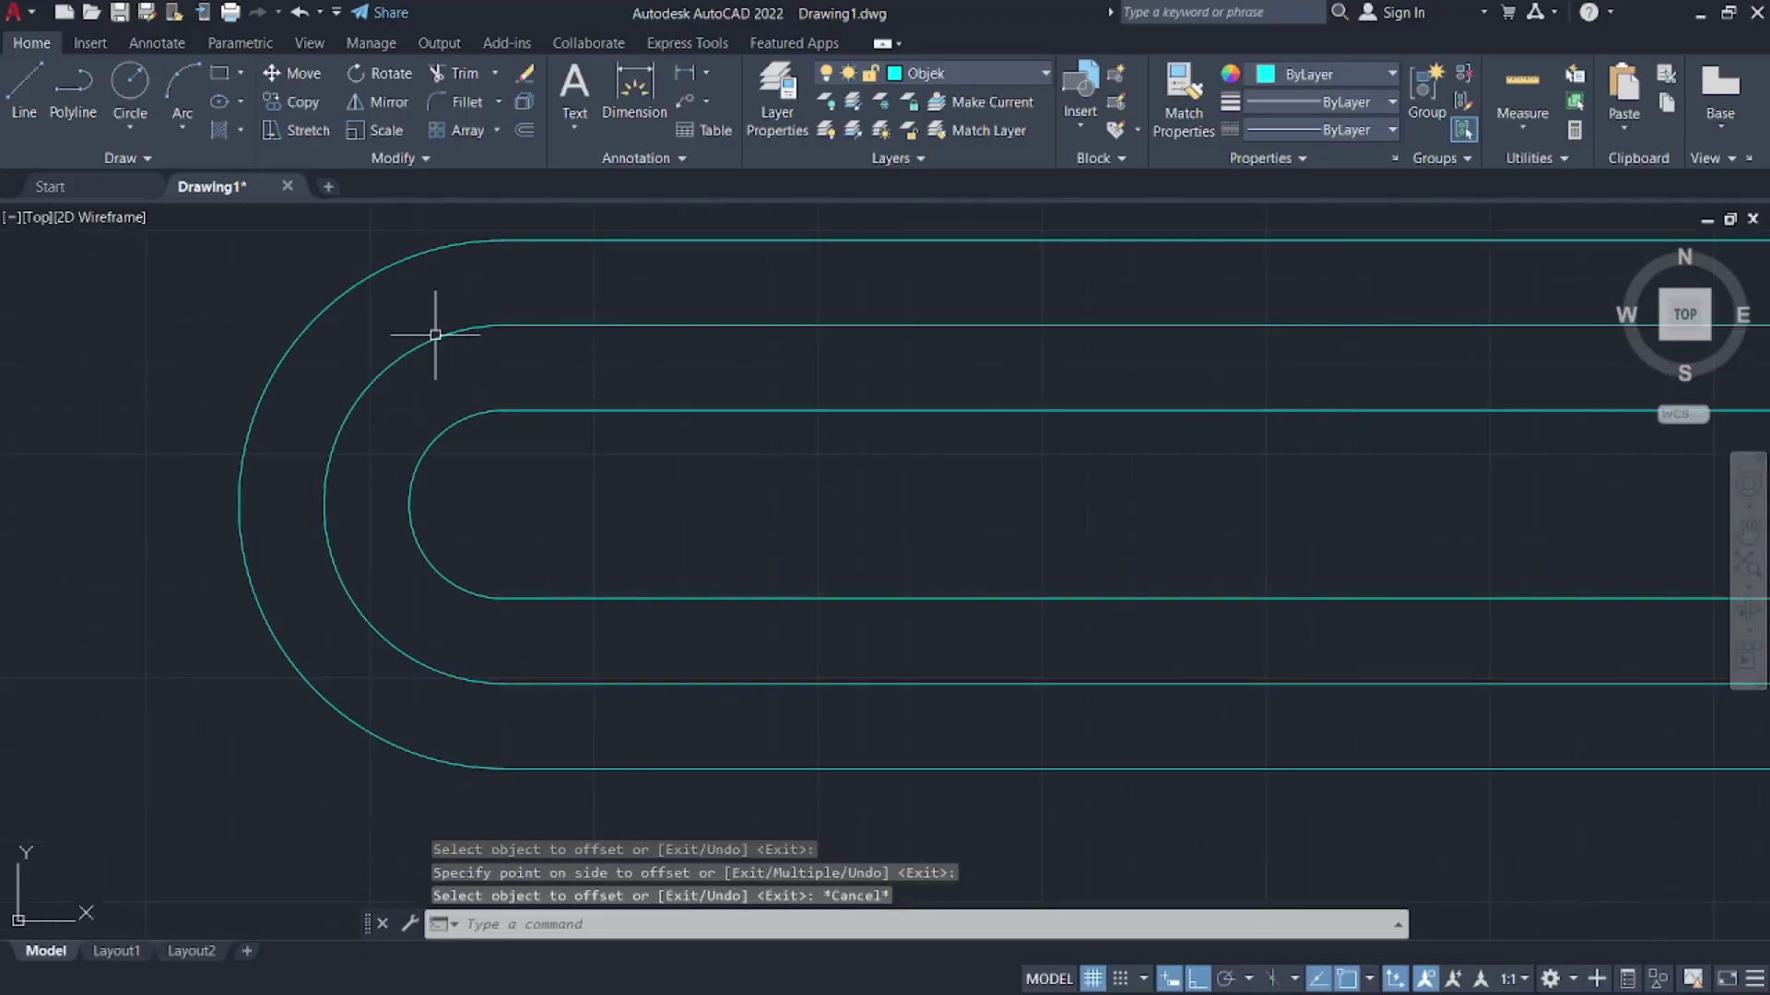
pyautogui.click(691, 76)
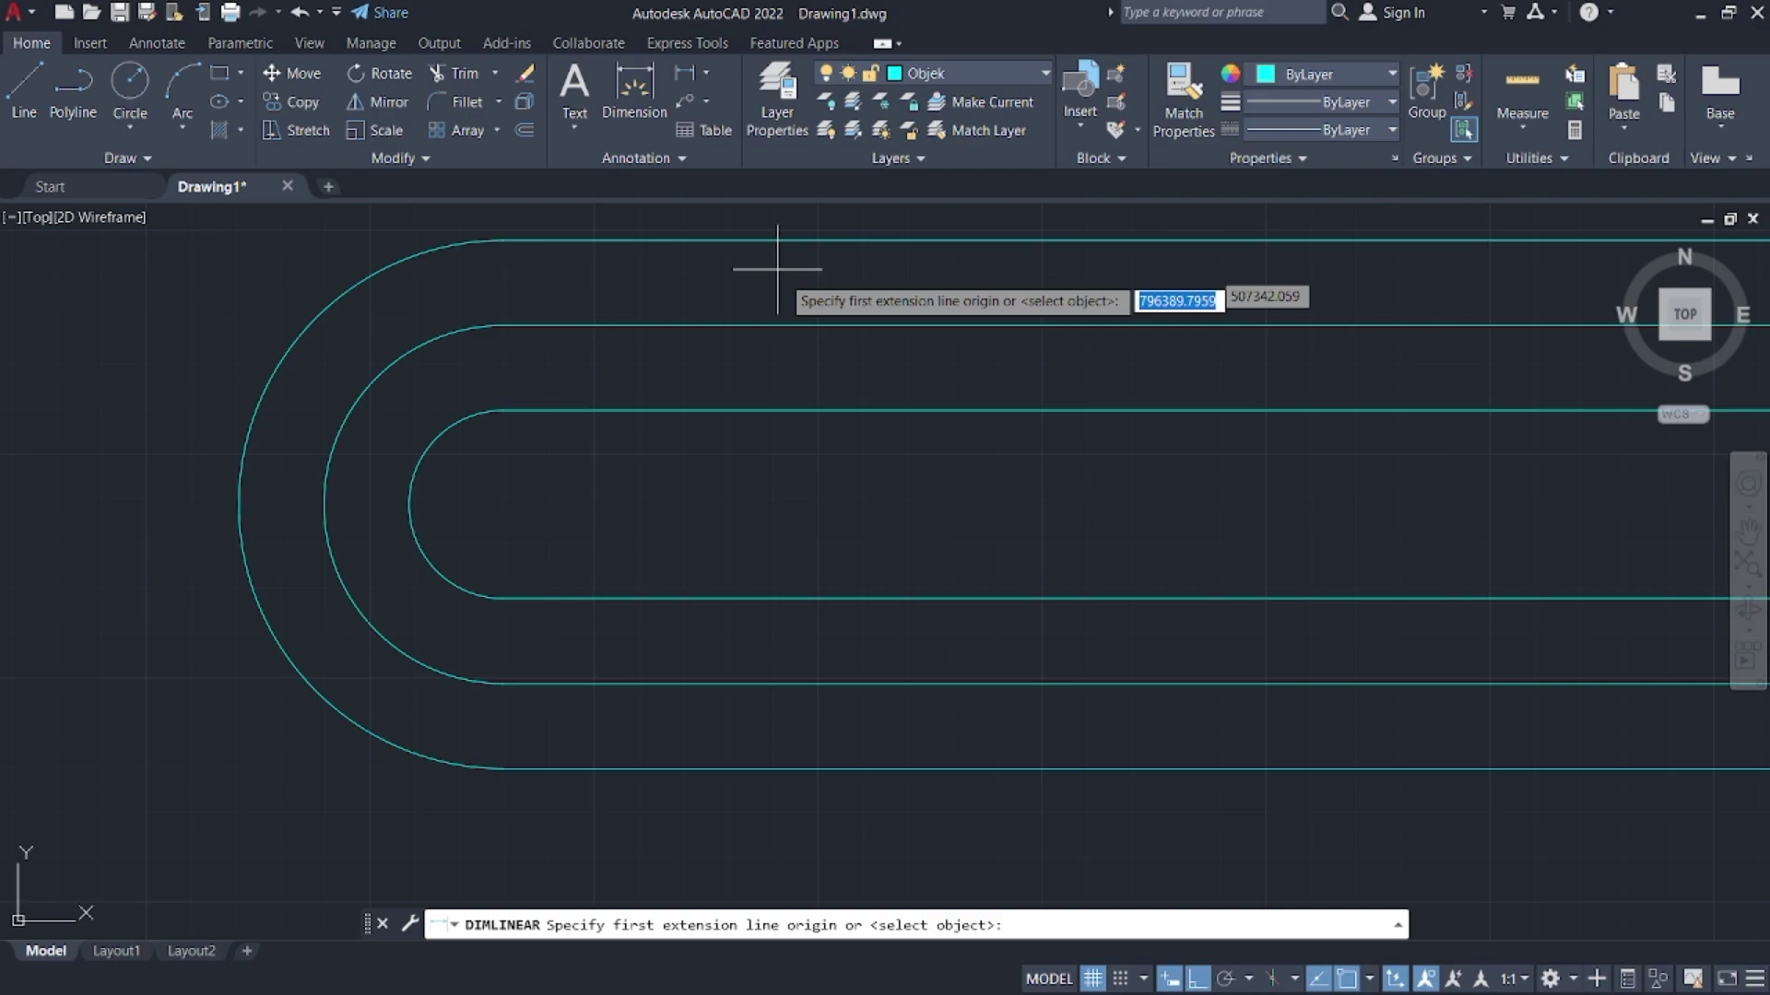
pyautogui.click(809, 410)
pyautogui.click(825, 239)
pyautogui.press('Escape')
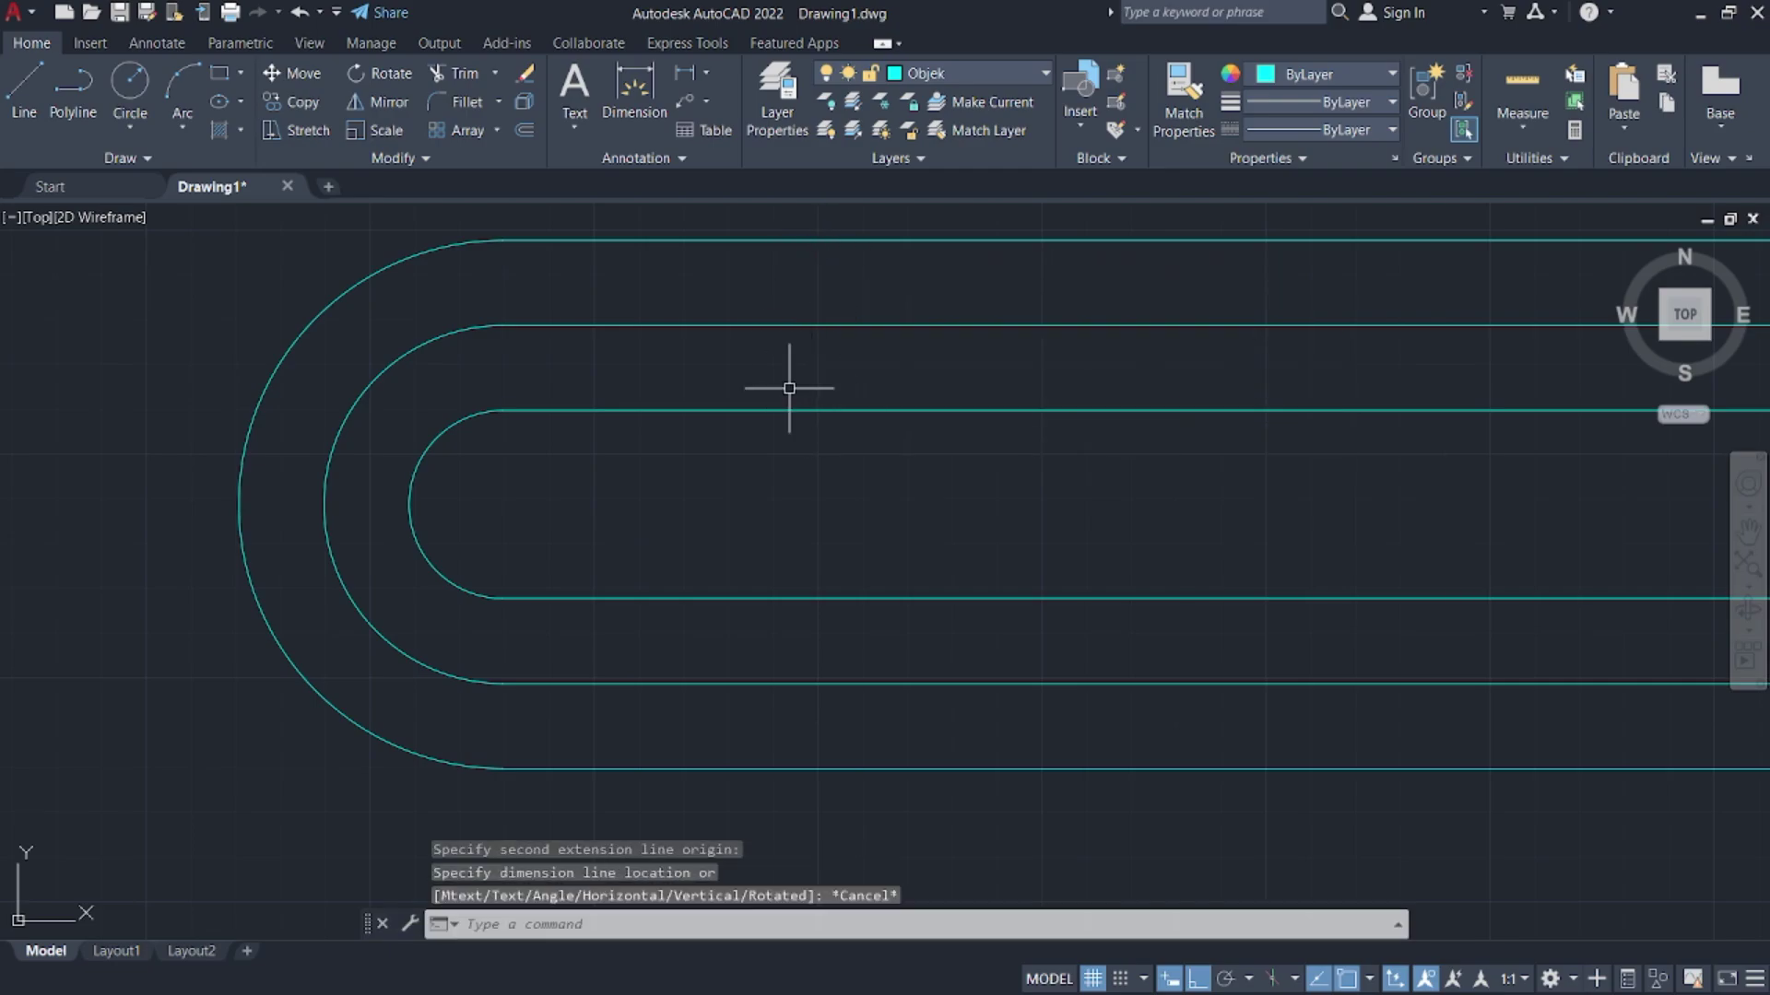
# - Check the spacing between the upper and lower centre lines with a linear dimension, and delete the dimension
pyautogui.click(687, 76)
pyautogui.click(723, 327)
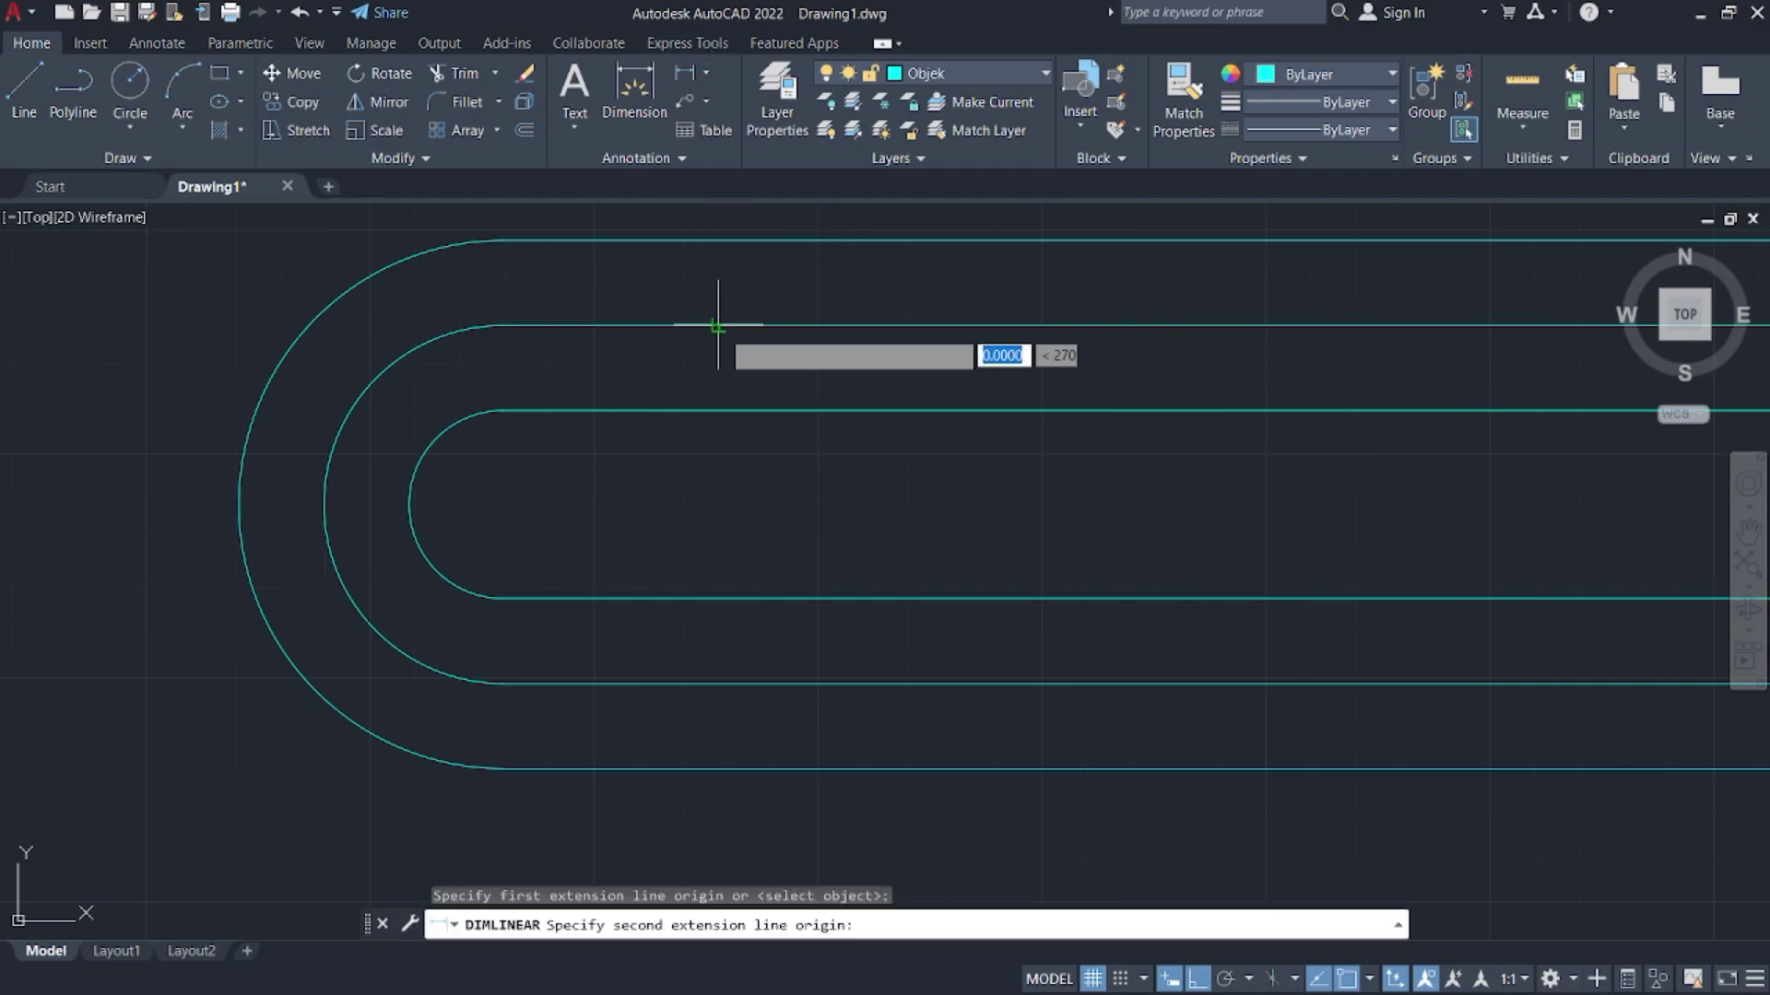
pyautogui.click(723, 682)
pyautogui.click(734, 579)
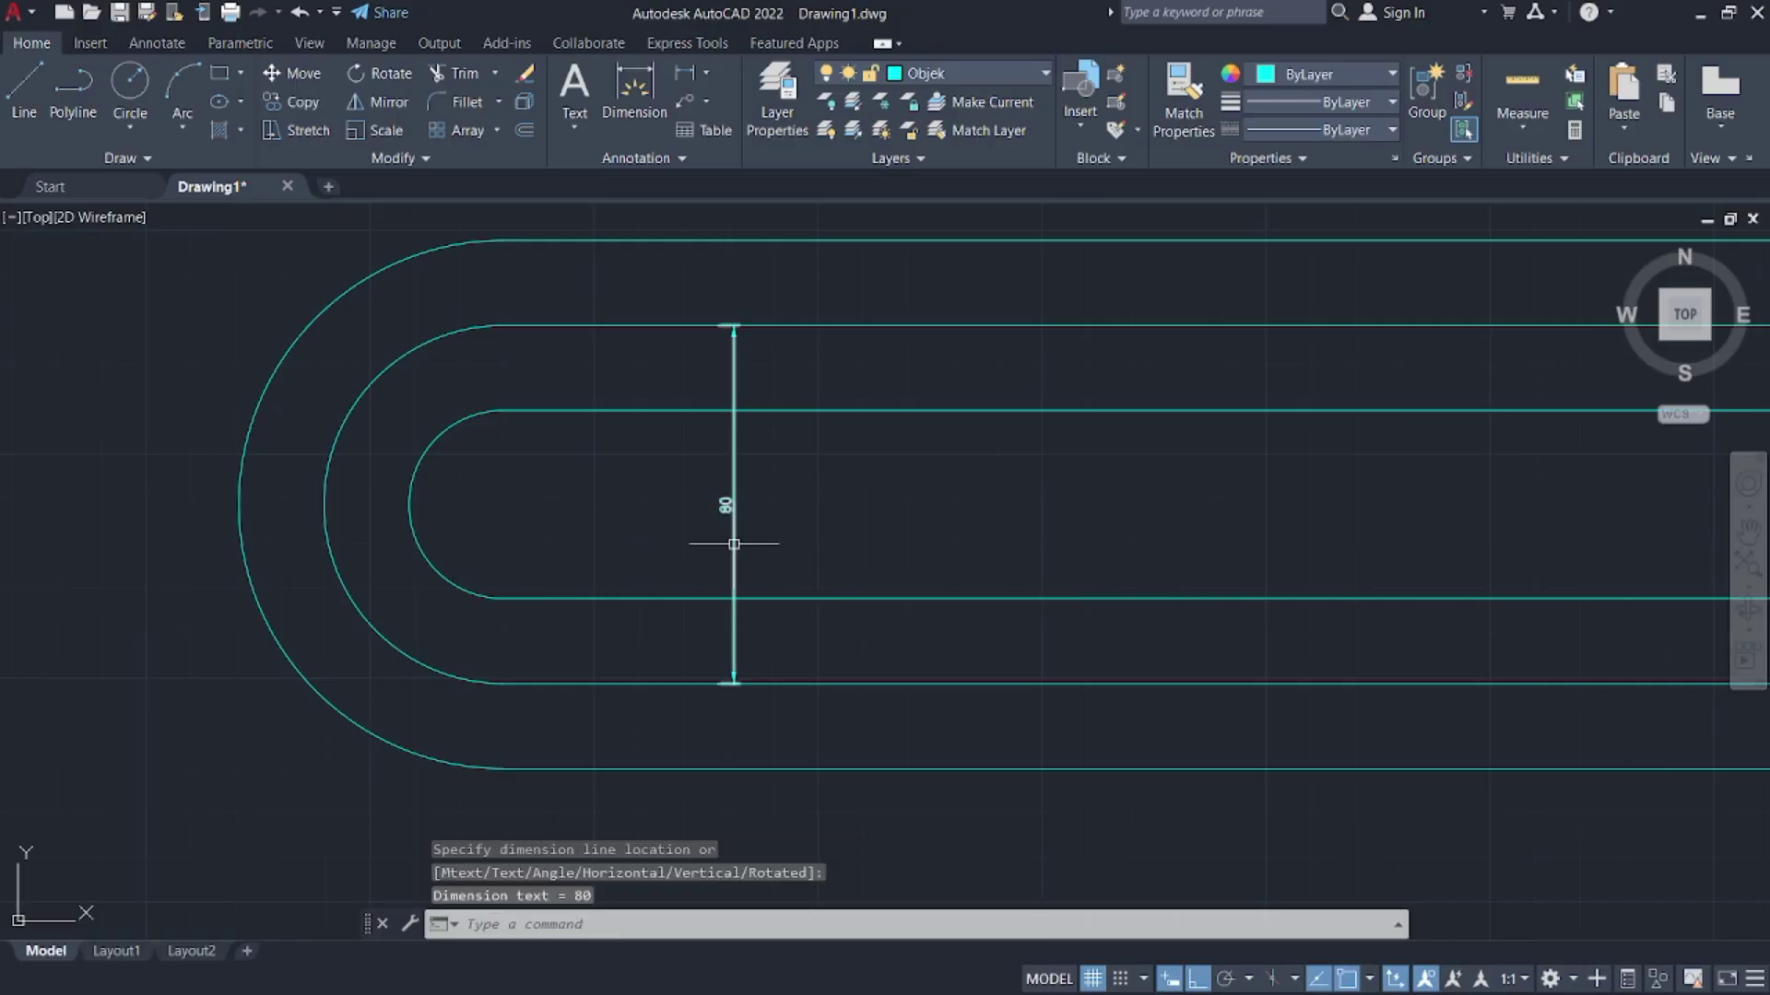
pyautogui.click(743, 525)
pyautogui.click(684, 486)
pyautogui.press('Delete')
# - Offset both tube wall outlines by 3.6 toward the centre line to draw the wall thickness
pyautogui.moveTo(513, 268); pyautogui.dragTo(467, 289, button='middle')
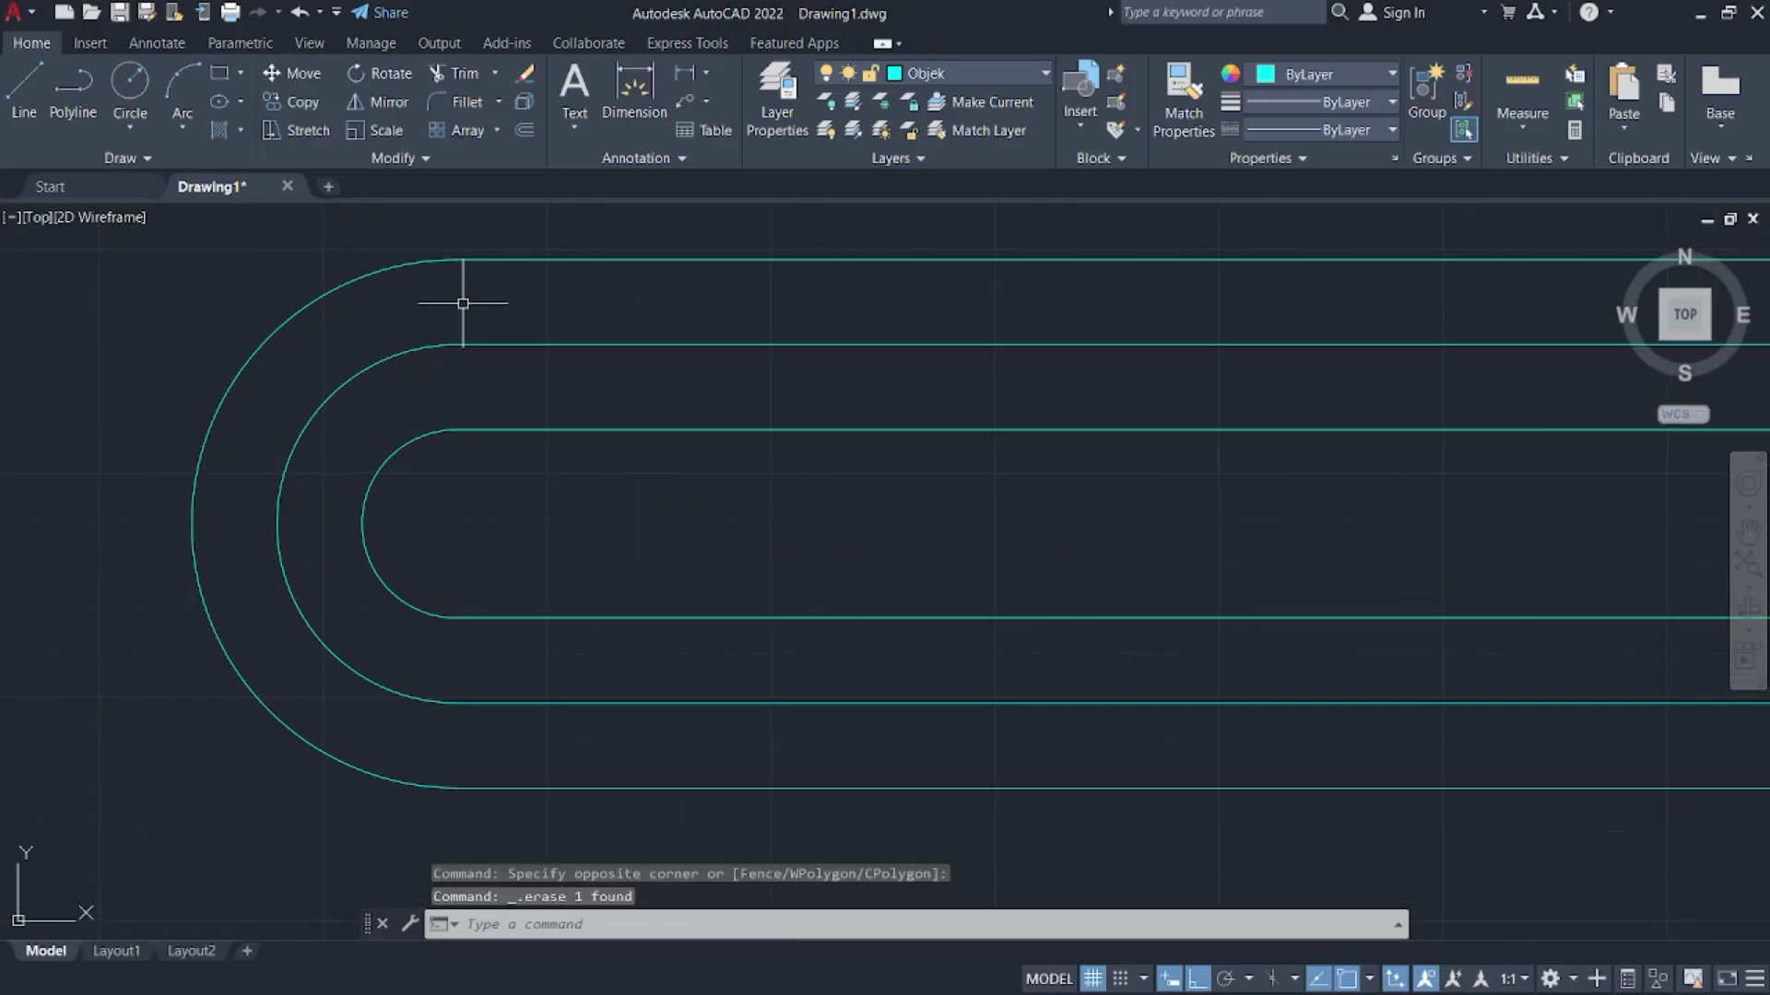
pyautogui.write('o')
pyautogui.press('Return')
pyautogui.write('3')
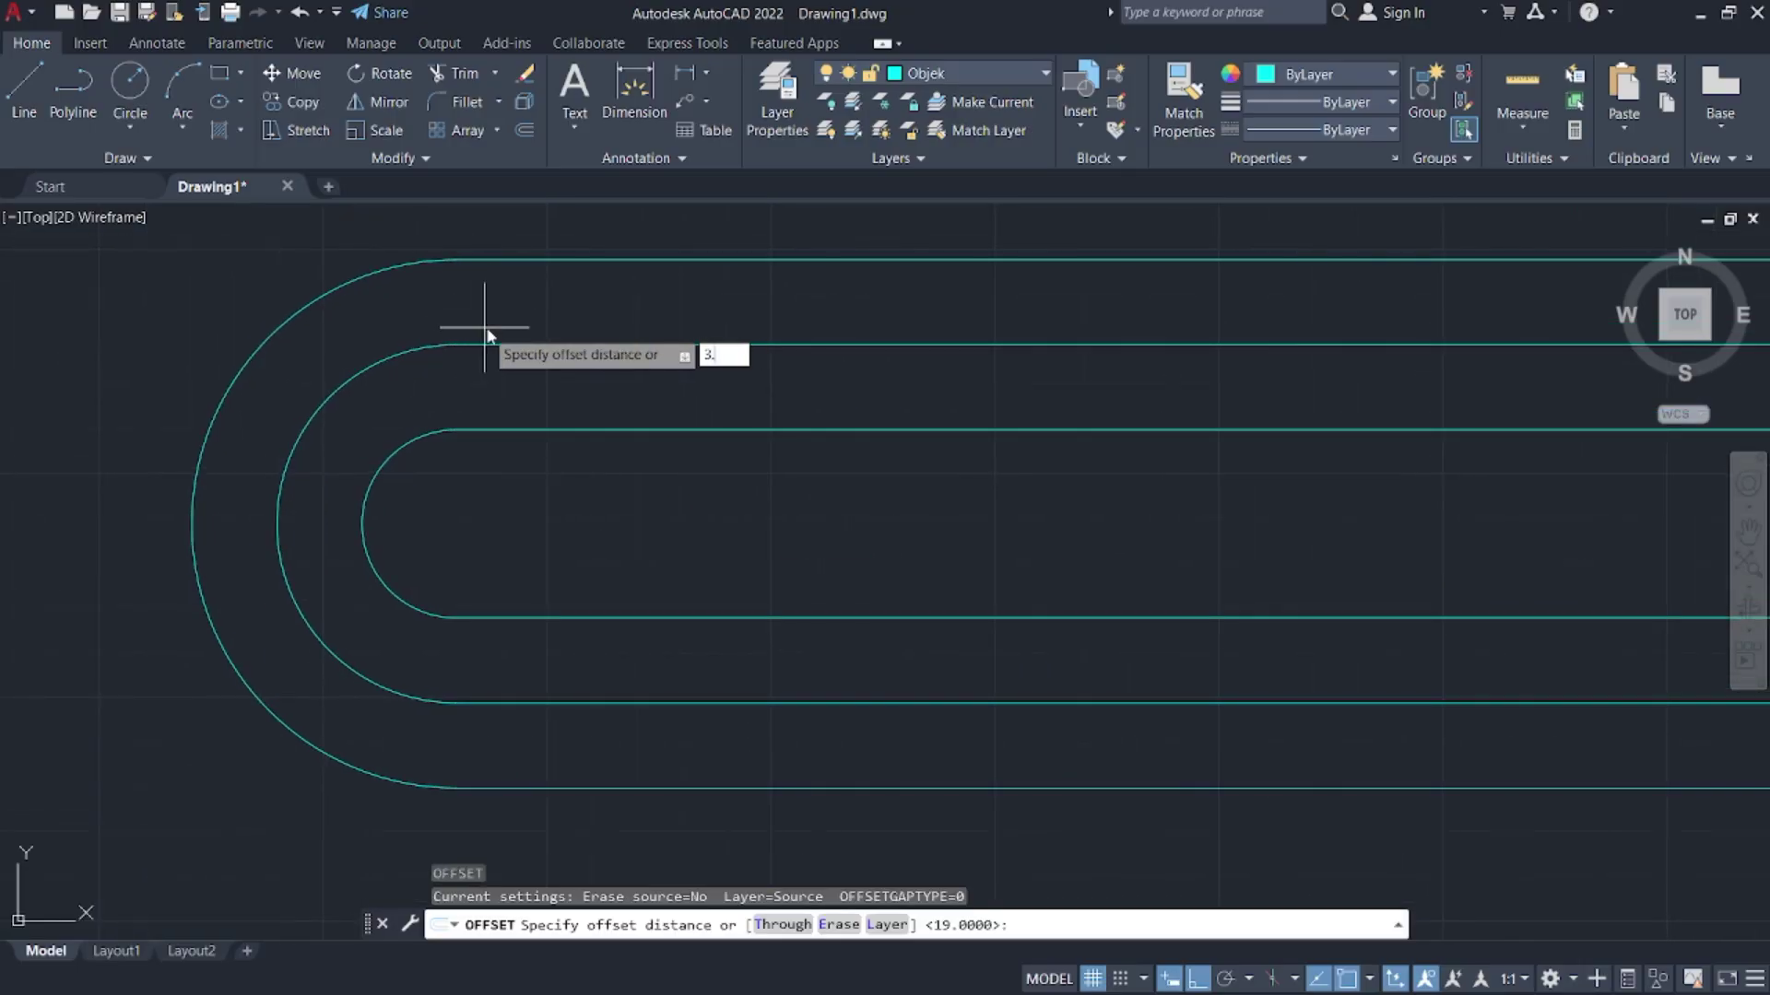
pyautogui.write('.6')
pyautogui.press('Return')
pyautogui.click(564, 262)
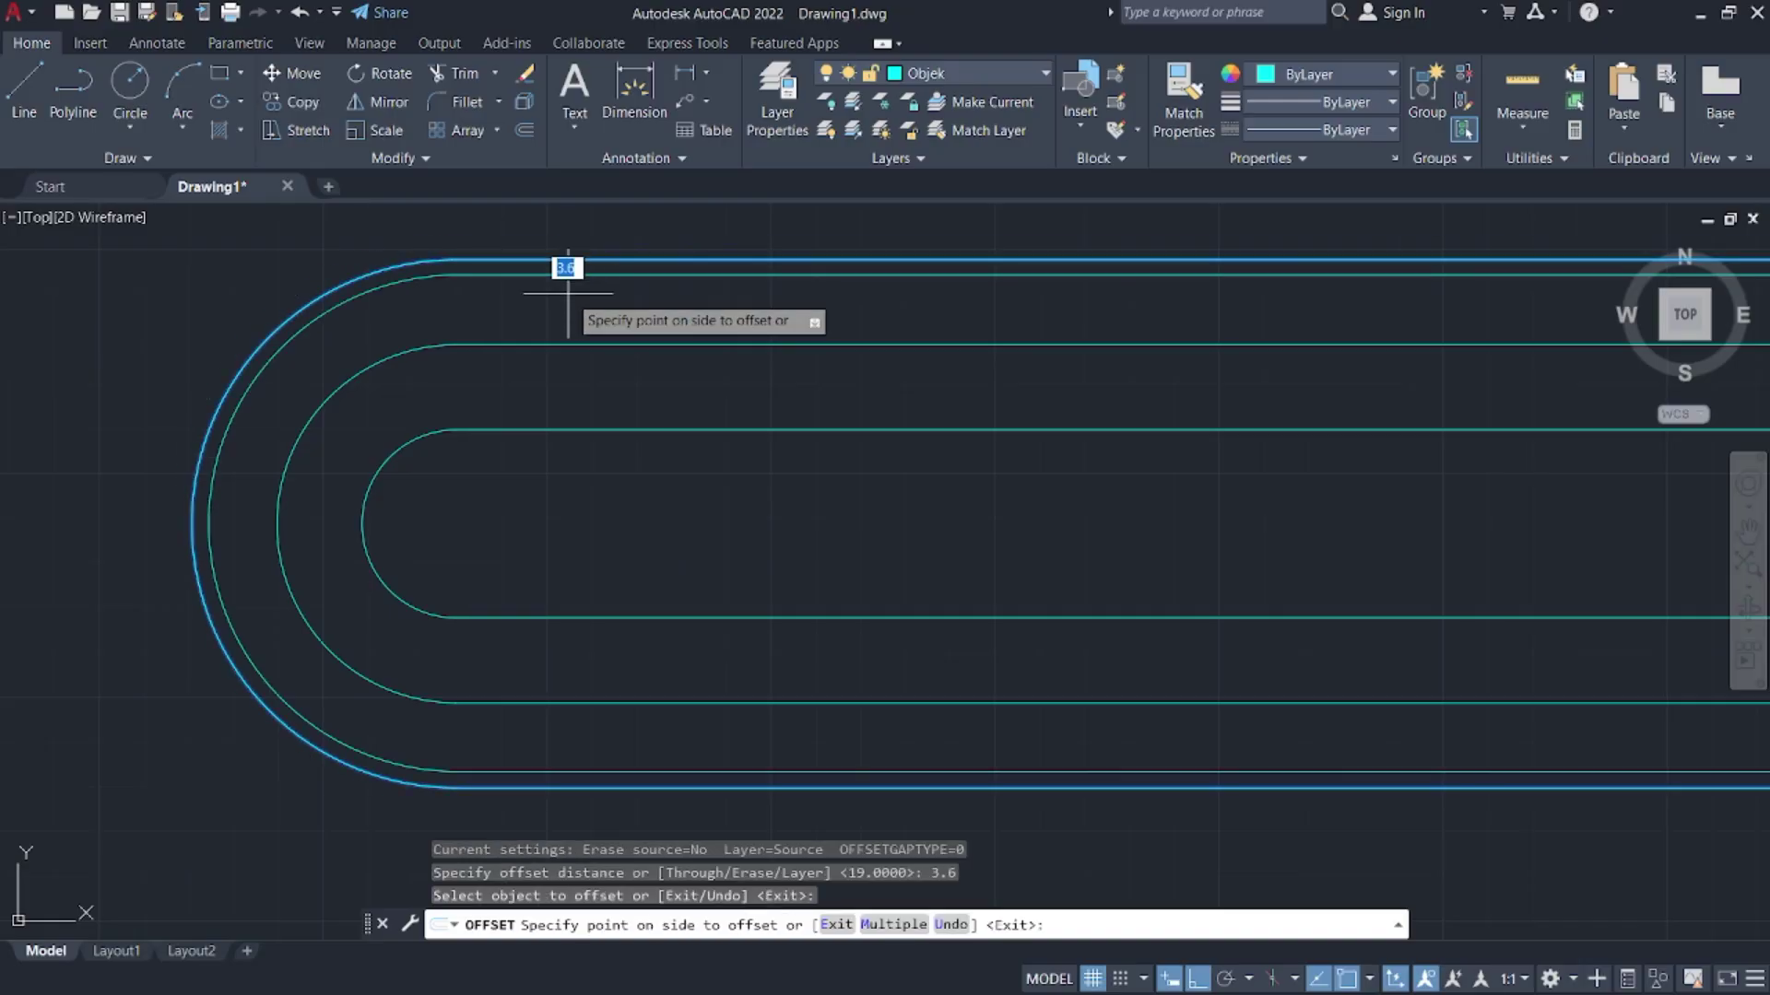
pyautogui.click(585, 350)
pyautogui.click(591, 427)
pyautogui.click(590, 387)
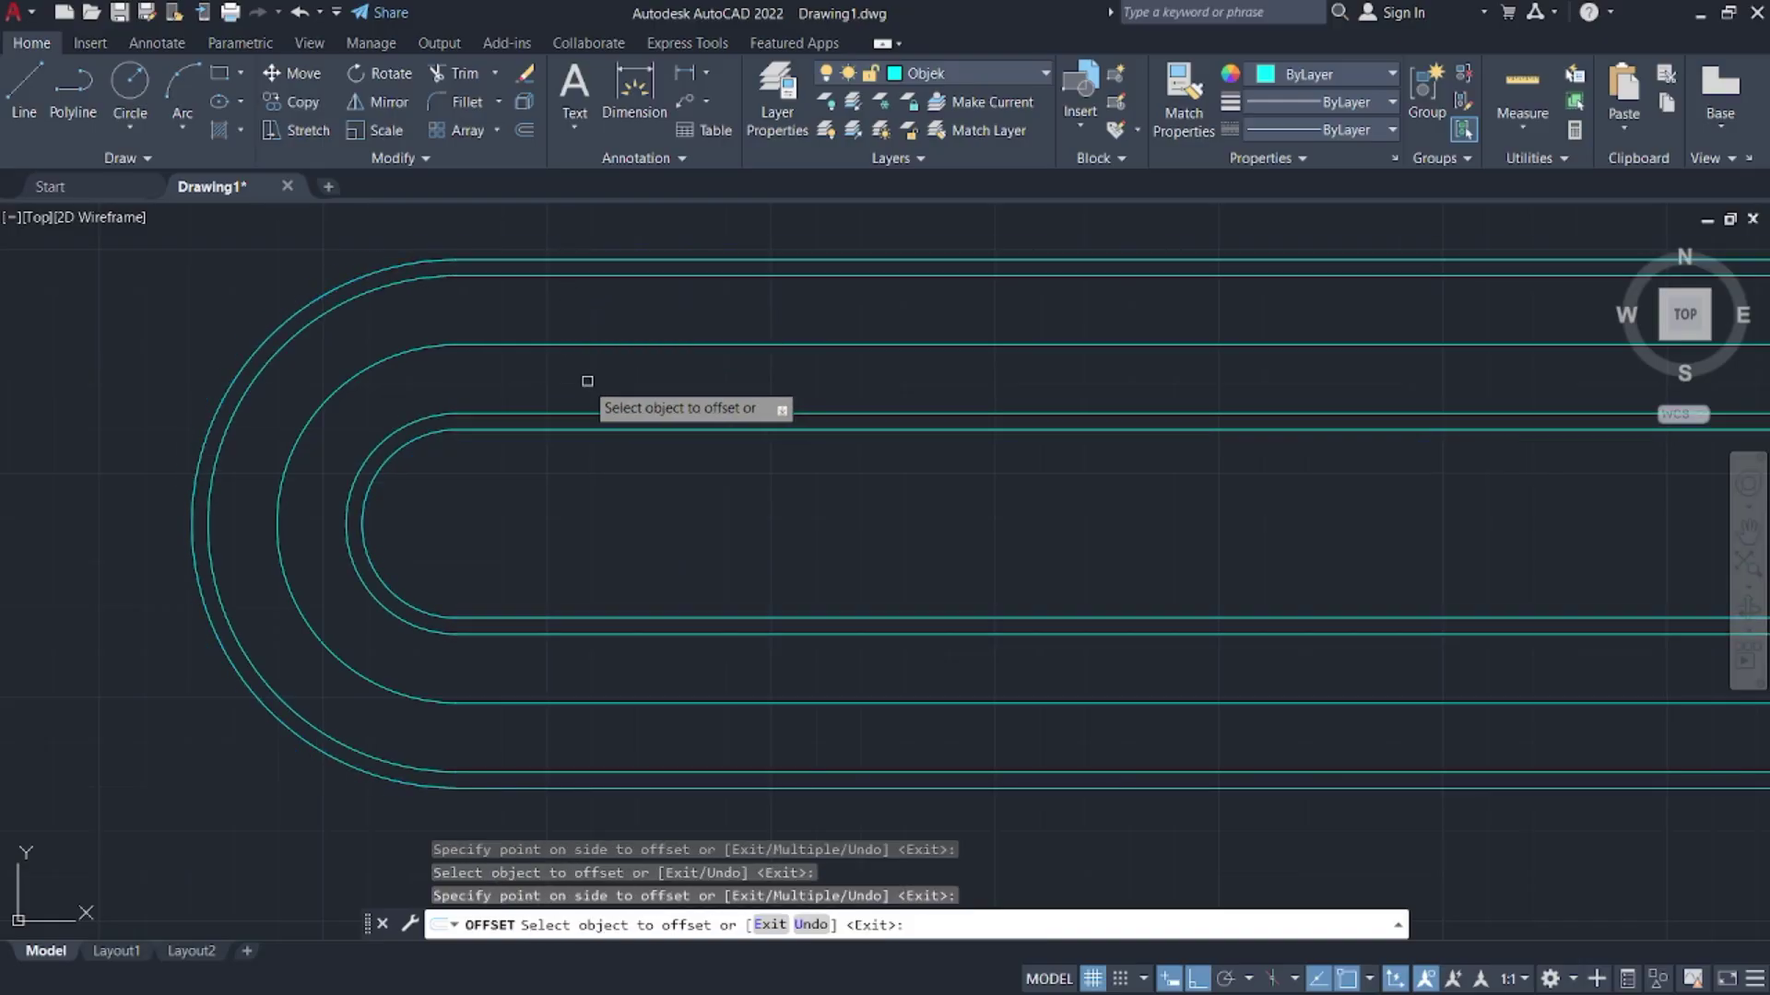
pyautogui.press('Escape')
# - Move the two 3.6 offset wall-thickness polylines to the Hidden layer
pyautogui.click(374, 458)
pyautogui.press('Escape')
pyautogui.click(375, 448)
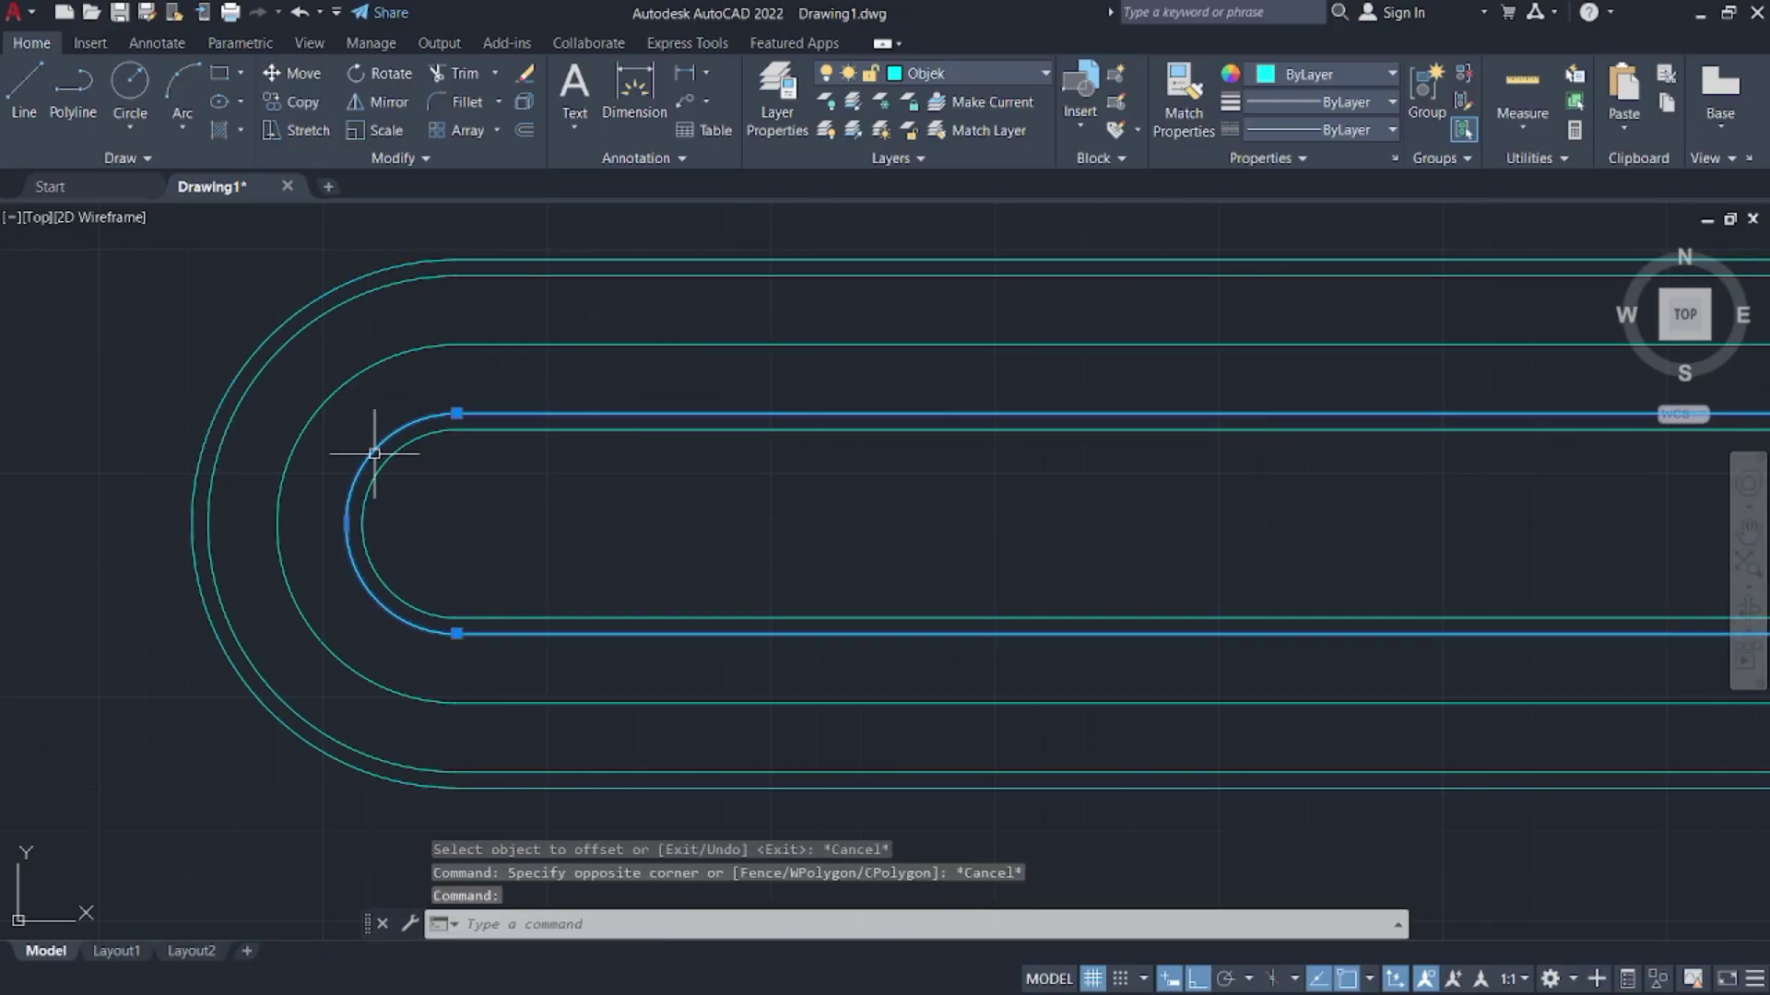
pyautogui.click(262, 367)
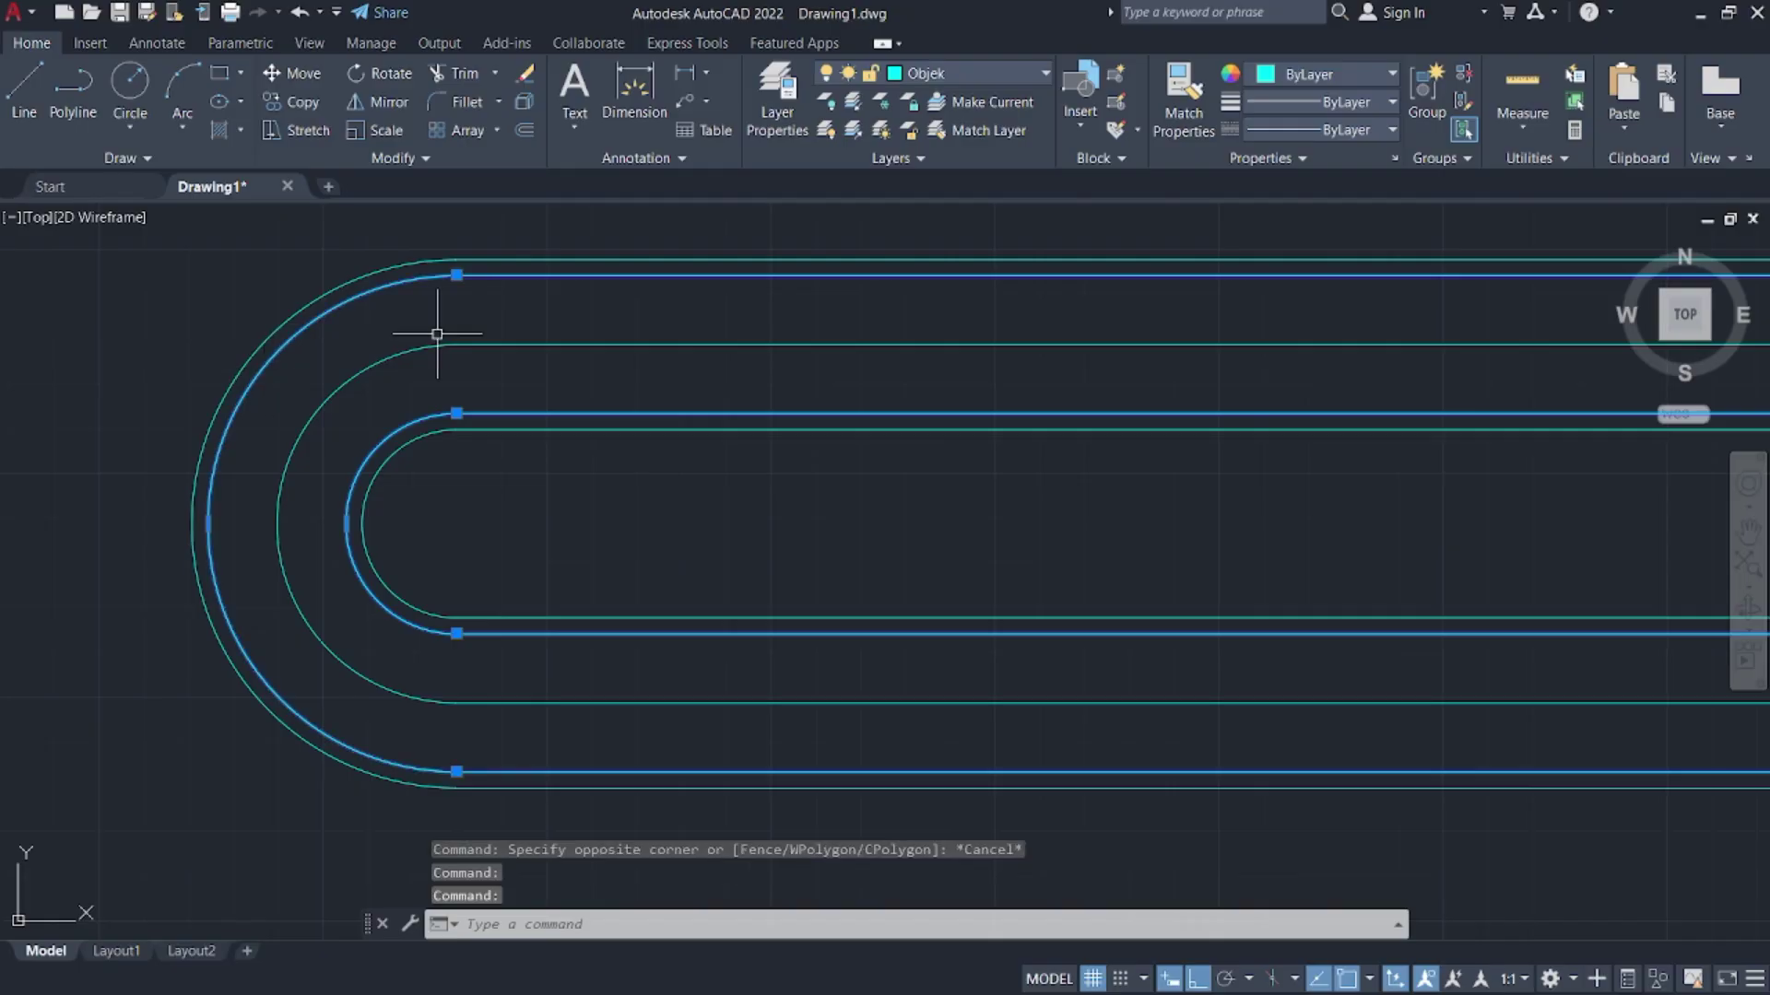
pyautogui.click(973, 72)
pyautogui.click(927, 236)
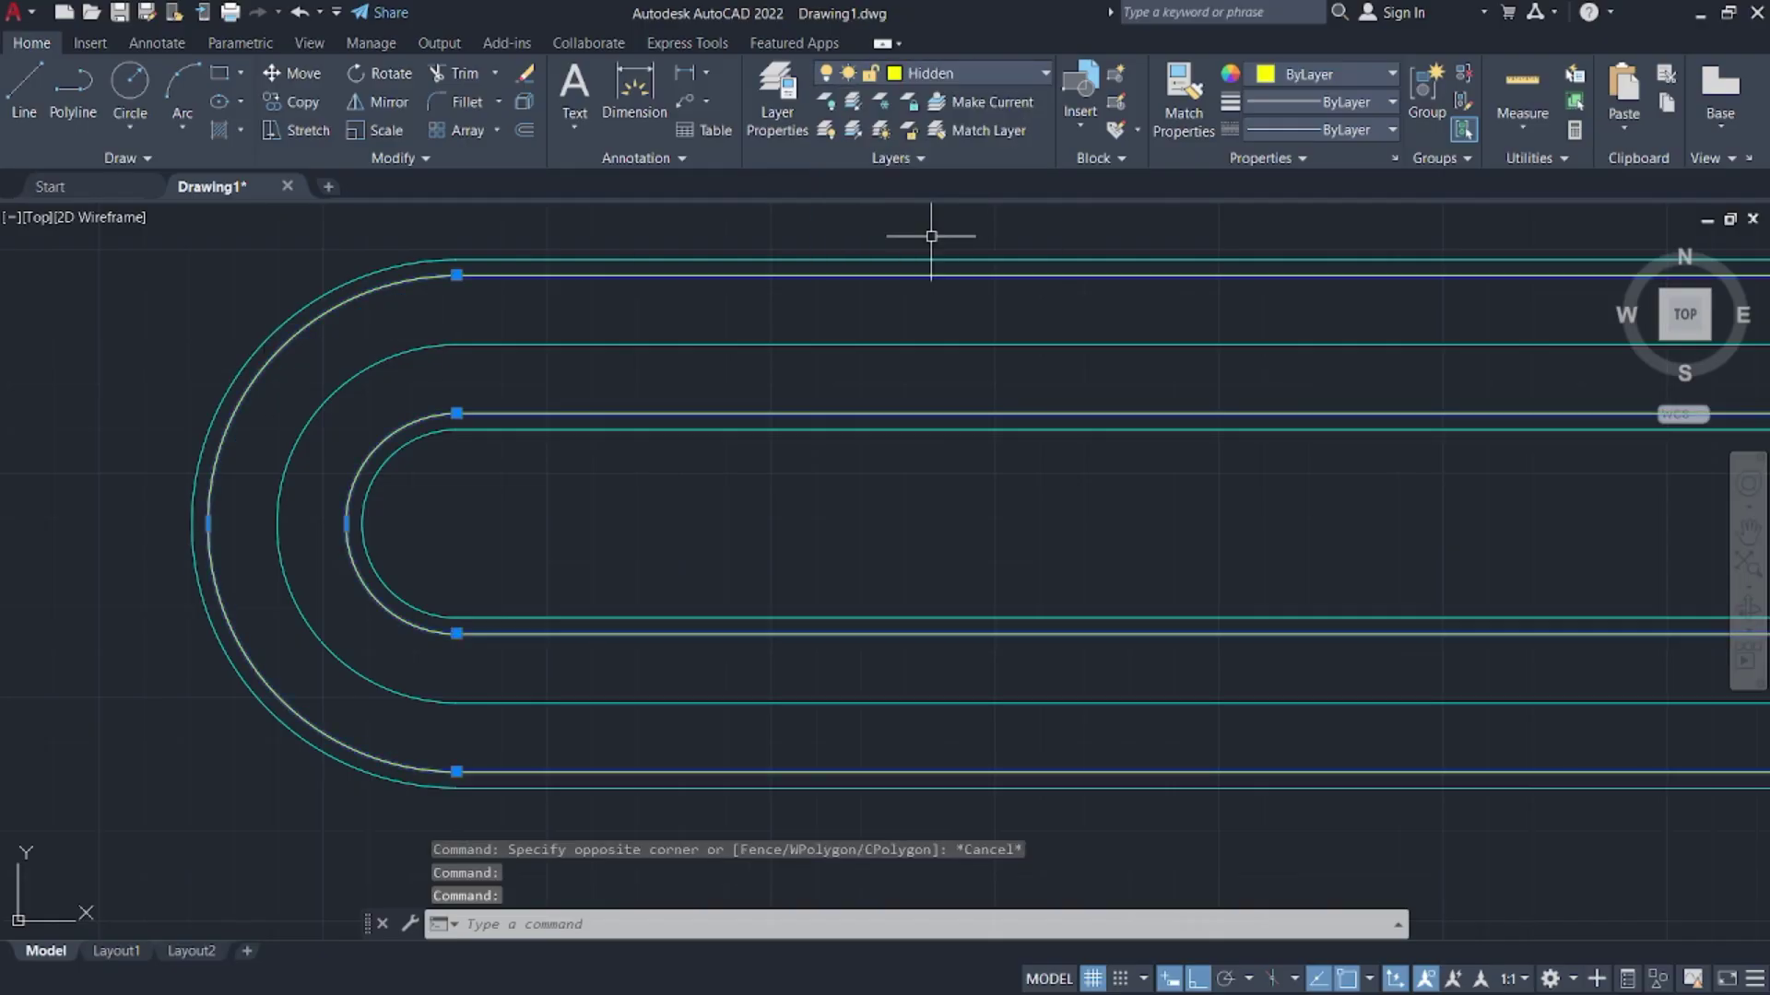
pyautogui.press('Escape')
# - Load the HIDDEN linetype from acadiso.lin and assign it to the Hidden layer
pyautogui.moveTo(1286, 501); pyautogui.dragTo(837, 488, button='middle')
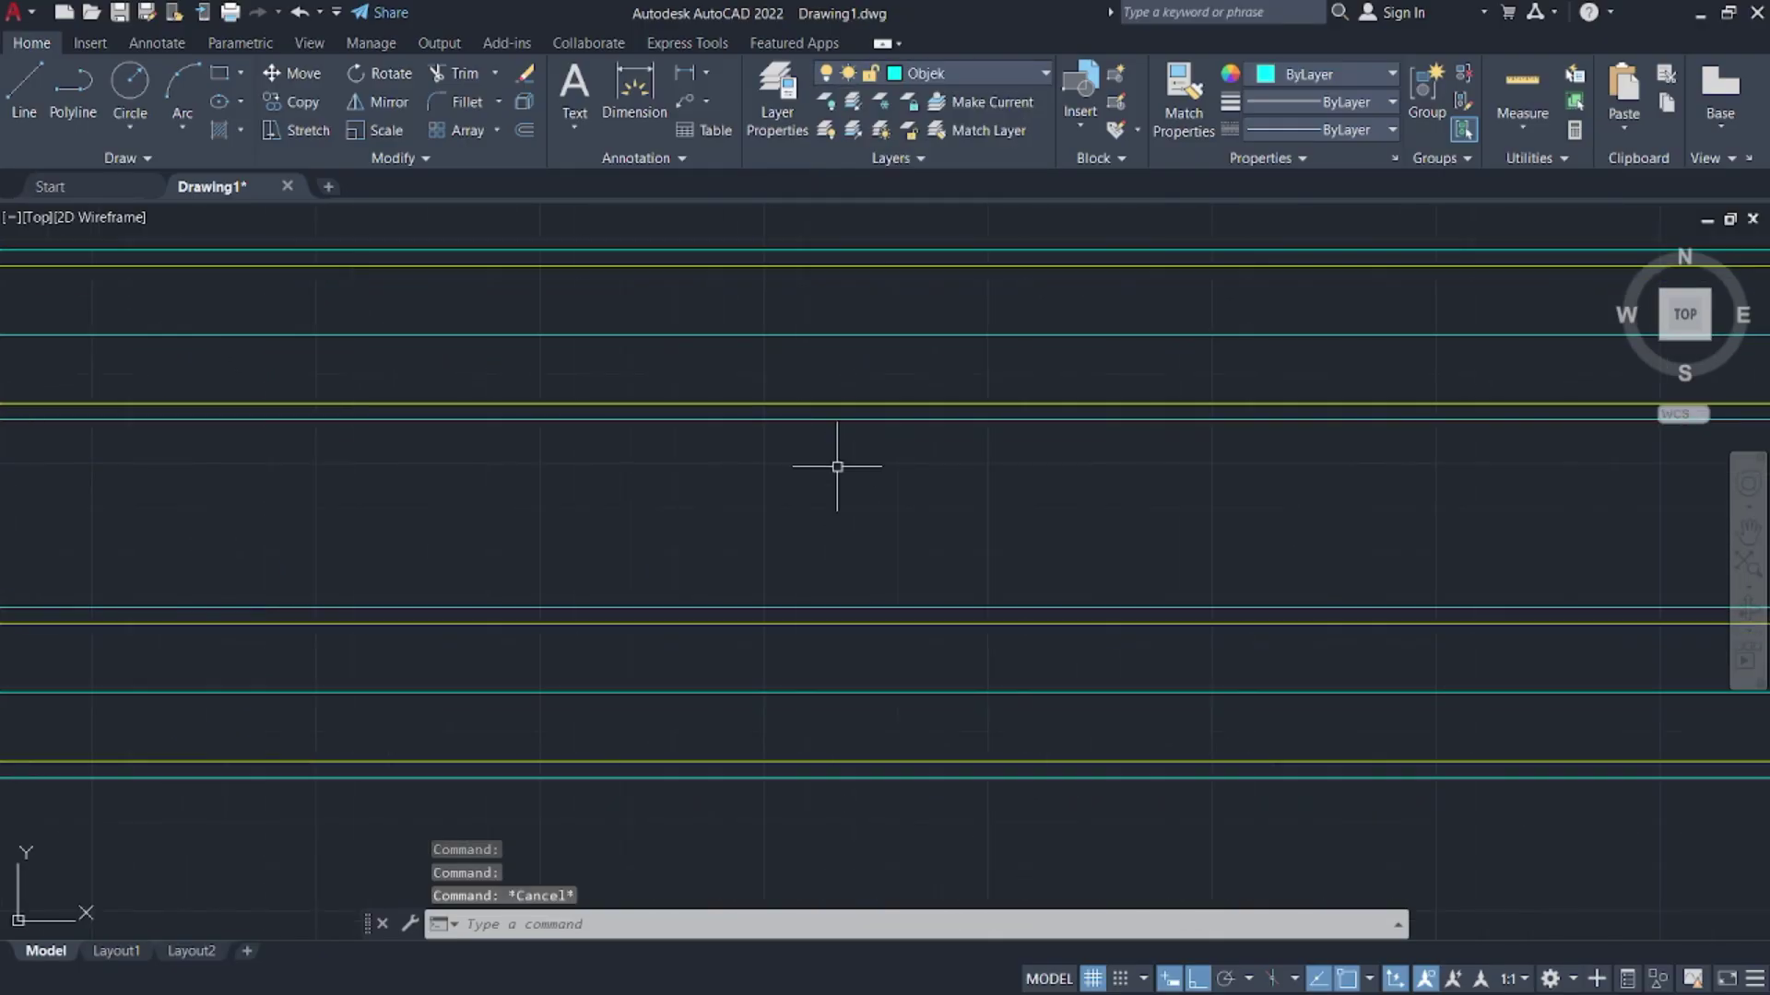
pyautogui.write('la')
pyautogui.press('Return')
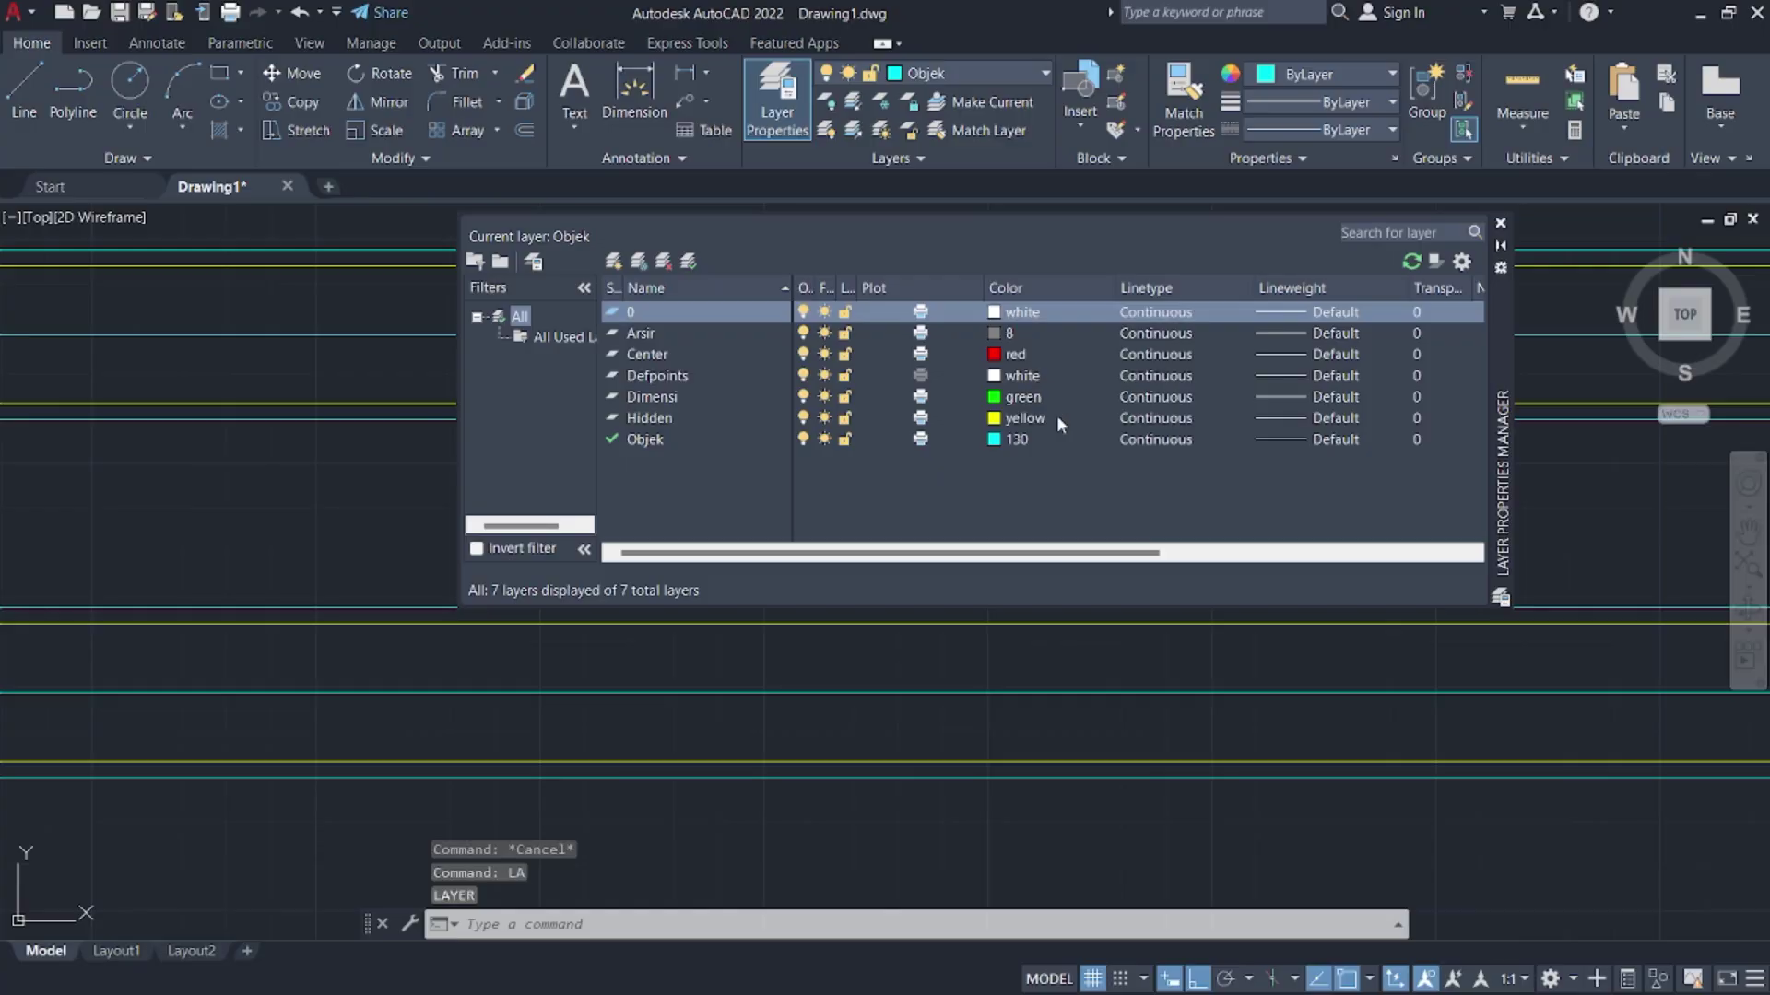
pyautogui.click(1154, 419)
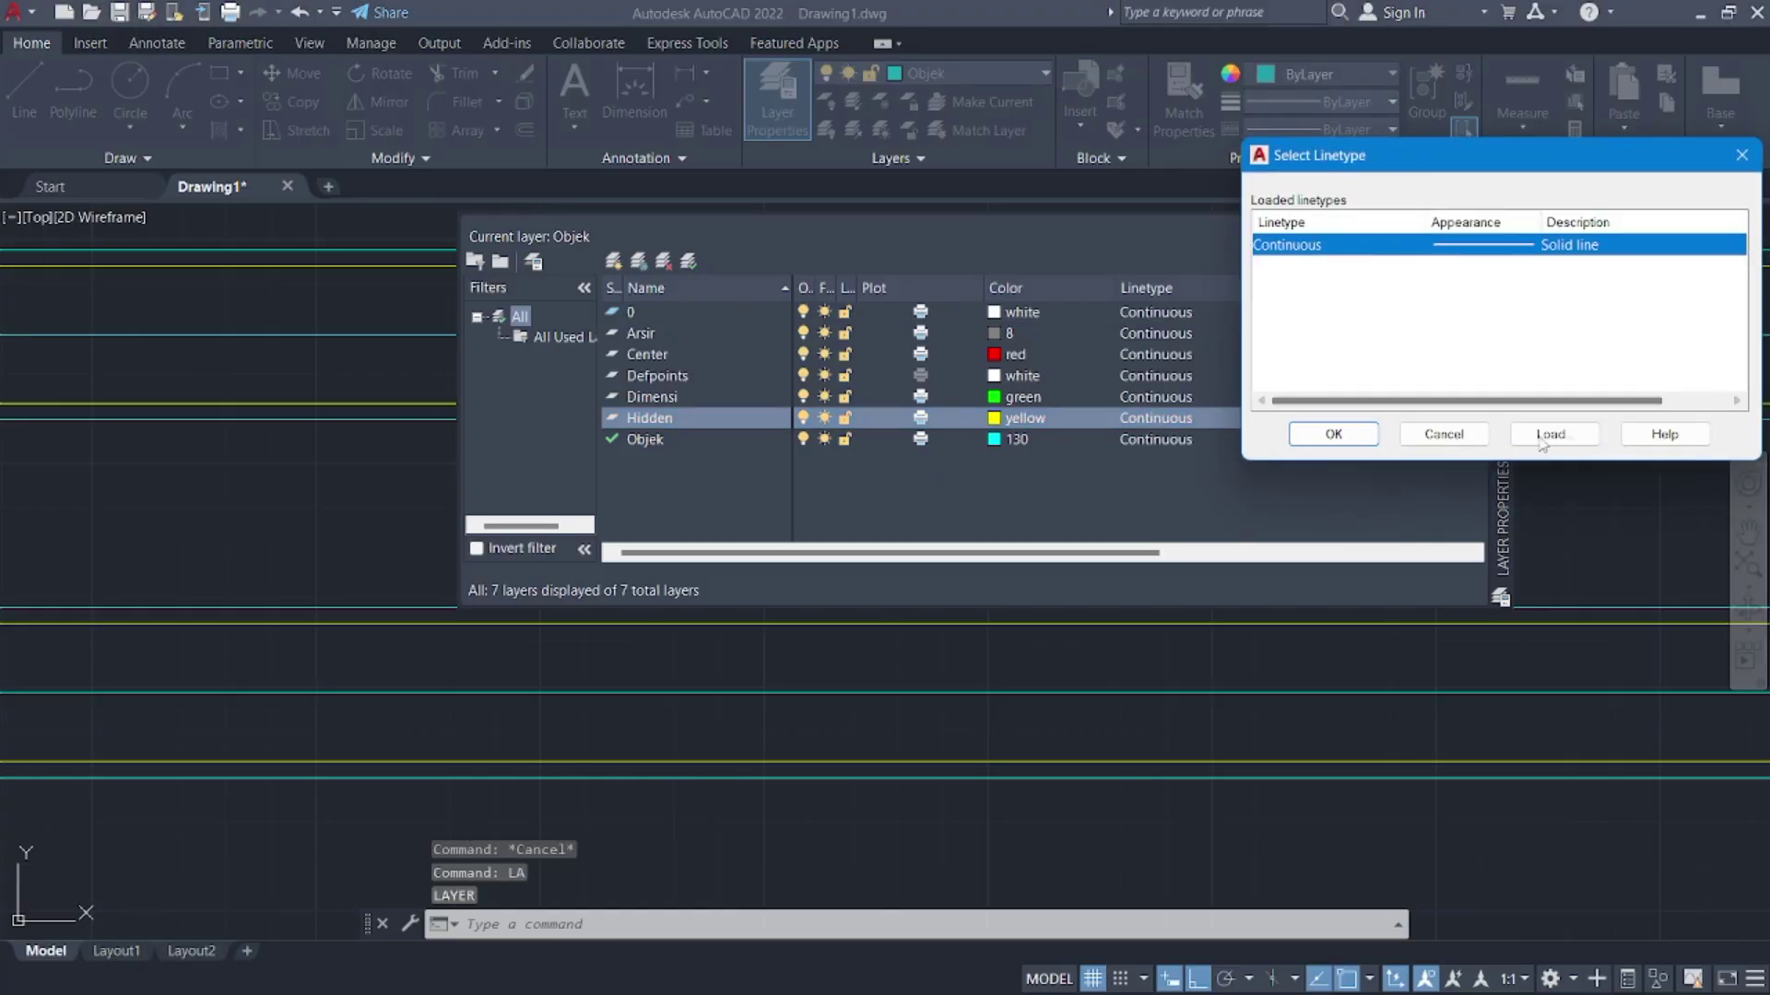
pyautogui.click(1547, 433)
pyautogui.scroll(-8, 1532, 422)
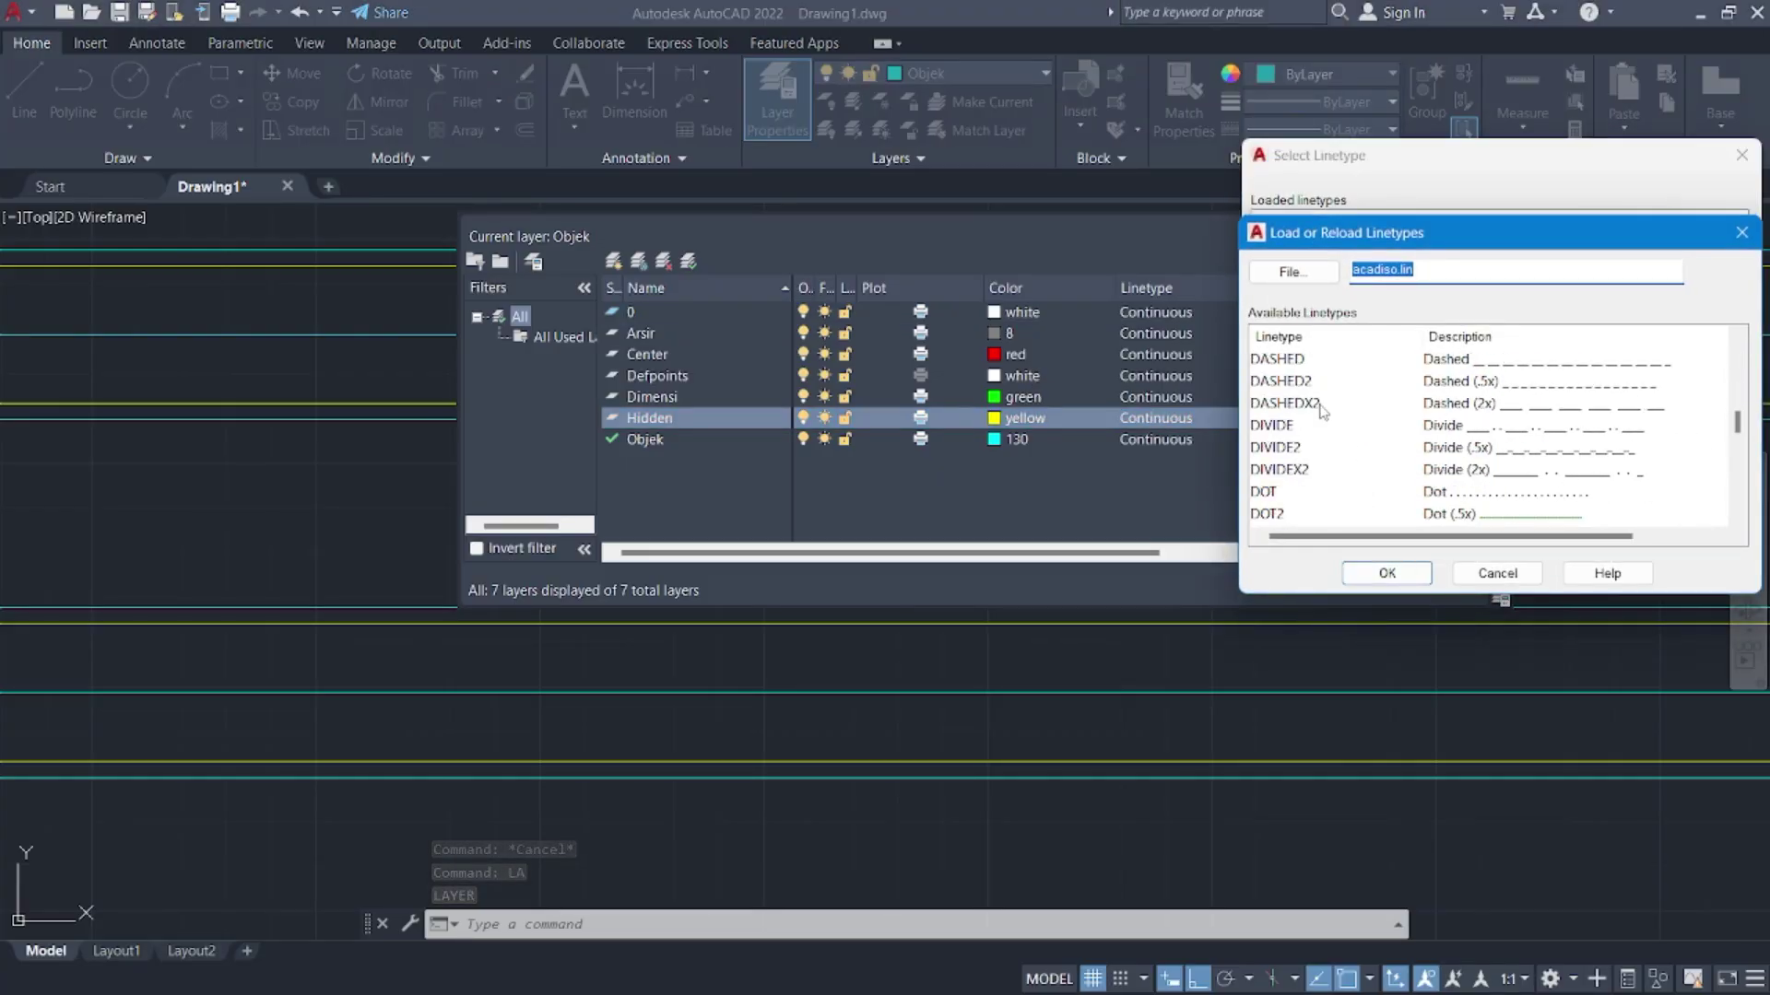
pyautogui.scroll(-5, 1324, 410)
pyautogui.scroll(9, 1324, 410)
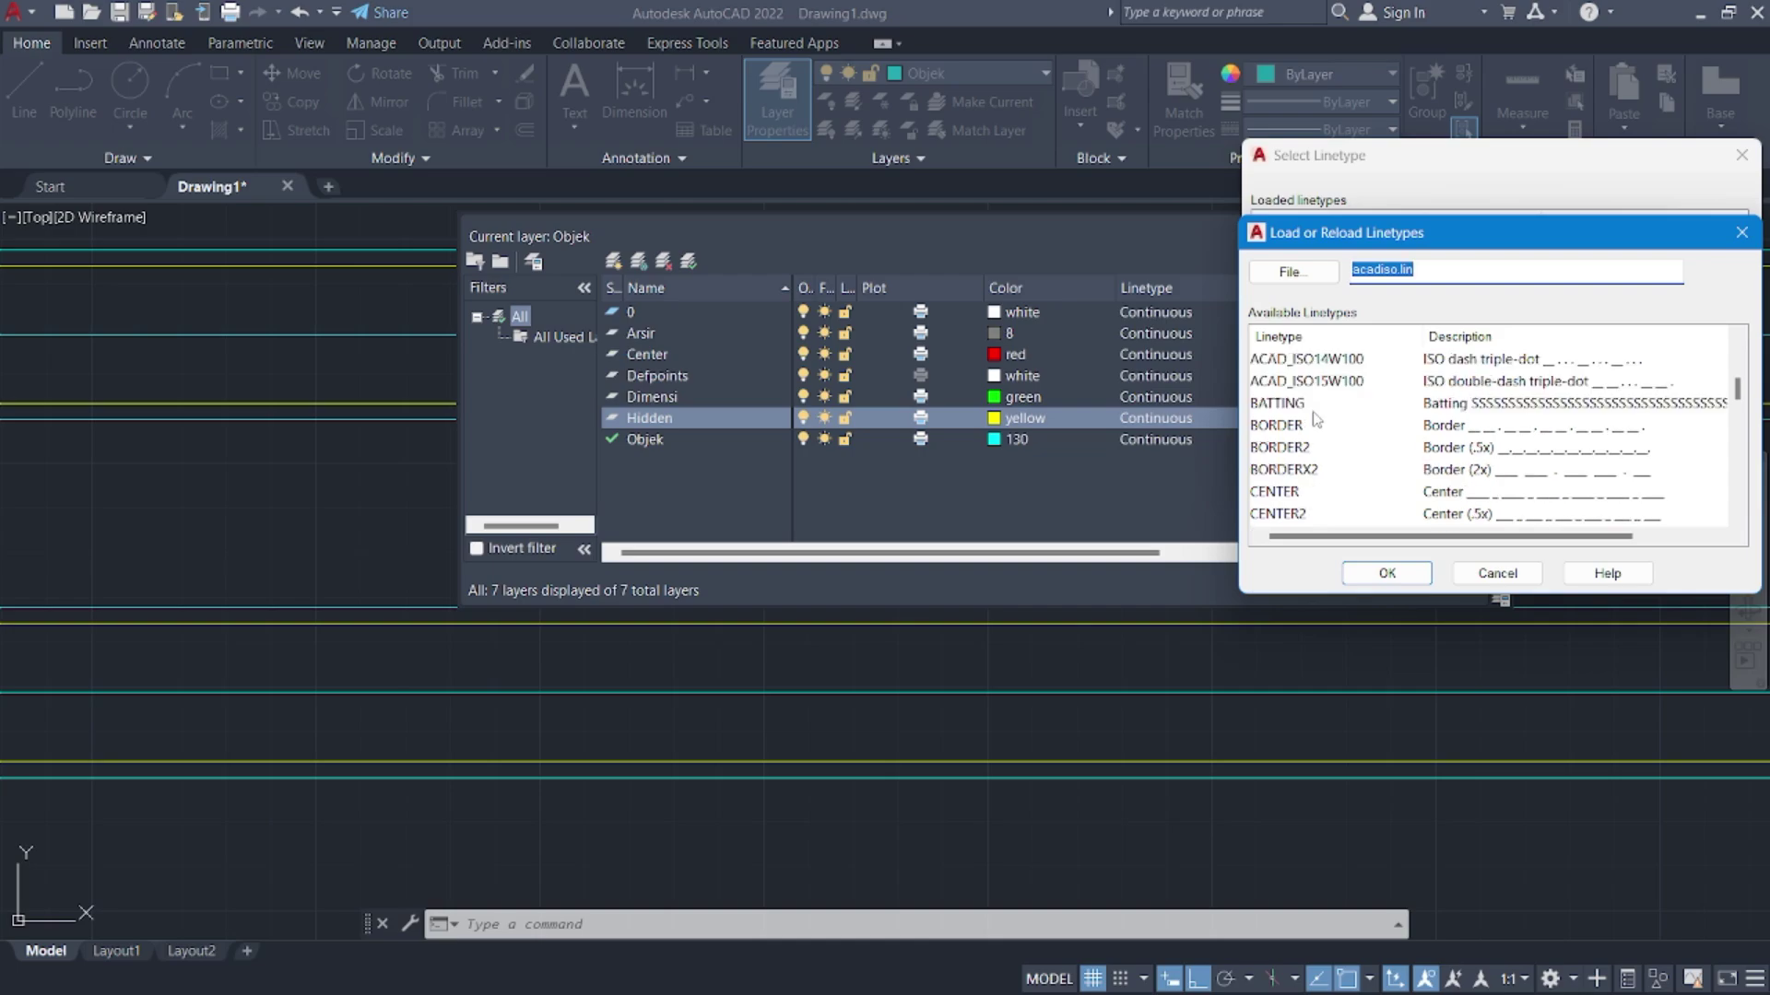
pyautogui.scroll(-13, 1318, 415)
pyautogui.scroll(5, 1327, 402)
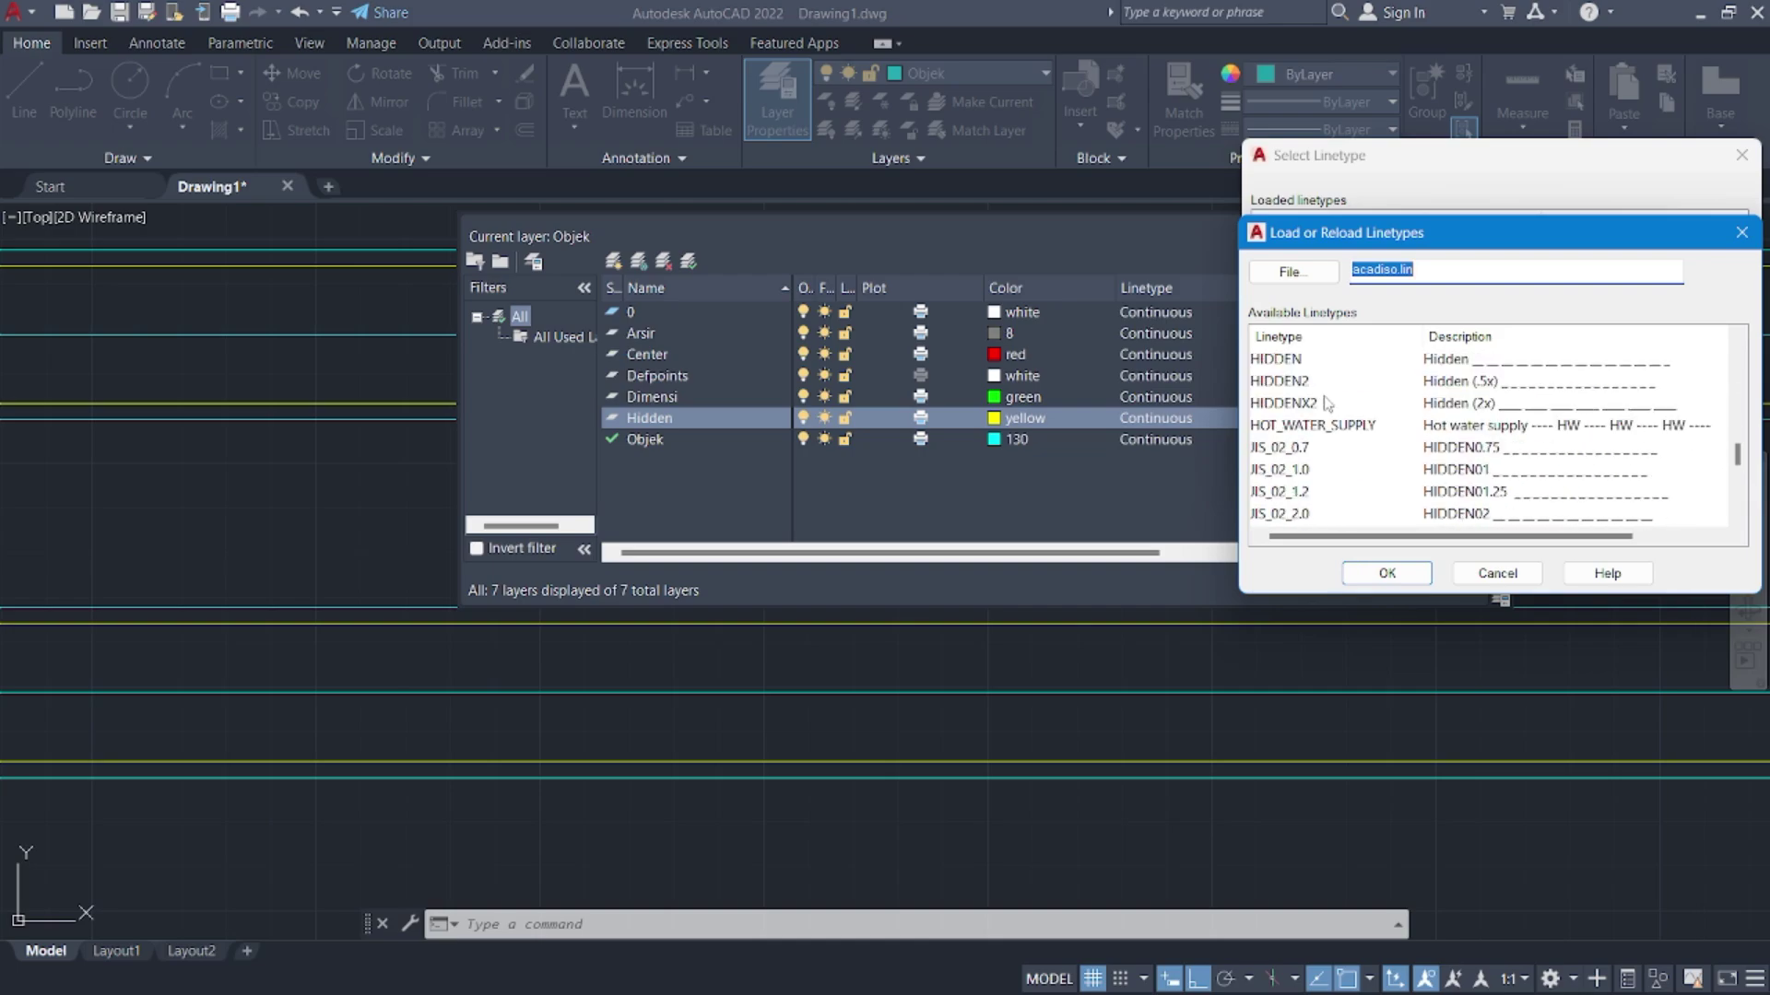
pyautogui.scroll(12, 1327, 405)
pyautogui.scroll(-8, 1327, 420)
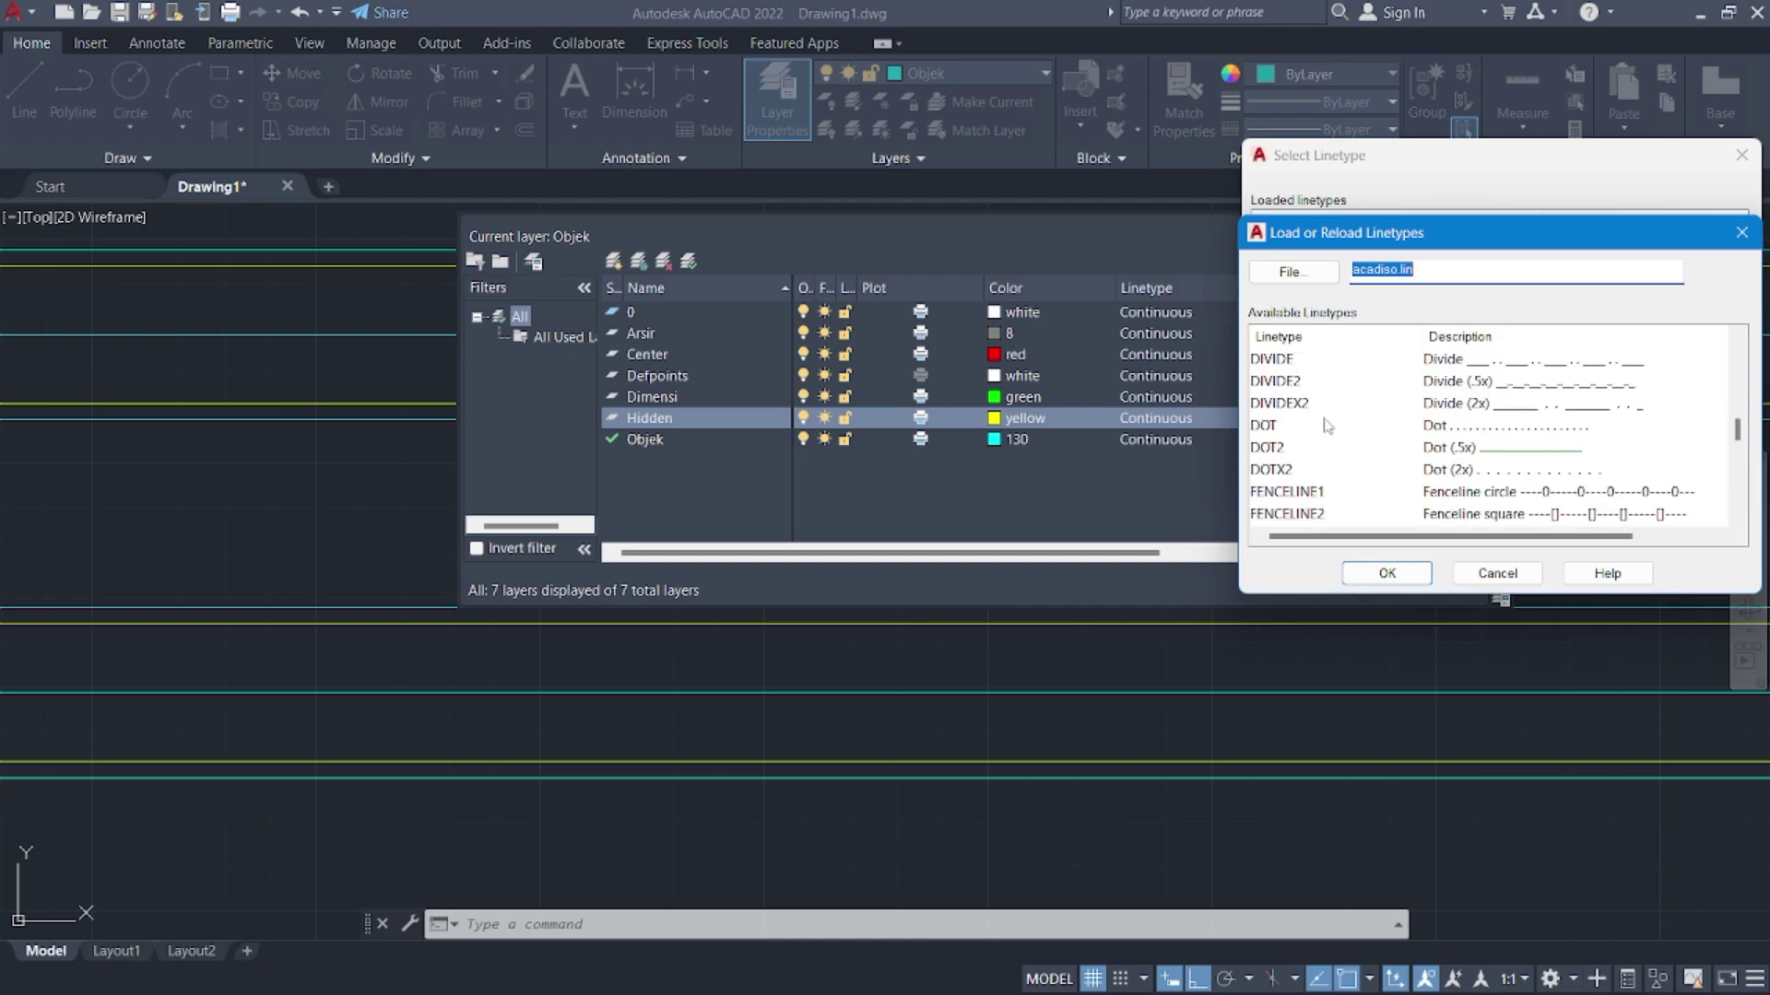
pyautogui.scroll(-3, 1326, 425)
pyautogui.scroll(2, 1334, 448)
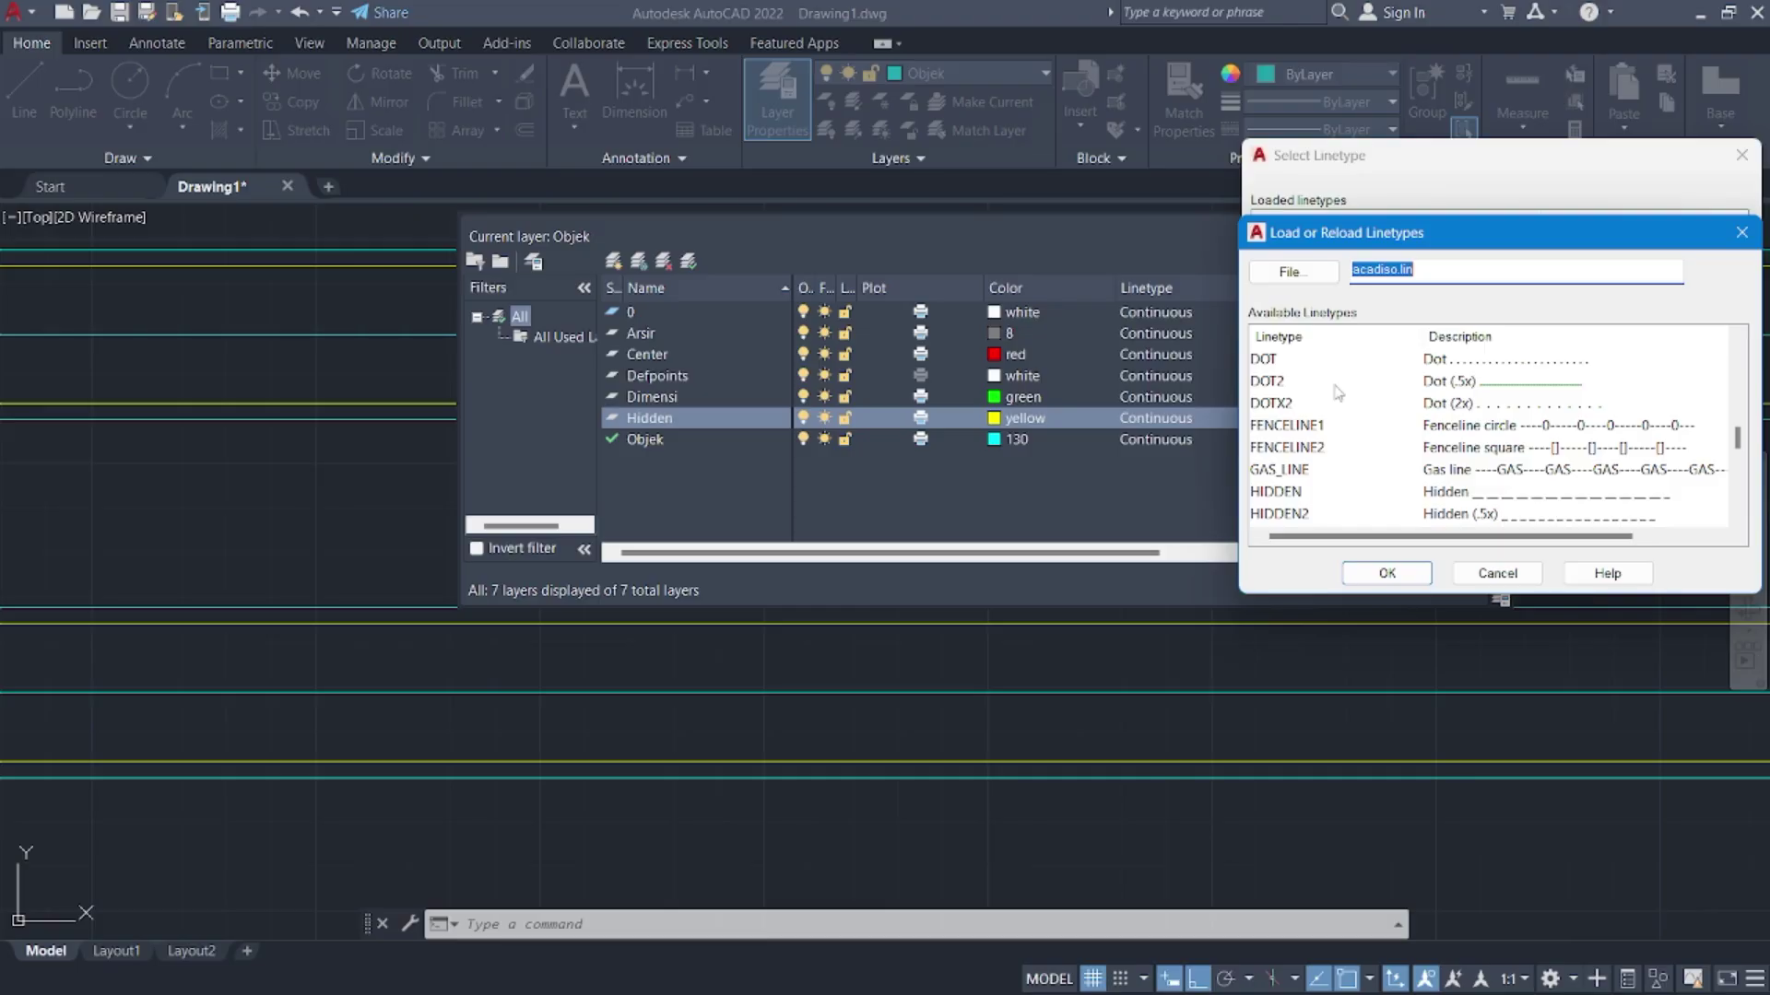
pyautogui.scroll(2, 1345, 421)
pyautogui.scroll(-4, 1346, 422)
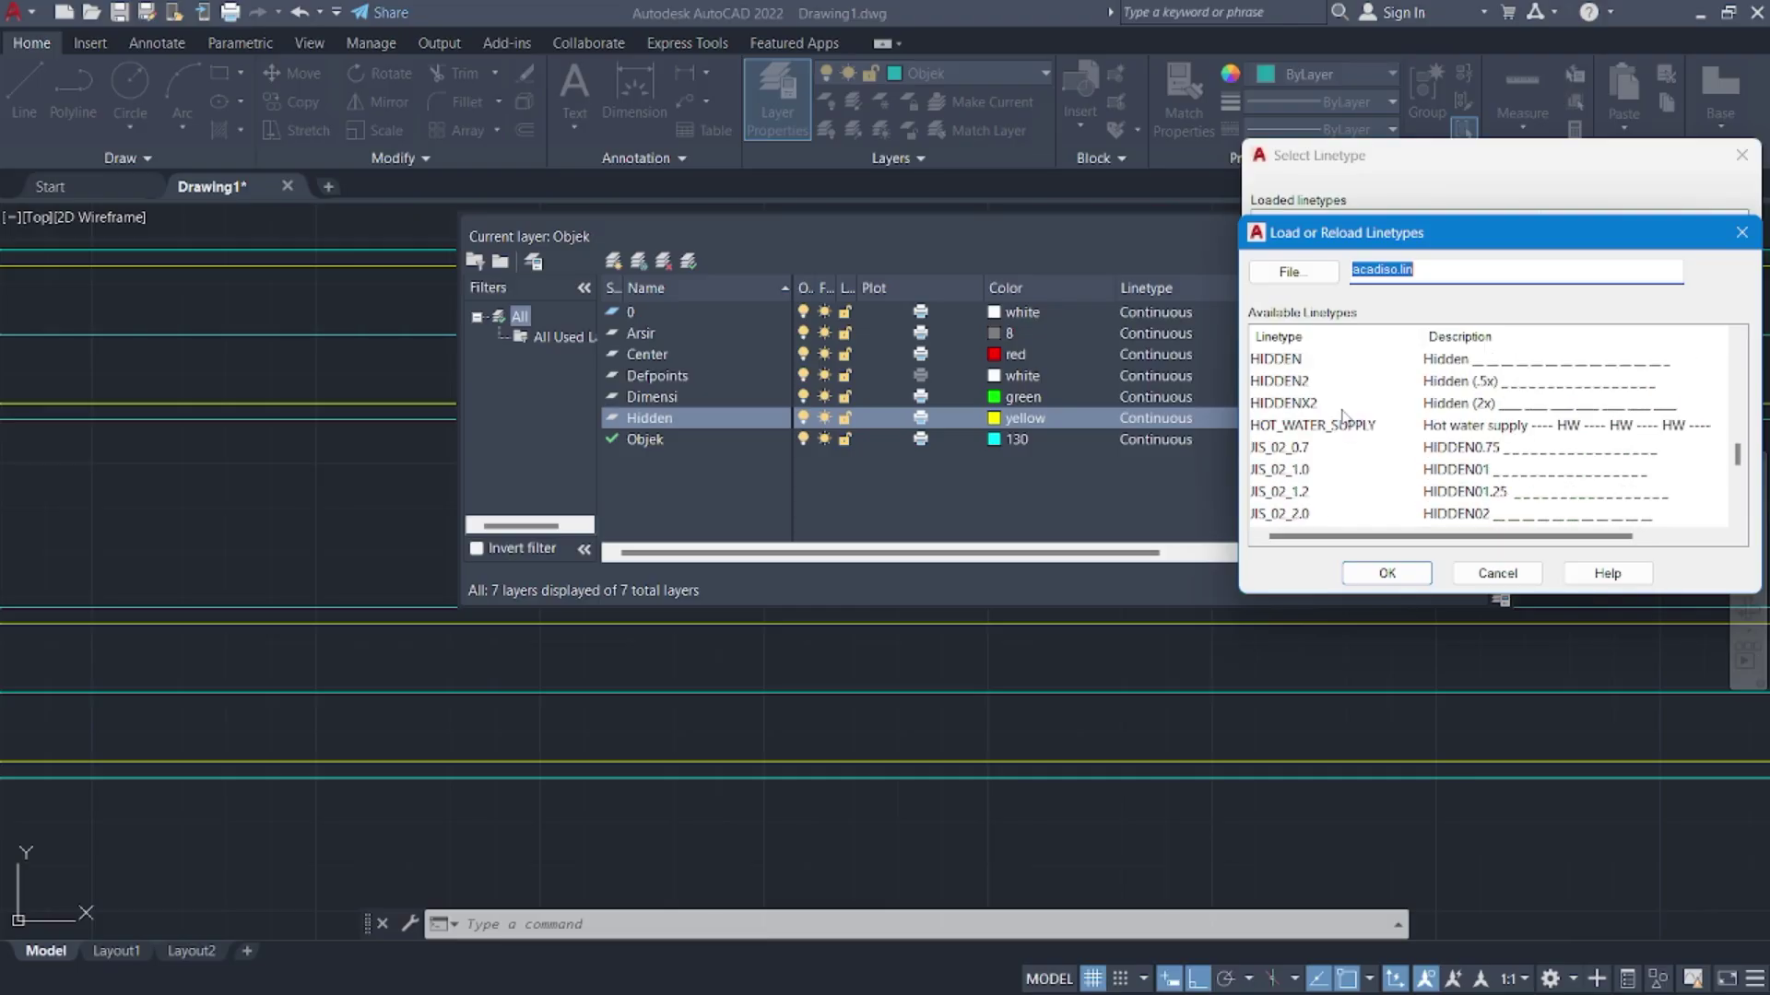
pyautogui.scroll(1, 1401, 429)
pyautogui.click(1443, 435)
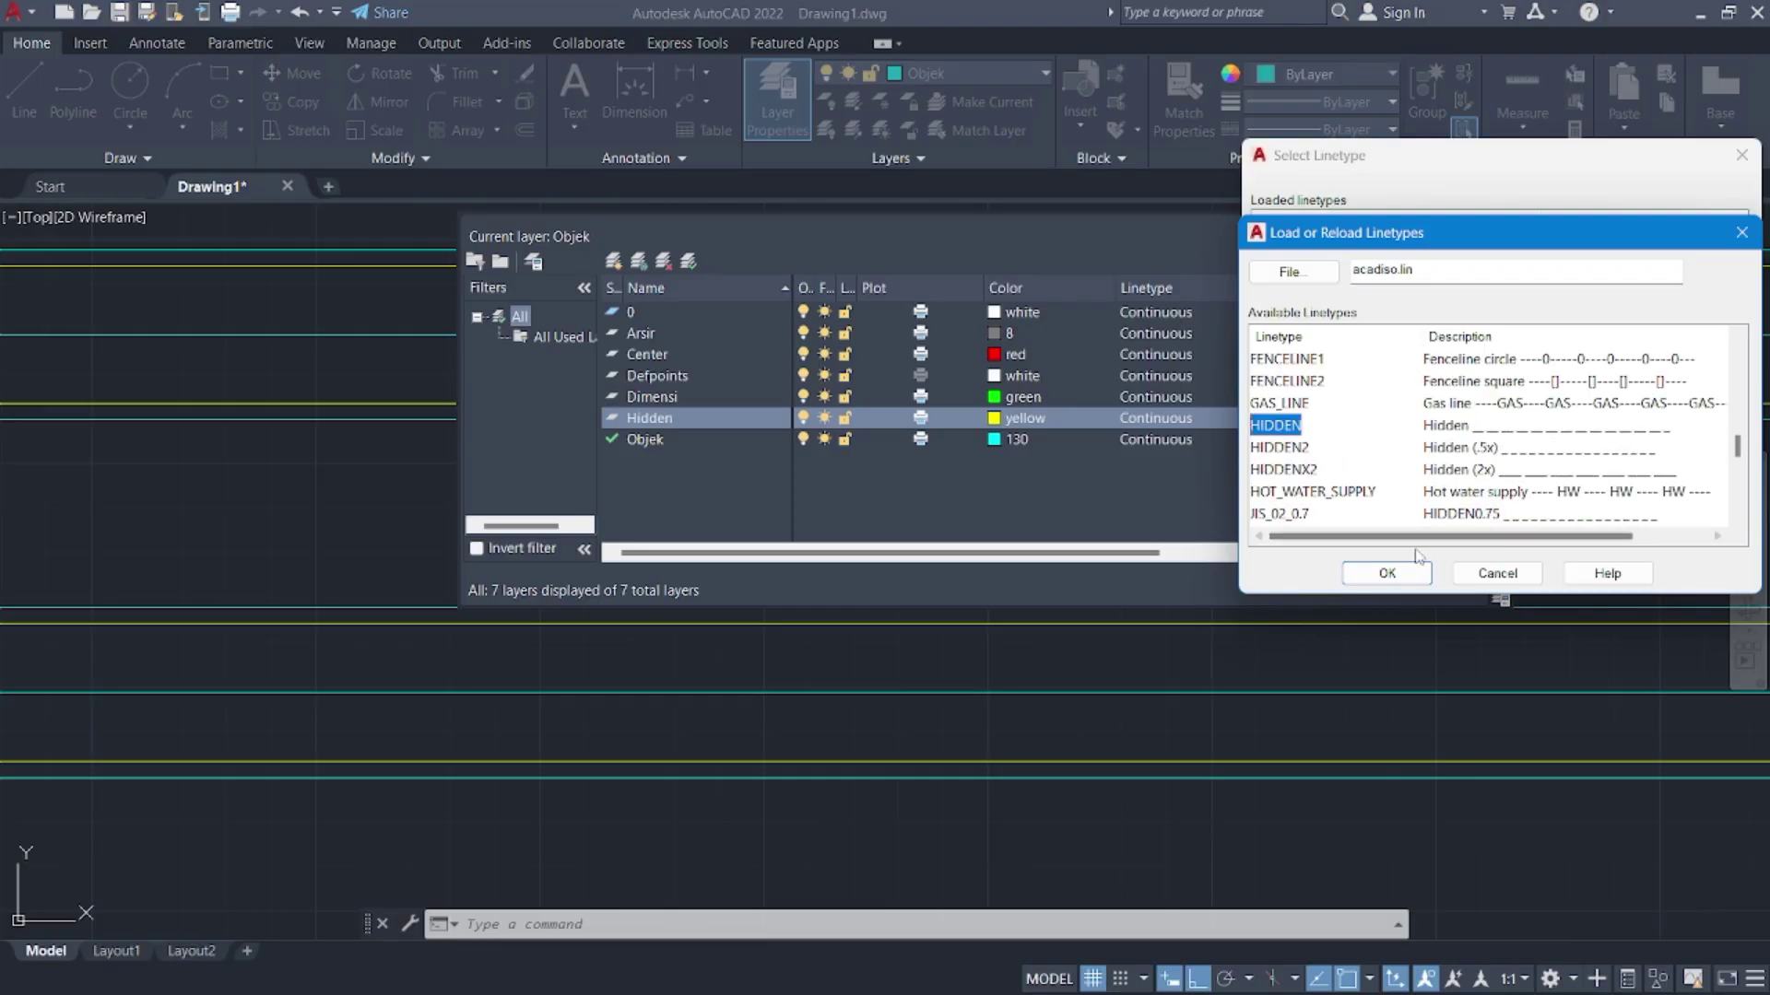
pyautogui.click(1387, 573)
pyautogui.click(1383, 275)
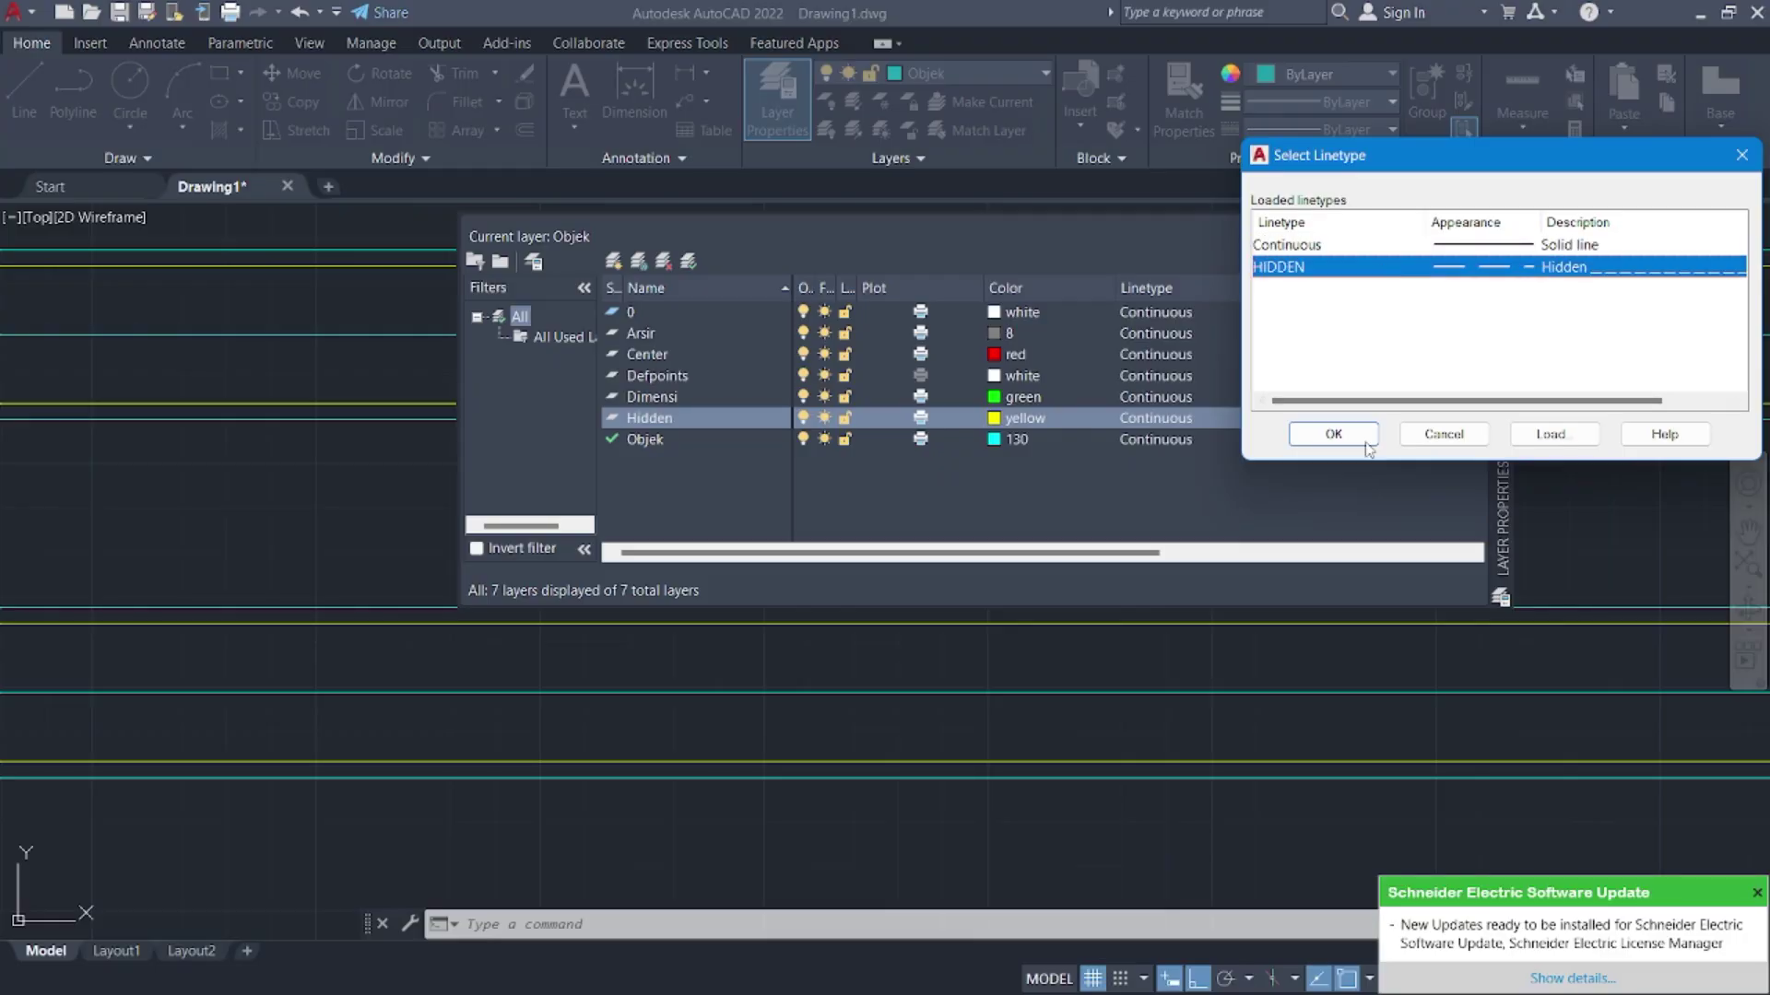
pyautogui.click(1366, 439)
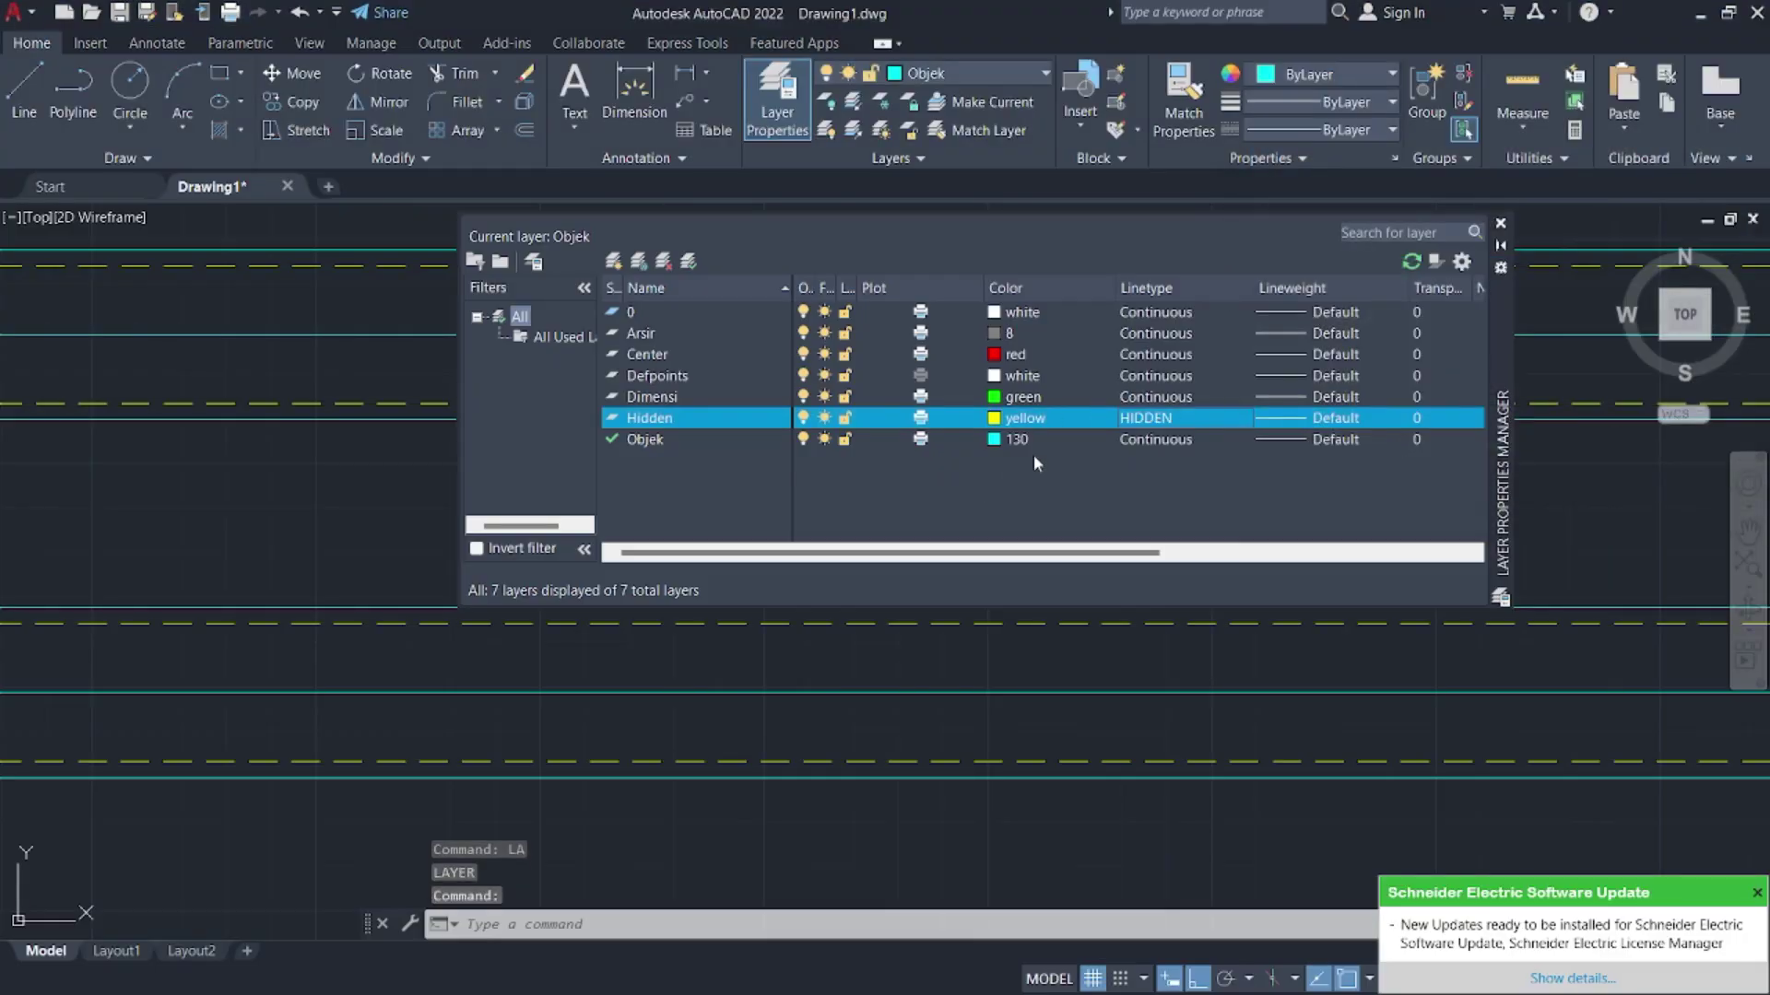
# - Load the CENTER linetype from acadiso.lin, assign it to the Center layer, and close the layer manager
pyautogui.click(1136, 355)
pyautogui.click(1555, 434)
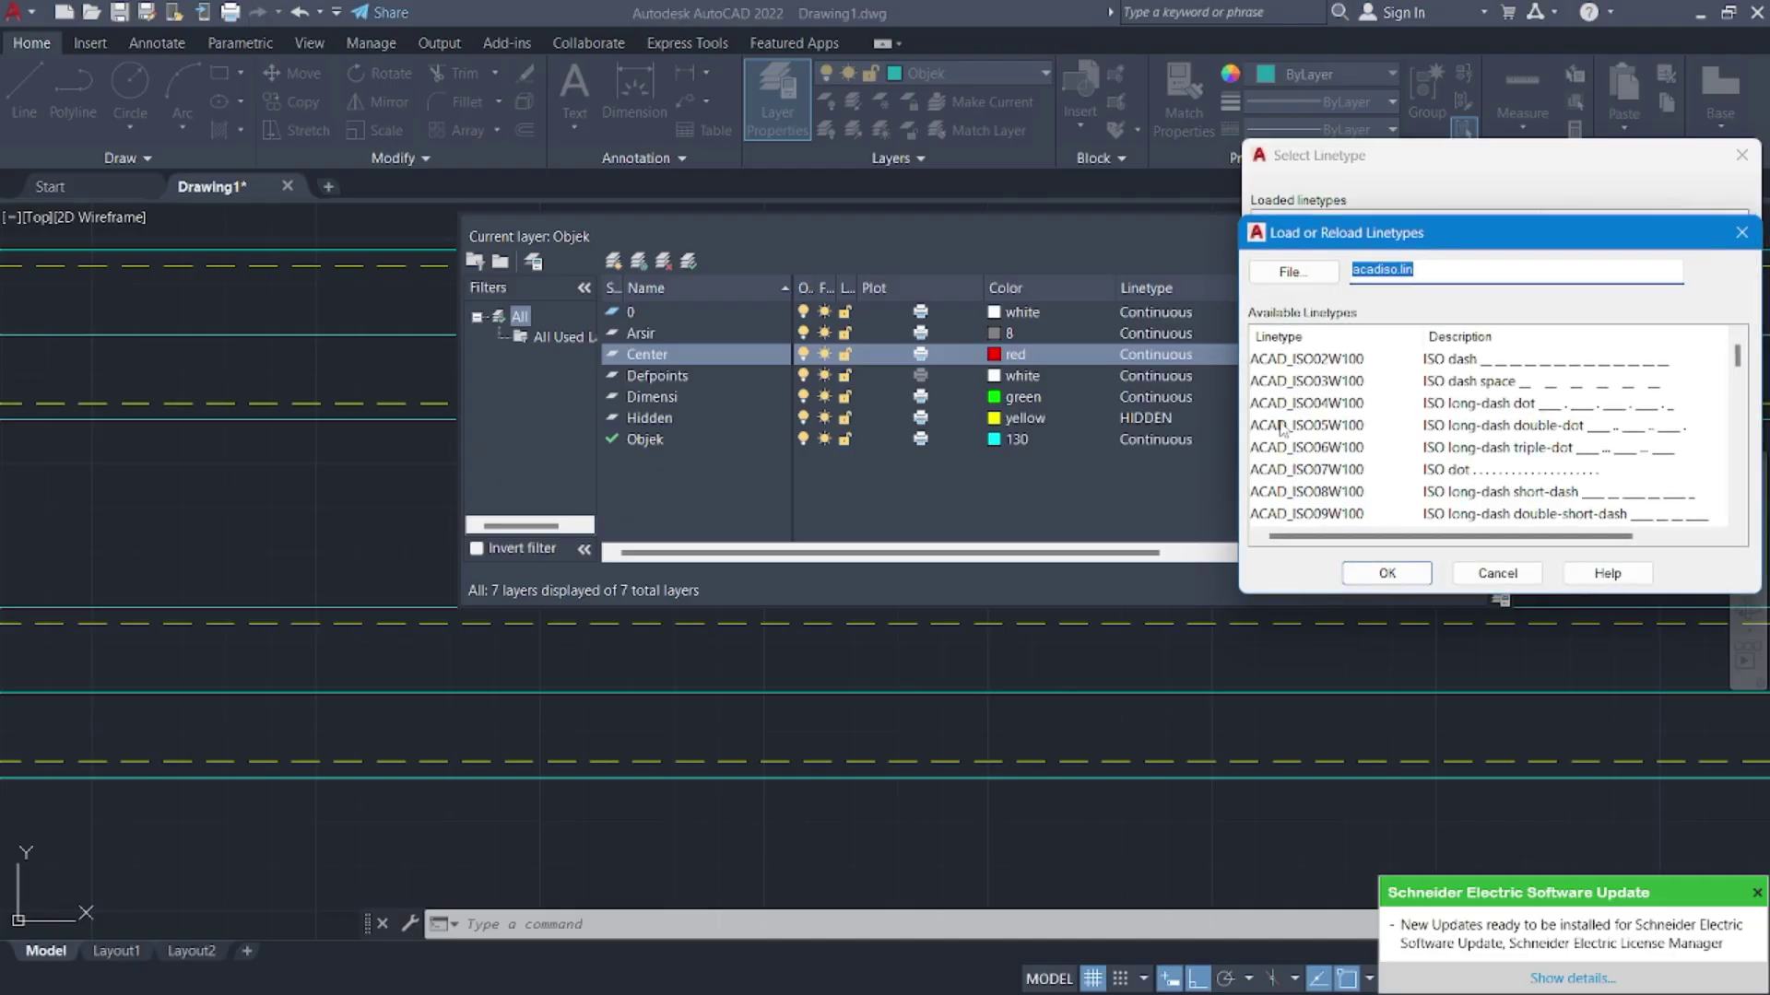
pyautogui.scroll(-10, 1281, 428)
pyautogui.scroll(4, 1295, 436)
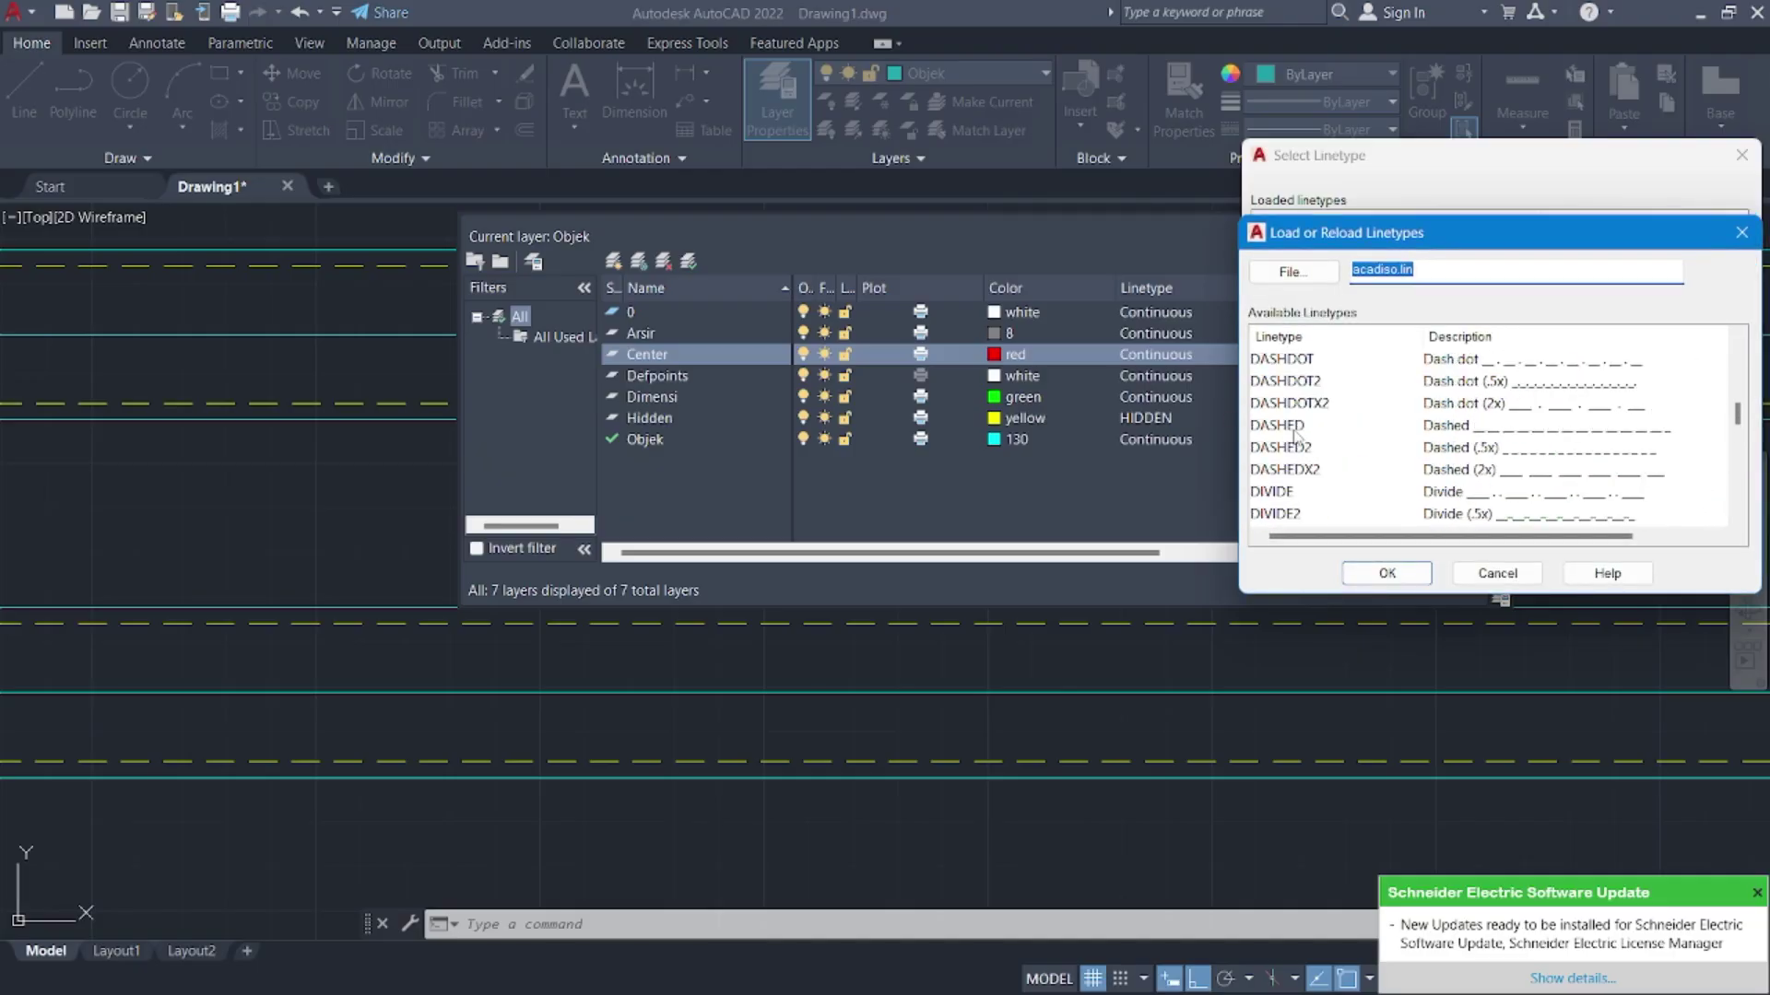
pyautogui.scroll(2, 1295, 436)
pyautogui.click(1275, 425)
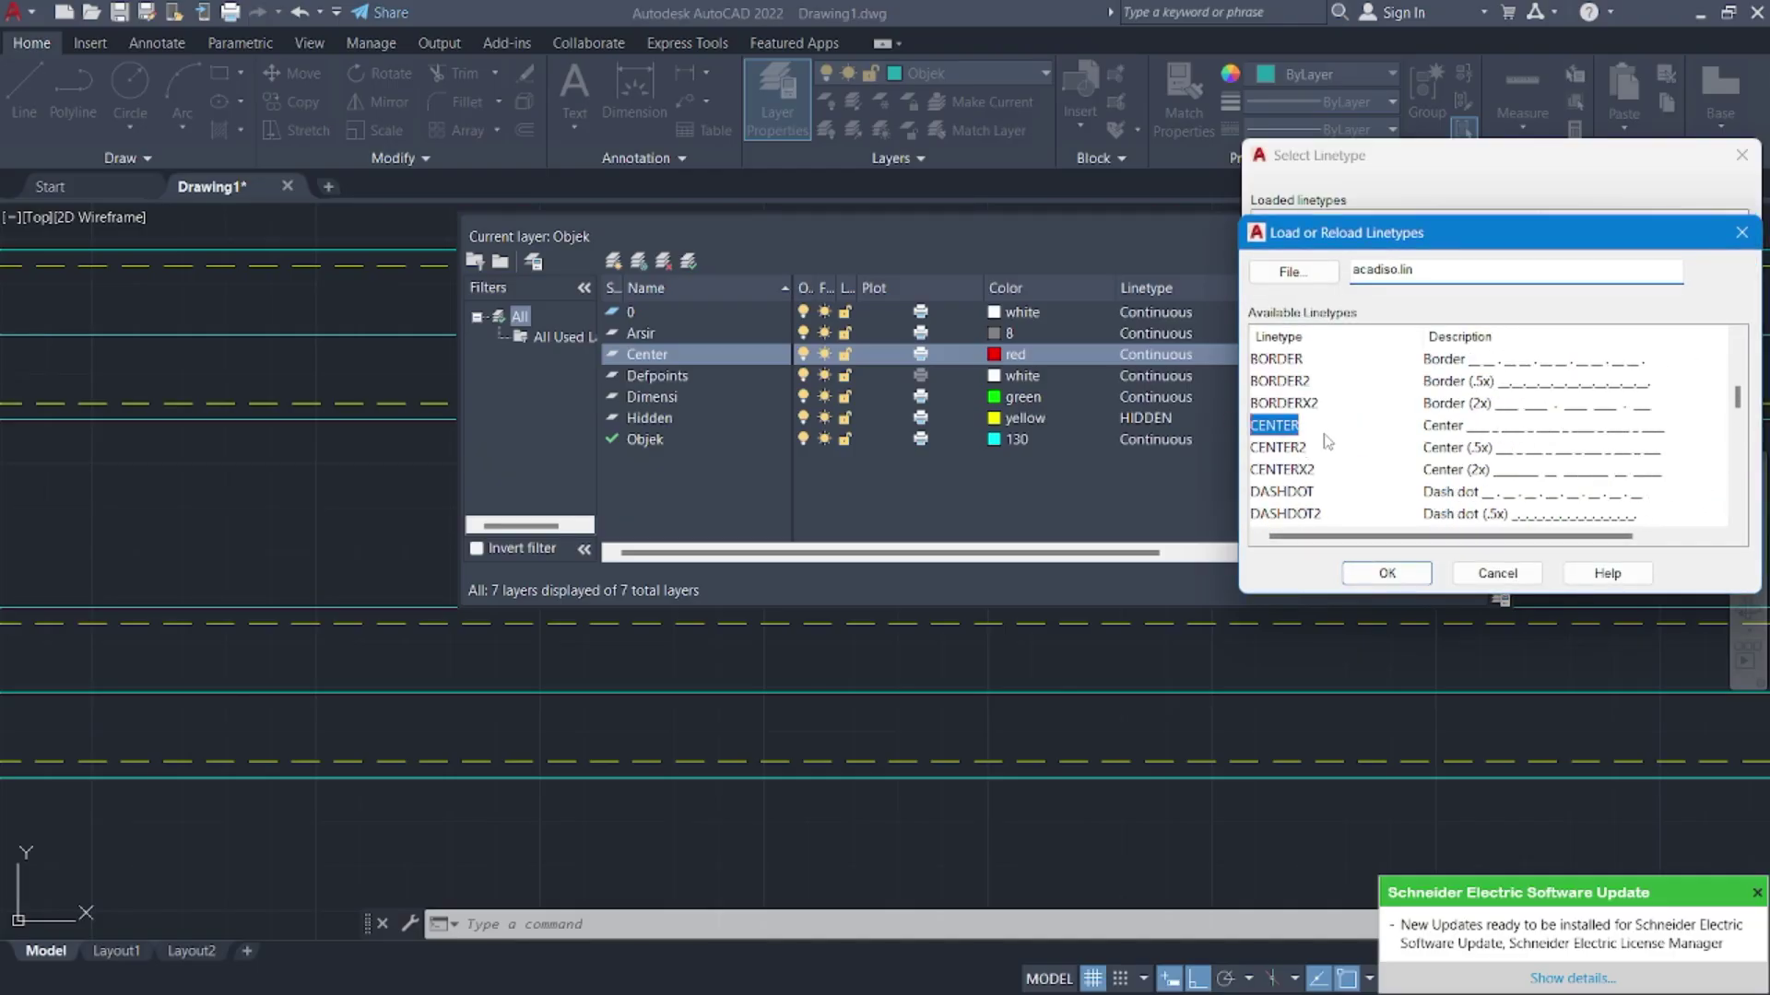
pyautogui.click(1387, 572)
pyautogui.click(1348, 247)
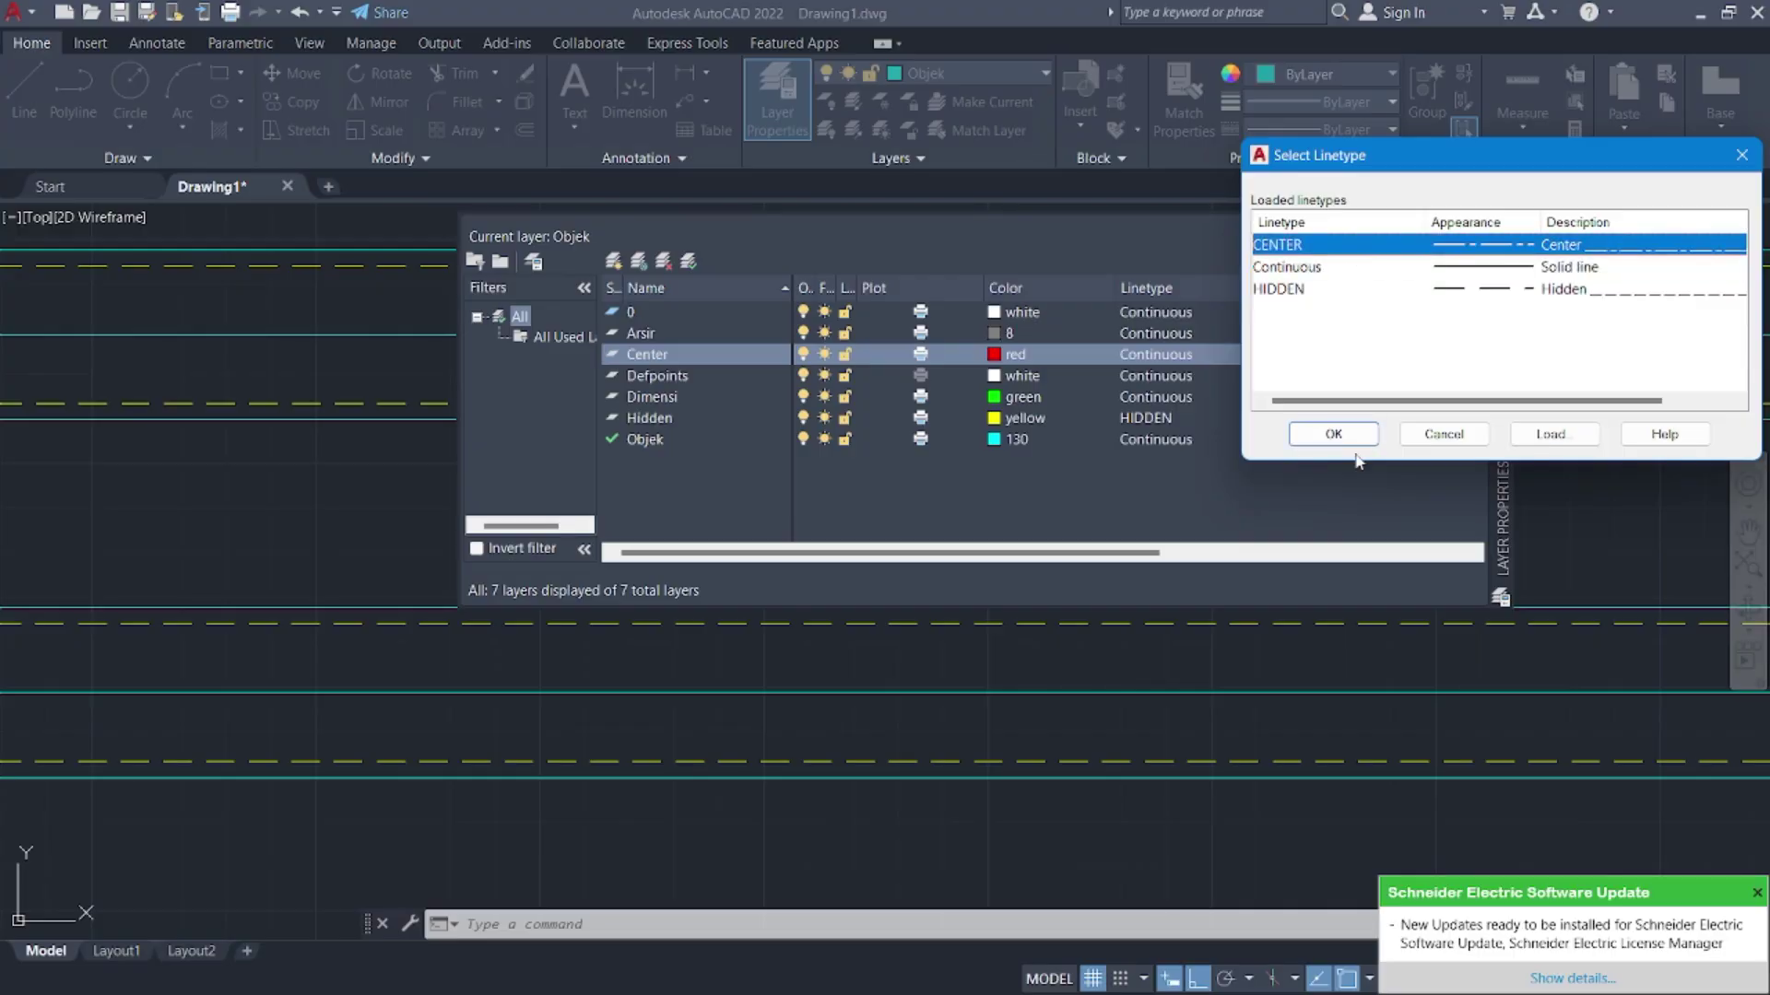
pyautogui.click(1341, 435)
pyautogui.doubleClick(1491, 221)
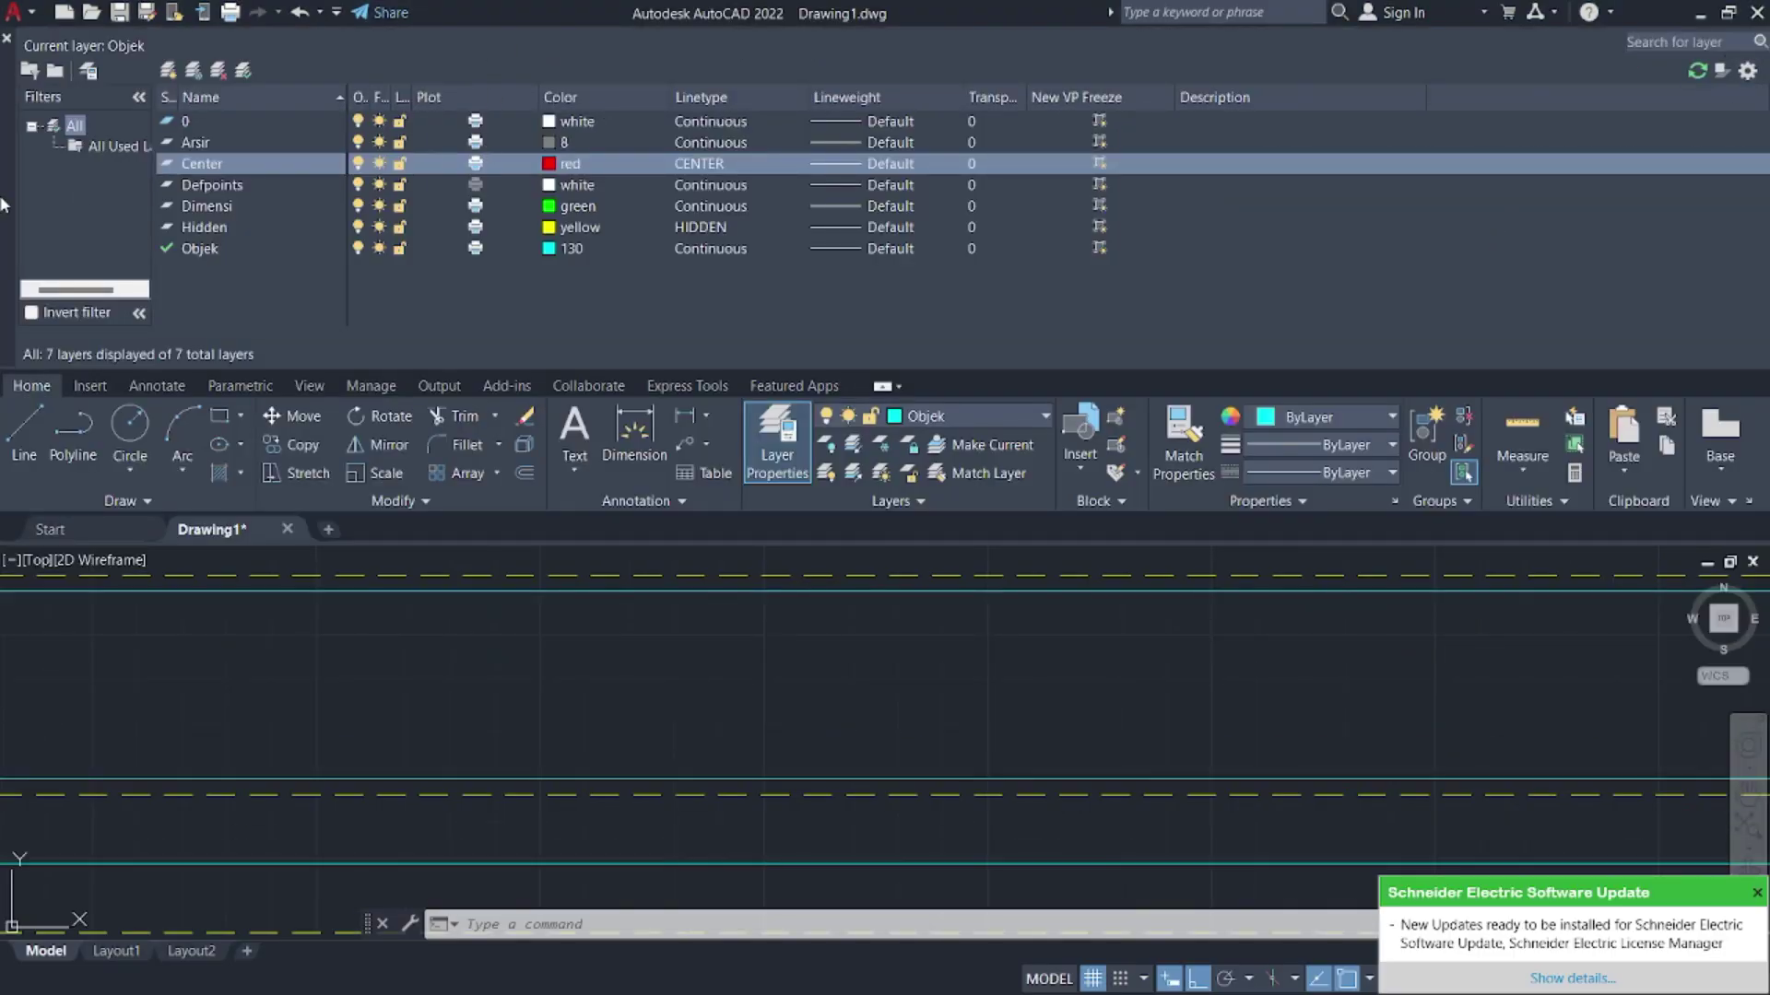
pyautogui.moveTo(3, 205); pyautogui.dragTo(74, 259)
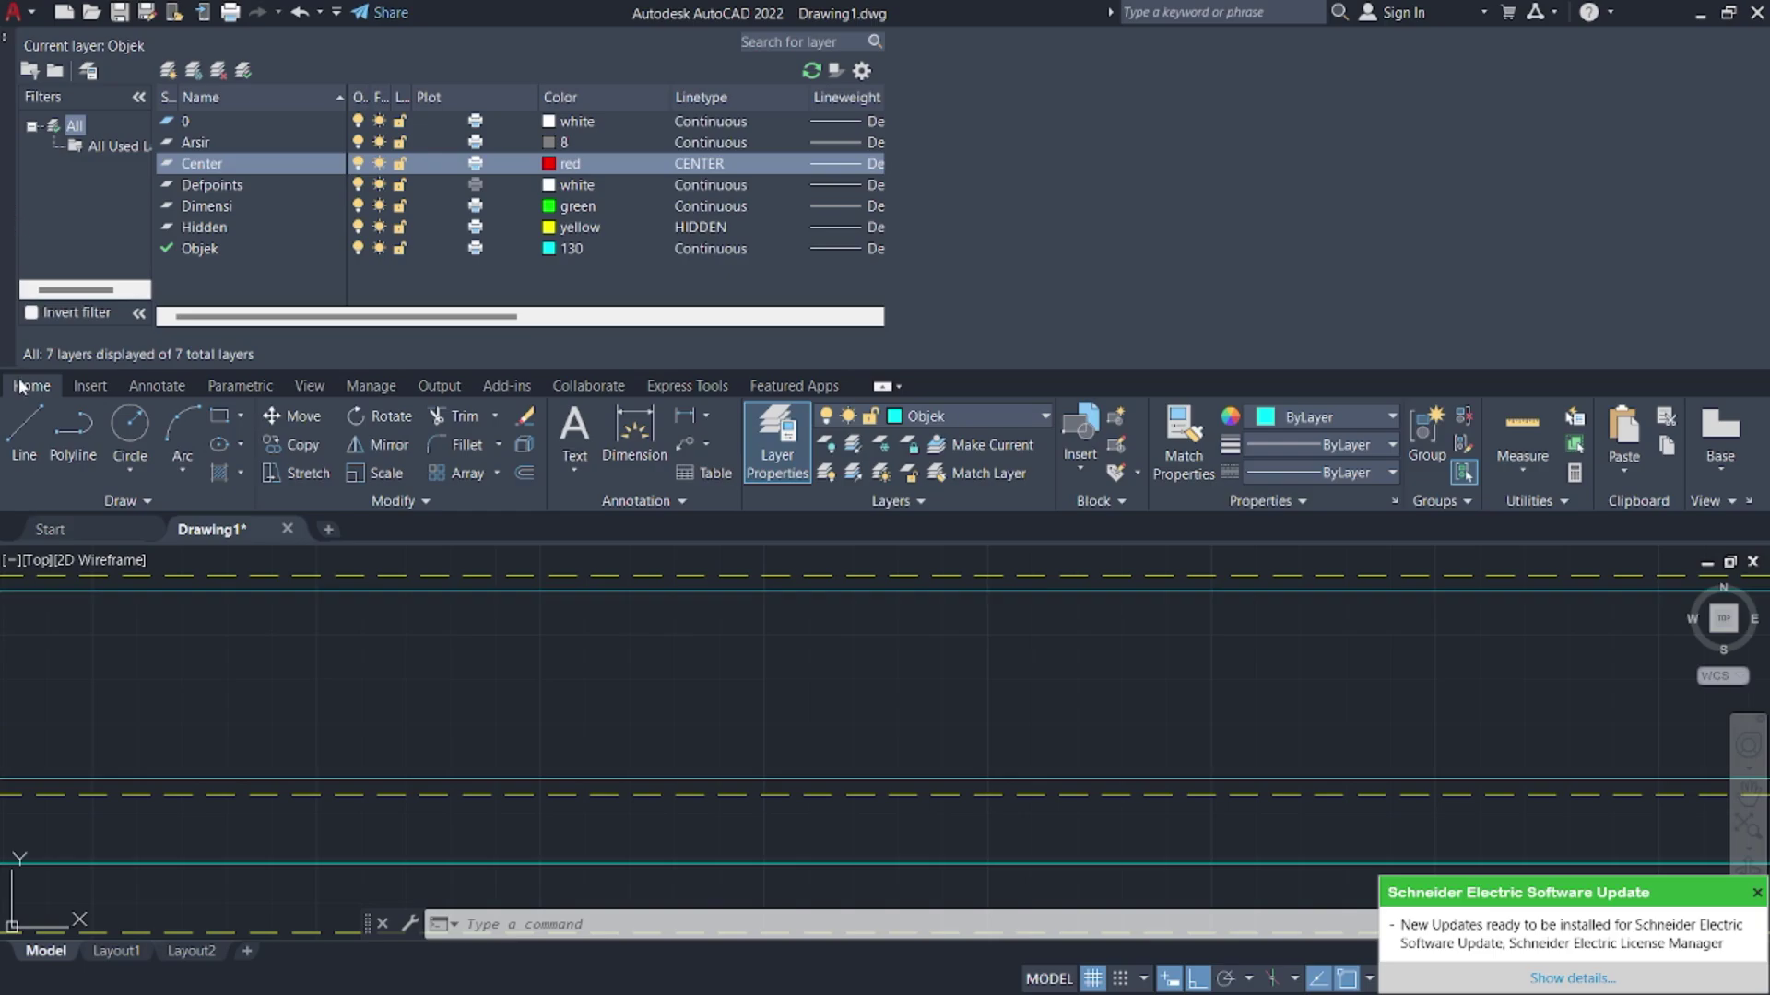
pyautogui.moveTo(224, 634); pyautogui.dragTo(218, 621)
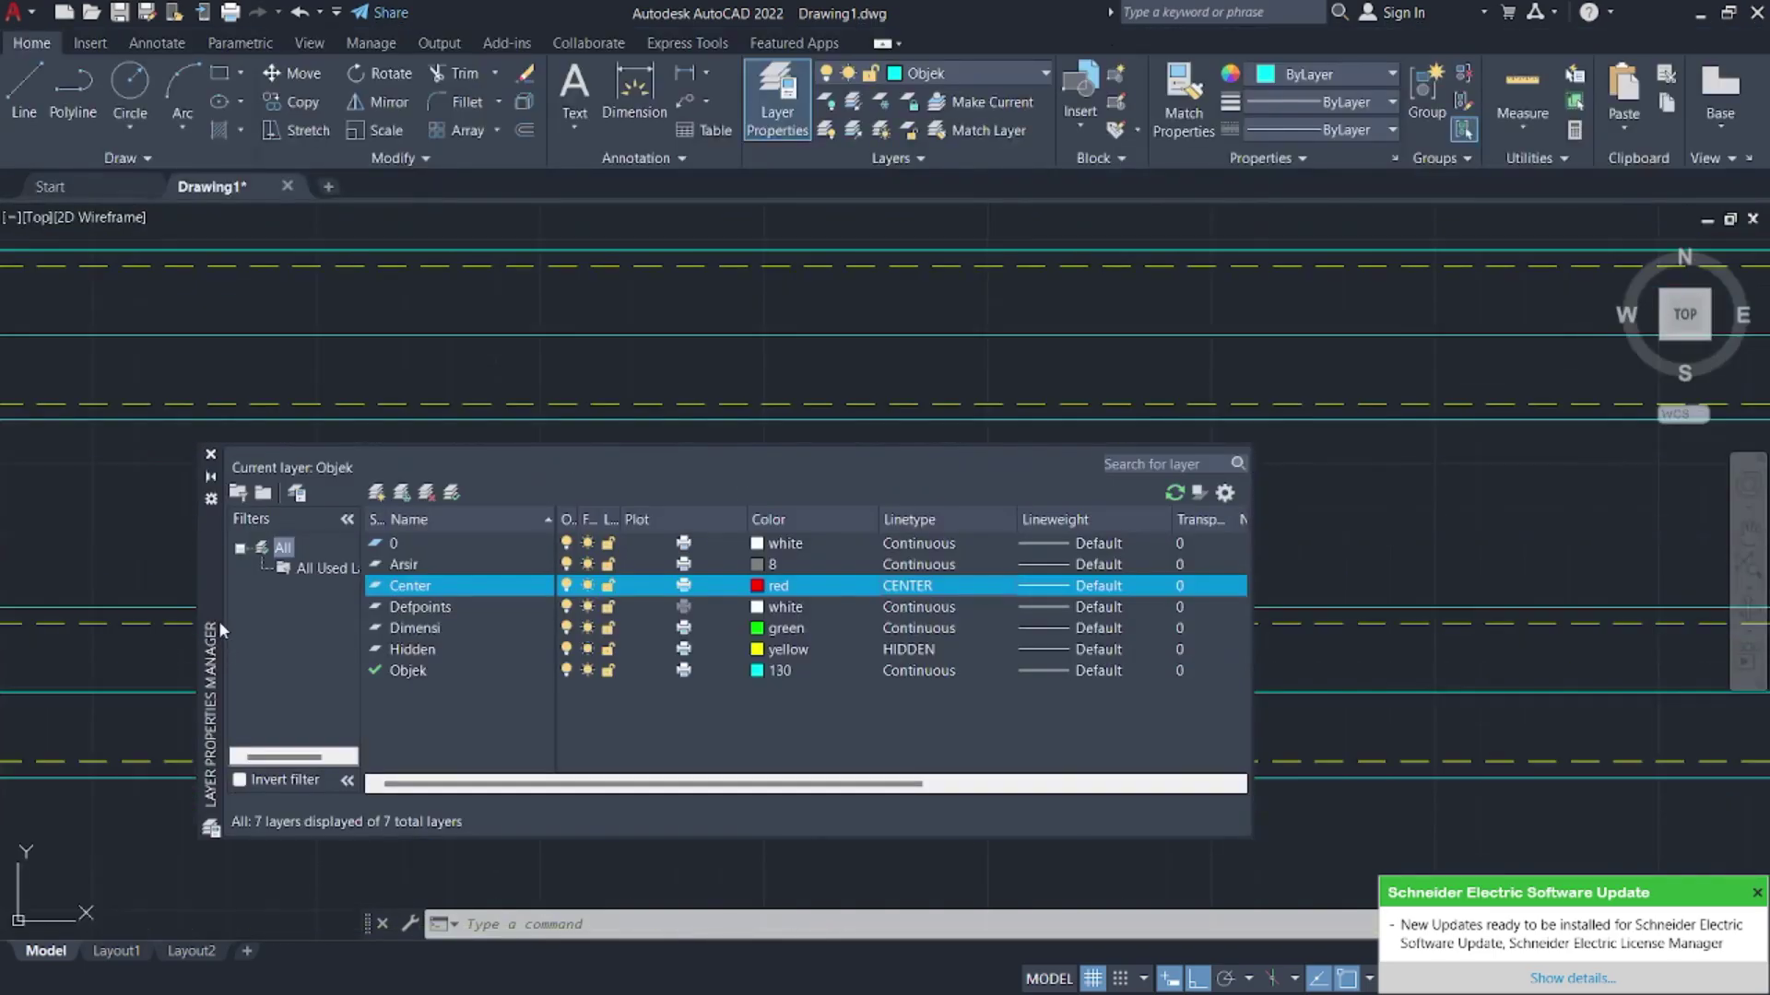
pyautogui.click(211, 451)
# - Move the U-bend tube's middle polyline to the Center layer
pyautogui.scroll(-5, 1019, 467)
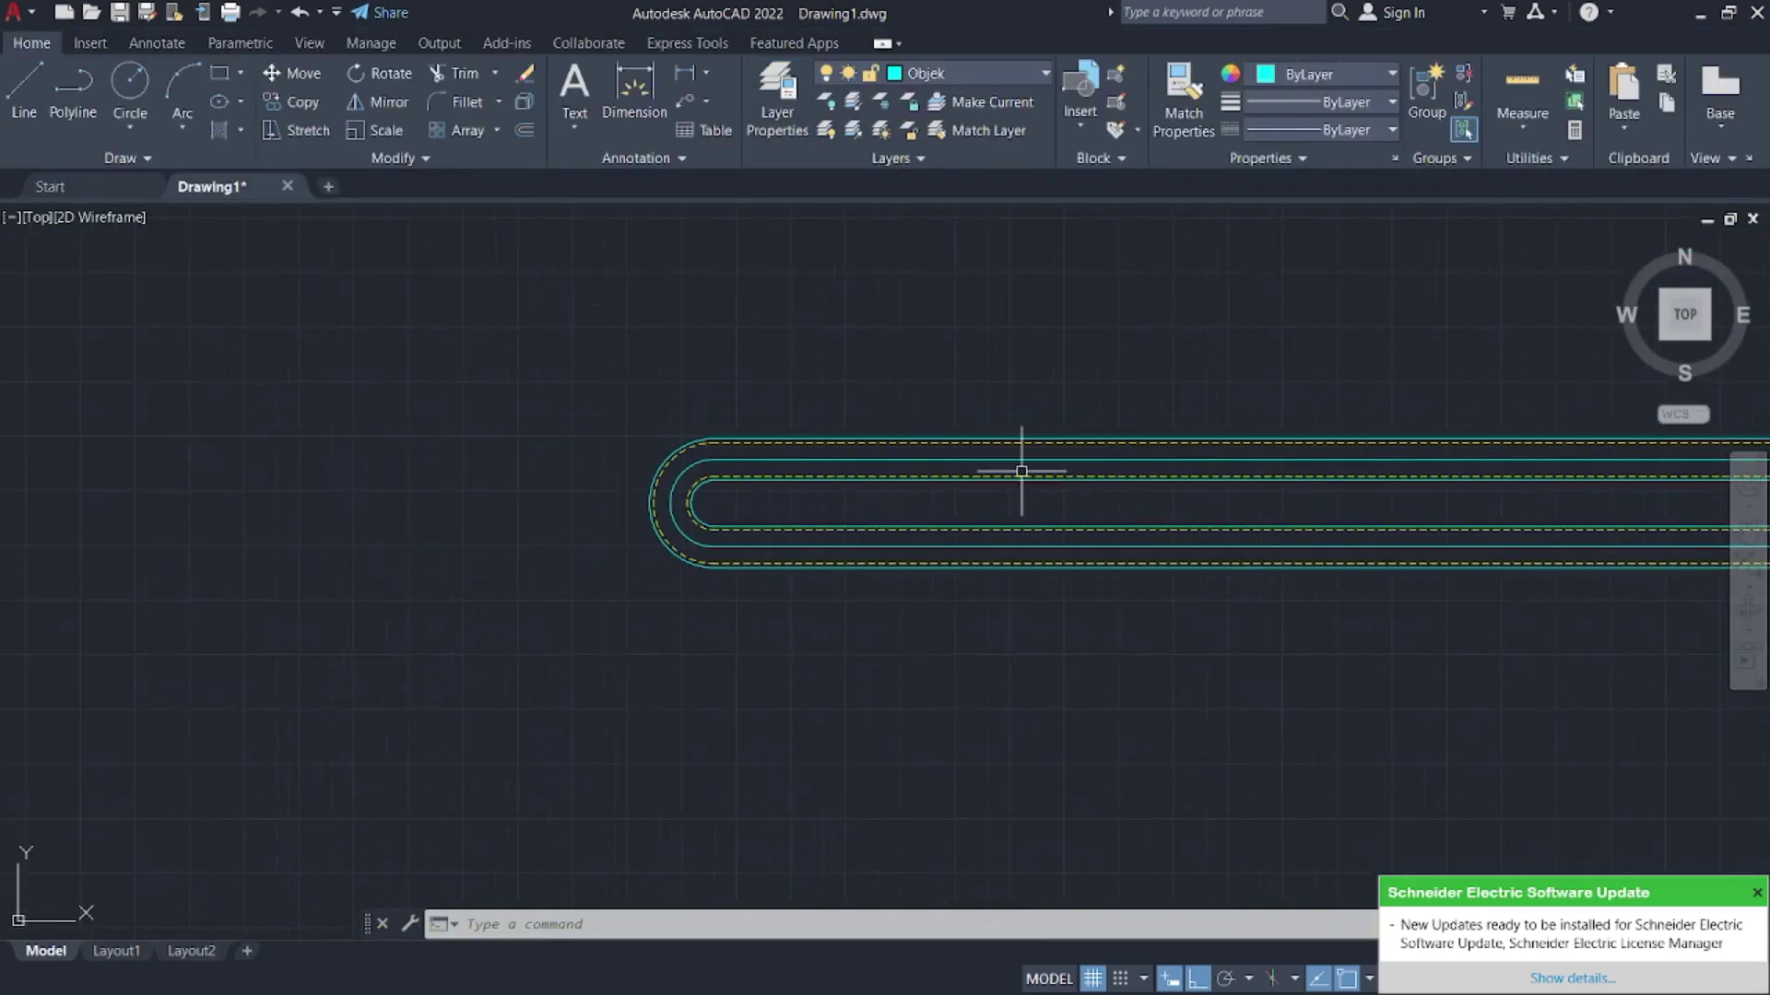
pyautogui.click(984, 459)
pyautogui.click(1021, 73)
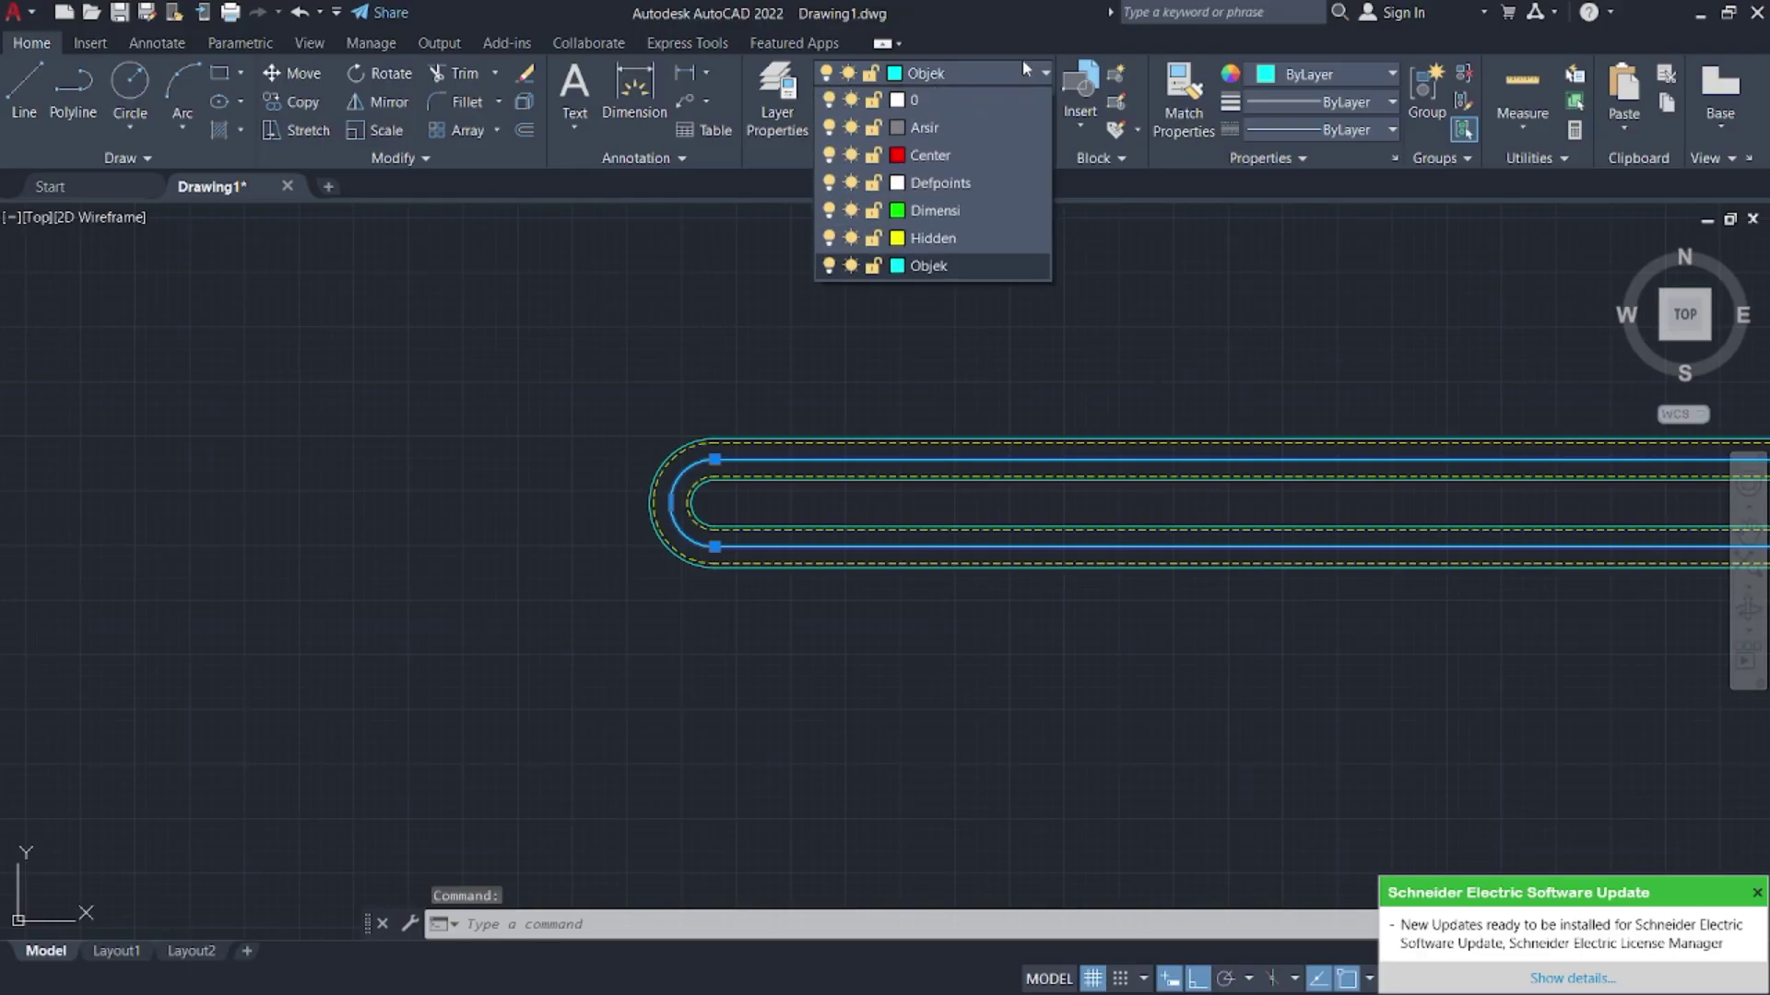
pyautogui.click(1007, 147)
pyautogui.scroll(2, 1051, 475)
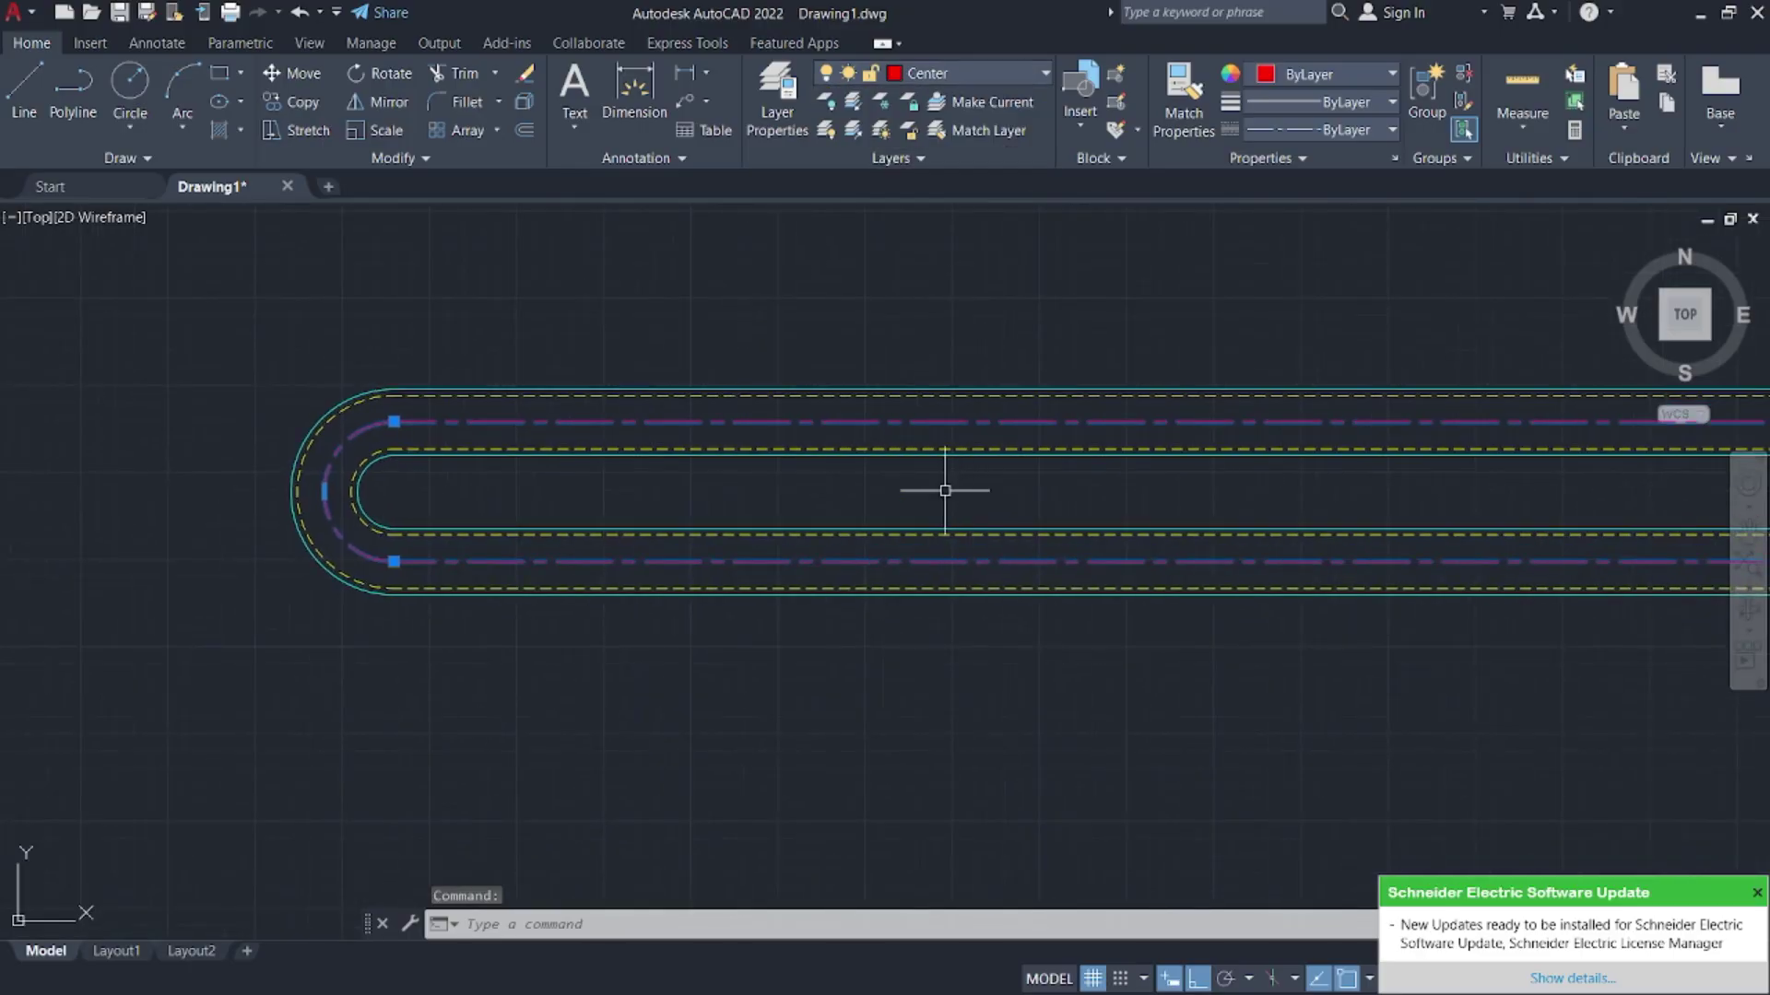
pyautogui.press('Escape')
# - Close the open end of the upper tube leg with a vertical line between its outer wall endpoints
pyautogui.scroll(-3, 1318, 688)
pyautogui.scroll(-2, 1031, 565)
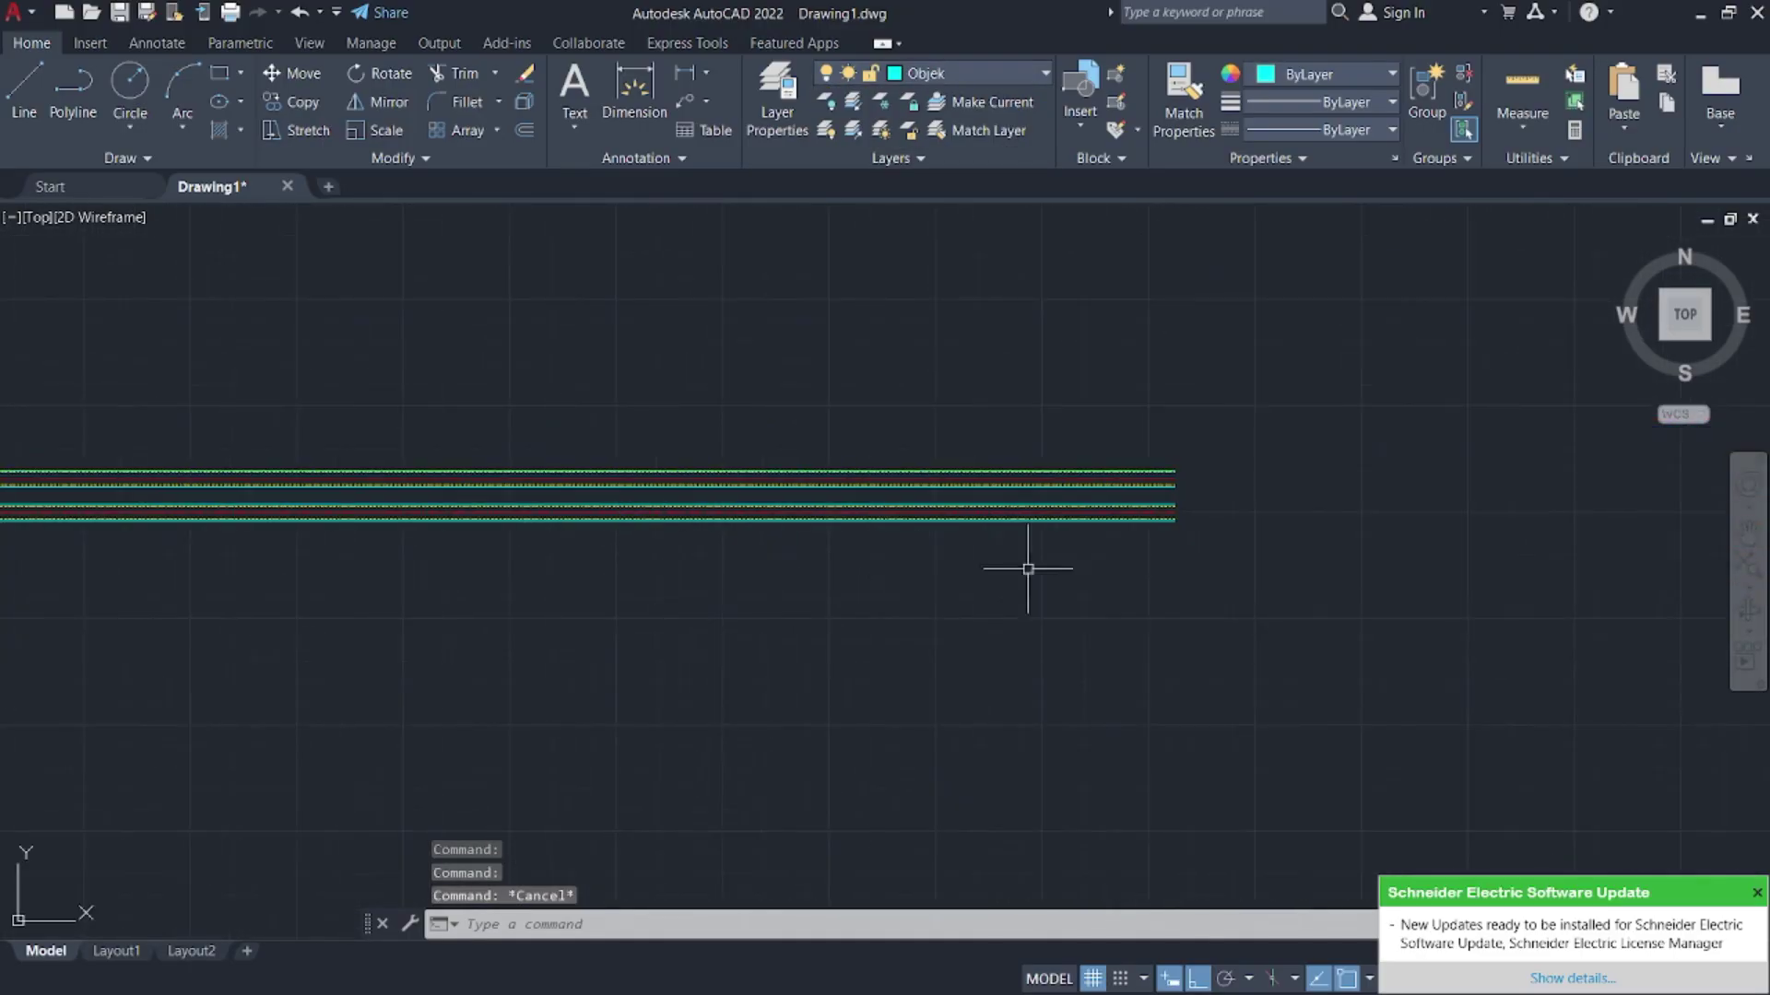
pyautogui.scroll(2, 1174, 506)
pyautogui.write('l')
pyautogui.press('Return')
pyautogui.scroll(4, 1150, 429)
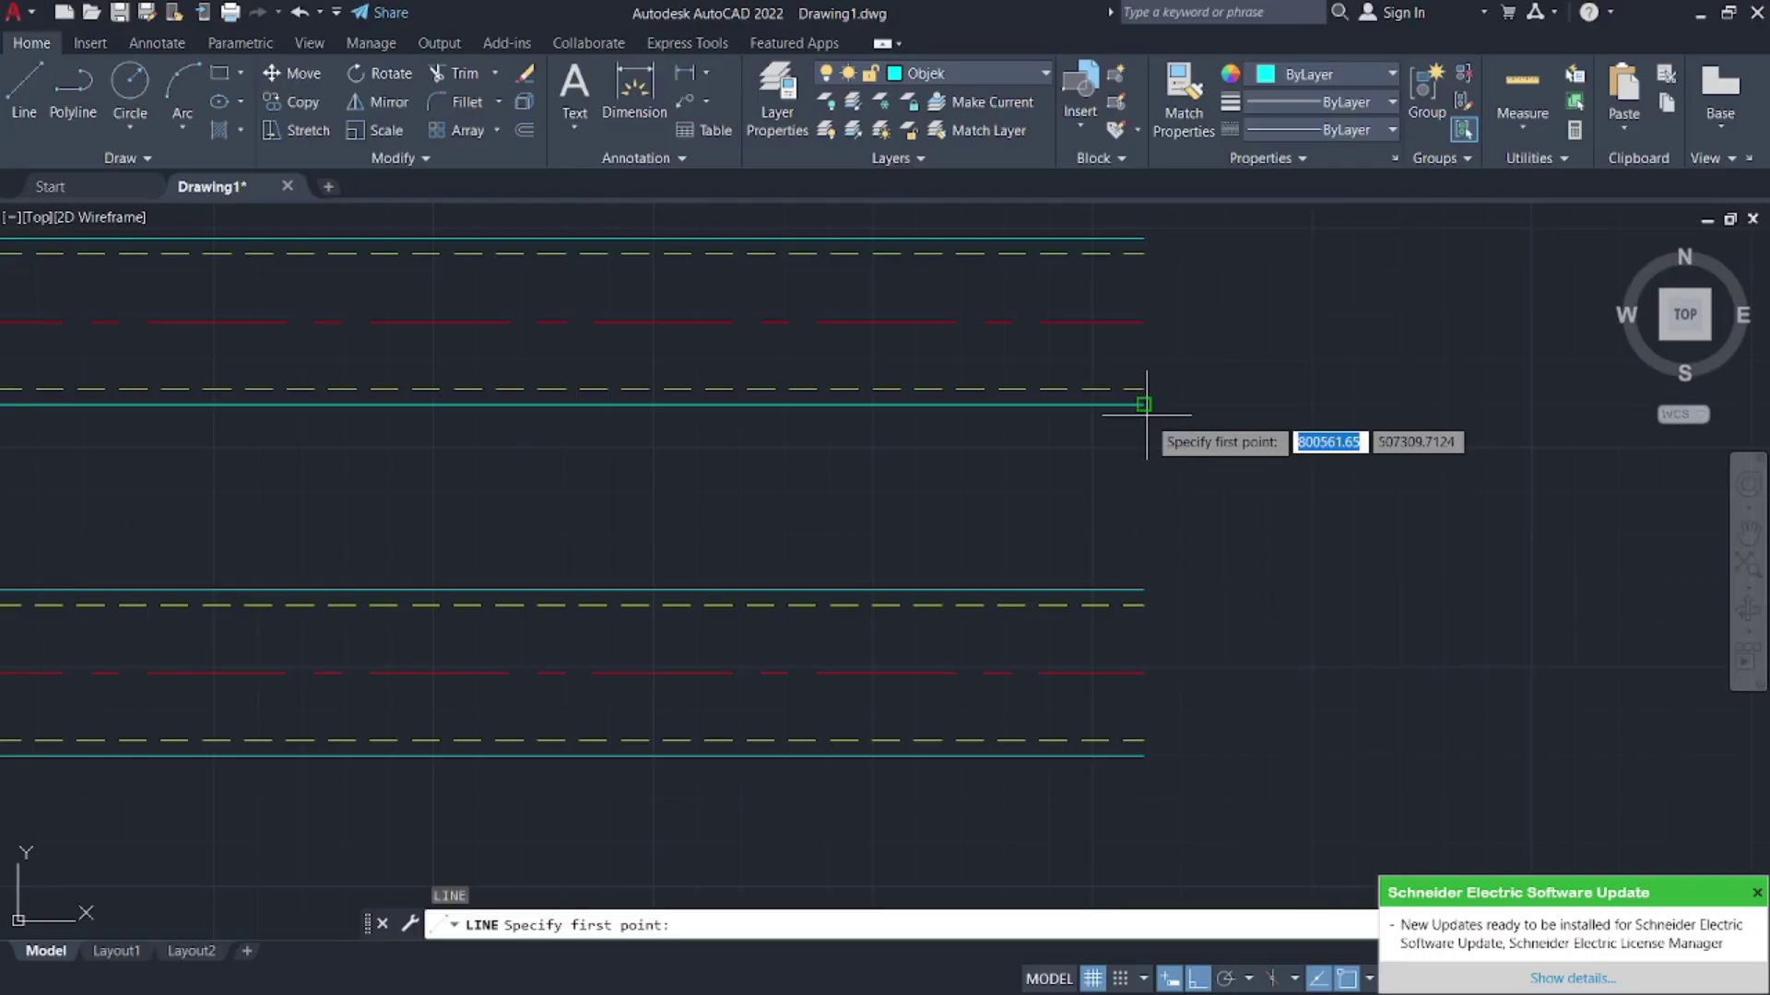
pyautogui.click(1143, 404)
pyautogui.click(1144, 238)
pyautogui.press('Escape')
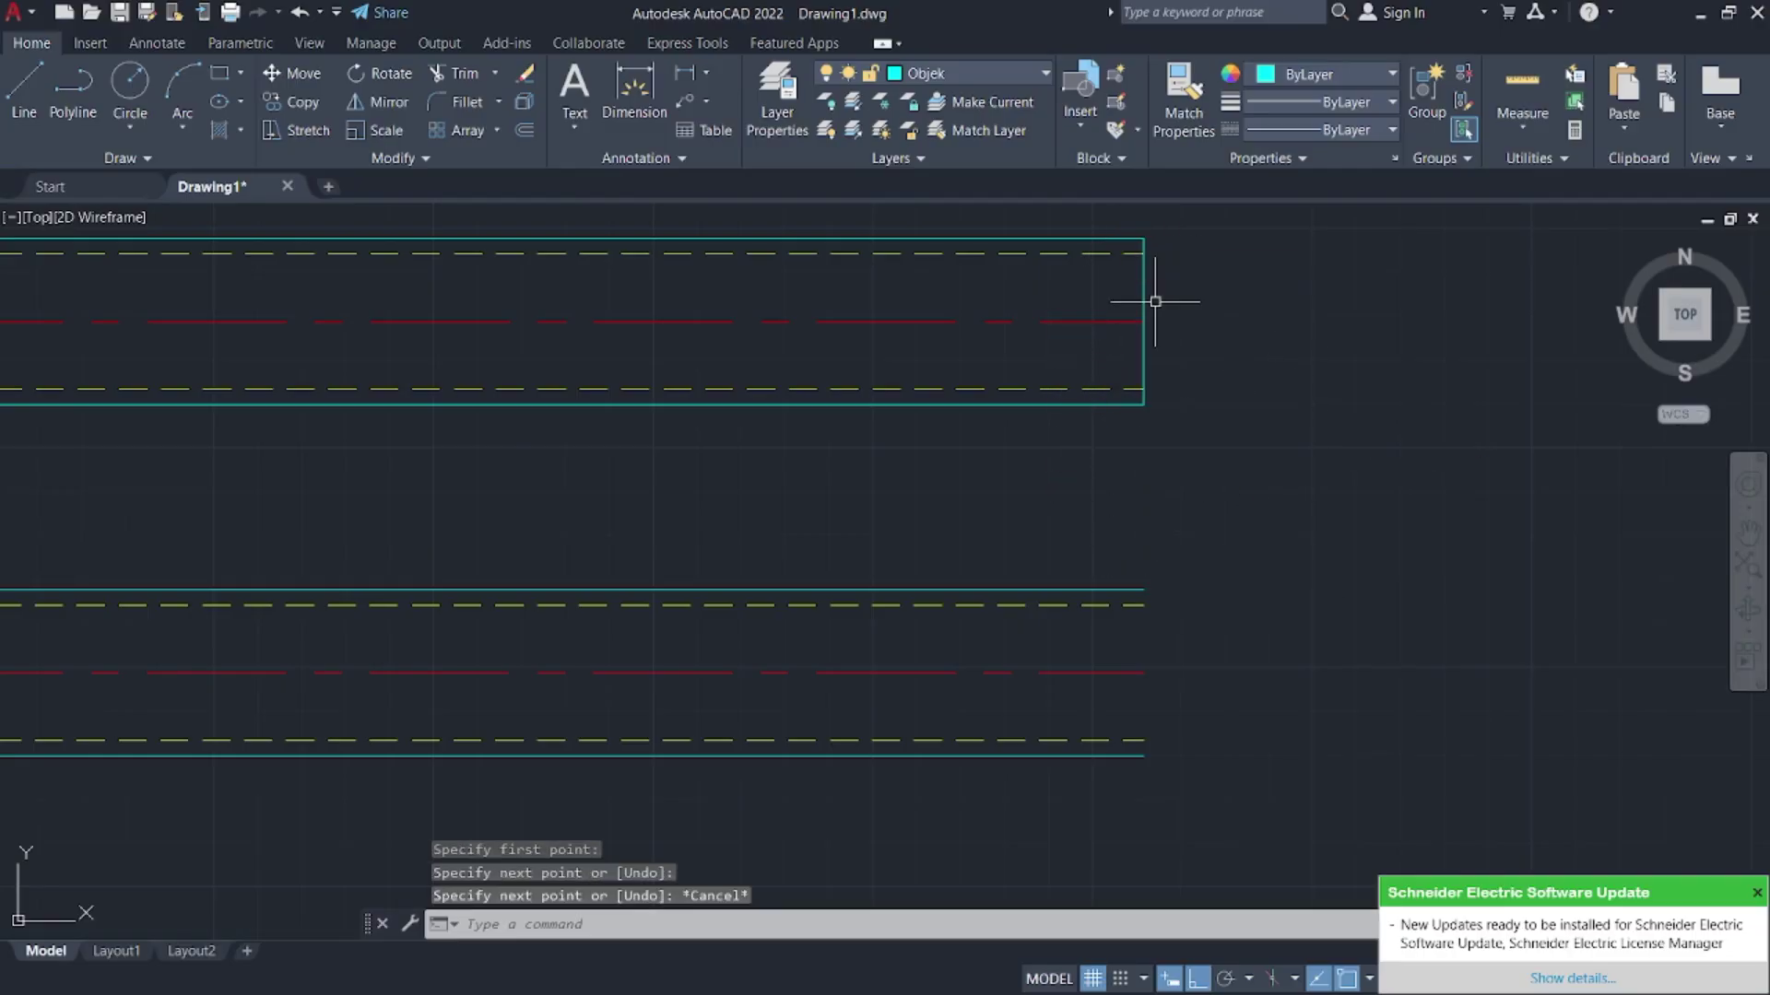
# - Close the open end of the lower tube leg with a vertical line between its outer wall endpoints
pyautogui.scroll(-1, 1133, 629)
pyautogui.scroll(1, 1171, 605)
pyautogui.press('Return')
pyautogui.click(1173, 654)
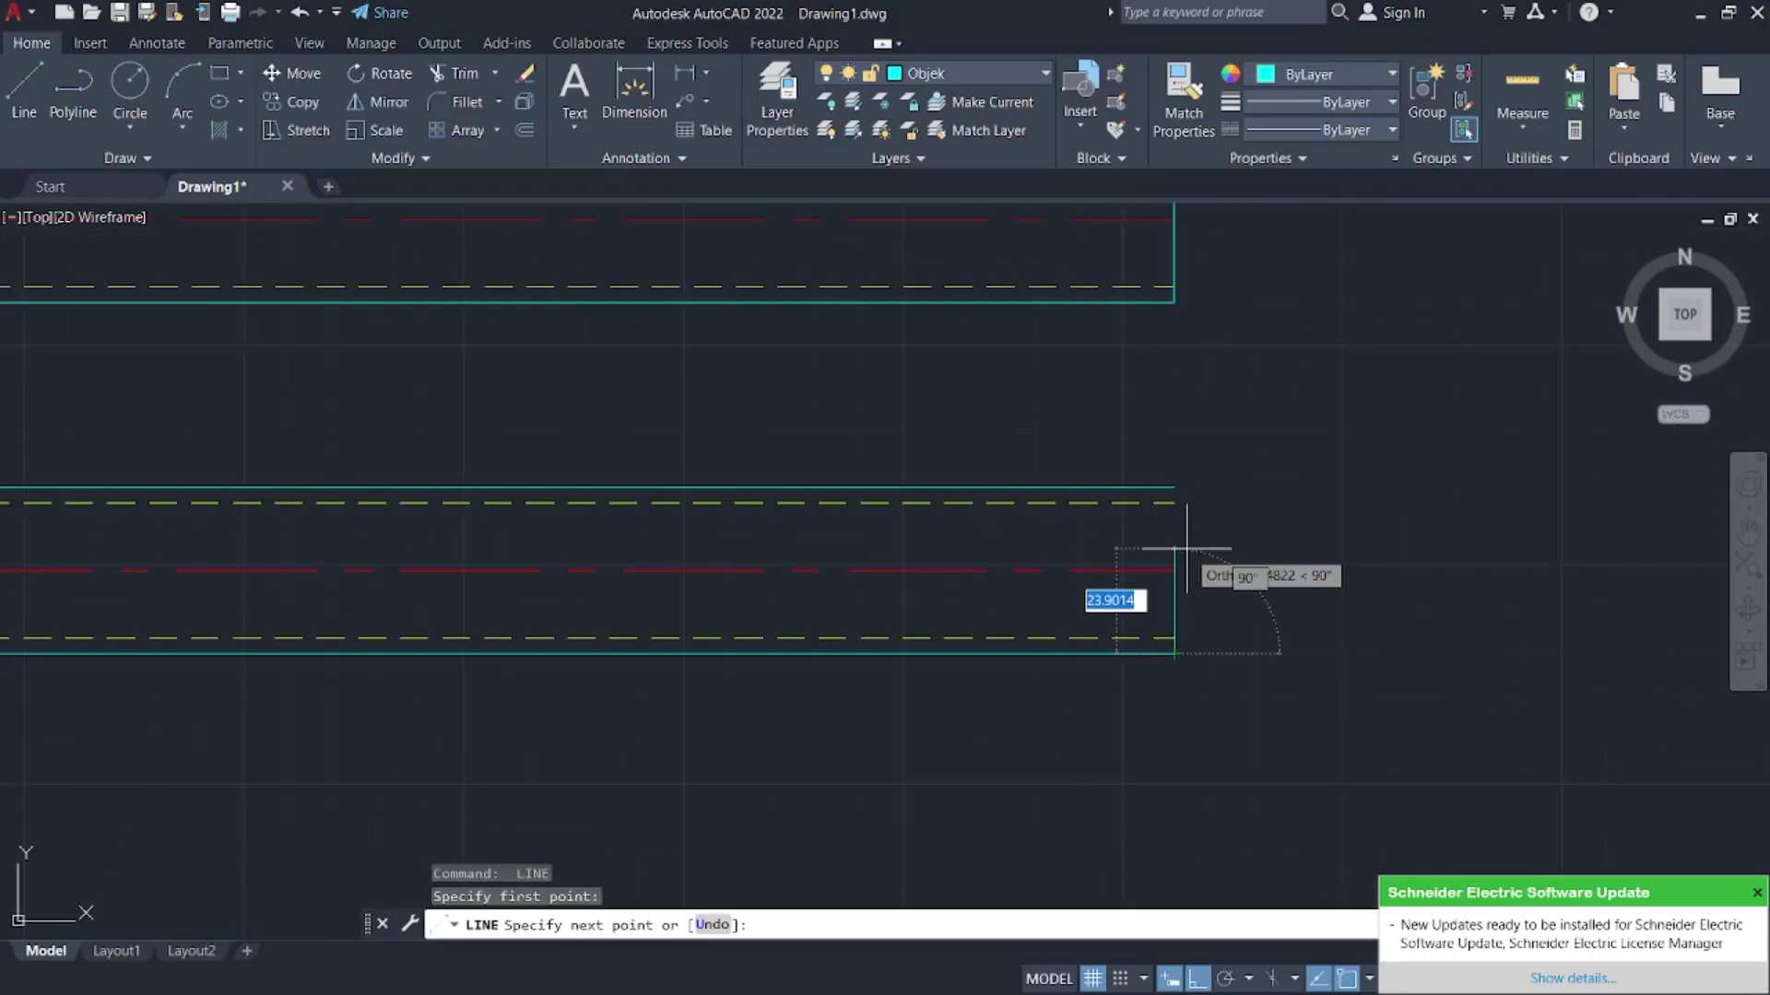
pyautogui.click(1173, 487)
pyautogui.press('Escape')
# - Switch to Tr Adv.pdf in Firefox and examine Detail D1, Section S1-S1 and the parts list for the fin's dimensions, then return to AutoCAD
pyautogui.press('super')
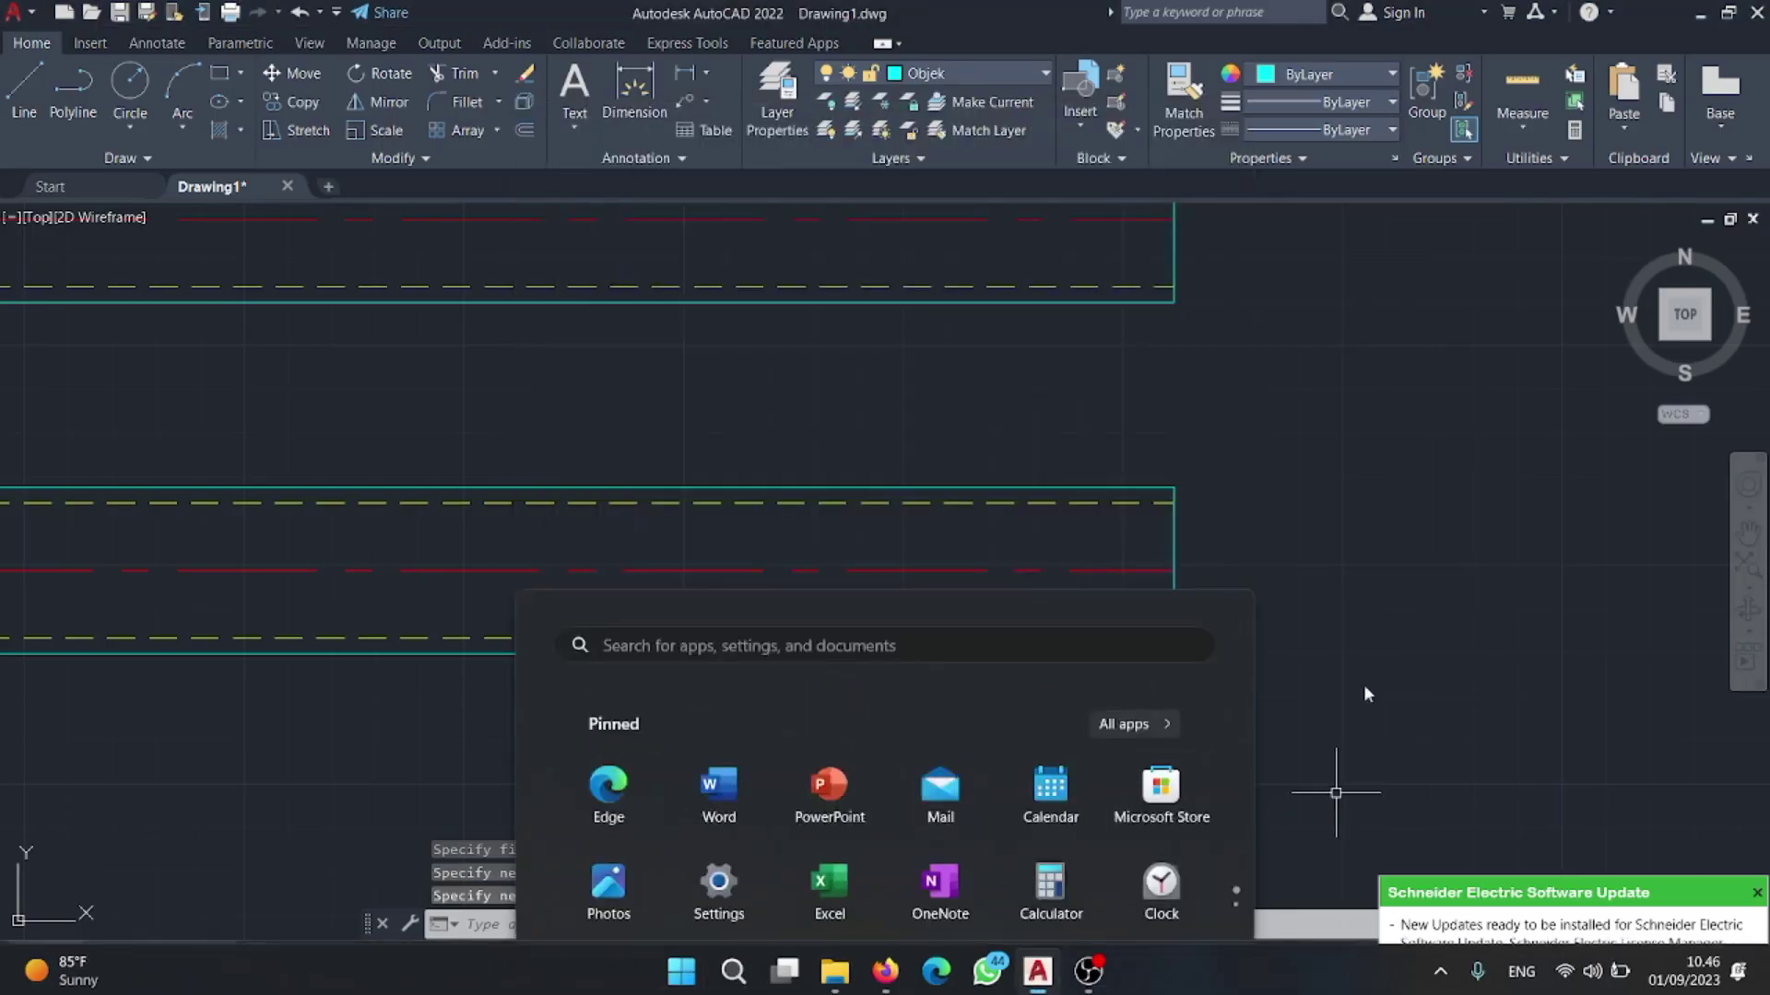
pyautogui.click(1355, 794)
pyautogui.scroll(-2, 1263, 557)
pyautogui.scroll(-1, 336, 533)
pyautogui.moveTo(336, 533); pyautogui.dragTo(1046, 569, button='middle')
pyautogui.press('super')
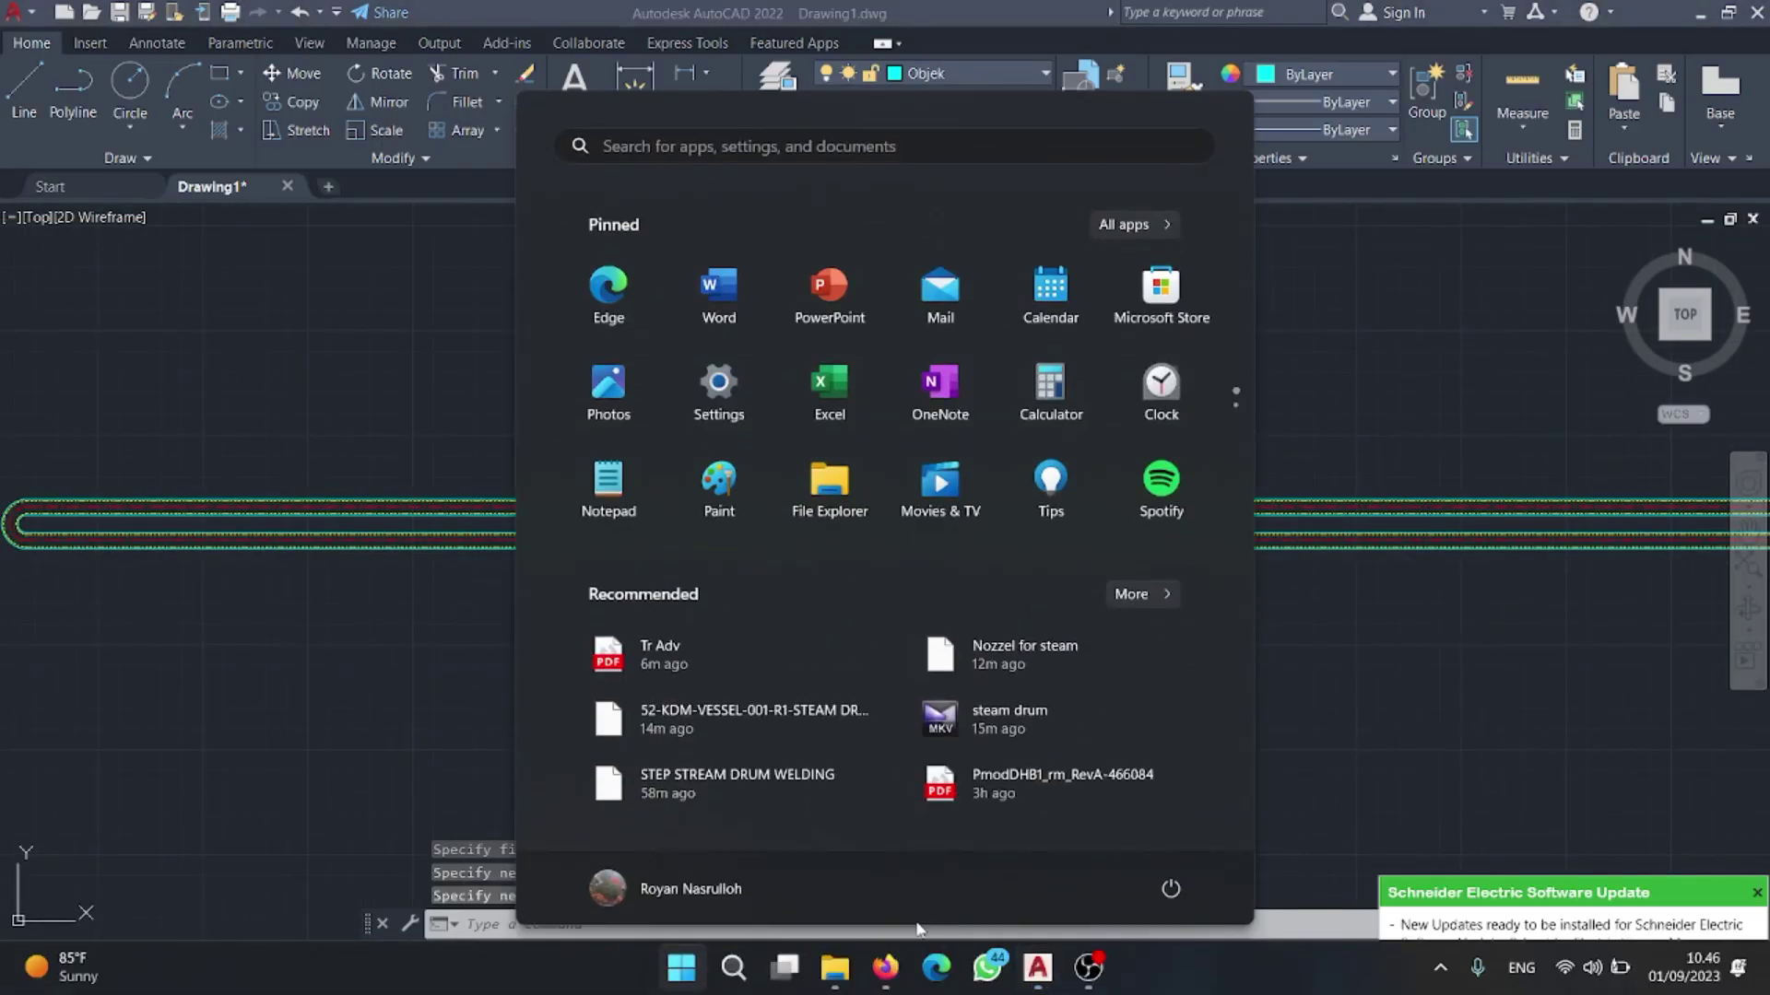
pyautogui.click(885, 968)
pyautogui.scroll(5, 489, 653)
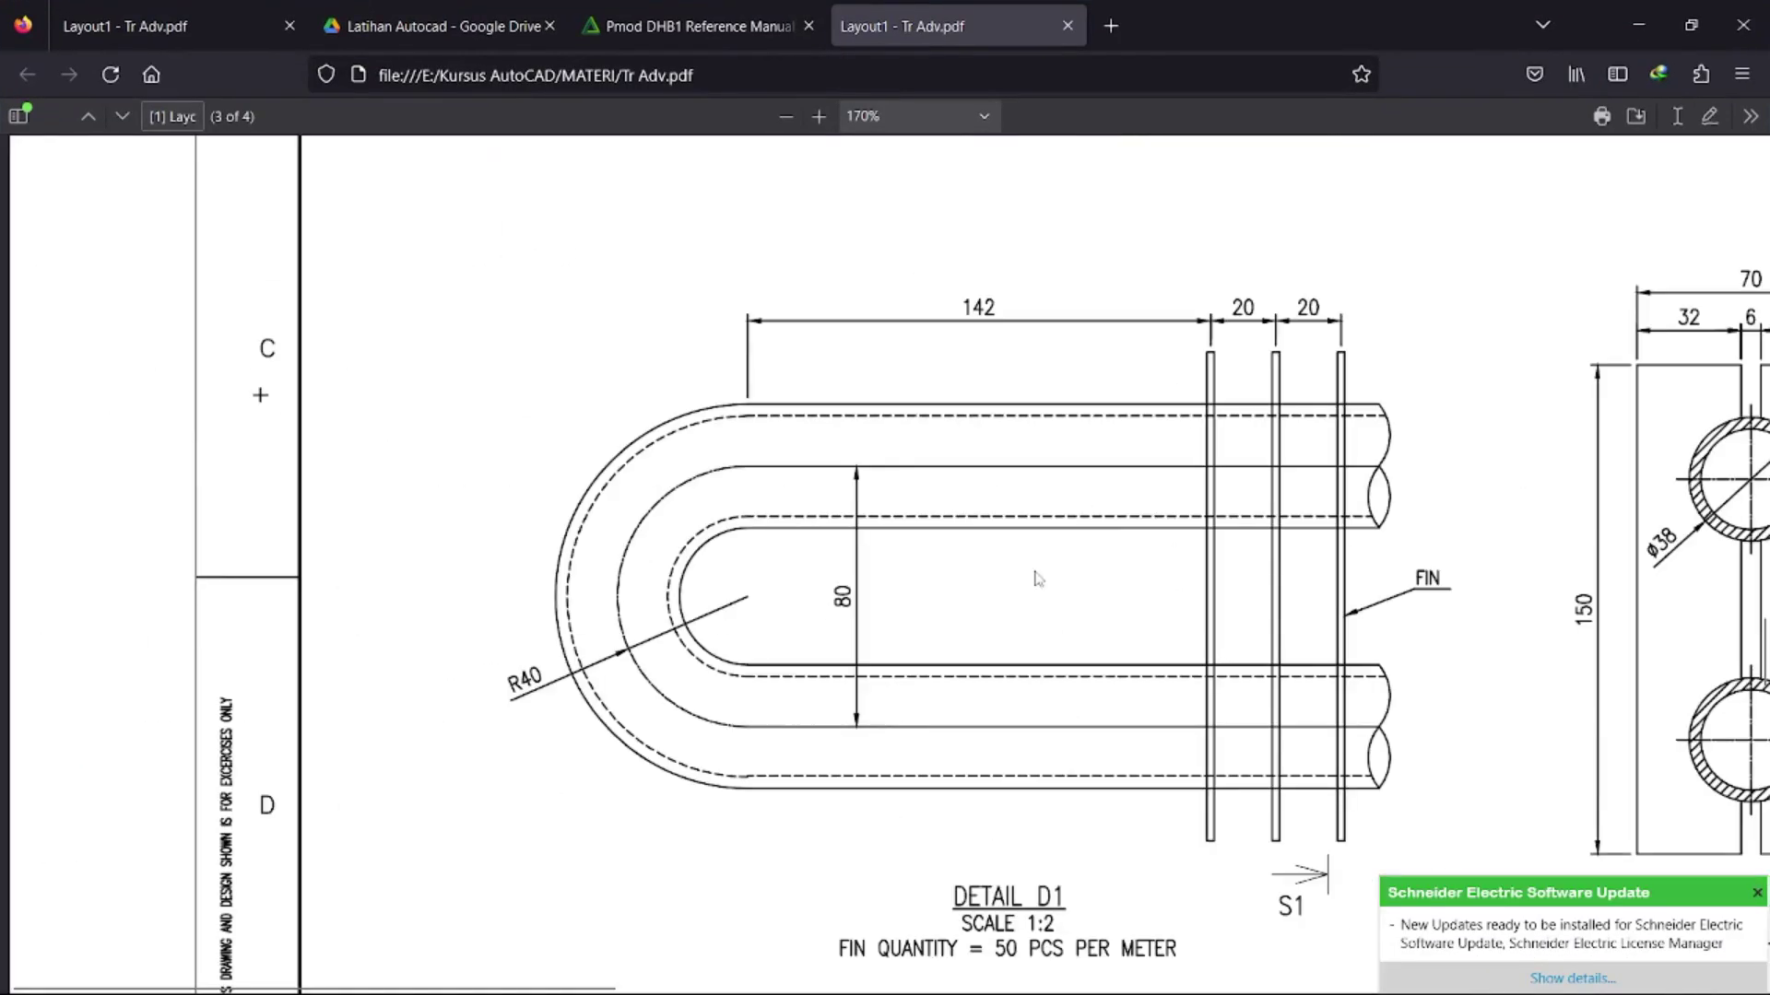
pyautogui.hscroll(3, 1057, 579)
pyautogui.hscroll(10, 1065, 428)
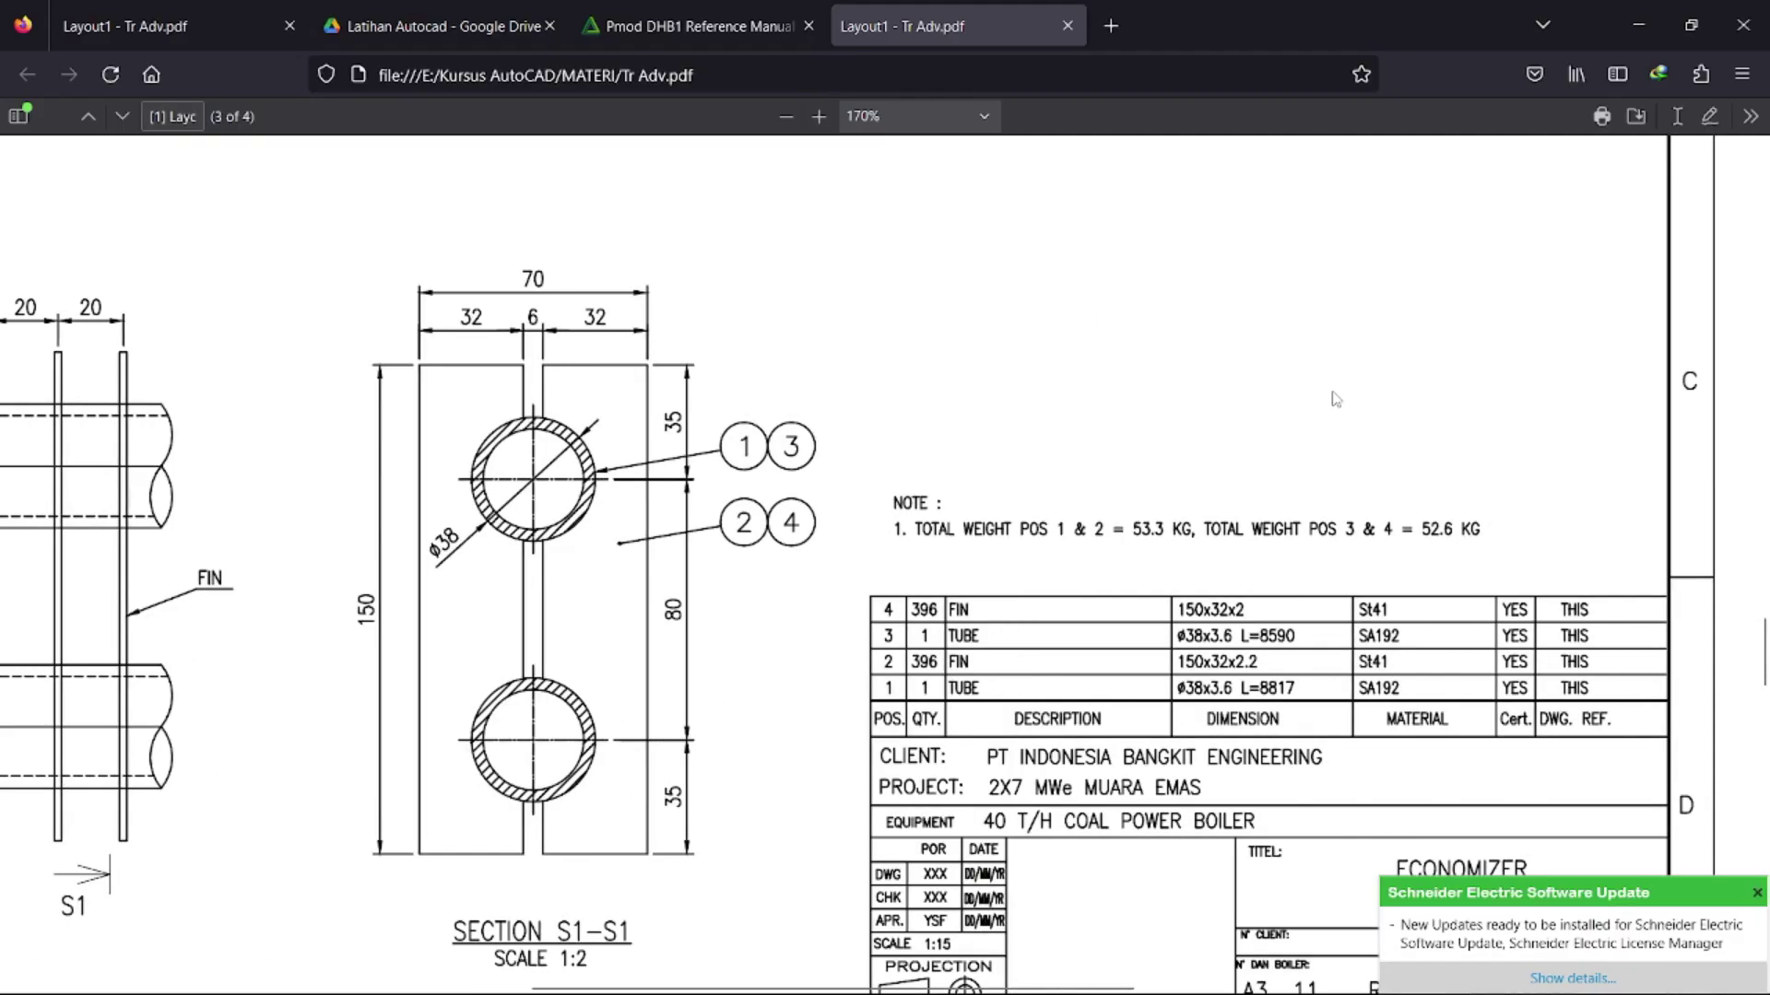
pyautogui.scroll(-2, 1346, 521)
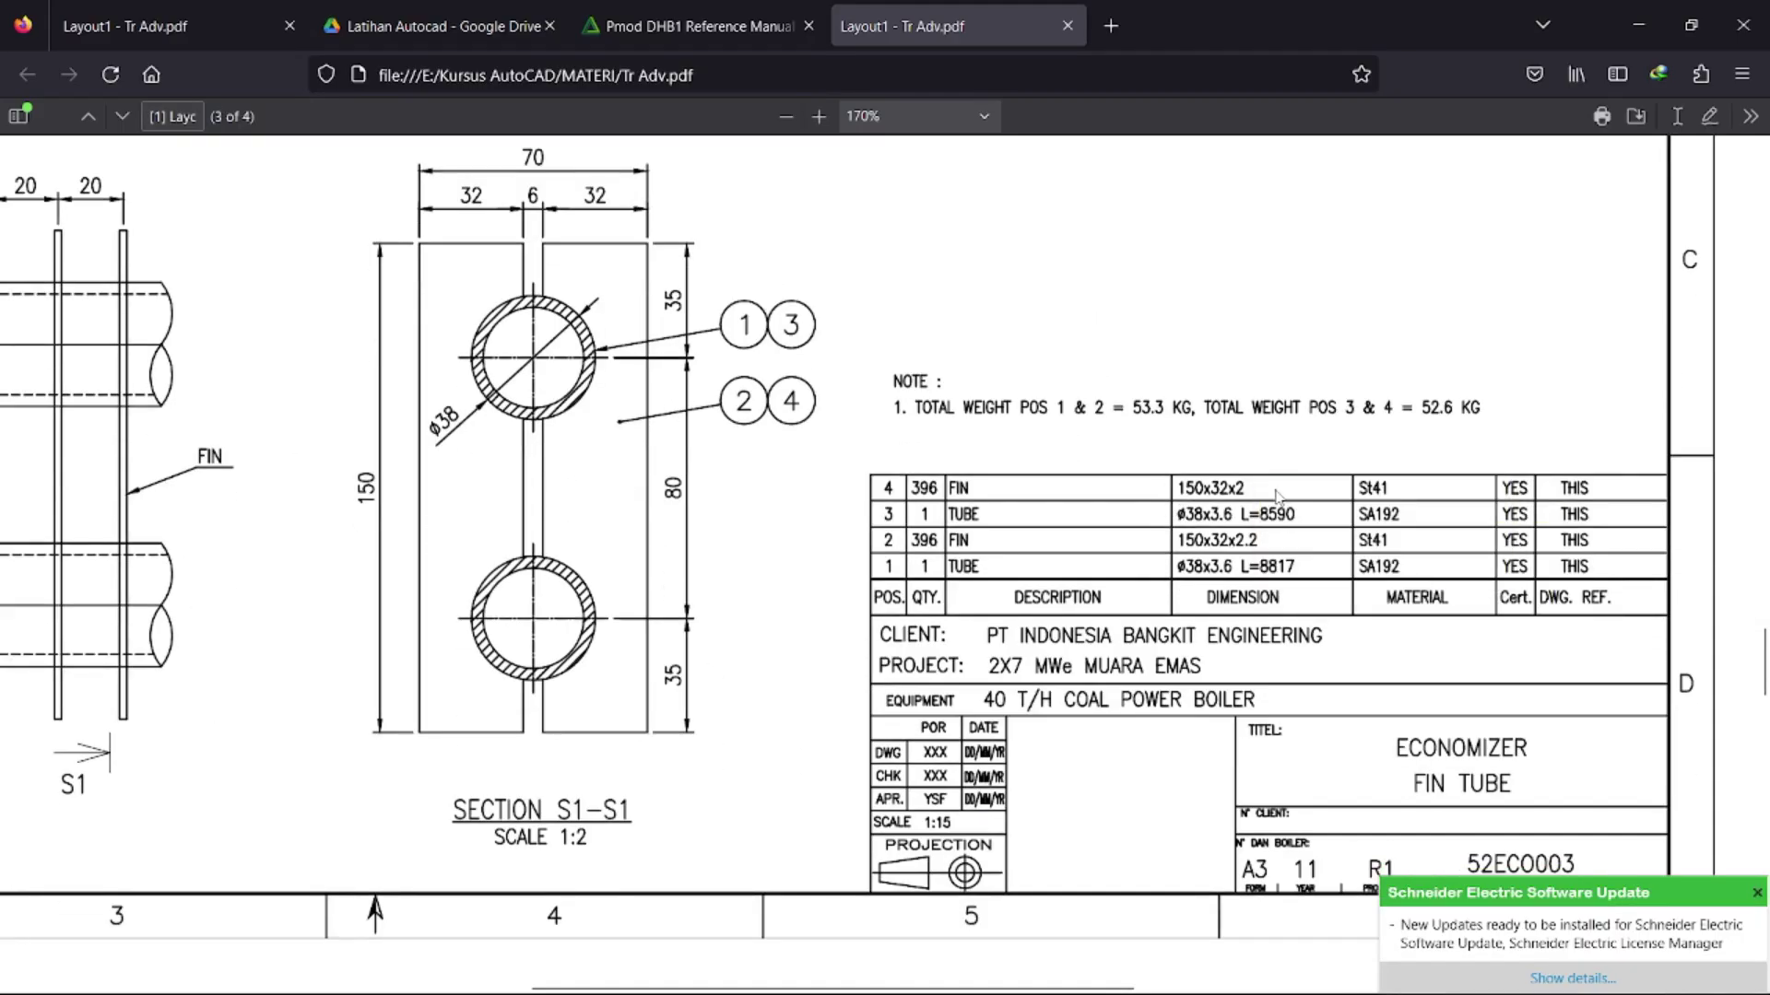
pyautogui.moveTo(1251, 500)
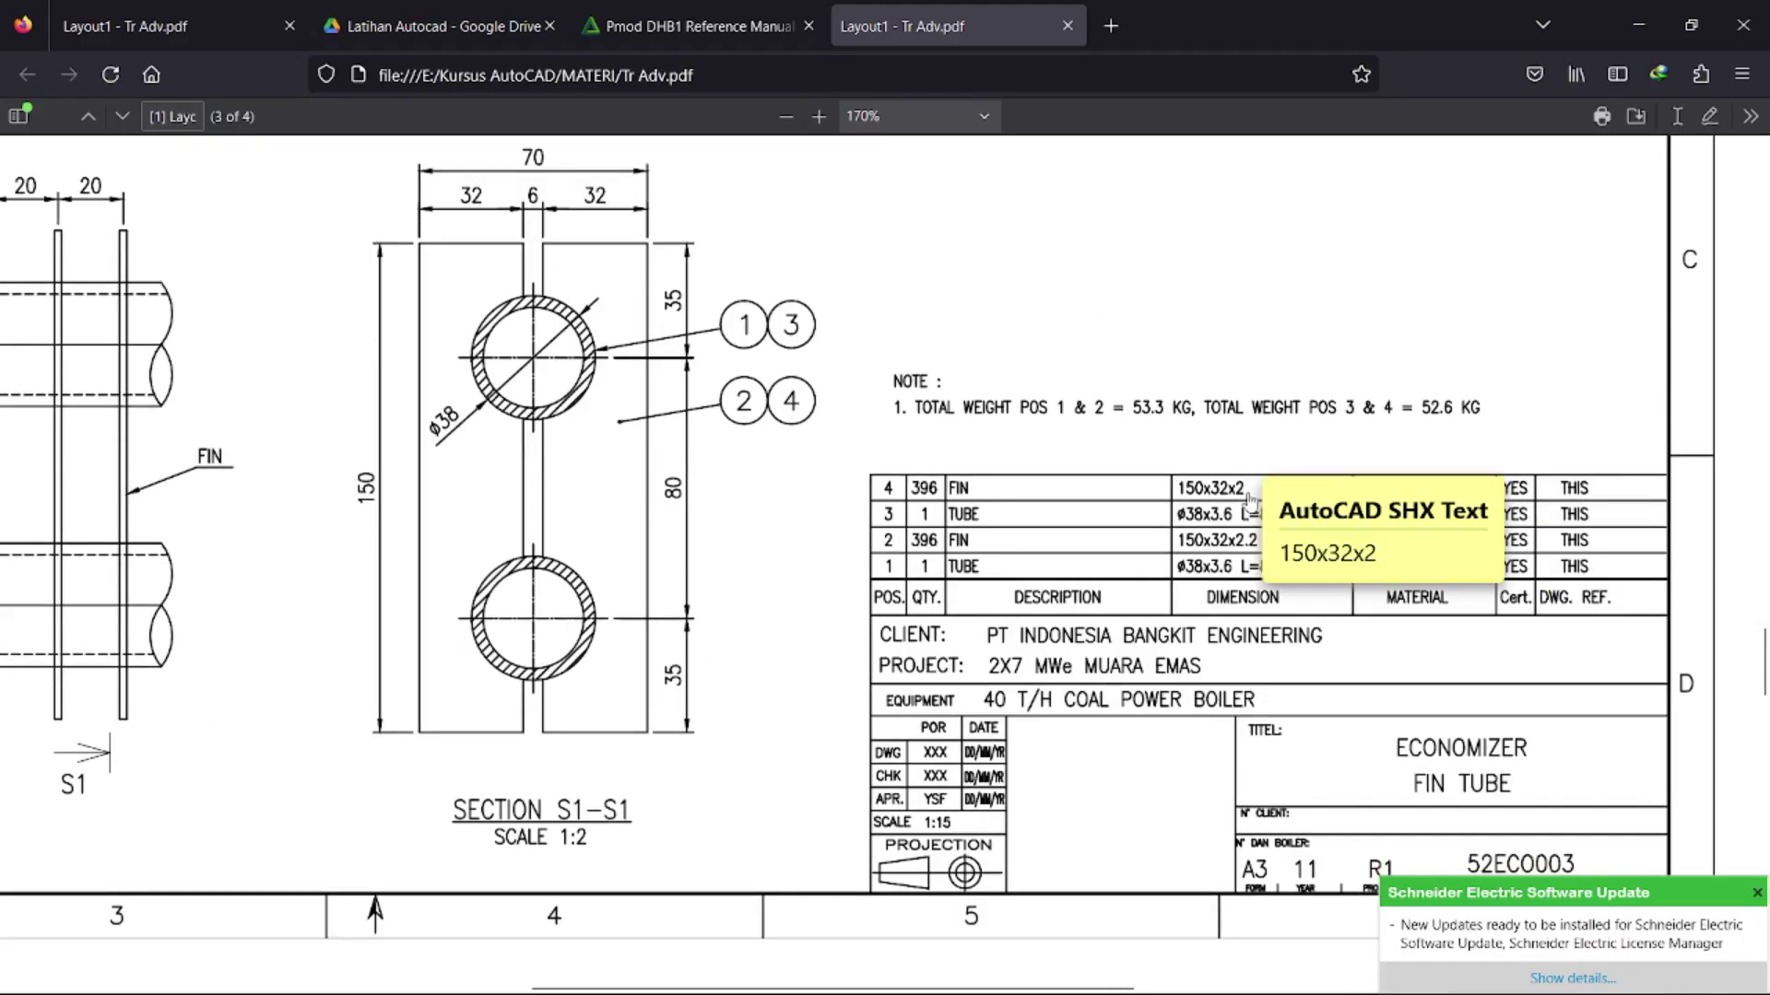
pyautogui.hscroll(-2, 567, 540)
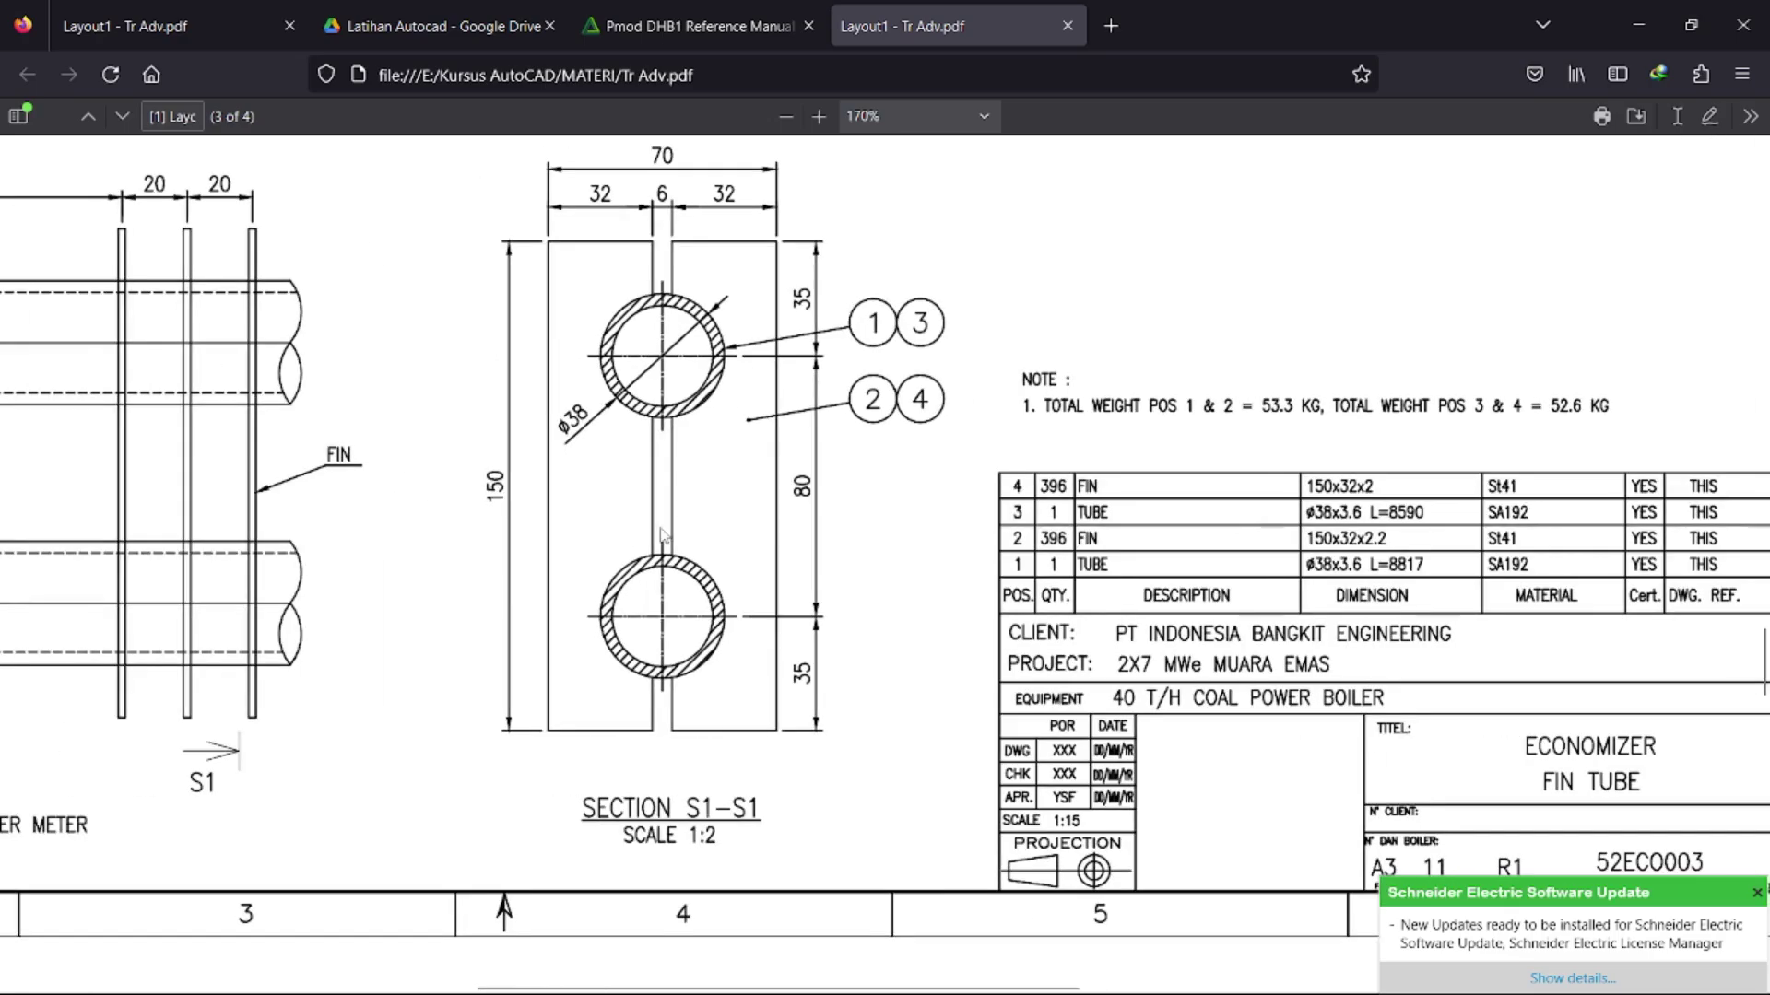
pyautogui.hscroll(-1, 852, 516)
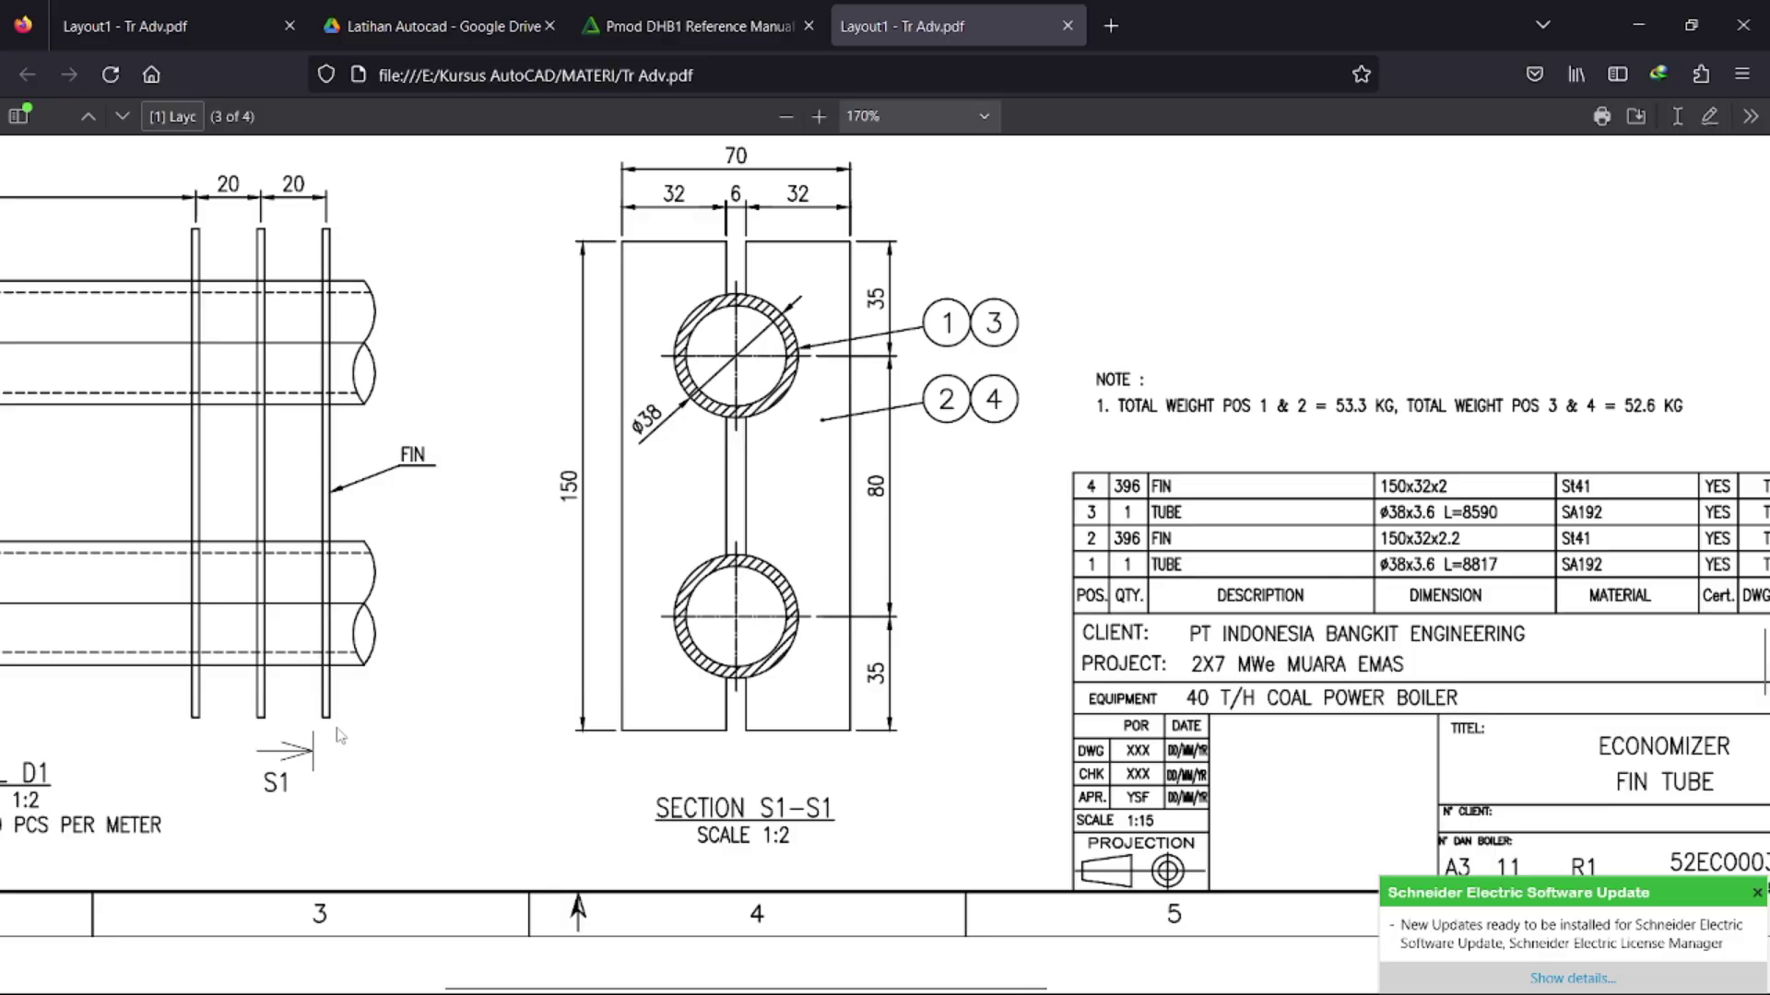
pyautogui.click(1638, 25)
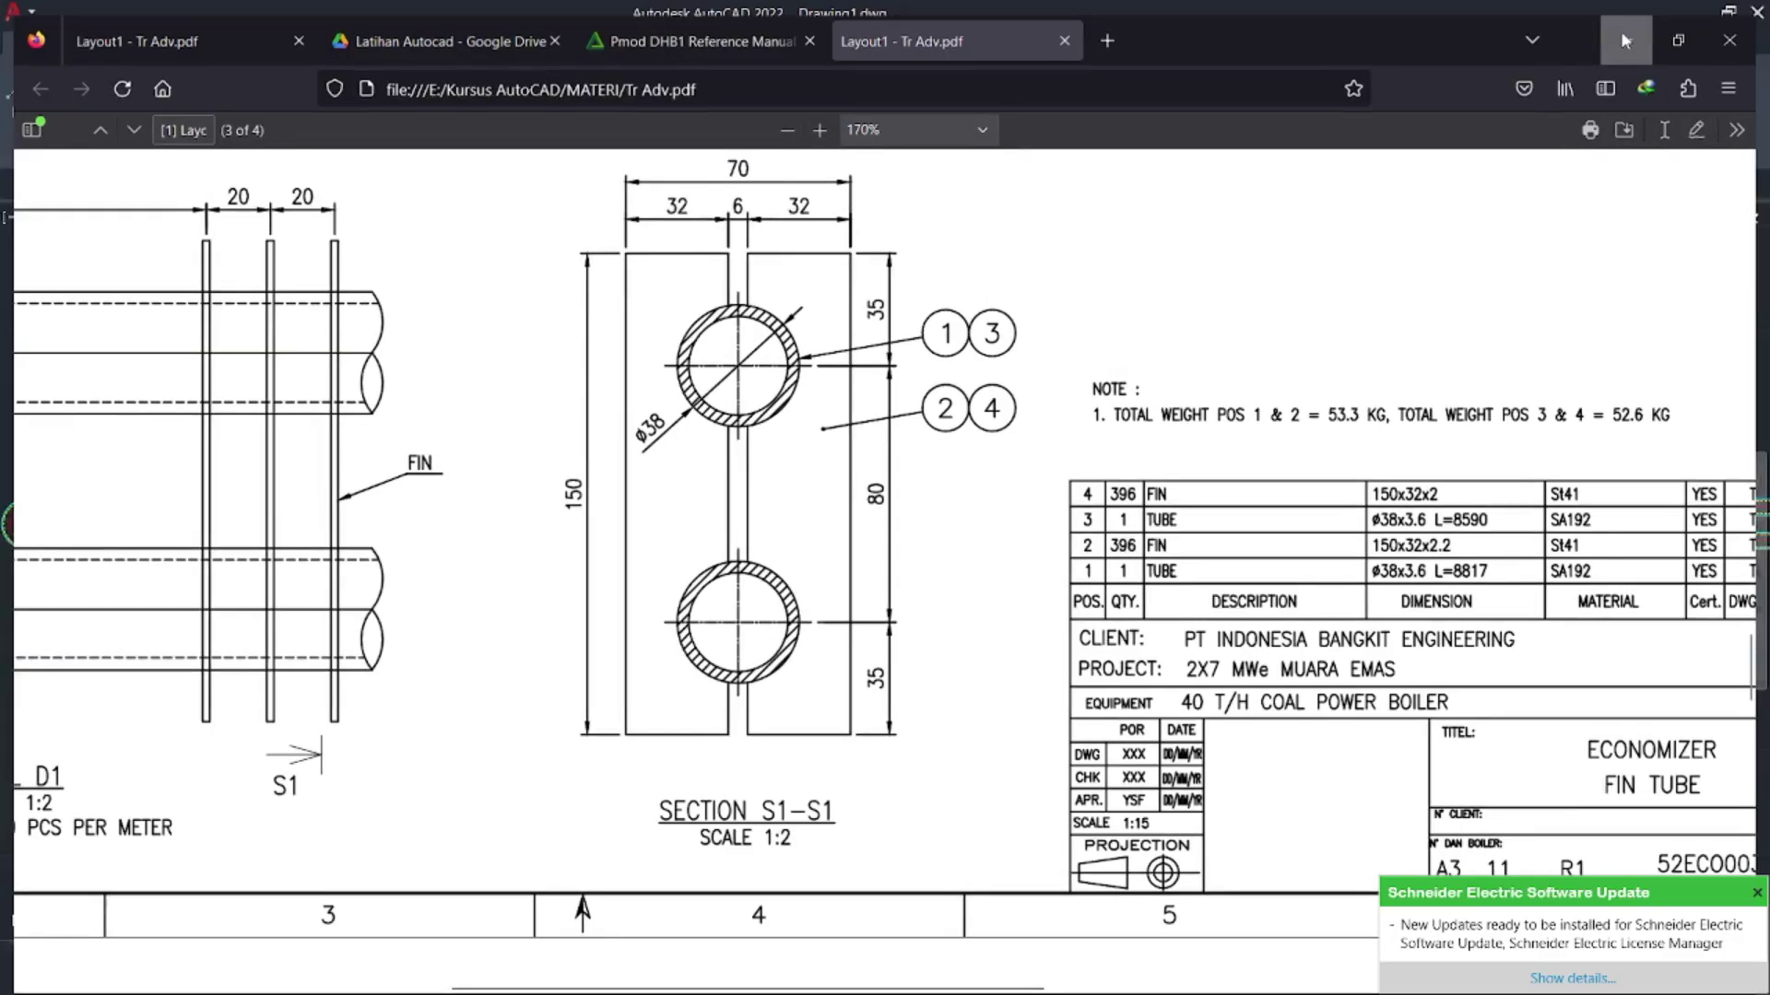
# - Try to draw the fin as a 150 by 2 rectangle beyond the tube's open end, and undo it
pyautogui.scroll(-2, 1336, 639)
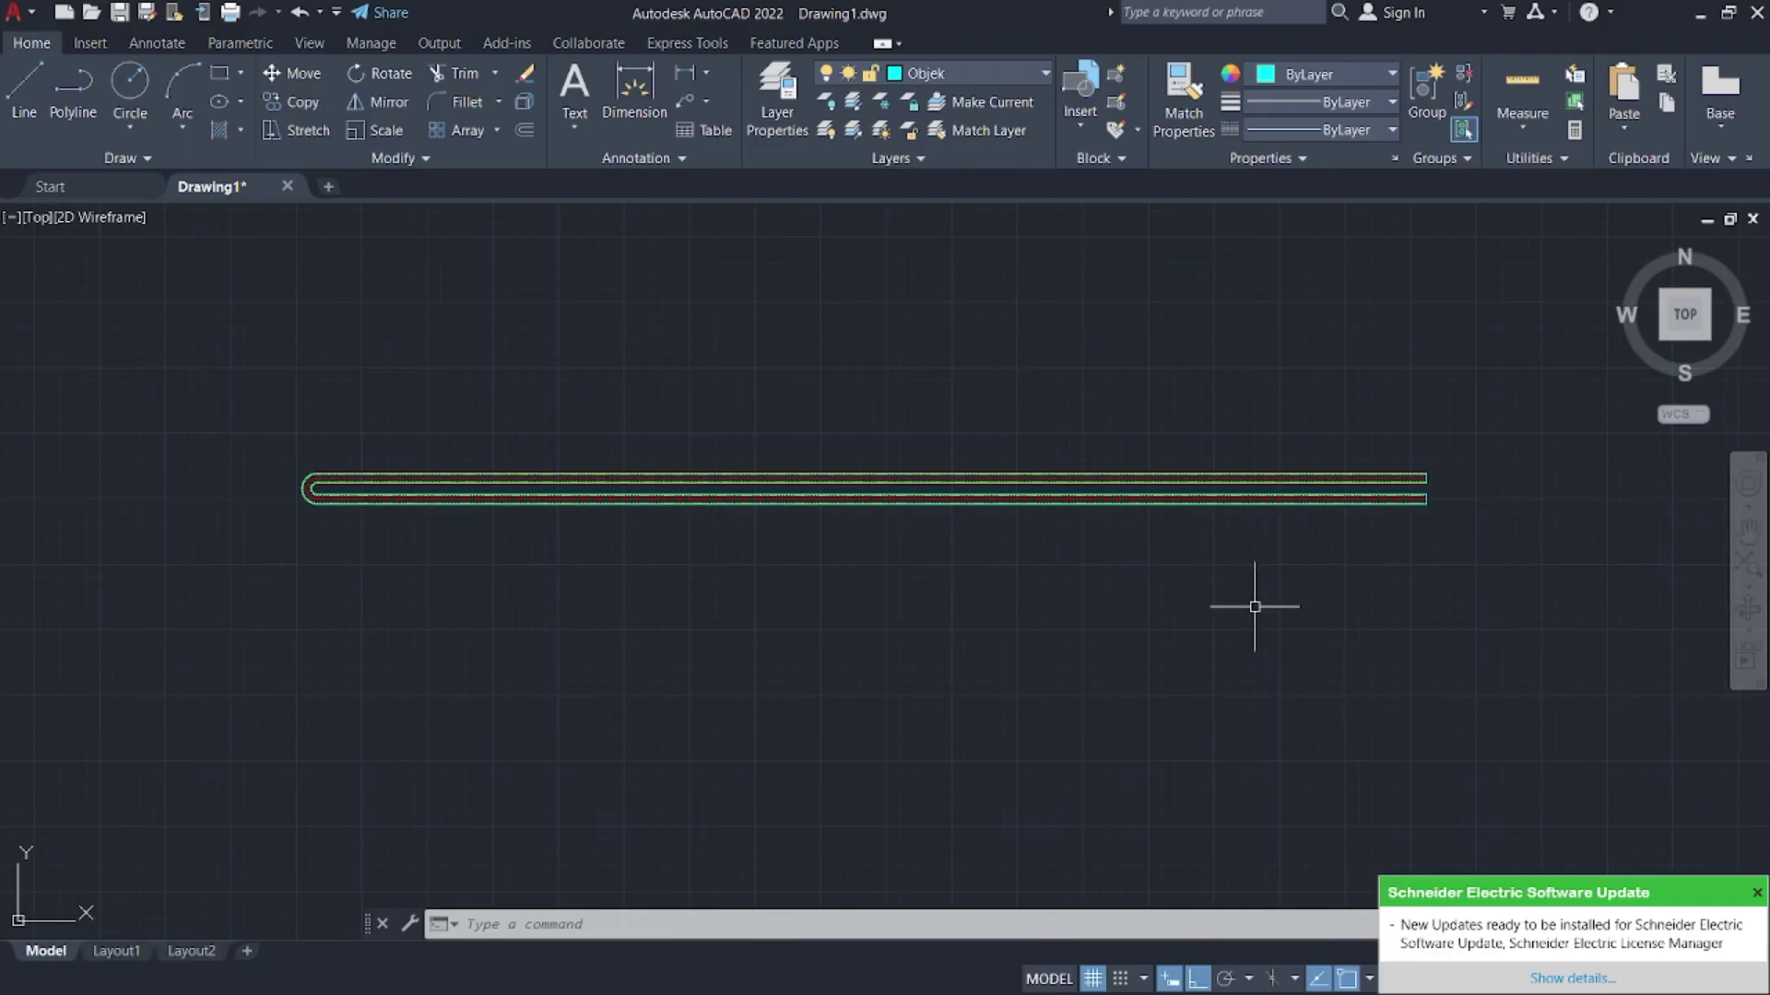
pyautogui.press('Return')
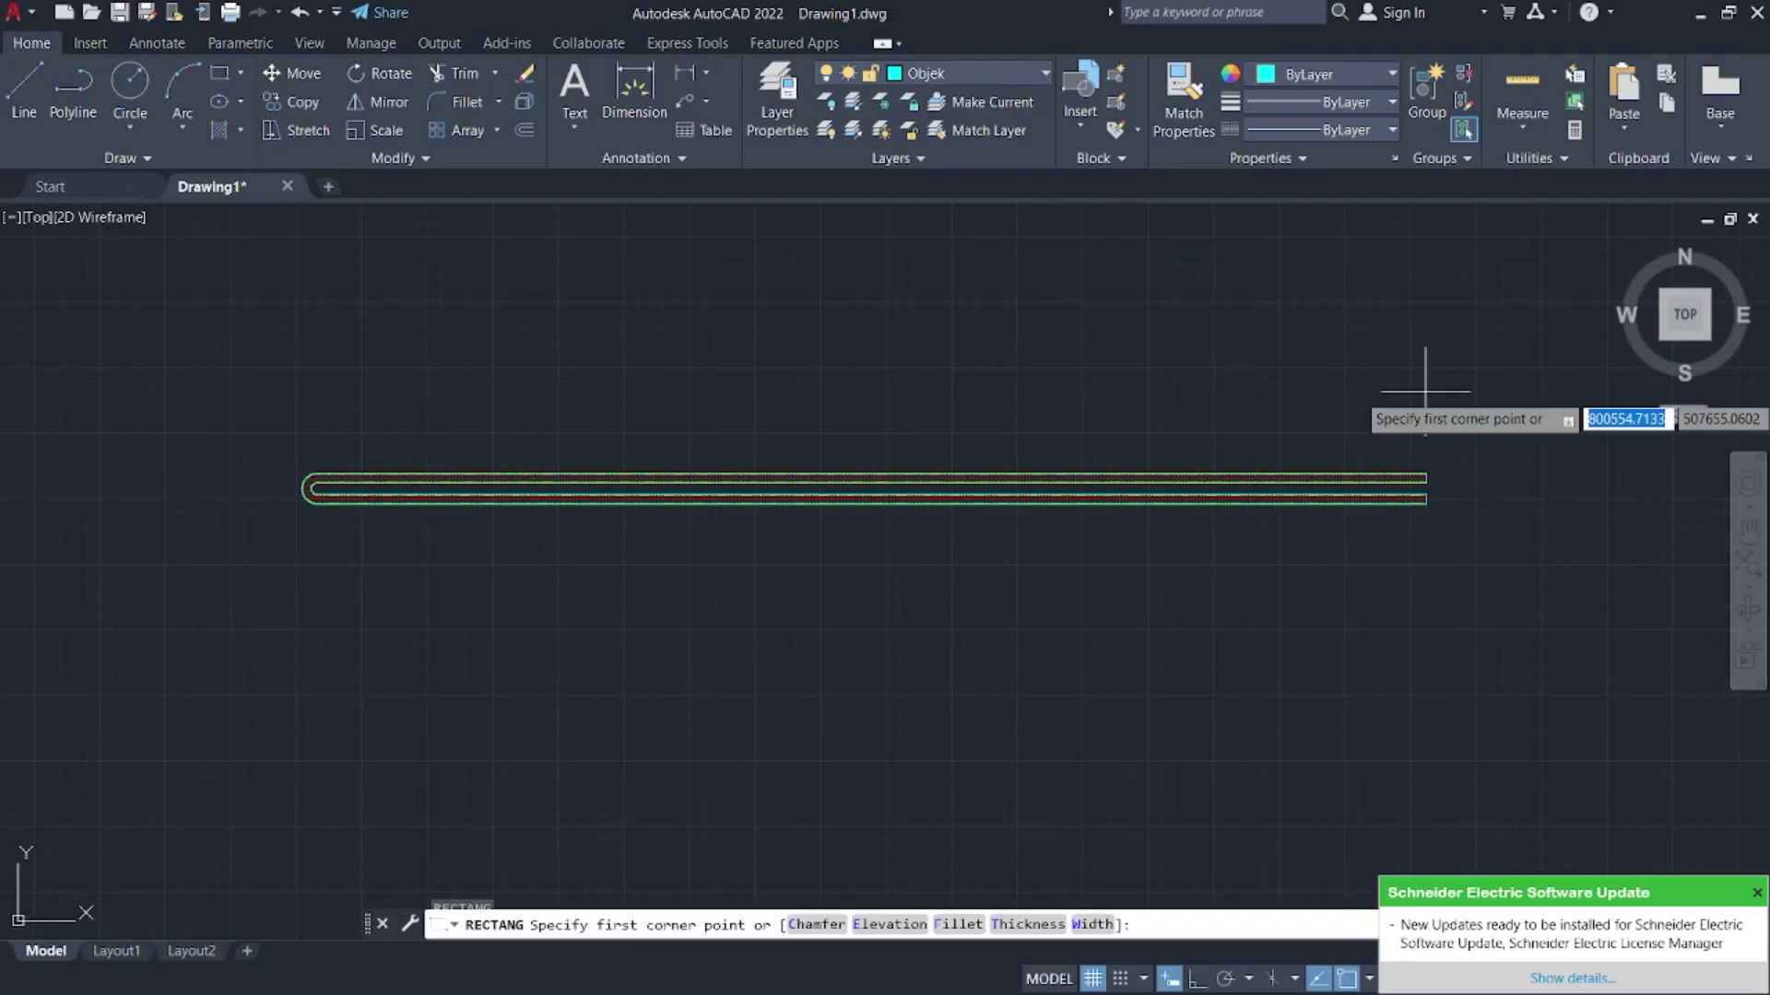
pyautogui.click(1499, 459)
pyautogui.scroll(4, 1509, 551)
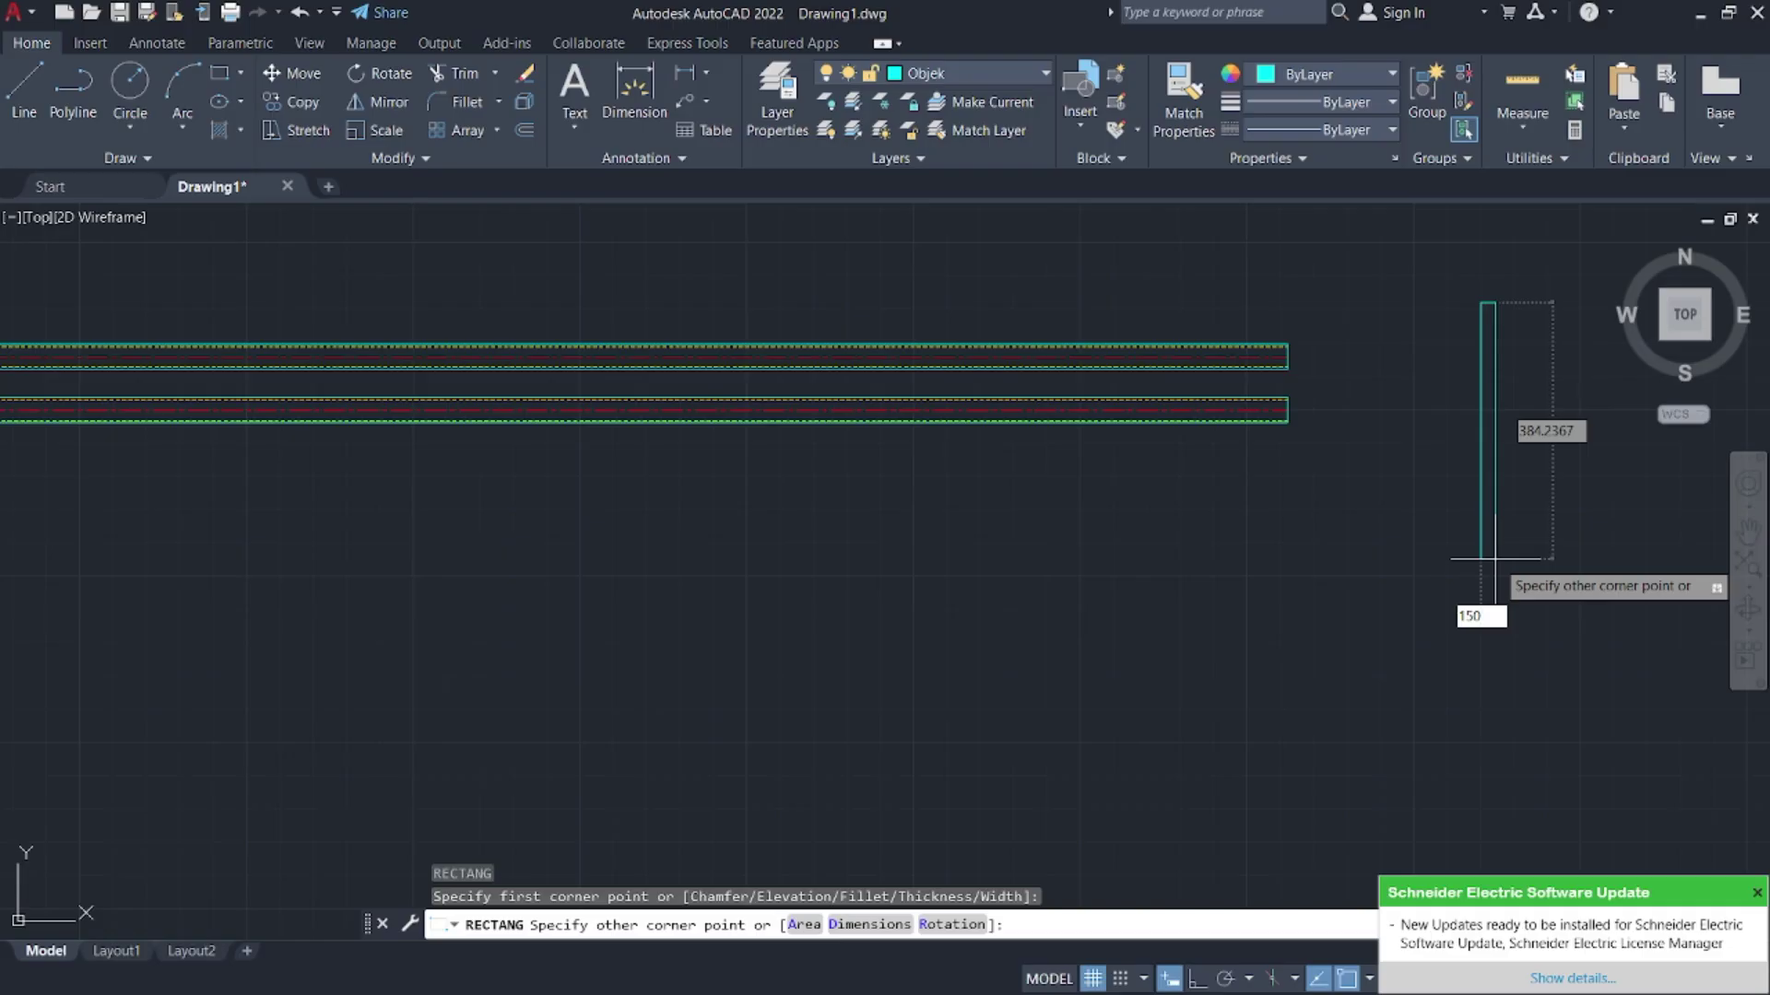
pyautogui.press('Tab')
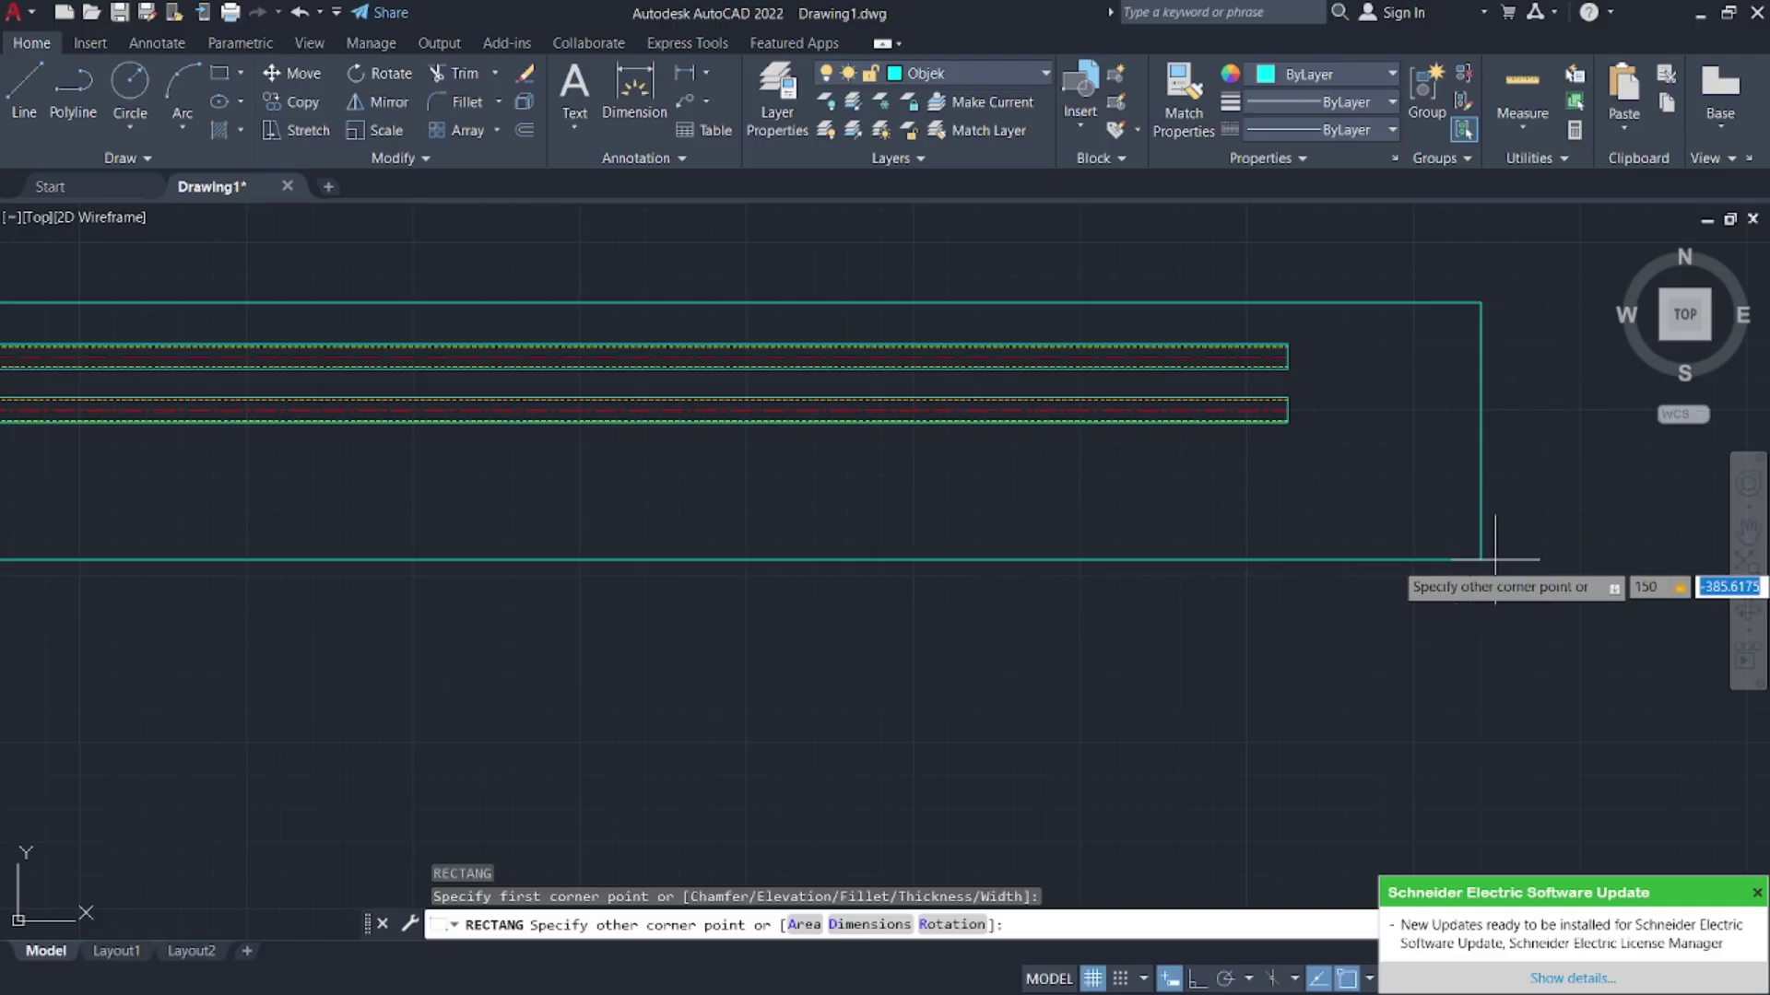
pyautogui.press('Return')
pyautogui.hotkey('ctrl', 'z')
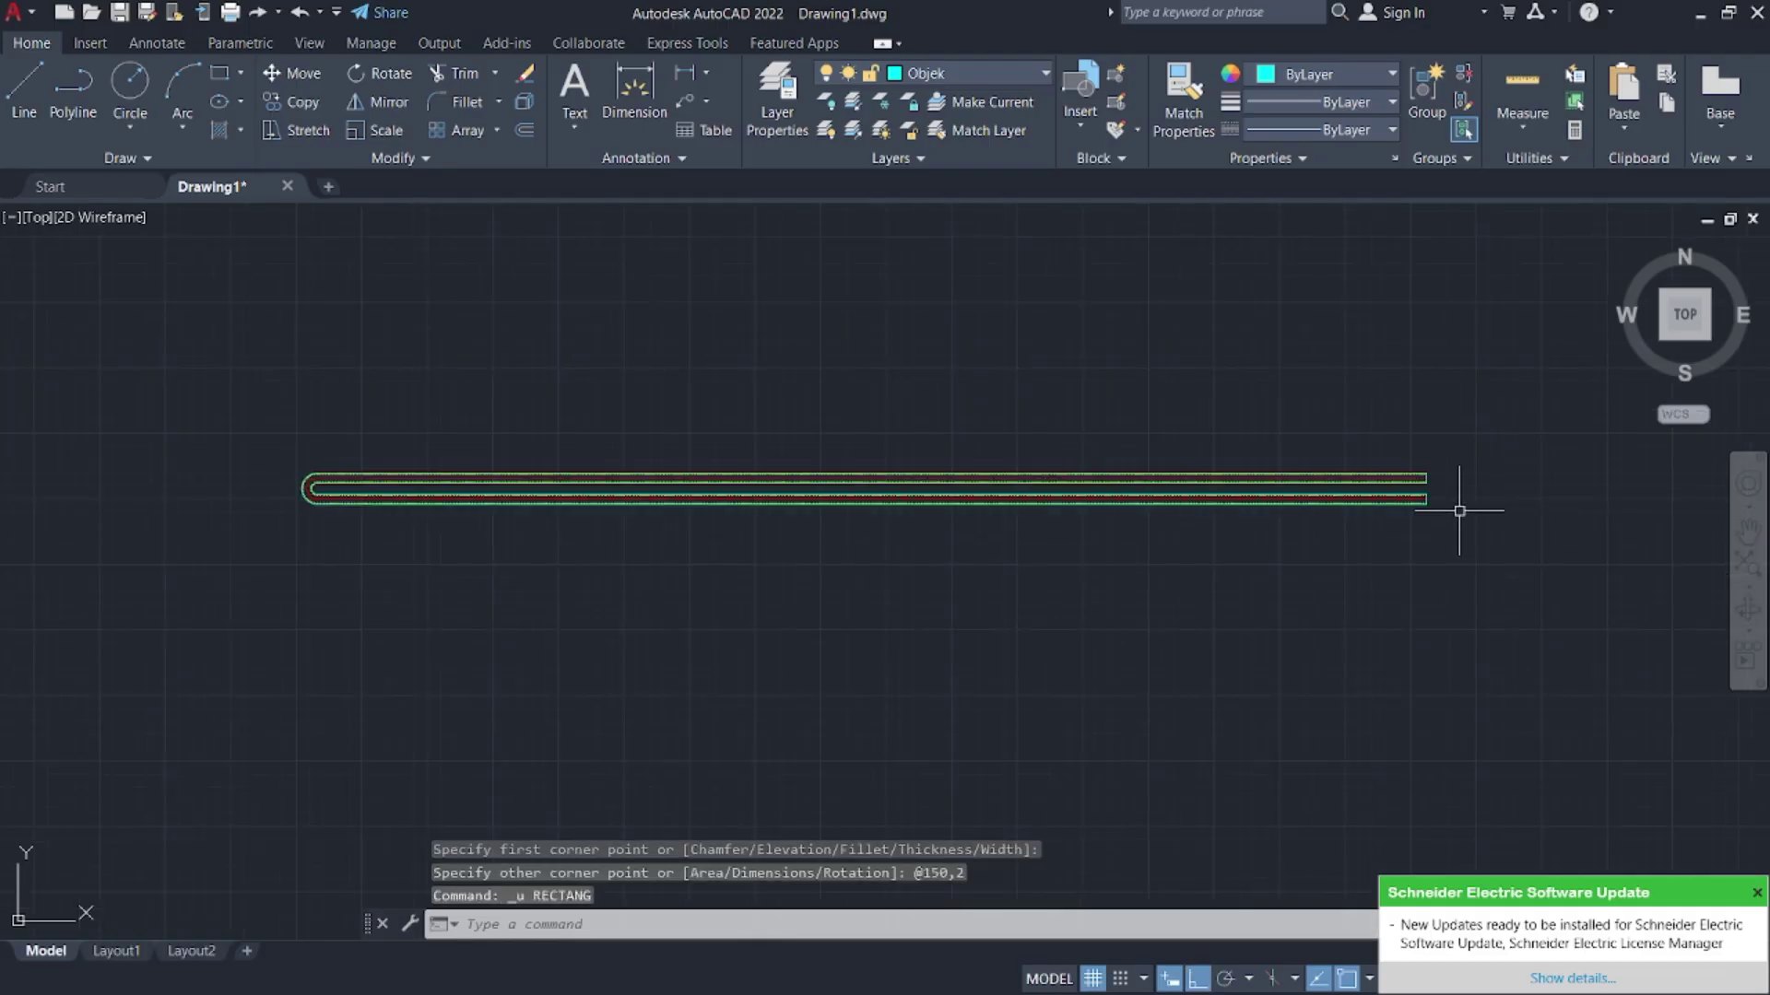
# - Draw the fin as a rectangle 2 wide and 150 high beyond the tube's open end
pyautogui.write('rec')
pyautogui.press('Return')
pyautogui.click(1512, 434)
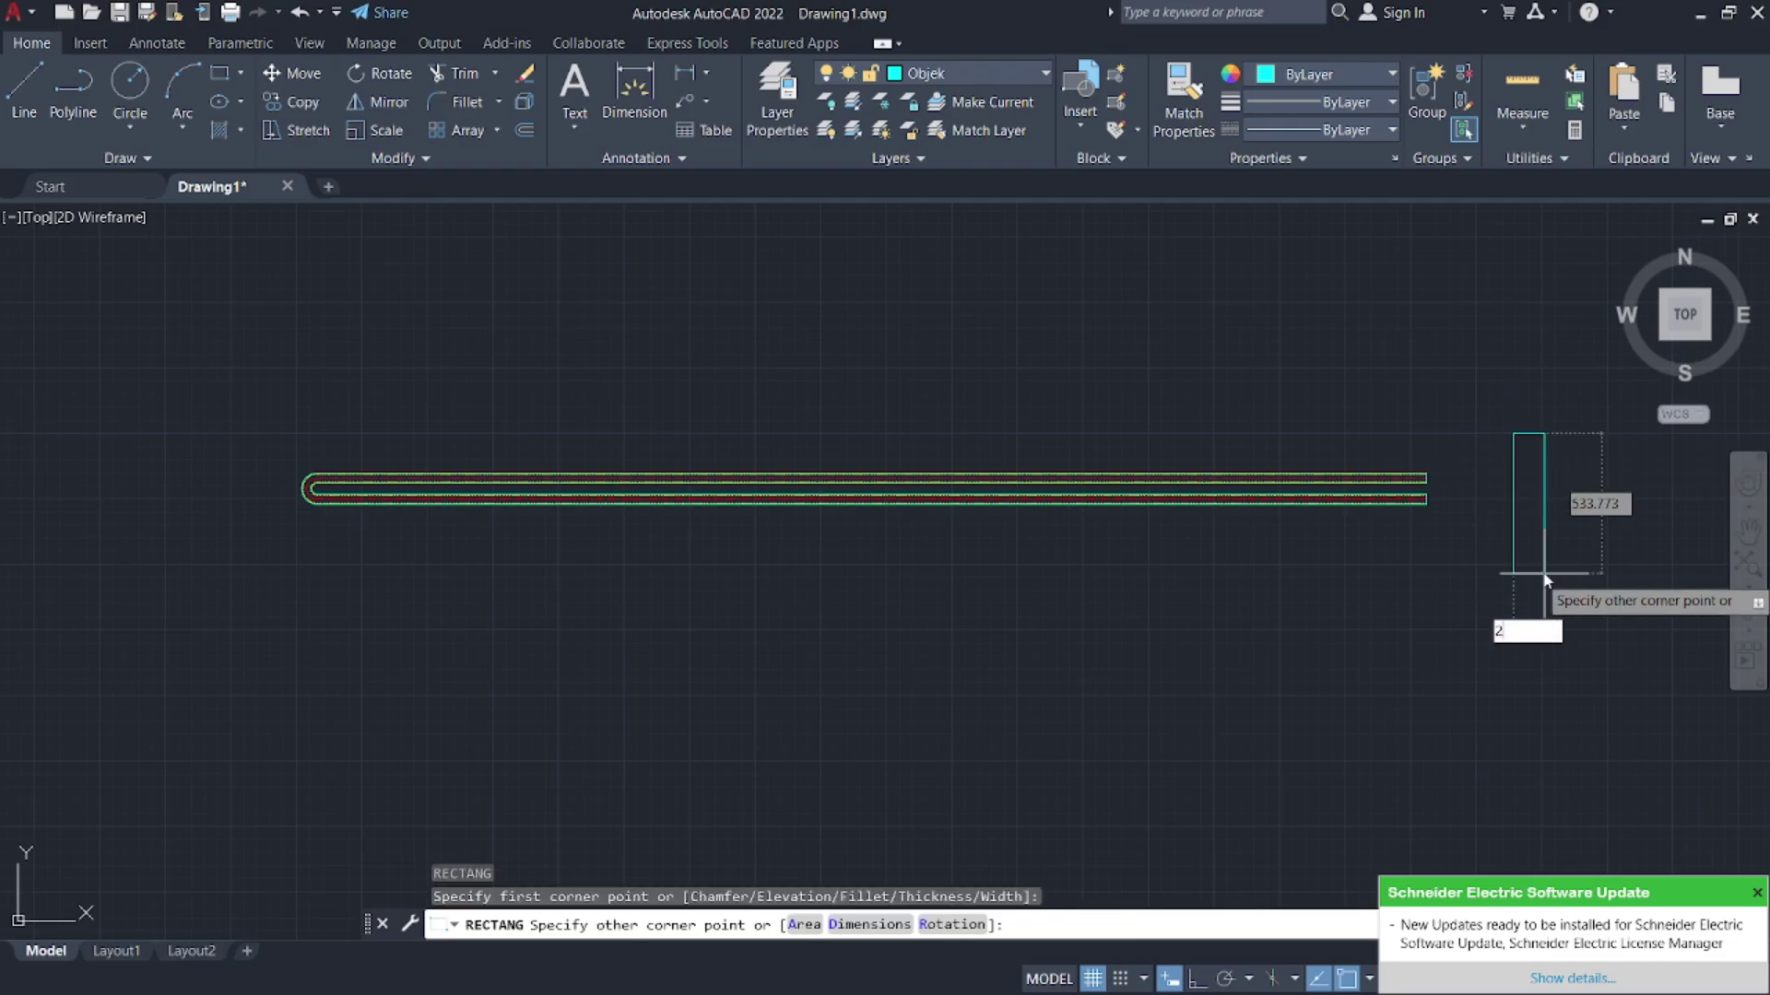
pyautogui.write('2,1')
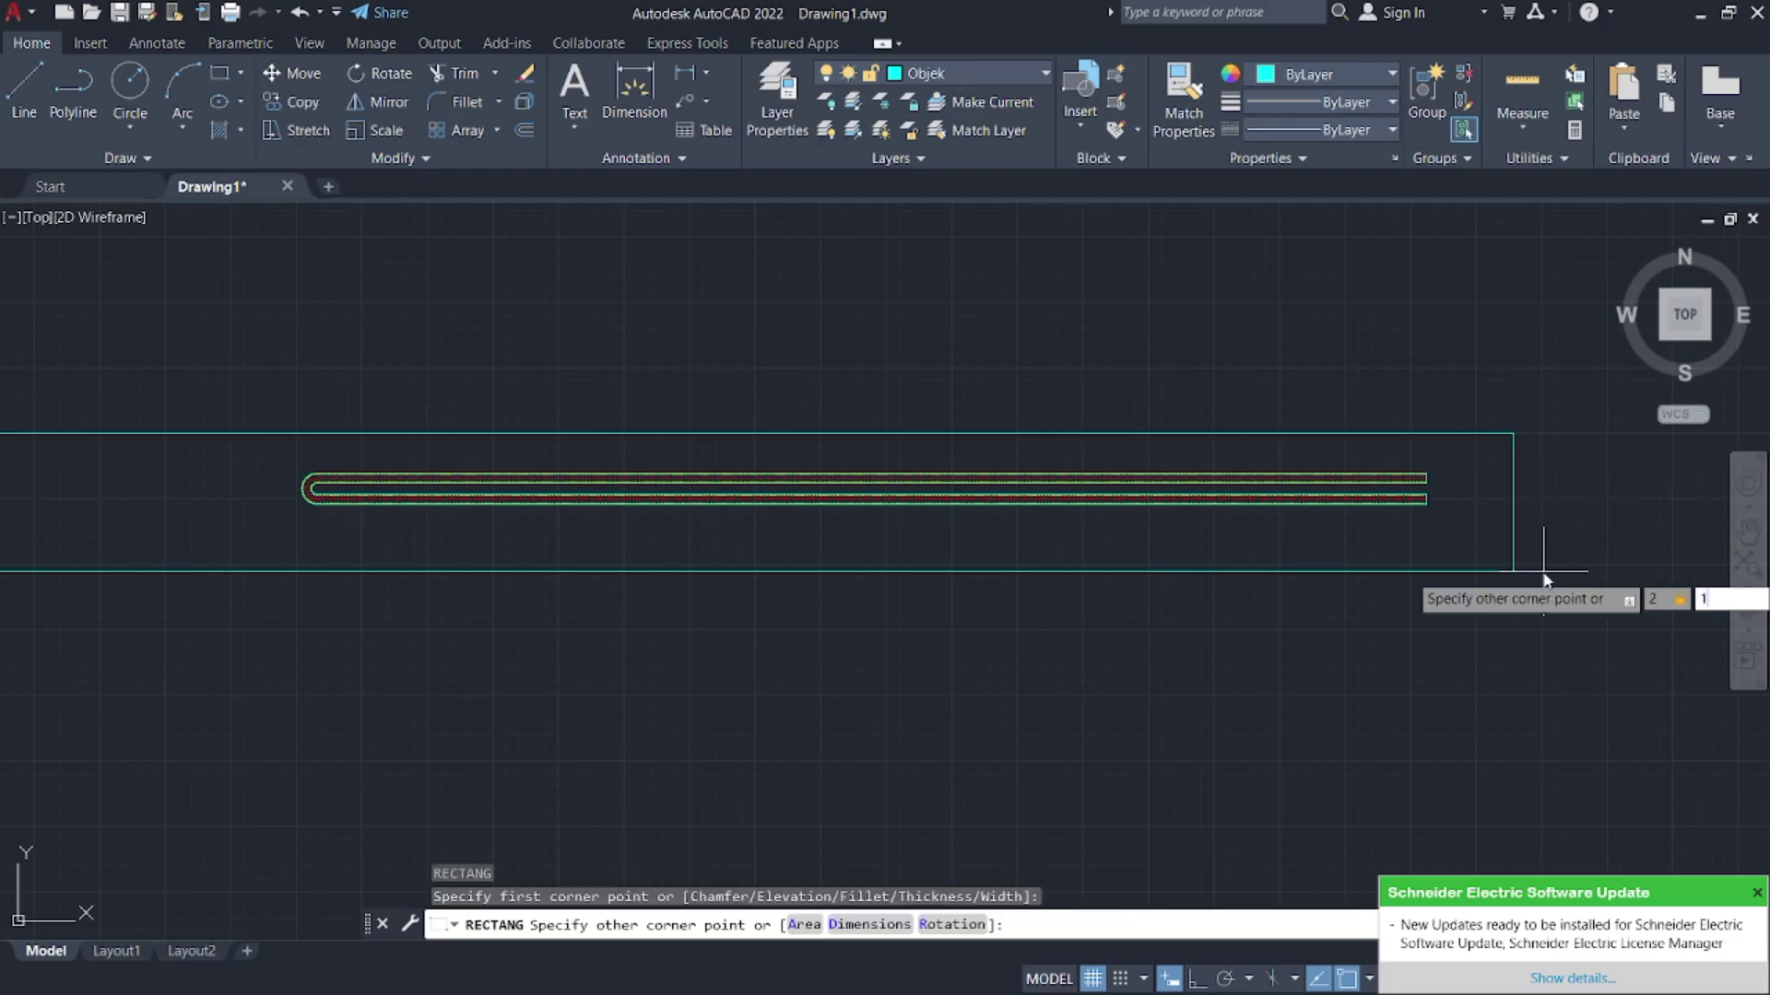
pyautogui.write('50')
pyautogui.press('Return')
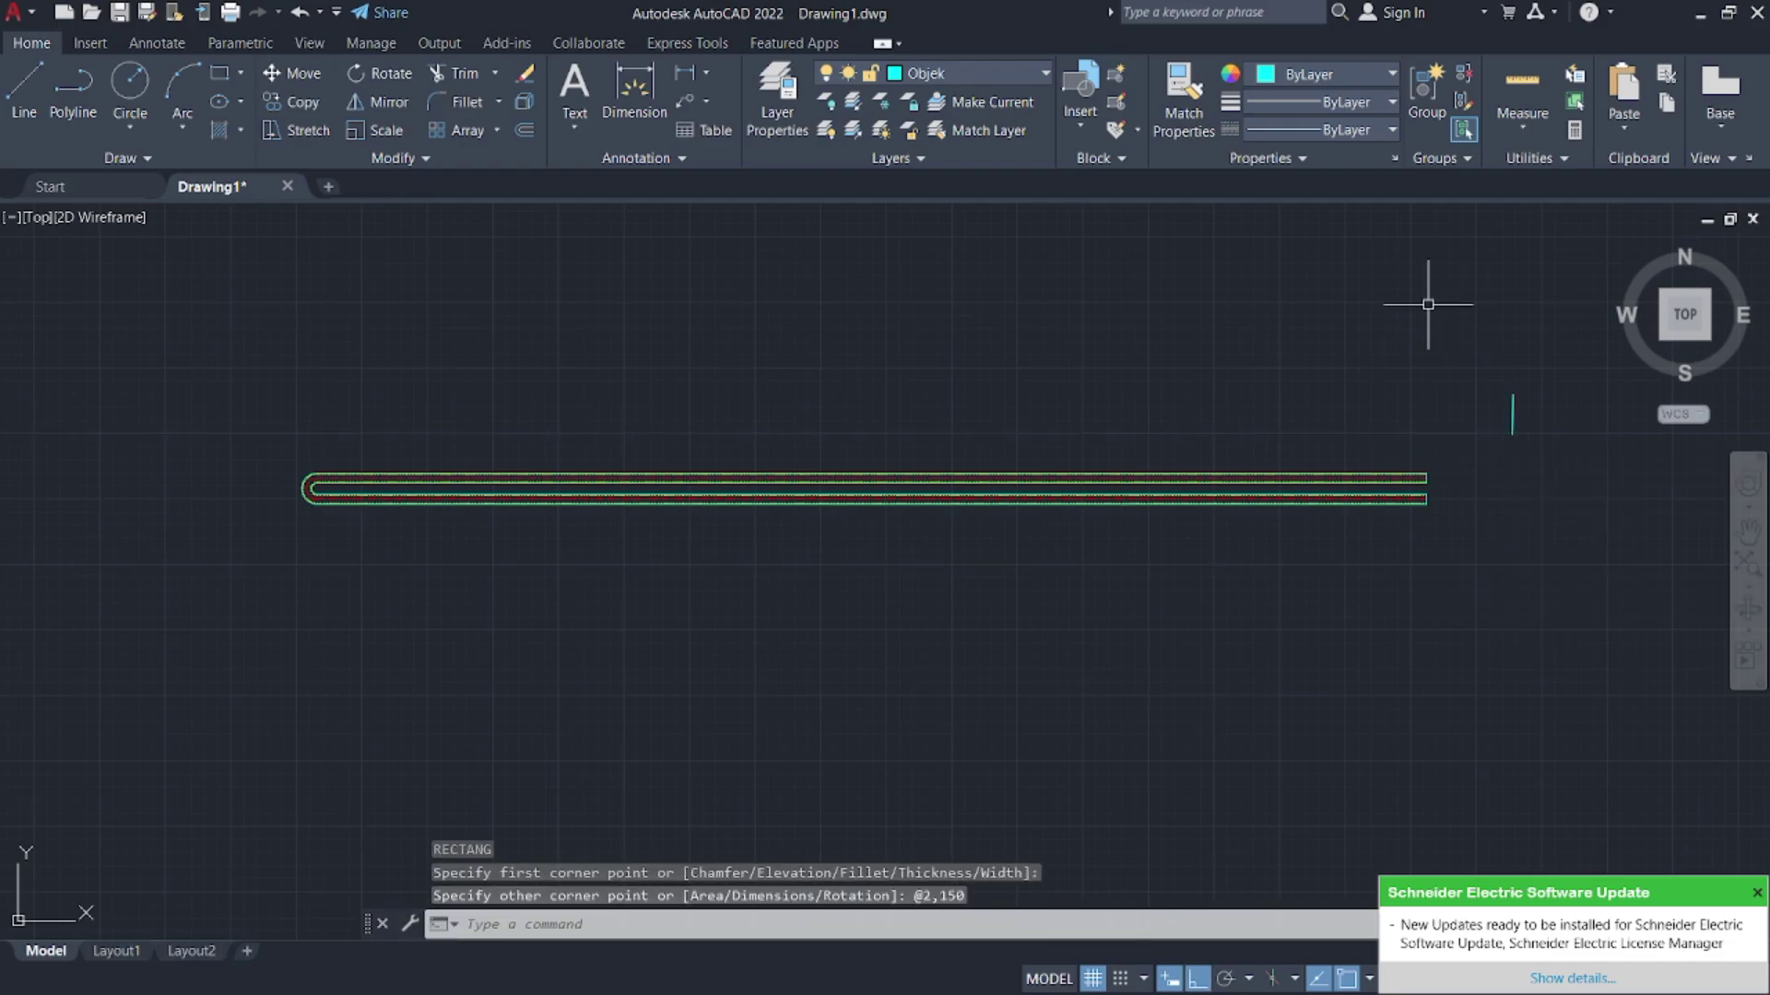
pyautogui.scroll(5, 1590, 461)
# - Switch to Tr Adv.pdf in Firefox, examine the Type-2 tube's end distance and the fin position dimensions, and return to AutoCAD
pyautogui.press('super')
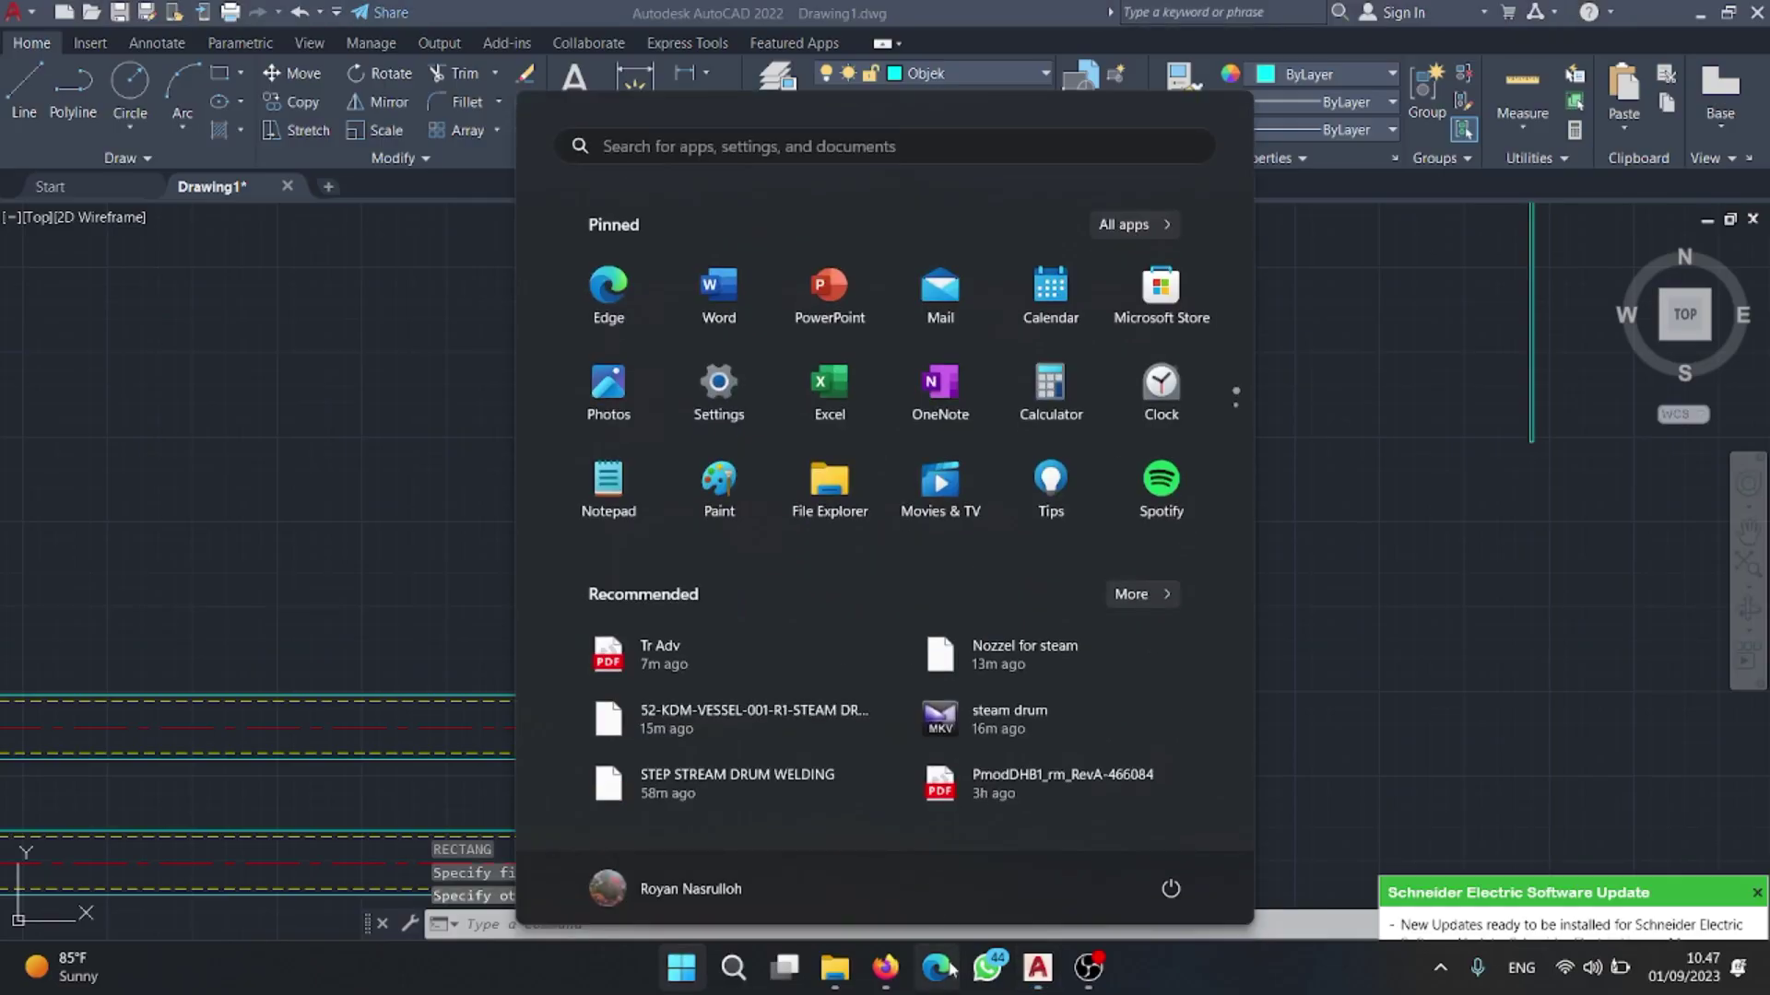
pyautogui.click(887, 968)
pyautogui.scroll(5, 1358, 573)
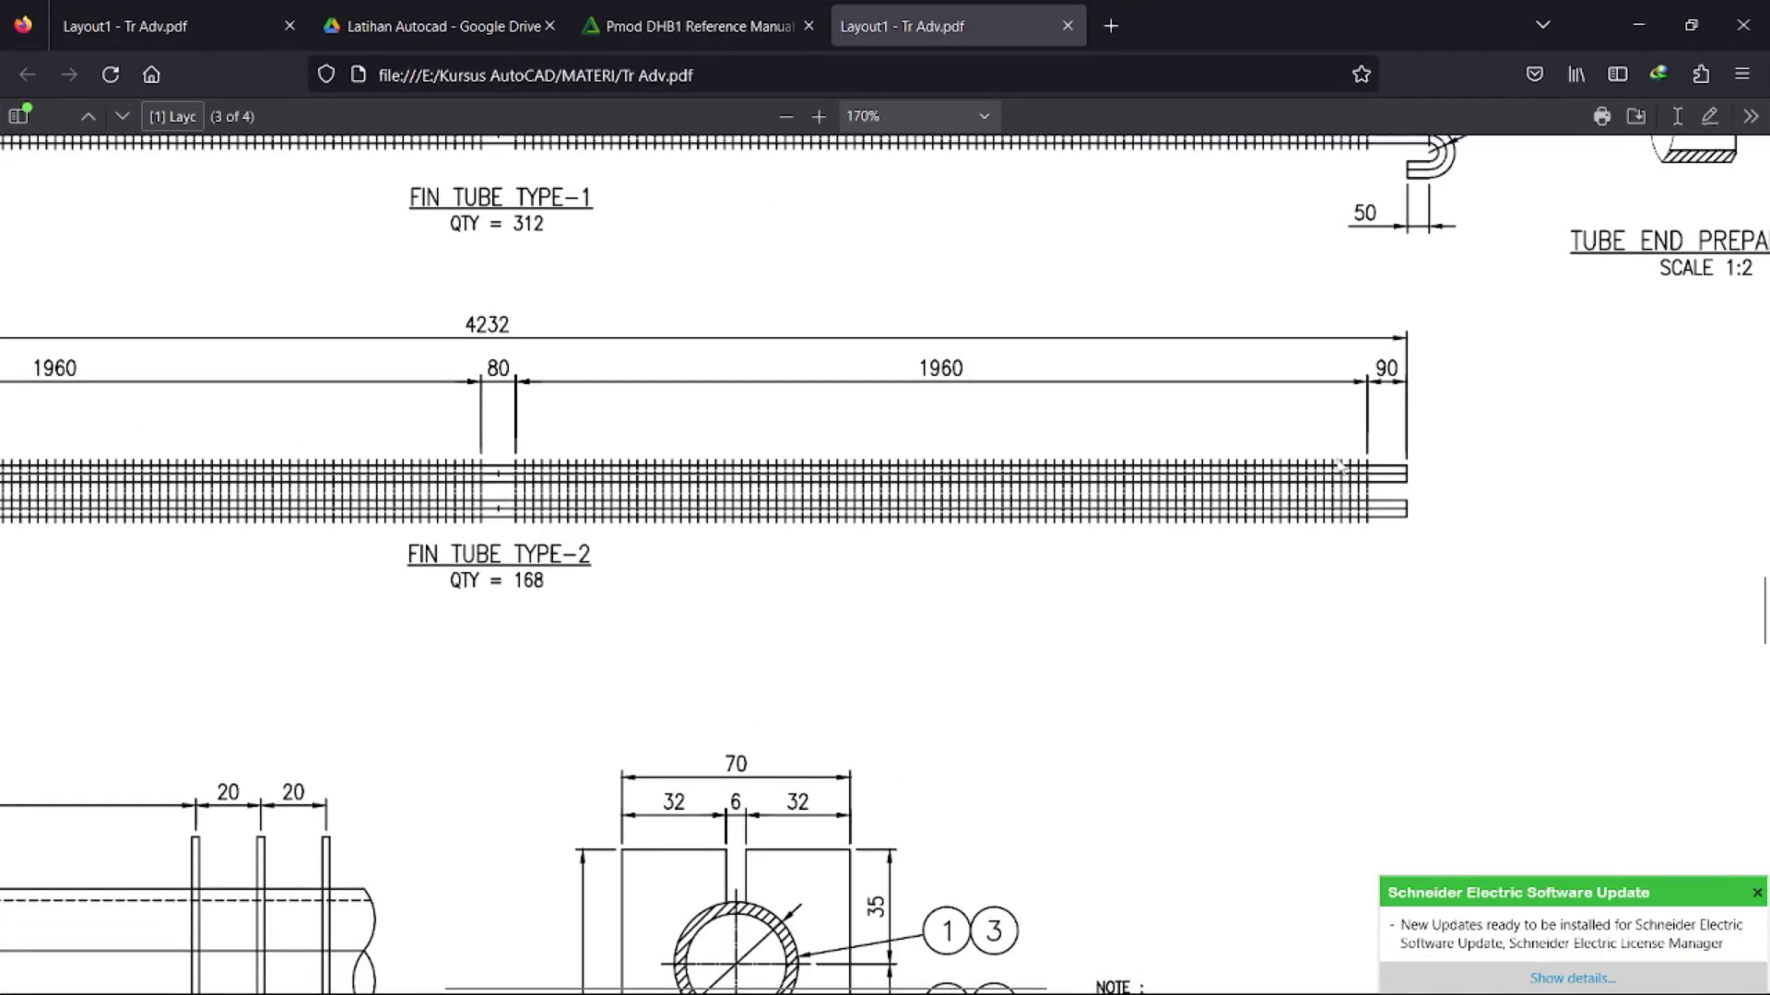
pyautogui.scroll(-4, 1335, 444)
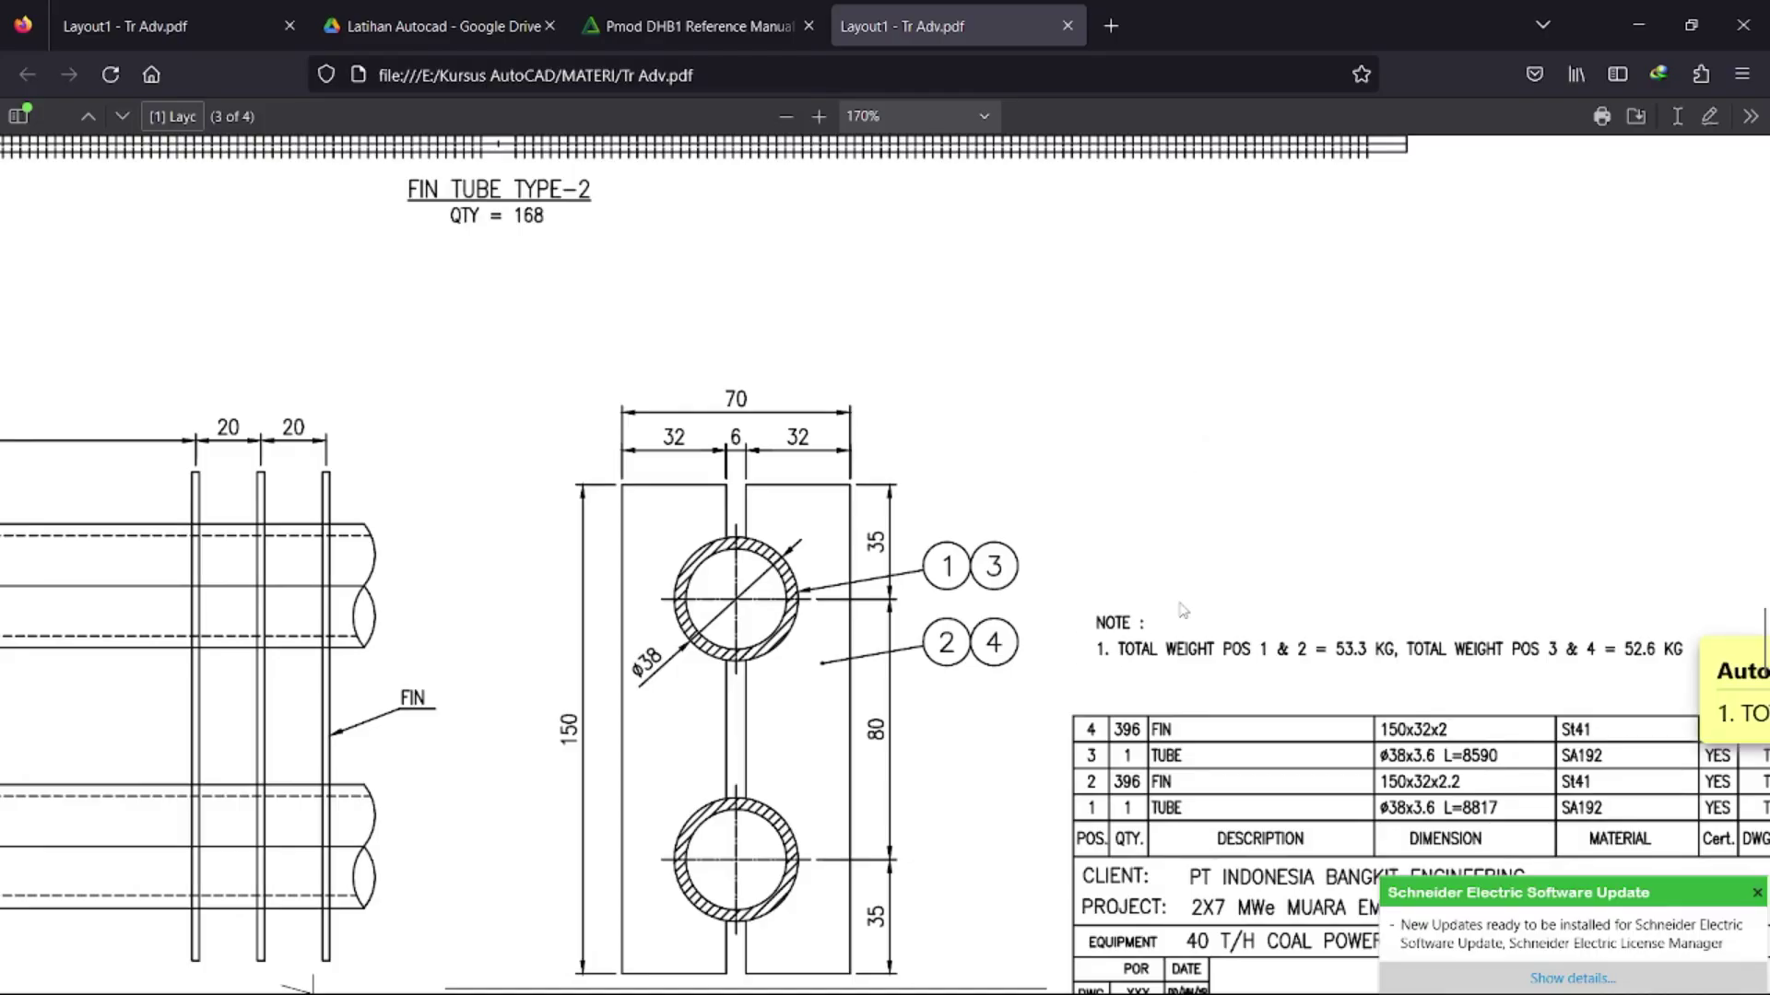
pyautogui.hscroll(-3, 470, 735)
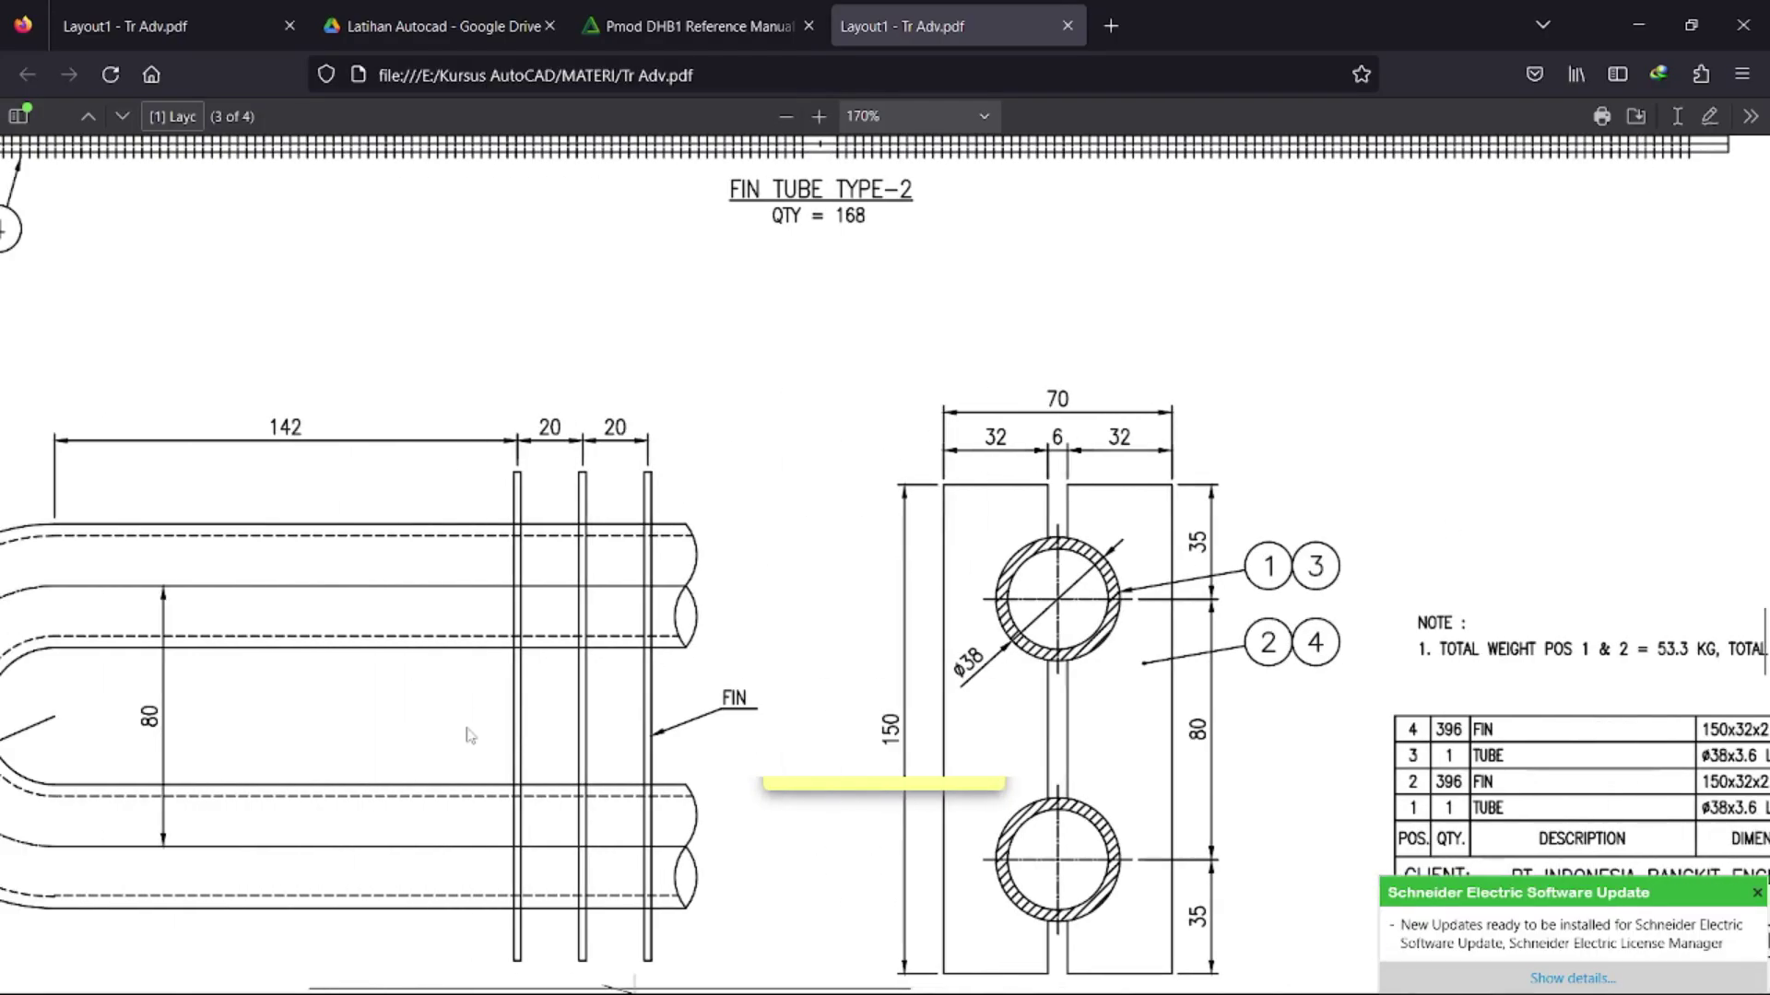
pyautogui.click(1639, 25)
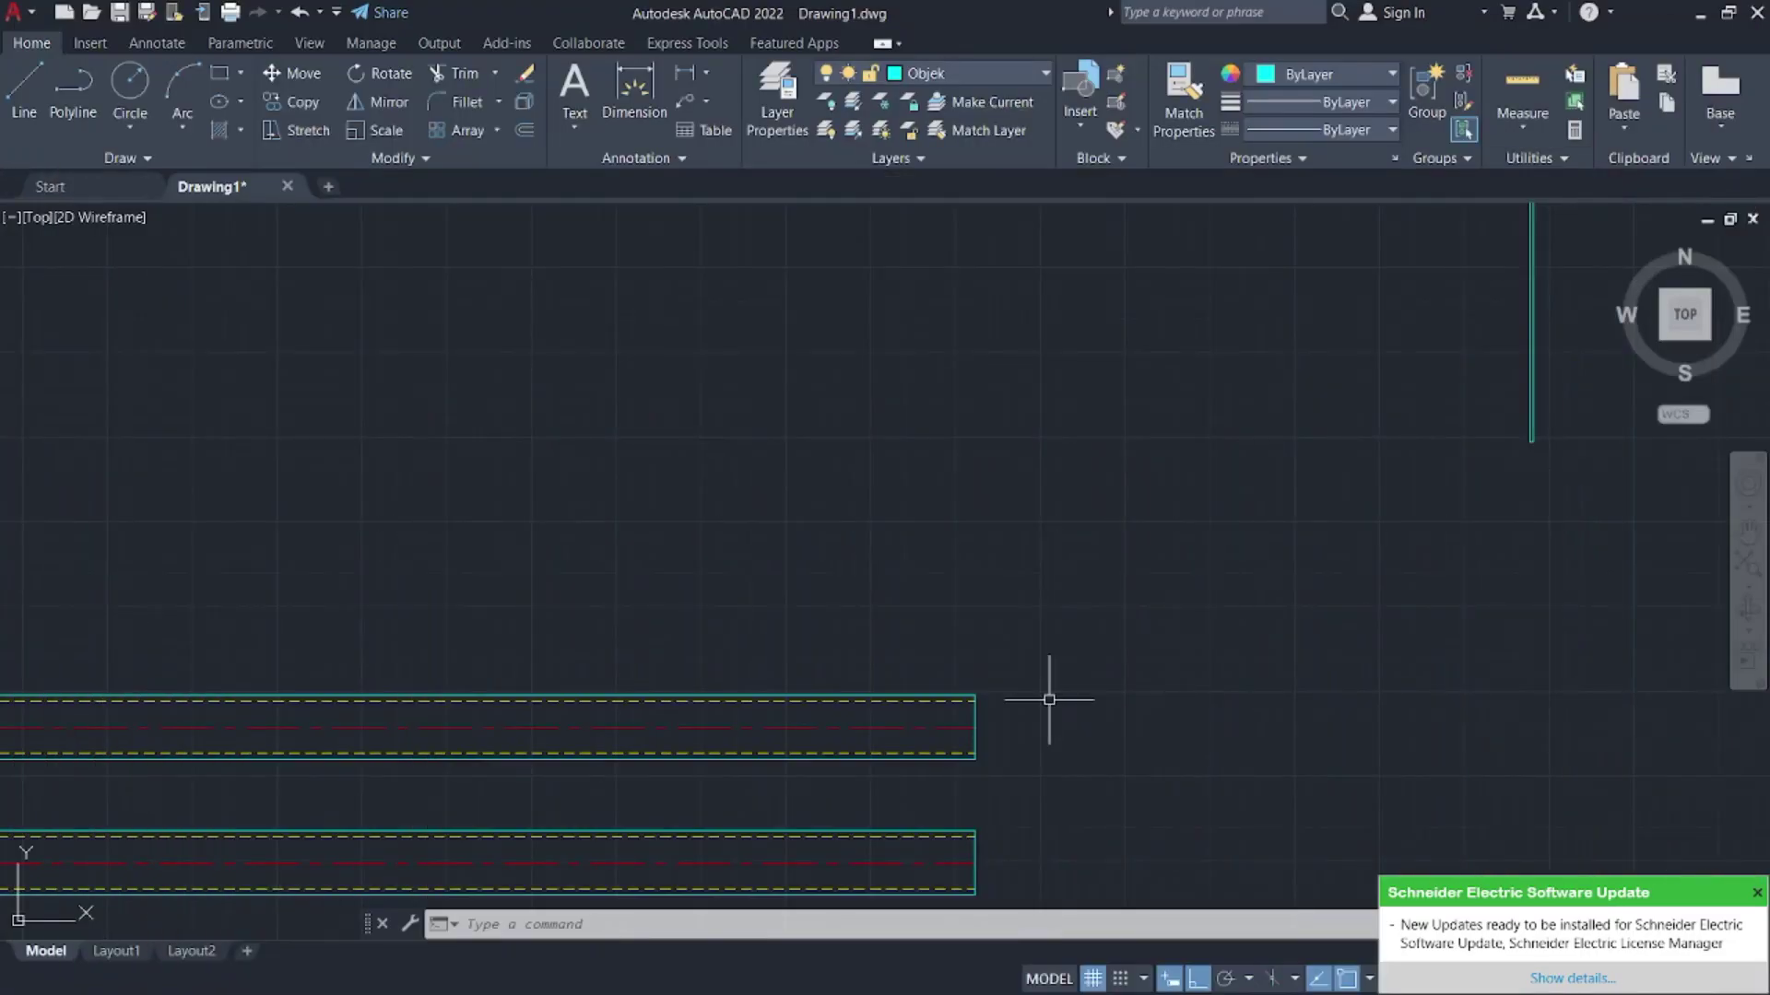
# - Draw a guide line from the midpoint of the upper leg's open end, 90 back along the centreline and 35 upward, checking the offset in the PDF
pyautogui.scroll(3, 1060, 709)
pyautogui.write('l')
pyautogui.press('Return')
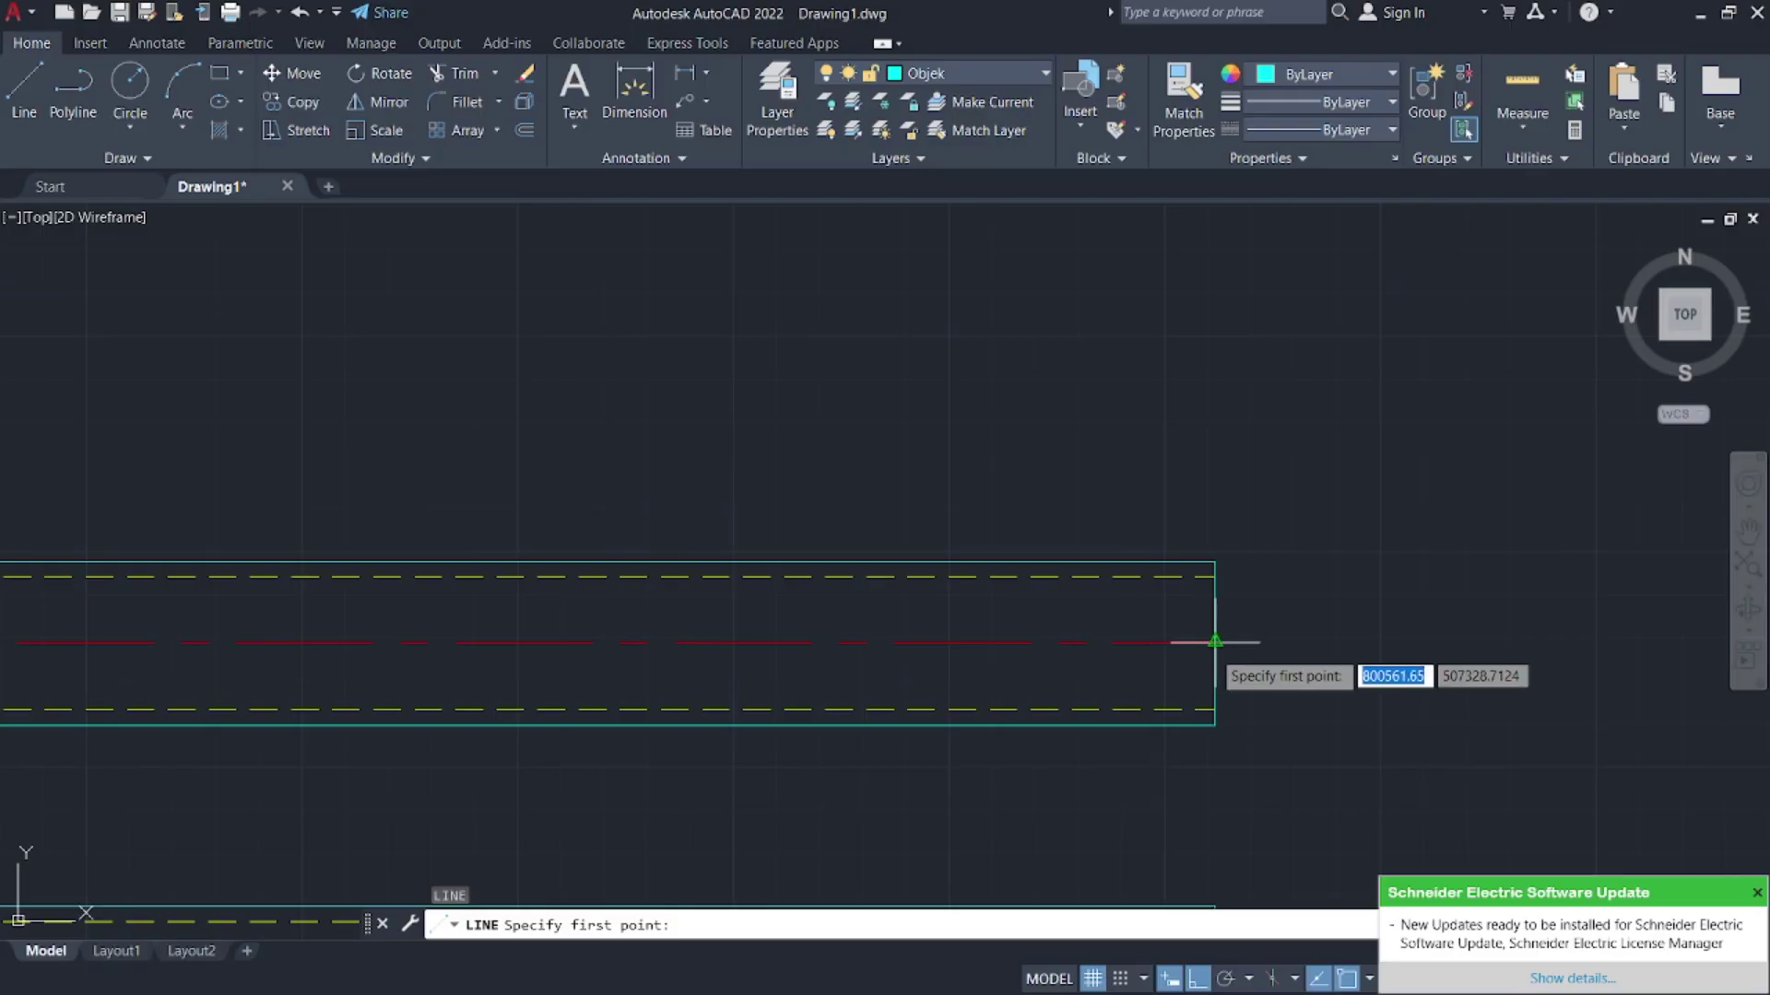
pyautogui.click(1214, 642)
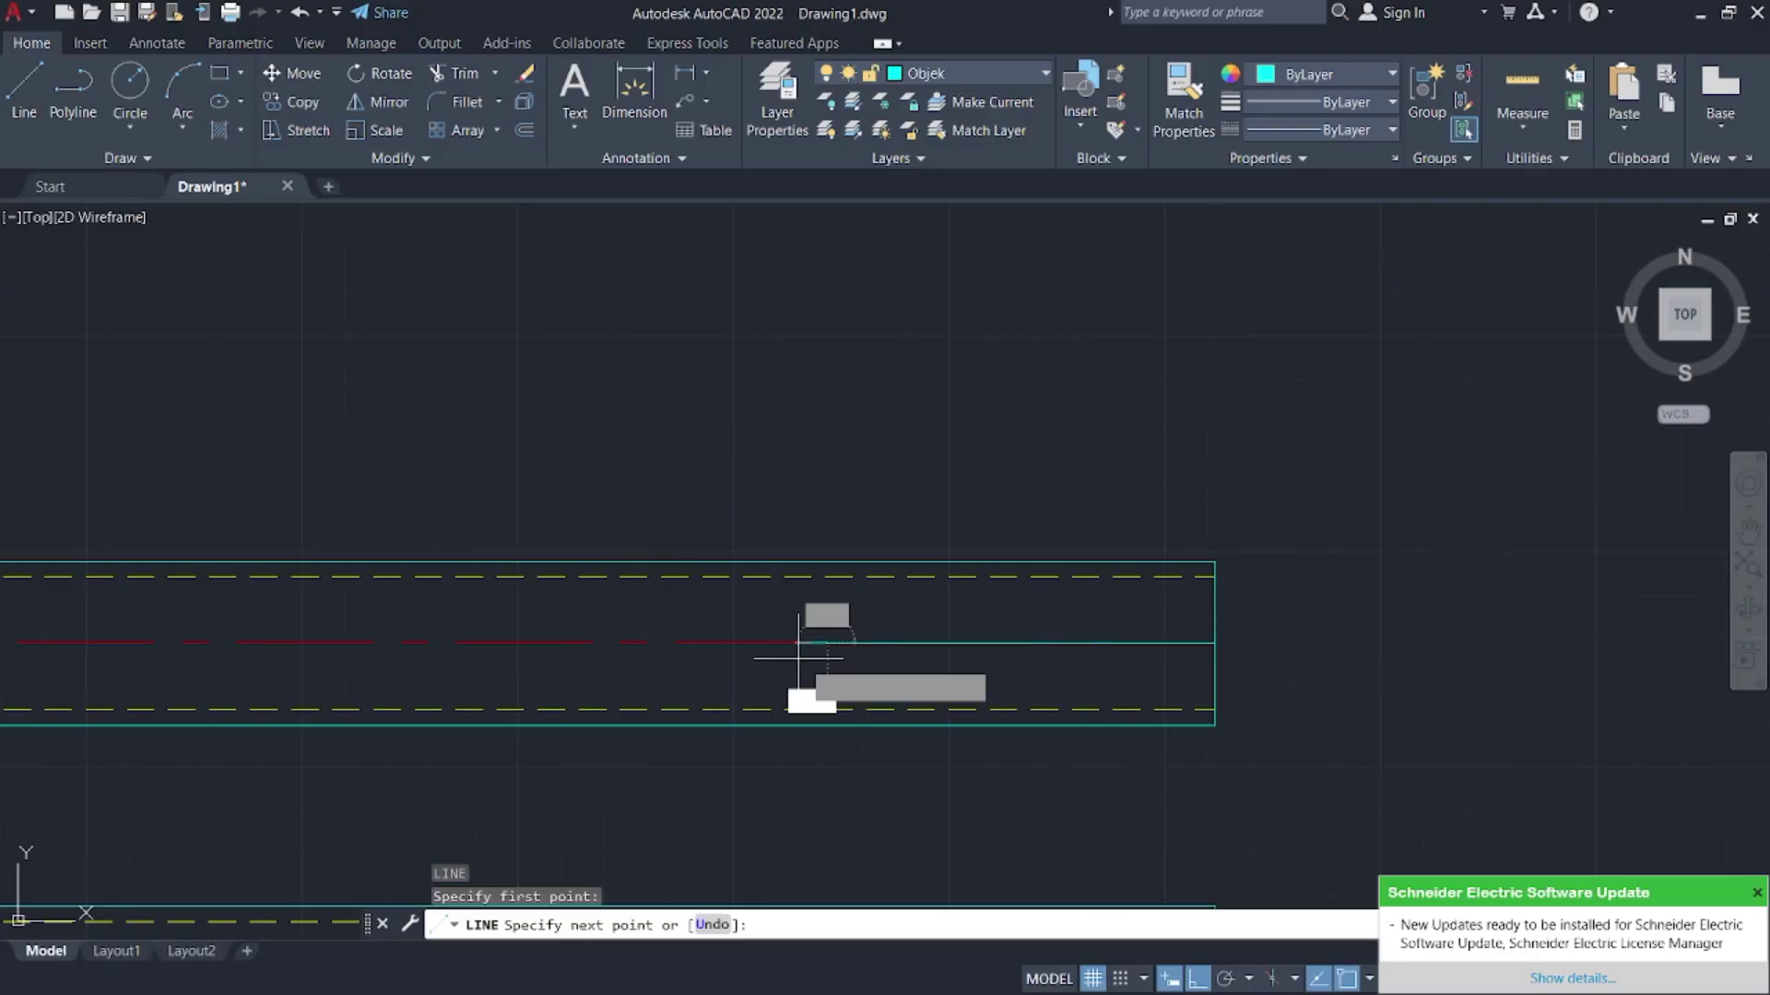
pyautogui.press('super')
pyautogui.click(886, 968)
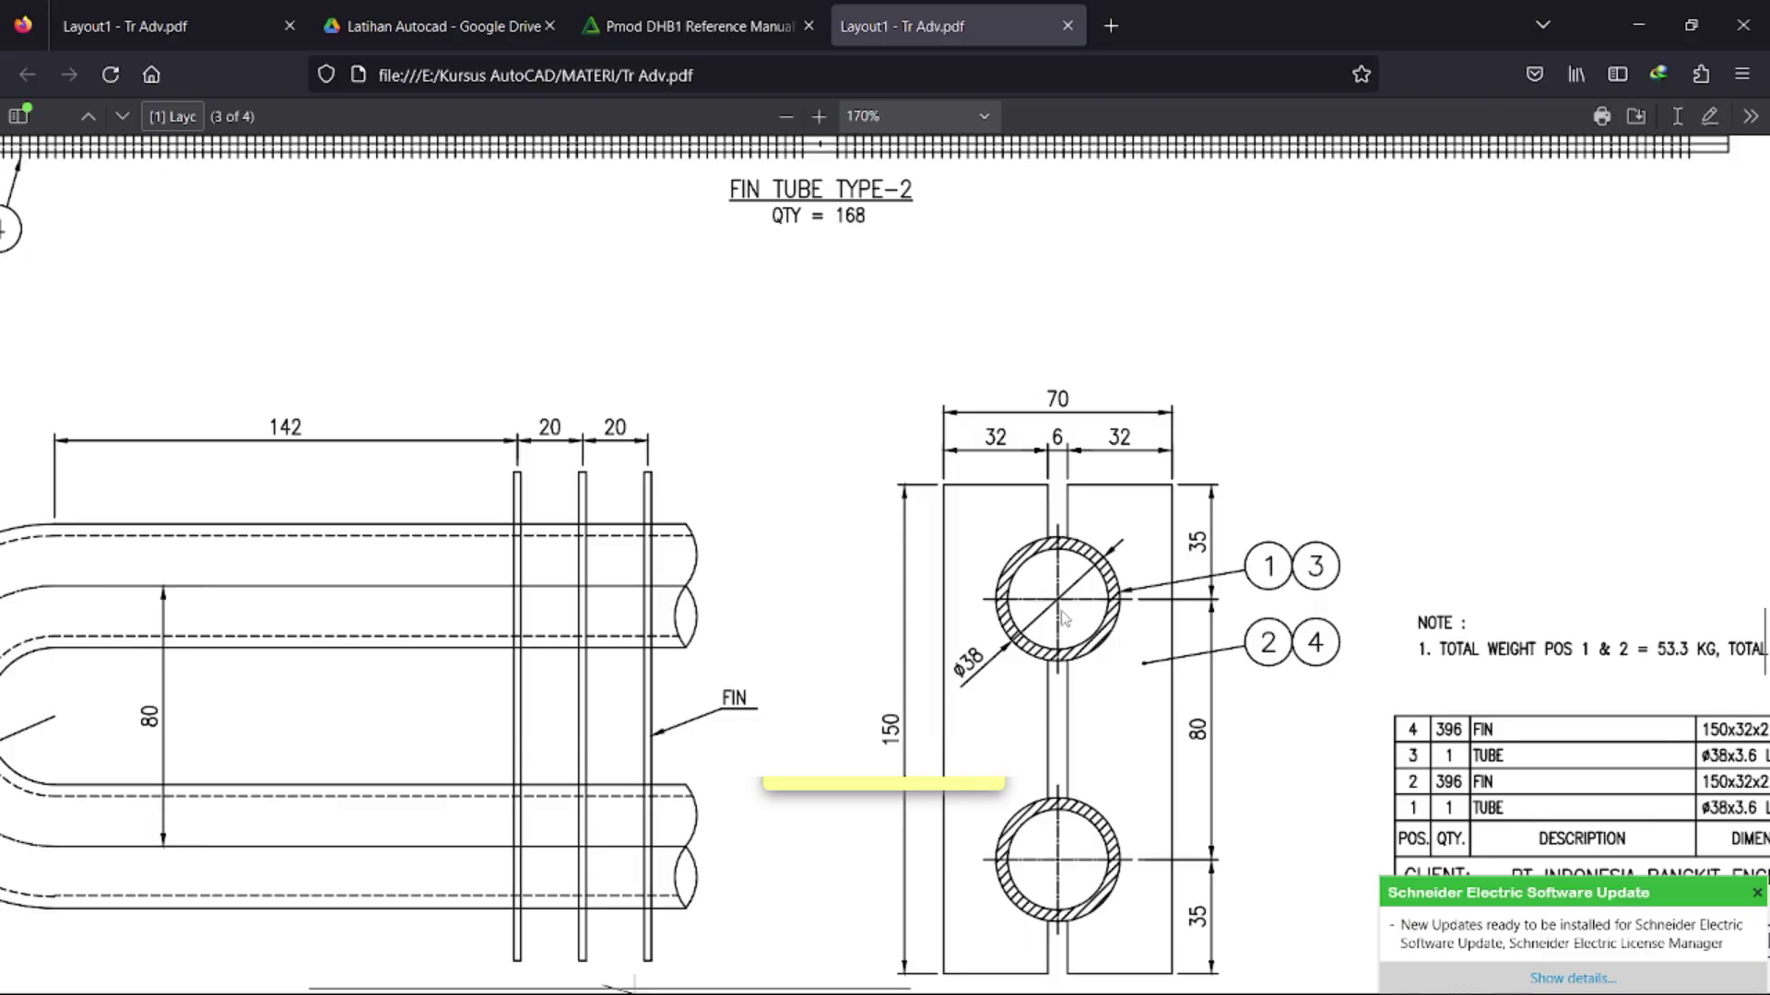
pyautogui.click(1638, 24)
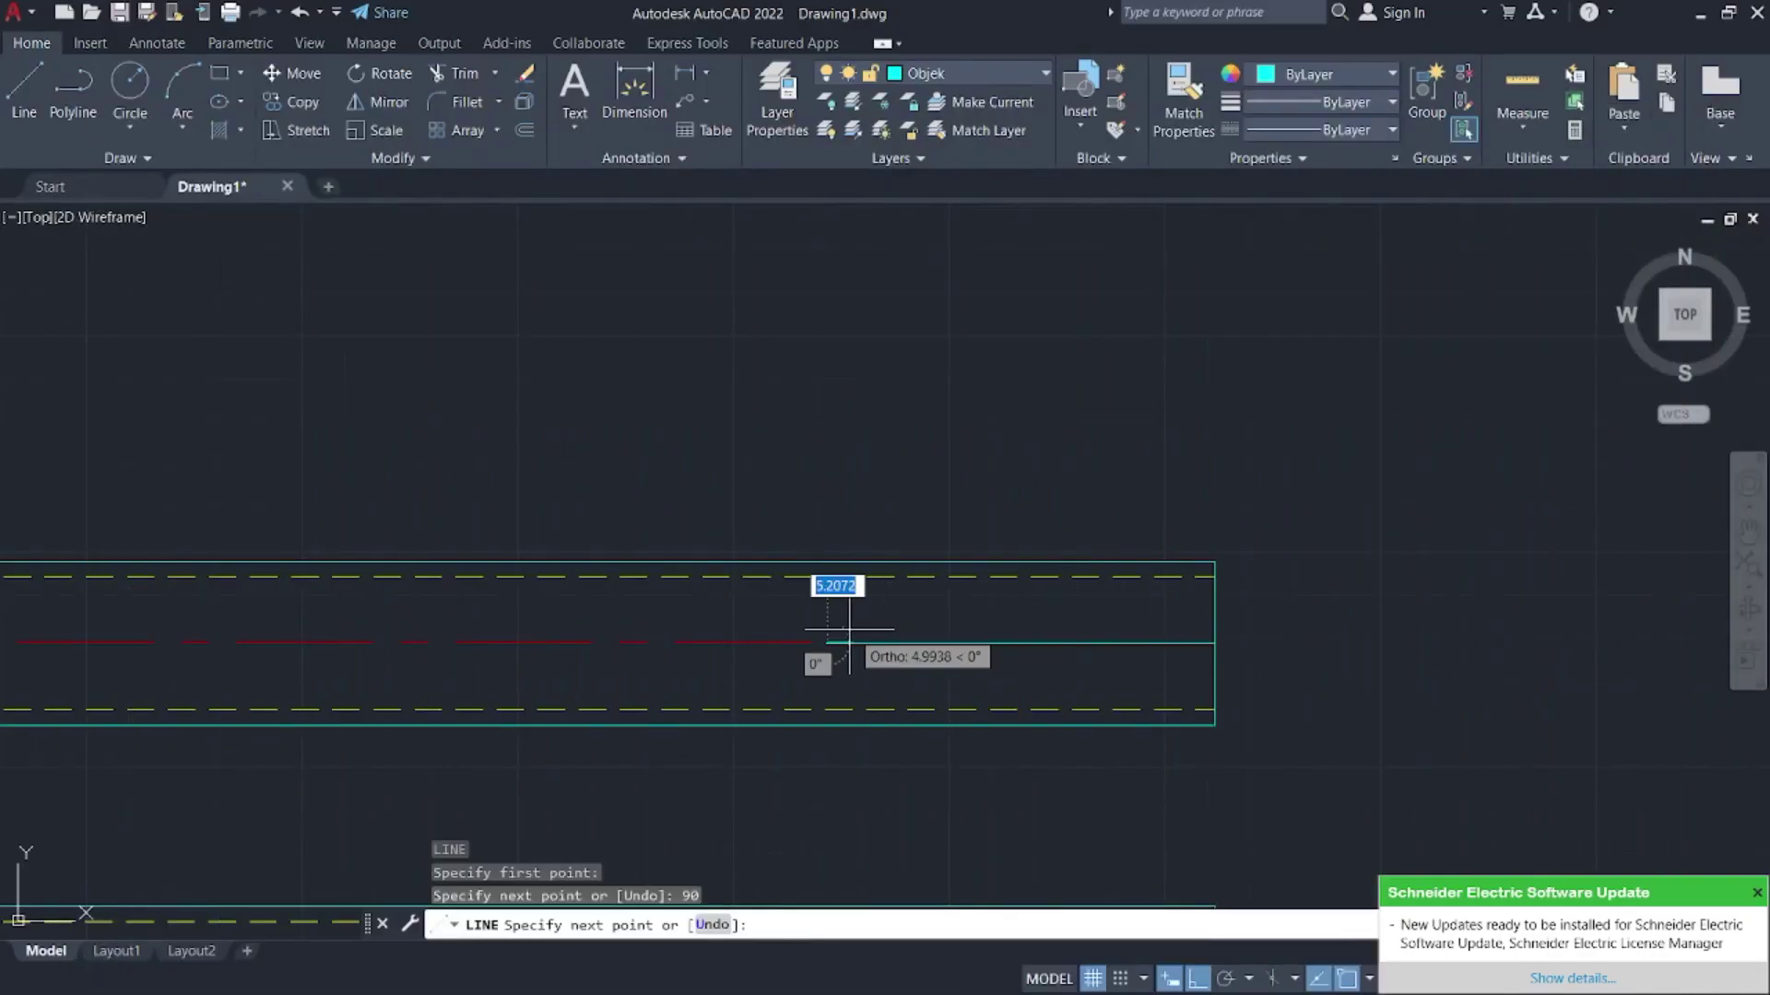
pyautogui.write('35')
pyautogui.press('Return')
pyautogui.press('Escape')
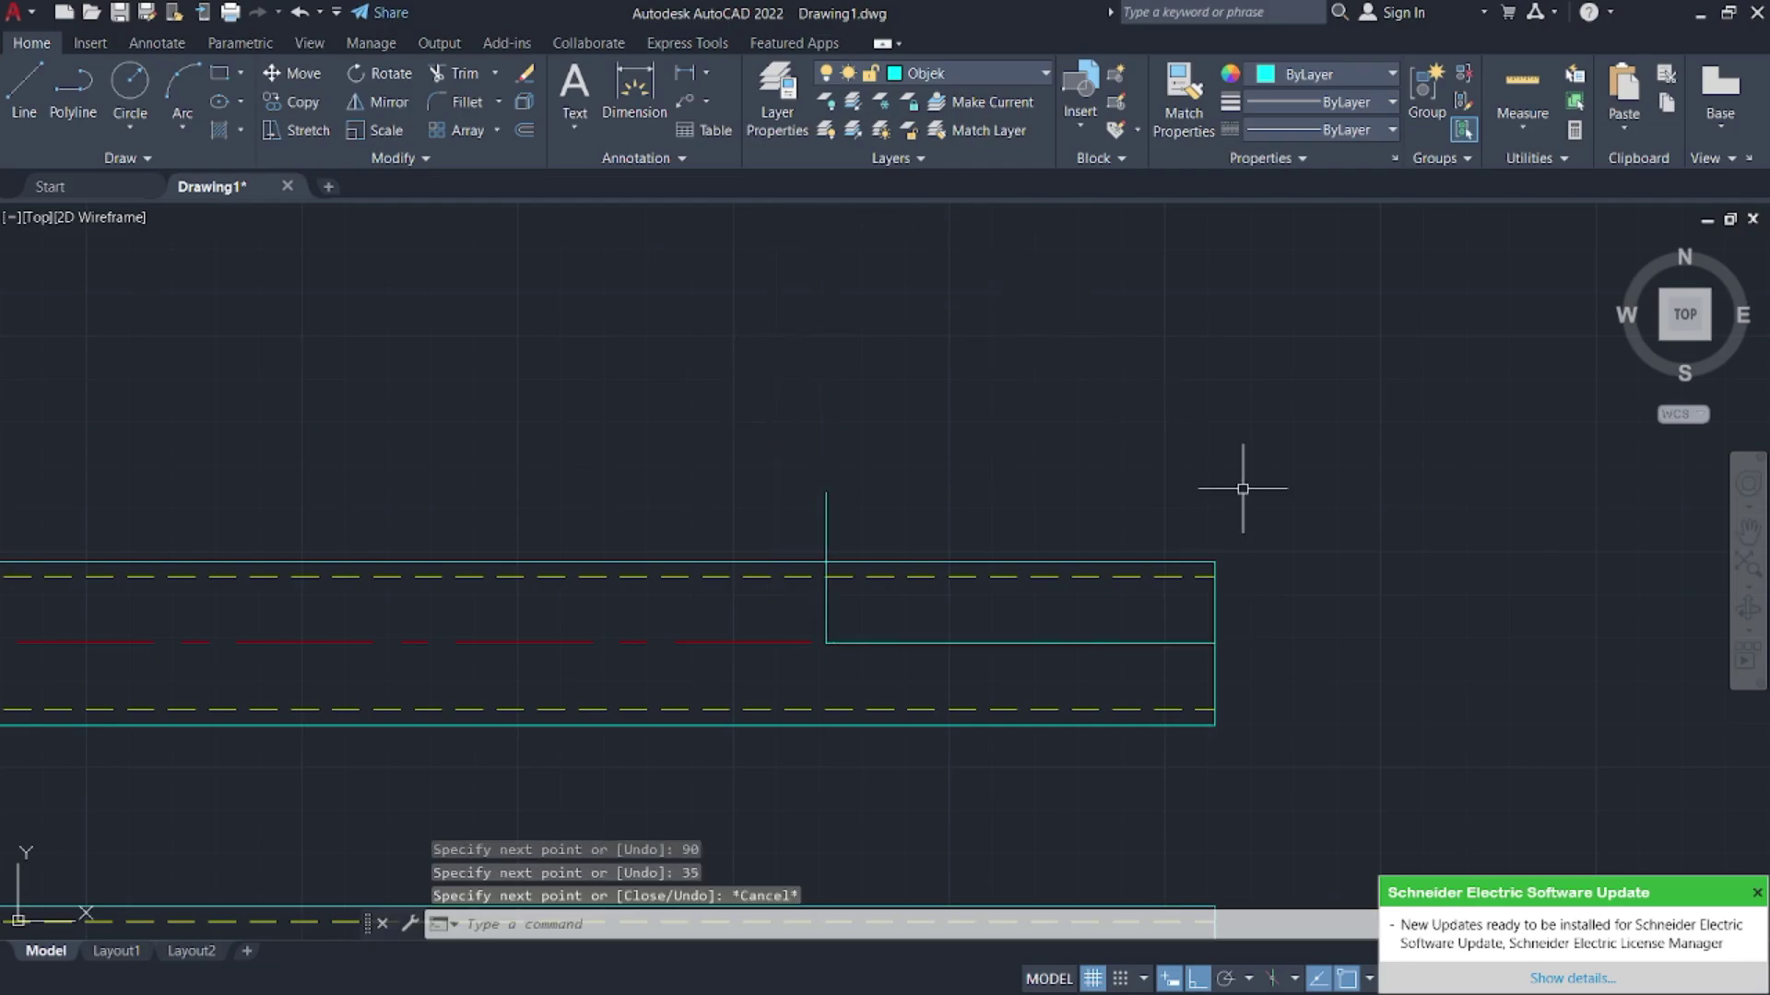
# - Move the fin rectangle by the midpoint of its top edge onto the upper end of the 35 guide line
pyautogui.scroll(-3, 1079, 402)
pyautogui.moveTo(1229, 381); pyautogui.dragTo(1146, 592, button='middle')
pyautogui.click(1146, 525)
pyautogui.click(1011, 348)
pyautogui.scroll(5, 1150, 371)
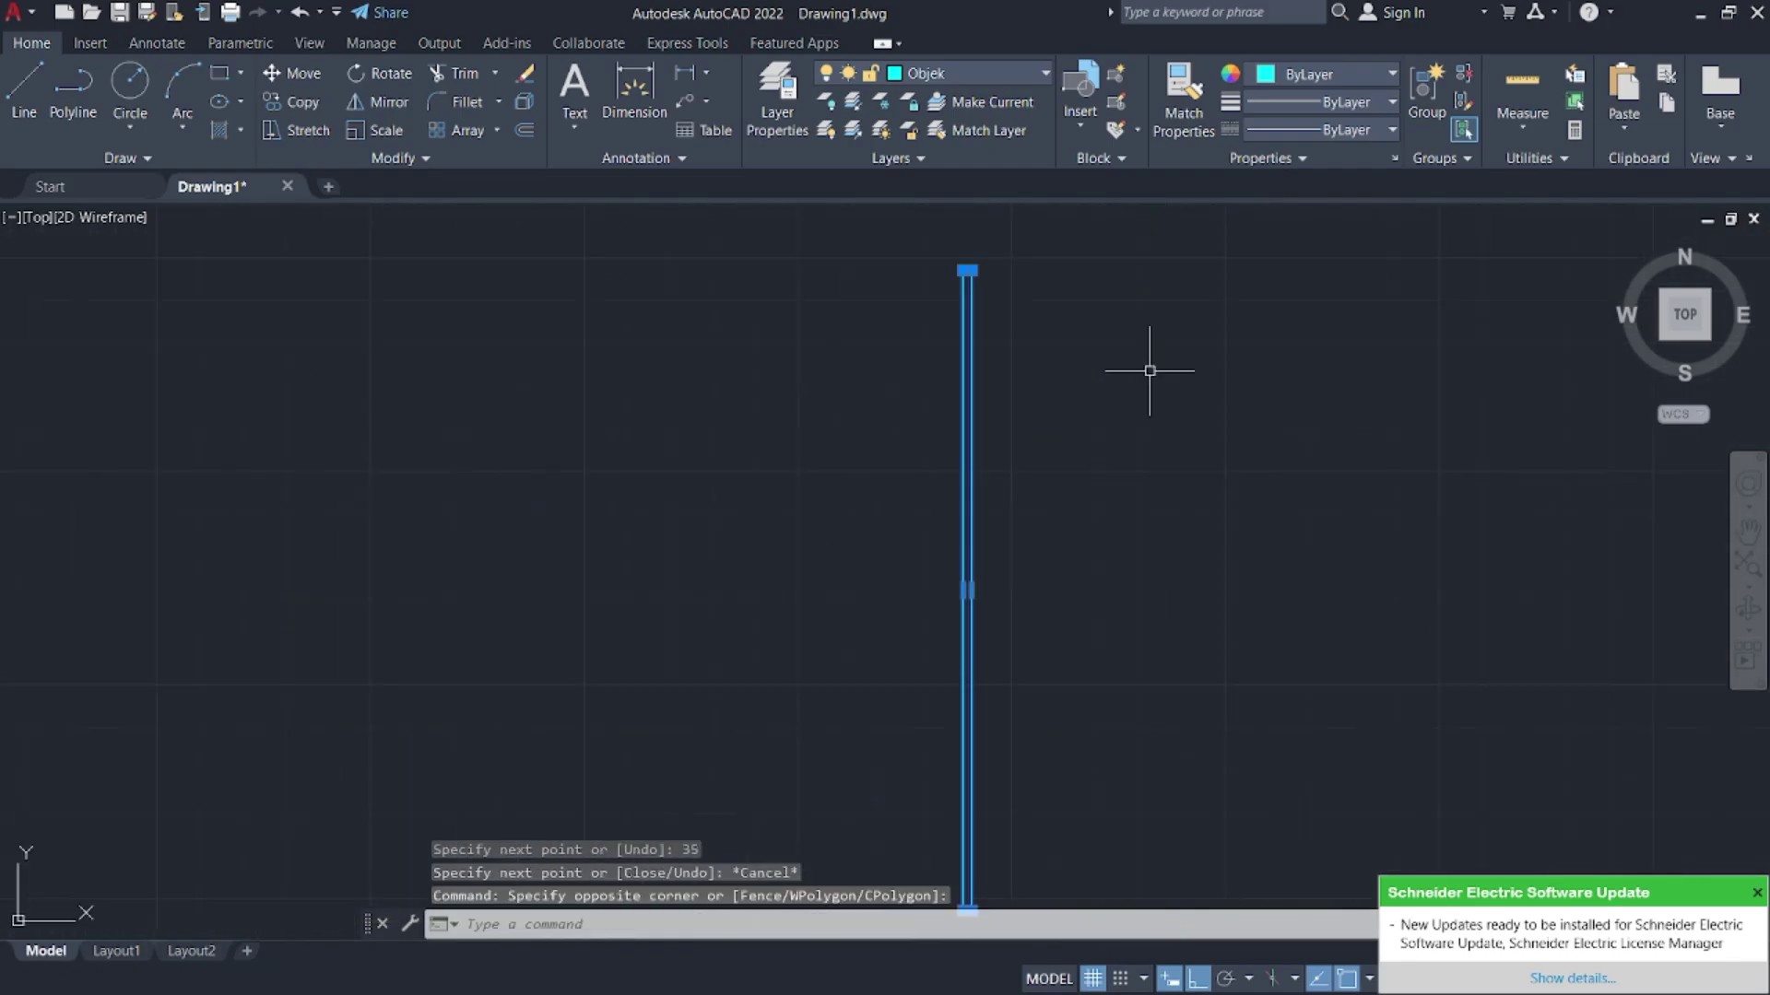
pyautogui.write('m')
pyautogui.press('Return')
pyautogui.scroll(5, 961, 267)
pyautogui.click(984, 284)
pyautogui.scroll(-7, 774, 488)
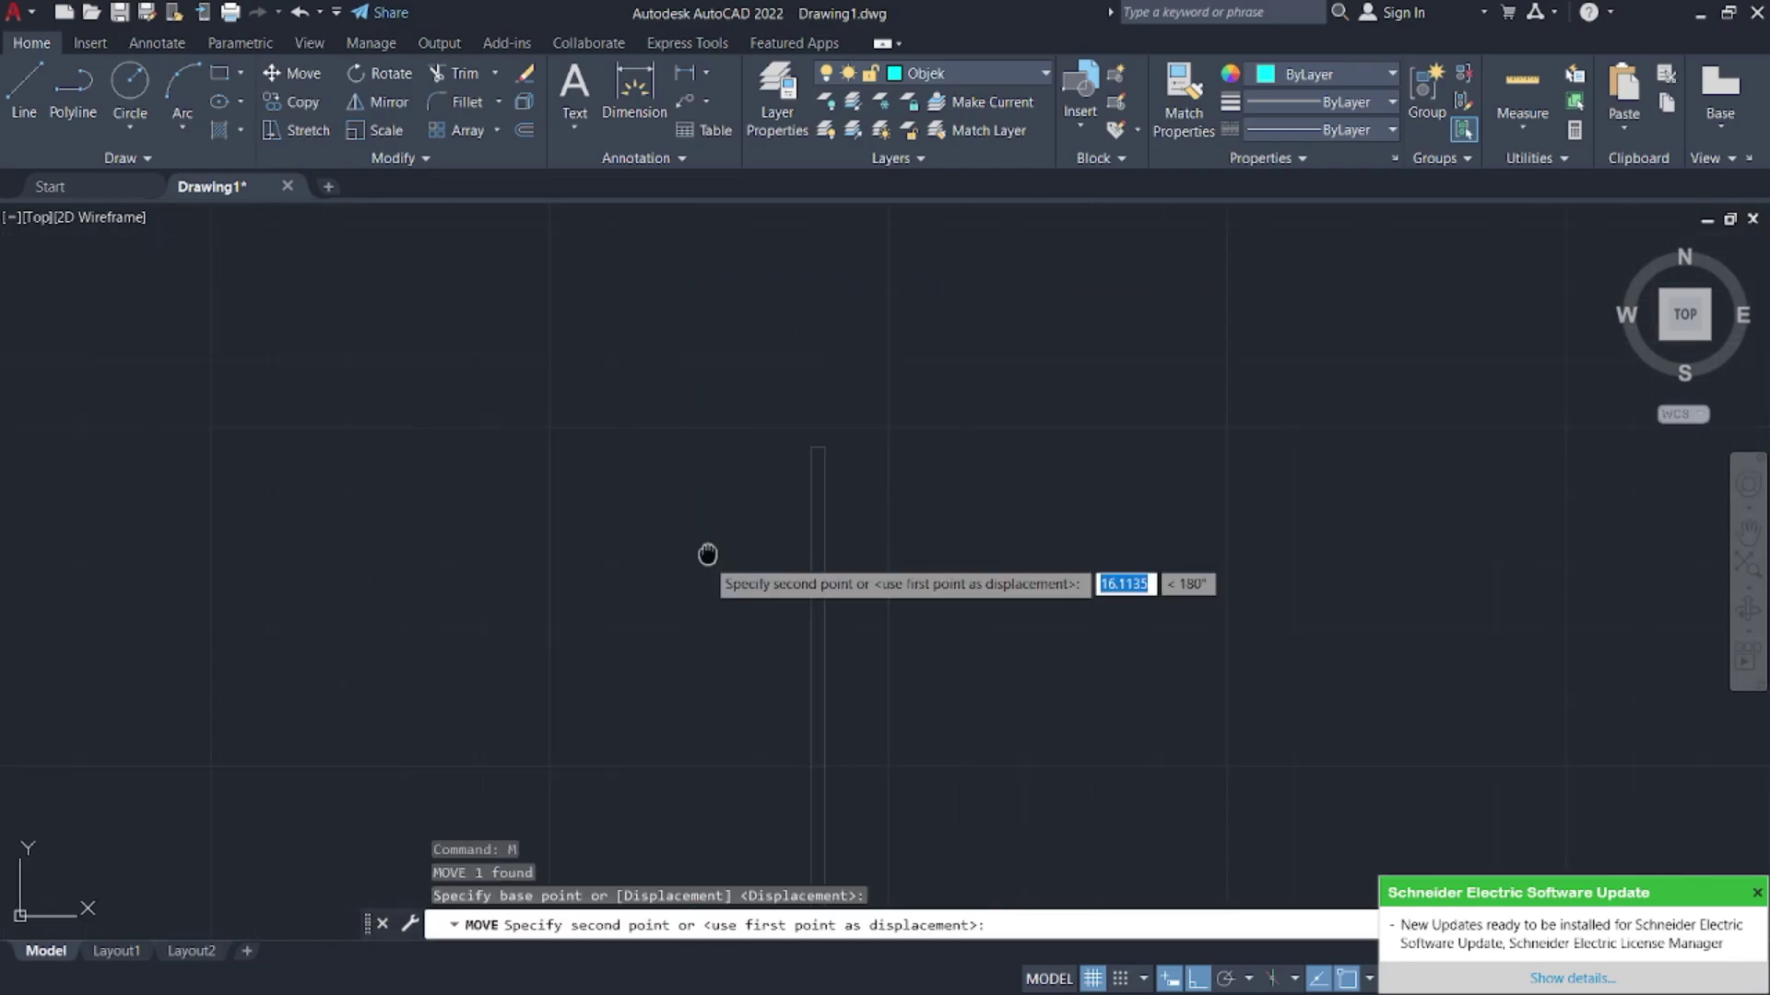
pyautogui.moveTo(707, 553); pyautogui.dragTo(1355, 309, button='middle')
pyautogui.scroll(-5, 921, 423)
pyautogui.scroll(8, 901, 475)
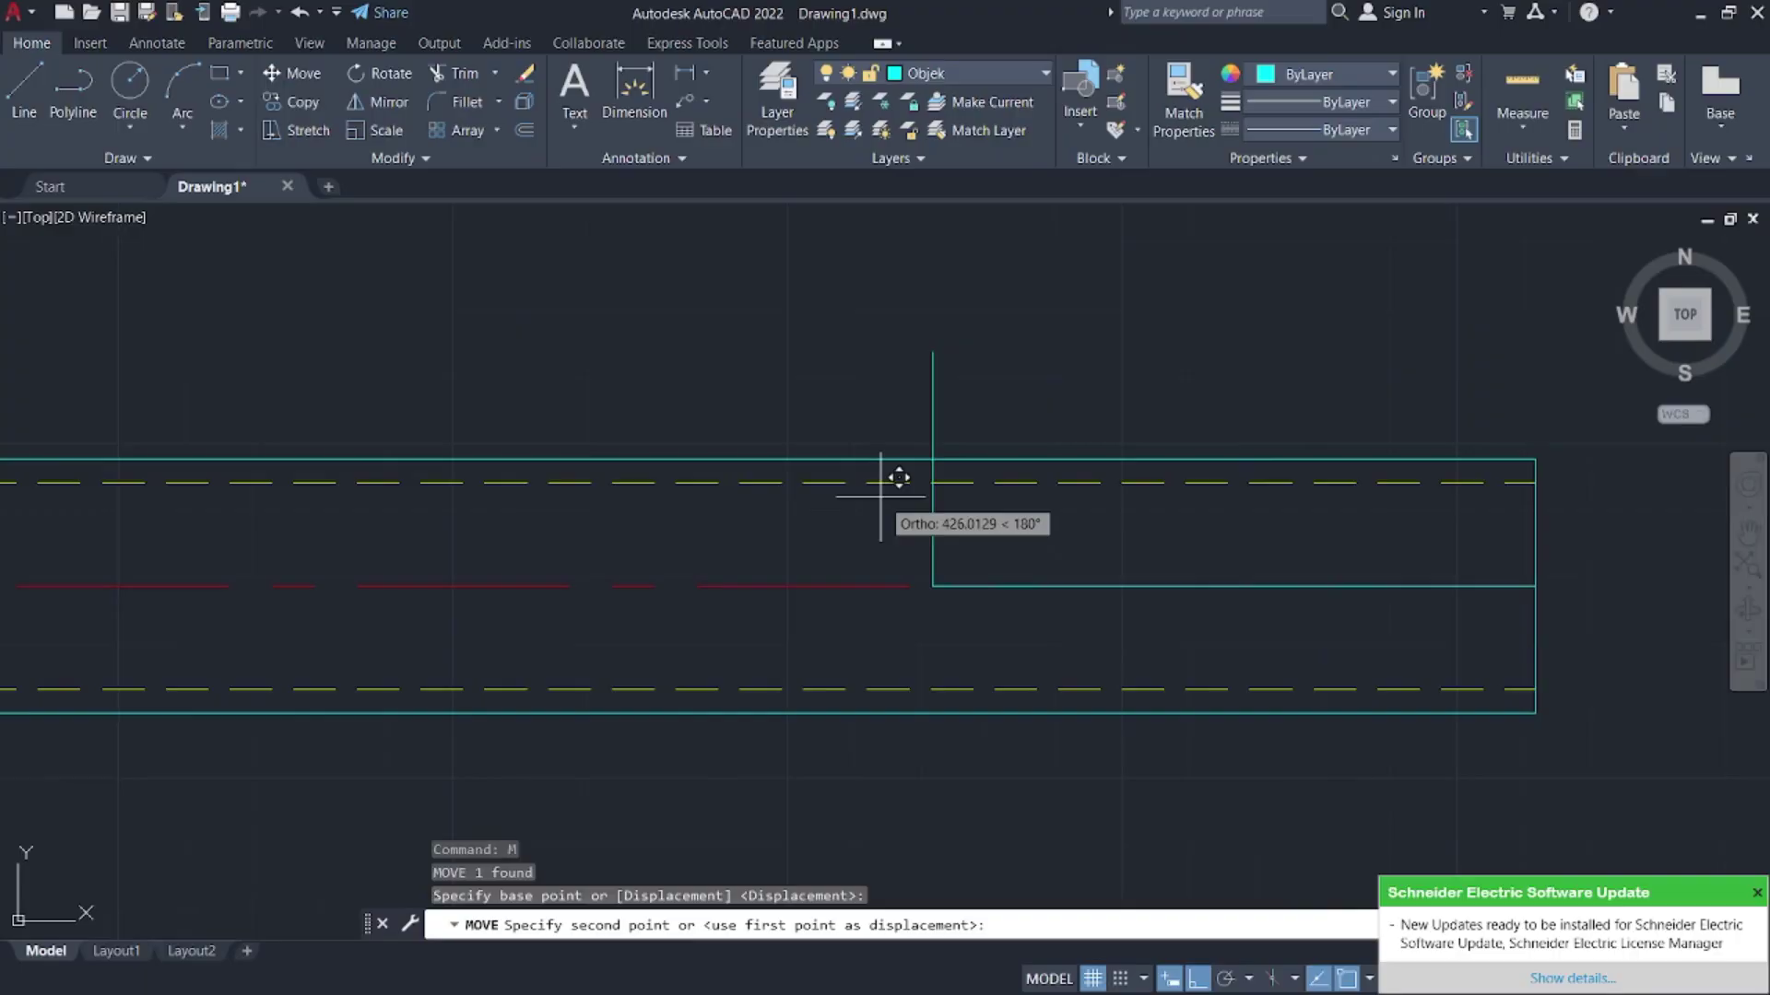
pyautogui.click(933, 351)
# - Erase the horizontal 90 guide line along the upper leg's centreline
pyautogui.click(1034, 583)
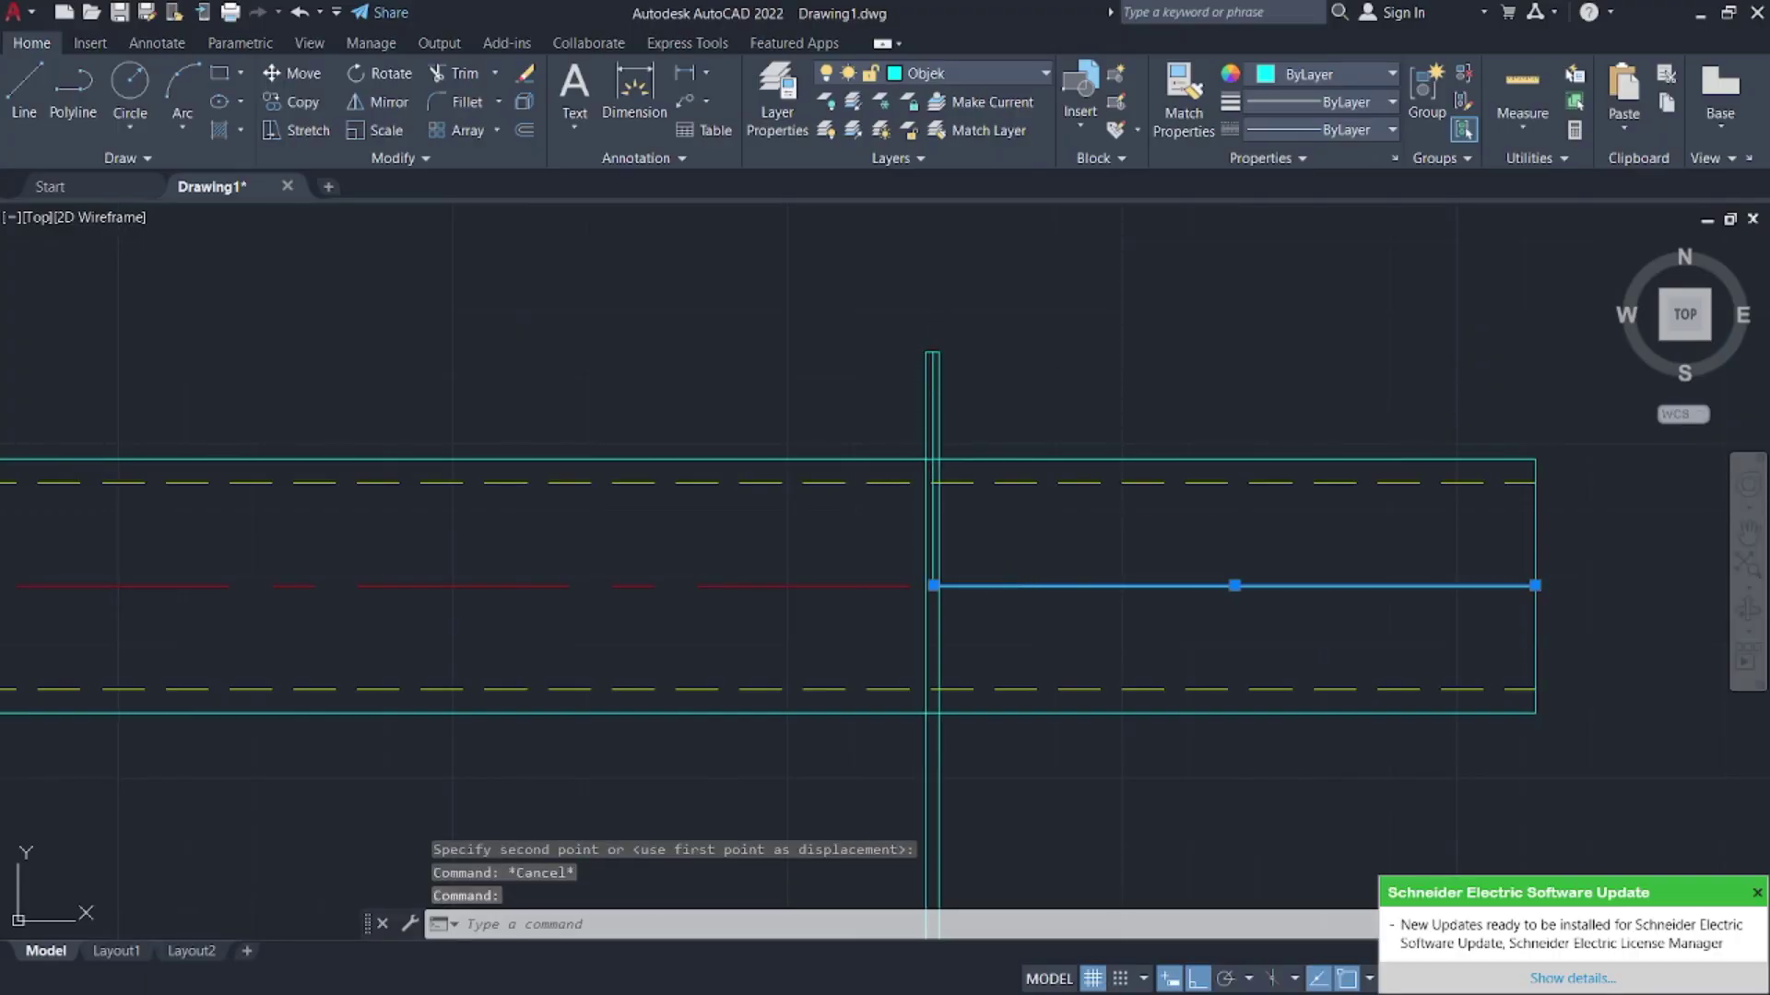
pyautogui.press('Delete')
pyautogui.scroll(-8, 1110, 455)
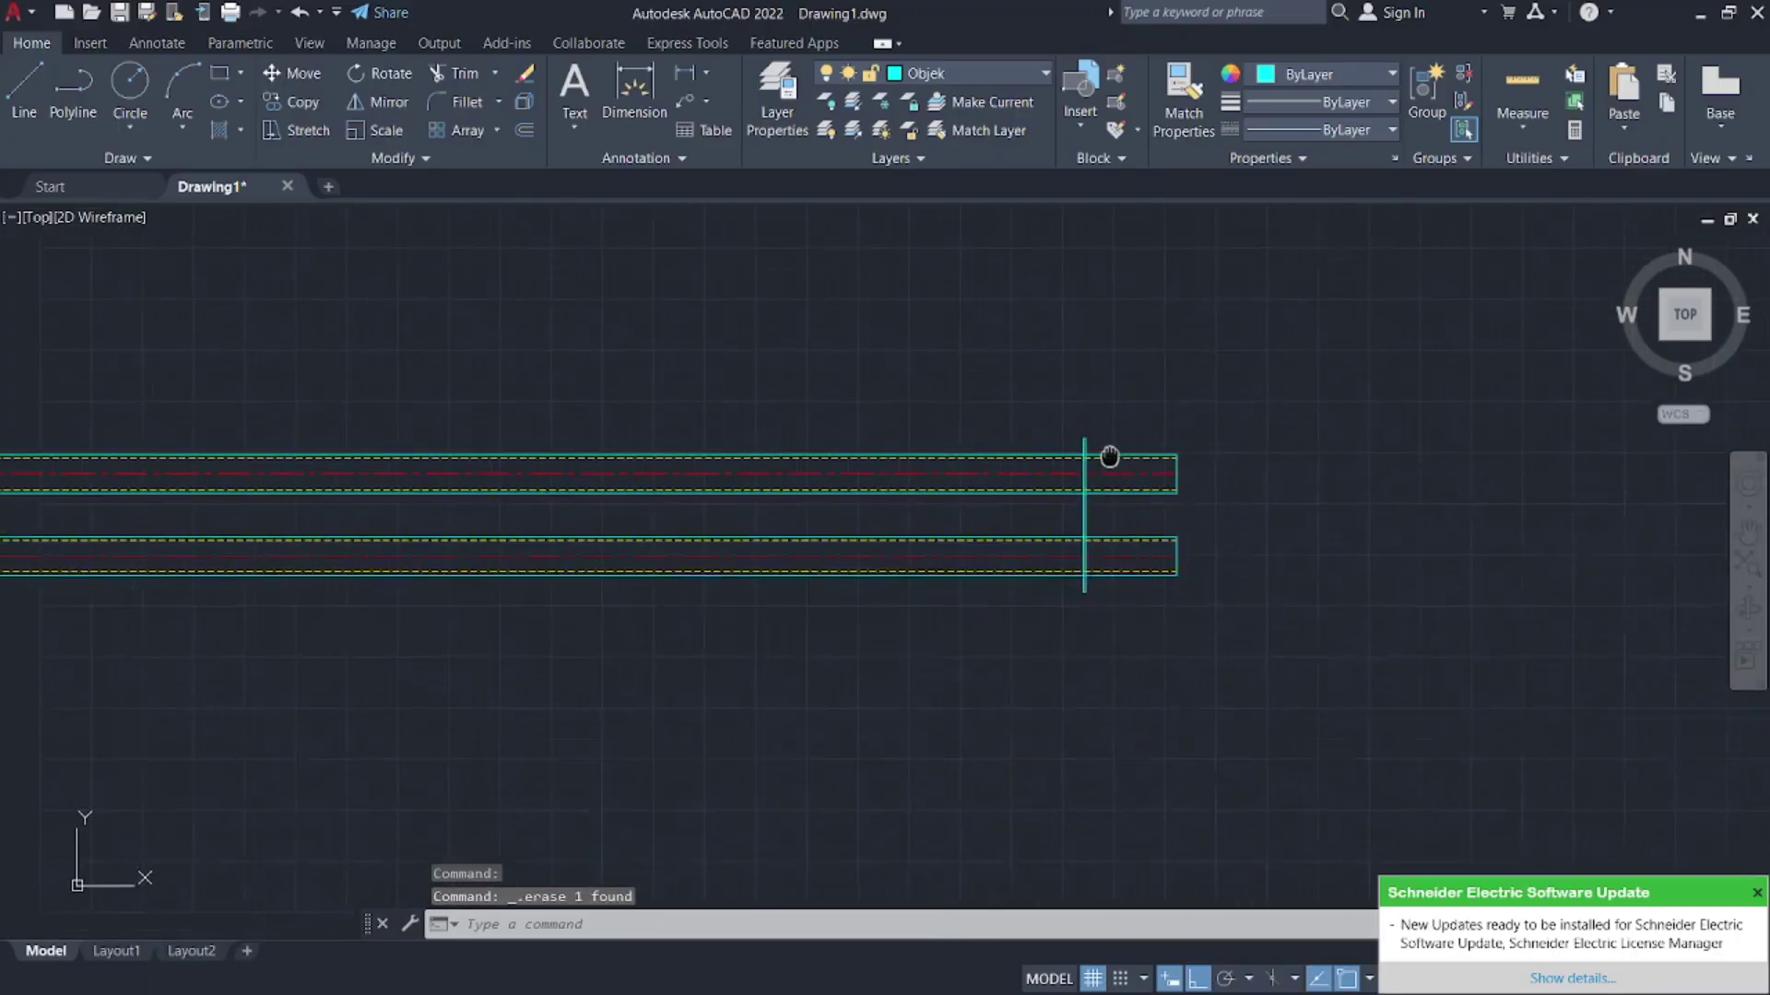
# - Start a rectangular array of the fin and set it to a single row
pyautogui.write('a')
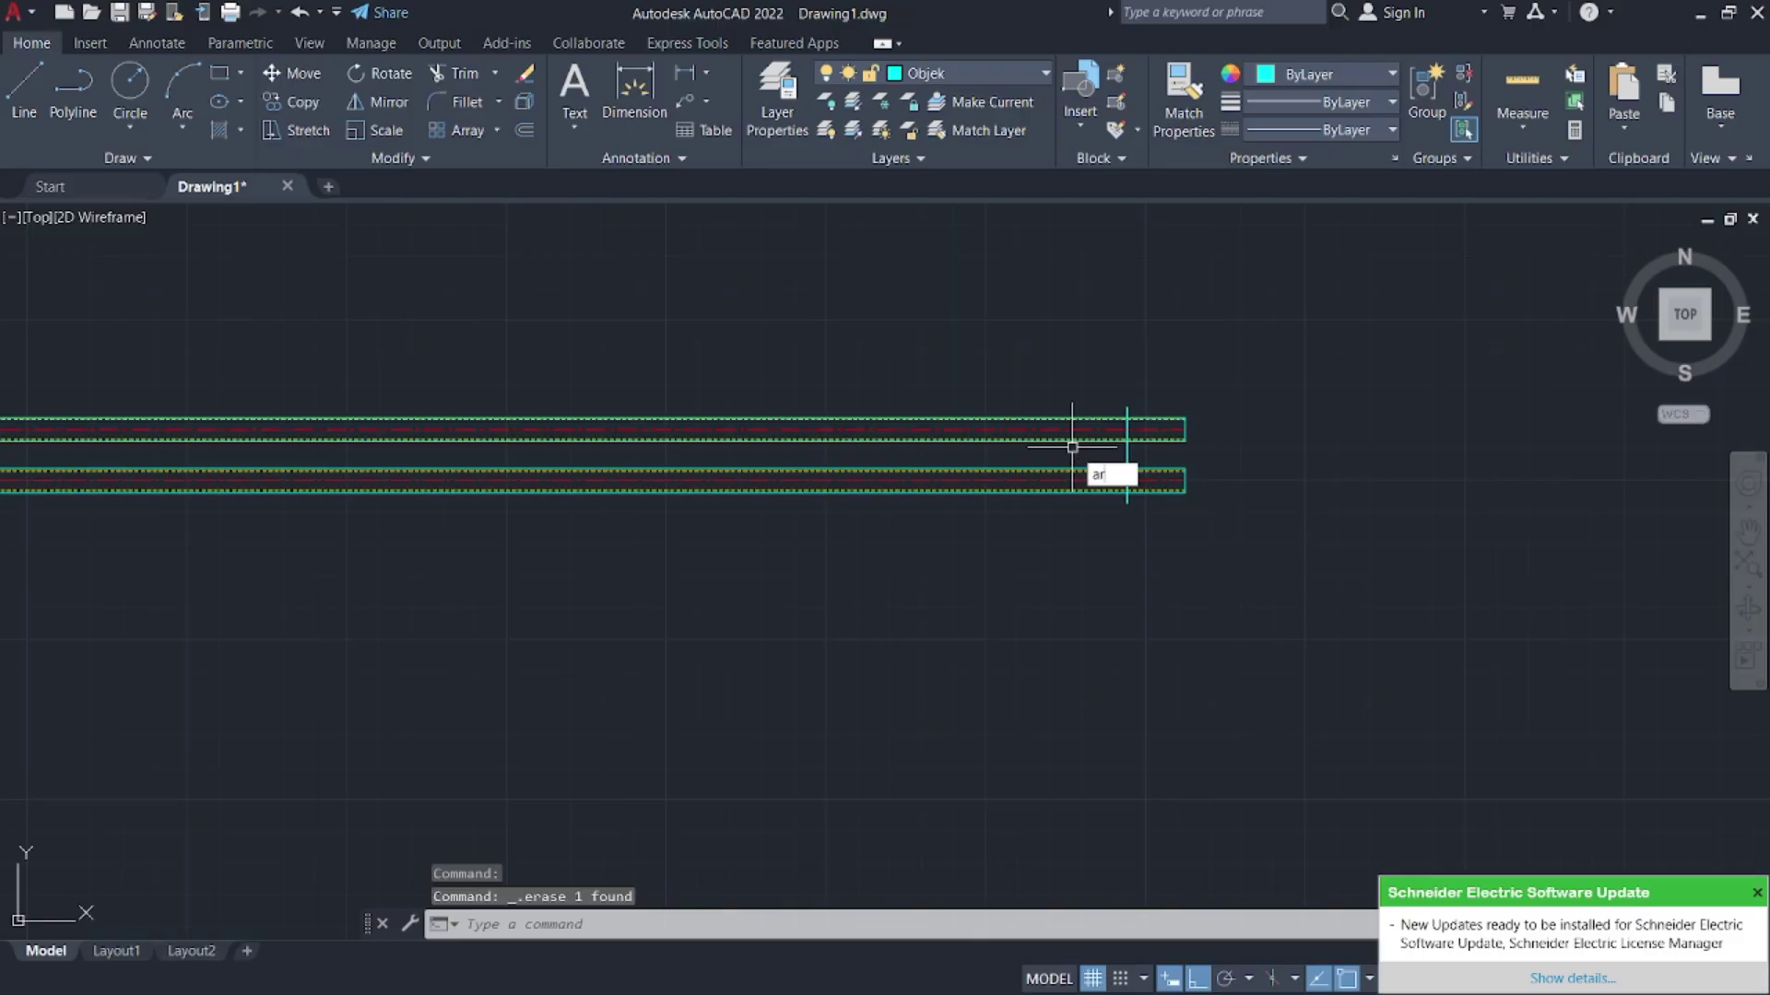
pyautogui.write('r')
pyautogui.press('Return')
pyautogui.click(1129, 451)
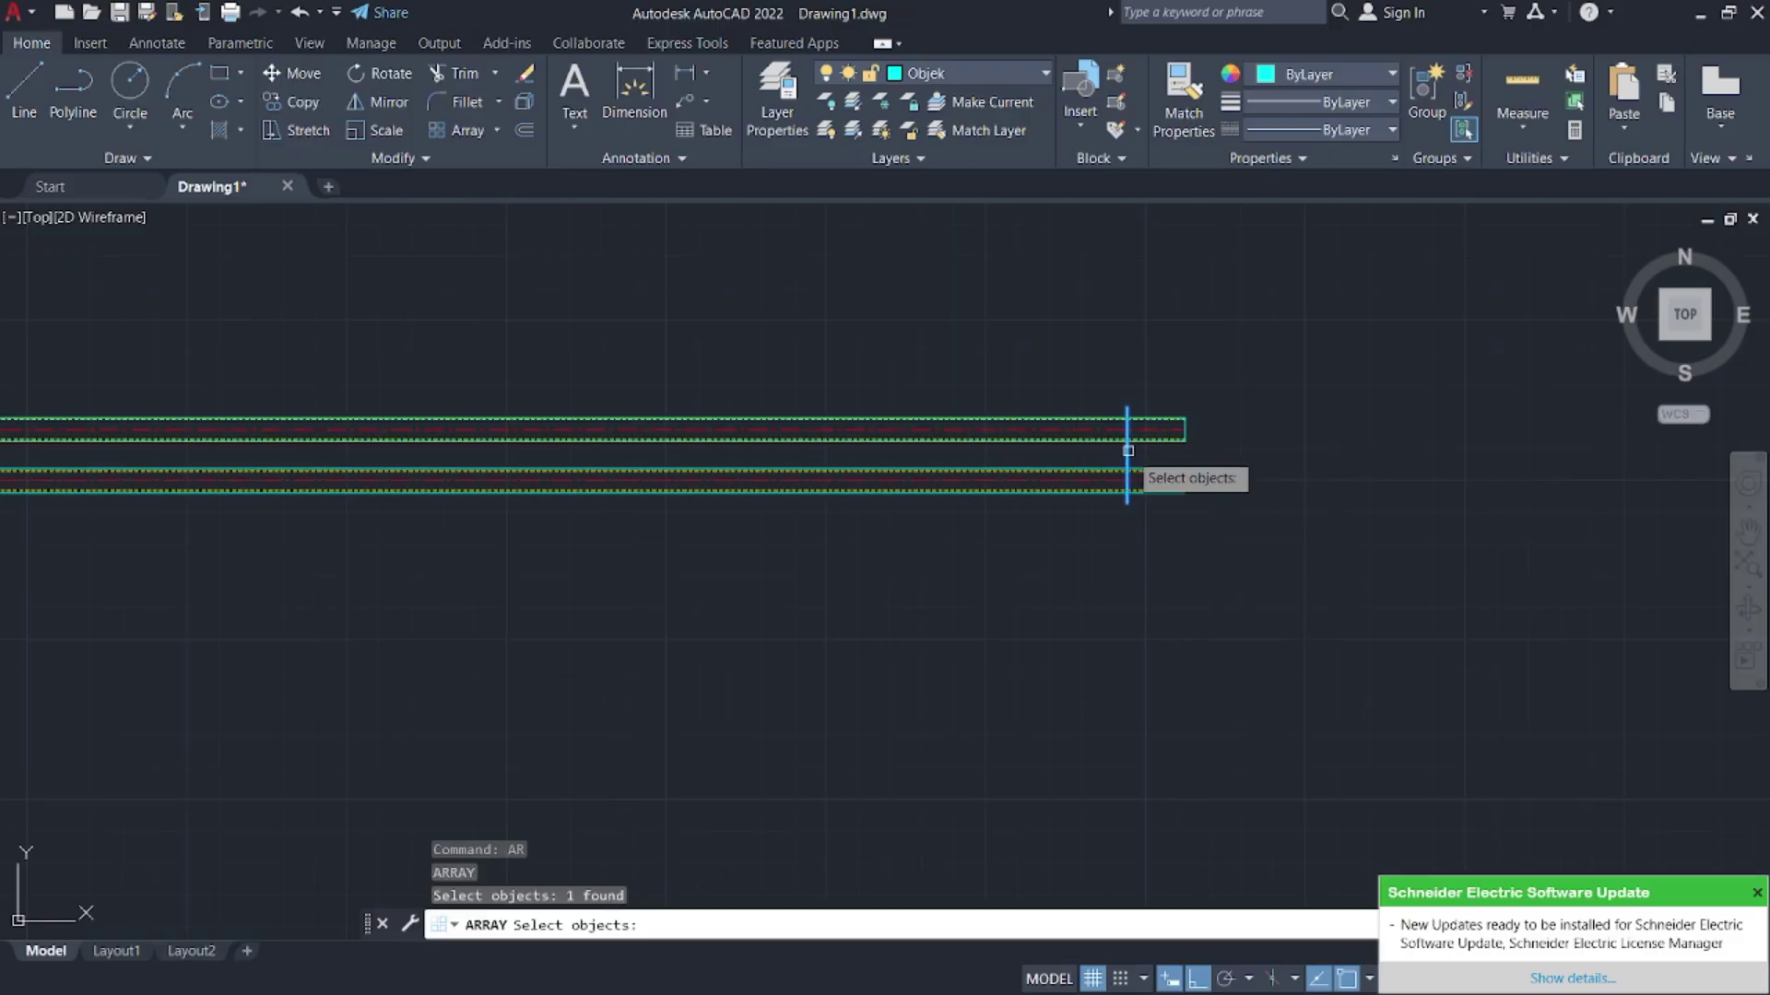
pyautogui.press('Return')
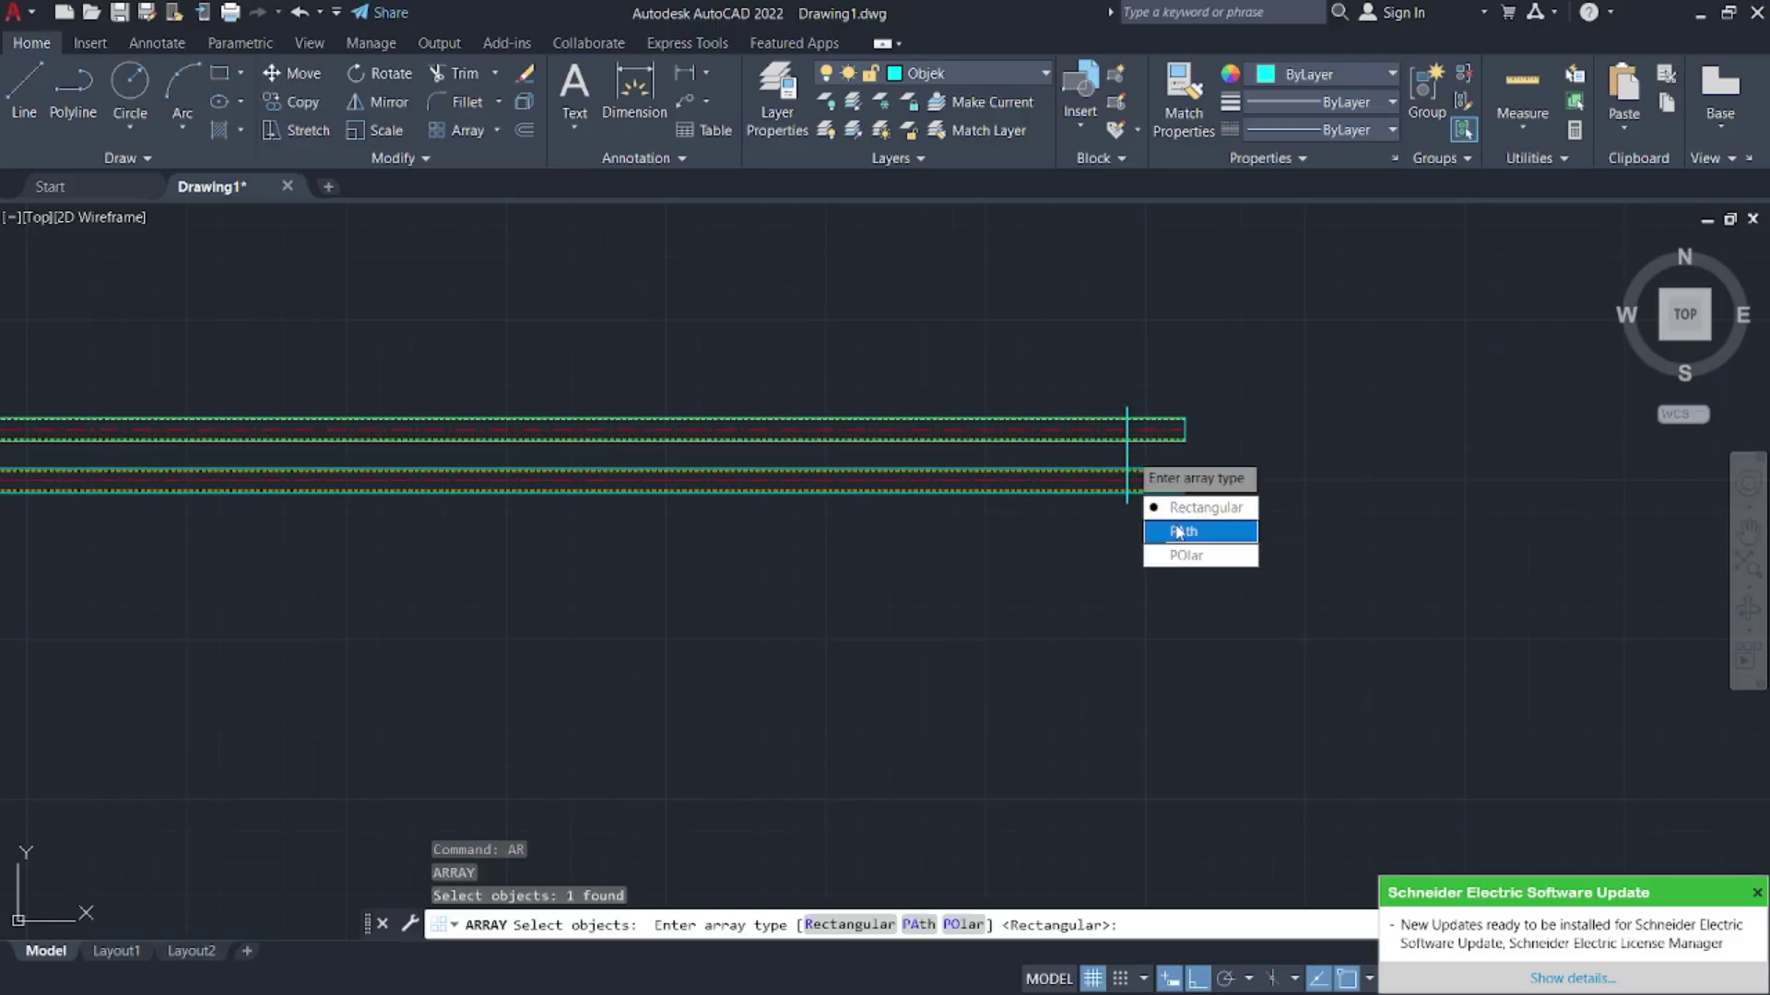
pyautogui.click(1196, 506)
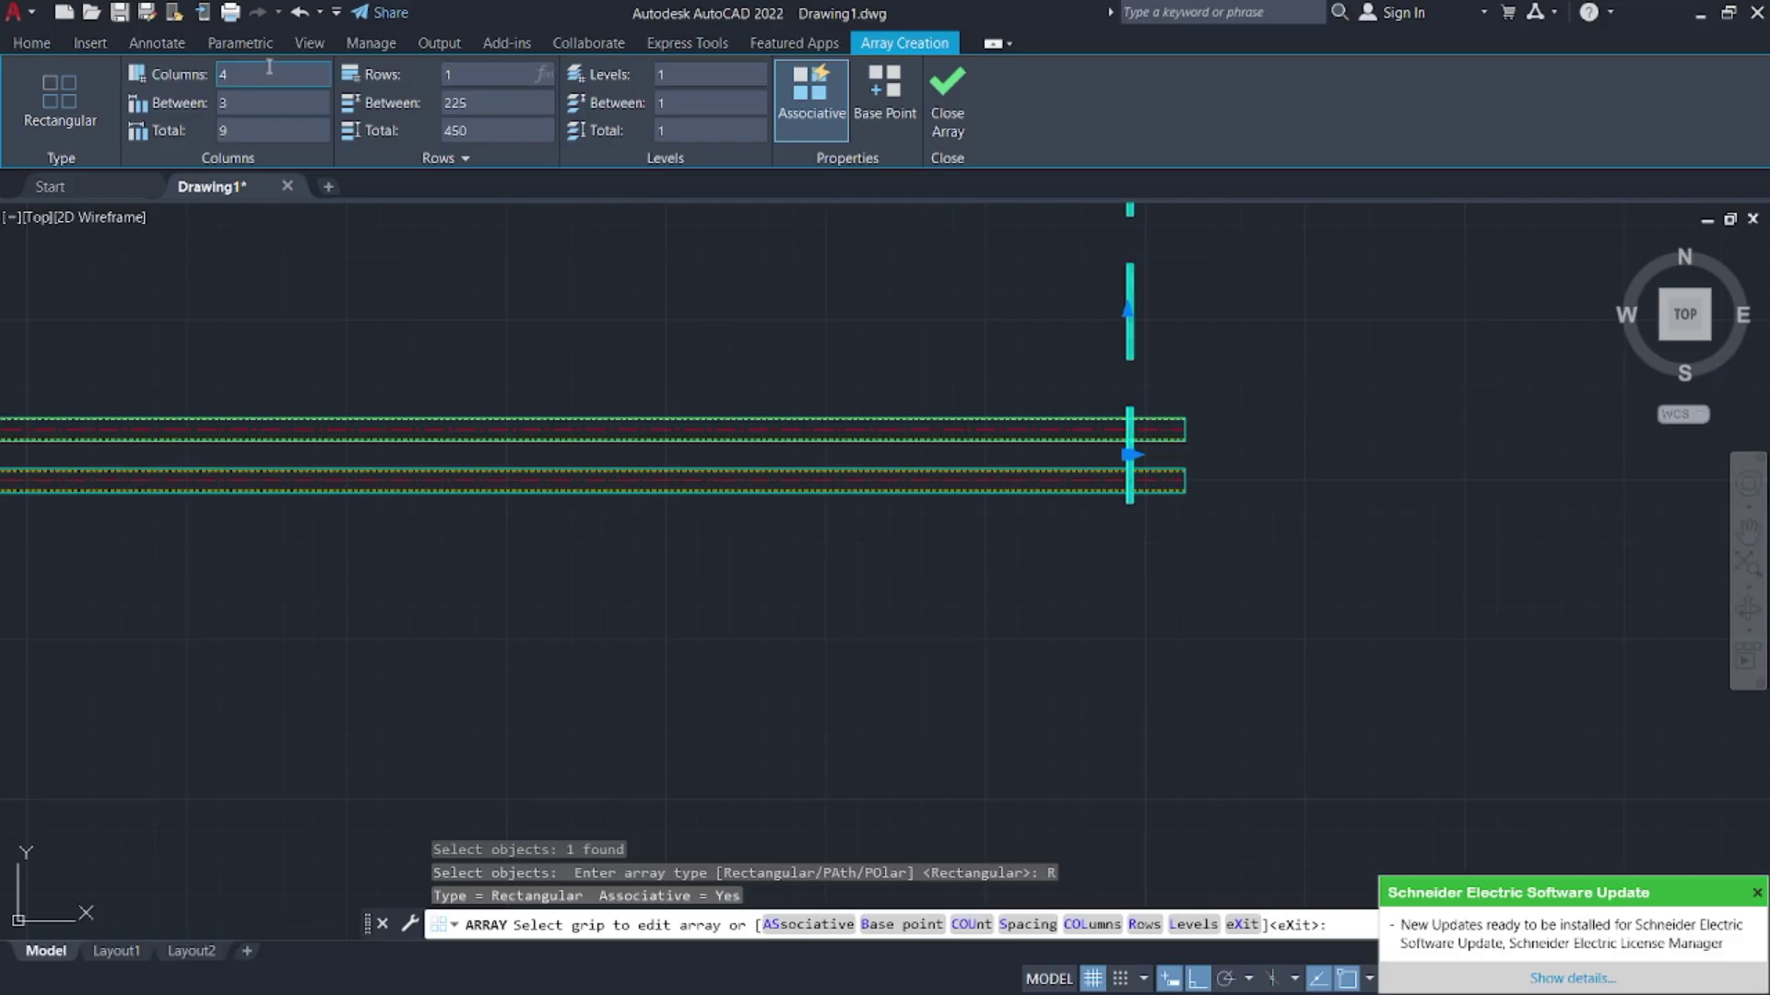
pyautogui.press('Return')
# - Check the fin spacing in Detail D1 of Tr Adv.pdf and set the array's column spacing to 20
pyautogui.press('super')
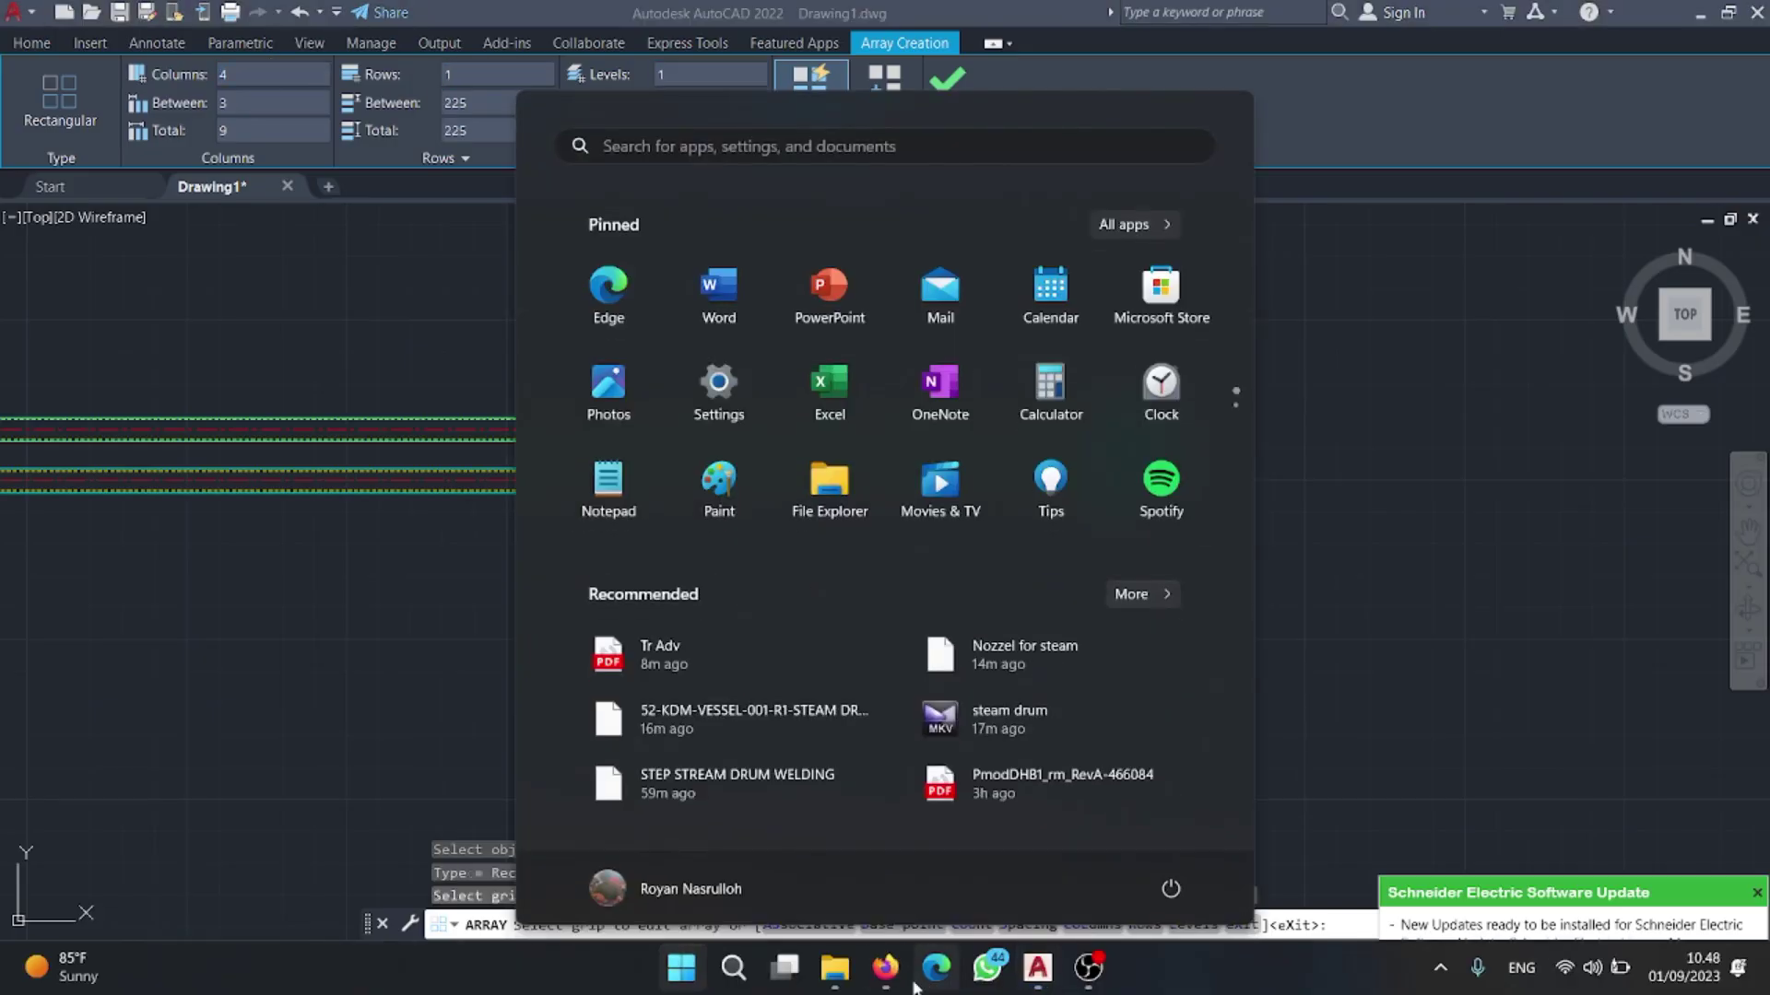
pyautogui.click(886, 967)
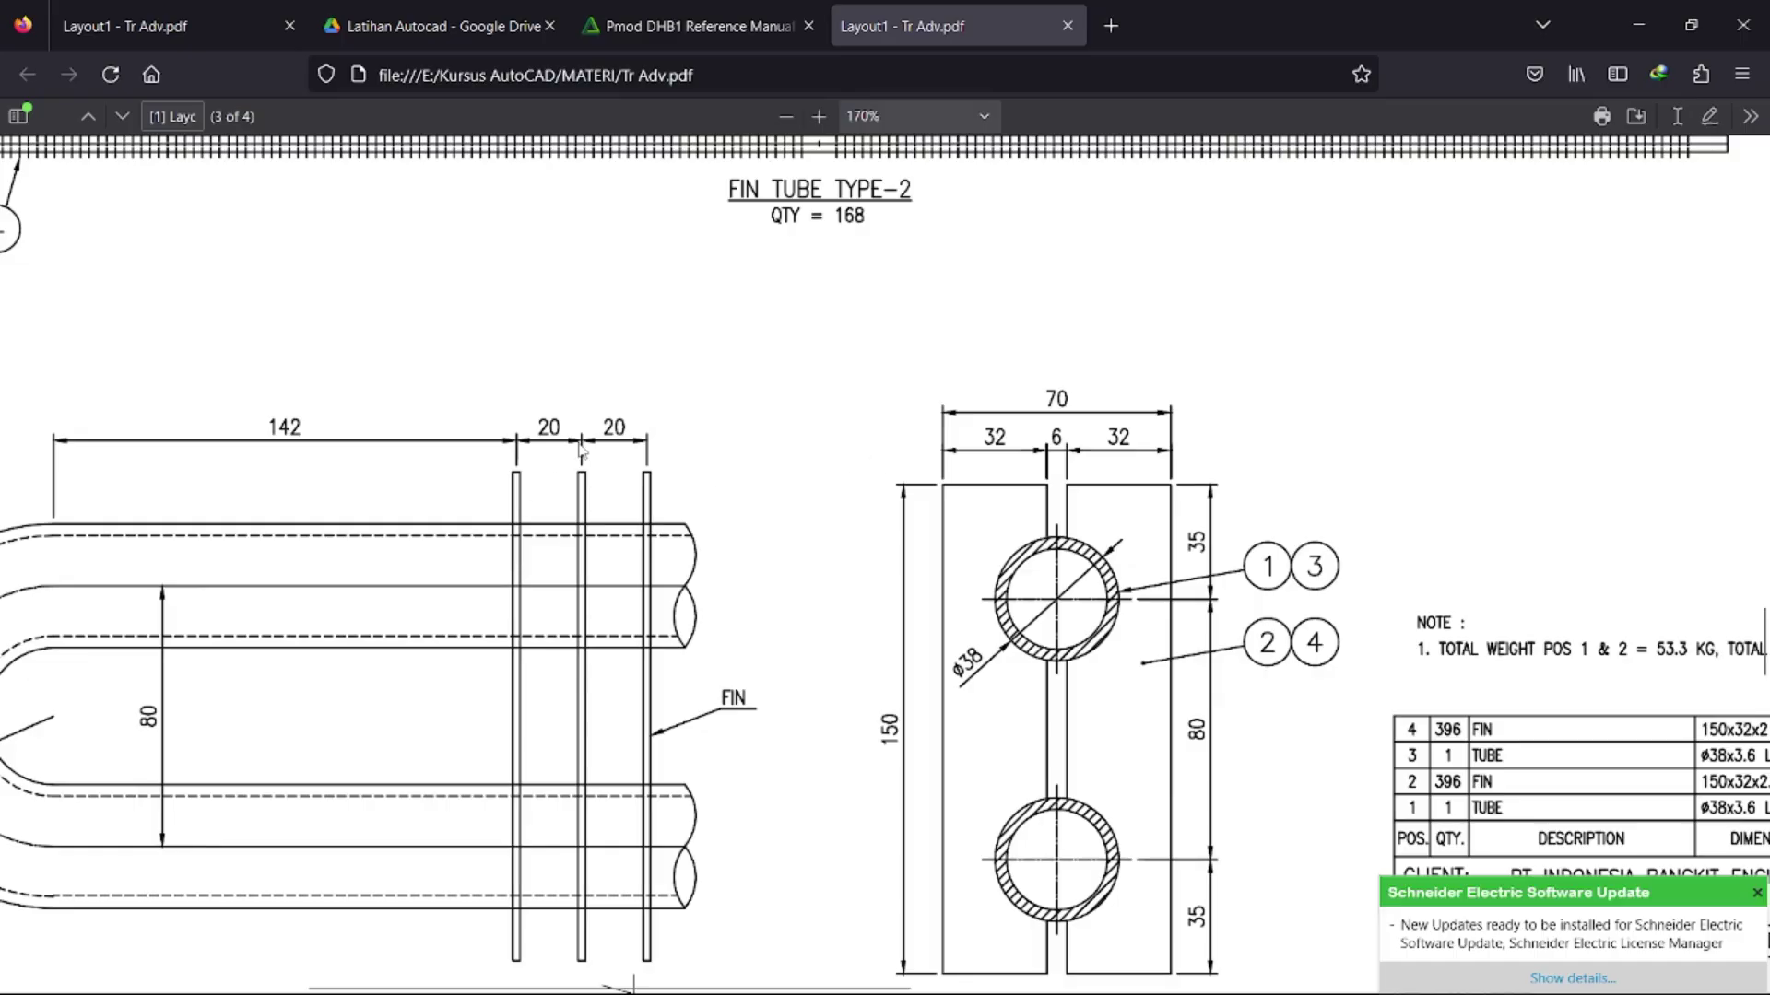
pyautogui.click(1638, 25)
pyautogui.click(297, 104)
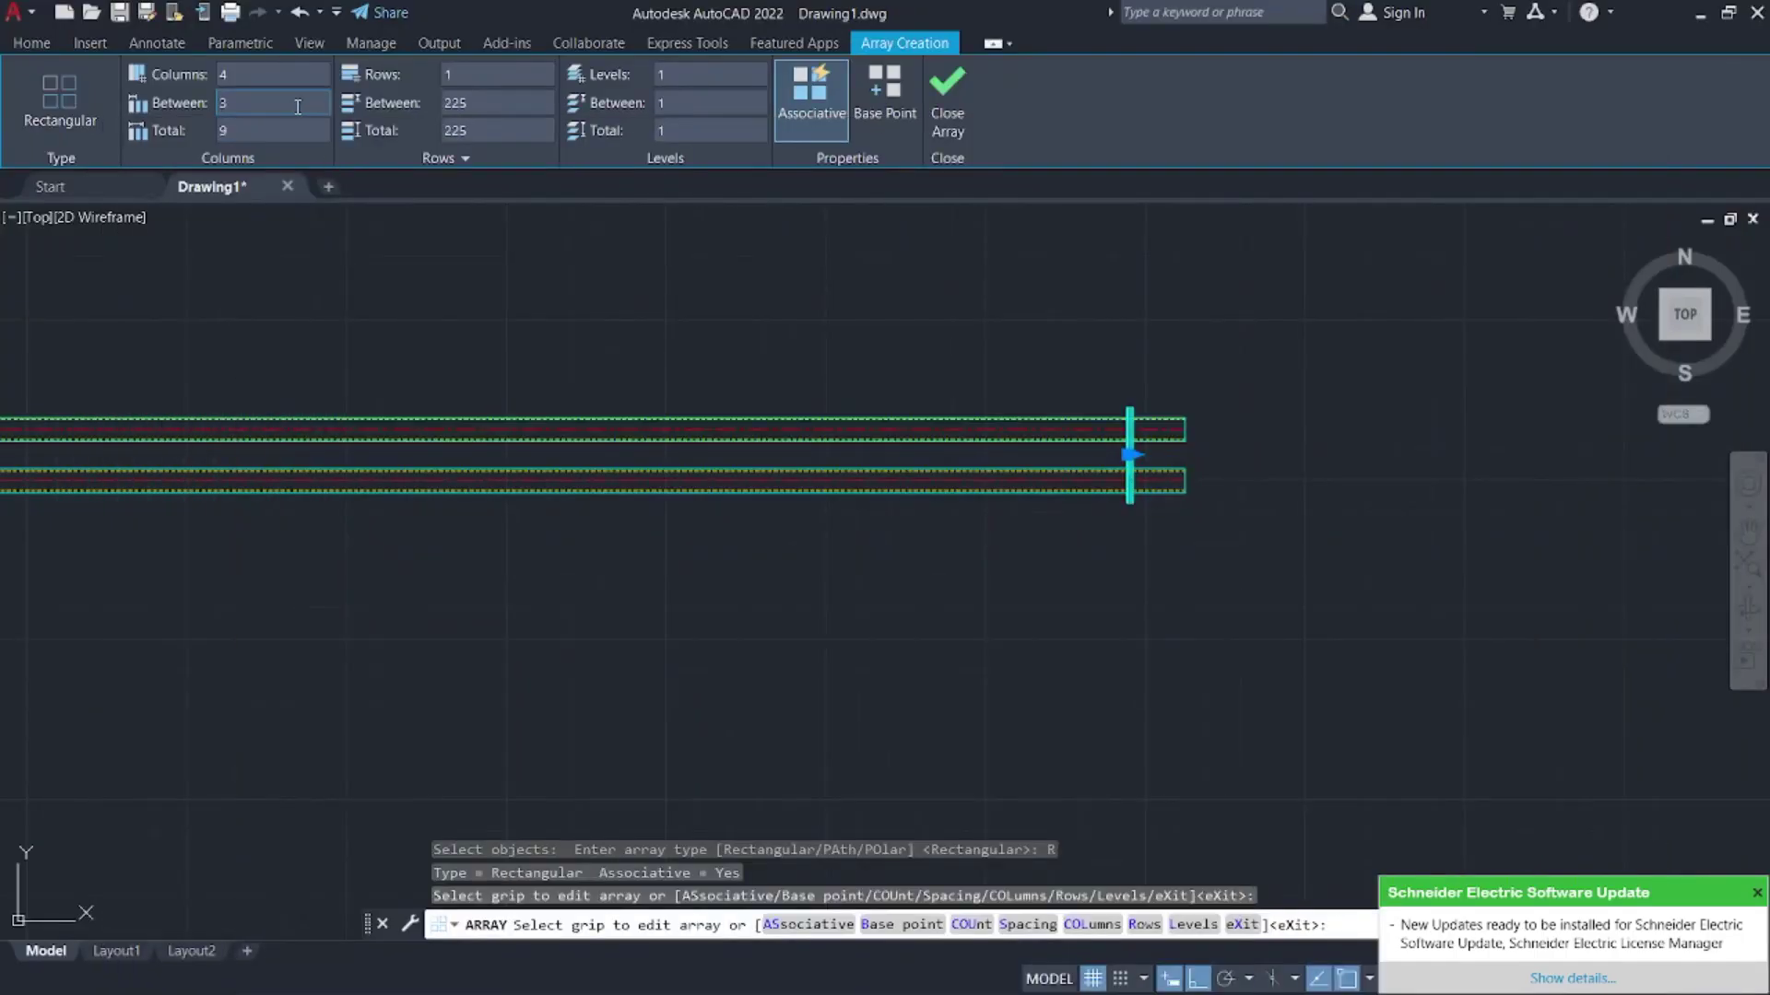
pyautogui.write('20')
pyautogui.click(328, 70)
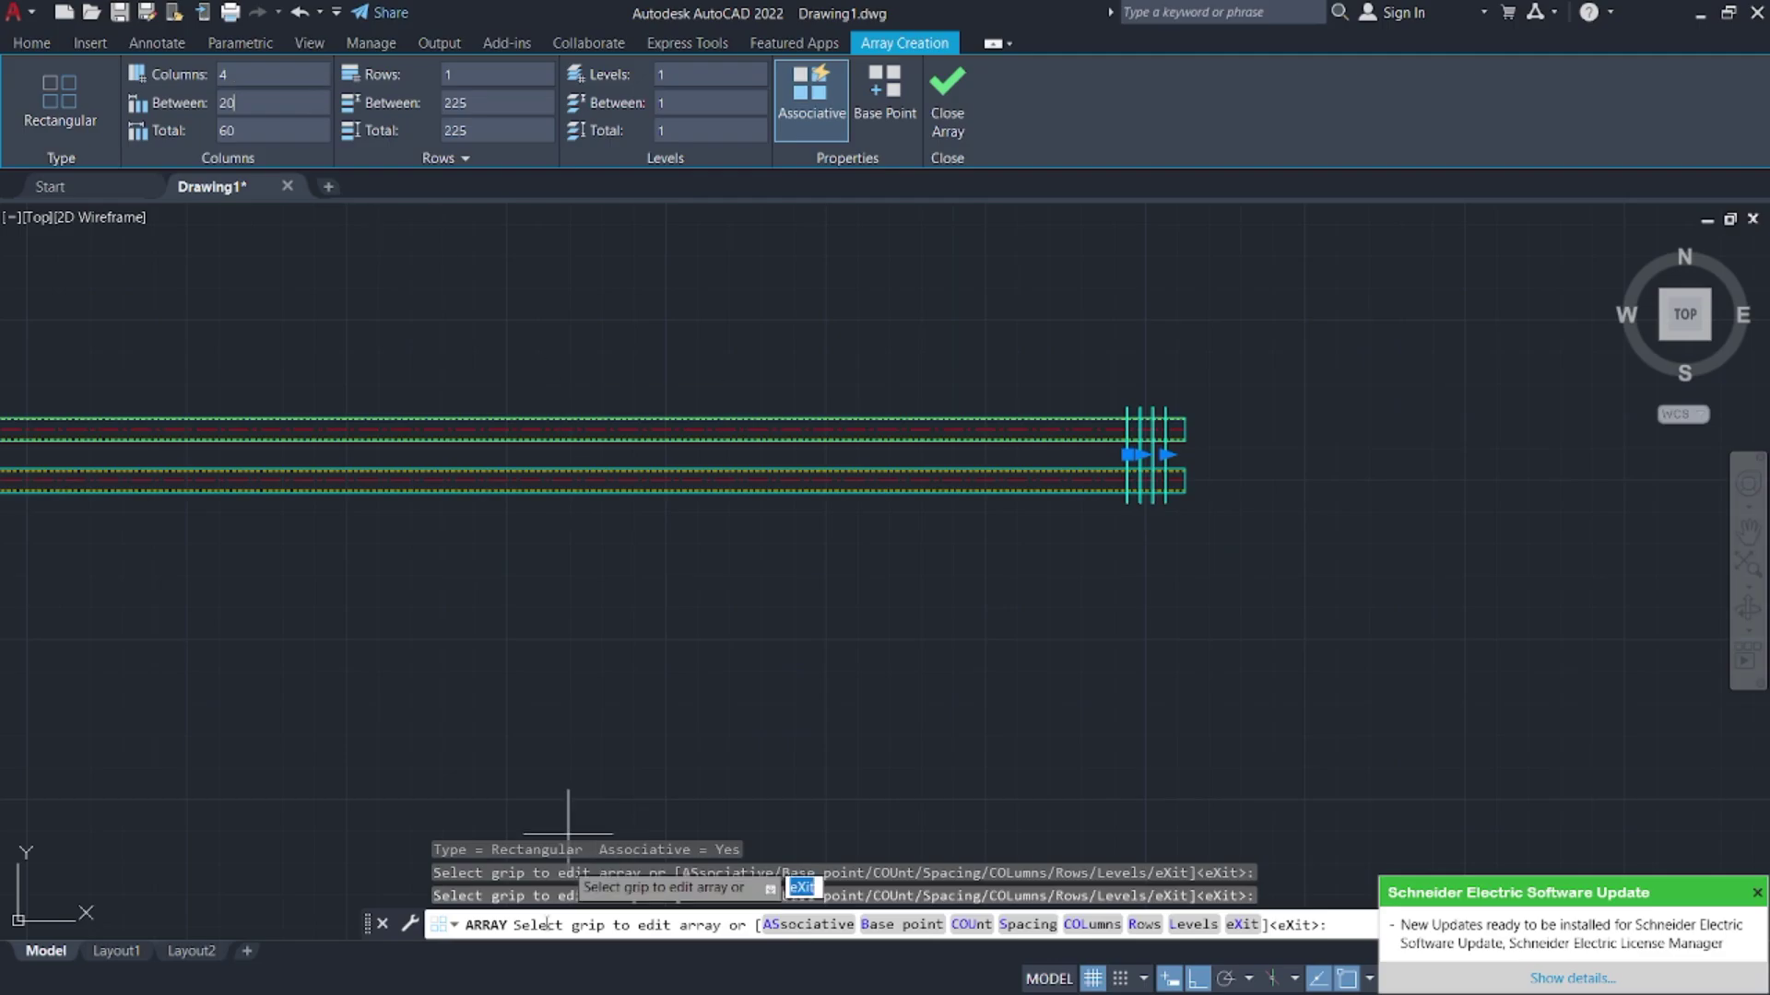
# - Switch to Tr Adv.pdf and examine the parts list, Detail D1 and the Fin Tube Type-2 view for the number of fins
pyautogui.click(686, 973)
pyautogui.click(884, 977)
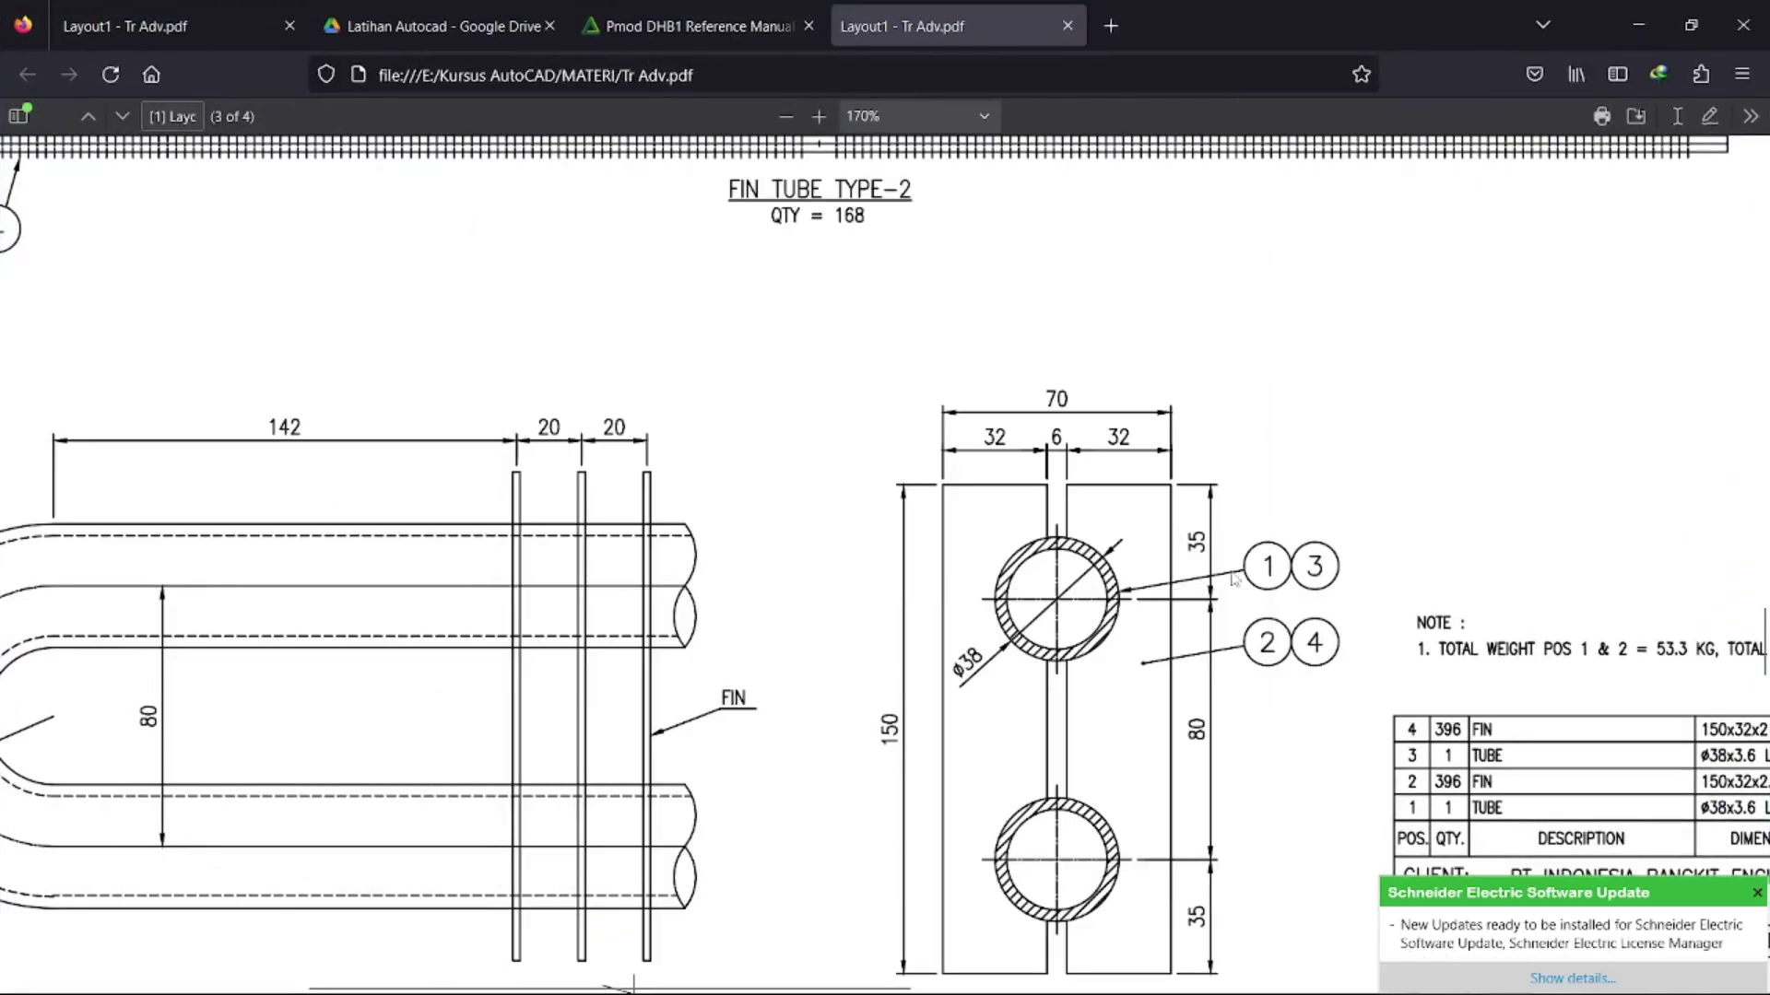
pyautogui.scroll(-2, 1345, 648)
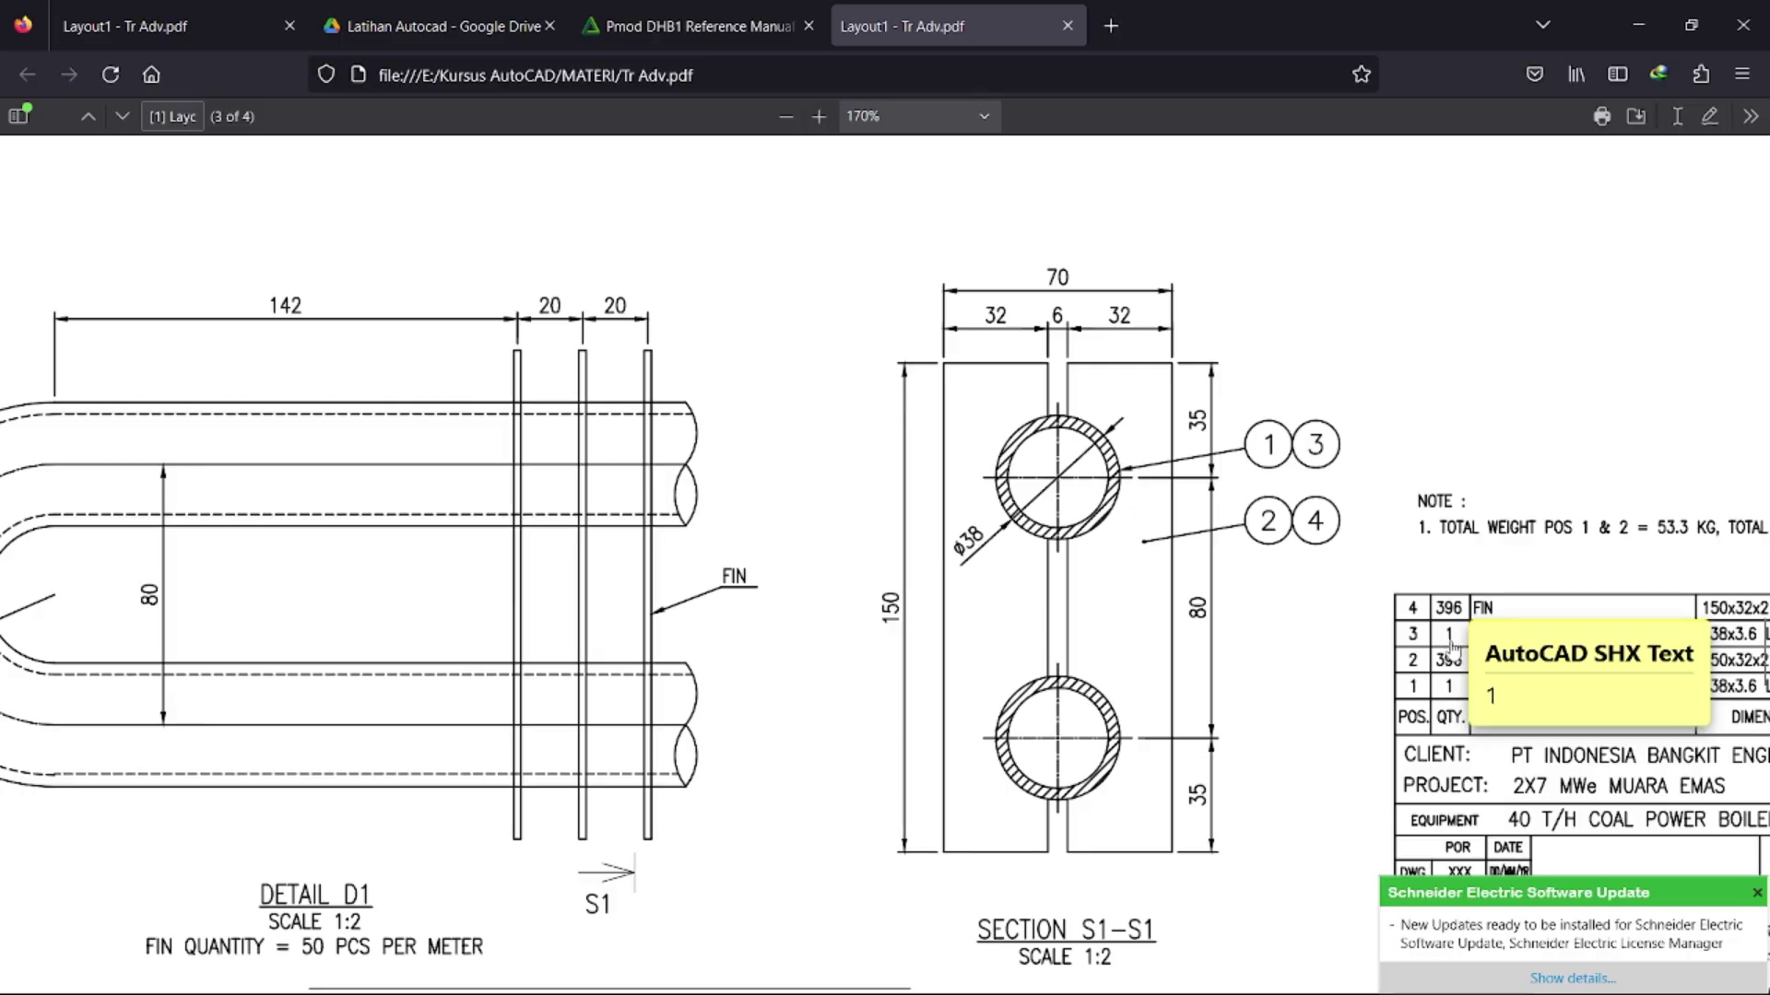
pyautogui.hscroll(2, 1475, 664)
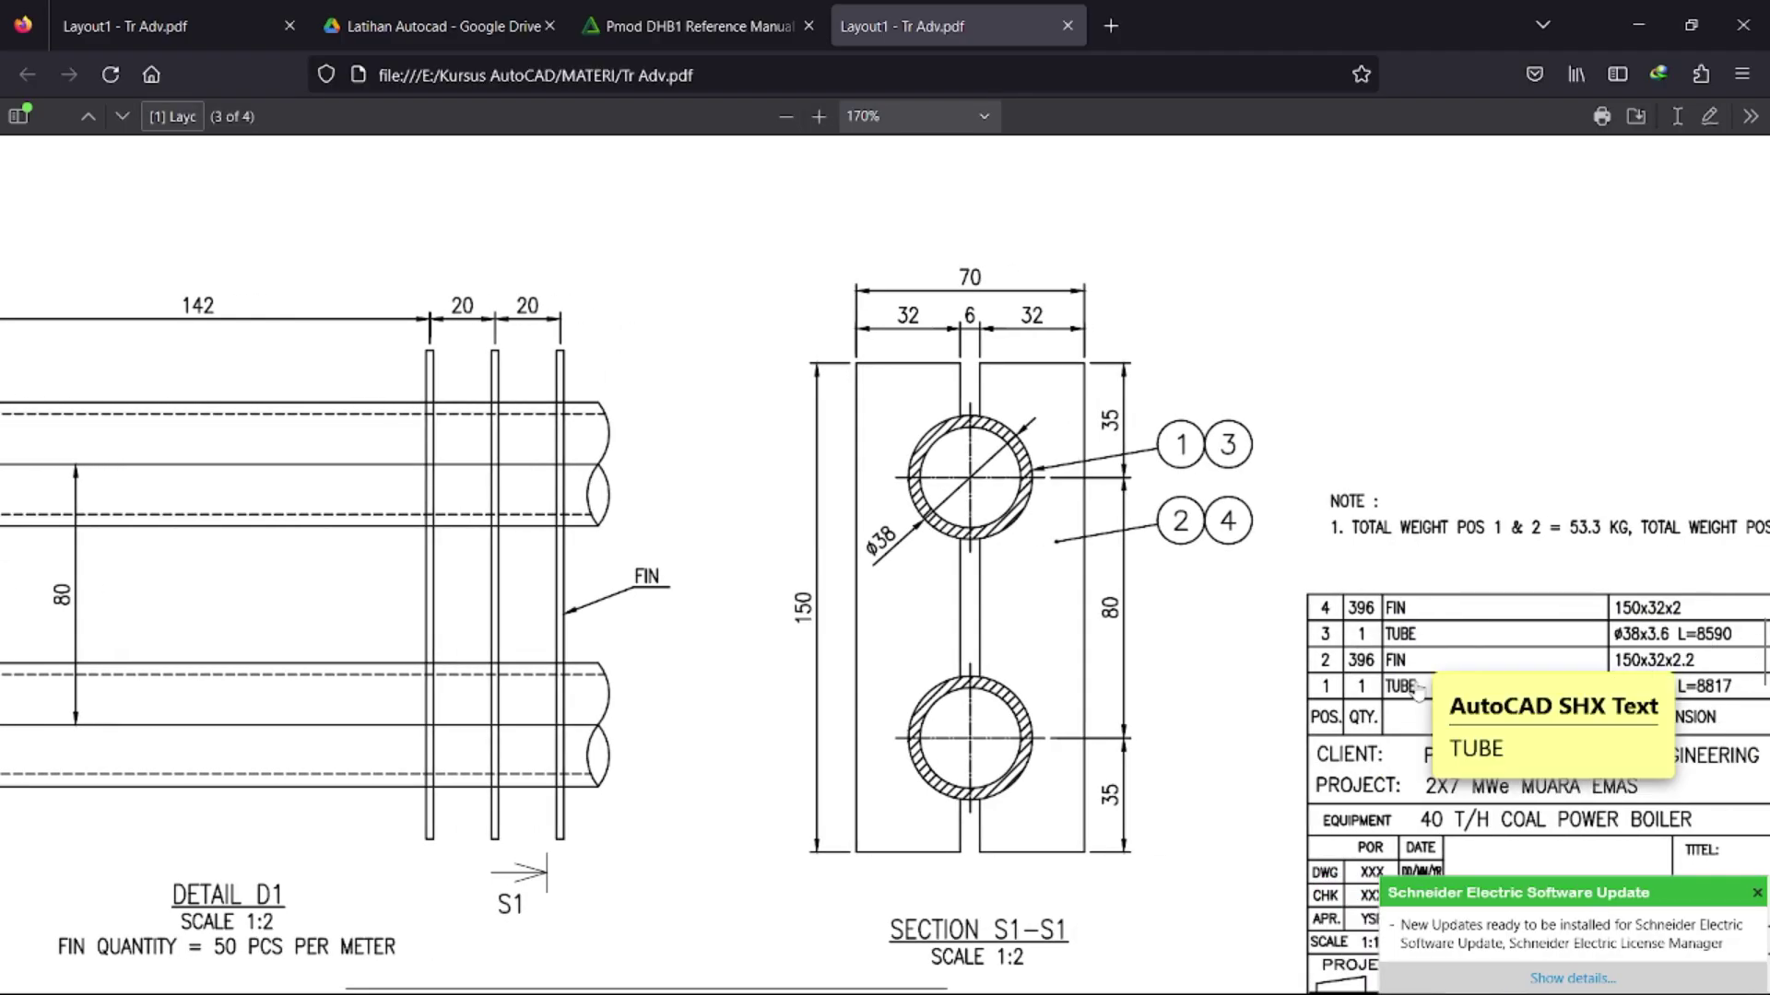
pyautogui.scroll(6, 1401, 679)
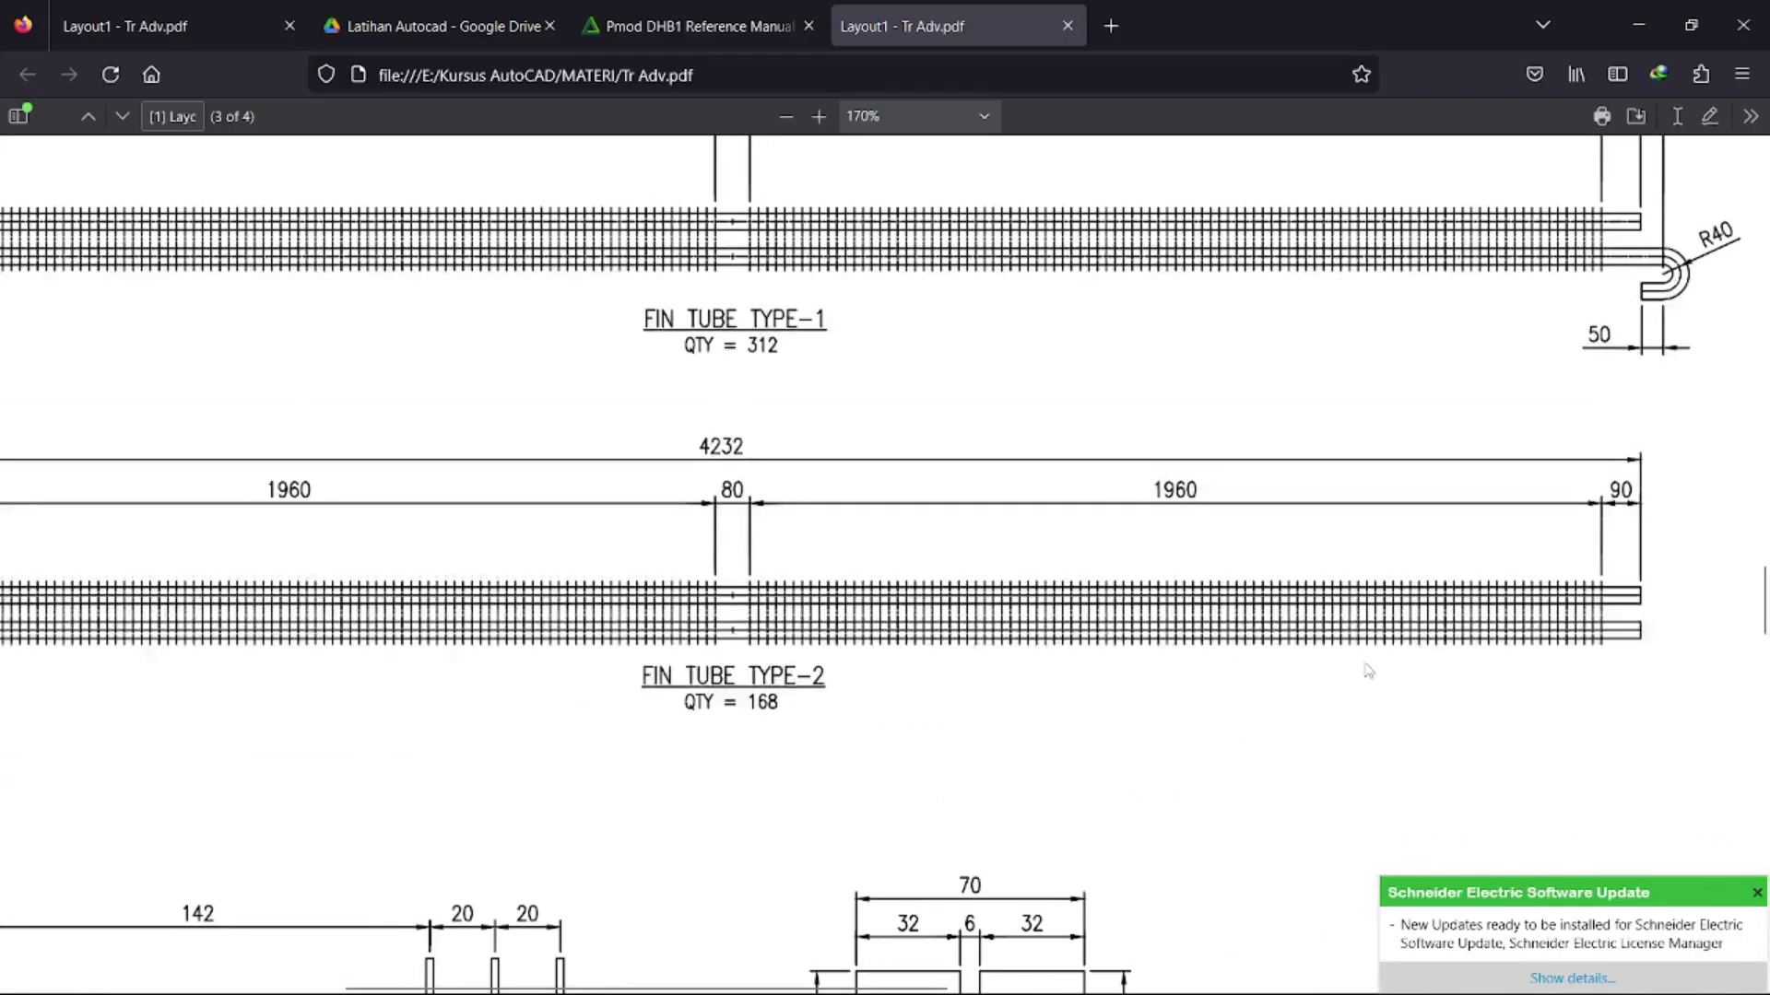
pyautogui.scroll(1, 1455, 716)
pyautogui.hscroll(-5, 866, 260)
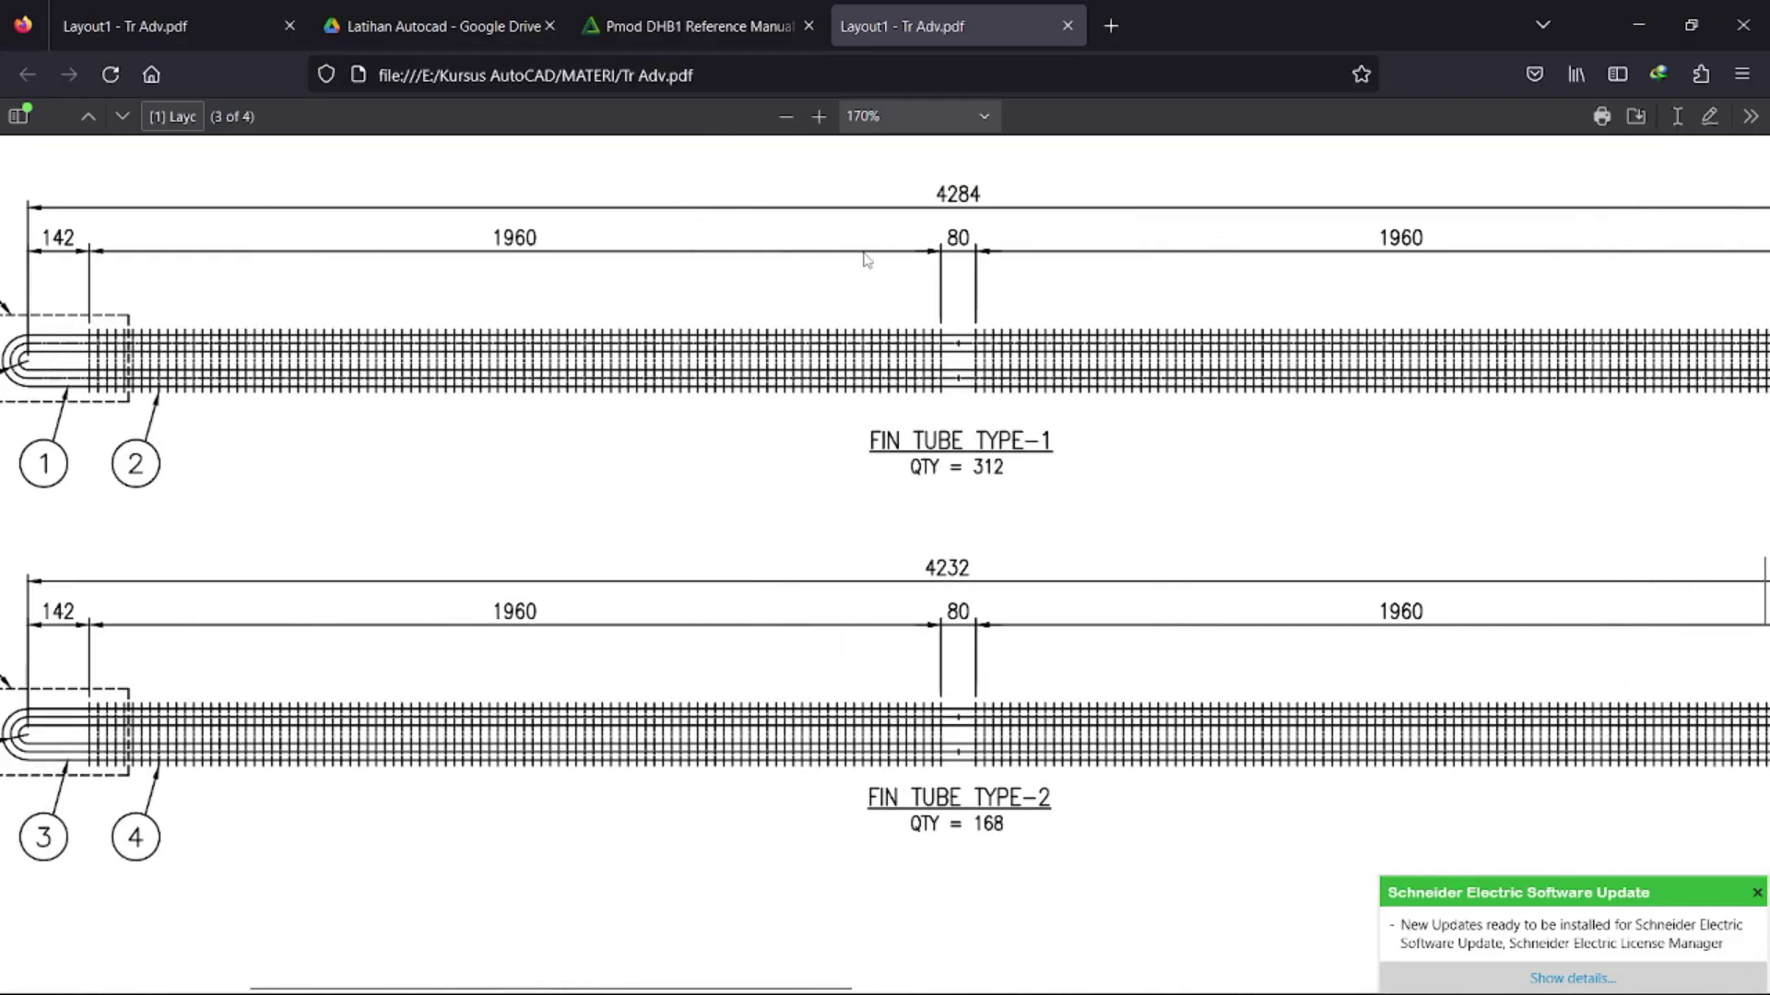
pyautogui.click(777, 119)
pyautogui.click(777, 120)
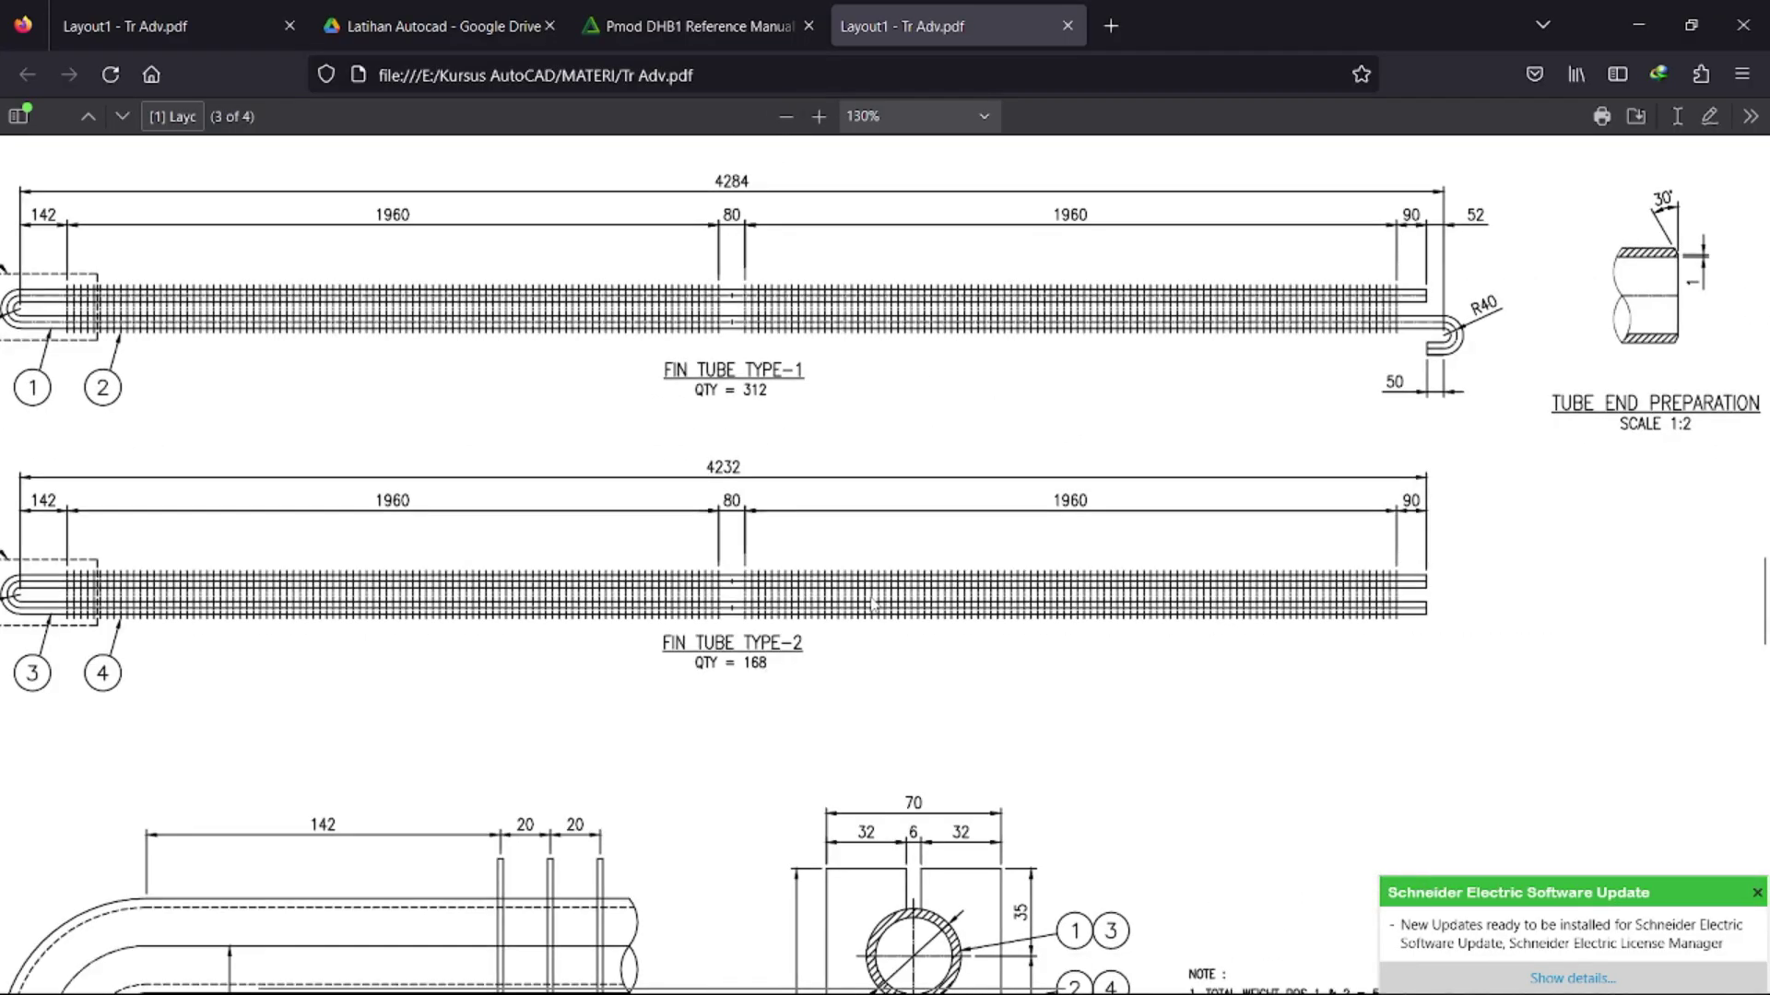
pyautogui.hscroll(-3, 873, 603)
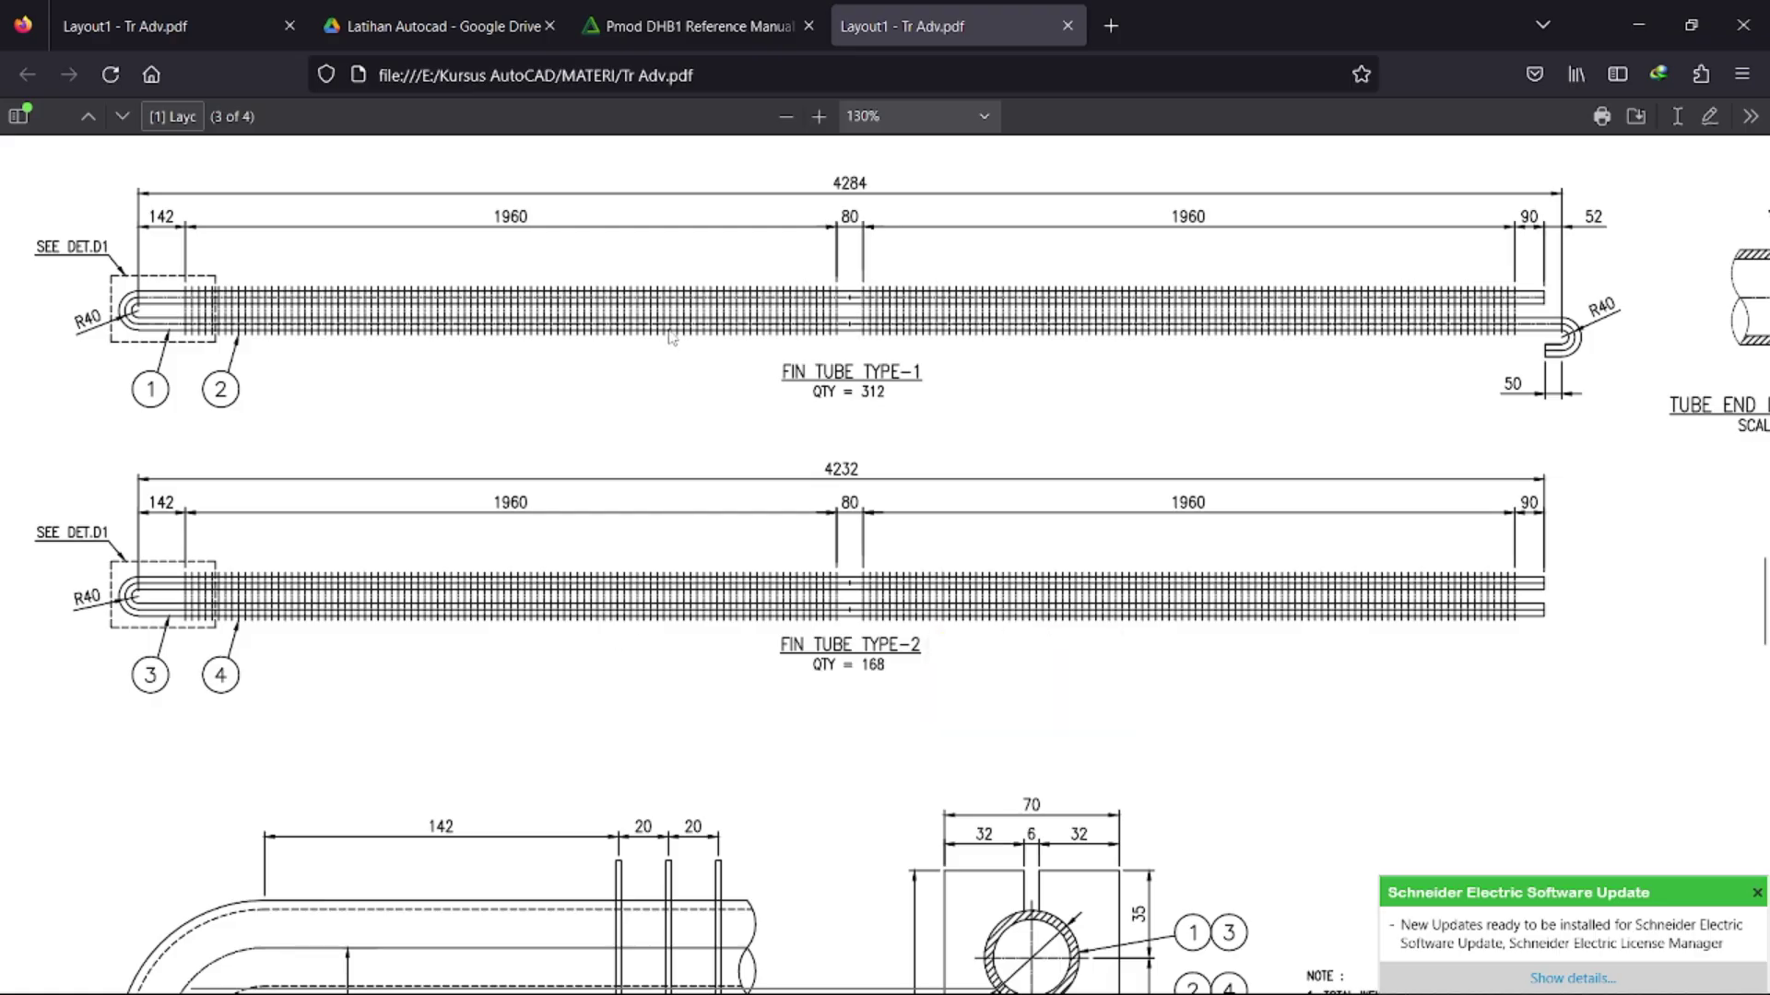
pyautogui.scroll(-5, 959, 389)
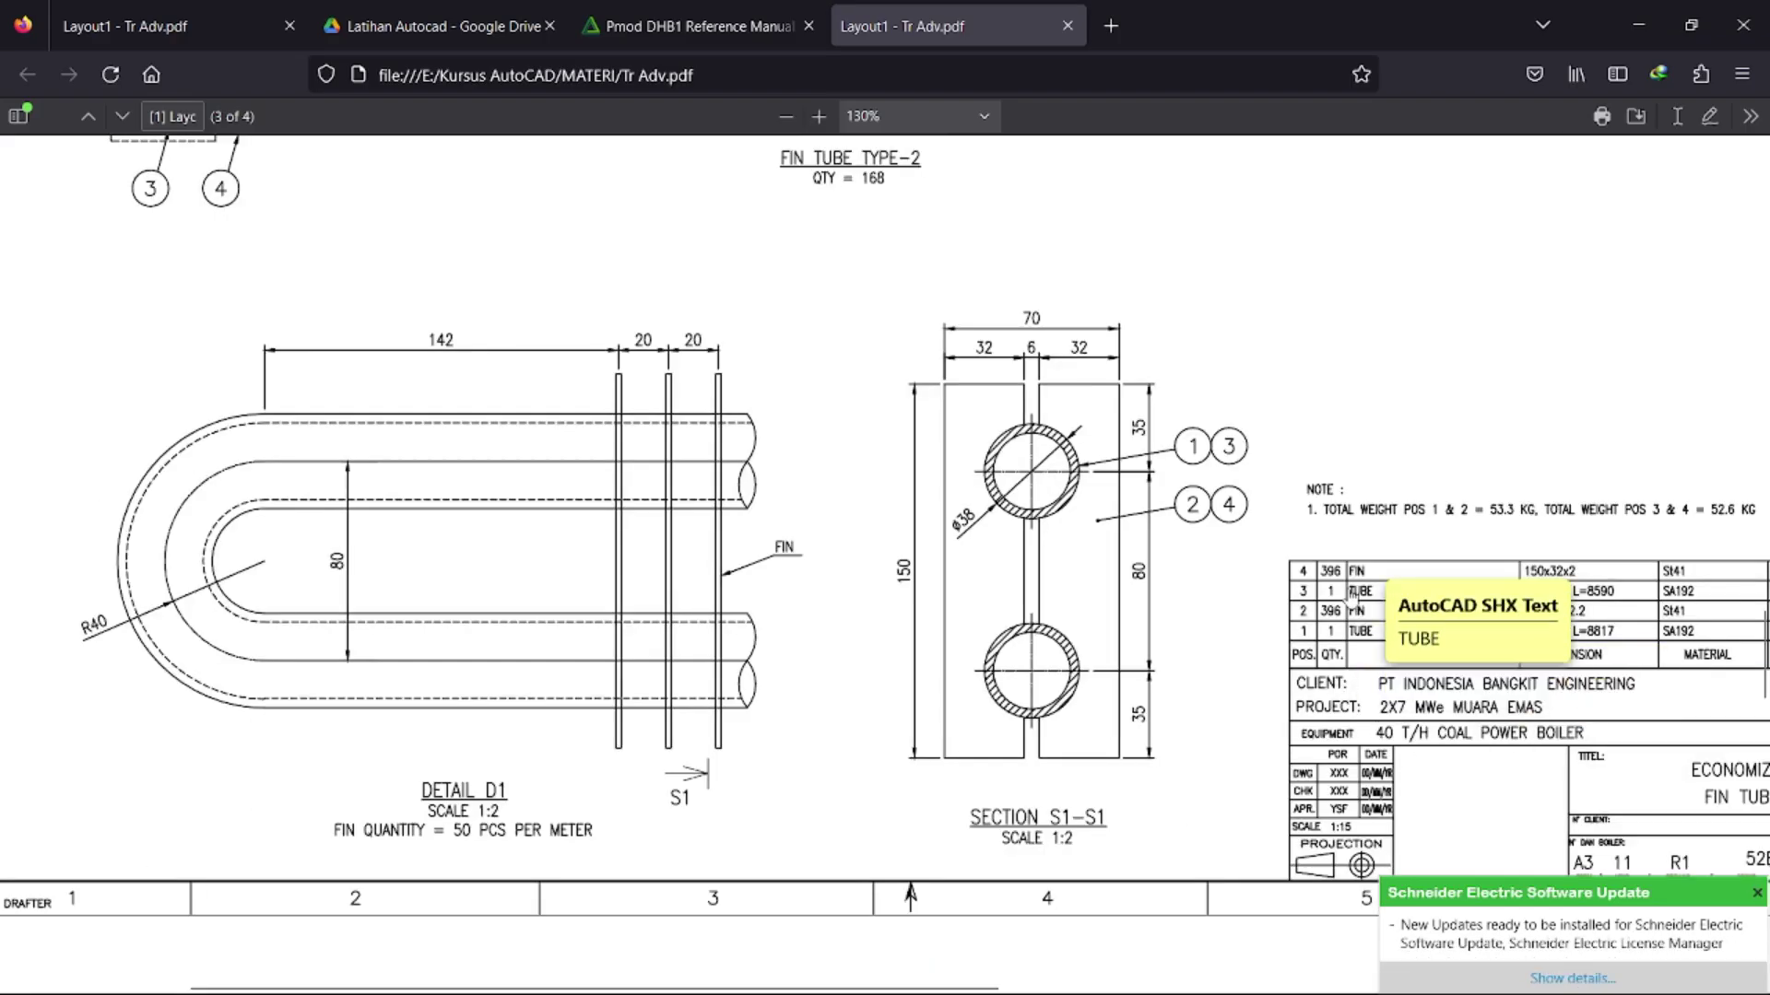
# - Open Calculator and divide the fin quantity 396 by 4 to work out the number of array columns
pyautogui.click(681, 976)
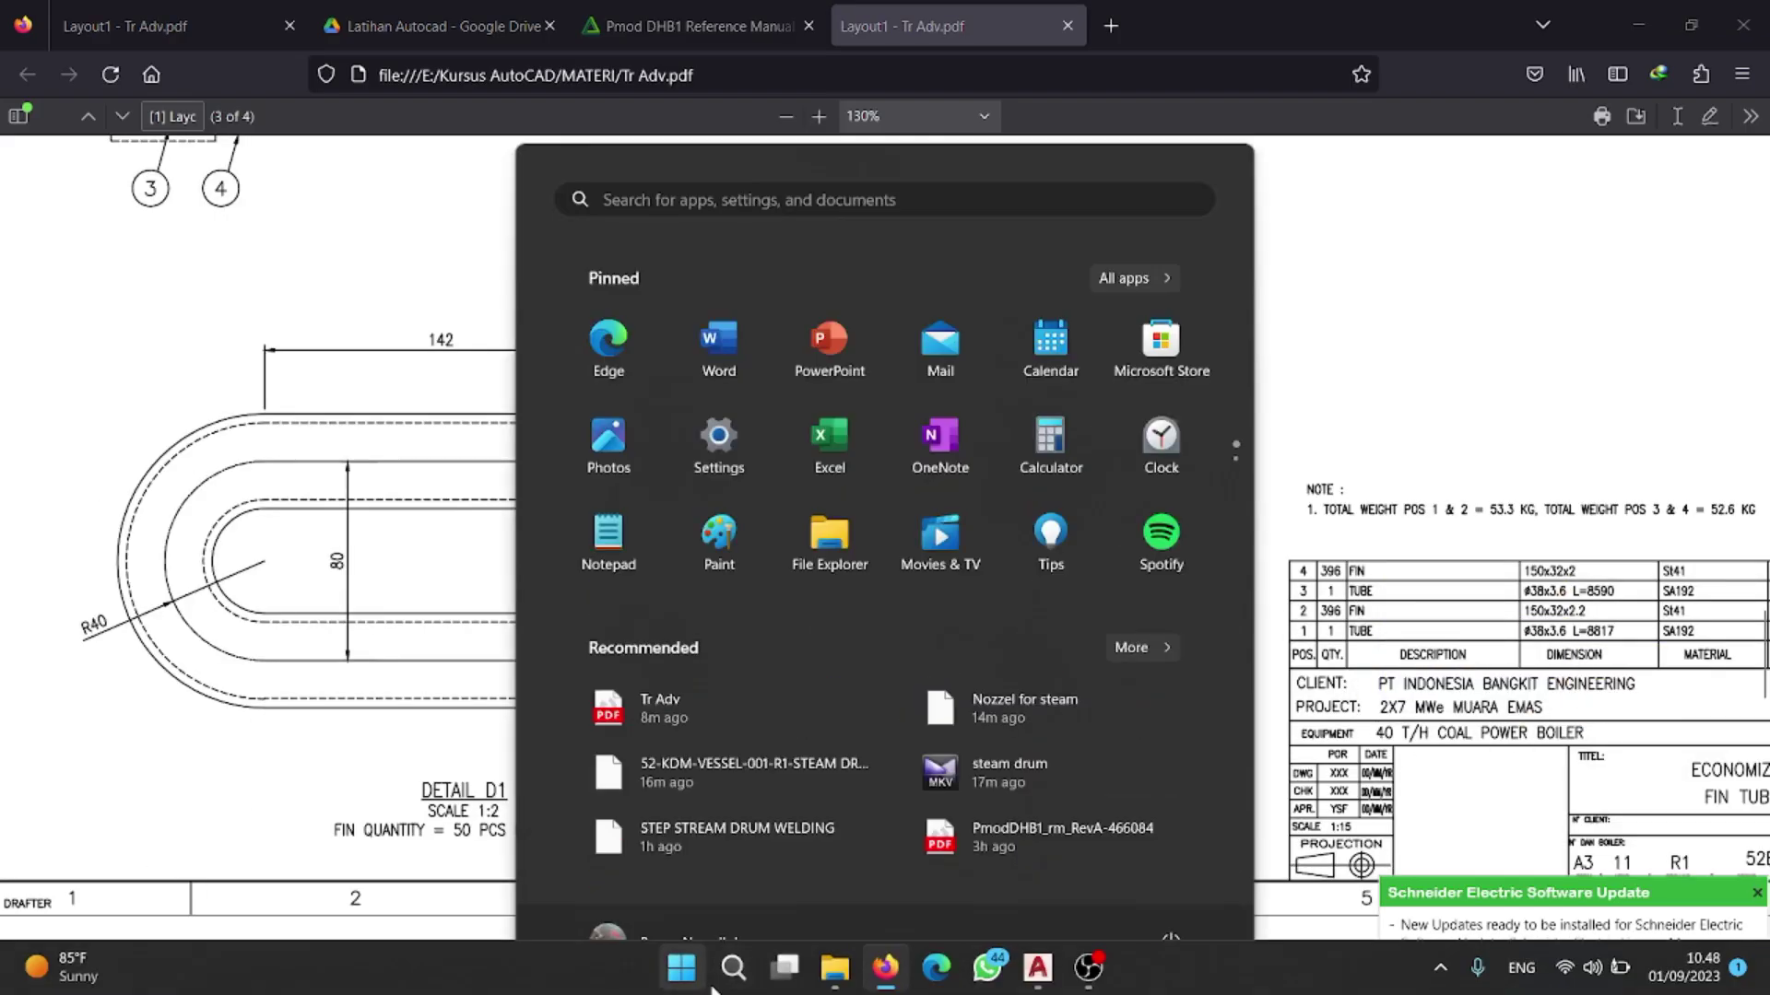
pyautogui.write('c')
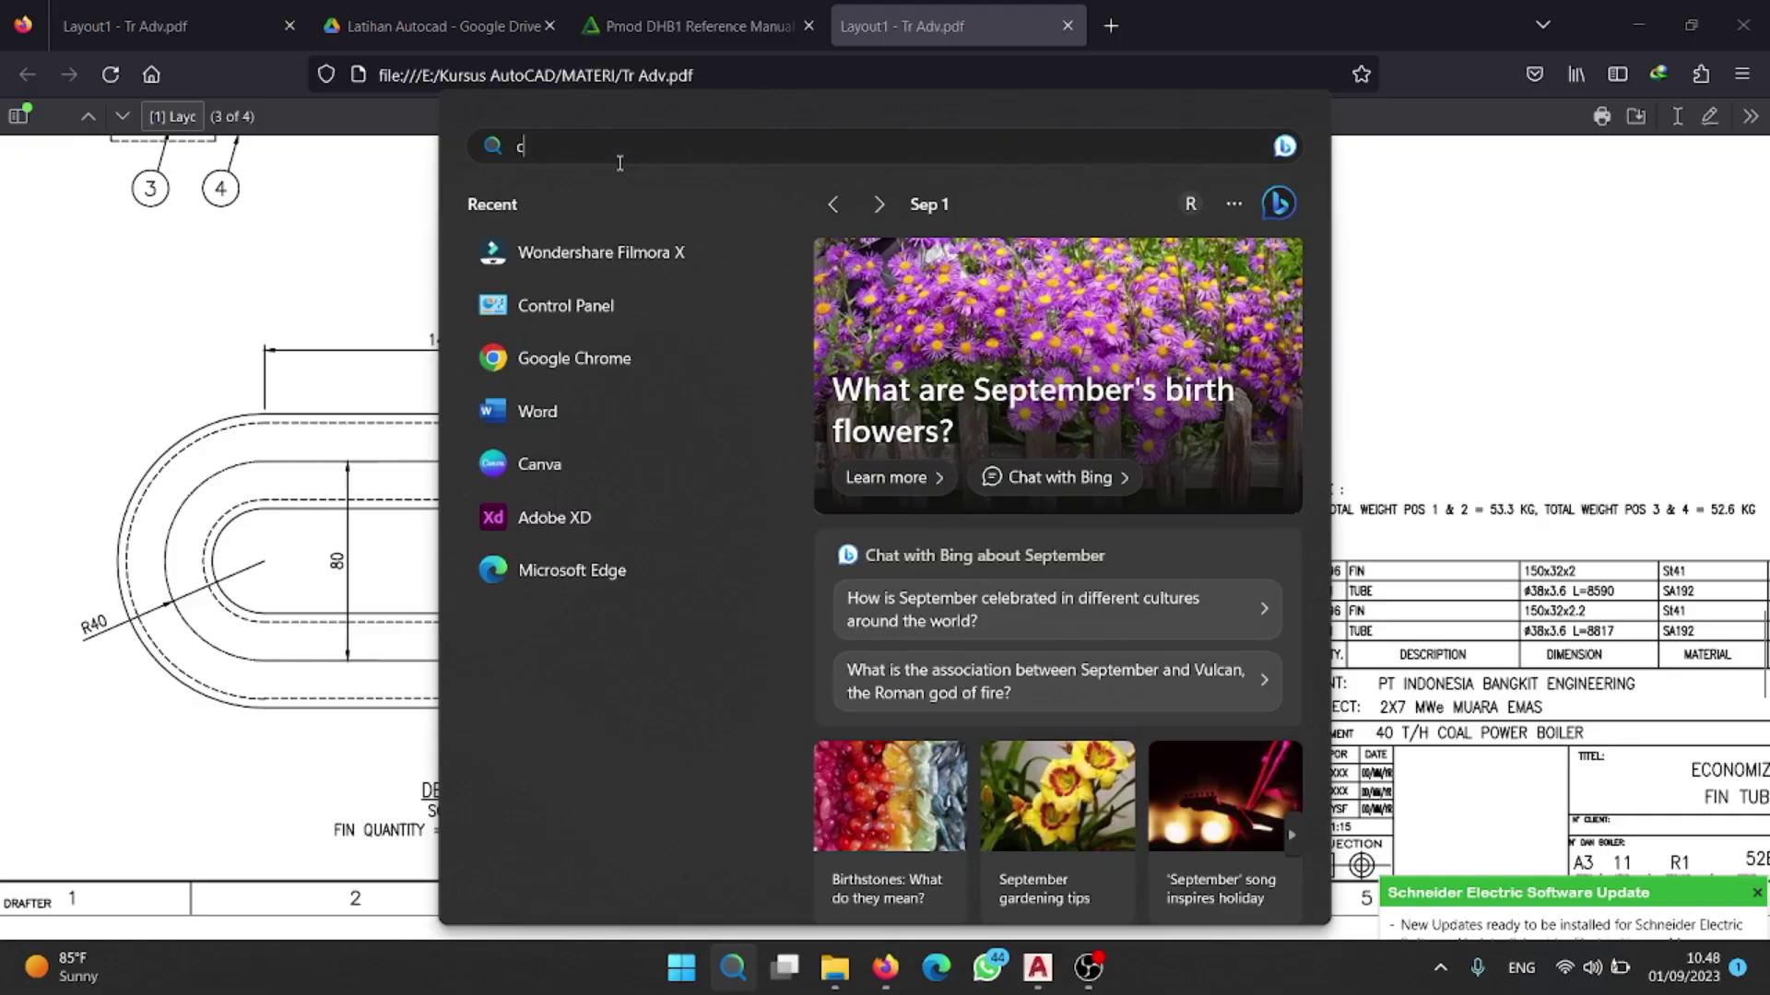
pyautogui.write('al')
pyautogui.press('Return')
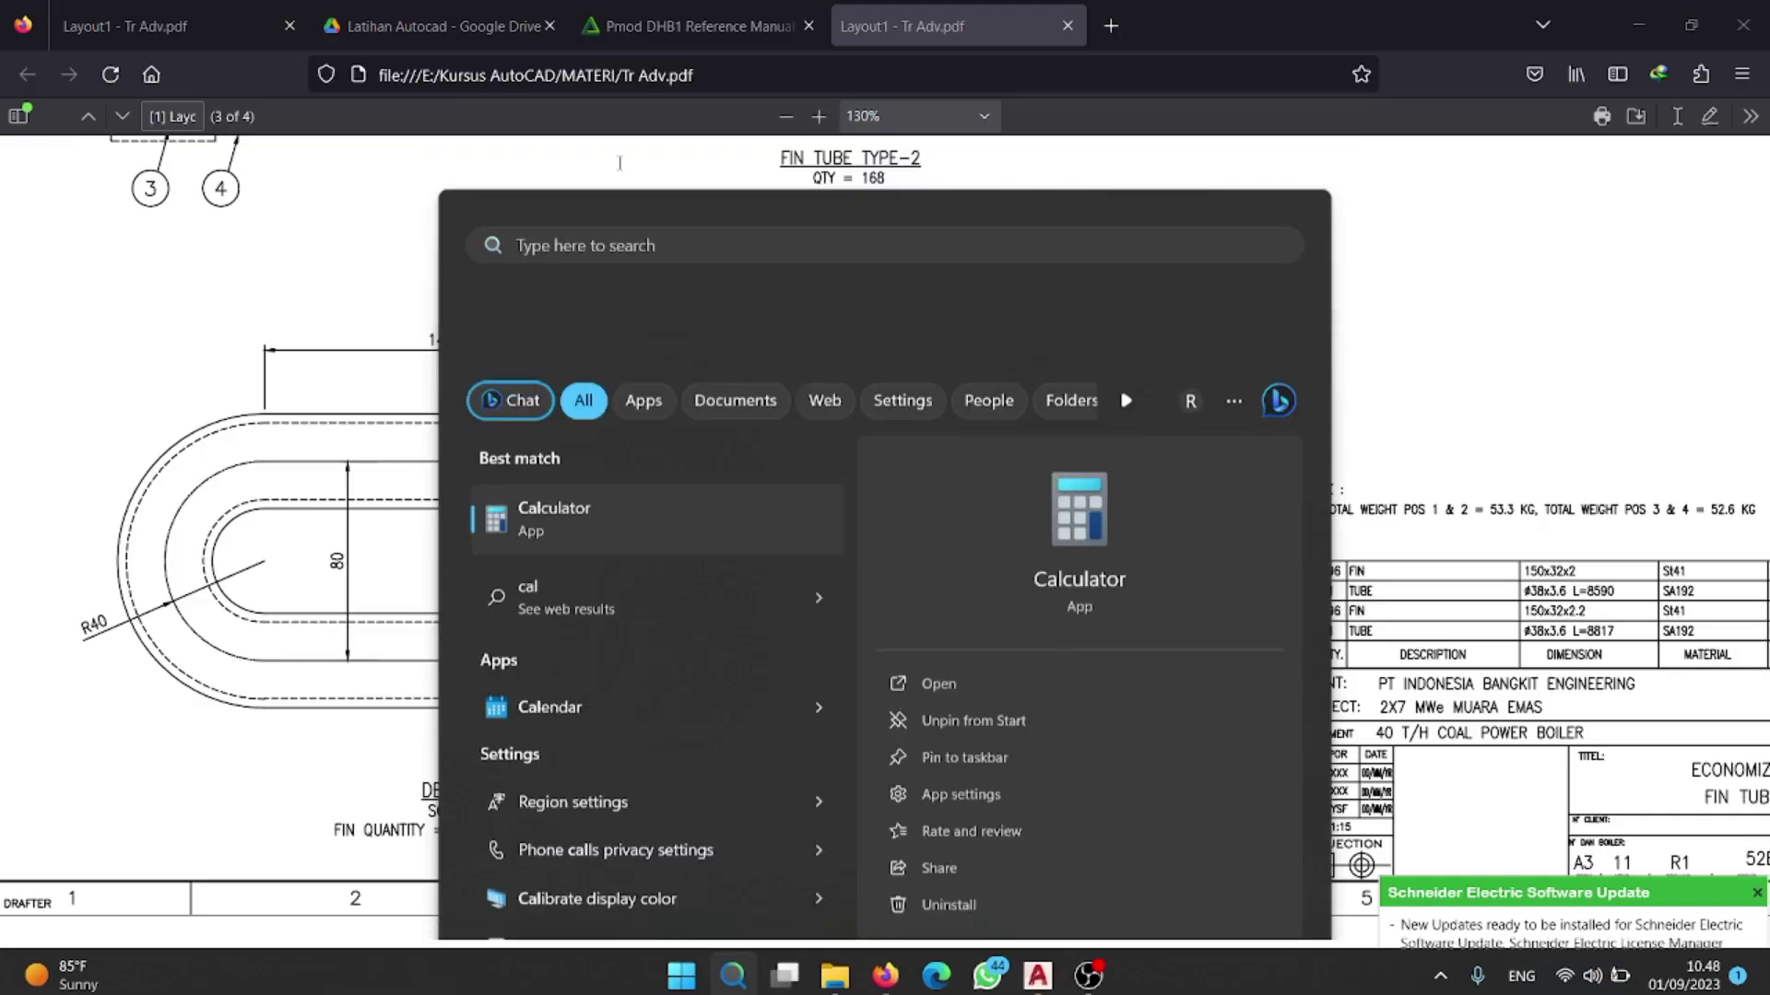
pyautogui.click(632, 691)
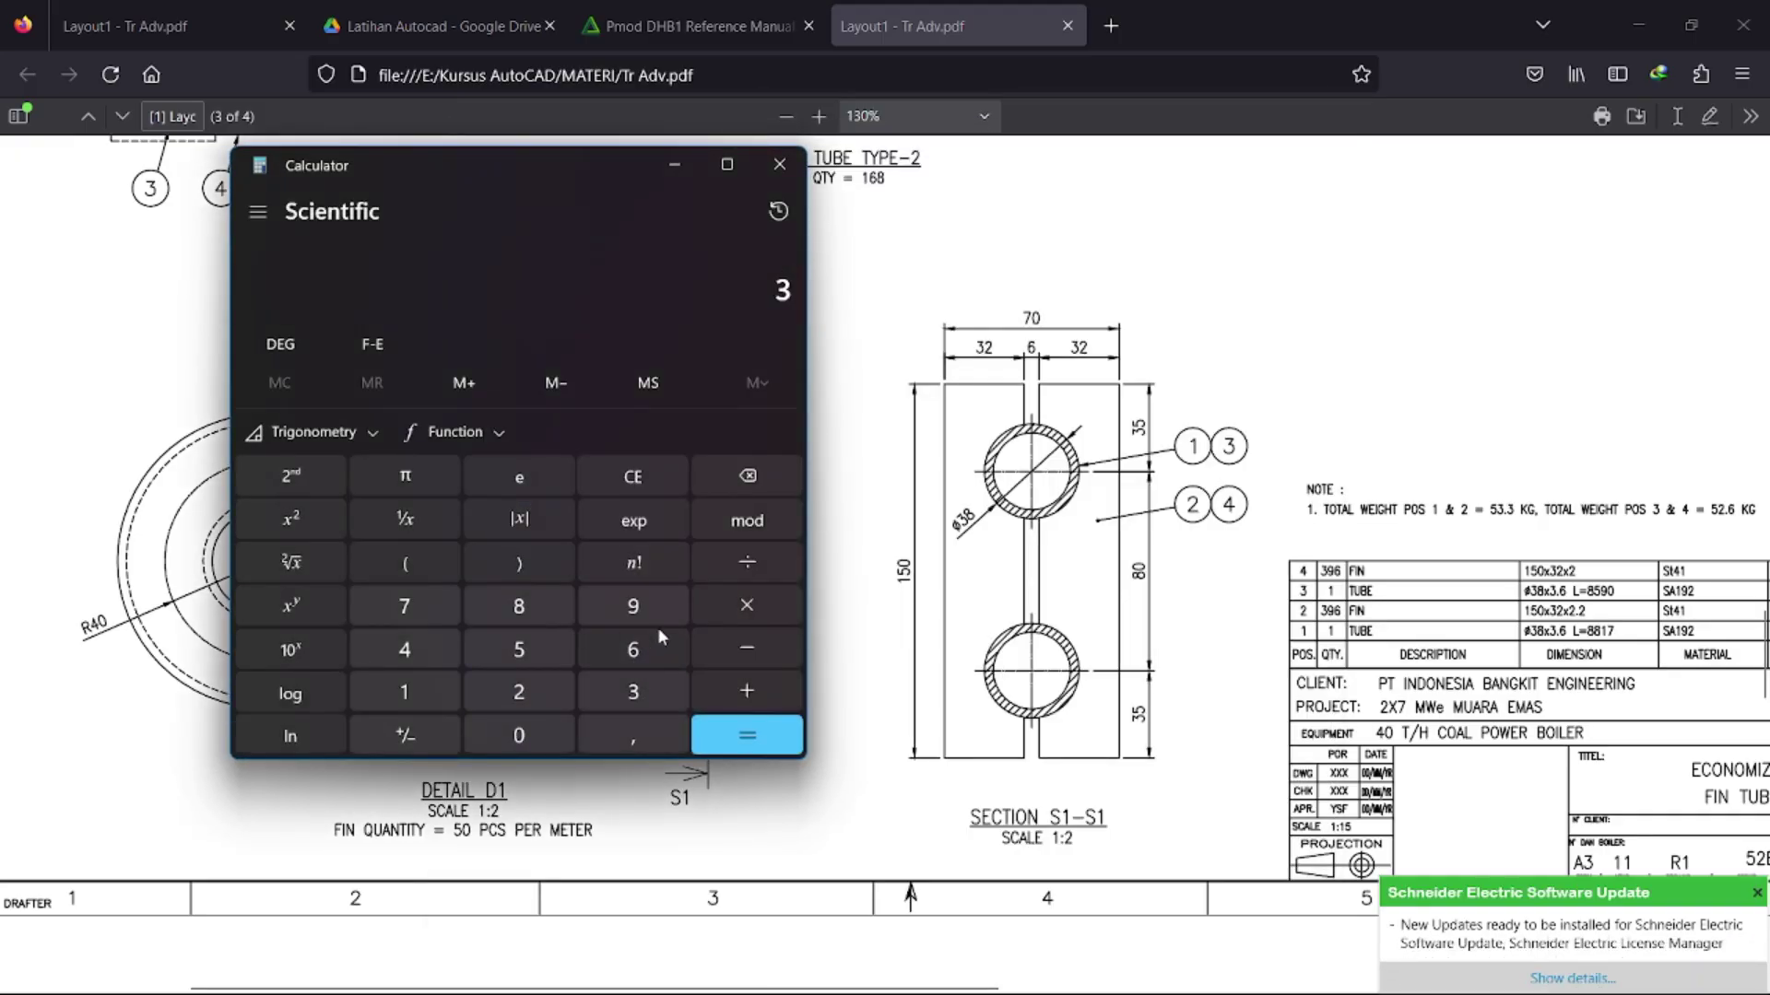
pyautogui.click(658, 639)
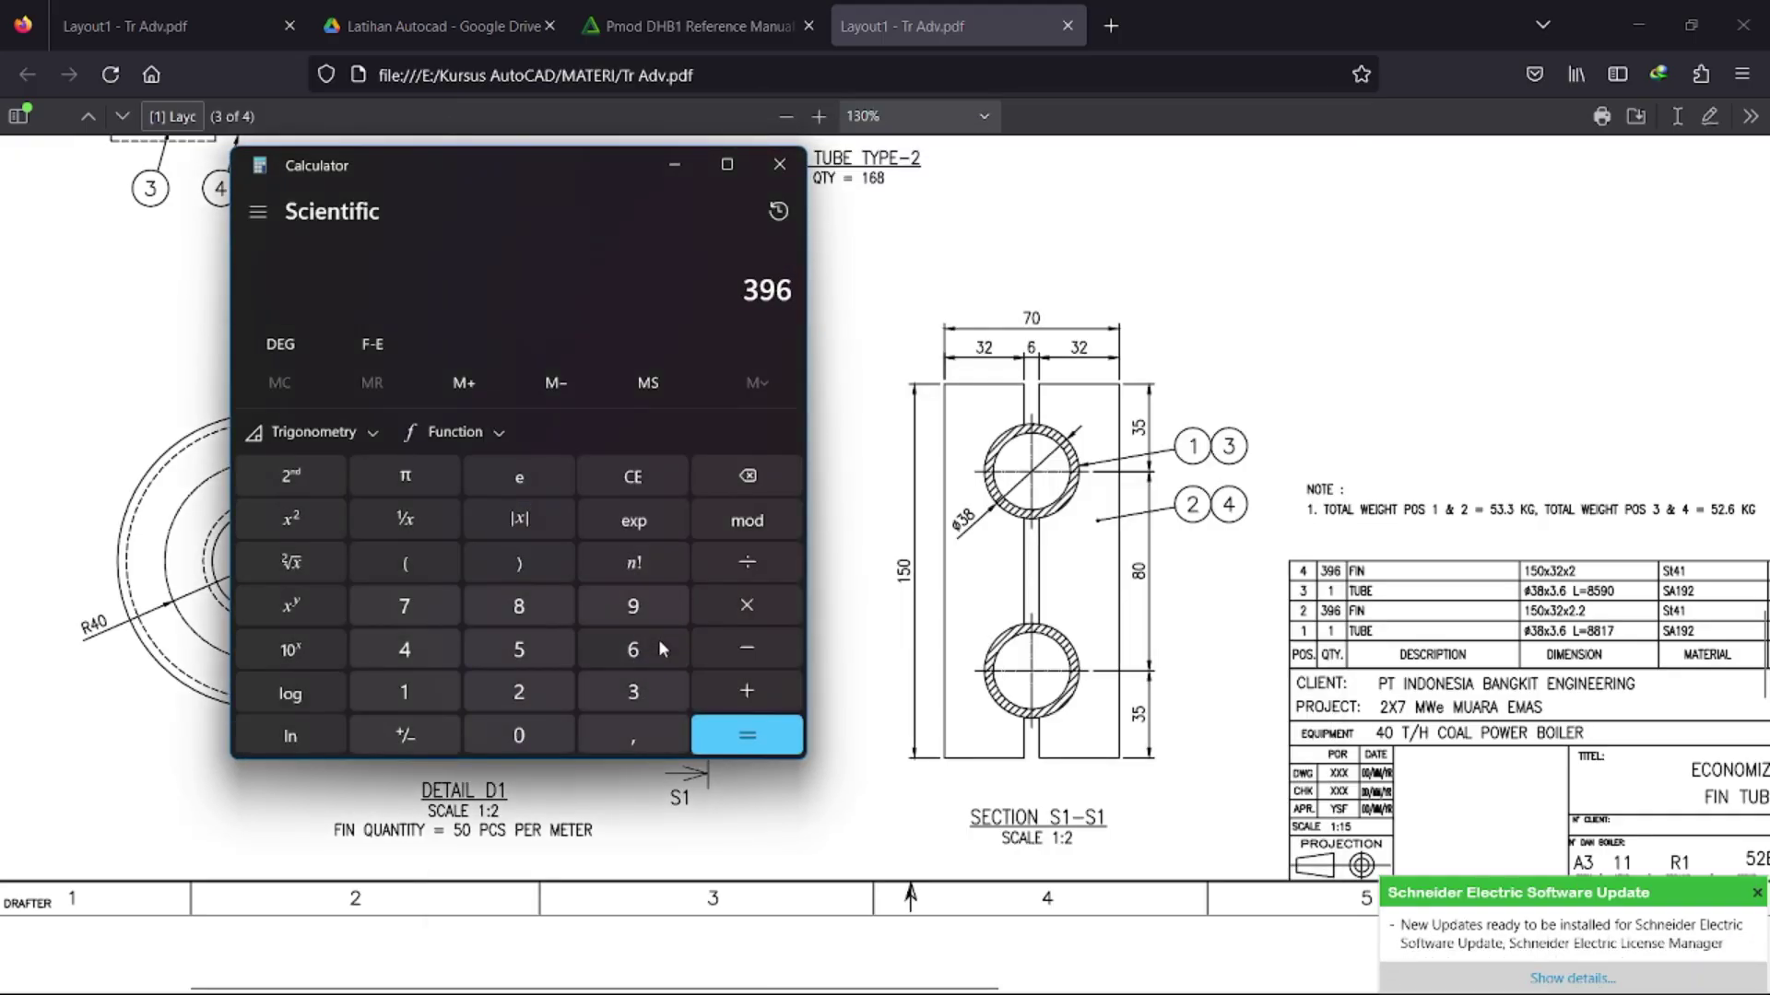
pyautogui.click(742, 572)
pyautogui.click(448, 636)
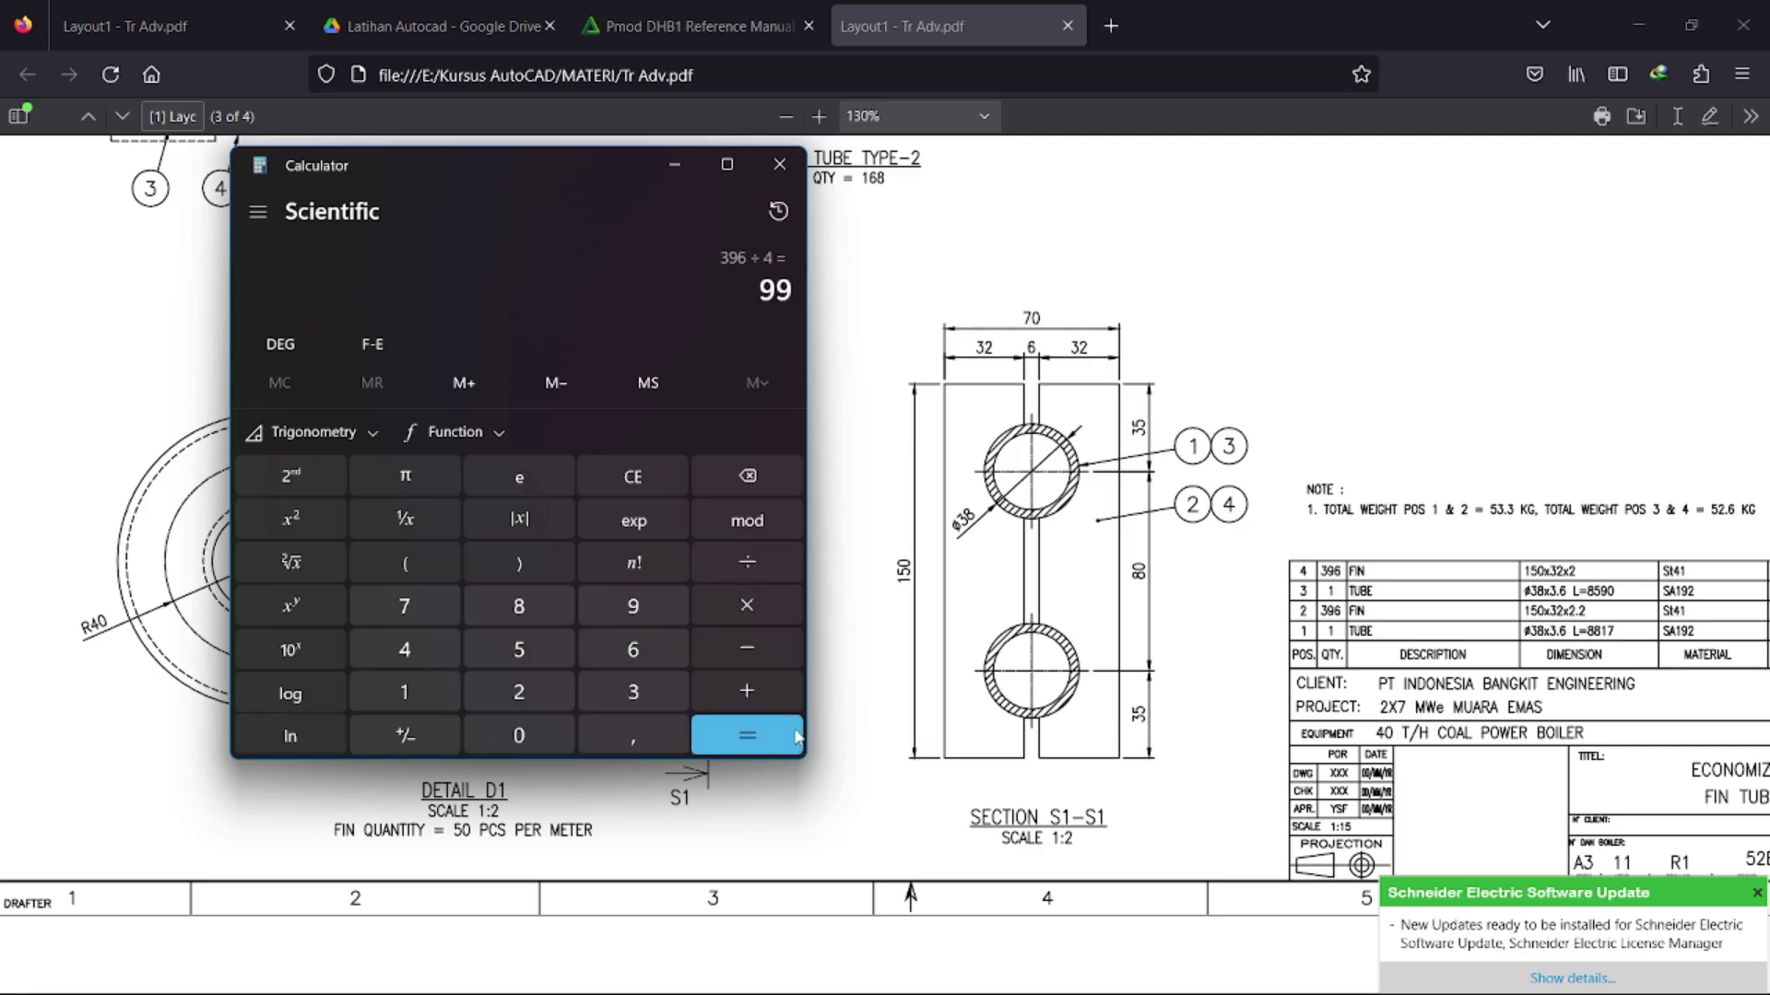
pyautogui.click(780, 164)
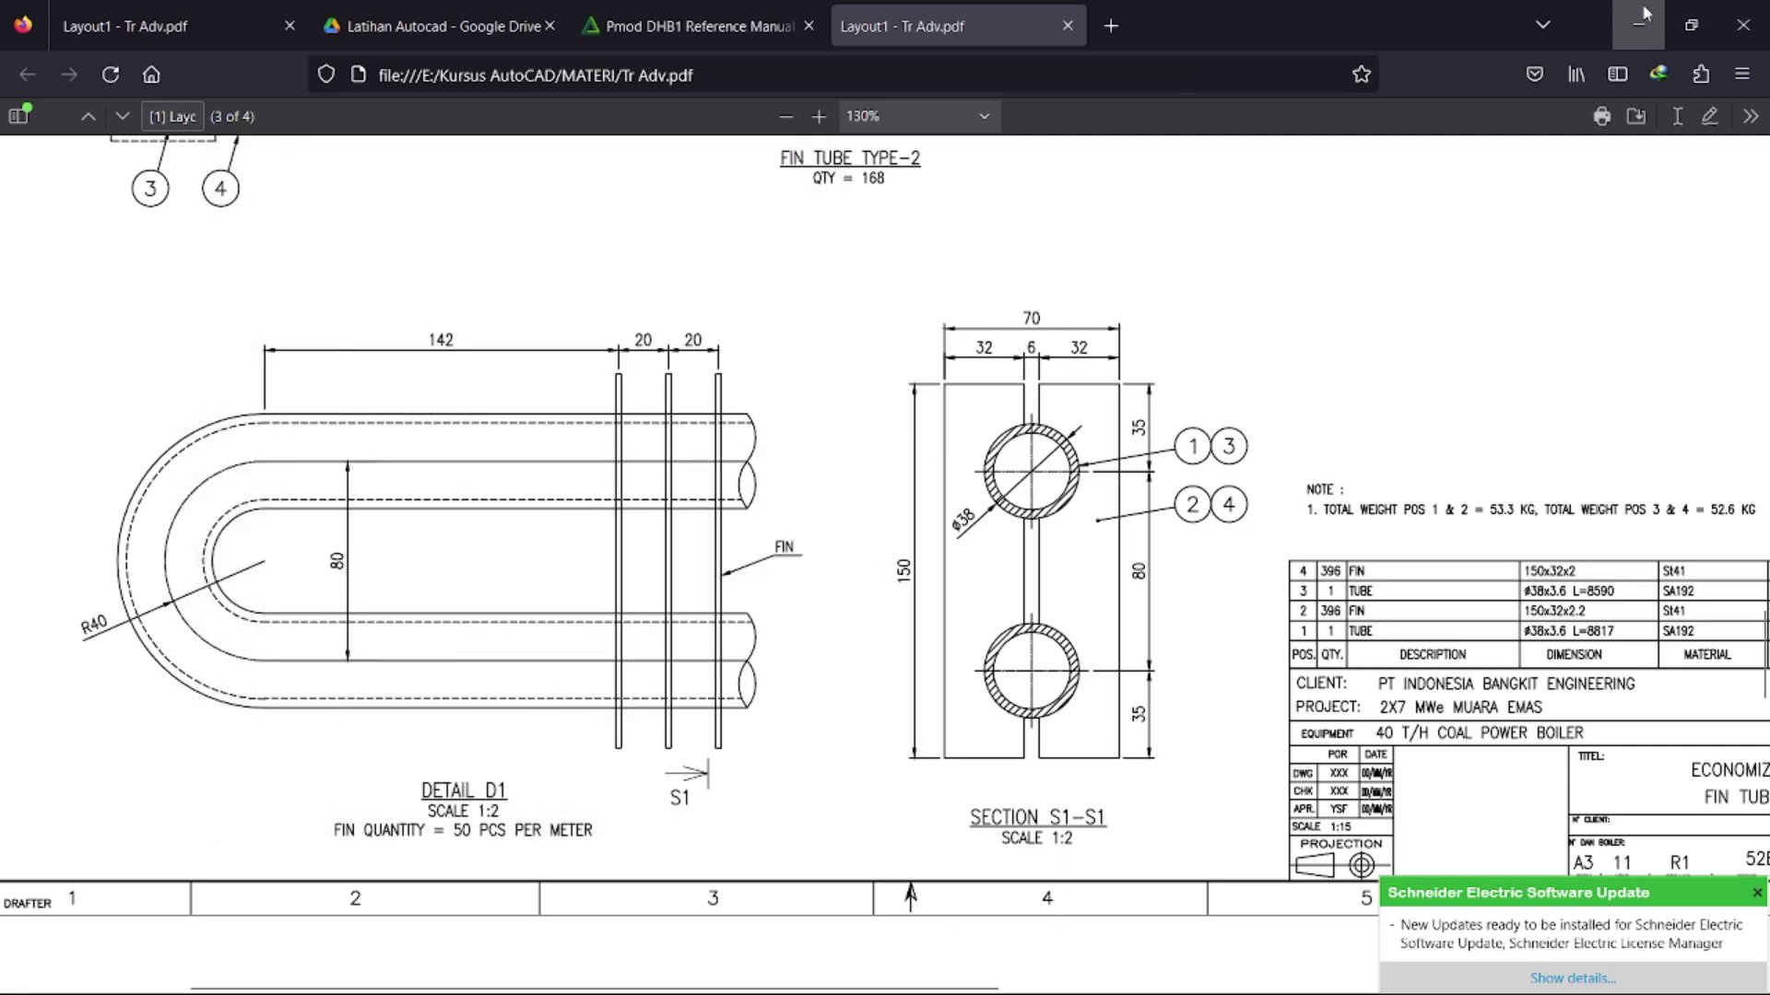
# - Return to AutoCAD and set the fin array's column count to 99
pyautogui.click(1638, 25)
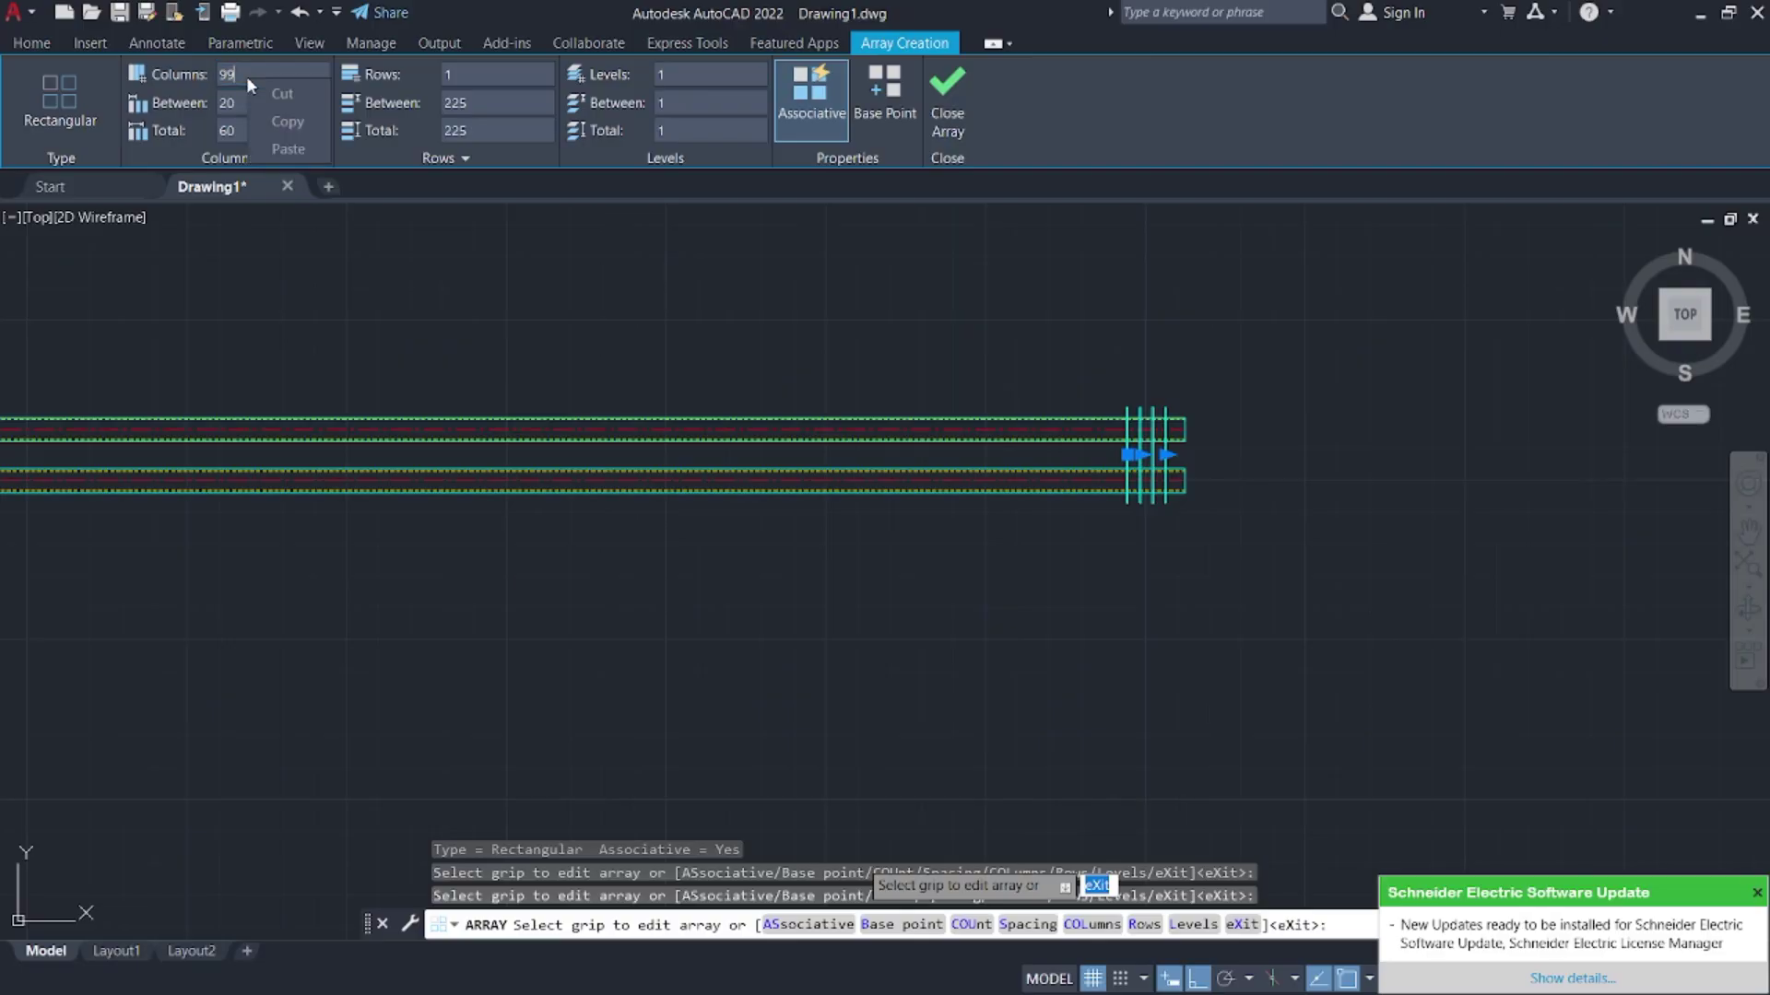
pyautogui.click(240, 102)
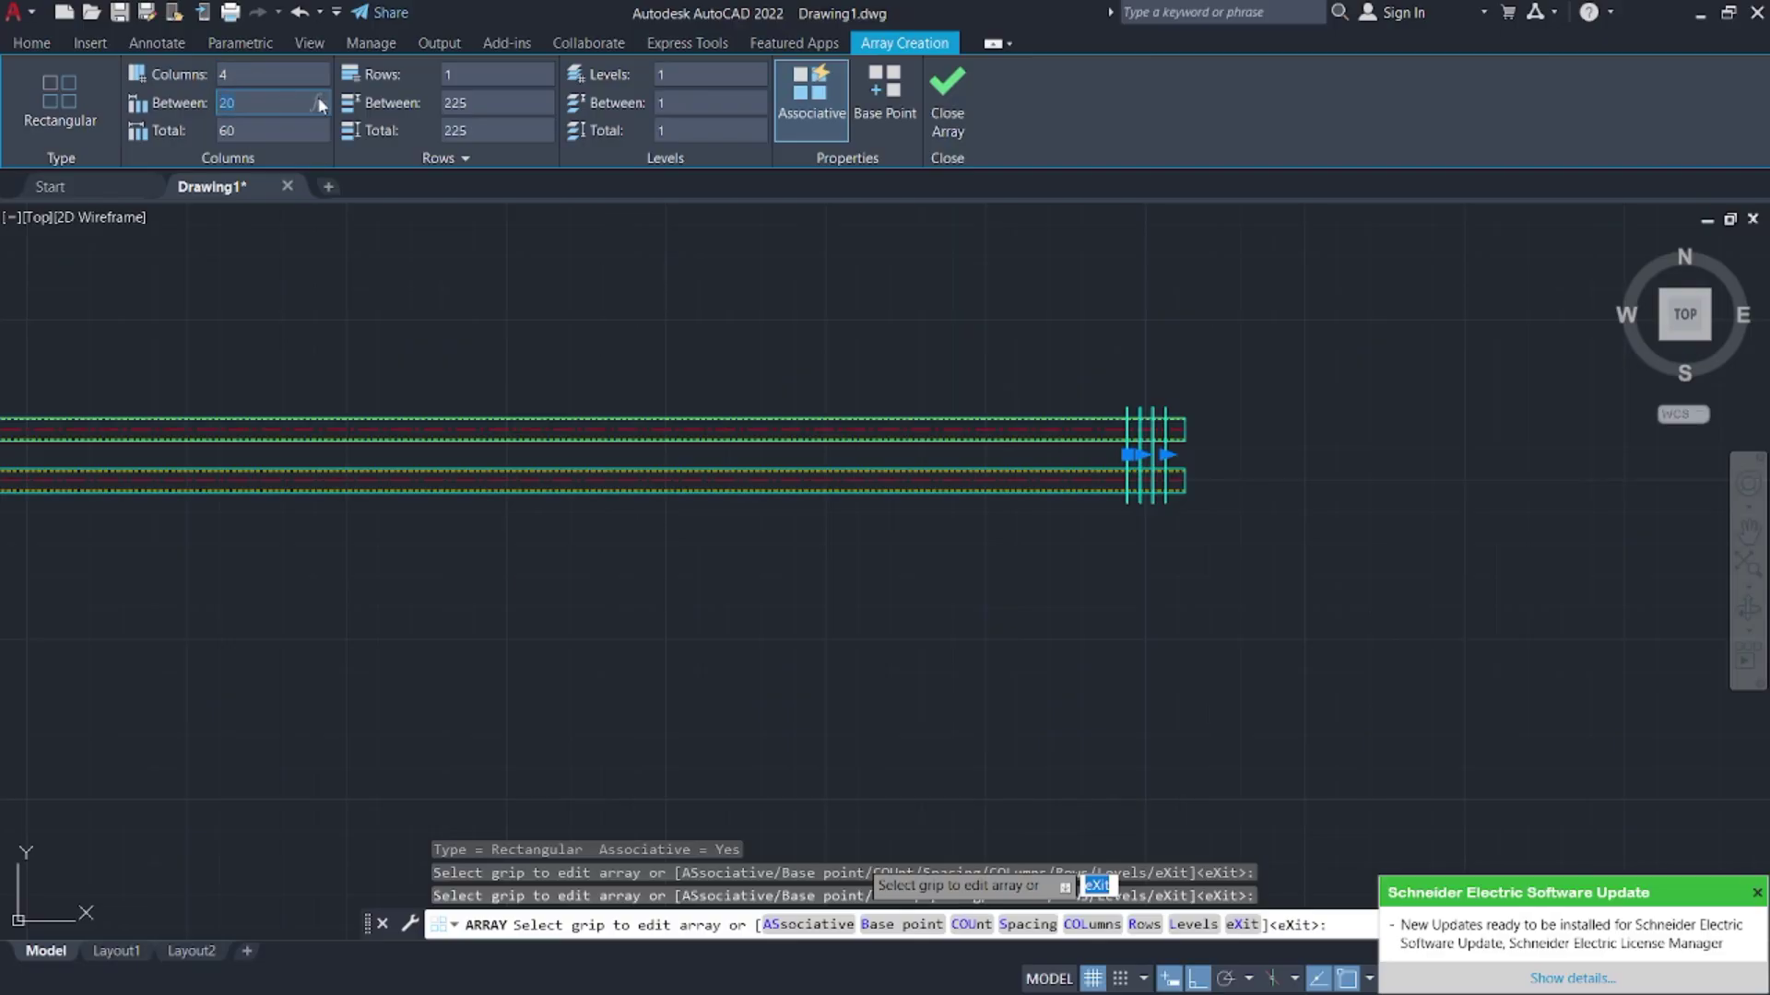
pyautogui.click(947, 103)
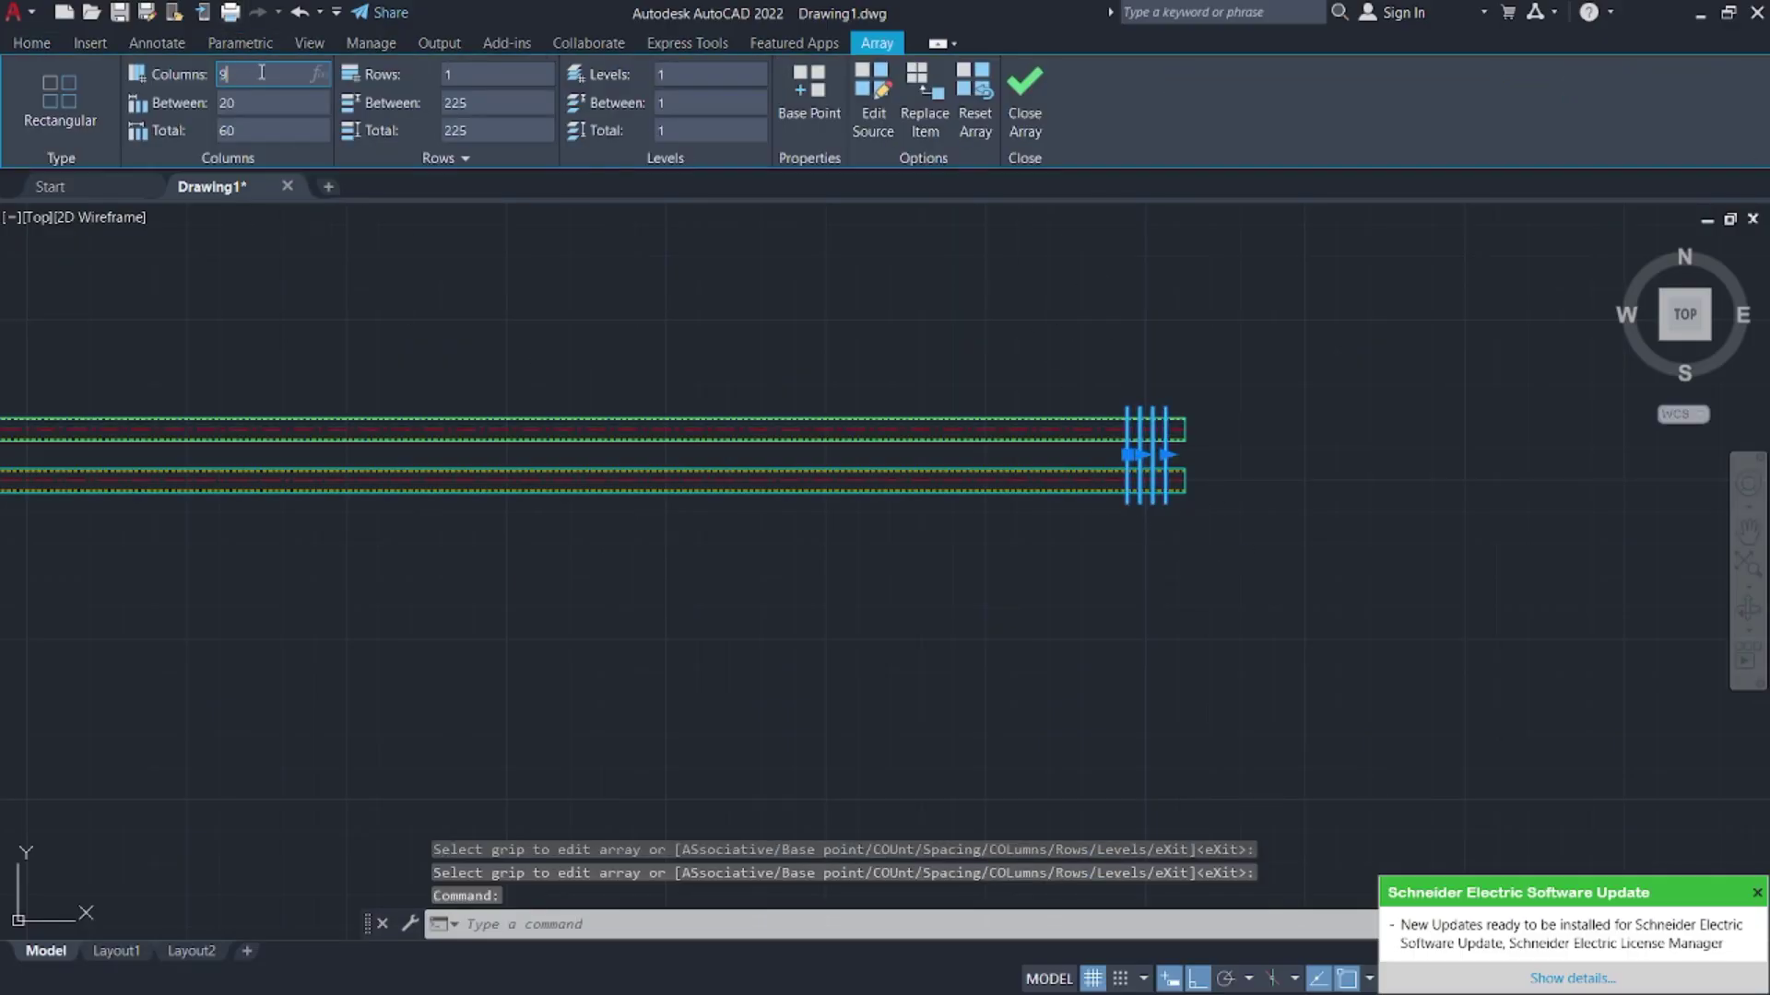
pyautogui.click(1030, 101)
pyautogui.scroll(-2, 1228, 401)
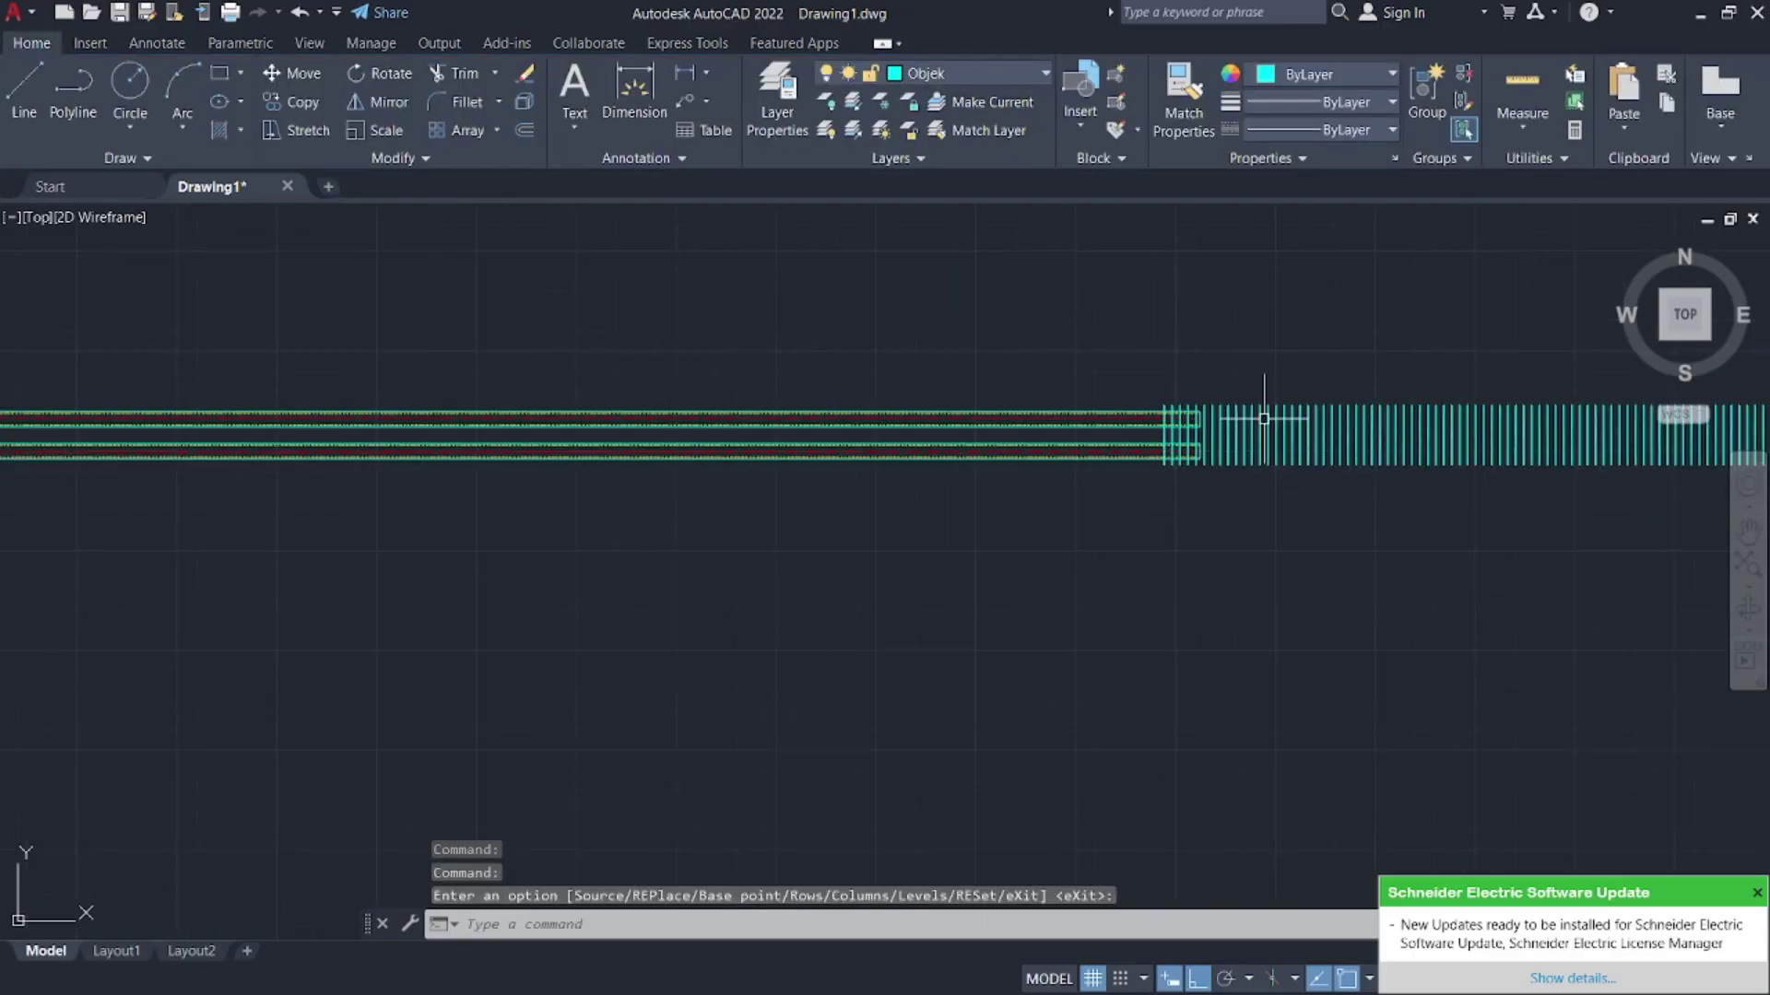
# - Reverse the fin array's direction along the tube by setting its column spacing to -20
pyautogui.click(1351, 437)
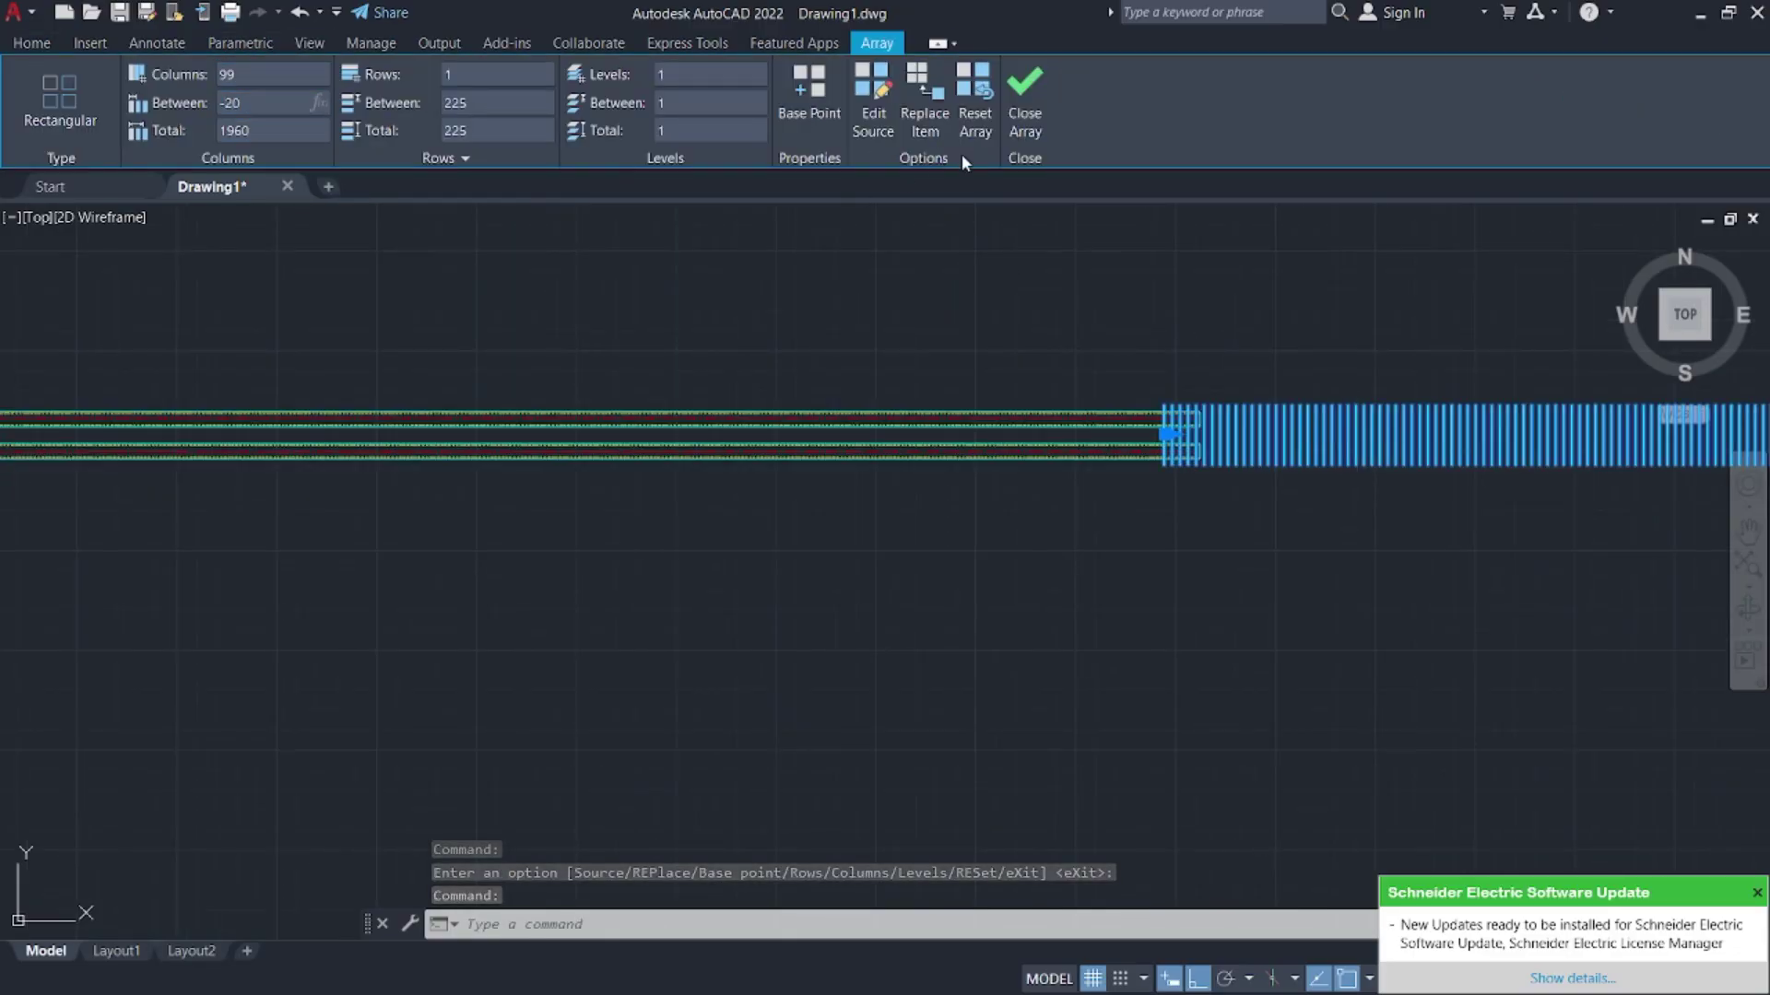
pyautogui.click(1021, 103)
pyautogui.scroll(-4, 730, 516)
pyautogui.moveTo(622, 452); pyautogui.dragTo(1131, 370, button='middle')
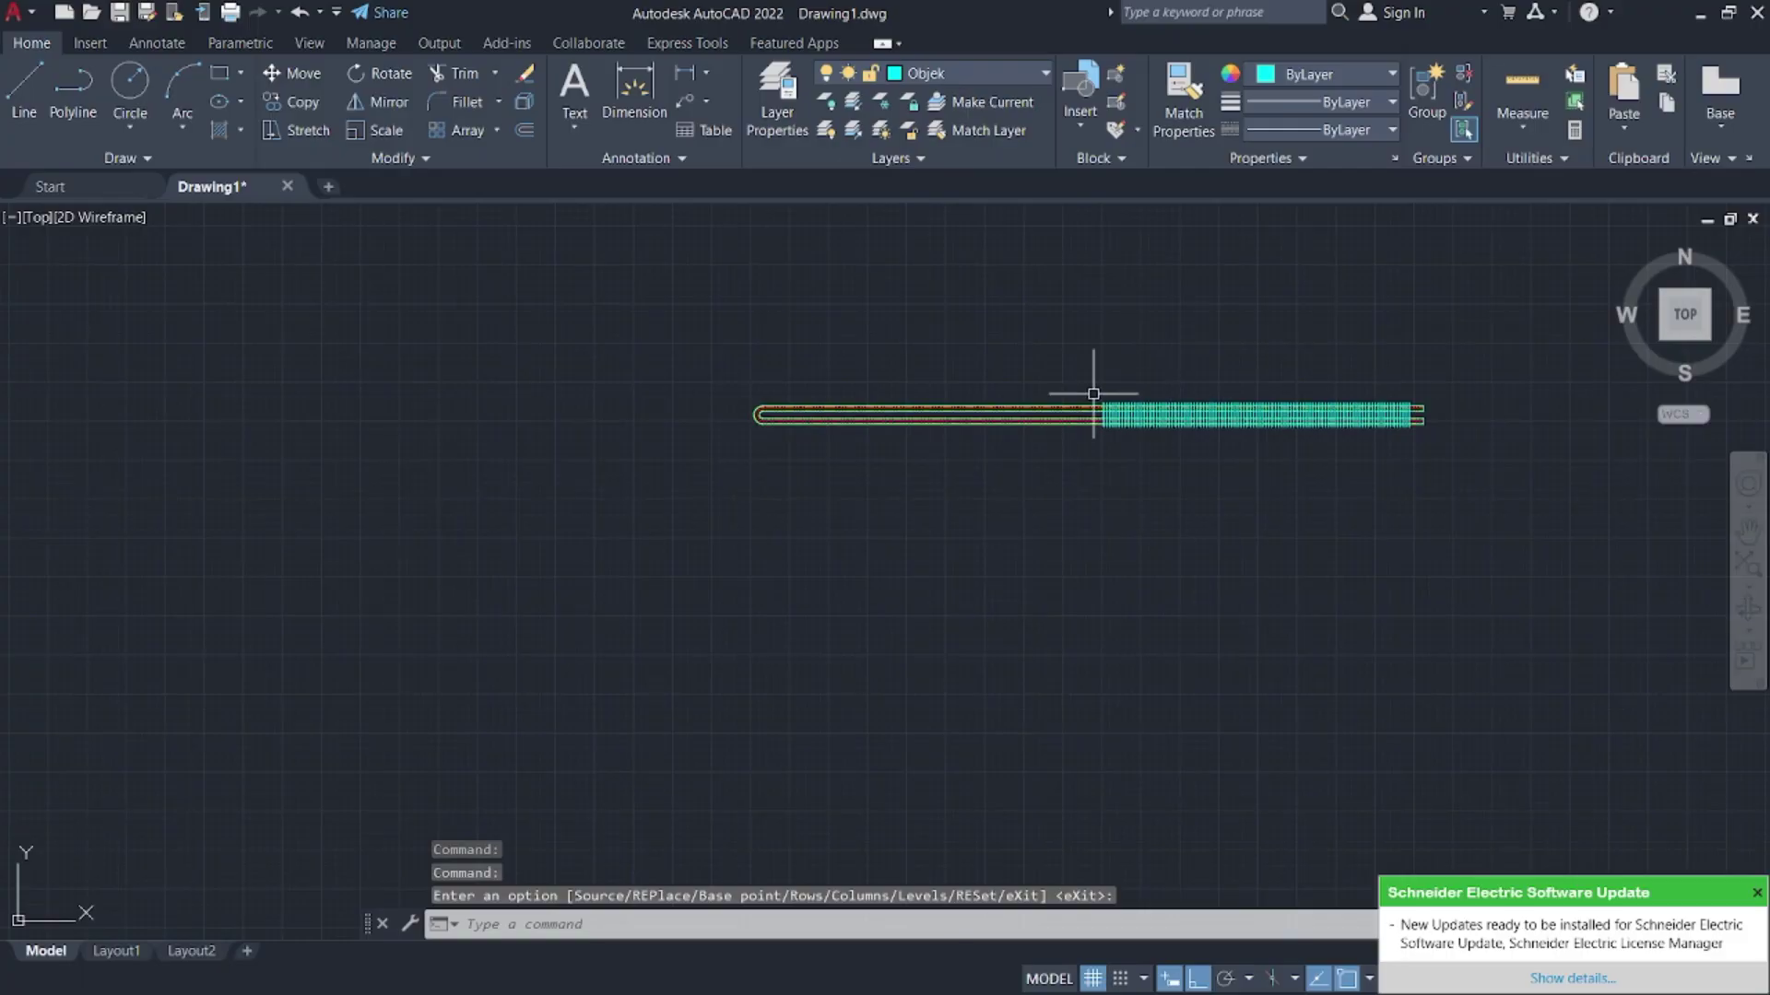
# - Check the gap between the two fin groups of Fin Tube Type-2 in Tr Adv.pdf
pyautogui.press('super')
pyautogui.click(868, 944)
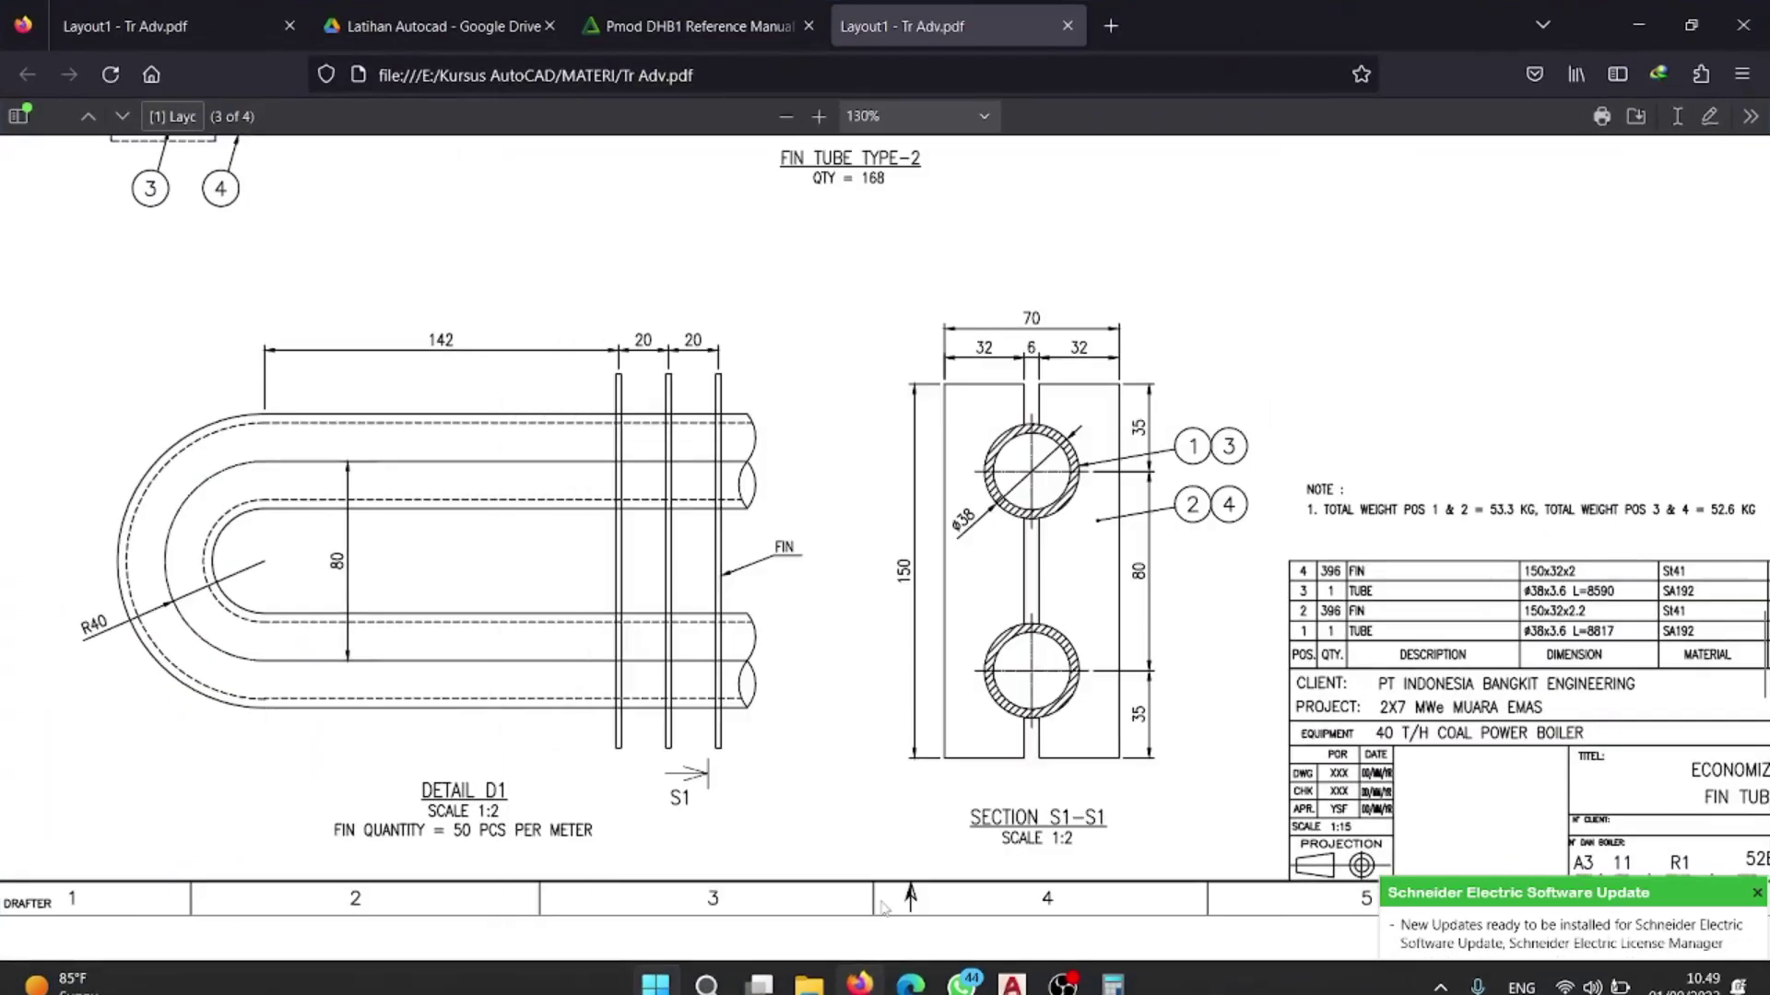
pyautogui.keyDown('ctrl'); pyautogui.scroll(3, 917, 420); pyautogui.keyUp('ctrl')
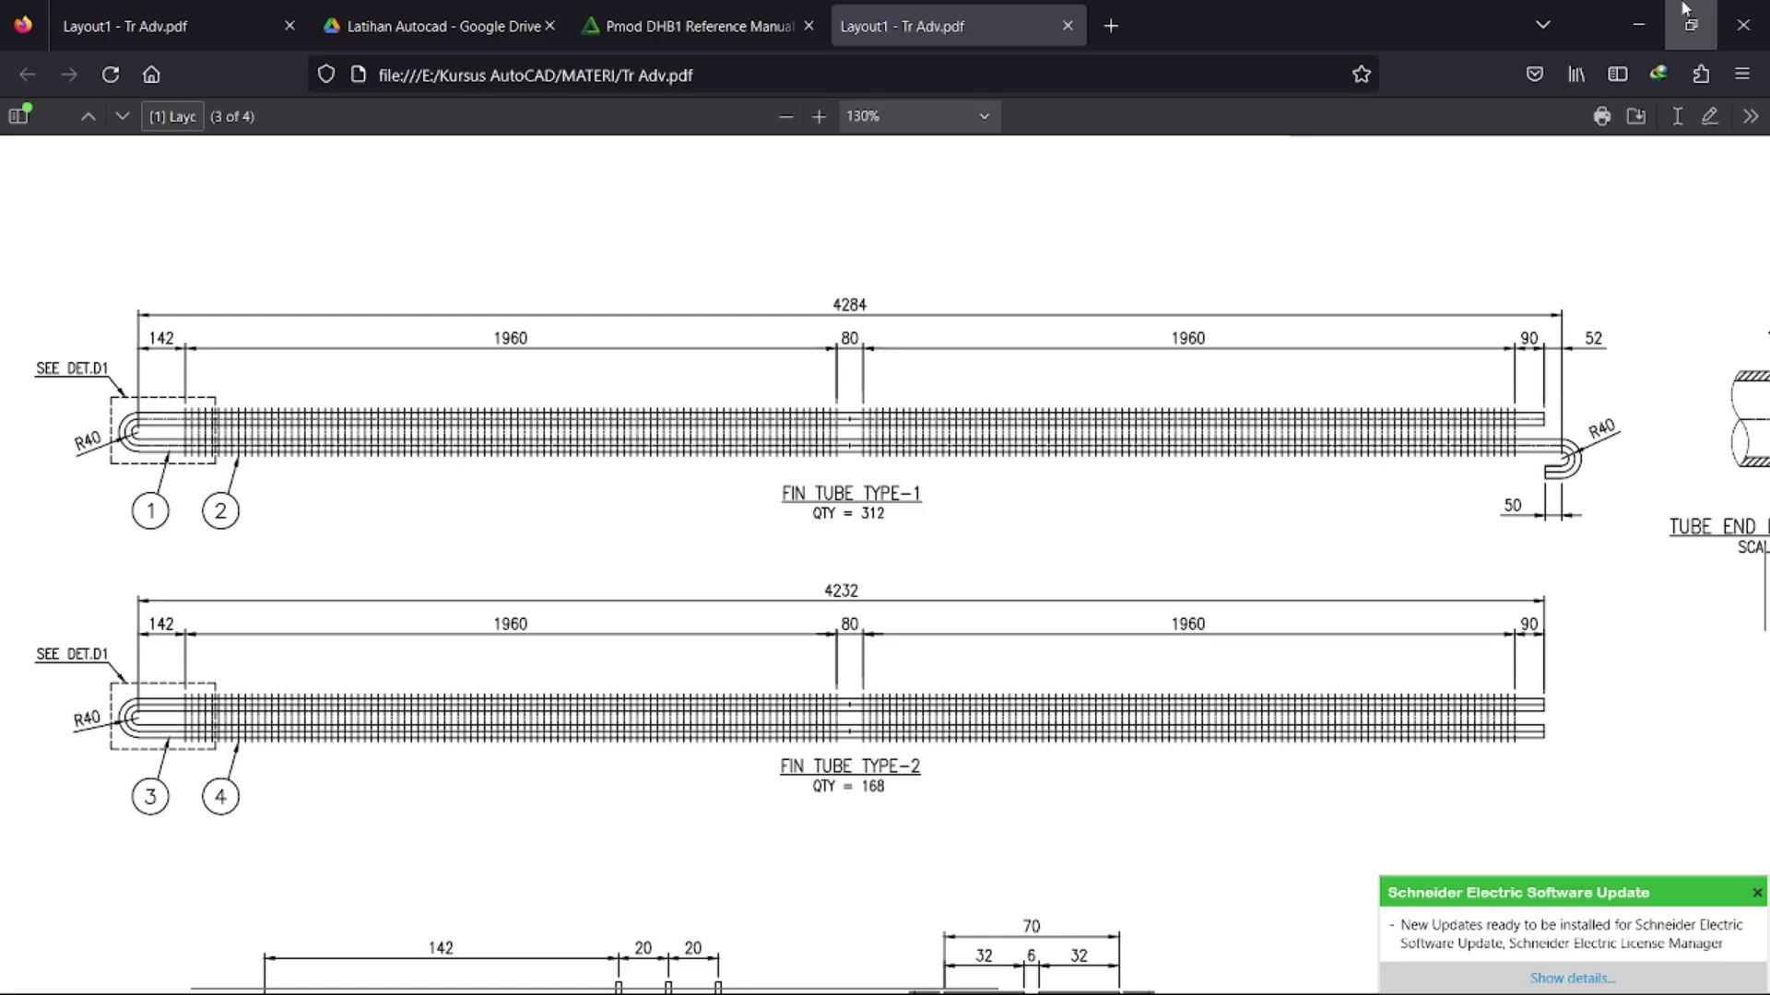
pyautogui.click(1639, 25)
# - Draw an 80 horizontal guide line leftwards from the top midpoint of the array's leftmost fin
pyautogui.scroll(6, 1178, 363)
pyautogui.scroll(6, 917, 605)
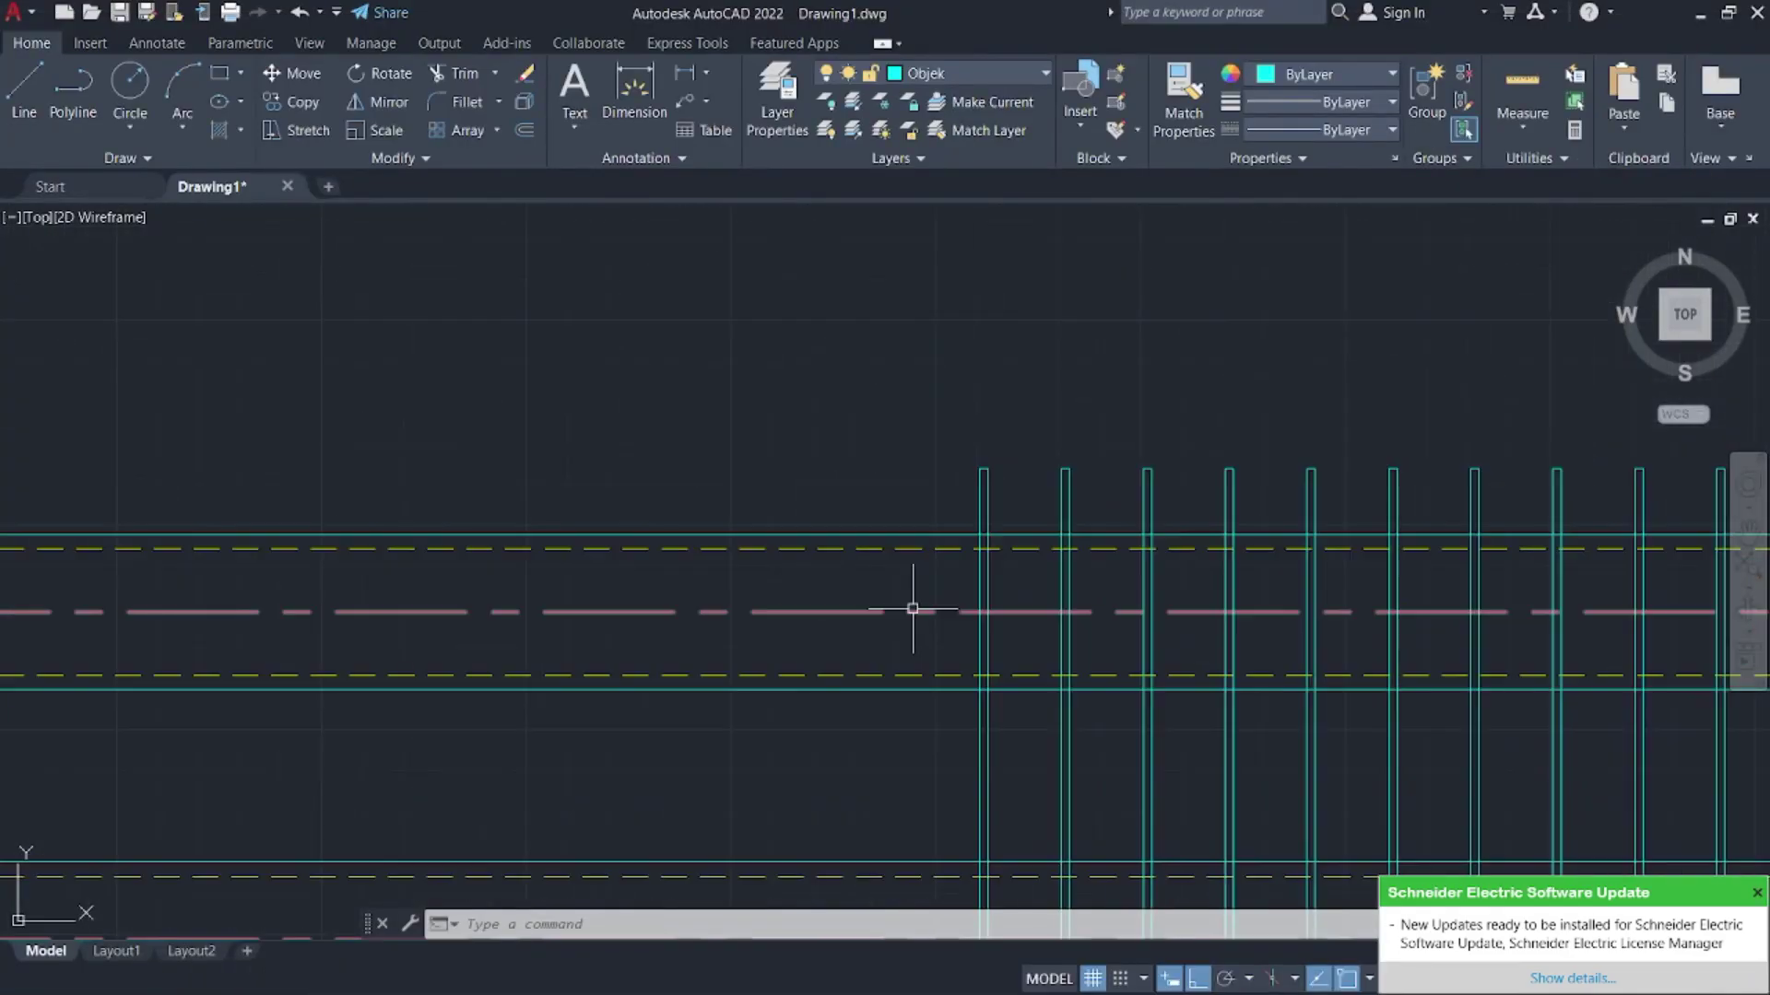
pyautogui.scroll(5, 921, 597)
pyautogui.write('l')
pyautogui.press('Return')
pyautogui.click(1031, 329)
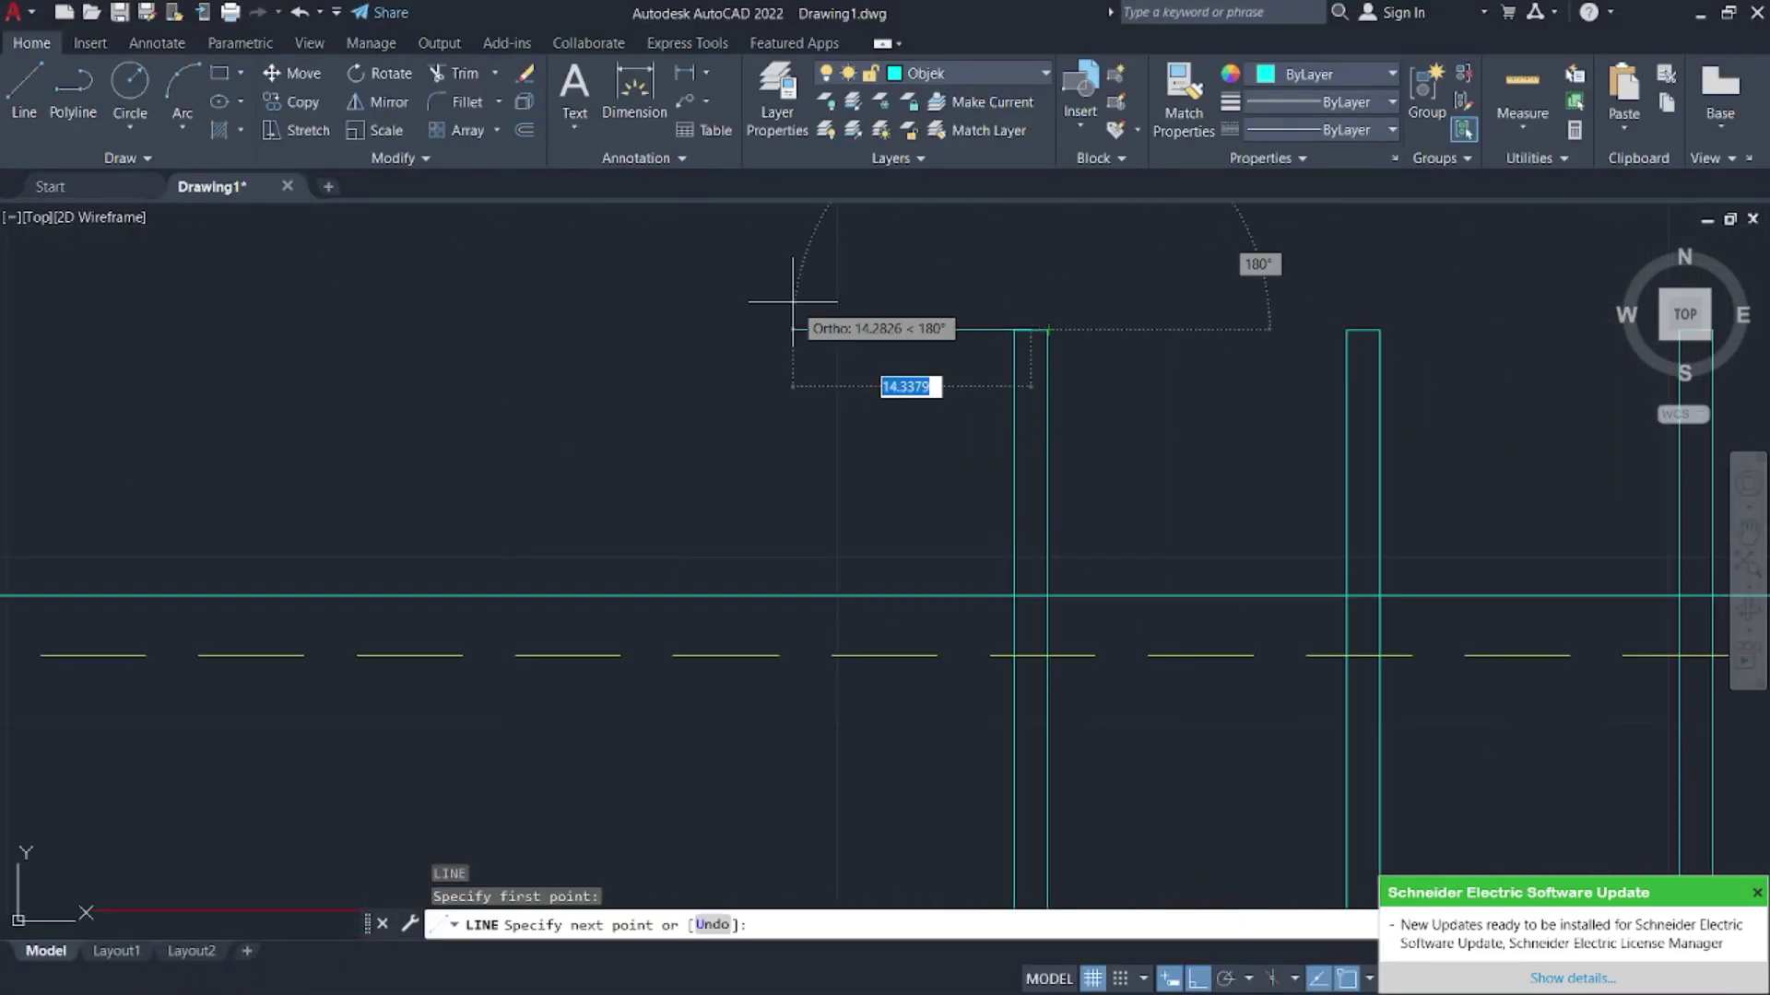
pyautogui.write('80')
pyautogui.press('Return')
pyautogui.press('Escape')
pyautogui.scroll(-4, 1039, 400)
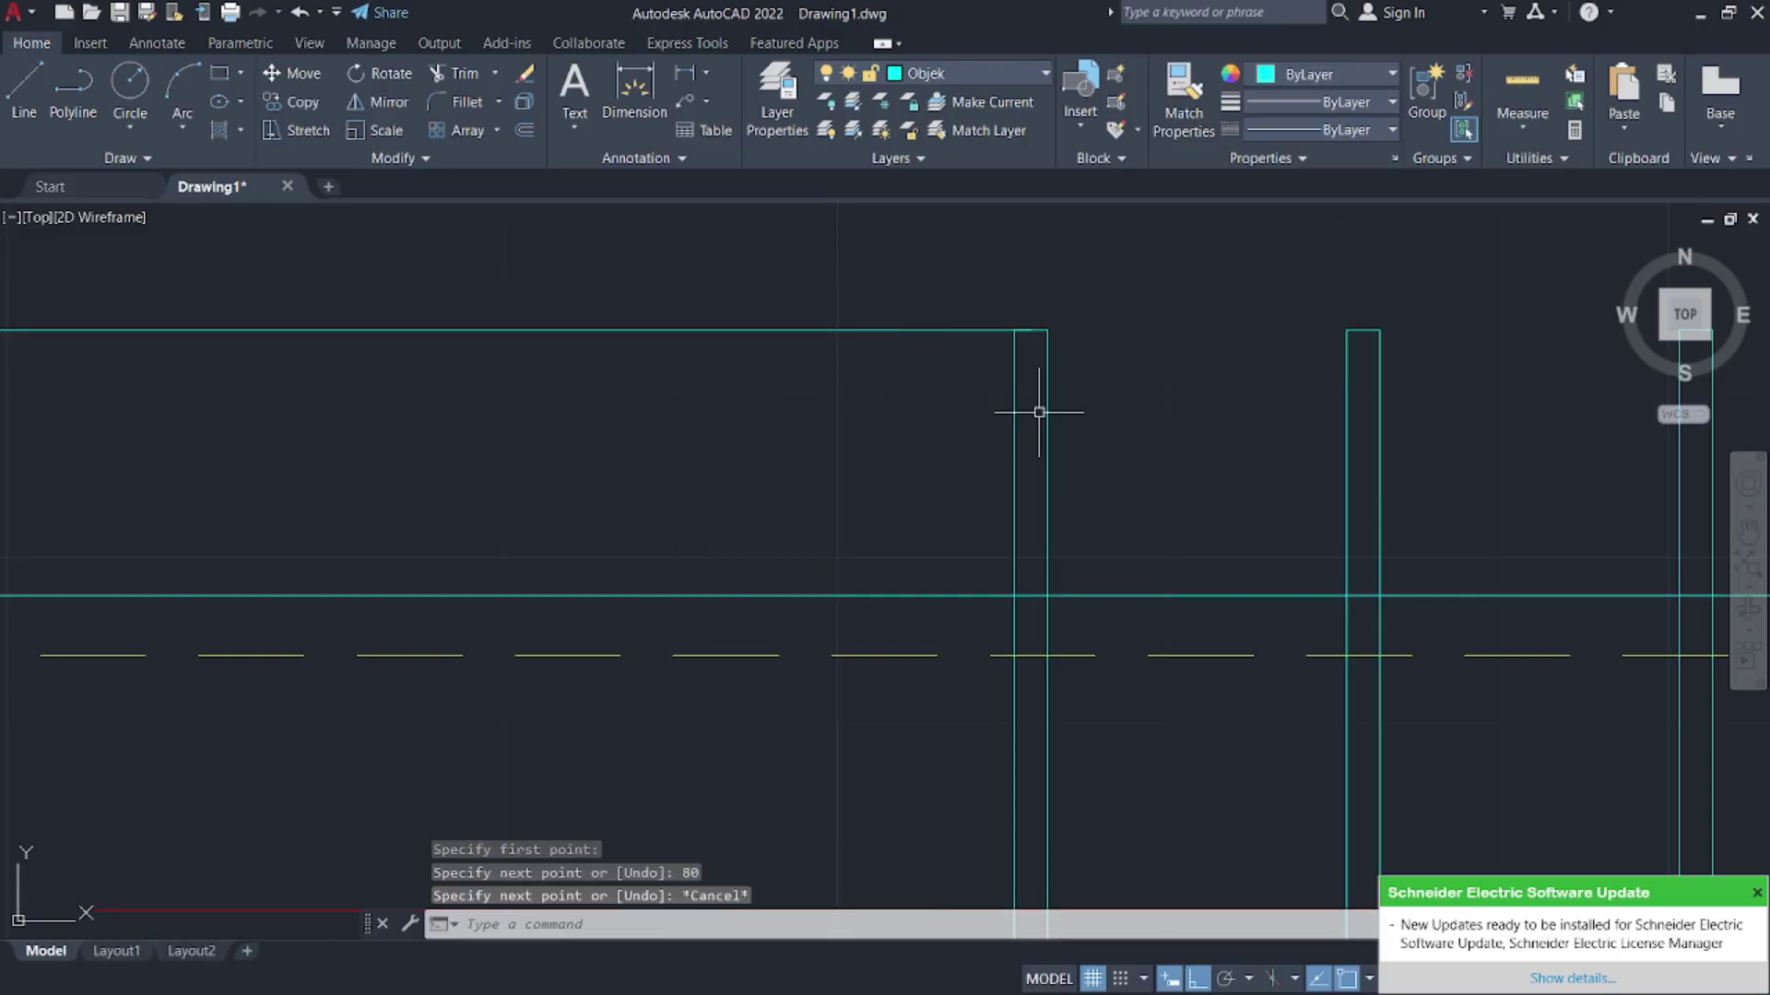
# - Copy the fin array from its rightmost fin's top midpoint to the left end of the 80 guide line
pyautogui.click(1235, 420)
pyautogui.moveTo(1452, 467); pyautogui.dragTo(1097, 475, button='middle')
pyautogui.write('co')
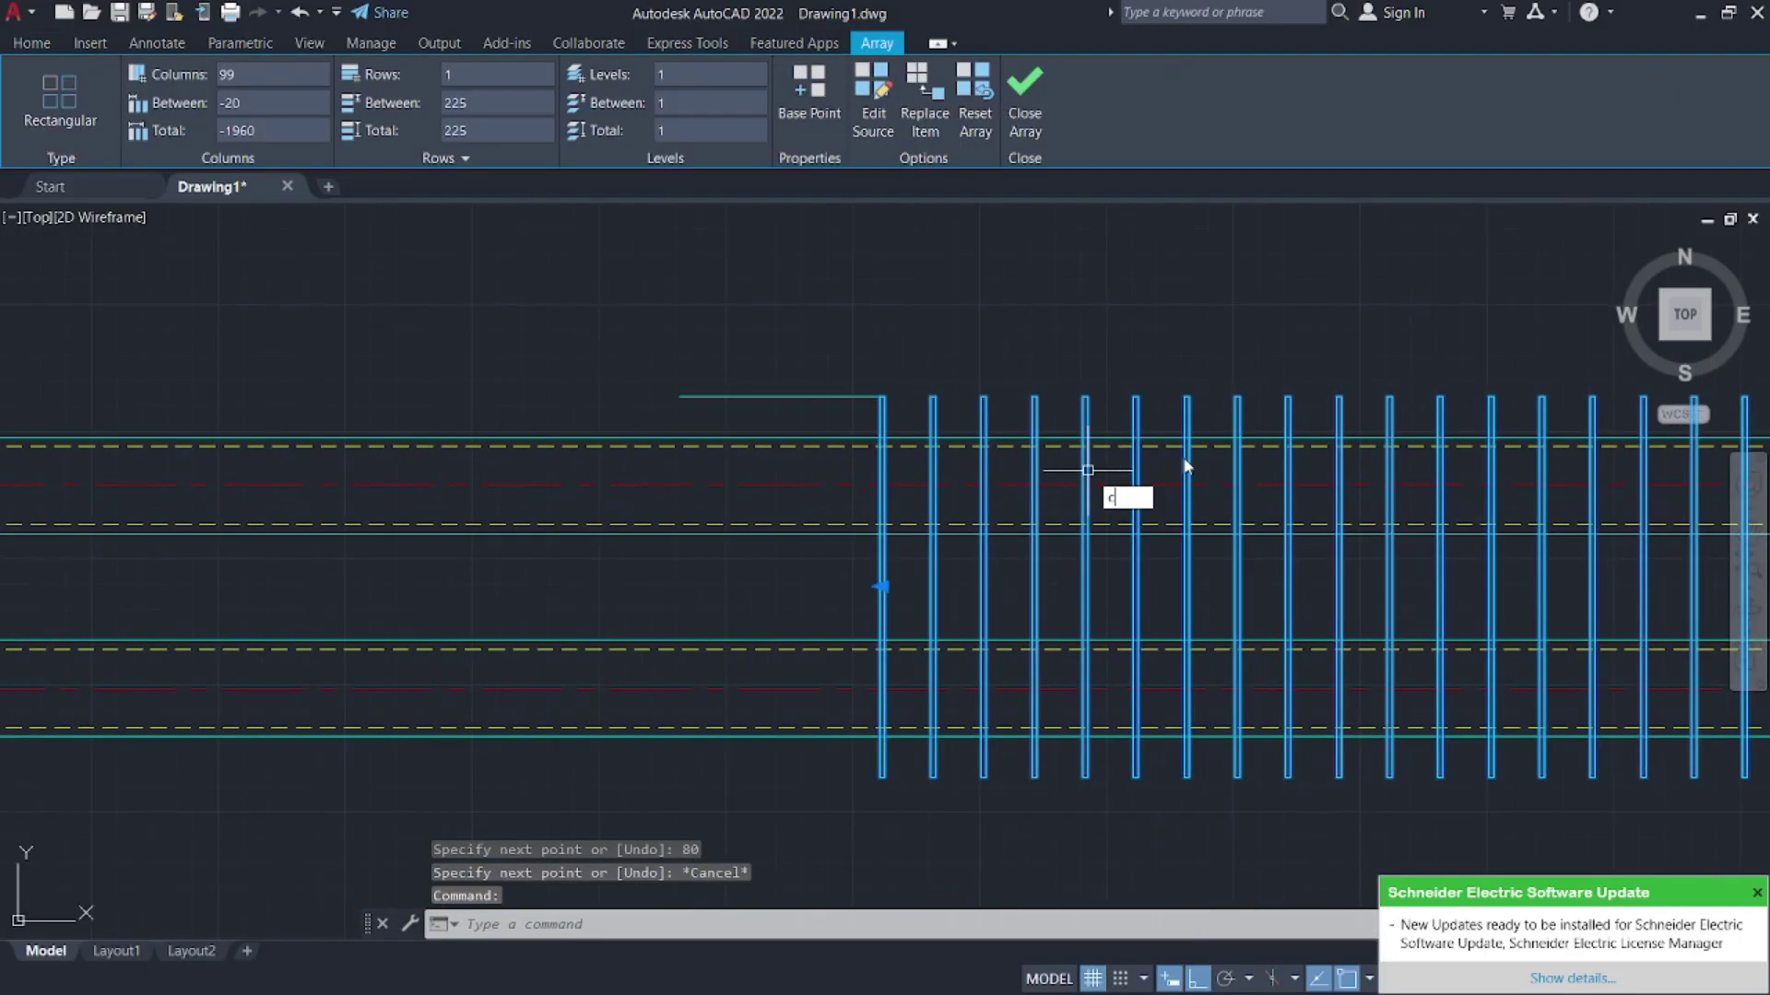
pyautogui.press('Return')
pyautogui.moveTo(1625, 459); pyautogui.dragTo(1032, 431, button='middle')
pyautogui.scroll(-2, 1032, 431)
pyautogui.moveTo(1466, 382); pyautogui.dragTo(931, 253, button='middle')
pyautogui.scroll(-2, 931, 253)
pyautogui.moveTo(1443, 301); pyautogui.dragTo(898, 361, button='middle')
pyautogui.moveTo(1515, 321); pyautogui.dragTo(922, 344, button='middle')
pyautogui.scroll(6, 1160, 346)
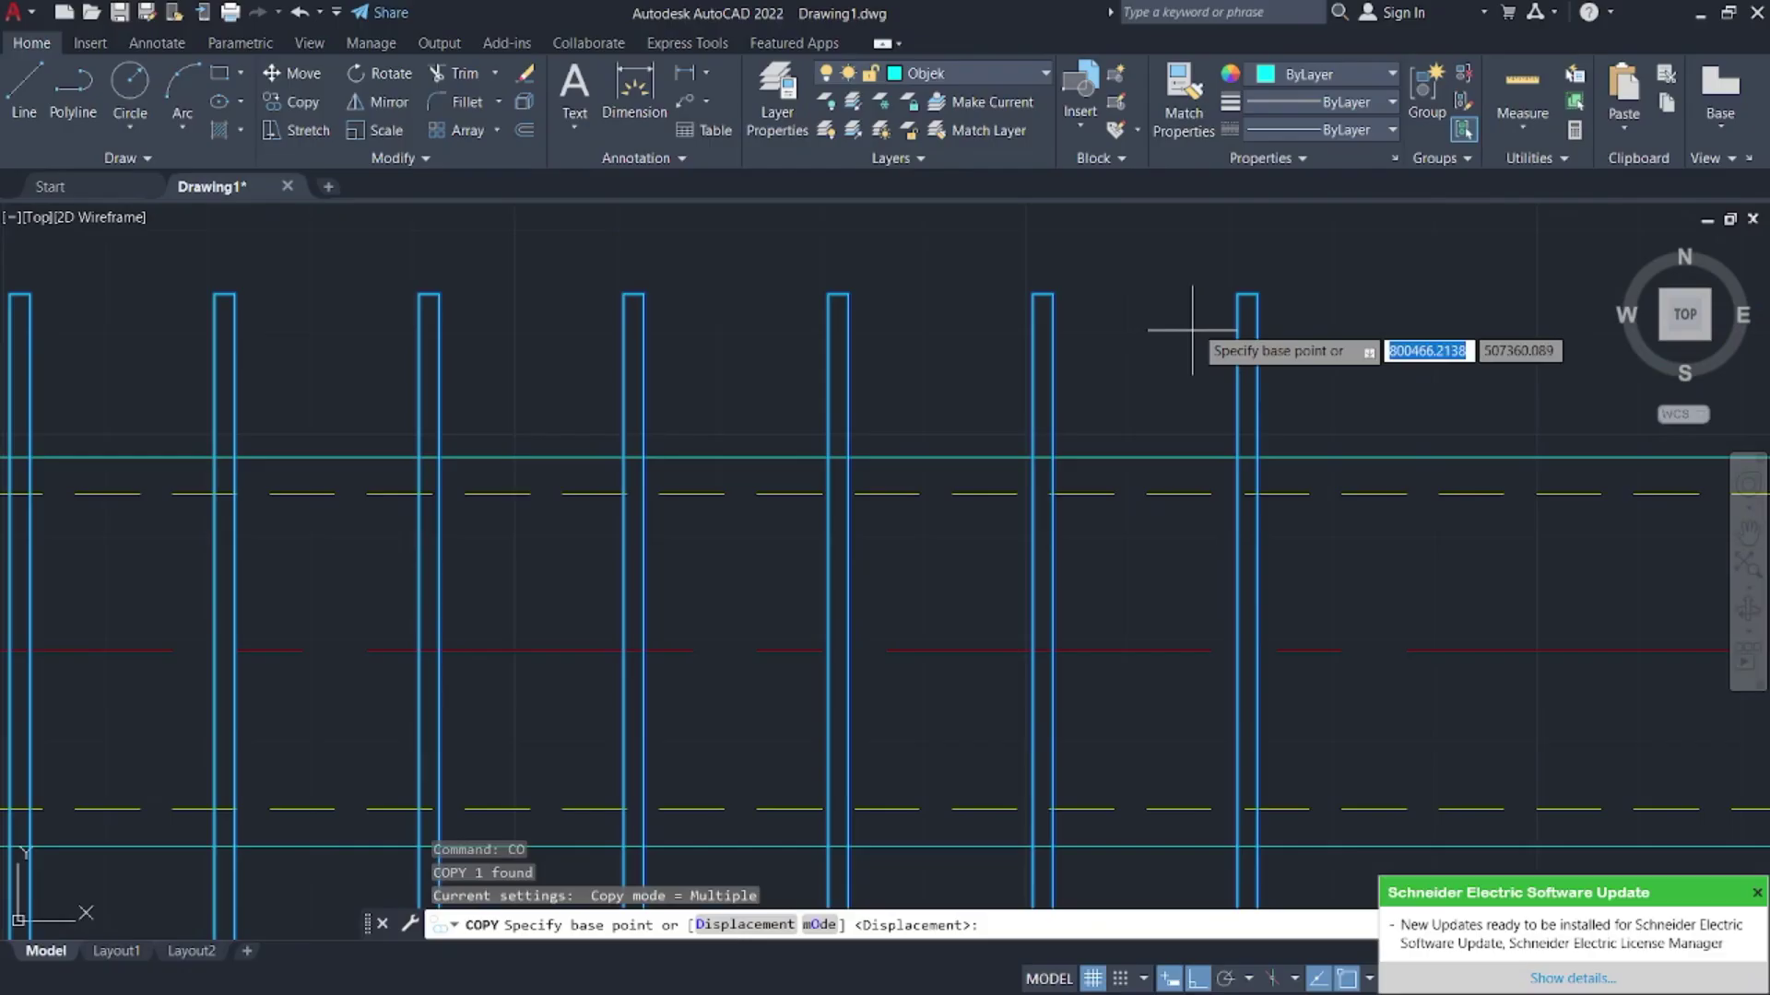
pyautogui.click(1248, 292)
pyautogui.scroll(-2, 527, 385)
pyautogui.moveTo(526, 385); pyautogui.dragTo(1049, 464, button='middle')
pyautogui.scroll(-6, 1049, 463)
pyautogui.scroll(-4, 618, 465)
pyautogui.moveTo(590, 461); pyautogui.dragTo(1566, 392, button='middle')
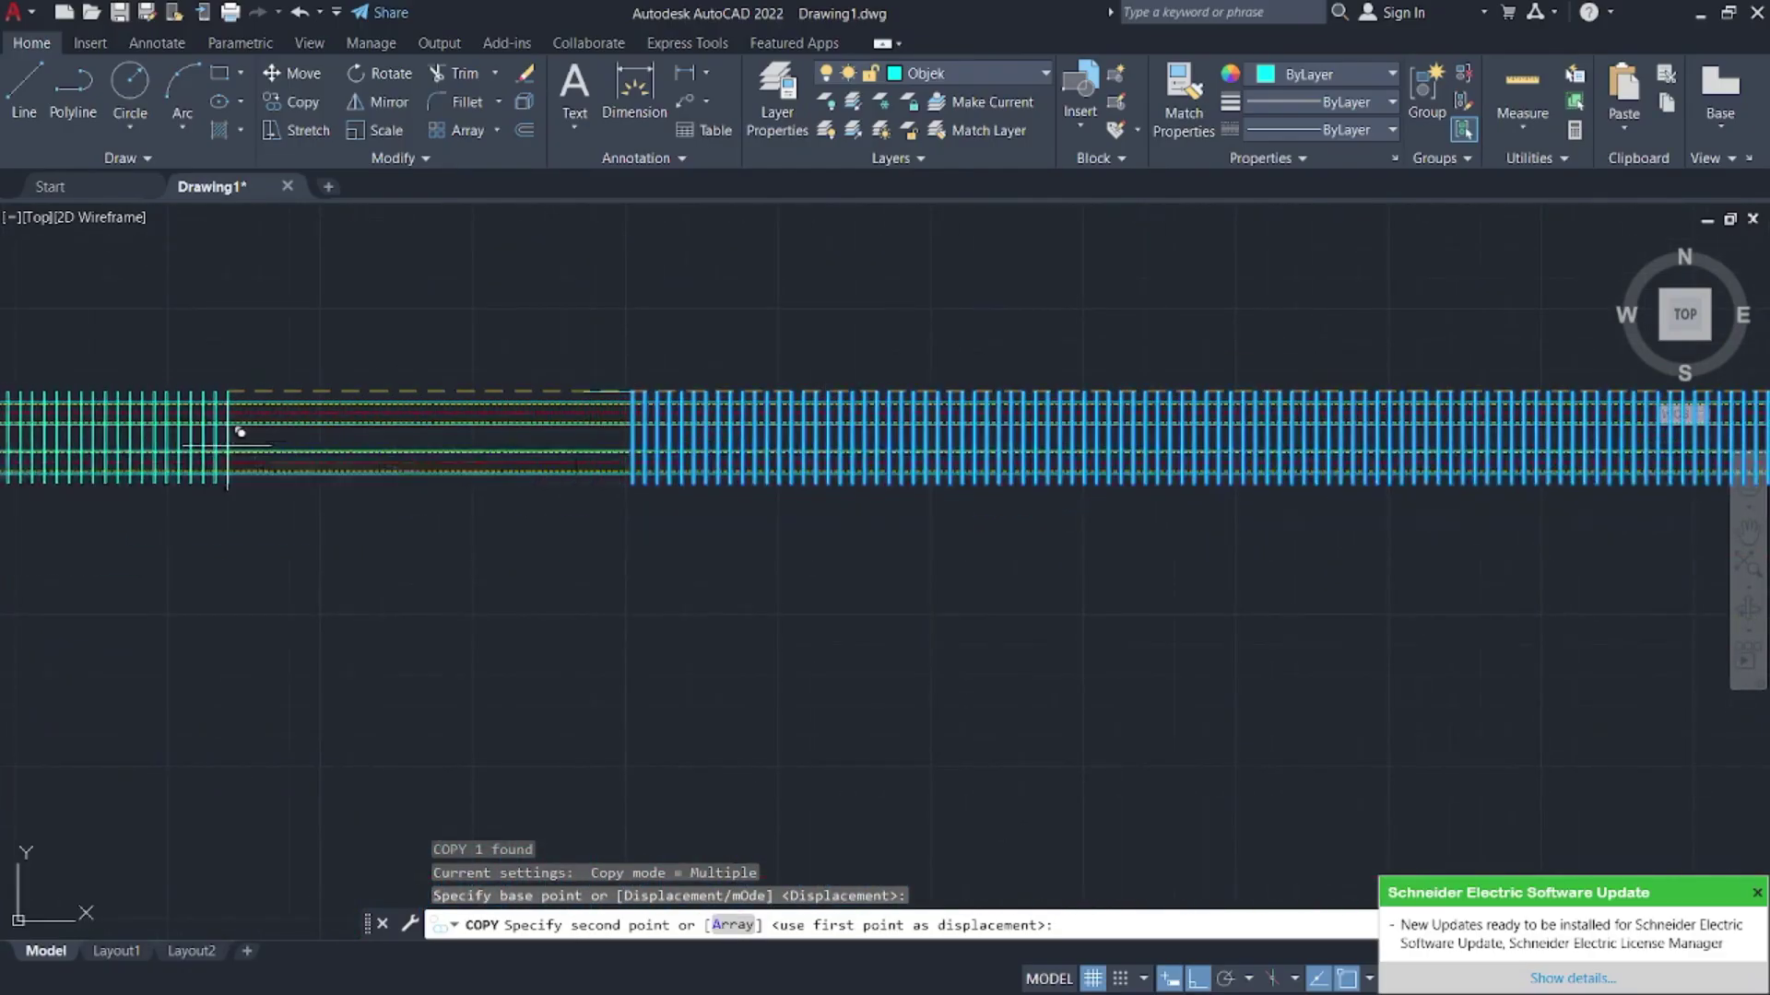
pyautogui.scroll(8, 207, 402)
pyautogui.scroll(-2, 1424, 426)
pyautogui.moveTo(1424, 426); pyautogui.dragTo(948, 419, button='middle')
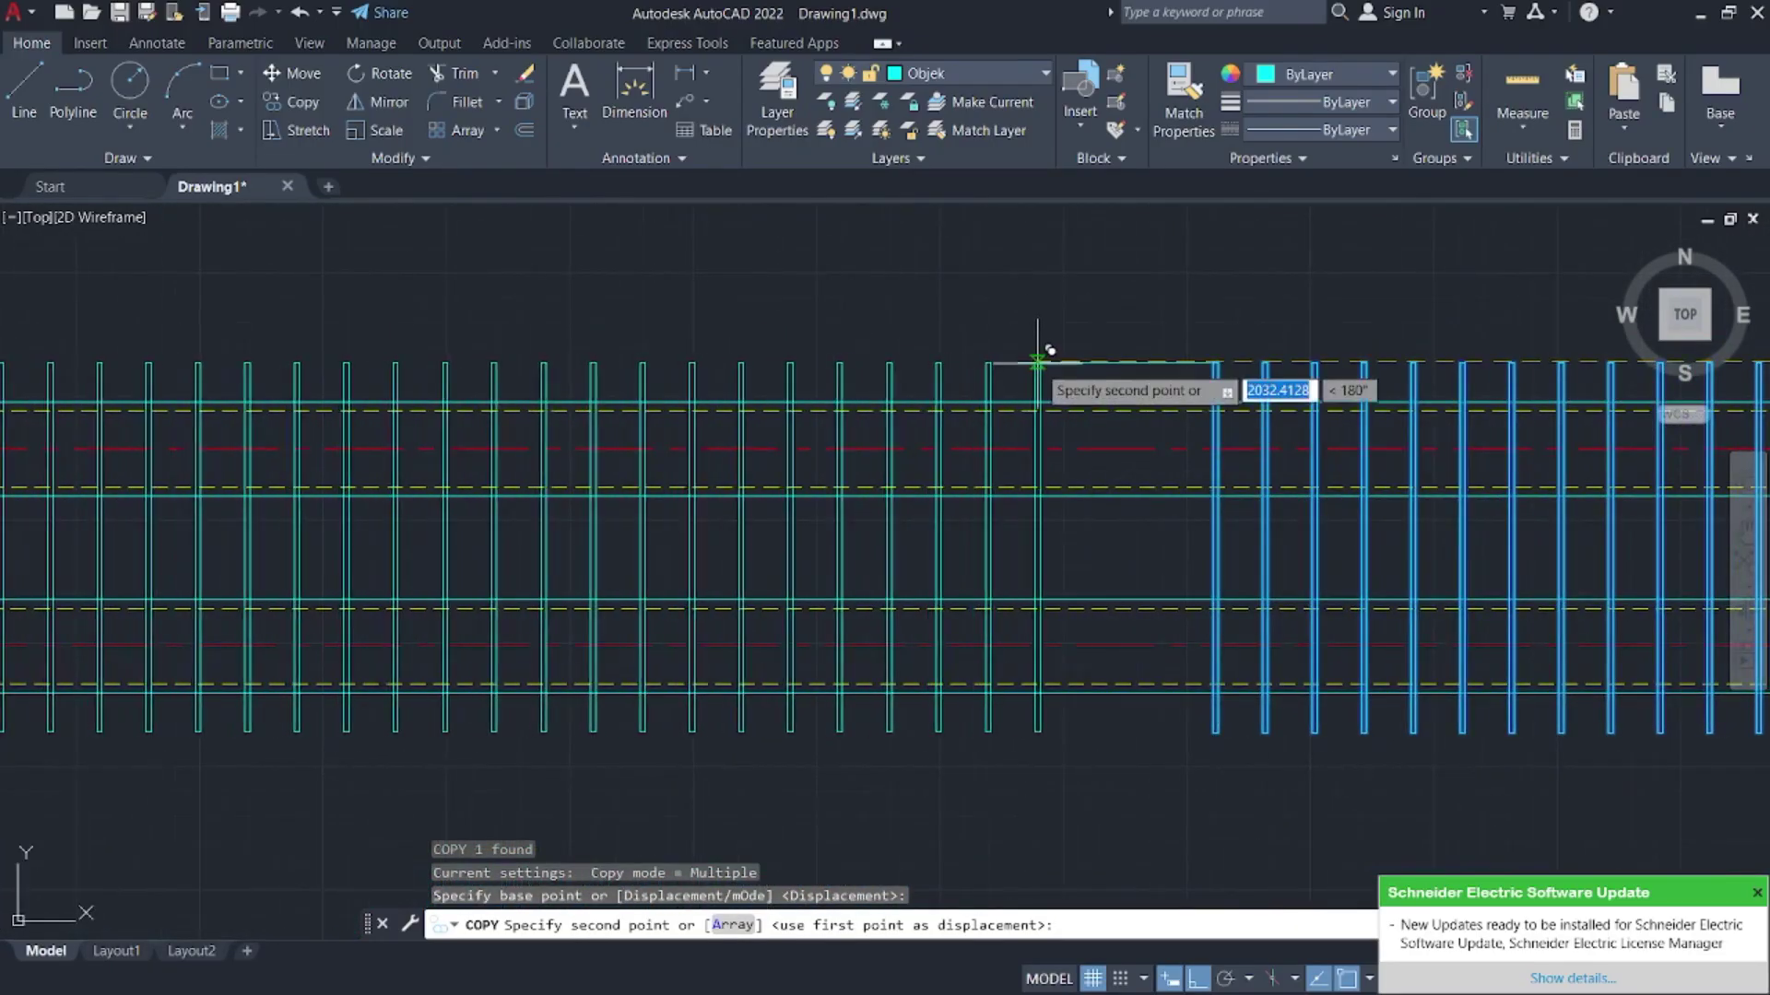
pyautogui.scroll(6, 1018, 364)
pyautogui.click(997, 370)
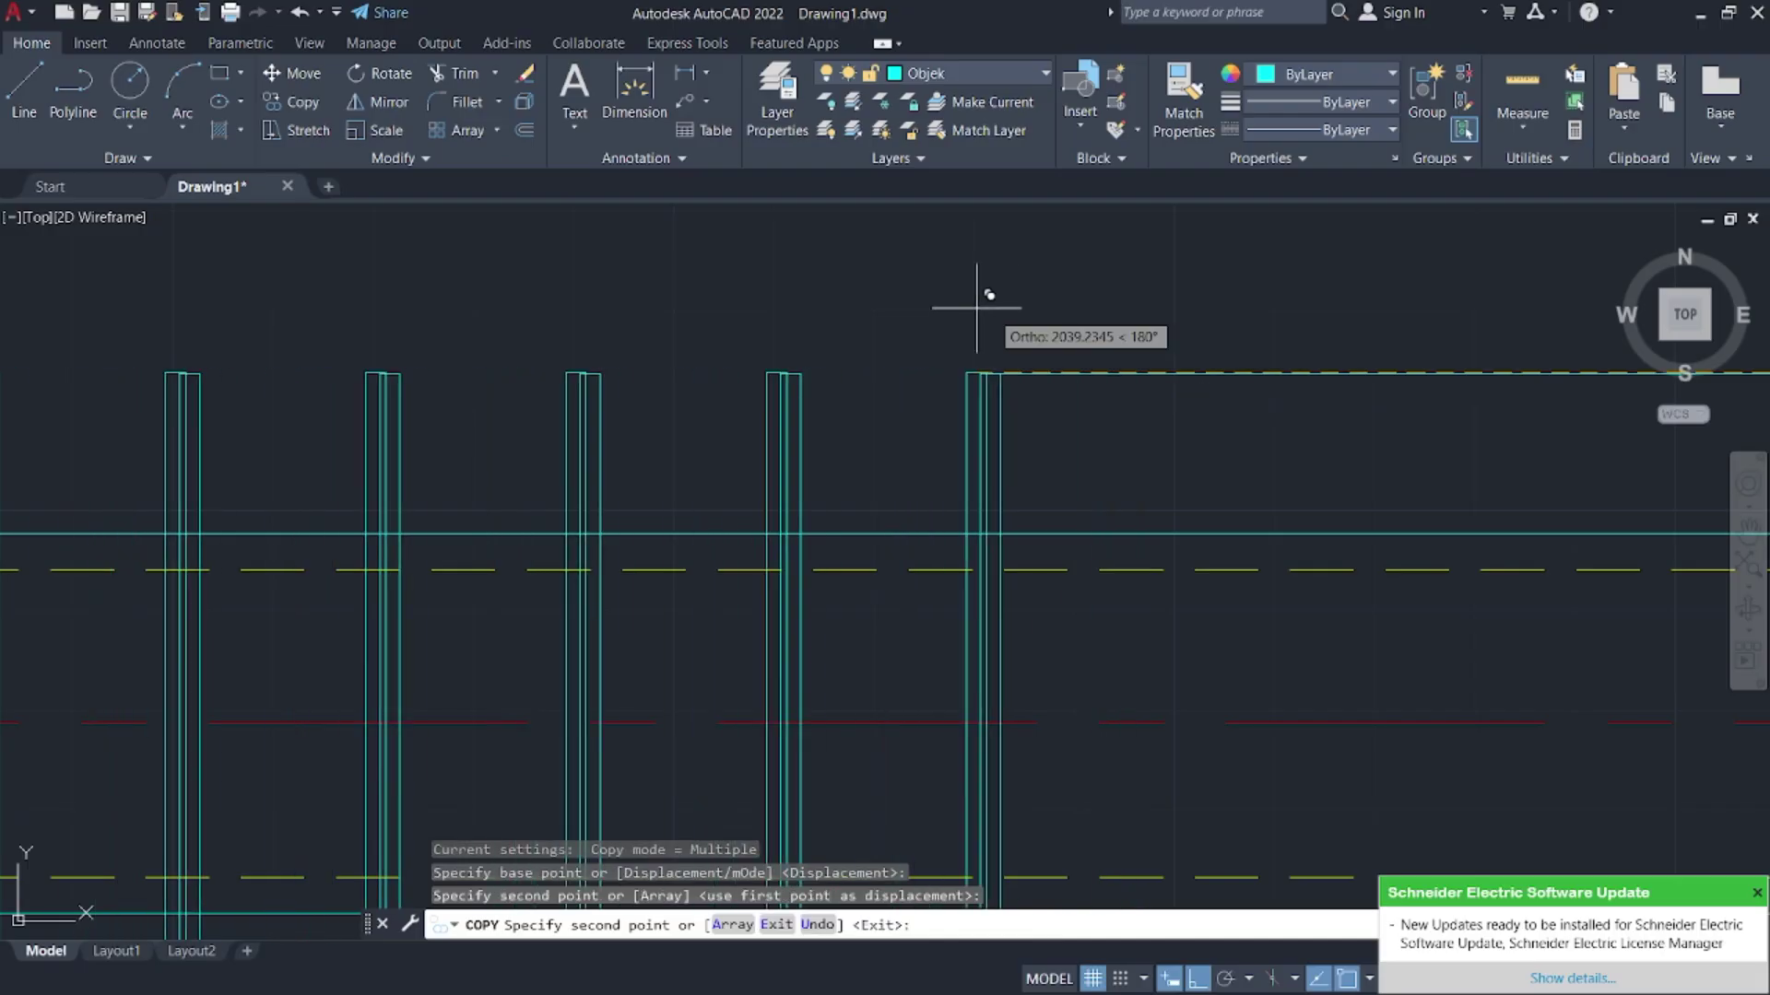
pyautogui.press('Escape')
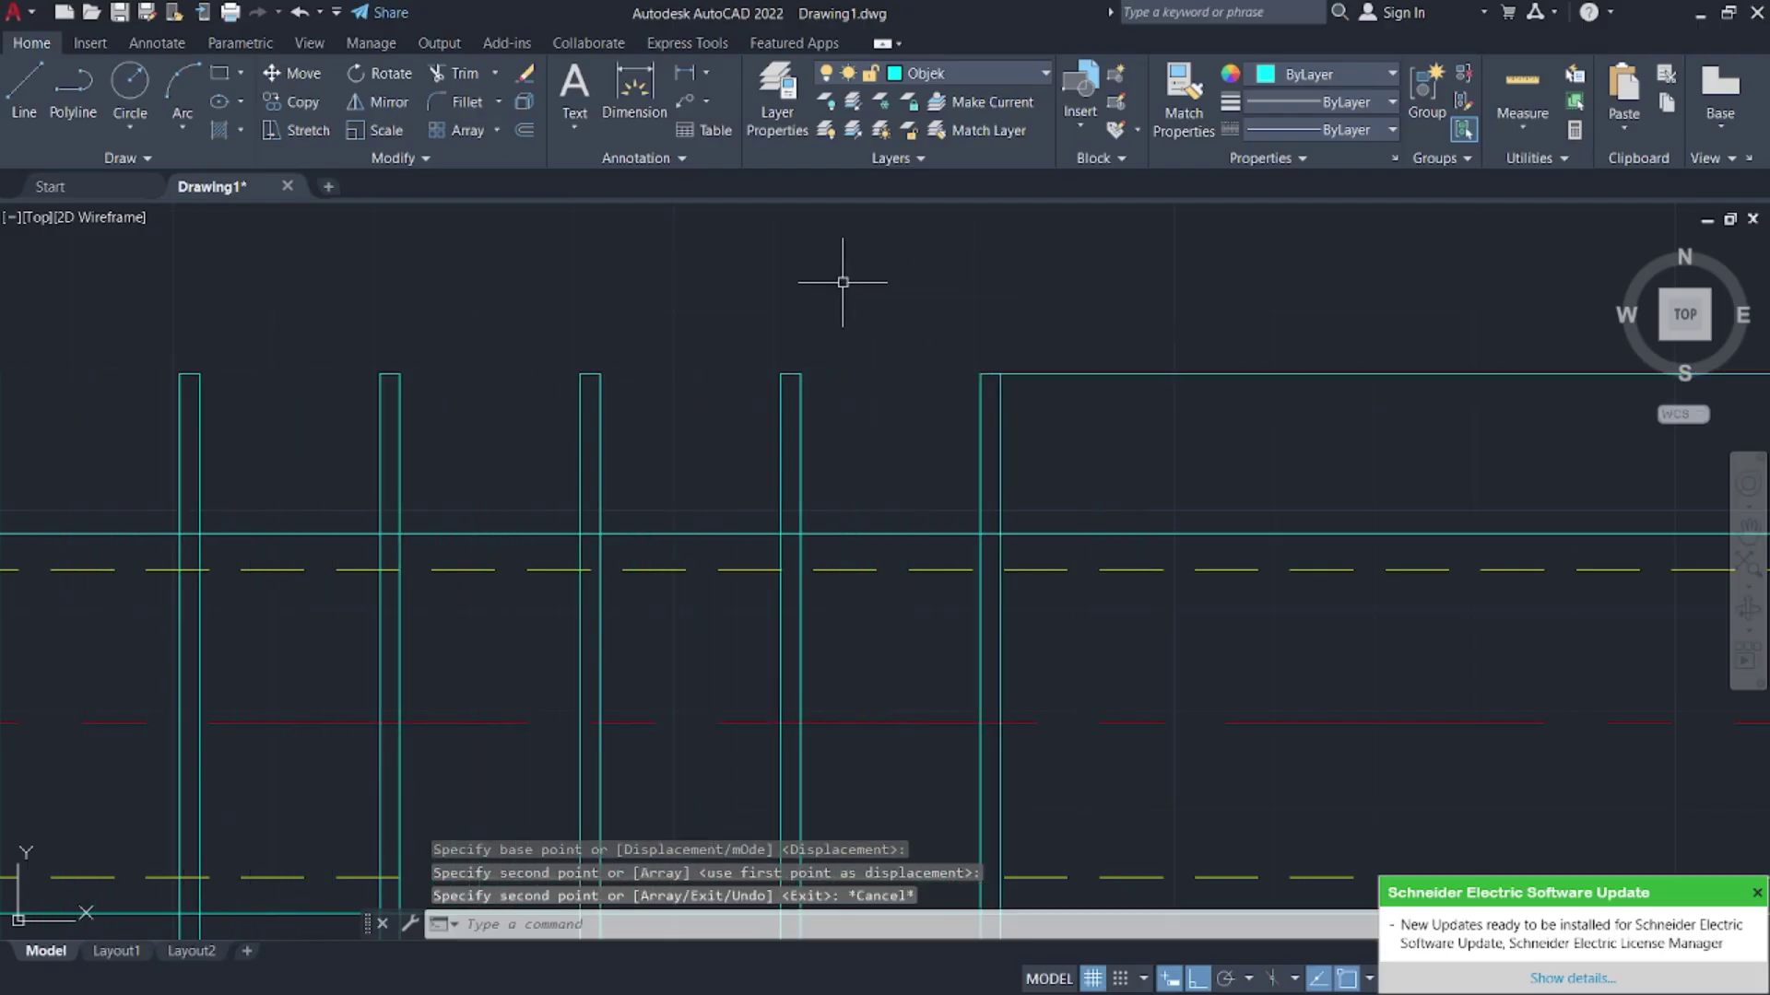
# - Erase the 80 guide line between the two fin groups
pyautogui.click(1336, 458)
pyautogui.press('Delete')
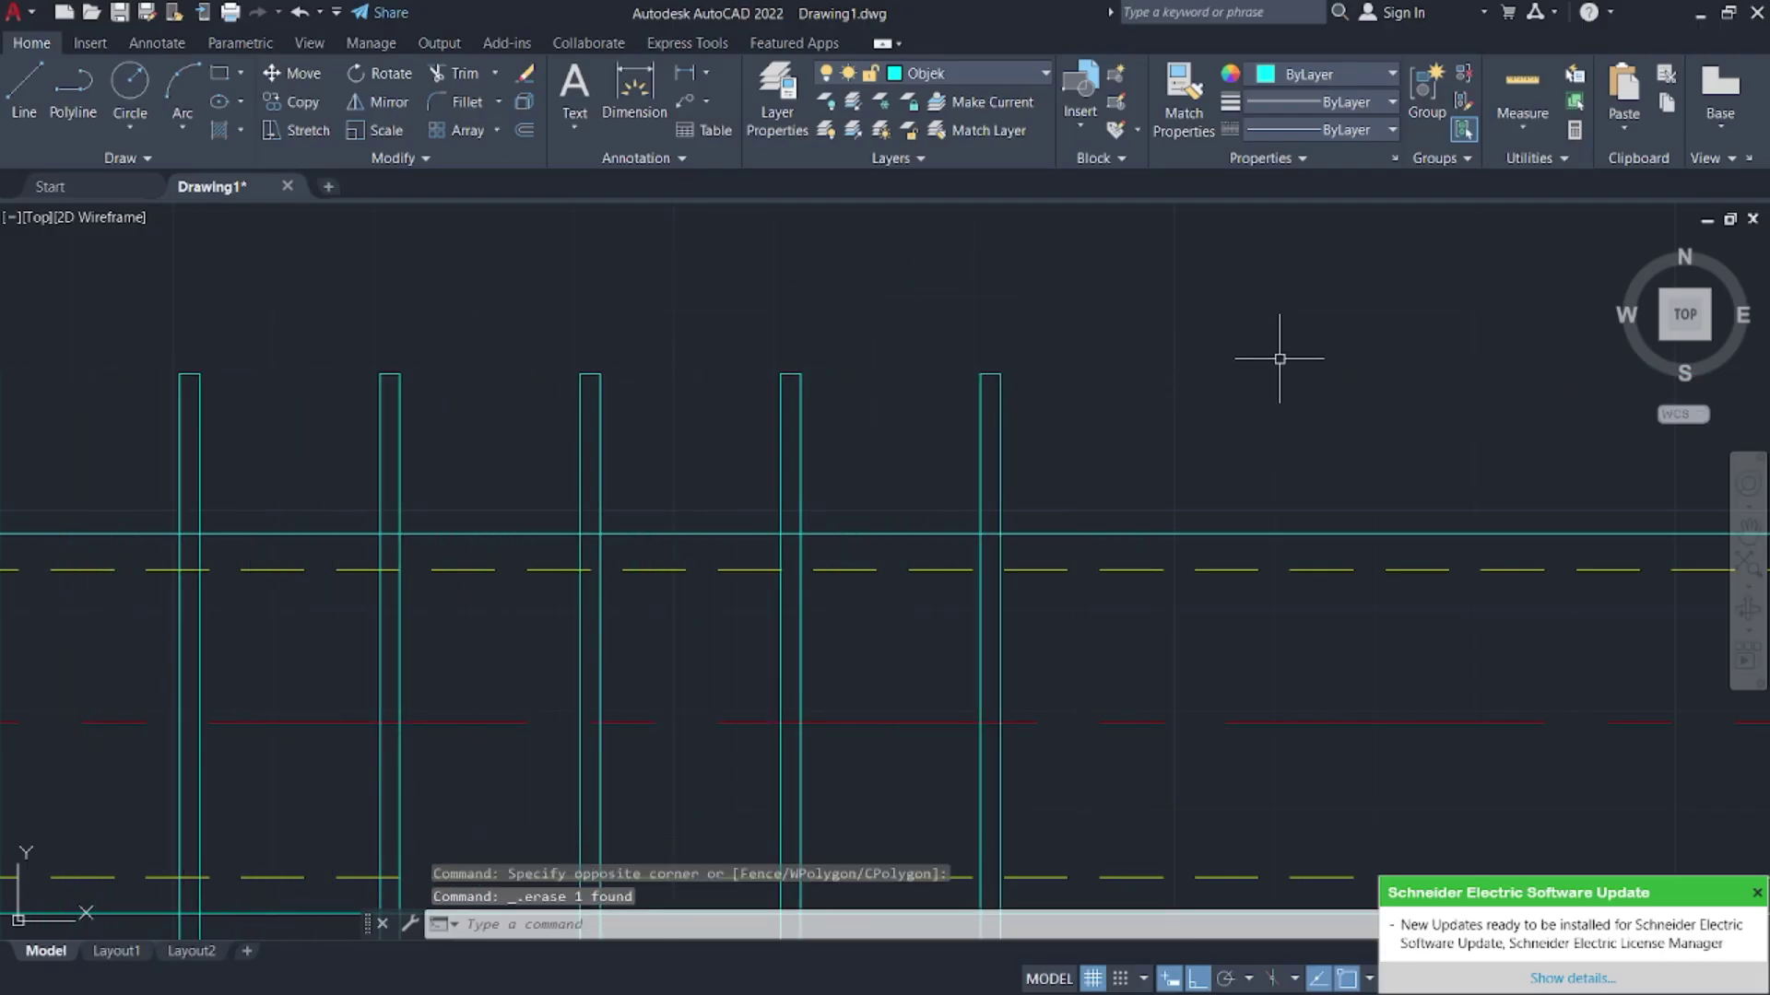
pyautogui.scroll(-8, 1276, 364)
pyautogui.moveTo(1275, 372); pyautogui.dragTo(790, 384, button='middle')
pyautogui.moveTo(860, 438)
pyautogui.mouseDown(button='middle')
pyautogui.moveTo(996, 466)
pyautogui.moveTo(958, 444)
pyautogui.mouseUp(button='middle')
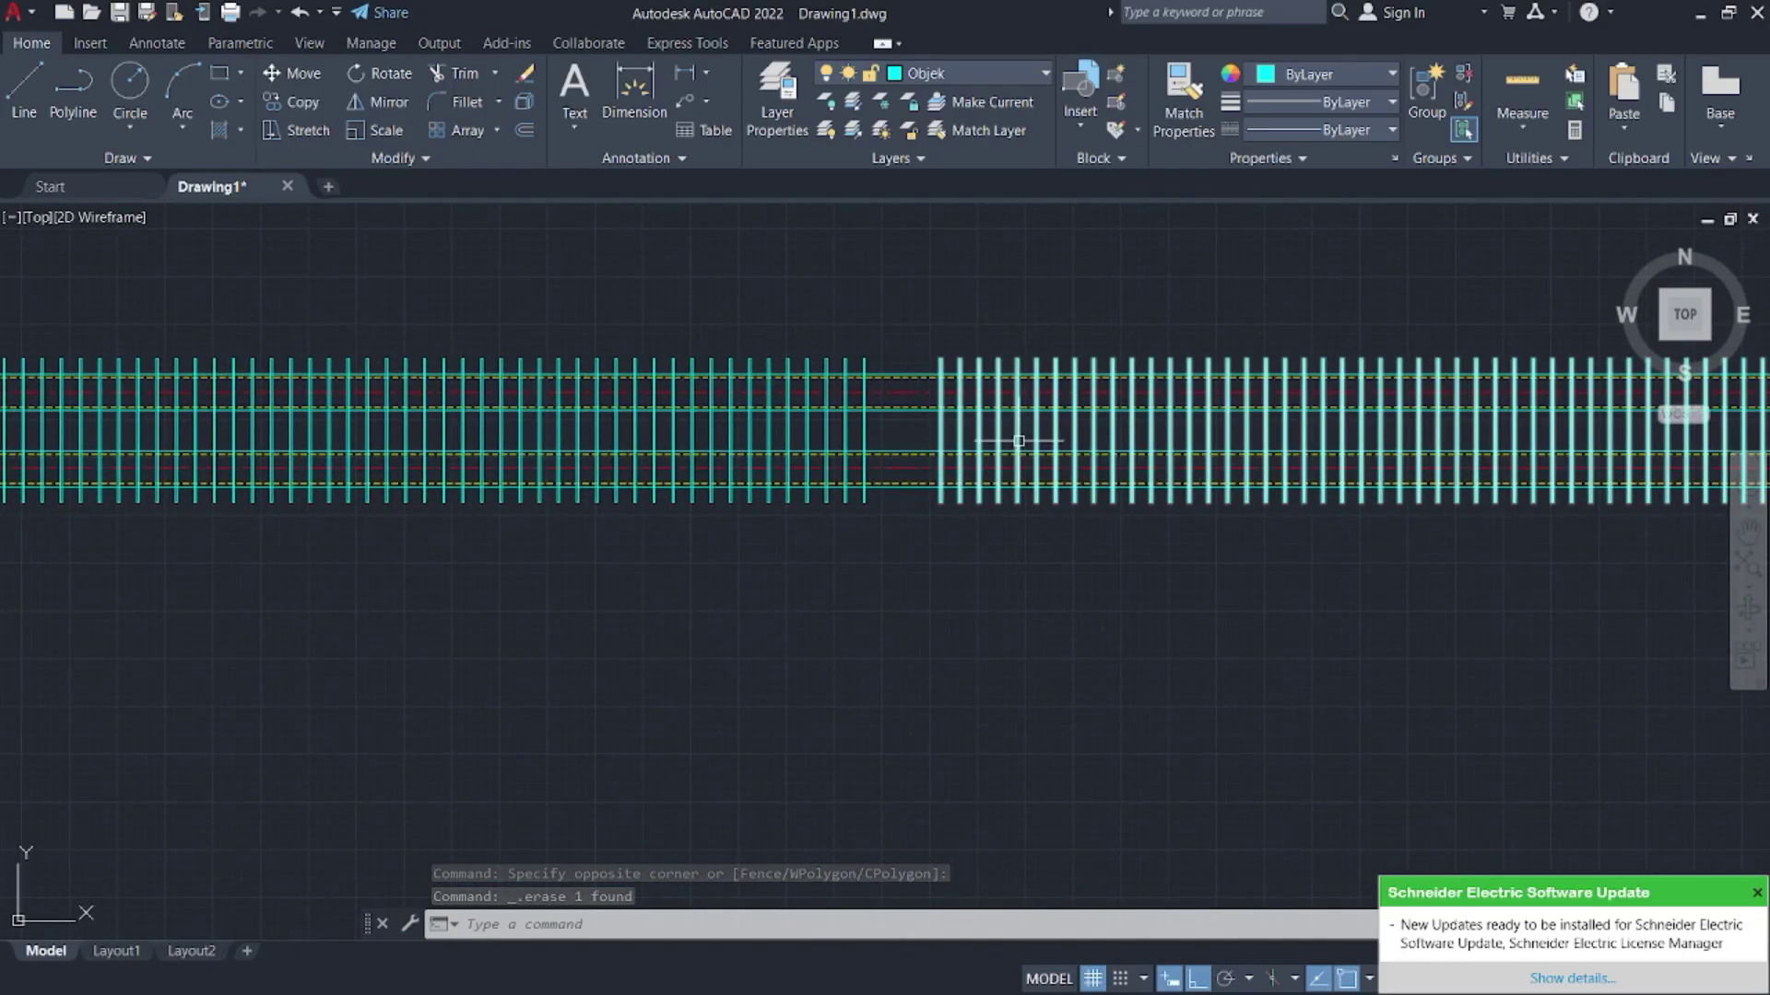
pyautogui.scroll(-4, 1042, 510)
pyautogui.moveTo(987, 526); pyautogui.dragTo(843, 497, button='middle')
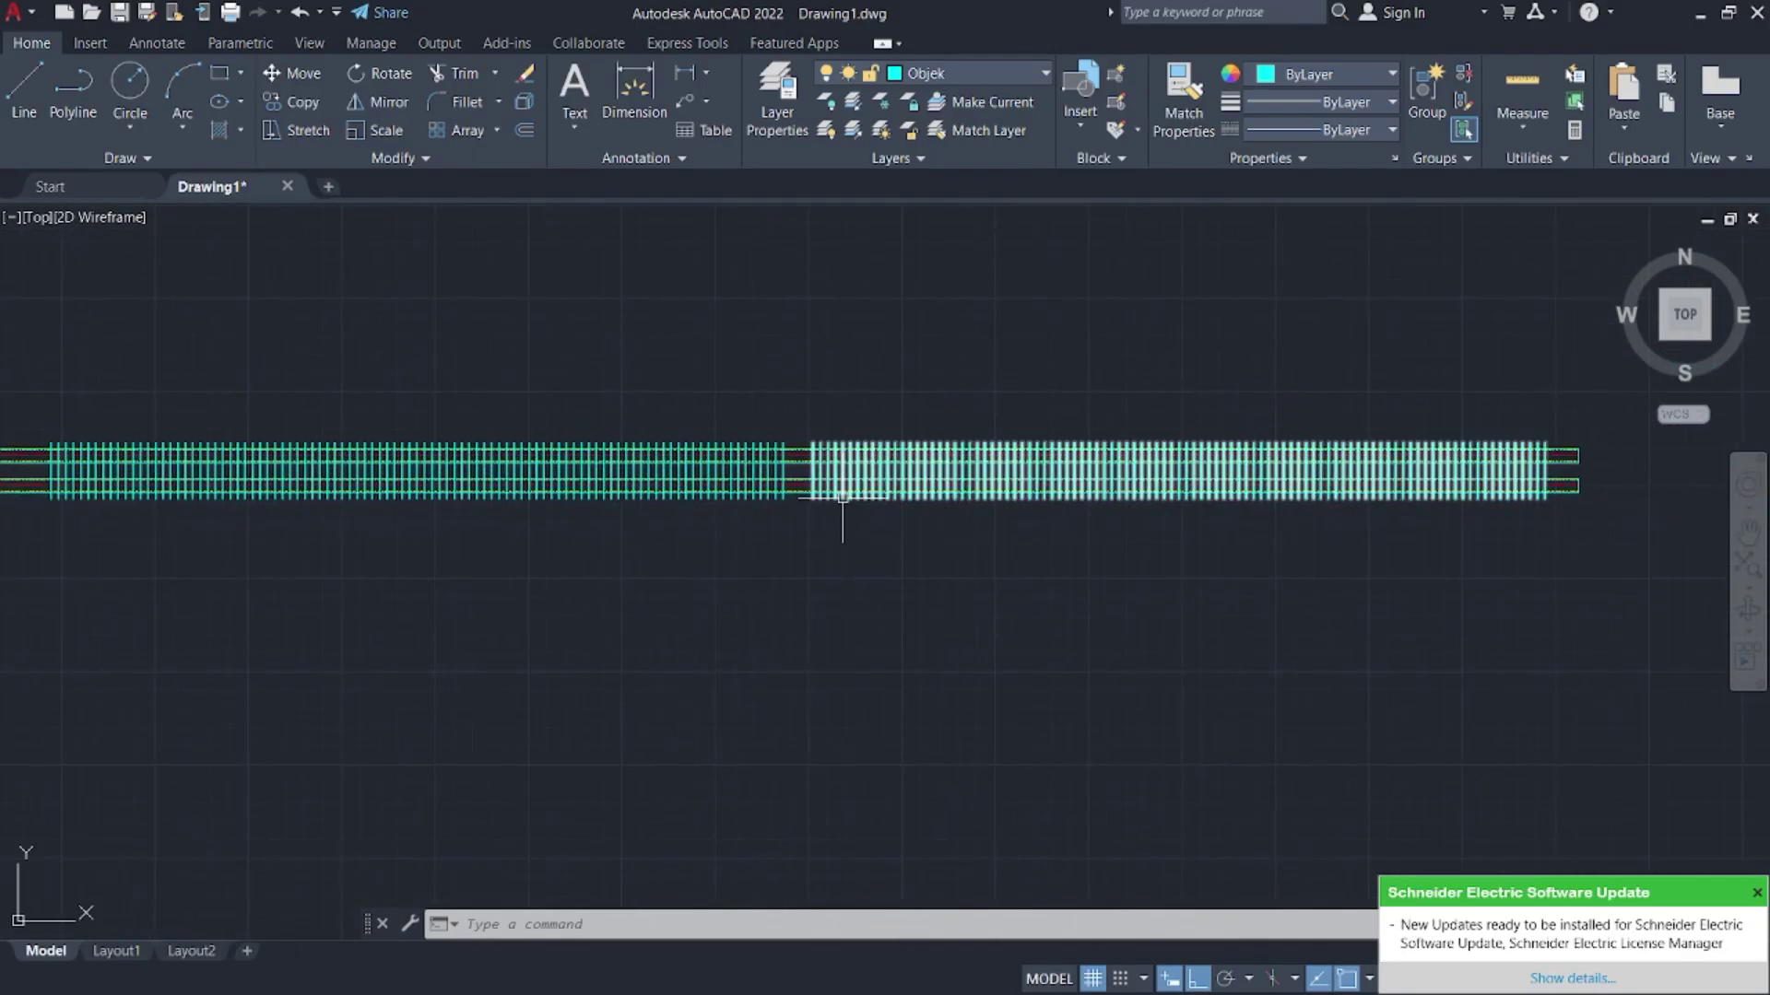
# - Examine the return bend at the right end of Fin Tube Type-1 in Tr Adv.pdf
pyautogui.press('super')
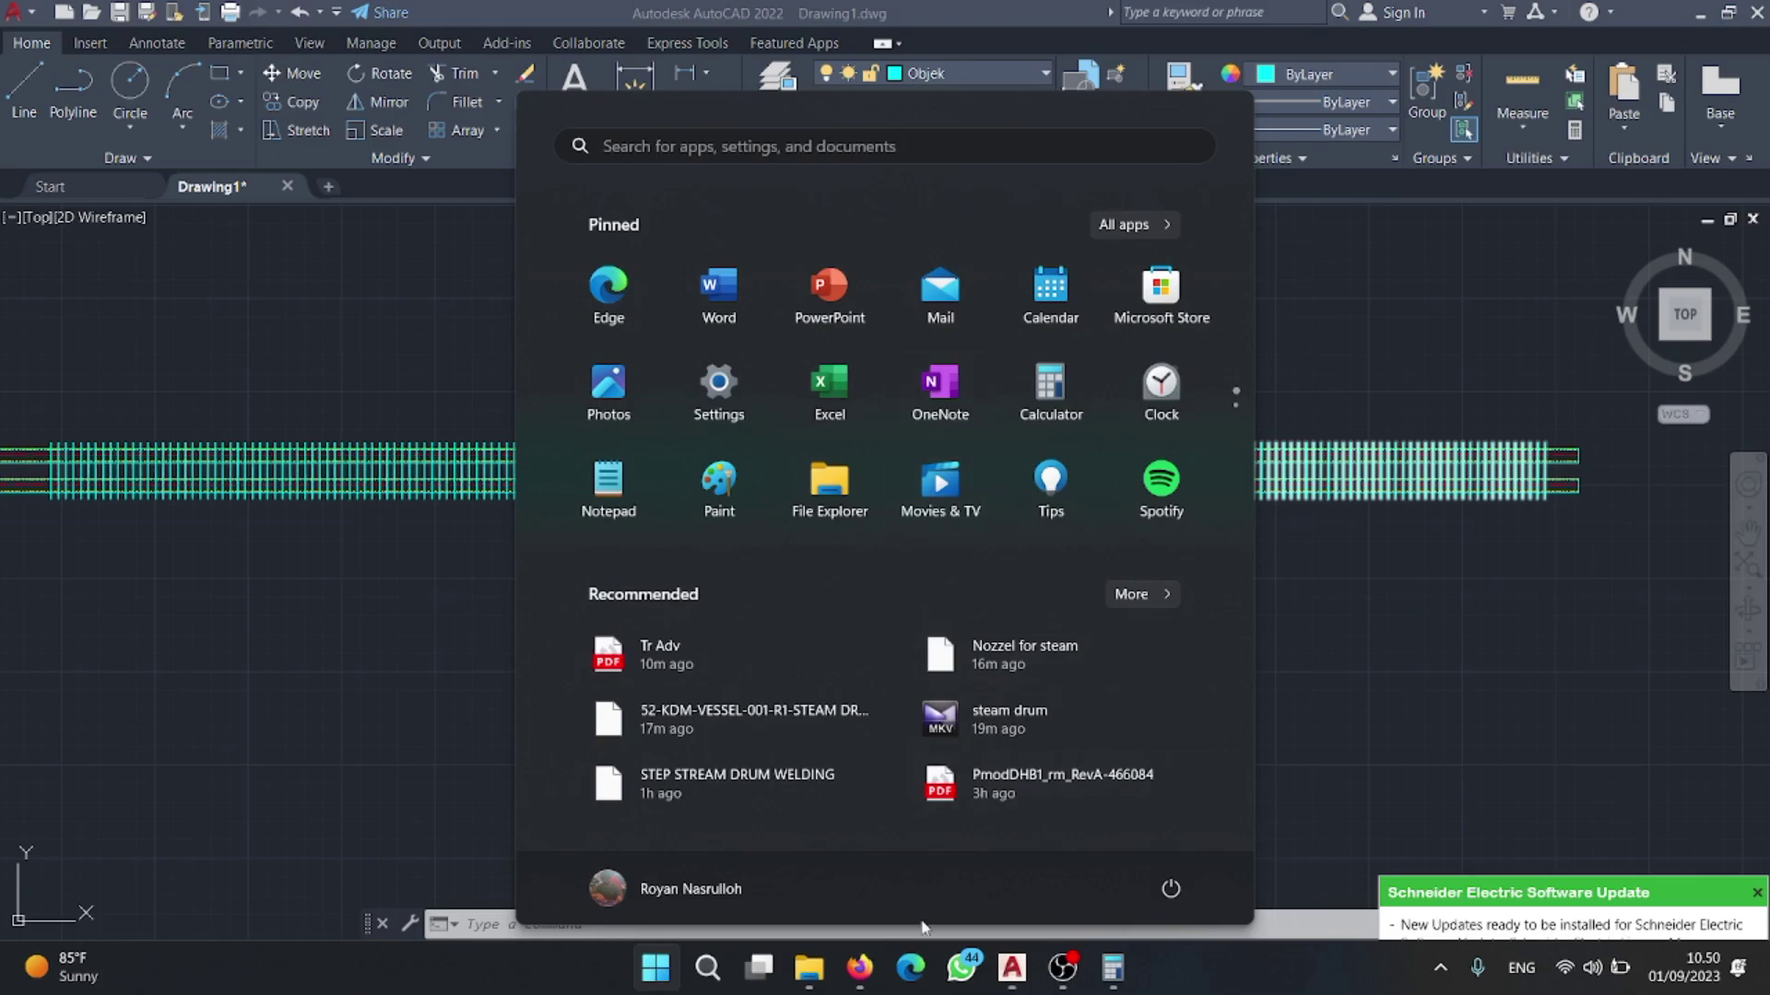
pyautogui.click(858, 968)
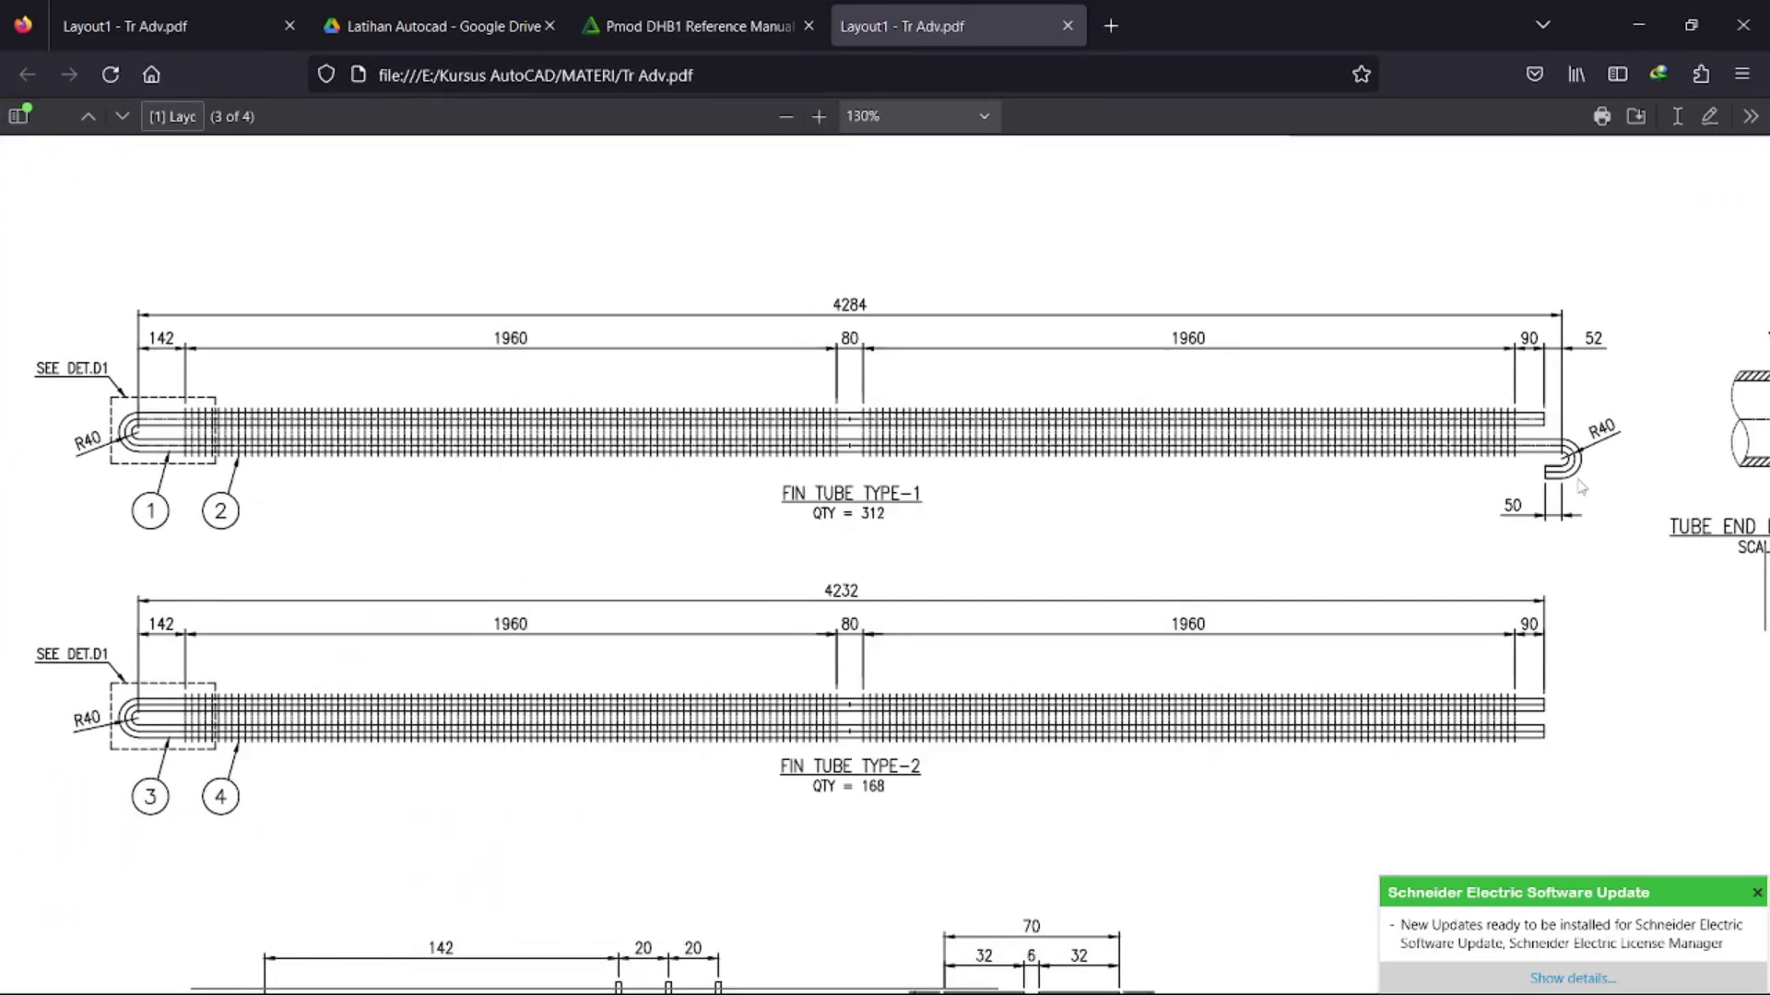
pyautogui.keyDown('ctrl'); pyautogui.scroll(5, 1541, 470); pyautogui.keyUp('ctrl')
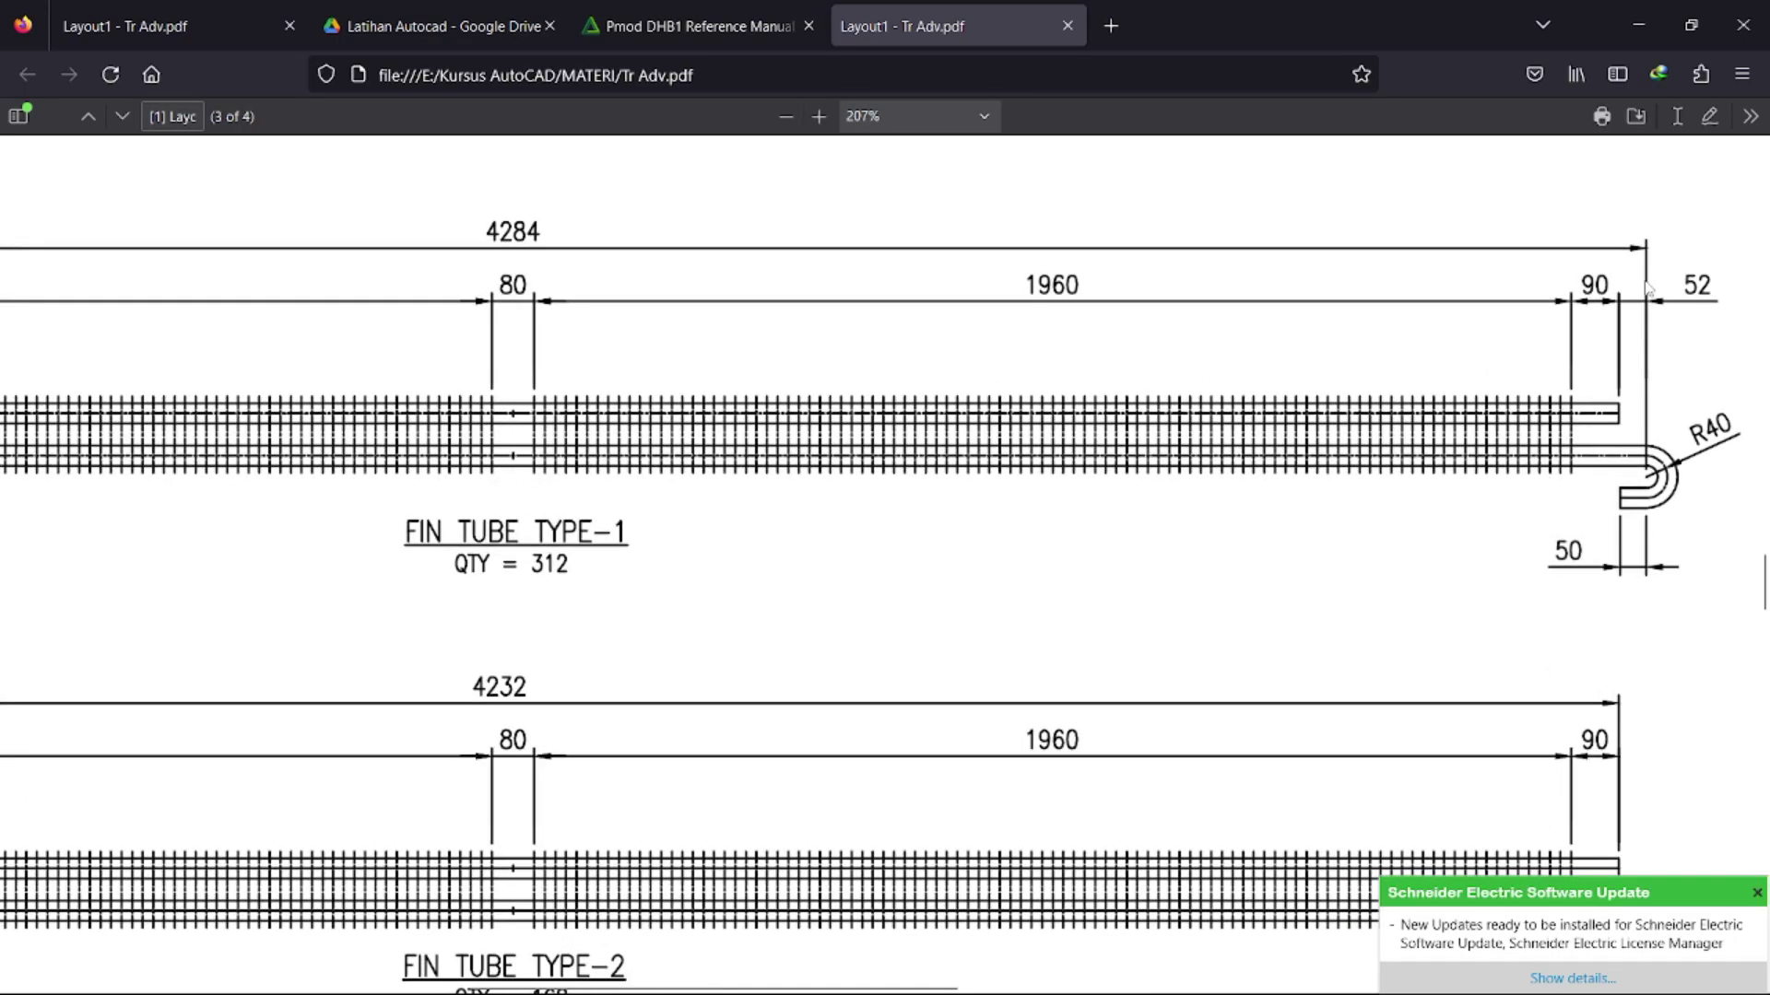
pyautogui.click(1638, 26)
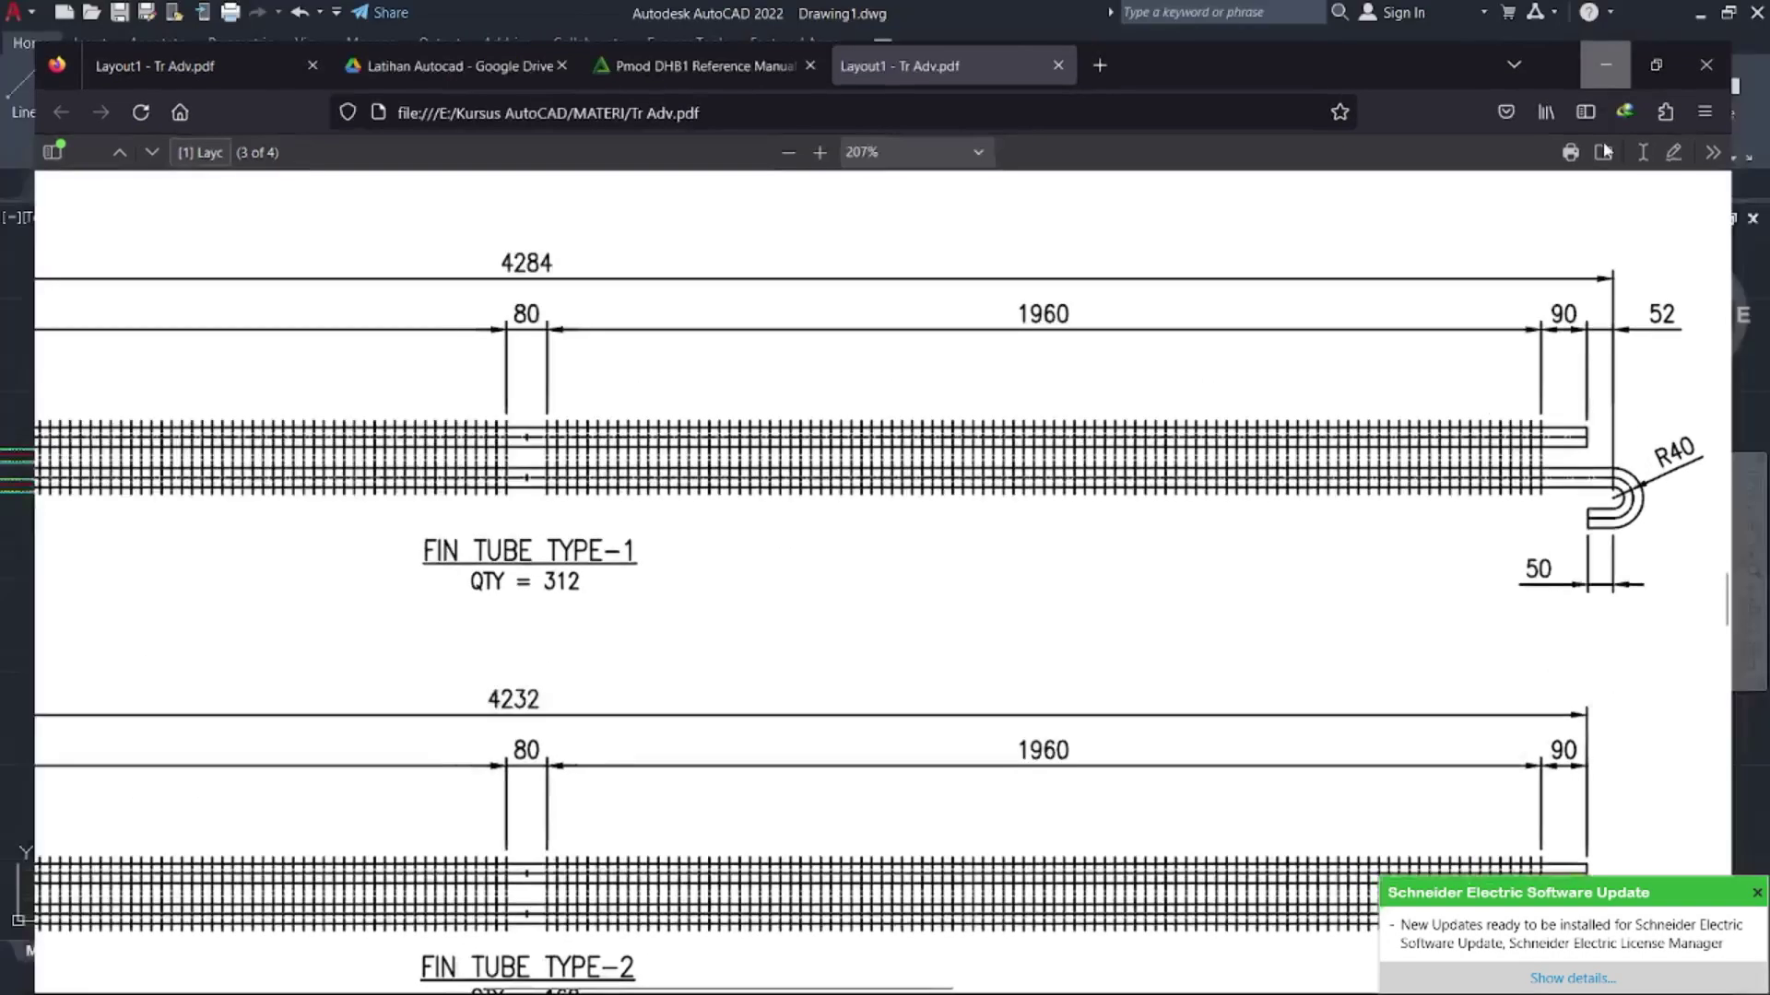
# - Copy the complete fin tube, with both fin groups, to a spot above the original
pyautogui.click(1414, 592)
pyautogui.click(394, 402)
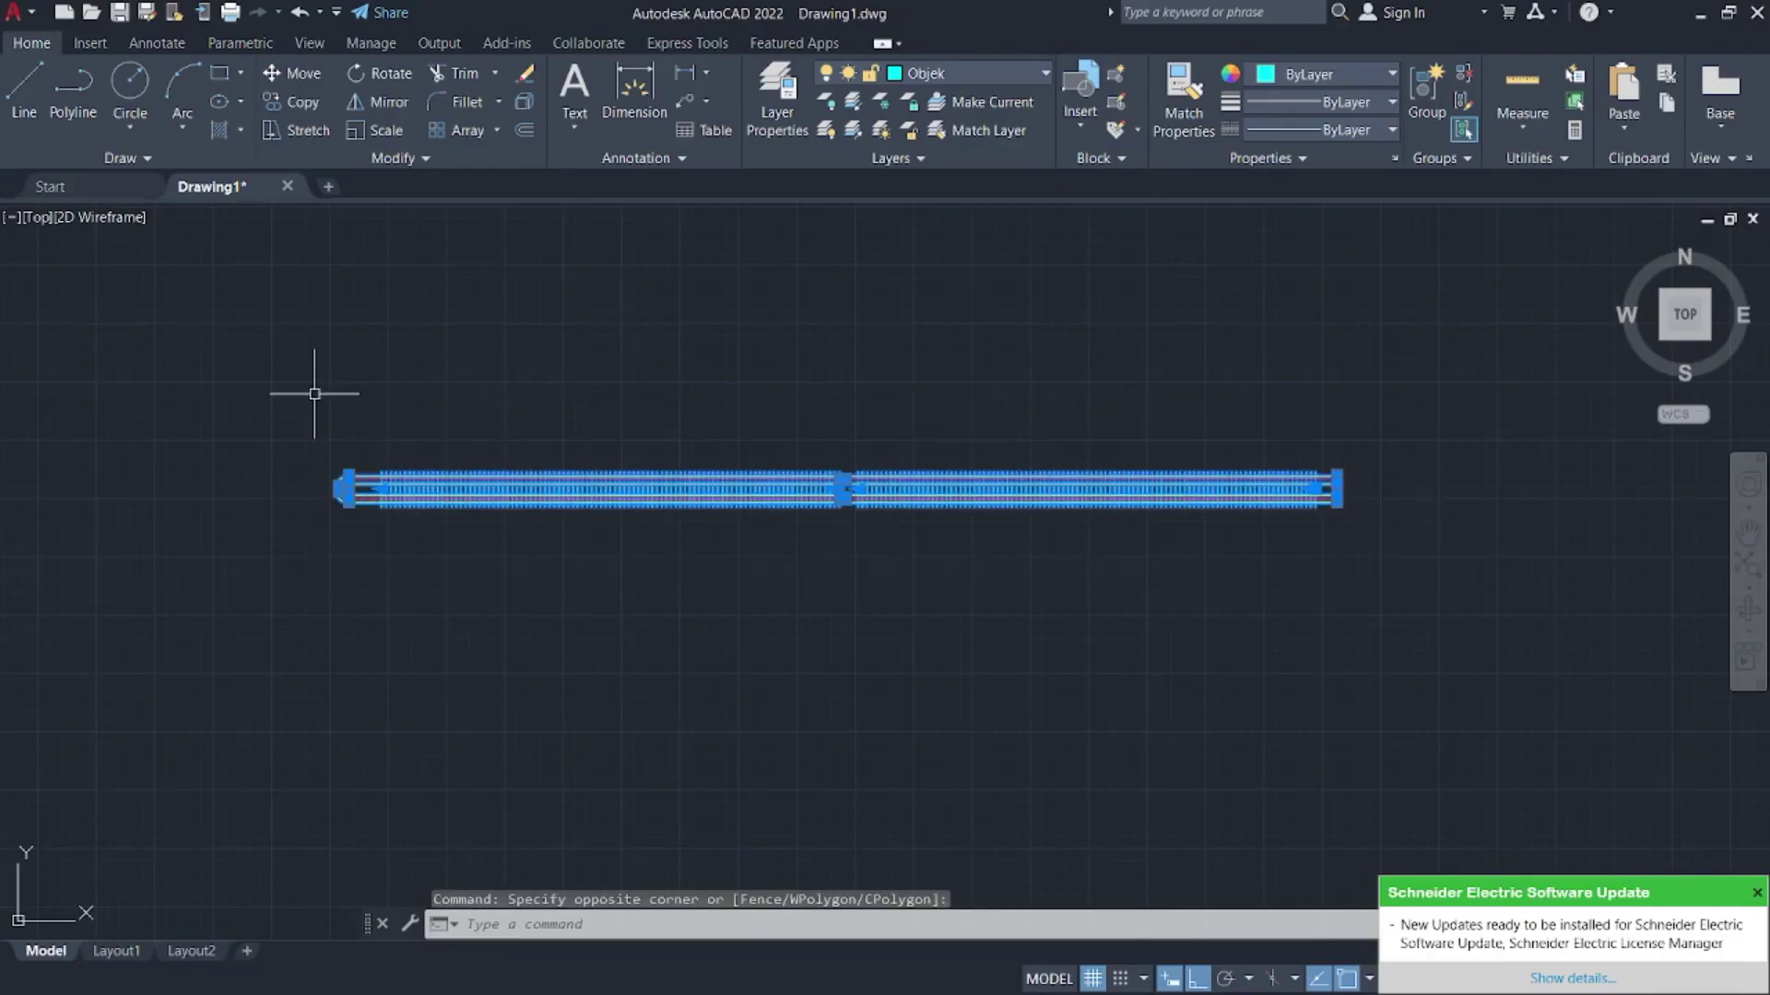
pyautogui.write('o')
pyautogui.press('Return')
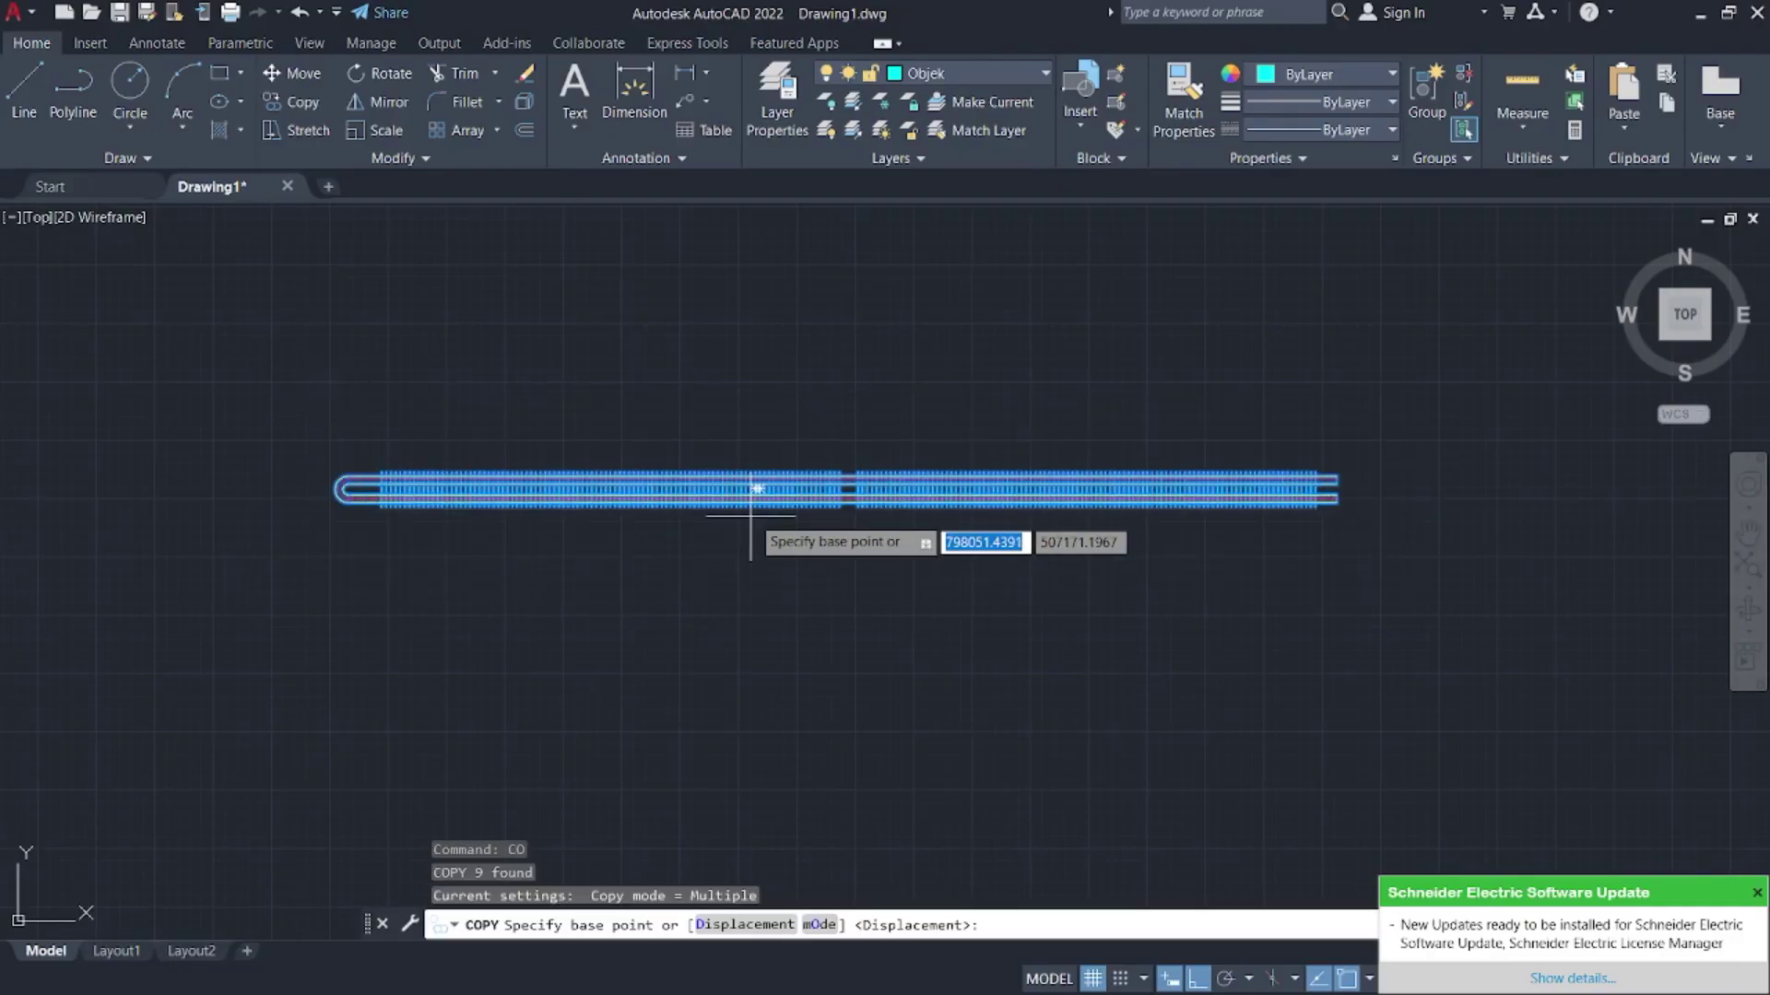
pyautogui.click(750, 491)
pyautogui.click(817, 297)
pyautogui.press('Escape')
# - Draw a 52 horizontal line outward from the centre of the upper fin tube's lower right pipe end
pyautogui.scroll(2, 1290, 332)
pyautogui.write('l')
pyautogui.press('Return')
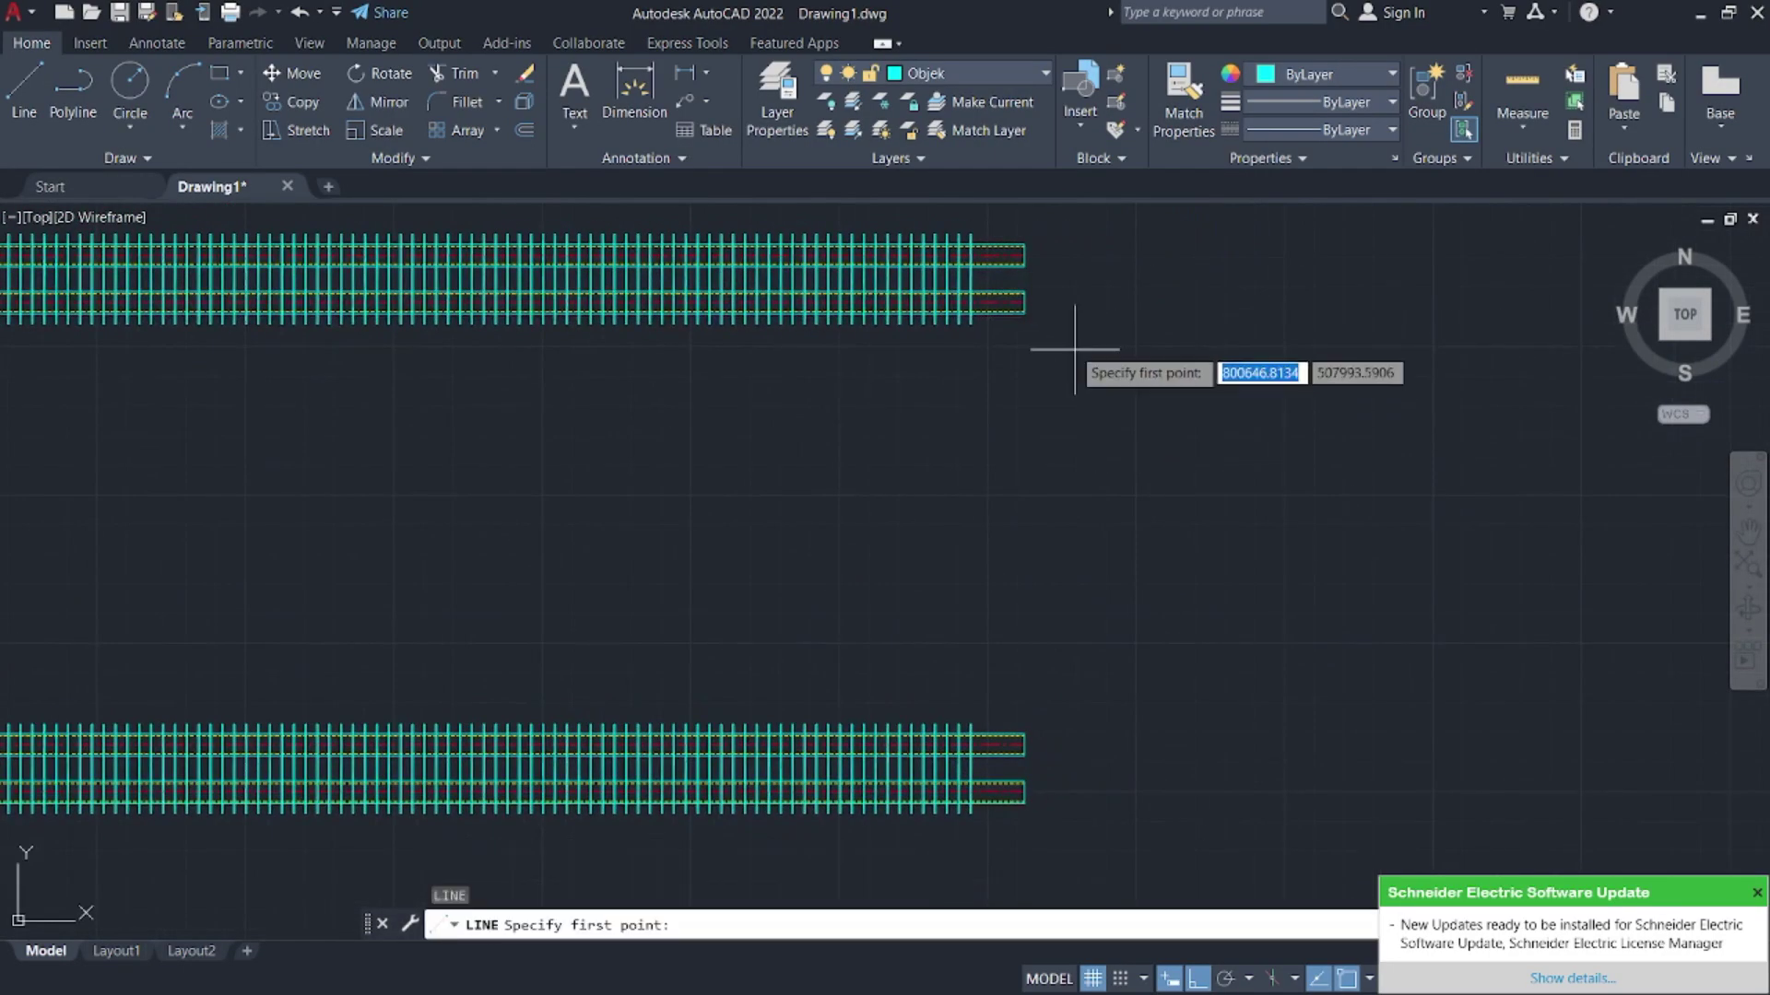
pyautogui.scroll(3, 1023, 331)
pyautogui.click(968, 296)
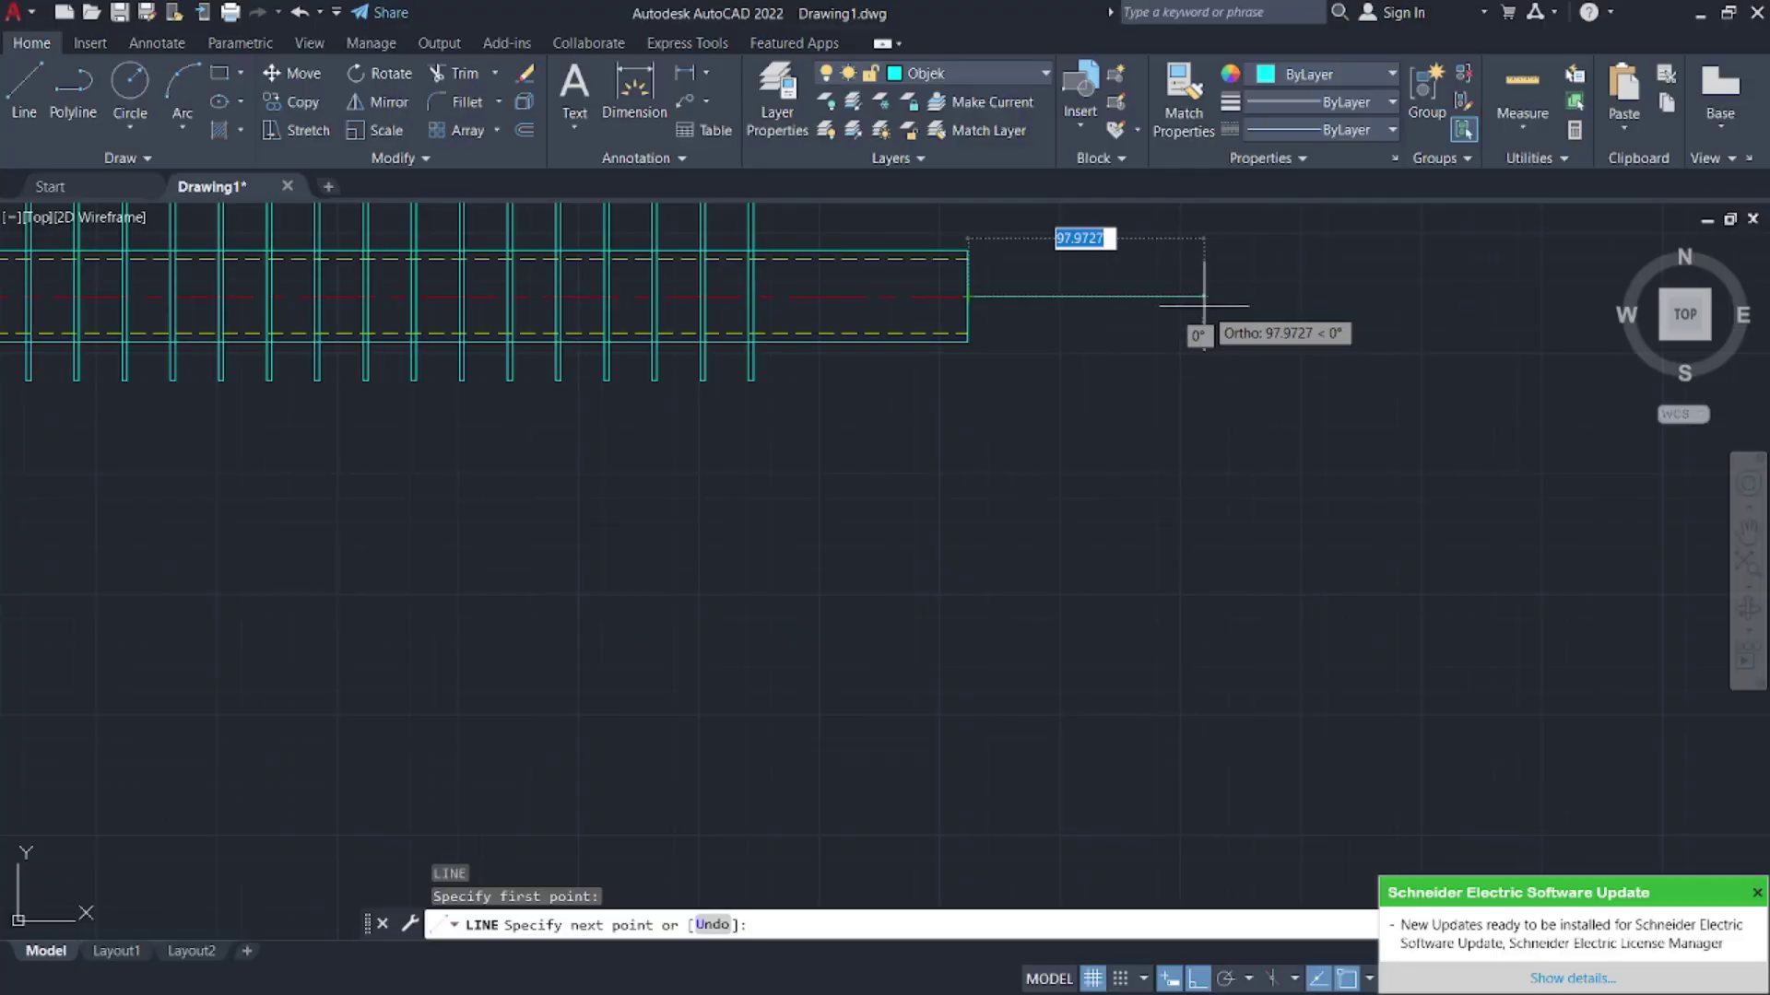
pyautogui.press('Return')
pyautogui.press('Escape')
# - Offset the 52 line 80 downward
pyautogui.click(1047, 378)
pyautogui.click(1013, 238)
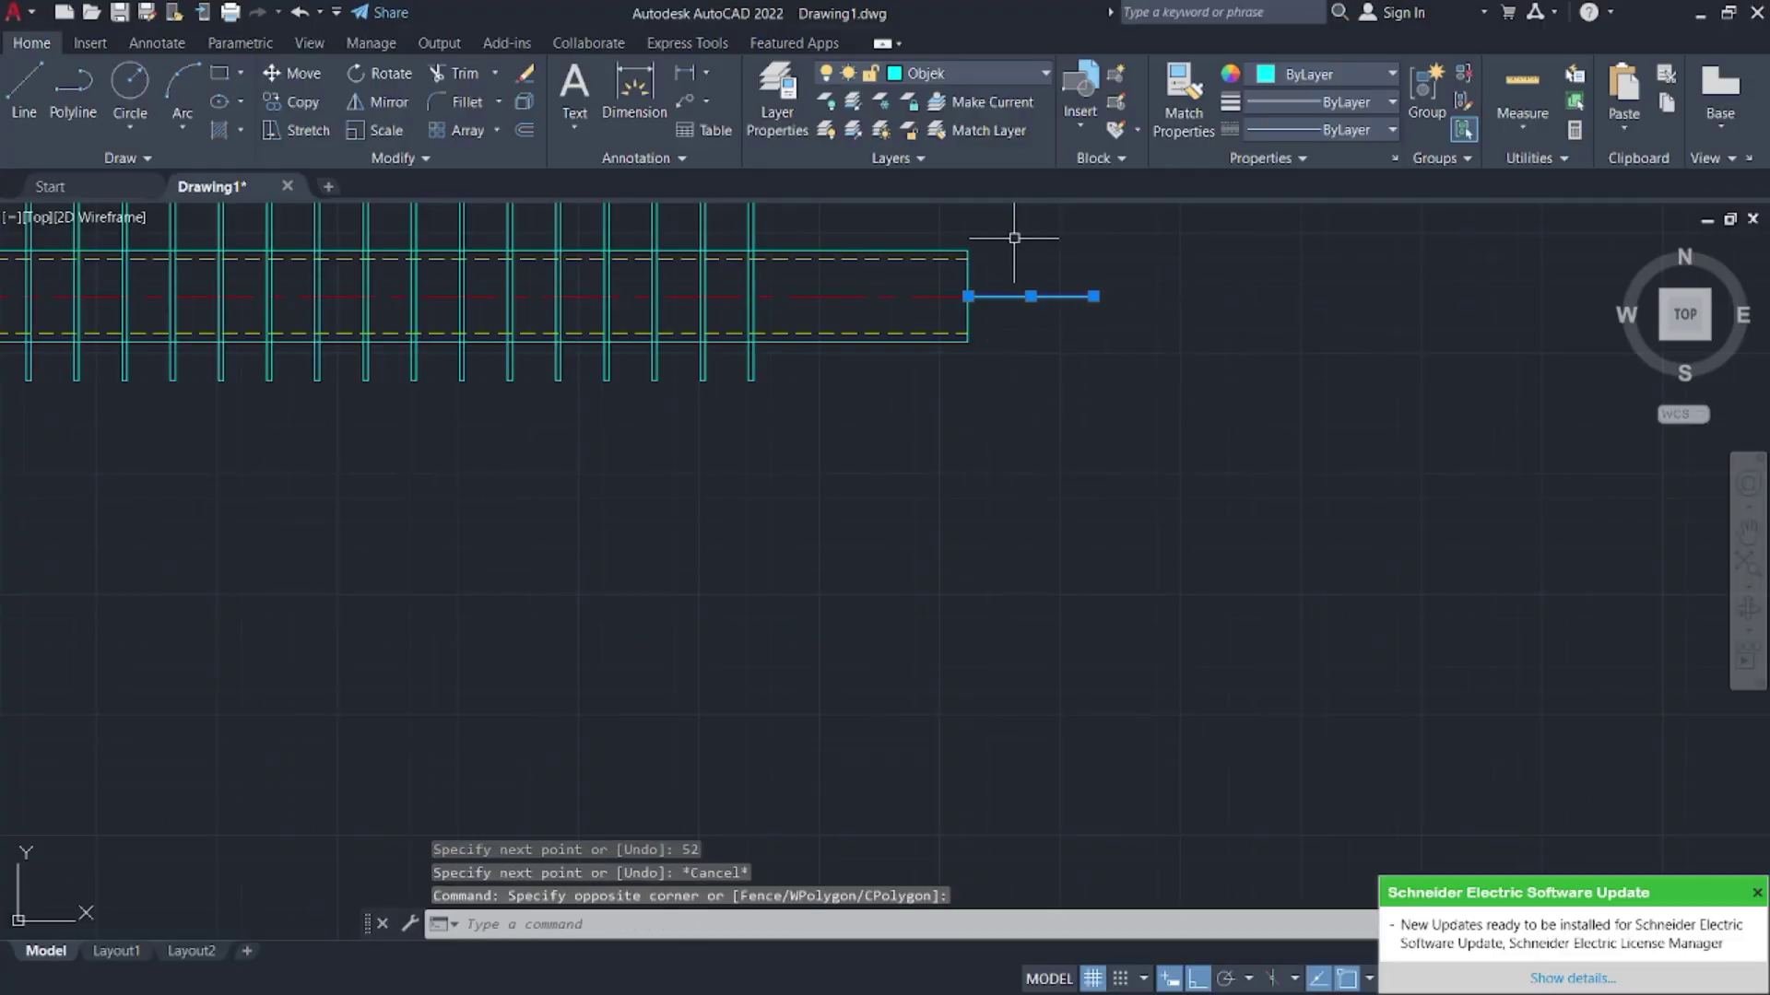
pyautogui.press('Return')
pyautogui.press('Return')
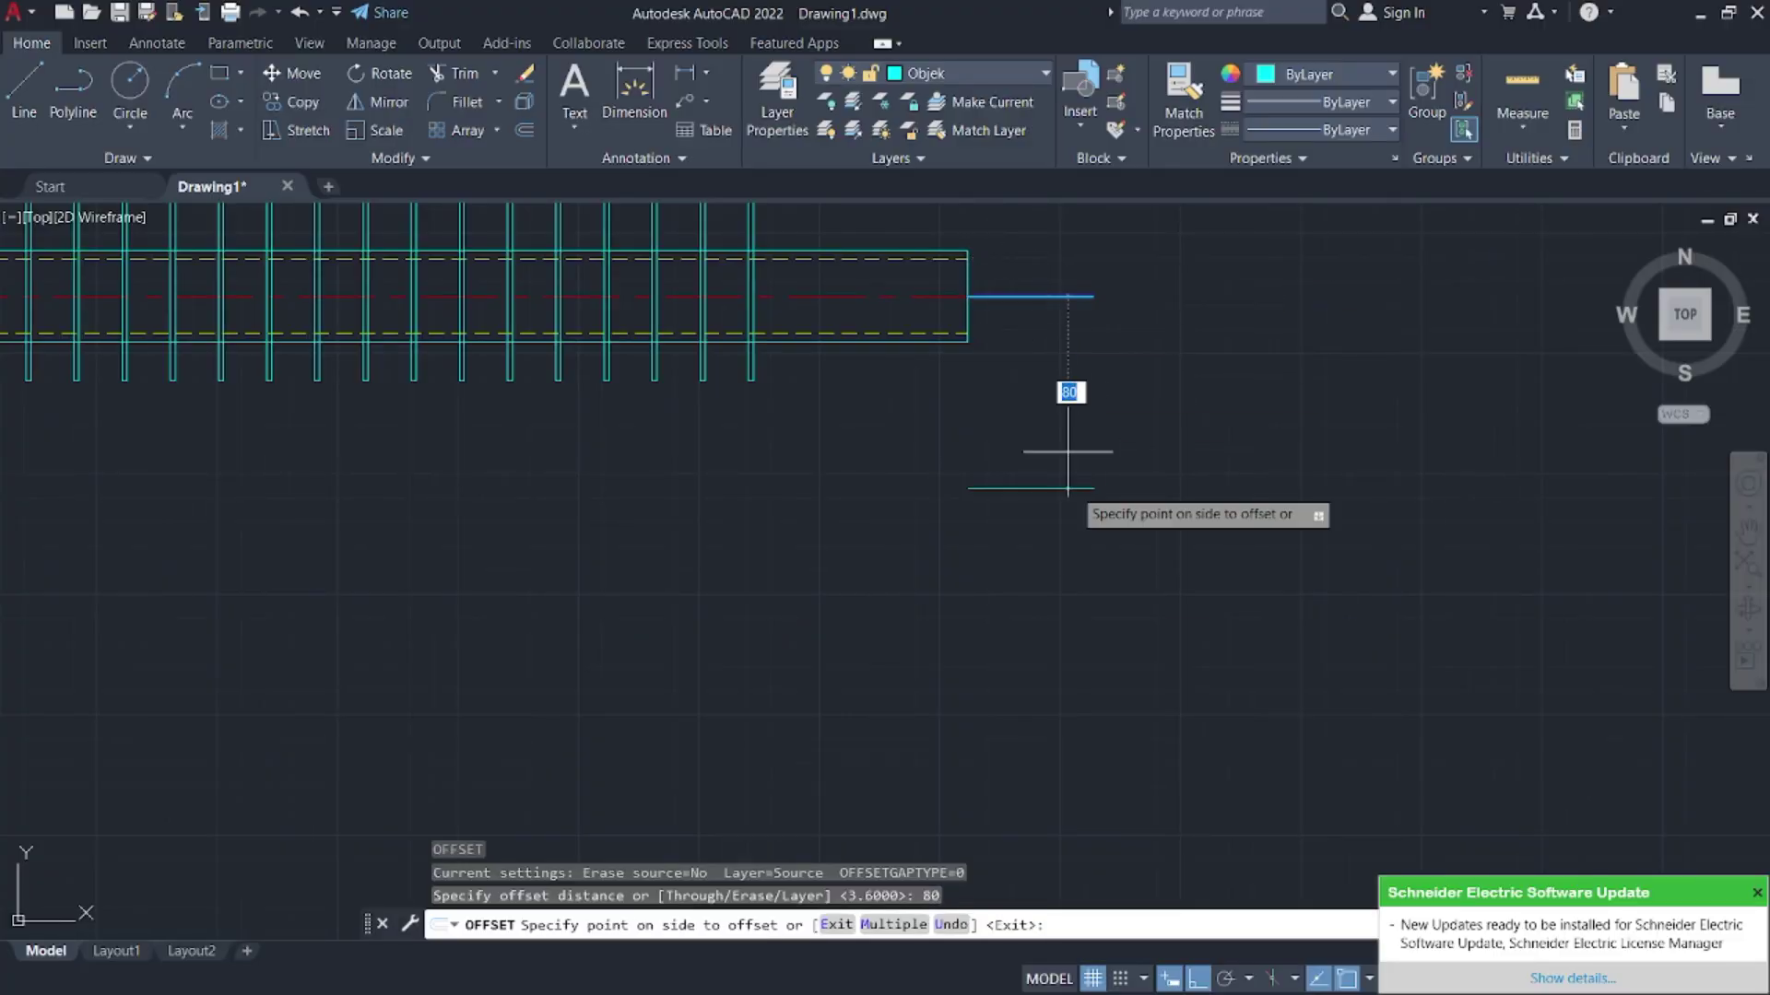
pyautogui.click(1095, 564)
pyautogui.press('Escape')
# - Shorten the left end of the lower offset line by 2
pyautogui.click(971, 485)
pyautogui.scroll(5, 971, 488)
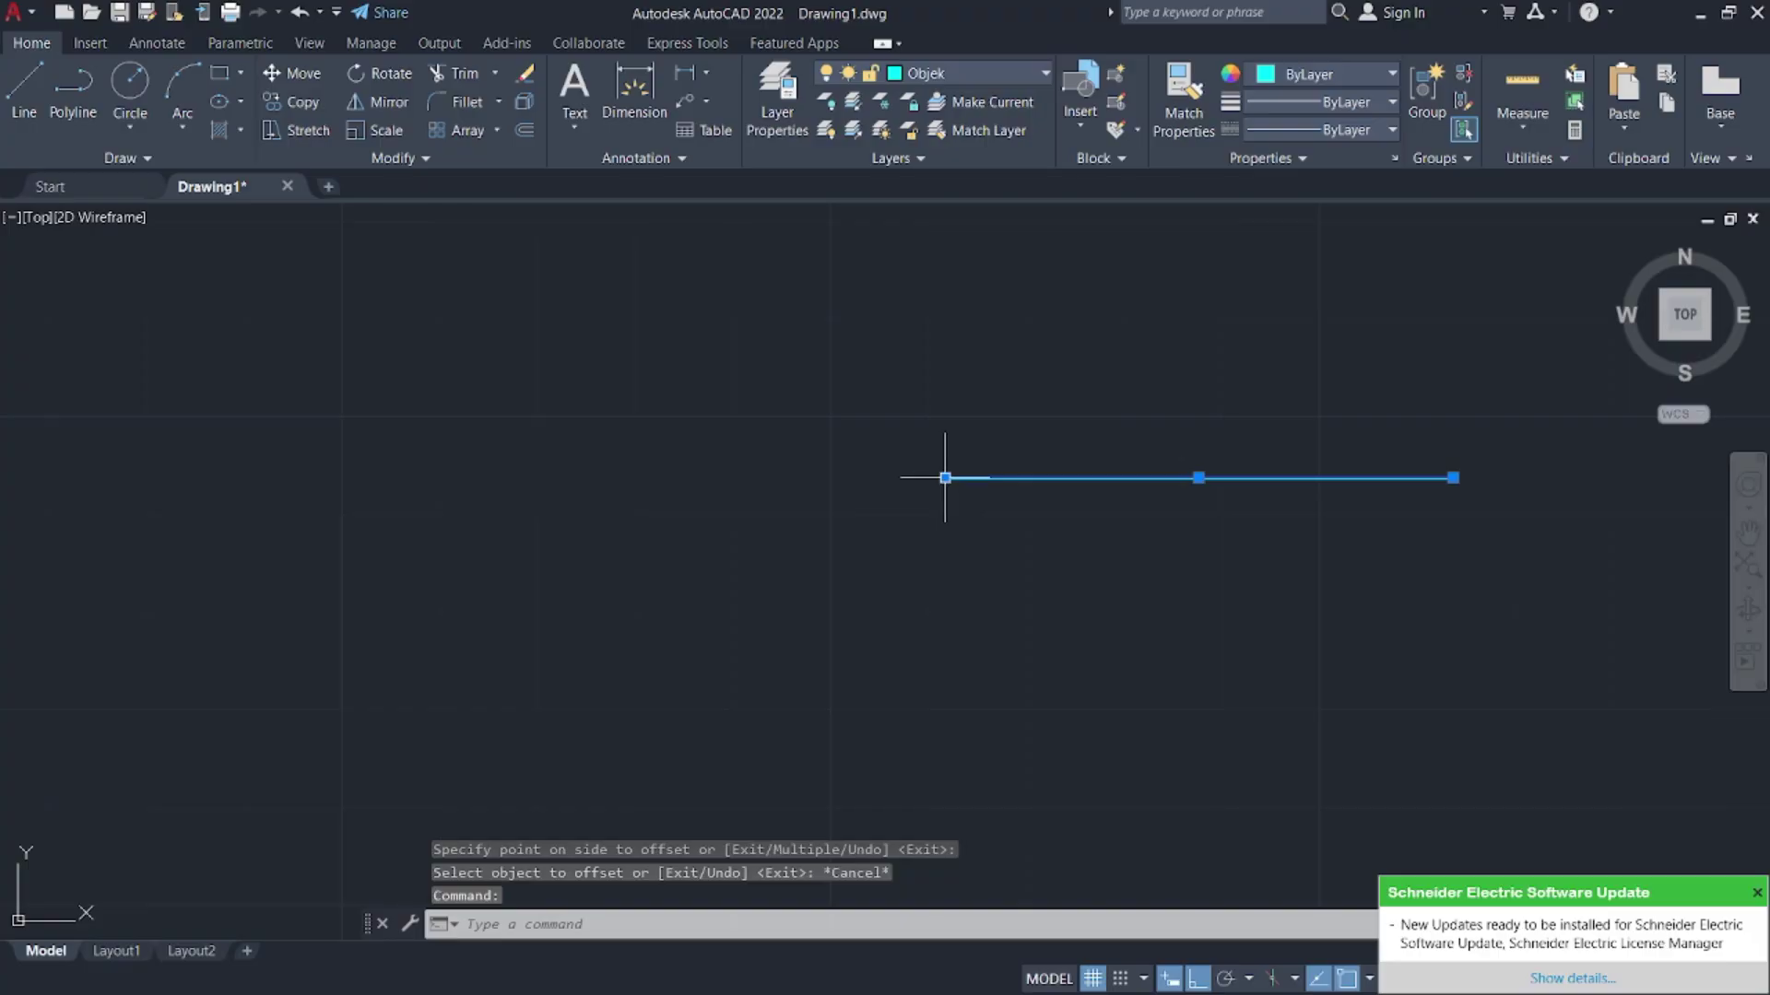
pyautogui.click(945, 477)
pyautogui.write('2')
pyautogui.press('Return')
pyautogui.press('Escape')
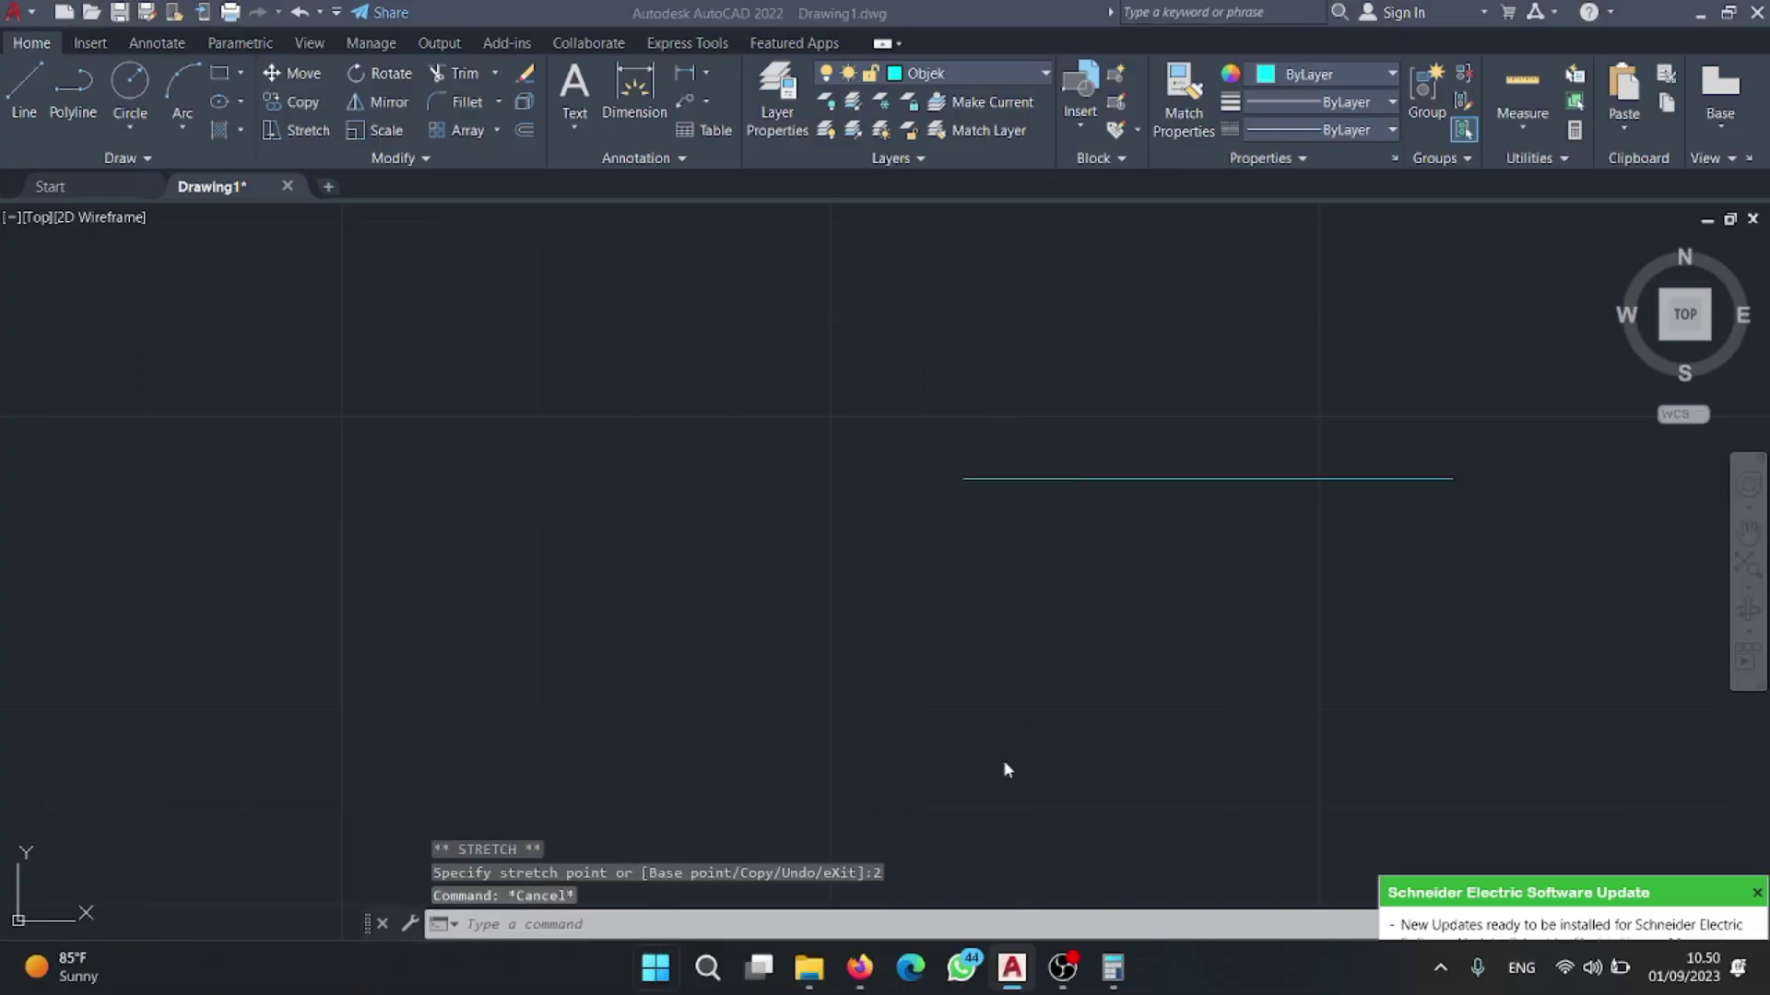
# - Check the return bend in Tr Adv.pdf and fillet the two horizontal lines with radius 40 to form the bend's centreline
pyautogui.press('super')
pyautogui.click(859, 967)
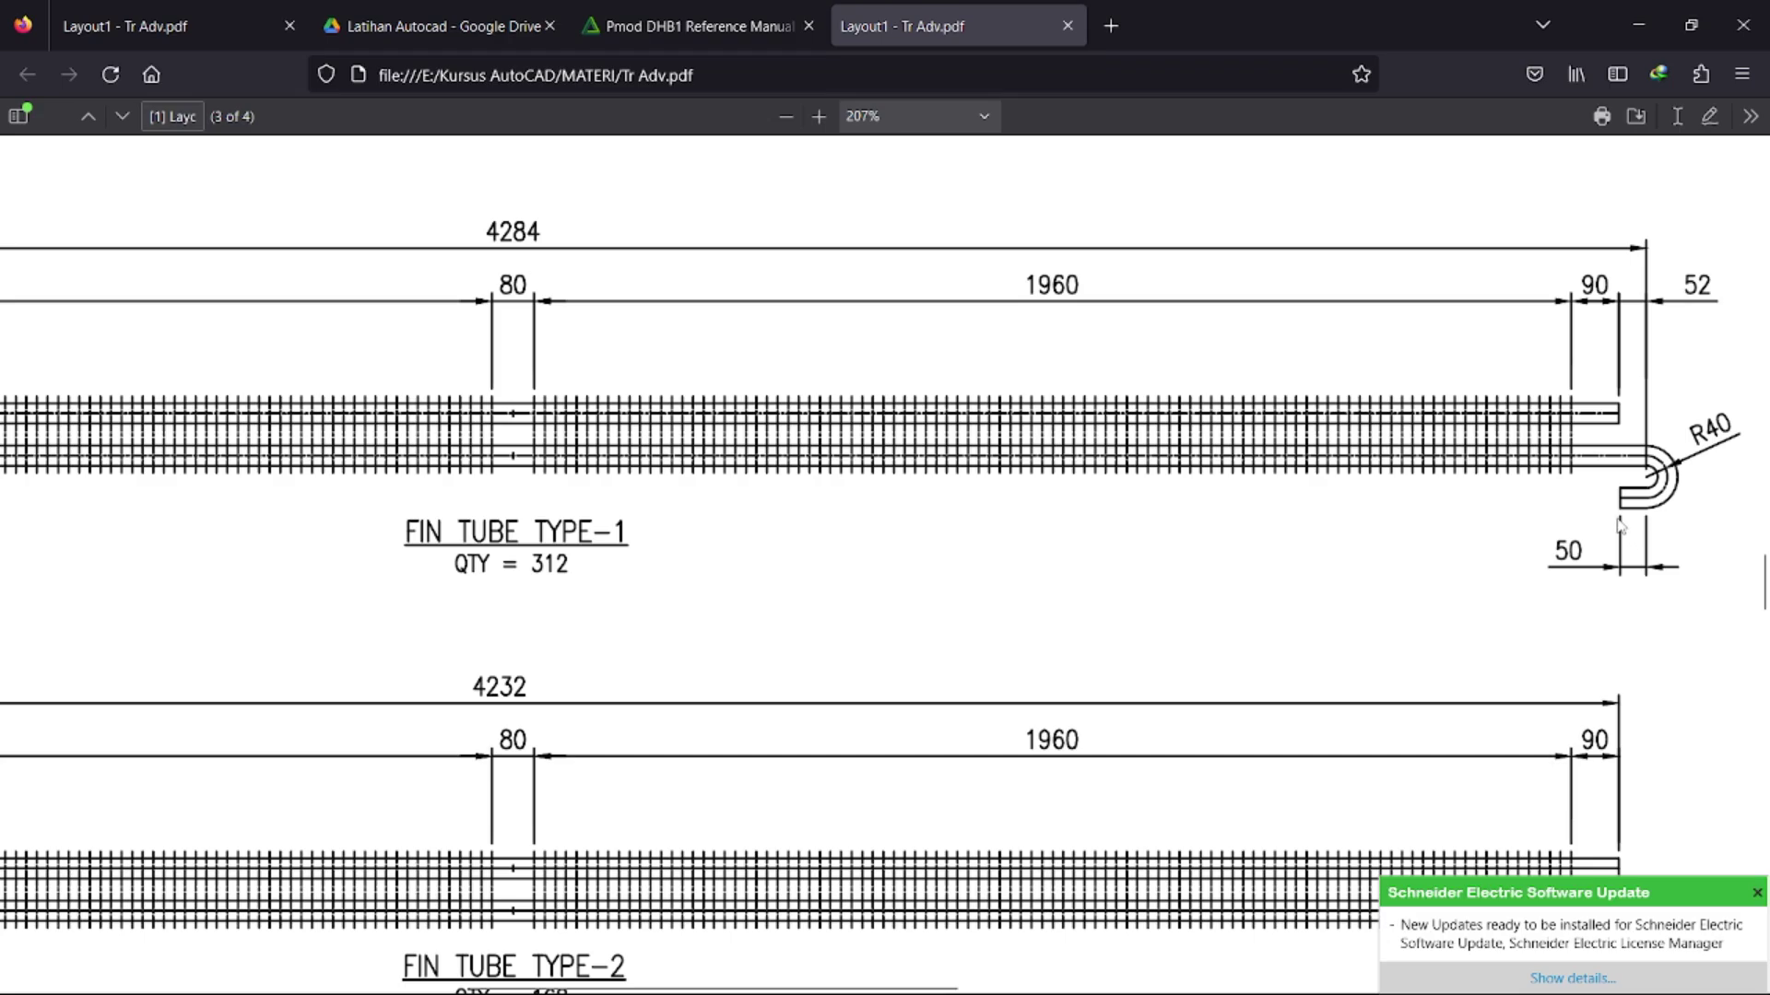
pyautogui.click(1638, 25)
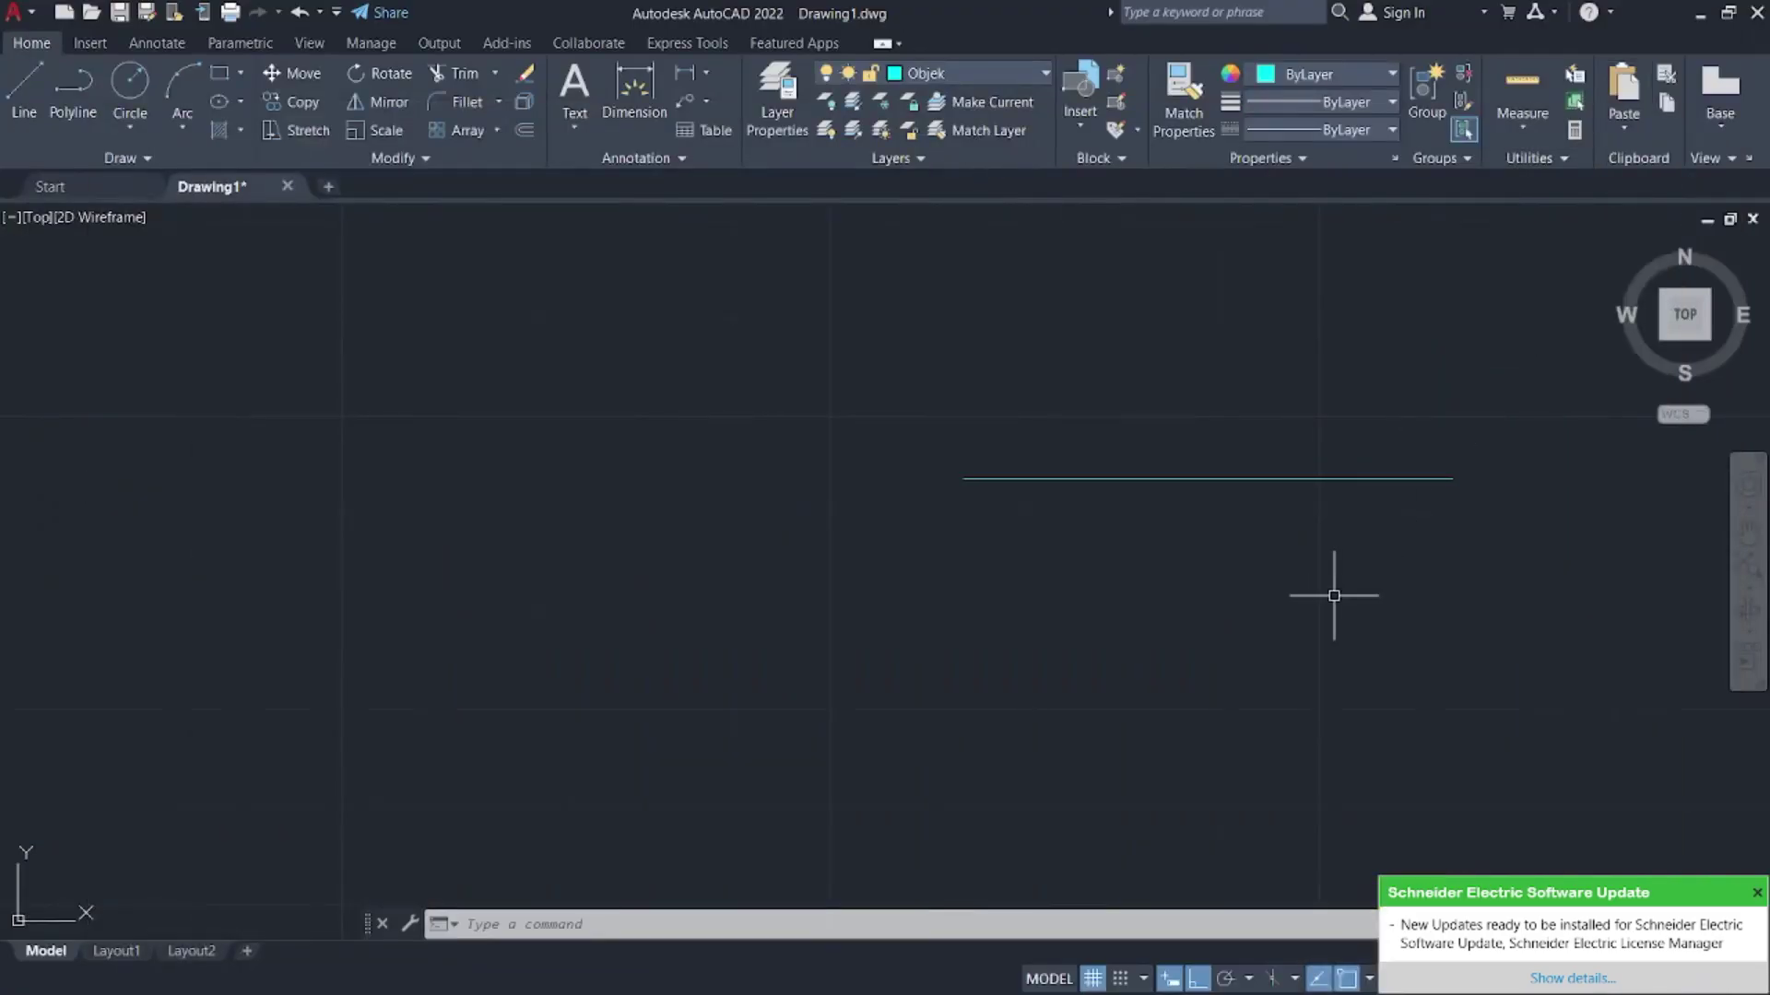
pyautogui.scroll(-5, 1291, 572)
pyautogui.write('f')
pyautogui.press('Return')
pyautogui.write('r')
pyautogui.press('Return')
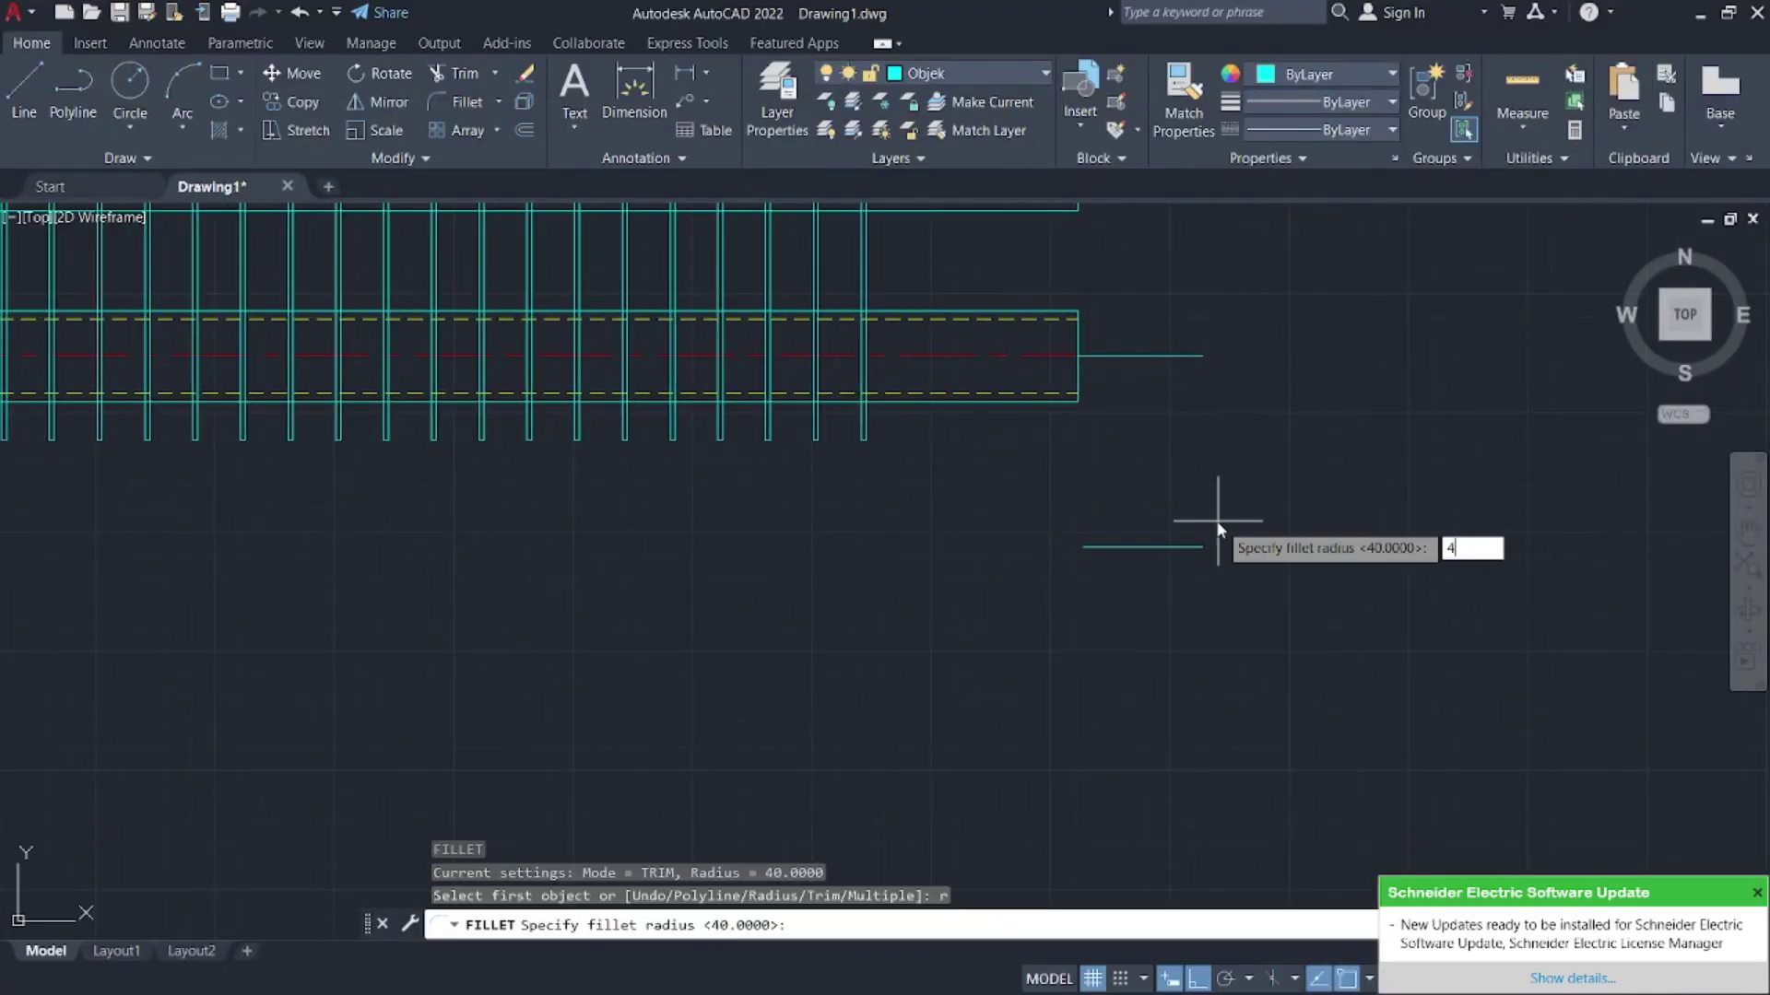
pyautogui.write('40')
pyautogui.press('Return')
pyautogui.click(1189, 552)
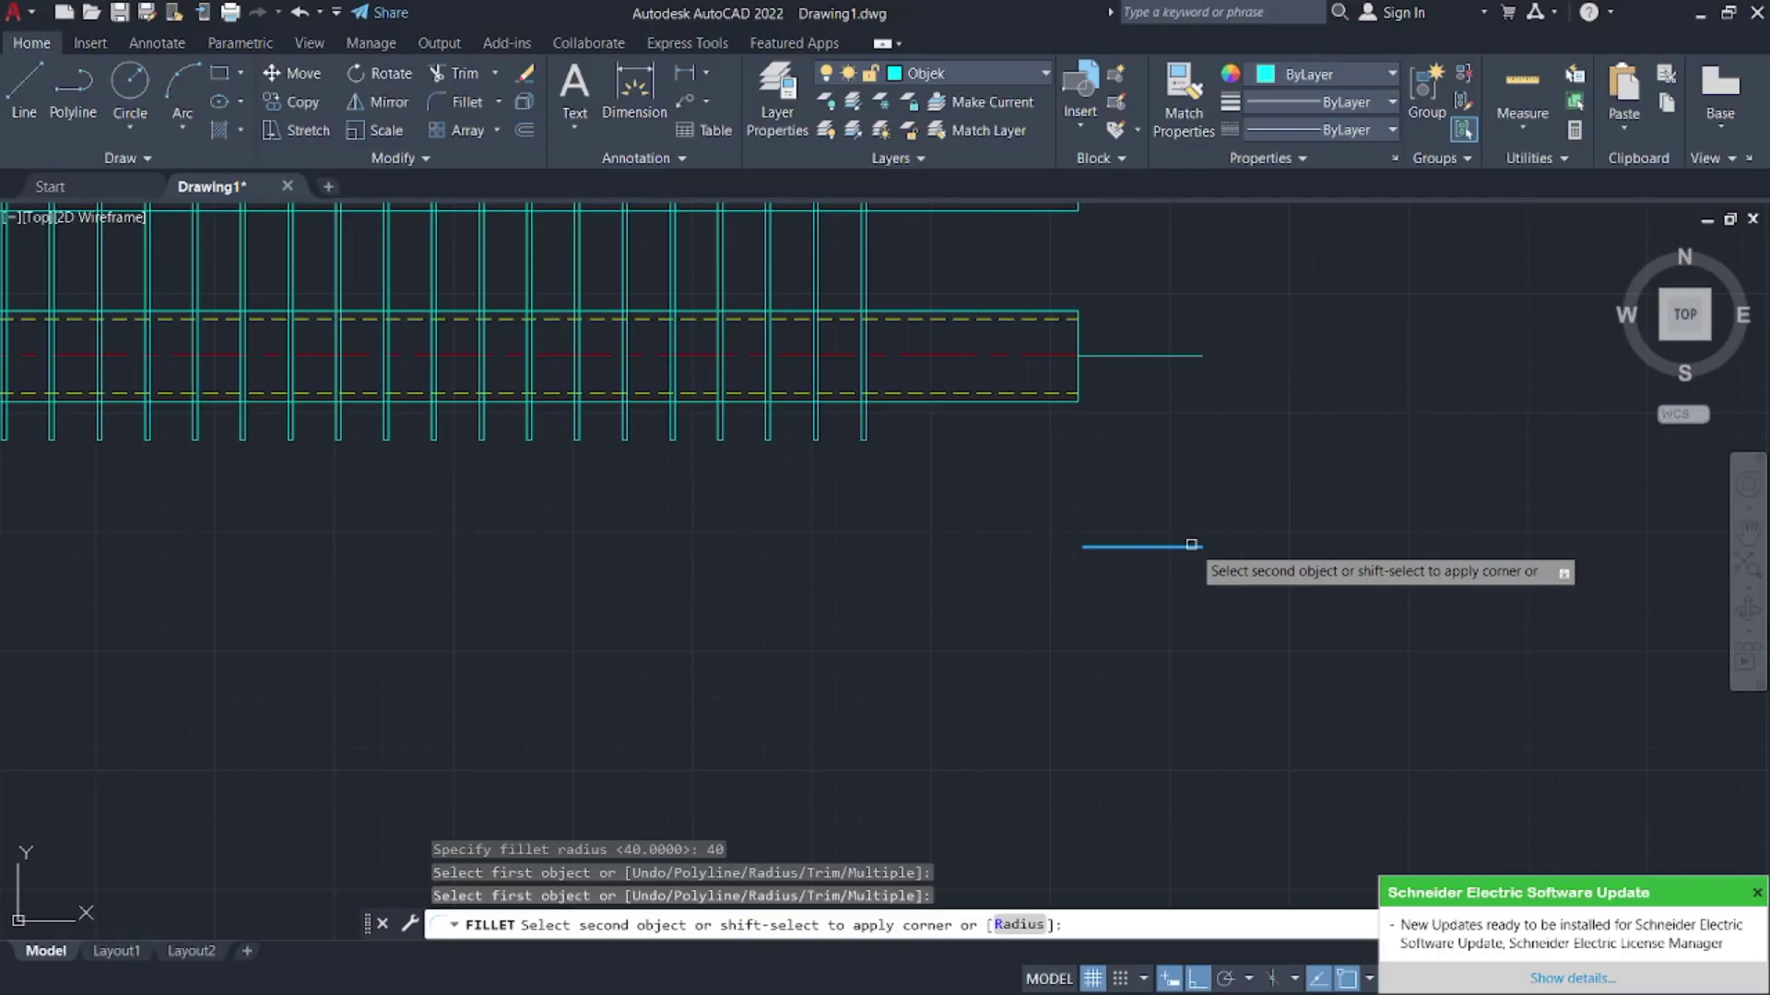
pyautogui.click(1160, 361)
pyautogui.click(1171, 358)
pyautogui.press('Escape')
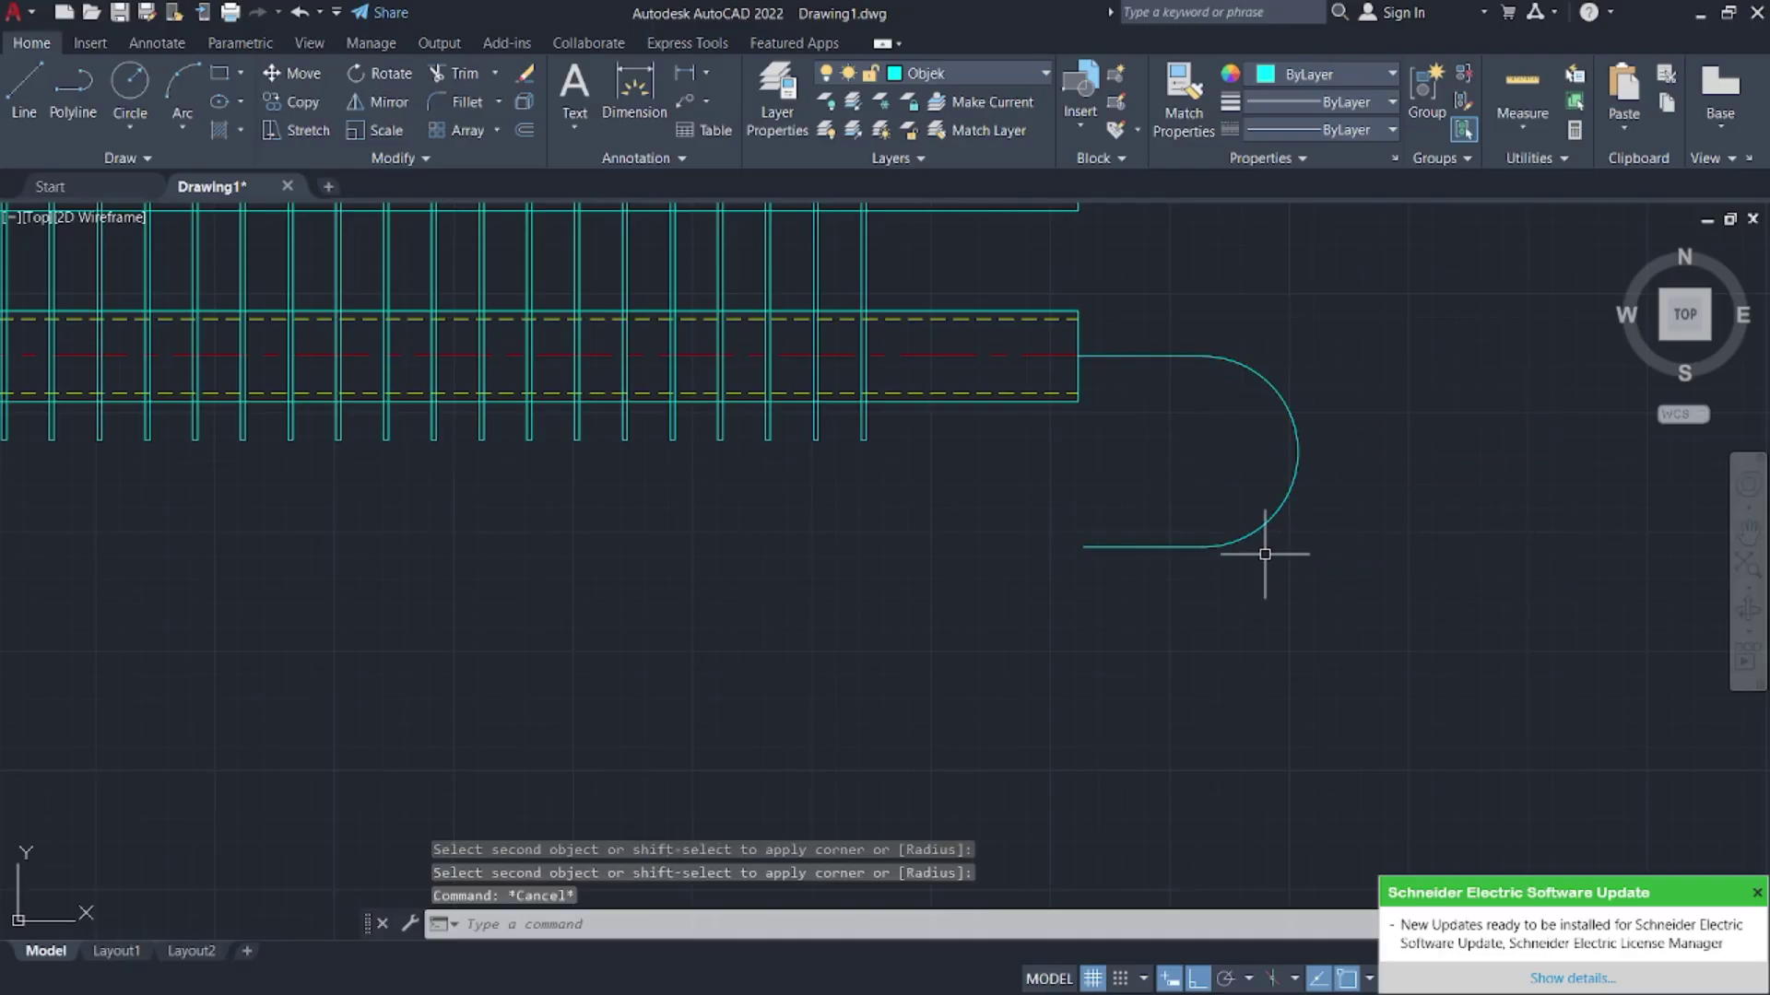
# - Join the two horizontal lines and the bend arc into one polyline
pyautogui.click(1318, 593)
pyautogui.click(1193, 348)
pyautogui.write('j')
pyautogui.press('Return')
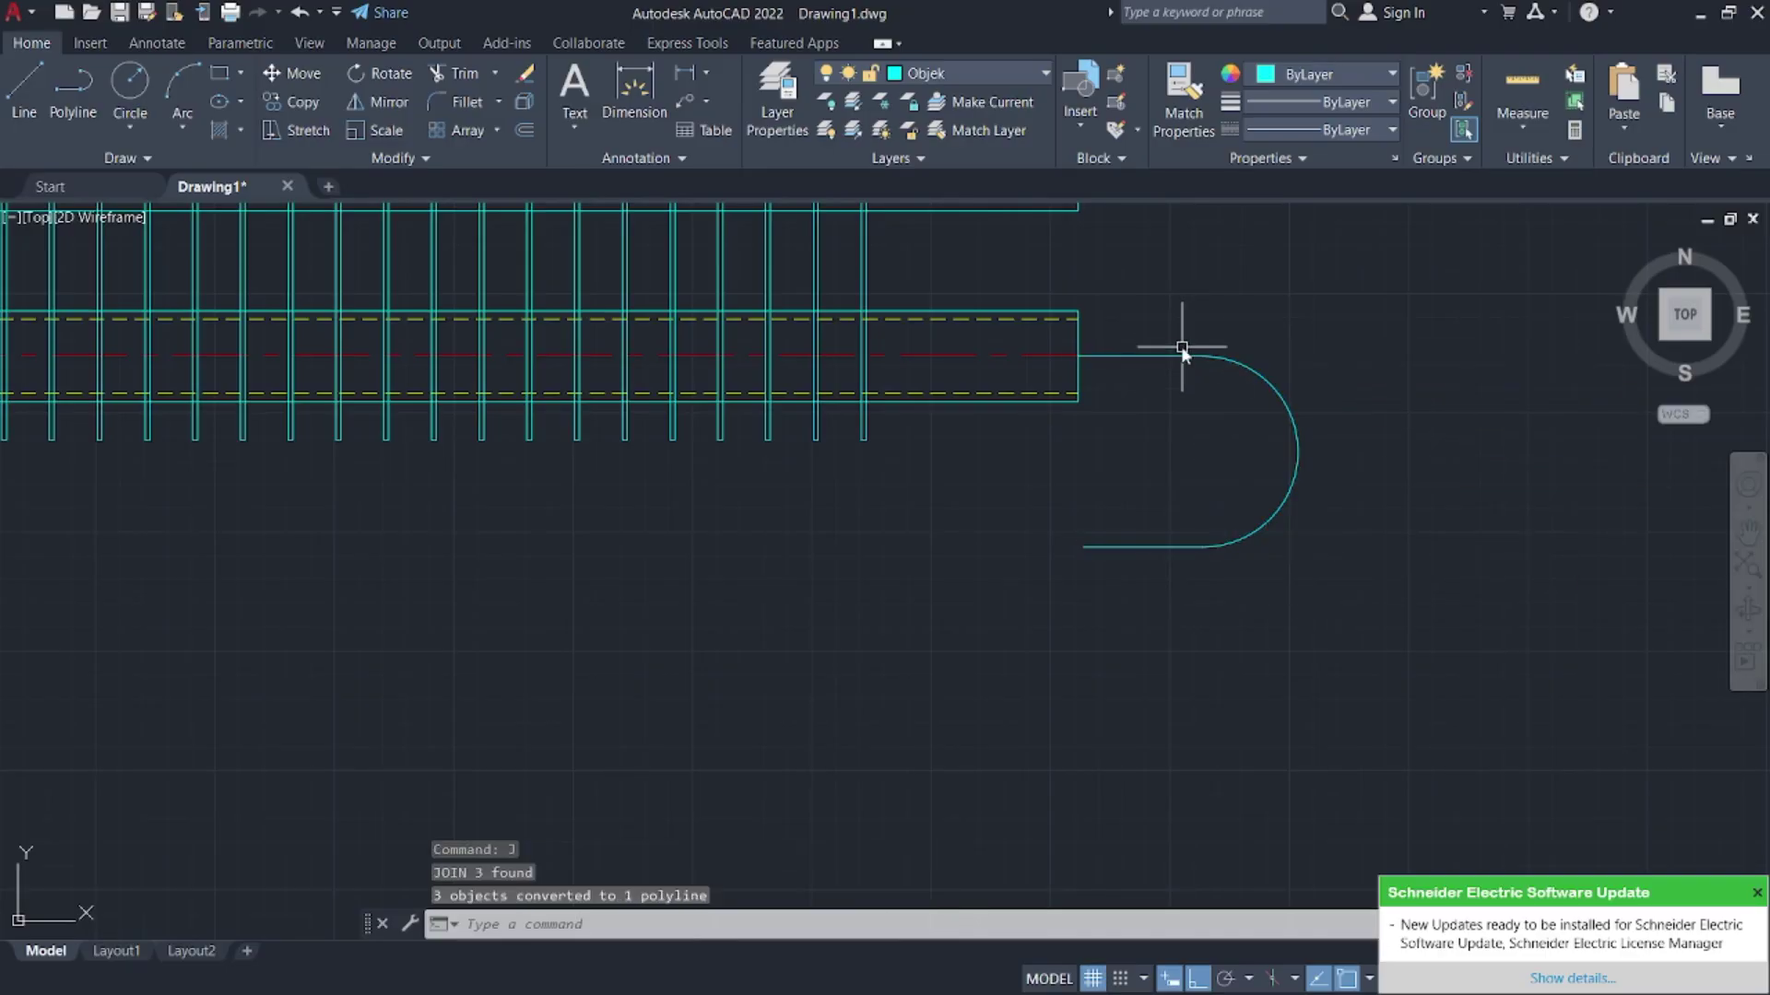
# - Offset the bend's centre polyline by 38/2 to both sides for the pipe's outer walls
pyautogui.write('o')
pyautogui.press('Return')
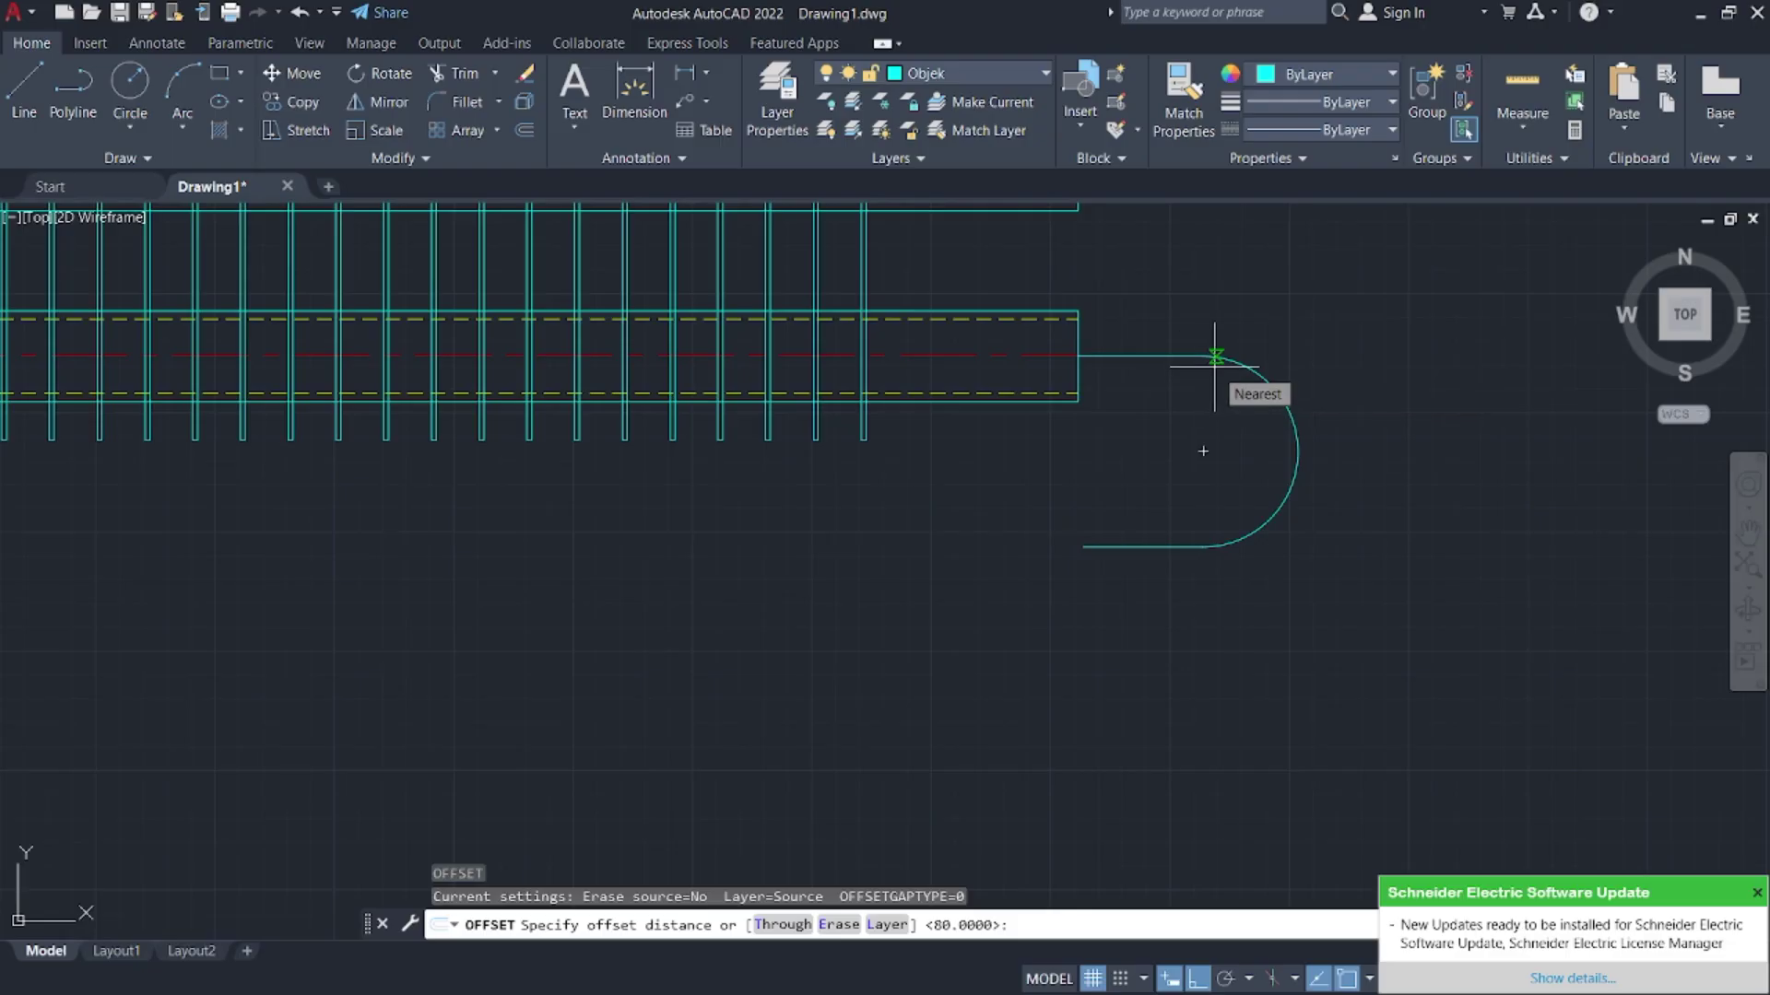
pyautogui.write('38')
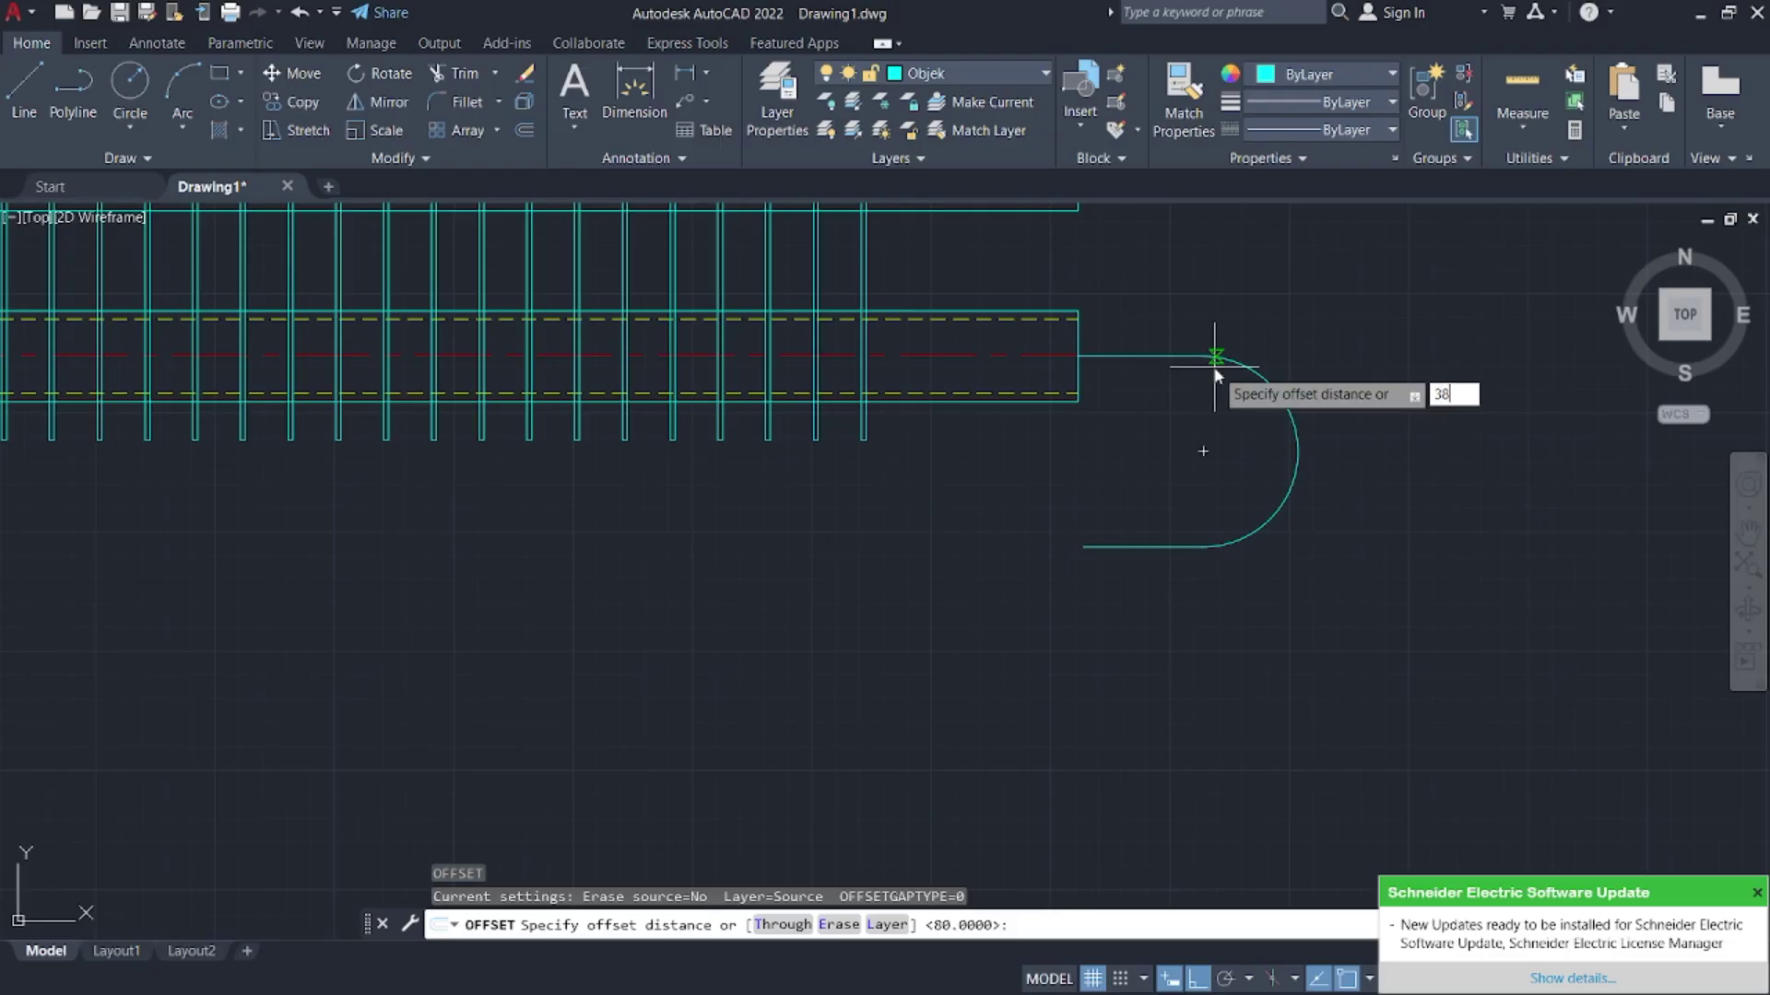
pyautogui.write('/2')
pyautogui.press('Return')
pyautogui.click(1204, 358)
pyautogui.click(1195, 330)
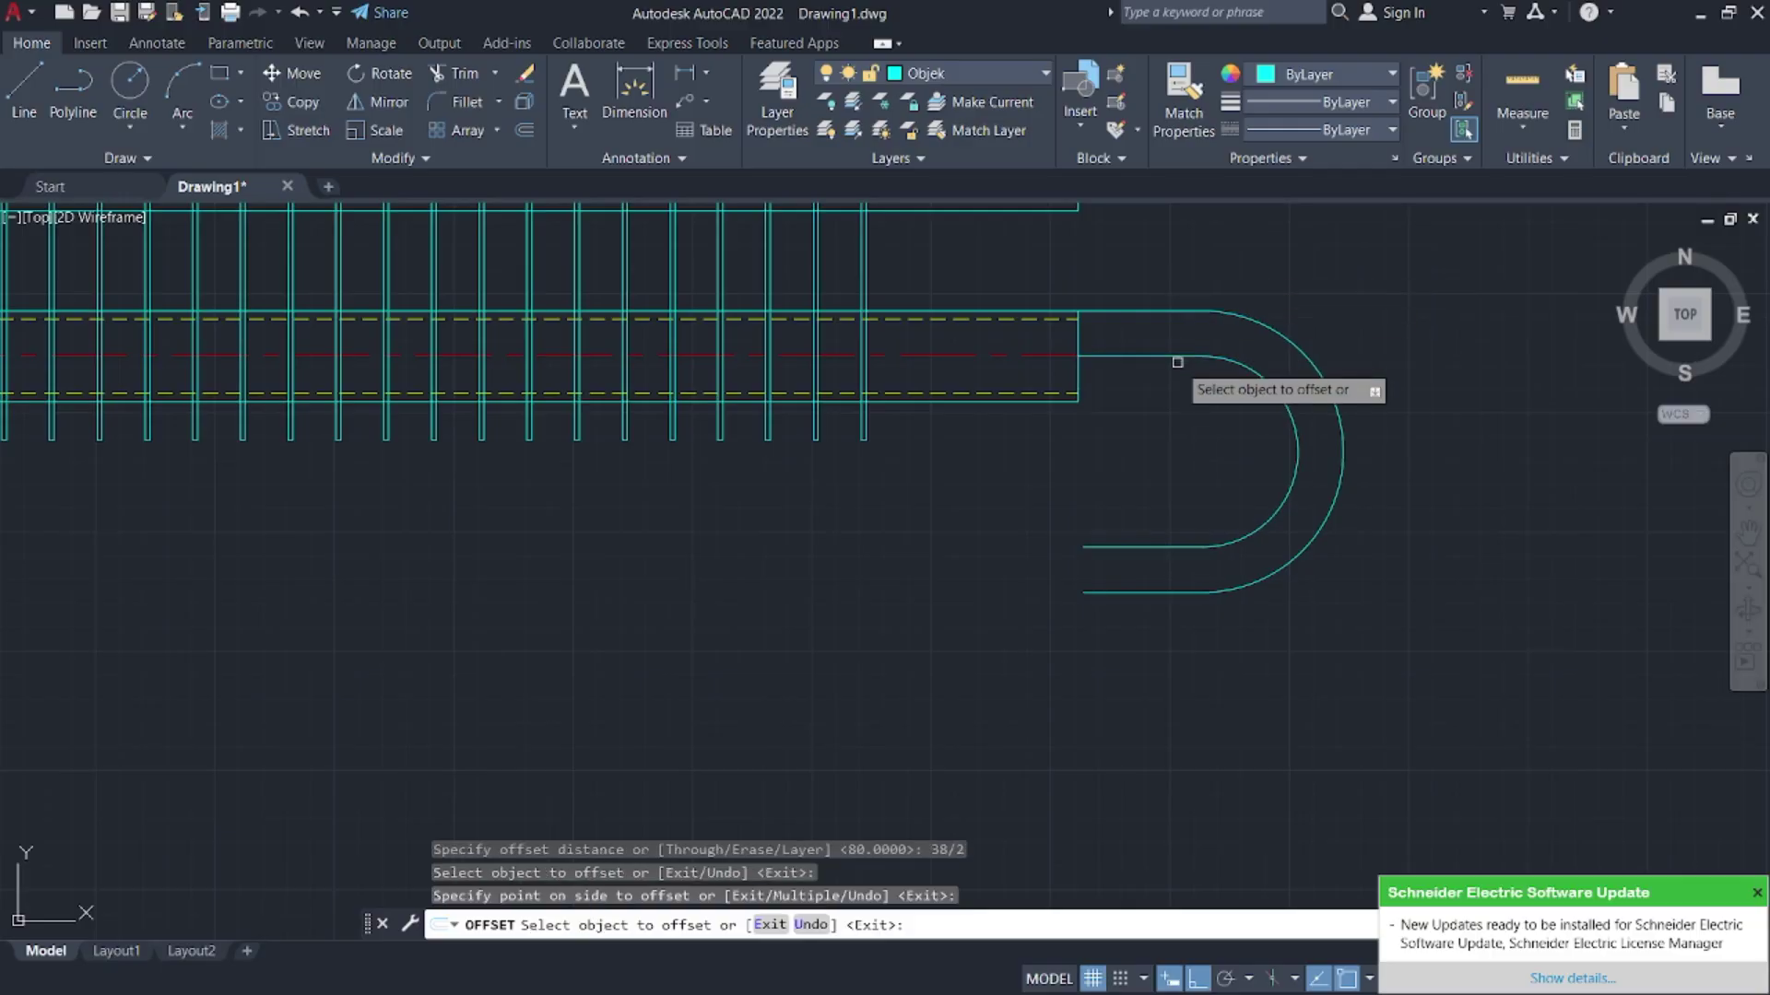
pyautogui.click(1177, 362)
pyautogui.click(1135, 458)
pyautogui.press('Escape')
# - Offset both outer wall polylines of the bend 3.6 inward to draw the inner walls
pyautogui.press('Return')
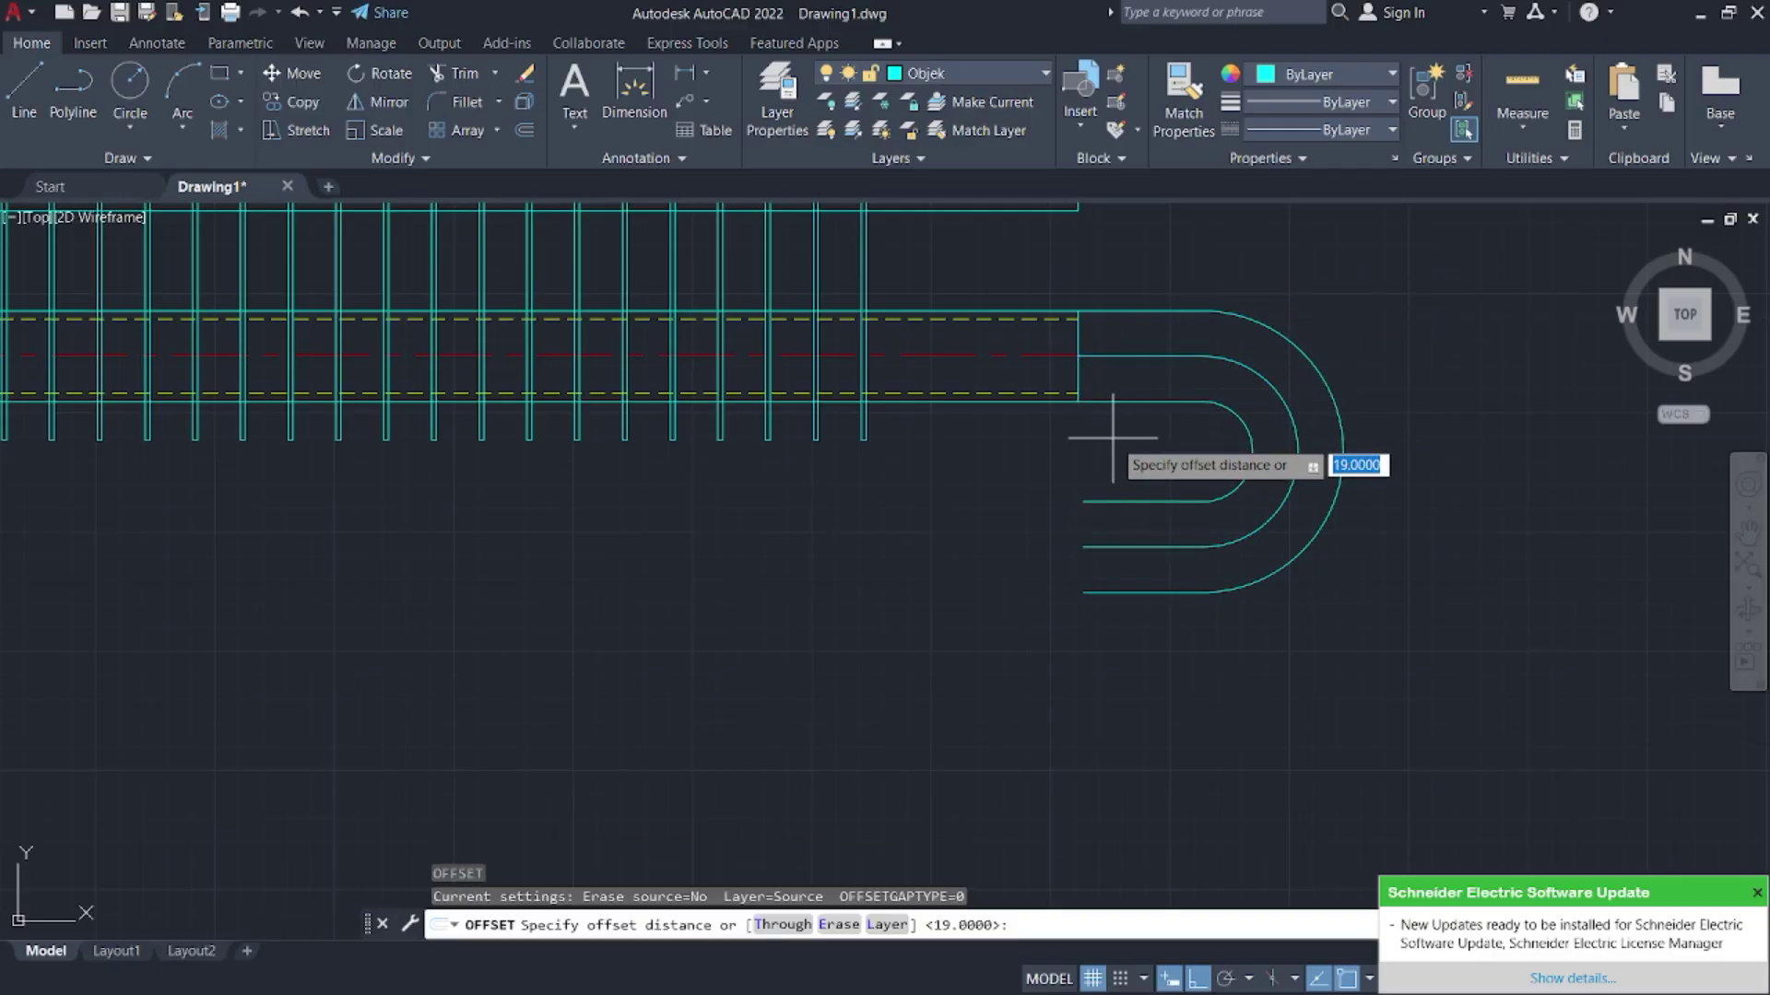
pyautogui.write('3.6')
pyautogui.press('Return')
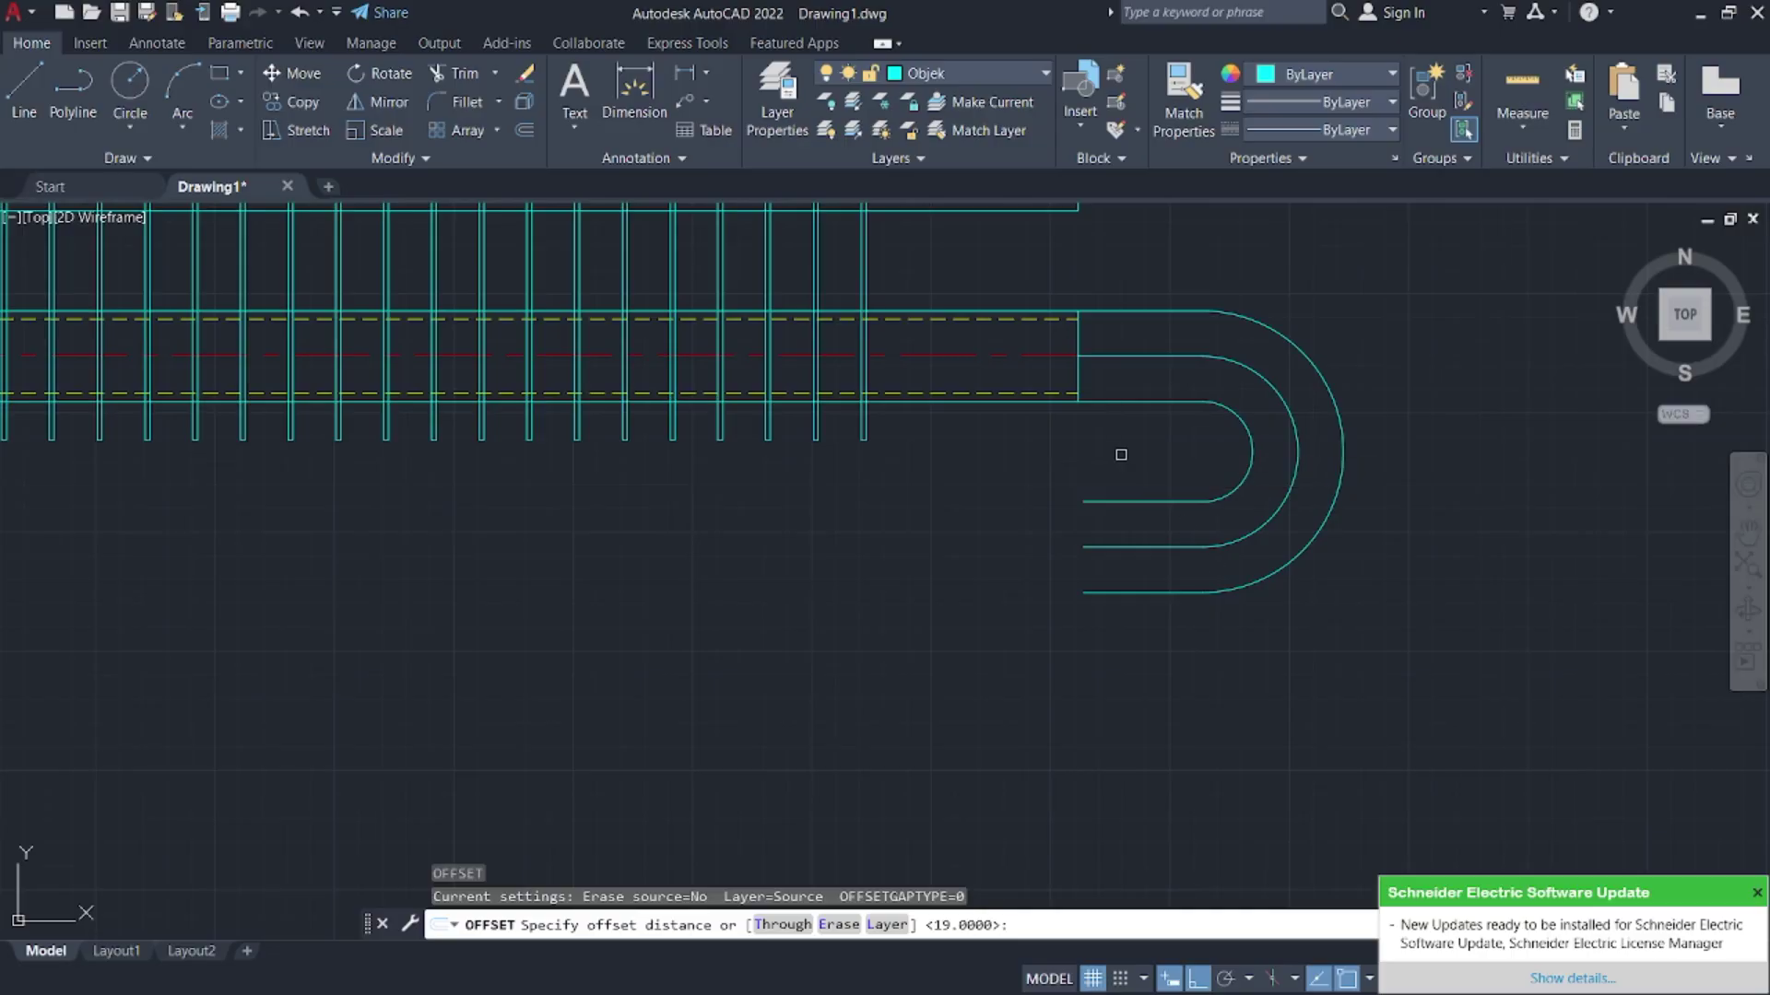
pyautogui.click(1147, 591)
pyautogui.click(1149, 558)
pyautogui.click(1151, 550)
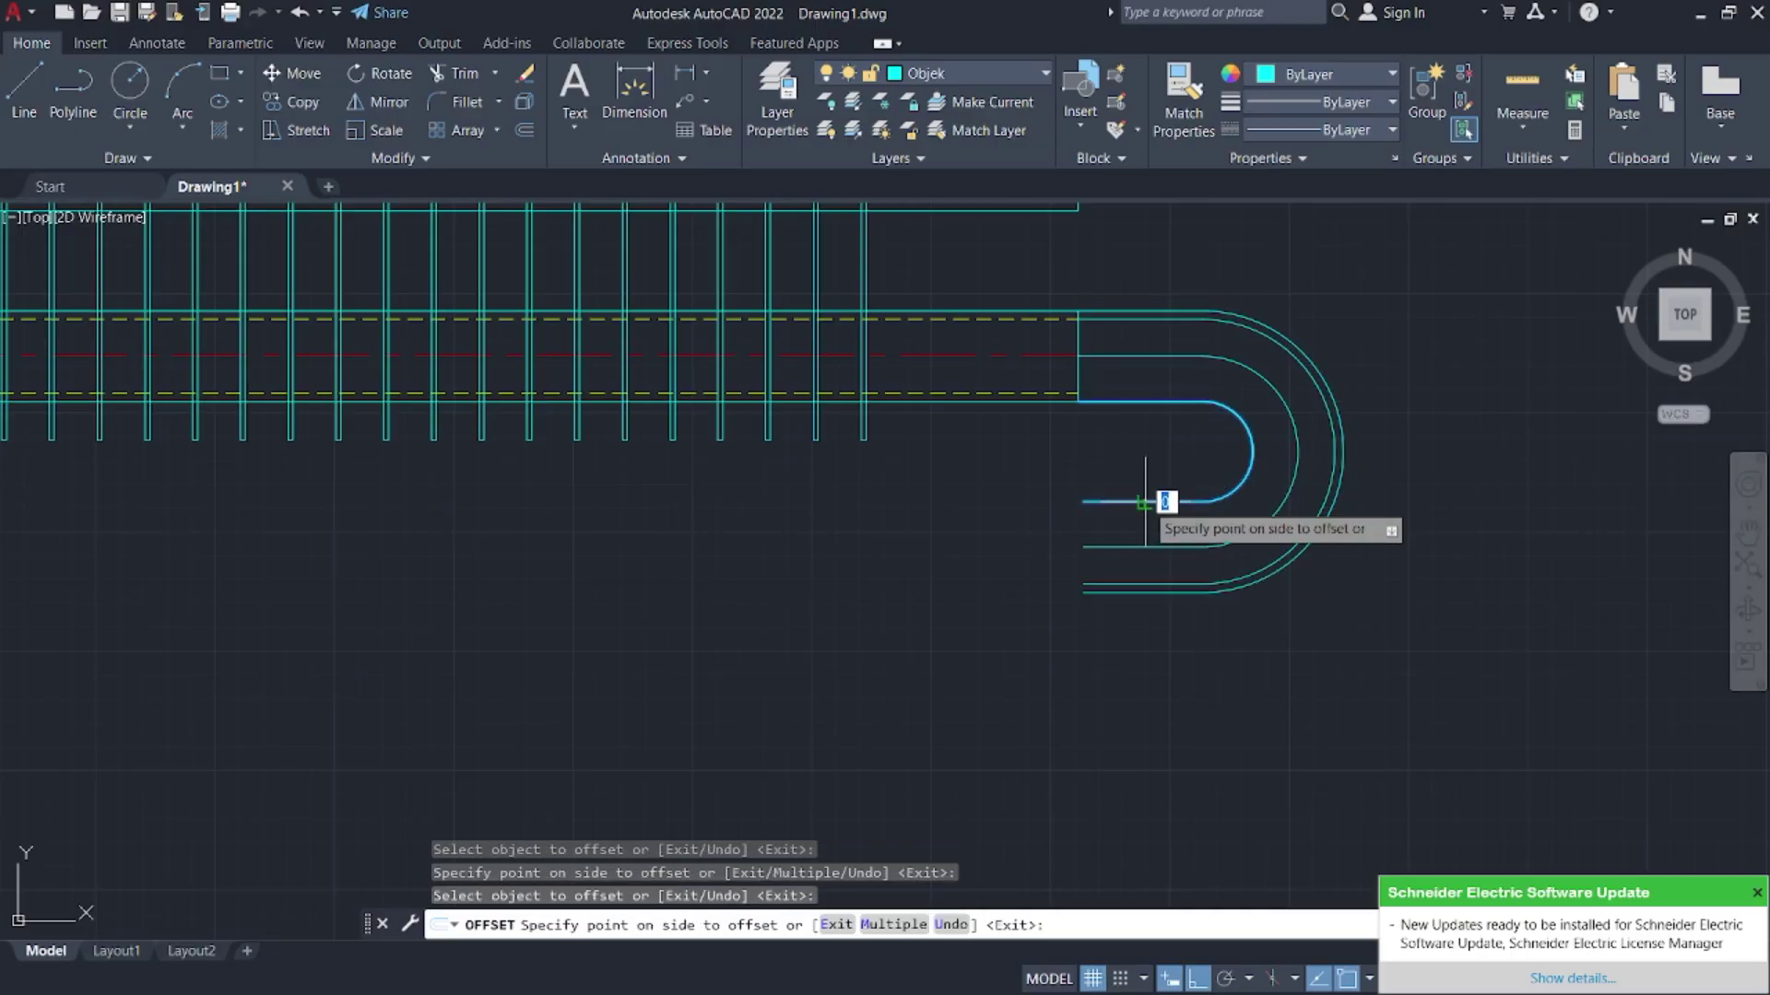
pyautogui.click(1159, 502)
pyautogui.press('Escape')
# - Close the open lower end of the return bend with a vertical line between its outer walls
pyautogui.press('l')
pyautogui.press('Return')
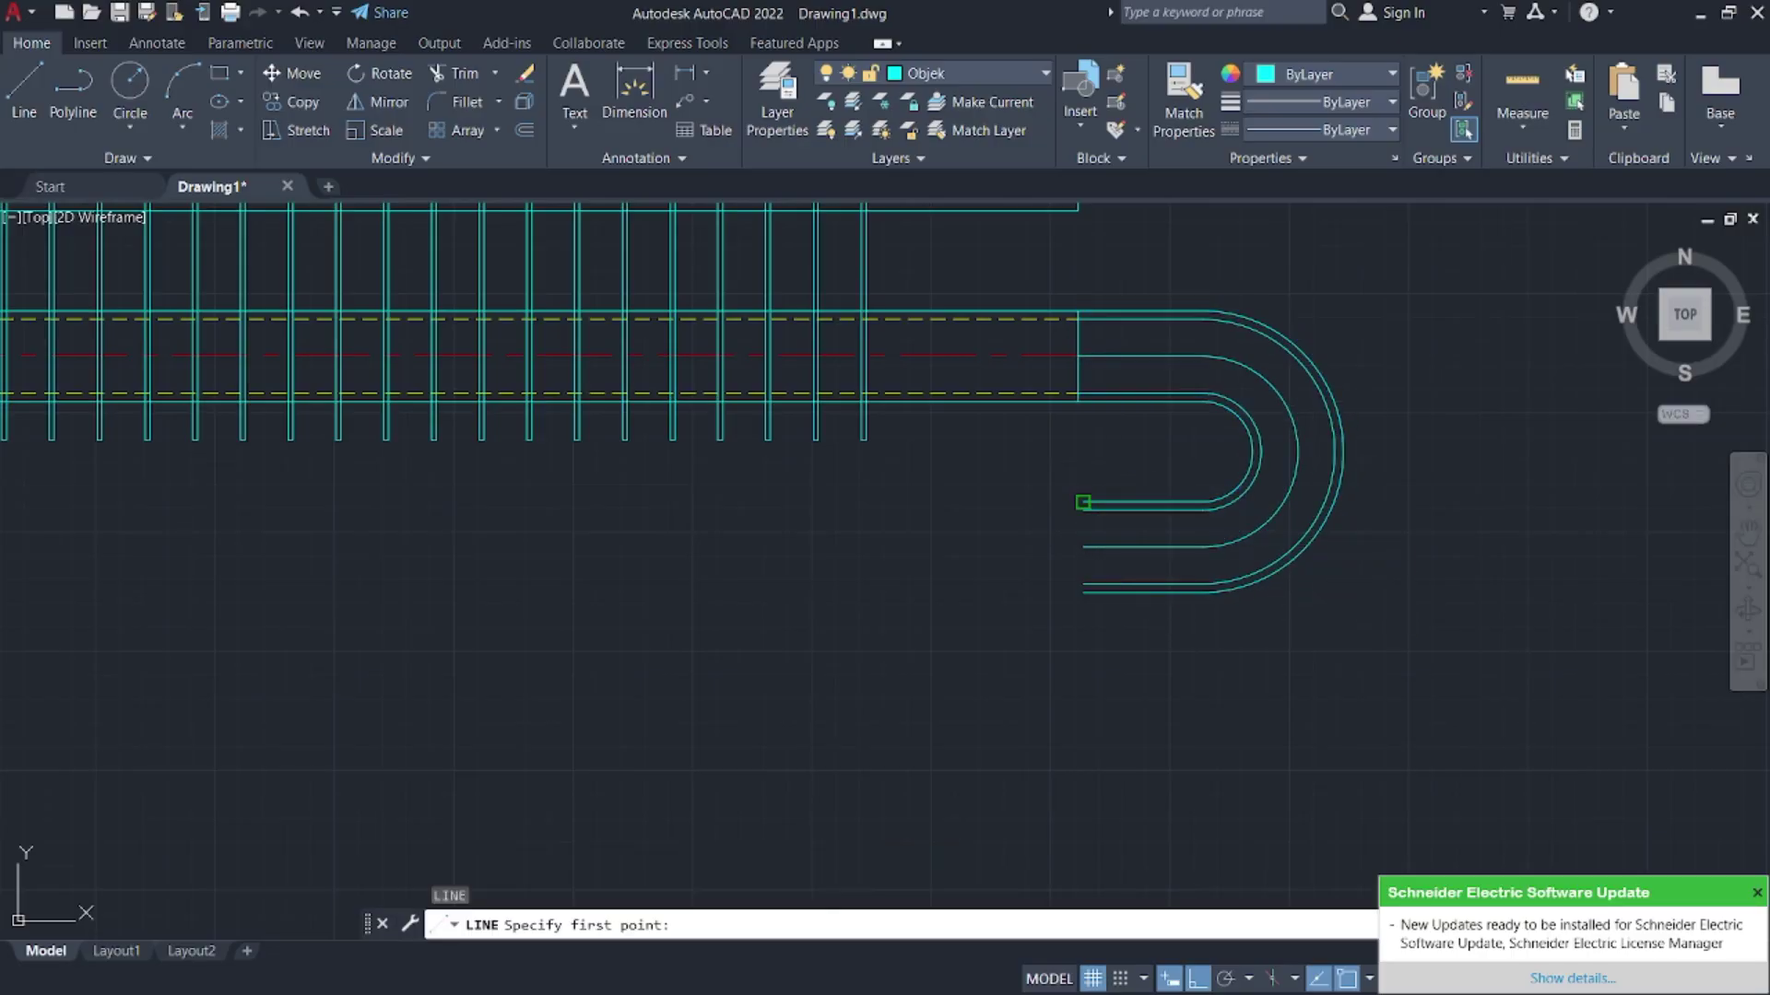
pyautogui.click(1083, 502)
pyautogui.click(1077, 554)
pyautogui.press('Escape')
# - Erase the vertical line between the straight pipe and the return bend
pyautogui.scroll(2, 1075, 399)
pyautogui.click(1088, 348)
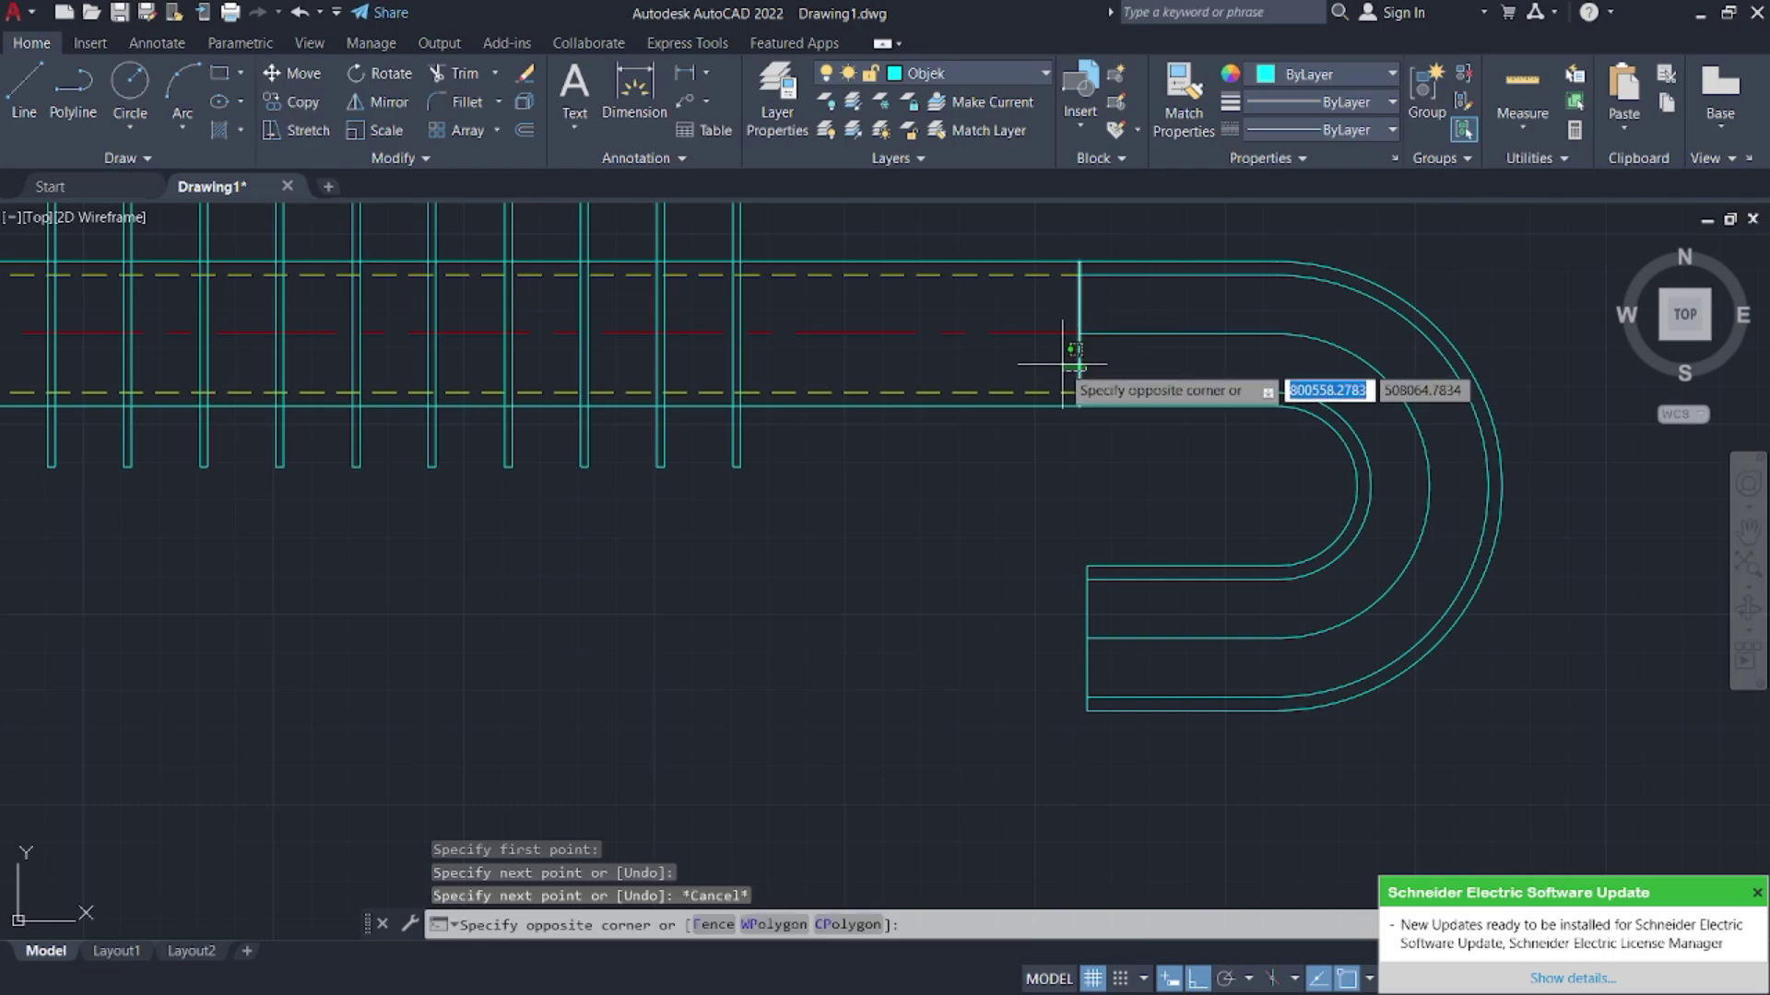
pyautogui.click(1041, 379)
pyautogui.press('Delete')
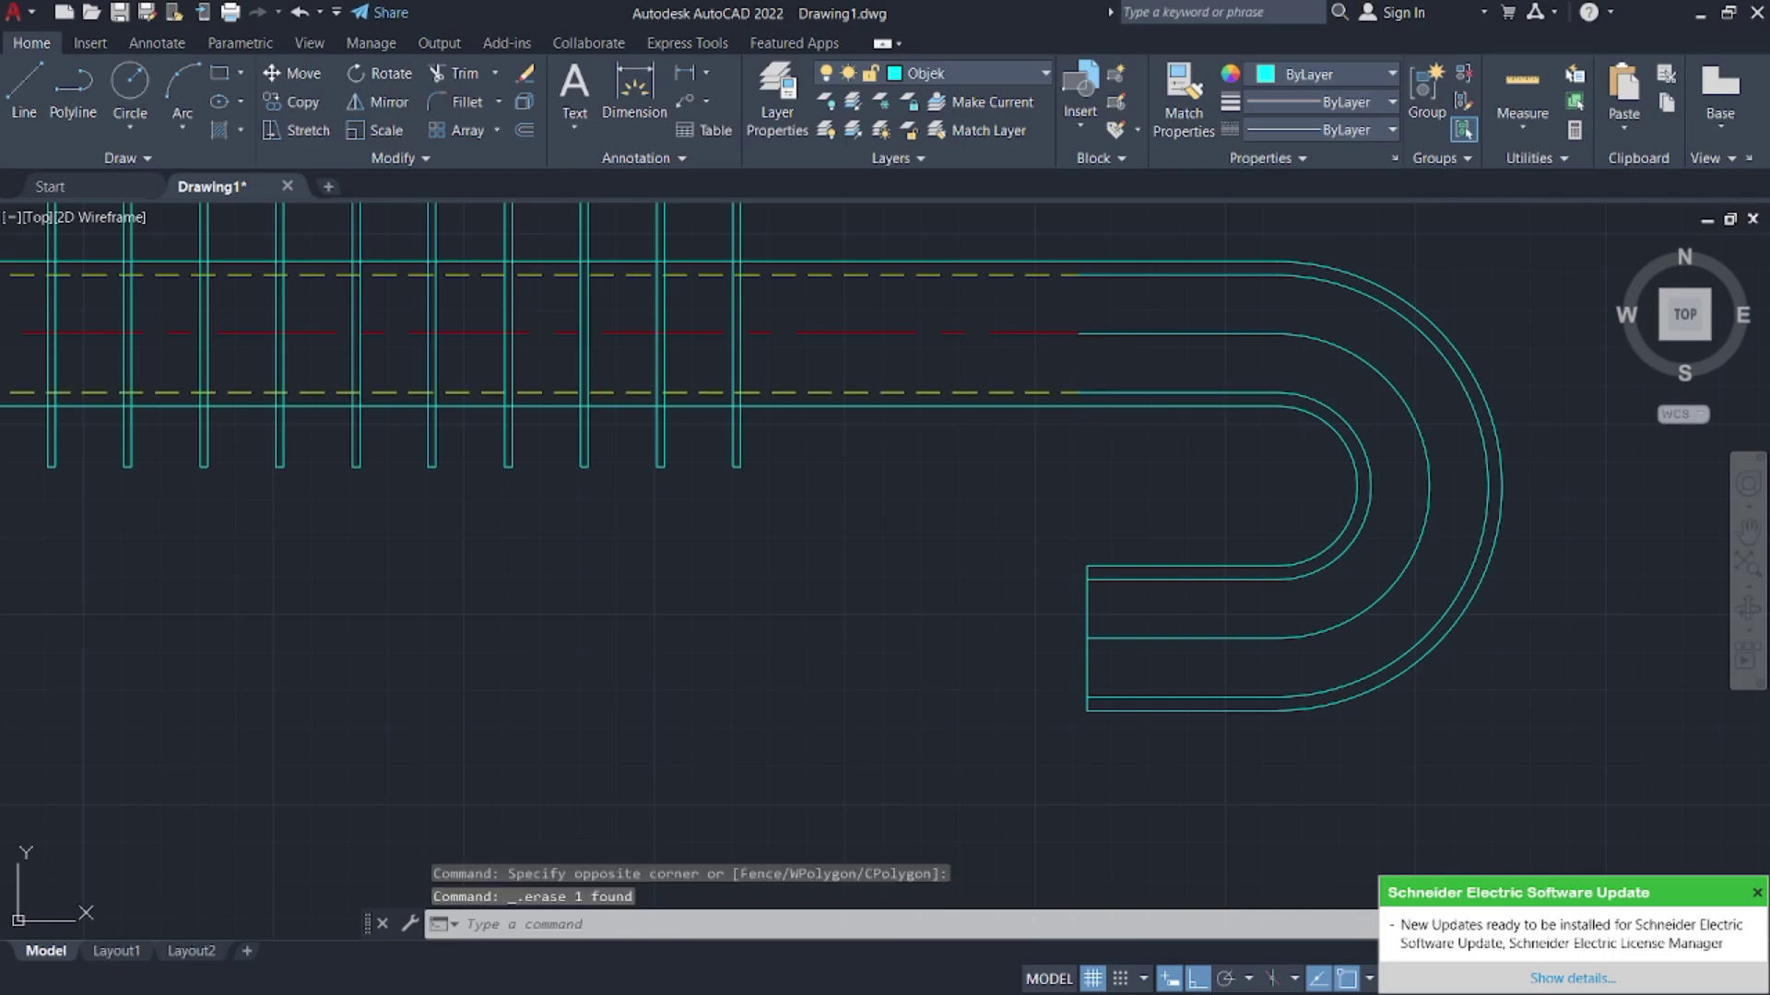
# - Match the bend's two inner wall polylines to the straight pipe's yellow dashed line
pyautogui.write('ma')
pyautogui.press('Return')
pyautogui.click(1050, 393)
pyautogui.click(1101, 392)
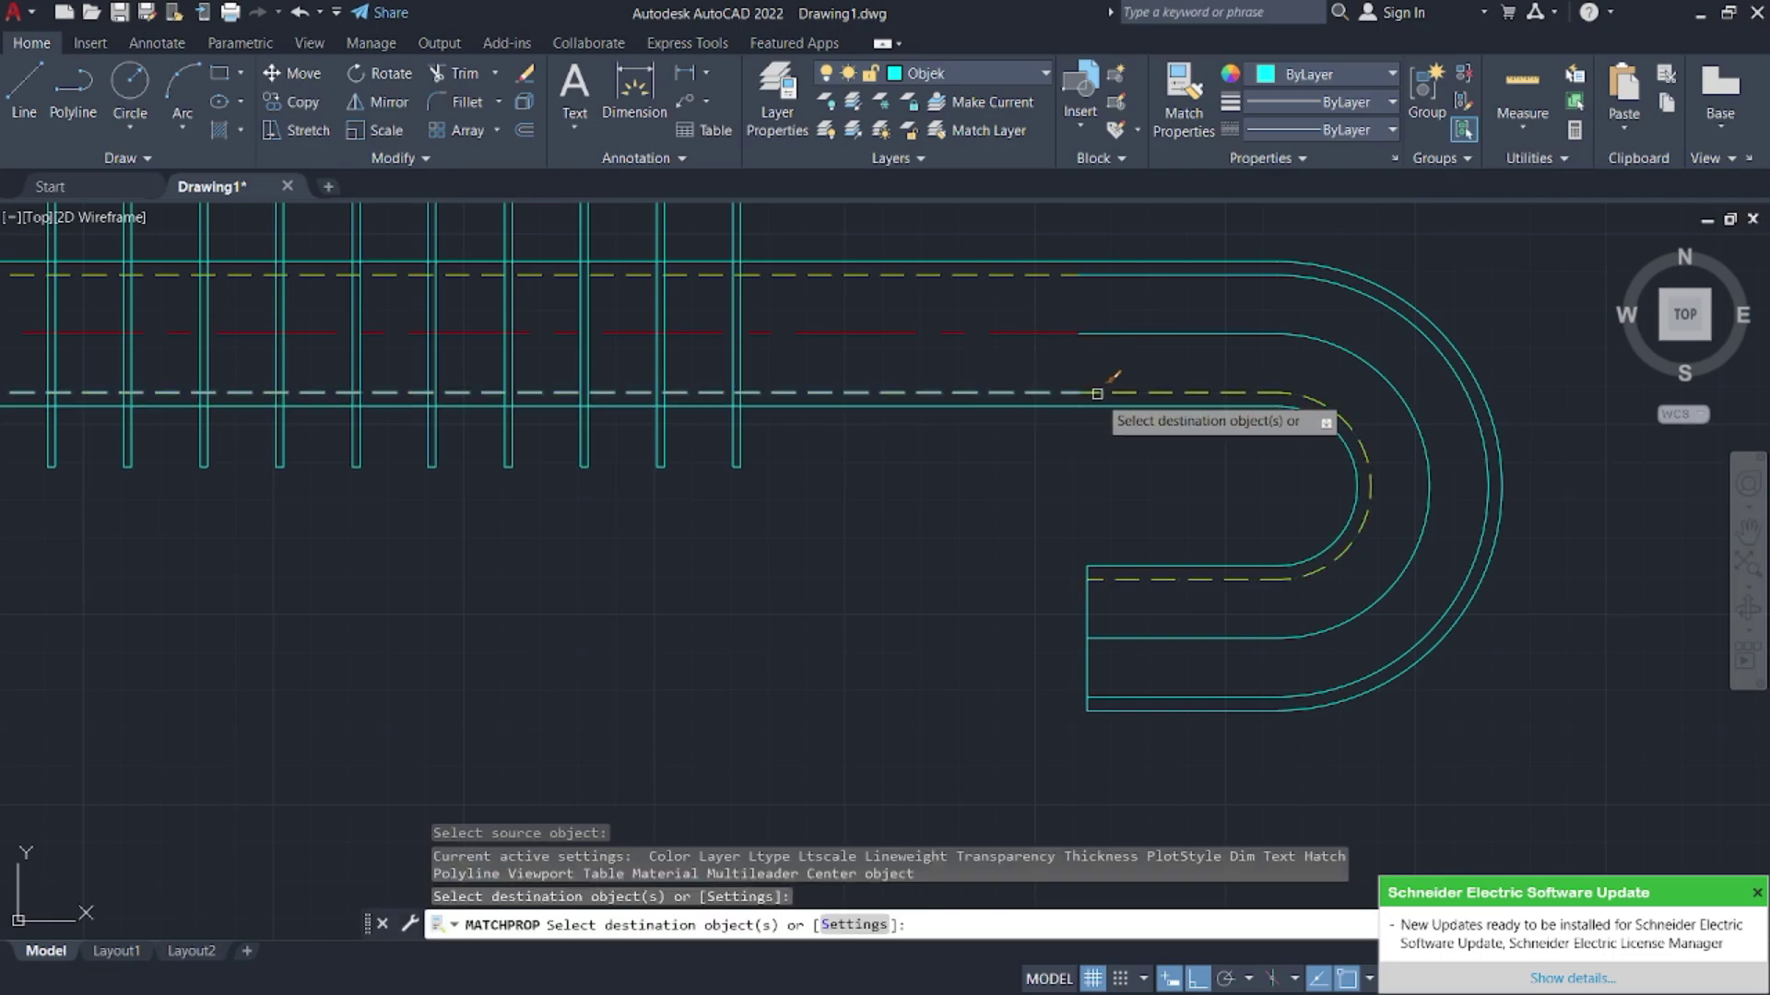
pyautogui.click(1146, 270)
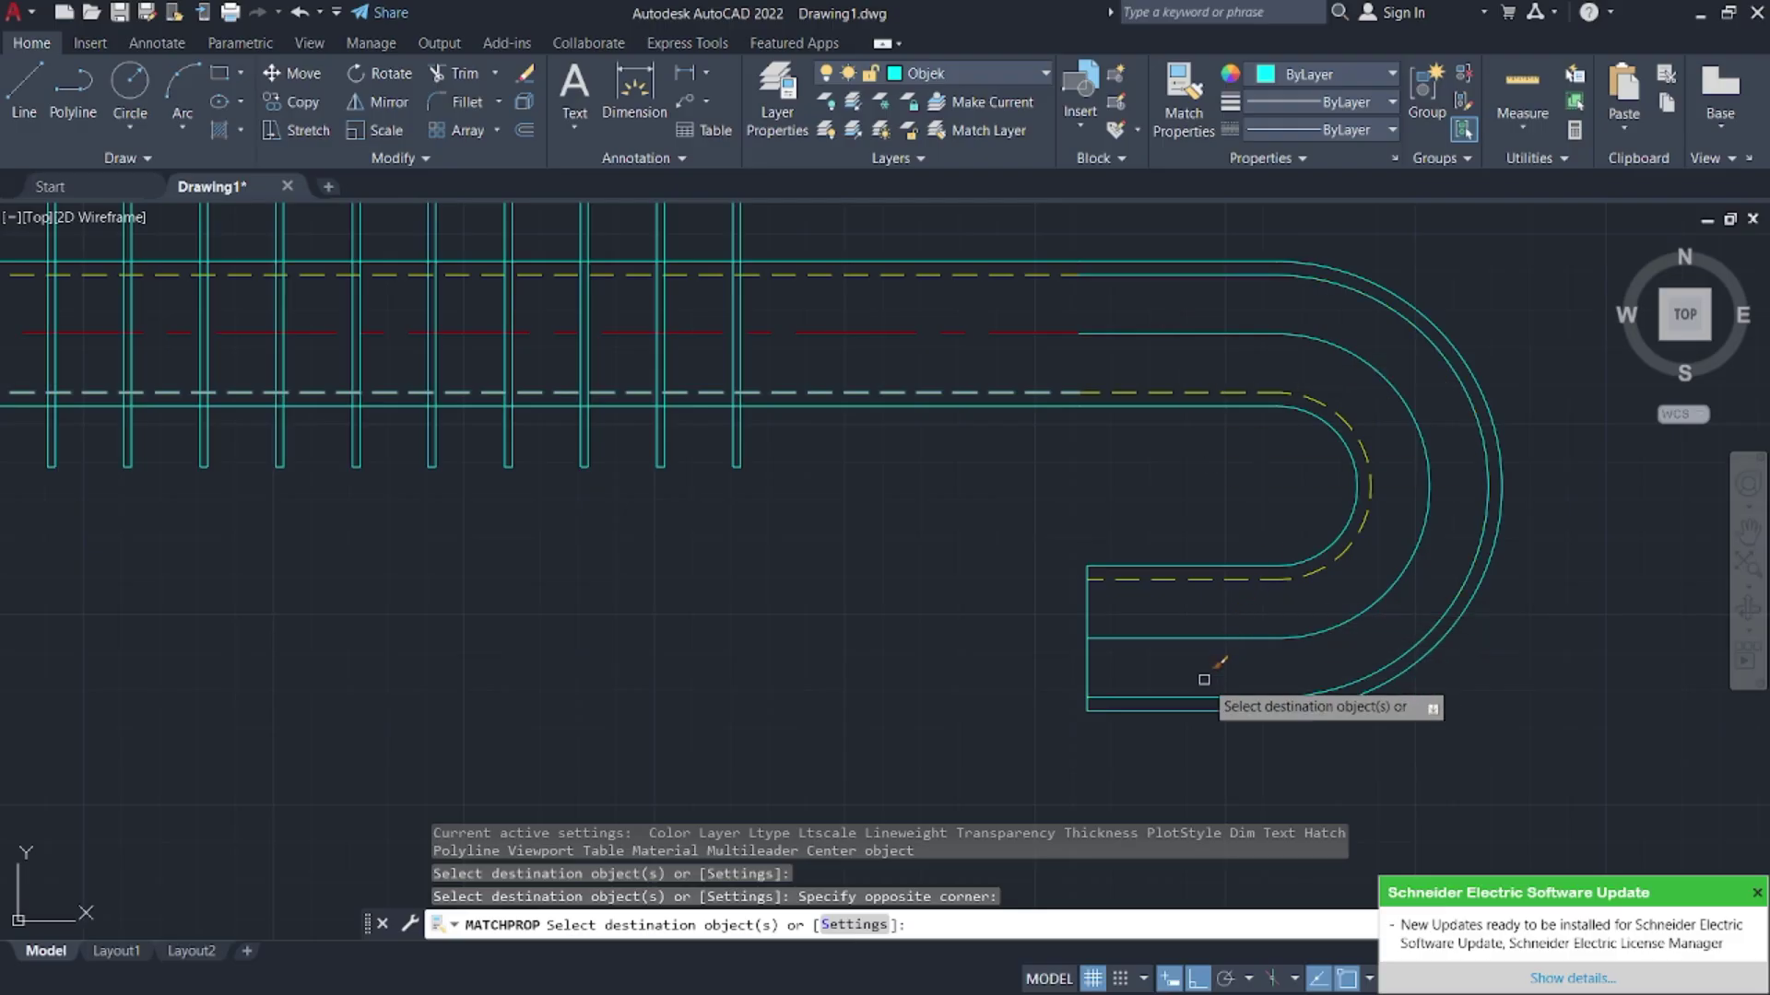
pyautogui.press('Escape')
# - Match the bend's middle polyline to the straight pipe's red centreline
pyautogui.write('m')
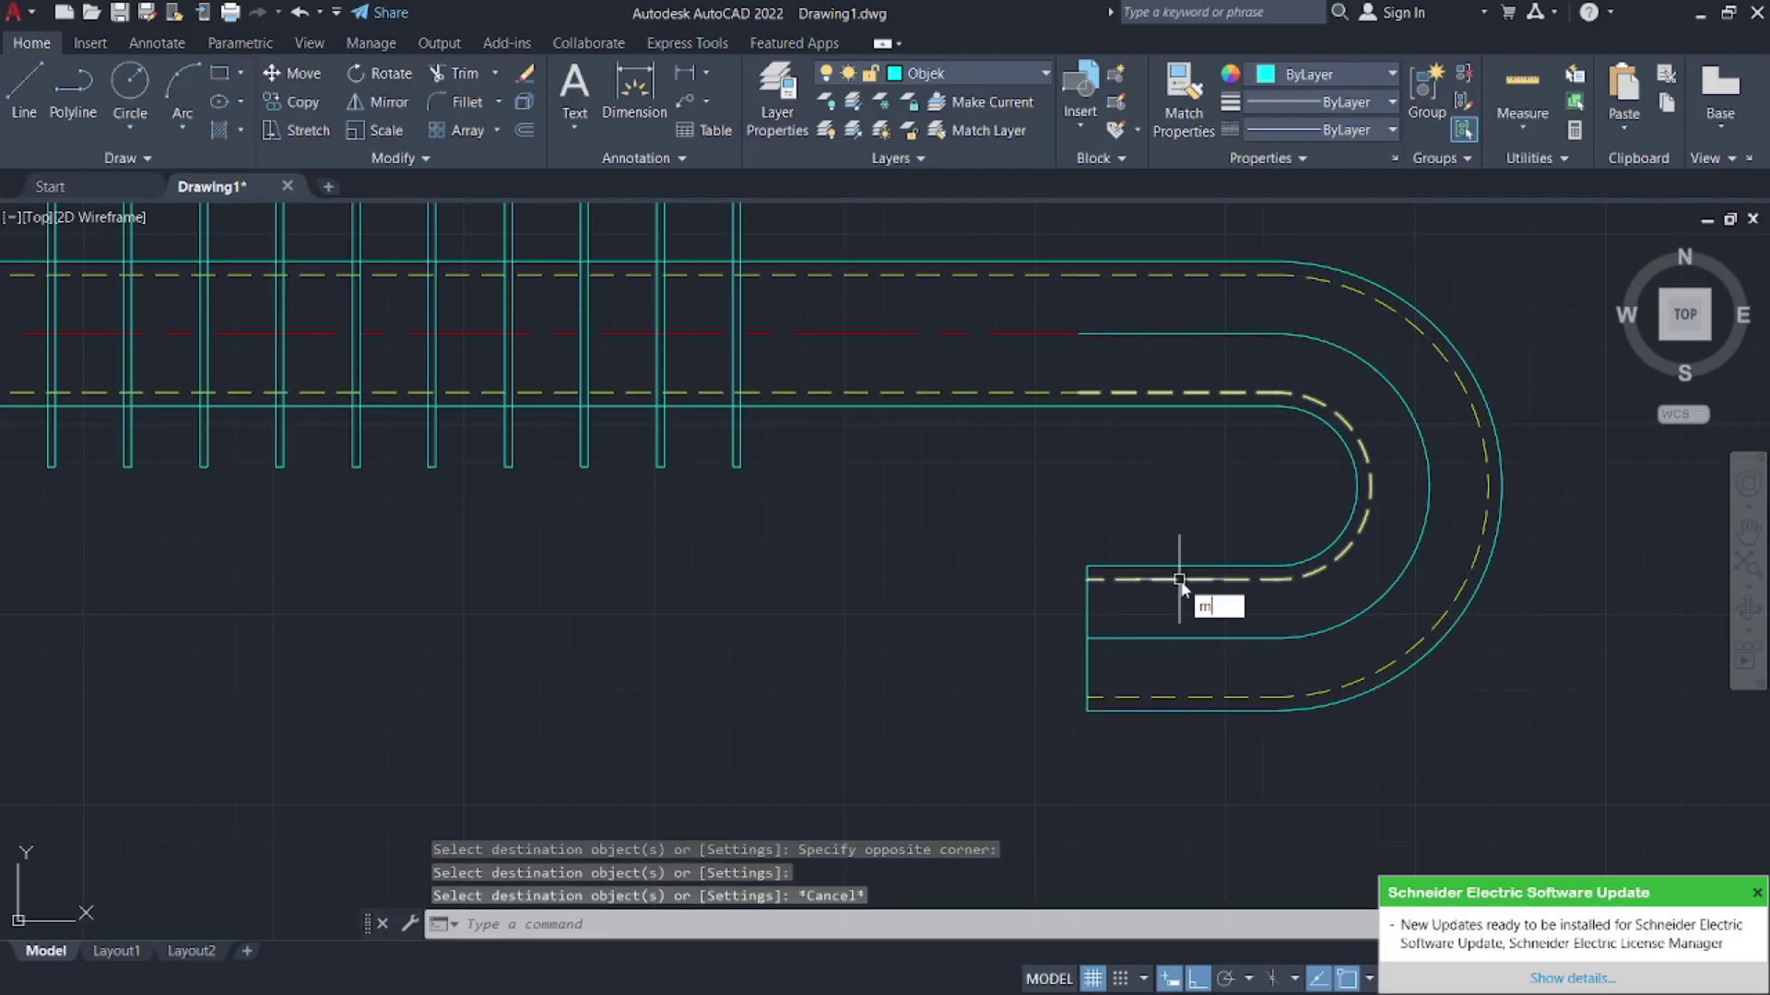
pyautogui.write('a')
pyautogui.press('Return')
pyautogui.click(1014, 333)
pyautogui.click(1121, 337)
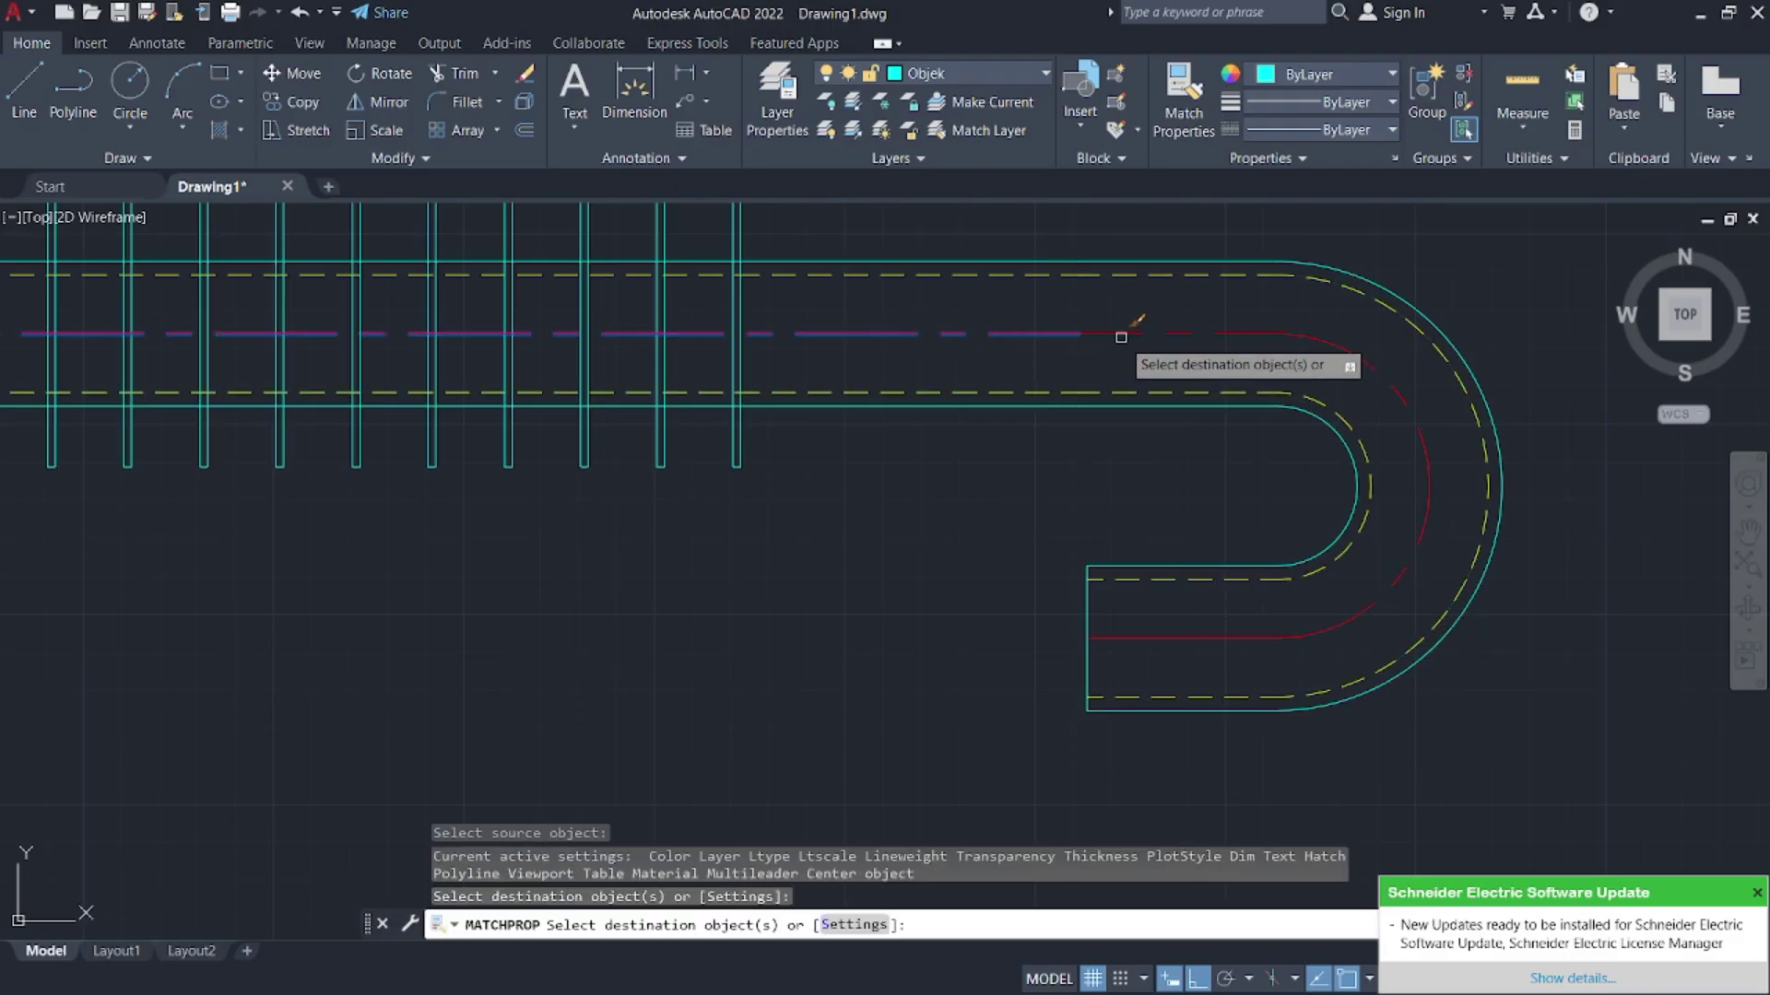
pyautogui.press('Escape')
pyautogui.scroll(-8, 1145, 468)
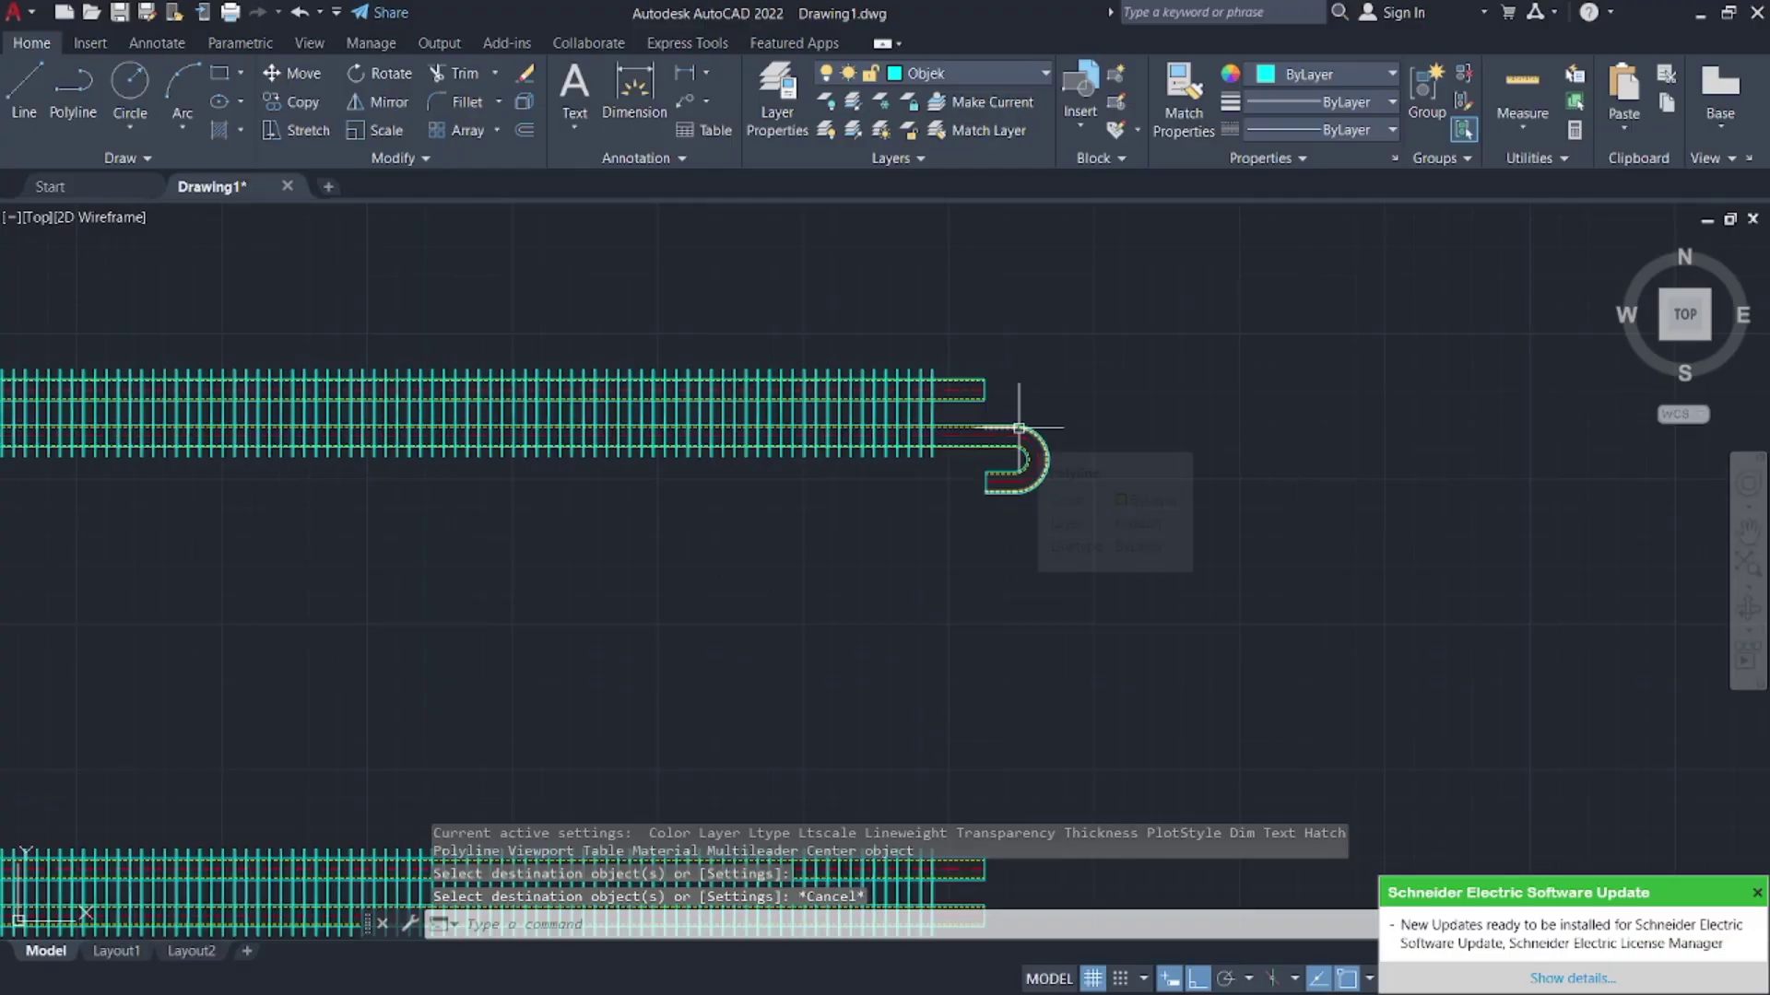
pyautogui.scroll(-5, 1018, 428)
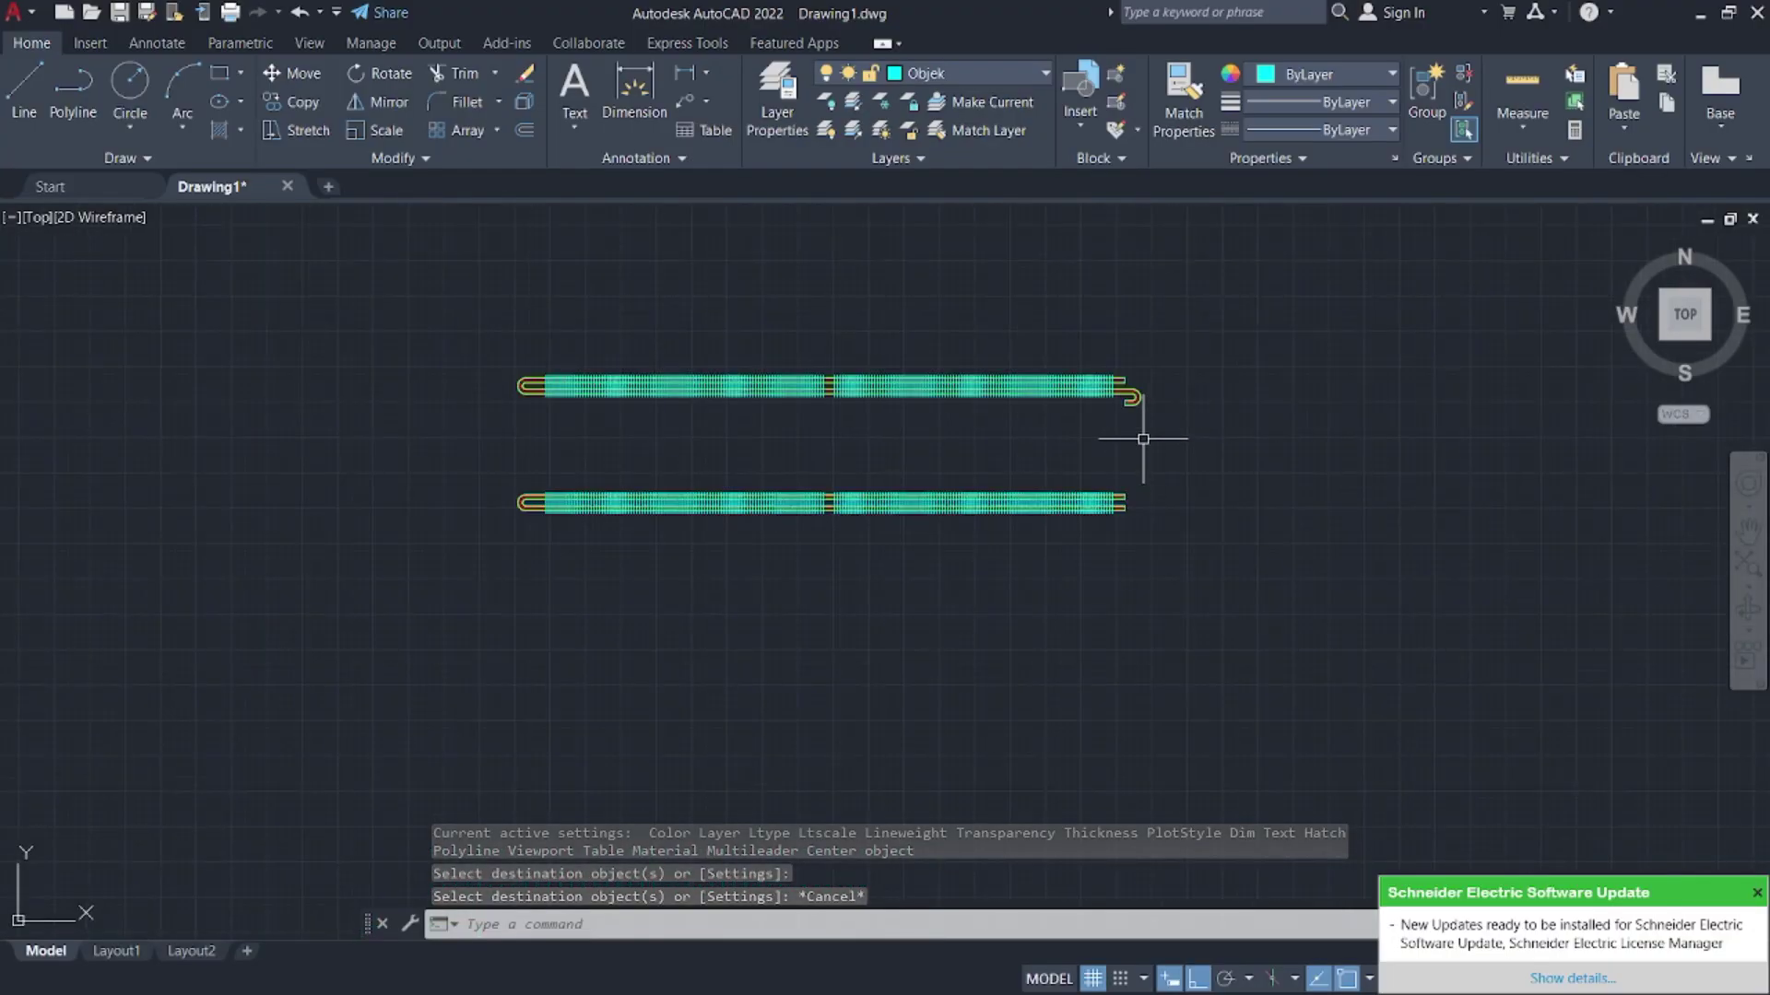
# - Examine Detail D1 and Section S1-S1 in Tr Adv.pdf and return to the upper fin tube's left bend in the drawing
pyautogui.press('super')
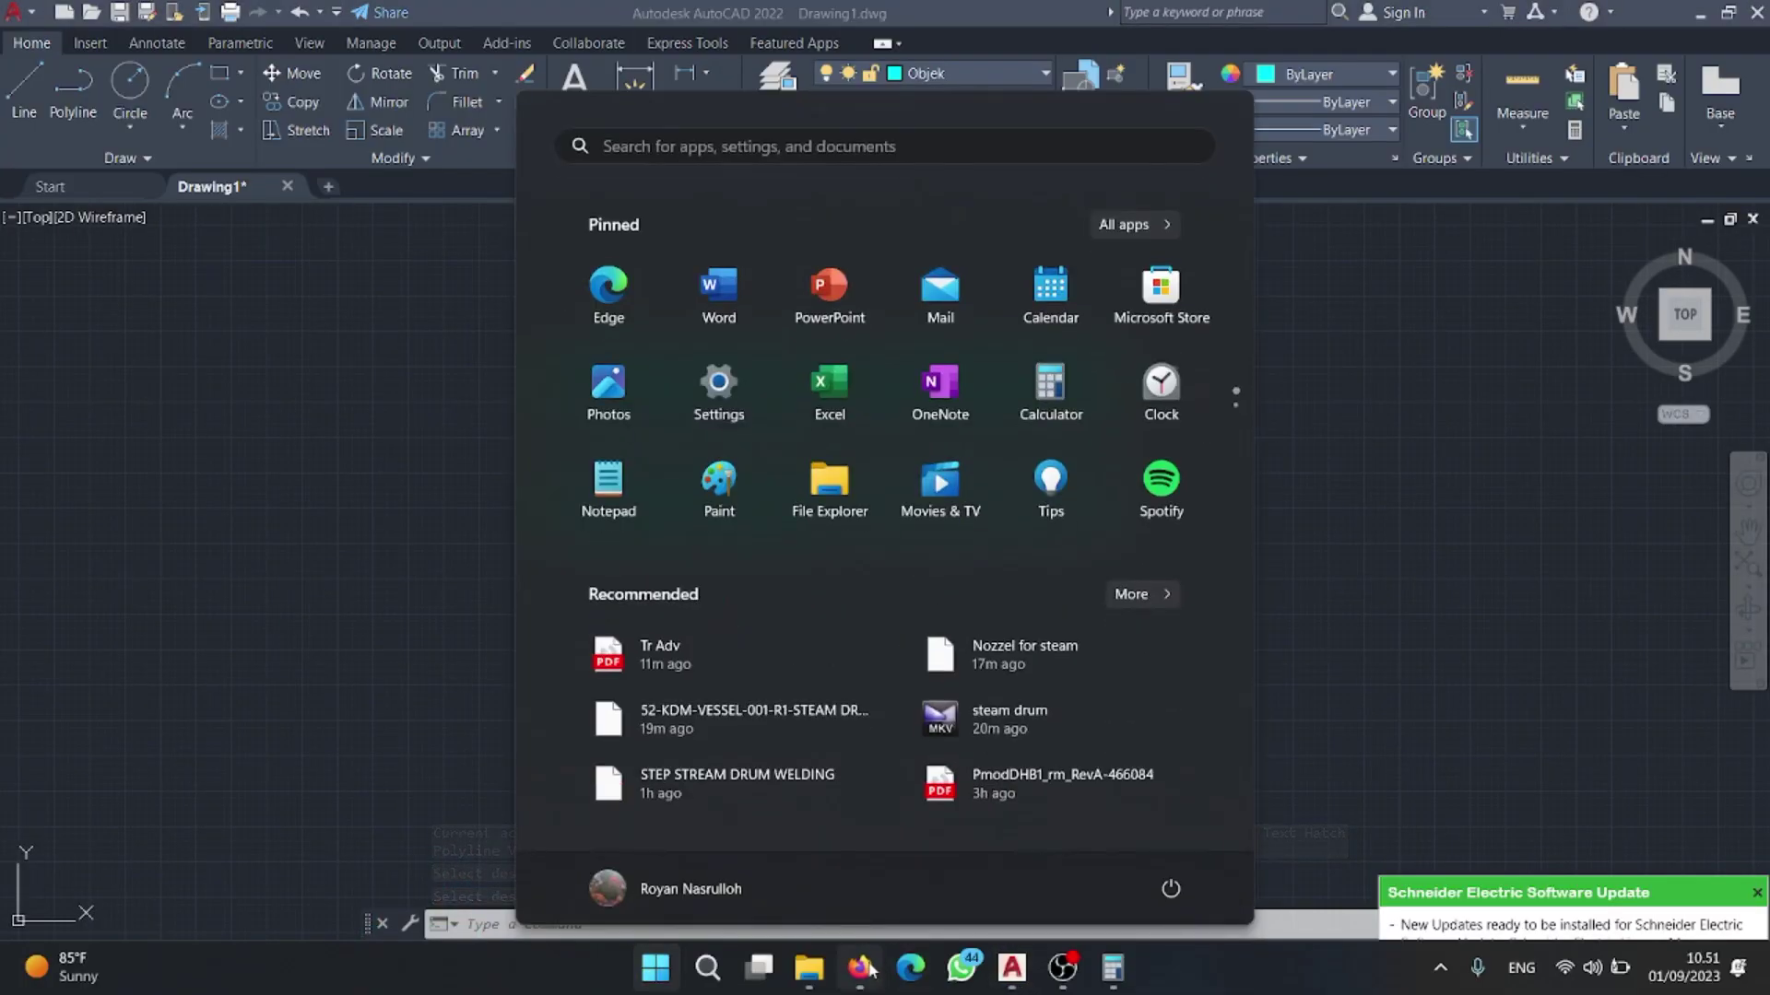
pyautogui.click(862, 968)
pyautogui.scroll(-8, 692, 659)
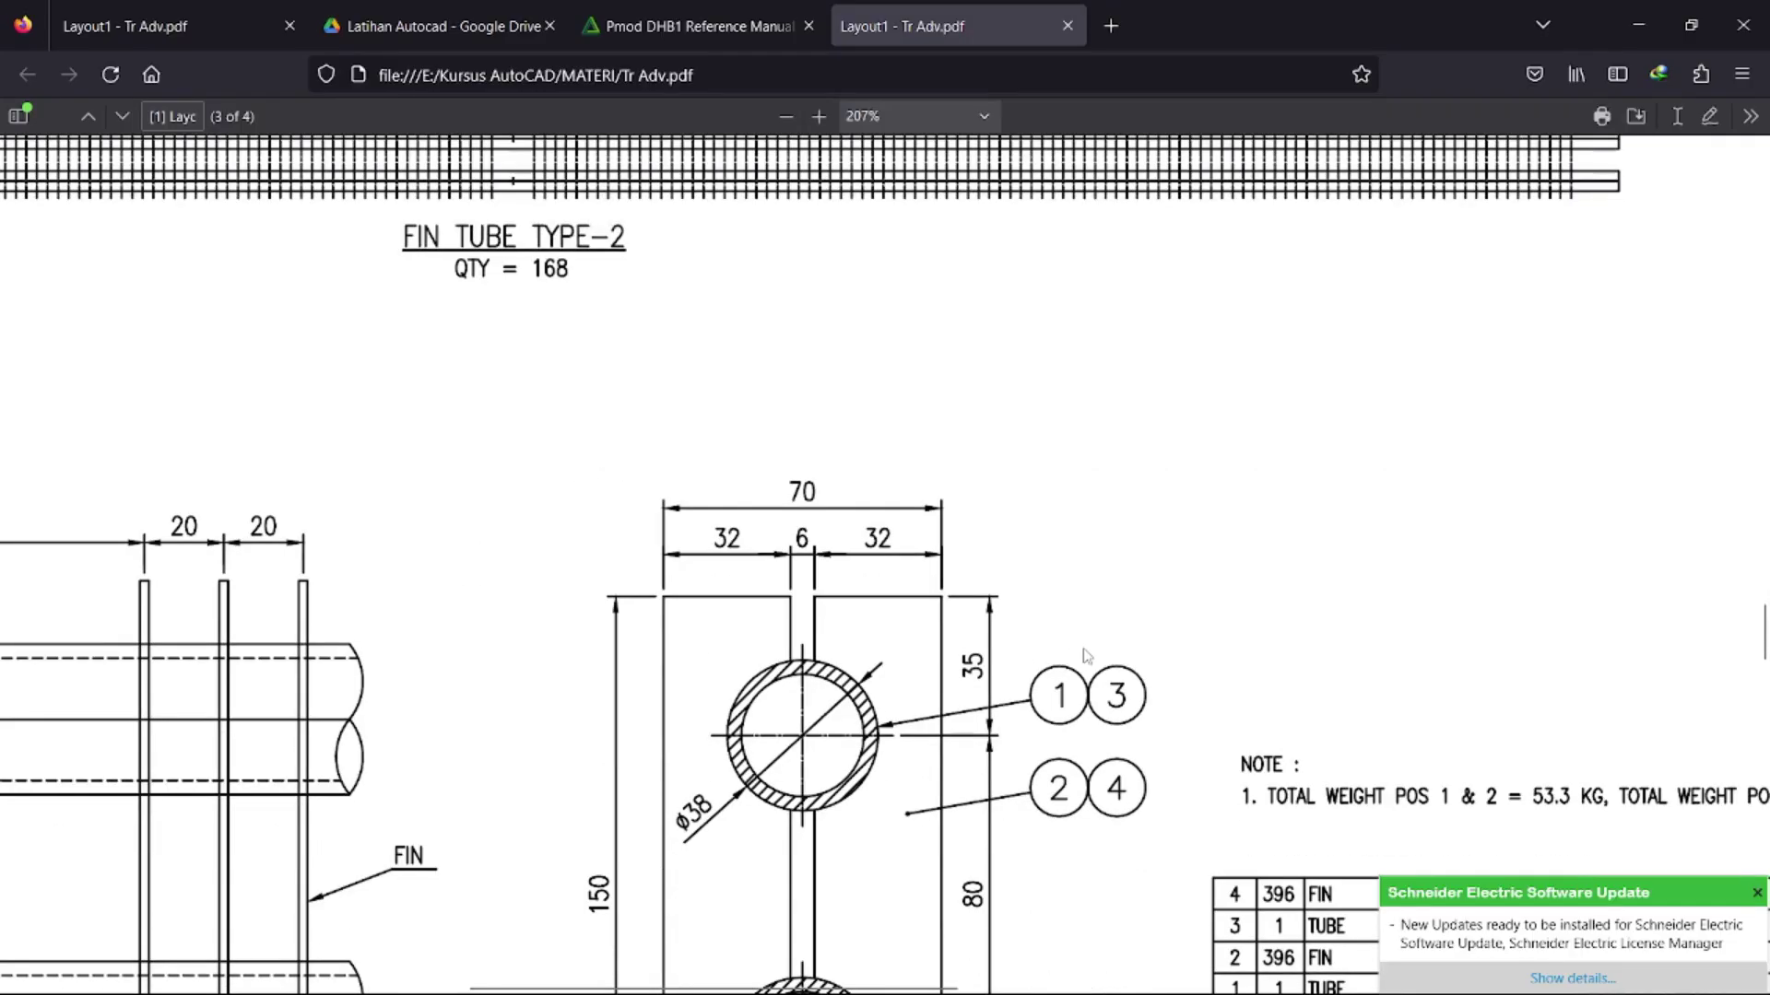
pyautogui.scroll(-4, 1087, 655)
pyautogui.hscroll(-1, 1072, 658)
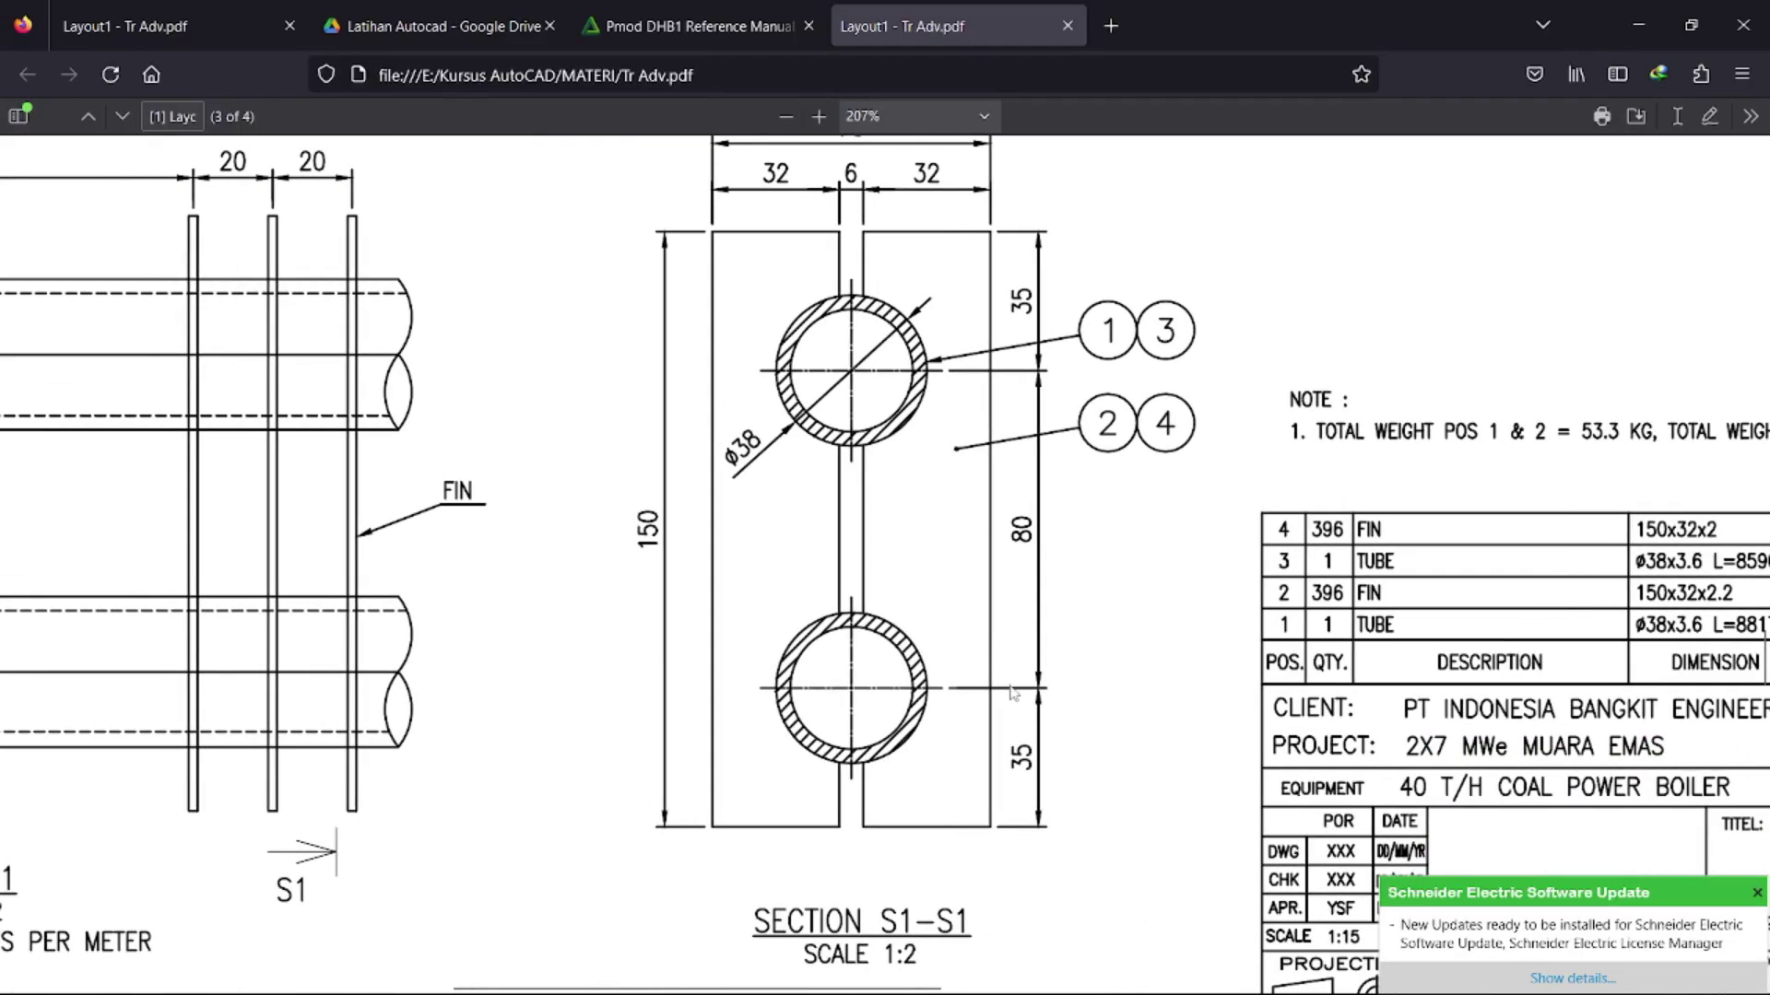
pyautogui.scroll(8, 961, 695)
pyautogui.hscroll(-4, 830, 684)
pyautogui.scroll(-4, 831, 684)
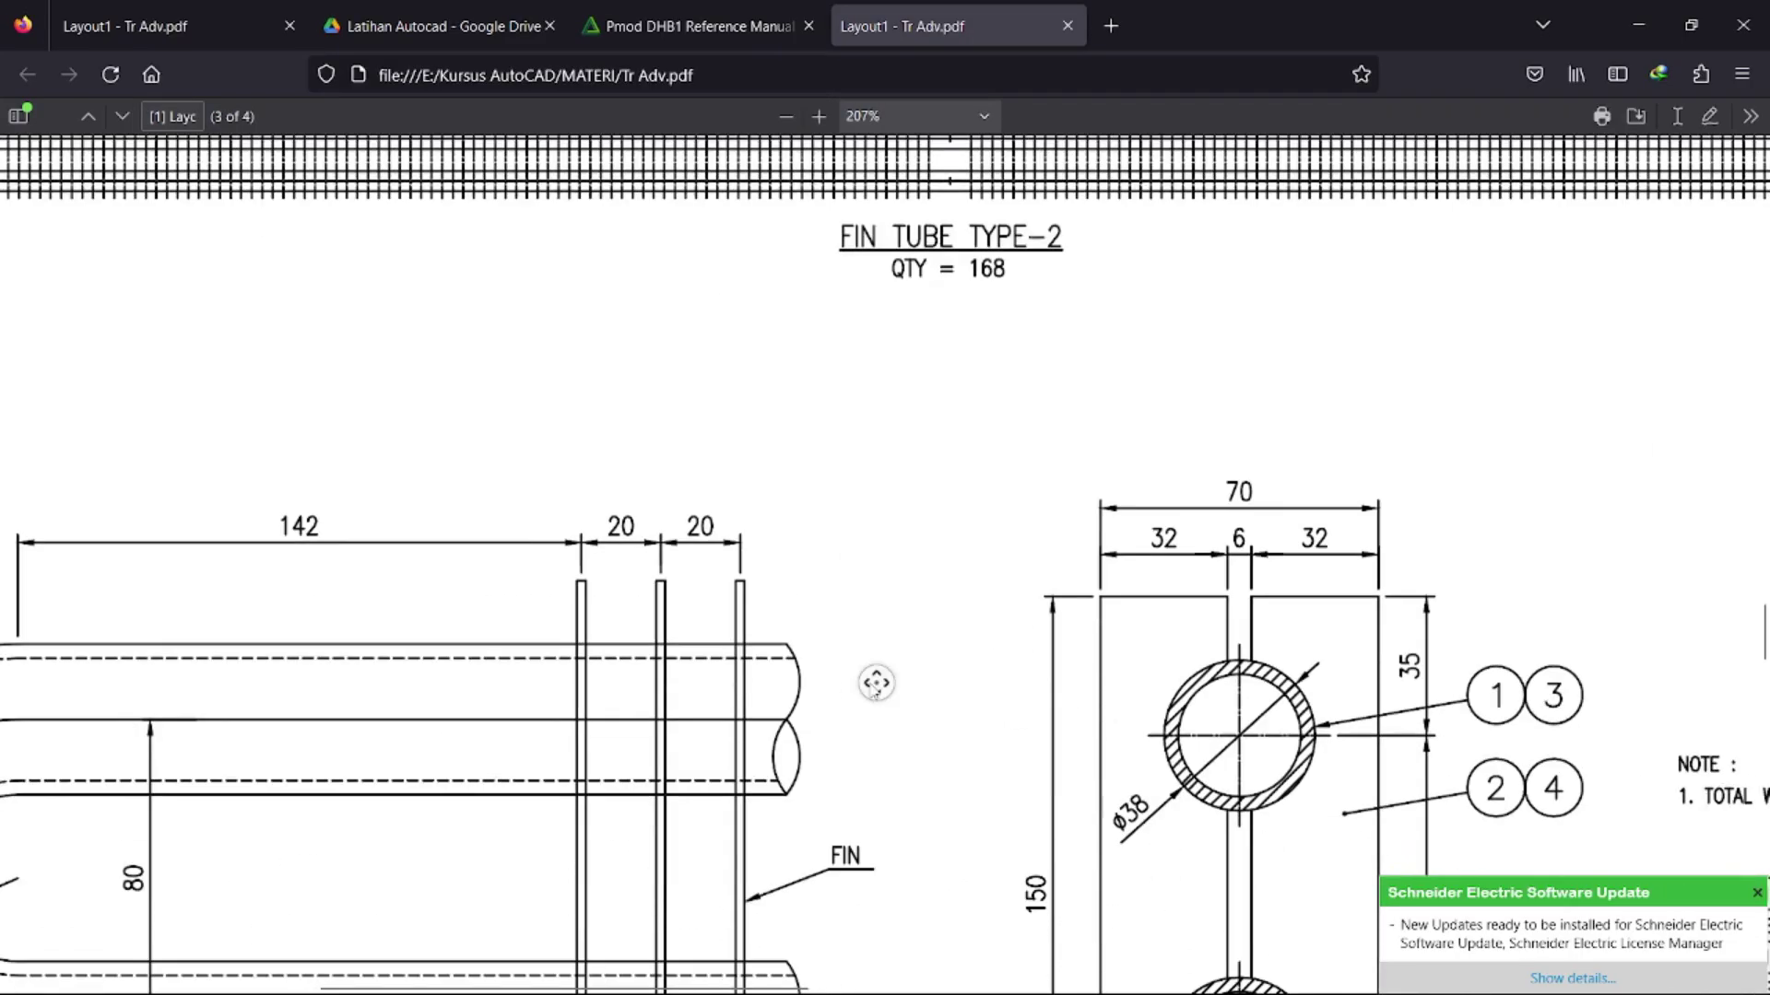
pyautogui.hscroll(-3, 876, 683)
pyautogui.scroll(-4, 700, 657)
pyautogui.scroll(3, 1005, 673)
pyautogui.scroll(-3, 1005, 673)
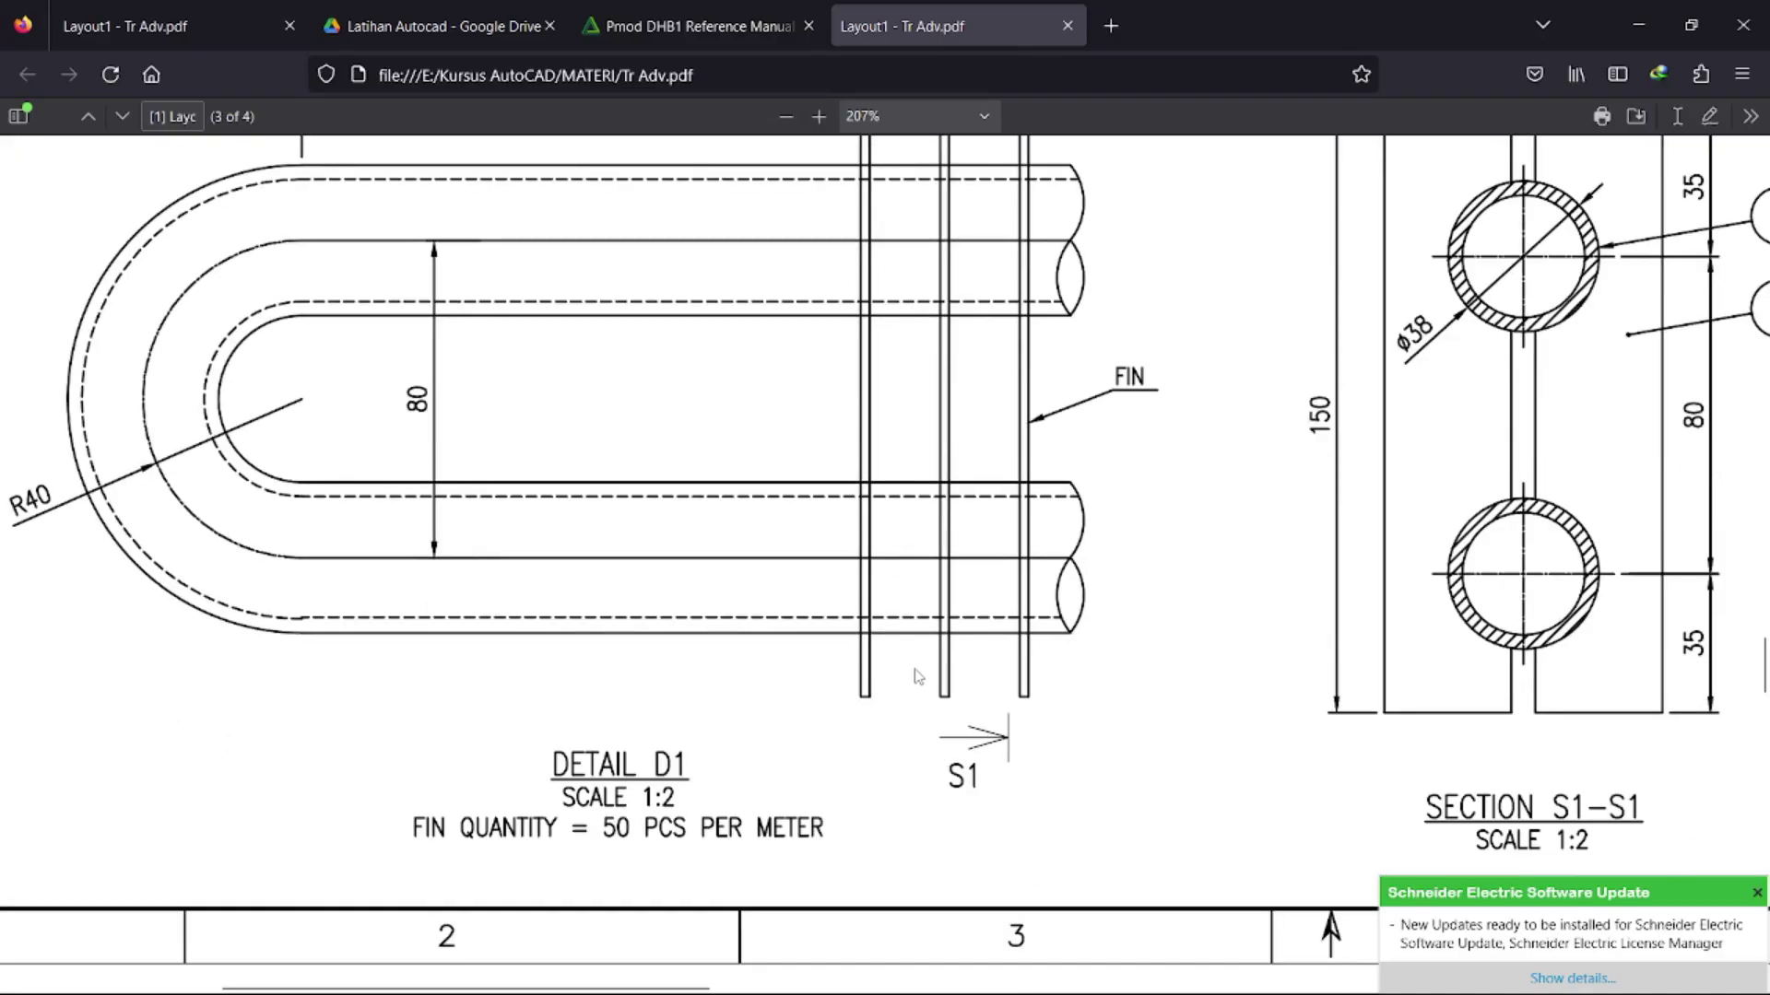
pyautogui.hscroll(1, 1050, 658)
pyautogui.scroll(2, 1424, 542)
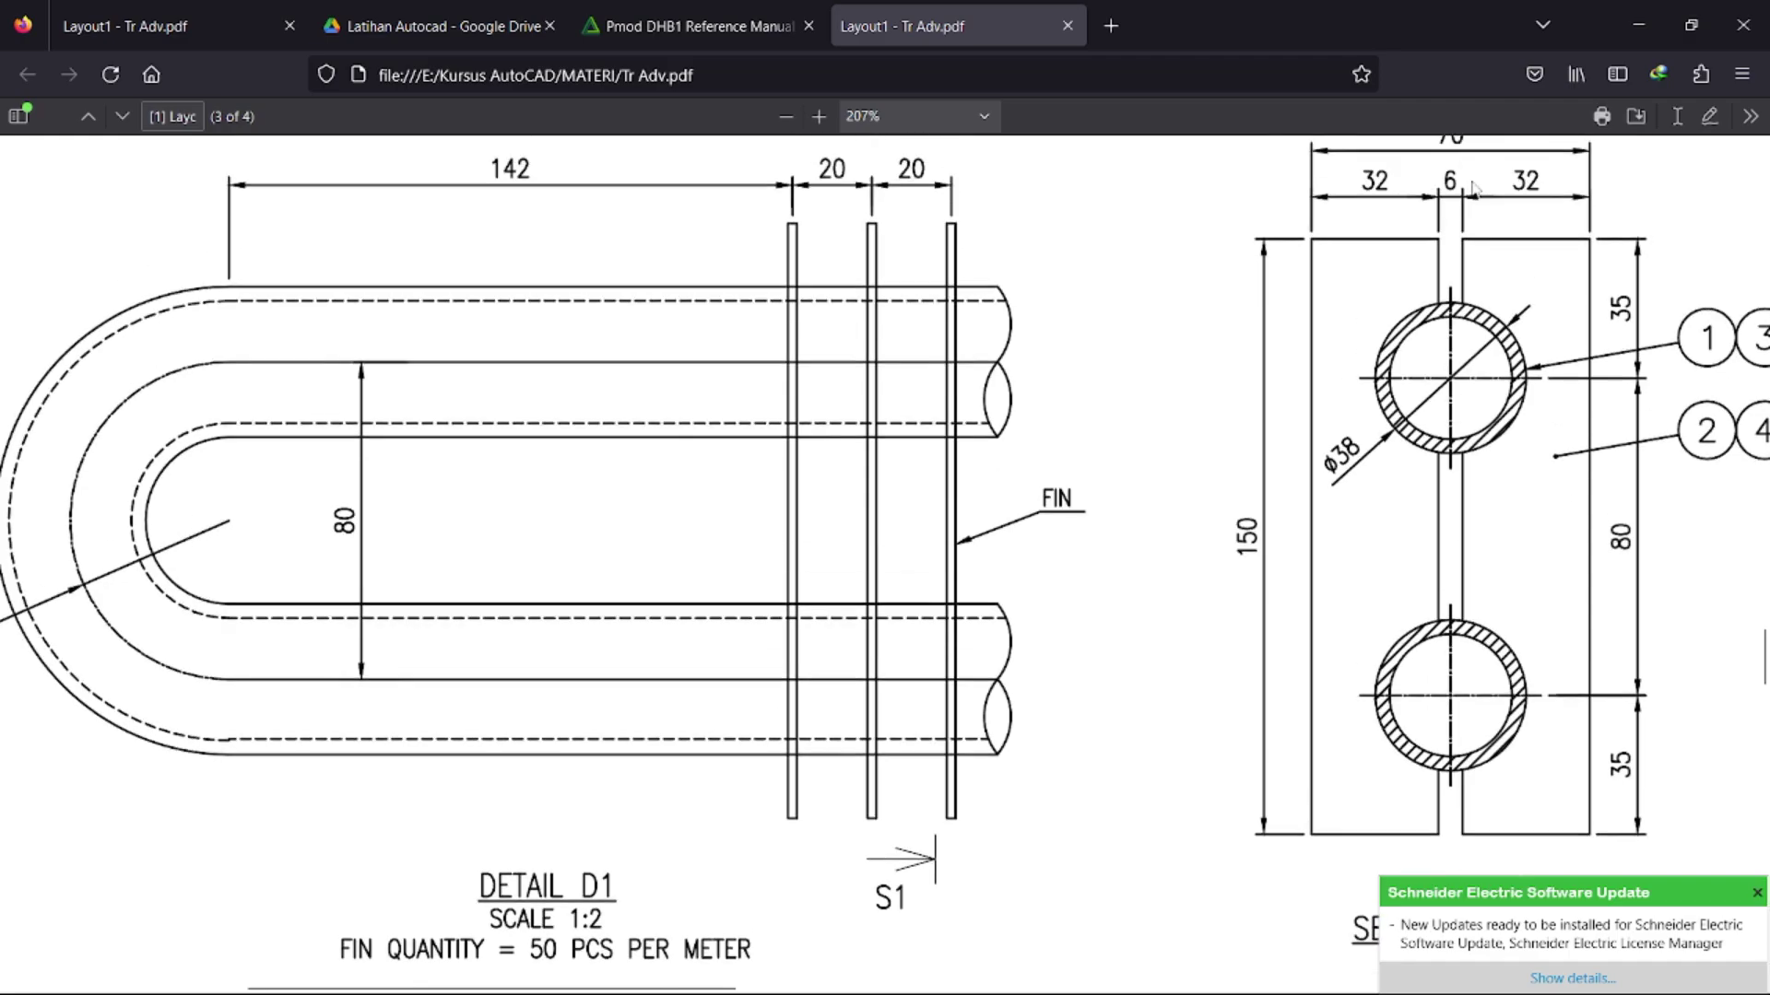
pyautogui.click(1633, 27)
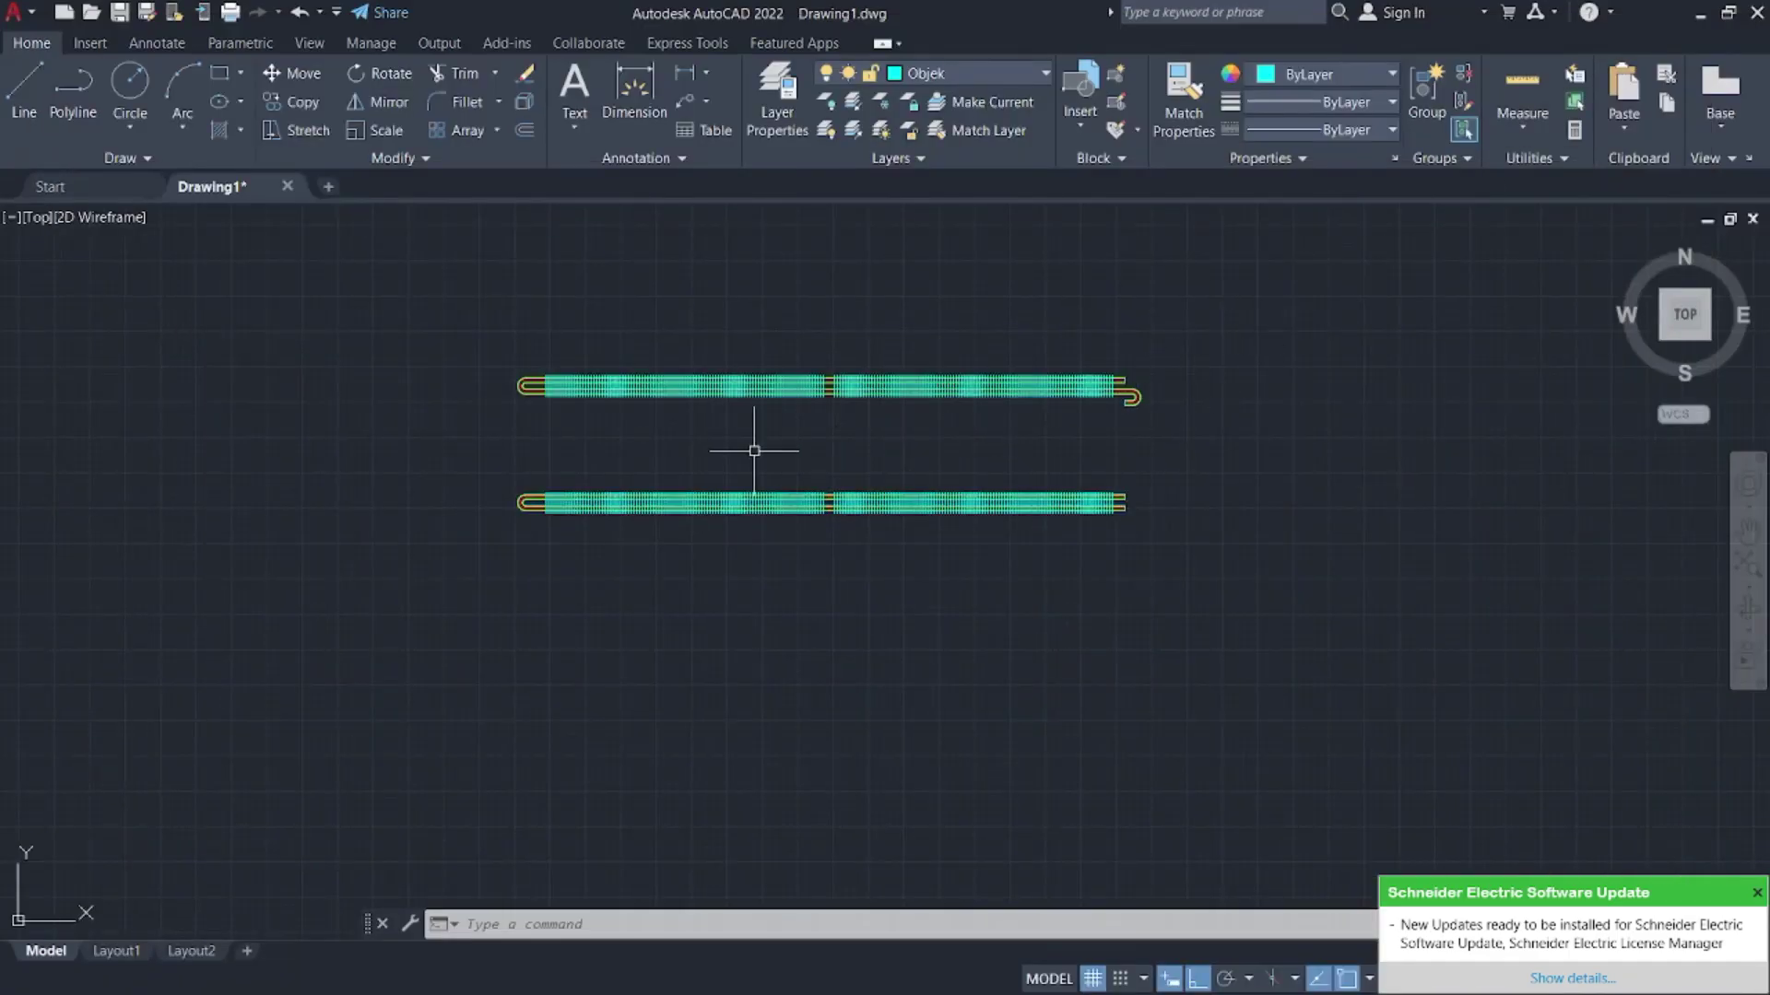
pyautogui.scroll(-2, 829, 461)
pyautogui.scroll(8, 778, 414)
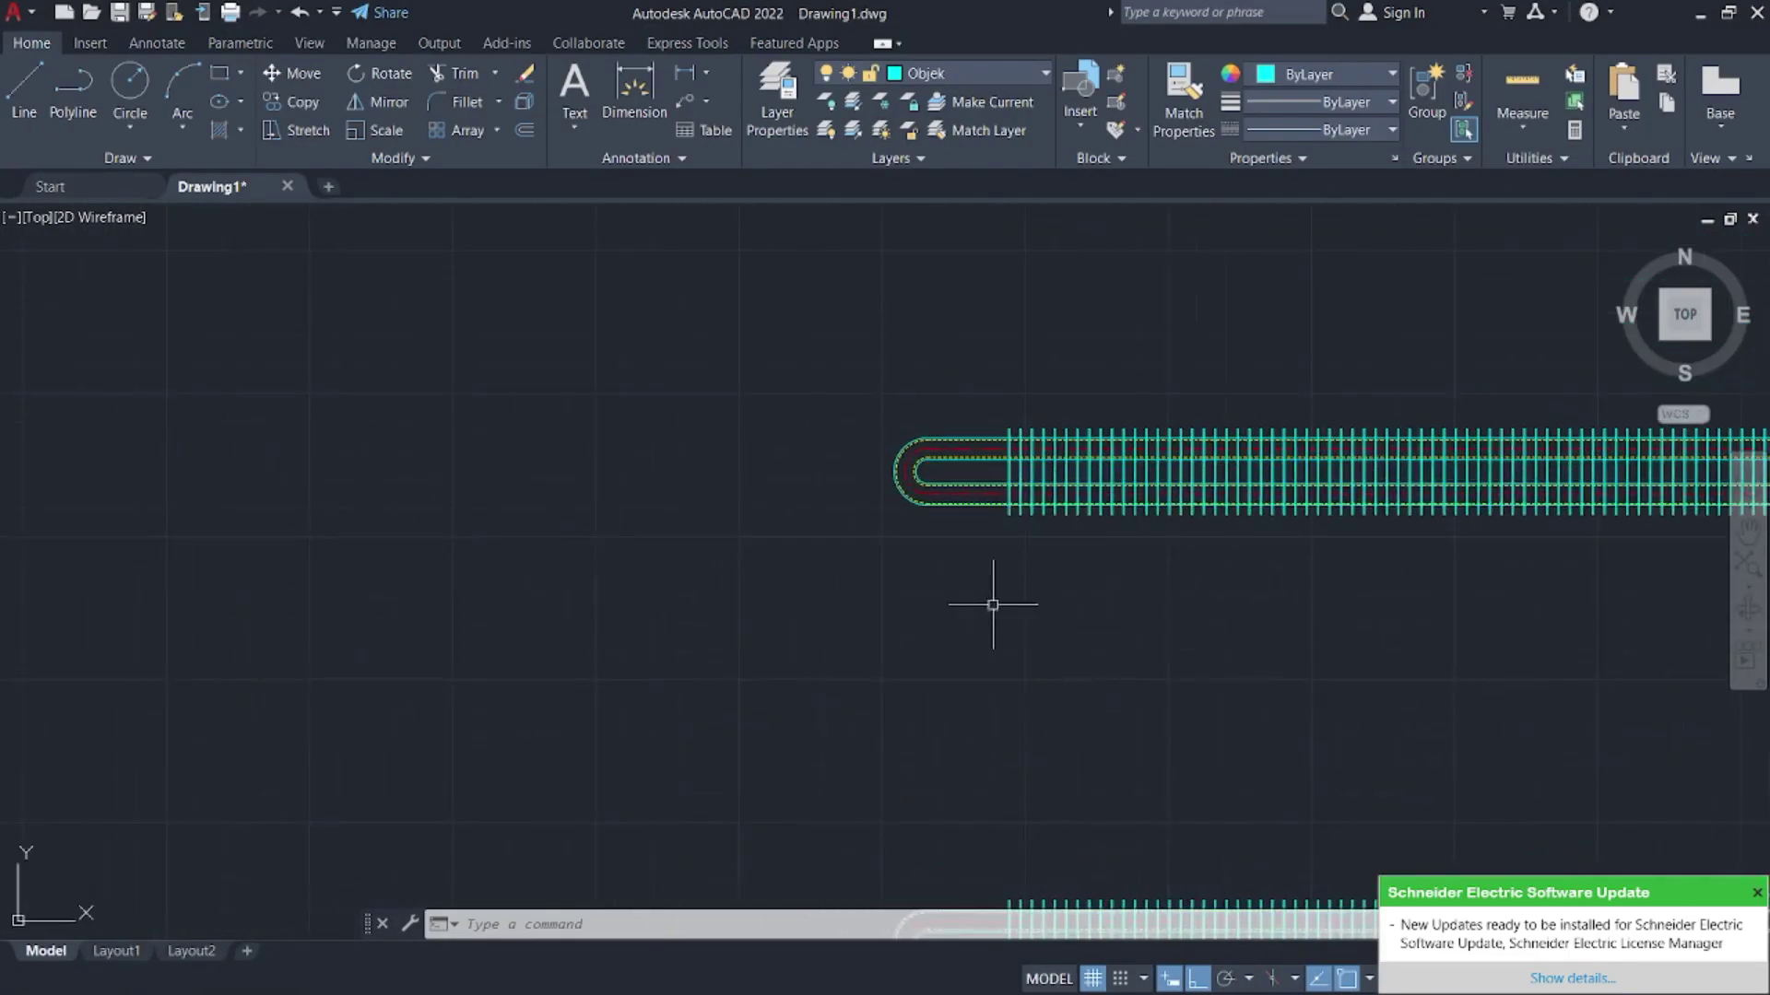
# - Copy the lower fin tube, including its fins and left bend, to the empty space directly below it
pyautogui.scroll(-3, 743, 454)
pyautogui.click(632, 464)
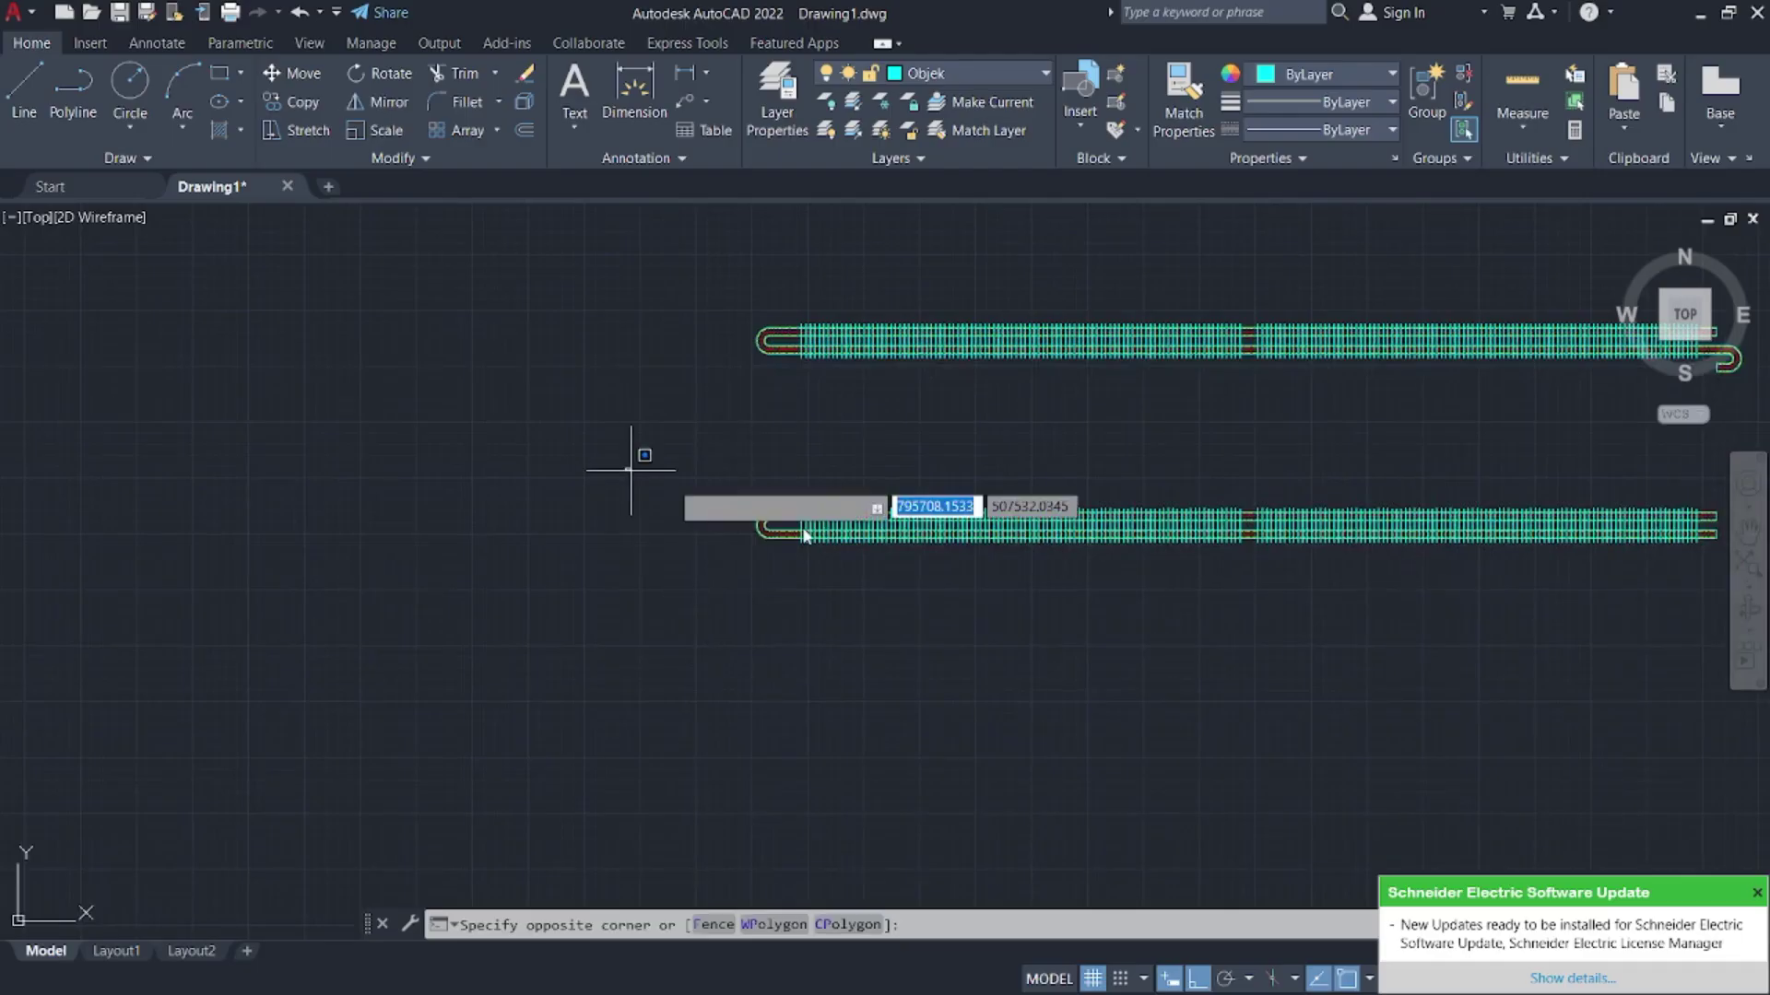
pyautogui.click(944, 665)
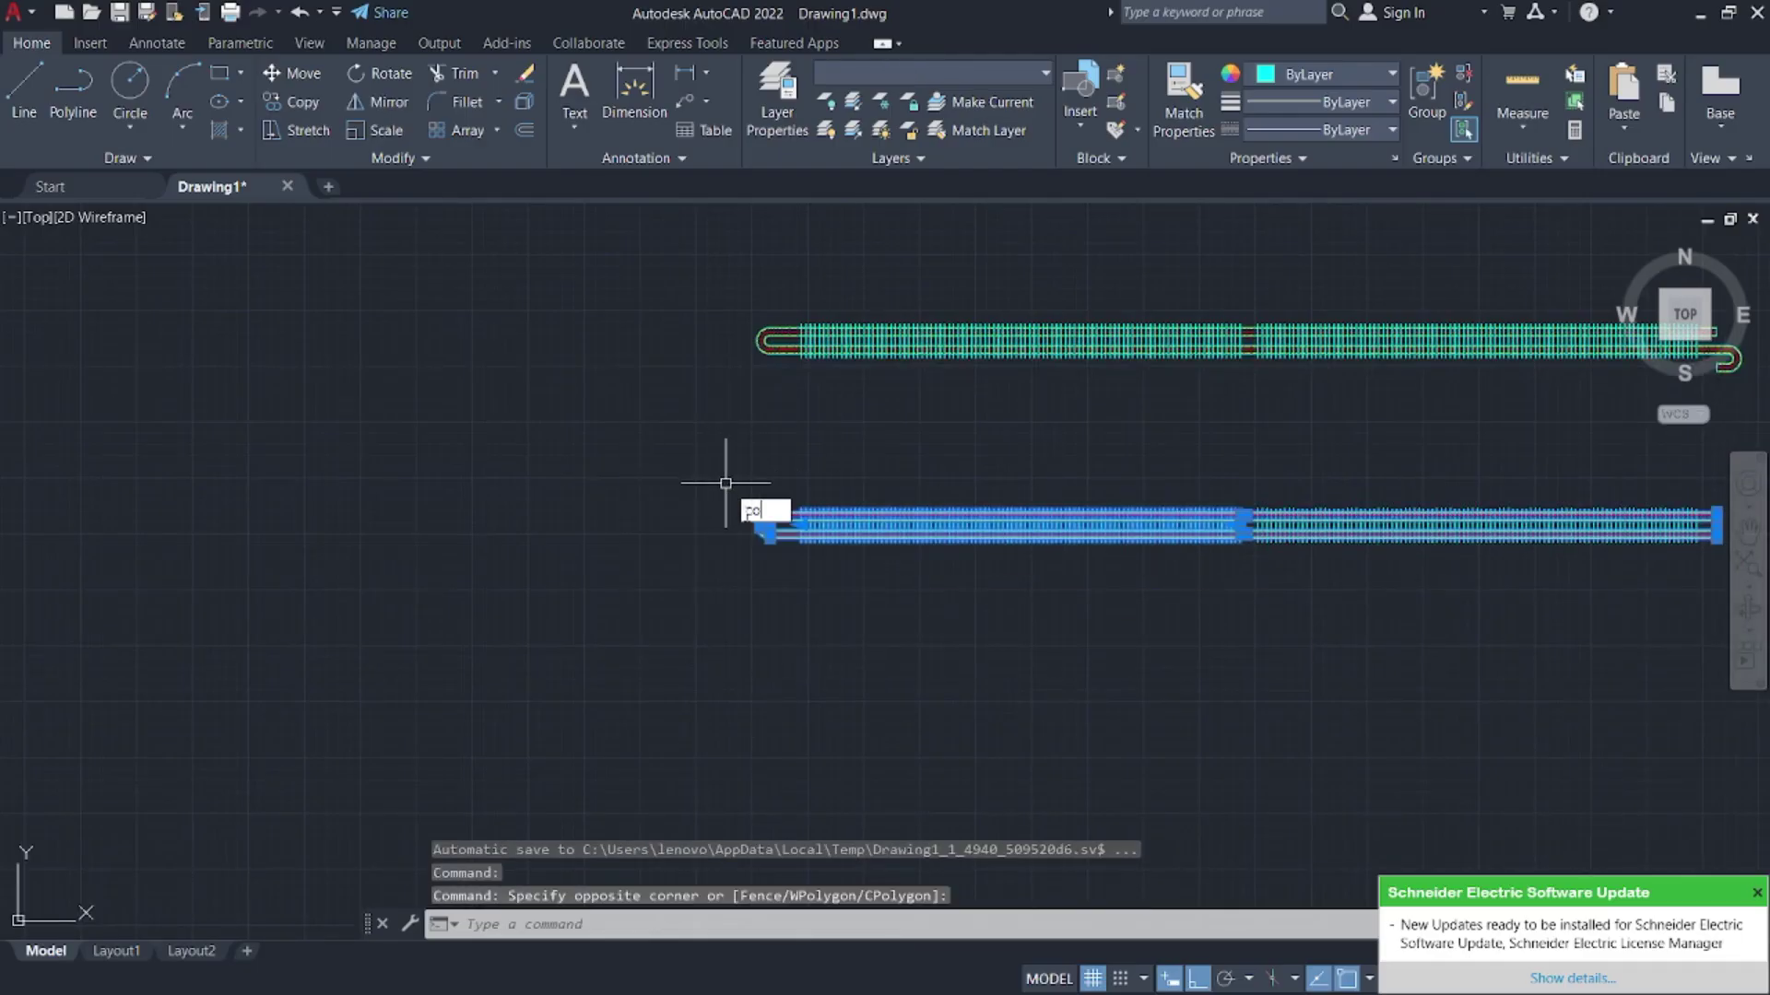
pyautogui.write('co')
pyautogui.press('Return')
pyautogui.click(770, 525)
pyautogui.click(775, 760)
# - Consult Detail D1 in Tr Adv.pdf and explode the fin array of the copied tube
pyautogui.press('super')
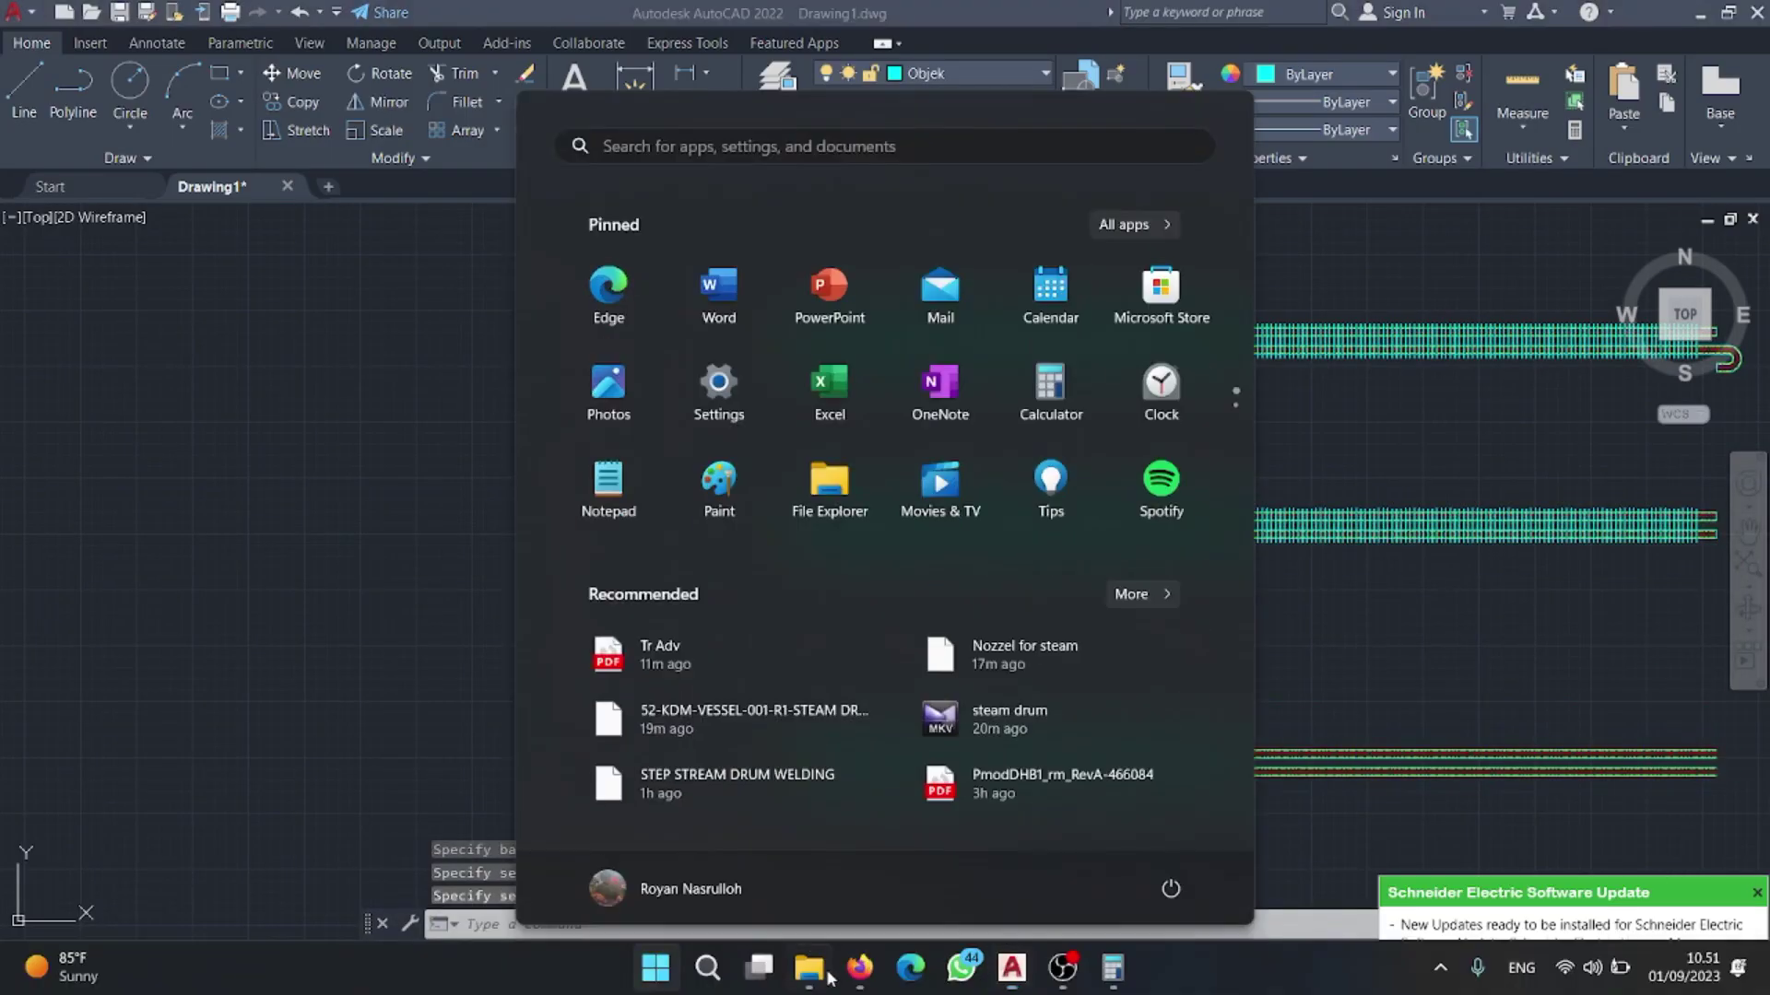
pyautogui.click(860, 968)
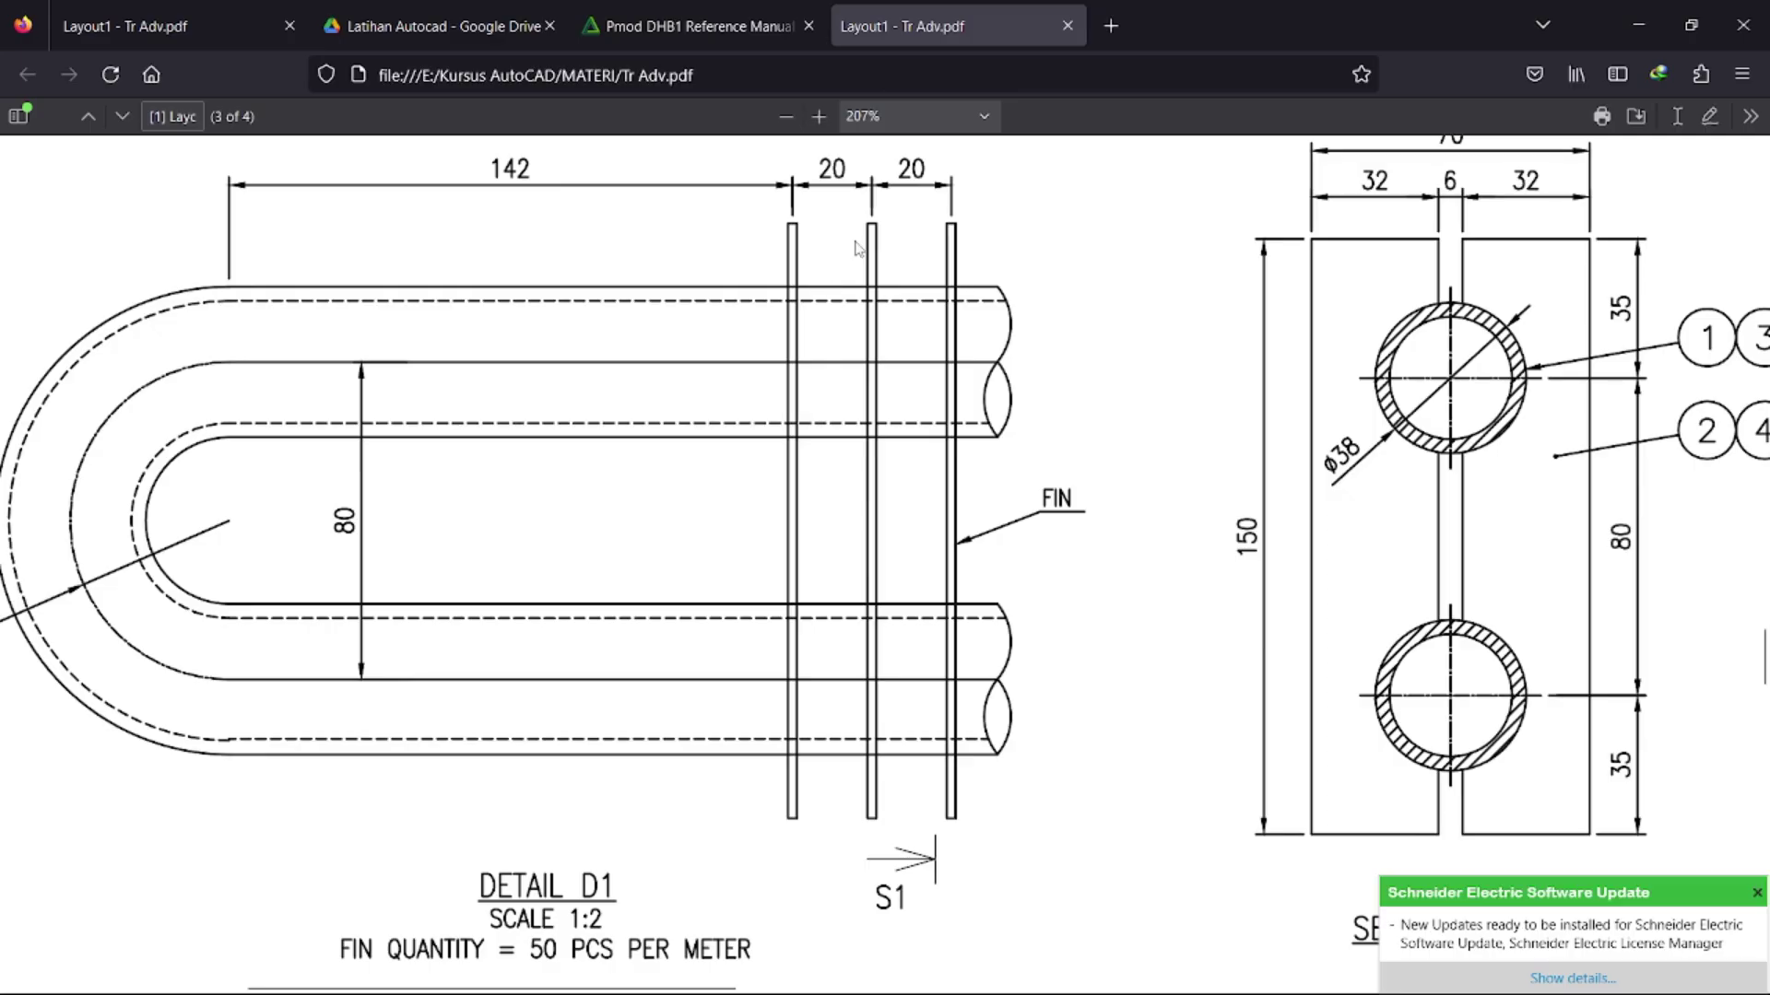
pyautogui.click(1638, 26)
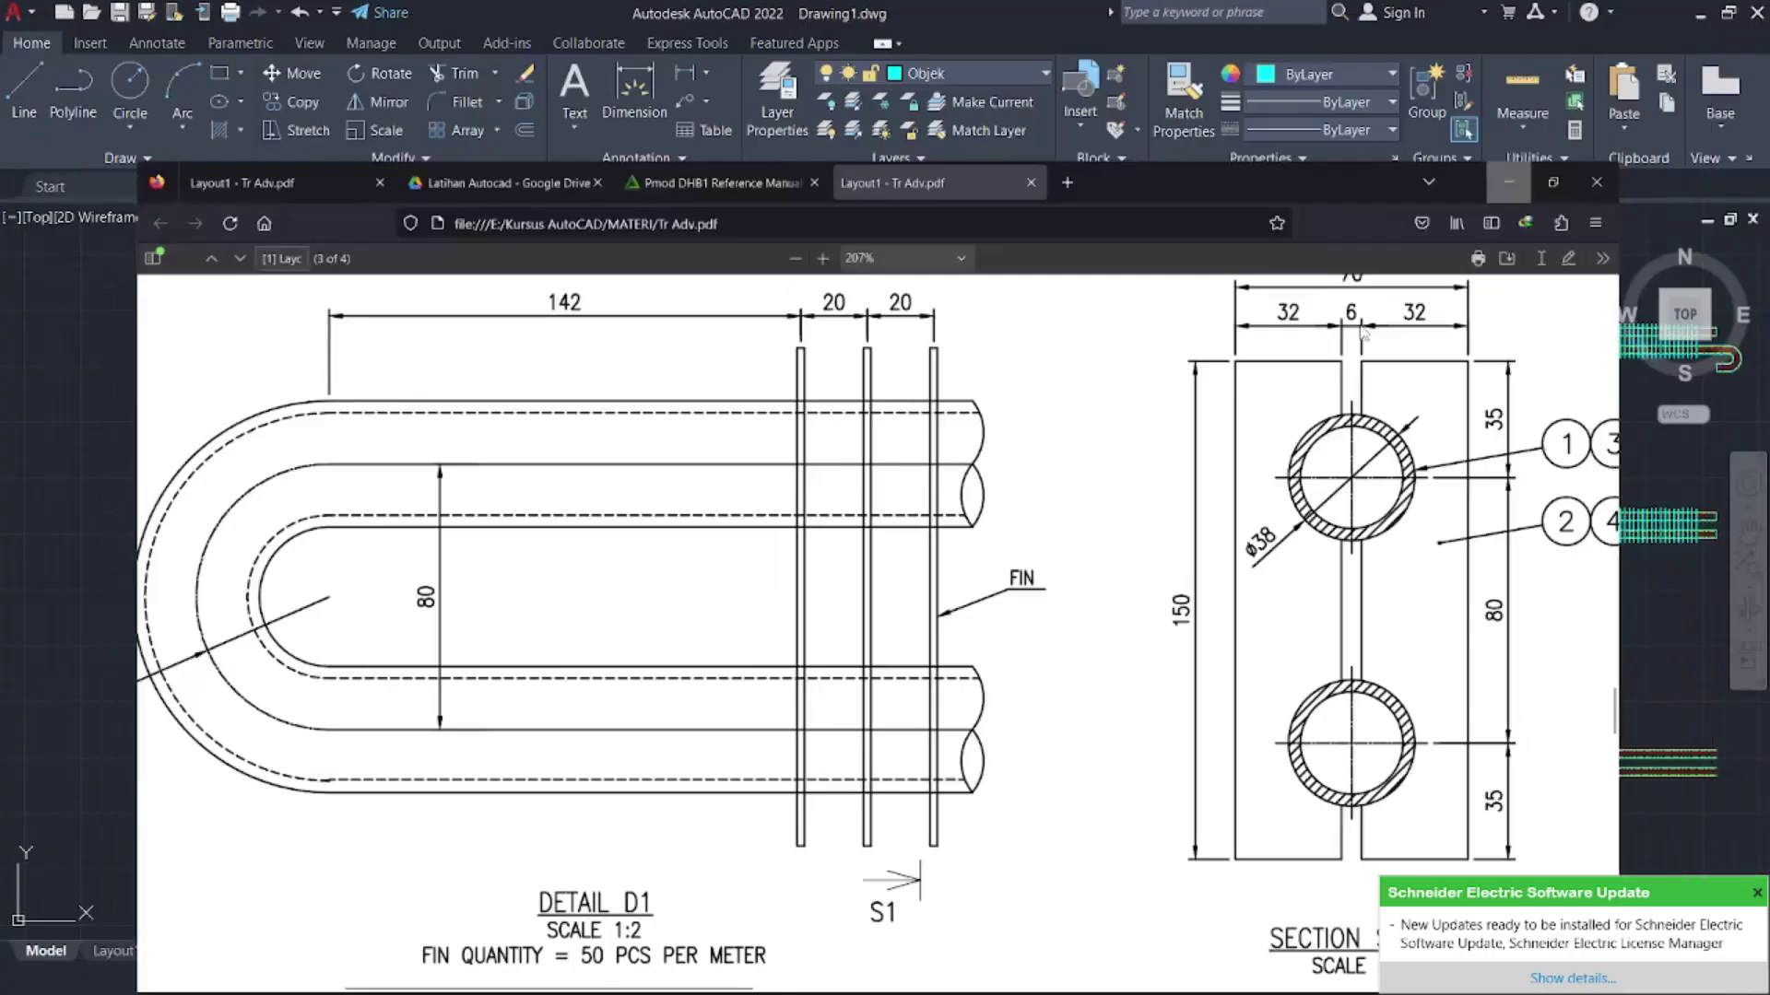
pyautogui.scroll(5, 915, 761)
pyautogui.click(863, 799)
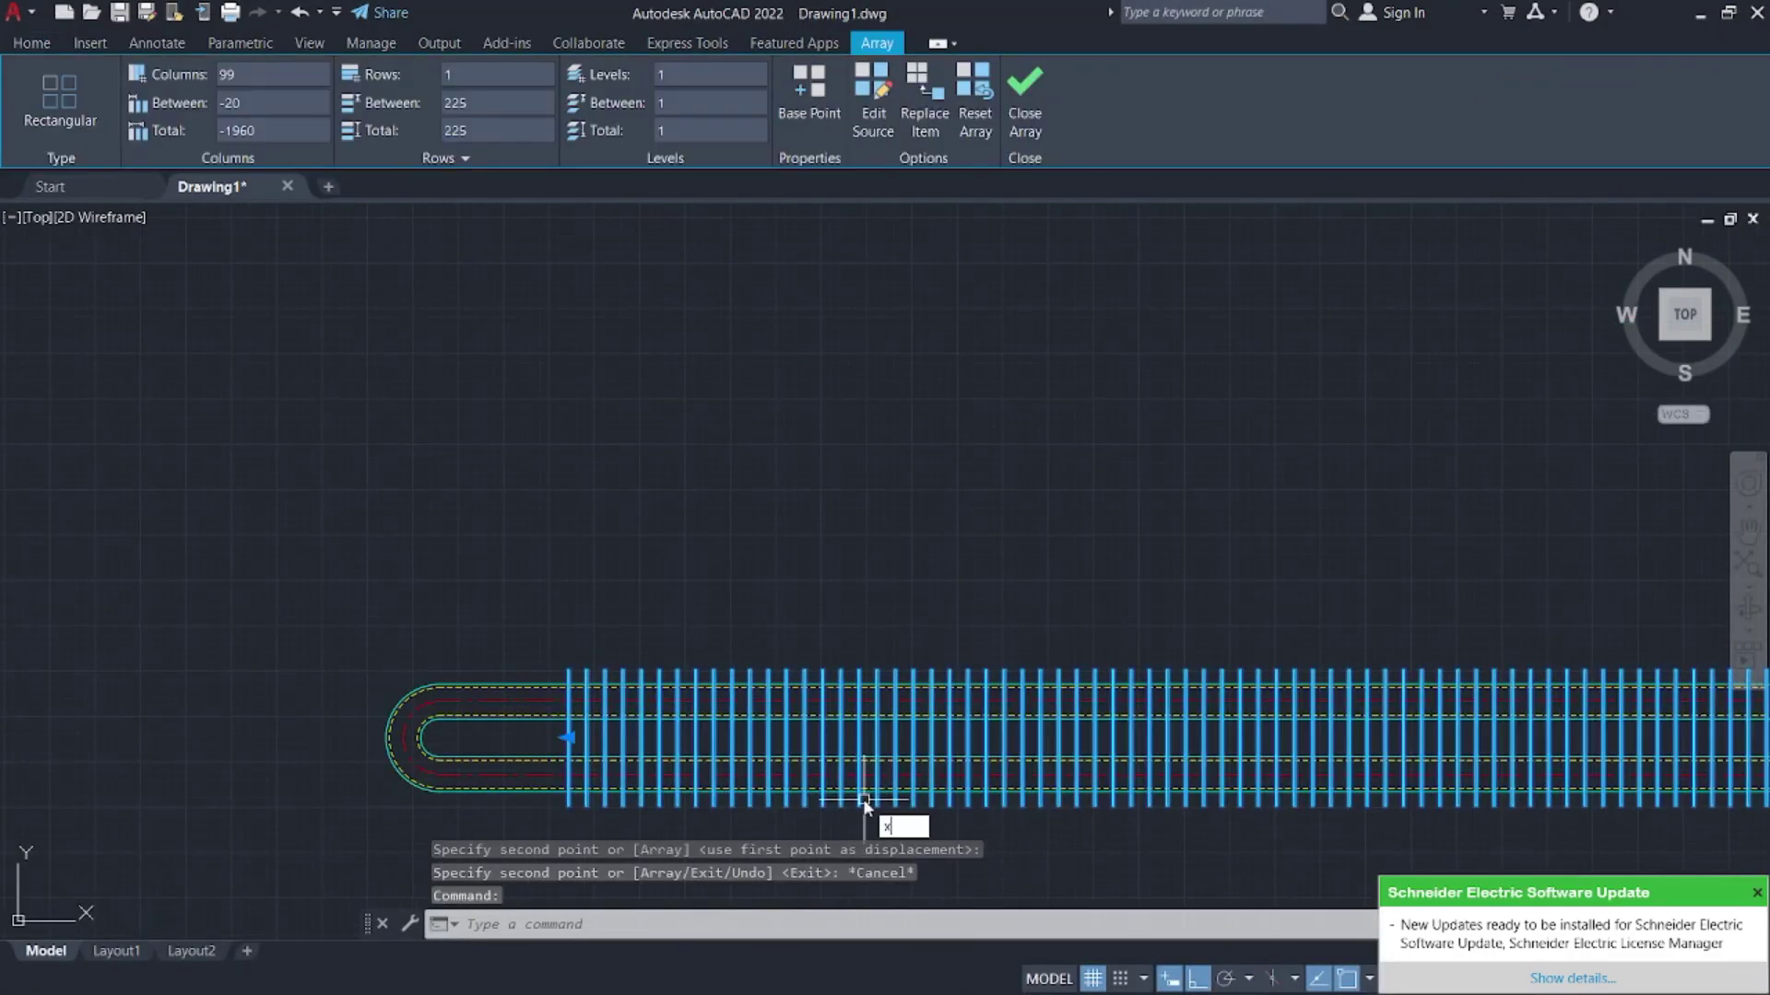
pyautogui.press('Return')
# - Erase the fourth fin from the bend on the copied tube
pyautogui.scroll(5, 778, 802)
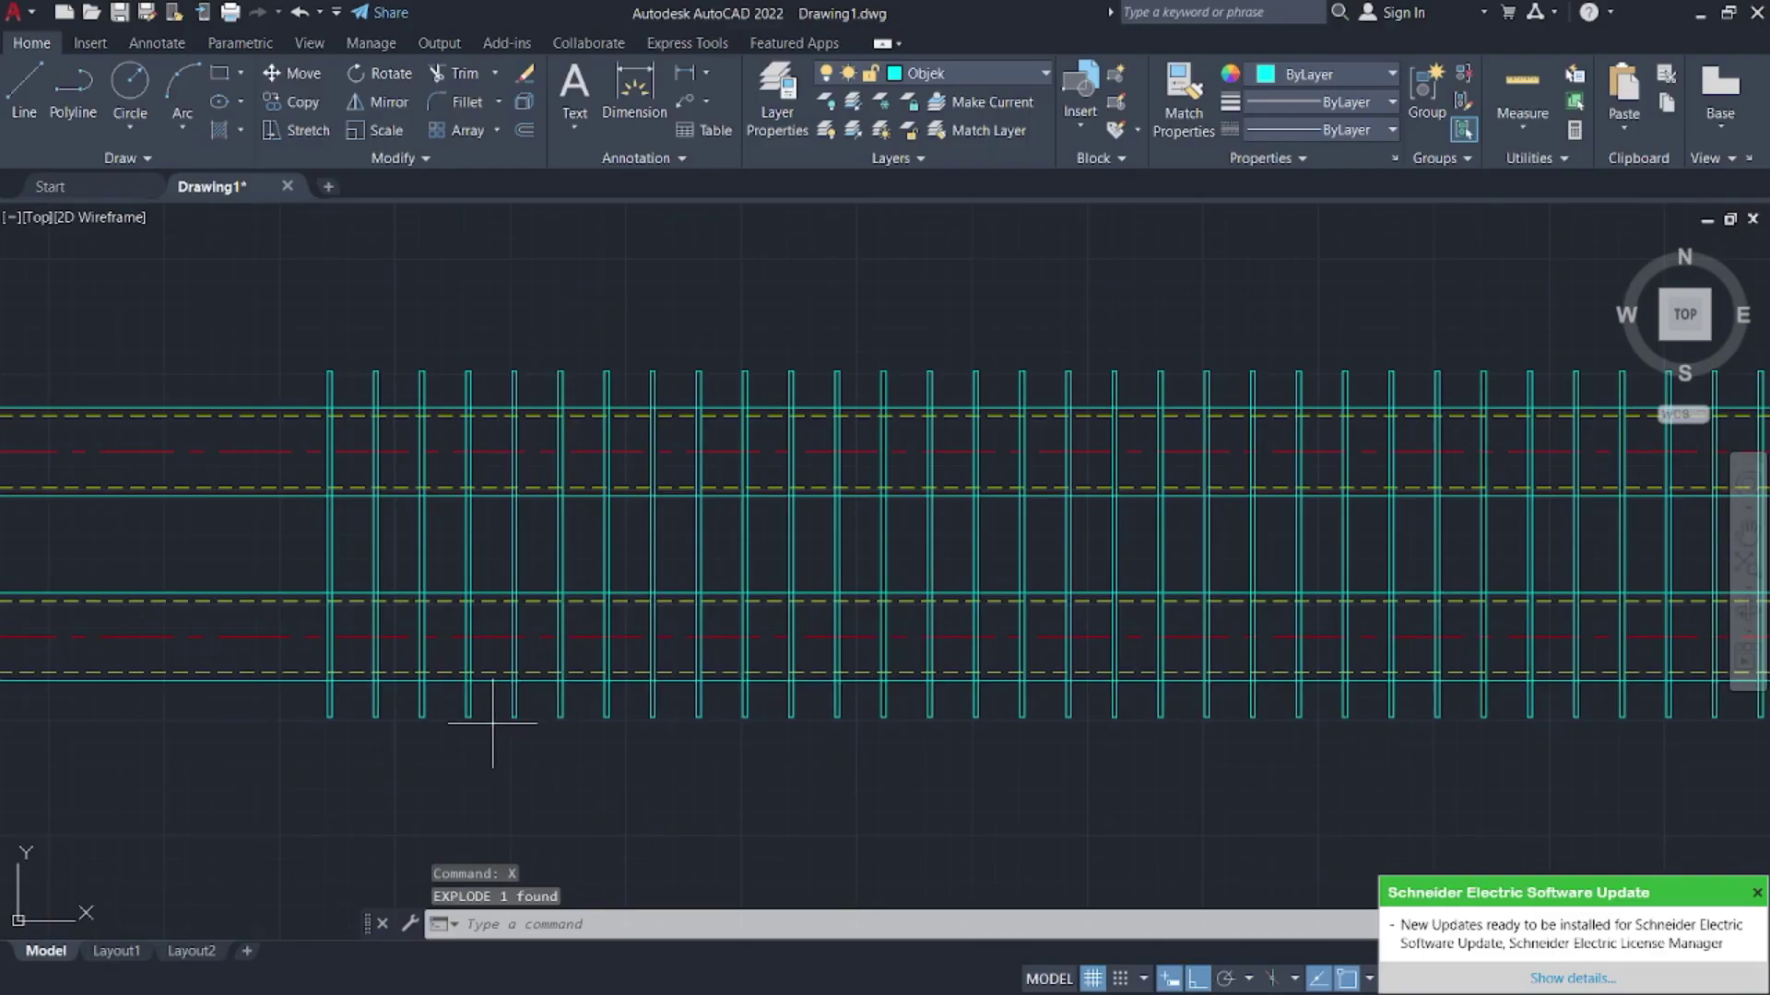
pyautogui.click(492, 723)
pyautogui.click(467, 710)
pyautogui.press('Delete')
# - Draw a vertical cut line across both pipe legs in the gap just after the third fin
pyautogui.scroll(-5, 889, 805)
pyautogui.moveTo(889, 805); pyautogui.dragTo(423, 605, button='middle')
pyautogui.scroll(3, 423, 605)
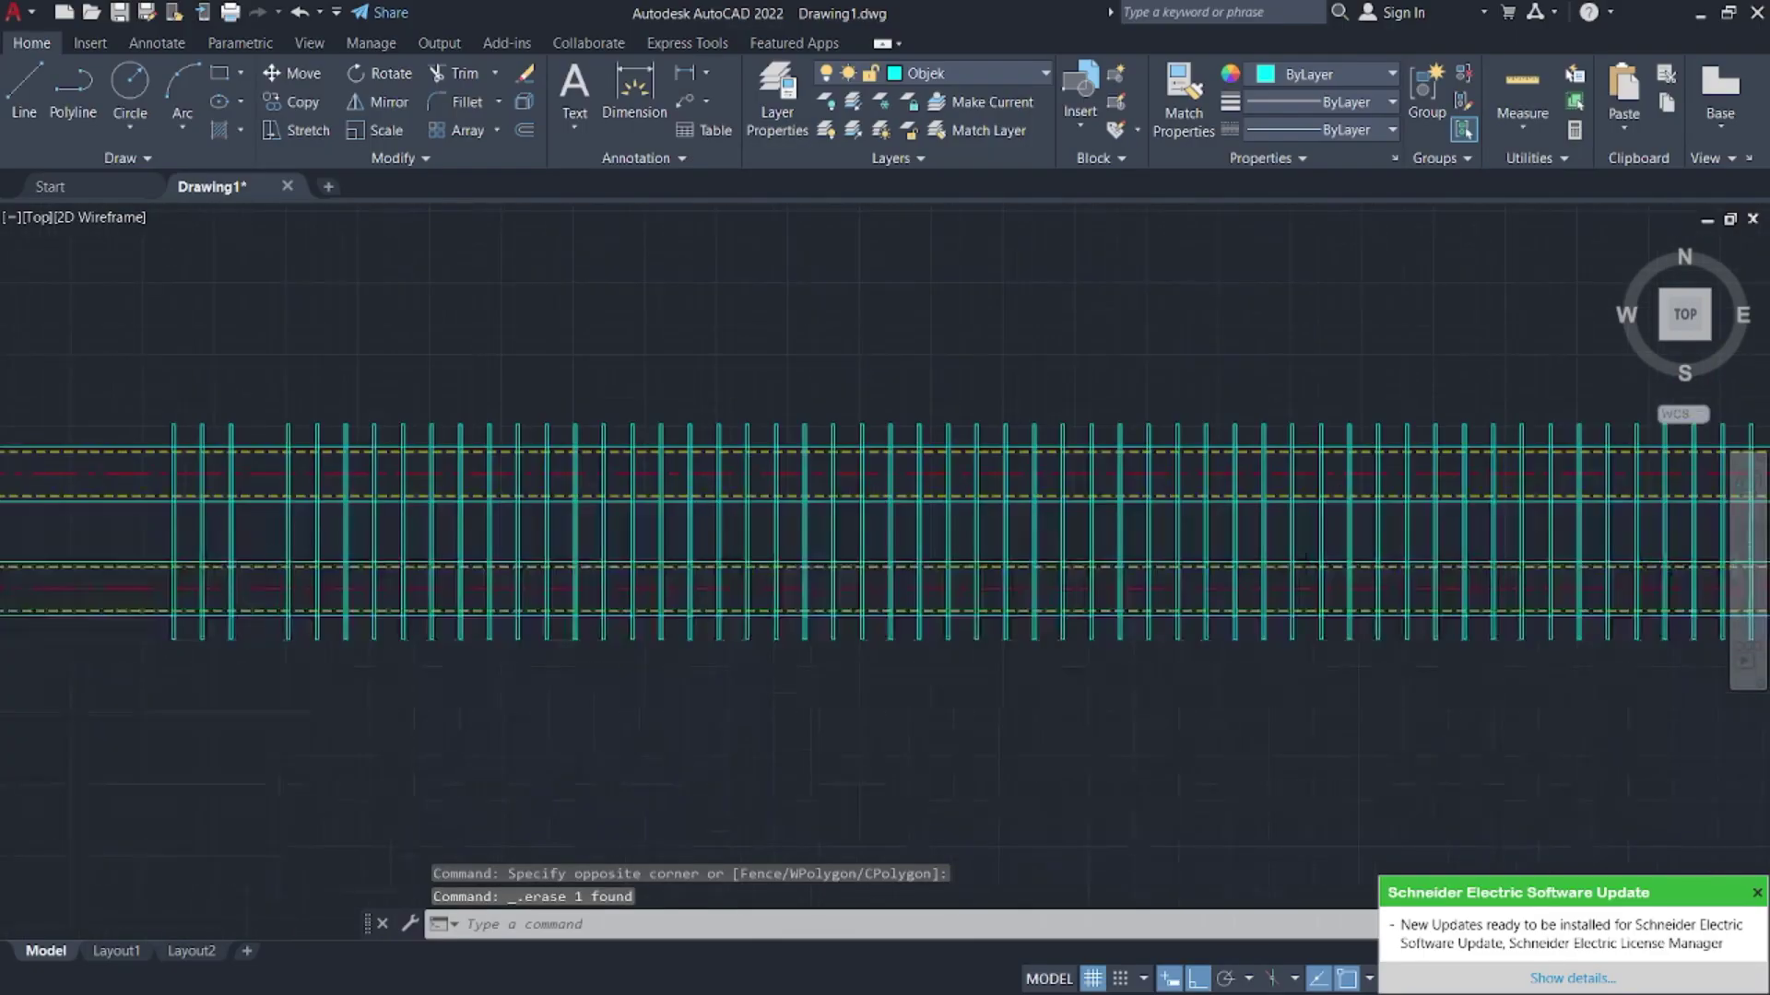
pyautogui.scroll(2, 384, 683)
pyautogui.write('l')
pyautogui.press('Return')
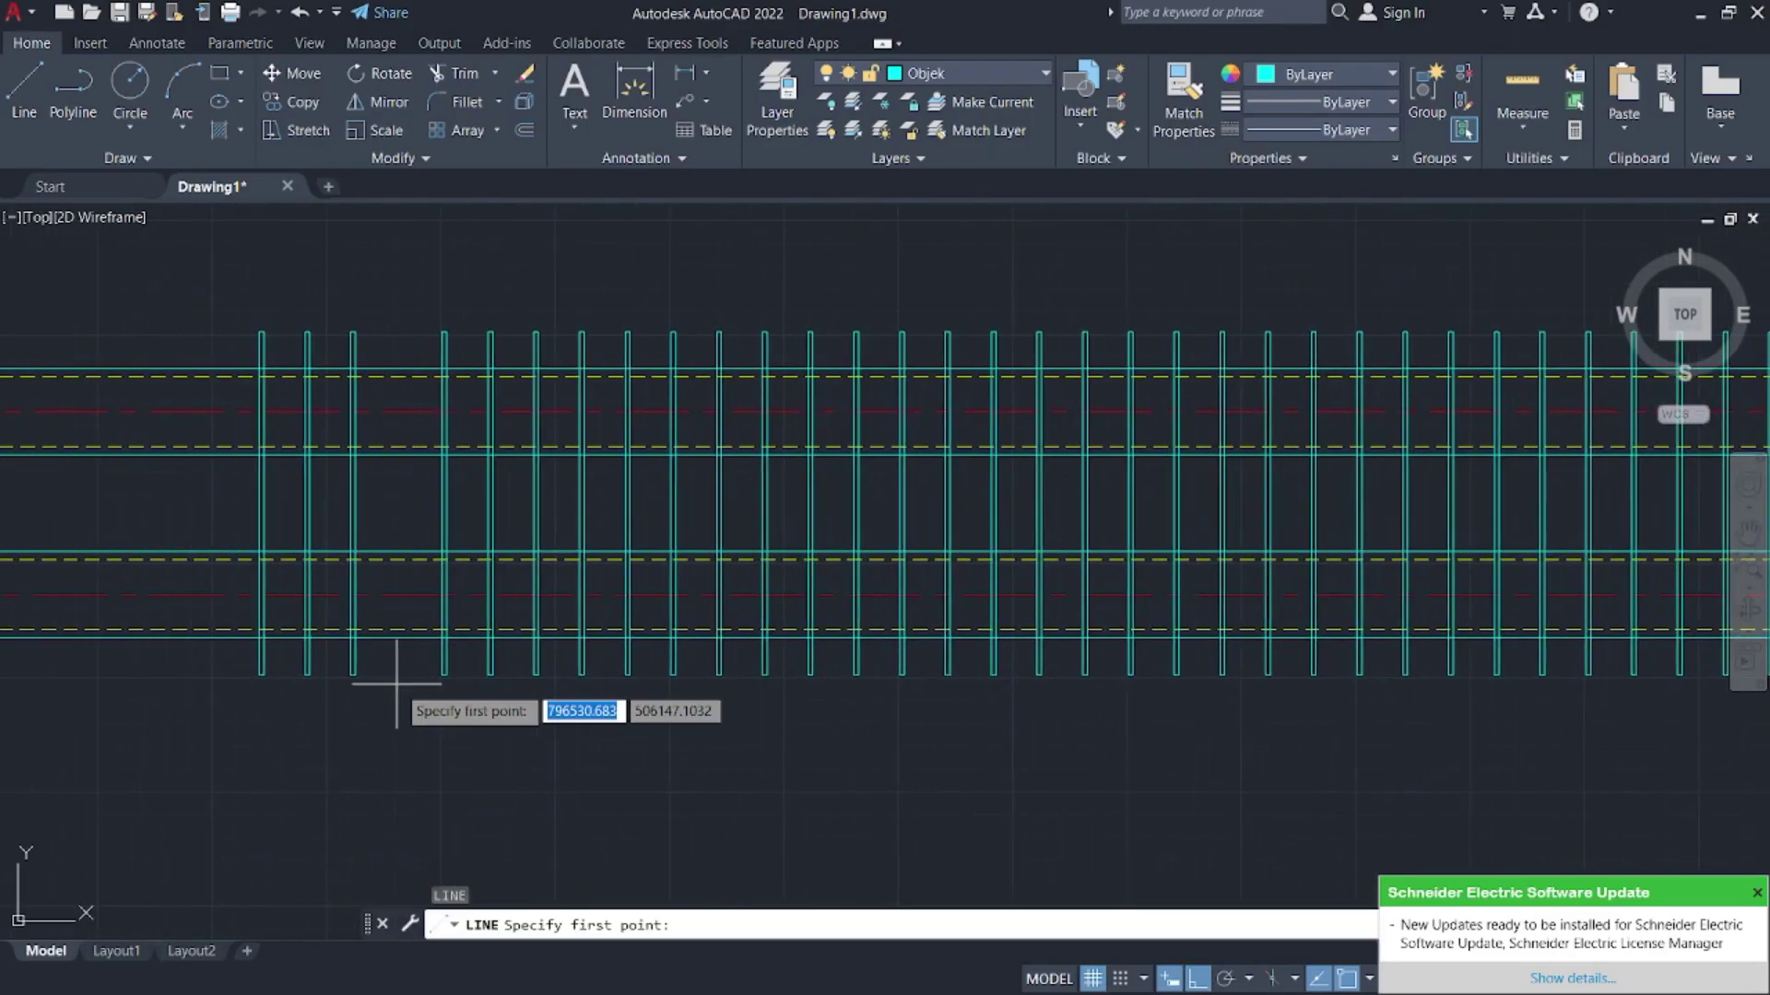
pyautogui.click(397, 683)
pyautogui.click(396, 286)
pyautogui.press('Escape')
# - Trim all pipe wall lines and centrelines between the vertical cut line and the next fin
pyautogui.moveTo(407, 595); pyautogui.dragTo(551, 567, button='middle')
pyautogui.write('tr')
pyautogui.press('Return')
pyautogui.moveTo(562, 646); pyautogui.dragTo(570, 405)
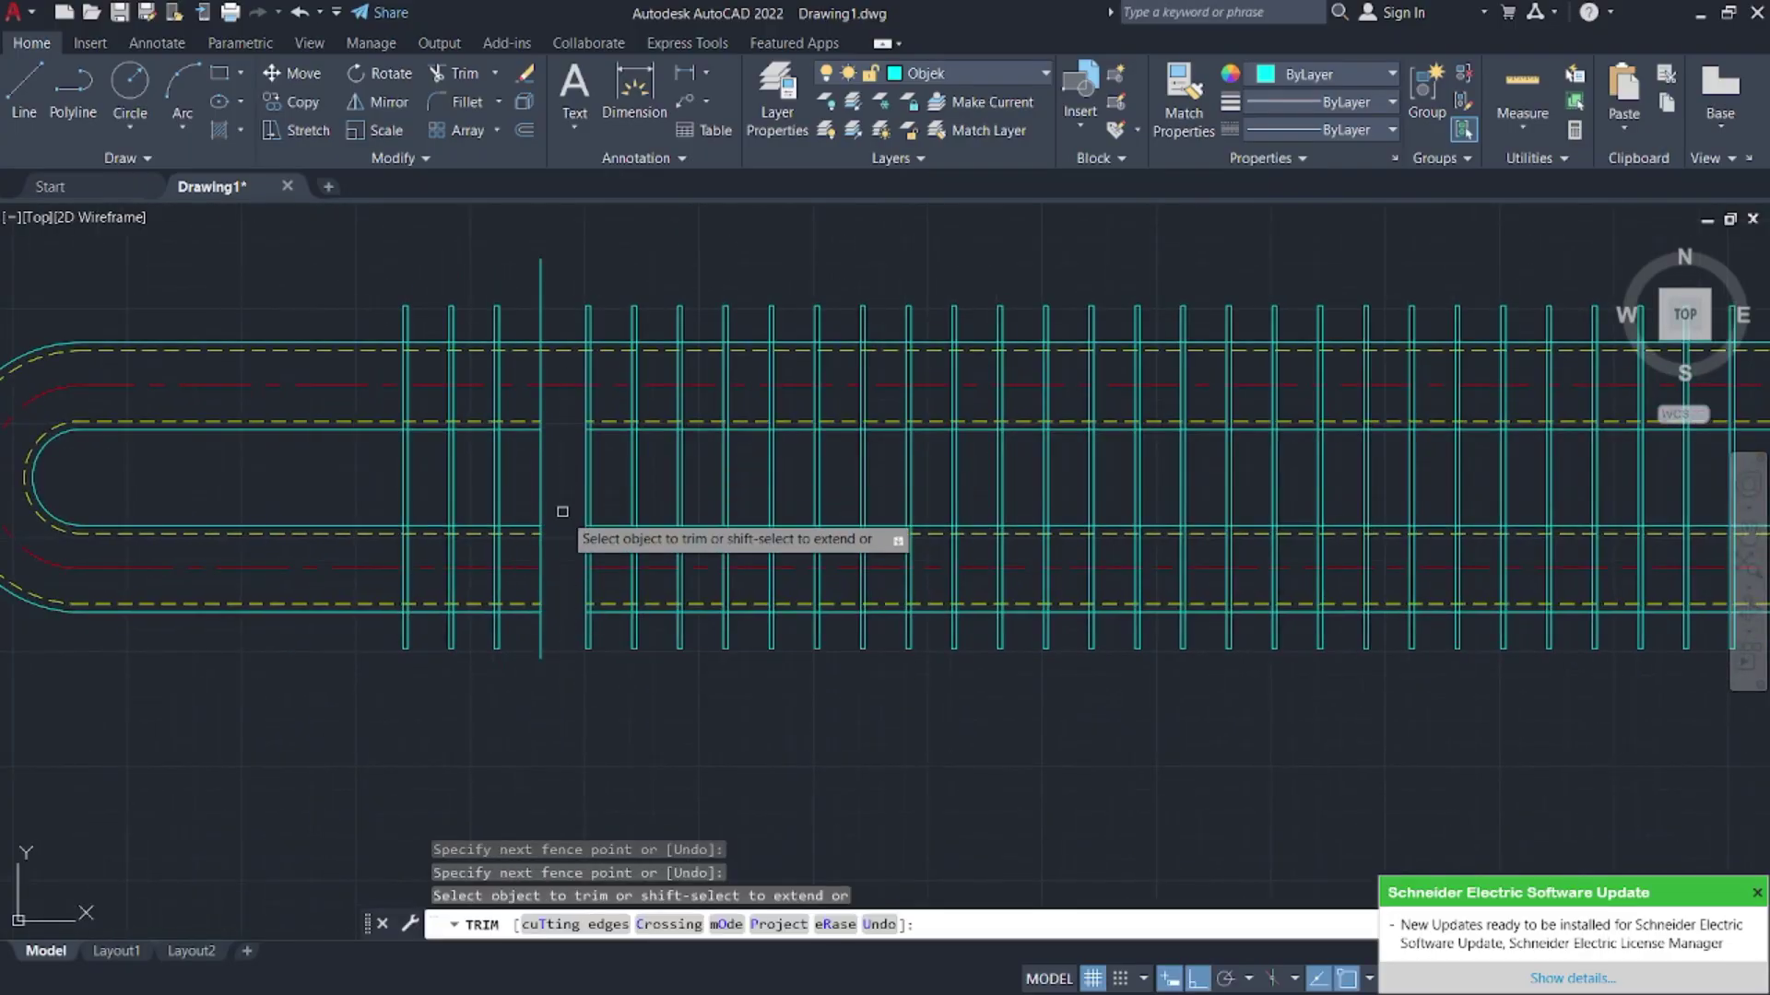
pyautogui.moveTo(562, 511)
pyautogui.mouseDown()
pyautogui.moveTo(572, 316)
pyautogui.moveTo(565, 502)
pyautogui.mouseUp()
pyautogui.press('Escape')
# - Erase the fin nearest the cut line, plus the severed pipe lines and the fins farther along
pyautogui.click(588, 483)
pyautogui.press('Delete')
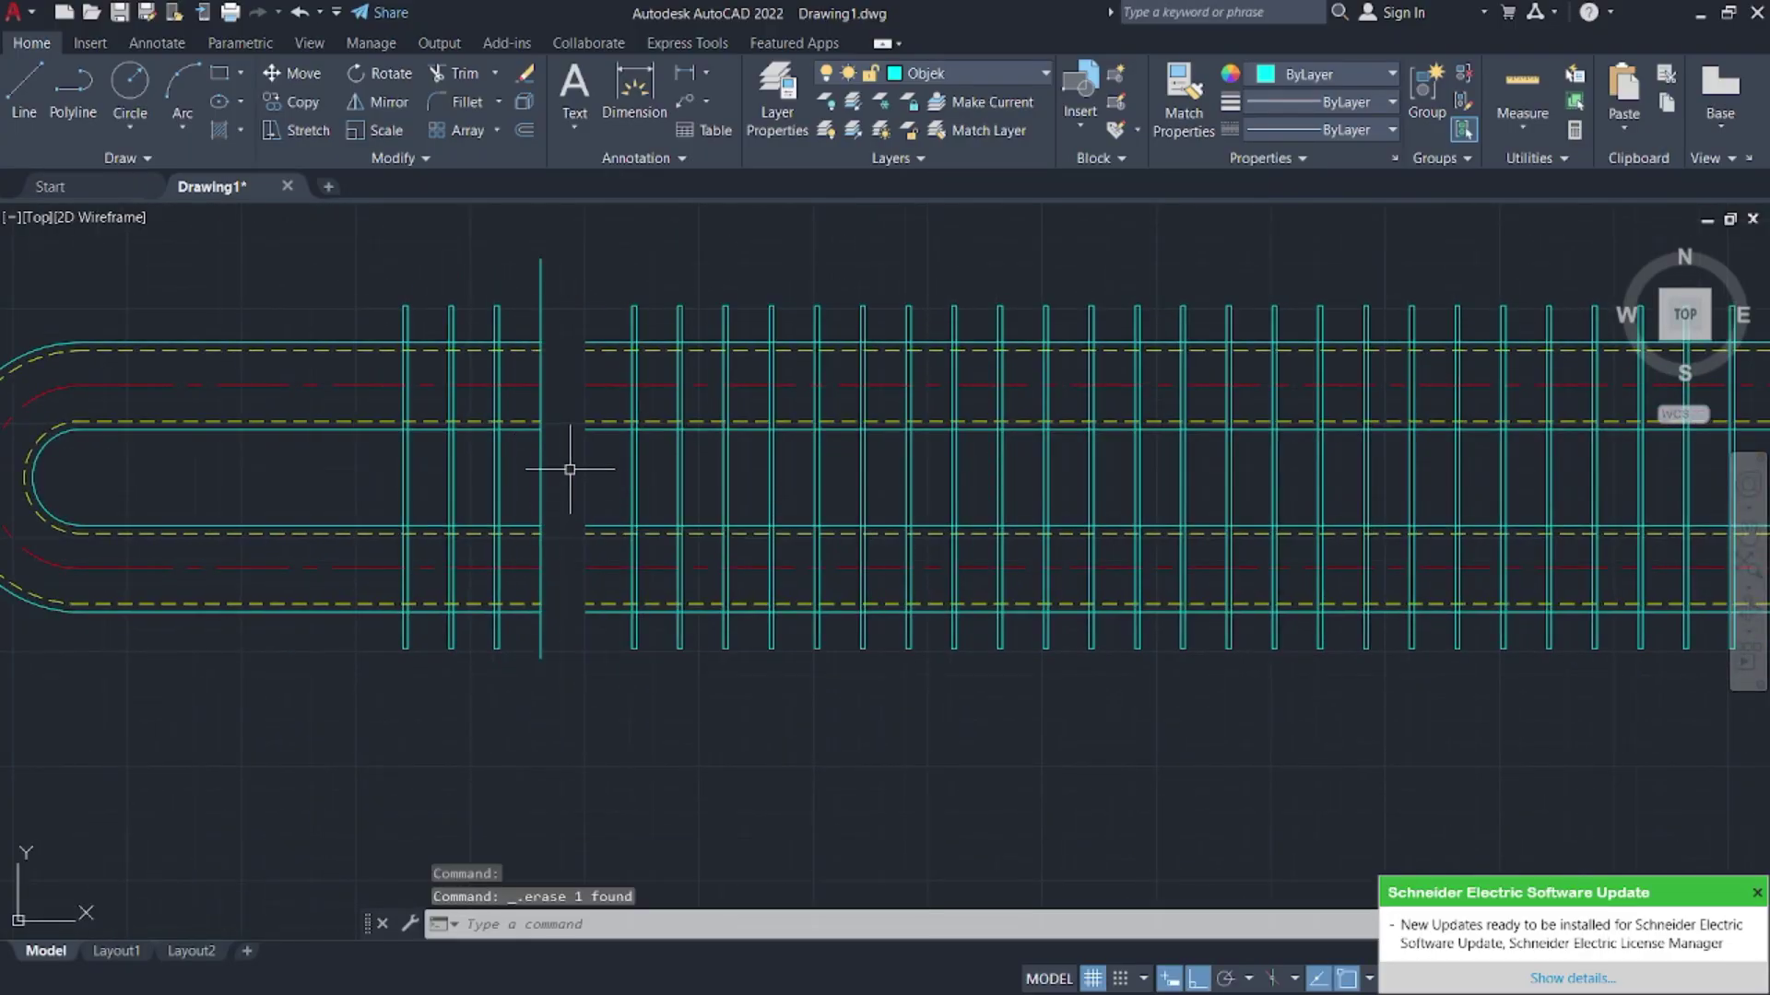
pyautogui.scroll(-5, 580, 451)
pyautogui.click(1233, 674)
pyautogui.click(797, 398)
pyautogui.press('Delete')
# - Erase all remaining fins beyond the vertical cut line, leaving only the three beside the bend
pyautogui.scroll(3, 615, 463)
pyautogui.click(998, 507)
pyautogui.click(773, 312)
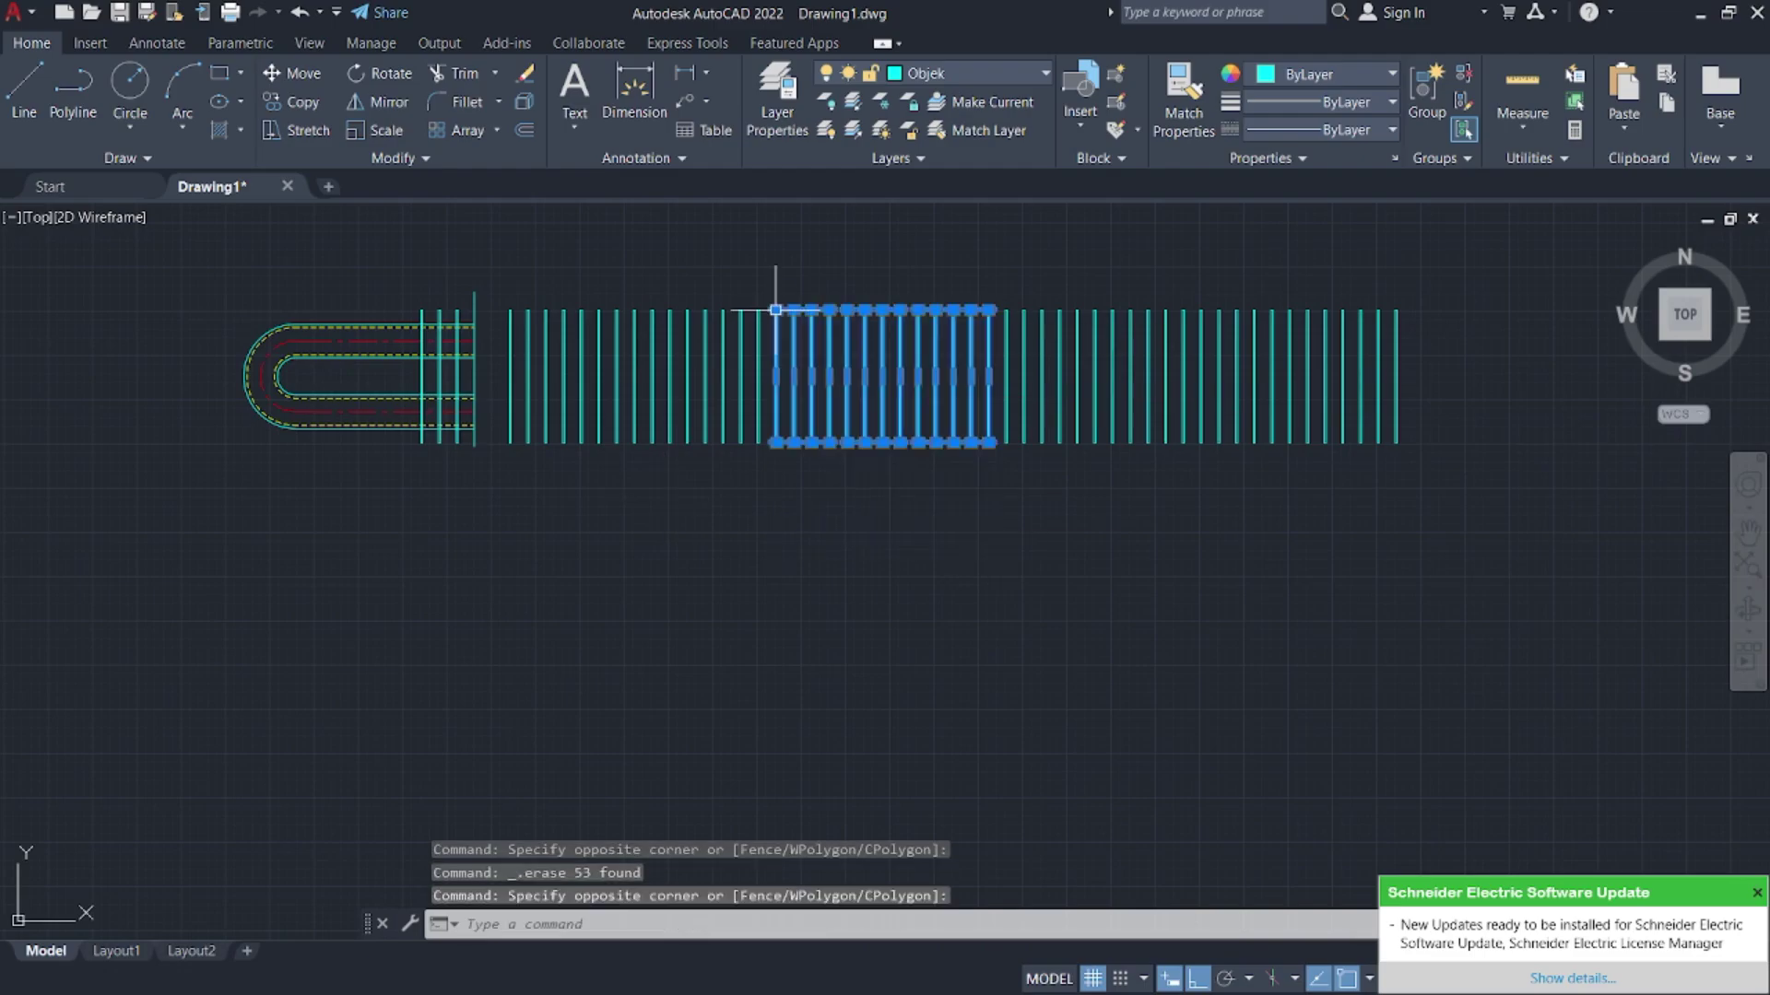
pyautogui.press('Delete')
pyautogui.click(1422, 514)
pyautogui.click(849, 268)
pyautogui.press('Delete')
pyautogui.click(875, 495)
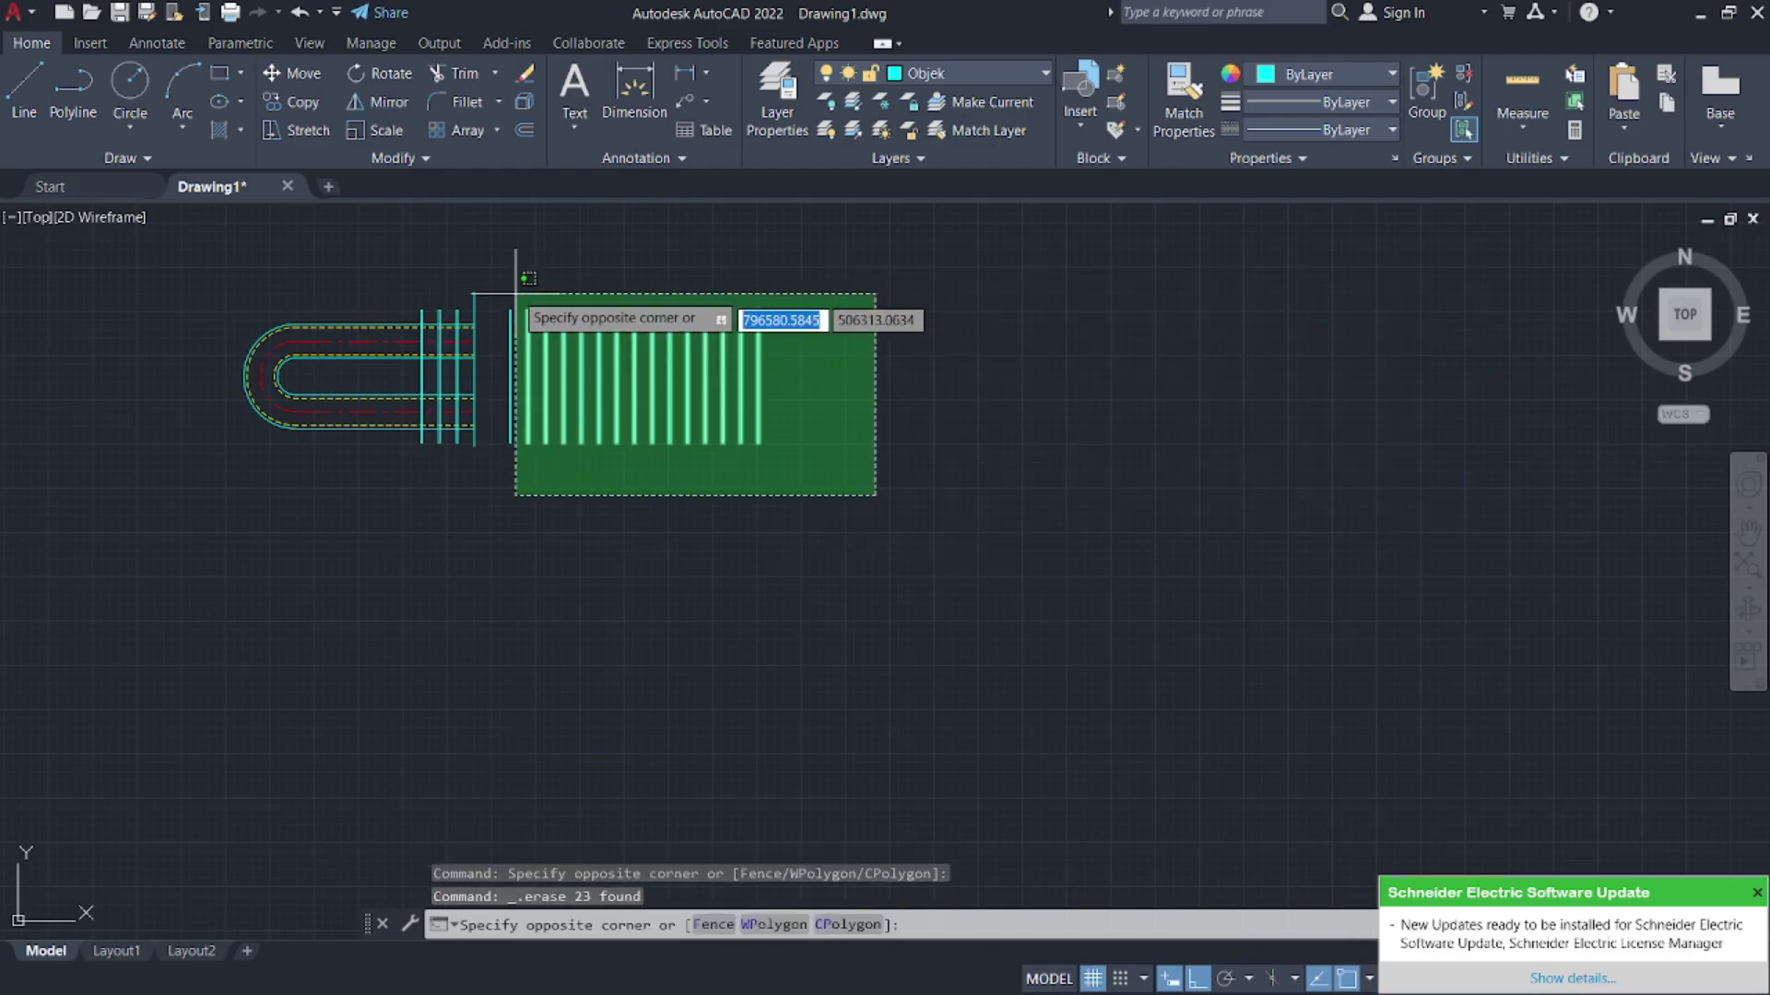
pyautogui.click(498, 292)
pyautogui.press('Delete')
# - Erase the vertical cut line at the open ends of the pipe legs
pyautogui.scroll(6, 518, 316)
pyautogui.moveTo(580, 344); pyautogui.dragTo(788, 368, button='middle')
pyautogui.click(613, 309)
pyautogui.click(513, 264)
pyautogui.press('Delete')
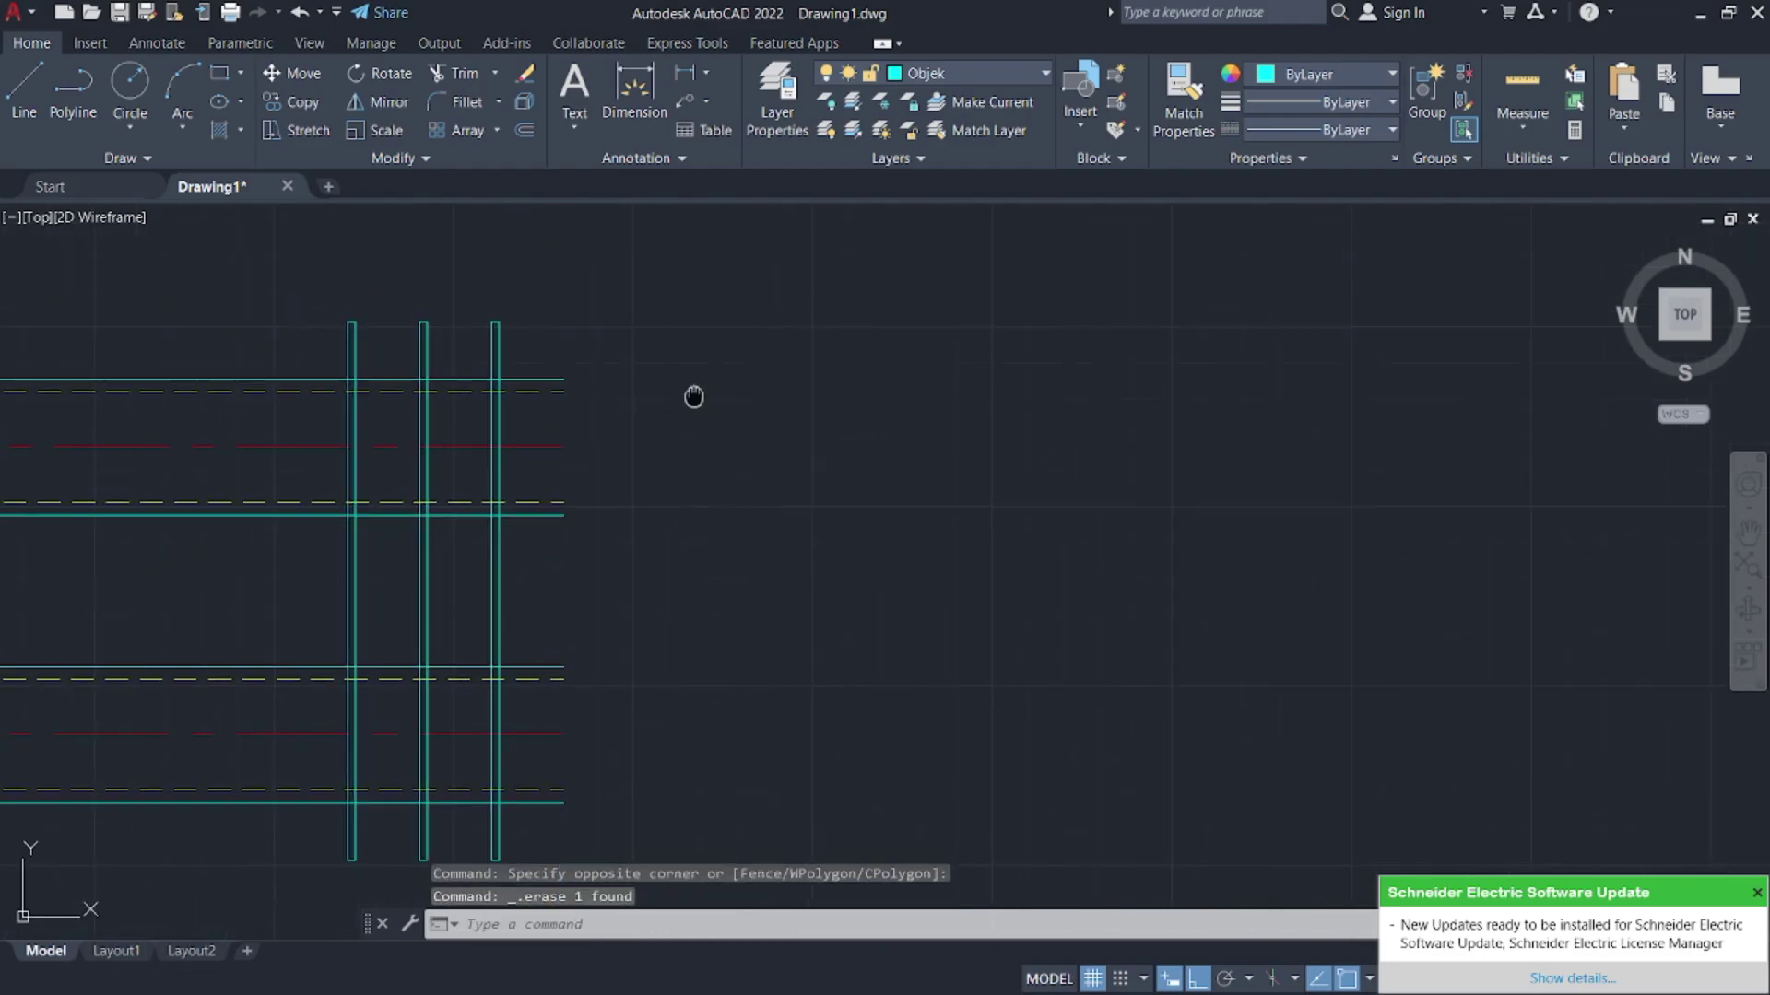
# - Following Detail D1's pipe break, draw a narrow ellipse with a 19 mm vertical axis from the upper leg's centreline end to its outer wall
pyautogui.moveTo(693, 396); pyautogui.dragTo(805, 308, button='middle')
pyautogui.press('super')
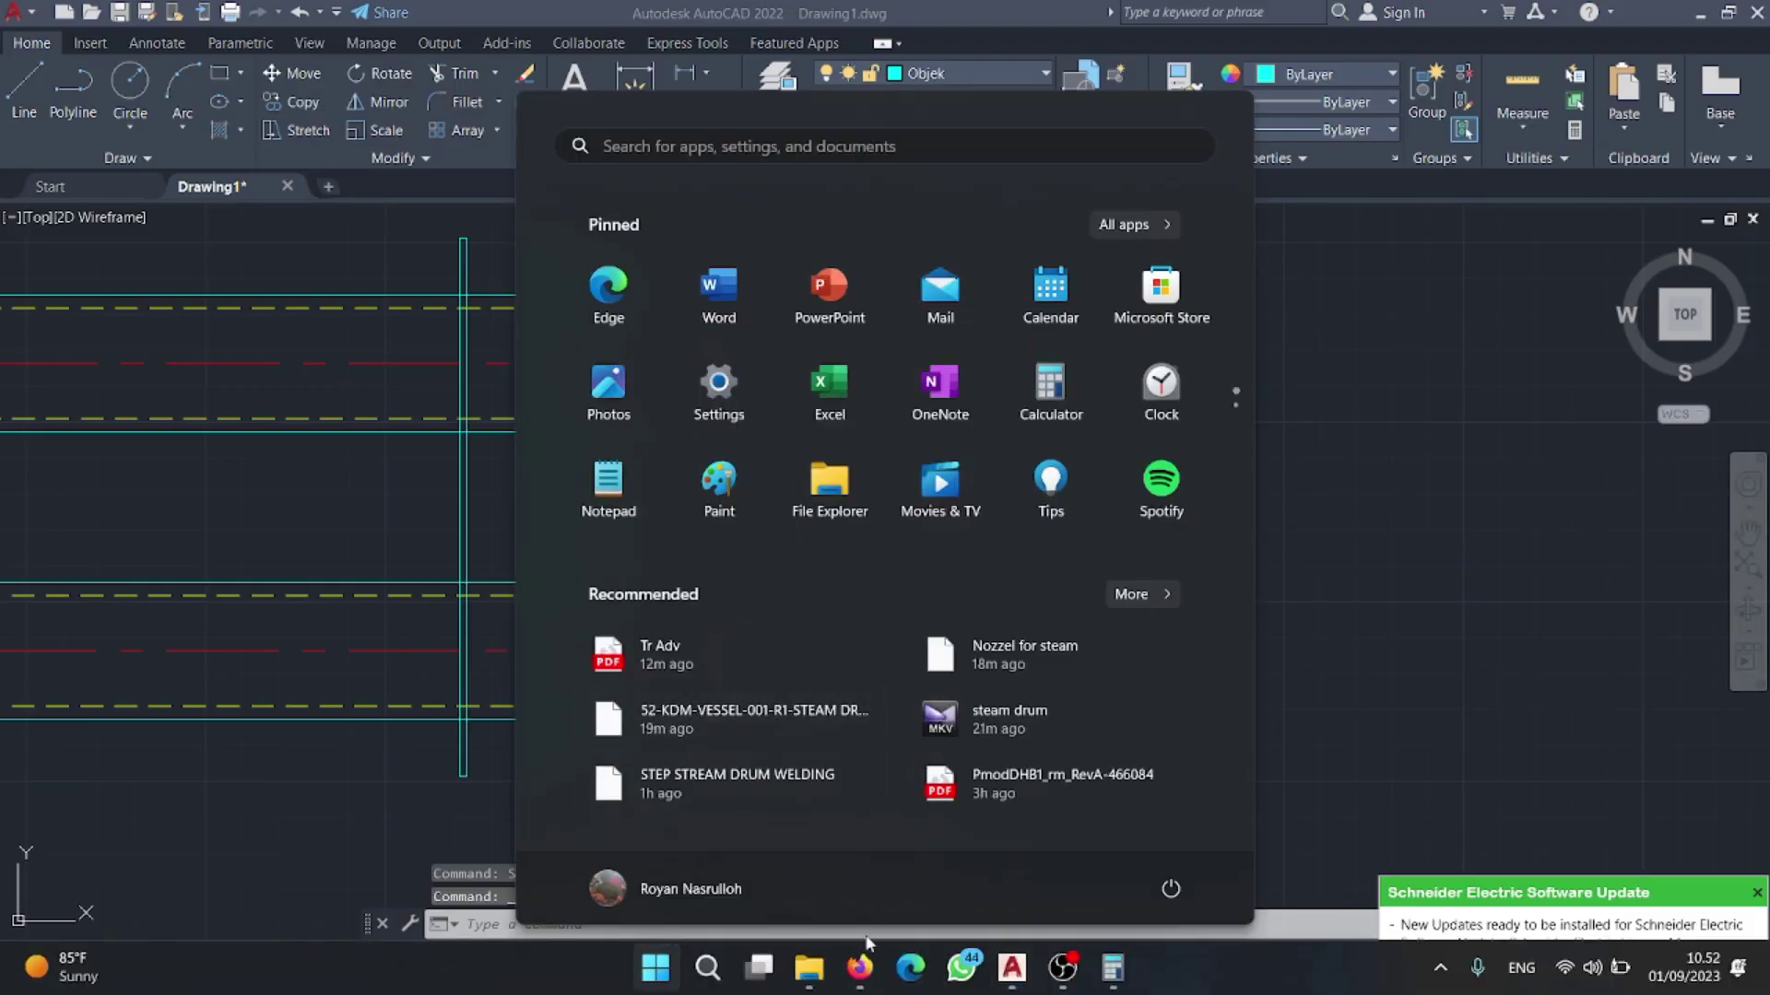
pyautogui.click(859, 966)
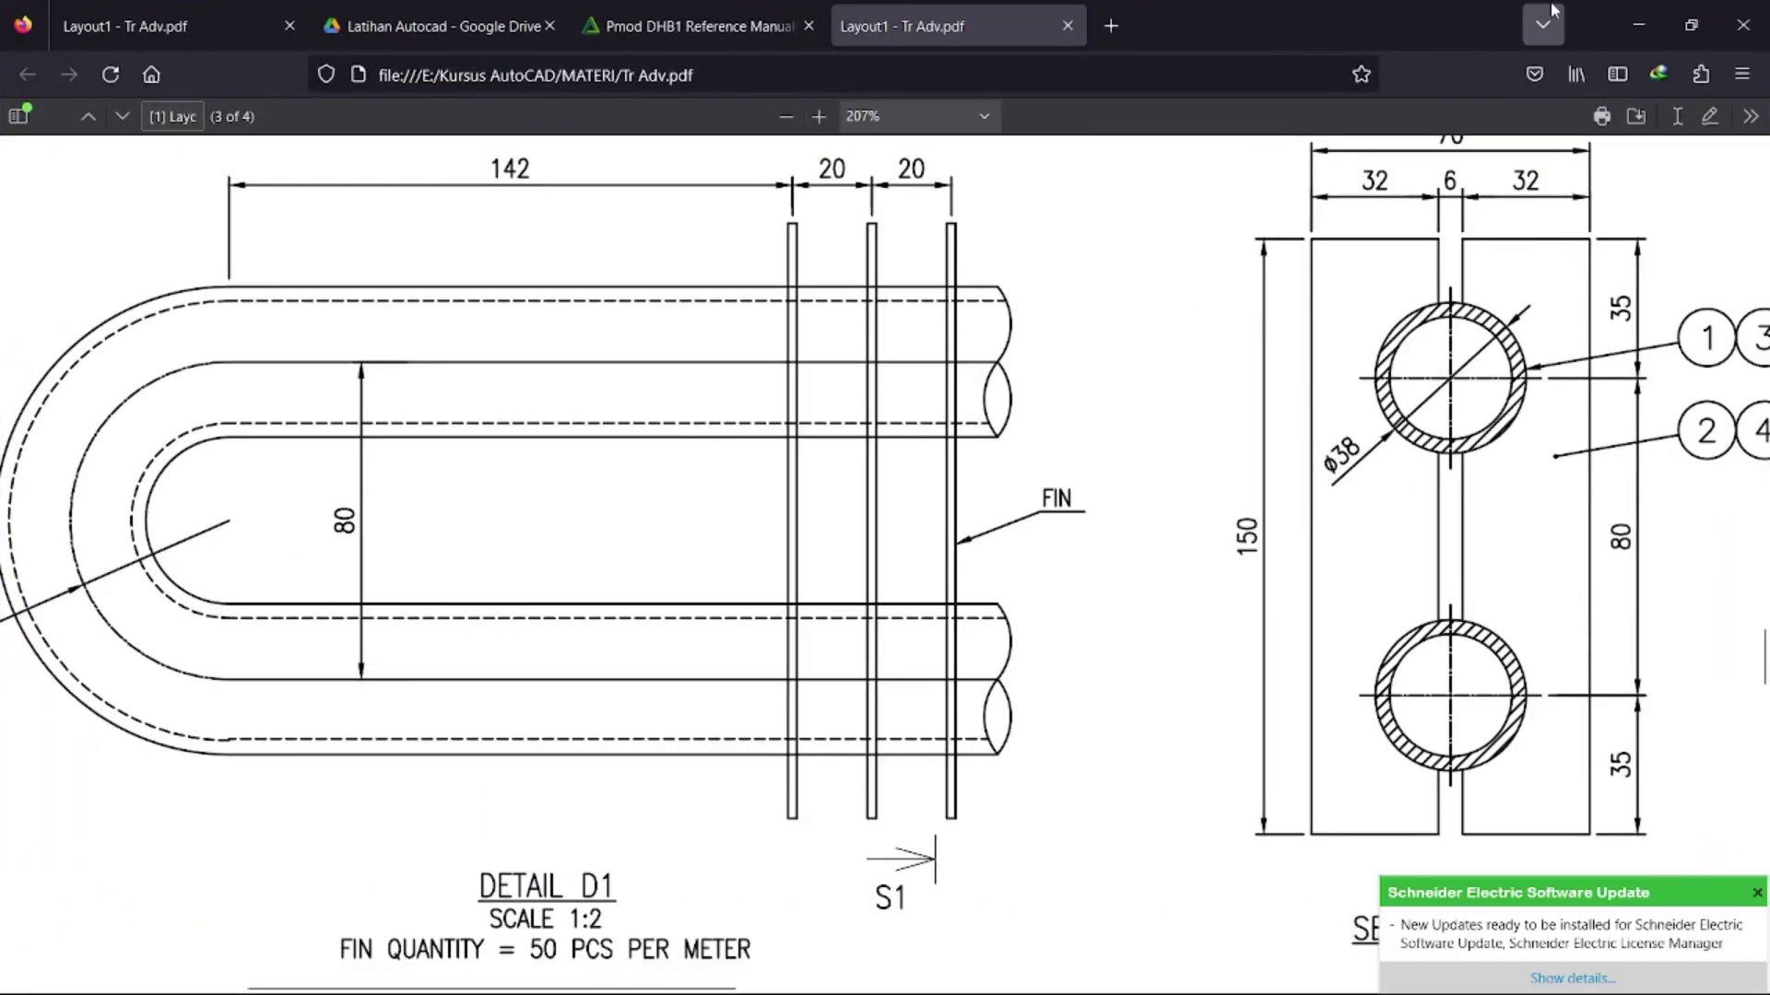
pyautogui.click(1623, 13)
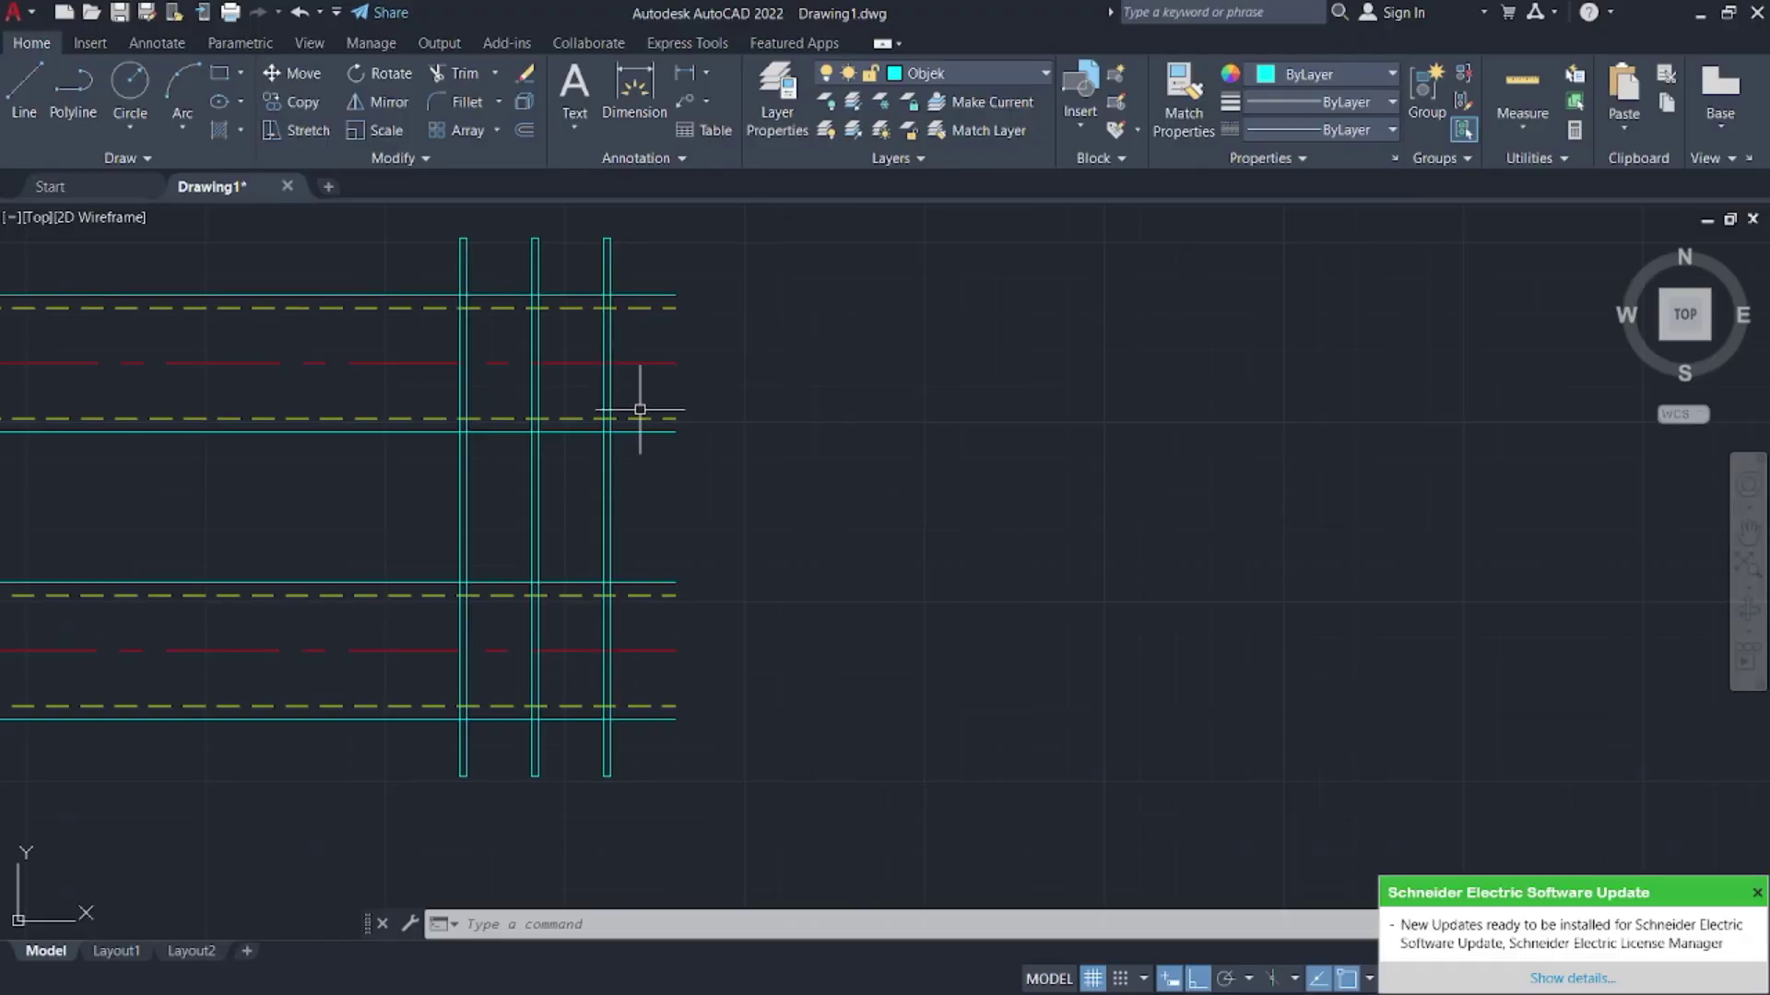
pyautogui.write('el')
pyautogui.press('Return')
pyautogui.click(675, 364)
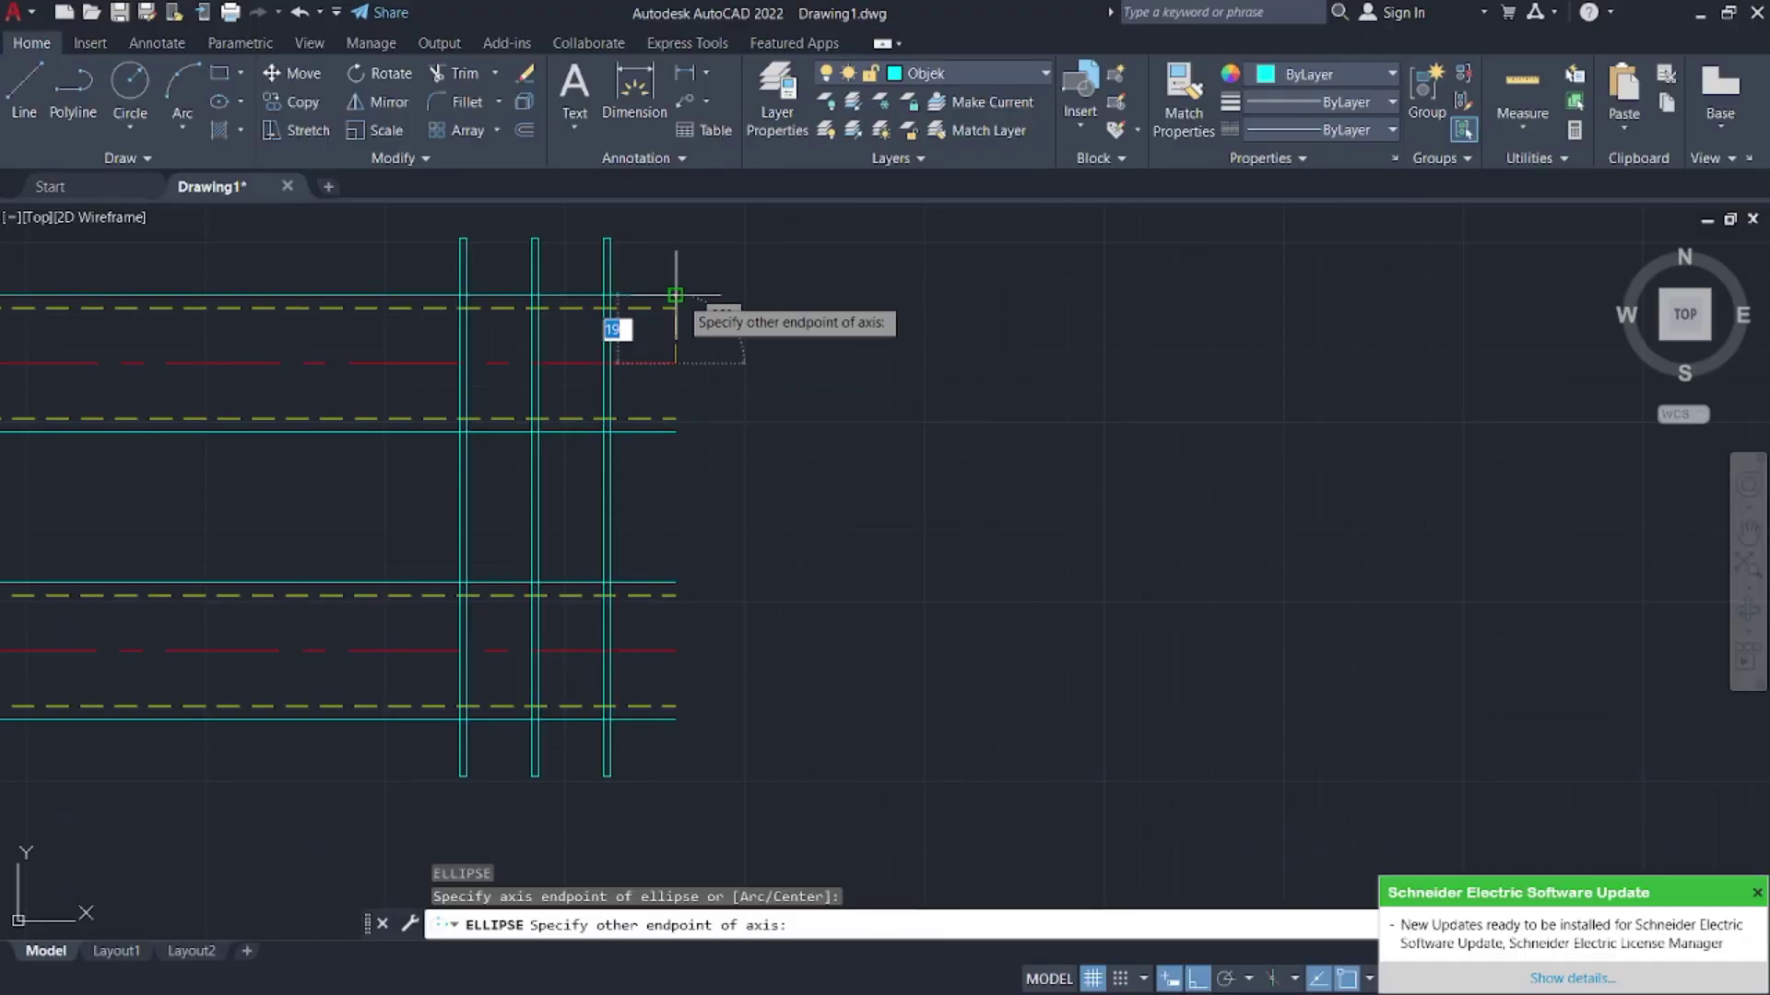
pyautogui.click(675, 295)
pyautogui.click(683, 312)
pyautogui.click(698, 348)
pyautogui.click(697, 347)
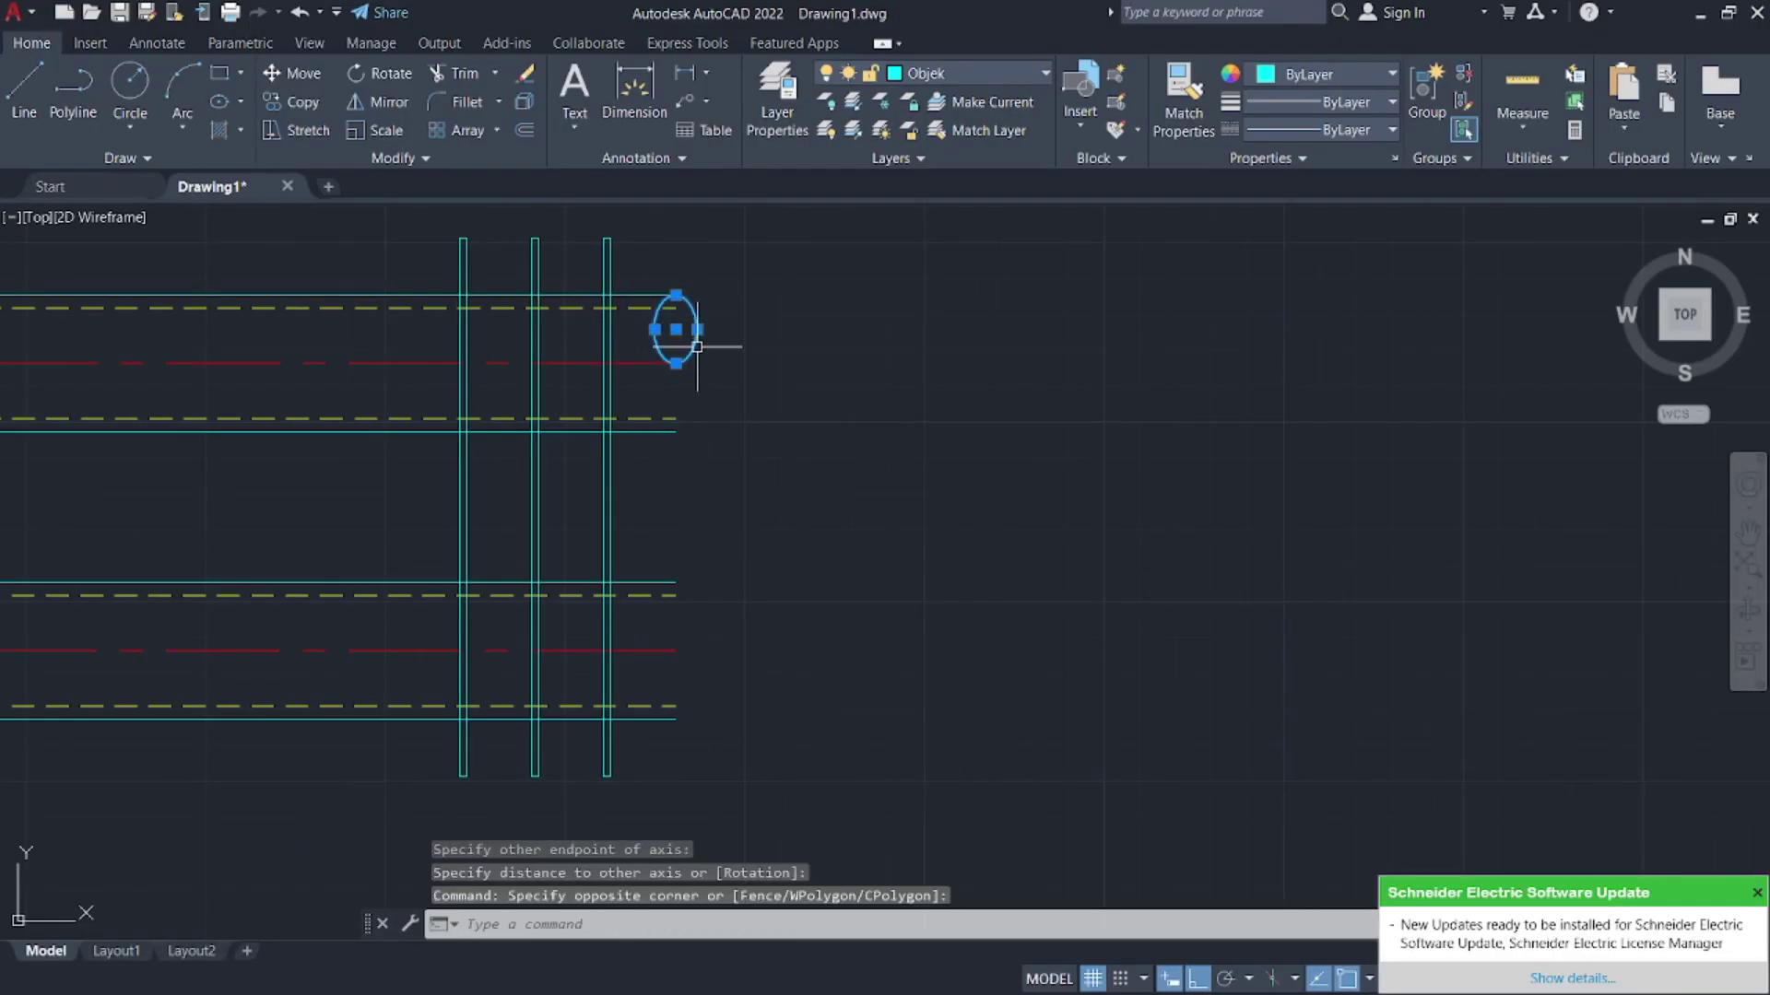
pyautogui.write('mi')
pyautogui.press('Return')
pyautogui.click(676, 363)
pyautogui.press('Escape')
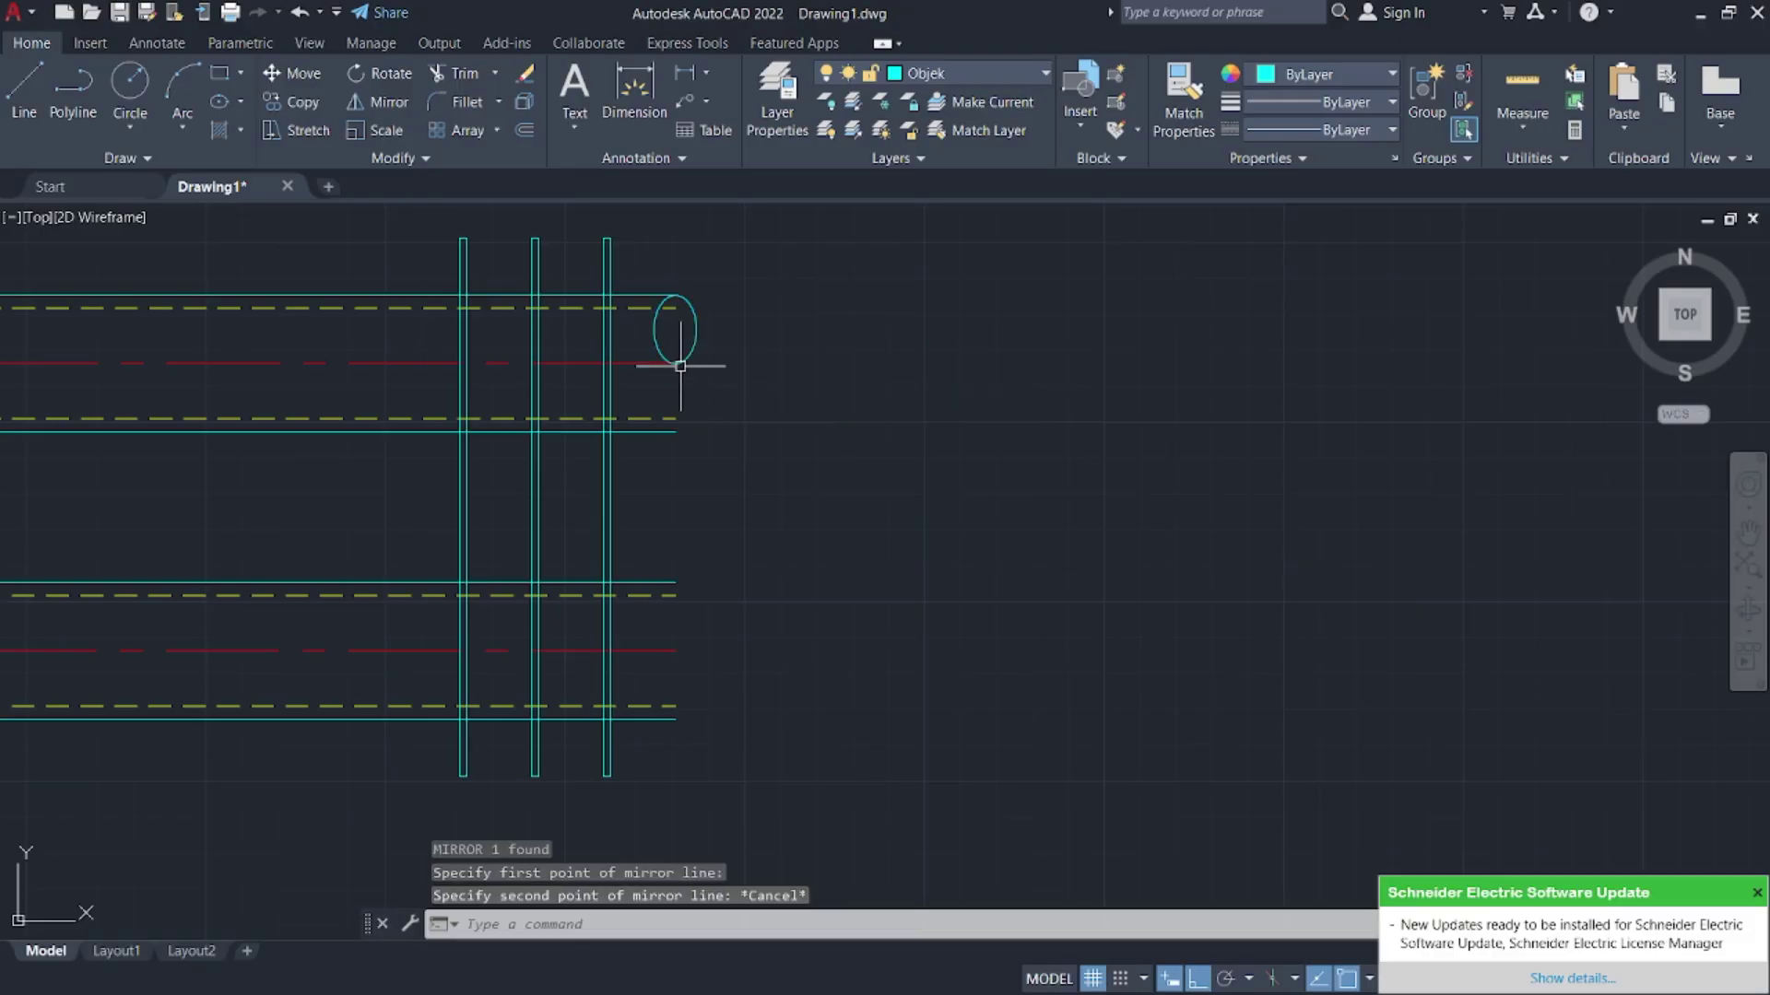
# - Mirror the ellipse about the upper leg's centreline, keeping the original
pyautogui.press('Return')
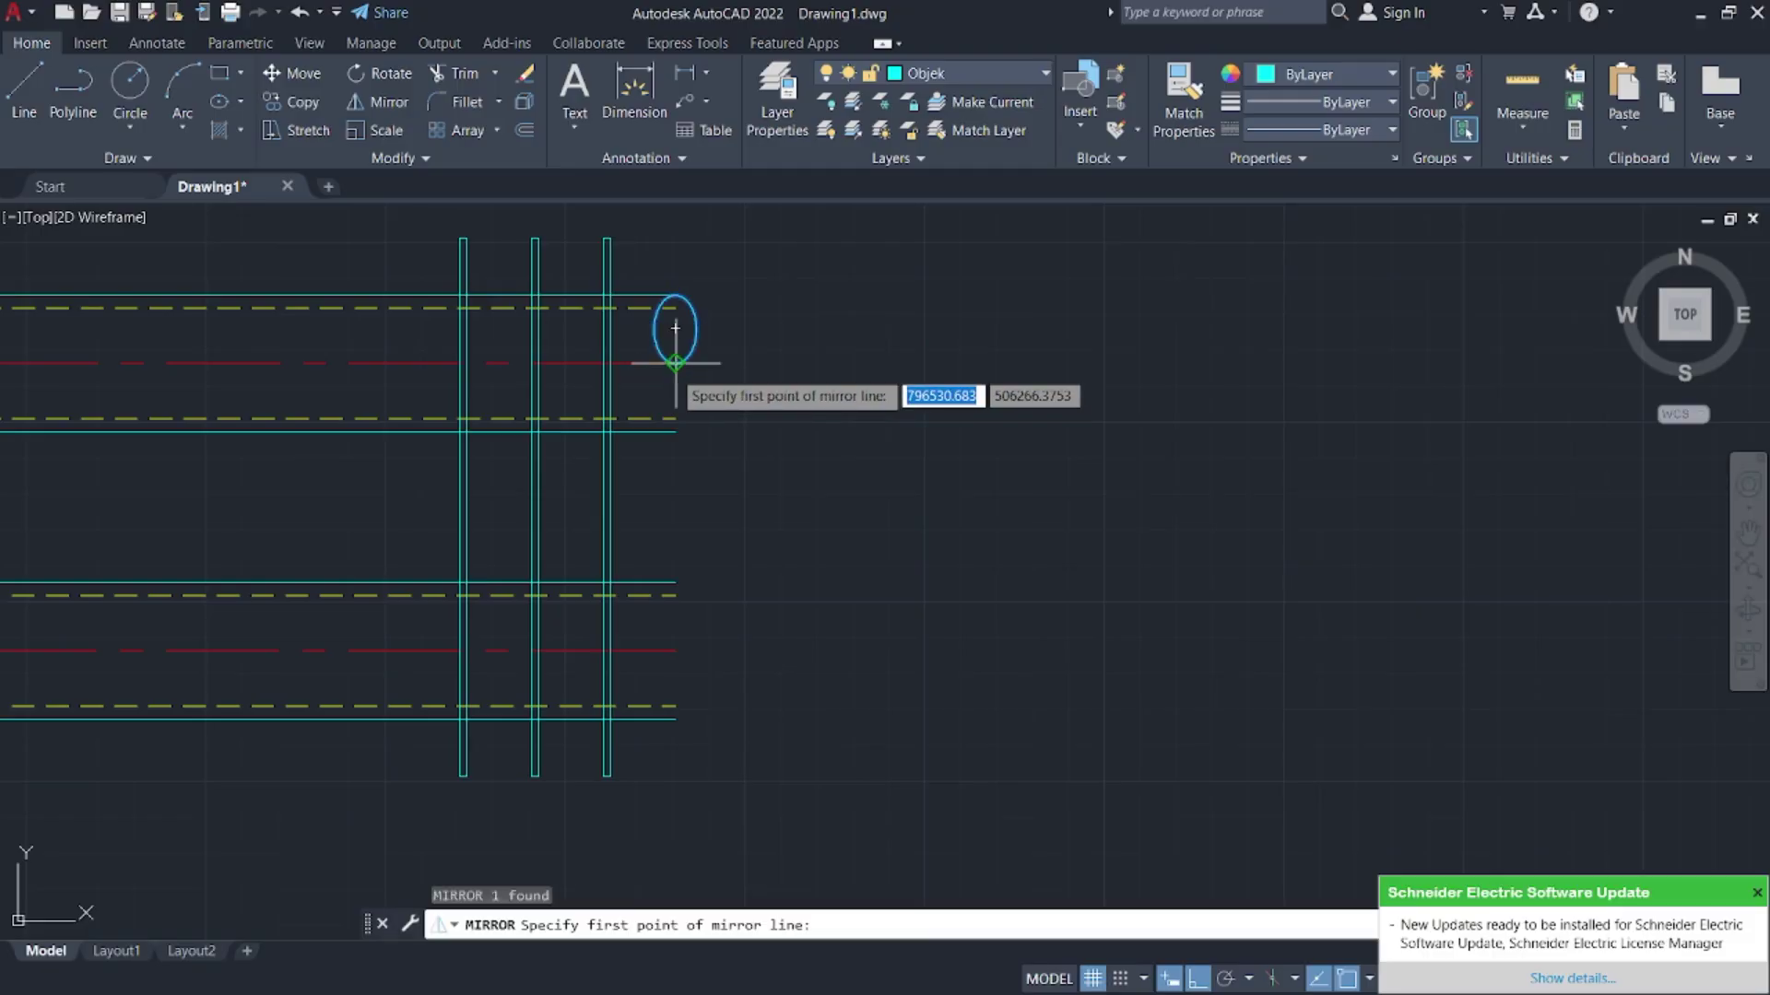
pyautogui.click(677, 363)
pyautogui.click(785, 410)
pyautogui.write('N')
pyautogui.press('Return')
pyautogui.scroll(2, 701, 393)
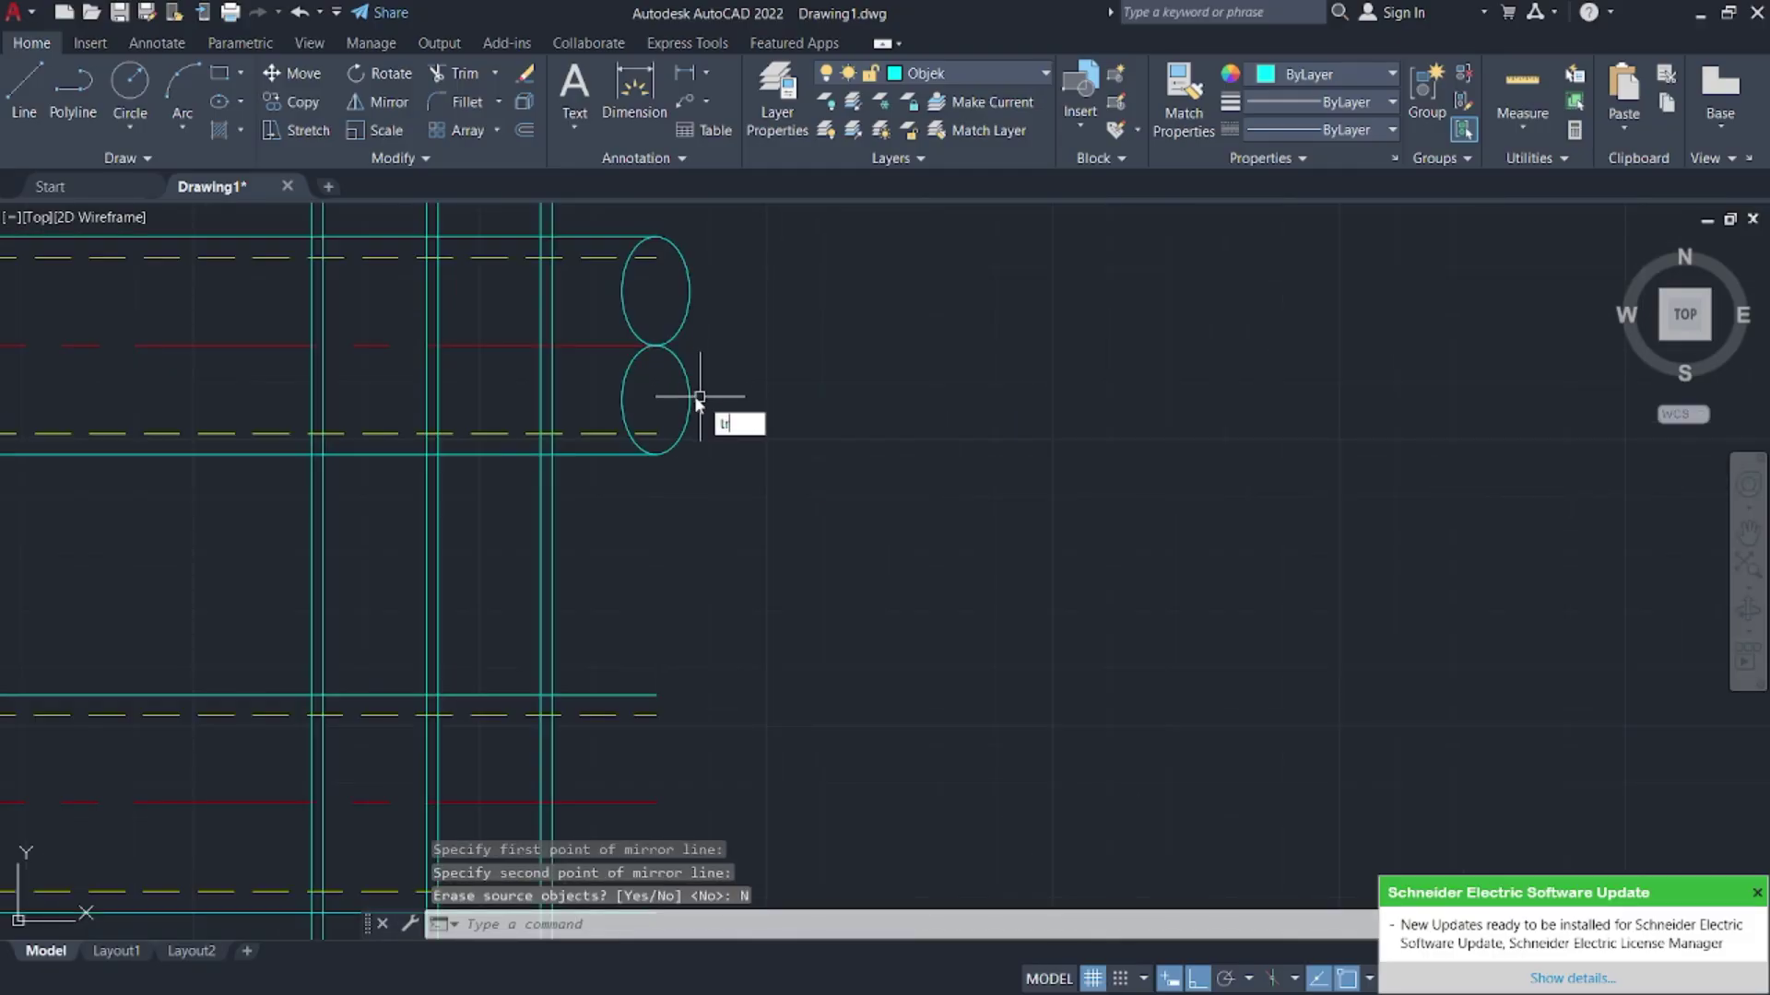
# - Trim away the left half of the upper ellipse and the dashed wall line inside the lower ellipse
pyautogui.write('tr')
pyautogui.press('Return')
pyautogui.click(640, 243)
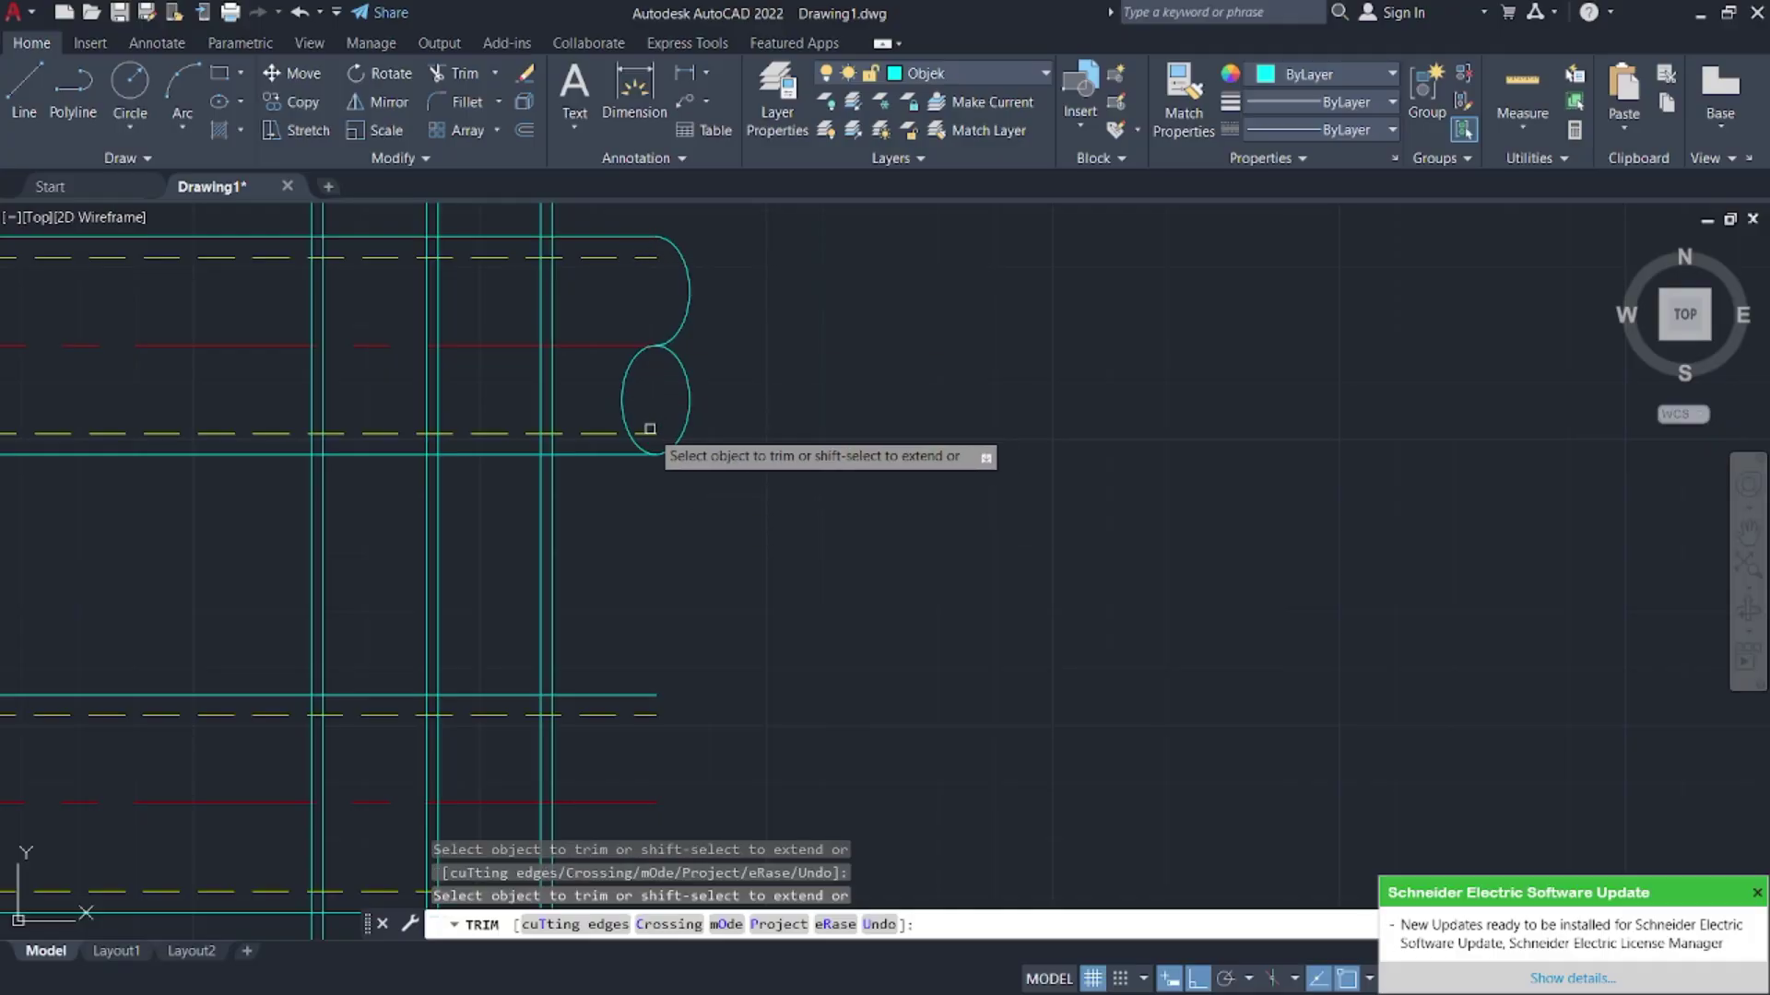
pyautogui.press('Escape')
# - Copy the half ellipse and full ellipse from the upper leg's open end to the lower leg's open end
pyautogui.scroll(-2, 791, 441)
pyautogui.moveTo(791, 442); pyautogui.dragTo(800, 429, button='middle')
pyautogui.click(756, 388)
pyautogui.click(730, 399)
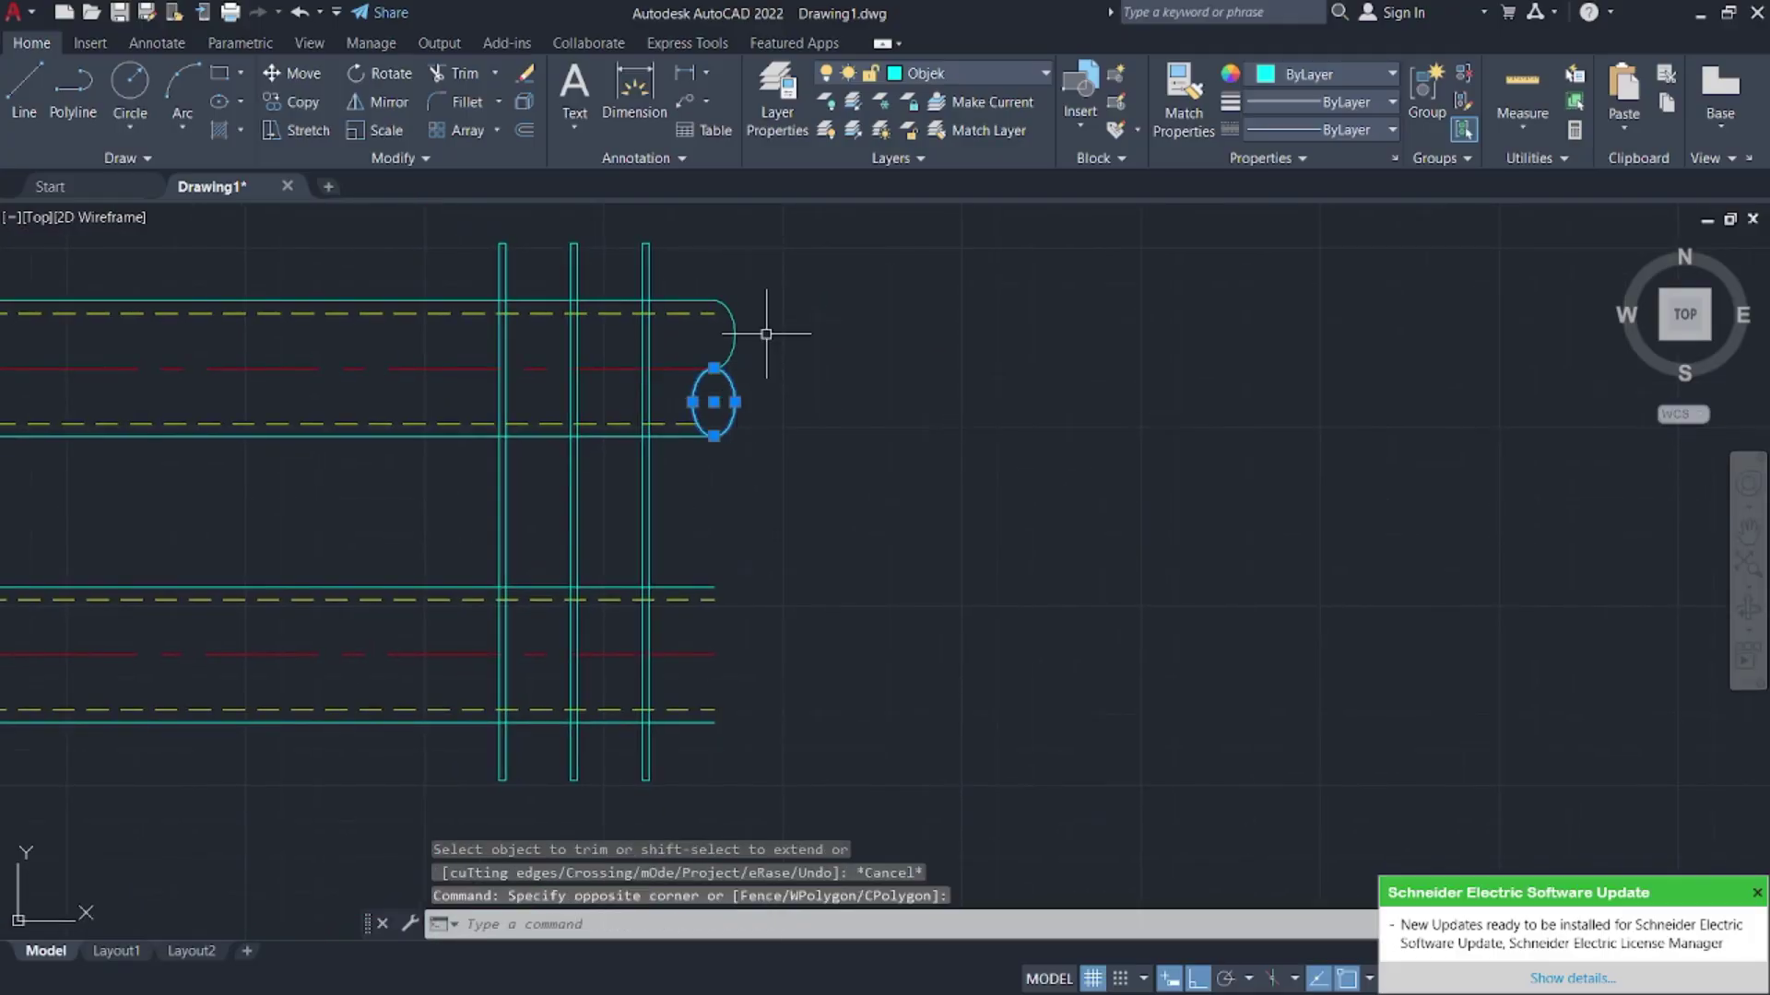
pyautogui.click(766, 333)
pyautogui.click(740, 318)
pyautogui.click(734, 334)
pyautogui.write('co')
pyautogui.press('Return')
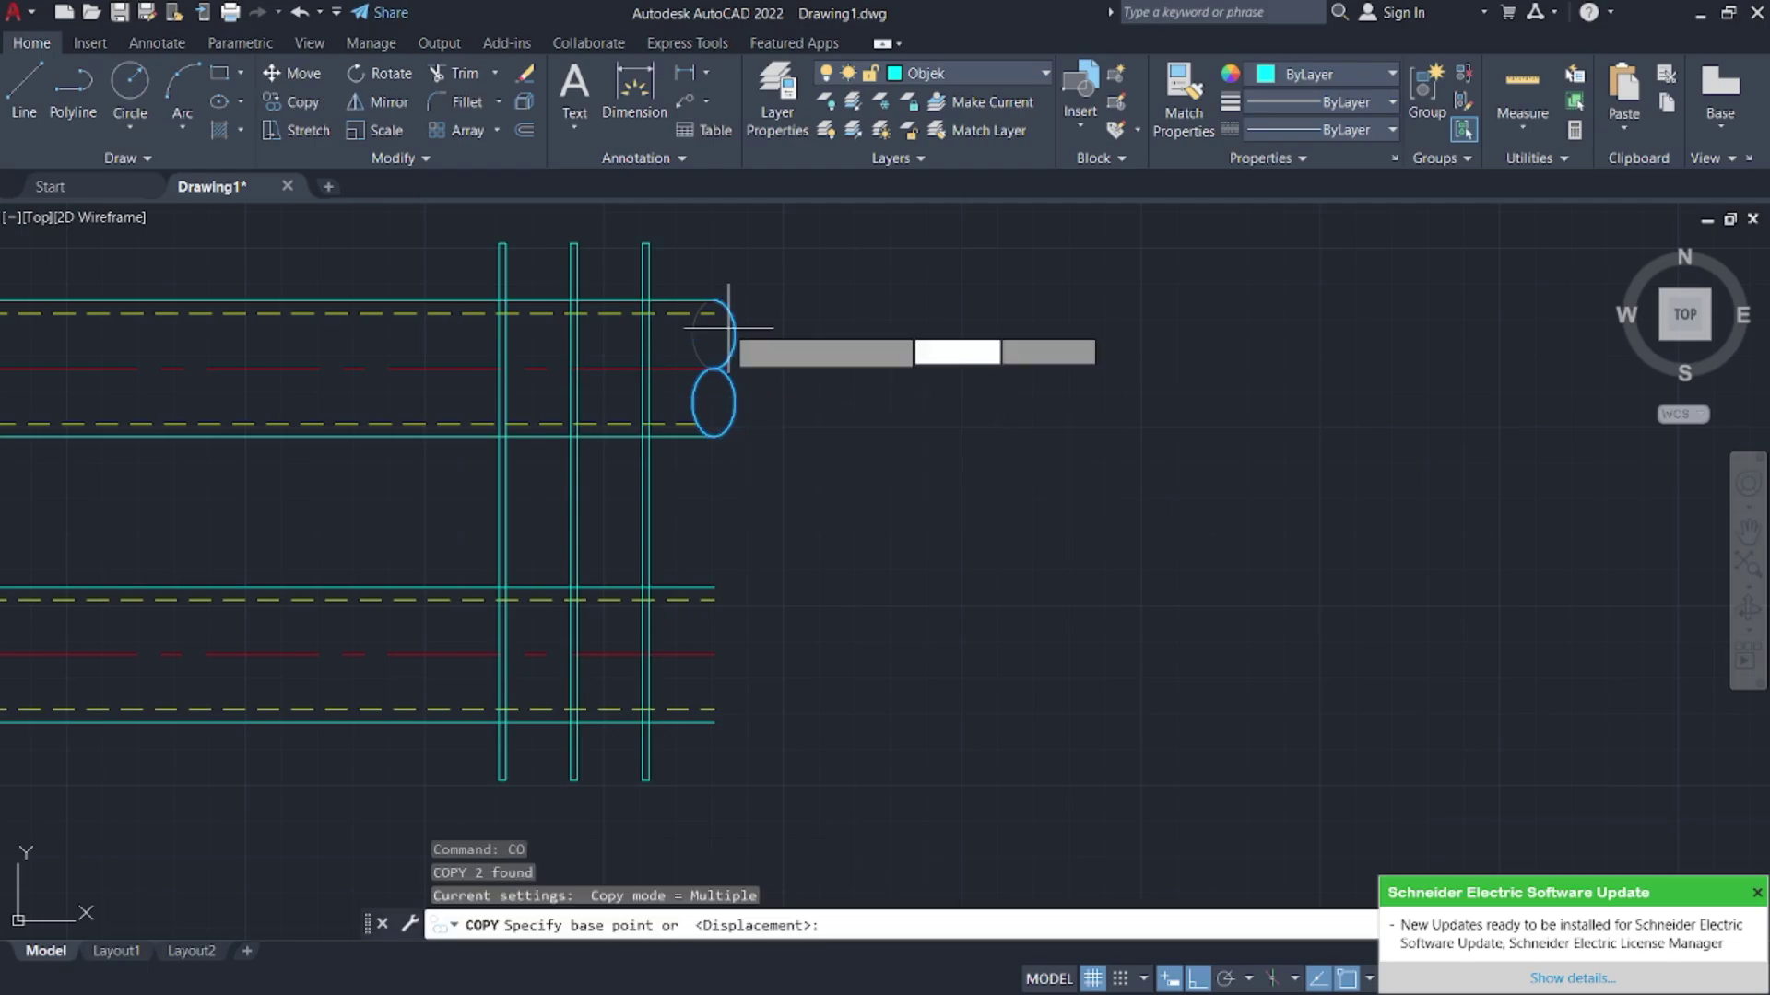
pyautogui.click(713, 335)
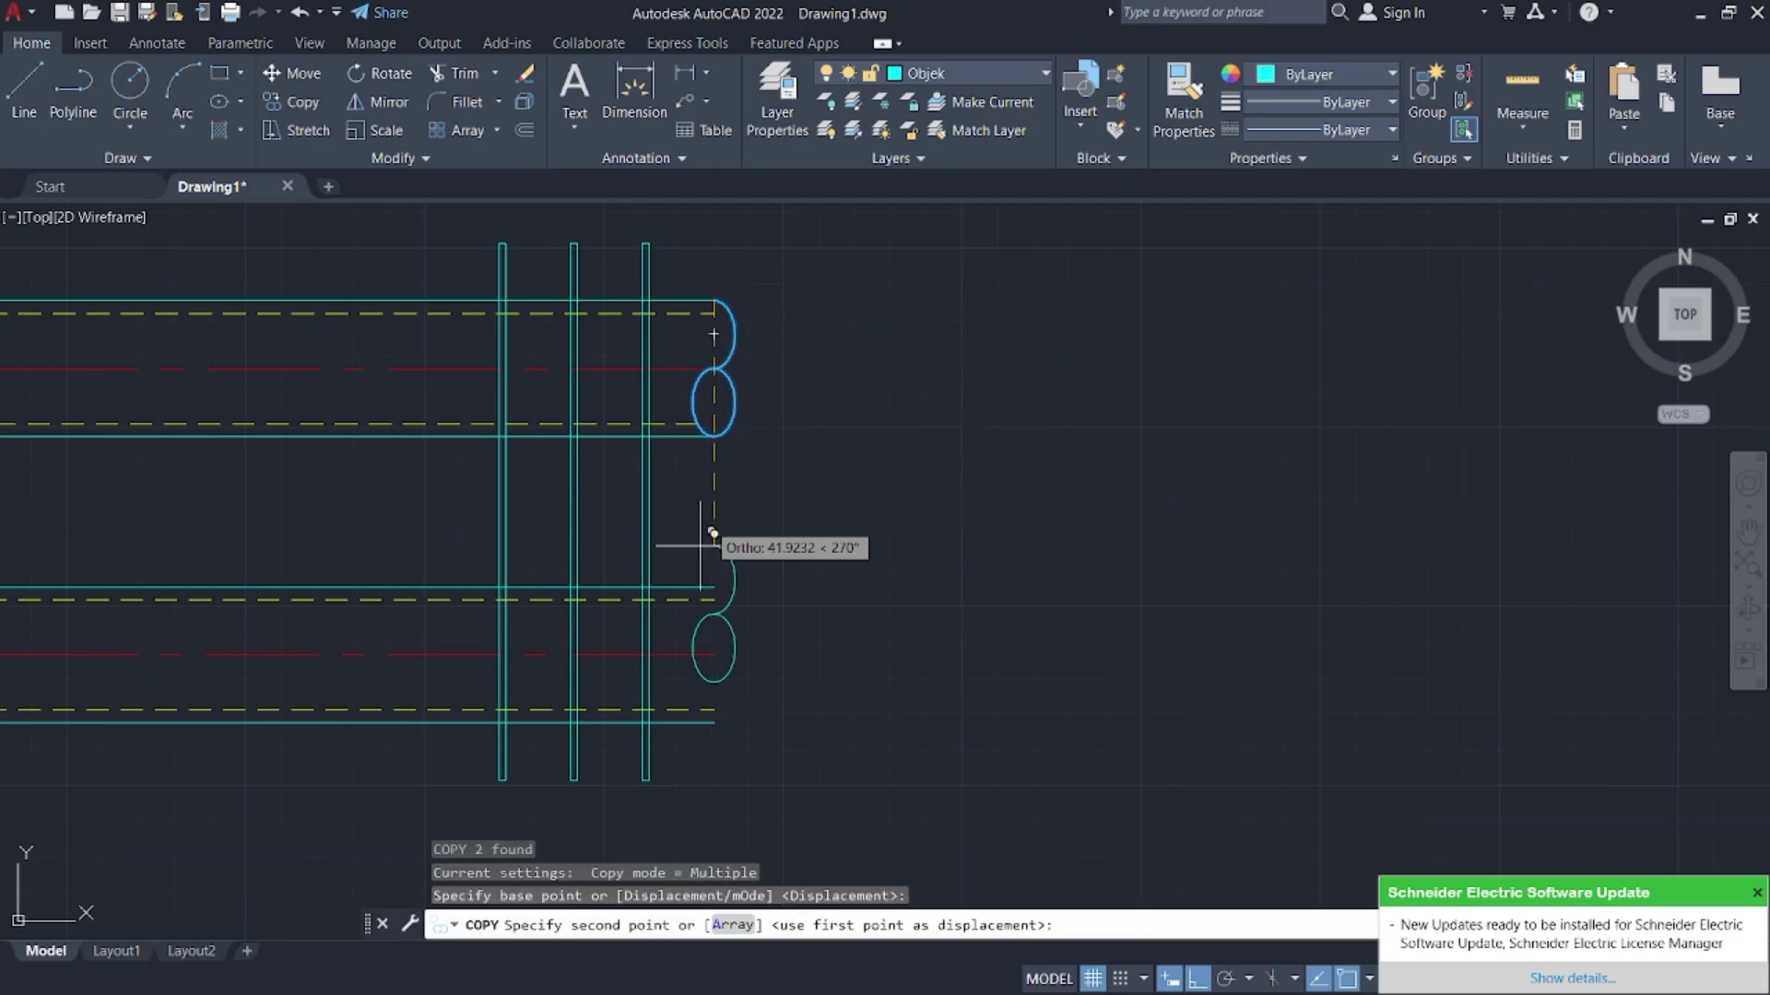
pyautogui.click(716, 590)
pyautogui.press('Escape')
# - Trim the dashed wall line inside the full ellipse at the lower leg's open end
pyautogui.scroll(-2, 792, 506)
pyautogui.scroll(3, 922, 603)
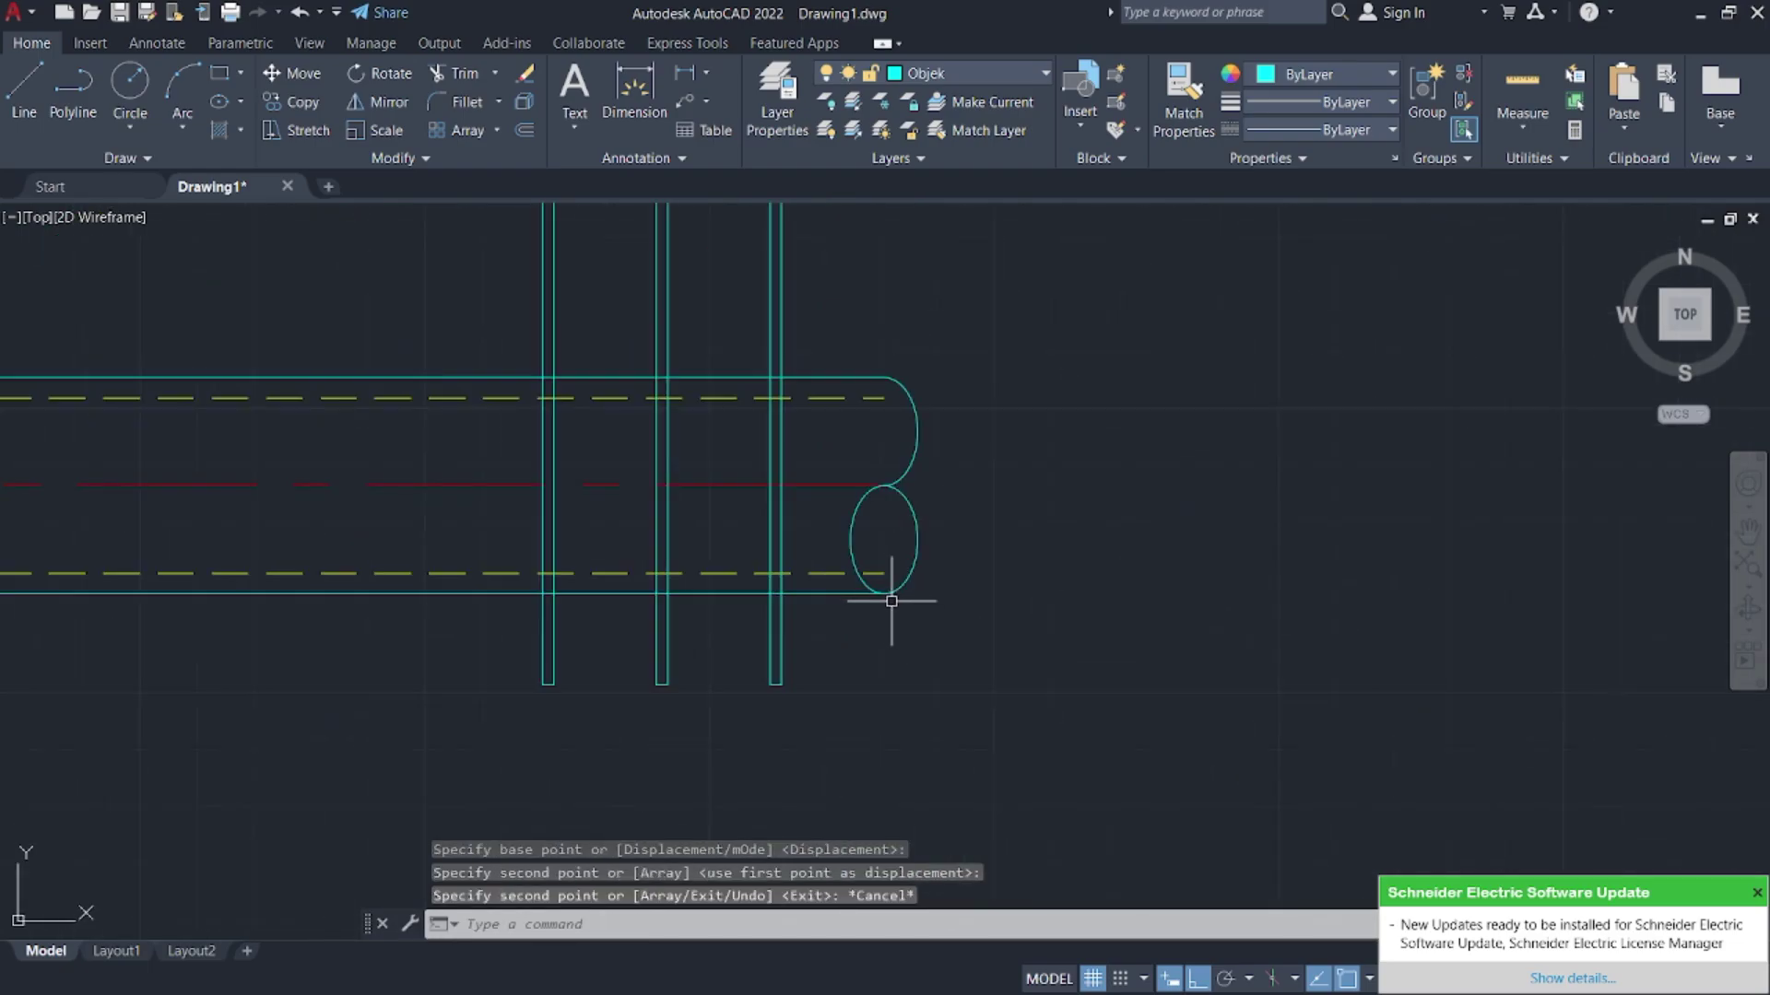
pyautogui.write('tr')
pyautogui.press('Return')
pyautogui.press('Escape')
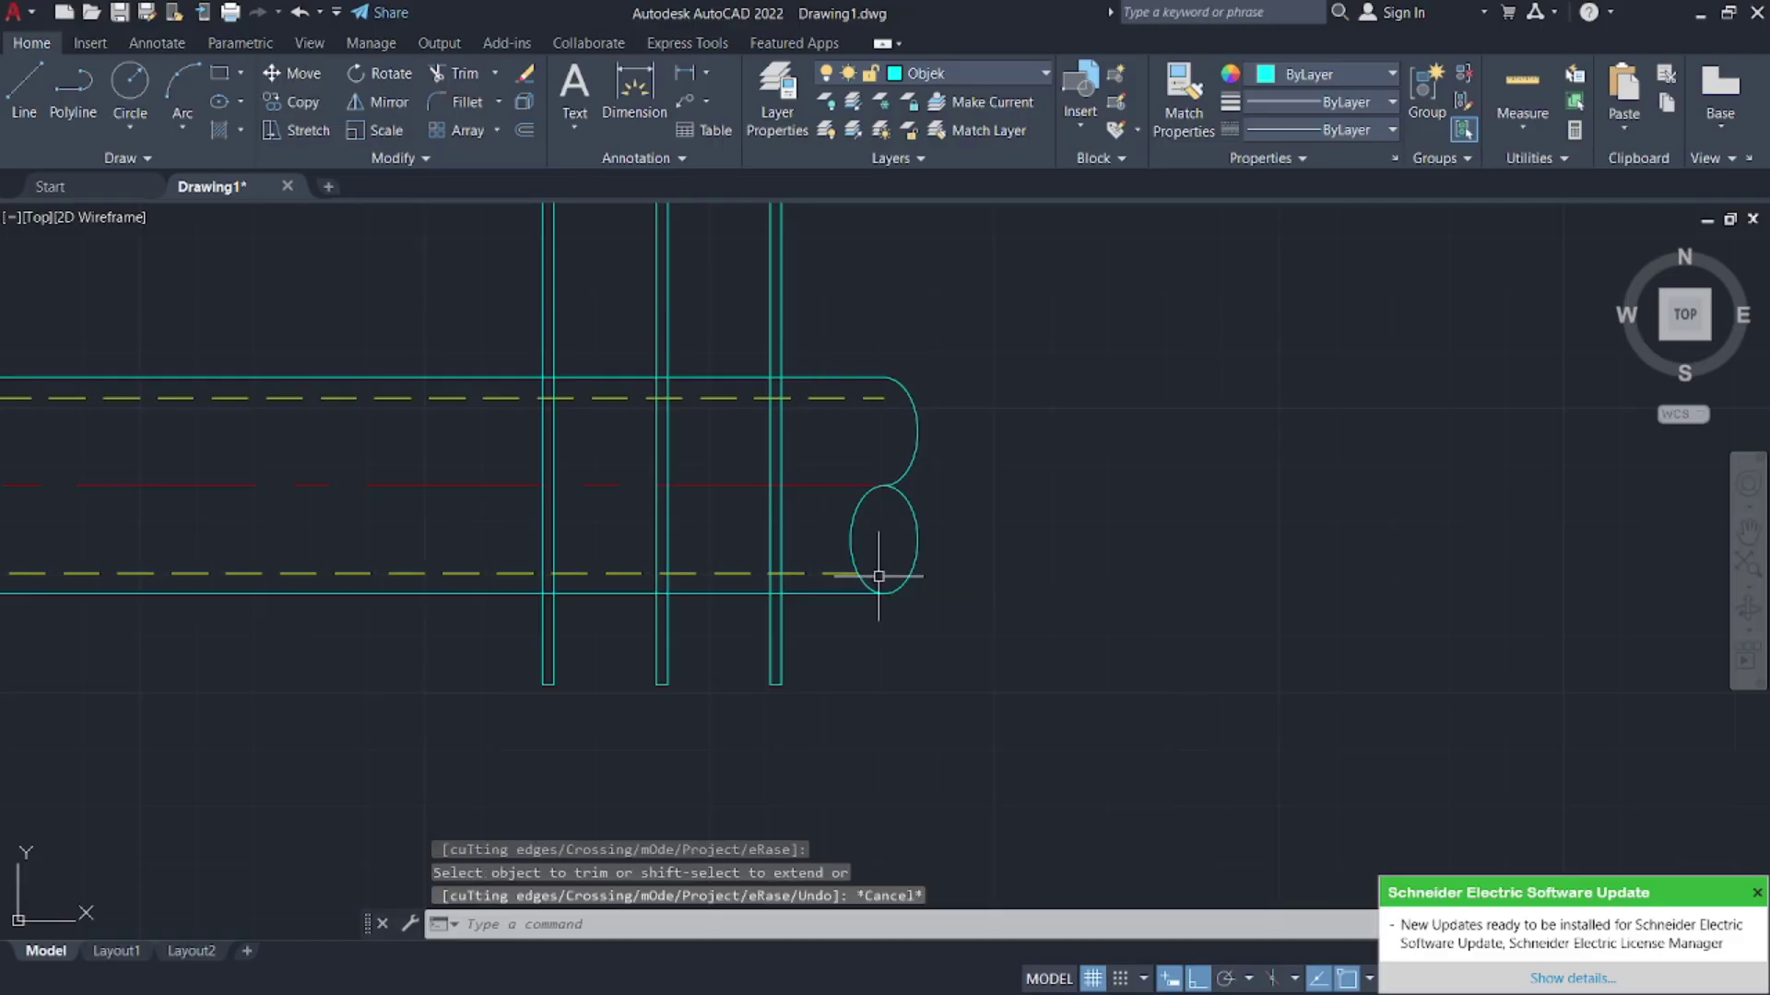
# - Consult Section S1-S1 in Tr Adv.pdf and draw horizontal construction lines through the centrelines of both pipe legs
pyautogui.scroll(-5, 1096, 536)
pyautogui.scroll(-2, 880, 489)
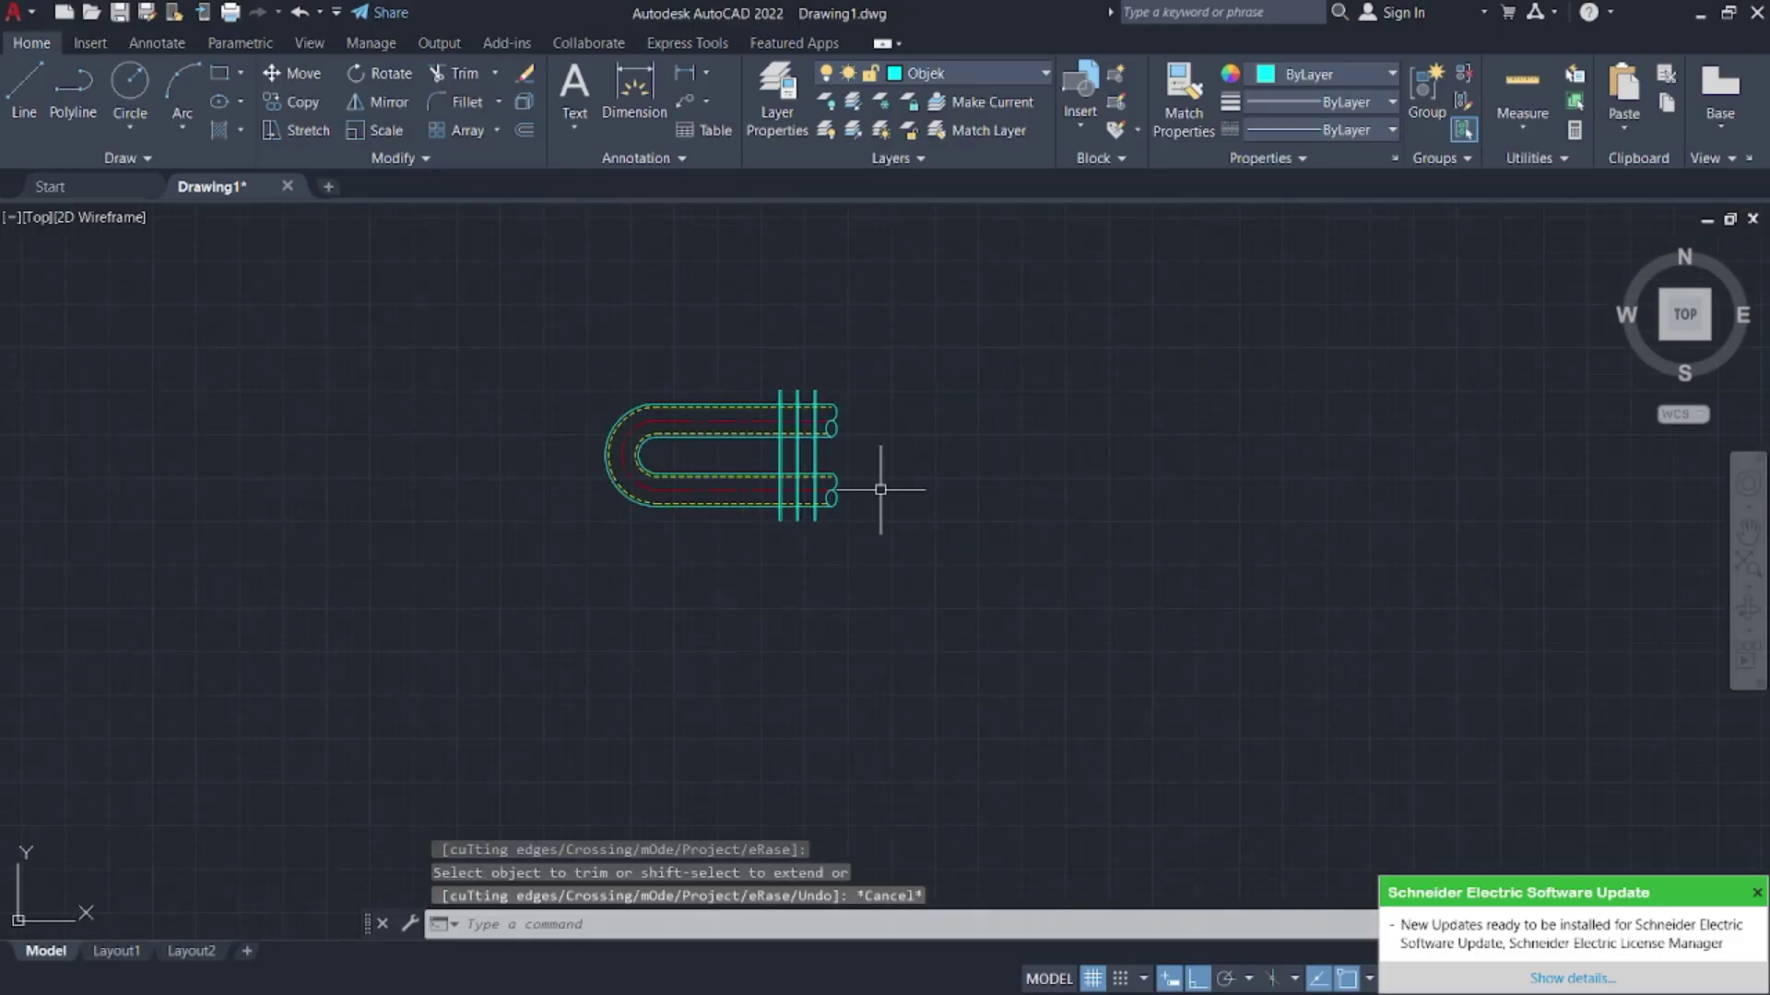
pyautogui.press('super')
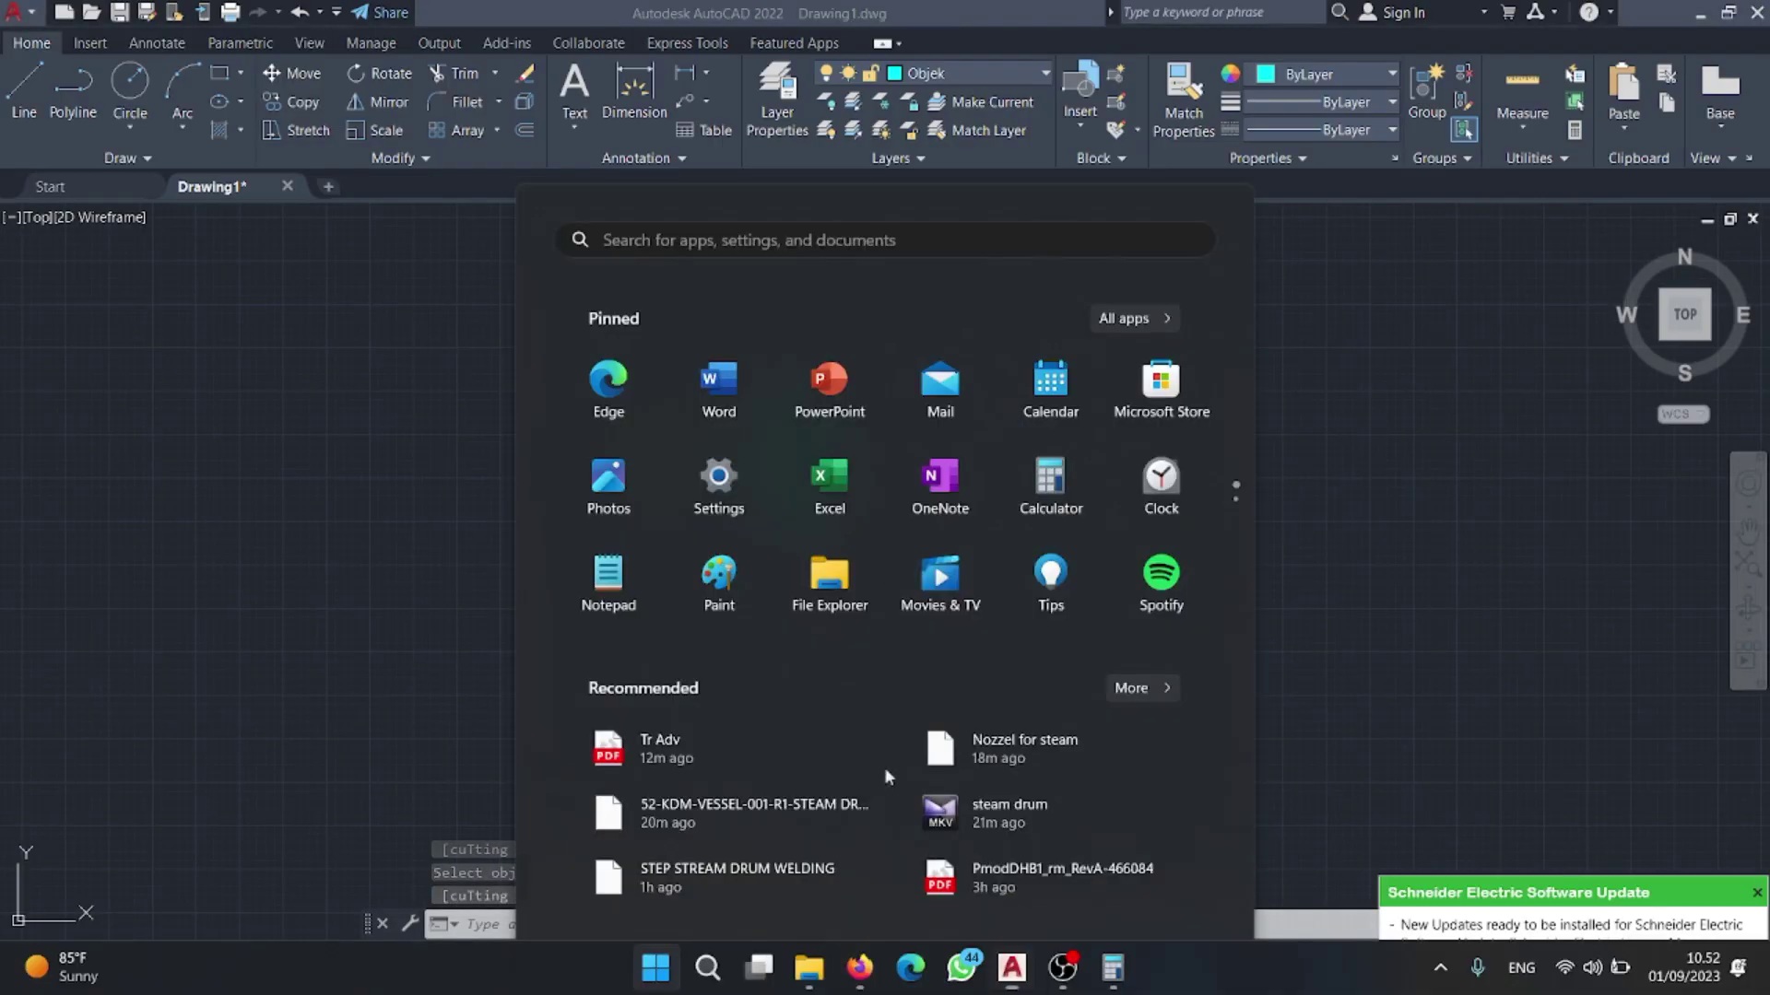
pyautogui.click(860, 963)
pyautogui.hscroll(3, 1189, 448)
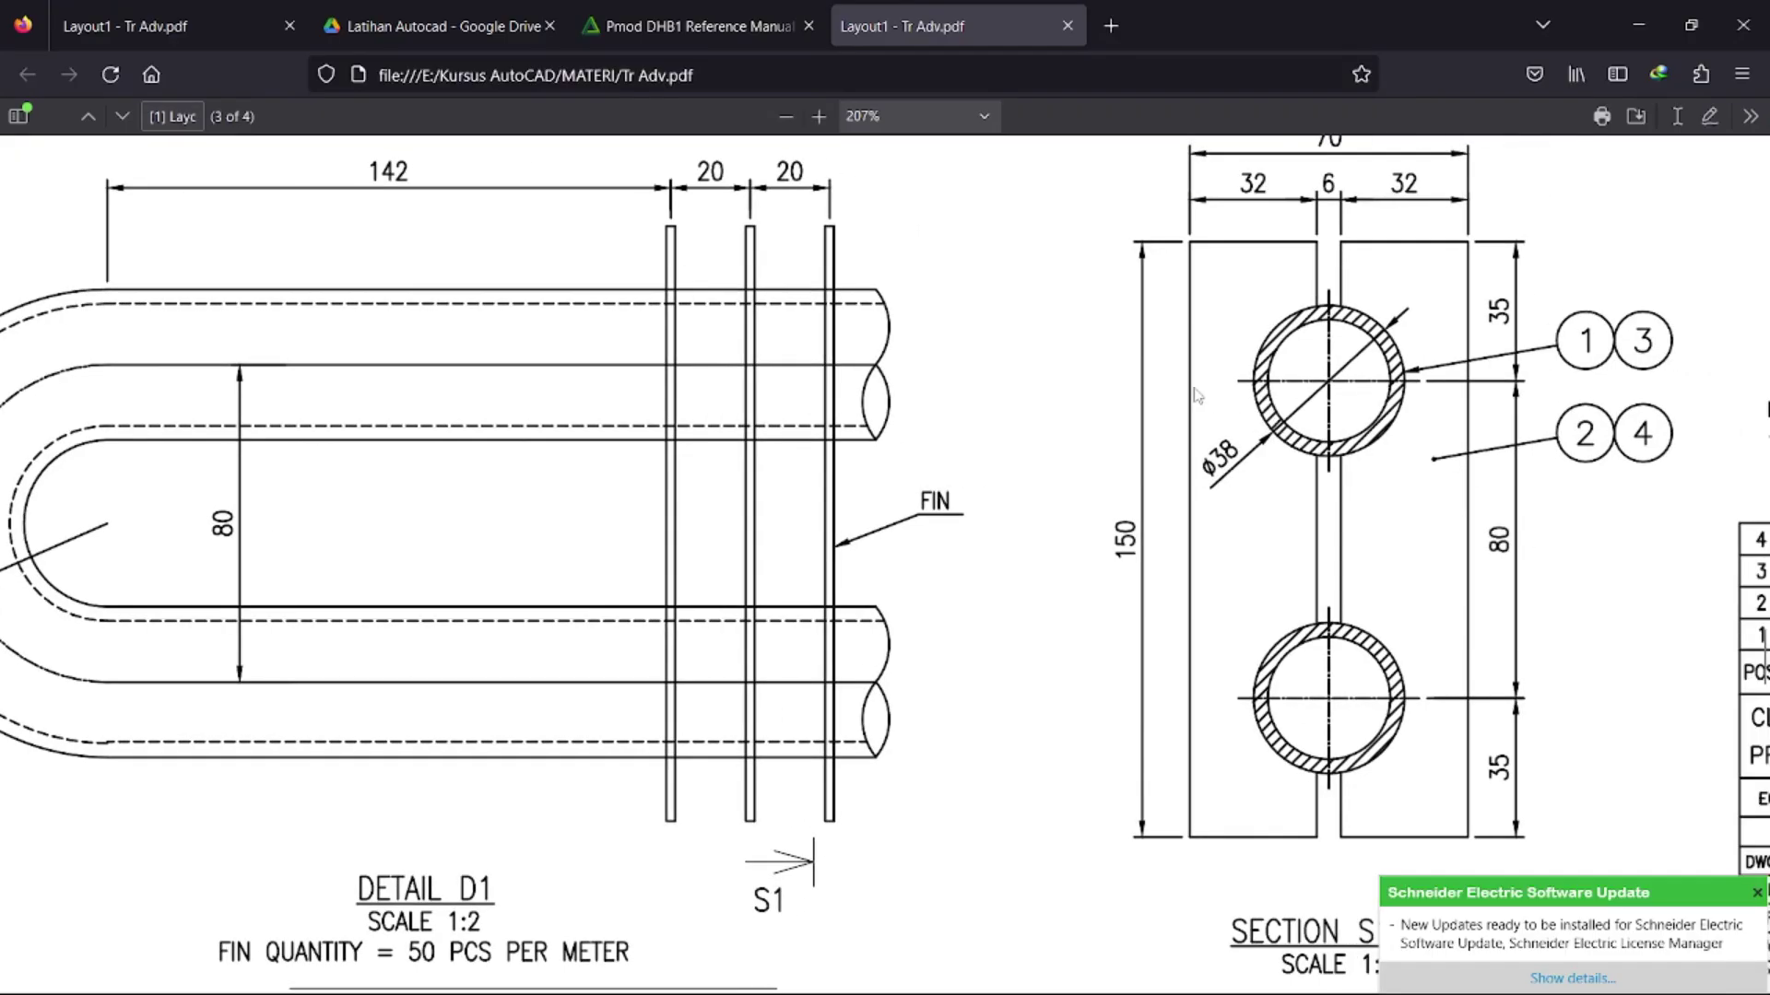
pyautogui.click(1638, 33)
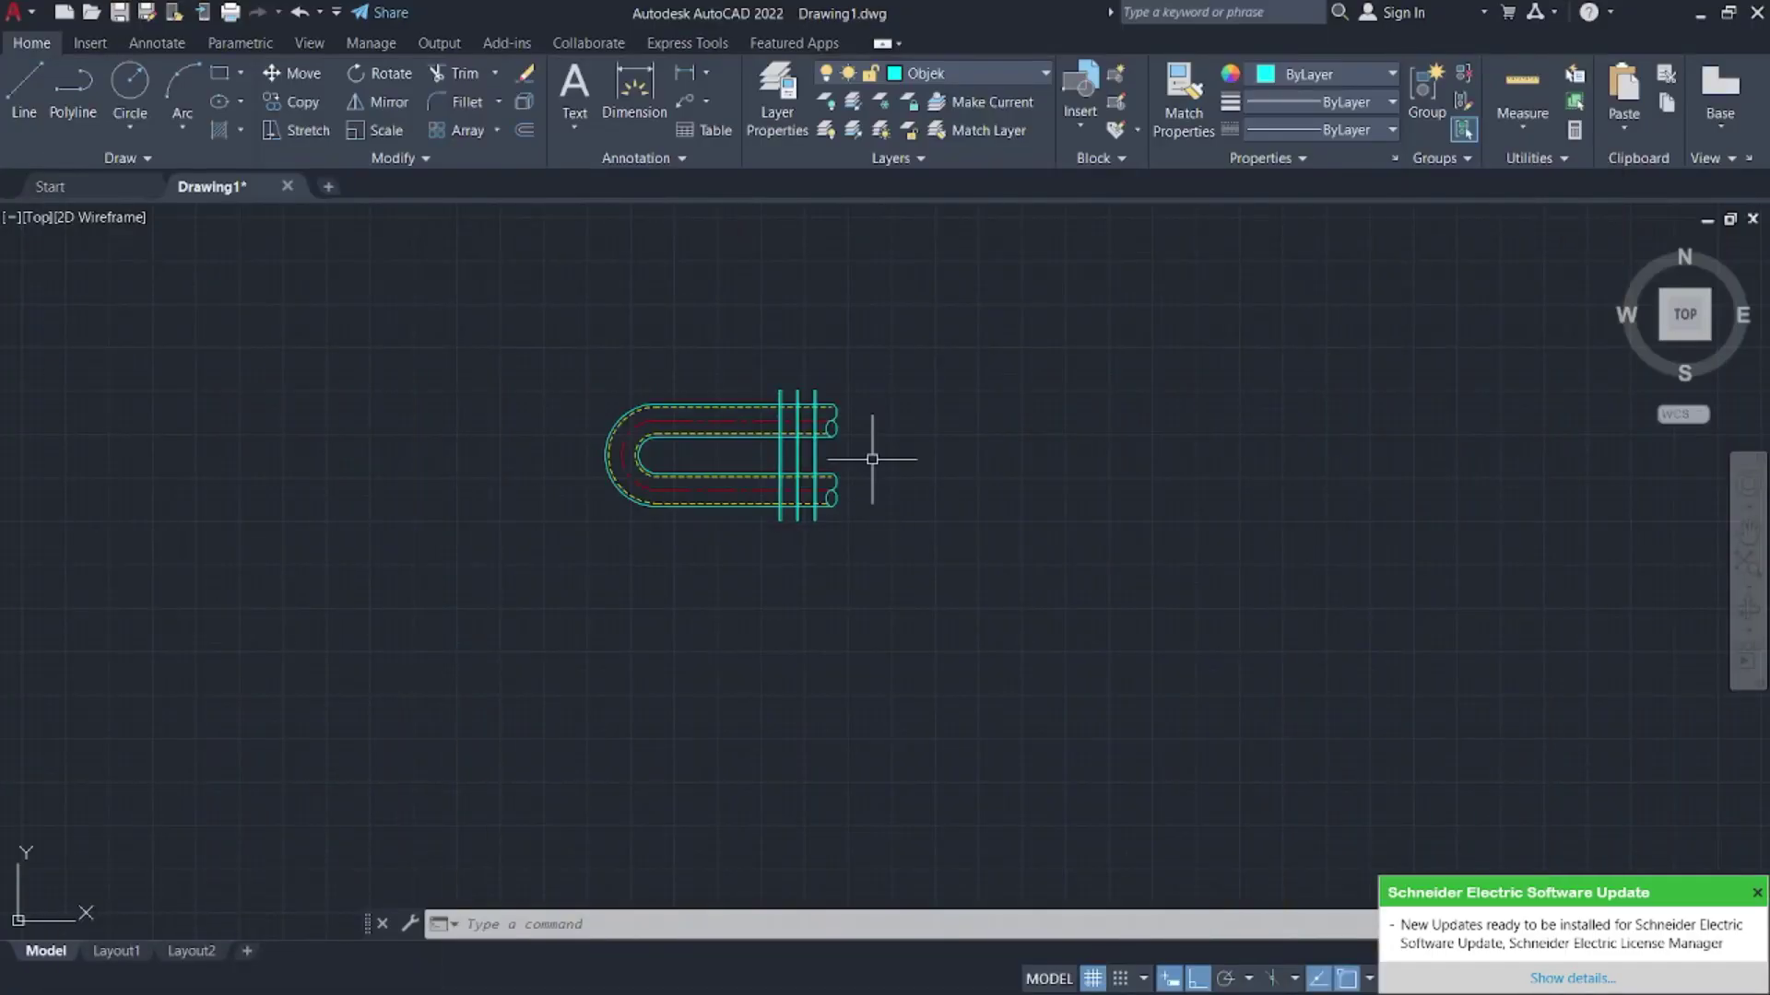
pyautogui.write('xl')
pyautogui.press('Return')
pyautogui.write('h')
pyautogui.press('Return')
pyautogui.scroll(3, 857, 443)
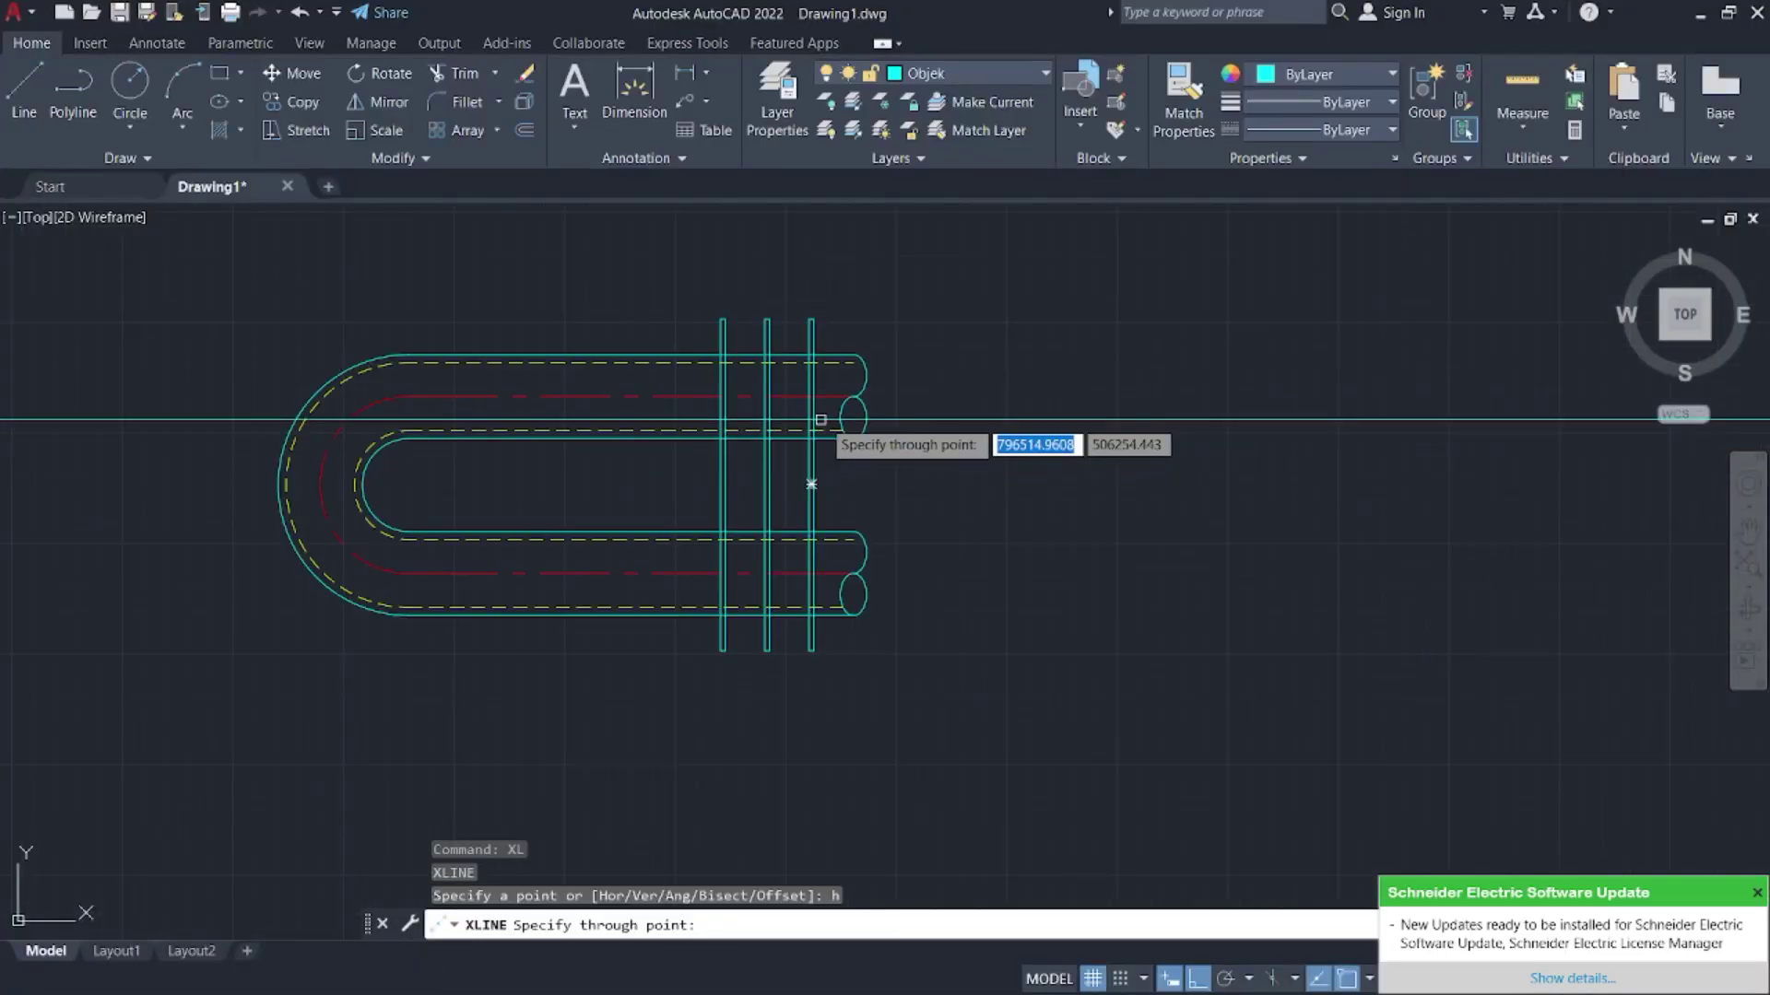
pyautogui.click(835, 395)
pyautogui.click(827, 574)
pyautogui.press('Escape')
# - Draw a circle of diameter 38 centred on the lower construction line, beside the open end of the lower pipe leg
pyautogui.scroll(2, 1107, 632)
pyautogui.moveTo(1107, 632); pyautogui.dragTo(770, 633, button='middle')
pyautogui.write('c')
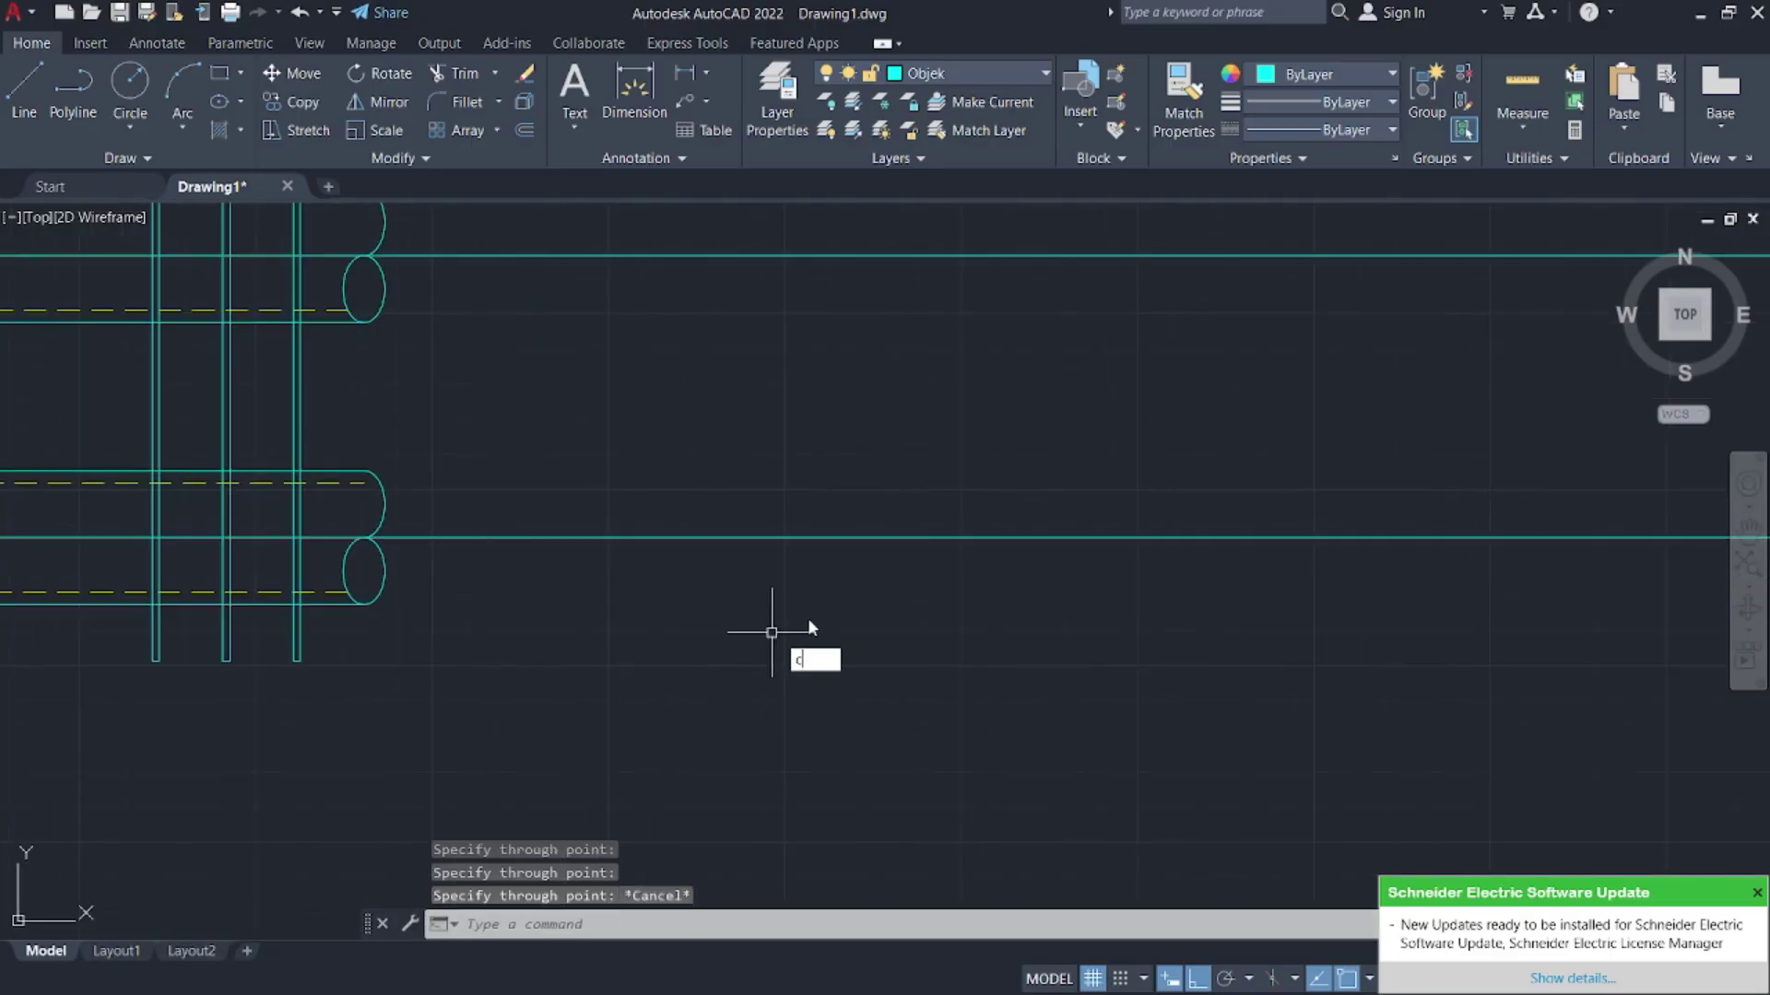
pyautogui.press('Return')
pyautogui.click(817, 536)
pyautogui.write('d')
pyautogui.press('Return')
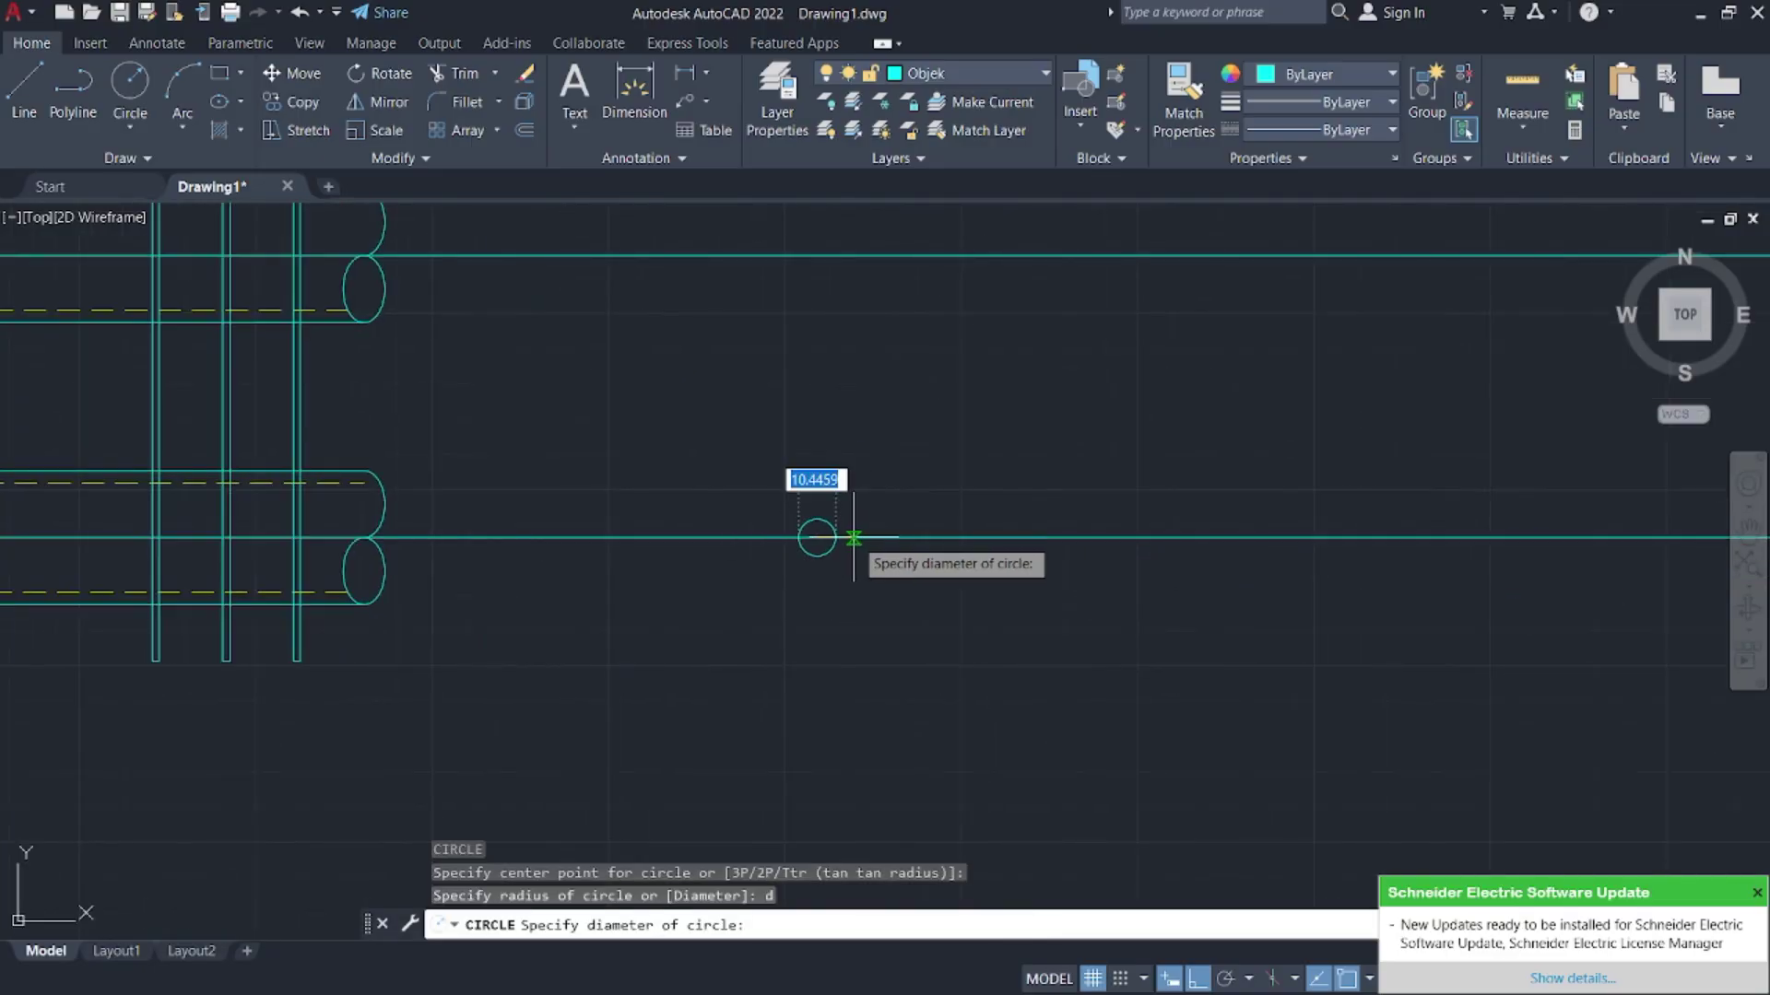
pyautogui.write('38')
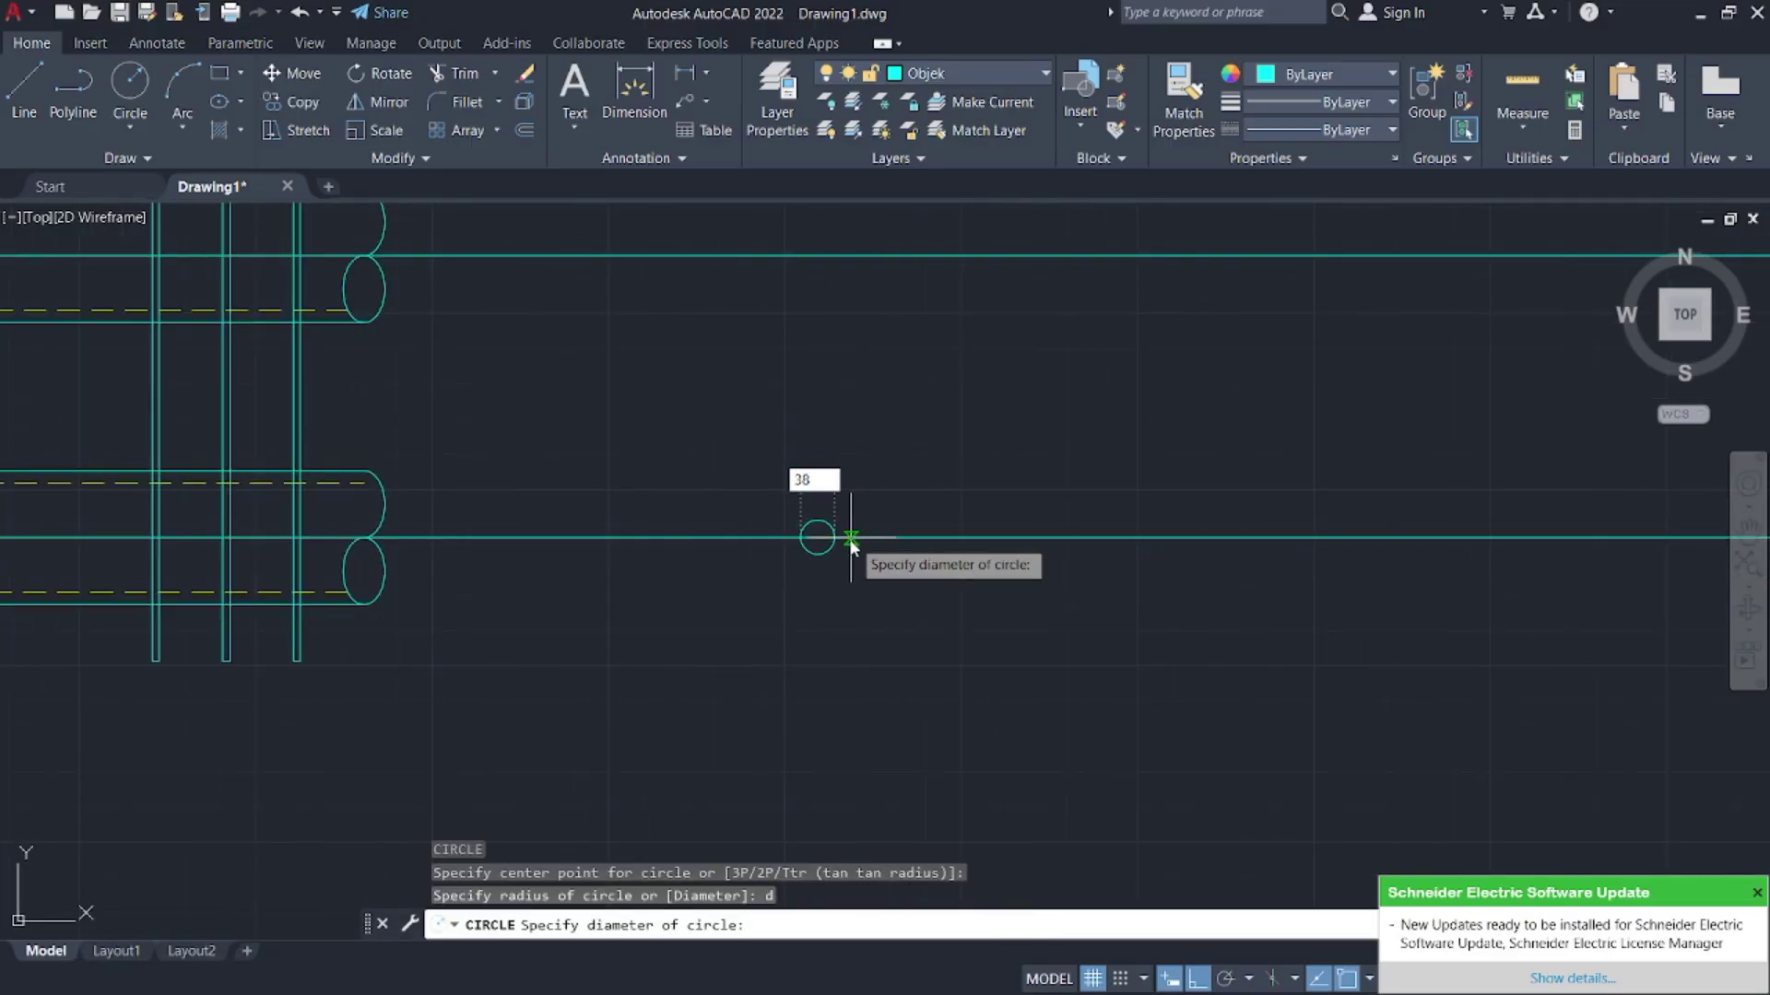
pyautogui.press('Return')
# - Copy the circle from its centre straight up onto the upper horizontal construction line
pyautogui.click(841, 590)
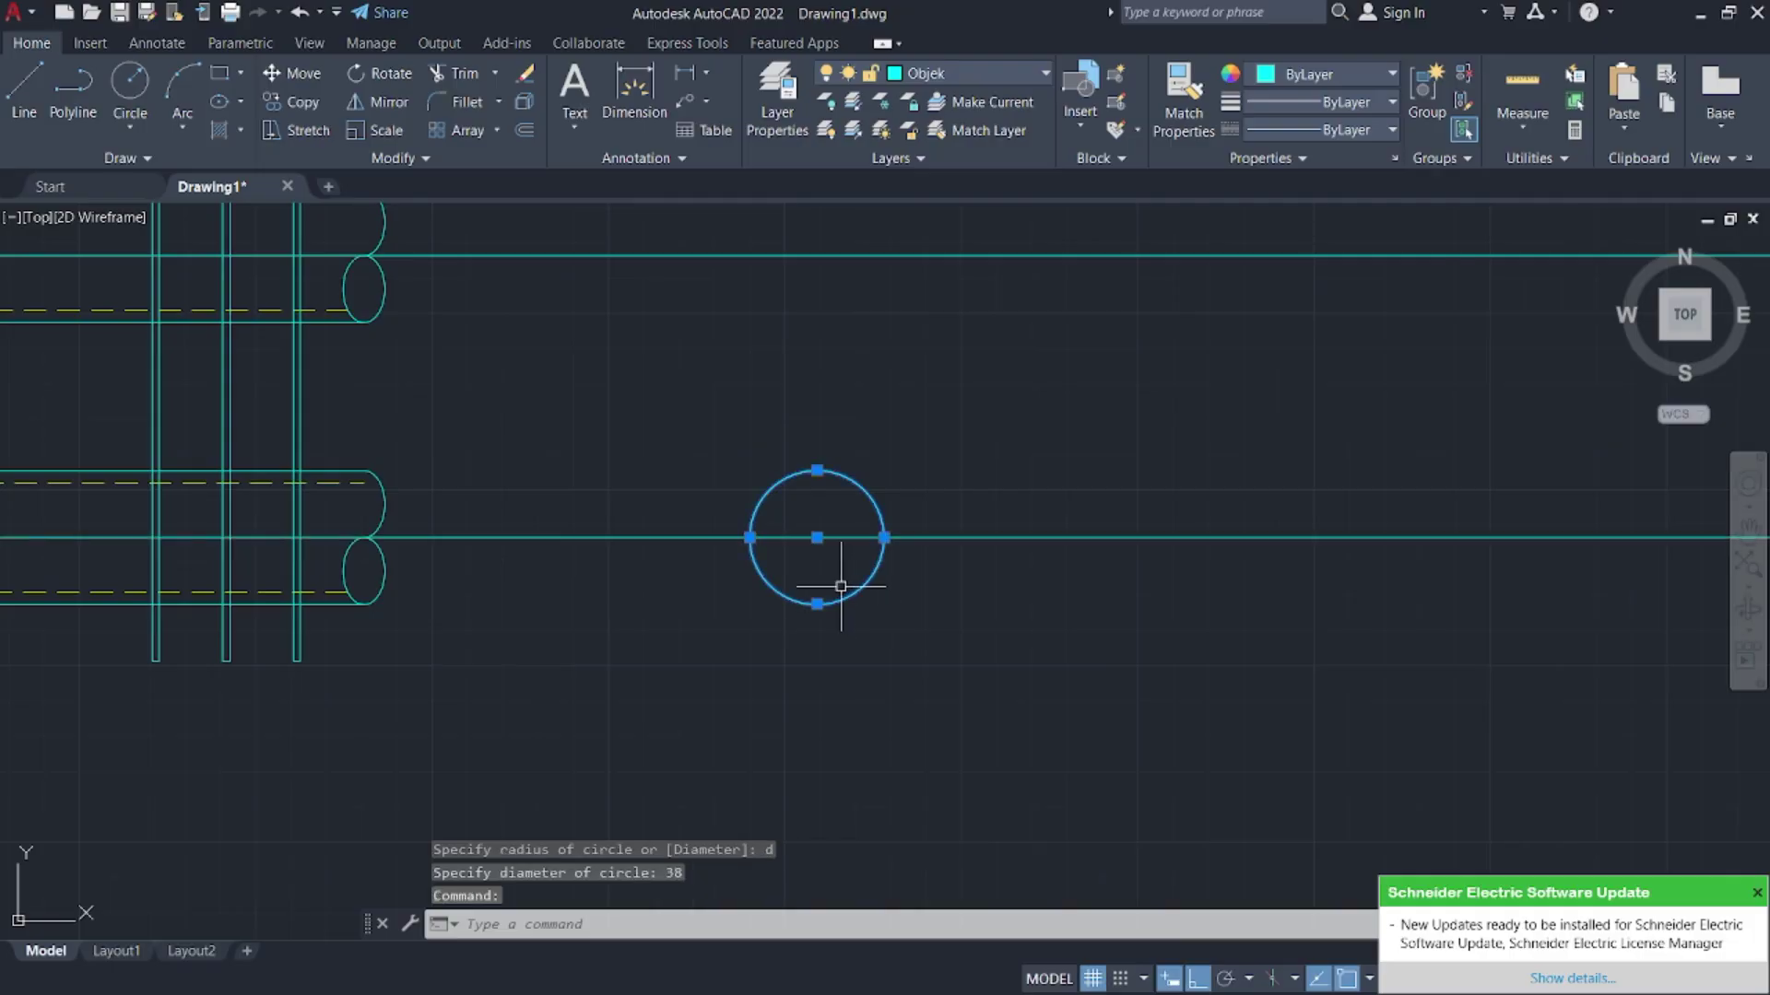
pyautogui.write('co')
pyautogui.press('Return')
pyautogui.click(817, 537)
pyautogui.moveTo(818, 437); pyautogui.dragTo(815, 564, button='middle')
pyautogui.click(825, 391)
pyautogui.press('Escape')
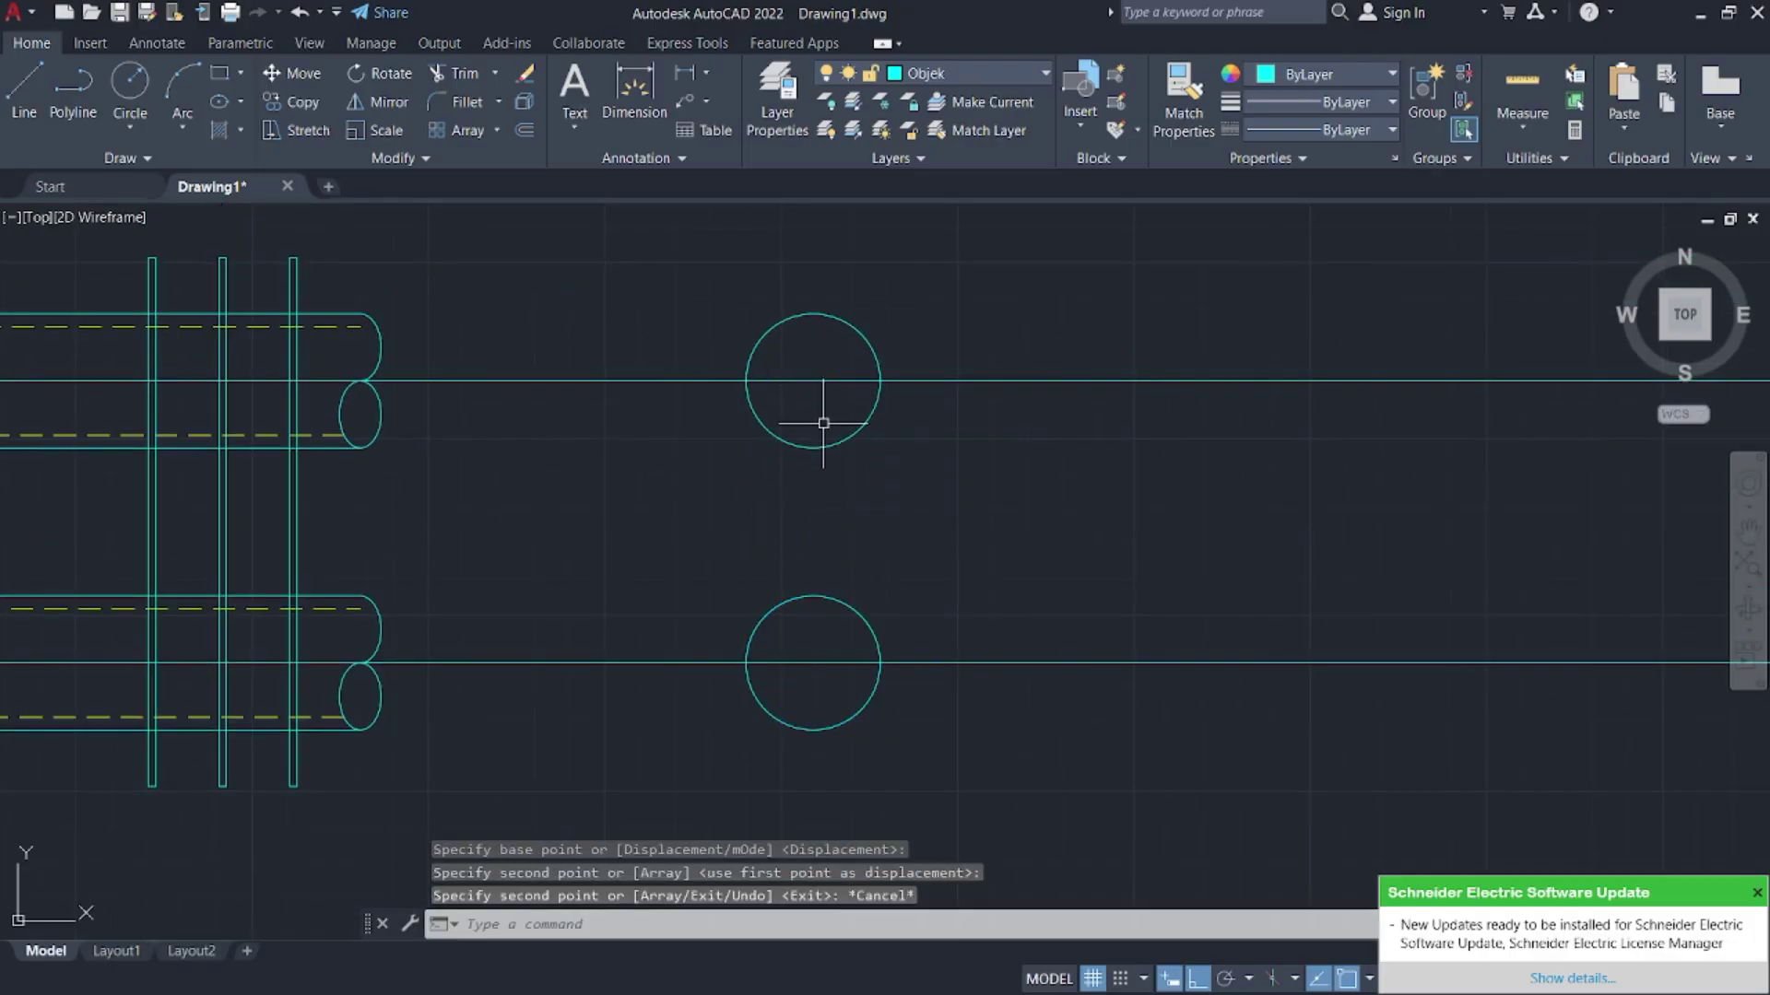
# - Offset both section circles inward by 3.6 to form the tube walls
pyautogui.write('o')
pyautogui.press('Return')
pyautogui.write('3.6')
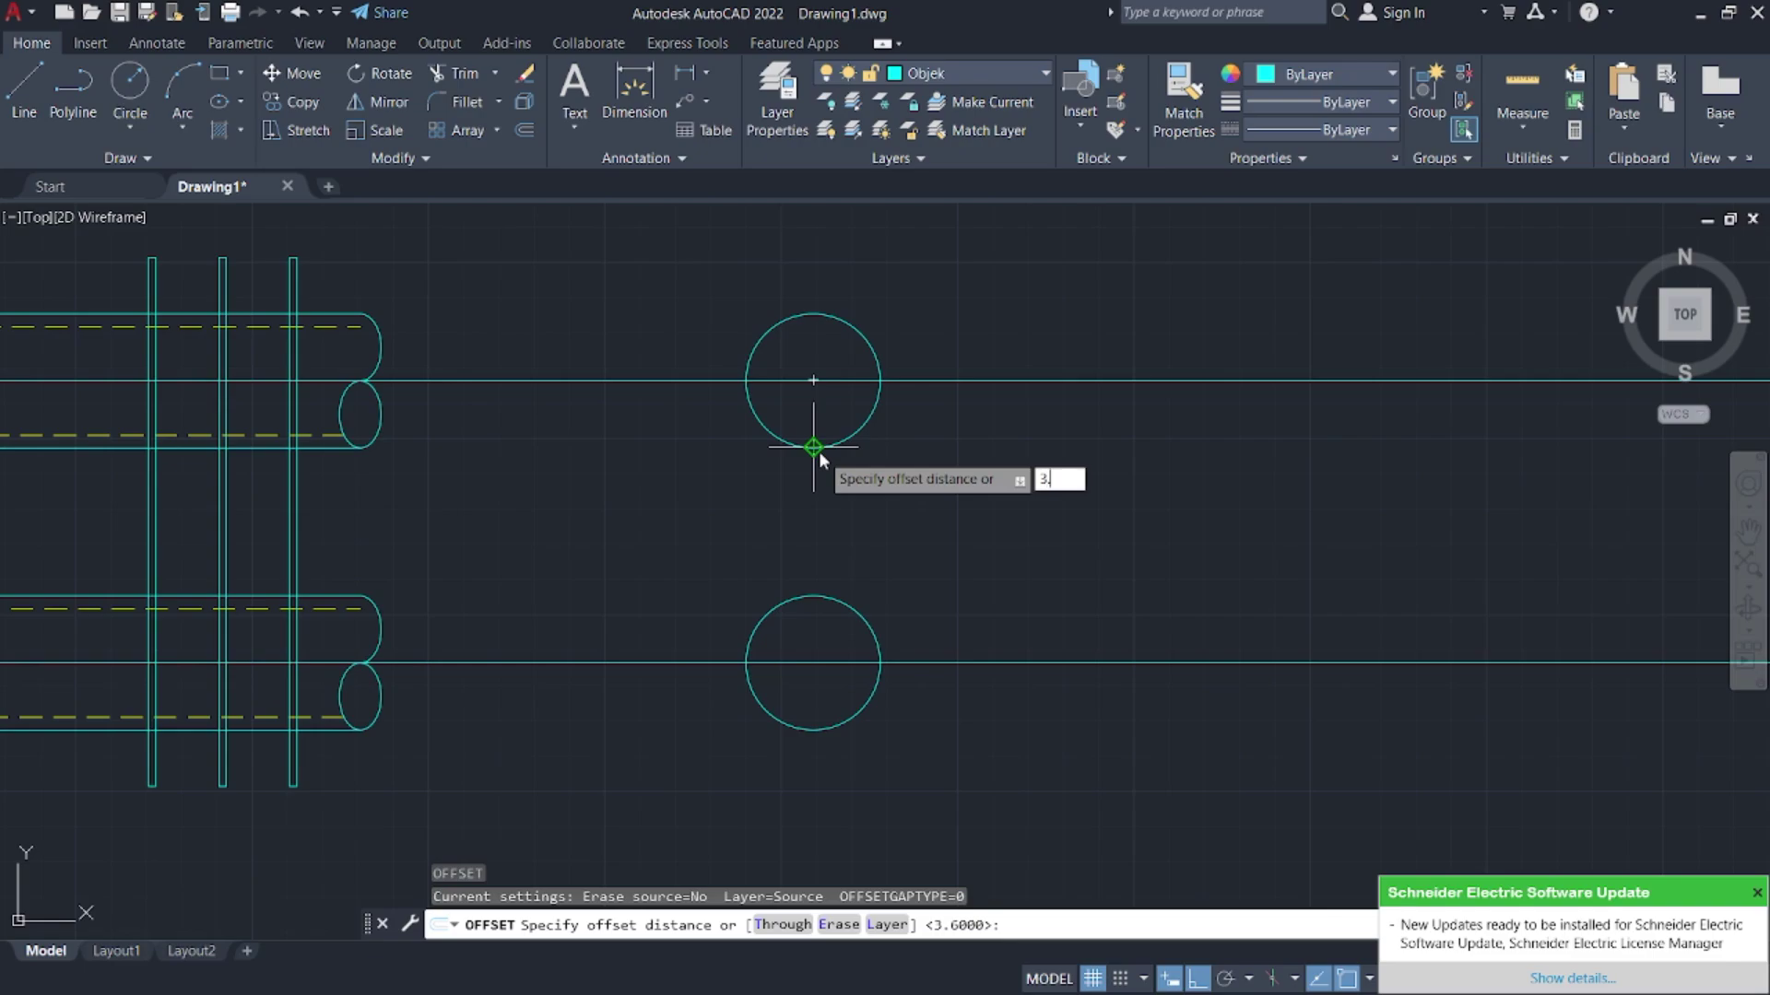
pyautogui.press('Return')
pyautogui.click(831, 446)
pyautogui.click(825, 428)
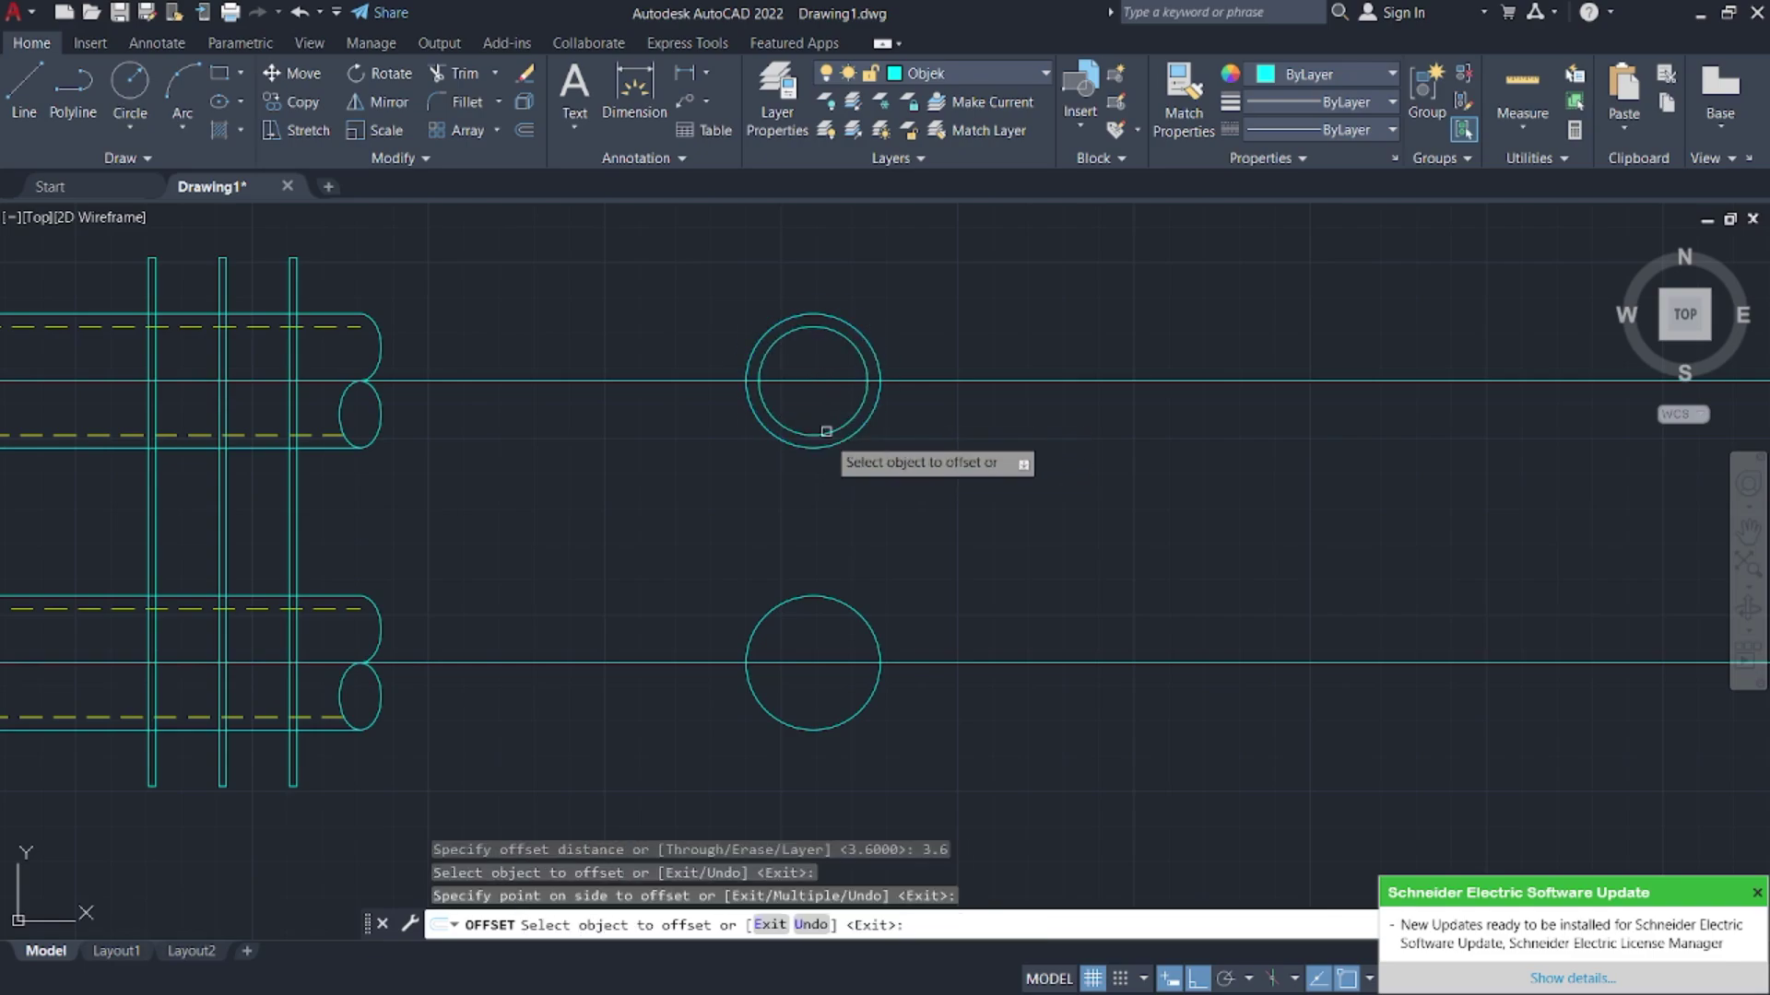
pyautogui.click(843, 601)
pyautogui.click(834, 635)
pyautogui.press('Escape')
# - Delete the two horizontal construction lines running through the pipe centrelines
pyautogui.click(1043, 740)
pyautogui.click(1027, 317)
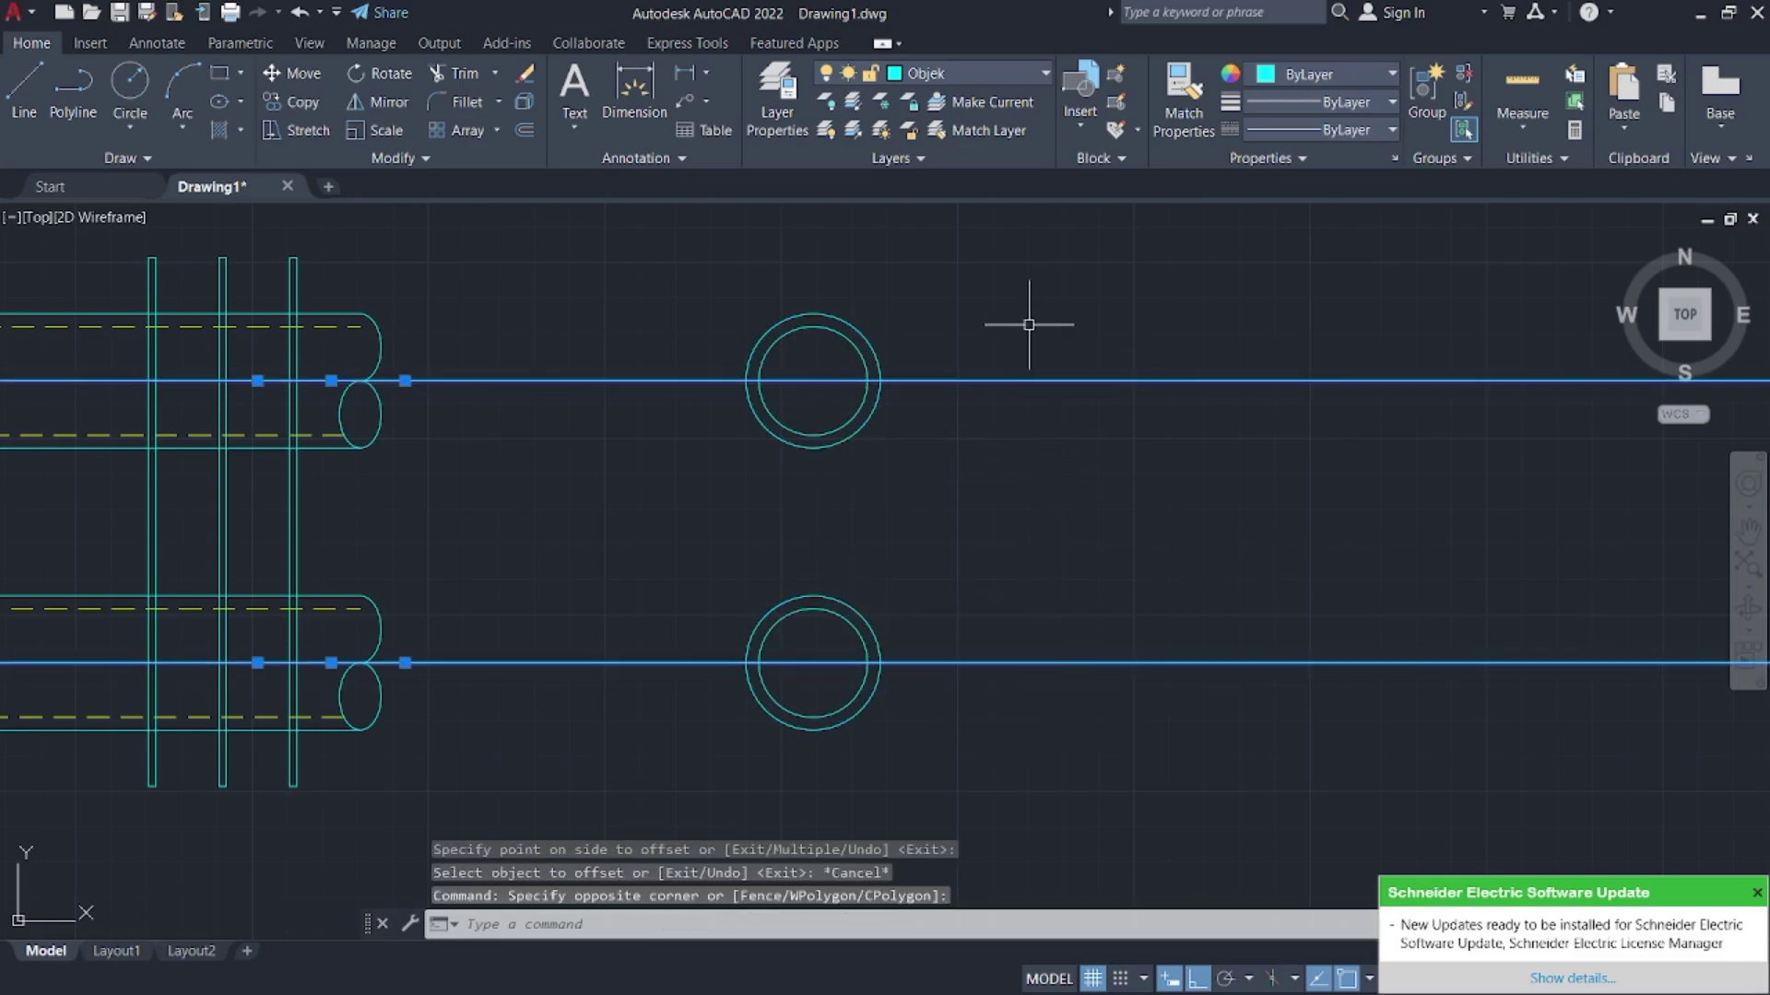
pyautogui.press('Delete')
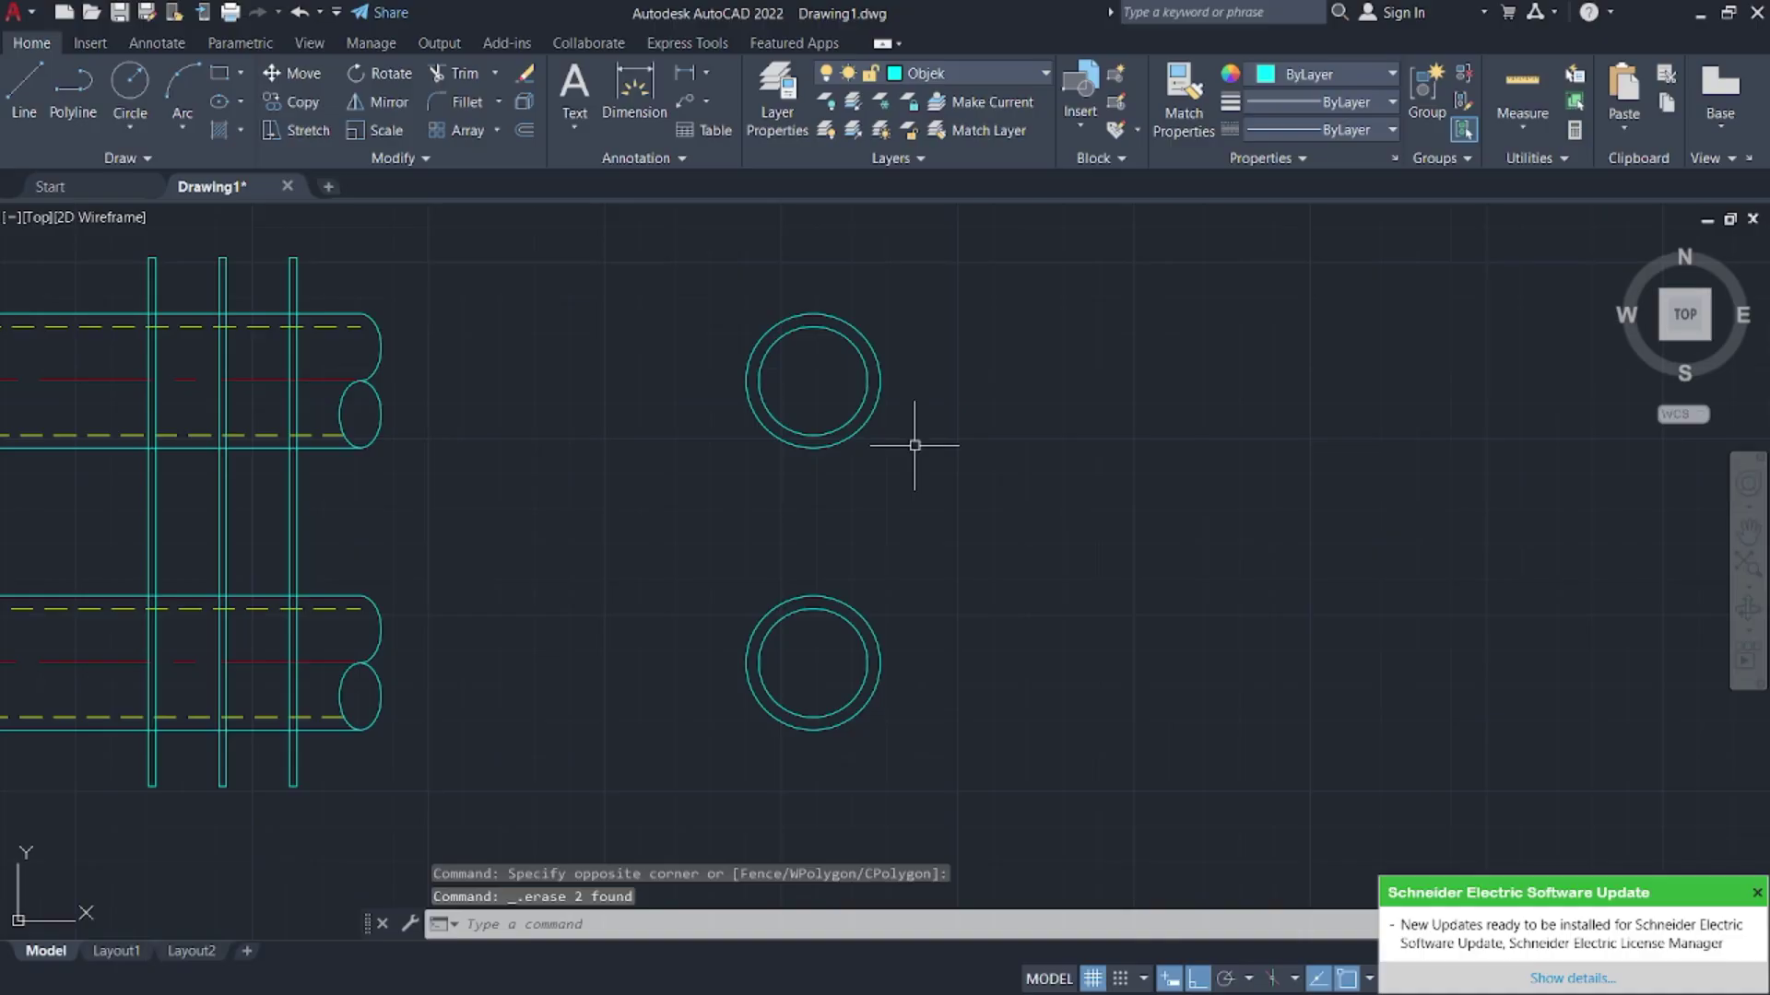
pyautogui.press('Escape')
# - Draw a vertical construction line through the centres of the section circles
pyautogui.write('xl')
pyautogui.press('Return')
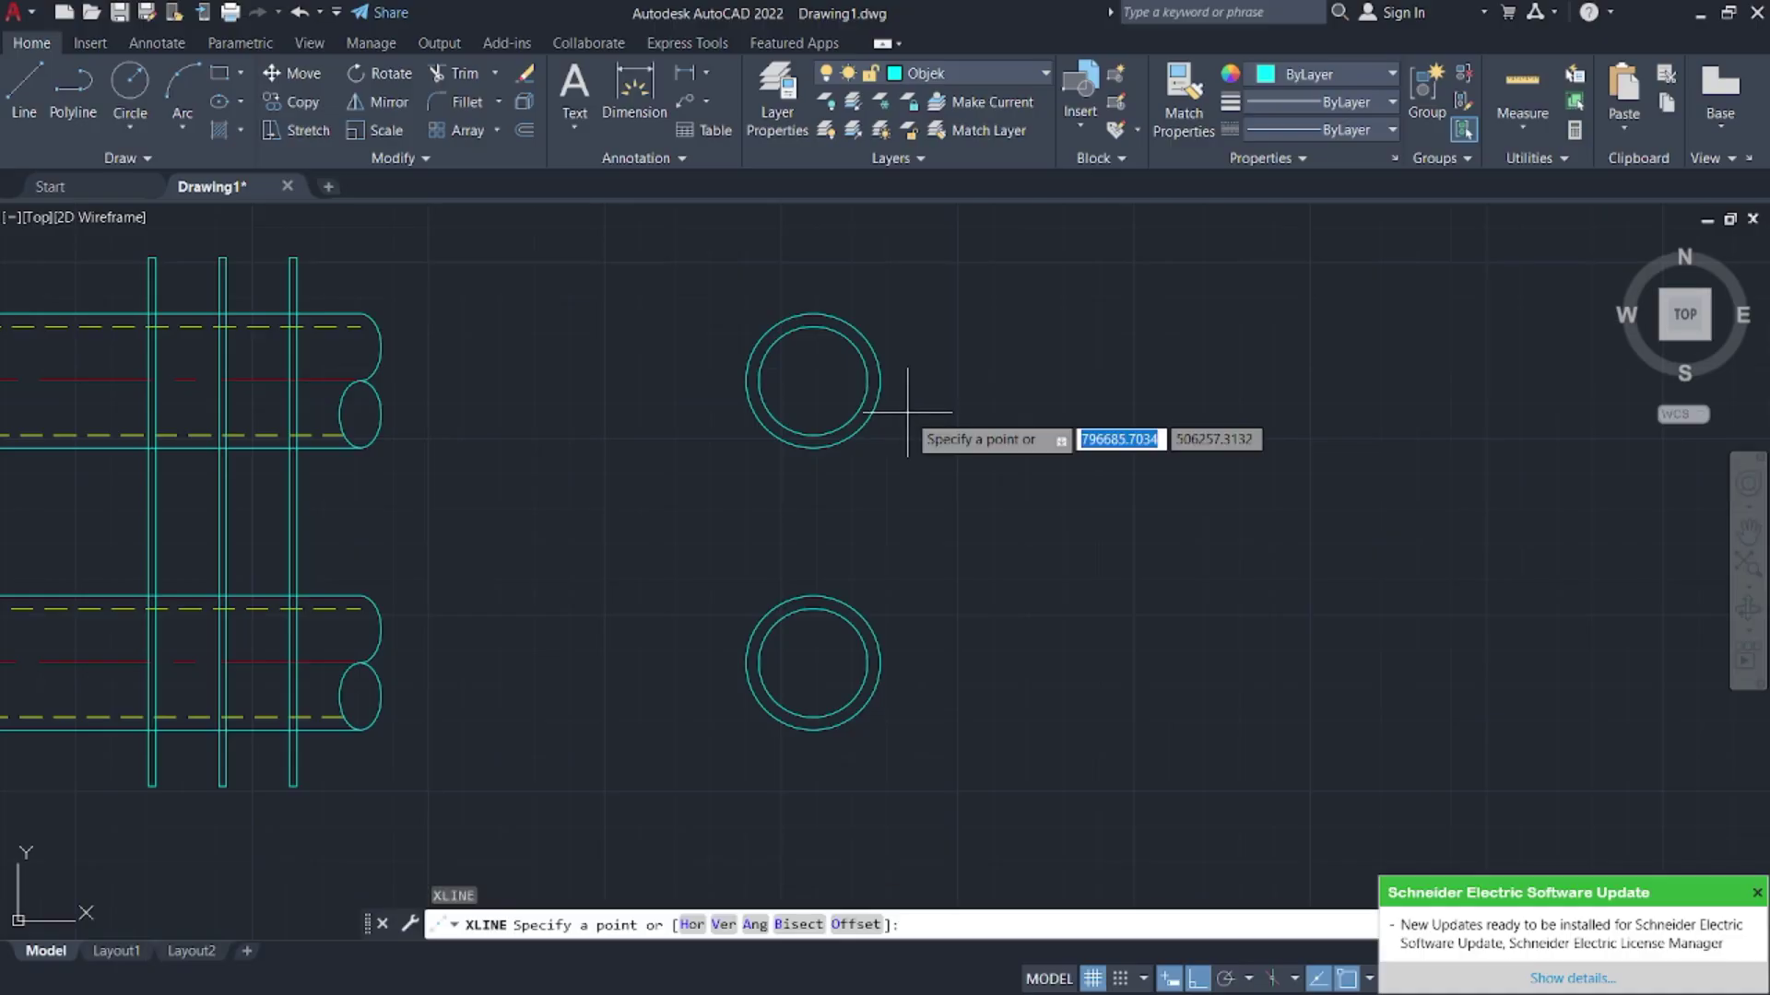
pyautogui.write('v')
pyautogui.press('Return')
pyautogui.click(812, 663)
pyautogui.press('Escape')
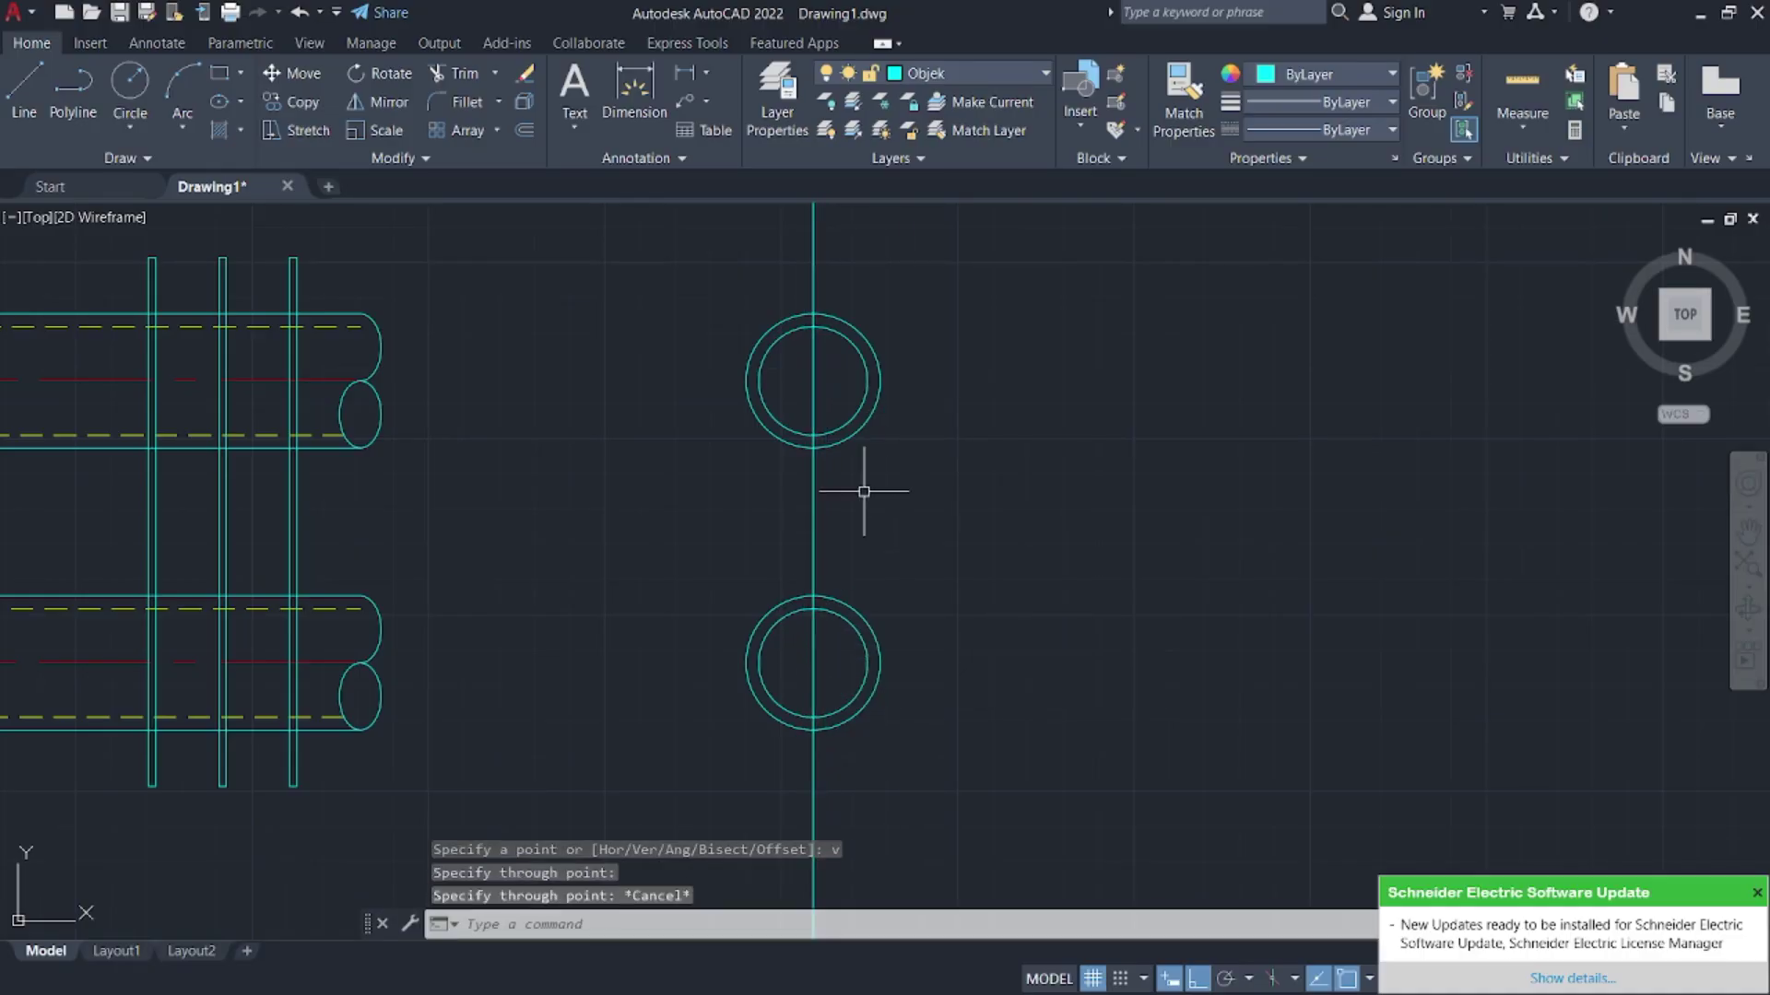
# - Consult Section S1-S1 in Tr Adv.pdf and offset the vertical construction line by 3 to both sides
pyautogui.click(862, 478)
pyautogui.click(770, 502)
pyautogui.press('super')
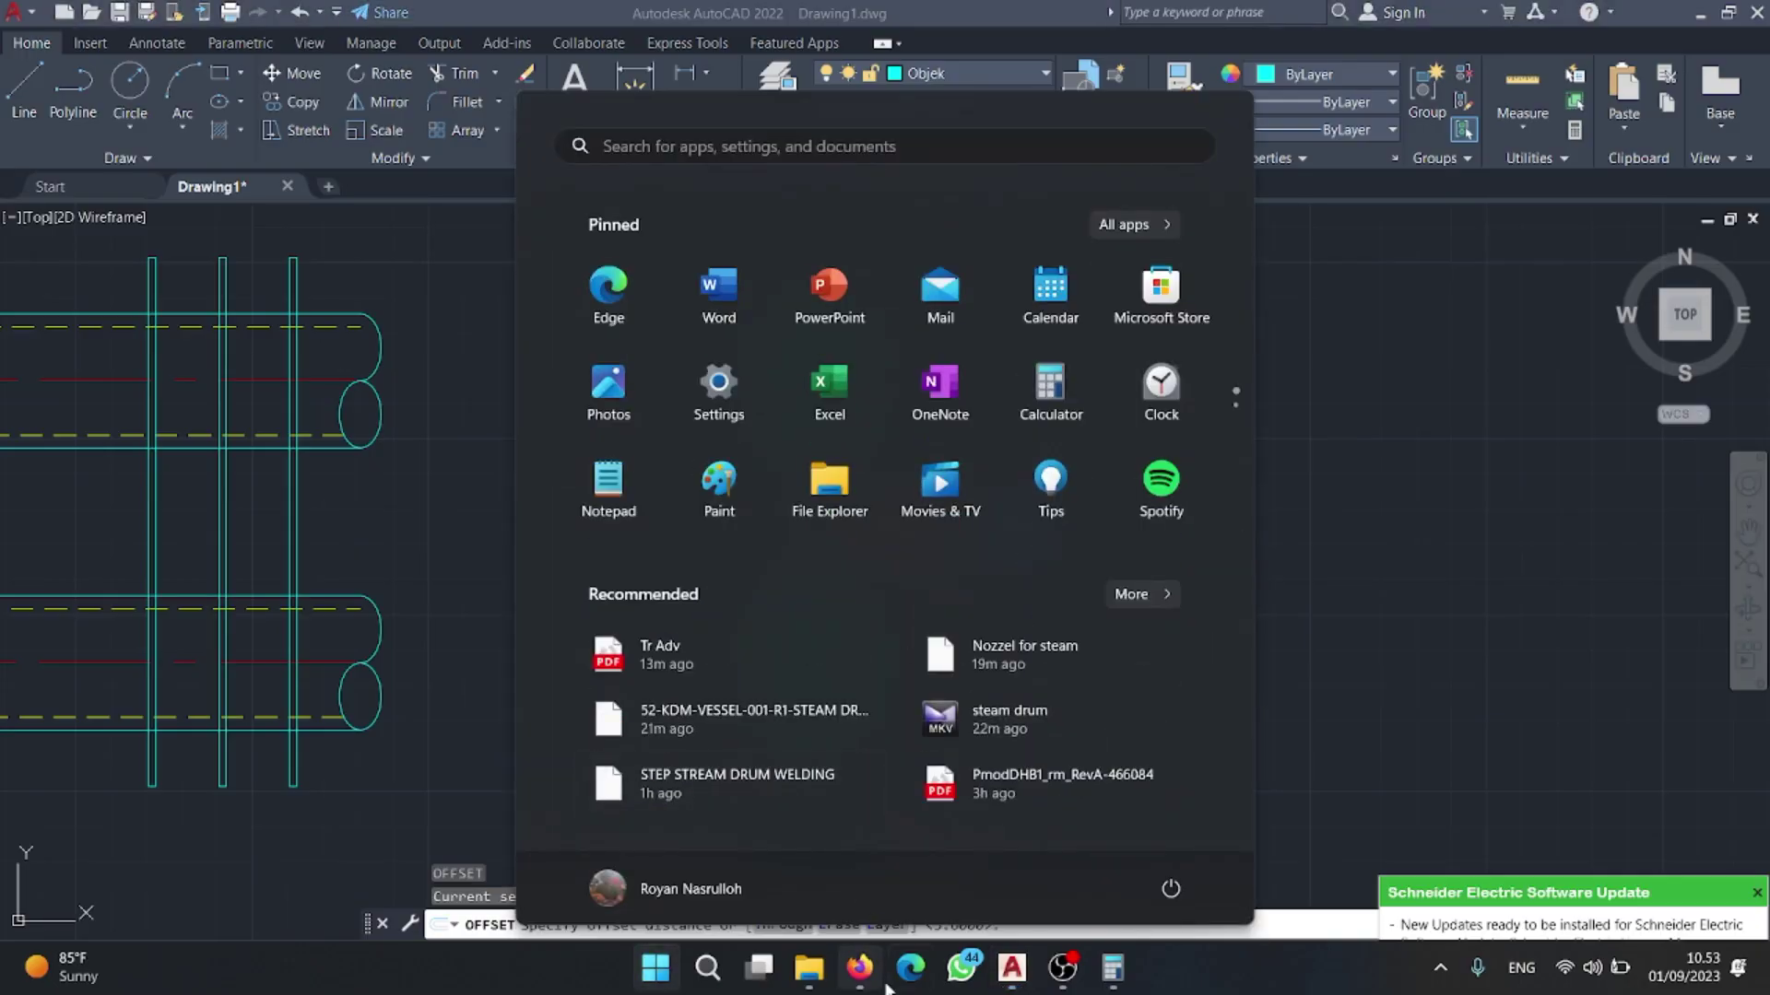
pyautogui.click(874, 982)
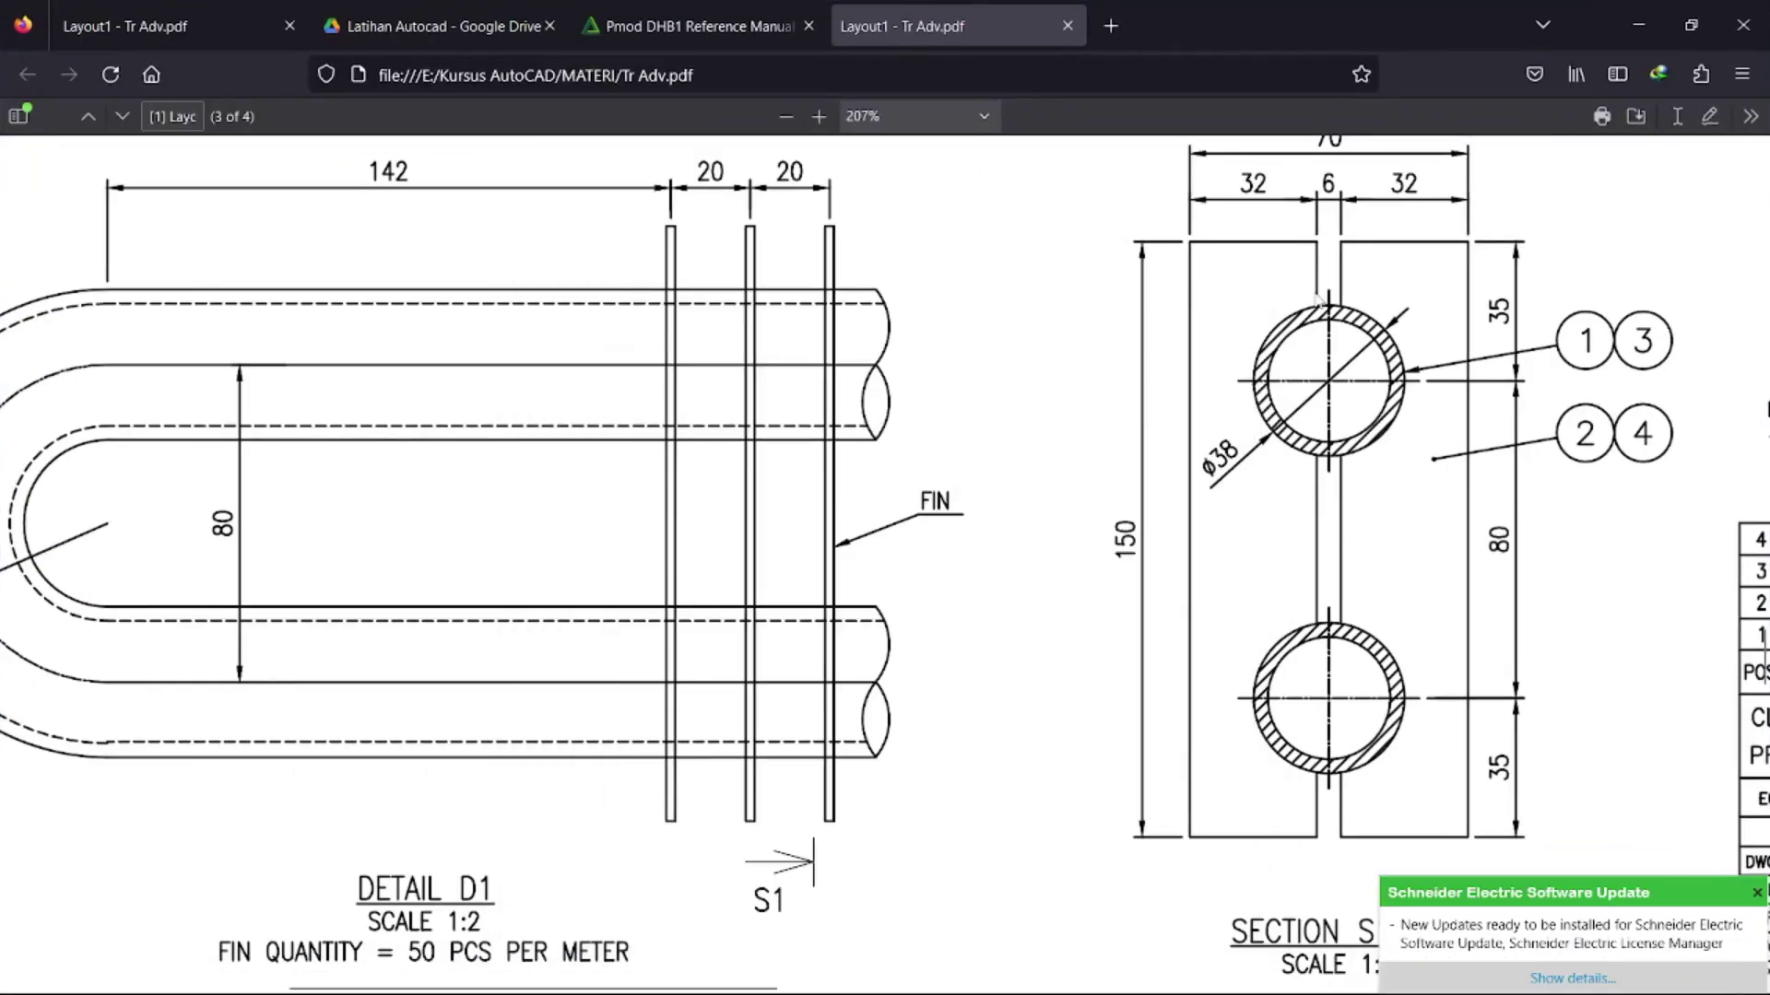
pyautogui.click(1637, 25)
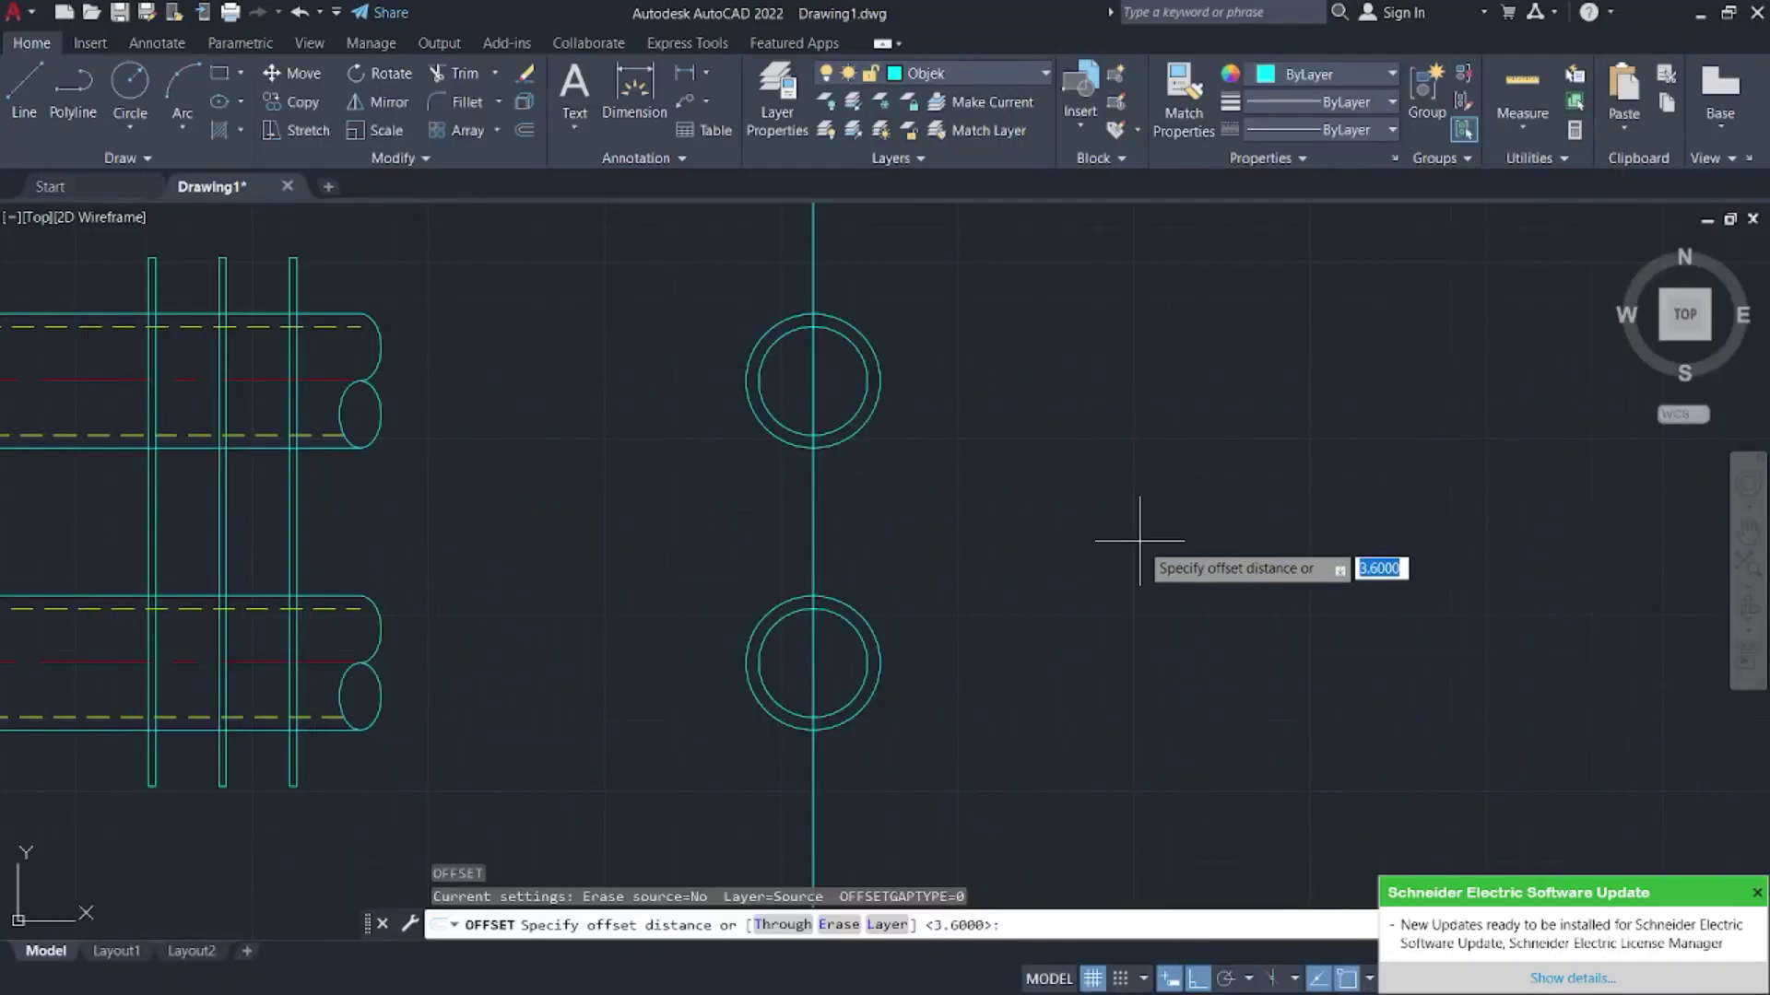
pyautogui.press('Return')
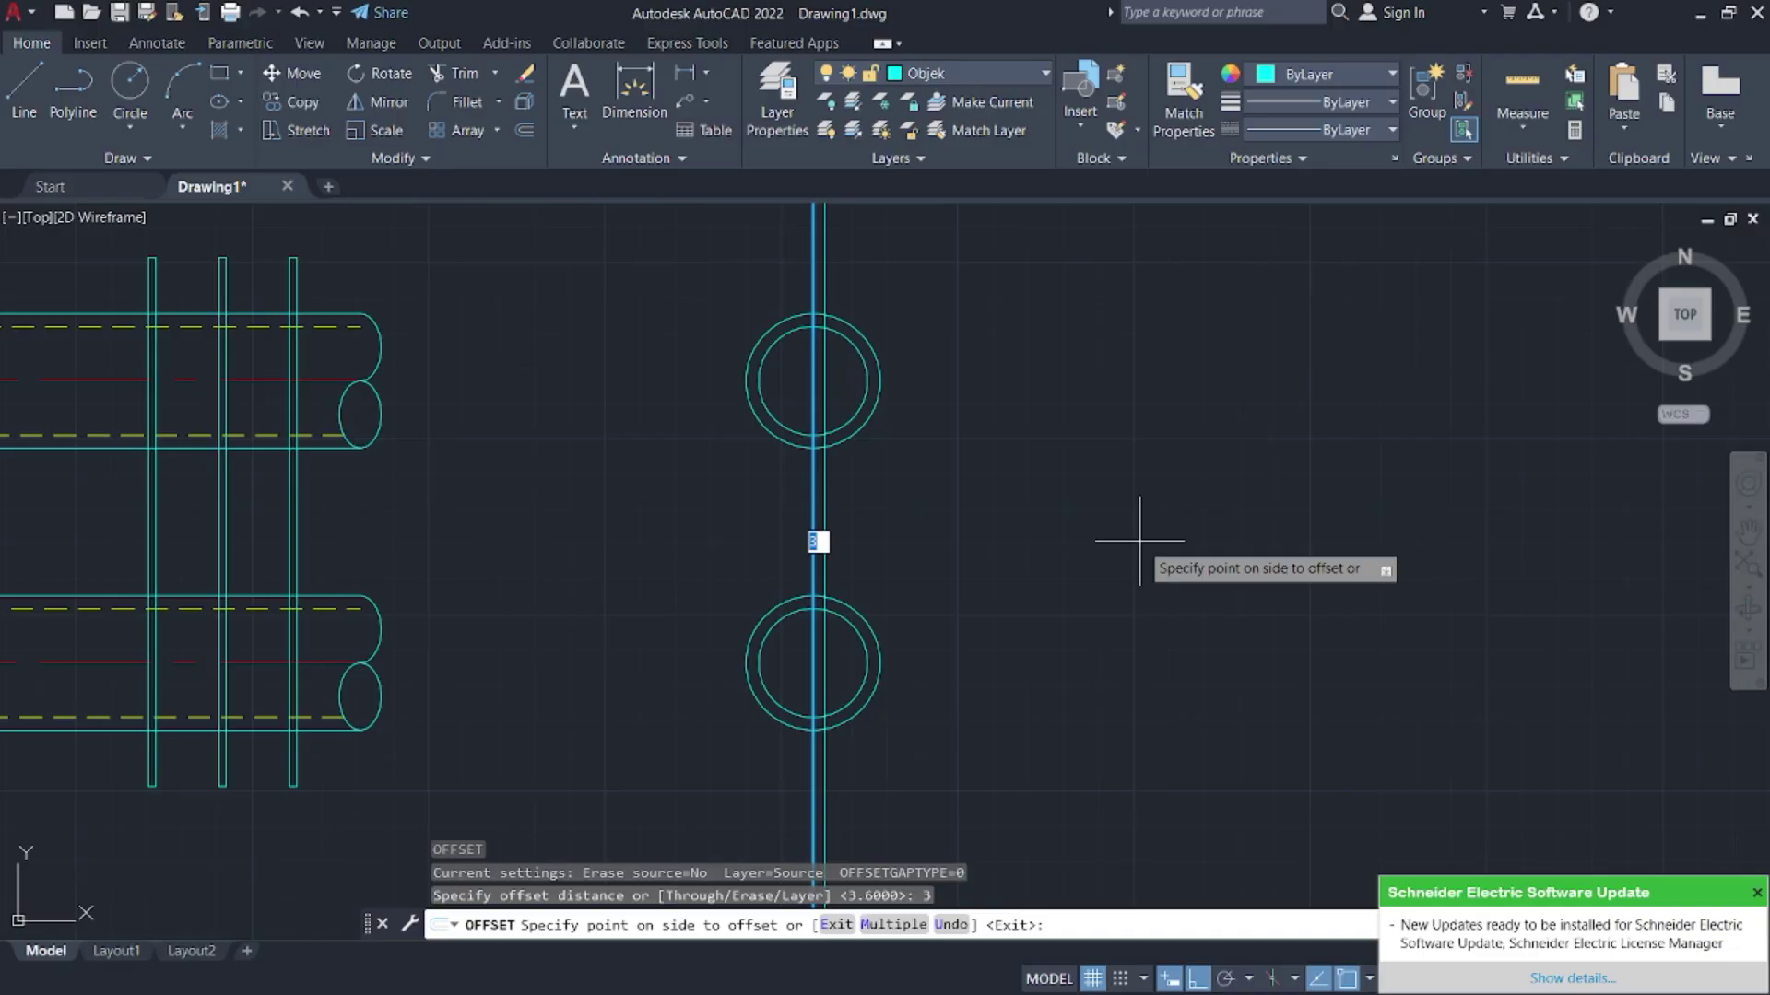
pyautogui.click(642, 439)
pyautogui.click(813, 510)
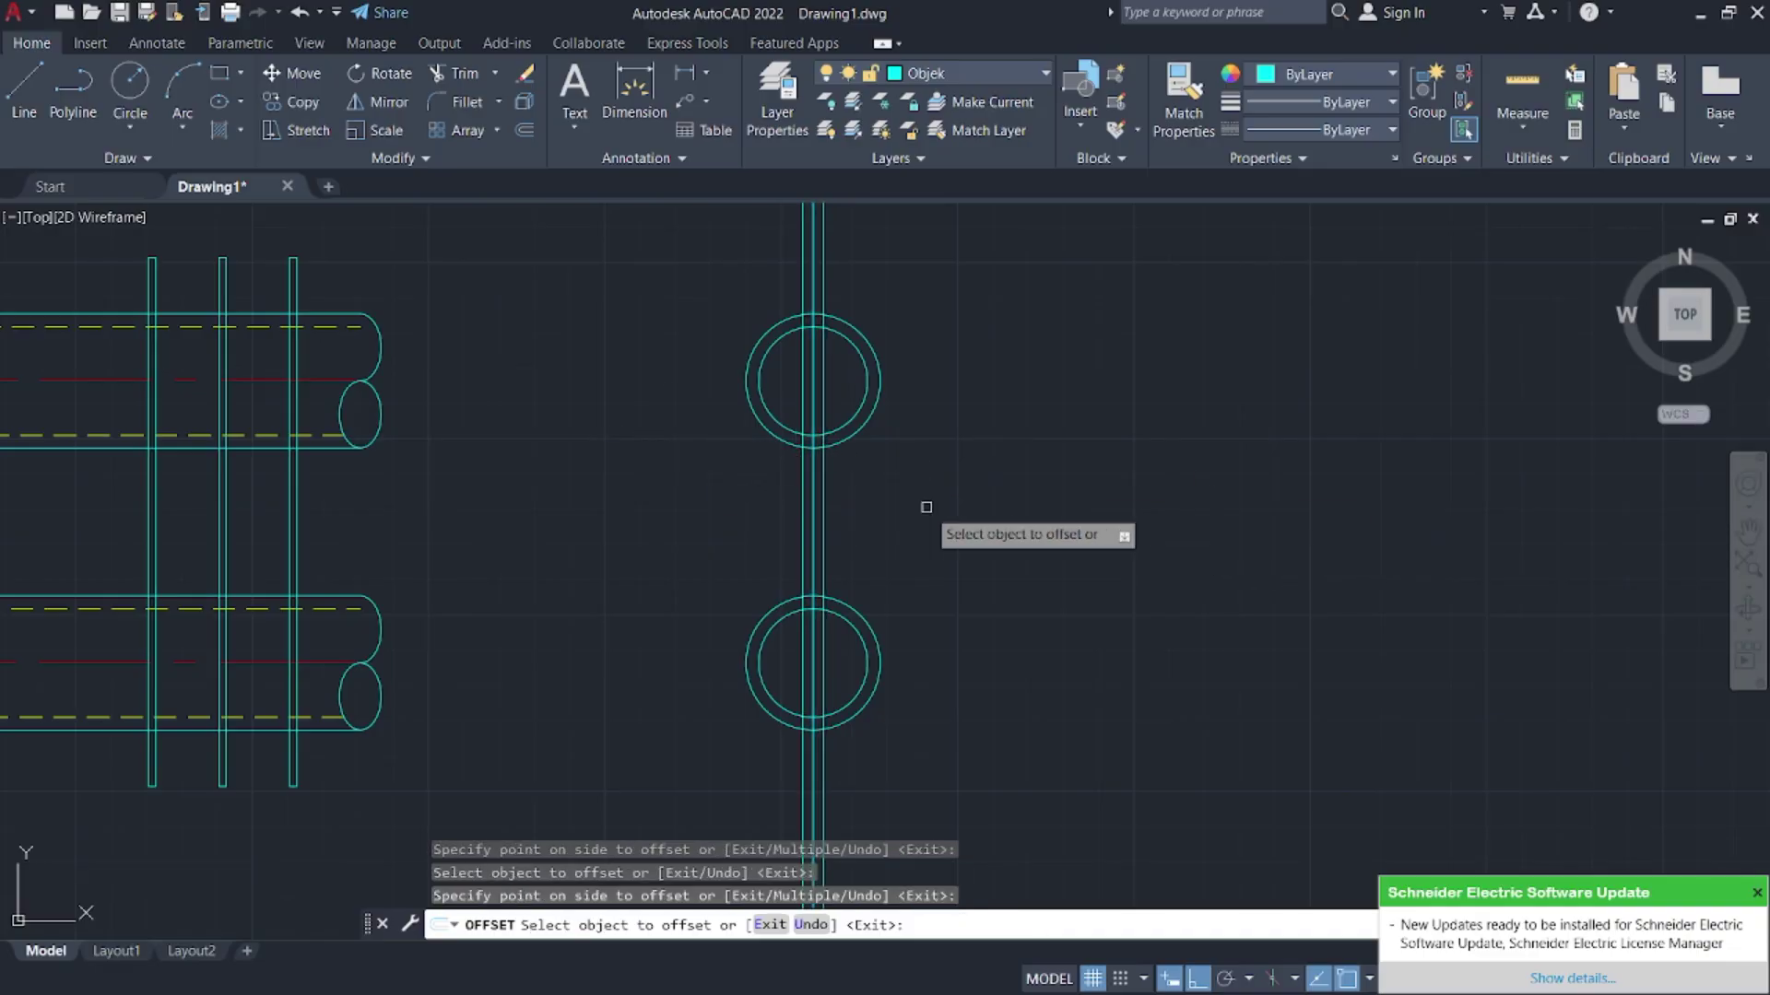
pyautogui.click(925, 470)
pyautogui.press('Escape')
# - Draw a horizontal construction line through the centre of the pipe bend, midway between the two legs
pyautogui.moveTo(849, 336); pyautogui.dragTo(931, 414, button='middle')
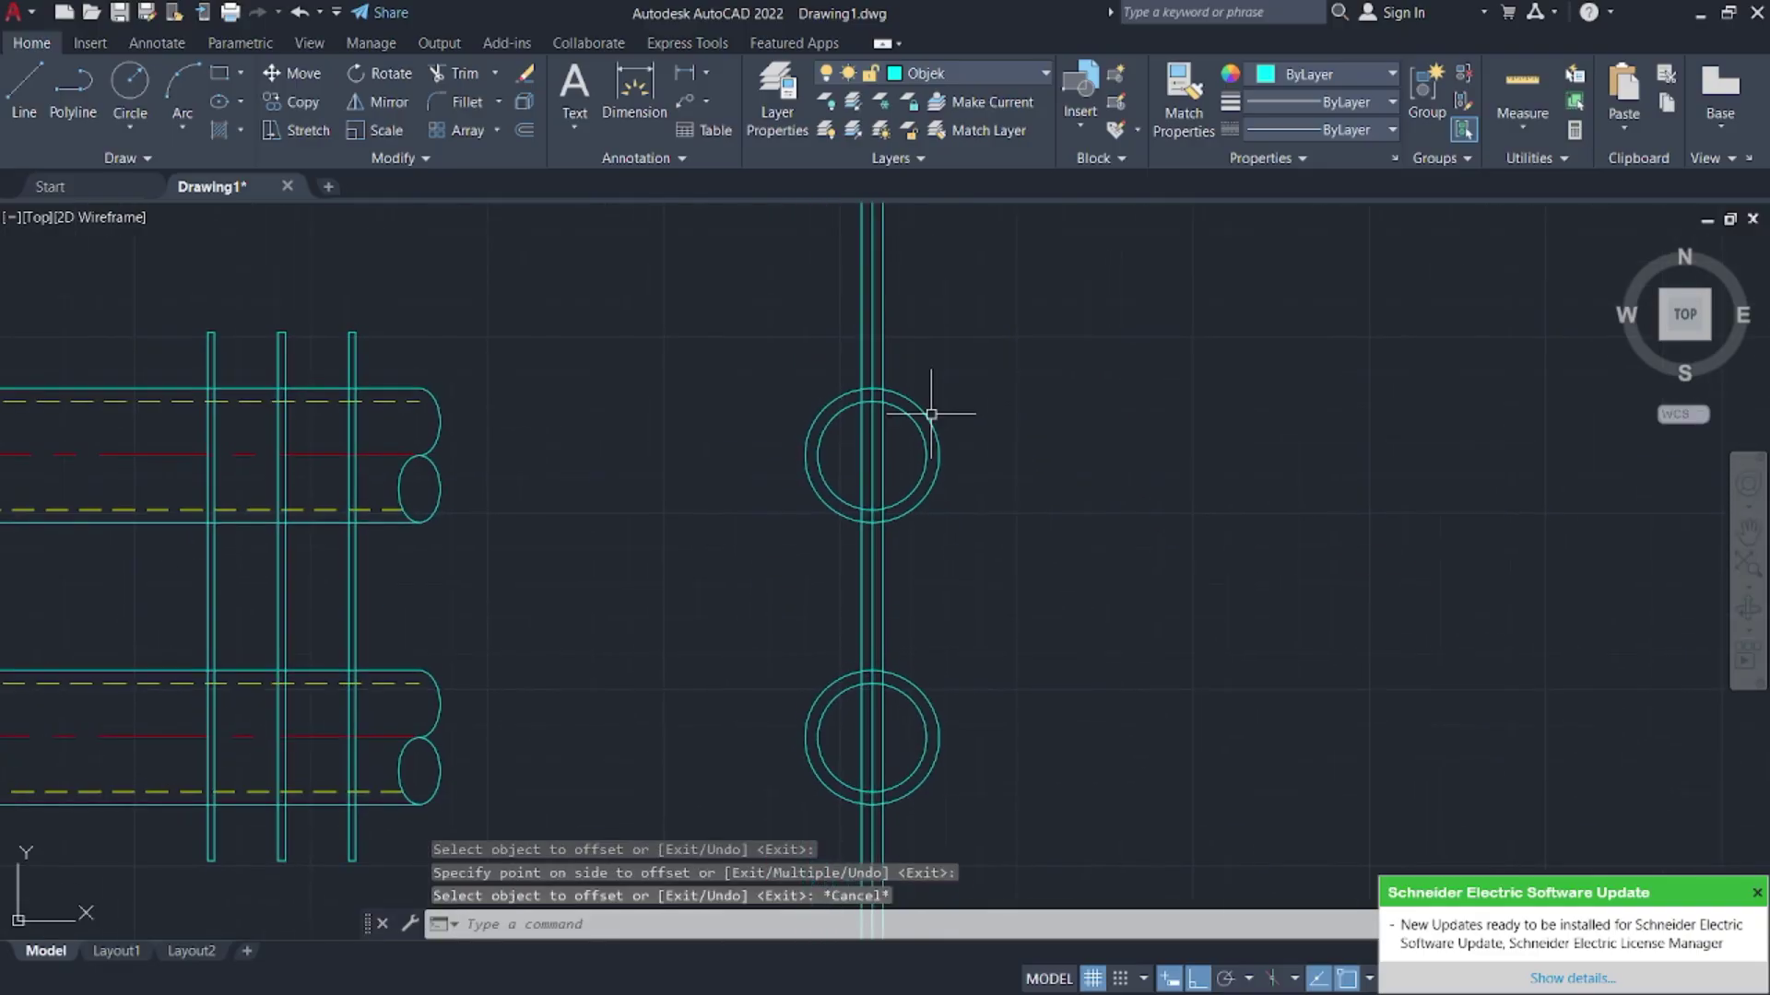
pyautogui.write('xl')
pyautogui.press('Return')
pyautogui.write('h')
pyautogui.press('Return')
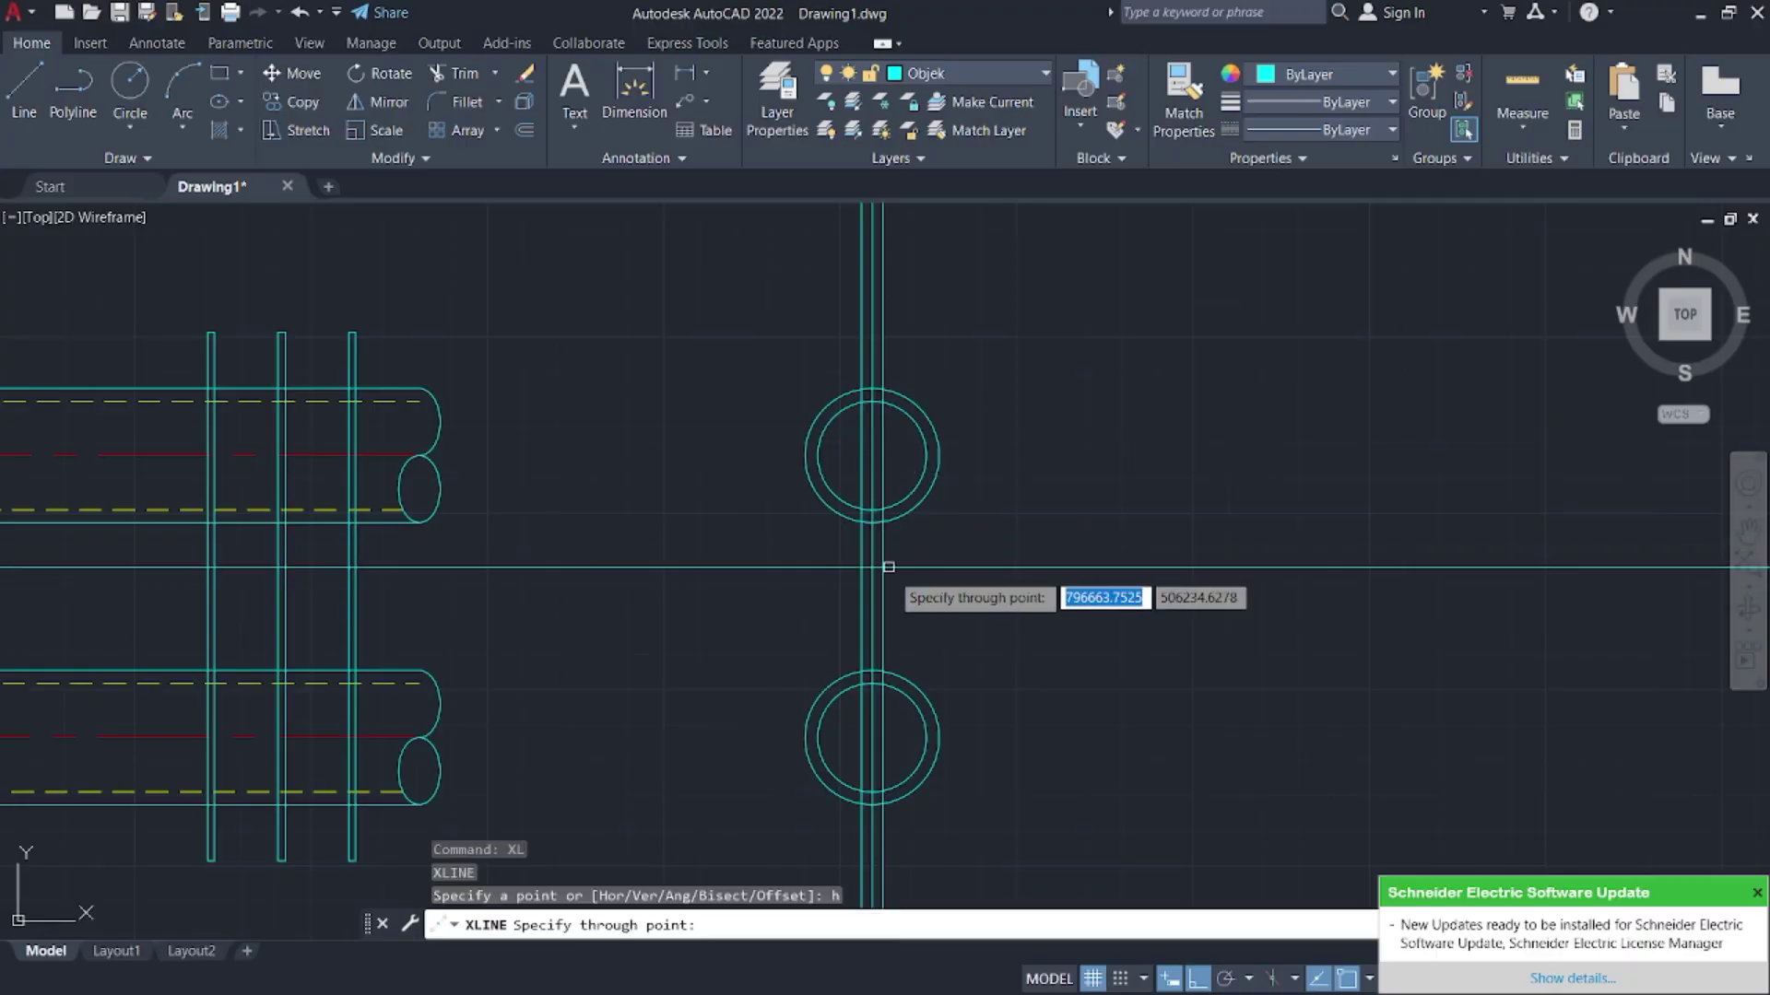
pyautogui.scroll(-3, 260, 609)
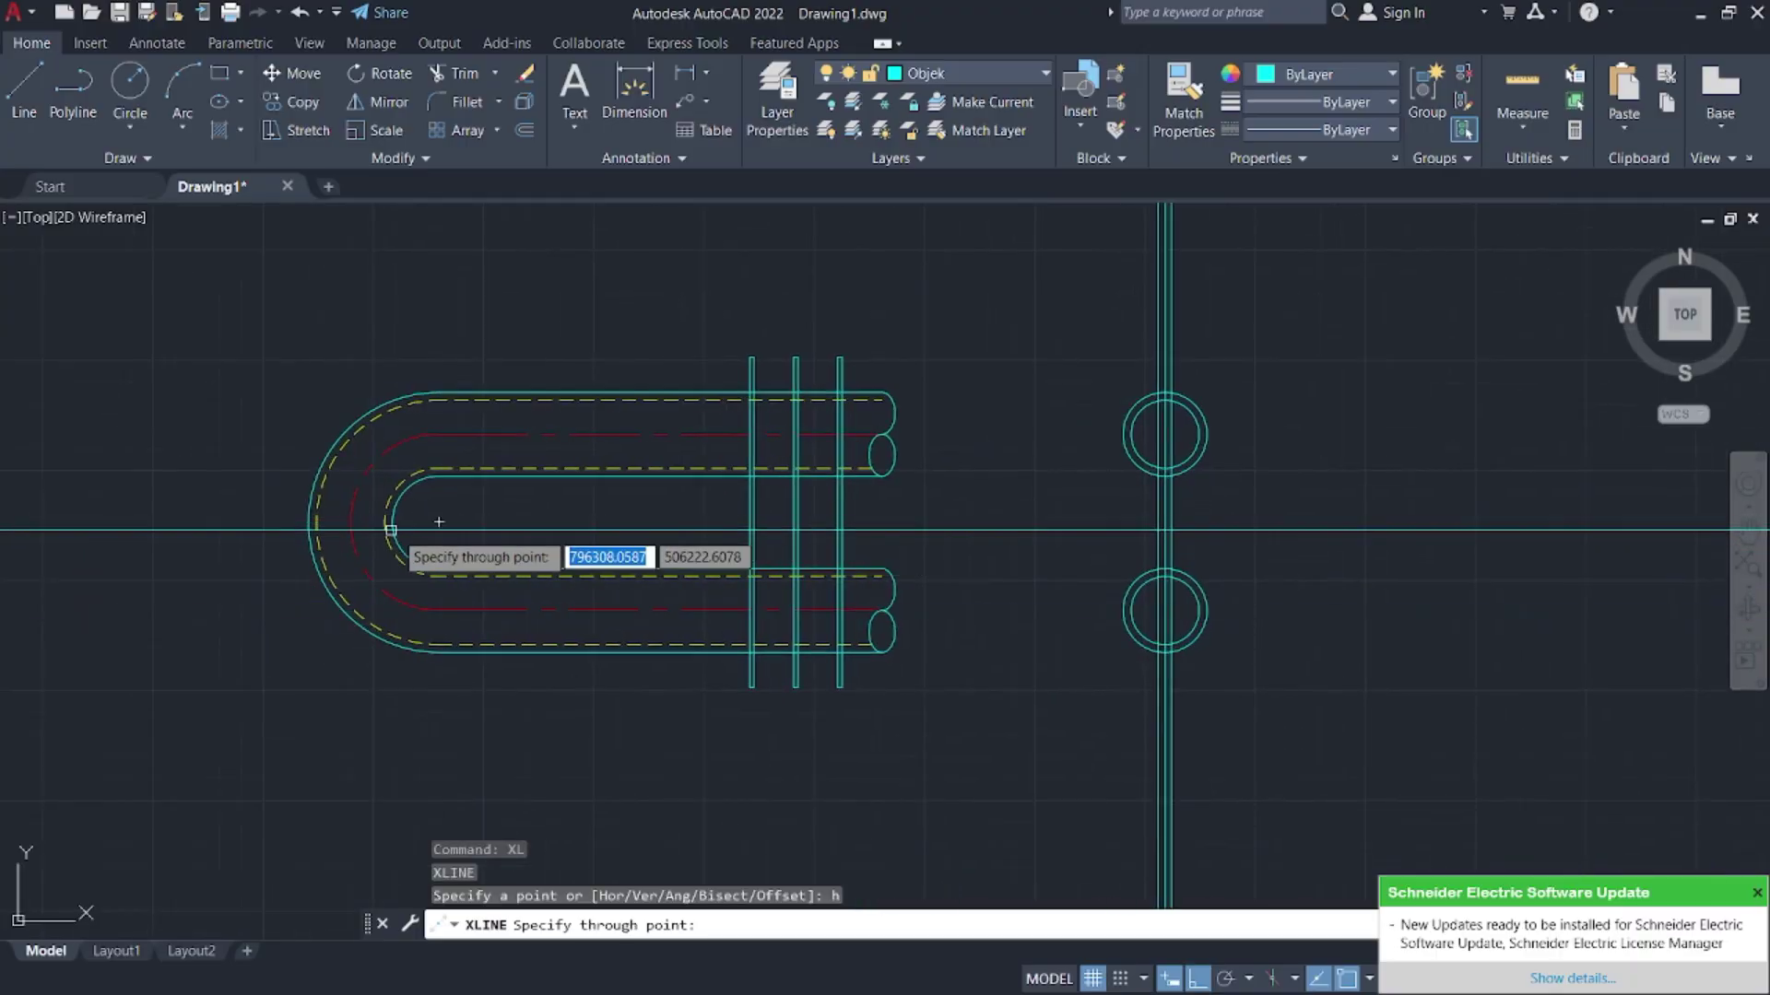
pyautogui.press('Escape')
pyautogui.click(1327, 549)
pyautogui.press('Escape')
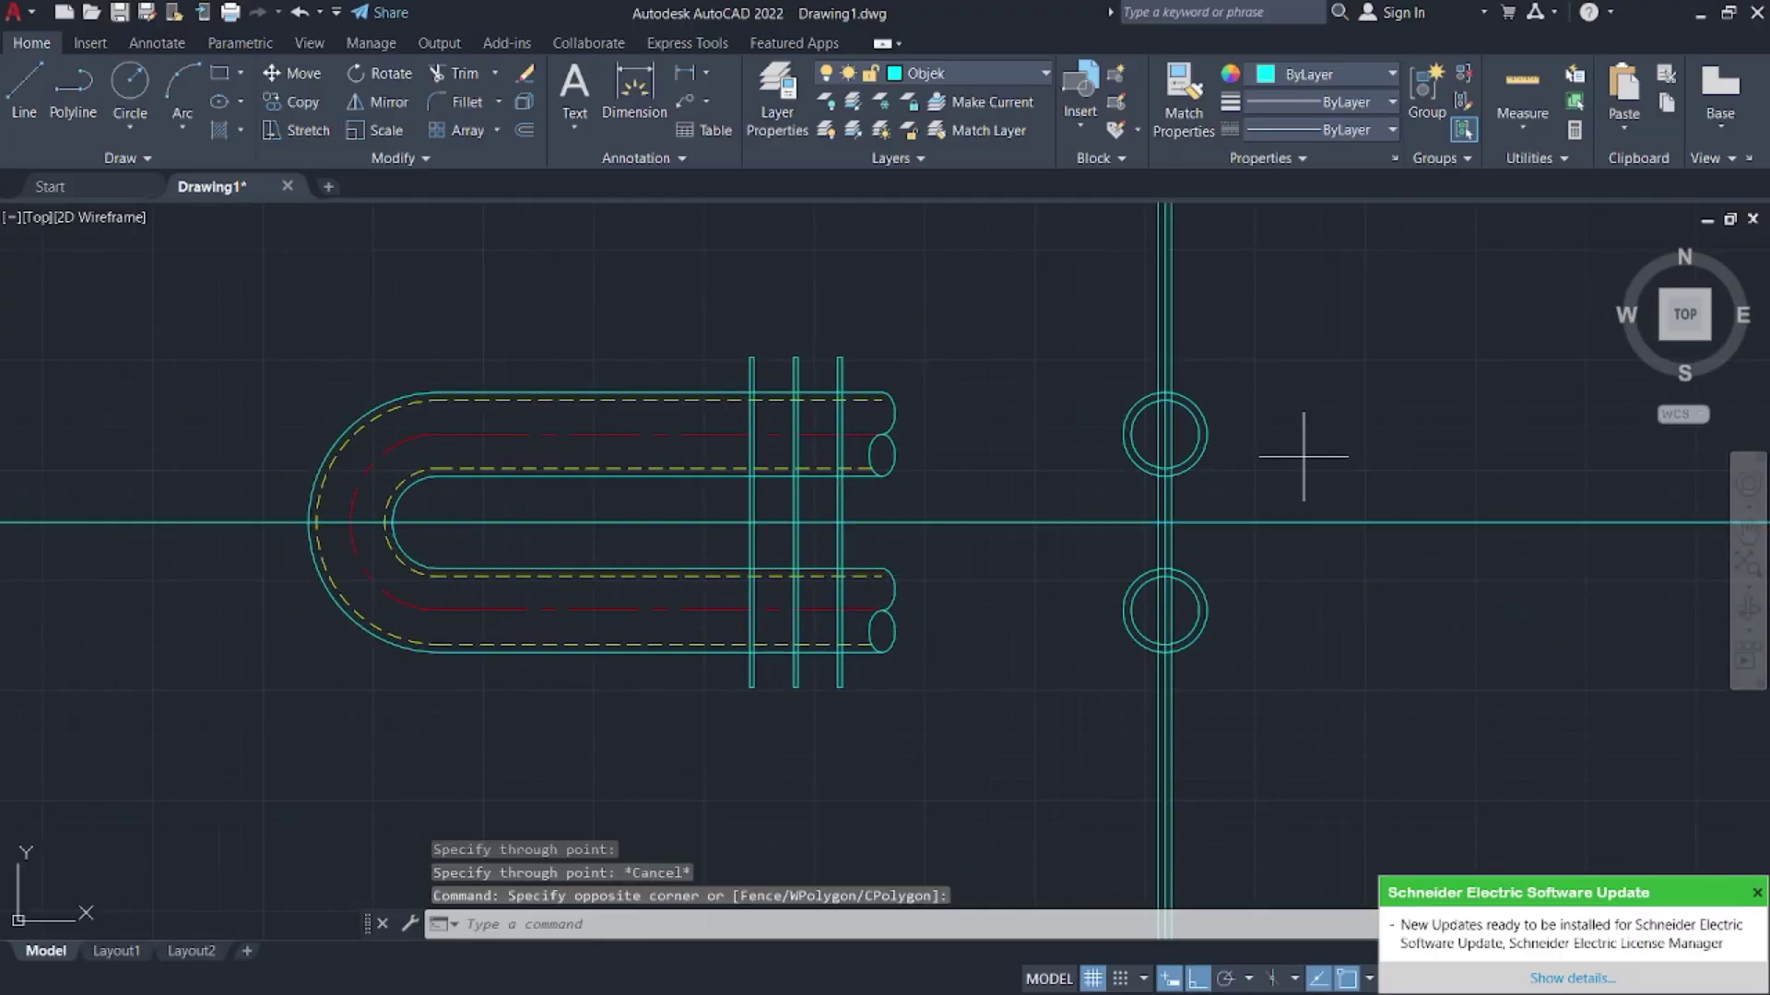
pyautogui.write('o')
pyautogui.press('Return')
pyautogui.press('super')
pyautogui.click(860, 968)
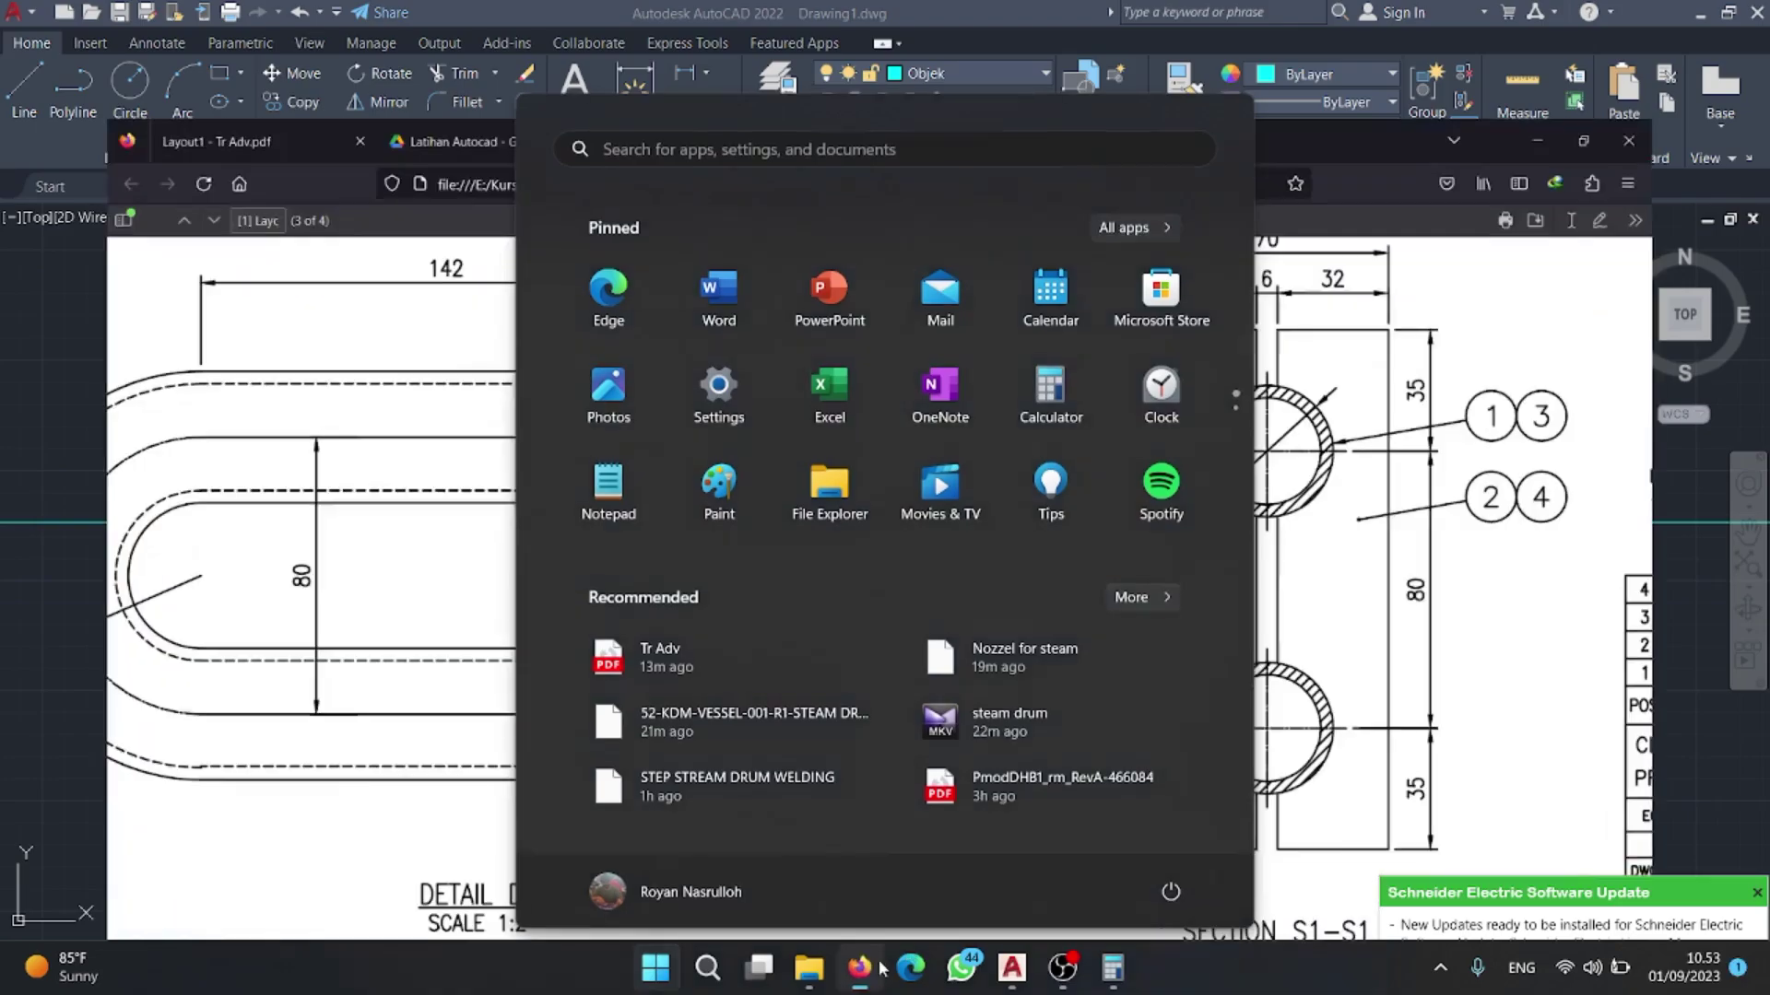
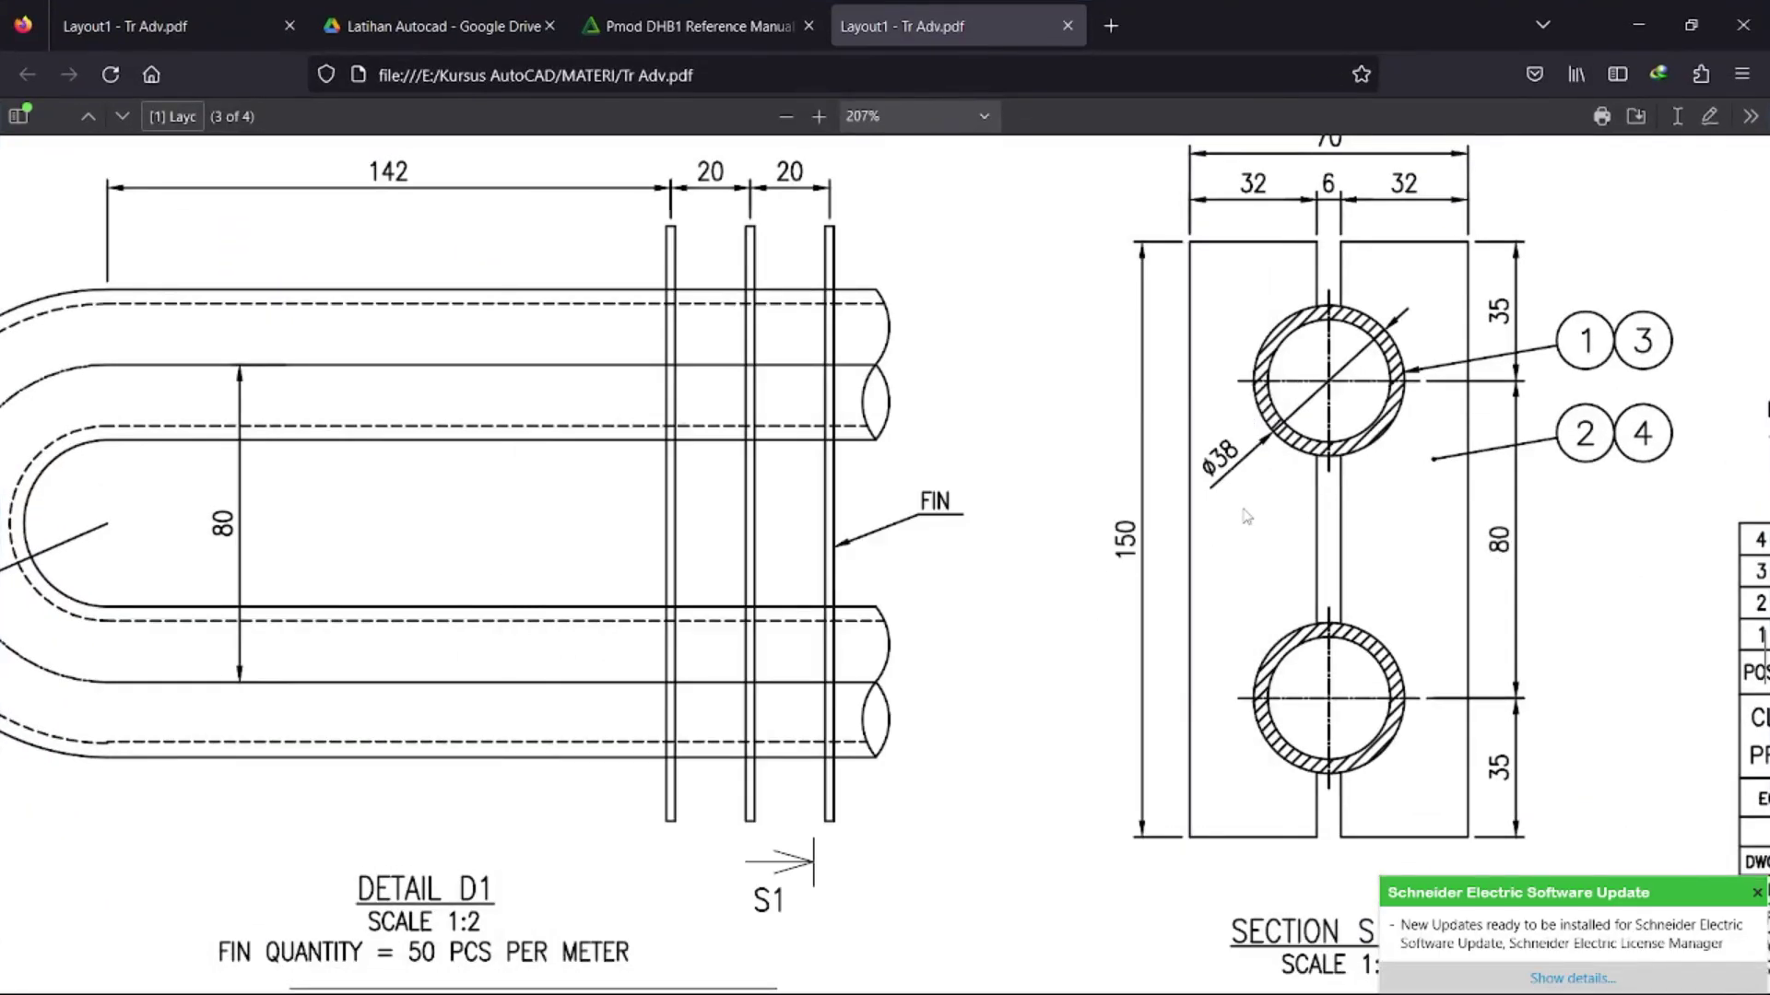
pyautogui.click(1622, 20)
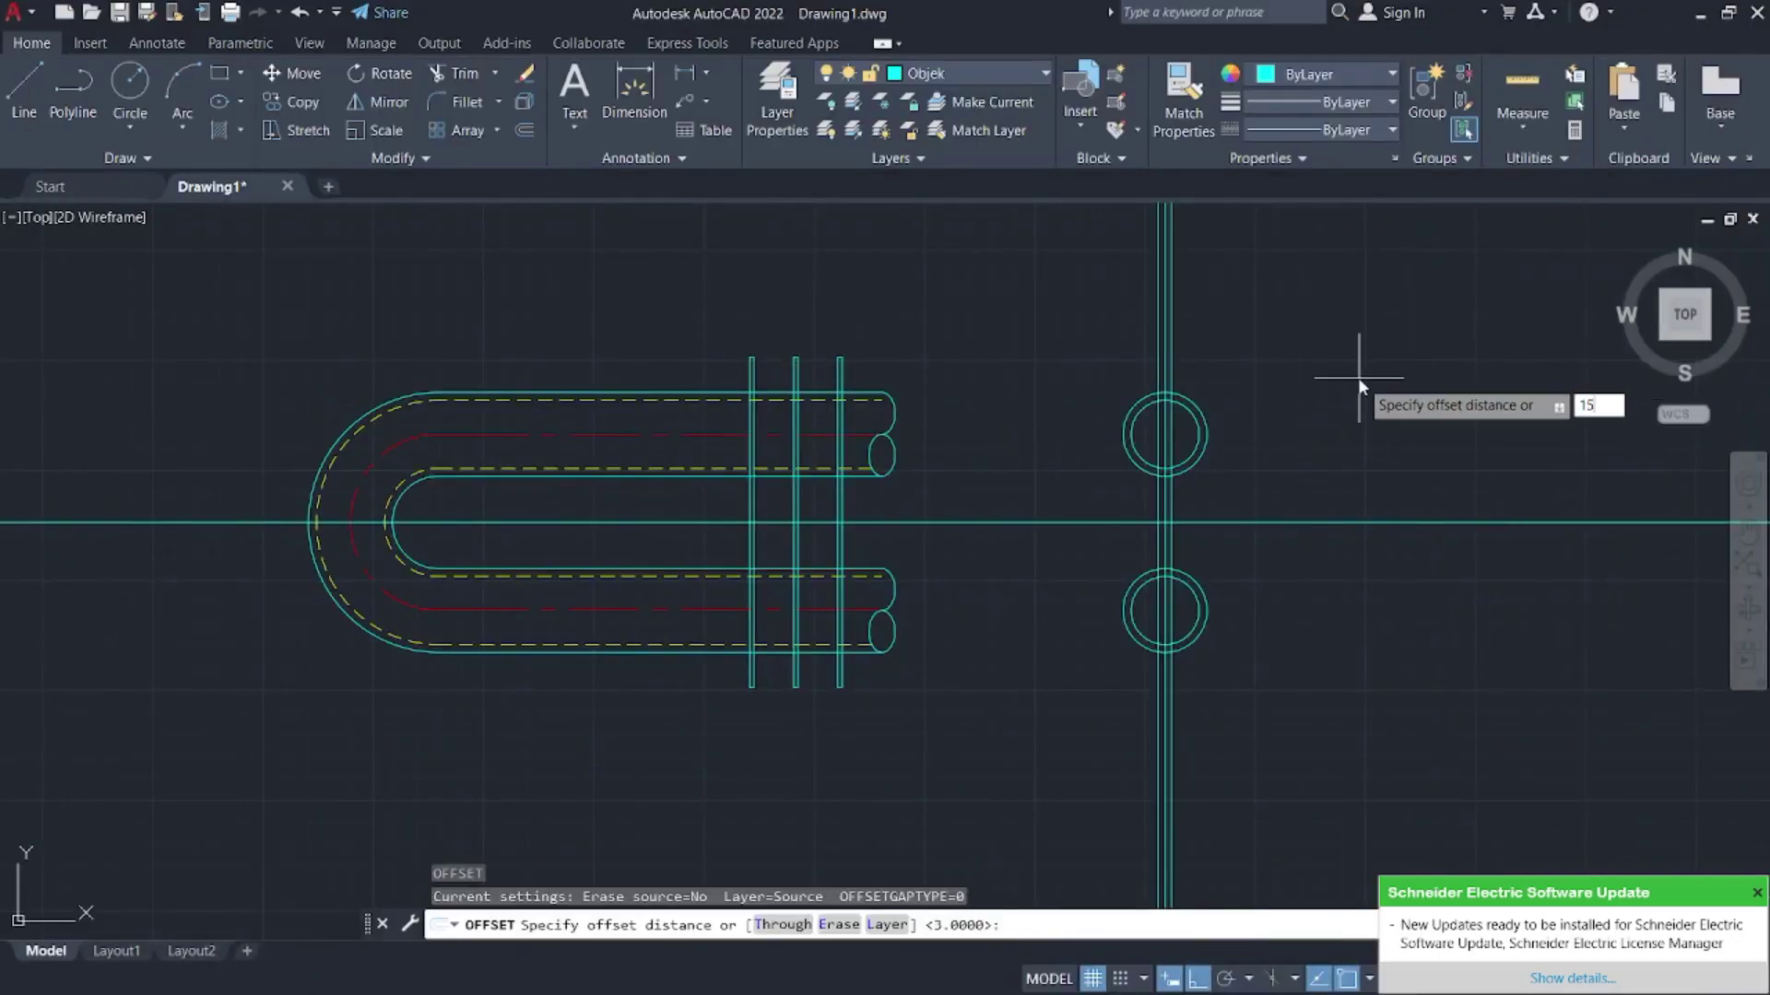
pyautogui.write('150')
pyautogui.press('Return')
pyautogui.press('Escape')
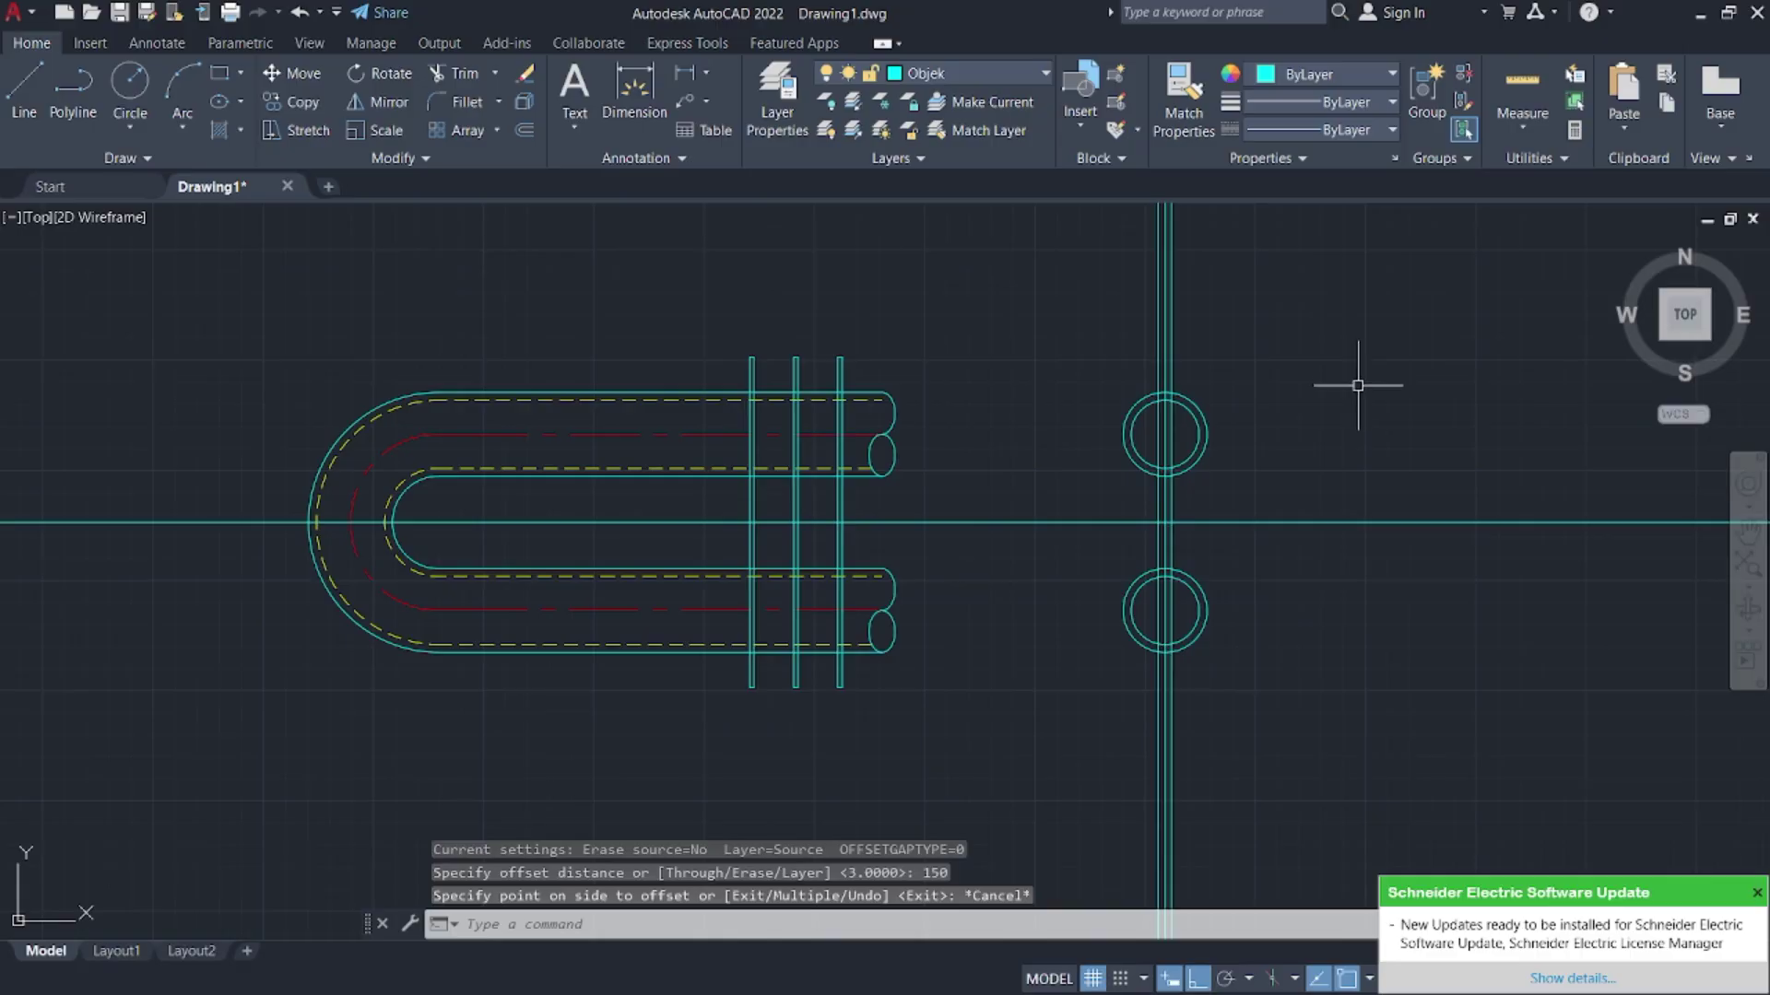
# - Offset the middle horizontal construction line upward by 150/2
pyautogui.press('Return')
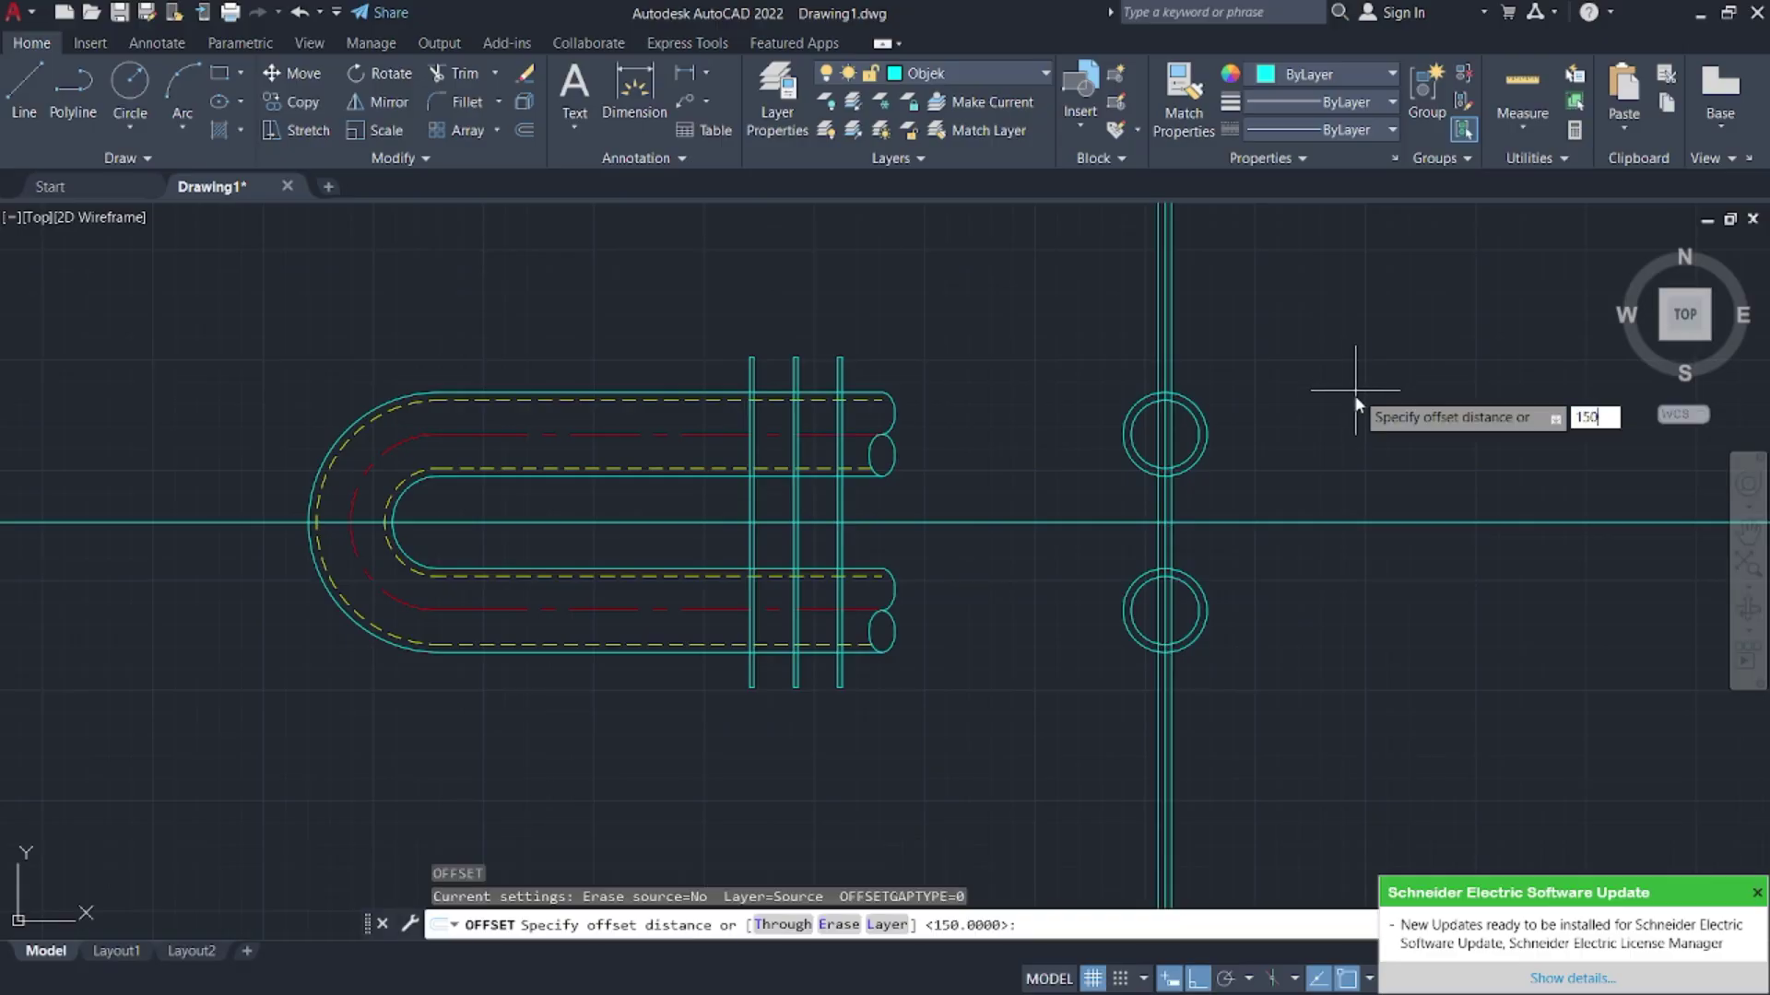
pyautogui.press('Return')
pyautogui.click(1290, 522)
pyautogui.click(1289, 381)
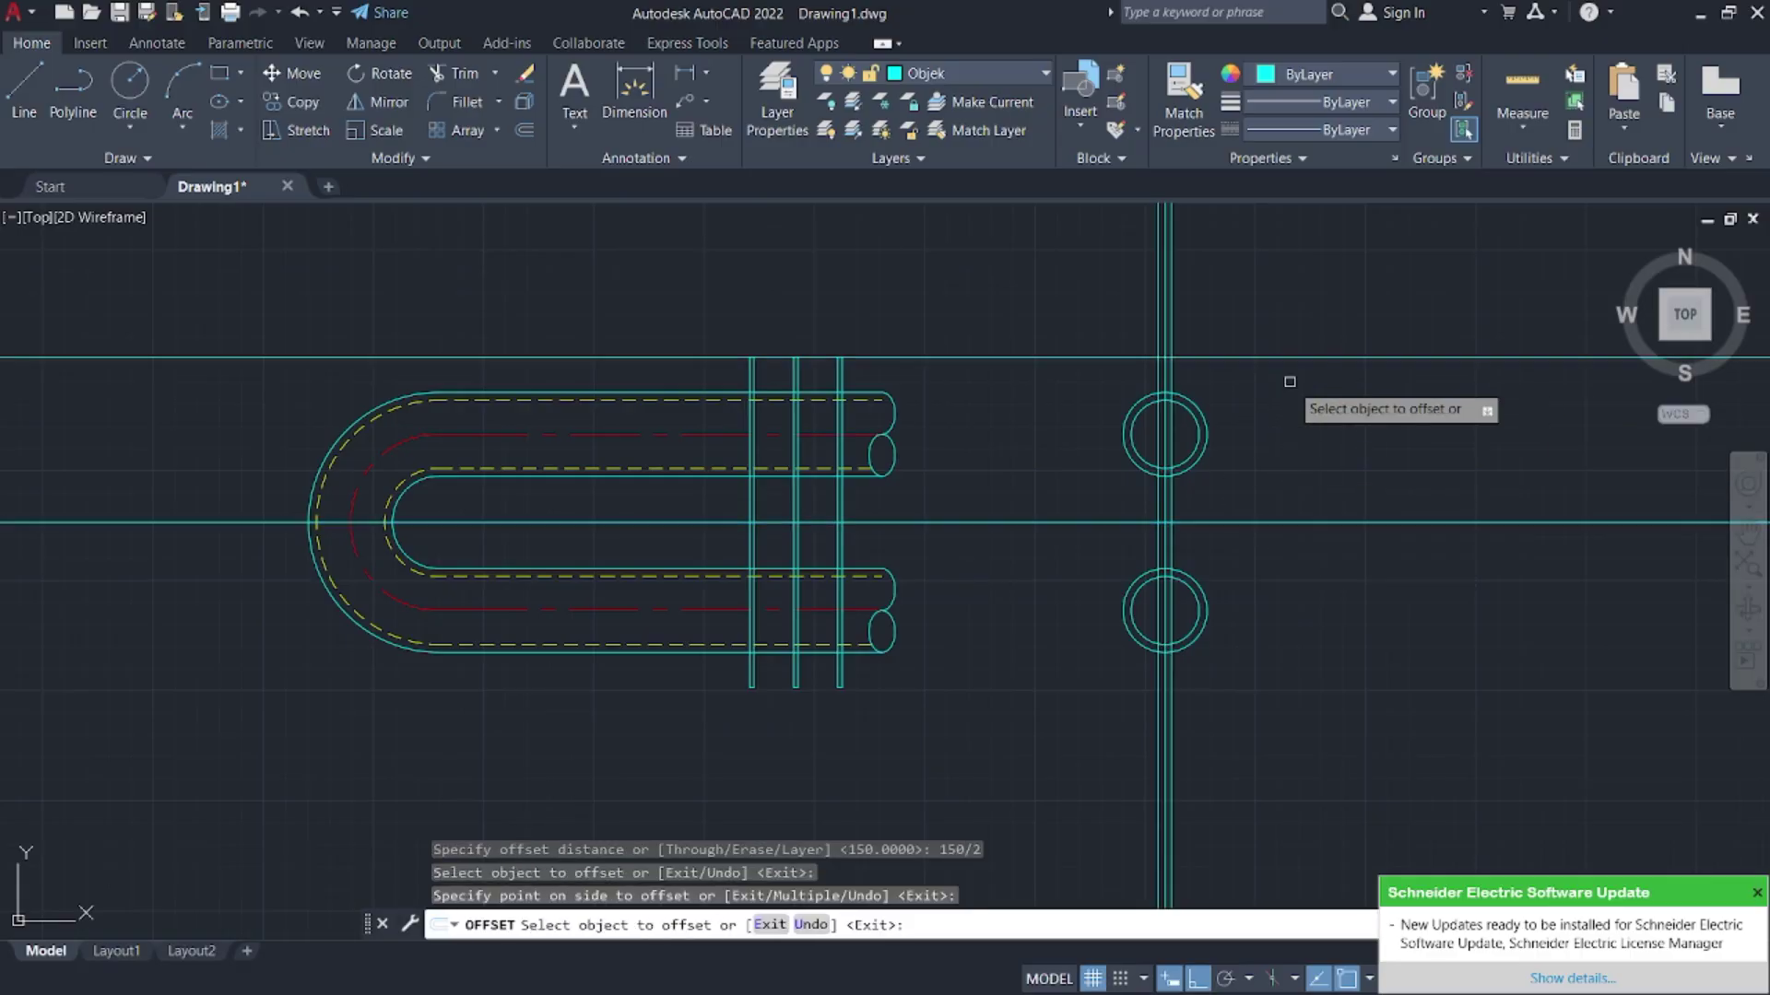
pyautogui.press('Escape')
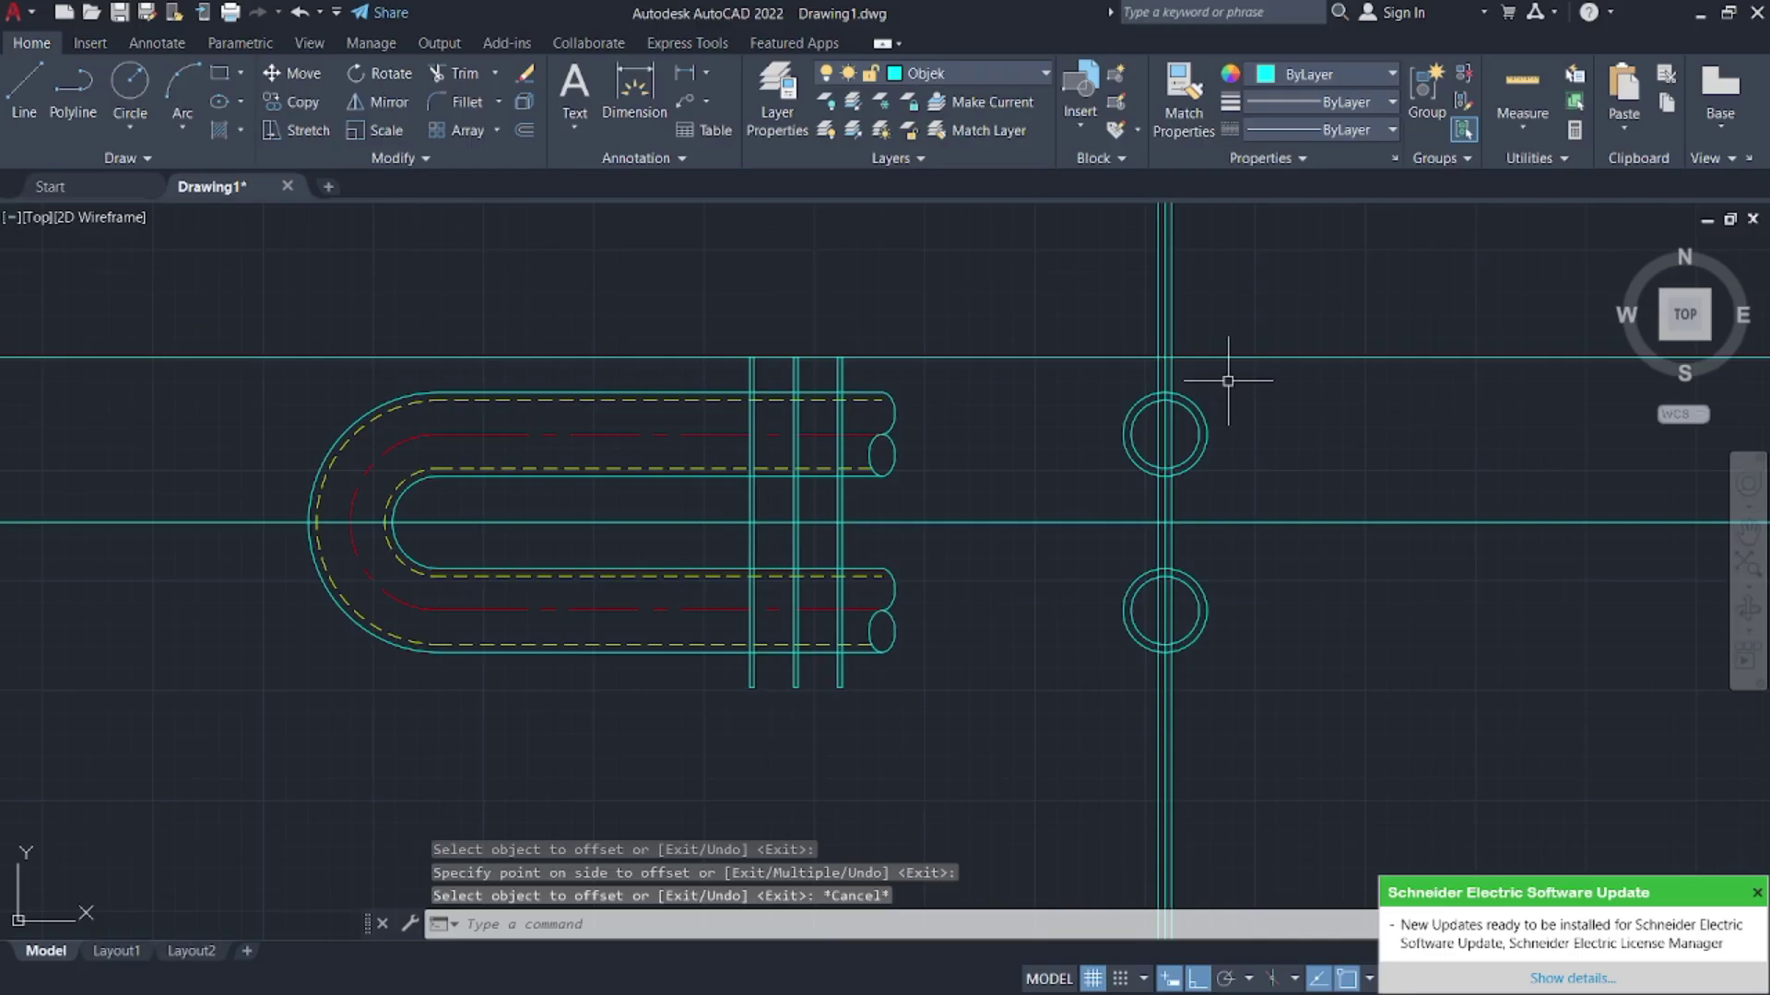
# - Consult Section S1-S1 in Tr Adv.pdf again and offset the right gap line by 30 to the right
pyautogui.click(662, 974)
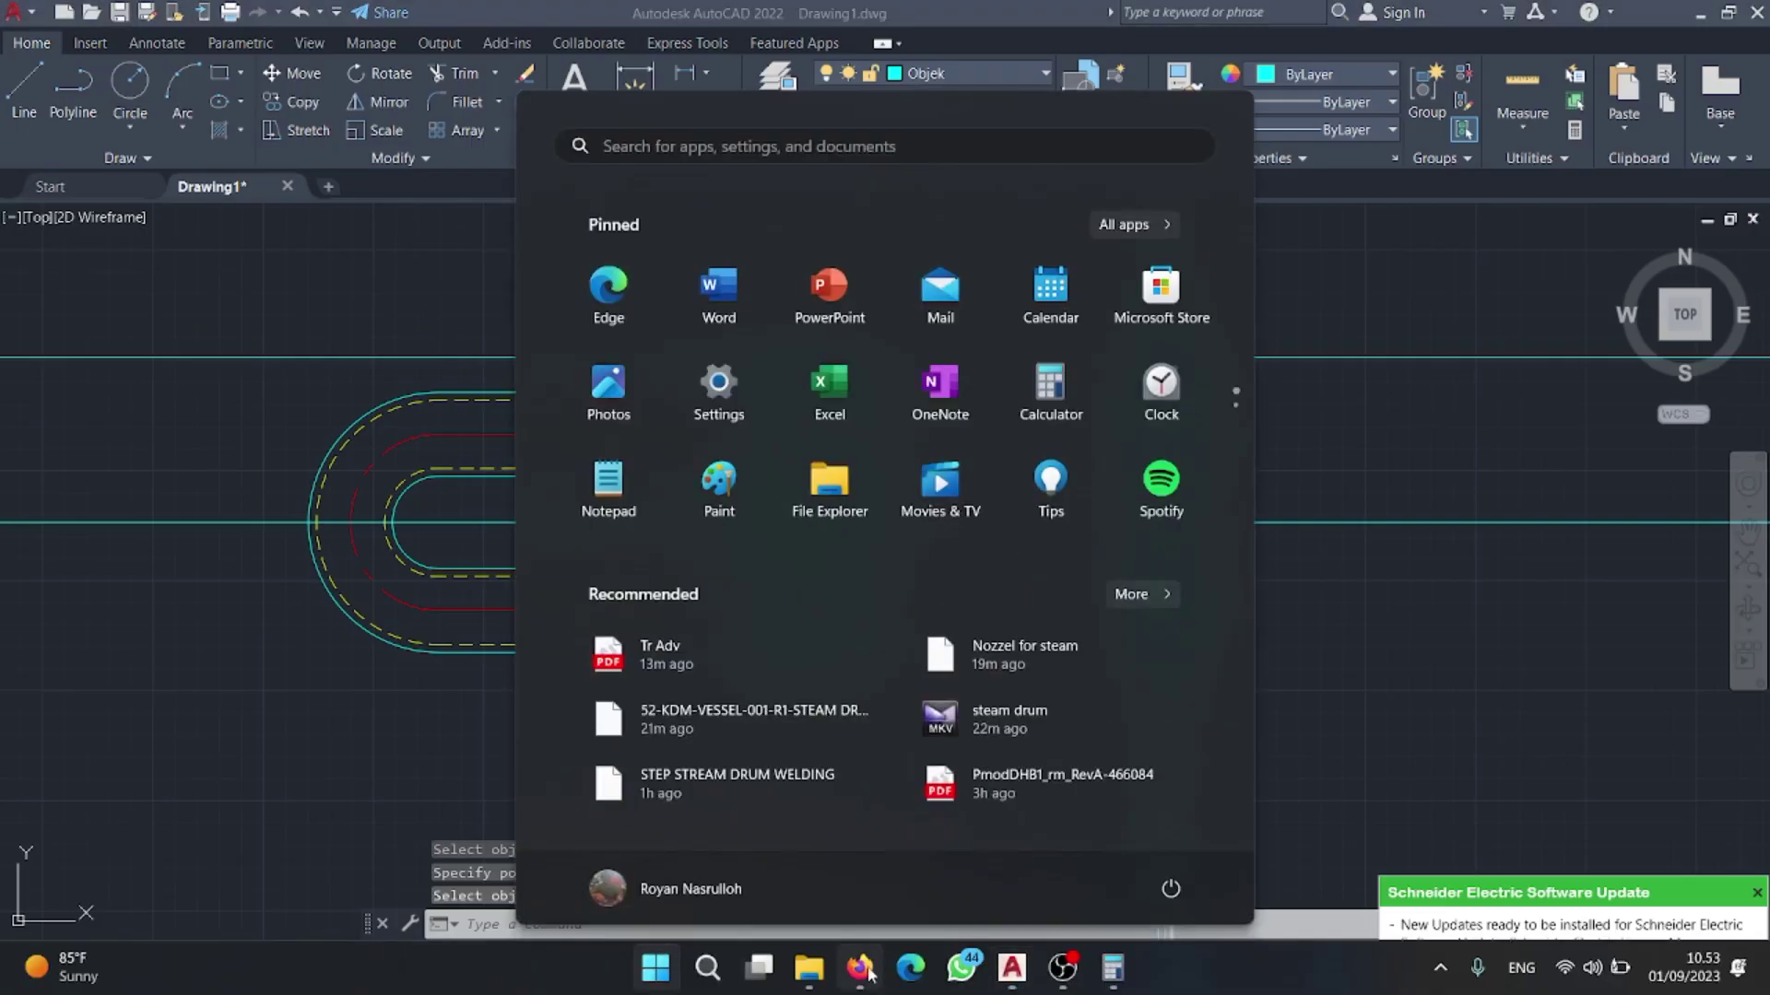
pyautogui.click(869, 971)
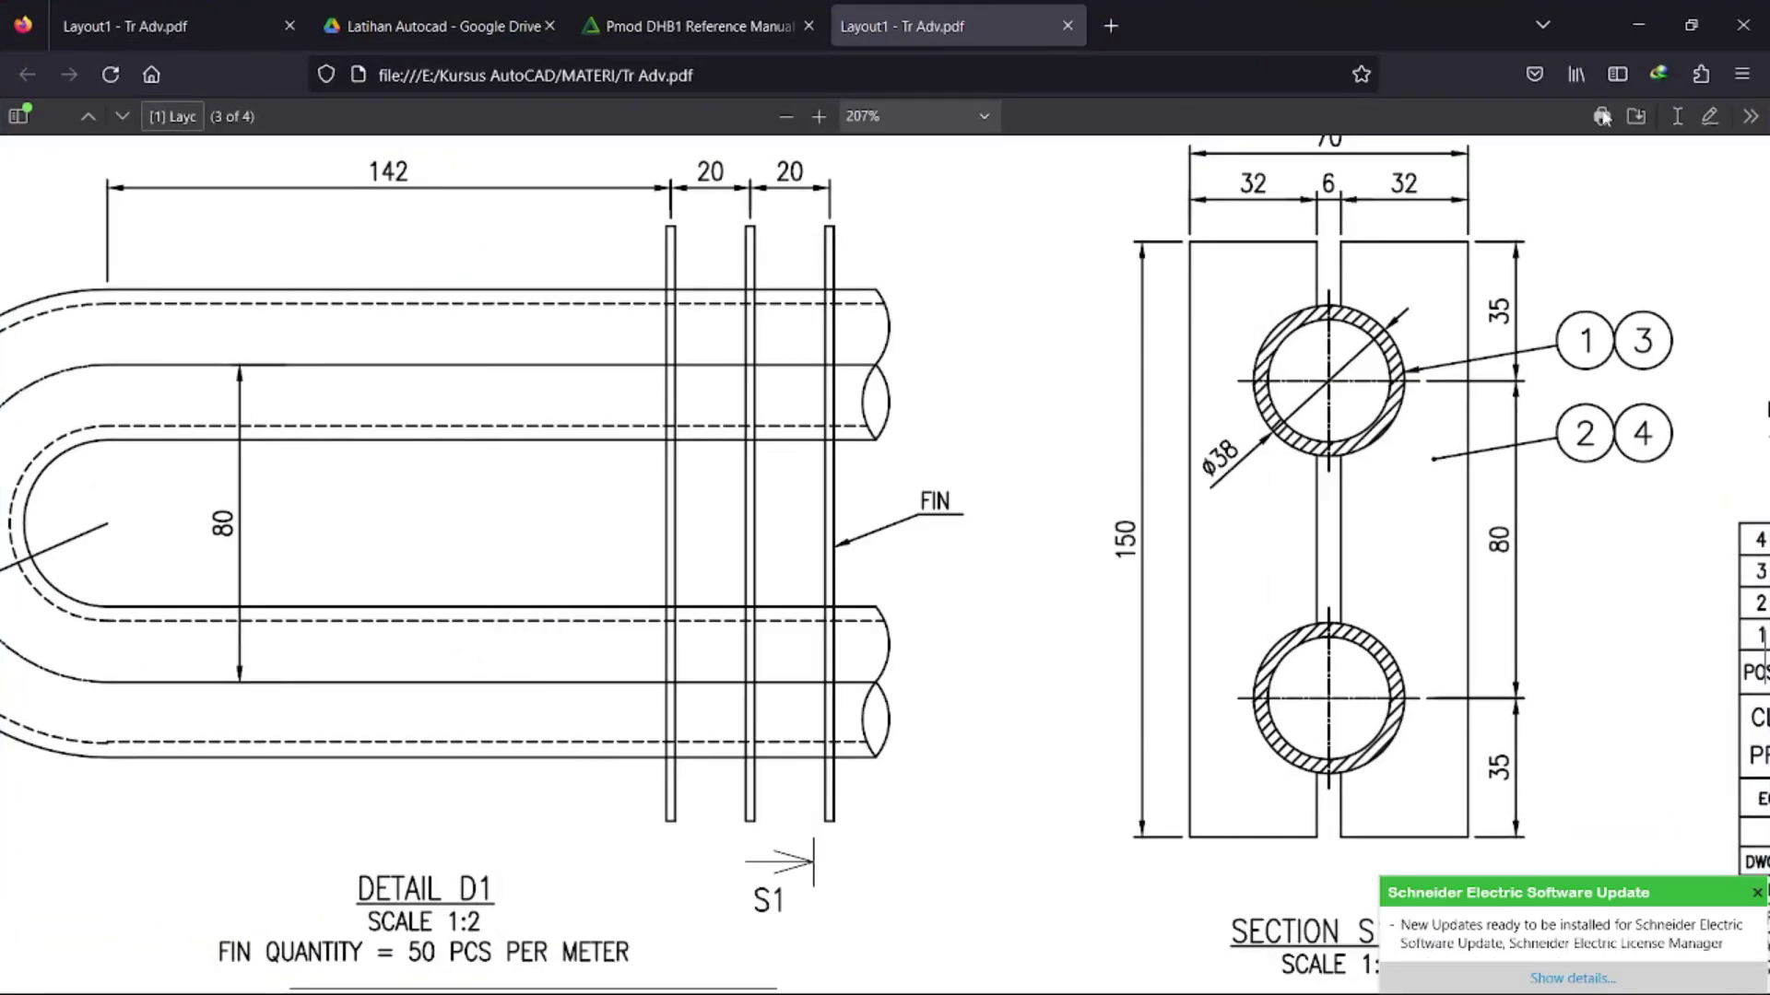
pyautogui.click(1627, 42)
pyautogui.scroll(2, 1161, 380)
pyautogui.click(1161, 380)
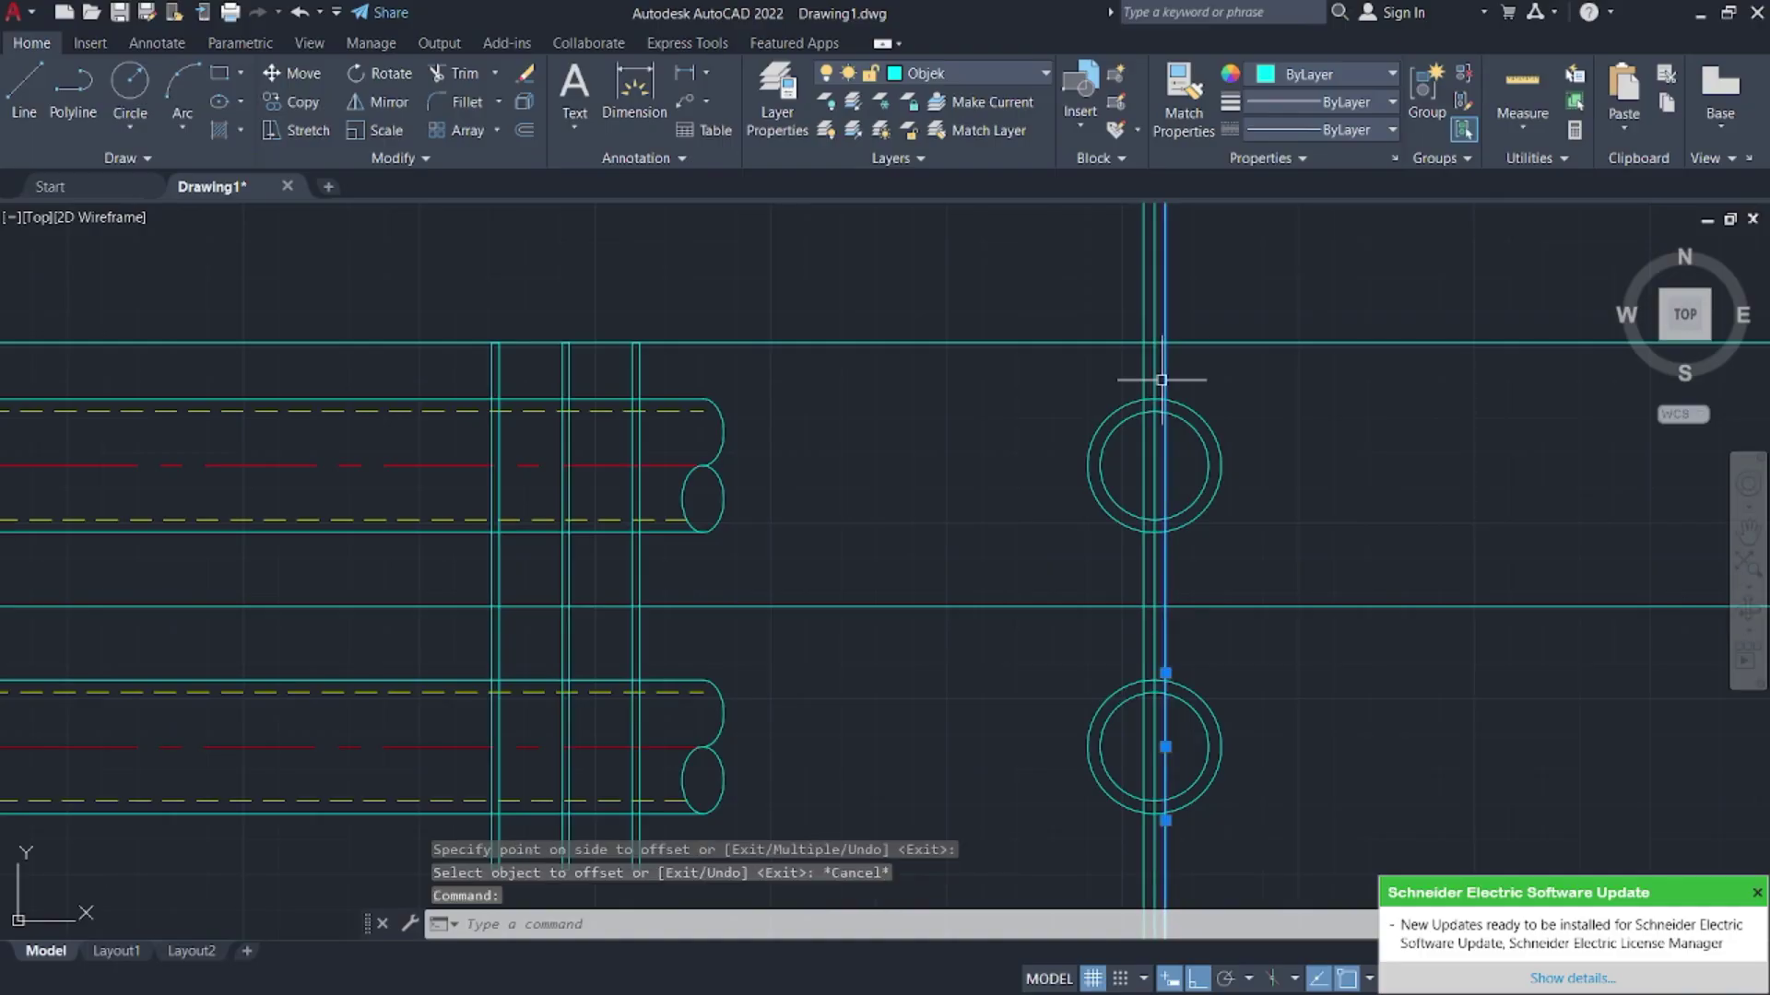
pyautogui.write('o')
pyautogui.press('Return')
pyautogui.write('30')
pyautogui.press('Return')
pyautogui.click(1163, 387)
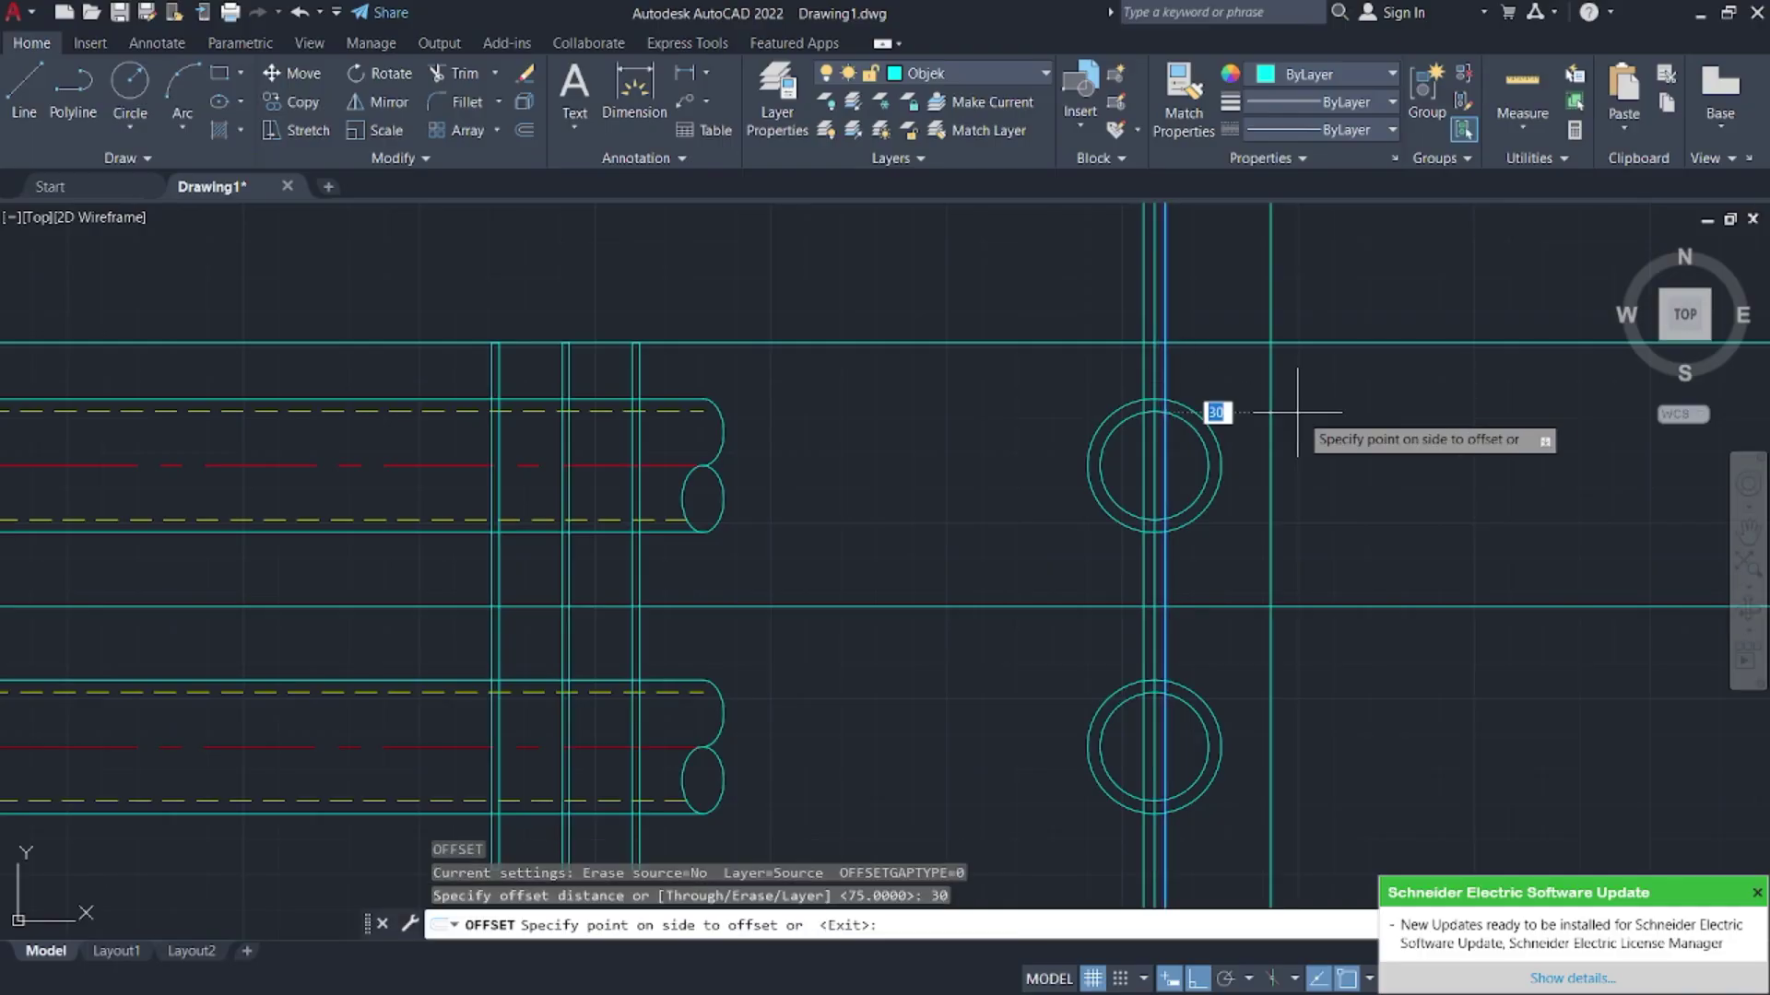
pyautogui.click(1316, 410)
pyautogui.press('Escape')
# - Offset the middle horizontal construction line downward by 150/2
pyautogui.click(1344, 621)
pyautogui.click(1342, 553)
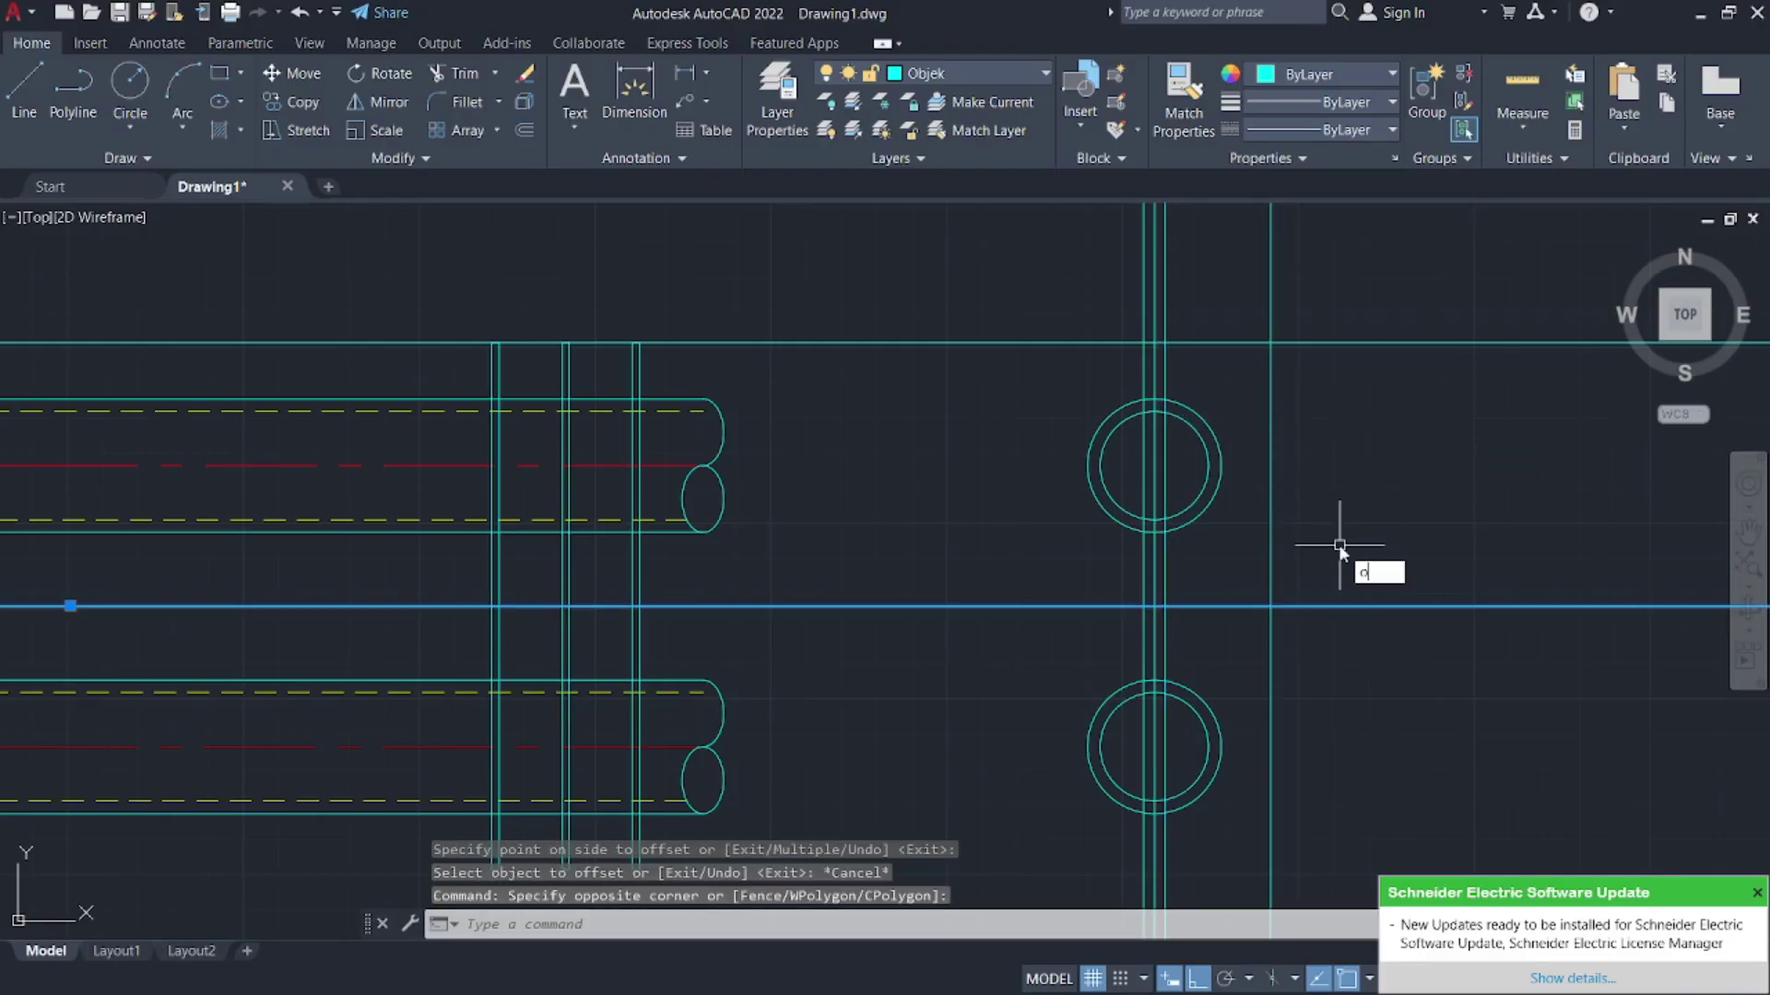
pyautogui.press('Return')
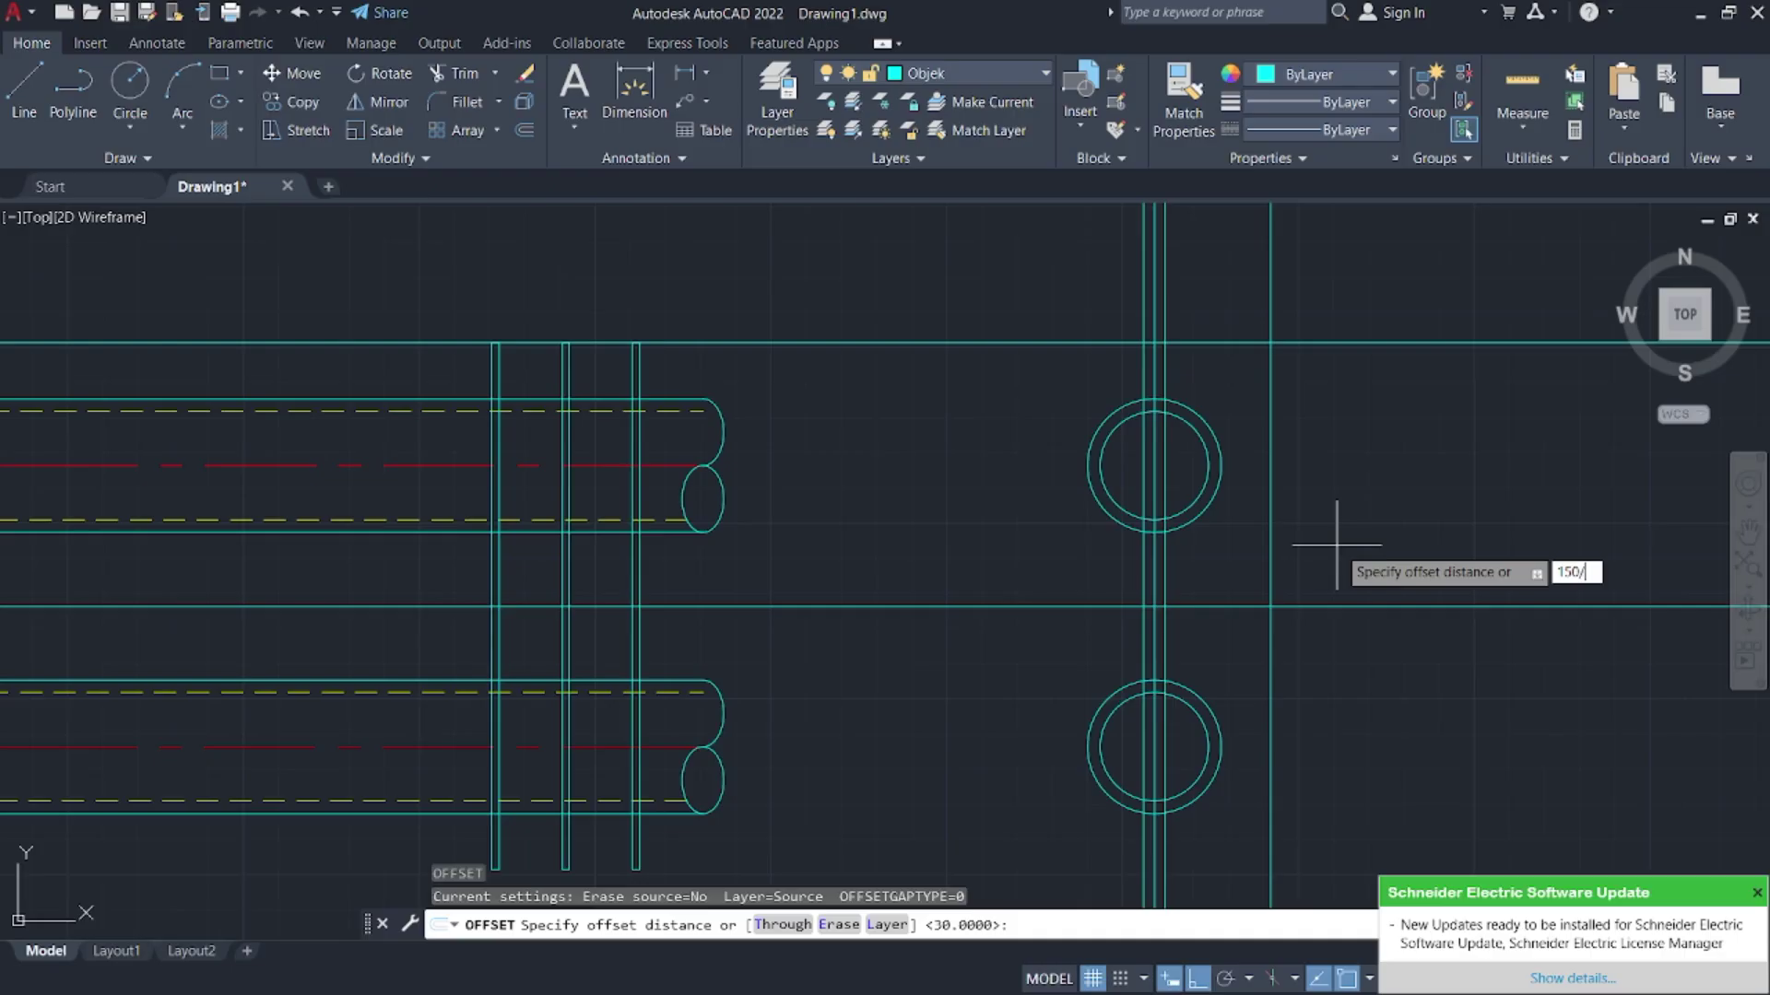
pyautogui.write('150/2')
pyautogui.press('Return')
pyautogui.click(1336, 606)
pyautogui.click(1343, 719)
pyautogui.press('Escape')
# - Trim the lower horizontal construction line to the section's width and cut the right plate line below it
pyautogui.moveTo(1343, 719); pyautogui.dragTo(1328, 549, button='middle')
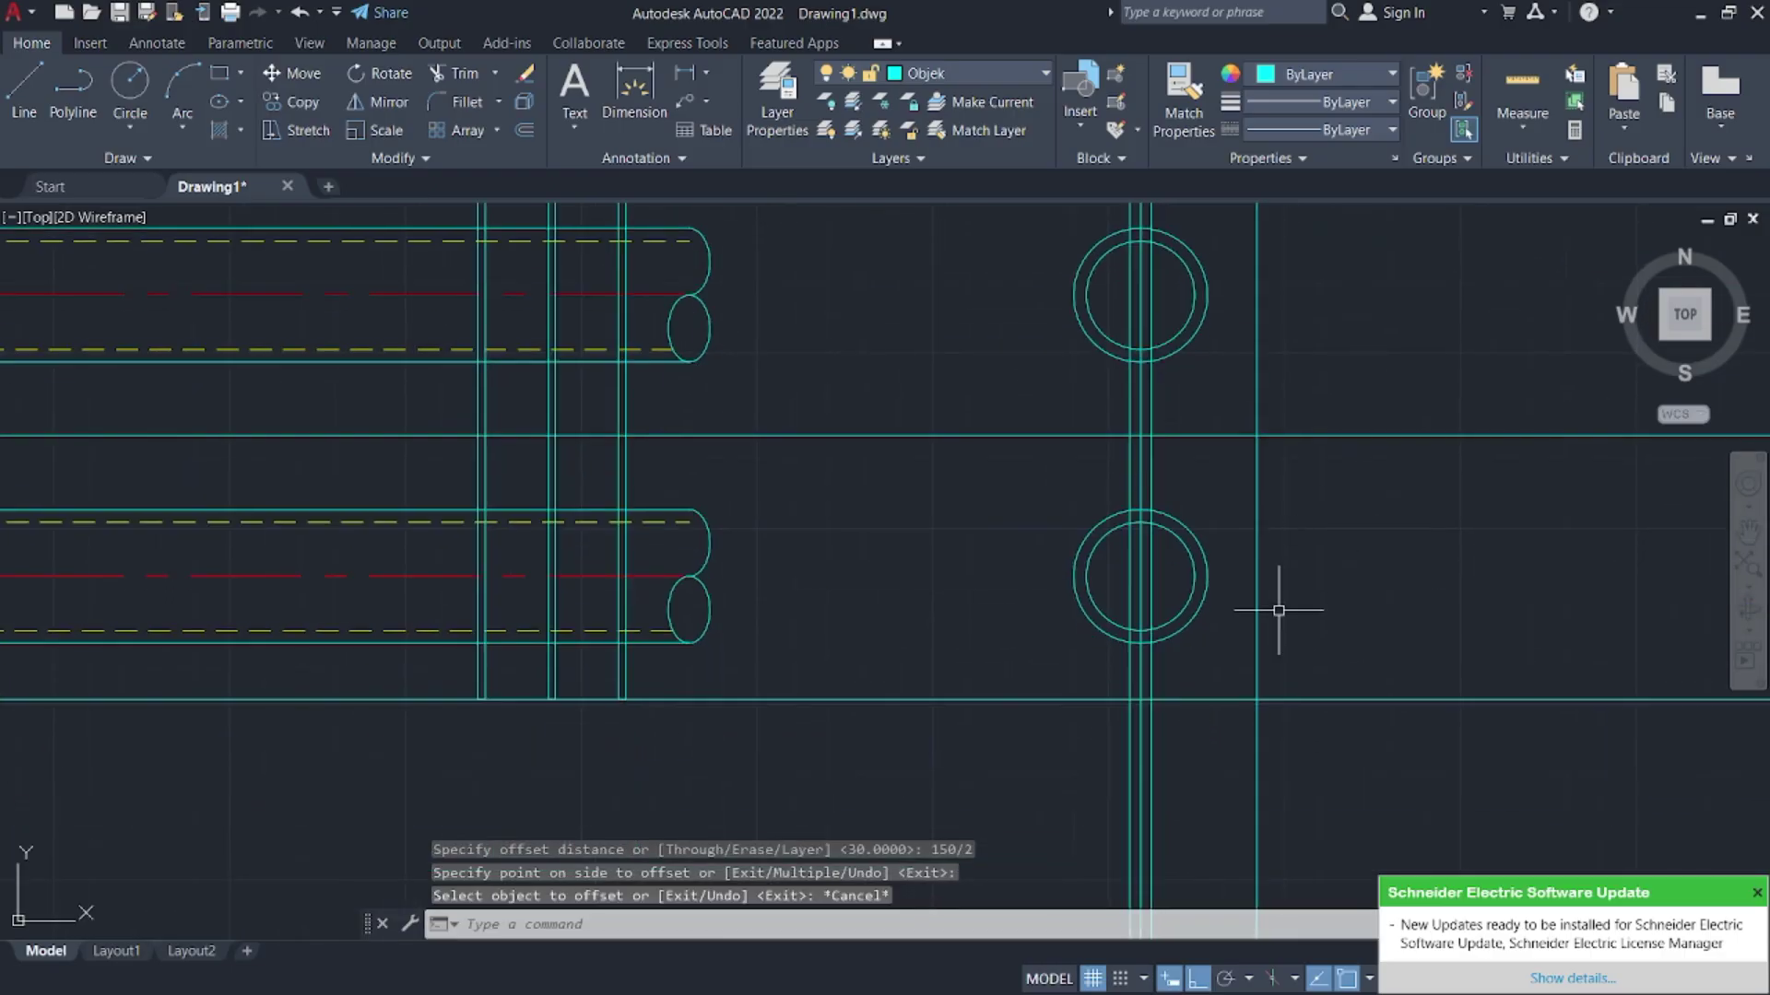
pyautogui.write('tr')
pyautogui.press('Return')
pyautogui.click(1342, 601)
pyautogui.click(1244, 773)
pyautogui.press('Return')
pyautogui.click(1058, 697)
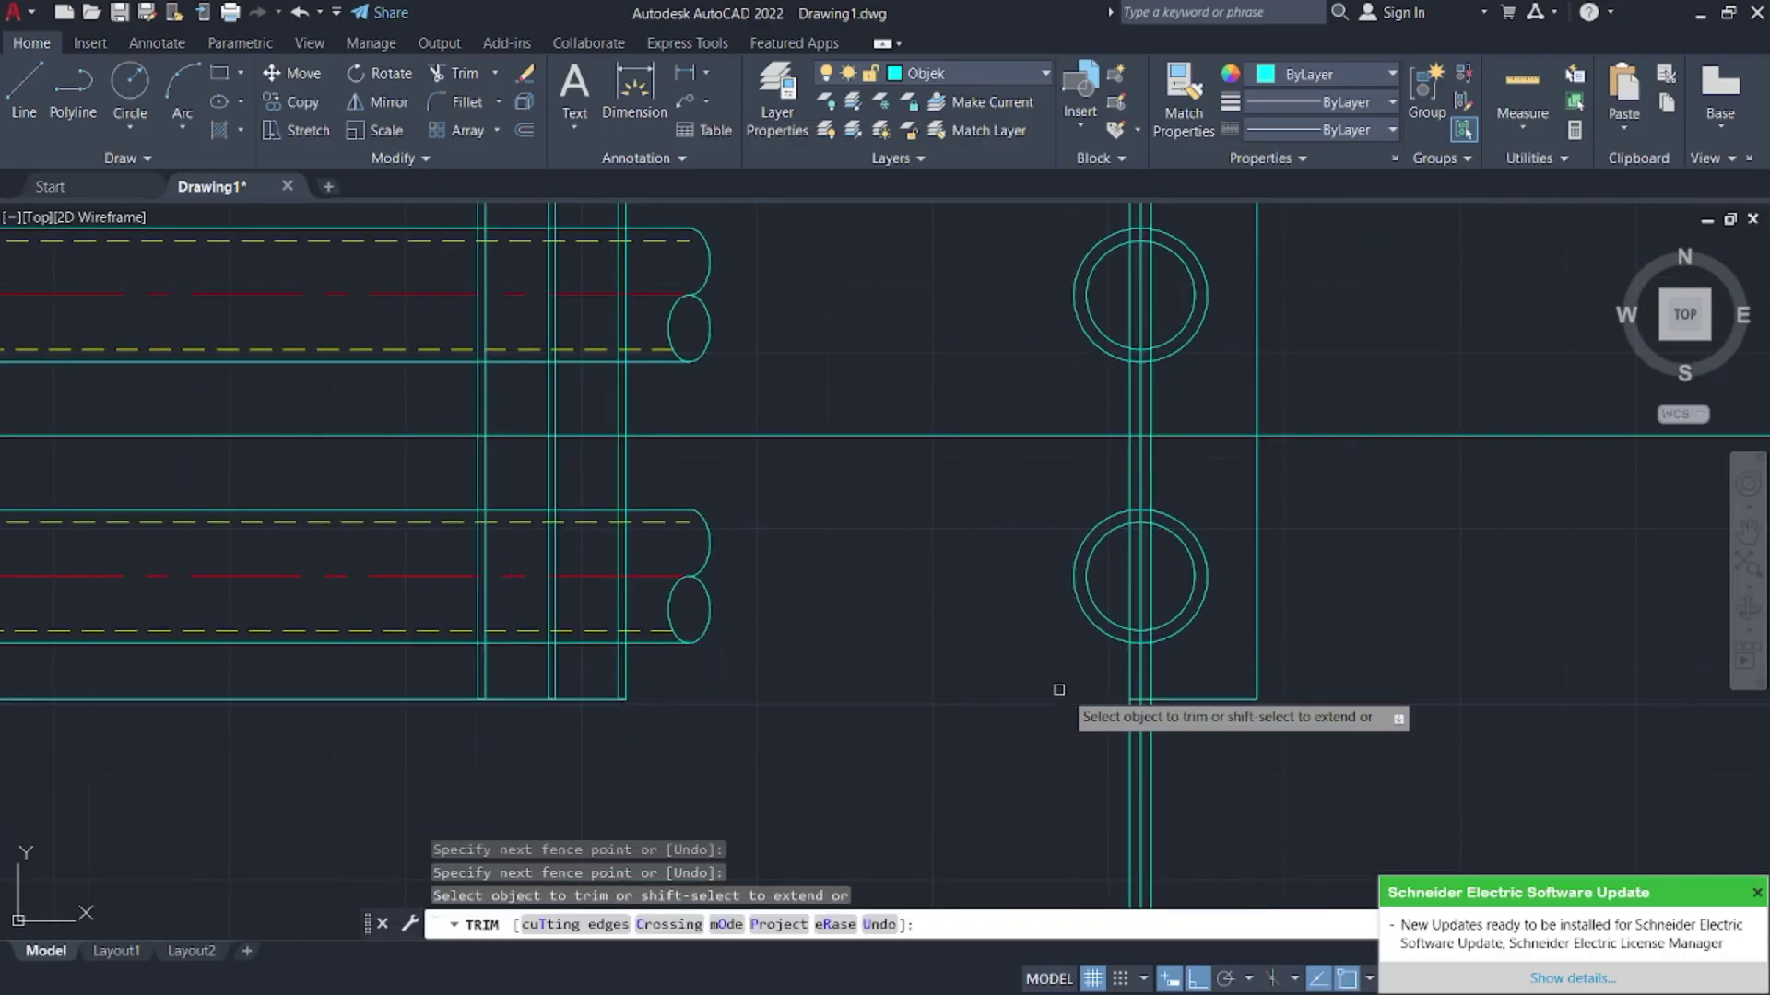
# - Trim the upper and middle construction lines to the section's width and cut the vertical lines above the top edge
pyautogui.moveTo(1514, 572); pyautogui.dragTo(1266, 719, button='middle')
pyautogui.click(1272, 671)
pyautogui.click(1234, 461)
pyautogui.click(1227, 444)
pyautogui.click(1146, 246)
pyautogui.moveTo(1103, 251); pyautogui.dragTo(1231, 399, button='middle')
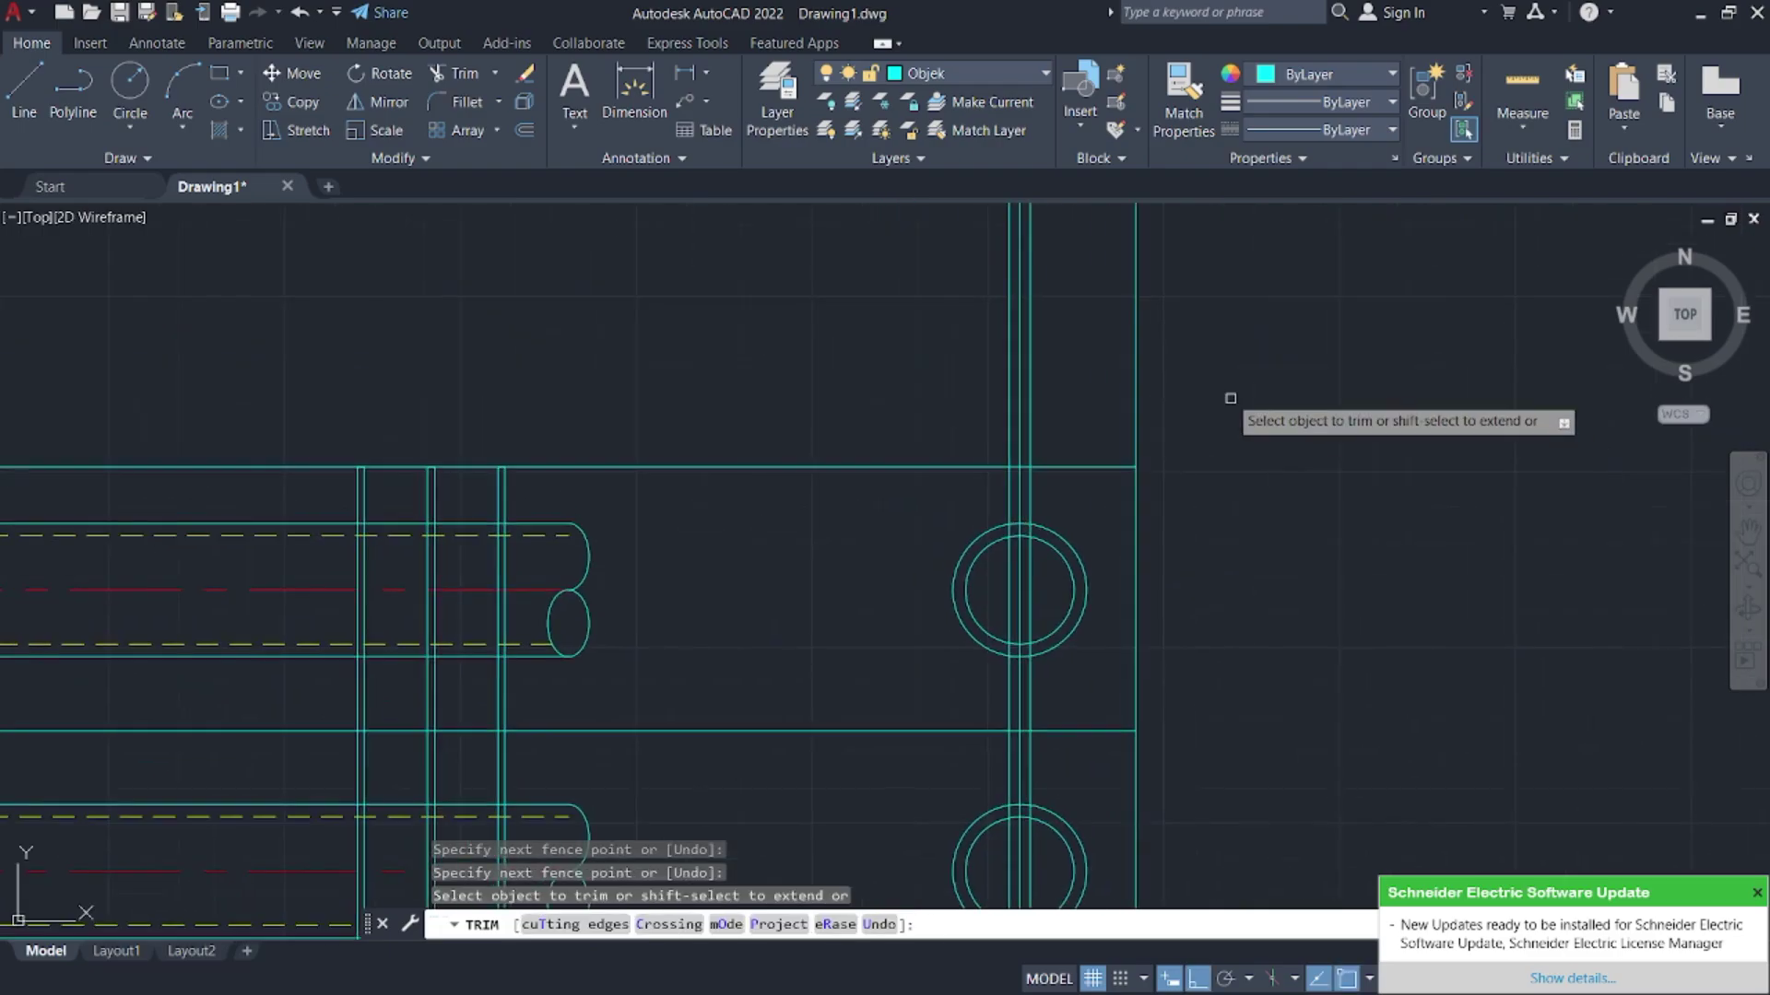
pyautogui.click(1231, 398)
pyautogui.moveTo(916, 363); pyautogui.dragTo(1088, 274, button='middle')
pyautogui.press('Return')
pyautogui.press('Escape')
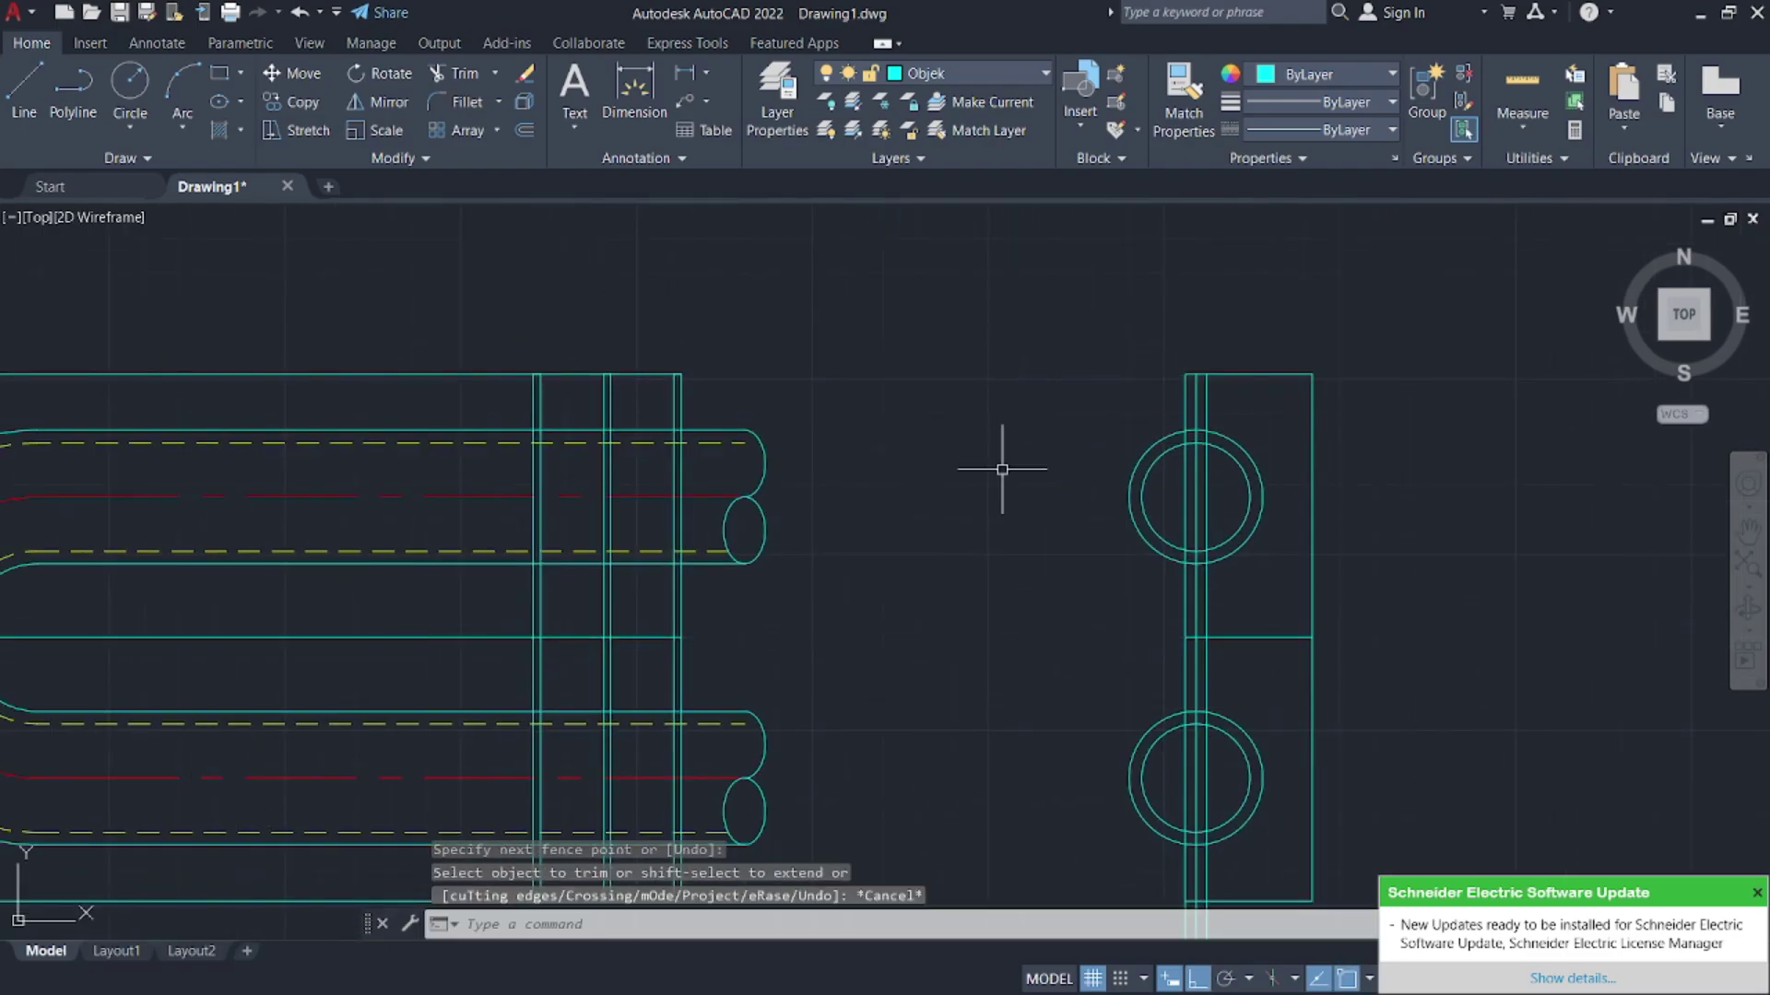
# - Erase the leftover horizontal construction line pieces around Detail D1
pyautogui.scroll(-8, 1097, 477)
pyautogui.click(750, 620)
pyautogui.click(692, 443)
pyautogui.press('Delete')
# - Try to erase the three vertical gap lines and redraw the plate's inner edge, and undo the attempt
pyautogui.click(1286, 719)
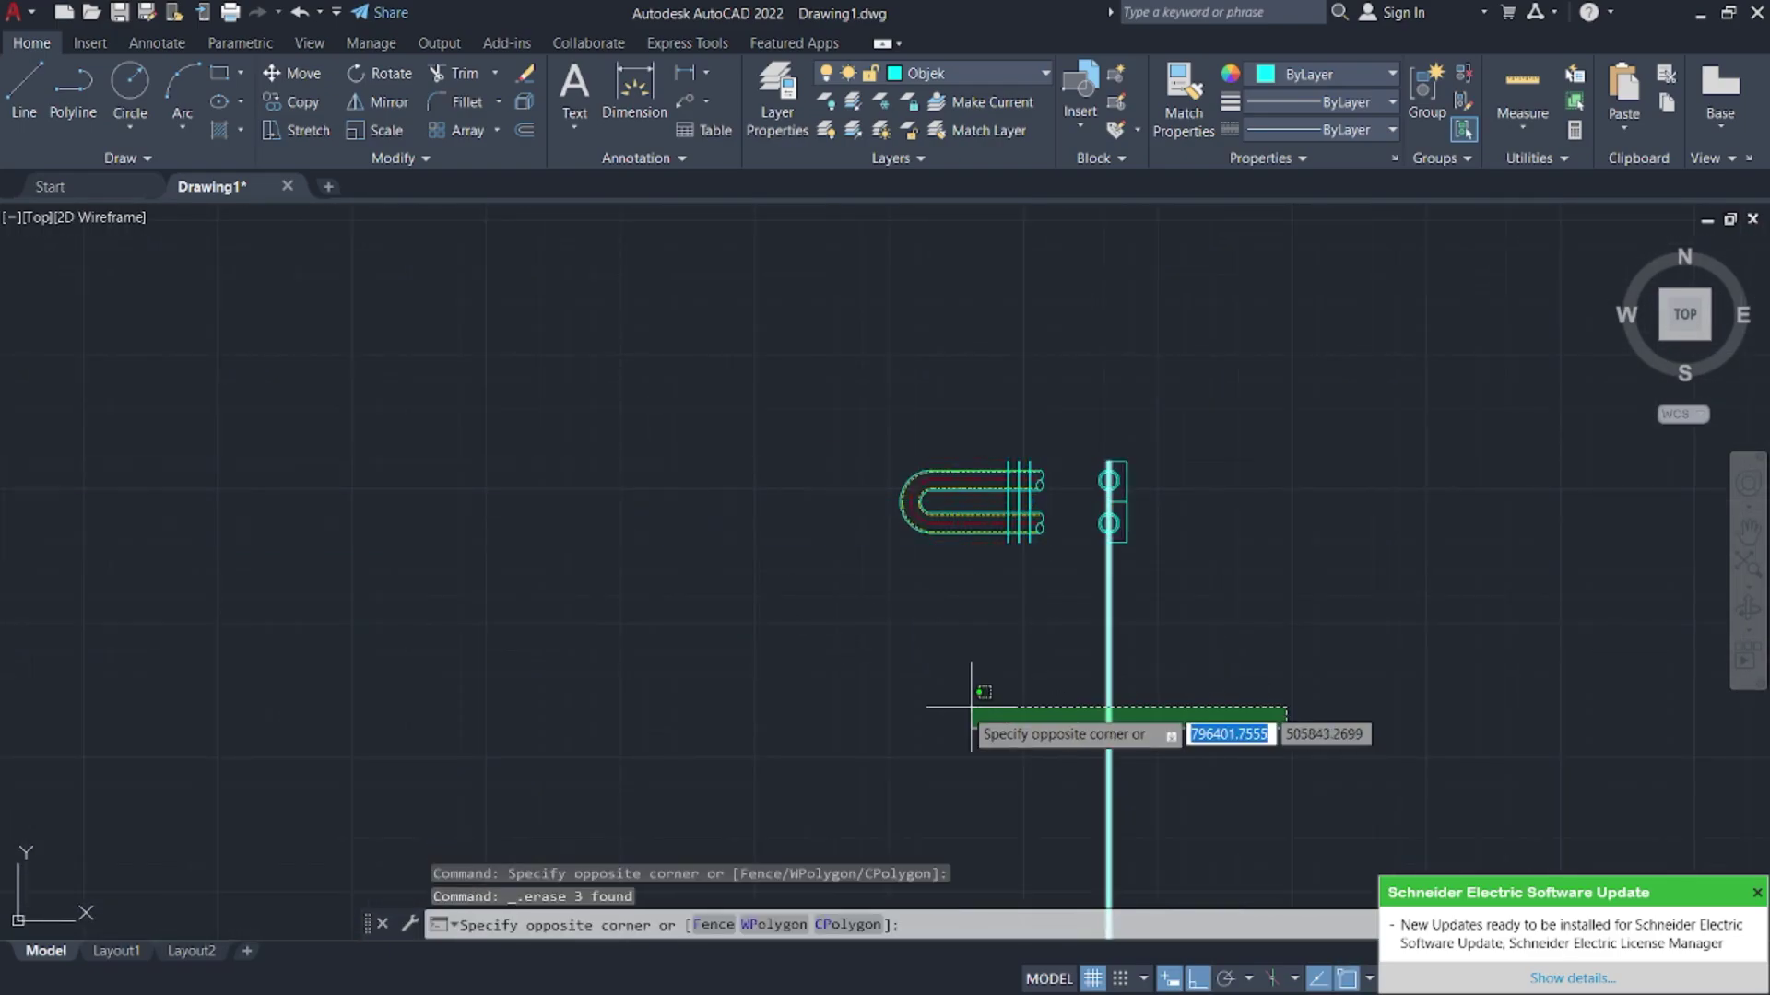
pyautogui.press('Escape')
pyautogui.scroll(6, 1134, 525)
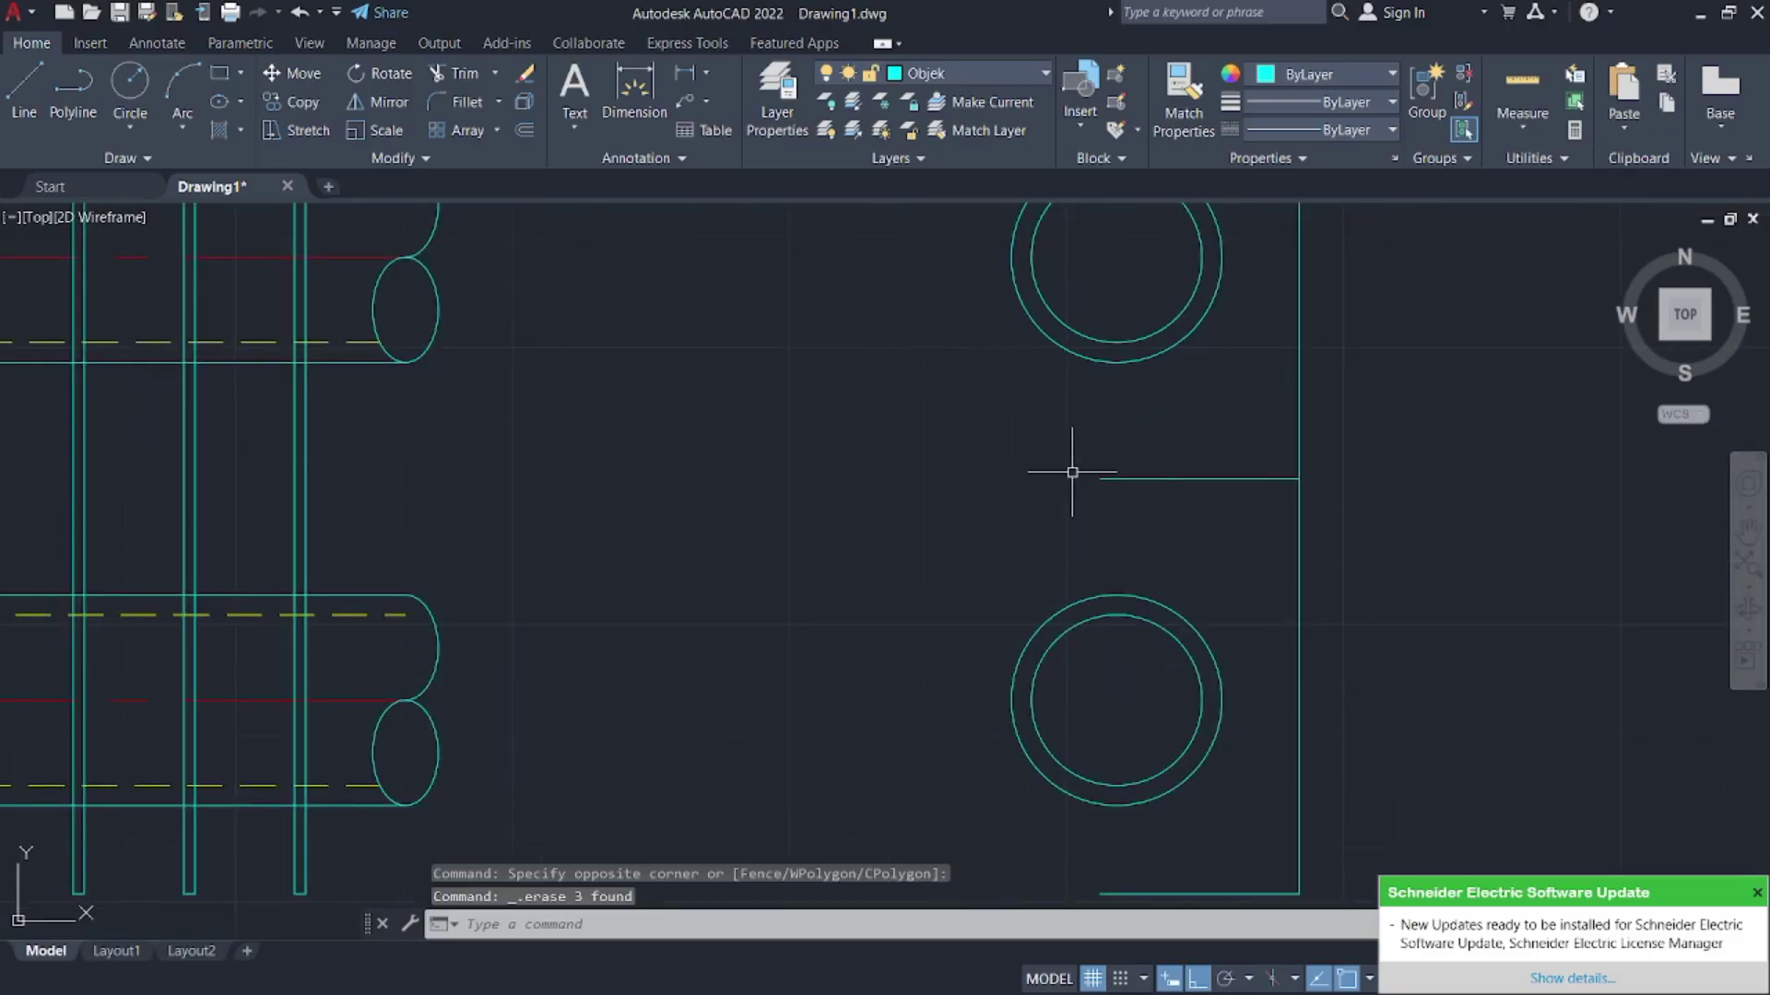
pyautogui.moveTo(1072, 472); pyautogui.dragTo(1059, 517, button='middle')
pyautogui.write('l')
pyautogui.press('Return')
pyautogui.click(1080, 529)
pyautogui.moveTo(1110, 280); pyautogui.dragTo(1121, 478, button='middle')
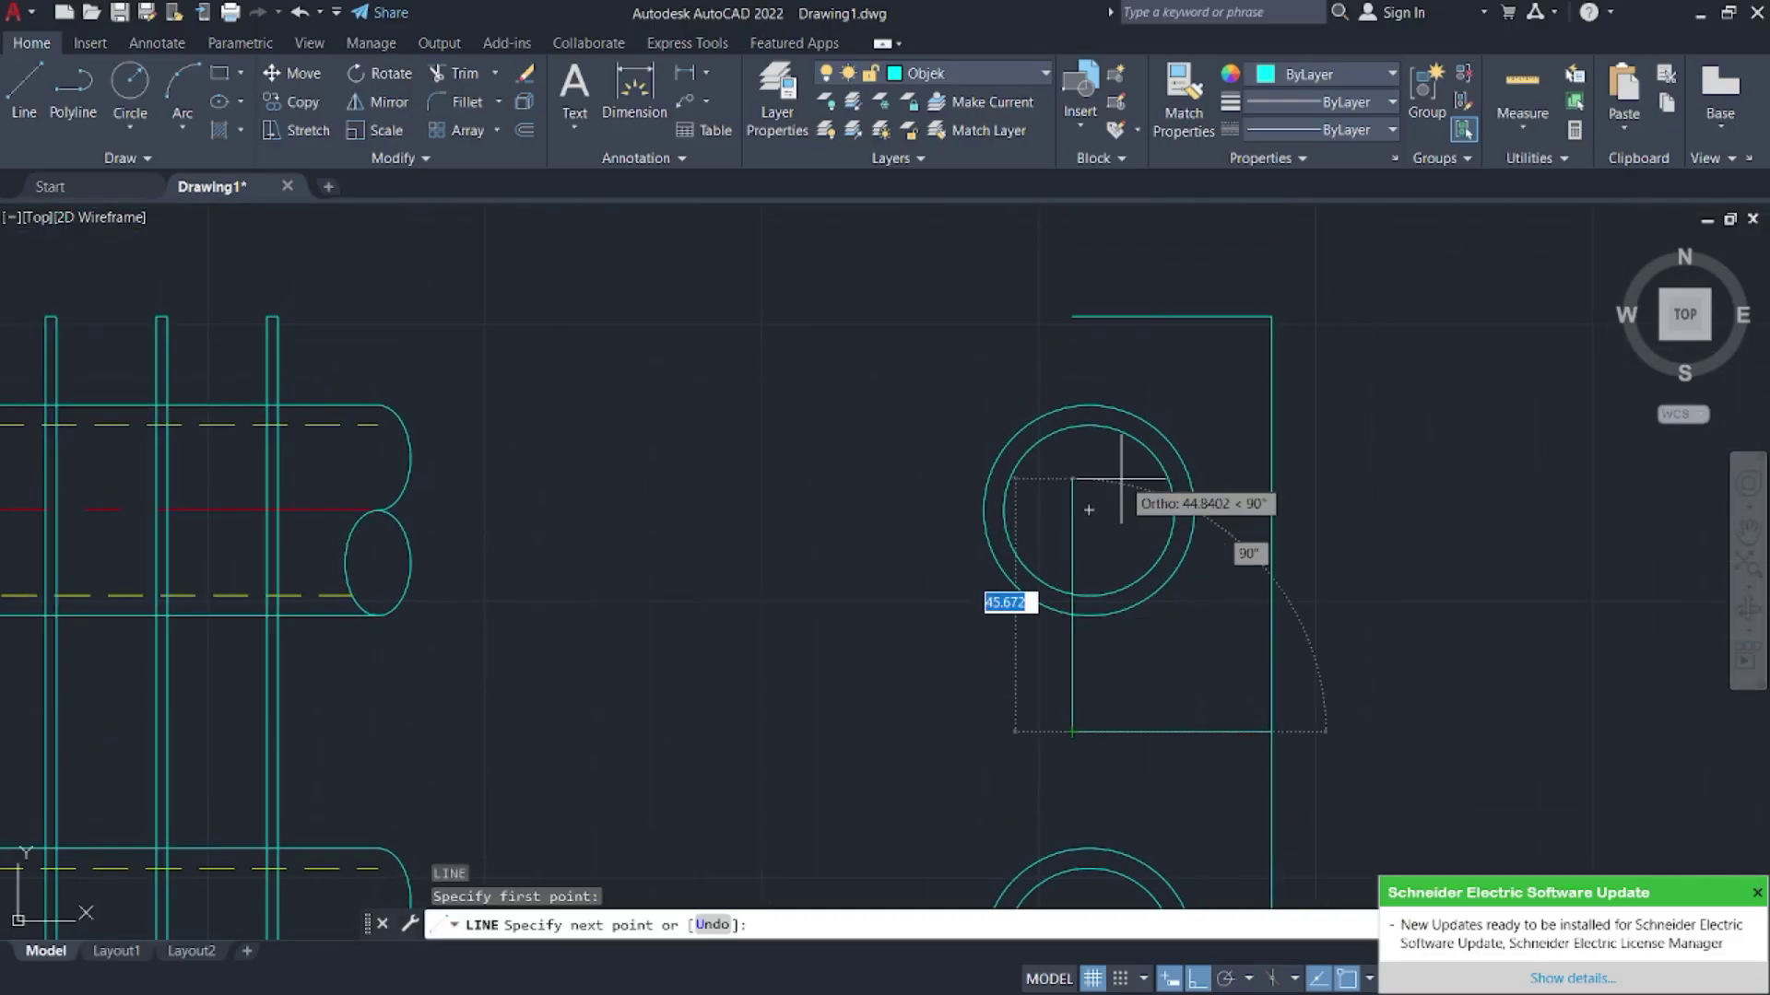
pyautogui.press('Escape')
pyautogui.hotkey('ctrl', 'z')
pyautogui.hotkey('ctrl', 'z')
pyautogui.hotkey('ctrl', 'z')
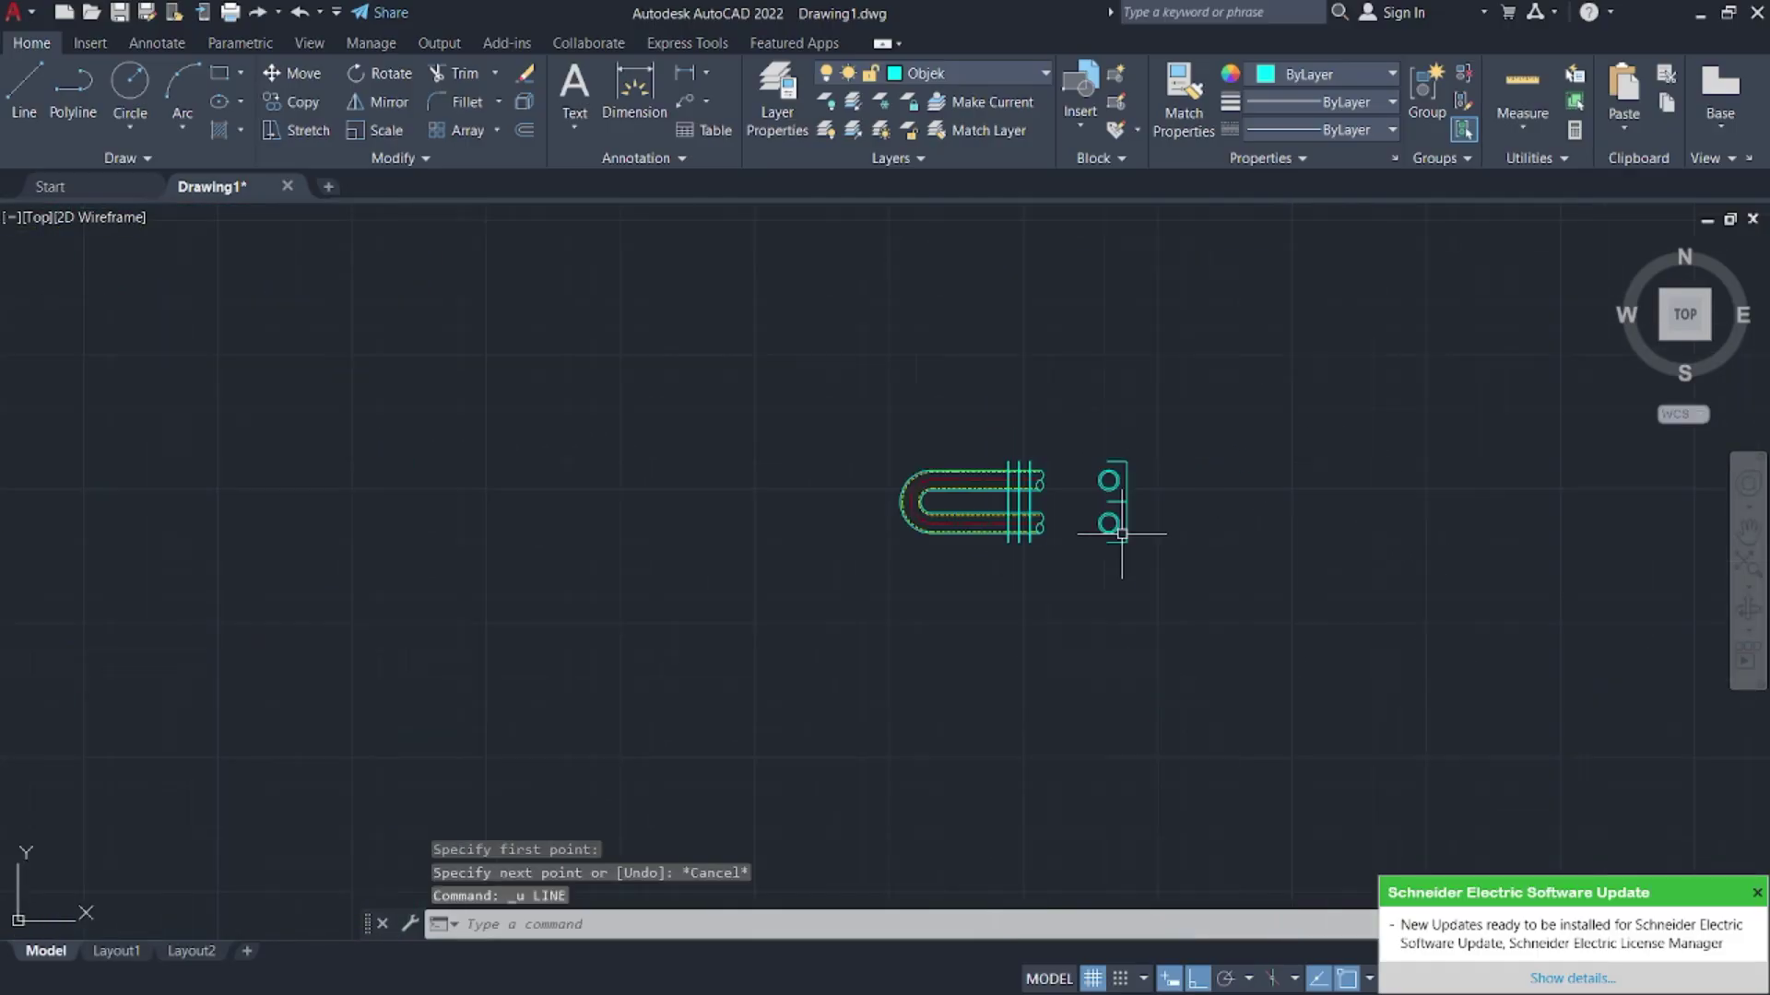
# - Trim the three vertical gap lines below the section's bottom edge
pyautogui.scroll(5, 1136, 589)
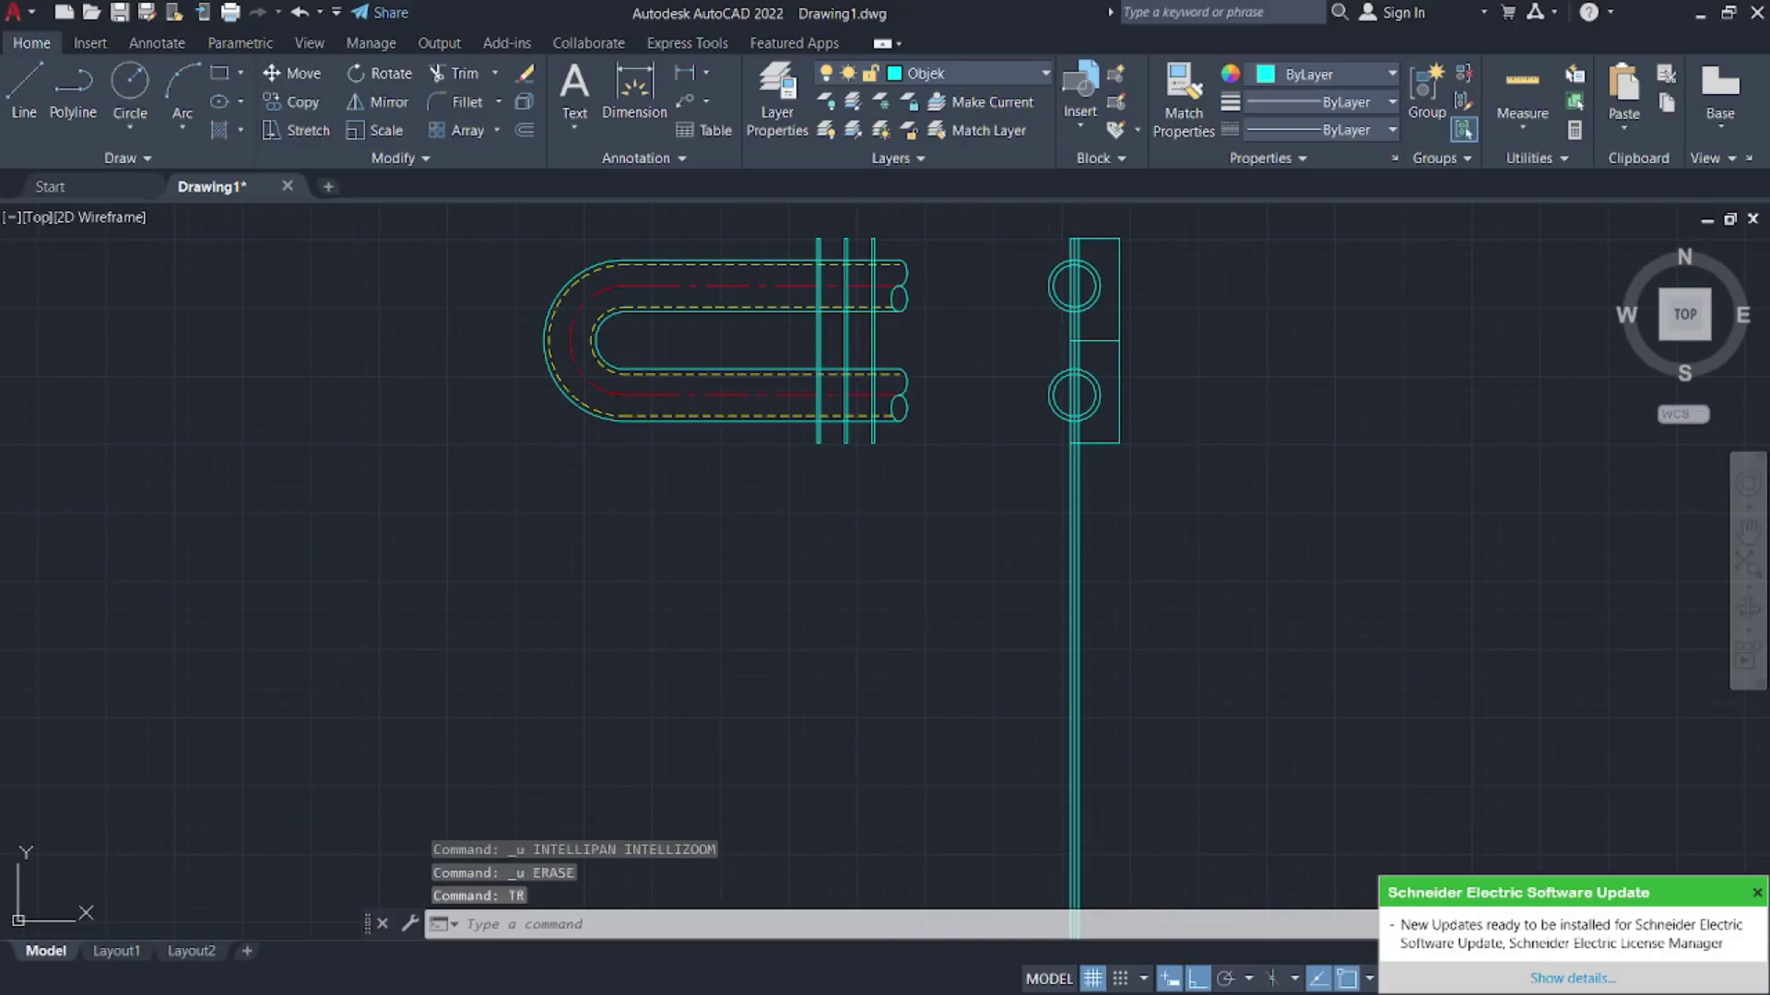
pyautogui.click(1069, 466)
pyautogui.press('Escape')
# - Trim the section's bottom, middle and top horizontal edges back to the right gap line
pyautogui.scroll(5, 1066, 434)
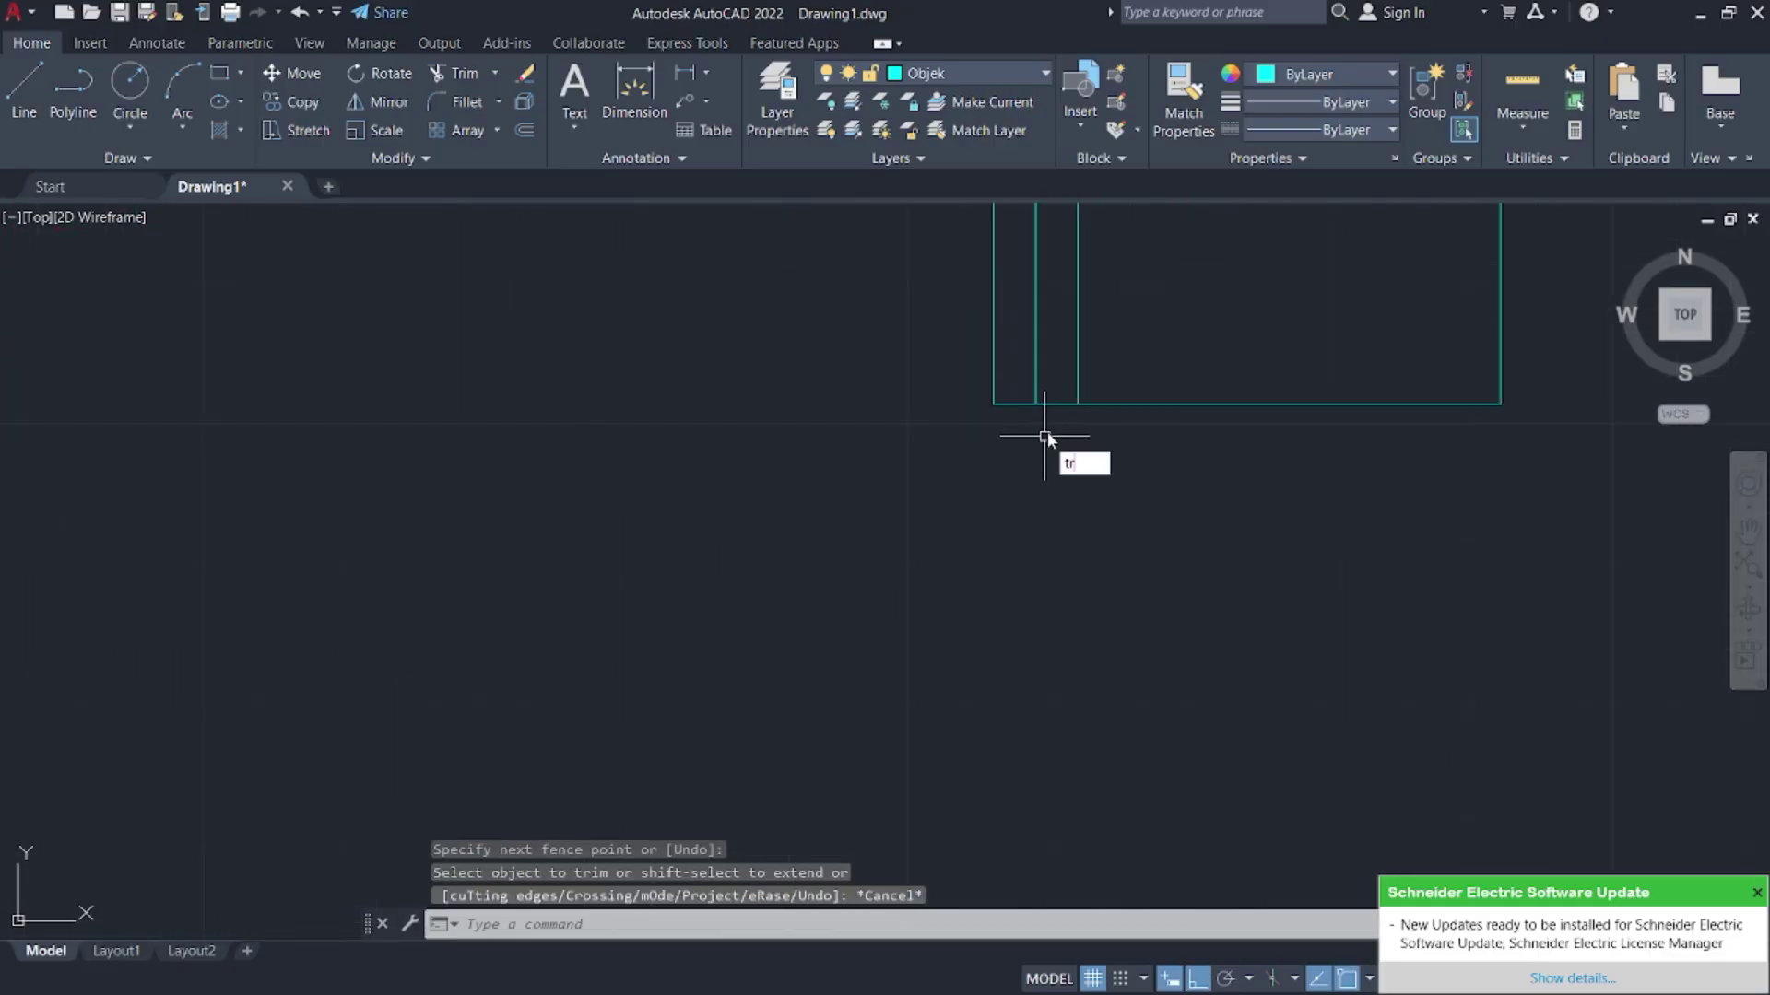
pyautogui.write('tr')
pyautogui.press('Return')
pyautogui.scroll(-5, 1020, 645)
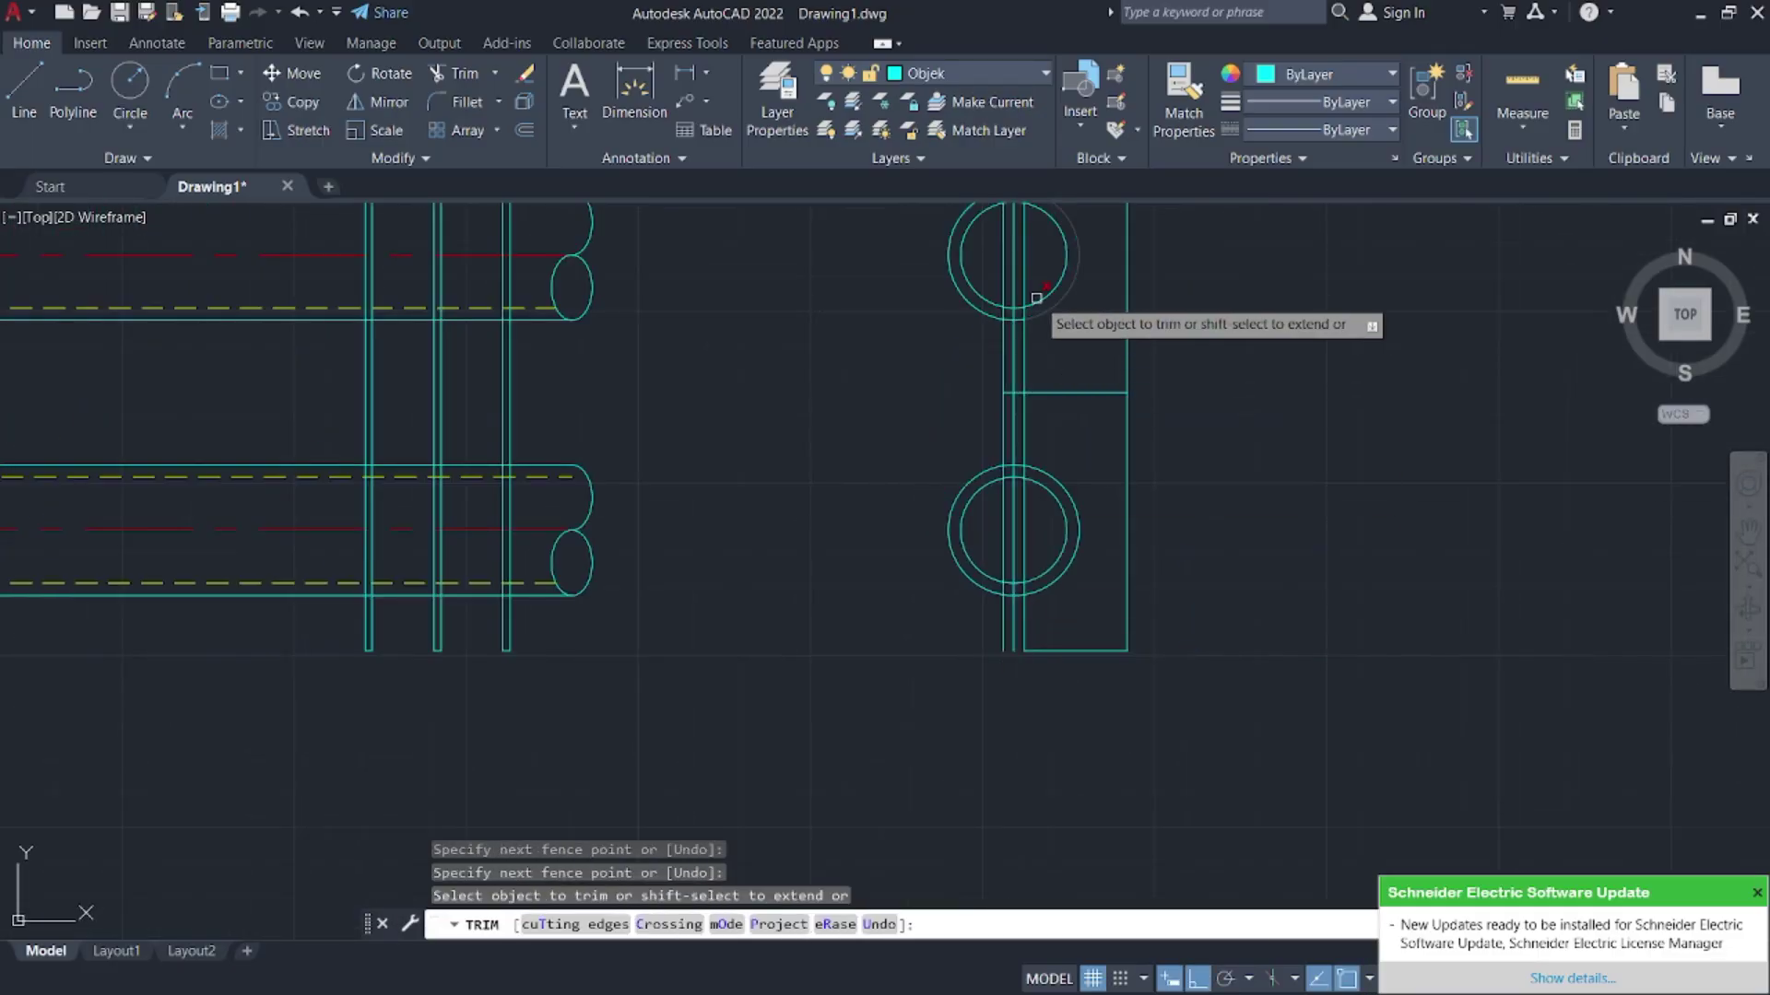
pyautogui.scroll(5, 1014, 396)
pyautogui.moveTo(1009, 383); pyautogui.dragTo(1044, 664, button='middle')
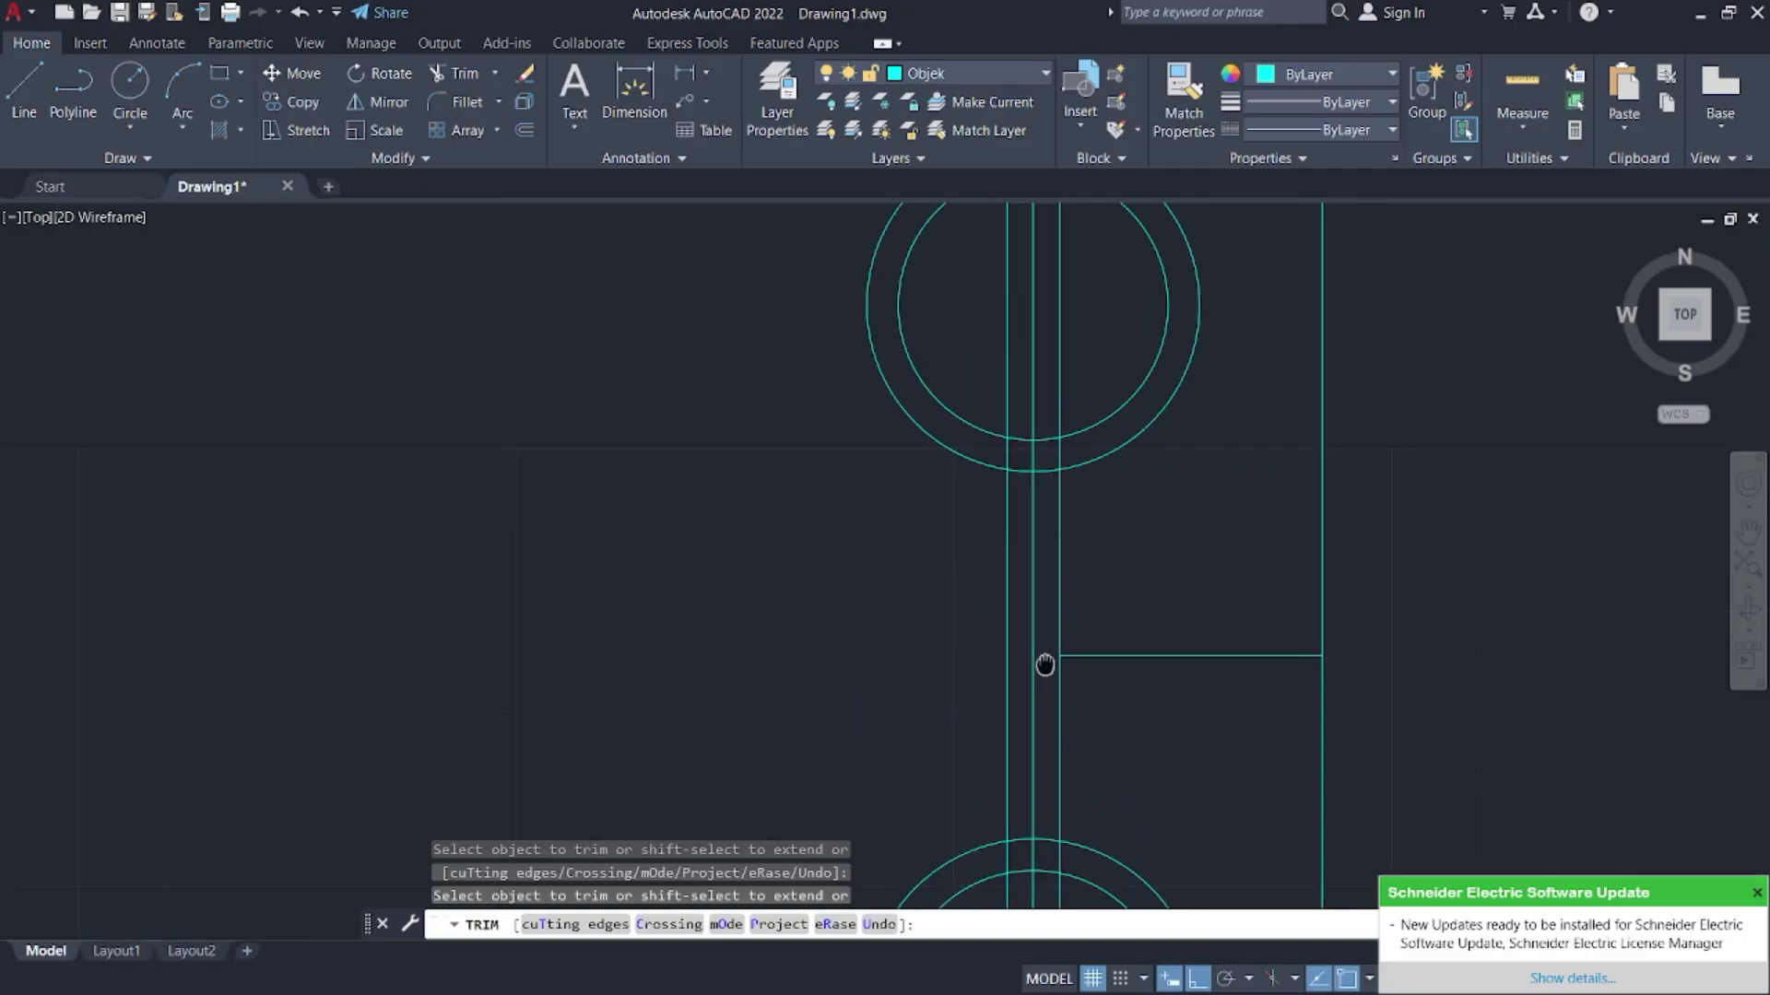
pyautogui.scroll(-5, 1070, 465)
pyautogui.scroll(5, 1059, 474)
pyautogui.press('Escape')
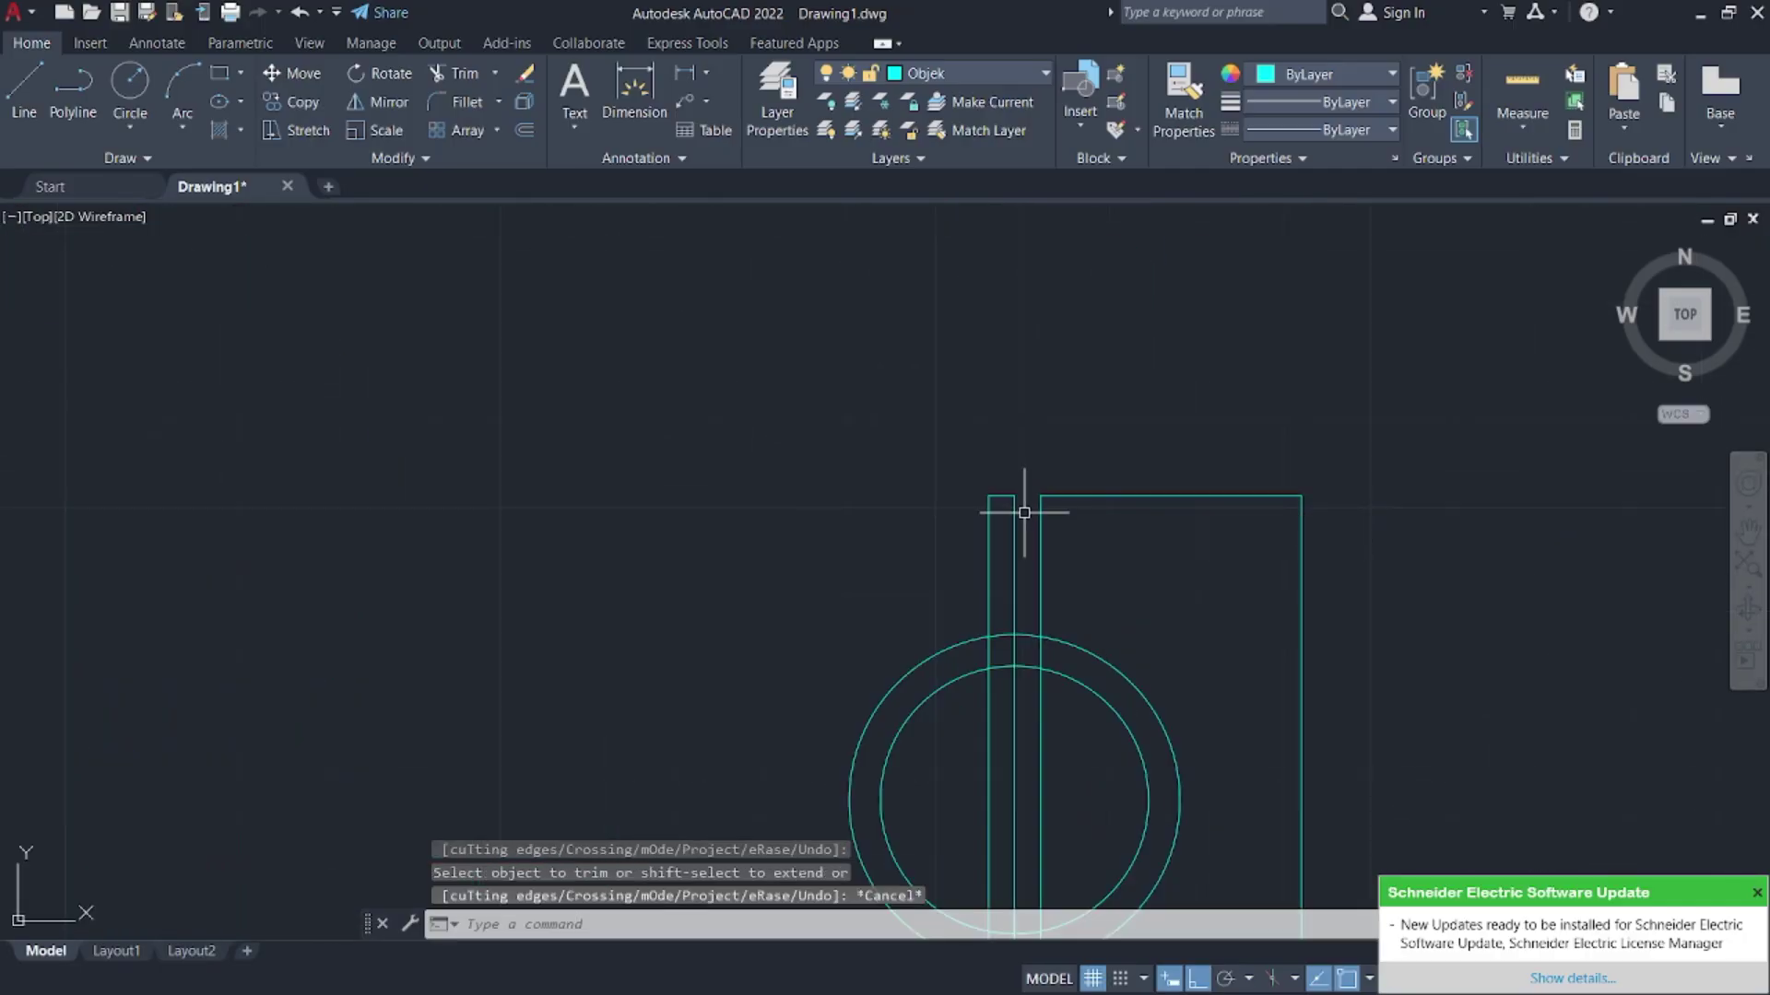
# - Erase the left and centre gap lines, the short top piece between them and the middle horizontal line
pyautogui.moveTo(1024, 513); pyautogui.dragTo(968, 473)
pyautogui.press('Delete')
pyautogui.scroll(-6, 984, 442)
pyautogui.scroll(4, 1059, 506)
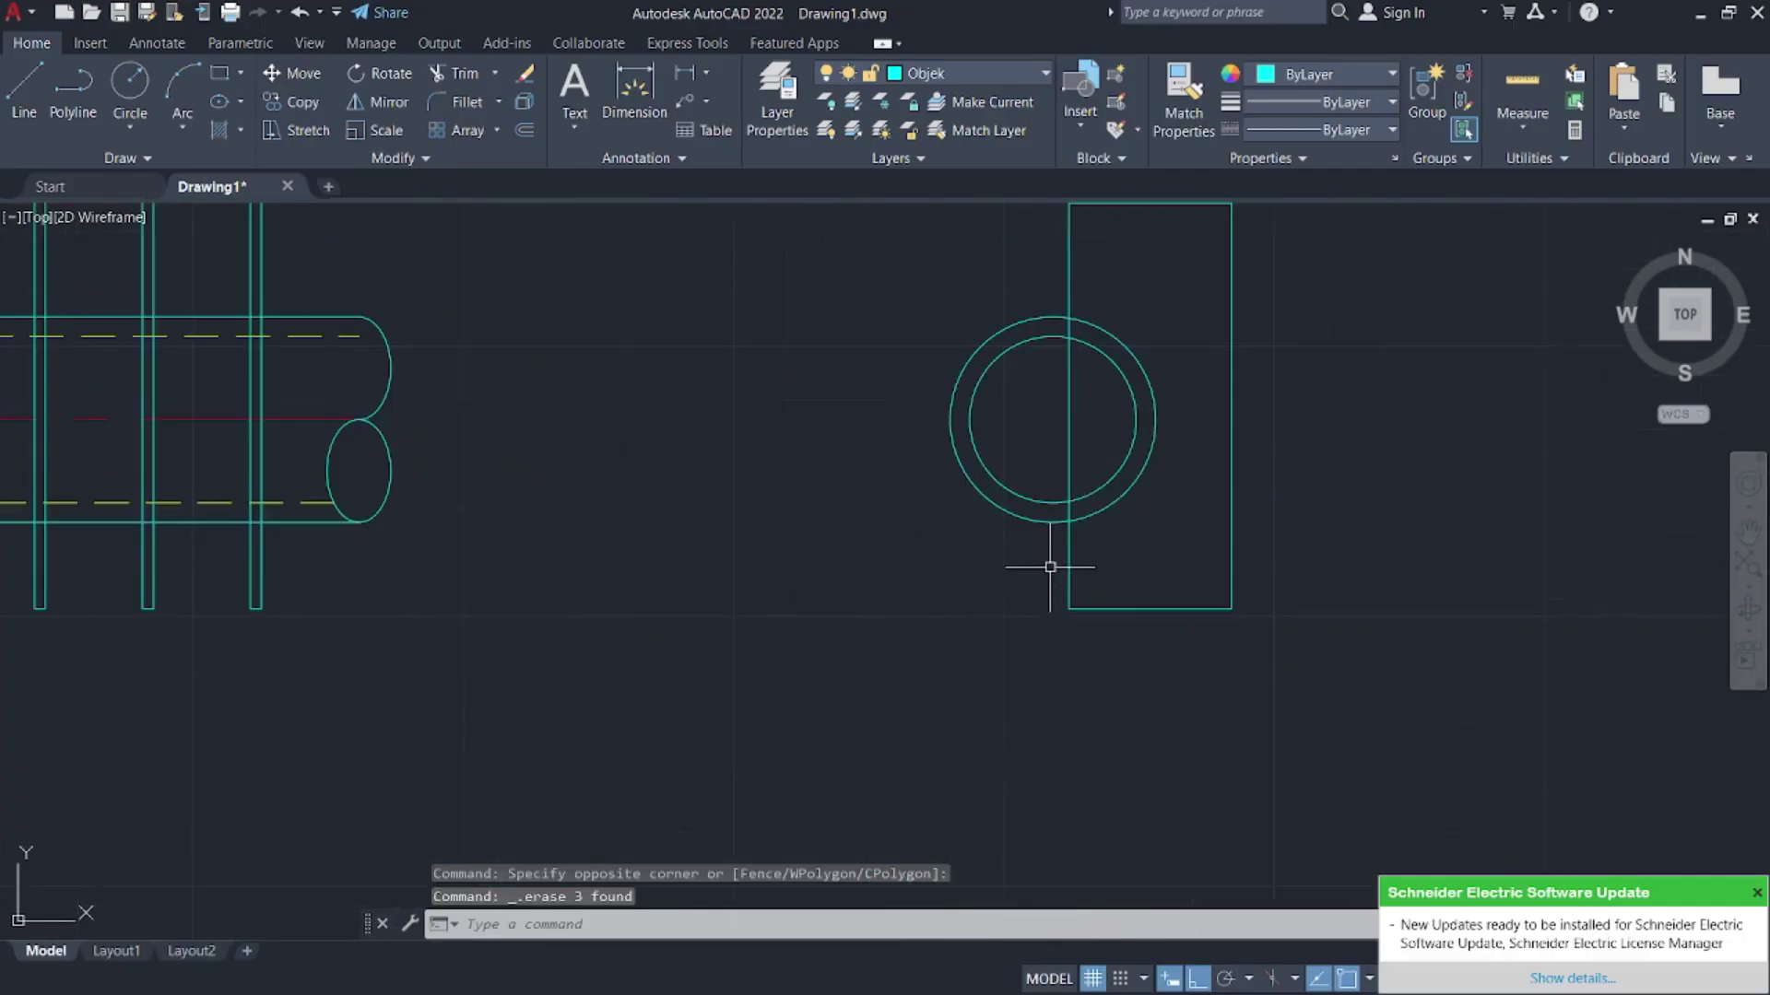
pyautogui.scroll(-3, 1049, 567)
pyautogui.scroll(2, 1060, 516)
pyautogui.click(1047, 497)
pyautogui.press('Delete')
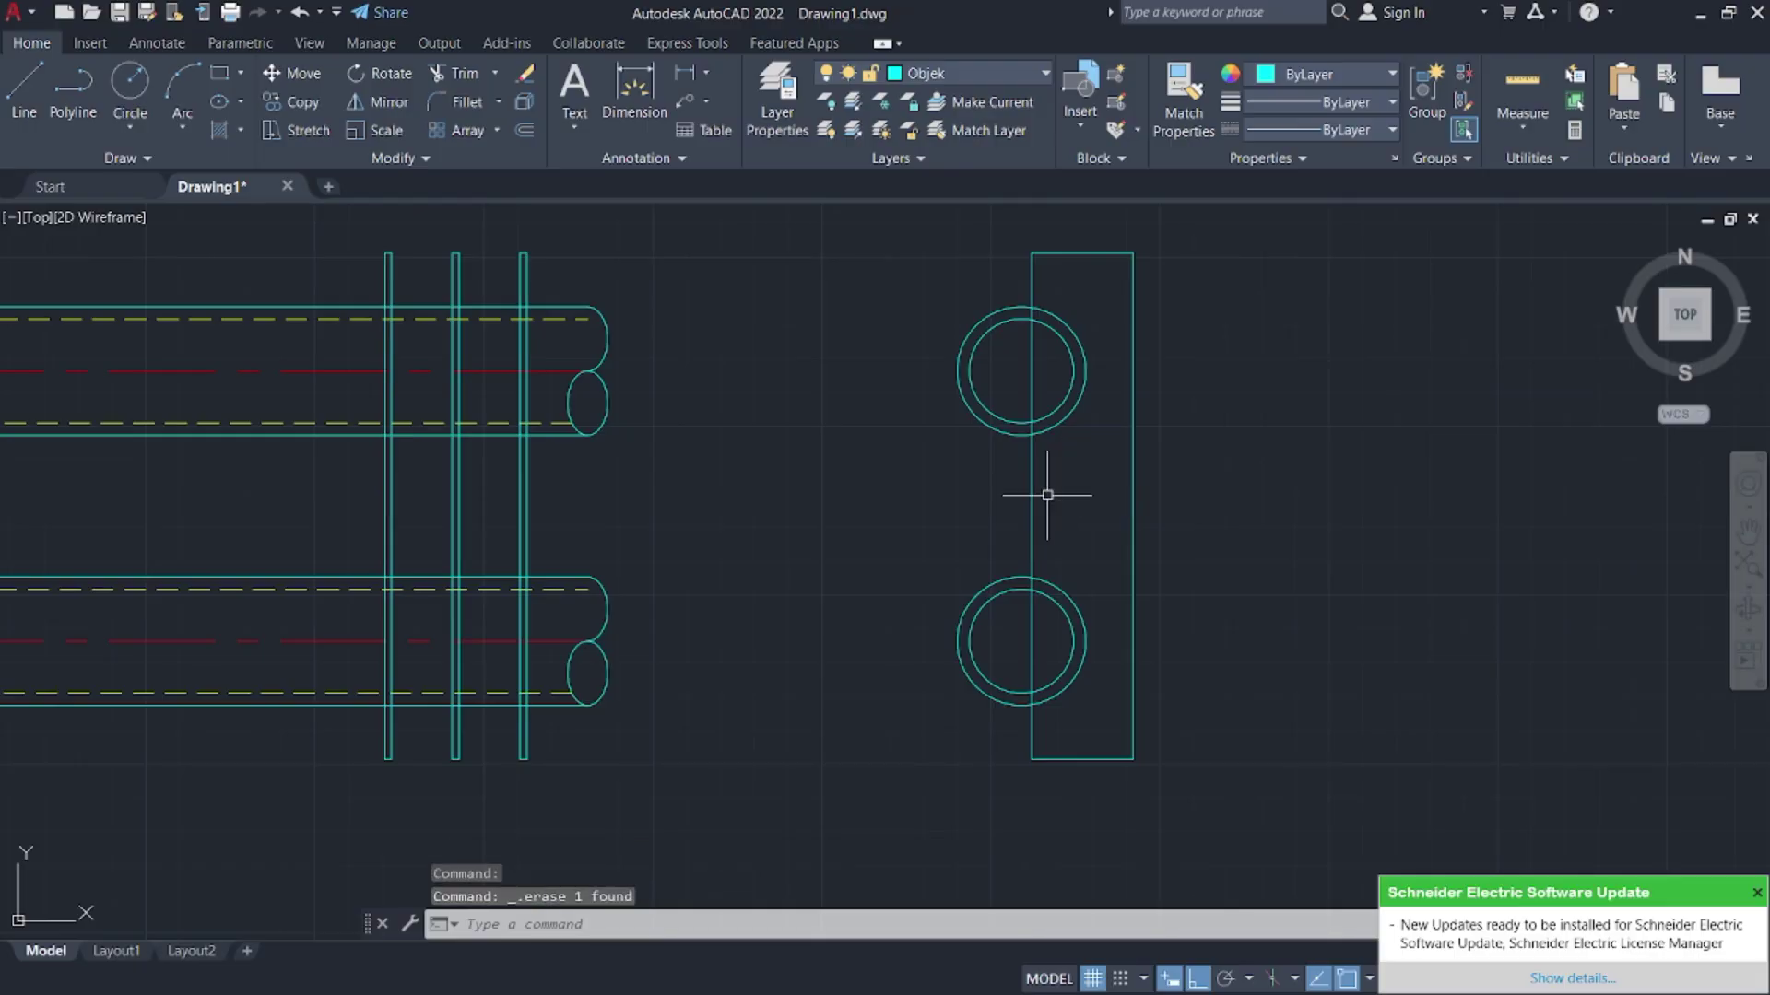
# - Trim the plate's inner edge where it passes through the lower and upper tube circles
pyautogui.scroll(4, 1028, 668)
pyautogui.write('r')
pyautogui.press('Return')
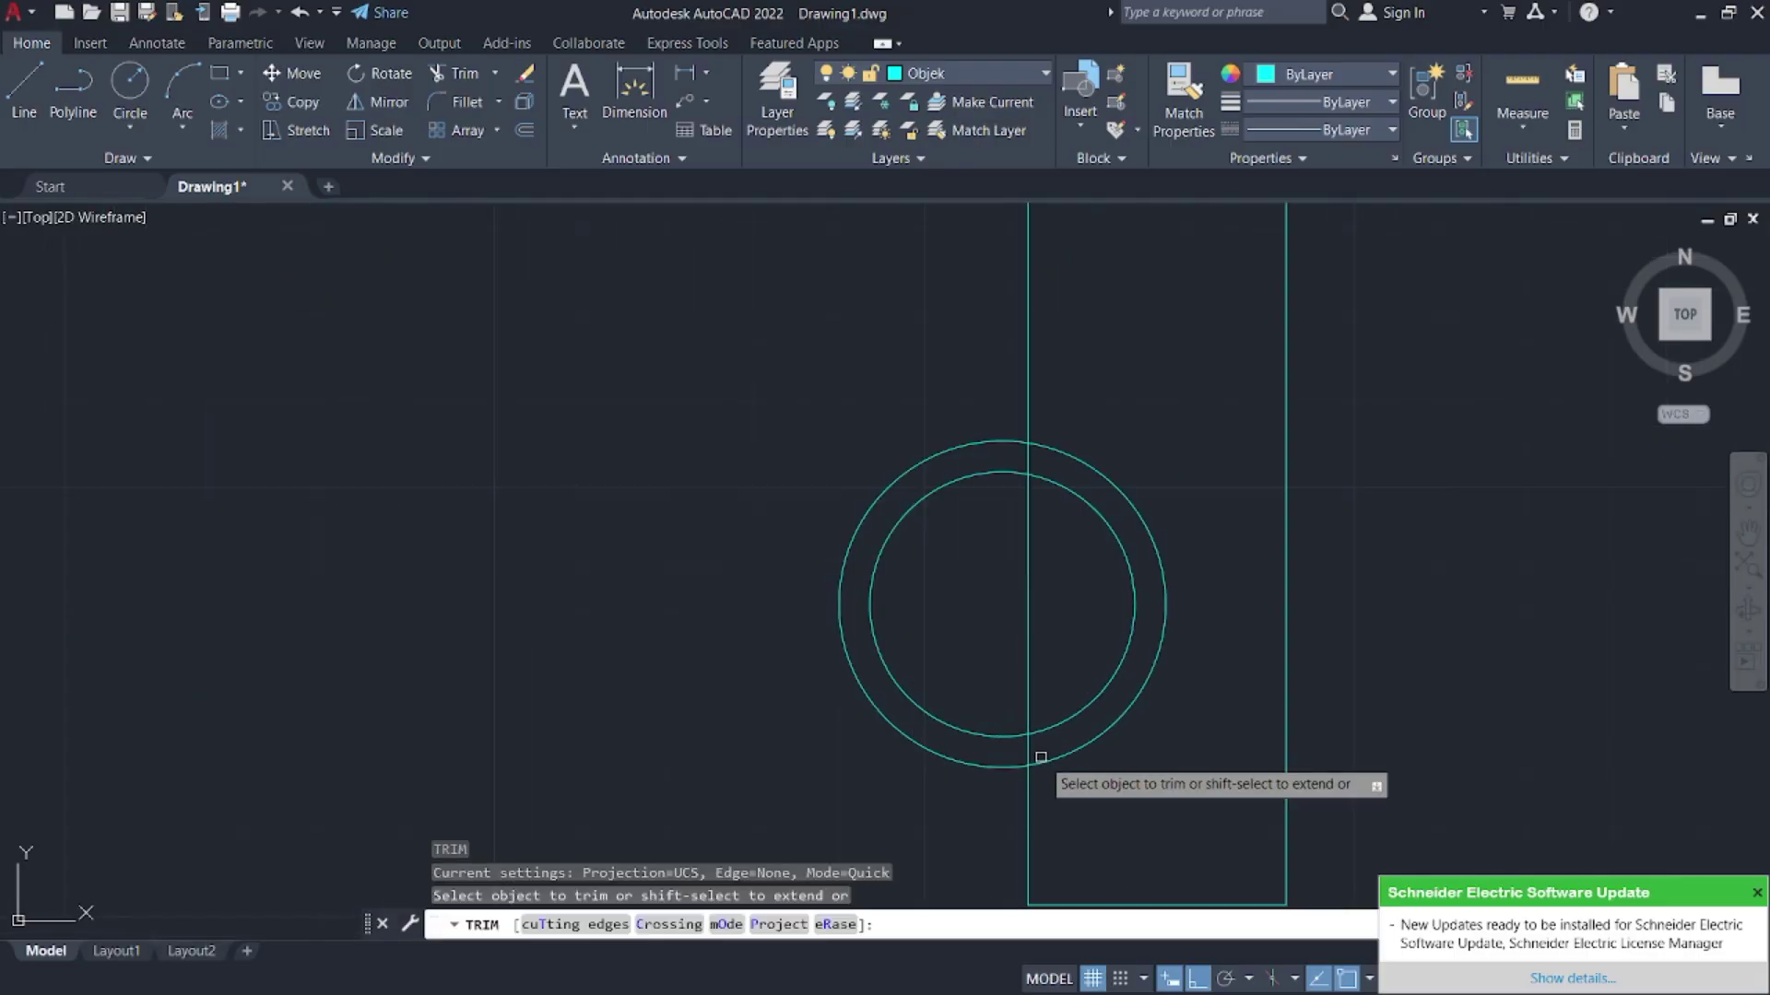
pyautogui.click(1036, 754)
pyautogui.click(1038, 705)
pyautogui.press('Return')
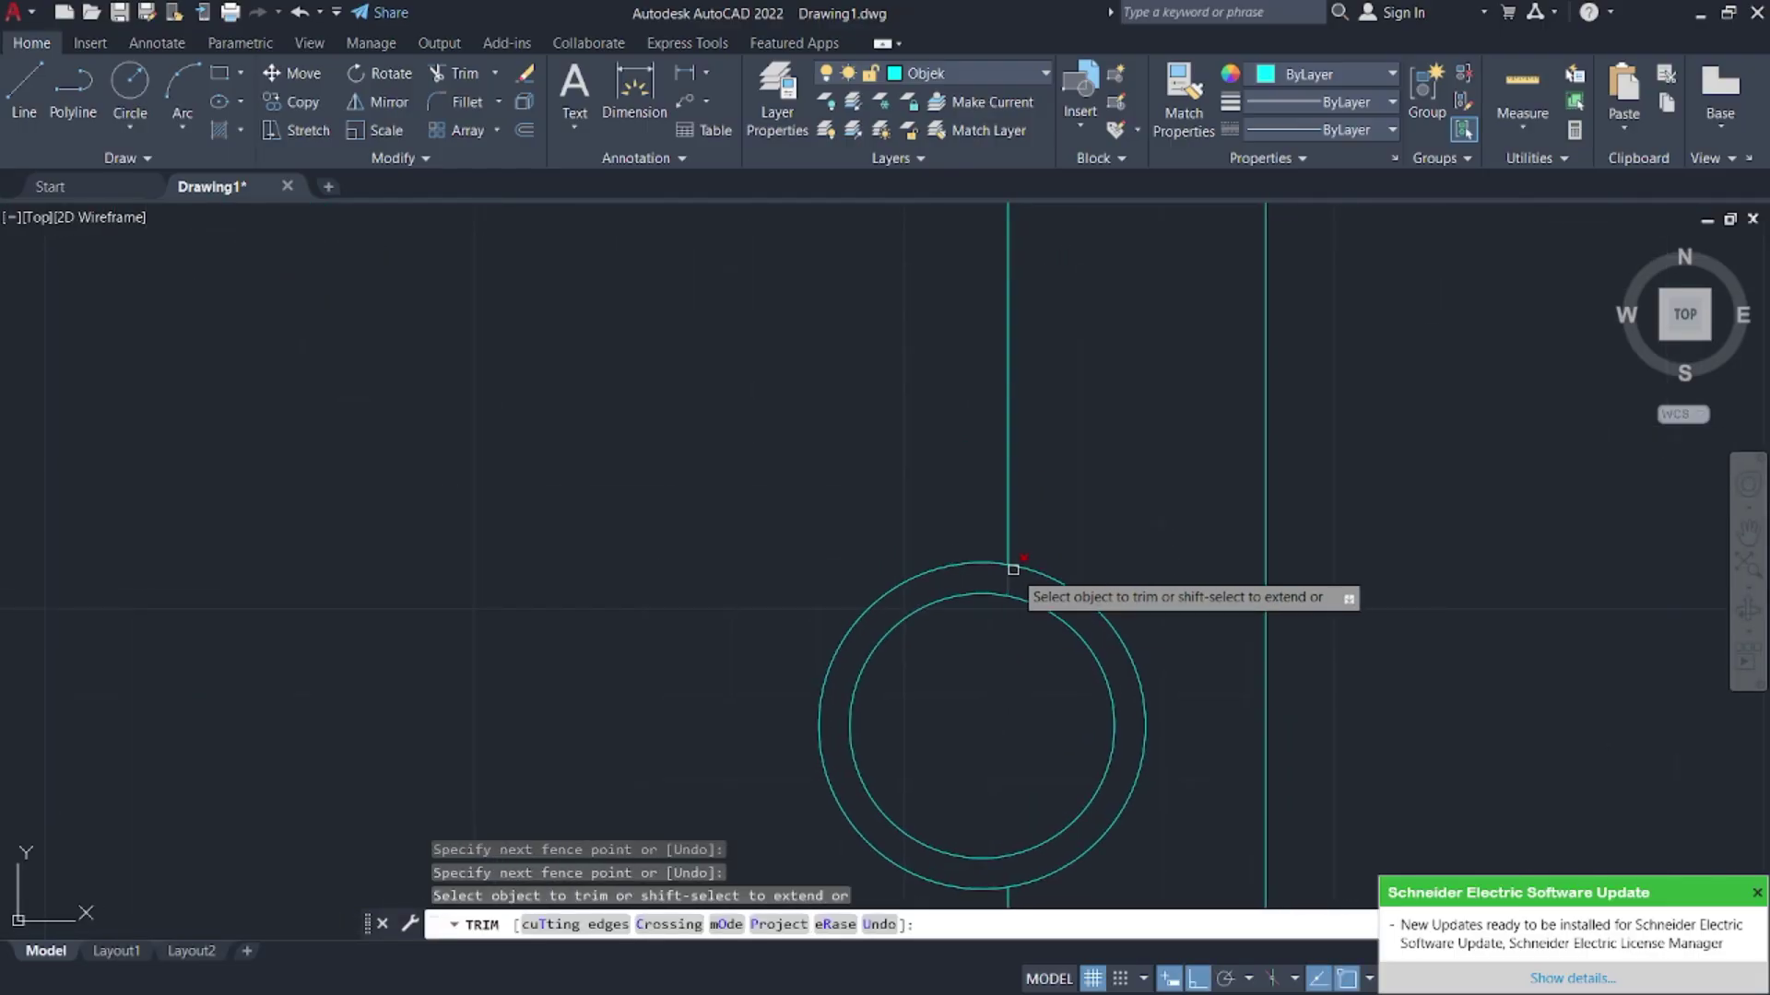
pyautogui.scroll(-5, 1065, 729)
pyautogui.scroll(3, 1059, 617)
pyautogui.scroll(2, 1059, 618)
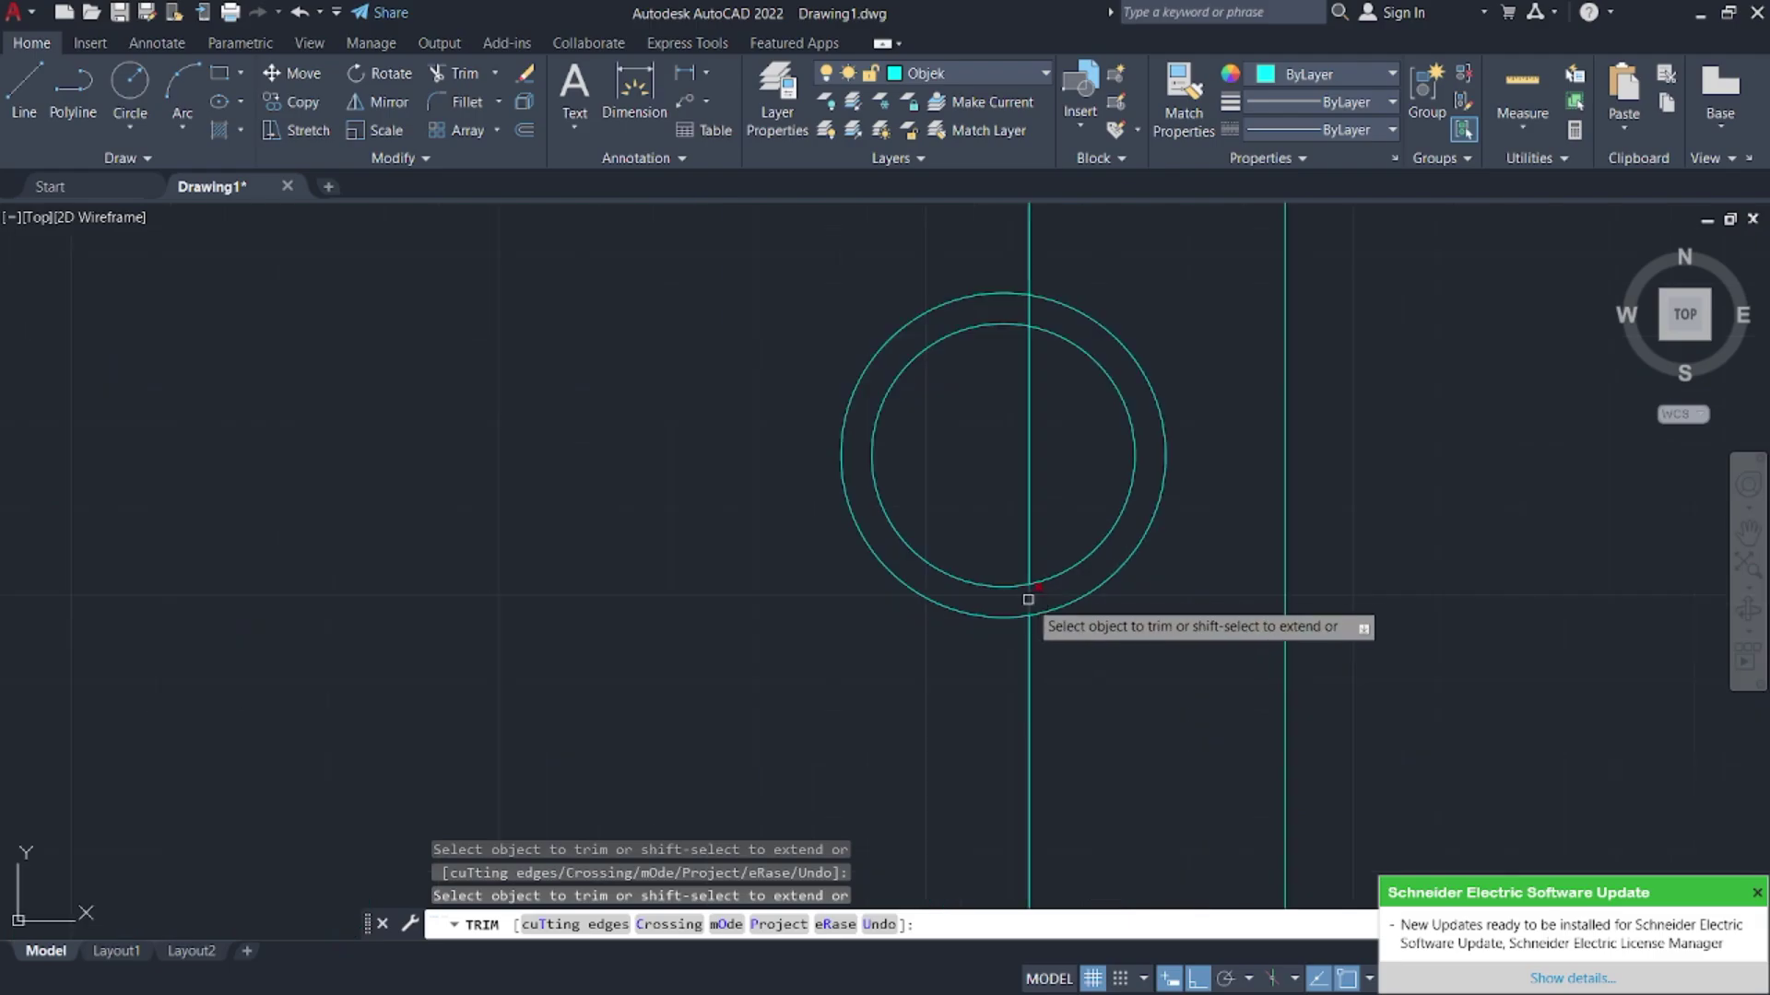
pyautogui.moveTo(1029, 597); pyautogui.dragTo(1032, 305)
pyautogui.press('Escape')
# - Mirror the six lines of the right fin plate about the tubes' vertical centre axis, keeping the source objects
pyautogui.scroll(-5, 1032, 305)
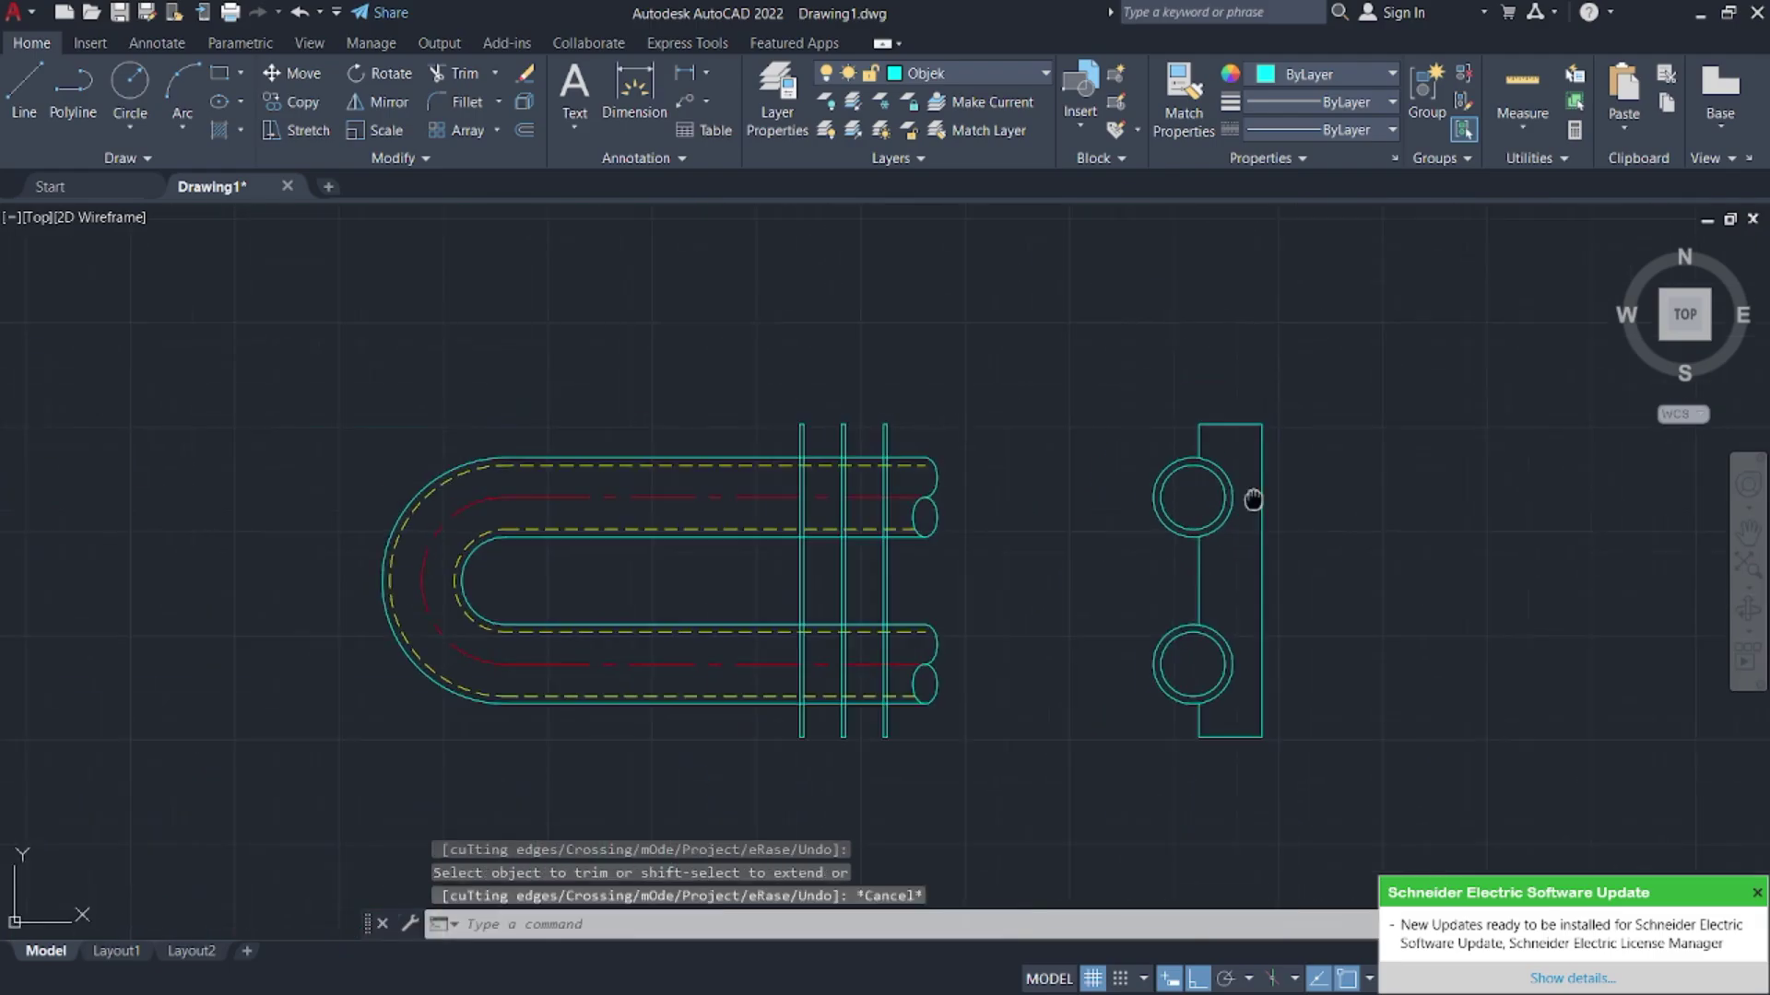
pyautogui.click(1300, 460)
pyautogui.click(1231, 391)
pyautogui.scroll(4, 1198, 571)
pyautogui.click(1210, 595)
pyautogui.click(1108, 558)
pyautogui.moveTo(1198, 647); pyautogui.dragTo(1195, 467, button='middle')
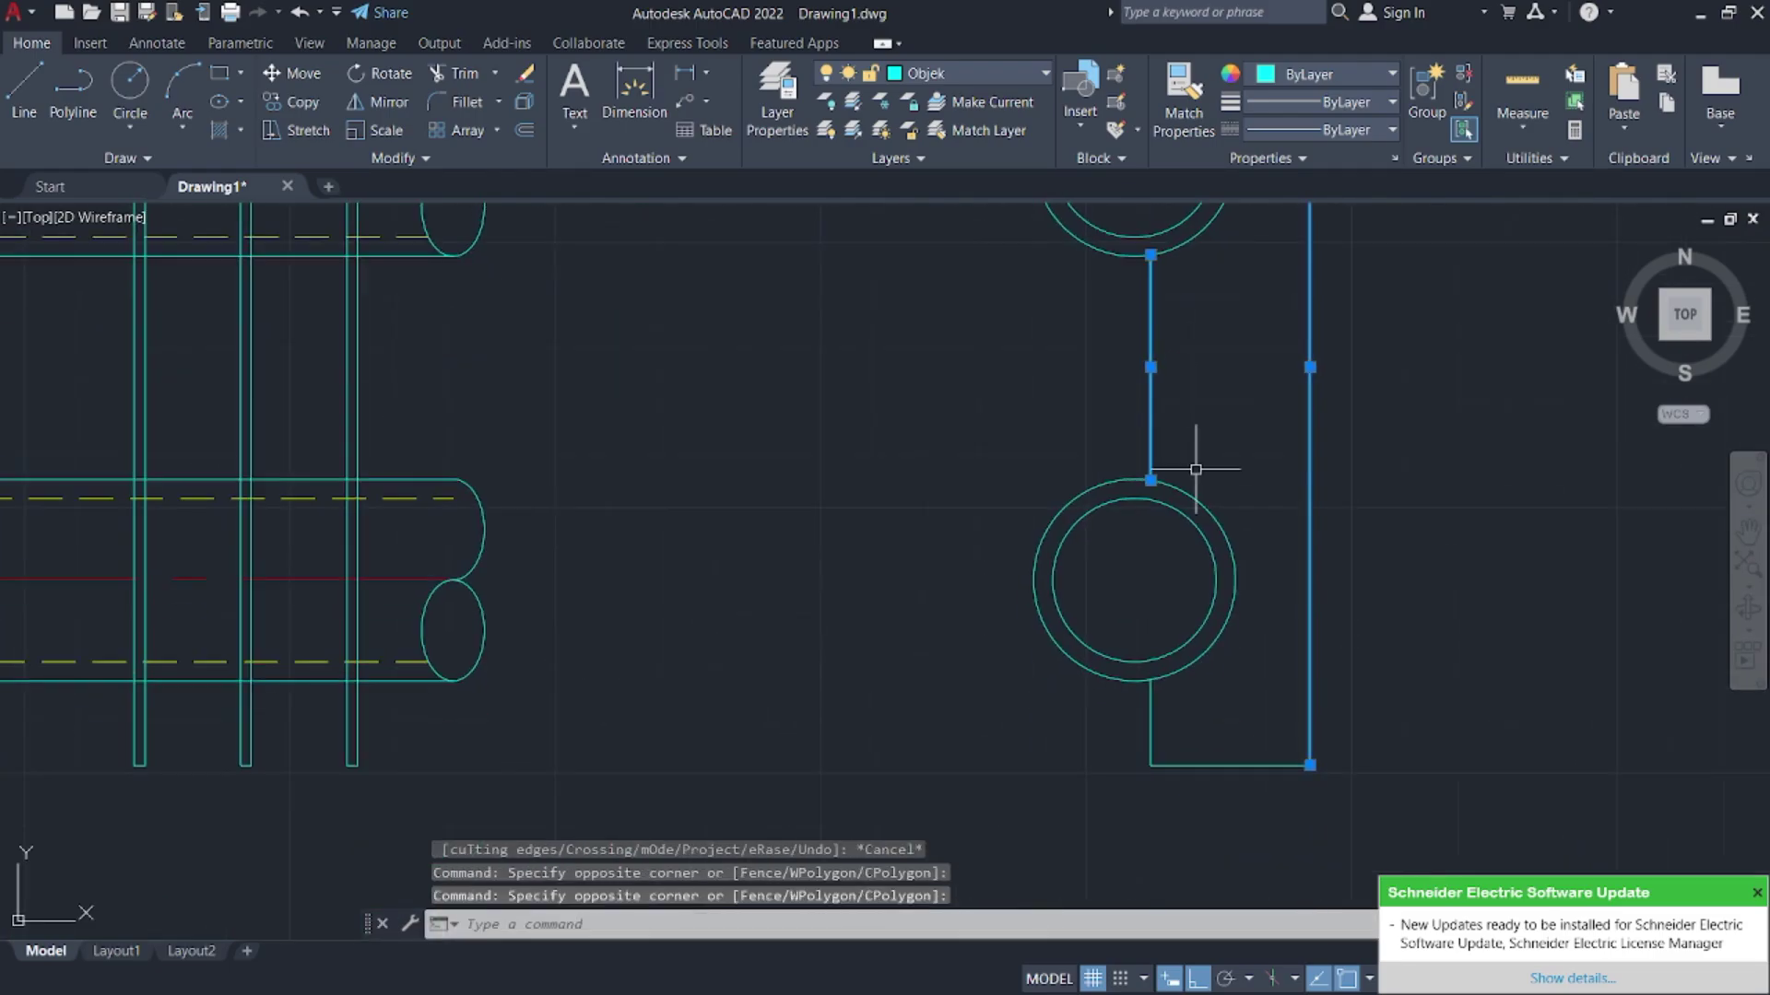
pyautogui.click(1181, 787)
pyautogui.click(1131, 732)
pyautogui.scroll(-4, 1282, 716)
pyautogui.moveTo(1284, 681); pyautogui.dragTo(1253, 757, button='middle')
pyautogui.scroll(2, 1225, 519)
pyautogui.scroll(3, 1225, 519)
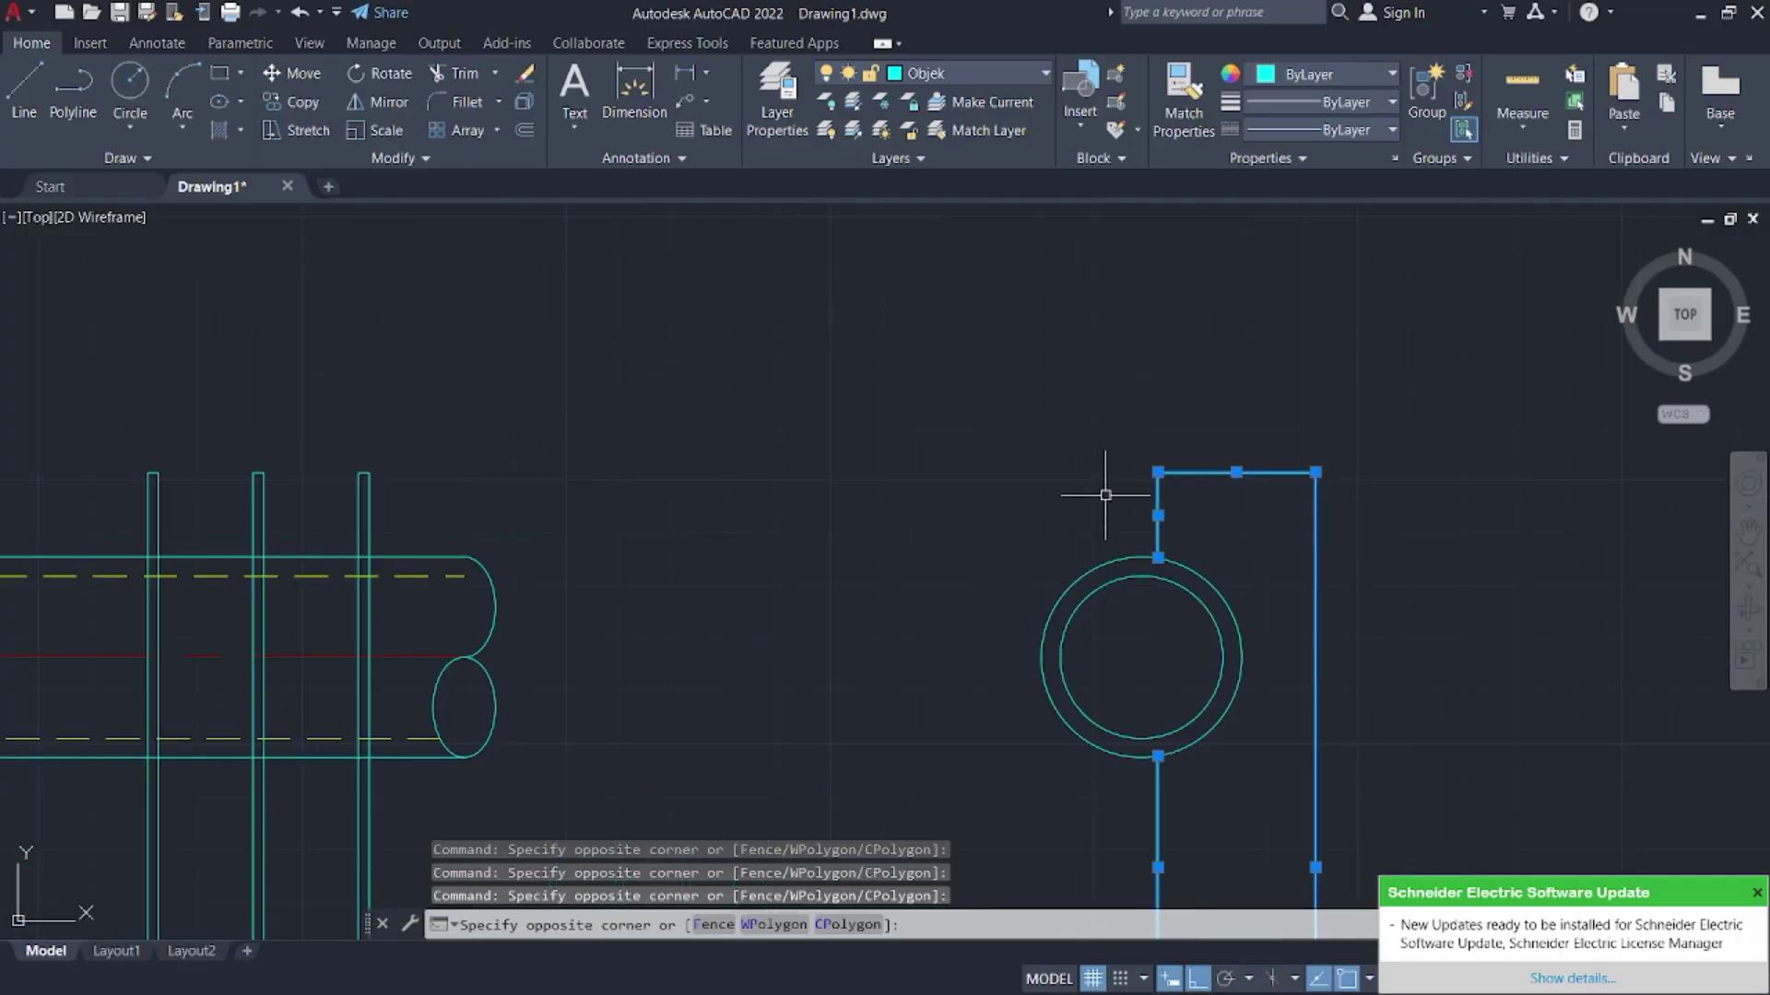
pyautogui.moveTo(1189, 486); pyautogui.dragTo(1186, 461, button='middle')
pyautogui.write('mi')
pyautogui.press('Return')
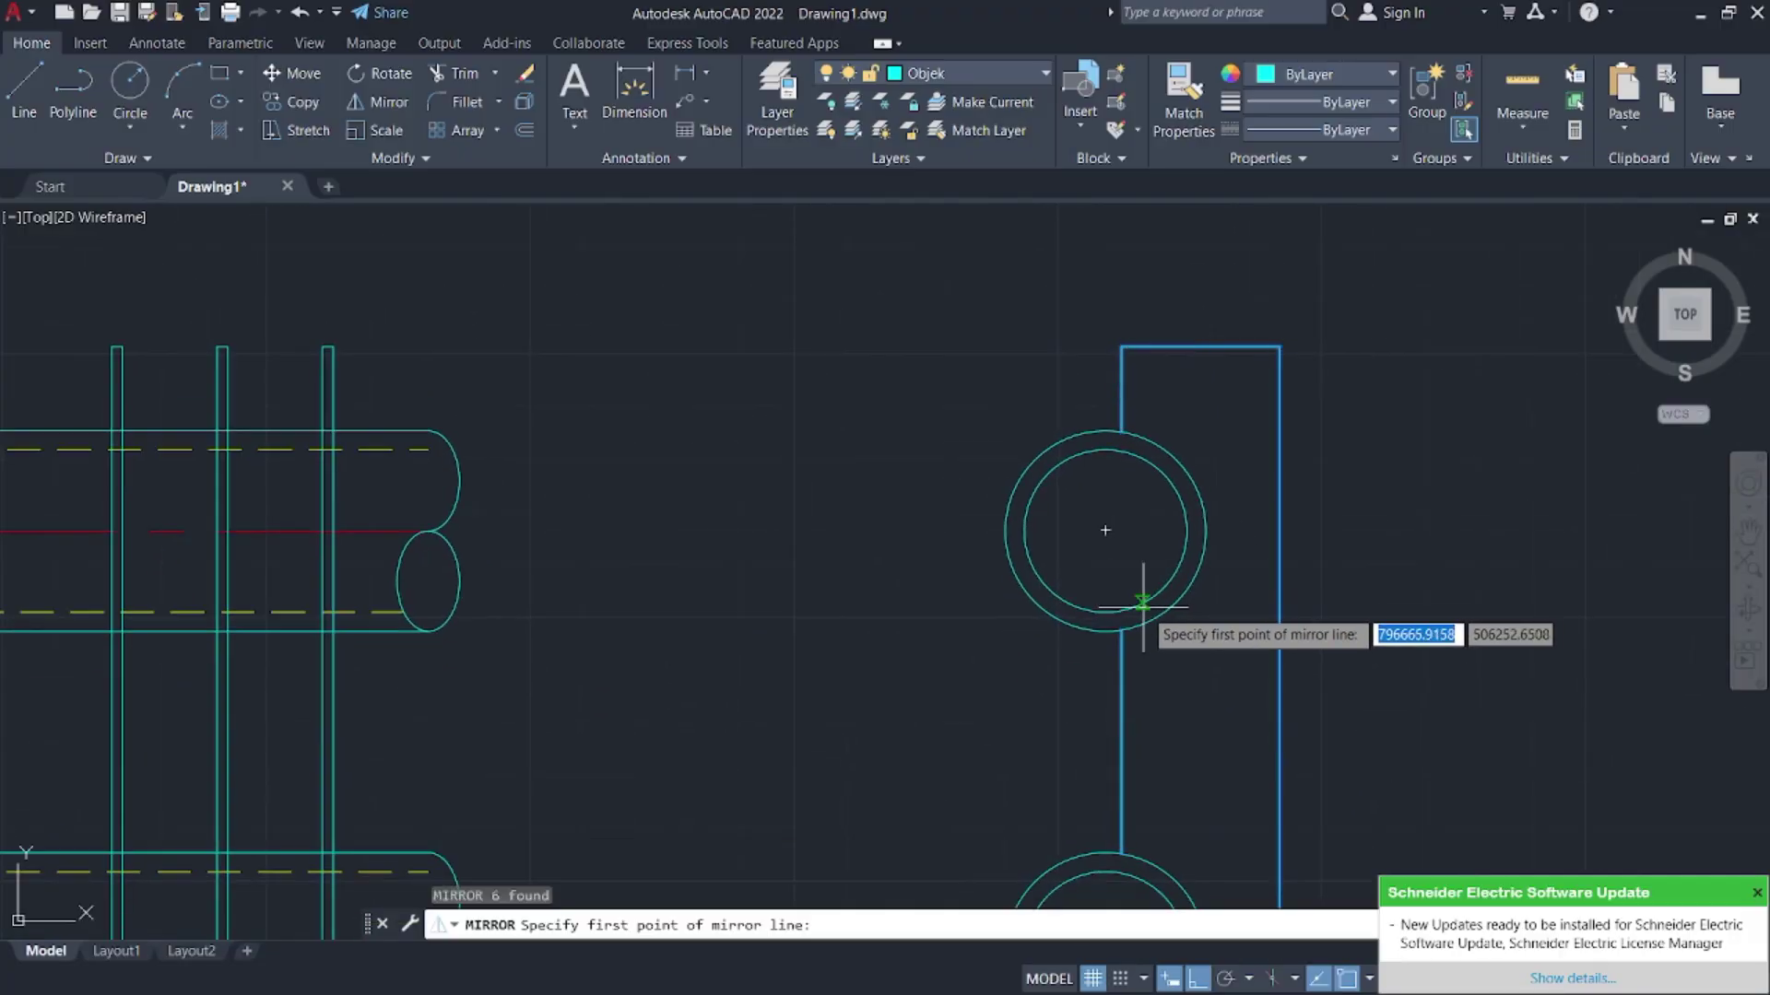
pyautogui.click(1105, 530)
pyautogui.click(1110, 659)
pyautogui.write('n')
pyautogui.press('Return')
pyautogui.moveTo(1114, 625); pyautogui.dragTo(979, 522, button='middle')
# - Add center marks to the upper and lower tube circles in Section S1-S1
pyautogui.write('c')
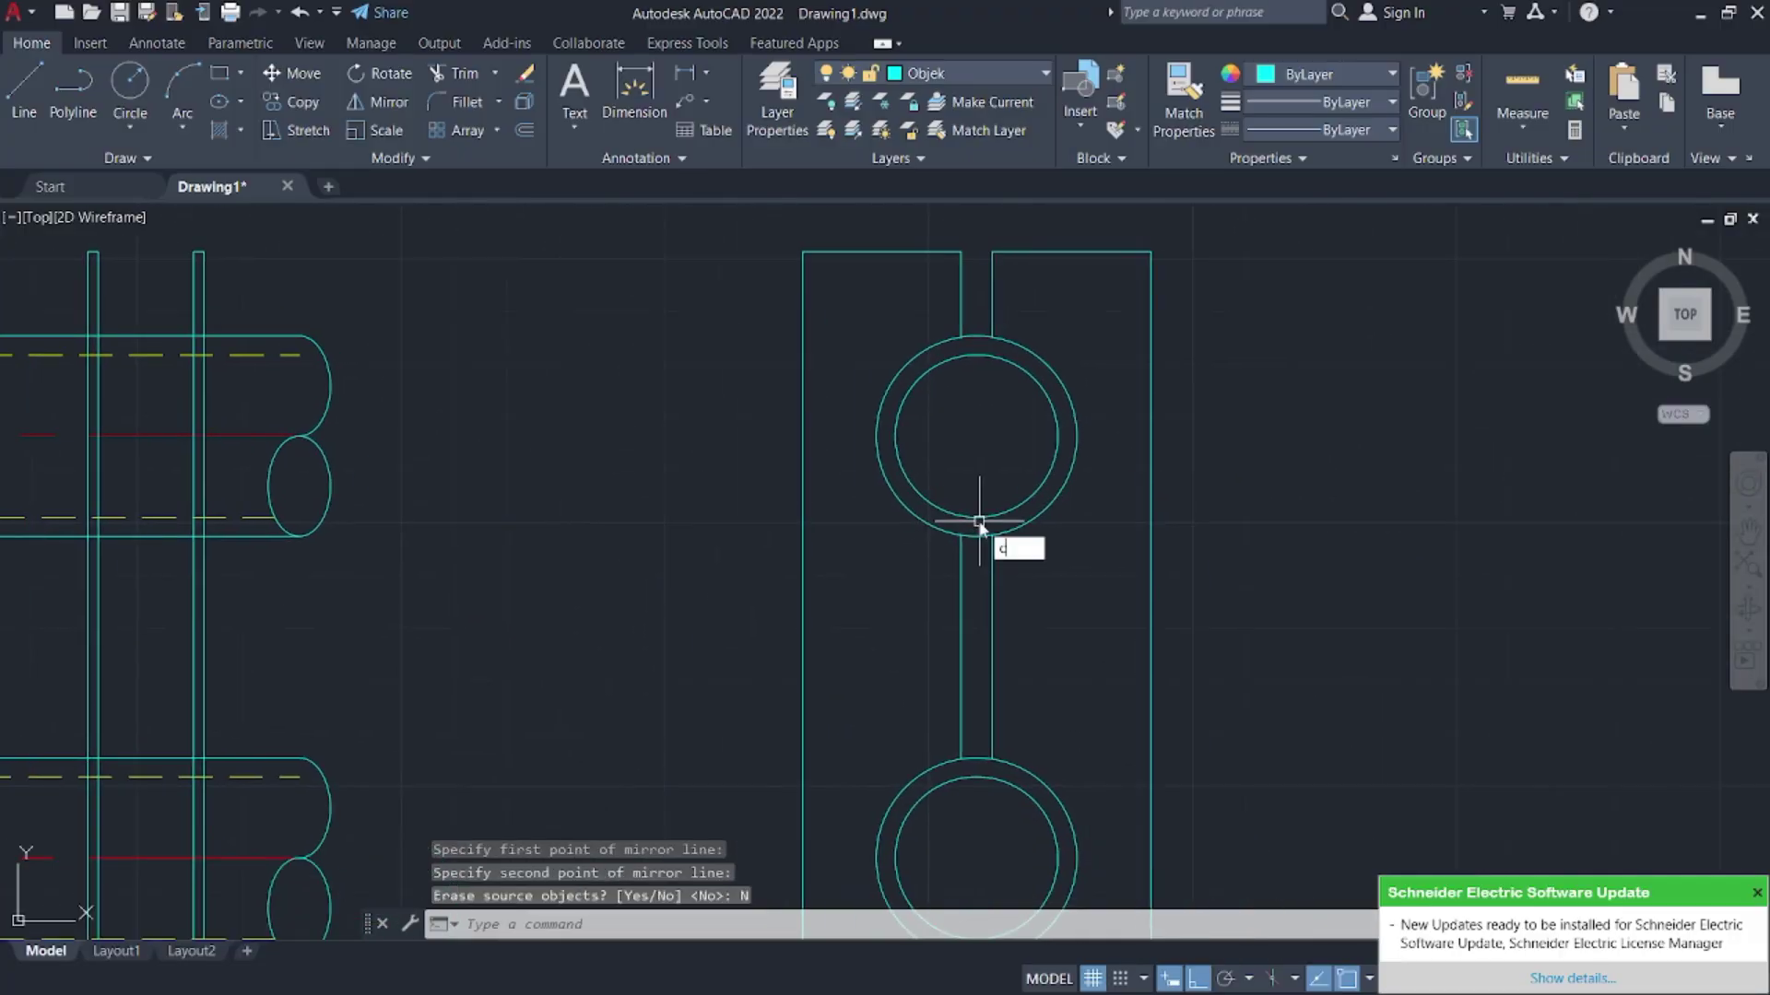
pyautogui.write('m')
pyautogui.press('Return')
pyautogui.click(1058, 520)
pyautogui.click(1060, 523)
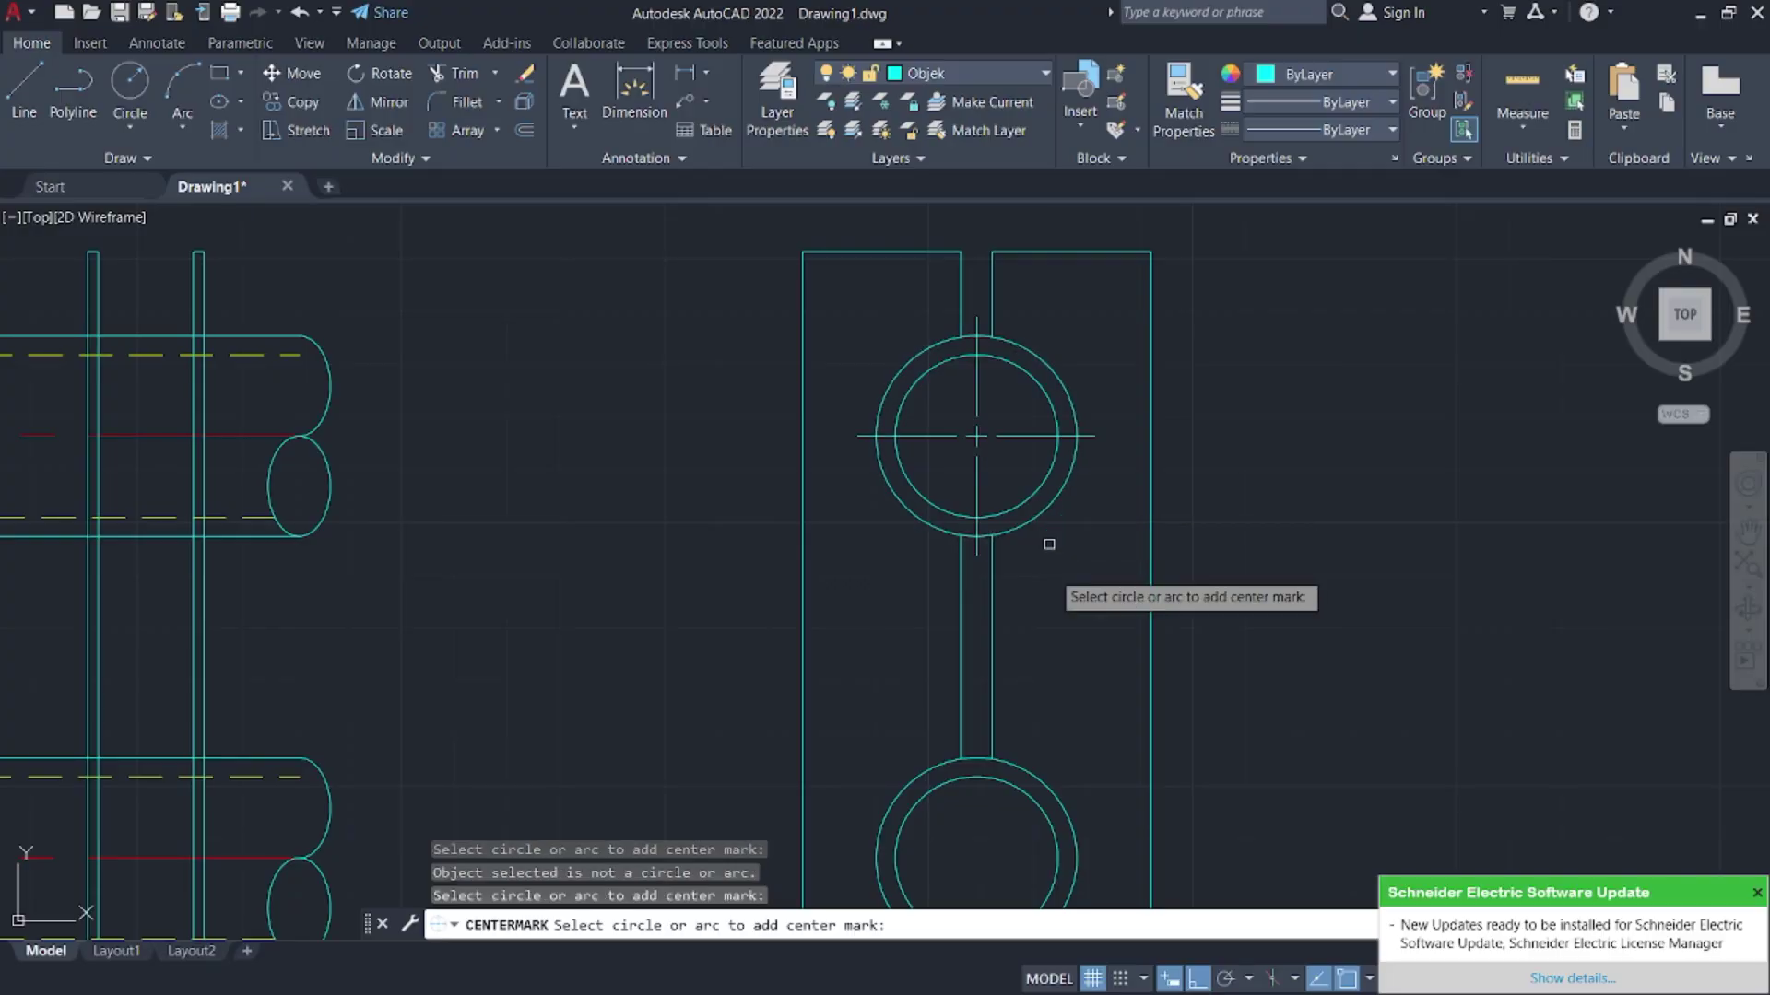
pyautogui.press('Escape')
pyautogui.scroll(-4, 813, 387)
pyautogui.moveTo(940, 501); pyautogui.dragTo(915, 473, button='middle')
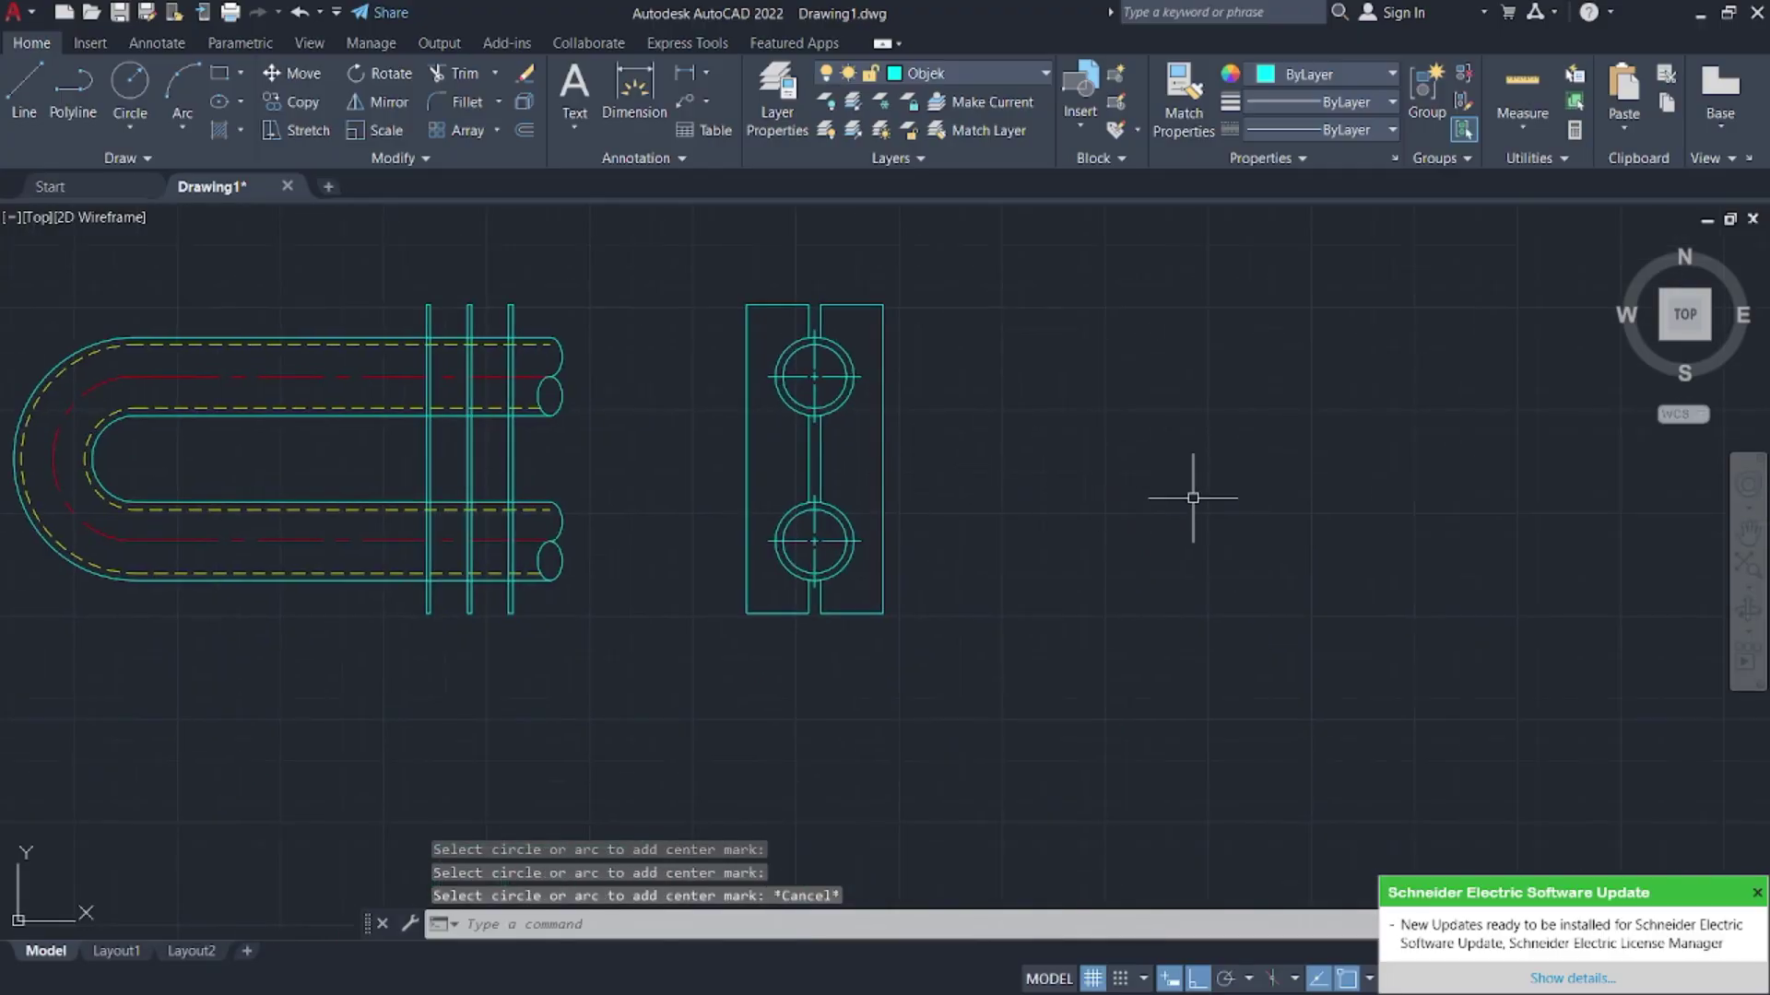
pyautogui.scroll(-5, 1193, 497)
pyautogui.moveTo(1264, 584); pyautogui.dragTo(699, 649, button='middle')
pyautogui.moveTo(1159, 609); pyautogui.dragTo(968, 604, button='middle')
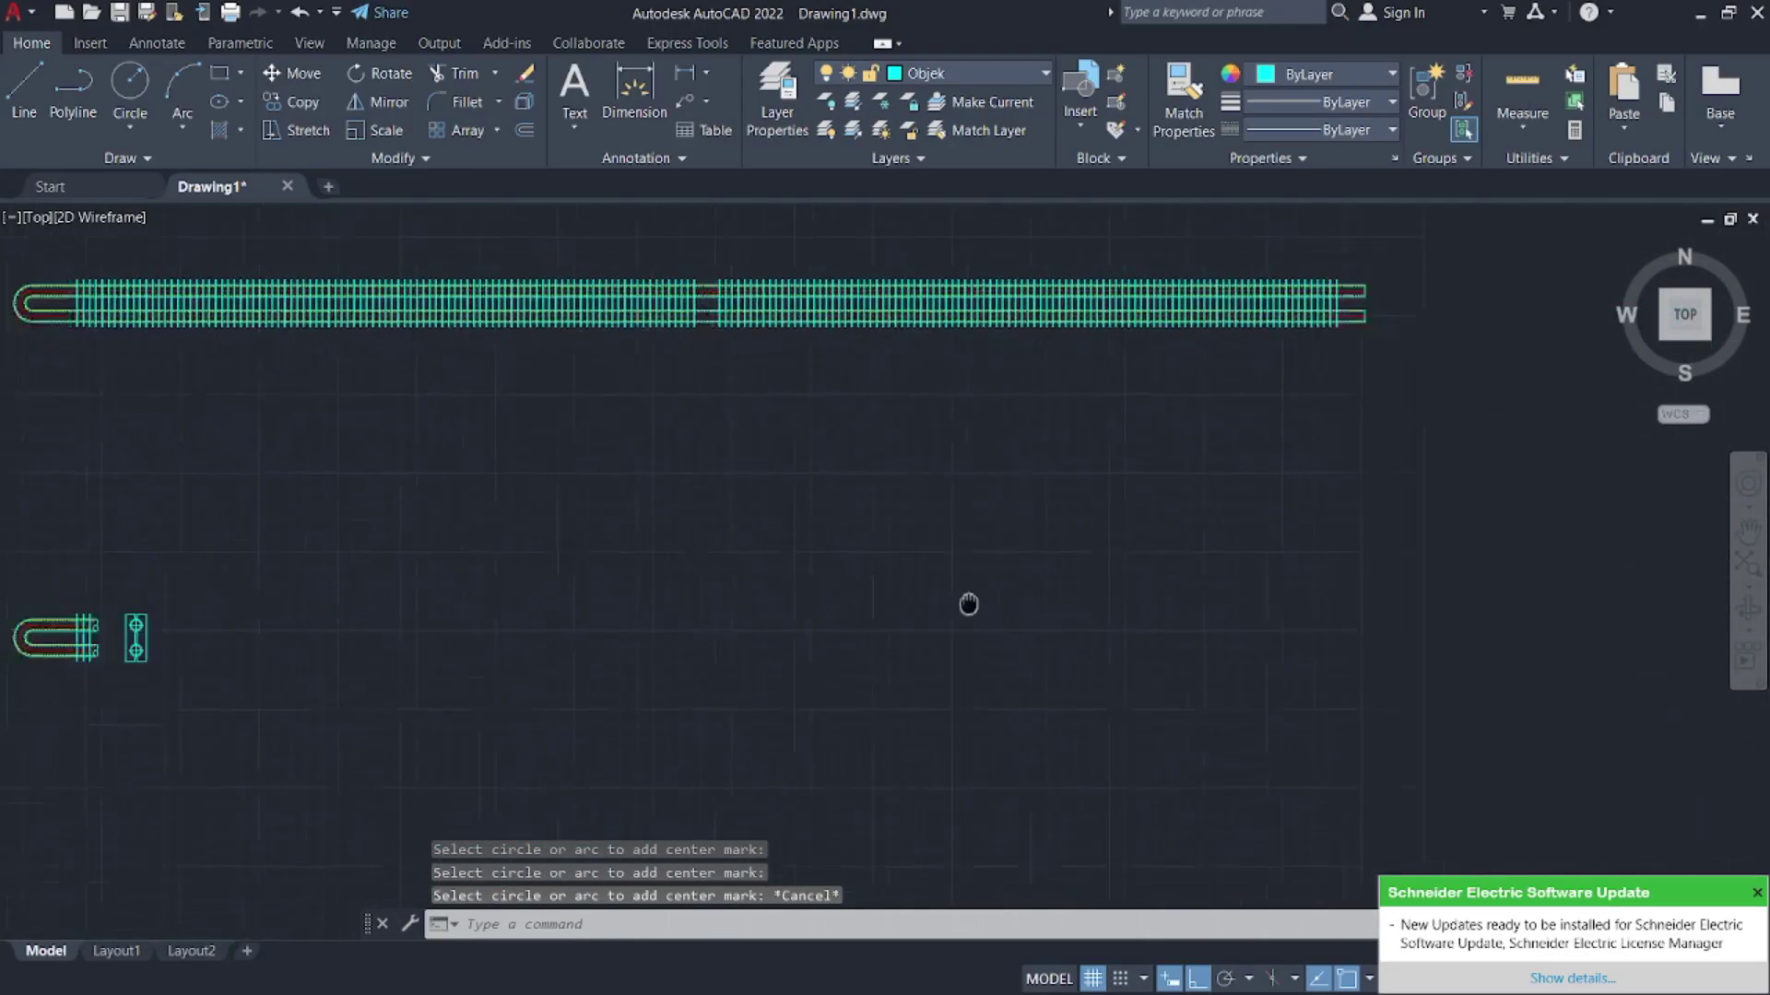
pyautogui.scroll(-4, 1106, 593)
pyautogui.moveTo(1106, 592); pyautogui.dragTo(714, 627, button='middle')
pyautogui.scroll(5, 490, 683)
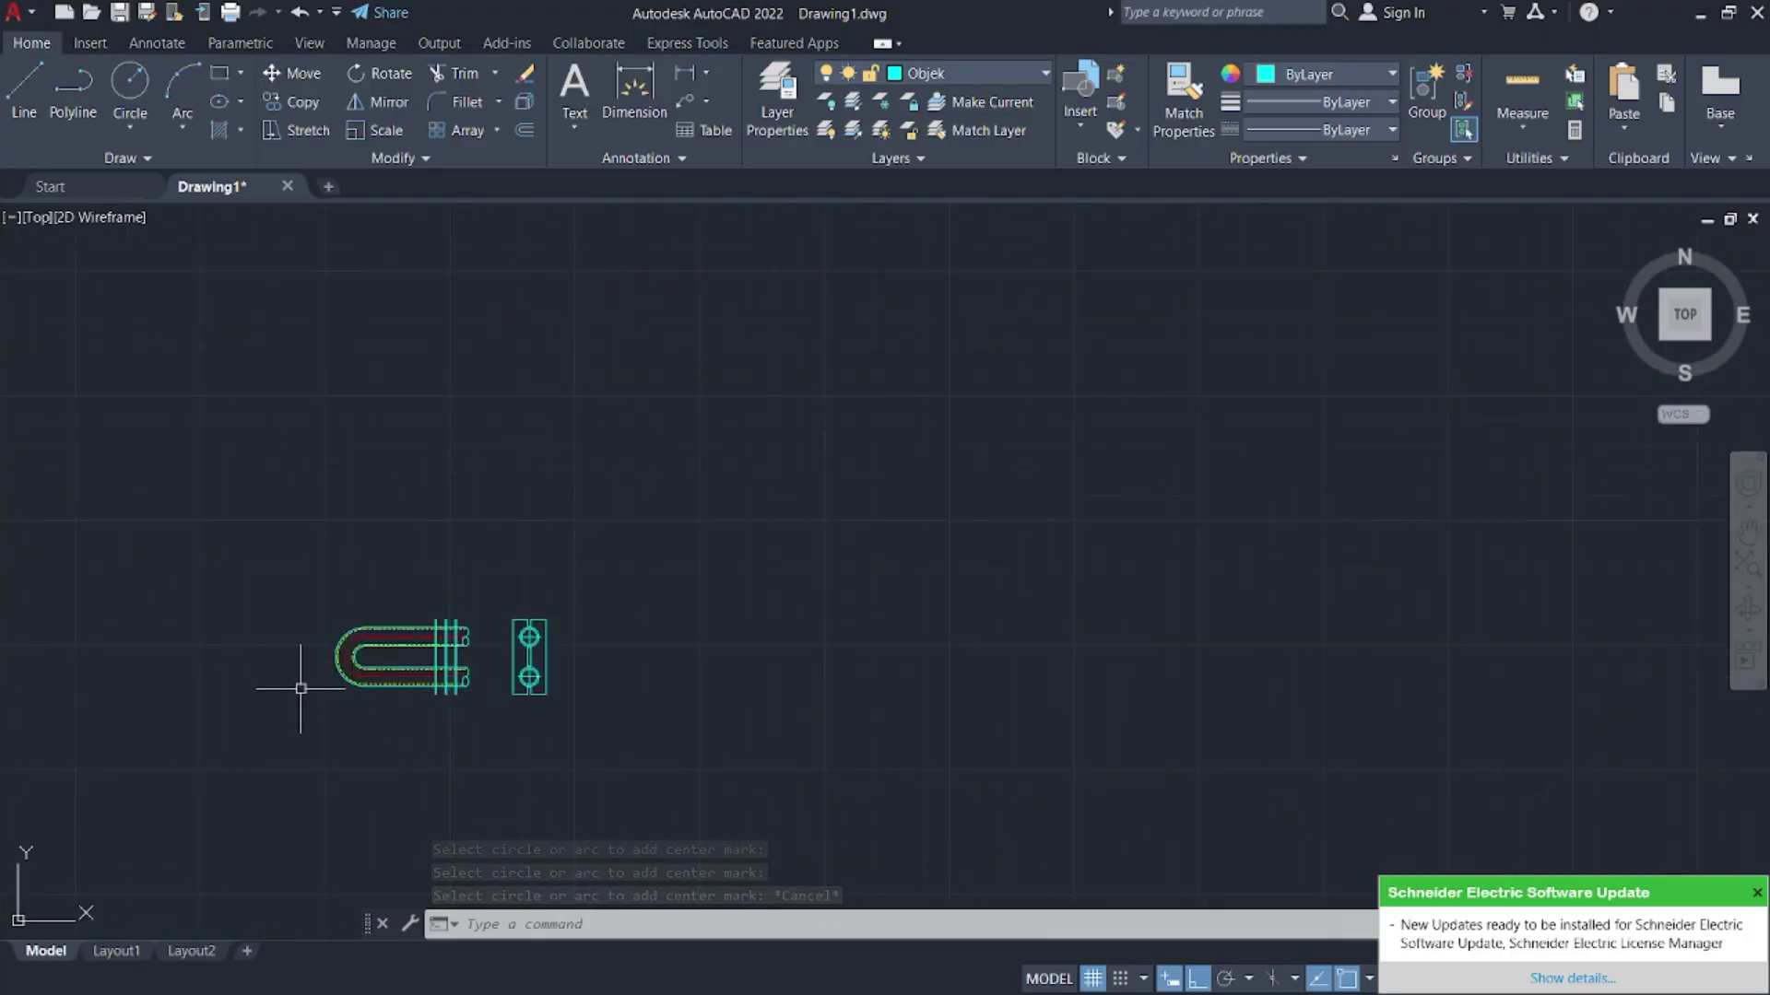
# - Switch to File Explorer and open the Kursus AutoCAD folder on drive Xyz (E:)
pyautogui.click(798, 962)
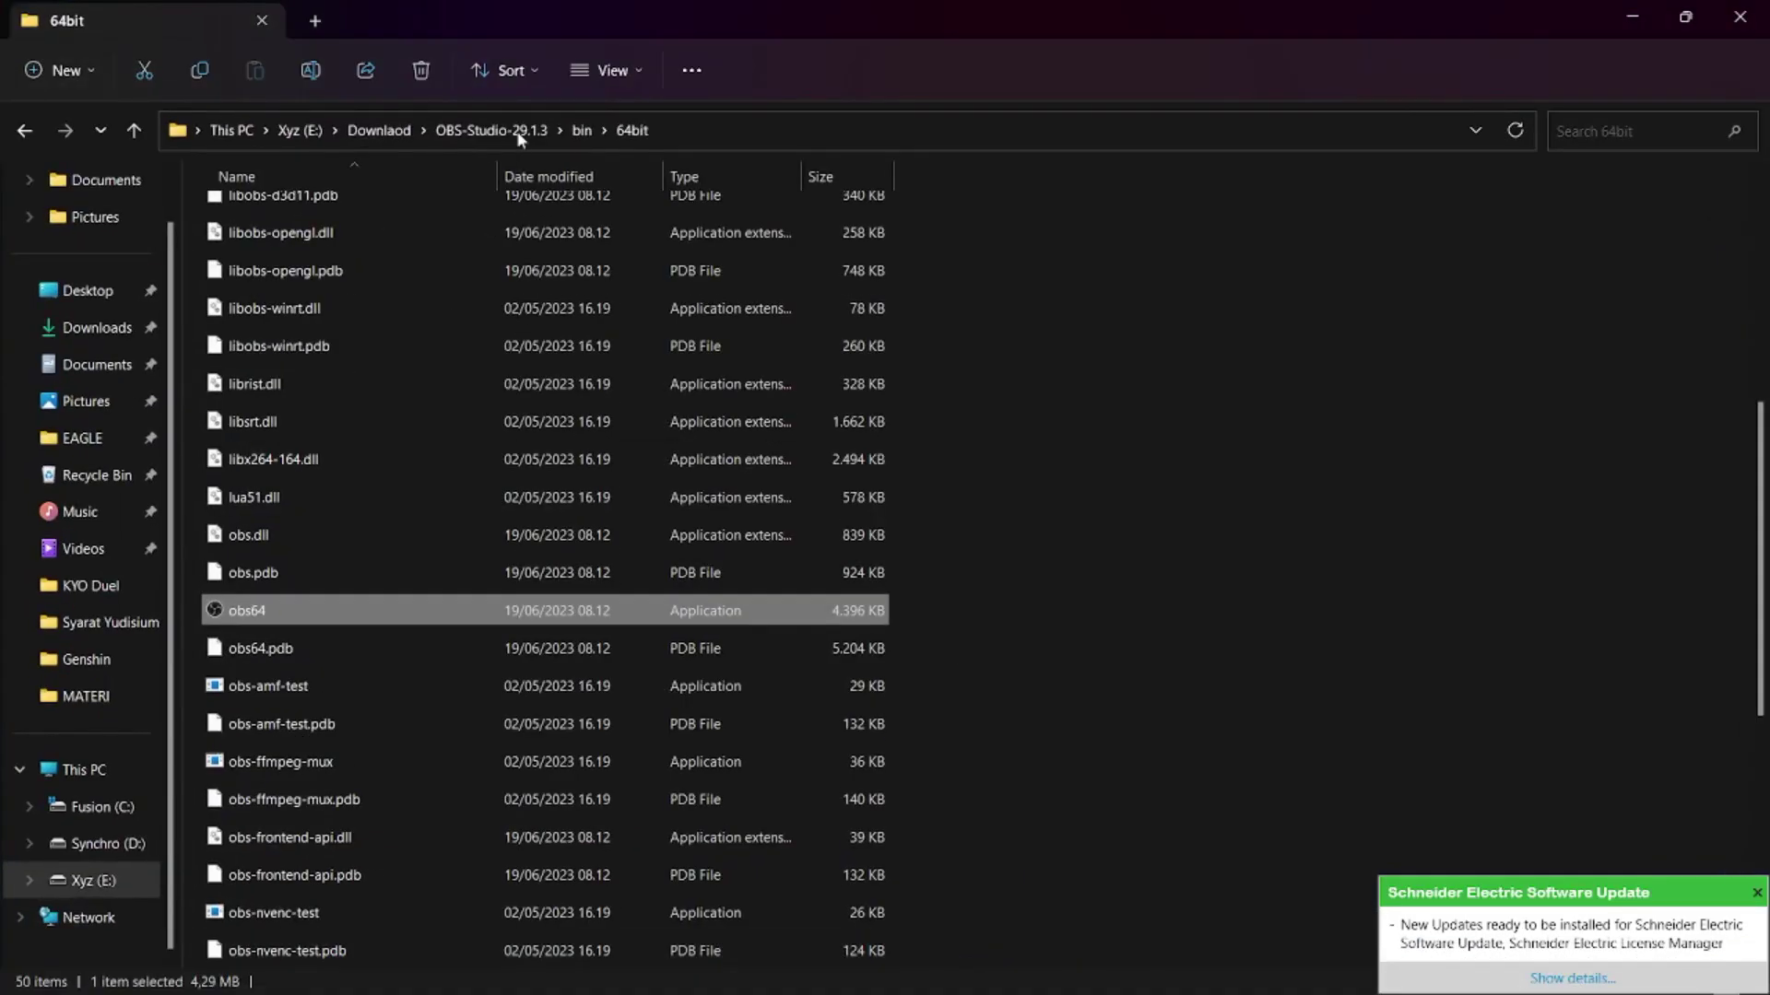
pyautogui.click(381, 131)
pyautogui.click(304, 131)
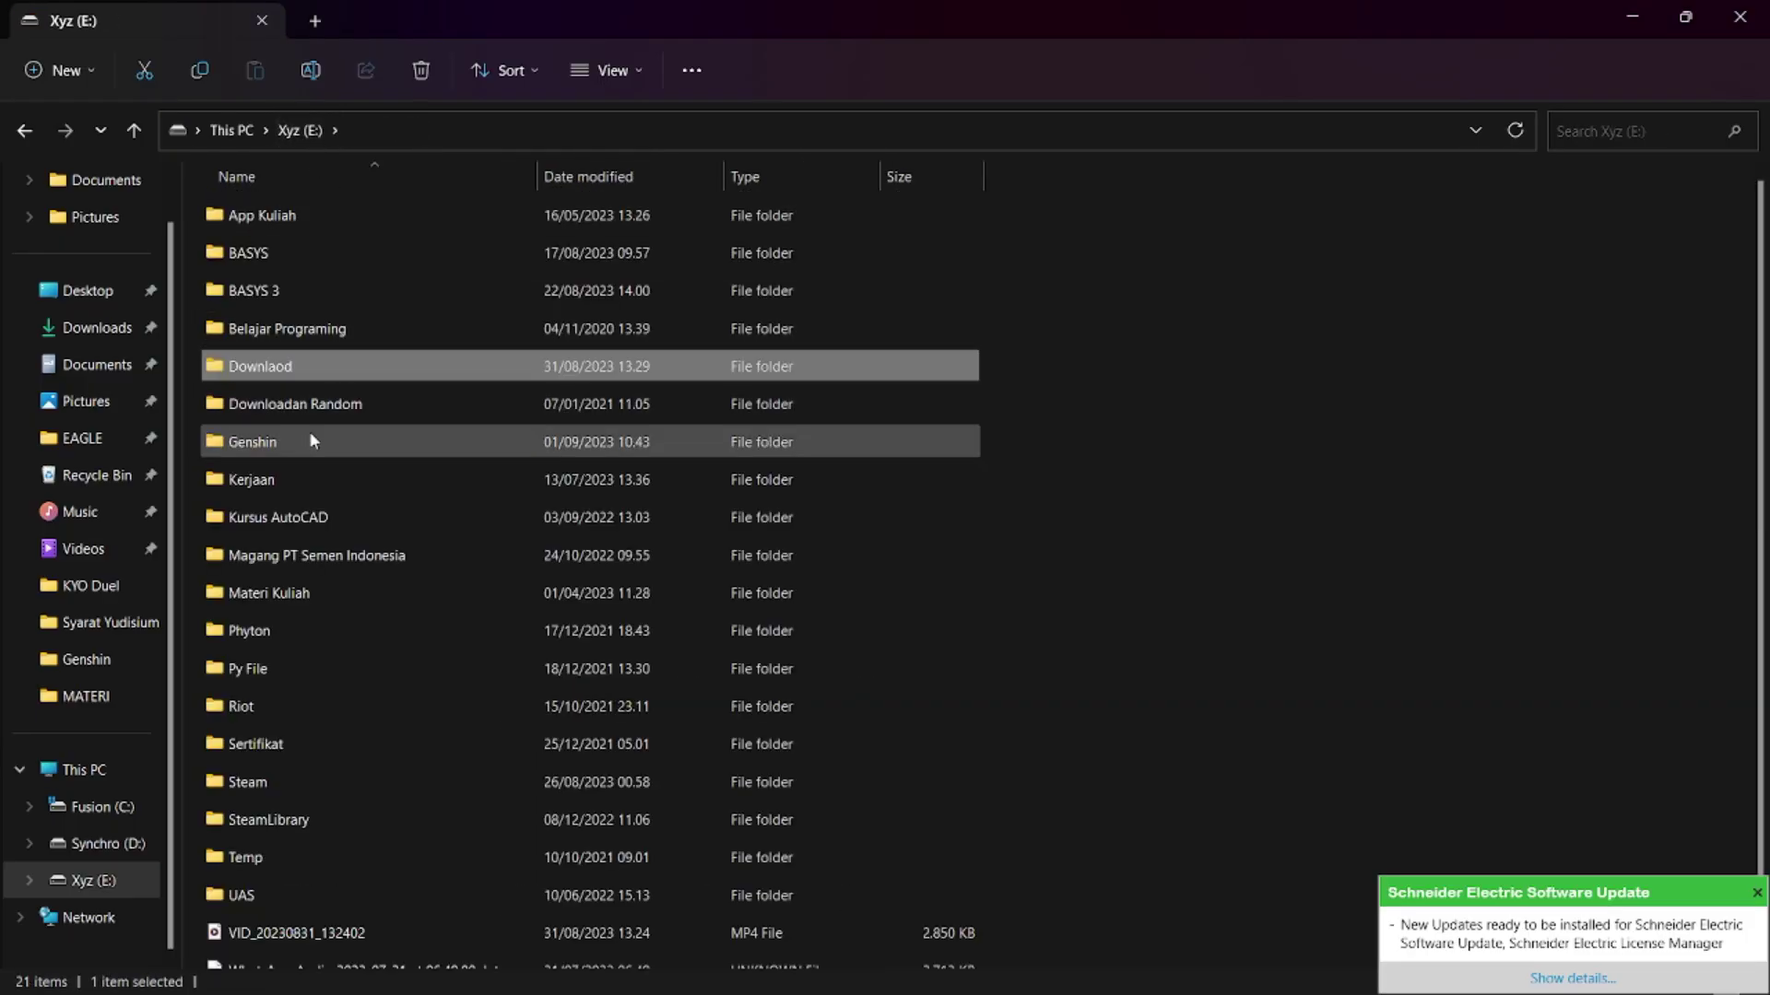
pyautogui.doubleClick(306, 507)
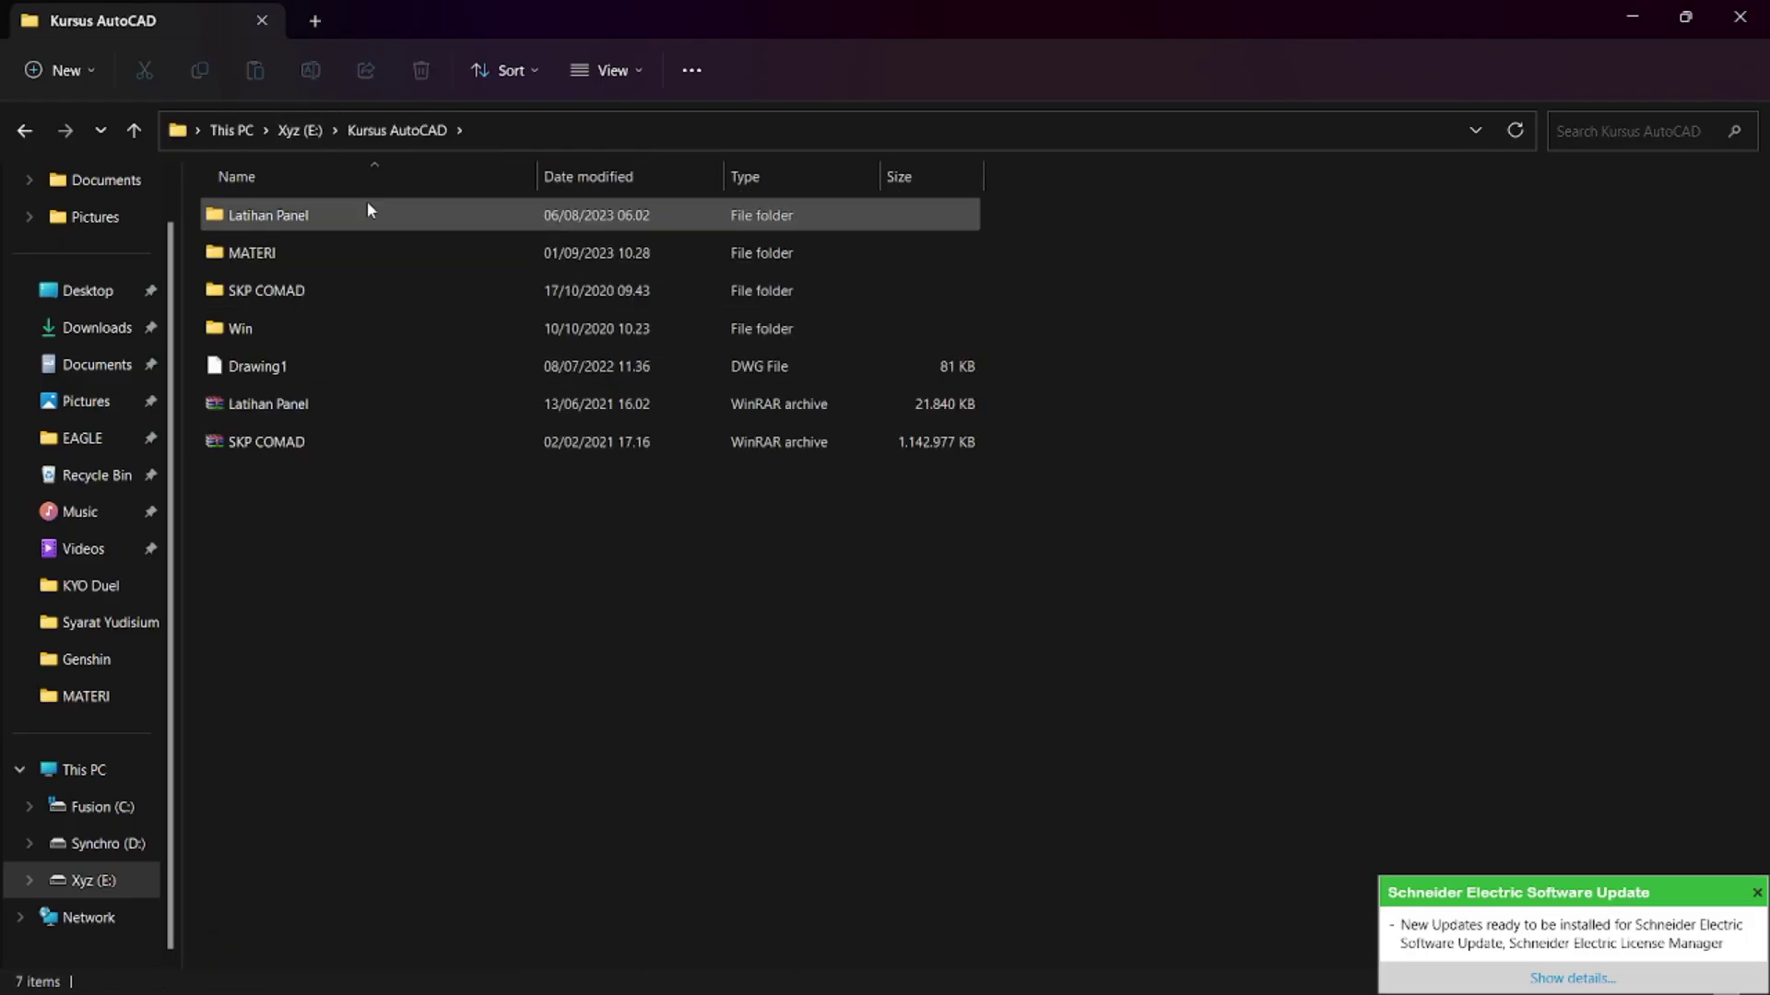
# - Check the Latihan Panel and Win folders and return to Kursus AutoCAD
pyautogui.doubleClick(351, 214)
pyautogui.click(382, 131)
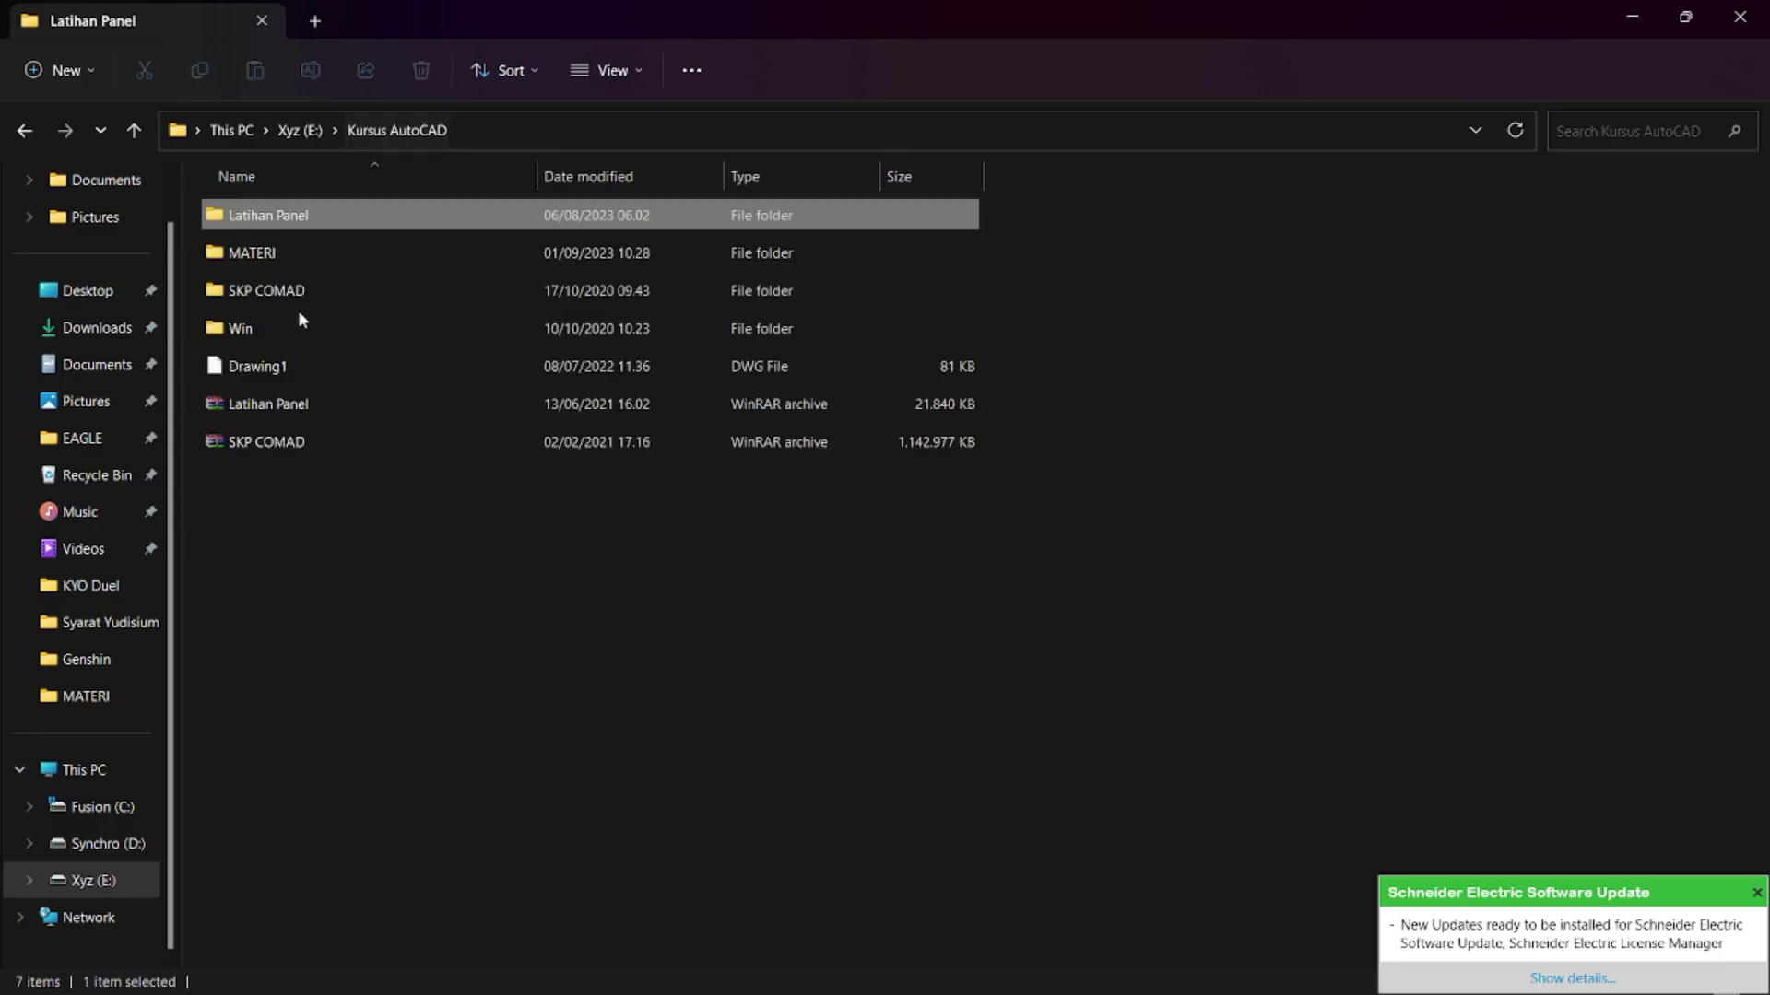
pyautogui.doubleClick(305, 328)
pyautogui.click(381, 132)
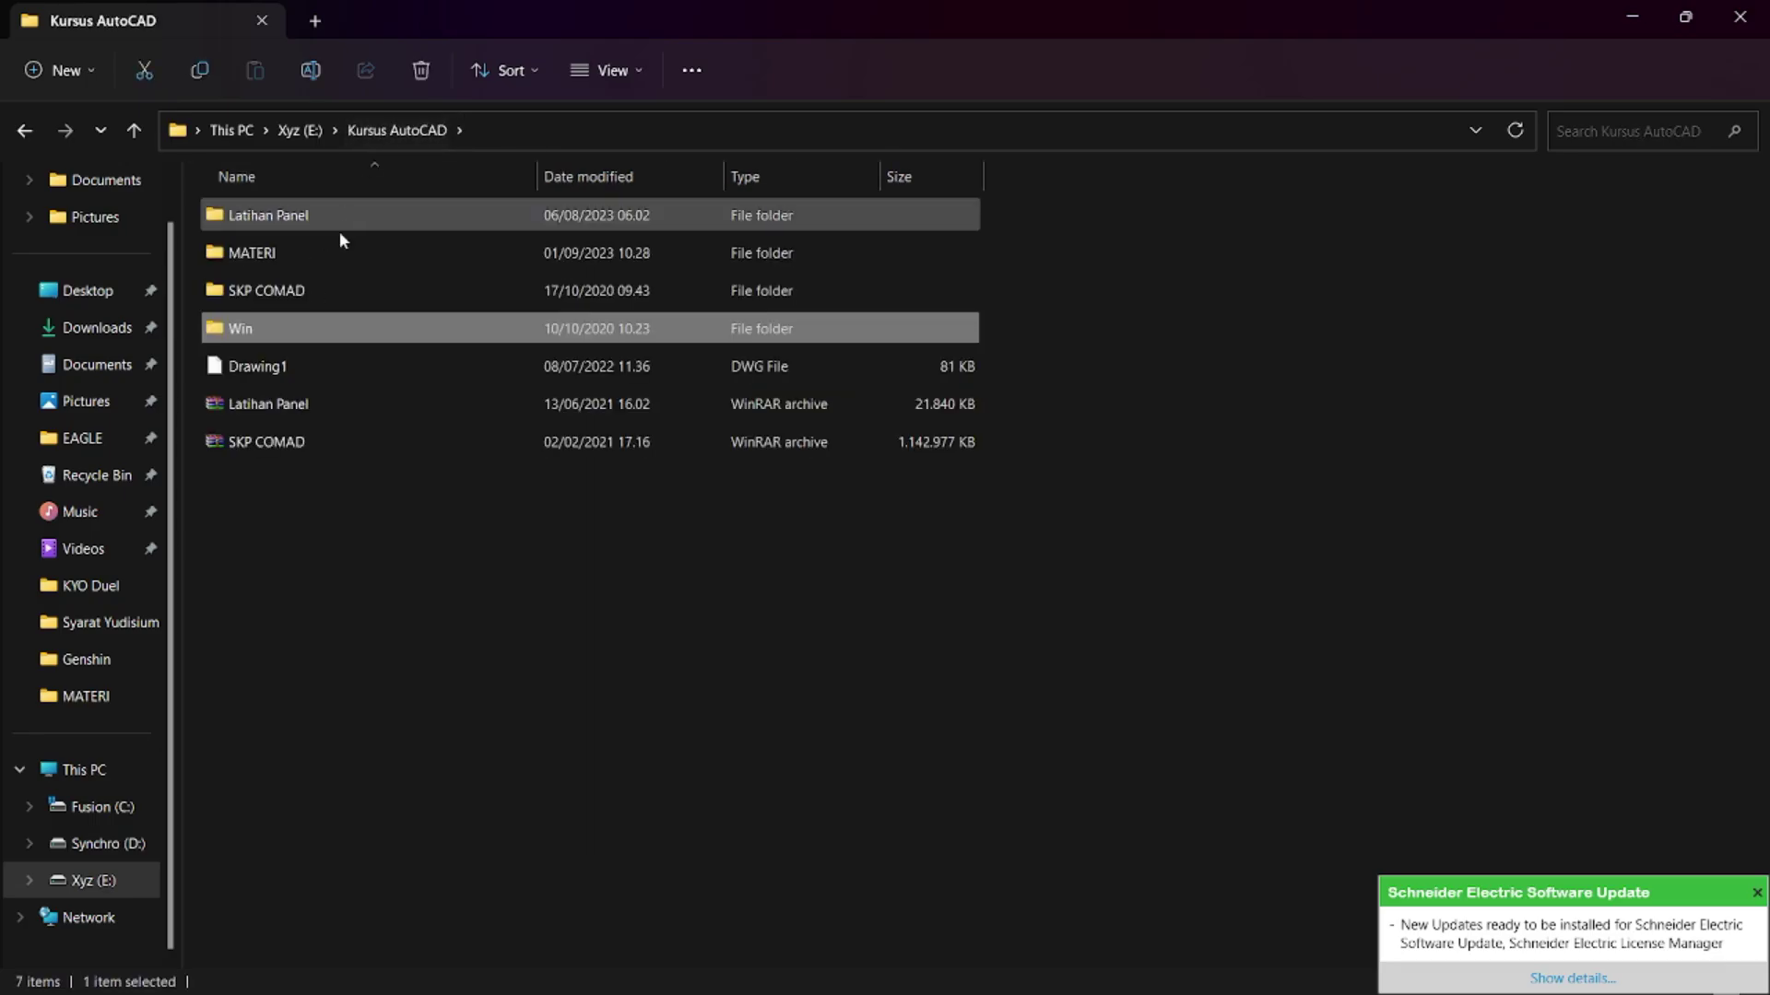
# - Open the Etiket Mechanical DWG from the MATERI > Drawing folder, choosing AutoCAD Application as the program
pyautogui.doubleClick(332, 247)
pyautogui.doubleClick(358, 209)
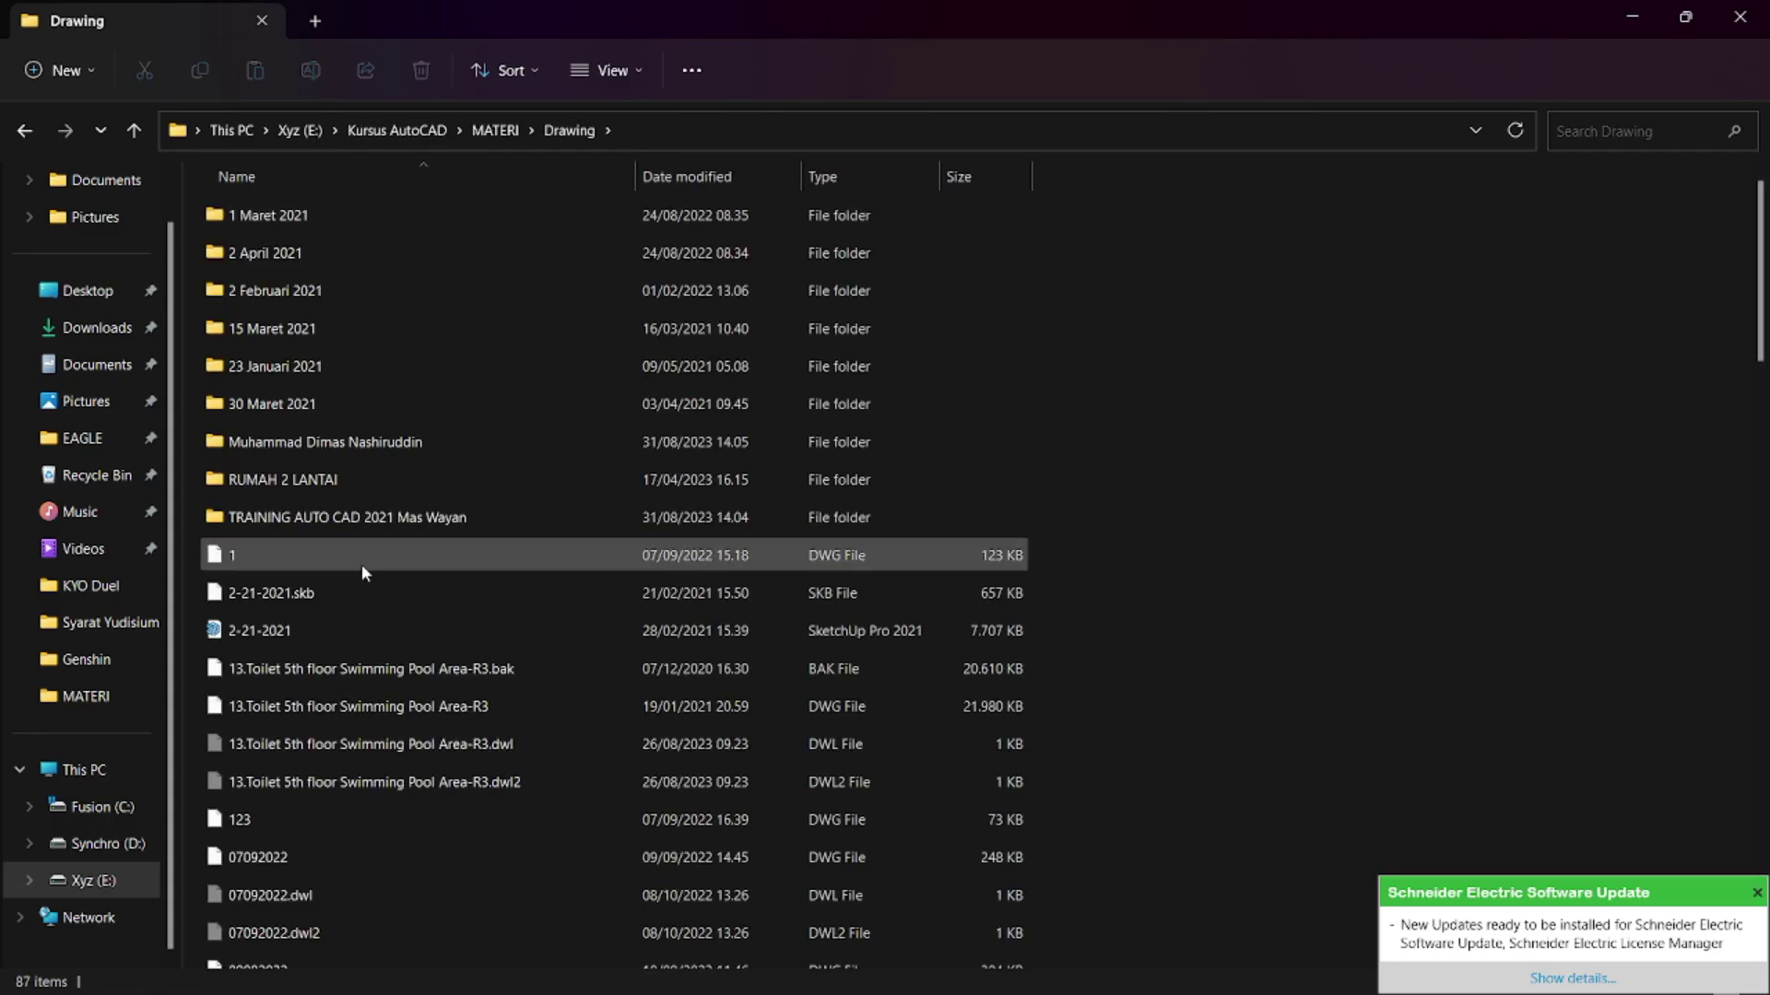
pyautogui.scroll(-7, 373, 645)
pyautogui.scroll(-1, 378, 686)
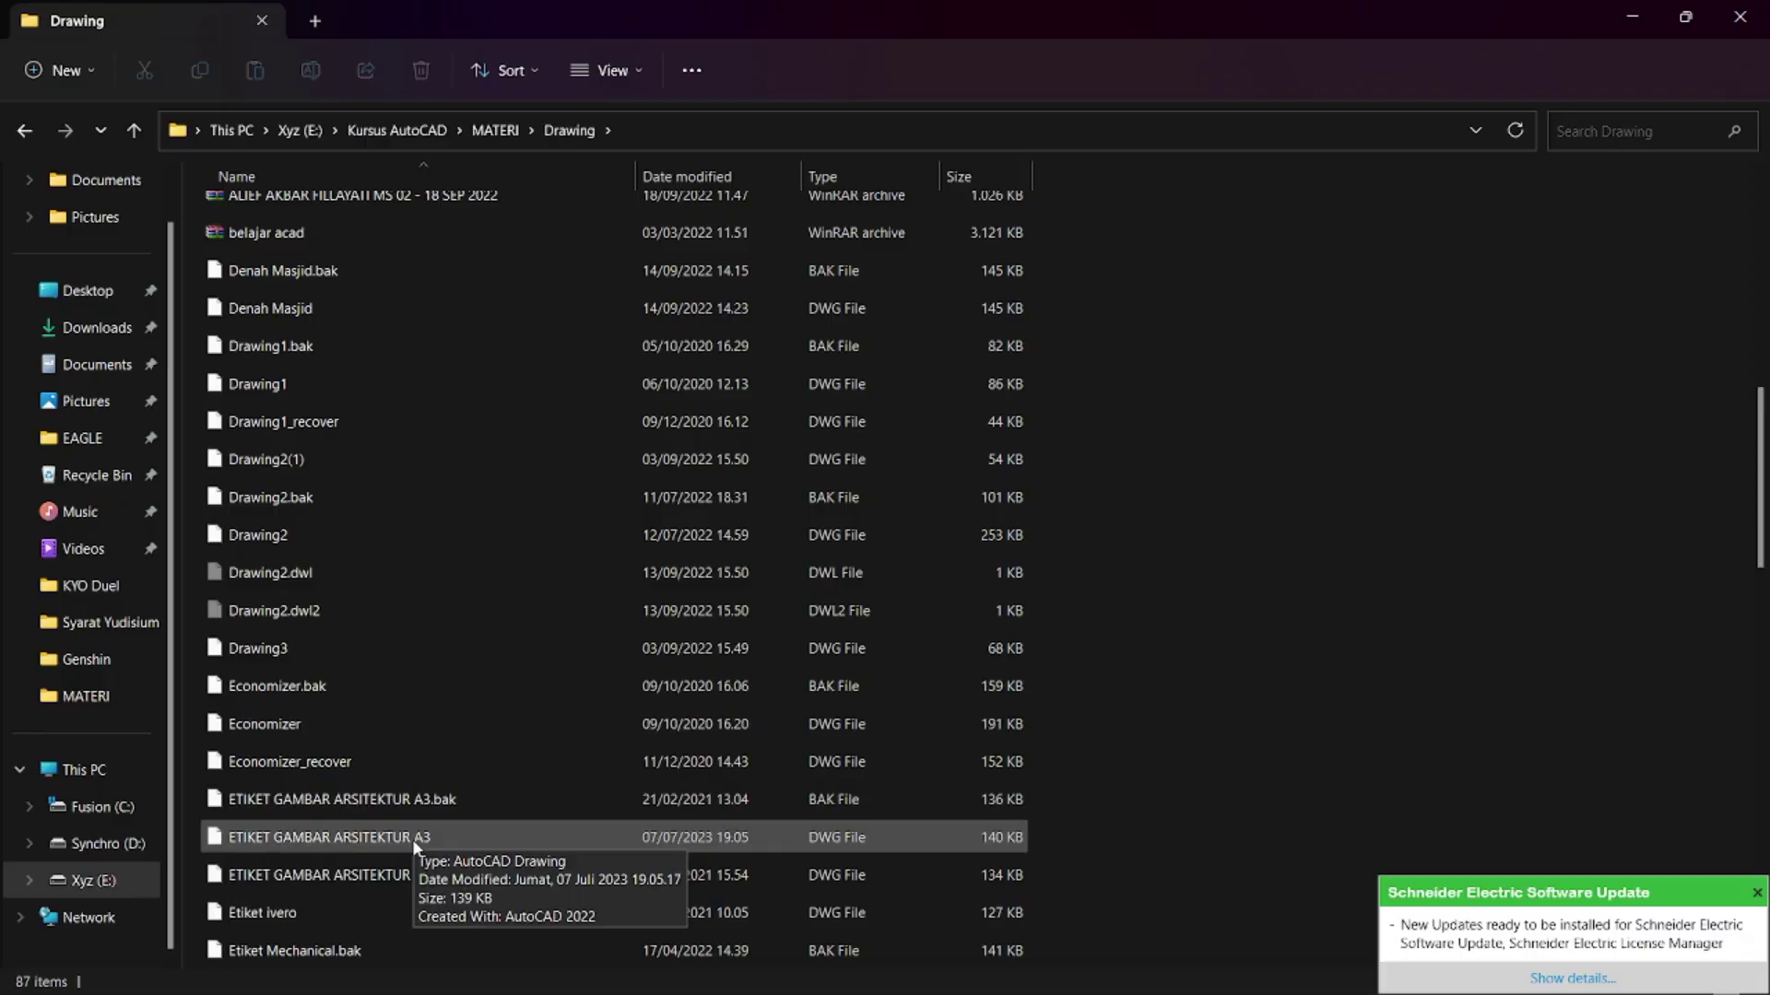
pyautogui.scroll(-3, 406, 672)
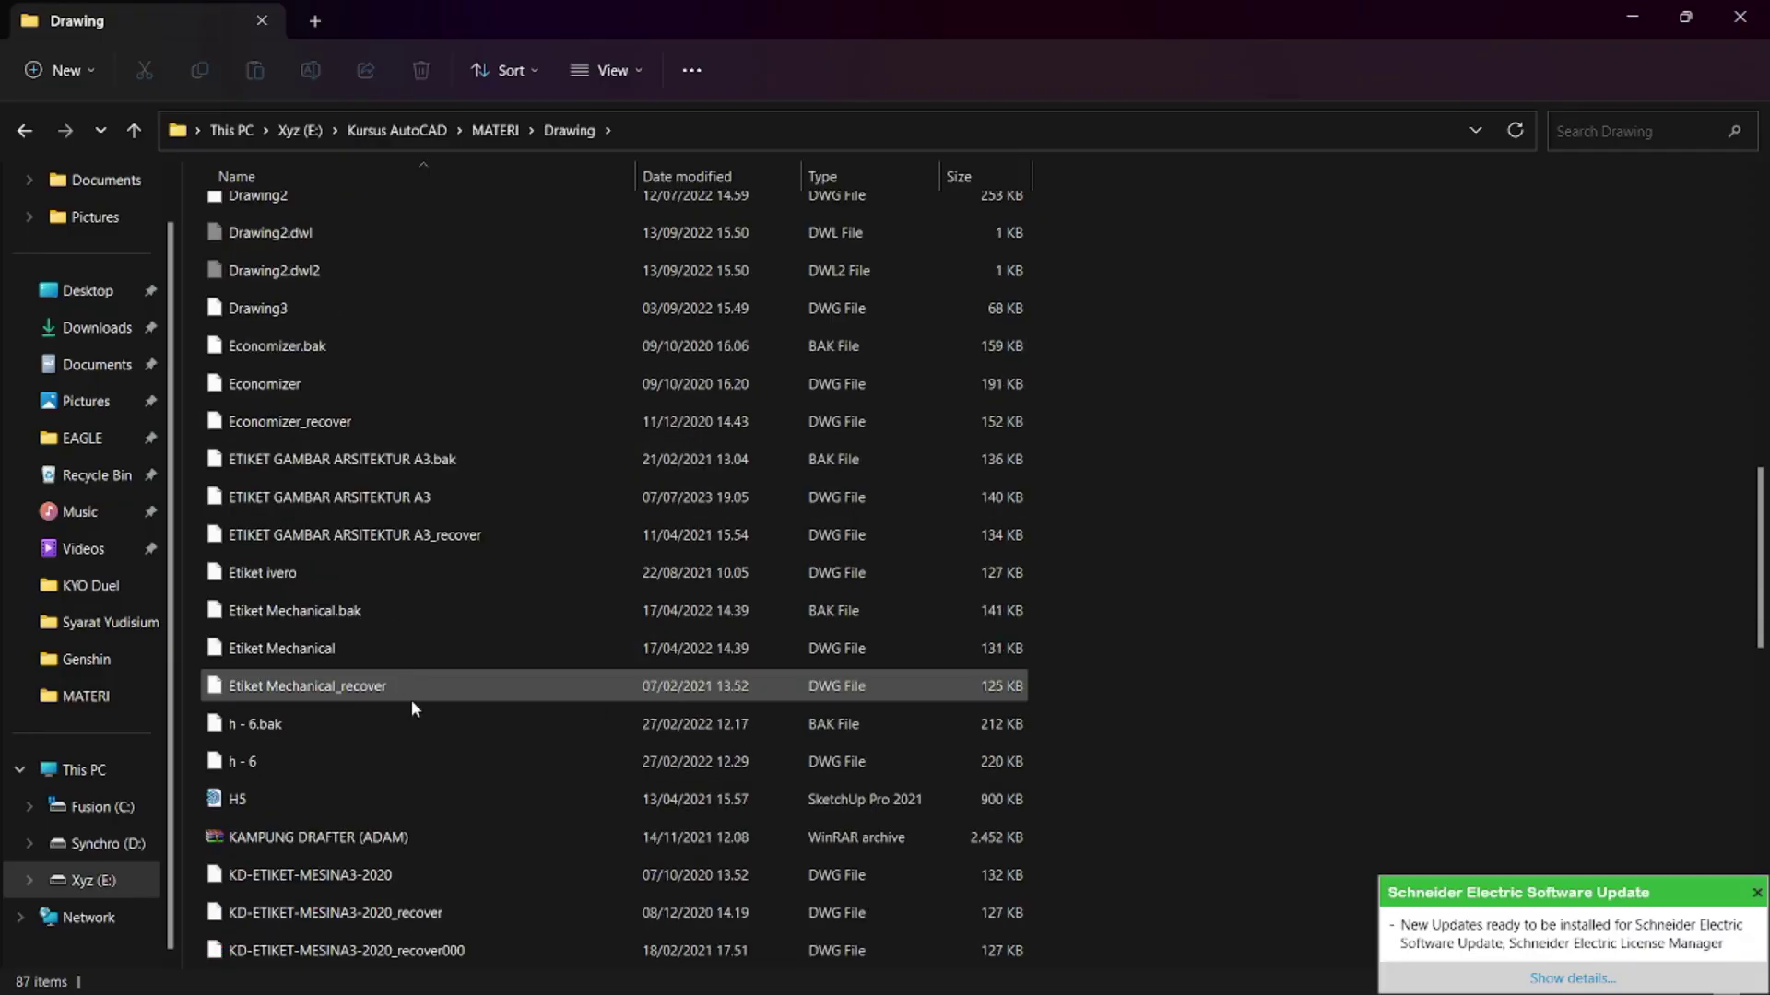
pyautogui.click(403, 643)
pyautogui.doubleClick(404, 643)
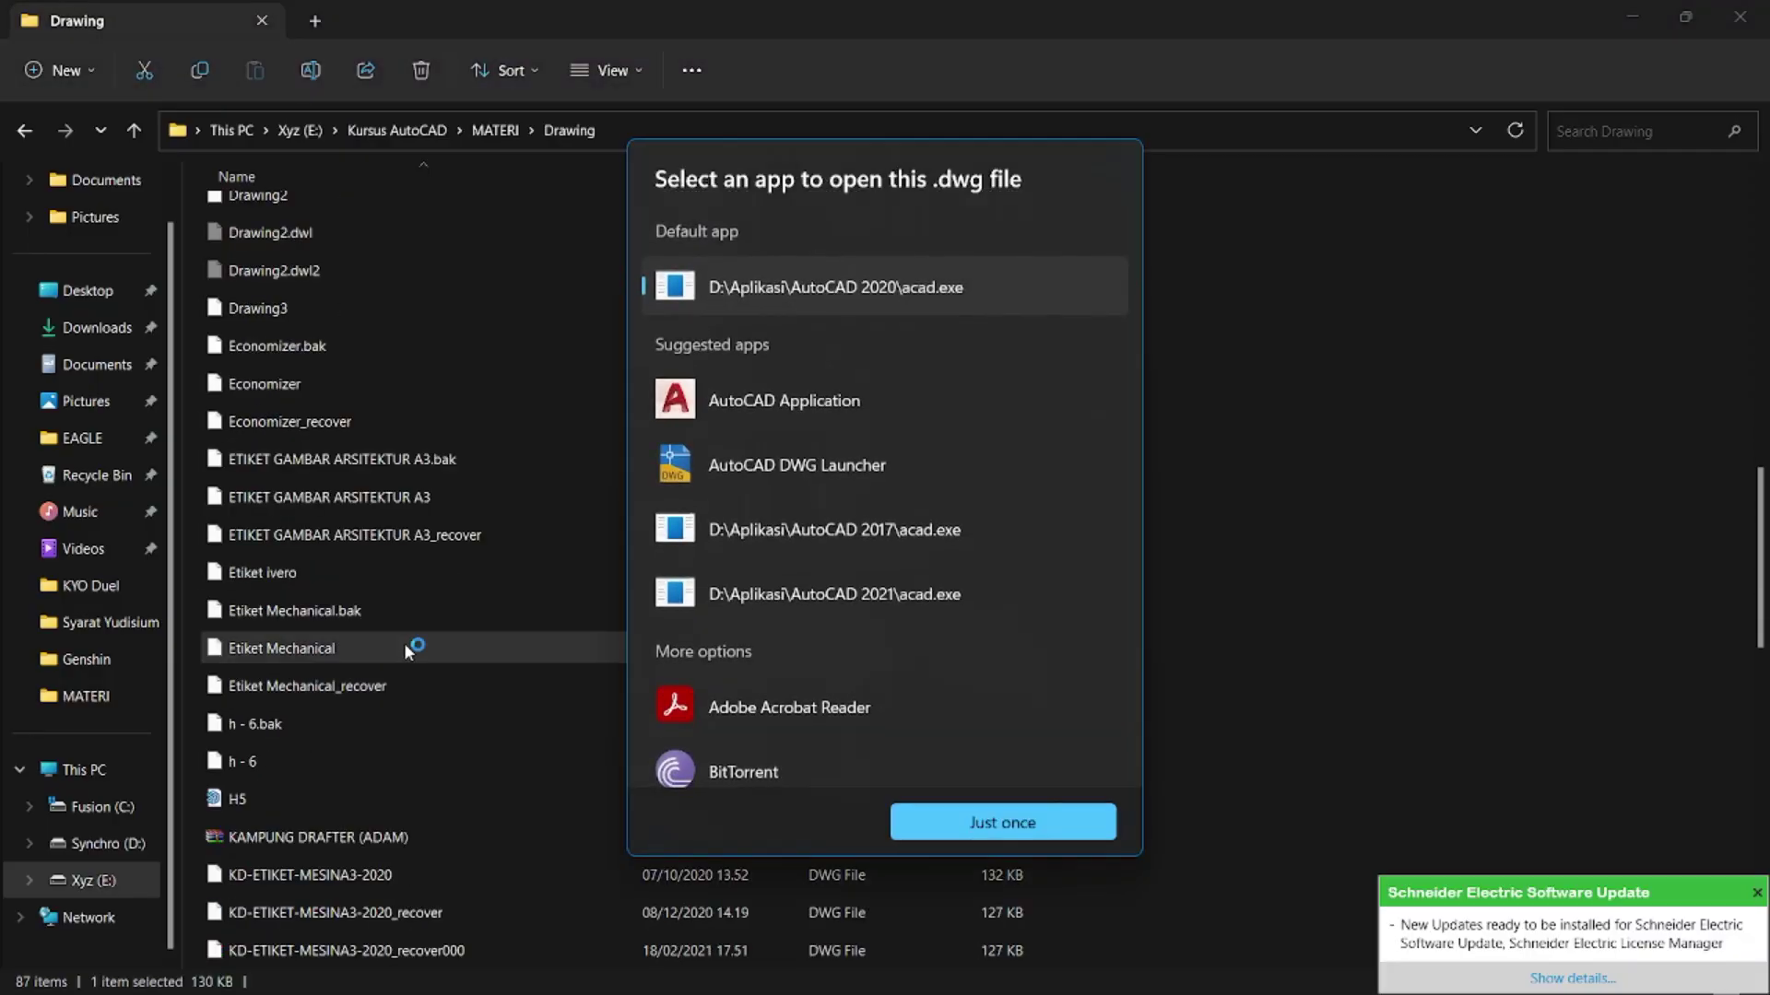
pyautogui.click(767, 398)
pyautogui.click(1055, 814)
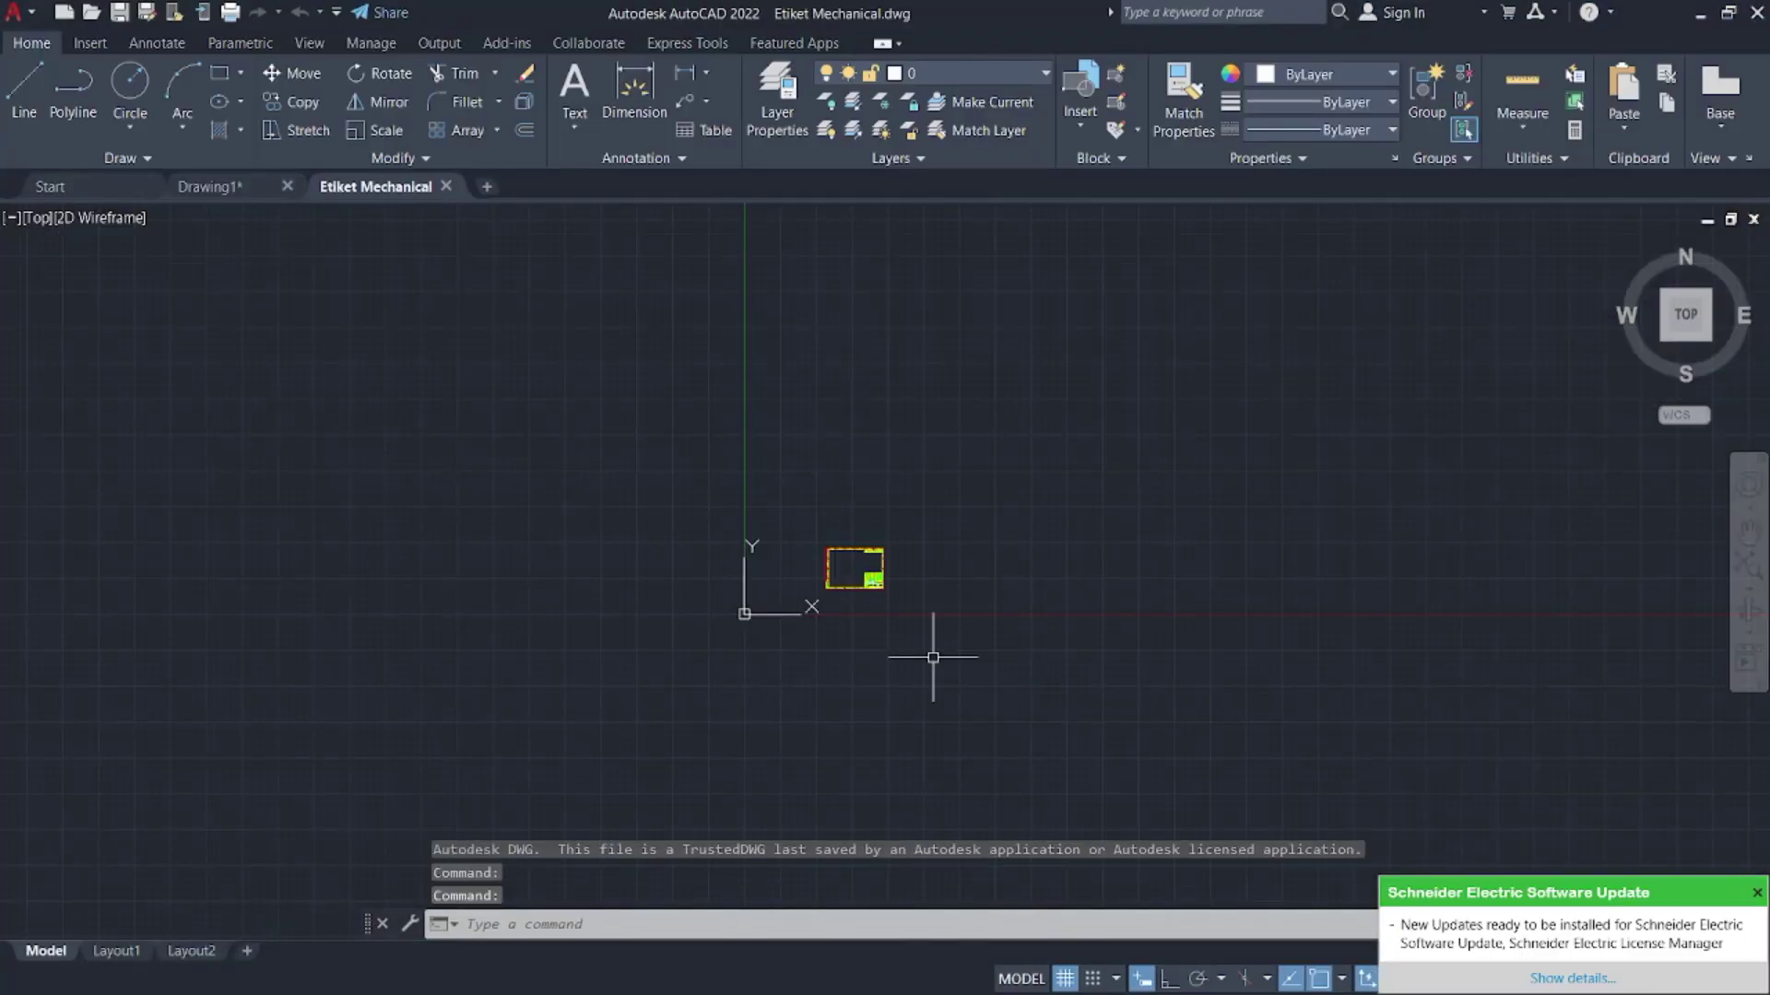
# - Select the complete sheet frame with its title block and parts table in Etiket Mechanical and copy it
pyautogui.scroll(10, 811, 562)
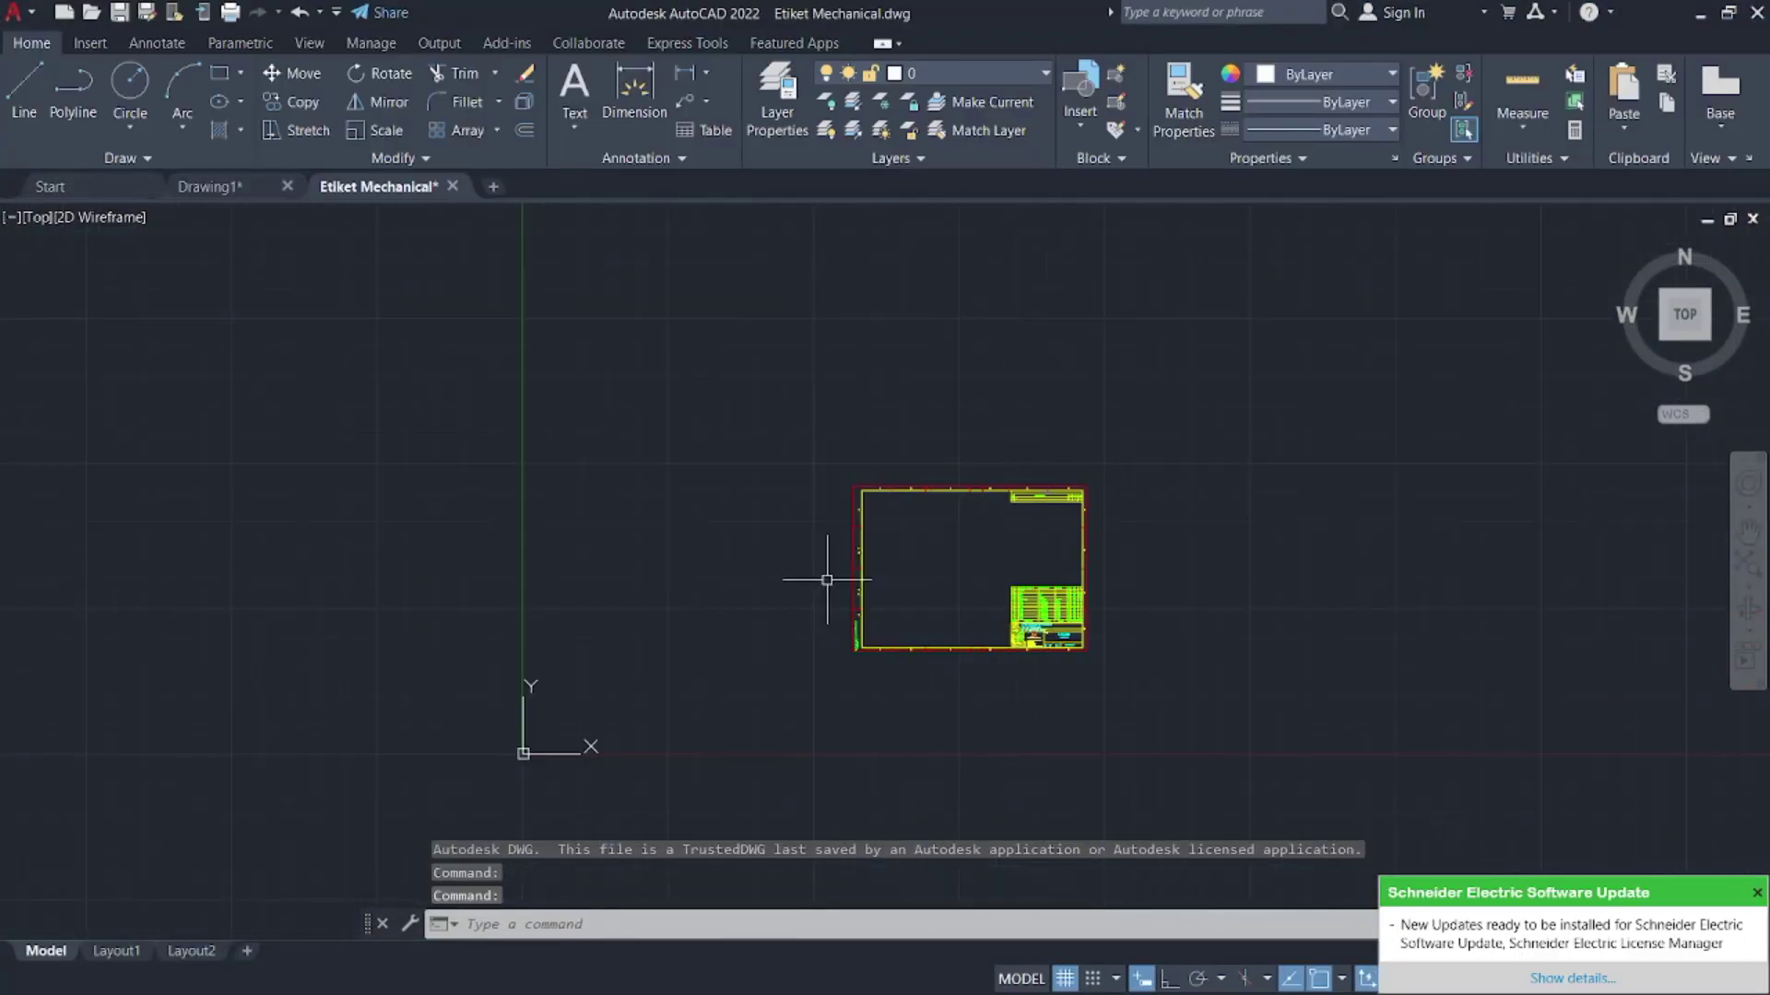
pyautogui.click(1391, 709)
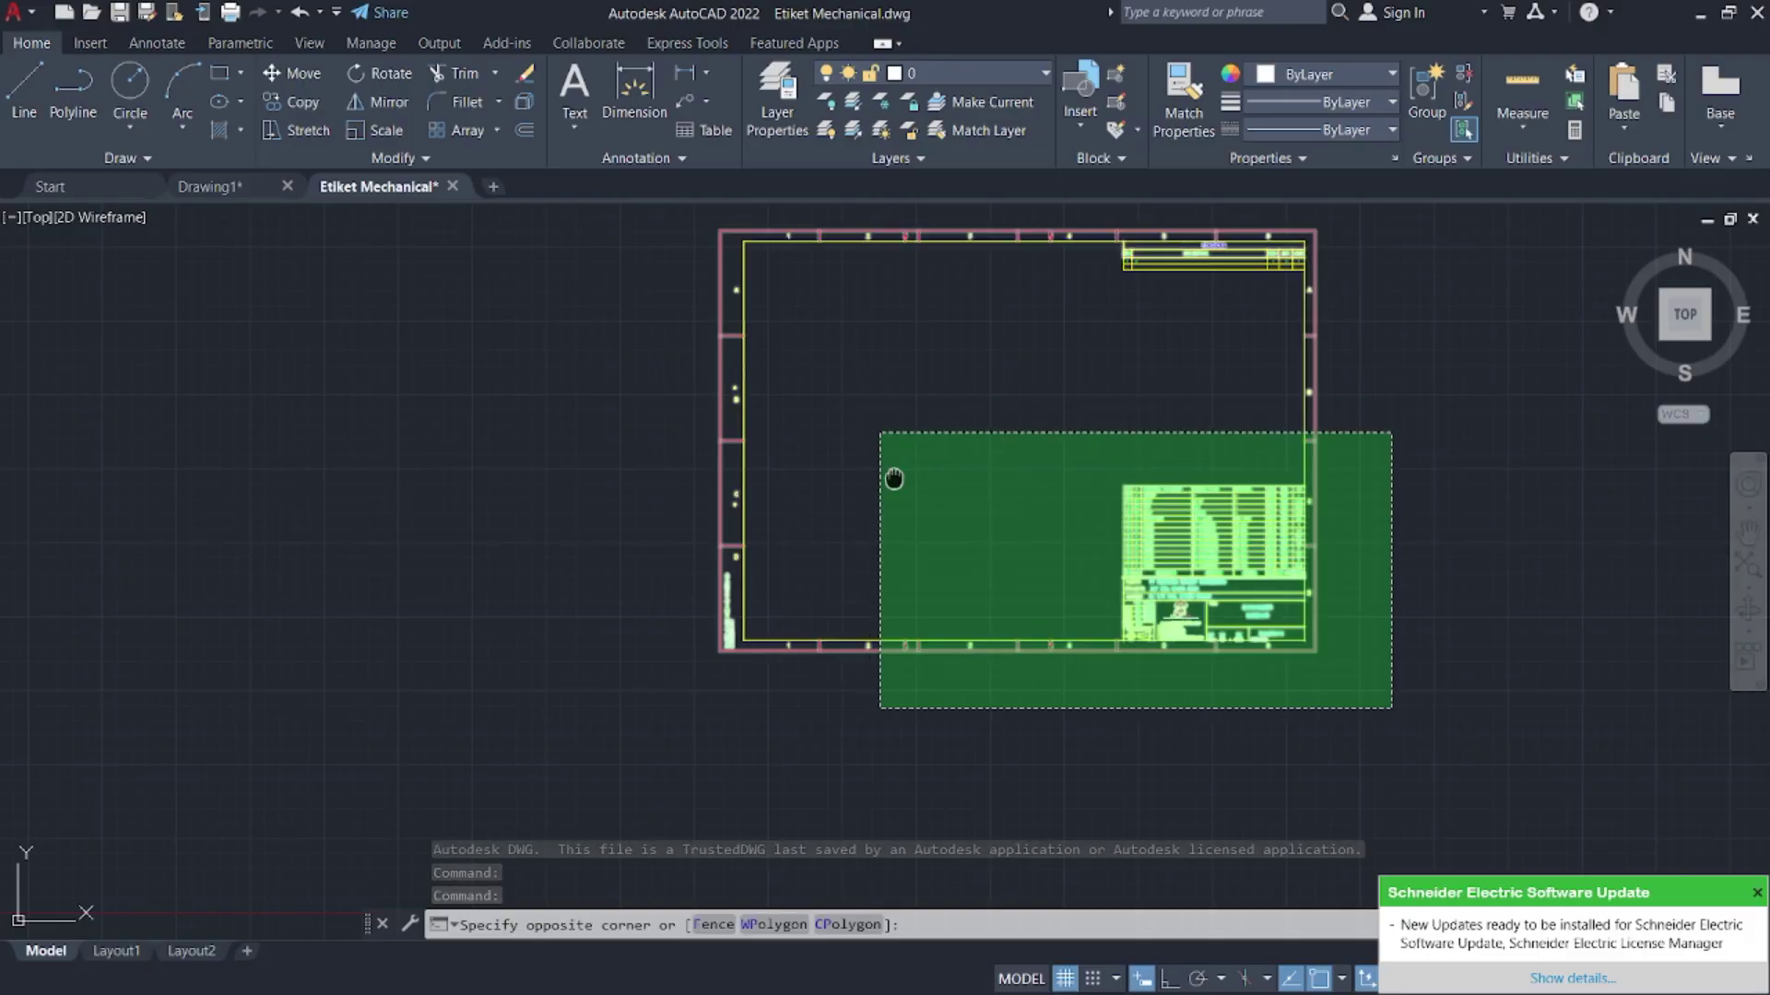
pyautogui.moveTo(885, 460); pyautogui.dragTo(929, 664, button='middle')
pyautogui.click(658, 396)
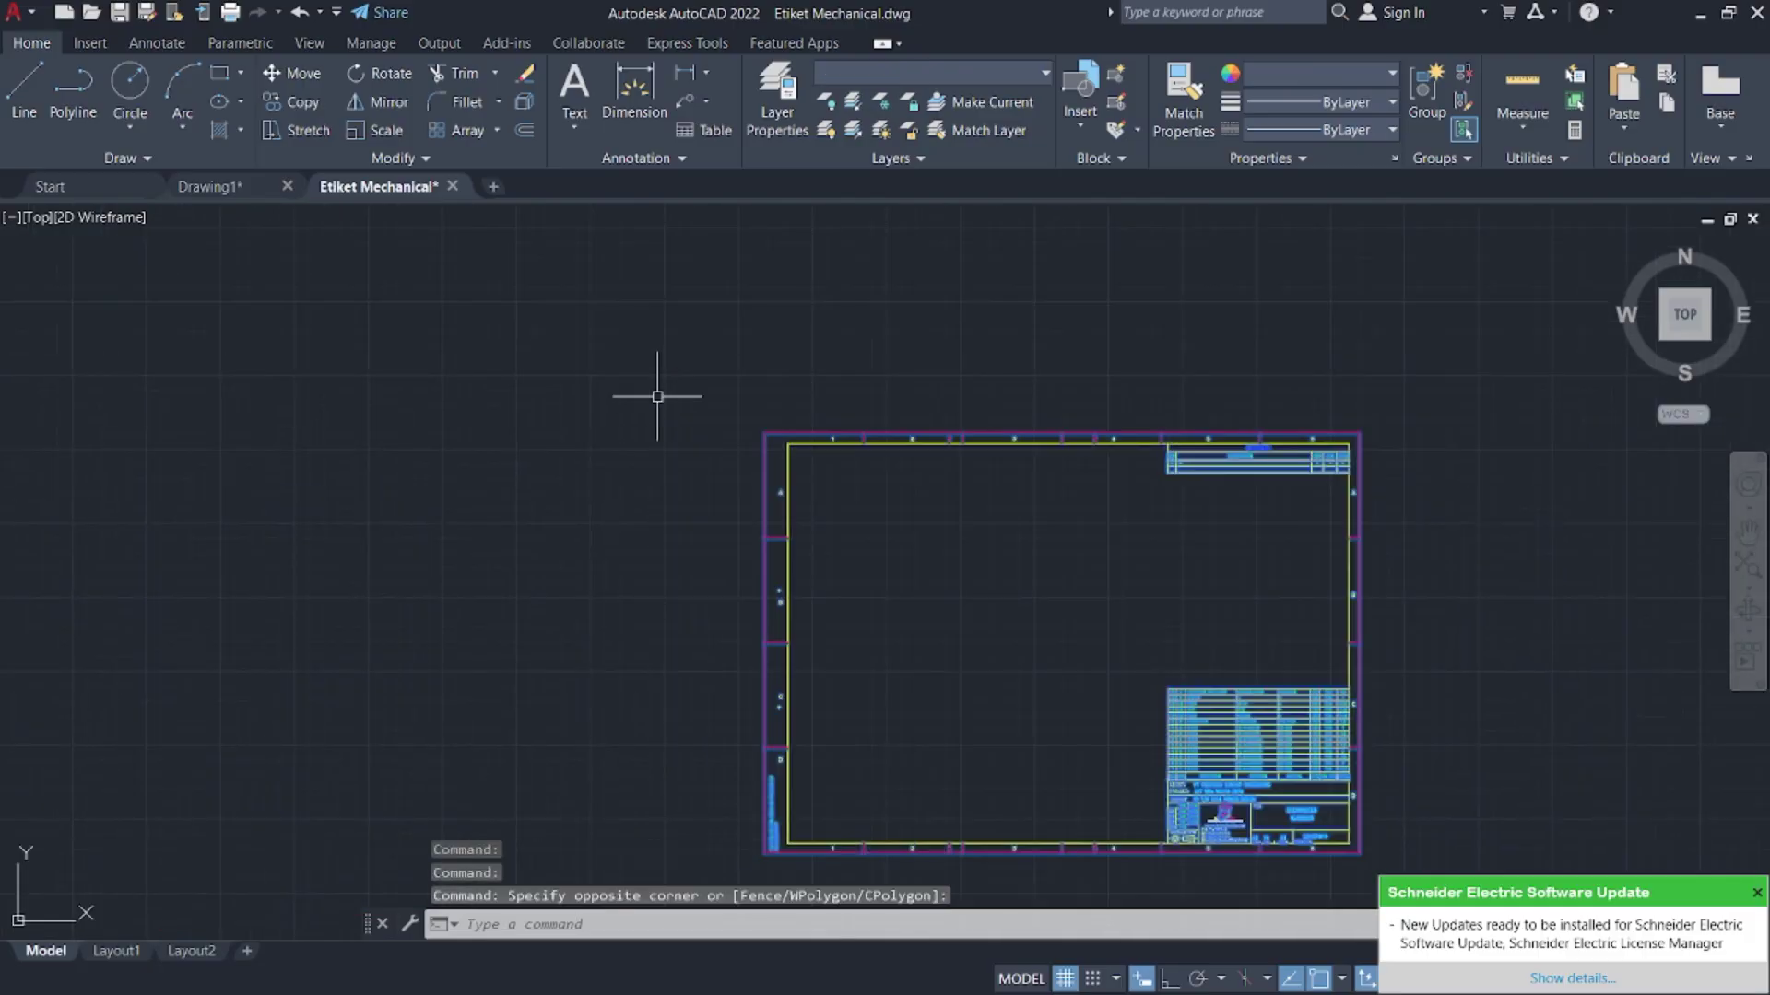
# - In Layout1 of Drawing1, delete the existing viewport and paste the copied title-block frame beside the sheet
pyautogui.click(223, 192)
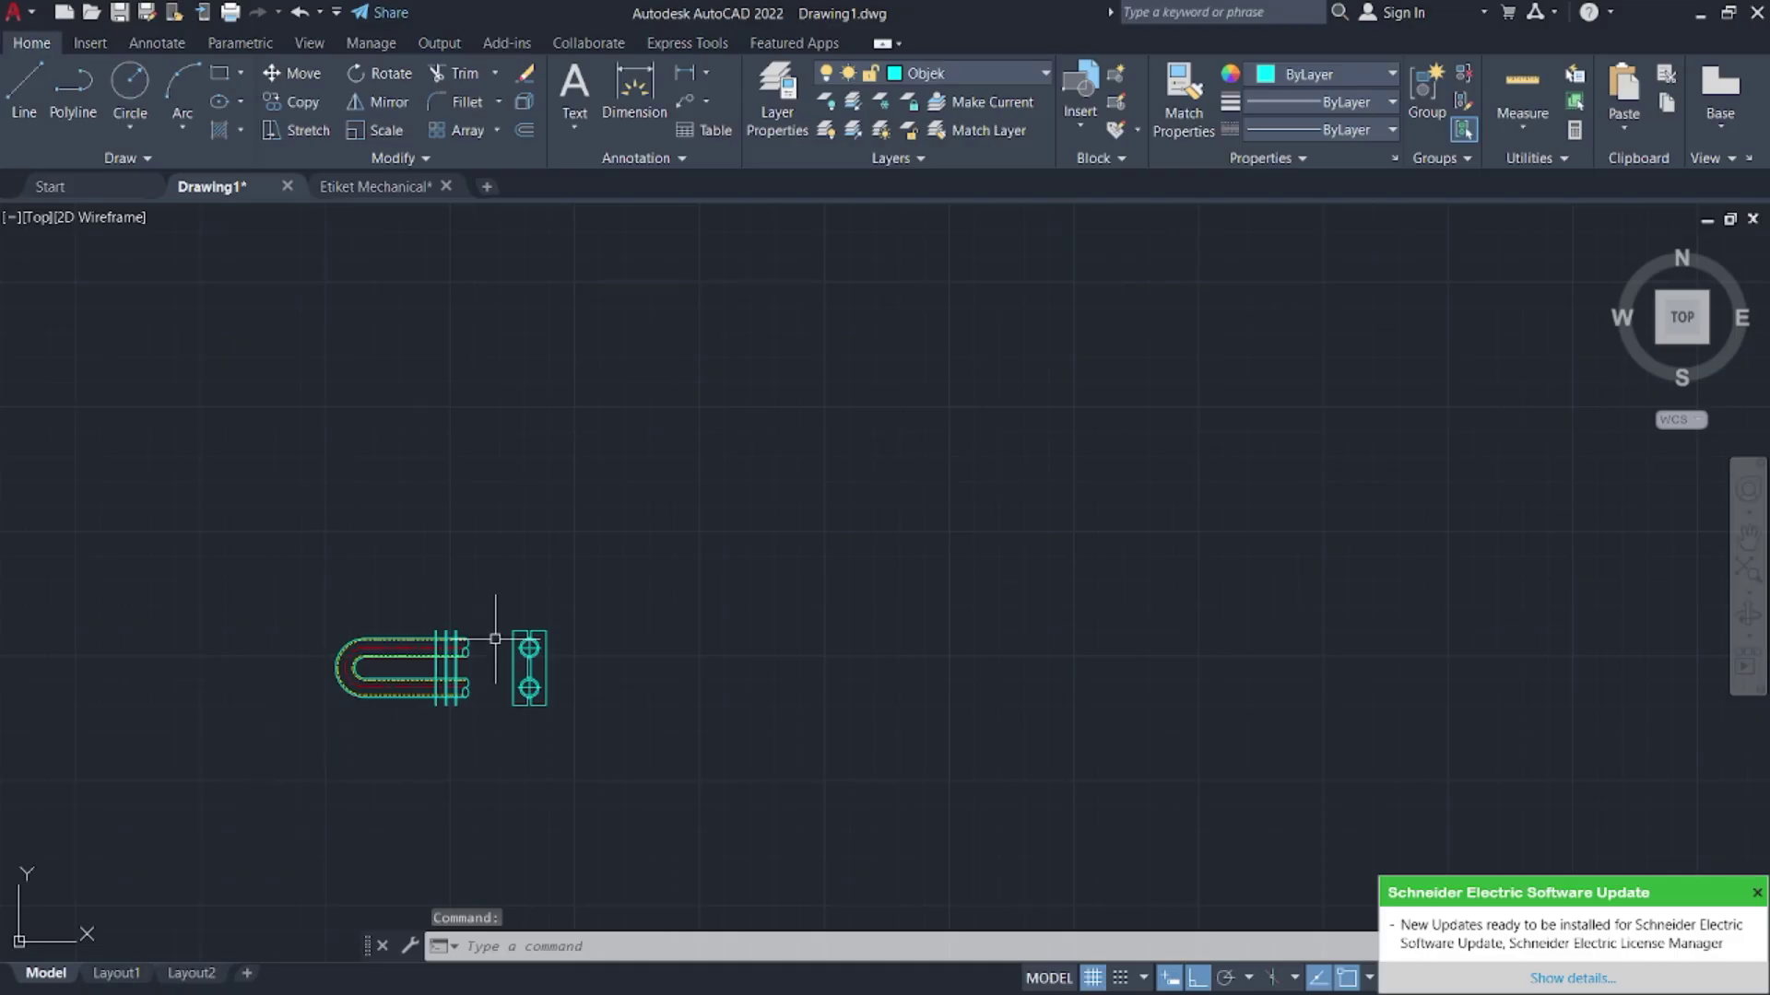
pyautogui.scroll(-2, 564, 647)
pyautogui.moveTo(581, 641); pyautogui.dragTo(826, 617, button='middle')
pyautogui.click(137, 970)
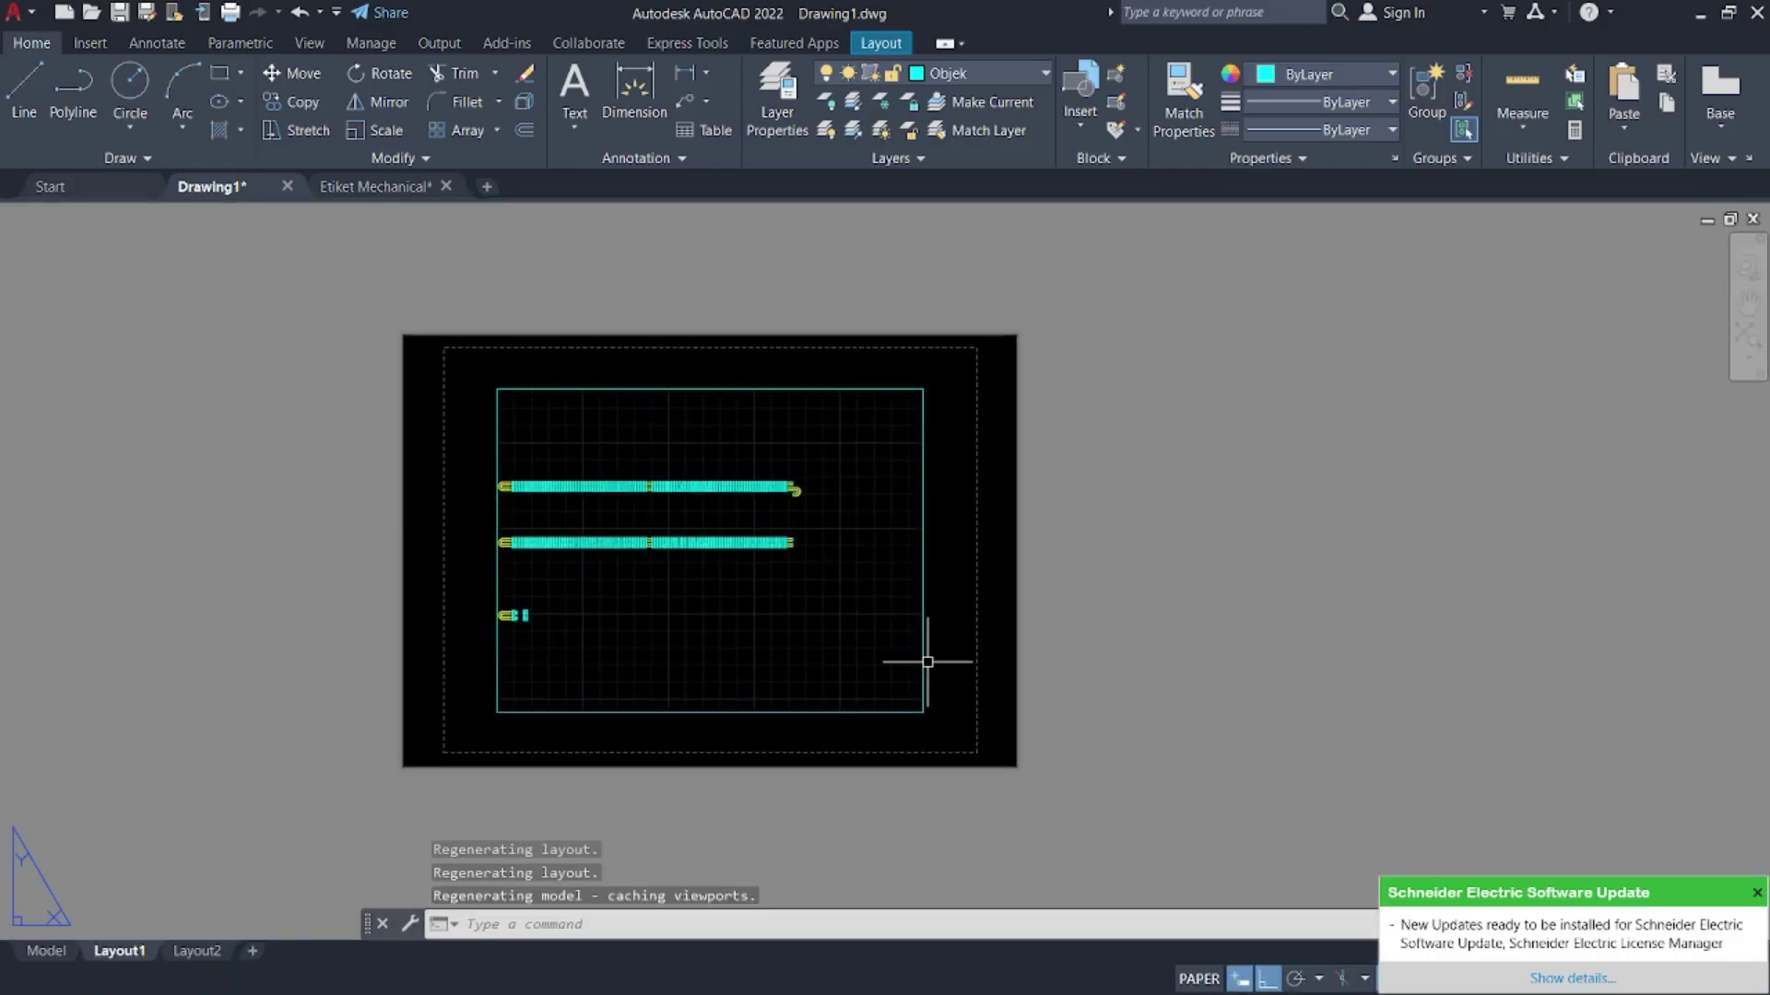
pyautogui.click(925, 662)
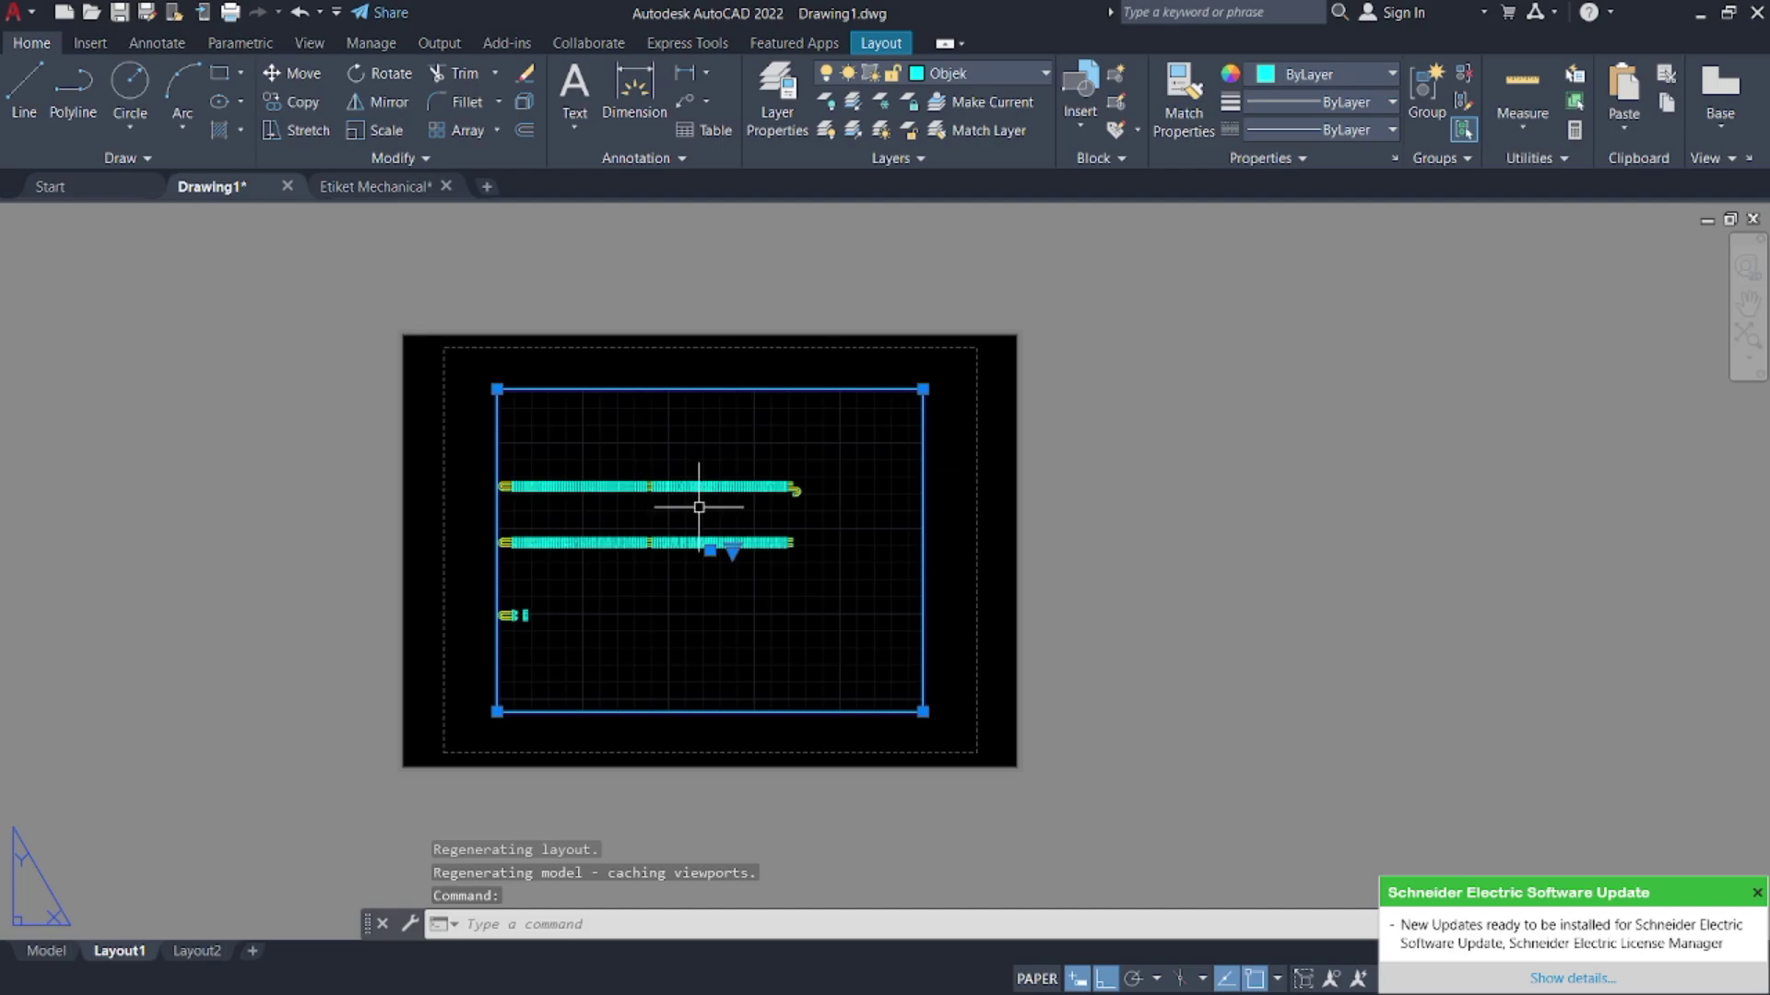
pyautogui.press('Delete')
pyautogui.hotkey('ctrl', 'v')
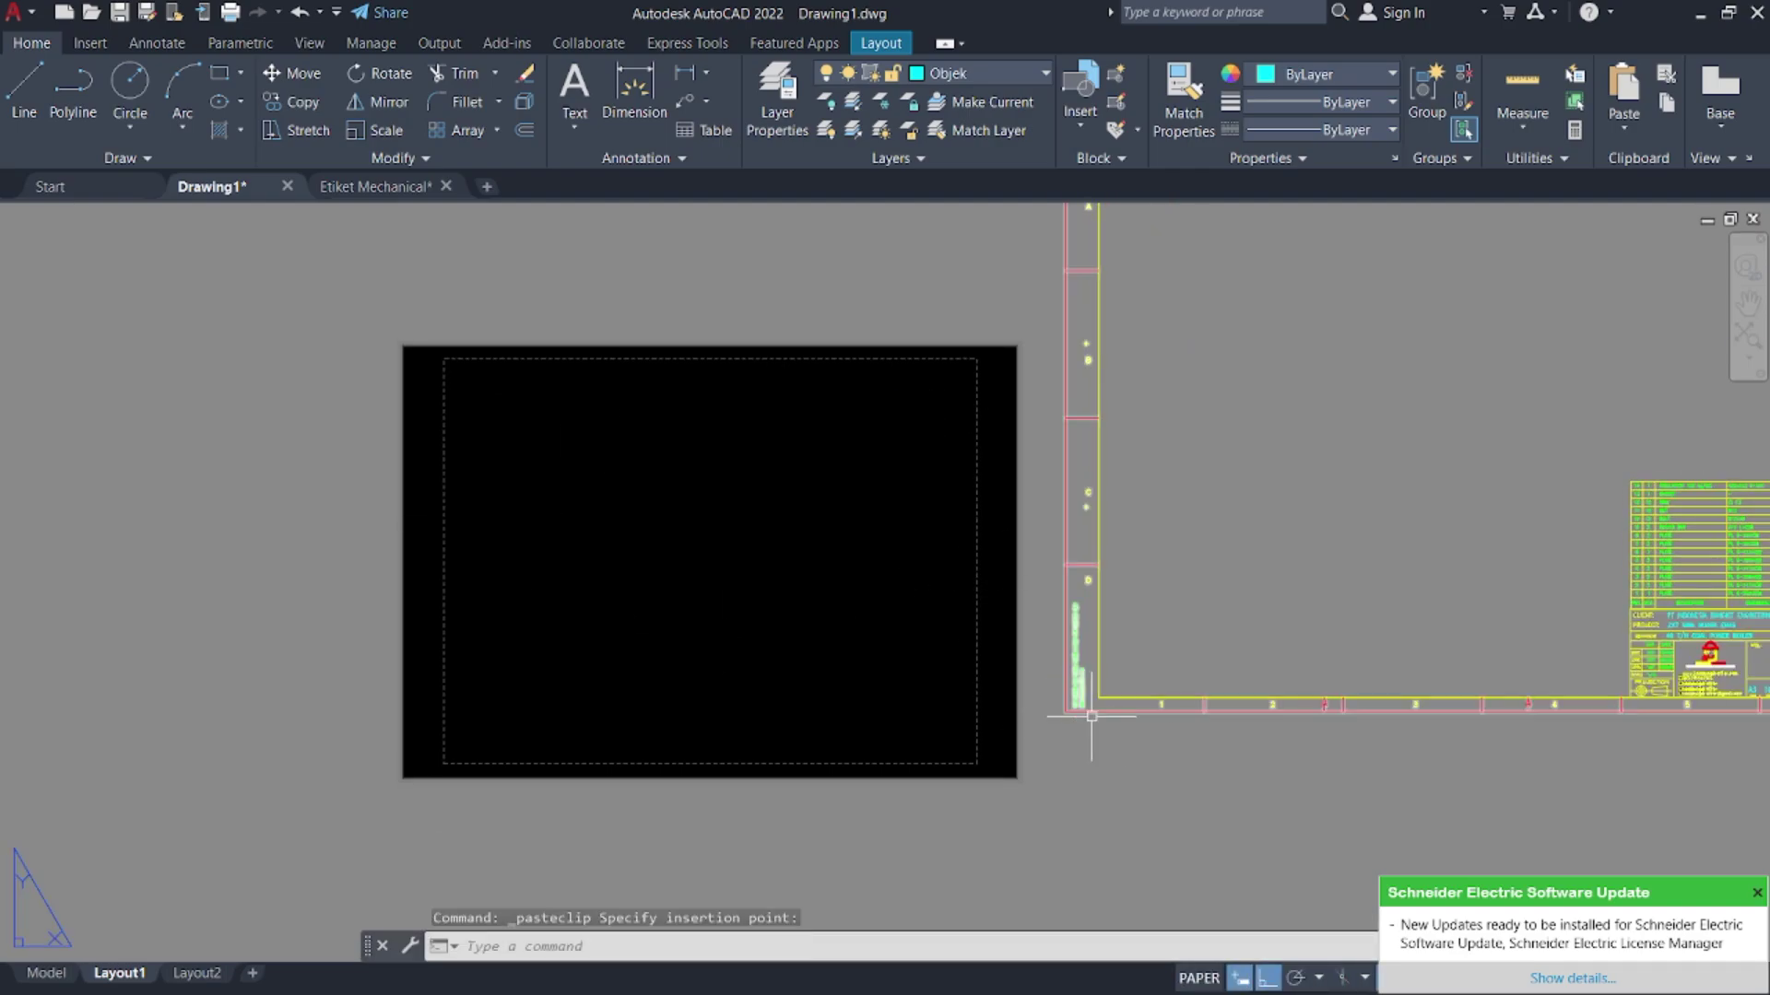
pyautogui.scroll(-2, 449, 513)
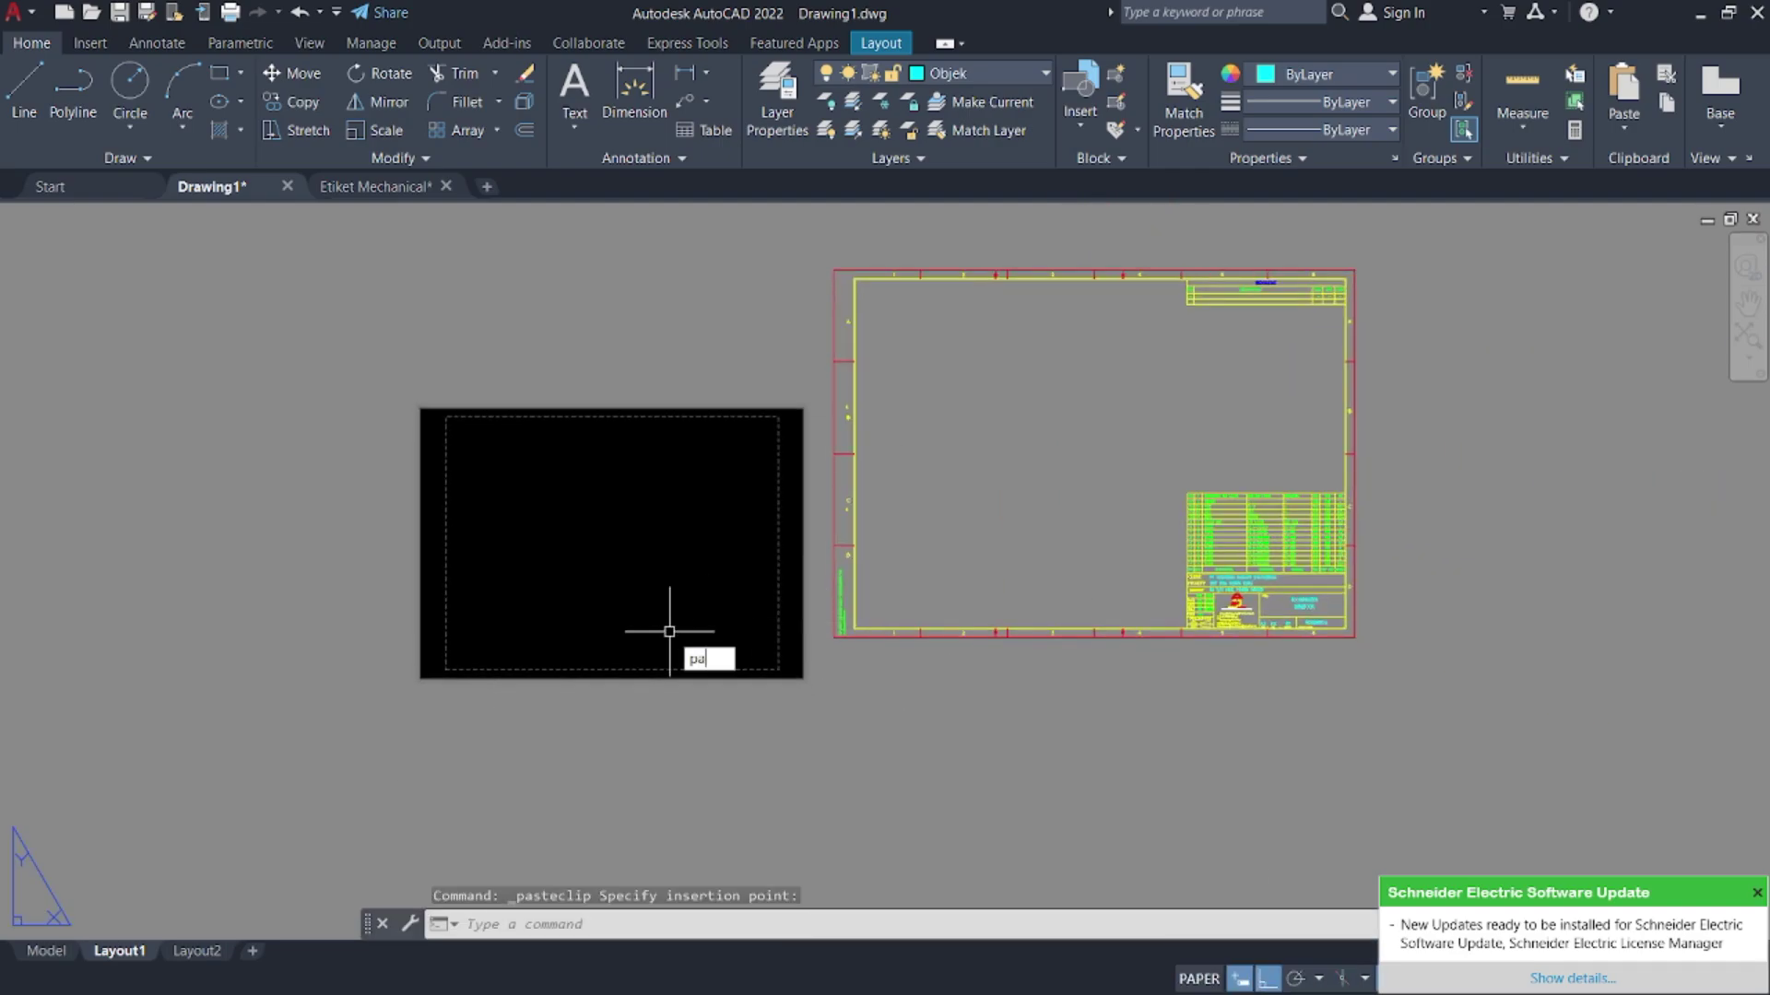
# - Create a new page setup named A3 for Layout1
pyautogui.write('page')
pyautogui.press('Return')
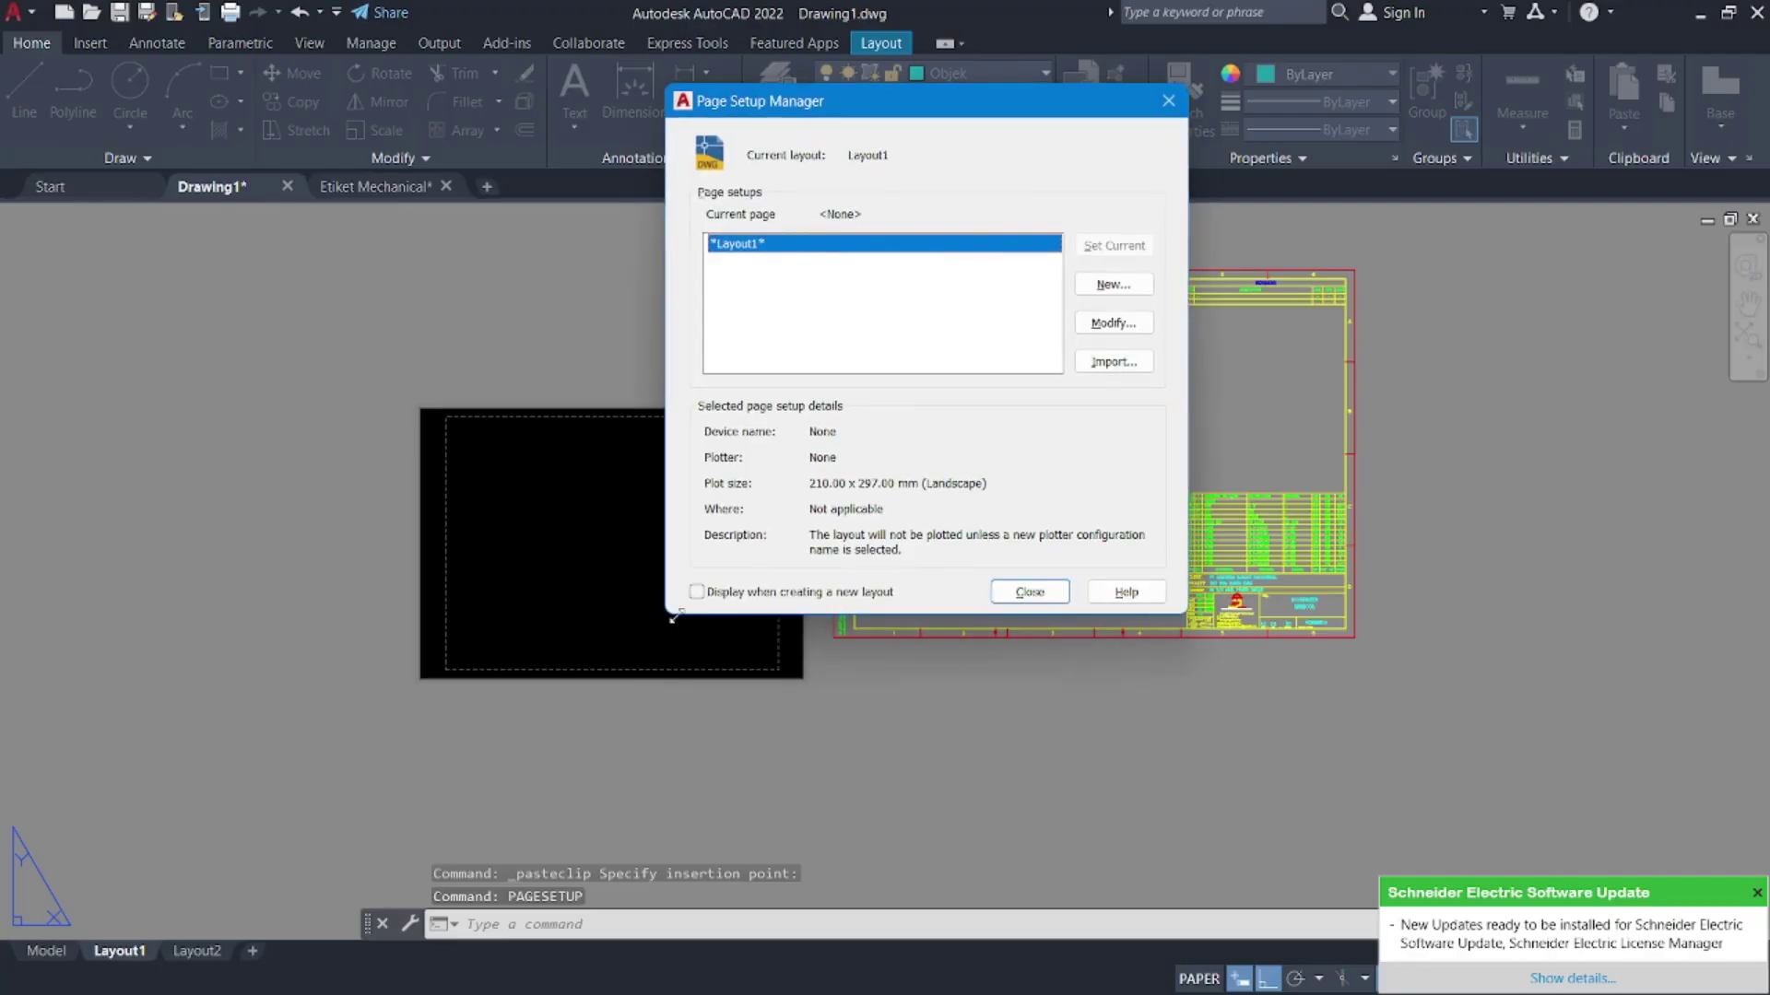
pyautogui.click(1112, 285)
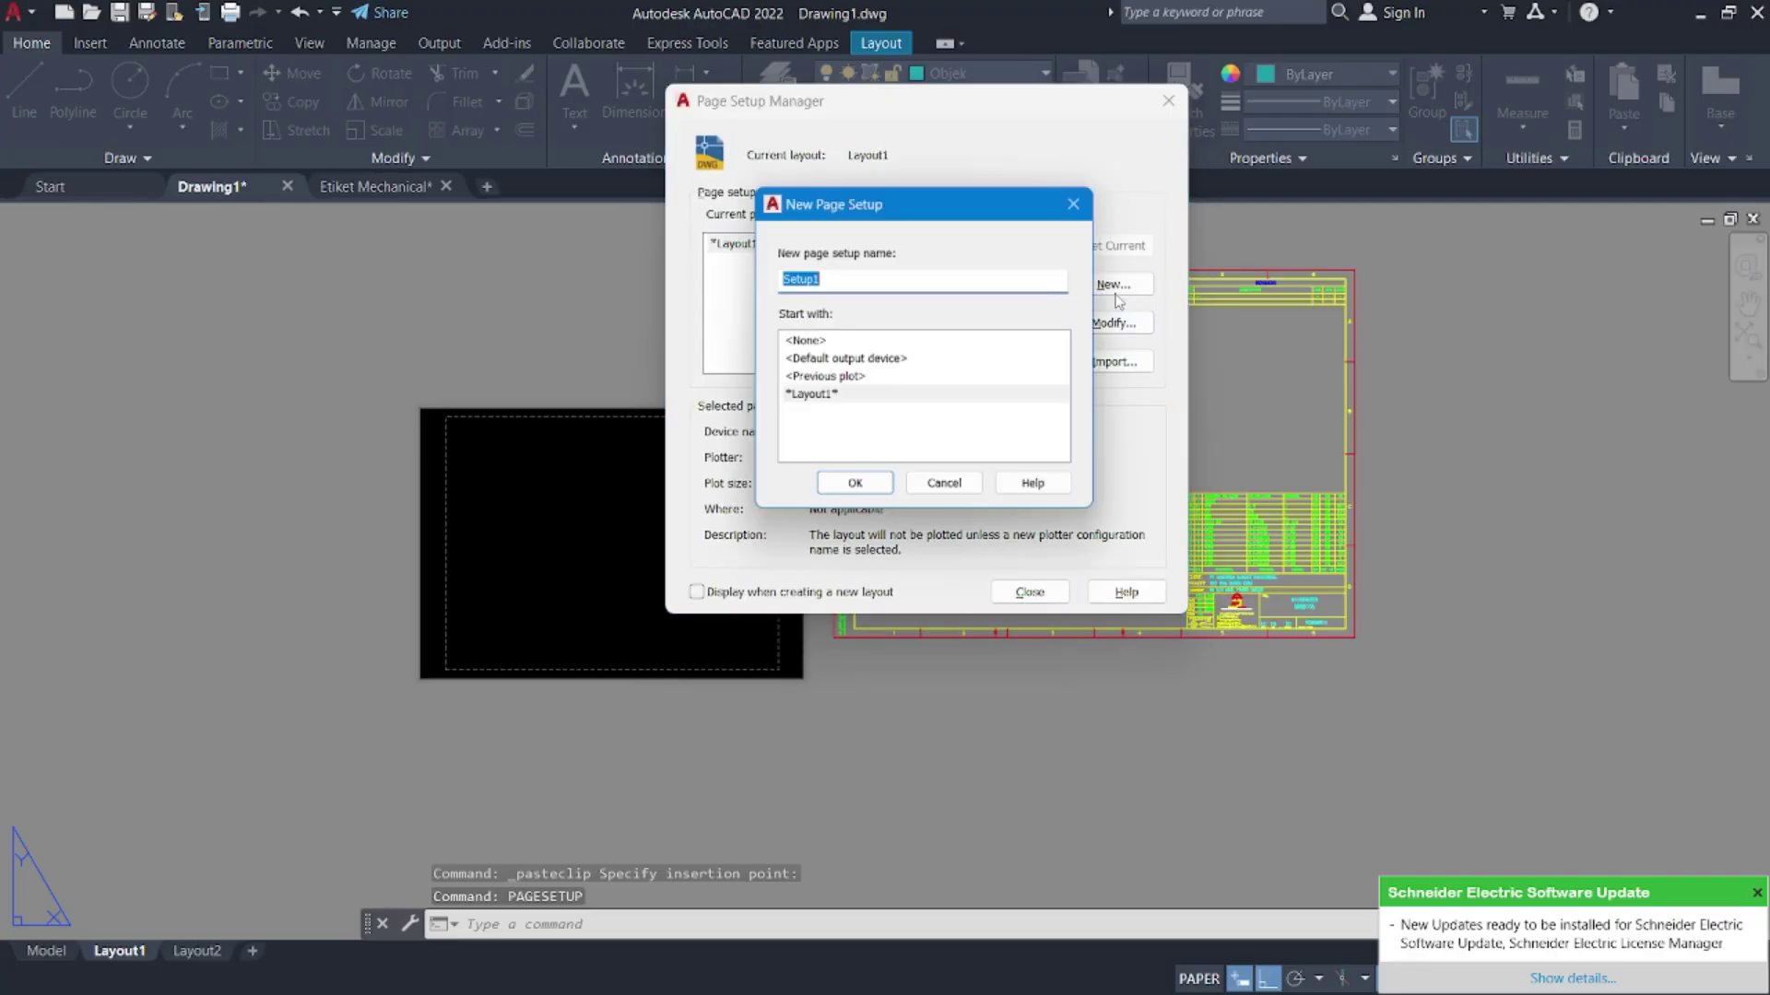
pyautogui.press('capslock')
pyautogui.write('A')
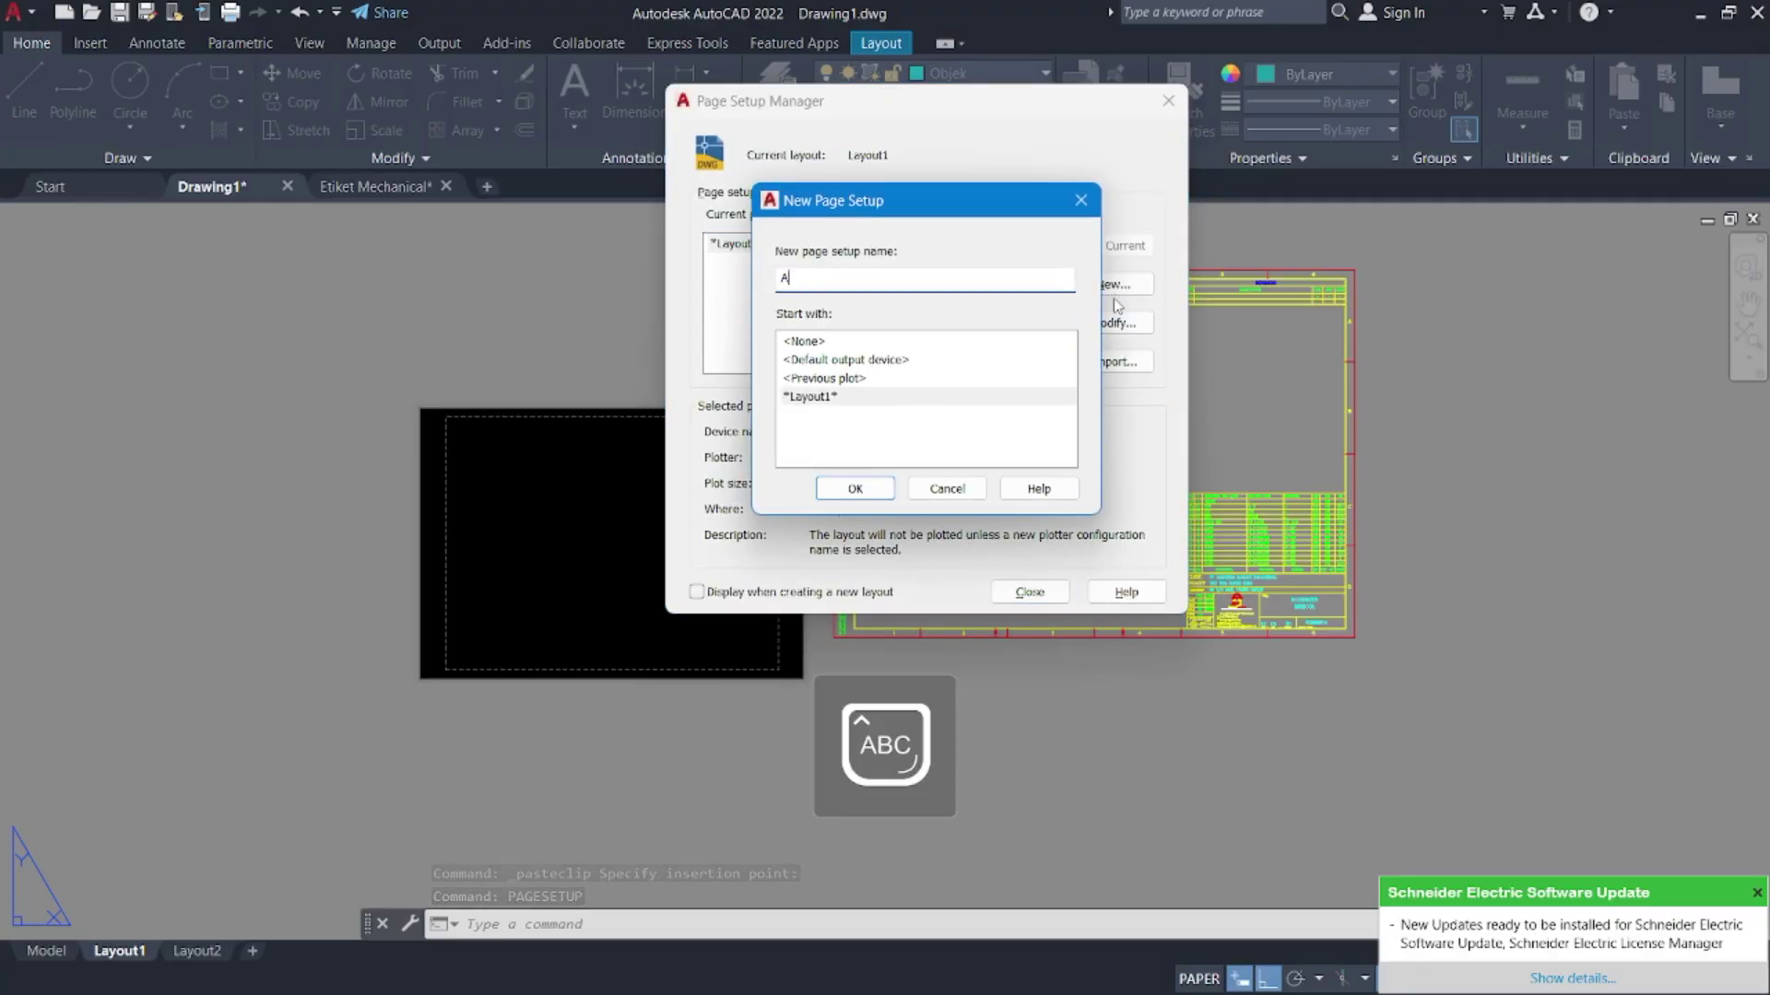
pyautogui.write('3')
pyautogui.press('Return')
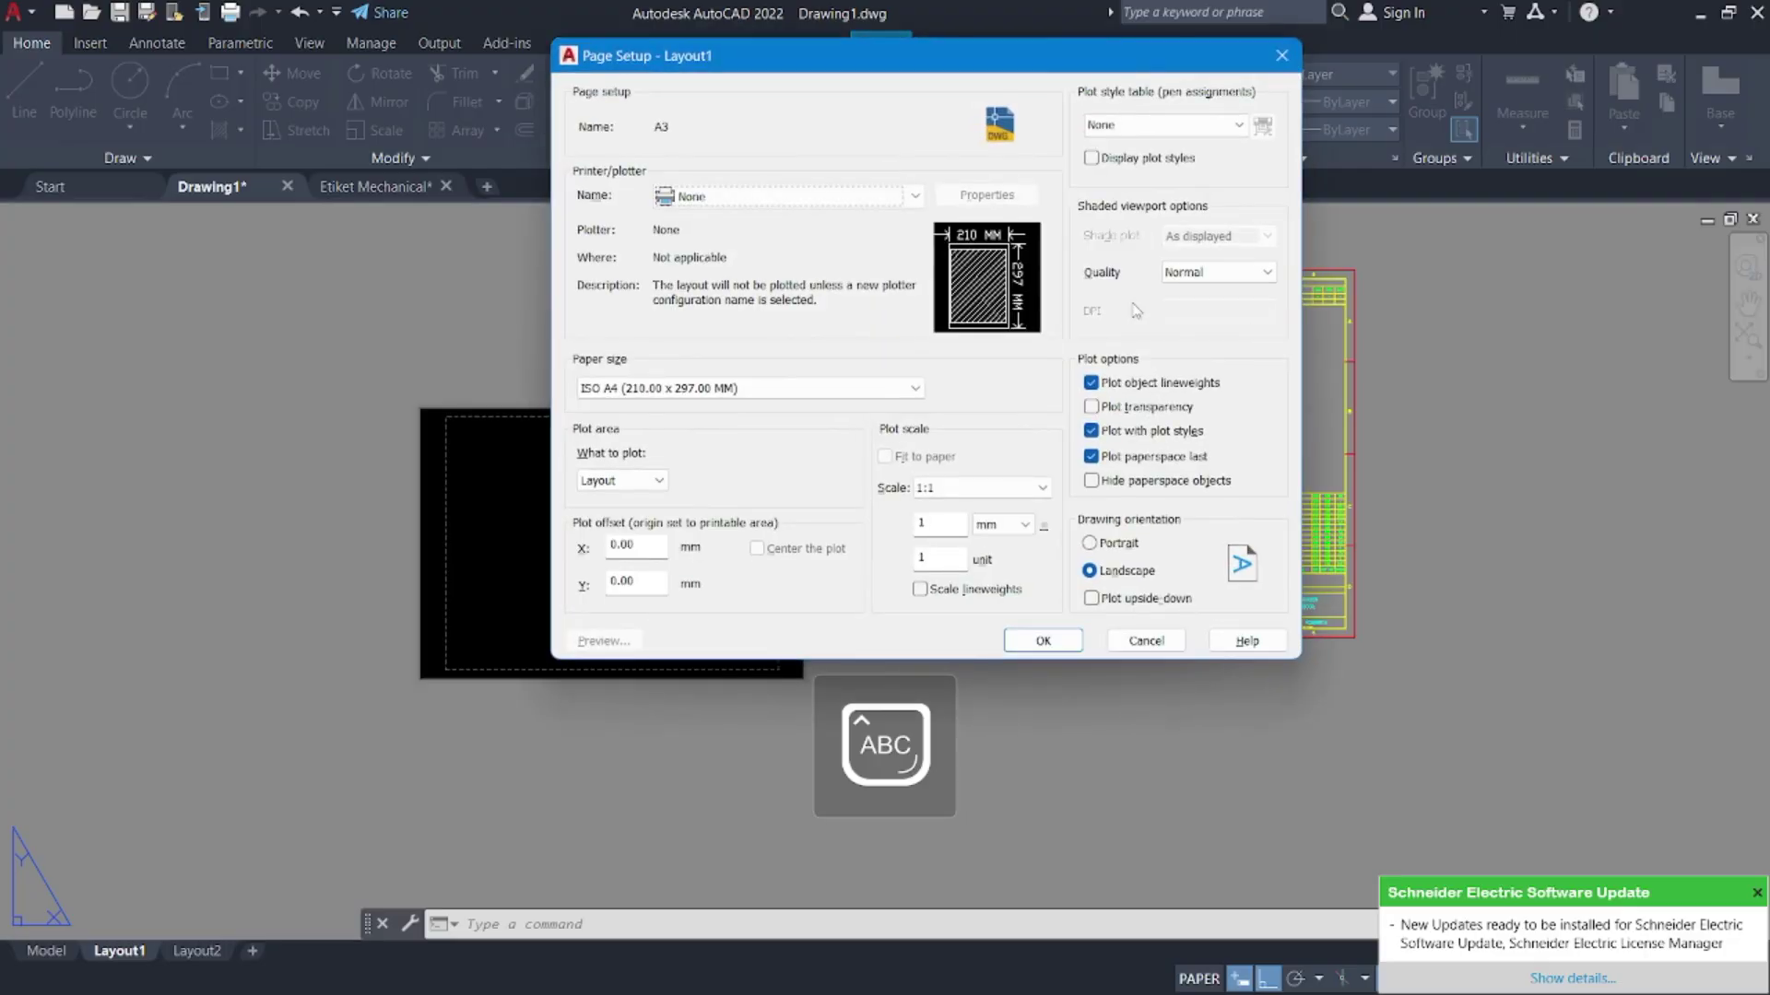
# - Set the A3 page setup's plotter to DWG To PDF.pc3 and its paper size to ISO A3 (420.00 x 297.00 MM)
pyautogui.click(915, 196)
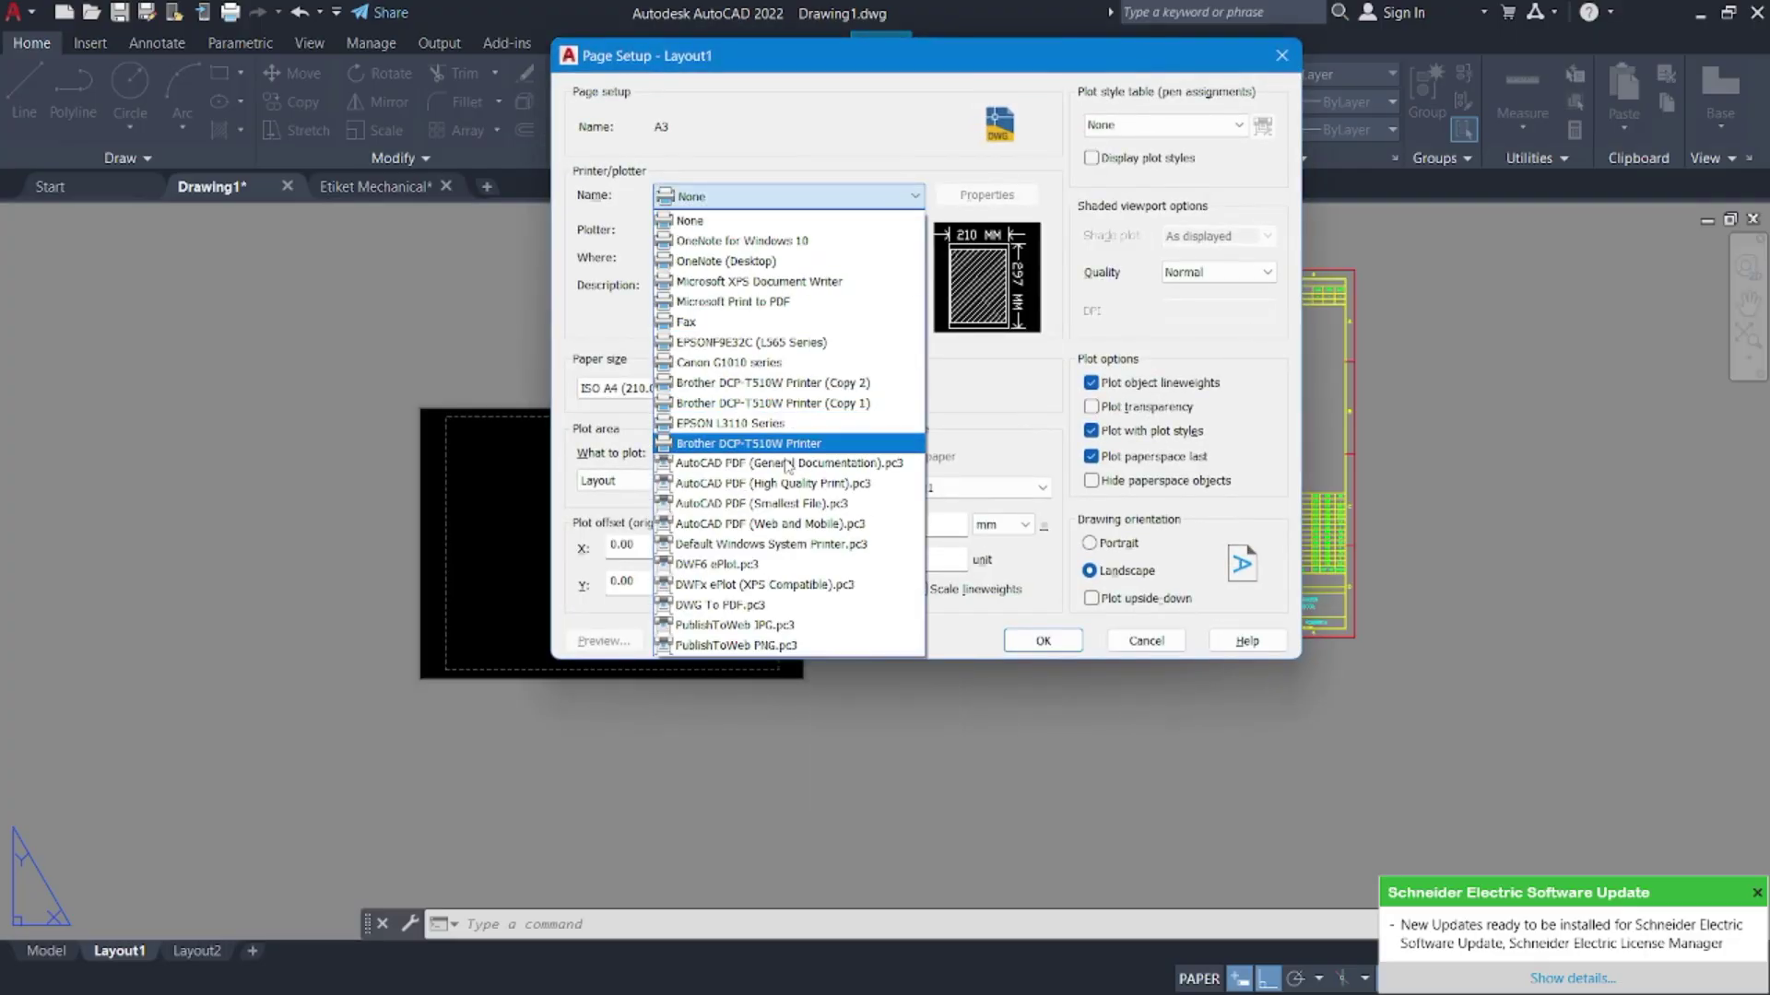
pyautogui.click(782, 606)
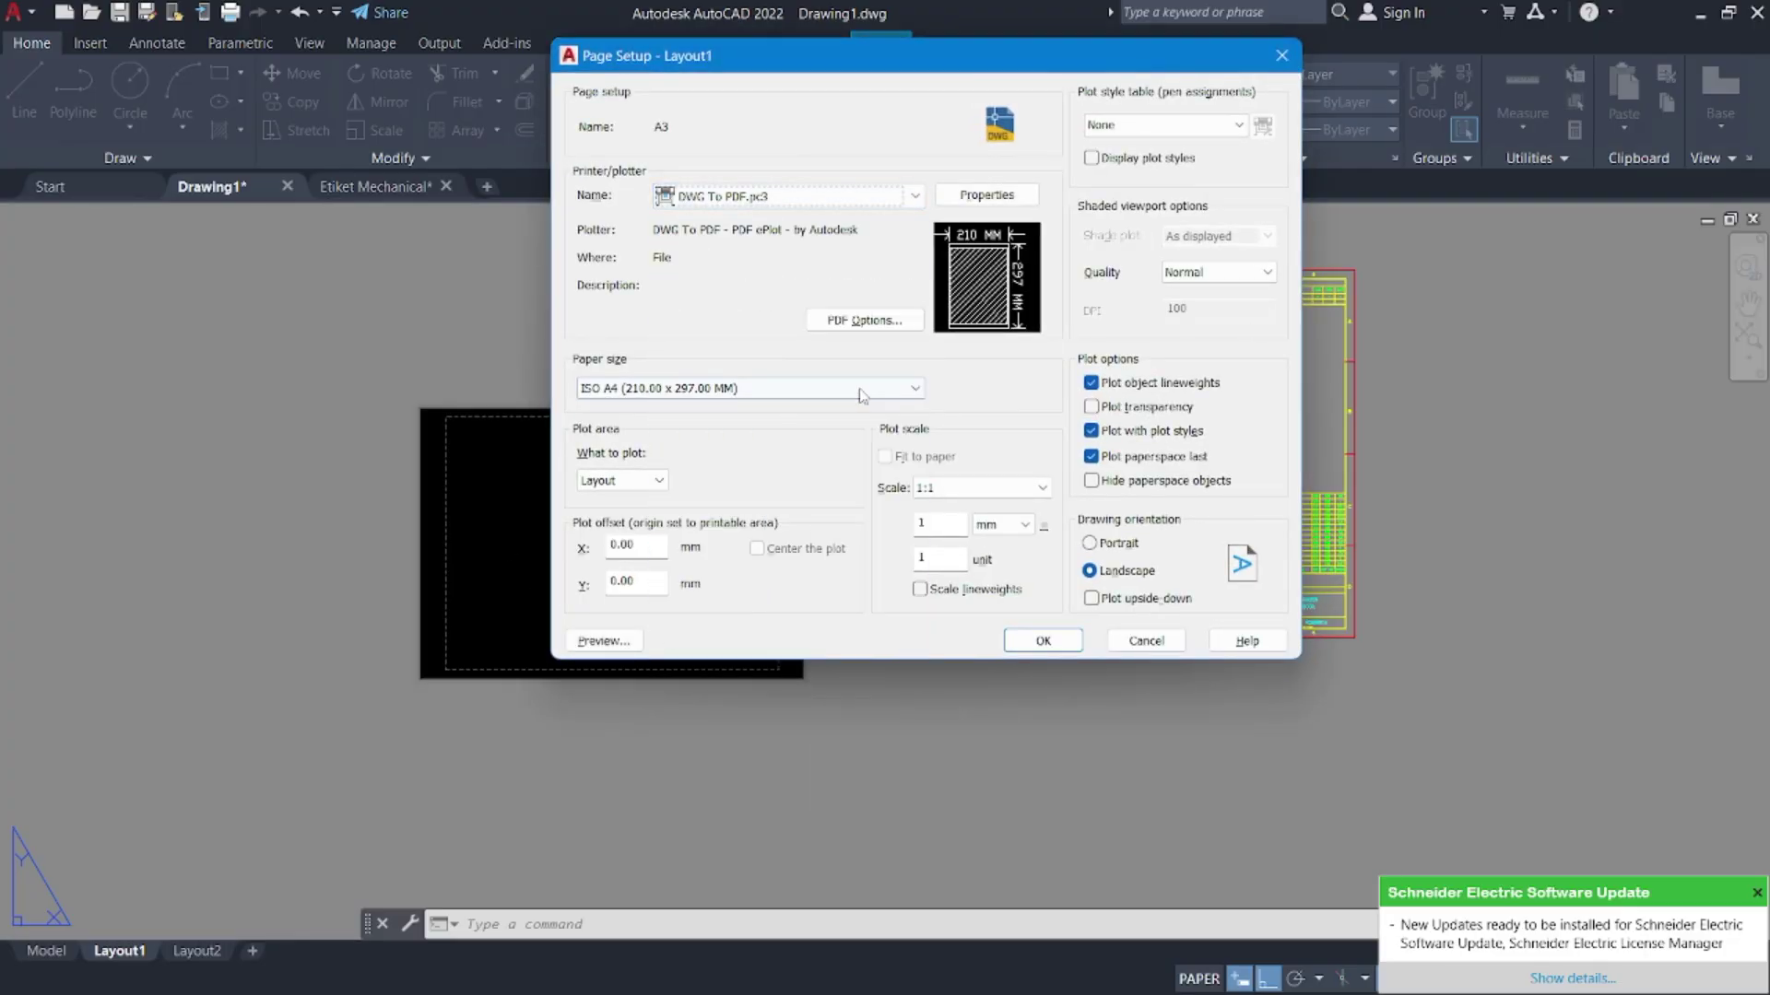
pyautogui.click(775, 388)
pyautogui.scroll(2, 774, 495)
pyautogui.scroll(3, 774, 495)
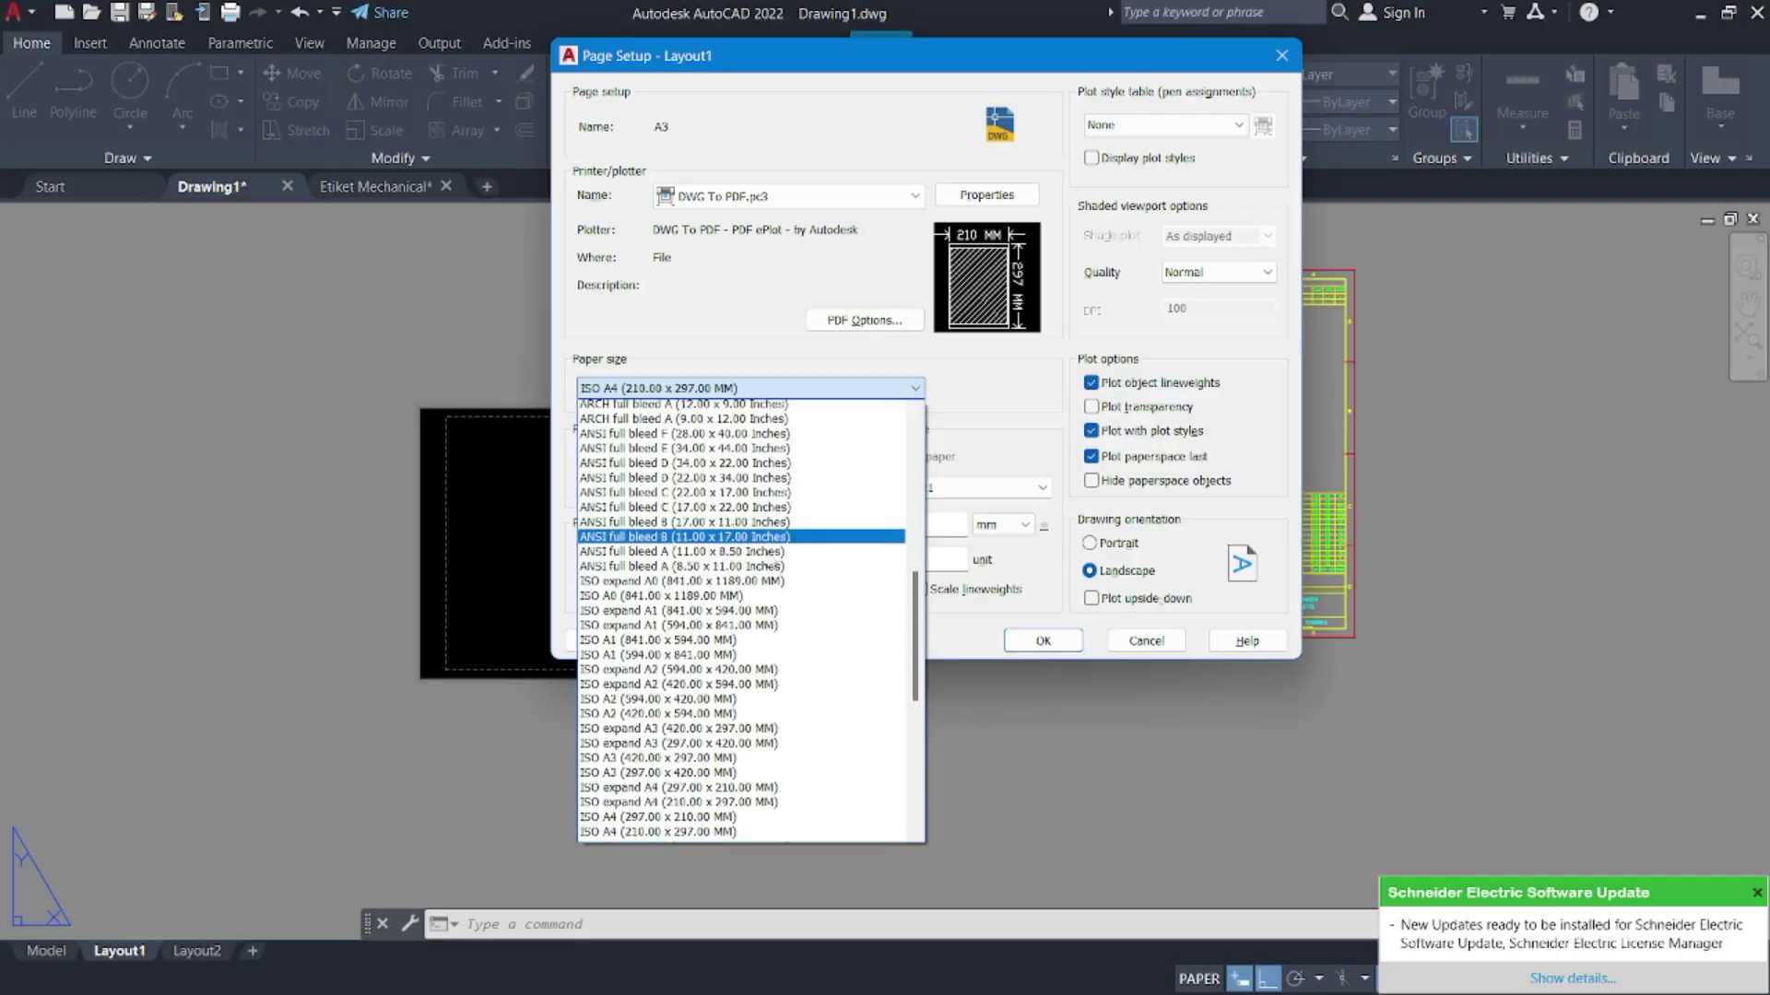
pyautogui.scroll(3, 770, 564)
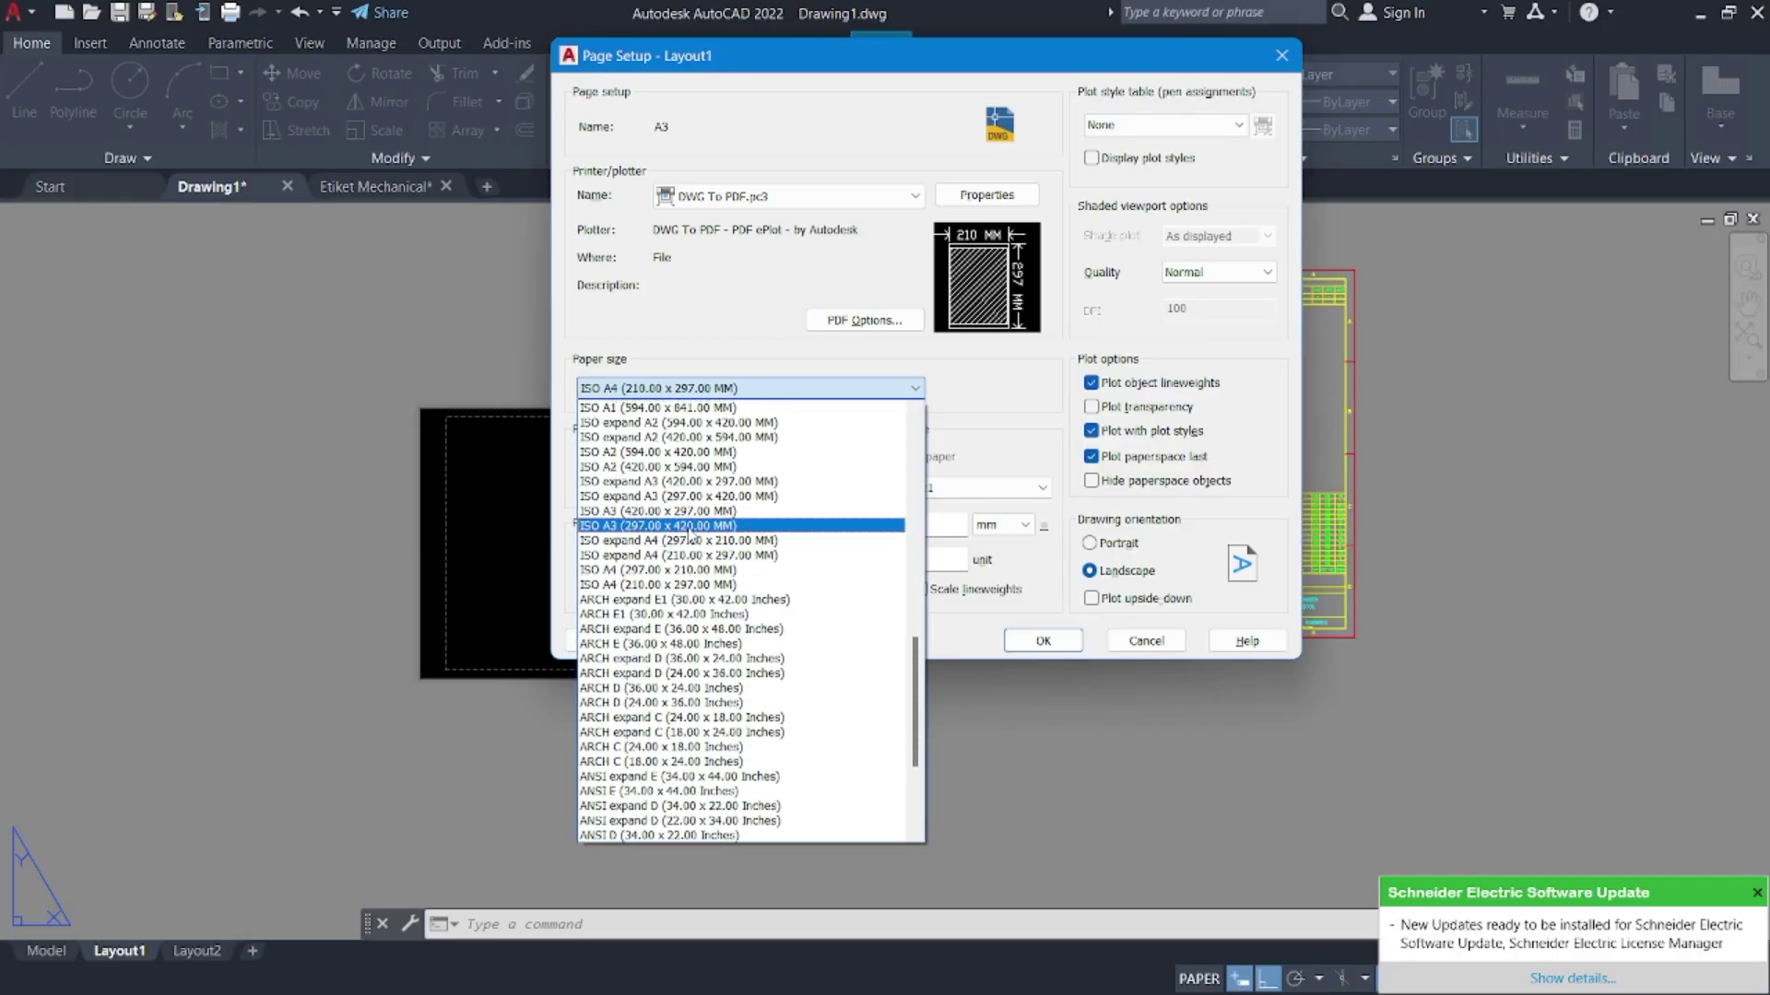
pyautogui.scroll(10, 691, 534)
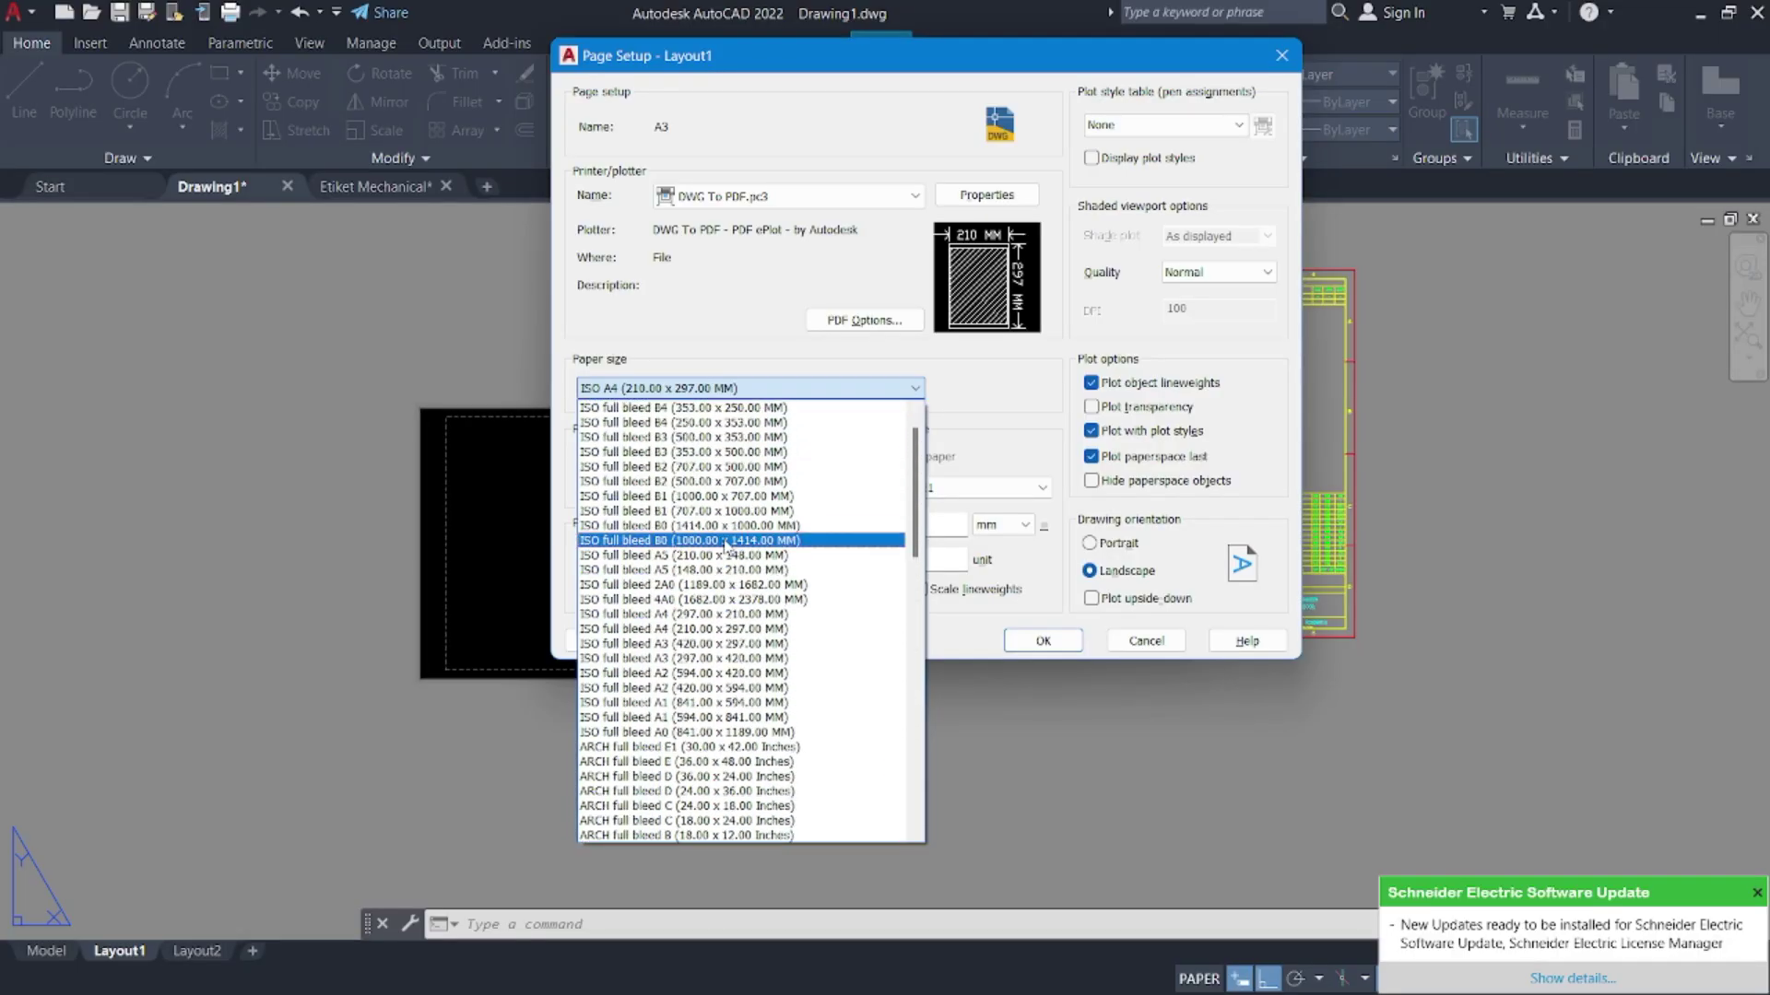
pyautogui.scroll(-9, 729, 558)
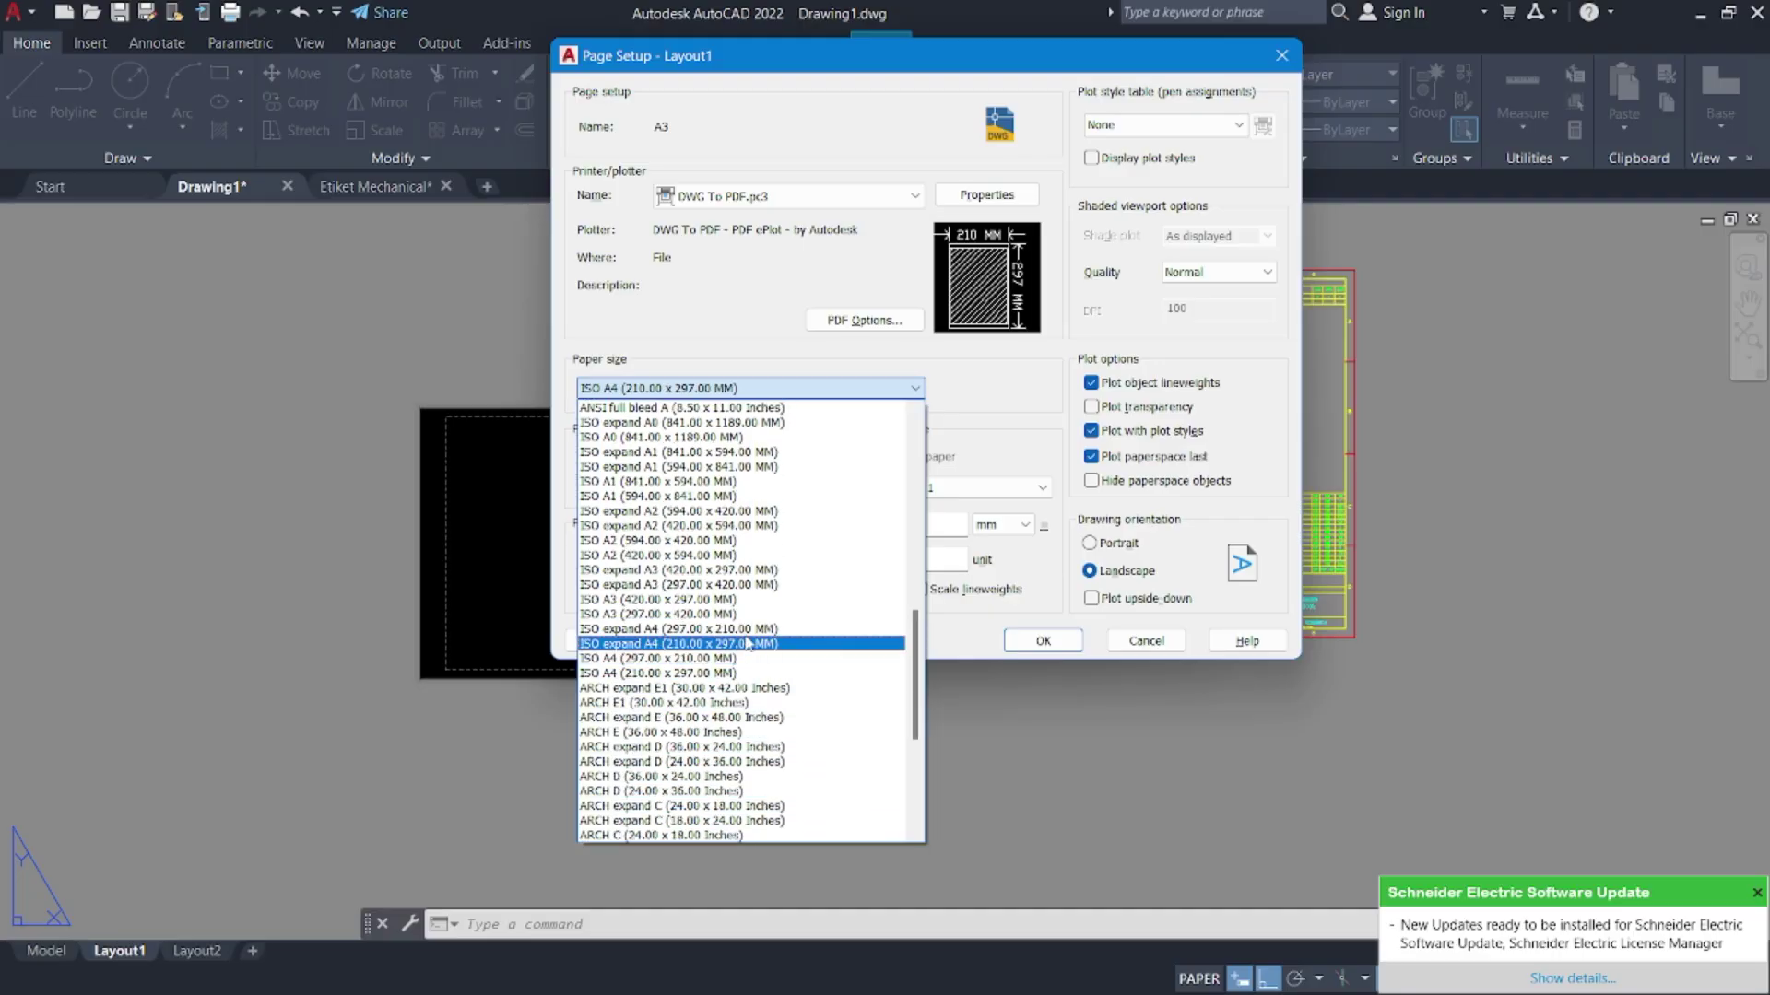
pyautogui.click(762, 600)
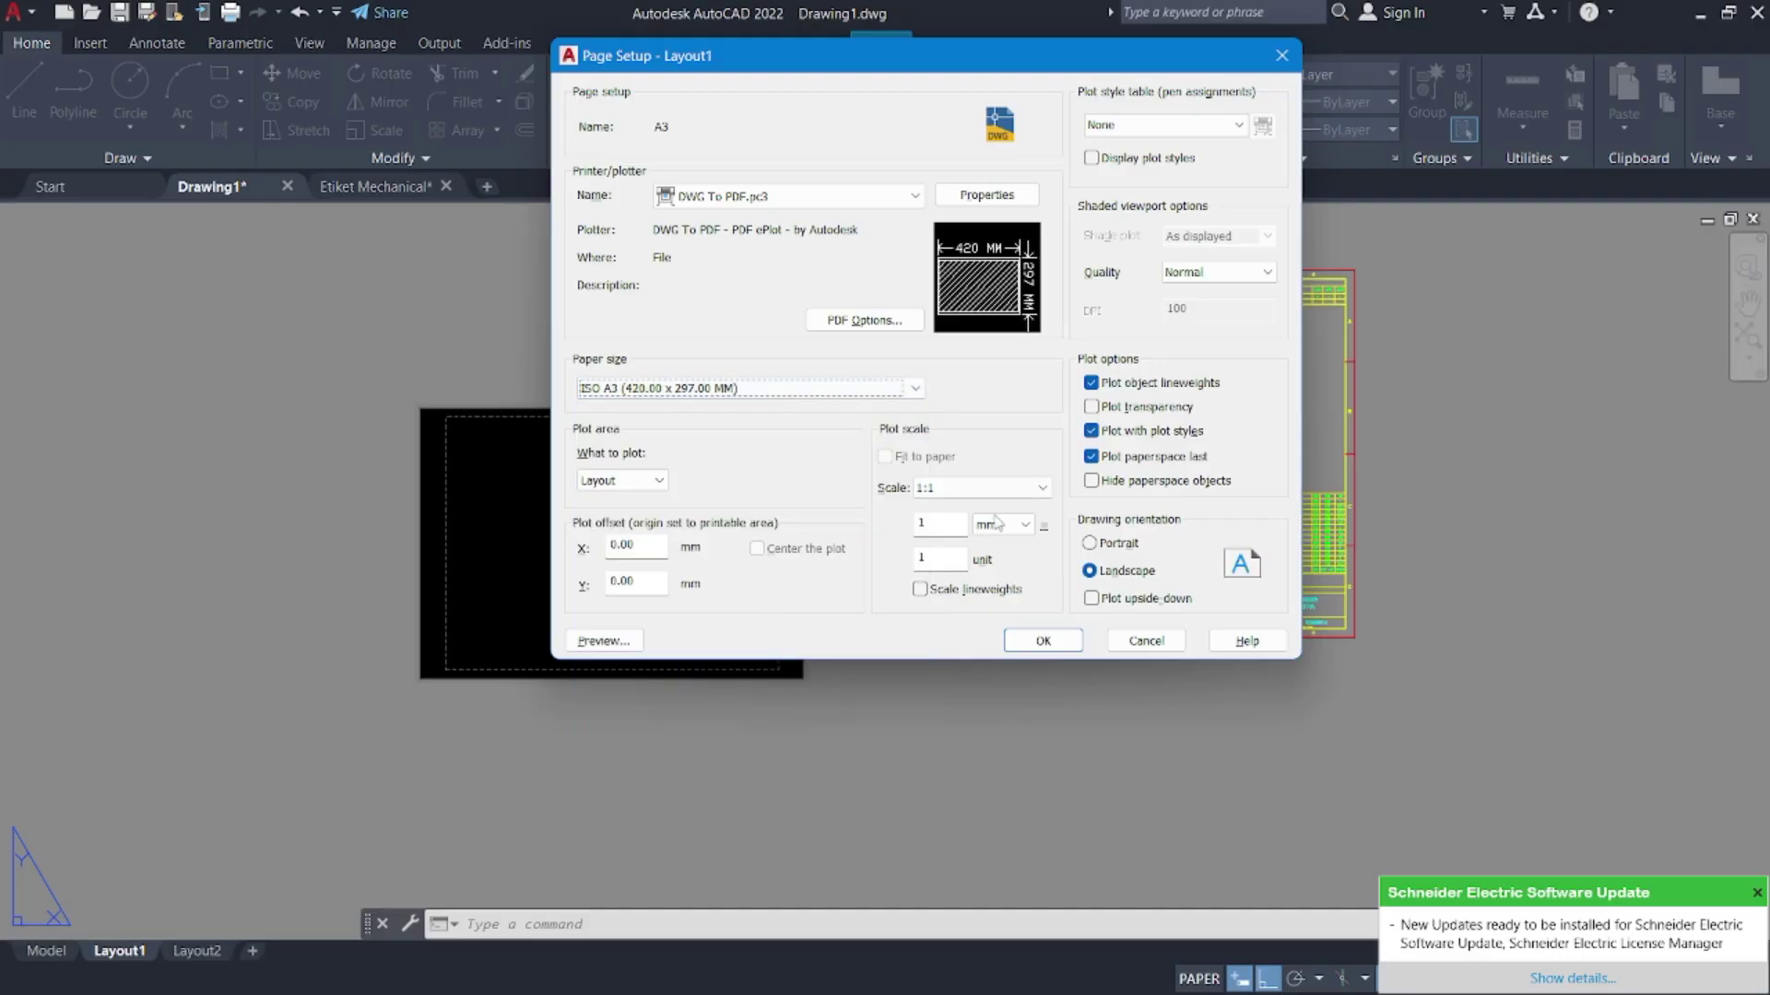
# - Set the plot style table to monochrome.ctb and define a window plot area around the frame's outer border
pyautogui.click(1163, 126)
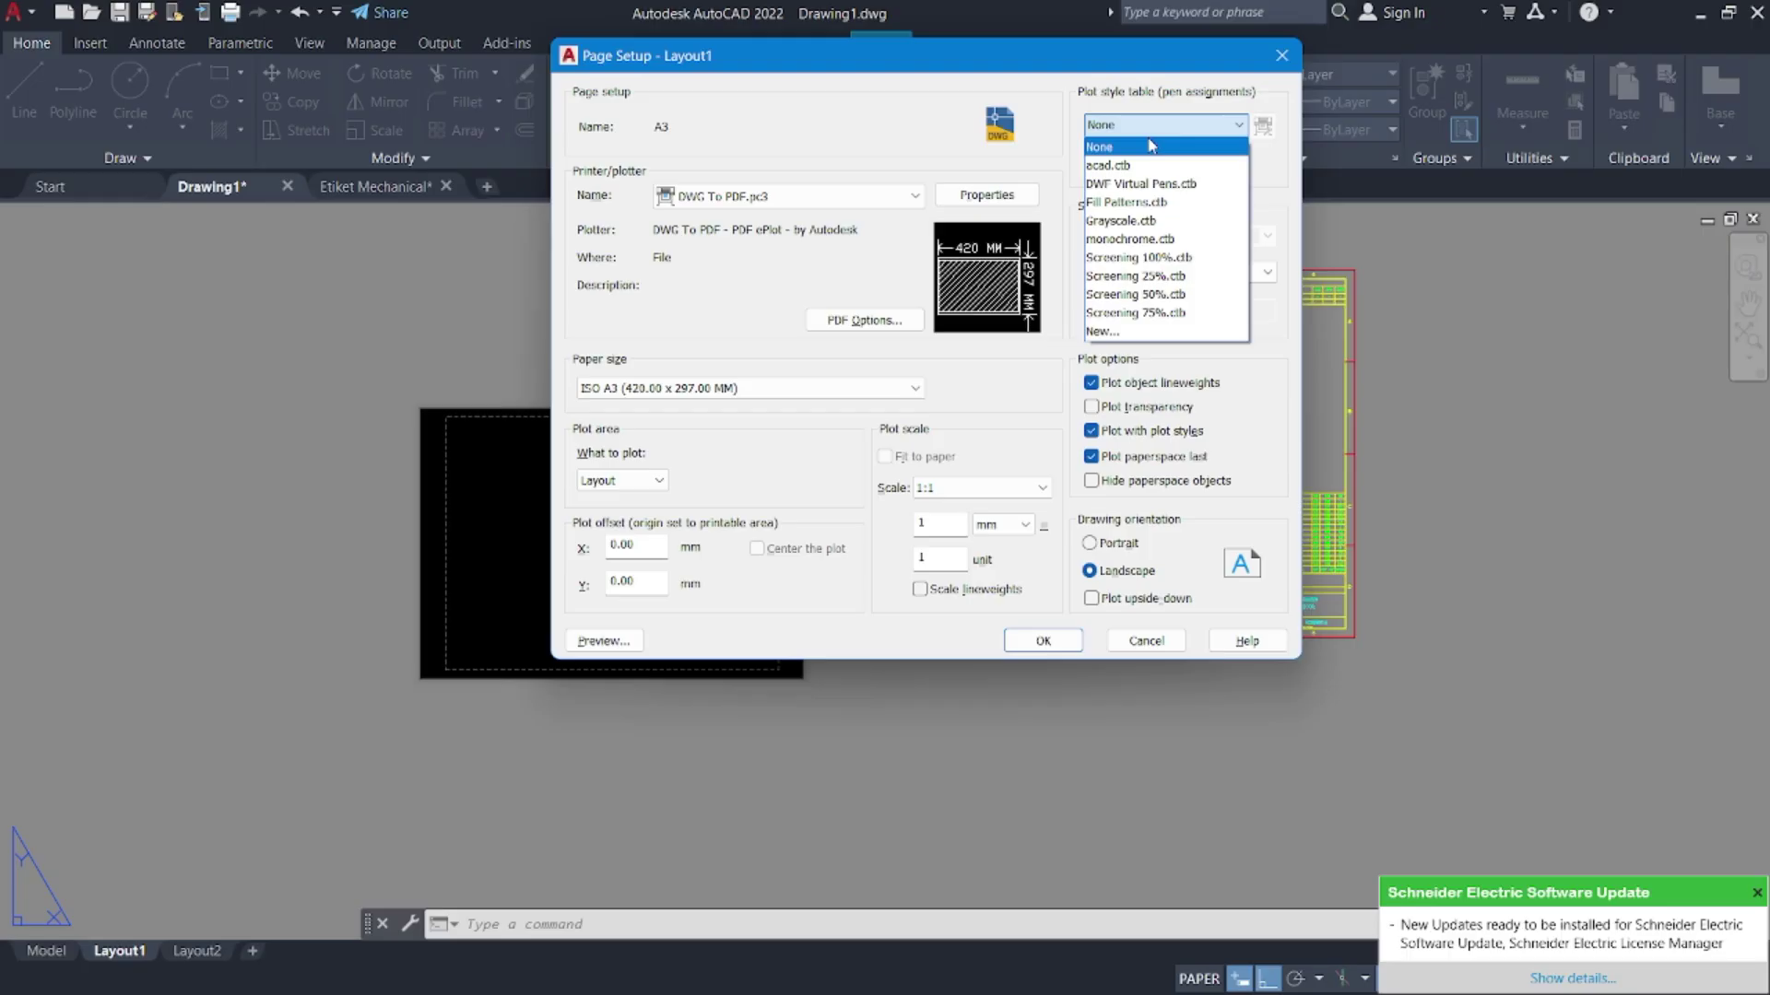
pyautogui.click(1147, 239)
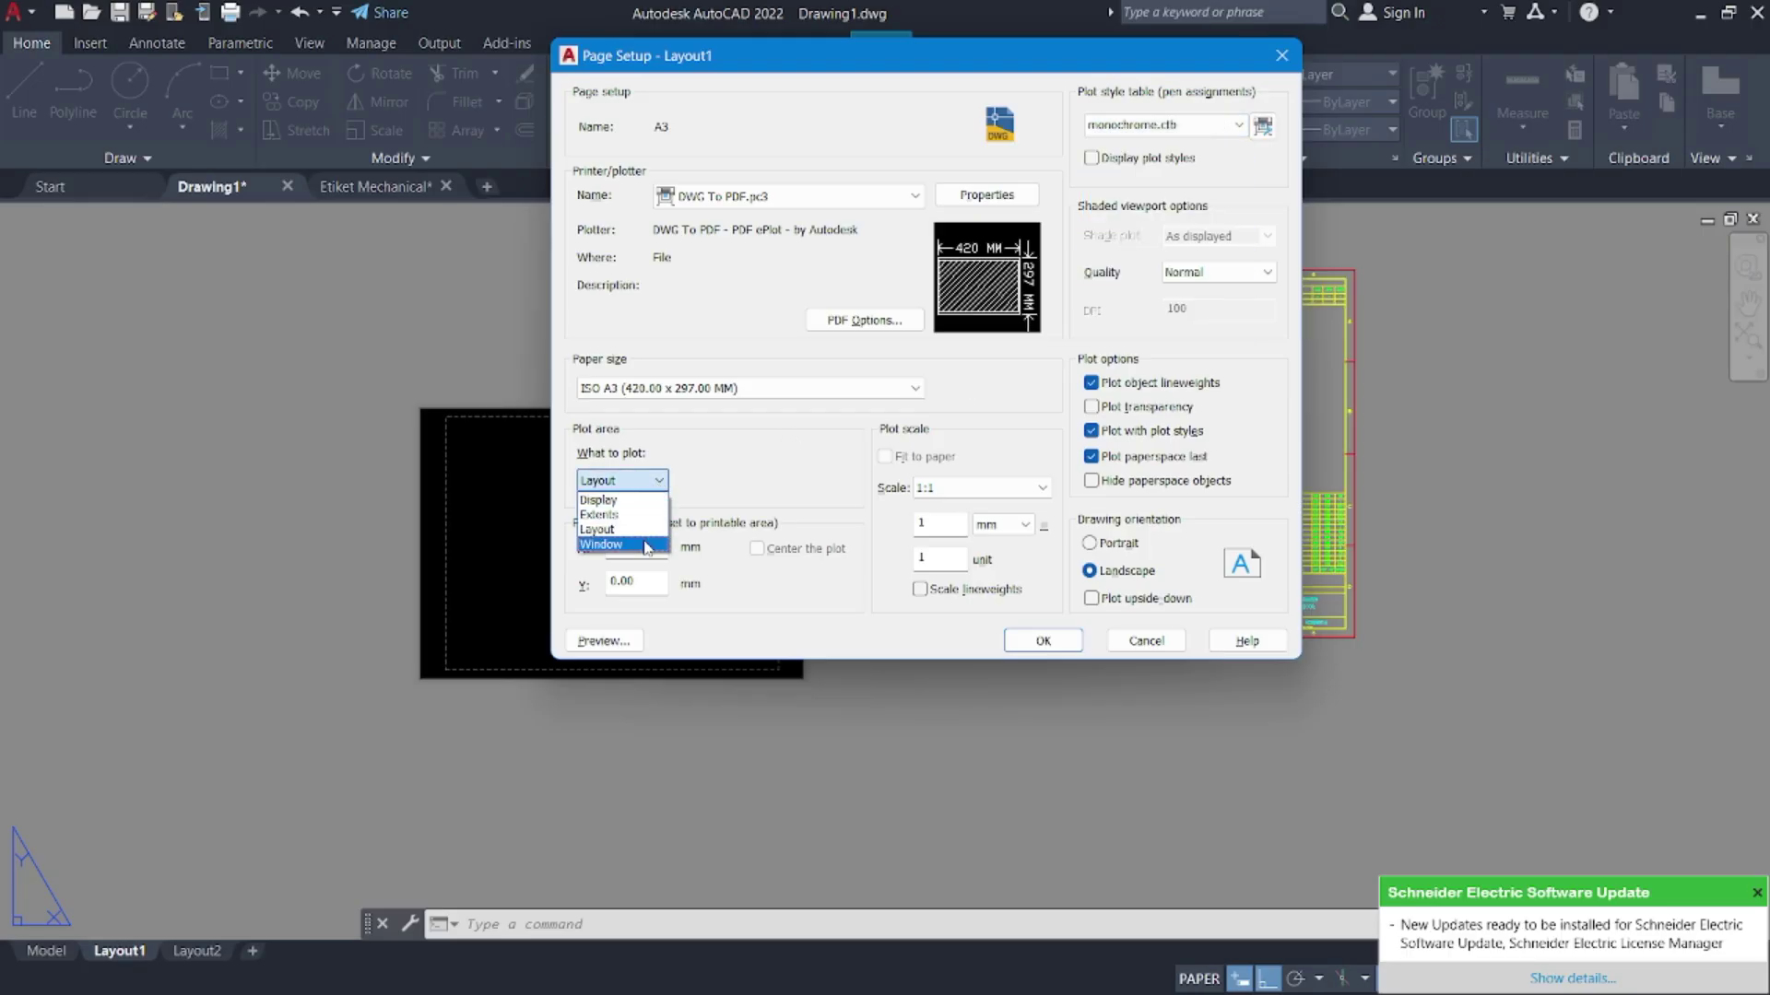
pyautogui.click(645, 545)
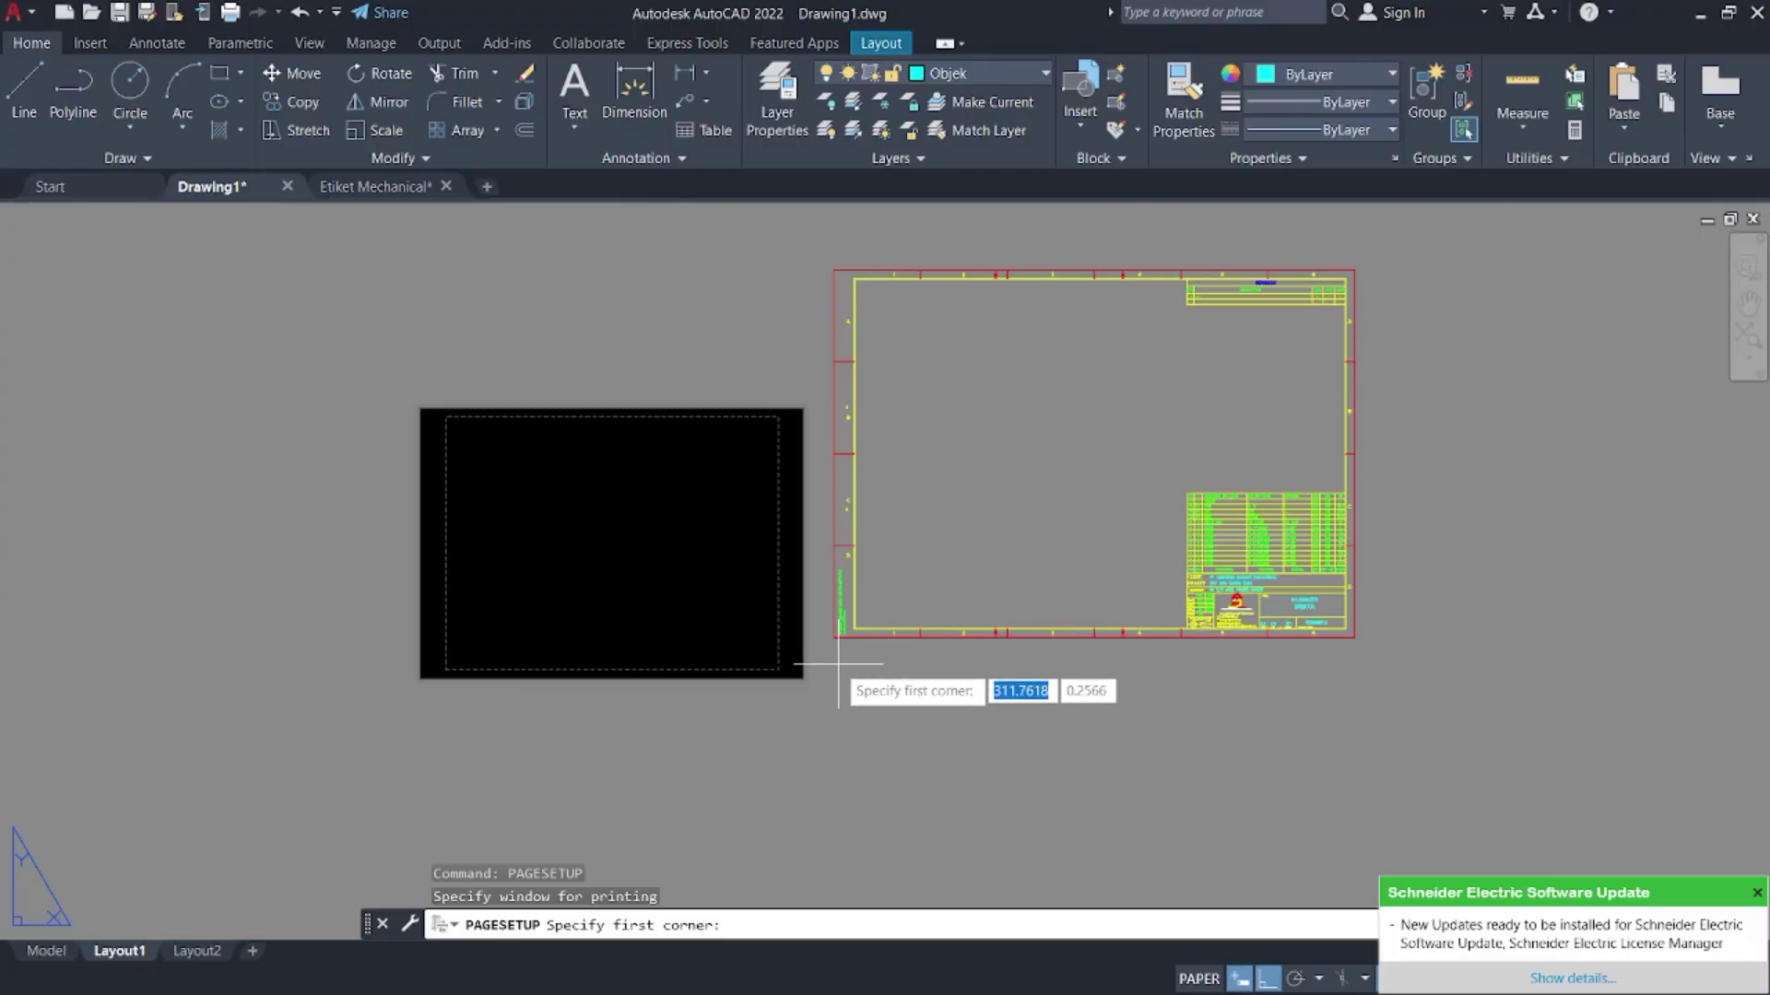
pyautogui.scroll(2, 834, 636)
pyautogui.click(835, 626)
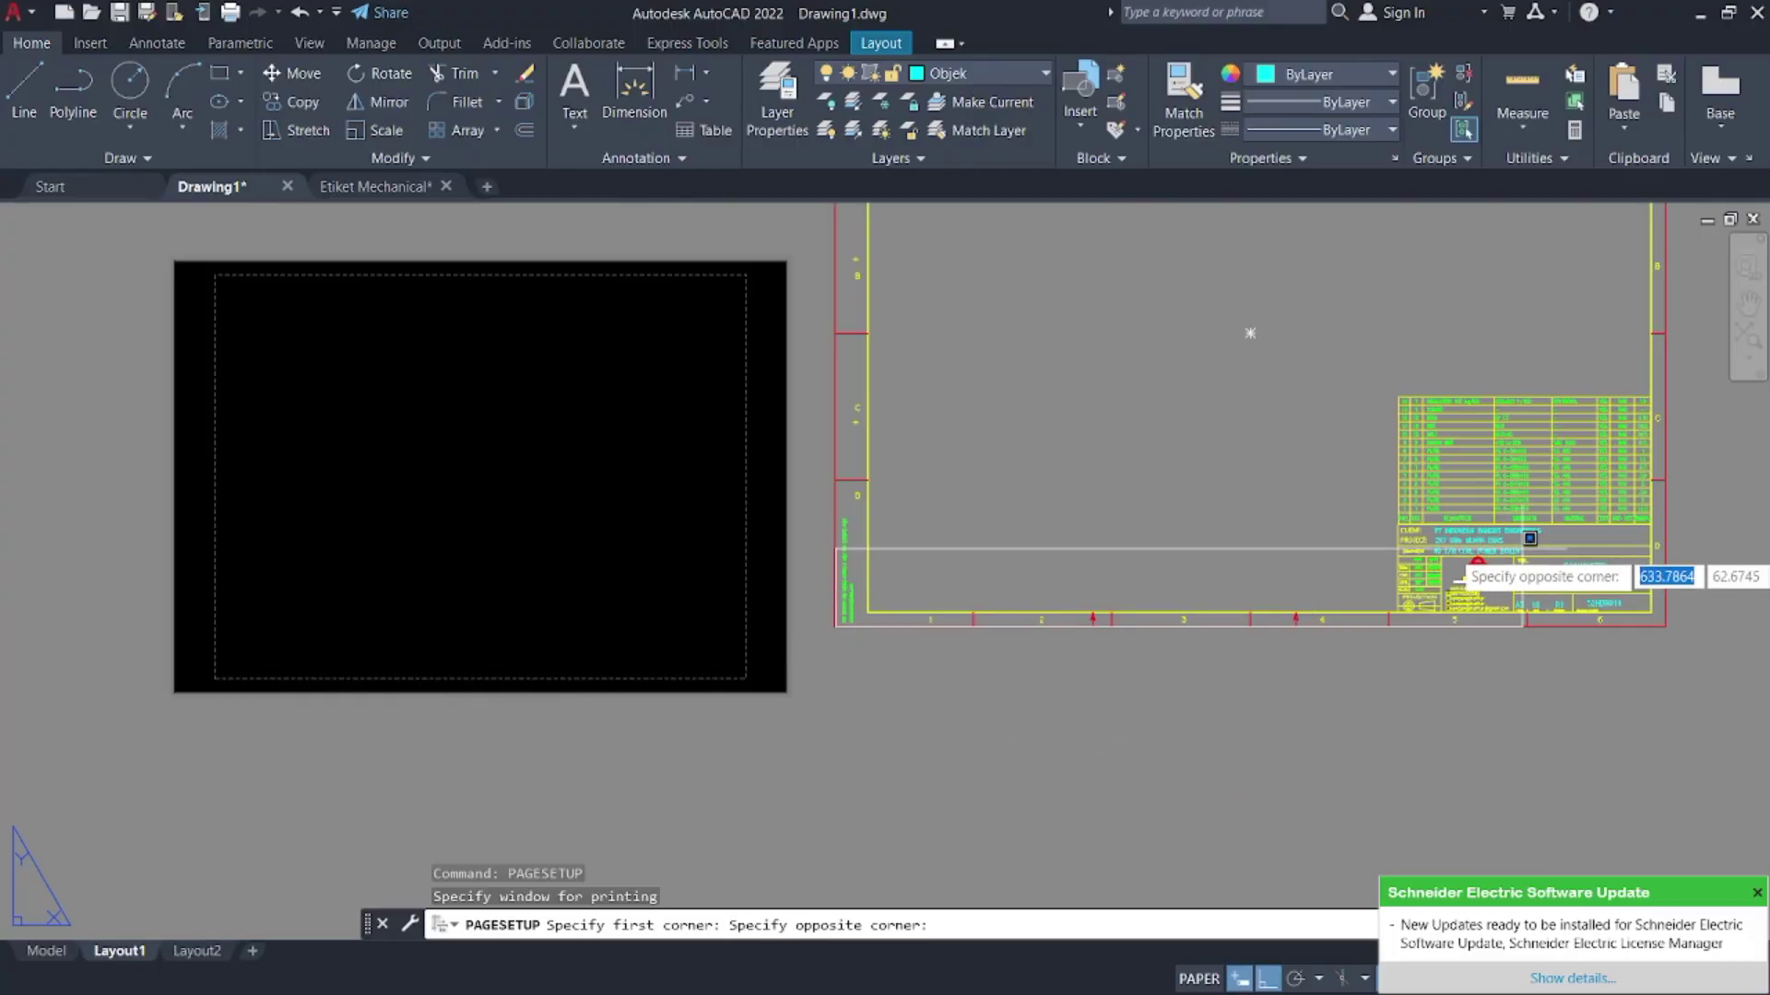
pyautogui.moveTo(1694, 329); pyautogui.dragTo(1198, 566, button='middle')
pyautogui.click(1170, 278)
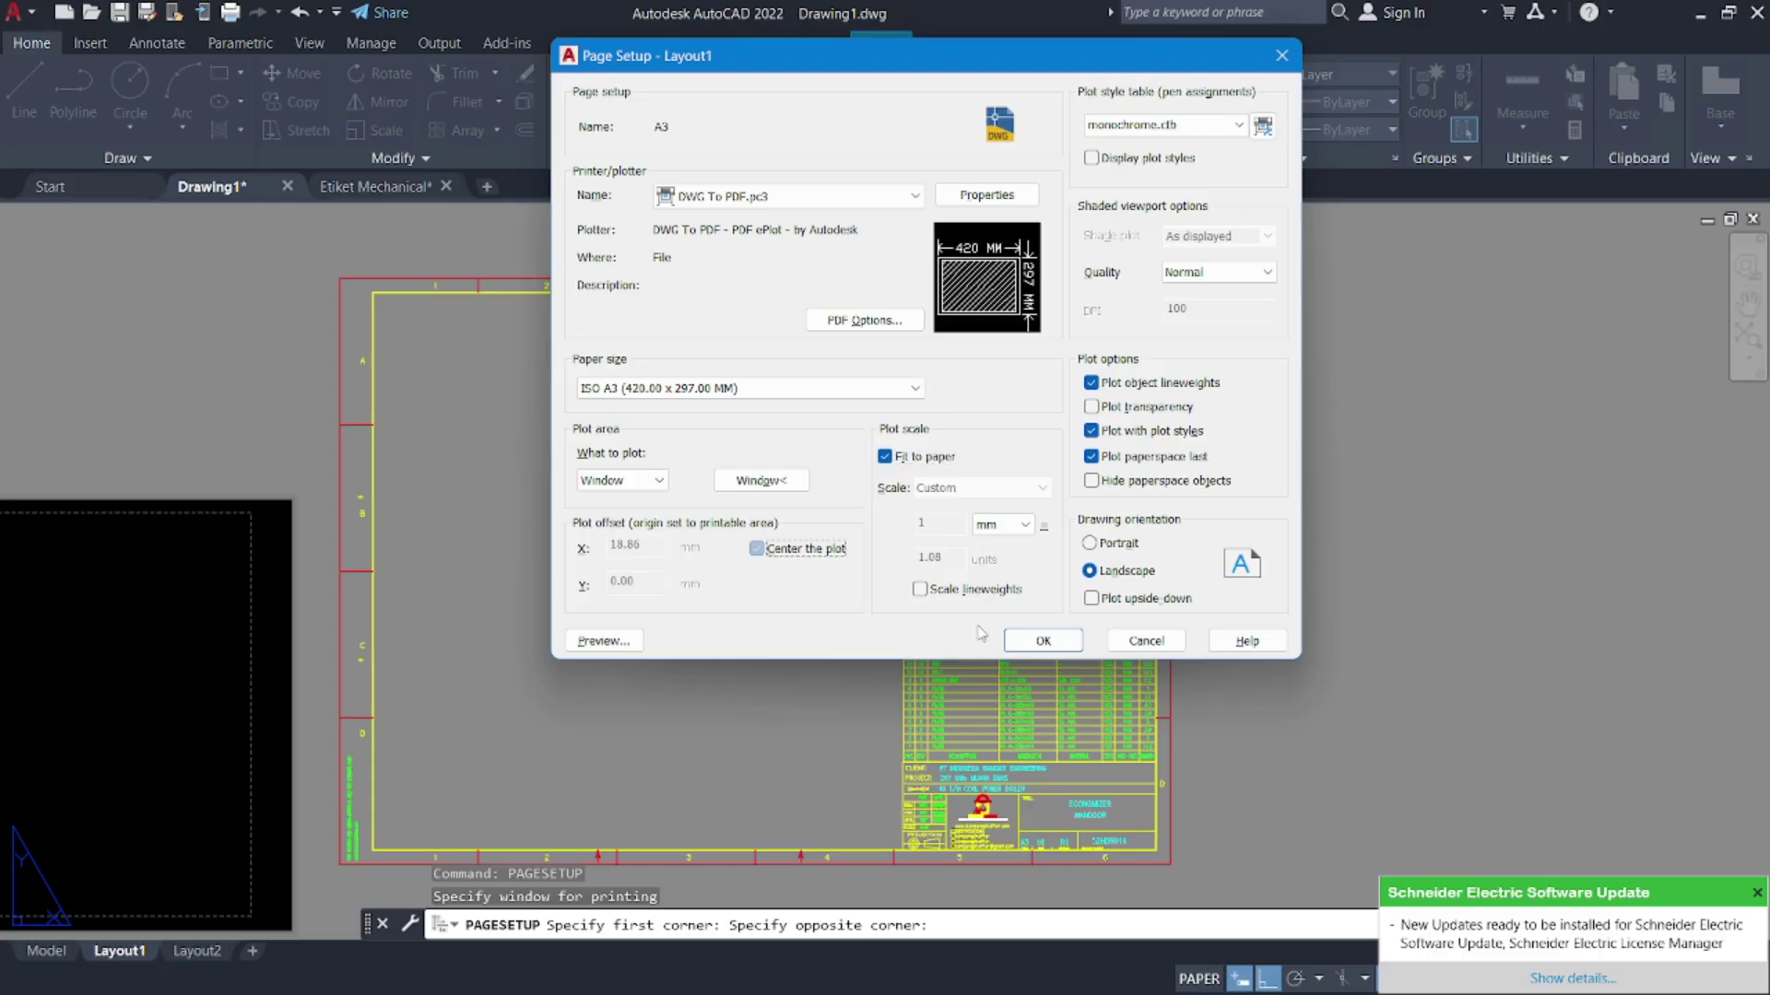
# - Save the A3 page setup with a centered, fit-to-paper plot and make it current for Layout1
pyautogui.click(1019, 640)
pyautogui.doubleClick(871, 265)
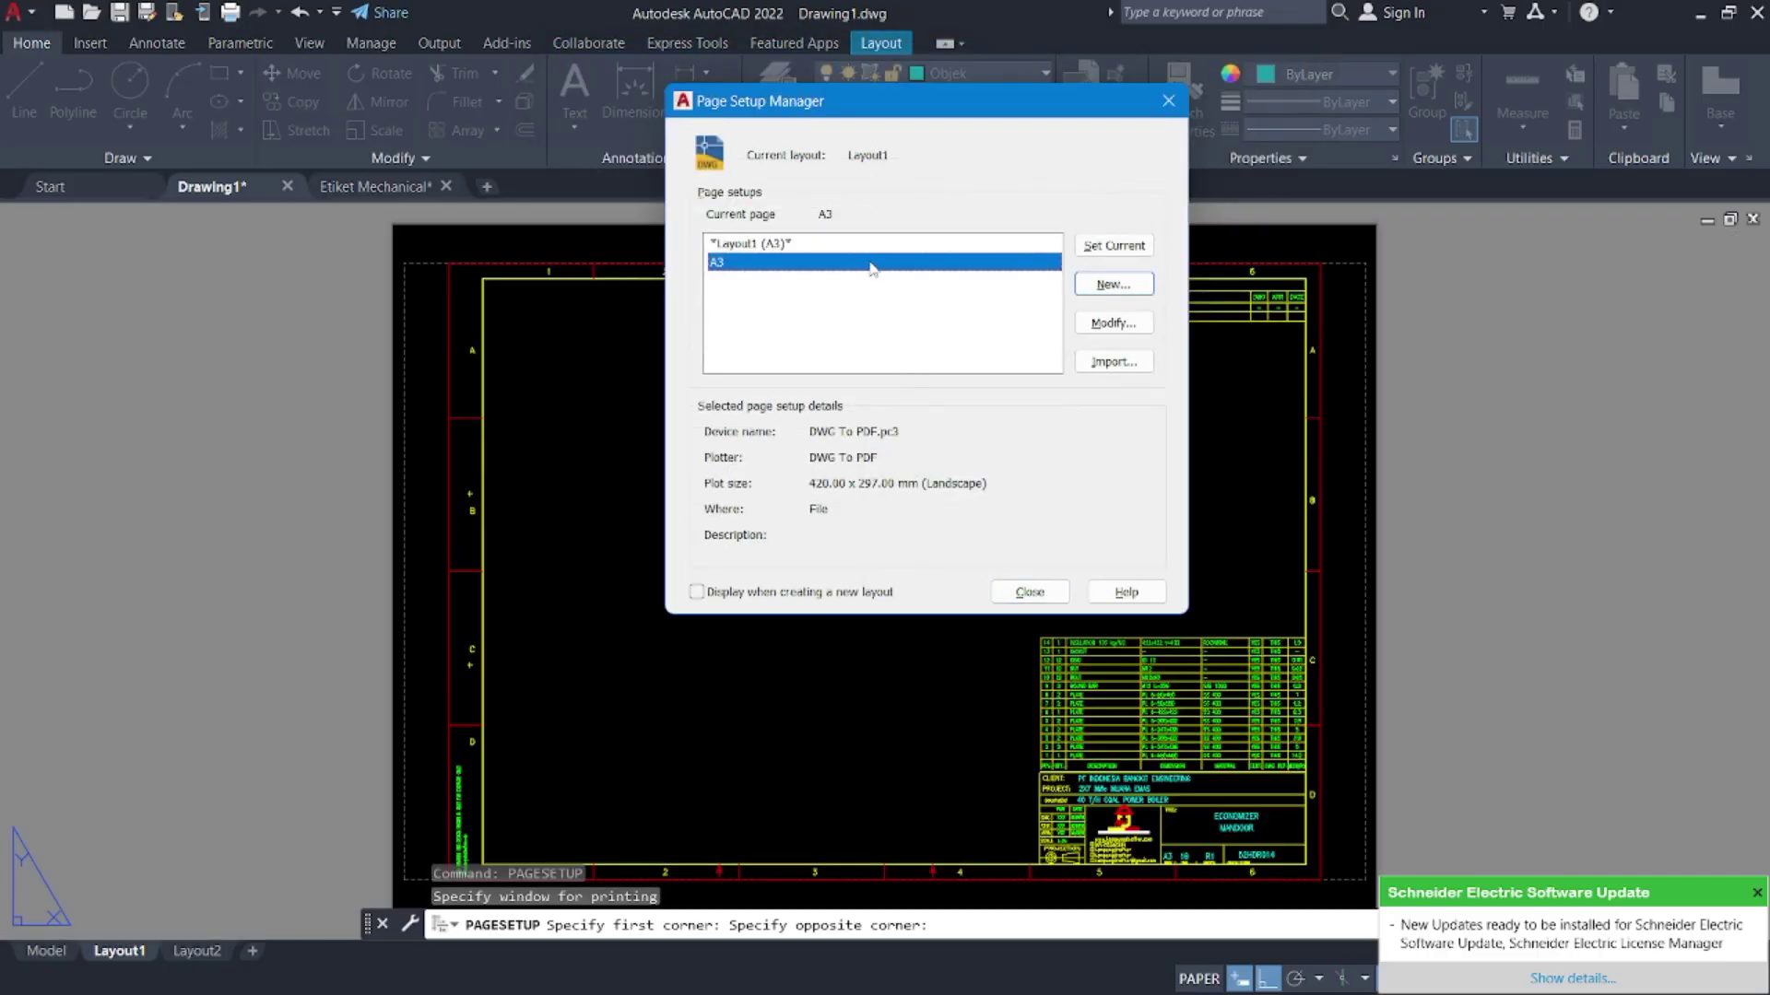
pyautogui.click(1025, 594)
# - Examine how the title-block frame's outer border fits within the sheet's printable area in Layout1
pyautogui.scroll(4, 495, 290)
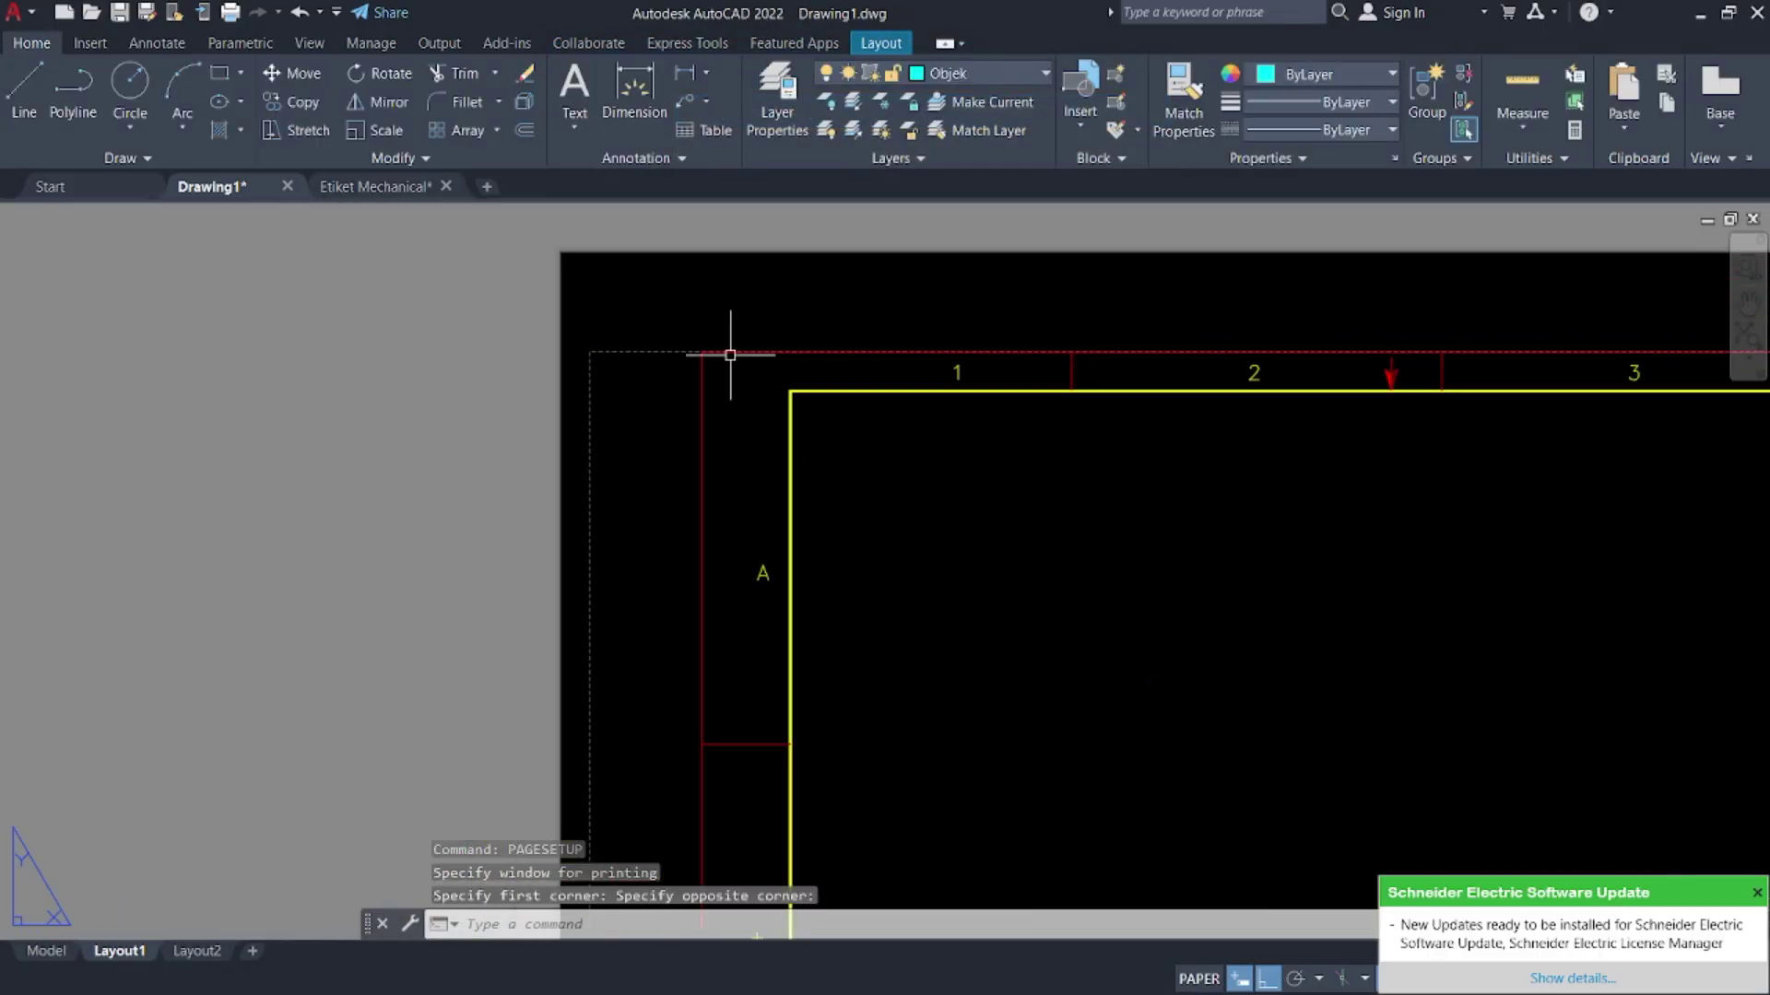
pyautogui.moveTo(599, 357); pyautogui.dragTo(683, 277, button='middle')
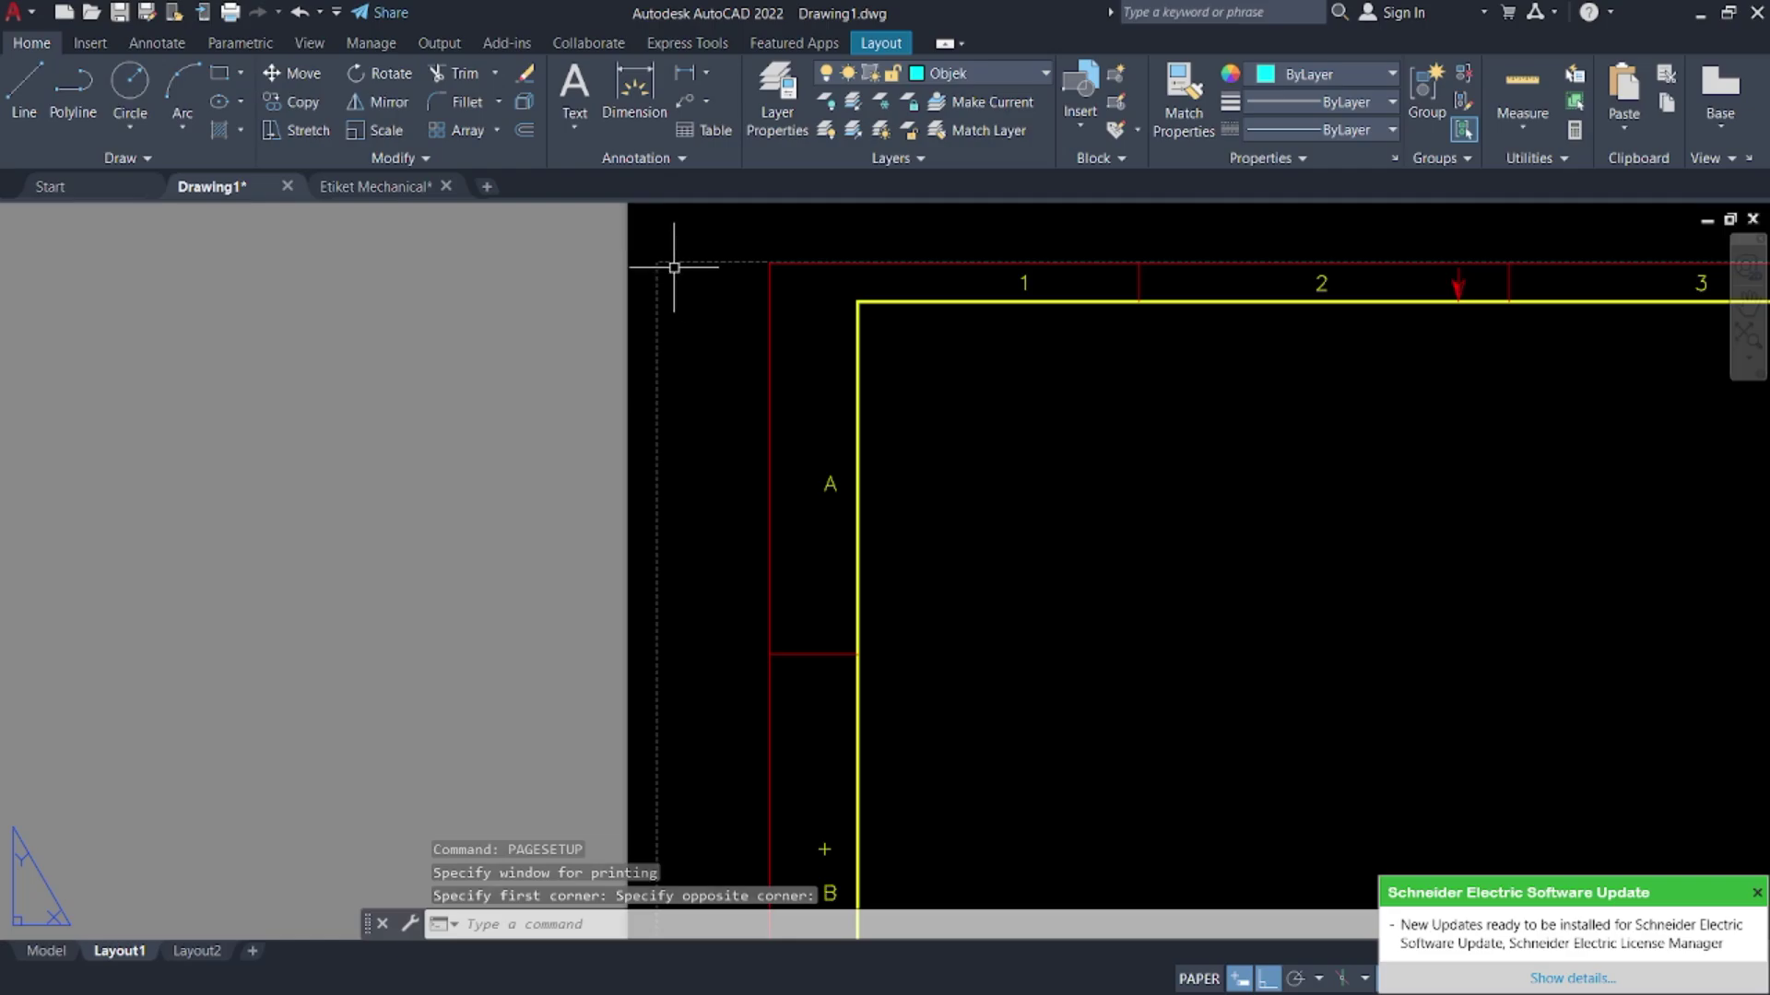
pyautogui.scroll(-5, 673, 267)
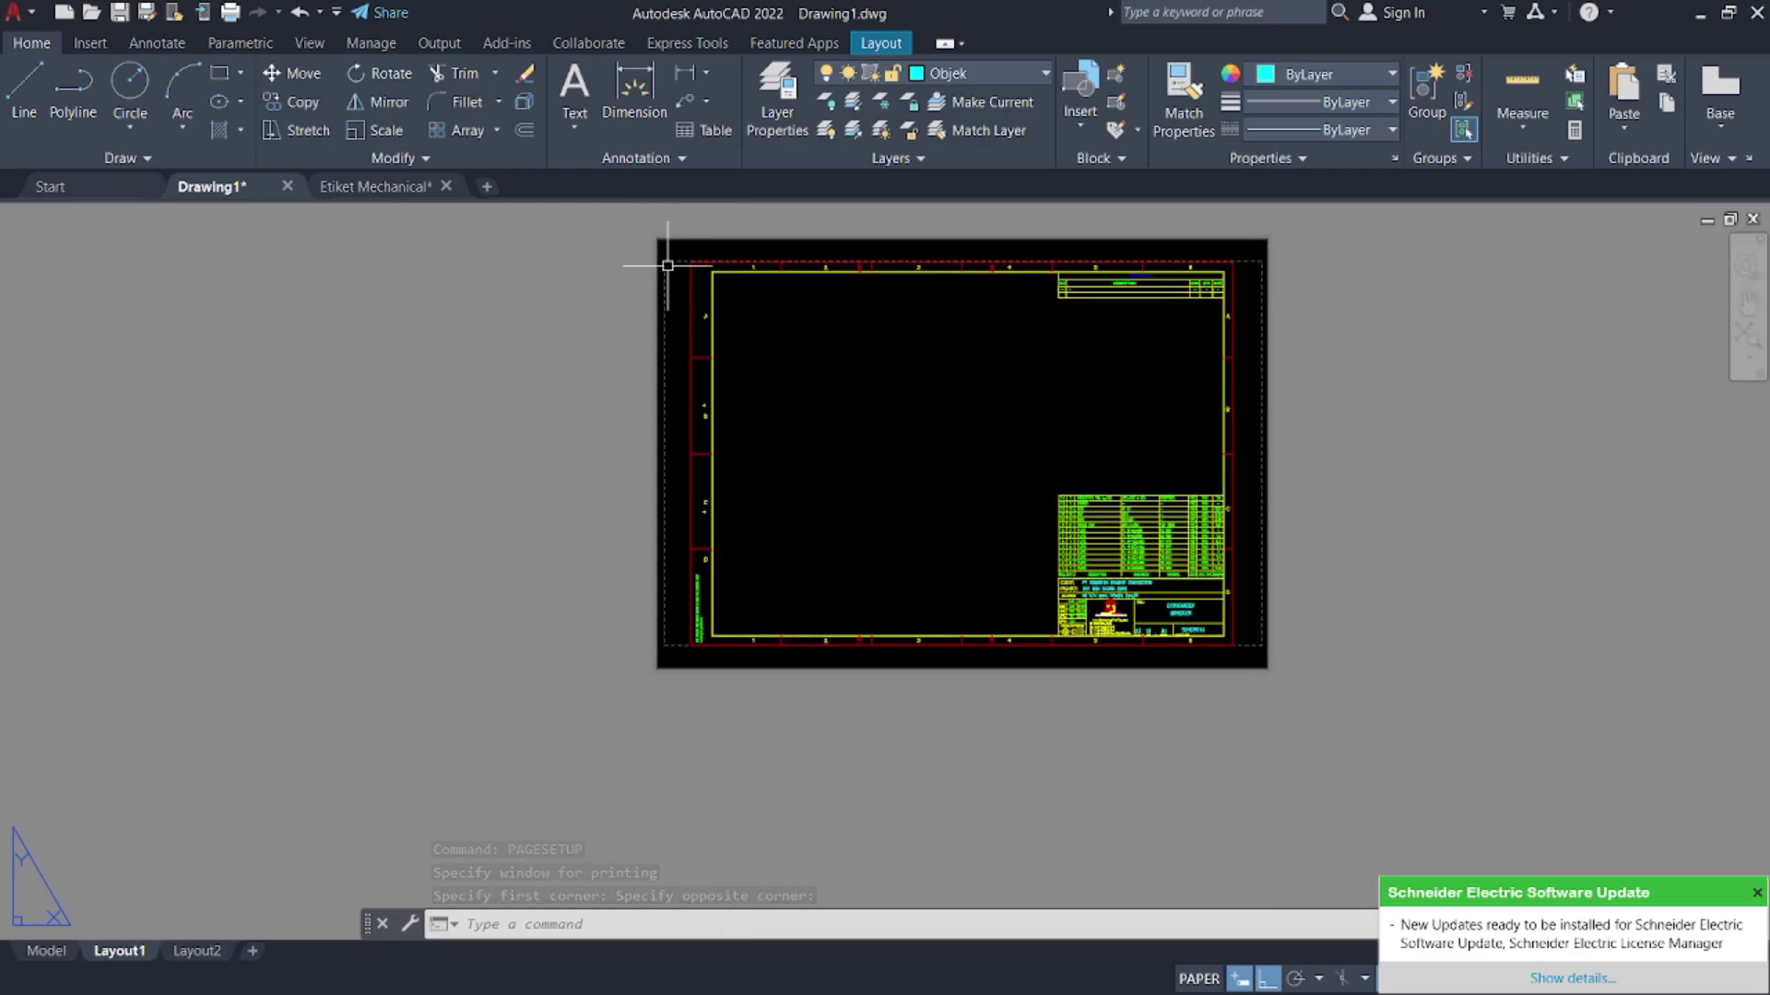
pyautogui.scroll(5, 662, 262)
pyautogui.scroll(-8, 1132, 359)
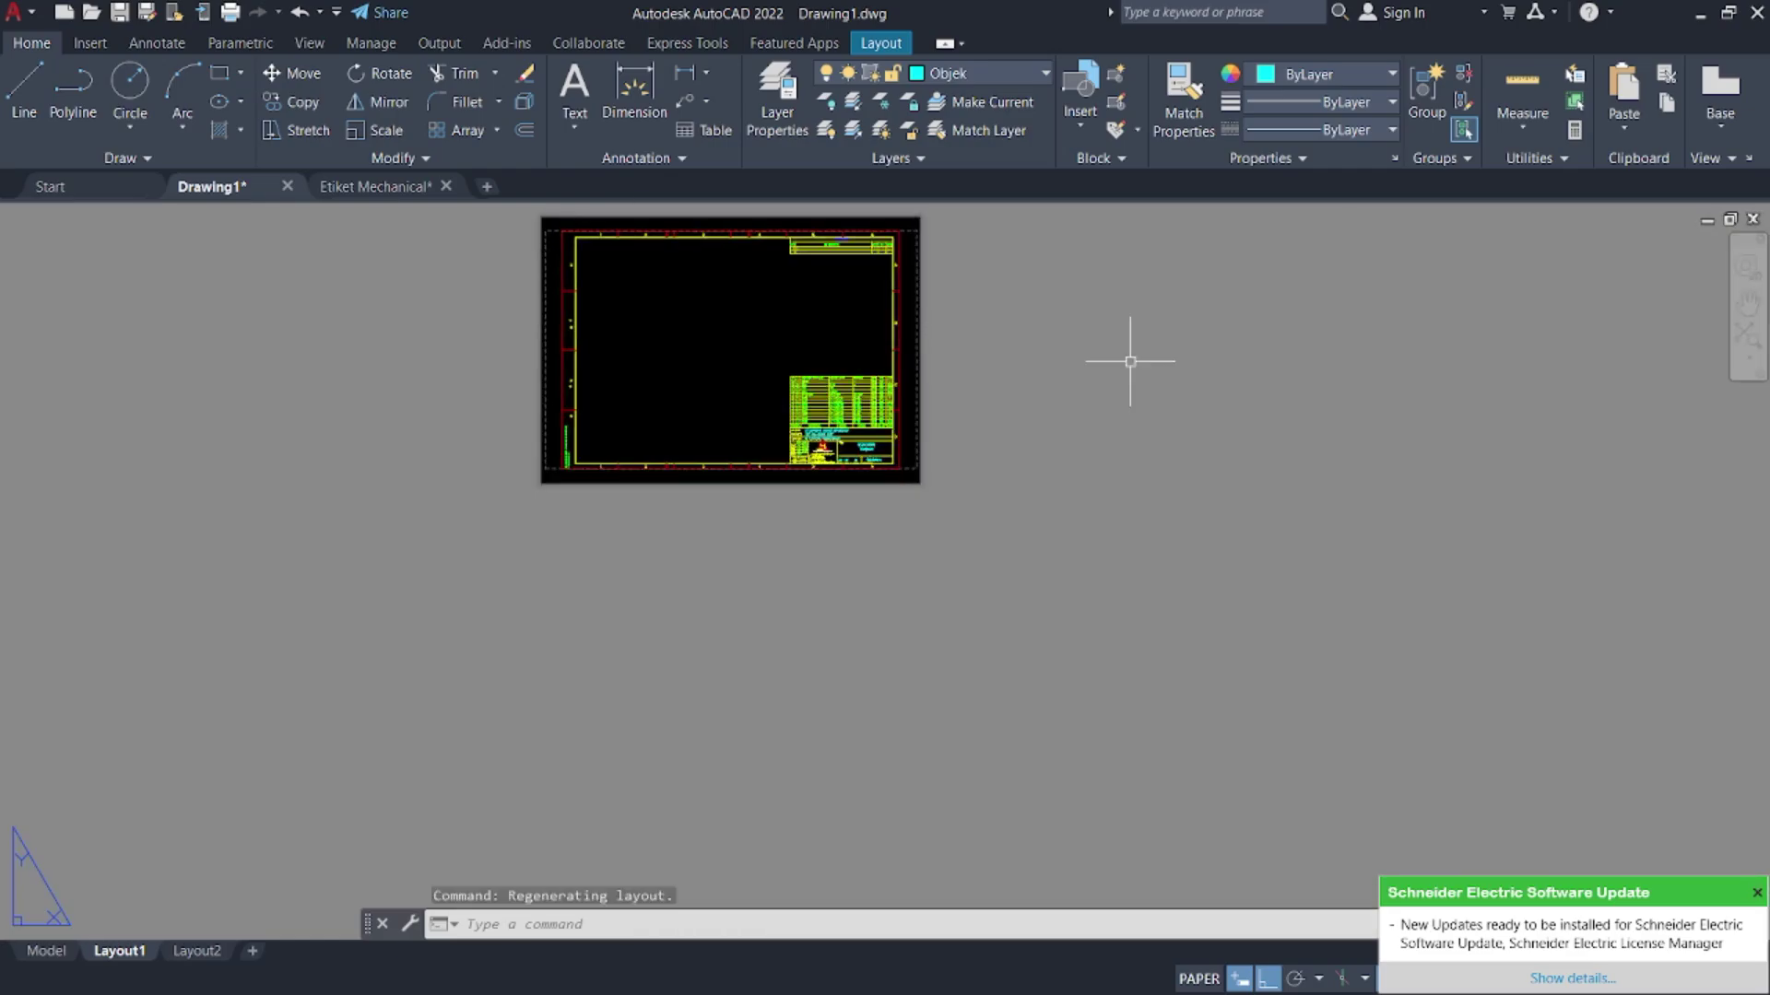
pyautogui.scroll(4, 920, 268)
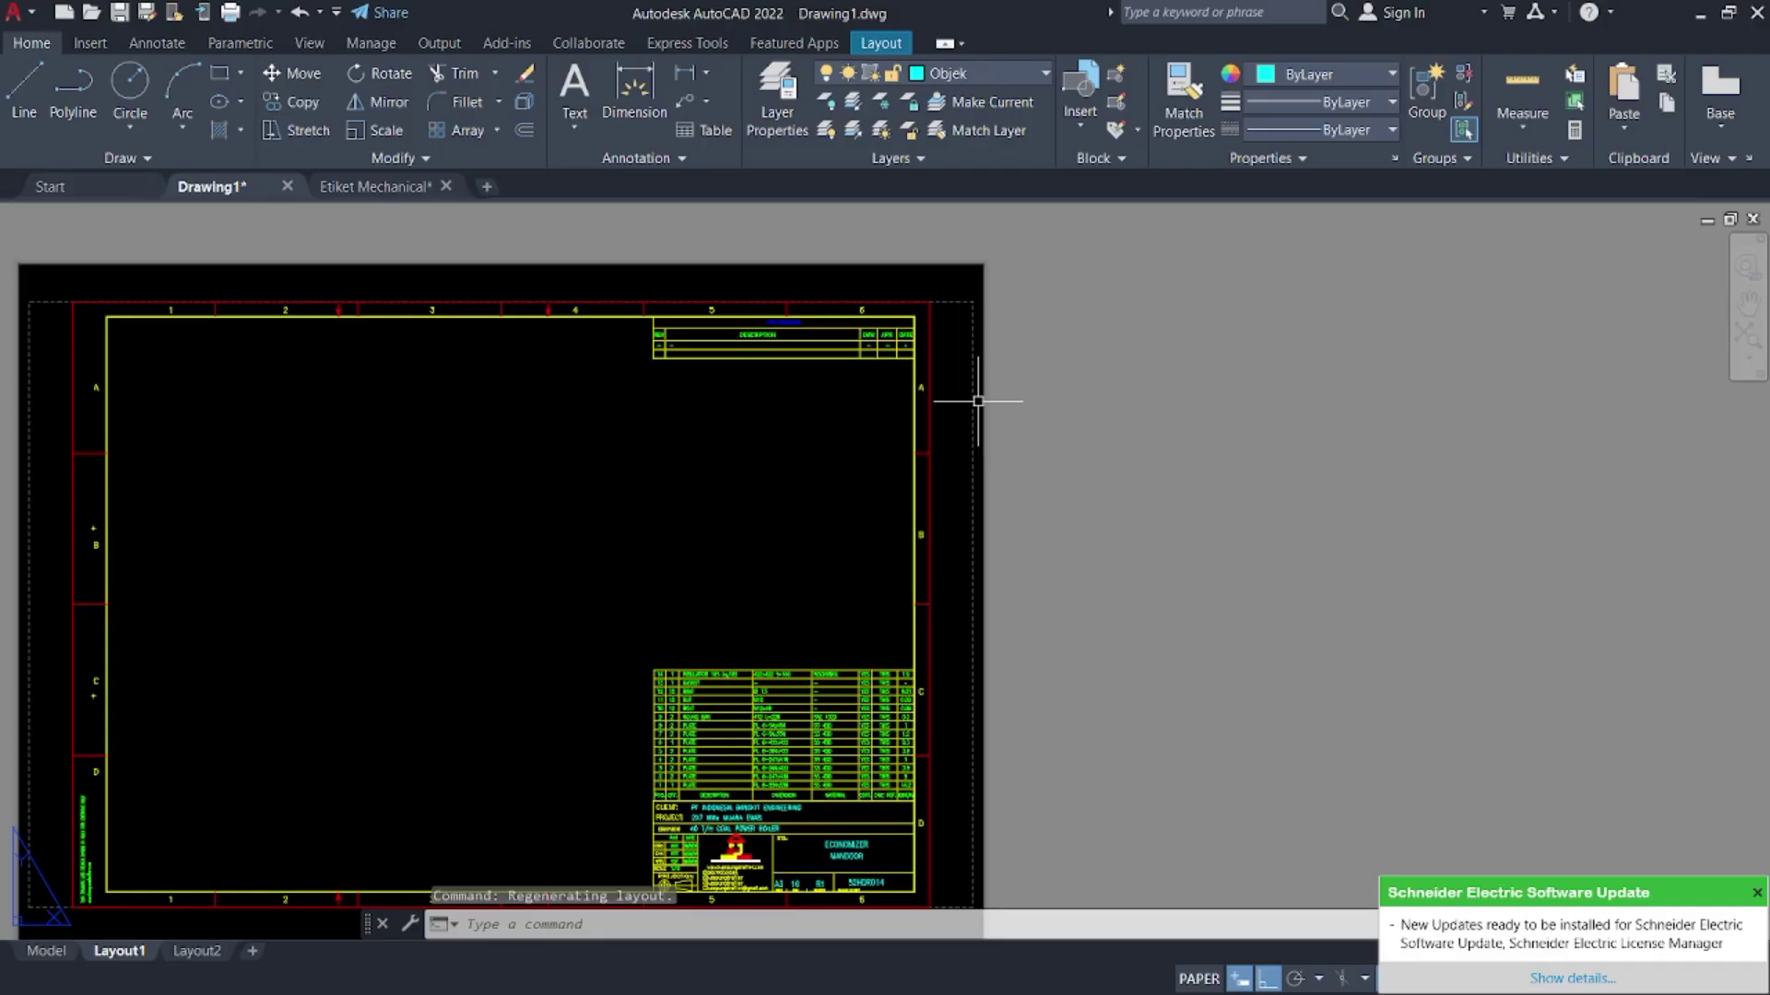
# - Modify the A3 page setup to use the ISO full bleed A3 (420.00 x 297.00 MM) paper size
pyautogui.press('capslock')
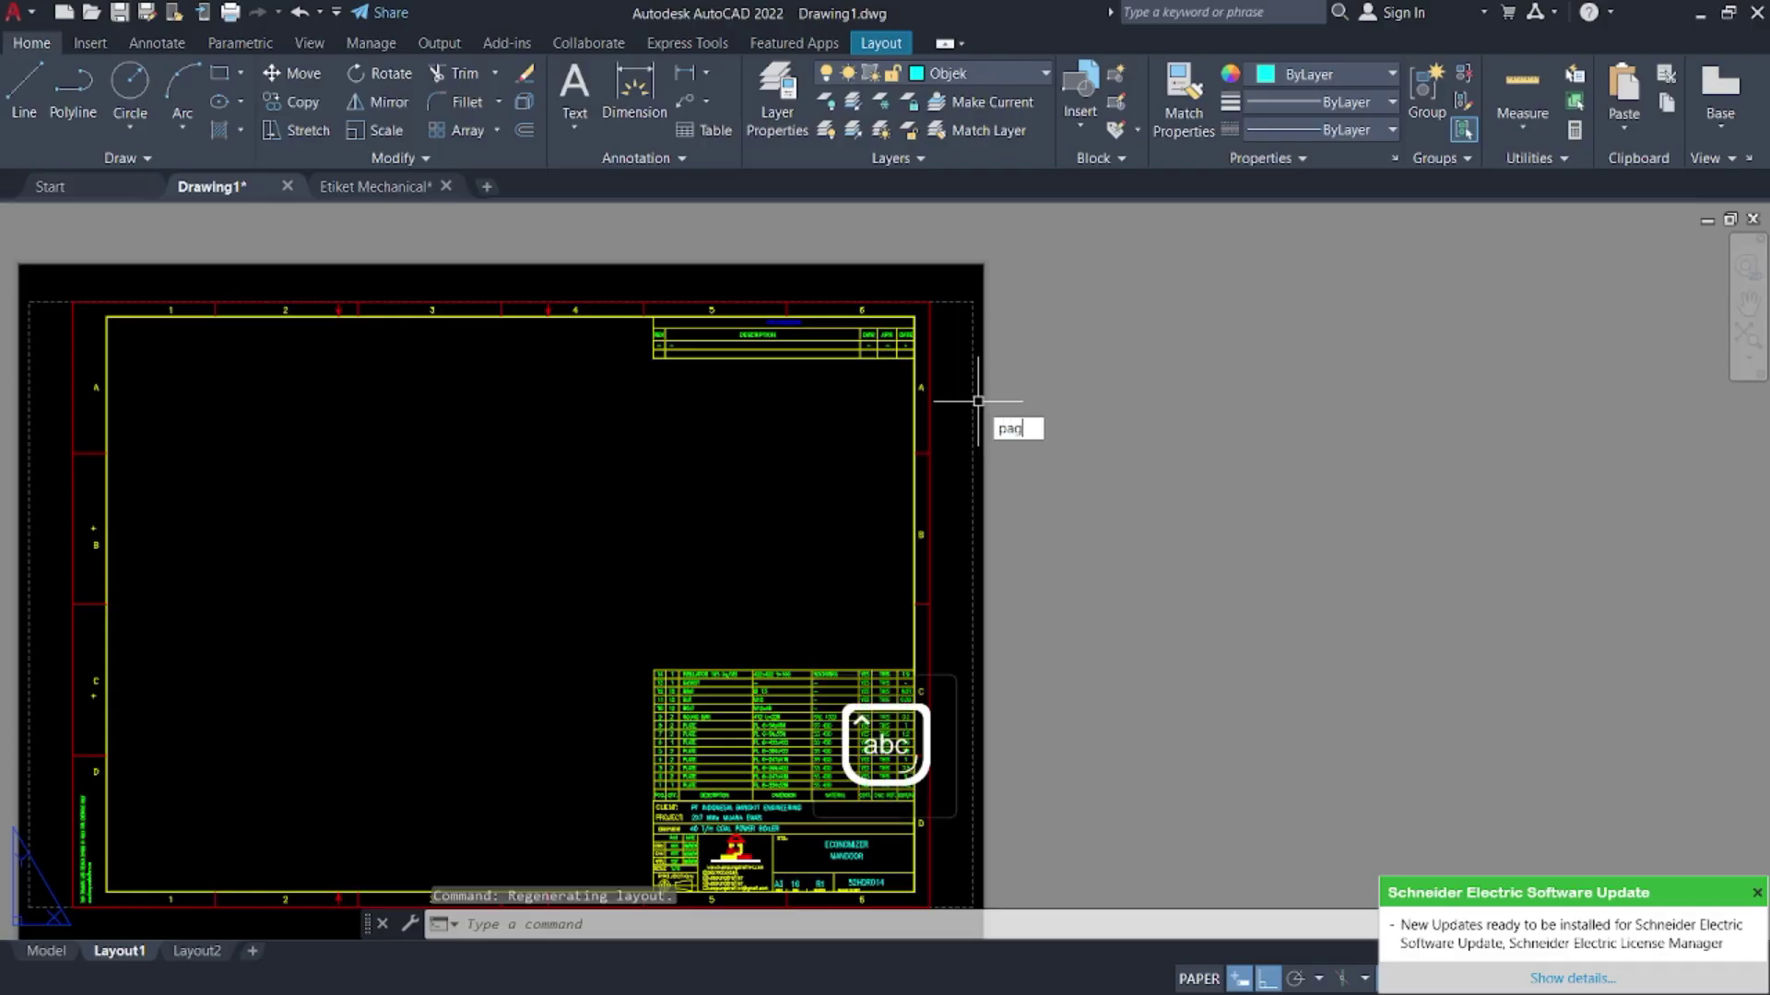
pyautogui.press('Return')
pyautogui.click(994, 262)
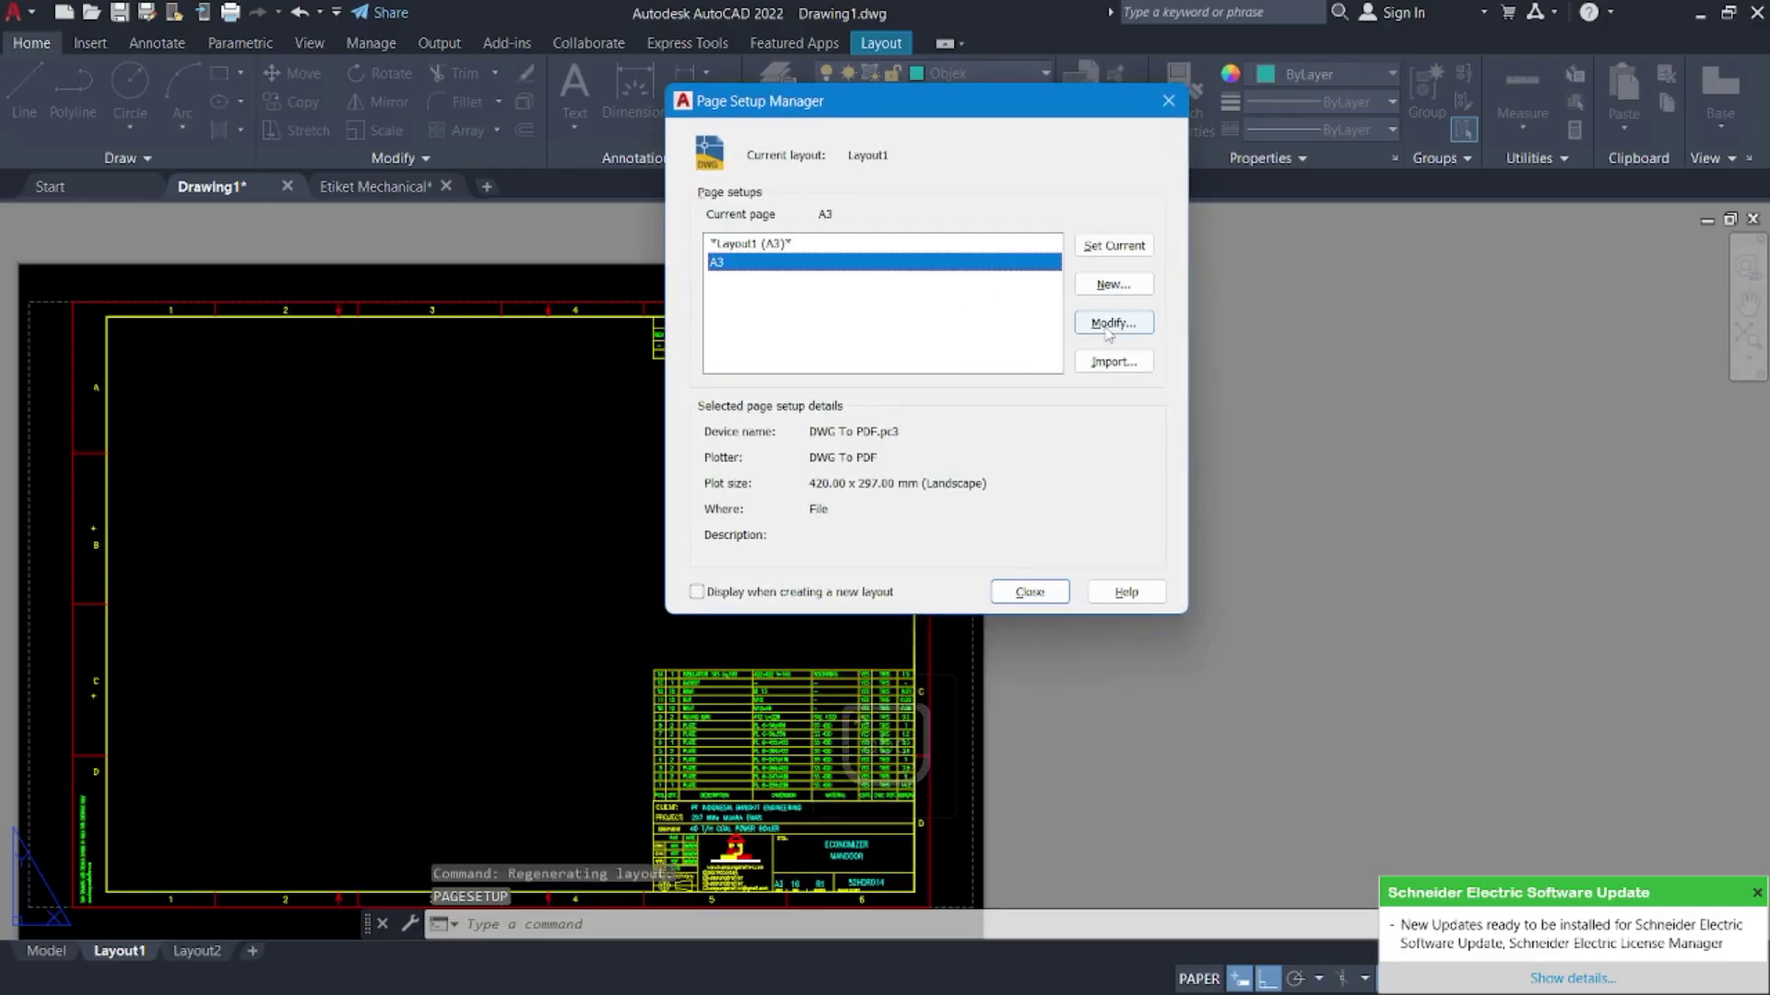
pyautogui.click(1113, 323)
pyautogui.click(848, 196)
pyautogui.click(885, 191)
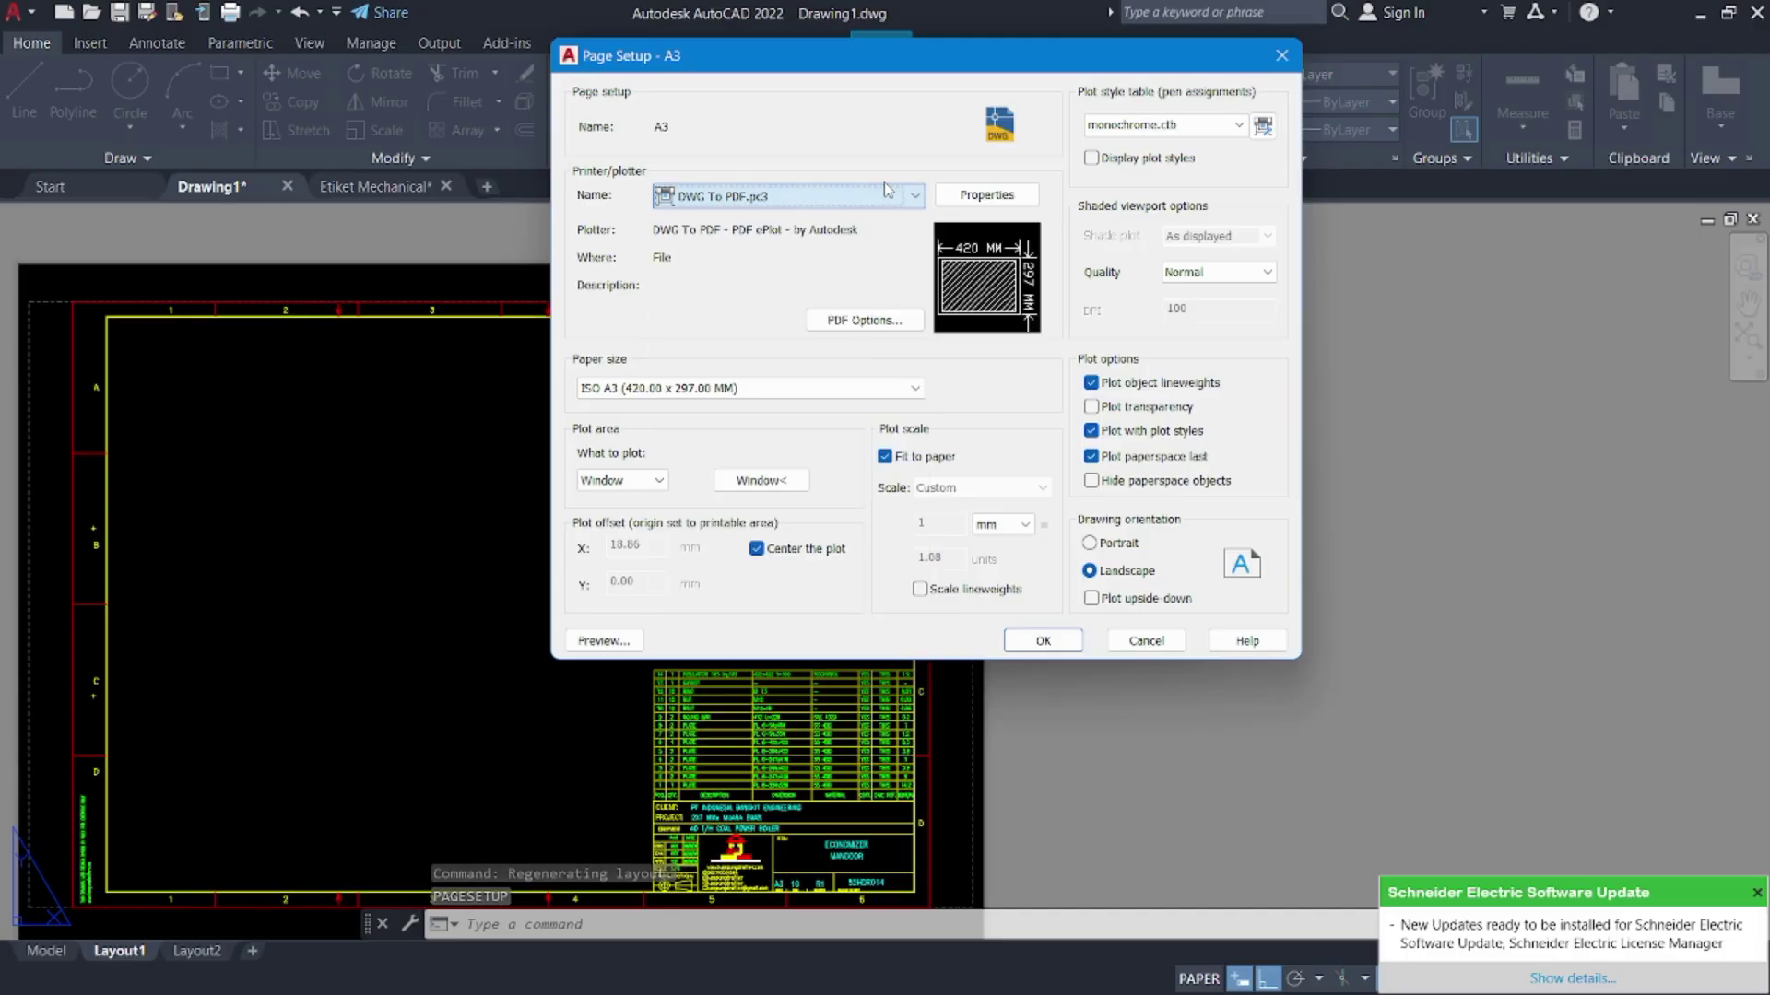
pyautogui.click(860, 388)
pyautogui.scroll(5, 678, 523)
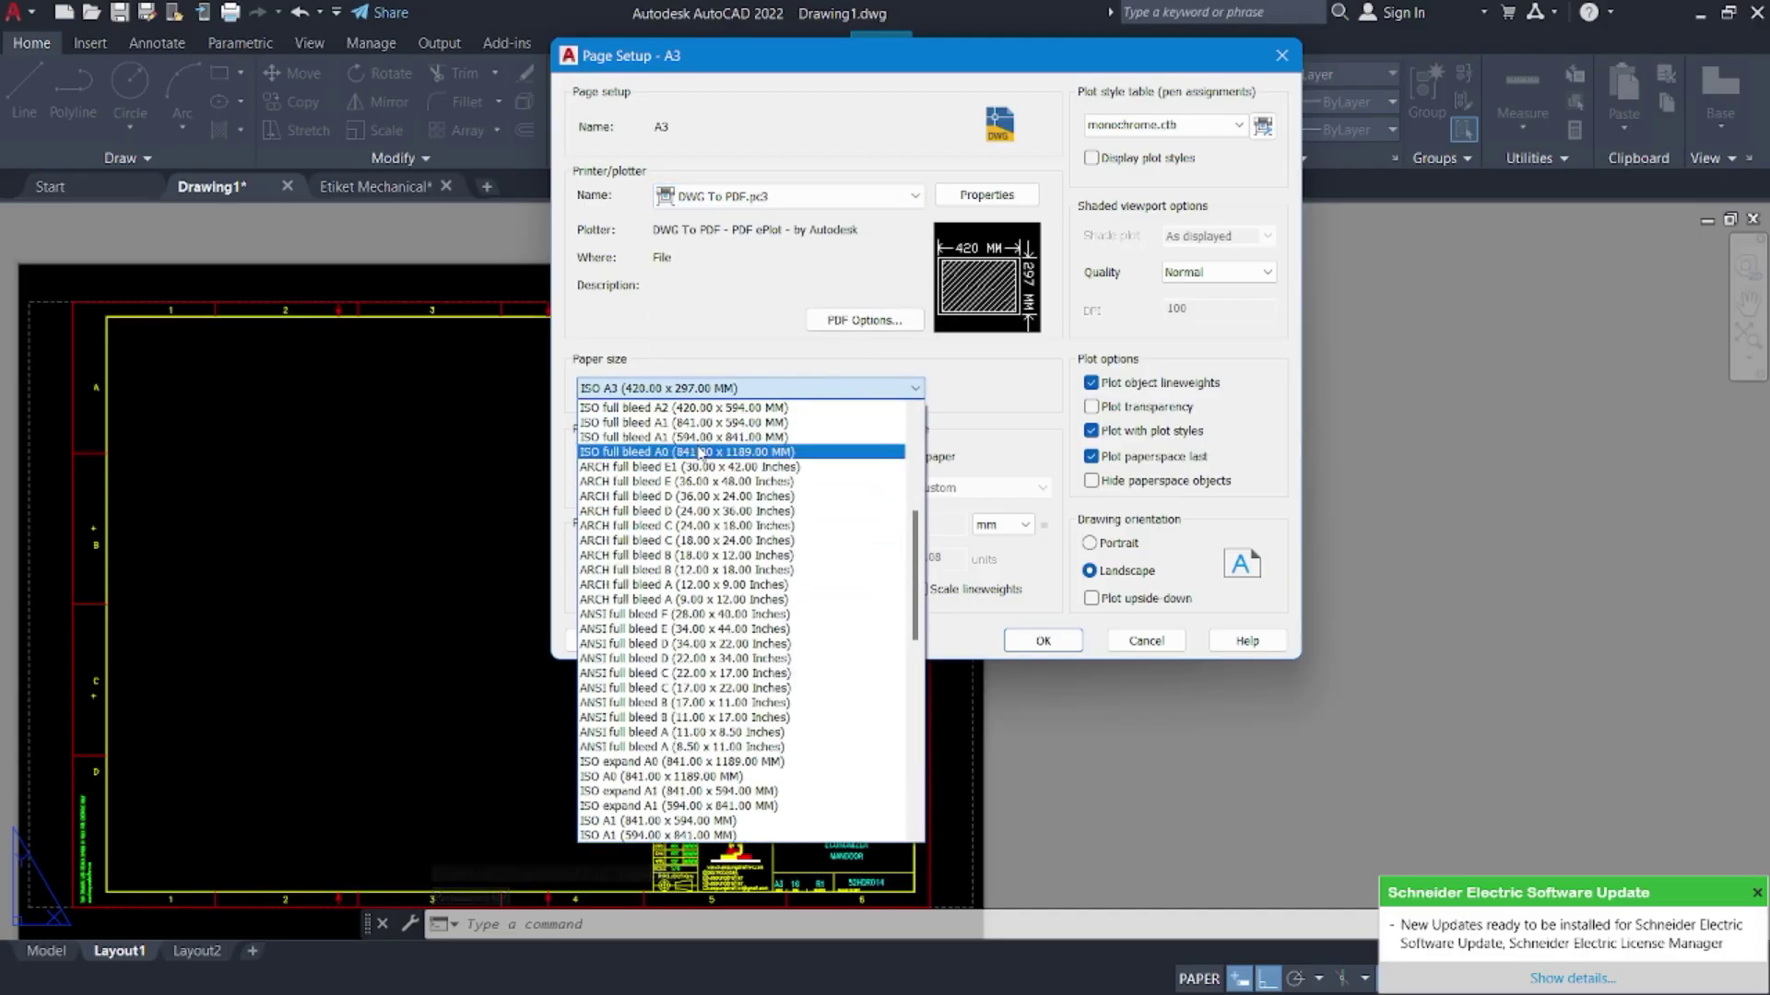
pyautogui.scroll(3, 680, 521)
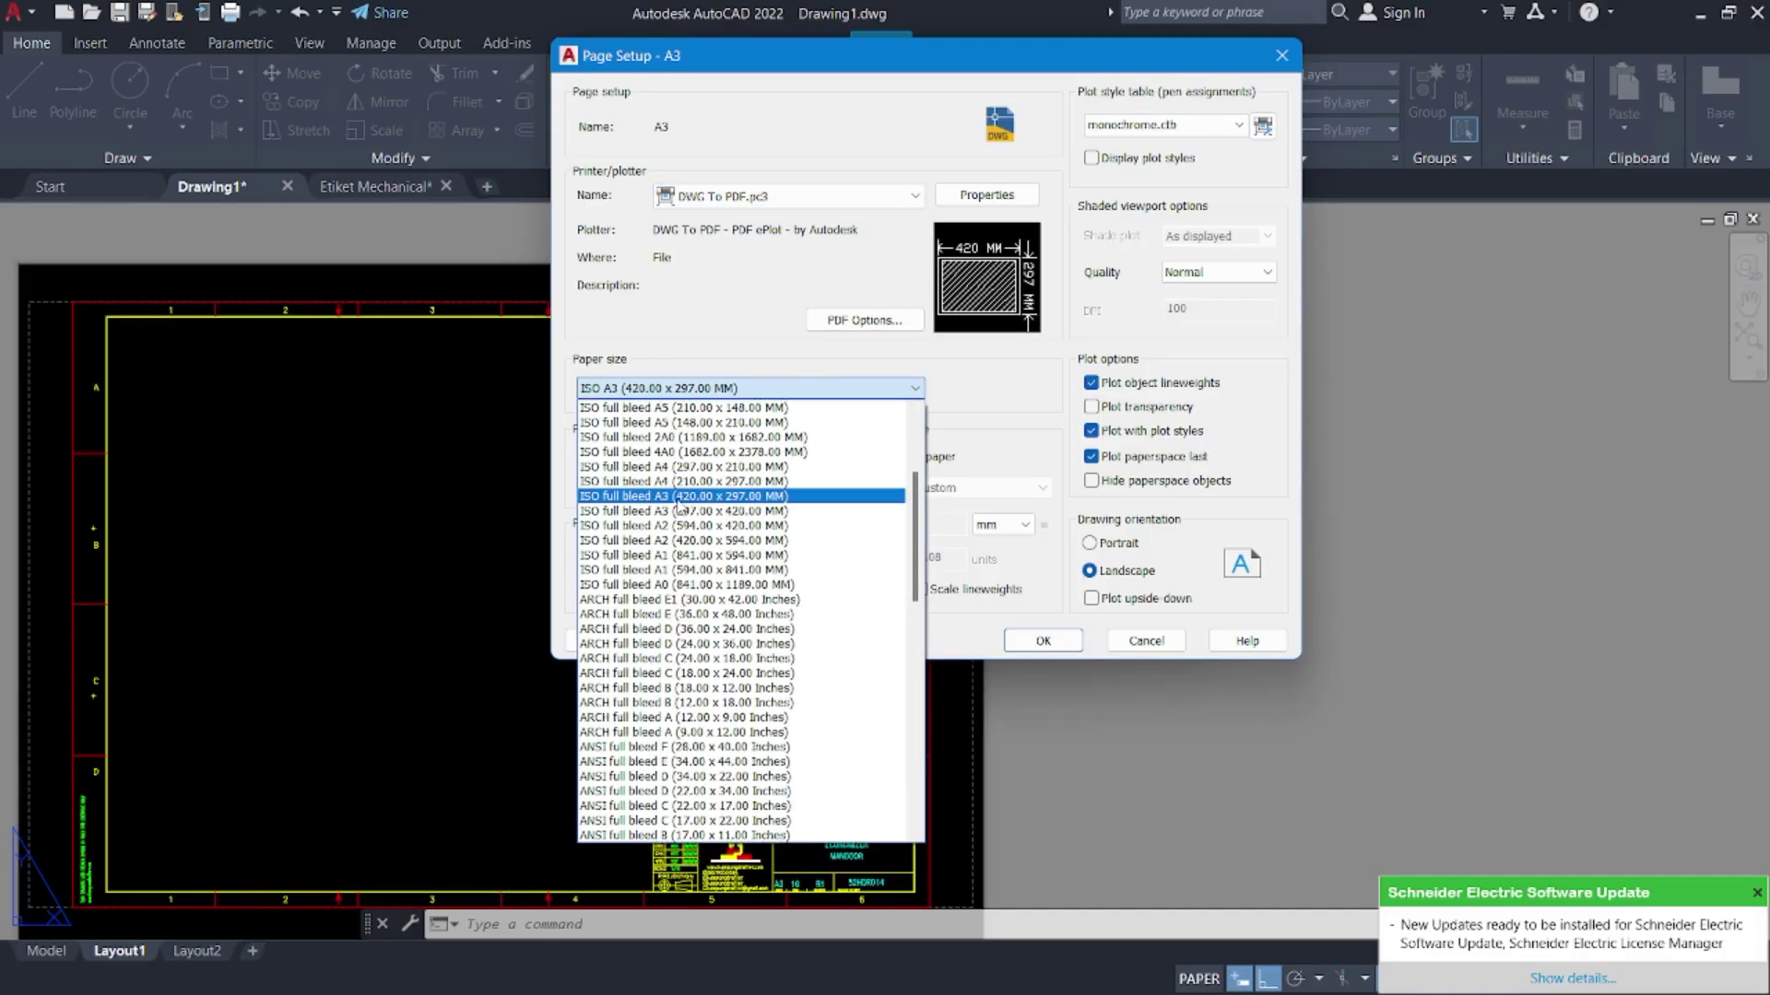
pyautogui.click(689, 498)
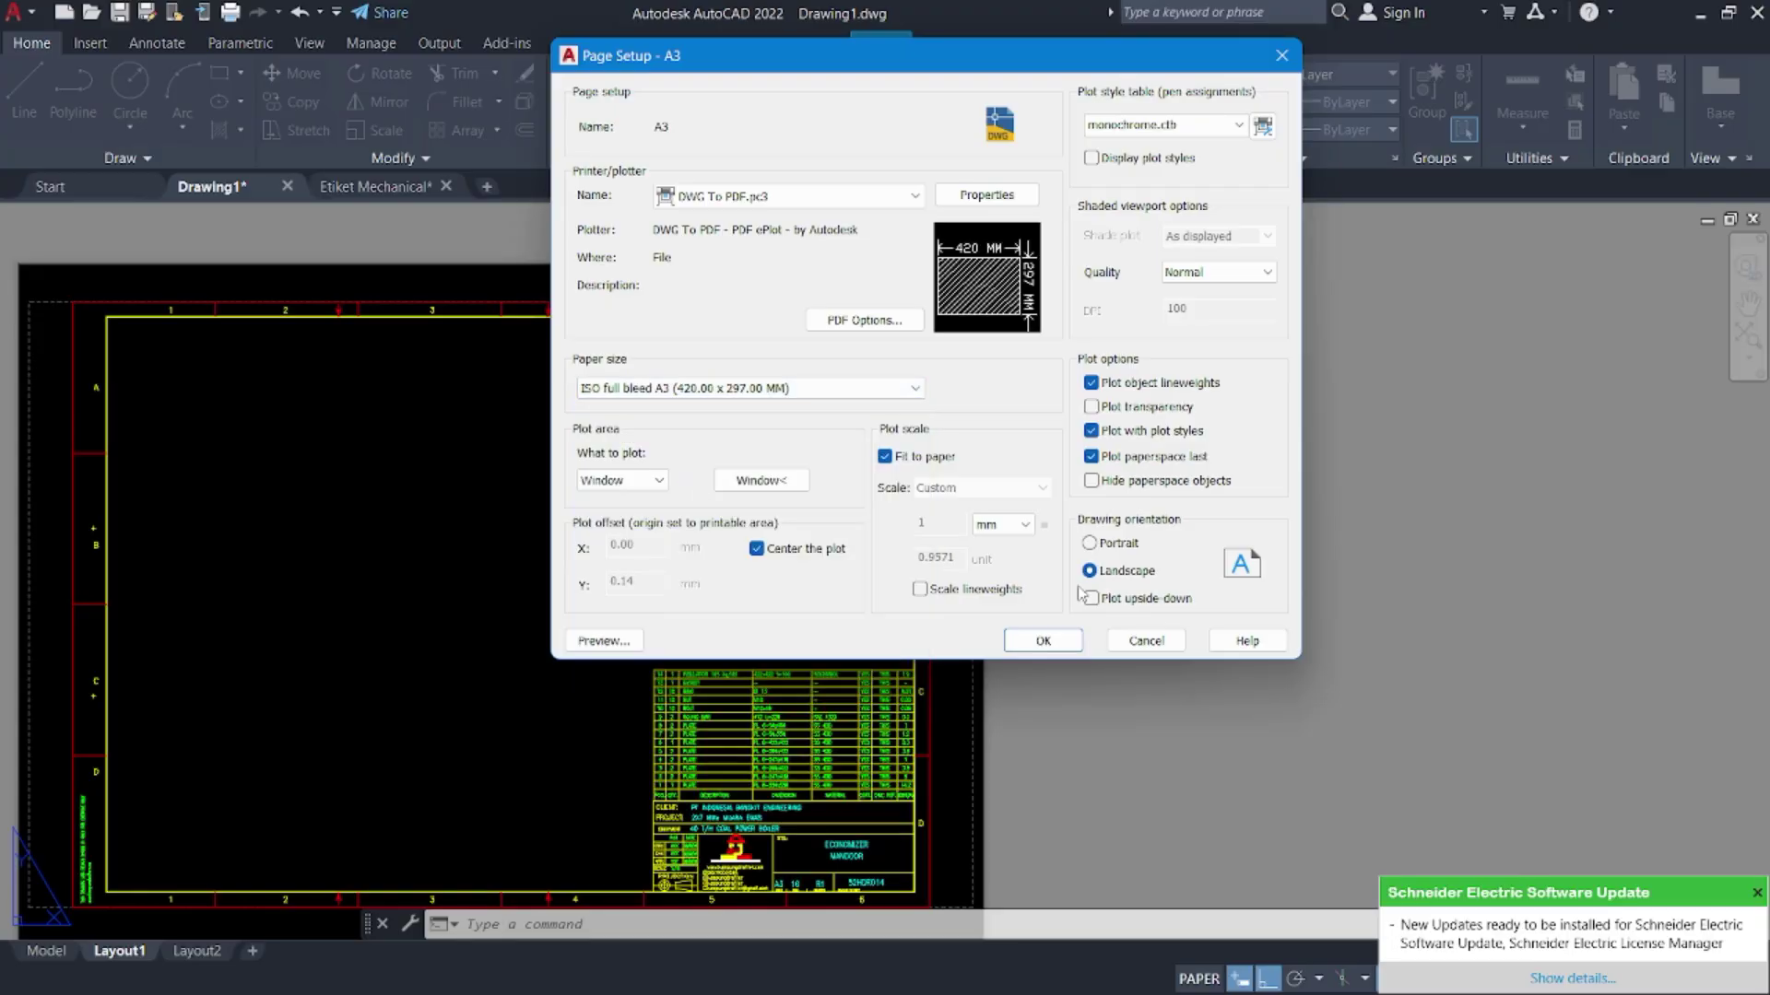
pyautogui.click(1039, 642)
pyautogui.click(1014, 431)
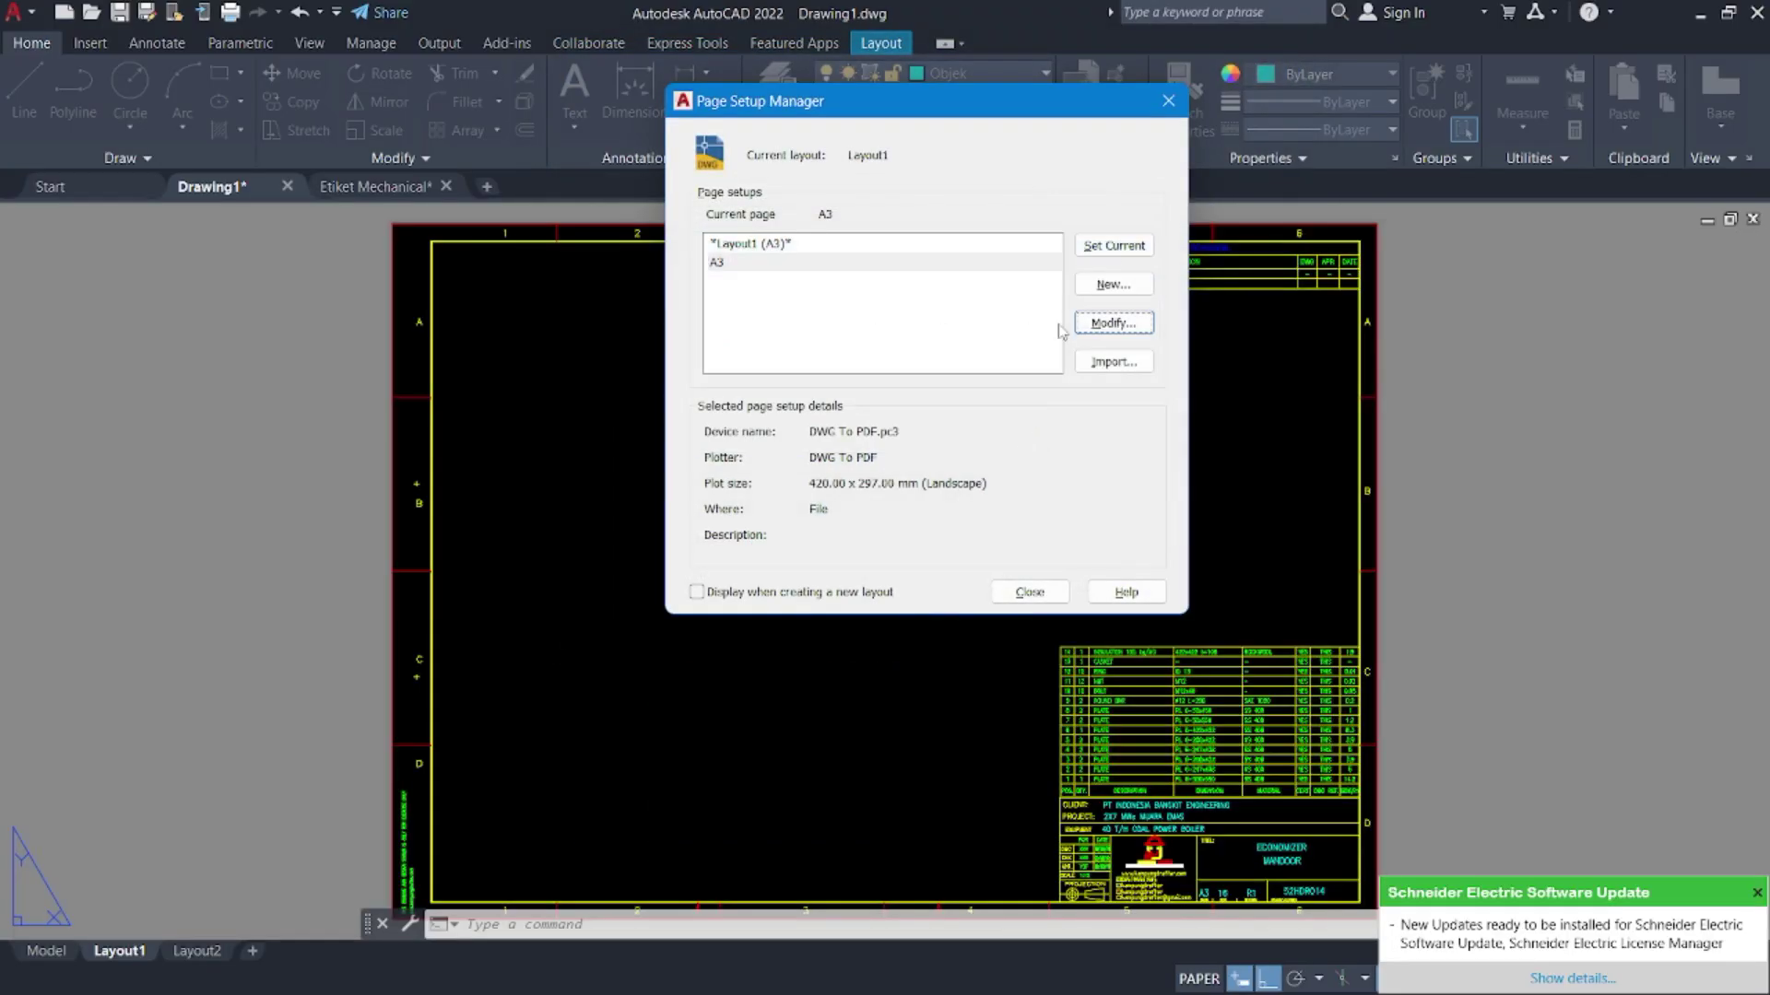
pyautogui.click(1183, 102)
# - Create a rectangular viewport with MVIEW from the inner frame's upper-left corner to just above the parts list's left edge
pyautogui.scroll(-2, 1360, 395)
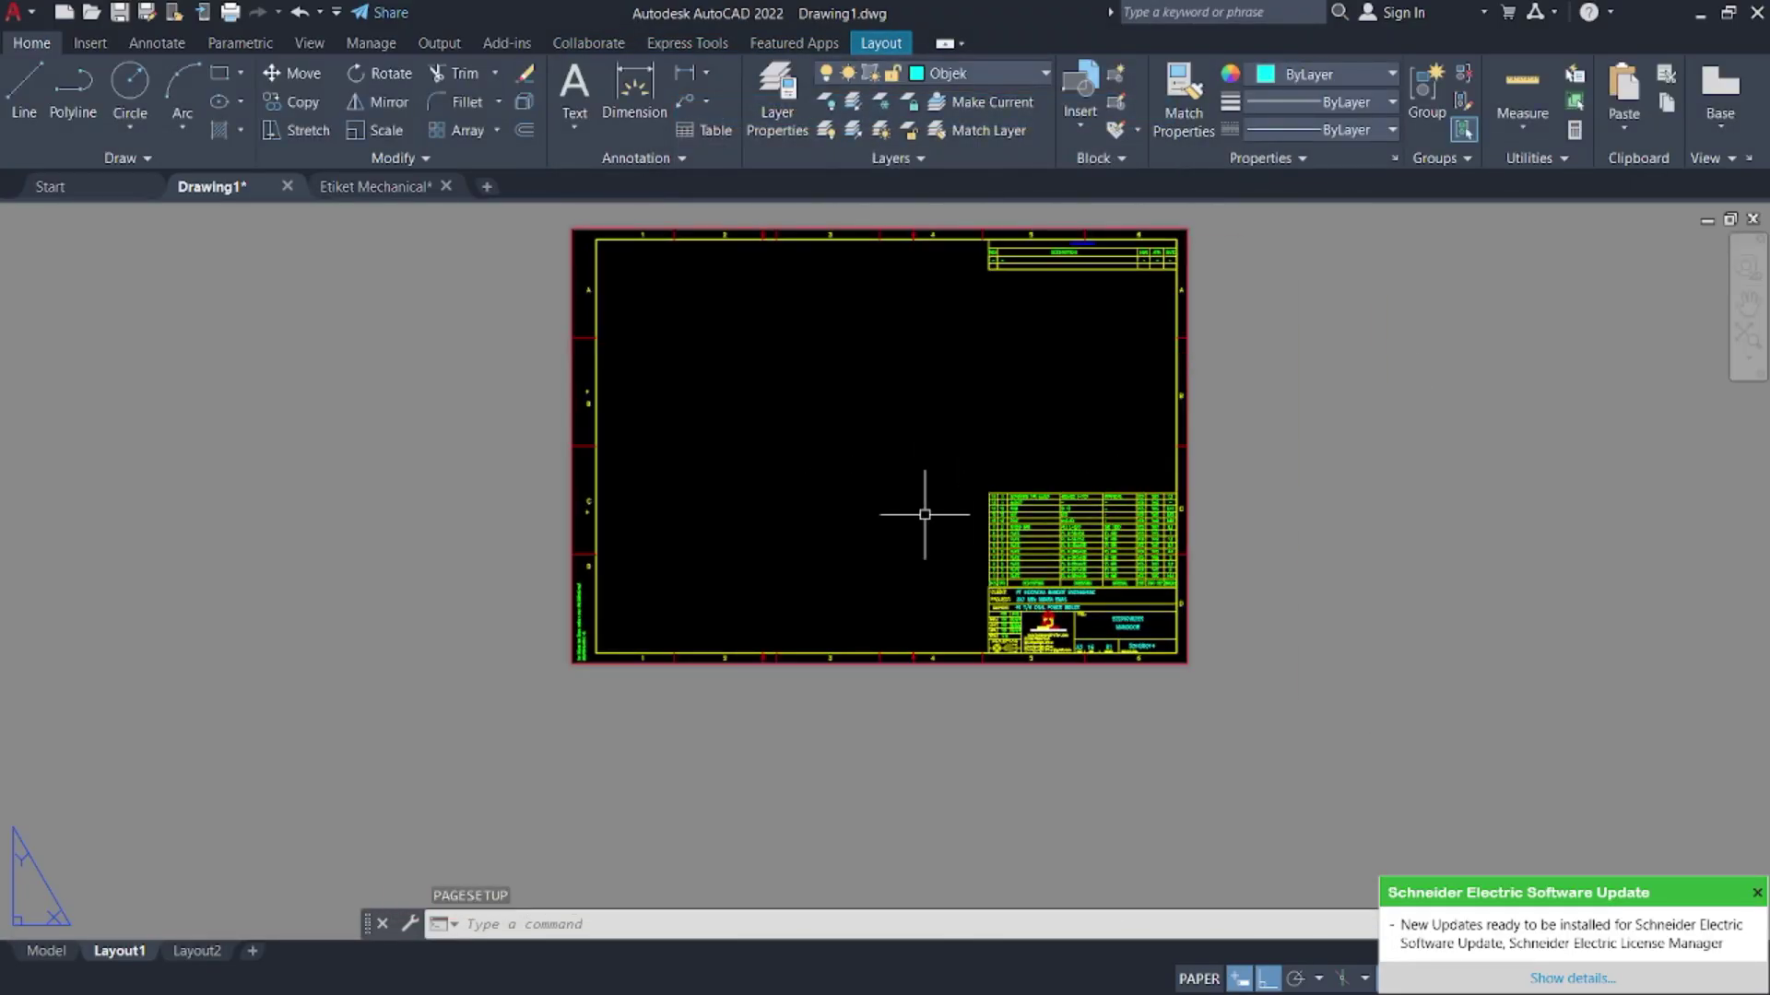
pyautogui.scroll(3, 960, 518)
pyautogui.scroll(-3, 1090, 506)
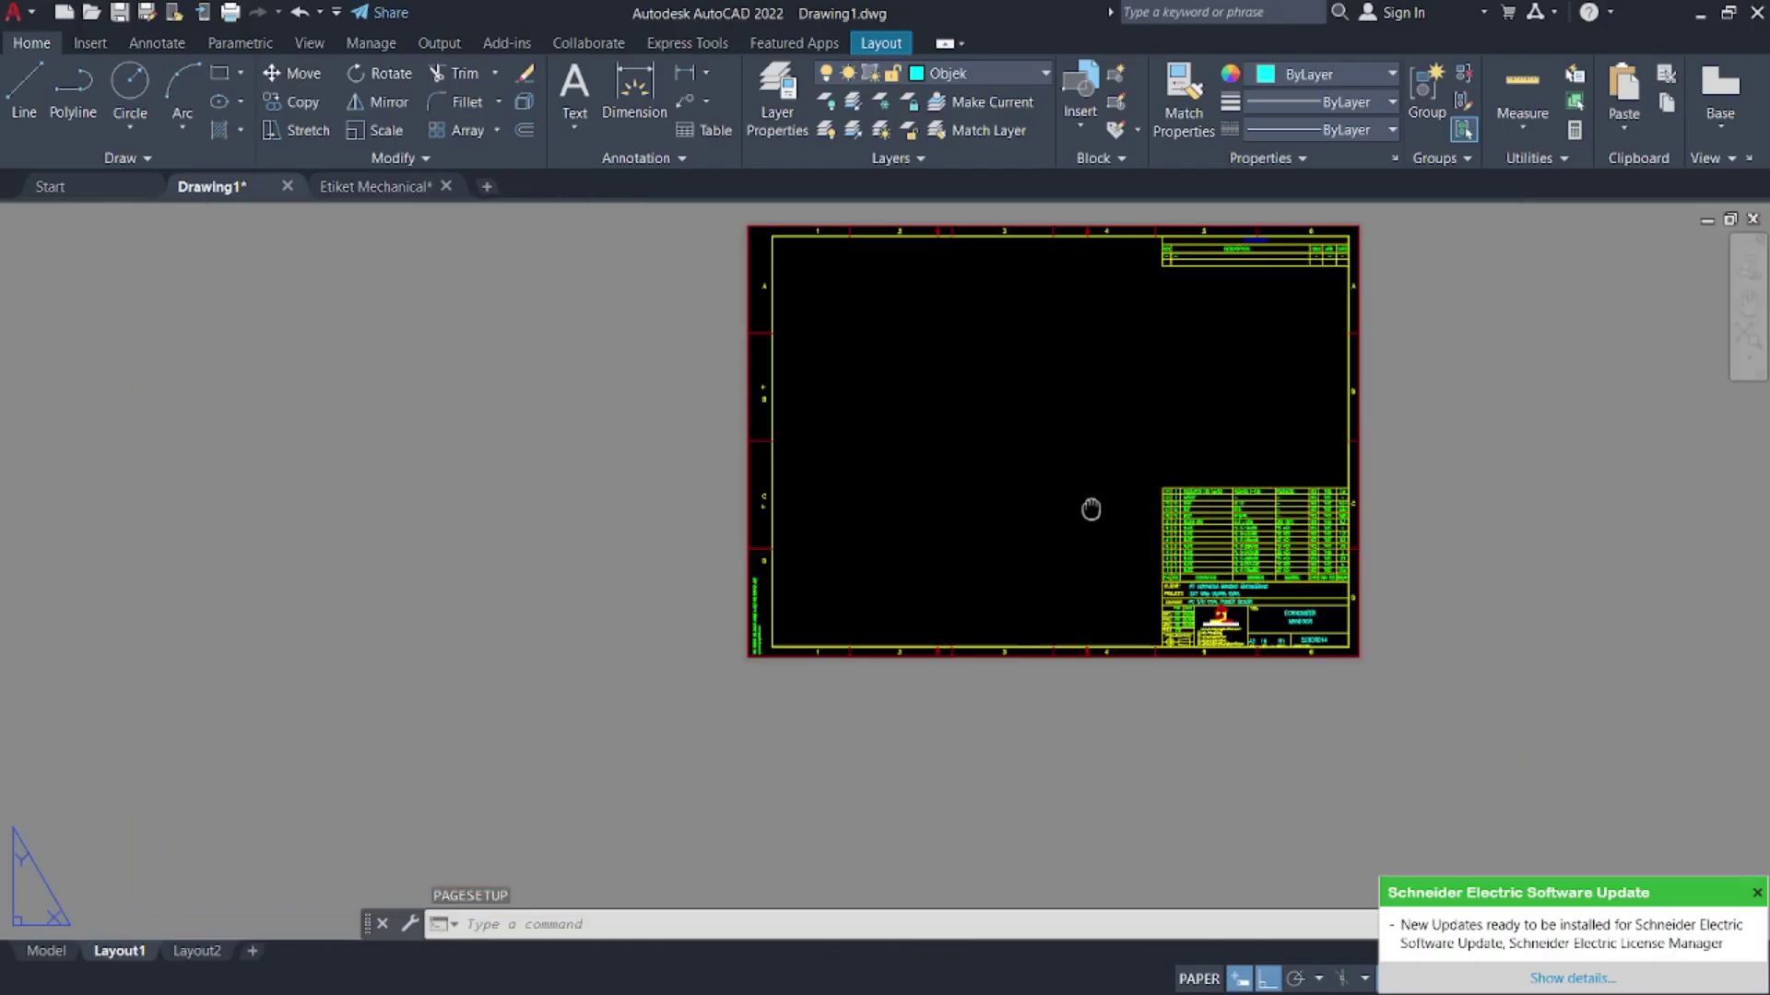
pyautogui.moveTo(1043, 467); pyautogui.dragTo(973, 518, button='middle')
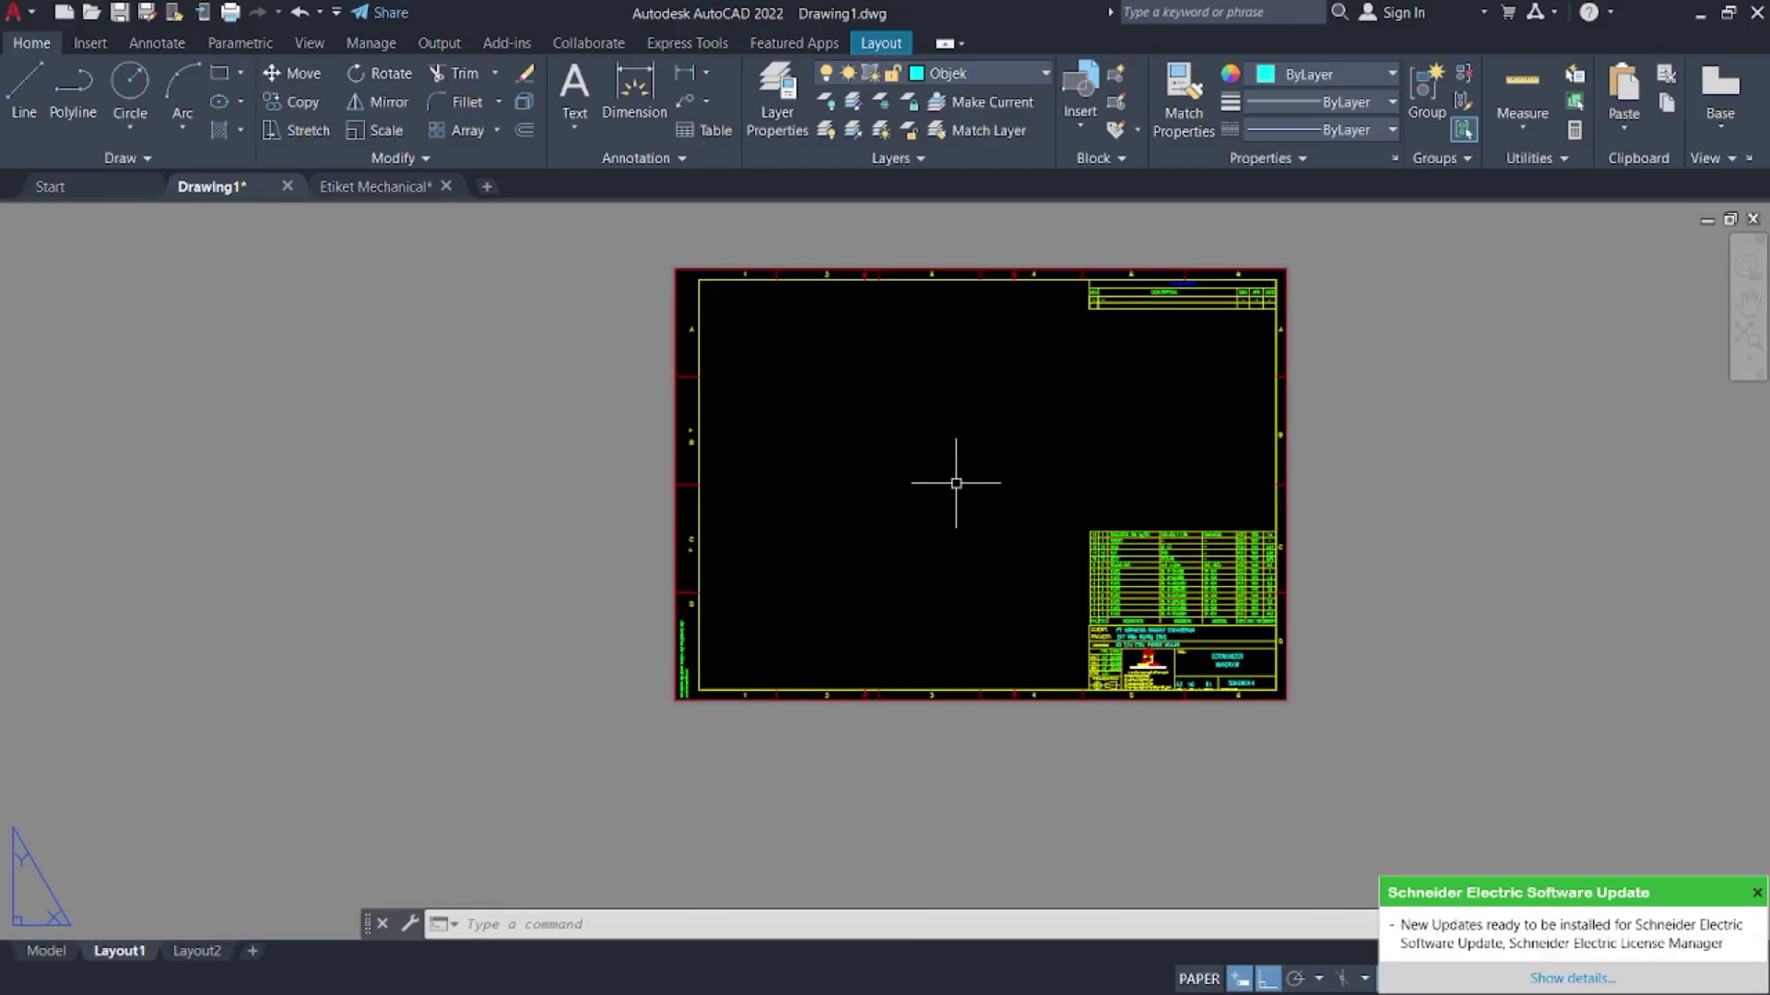
pyautogui.write('MV')
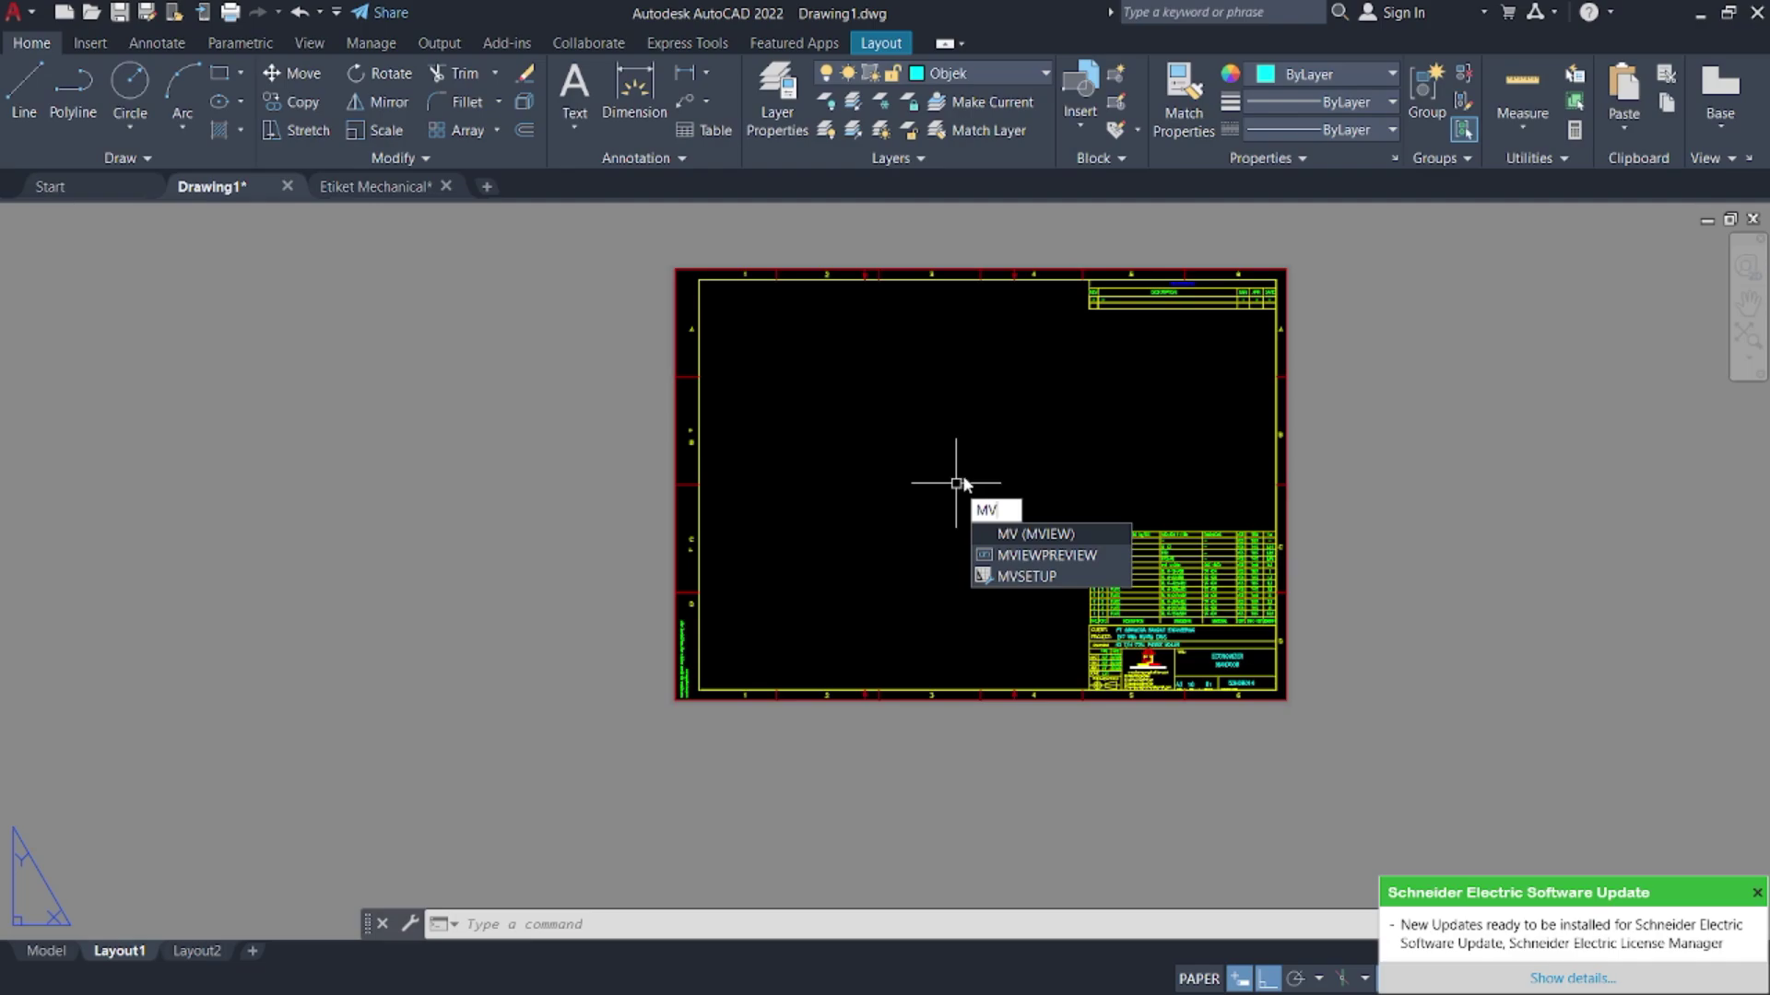
pyautogui.press('Escape')
pyautogui.write('mv')
pyautogui.press('Return')
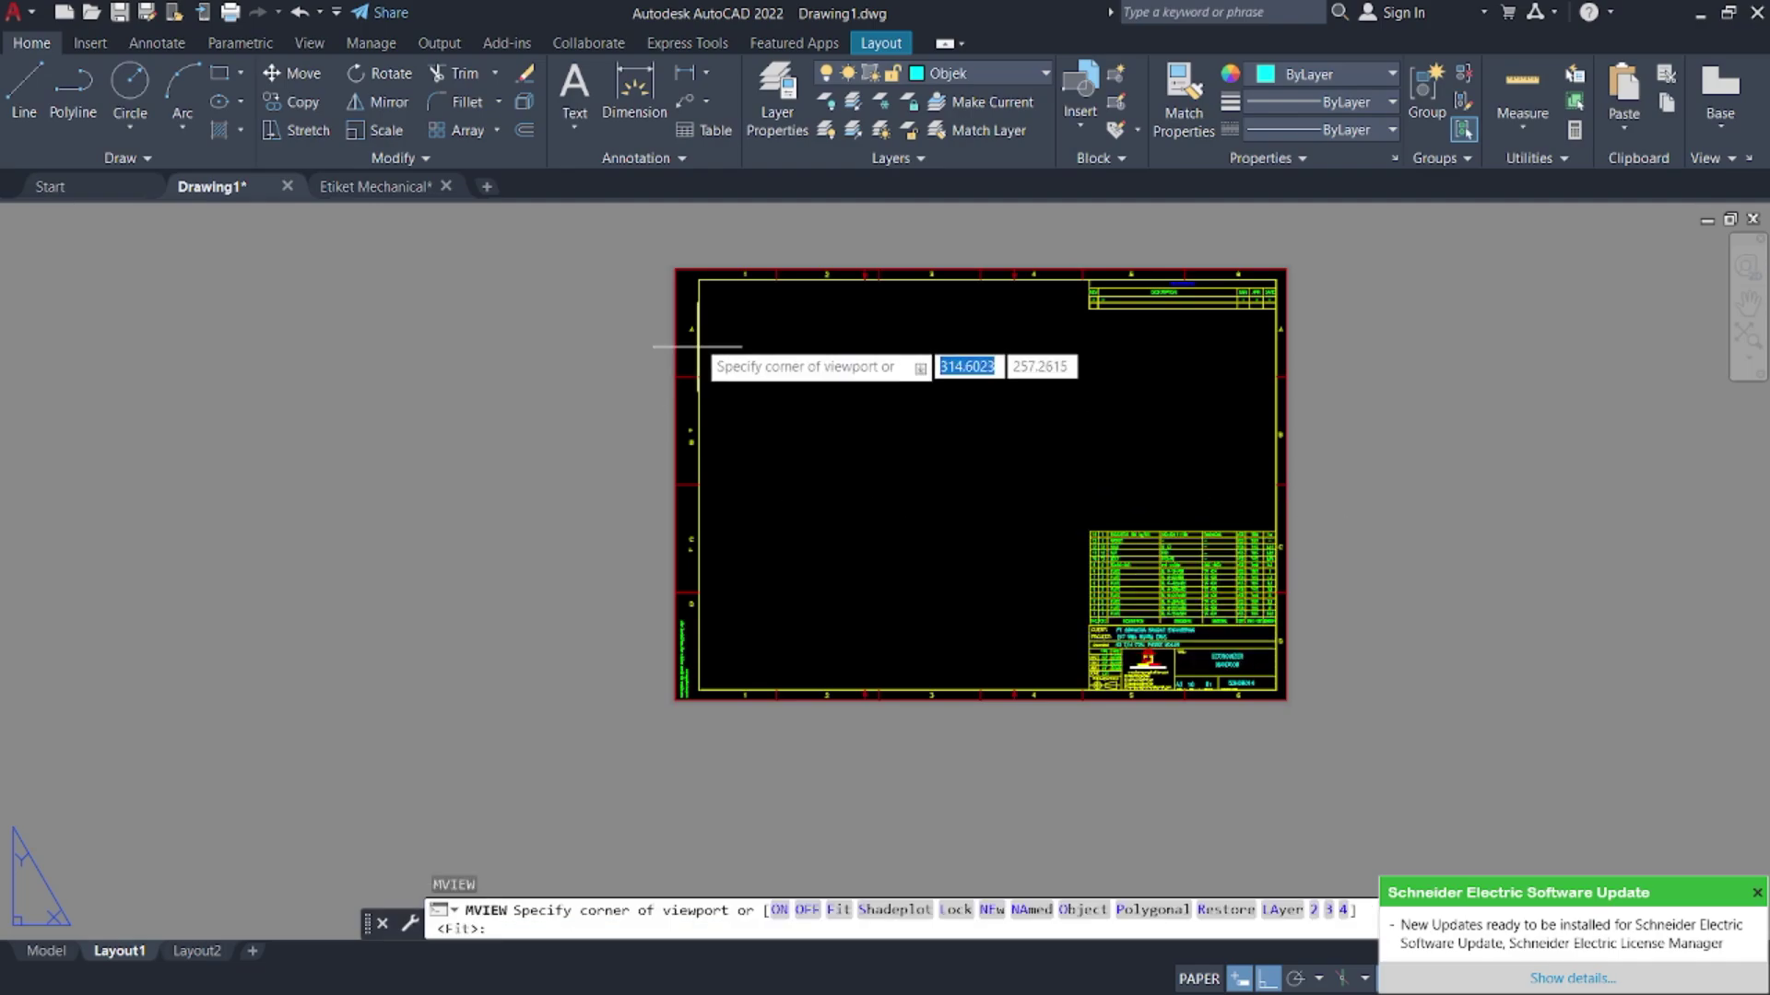
pyautogui.click(699, 281)
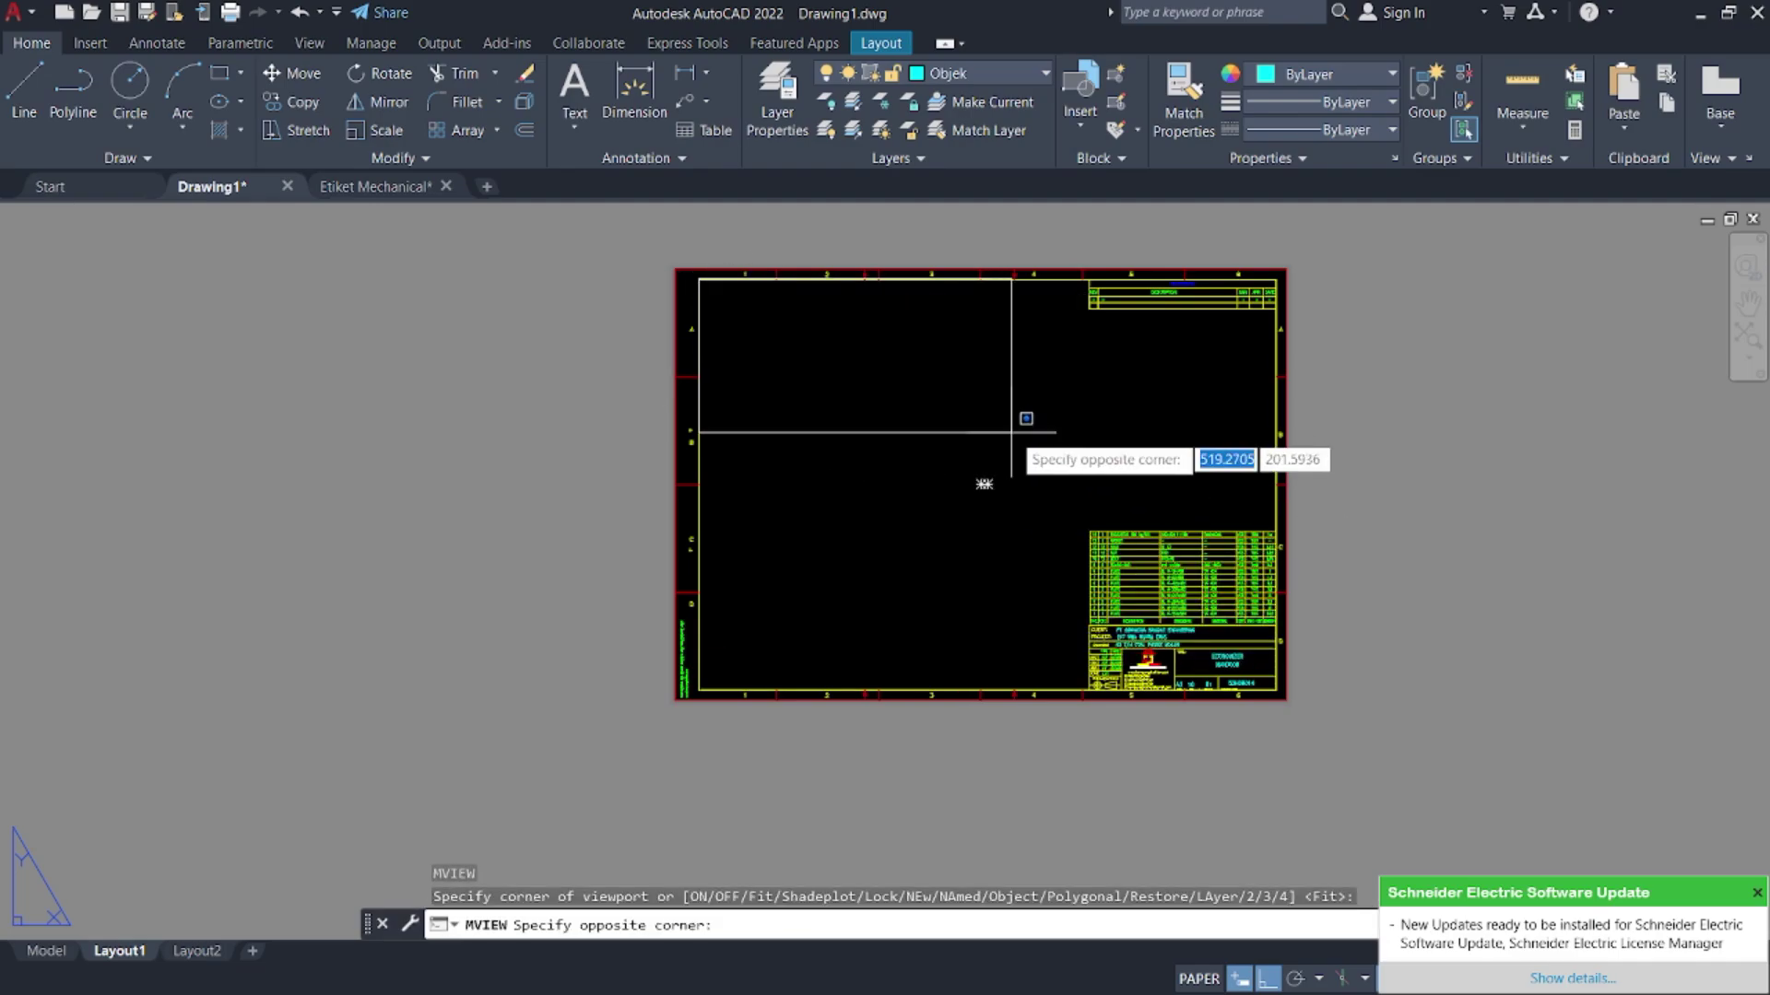
pyautogui.click(1101, 510)
# - Check the sheet scale in the PDF's title block in Firefox, and add a custom 1:15 scale to the AutoCAD drawing from the activated viewport
pyautogui.moveTo(1464, 963)
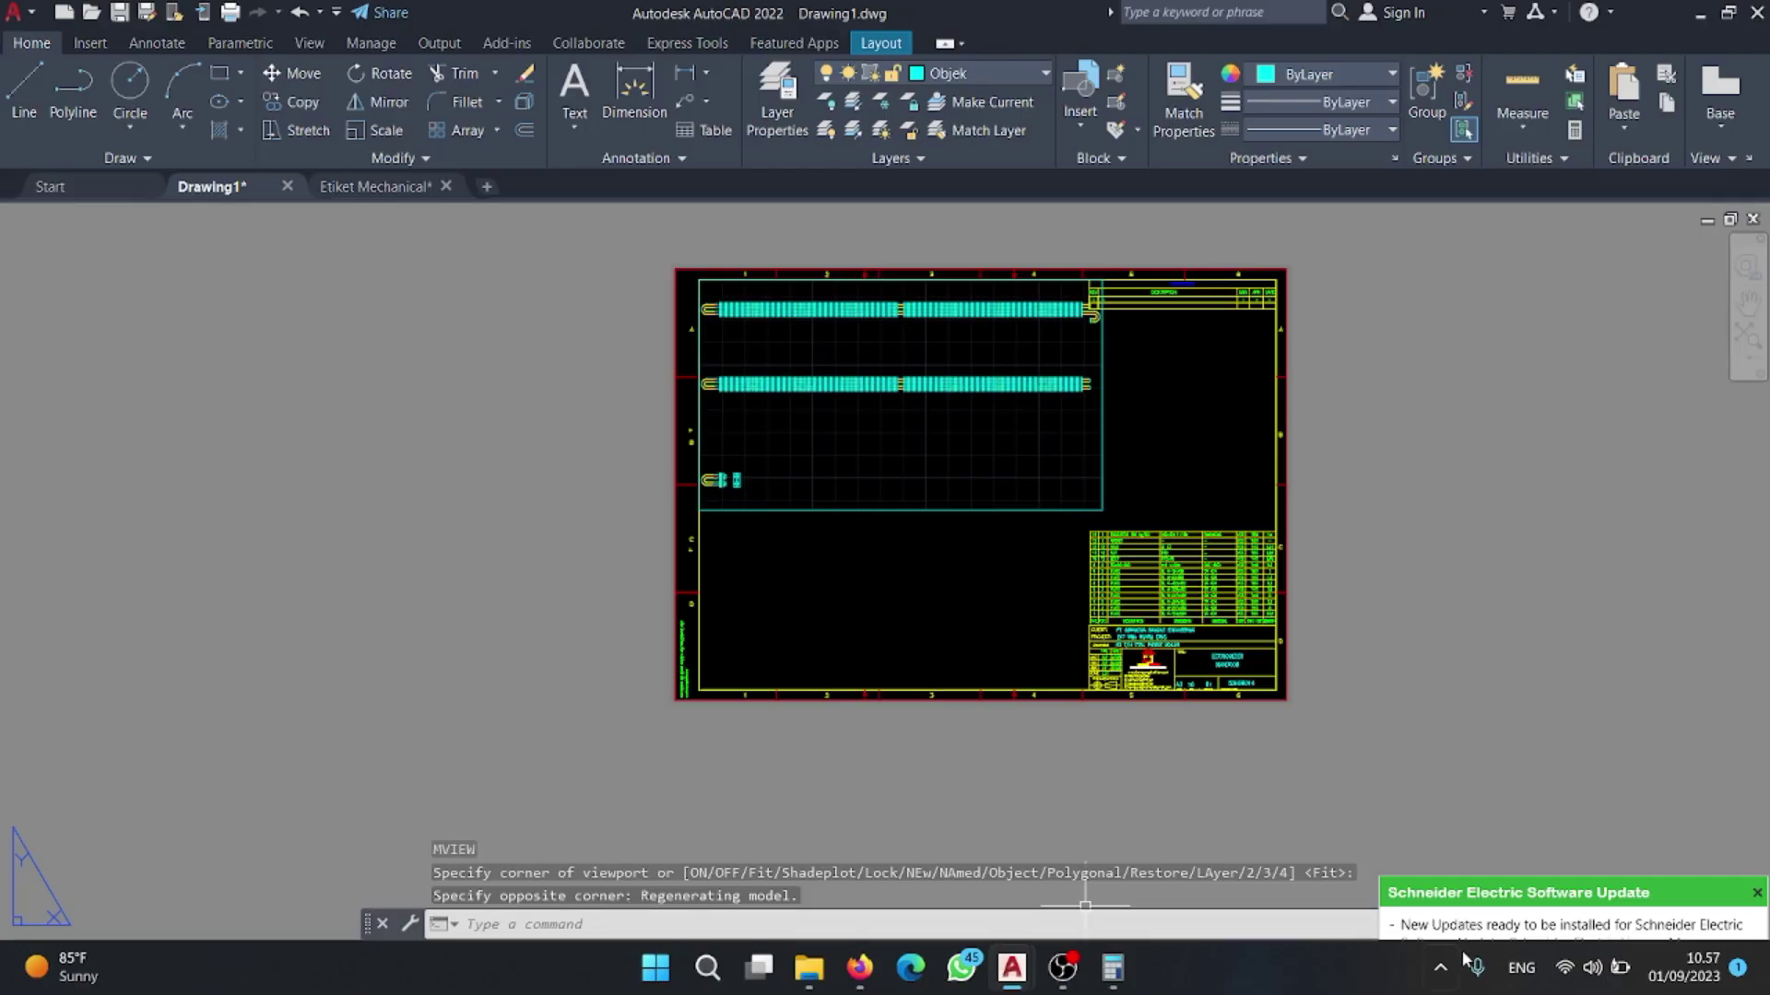
pyautogui.click(859, 966)
pyautogui.scroll(-4, 1391, 545)
pyautogui.hscroll(10, 1645, 521)
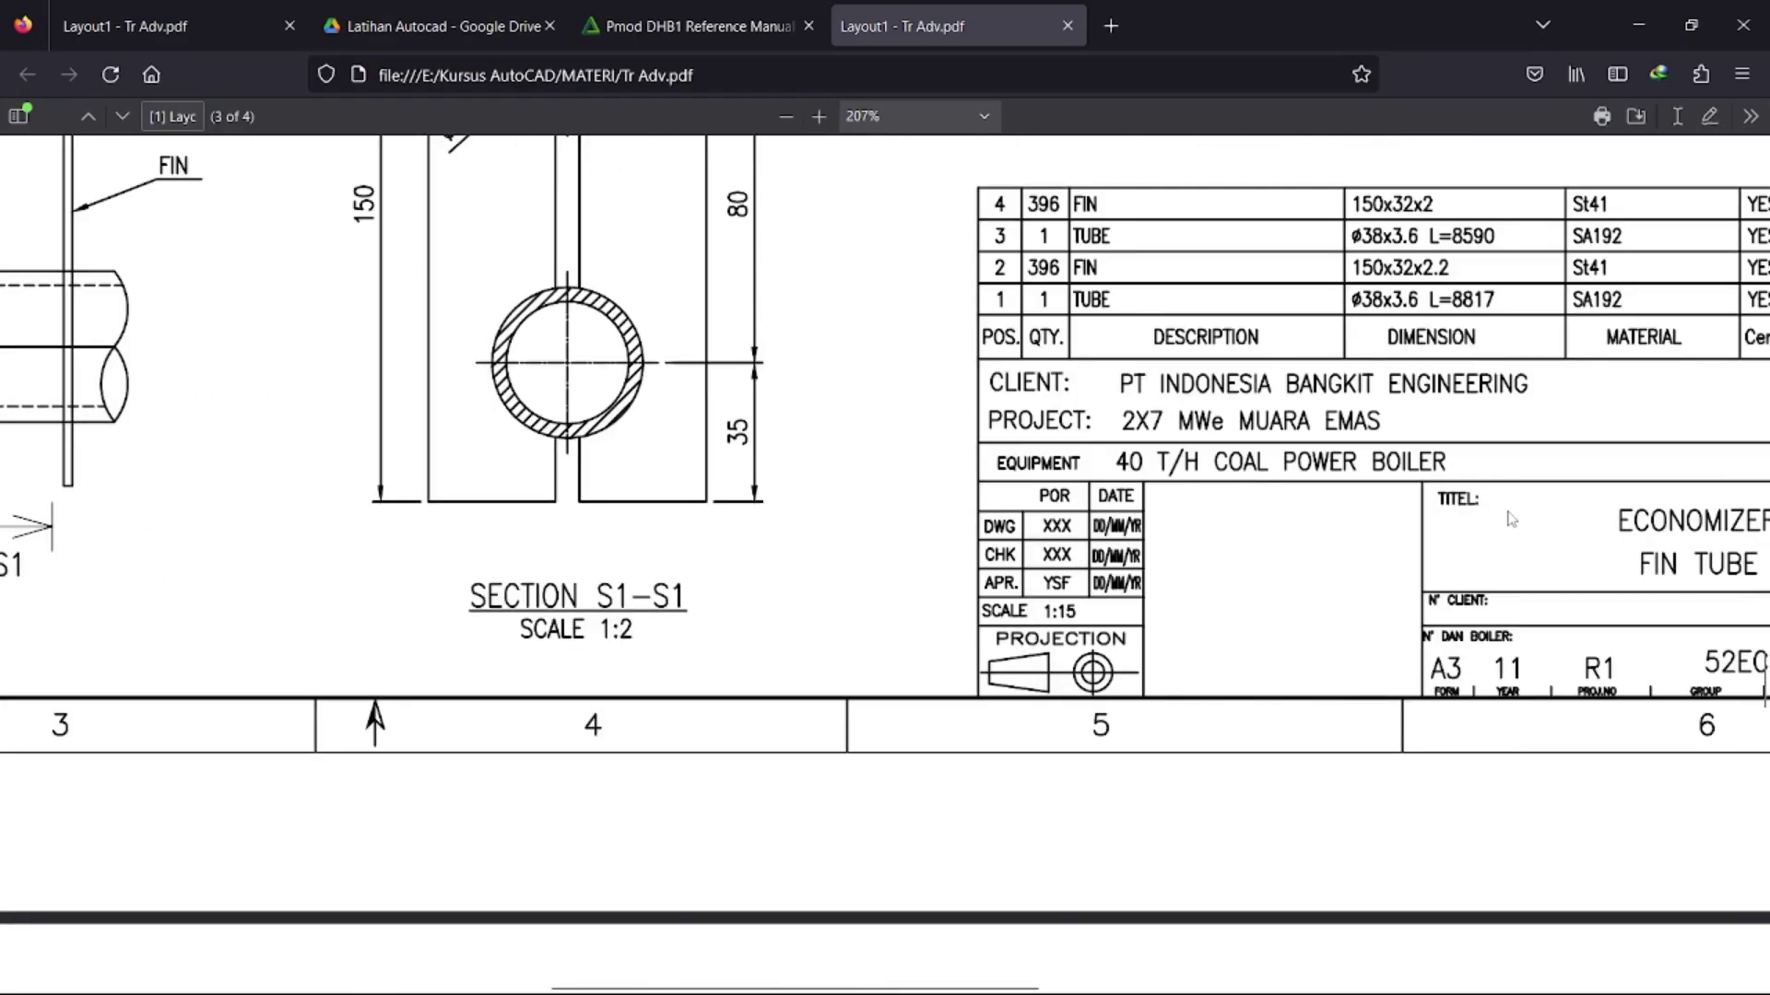
pyautogui.click(1638, 25)
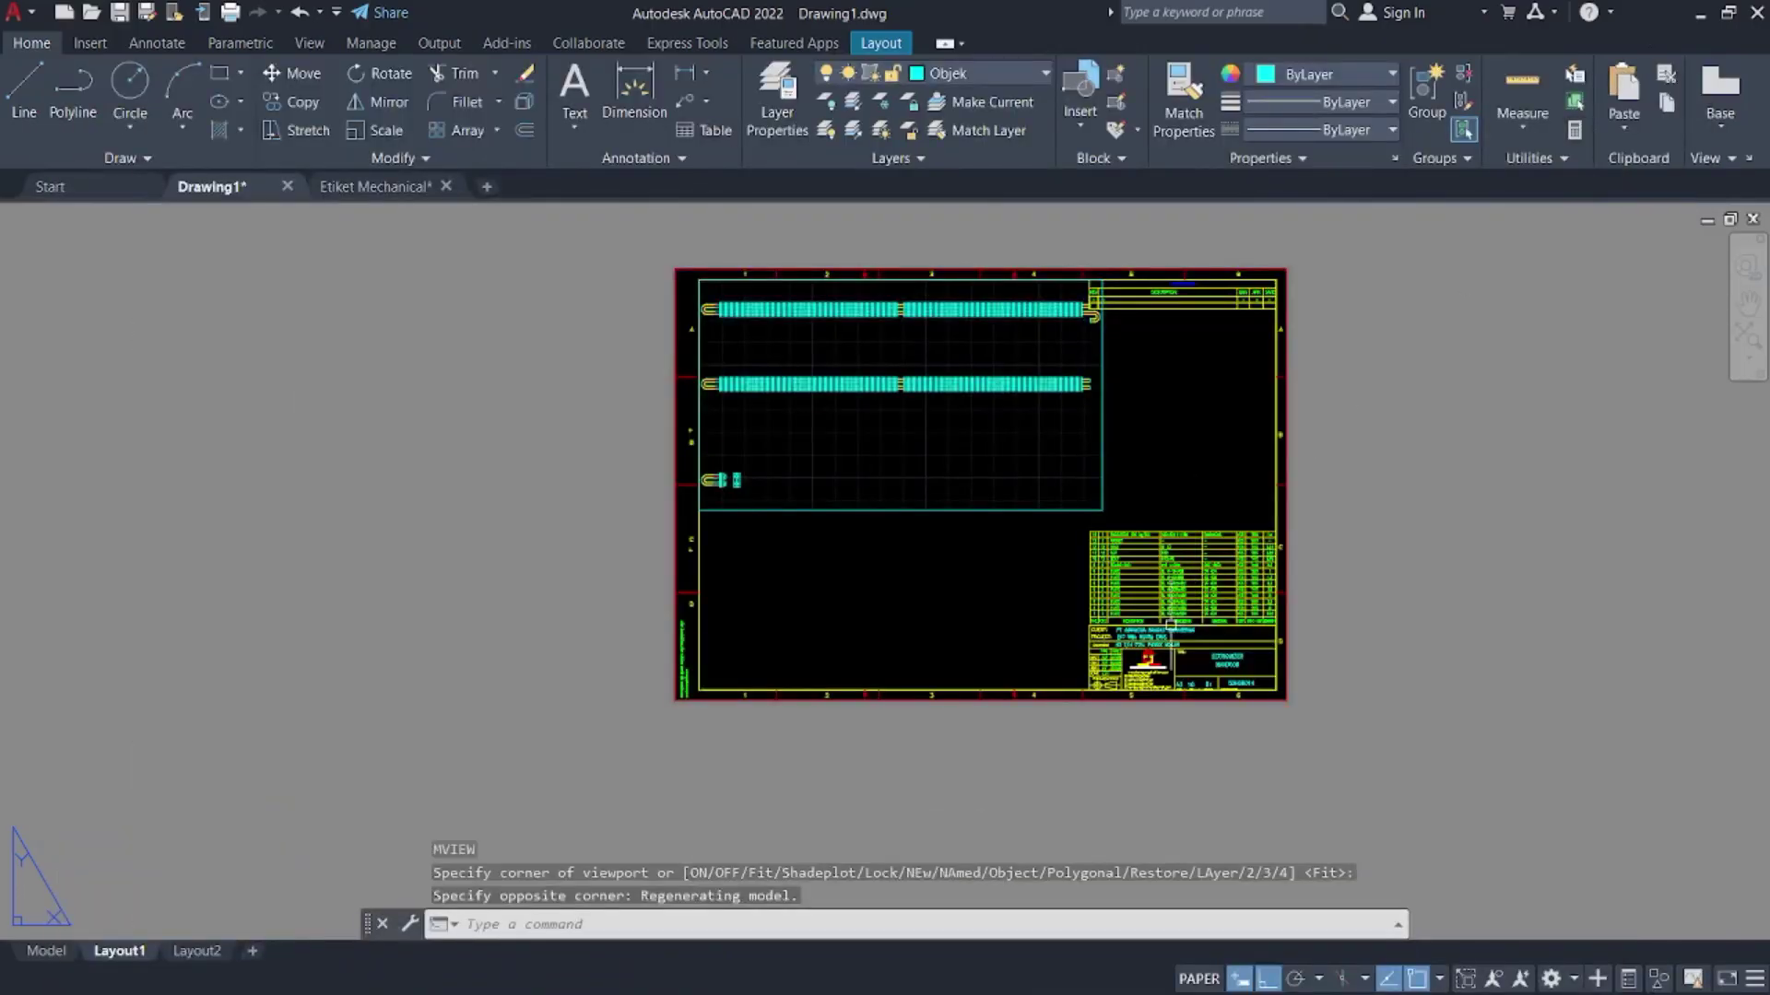
pyautogui.click(936, 438)
pyautogui.doubleClick(937, 438)
pyautogui.click(1482, 982)
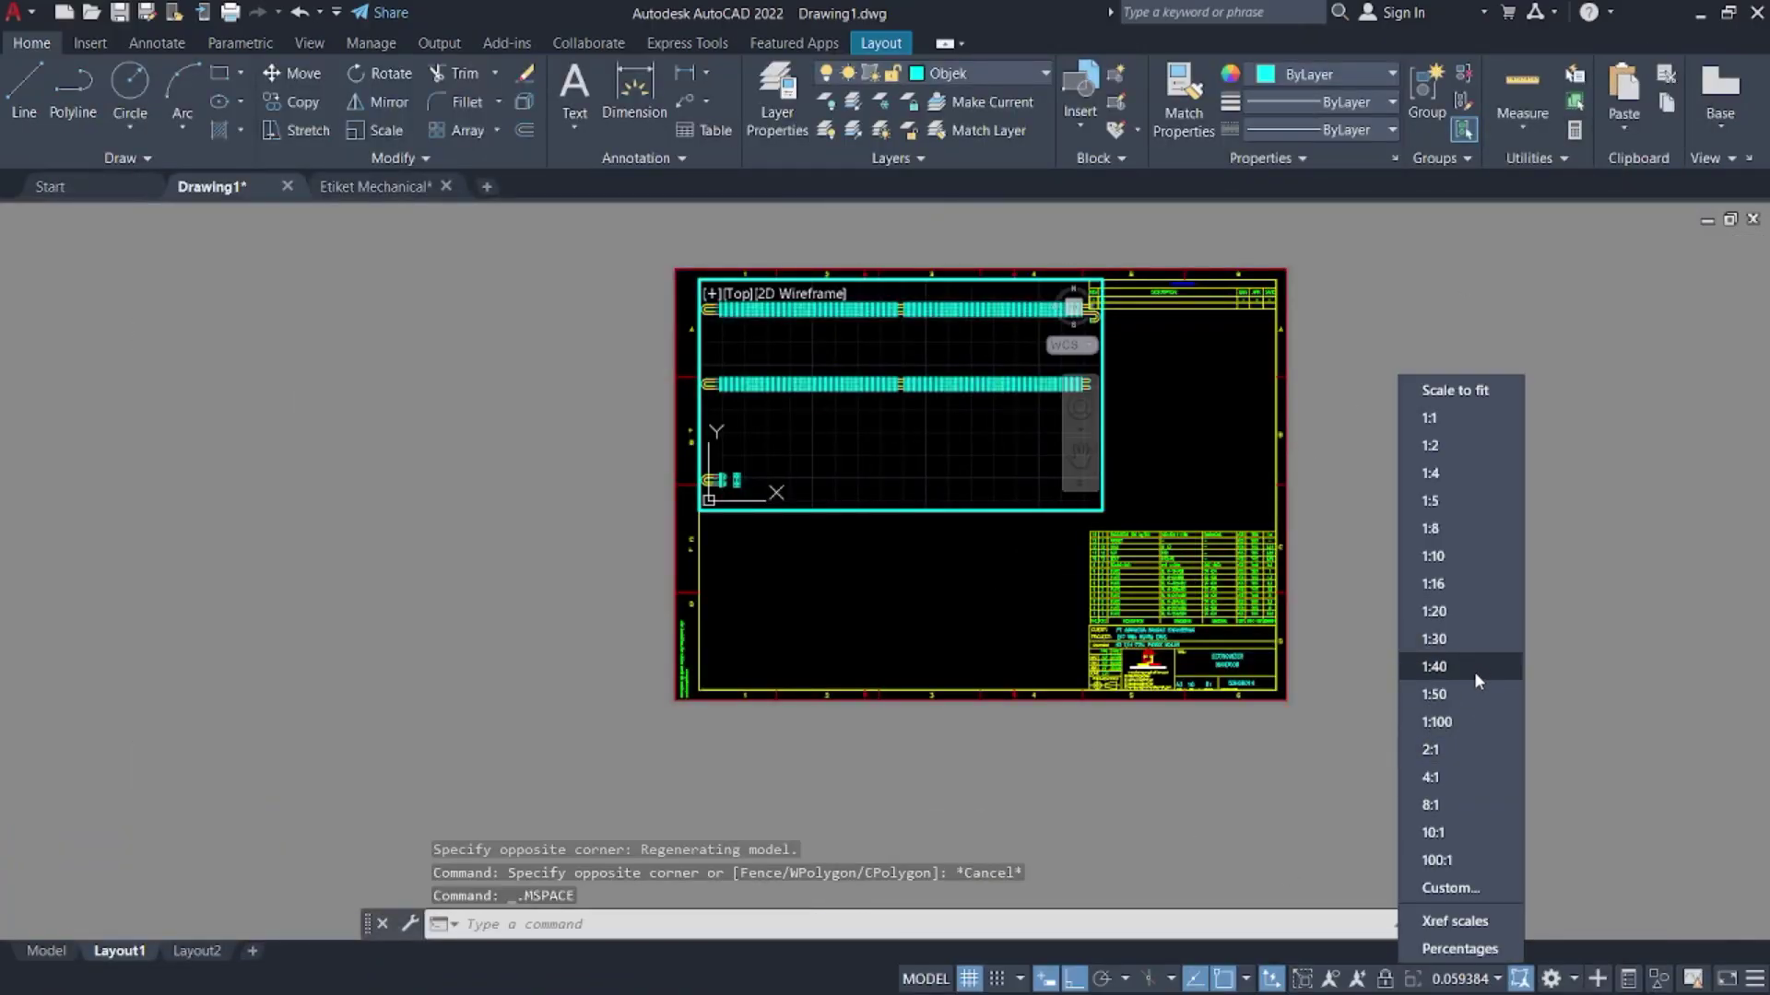
pyautogui.click(1485, 887)
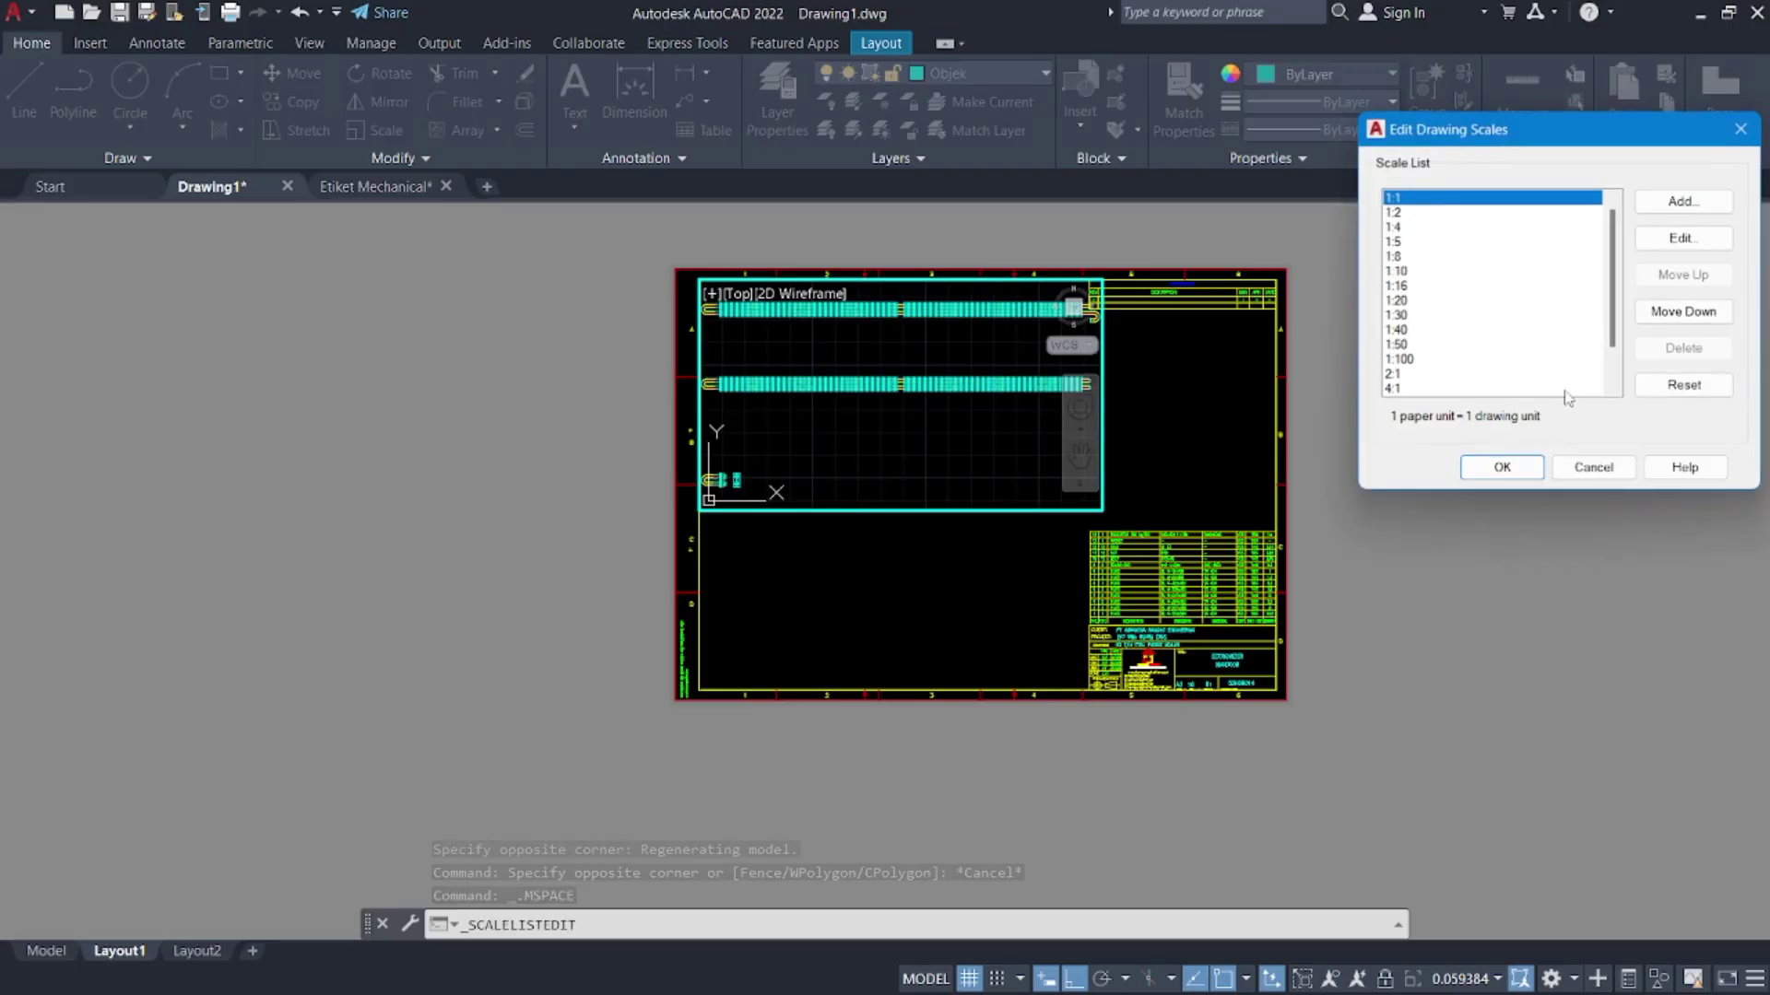
pyautogui.click(1683, 204)
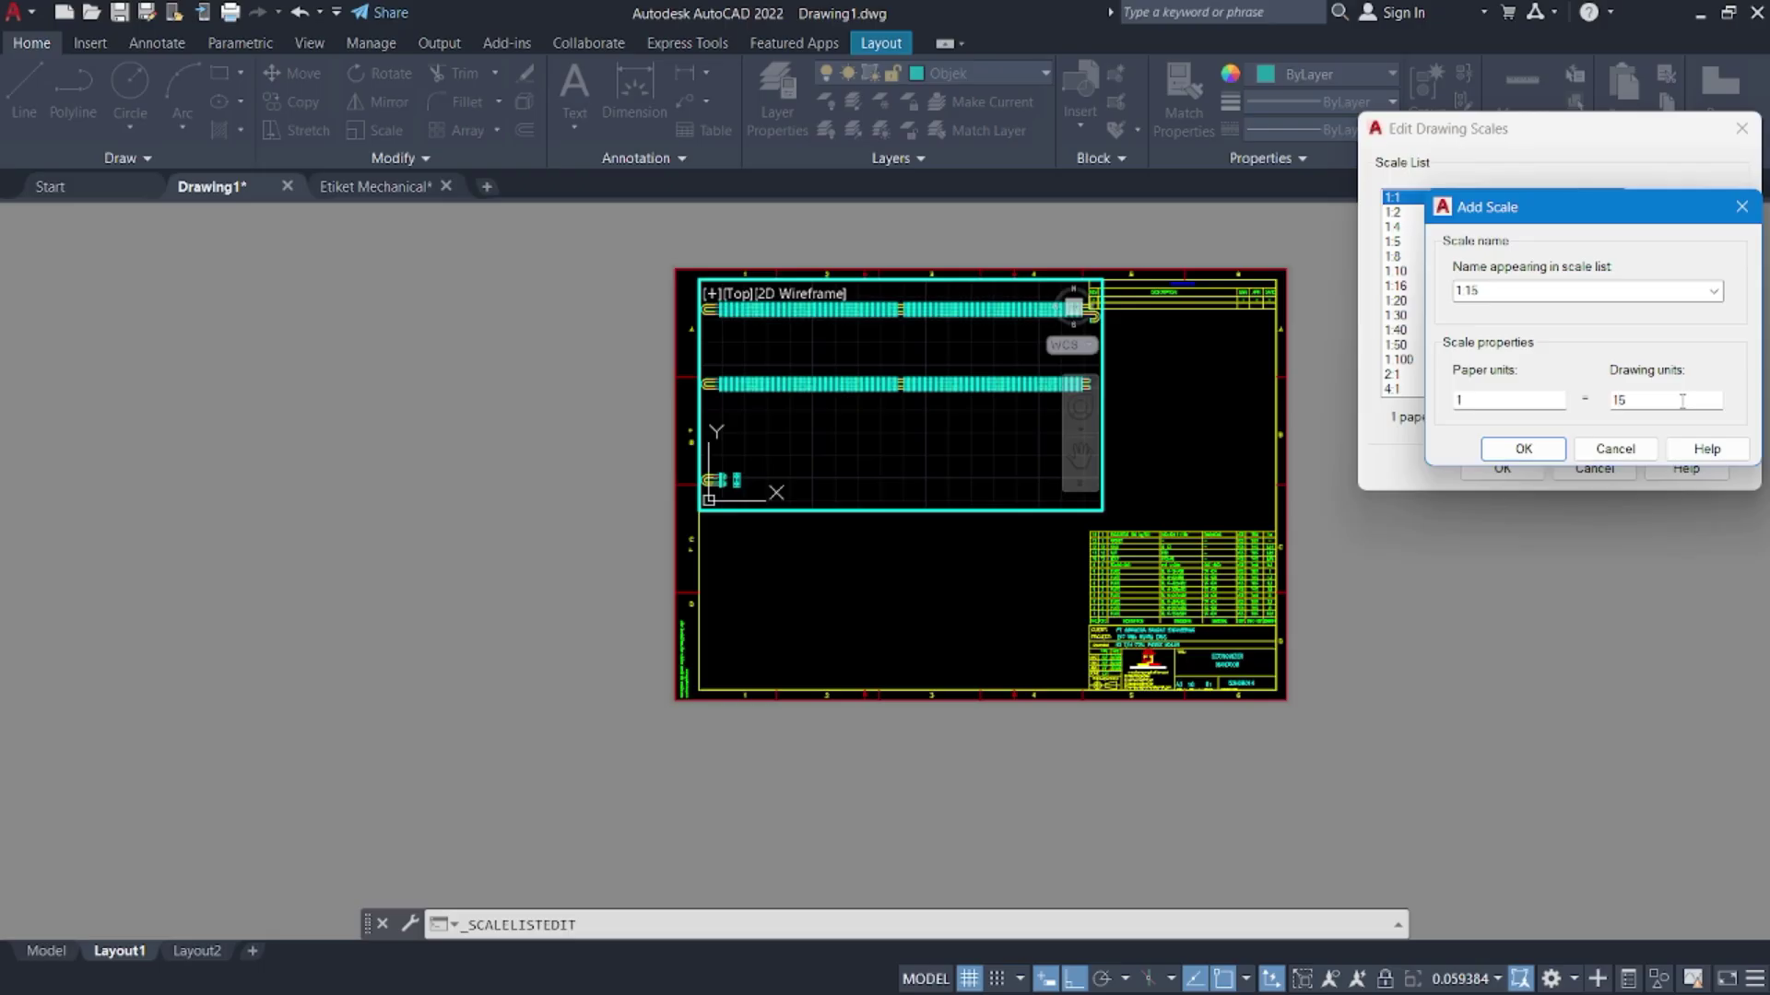
pyautogui.click(1521, 449)
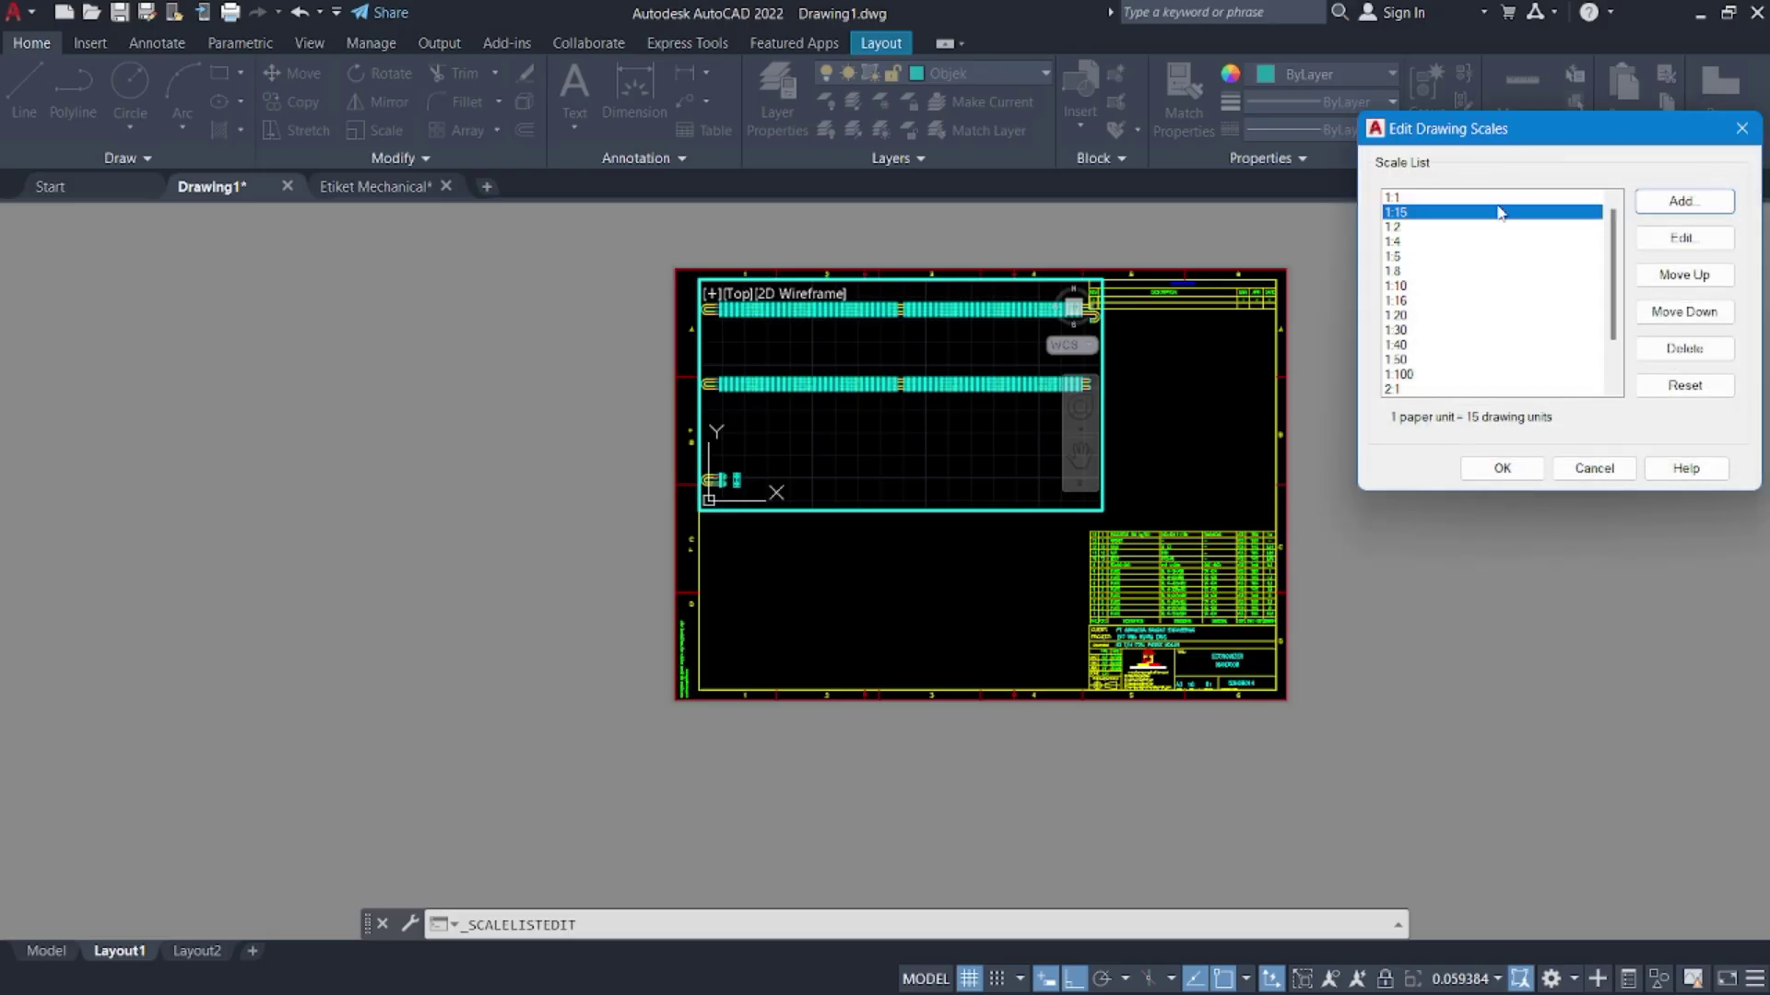
pyautogui.click(1526, 465)
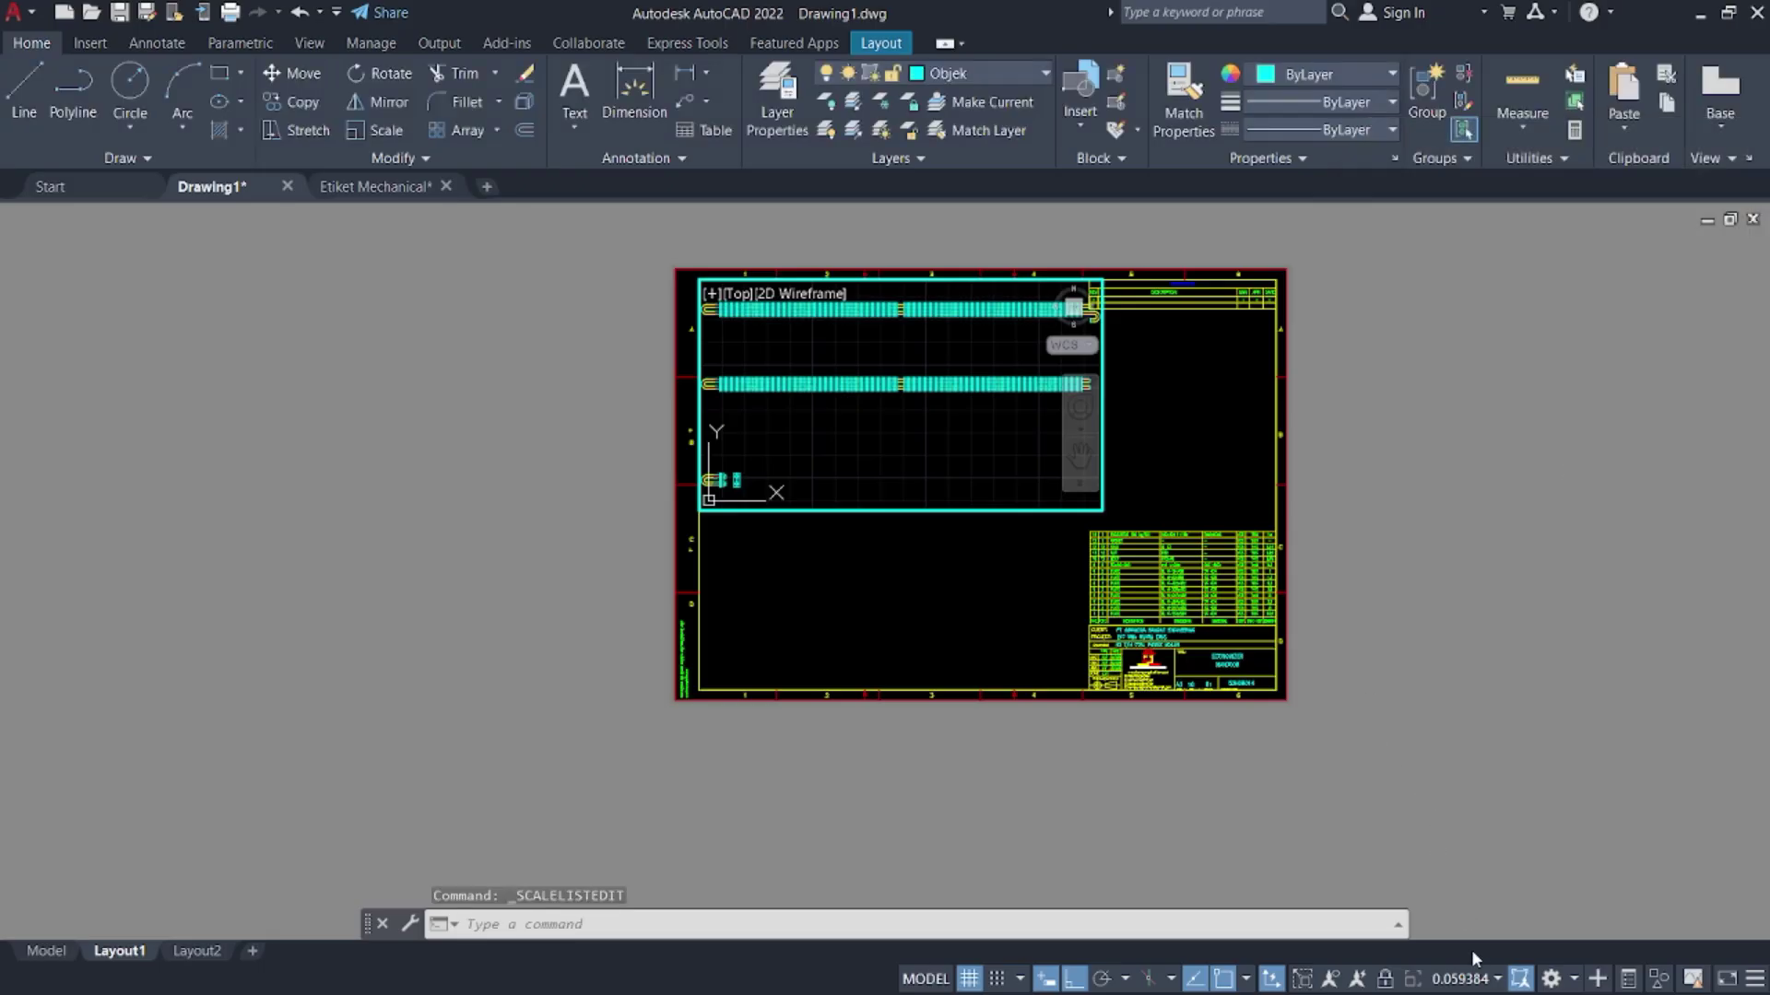
# - Set the scale of the fin tube viewport to 1:15 and return to paper space
pyautogui.click(1489, 977)
pyautogui.click(1485, 419)
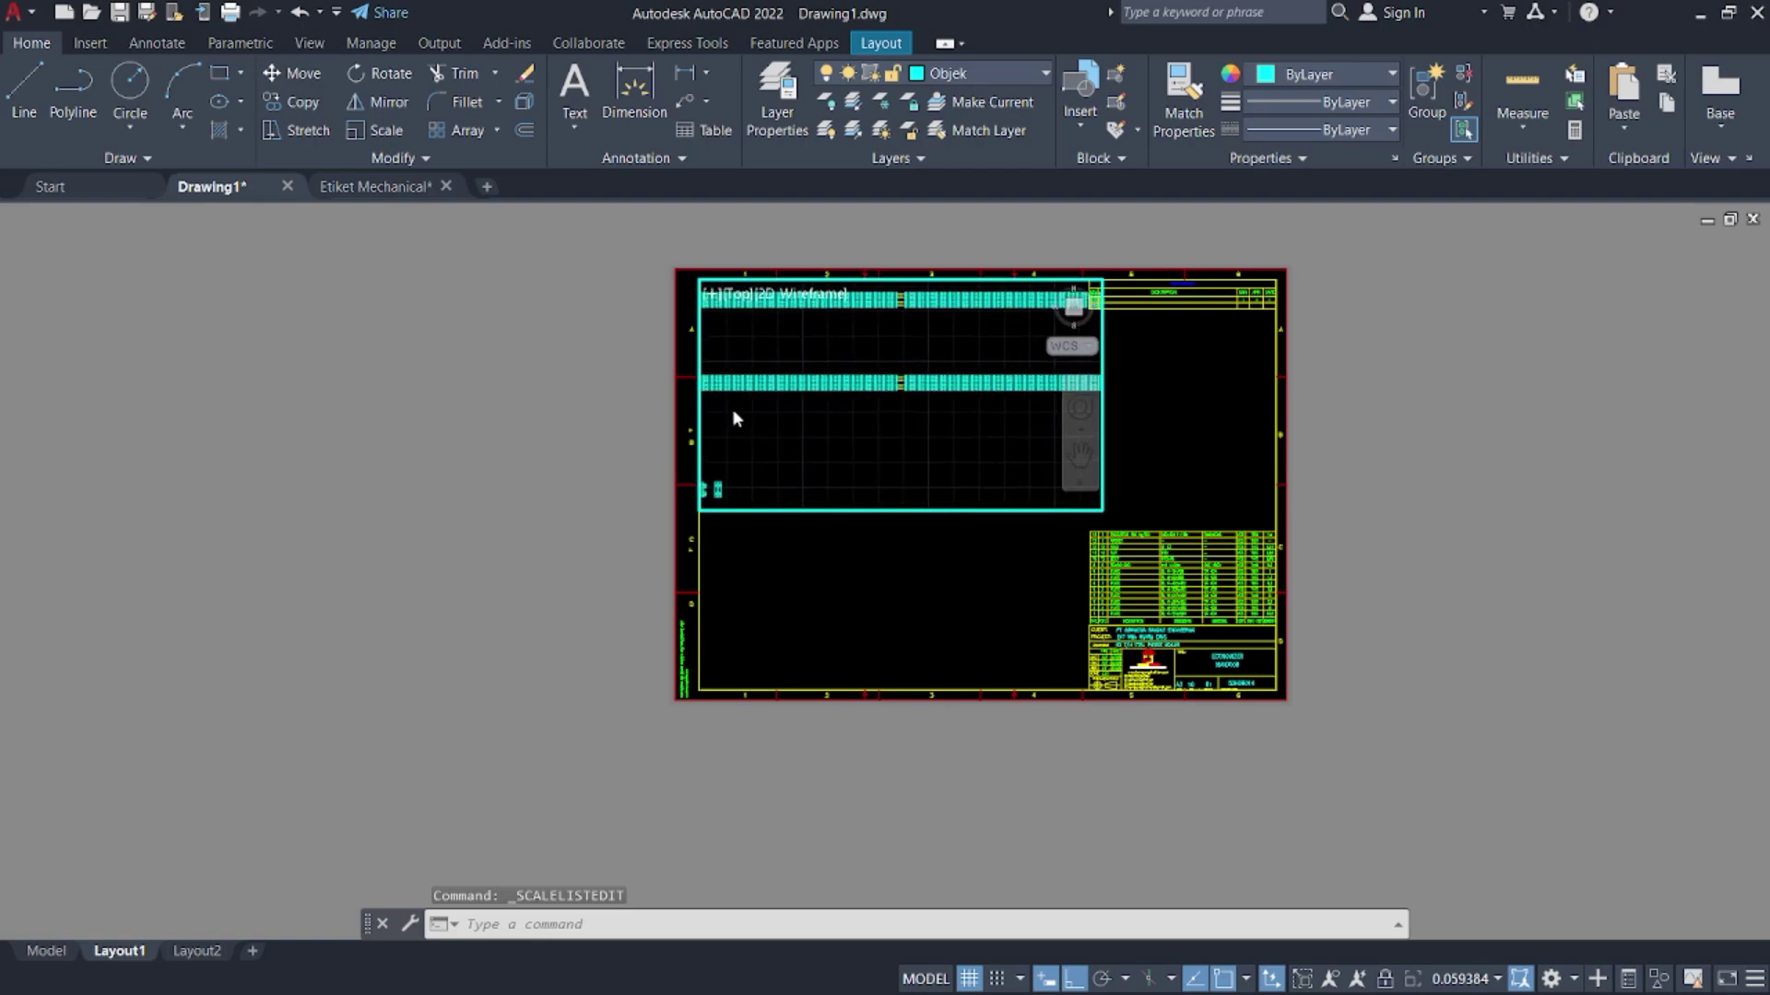
pyautogui.doubleClick(971, 539)
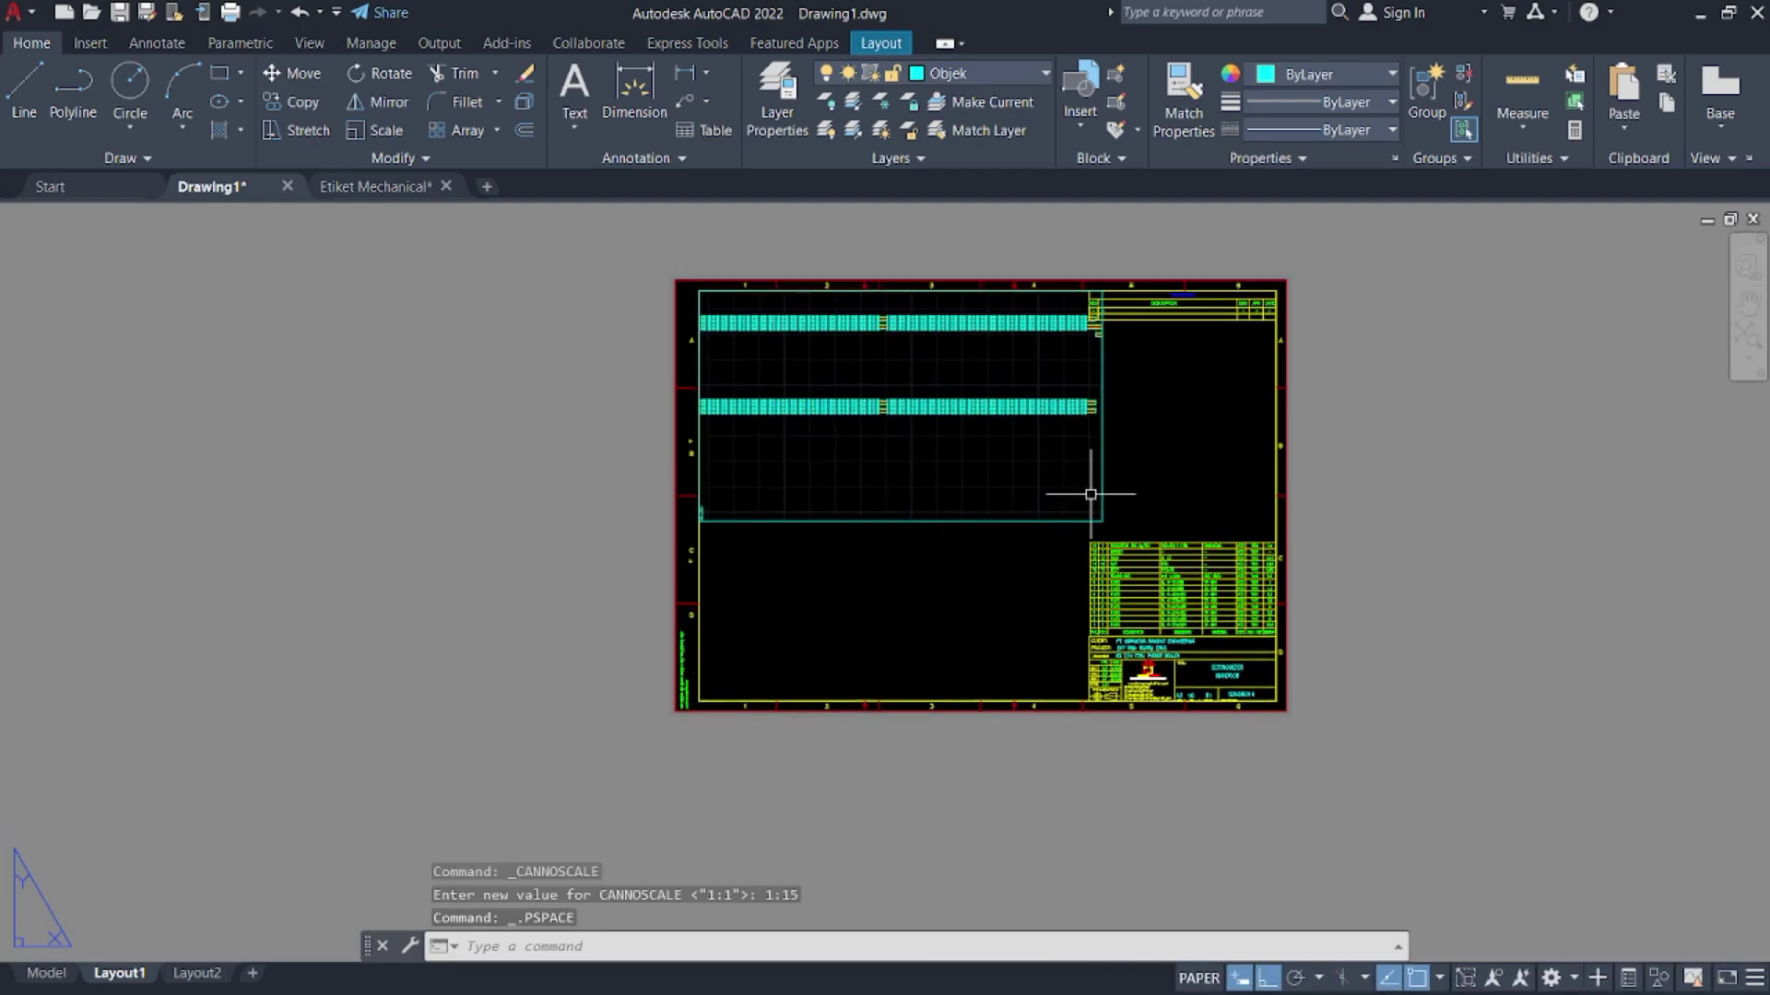
# - Widen the upper viewport horizontally and centre both long fin tube views inside it
pyautogui.click(1104, 500)
pyautogui.click(1103, 521)
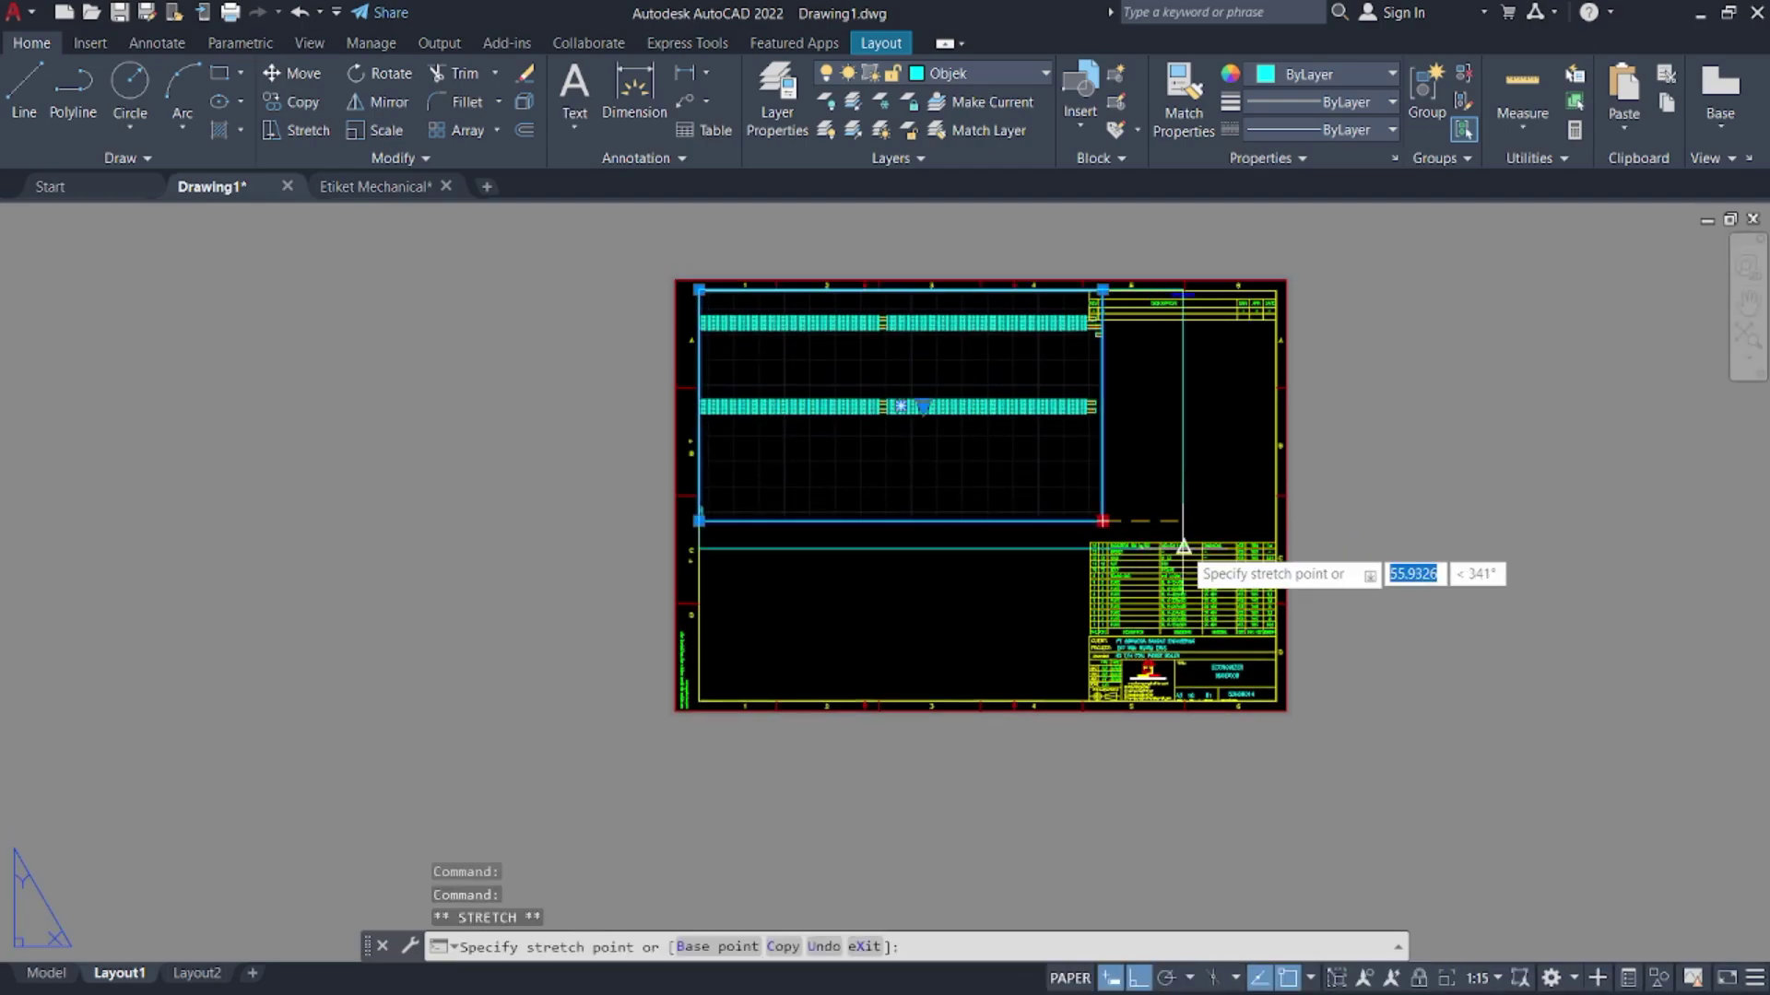
pyautogui.click(1159, 521)
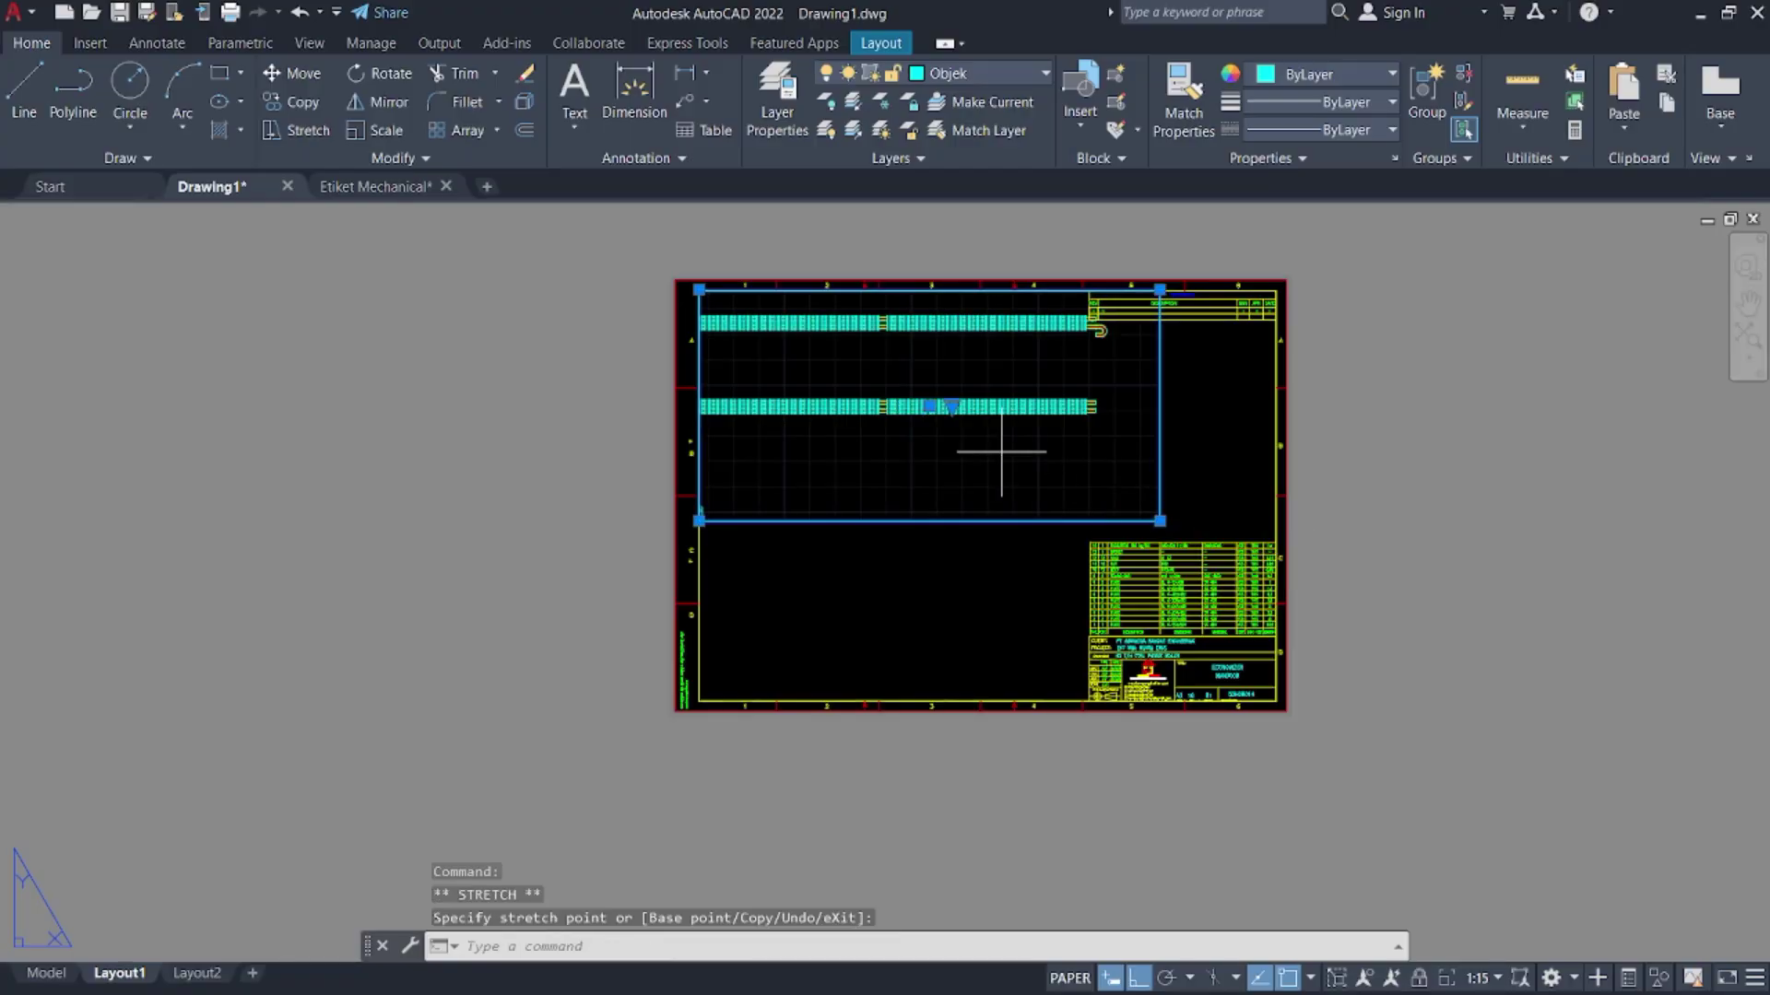
pyautogui.doubleClick(1016, 455)
pyautogui.moveTo(1017, 454); pyautogui.dragTo(1058, 492, button='middle')
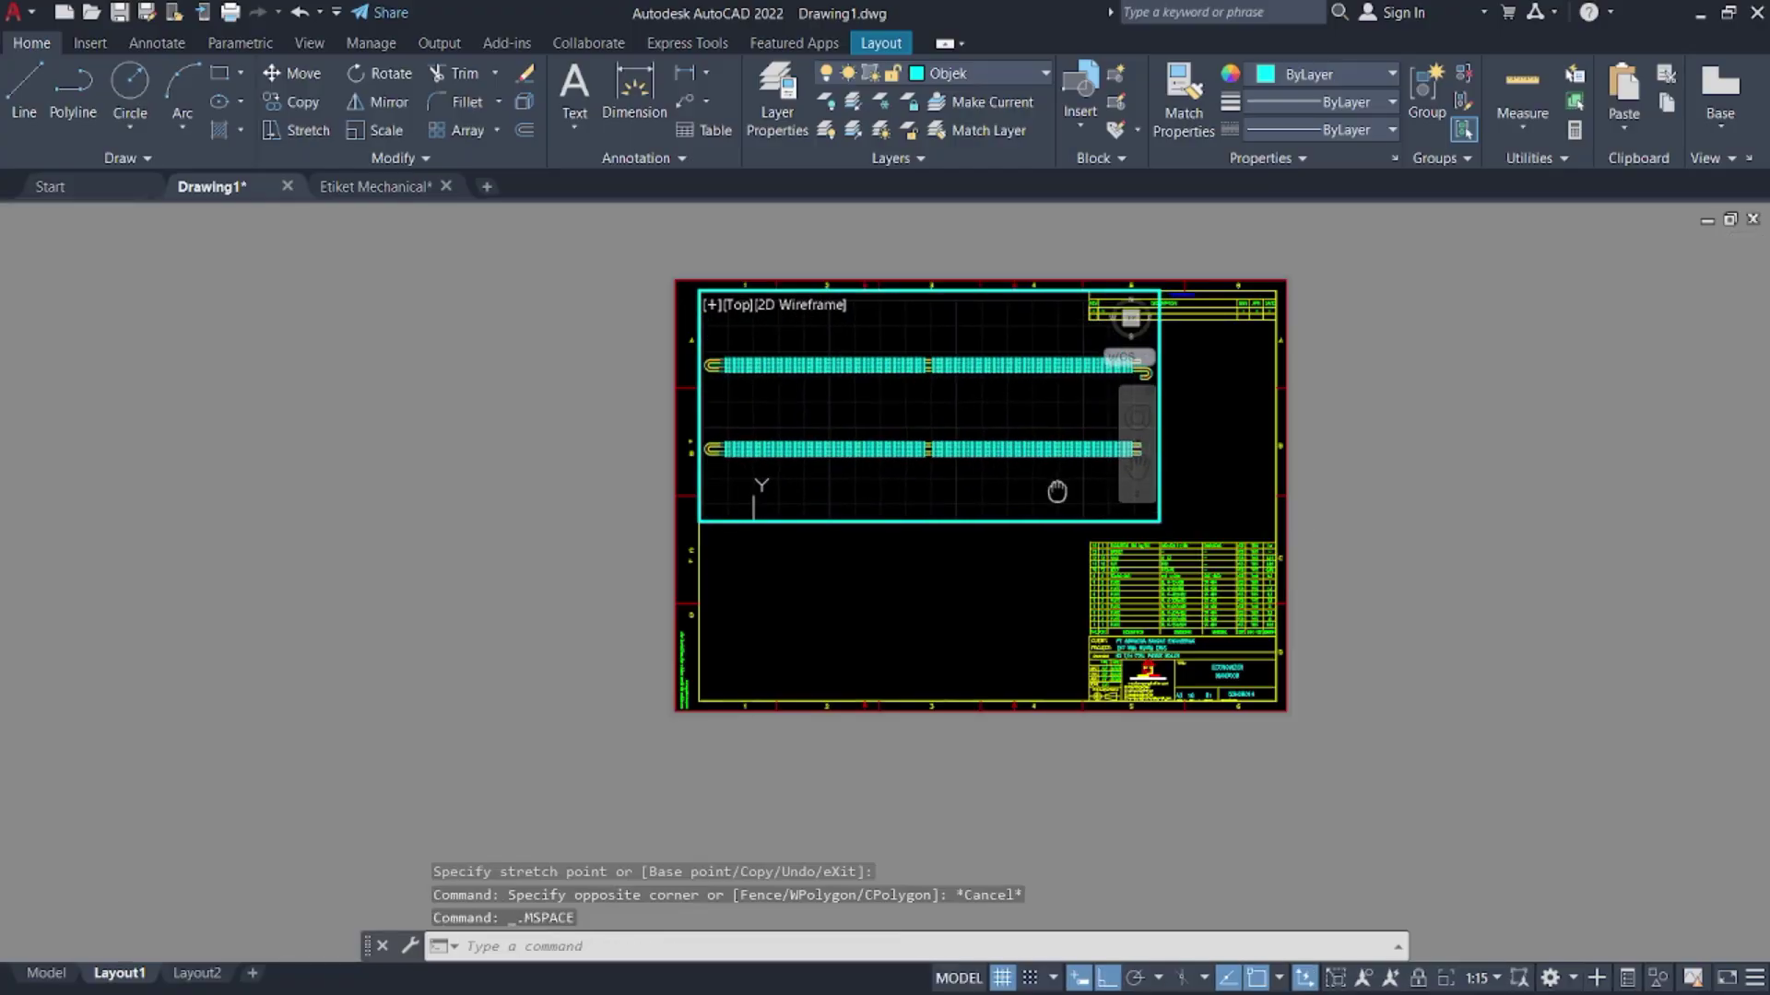
pyautogui.doubleClick(1004, 565)
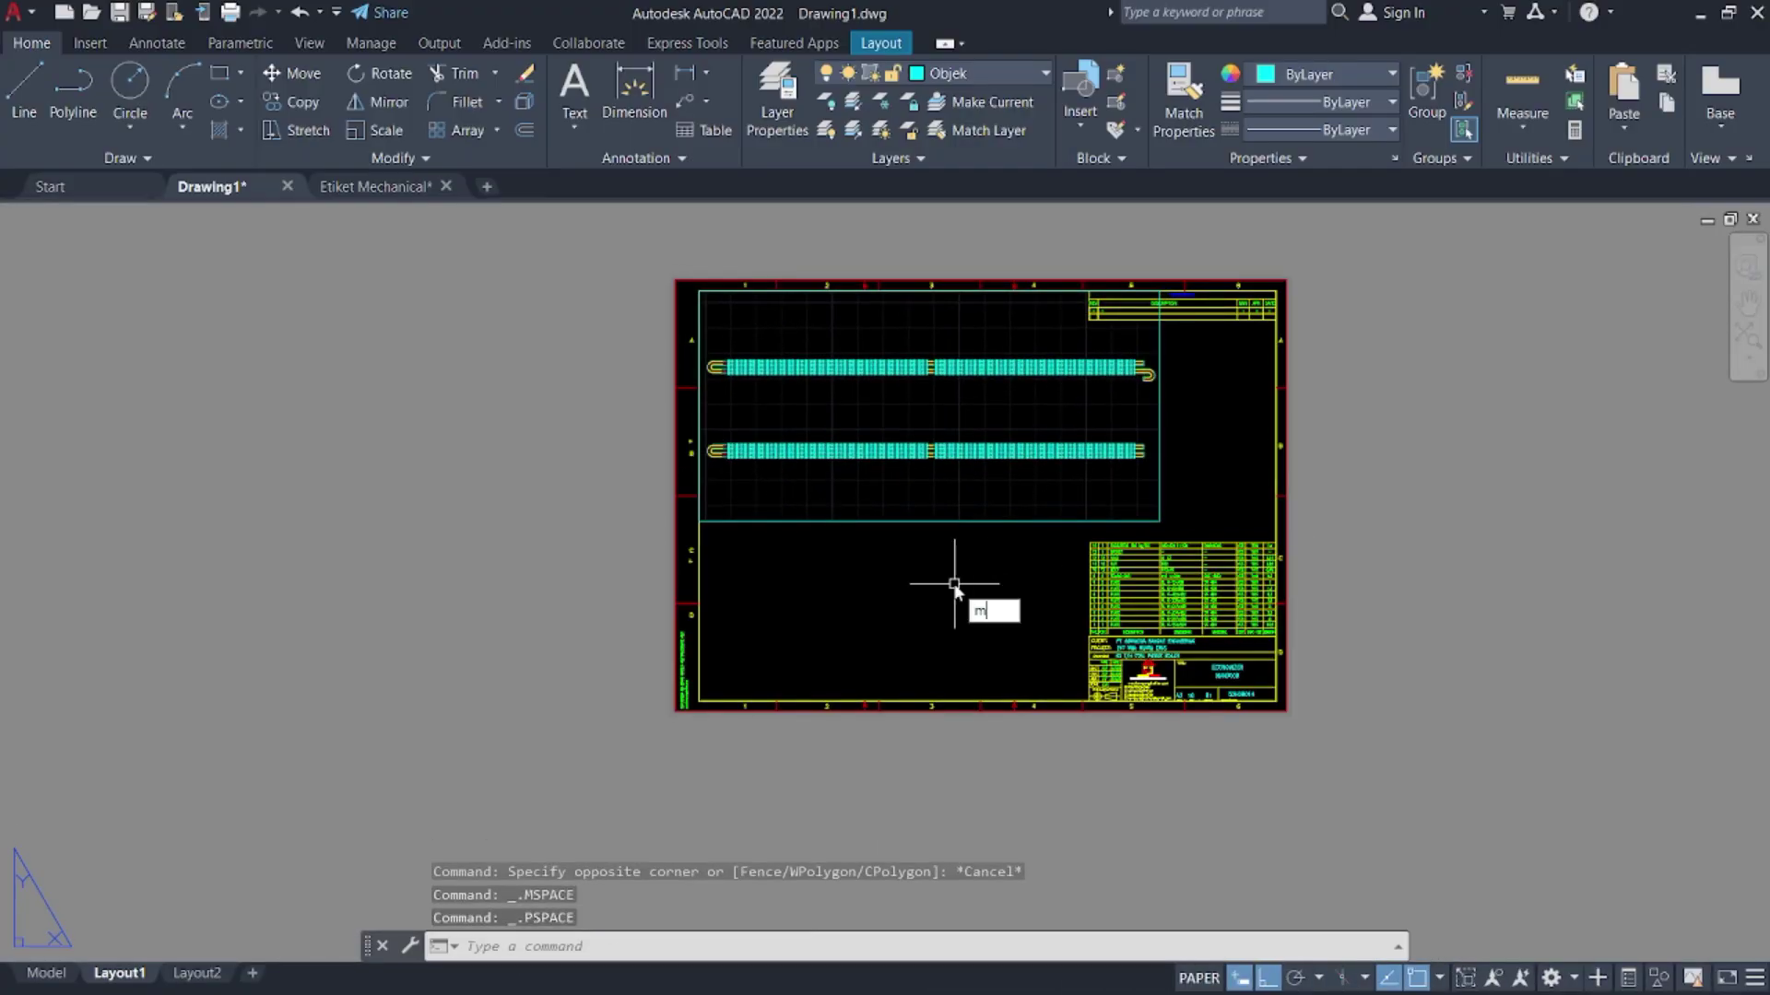
# - Create a second viewport with MVIEW directly below the first, reaching down to the sheet frame, and position the U-bend and section details inside
pyautogui.write('v')
pyautogui.press('Return')
pyautogui.click(699, 522)
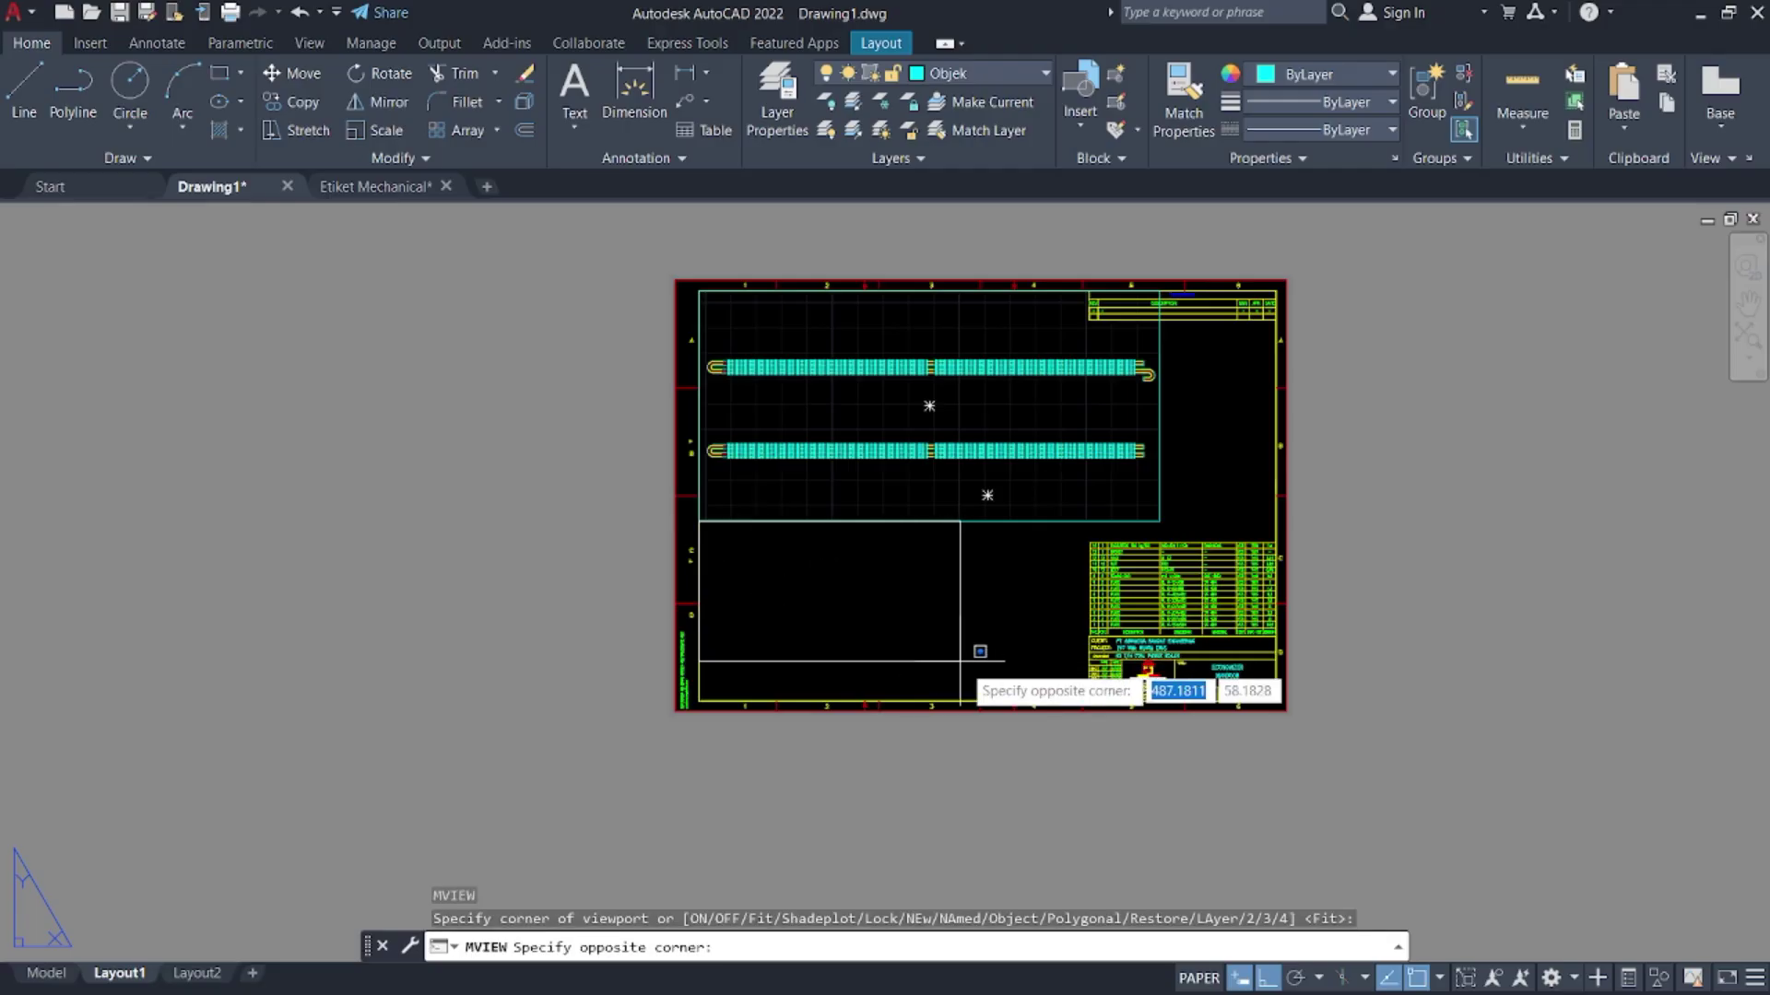
pyautogui.click(967, 701)
pyautogui.click(810, 640)
pyautogui.moveTo(798, 646); pyautogui.dragTo(961, 569, button='middle')
pyautogui.doubleClick(882, 597)
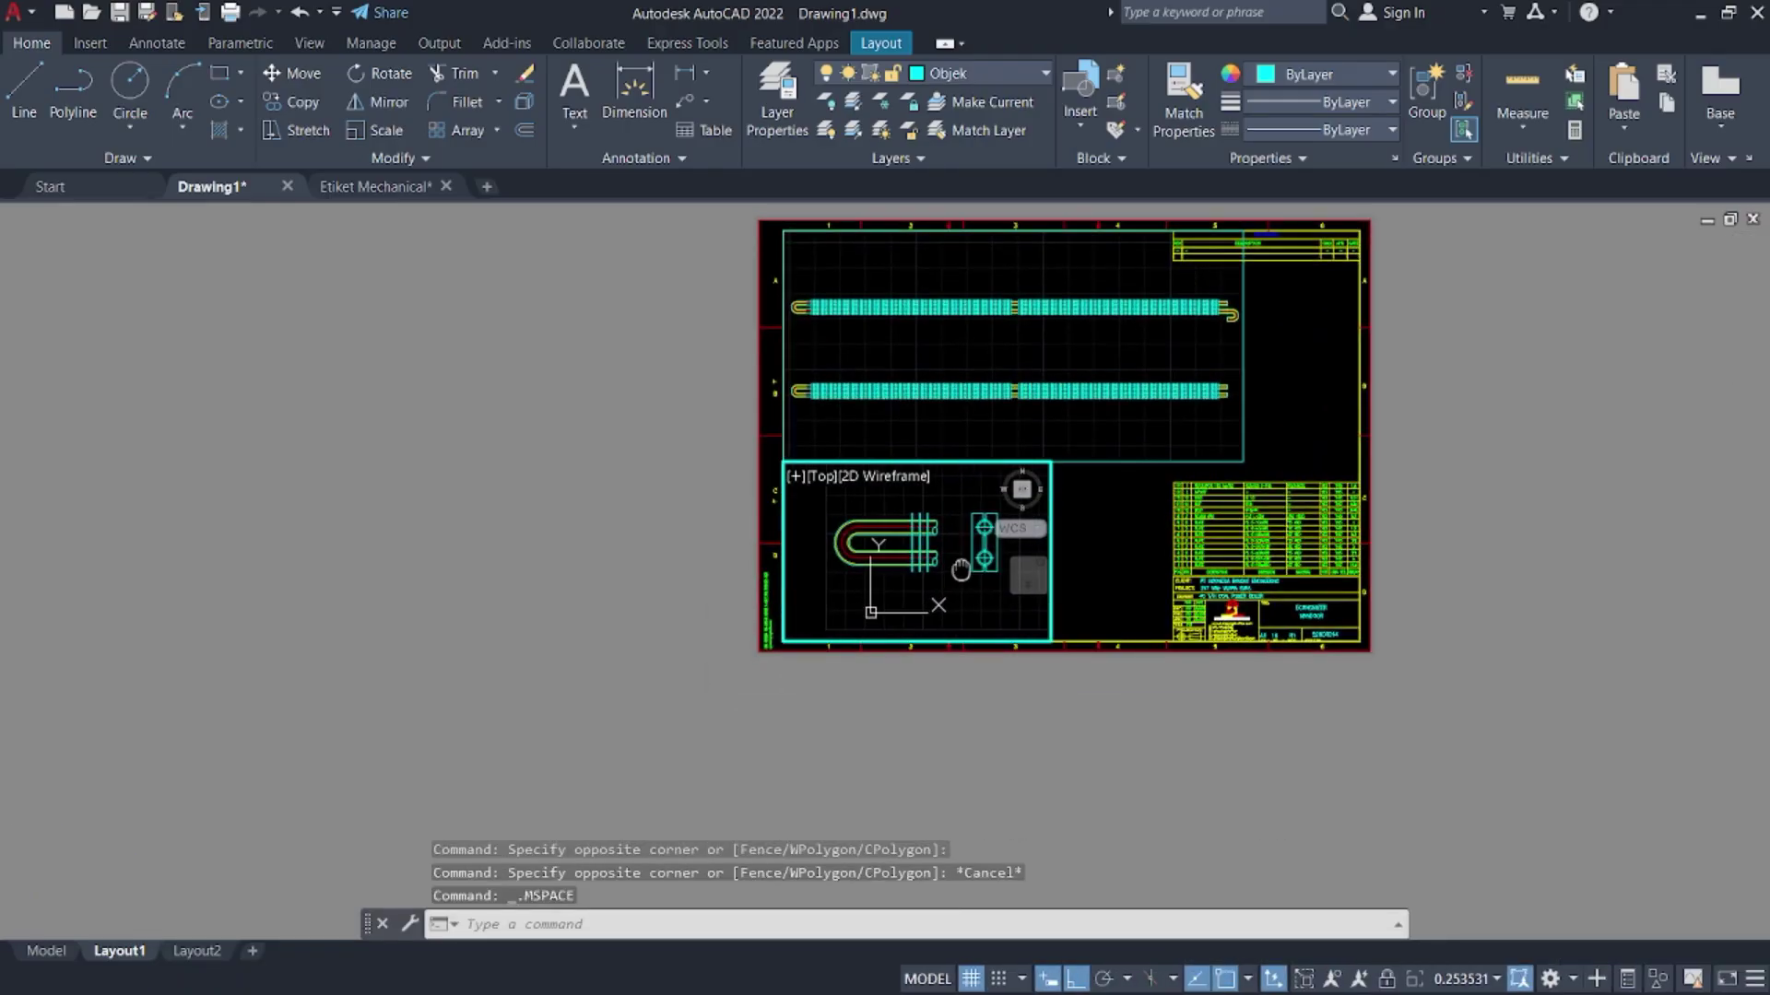
# - Check the section view's scale in the reference file Tr Adv.pdf in the browser, and return to the drawing
pyautogui.press('super')
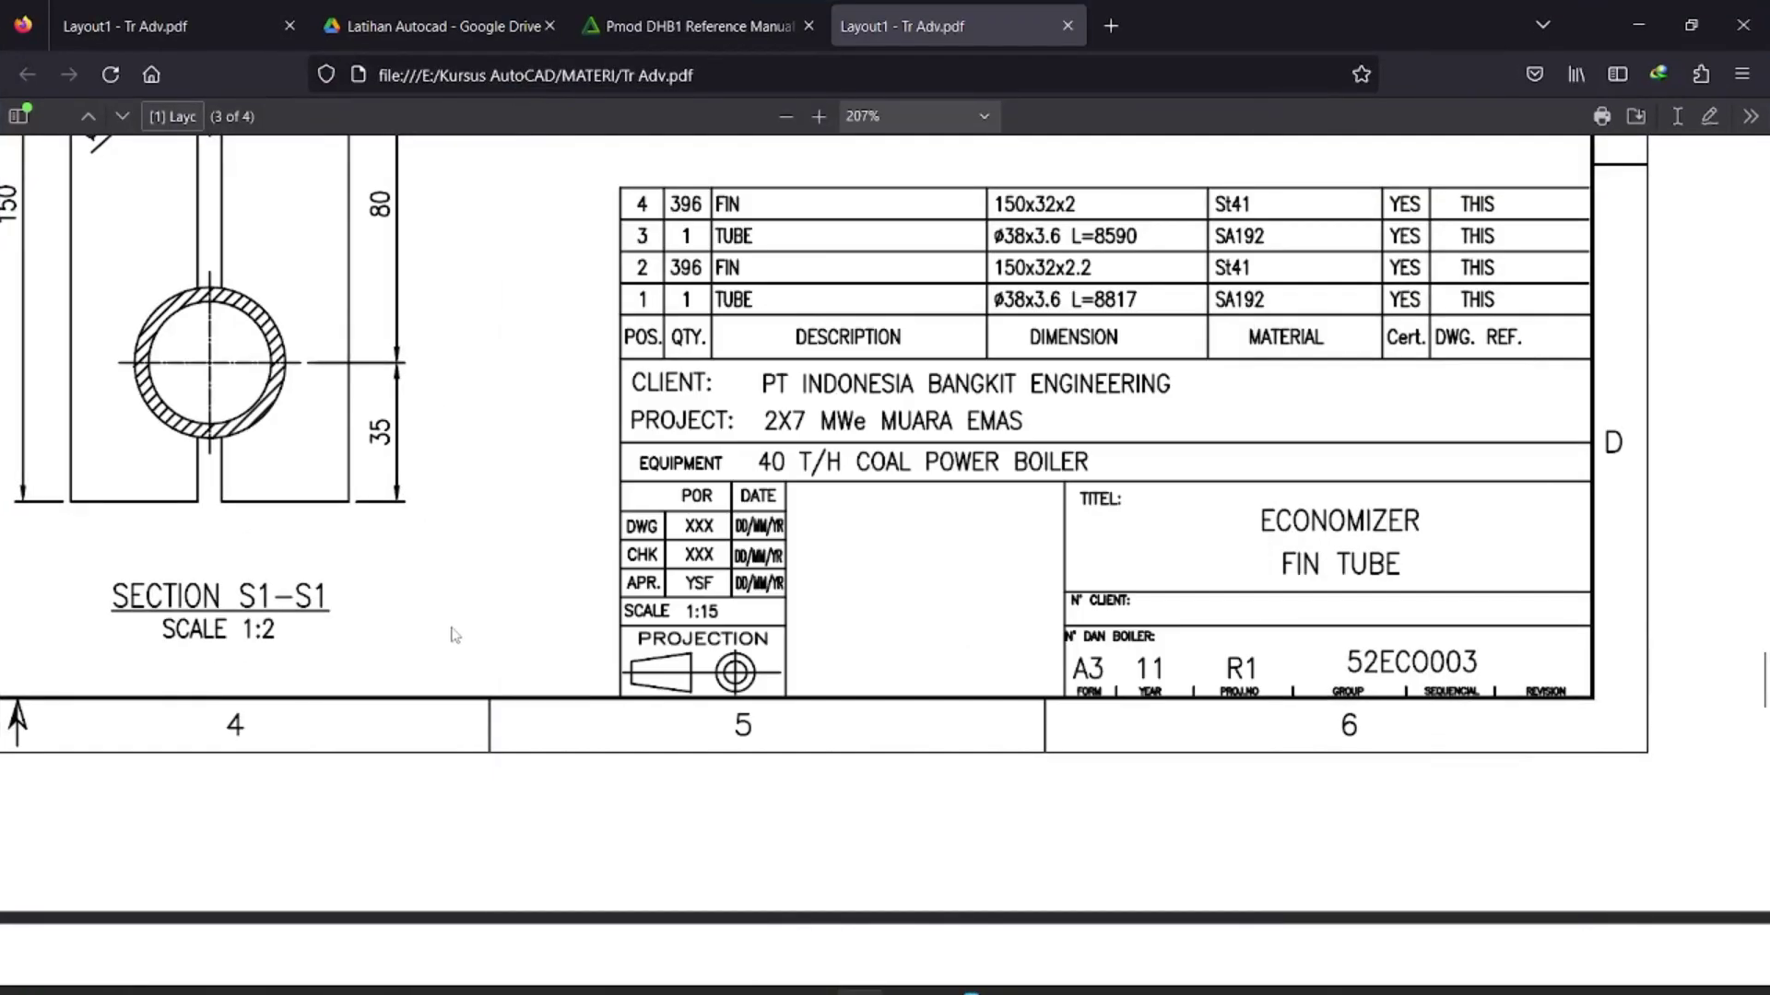
pyautogui.hscroll(-2, 451, 635)
pyautogui.click(1639, 25)
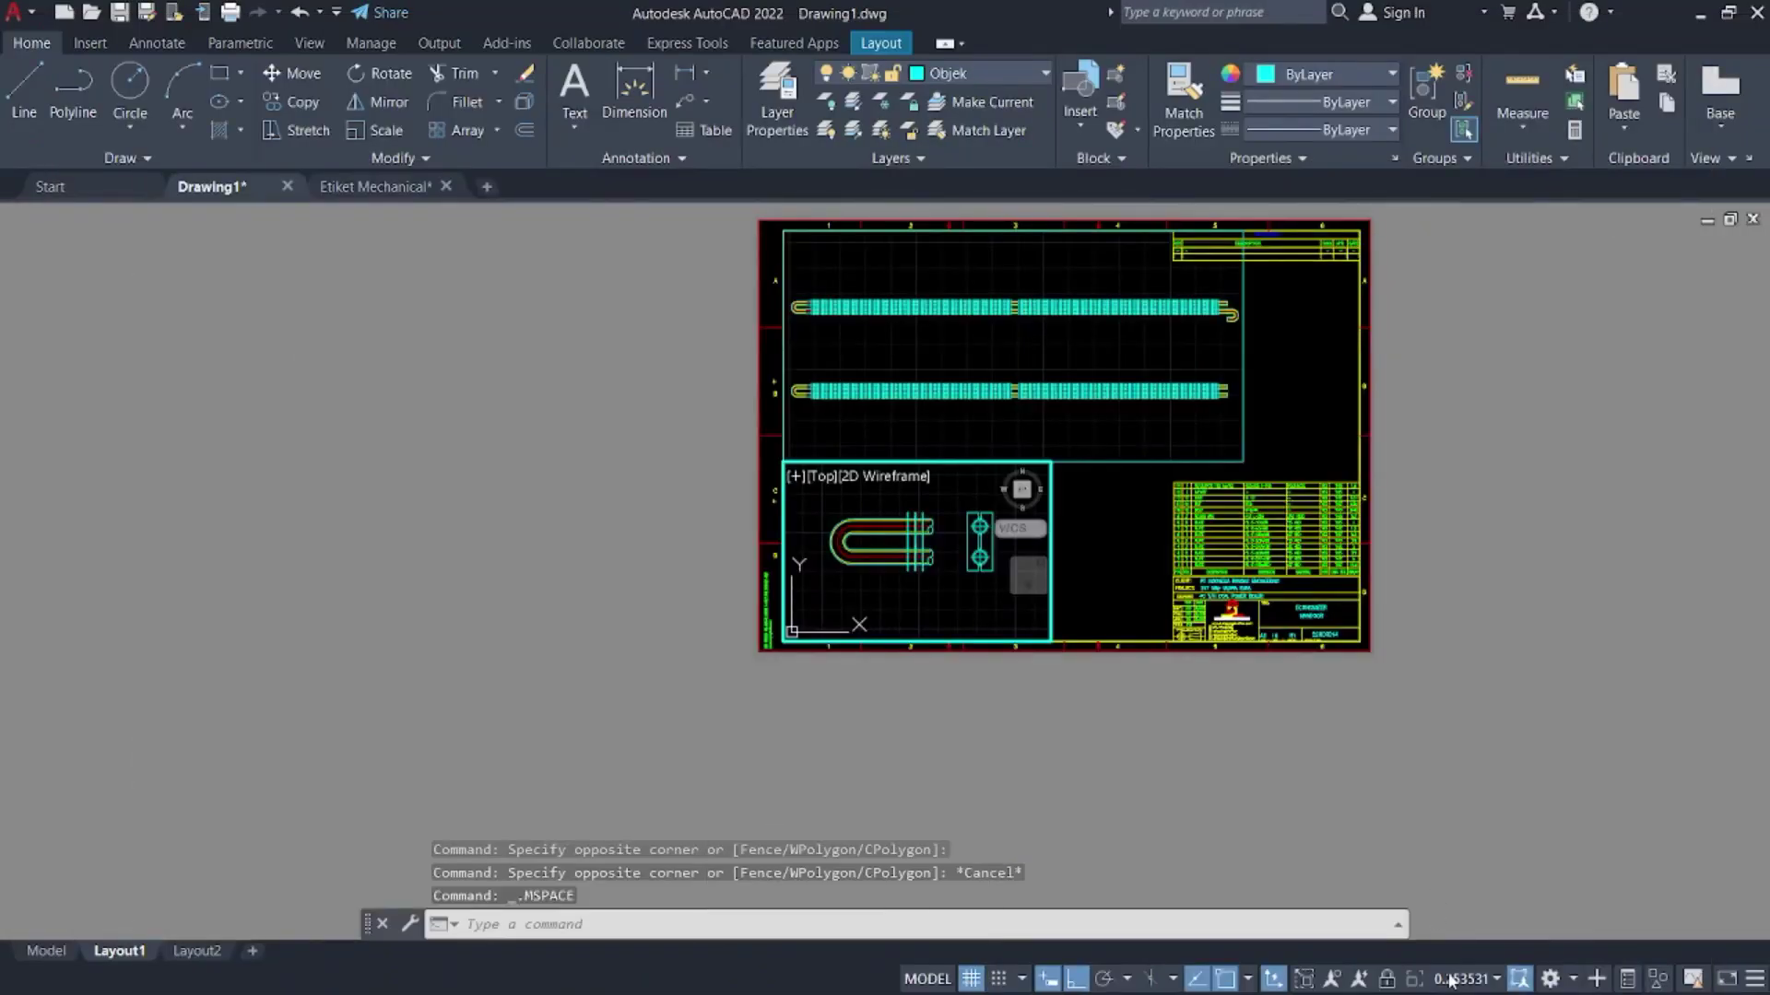
# - Set the lower viewport's scale to 1:2, fit the whole U-bend inside it and return to paper space
pyautogui.click(1466, 979)
pyautogui.click(1471, 439)
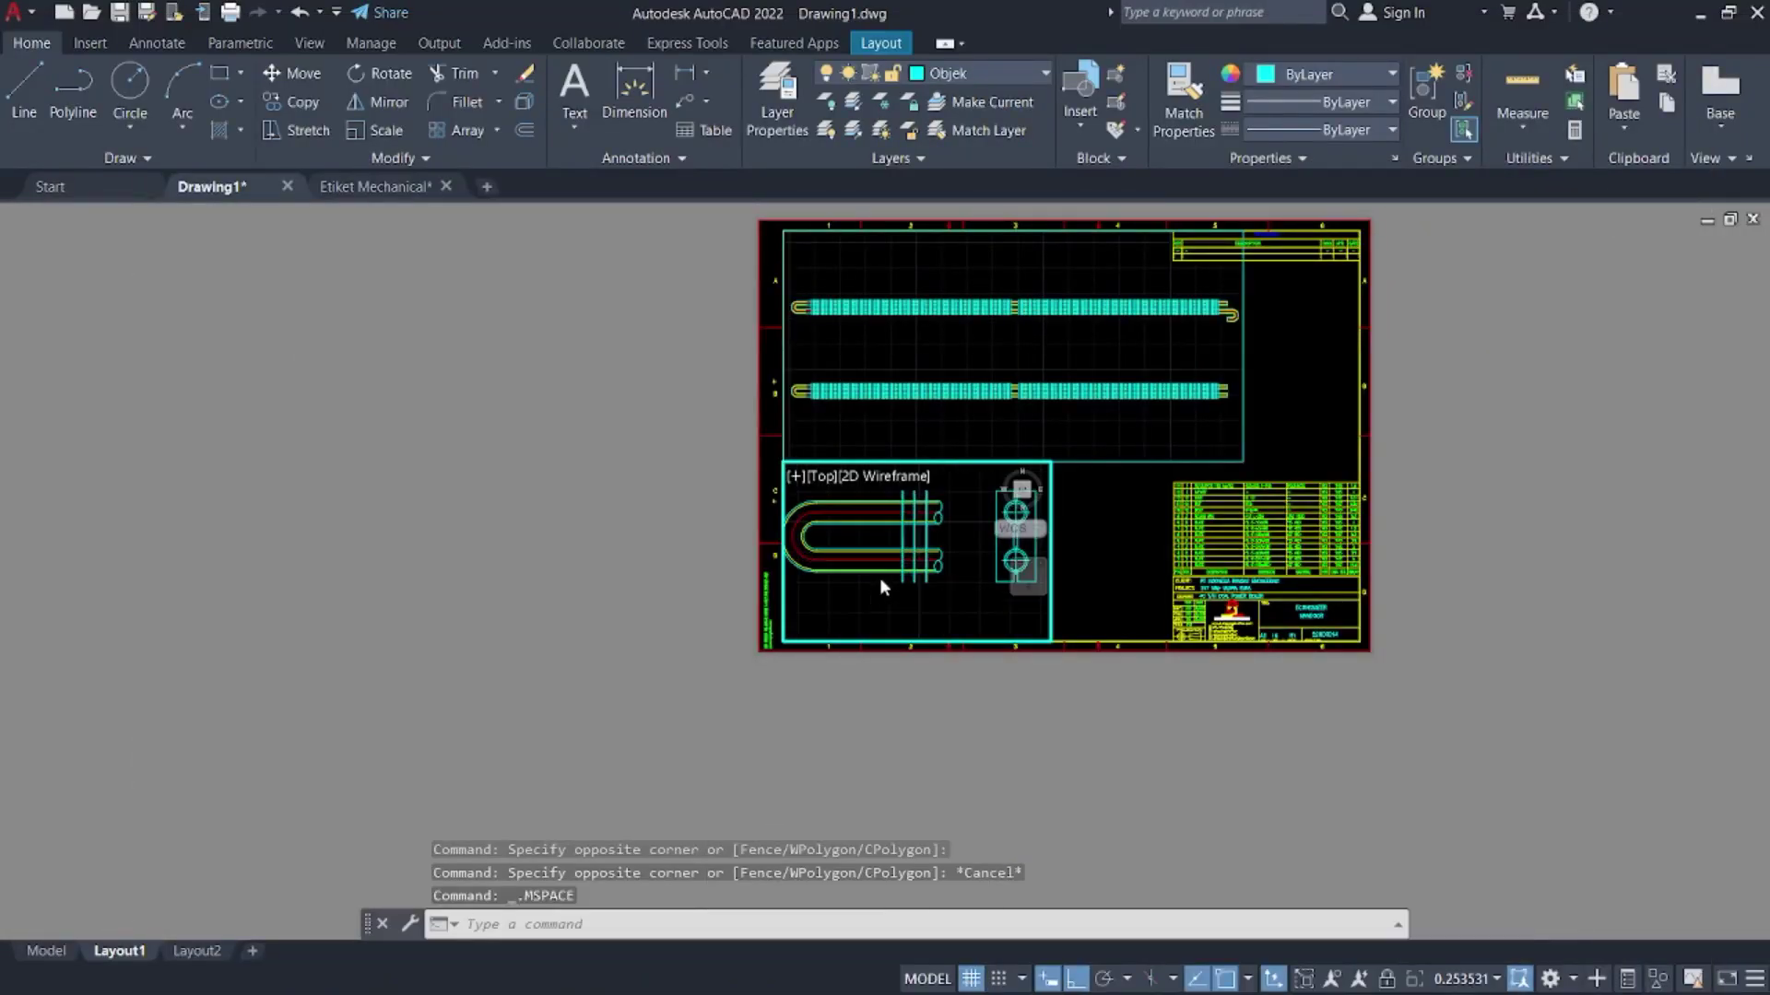
pyautogui.moveTo(939, 586); pyautogui.dragTo(995, 597, button='middle')
pyautogui.doubleClick(1148, 581)
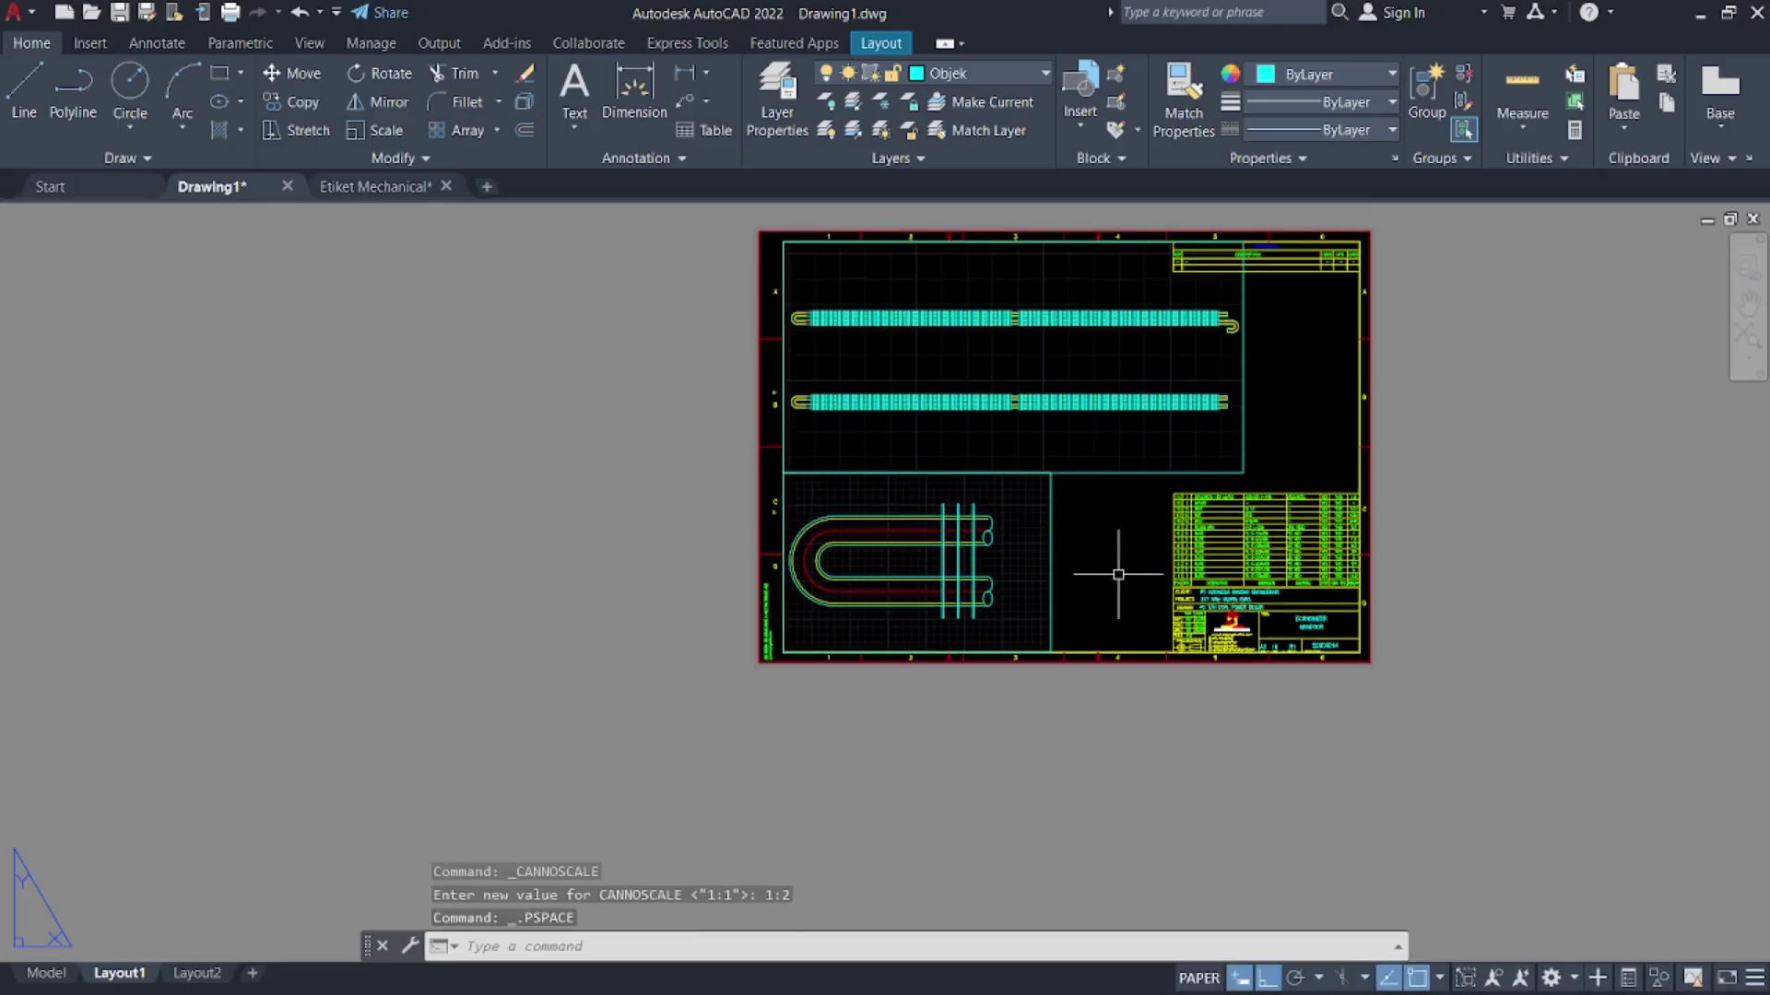
# - Widen the lower viewport horizontally so that it encloses the complete tube section view
pyautogui.click(1056, 550)
pyautogui.click(1051, 472)
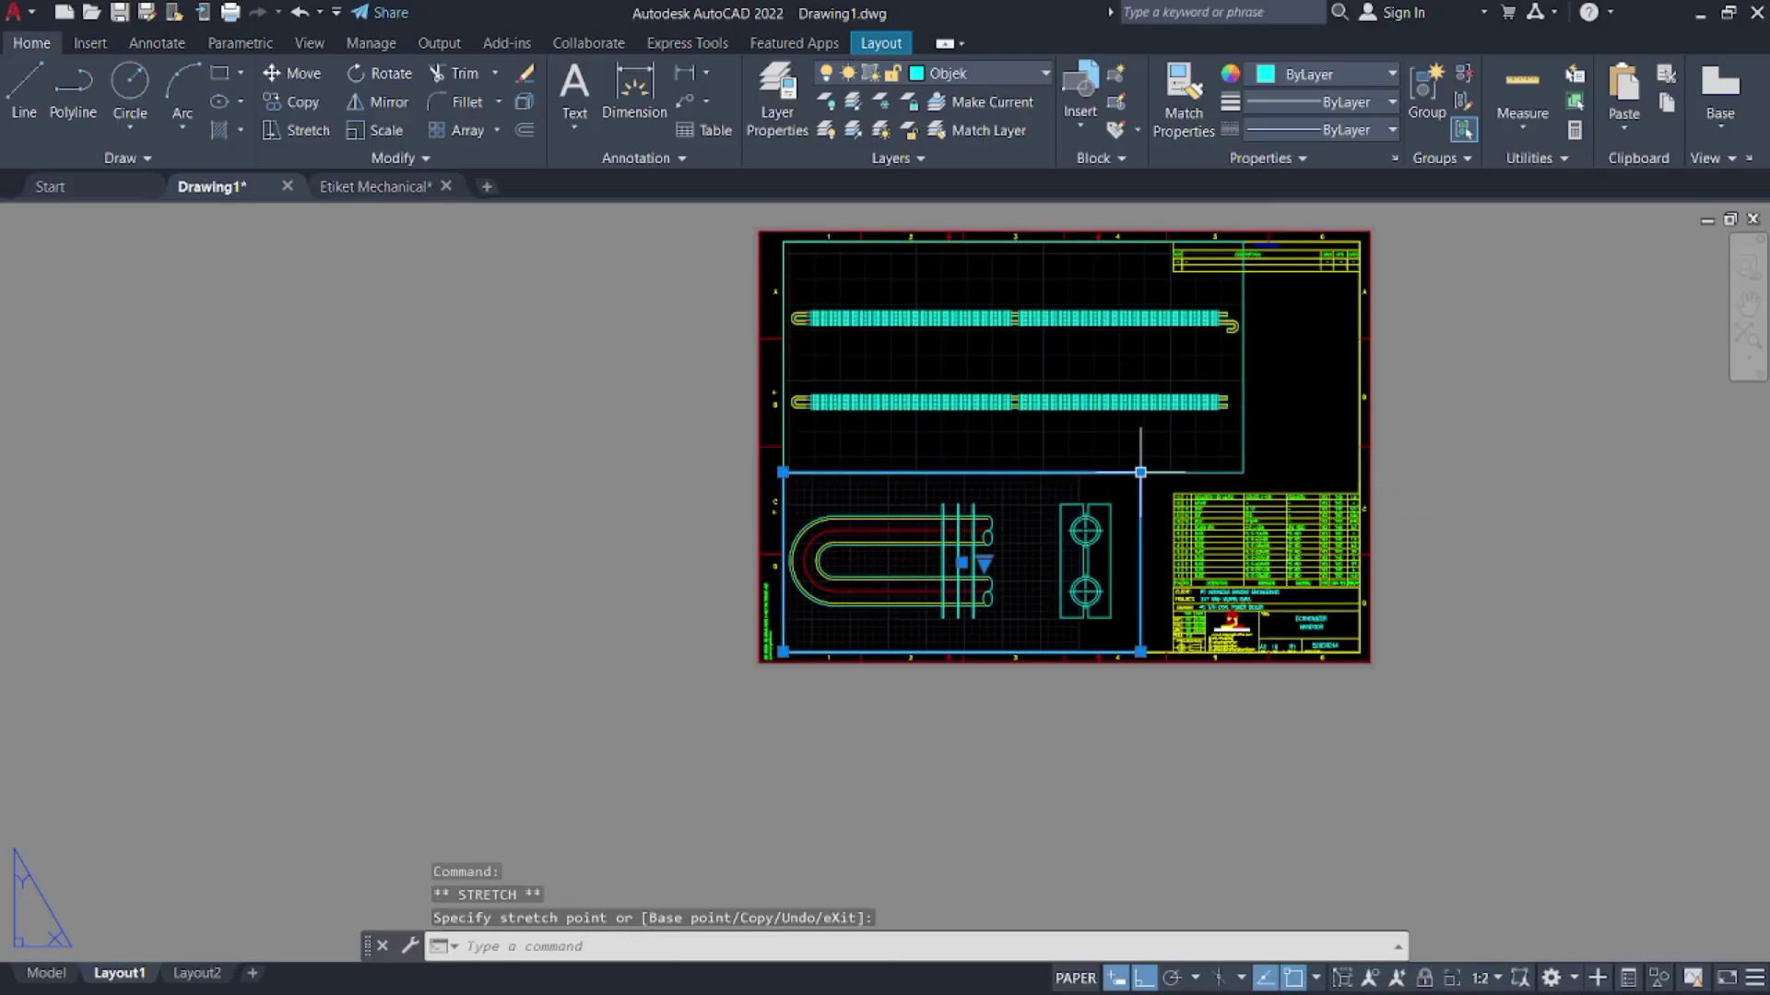
pyautogui.press('Escape')
pyautogui.moveTo(1316, 425); pyautogui.dragTo(1183, 460, button='middle')
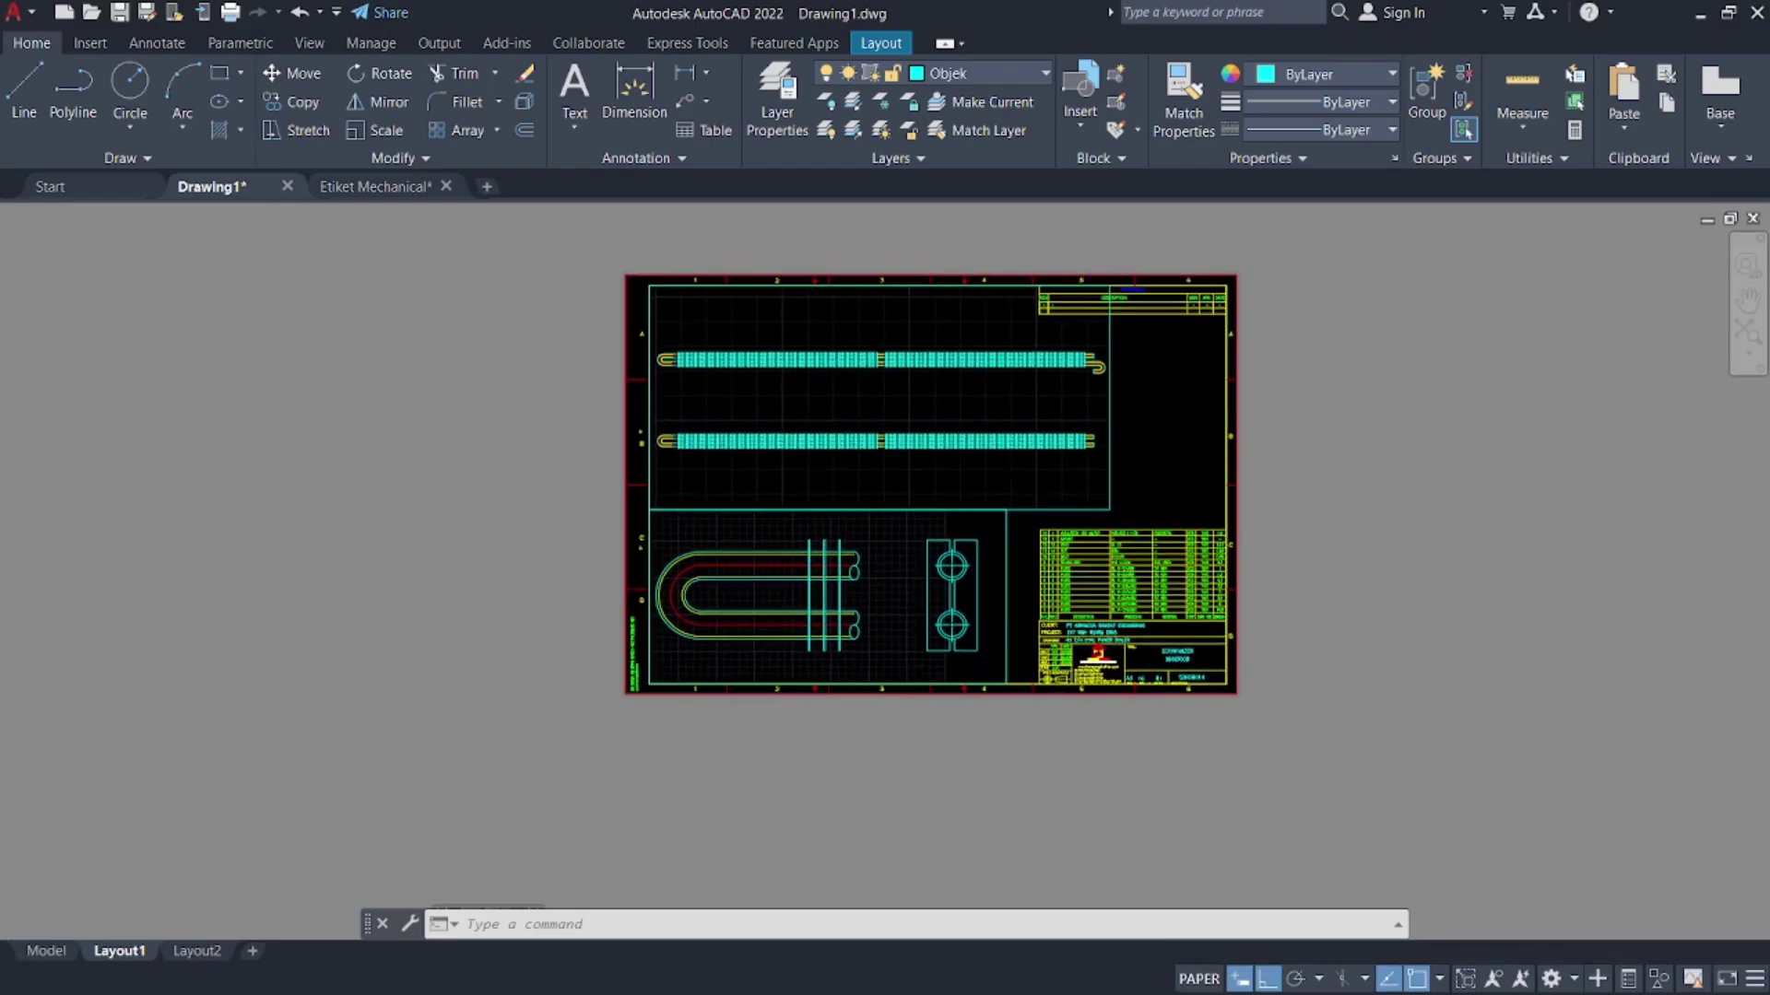
# - Preview the A3 plot of Layout1 and close it without plotting
pyautogui.hotkey('ctrl', 'p')
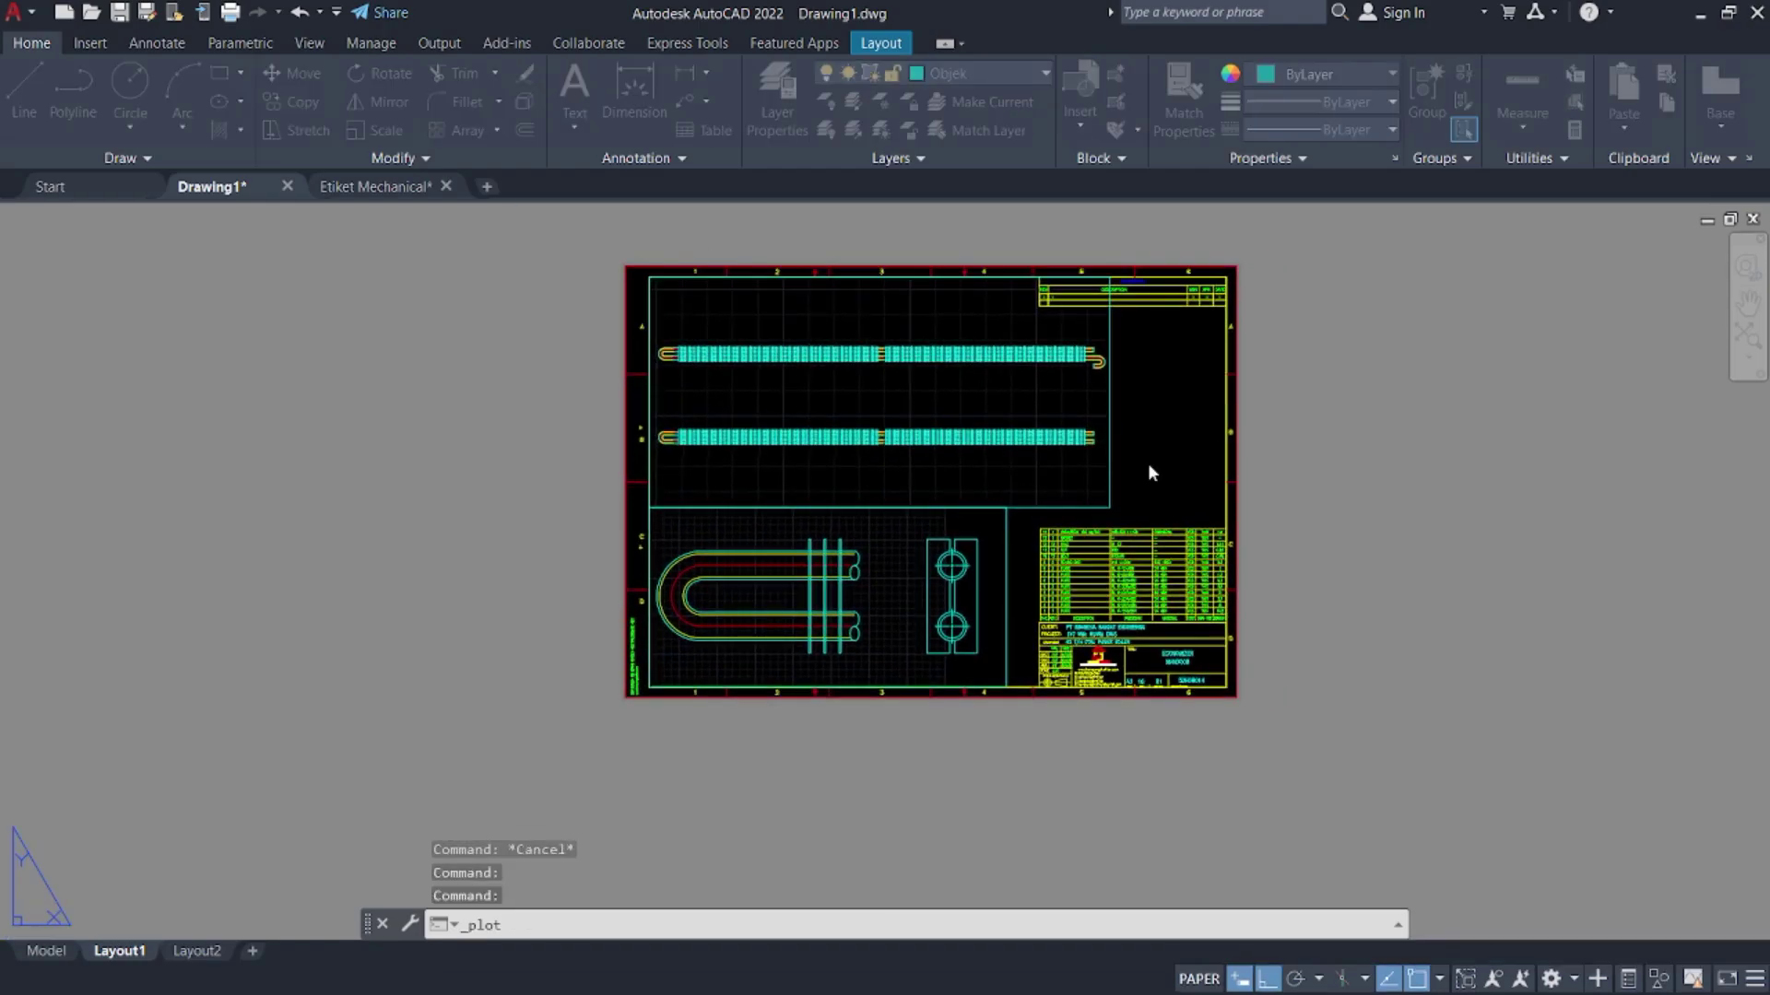
pyautogui.click(548, 789)
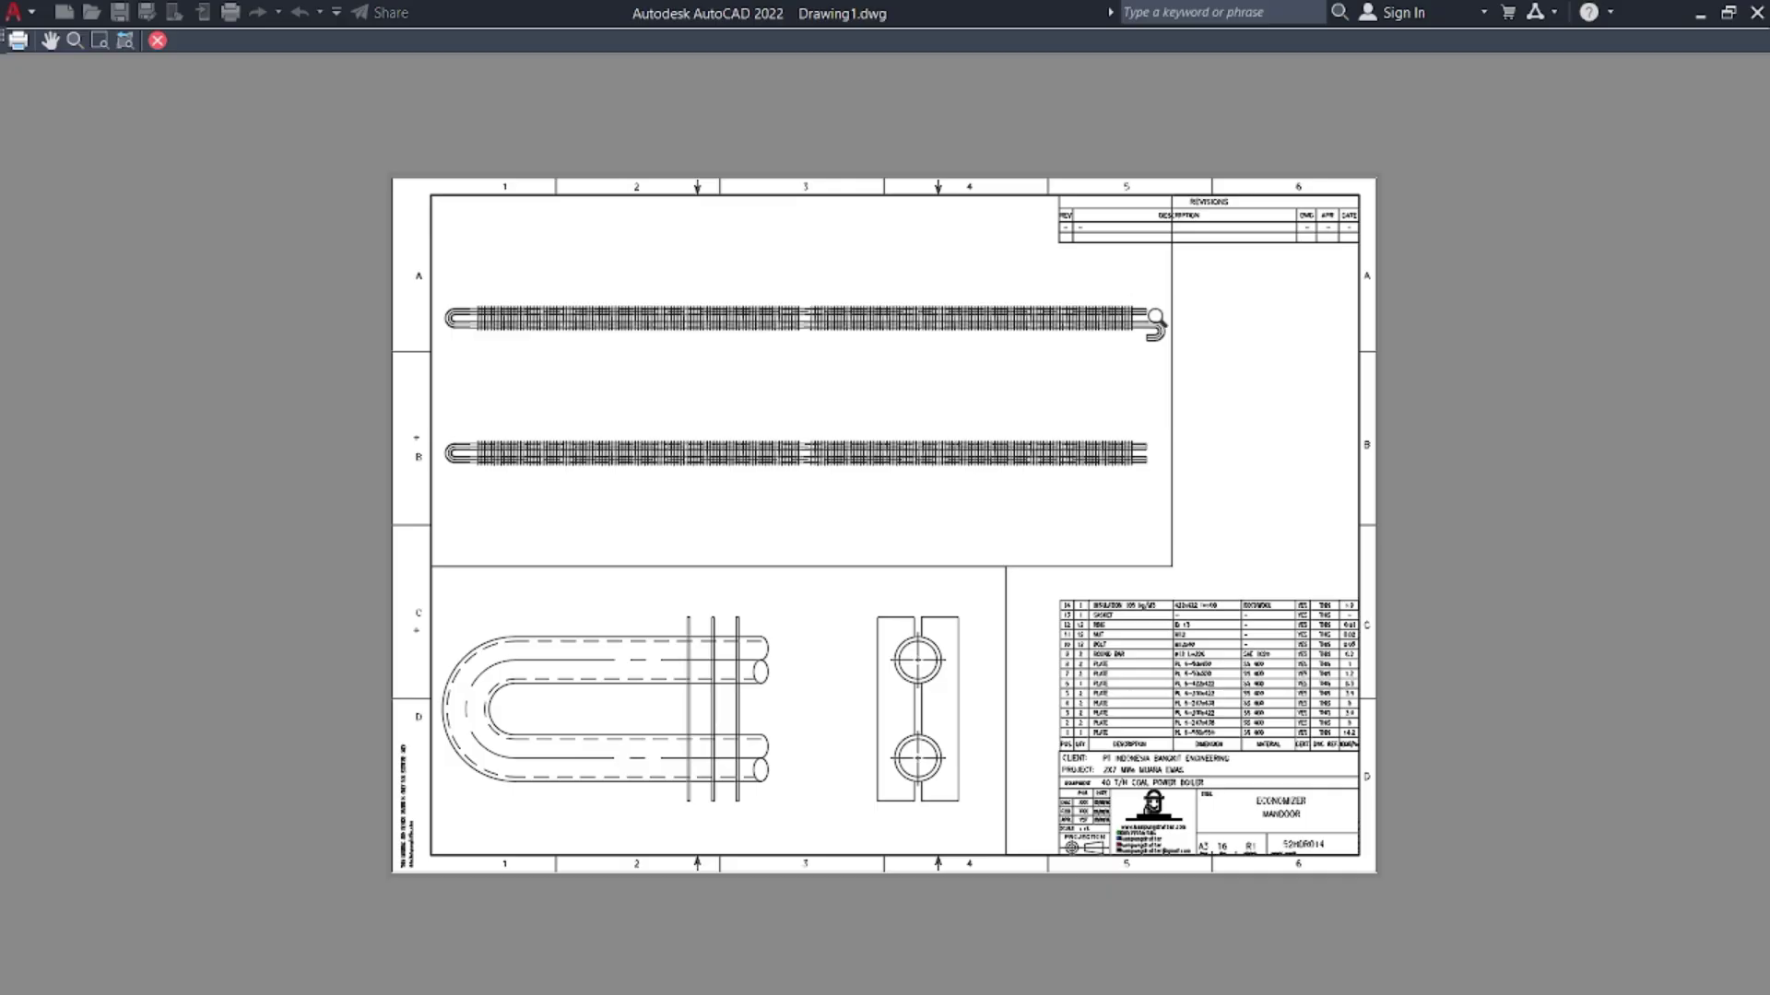
pyautogui.click(164, 46)
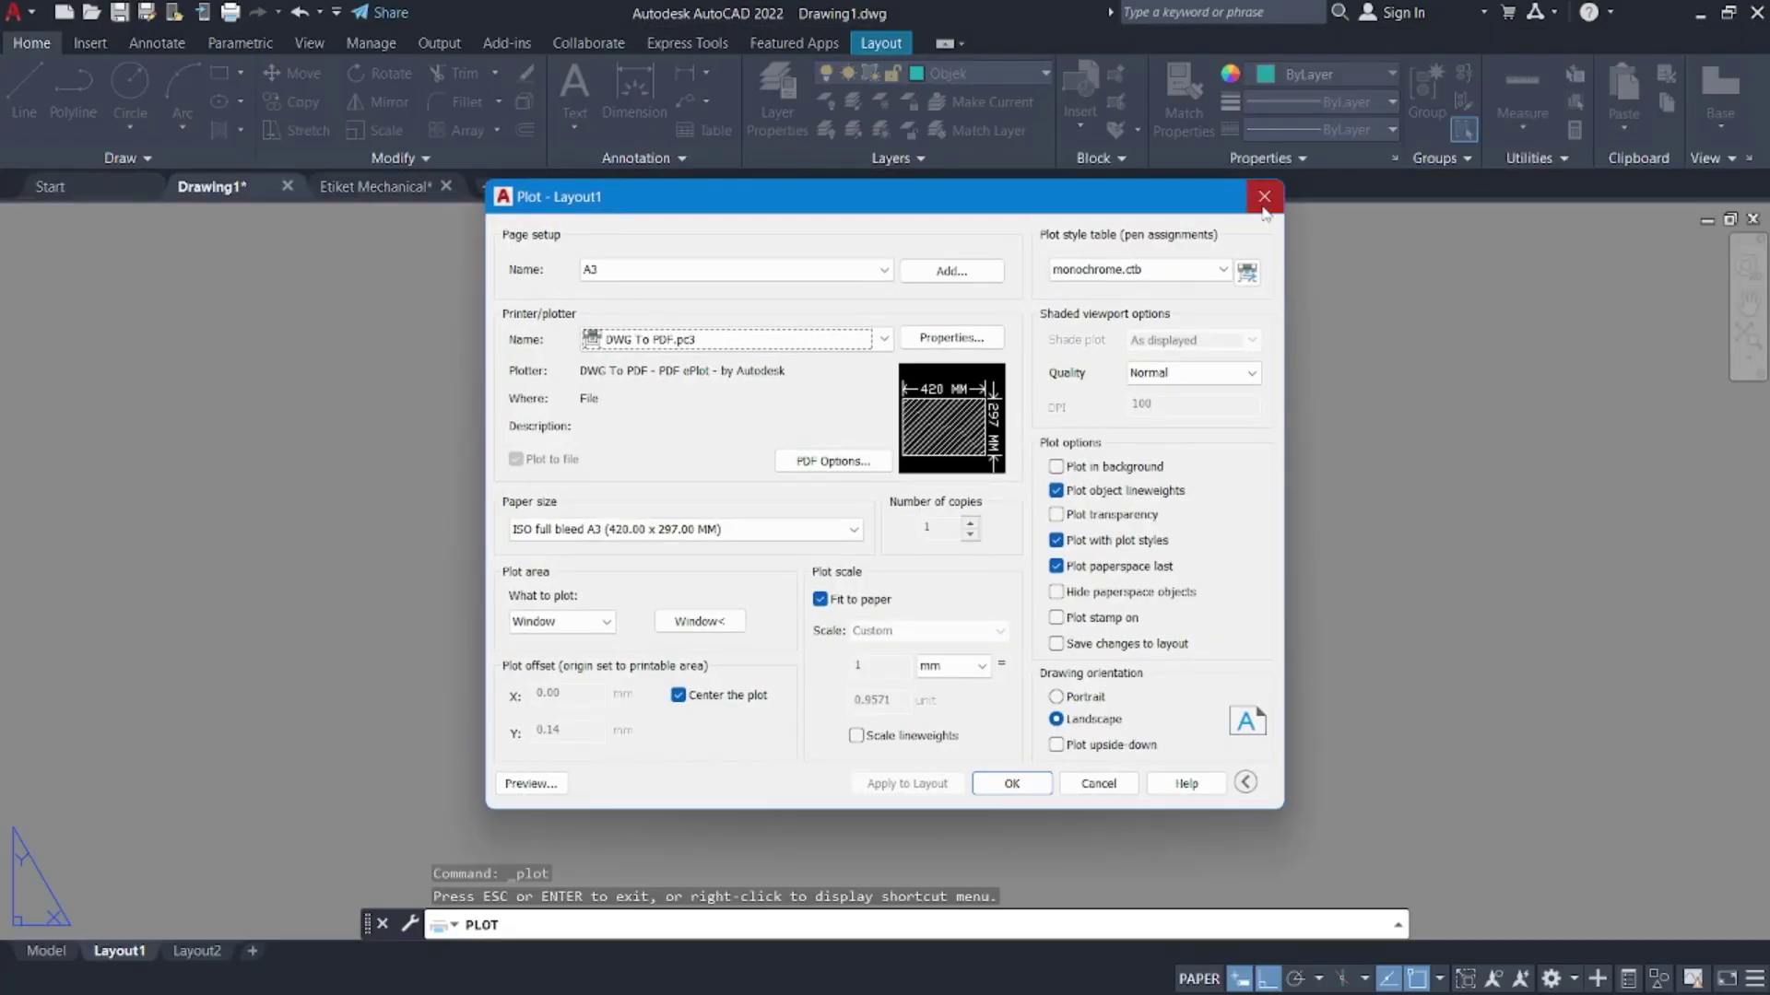
pyautogui.click(1263, 196)
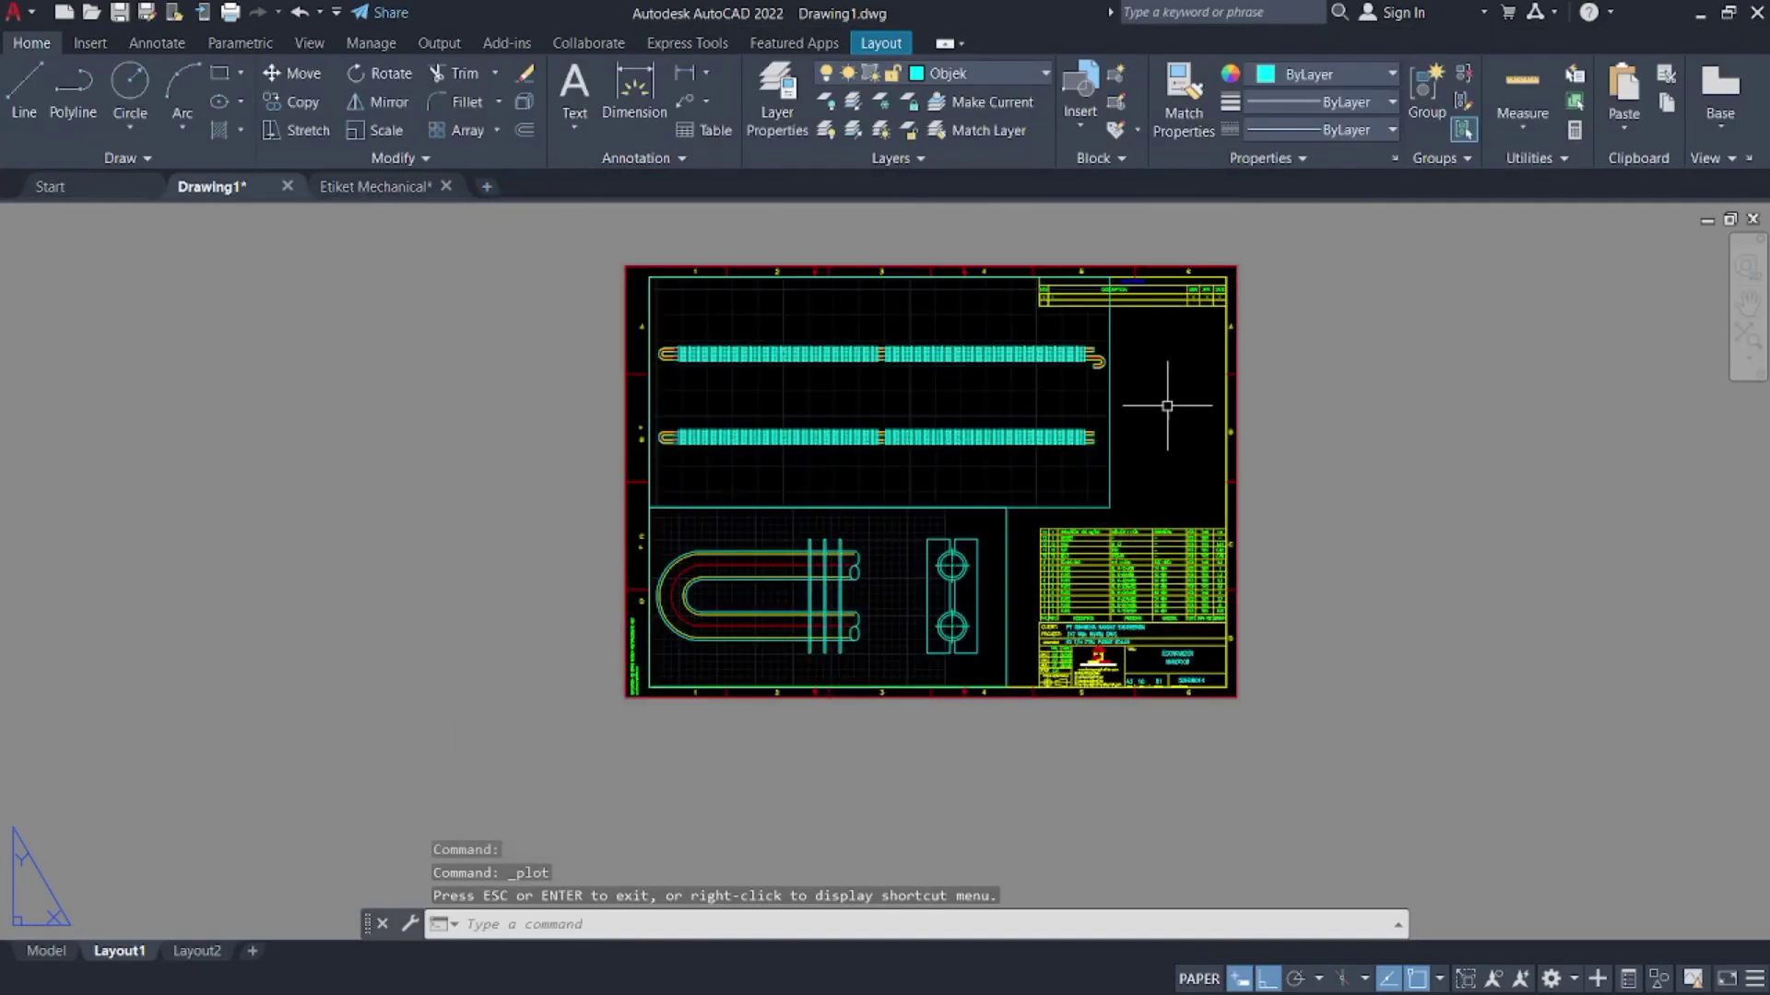
# - Move both viewport frames to the Defpoints layer
pyautogui.click(1111, 461)
pyautogui.click(1008, 535)
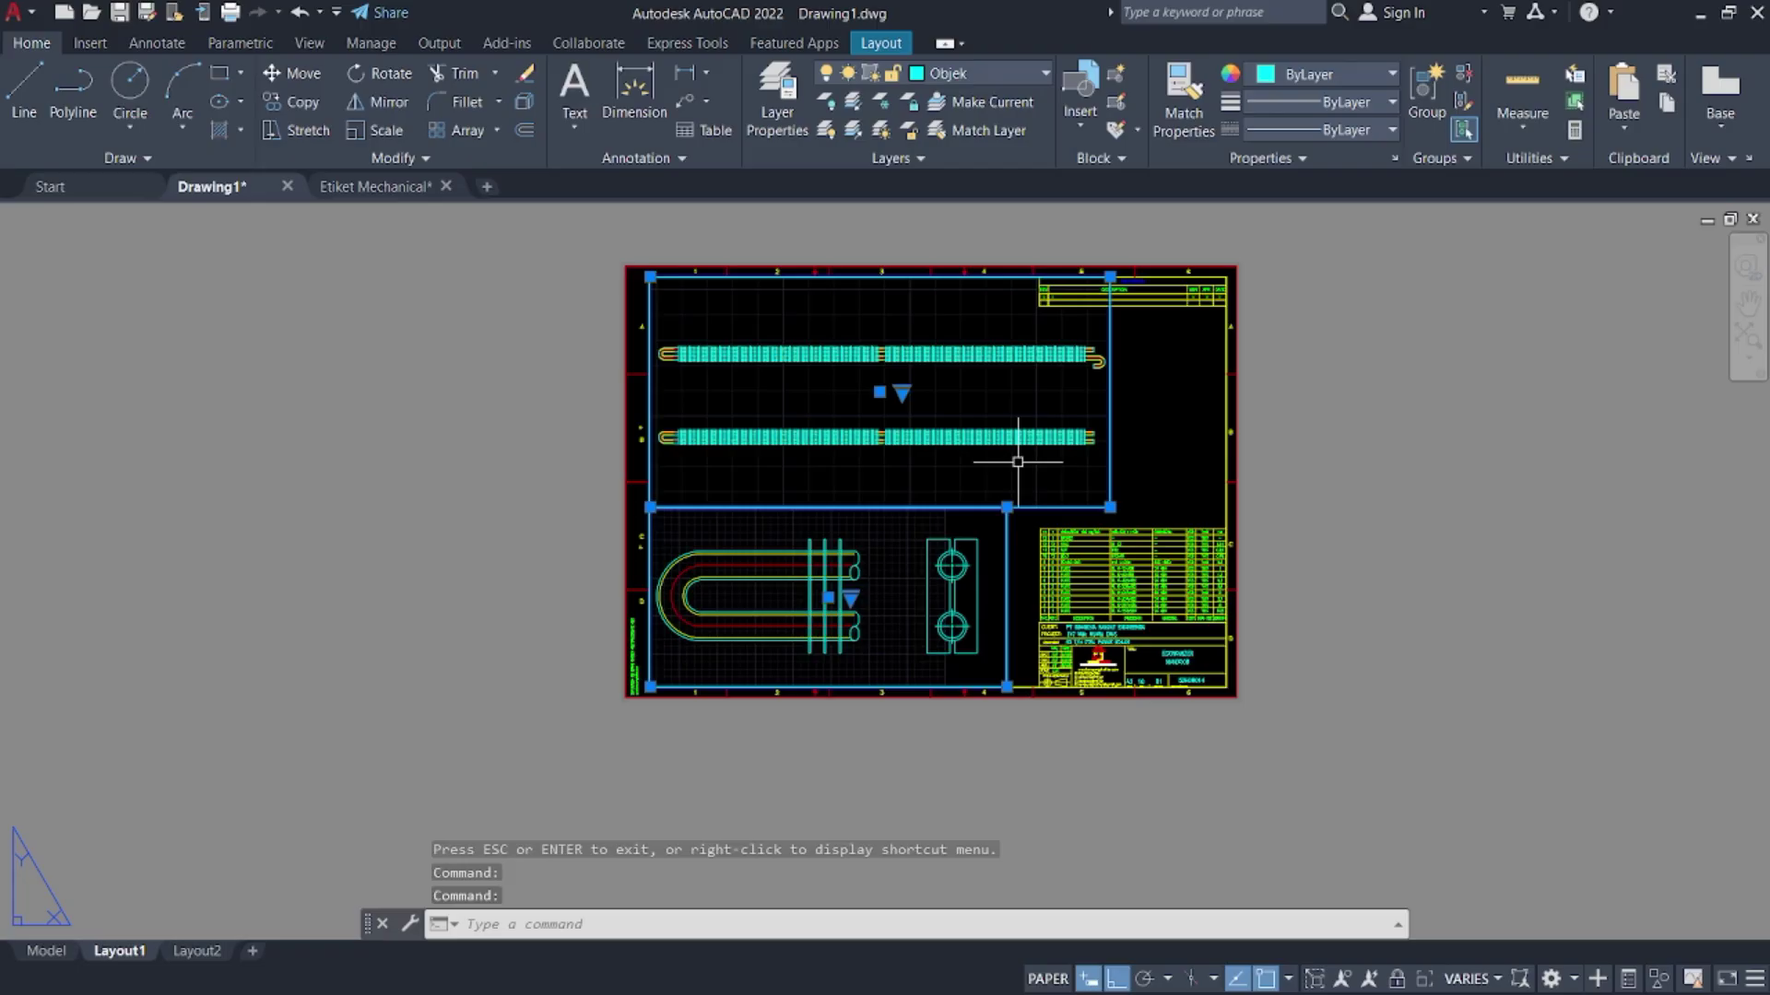
pyautogui.click(1019, 78)
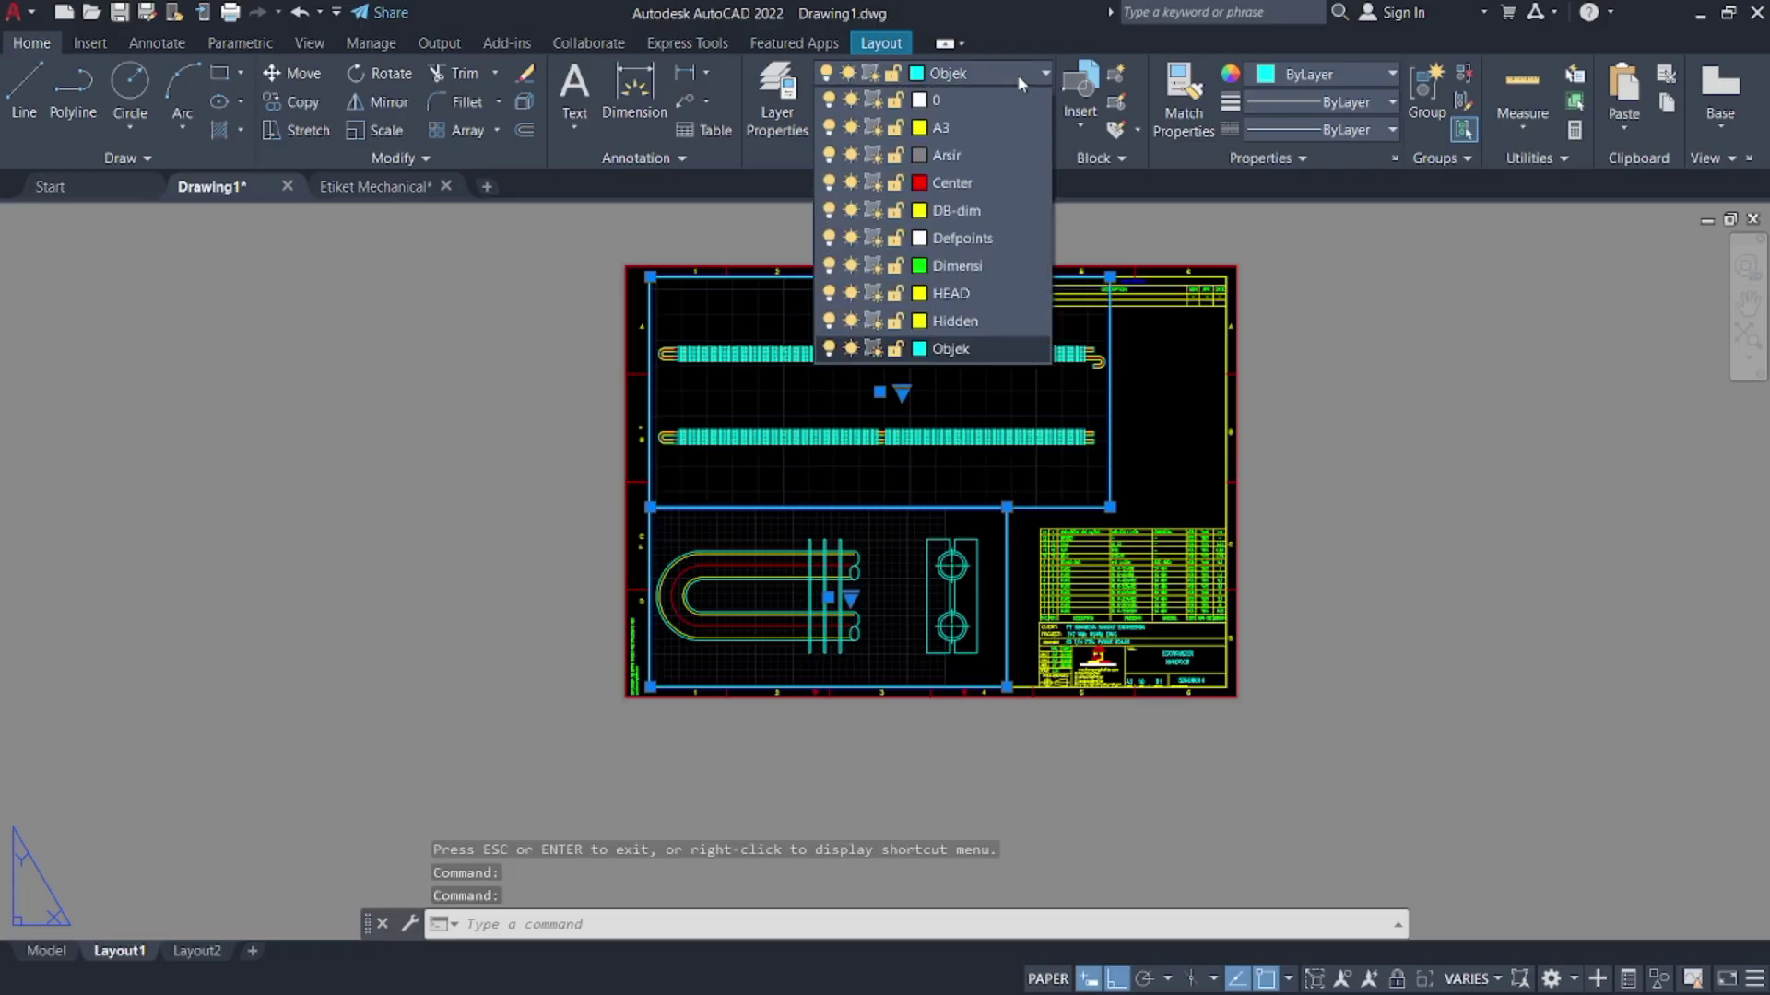
pyautogui.click(1006, 238)
pyautogui.press('Escape')
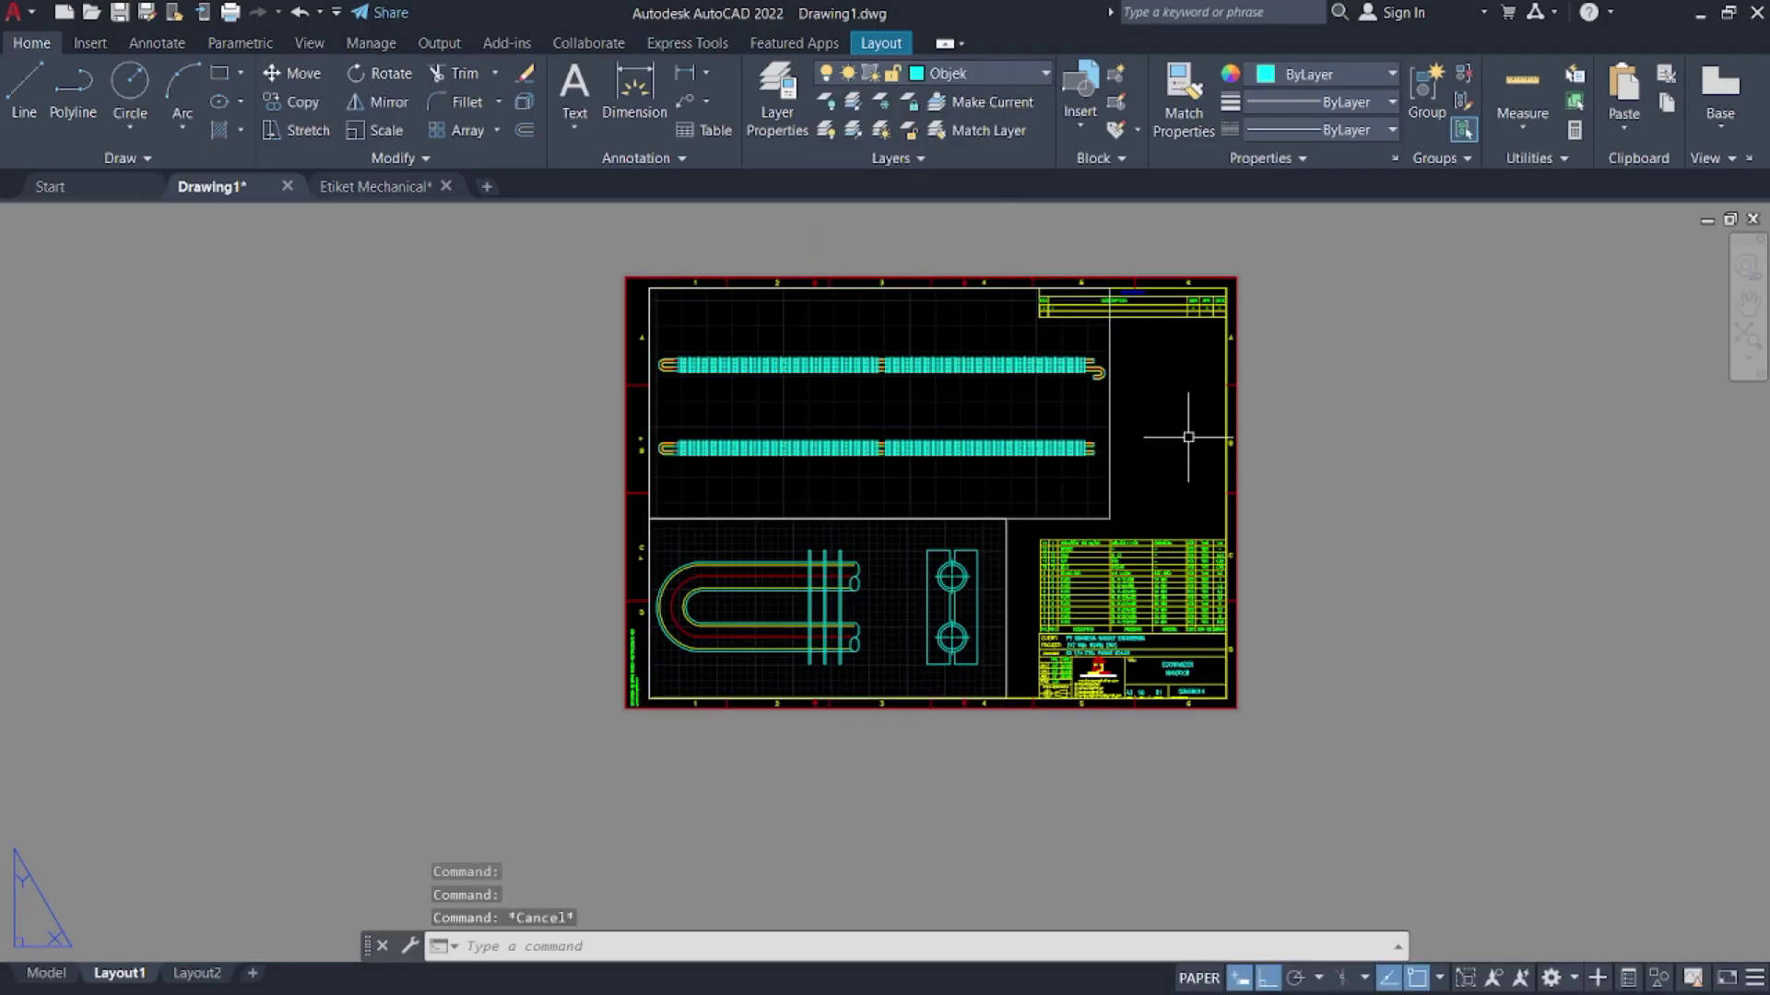
# - Check the viewport frames in a new plot preview of Layout1 and close it without plotting
pyautogui.hotkey('ctrl', 'p')
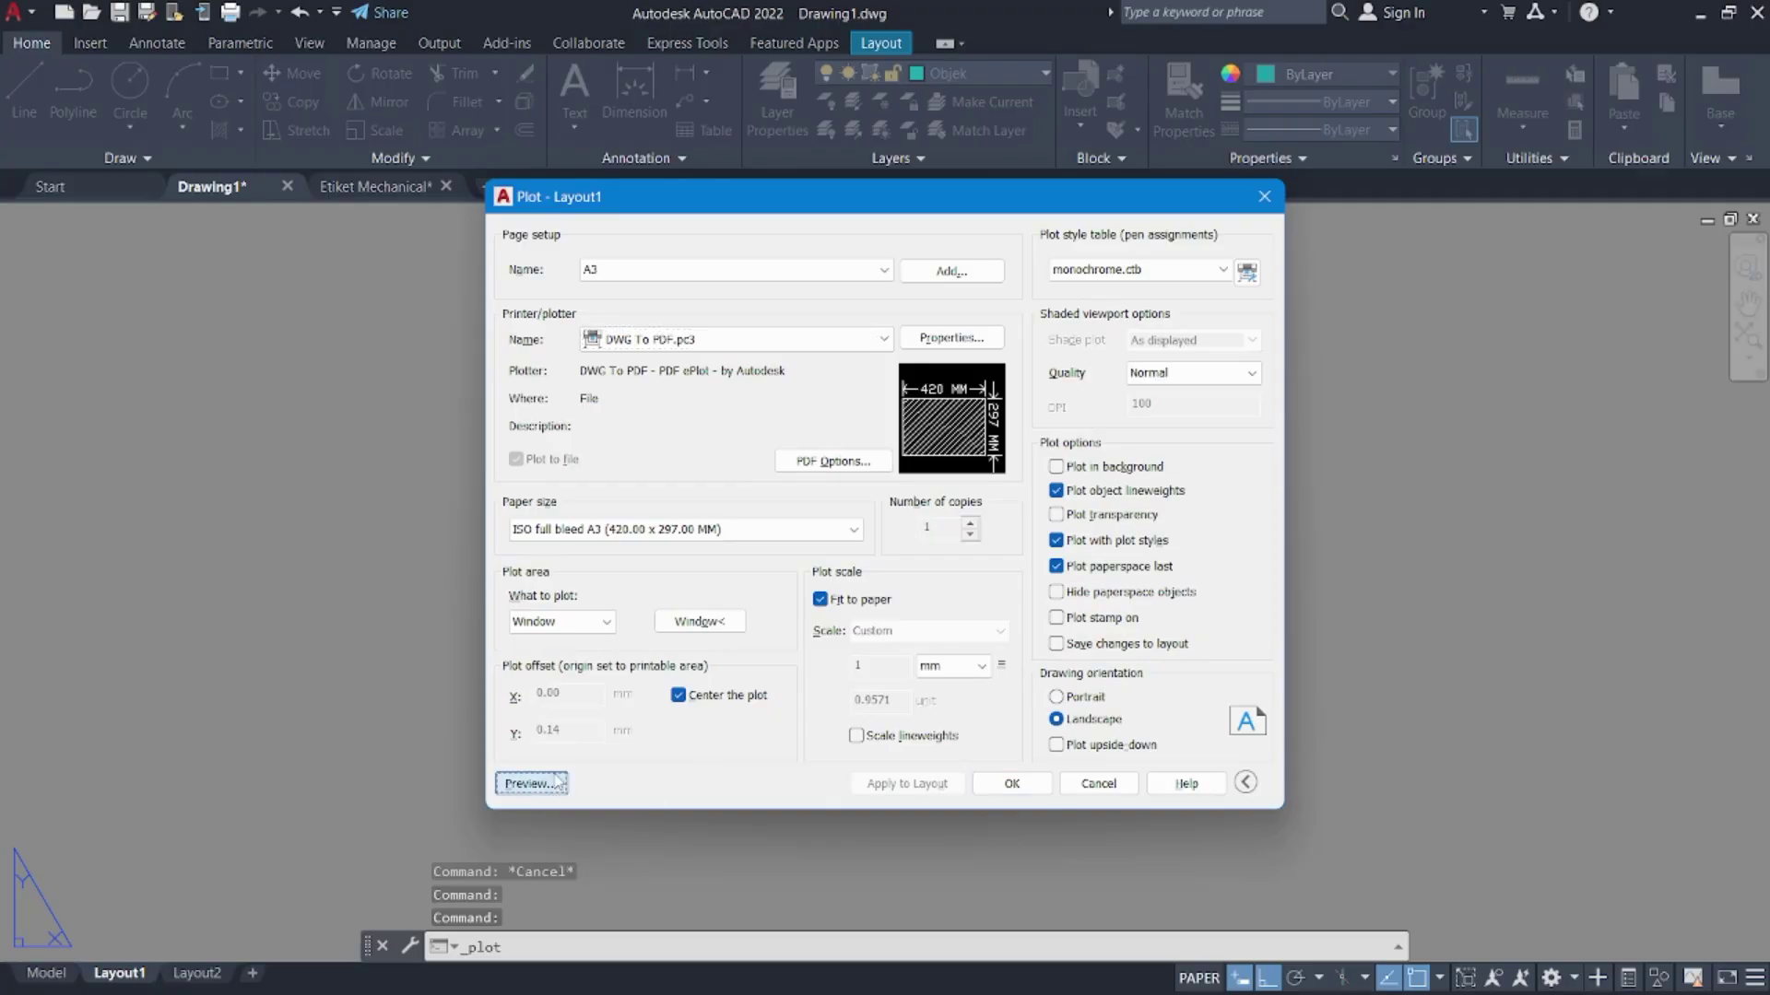
pyautogui.click(533, 784)
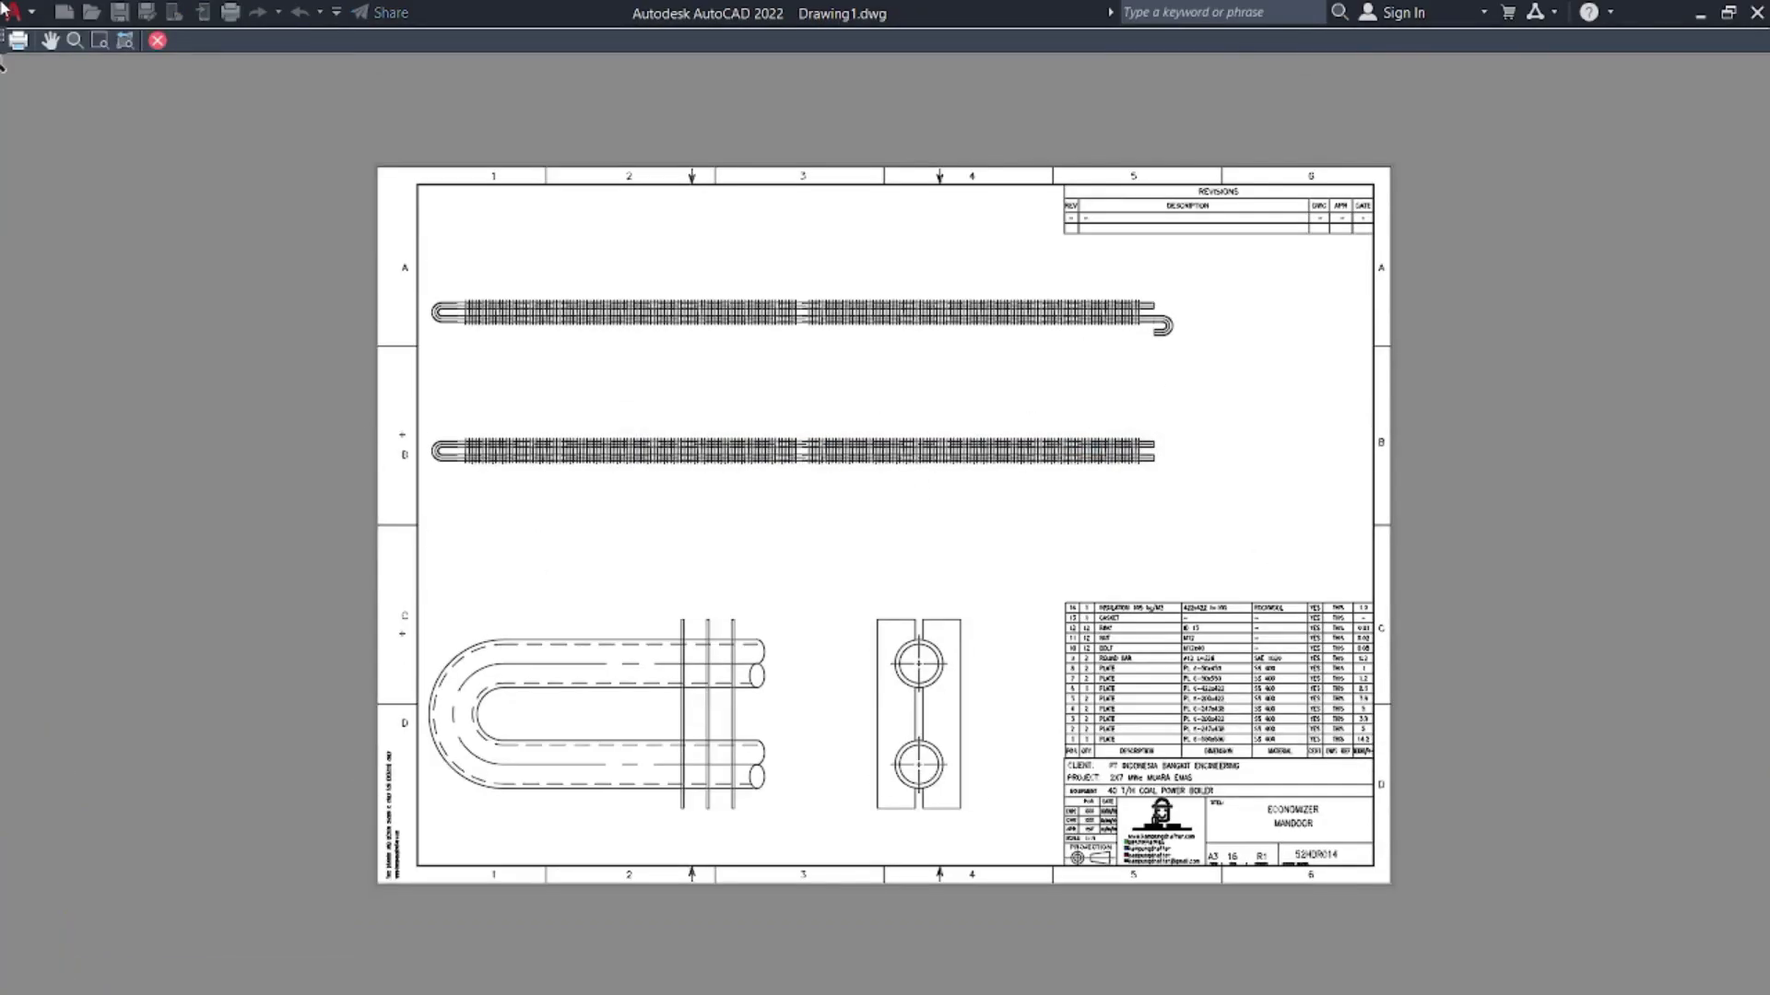
pyautogui.click(158, 40)
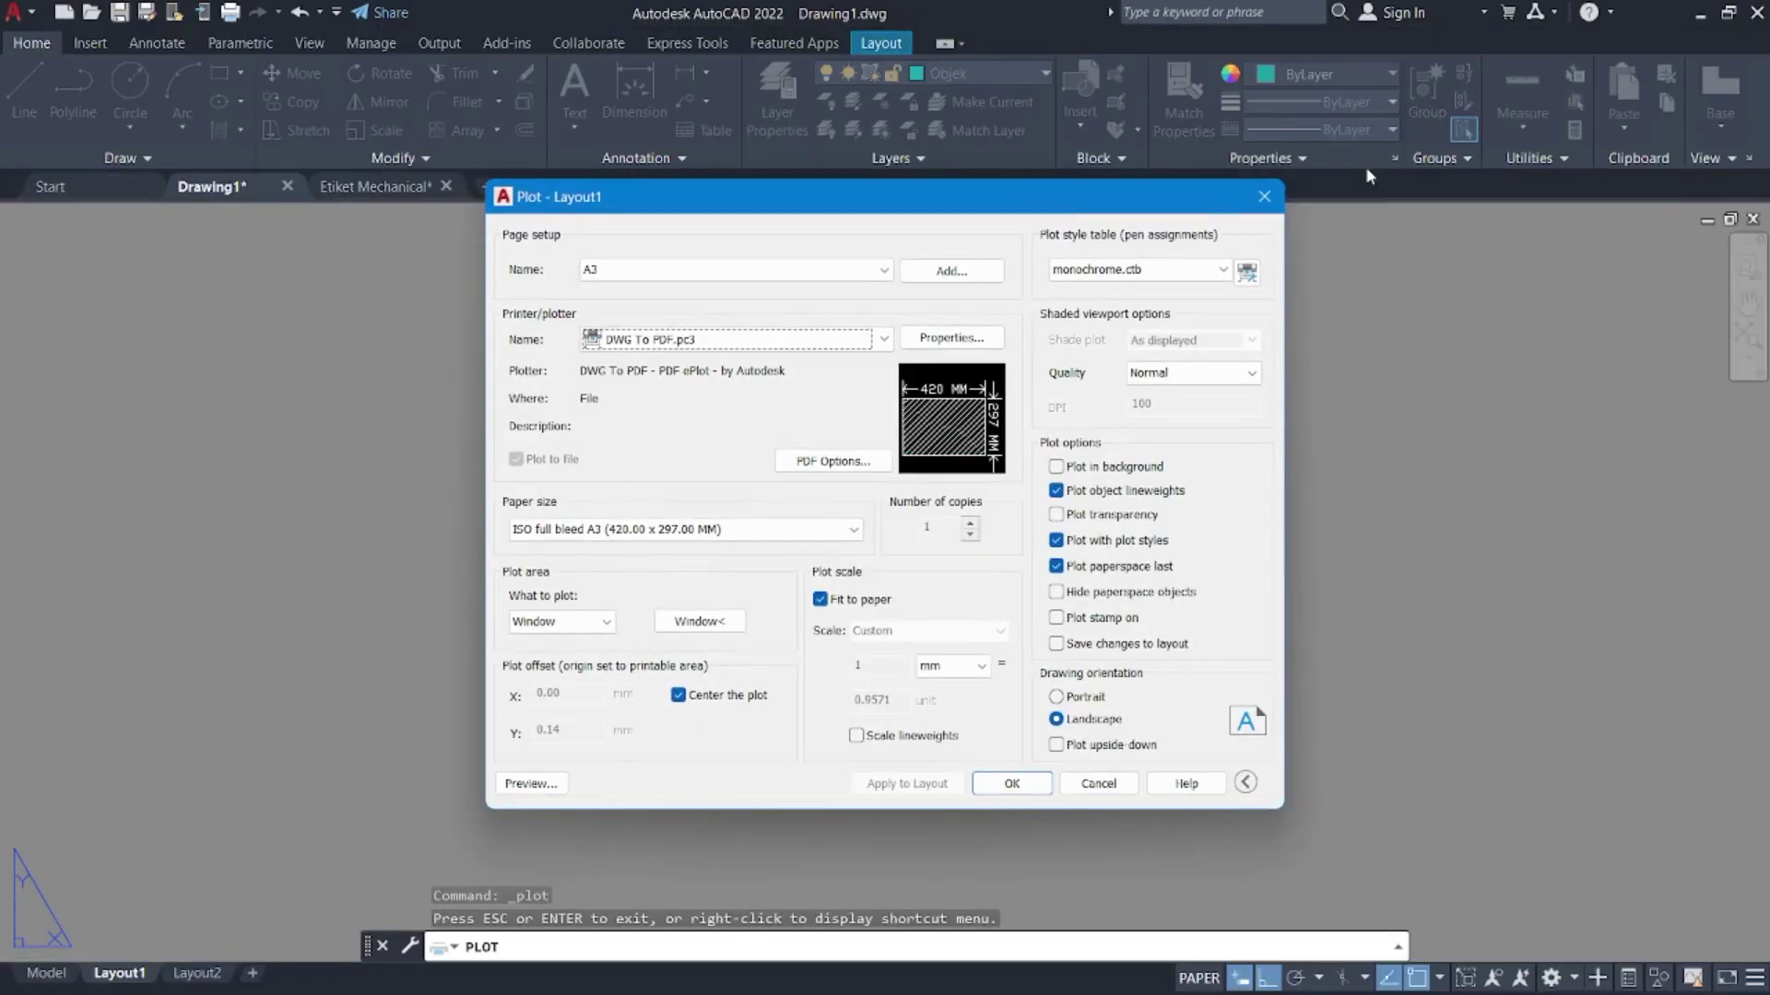
pyautogui.click(1263, 196)
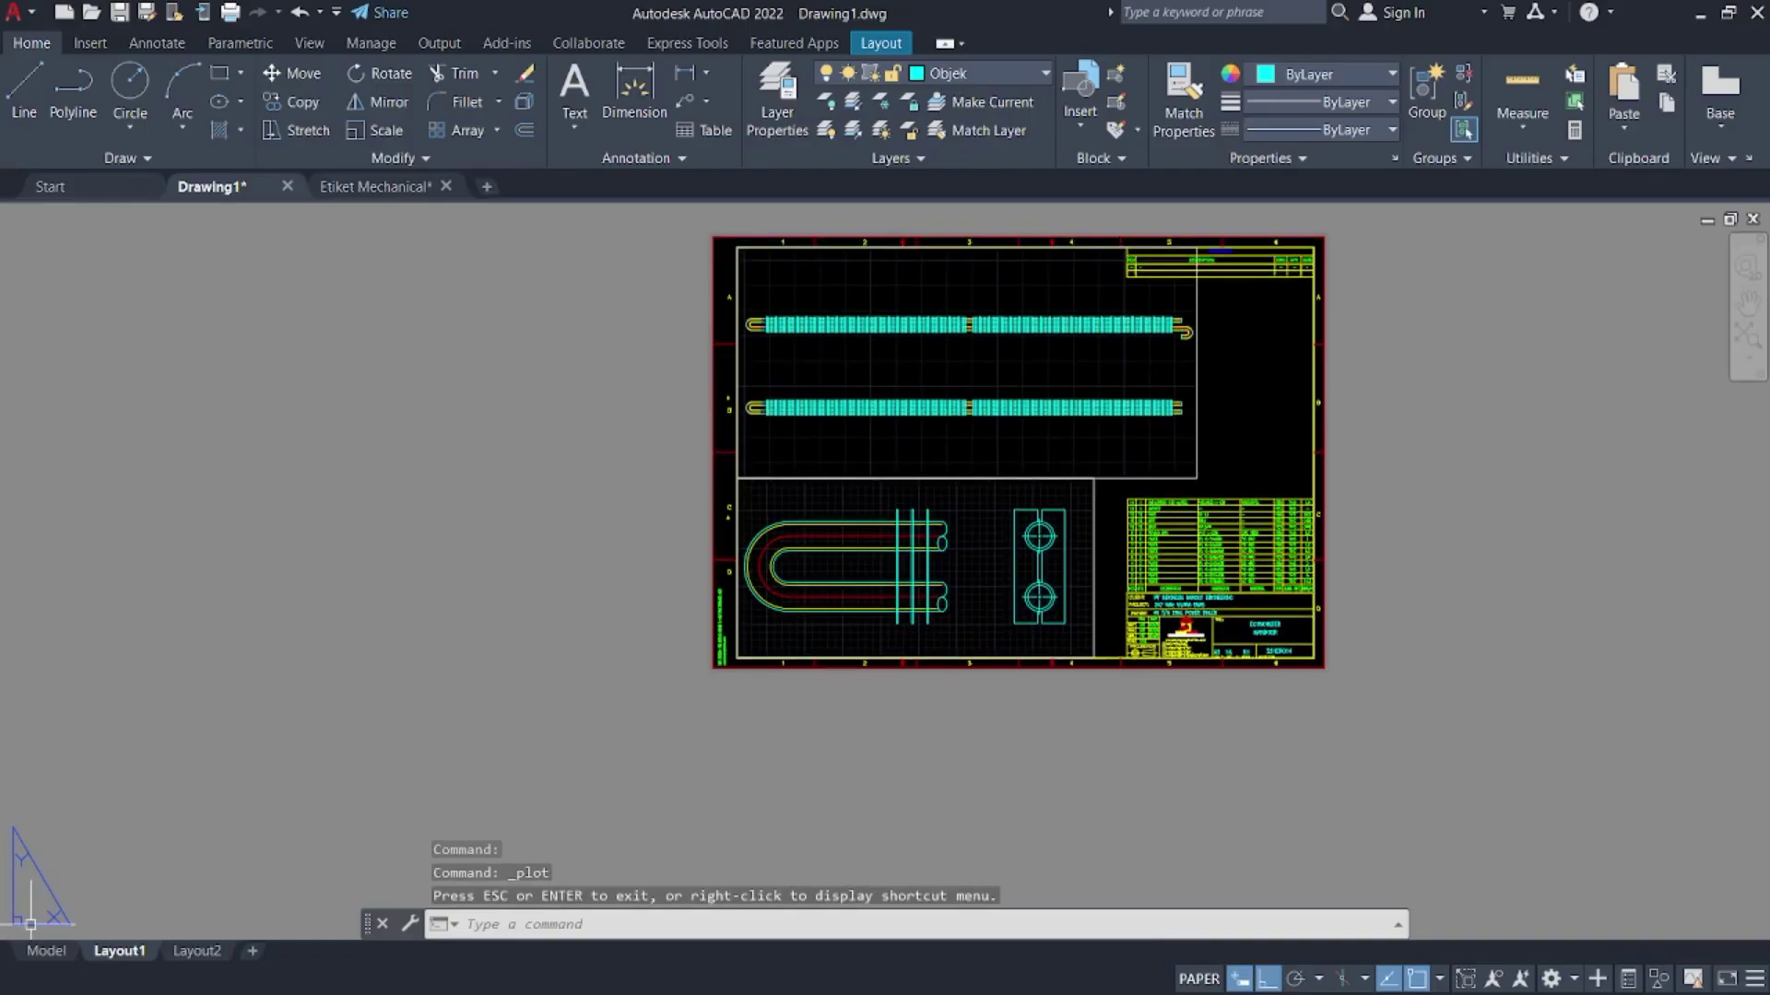
# - Switch to model space and examine the fin tube views and the small U-bend detail
pyautogui.click(55, 971)
pyautogui.scroll(-2, 1189, 368)
pyautogui.moveTo(1217, 390)
pyautogui.mouseDown(button='middle')
pyautogui.moveTo(716, 663)
pyautogui.moveTo(1142, 569)
pyautogui.mouseUp(button='middle')
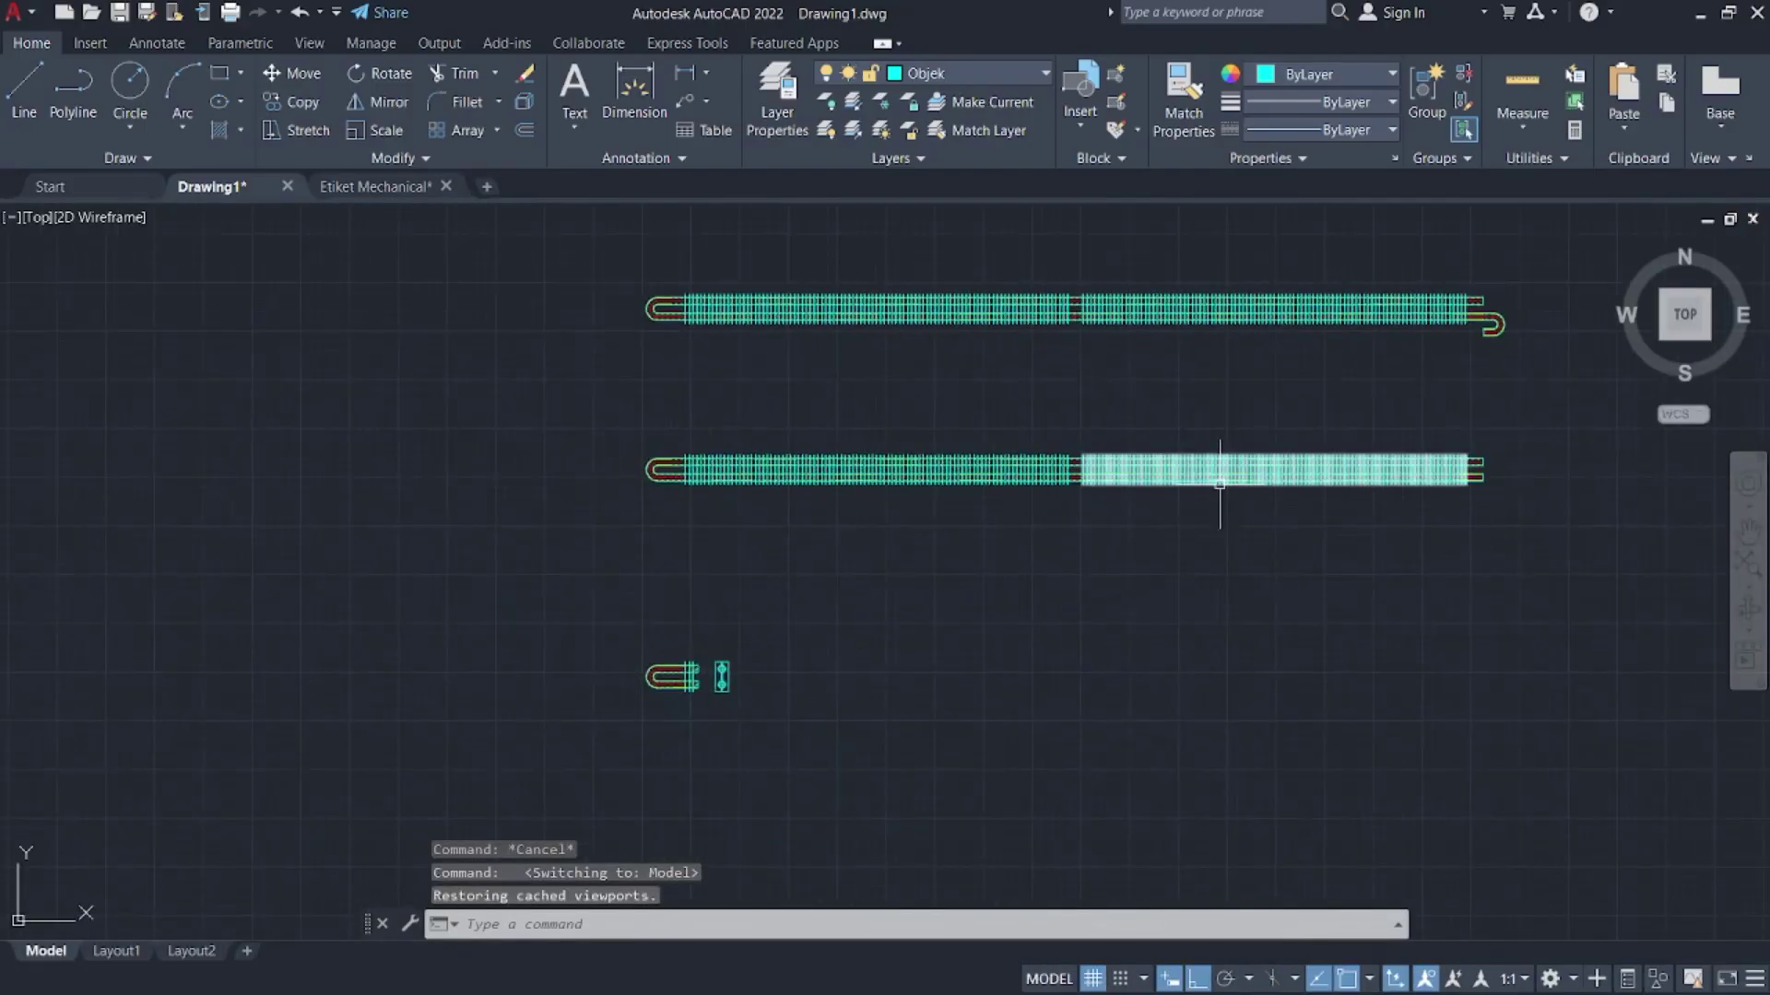
pyautogui.moveTo(1207, 482); pyautogui.dragTo(289, 488, button='middle')
pyautogui.moveTo(189, 435); pyautogui.dragTo(1034, 435, button='middle')
pyautogui.moveTo(1216, 414); pyautogui.dragTo(973, 492, button='middle')
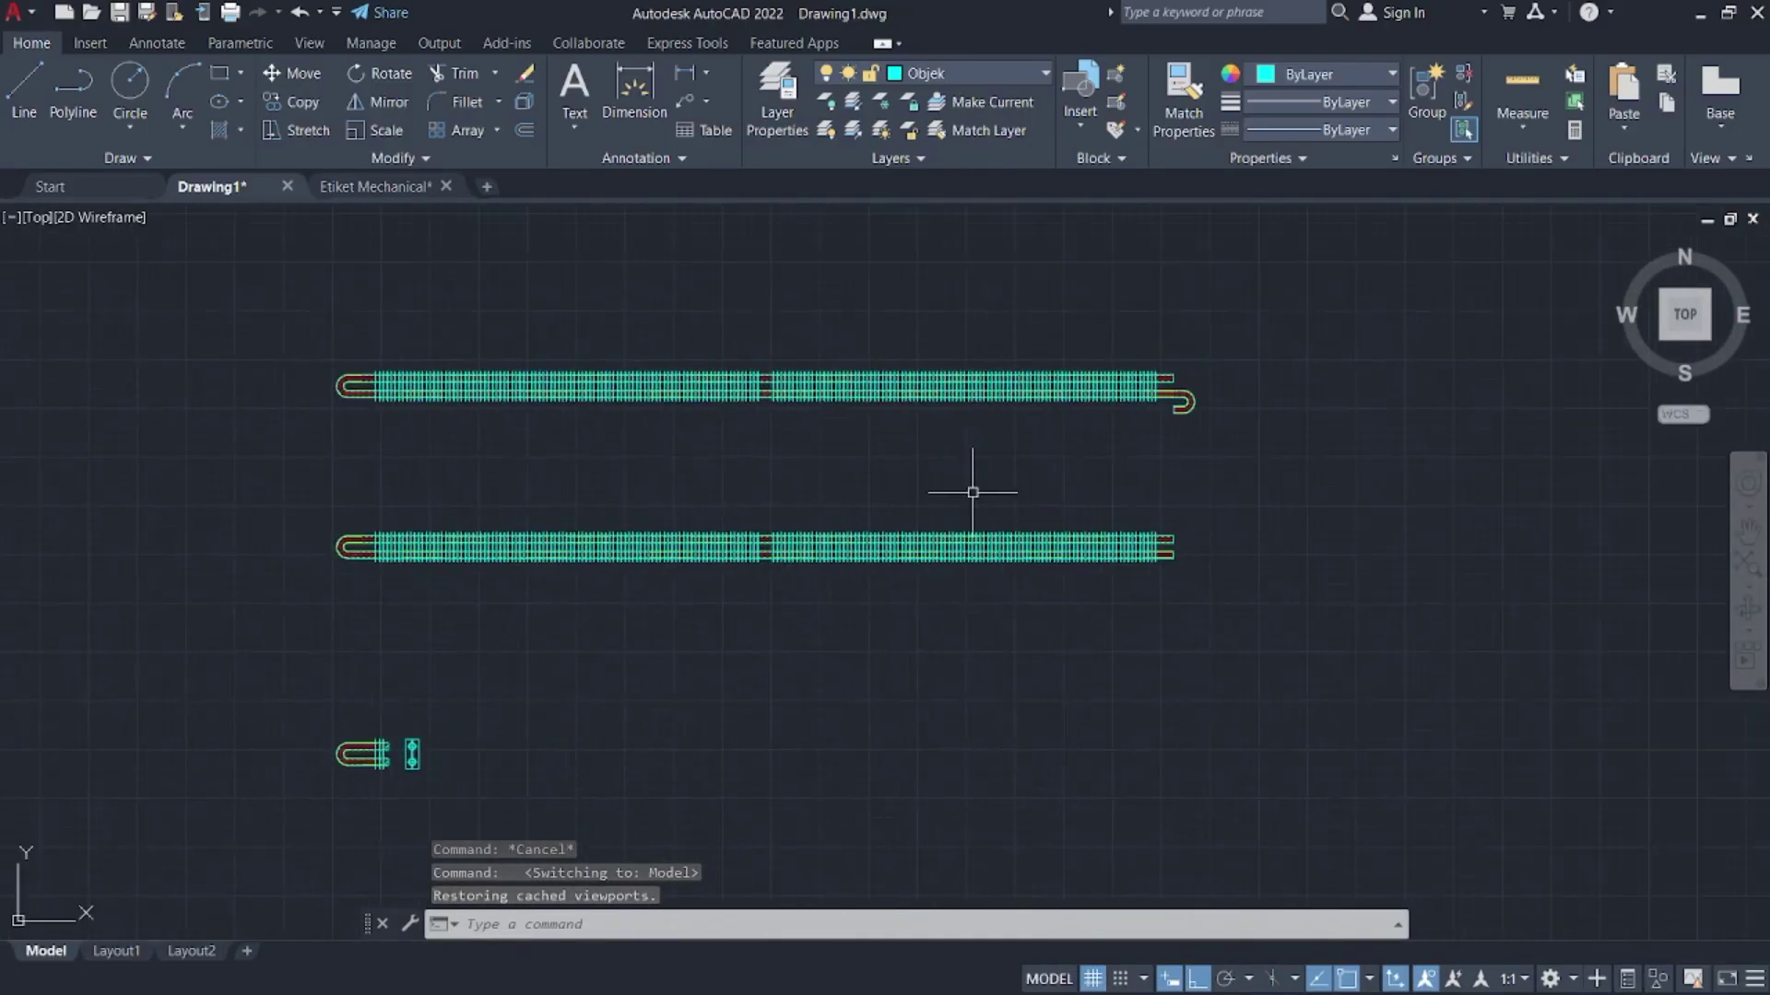
pyautogui.moveTo(271, 398)
pyautogui.mouseDown(button='middle')
pyautogui.moveTo(285, 391)
pyautogui.moveTo(185, 343)
pyautogui.mouseUp(button='middle')
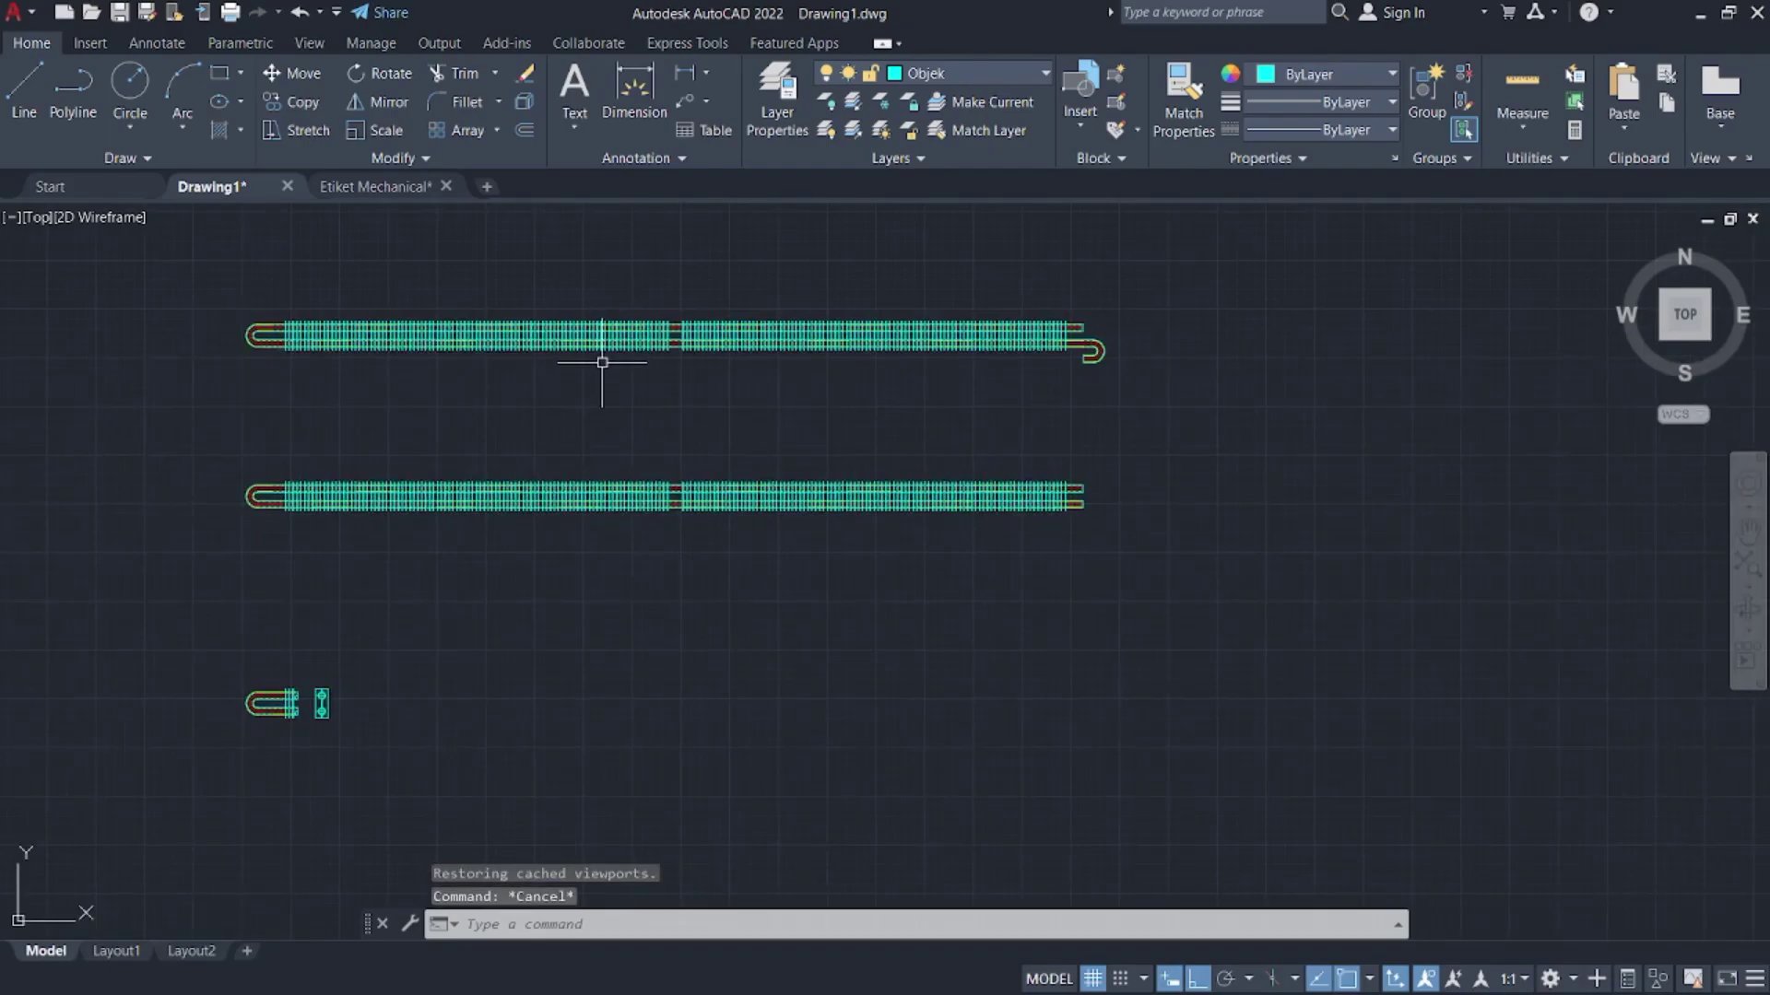
pyautogui.scroll(2, 891, 424)
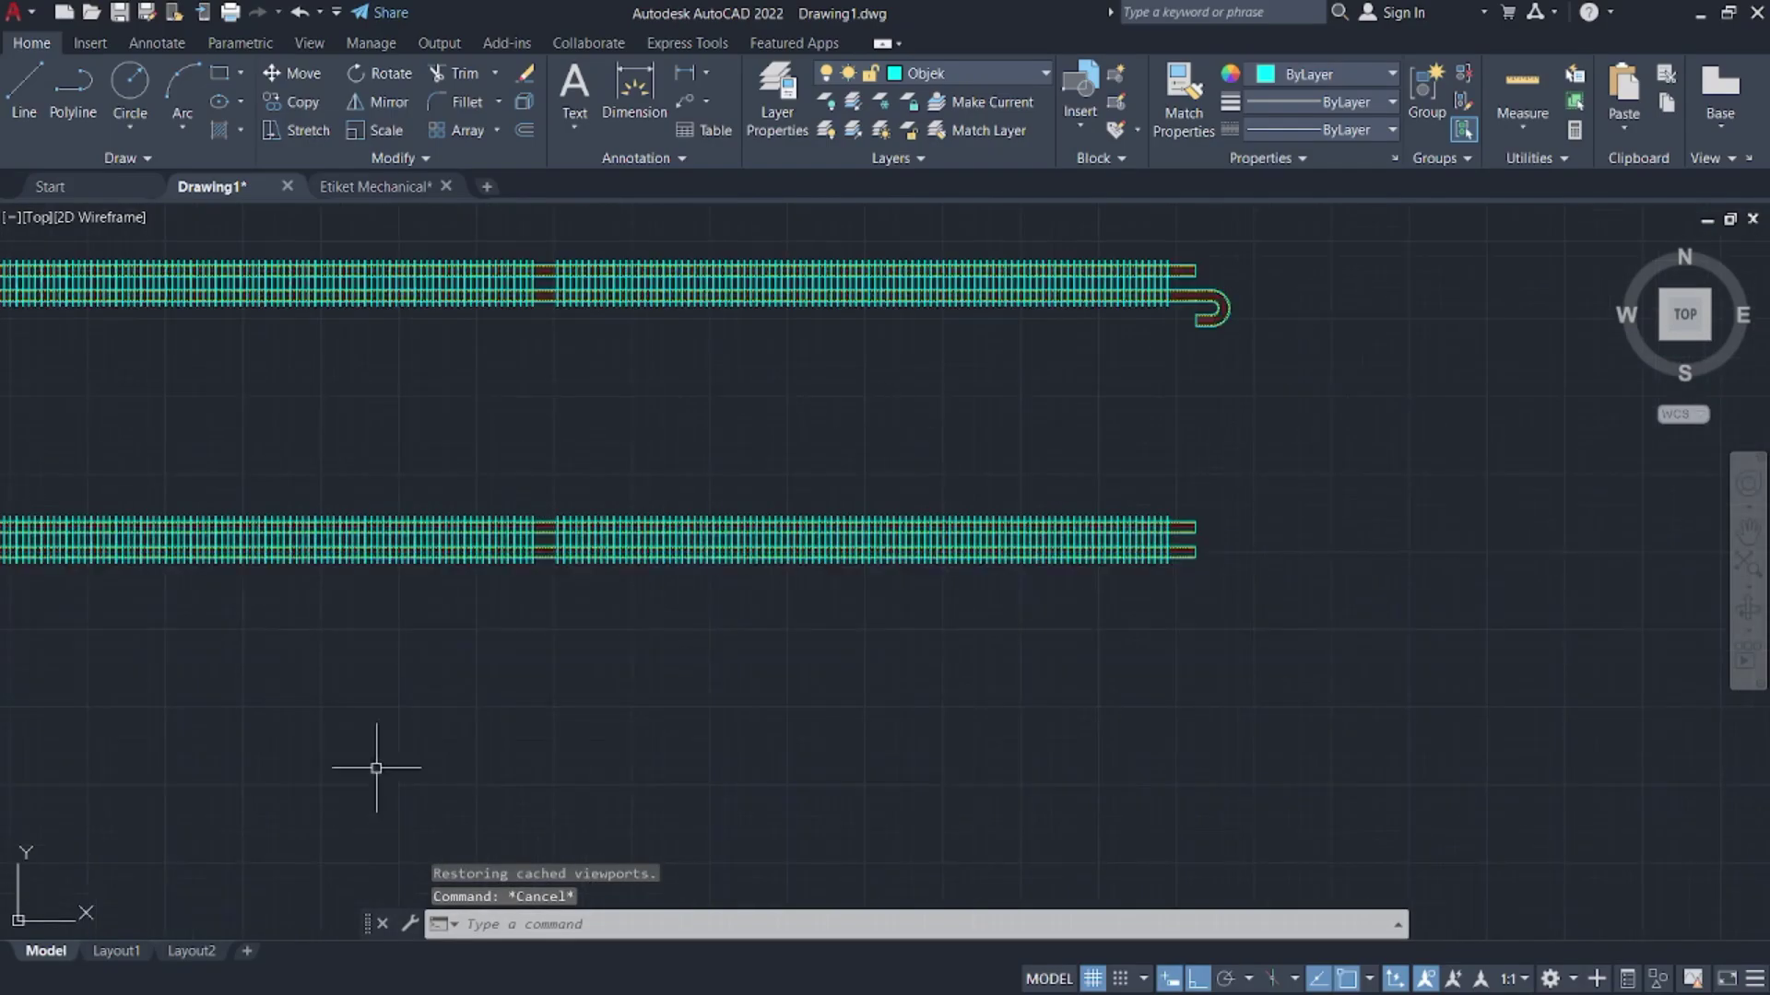
# - Return to Layout1 and review the arrangement of both viewports on the sheet
pyautogui.click(131, 953)
pyautogui.moveTo(1323, 439); pyautogui.dragTo(1095, 428, button='middle')
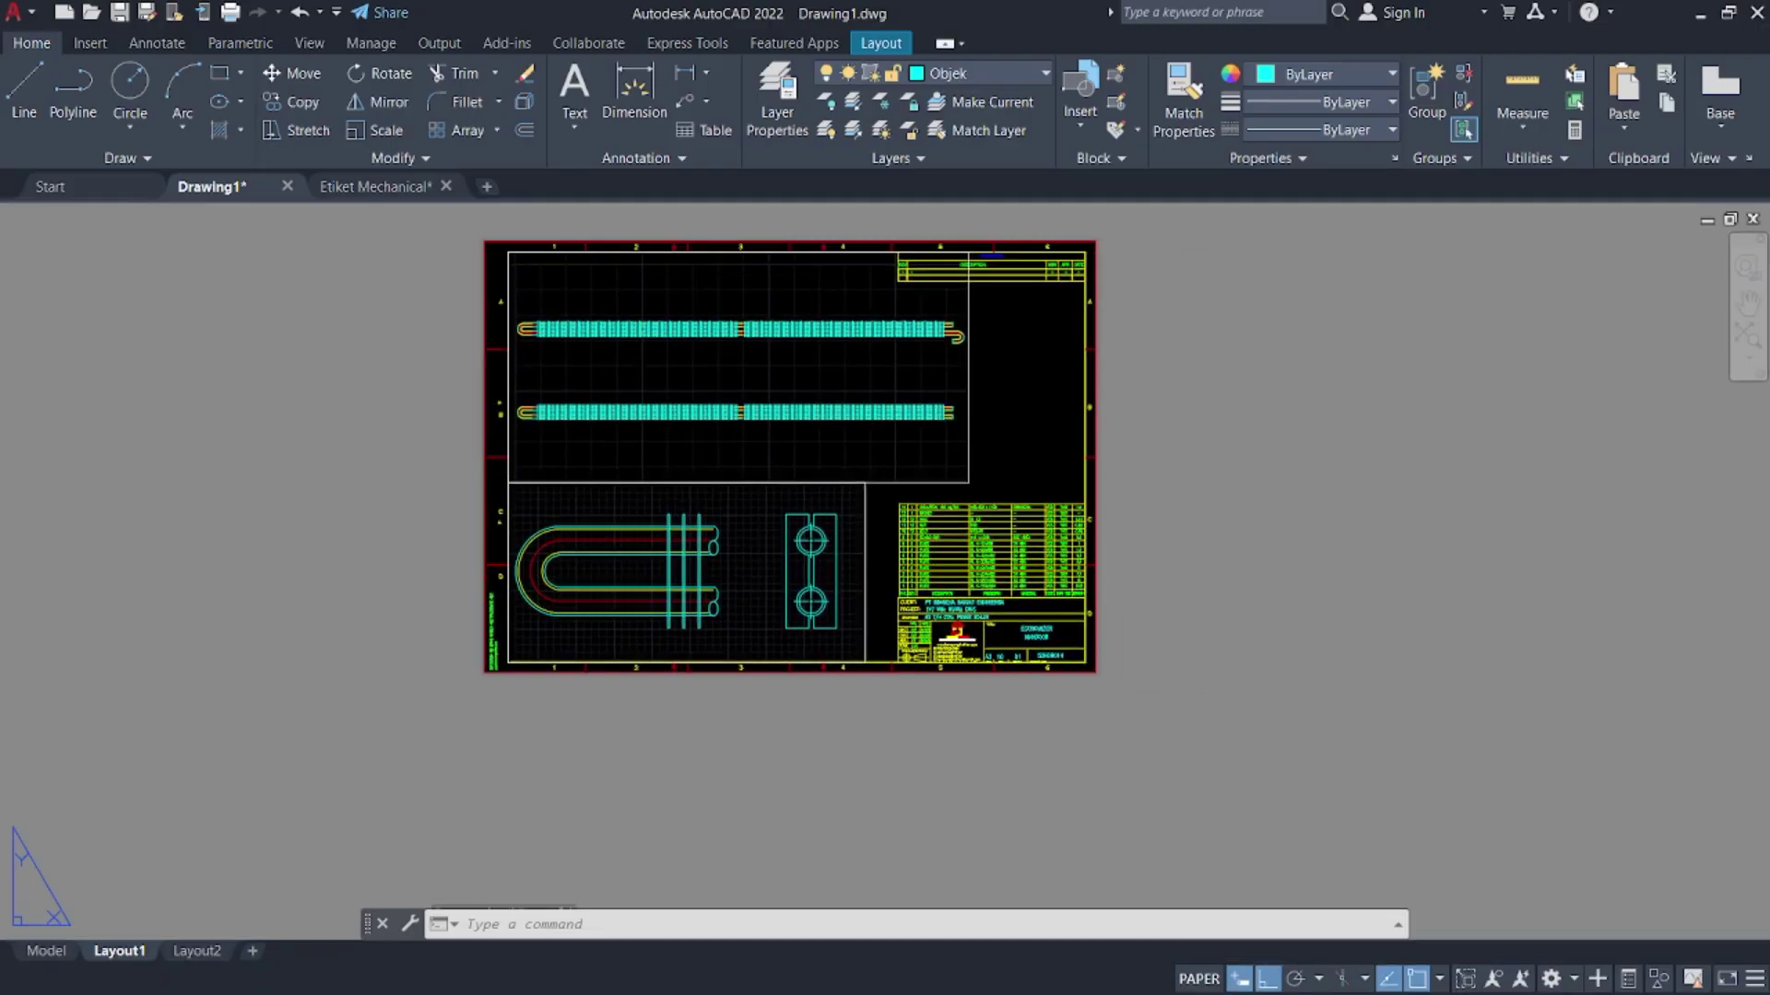
pyautogui.moveTo(538, 413); pyautogui.dragTo(961, 436, button='middle')
pyautogui.moveTo(1226, 477); pyautogui.dragTo(973, 441, button='middle')
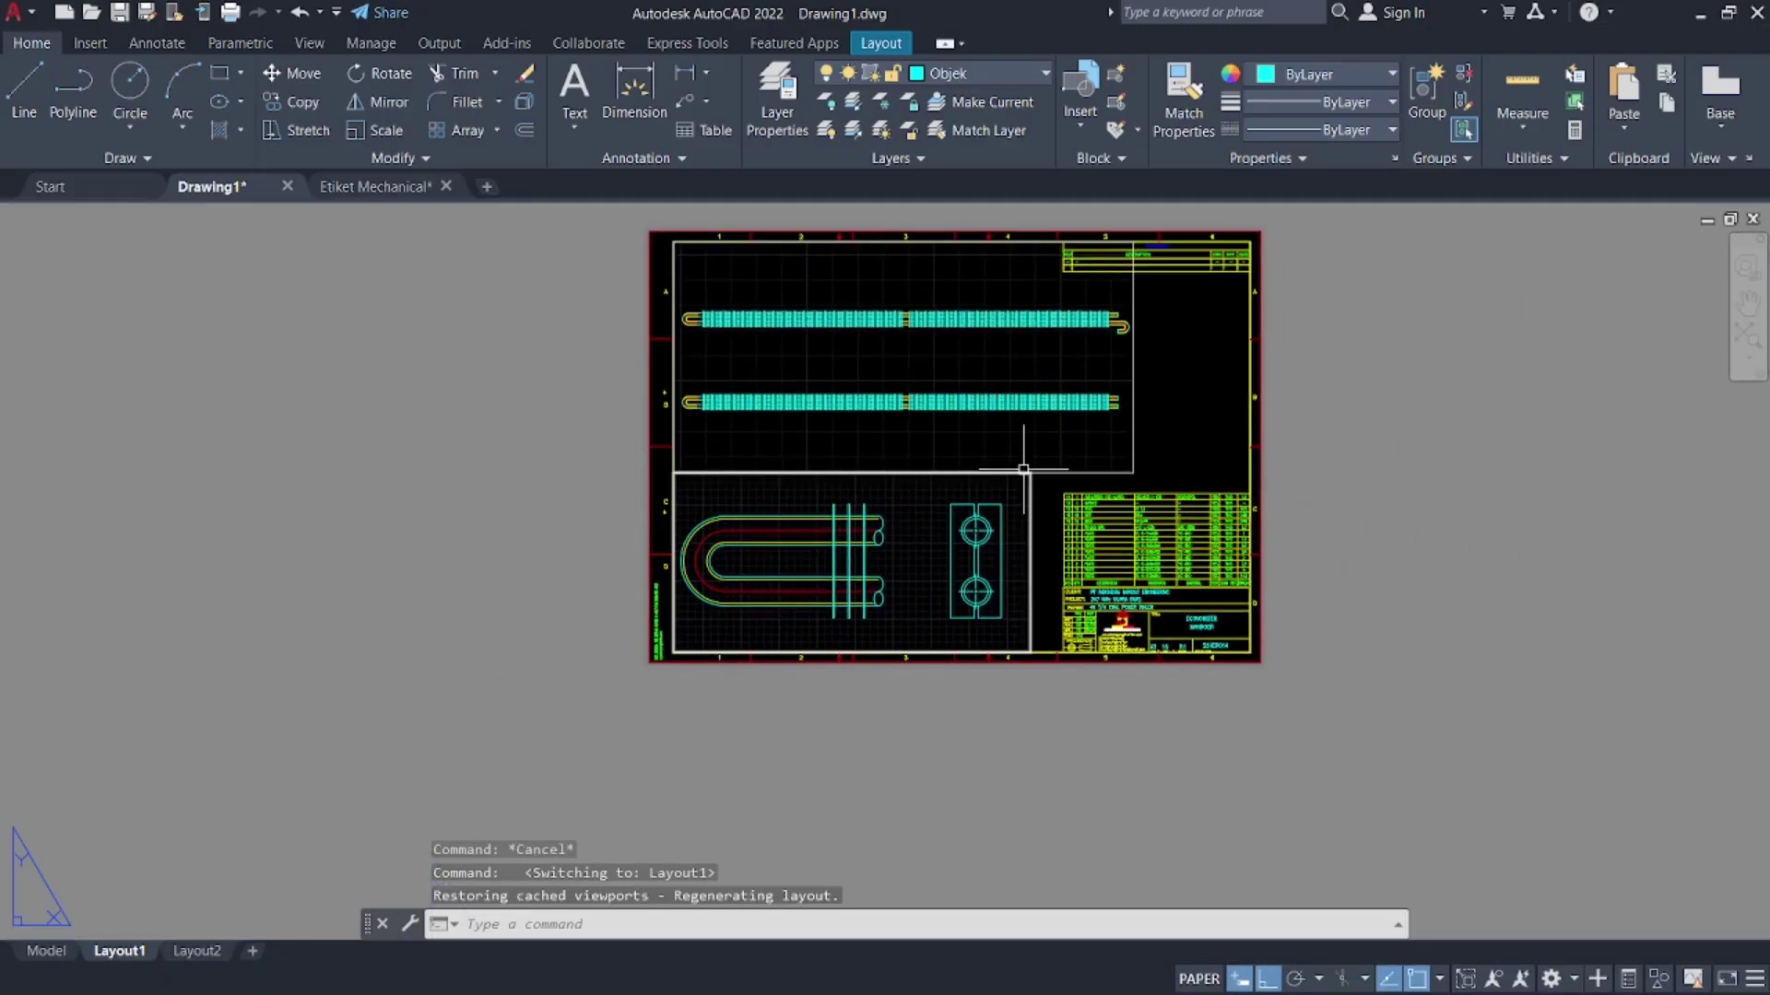
pyautogui.press('super')
pyautogui.click(1067, 968)
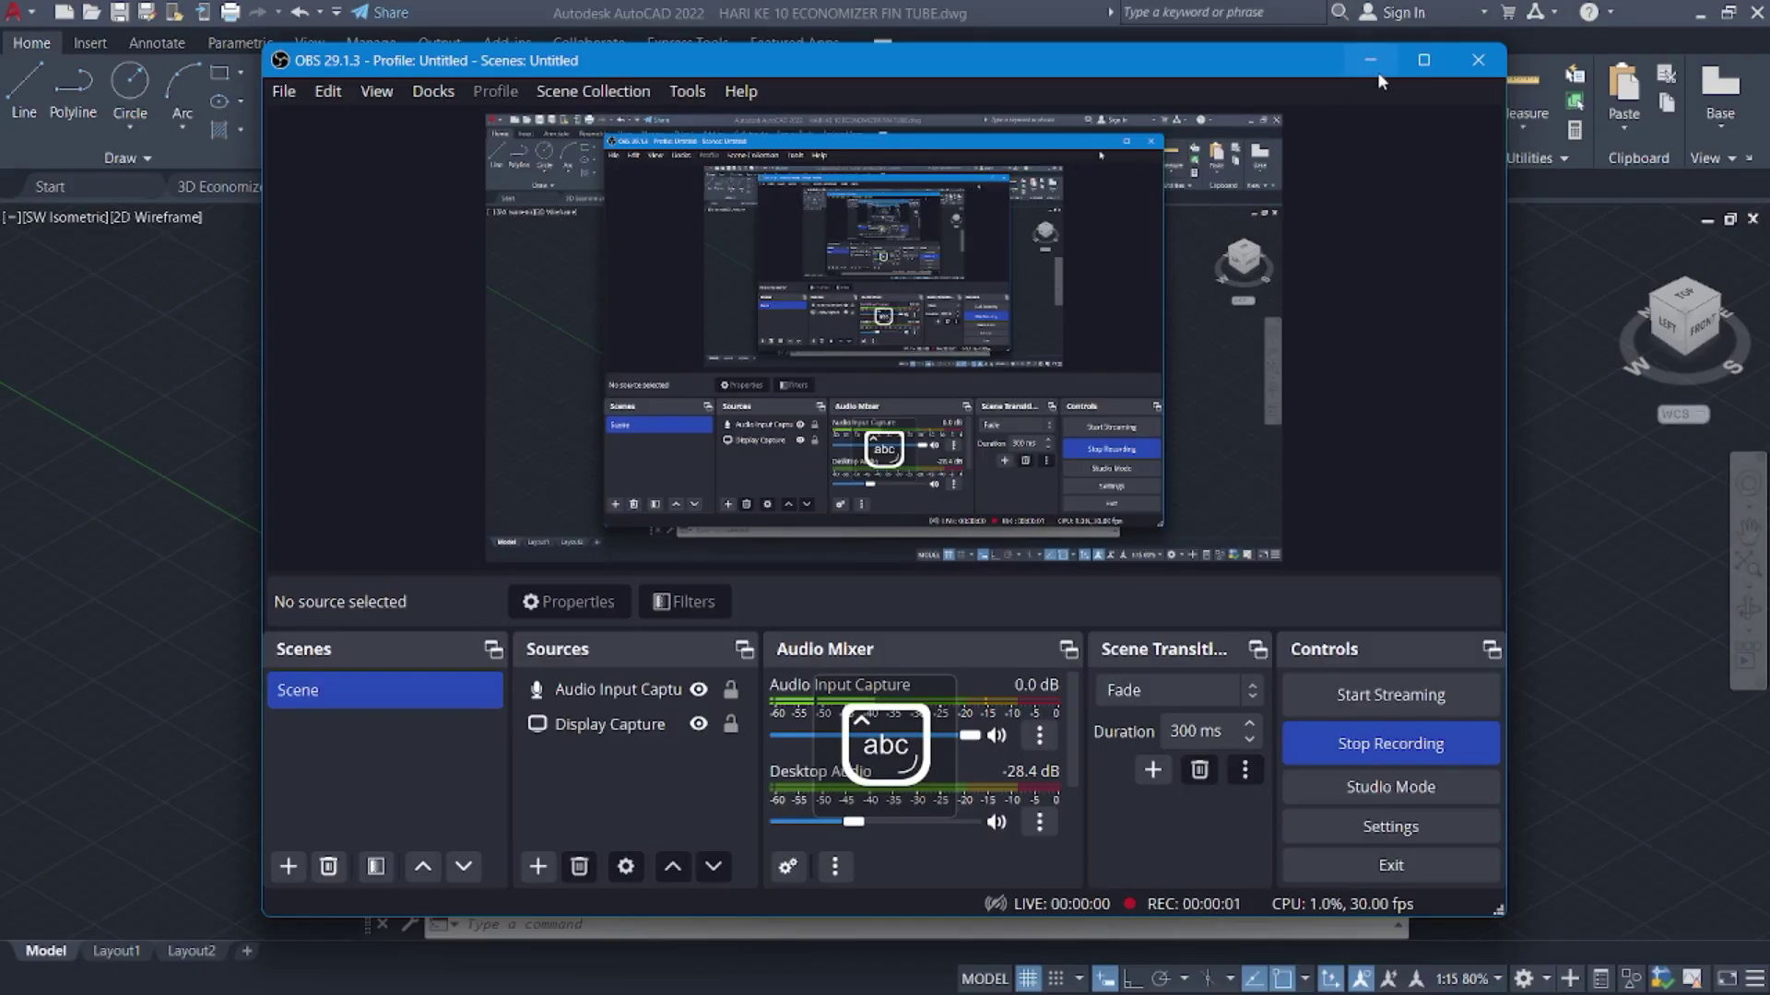
pyautogui.click(1378, 64)
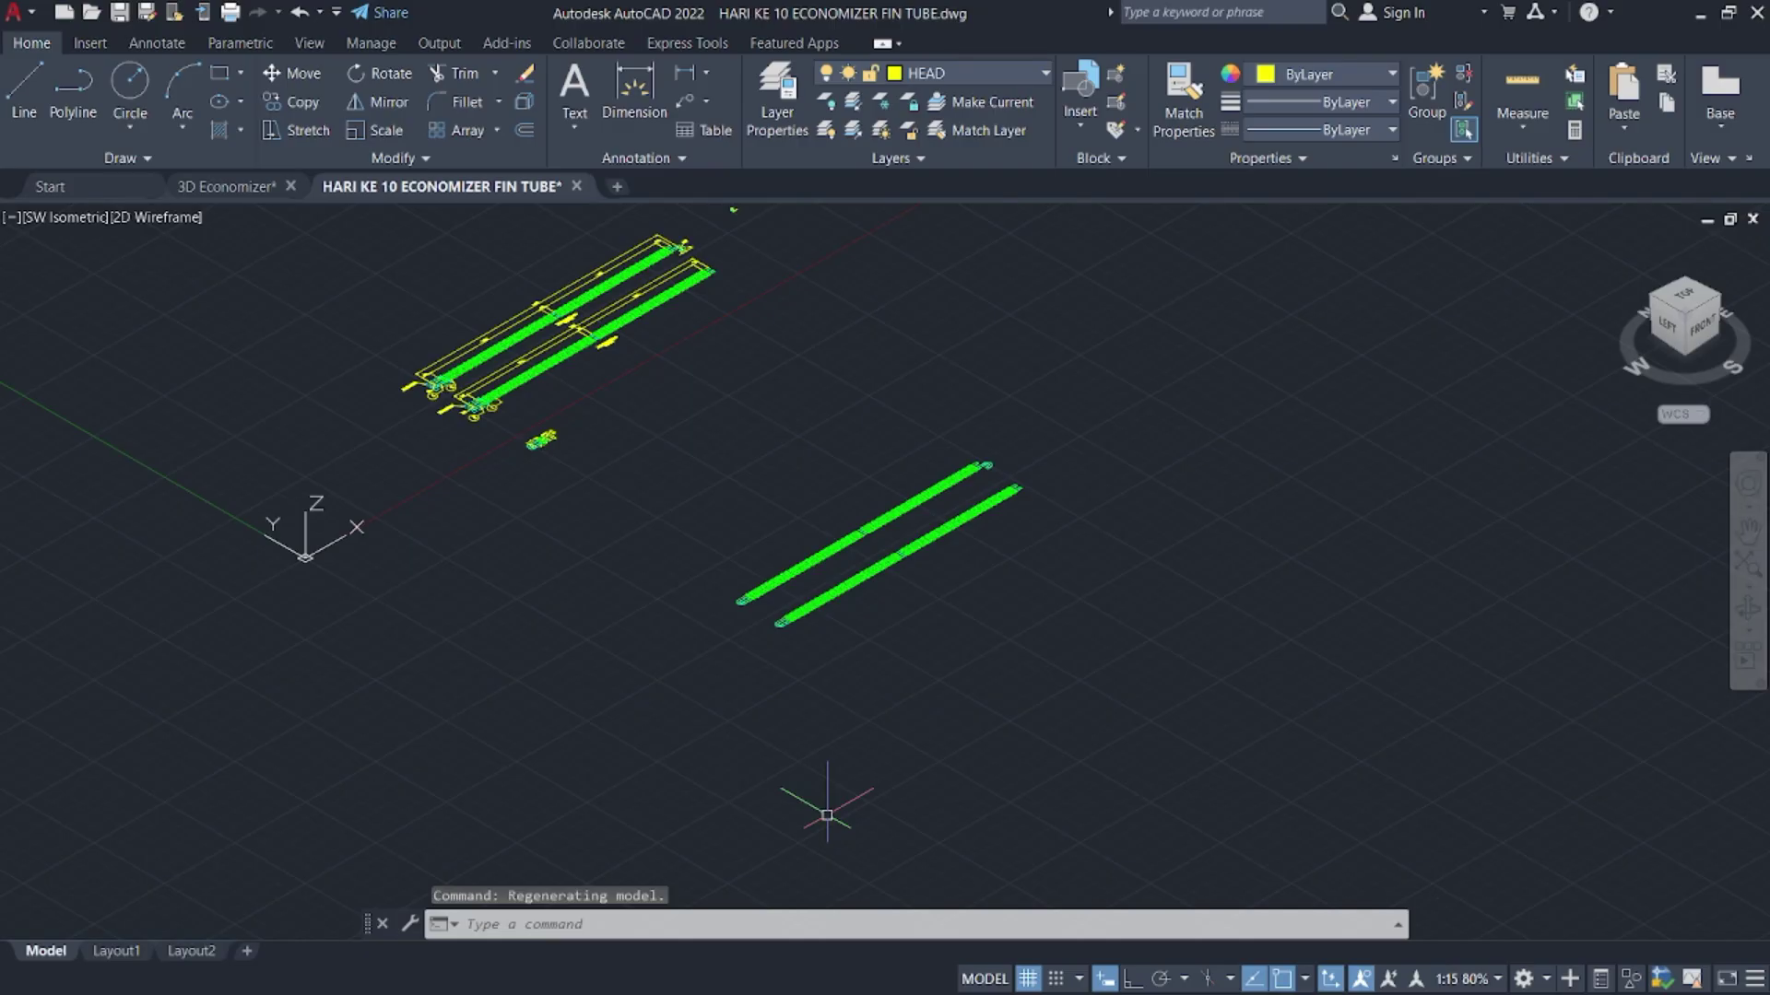
# - Delete the fin array nearest the closed U-bend on the rear plain copy of the fin tube
pyautogui.scroll(10, 564, 536)
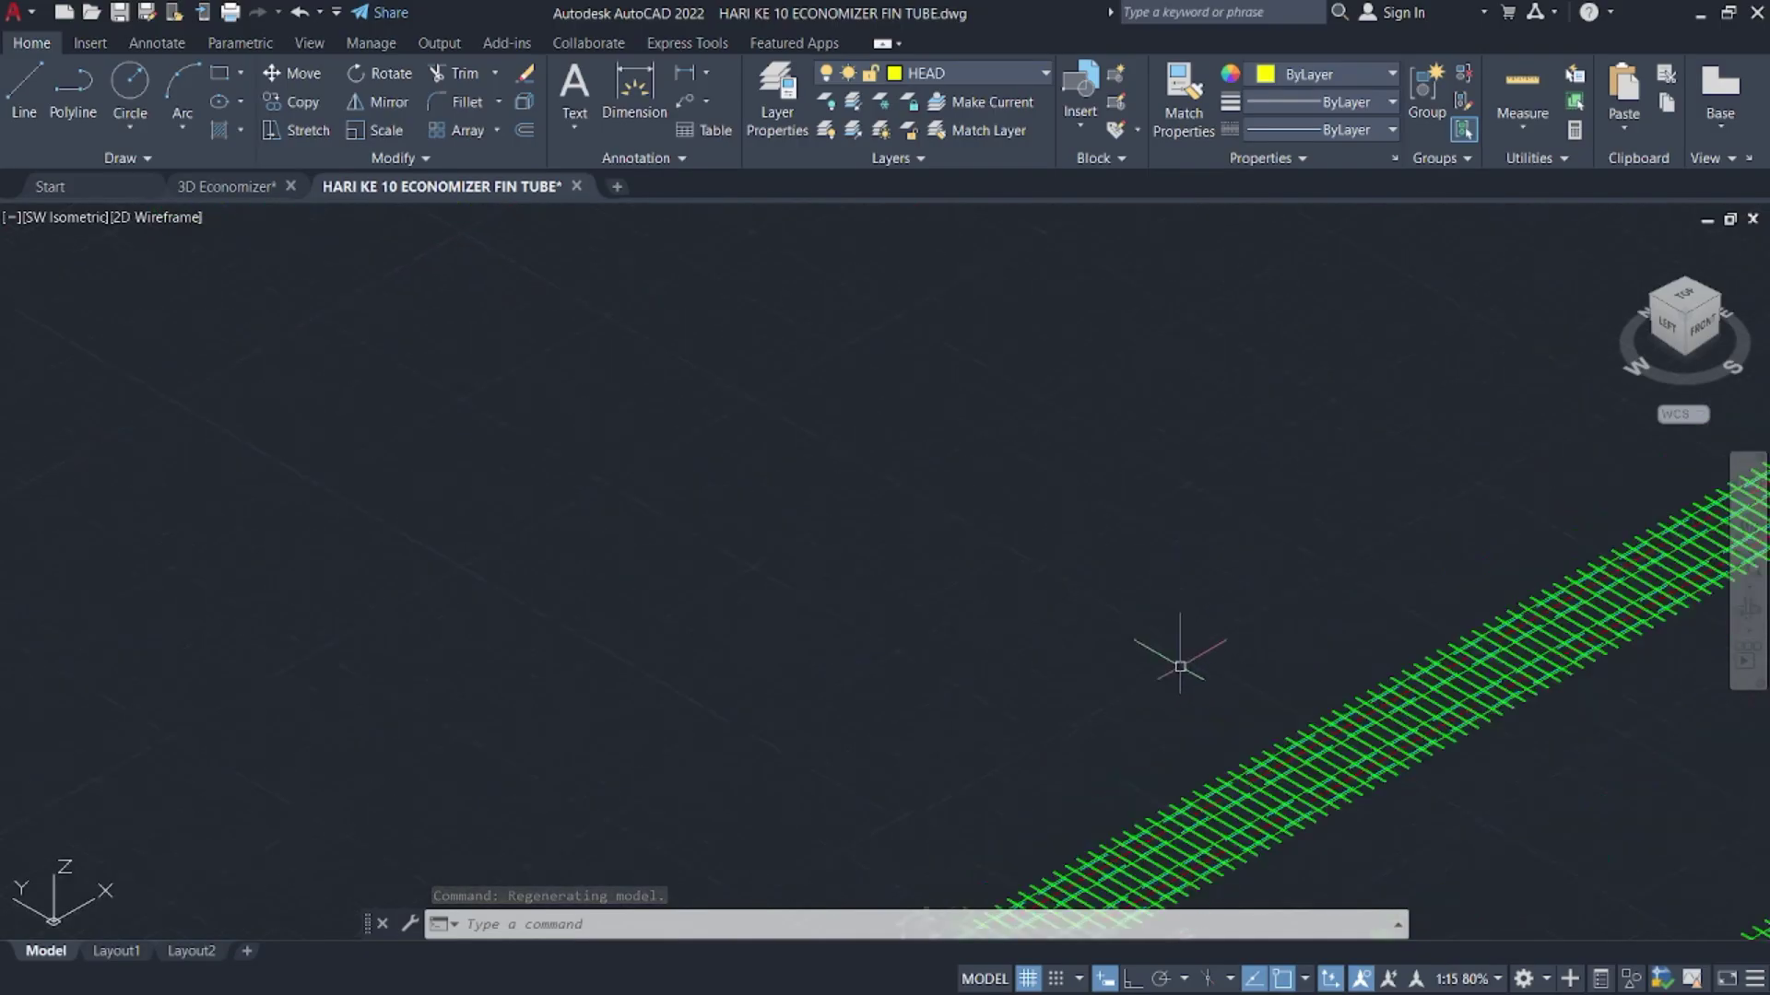
pyautogui.moveTo(1069, 594); pyautogui.dragTo(775, 399, button='middle')
pyautogui.scroll(-2, 792, 506)
pyautogui.moveTo(808, 564); pyautogui.dragTo(811, 592, button='middle')
pyautogui.scroll(6, 810, 592)
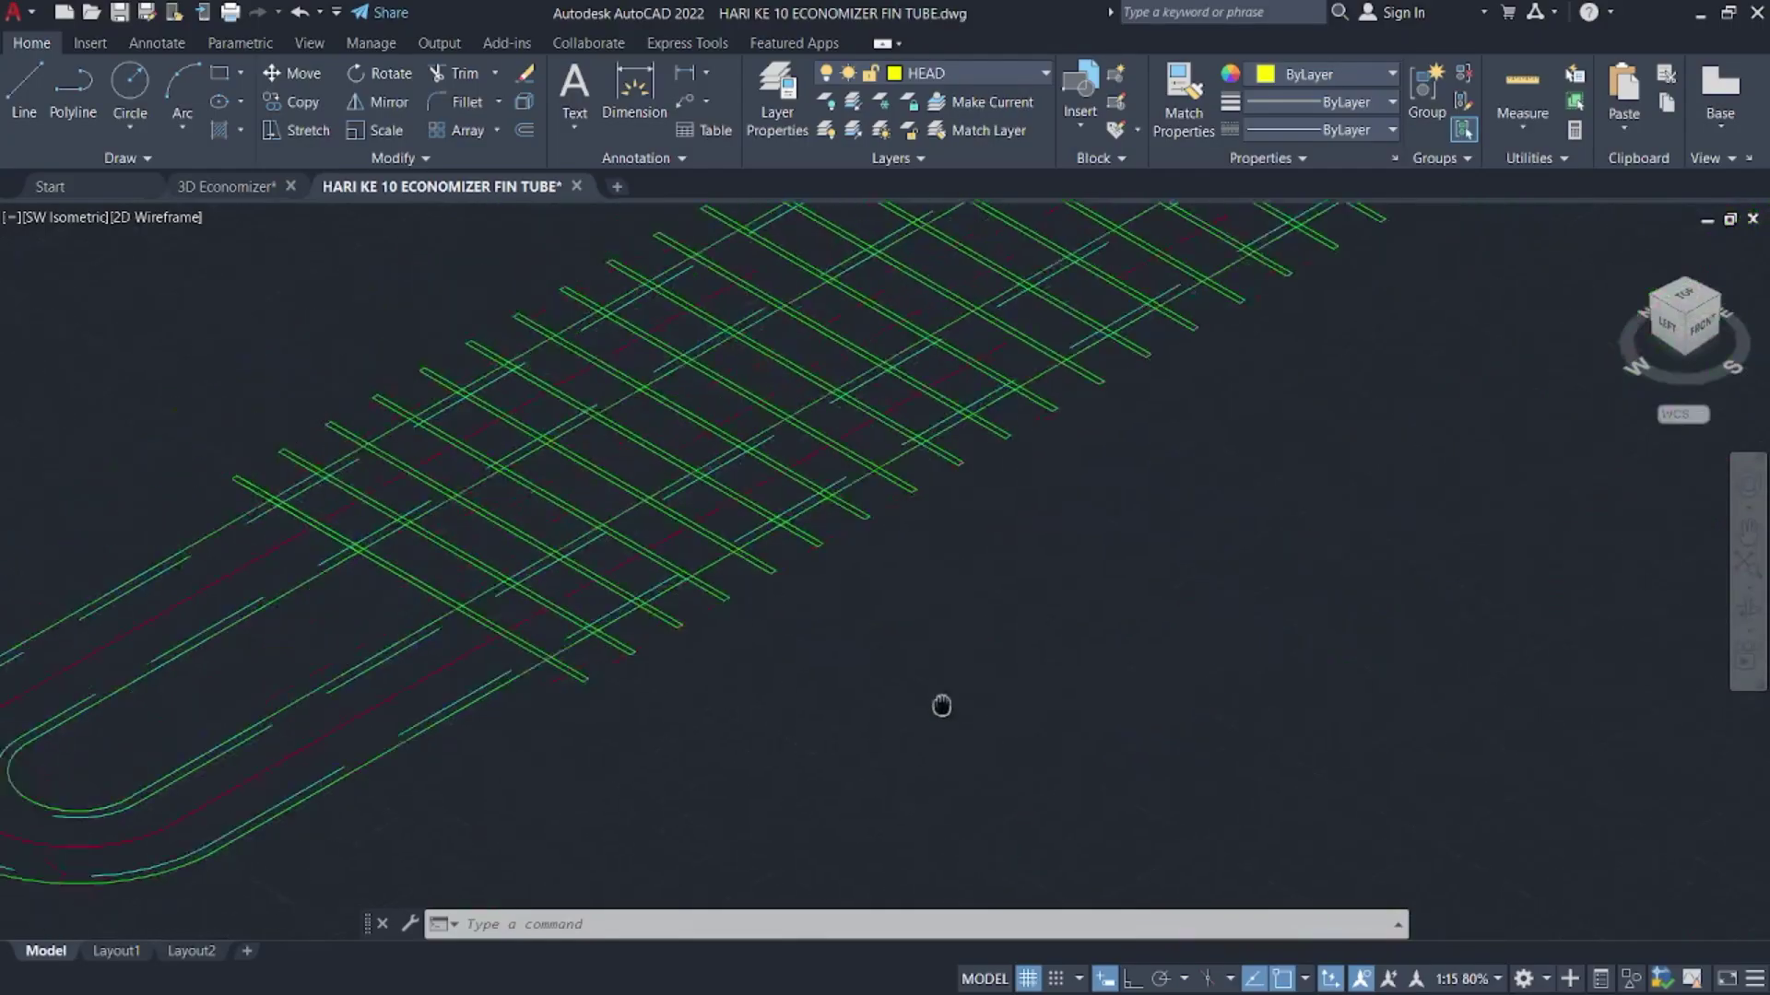
pyautogui.click(1120, 767)
pyautogui.click(1018, 708)
pyautogui.press('Delete')
# - Delete the two lines of the single fin left across the upper leg near the closed U-bend
pyautogui.scroll(-5, 1236, 589)
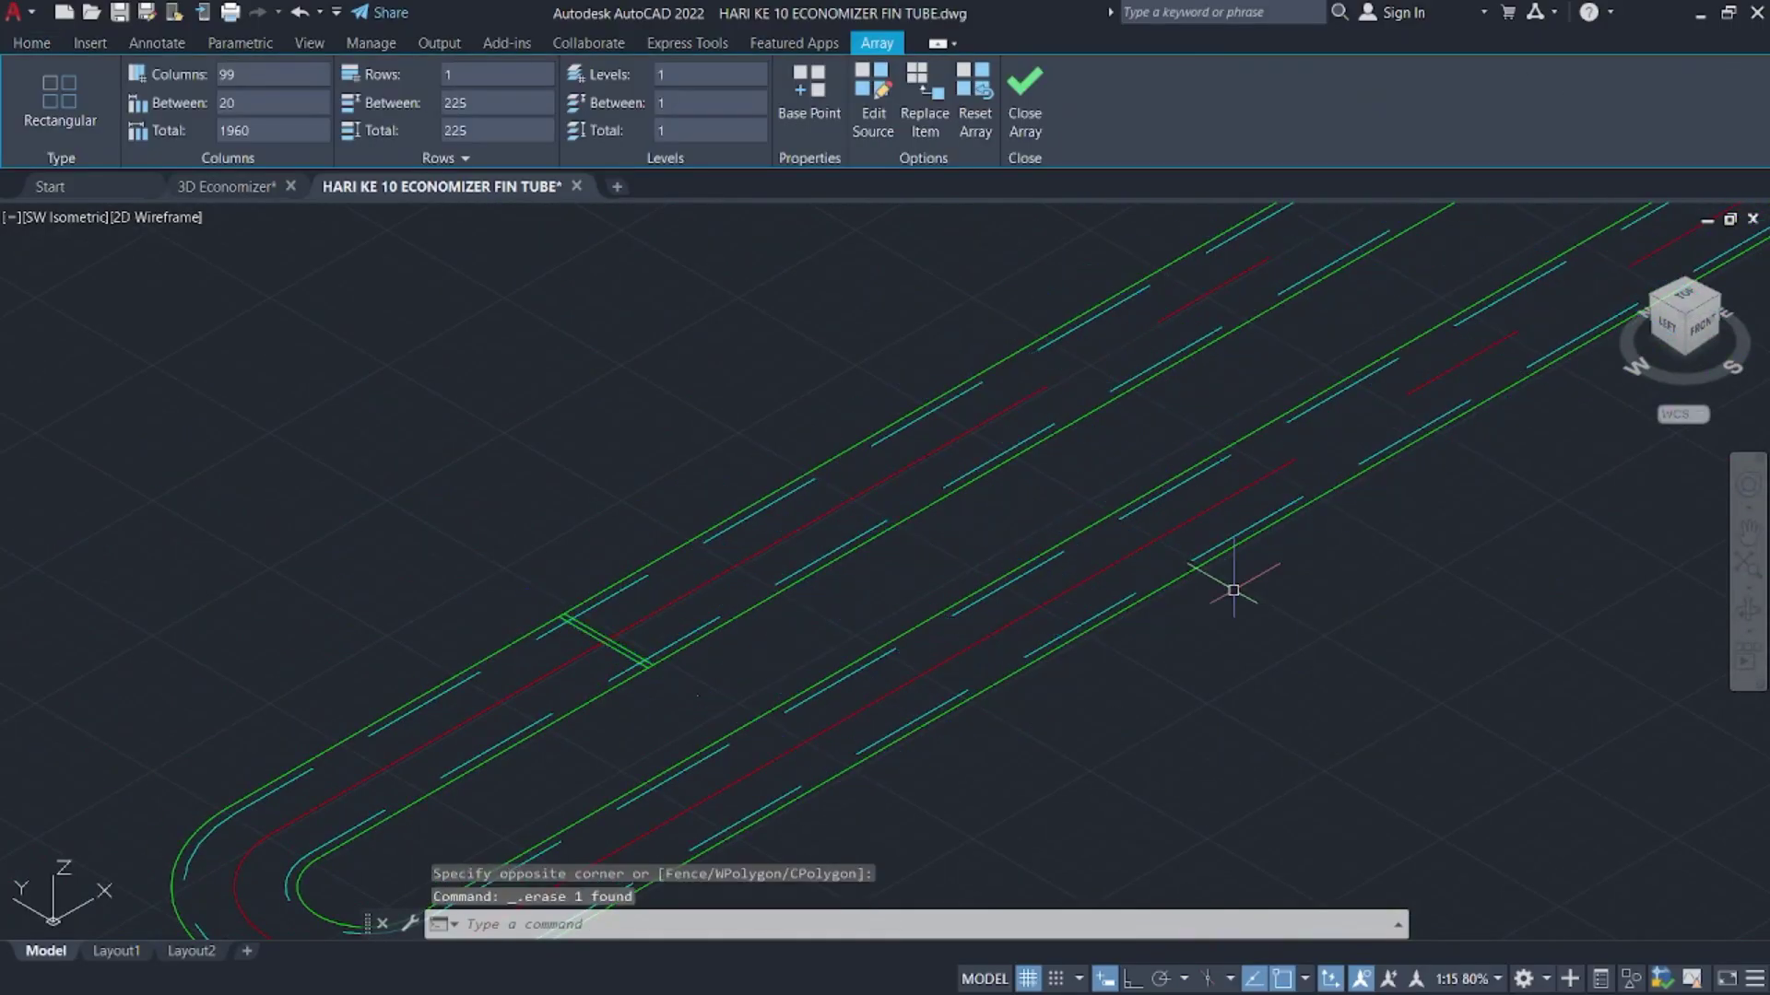
pyautogui.moveTo(600, 731); pyautogui.dragTo(689, 703, button='middle')
pyautogui.scroll(6, 600, 612)
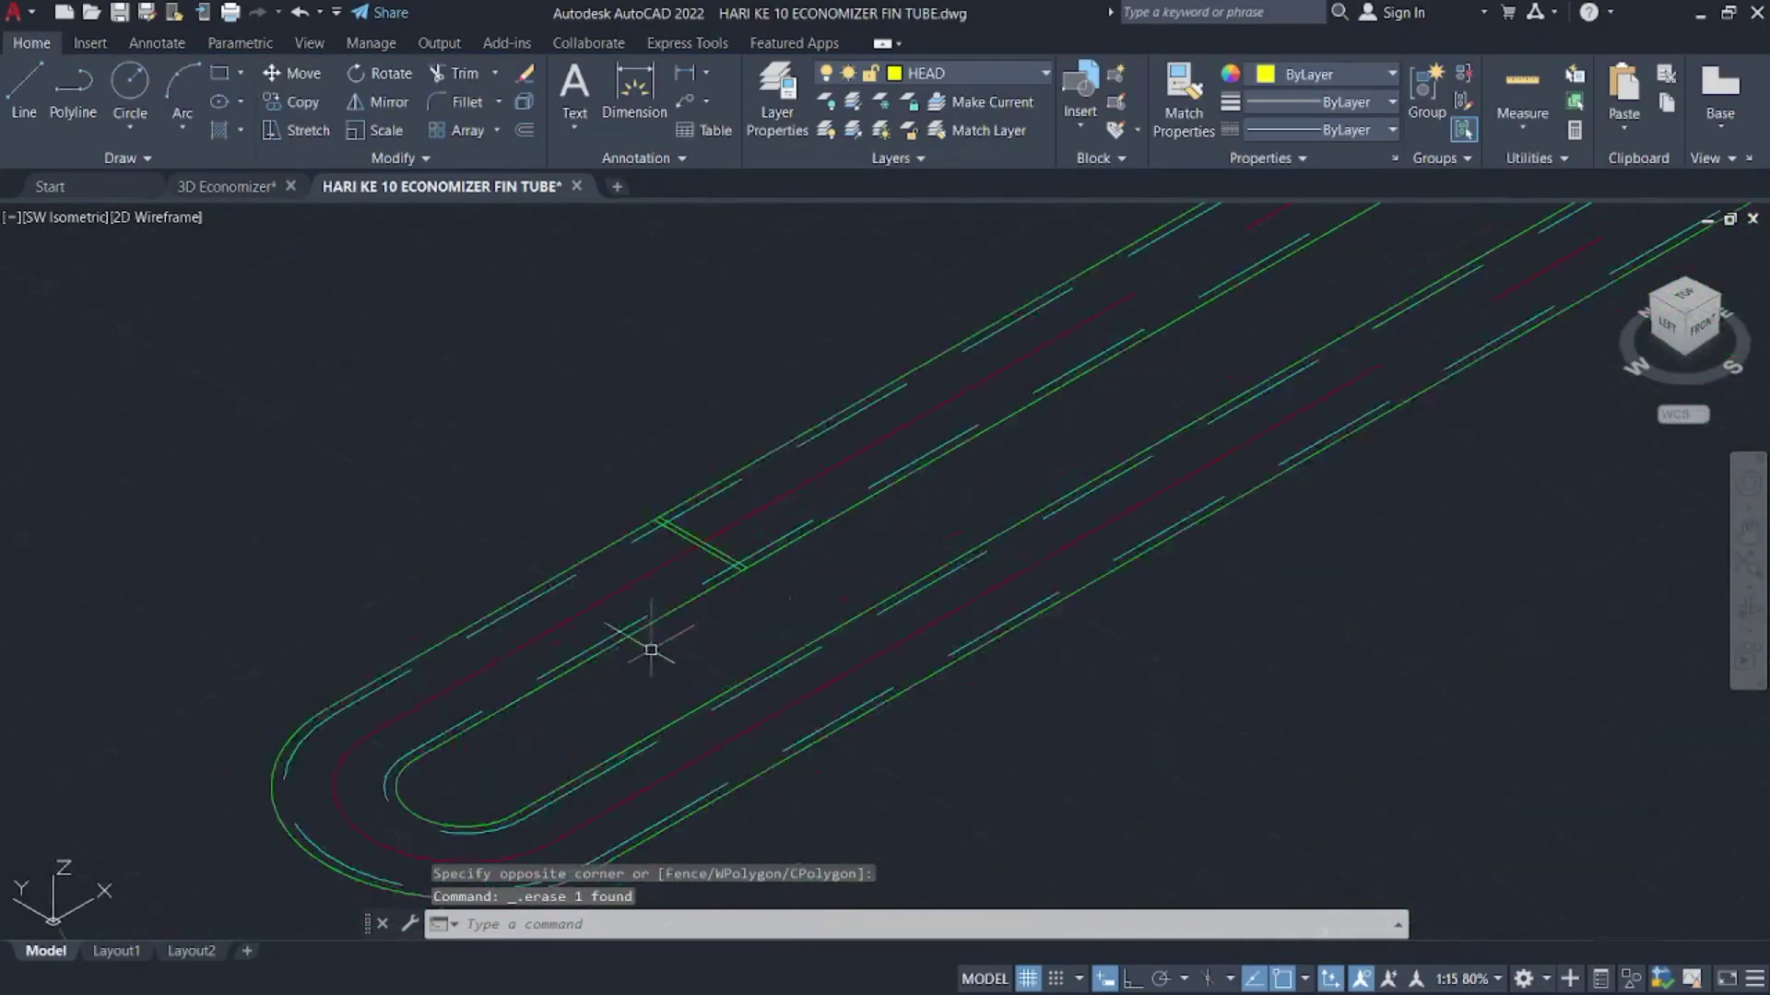
pyautogui.click(770, 495)
pyautogui.click(737, 516)
pyautogui.press('Delete')
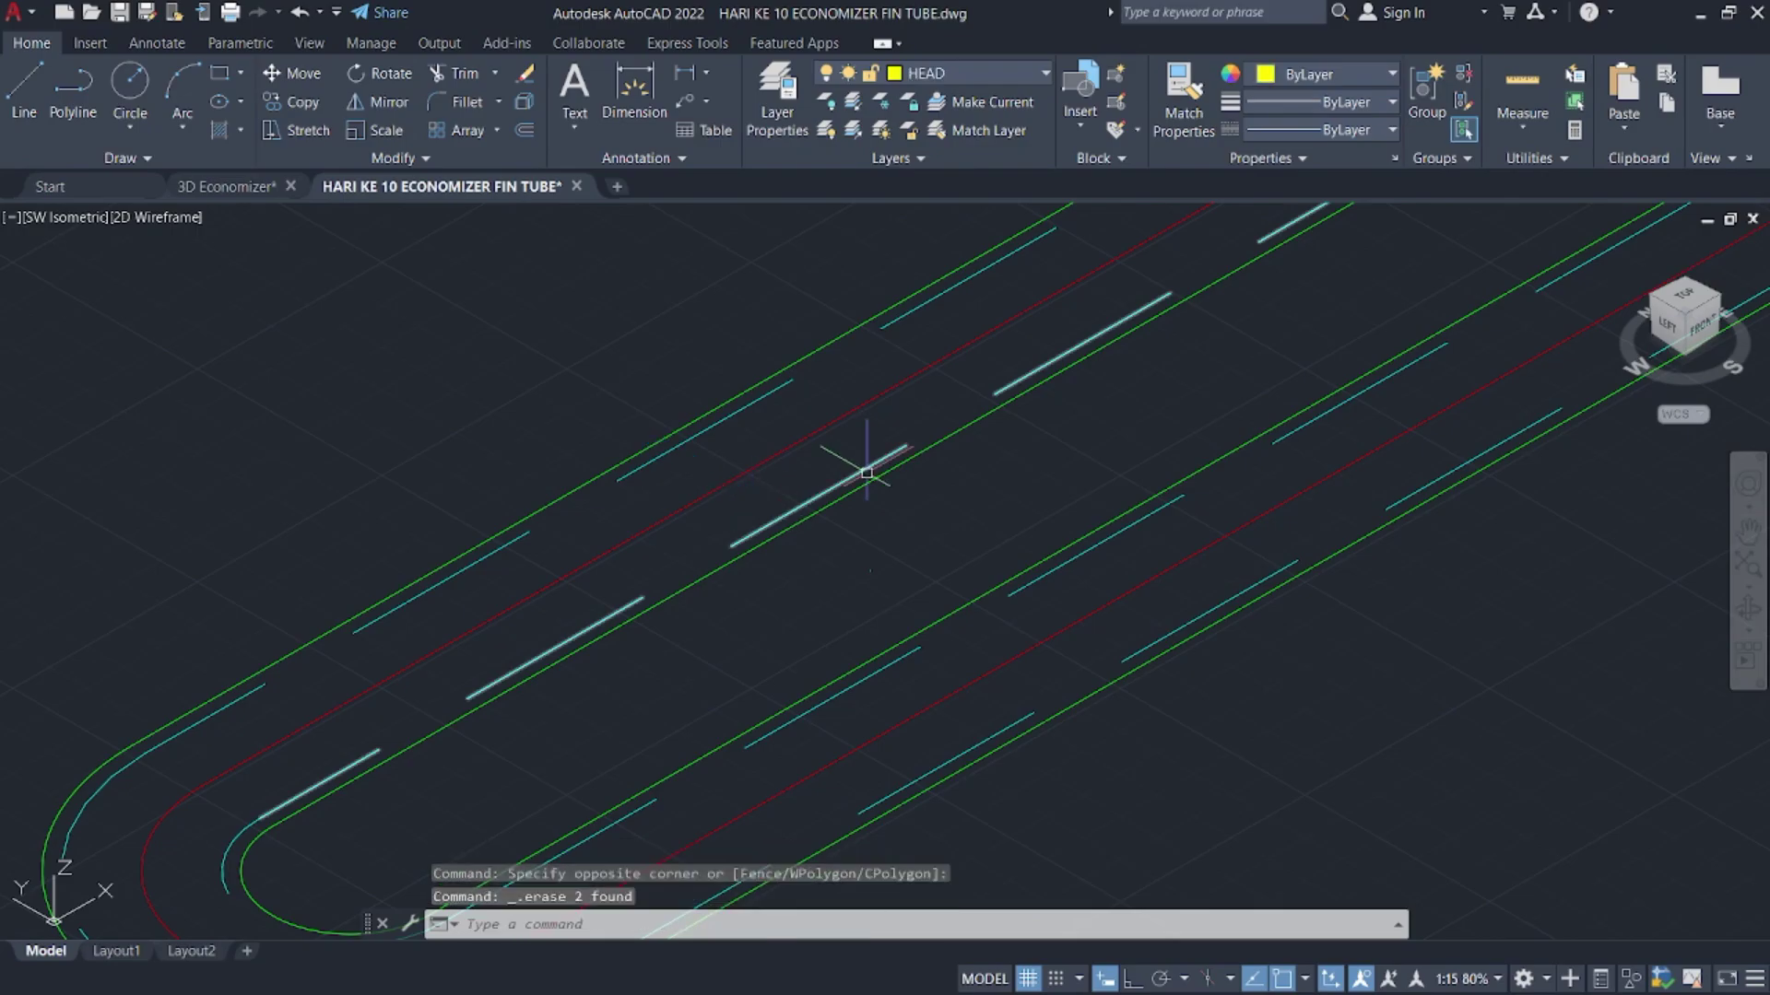
# - Delete the second fin array farther along the same tube, past the gap in the middle
pyautogui.scroll(-5, 862, 474)
pyautogui.moveTo(691, 574); pyautogui.dragTo(814, 650, button='middle')
pyautogui.scroll(6, 1134, 455)
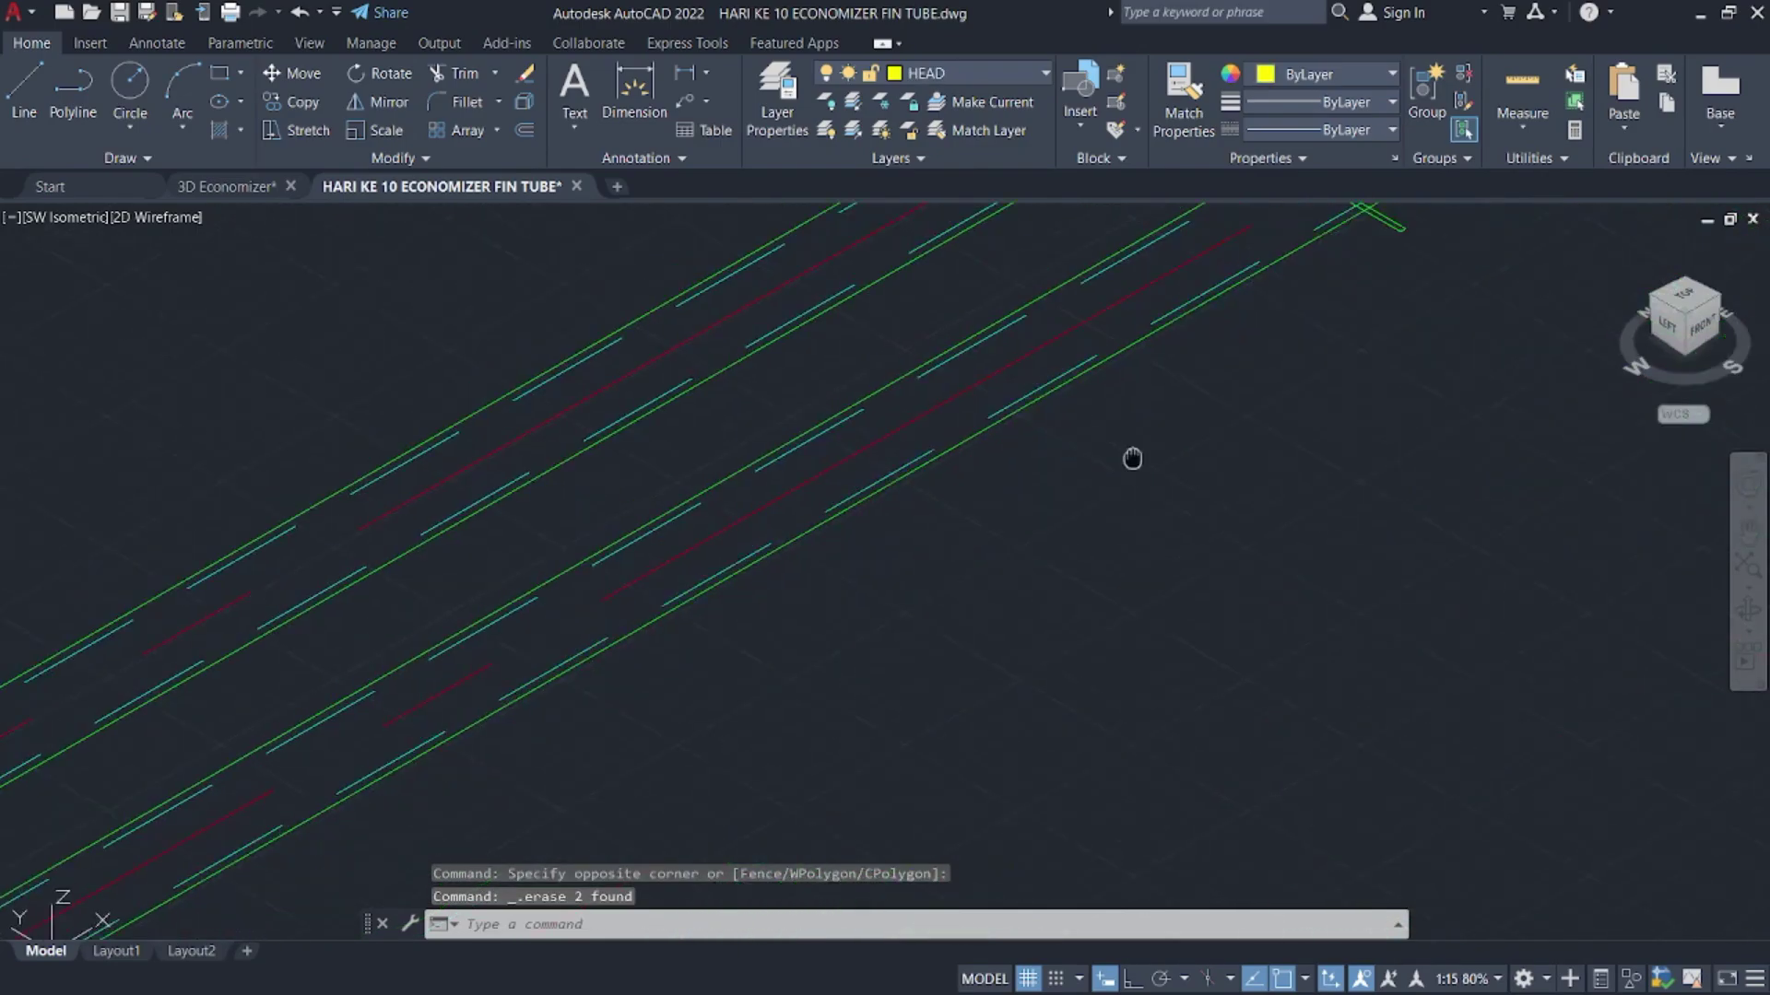
pyautogui.click(972, 455)
pyautogui.click(973, 456)
pyautogui.press('Delete')
pyautogui.moveTo(1119, 420); pyautogui.dragTo(916, 605, button='middle')
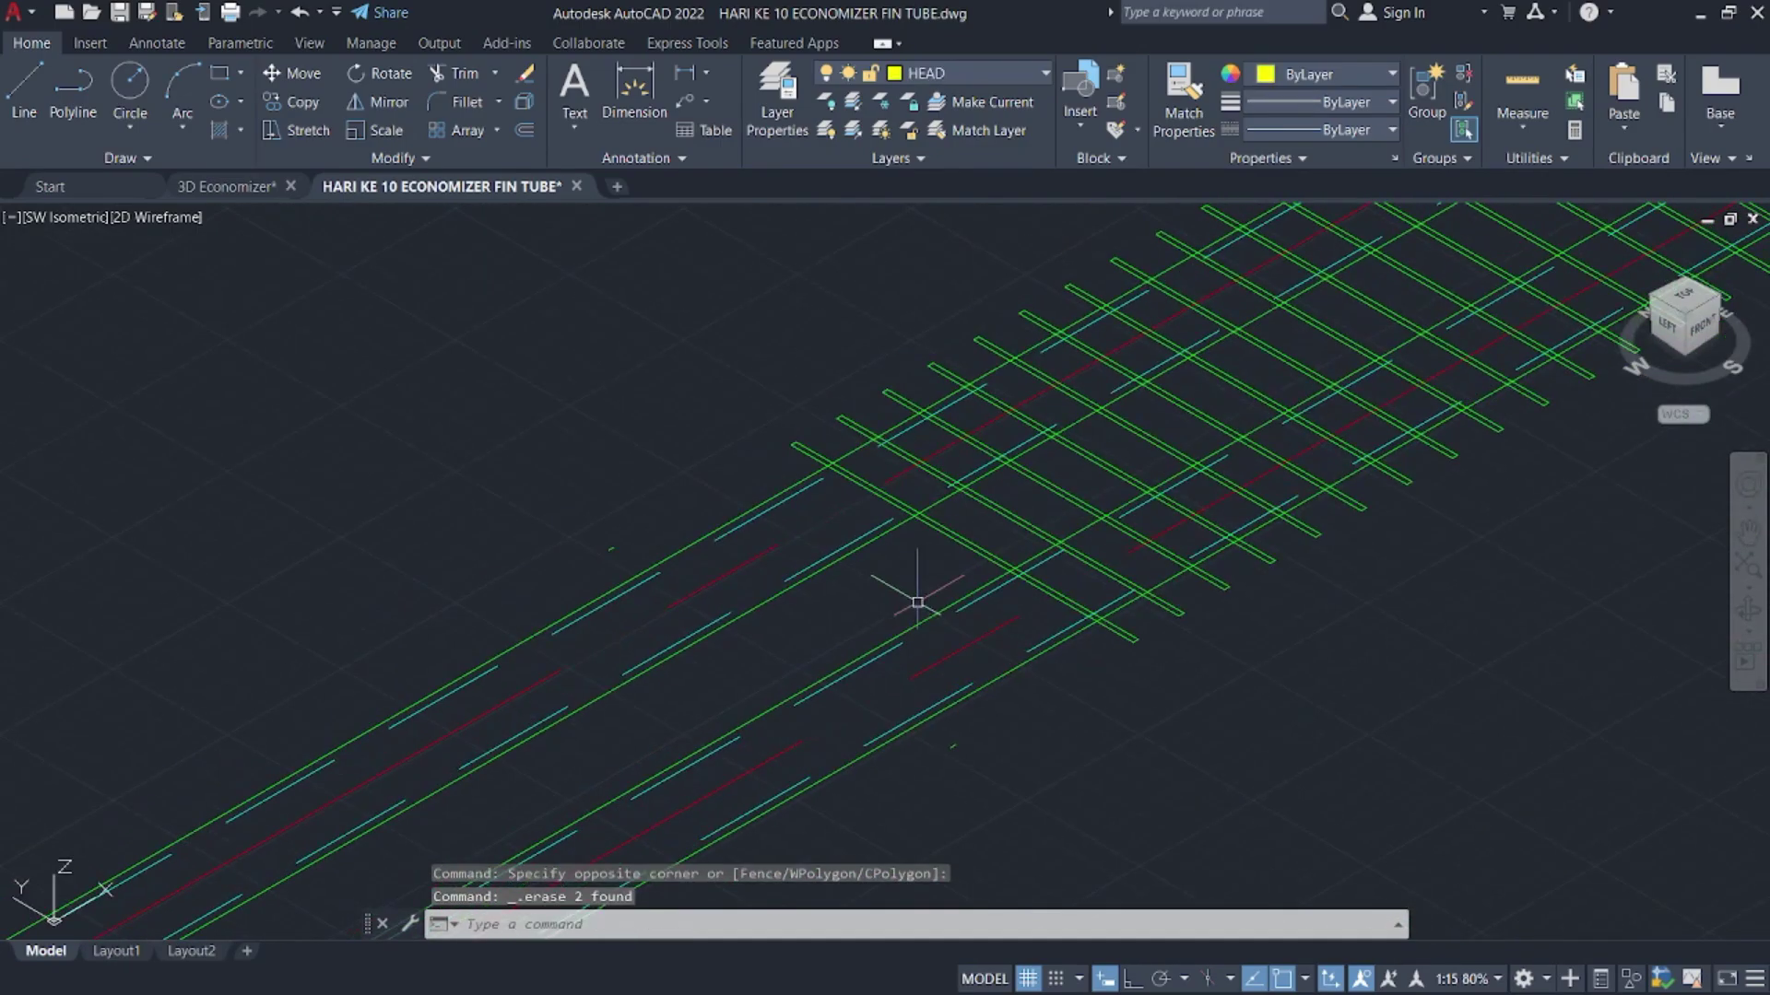
pyautogui.click(935, 604)
pyautogui.click(1016, 504)
pyautogui.click(1017, 504)
pyautogui.press('Delete')
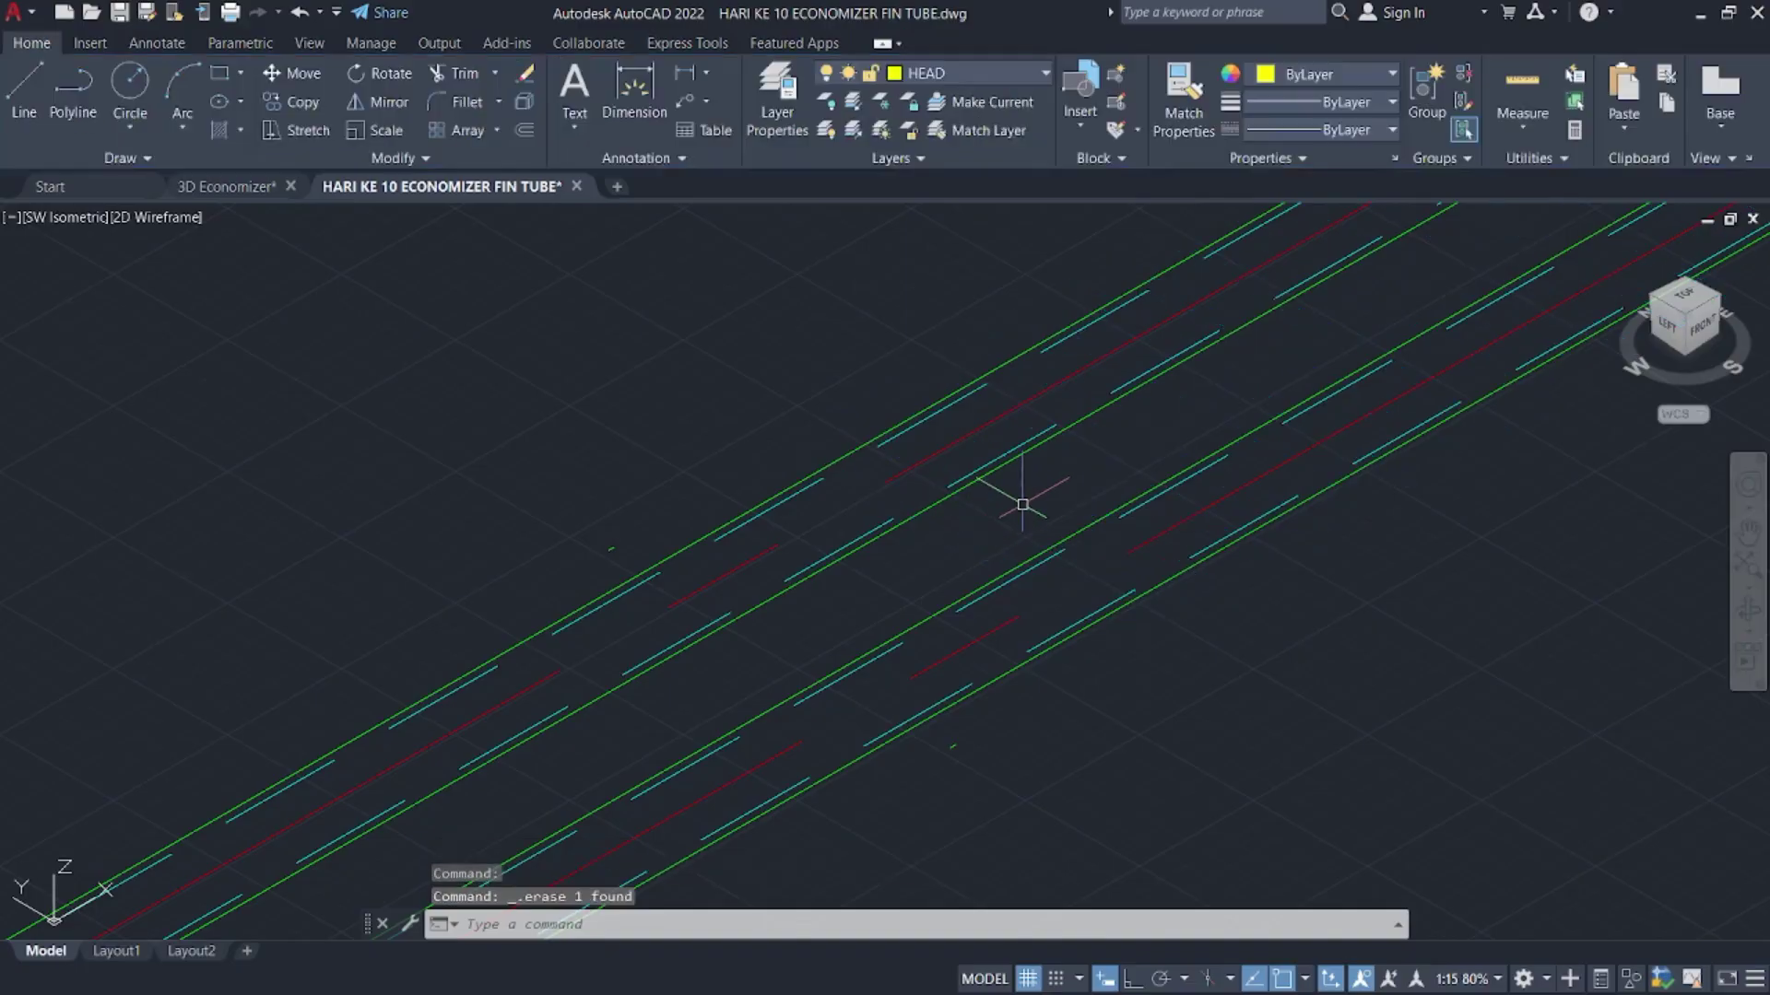
# - Delete the outer and inner wall lines of the tube's rear straight leg, keeping its red centerline
pyautogui.scroll(-4, 644, 731)
pyautogui.moveTo(644, 731); pyautogui.dragTo(1247, 352, button='middle')
pyautogui.scroll(5, 1247, 351)
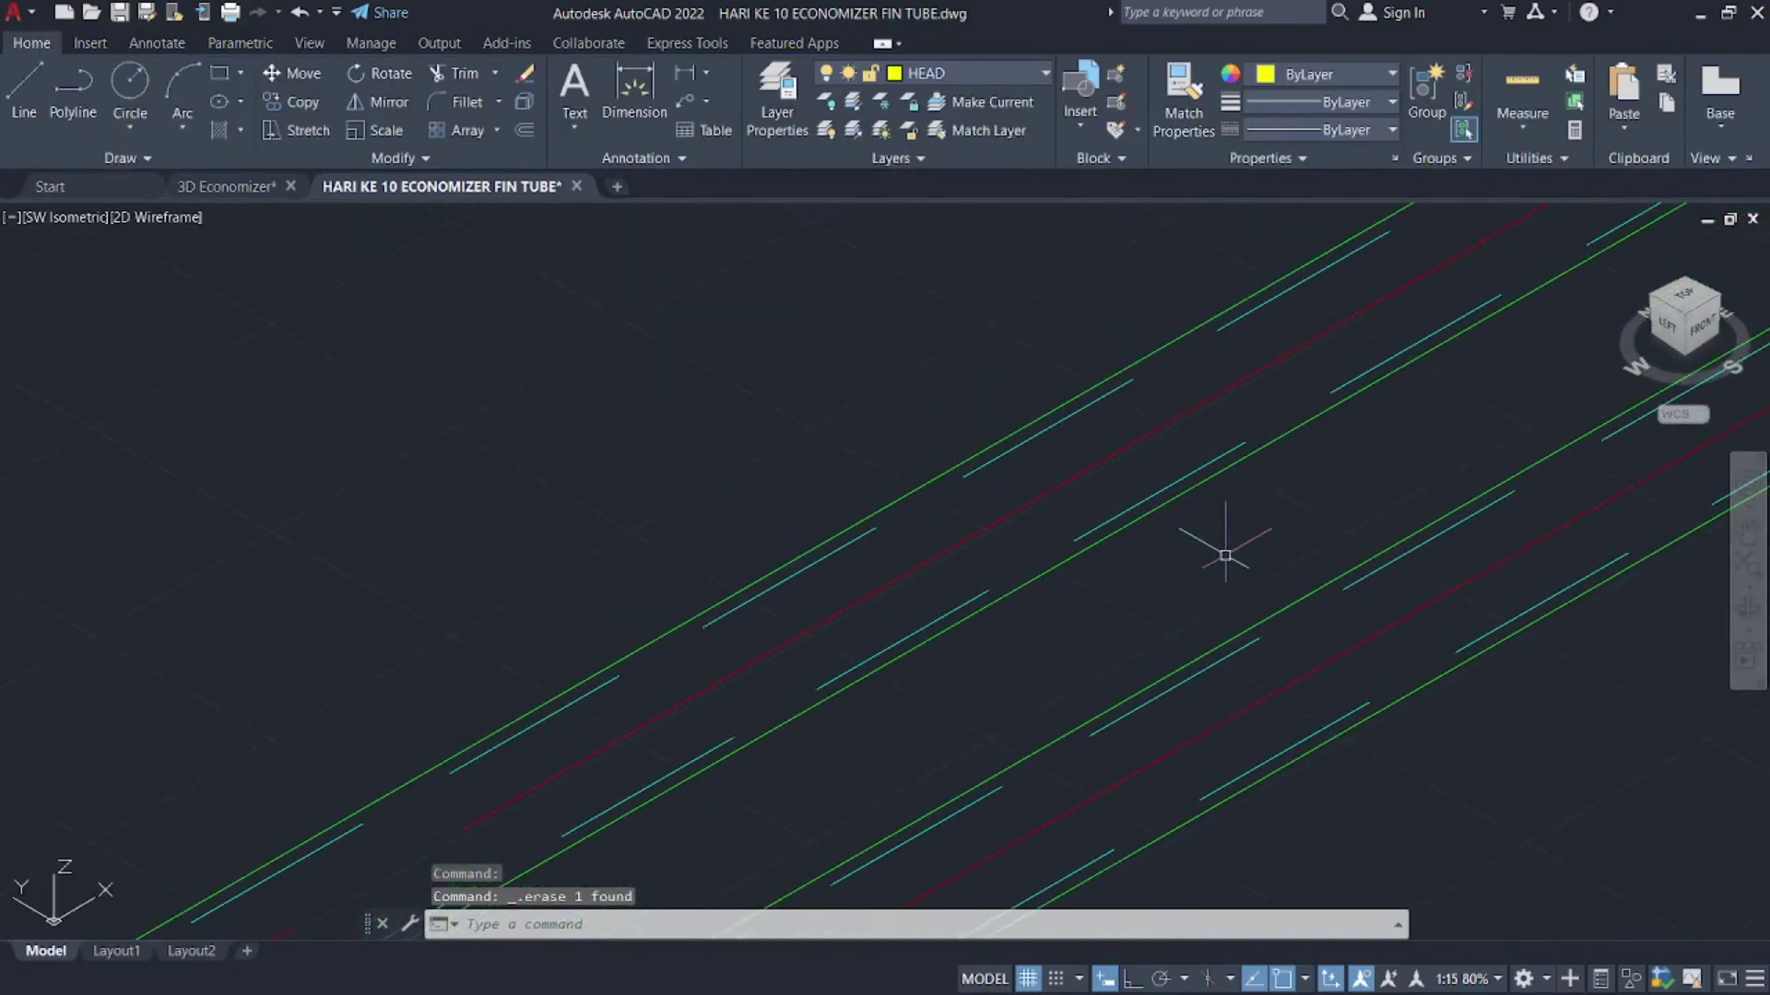
pyautogui.click(1212, 567)
pyautogui.click(1174, 481)
pyautogui.press('Delete')
# - Delete the end line across the open end of the rear leg
pyautogui.scroll(-4, 1103, 432)
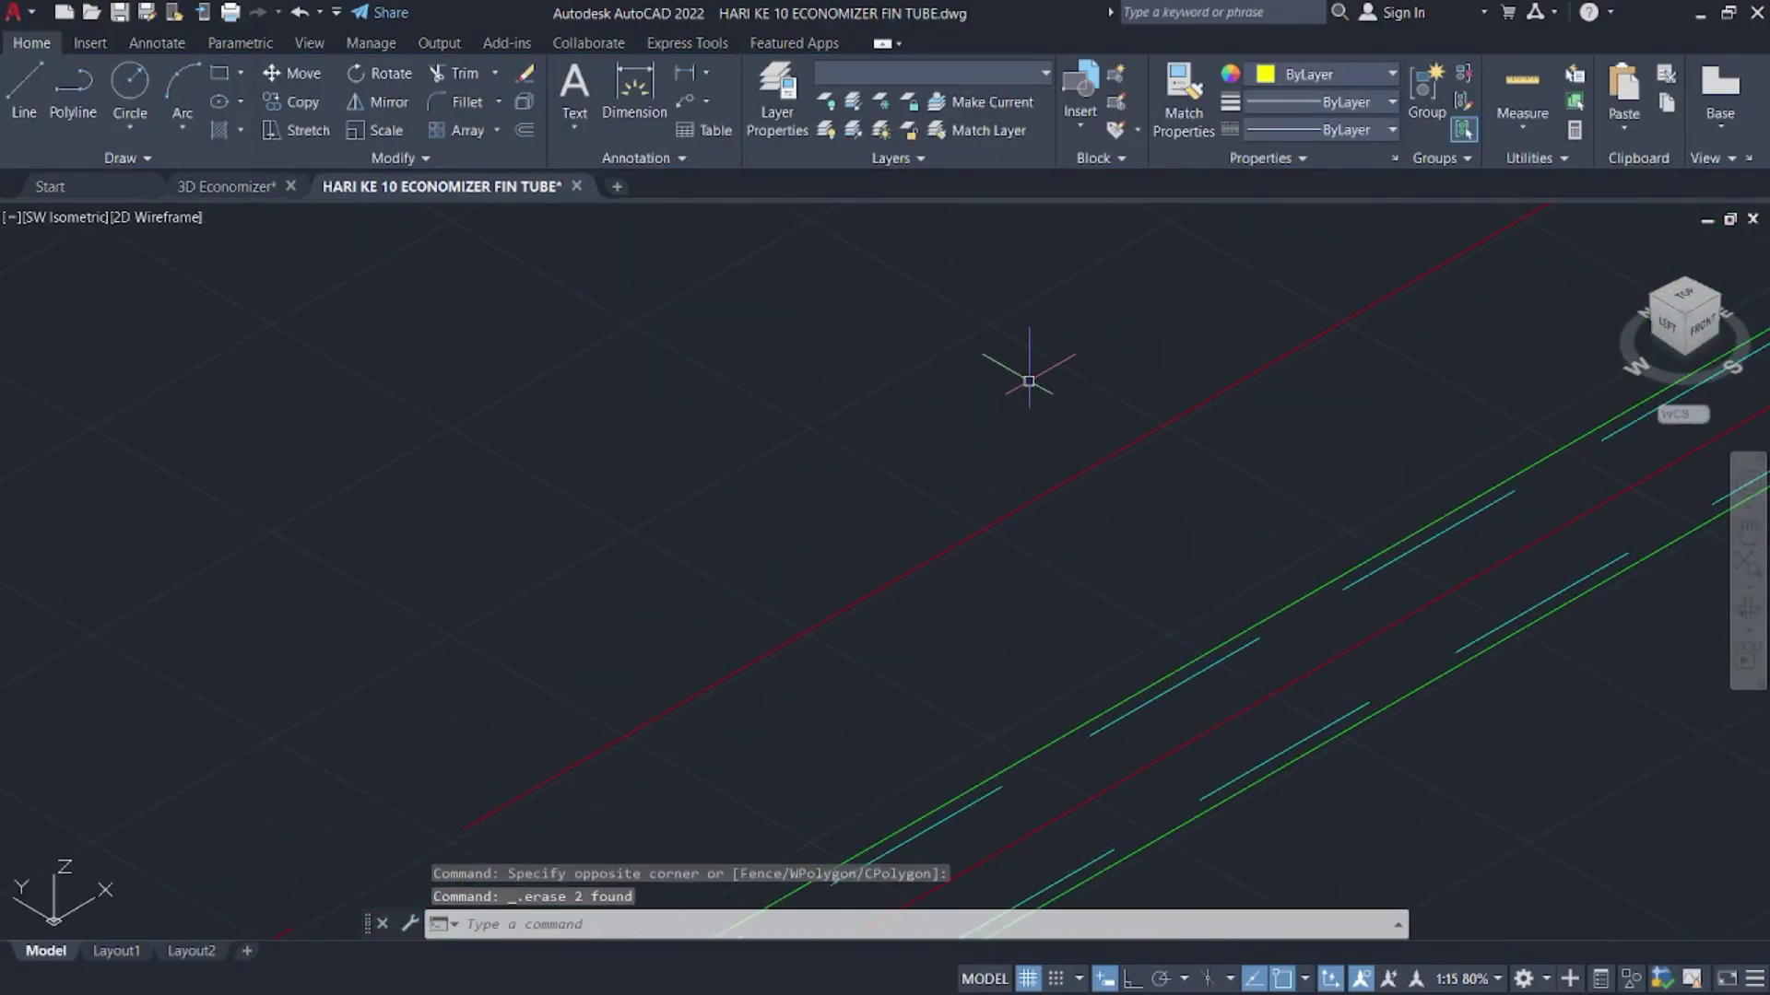
pyautogui.scroll(2, 838, 699)
pyautogui.moveTo(972, 612)
pyautogui.mouseDown(button='middle')
pyautogui.moveTo(1143, 505)
pyautogui.moveTo(1226, 479)
pyautogui.mouseUp(button='middle')
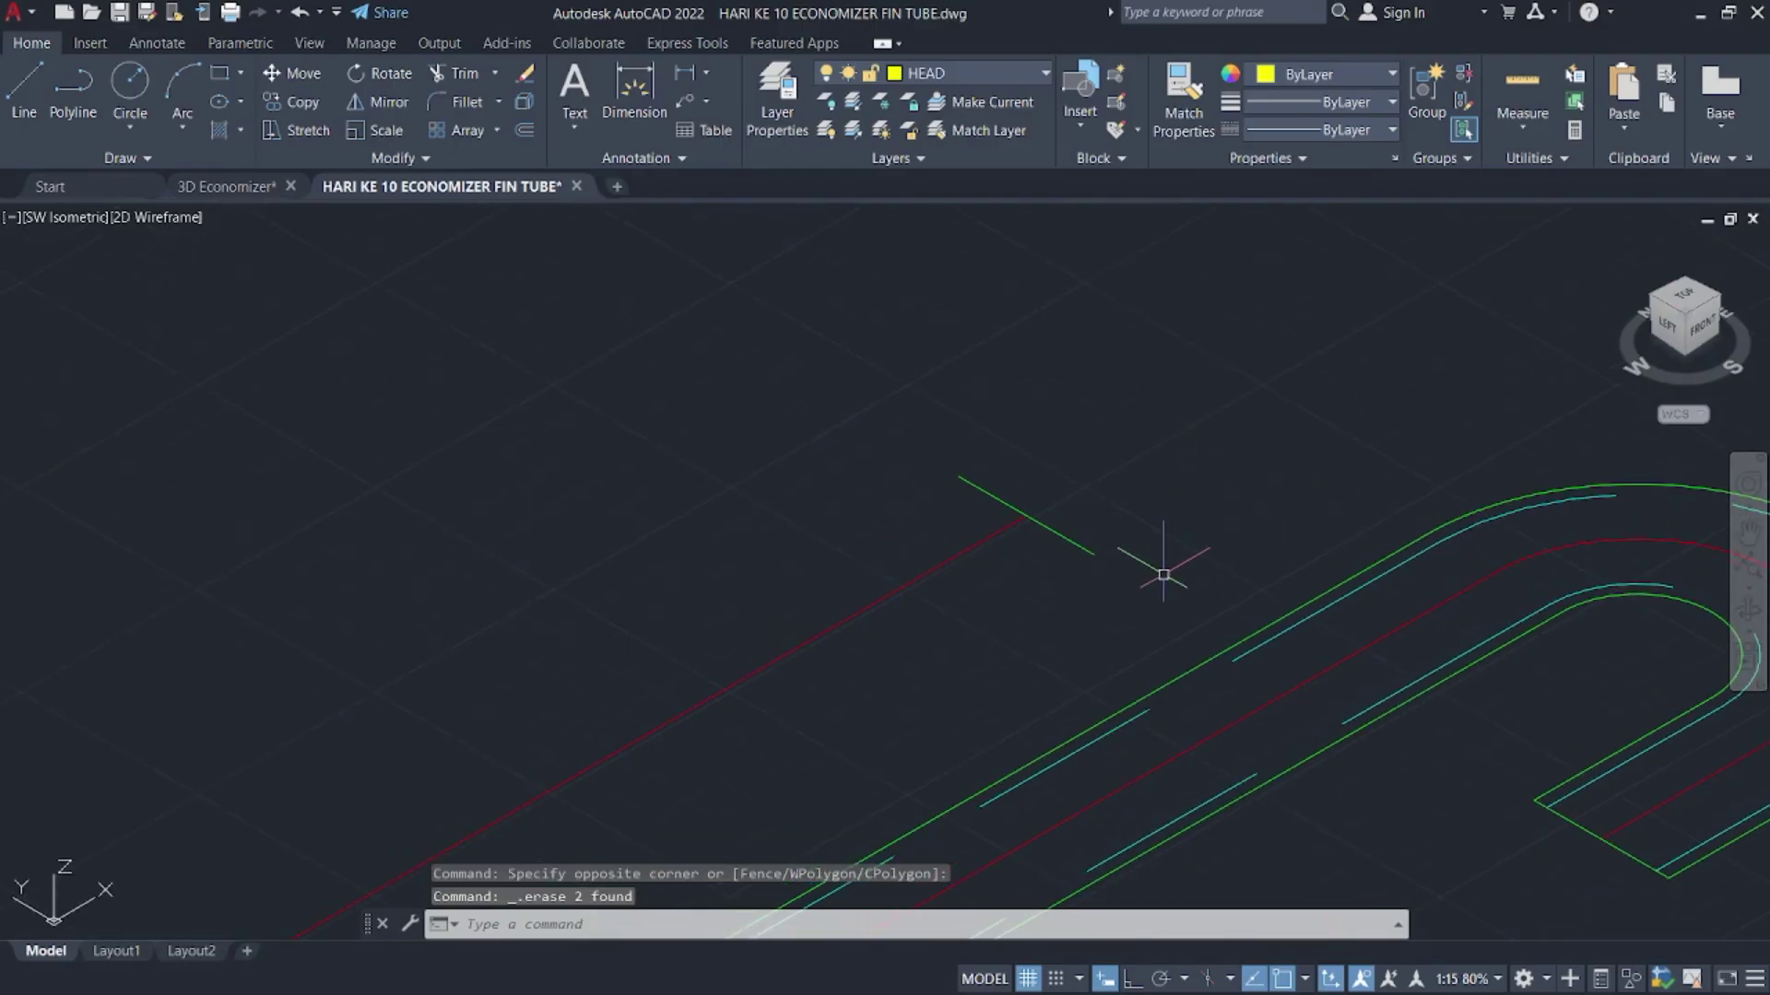
pyautogui.click(1162, 579)
pyautogui.click(1085, 537)
pyautogui.press('Delete')
# - Delete the outer and inner wall arcs of the U-bend at the tube's closed end, keeping the centerline arc
pyautogui.scroll(-5, 922, 561)
pyautogui.moveTo(921, 560); pyautogui.dragTo(1401, 327, button='middle')
pyautogui.scroll(-3, 1401, 327)
pyautogui.scroll(3, 924, 585)
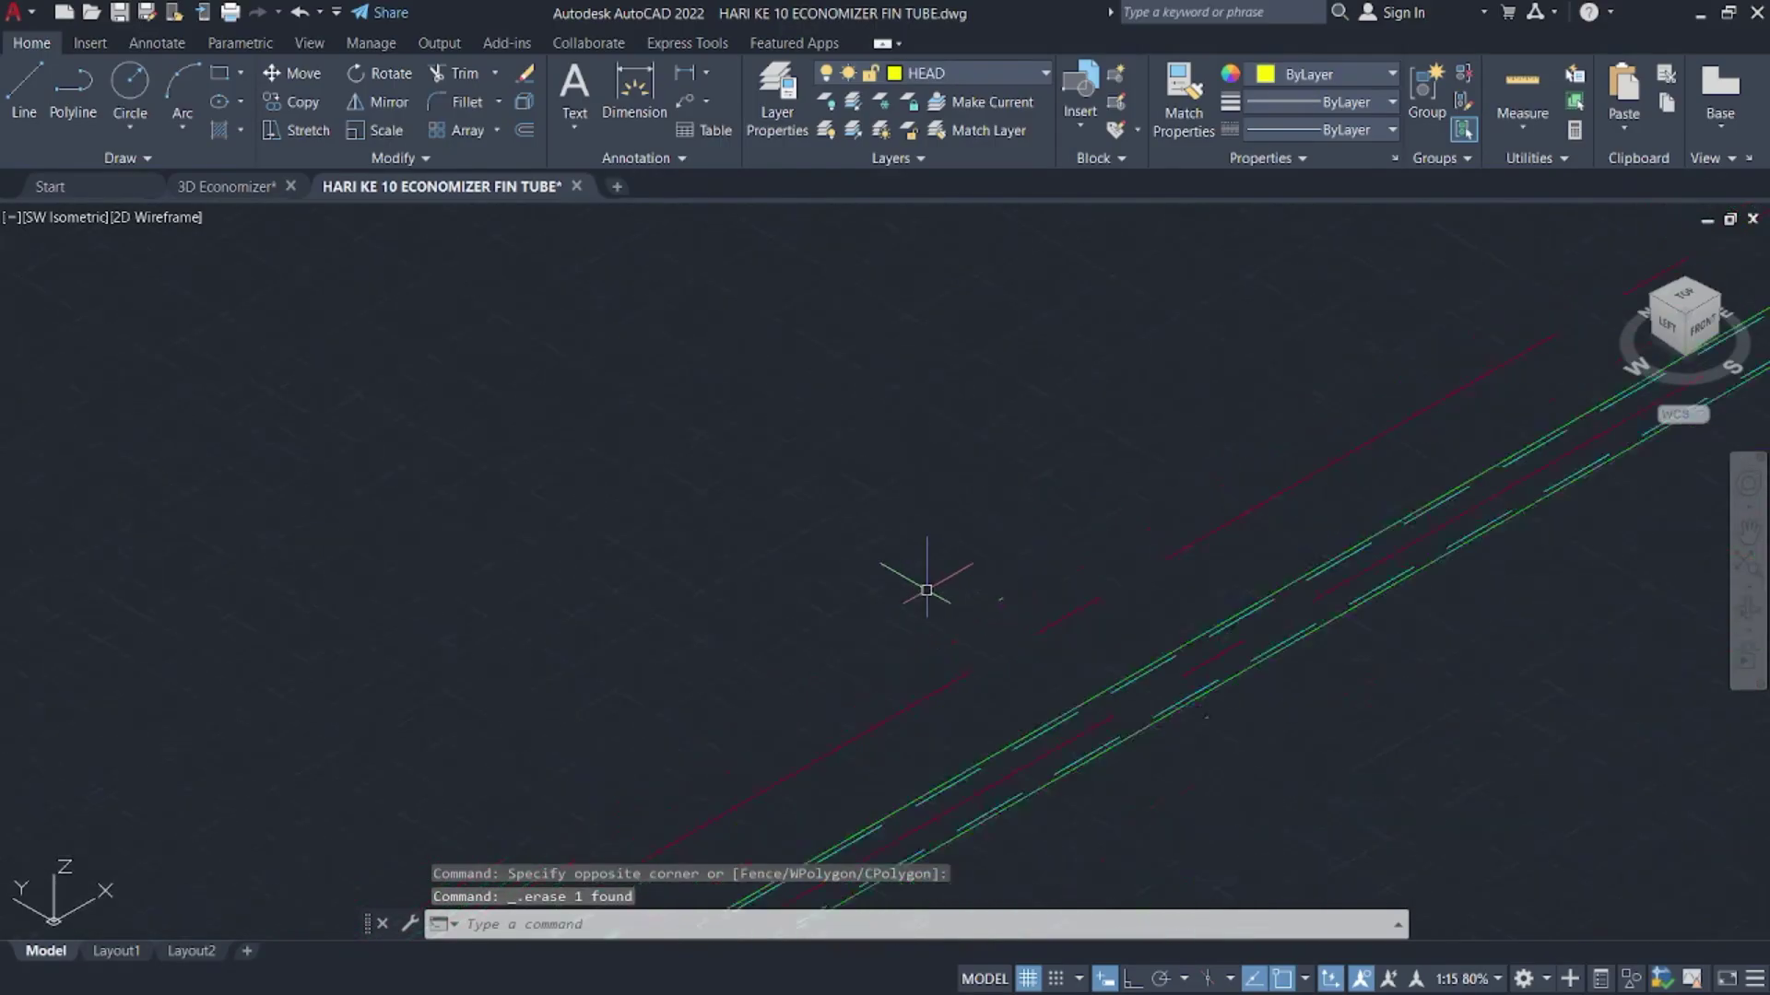
pyautogui.scroll(2, 1142, 612)
pyautogui.scroll(-4, 1140, 460)
pyautogui.moveTo(623, 701); pyautogui.dragTo(977, 710, button='middle')
pyautogui.scroll(6, 929, 636)
pyautogui.scroll(2, 1011, 710)
pyautogui.click(1035, 688)
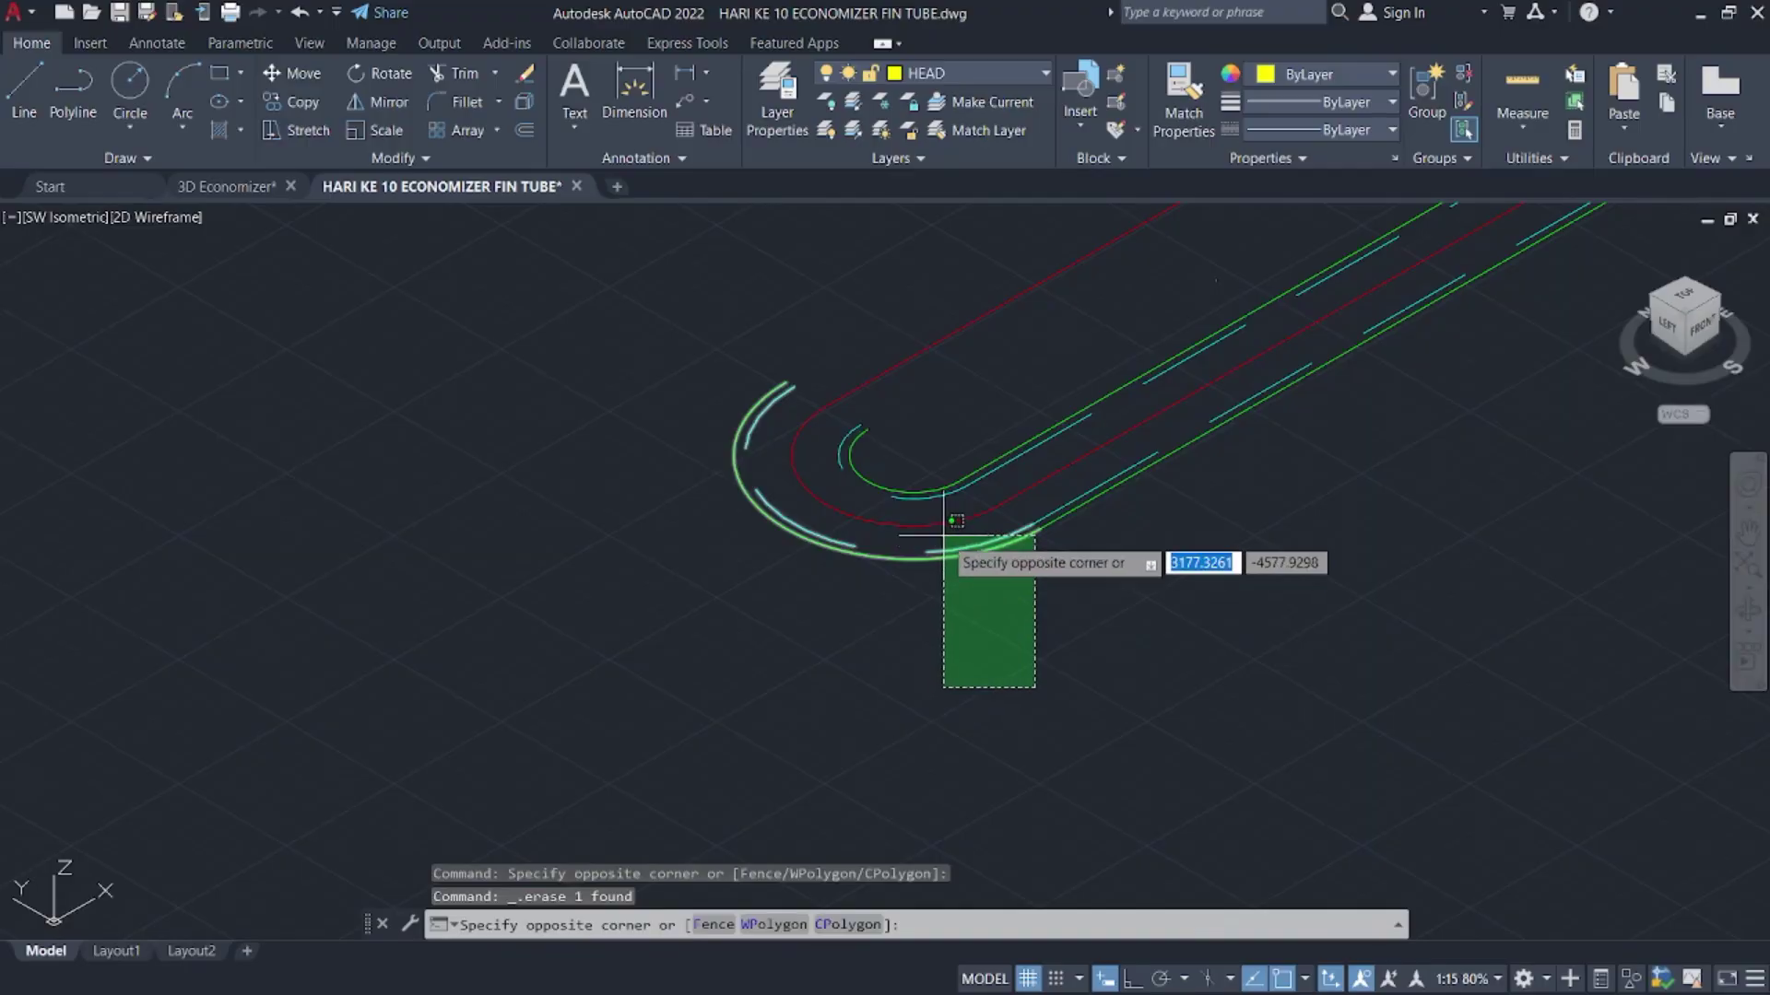
pyautogui.click(940, 533)
pyautogui.press('Delete')
pyautogui.click(899, 475)
pyautogui.press('Delete')
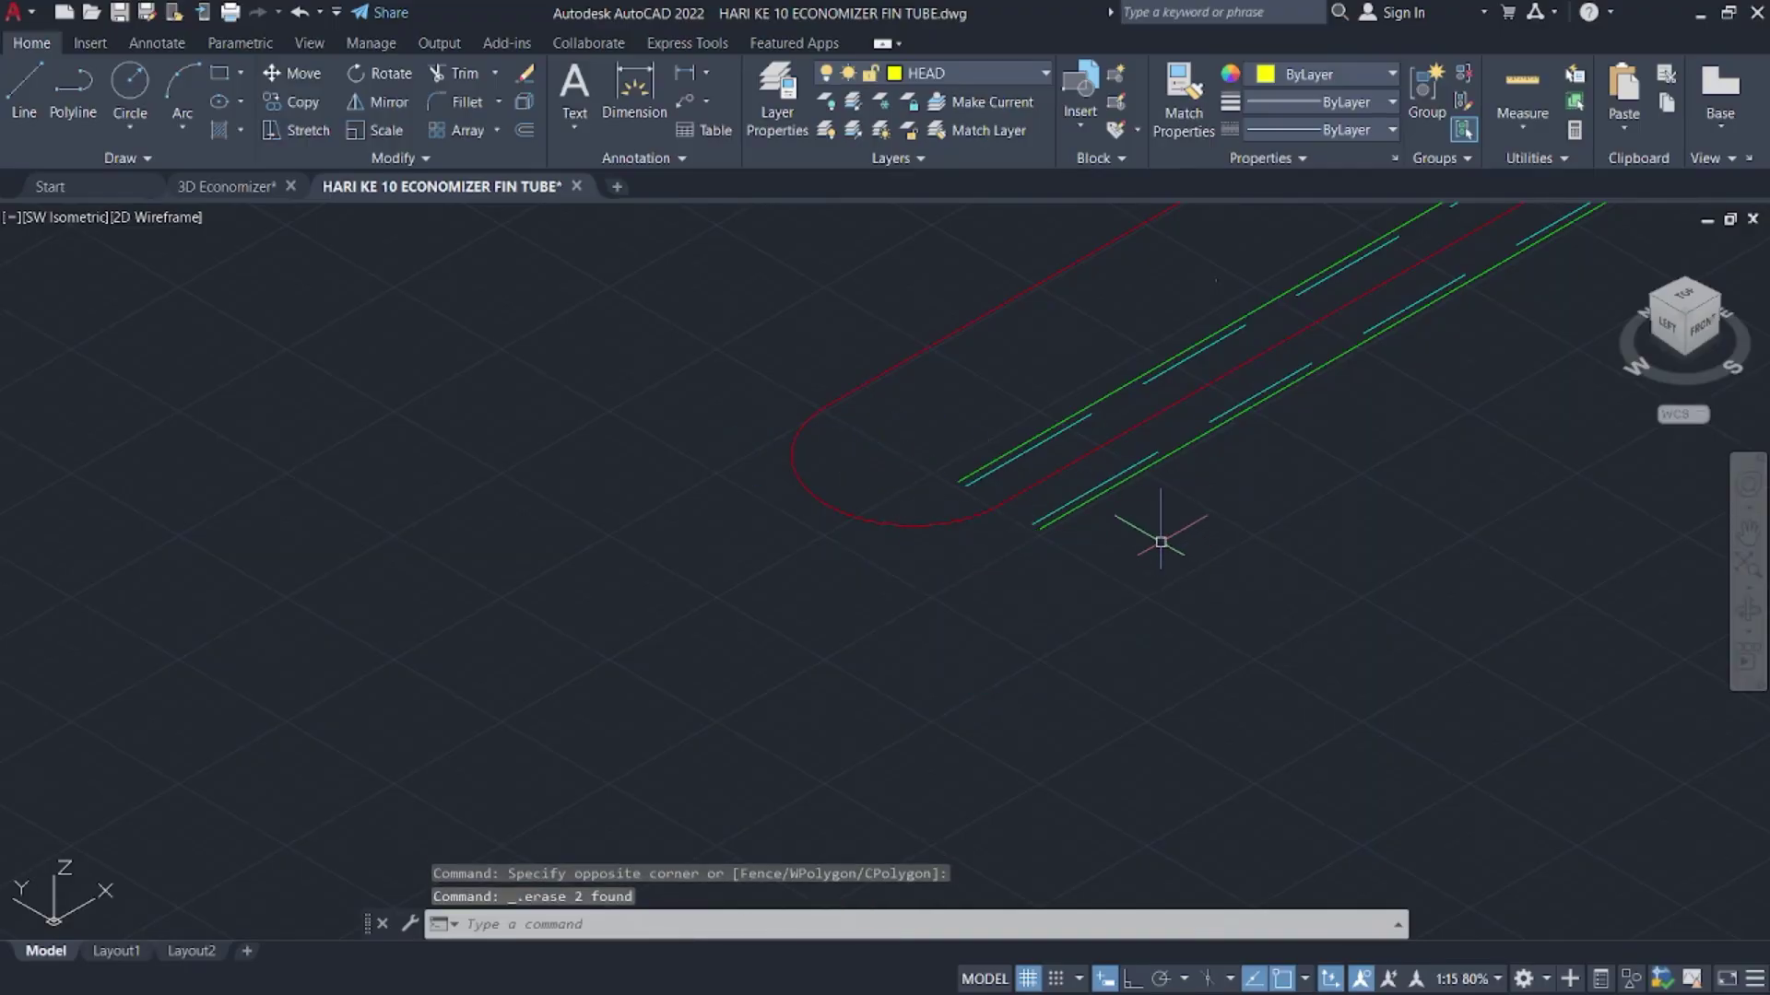
# - Delete the wall lines on both sides of the front straight leg and a stray object between the two centerlines
pyautogui.click(1153, 533)
pyautogui.click(1059, 474)
pyautogui.press('Delete')
pyautogui.click(1040, 459)
pyautogui.click(968, 423)
pyautogui.press('Delete')
pyautogui.moveTo(1034, 485); pyautogui.dragTo(914, 839, button='middle')
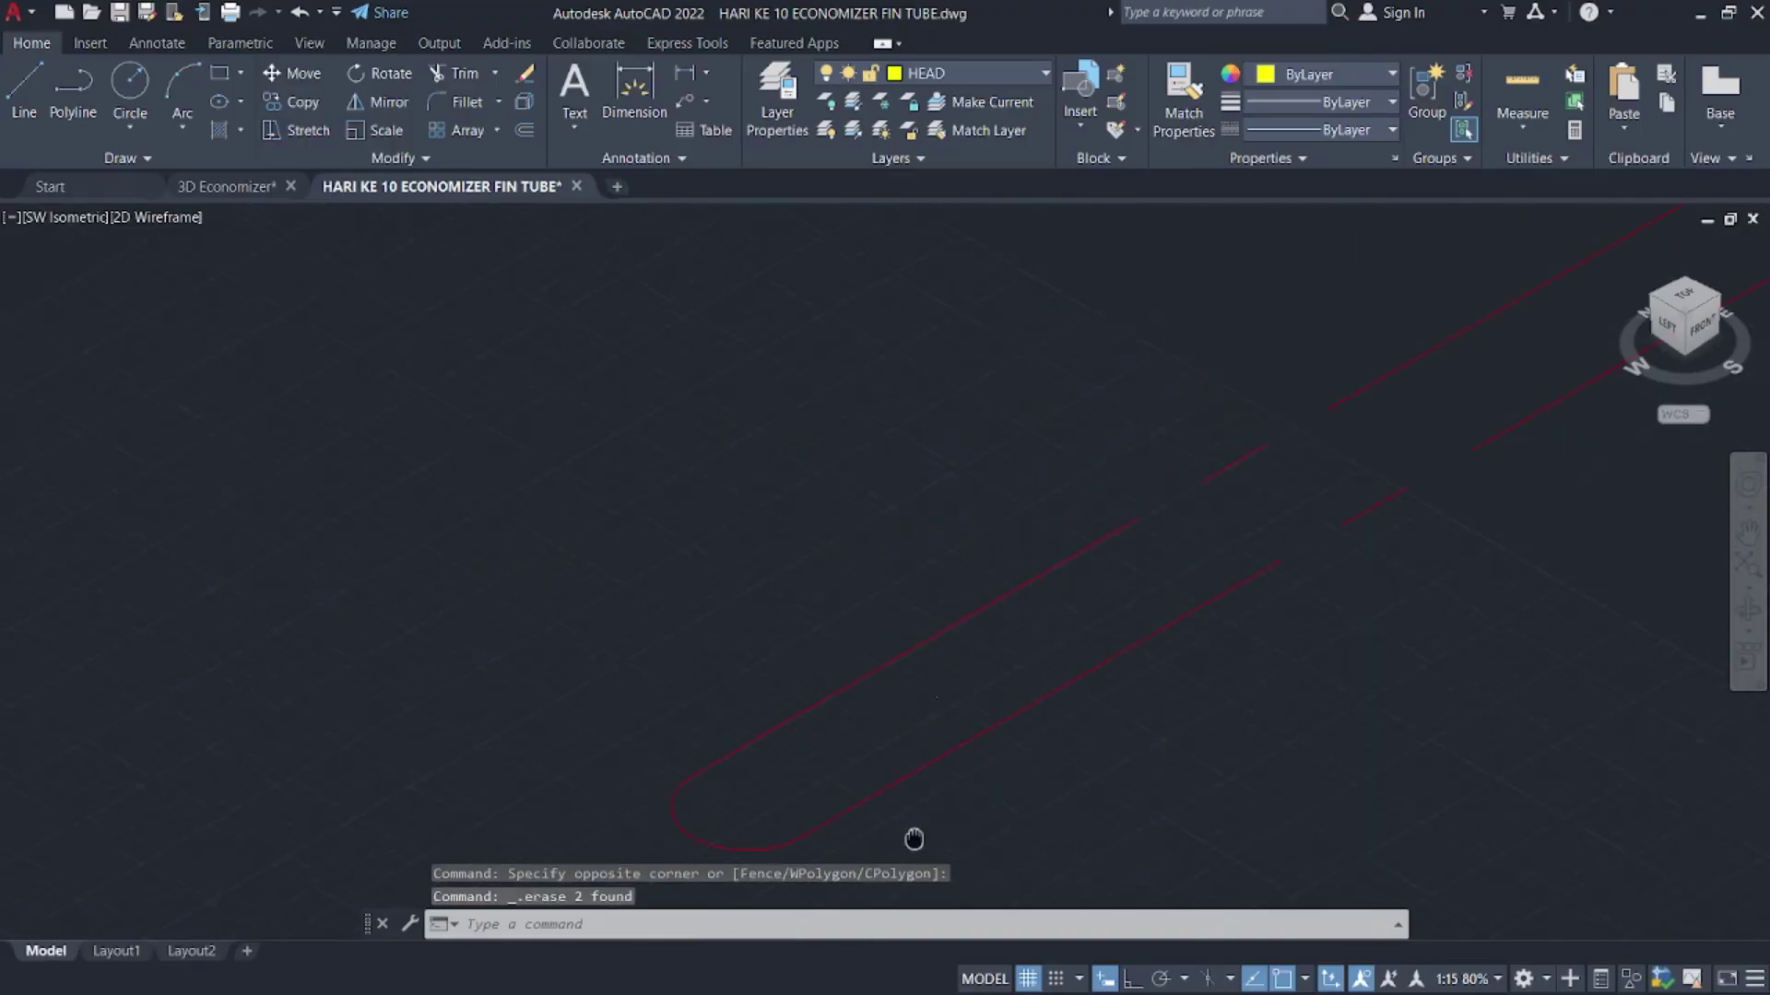
pyautogui.click(928, 711)
pyautogui.click(922, 681)
pyautogui.press('Delete')
# - Delete the outer wall arc and its short straight wall lines on the hook-shaped bend at the far end
pyautogui.scroll(-5, 1170, 606)
pyautogui.moveTo(1115, 710); pyautogui.dragTo(752, 778, button='middle')
pyautogui.scroll(-2, 1189, 563)
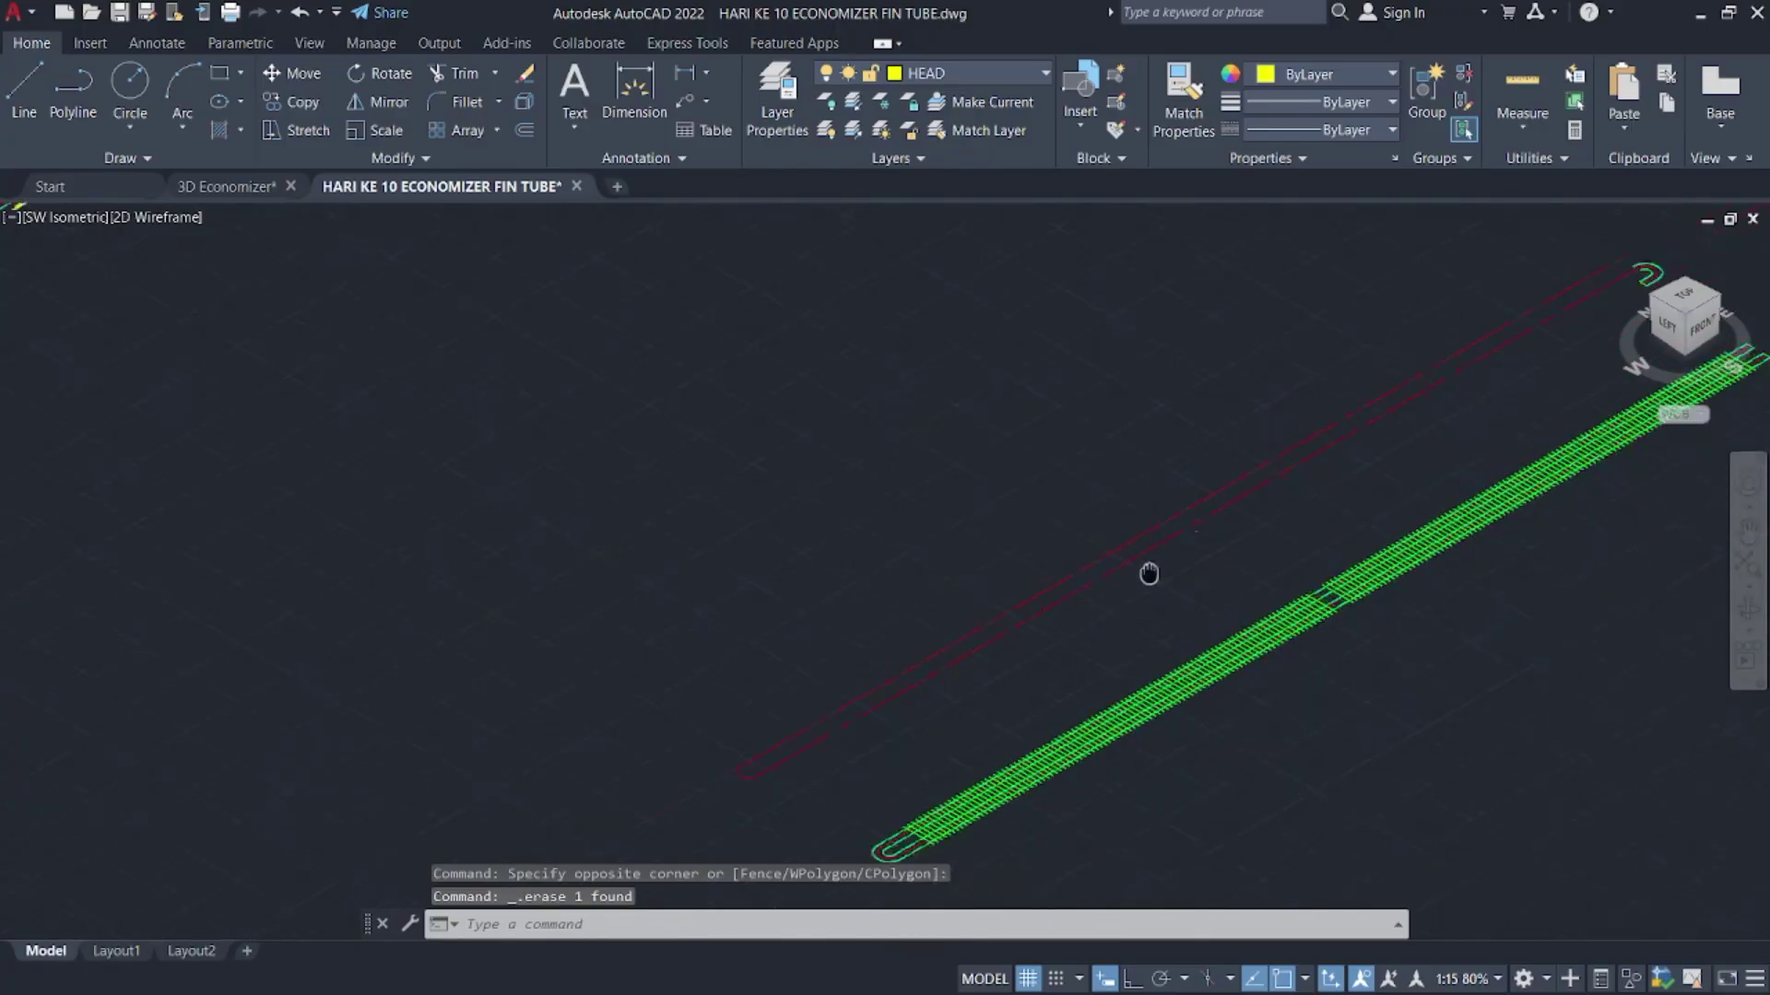
pyautogui.moveTo(1149, 572); pyautogui.dragTo(786, 739, button='middle')
pyautogui.scroll(8, 1323, 453)
pyautogui.click(1092, 438)
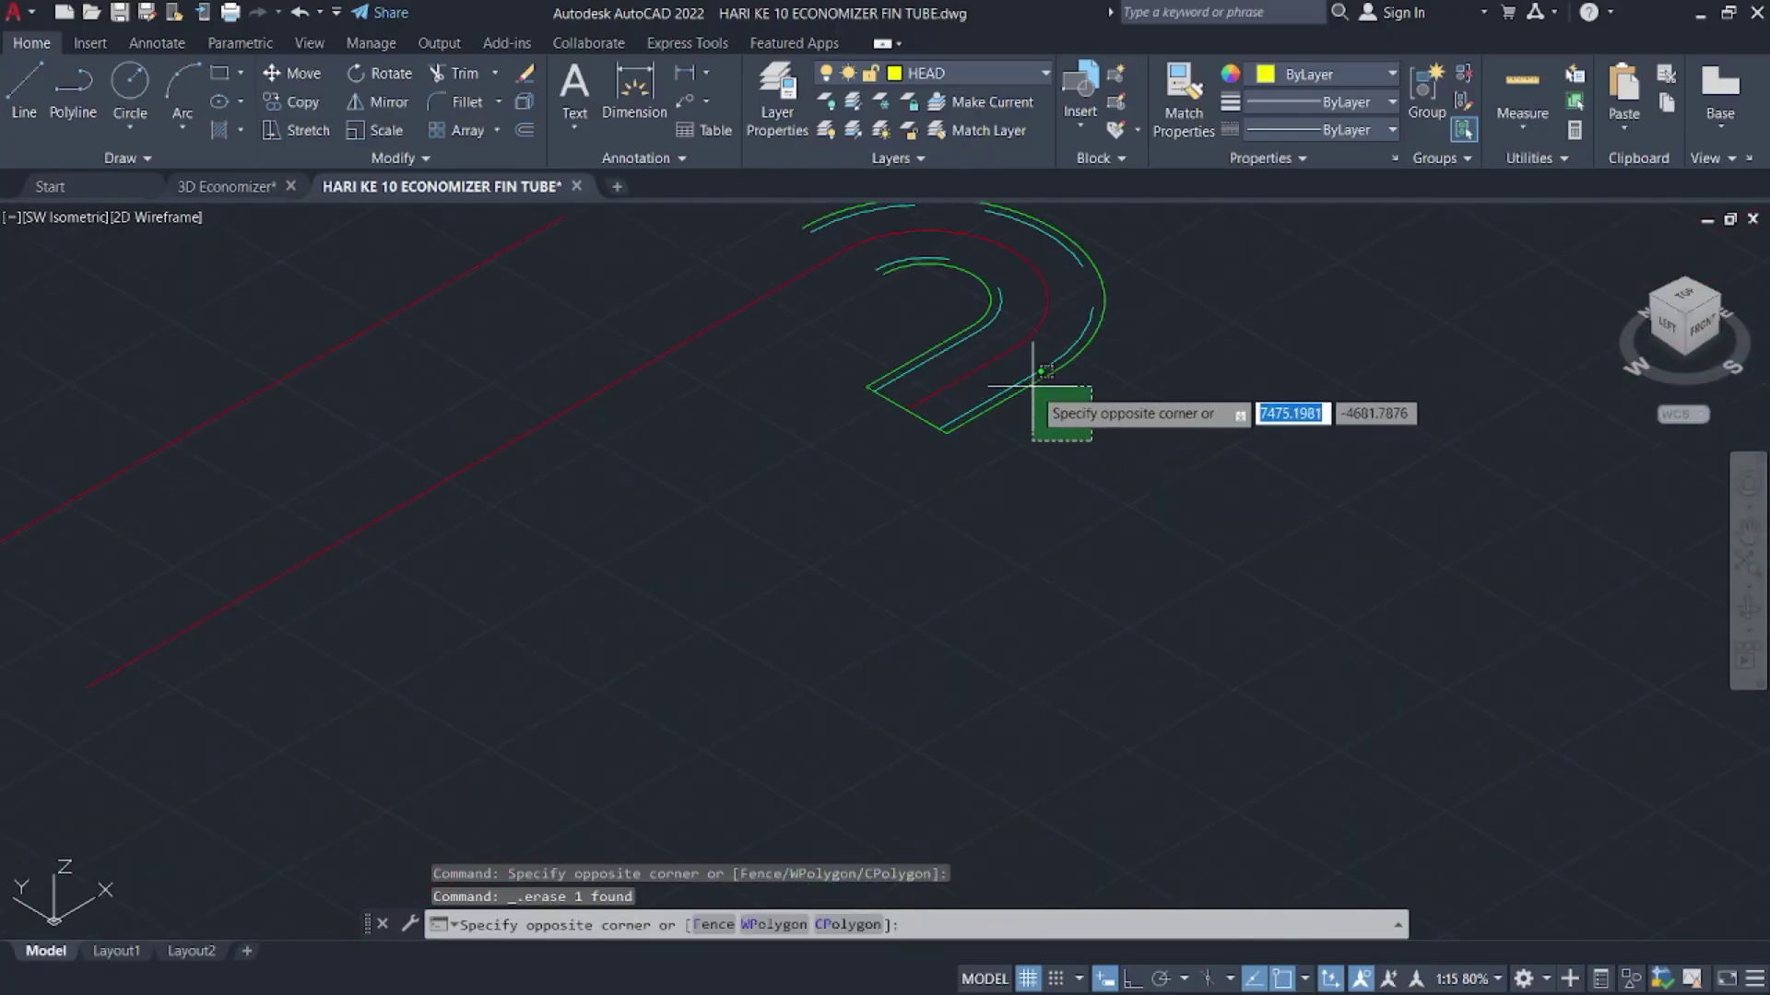
pyautogui.click(1017, 388)
pyautogui.press('Delete')
# - Delete the inner wall lines and arcs of the hook-shaped bend and the line closing its end
pyautogui.moveTo(1015, 389); pyautogui.dragTo(1129, 554, button='middle')
pyautogui.click(1050, 532)
pyautogui.click(1011, 466)
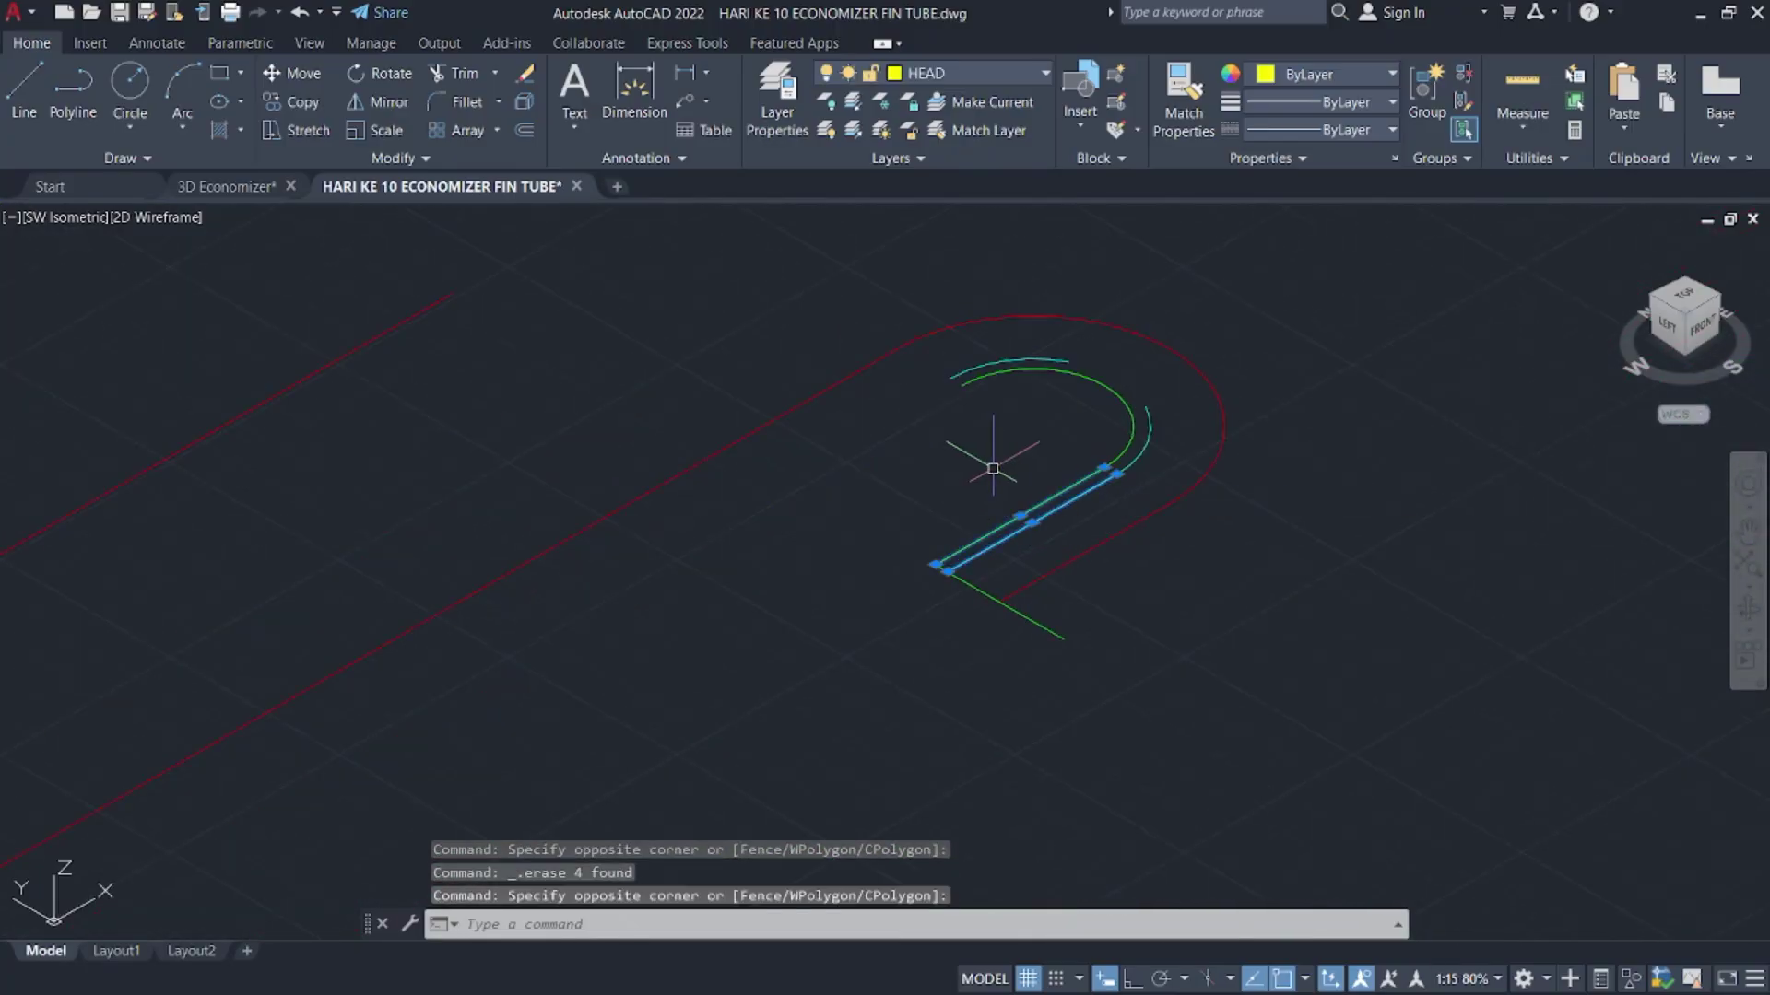
pyautogui.press('Delete')
pyautogui.click(1094, 446)
pyautogui.press('Delete')
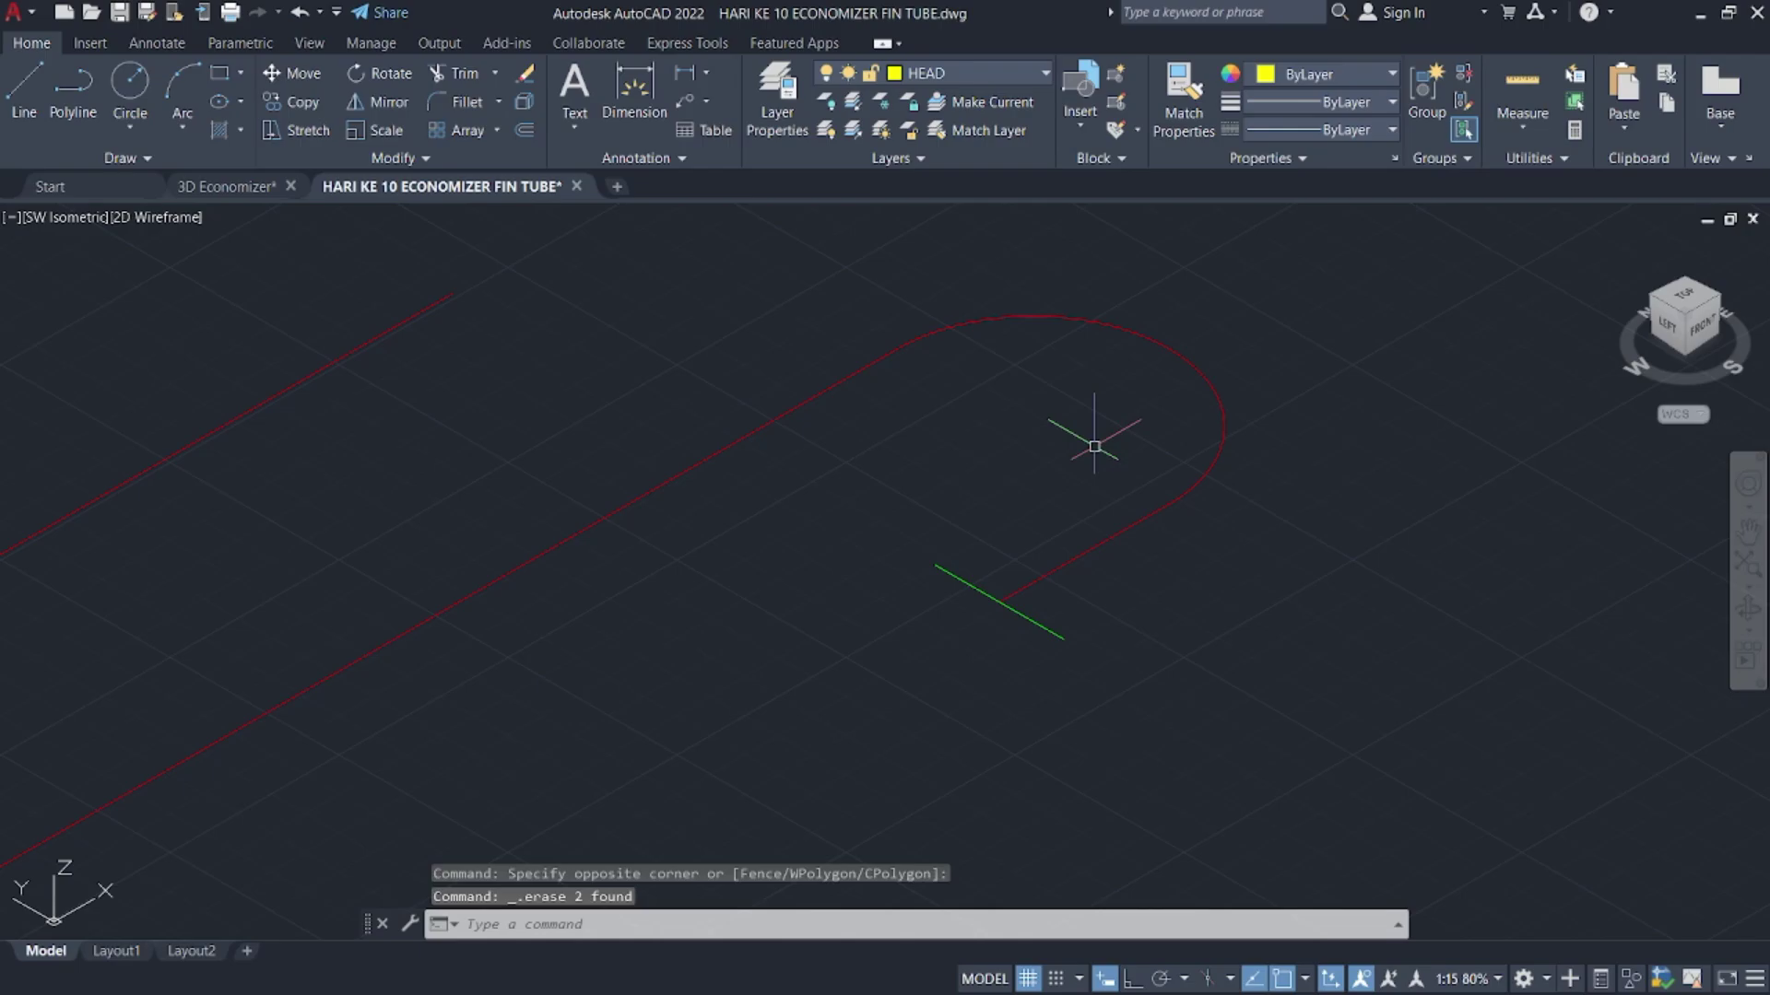
pyautogui.click(977, 607)
pyautogui.click(932, 545)
pyautogui.press('Delete')
# - Join all the remaining centerline segments and bend arcs of the stripped tube into one polyline
pyautogui.scroll(-9, 944, 542)
pyautogui.moveTo(944, 541); pyautogui.dragTo(1125, 595, button='middle')
pyautogui.scroll(-2, 1138, 591)
pyautogui.click(1293, 634)
pyautogui.click(1006, 481)
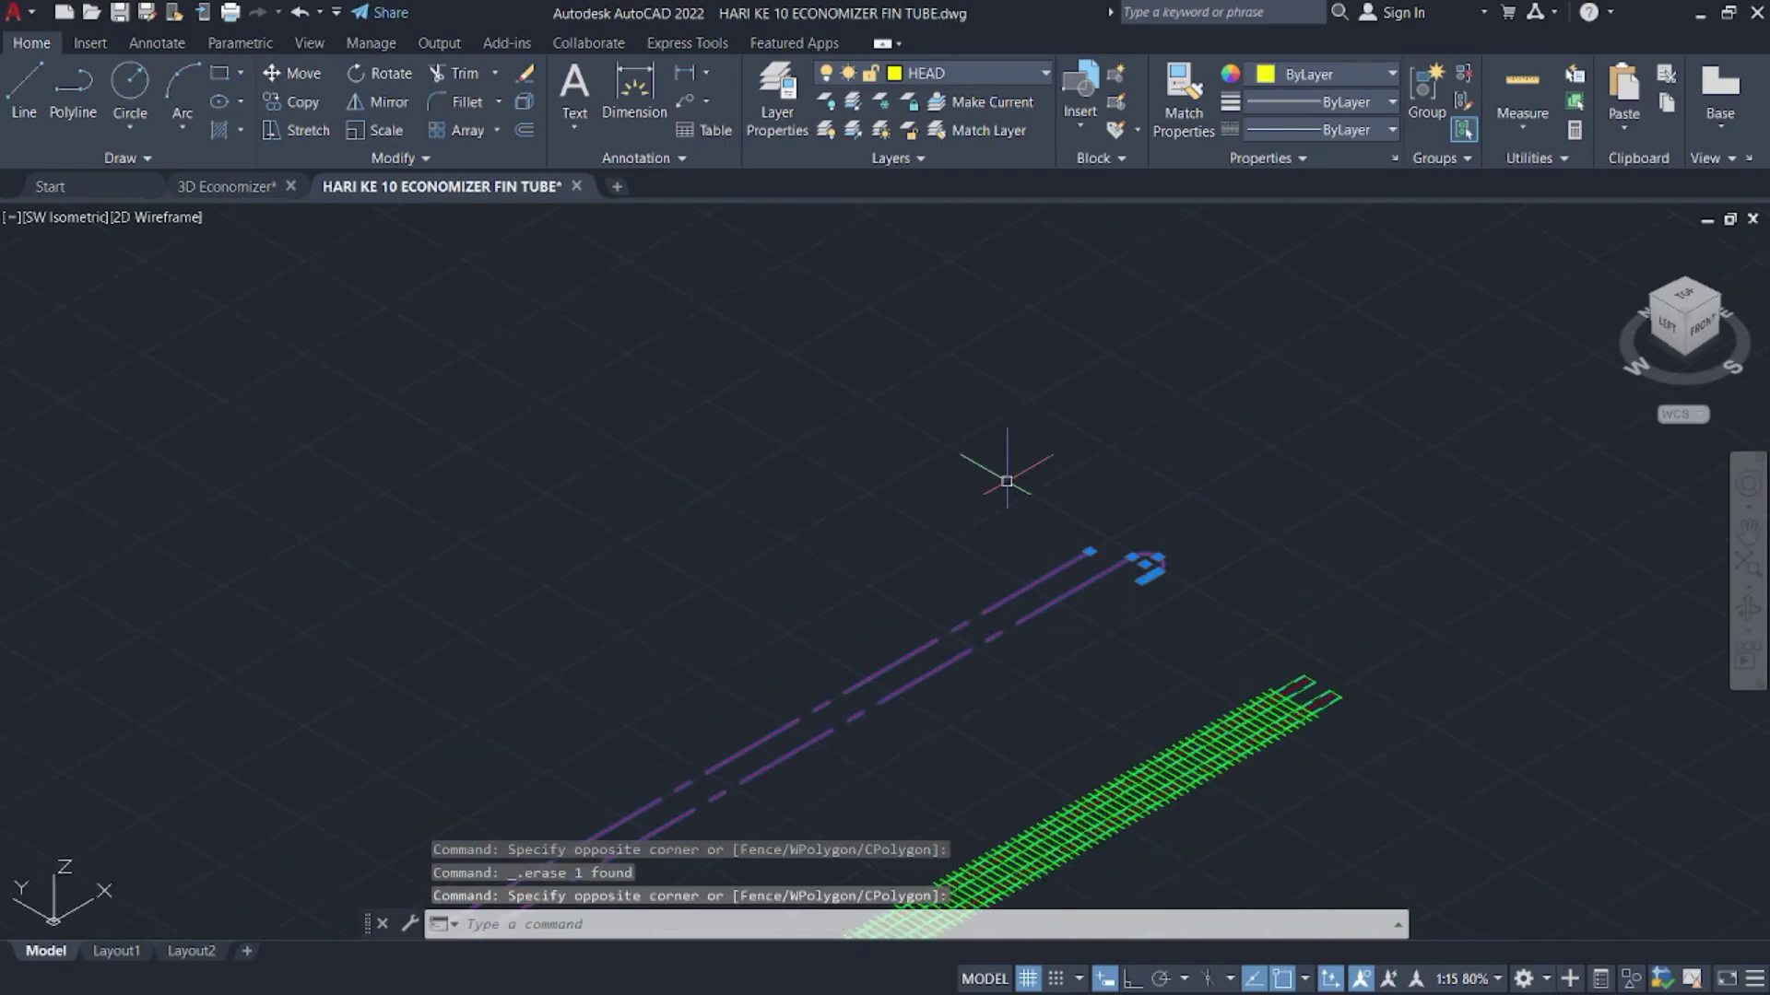
pyautogui.scroll(-4, 1007, 481)
pyautogui.moveTo(850, 665); pyautogui.dragTo(1113, 541, button='middle')
pyautogui.scroll(8, 769, 686)
pyautogui.click(826, 737)
pyautogui.click(691, 640)
pyautogui.moveTo(1020, 685); pyautogui.dragTo(681, 707, button='middle')
pyautogui.write('j')
pyautogui.press('Return')
pyautogui.click(785, 631)
pyautogui.click(735, 565)
pyautogui.scroll(-2, 837, 576)
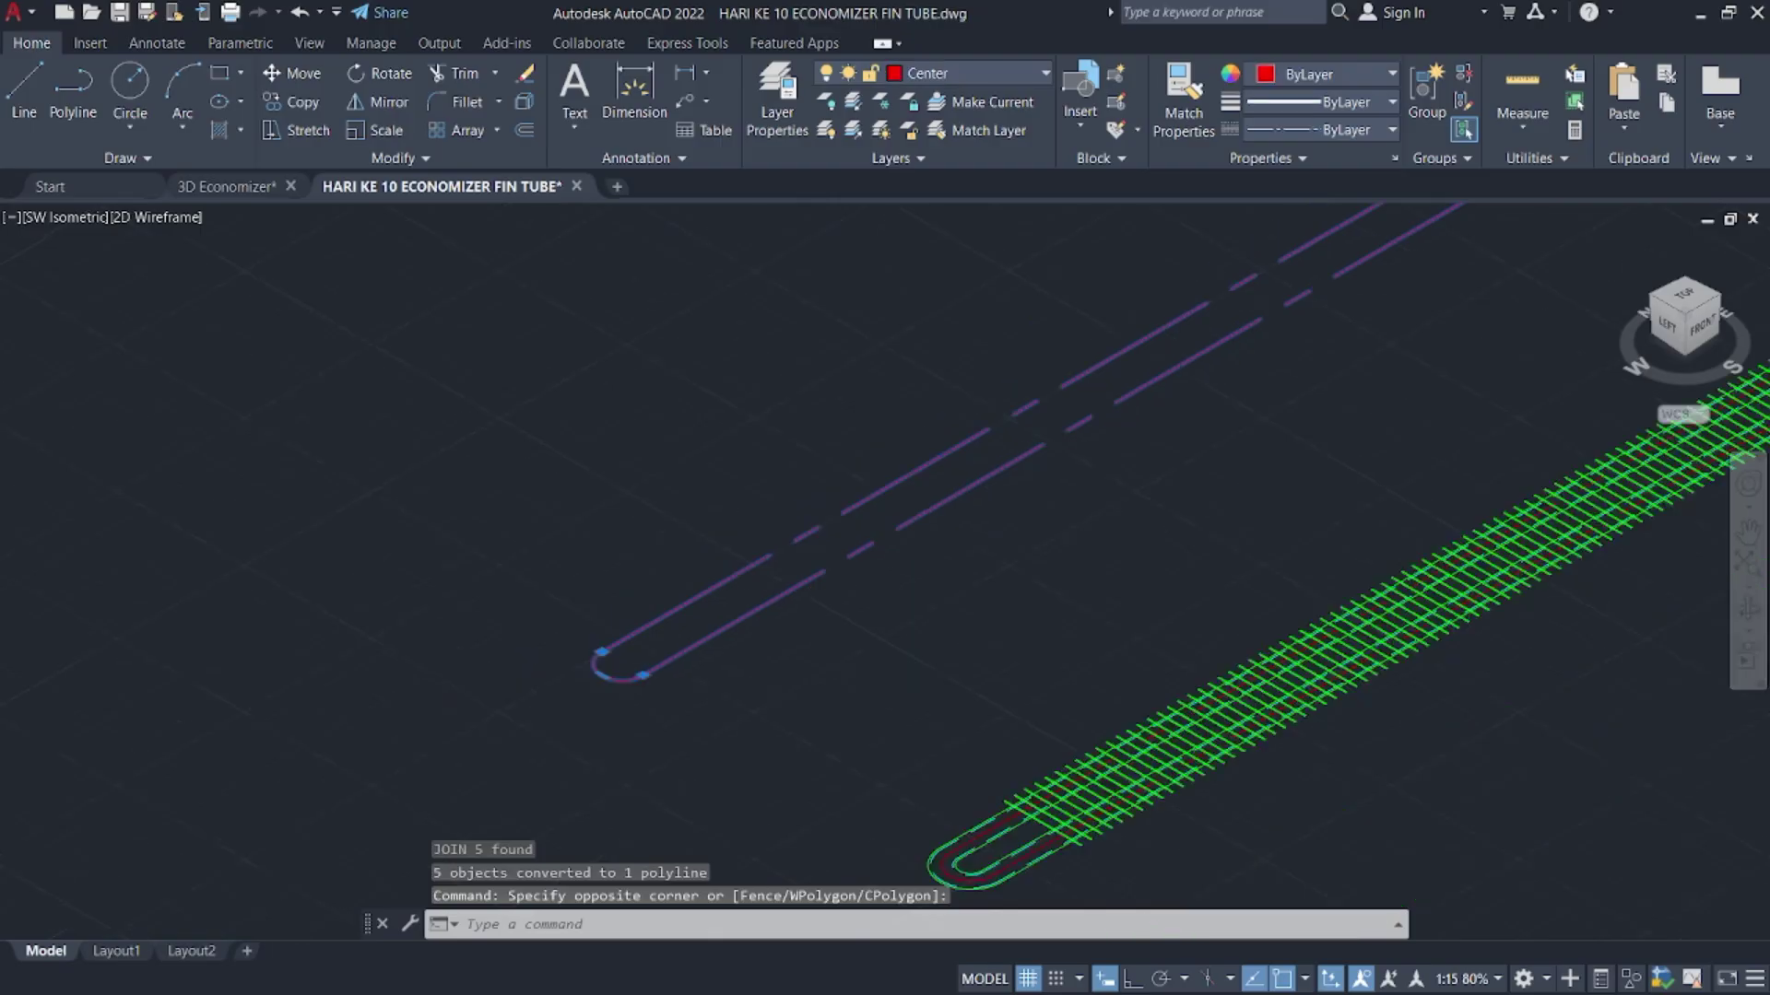
pyautogui.scroll(-3, 818, 573)
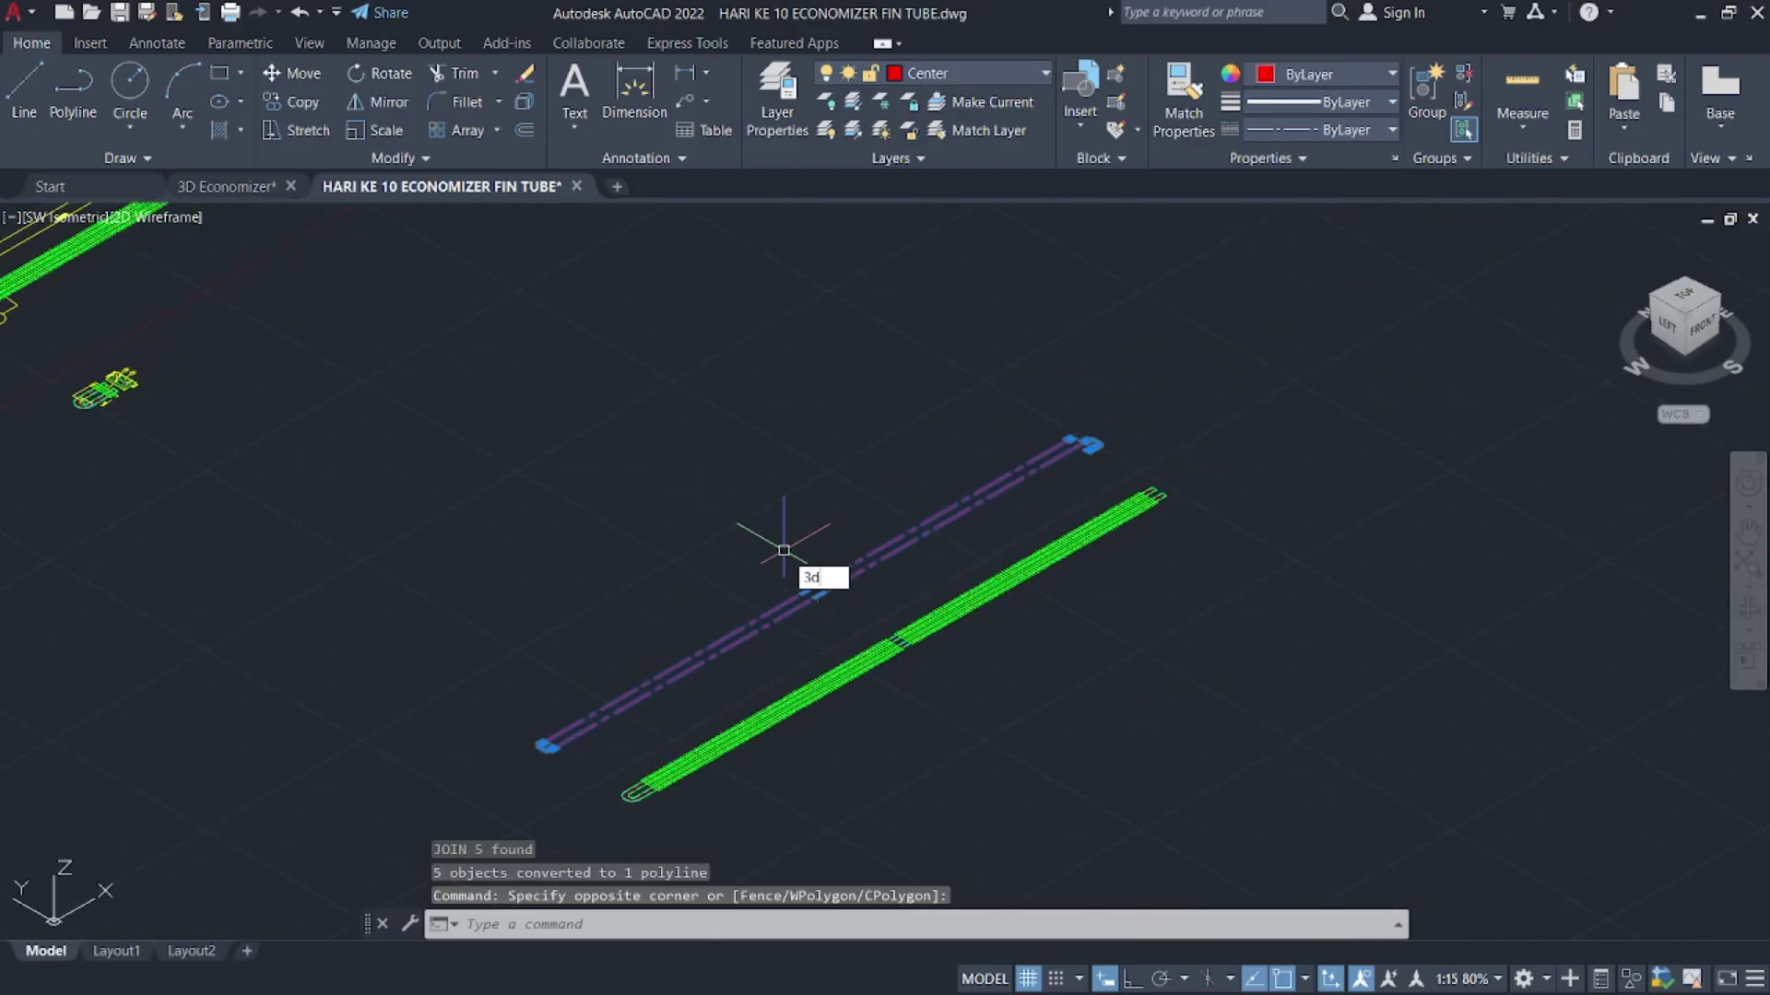
pyautogui.write('3DROTATE')
pyautogui.press('Return')
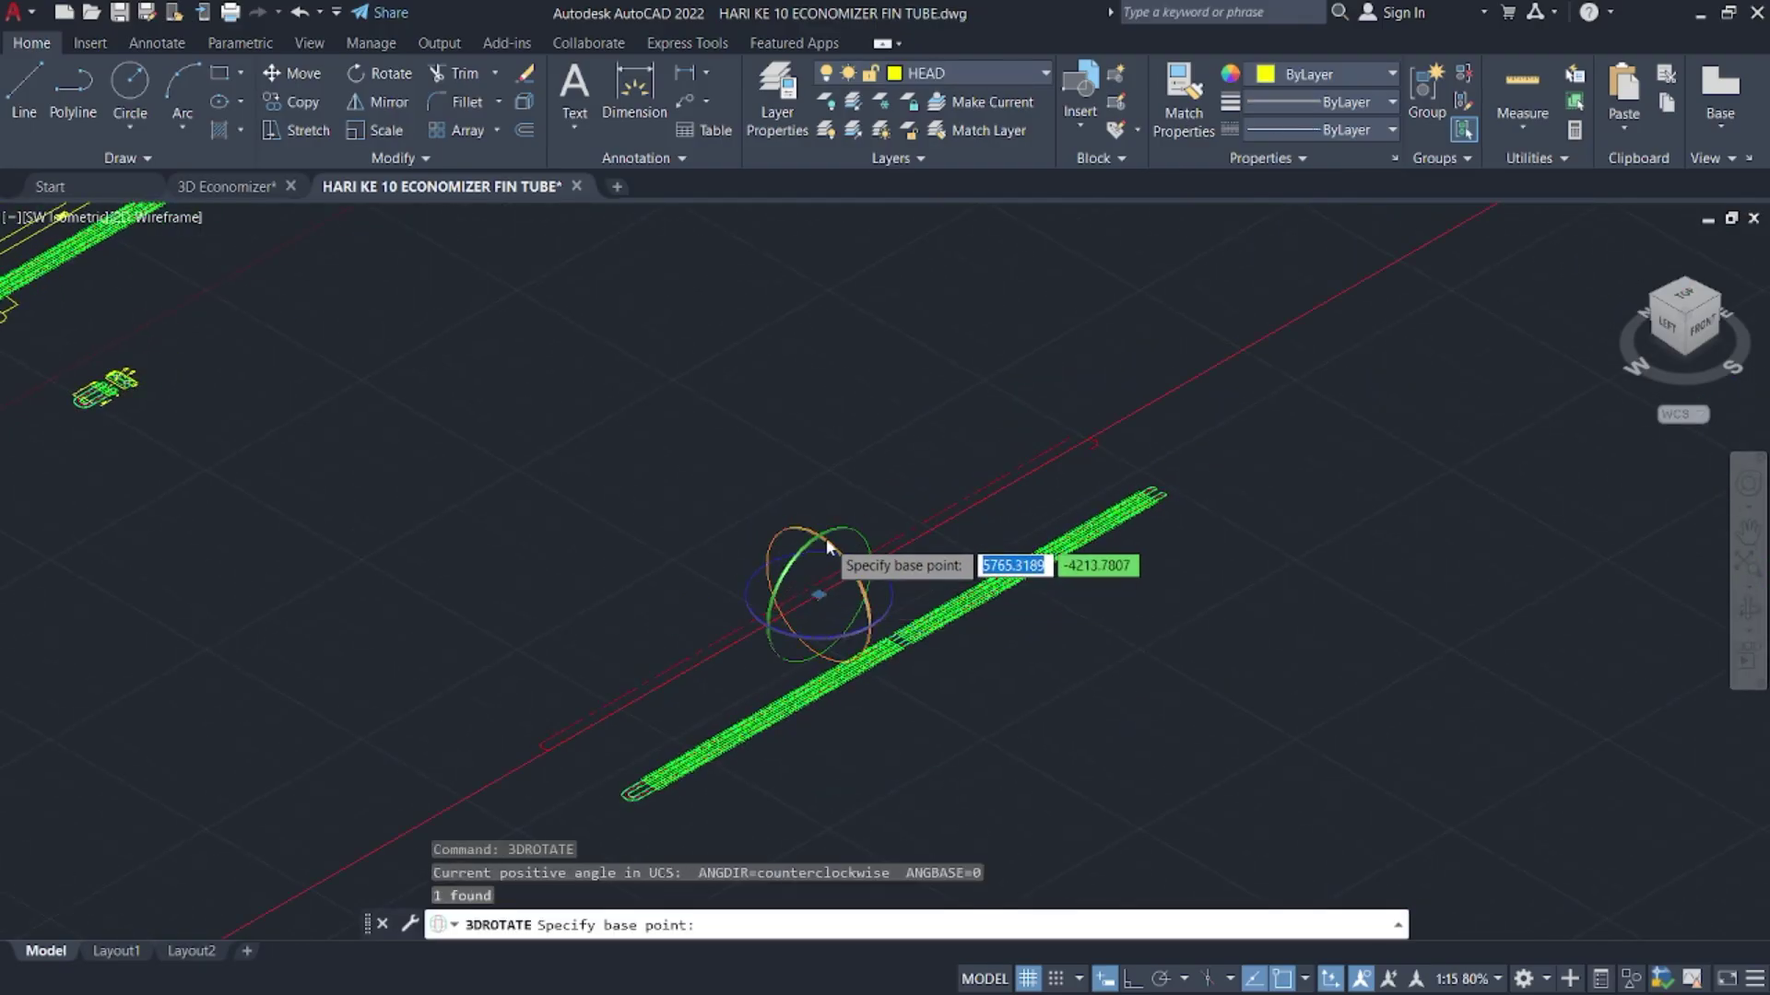
pyautogui.press('Escape')
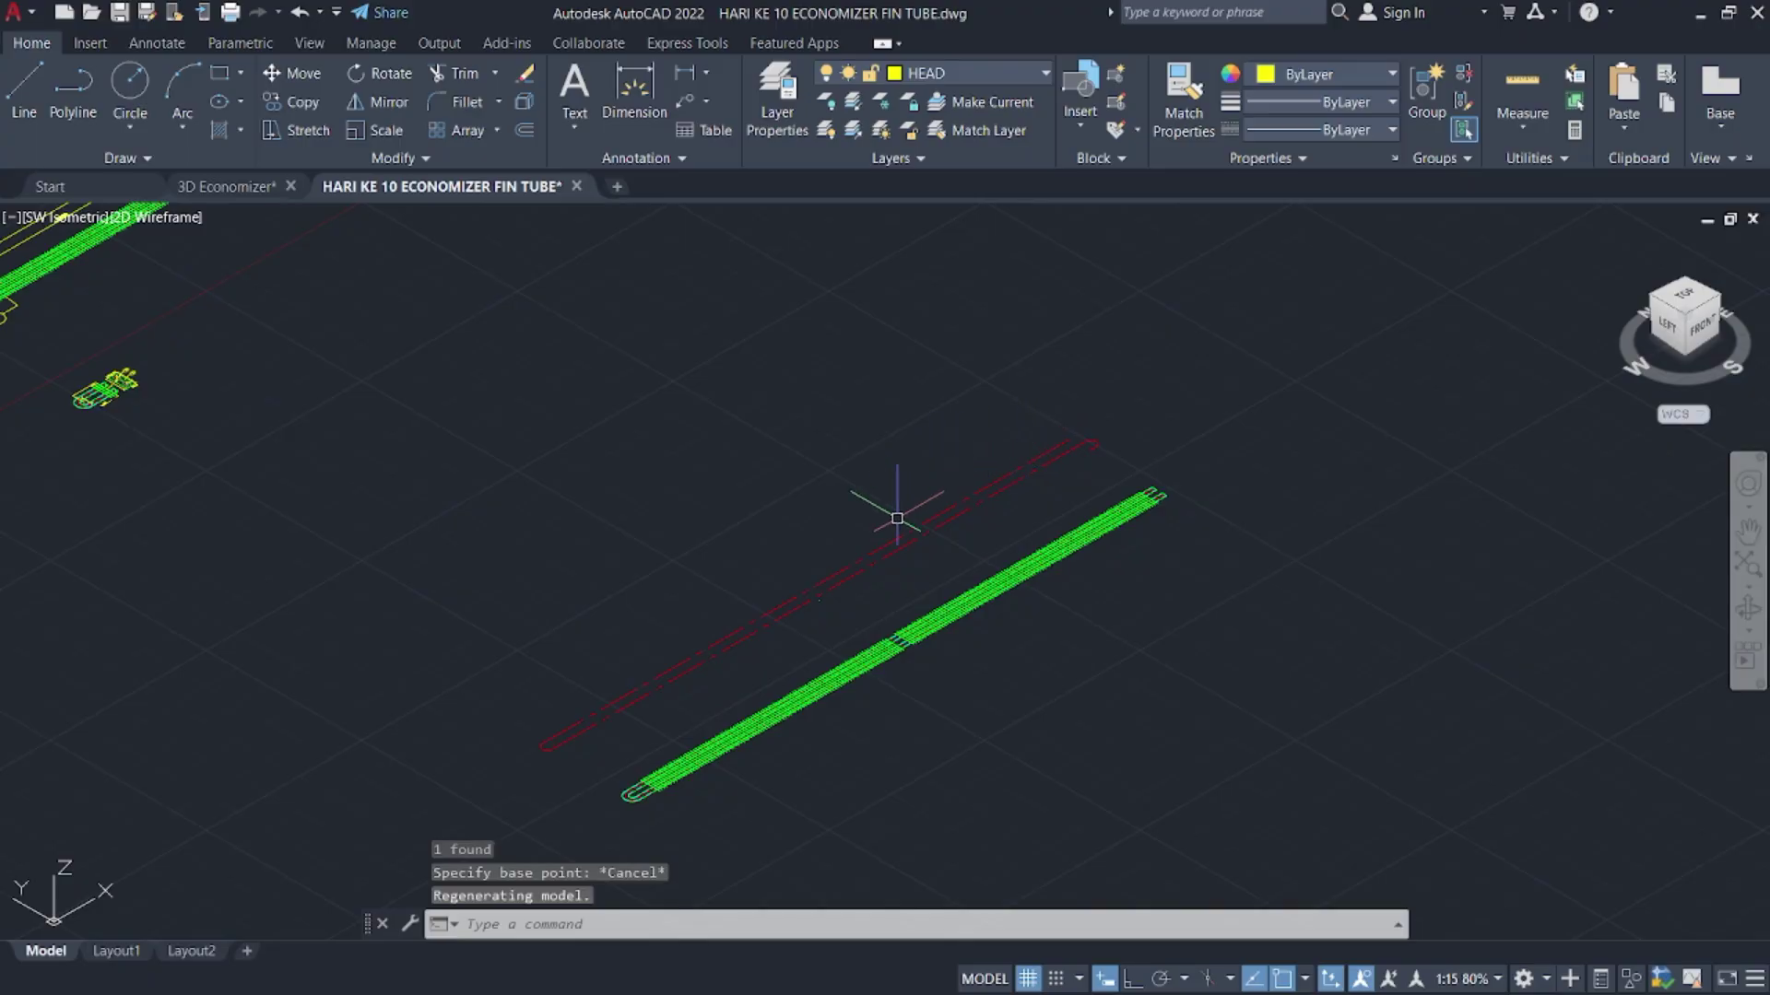
pyautogui.scroll(5, 897, 518)
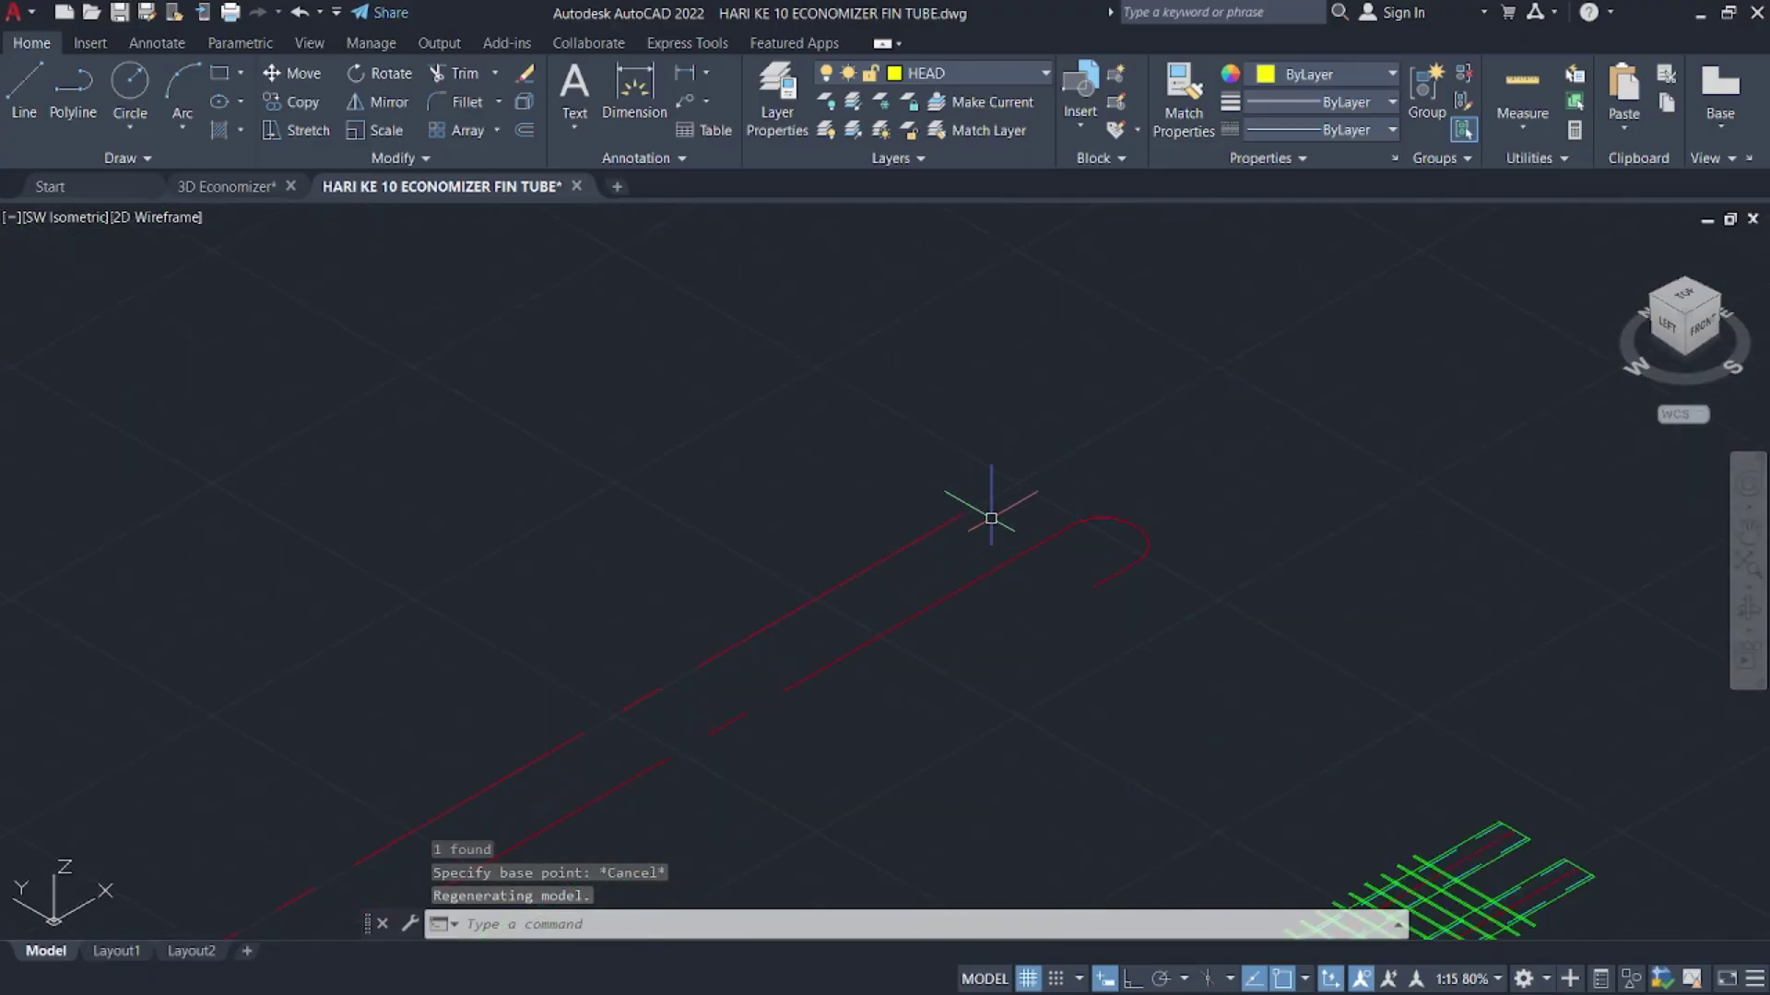
pyautogui.scroll(-5, 1001, 484)
pyautogui.click(842, 604)
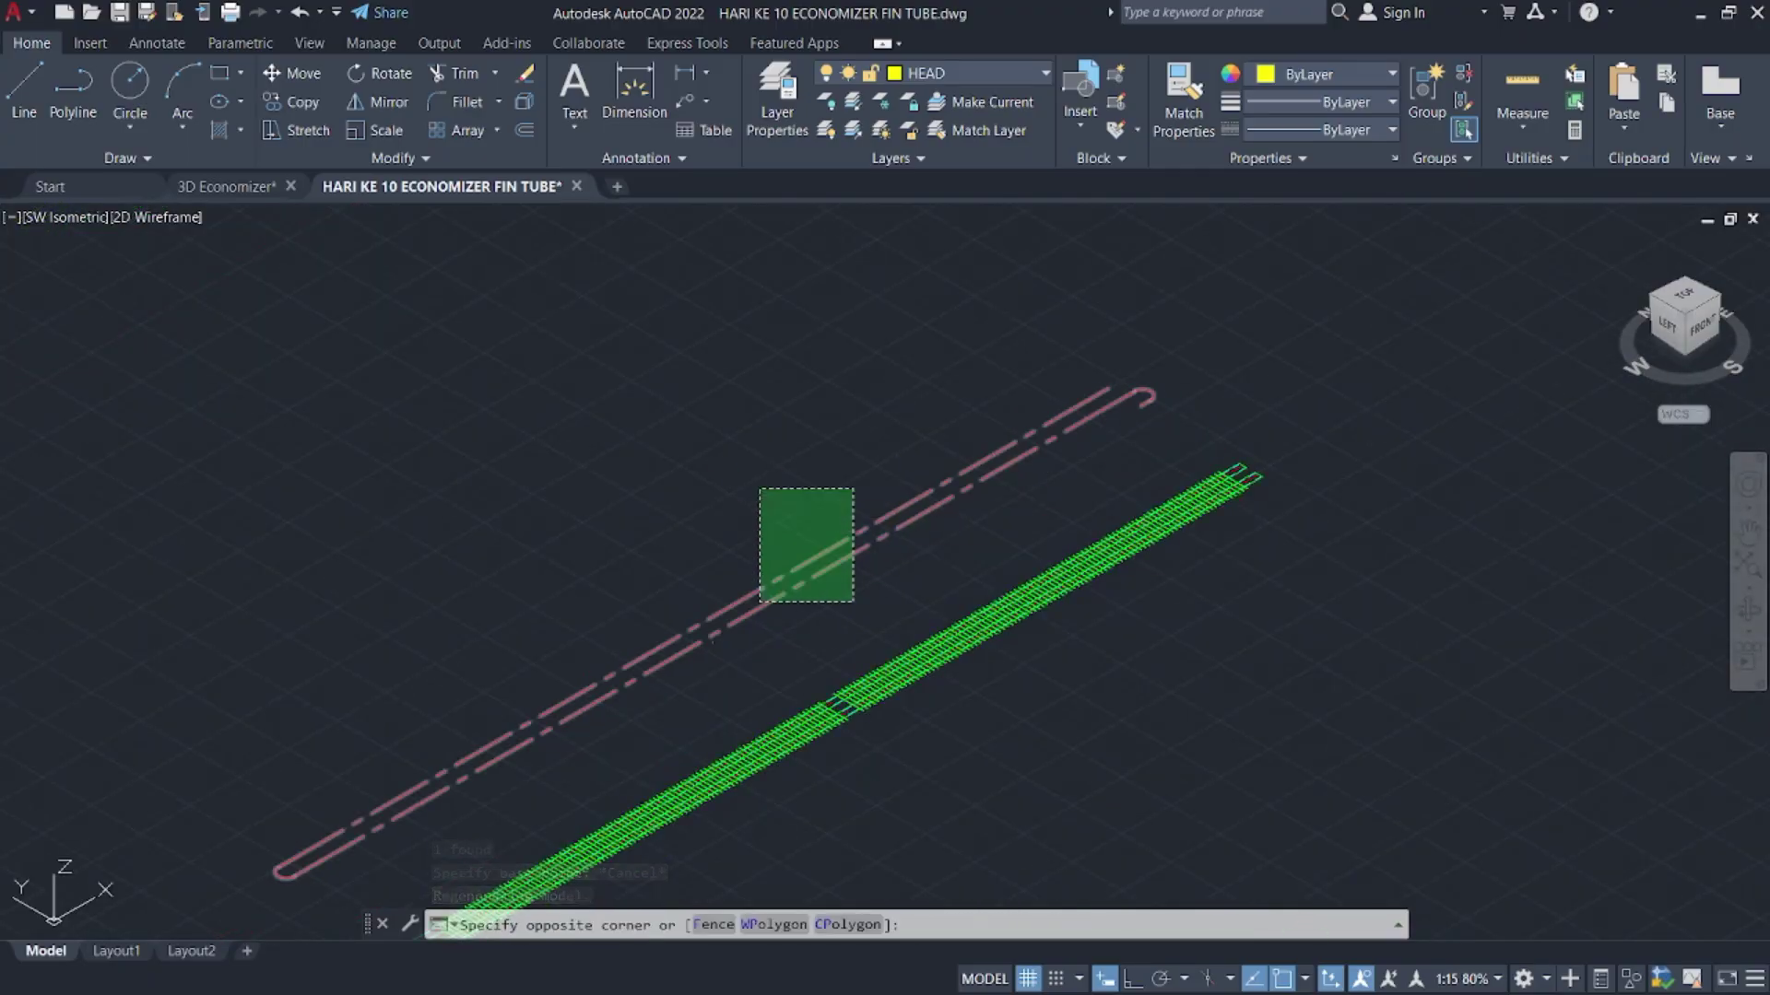
pyautogui.click(757, 476)
pyautogui.press('Escape')
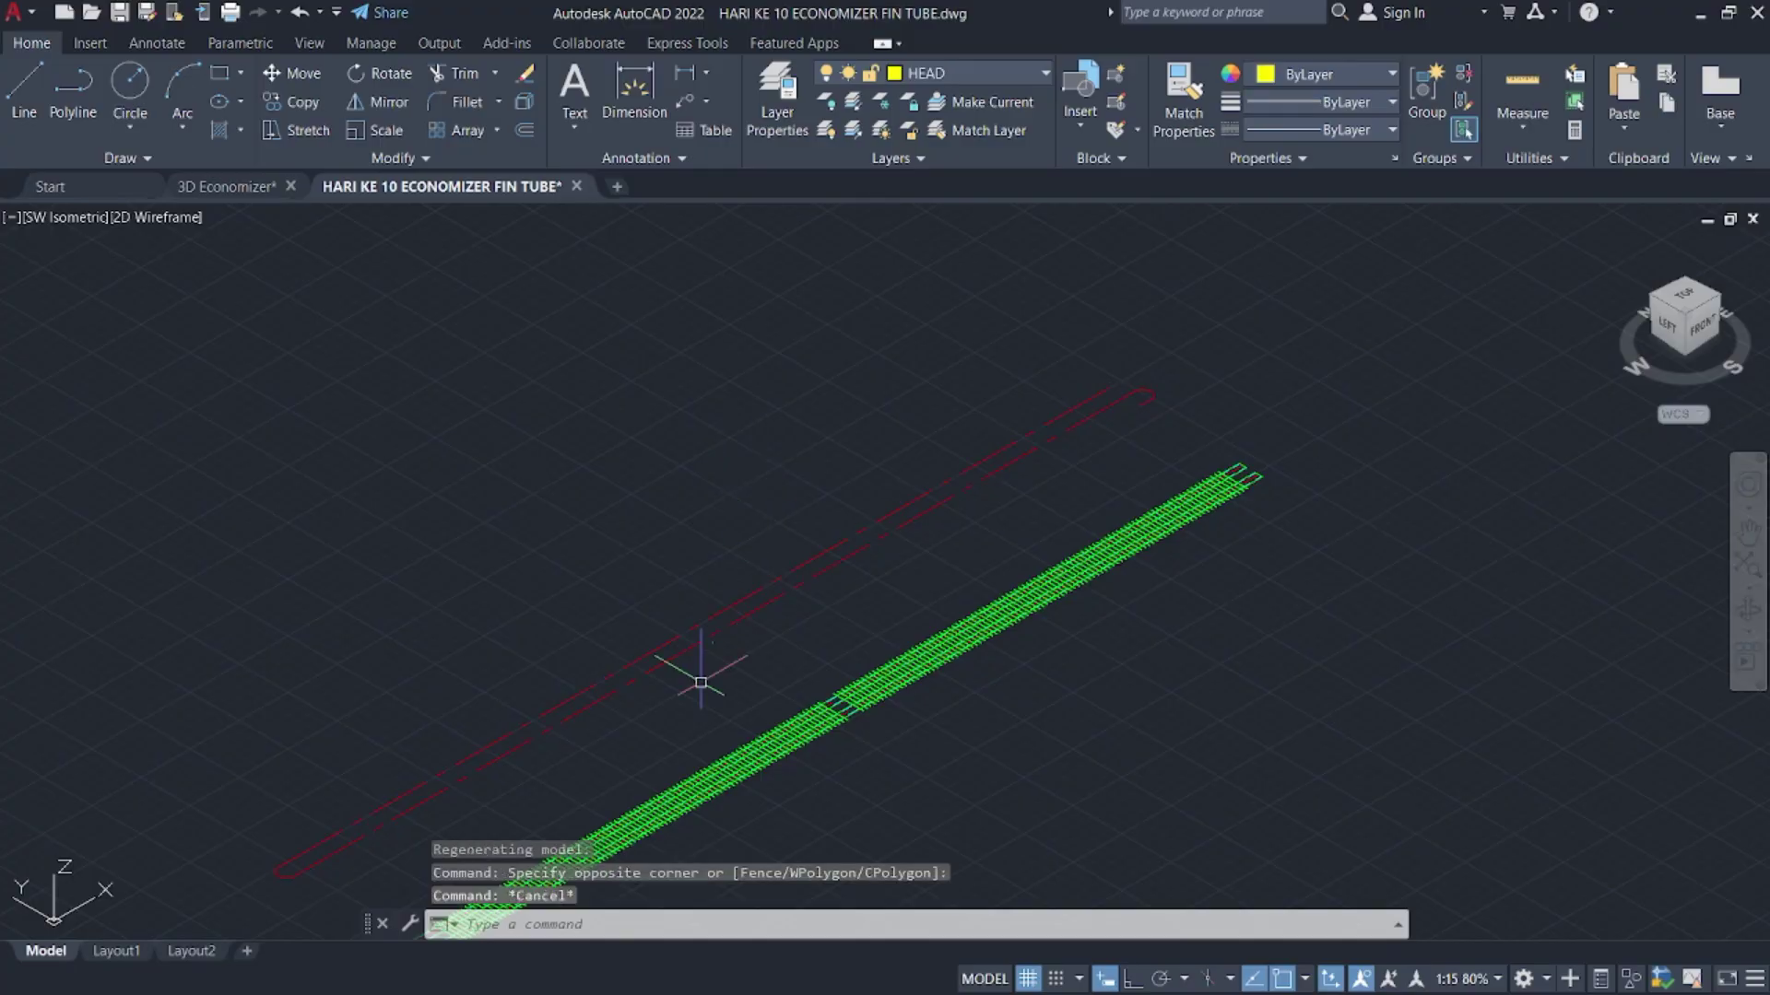
# - Delete the small stray object lying beside the joined tube centerline
pyautogui.scroll(6, 728, 681)
pyautogui.click(731, 684)
pyautogui.click(719, 683)
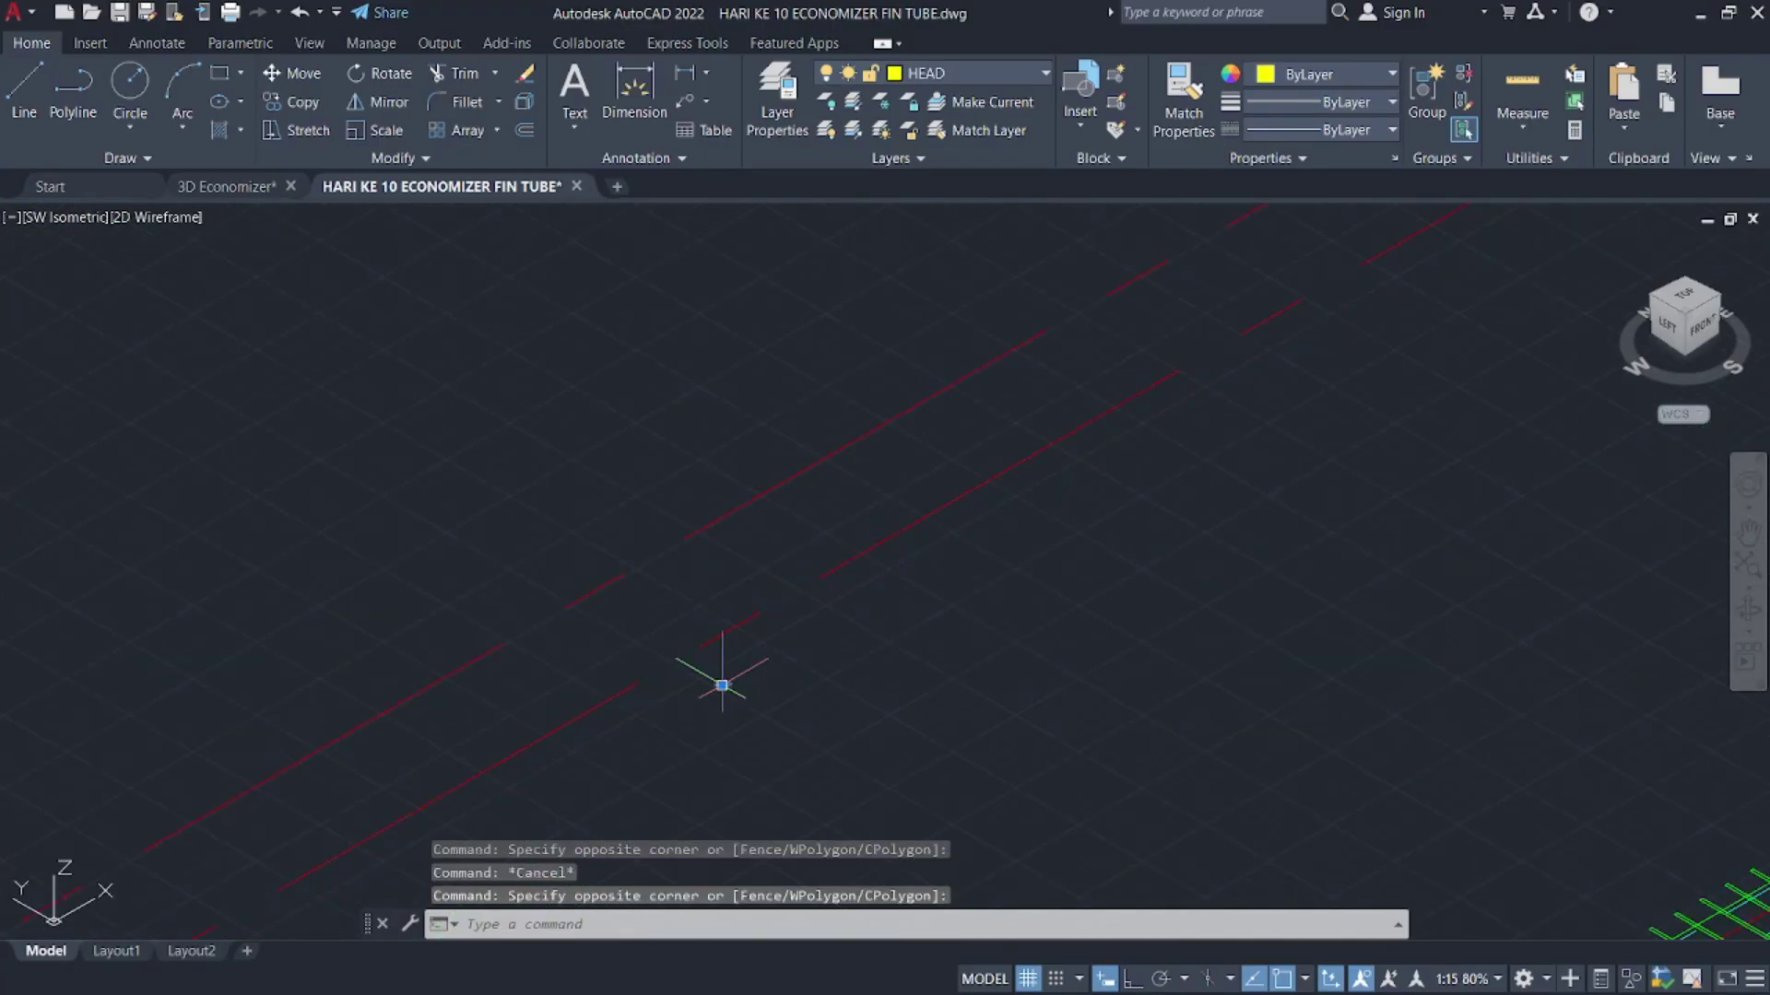
pyautogui.press('Delete')
# - Draw a small rectangle behind the hook-shaped end of the tube centerline
pyautogui.scroll(-4, 721, 684)
pyautogui.moveTo(728, 684); pyautogui.dragTo(861, 715, button='middle')
pyautogui.scroll(-2, 977, 584)
pyautogui.moveTo(977, 584); pyautogui.dragTo(706, 770, button='middle')
pyautogui.press('Escape')
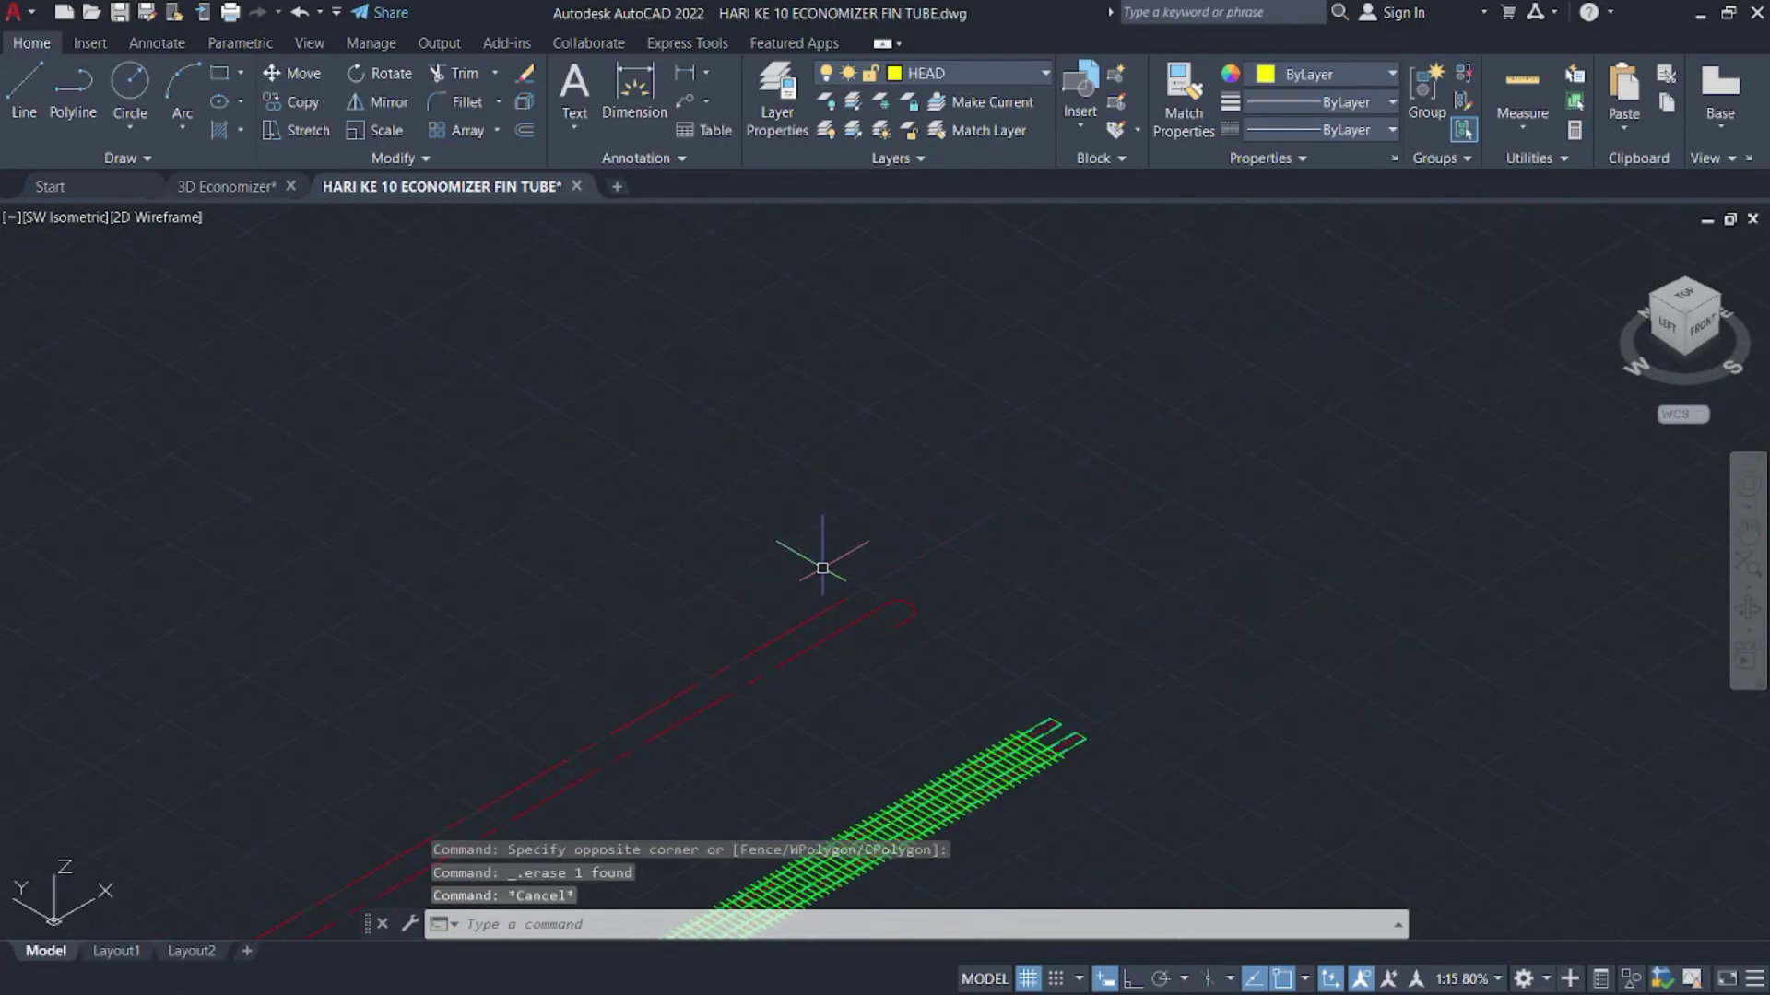
pyautogui.write('rec')
pyautogui.press('Return')
pyautogui.scroll(4, 822, 567)
pyautogui.click(789, 553)
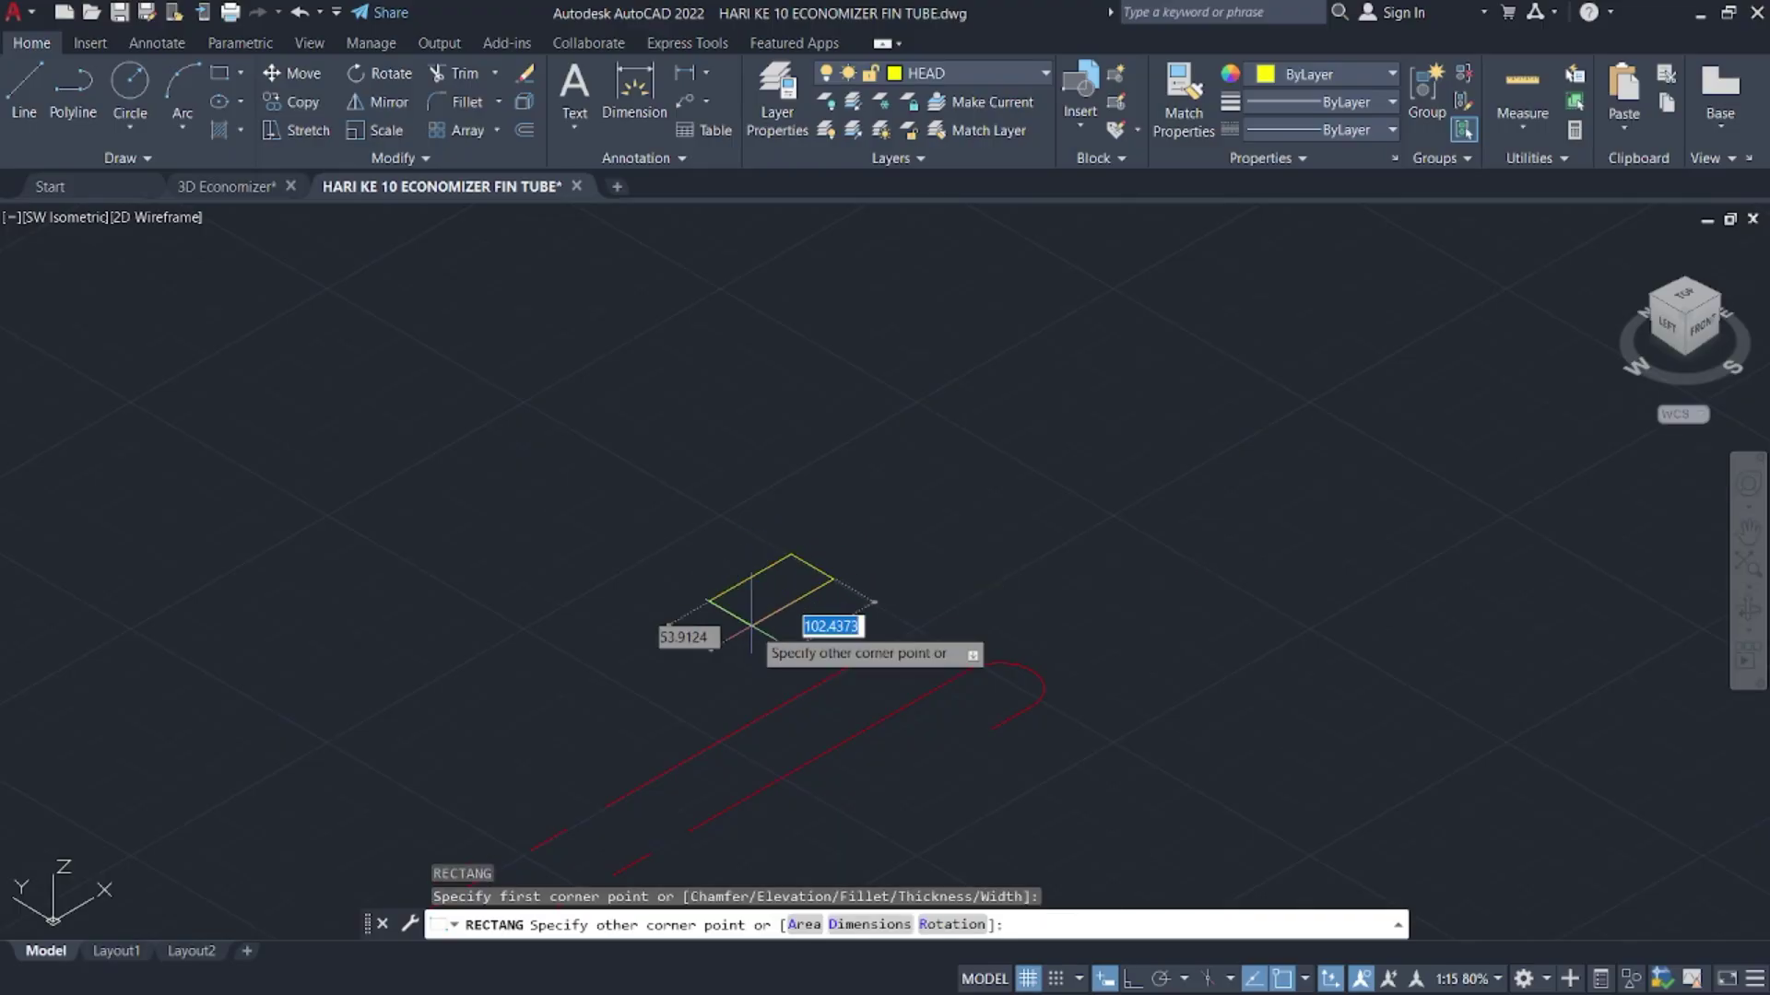
pyautogui.click(749, 570)
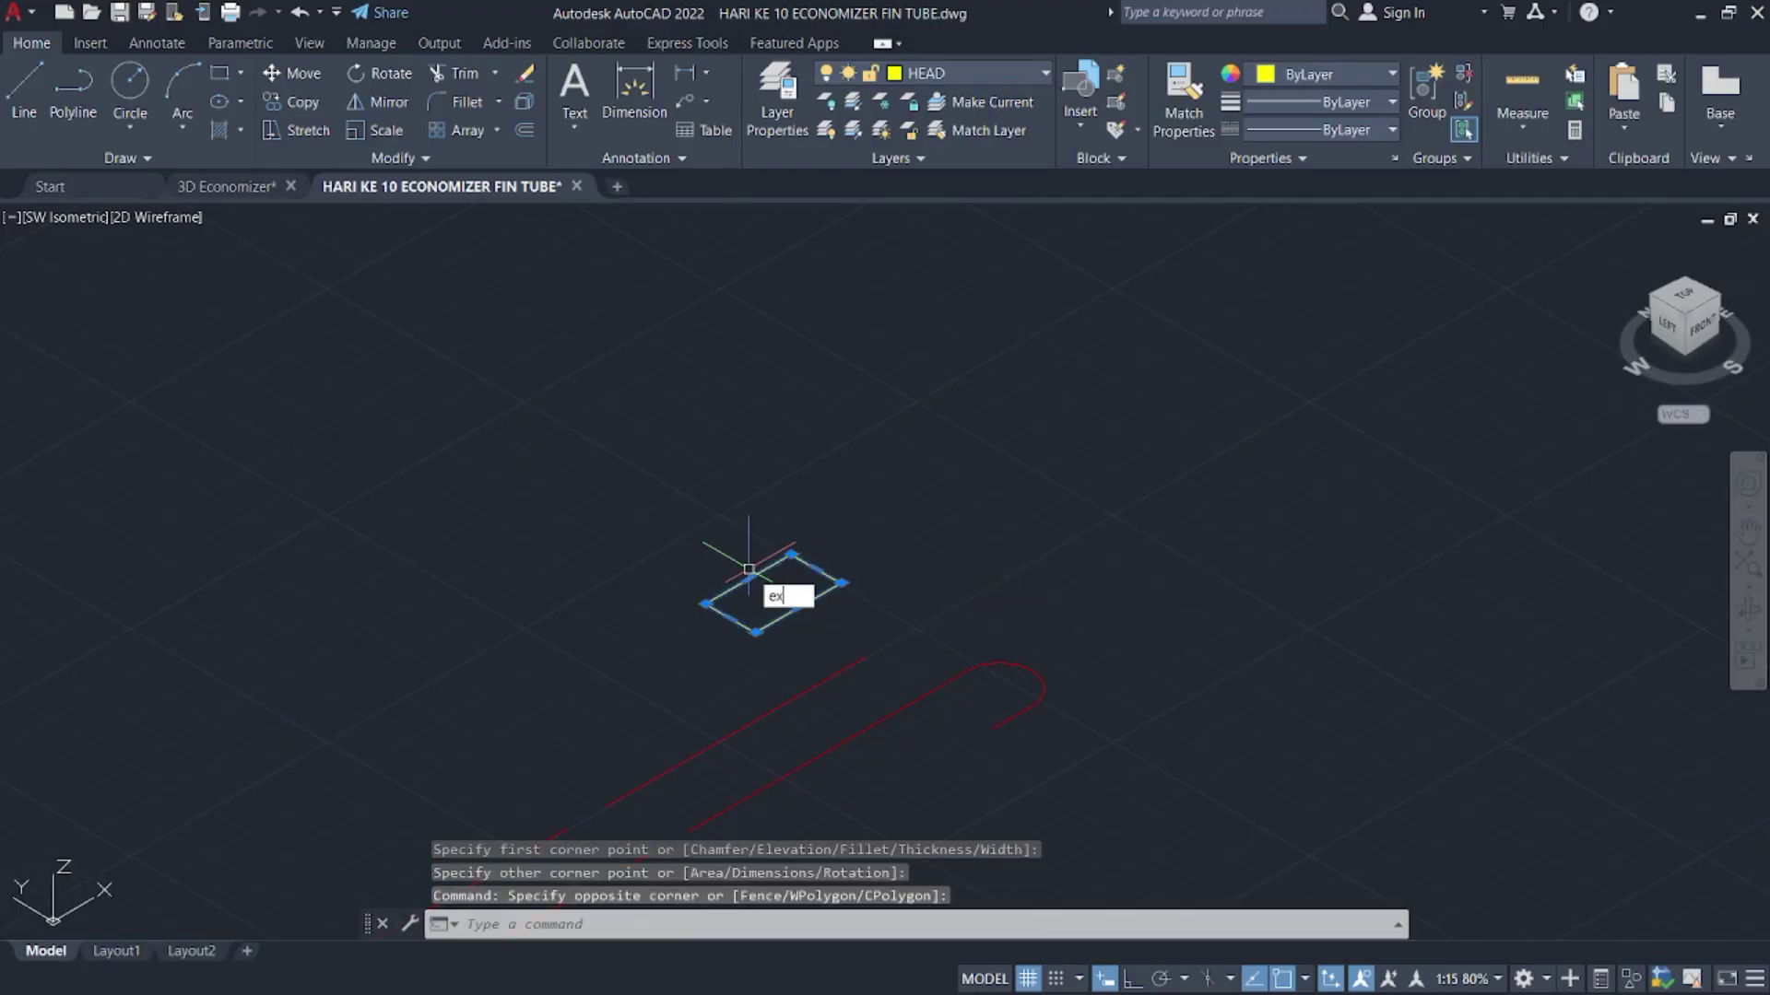
# - Extrude the small rectangle upward into a solid box
pyautogui.write('ext')
pyautogui.press('Return')
pyautogui.scroll(6, 742, 587)
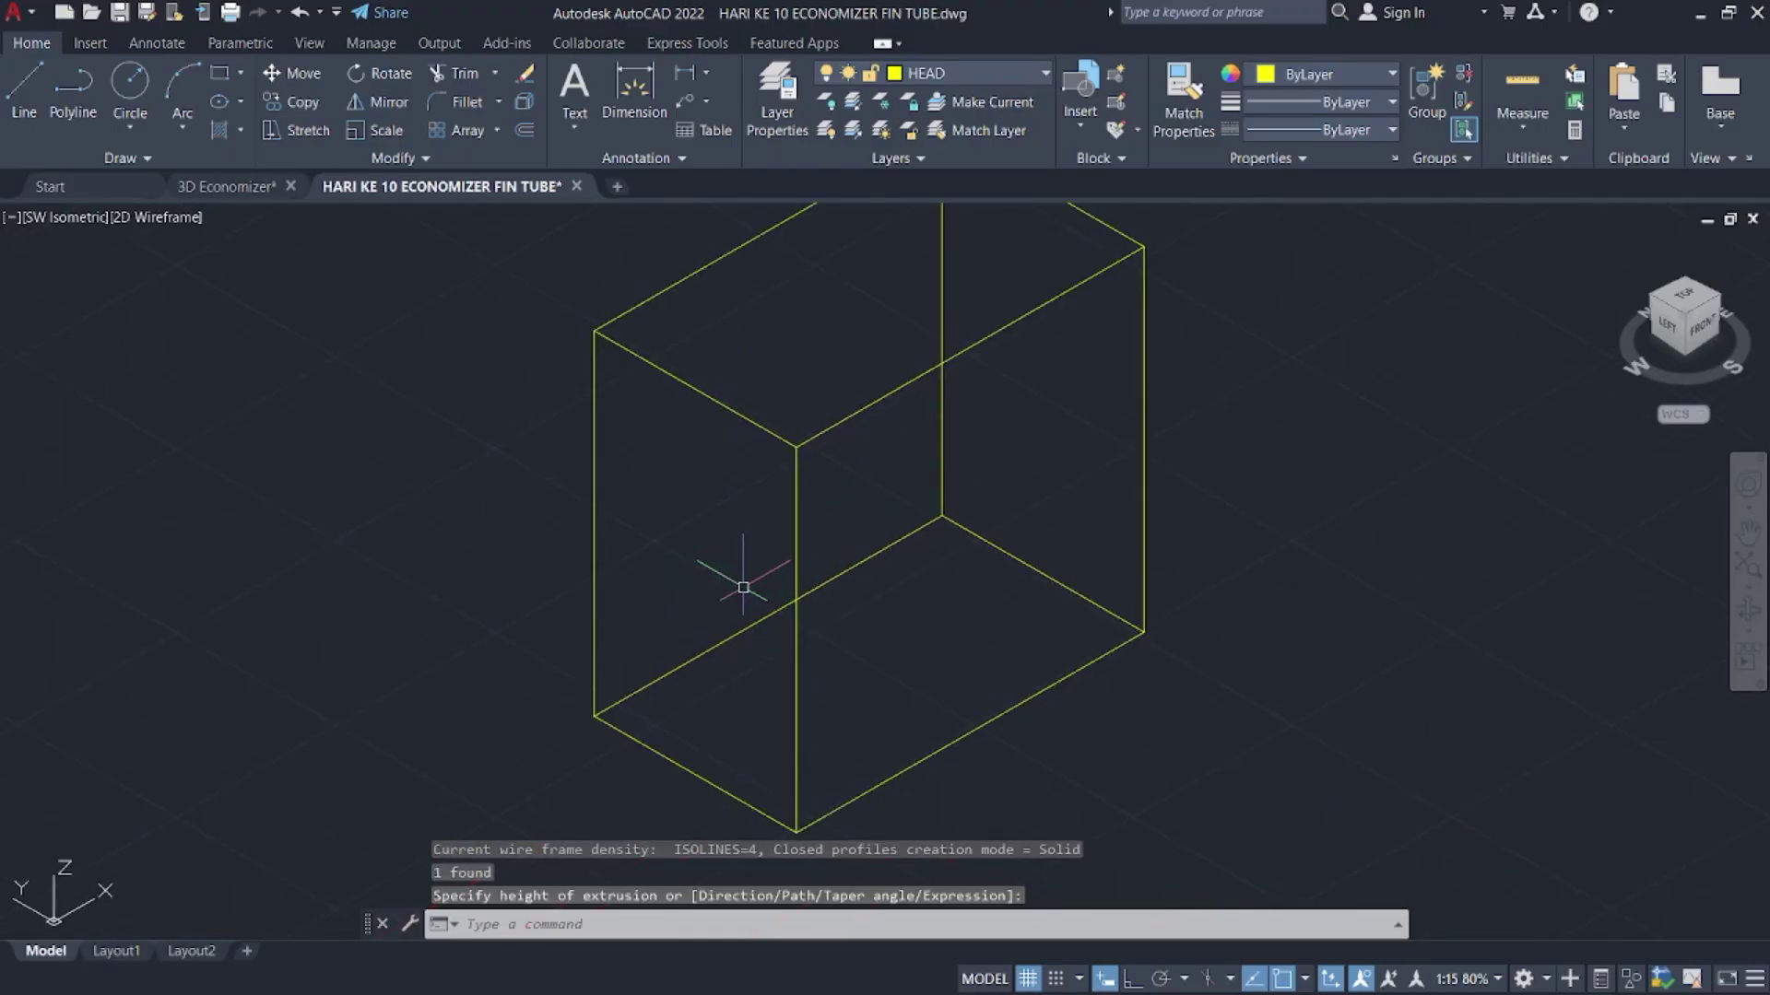
pyautogui.write('Uv')
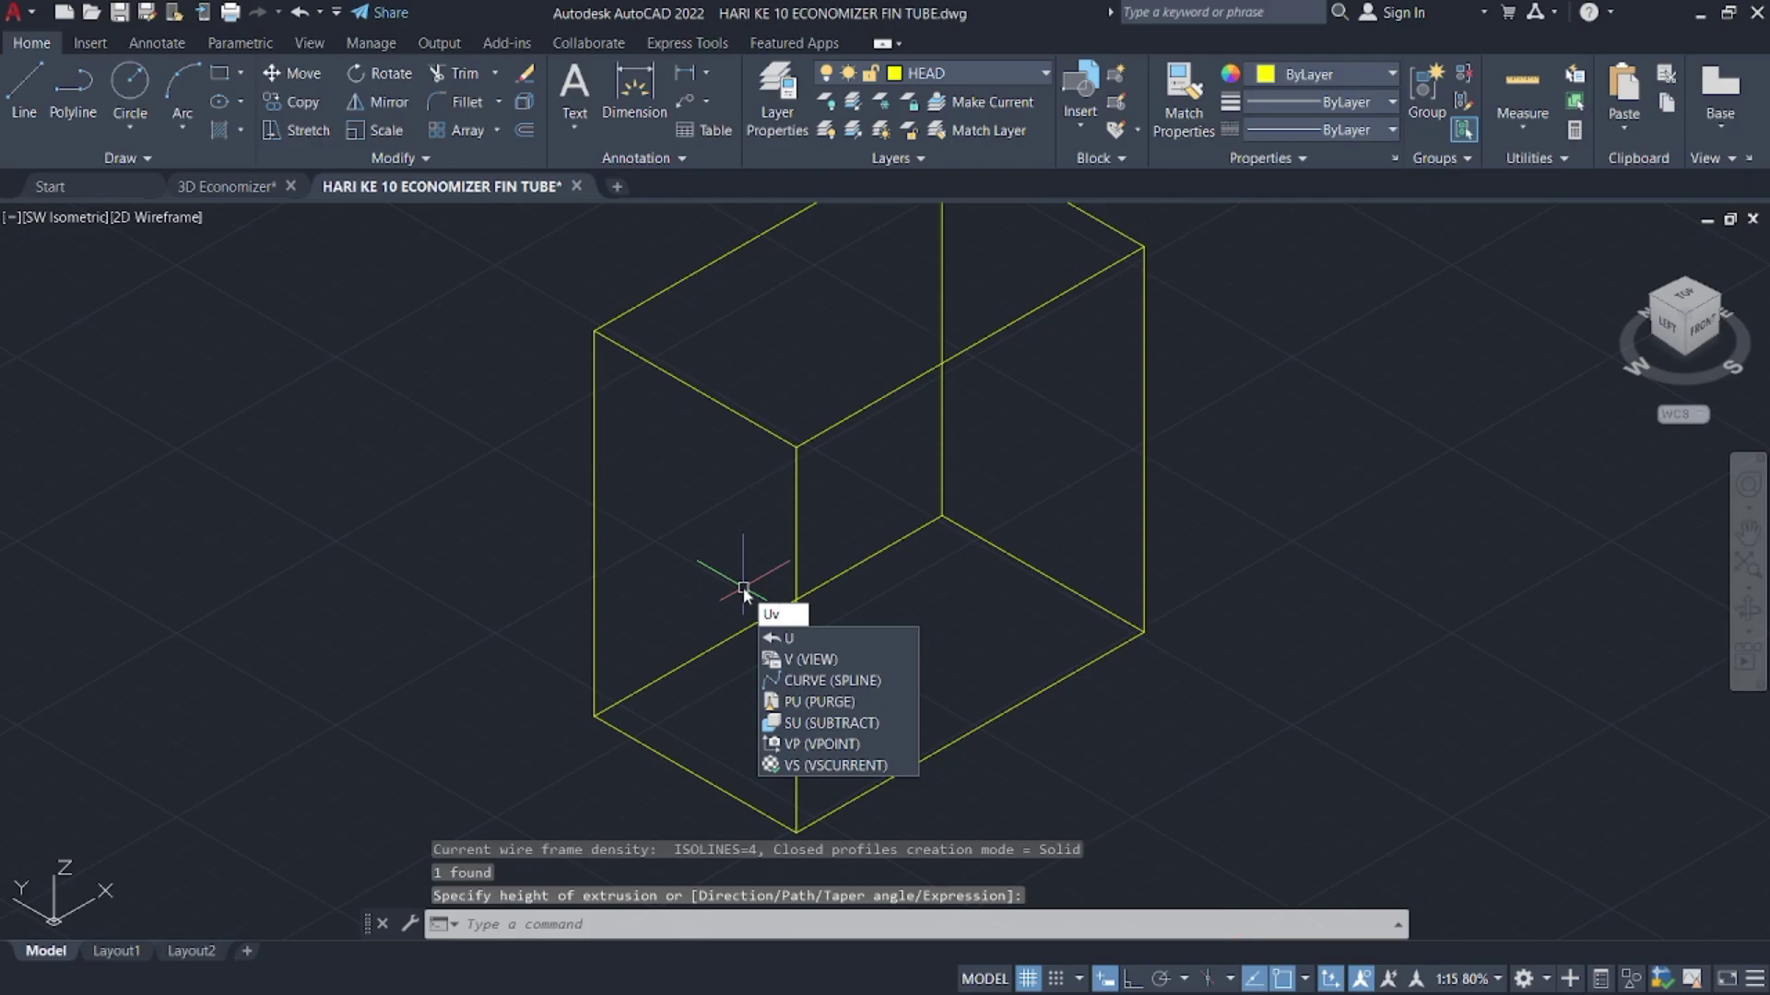
pyautogui.press('BackSpace')
pyautogui.write('c')
pyautogui.press('Return')
pyautogui.press('Escape')
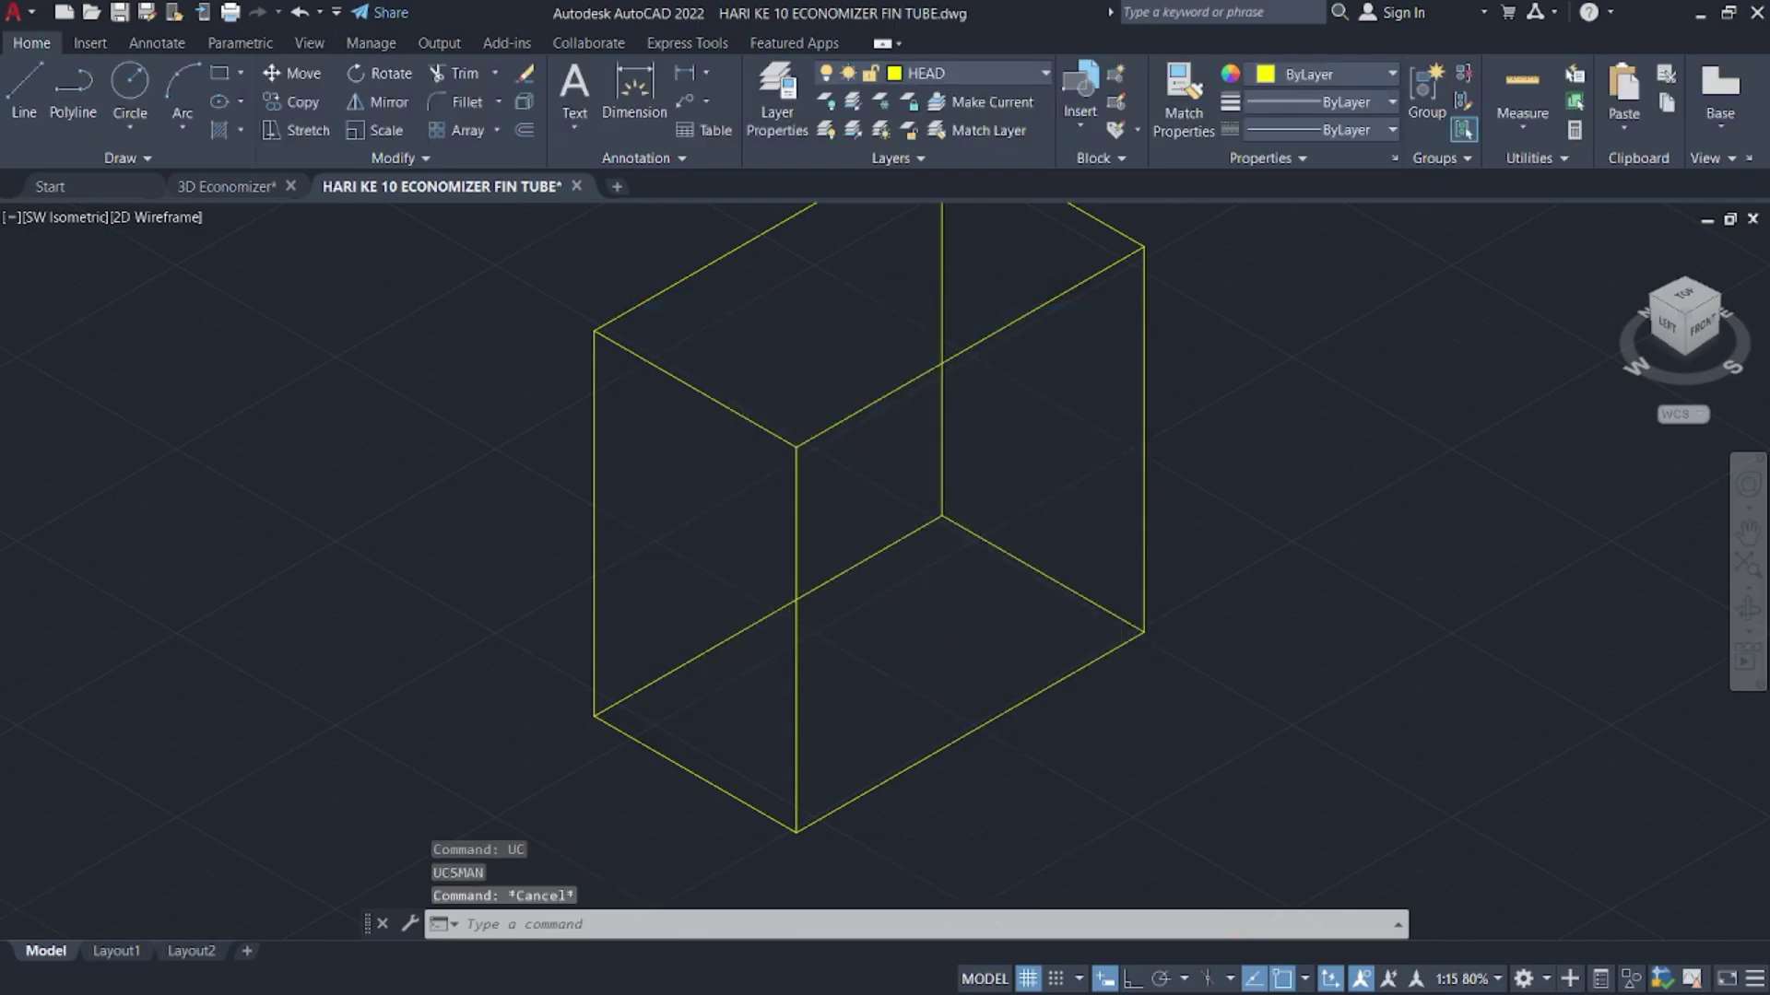
pyautogui.scroll(-5, 750, 460)
pyautogui.scroll(4, 837, 580)
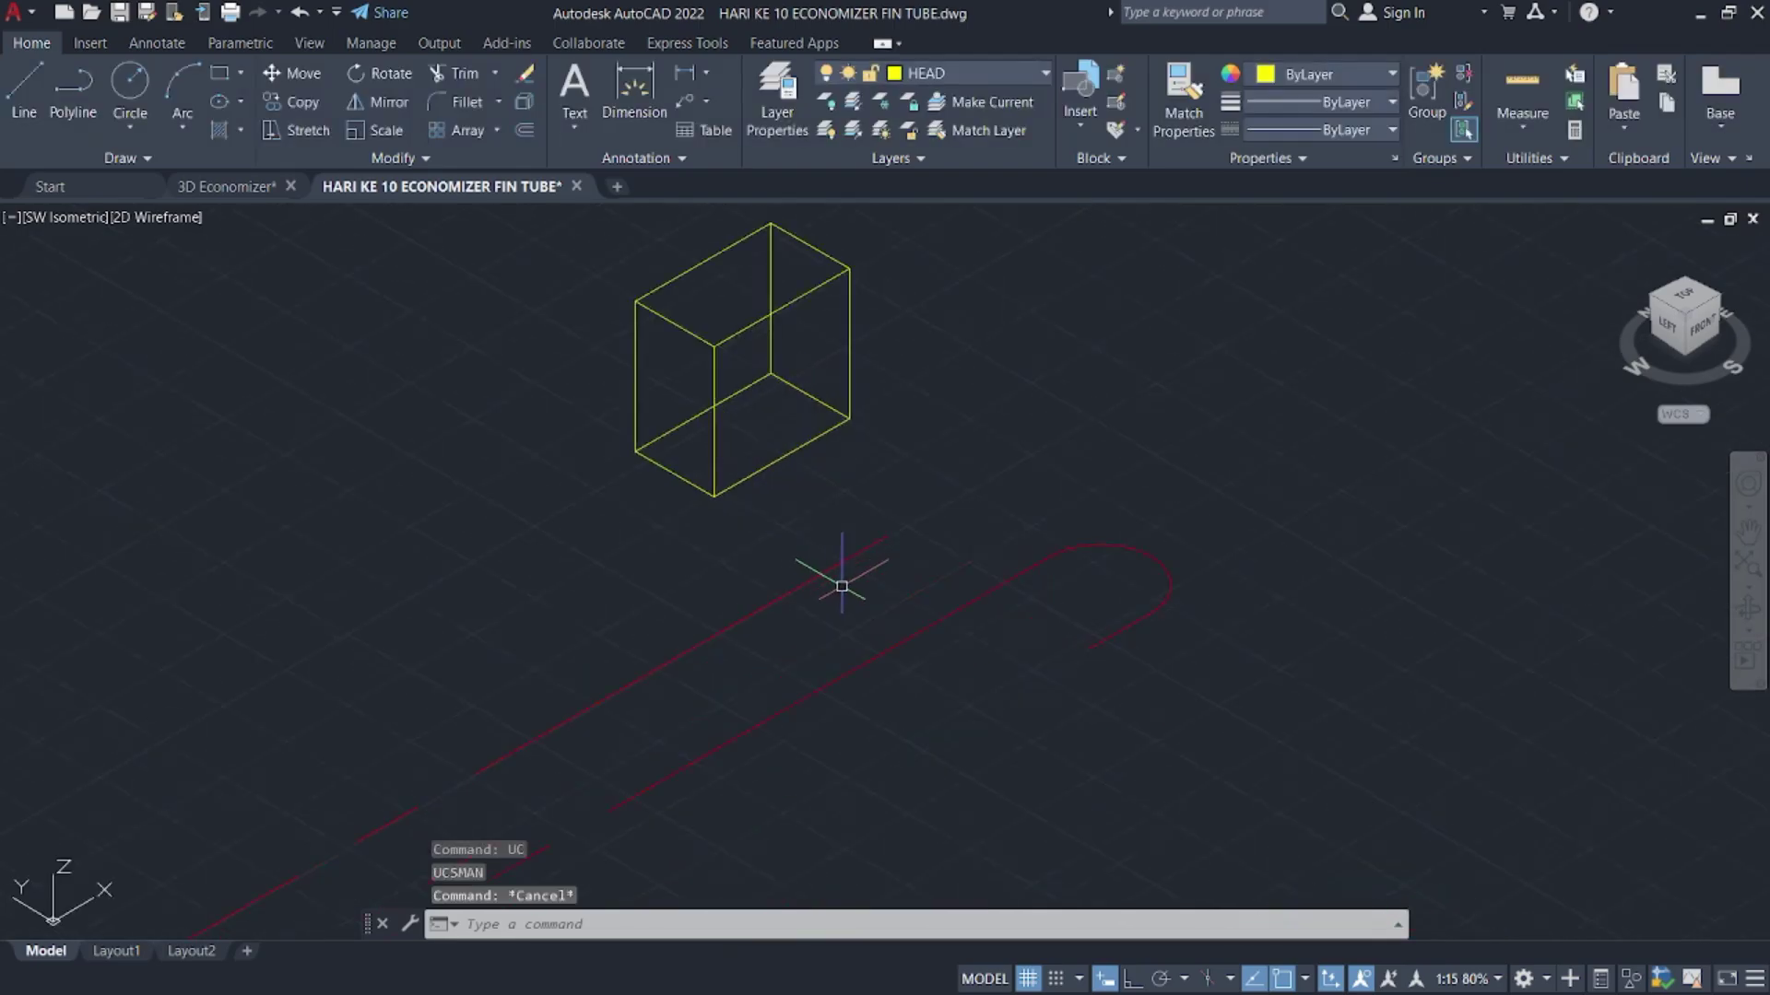
pyautogui.write('c')
pyautogui.press('Return')
pyautogui.click(1057, 503)
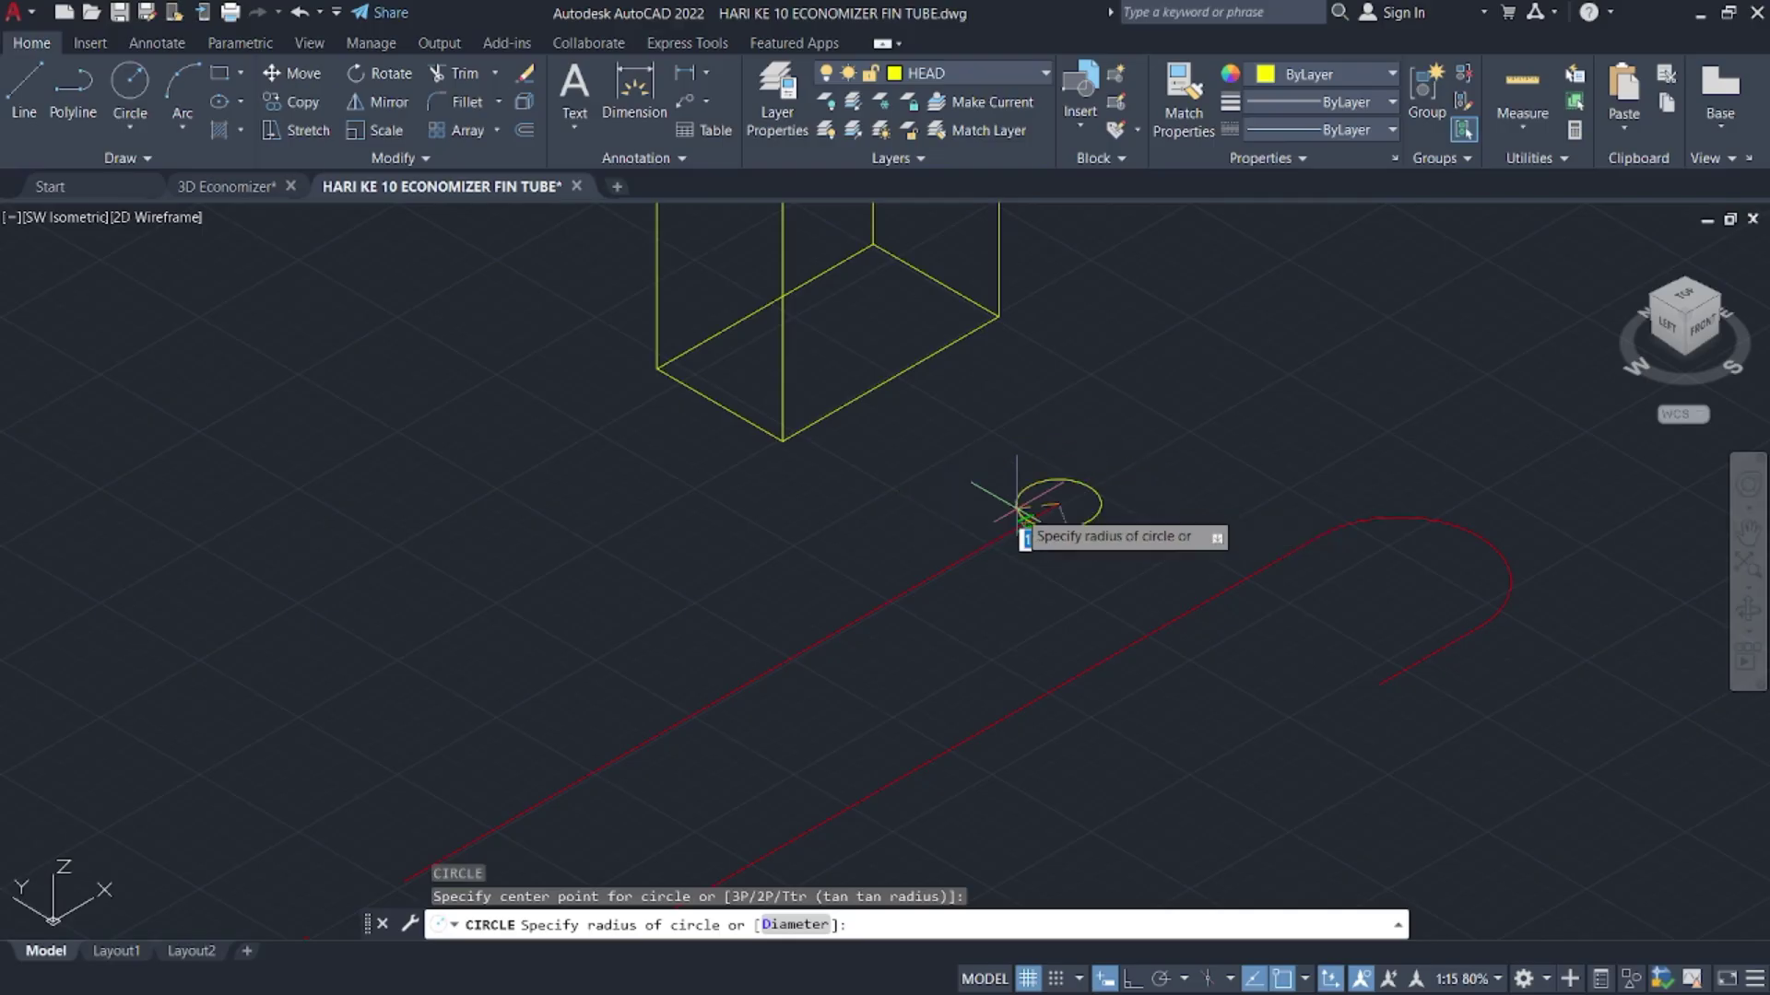
pyautogui.press('Escape')
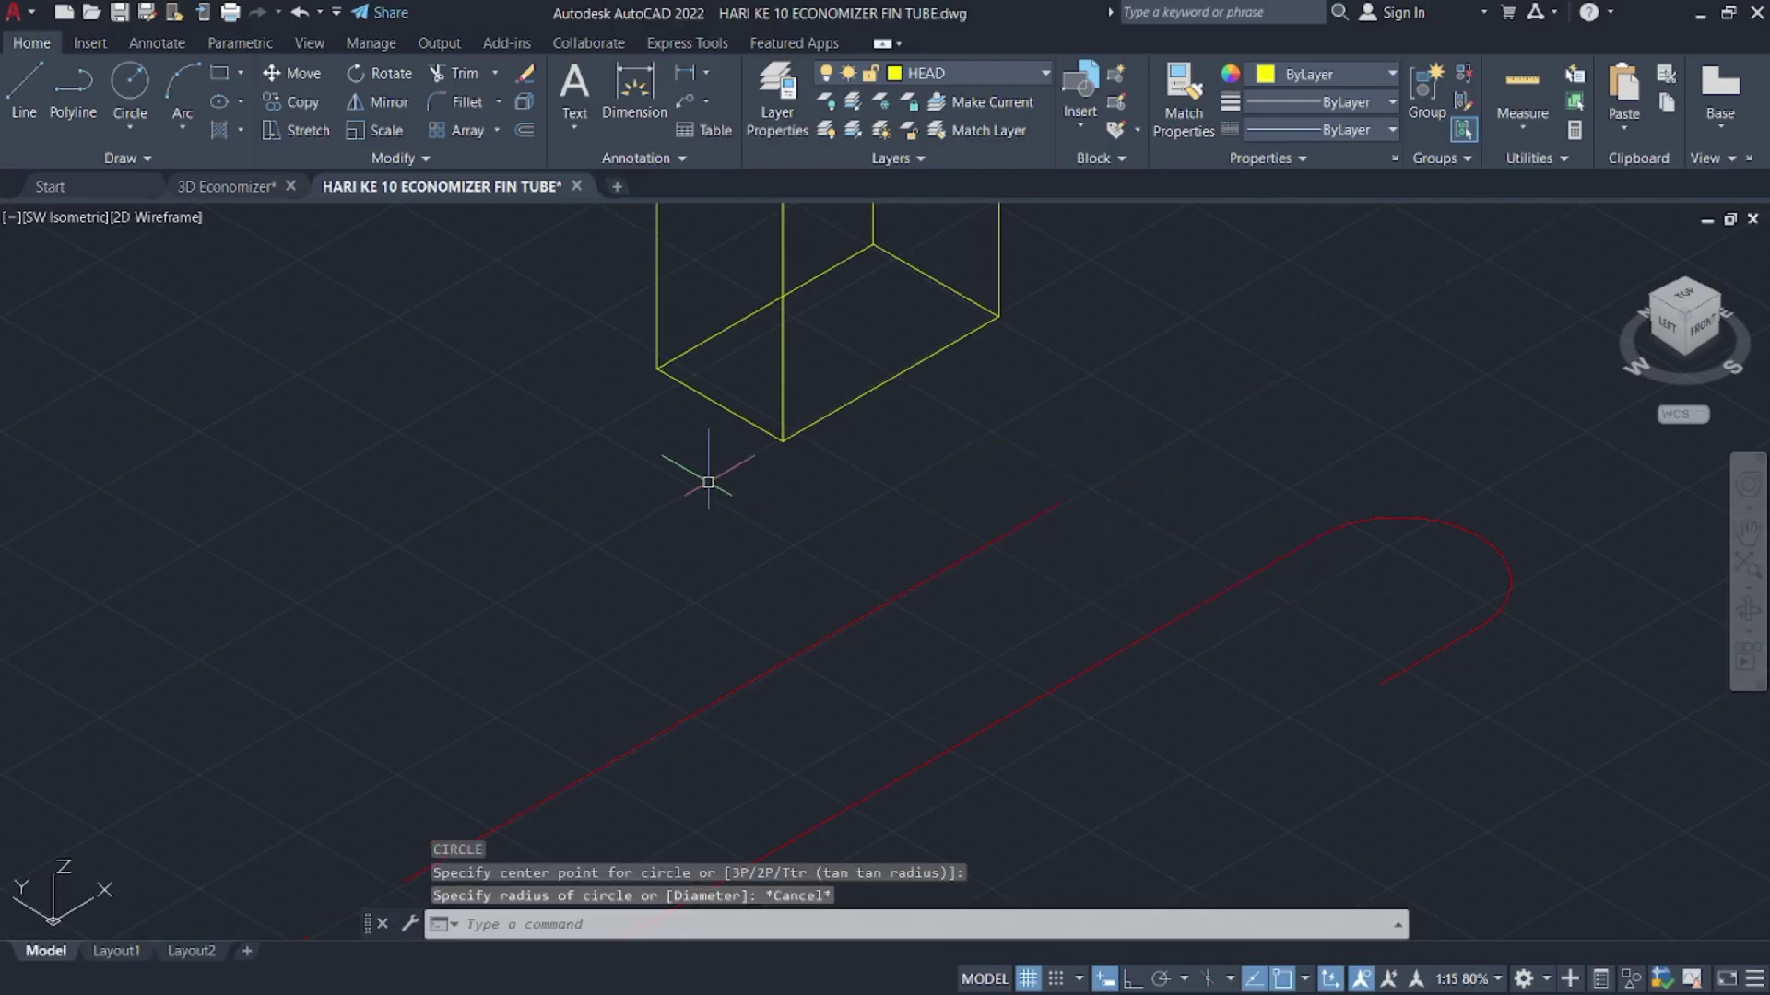
# - Align the UCS to the end face of the solid box that lies perpendicular to the straight tube run
pyautogui.moveTo(708, 482); pyautogui.dragTo(822, 554, button='middle')
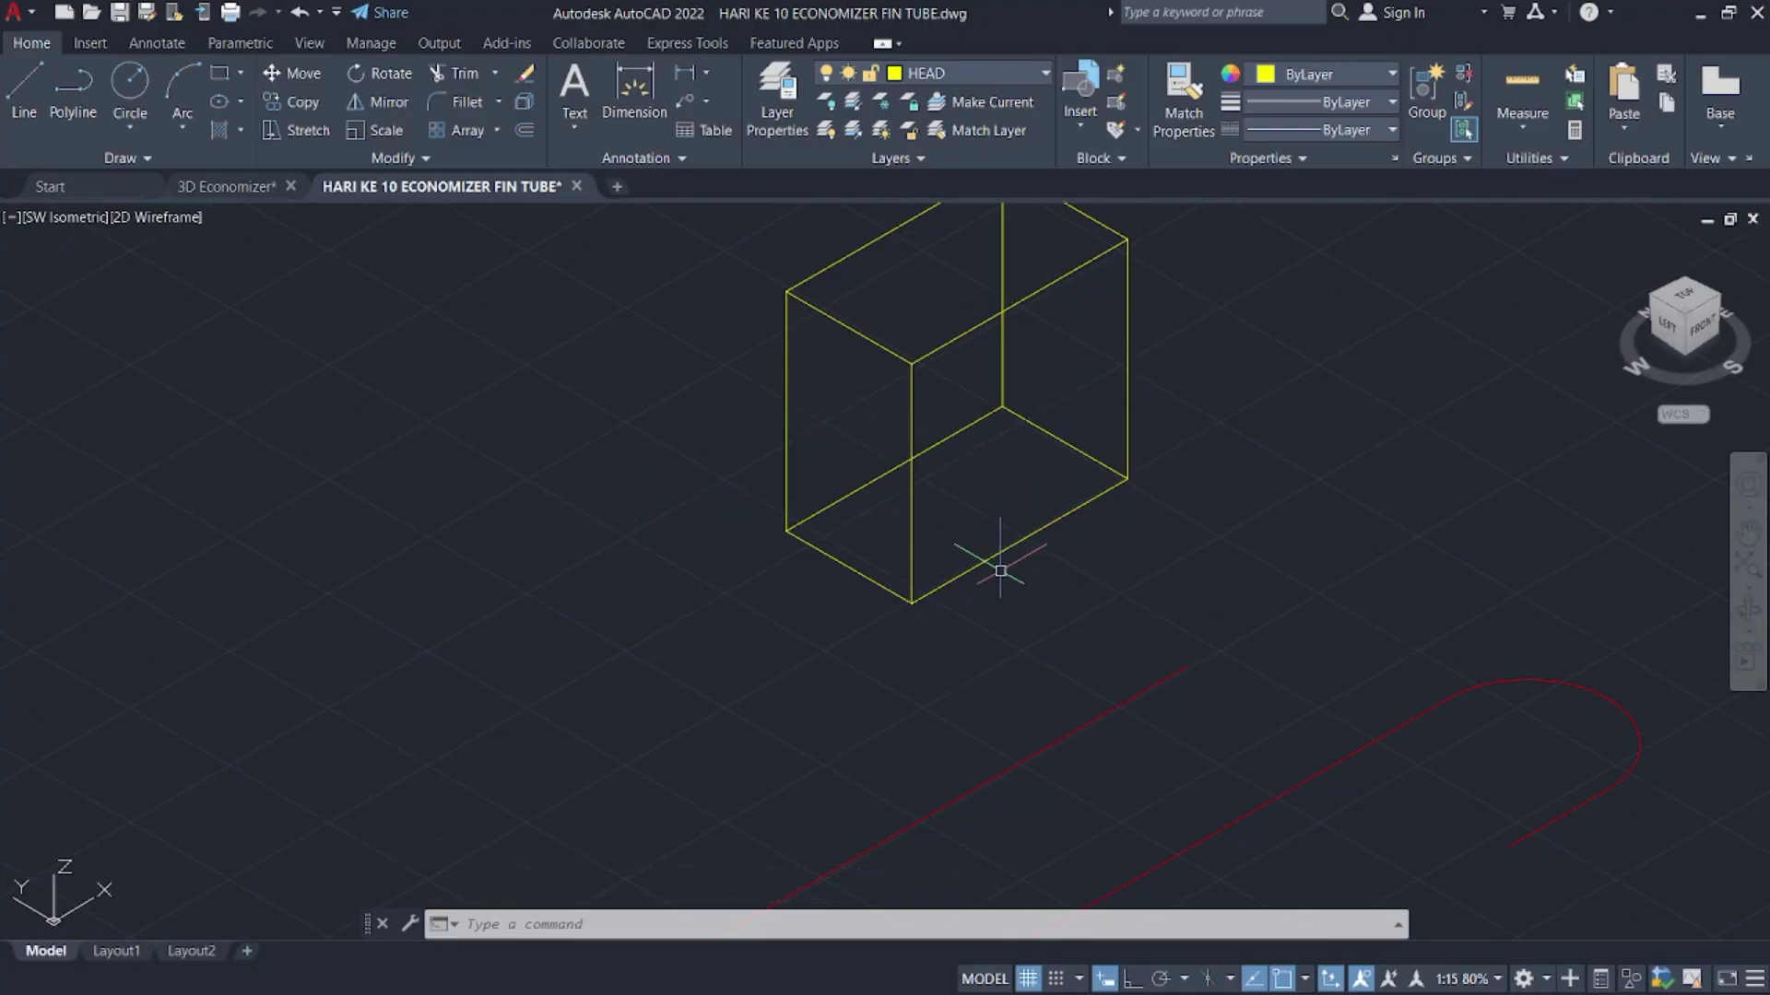
pyautogui.write('cs')
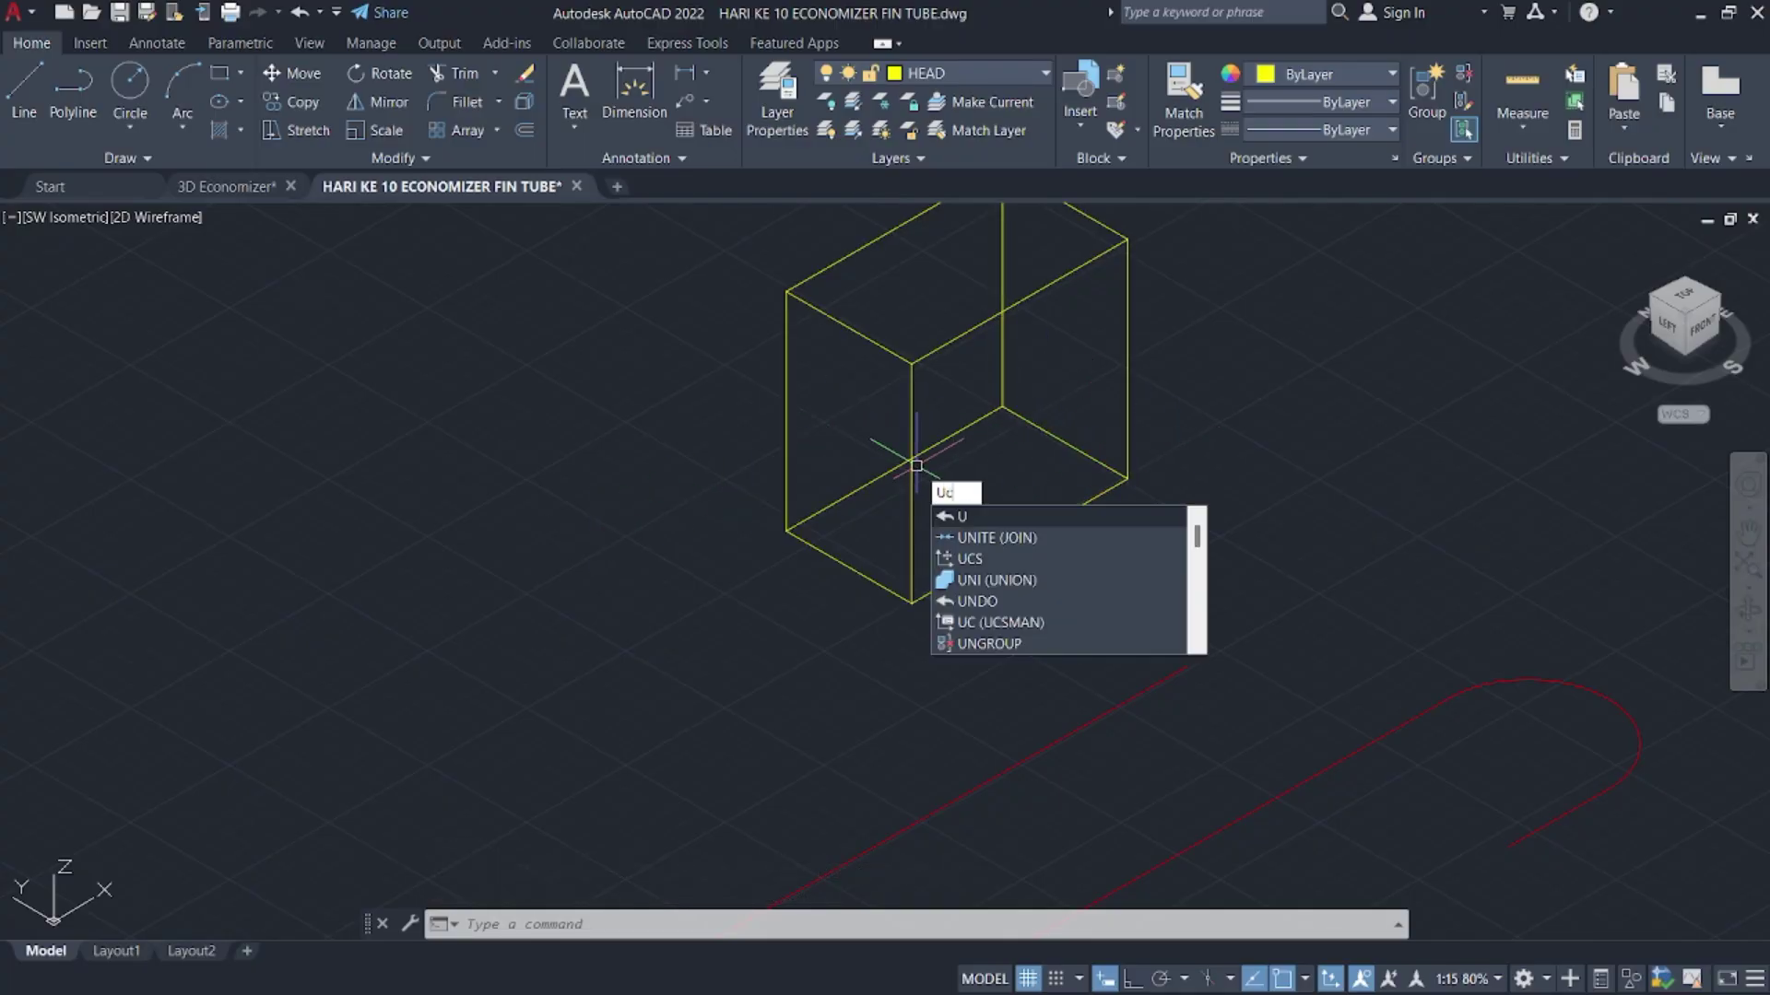
pyautogui.press('Return')
pyautogui.write('f')
pyautogui.press('Return')
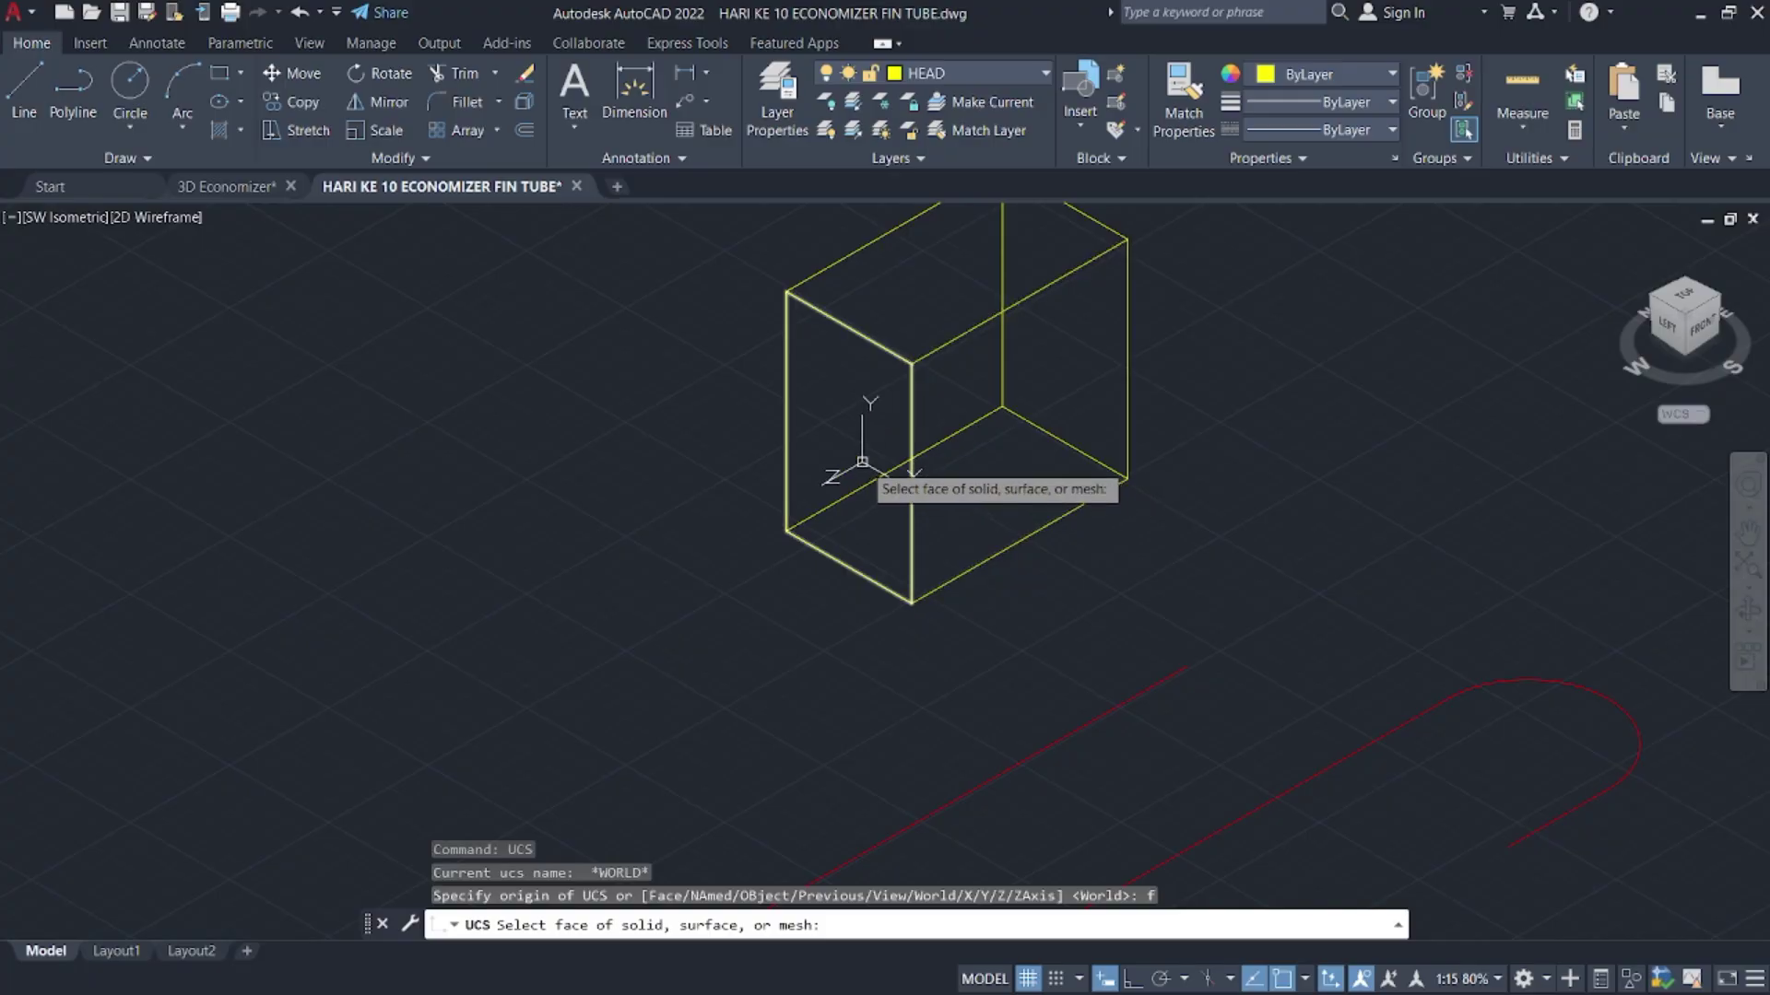
pyautogui.click(915, 465)
pyautogui.press('Return')
# - Start a circle defined by diameter, centered on the free end of the long straight centerline run
pyautogui.moveTo(1184, 560); pyautogui.dragTo(1143, 478, button='middle')
pyautogui.write('c')
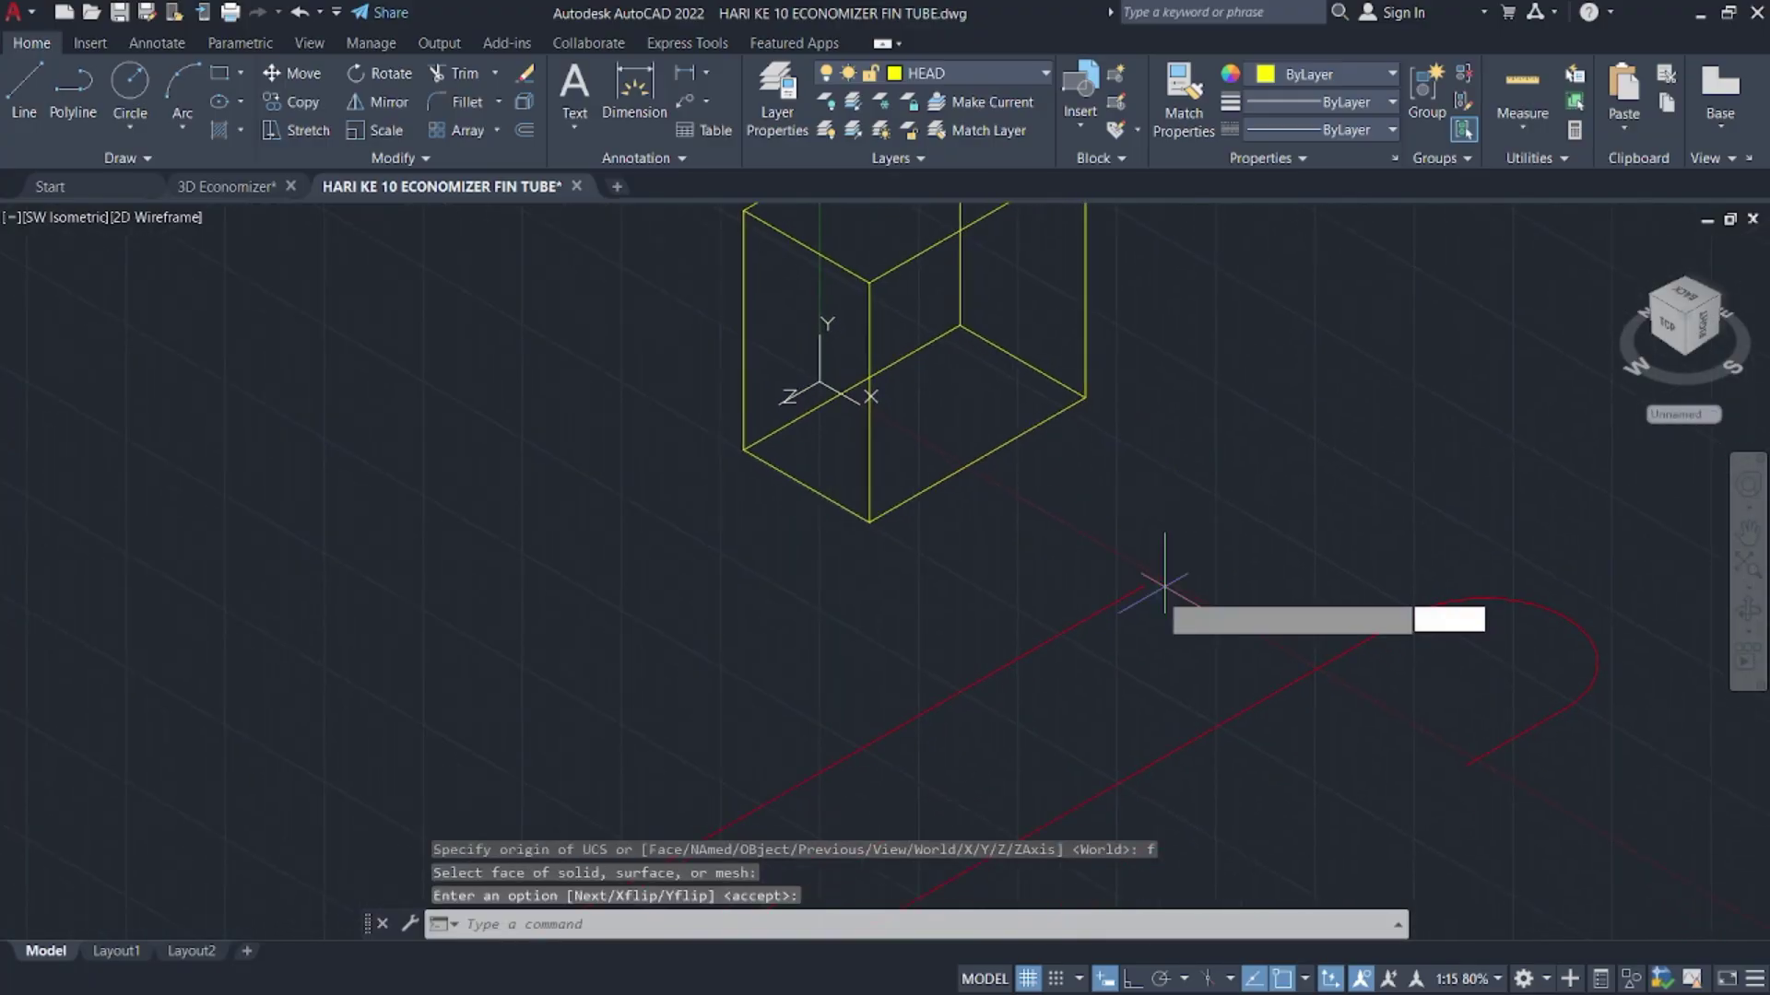
pyautogui.press('Return')
pyautogui.click(1146, 586)
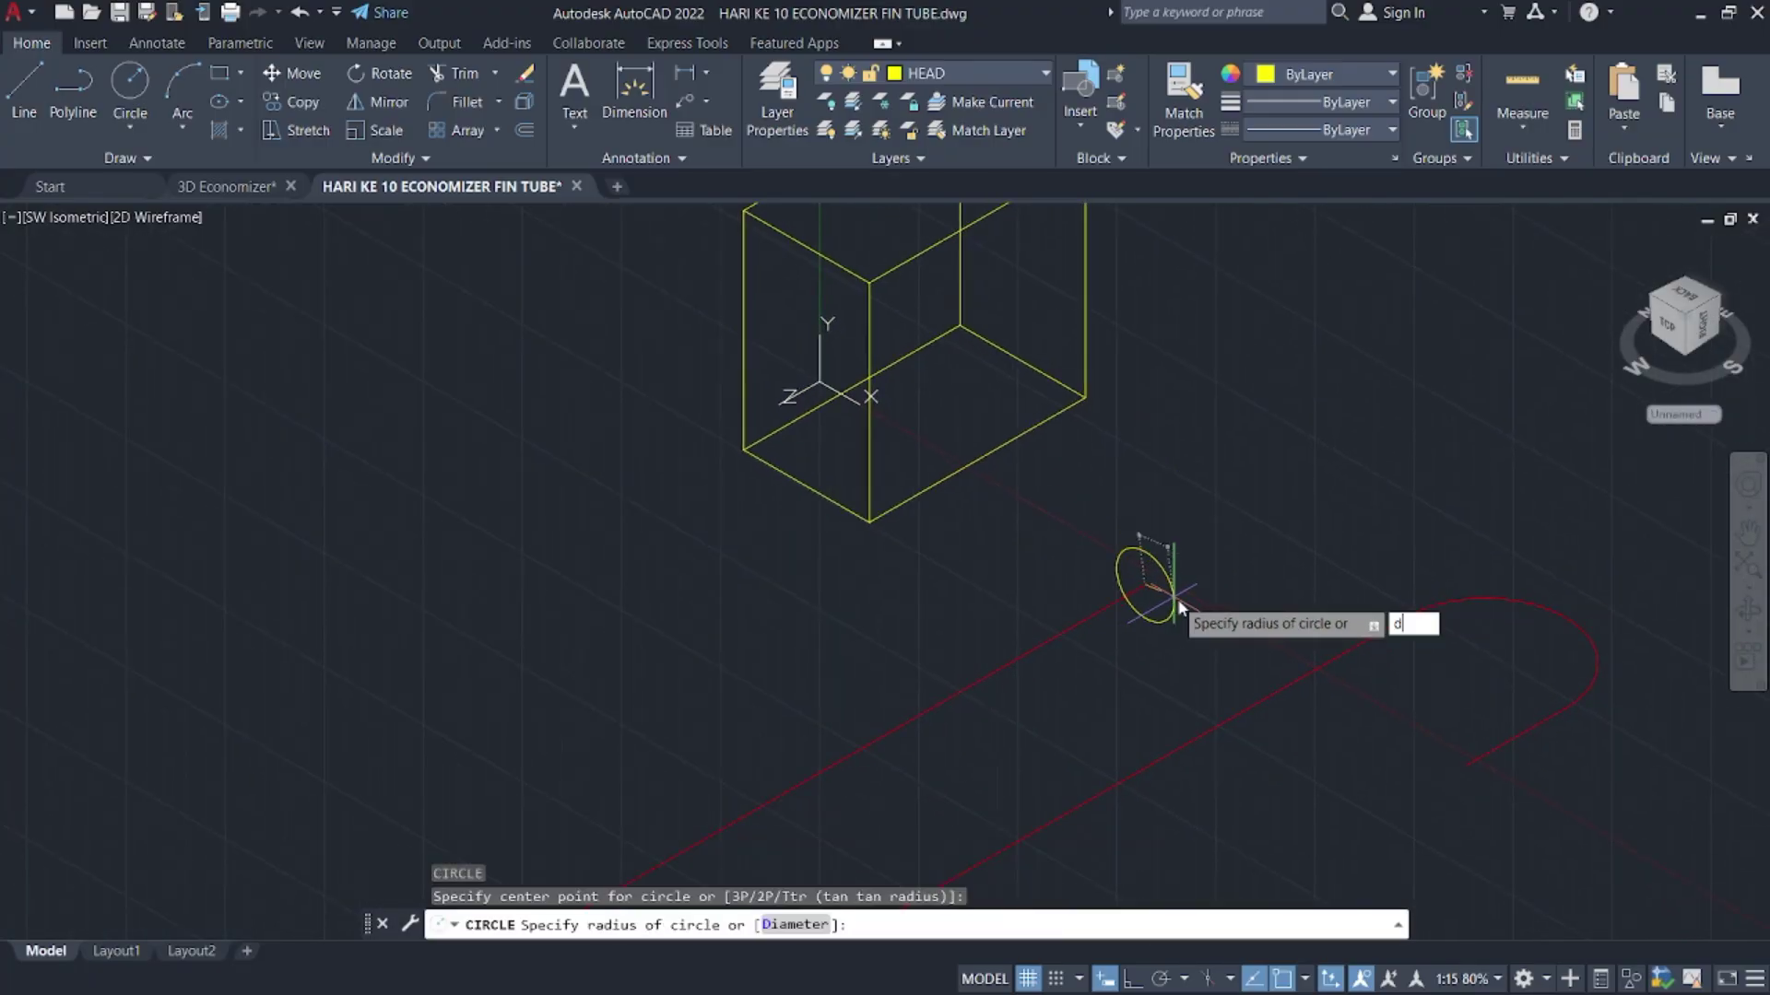
pyautogui.press('Return')
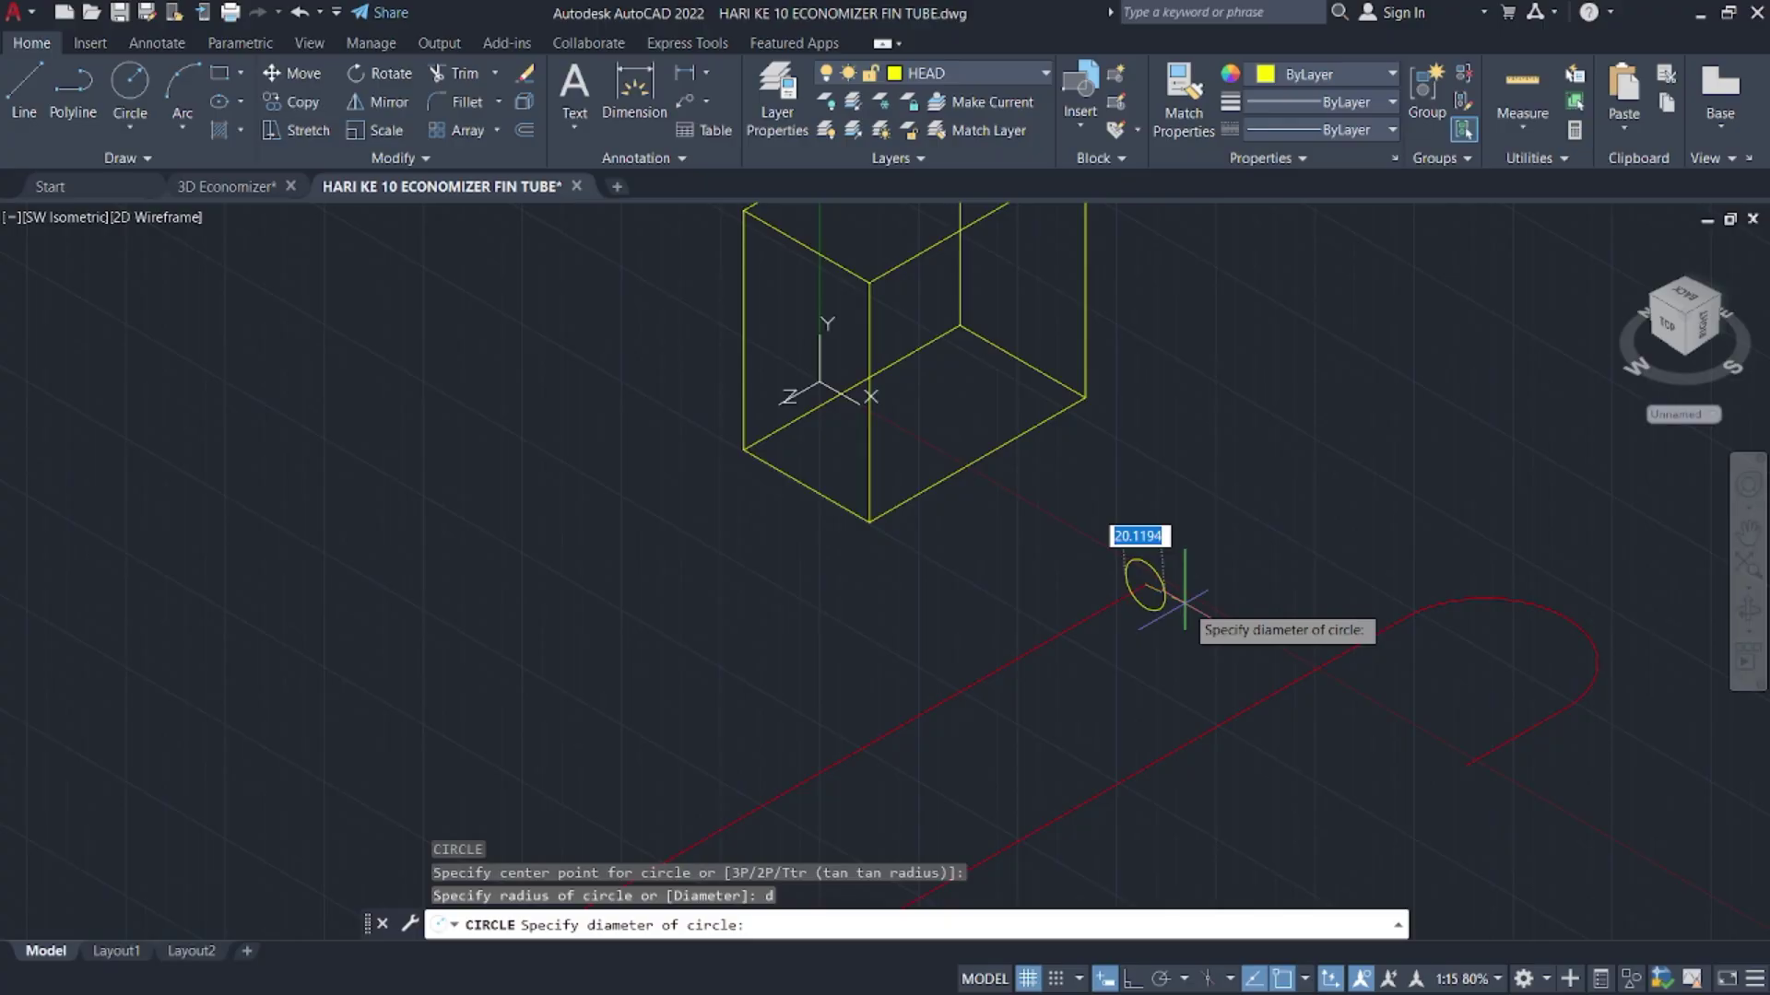
# - Switch to Tr Adv.pdf in the browser and look up the tube's diameter and wall thickness in the fin tube parts list
pyautogui.press('super')
pyautogui.click(874, 969)
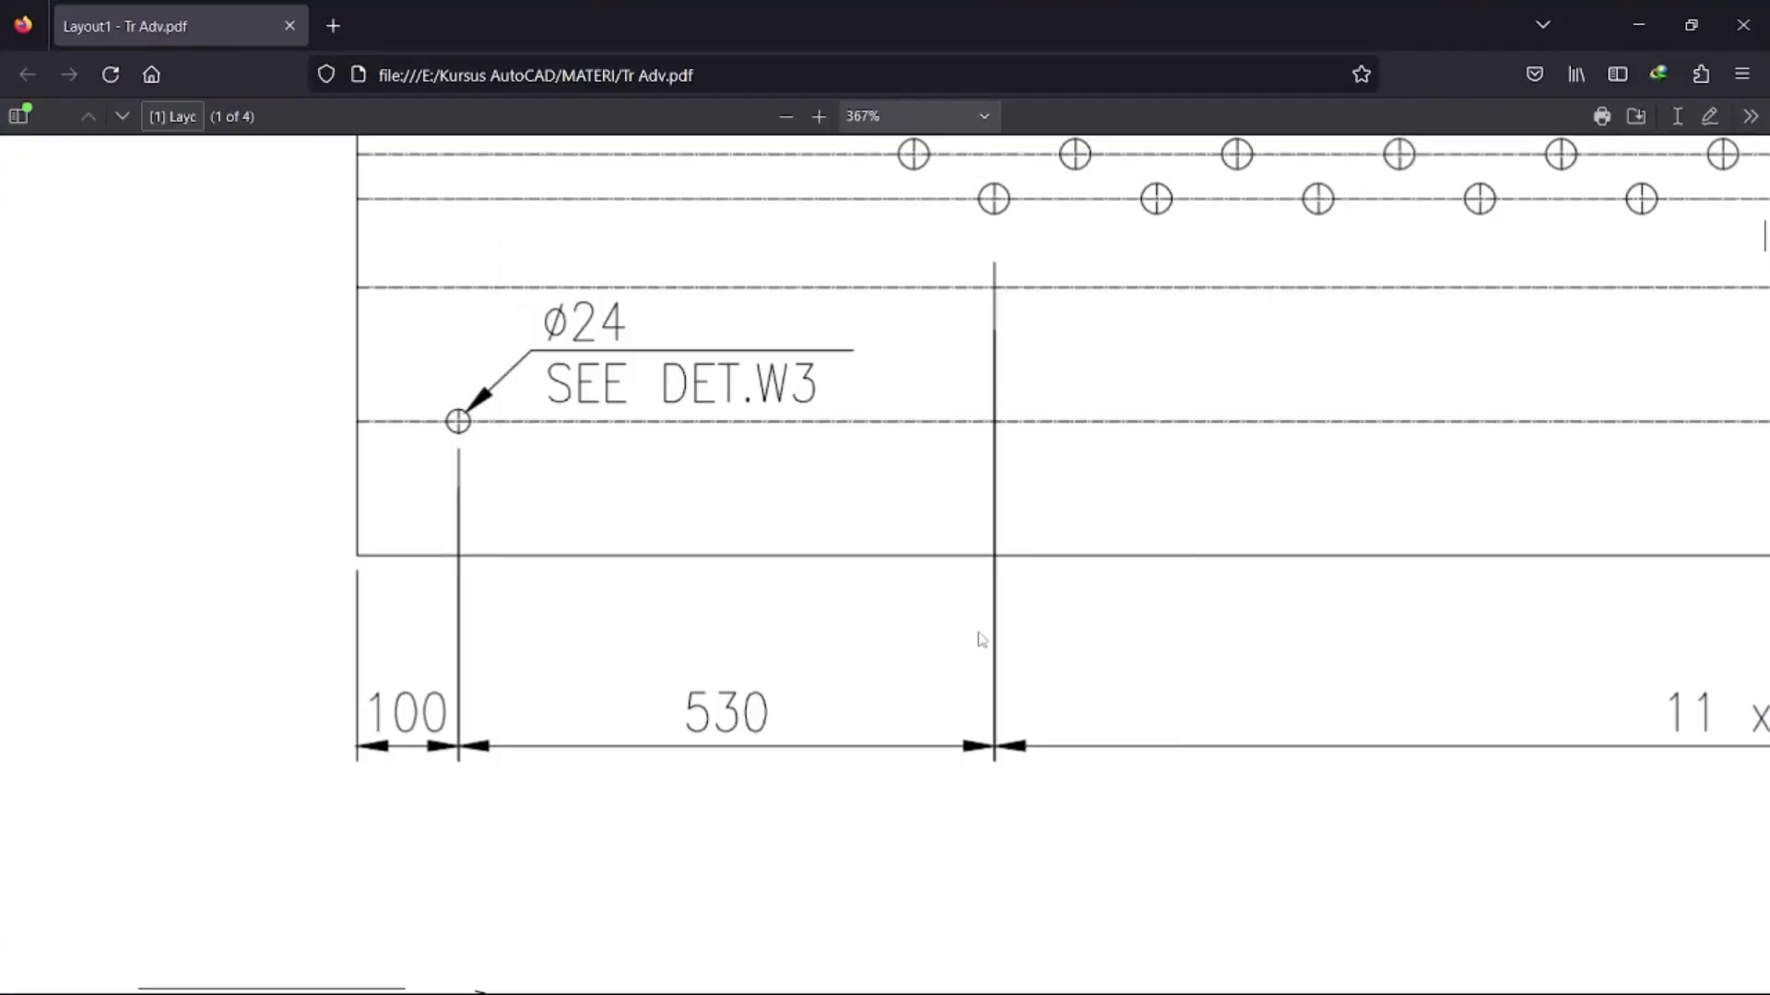
pyautogui.scroll(-10, 1097, 516)
pyautogui.scroll(-12, 1088, 537)
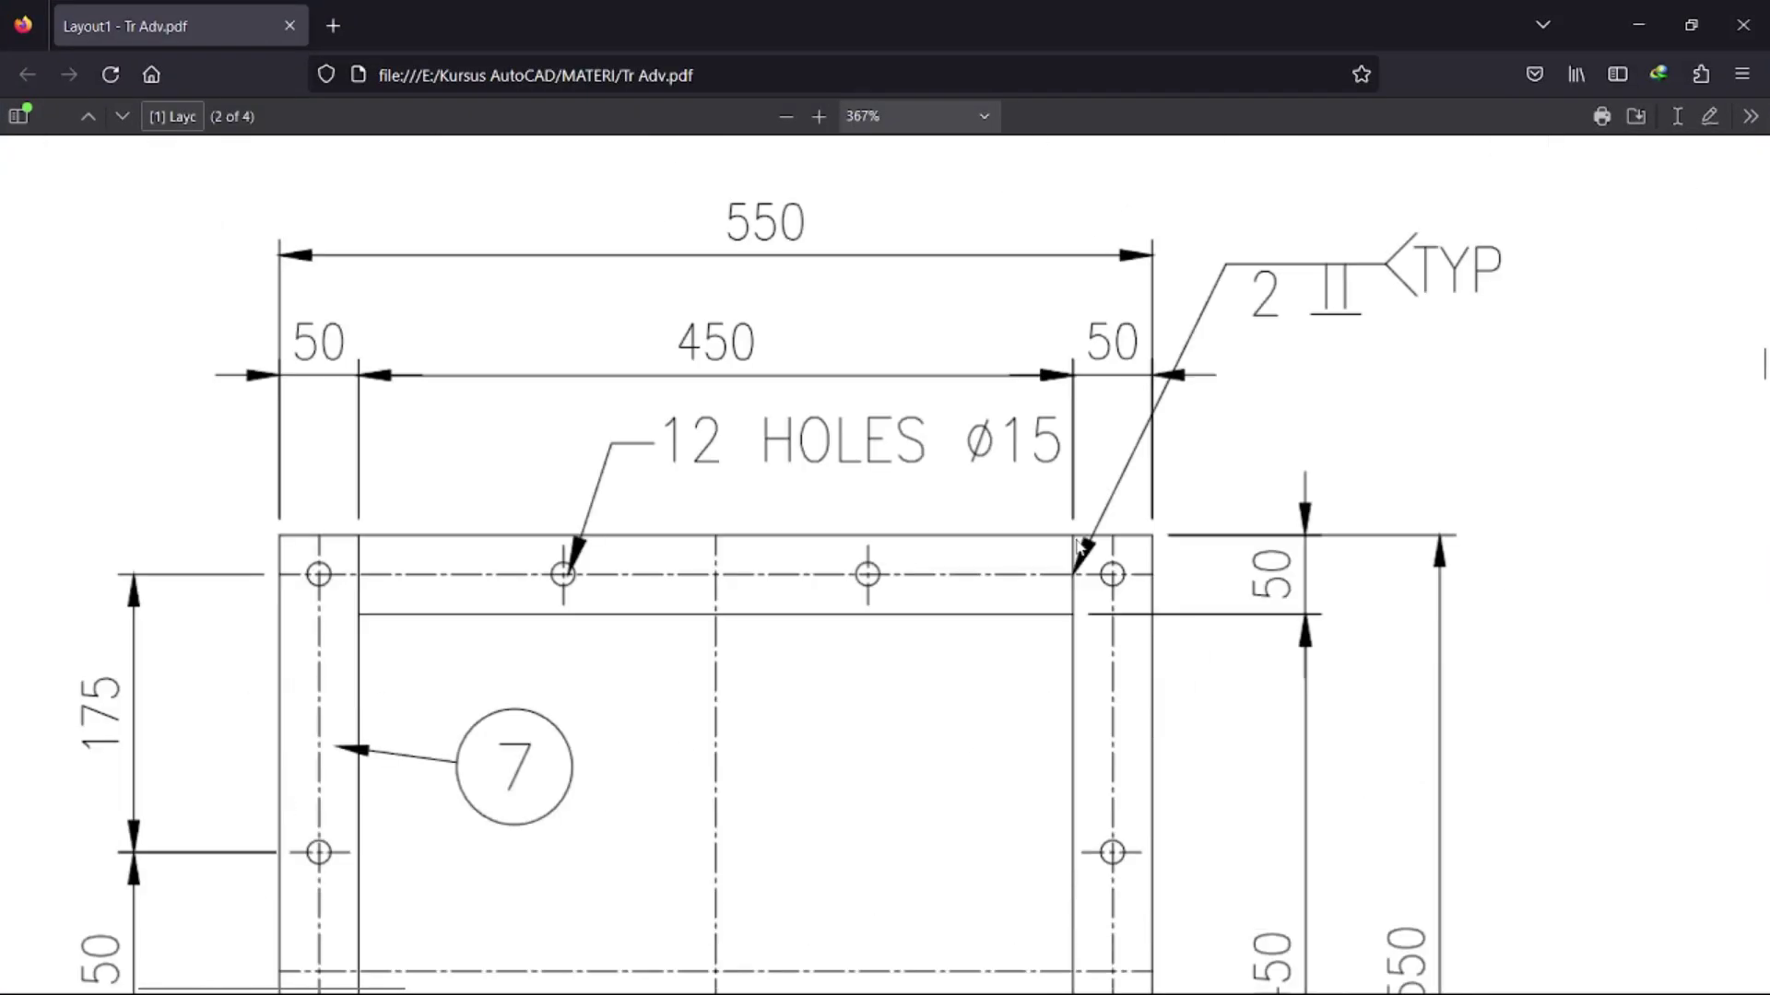
pyautogui.scroll(-15, 1088, 544)
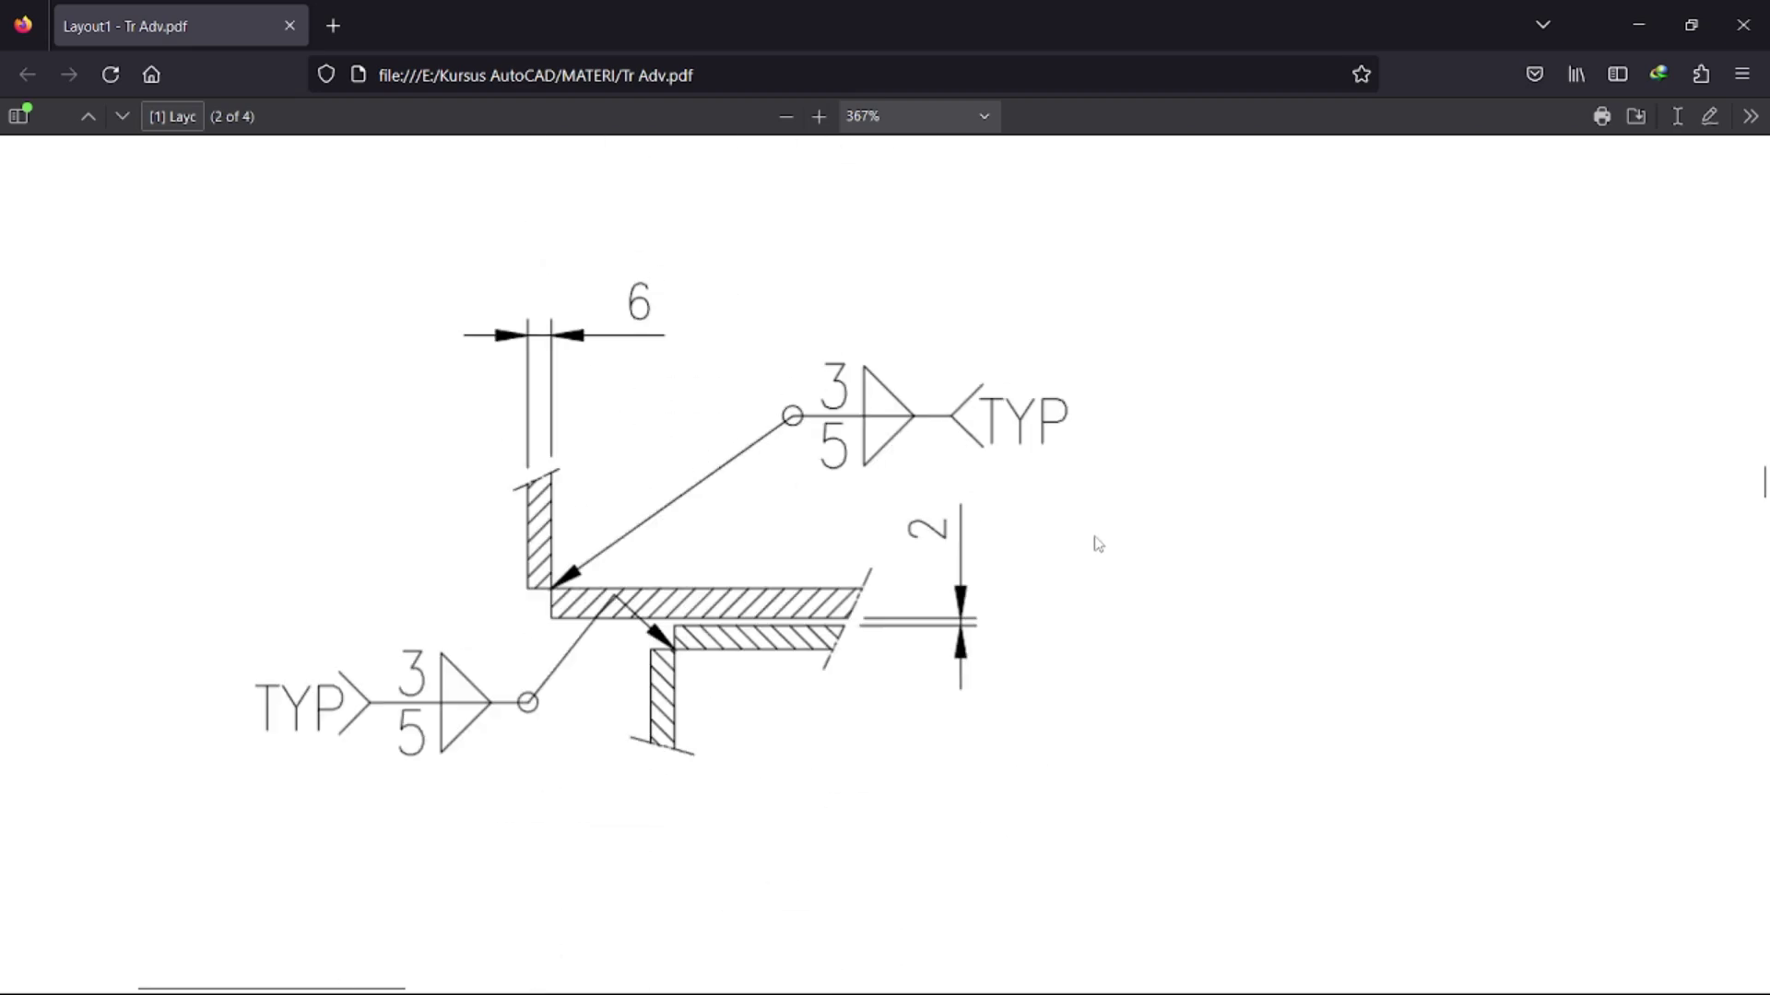
pyautogui.middleClick(1027, 534)
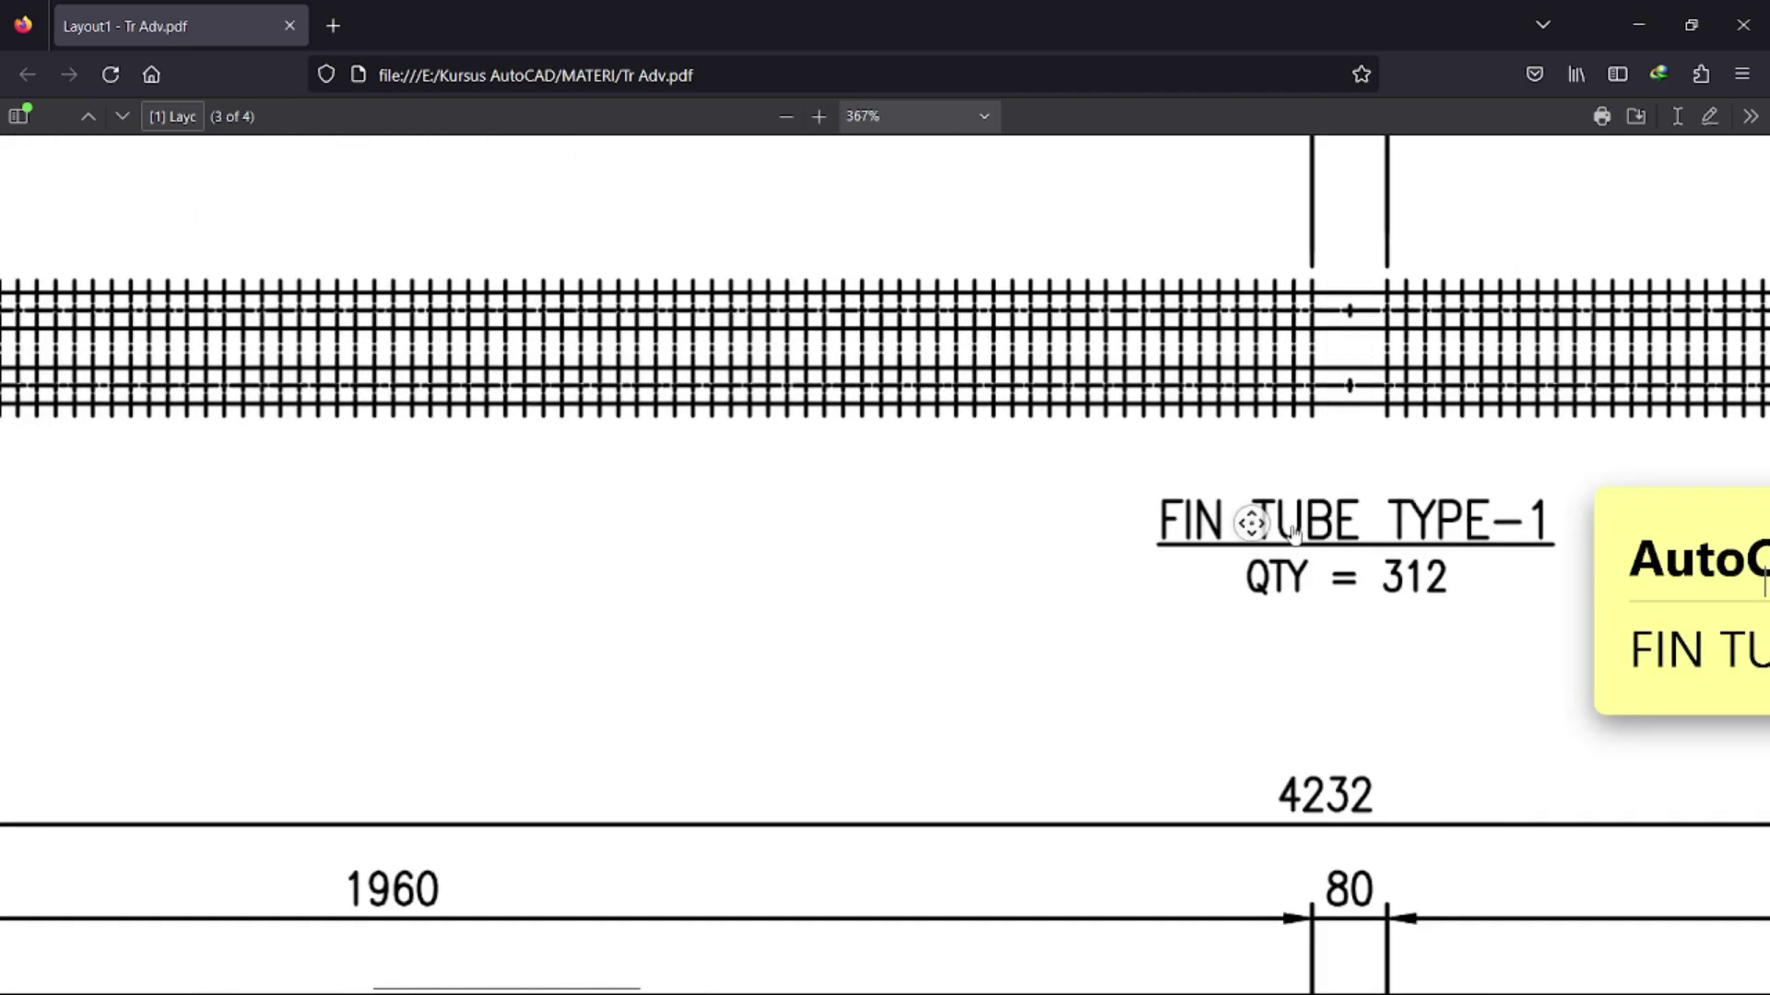
pyautogui.middleClick(1479, 516)
pyautogui.hscroll(5, 1632, 523)
pyautogui.scroll(-15, 1573, 514)
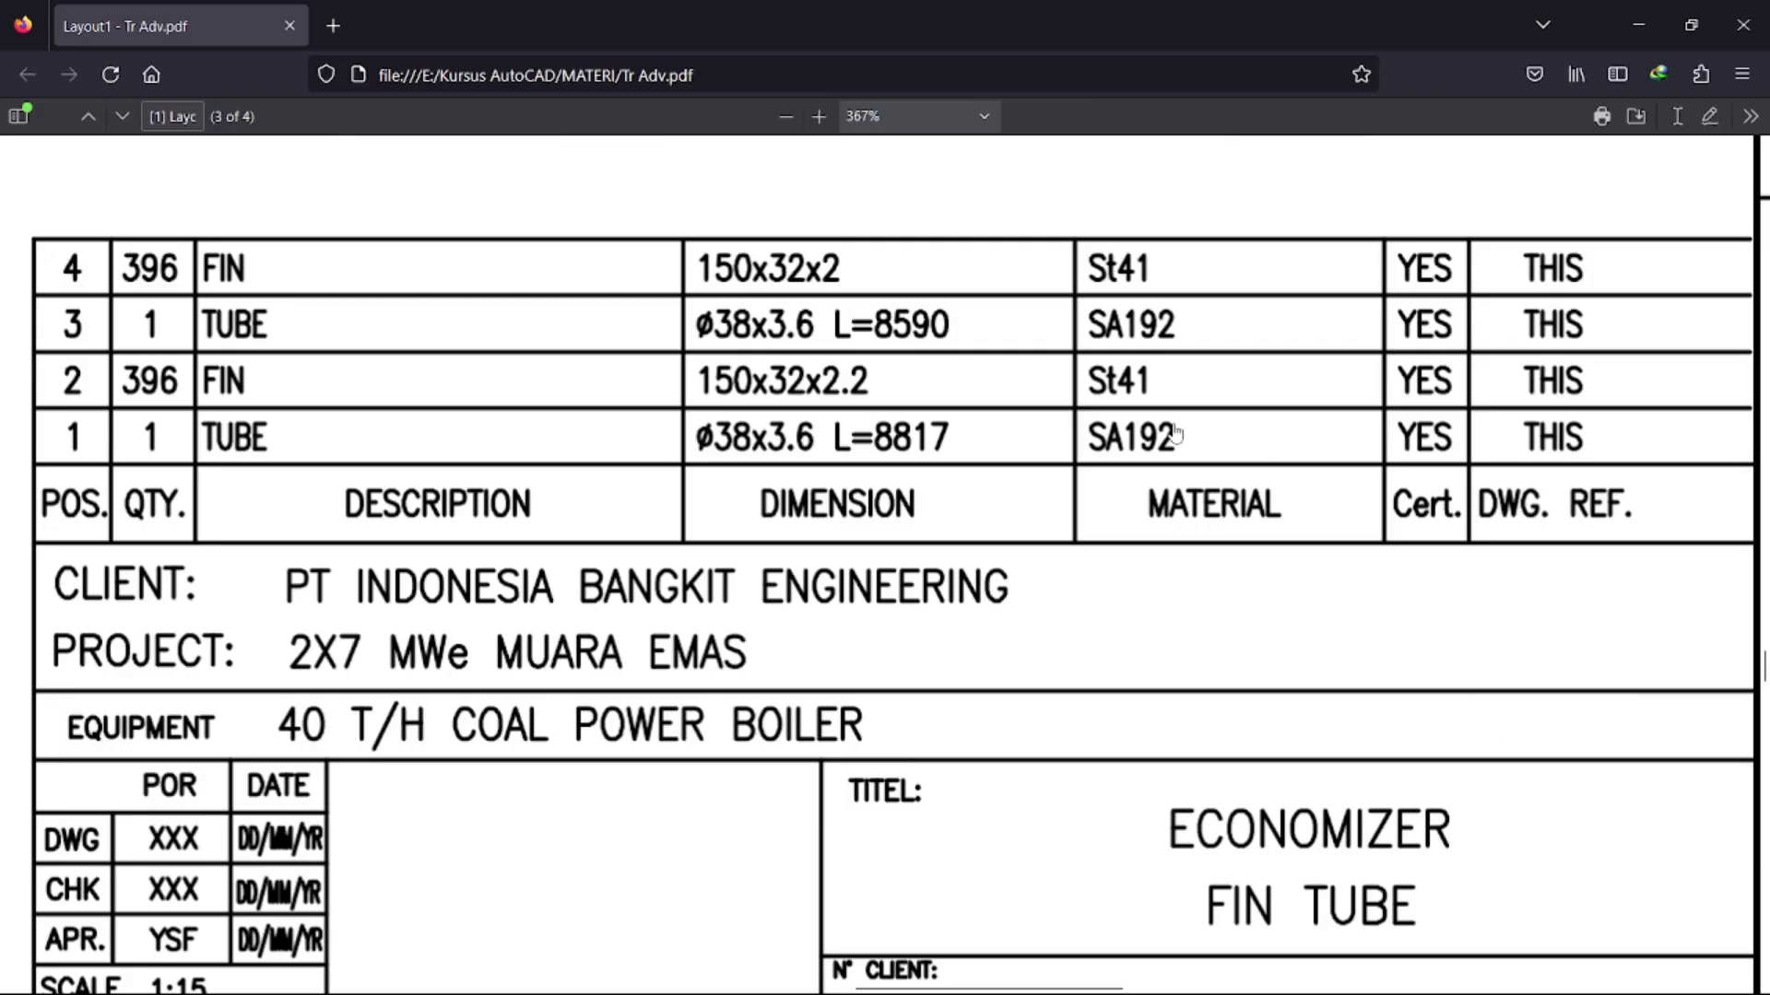
# - Return to AutoCAD and complete the circle with a diameter of 38
pyautogui.click(1641, 9)
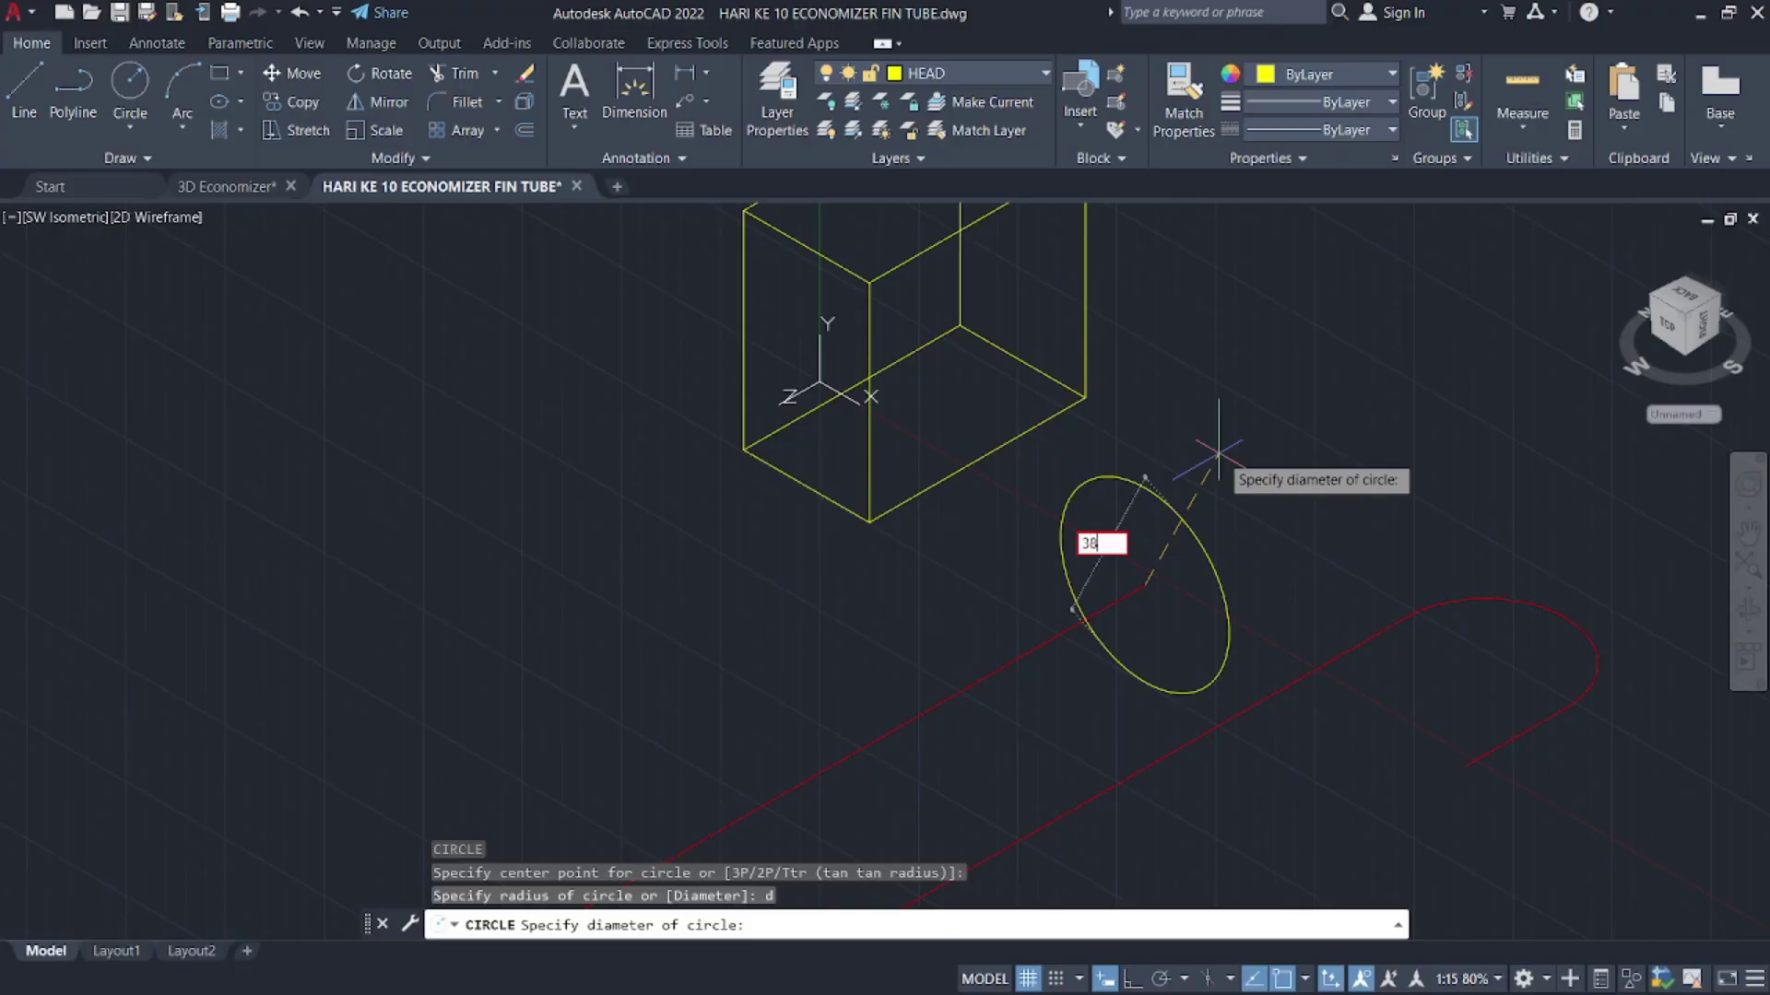
pyautogui.press('Return')
# - Offset the circle 3.6 inward to form the tube's inner wall profile
pyautogui.write('o')
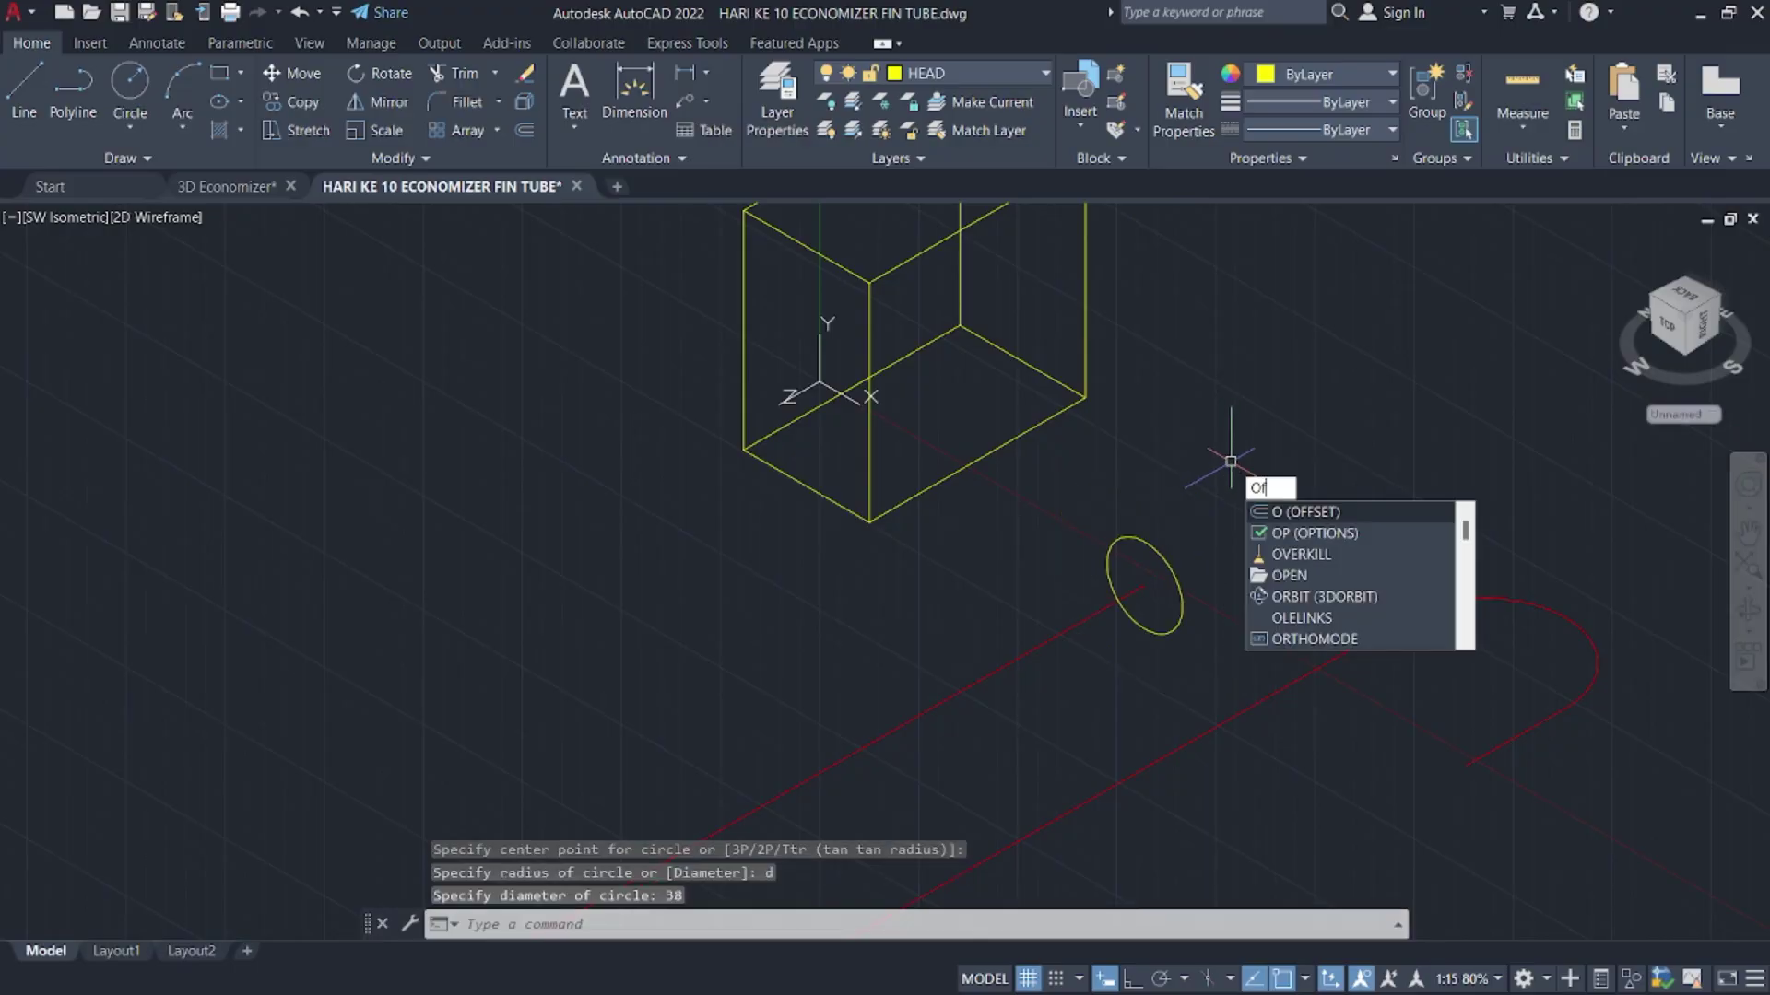
pyautogui.write('ffset')
pyautogui.press('Return')
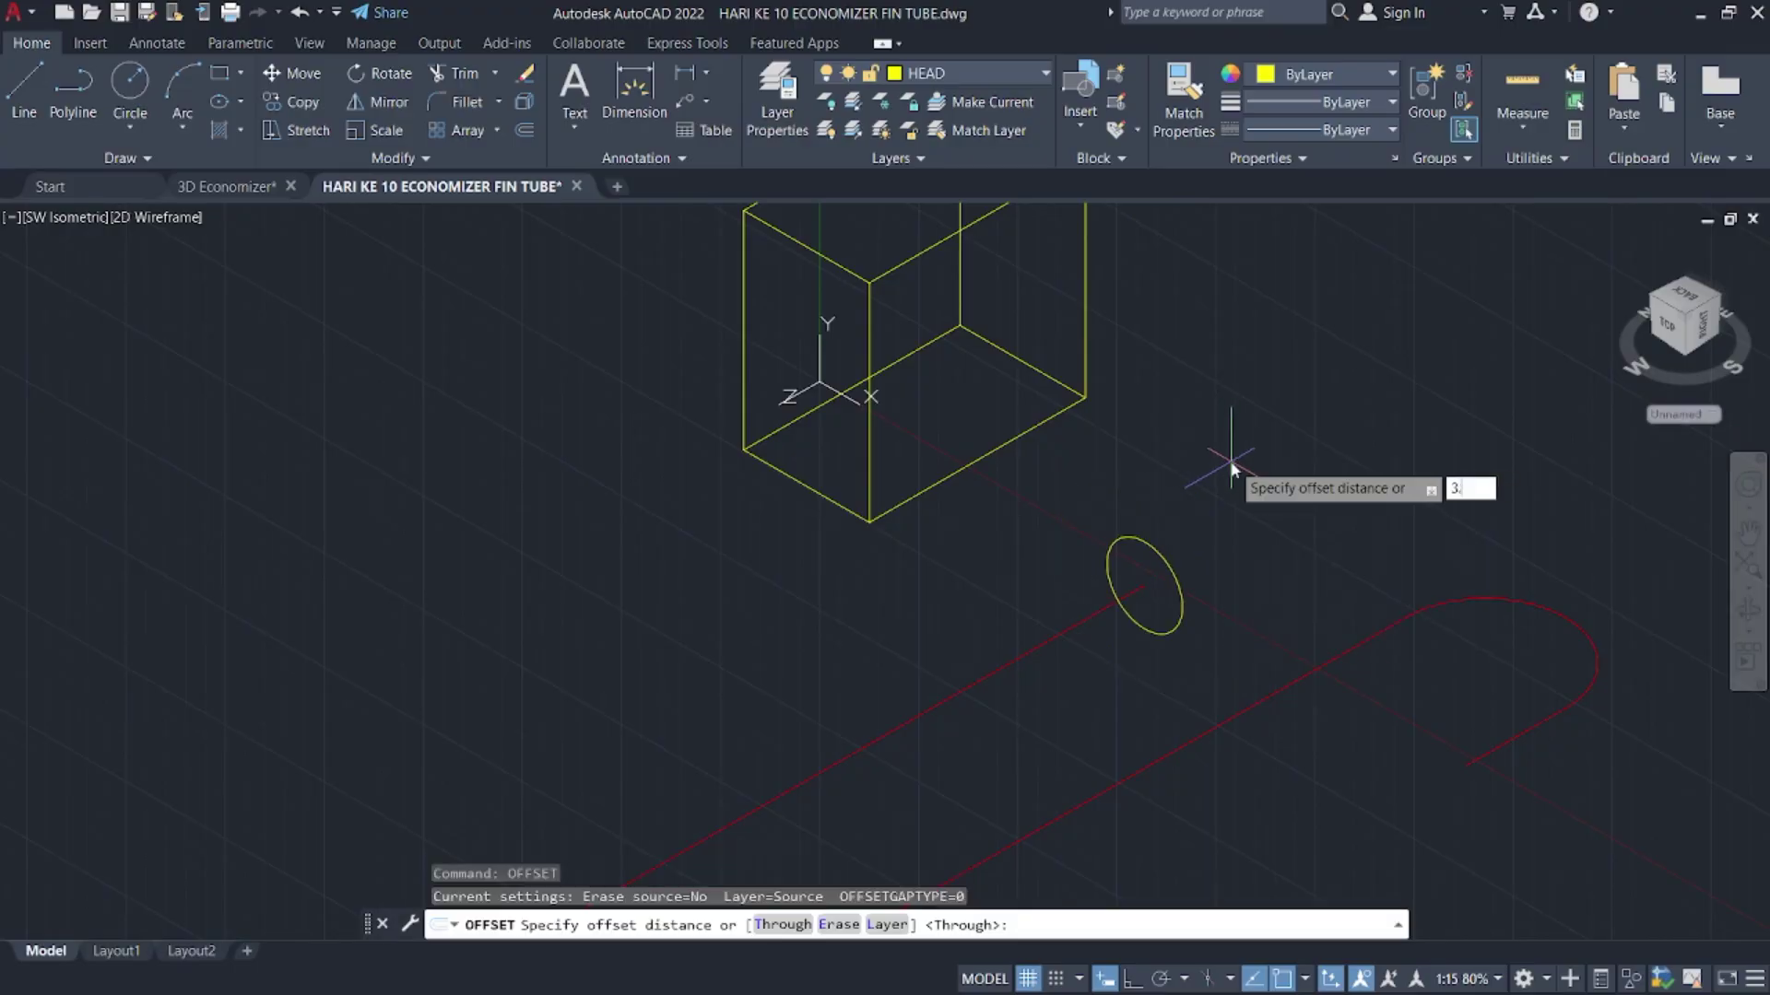
pyautogui.write('3.6')
pyautogui.press('Return')
pyautogui.scroll(4, 1185, 554)
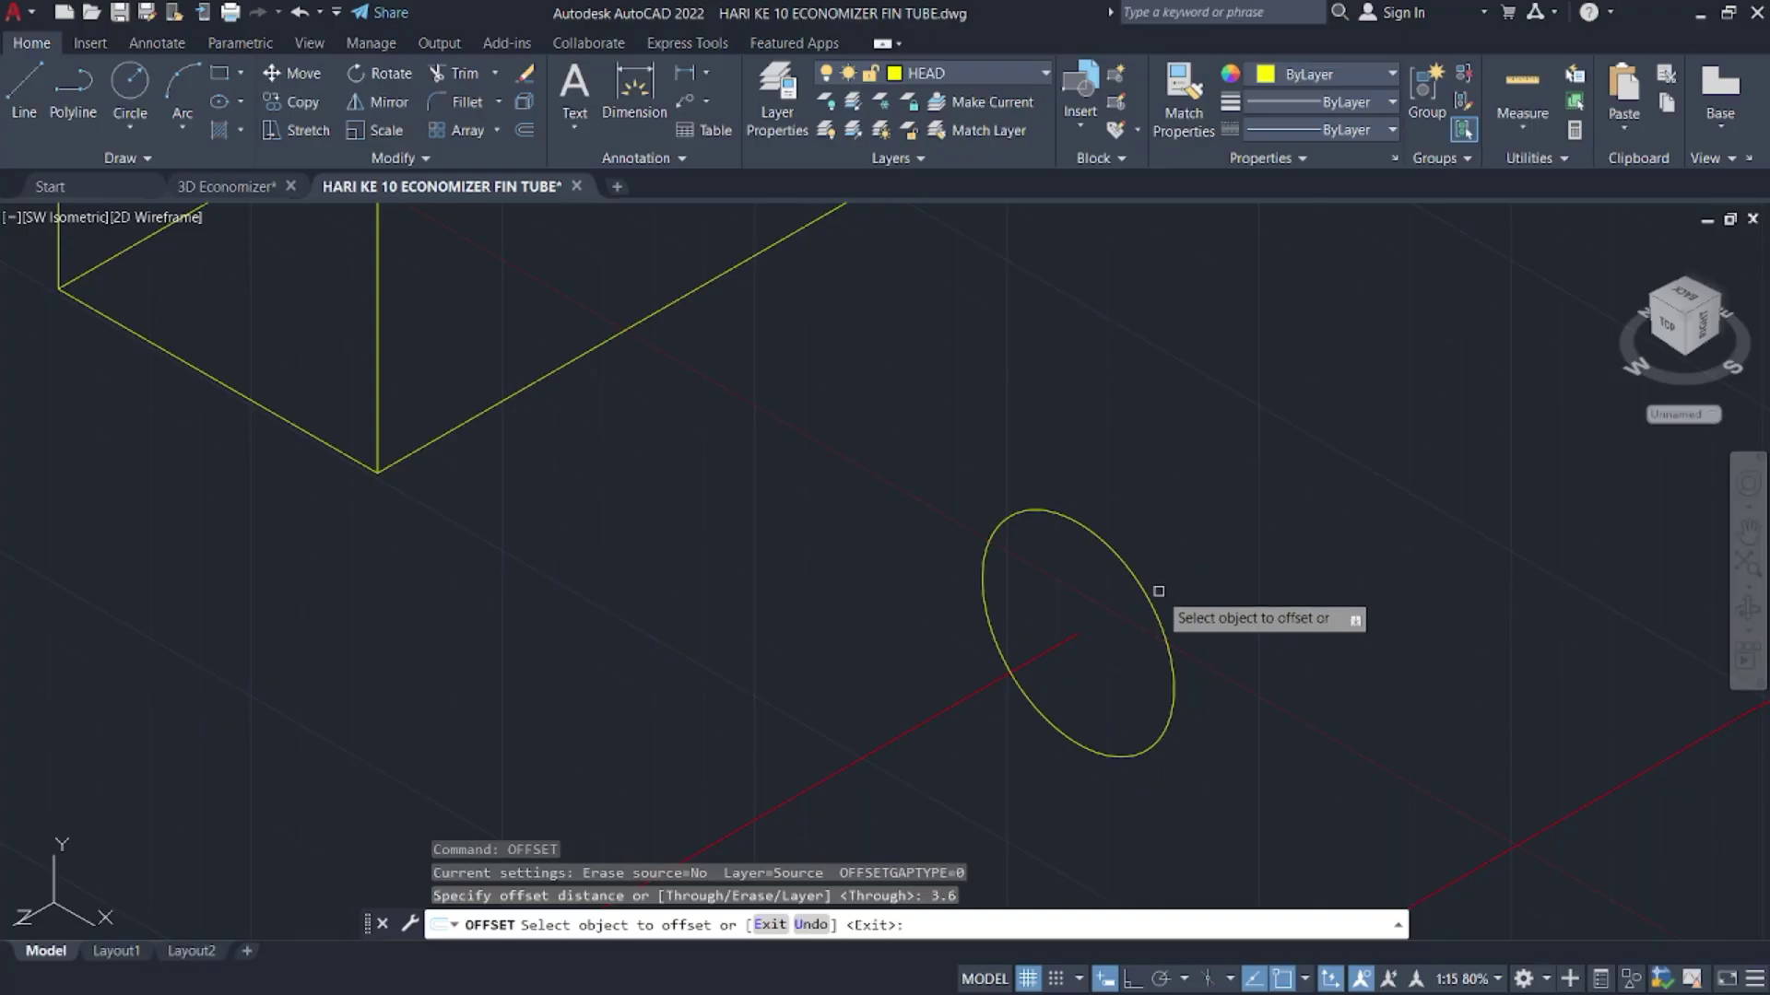
pyautogui.click(1158, 591)
pyautogui.click(1139, 653)
pyautogui.press('Escape')
# - Copy the tube centerline polyline in place, using its end at the circle center as the base point
pyautogui.scroll(-4, 1147, 651)
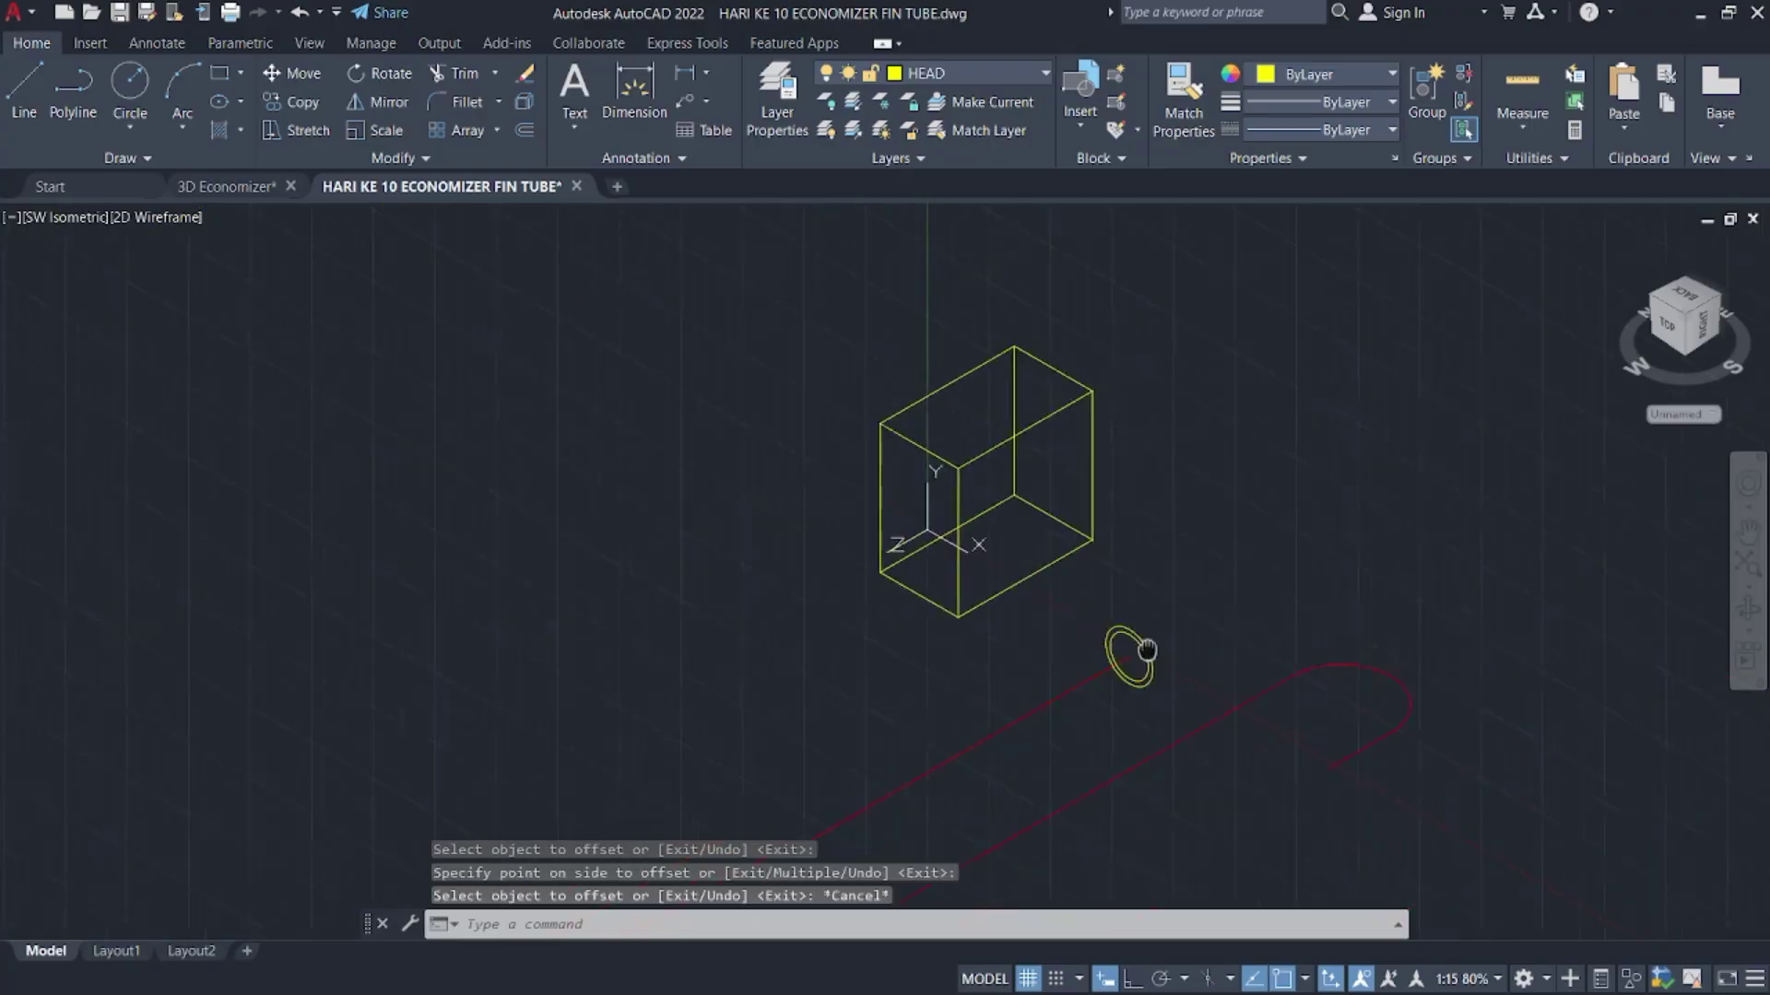
pyautogui.scroll(-3, 1256, 584)
pyautogui.click(1248, 545)
pyautogui.click(1177, 502)
pyautogui.scroll(2, 995, 600)
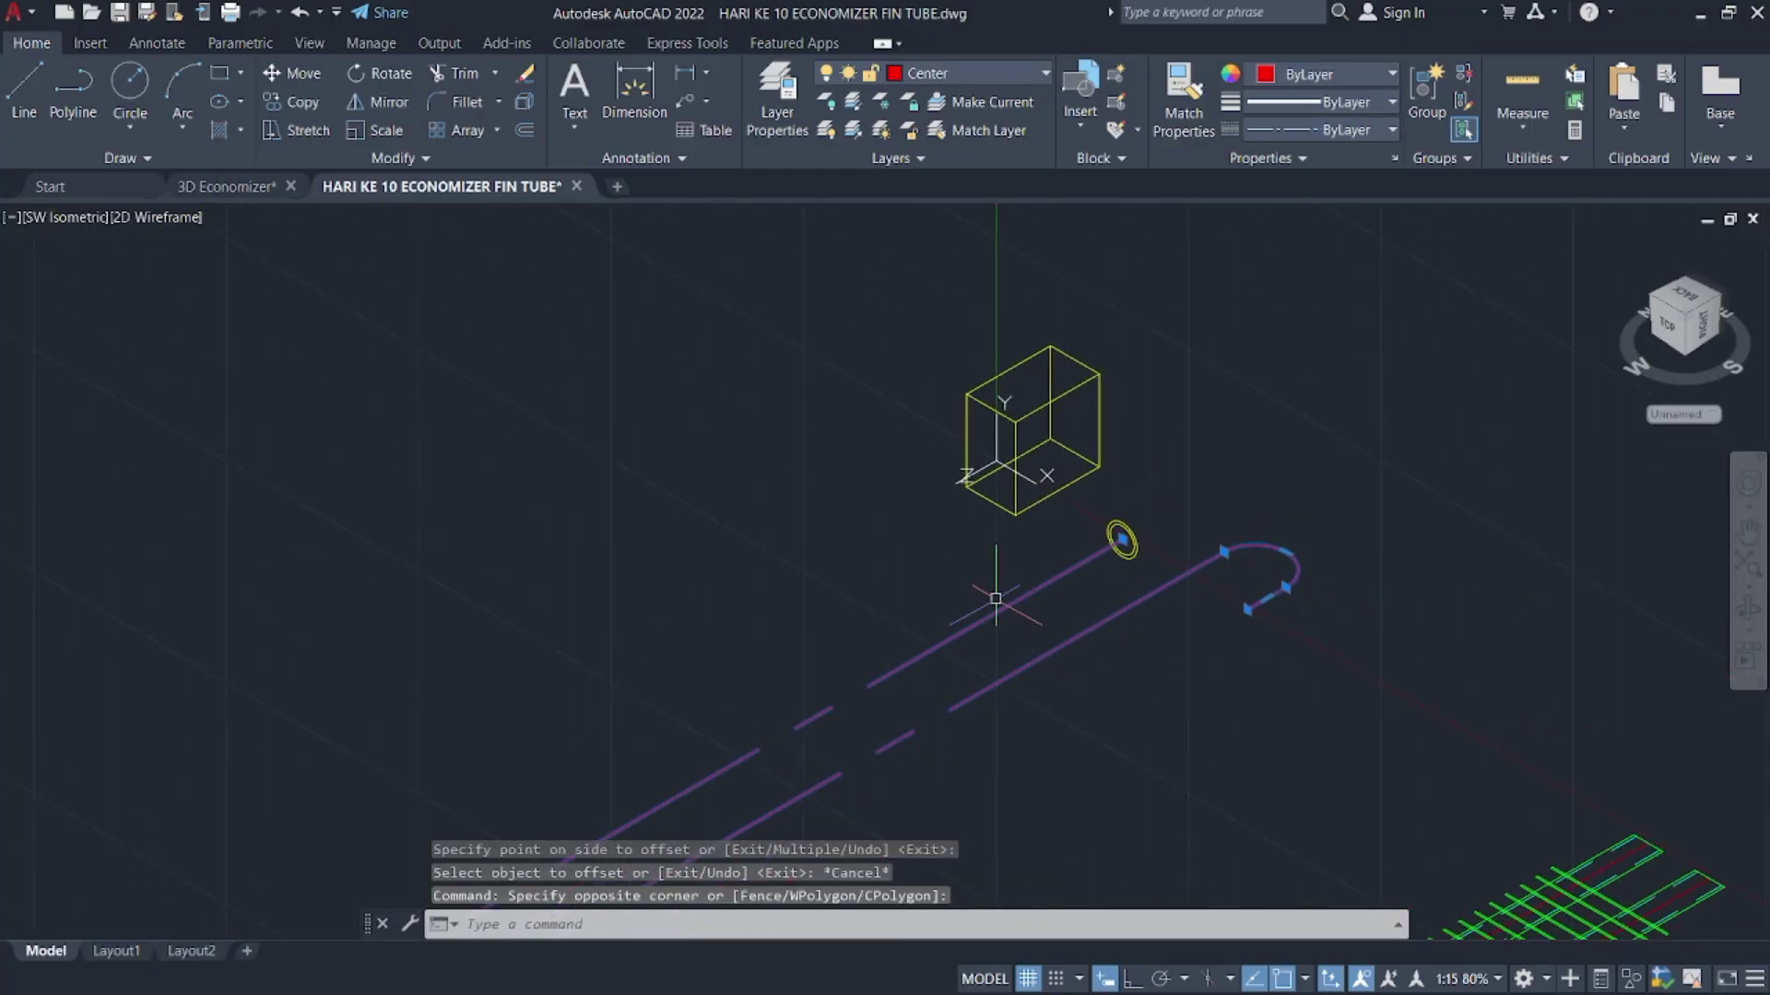
pyautogui.write('co')
pyautogui.press('Return')
pyautogui.scroll(6, 1023, 597)
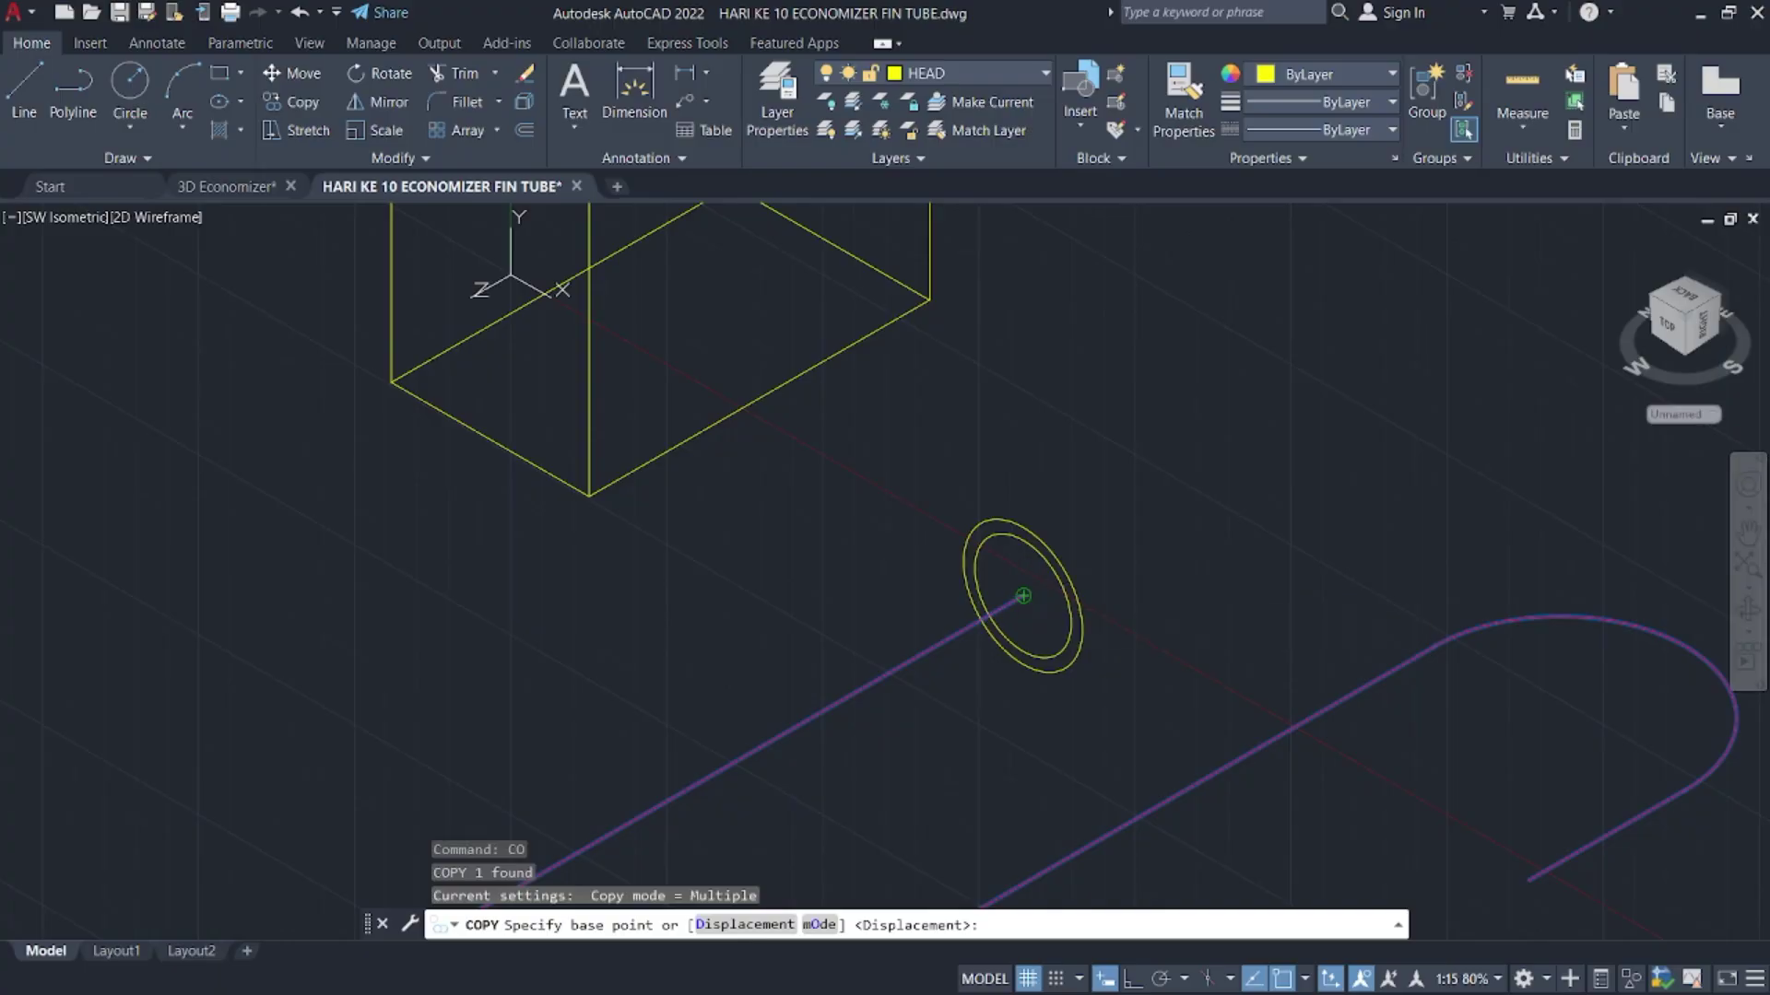
pyautogui.click(1023, 597)
pyautogui.press('Escape')
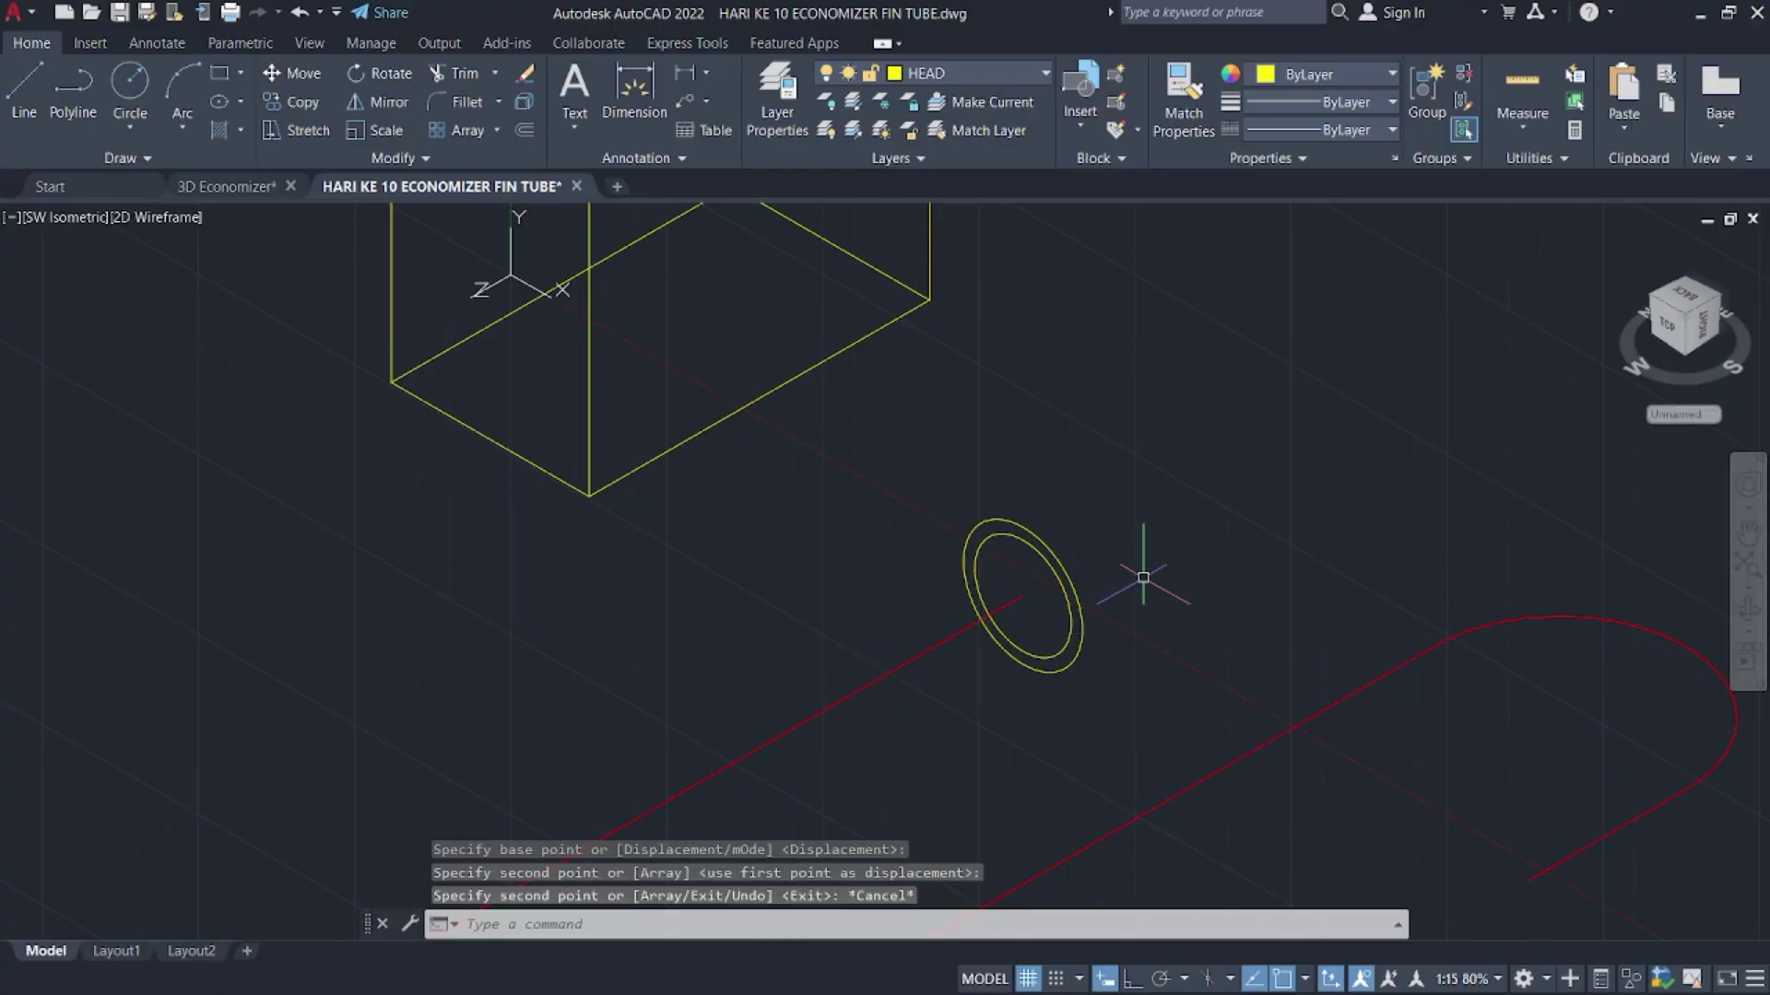
pyautogui.press('Return')
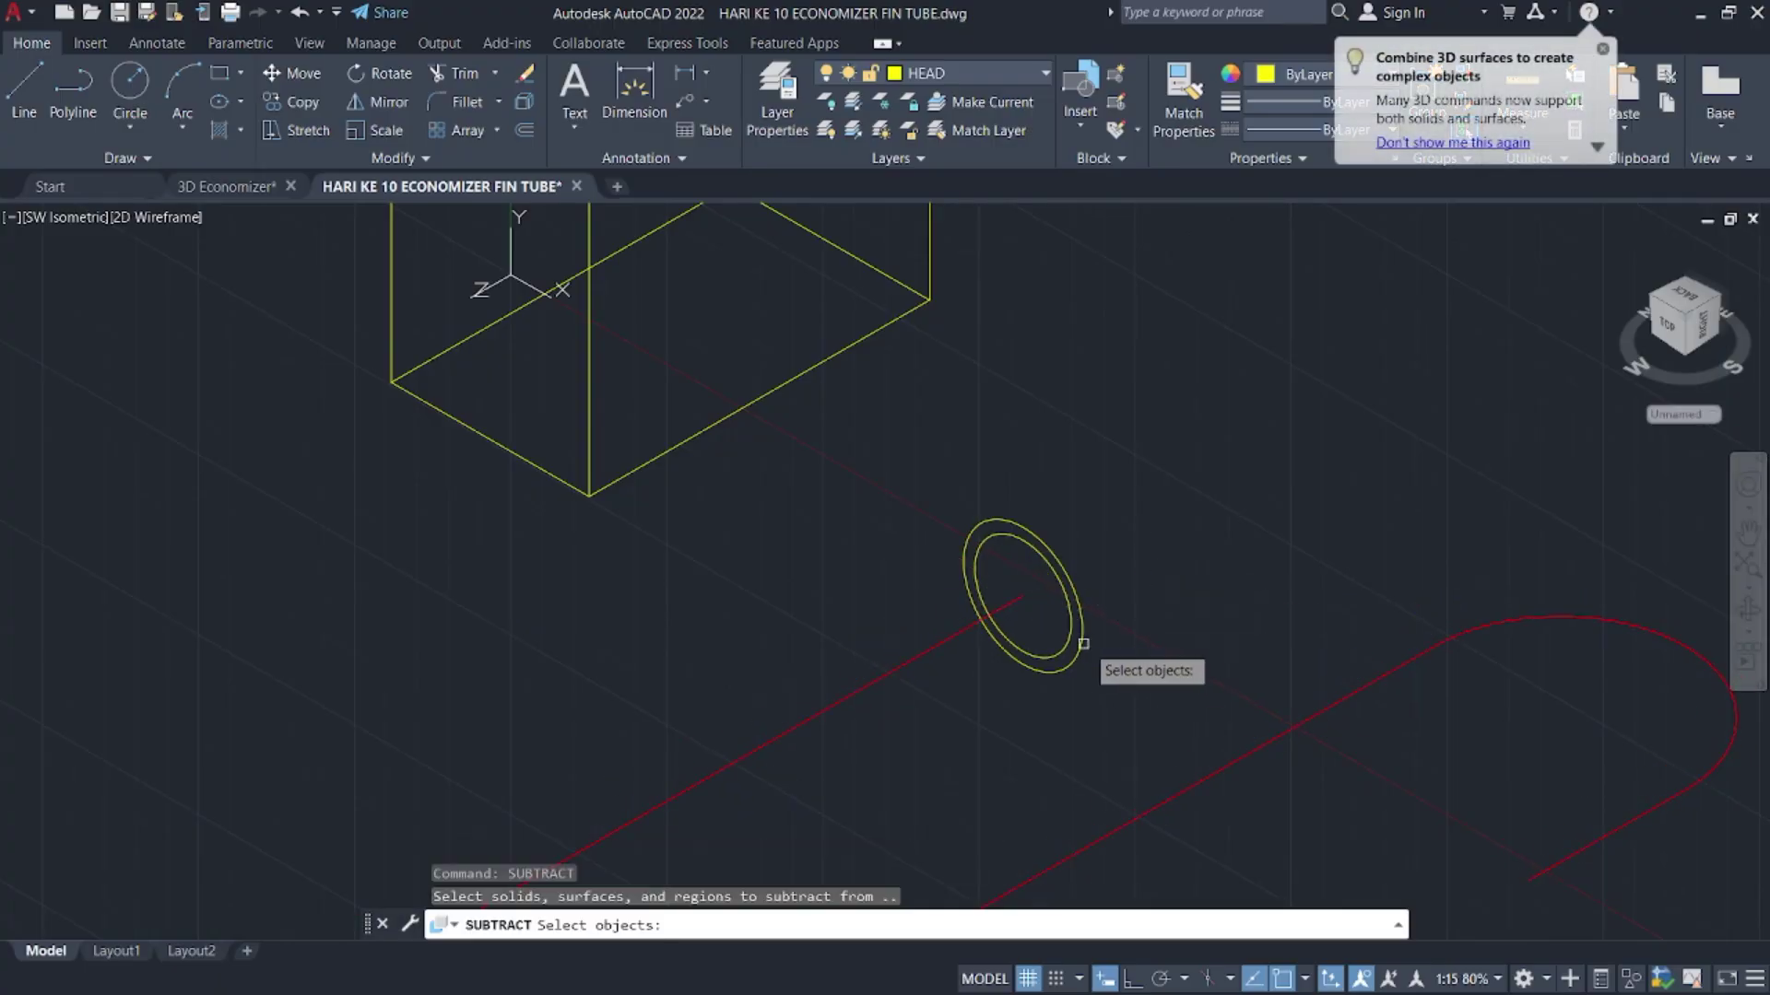
pyautogui.click(1087, 643)
pyautogui.press('Return')
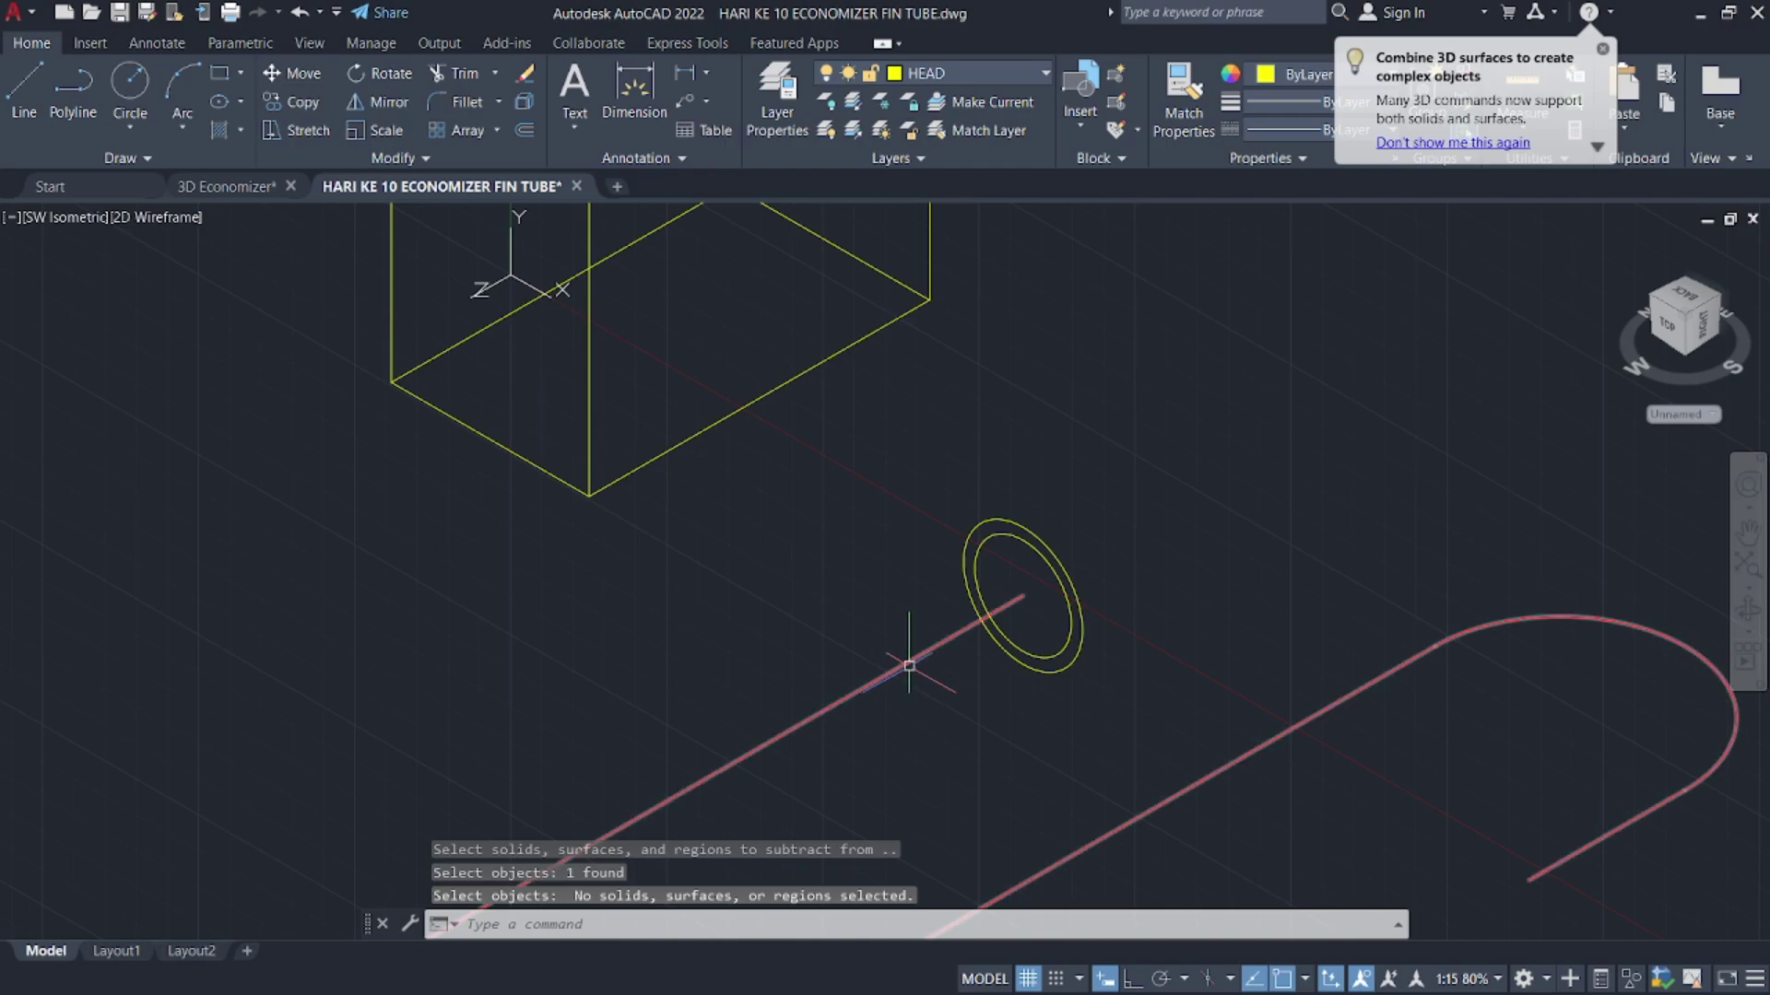
pyautogui.press('Escape')
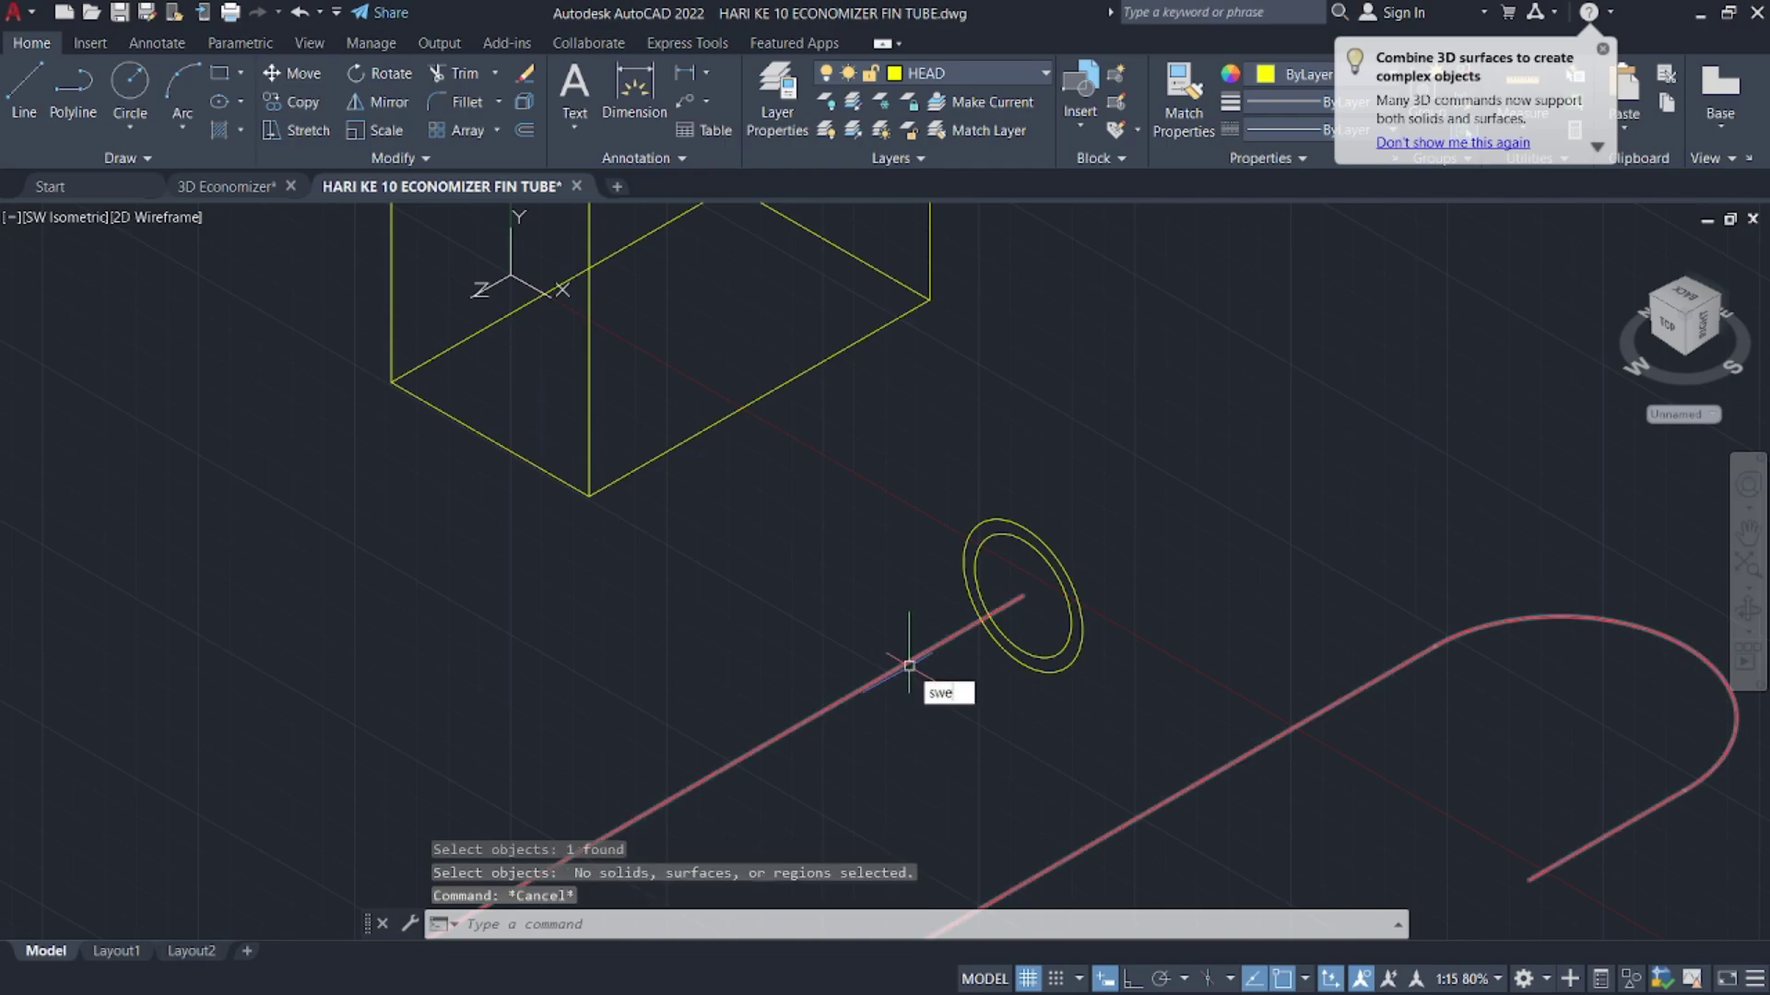
# - Sweep the outer circle along the tube centerline to form a solid
pyautogui.write('swep')
pyautogui.press('Return')
pyautogui.click(1079, 665)
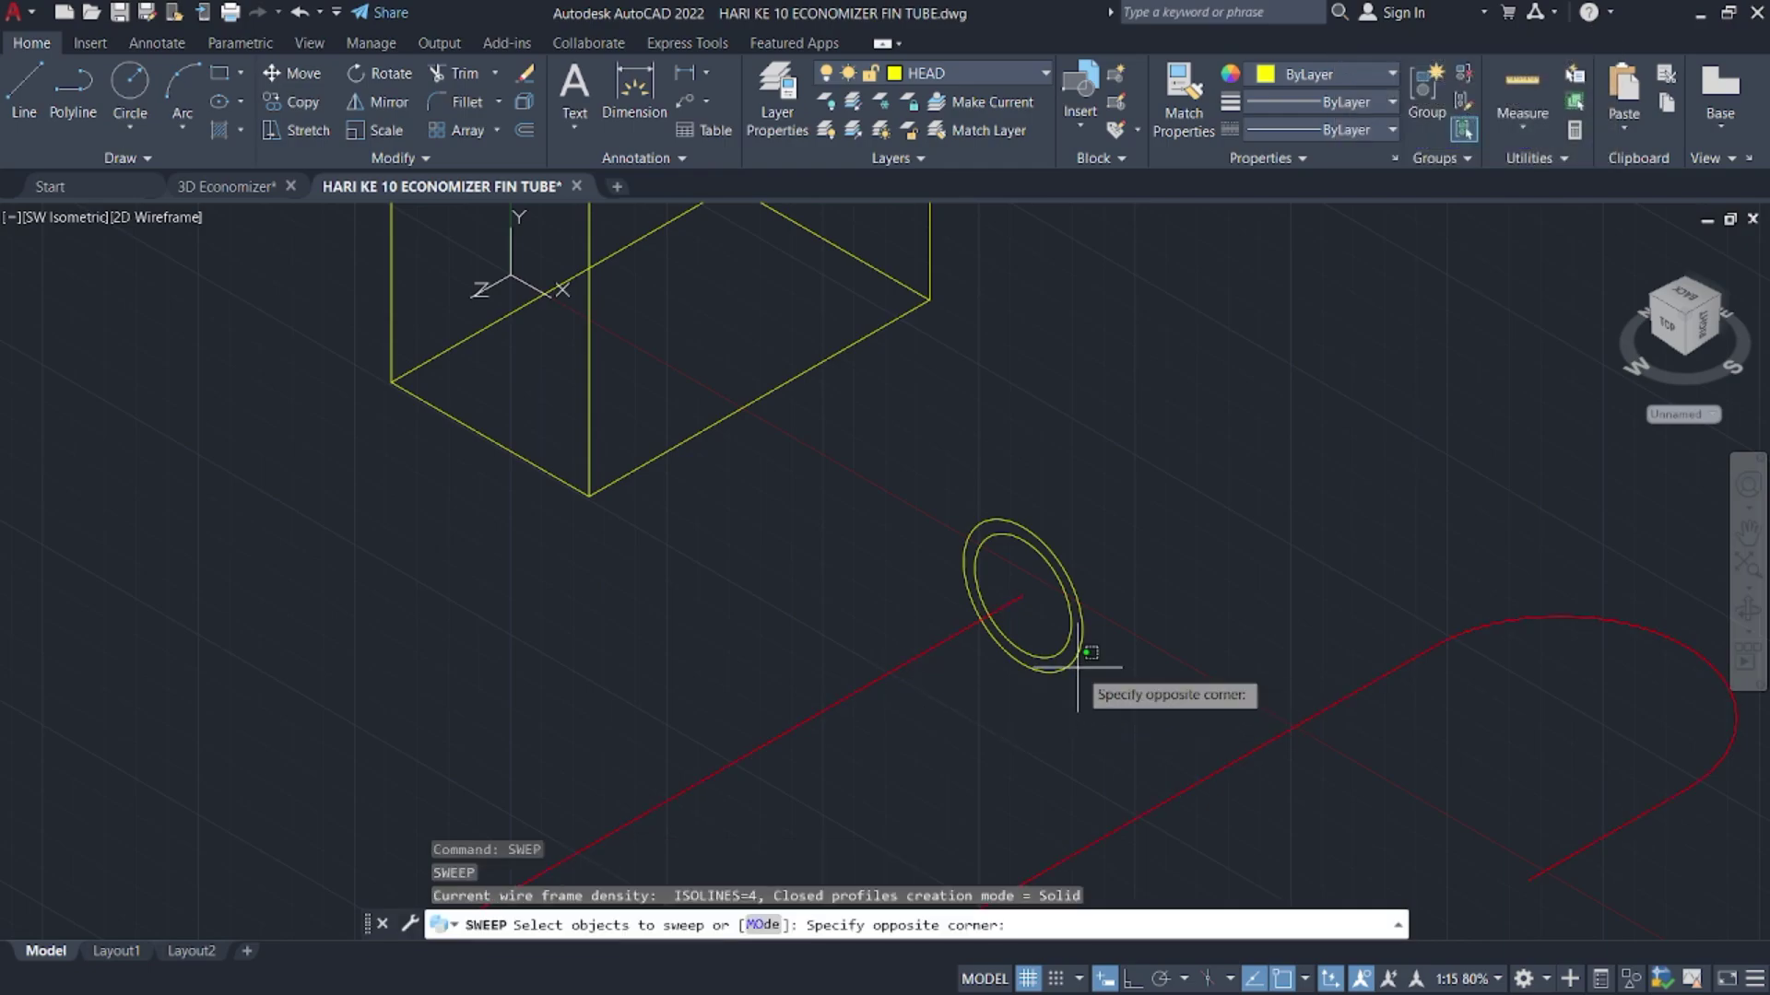
pyautogui.click(1076, 660)
pyautogui.click(1075, 659)
pyautogui.press('Return')
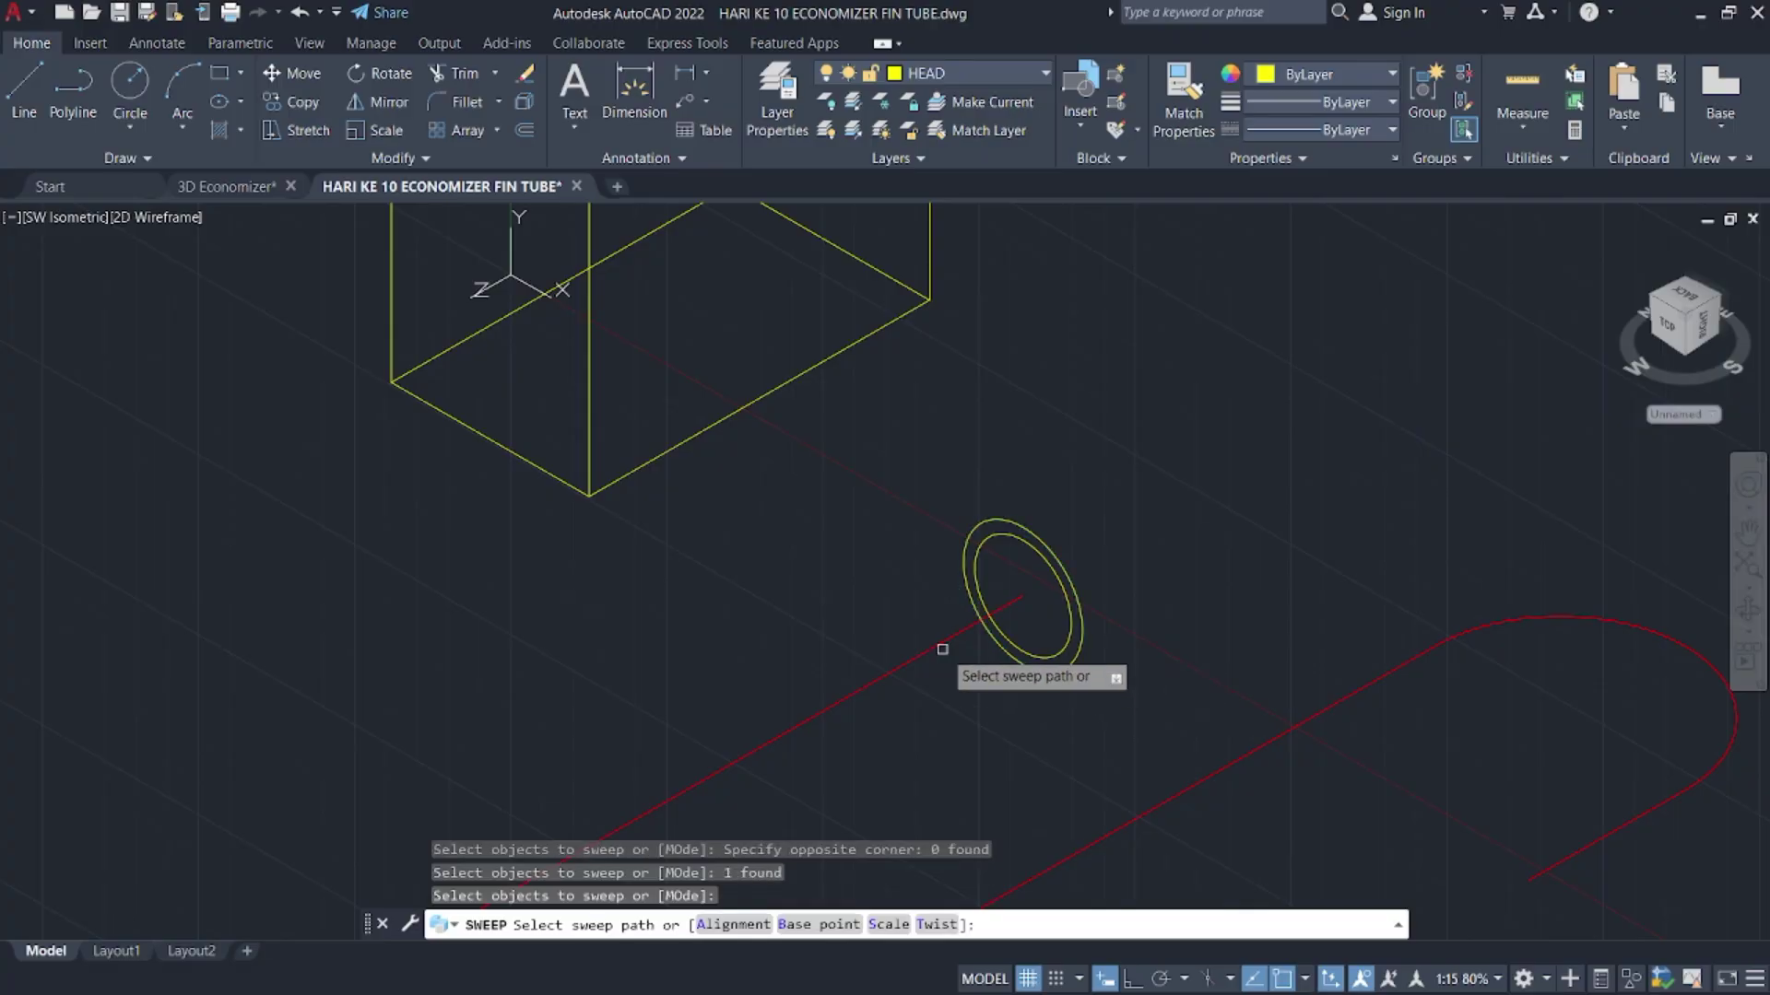
pyautogui.click(942, 643)
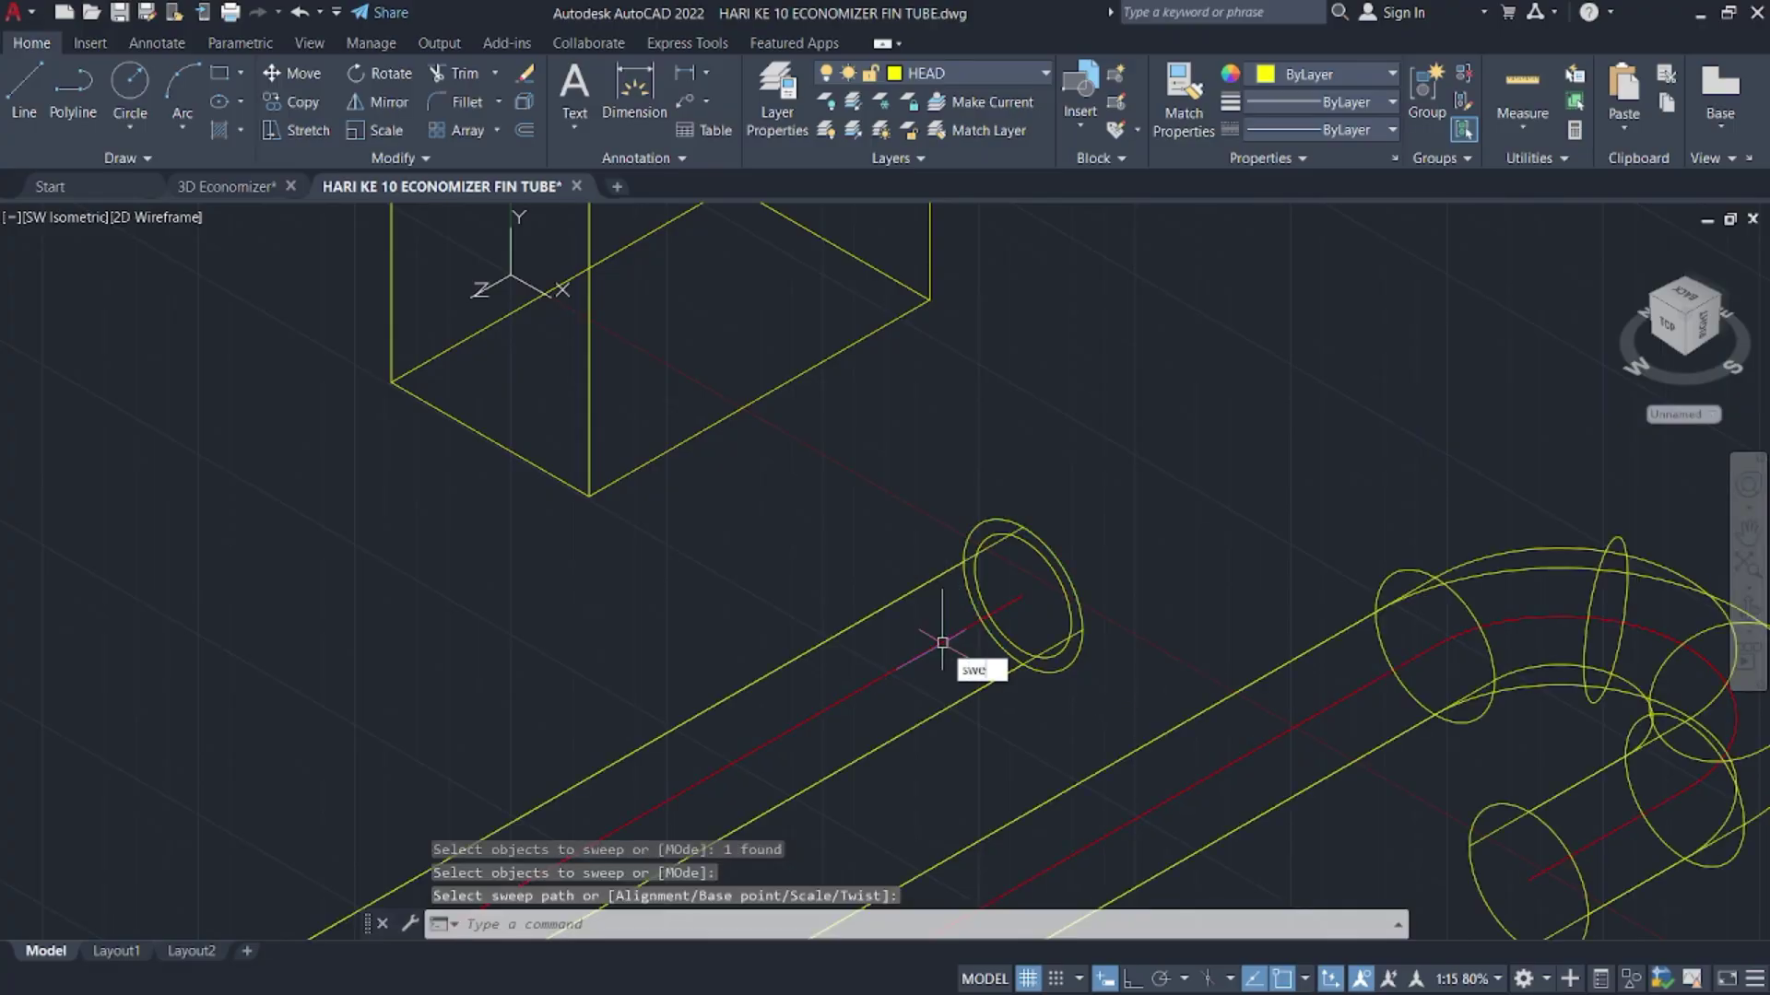
# - Sweep the inner circle along the remaining copy of the tube centerline
pyautogui.press('Return')
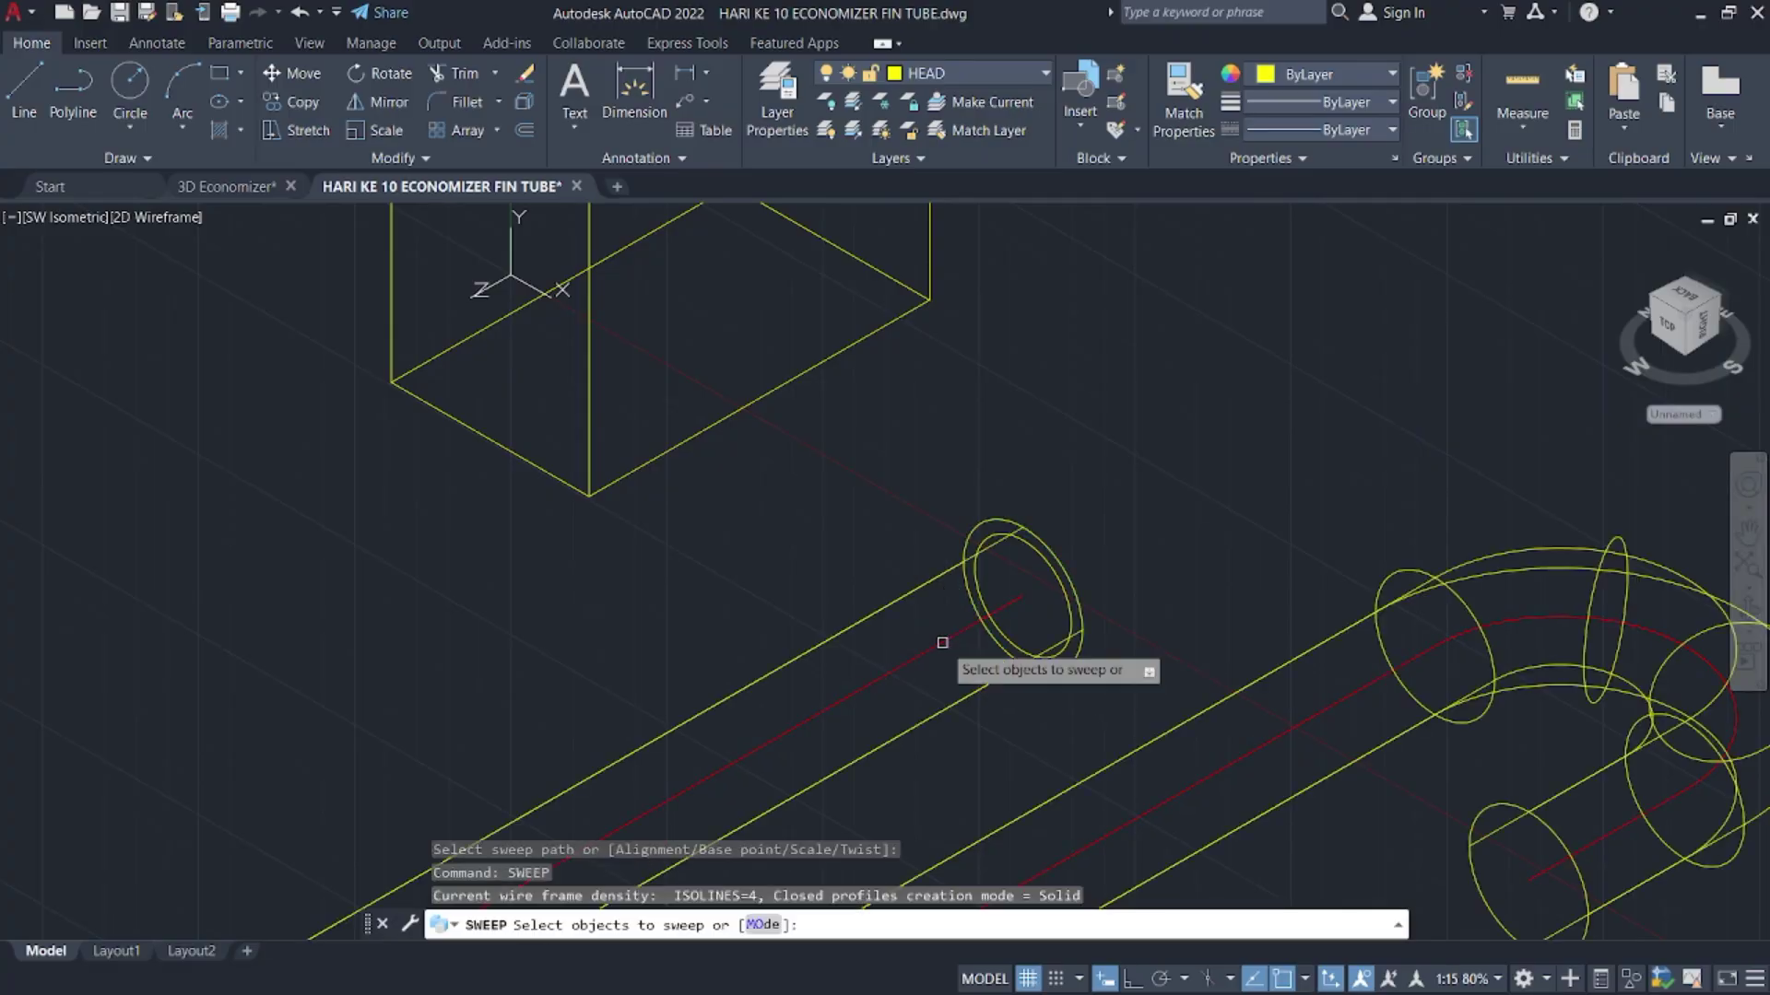
pyautogui.click(1070, 612)
pyautogui.press('Return')
pyautogui.scroll(-5, 949, 632)
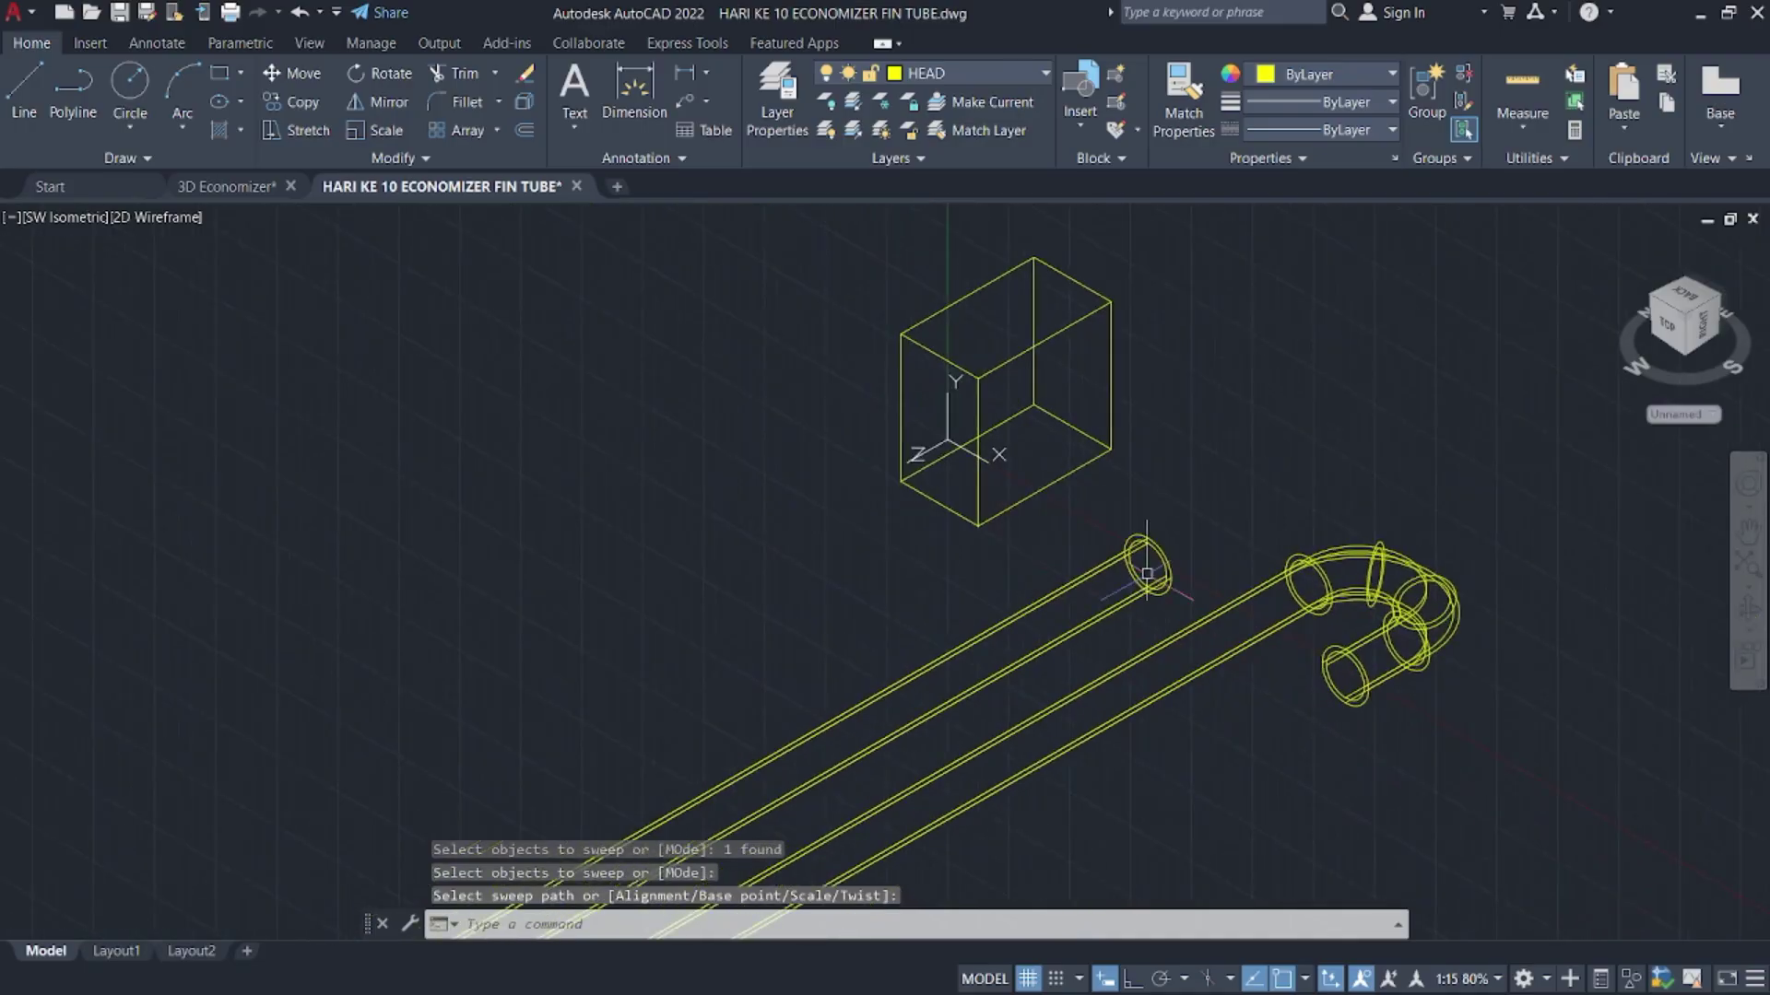
pyautogui.scroll(5, 1147, 574)
pyautogui.write('su')
pyautogui.press('Return')
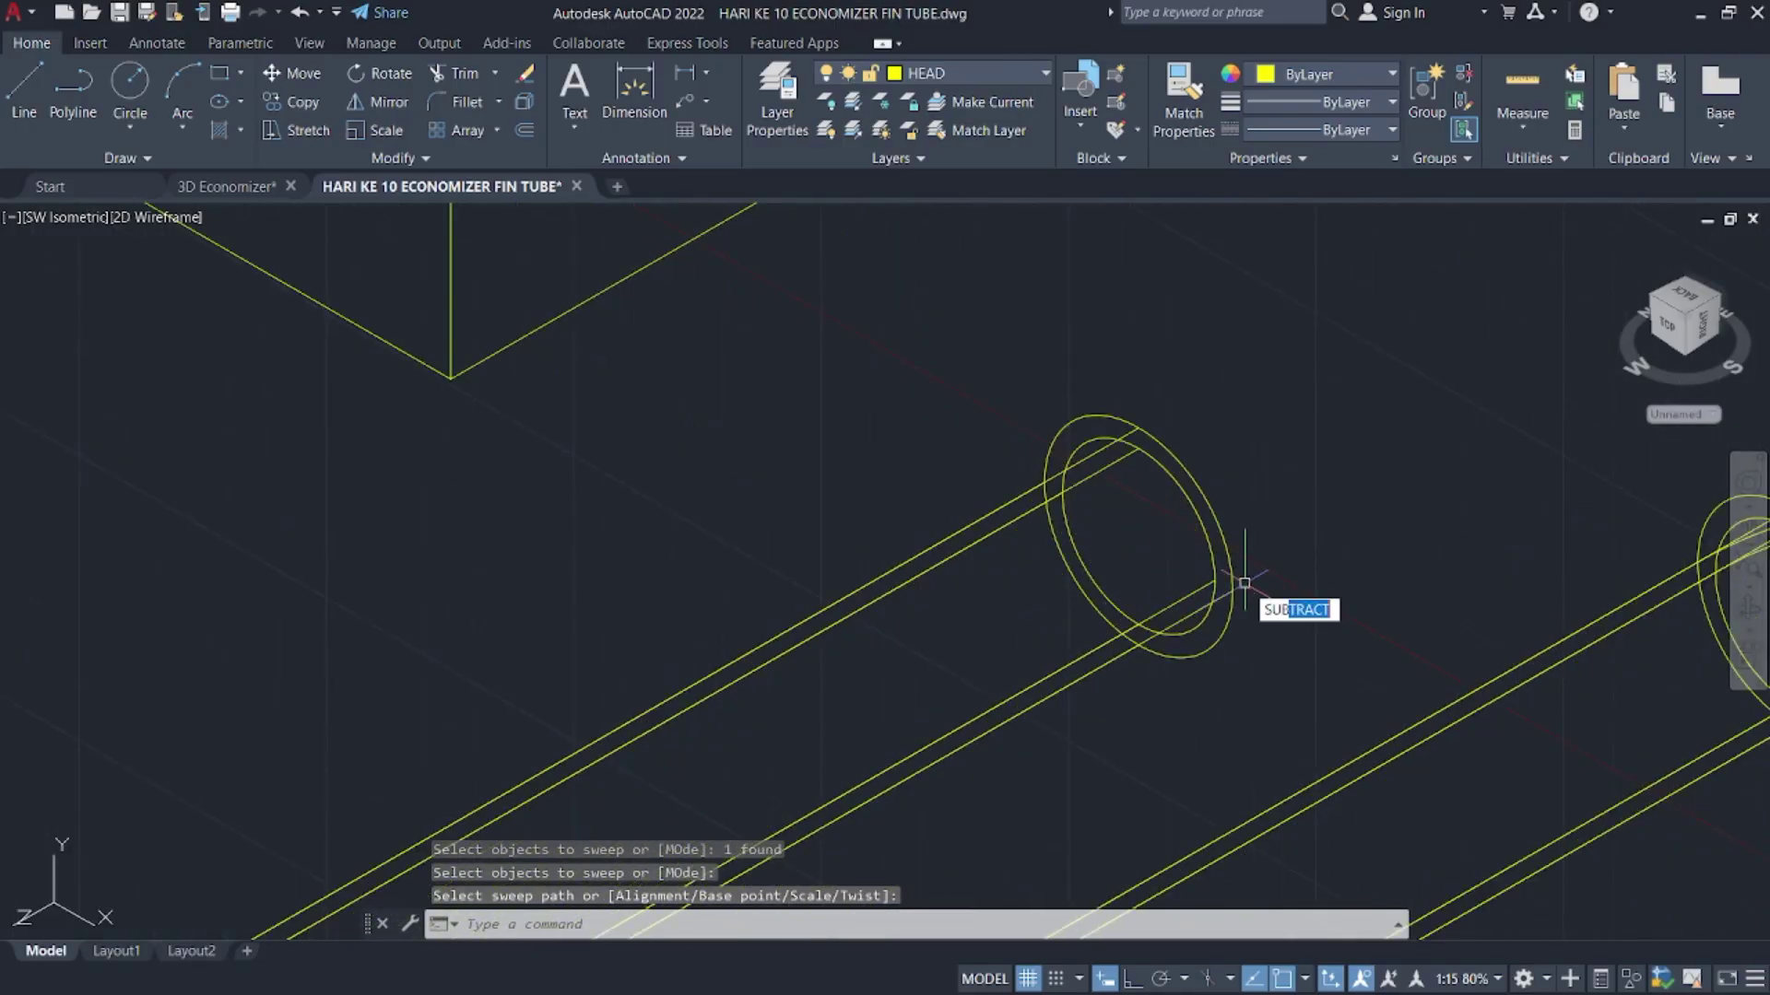
pyautogui.press('Escape')
# - Orbit to see the tube ends from the other side and set the visual style to Realistic
pyautogui.keyDown('shift'); pyautogui.moveTo(1567, 562); pyautogui.dragTo(353, 306, button='middle'); pyautogui.keyUp('shift')
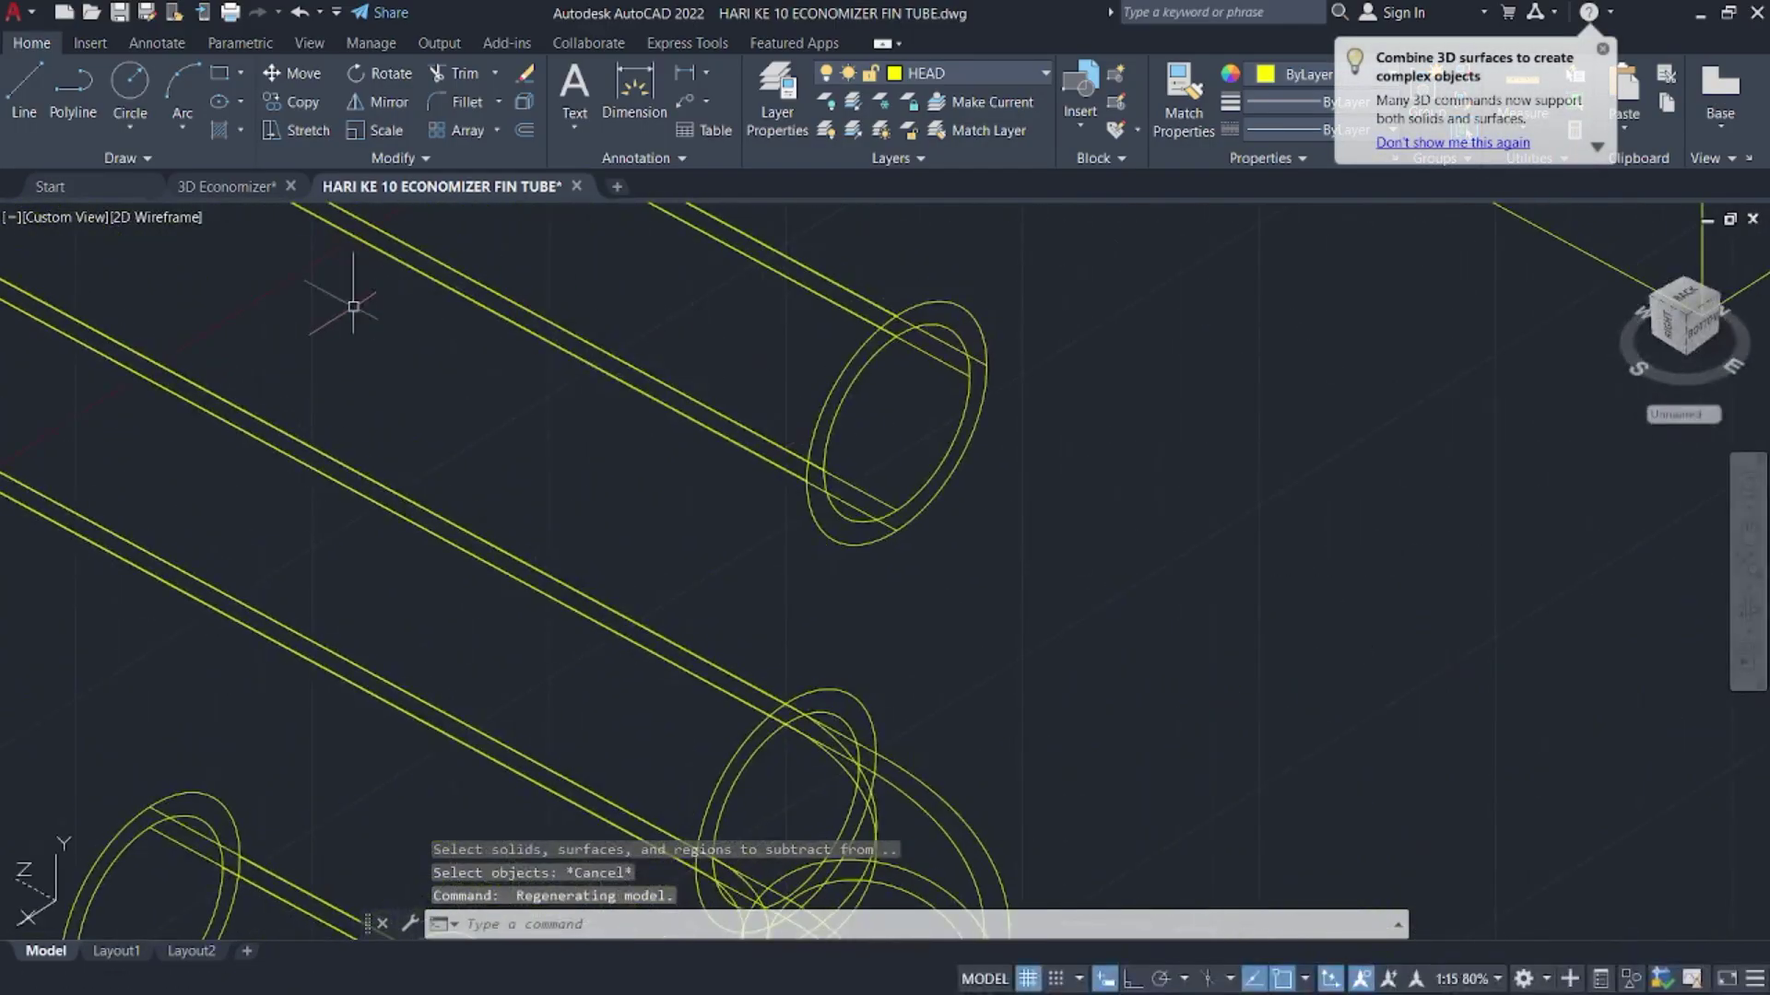
pyautogui.click(76, 217)
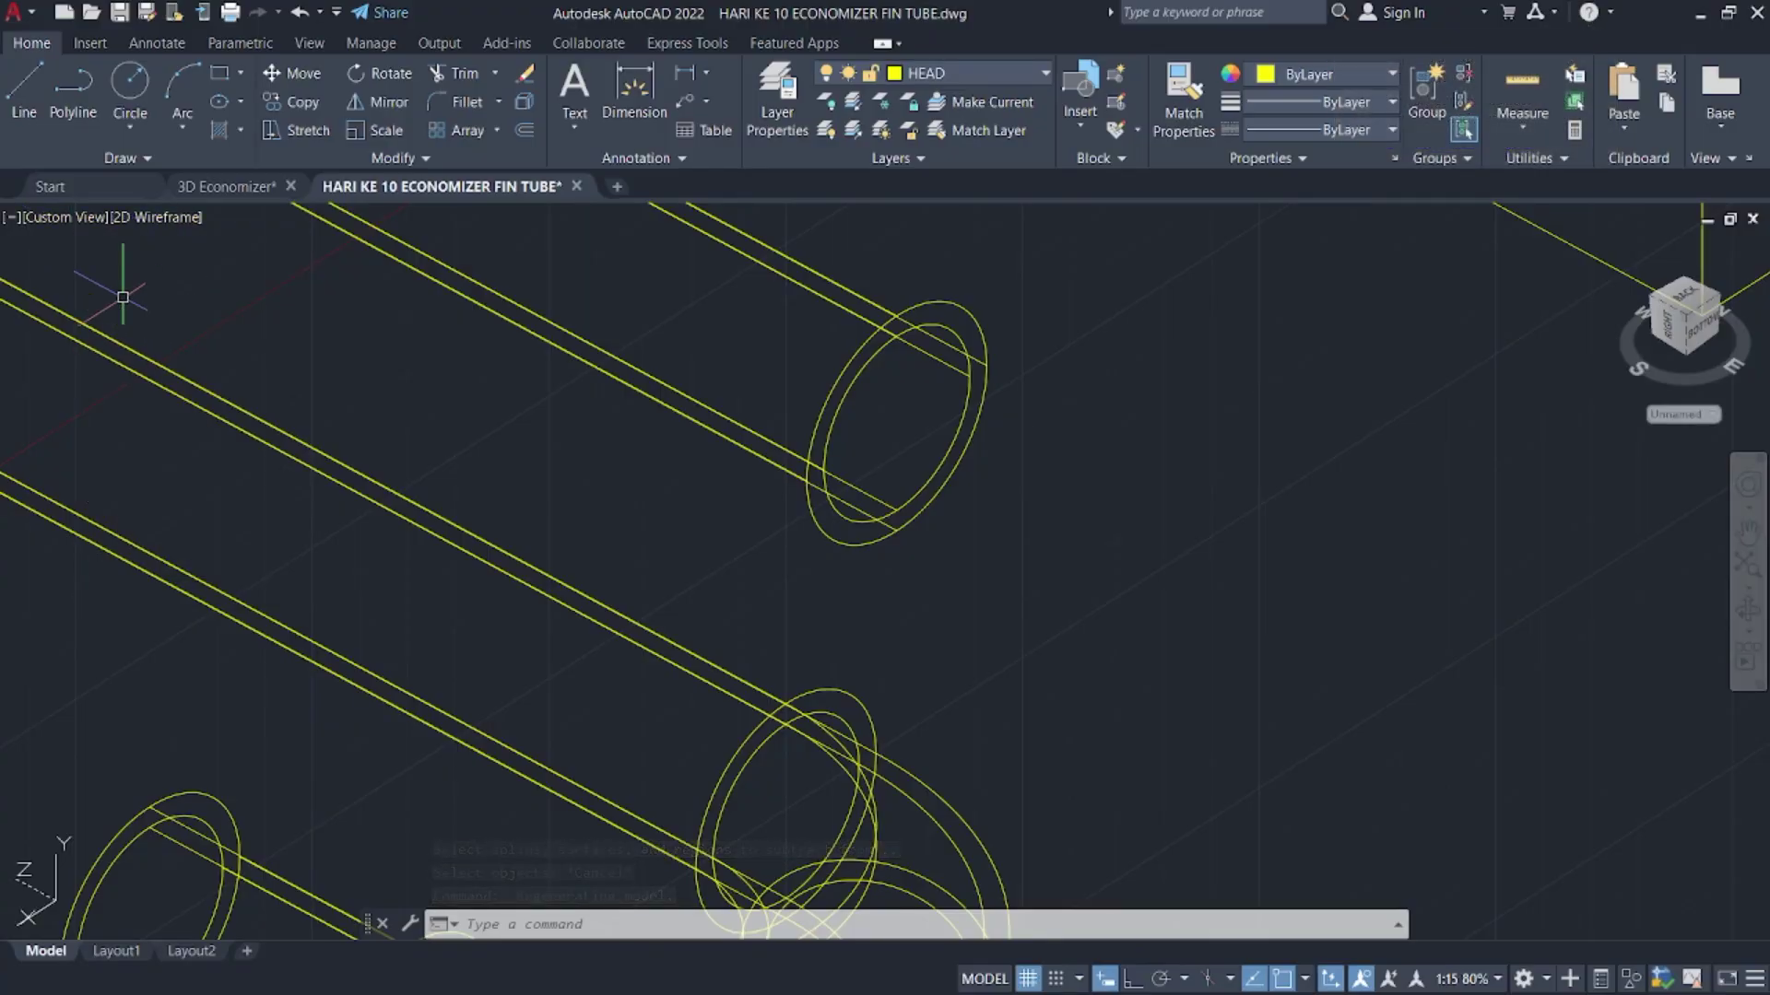
pyautogui.click(164, 222)
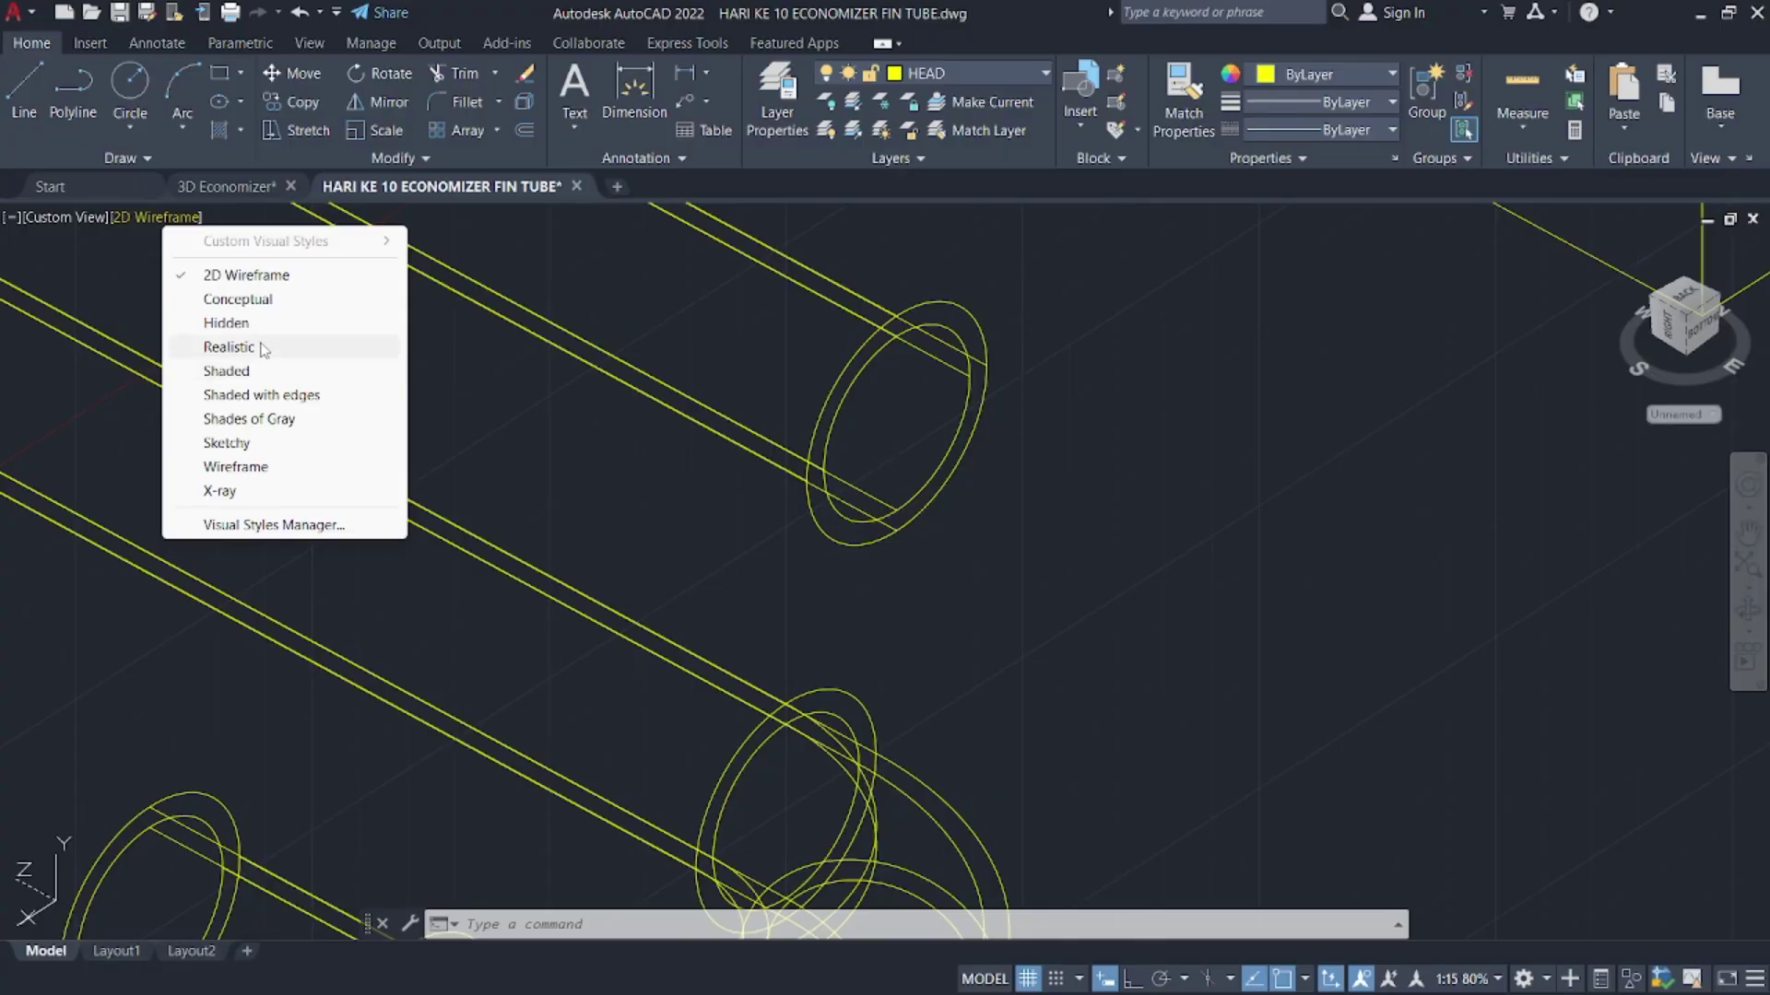
pyautogui.click(230, 348)
# - Subtract the inner swept solid from the outer swept tube to hollow it out
pyautogui.press('Return')
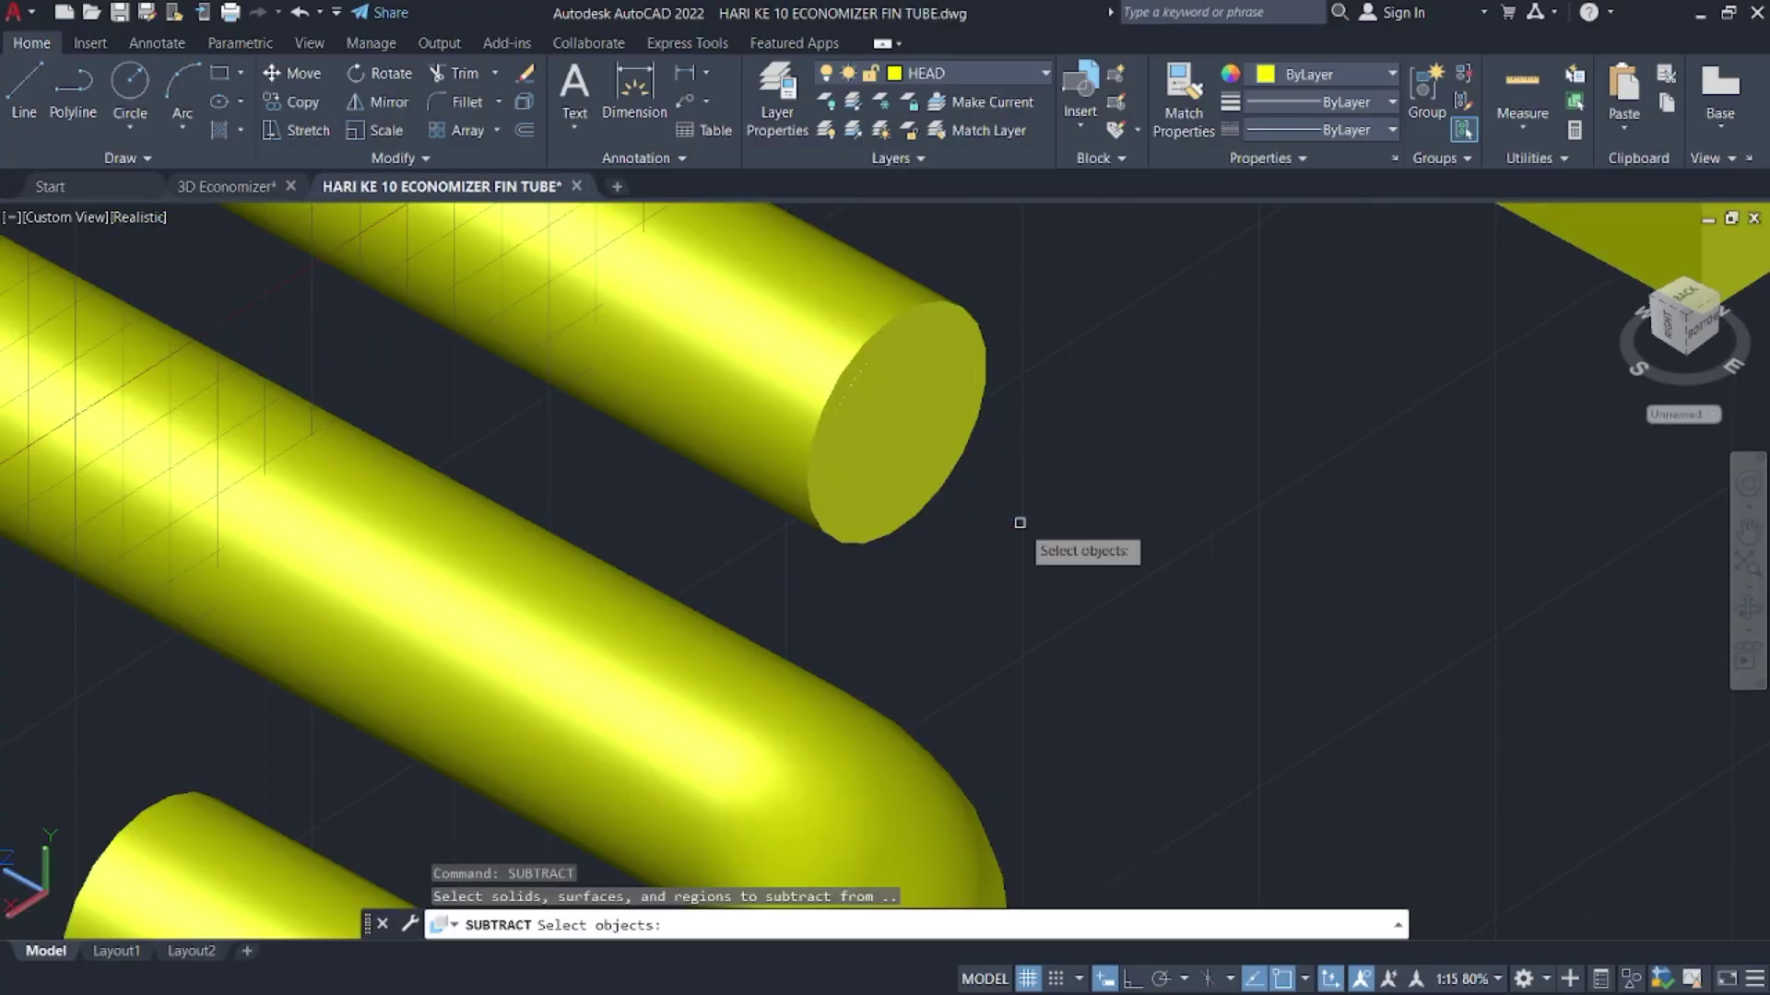
pyautogui.click(691, 404)
pyautogui.press('Return')
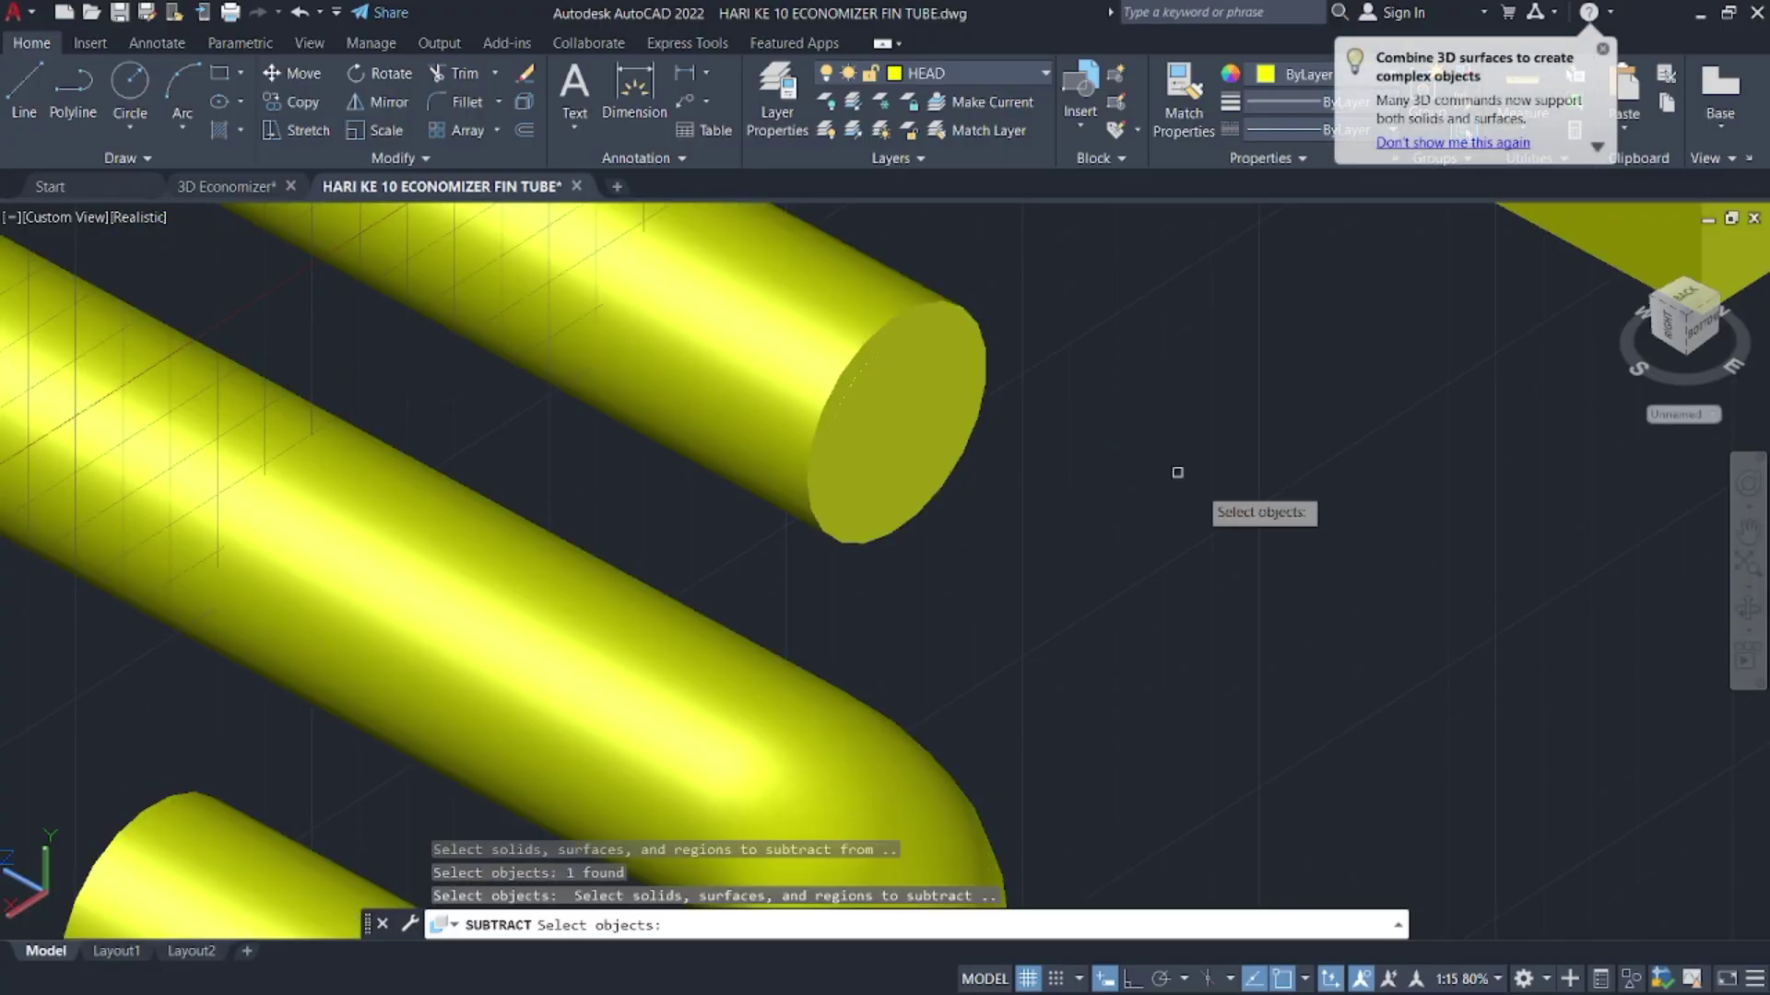
pyautogui.click(883, 418)
pyautogui.press('Return')
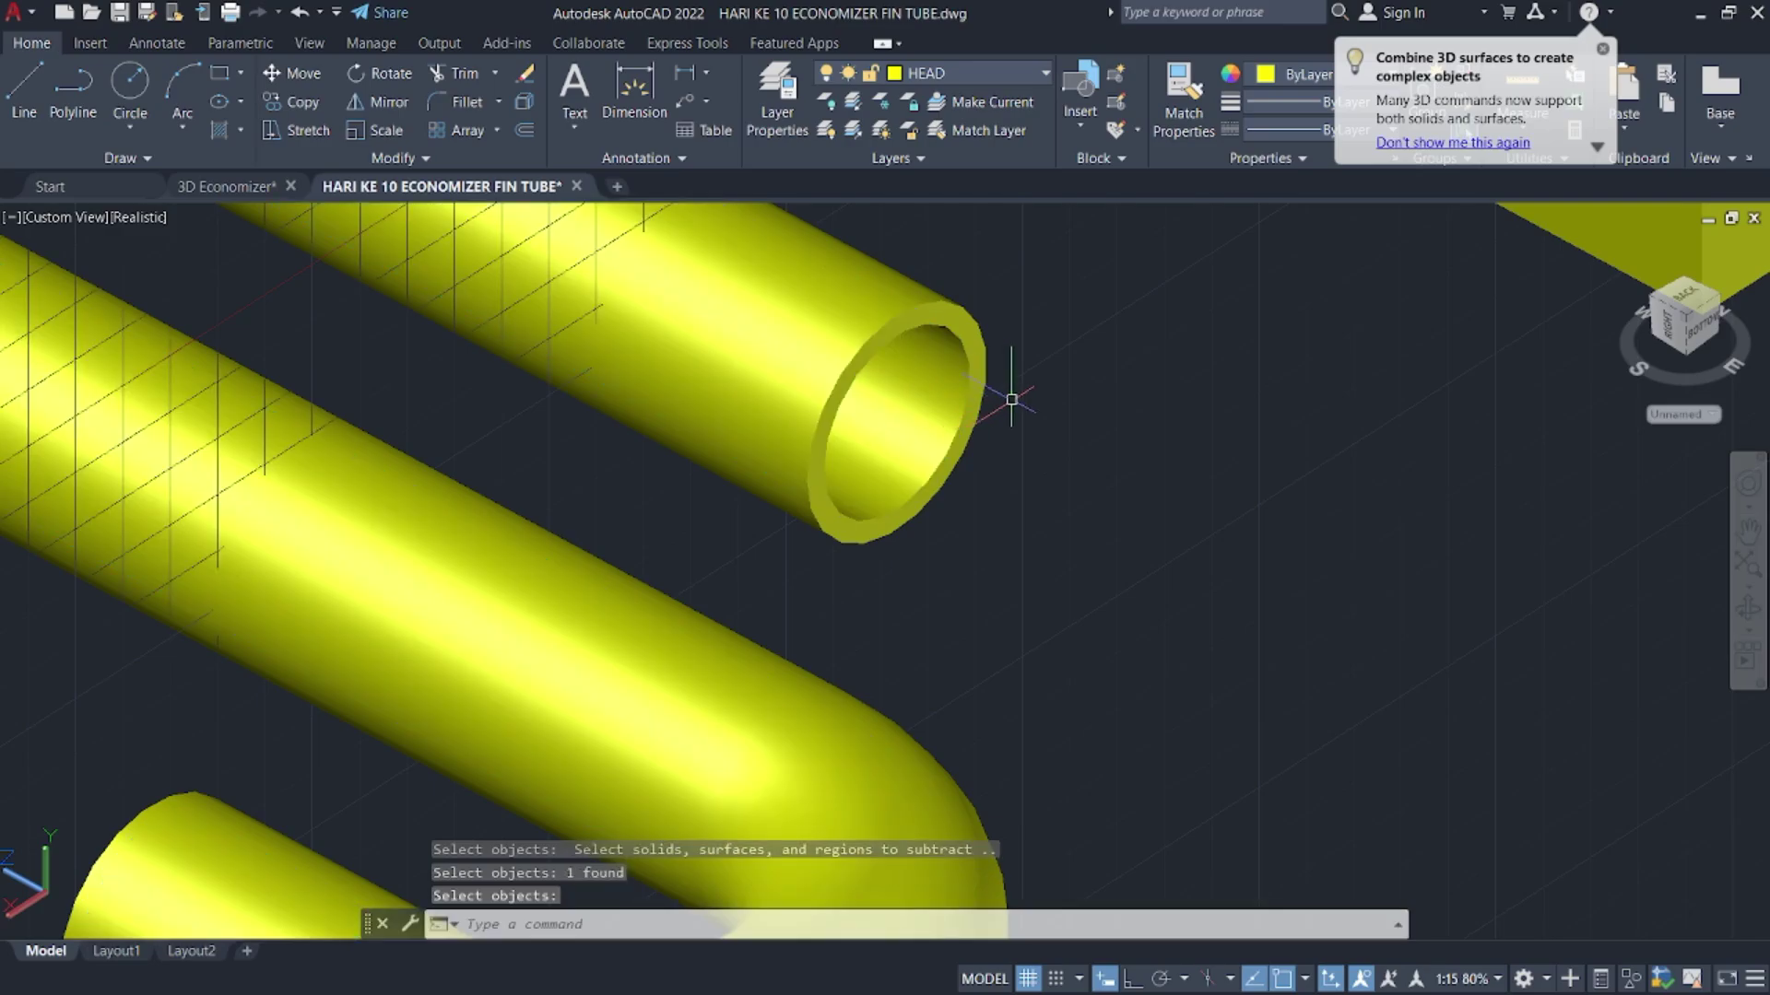
# - Set the visual style to 2D Wireframe and turn off the grid display
pyautogui.scroll(-2, 965, 404)
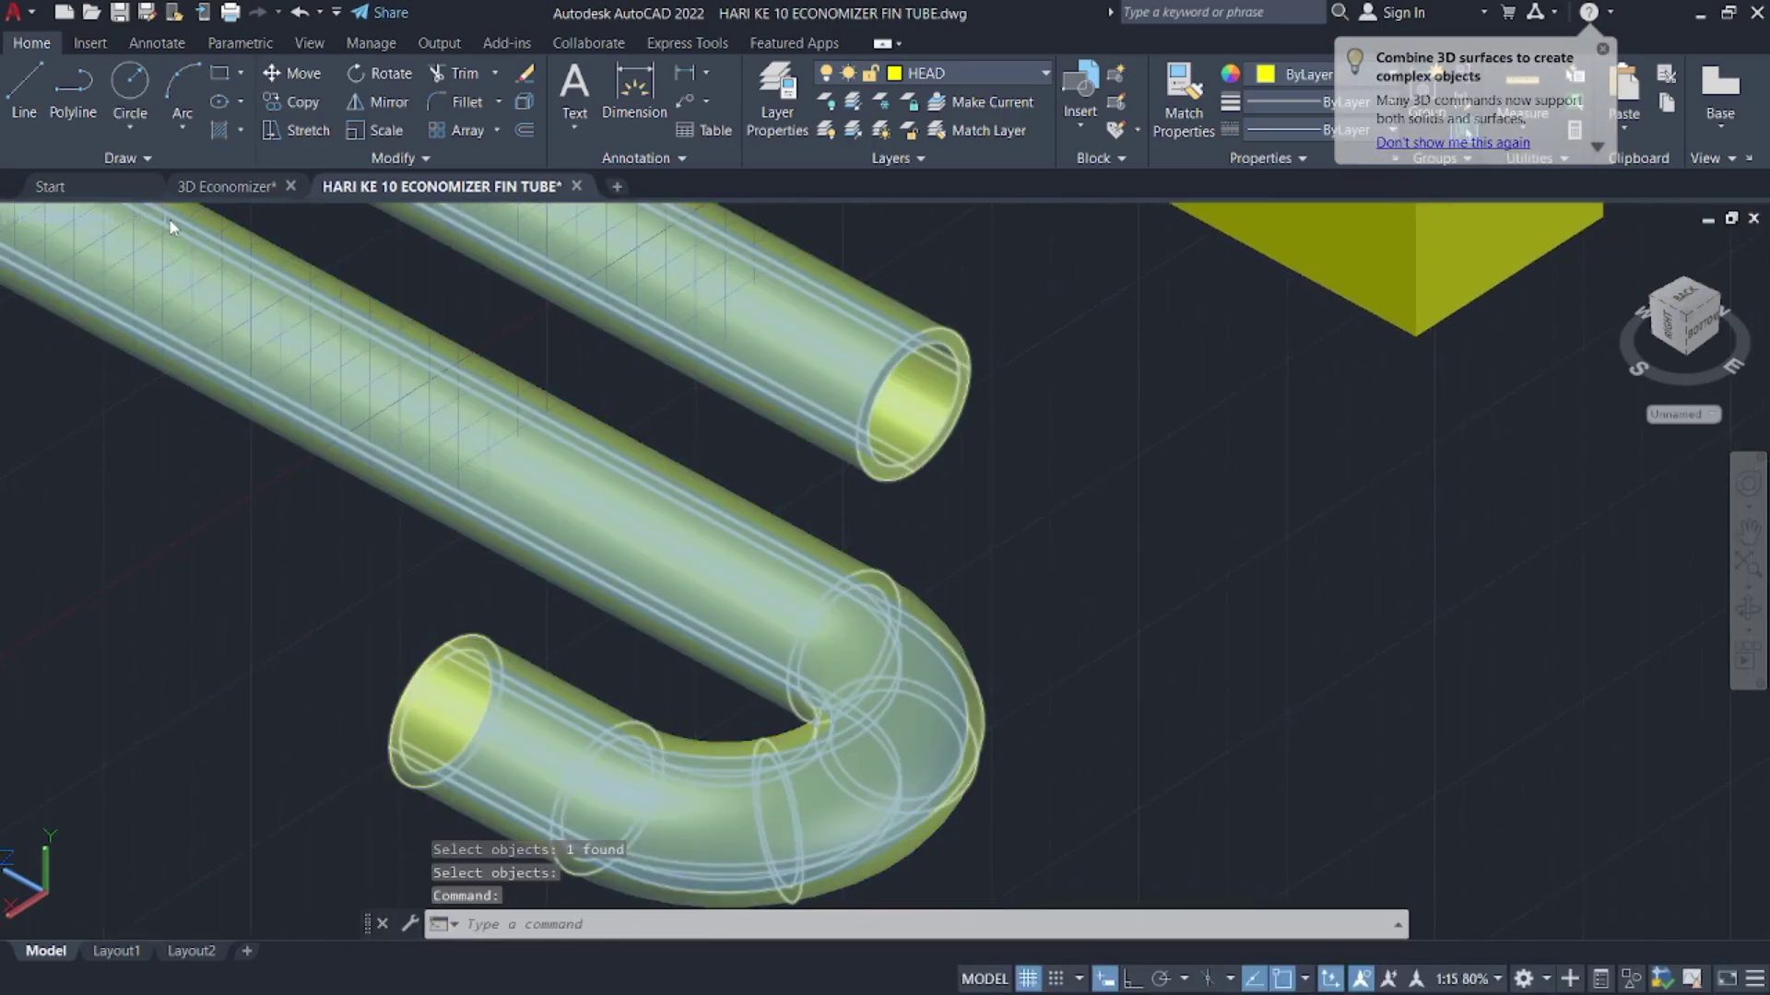
pyautogui.click(168, 221)
pyautogui.click(155, 220)
pyautogui.click(153, 222)
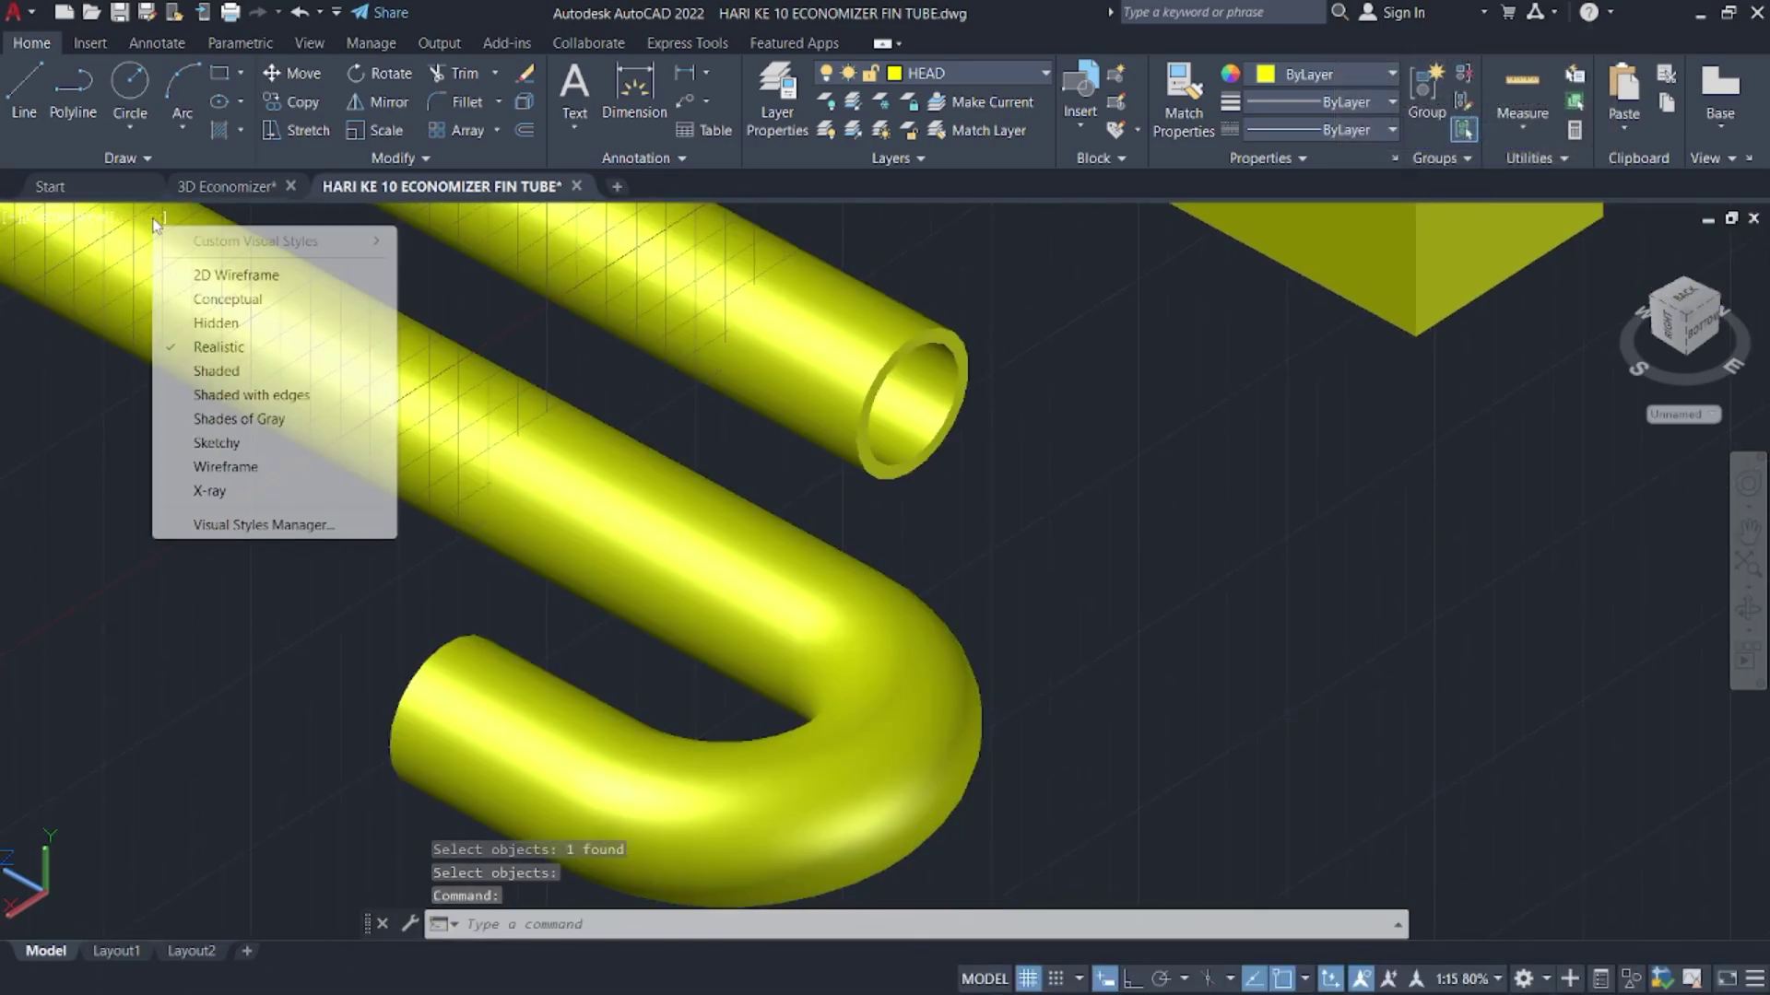
pyautogui.click(235, 275)
pyautogui.scroll(-5, 1074, 359)
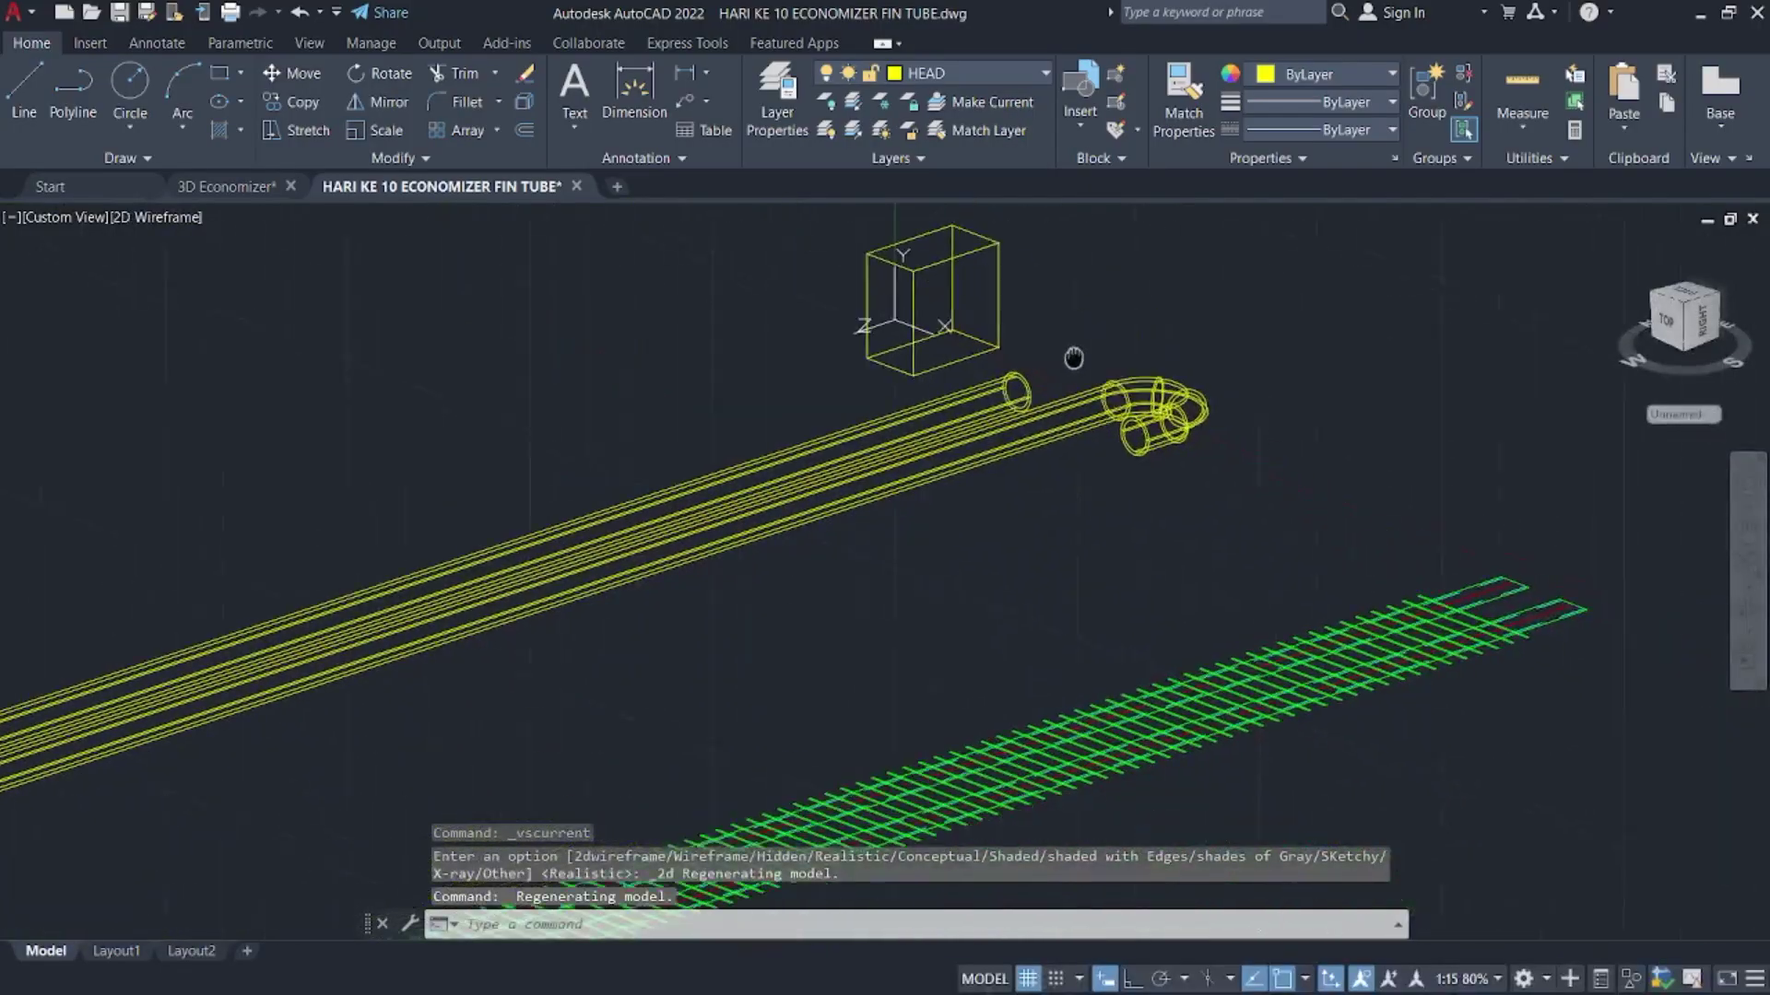
pyautogui.click(1029, 979)
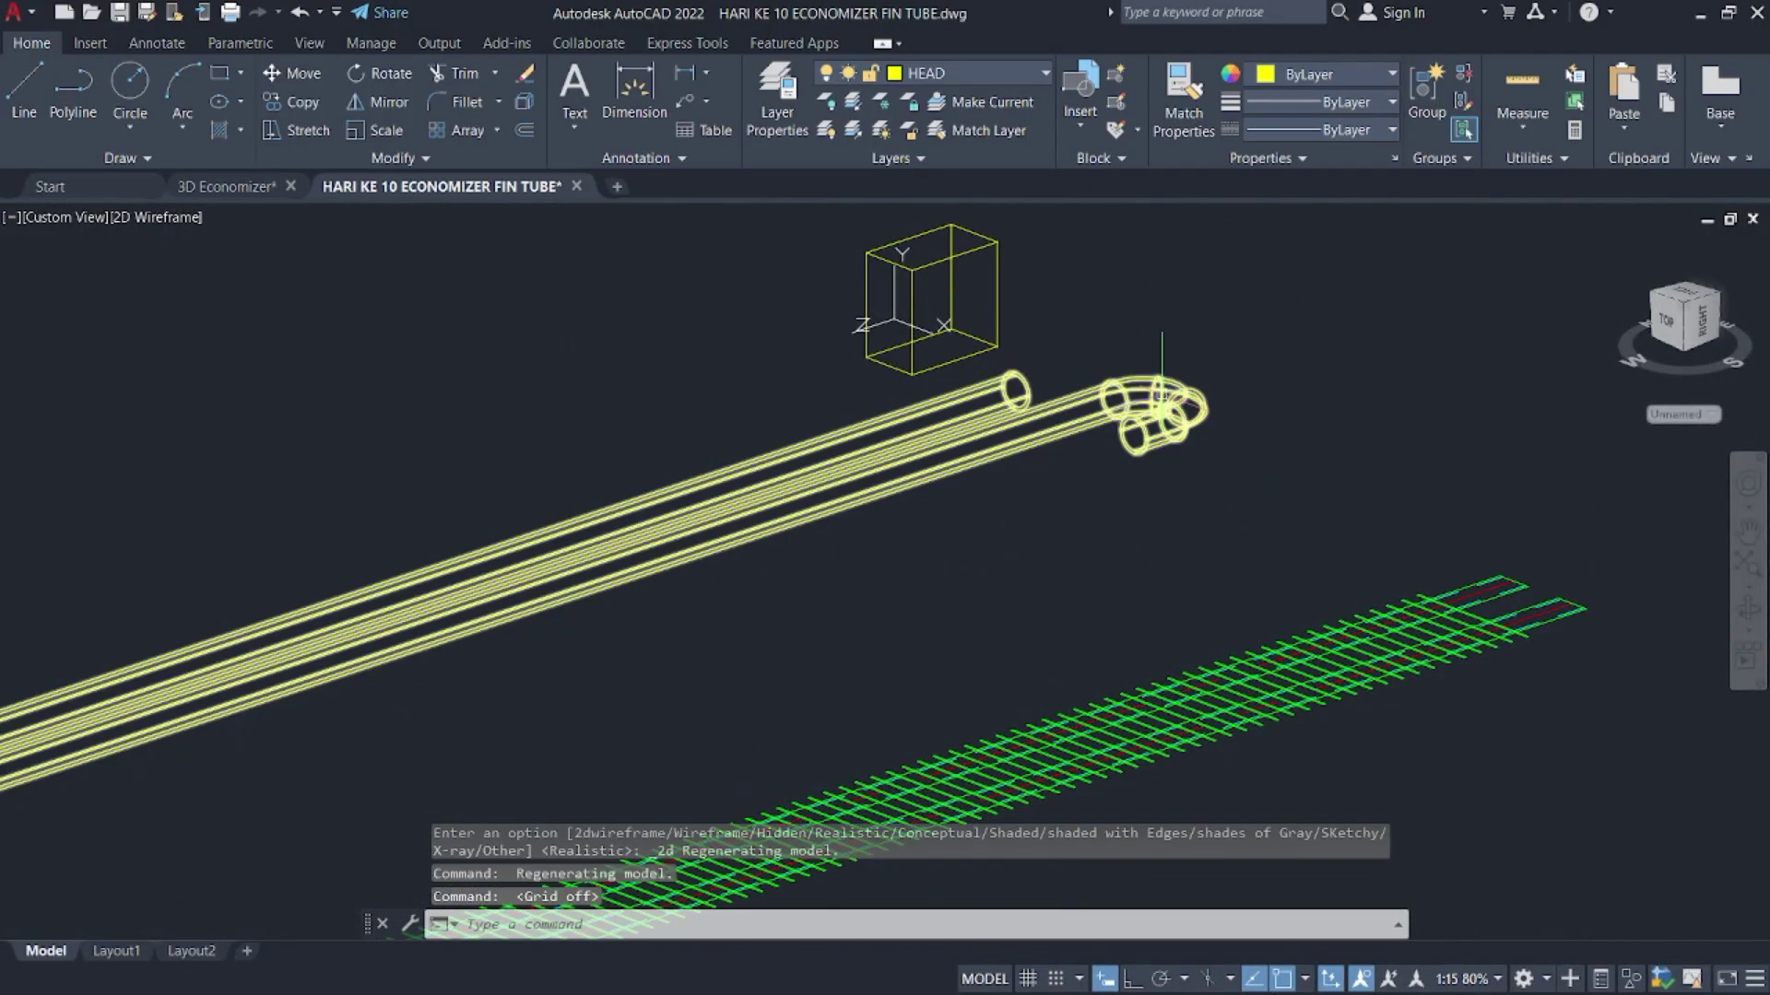
# - Erase the rectangular fin array nearest the open ends of the green U-tube drawing
pyautogui.keyDown('shift'); pyautogui.moveTo(1163, 387); pyautogui.dragTo(1159, 583, button='middle'); pyautogui.keyUp('shift')
pyautogui.scroll(-5, 1382, 488)
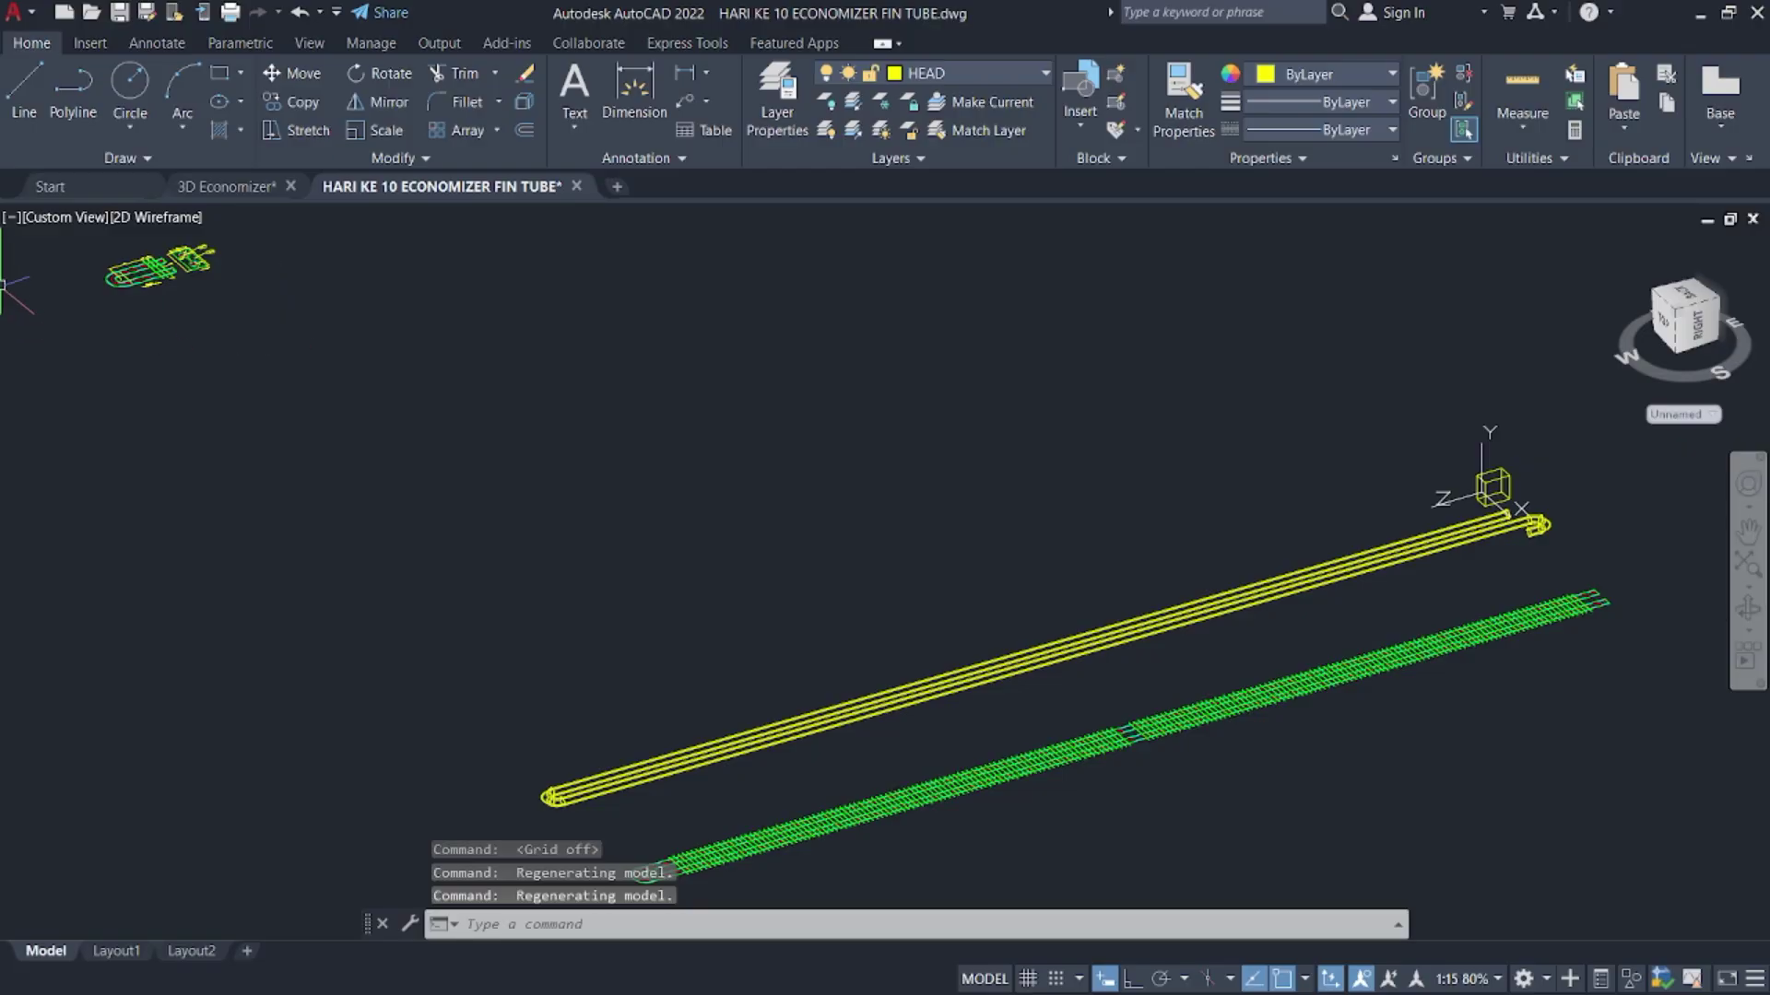
pyautogui.scroll(8, 1432, 598)
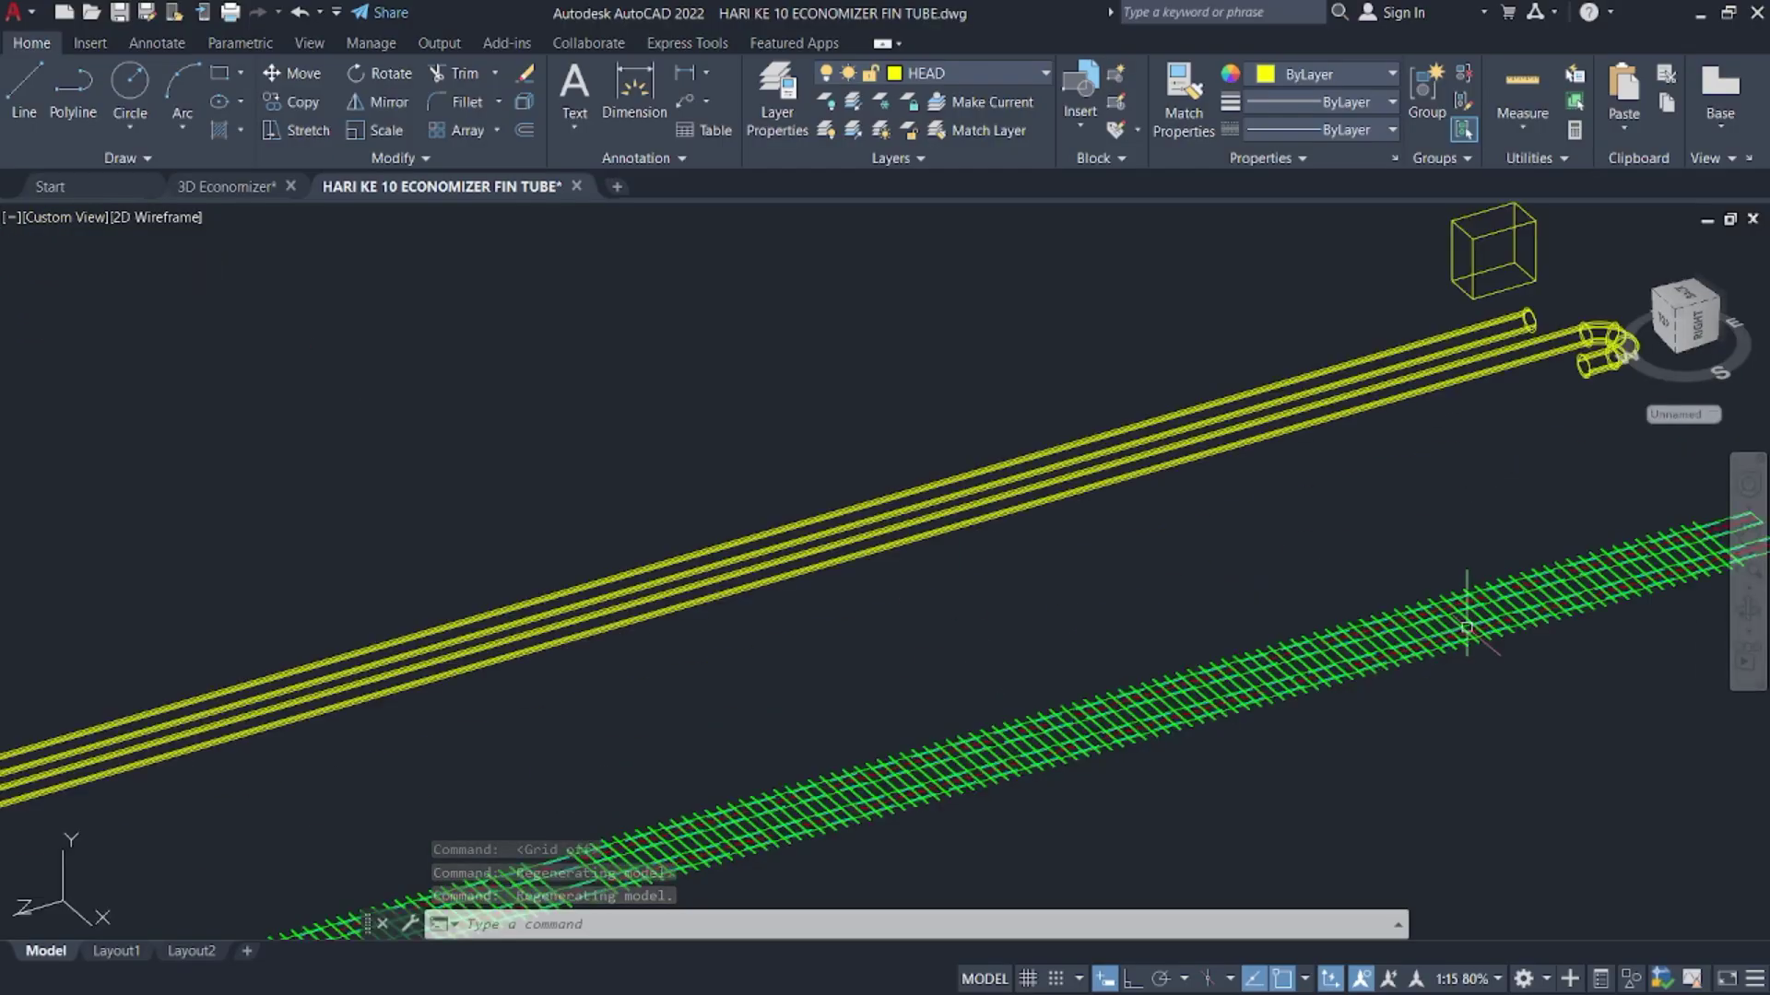
pyautogui.keyDown('shift'); pyautogui.moveTo(1382, 608); pyautogui.dragTo(1309, 671, button='middle'); pyautogui.keyUp('shift')
pyautogui.scroll(-5, 1310, 671)
pyautogui.scroll(6, 1226, 744)
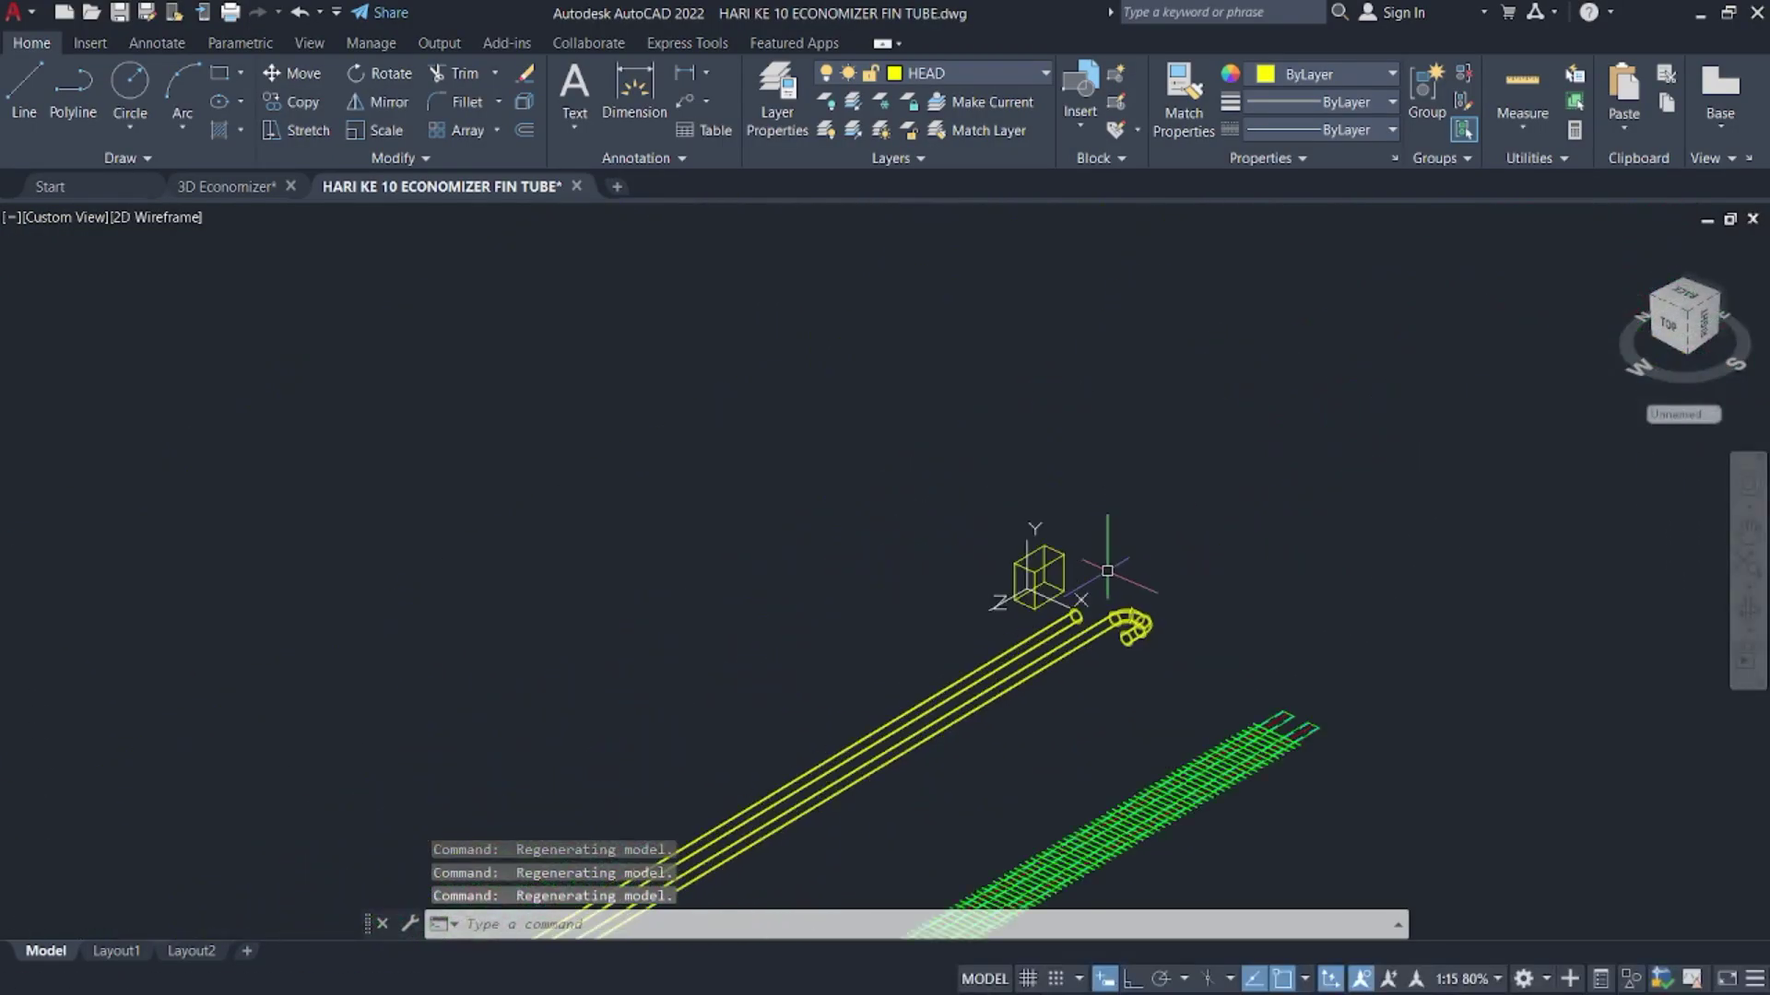
pyautogui.scroll(-5, 1323, 537)
pyautogui.scroll(6, 1049, 470)
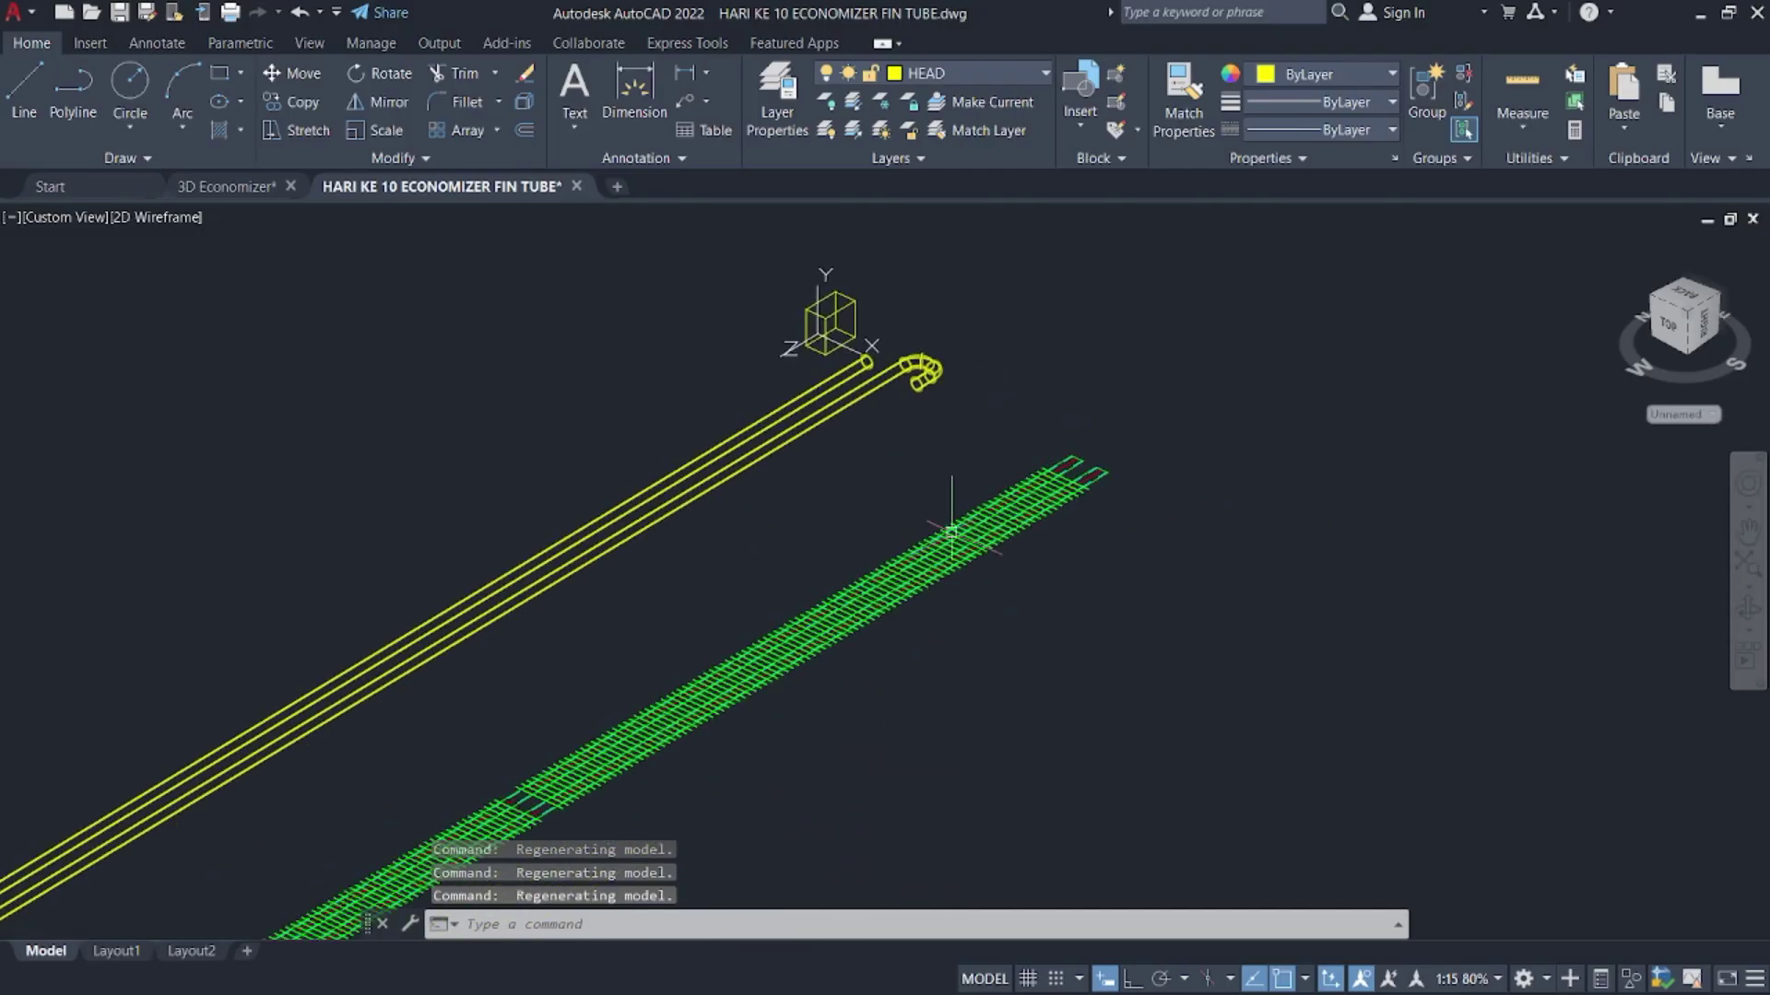
pyautogui.scroll(4, 1004, 443)
pyautogui.click(1017, 479)
pyautogui.click(922, 561)
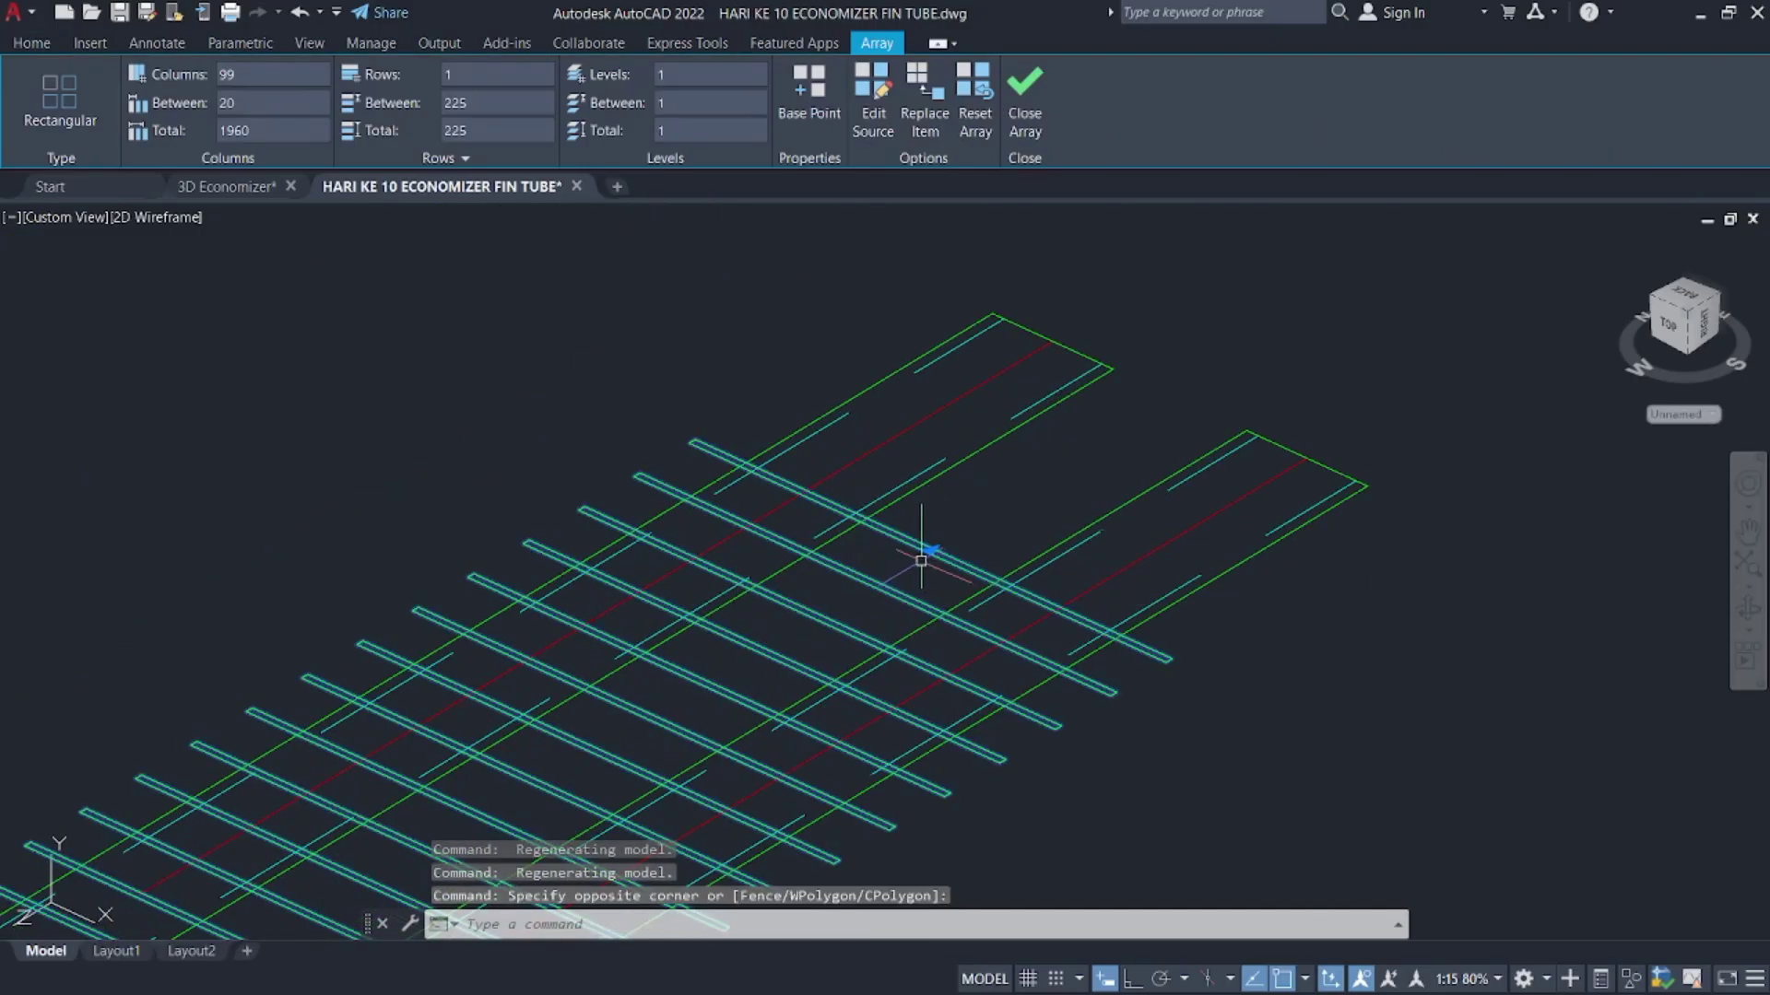
pyautogui.press('Delete')
# - Erase the remaining fin array toward the U-bend of the green tube drawing
pyautogui.scroll(-8, 922, 559)
pyautogui.moveTo(925, 556); pyautogui.dragTo(1149, 368, button='middle')
pyautogui.moveTo(513, 733); pyautogui.dragTo(1191, 356, button='middle')
pyautogui.scroll(5, 929, 539)
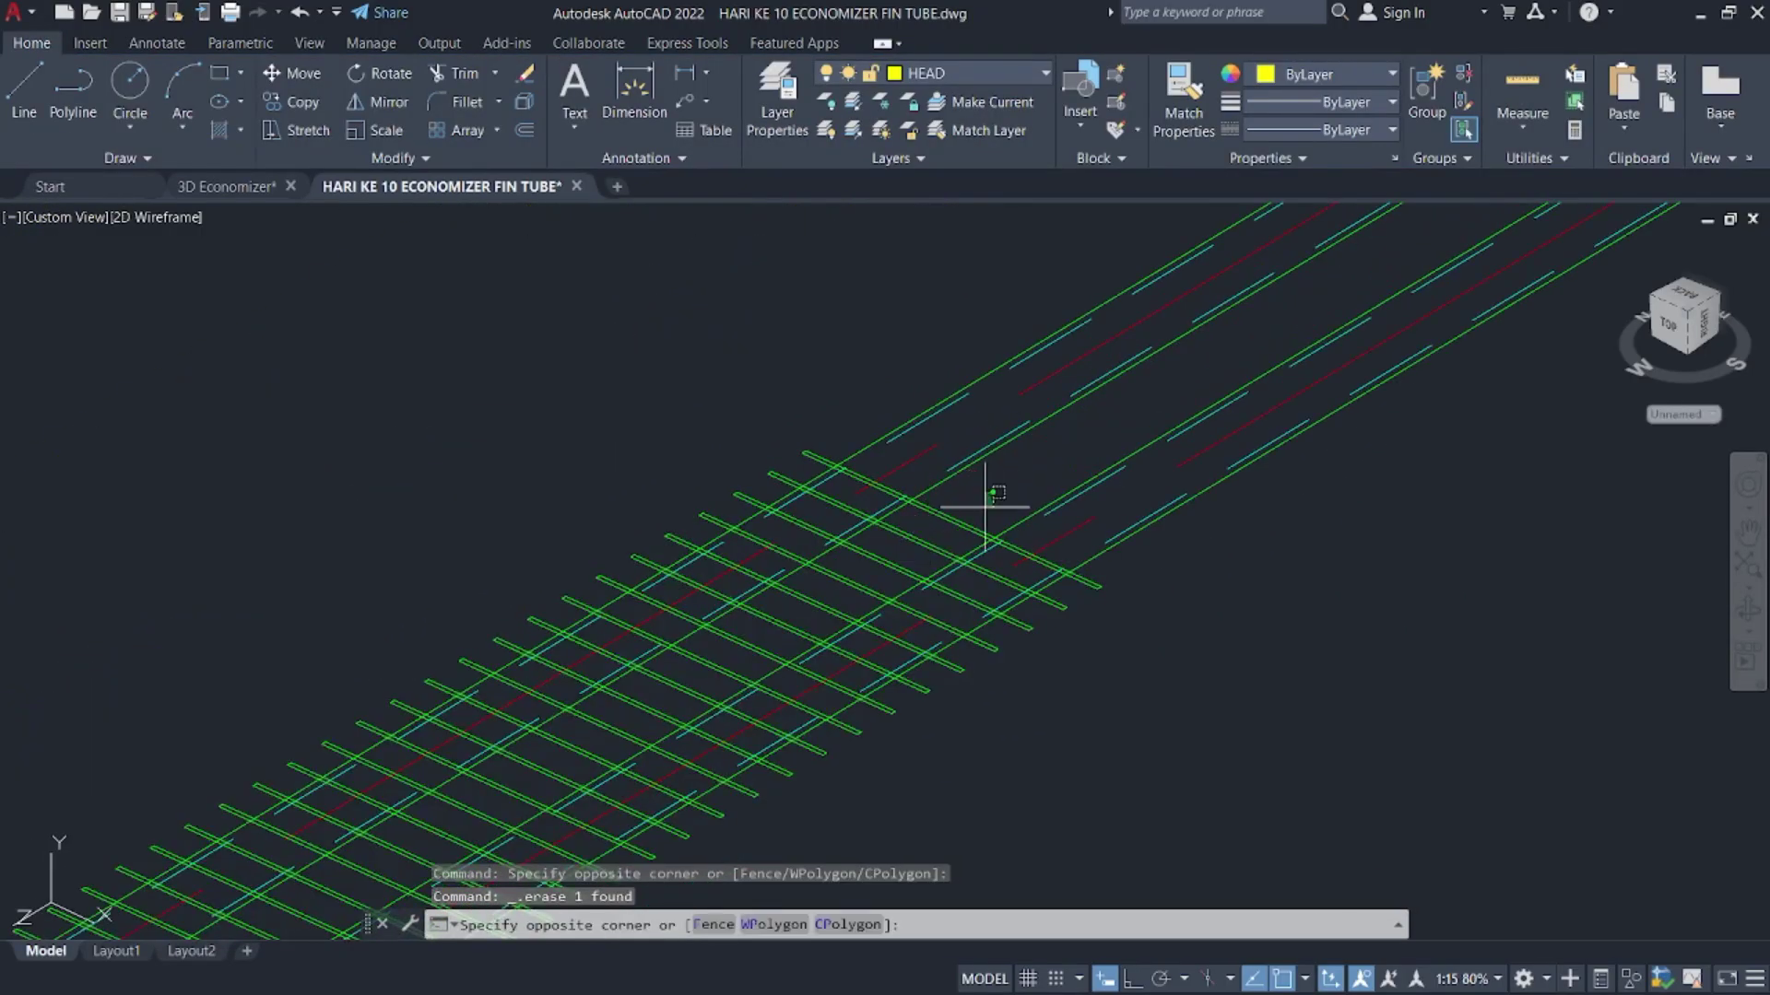
pyautogui.click(924, 506)
pyautogui.press('Delete')
pyautogui.scroll(-5, 1283, 275)
pyautogui.scroll(5, 779, 568)
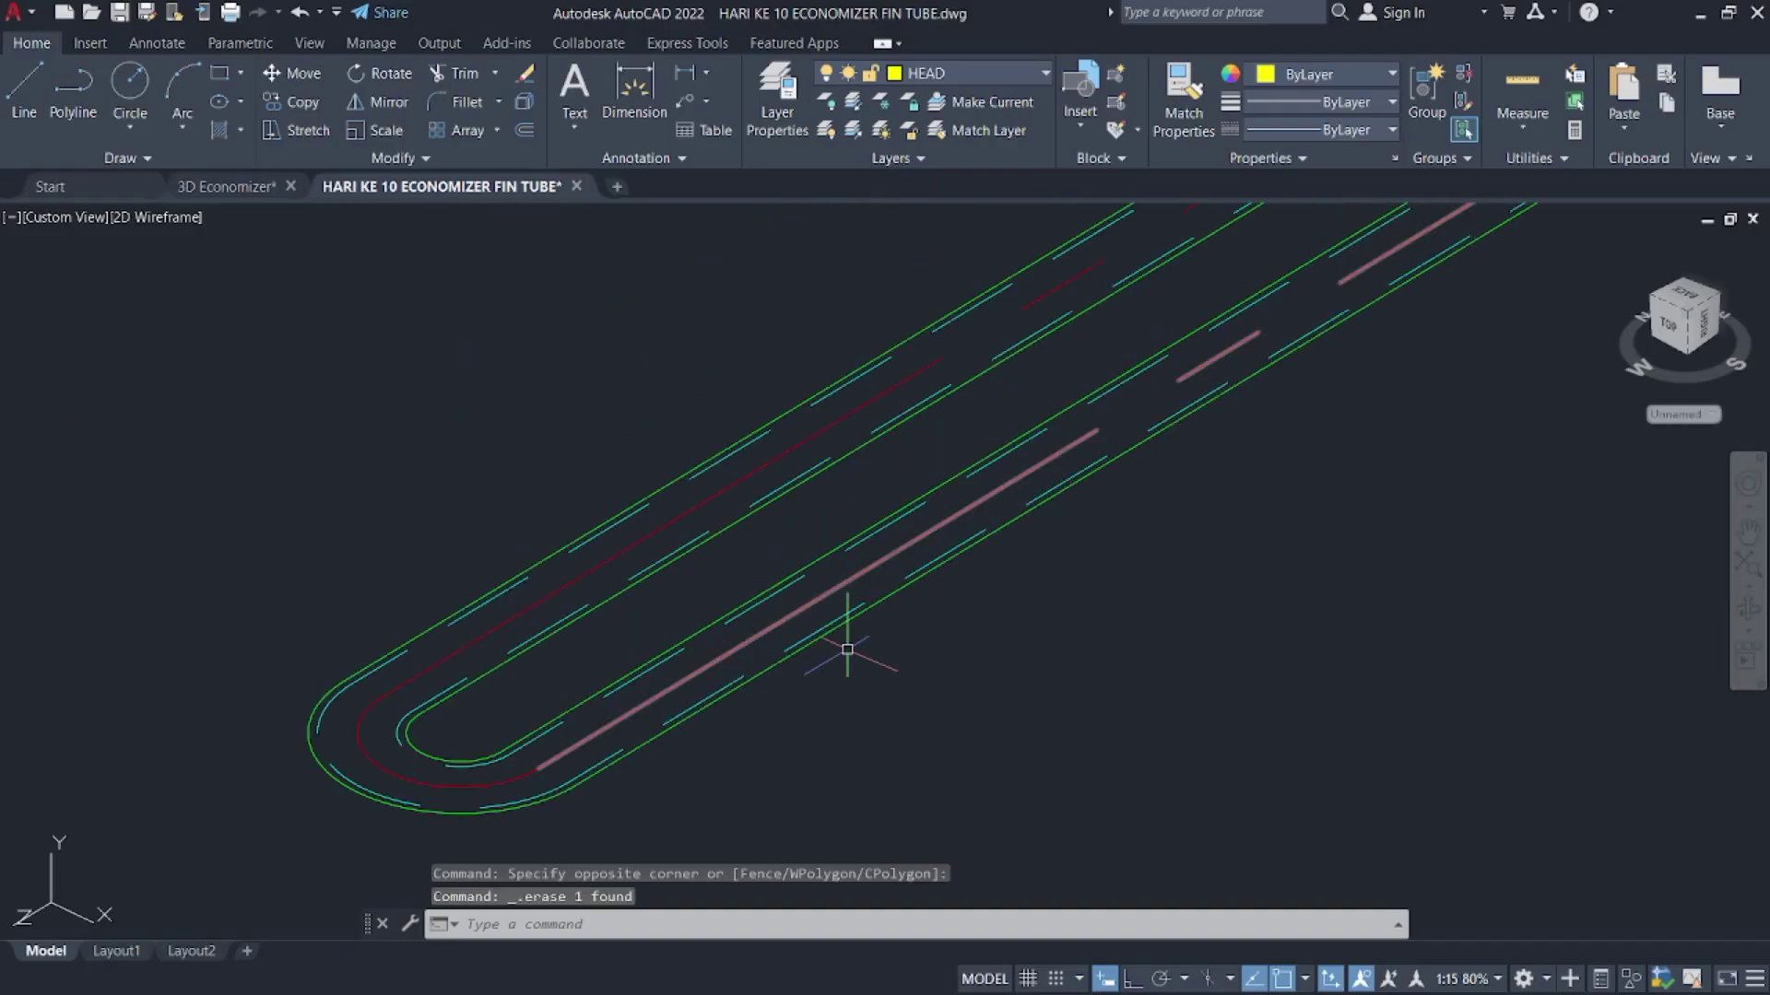
# - Erase the green outlines and hidden lines on both sides of the first straight leg, keeping its red centerline
pyautogui.click(841, 633)
pyautogui.click(858, 643)
pyautogui.click(865, 648)
pyautogui.click(837, 605)
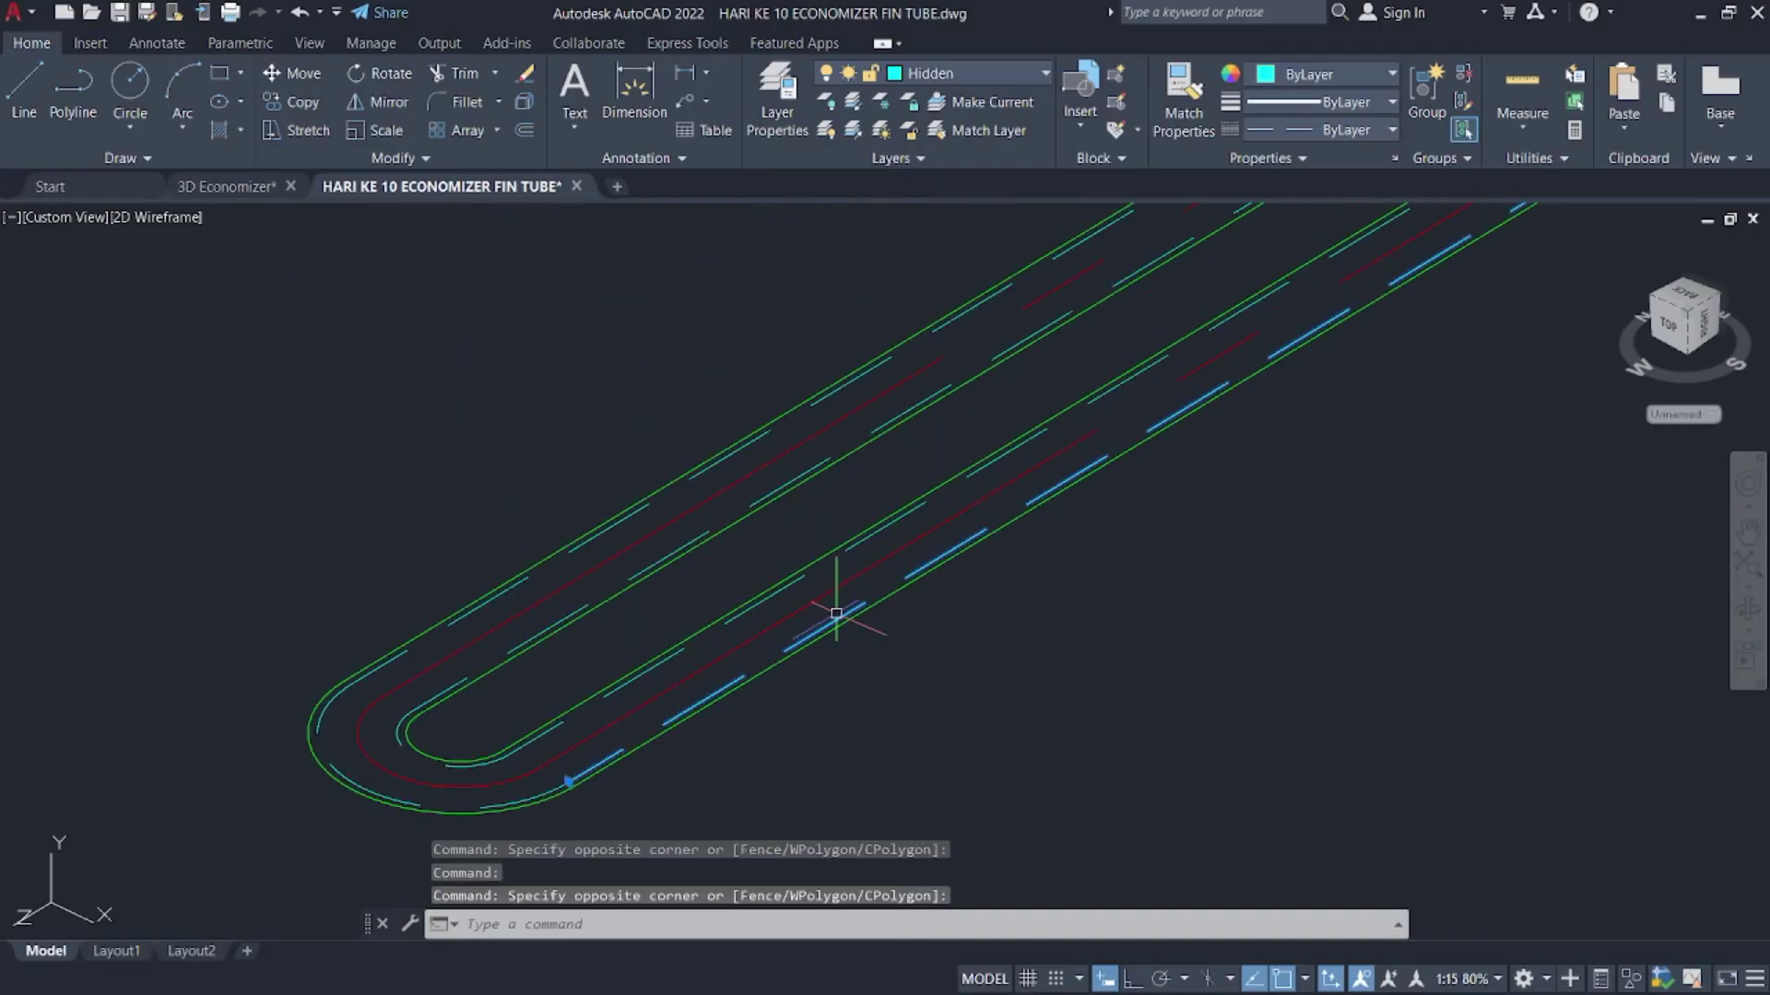
pyautogui.click(846, 620)
pyautogui.click(822, 605)
pyautogui.press('Delete')
pyautogui.scroll(5, 792, 613)
pyautogui.click(761, 619)
pyautogui.click(700, 562)
pyautogui.press('Delete')
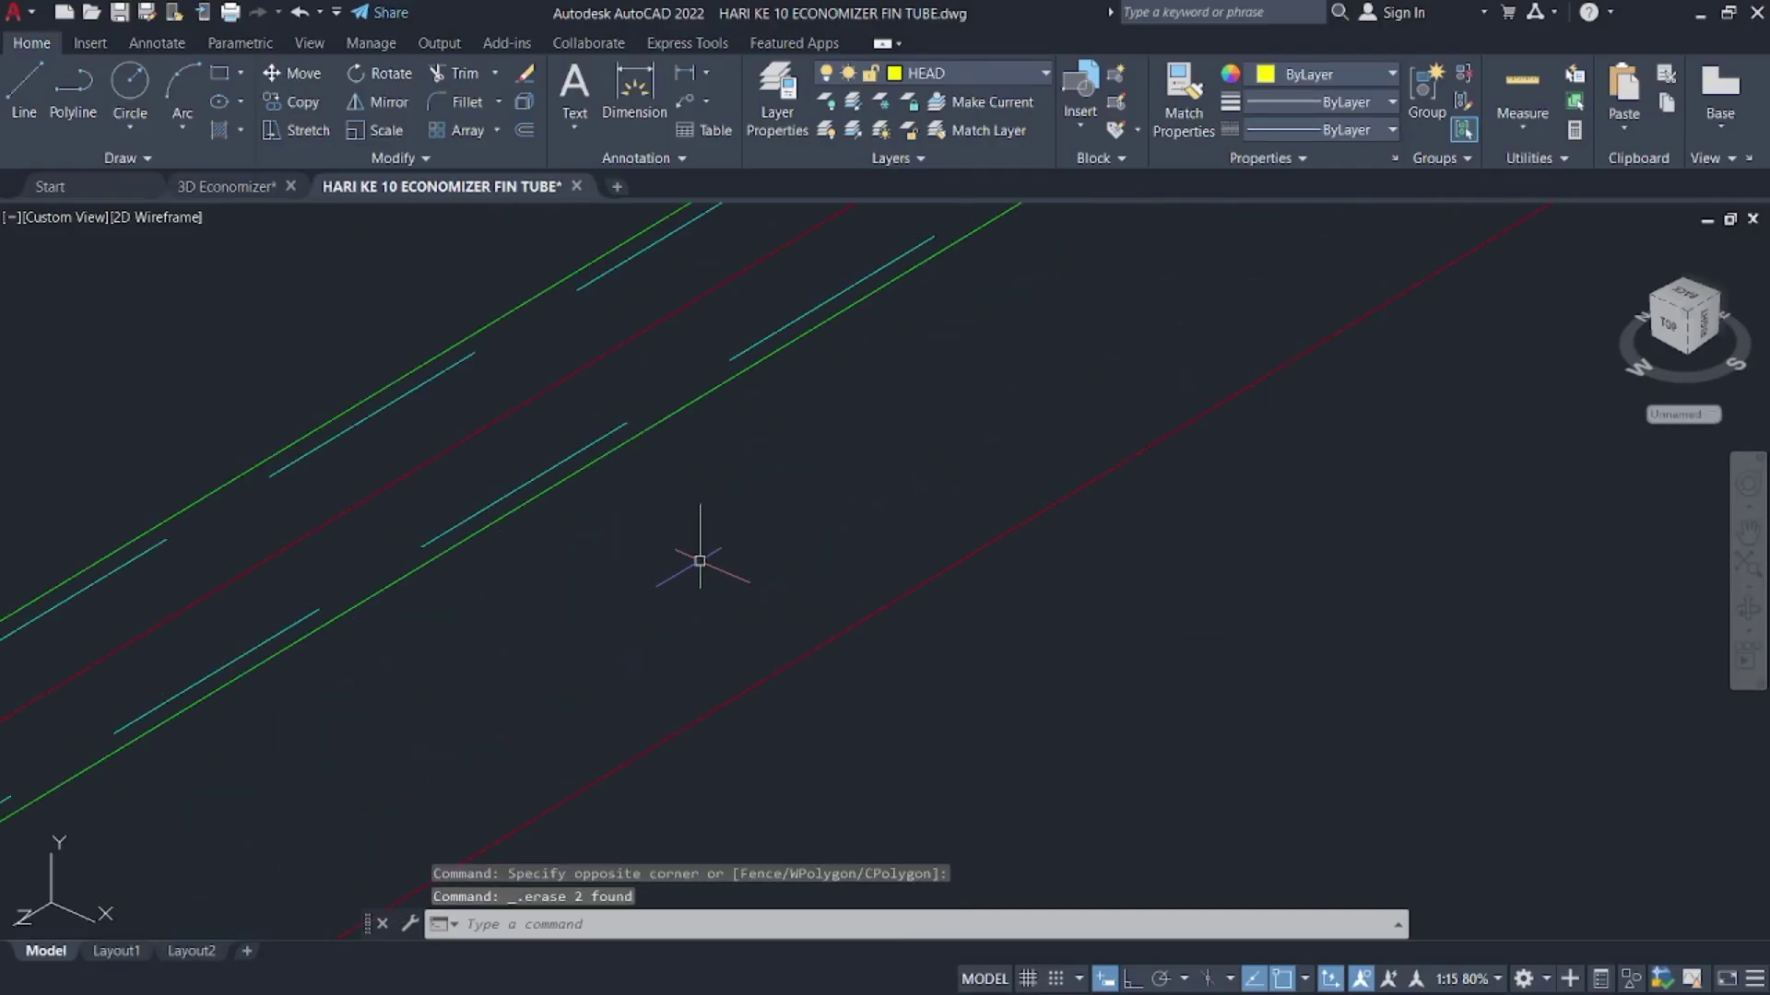
# - Erase the green outlines and hidden lines on both sides of the other straight leg, keeping its centerline
pyautogui.moveTo(724, 567); pyautogui.dragTo(932, 674, button='middle')
pyautogui.click(937, 674)
pyautogui.click(797, 498)
pyautogui.press('Delete')
pyautogui.click(770, 424)
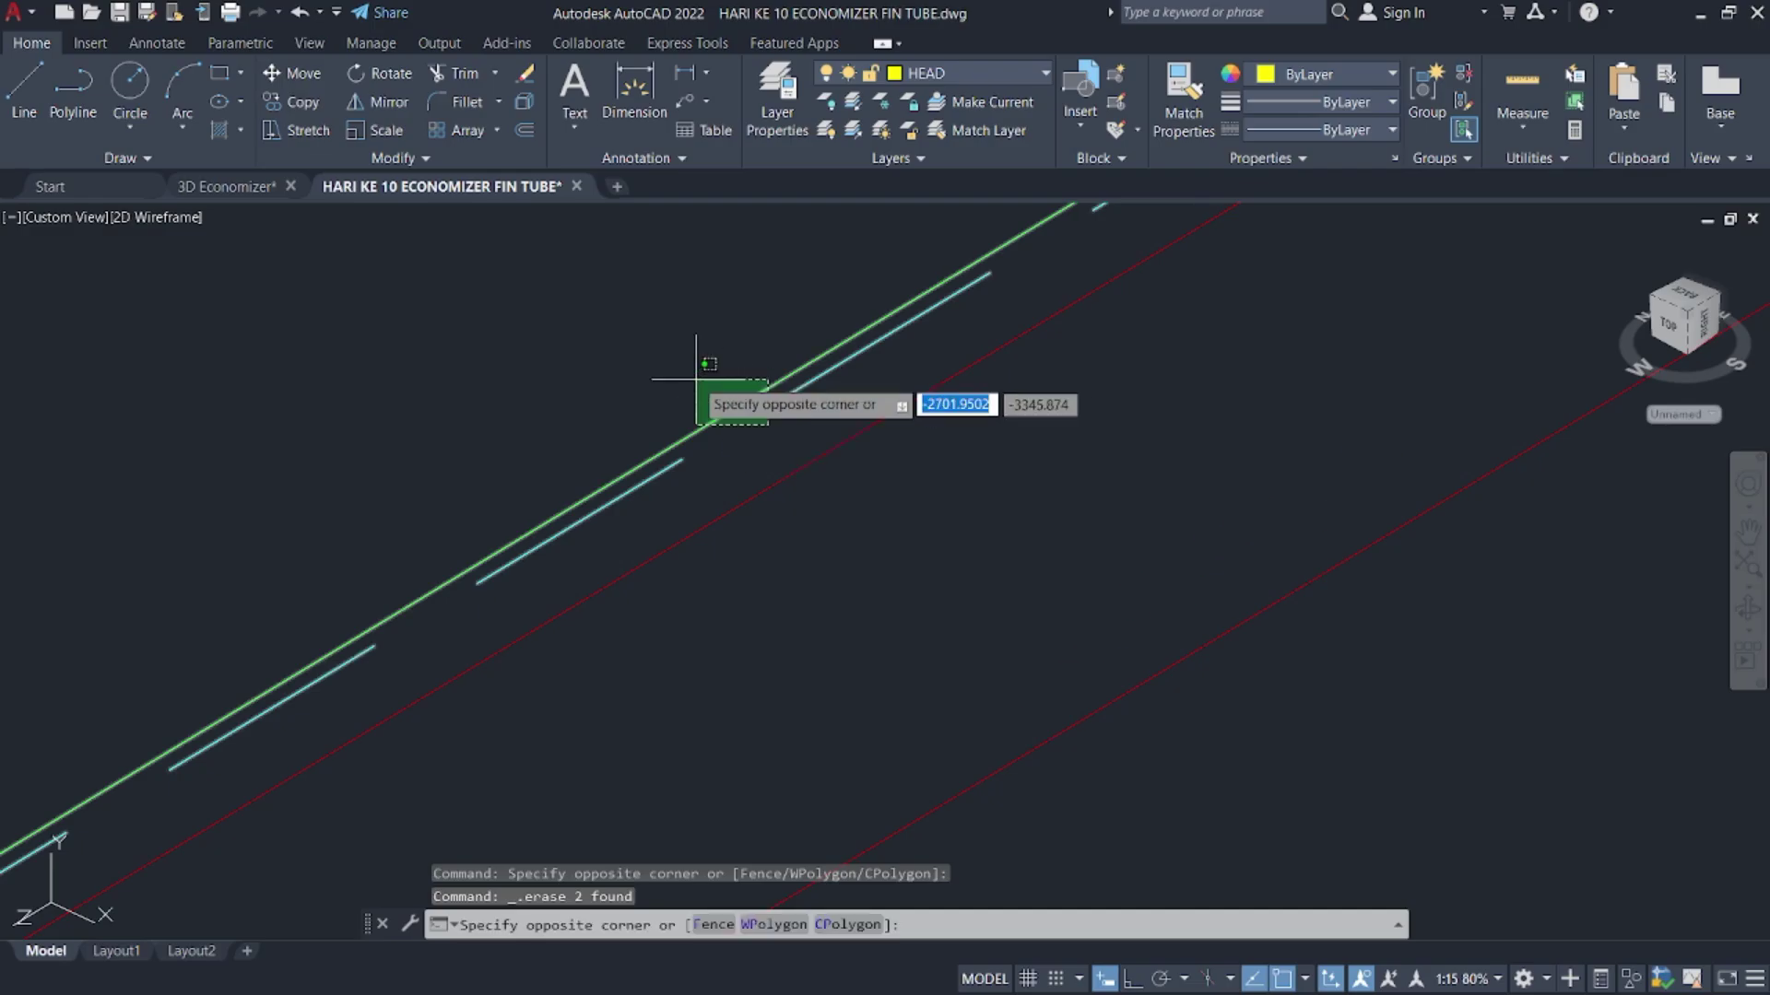
pyautogui.click(699, 378)
pyautogui.press('Delete')
# - Erase the outline and hidden arcs around the U-bend, leaving only the red centerline arc
pyautogui.scroll(-7, 734, 414)
pyautogui.moveTo(734, 414); pyautogui.dragTo(767, 417, button='middle')
pyautogui.scroll(5, 1123, 406)
pyautogui.click(1233, 501)
pyautogui.click(1134, 446)
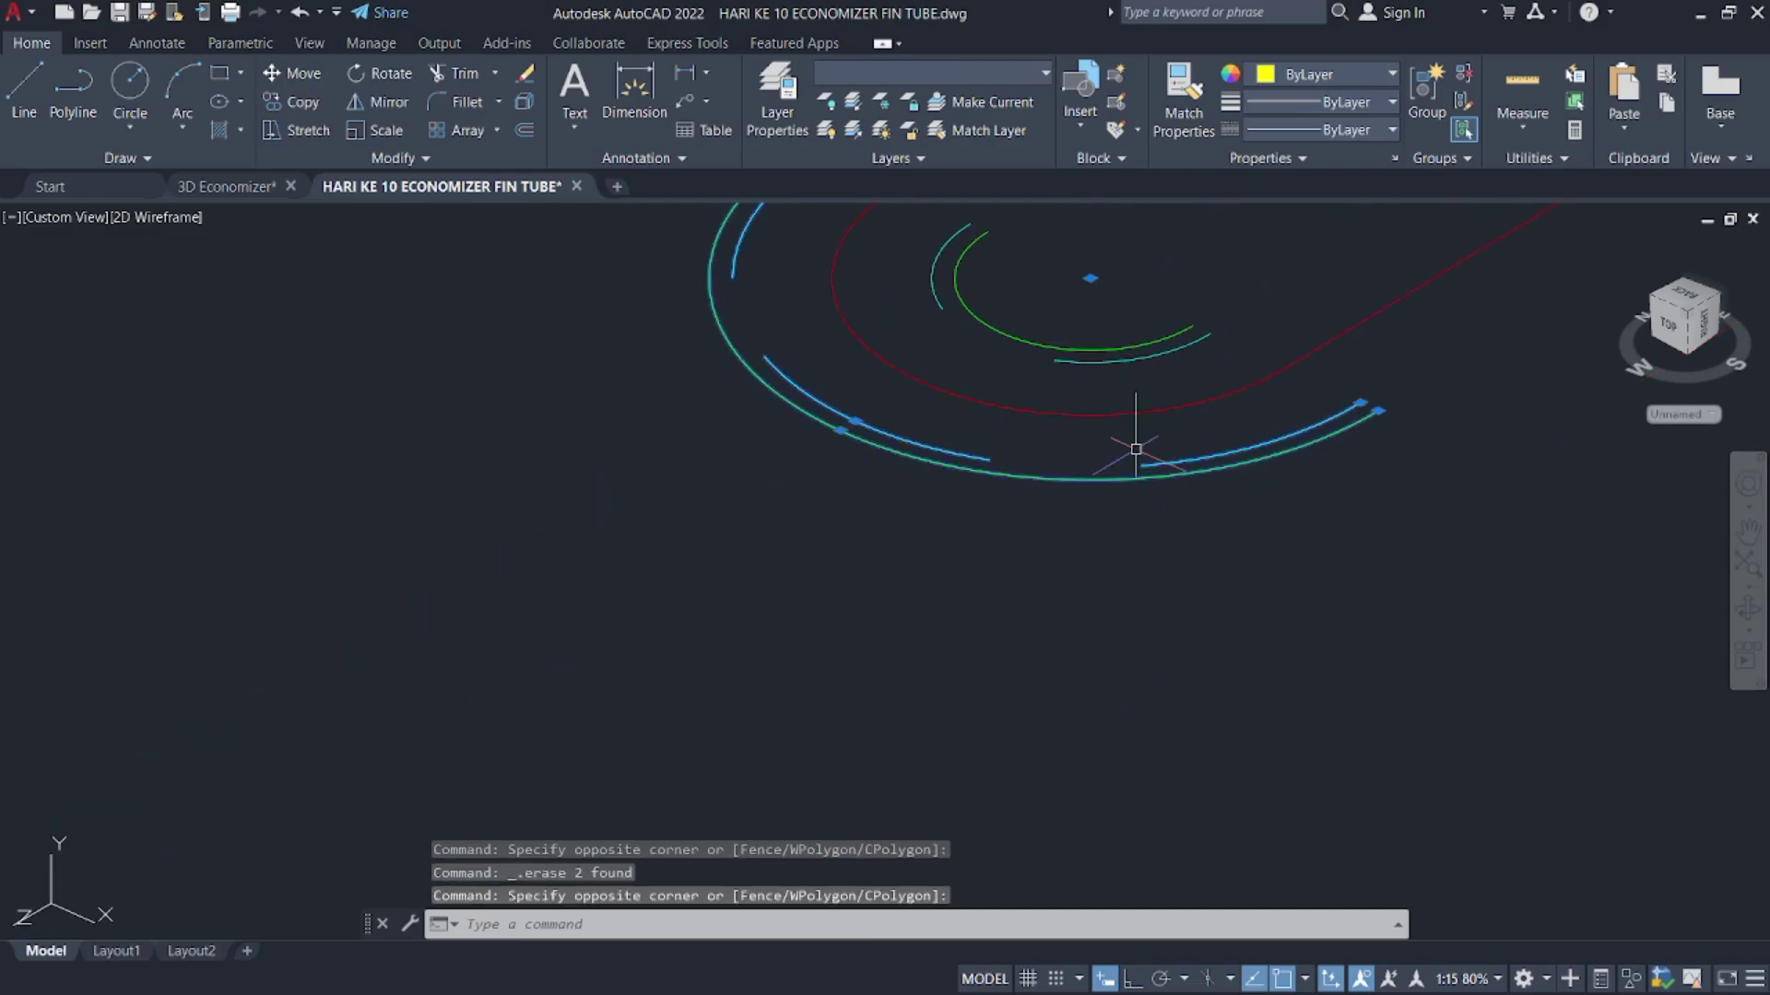
pyautogui.scroll(-3, 1075, 383)
pyautogui.press('Delete')
# - Erase the two short green end lines at the open ends of the centerlines
pyautogui.scroll(-7, 1078, 321)
pyautogui.moveTo(1107, 330); pyautogui.dragTo(869, 498, button='middle')
pyautogui.scroll(-5, 871, 493)
pyautogui.moveTo(919, 431); pyautogui.dragTo(676, 597, button='middle')
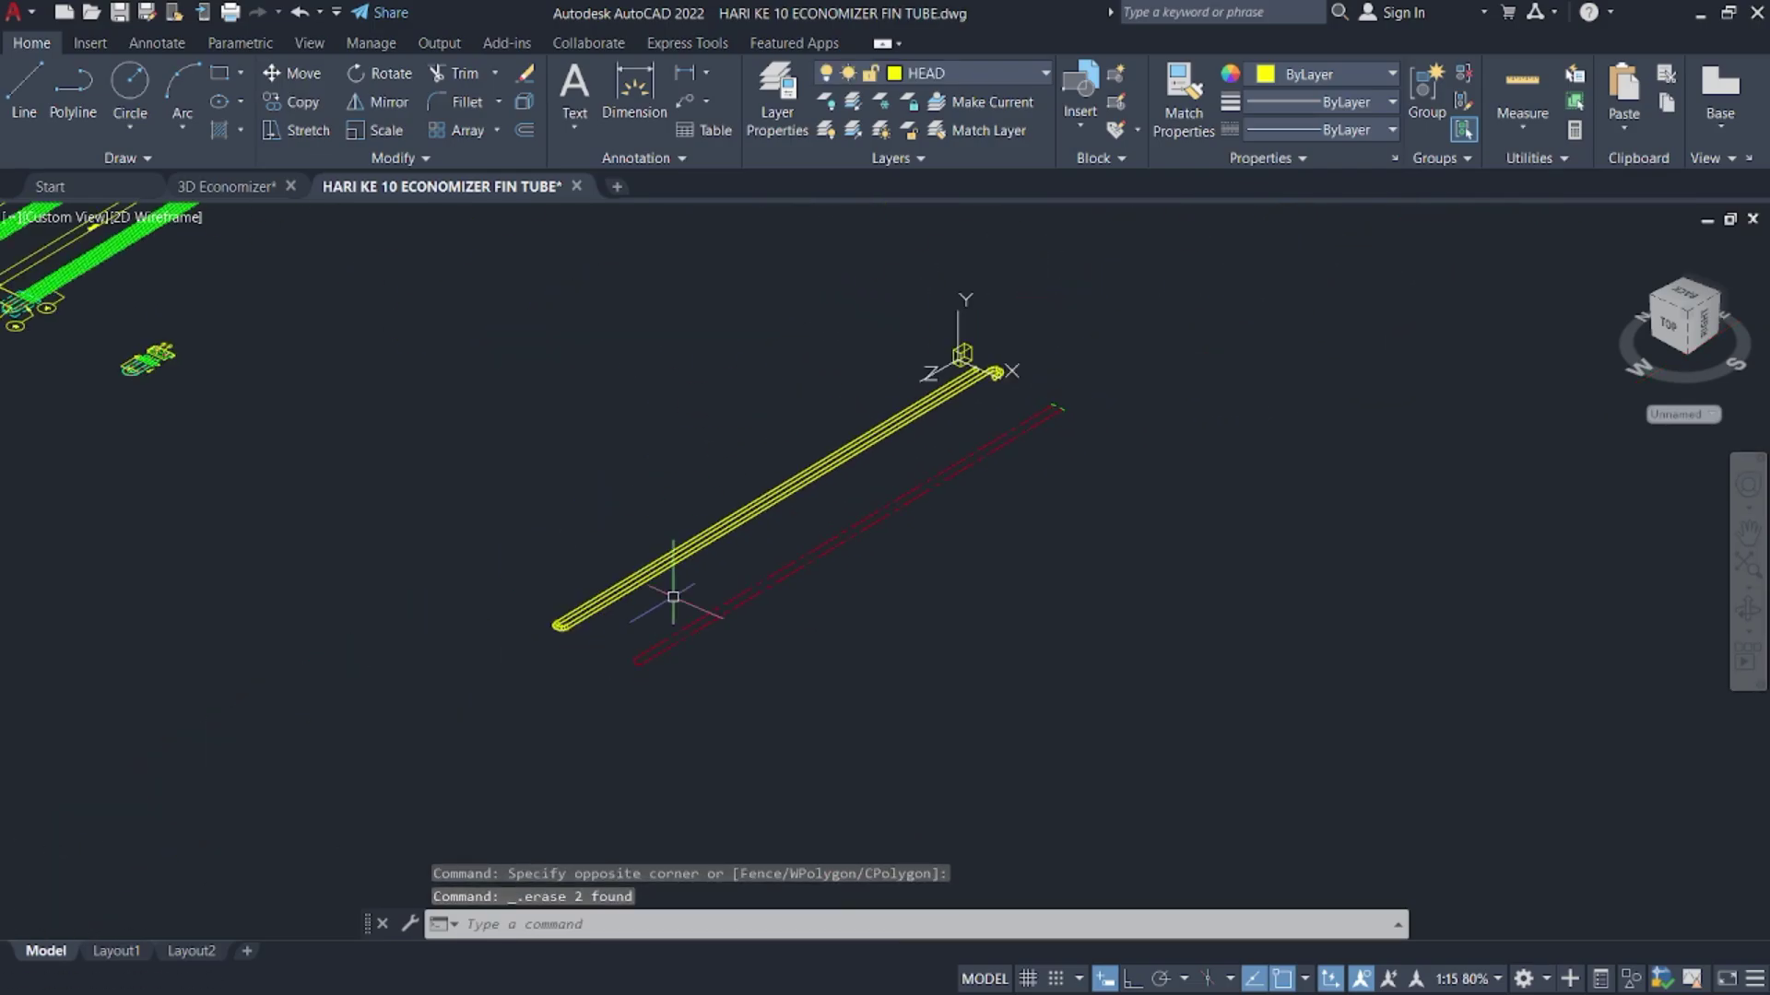
pyautogui.scroll(9, 1083, 385)
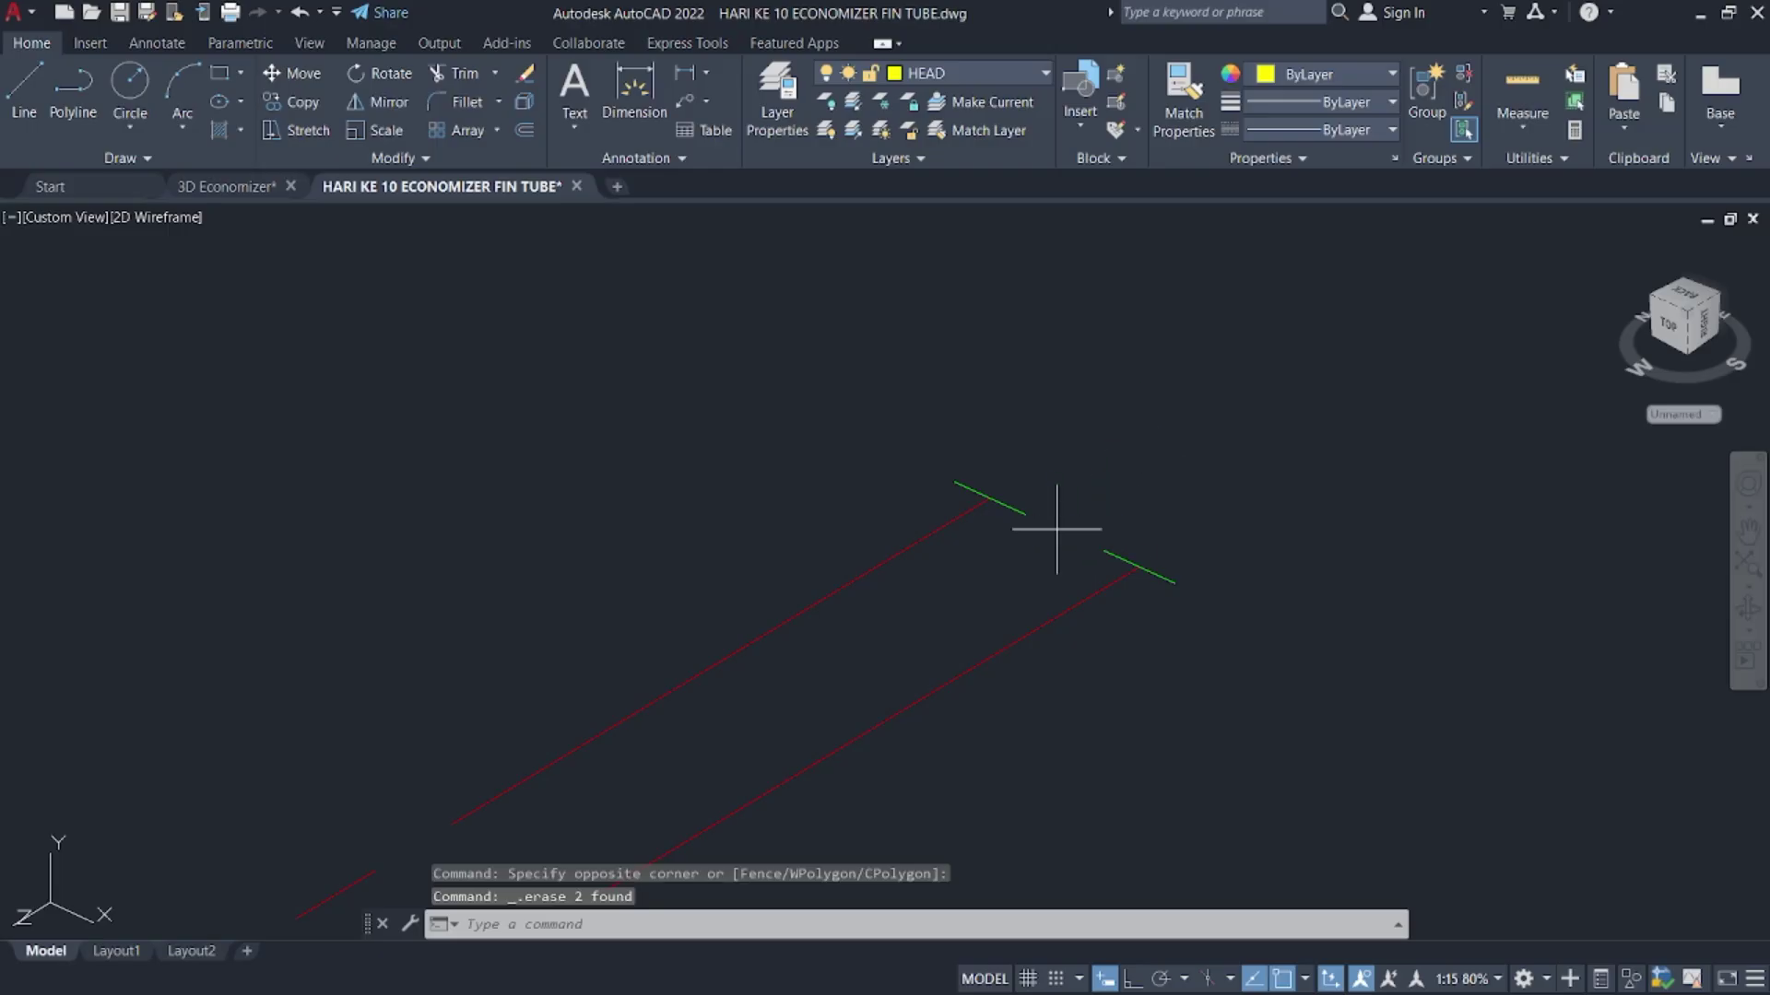
pyautogui.scroll(-10, 1198, 562)
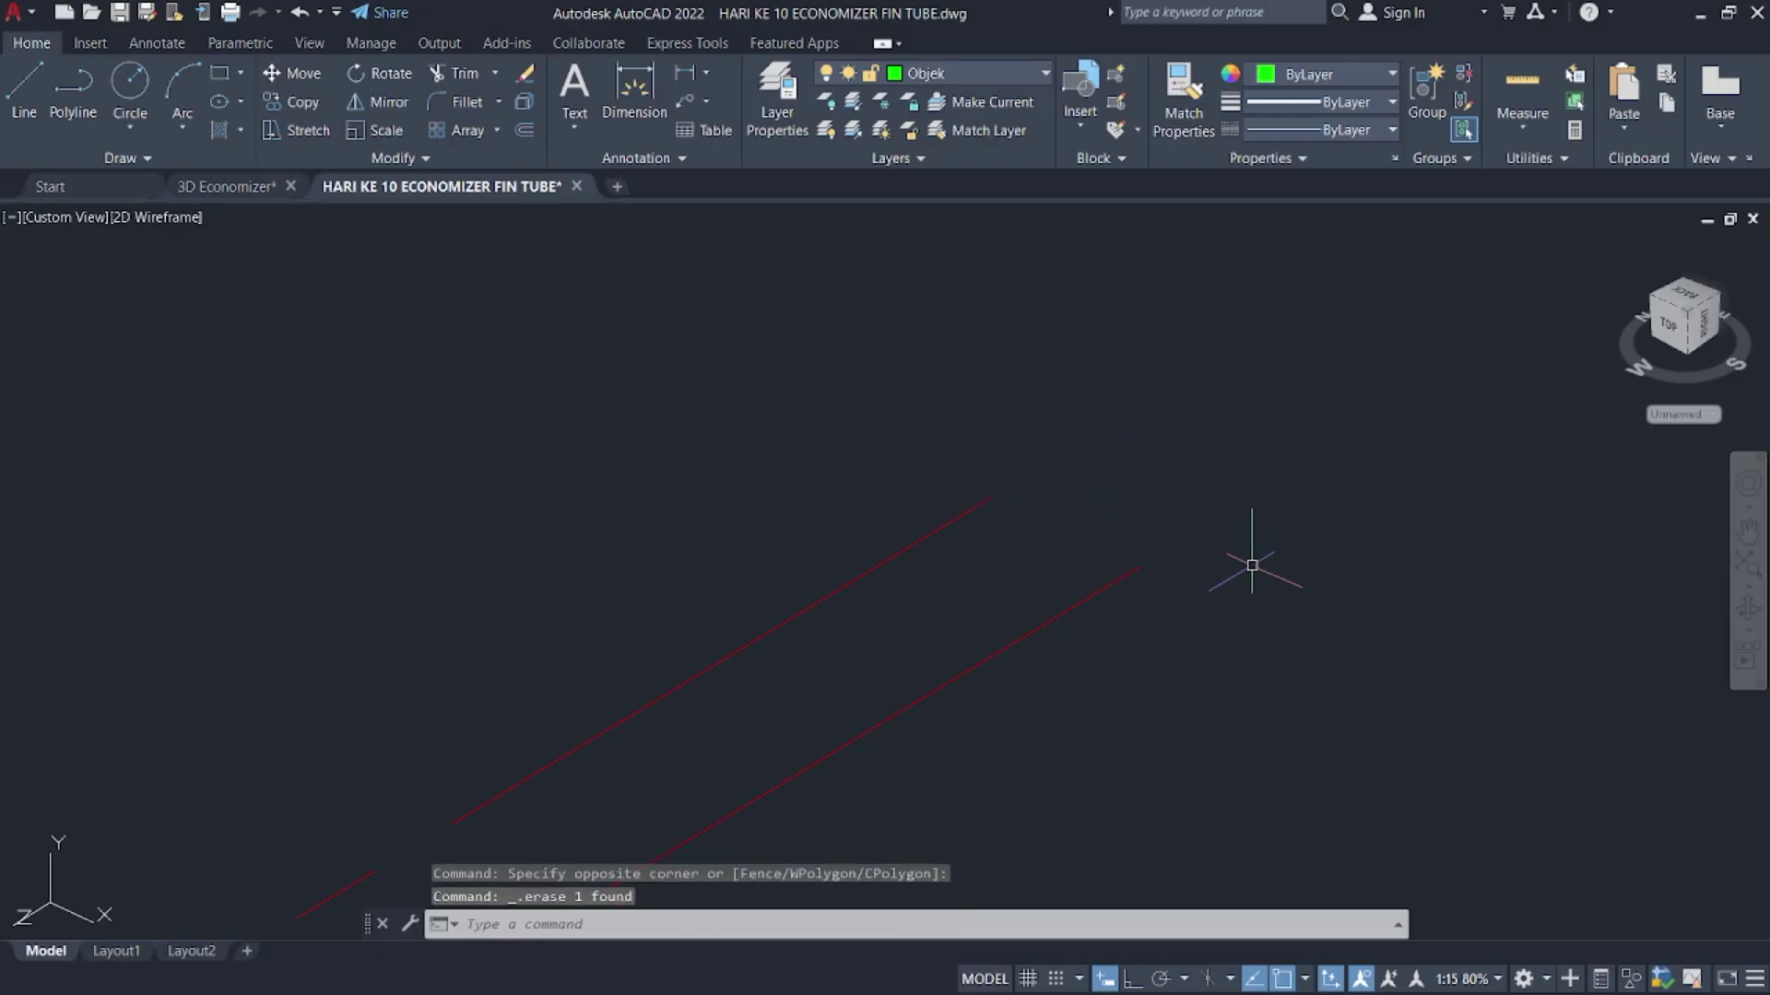
# - Join the two straight centerlines and the bend arc into one polyline
pyautogui.click(1440, 591)
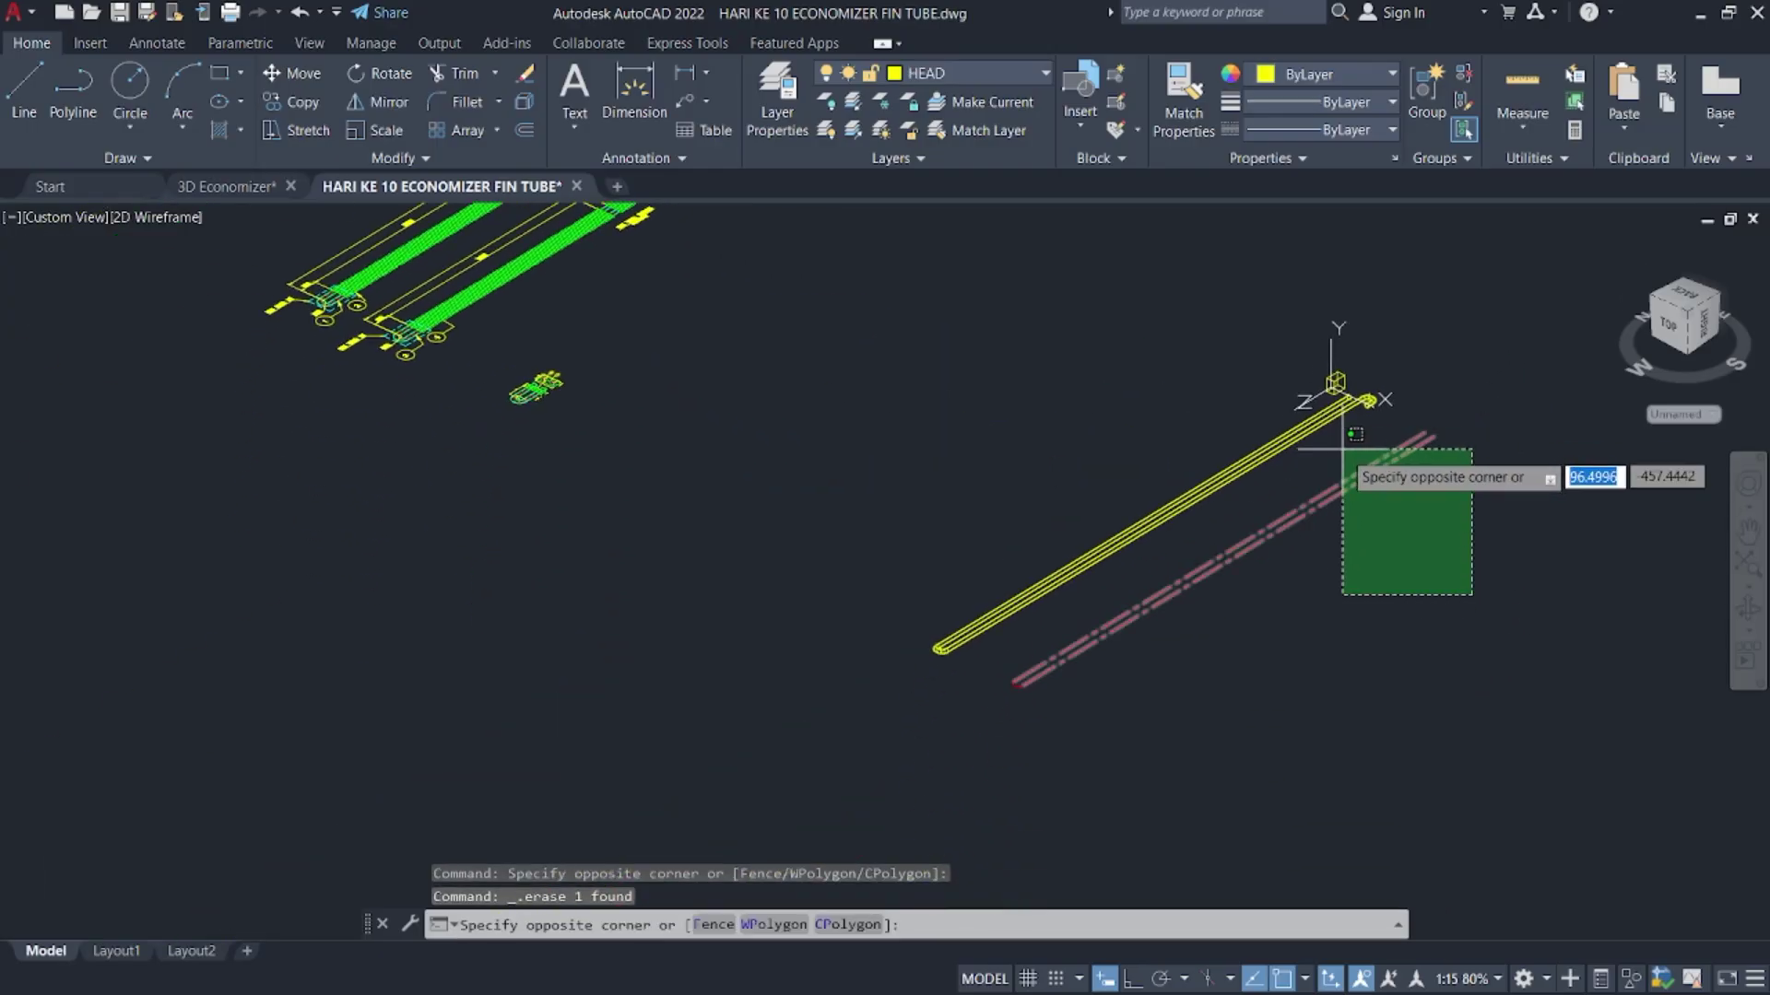
pyautogui.click(1327, 387)
pyautogui.scroll(4, 1088, 675)
pyautogui.scroll(3, 997, 735)
pyautogui.moveTo(996, 735); pyautogui.dragTo(791, 660, button='middle')
pyautogui.click(1213, 676)
pyautogui.click(1078, 574)
pyautogui.write('j')
pyautogui.press('Return')
# - Draw a circle of diameter 38 centered on the open end of the joined centerline
pyautogui.scroll(-5, 1356, 380)
pyautogui.moveTo(1530, 304); pyautogui.dragTo(802, 714, button='middle')
pyautogui.write('c')
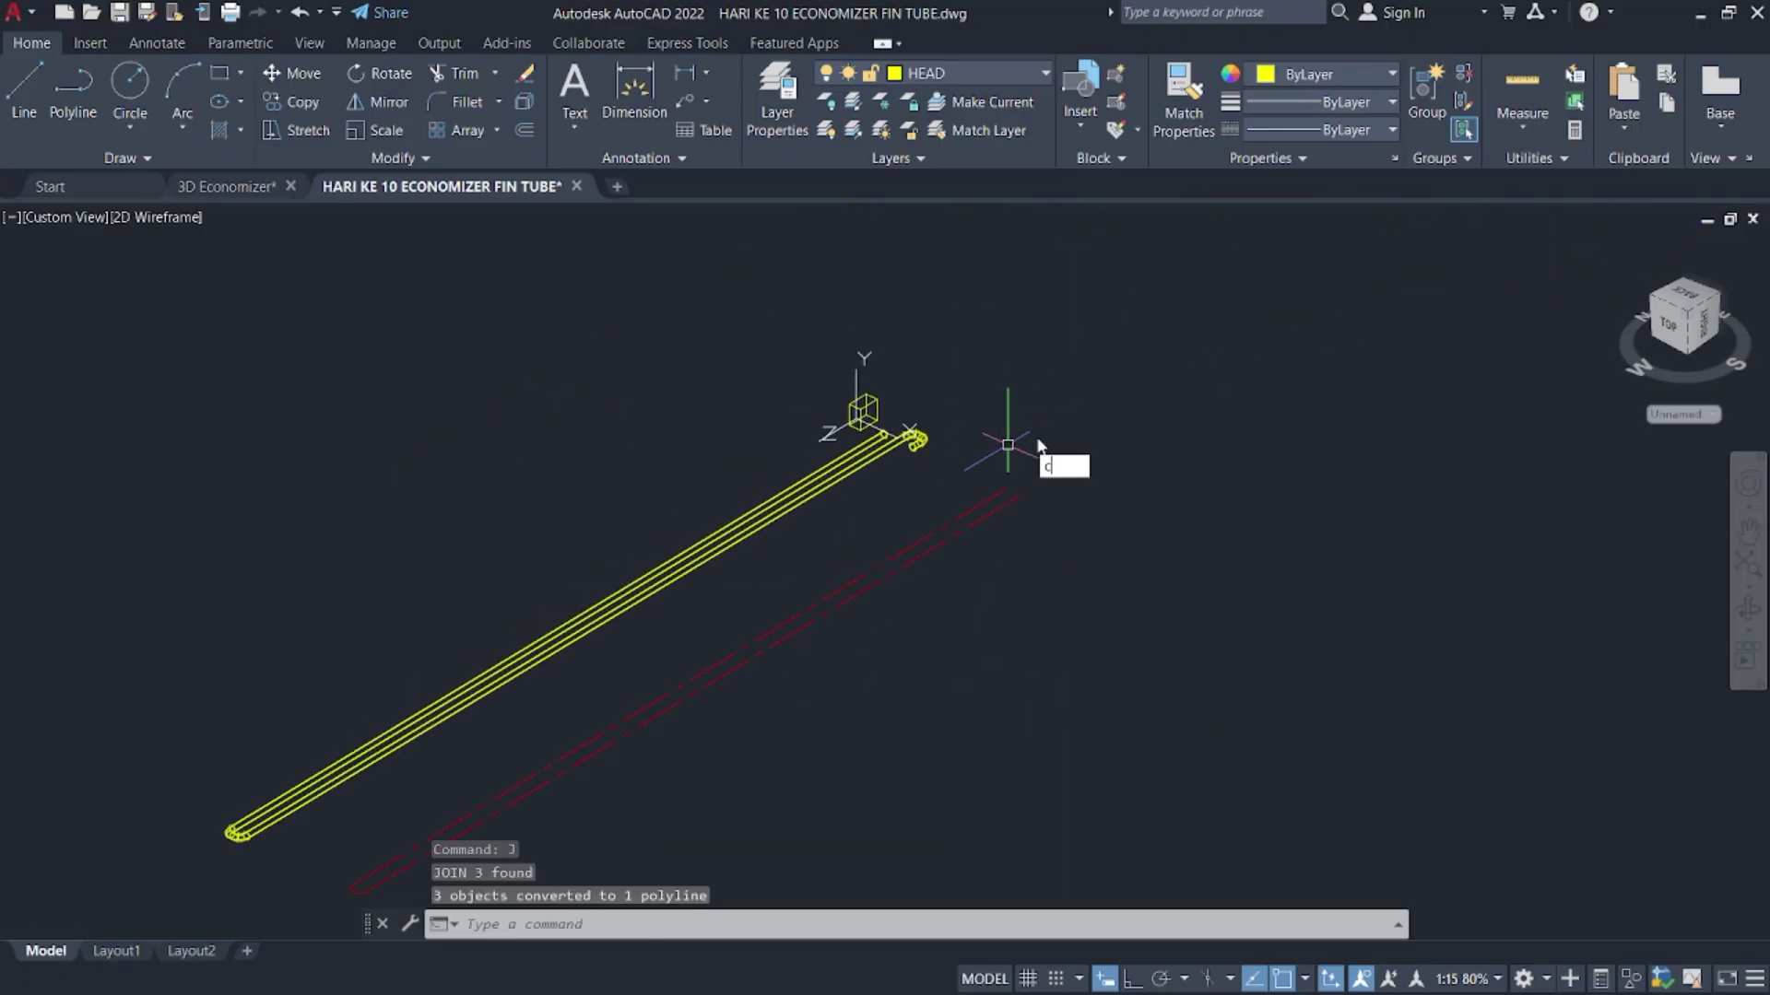
pyautogui.press('Return')
pyautogui.scroll(8, 1007, 498)
pyautogui.click(951, 480)
pyautogui.write('d')
pyautogui.press('Return')
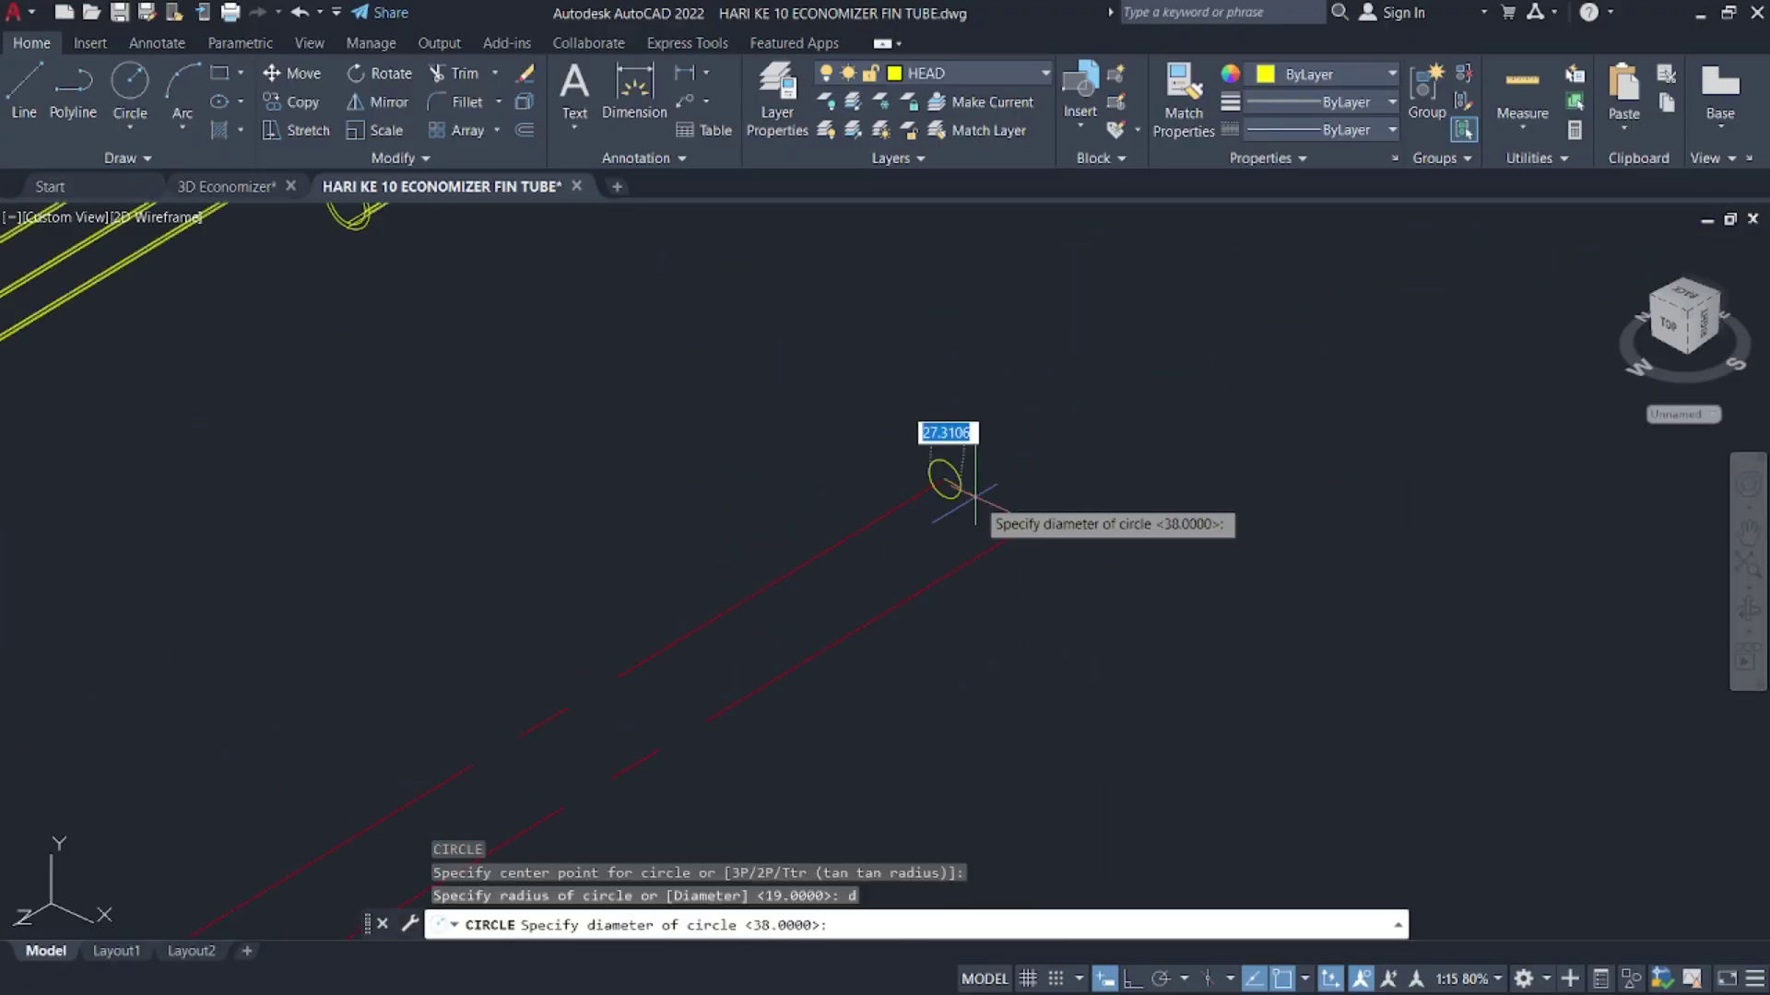
pyautogui.write('38')
pyautogui.press('Return')
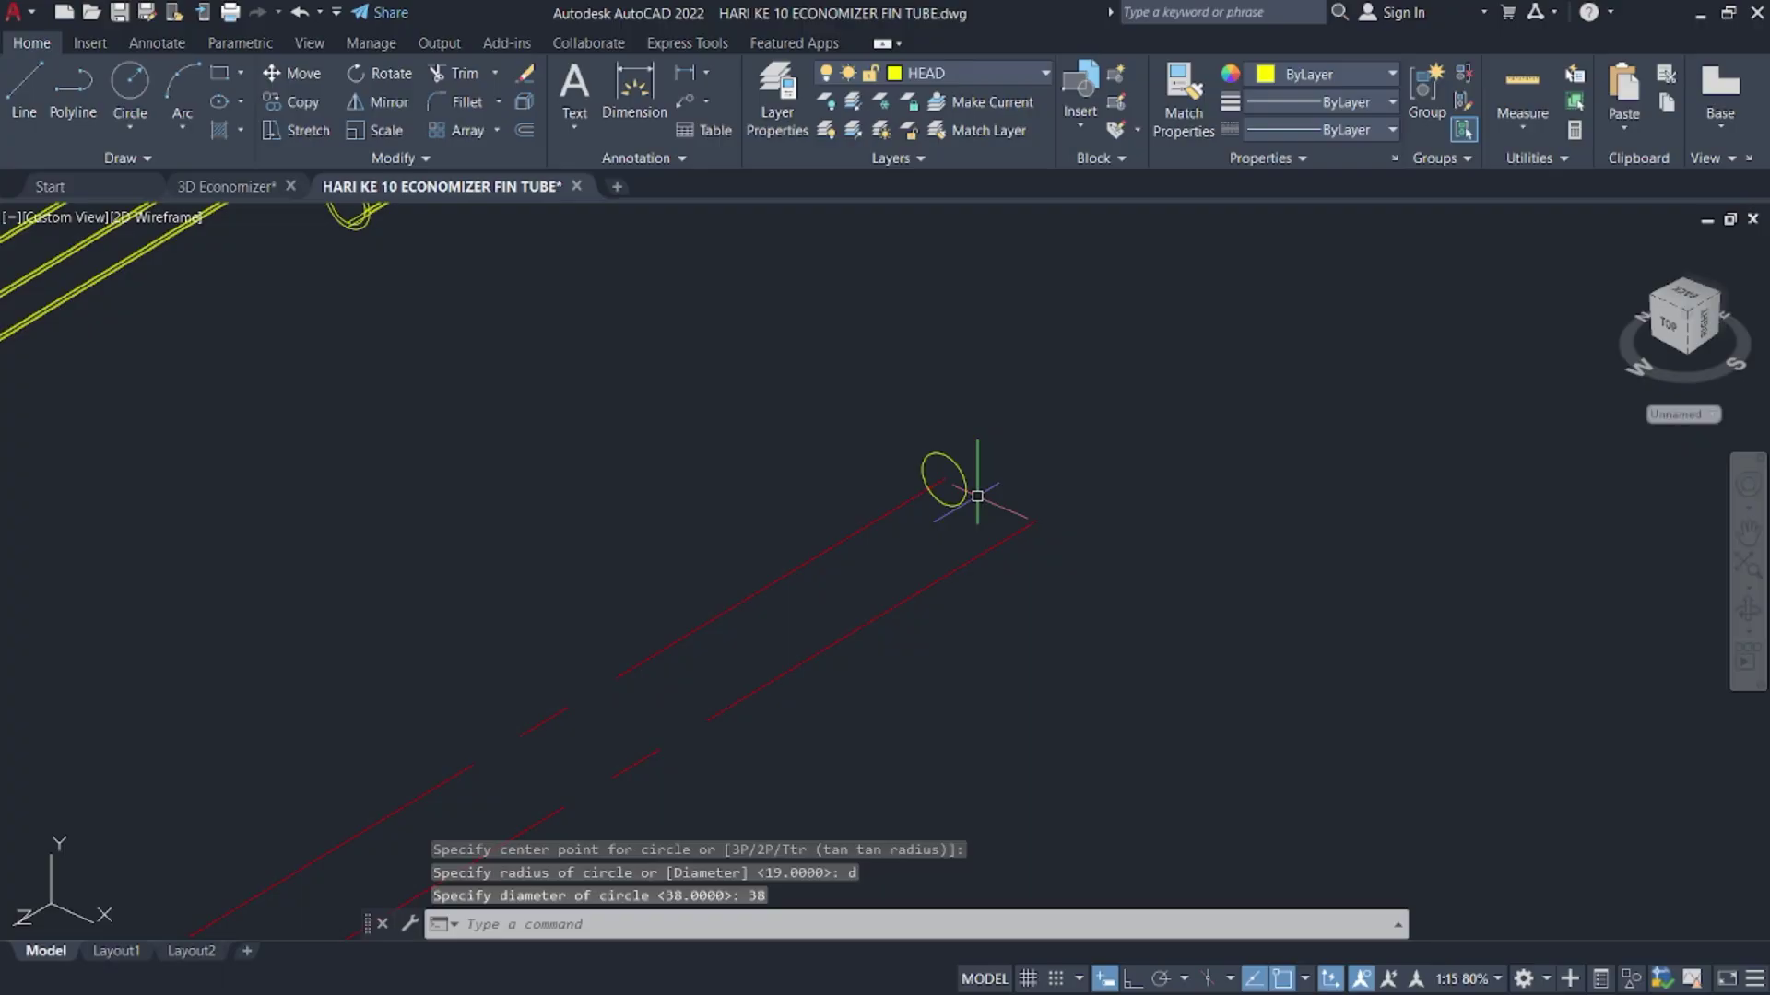
# - Offset the circle inward by 3.6 to form the tube's inner circle
pyautogui.write('o')
pyautogui.press('Return')
pyautogui.write('3.6')
pyautogui.press('Return')
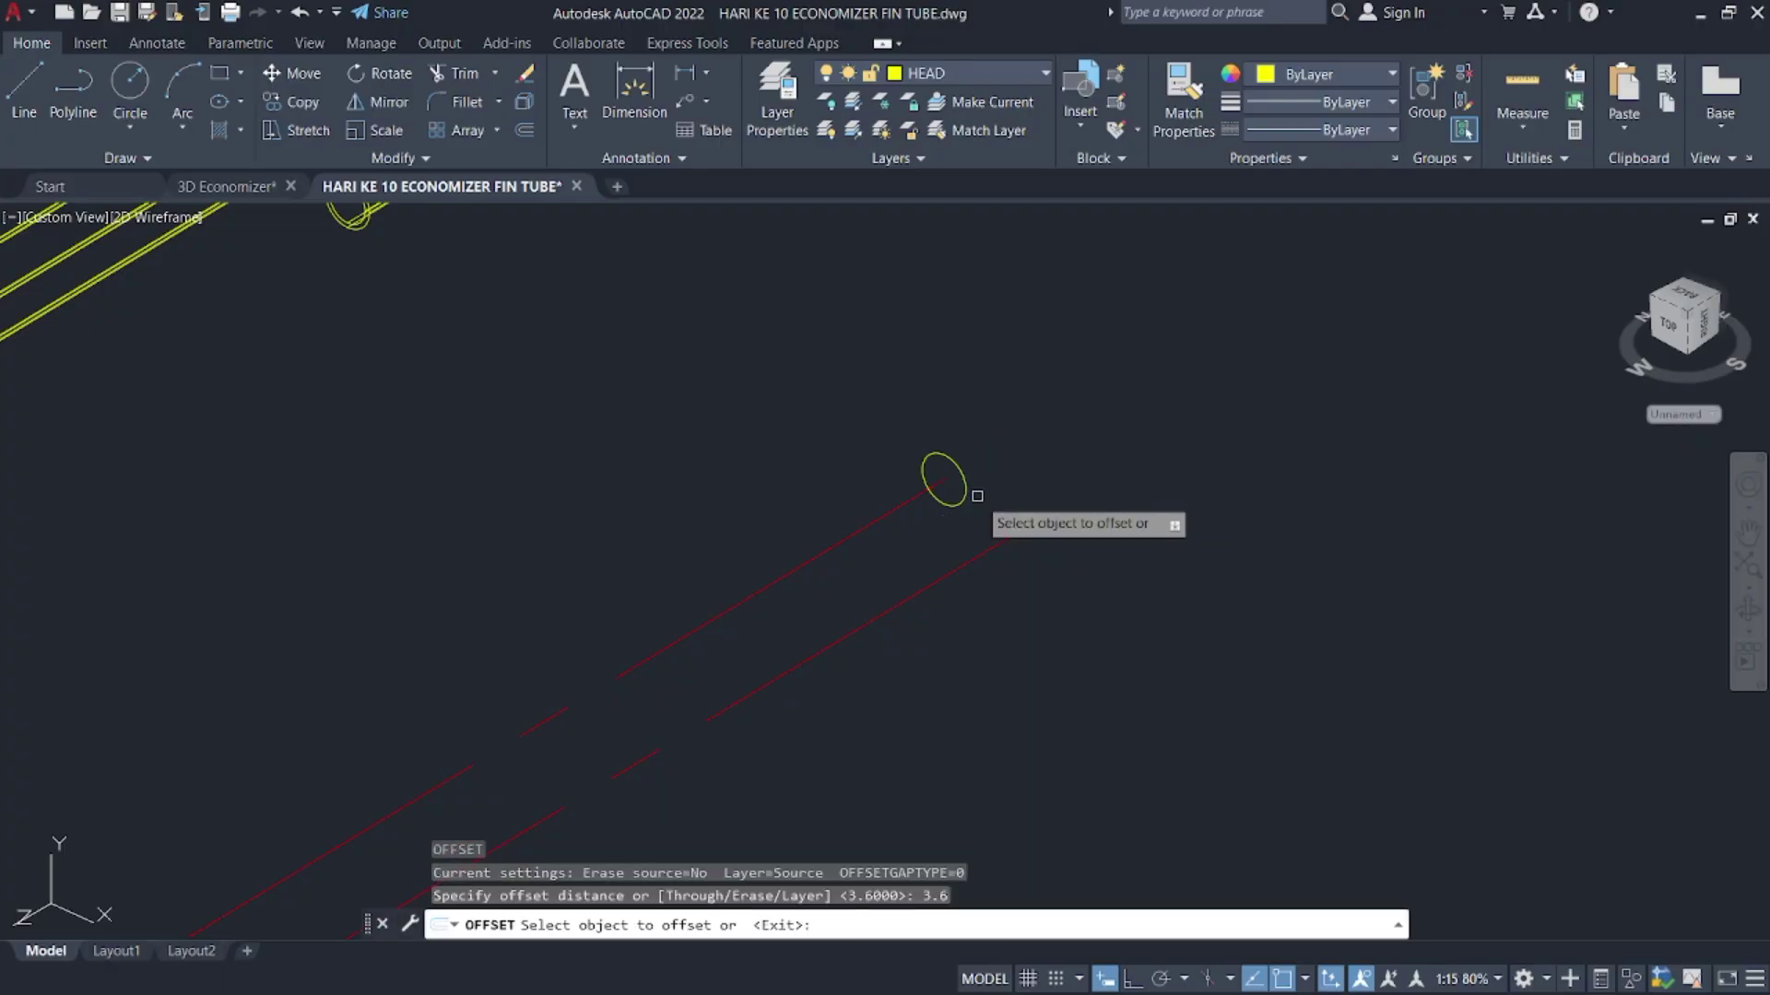
pyautogui.scroll(3, 965, 488)
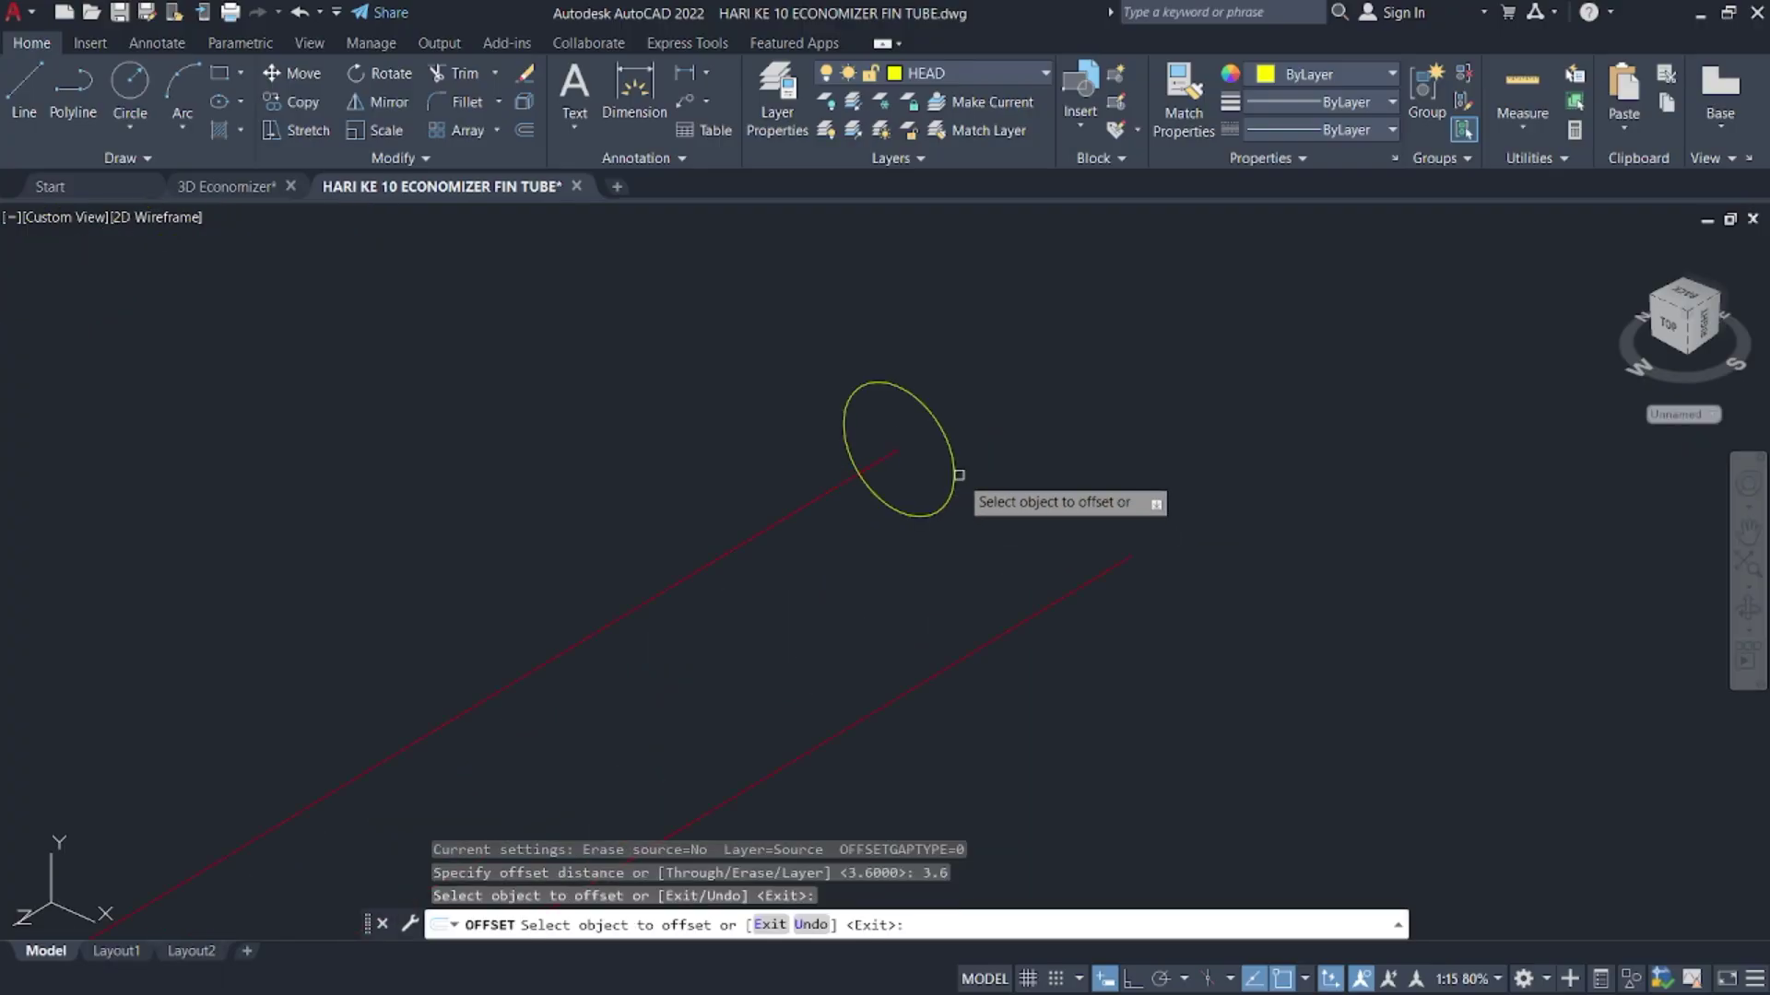
pyautogui.click(958, 478)
pyautogui.click(908, 493)
pyautogui.press('Escape')
# - Copy the U-shaped centerline polyline in place, using its end at the circle center as the base point
pyautogui.click(796, 490)
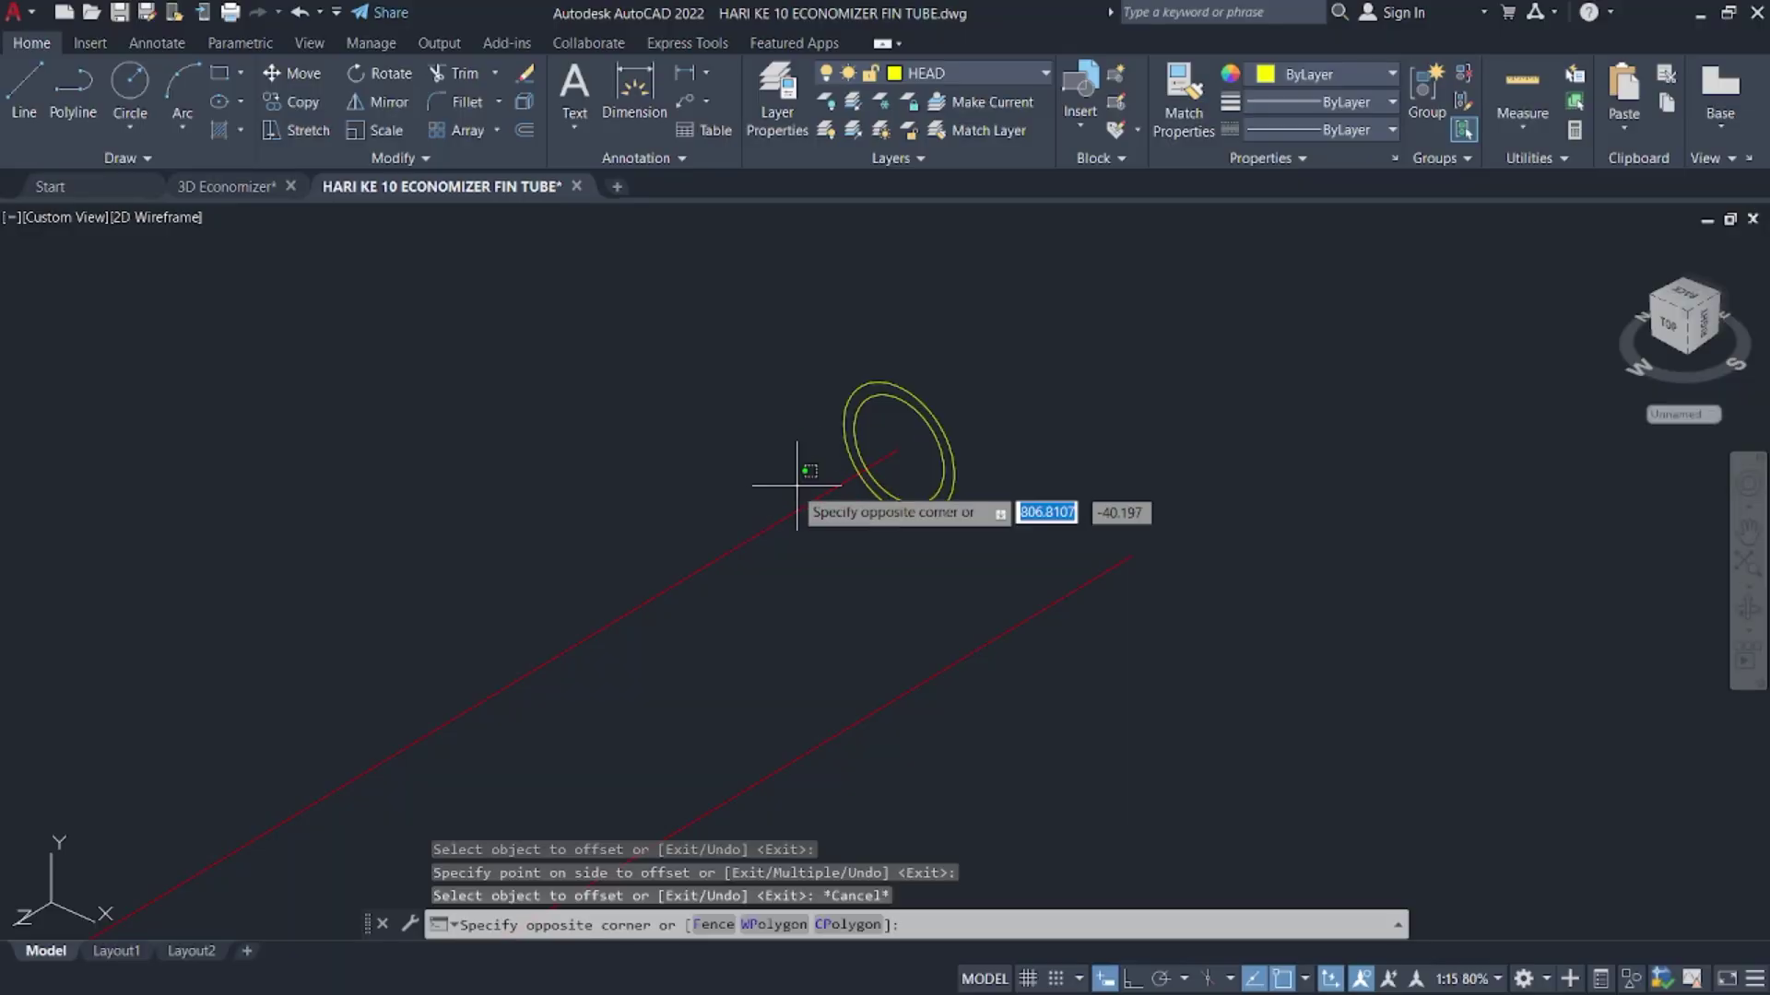
pyautogui.press('Escape')
pyautogui.click(814, 565)
pyautogui.click(716, 501)
pyautogui.write('Co')
pyautogui.press('Return')
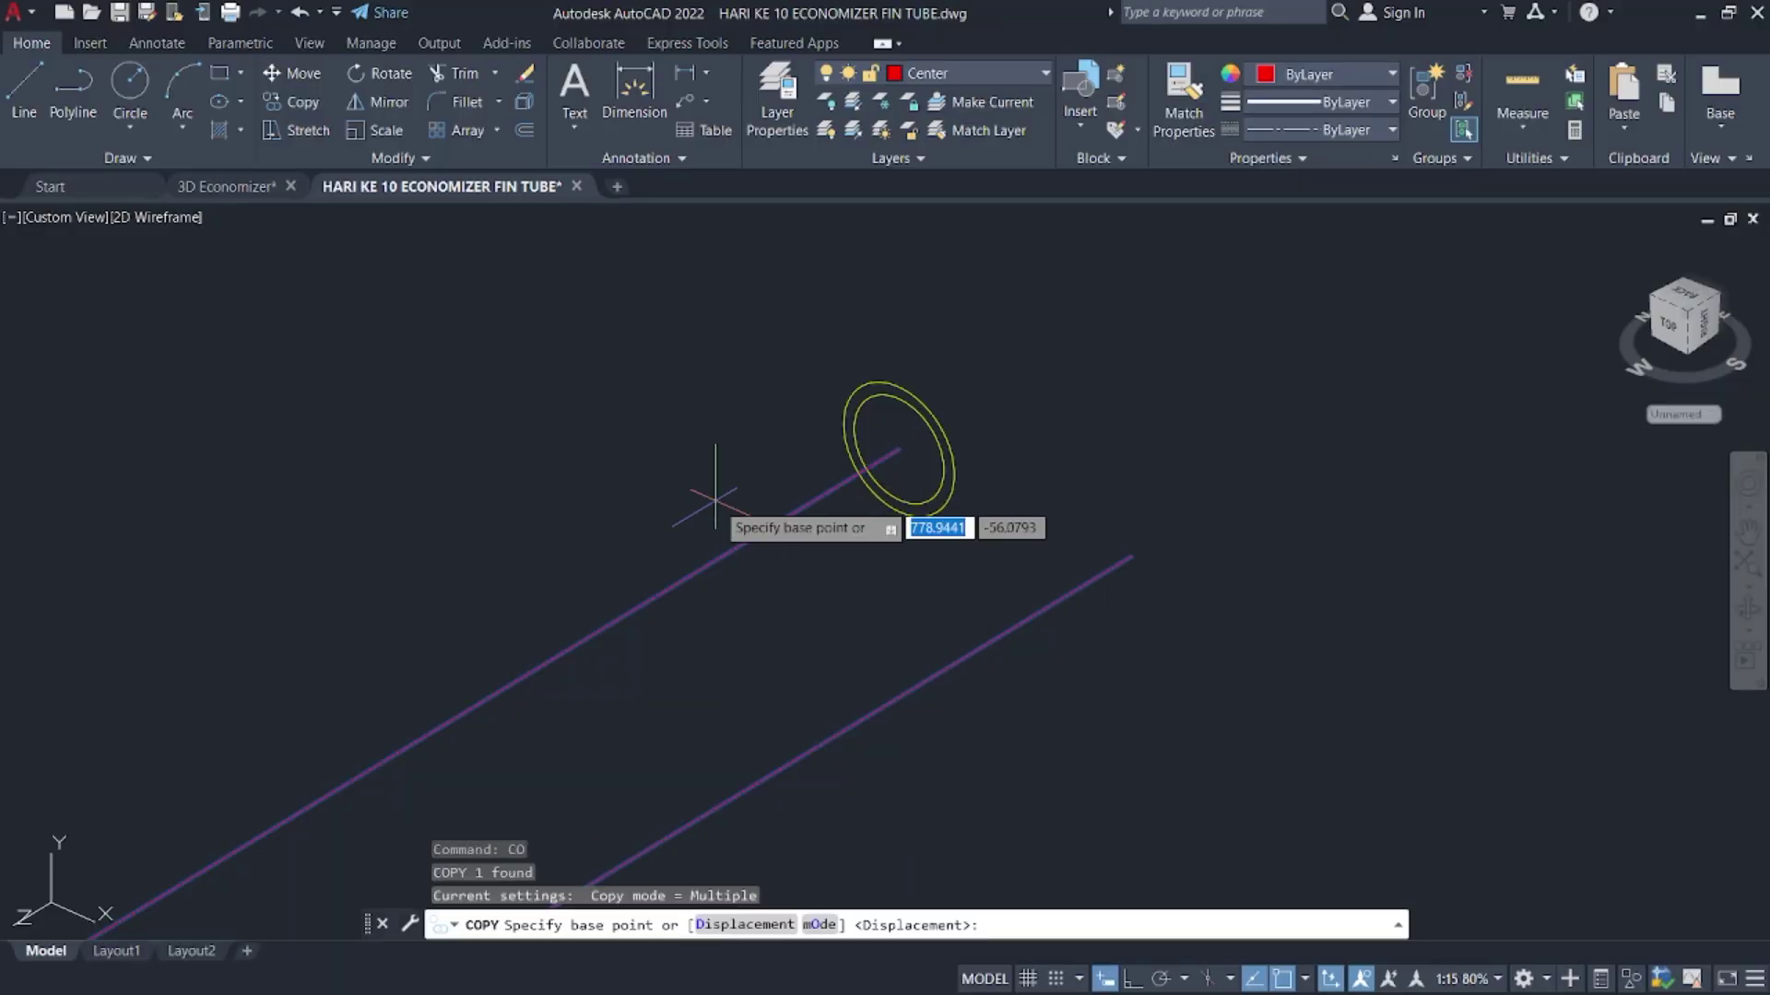
pyautogui.click(899, 449)
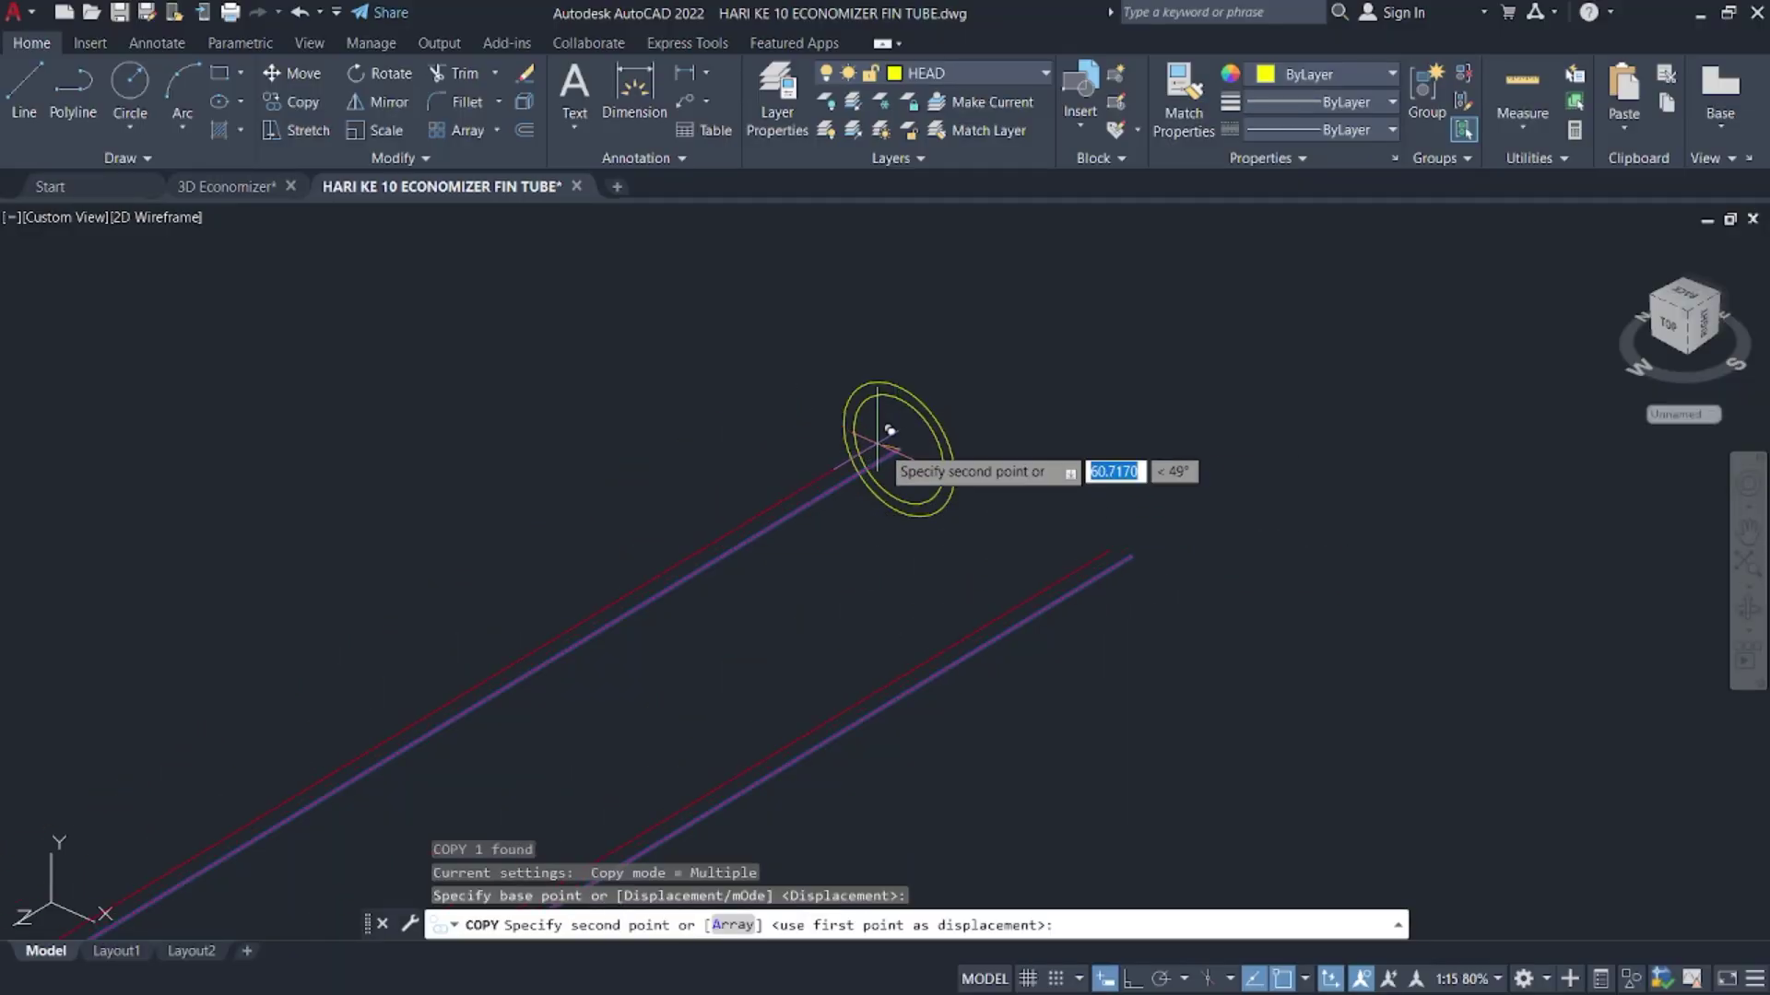
pyautogui.click(897, 449)
pyautogui.press('Escape')
# - Sweep the outer circle along the U-shaped centerline to form a solid
pyautogui.write('swe')
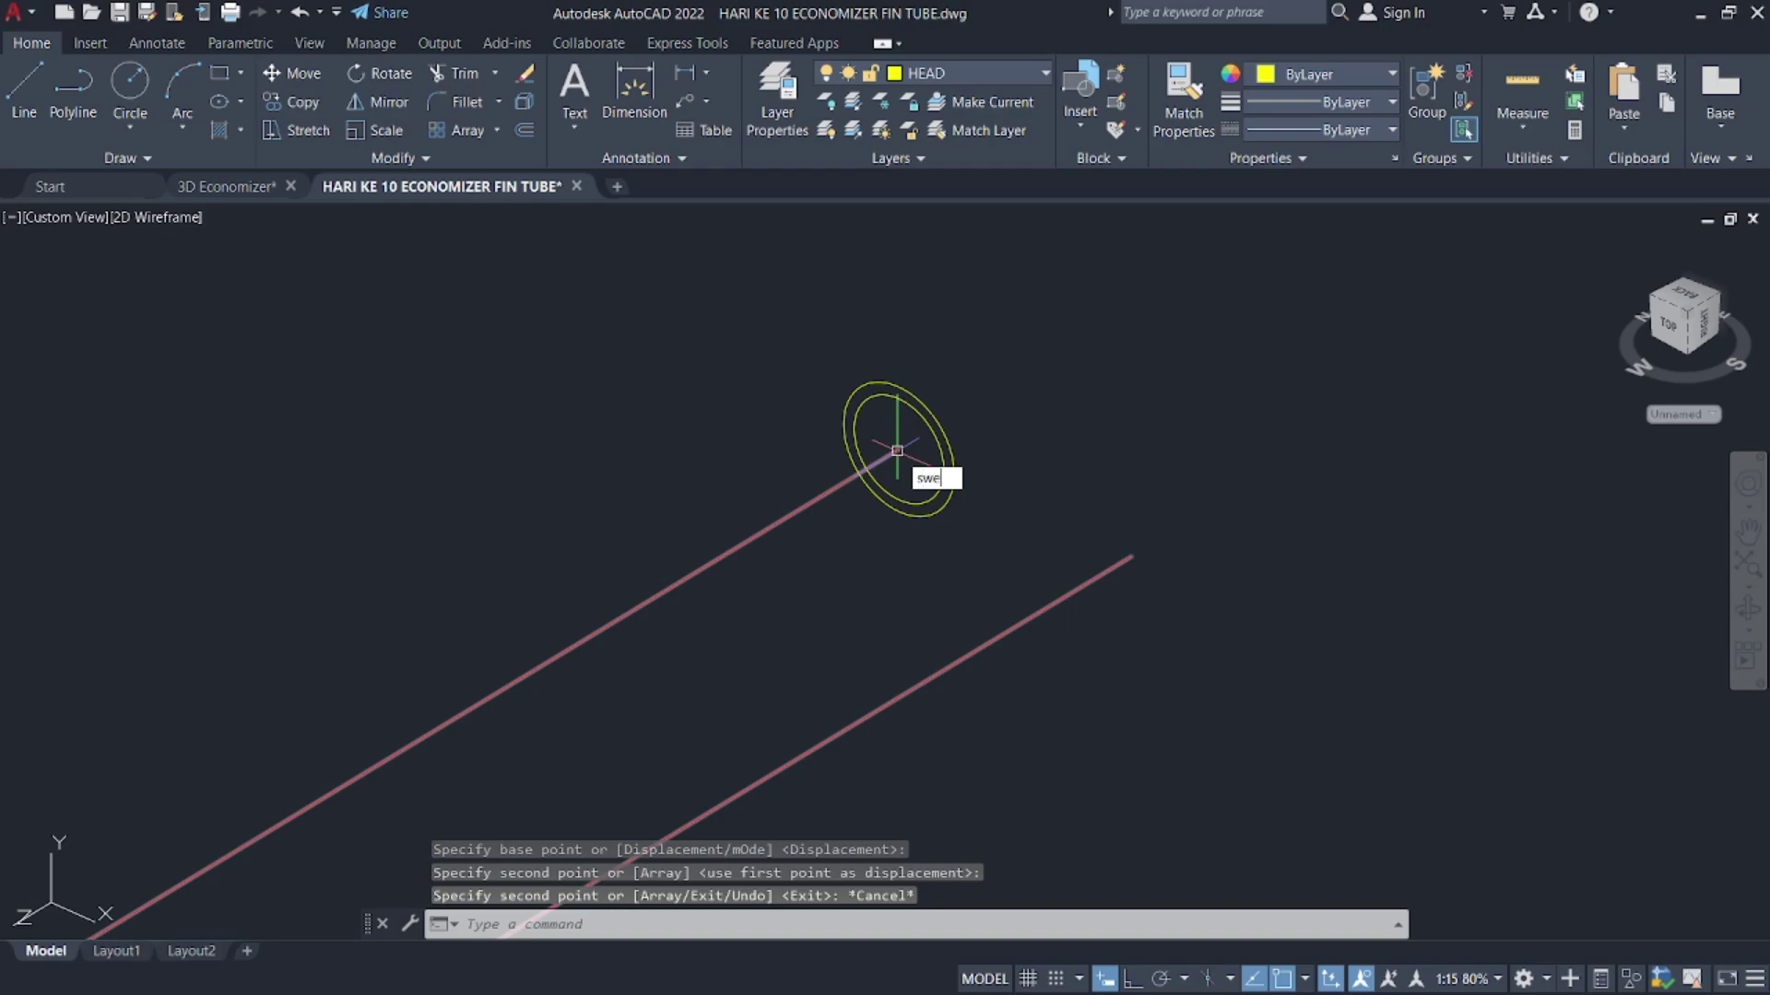
pyautogui.write('b')
pyautogui.press('Return')
pyautogui.press('Escape')
pyautogui.write('s')
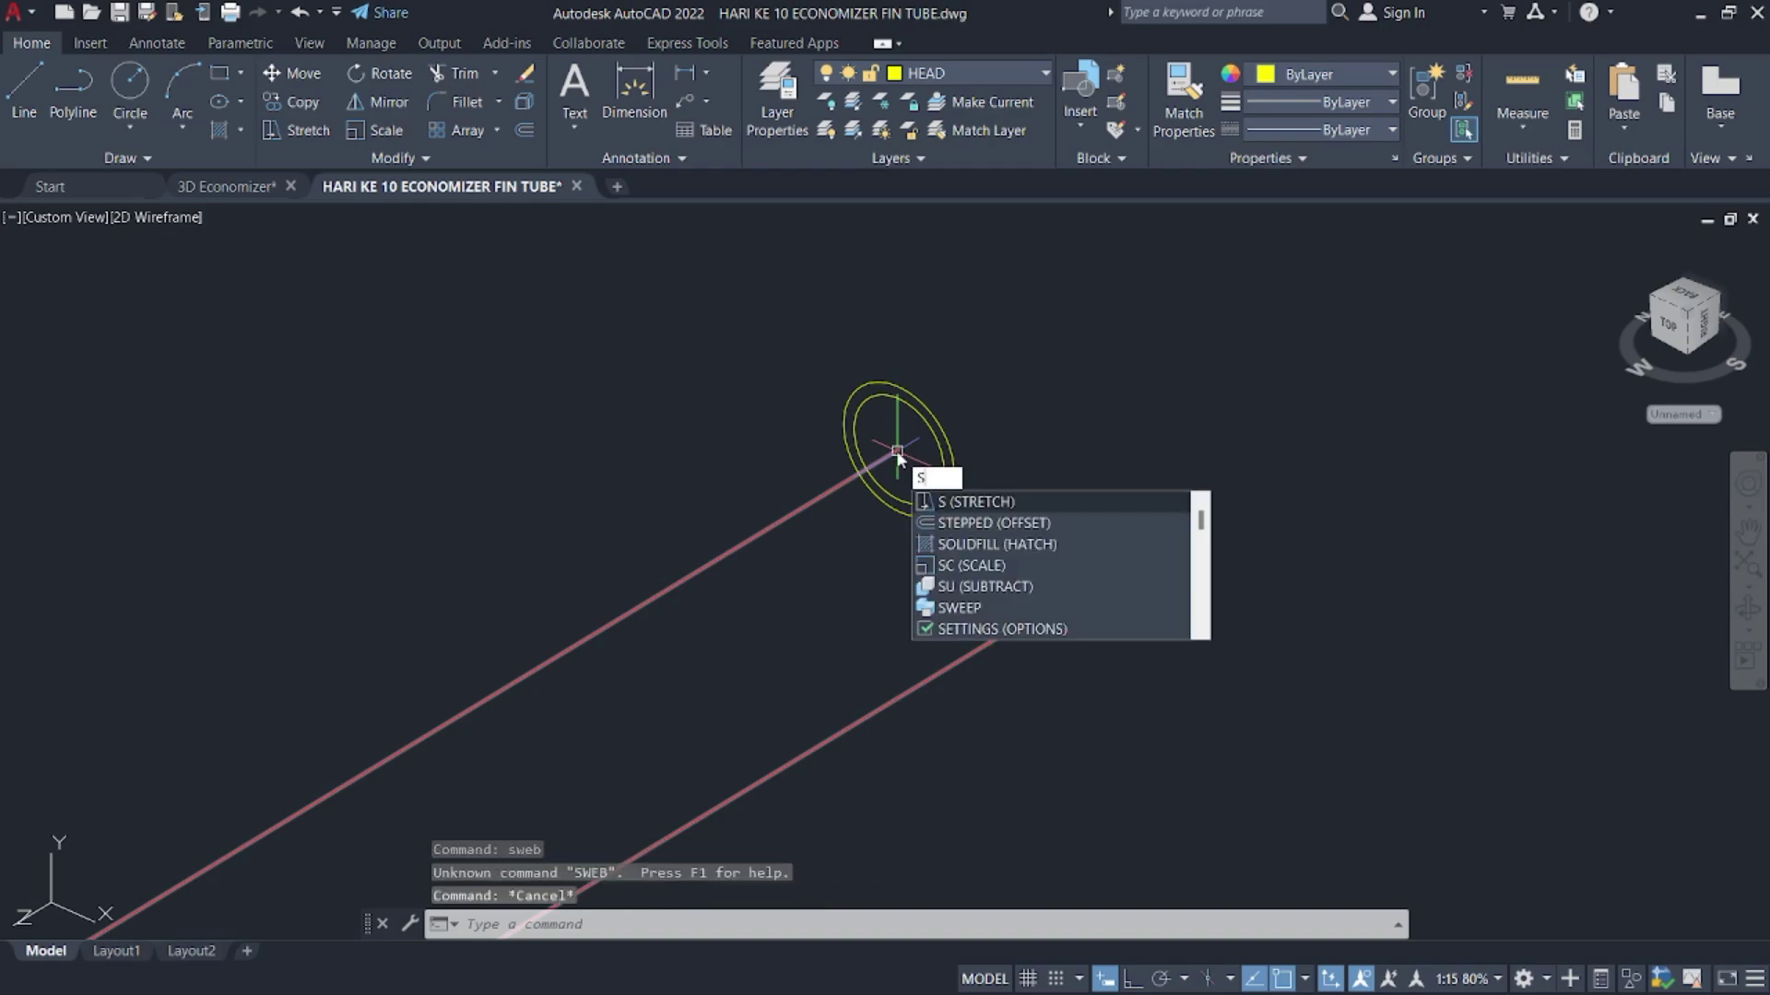
pyautogui.write('wep')
pyautogui.press('Return')
pyautogui.scroll(2, 969, 520)
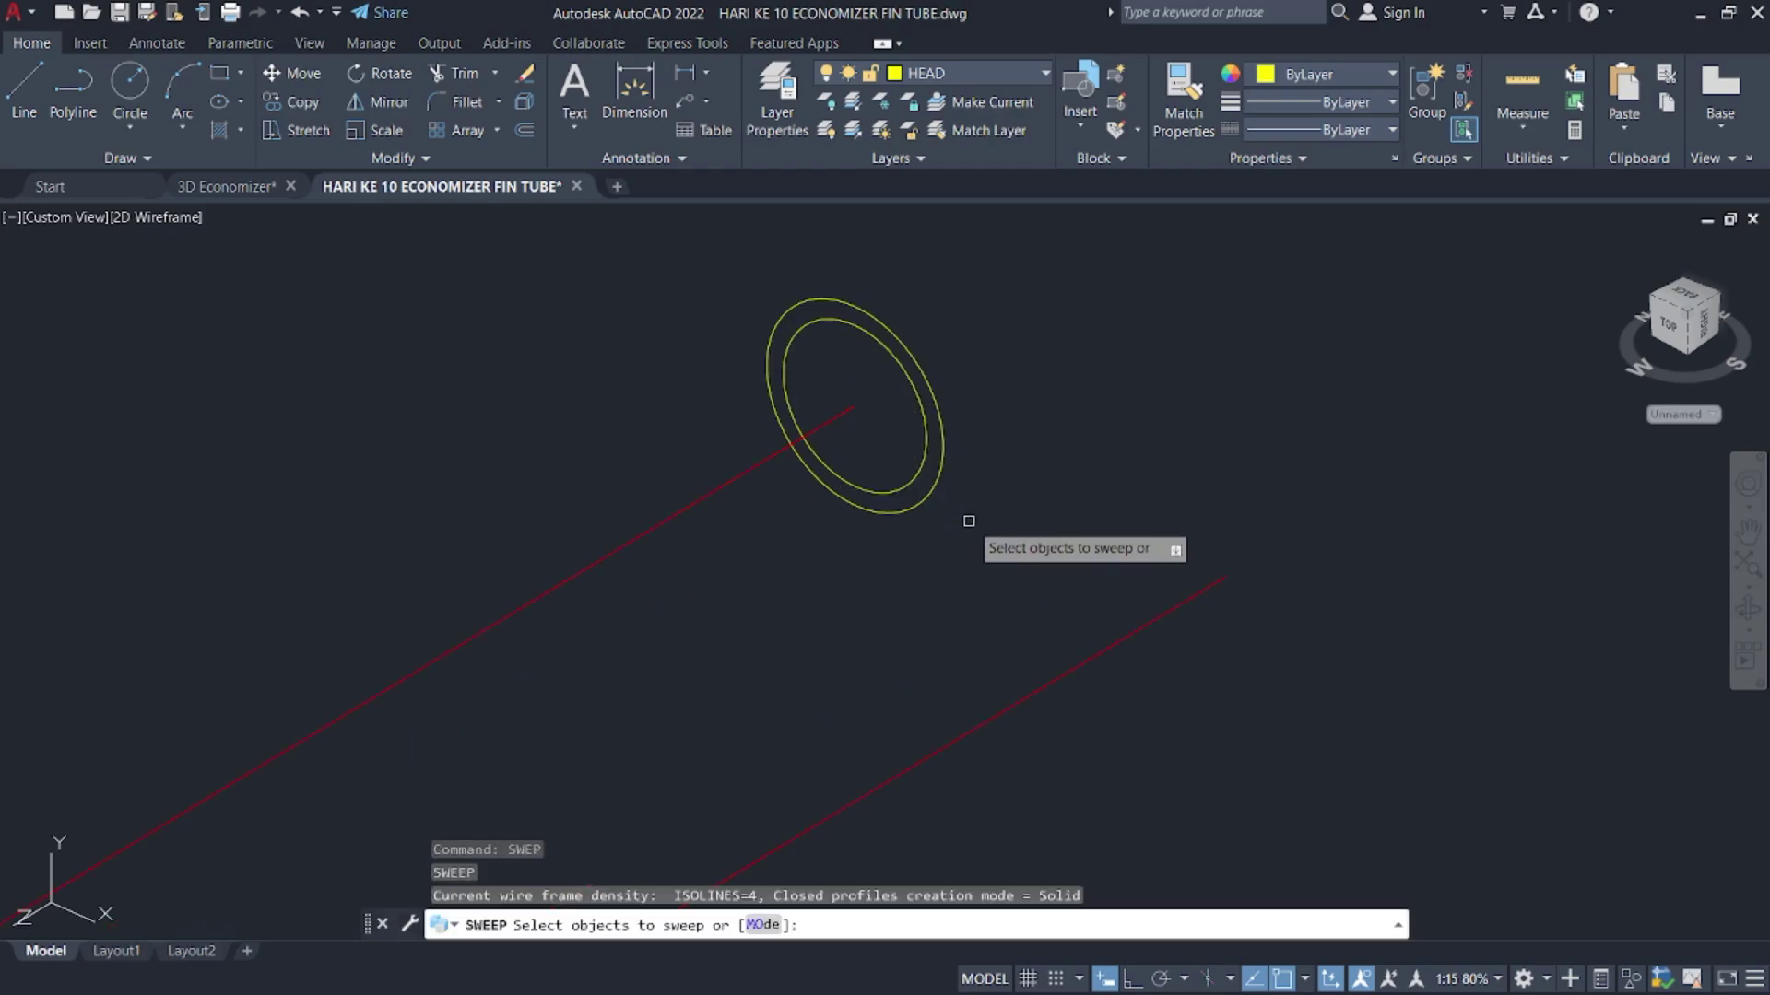
pyautogui.click(936, 482)
pyautogui.press('Return')
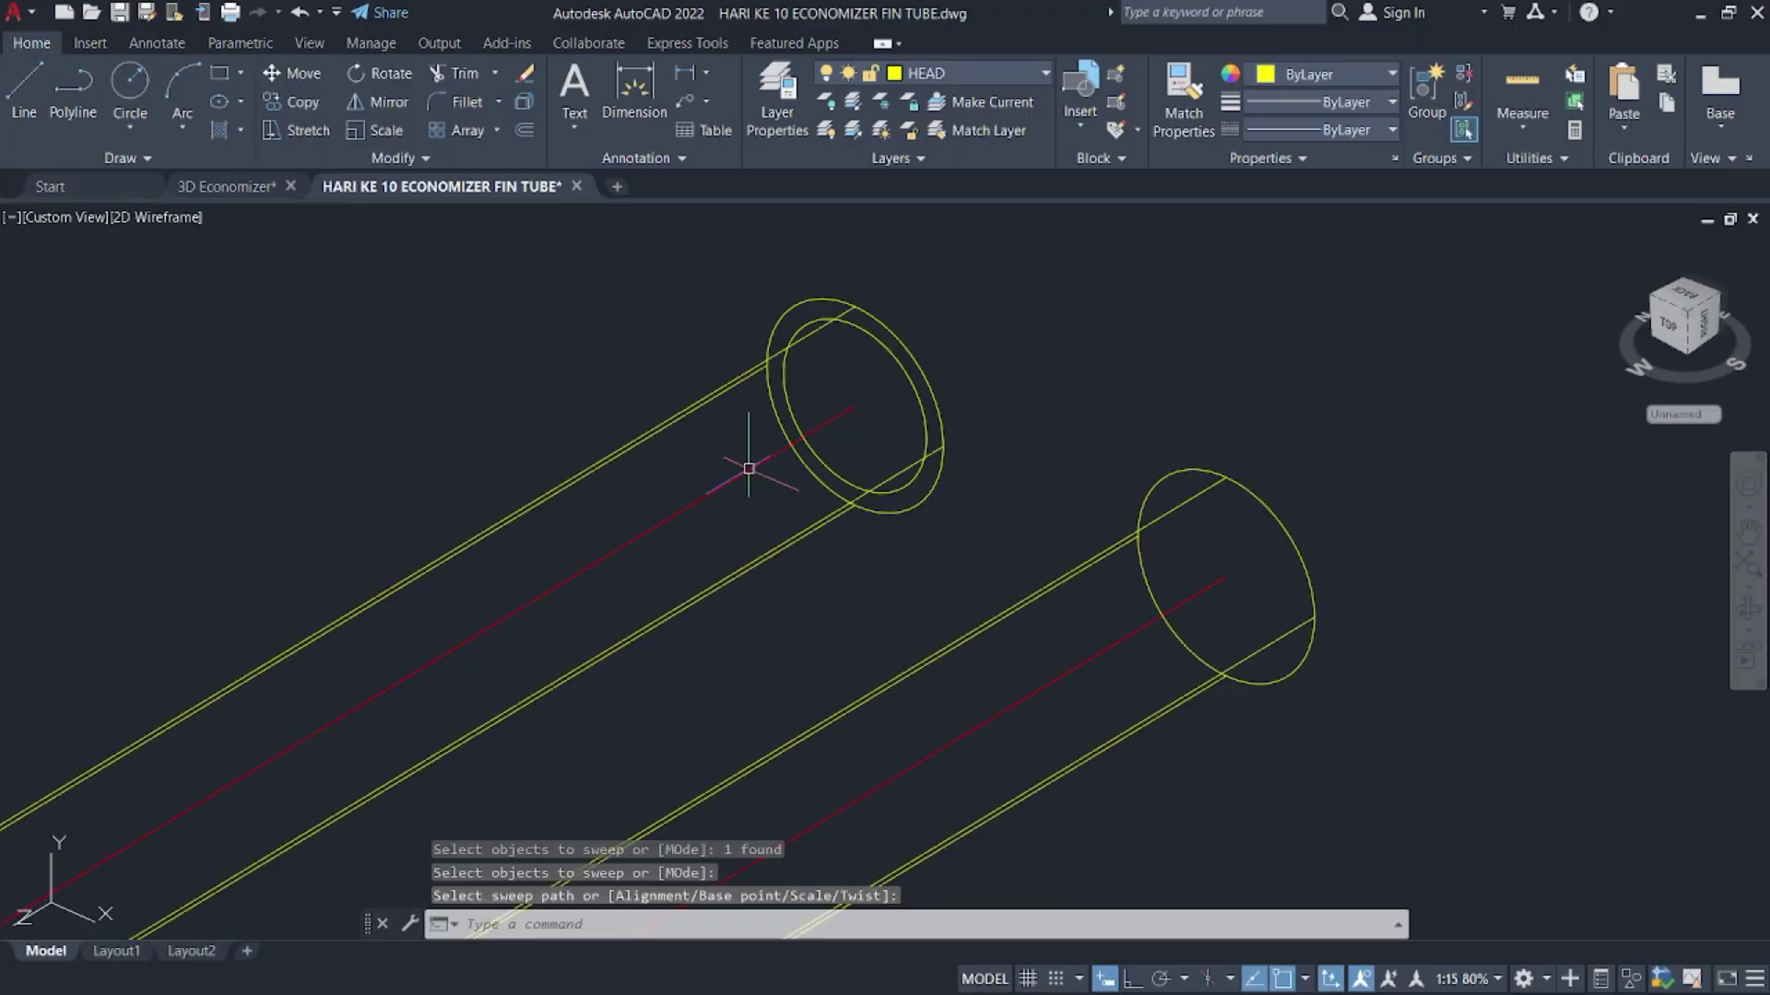
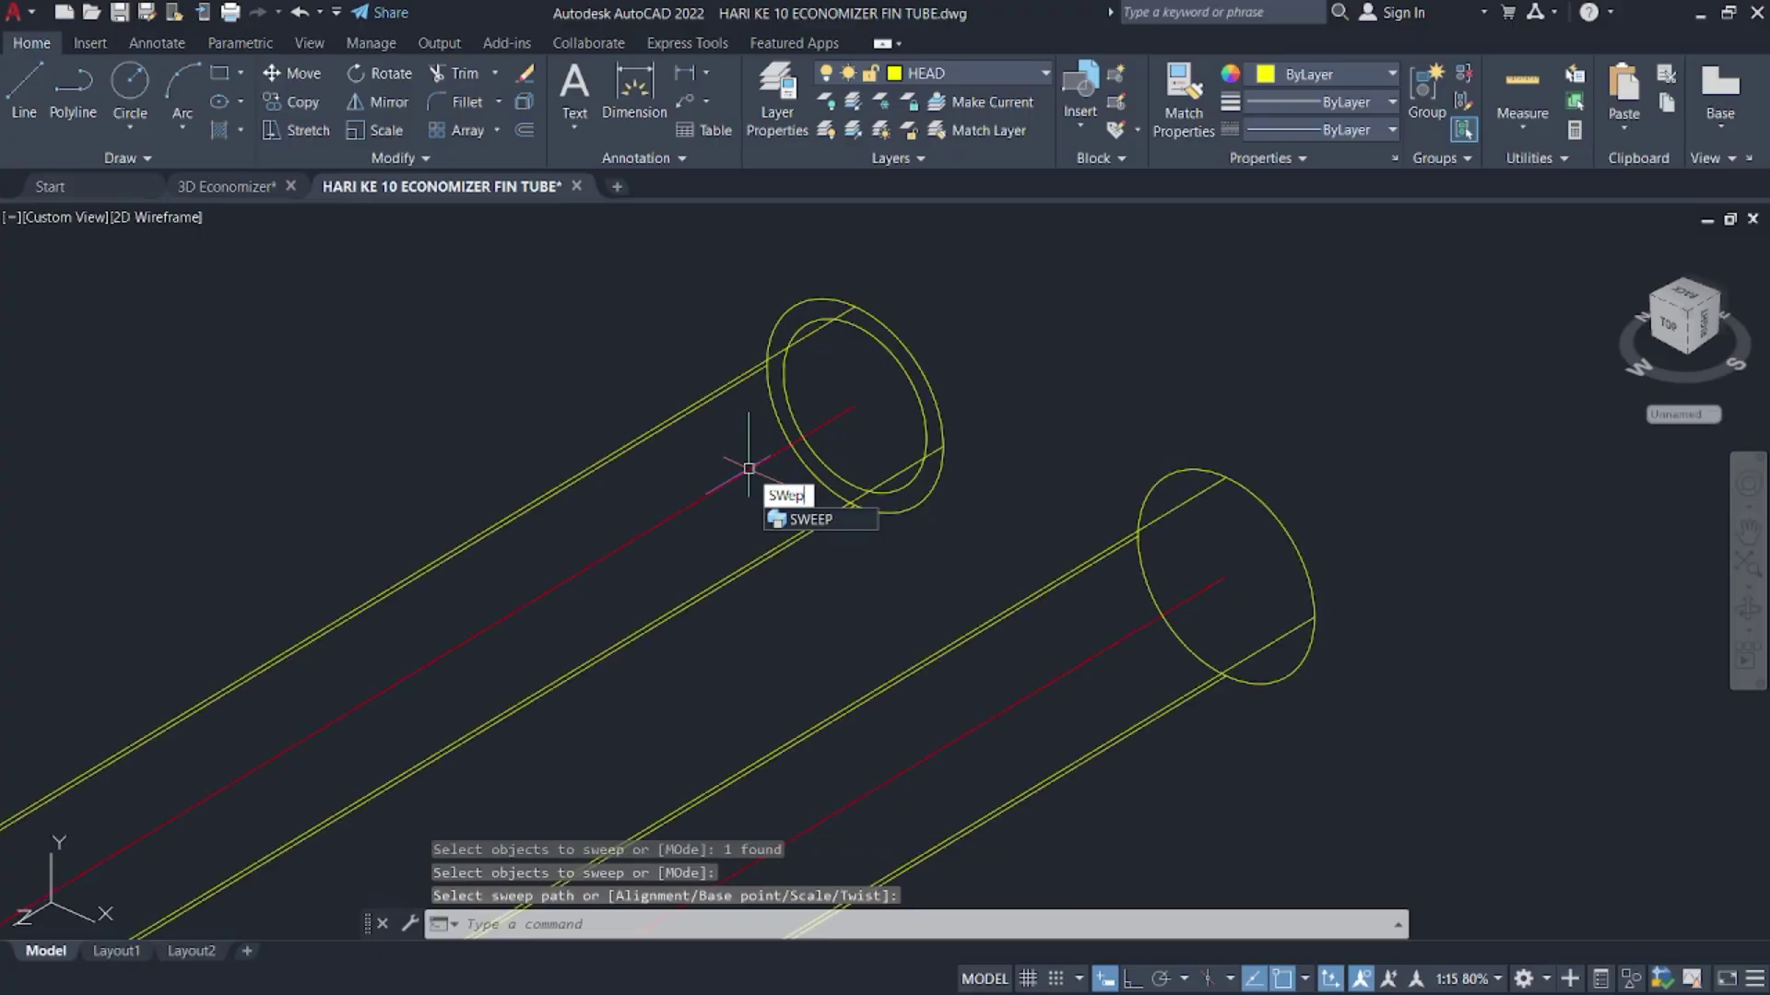
# - Sweep the inner circle along the U-shaped centerline to form the tube's core solid
pyautogui.press('Return')
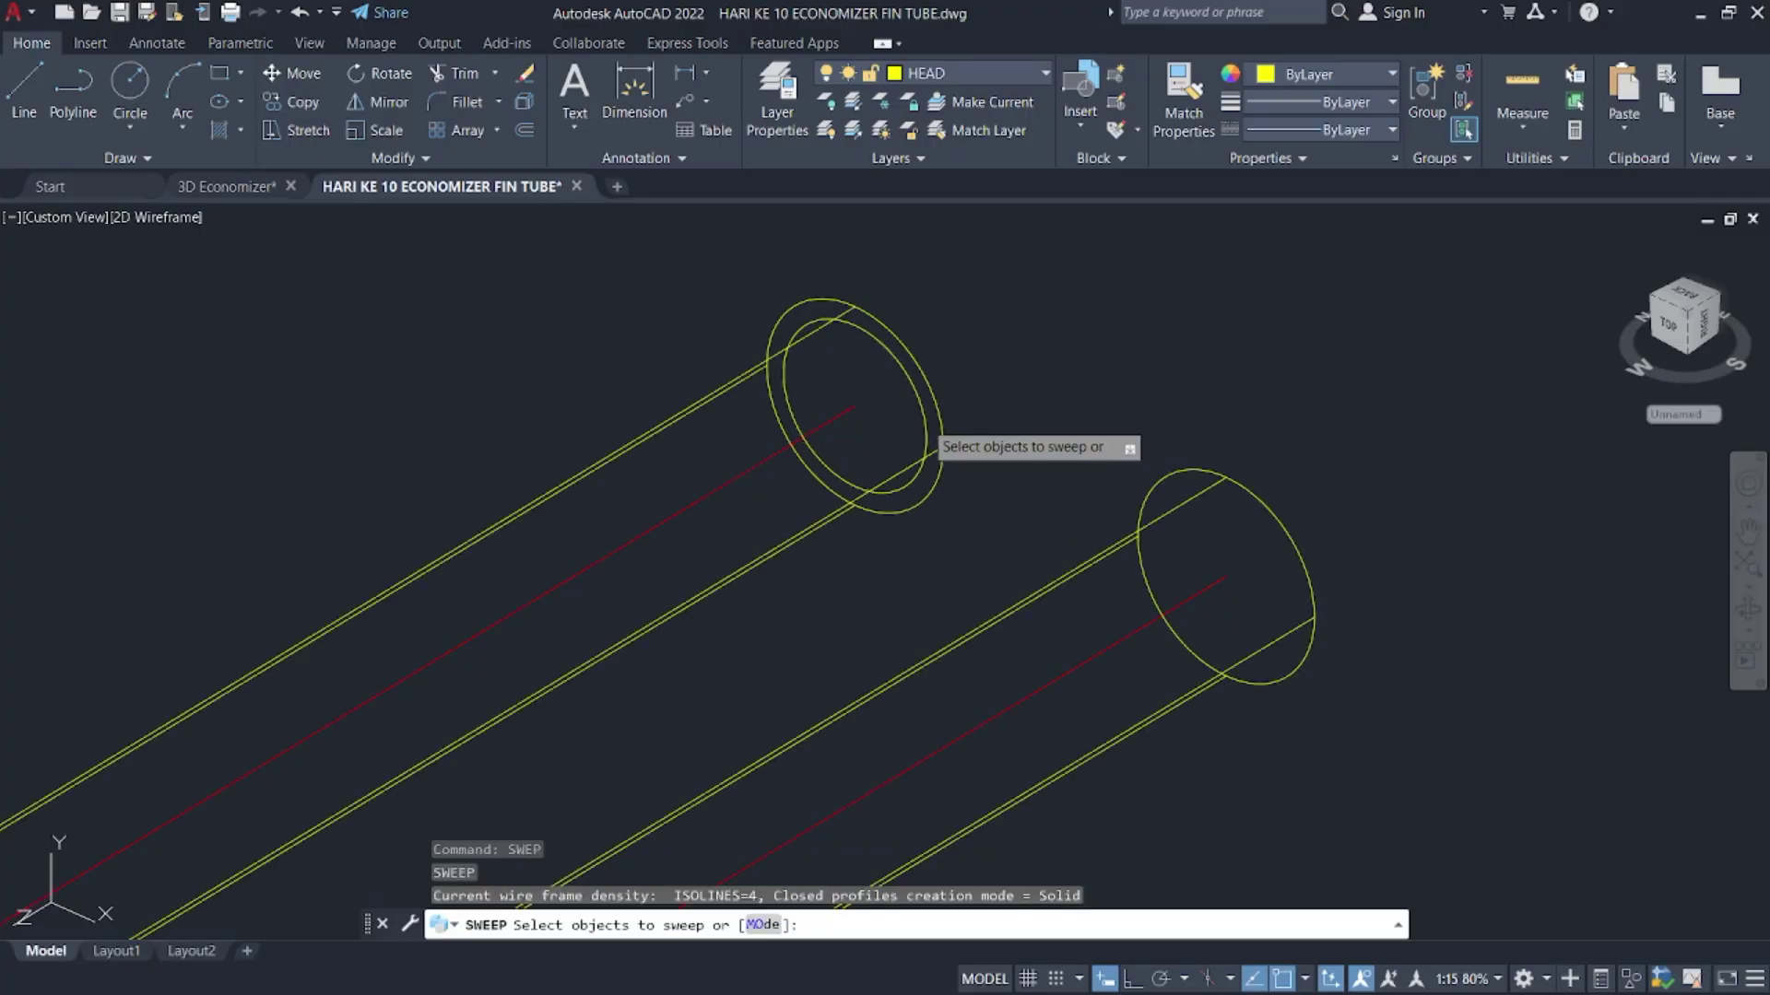
pyautogui.click(926, 452)
pyautogui.press('Return')
pyautogui.click(840, 413)
pyautogui.scroll(-5, 1060, 387)
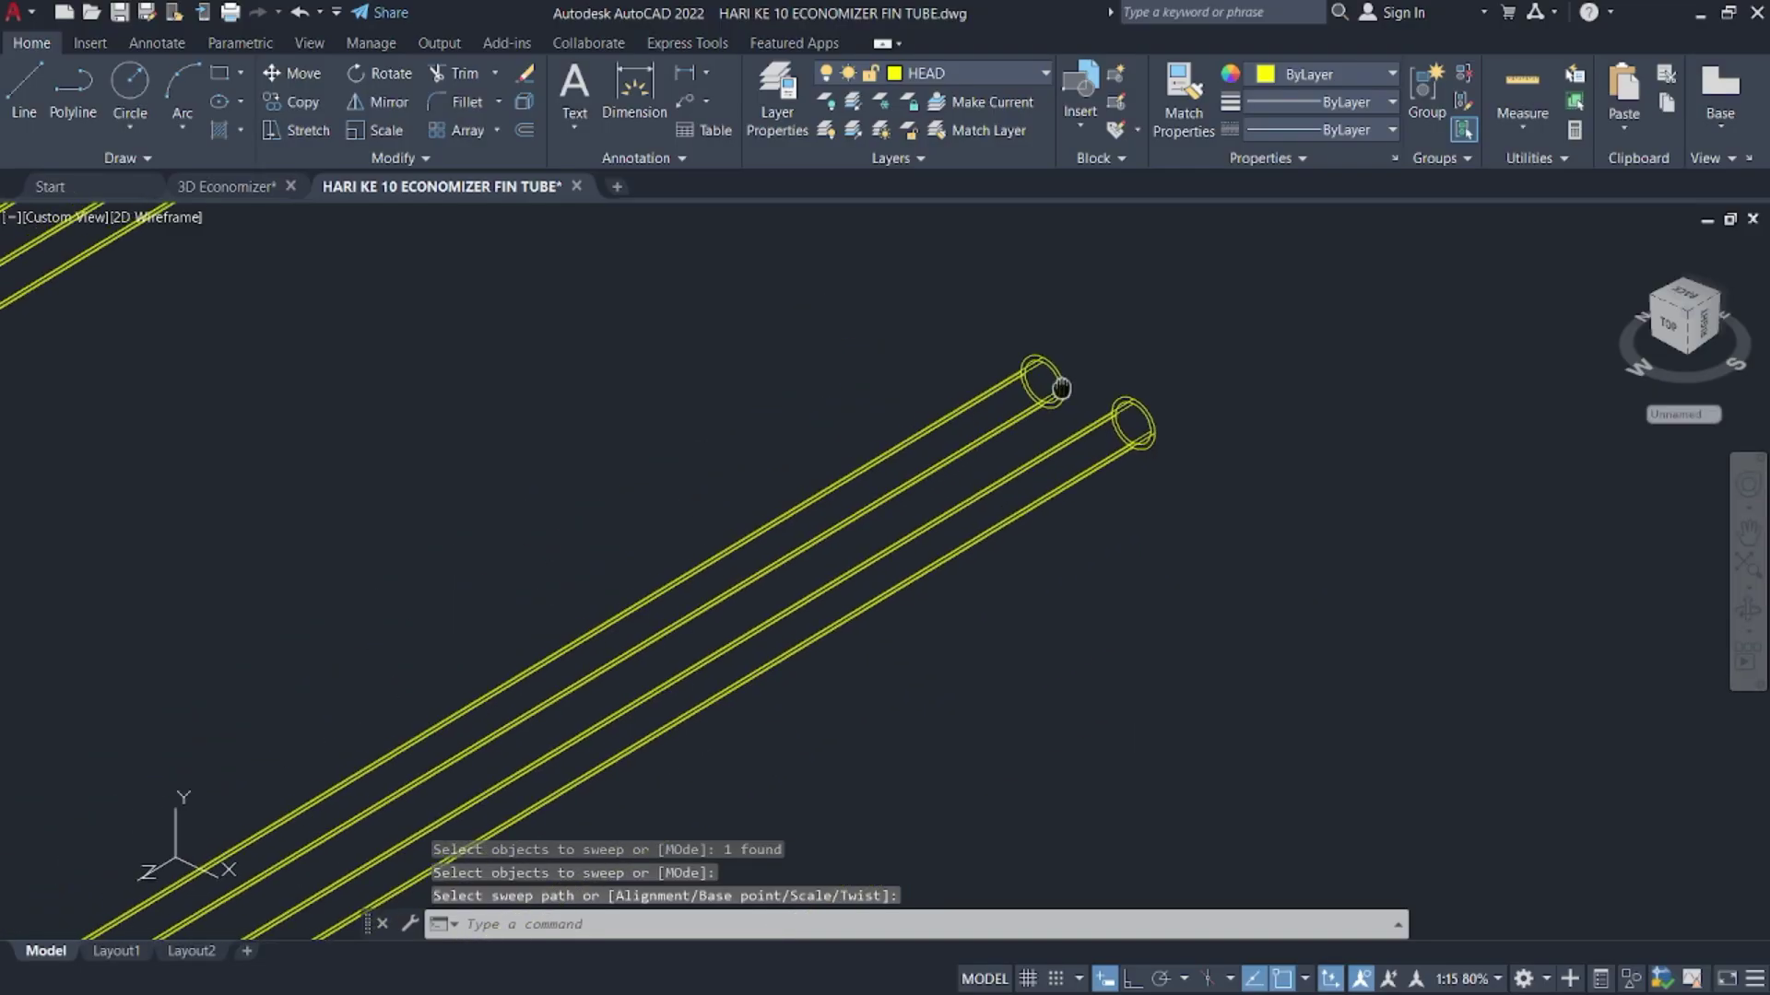
# - Subtract the inner core solid from the outer U-shaped tube solid to hollow it
pyautogui.scroll(4, 1060, 387)
pyautogui.write('su')
pyautogui.press('Return')
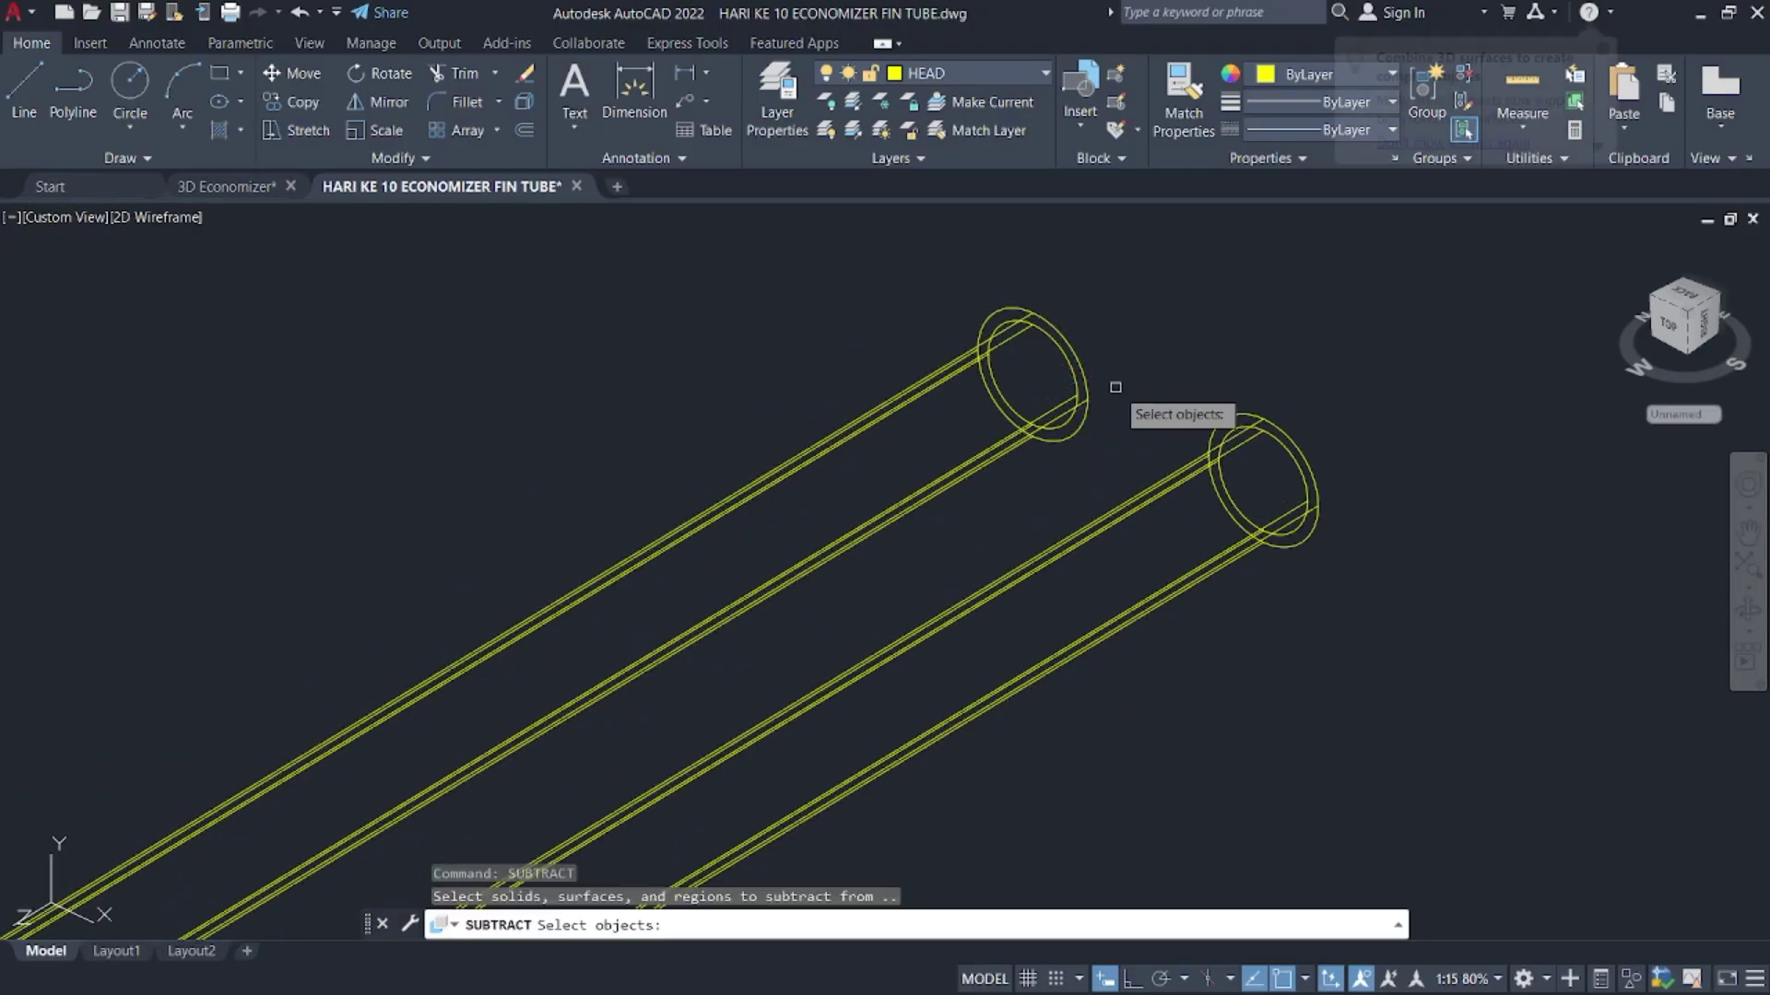
pyautogui.click(1100, 415)
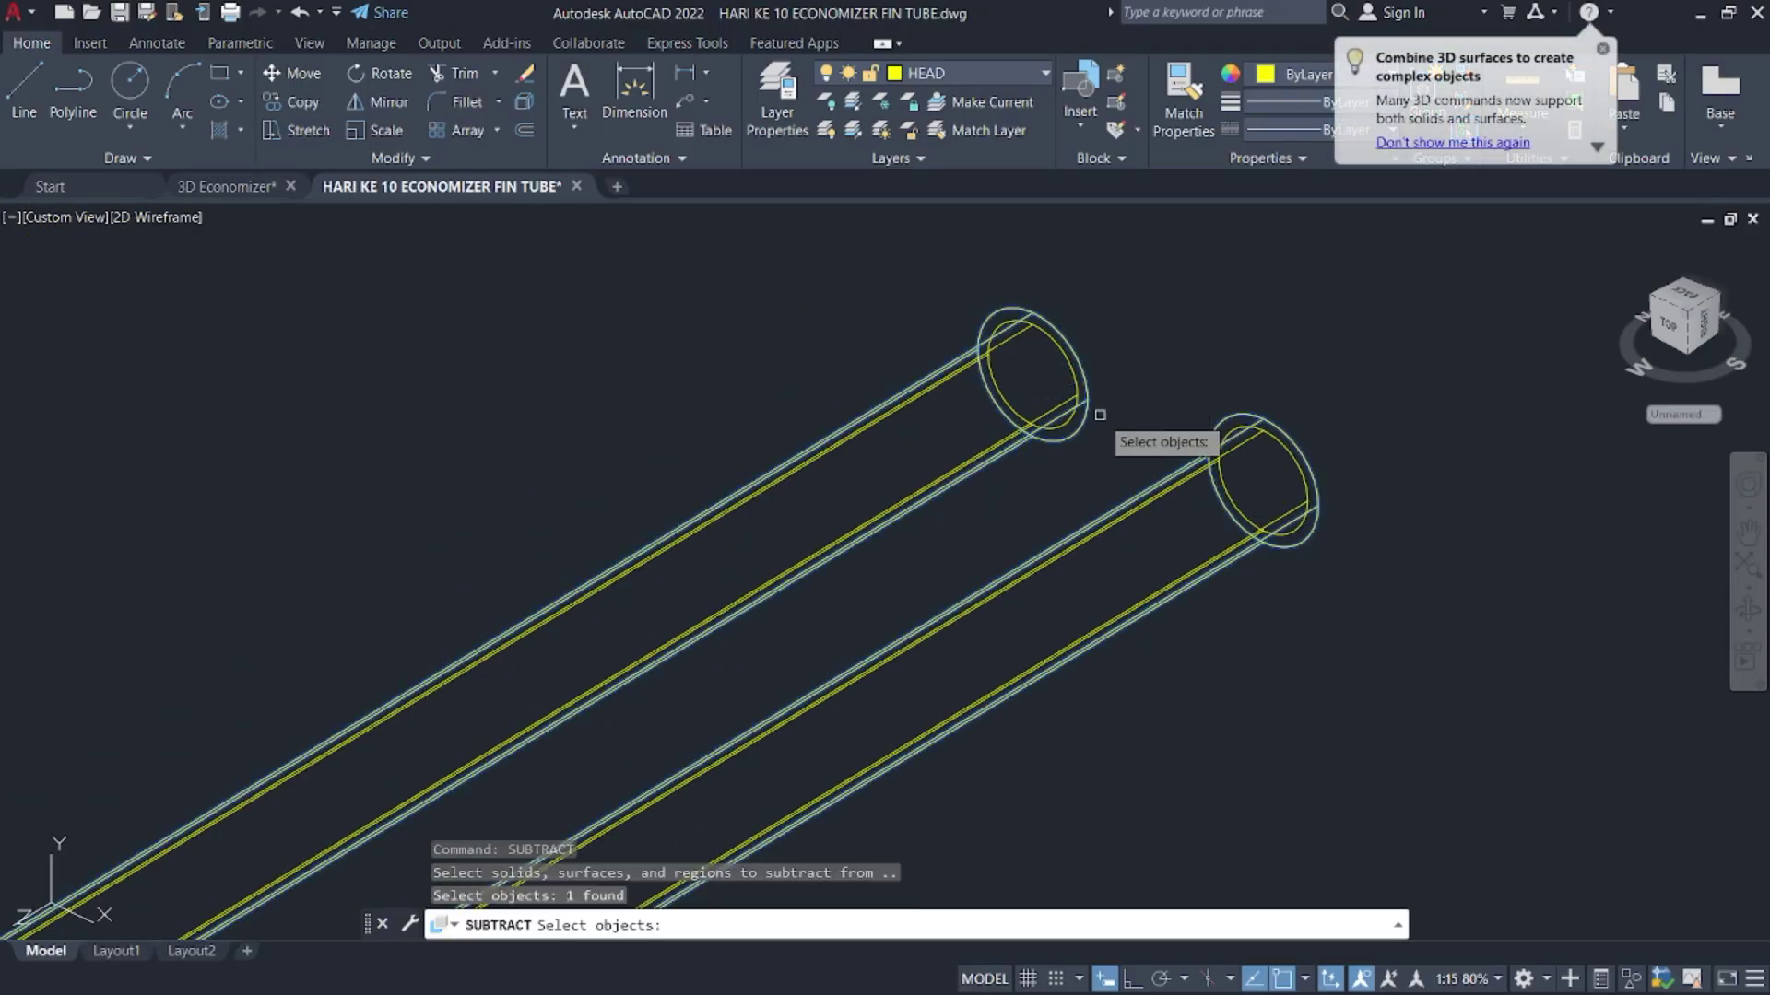
pyautogui.press('Return')
pyautogui.click(1070, 394)
pyautogui.press('Return')
# - Copy the whole SECTION S1-S1 fin drawing with its annotations to the empty area beside the original
pyautogui.scroll(-10, 1134, 405)
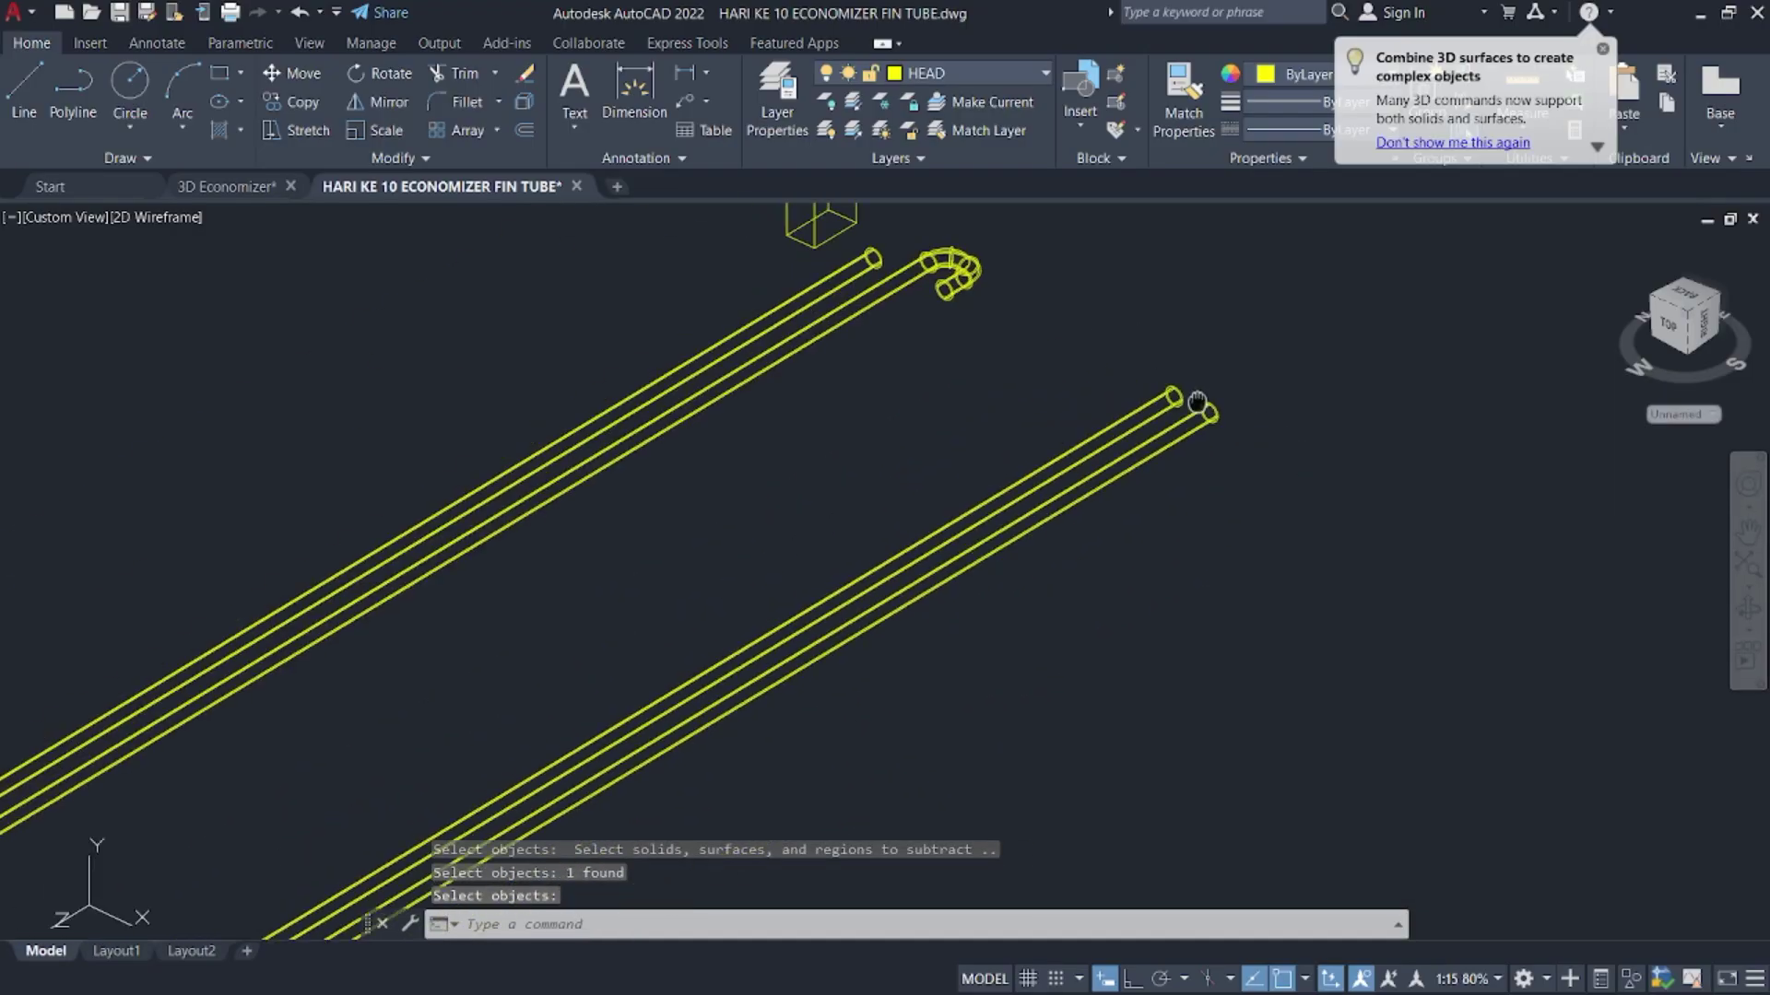
pyautogui.moveTo(1139, 419); pyautogui.dragTo(1384, 437, button='middle')
pyautogui.moveTo(511, 440); pyautogui.dragTo(843, 661, button='middle')
pyautogui.scroll(-2, 843, 662)
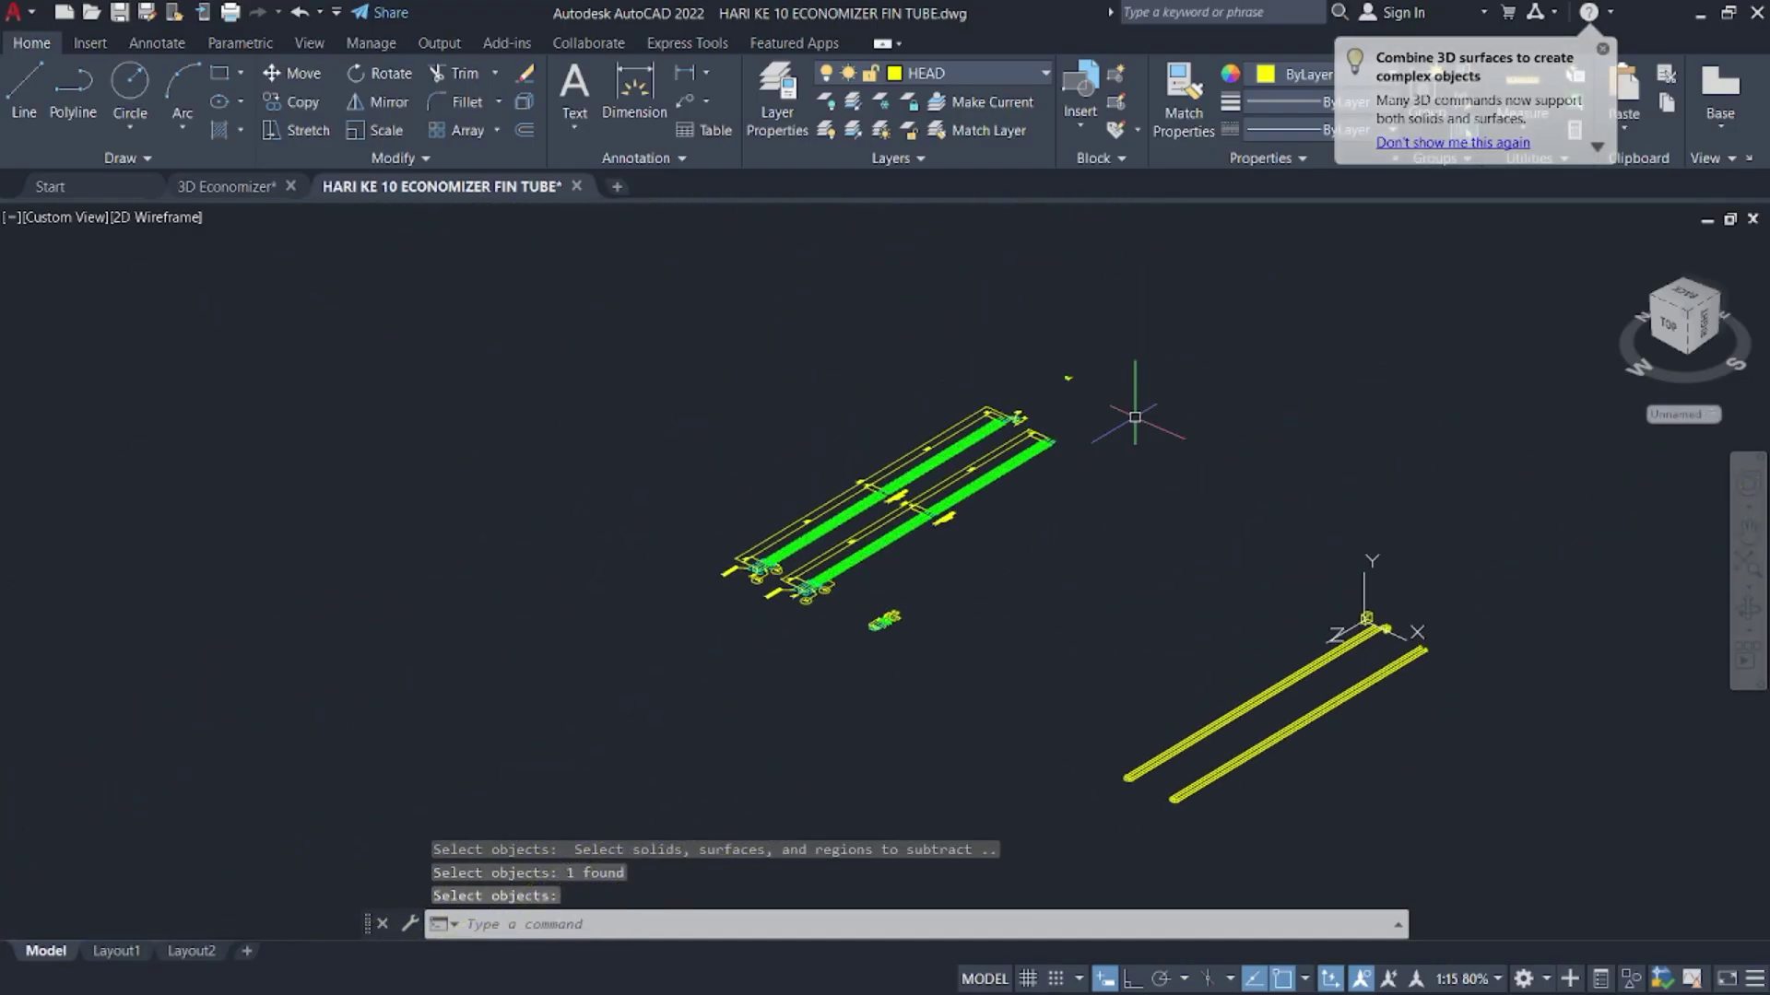
pyautogui.scroll(4, 833, 660)
pyautogui.scroll(8, 1023, 571)
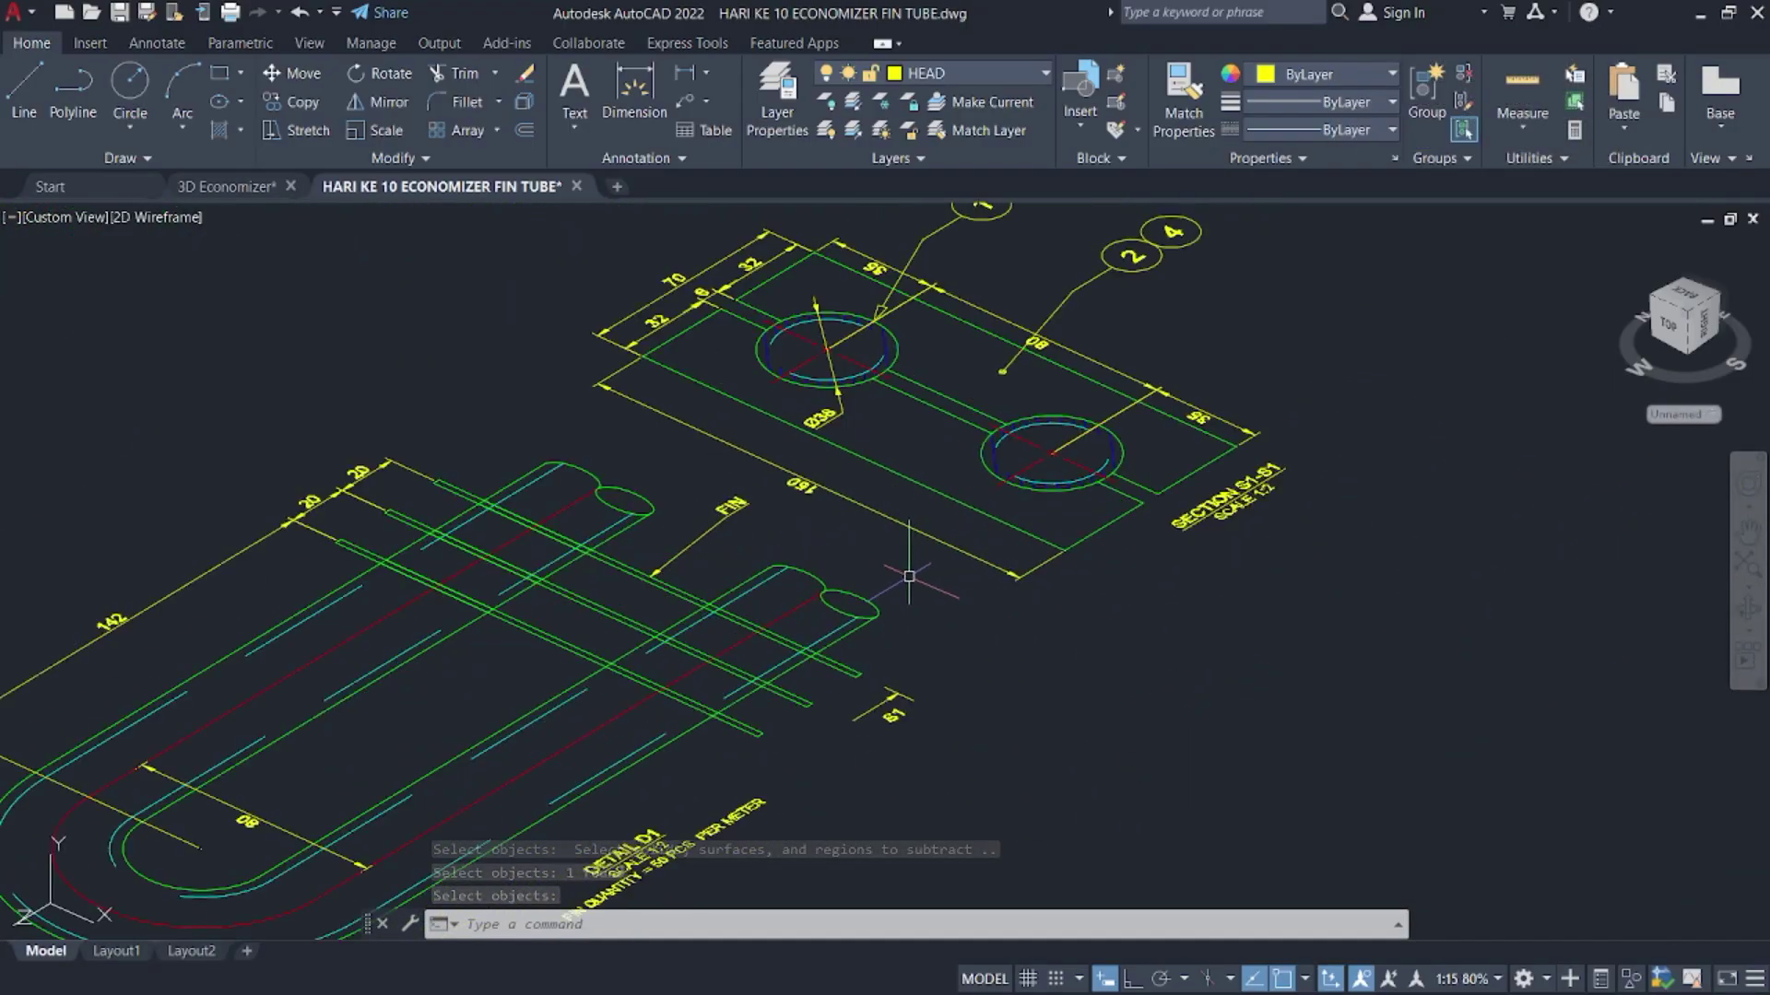
pyautogui.moveTo(1033, 542); pyautogui.dragTo(985, 641, button='middle')
pyautogui.click(1260, 676)
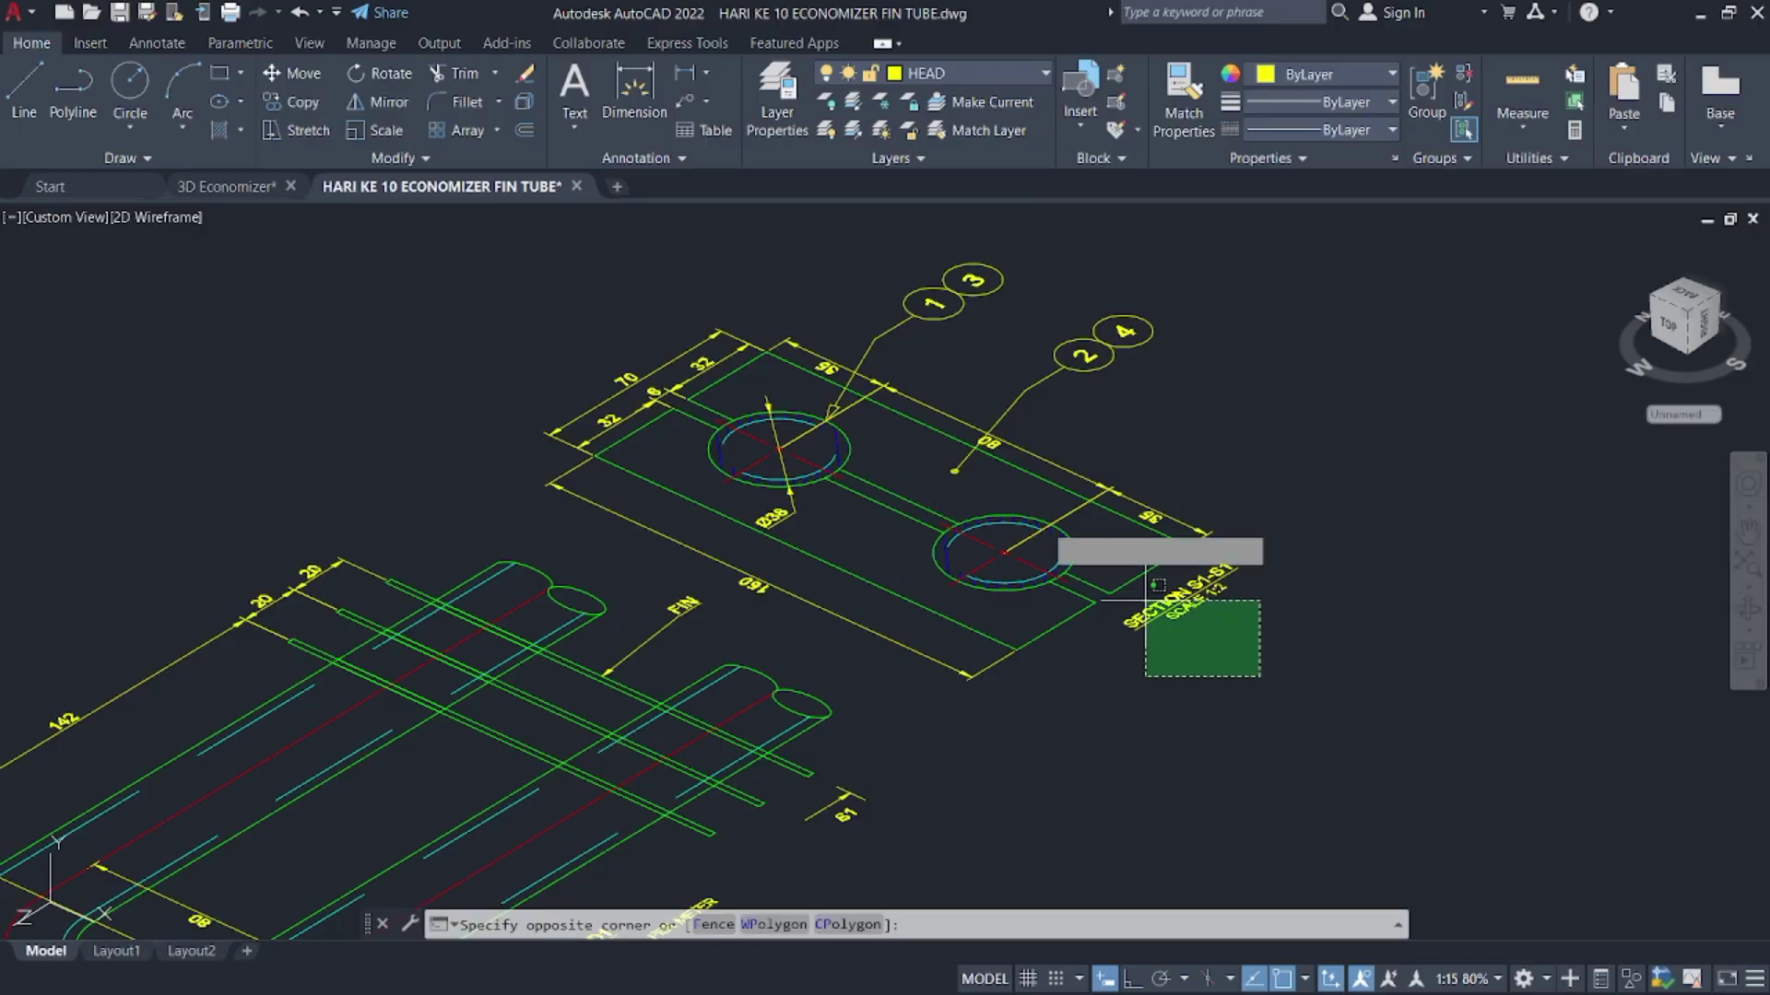
pyautogui.click(758, 330)
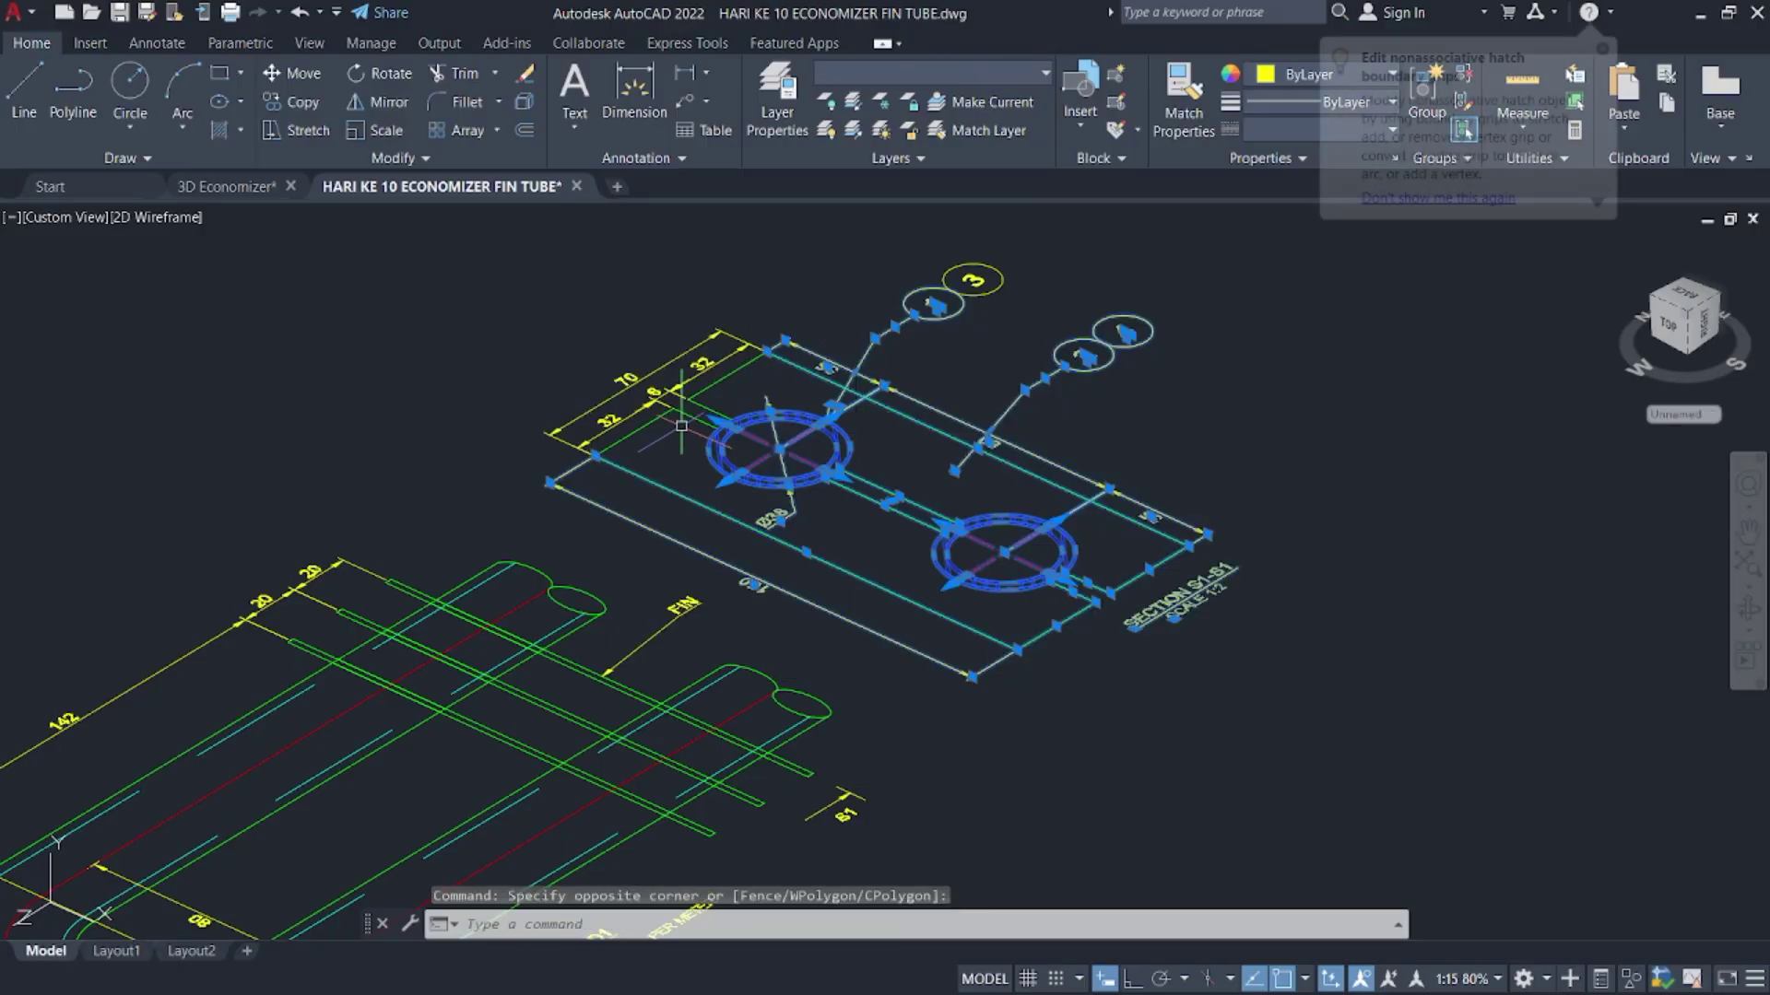
pyautogui.click(751, 382)
pyautogui.click(711, 366)
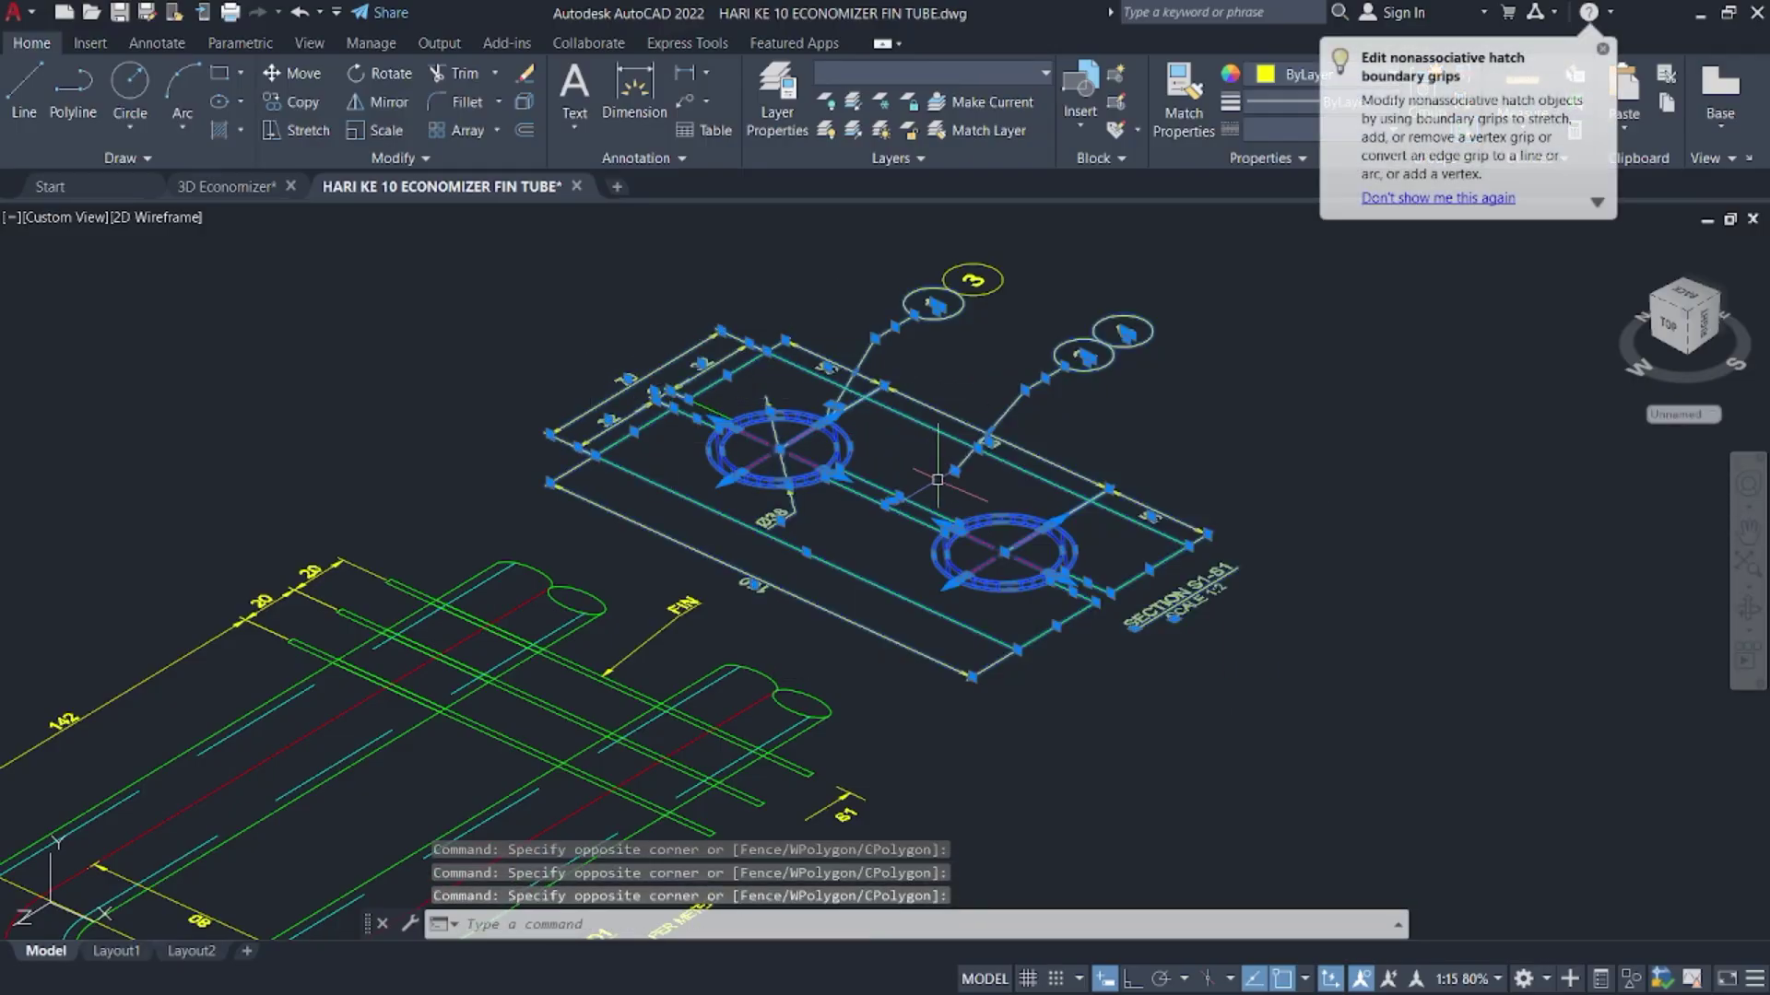
pyautogui.press('BackSpace')
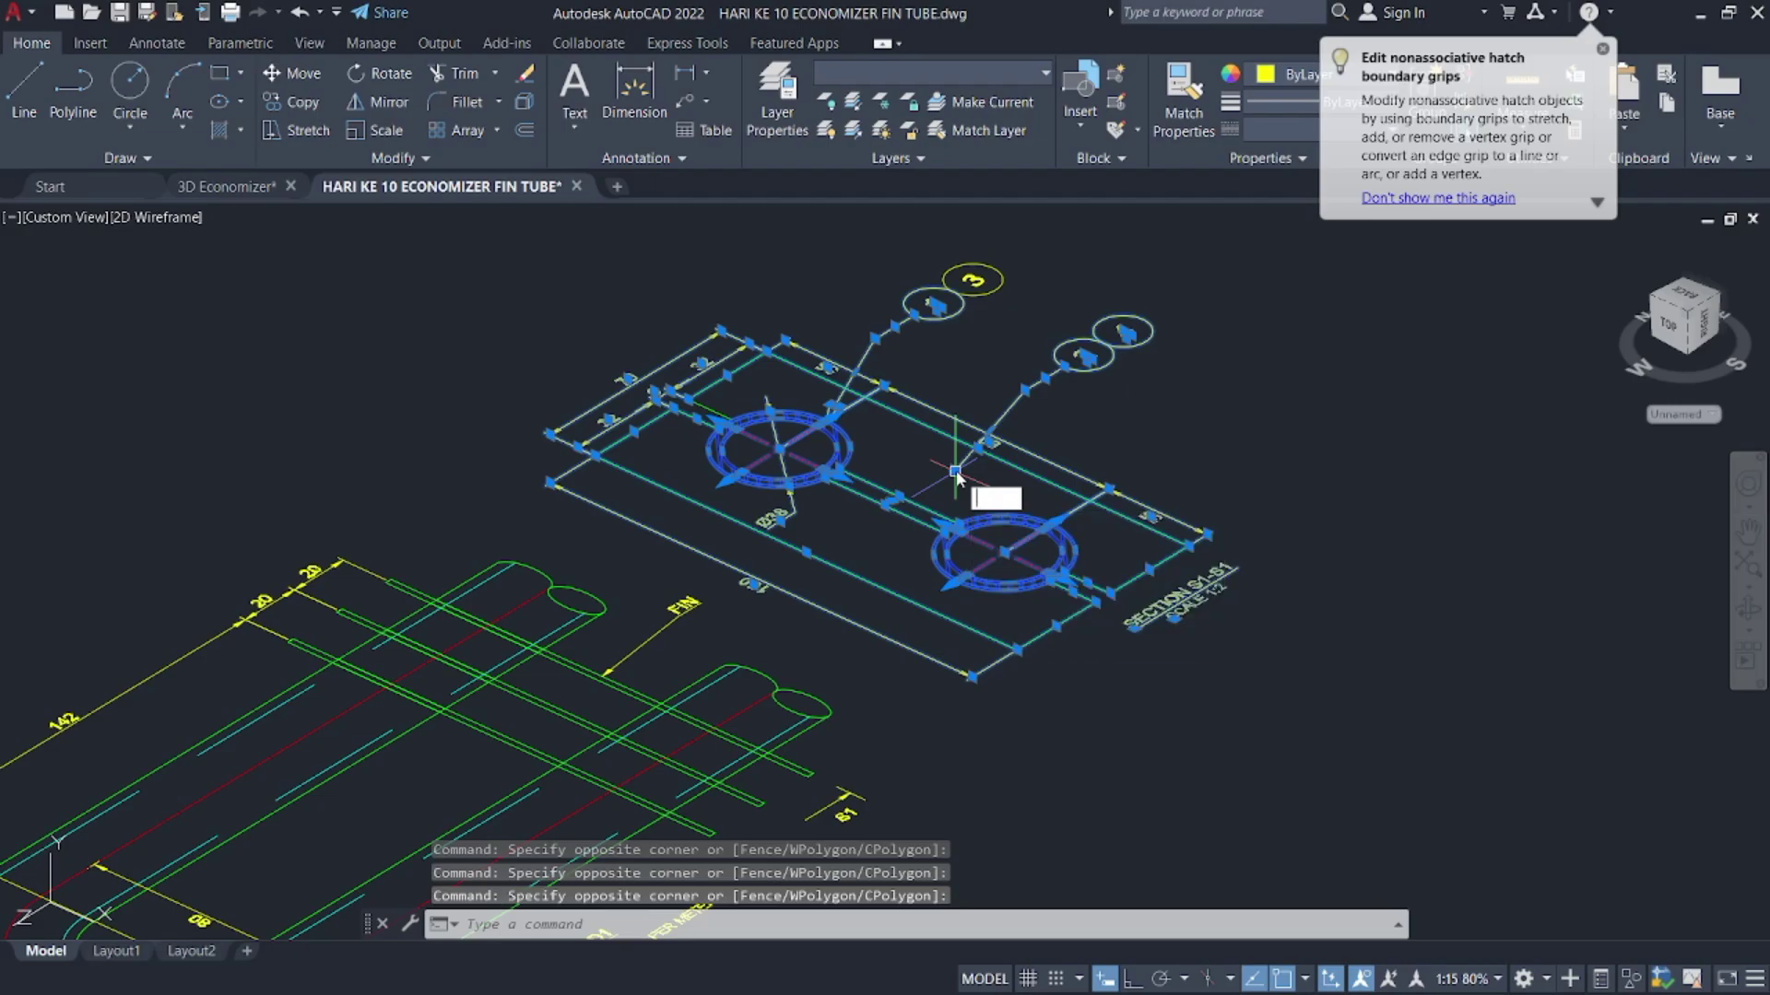
pyautogui.press('Return')
pyautogui.click(1036, 566)
pyautogui.scroll(-3, 1267, 659)
pyautogui.moveTo(1275, 665); pyautogui.dragTo(584, 354, button='middle')
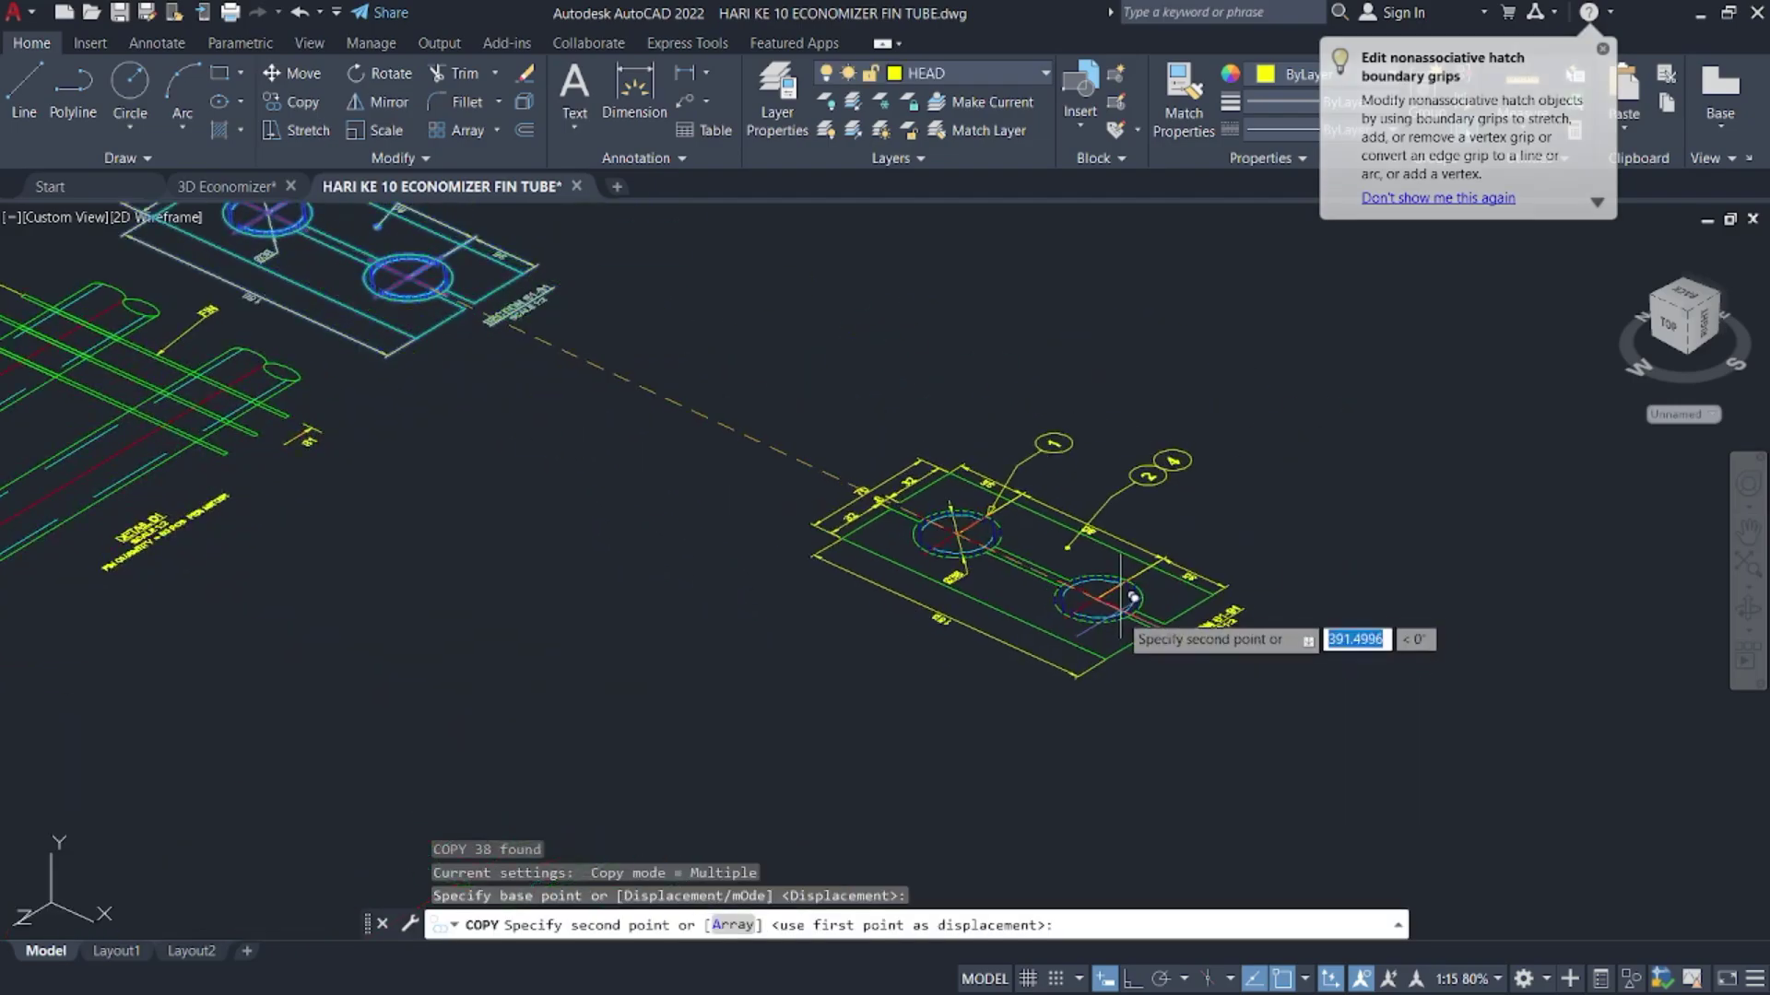
pyautogui.click(1106, 611)
pyautogui.press('Escape')
# - Erase the section title, its scale text and the 35 dimension beside them from the copied fin section
pyautogui.scroll(2, 1265, 620)
pyautogui.click(1197, 660)
pyautogui.click(1094, 592)
pyautogui.press('Delete')
pyautogui.click(1152, 553)
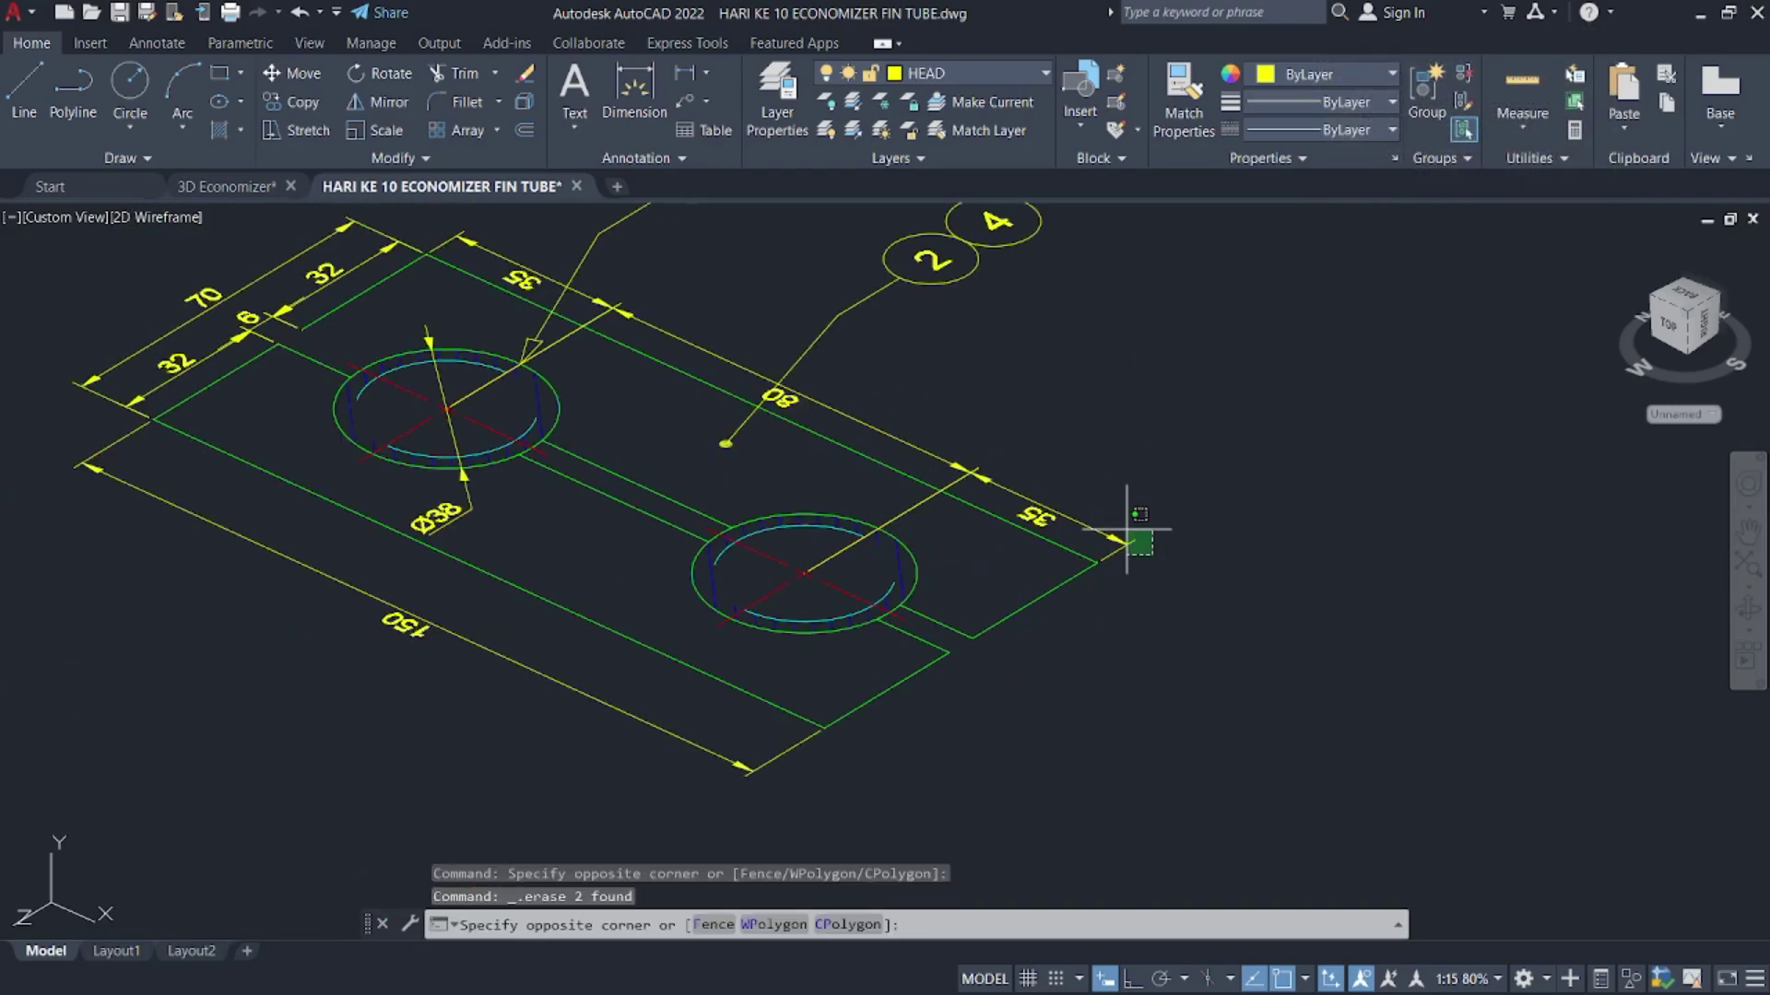
pyautogui.click(1110, 516)
pyautogui.press('Delete')
# - Erase balloons 2 and 4 with their leader line and the 80 dimension from the copied section
pyautogui.moveTo(1008, 433); pyautogui.dragTo(1107, 561, button='middle')
pyautogui.click(1109, 597)
pyautogui.click(914, 368)
pyautogui.press('Escape')
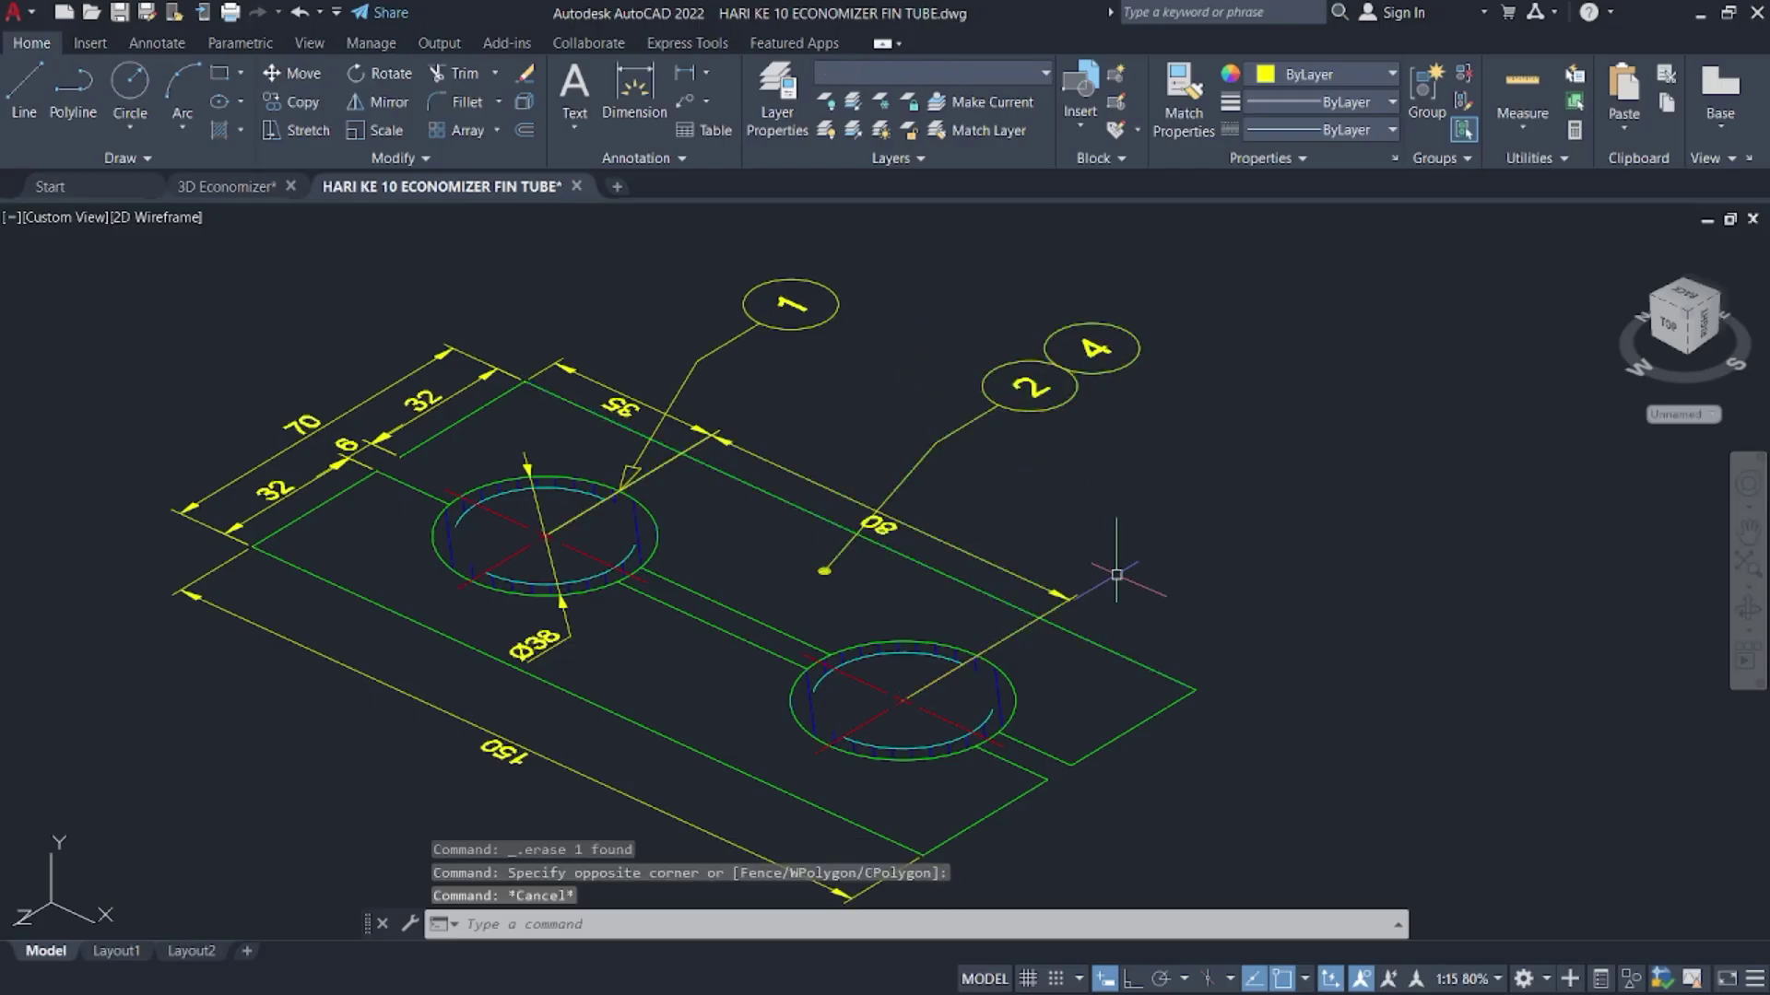
pyautogui.click(1113, 601)
pyautogui.click(1071, 556)
pyautogui.press('Delete')
# - Erase the leftover leader dot, balloon 1 with its leader, and the remaining 35 dimension from the copied section
pyautogui.scroll(3, 931, 687)
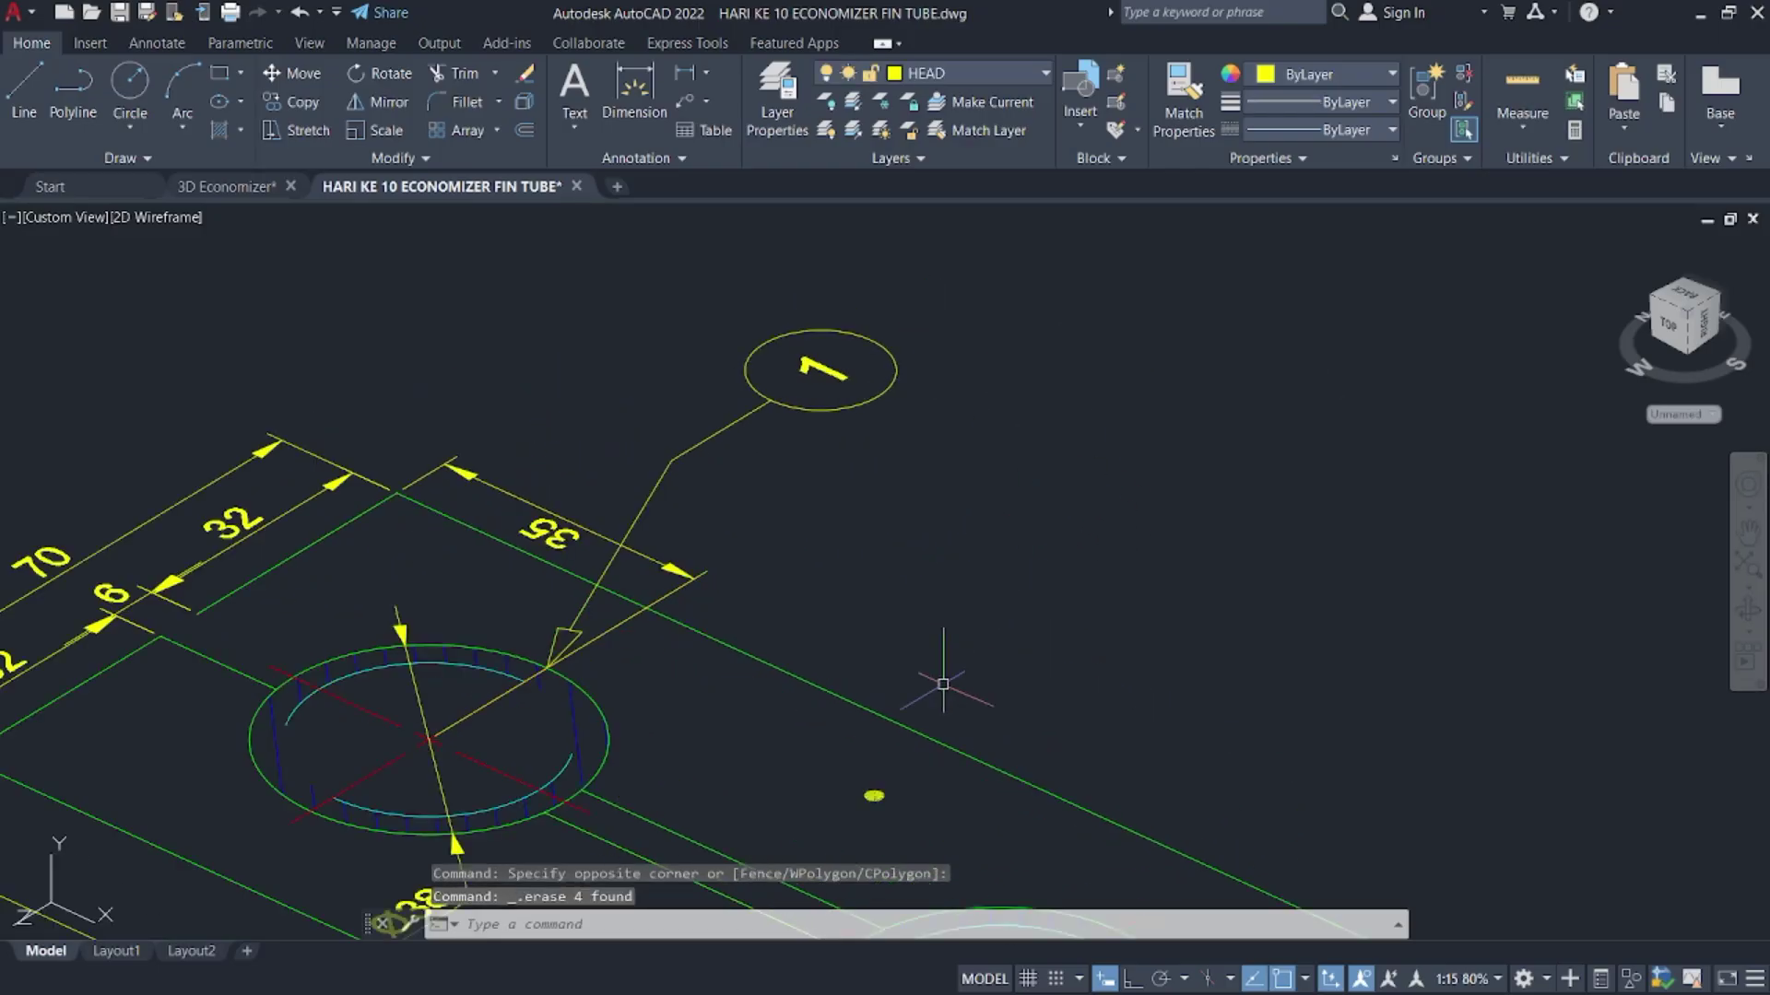
pyautogui.click(948, 612)
pyautogui.click(1033, 453)
pyautogui.press('Delete')
pyautogui.moveTo(1033, 453); pyautogui.dragTo(1141, 670, button='middle')
pyautogui.click(1106, 584)
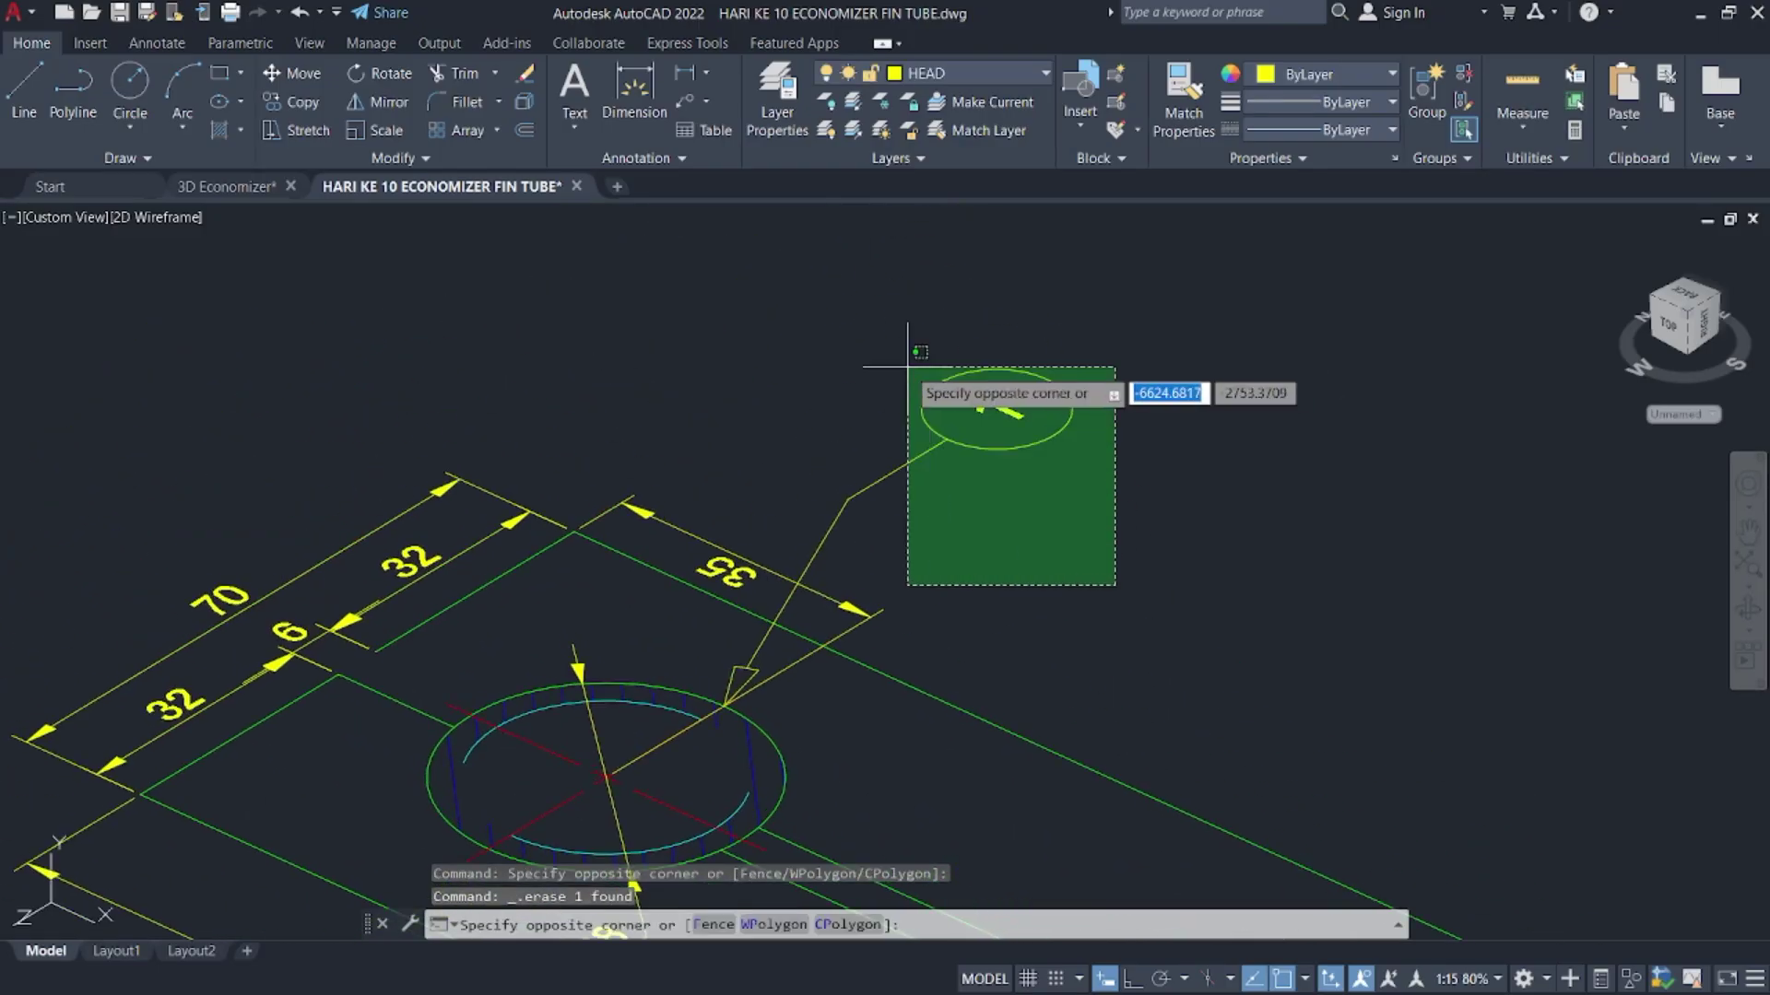
pyautogui.click(913, 378)
pyautogui.press('Delete')
pyautogui.click(944, 626)
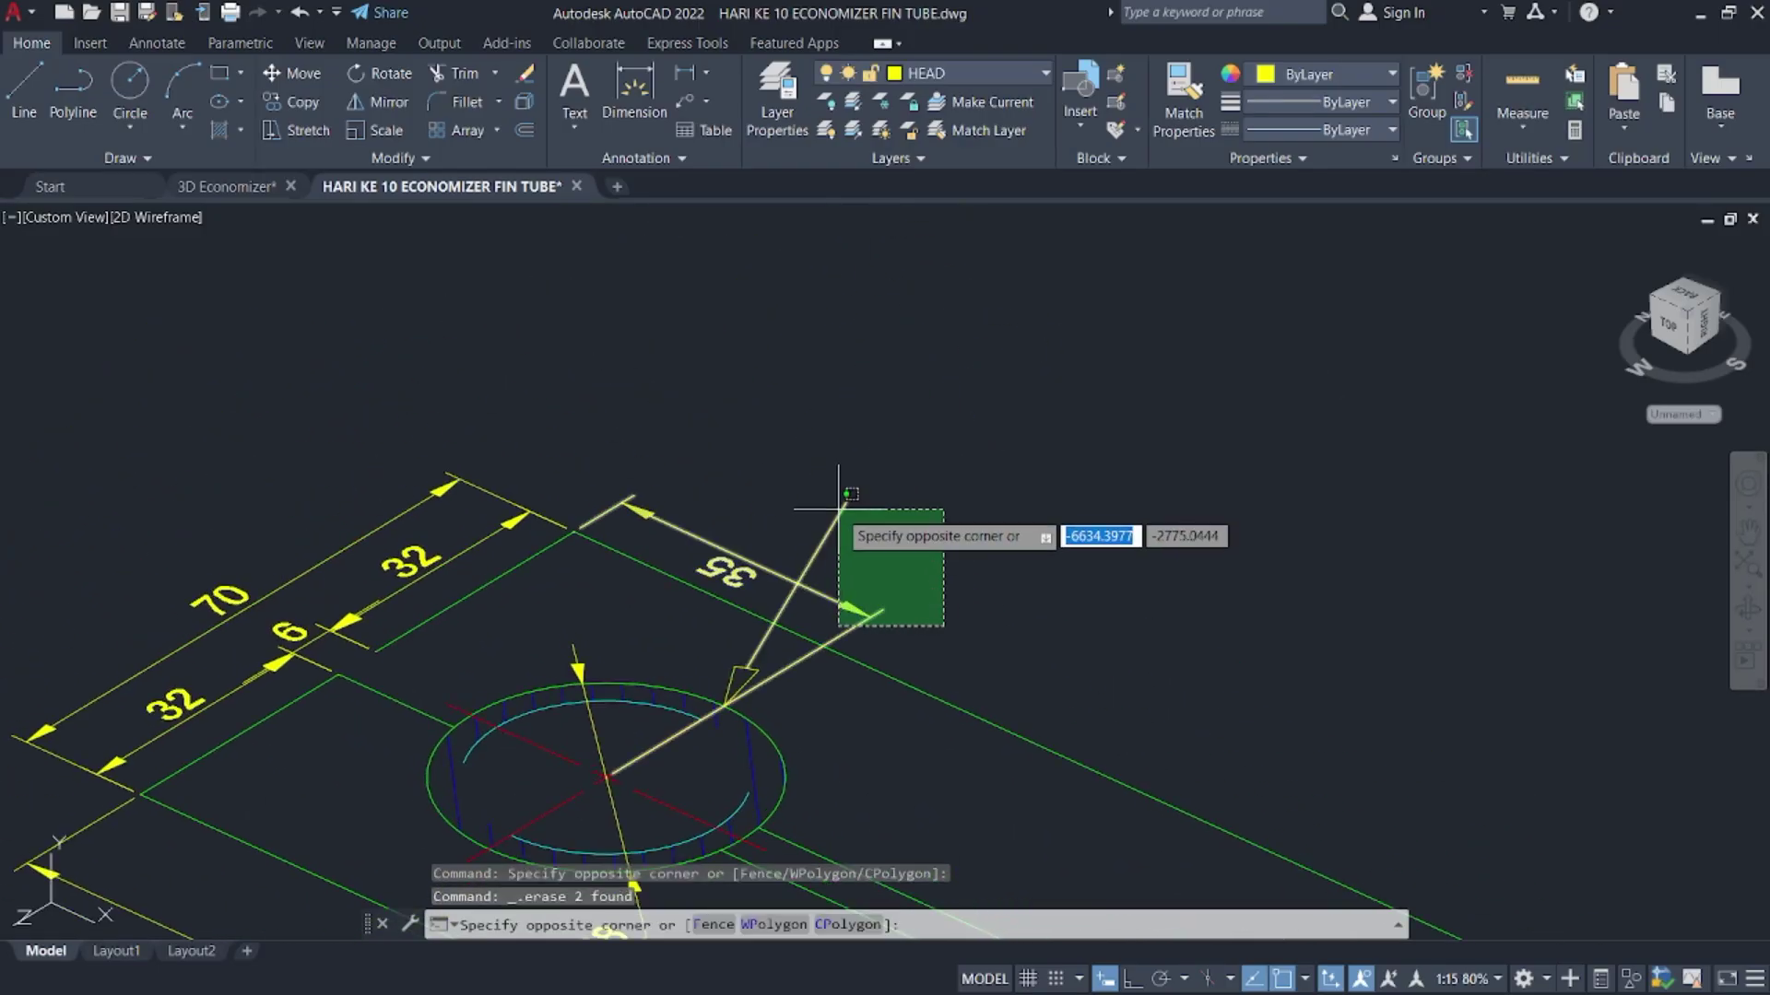
pyautogui.click(762, 707)
pyautogui.click(731, 644)
pyautogui.press('Delete')
# - Erase the Ø38, 70, 6 and both 32 dimensions from the copied section
pyautogui.moveTo(646, 598); pyautogui.dragTo(790, 482, button='middle')
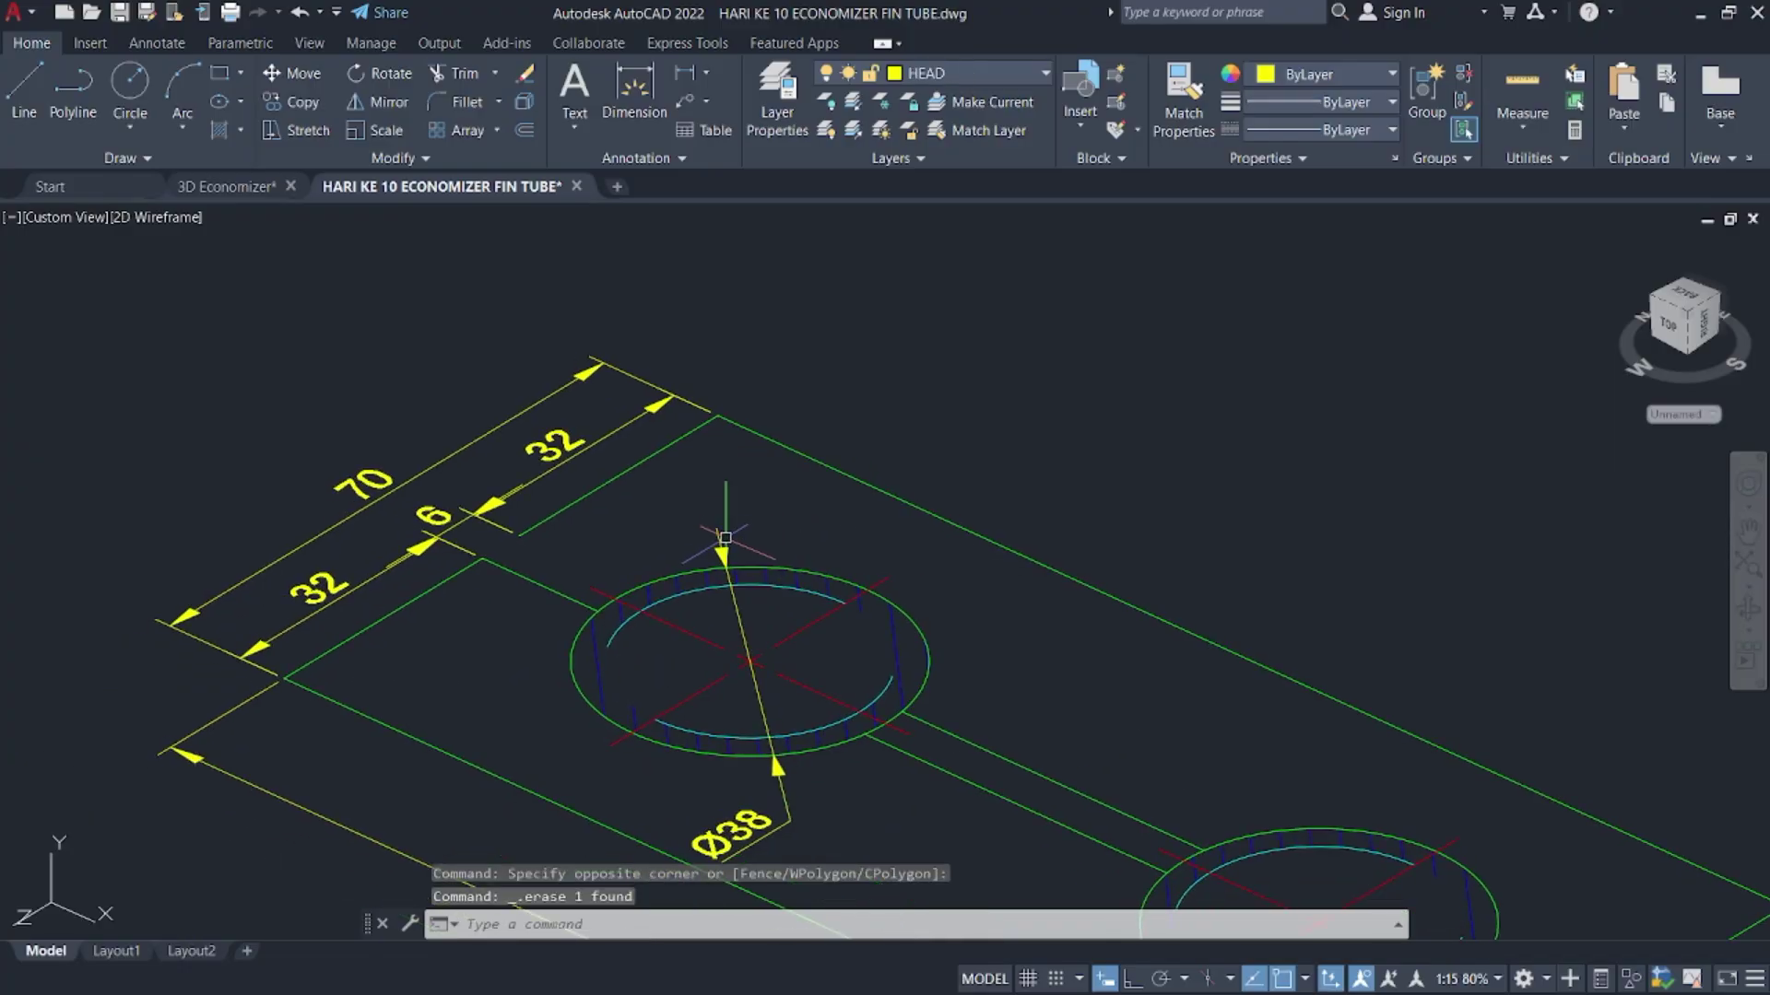
pyautogui.click(725, 537)
pyautogui.click(553, 452)
pyautogui.press('Delete')
pyautogui.click(549, 492)
pyautogui.click(450, 428)
pyautogui.press('Delete')
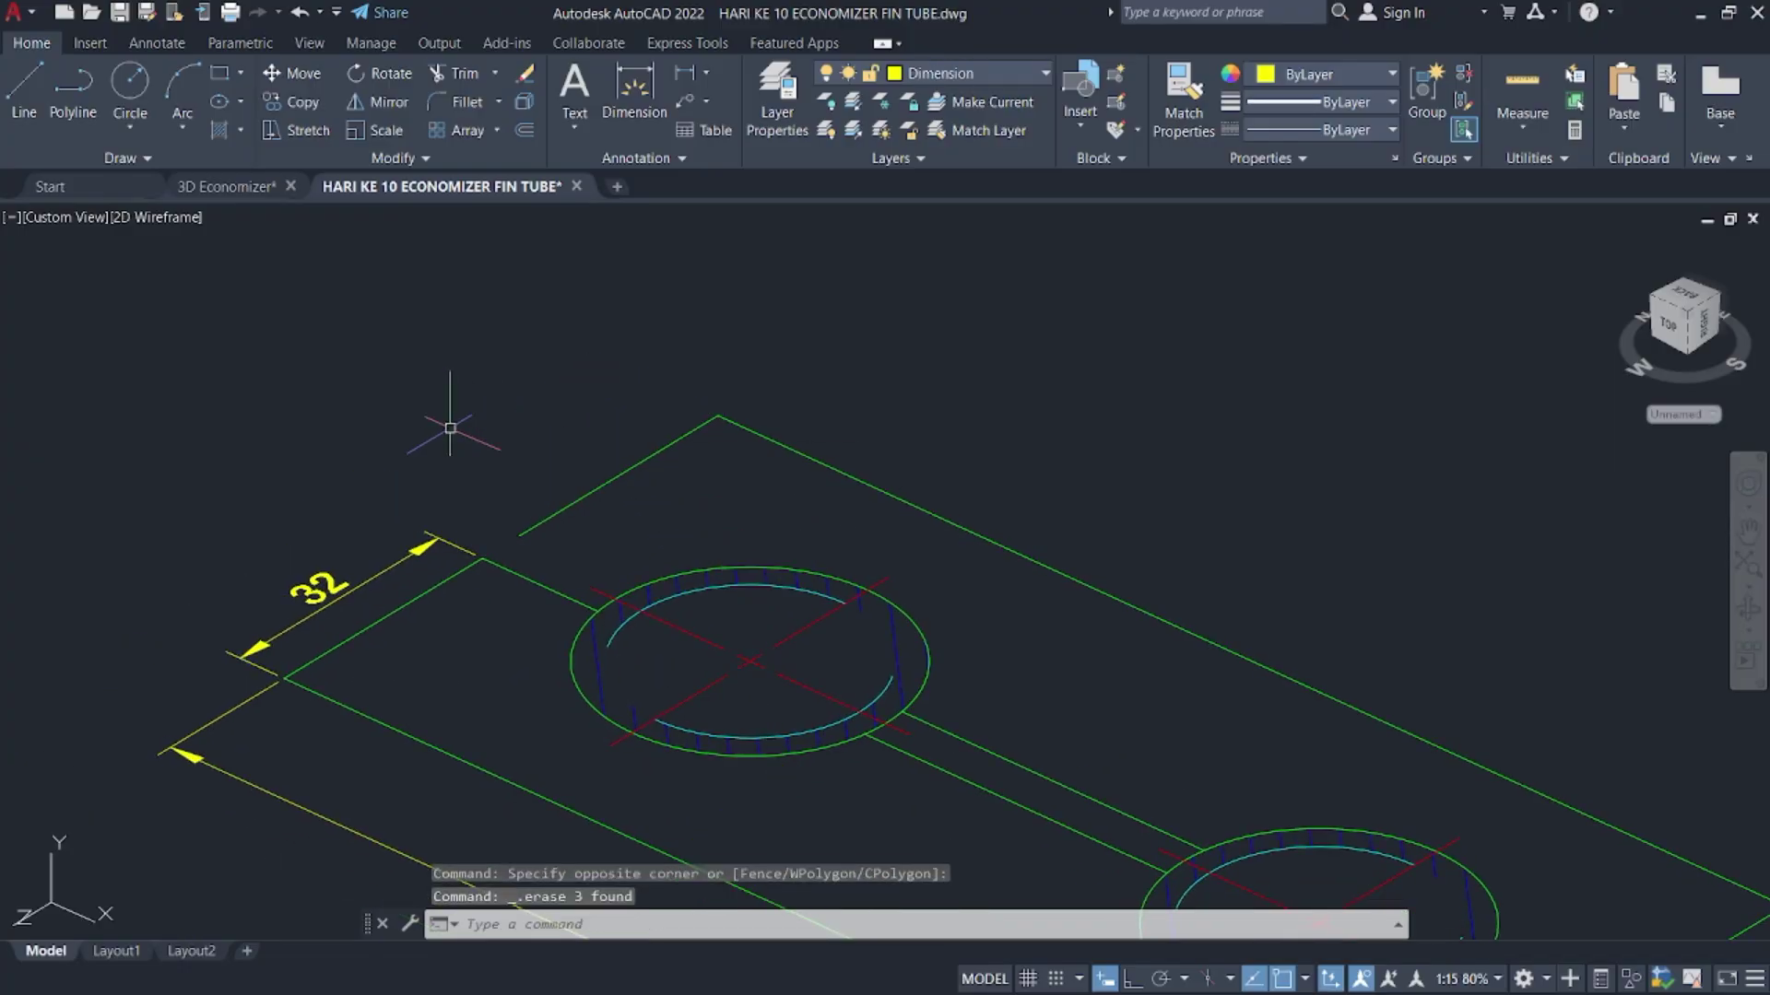
pyautogui.click(416, 550)
pyautogui.press('Escape')
pyautogui.press('Delete')
# - Erase the 150 length dimension from the copied section, leaving the fin outline in place
pyautogui.scroll(-3, 360, 506)
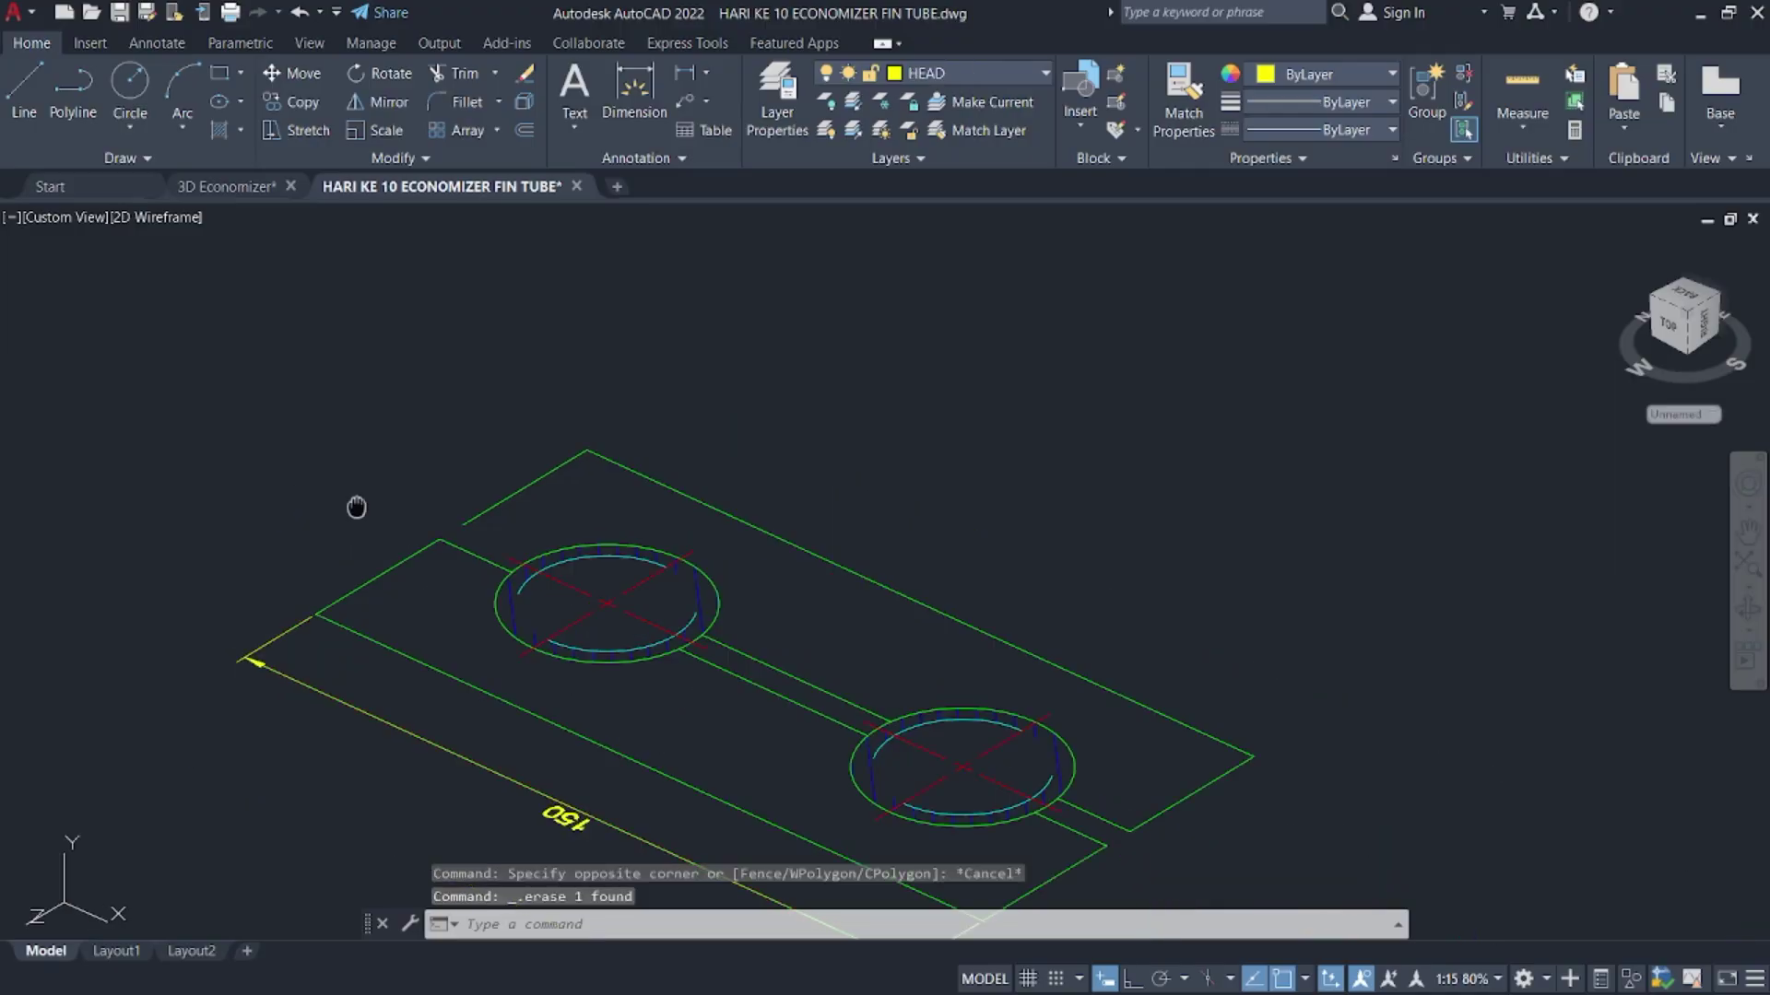
pyautogui.click(539, 636)
pyautogui.click(415, 483)
pyautogui.click(409, 485)
pyautogui.press('Escape')
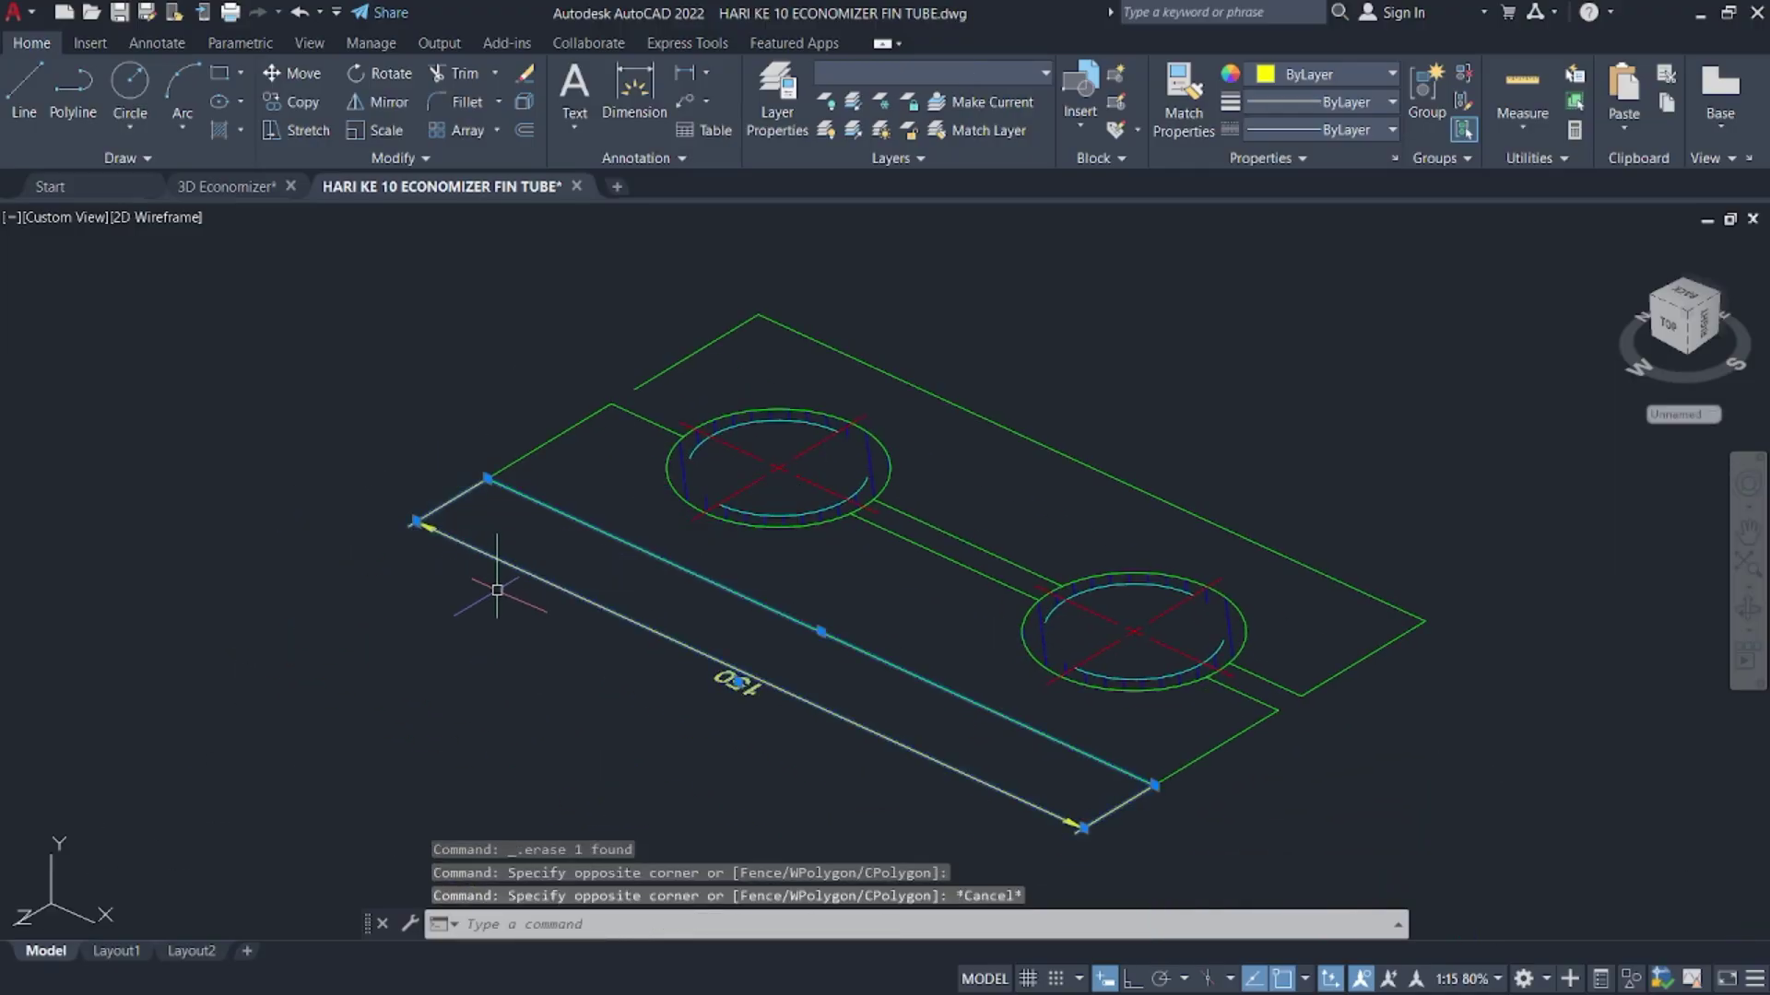
pyautogui.press('Delete')
# - Erase the red center marks, blue hatching and cyan hidden arcs inside both circles of the fin section
pyautogui.scroll(2, 682, 490)
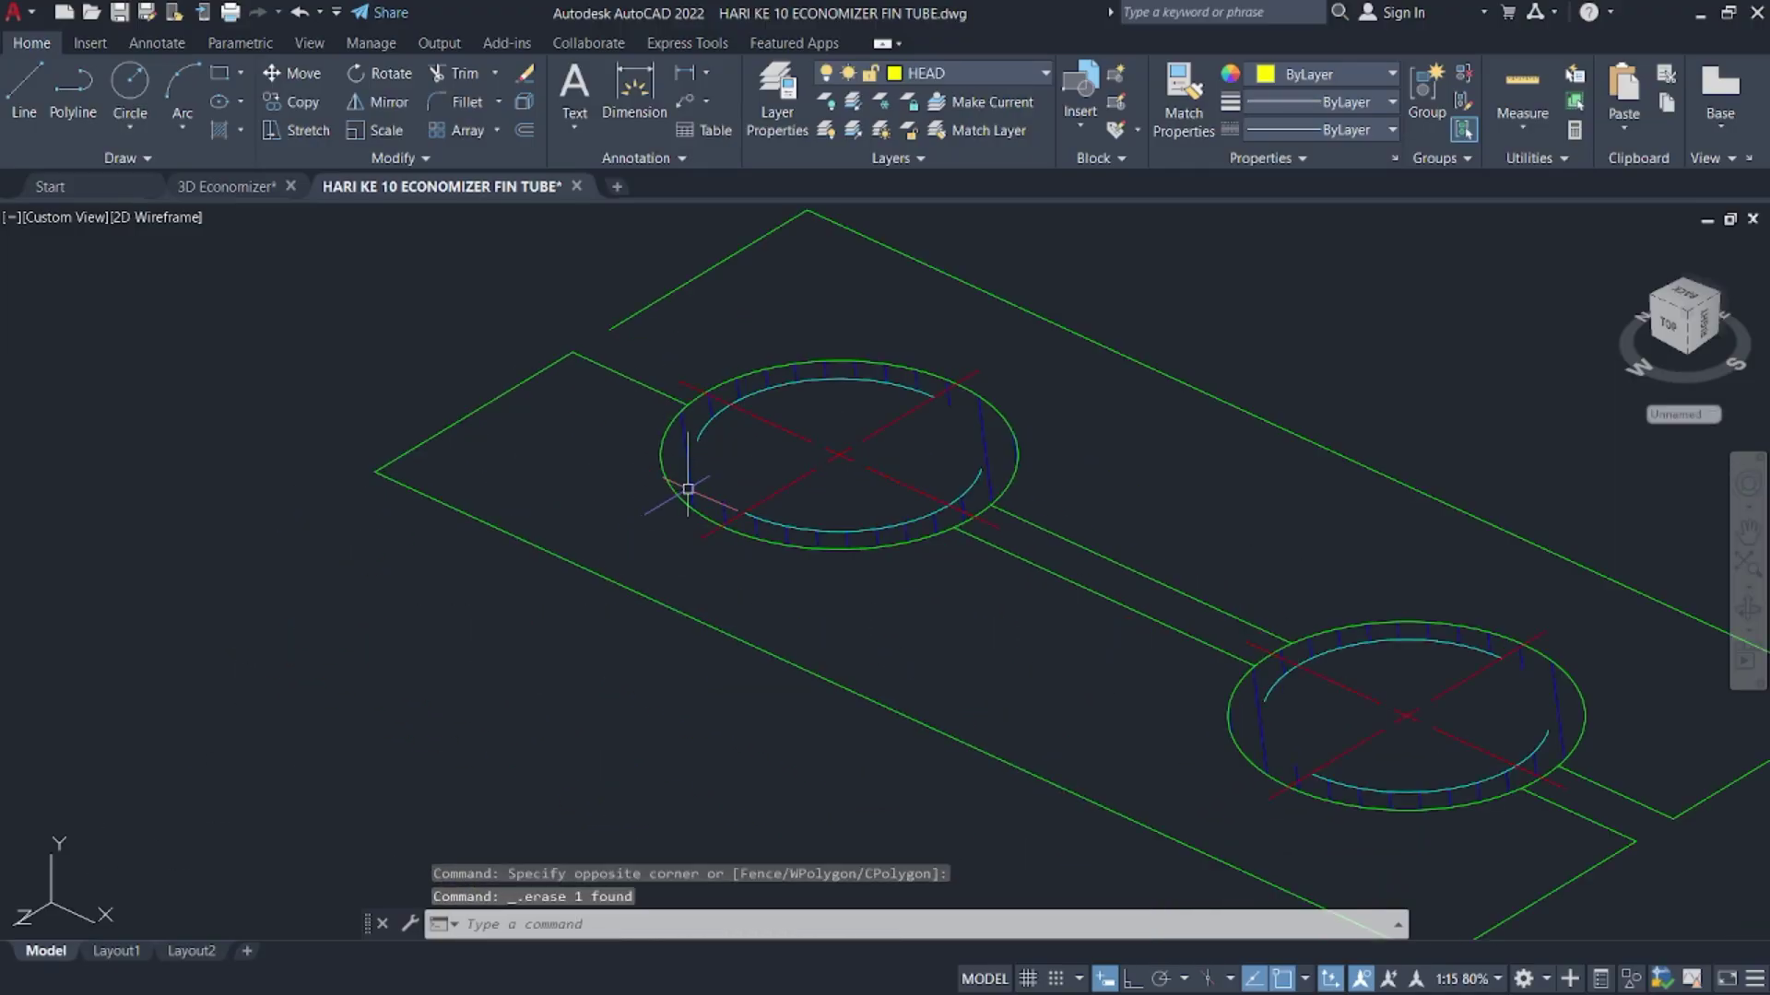
pyautogui.click(809, 440)
pyautogui.press('Delete')
pyautogui.scroll(3, 916, 466)
pyautogui.scroll(-3, 530, 395)
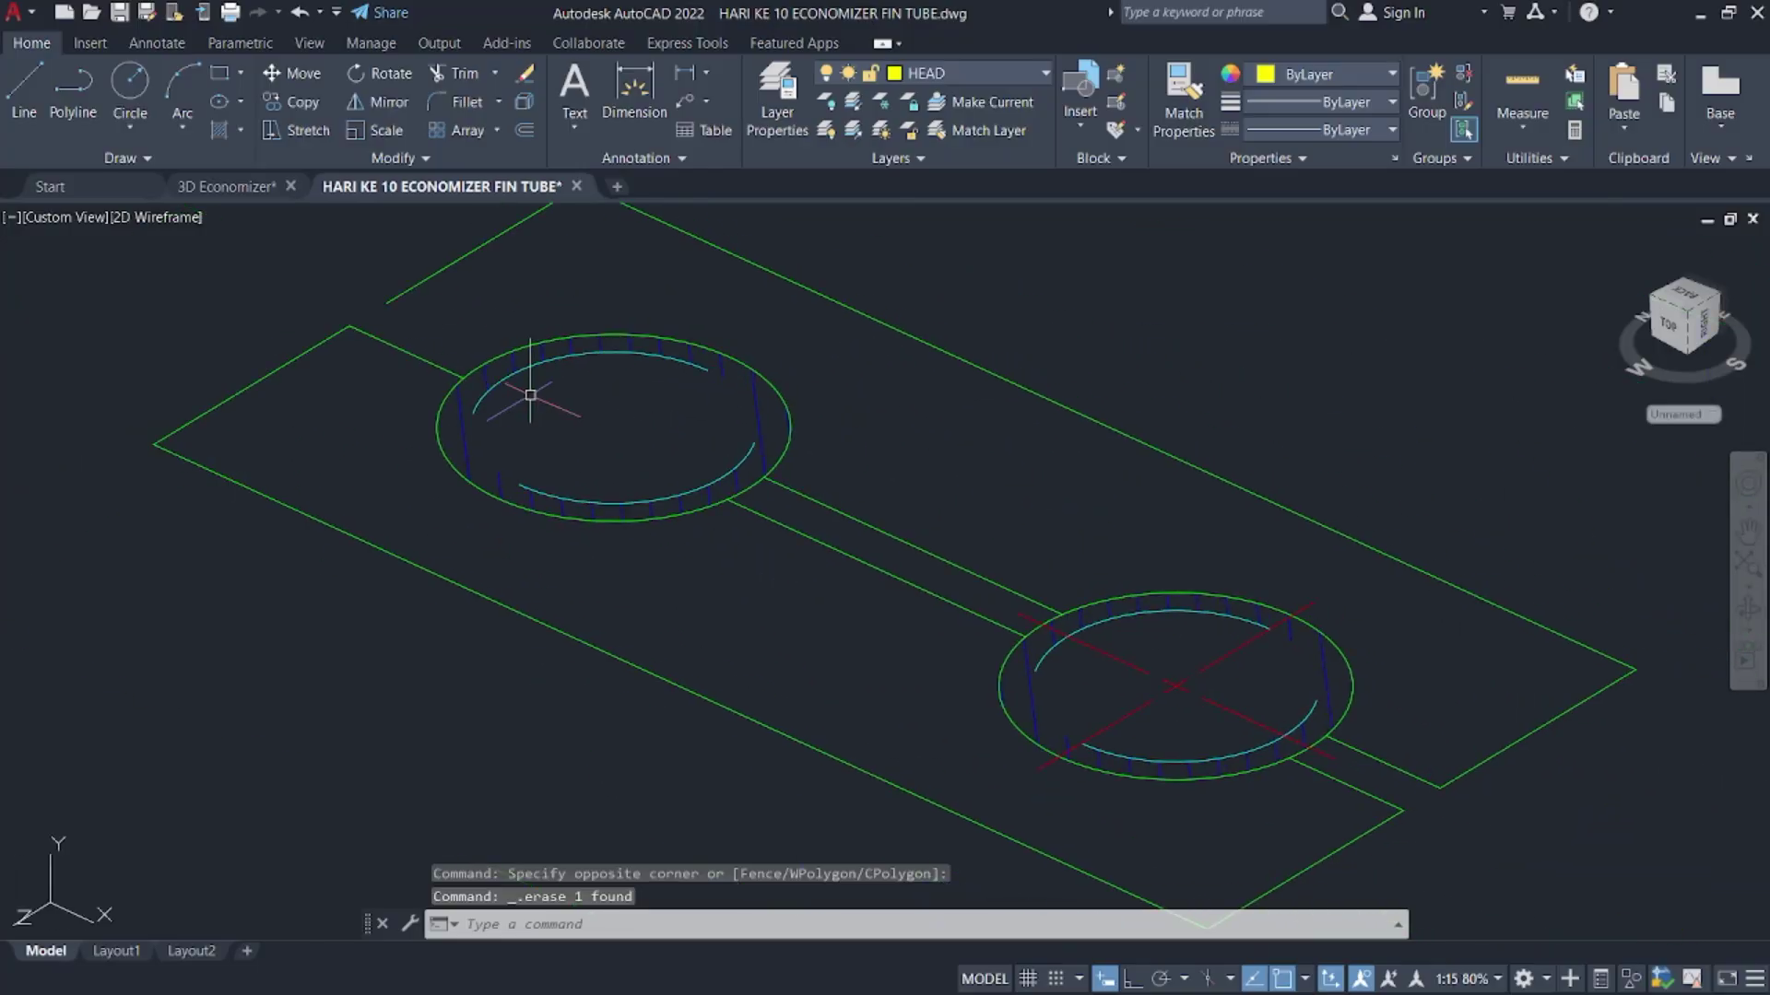
pyautogui.click(540, 350)
pyautogui.press('Delete')
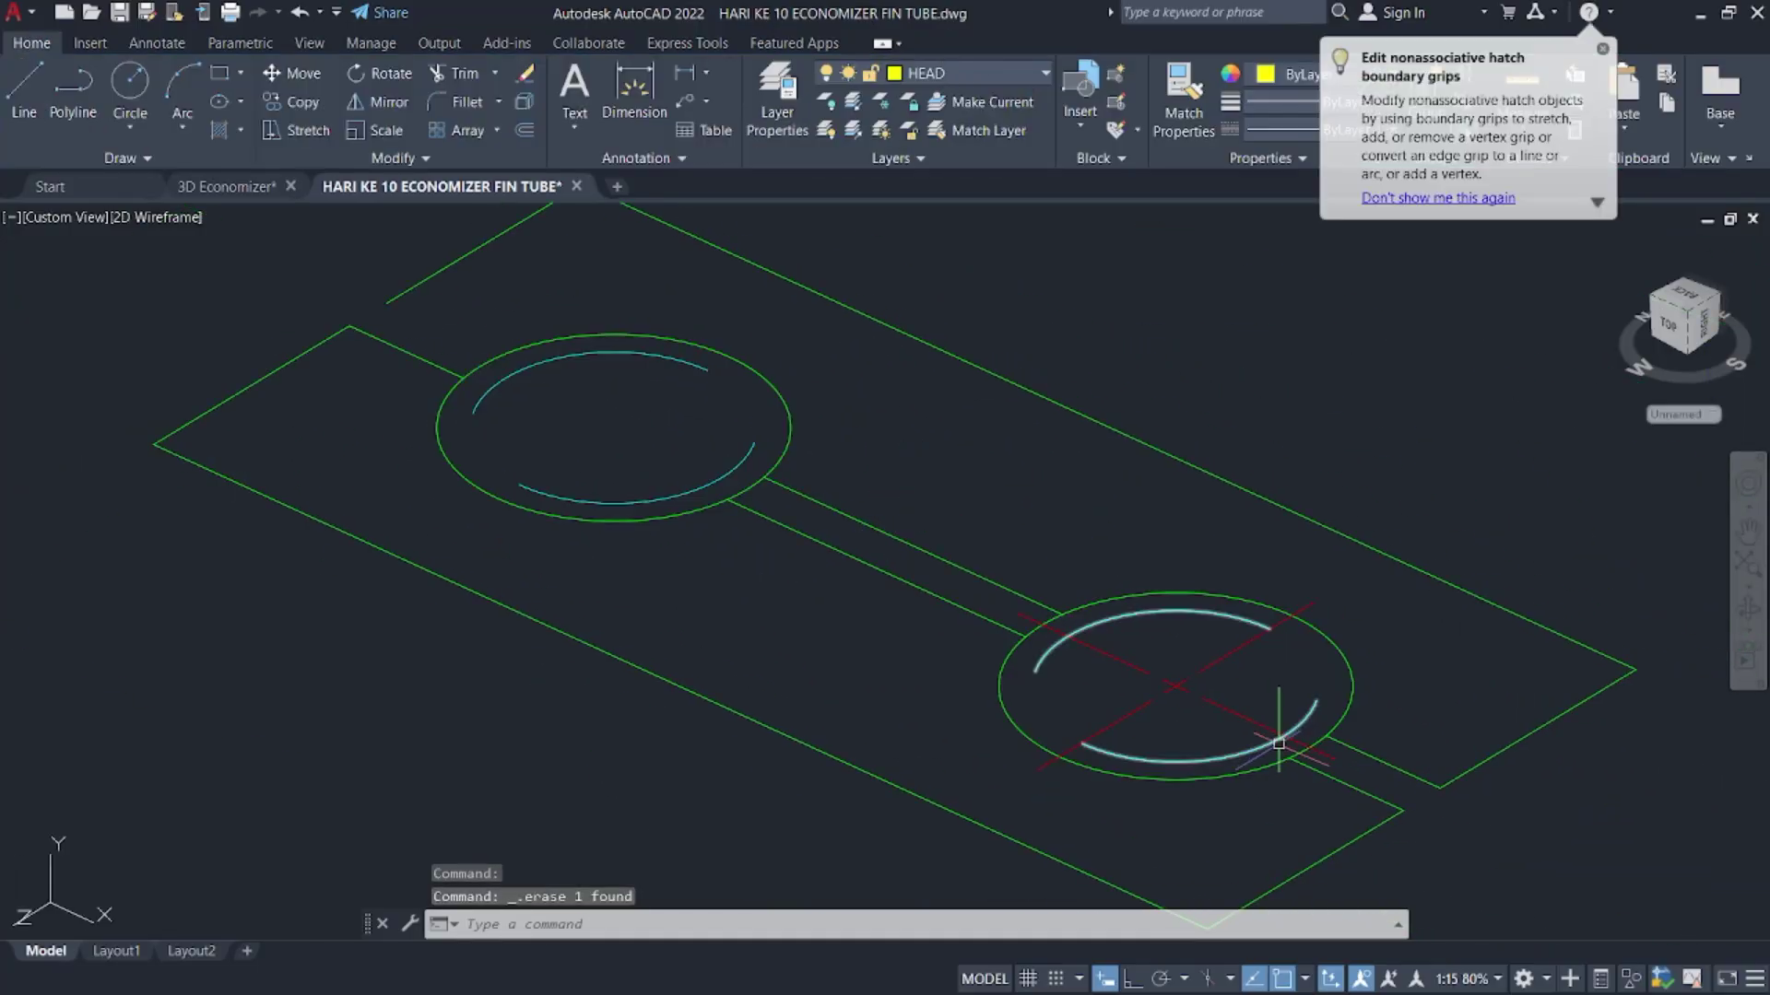
pyautogui.click(1174, 683)
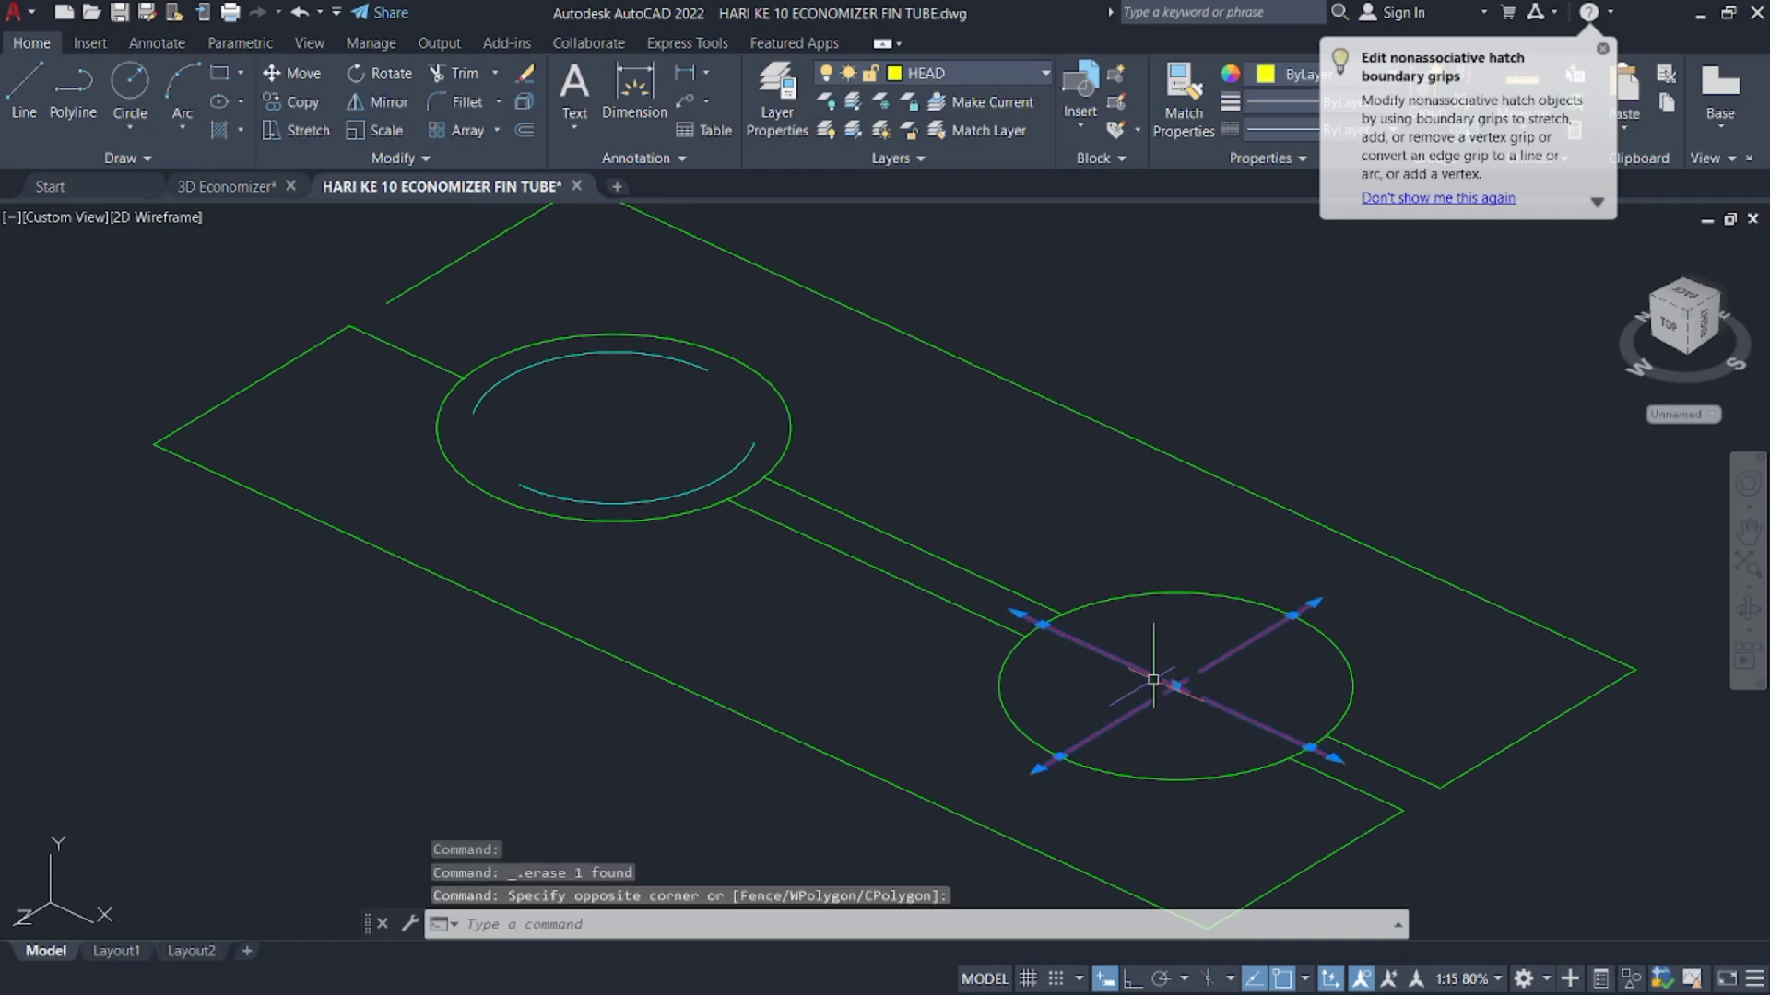
pyautogui.click(735, 468)
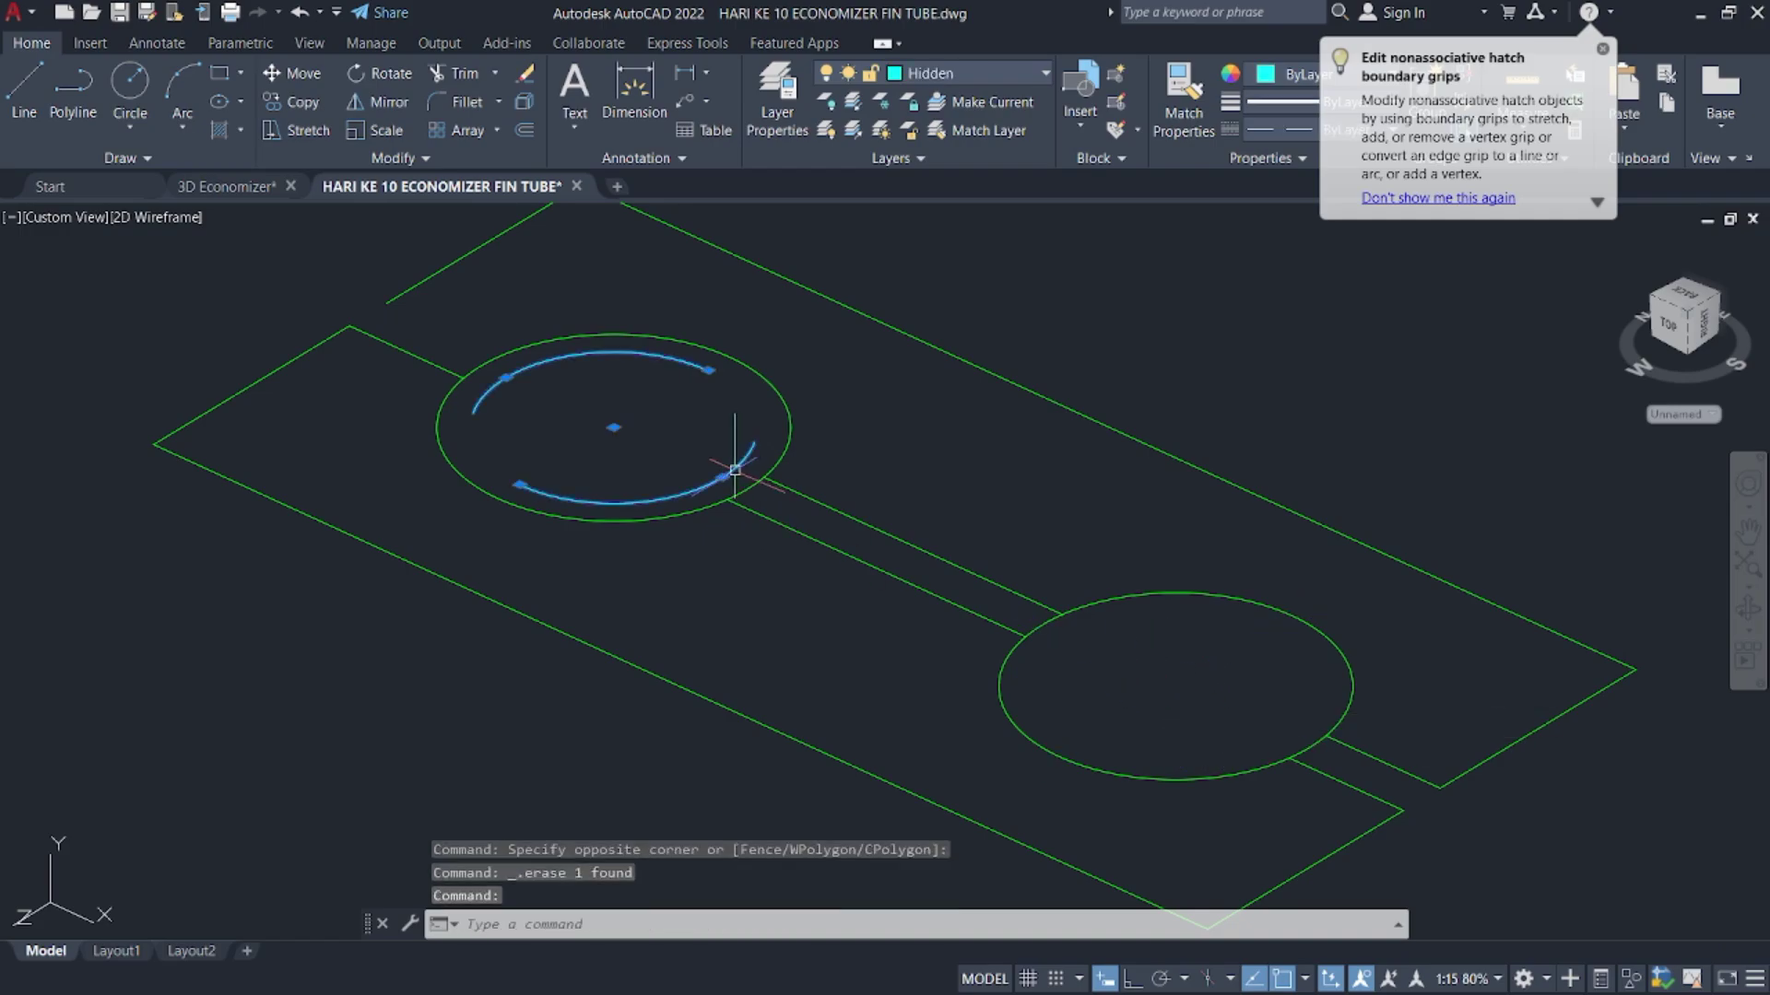
pyautogui.press('Delete')
# - Try to trim the second circle's arc between the two short slot lines
pyautogui.write('tr')
pyautogui.press('Return')
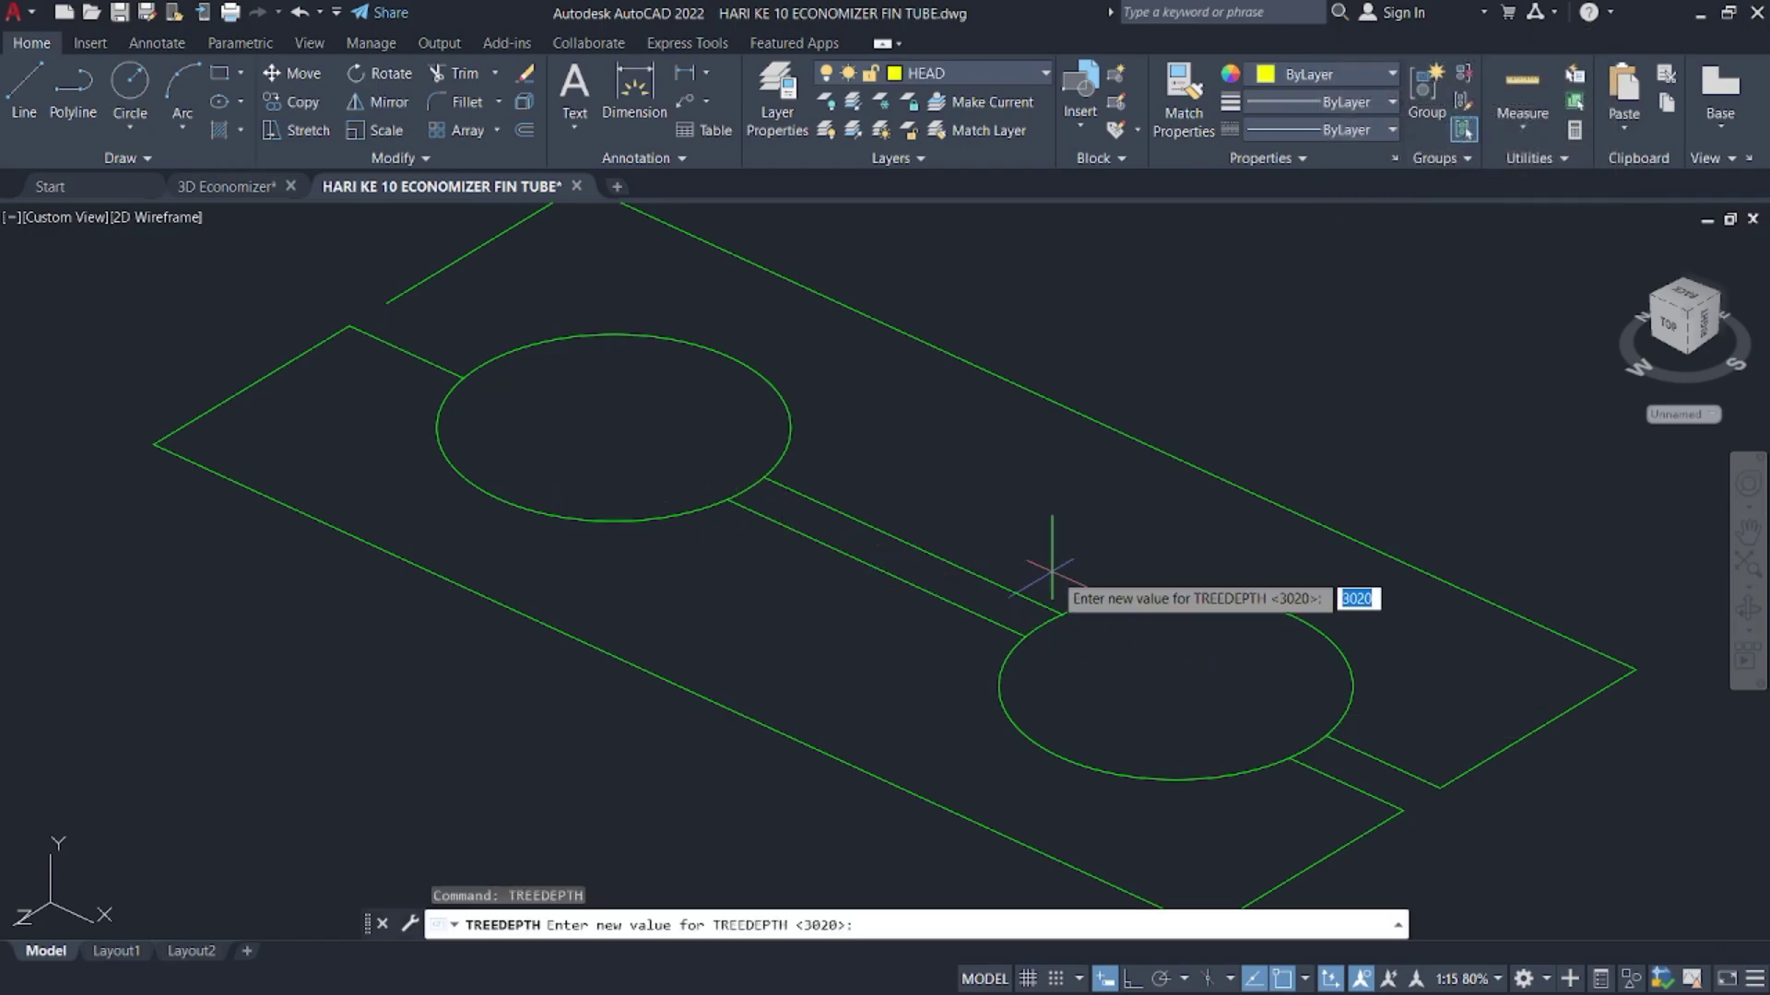
pyautogui.click(1309, 742)
pyautogui.press('Escape')
pyautogui.scroll(2, 1325, 749)
pyautogui.click(1328, 735)
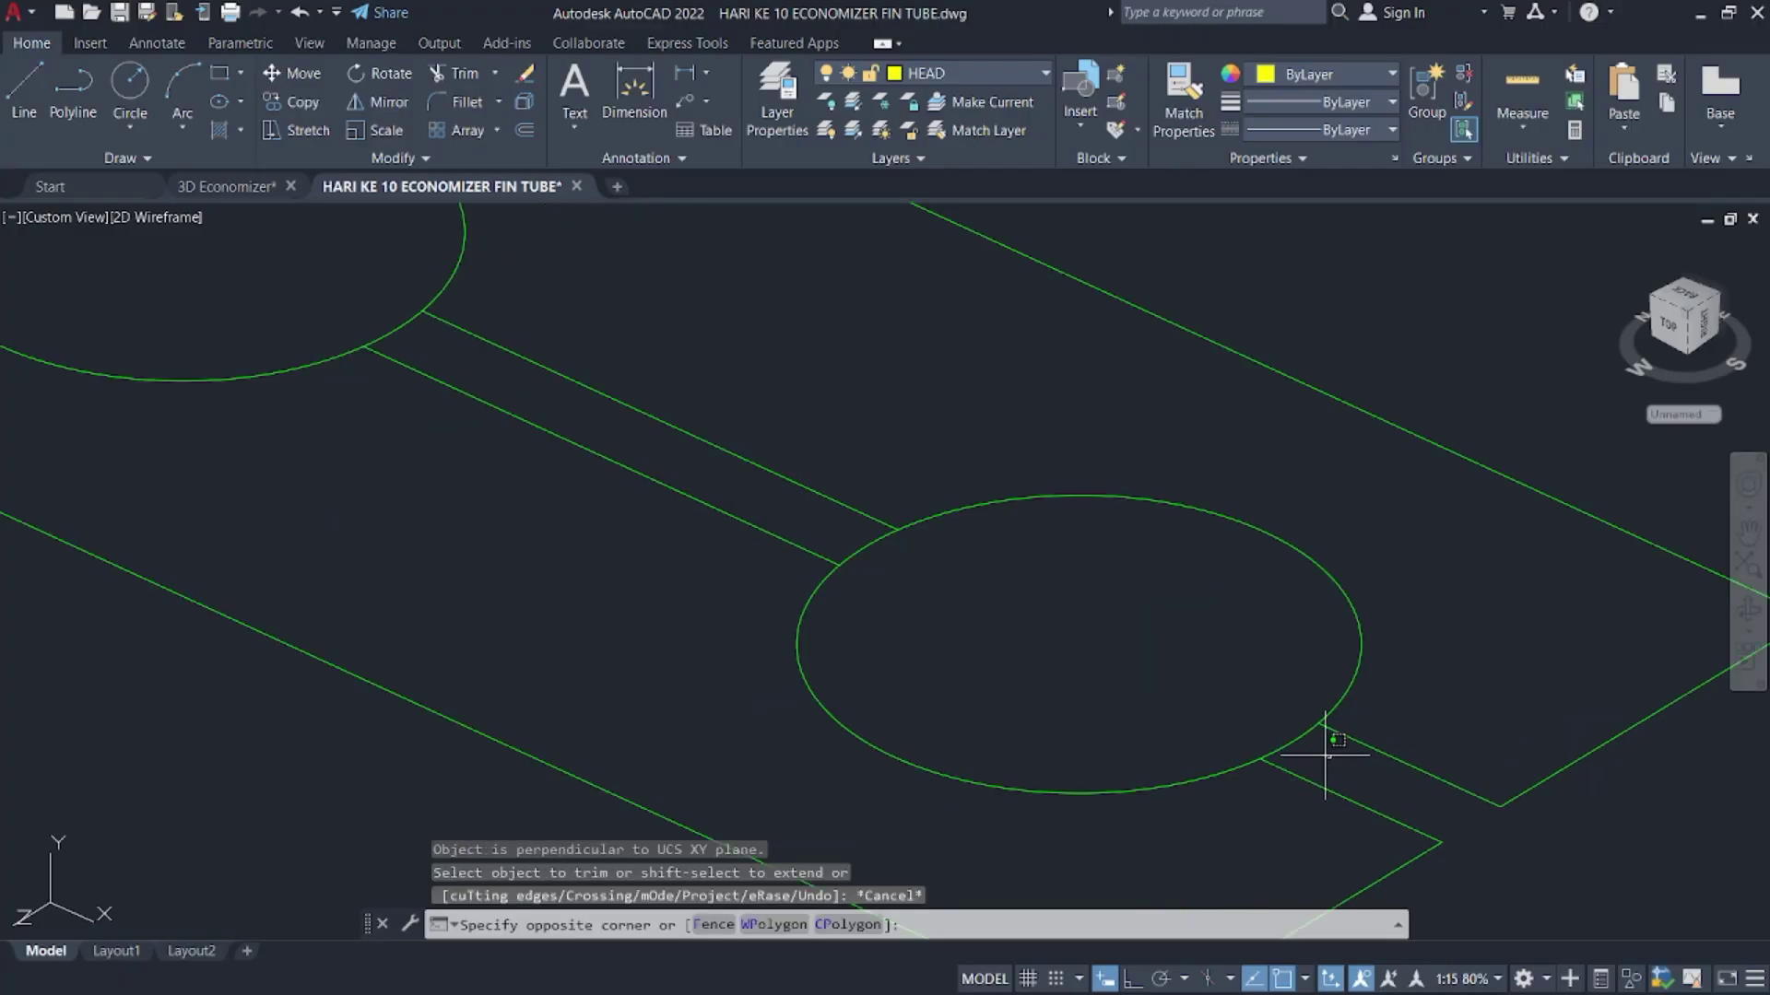
pyautogui.click(1301, 724)
pyautogui.press('Escape')
# - Try to trim that arc with a fence, using the circle and the two short slot lines as cutting edges
pyautogui.click(1304, 779)
pyautogui.click(1390, 780)
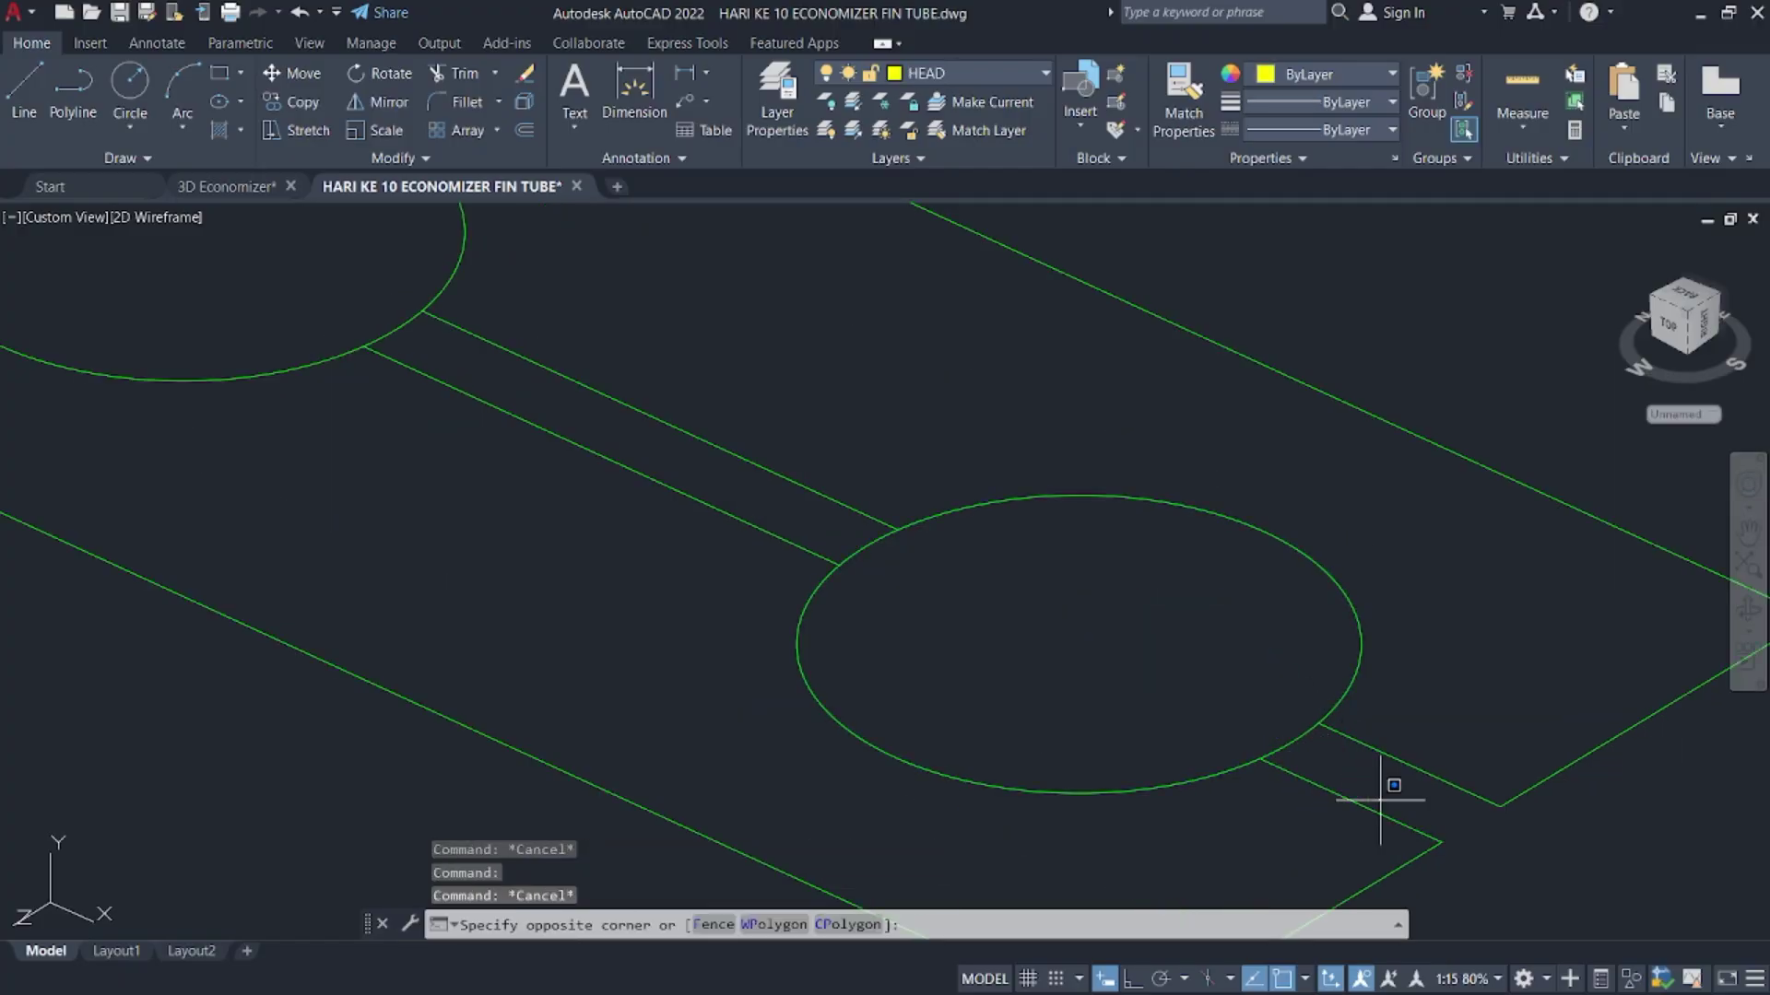
pyautogui.click(1202, 627)
pyautogui.write('tr')
pyautogui.press('Return')
pyautogui.click(1206, 723)
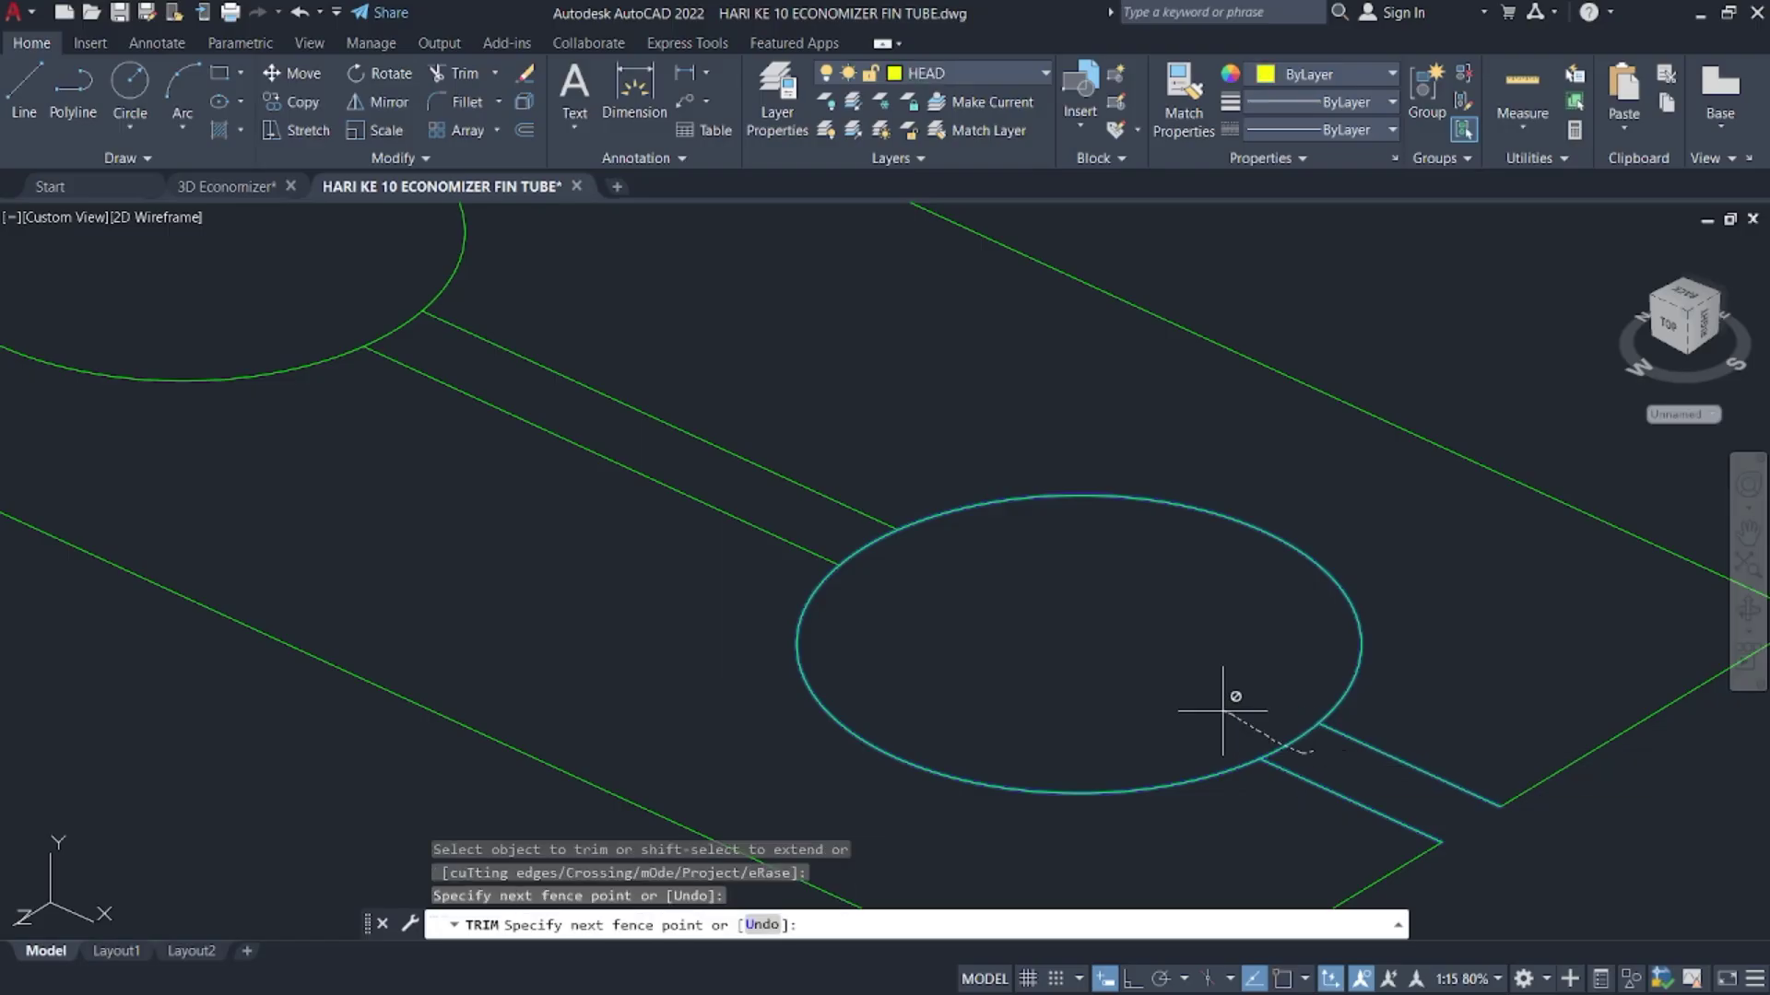
pyautogui.press('Return')
pyautogui.click(1298, 749)
pyautogui.click(1218, 697)
pyautogui.press('Return')
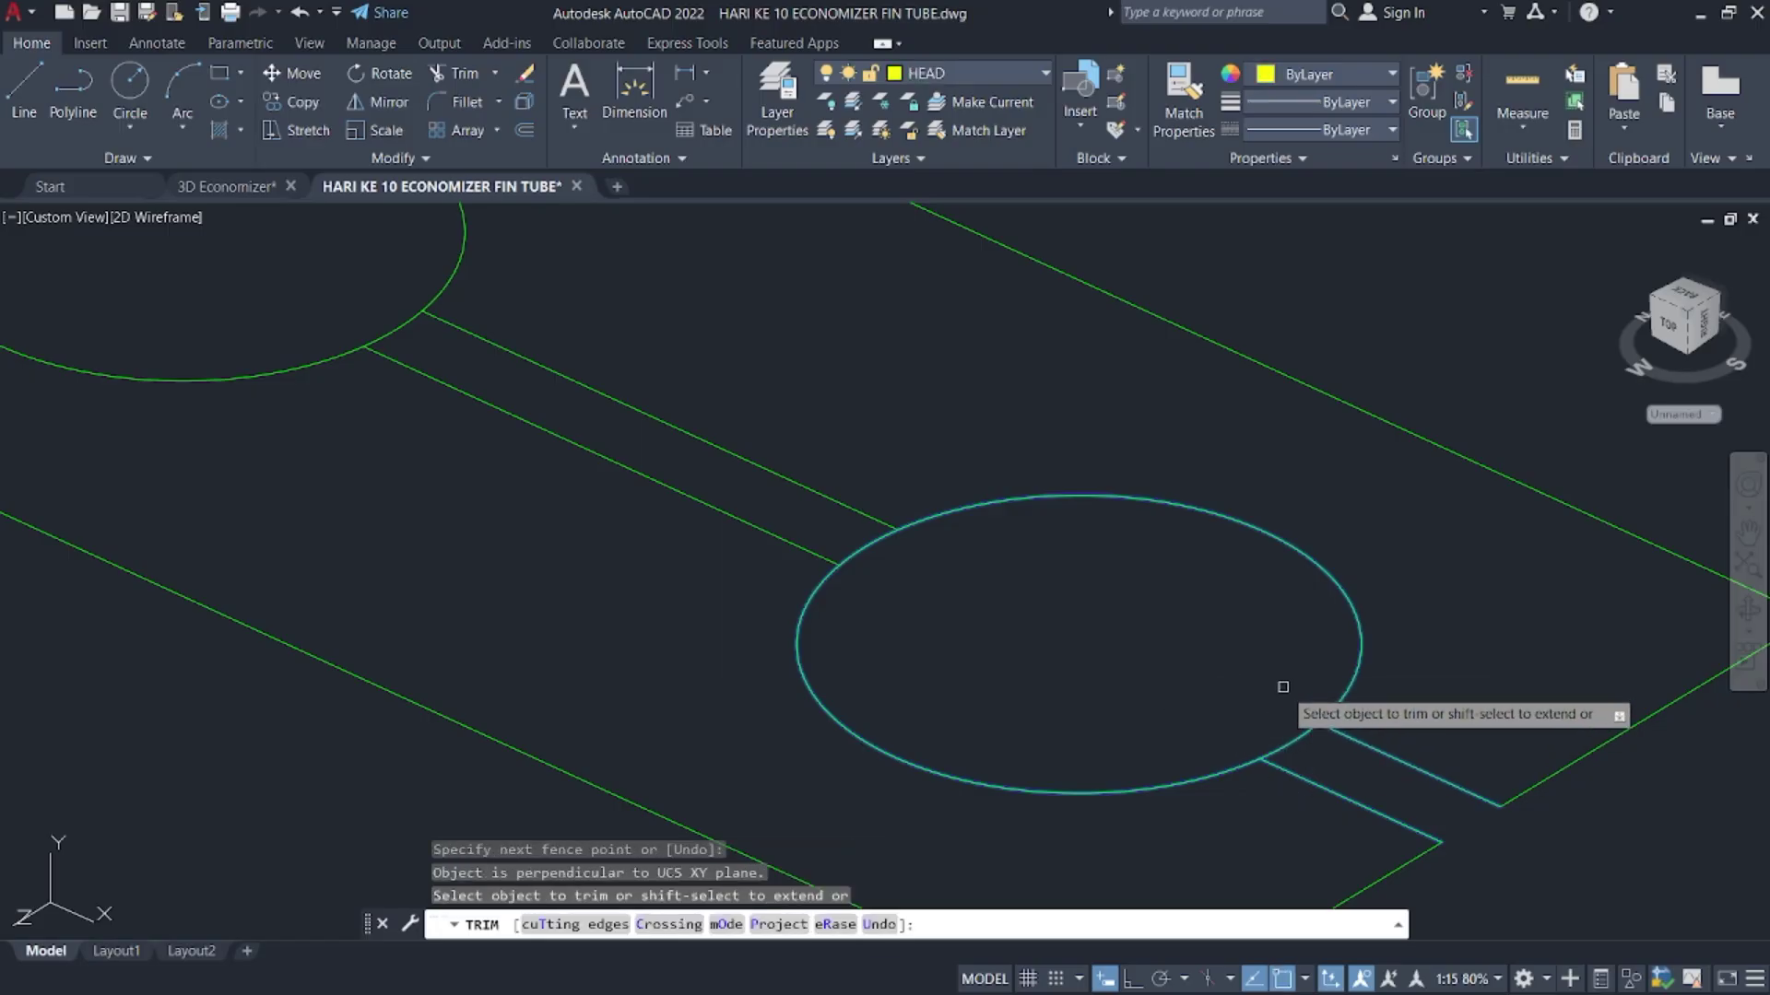
pyautogui.press('Escape')
# - Erase the second circle of the fin section and undo the erasure
pyautogui.moveTo(1284, 695); pyautogui.dragTo(1075, 580, button='middle')
pyautogui.click(1057, 553)
pyautogui.press('Delete')
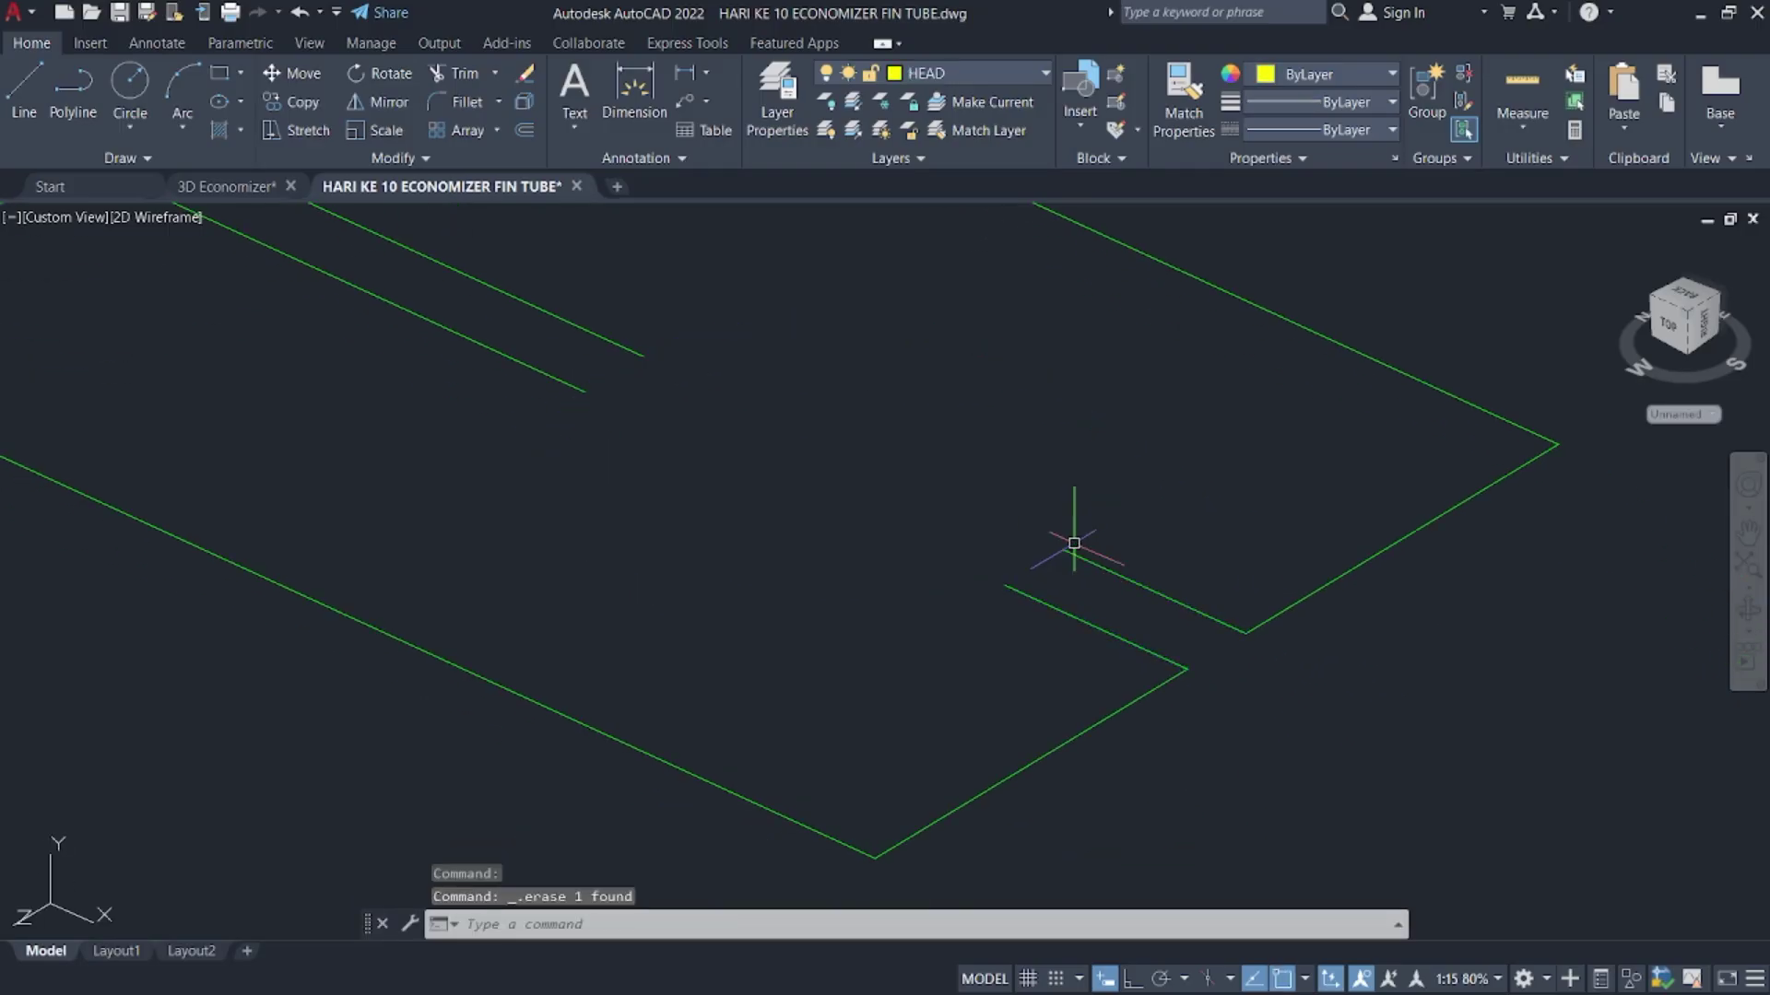
pyautogui.hotkey('ctrl', 'z')
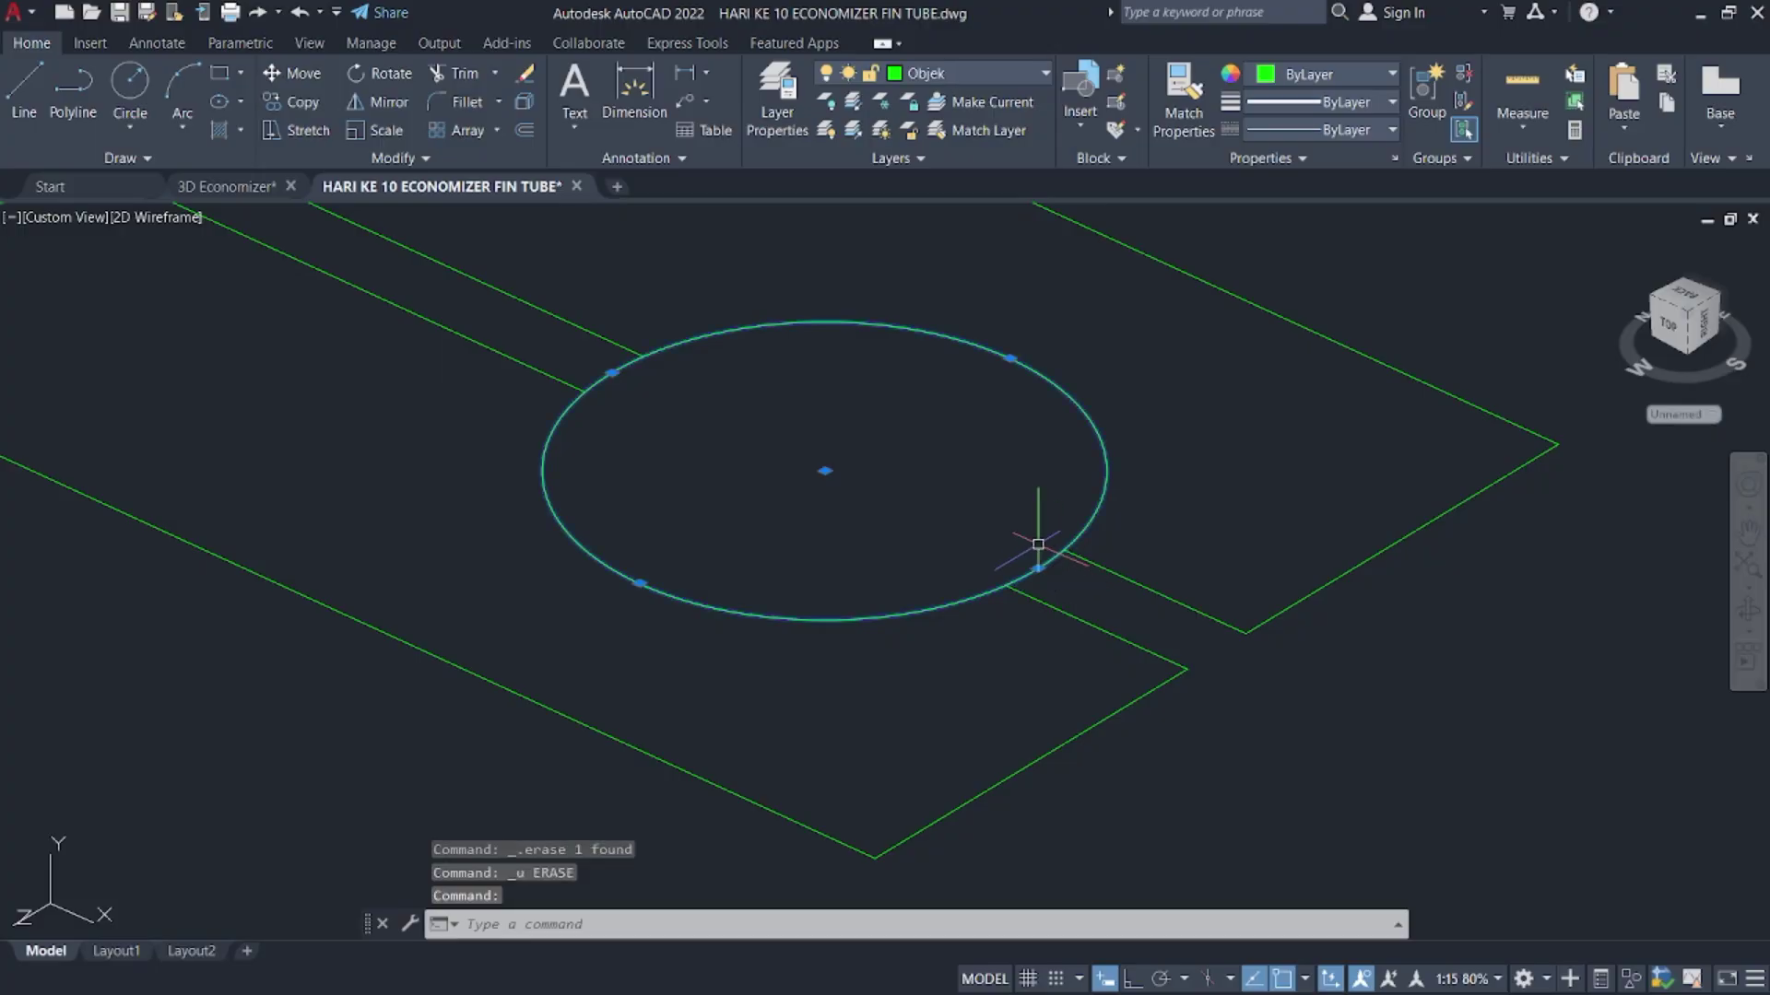
pyautogui.press('Escape')
# - Try again to trim the second circle's arc, with the two short slot lines selected beforehand
pyautogui.click(1060, 610)
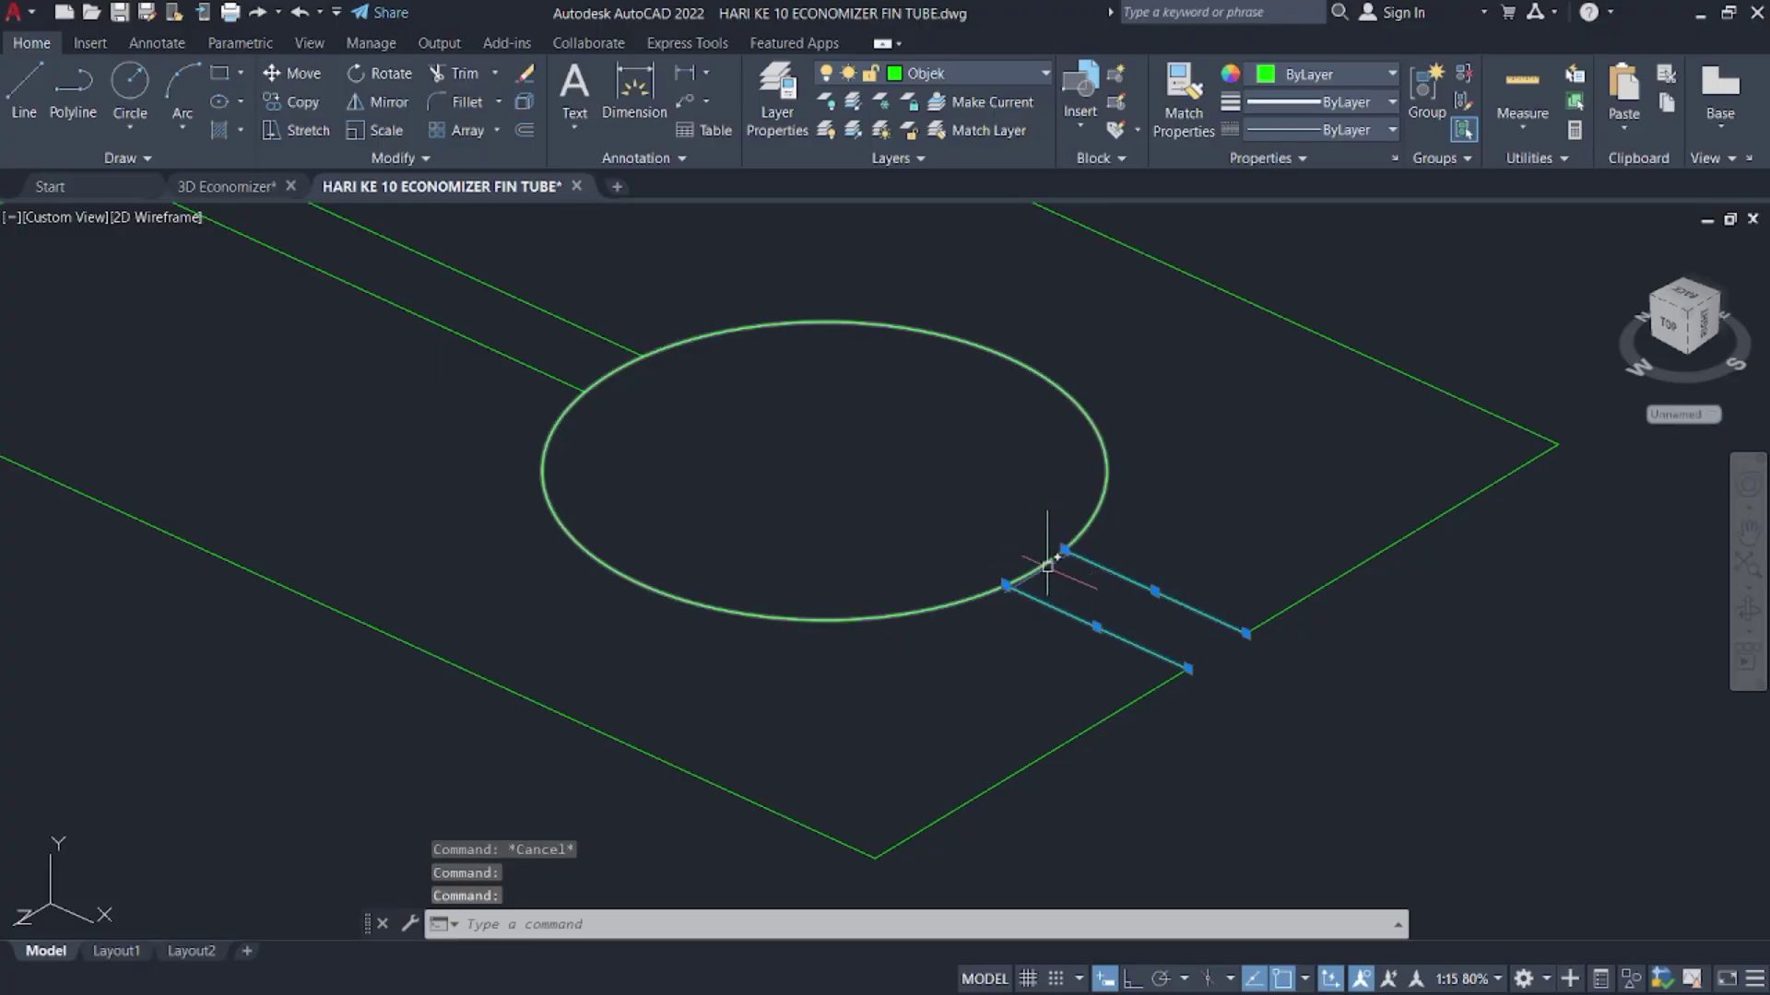
pyautogui.write('tr')
pyautogui.press('Return')
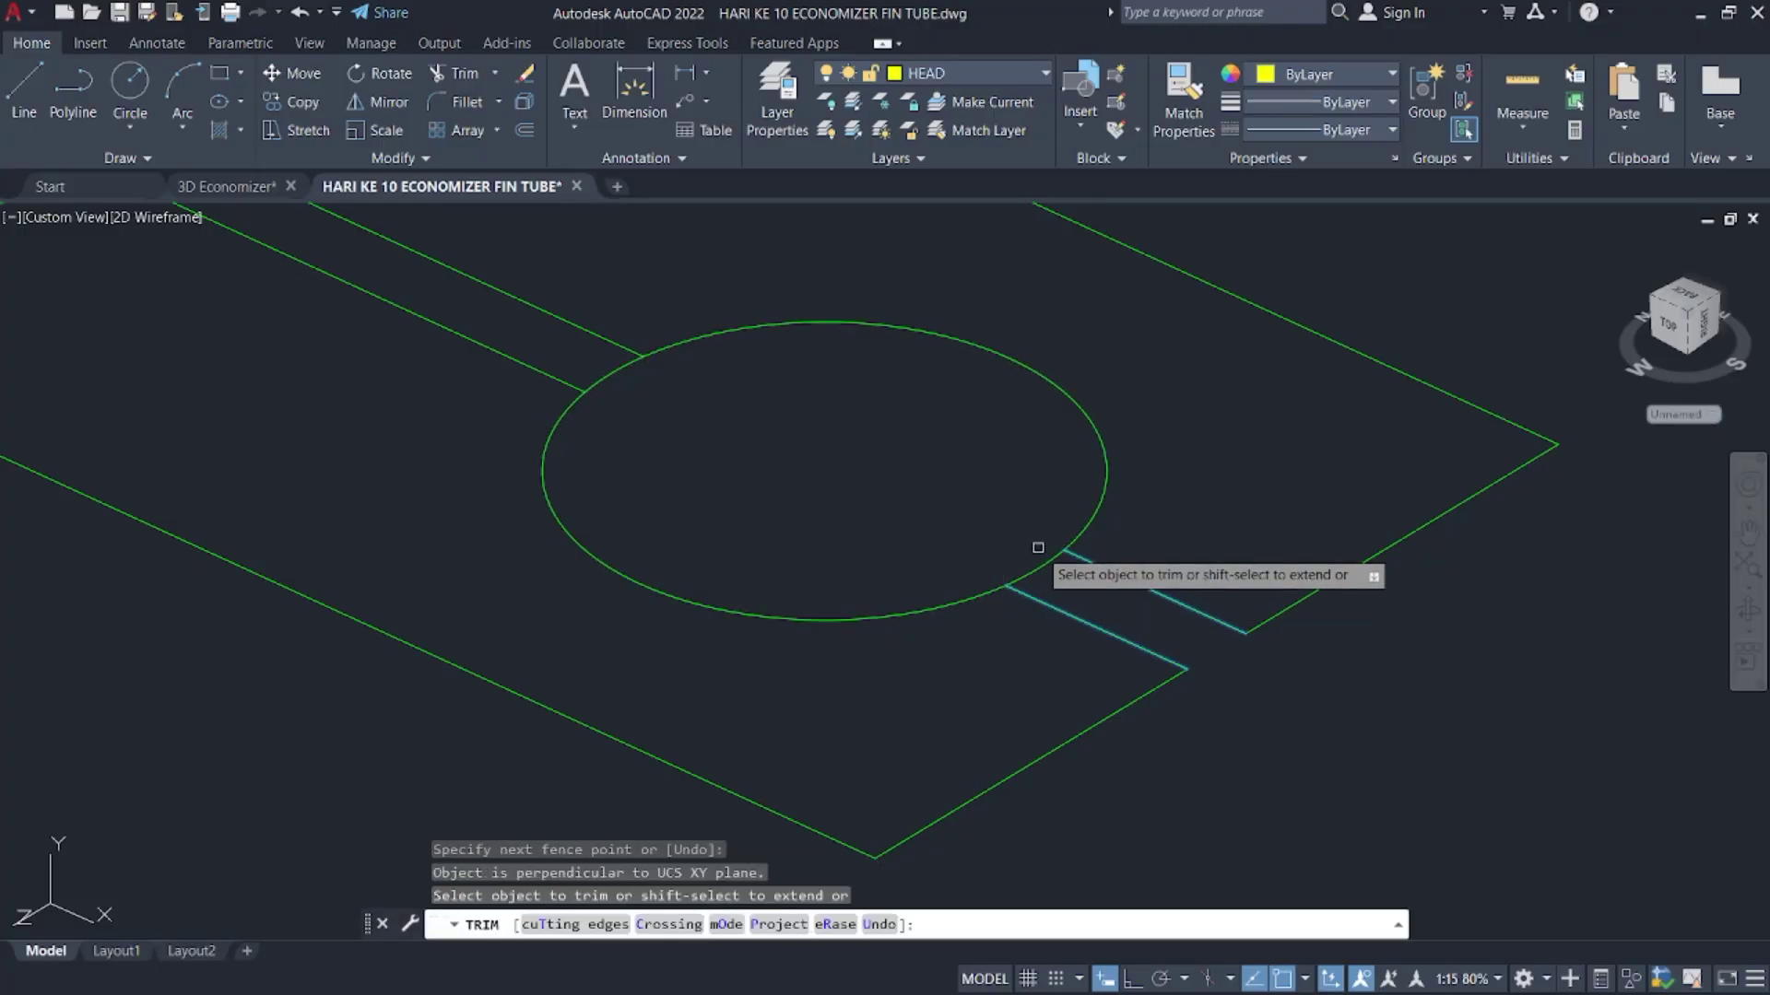
pyautogui.press('Escape')
pyautogui.scroll(-4, 1034, 542)
# - Draw a line from the upper outline's open slot corner across both circles to the upper short slot line's end at the second circle
pyautogui.keyDown('shift'); pyautogui.moveTo(1062, 525); pyautogui.dragTo(1276, 677, button='middle'); pyautogui.keyUp('shift')
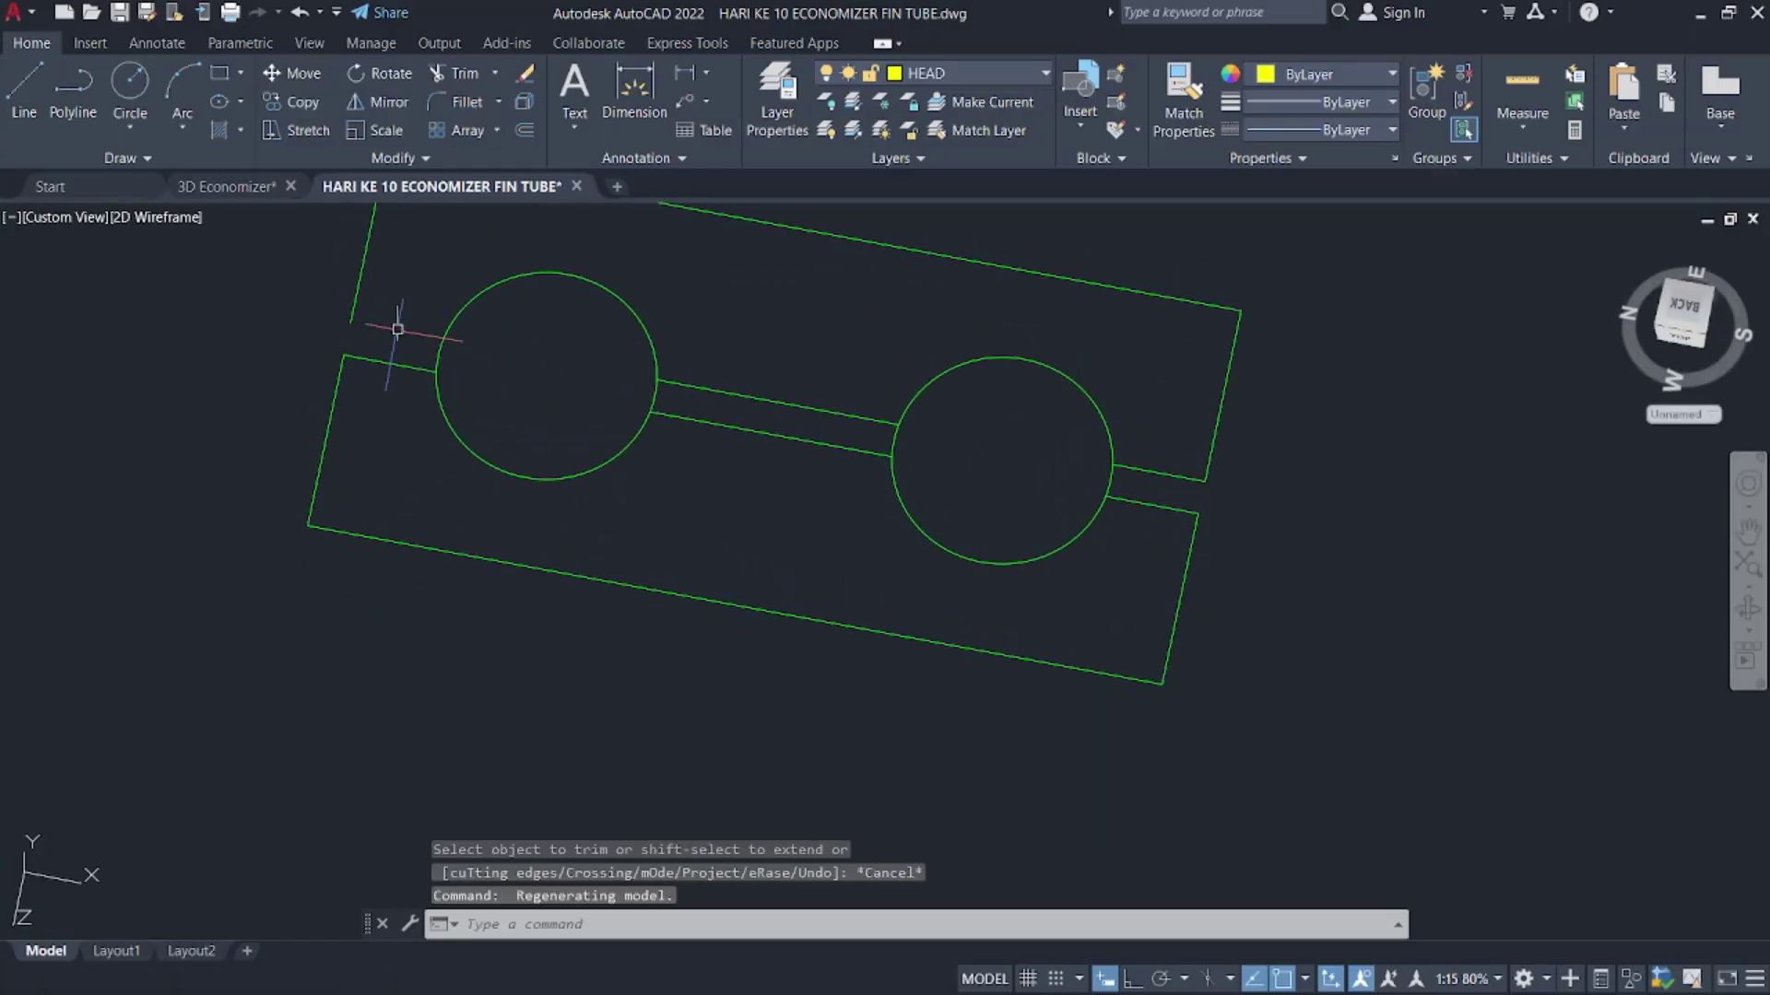
pyautogui.write('l')
pyautogui.press('Return')
pyautogui.click(351, 322)
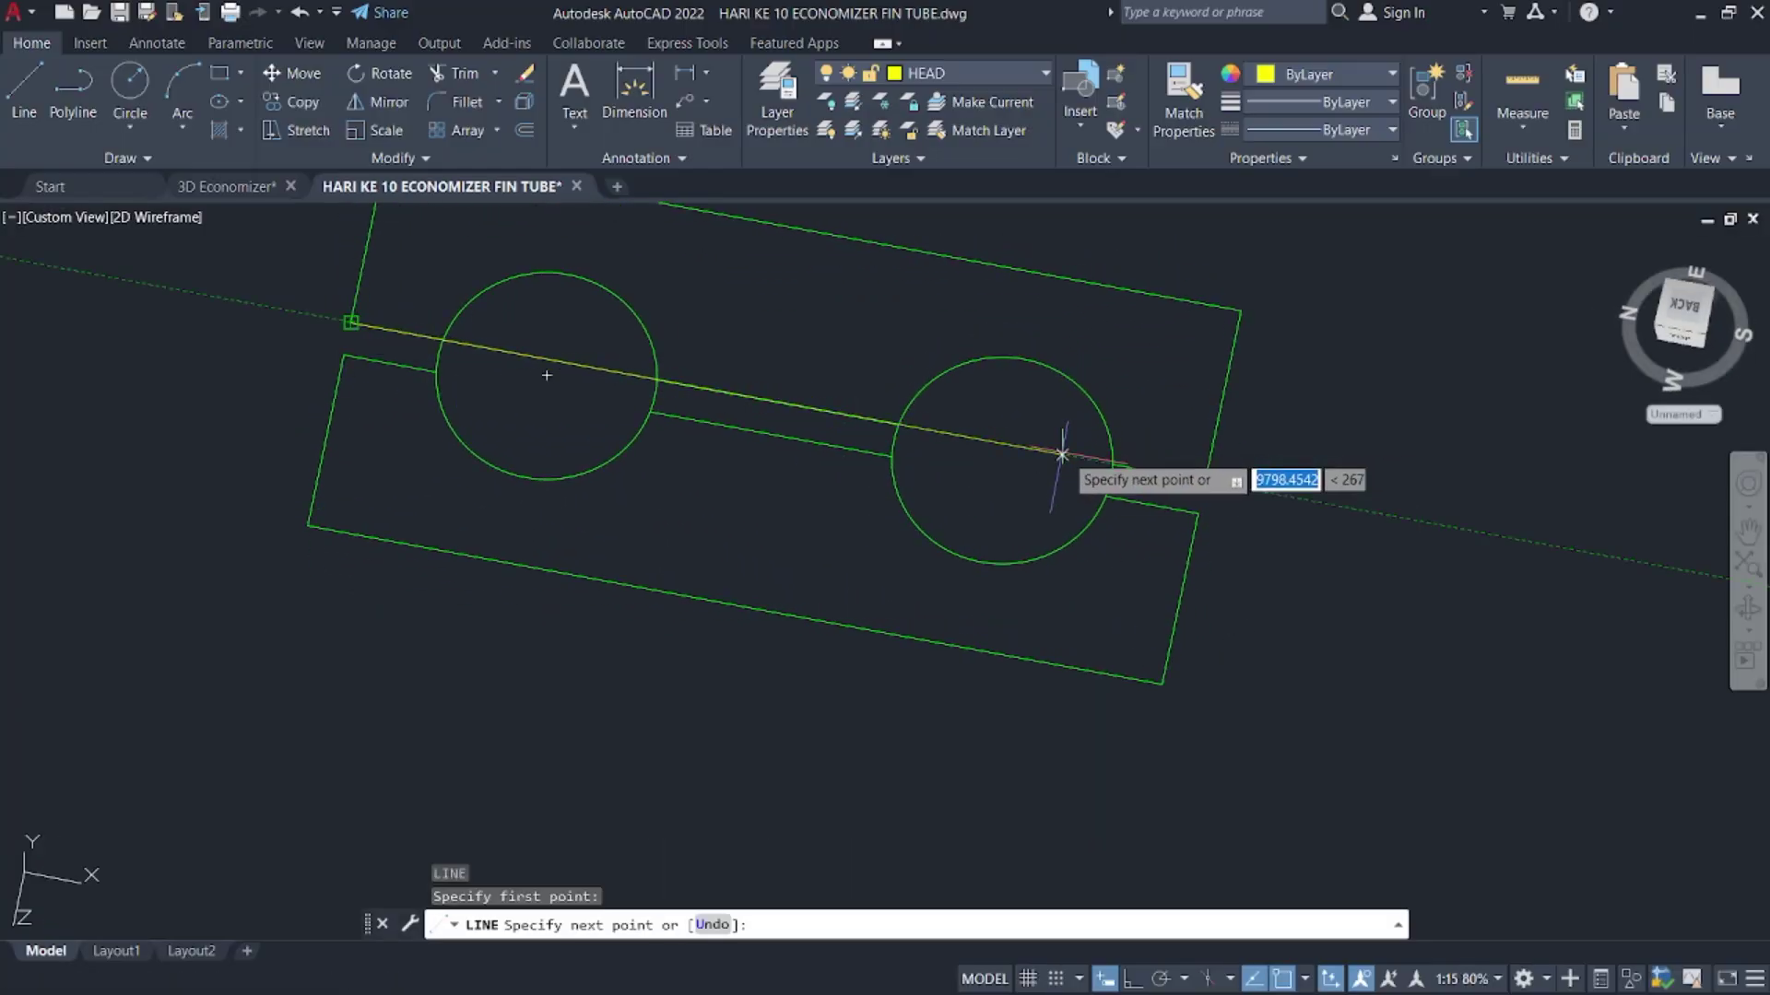
pyautogui.click(1113, 461)
pyautogui.press('Escape')
# - Try to trim the second circle's arc inside the slot, with the new line in place
pyautogui.write('t')
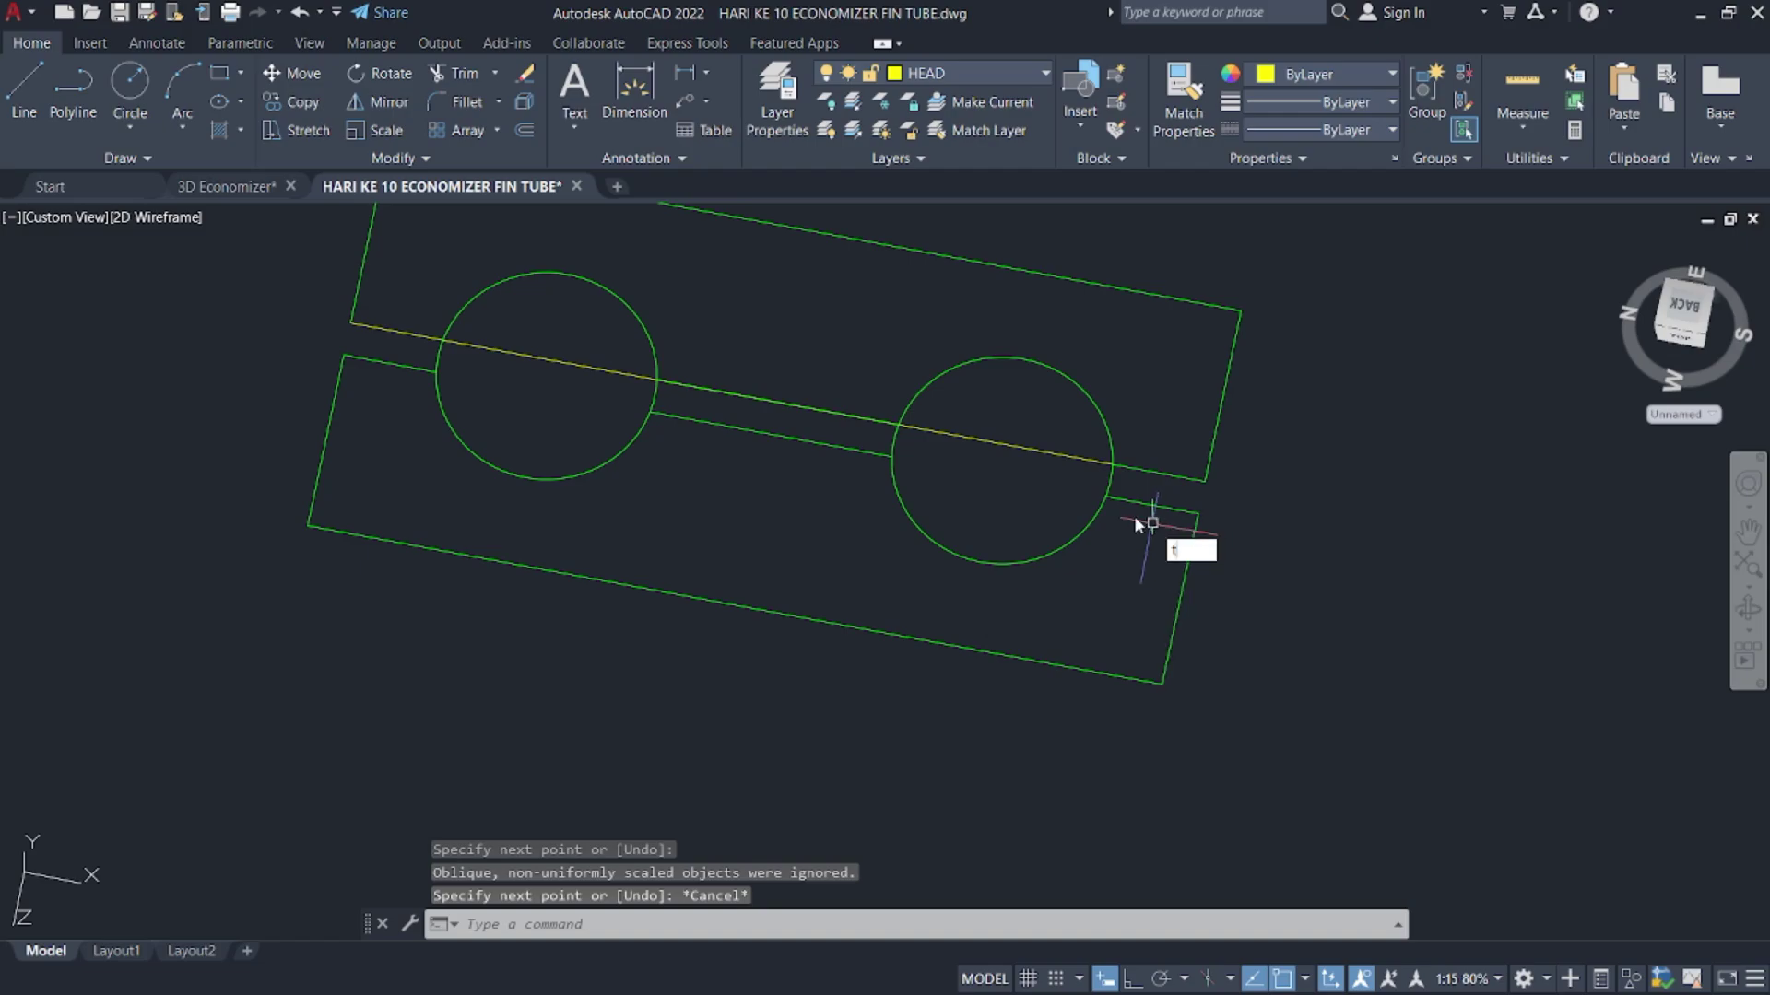
pyautogui.write('r')
pyautogui.press('Return')
pyautogui.press('Escape')
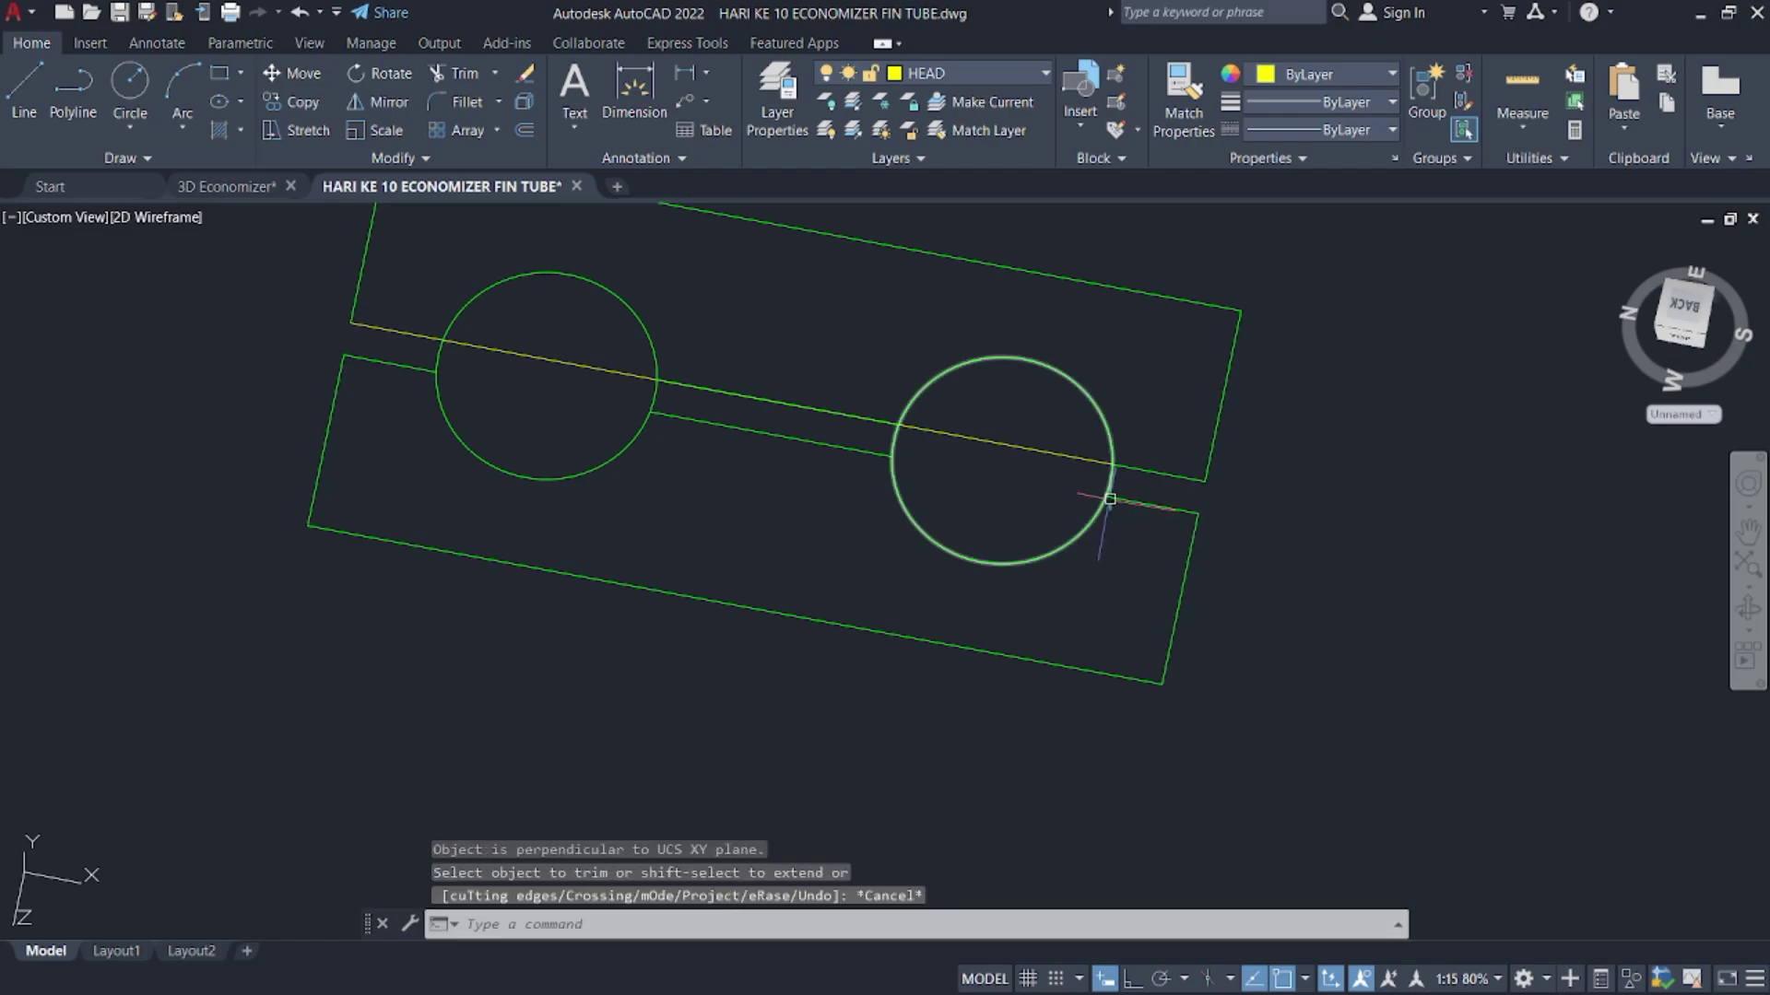
# - Stretch the lower short slot line's inner end across both circles to the outer slot endpoint on the first circle
pyautogui.click(1113, 499)
pyautogui.click(1106, 498)
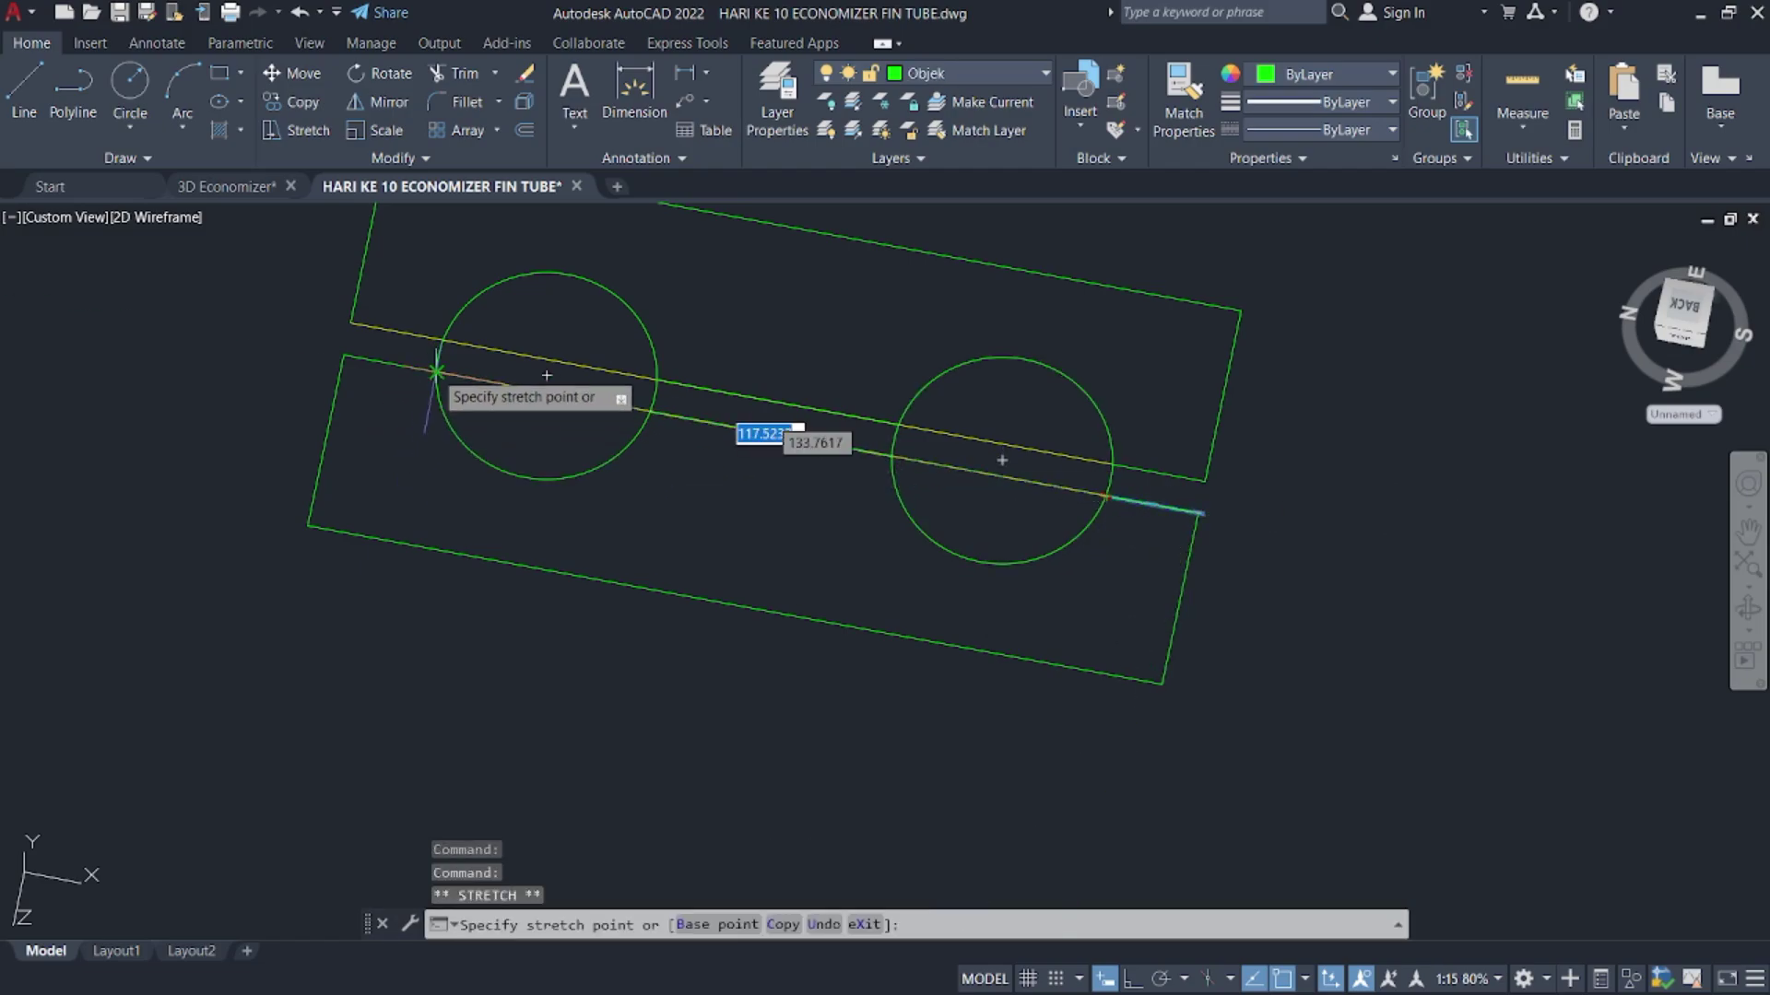
pyautogui.click(652, 421)
pyautogui.press('Escape')
# - Reset the user coordinate system to World
pyautogui.press('Return')
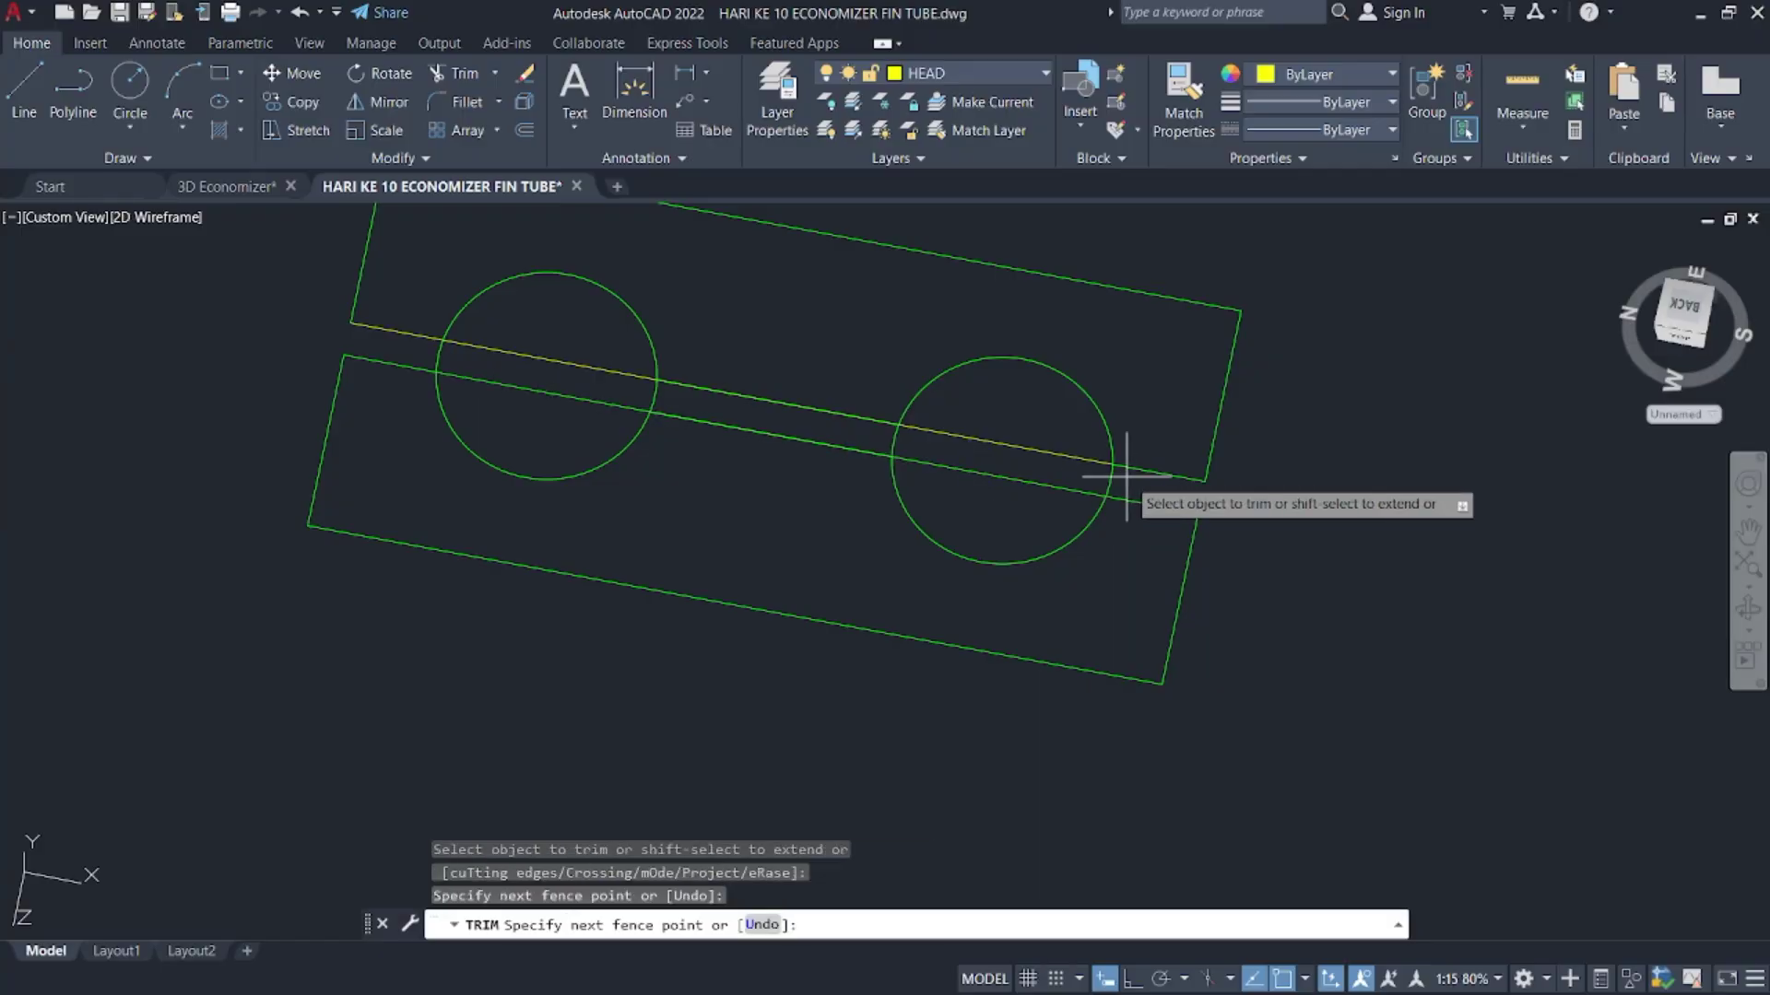
pyautogui.press('Escape')
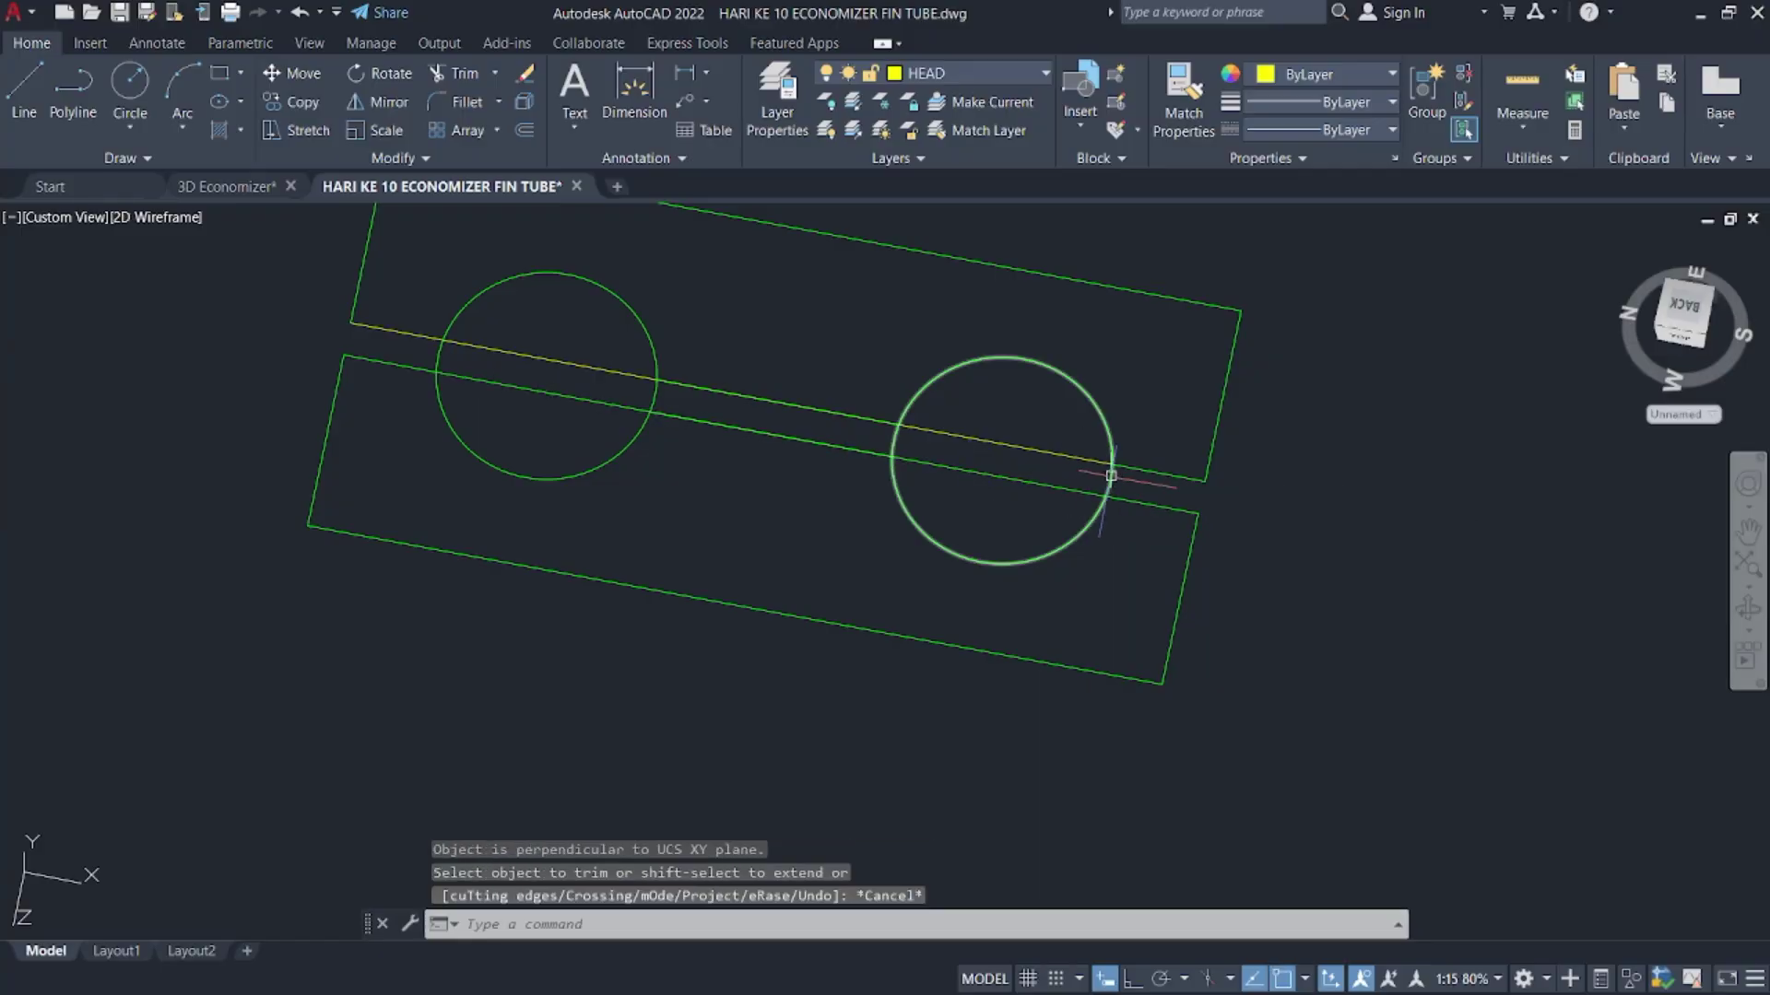
pyautogui.write('ucs')
pyautogui.press('Return')
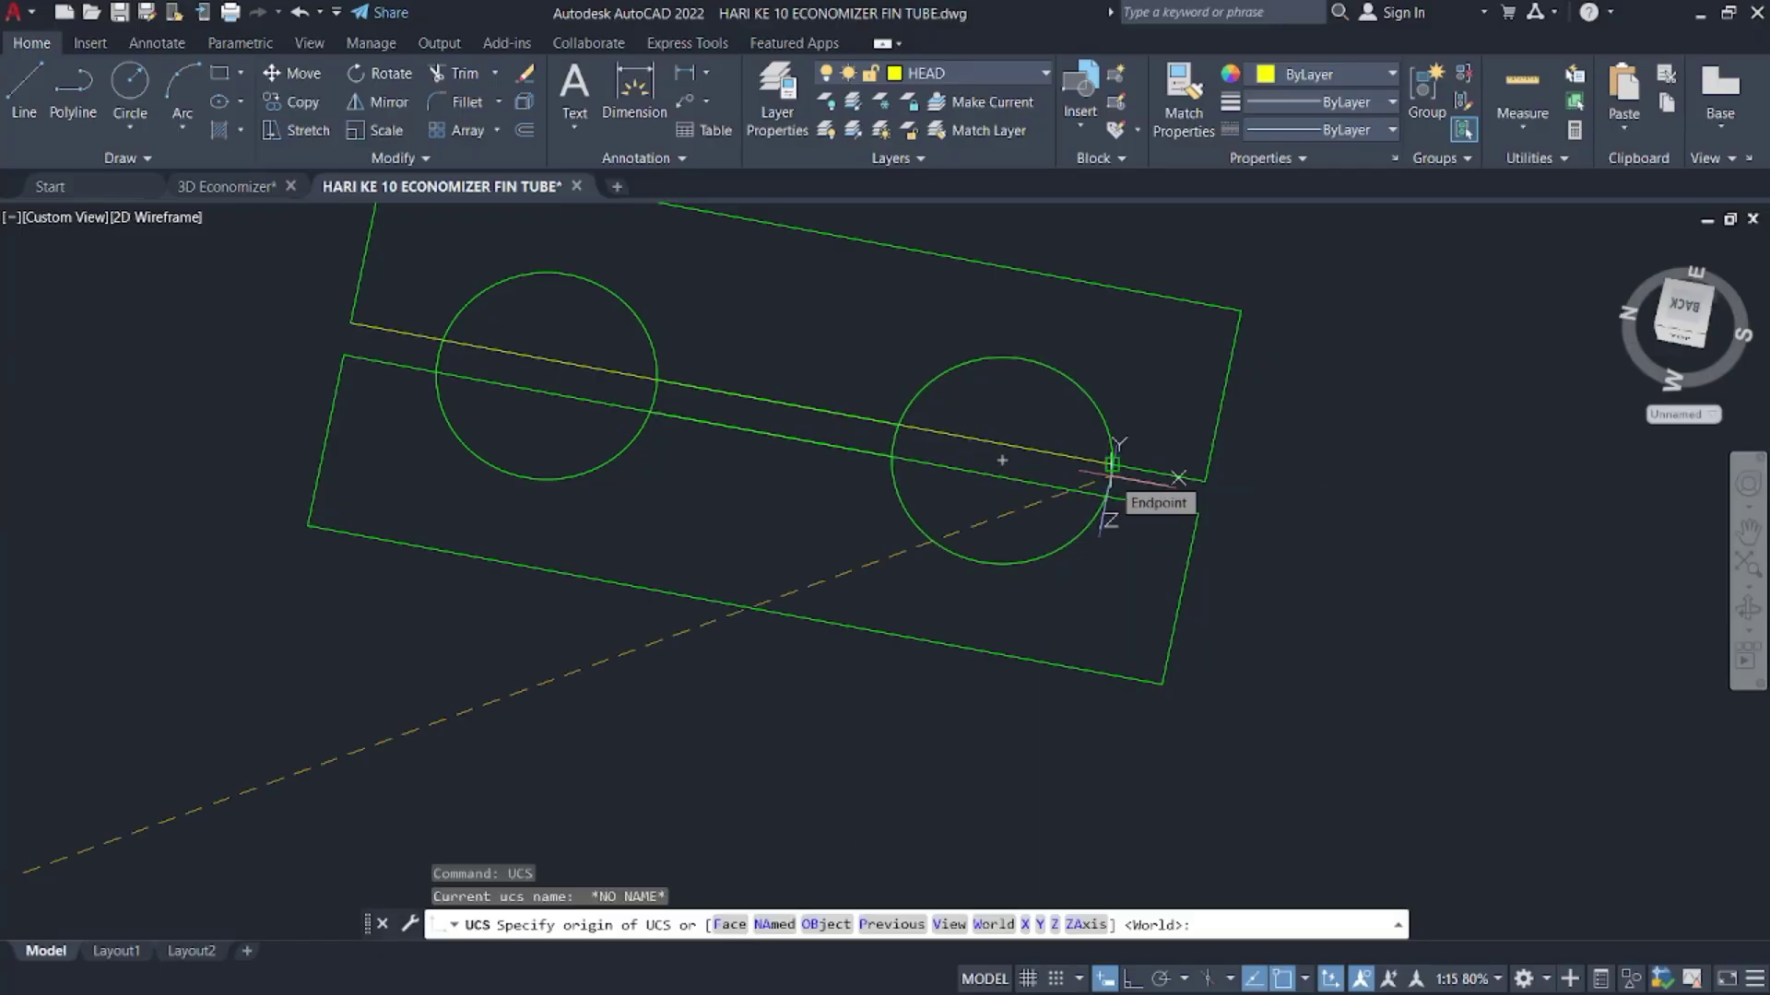
pyautogui.press('Return')
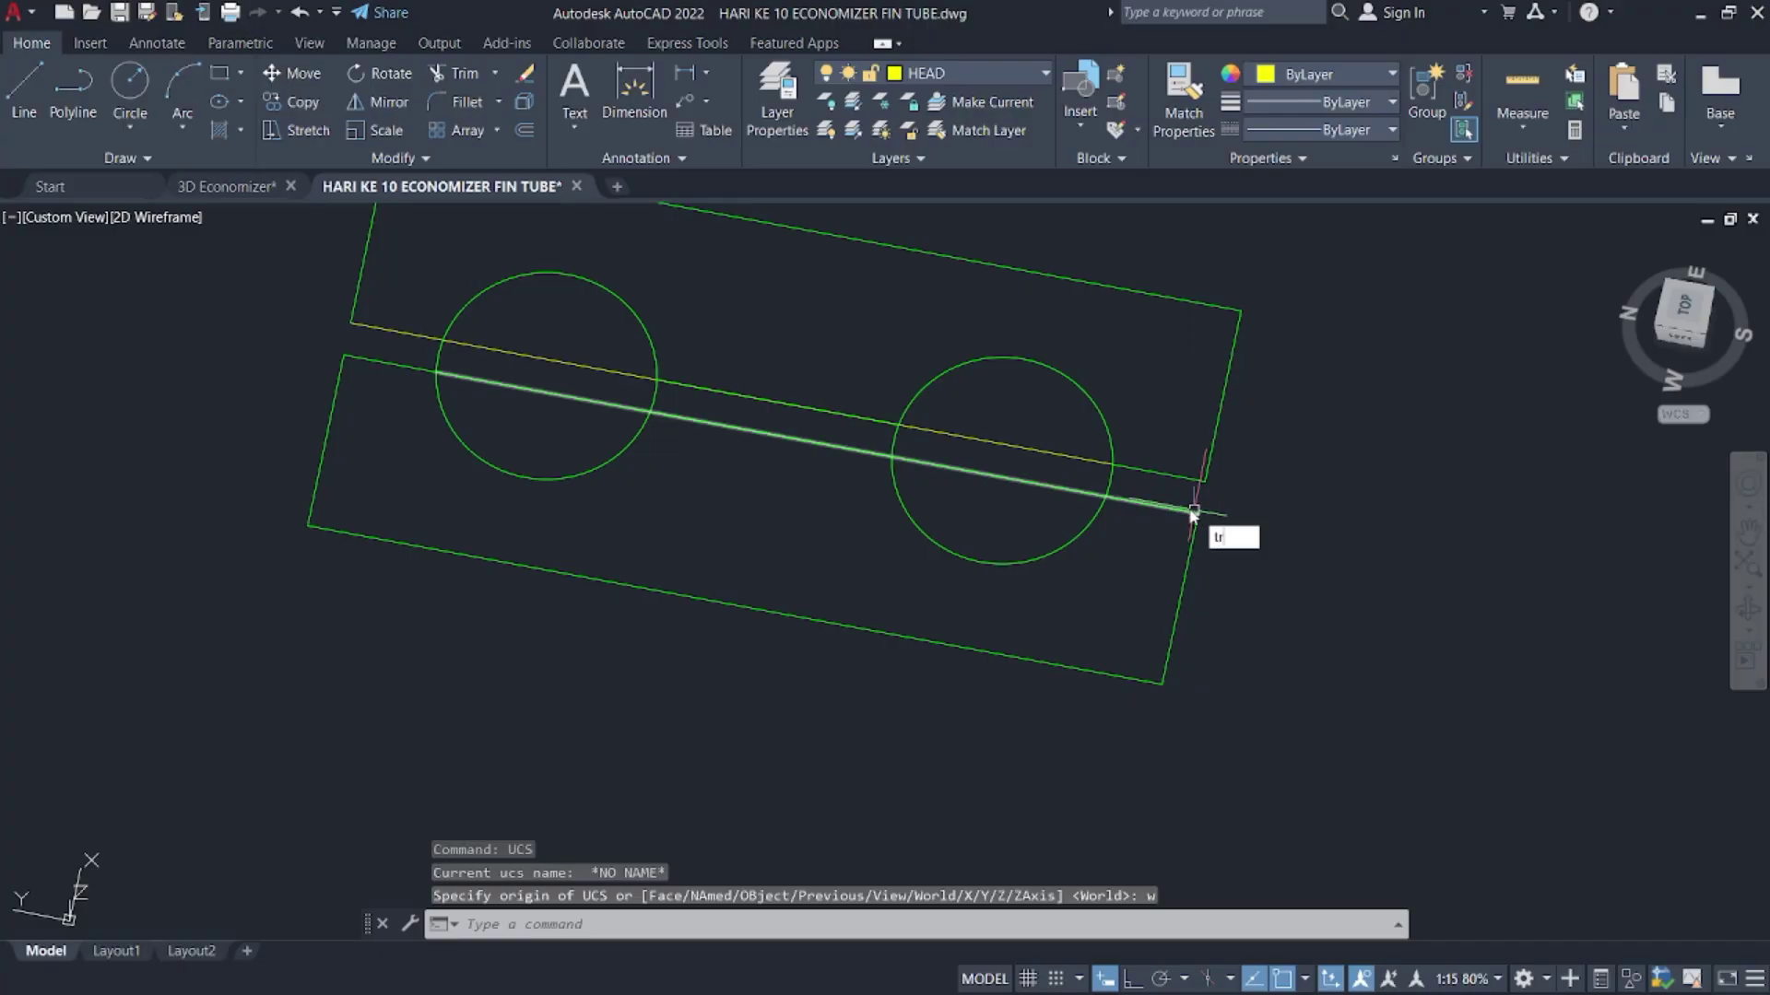
# - Trim the circle arcs between the slot lines and the line segments inside both circles, splitting the fin into two halves
pyautogui.write('tr')
pyautogui.press('Return')
pyautogui.moveTo(1133, 489); pyautogui.dragTo(1087, 479)
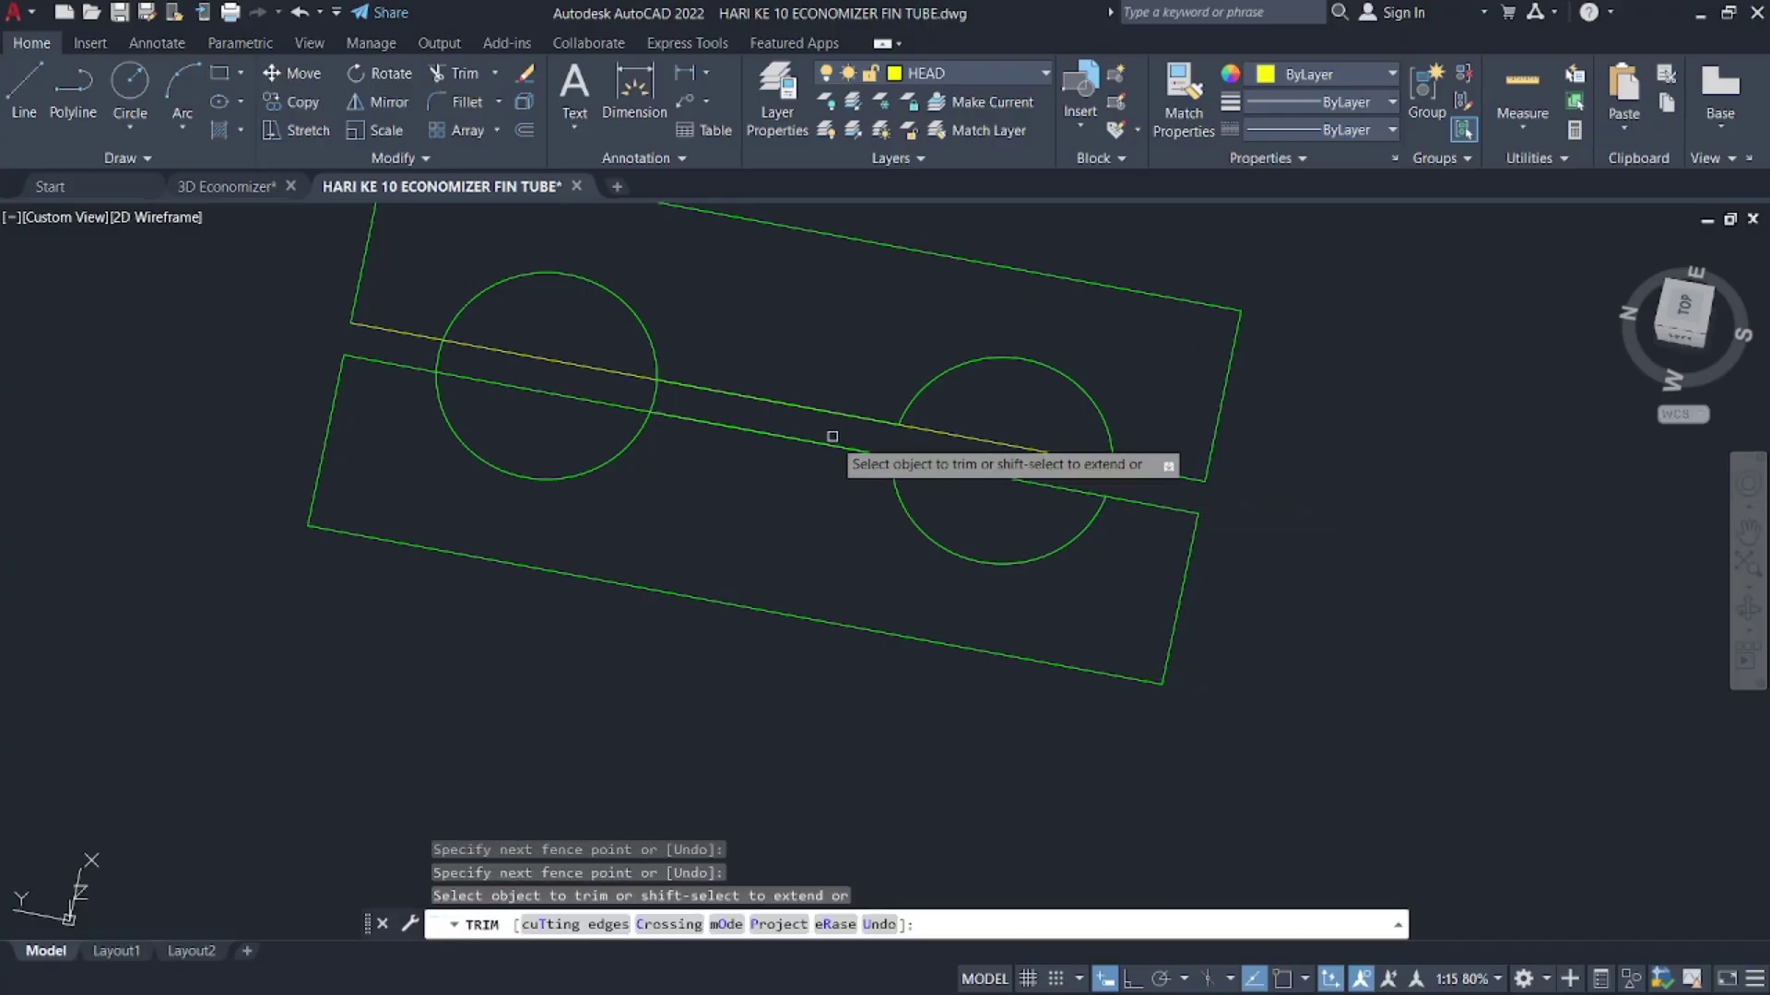
pyautogui.moveTo(703, 407); pyautogui.dragTo(590, 370)
pyautogui.moveTo(449, 357); pyautogui.dragTo(406, 354)
pyautogui.click(541, 357)
pyautogui.click(535, 391)
pyautogui.moveTo(739, 451); pyautogui.dragTo(932, 356, button='middle')
pyautogui.moveTo(932, 355); pyautogui.dragTo(931, 415)
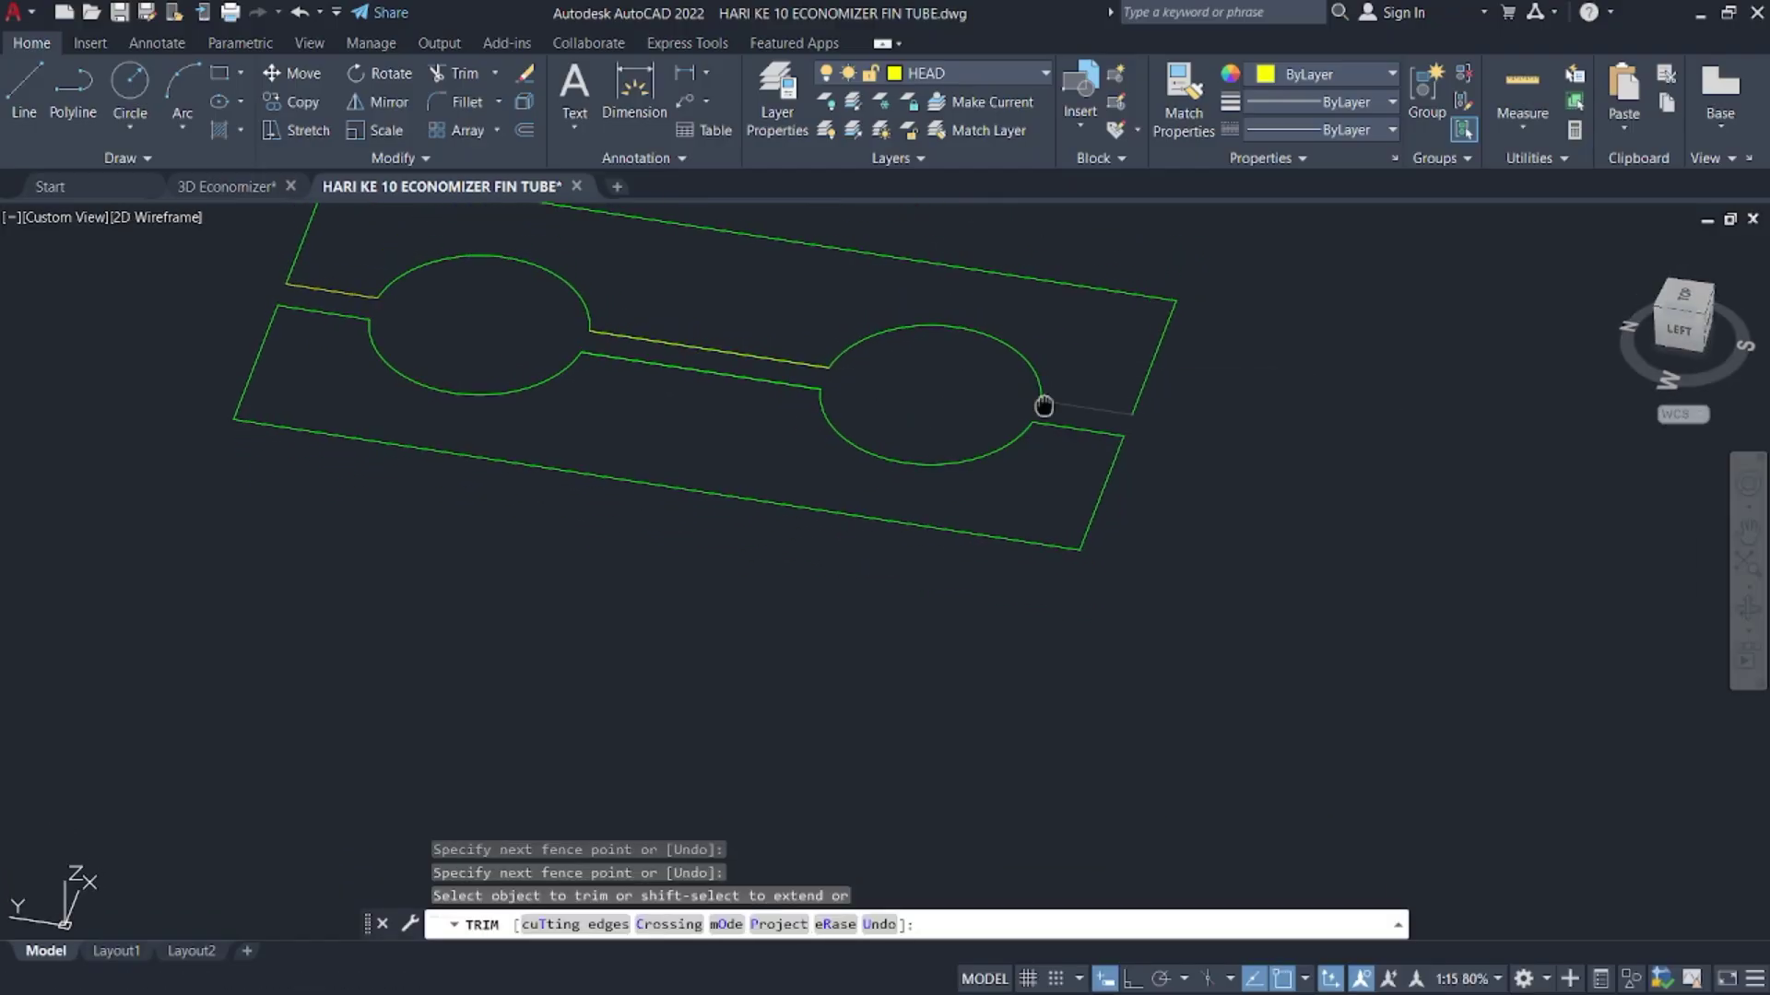
pyautogui.press('Escape')
# - Join all segments of the trimmed fin section into two closed half profiles
pyautogui.moveTo(1043, 406)
pyautogui.mouseDown(button='middle')
pyautogui.moveTo(750, 407)
pyautogui.moveTo(1204, 482)
pyautogui.moveTo(703, 544)
pyautogui.moveTo(1049, 367)
pyautogui.moveTo(616, 419)
pyautogui.mouseUp(button='middle')
pyautogui.scroll(-3, 878, 585)
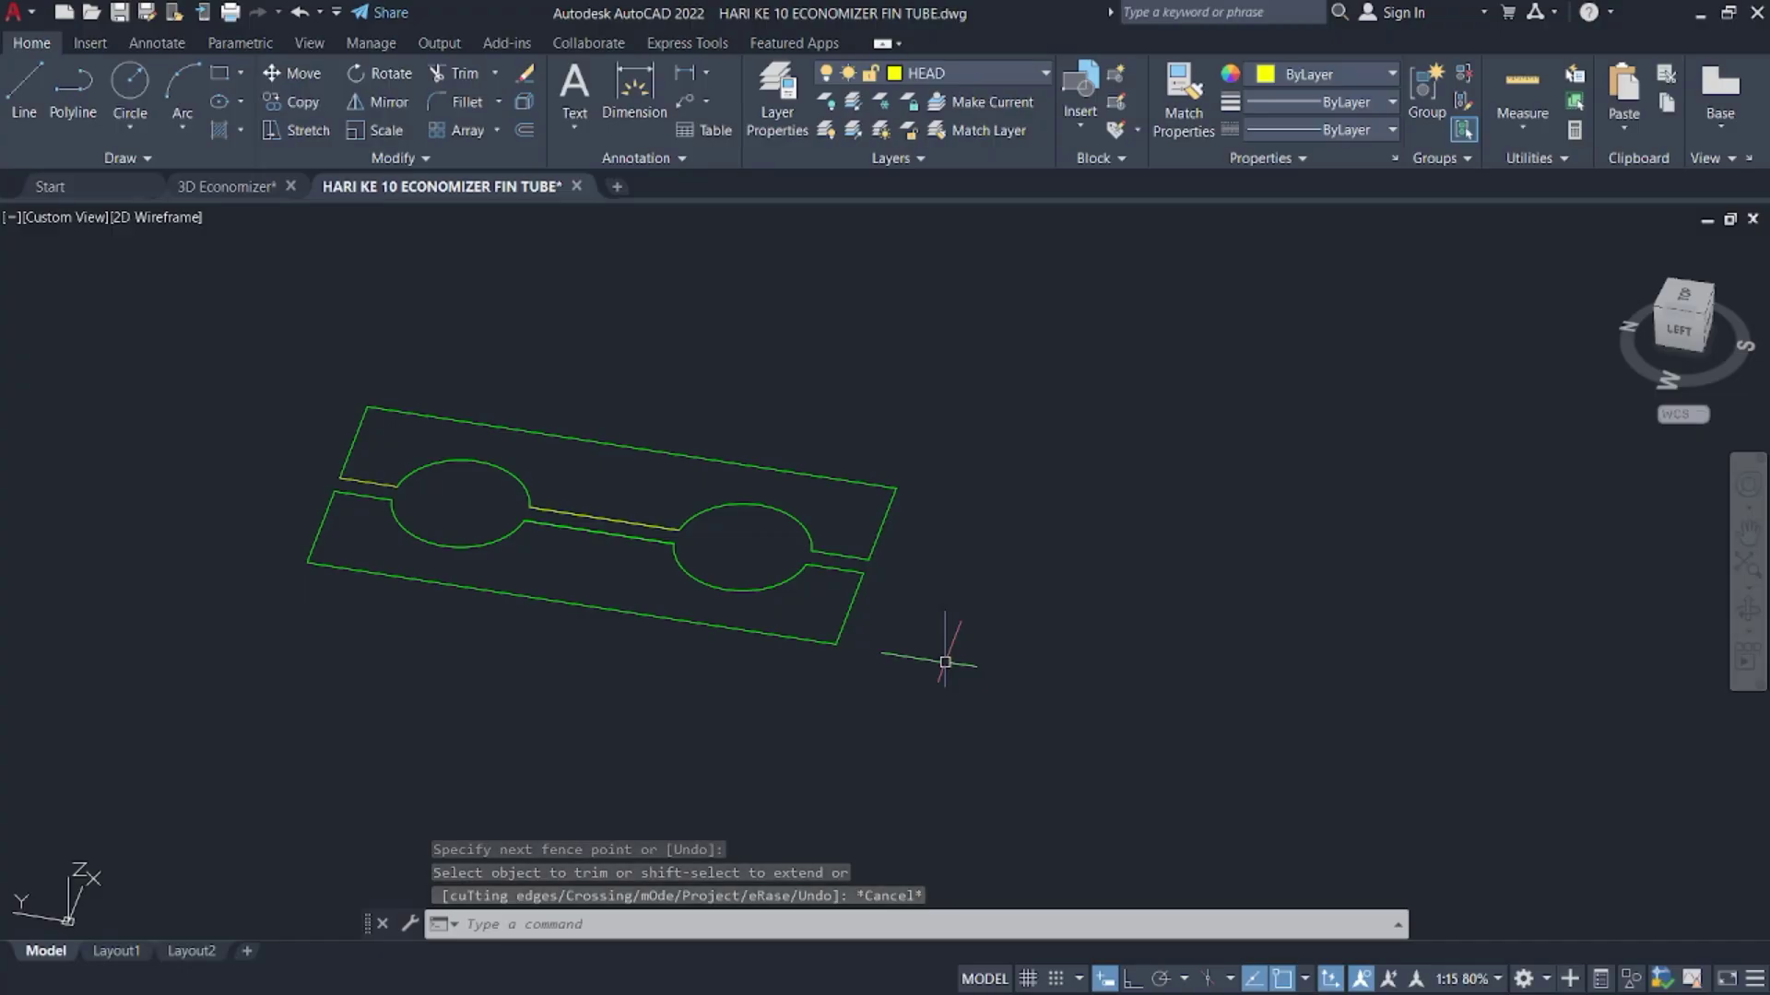
pyautogui.click(932, 691)
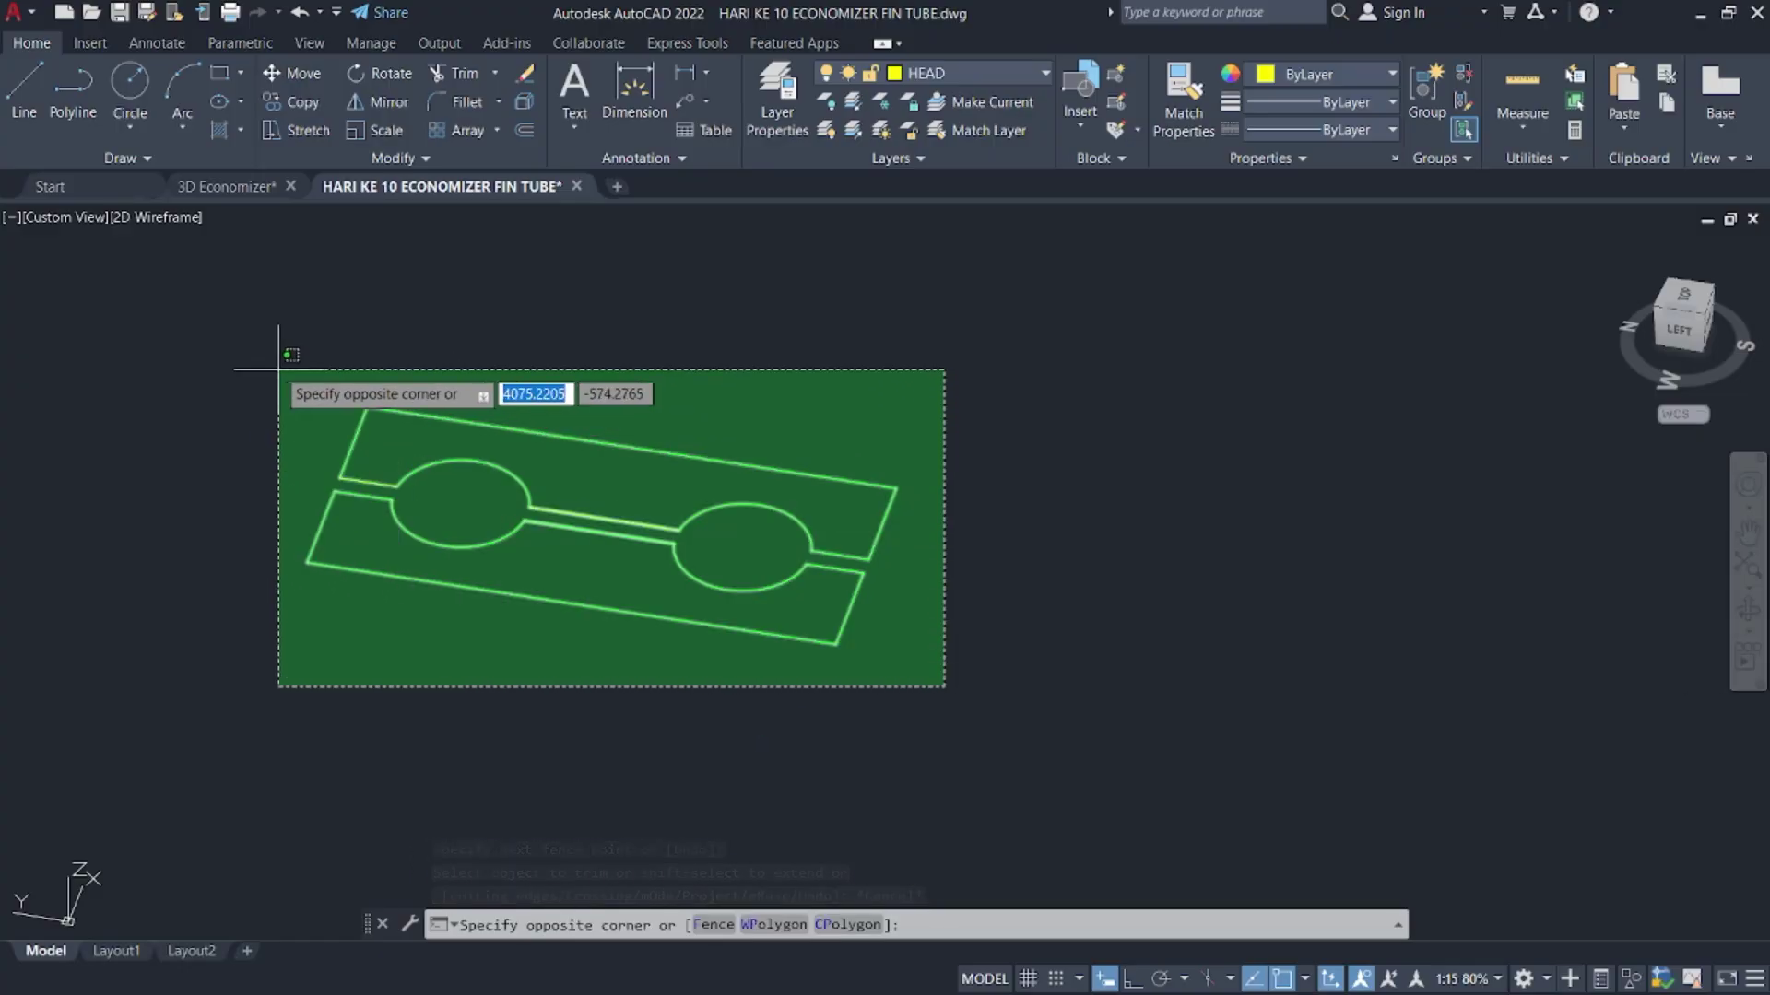
pyautogui.click(217, 336)
pyautogui.press('Return')
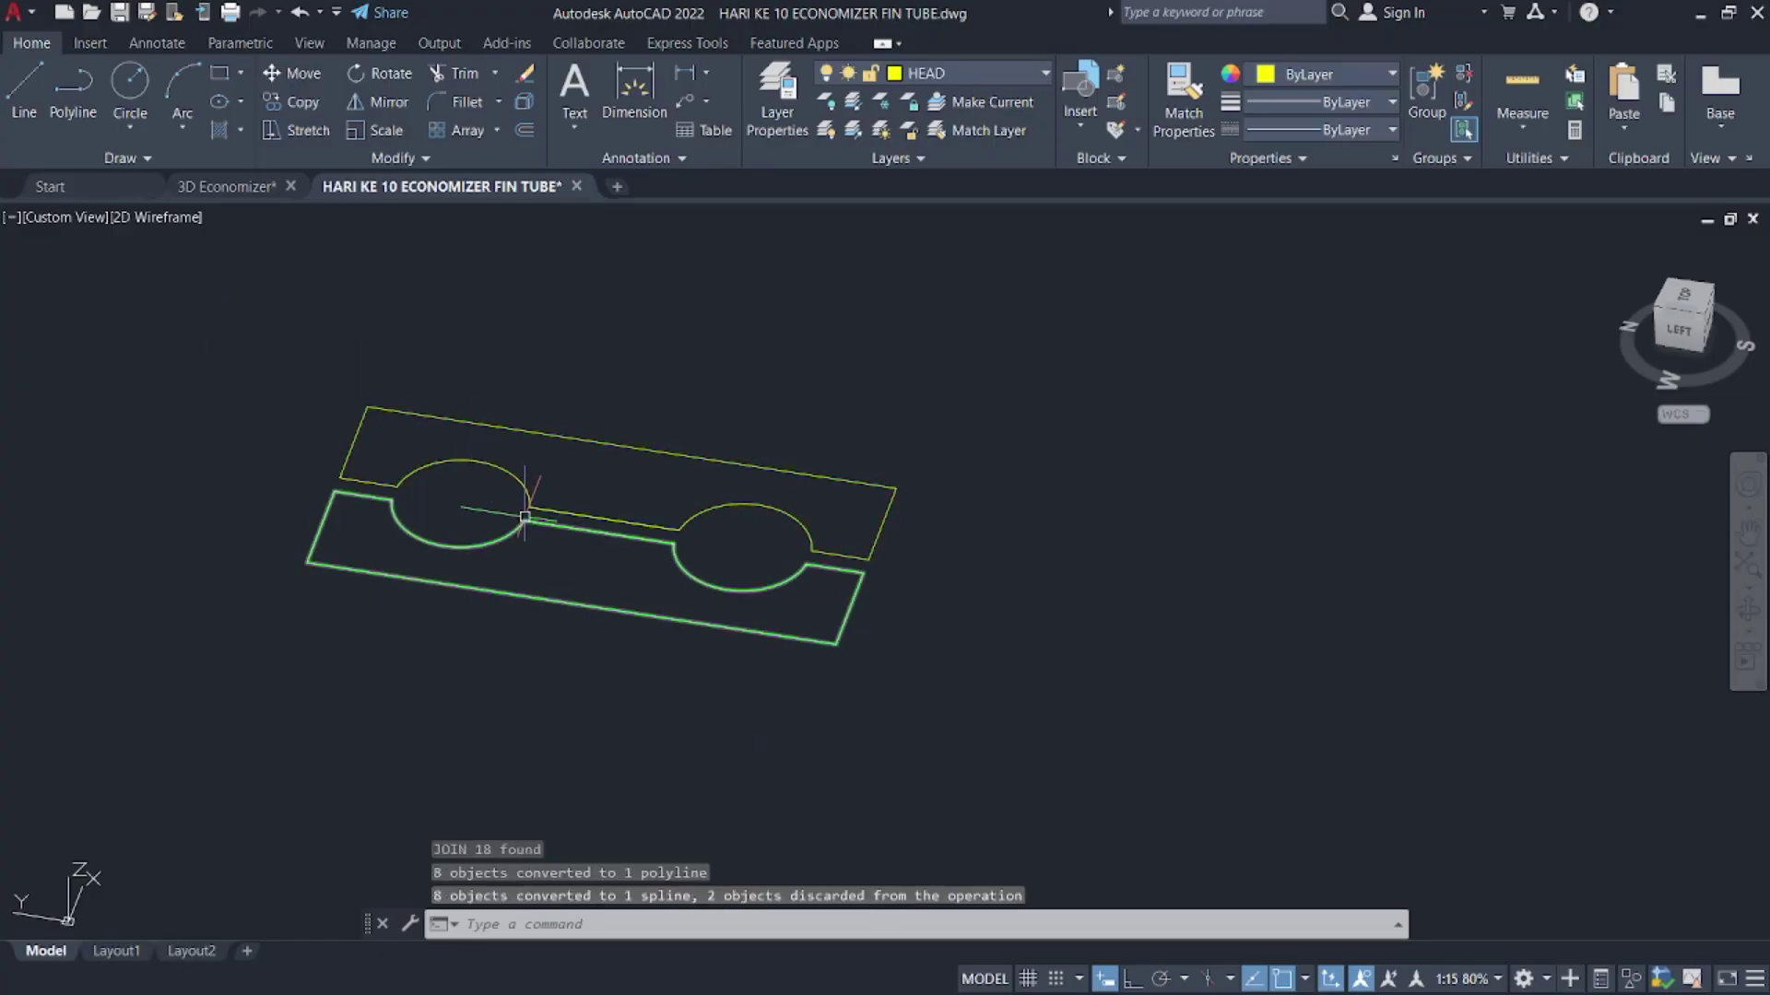
# - Extrude the upper half of the fin profile to a height of 2
pyautogui.click(584, 510)
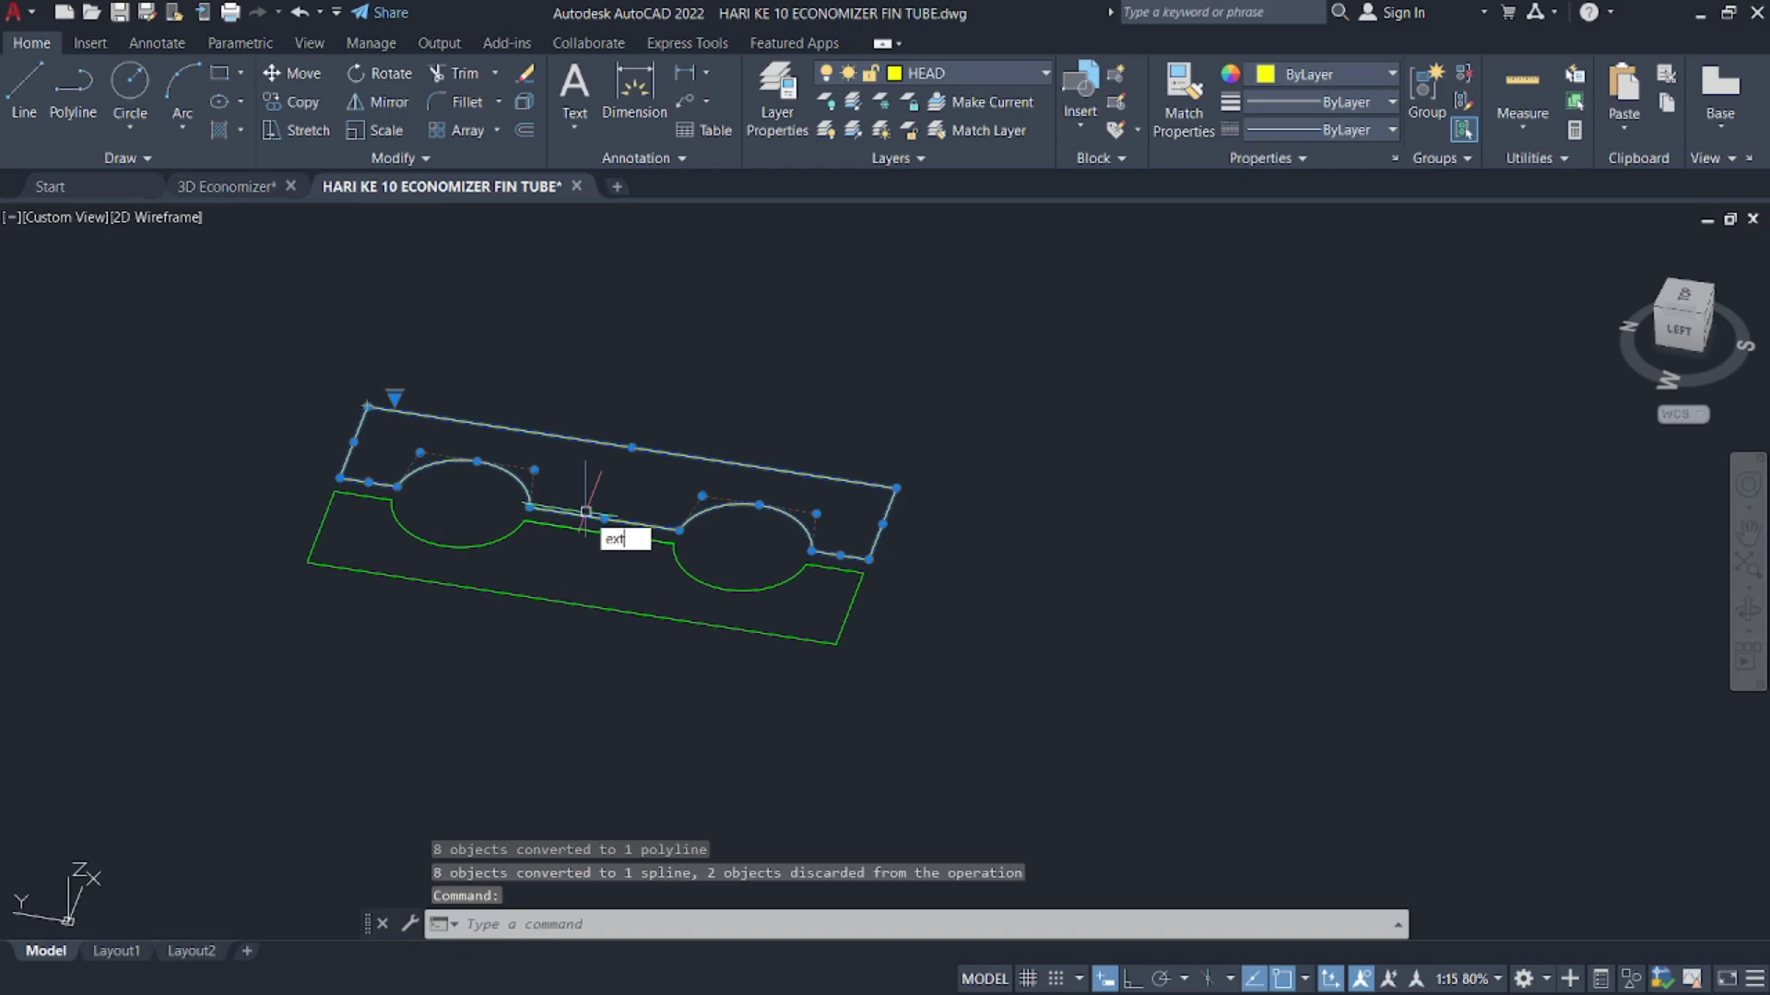
pyautogui.press('Return')
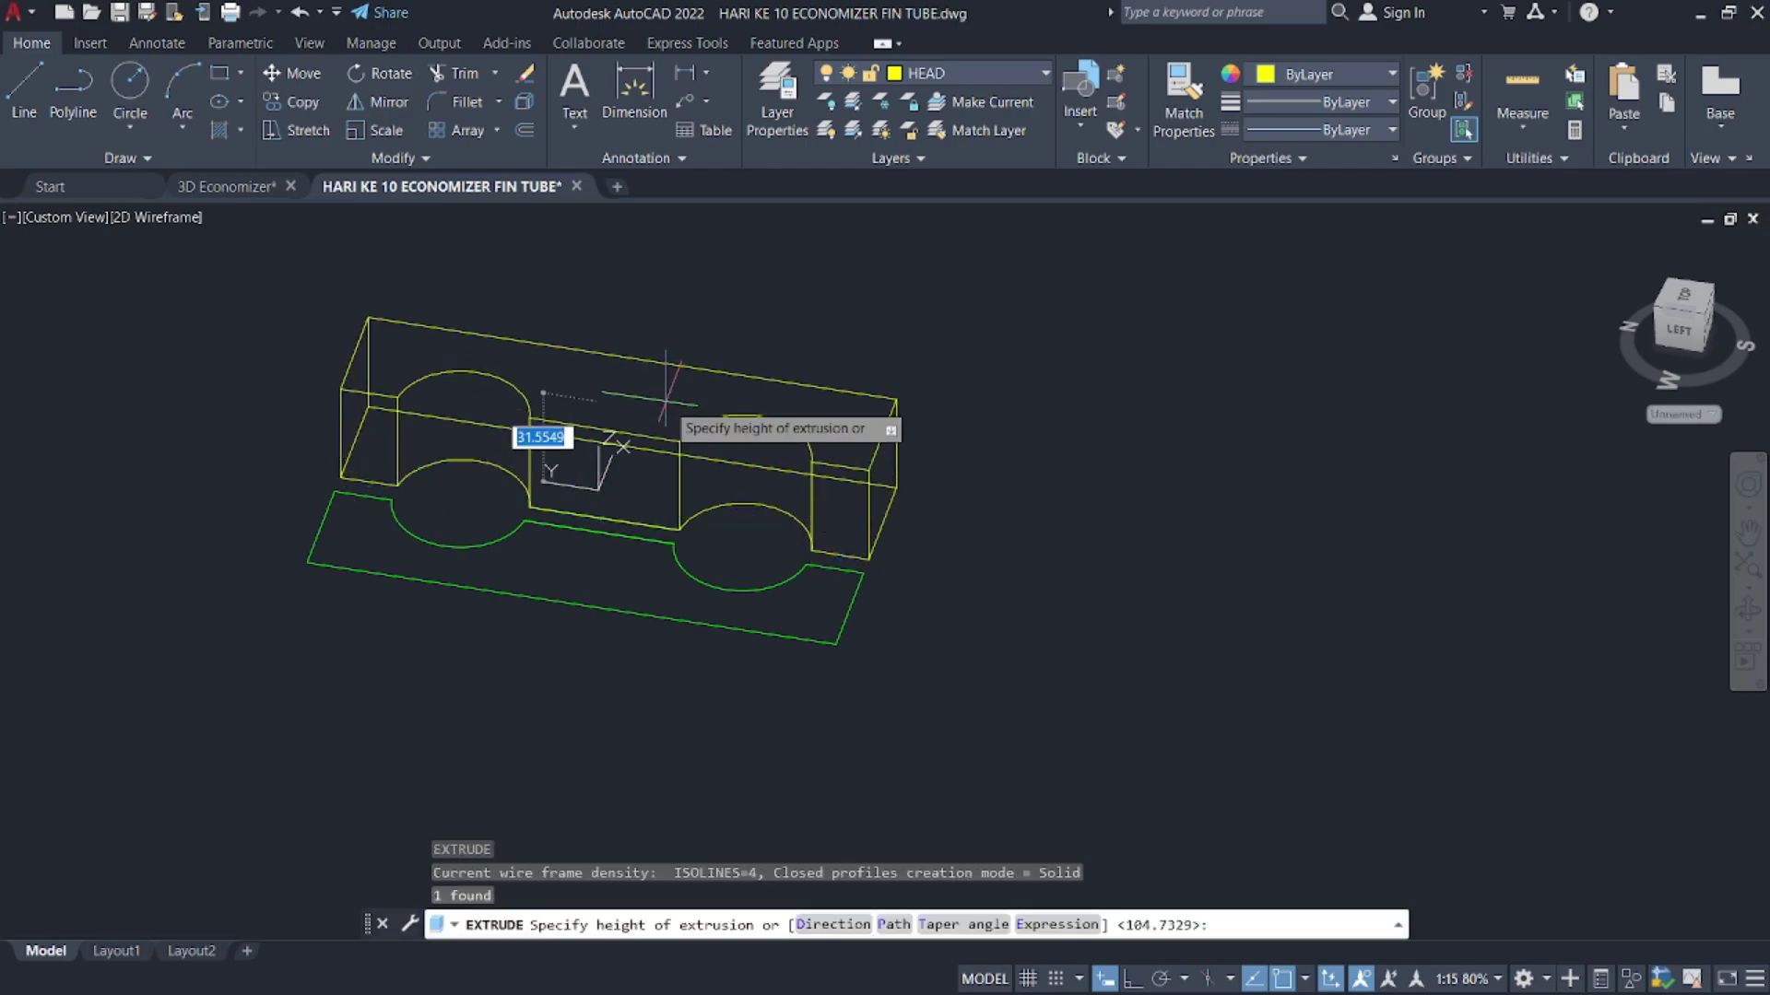
pyautogui.press('Return')
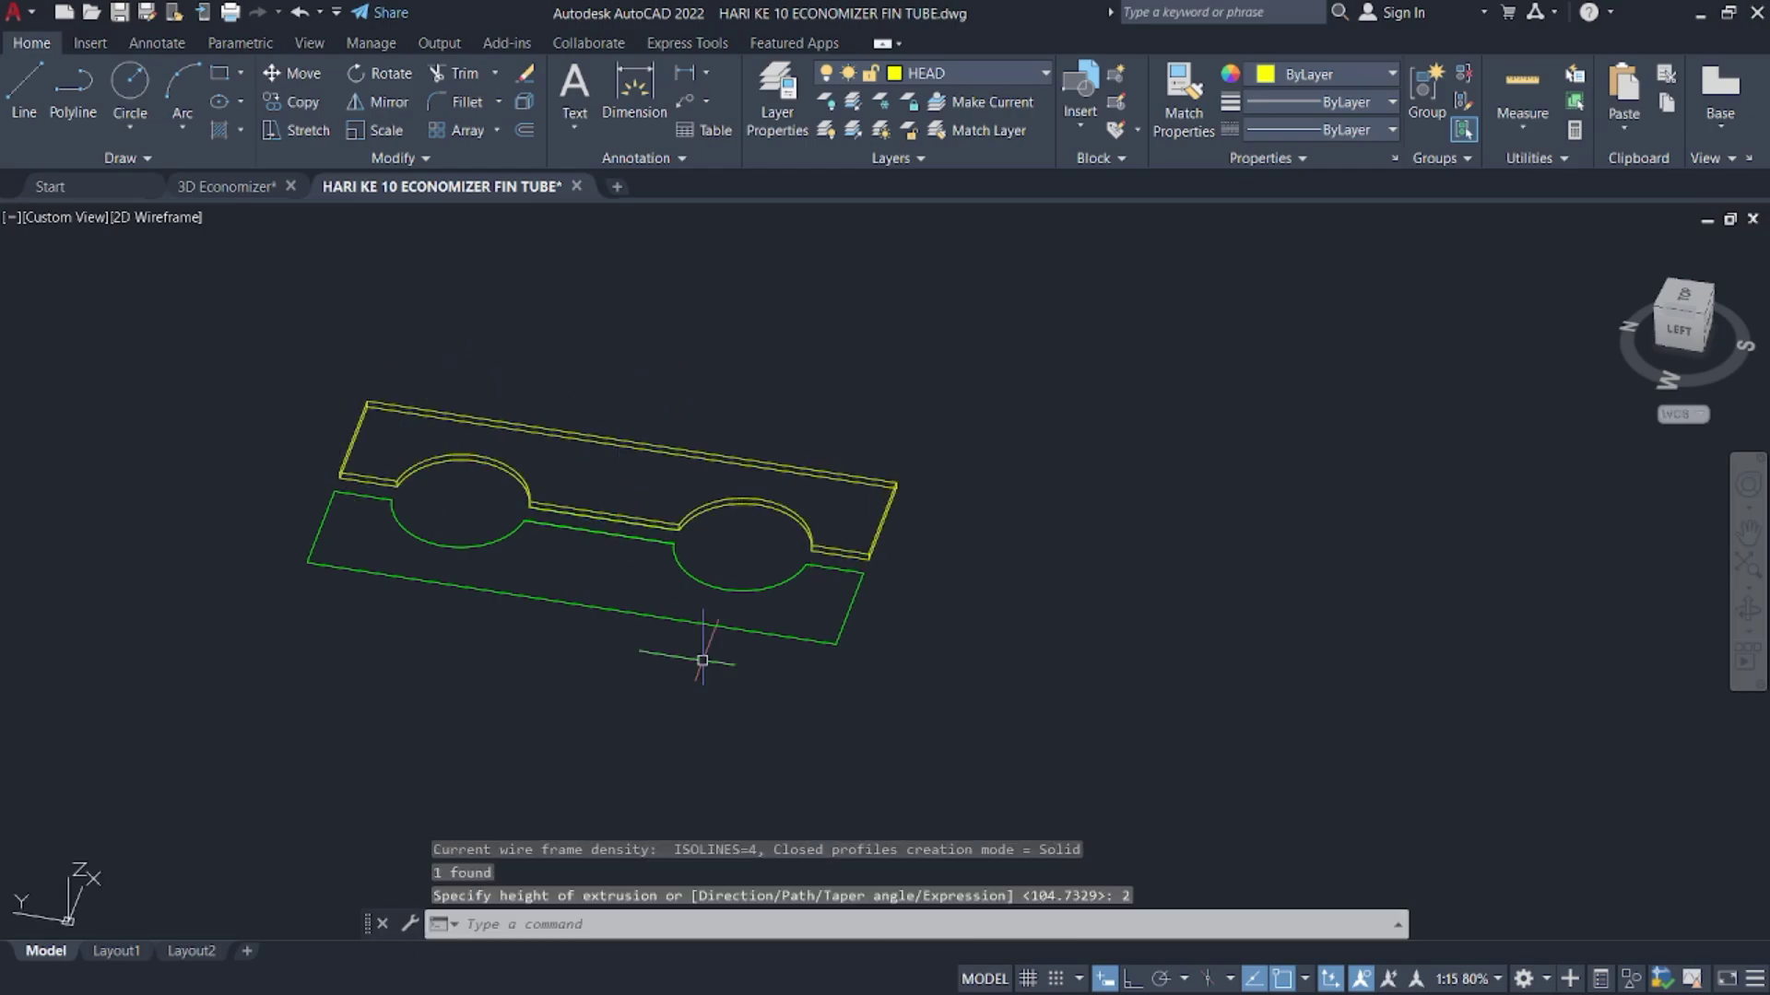
# - Extrude the lower half of the fin profile to a height of 2
pyautogui.moveTo(695, 652); pyautogui.dragTo(650, 600)
pyautogui.write('ext')
pyautogui.press('Return')
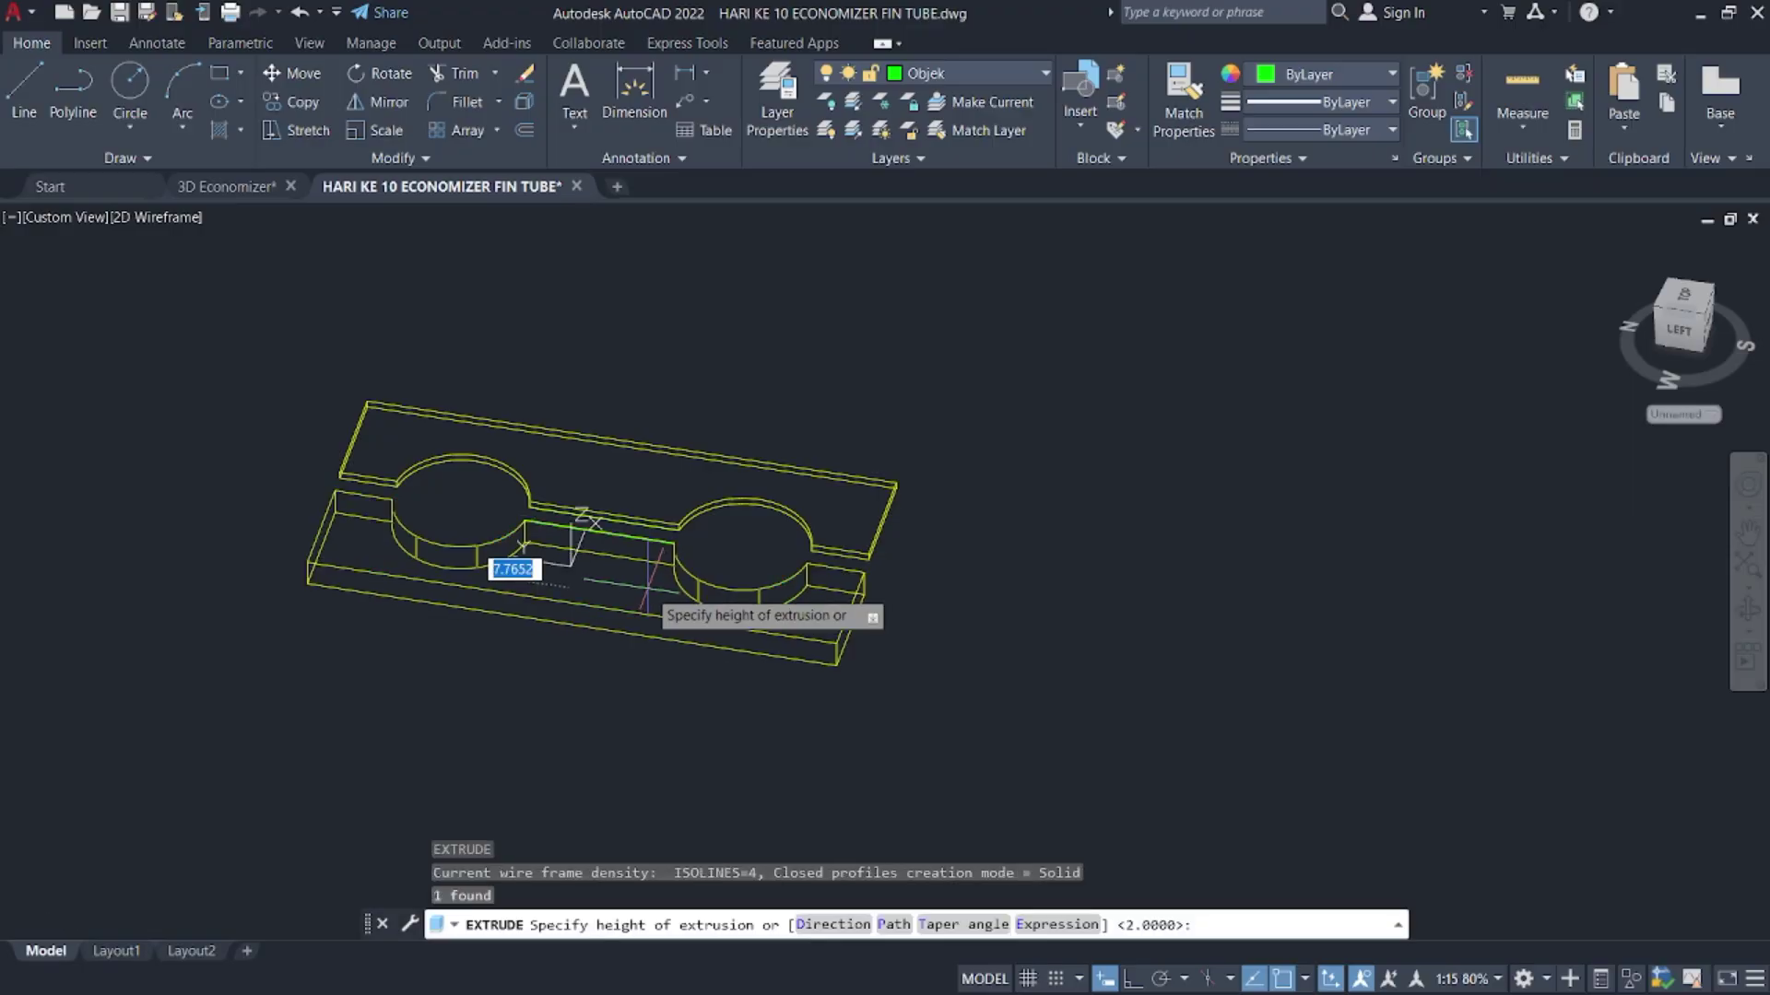
pyautogui.write('2')
pyautogui.press('Return')
# - Check the fin dimensions in the parts list of Tr Adv.pdf in Firefox, and return to AutoCAD
pyautogui.press('super')
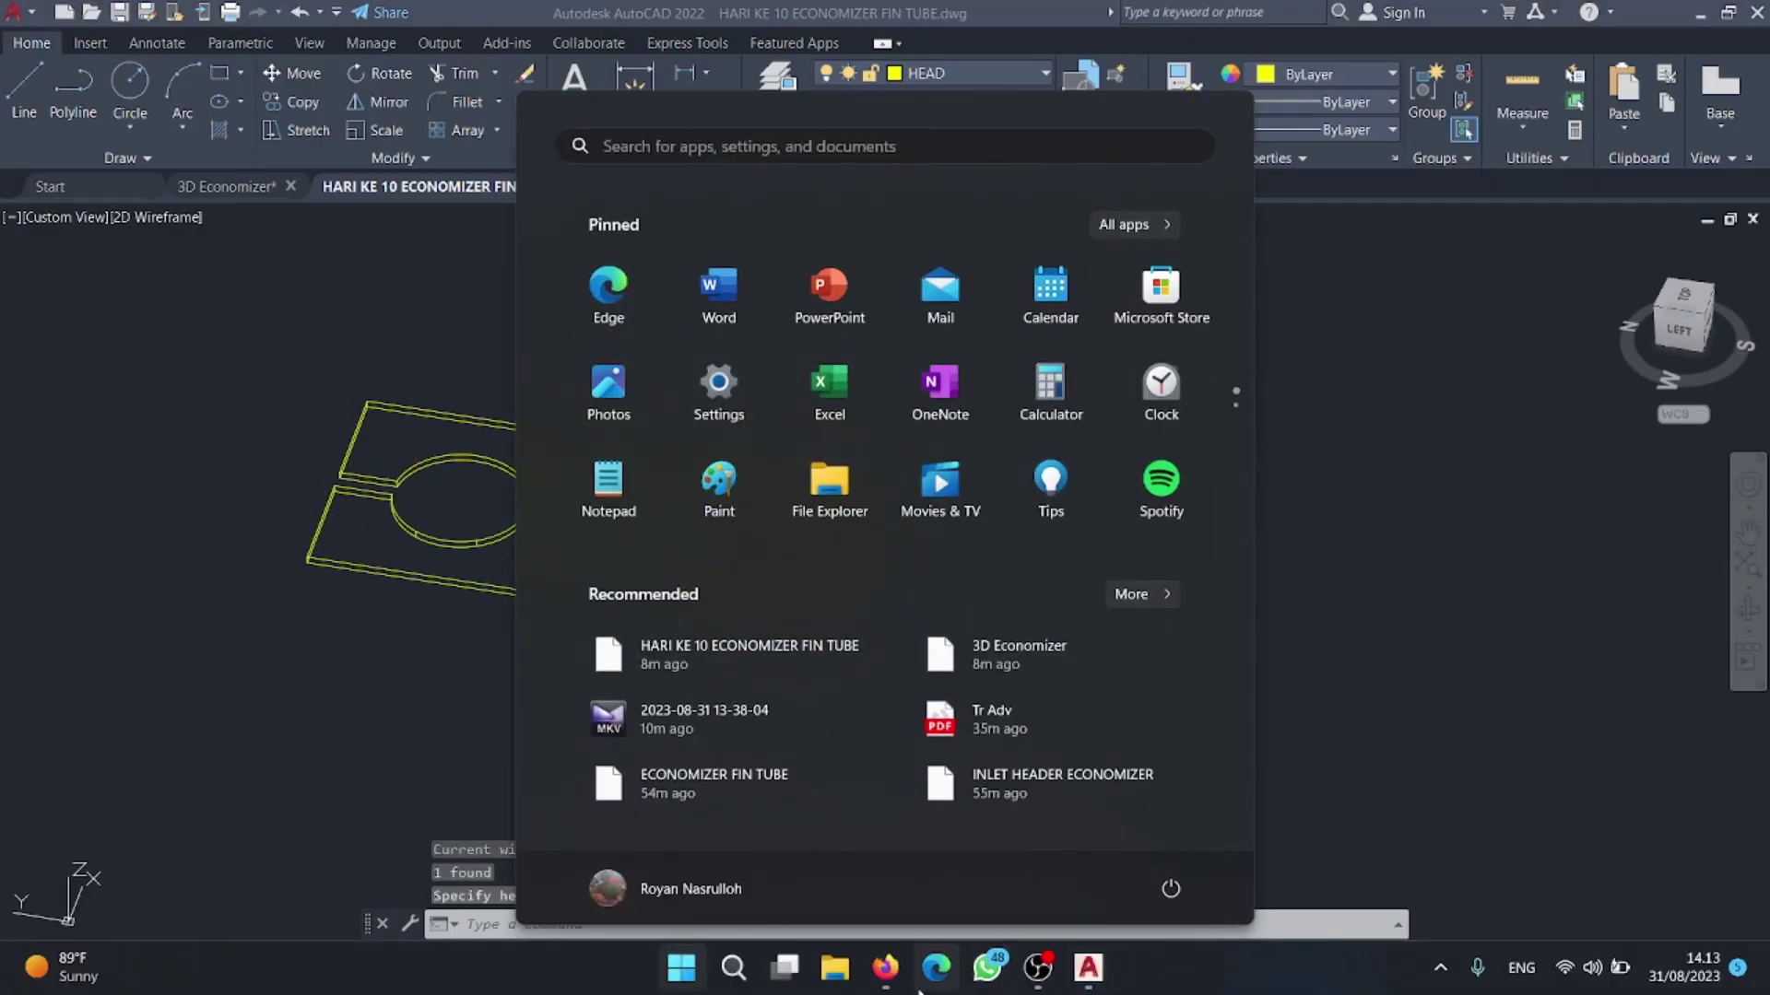
pyautogui.click(889, 972)
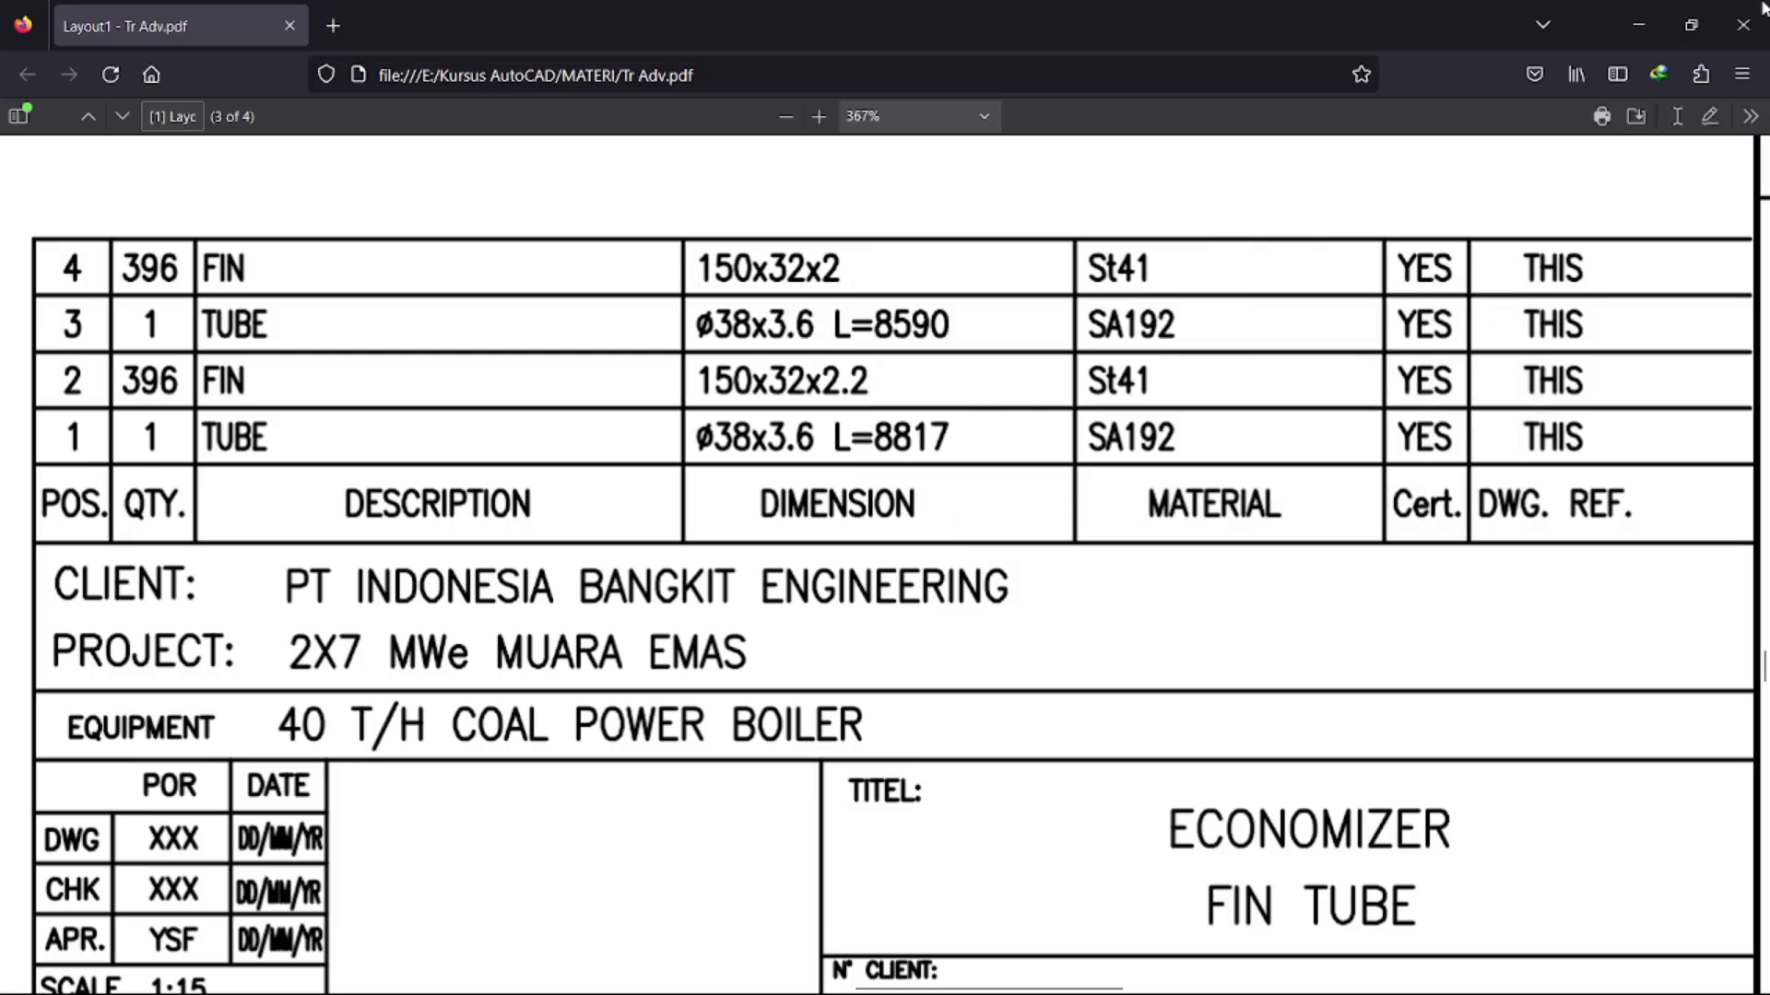
pyautogui.click(1655, 35)
# - Assign both extruded fin halves to the Arsir layer
pyautogui.click(754, 463)
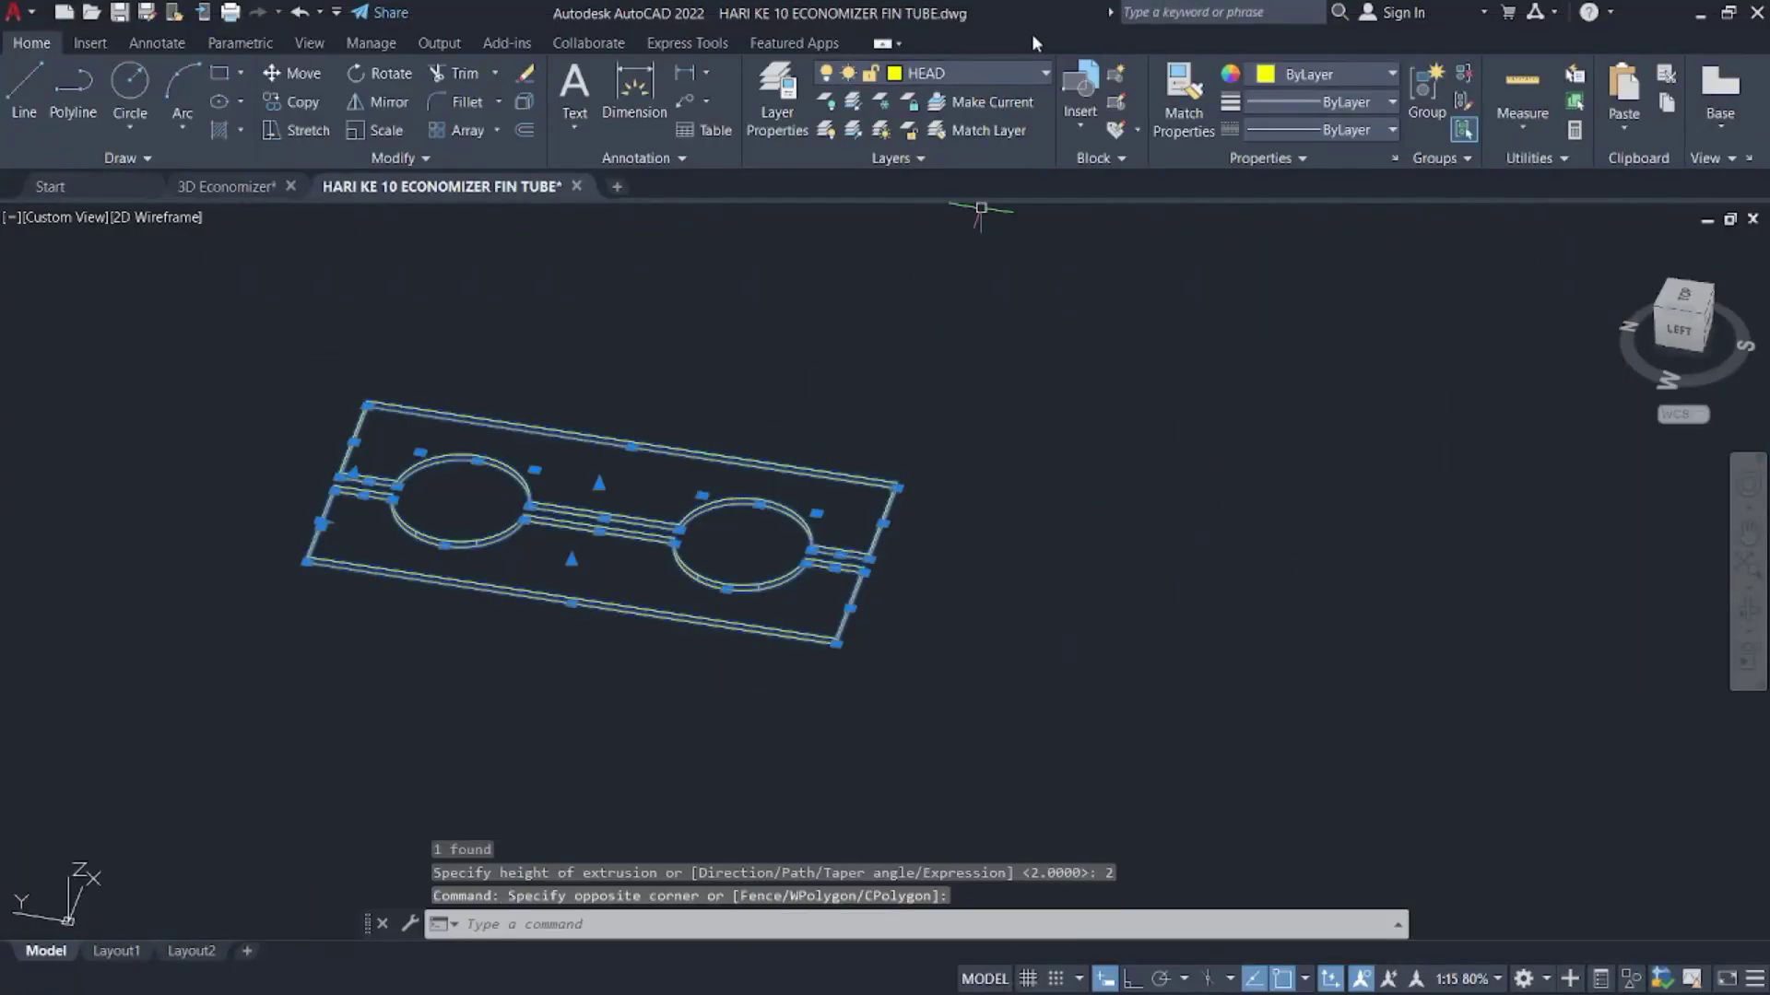
pyautogui.click(1044, 77)
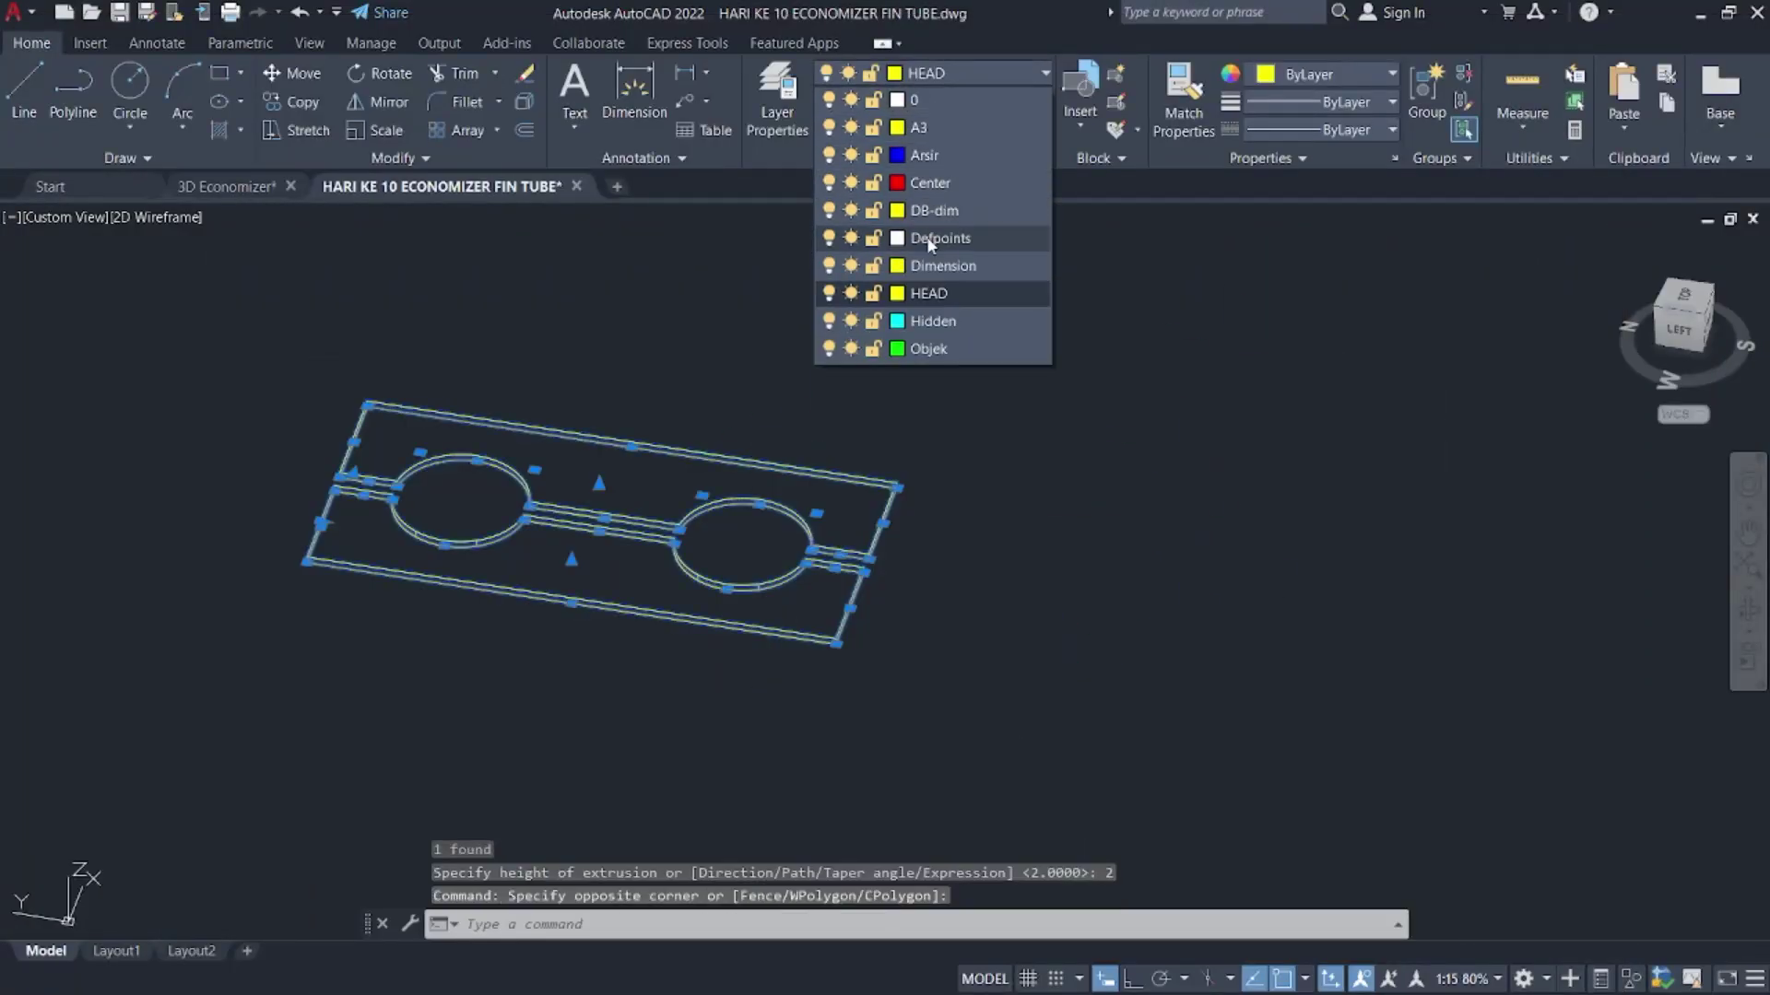
pyautogui.click(944, 158)
# - Rotate the fin halves in 3D about the X axis with Ortho on, so the plate stands upright
pyautogui.scroll(-2, 1152, 540)
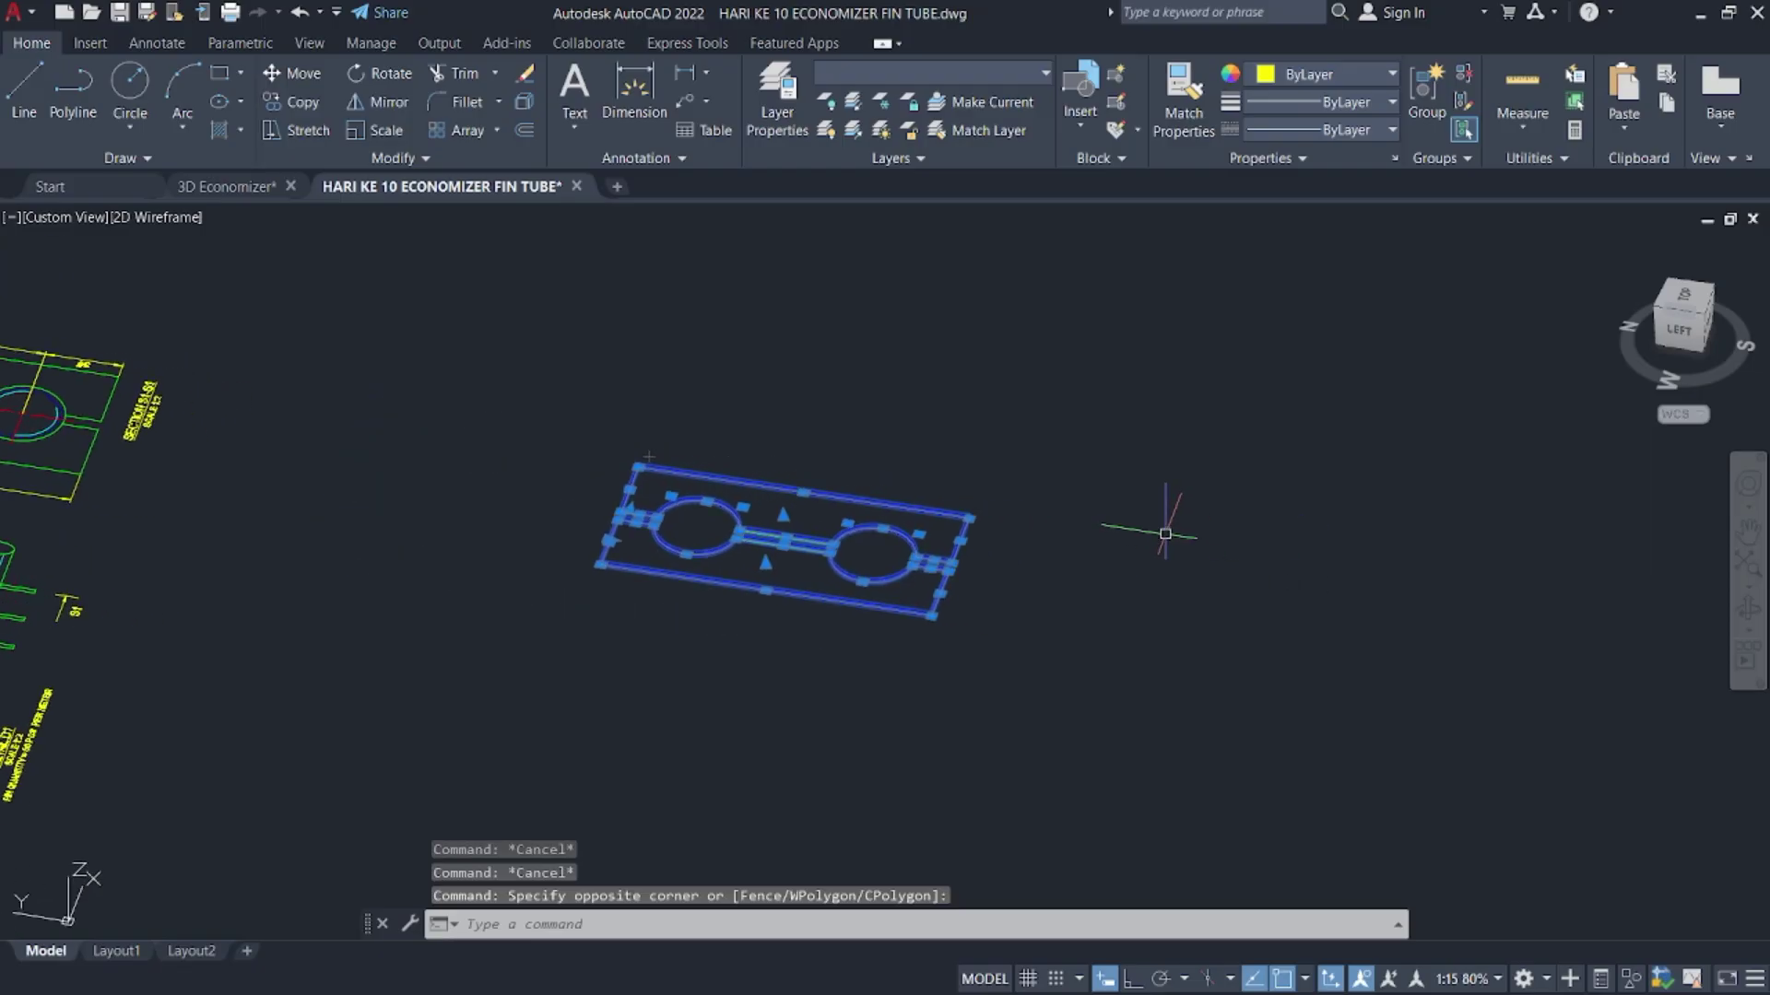
pyautogui.write('3r')
pyautogui.press('Return')
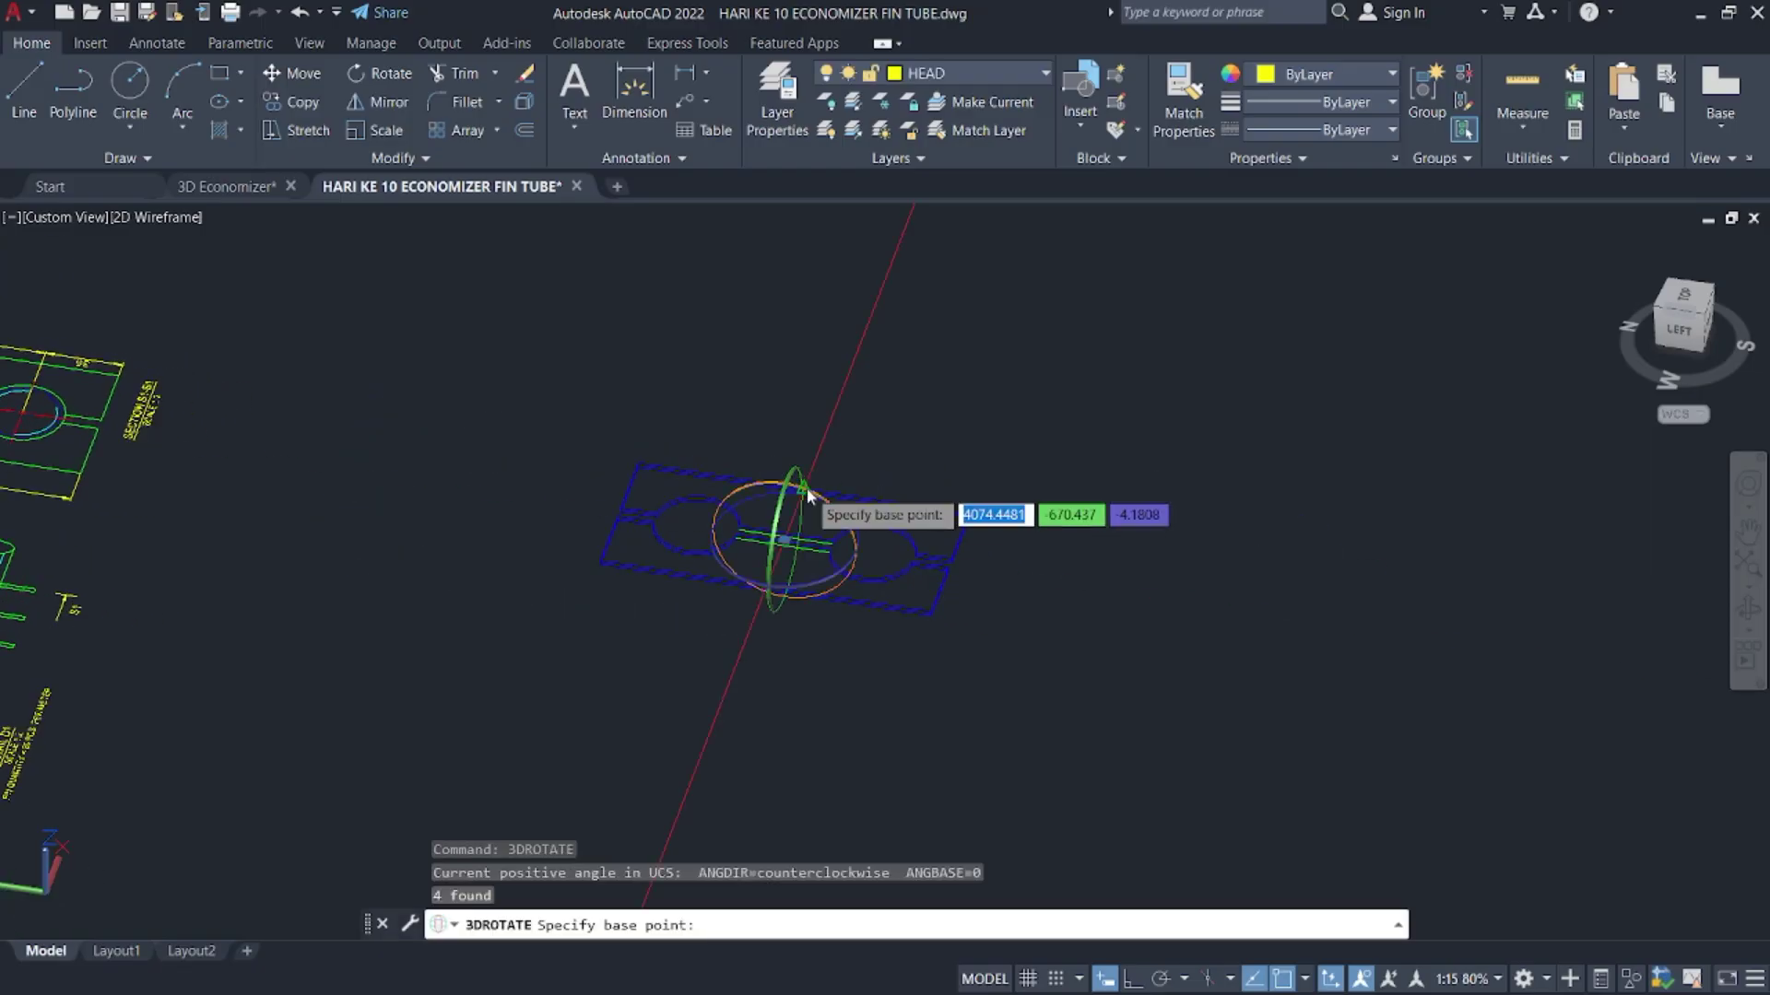
pyautogui.click(783, 539)
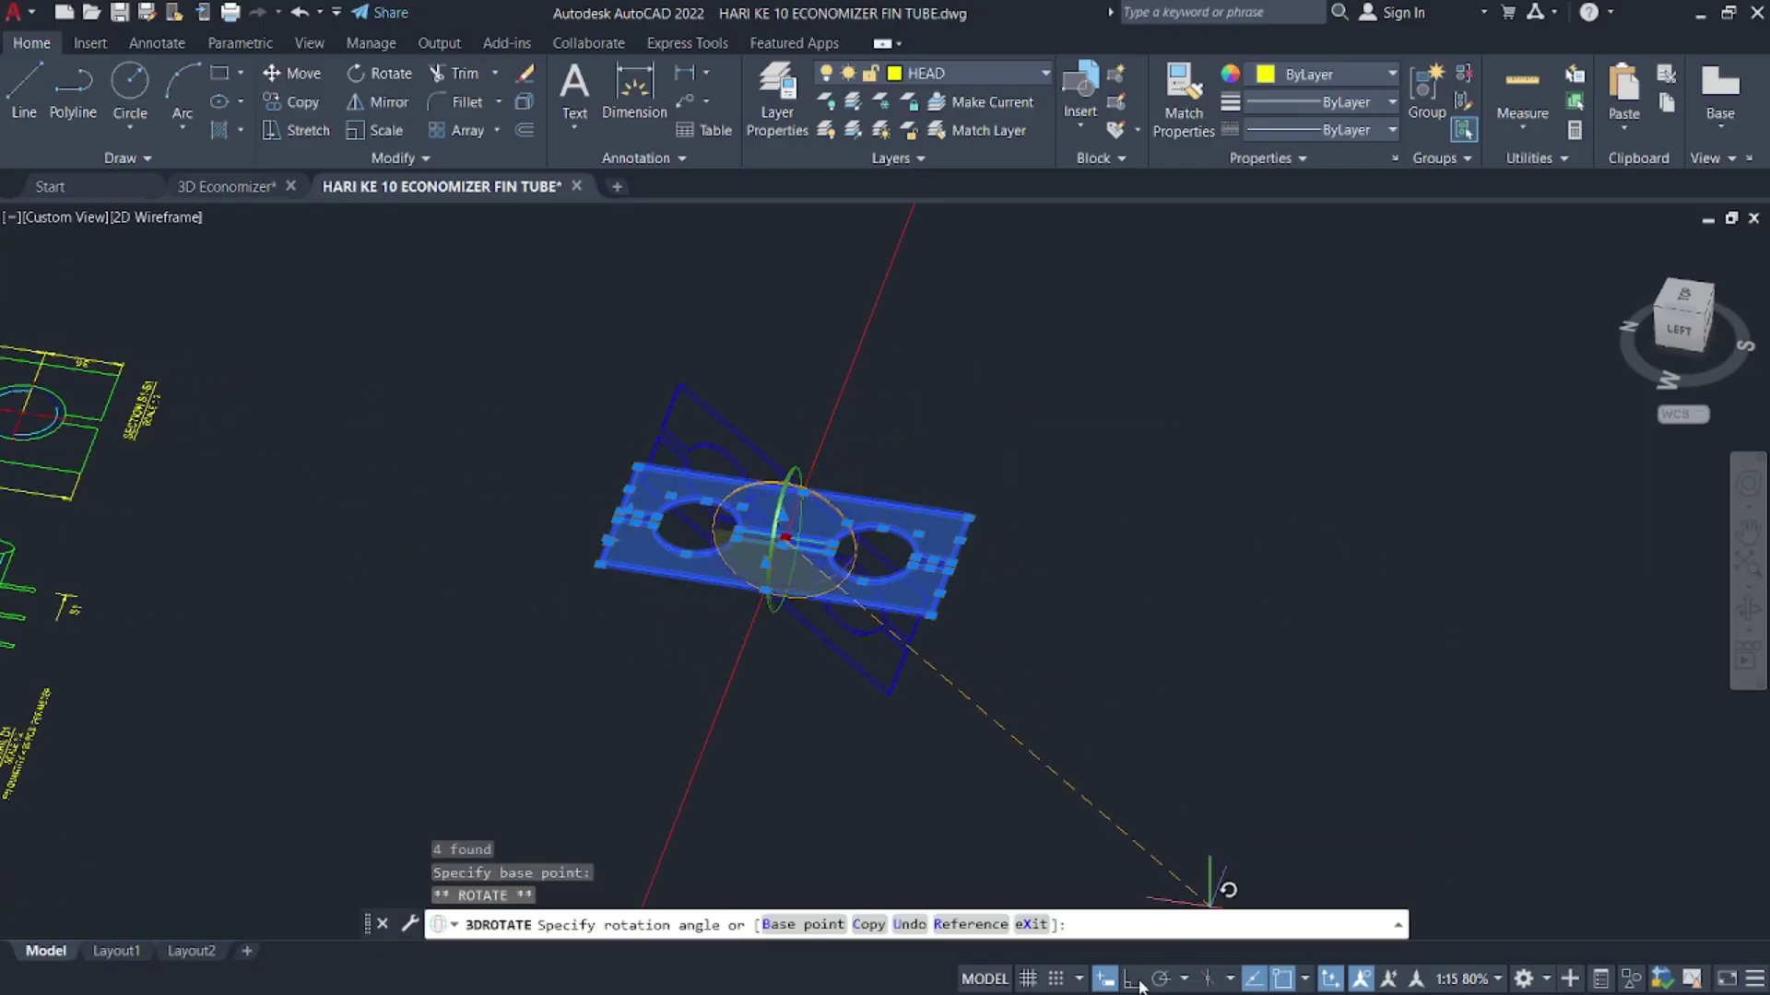
pyautogui.click(853, 420)
pyautogui.click(1004, 703)
pyautogui.click(639, 395)
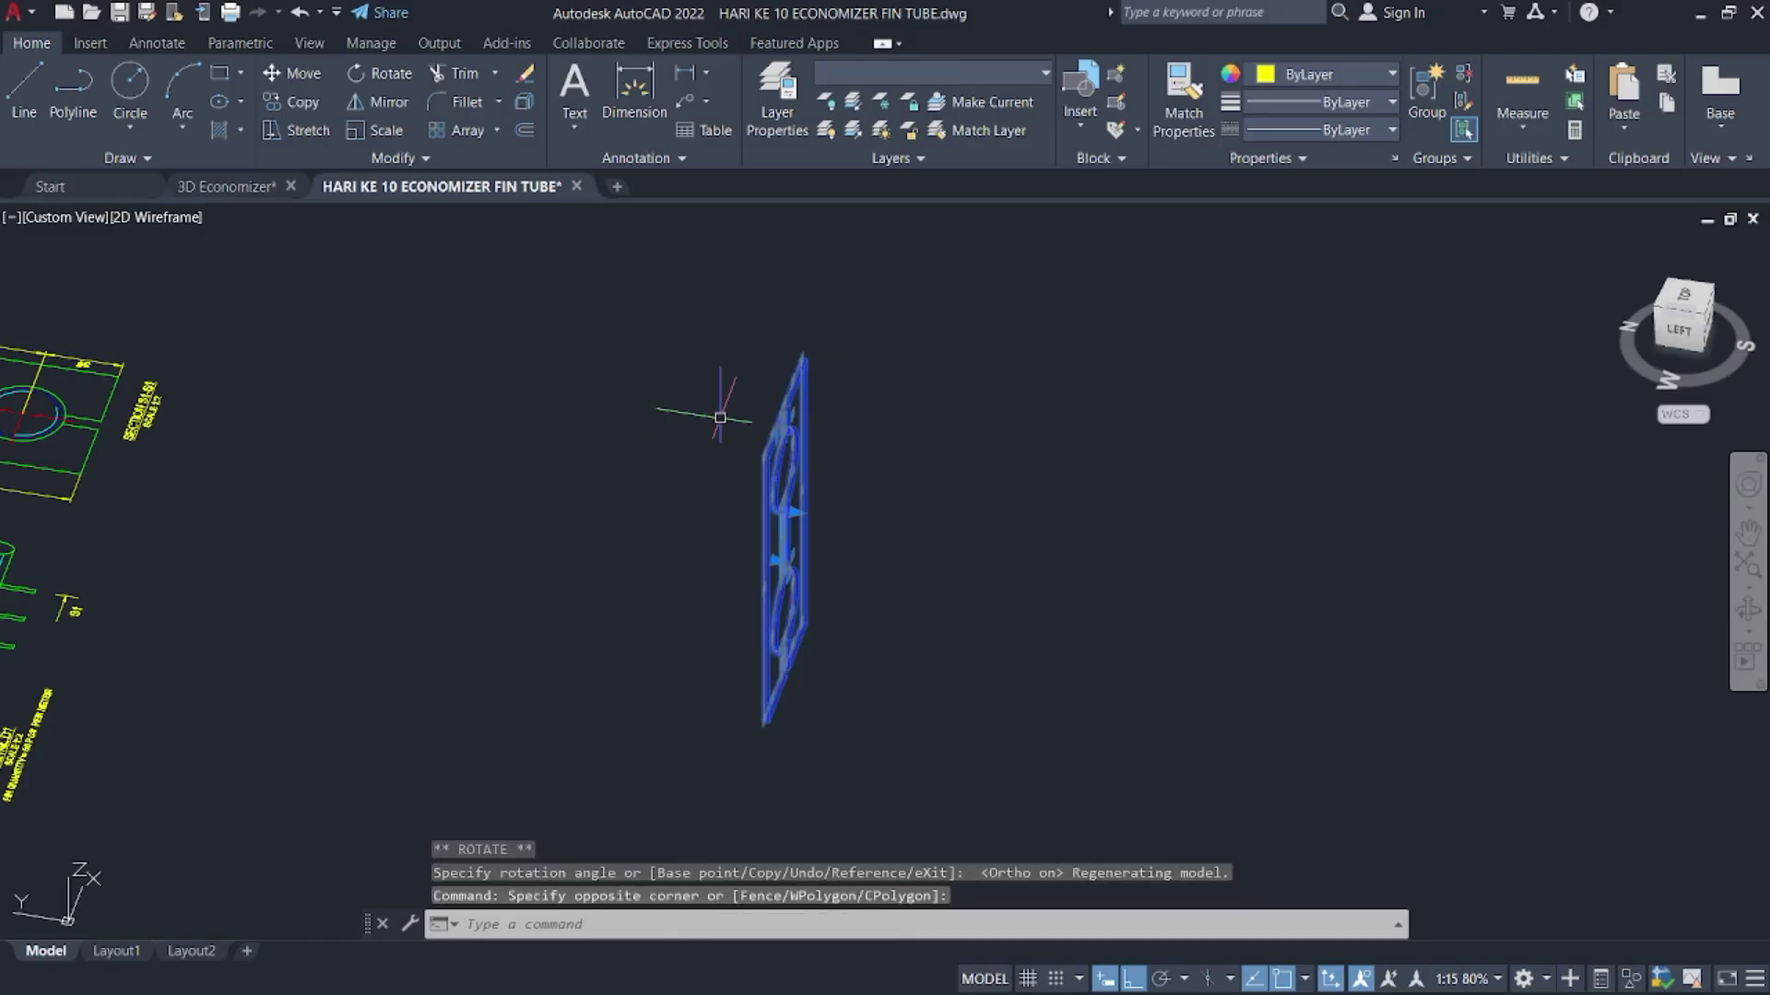
pyautogui.write('ed')
pyautogui.press('Return')
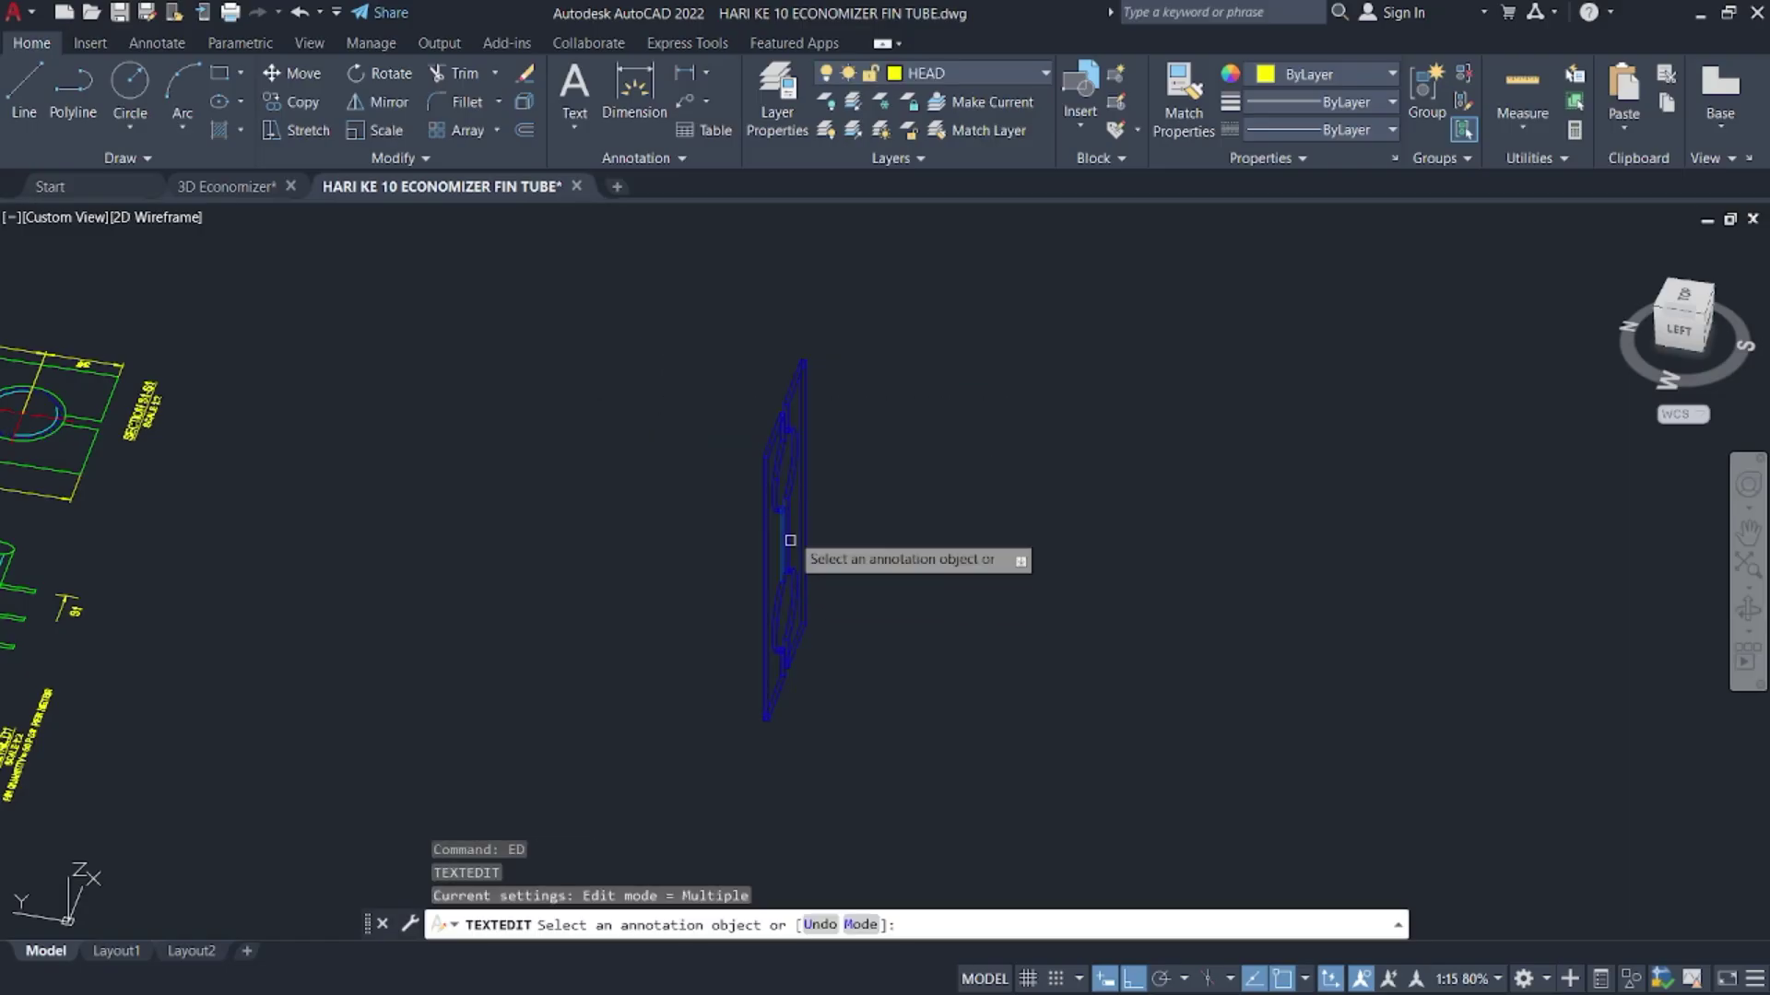
pyautogui.press('Escape')
# - Rotate the upright fin halves in 3D by 270° about the vertical Z axis
pyautogui.click(959, 614)
pyautogui.click(693, 365)
pyautogui.write('3d')
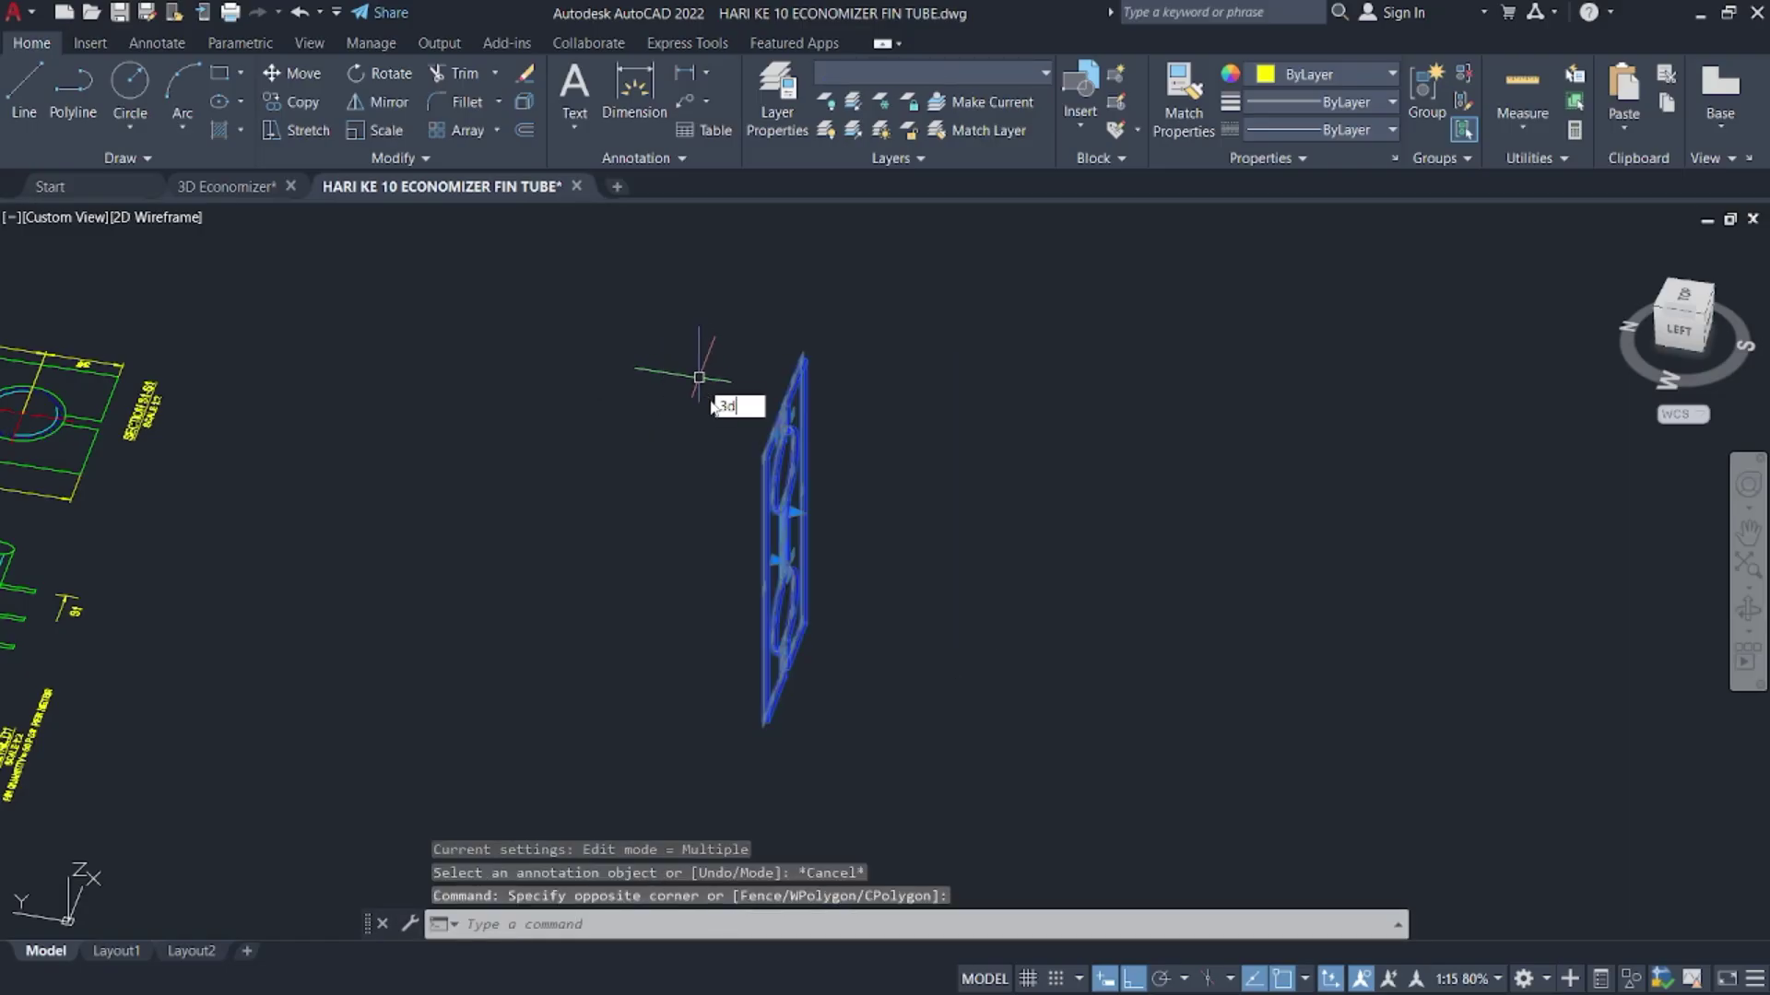
pyautogui.write('rotate')
pyautogui.press('Return')
pyautogui.click(821, 575)
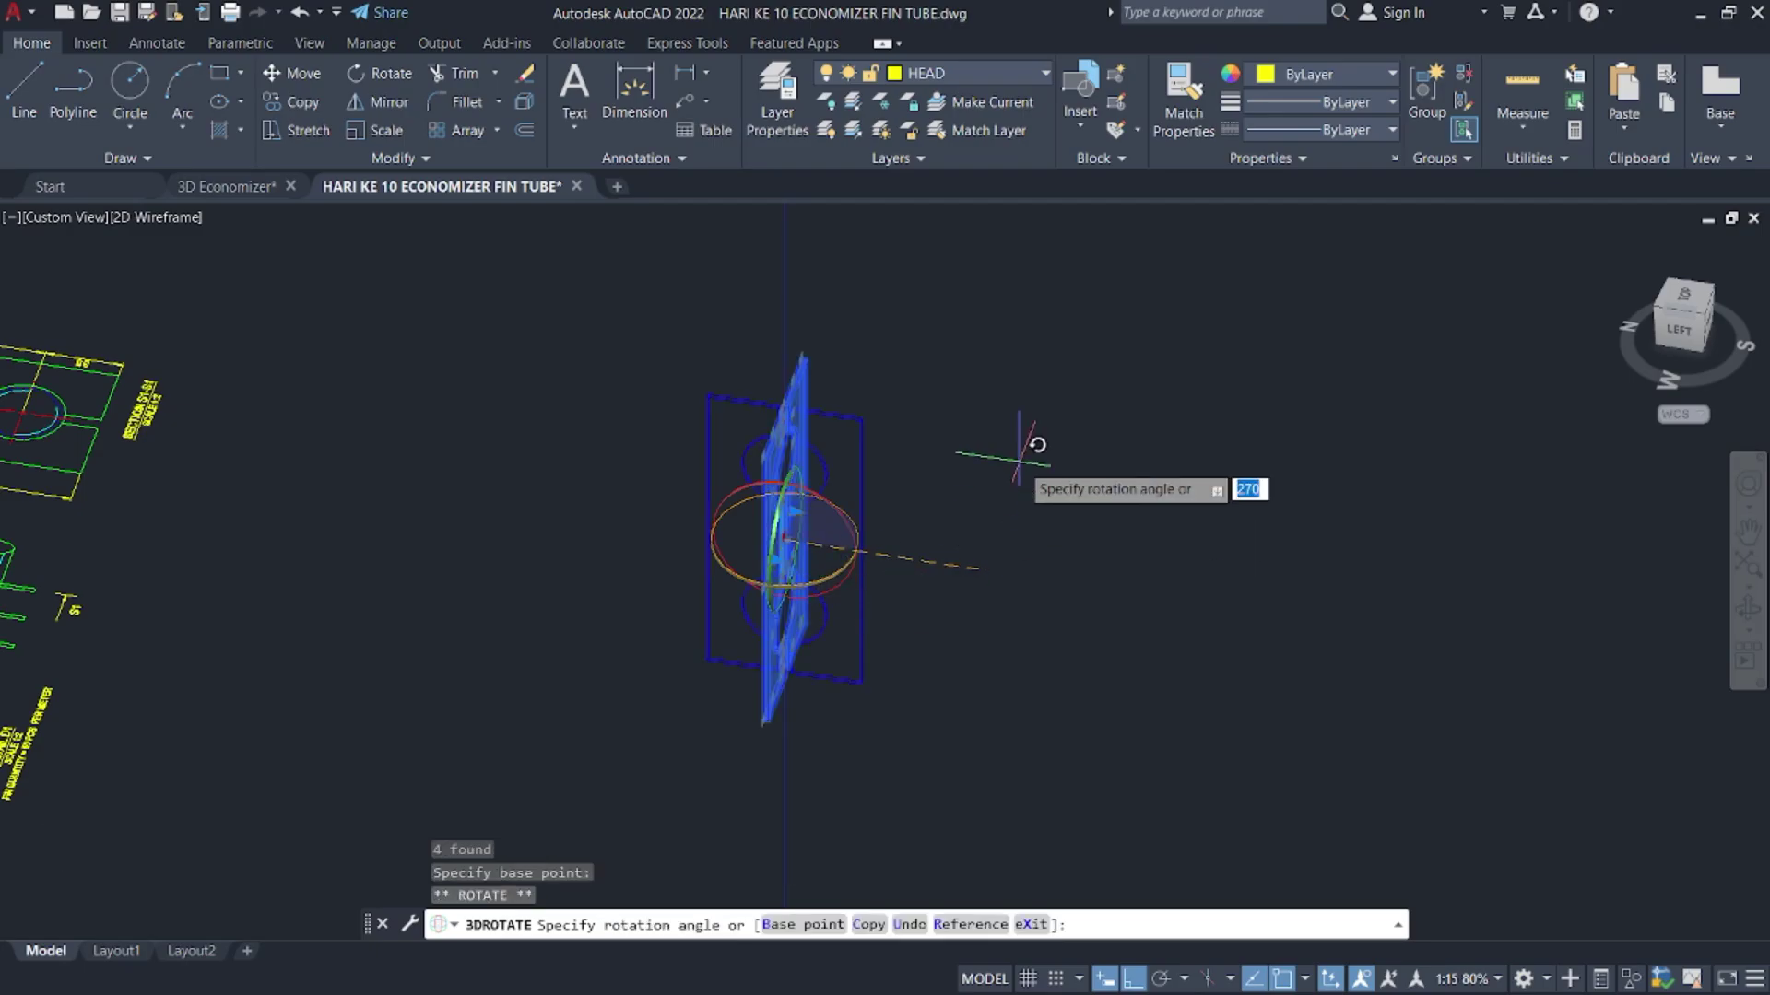
pyautogui.click(1029, 455)
# - Rotate the hollow tube with the hooked end in 3D by 90° about the X axis, so it stands upright
pyautogui.scroll(-8, 949, 427)
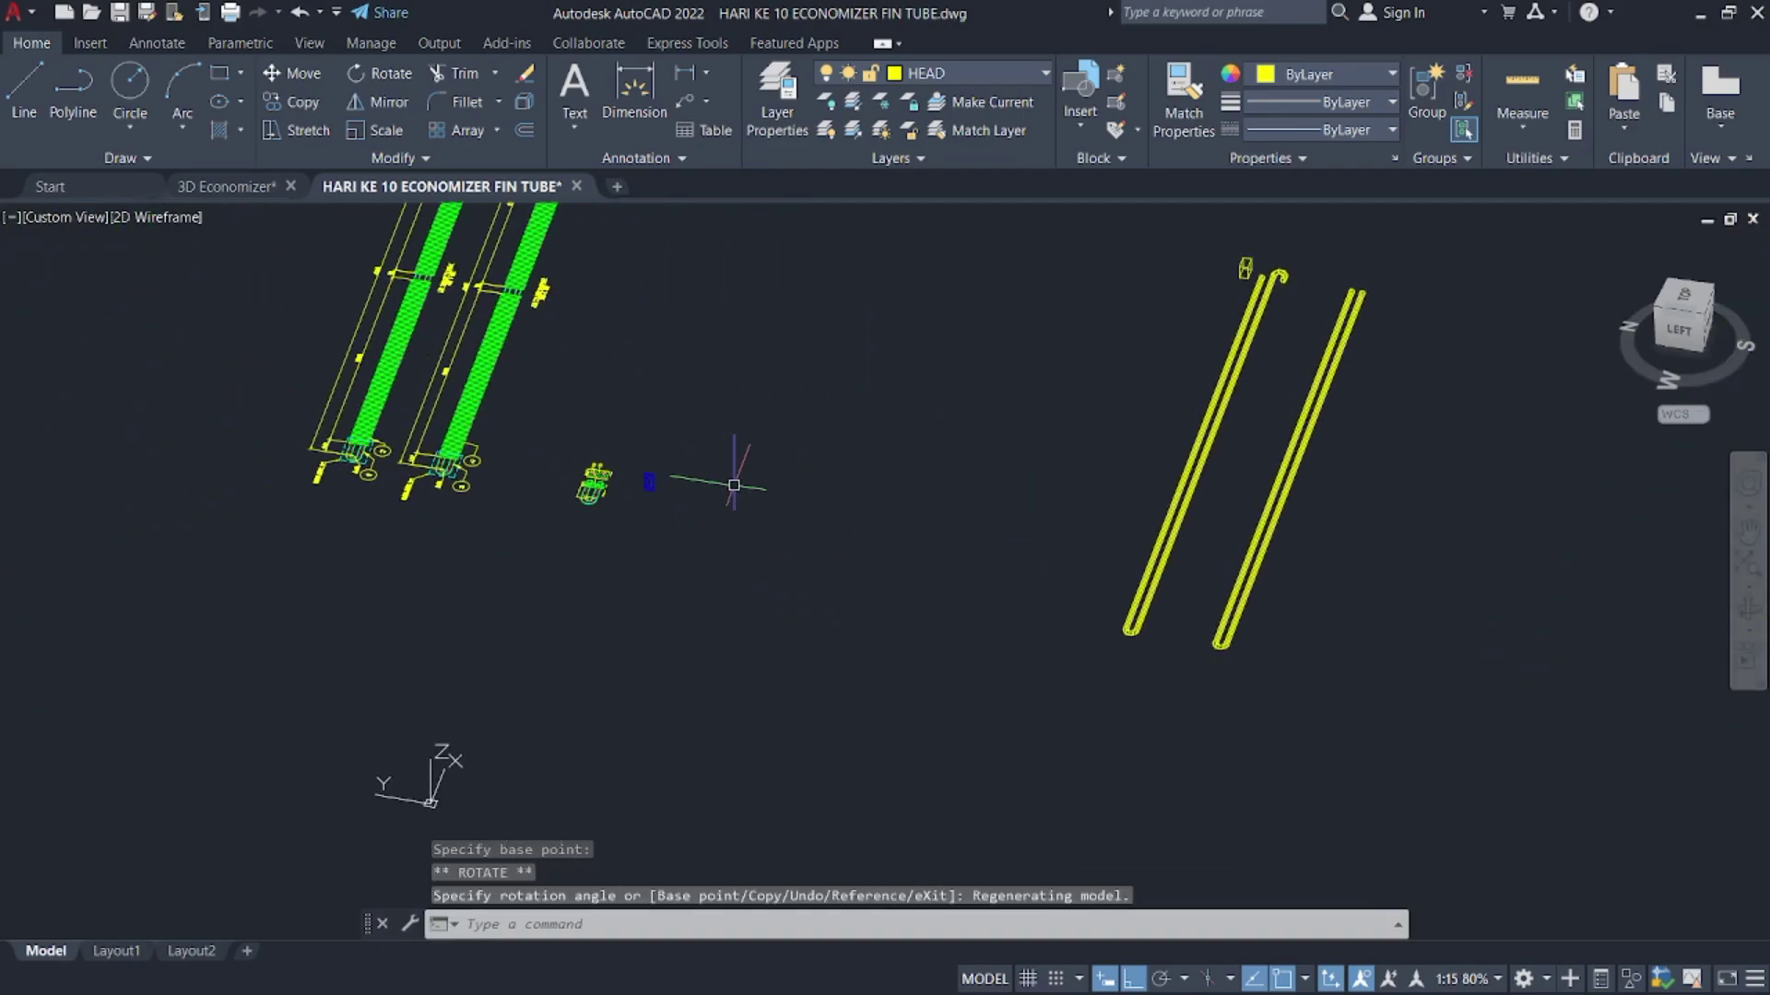
pyautogui.scroll(2, 1337, 295)
pyautogui.click(1249, 426)
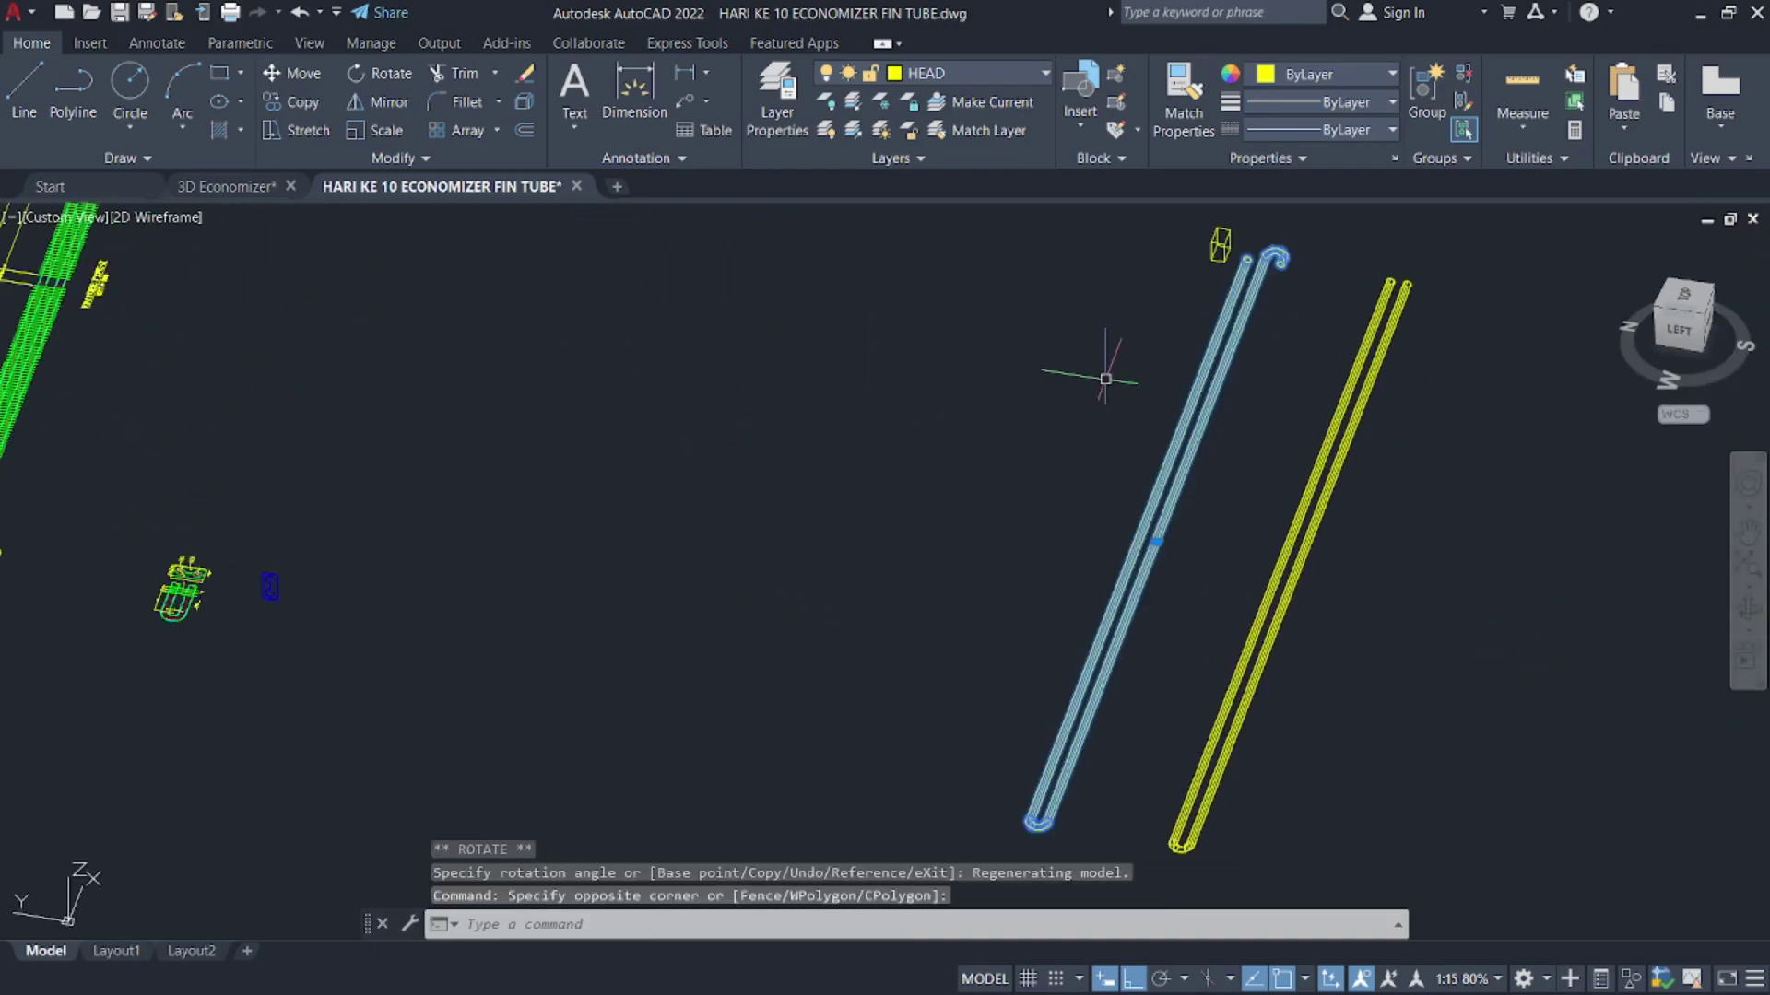
pyautogui.write('3drotate')
pyautogui.press('Return')
pyautogui.click(1169, 487)
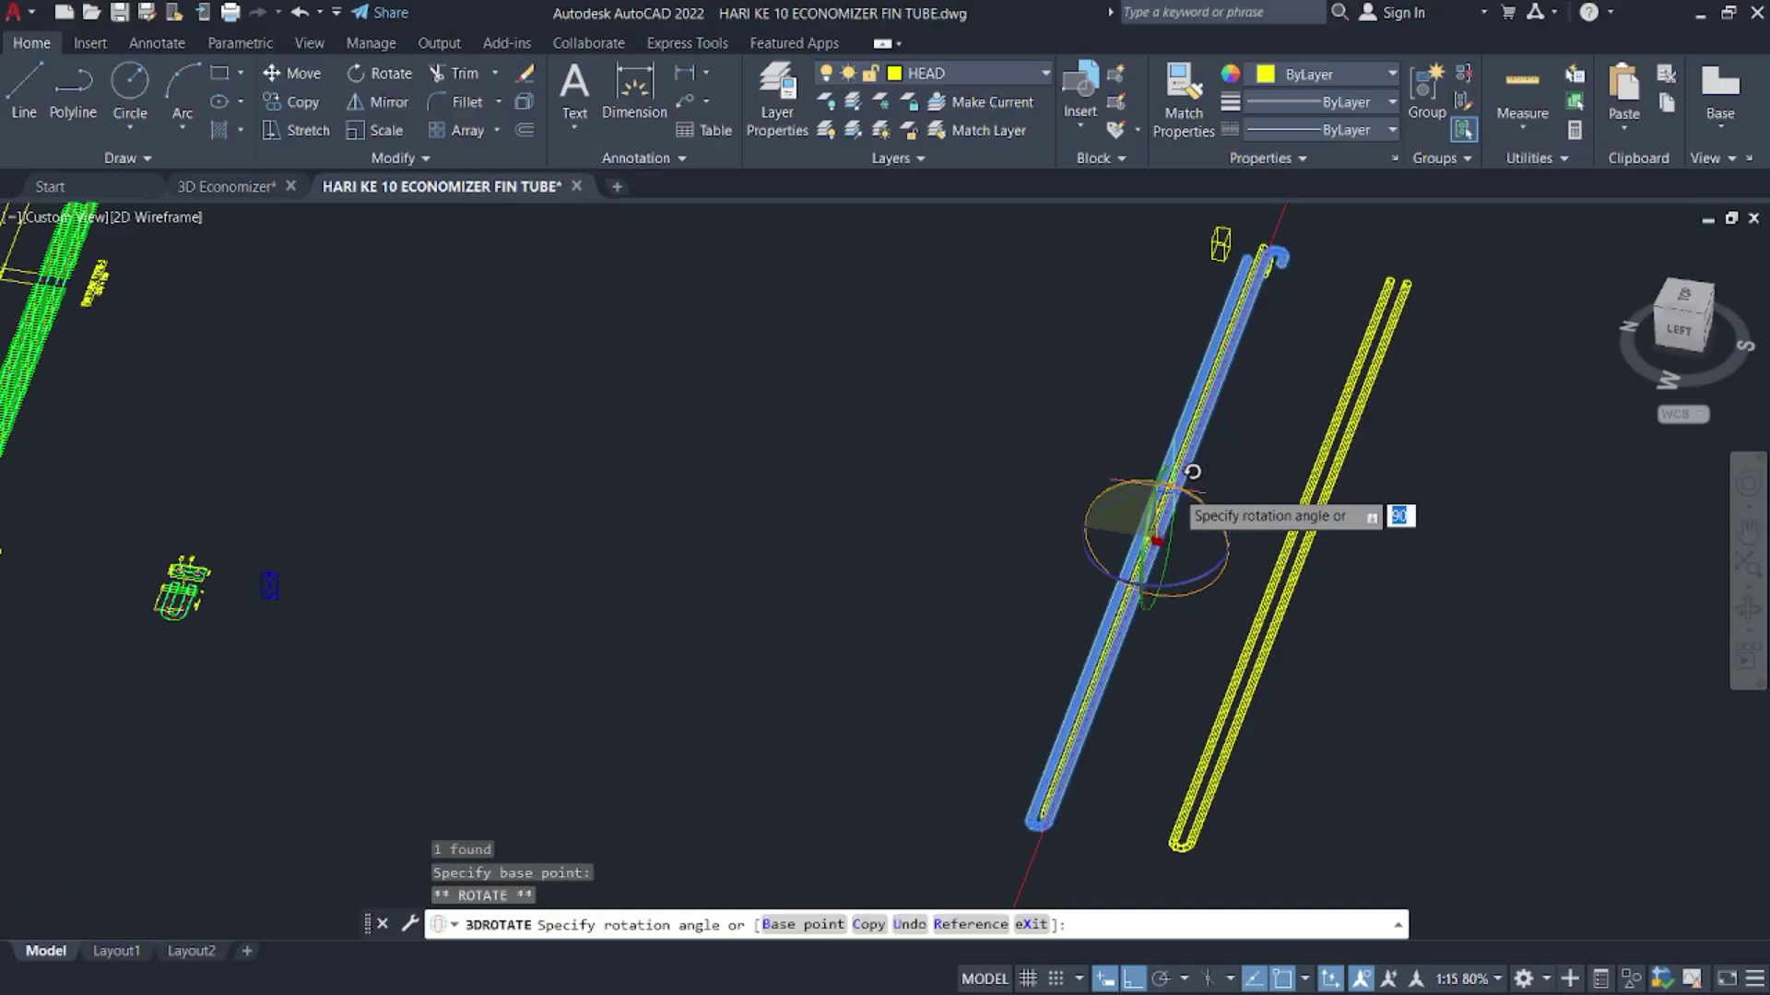
pyautogui.click(1254, 269)
# - Rotate the second hollow tube in 3D about the X axis so it stands upright like the hooked tube
pyautogui.keyDown('shift'); pyautogui.moveTo(1125, 363); pyautogui.dragTo(968, 442, button='middle'); pyautogui.keyUp('shift')
pyautogui.click(1069, 532)
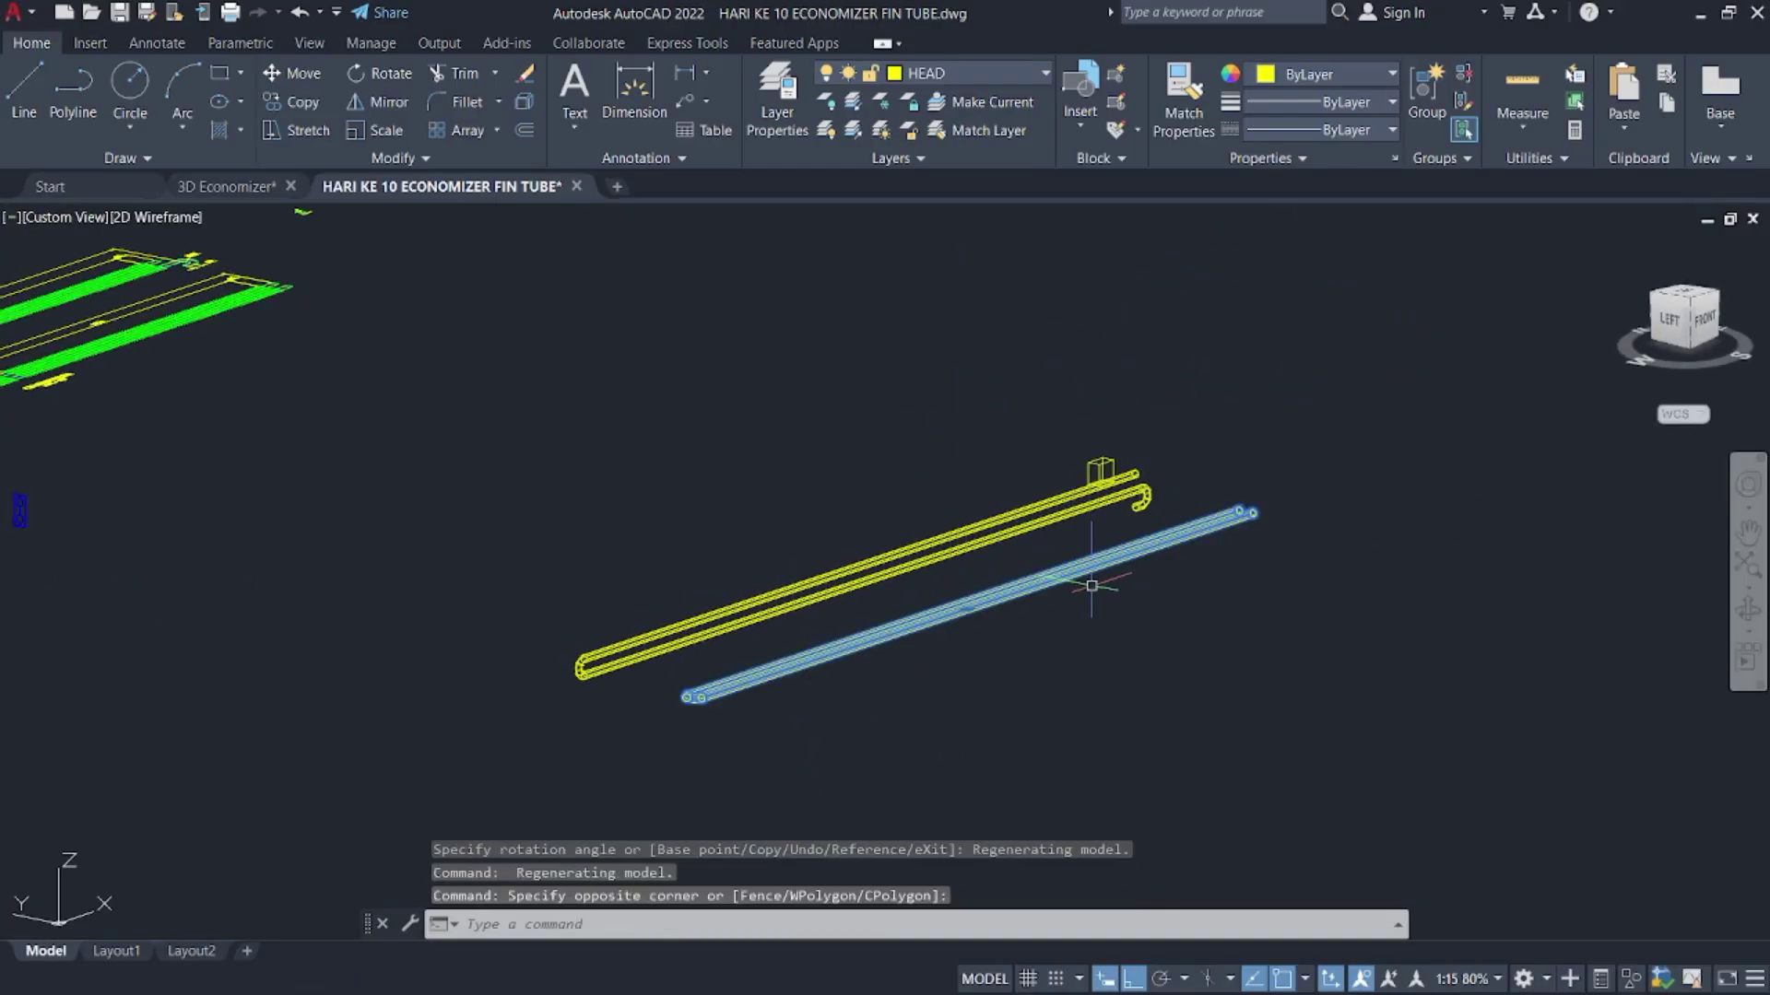
pyautogui.write('3drotate')
pyautogui.press('Return')
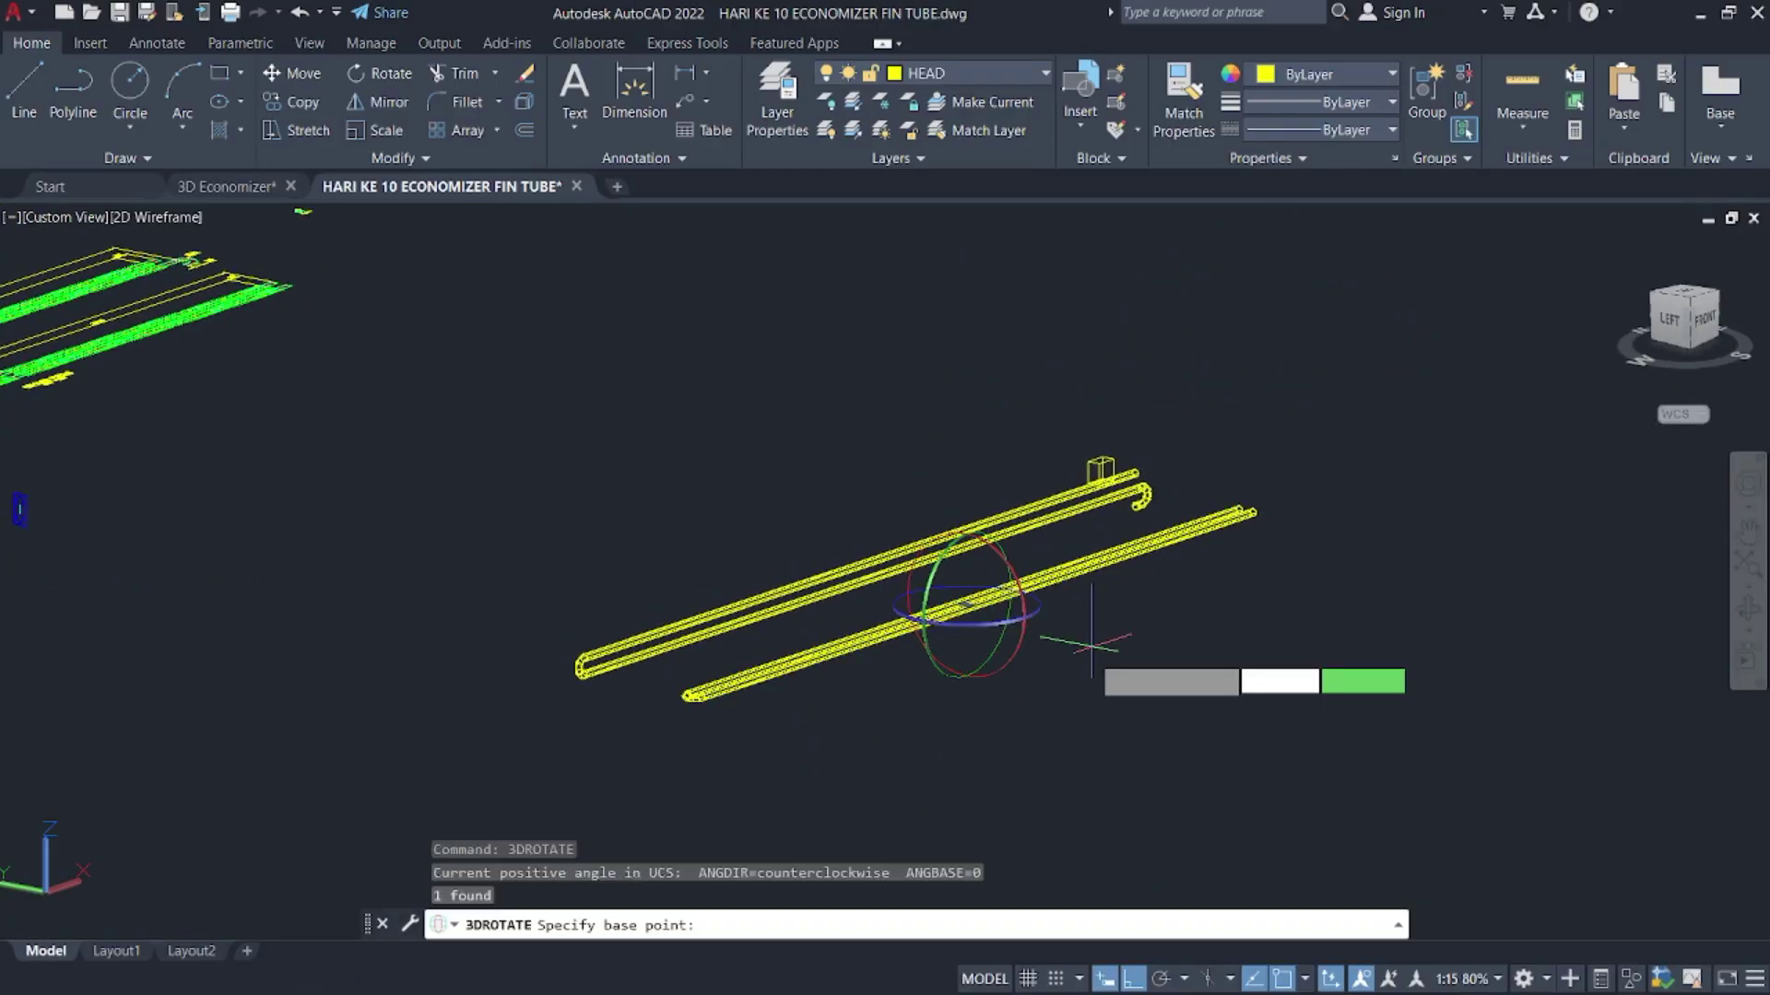
pyautogui.click(993, 554)
pyautogui.click(1002, 416)
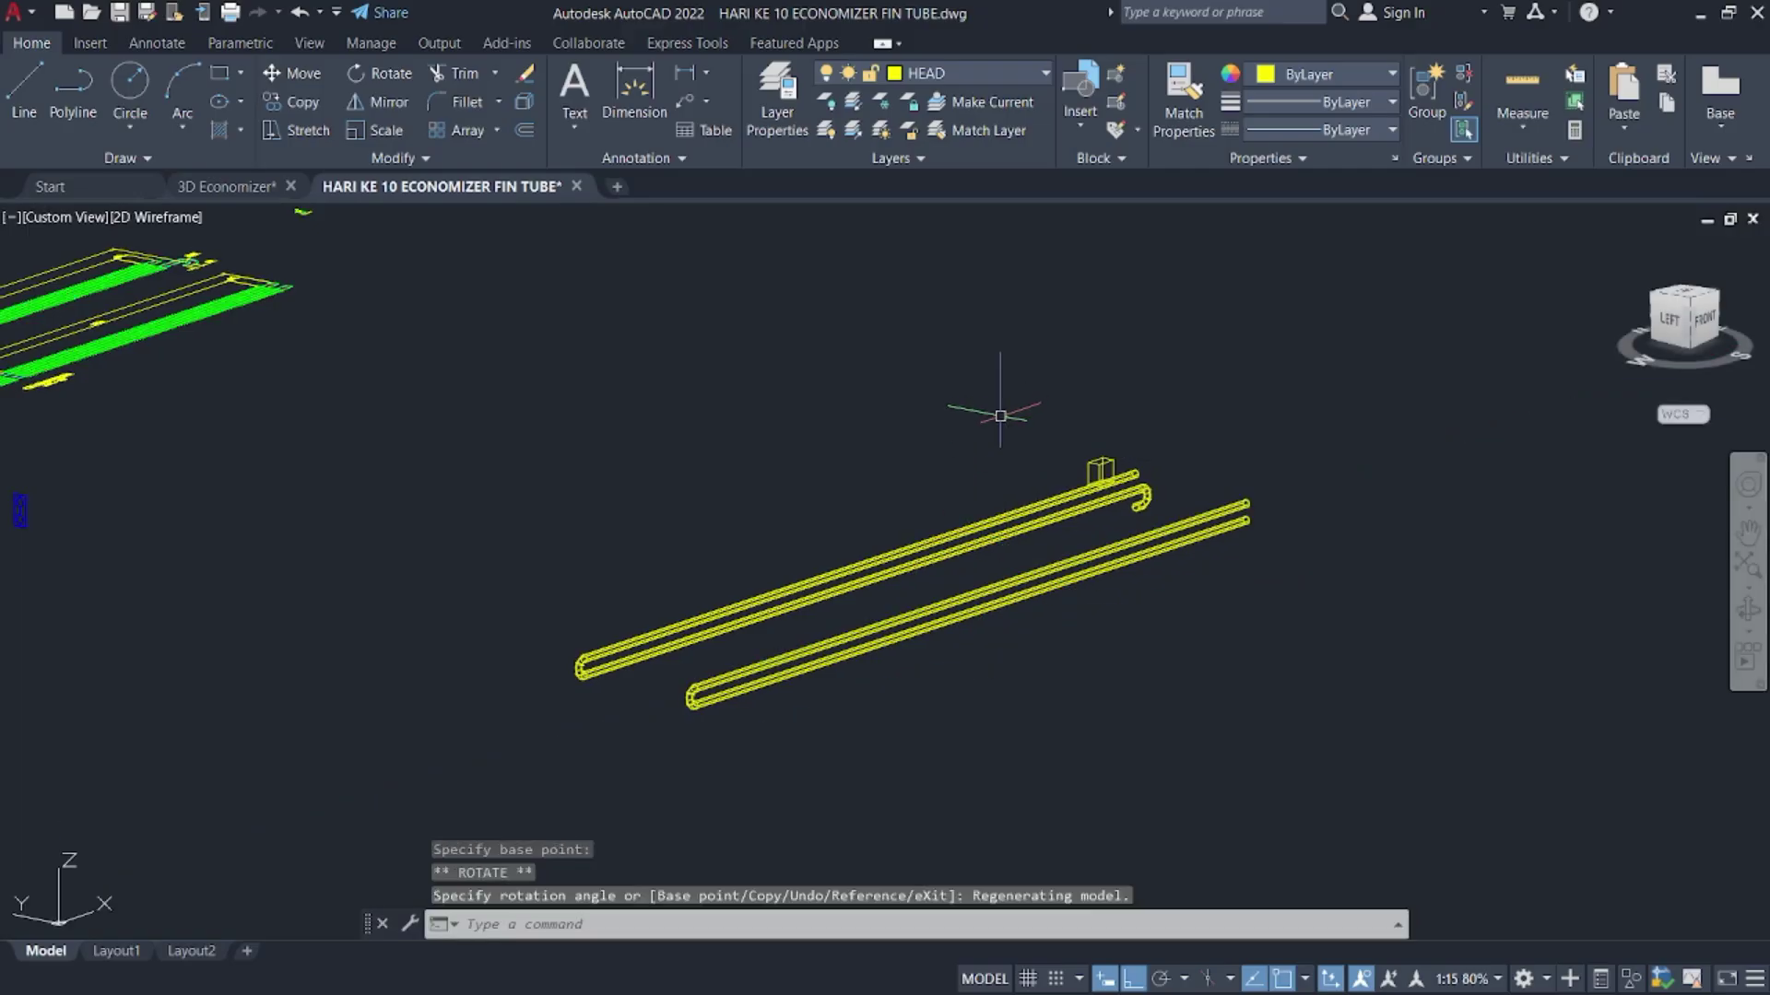
# - Erase the leftover yellow box beside the open end of the hooked tube
pyautogui.moveTo(442, 642); pyautogui.dragTo(1134, 636, button='middle')
pyautogui.moveTo(1160, 512); pyautogui.dragTo(731, 522, button='middle')
pyautogui.scroll(2, 731, 522)
pyautogui.moveTo(1645, 562)
pyautogui.mouseDown(button='middle')
pyautogui.moveTo(1462, 608)
pyautogui.moveTo(767, 679)
pyautogui.mouseUp(button='middle')
pyautogui.scroll(4, 825, 590)
pyautogui.click(825, 498)
pyautogui.click(747, 446)
pyautogui.press('Delete')
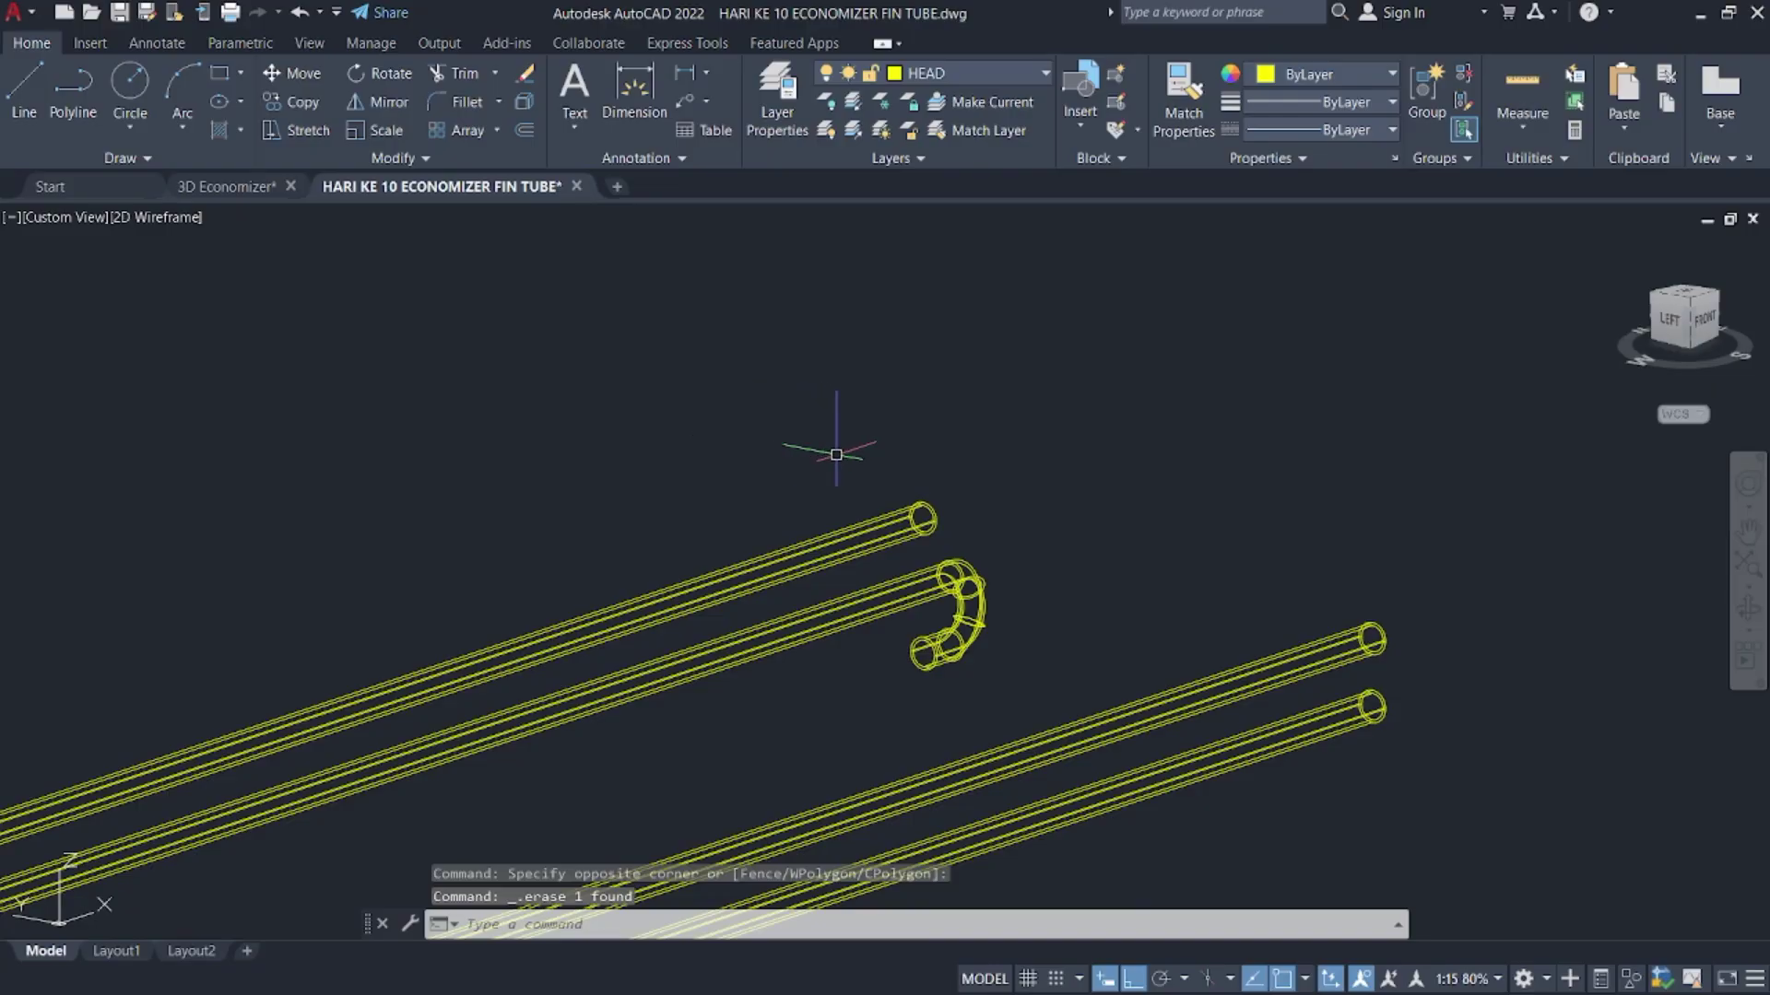
# - Consult the hooked tube end in Tr Adv.pdf and draw a 90 mm line from the upper tube end's centre inward along its axis
pyautogui.press('super')
pyautogui.click(932, 965)
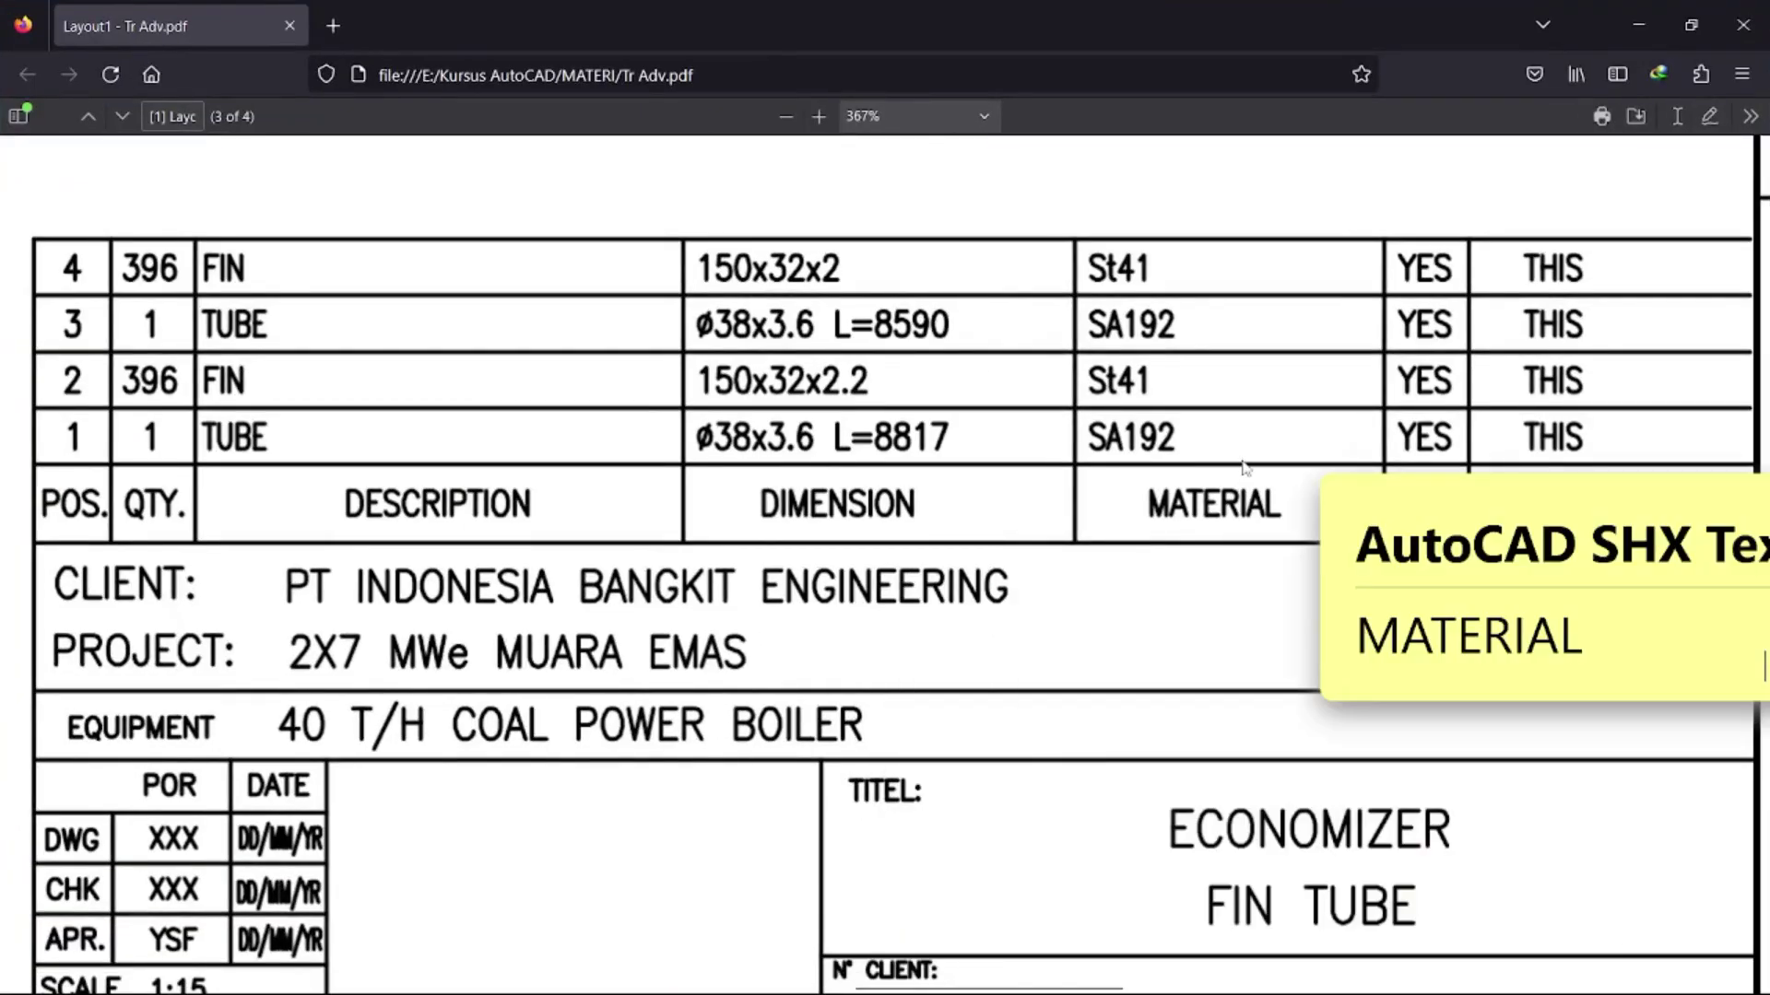
pyautogui.scroll(10, 1245, 467)
pyautogui.keyDown('shift'); pyautogui.hscroll(-2, 1176, 533); pyautogui.keyUp('shift')
pyautogui.scroll(5, 955, 406)
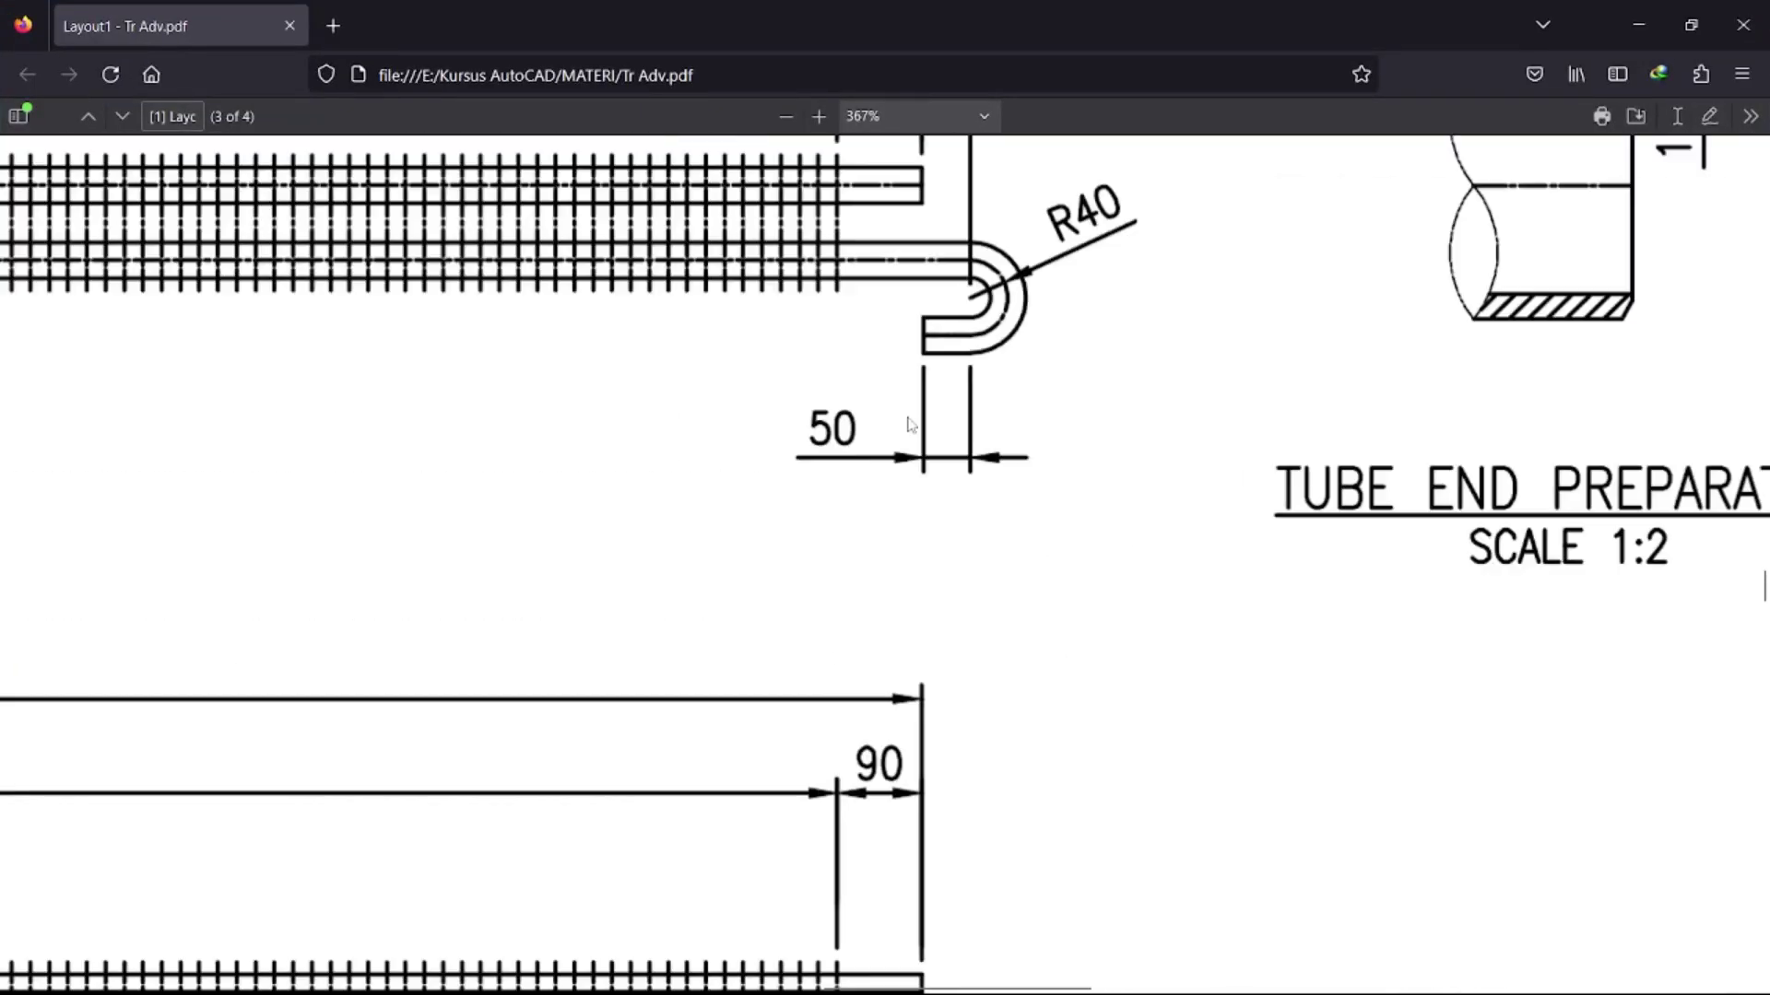
pyautogui.scroll(5, 911, 424)
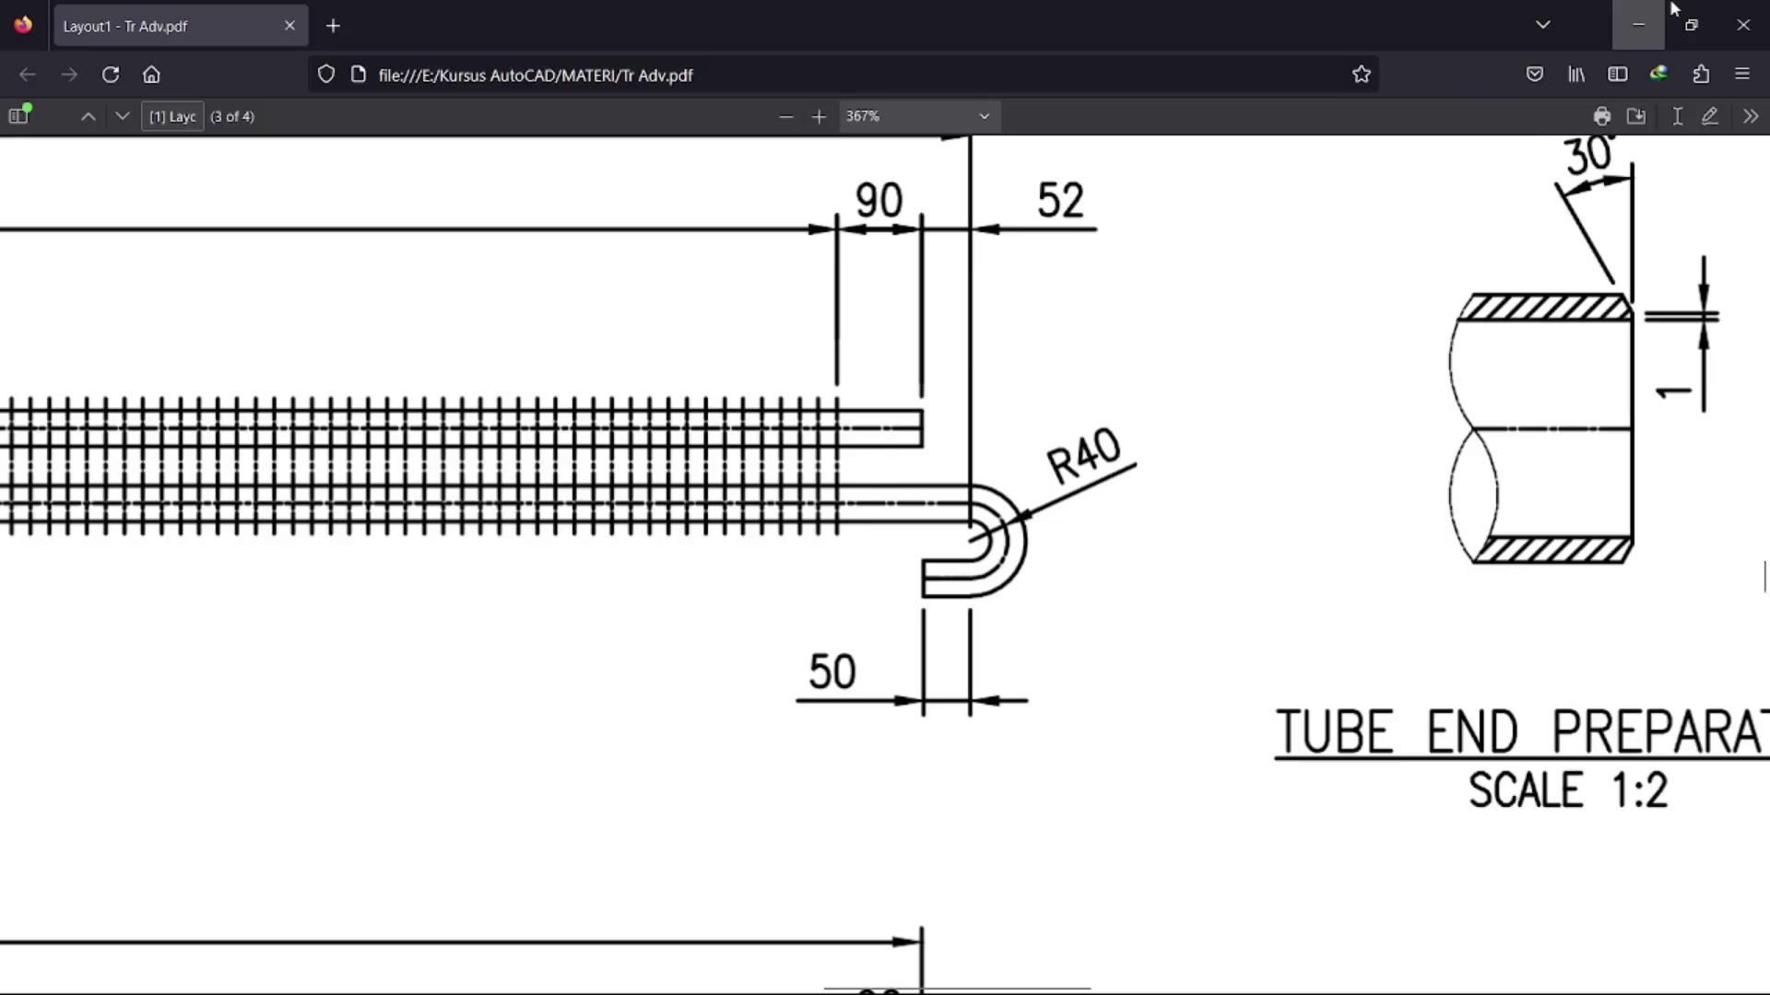
pyautogui.click(1640, 25)
pyautogui.scroll(5, 963, 556)
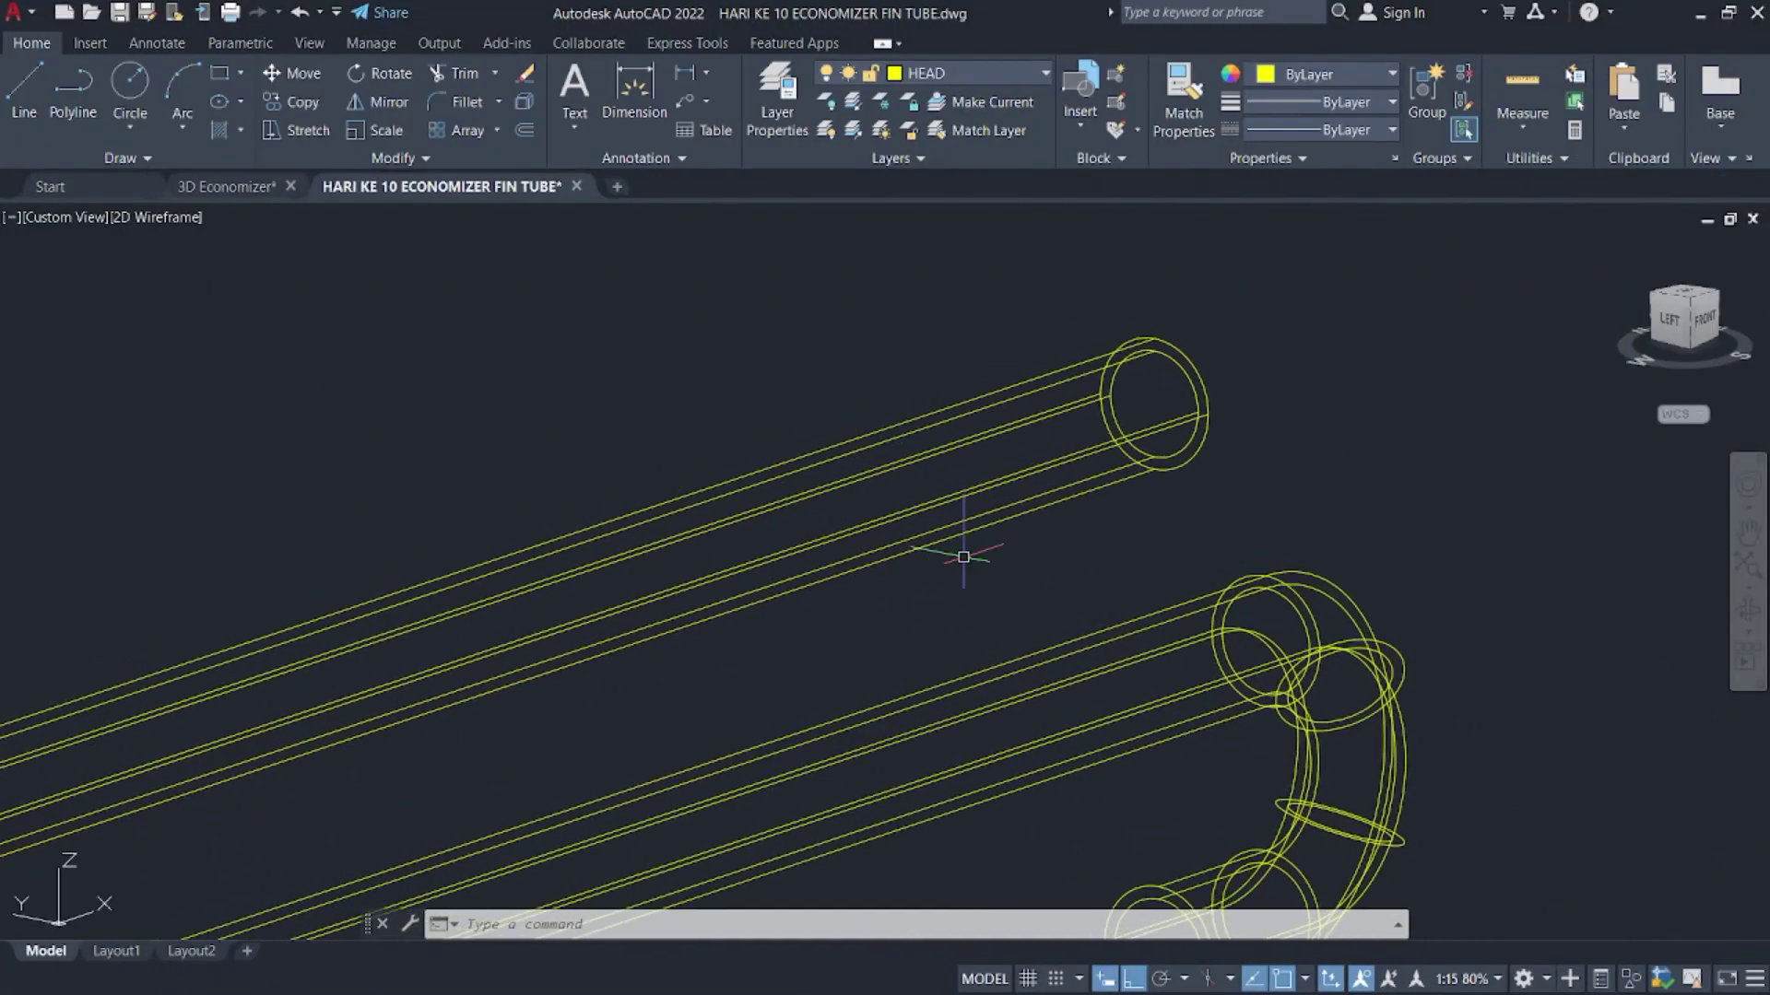
pyautogui.write('l')
pyautogui.press('Return')
pyautogui.click(1154, 403)
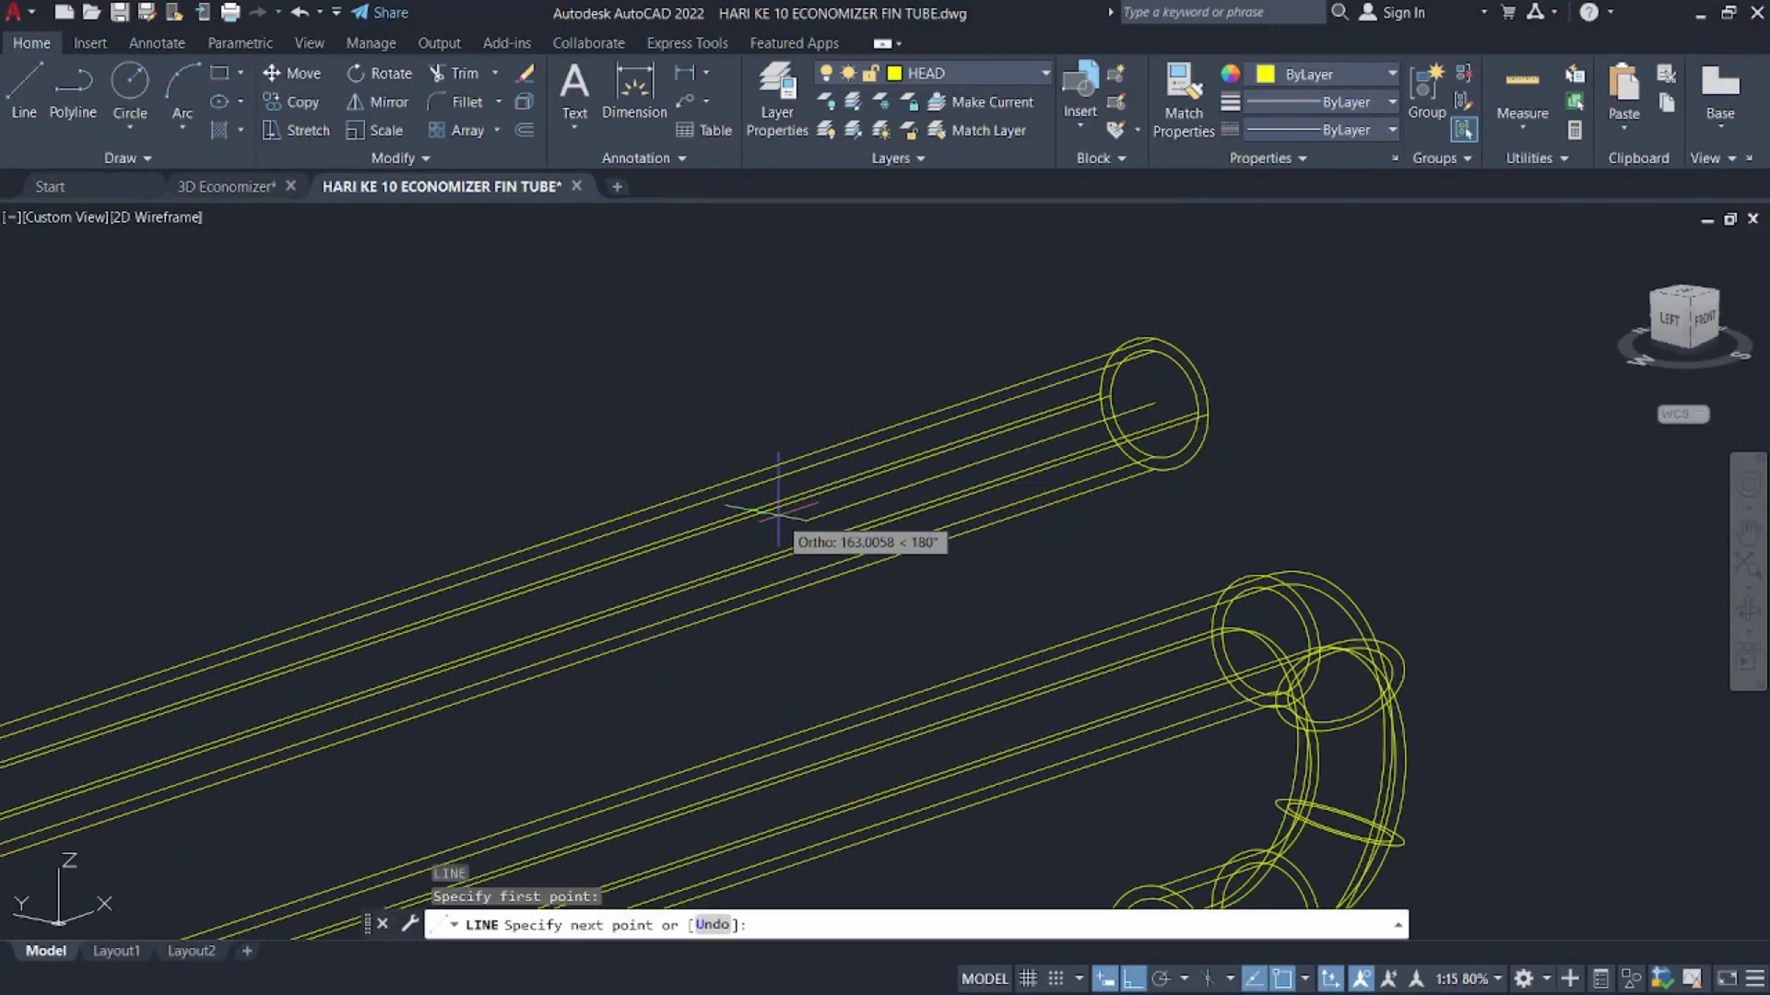
pyautogui.write('90')
pyautogui.press('Return')
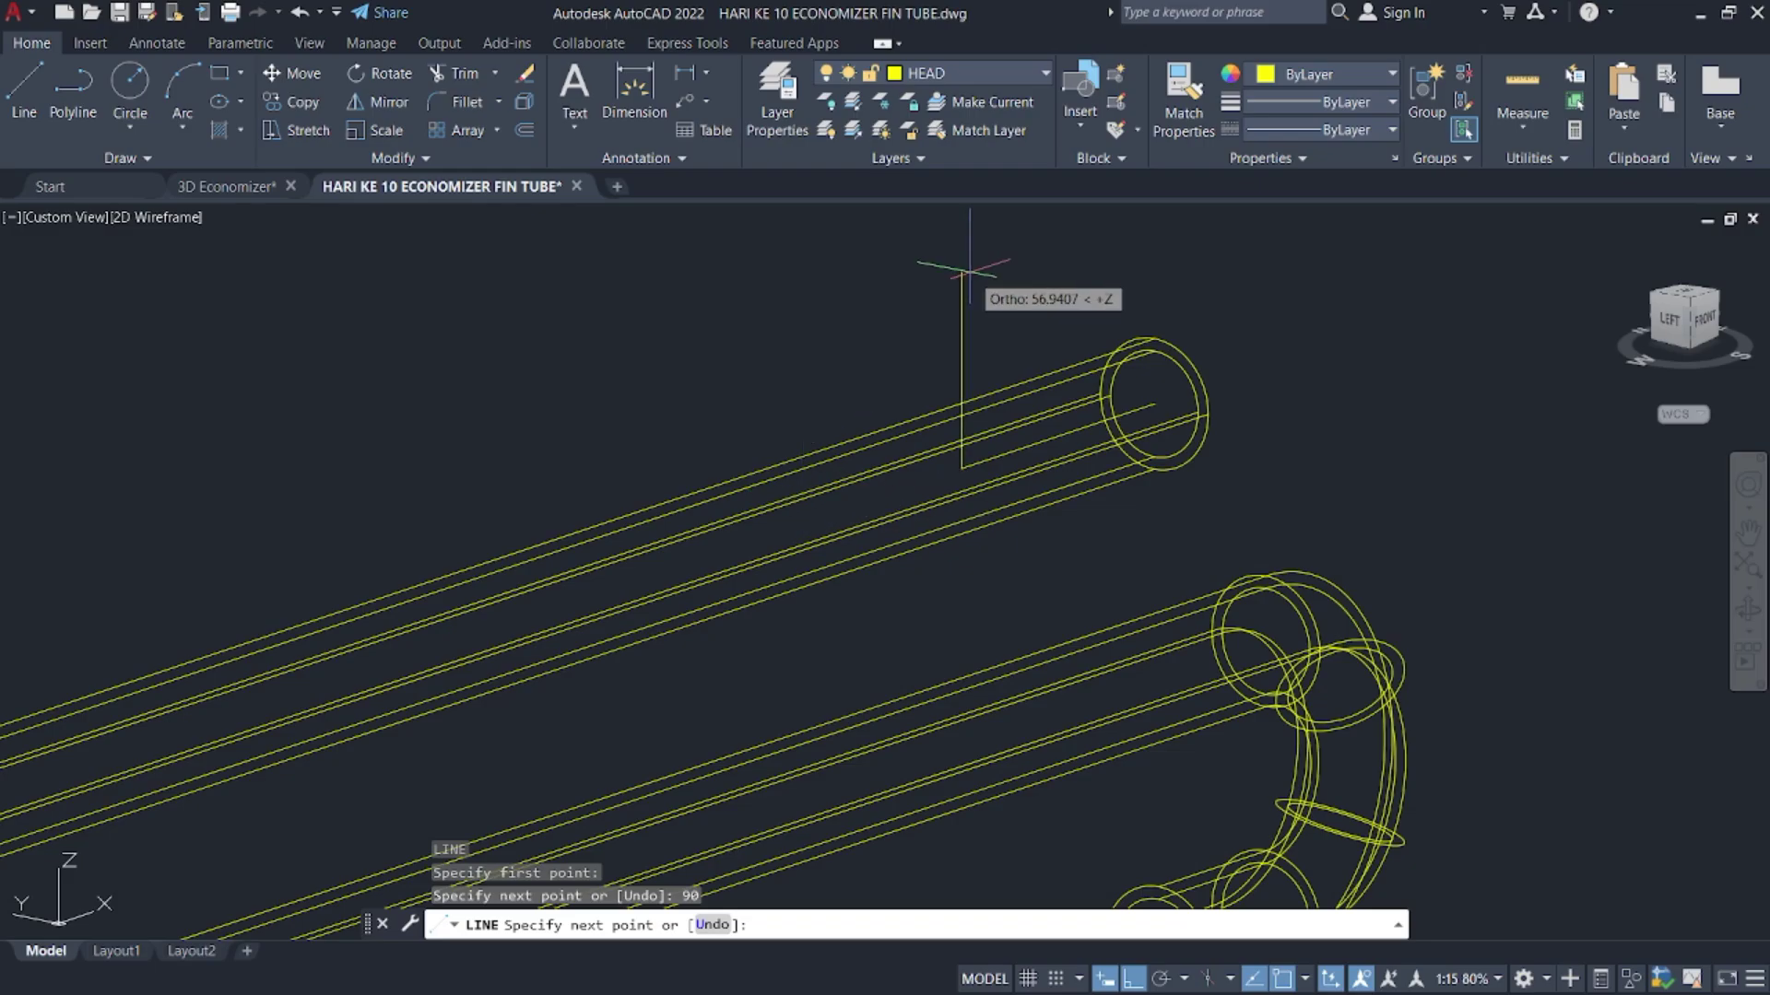
# - Consult the fin section in Tr Adv.pdf and extend the guide line 35 mm vertically upward from the end of the 90 mm segment
pyautogui.press('super')
pyautogui.click(885, 968)
pyautogui.scroll(-10, 784, 877)
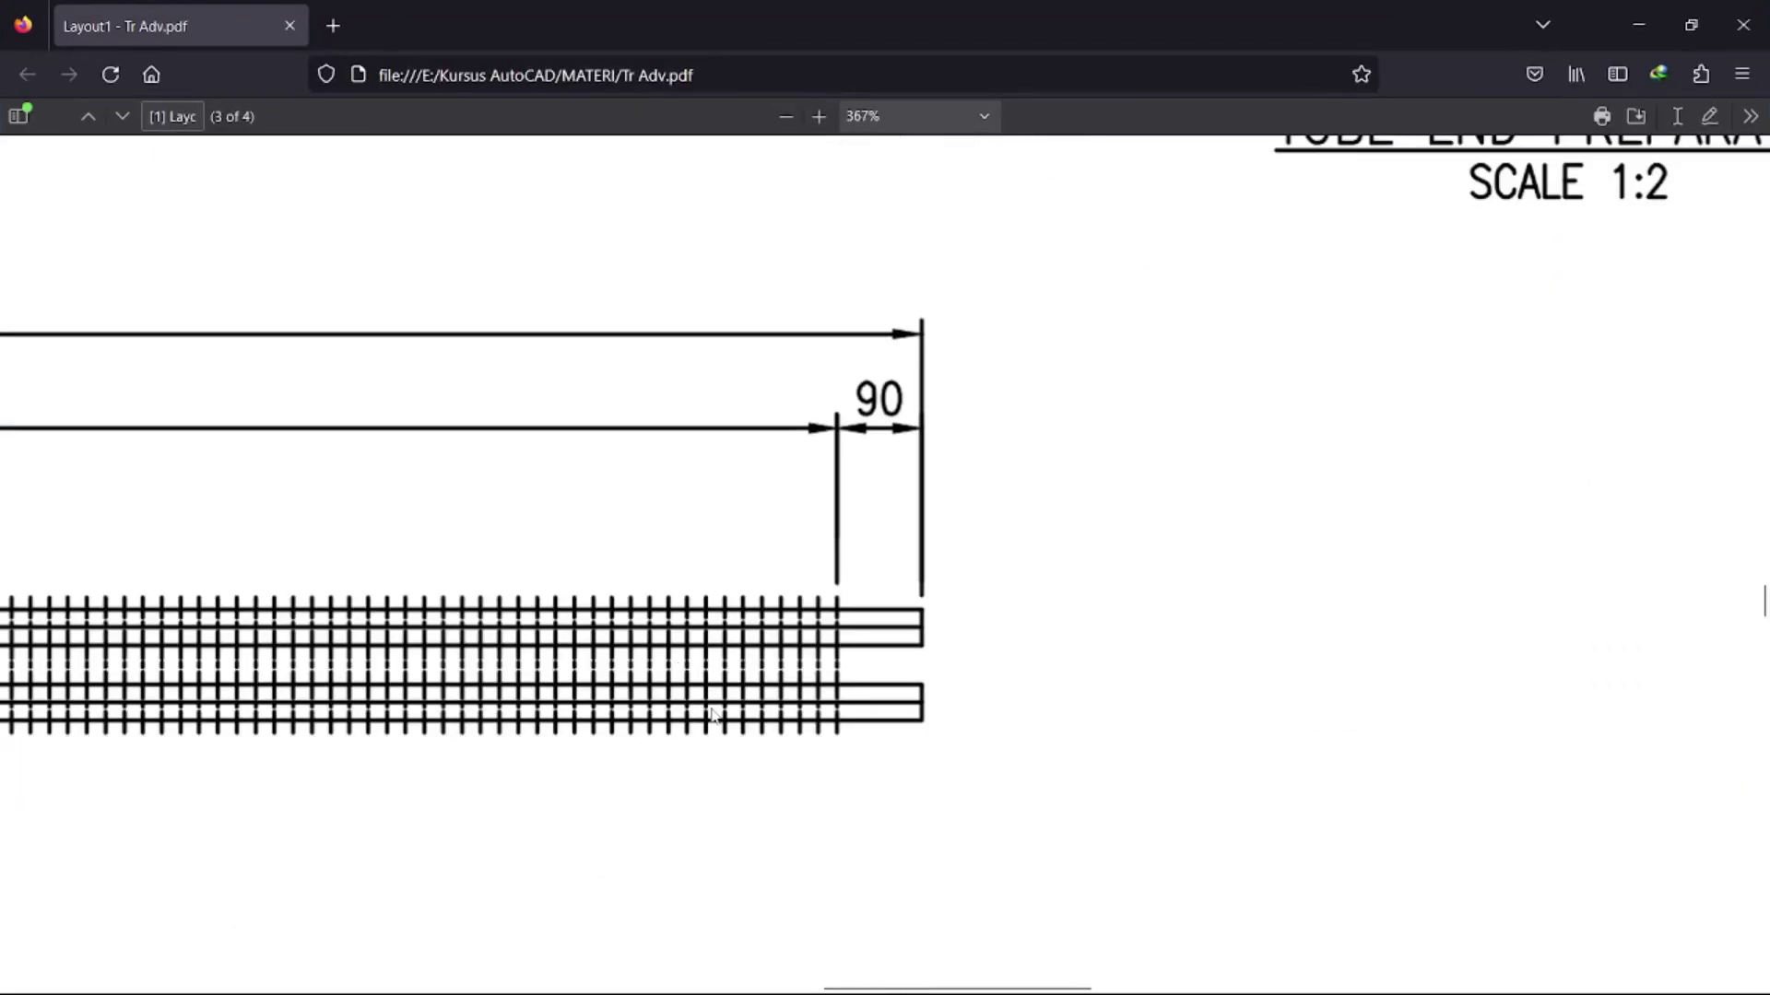
pyautogui.hscroll(-12, 811, 710)
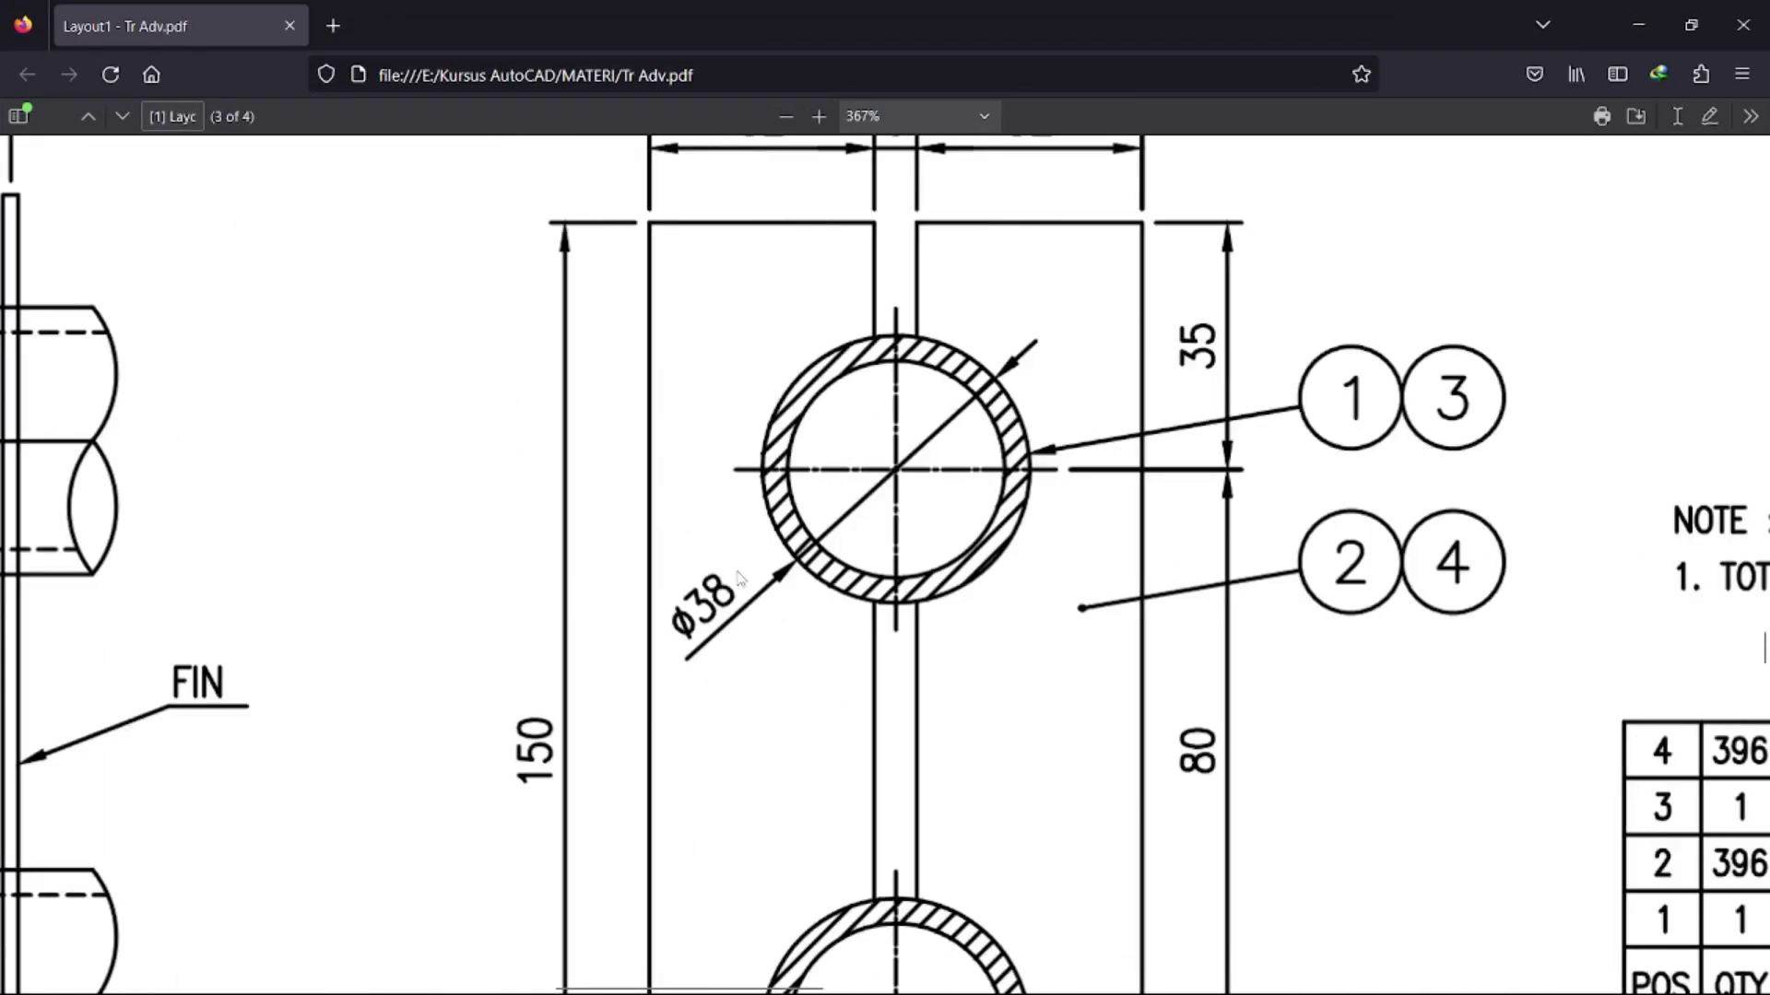
pyautogui.scroll(3, 917, 636)
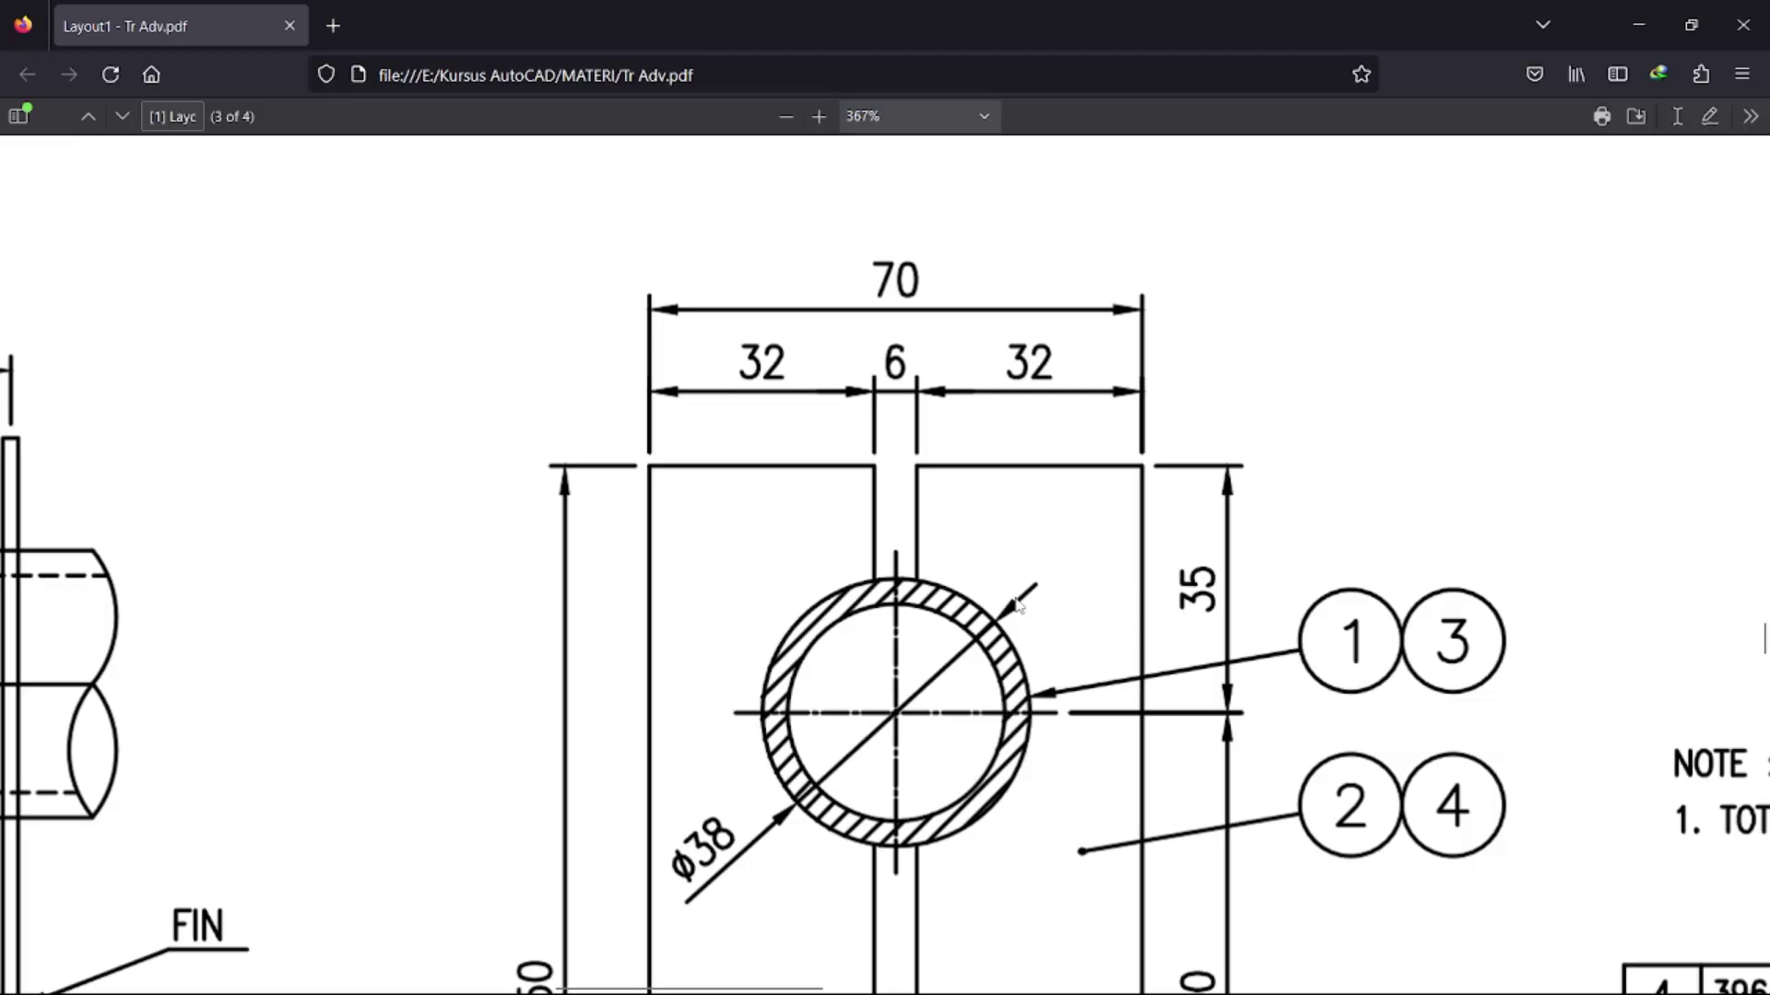
pyautogui.click(1647, 29)
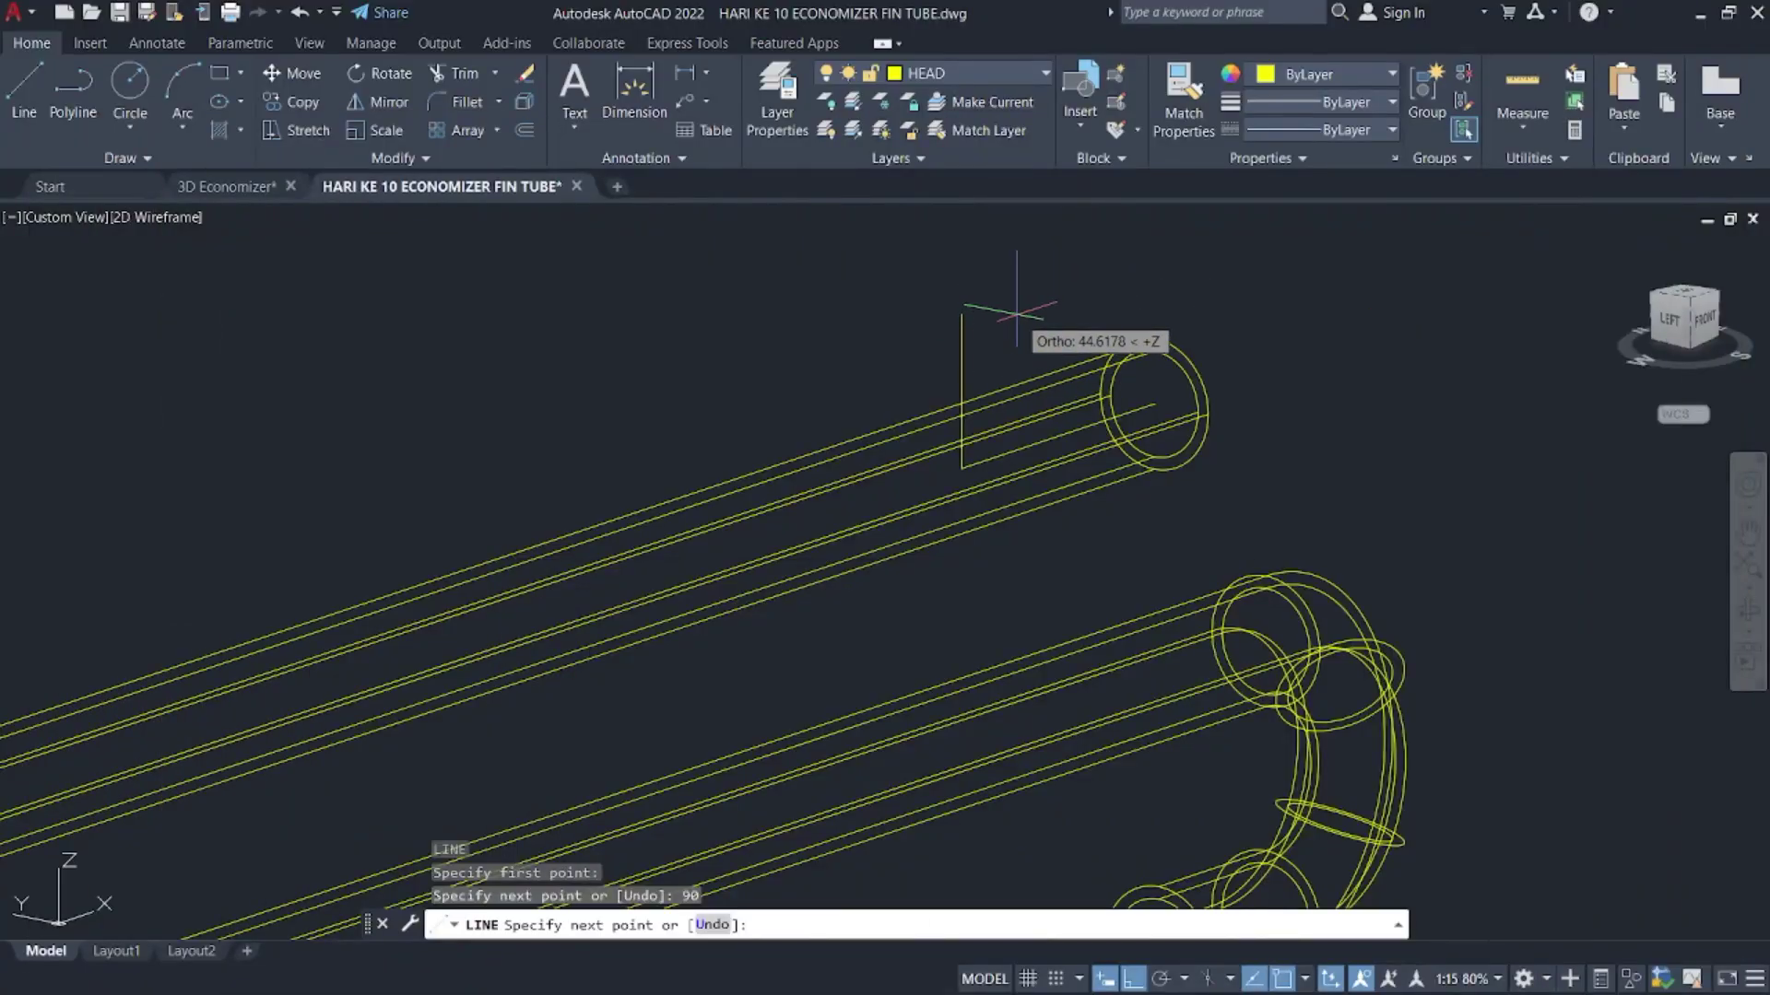
pyautogui.write('35')
pyautogui.press('Return')
pyautogui.scroll(-6, 1067, 556)
pyautogui.press('Escape')
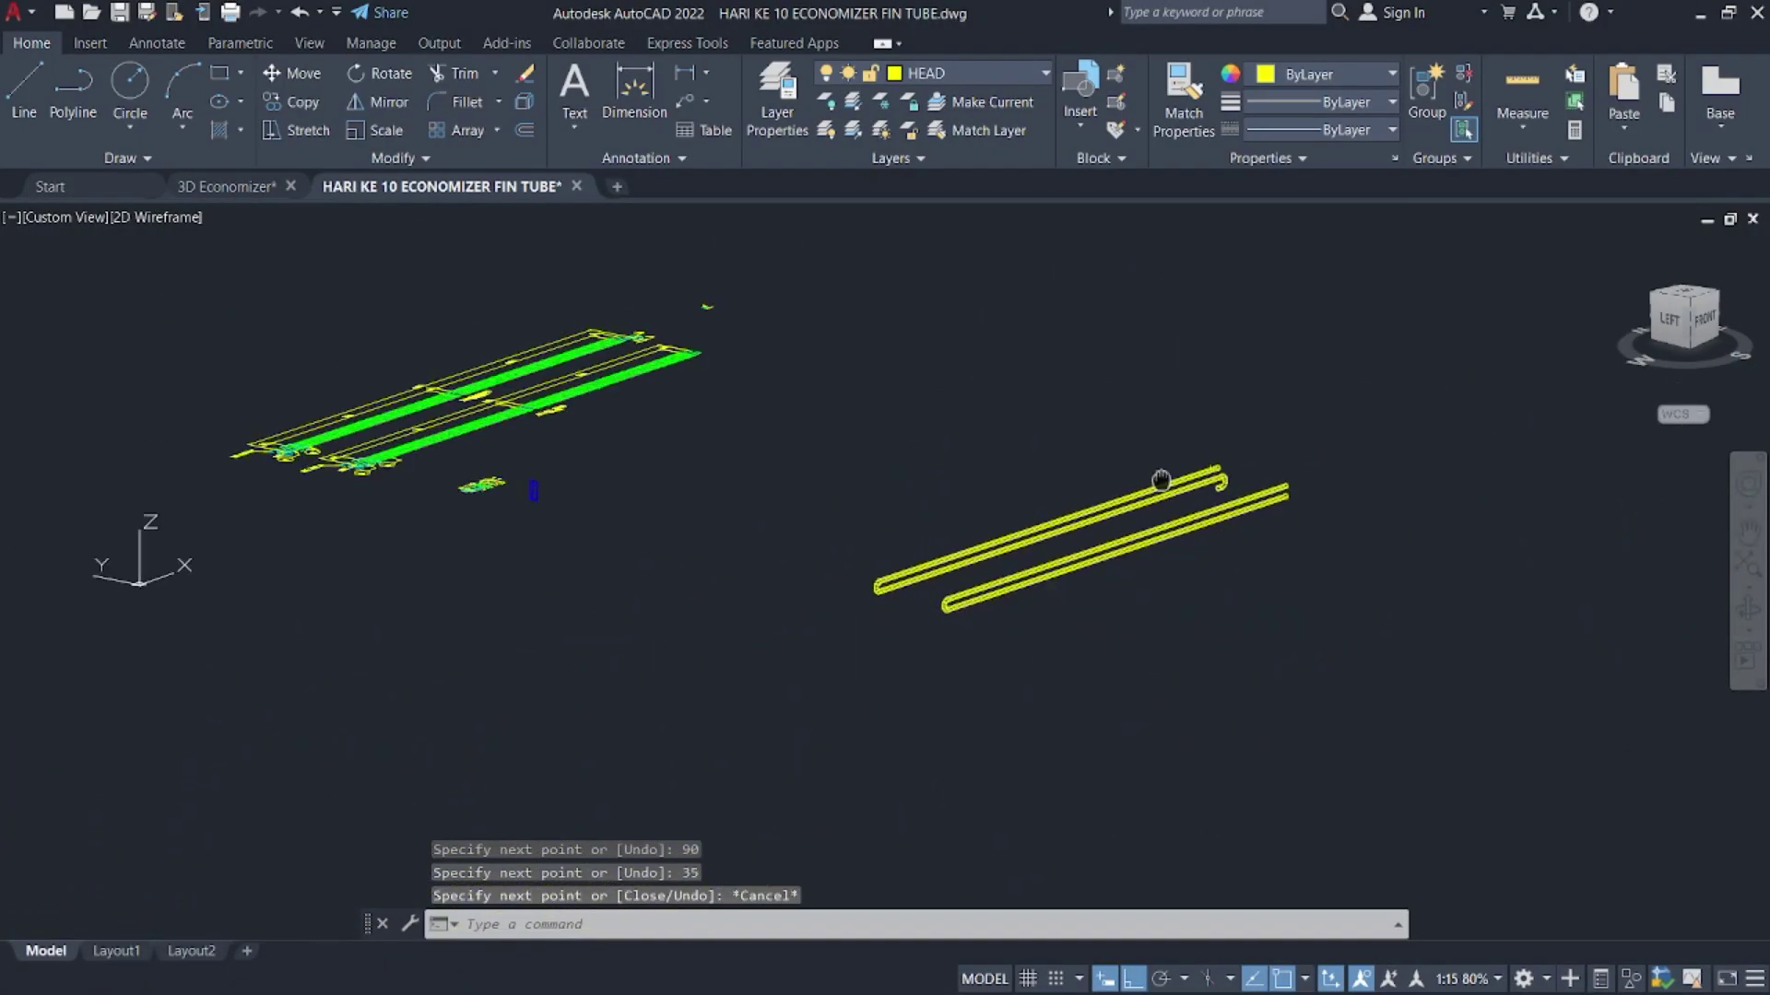
# - Draw a line bridging the gap between the two fin halves at the middle of their upper inner edges
pyautogui.scroll(4, 1057, 516)
pyautogui.click(983, 540)
pyautogui.click(886, 467)
pyautogui.scroll(8, 902, 477)
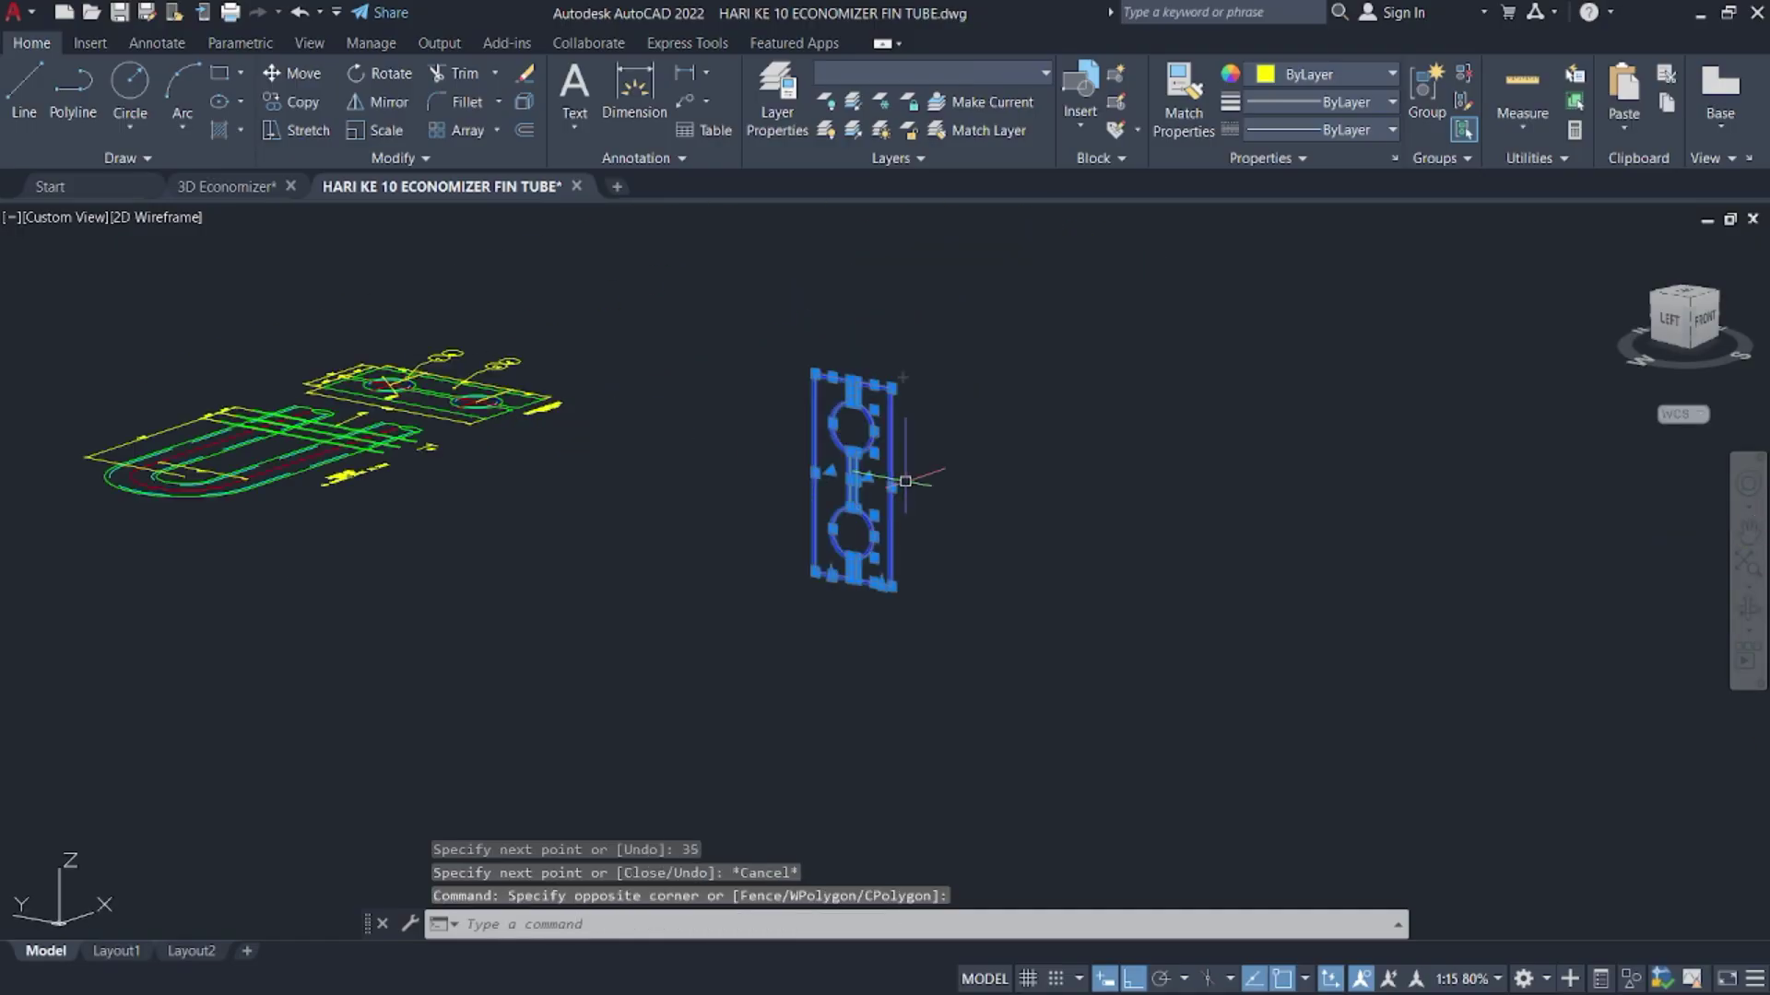
pyautogui.moveTo(903, 476); pyautogui.dragTo(1039, 612, button='middle')
pyautogui.press('Escape')
pyautogui.write('l')
pyautogui.press('Return')
pyautogui.scroll(12, 977, 553)
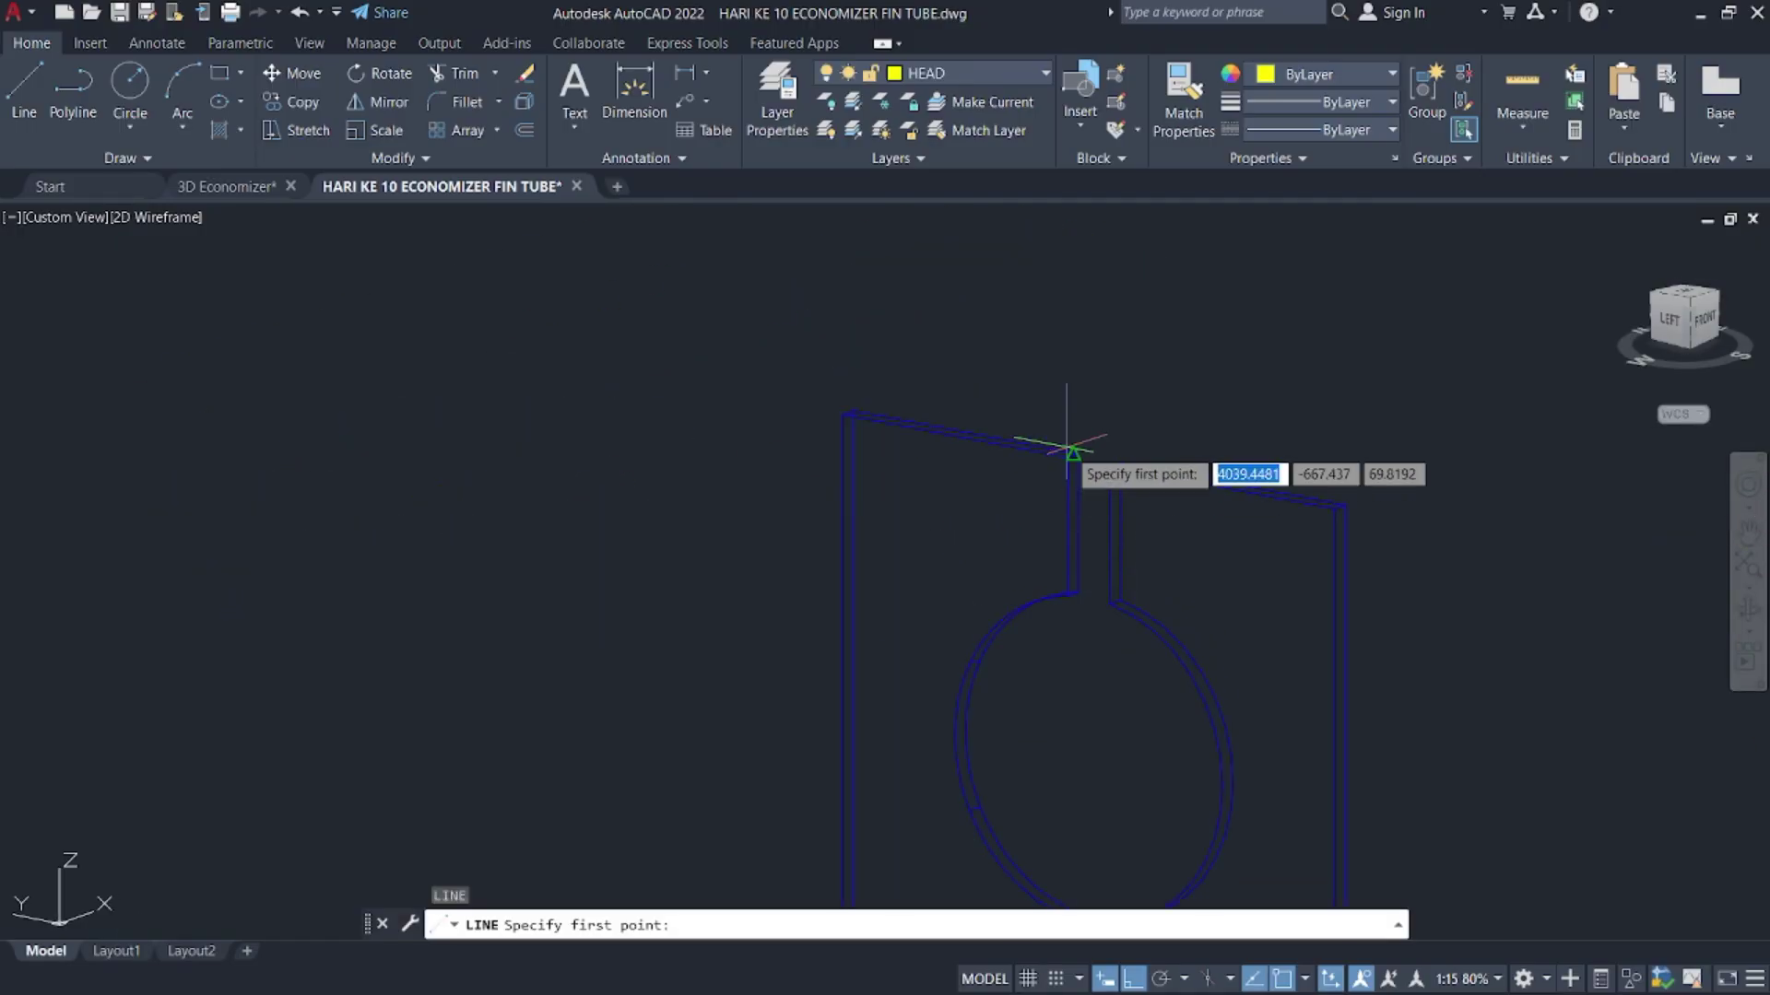
pyautogui.click(1076, 479)
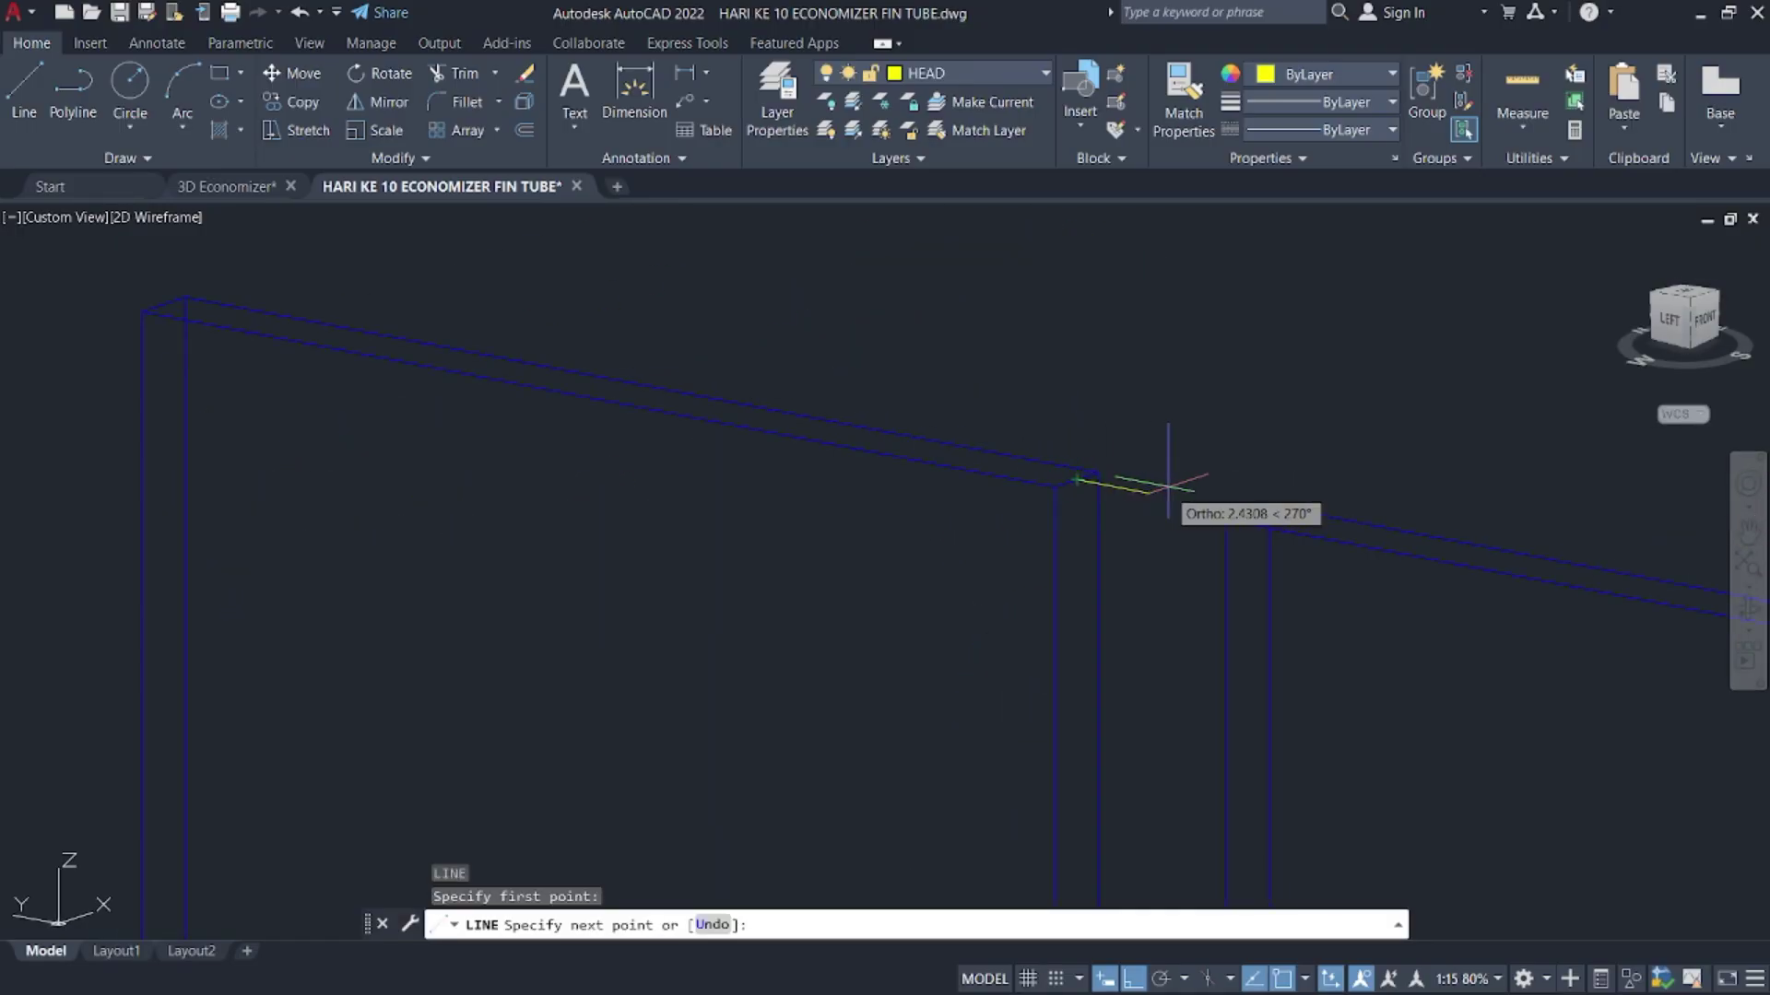
pyautogui.click(1248, 485)
pyautogui.press('Escape')
# - Try to move the fin halves and bridging line from the line's midpoint to the upper end of the 35 mm guide
pyautogui.scroll(-10, 1343, 534)
pyautogui.click(1448, 681)
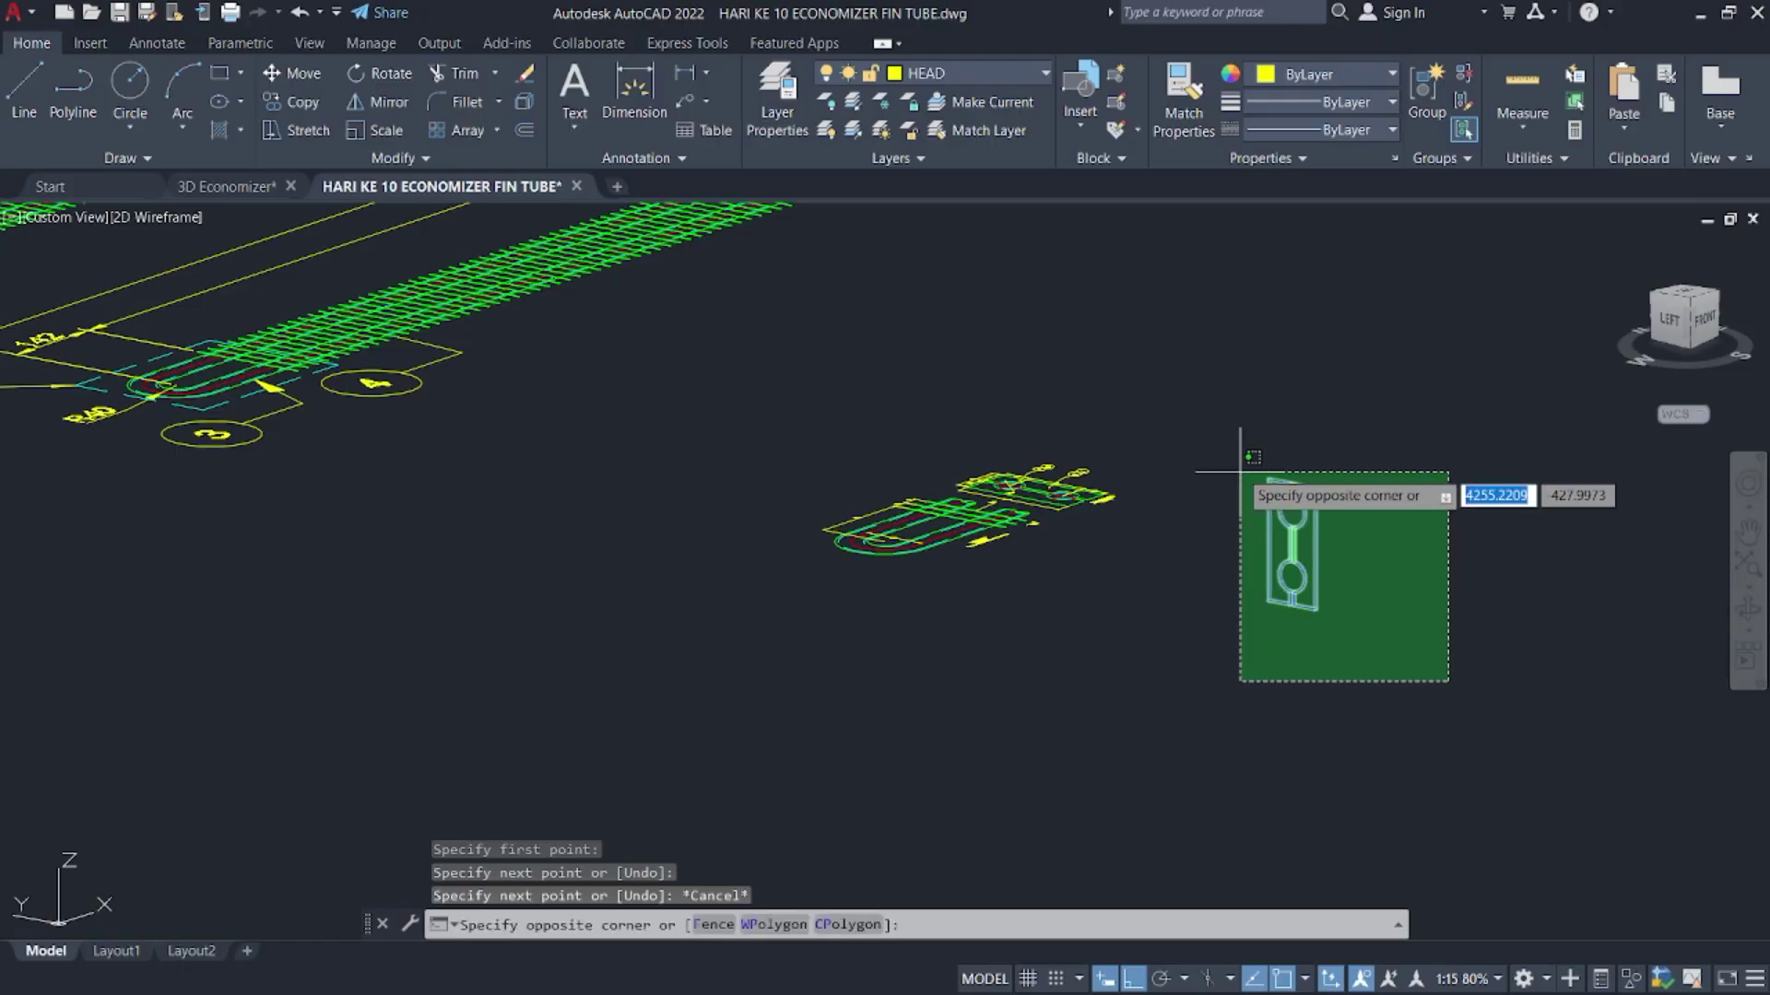
pyautogui.click(1245, 464)
pyautogui.scroll(2, 1326, 531)
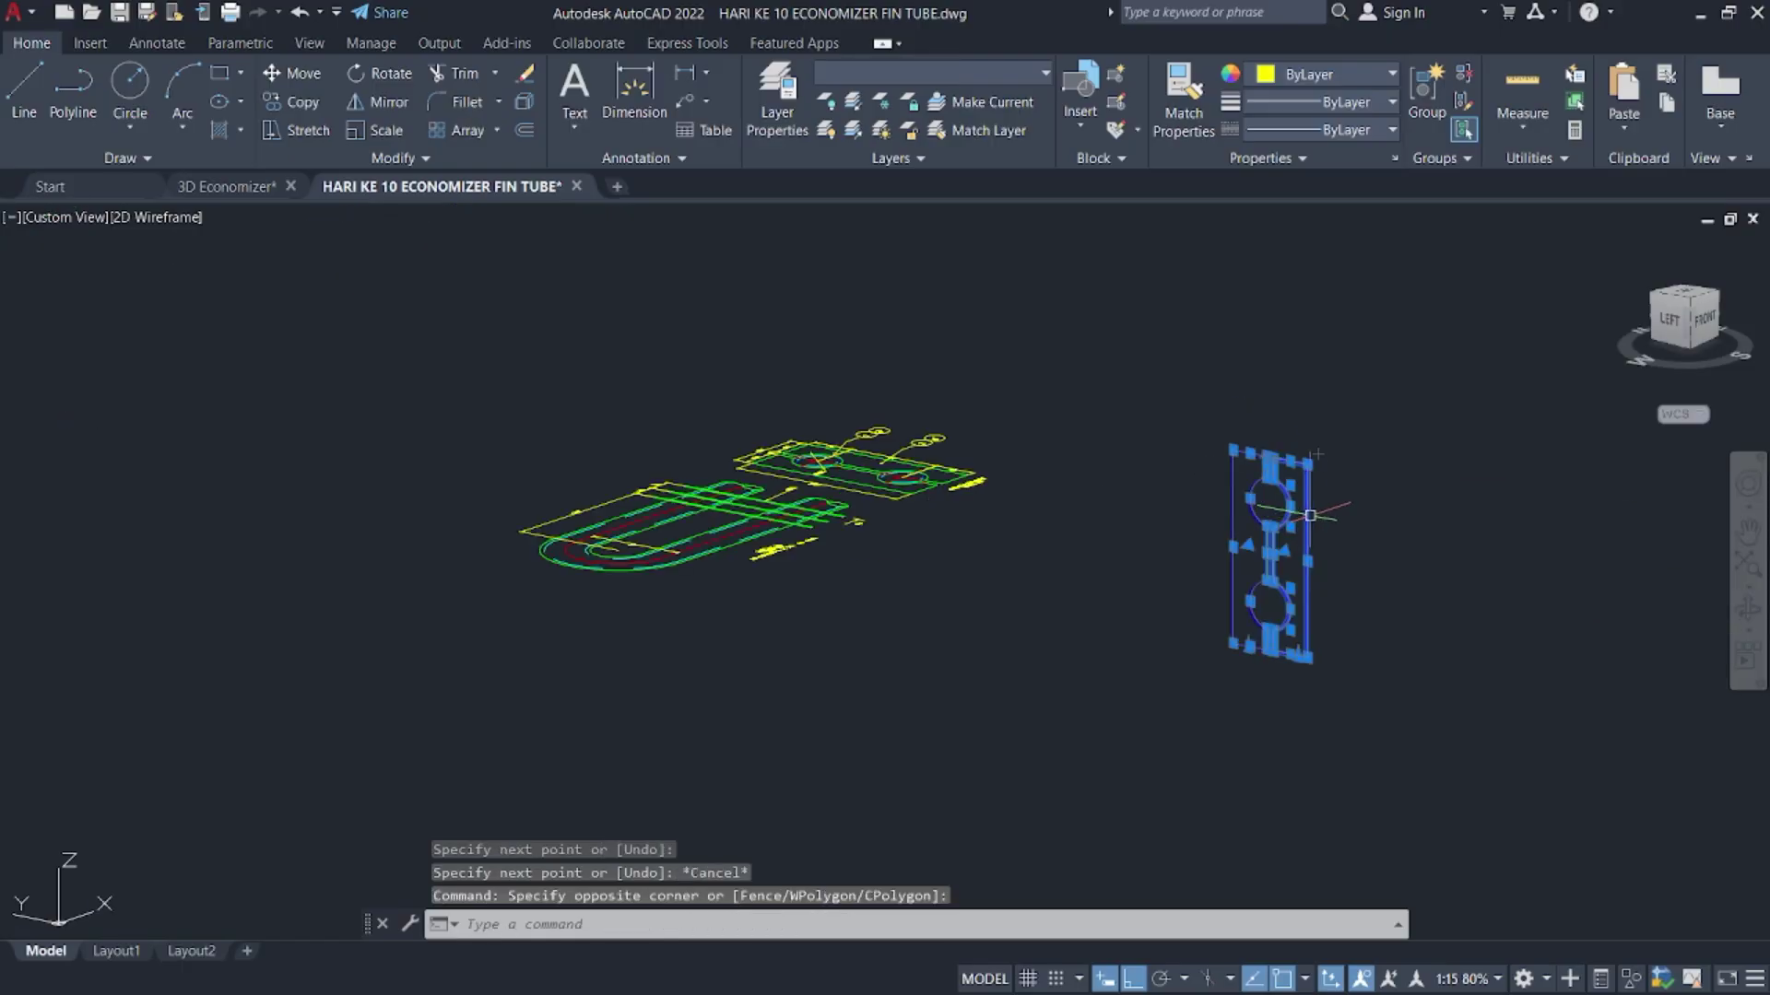
pyautogui.press('Return')
pyautogui.scroll(11, 1271, 463)
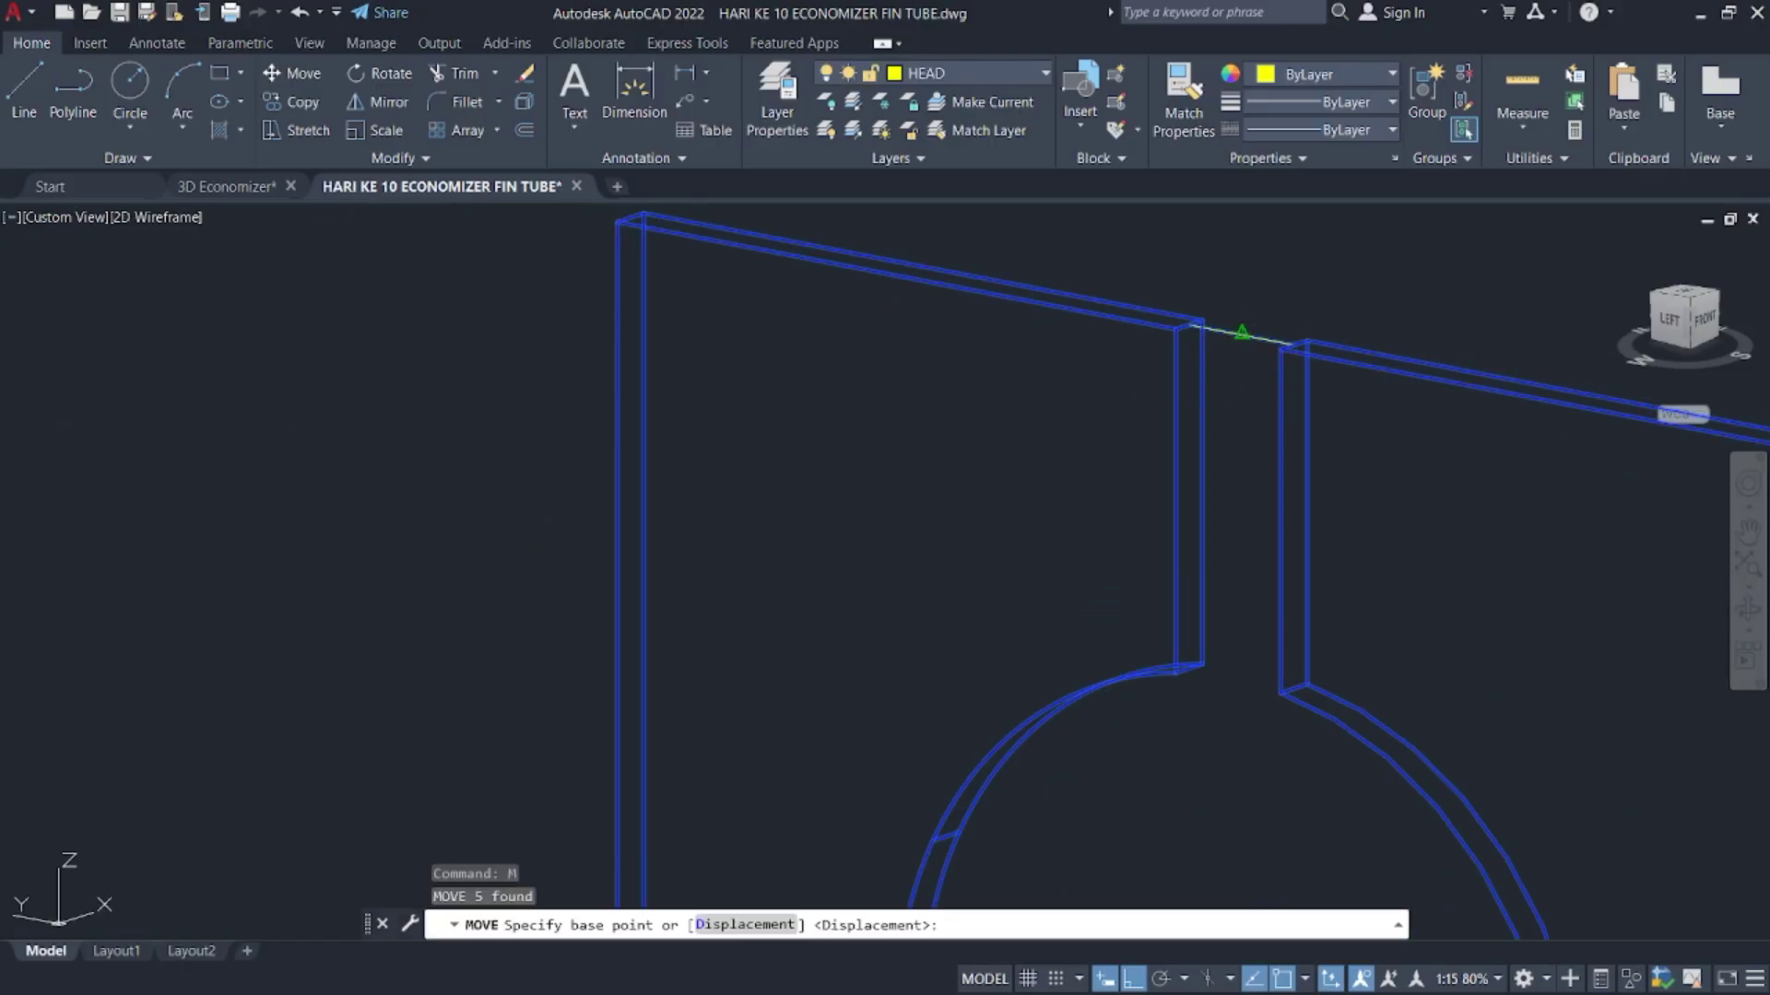
pyautogui.click(1242, 333)
pyautogui.scroll(-4, 1530, 432)
pyautogui.scroll(-5, 955, 557)
pyautogui.scroll(8, 1572, 467)
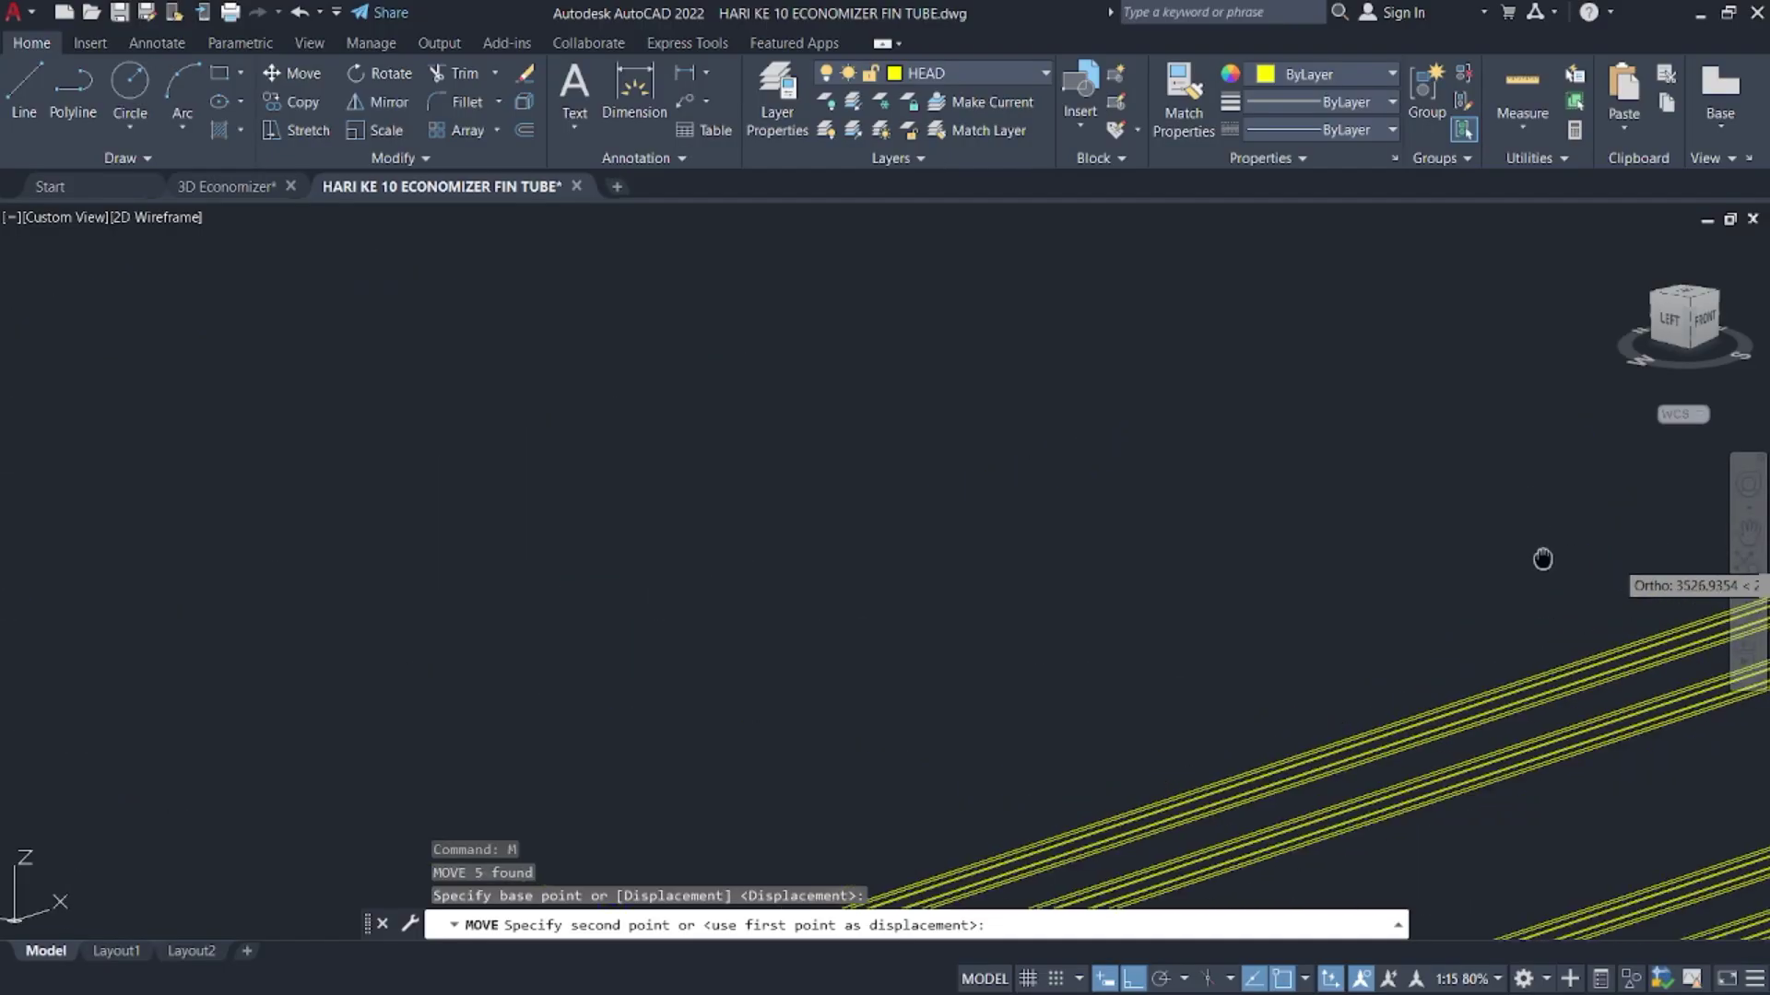
pyautogui.scroll(6, 1502, 507)
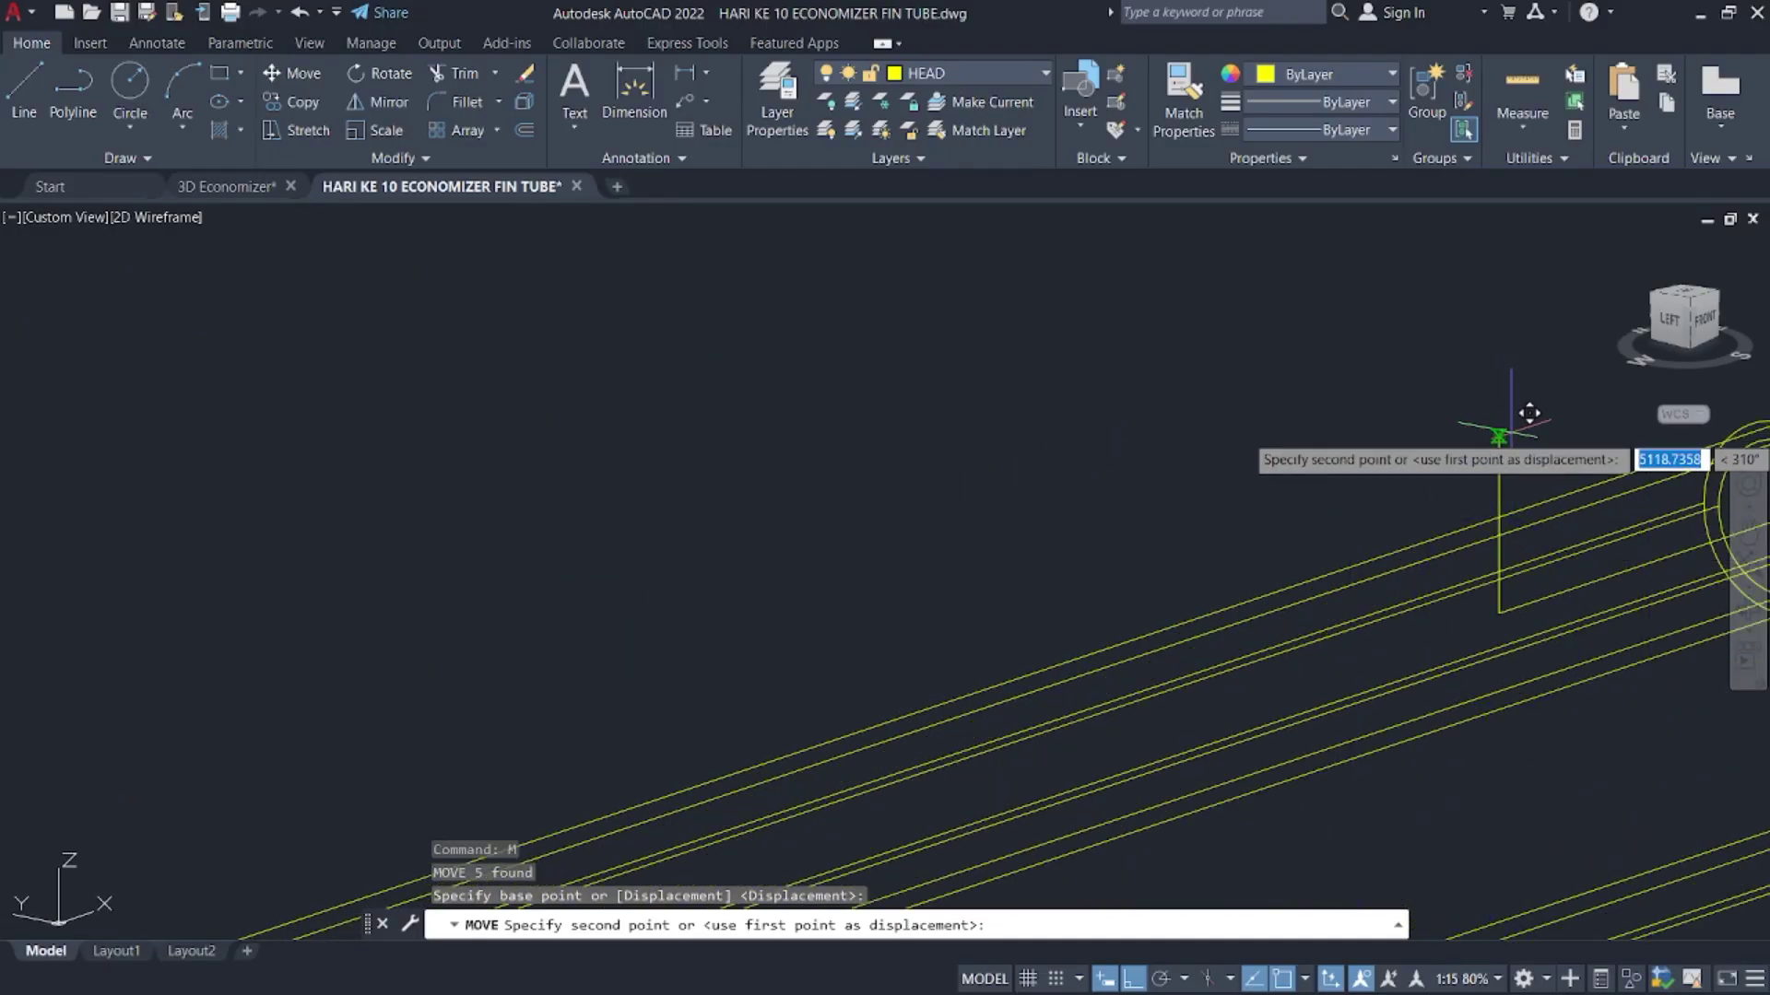
pyautogui.click(1511, 435)
# - Move both fin halves with their bridging line, using the line's midpoint as base, onto the upper end of the vertical guide
pyautogui.scroll(-6, 1514, 442)
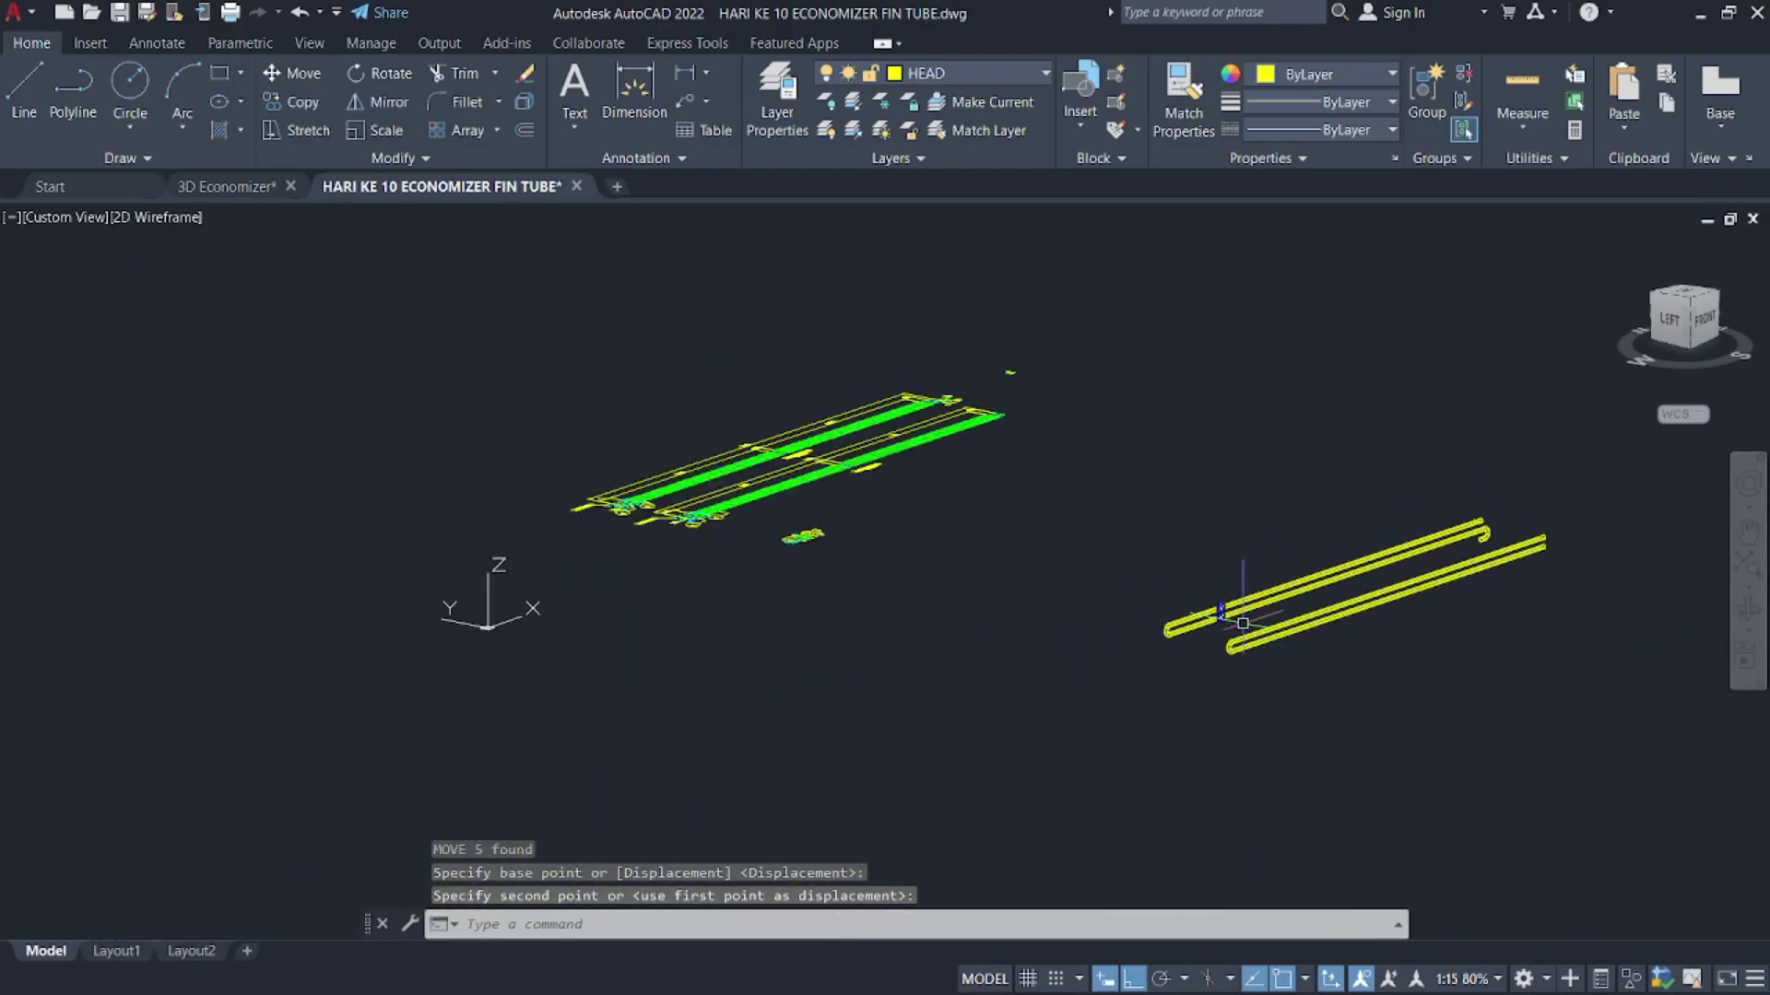
pyautogui.scroll(6, 1243, 623)
pyautogui.click(1353, 550)
pyautogui.click(1284, 503)
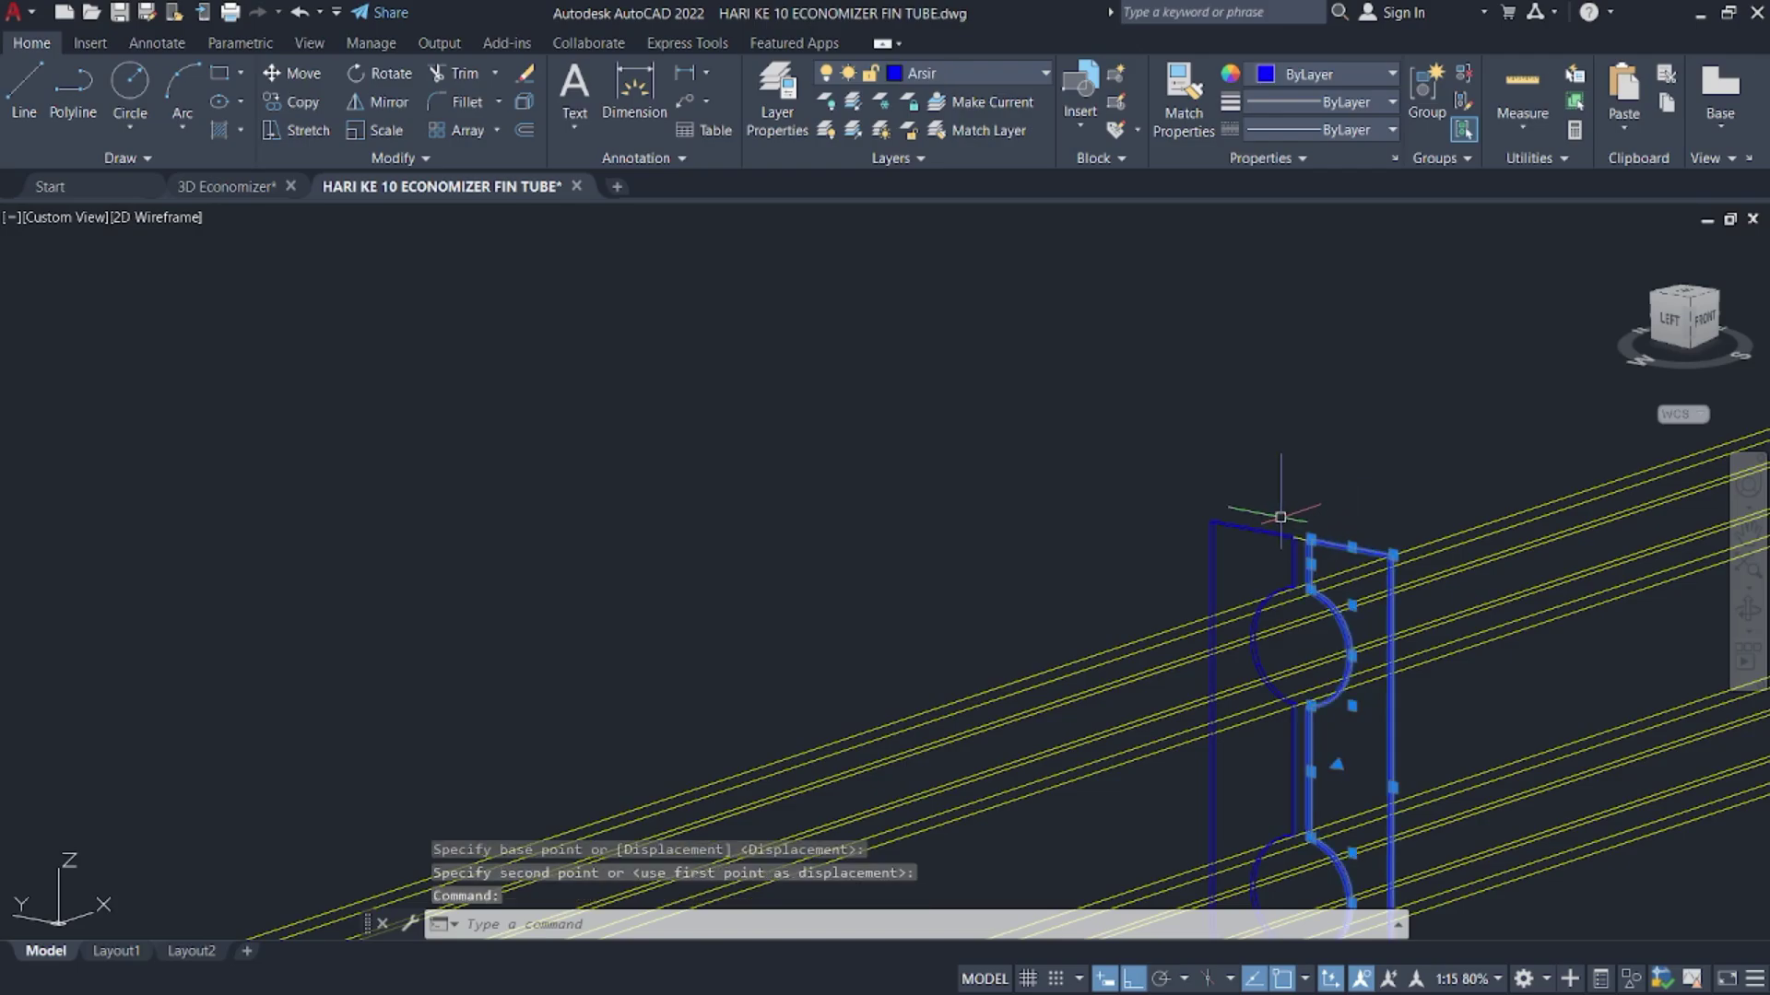
pyautogui.scroll(3, 1286, 516)
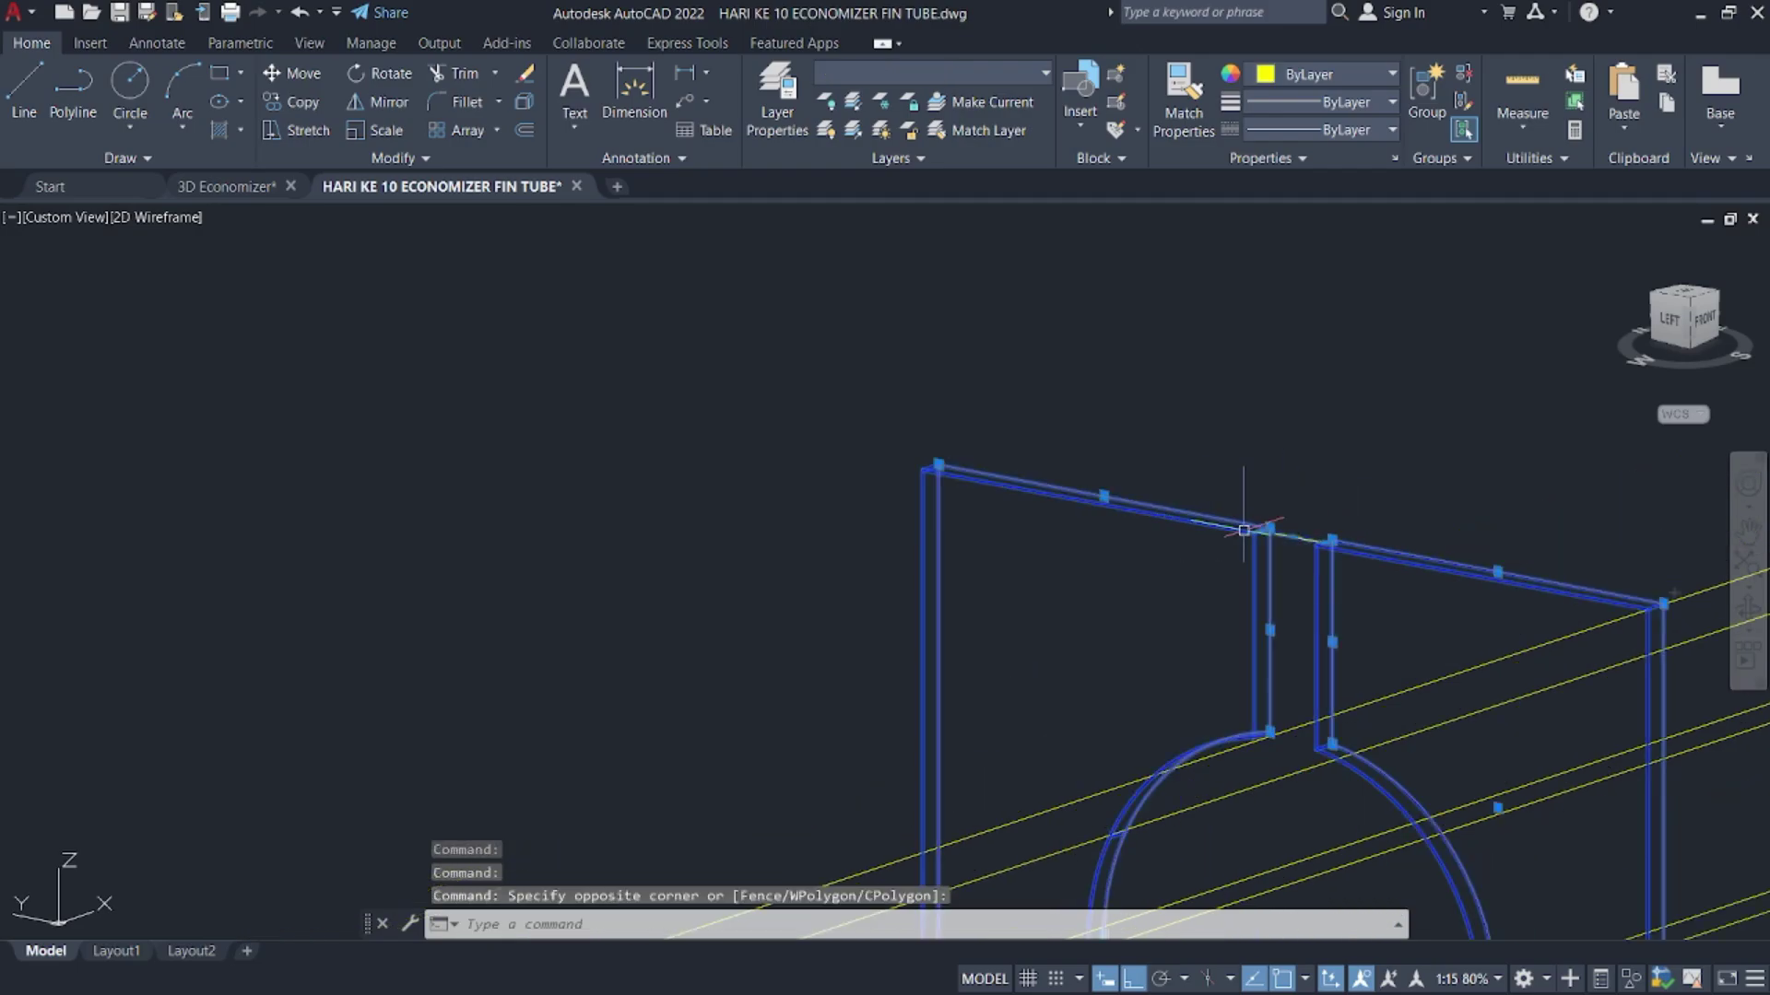
pyautogui.write('m')
pyautogui.press('Return')
pyautogui.click(1290, 540)
pyautogui.scroll(-6, 1290, 540)
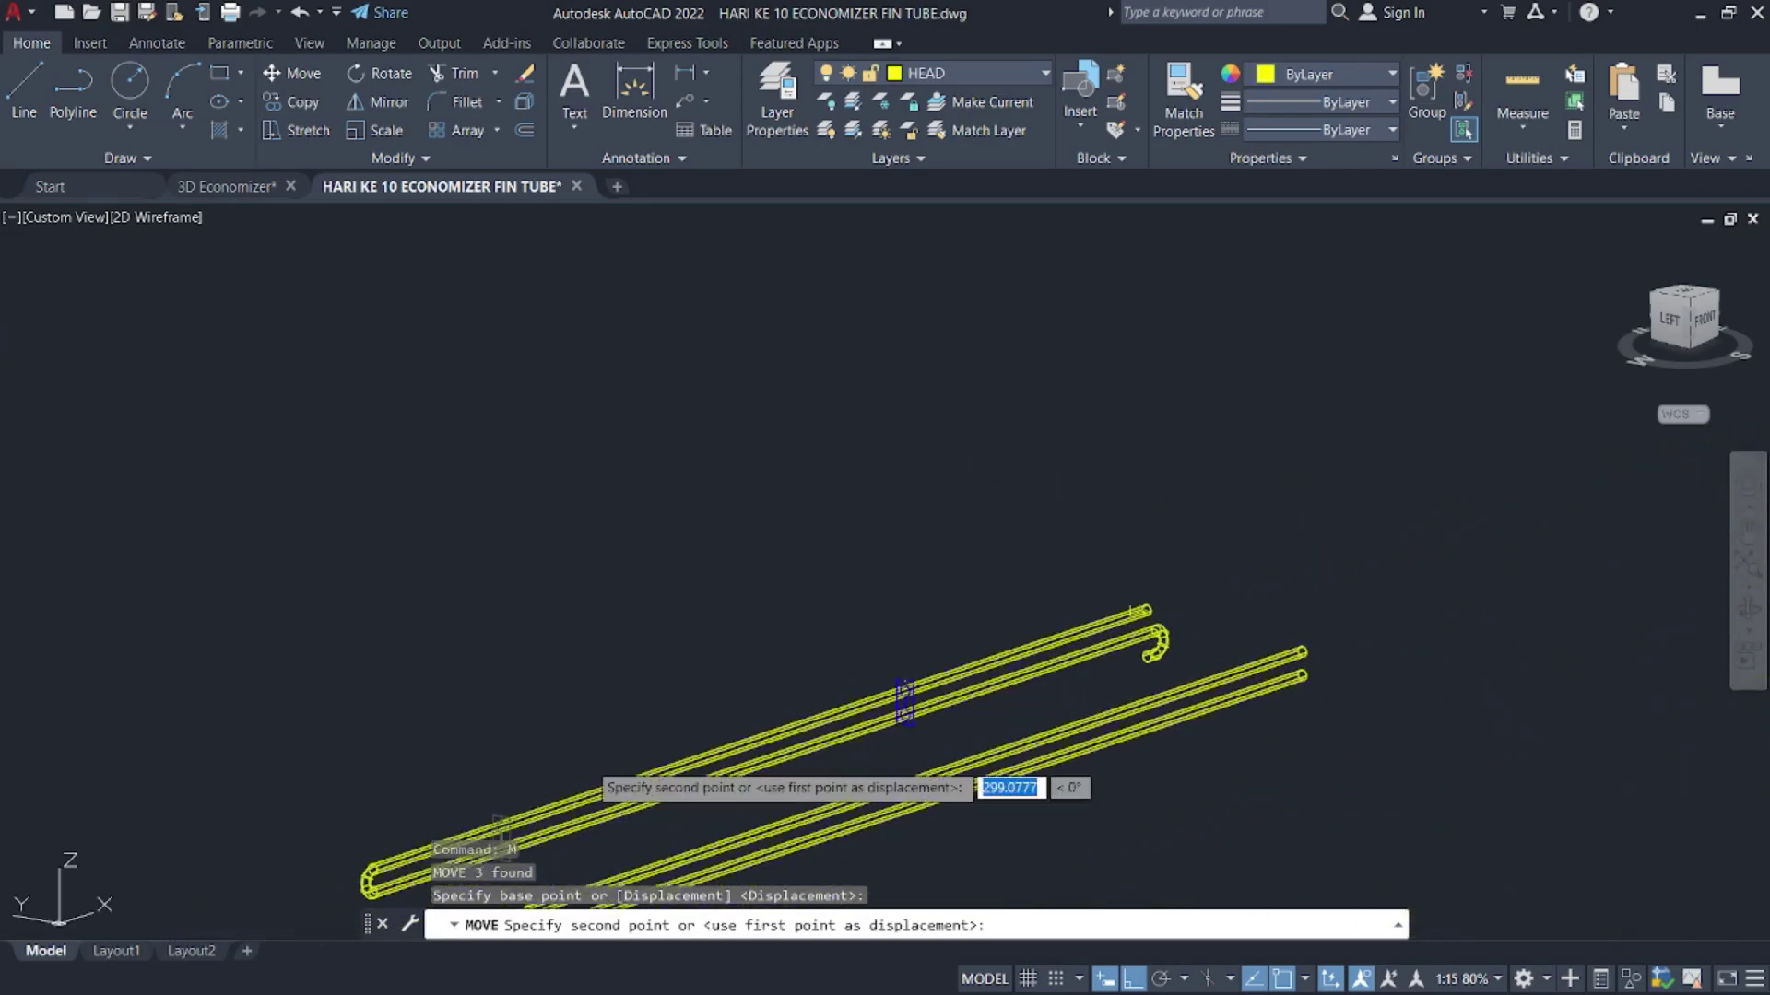
pyautogui.scroll(8, 1146, 592)
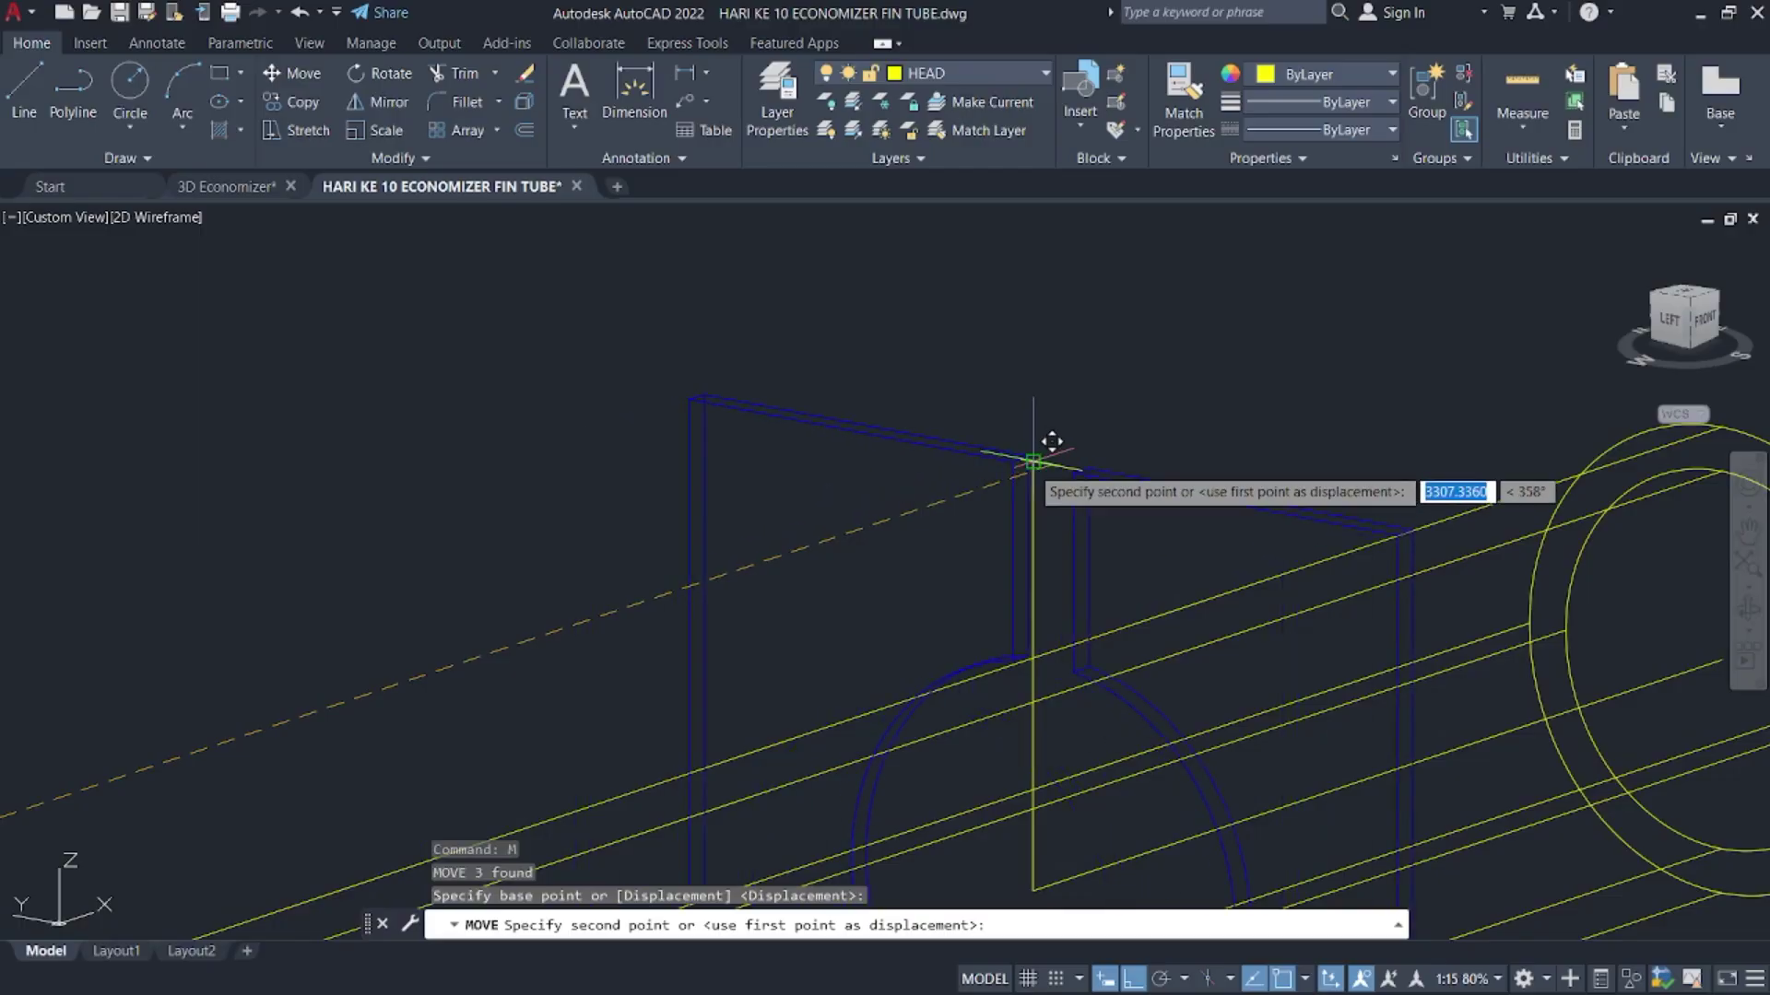
pyautogui.click(1033, 463)
pyautogui.click(1036, 444)
pyautogui.press('Delete')
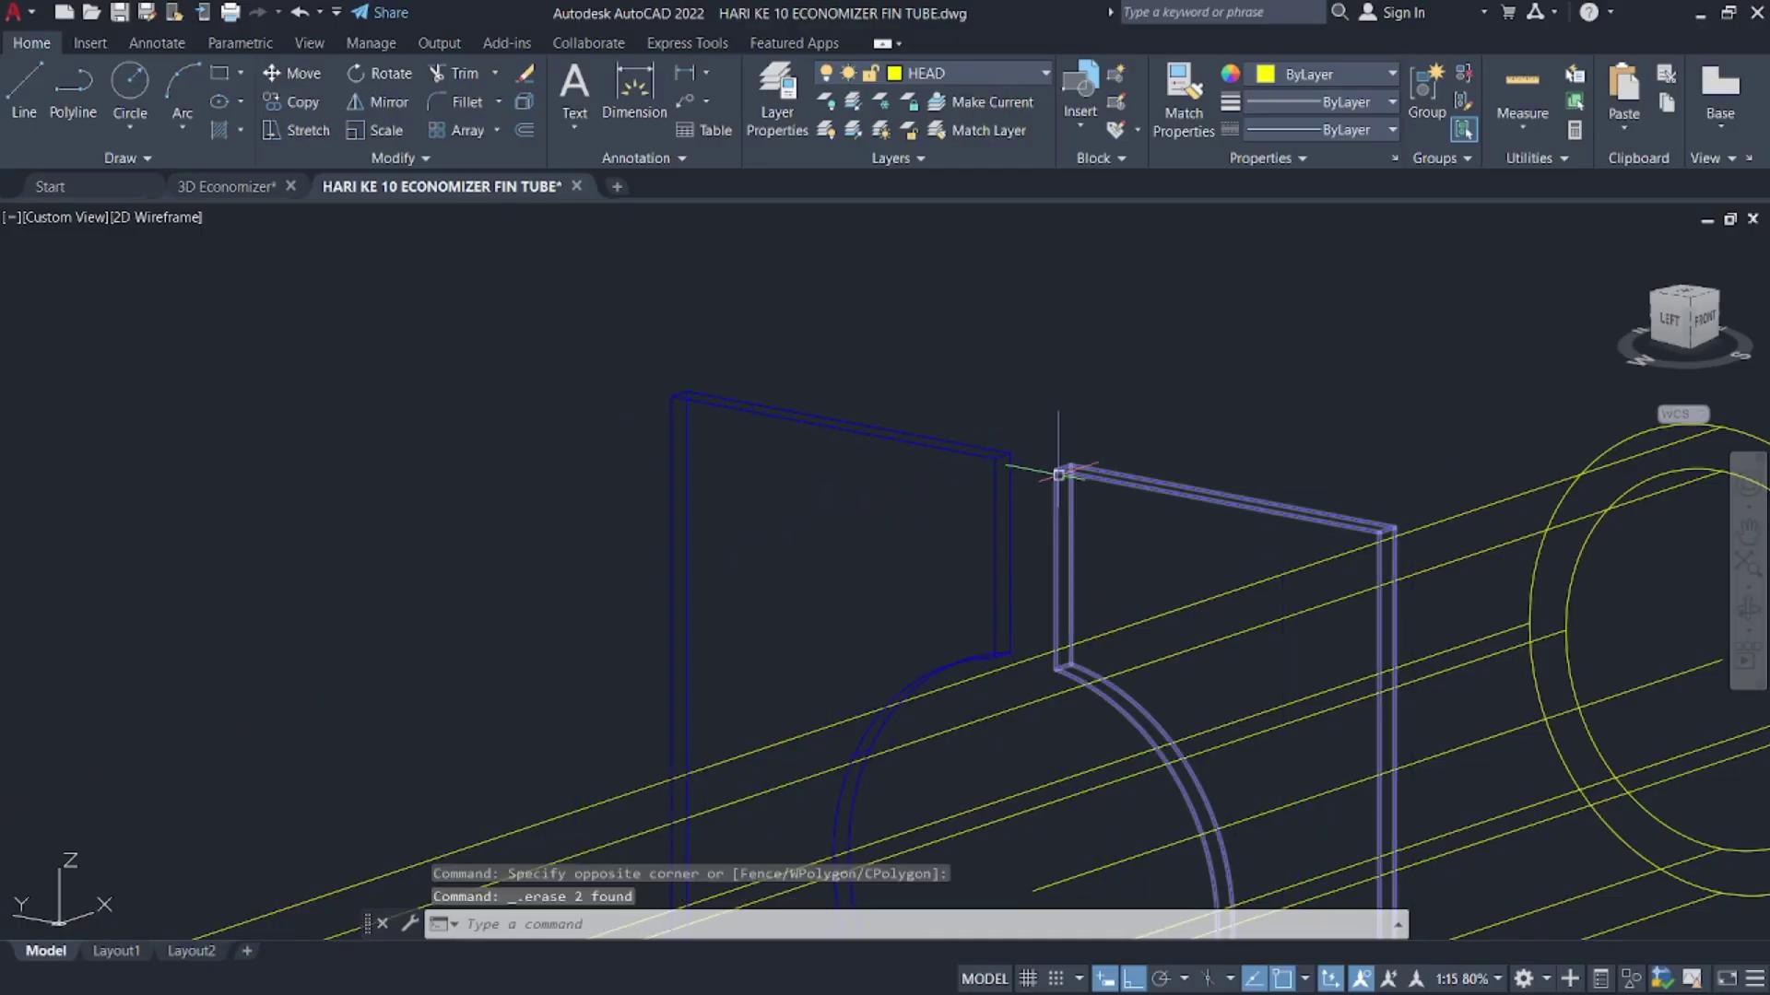
pyautogui.hotkey('ctrl', 'z')
# - Erase the vertical 35 mm guide line between the two fin halves, keeping the bridging line
pyautogui.click(1045, 485)
pyautogui.click(1024, 489)
pyautogui.press('Delete')
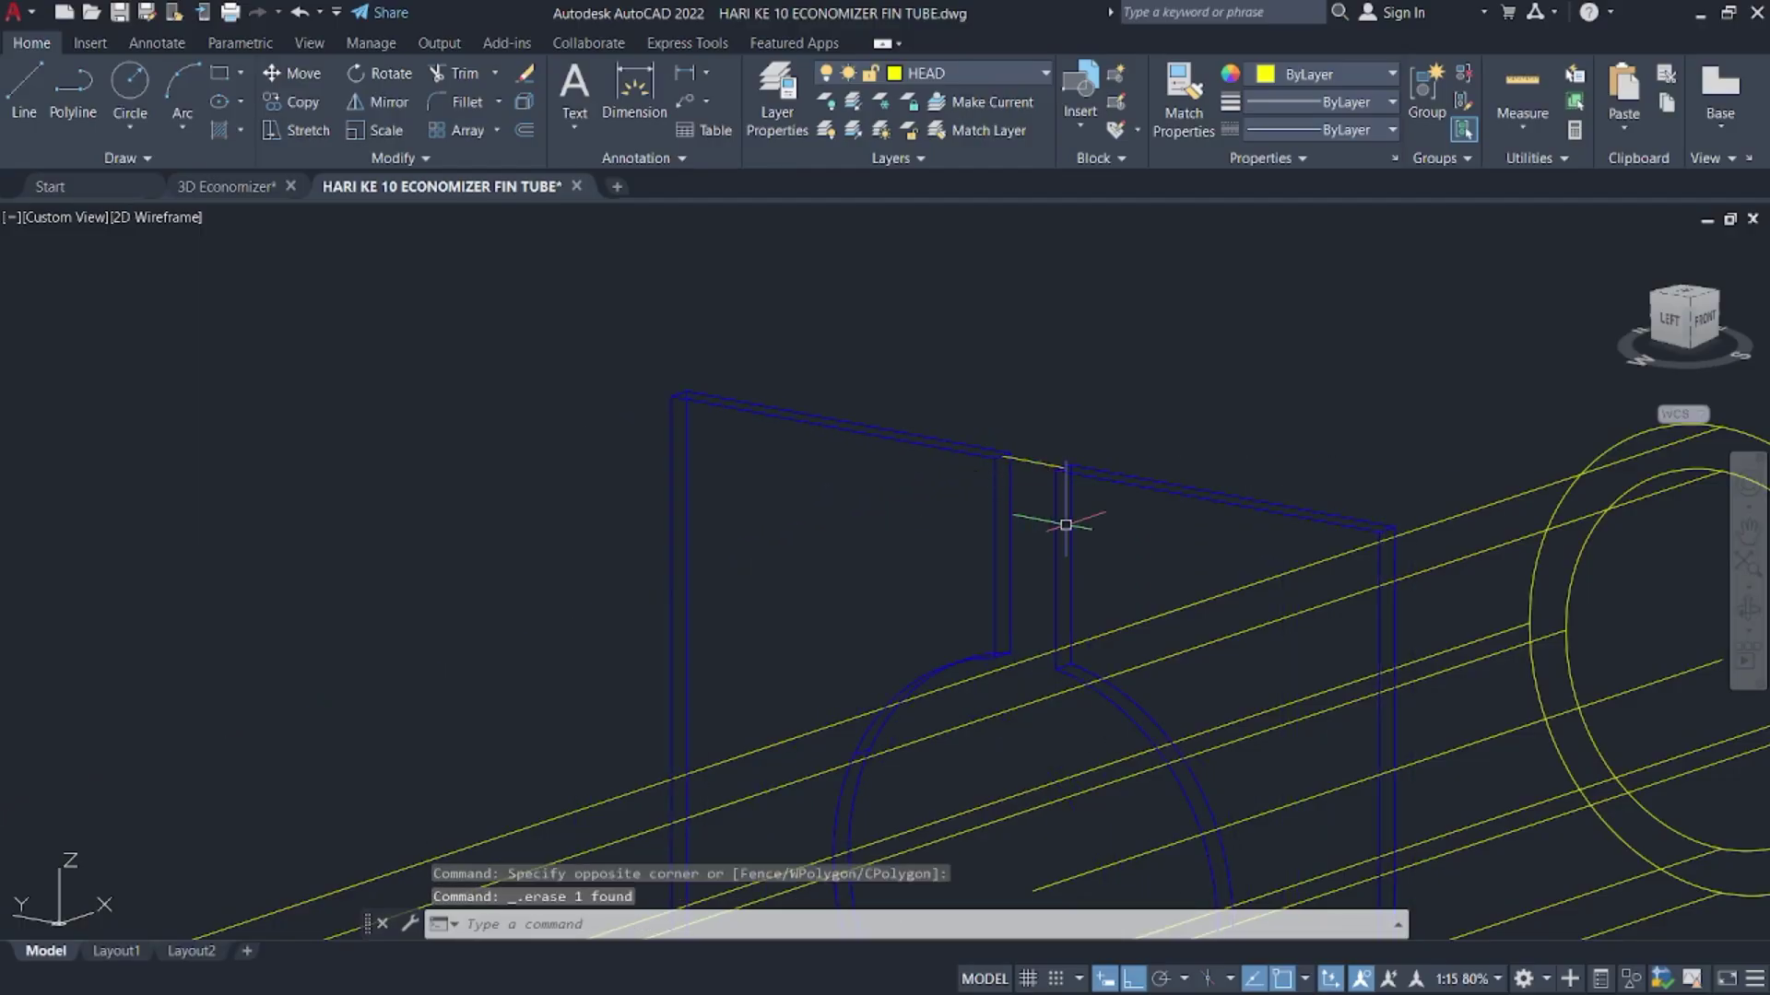
pyautogui.scroll(-2, 1086, 531)
pyautogui.moveTo(1150, 728); pyautogui.dragTo(1238, 556, button='middle')
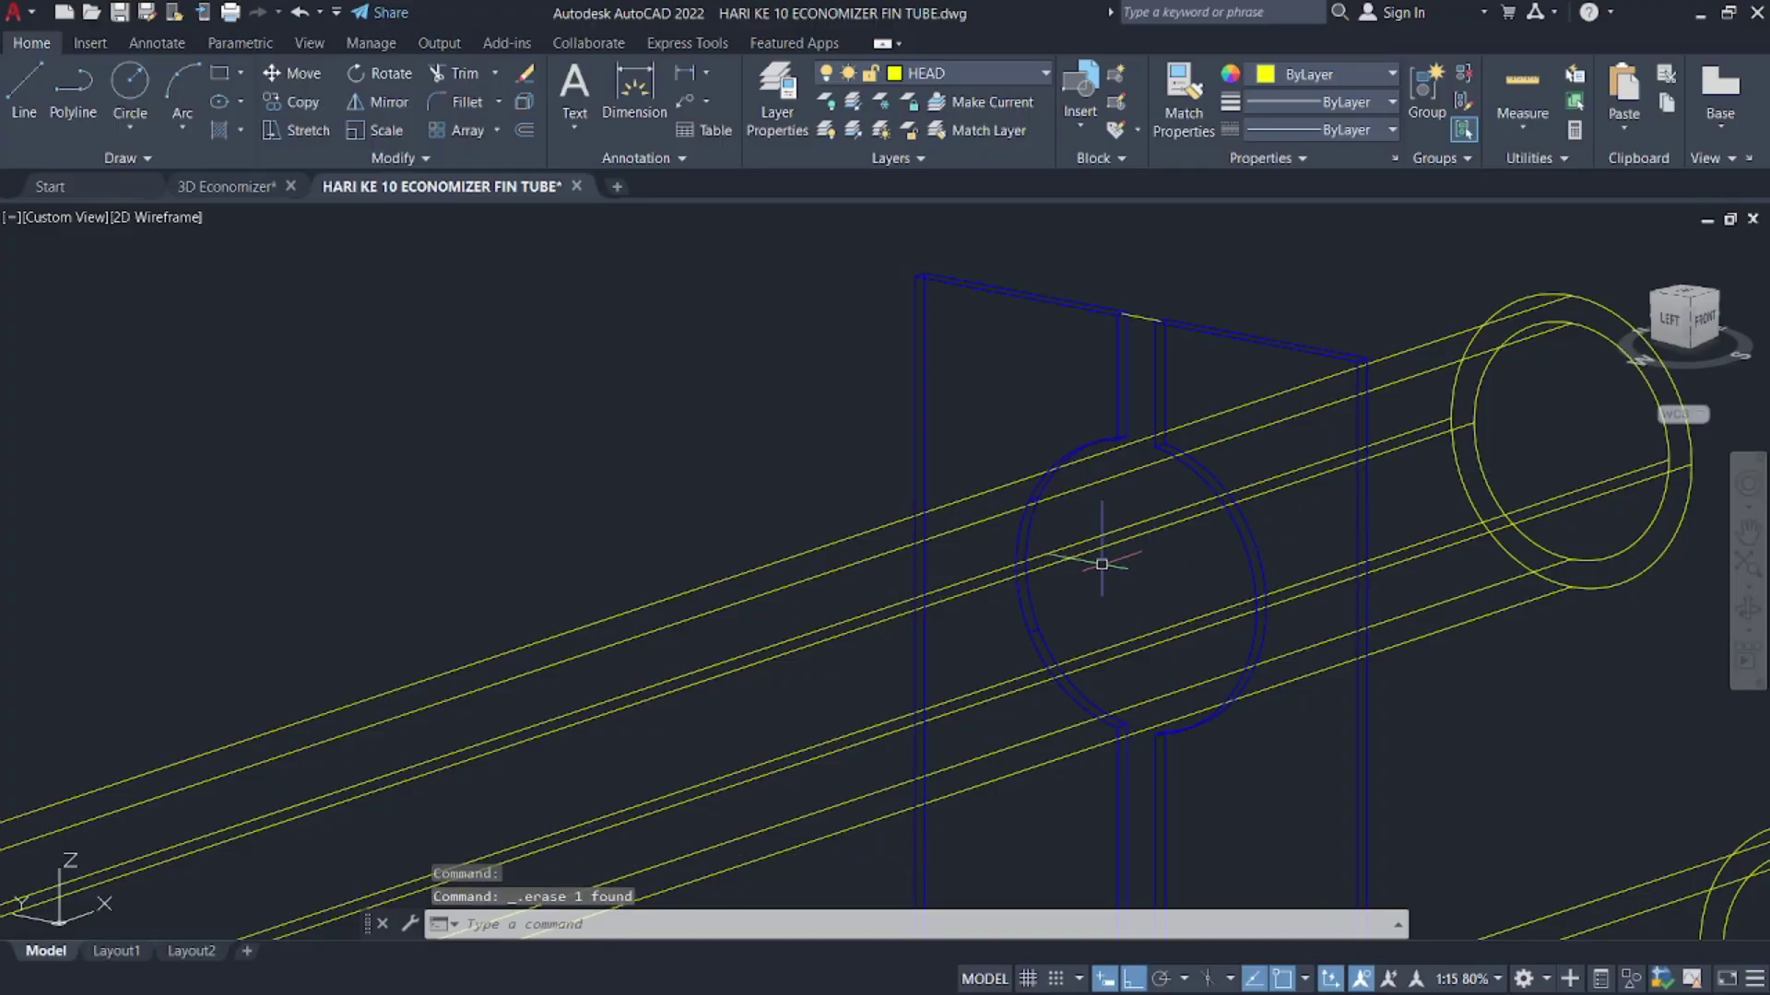
pyautogui.scroll(-3, 1143, 557)
pyautogui.click(828, 418)
pyautogui.click(1014, 629)
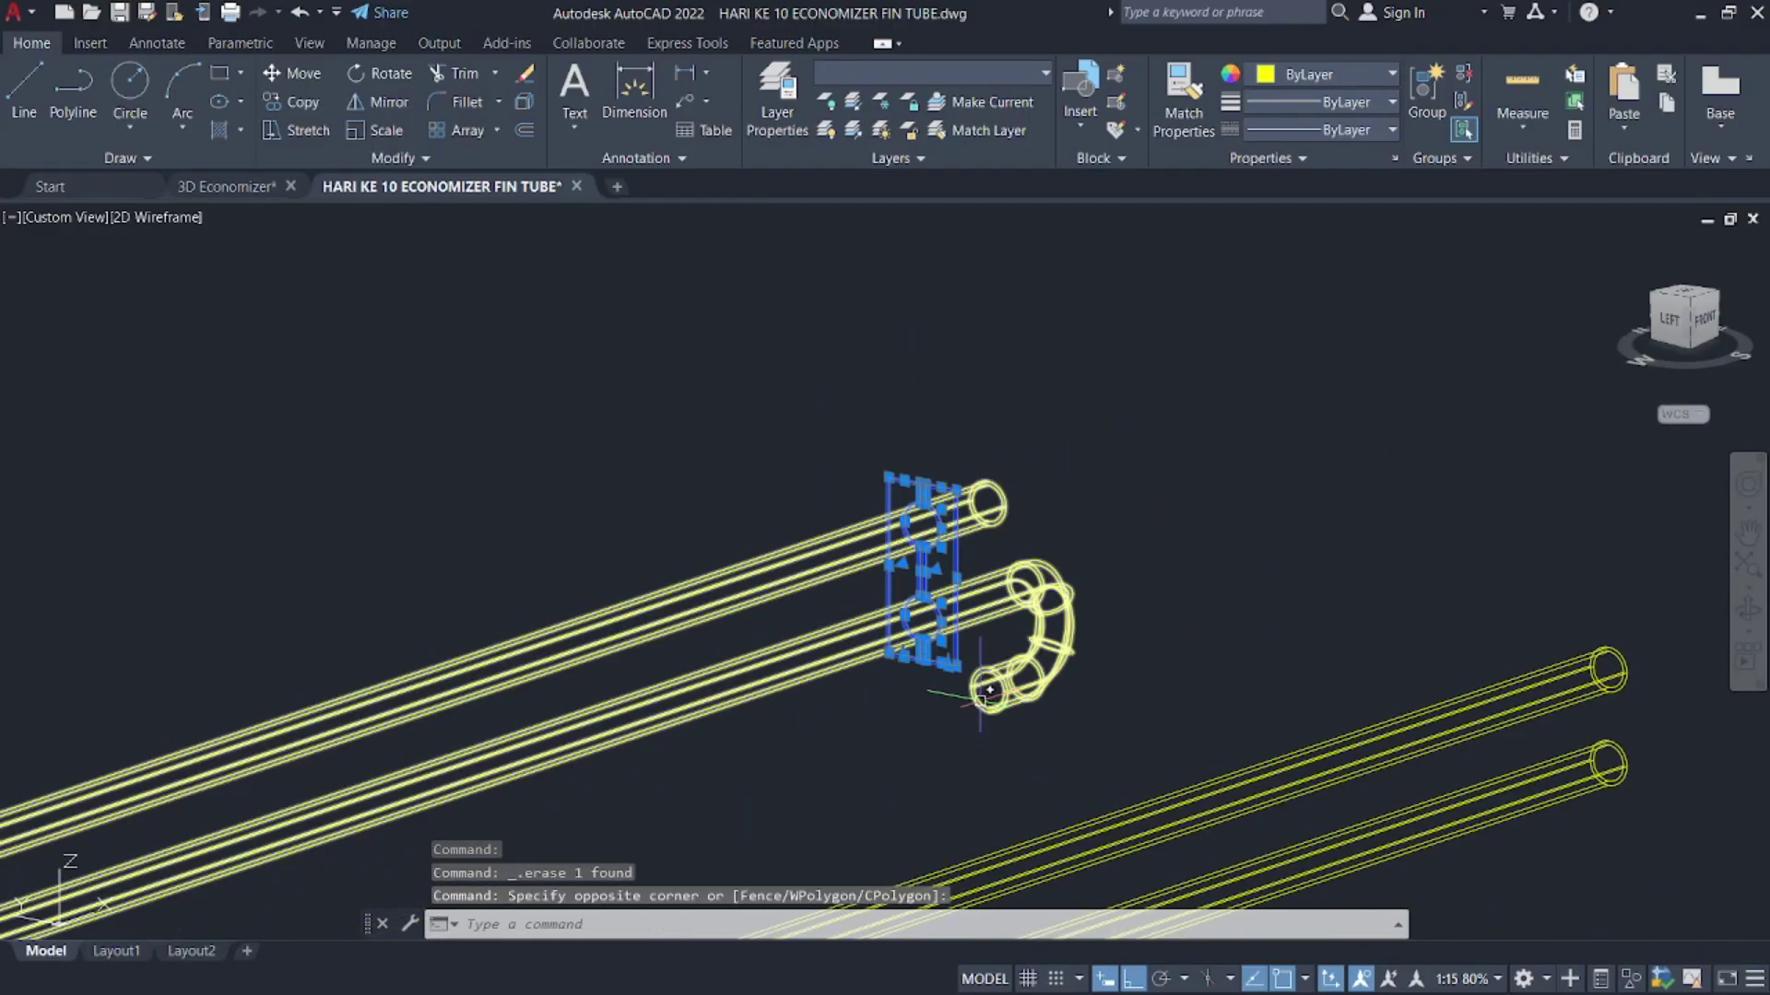
pyautogui.write('ar')
pyautogui.press('Return')
pyautogui.press('Escape')
# - Start a rectangular array of the two fin halves, without their bridging line, with 99 columns and 1 row
pyautogui.scroll(5, 916, 443)
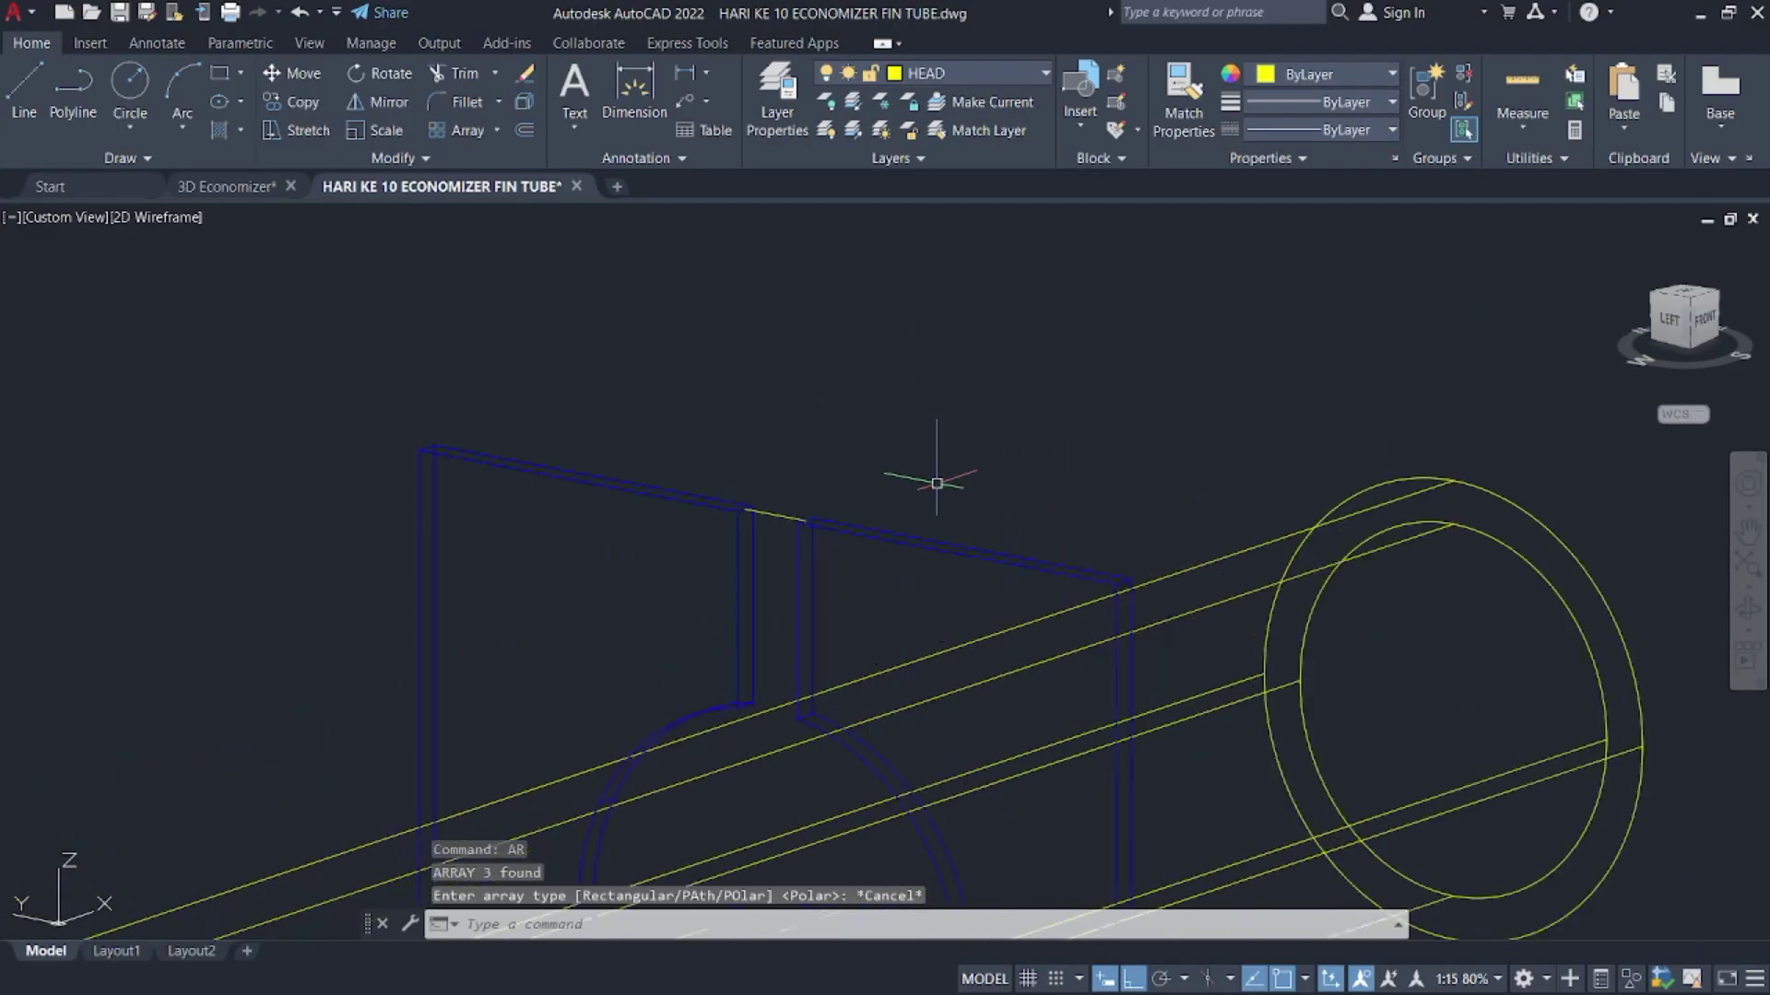
pyautogui.click(929, 617)
pyautogui.click(600, 645)
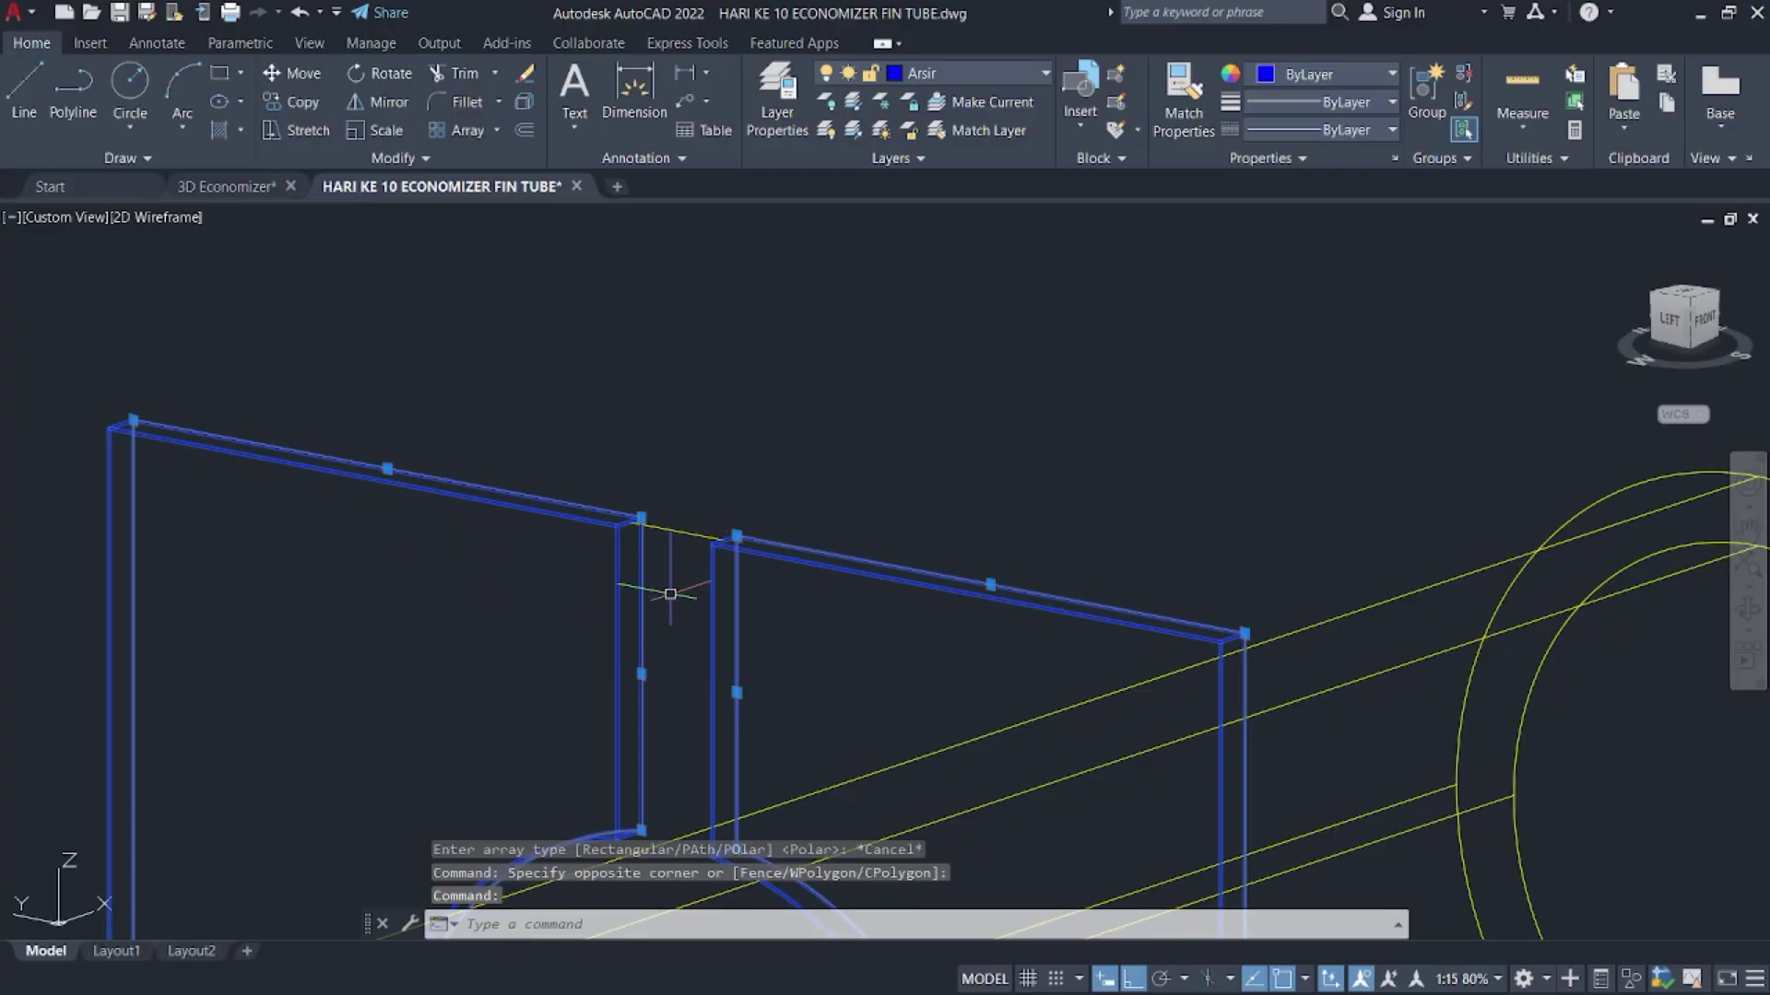
pyautogui.scroll(-2, 670, 594)
pyautogui.moveTo(665, 637); pyautogui.dragTo(1002, 421, button='middle')
pyautogui.write('ar')
pyautogui.press('Return')
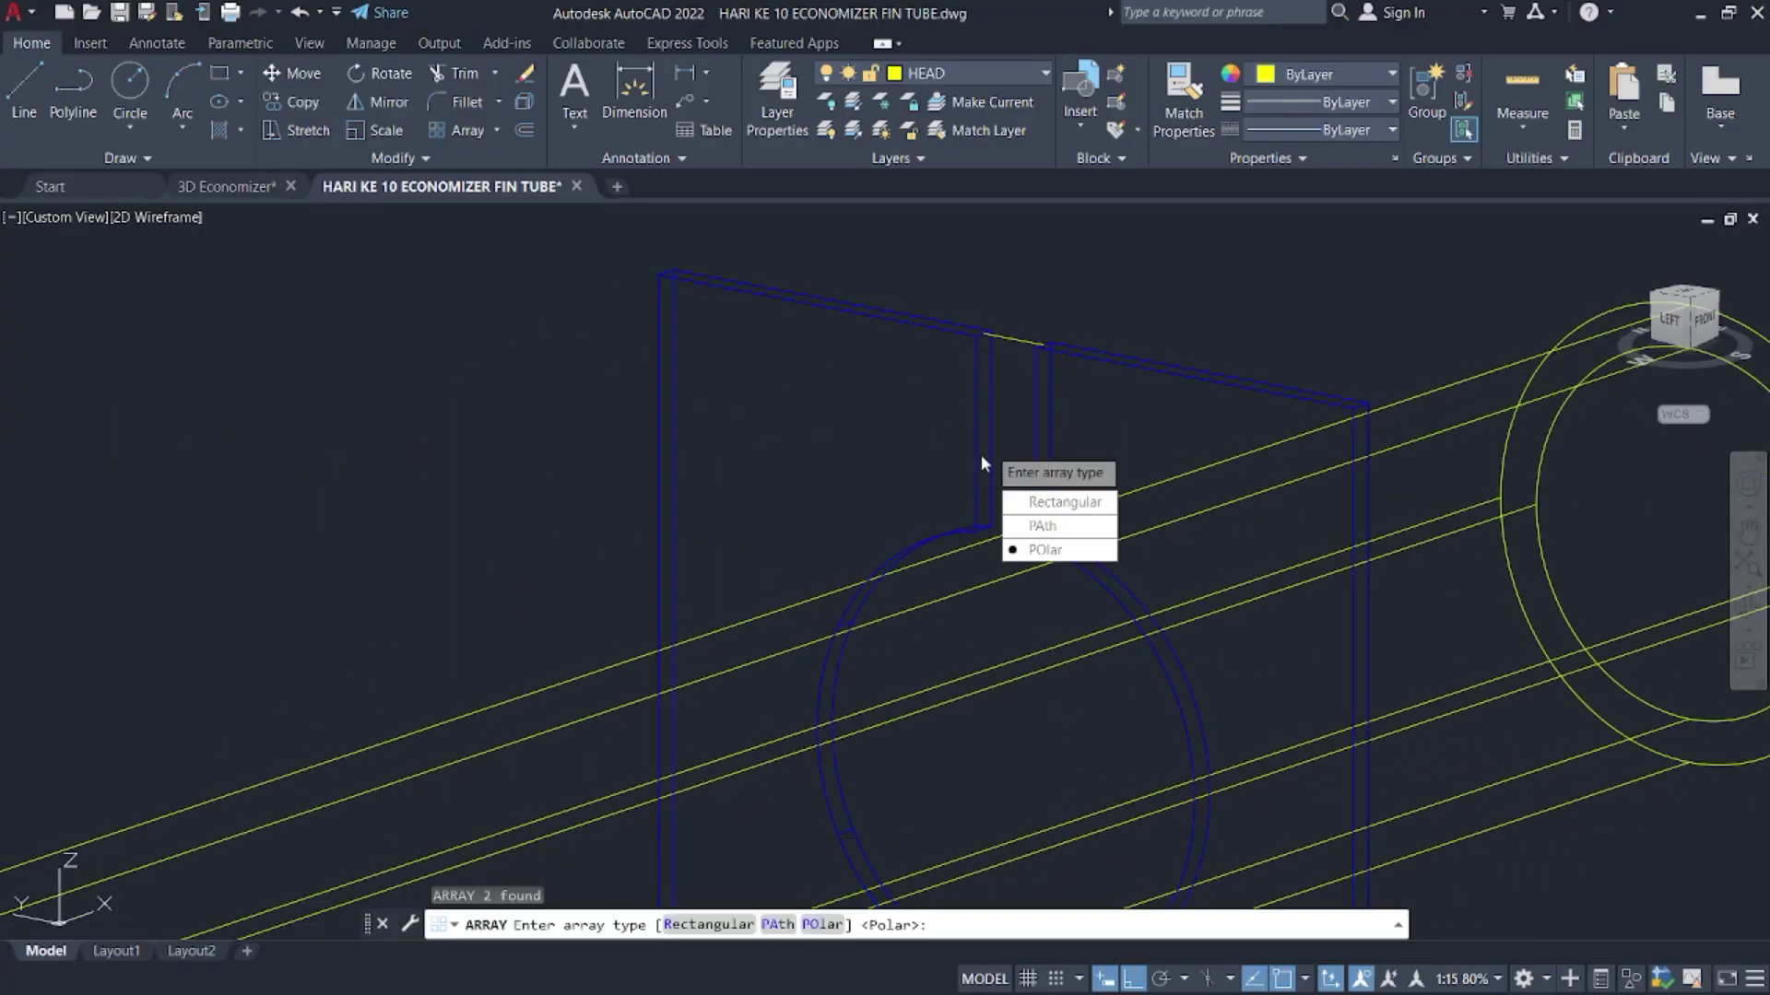
pyautogui.click(1053, 507)
pyautogui.scroll(-4, 1003, 466)
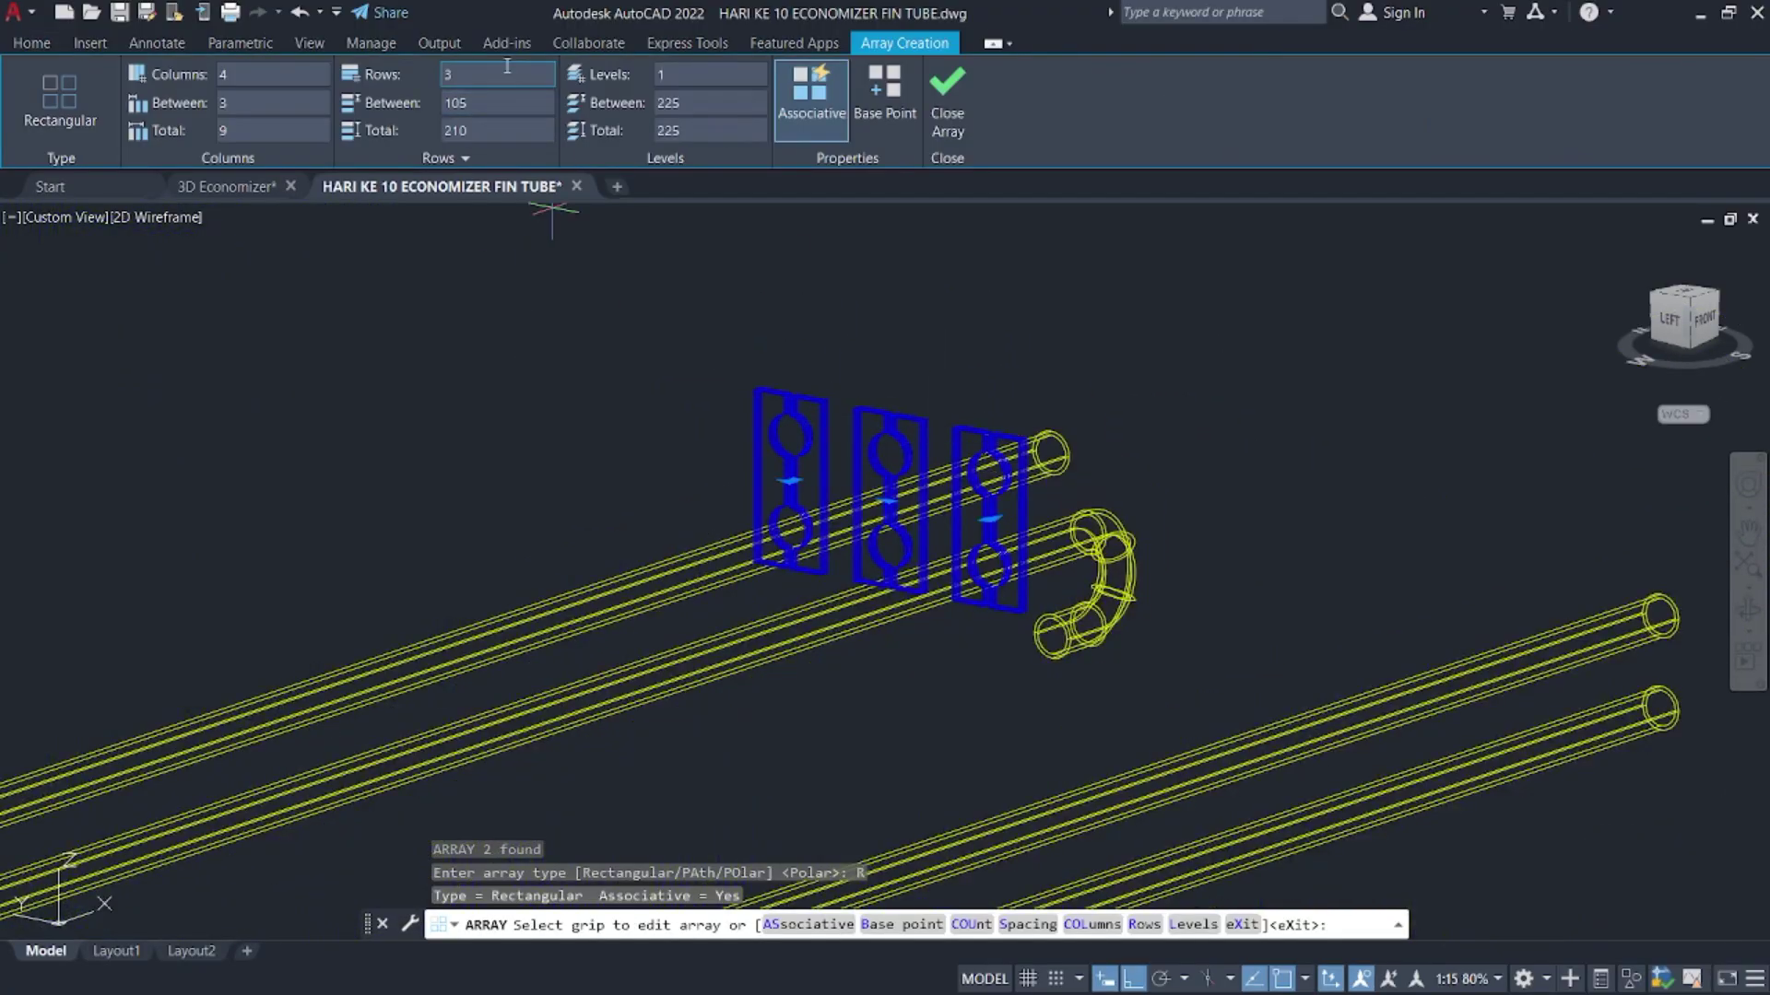
pyautogui.click(251, 71)
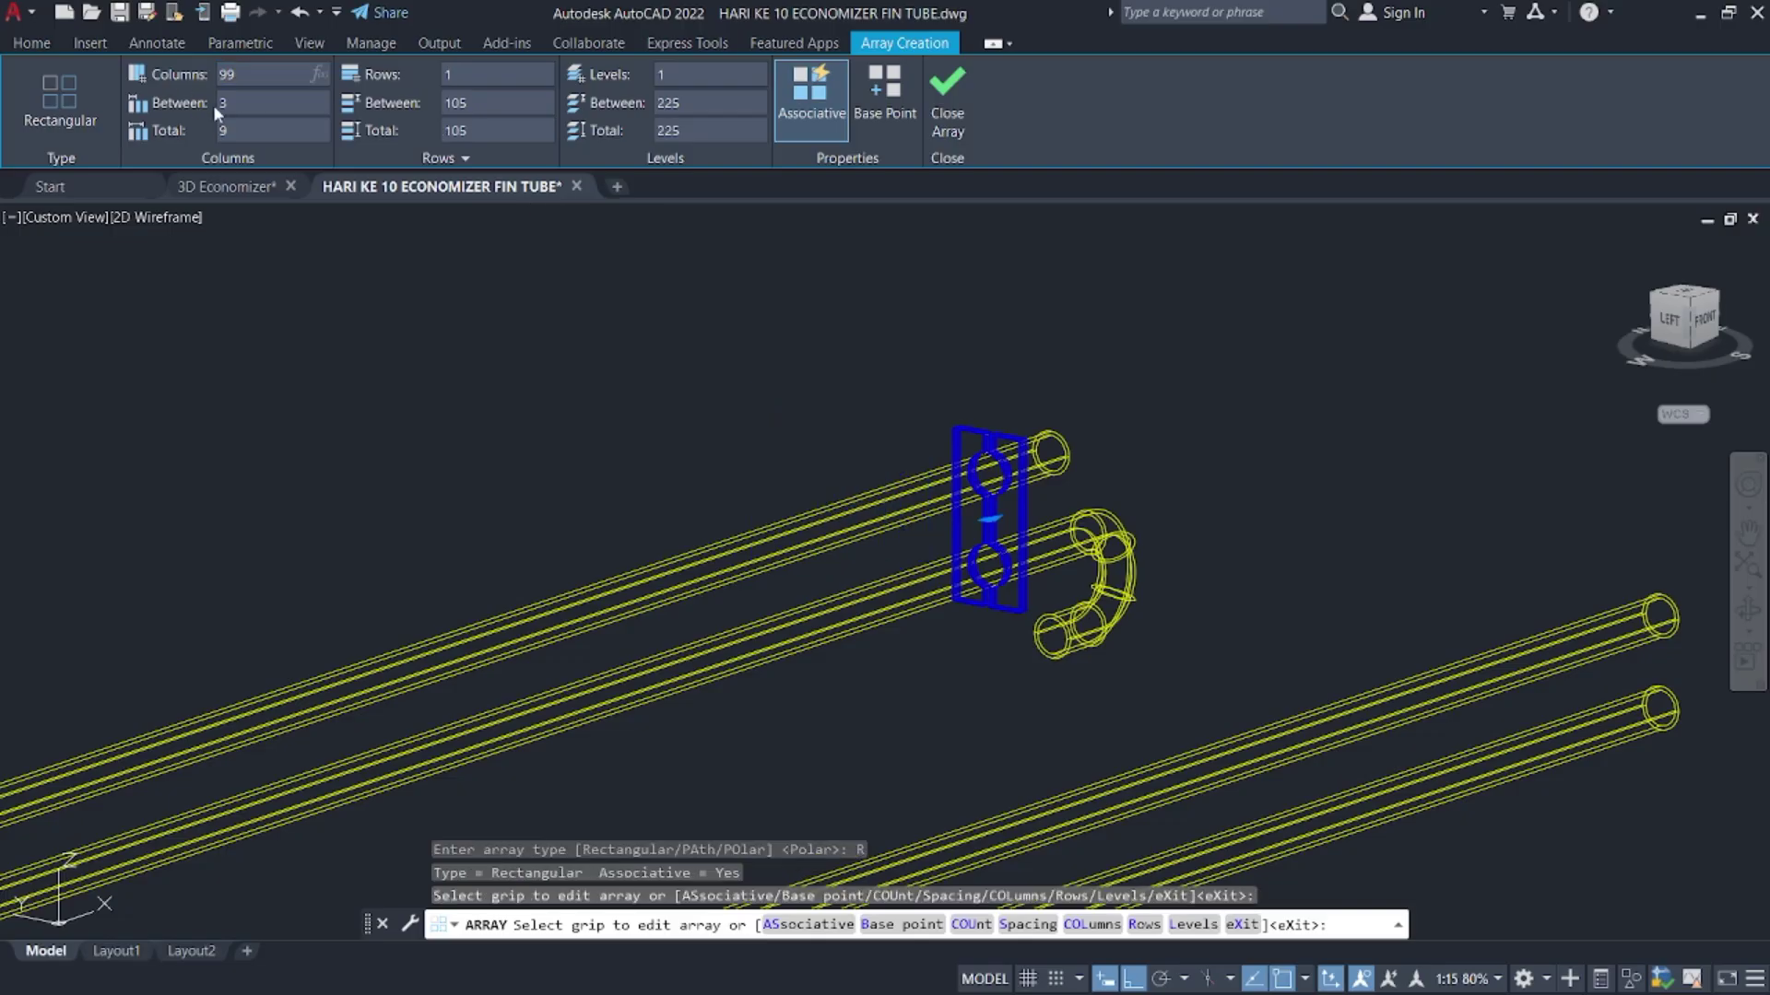
pyautogui.press('Return')
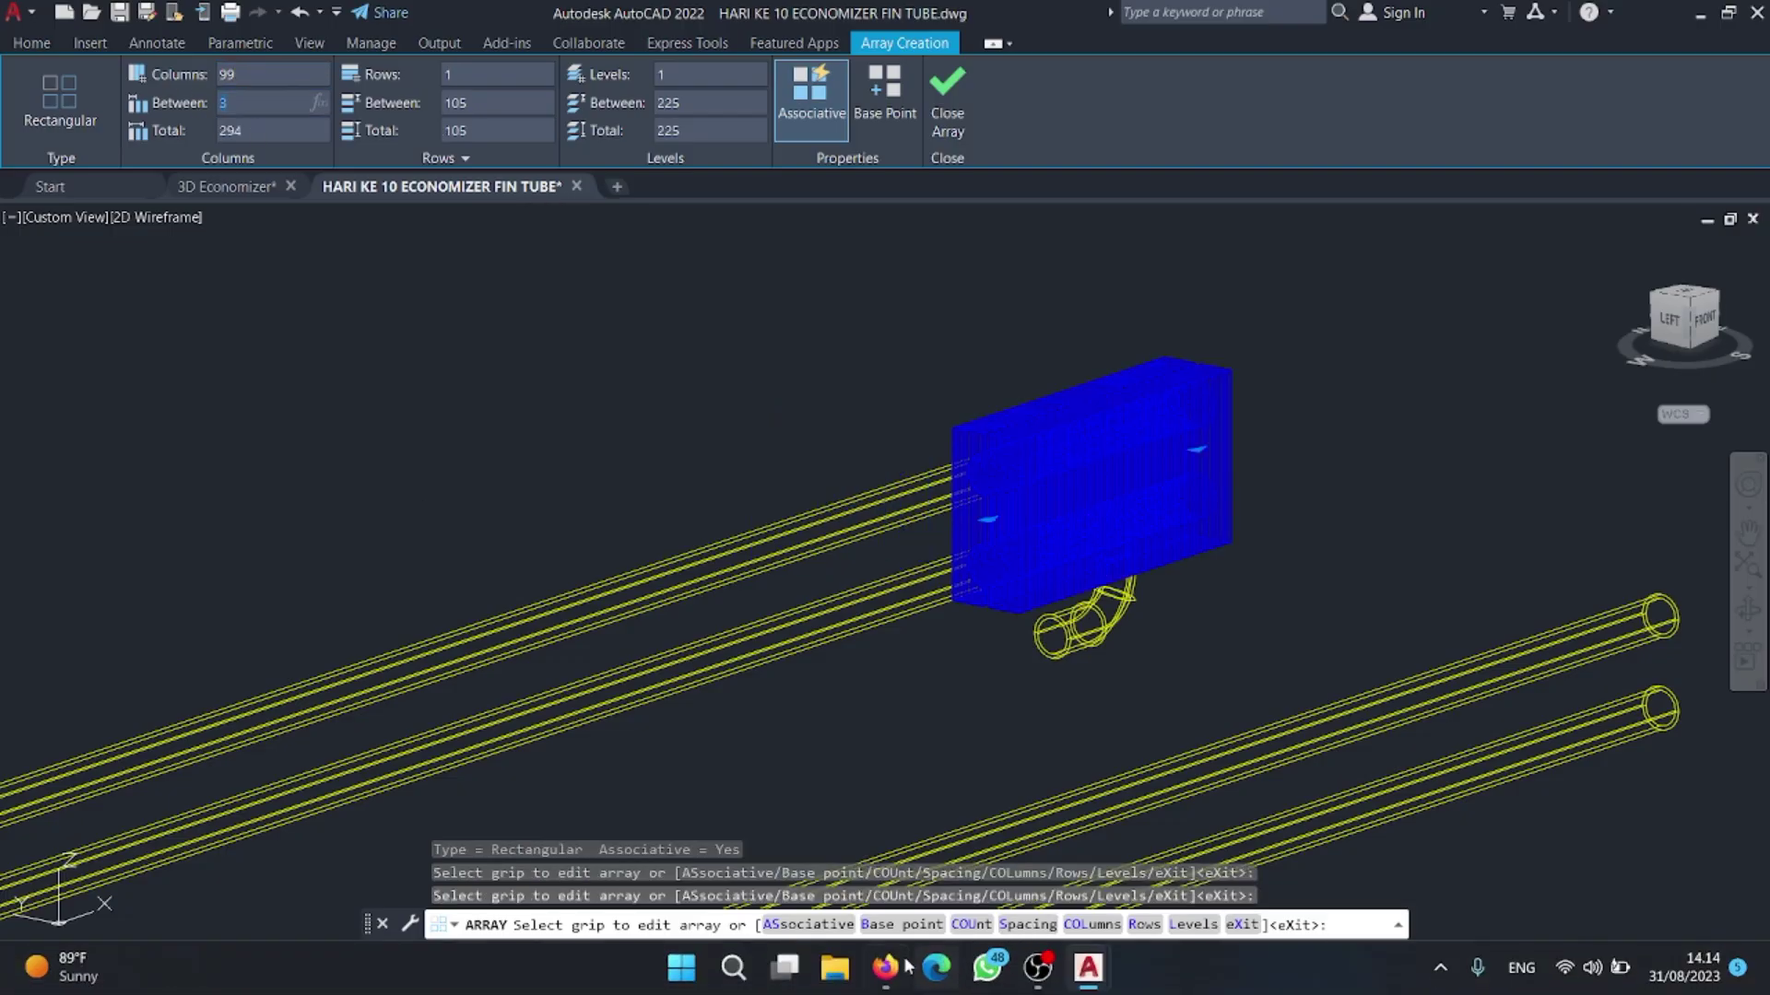
# - Check the fin tube PDF in the browser for the fin quantity in the parts list and the spacing between fins
pyautogui.click(906, 965)
pyautogui.scroll(-5, 1043, 644)
pyautogui.hscroll(10, 1198, 599)
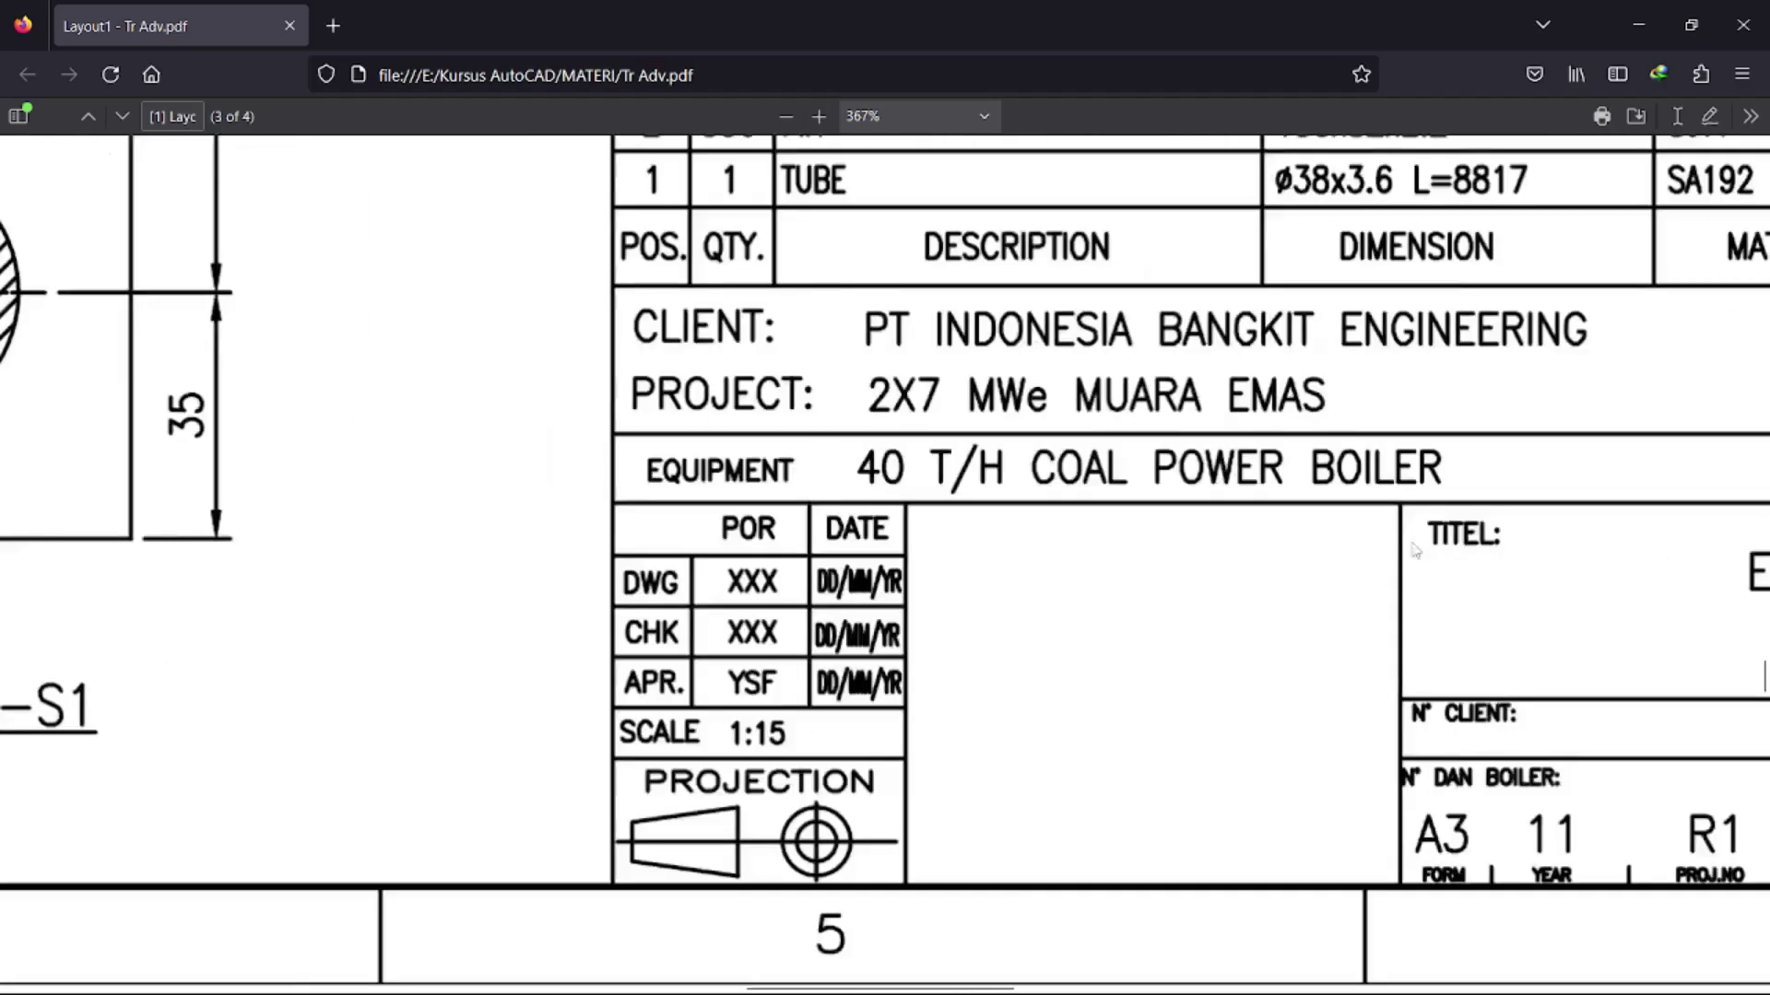
pyautogui.scroll(4, 1416, 550)
pyautogui.hscroll(7, 1415, 550)
pyautogui.moveTo(662, 405)
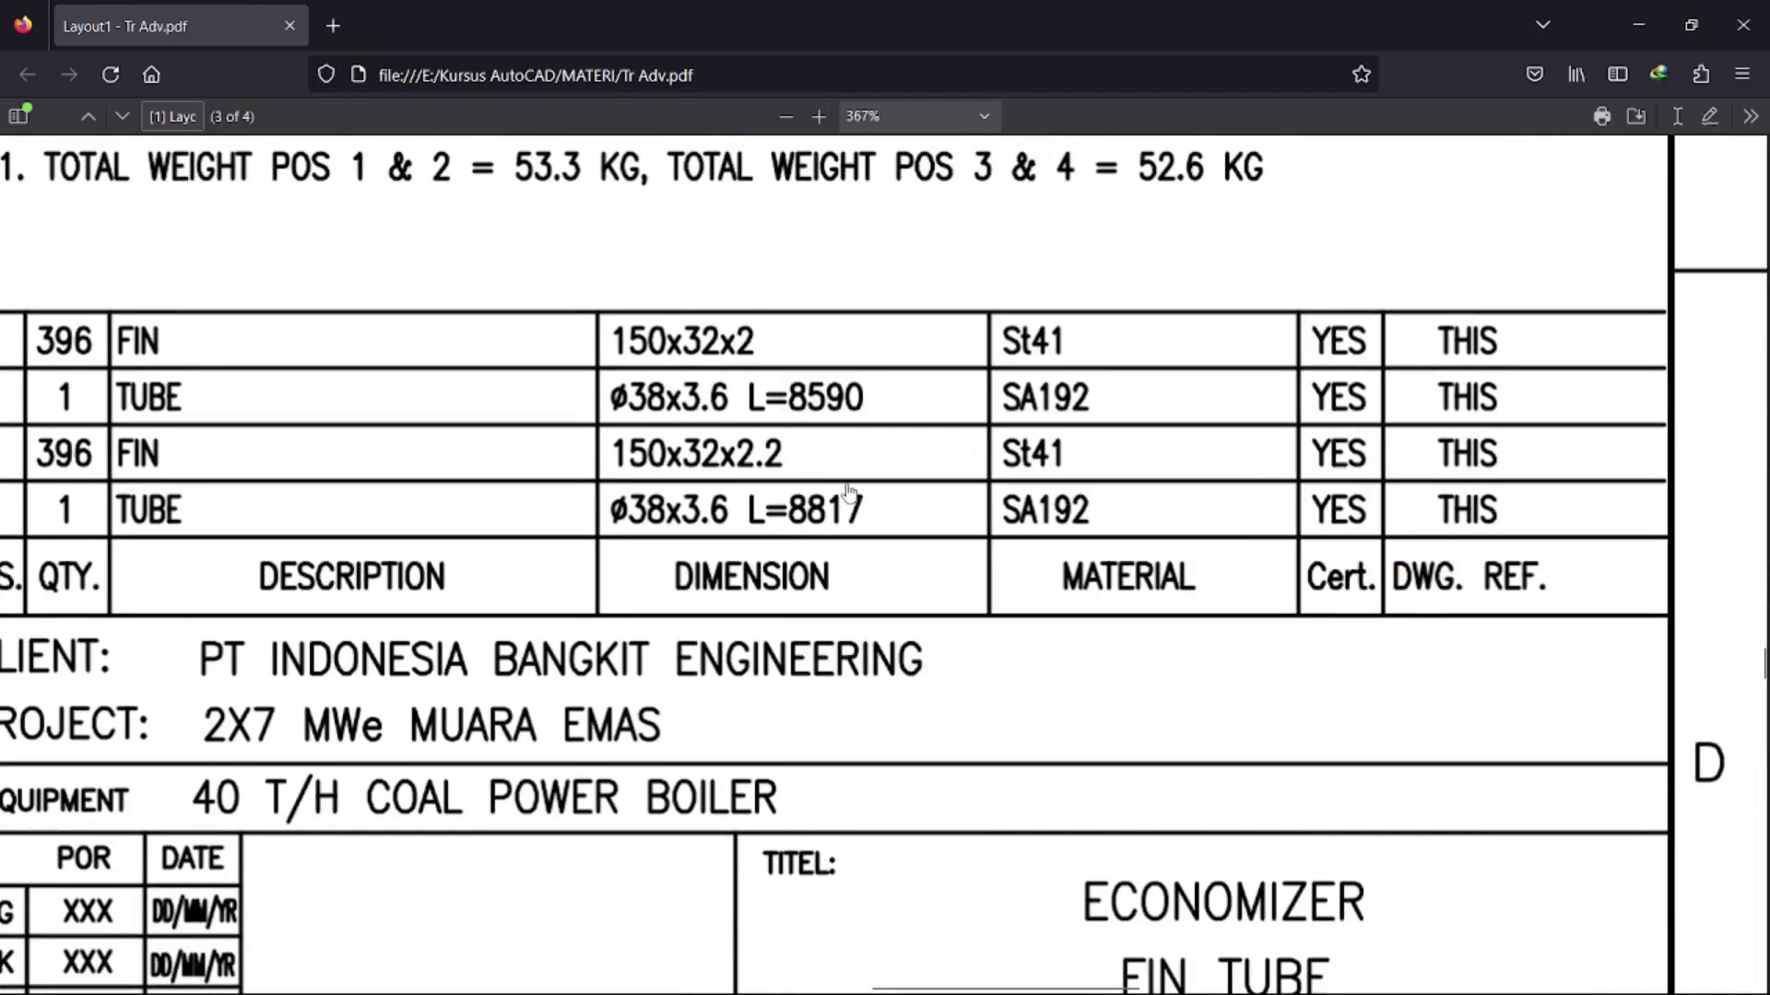
pyautogui.hscroll(-6, 867, 465)
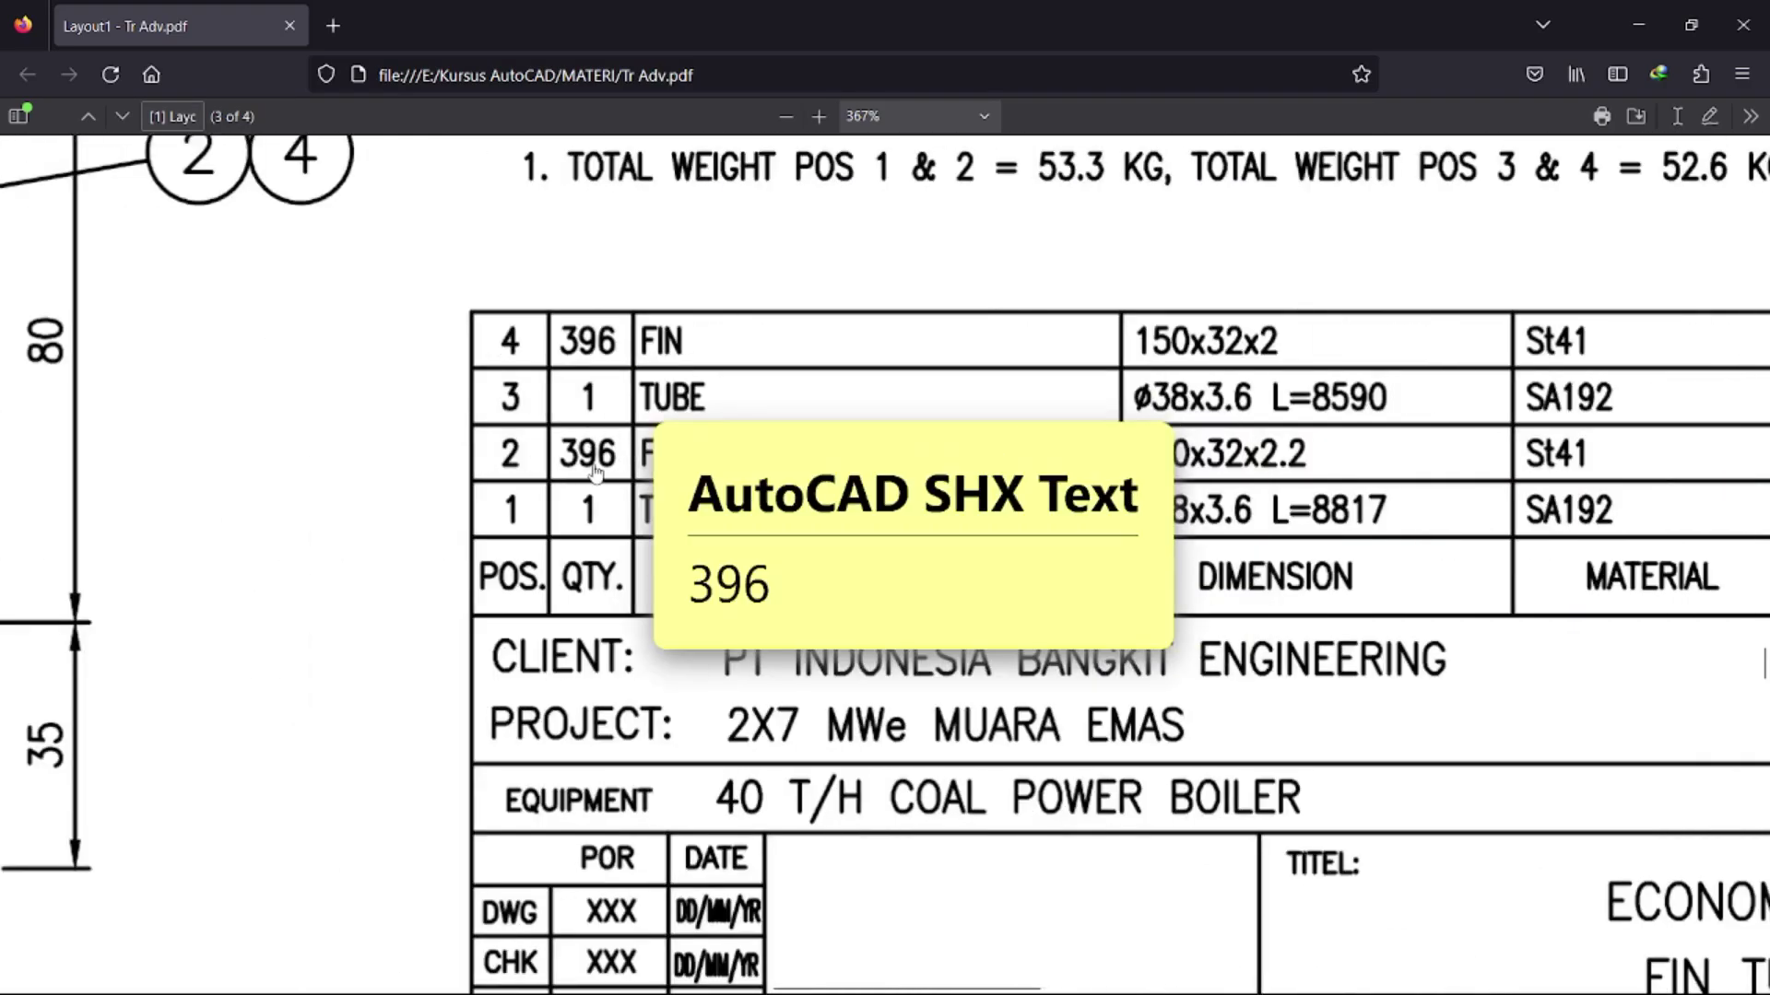
pyautogui.scroll(6, 622, 470)
pyautogui.scroll(5, 626, 470)
pyautogui.hscroll(-8, 497, 478)
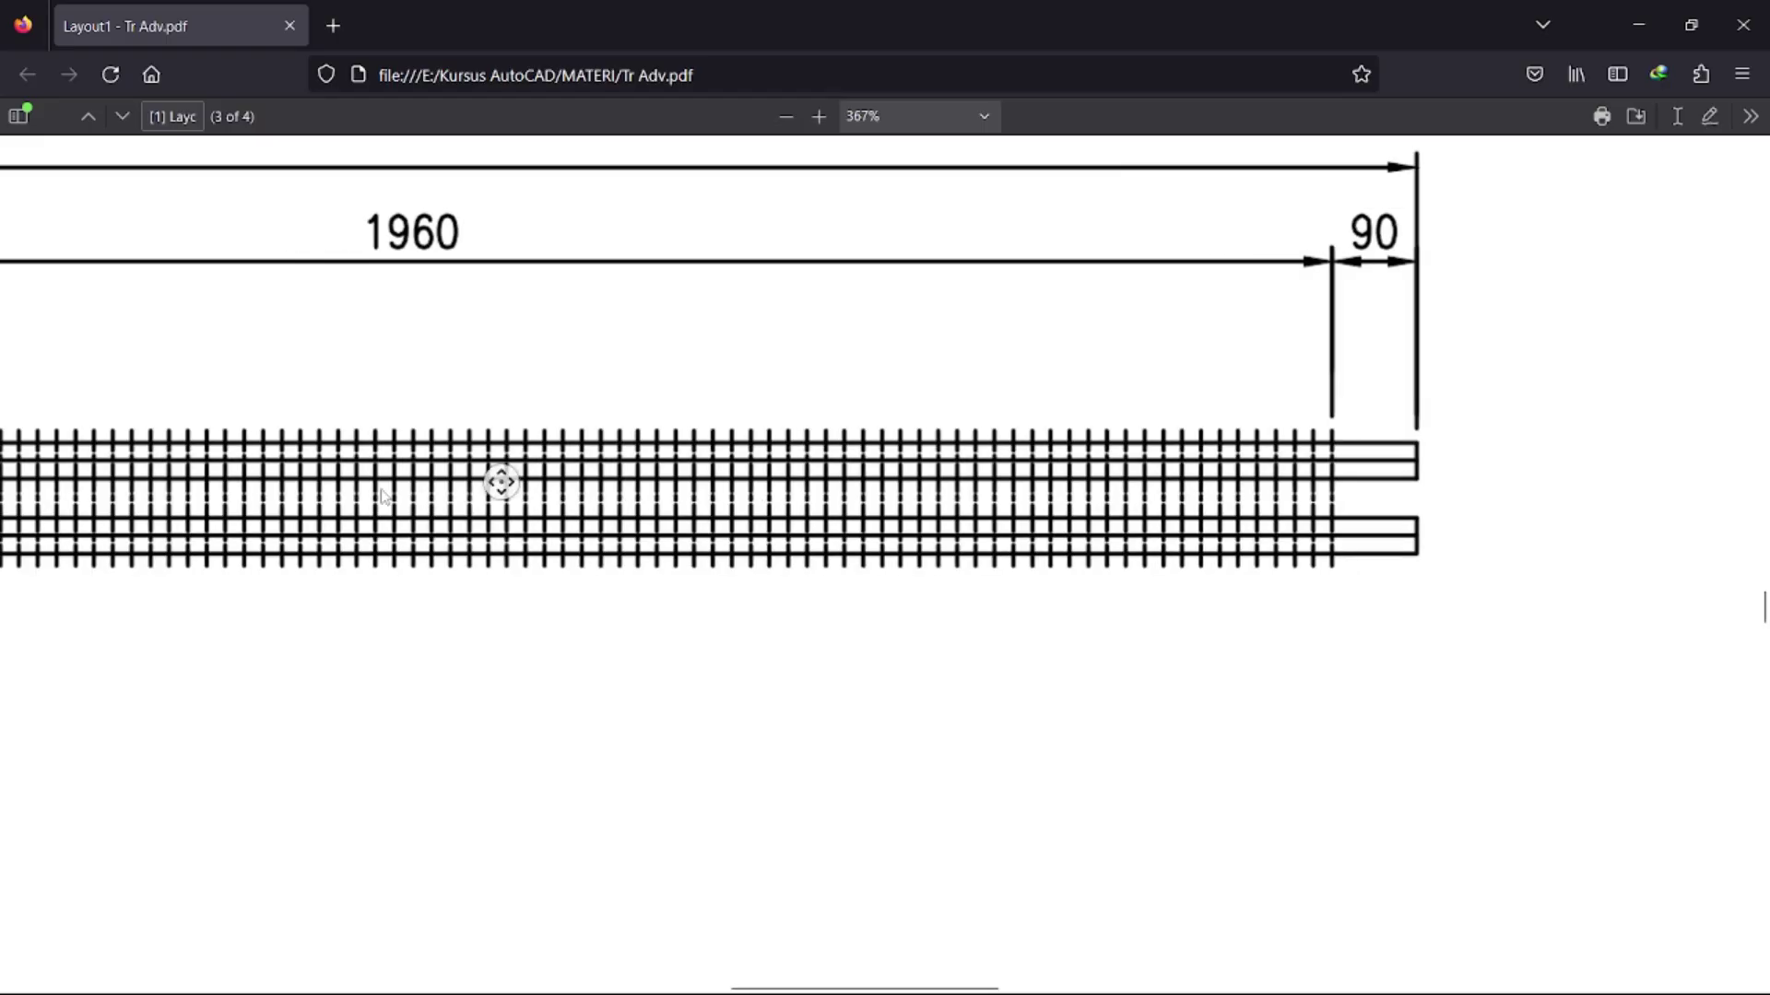
pyautogui.hscroll(-2, 188, 503)
pyautogui.scroll(-5, 415, 516)
pyautogui.hscroll(-4, 320, 467)
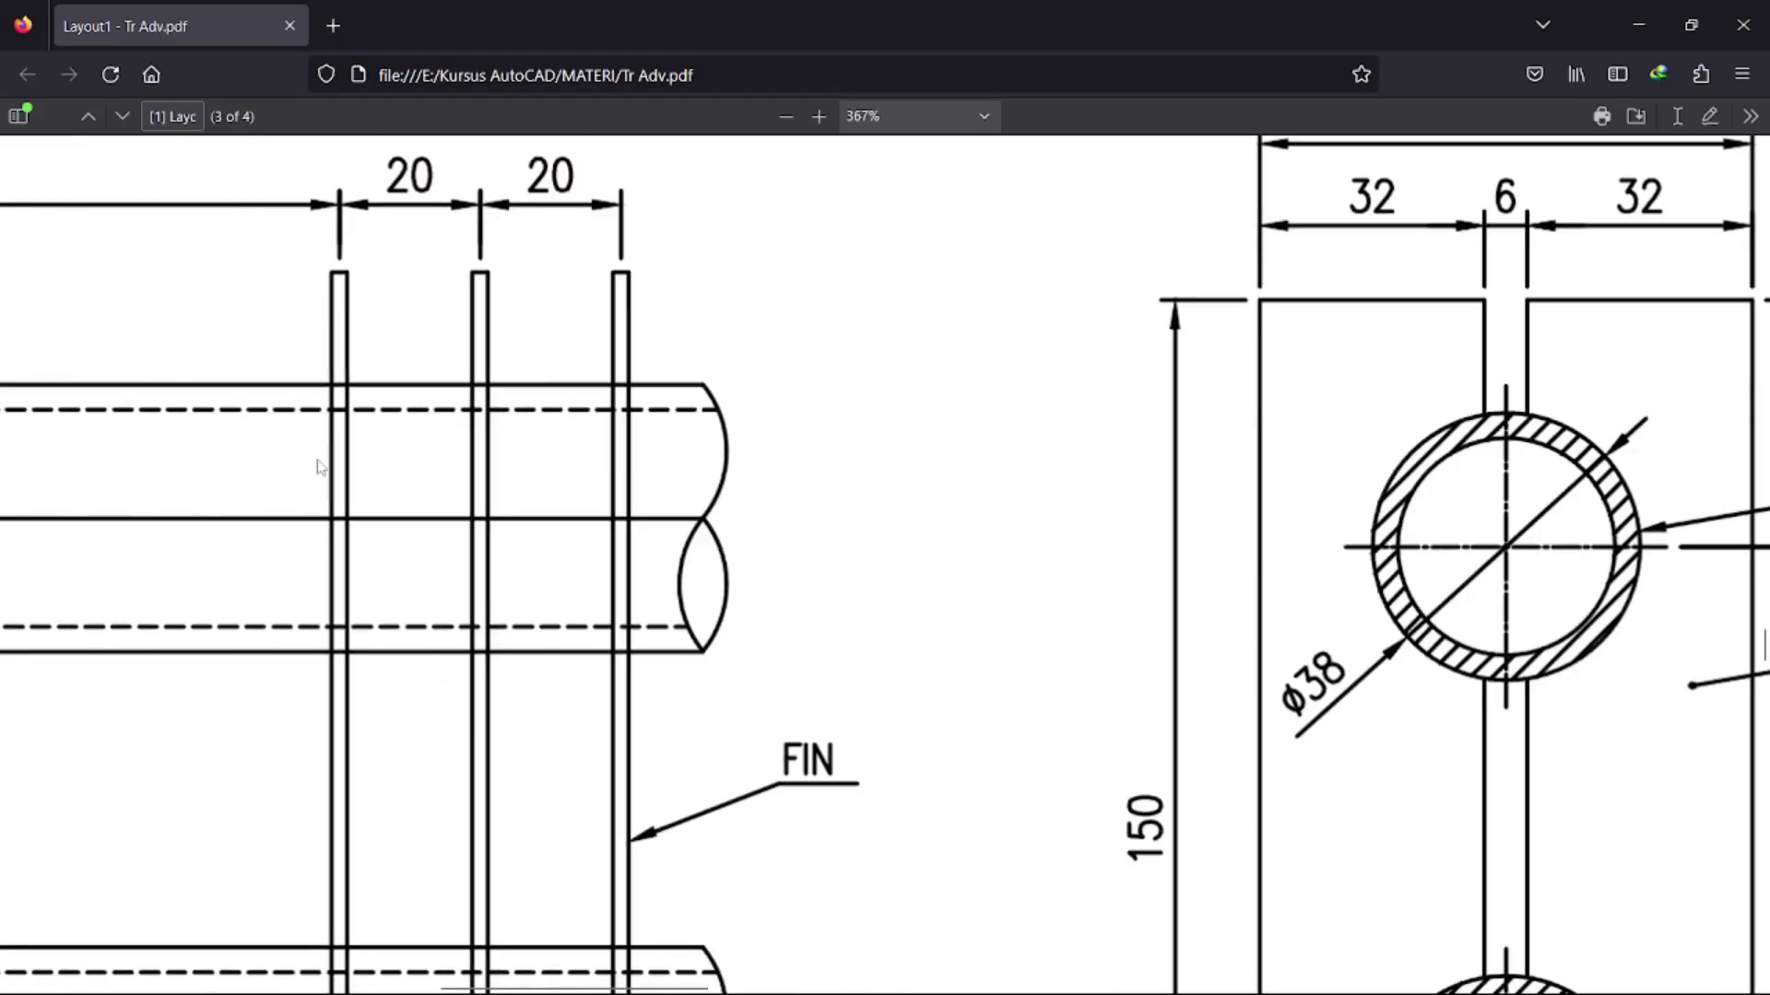
# - Return to AutoCAD, set the array's column spacing to -20 and finish the array
pyautogui.click(1638, 25)
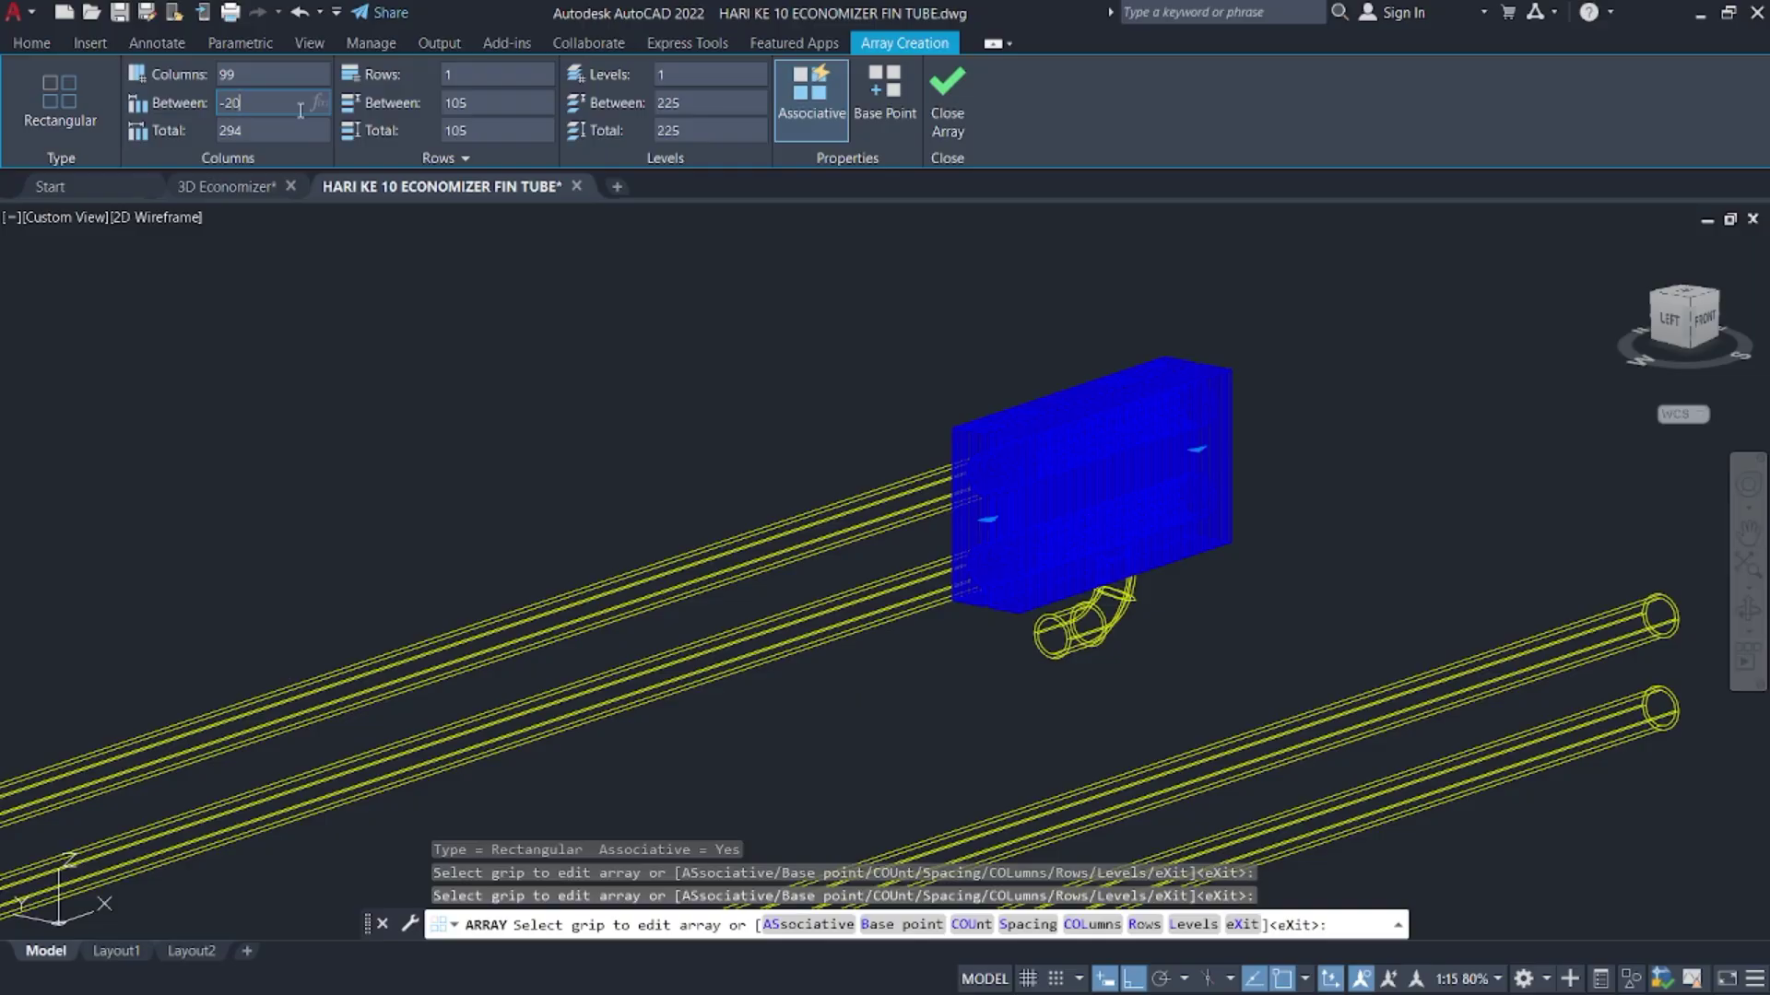
pyautogui.press('Return')
pyautogui.click(949, 88)
# - Draw a line bridging the gap between the halves of the array's last fin, joining the midpoints of their upper inner edges
pyautogui.scroll(-5, 924, 454)
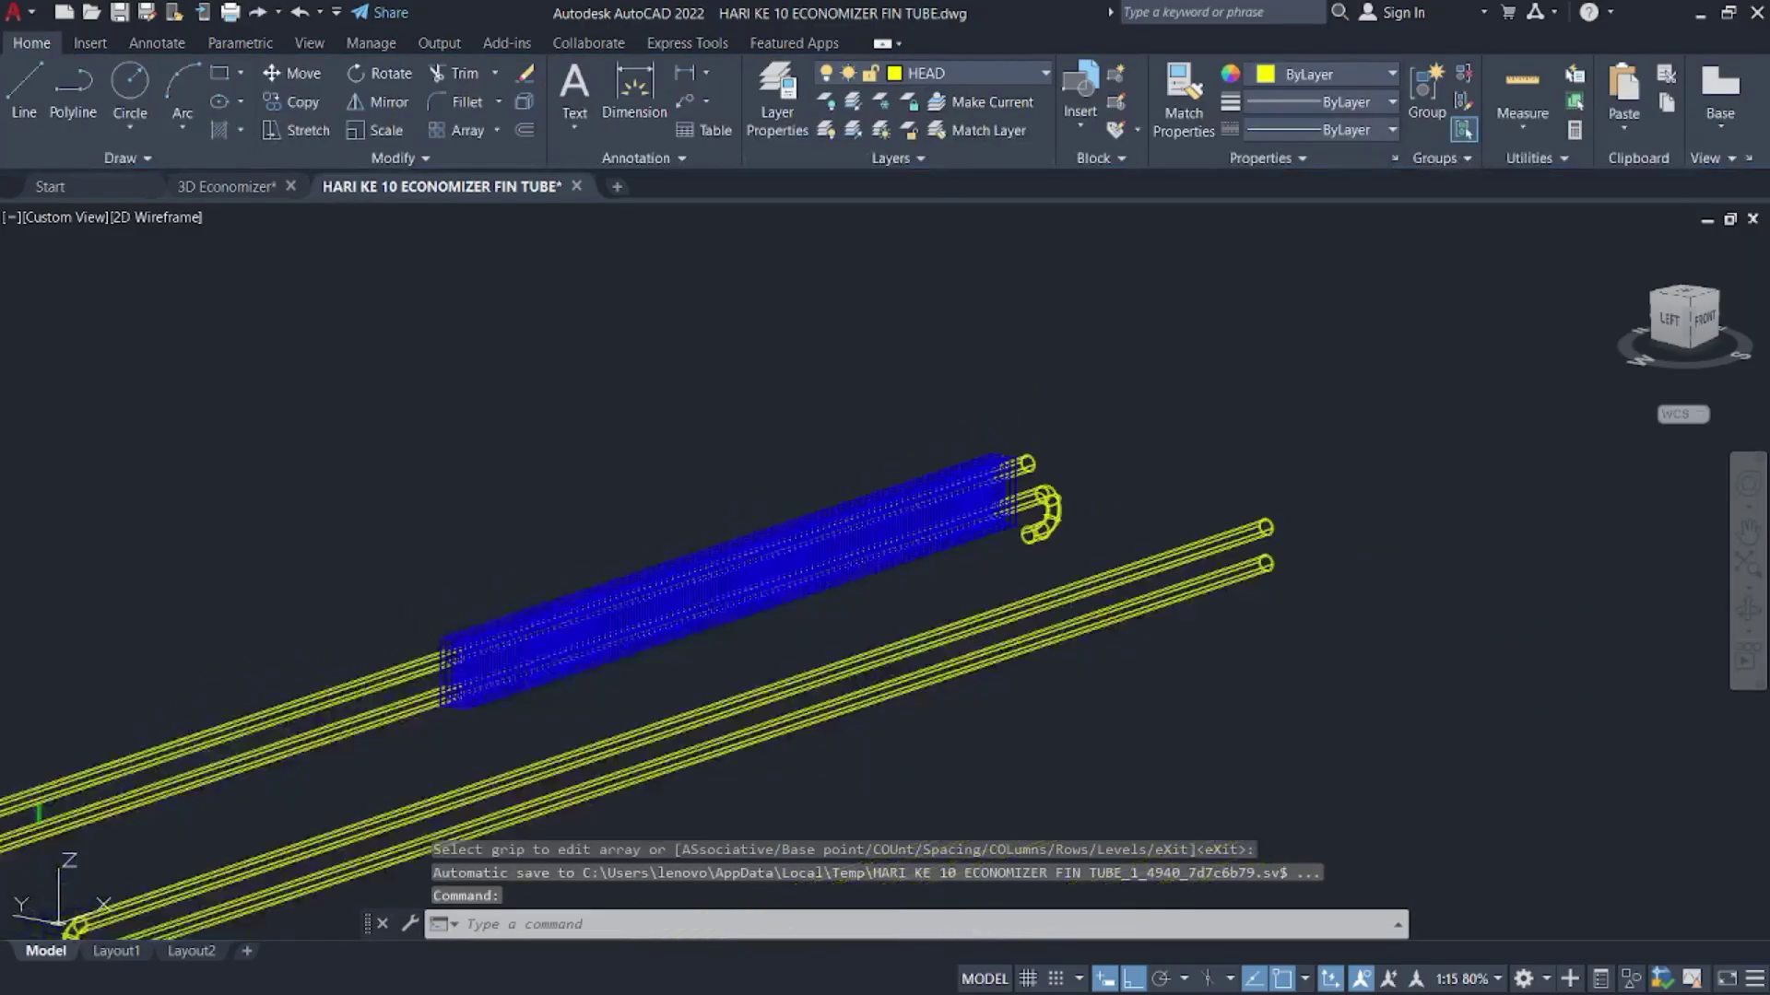
pyautogui.scroll(5, 988, 433)
pyautogui.keyDown('shift'); pyautogui.moveTo(988, 461); pyautogui.dragTo(1269, 372, button='middle'); pyautogui.keyUp('shift')
pyautogui.scroll(8, 928, 394)
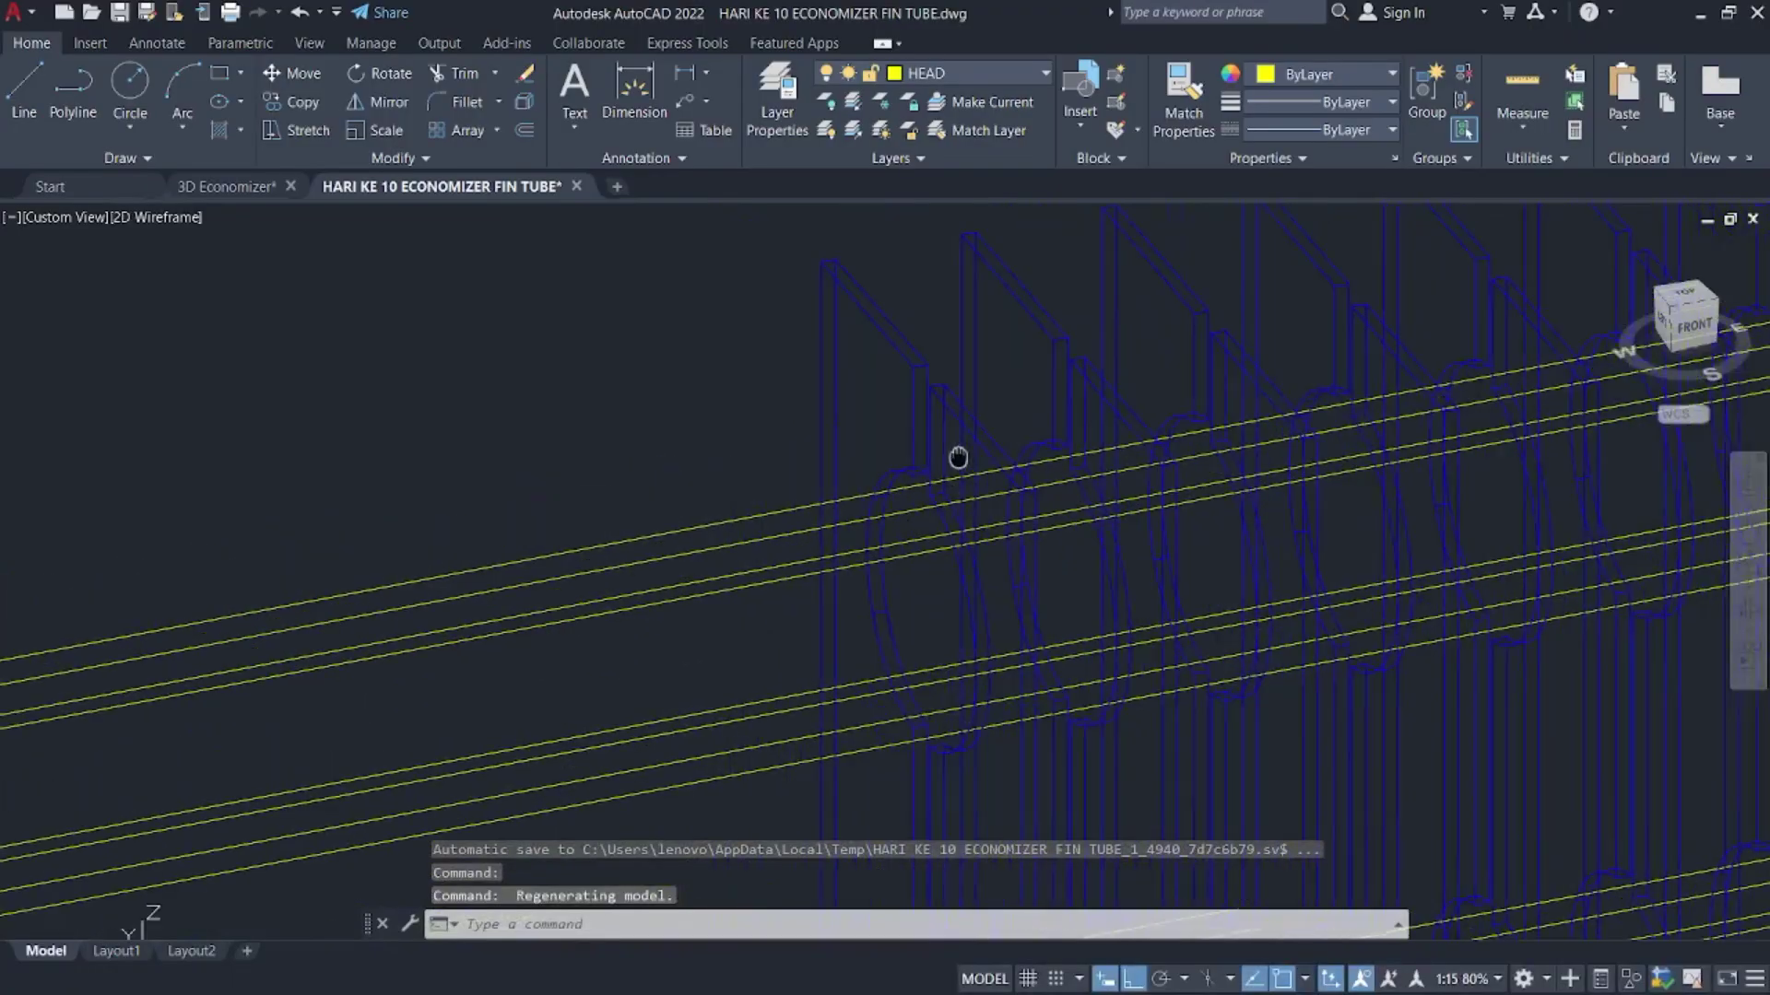
pyautogui.write('l')
pyautogui.press('Return')
pyautogui.scroll(4, 1021, 313)
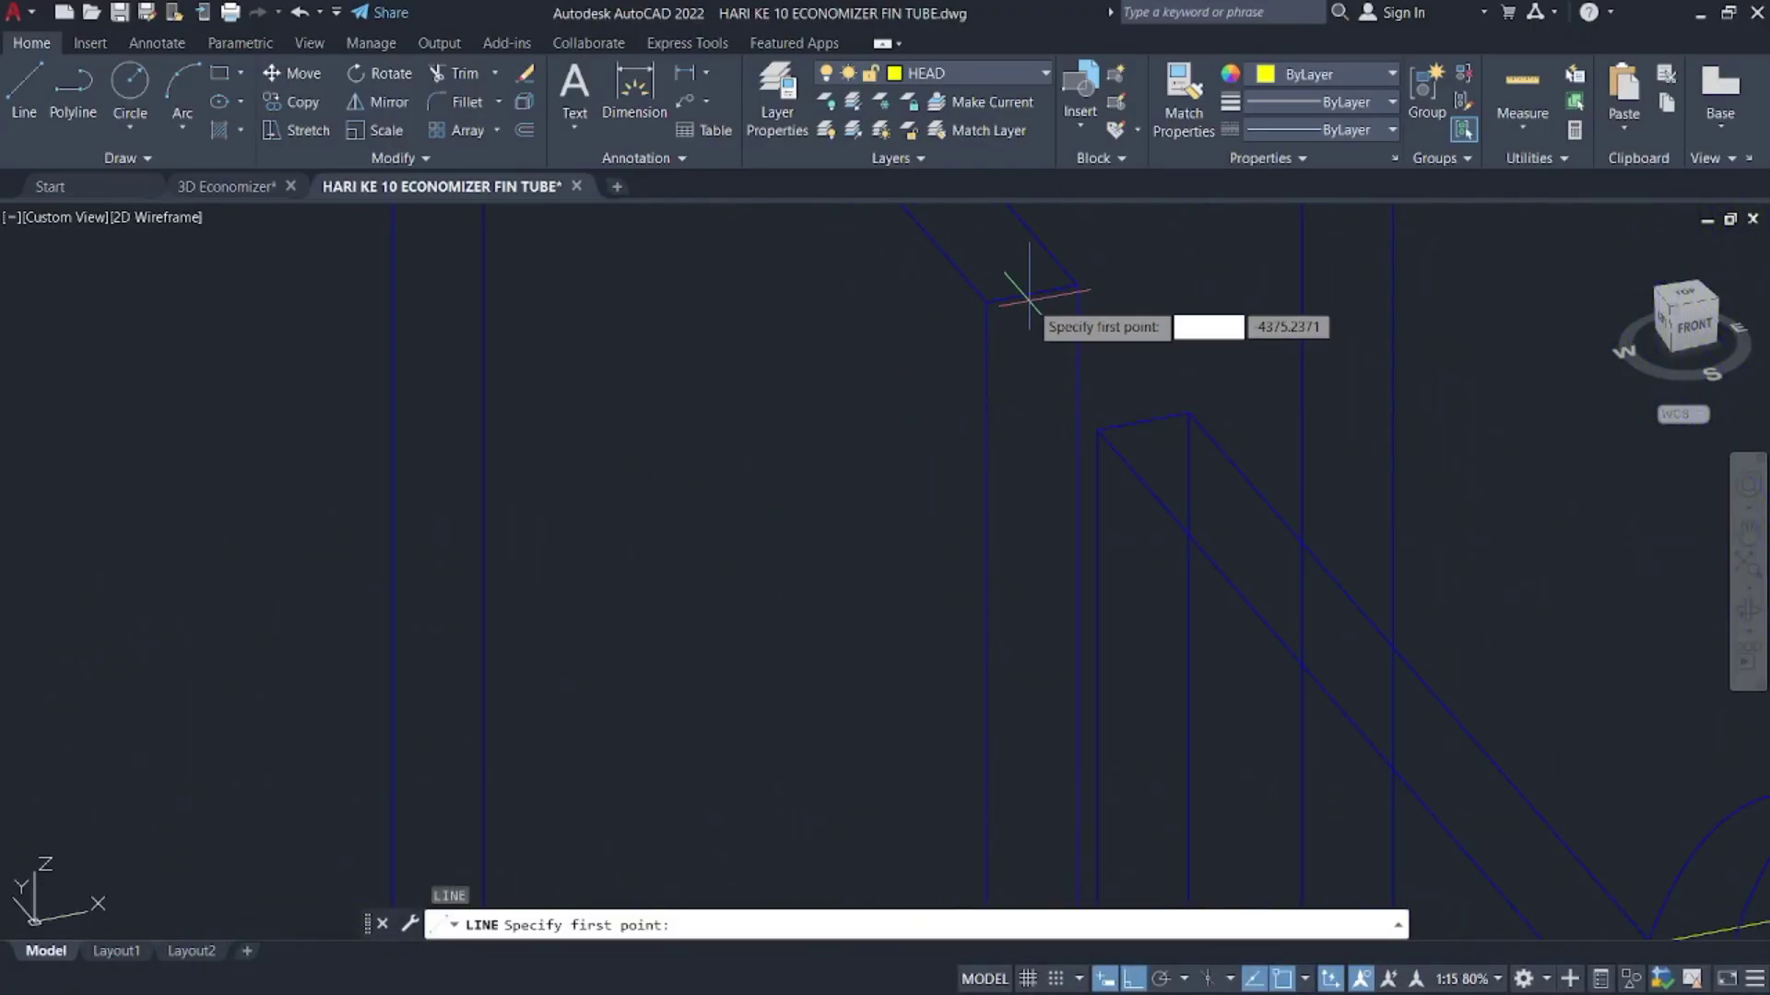
pyautogui.click(1031, 295)
pyautogui.click(1142, 421)
pyautogui.press('Escape')
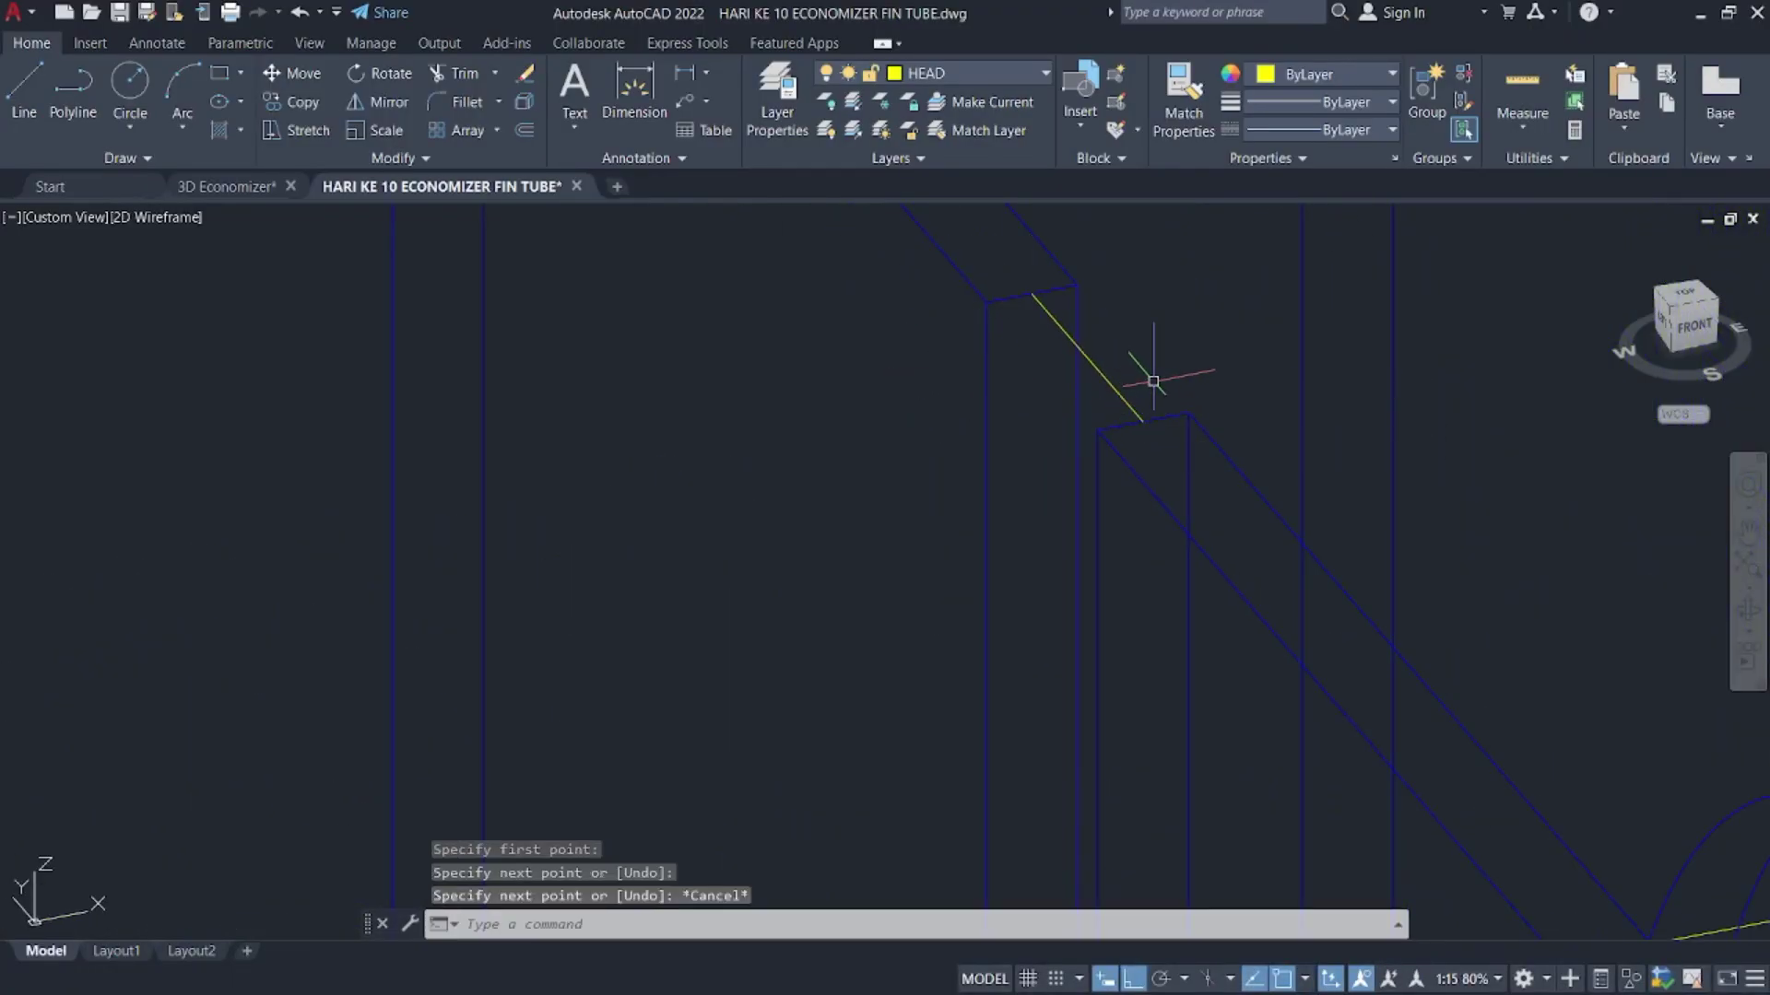
# - Look up the gap between fin groups in the PDF and draw an 80 mm line from the bridging line's midpoint along the tube
pyautogui.press('space')
pyautogui.click(1086, 356)
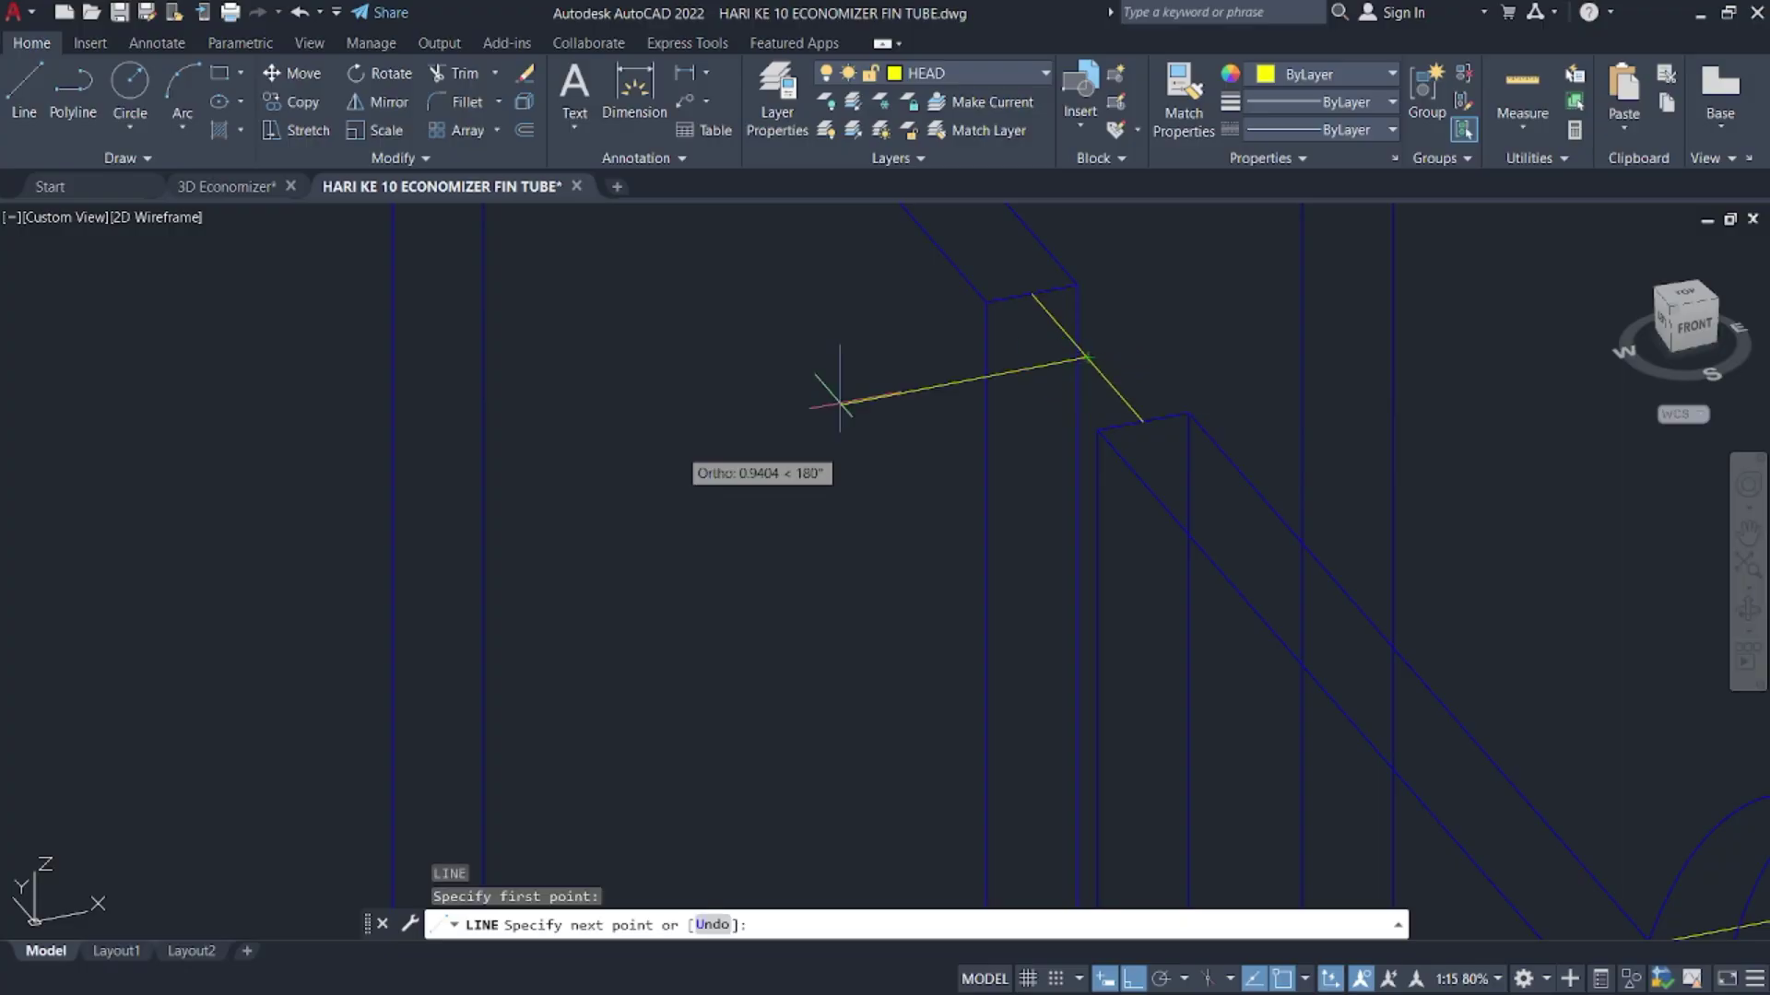
pyautogui.press('super')
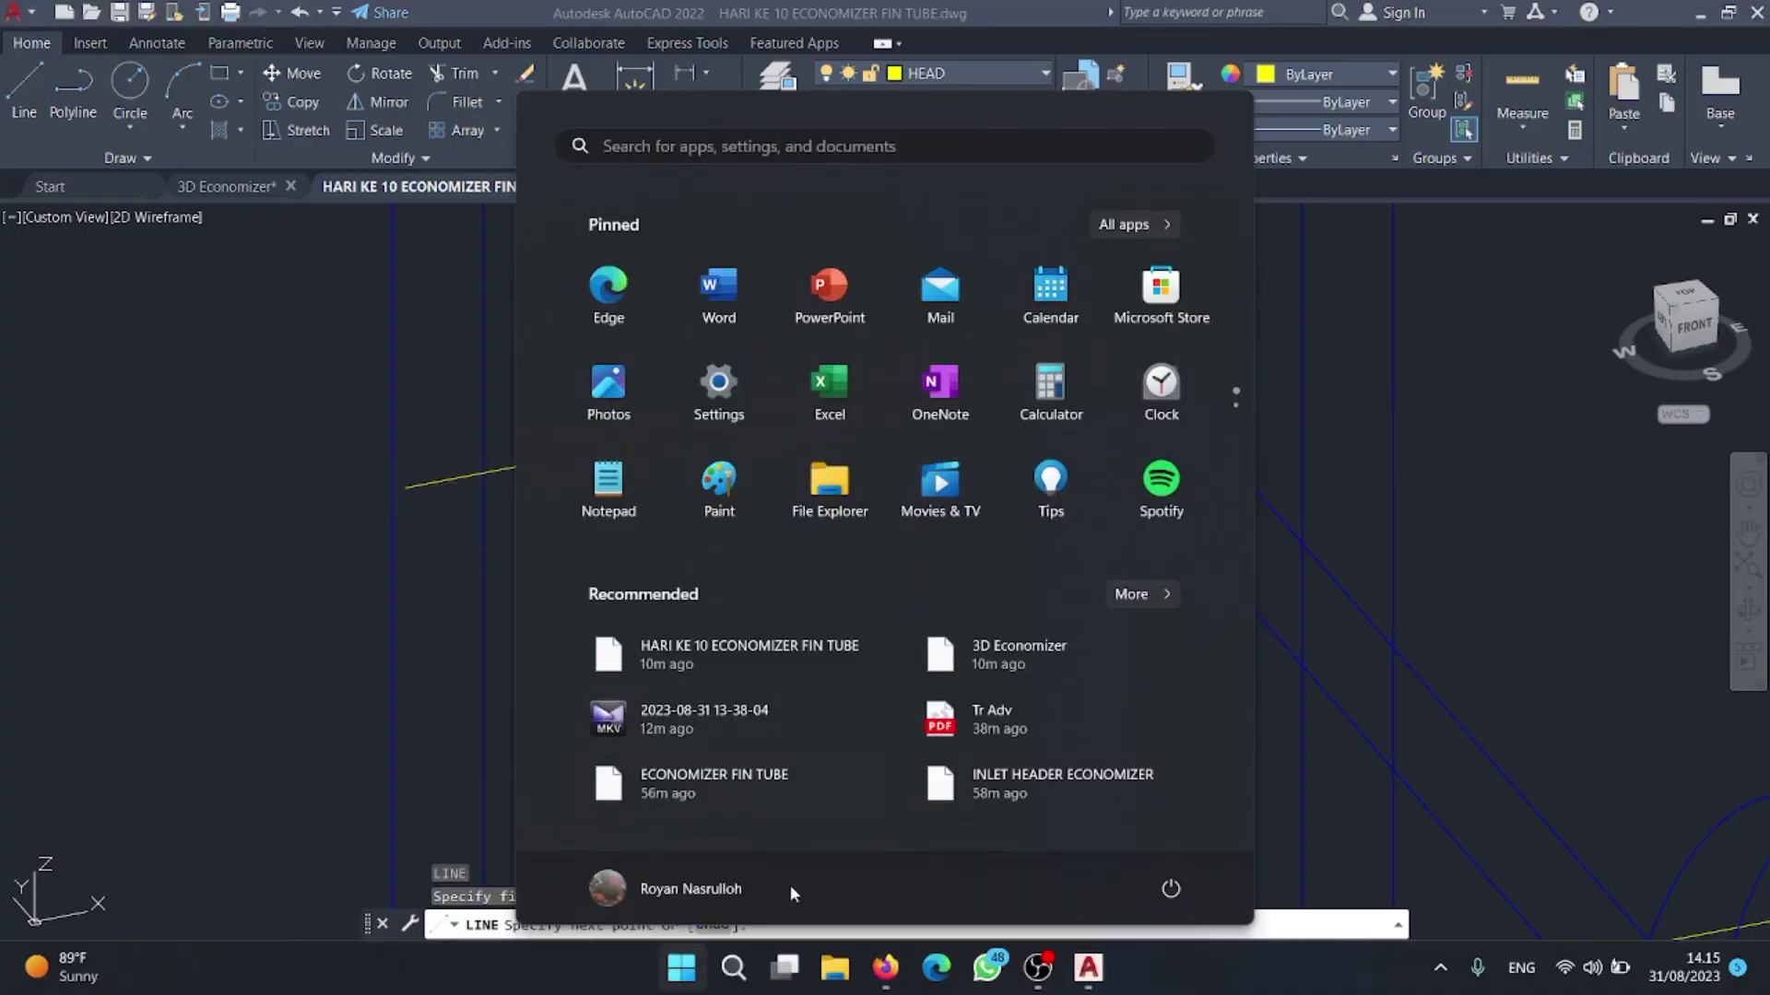
pyautogui.click(885, 968)
pyautogui.scroll(-10, 1097, 528)
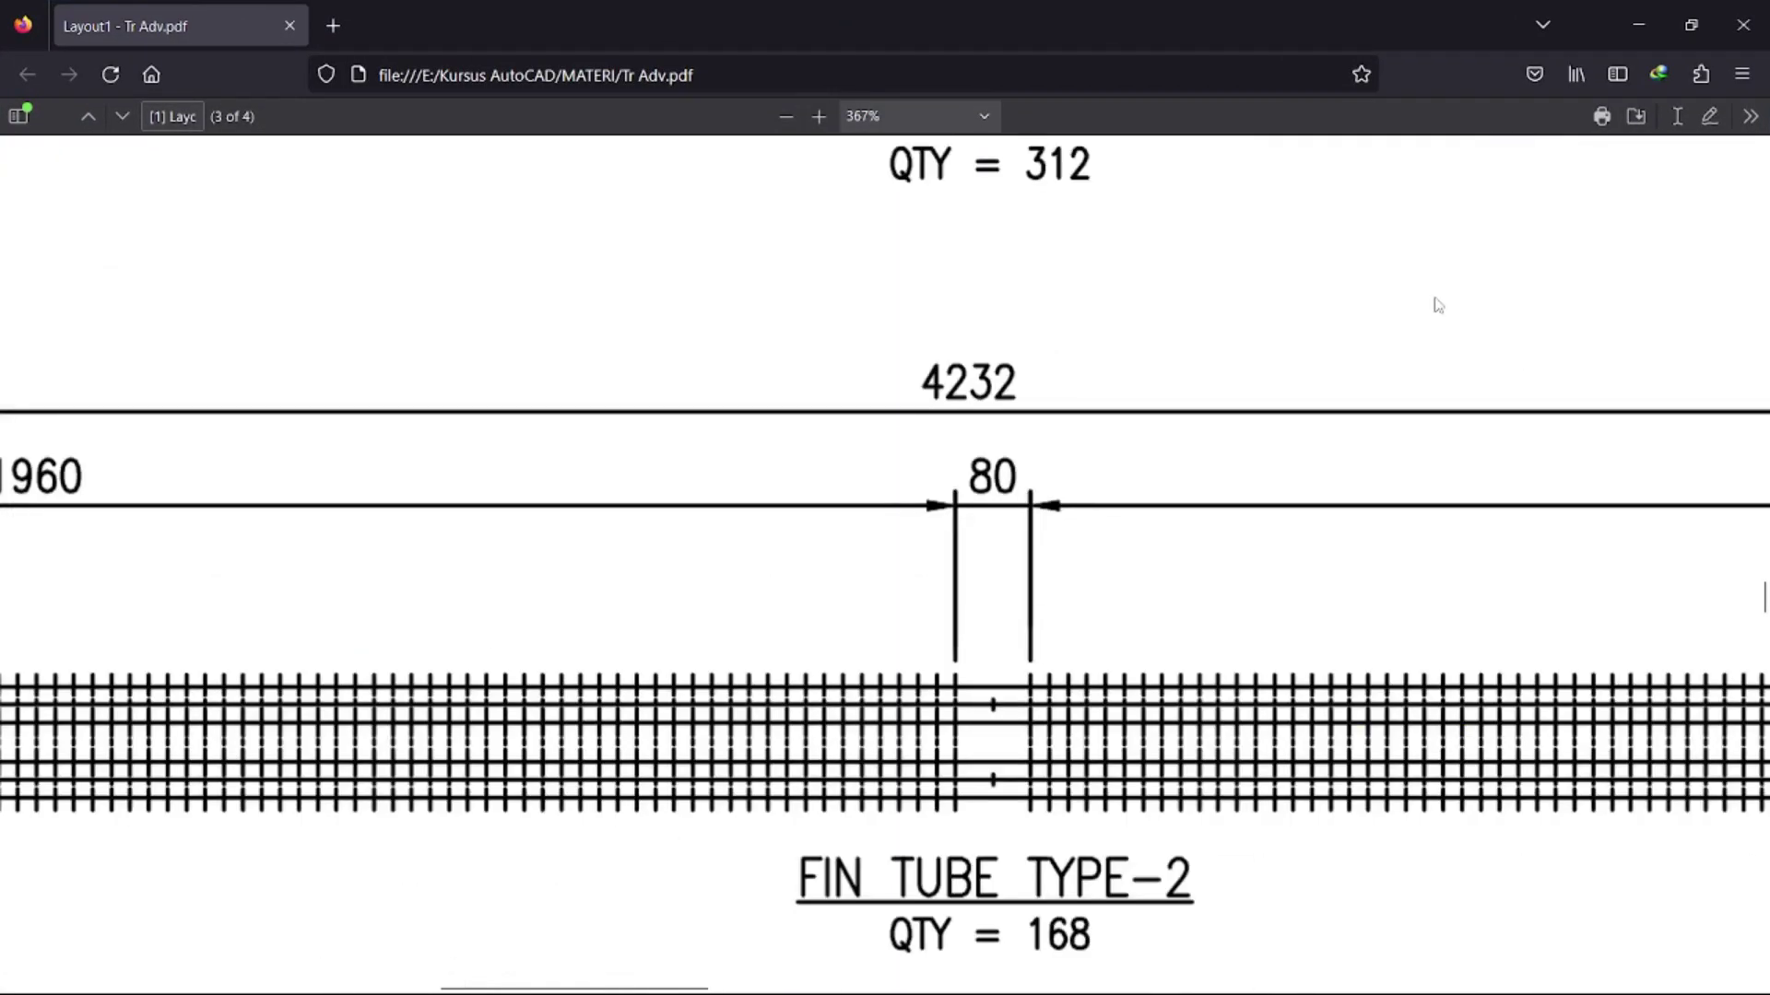
pyautogui.click(1641, 18)
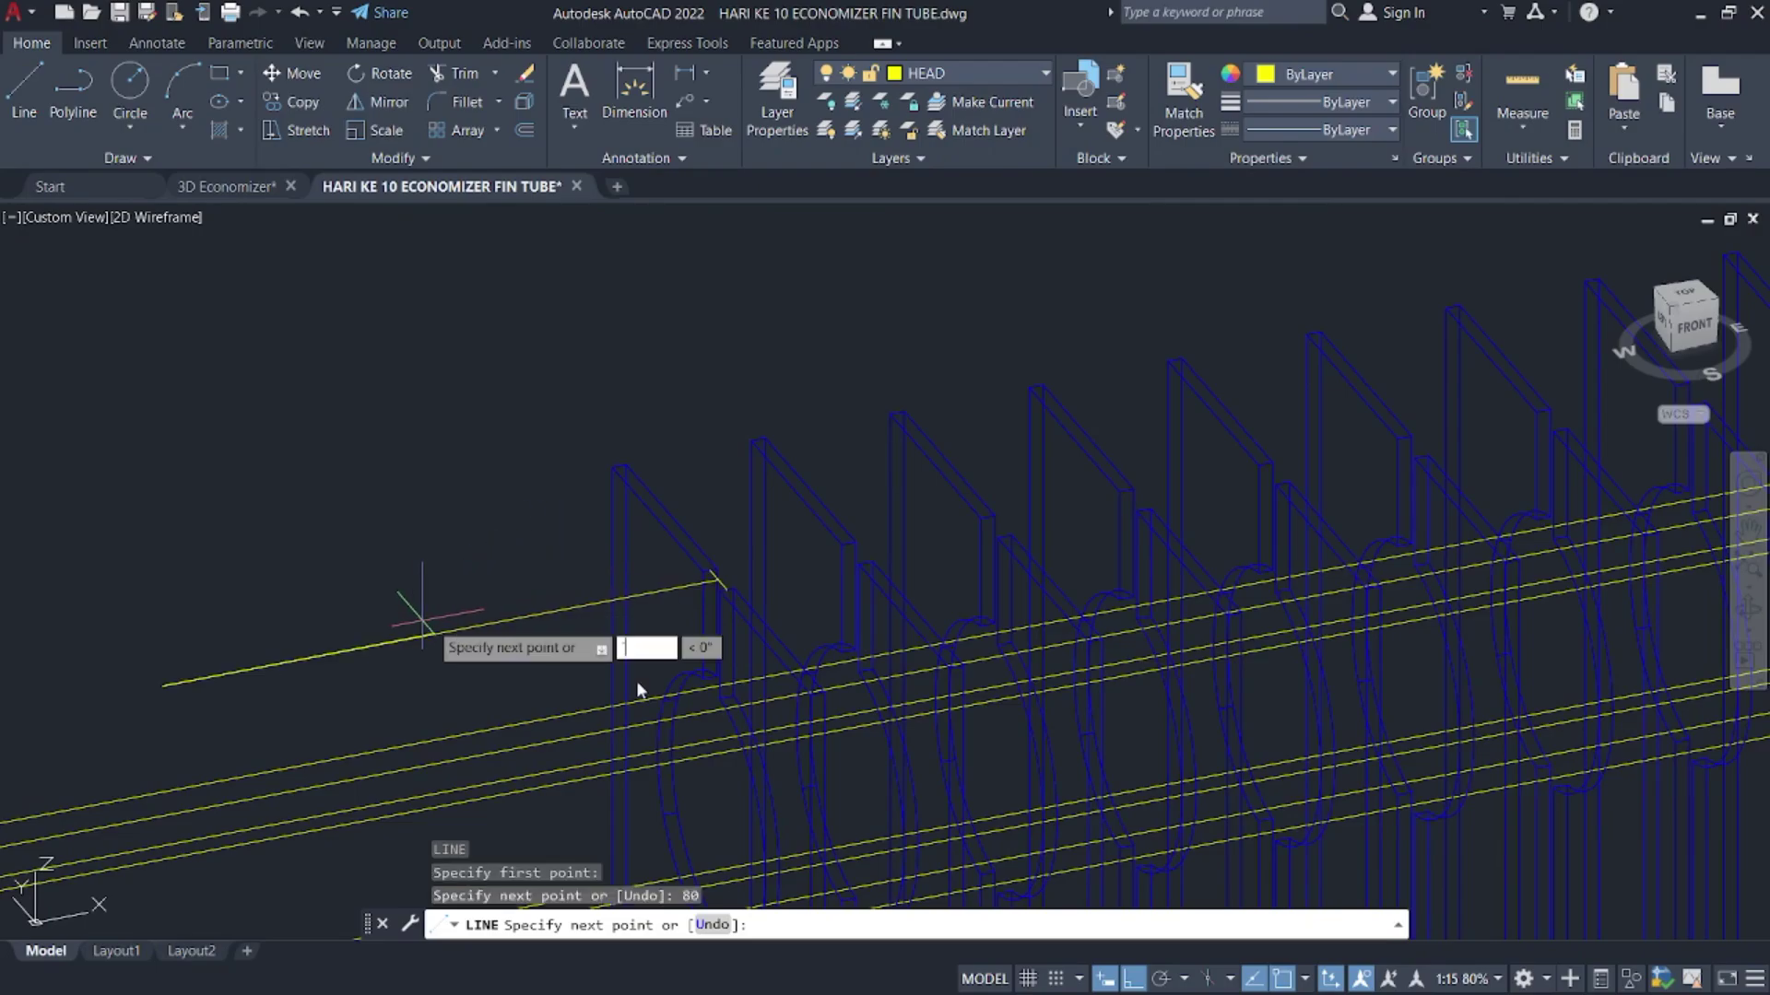
pyautogui.press('Escape')
pyautogui.press('Escape')
# - Copy the fin array with its first fin's bridging line from that line's midpoint to the free end of the 80 mm line
pyautogui.click(778, 597)
pyautogui.scroll(-5, 268, 672)
pyautogui.scroll(4, 807, 607)
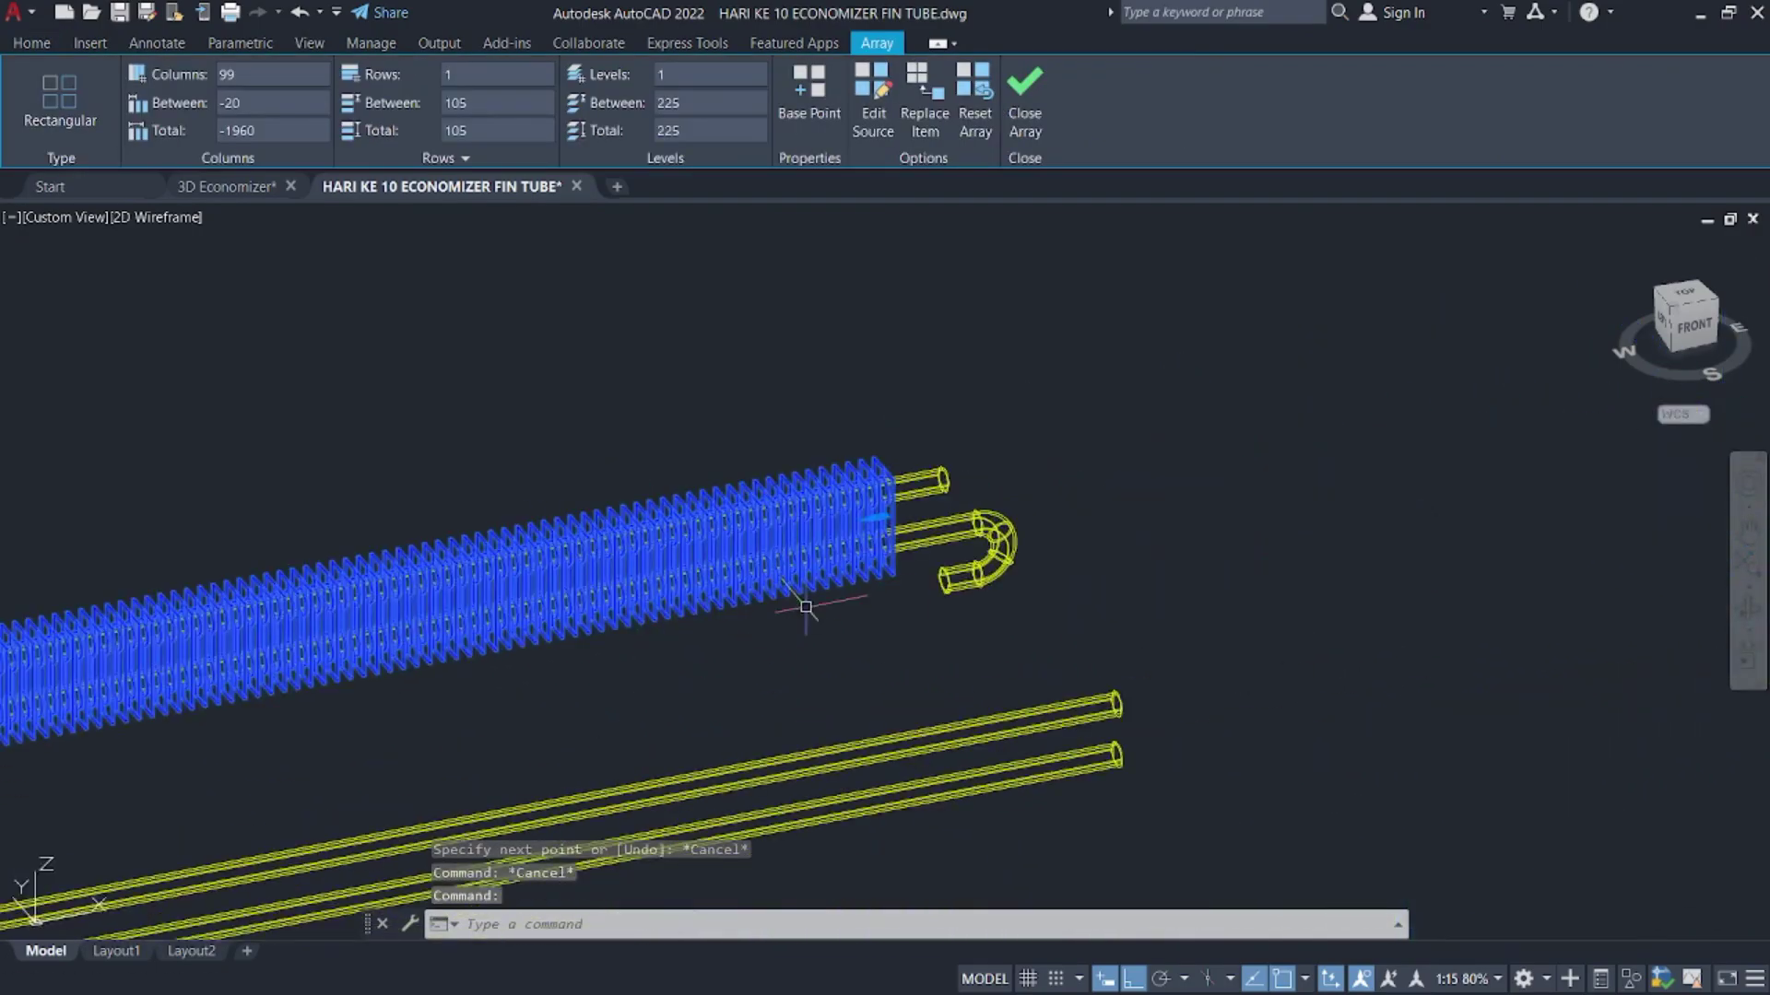
pyautogui.scroll(8, 807, 607)
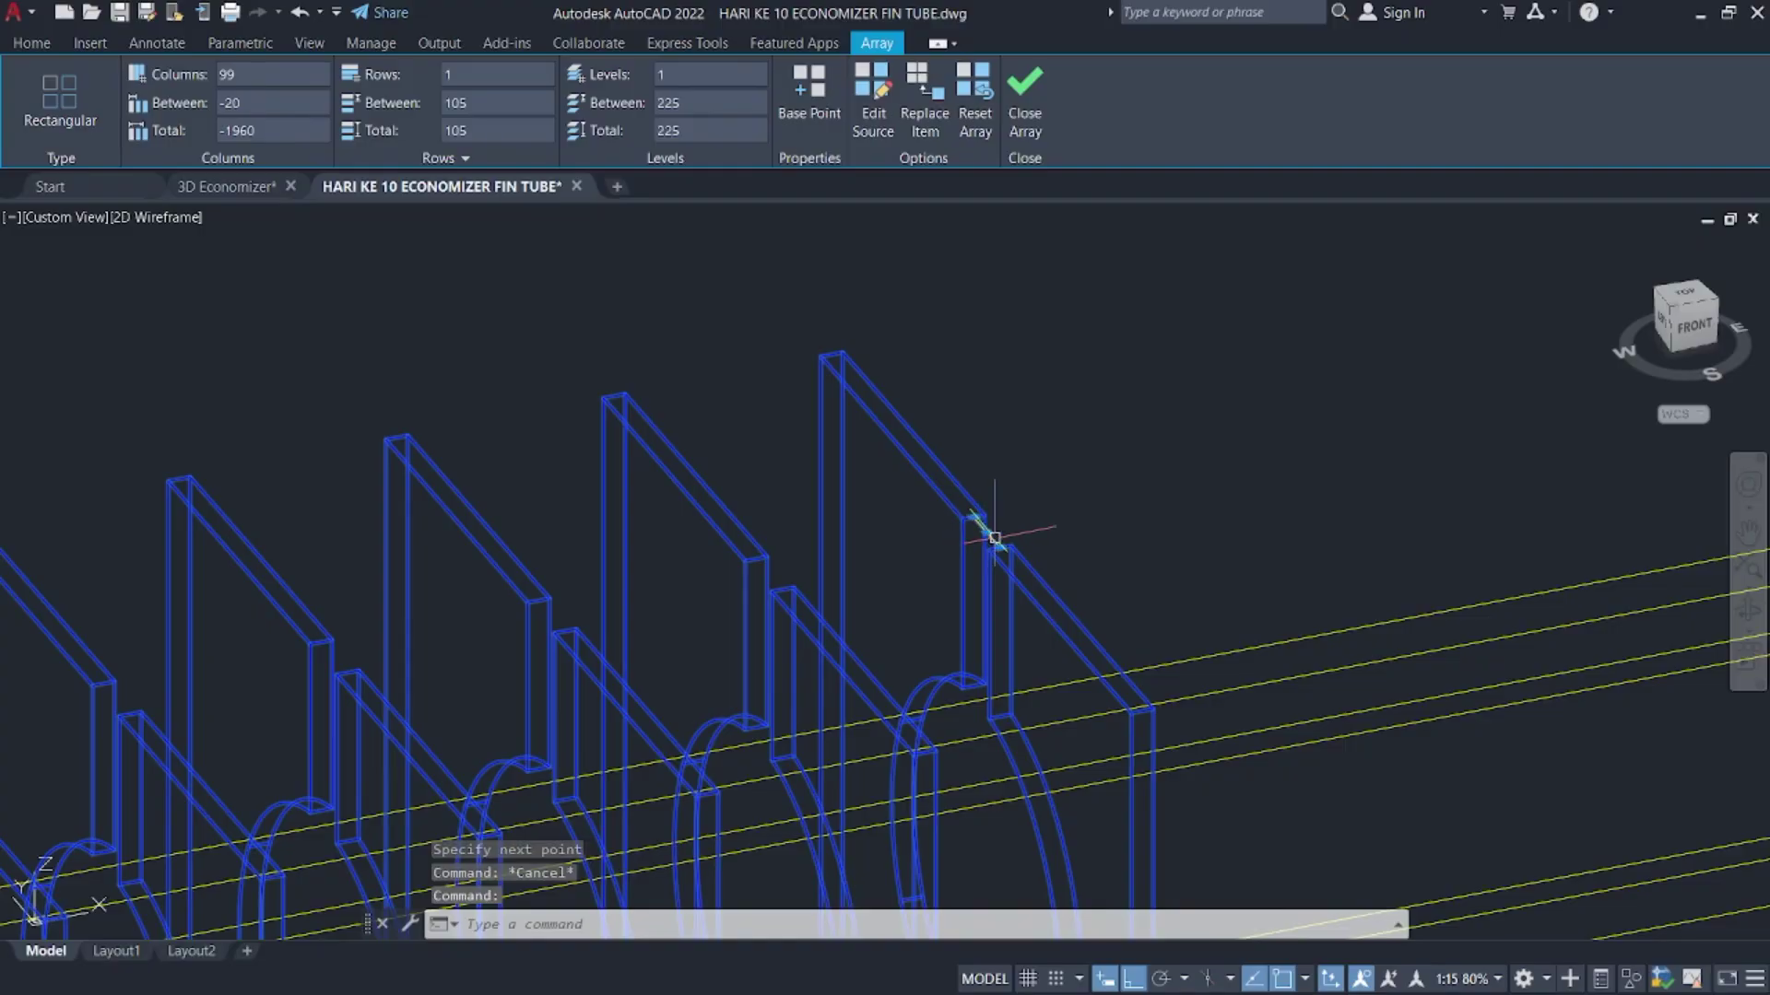
pyautogui.press('Escape')
pyautogui.scroll(5, 994, 537)
pyautogui.write('co')
pyautogui.press('Return')
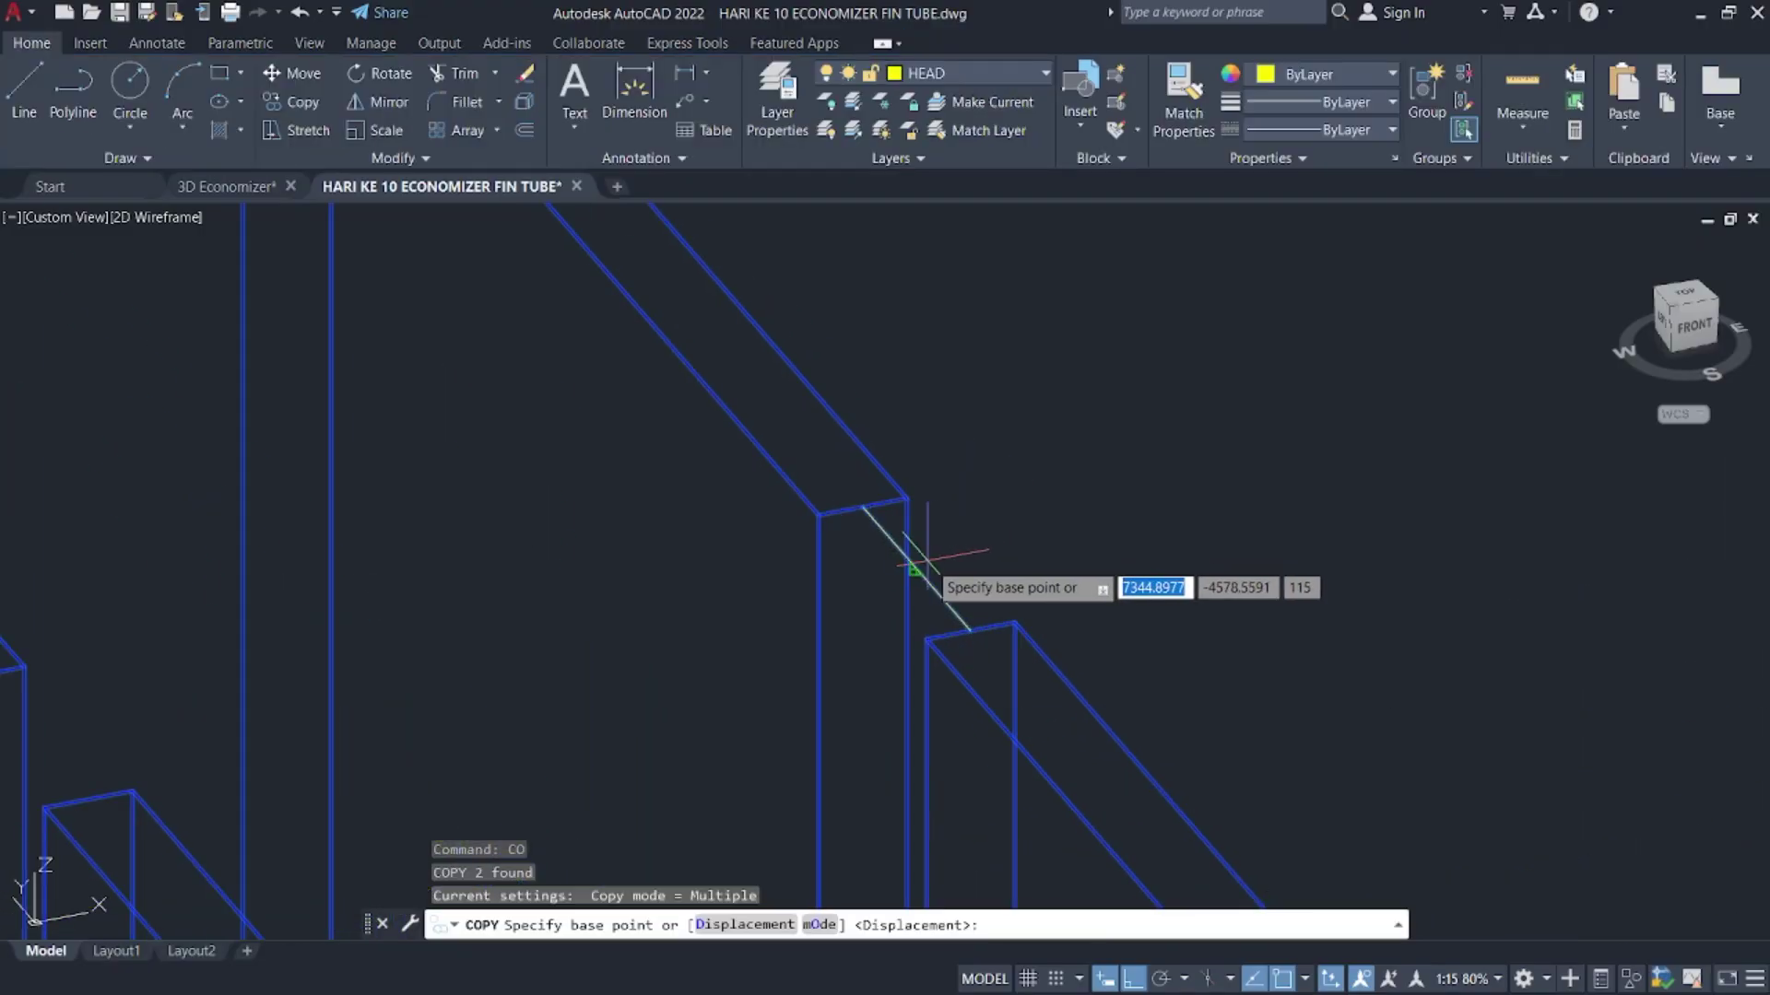
pyautogui.click(913, 568)
pyautogui.scroll(-8, 922, 543)
pyautogui.scroll(5, 729, 516)
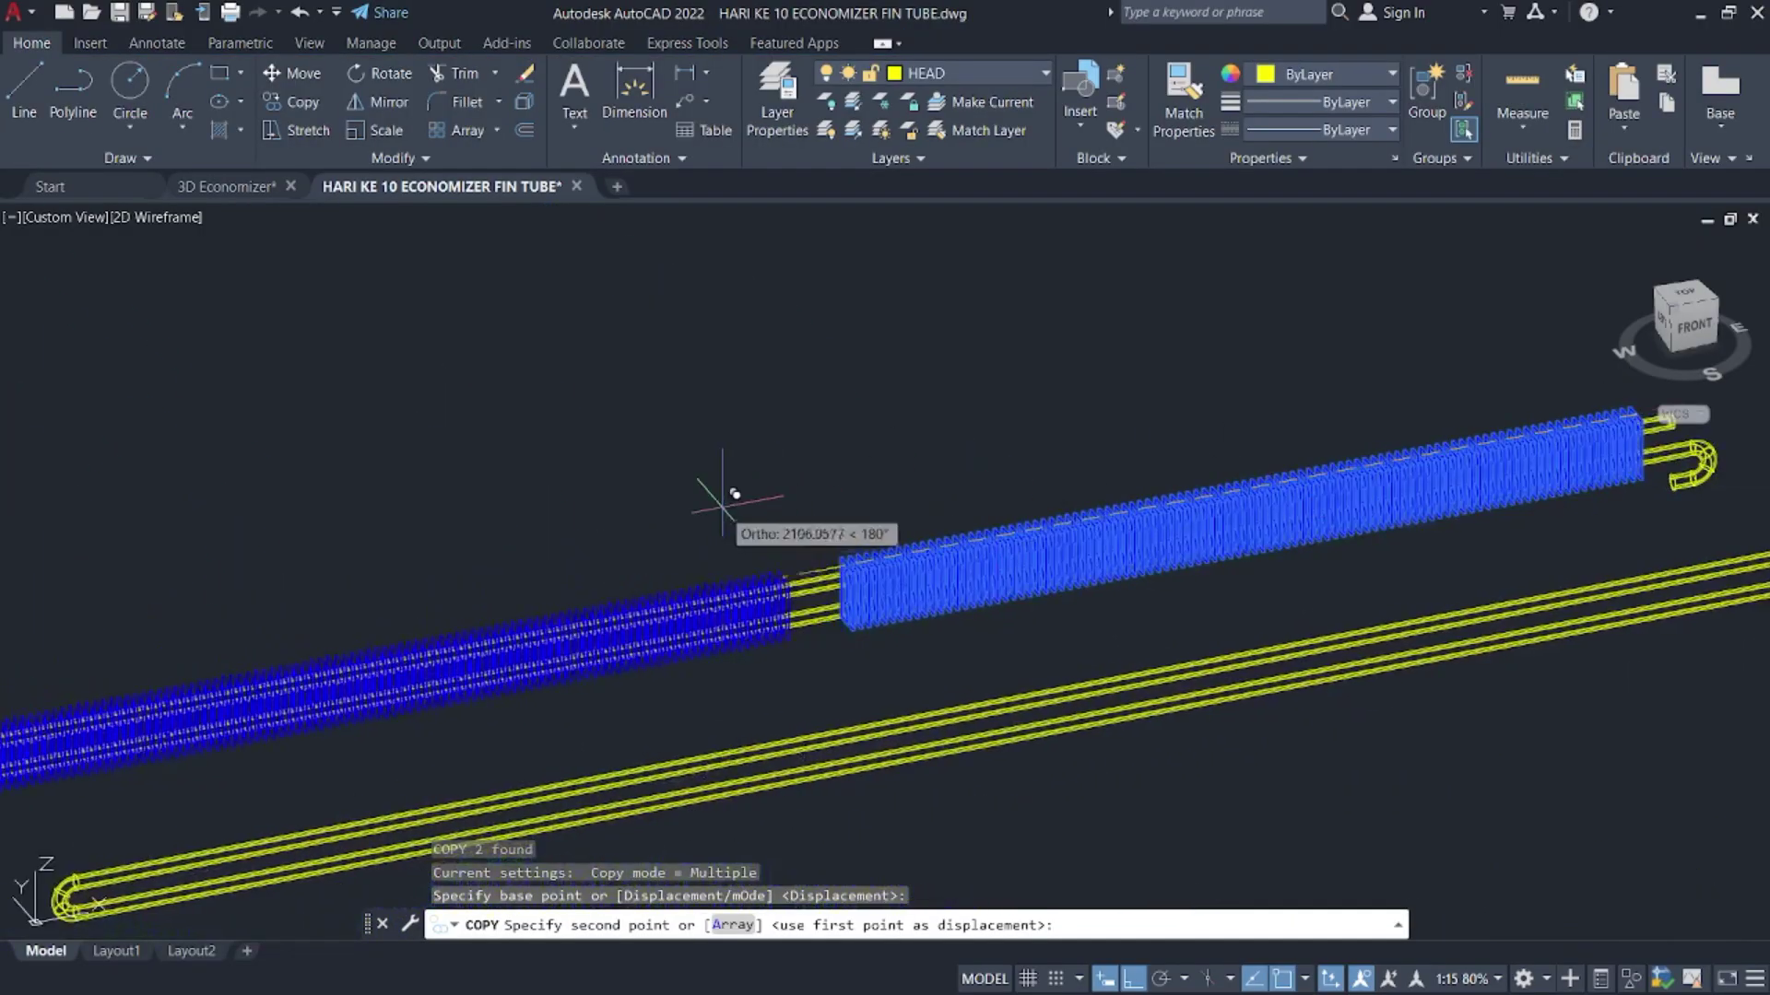
pyautogui.scroll(3, 785, 592)
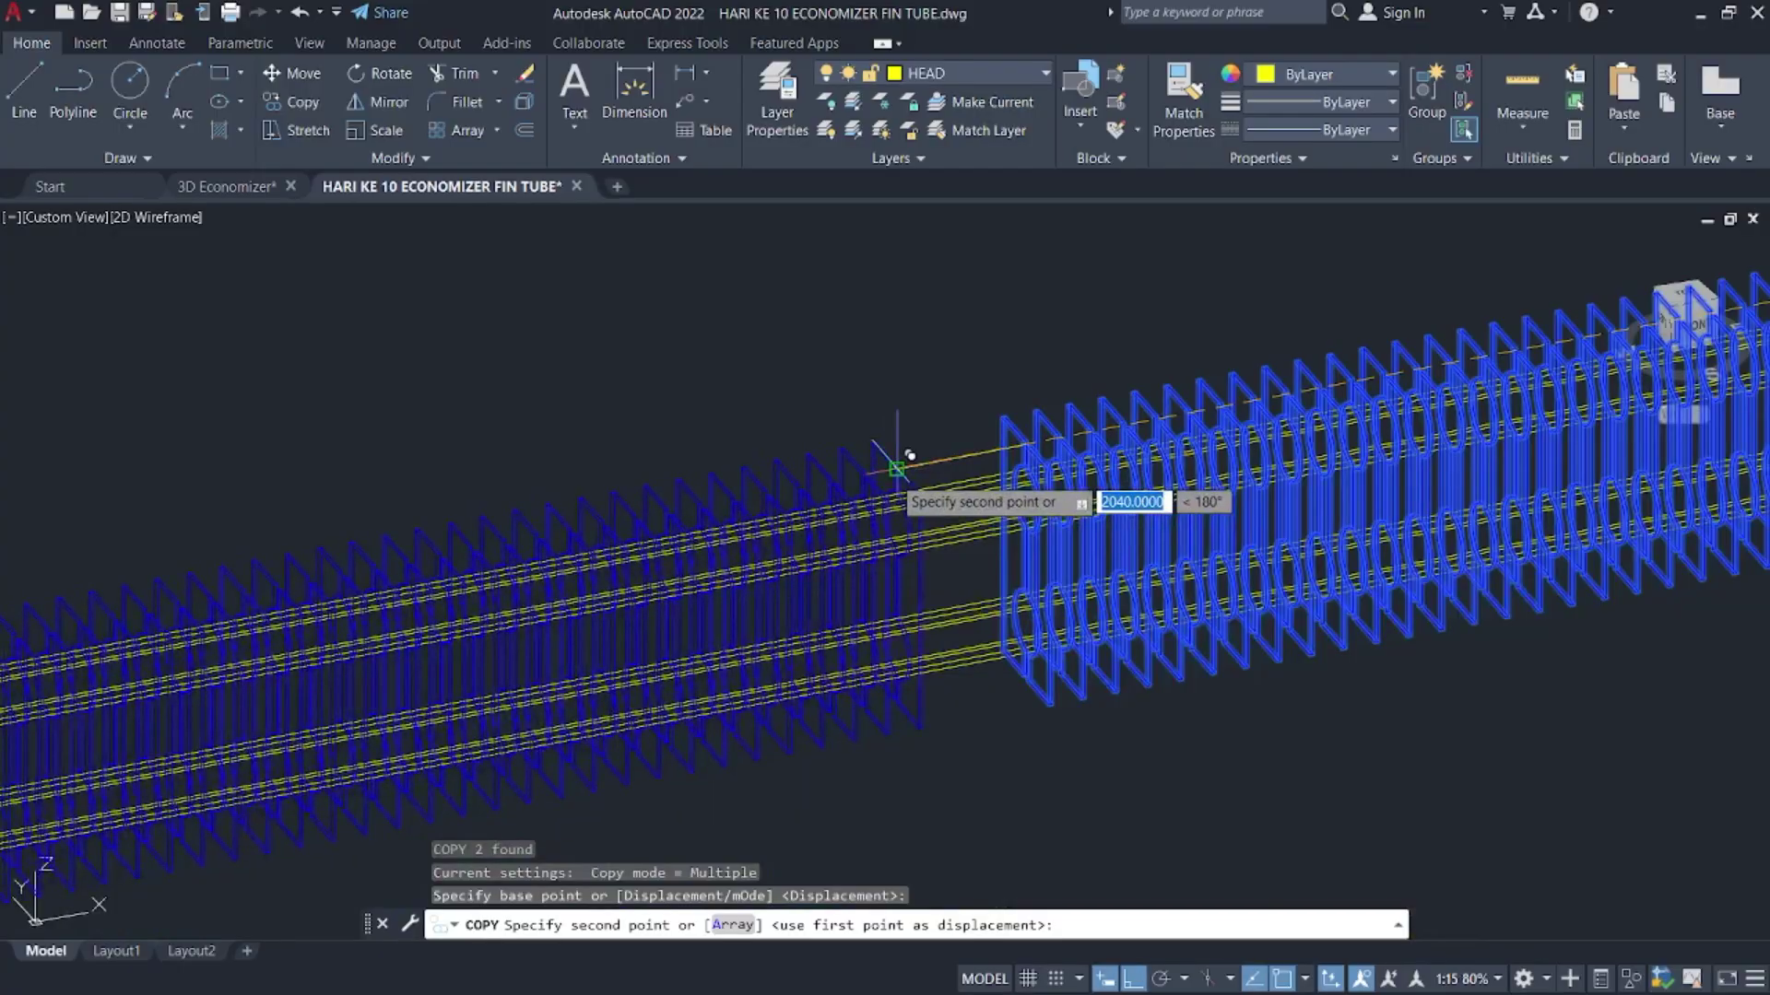
pyautogui.click(1026, 498)
pyautogui.scroll(-6, 1026, 498)
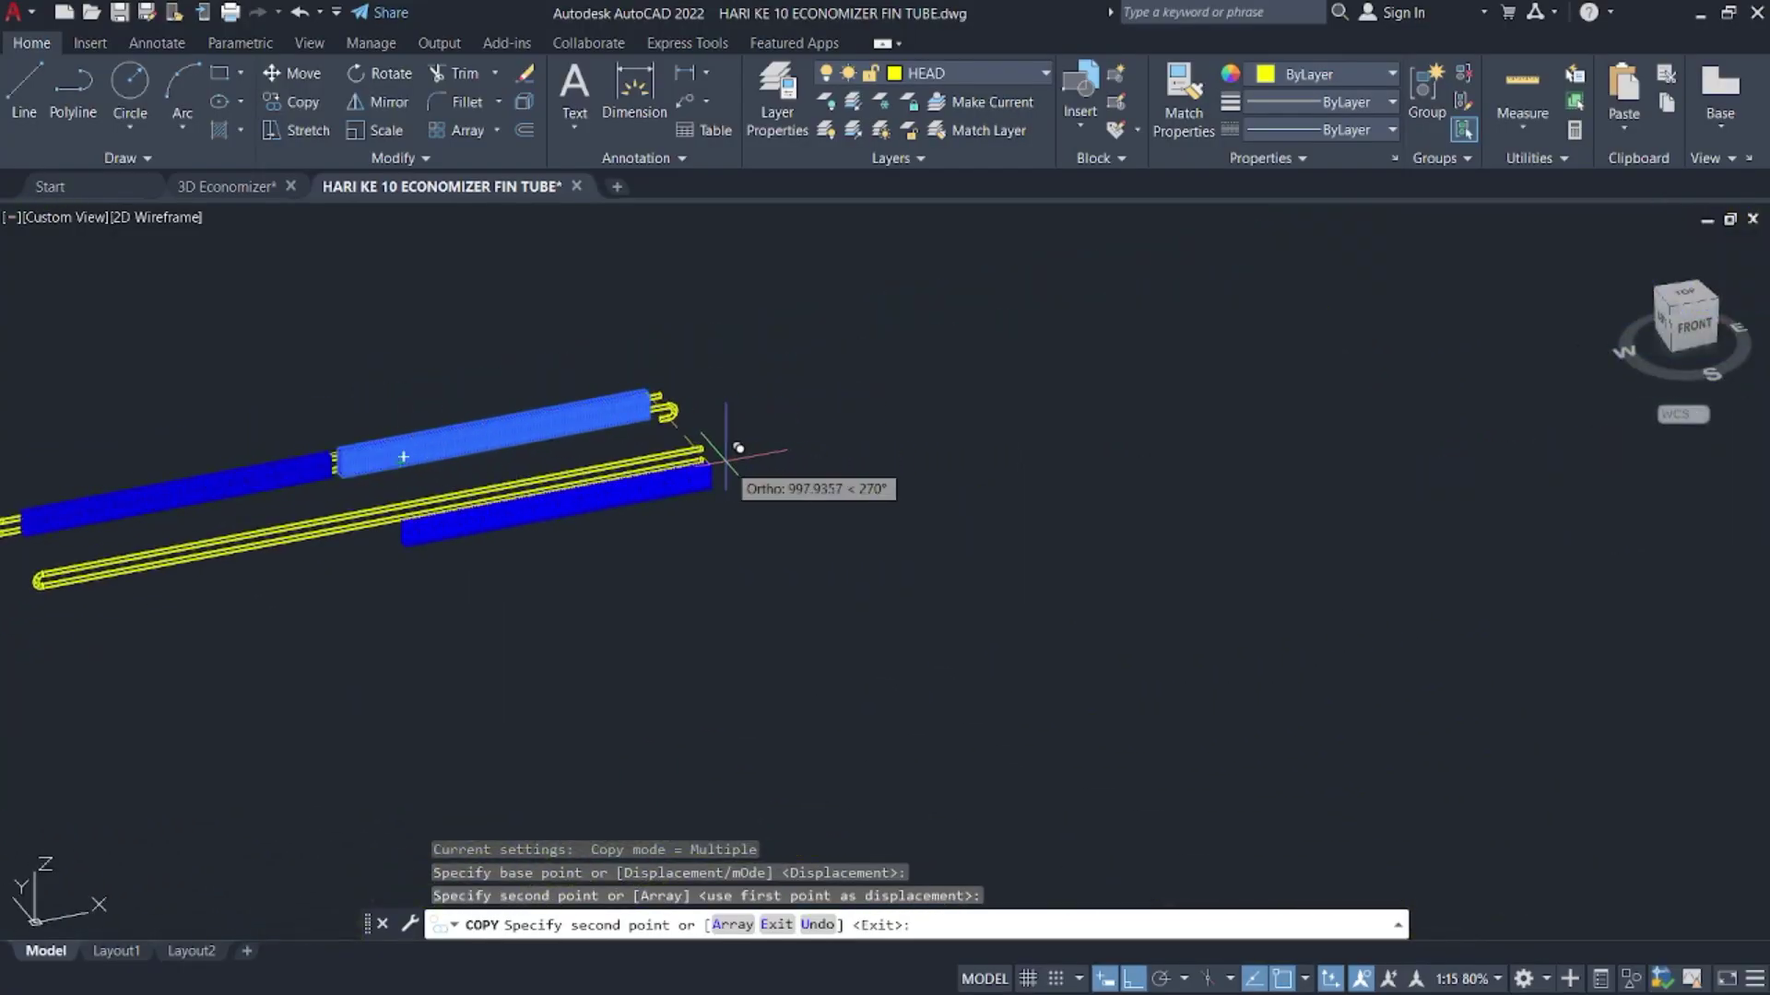
pyautogui.press('Escape')
# - Draw a guide from the centre of the neighbouring tube's upper open end, 90 mm along the tube and 35 mm upward
pyautogui.scroll(2, 1264, 466)
pyautogui.scroll(-4, 1196, 387)
pyautogui.scroll(5, 1165, 296)
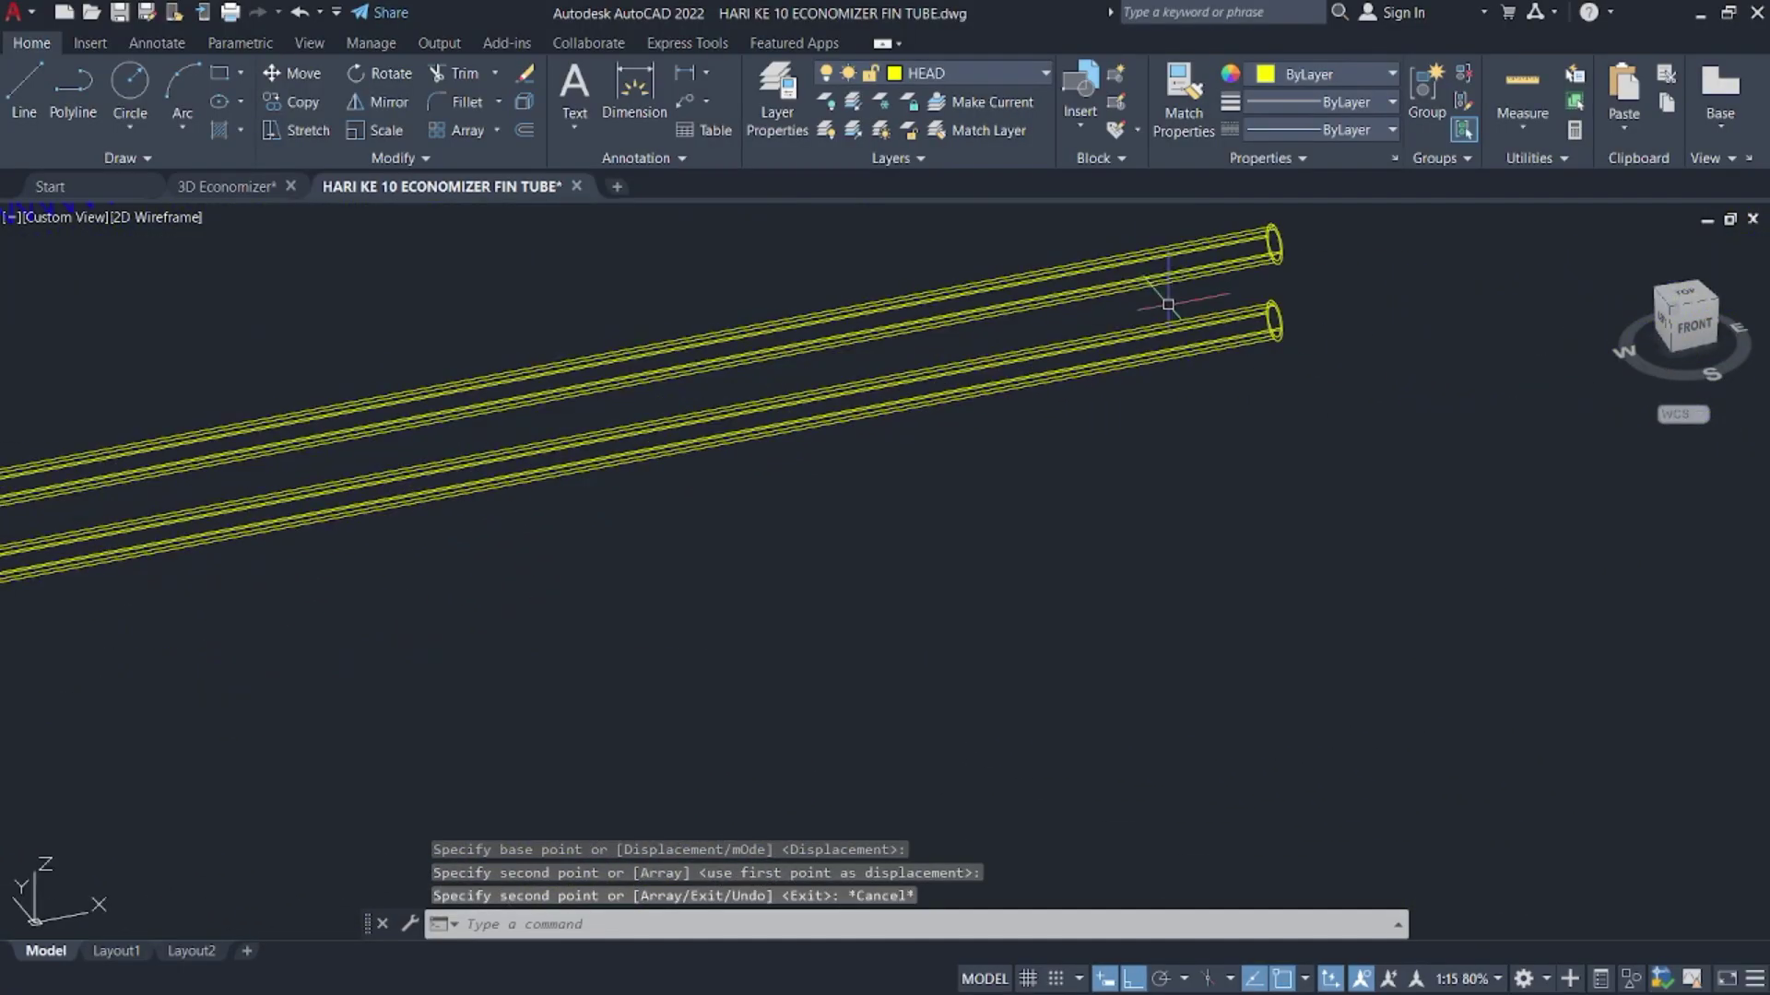
pyautogui.moveTo(1165, 296); pyautogui.dragTo(747, 504, button='middle')
pyautogui.write('l')
pyautogui.press('Return')
pyautogui.scroll(5, 871, 442)
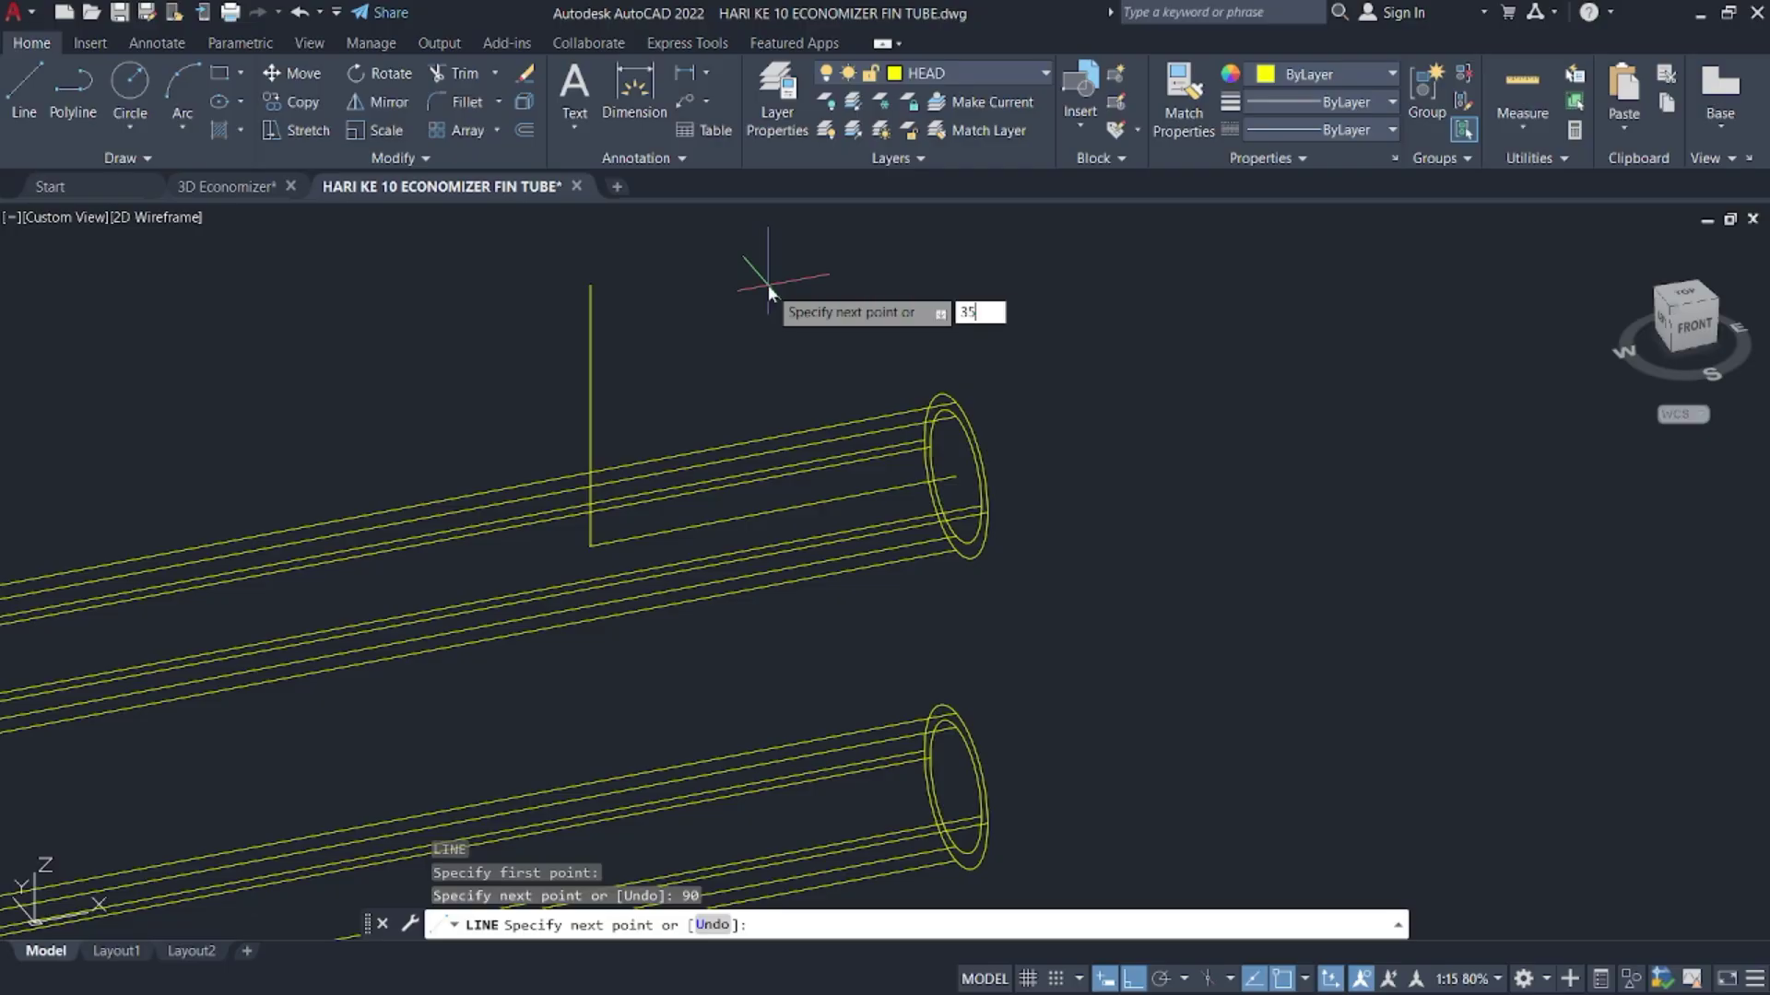
pyautogui.write('35')
pyautogui.press('Return')
pyautogui.press('Escape')
# - Try to copy both fin arrays from the middle of the end fin's upper gap to the upper end of the neighbouring tube's 35 mm guide
pyautogui.scroll(-4, 1467, 619)
pyautogui.scroll(2, 1132, 500)
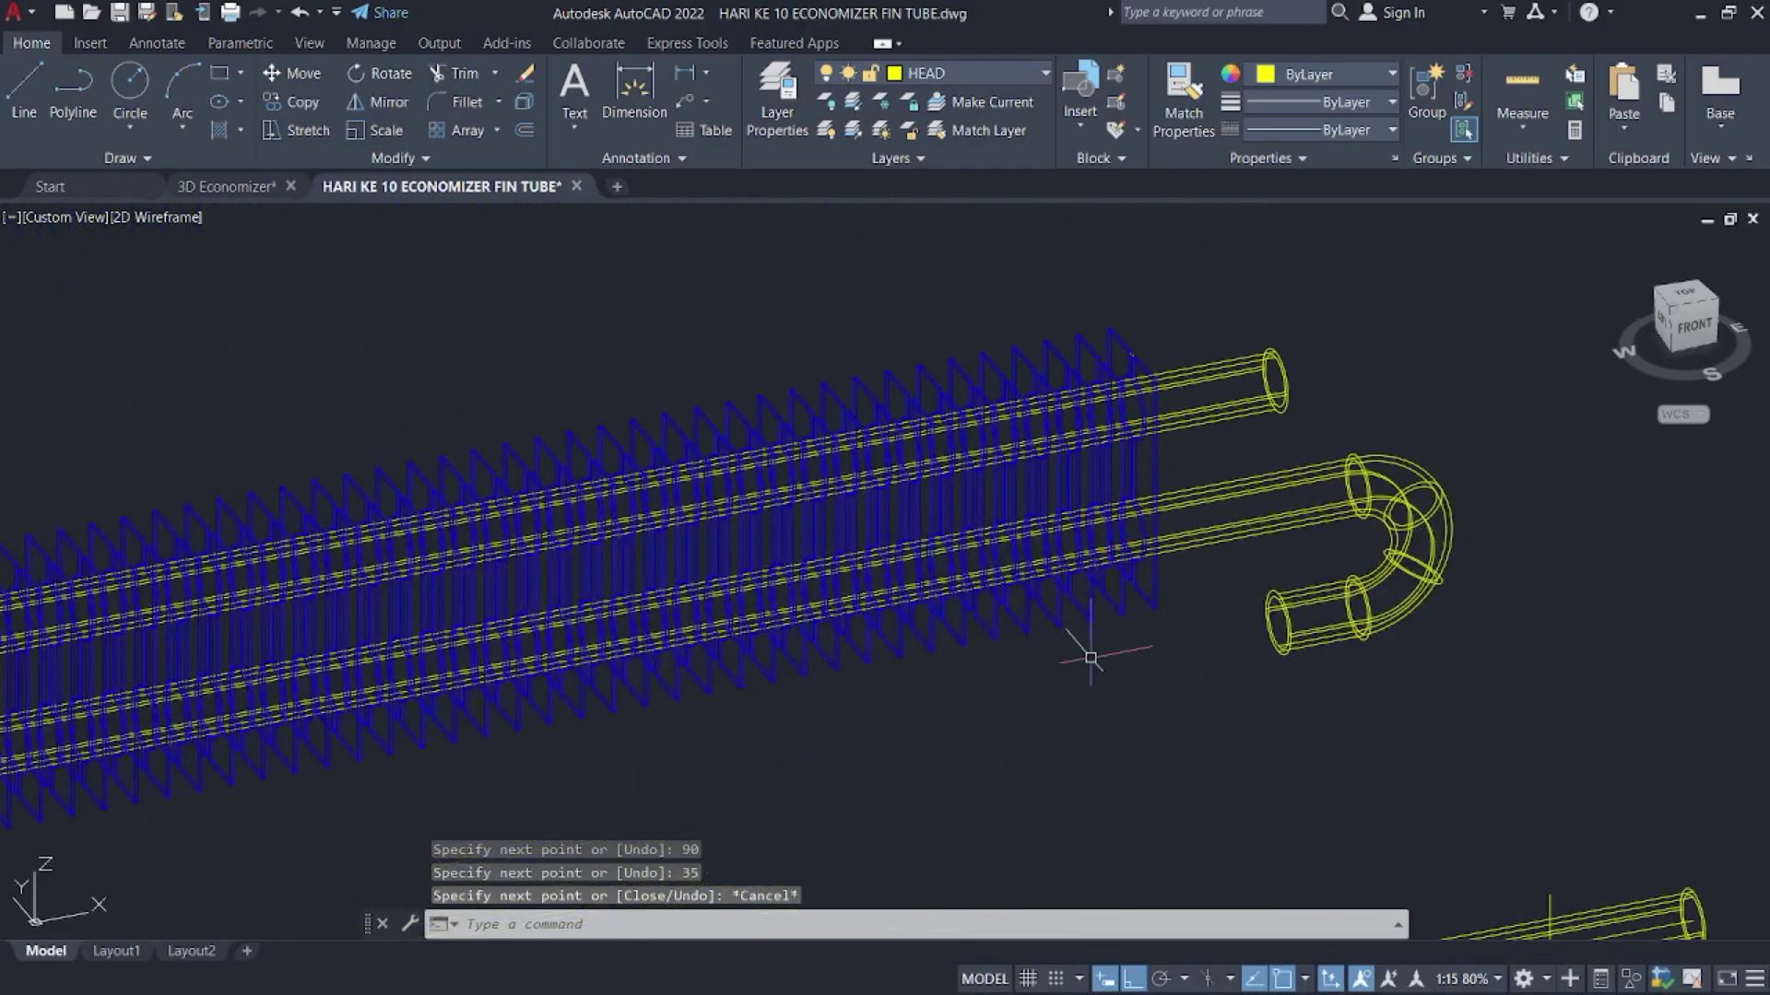
pyautogui.click(1091, 658)
pyautogui.click(989, 573)
pyautogui.scroll(-3, 989, 573)
pyautogui.scroll(3, 1238, 395)
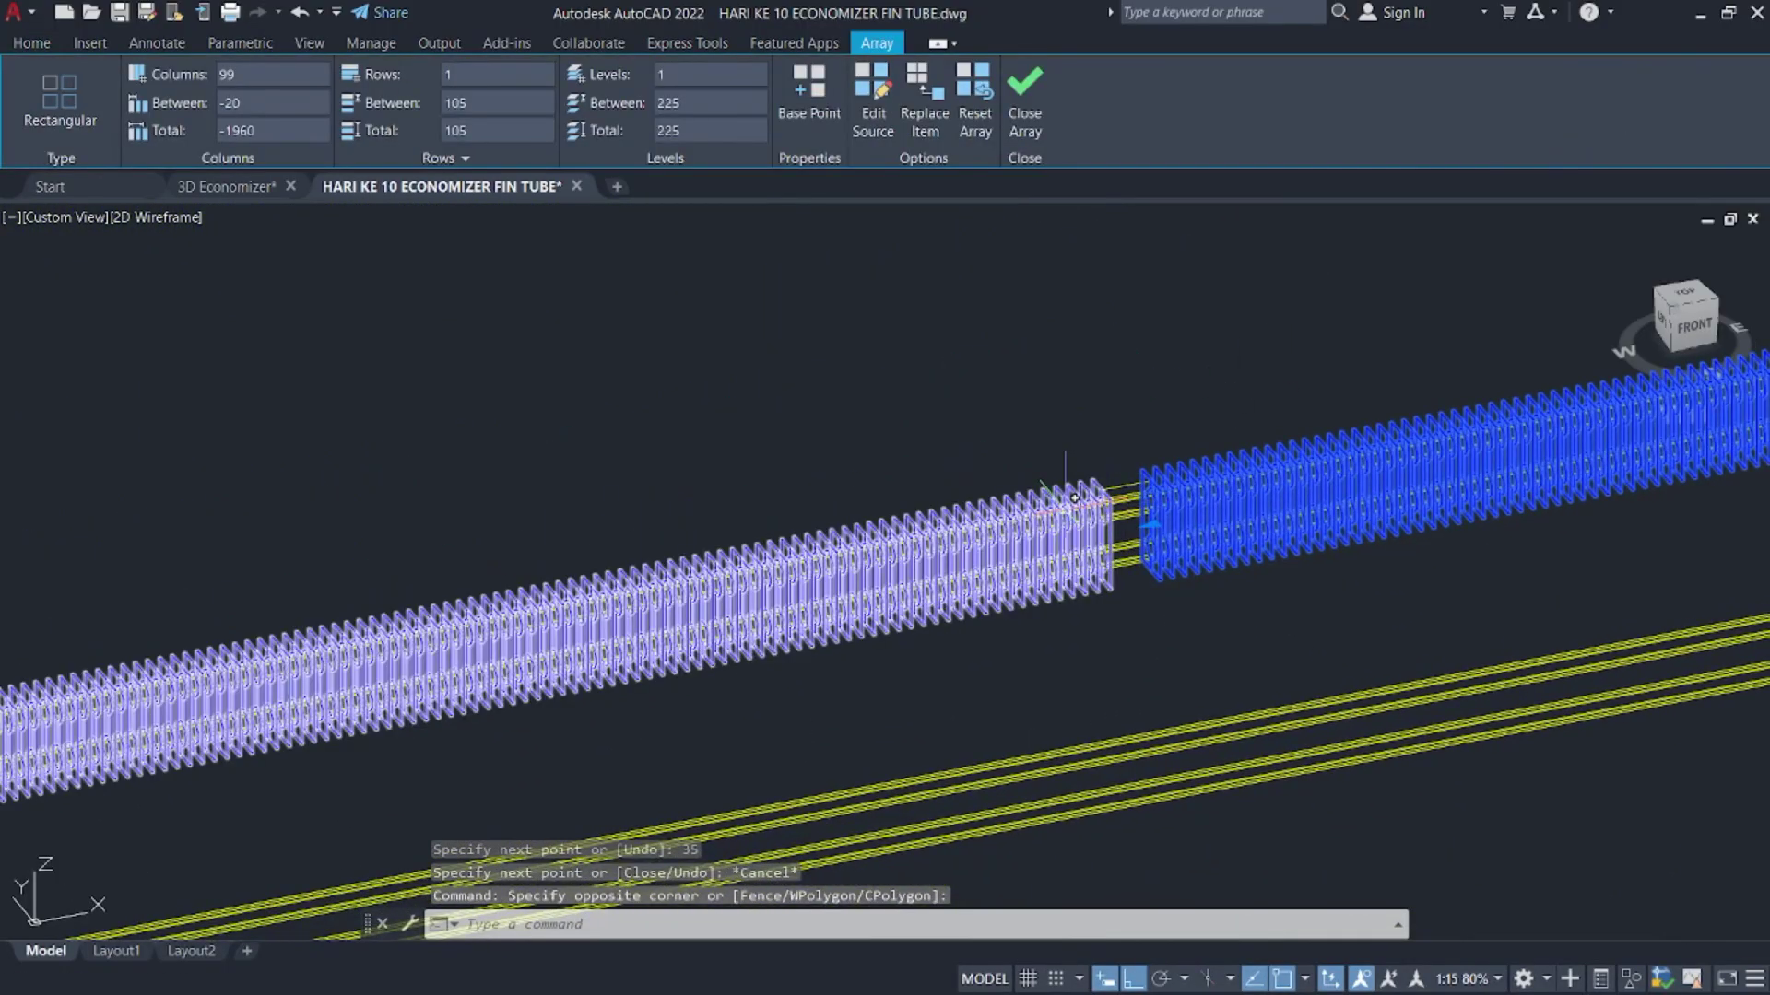
pyautogui.click(1073, 498)
pyautogui.moveTo(1248, 485); pyautogui.dragTo(652, 593, button='middle')
pyautogui.write('CO')
pyautogui.press('Return')
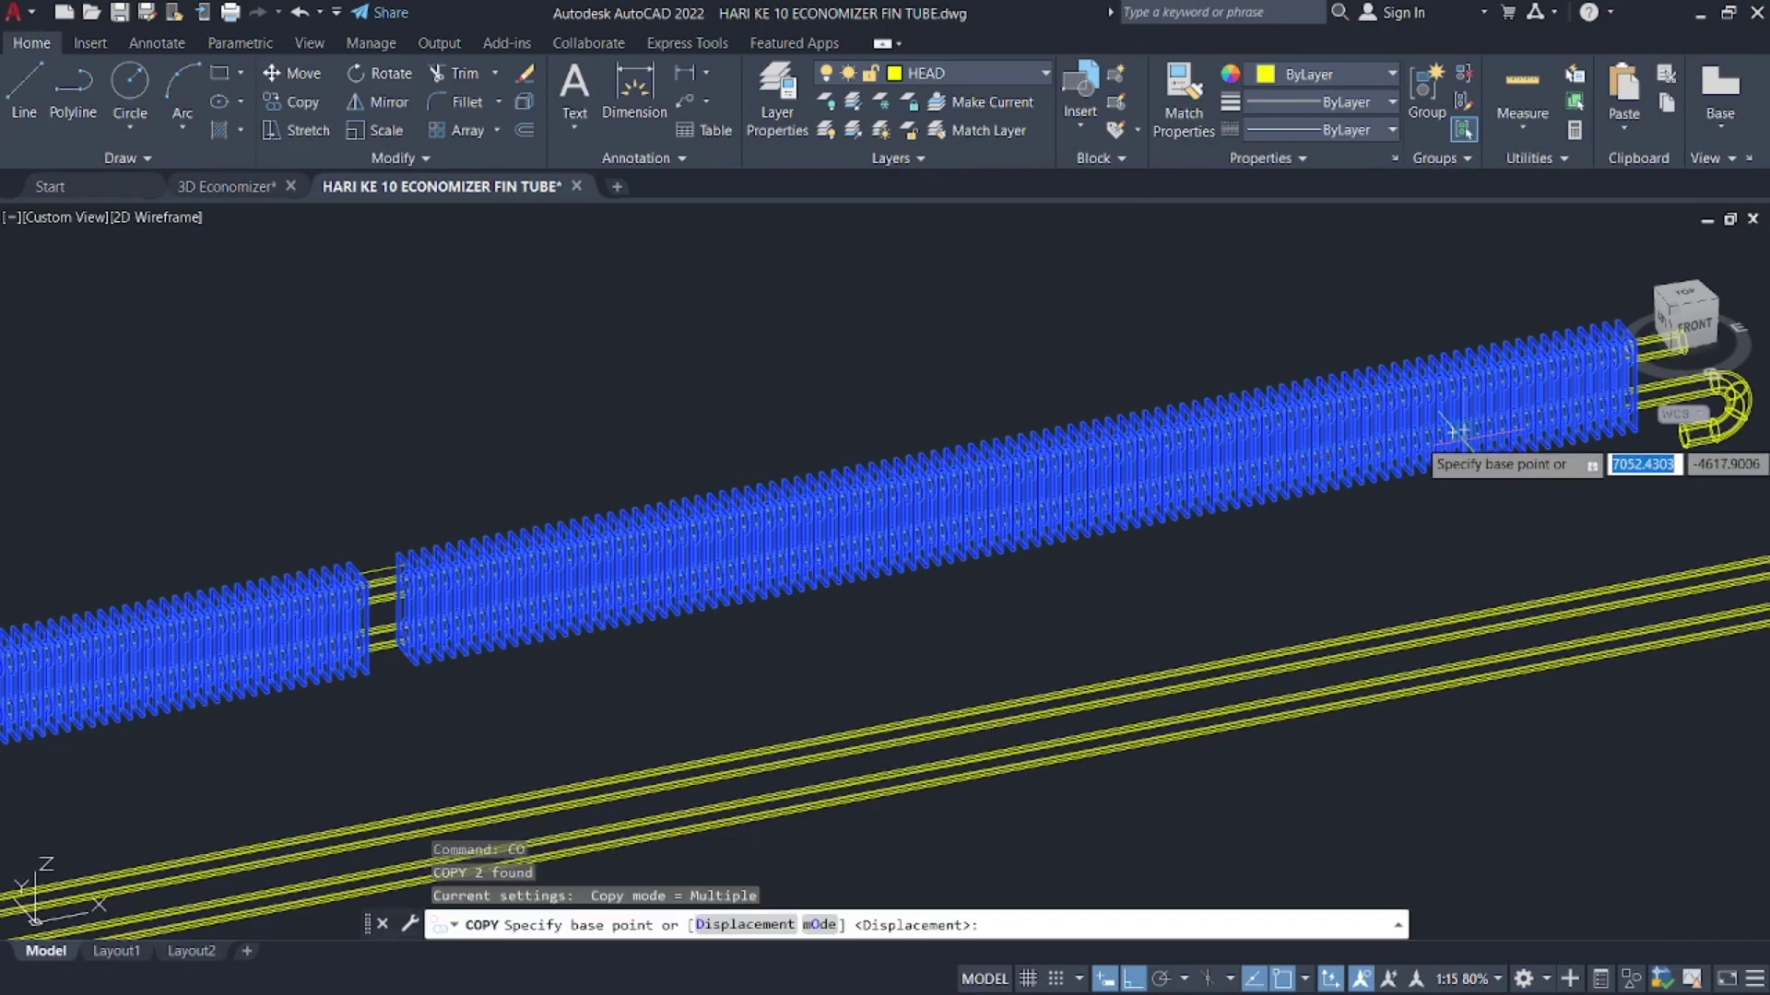
pyautogui.moveTo(1456, 432); pyautogui.dragTo(968, 525, button='middle')
pyautogui.scroll(10, 1005, 498)
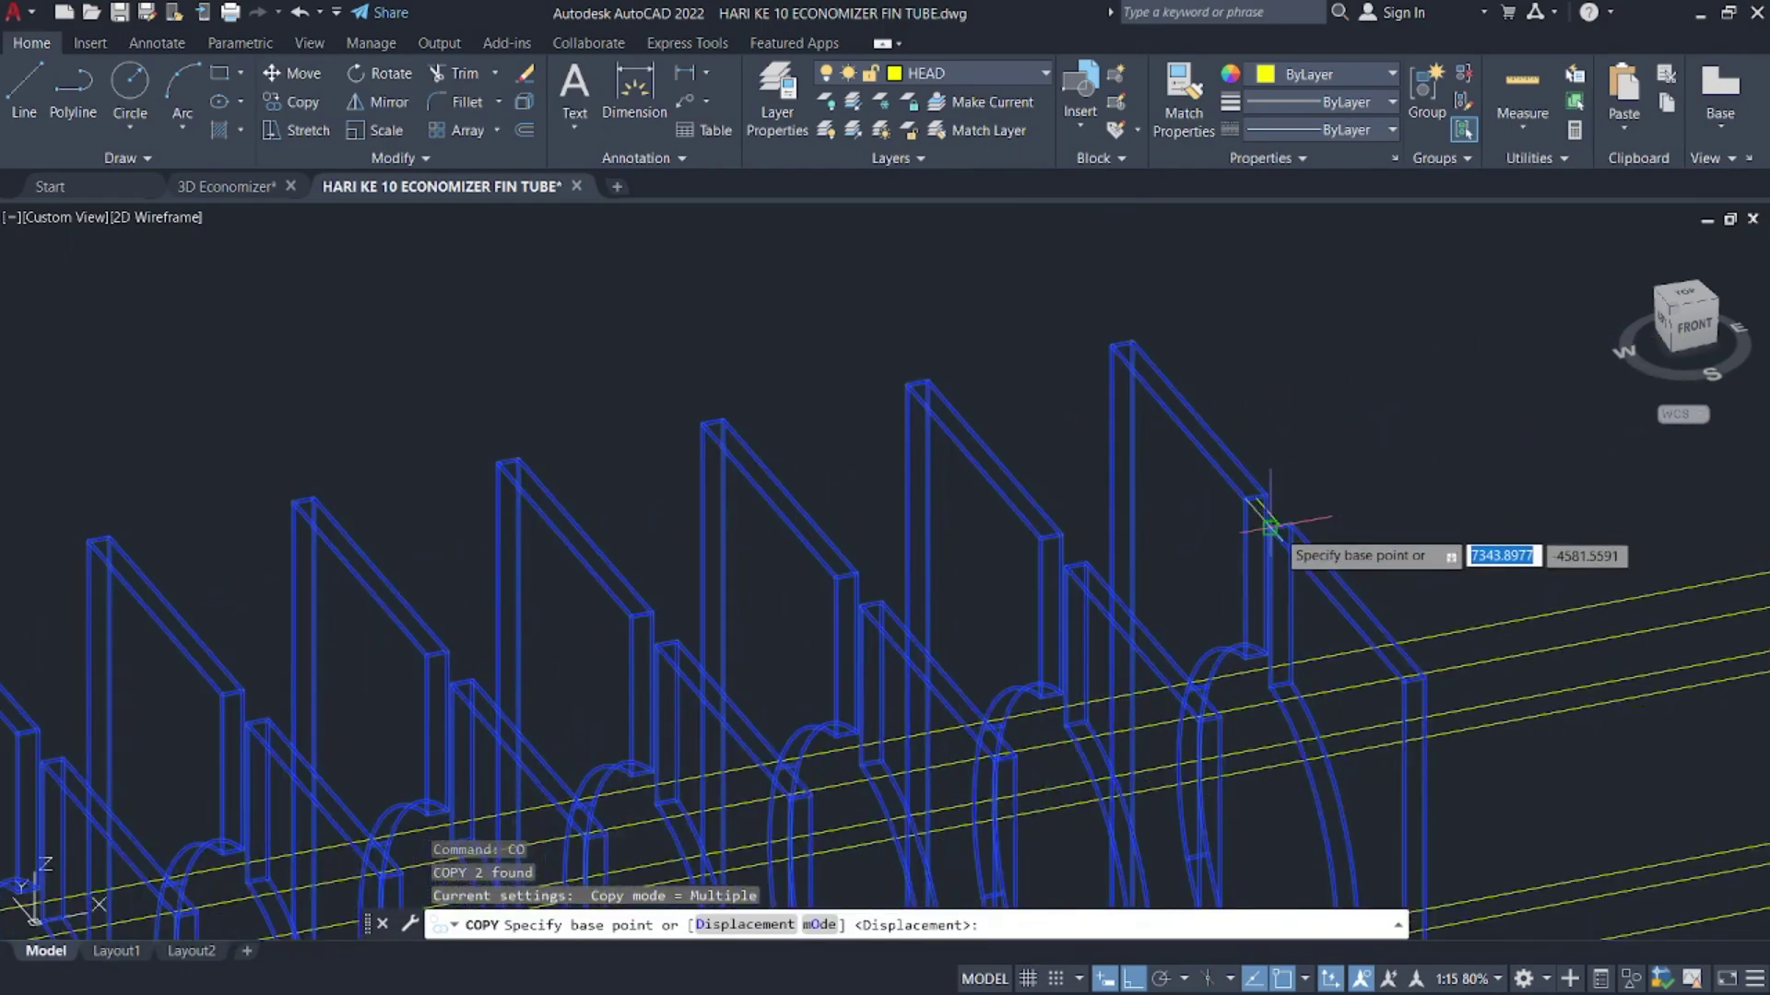
pyautogui.click(1268, 512)
pyautogui.scroll(-8, 1272, 502)
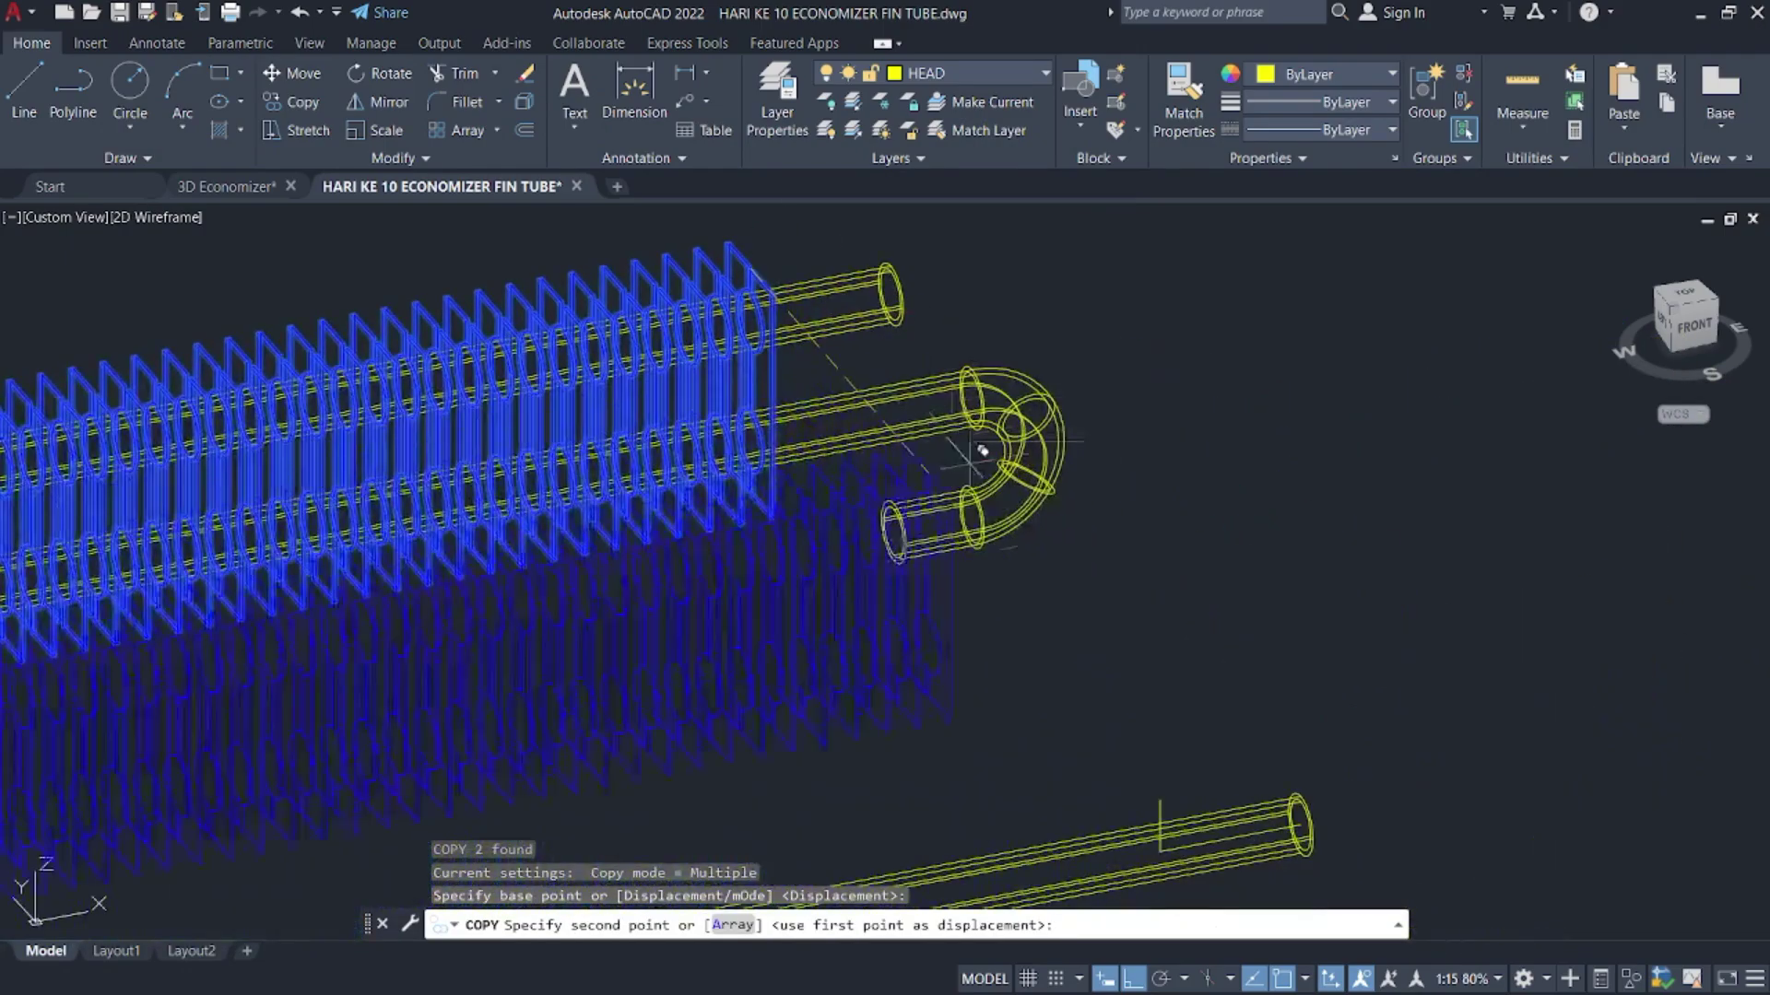
pyautogui.scroll(3, 1152, 751)
pyautogui.click(1139, 775)
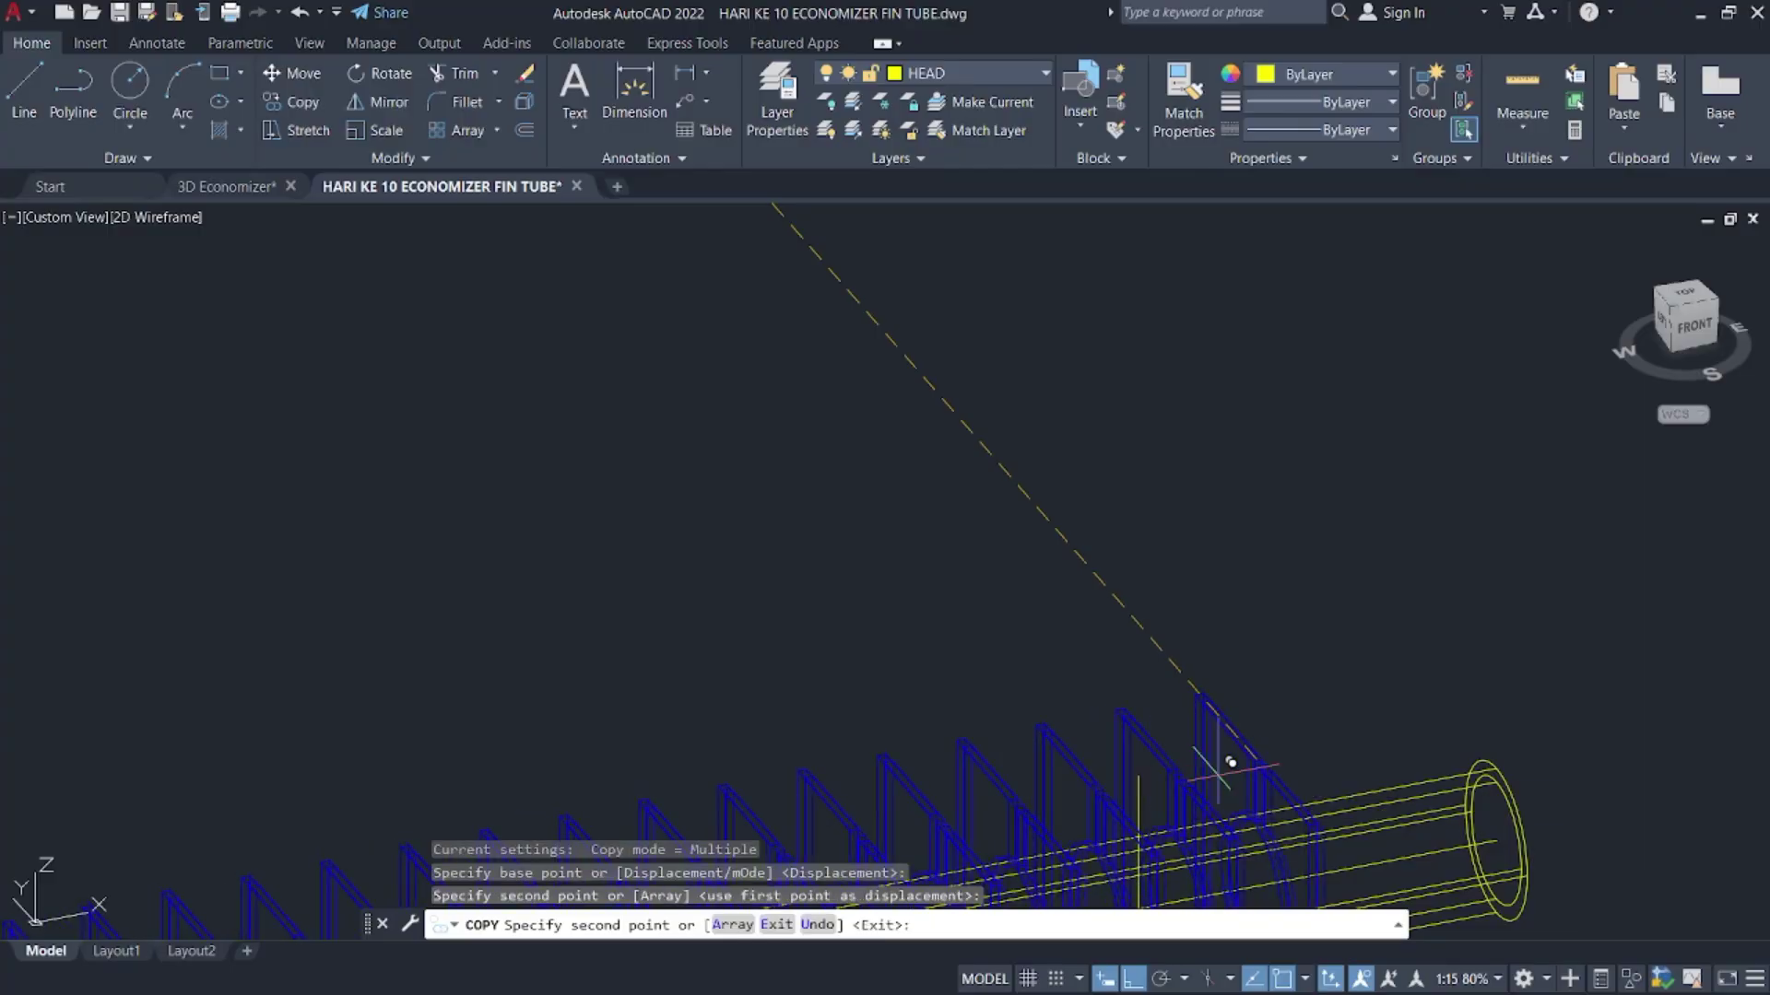
pyautogui.scroll(-3, 1018, 470)
pyautogui.press('Escape')
pyautogui.scroll(4, 989, 513)
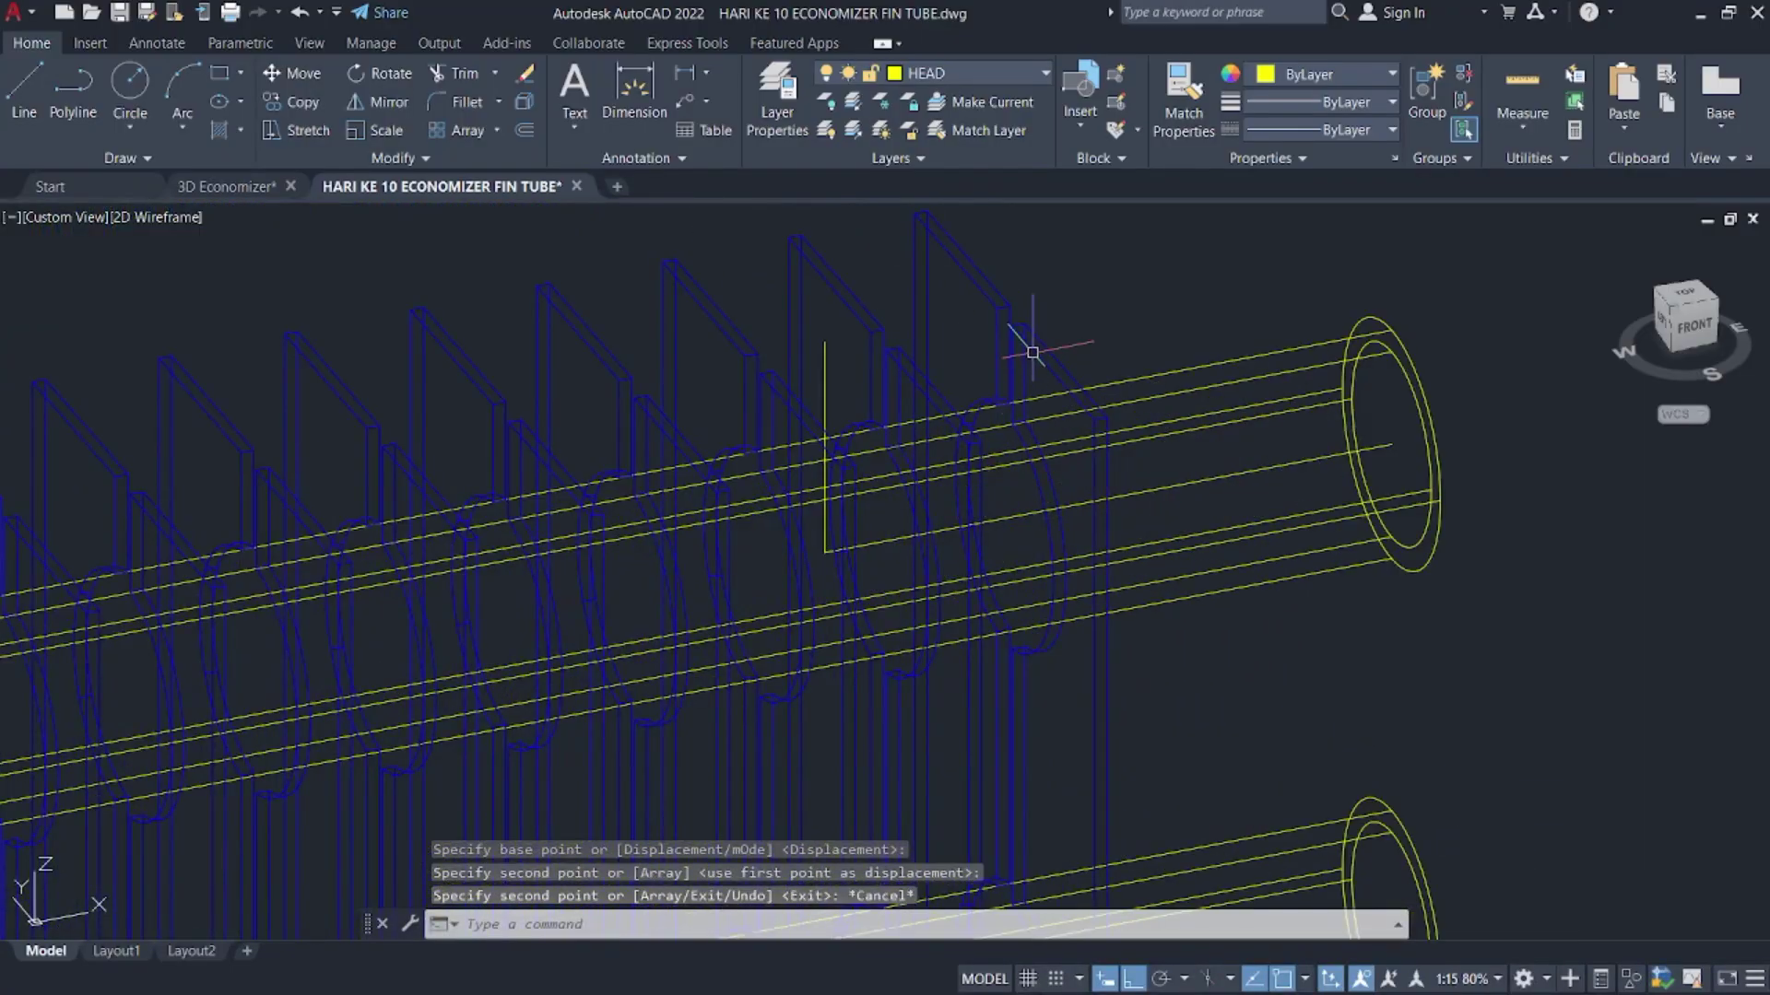
# - Undo the last copy of both fin arrays onto the neighbouring tube
pyautogui.scroll(-3, 1102, 304)
pyautogui.moveTo(1058, 288); pyautogui.dragTo(945, 466, button='middle')
pyautogui.scroll(4, 1011, 289)
pyautogui.hotkey('ctrl', 'y')
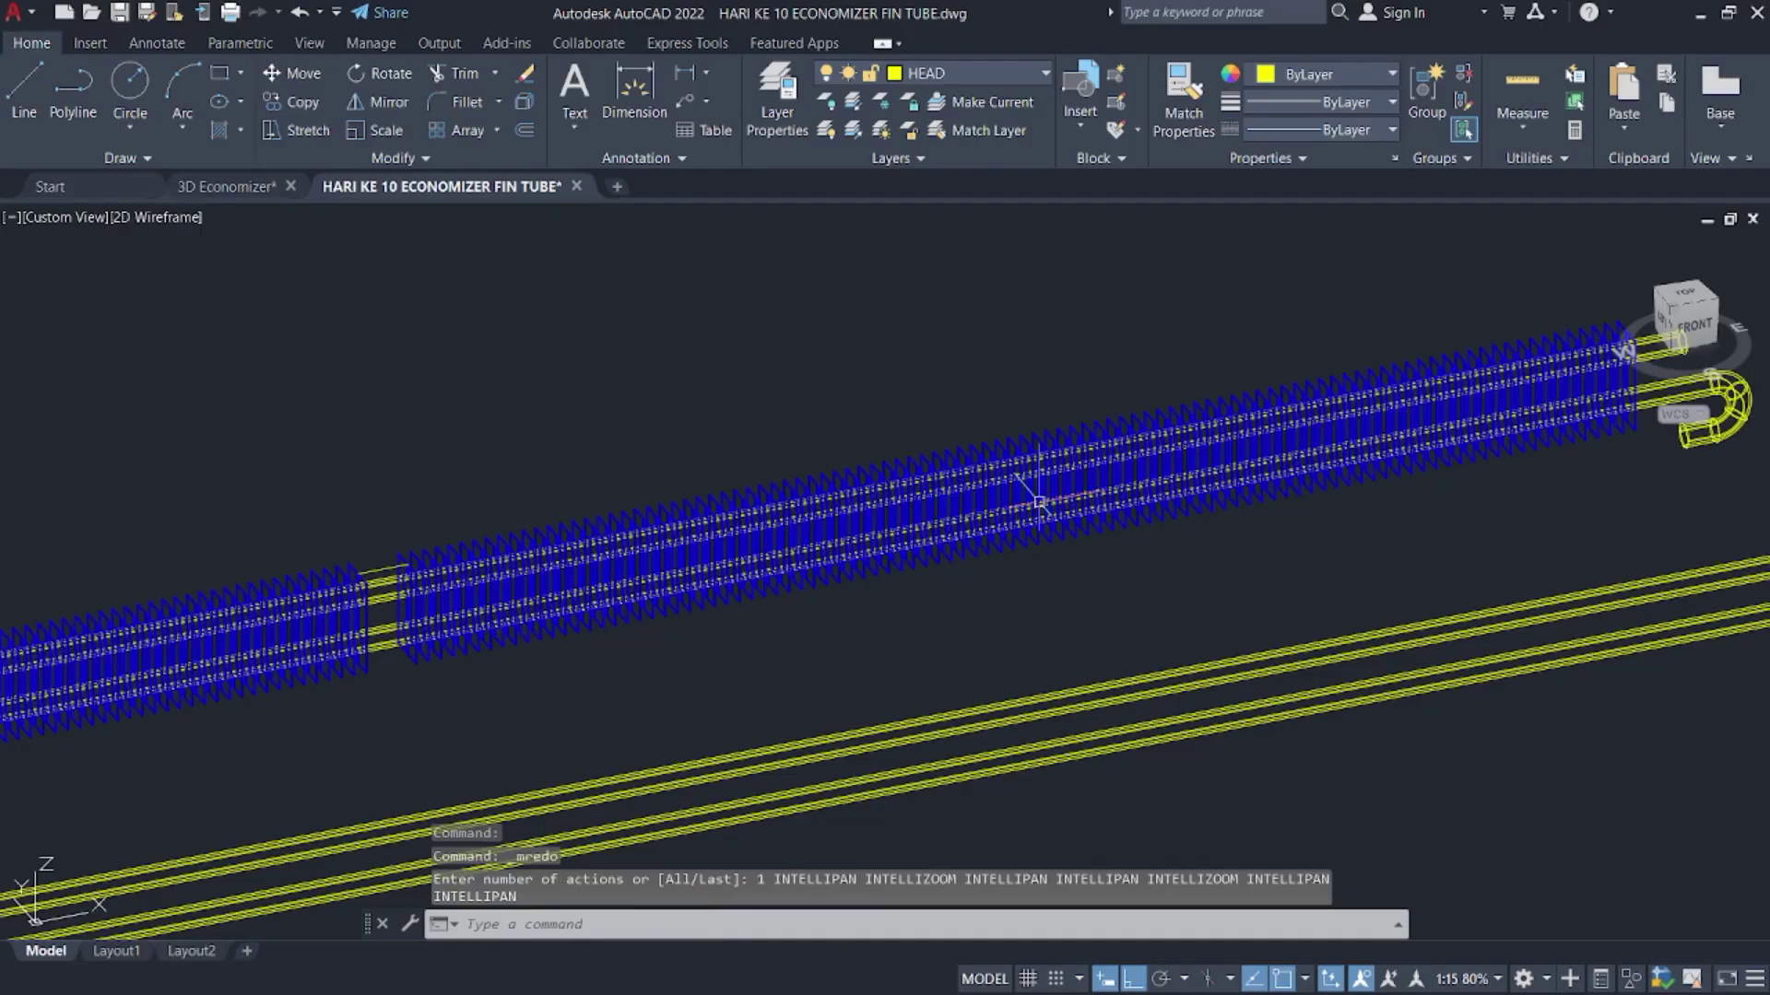
# - Copy both fin arrays from the midpoint of the end fin's bridging line to the upper end of the neighbouring tube's 35 mm guide
pyautogui.click(886, 486)
pyautogui.click(315, 582)
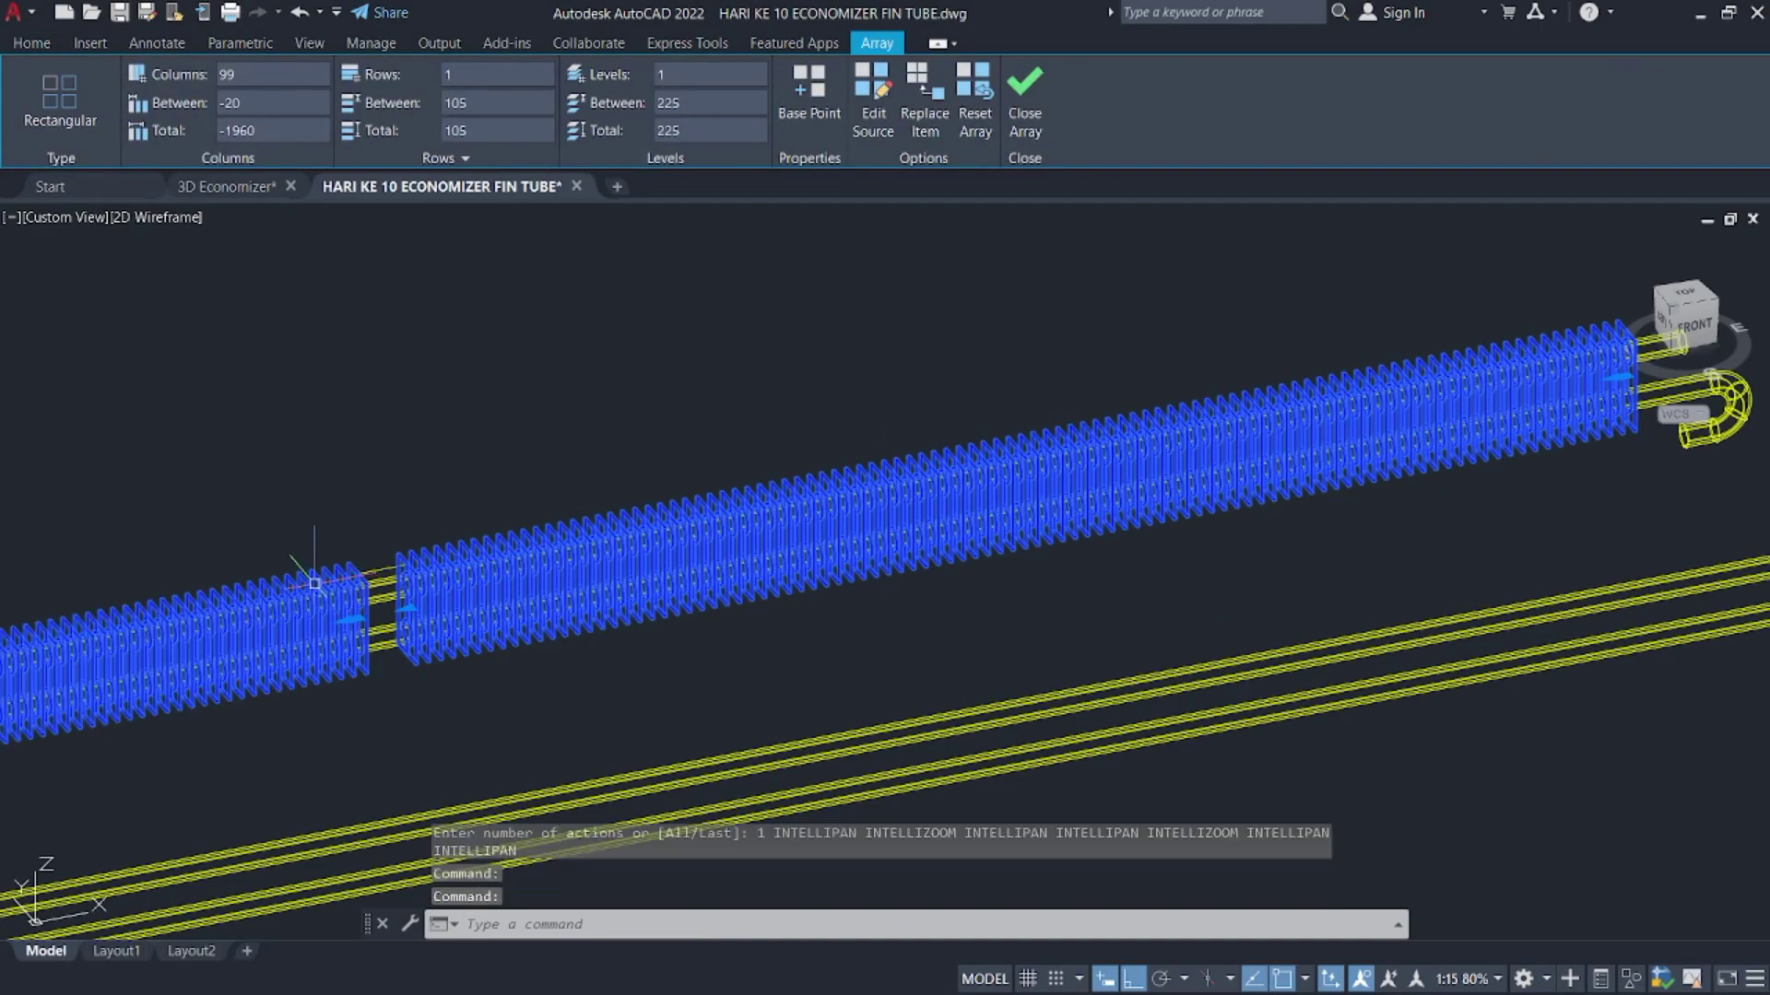
pyautogui.press('Escape')
pyautogui.moveTo(1280, 606); pyautogui.dragTo(897, 652, button='middle')
pyautogui.press('Return')
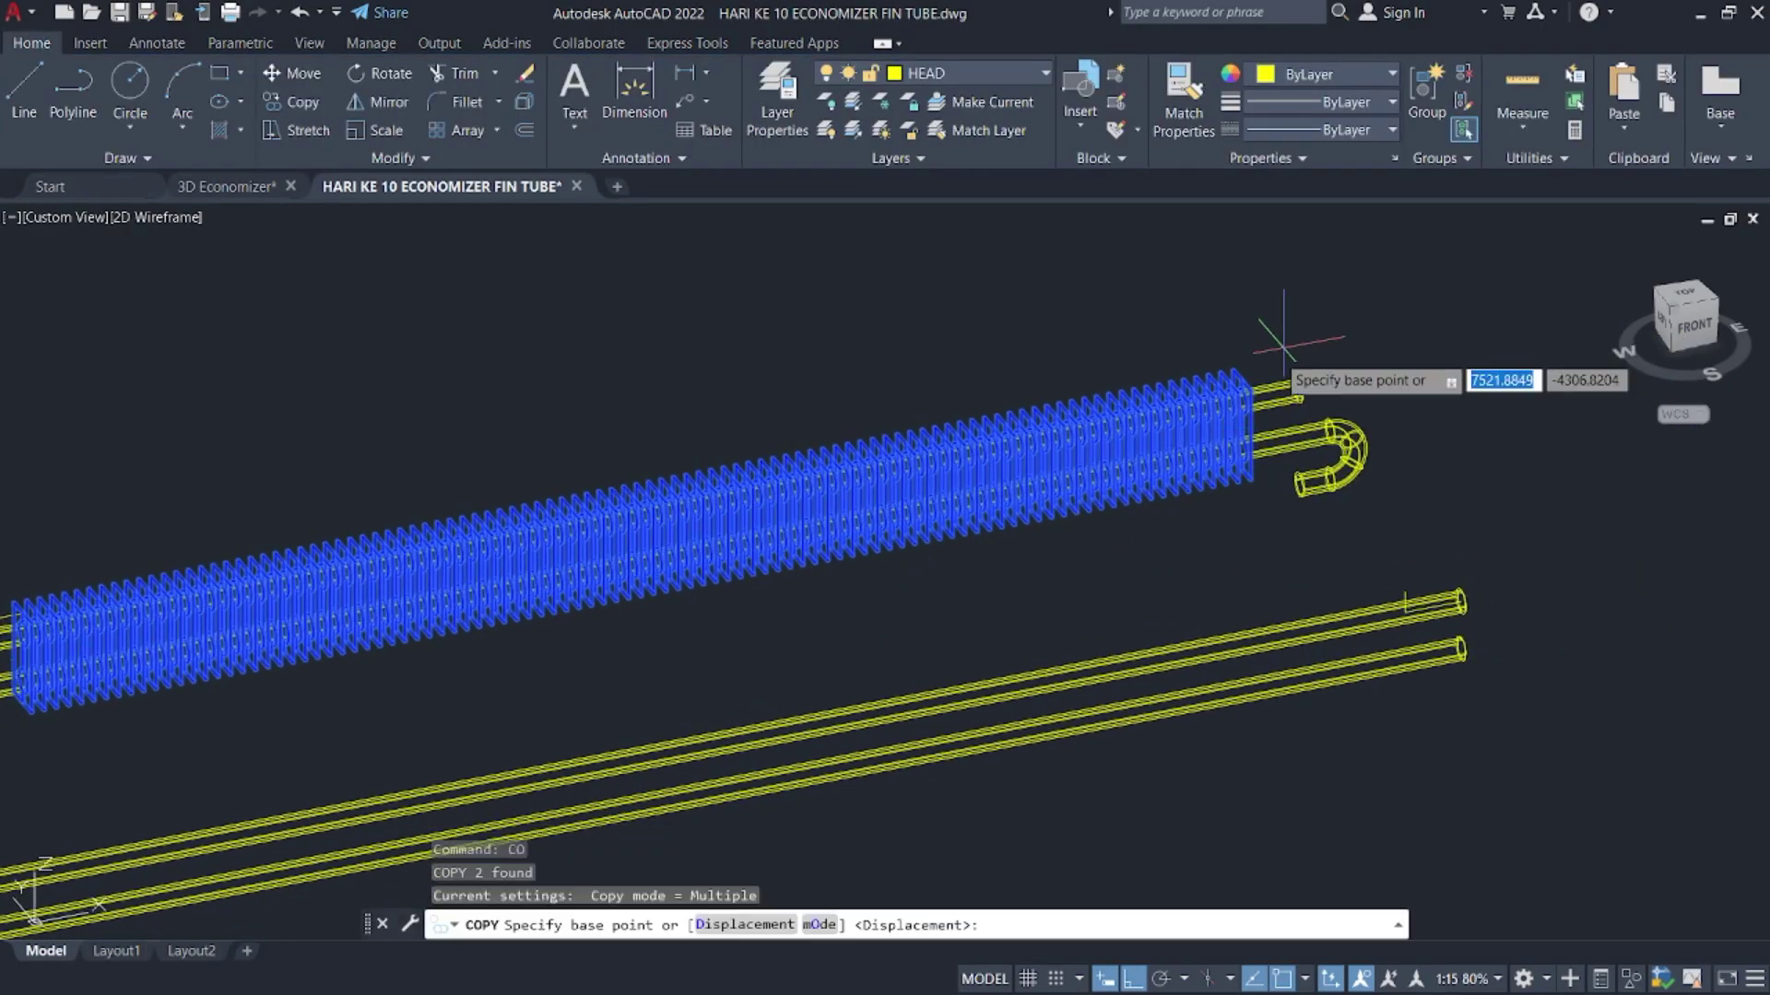
pyautogui.scroll(10, 1106, 412)
pyautogui.scroll(3, 1069, 379)
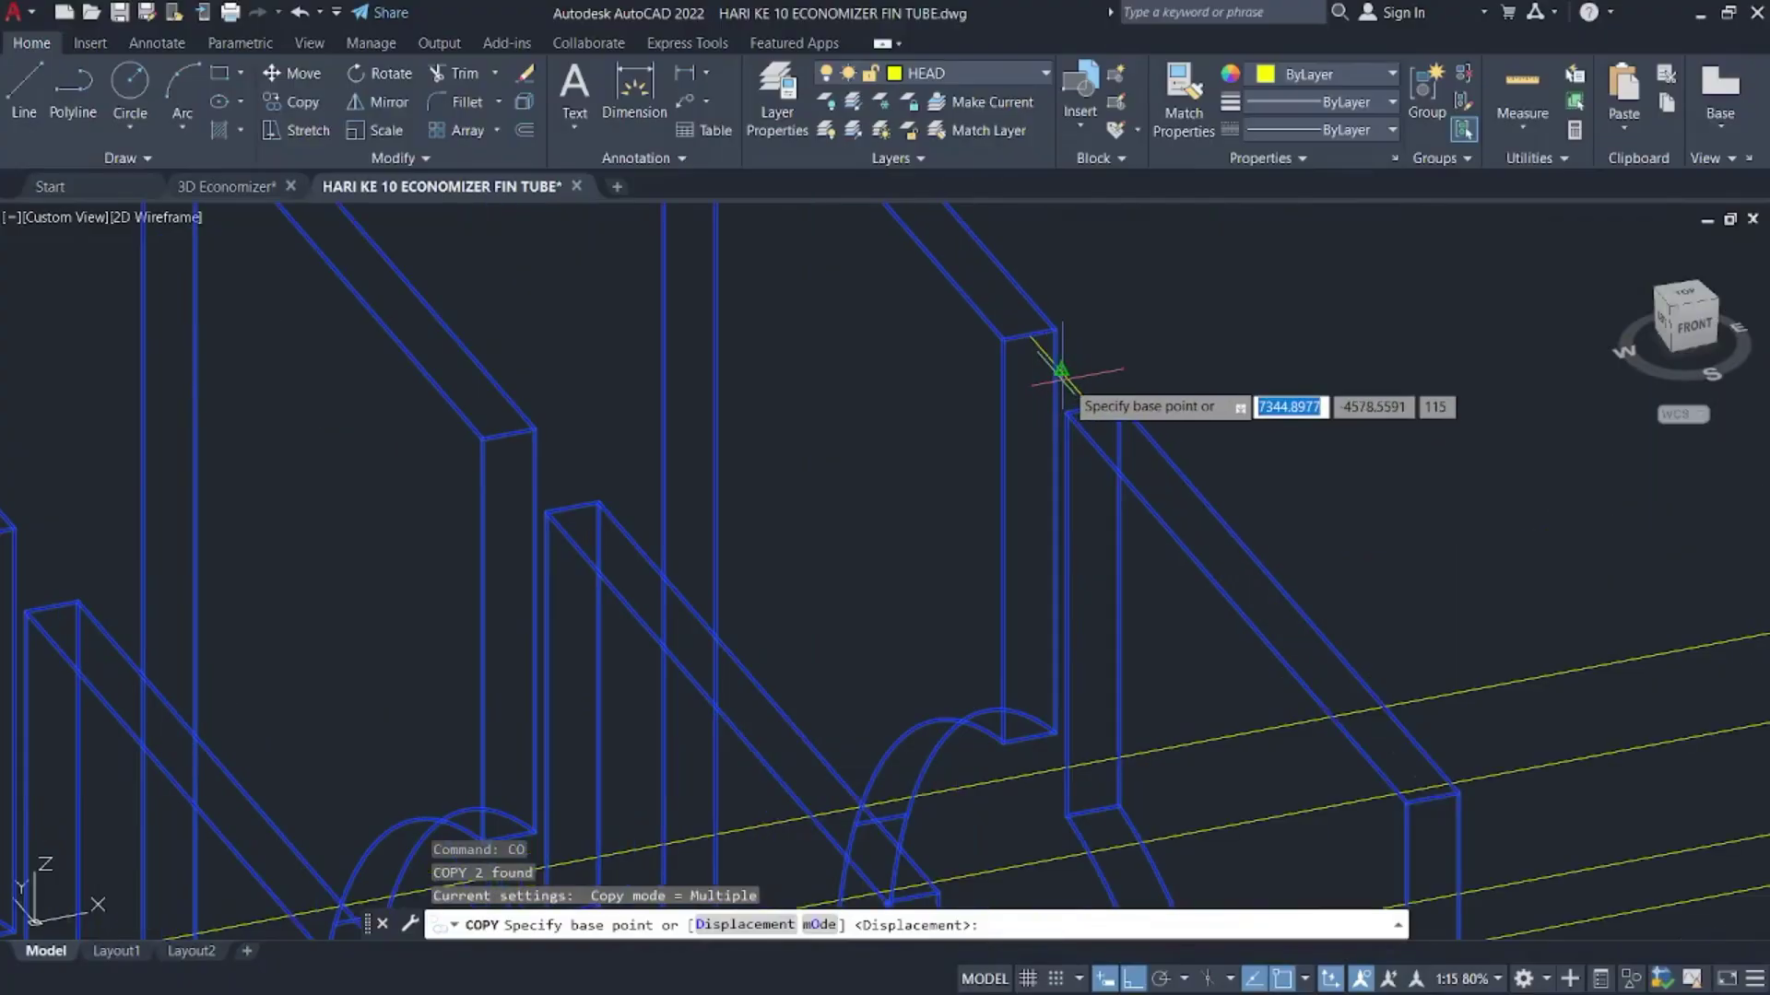
pyautogui.click(1060, 372)
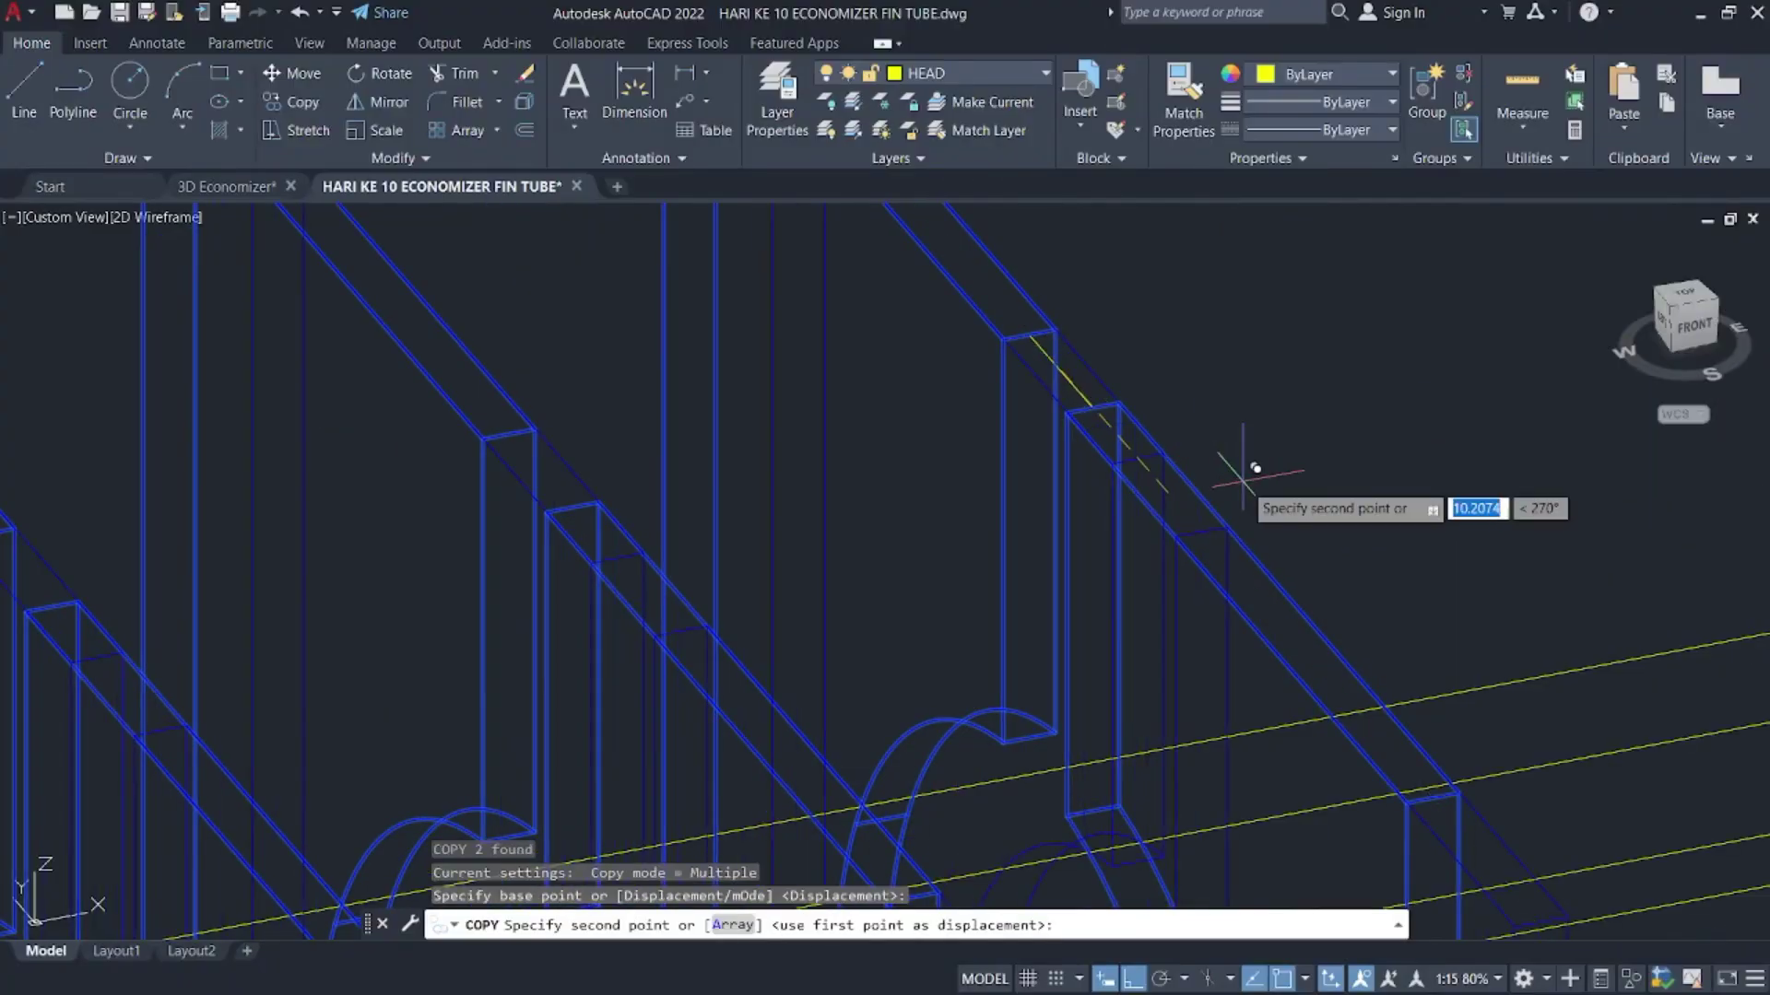
pyautogui.scroll(-5, 774, 332)
pyautogui.scroll(4, 790, 356)
pyautogui.scroll(5, 1069, 445)
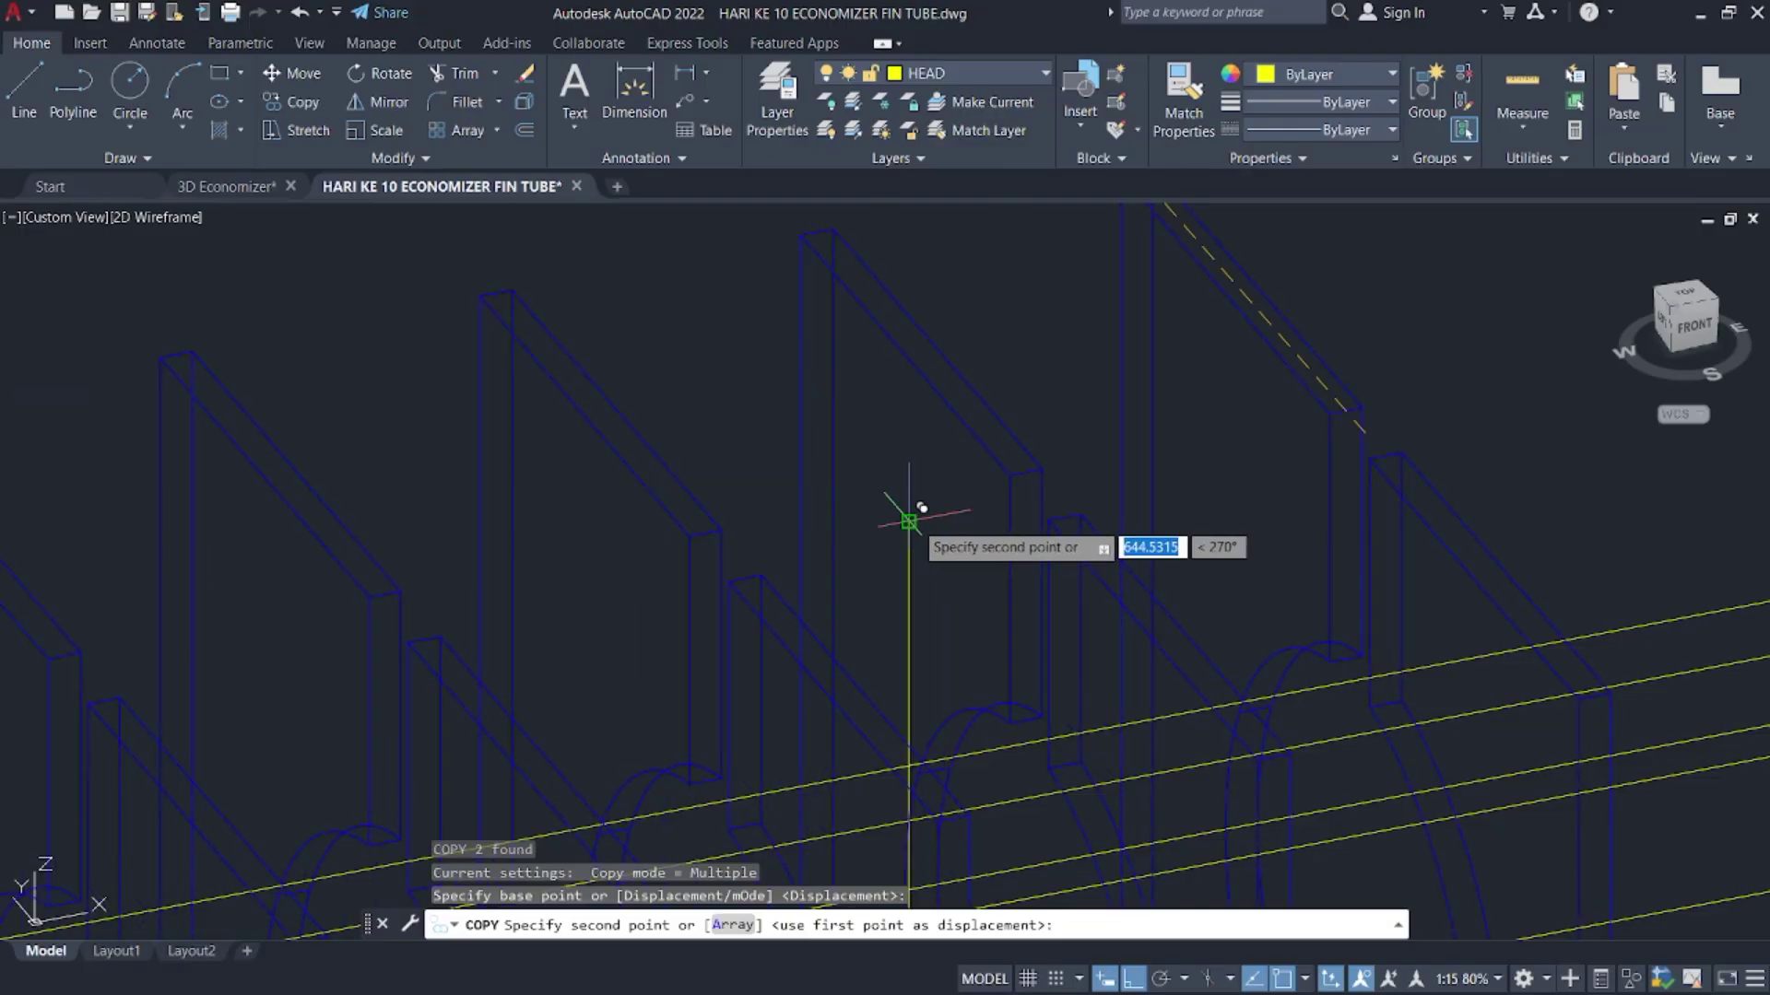
pyautogui.click(909, 522)
pyautogui.scroll(-5, 1264, 553)
pyautogui.press('Escape')
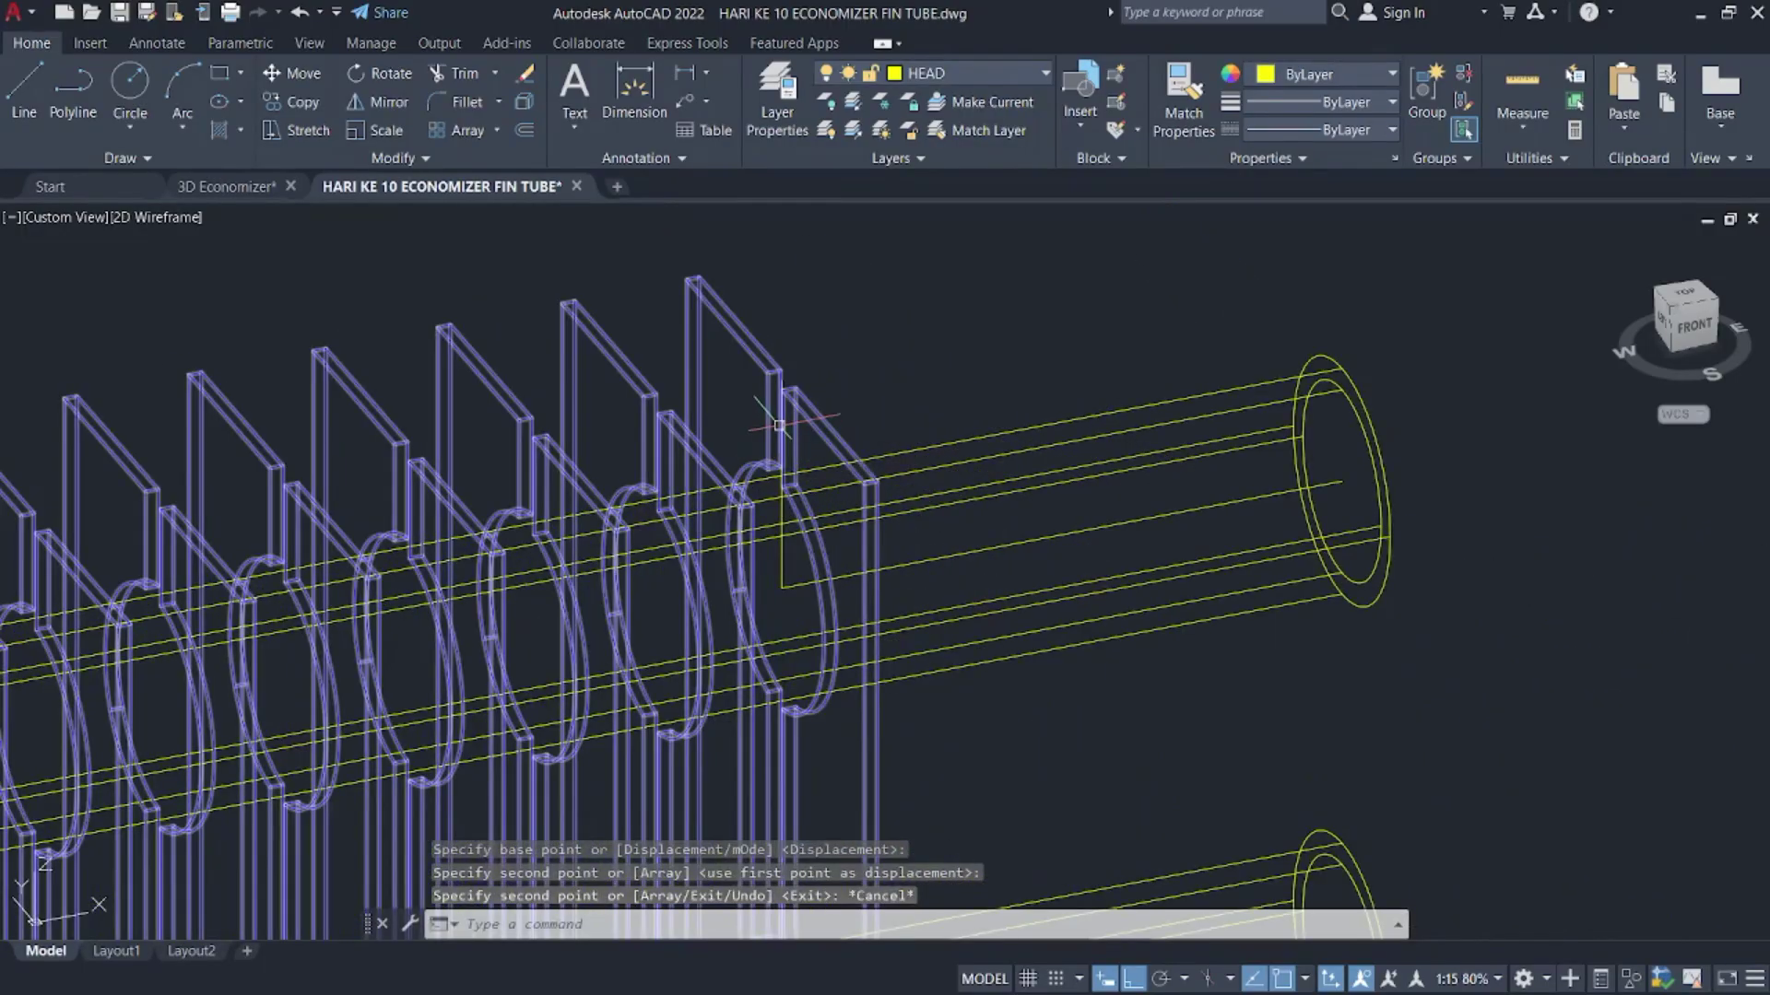
# - Delete the 90 mm and 35 mm guide lines at the open end of the neighbouring tube
pyautogui.click(779, 425)
pyautogui.press('Escape')
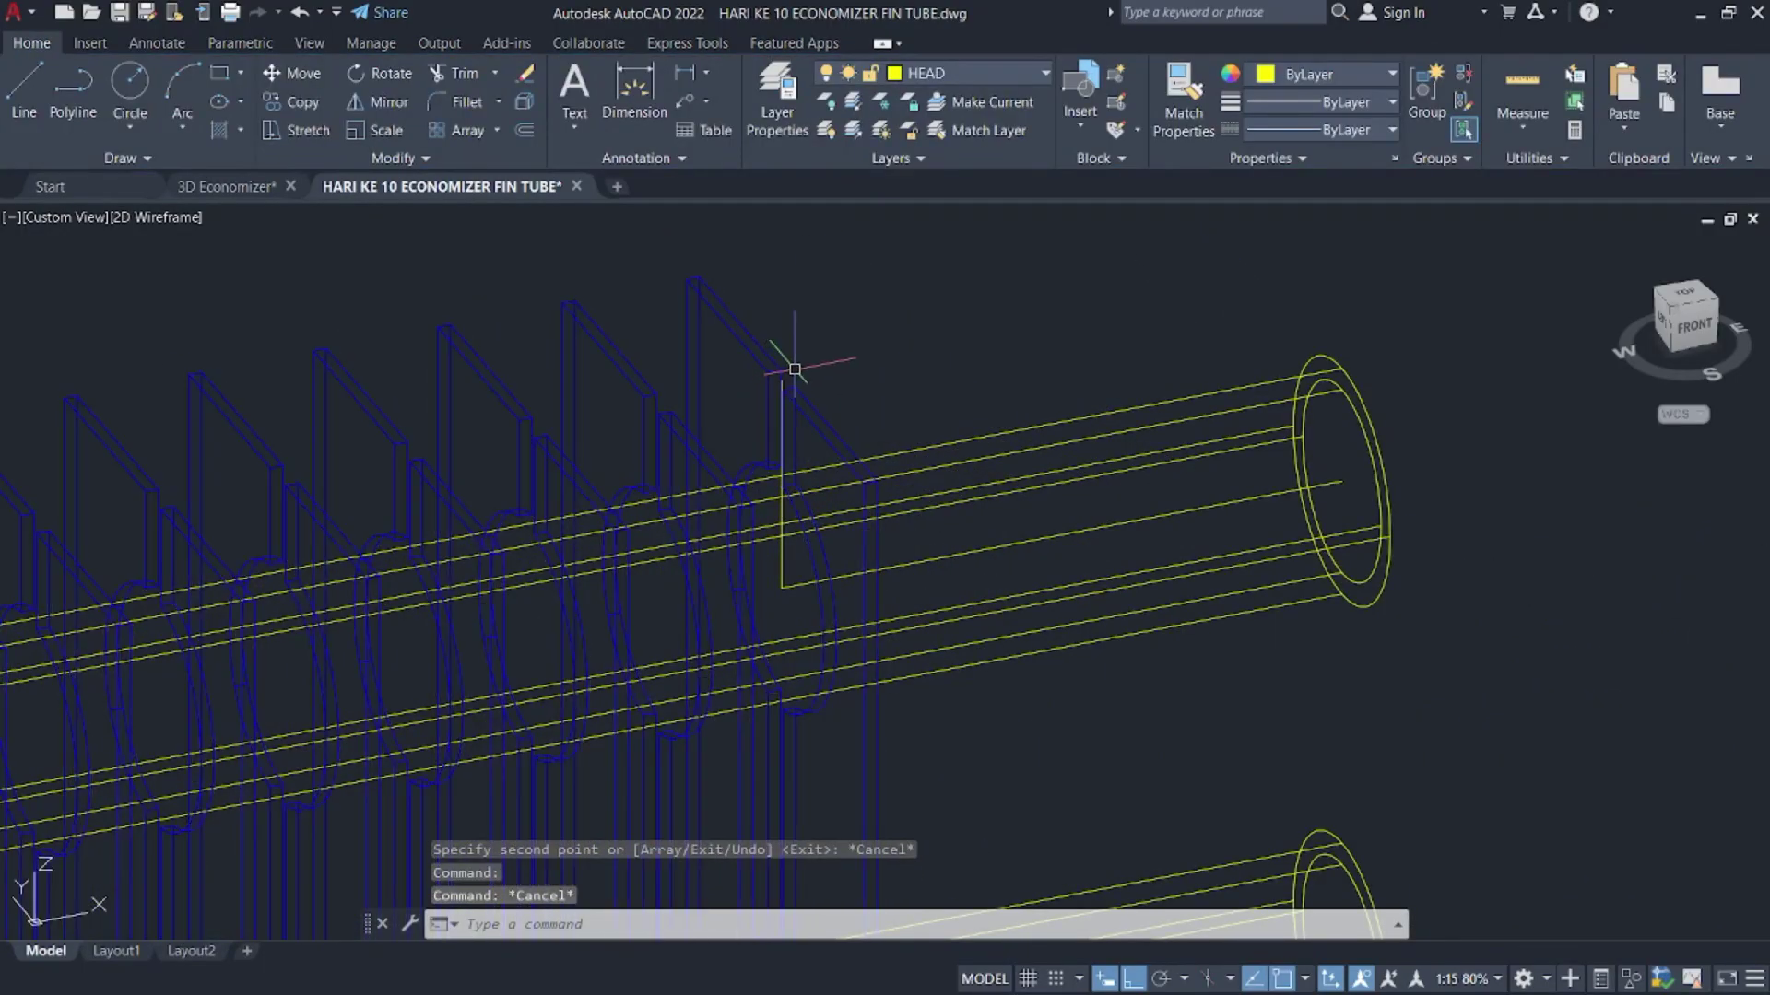
pyautogui.scroll(3, 788, 576)
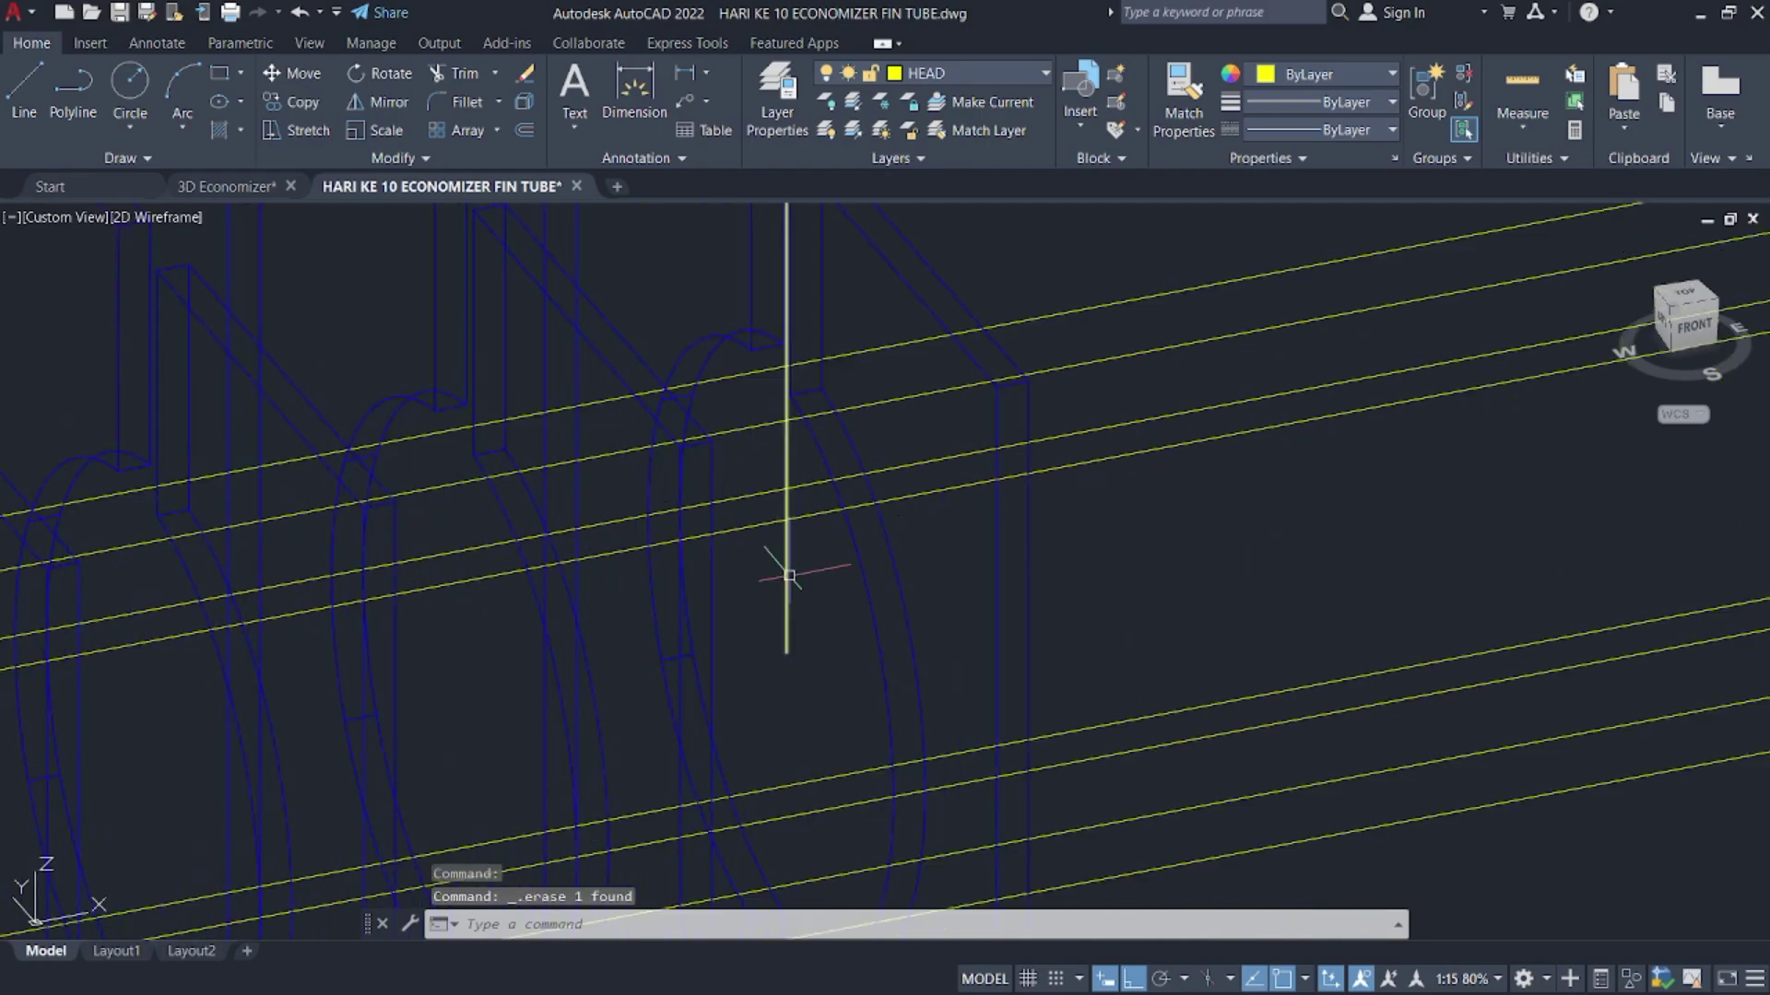
pyautogui.click(803, 557)
pyautogui.click(771, 584)
pyautogui.press('Delete')
pyautogui.scroll(-5, 1286, 428)
pyautogui.scroll(-3, 1285, 429)
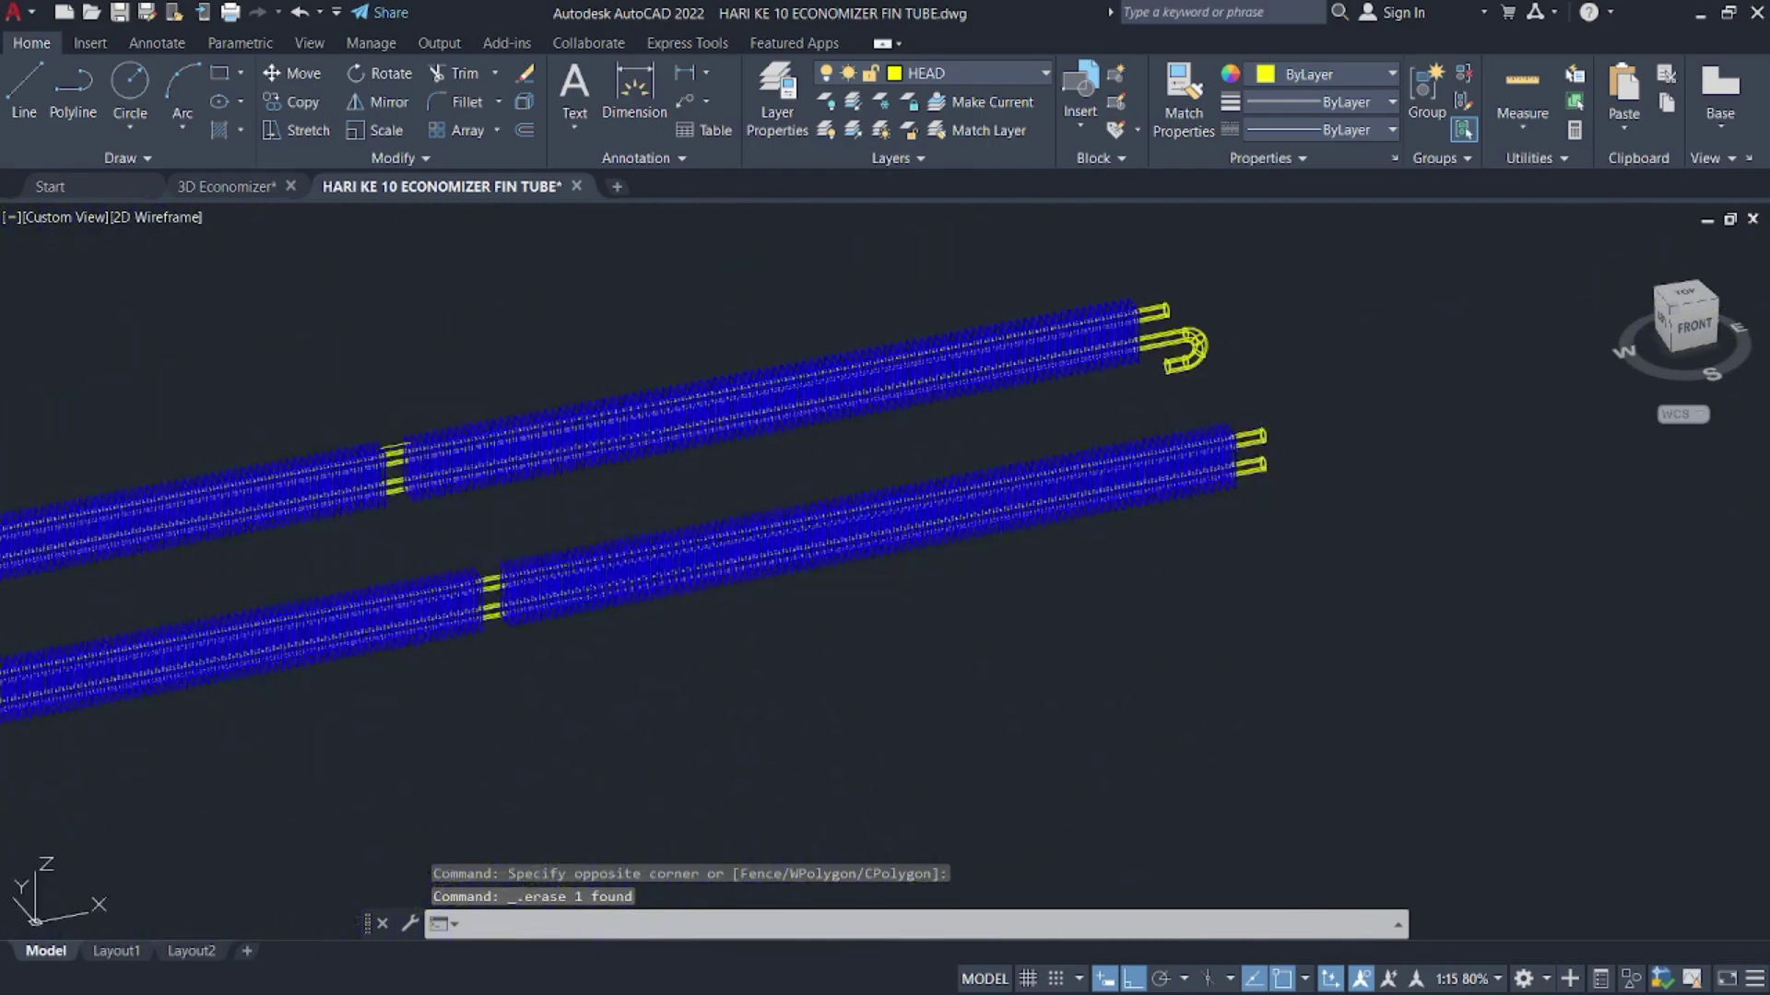
# - Show the model in the Realistic visual style and inspect both finned tube pairs from a front-left isometric view
pyautogui.keyDown('shift'); pyautogui.moveTo(1285, 429); pyautogui.dragTo(811, 563, button='middle'); pyautogui.keyUp('shift')
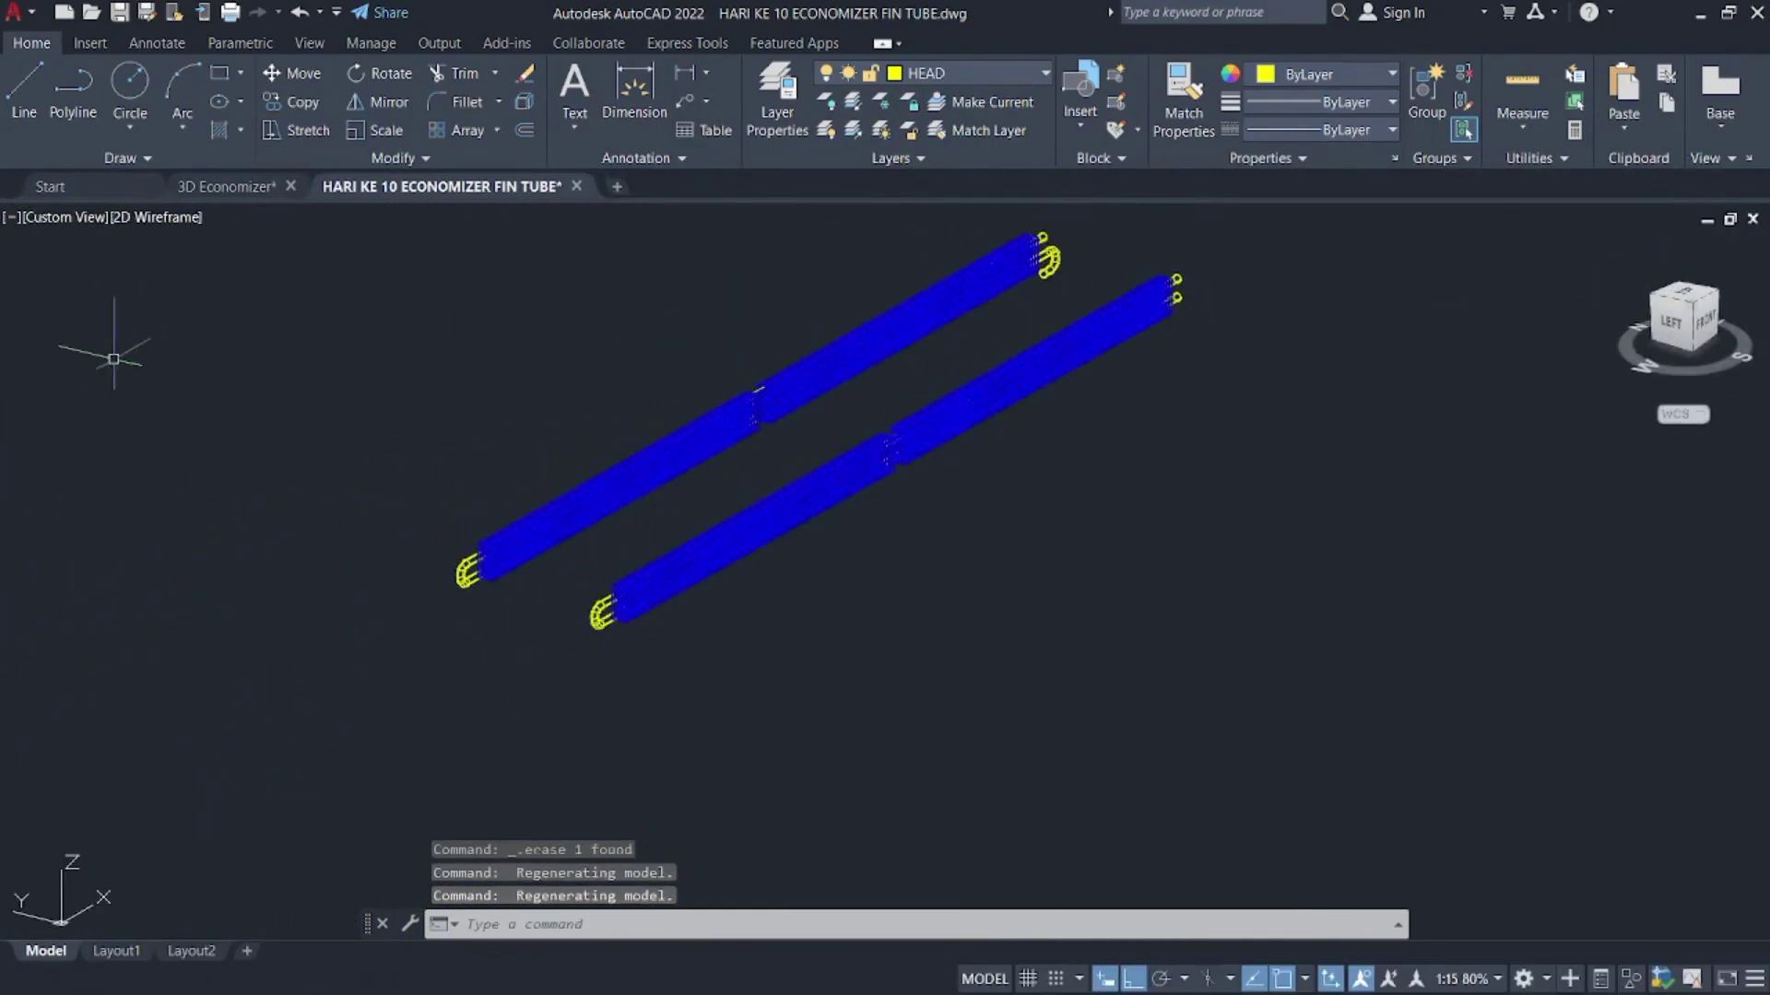
pyautogui.click(172, 218)
pyautogui.click(277, 347)
pyautogui.scroll(5, 1011, 502)
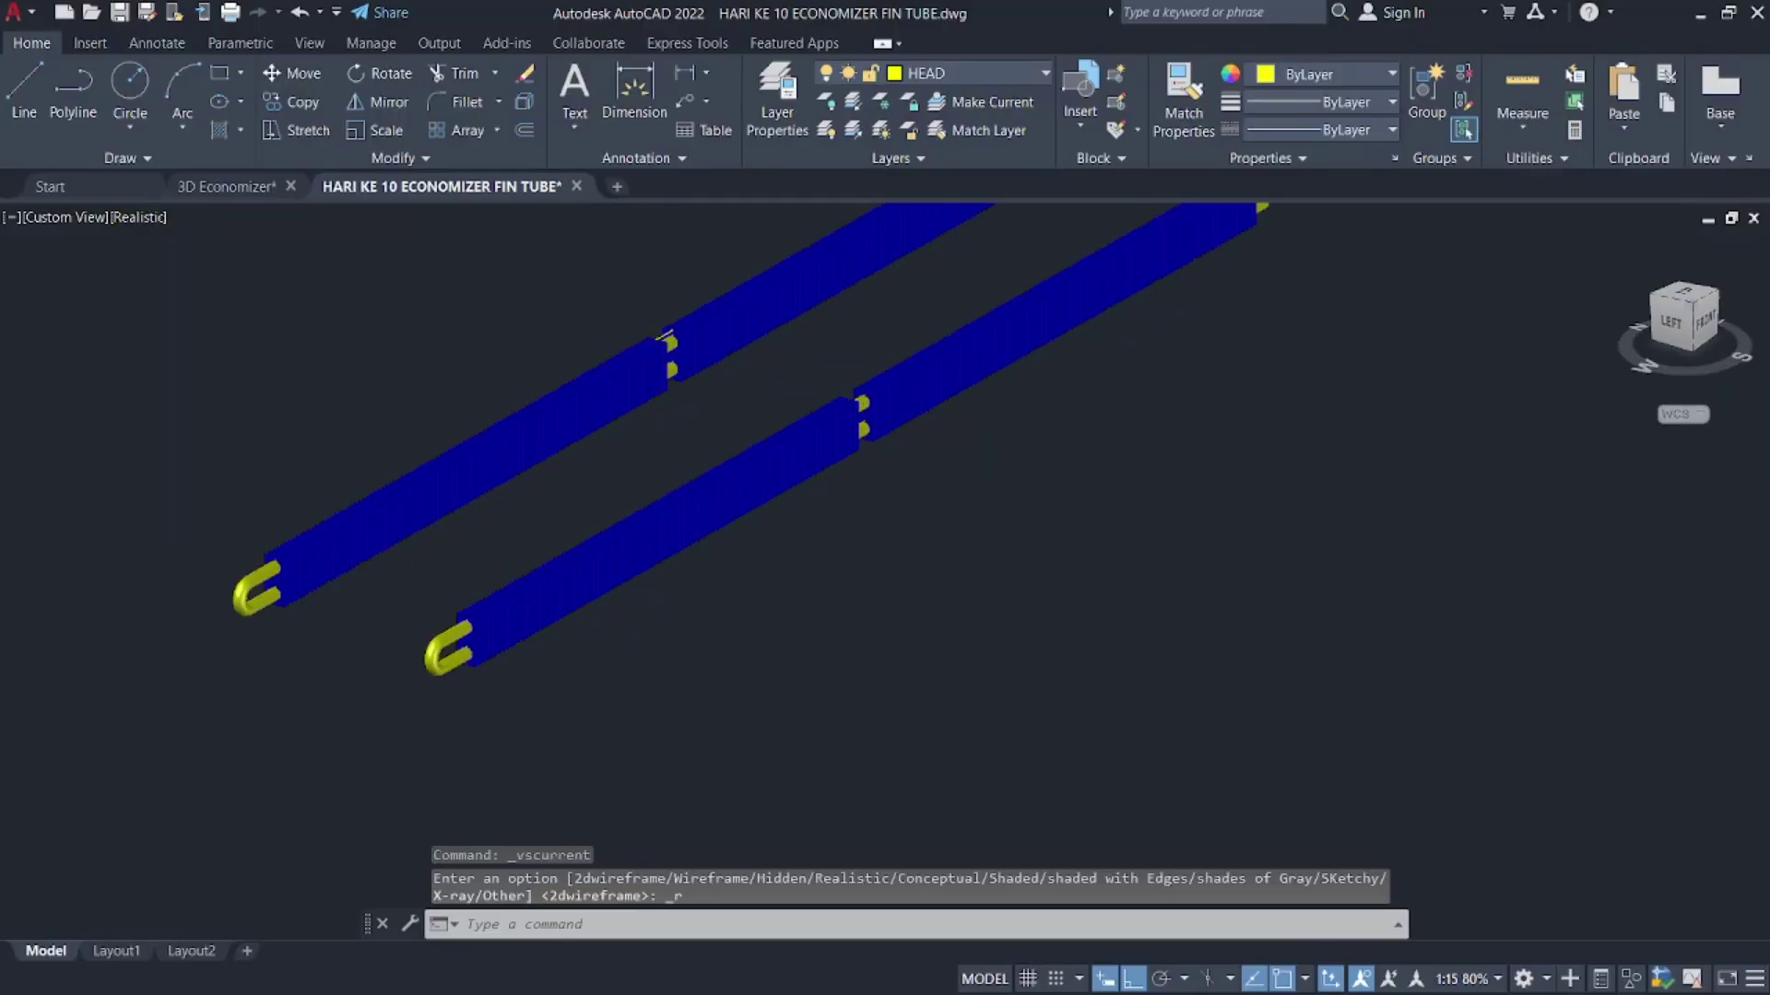
pyautogui.scroll(-7, 982, 481)
pyautogui.moveTo(1008, 494)
pyautogui.keyDown('shift'); pyautogui.mouseDown(button='middle')
pyautogui.moveTo(972, 452)
pyautogui.moveTo(916, 446)
pyautogui.moveTo(976, 483)
pyautogui.mouseUp(button='middle'); pyautogui.keyUp('shift')
pyautogui.scroll(3, 995, 479)
pyautogui.moveTo(985, 375); pyautogui.dragTo(1025, 482, button='middle')
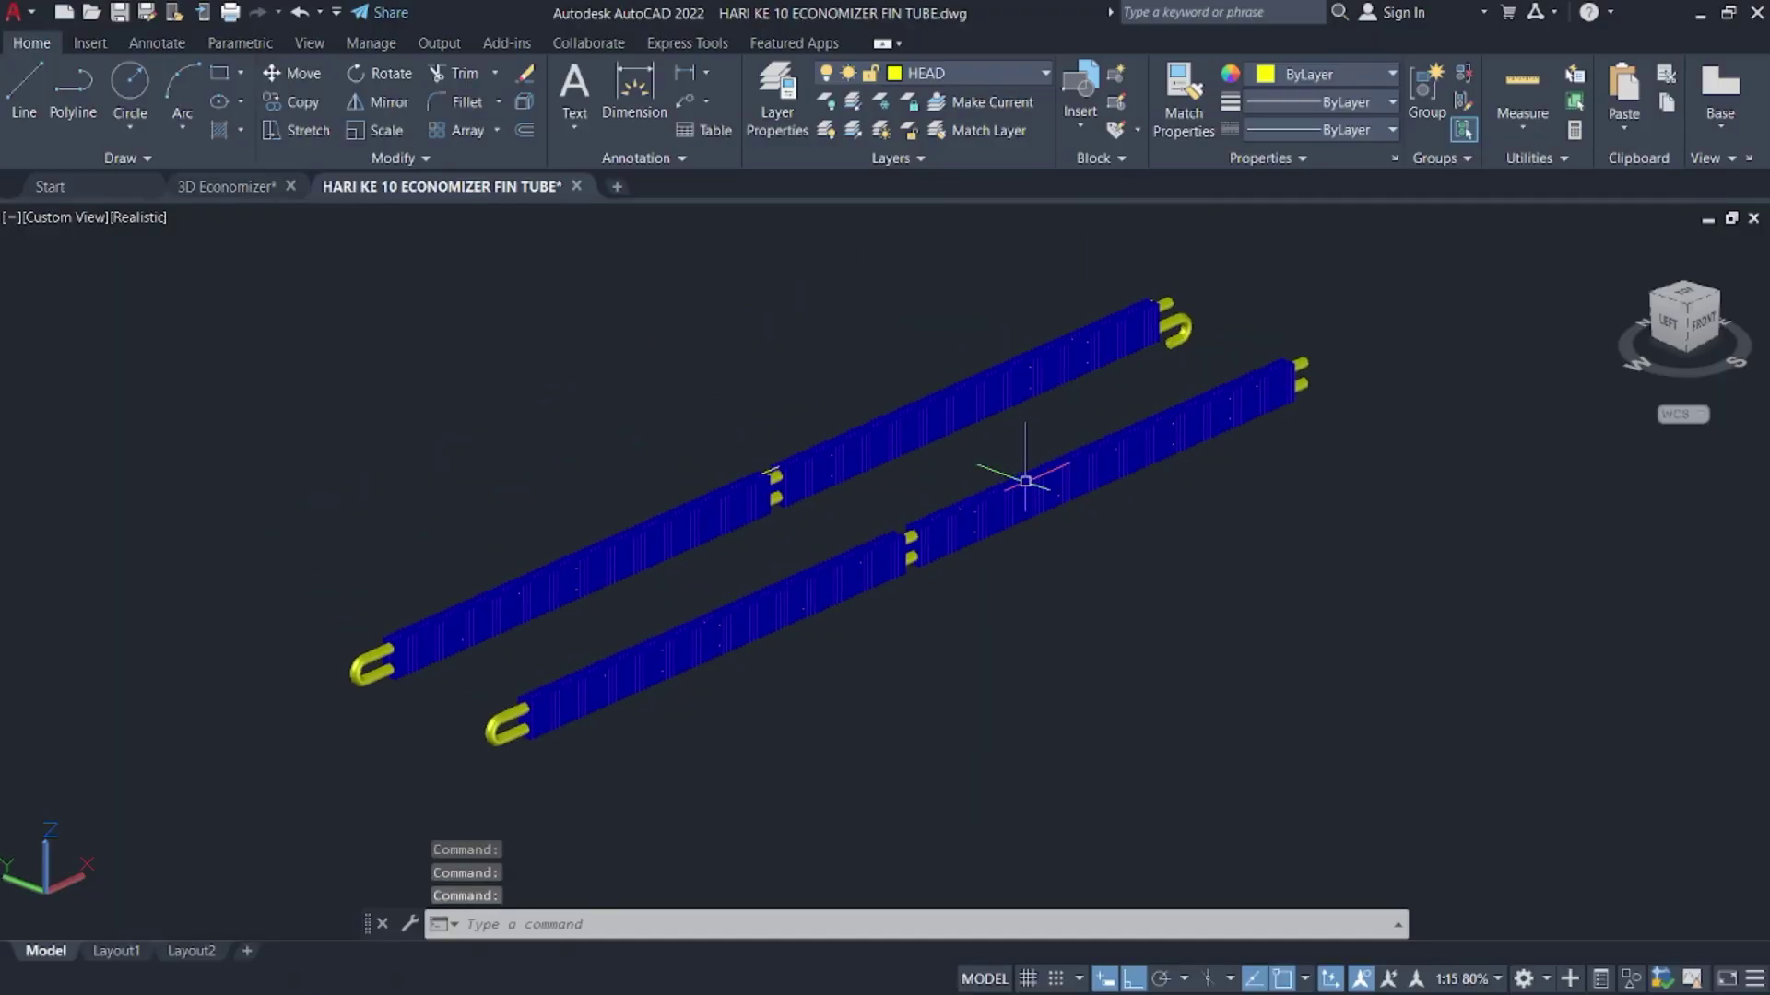
pyautogui.click(1038, 972)
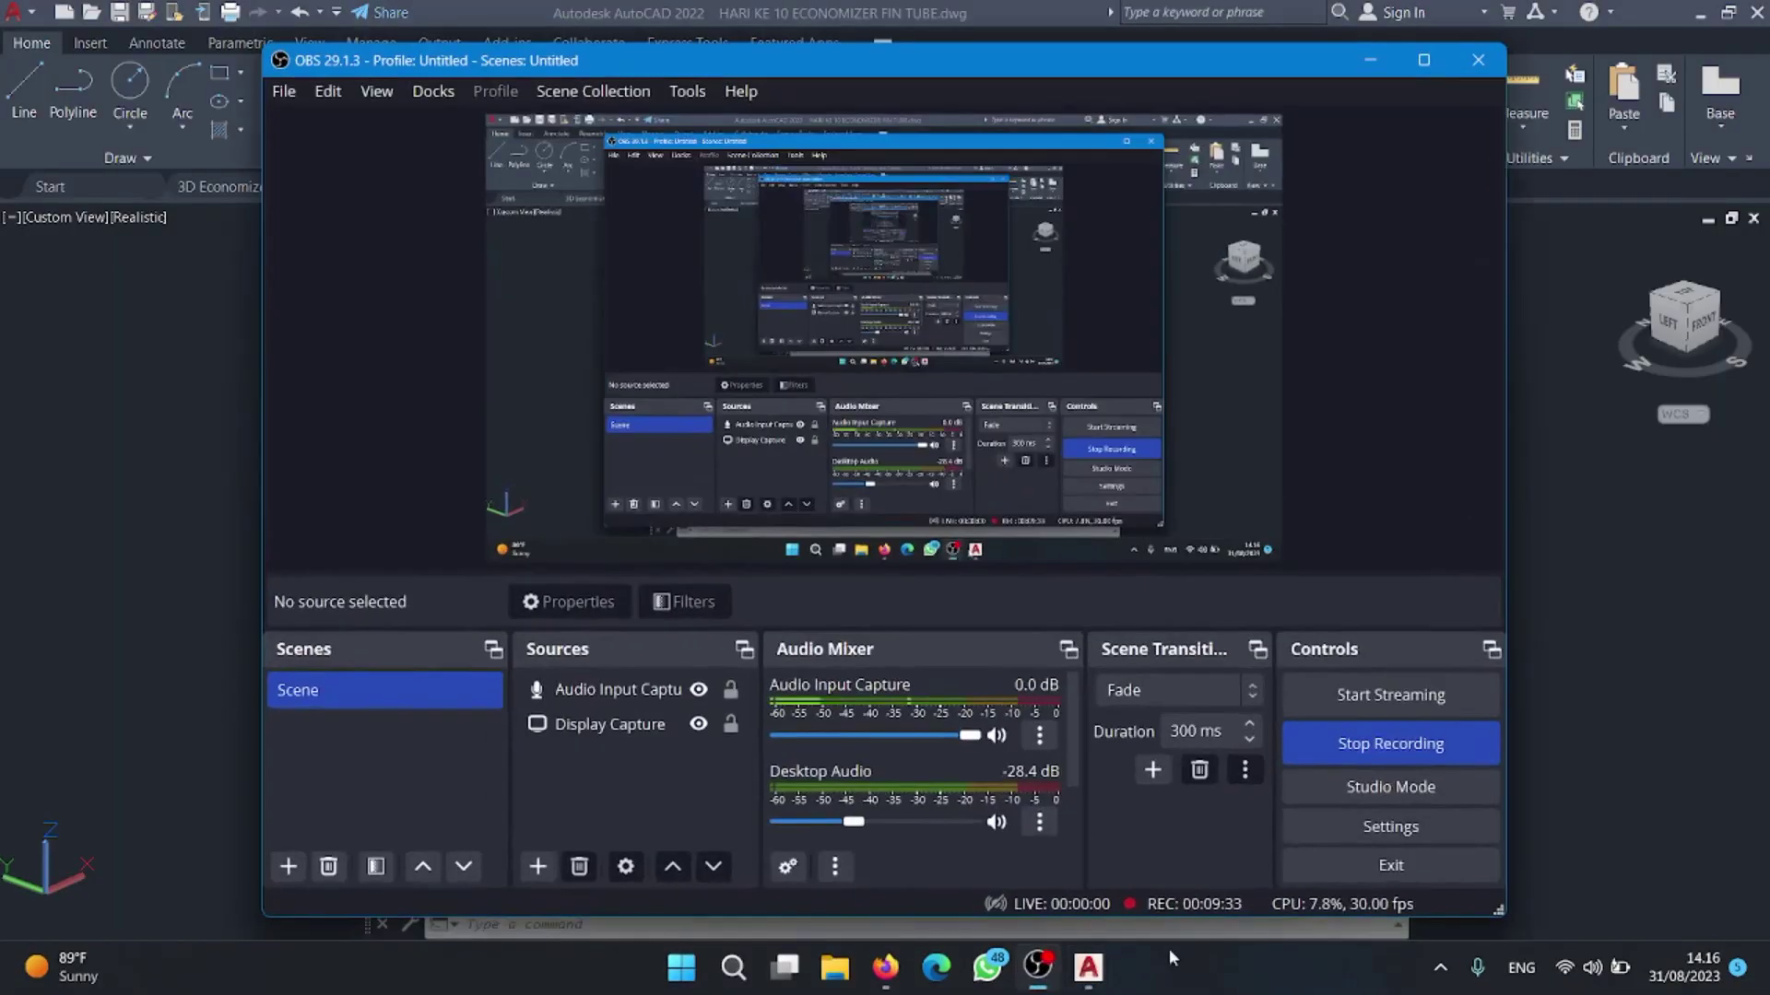
pyautogui.click(1422, 762)
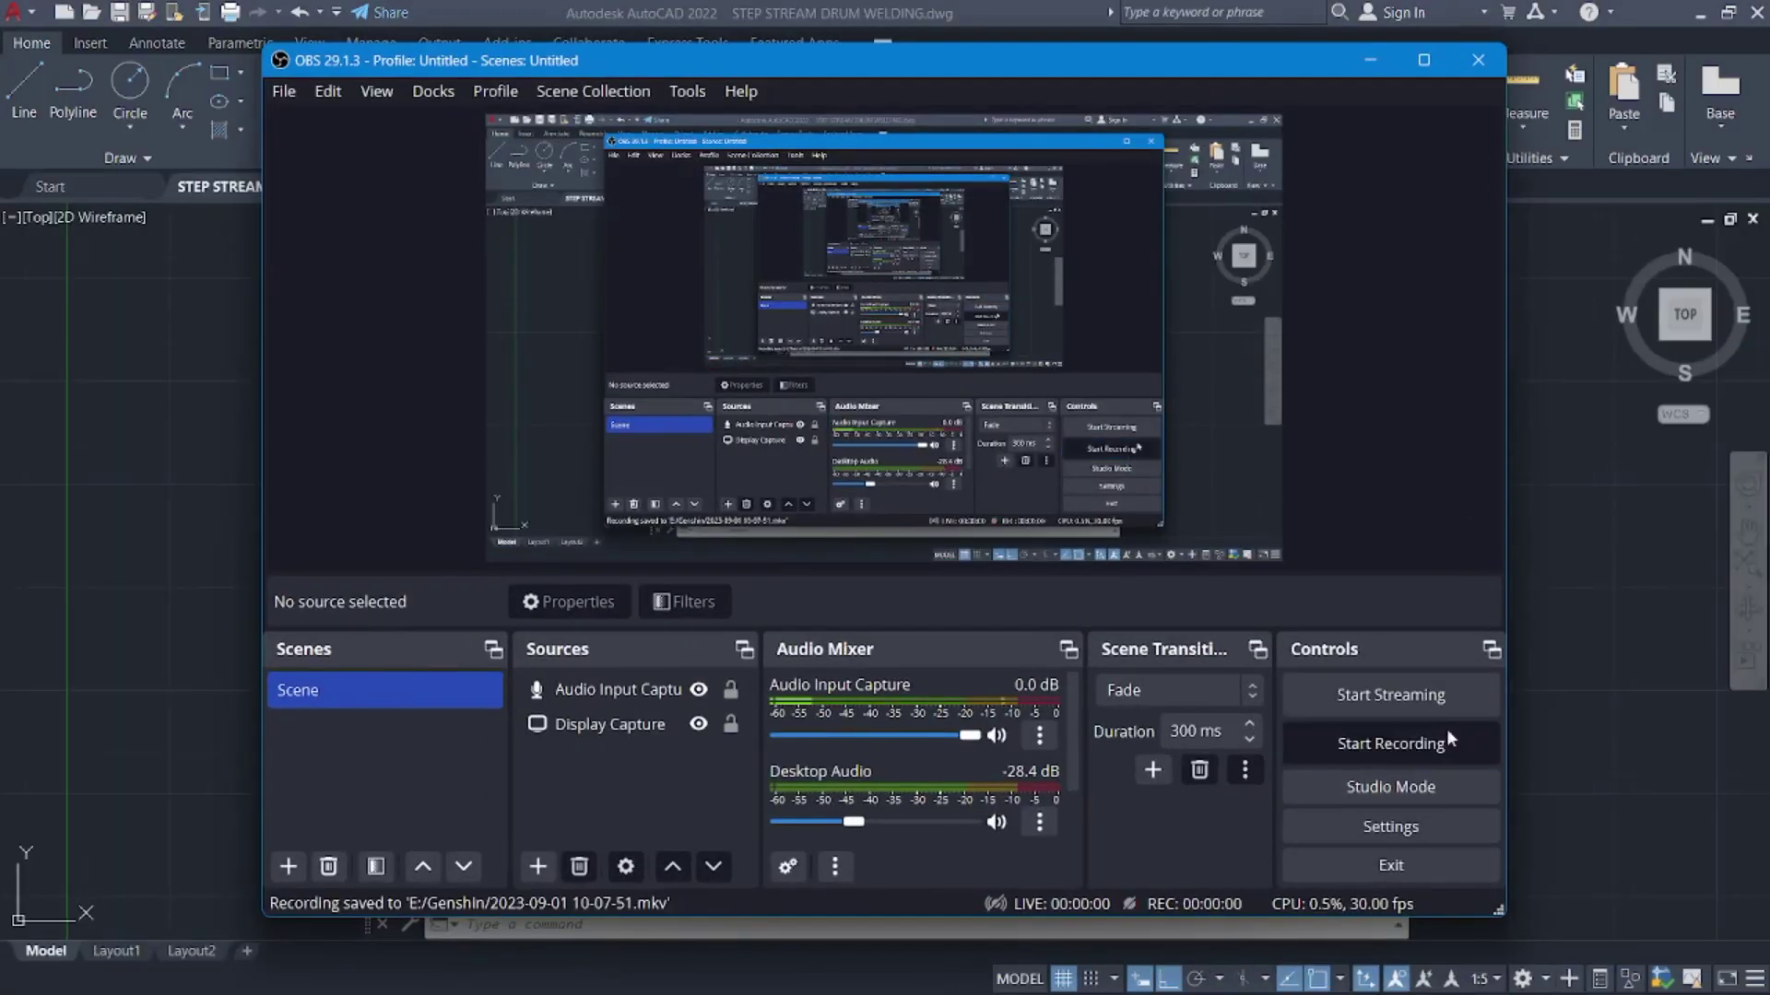
pyautogui.click(1363, 60)
pyautogui.scroll(4, 829, 553)
pyautogui.moveTo(814, 562); pyautogui.dragTo(1179, 444, button='middle')
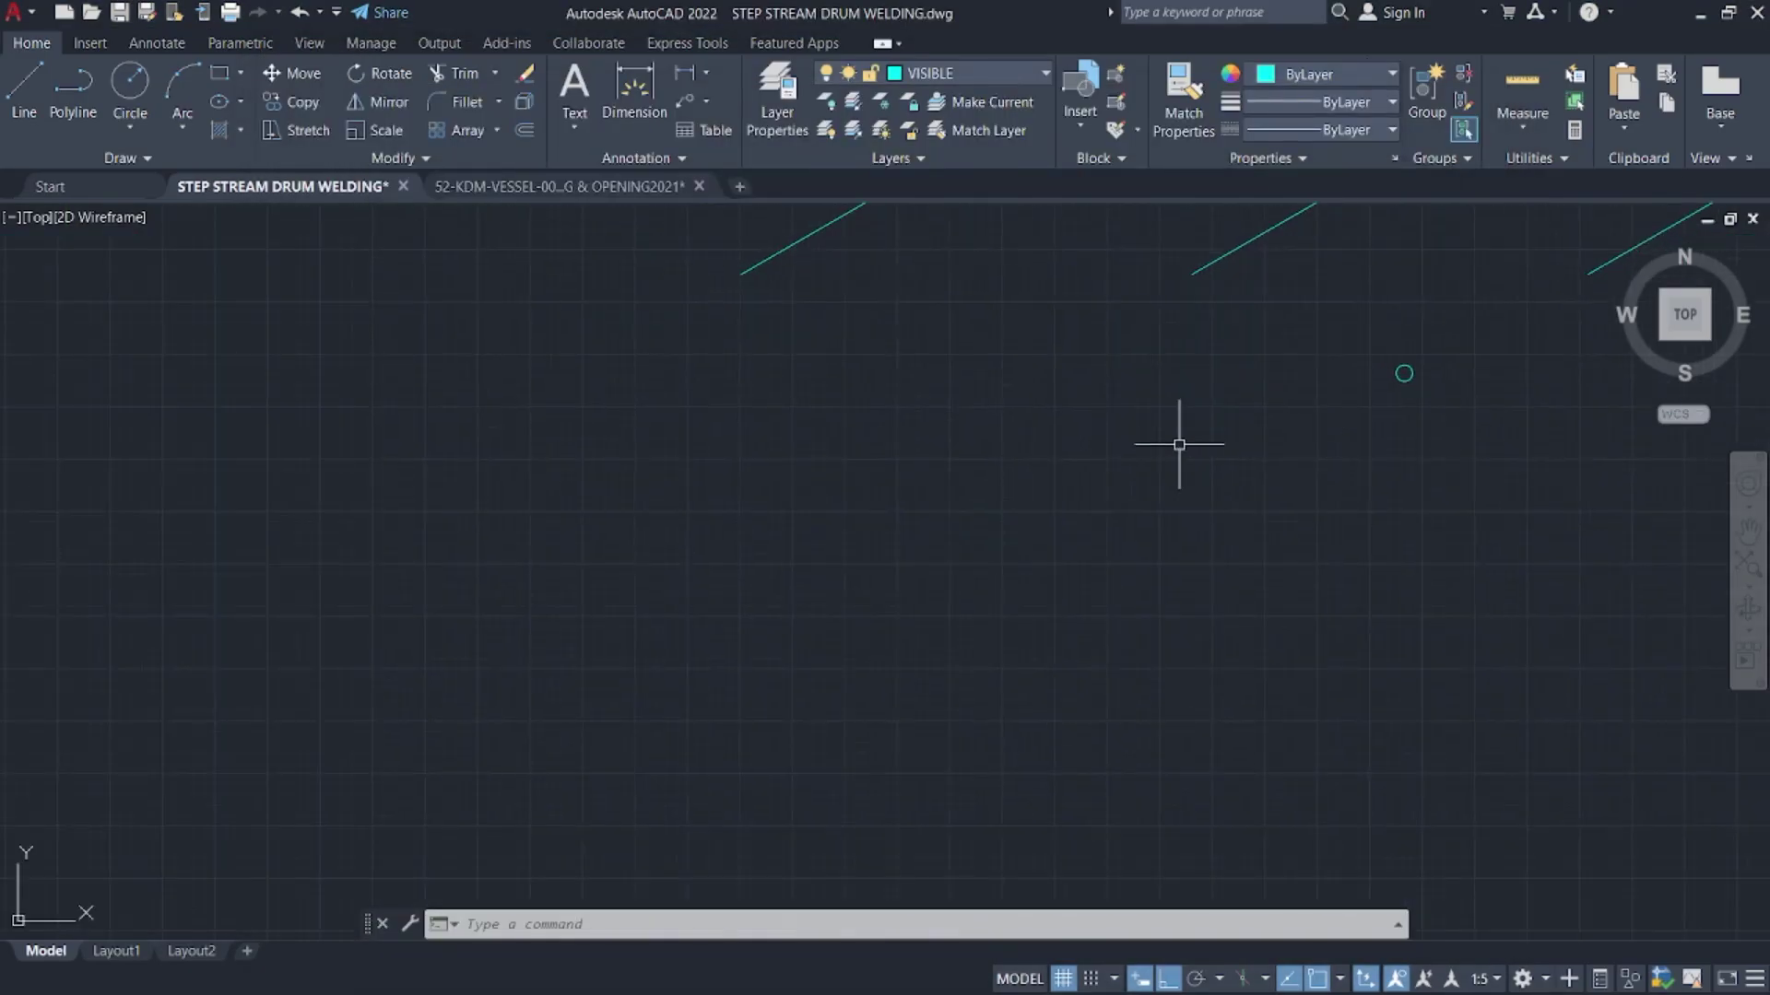
# - Switch to Tr Adv.pdf in Firefox and examine the steam drum's parts list, weld detail and developed plate layout on page 4
pyautogui.press('super')
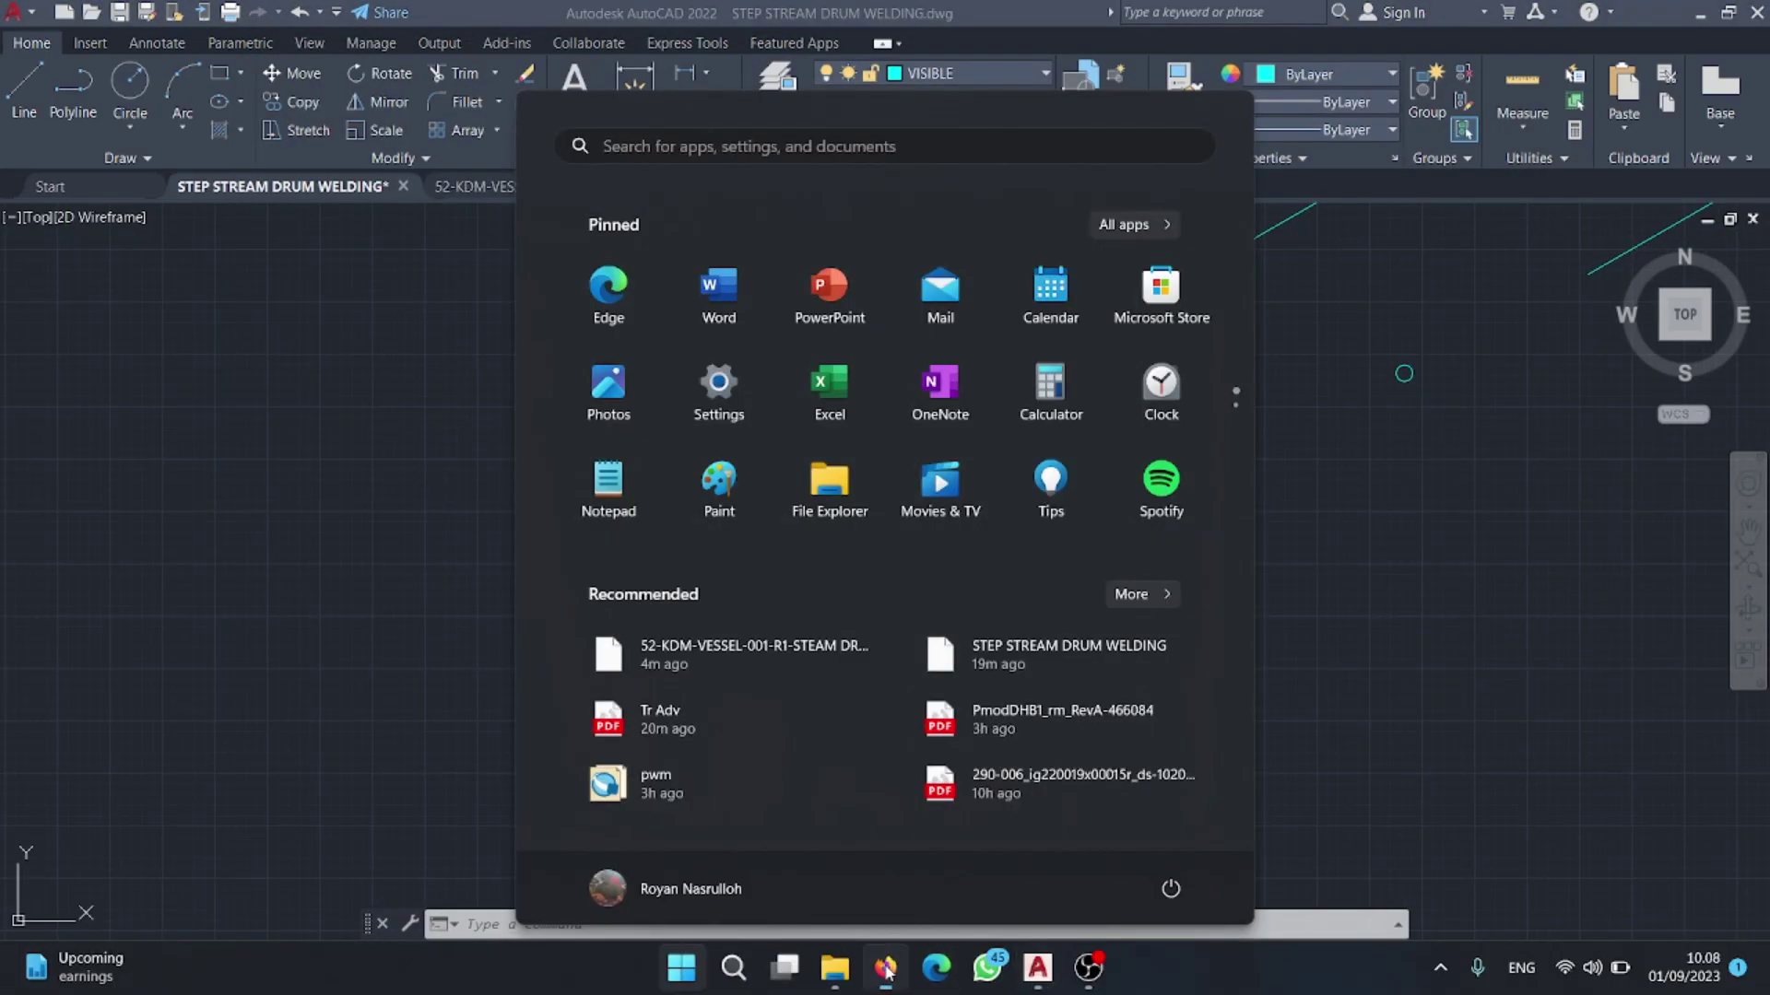
pyautogui.click(885, 966)
pyautogui.scroll(-1, 1504, 657)
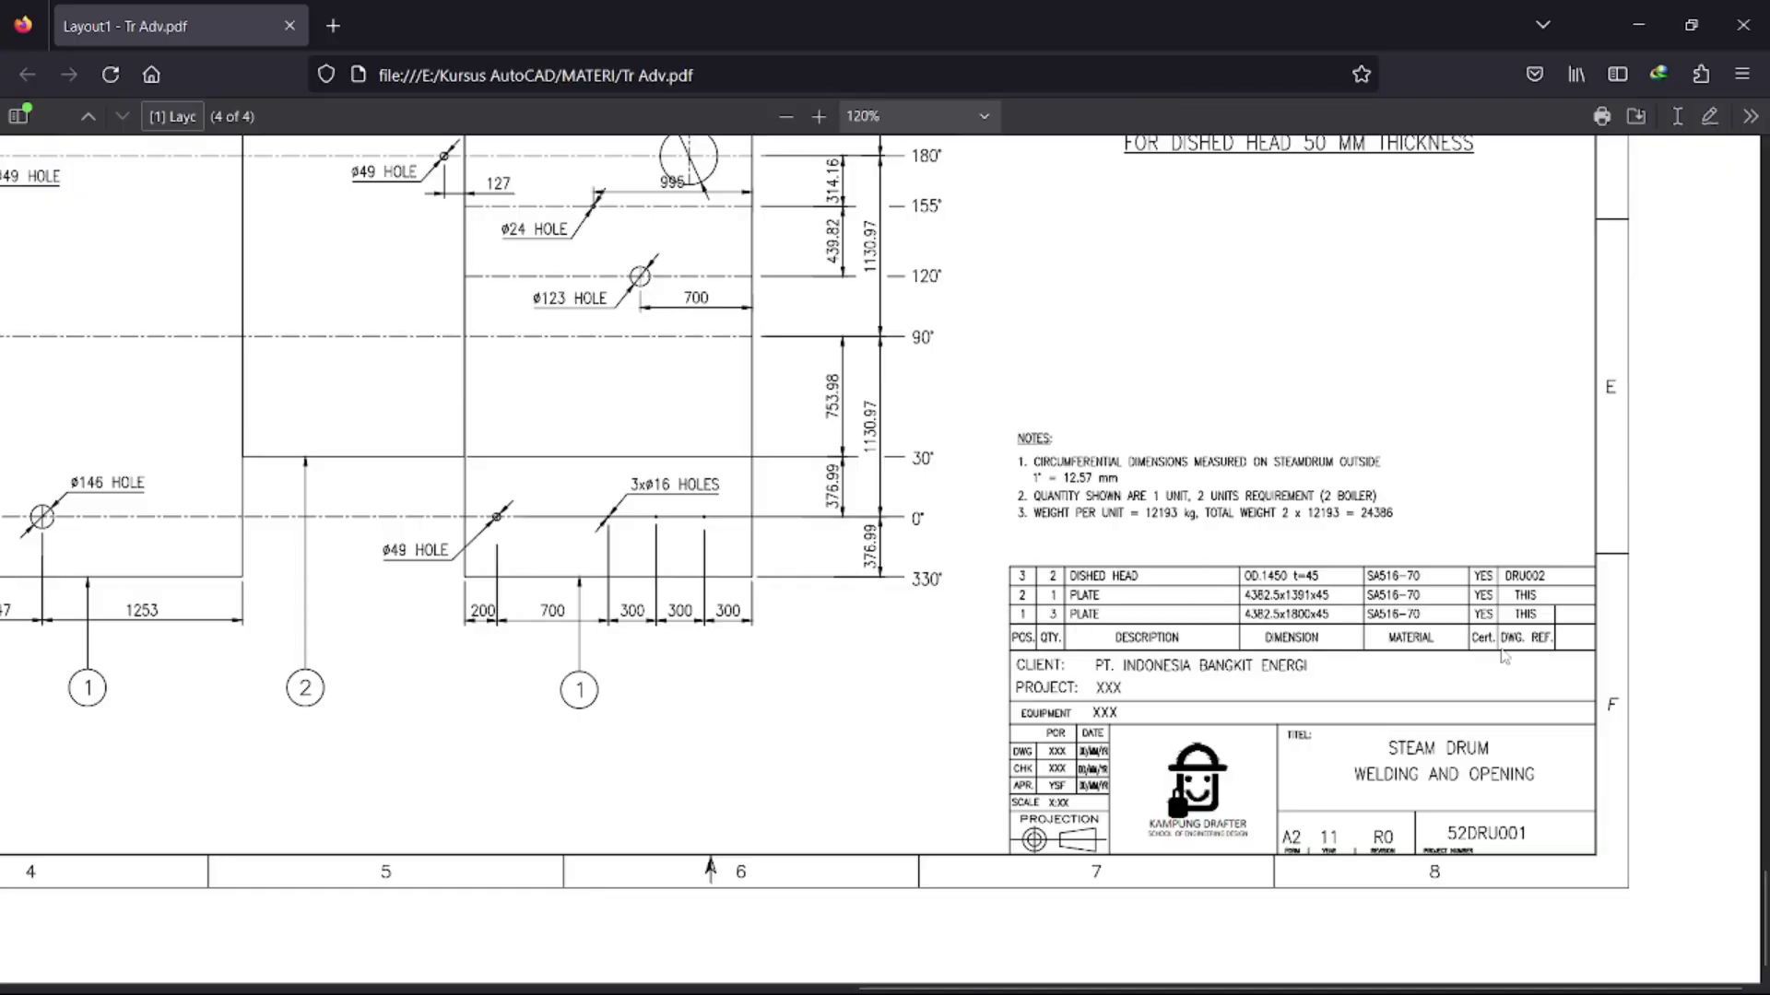
pyautogui.scroll(2, 1438, 678)
pyautogui.moveTo(1126, 621); pyautogui.dragTo(1035, 588, button='middle')
pyautogui.scroll(3, 958, 588)
pyautogui.moveTo(786, 590); pyautogui.dragTo(1521, 693, button='middle')
pyautogui.scroll(3, 900, 557)
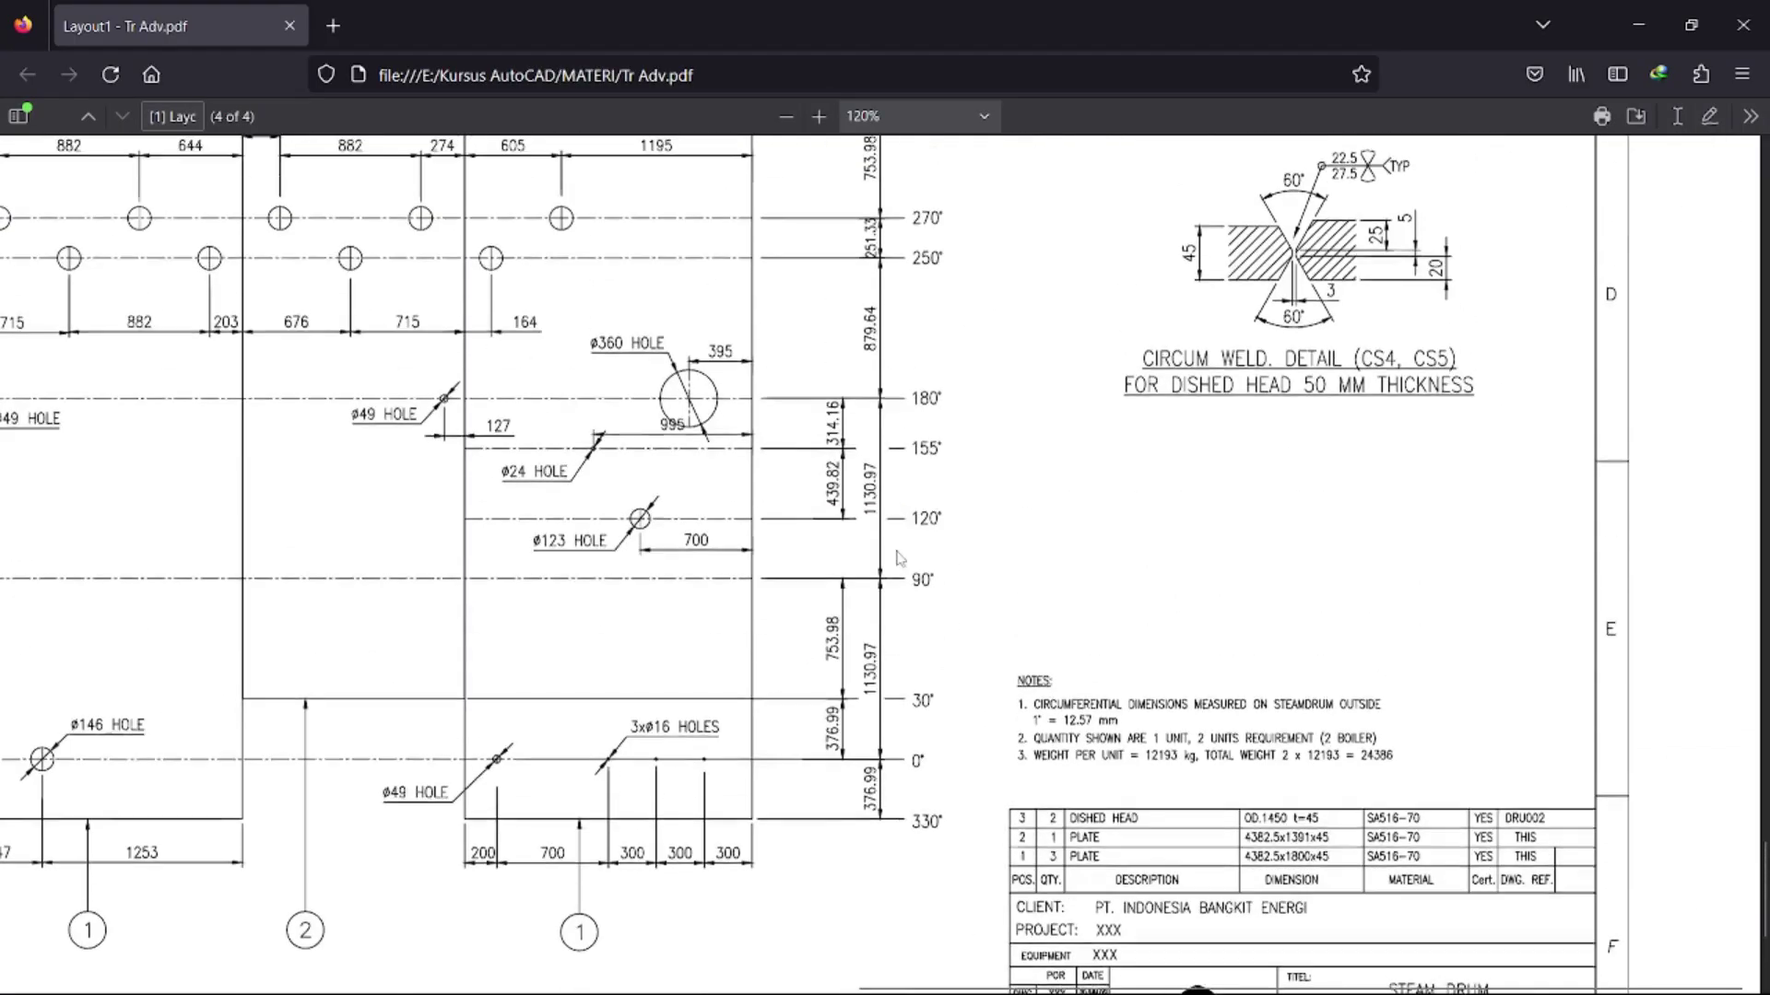
pyautogui.moveTo(1069, 567); pyautogui.dragTo(1015, 572, button='middle')
pyautogui.scroll(4, 1015, 572)
pyautogui.moveTo(1141, 542)
pyautogui.mouseDown(button='middle')
pyautogui.moveTo(1079, 561)
pyautogui.moveTo(793, 505)
pyautogui.mouseUp(button='middle')
pyautogui.scroll(1, 636, 480)
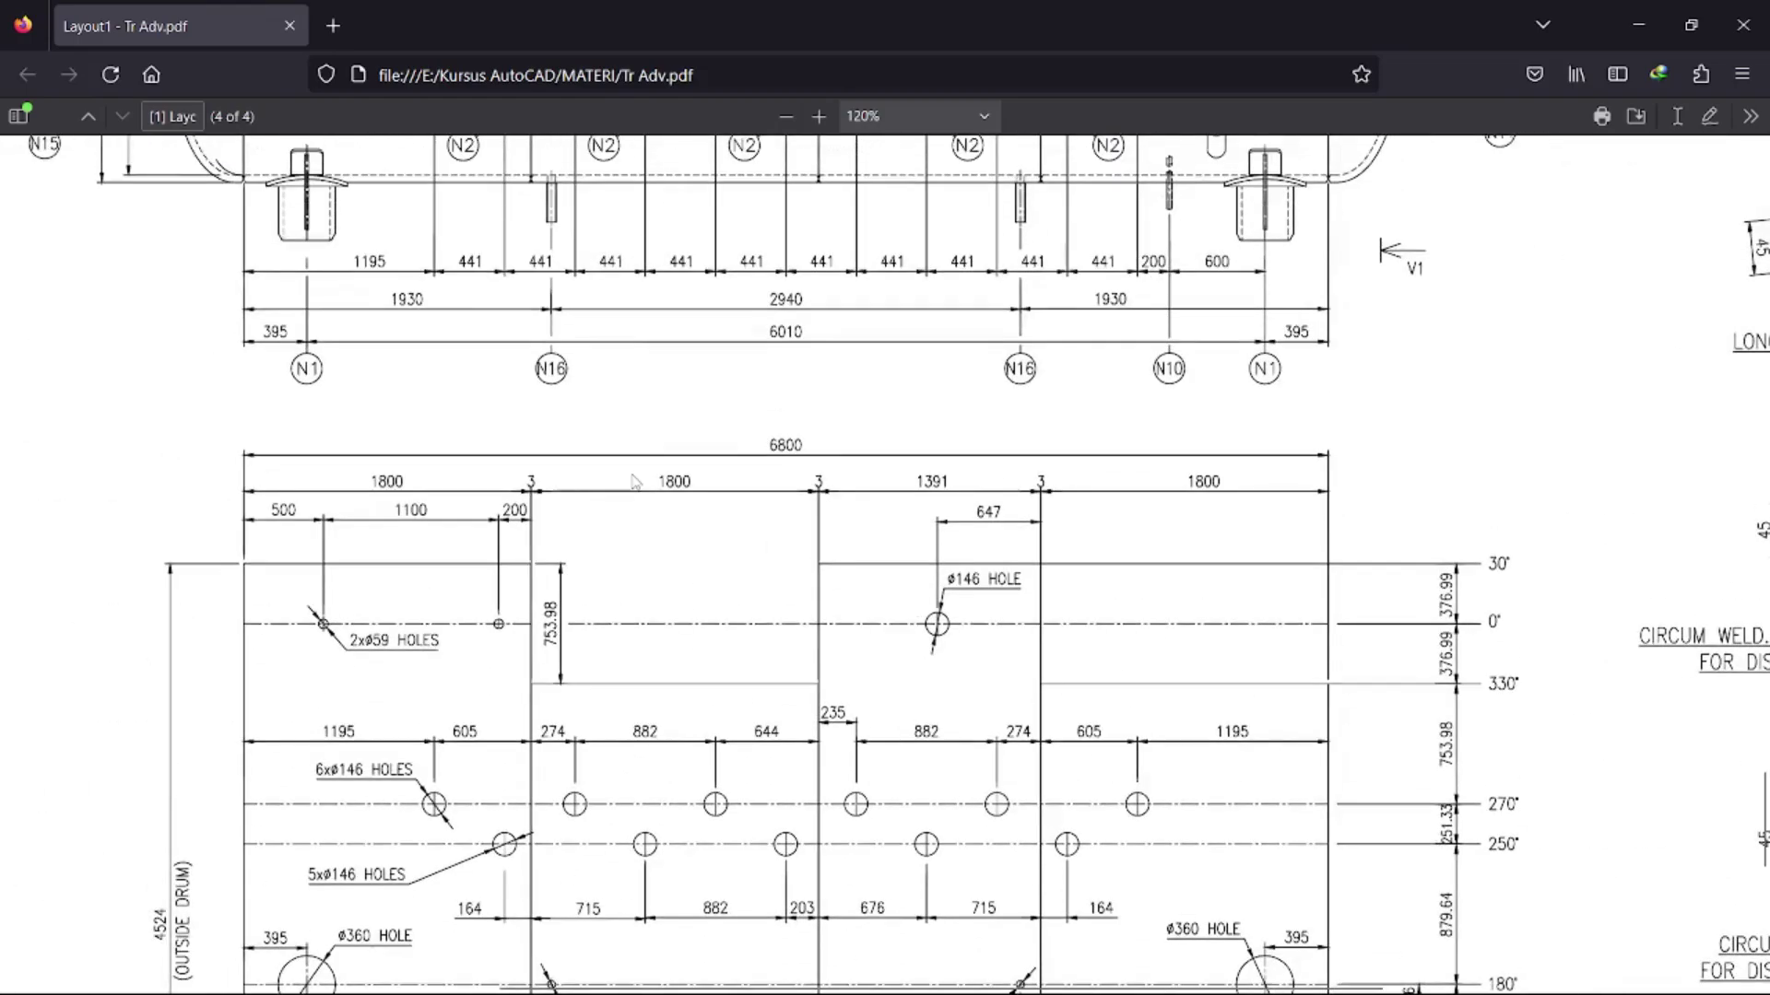
pyautogui.scroll(1, 891, 475)
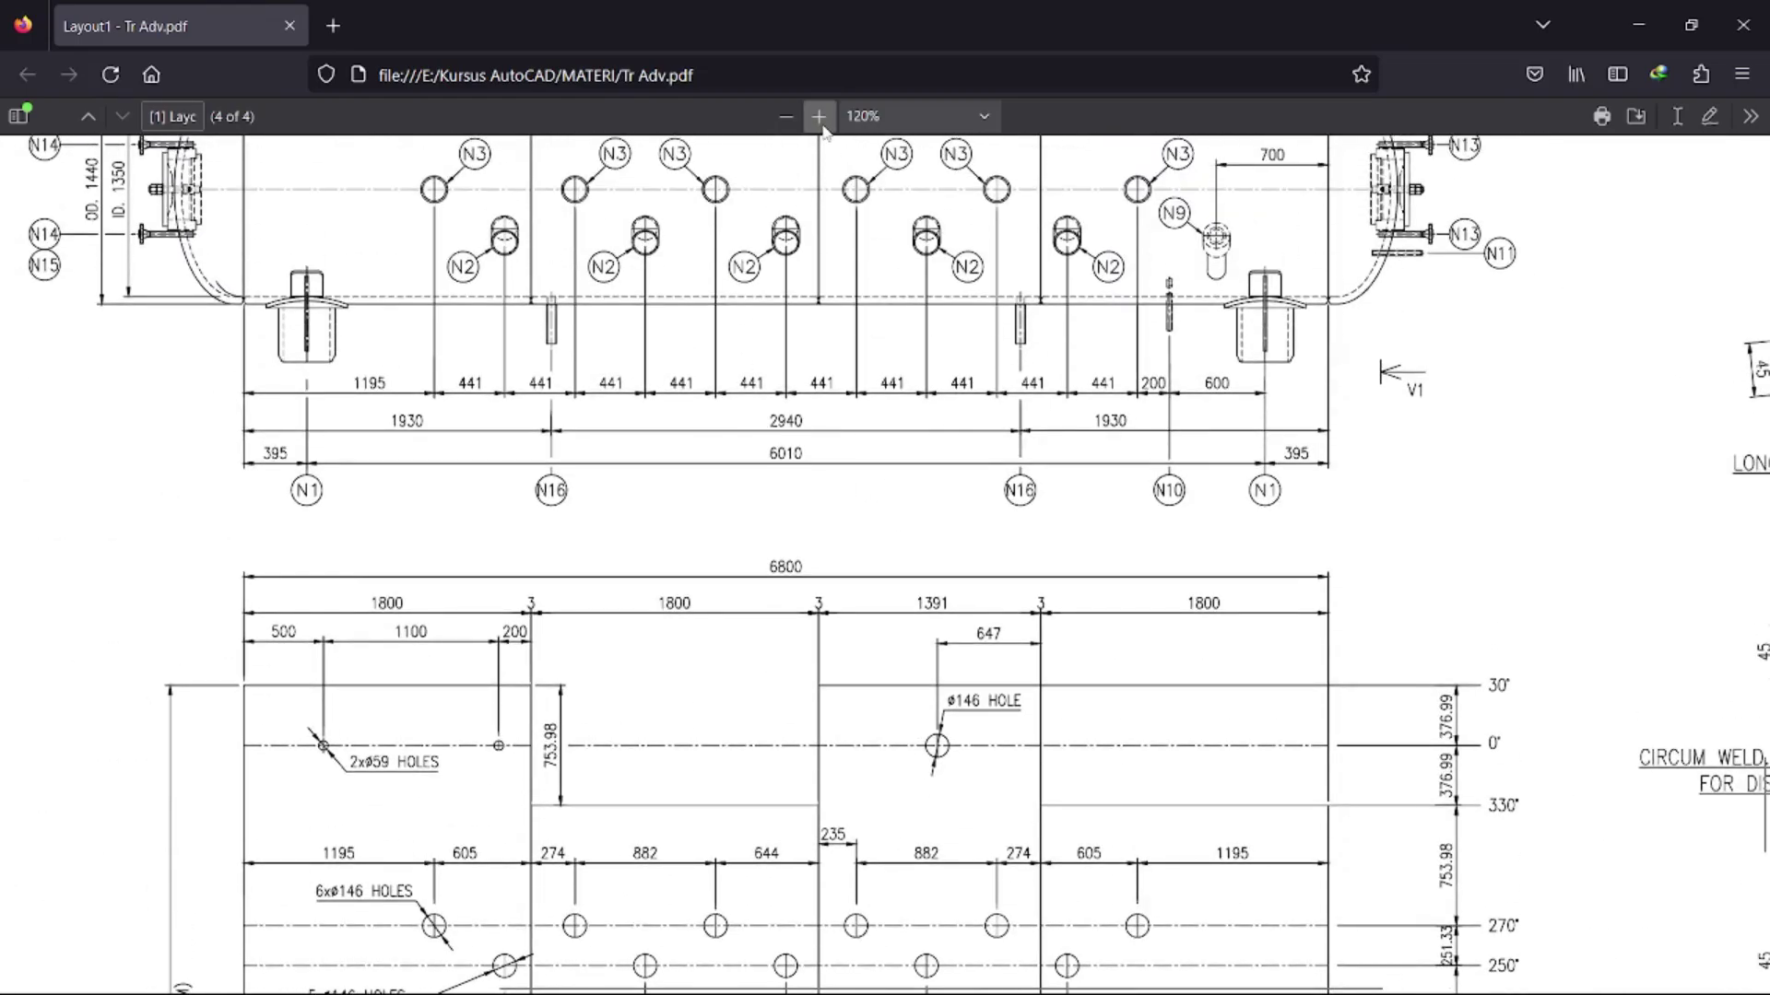
# - Examine the hole positions in the developed plate layout and the nozzle dimensions in the drum's side view
pyautogui.click(820, 119)
pyautogui.click(819, 119)
pyautogui.scroll(-8, 828, 369)
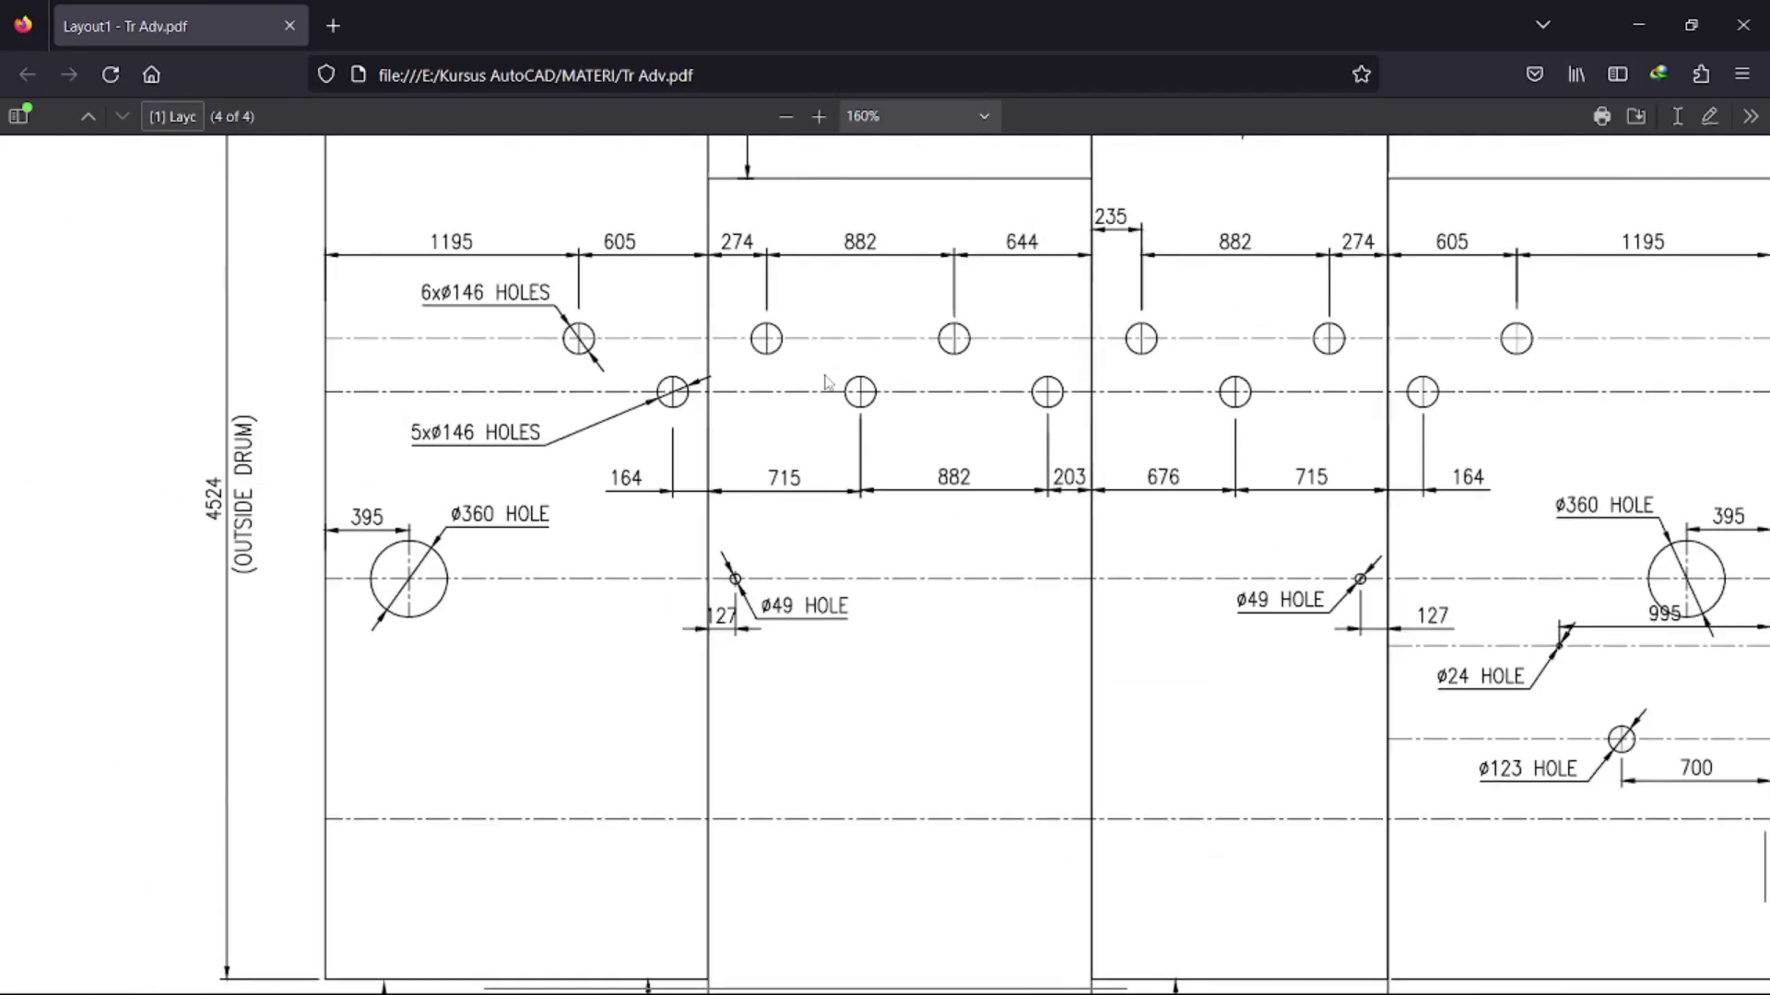
pyautogui.click(785, 117)
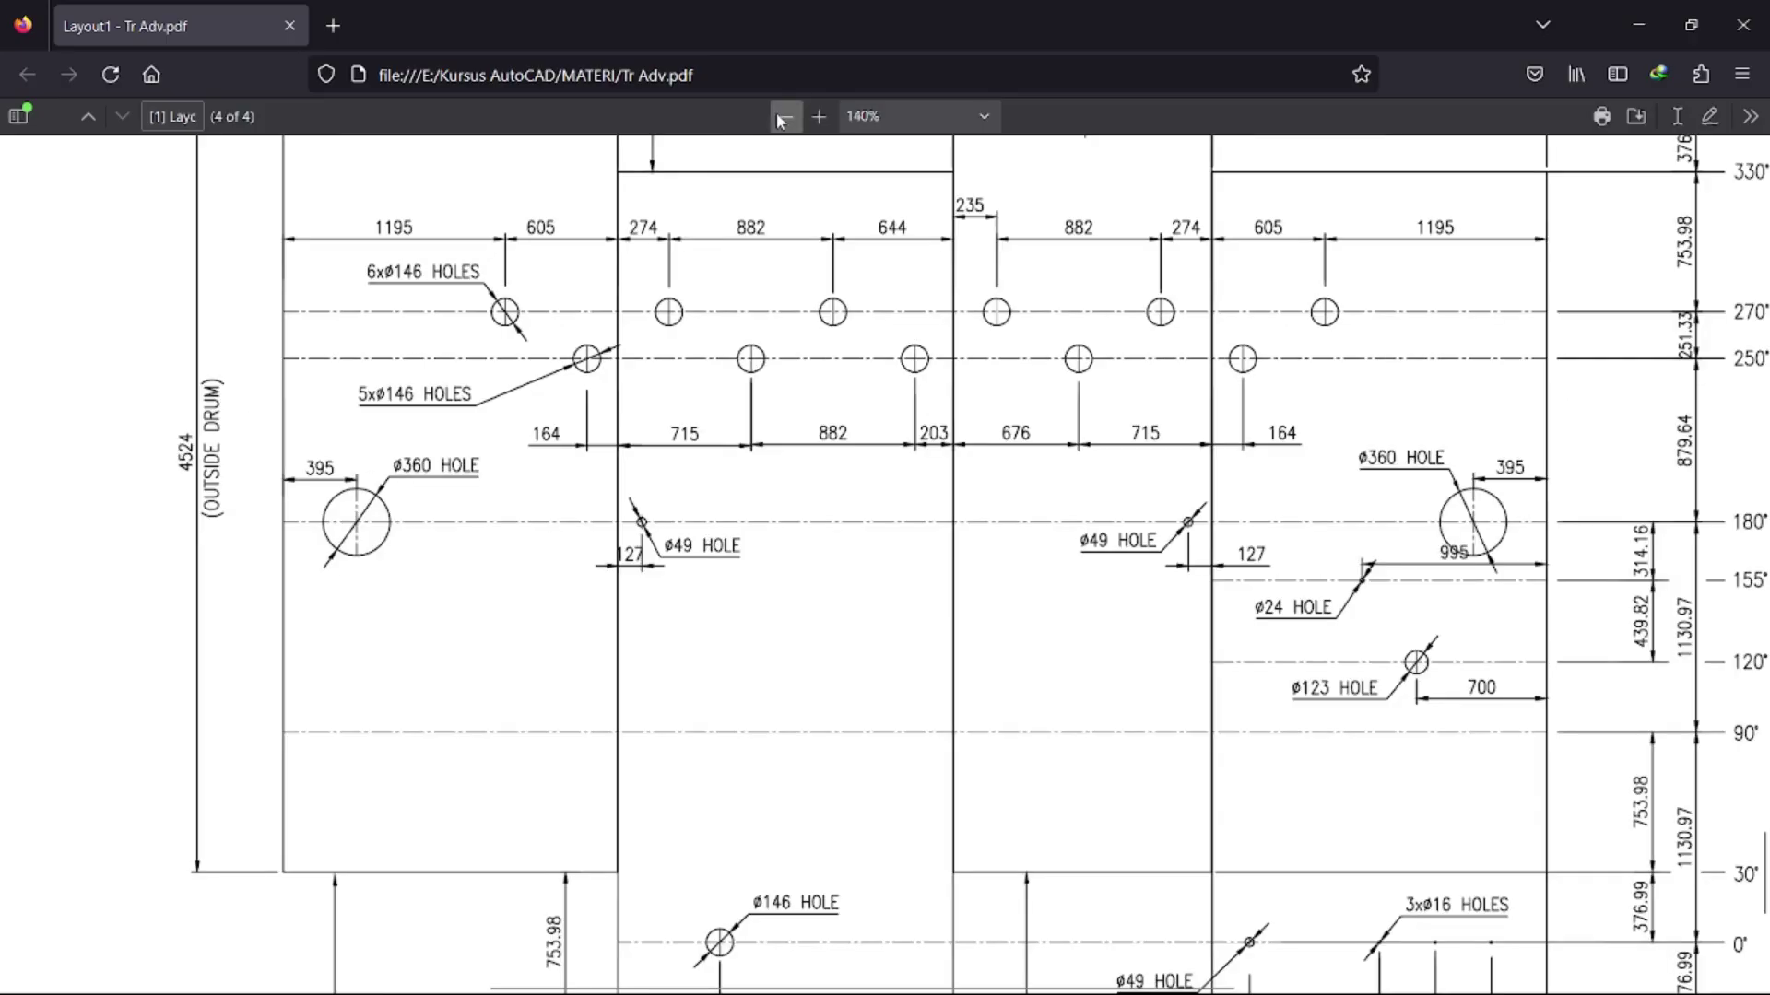
pyautogui.click(784, 116)
pyautogui.scroll(8, 784, 395)
pyautogui.moveTo(781, 389); pyautogui.dragTo(1082, 429, button='middle')
pyautogui.moveTo(533, 420); pyautogui.dragTo(401, 386, button='middle')
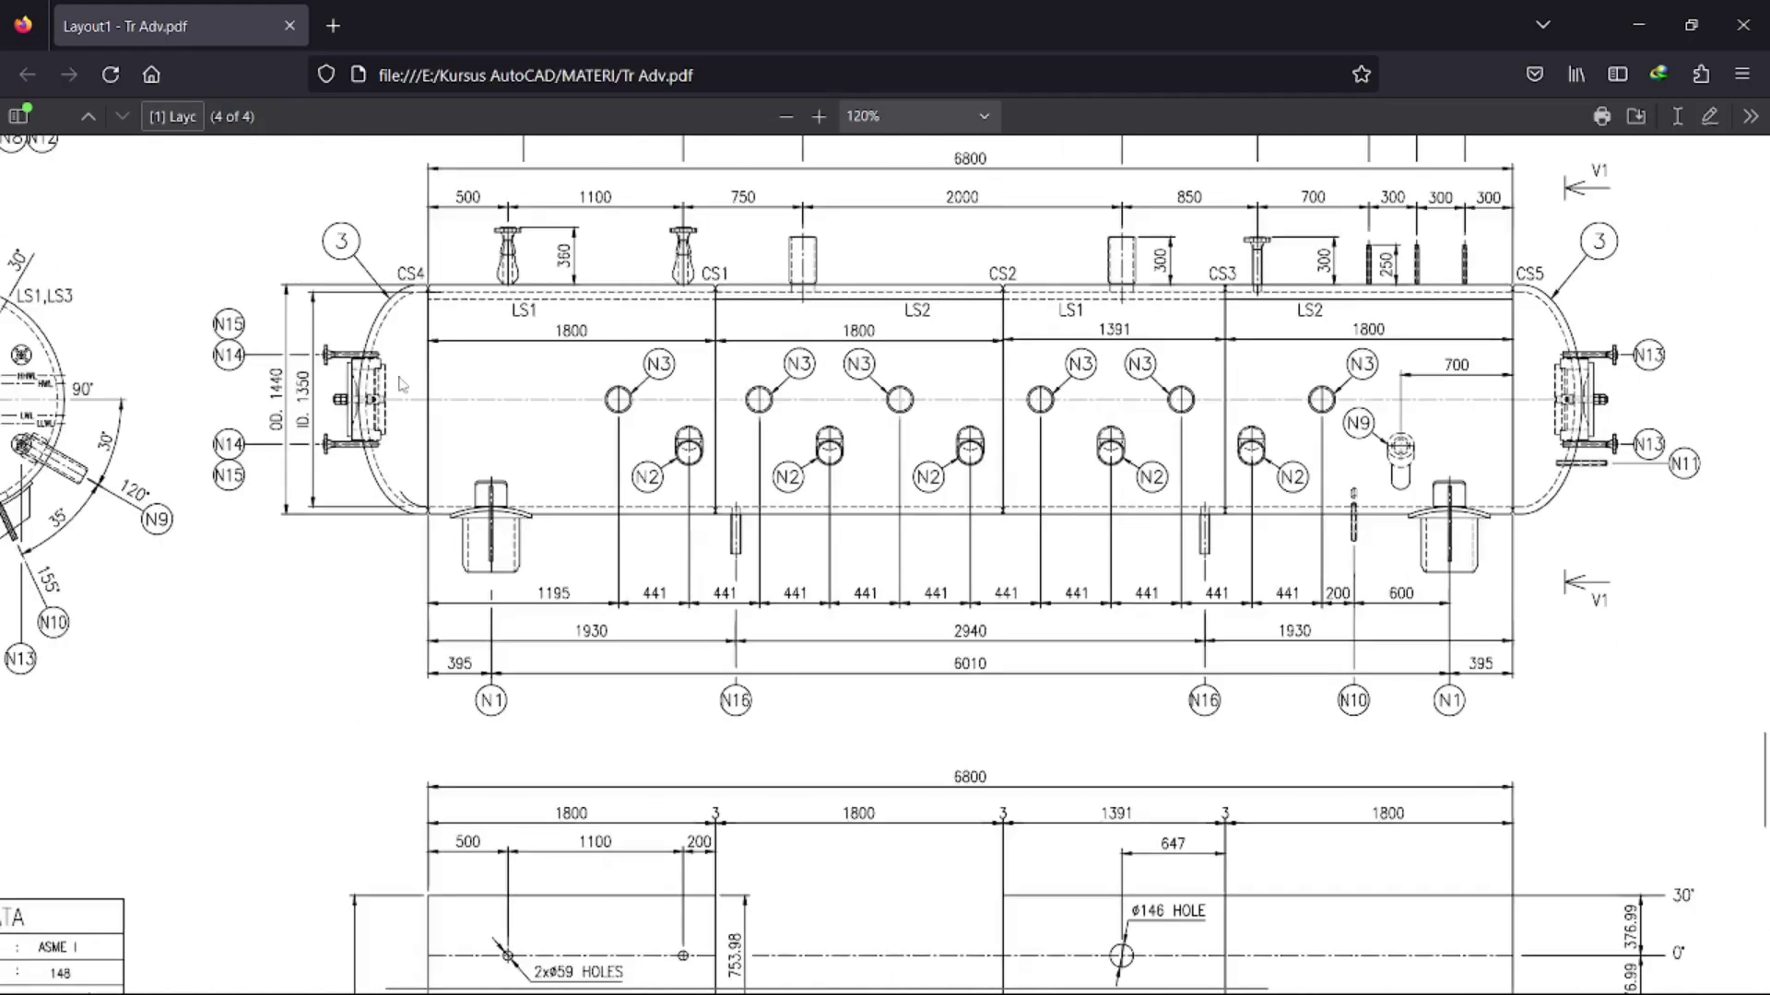
pyautogui.click(1638, 25)
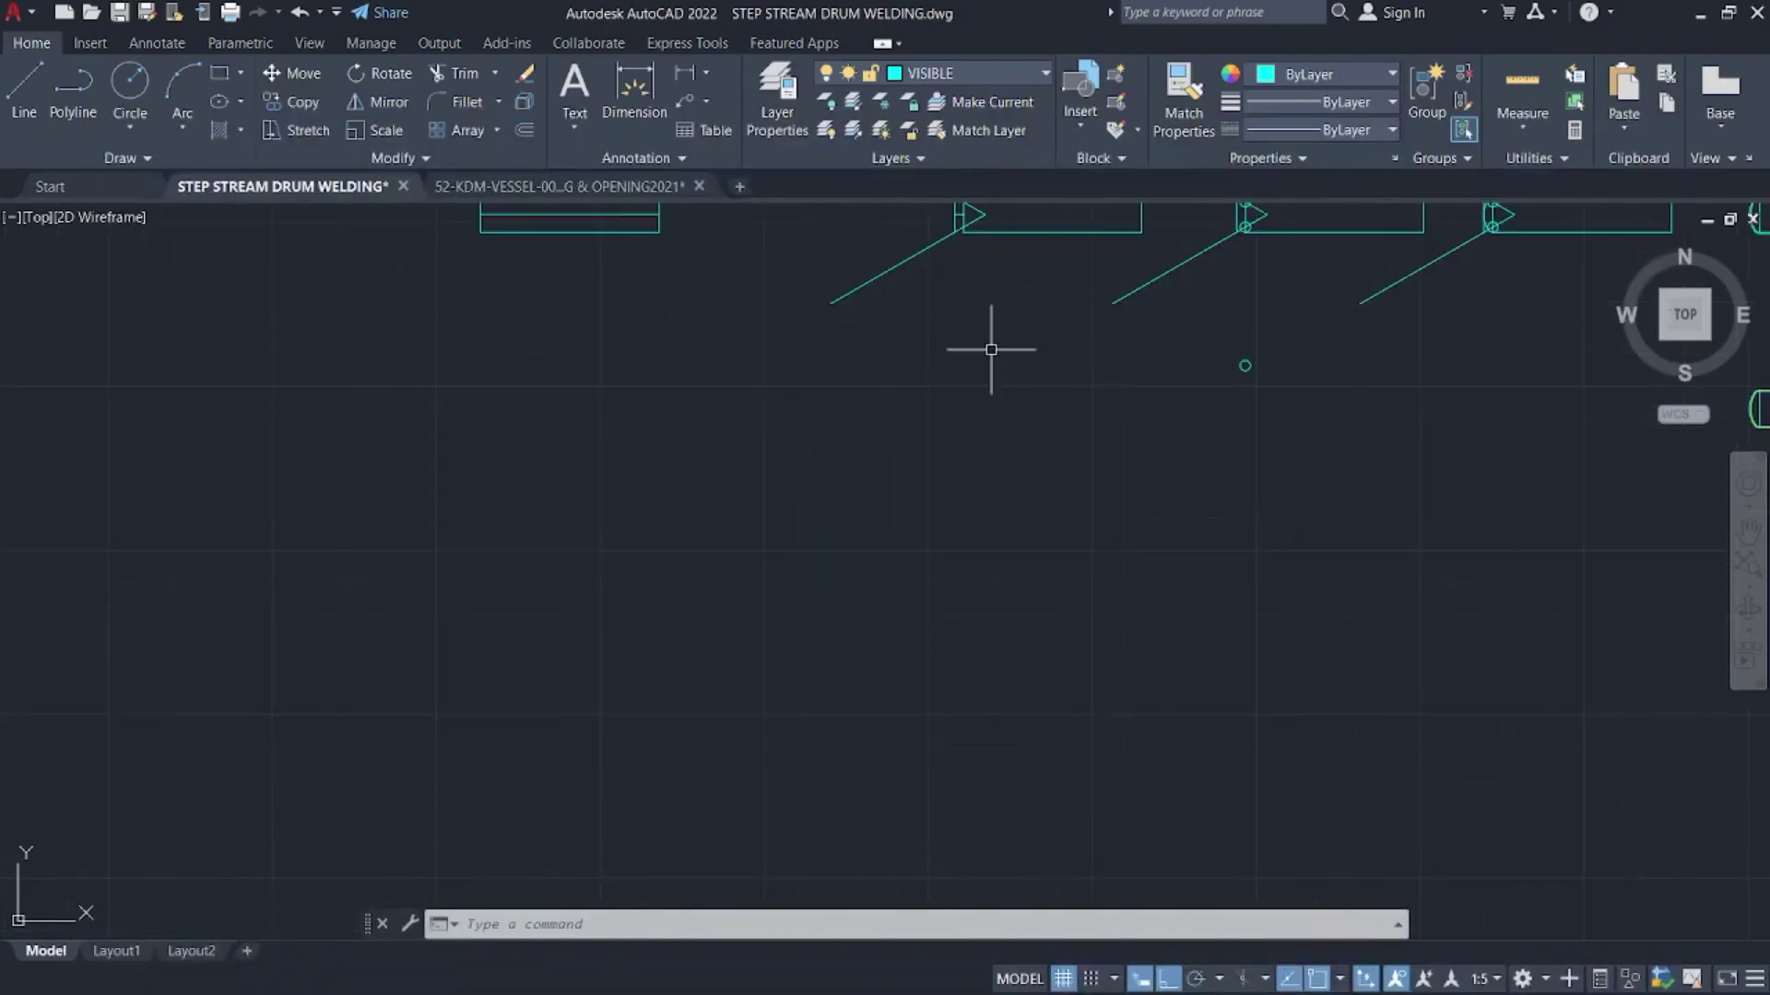
# - Dimension the drum rectangle's length between its centreline ends and compare it with the overall length in the PDF
pyautogui.scroll(-2, 988, 347)
pyautogui.moveTo(1141, 378); pyautogui.dragTo(883, 379, button='middle')
pyautogui.scroll(3, 871, 392)
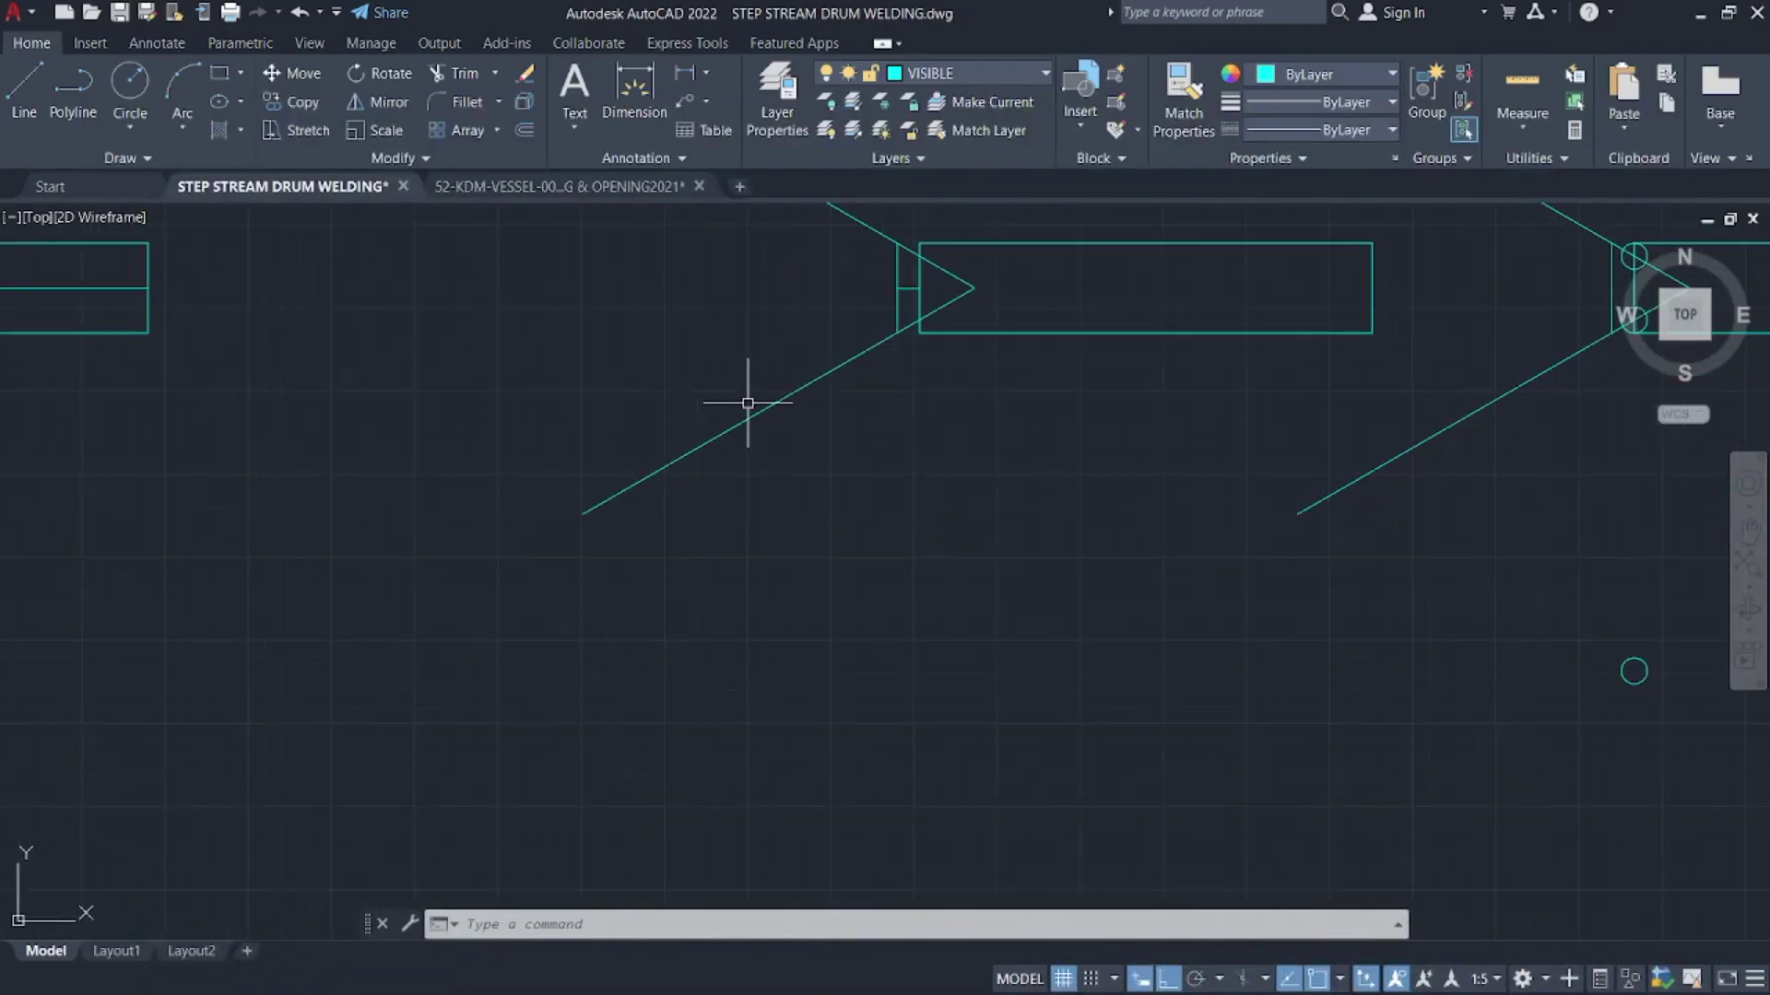
pyautogui.moveTo(746, 402); pyautogui.dragTo(1088, 479, button='middle')
pyautogui.scroll(-2, 1088, 479)
pyautogui.scroll(1, 701, 460)
pyautogui.moveTo(733, 478); pyautogui.dragTo(911, 480, button='middle')
pyautogui.scroll(3, 917, 480)
pyautogui.moveTo(897, 544); pyautogui.dragTo(697, 591, button='middle')
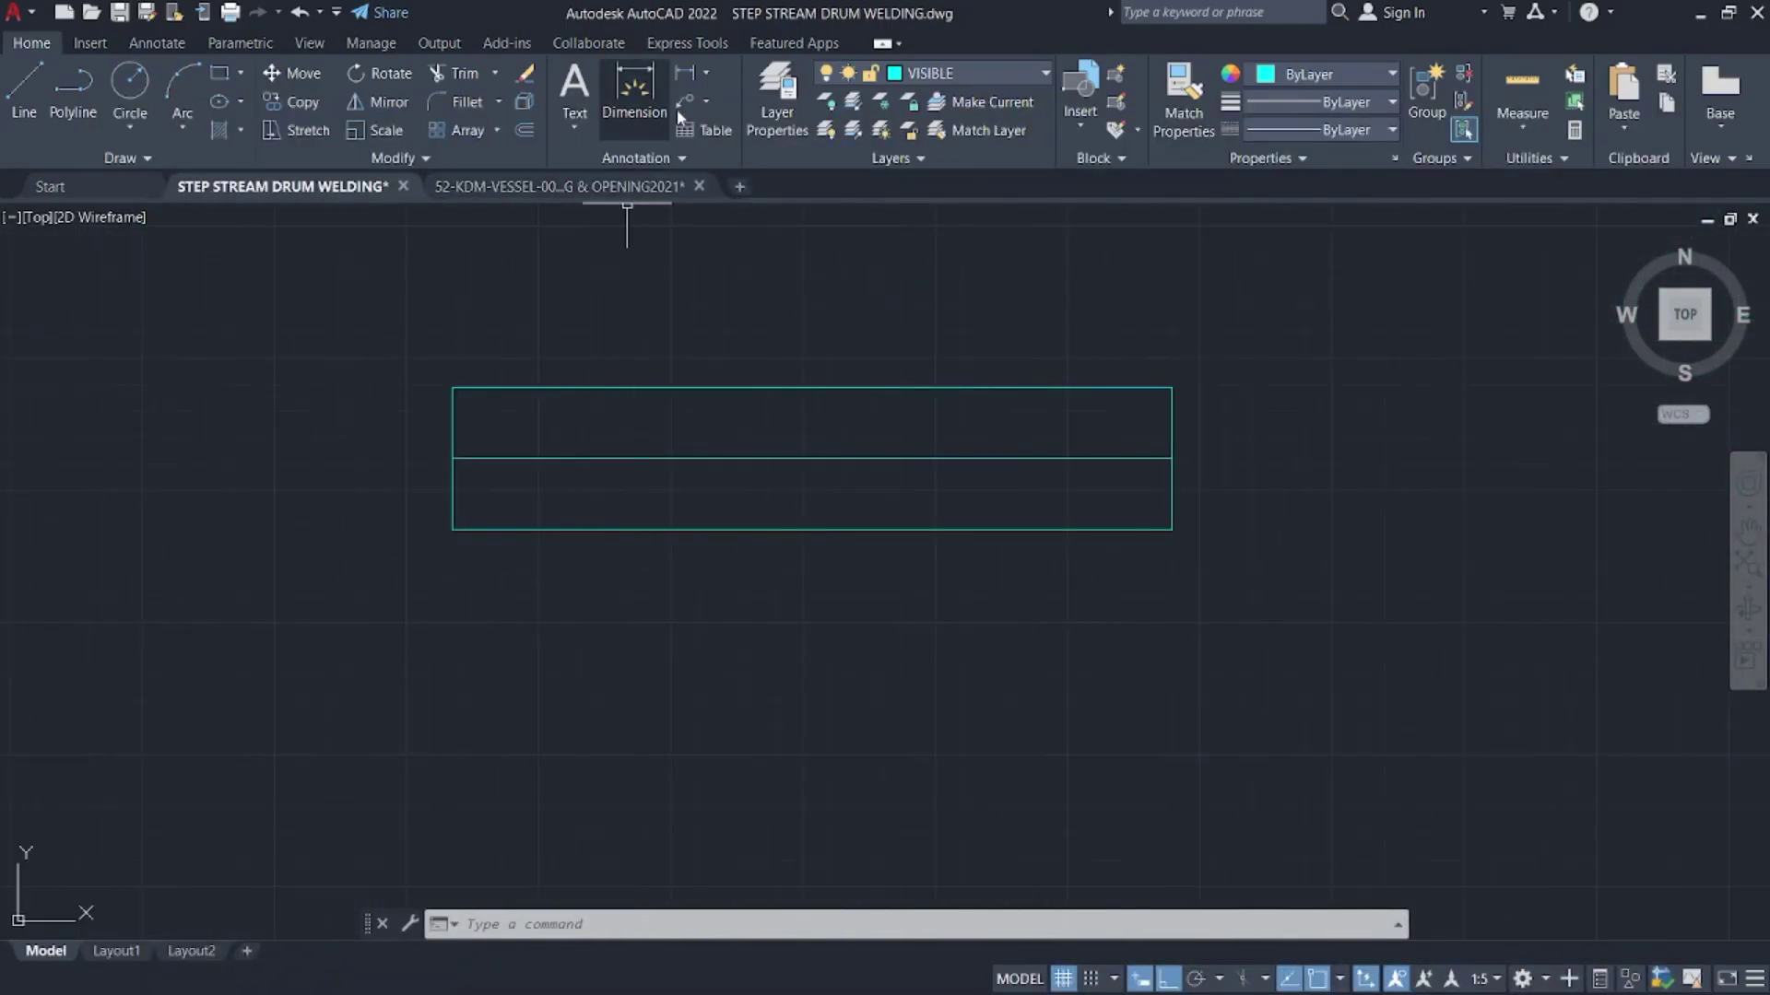
pyautogui.click(683, 74)
pyautogui.click(453, 458)
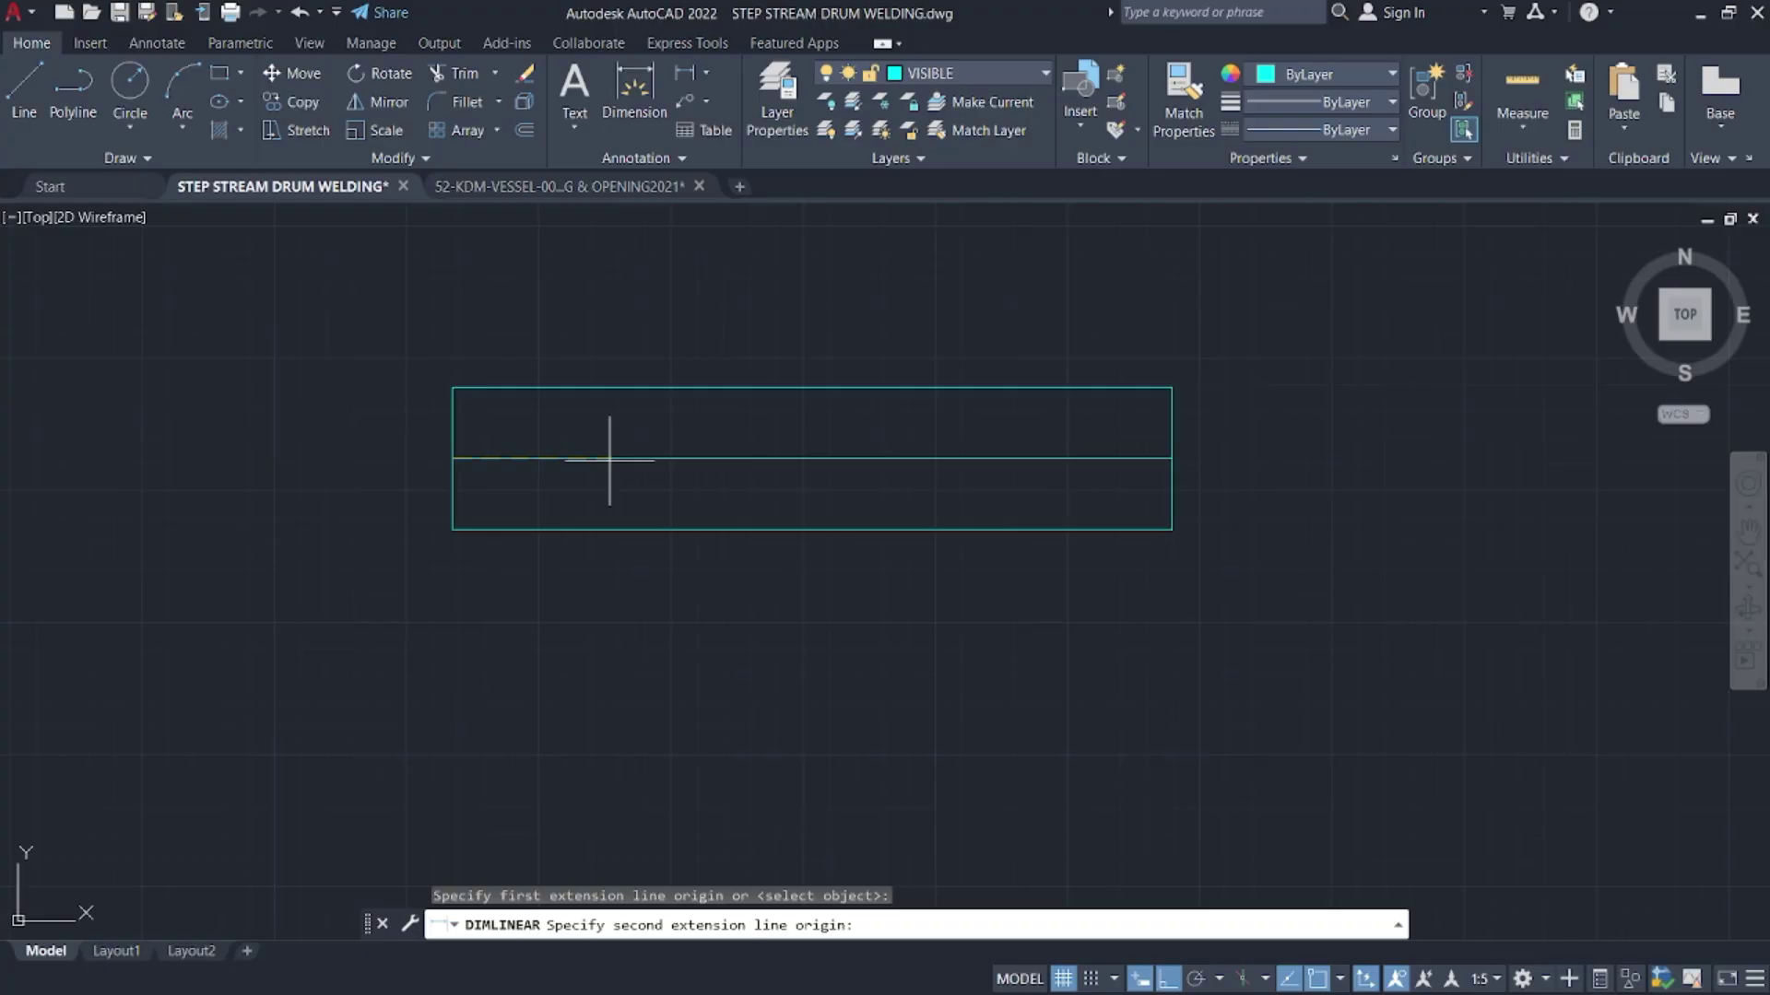
pyautogui.click(1172, 458)
pyautogui.click(1125, 328)
pyautogui.scroll(6, 805, 368)
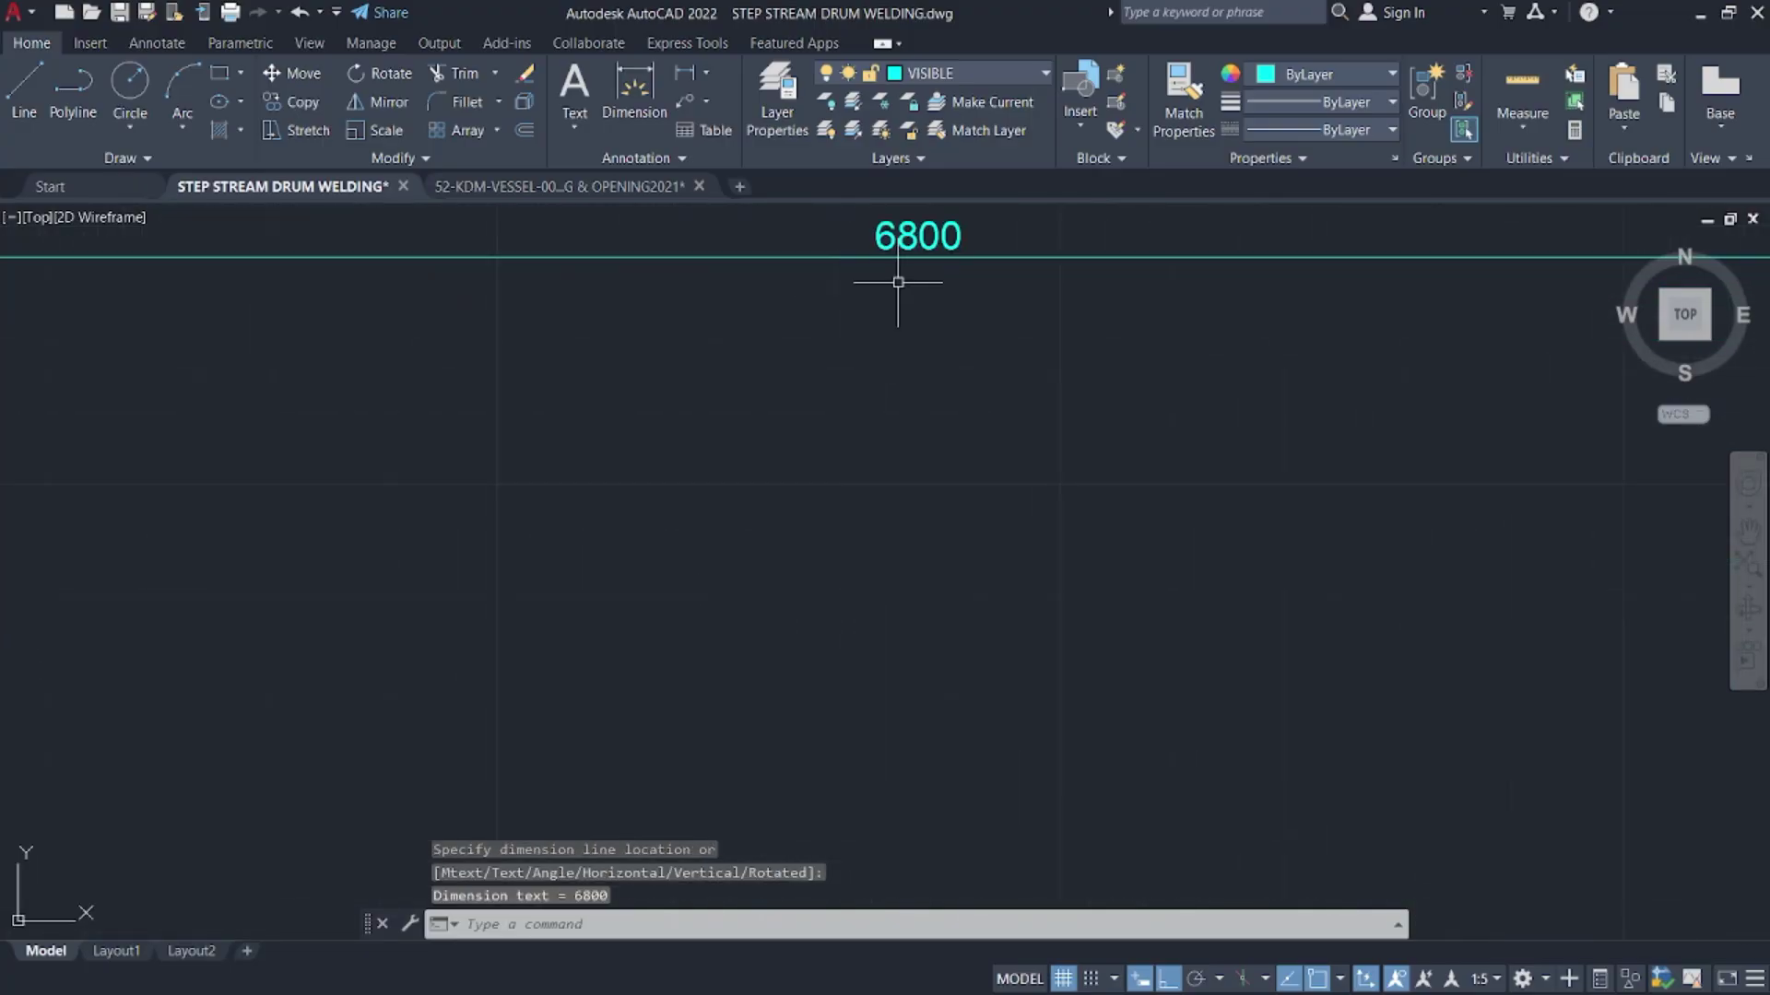
pyautogui.moveTo(897, 282); pyautogui.dragTo(838, 364, button='middle')
pyautogui.press('super')
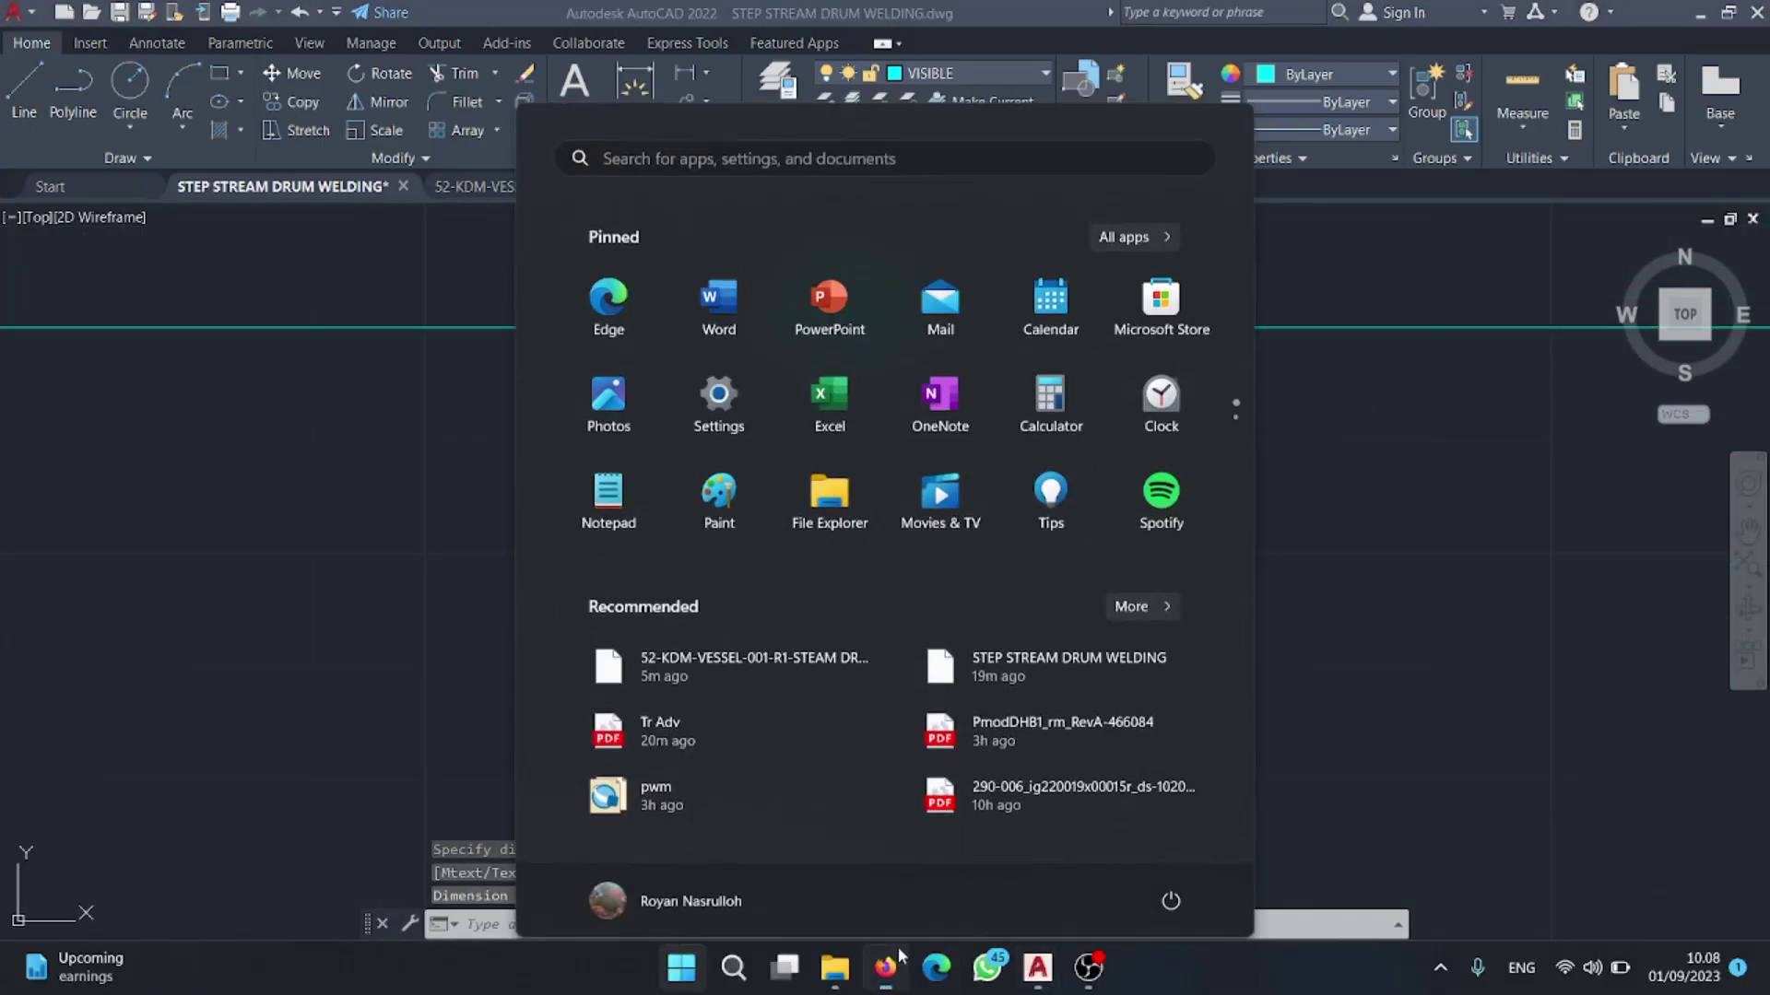
pyautogui.click(894, 959)
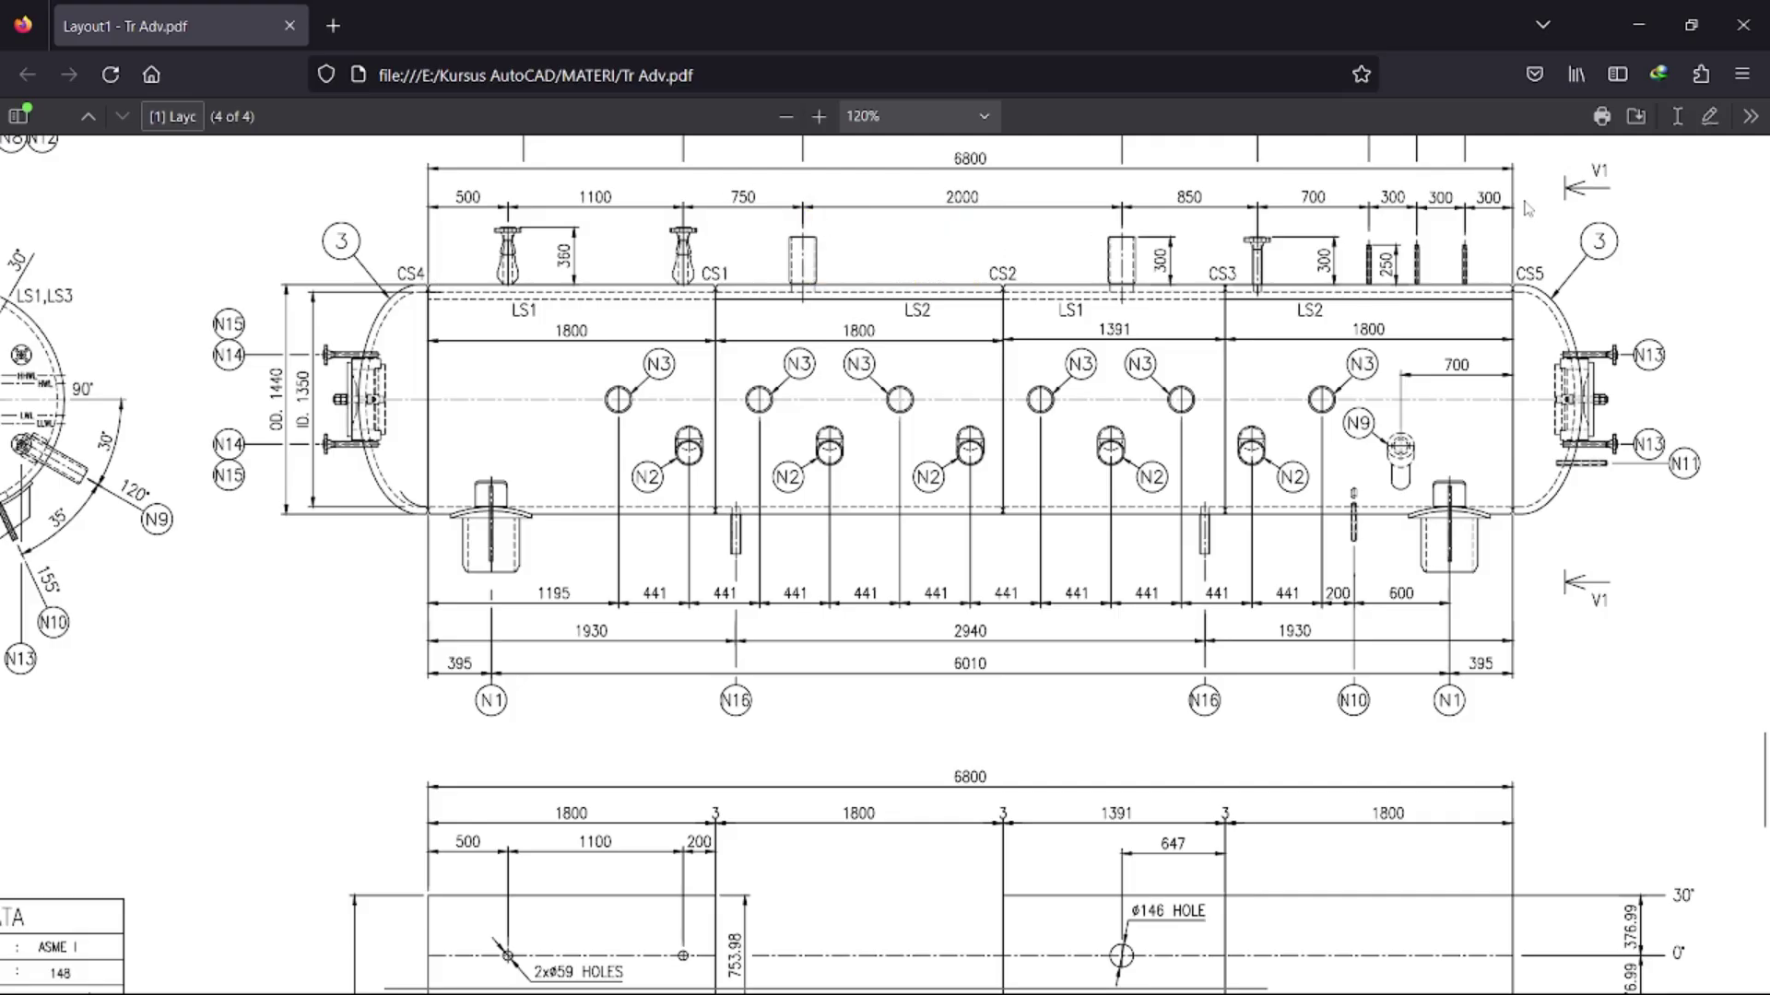
pyautogui.click(1646, 21)
# - Delete the length dimension above the drum rectangle
pyautogui.moveTo(1035, 302); pyautogui.dragTo(1035, 291, button='middle')
pyautogui.click(1022, 359)
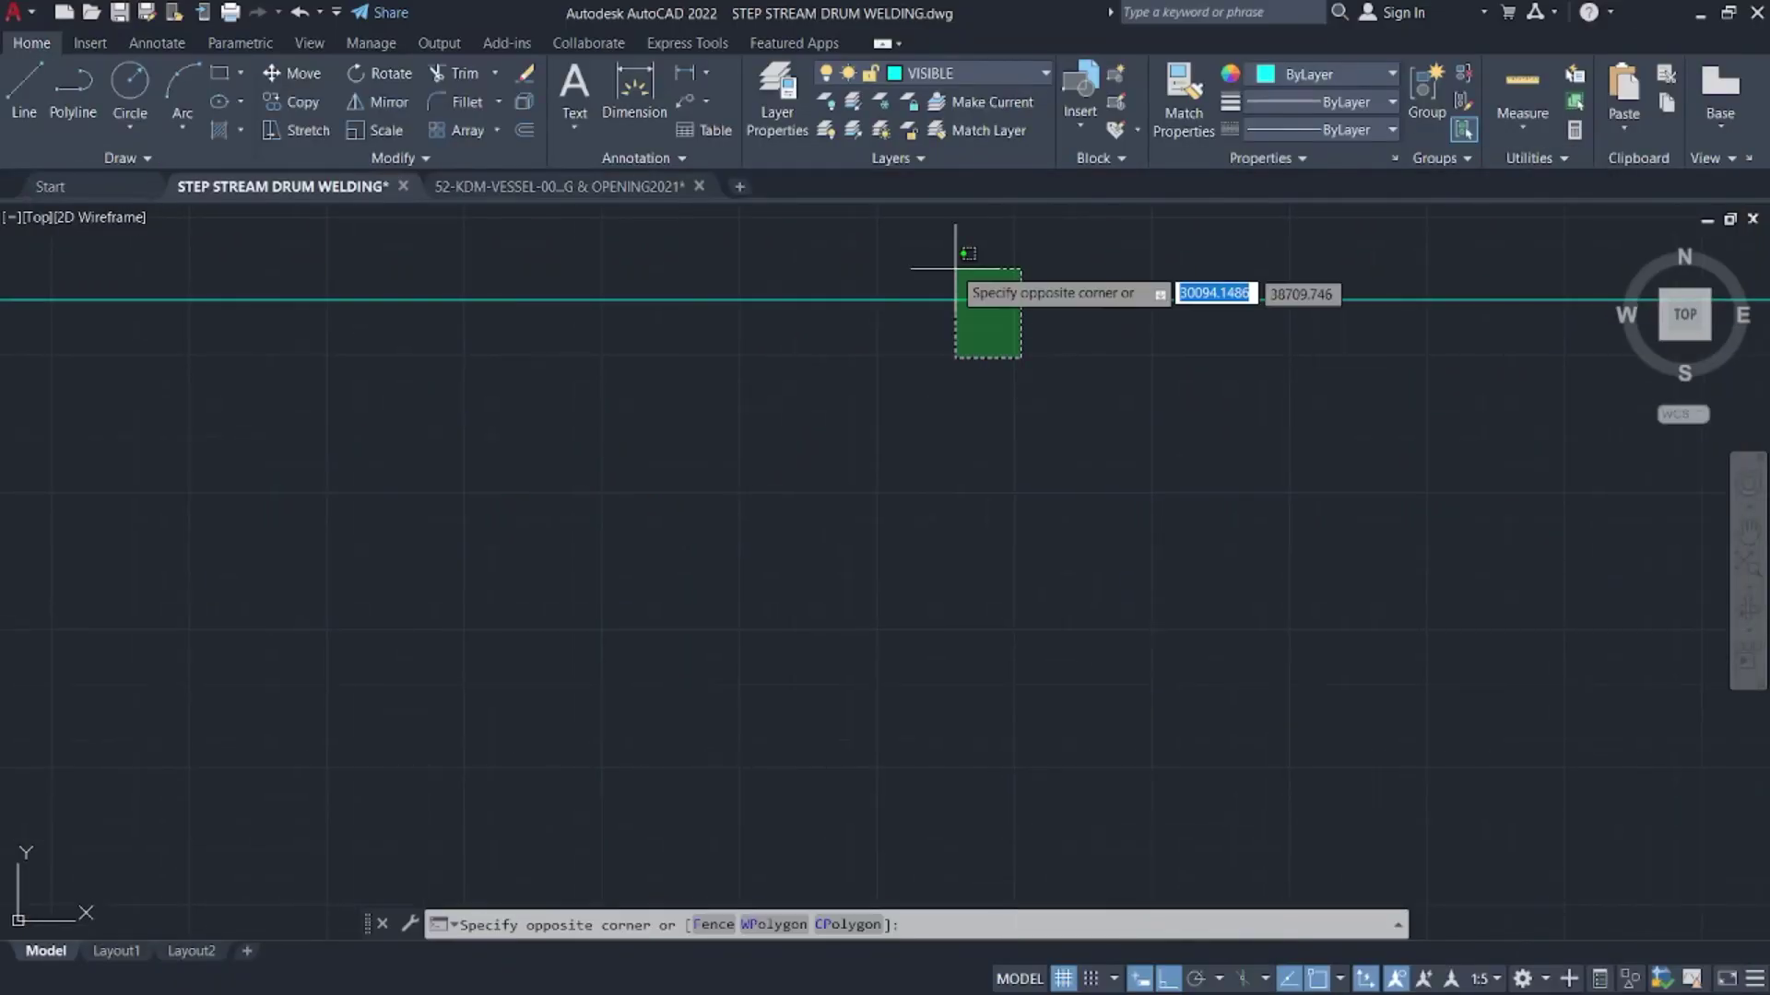
pyautogui.click(955, 268)
pyautogui.press('Delete')
pyautogui.scroll(-10, 1017, 305)
pyautogui.moveTo(1074, 372); pyautogui.dragTo(728, 377, button='middle')
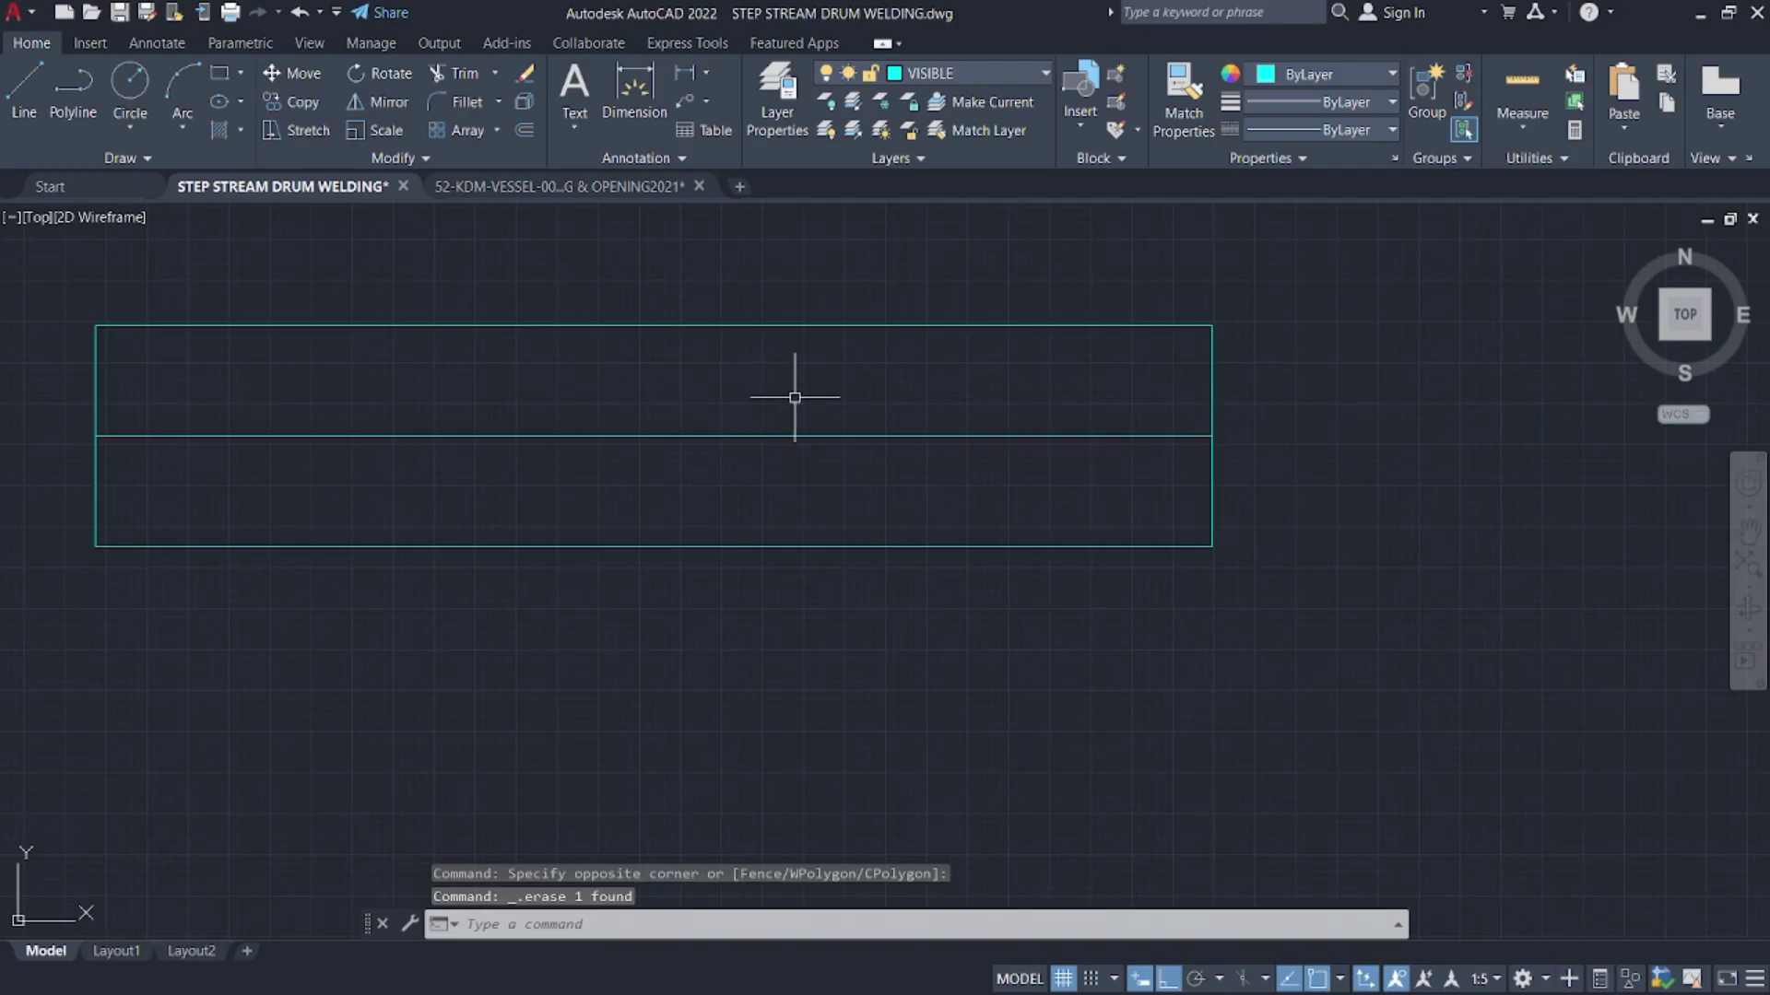
# - Look up the plate lengths between the circumferential welds in the PDF's drum side view, and return to AutoCAD
pyautogui.press('super')
pyautogui.click(886, 966)
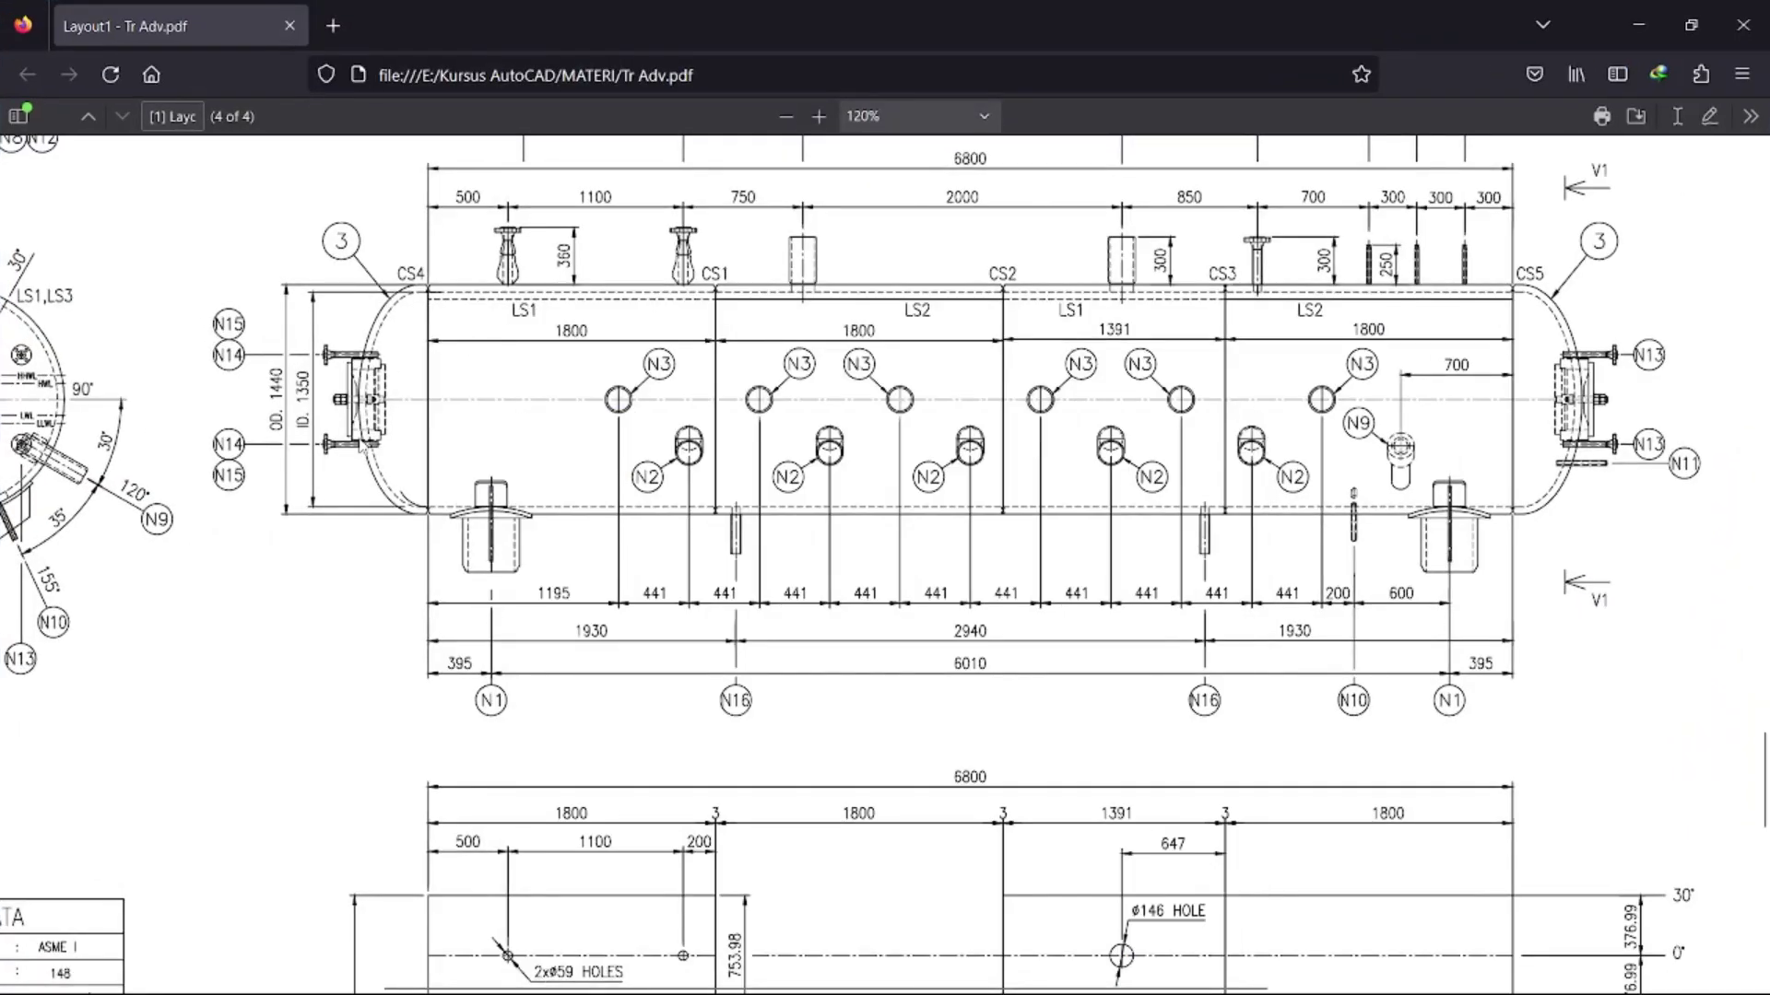
pyautogui.click(1638, 16)
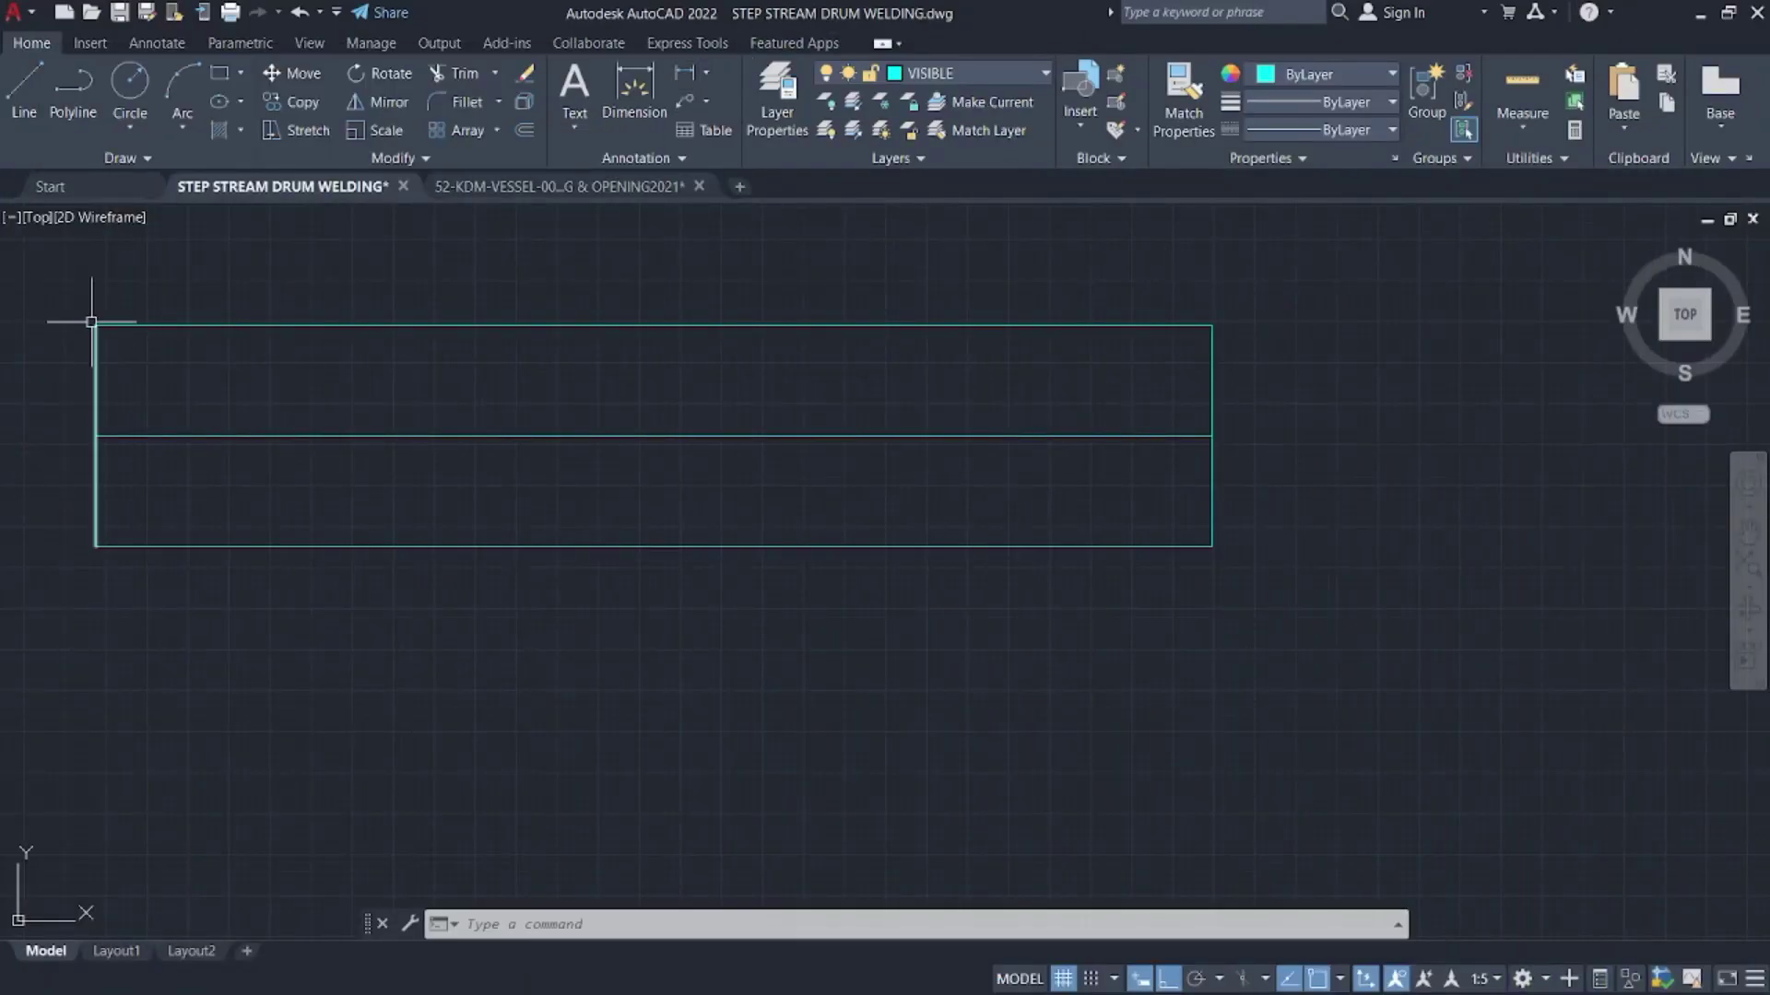
# - Add a linear dimension to the height of the drum rectangle along its left edge
pyautogui.moveTo(496, 376); pyautogui.dragTo(659, 372, button='middle')
pyautogui.click(683, 75)
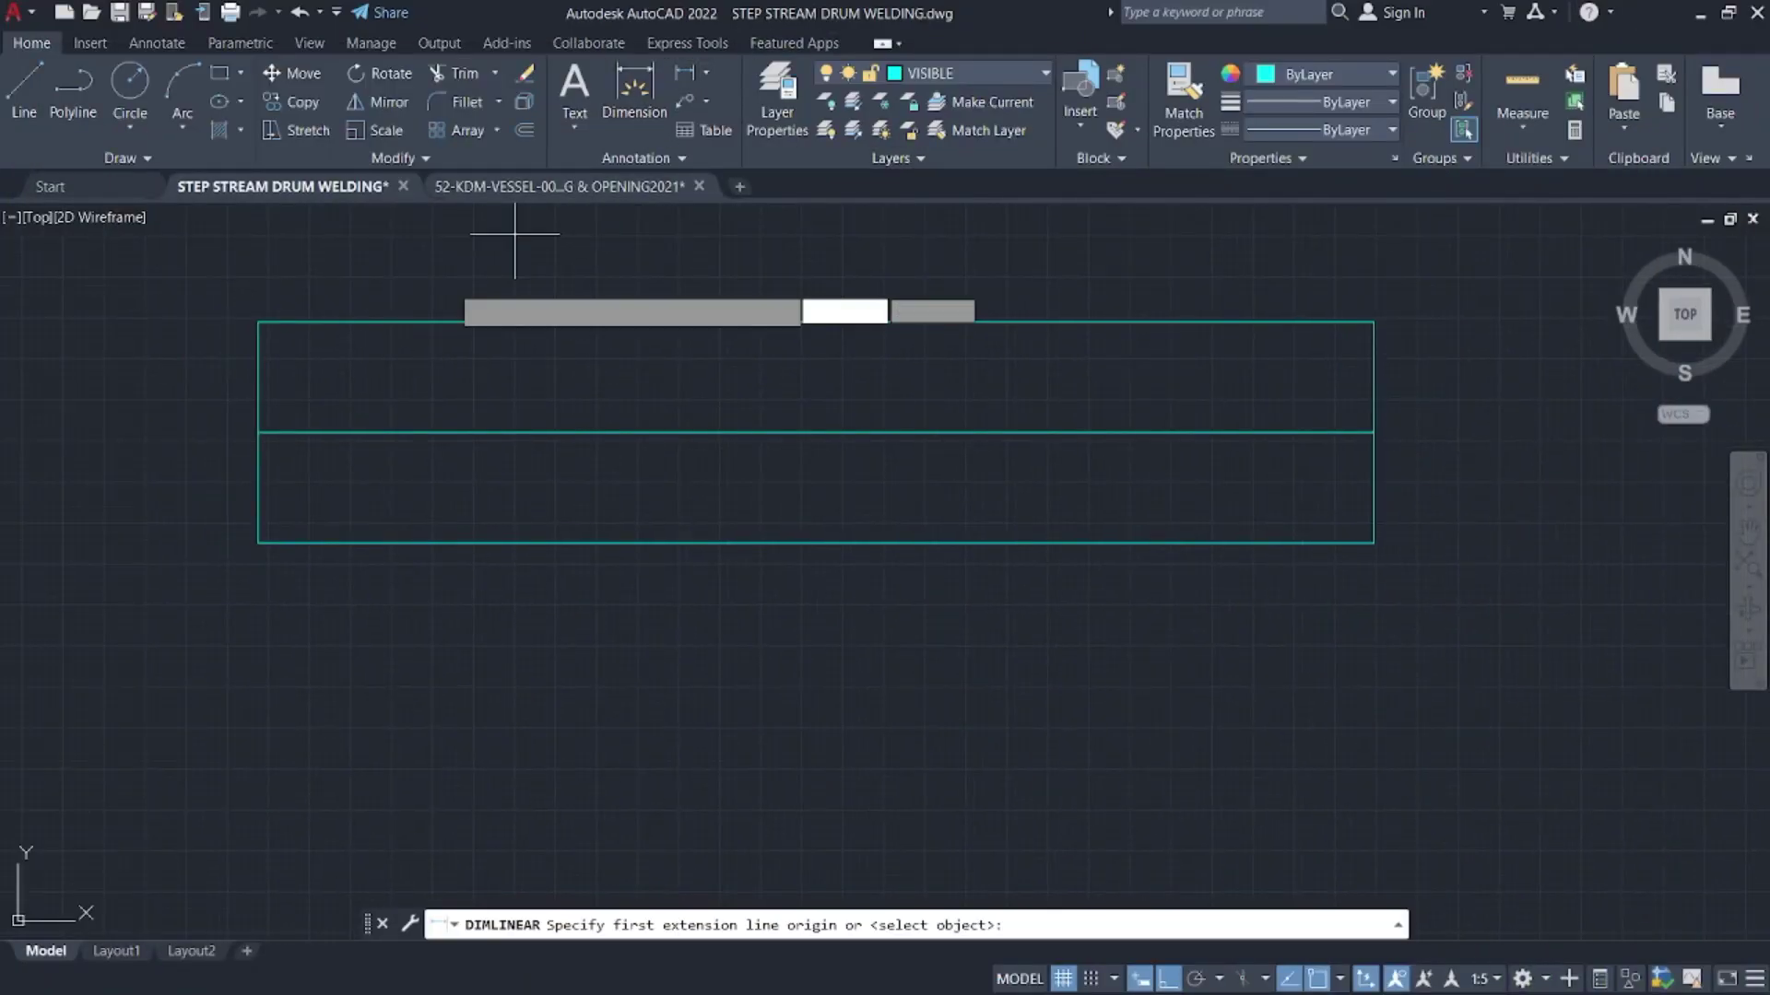
pyautogui.click(258, 321)
pyautogui.click(259, 543)
pyautogui.click(225, 428)
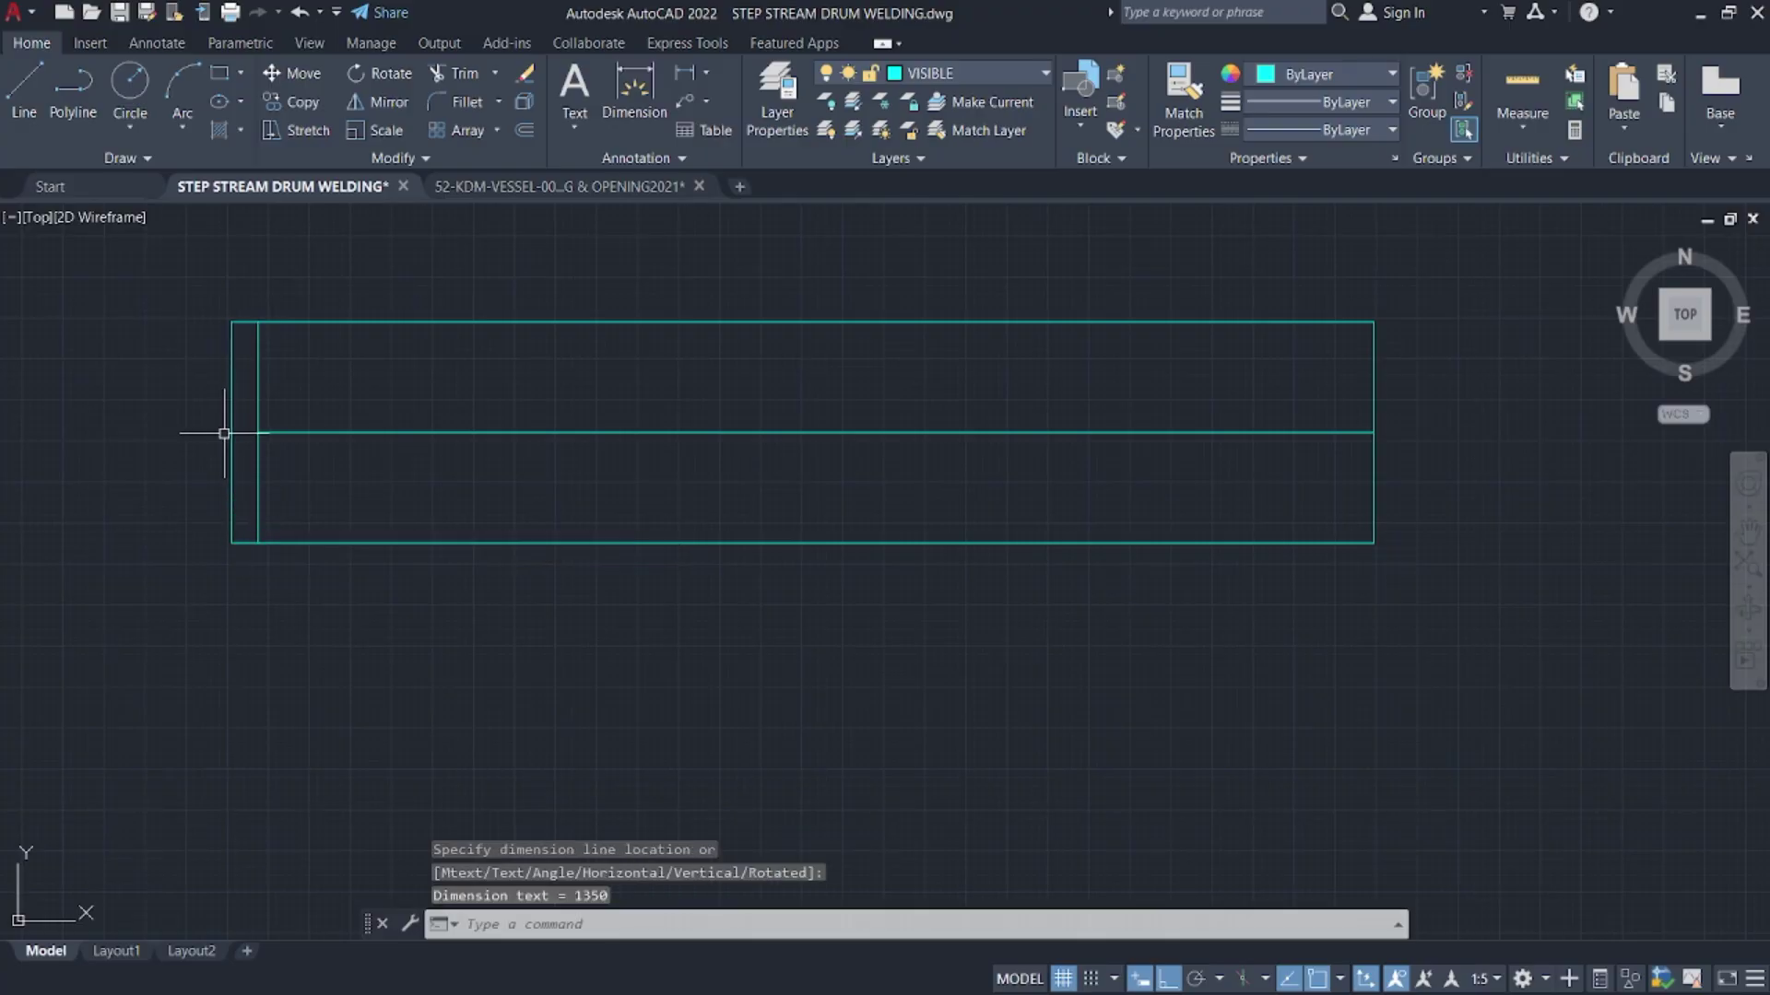
# - Delete the height dimension beside the drum rectangle's left edge
pyautogui.scroll(5, 249, 406)
pyautogui.click(286, 464)
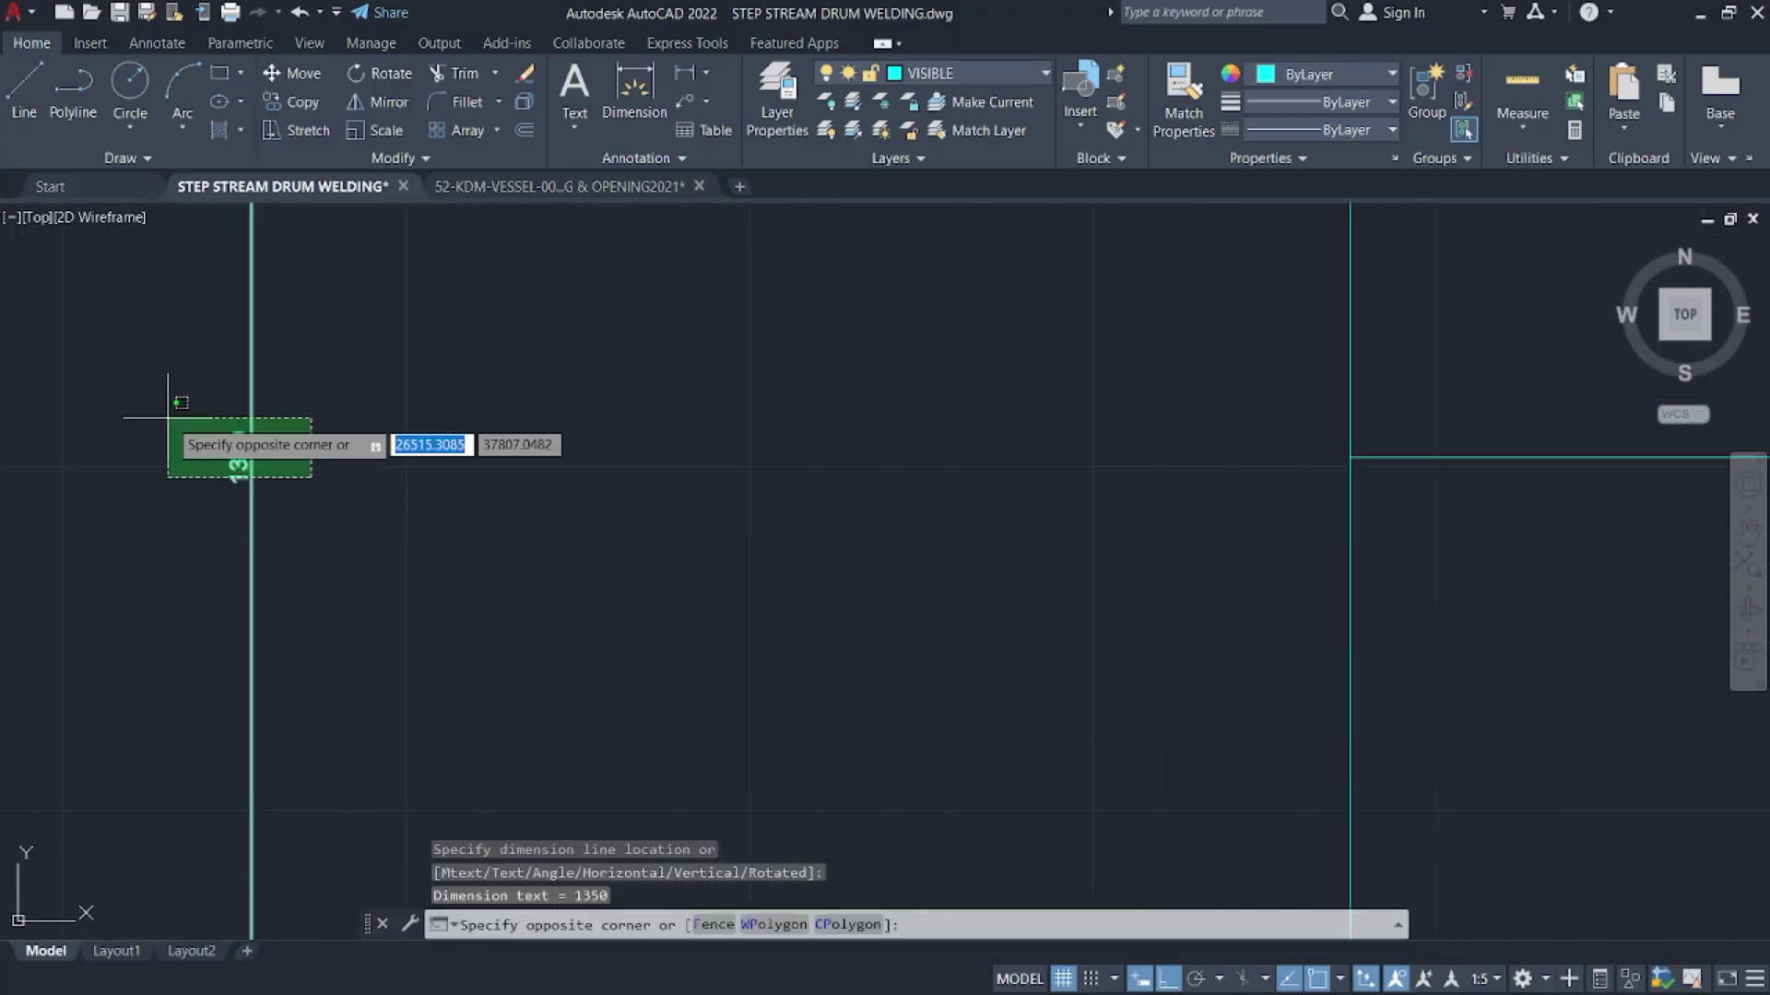
pyautogui.click(175, 398)
pyautogui.press('Delete')
pyautogui.scroll(-5, 842, 473)
pyautogui.moveTo(783, 506); pyautogui.dragTo(434, 478, button='middle')
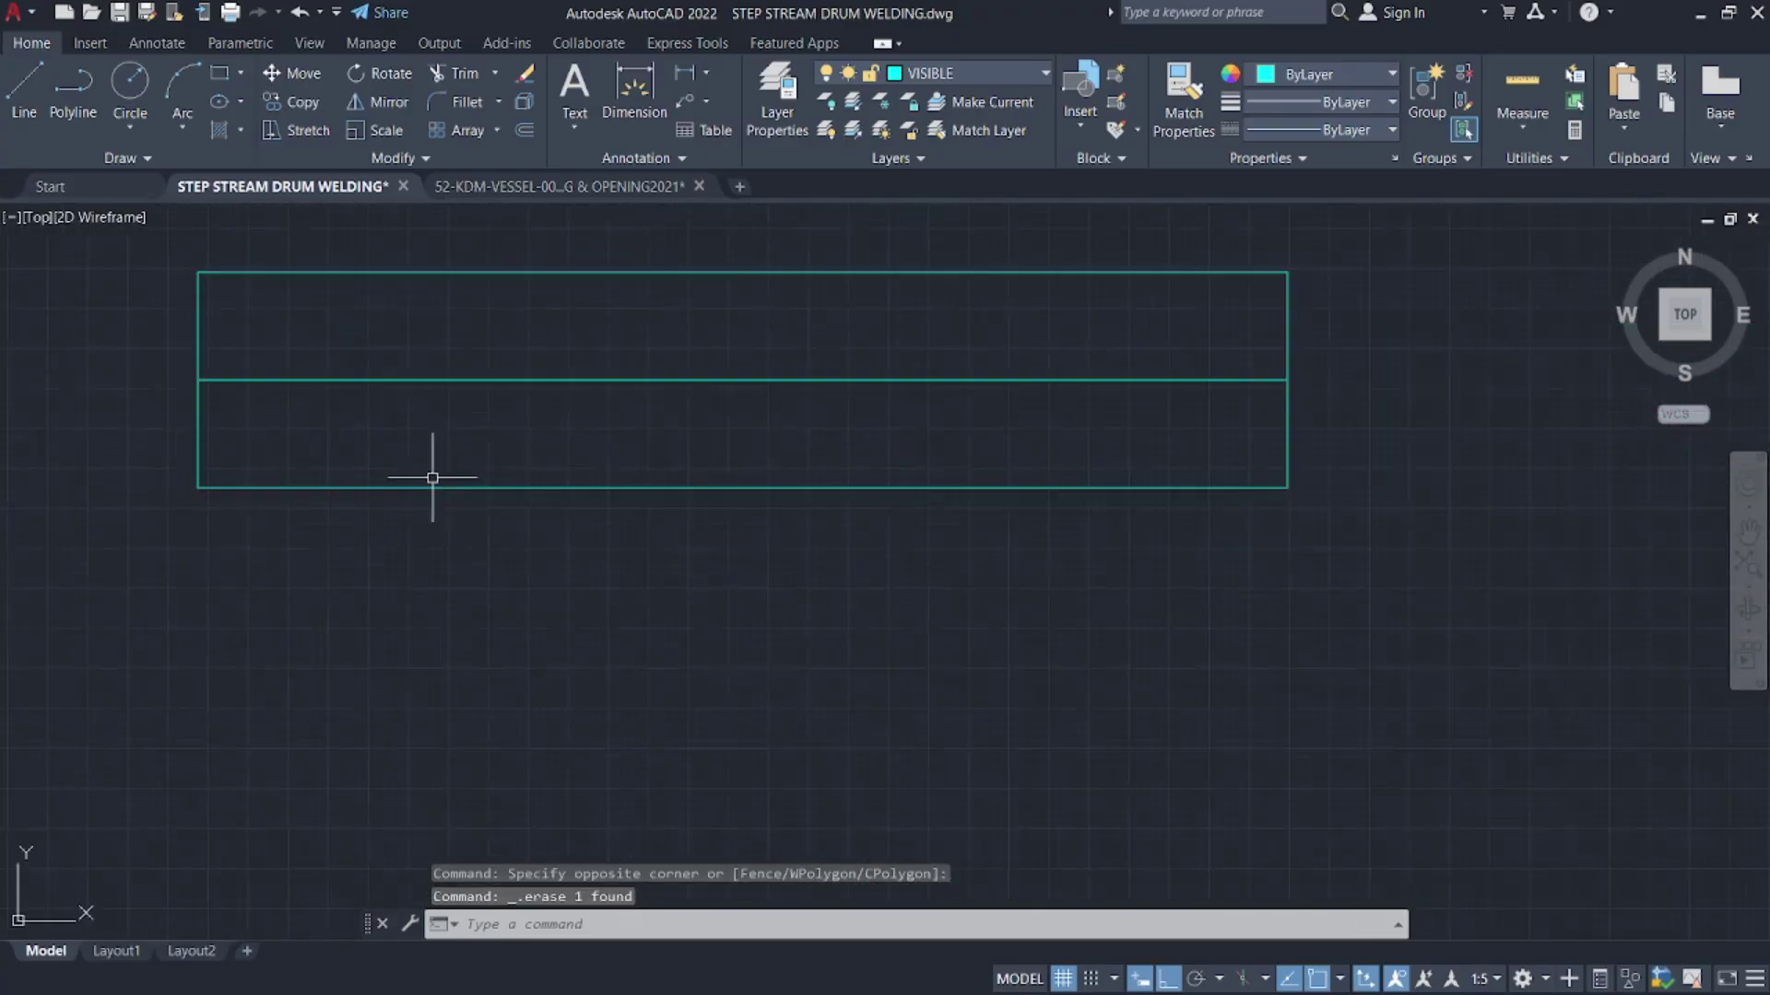
# - Copy the drum rectangle with its centreline straight down to empty space below the original
pyautogui.scroll(-3, 644, 490)
pyautogui.moveTo(644, 490); pyautogui.dragTo(997, 421, button='middle')
pyautogui.scroll(5, 1281, 451)
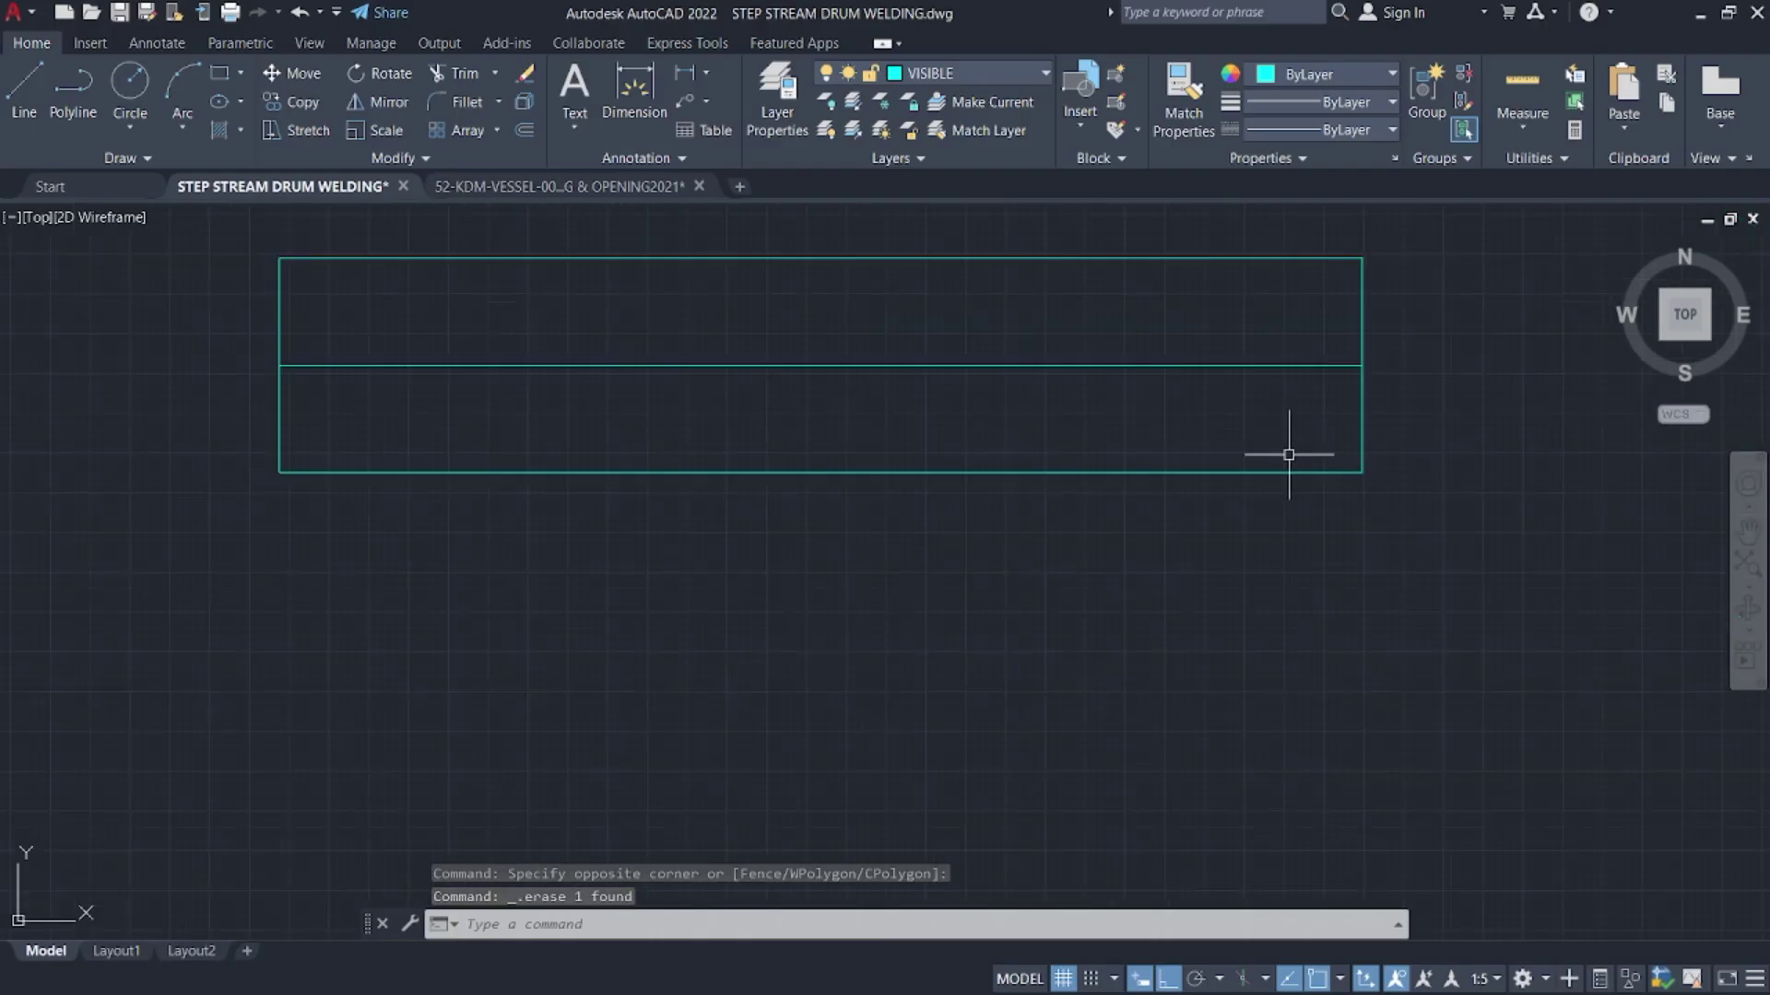
pyautogui.click(1418, 513)
pyautogui.moveTo(773, 319); pyautogui.dragTo(1099, 540, button='middle')
pyautogui.click(414, 434)
pyautogui.moveTo(904, 542); pyautogui.dragTo(800, 485, button='middle')
pyautogui.write('co')
pyautogui.press('space')
pyautogui.click(1139, 579)
pyautogui.scroll(-6, 1115, 681)
pyautogui.moveTo(1115, 680); pyautogui.dragTo(997, 306, button='middle')
pyautogui.scroll(-2, 998, 306)
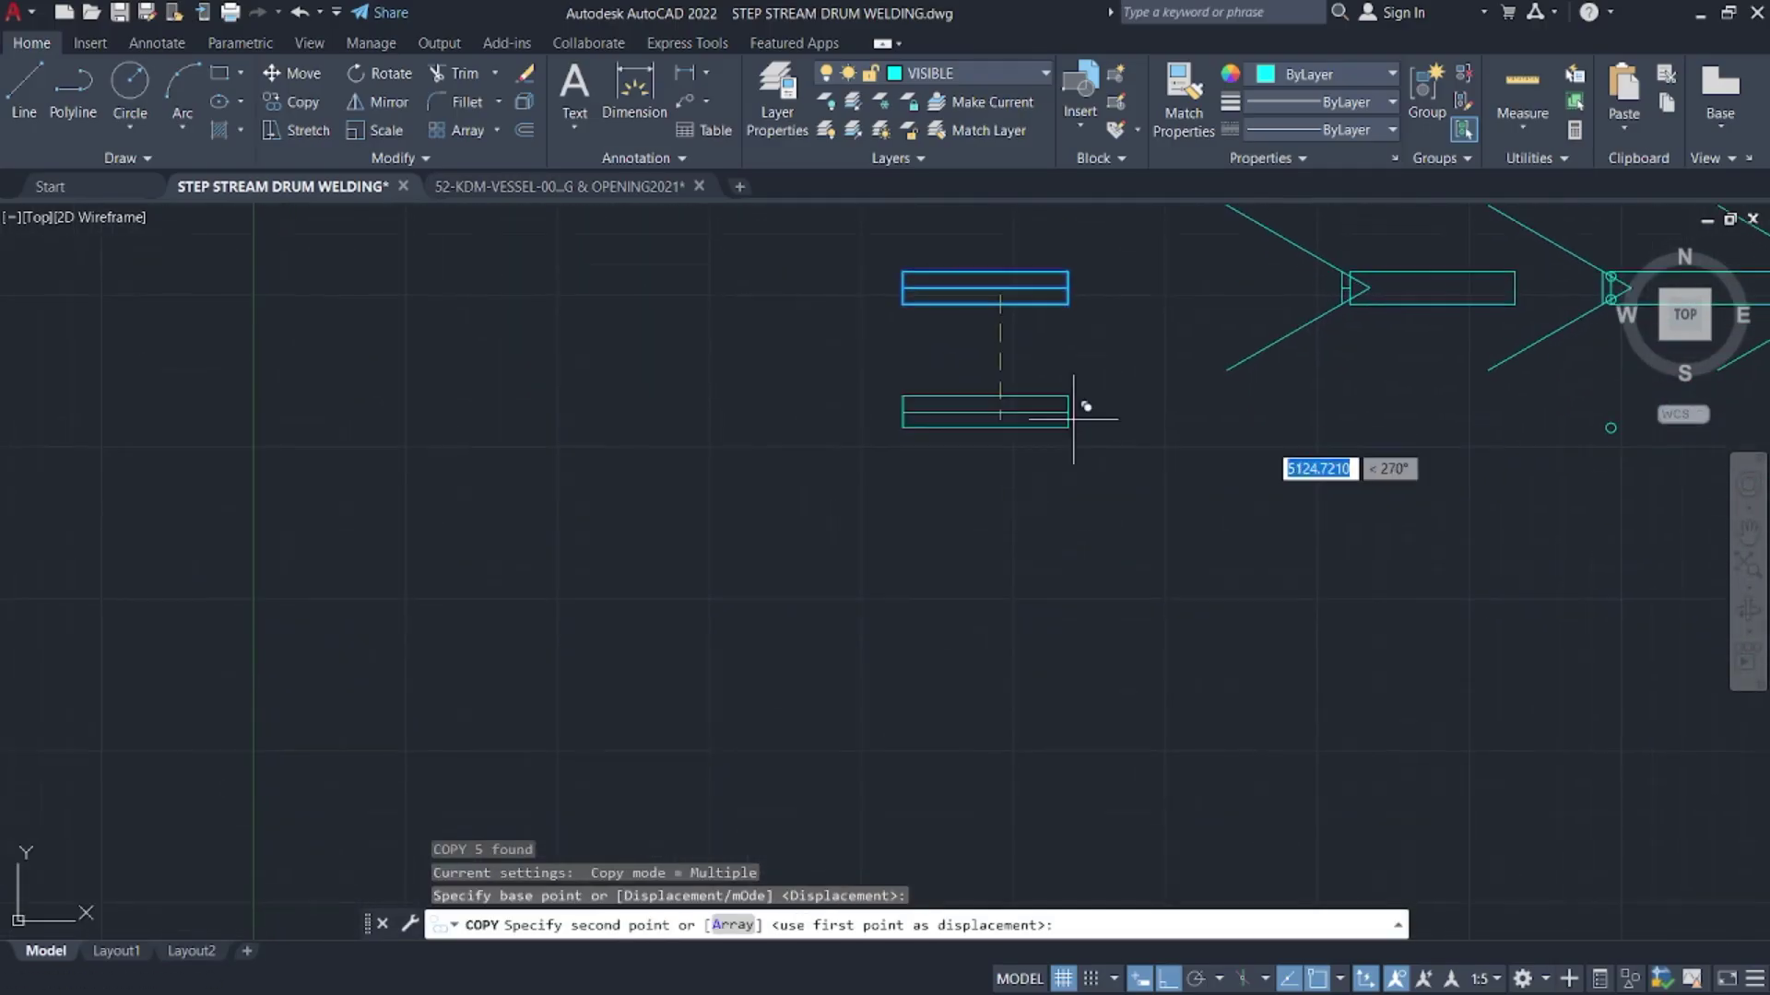
pyautogui.click(1071, 610)
pyautogui.press('Escape')
# - Examine the existing head construction, check the head's shape in the PDF's drum side view, and return to AutoCAD
pyautogui.moveTo(1290, 446); pyautogui.dragTo(885, 475, button='middle')
pyautogui.scroll(8, 986, 316)
pyautogui.scroll(2, 686, 381)
pyautogui.moveTo(684, 381); pyautogui.dragTo(817, 558, button='middle')
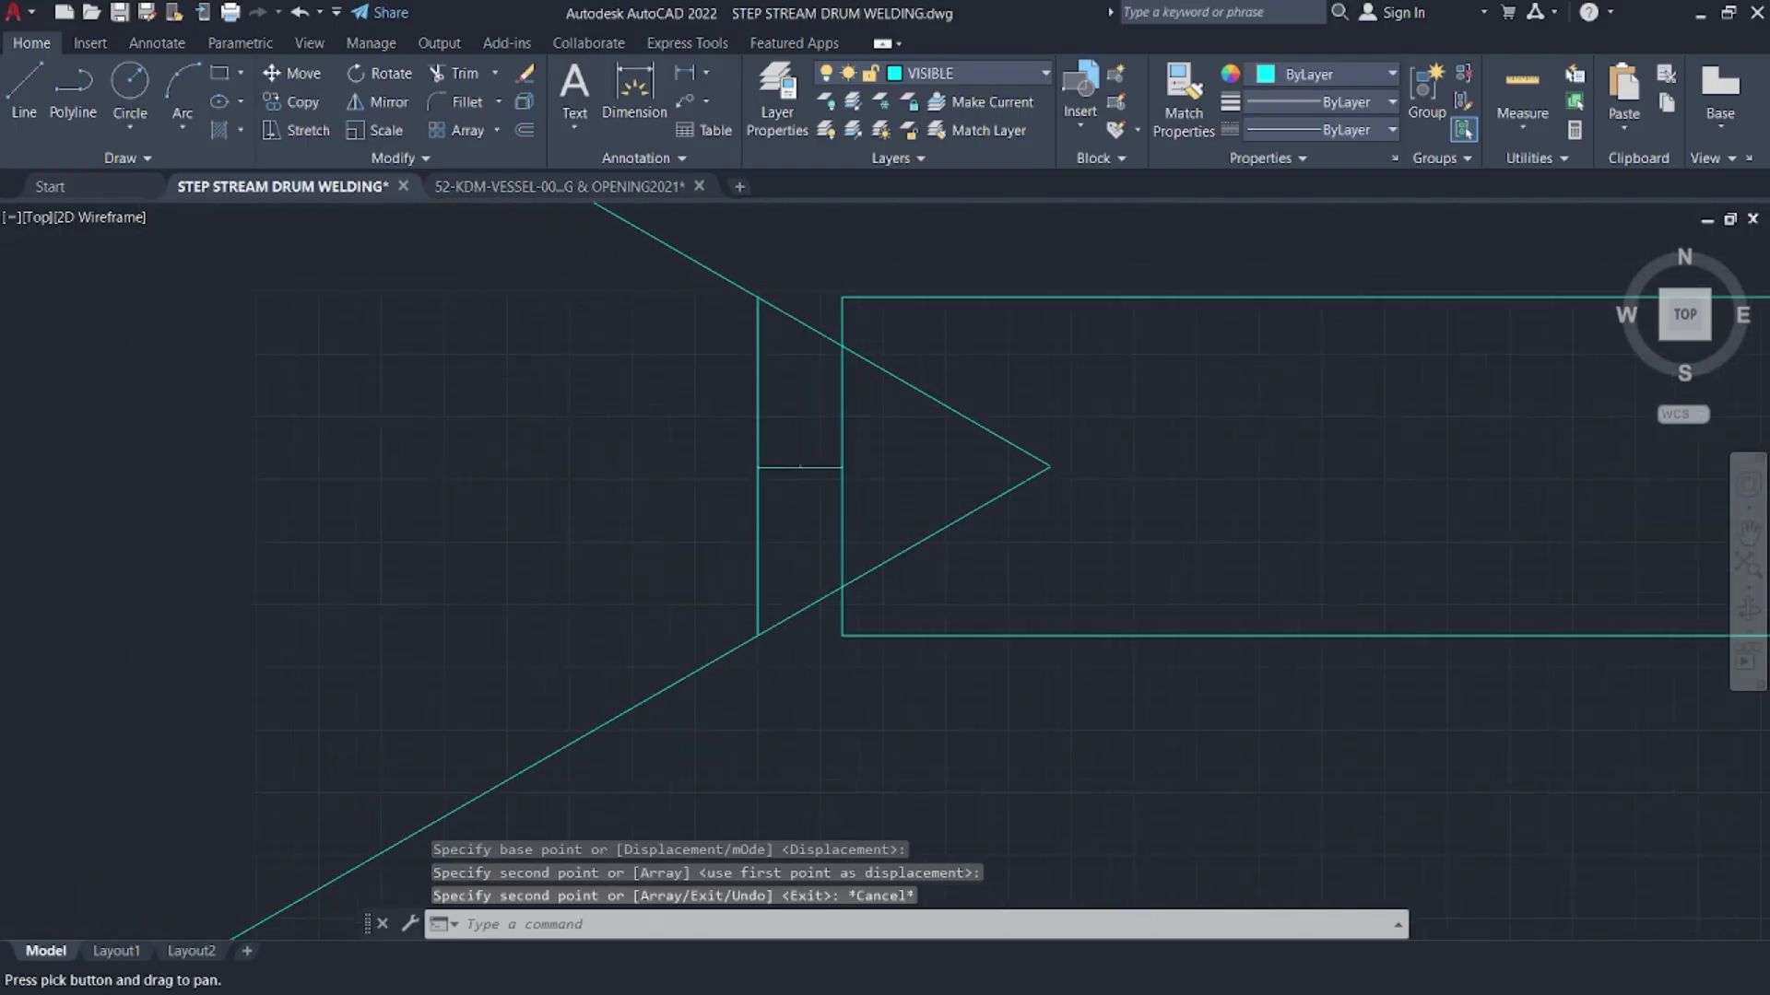
pyautogui.scroll(6, 789, 482)
pyautogui.press('super')
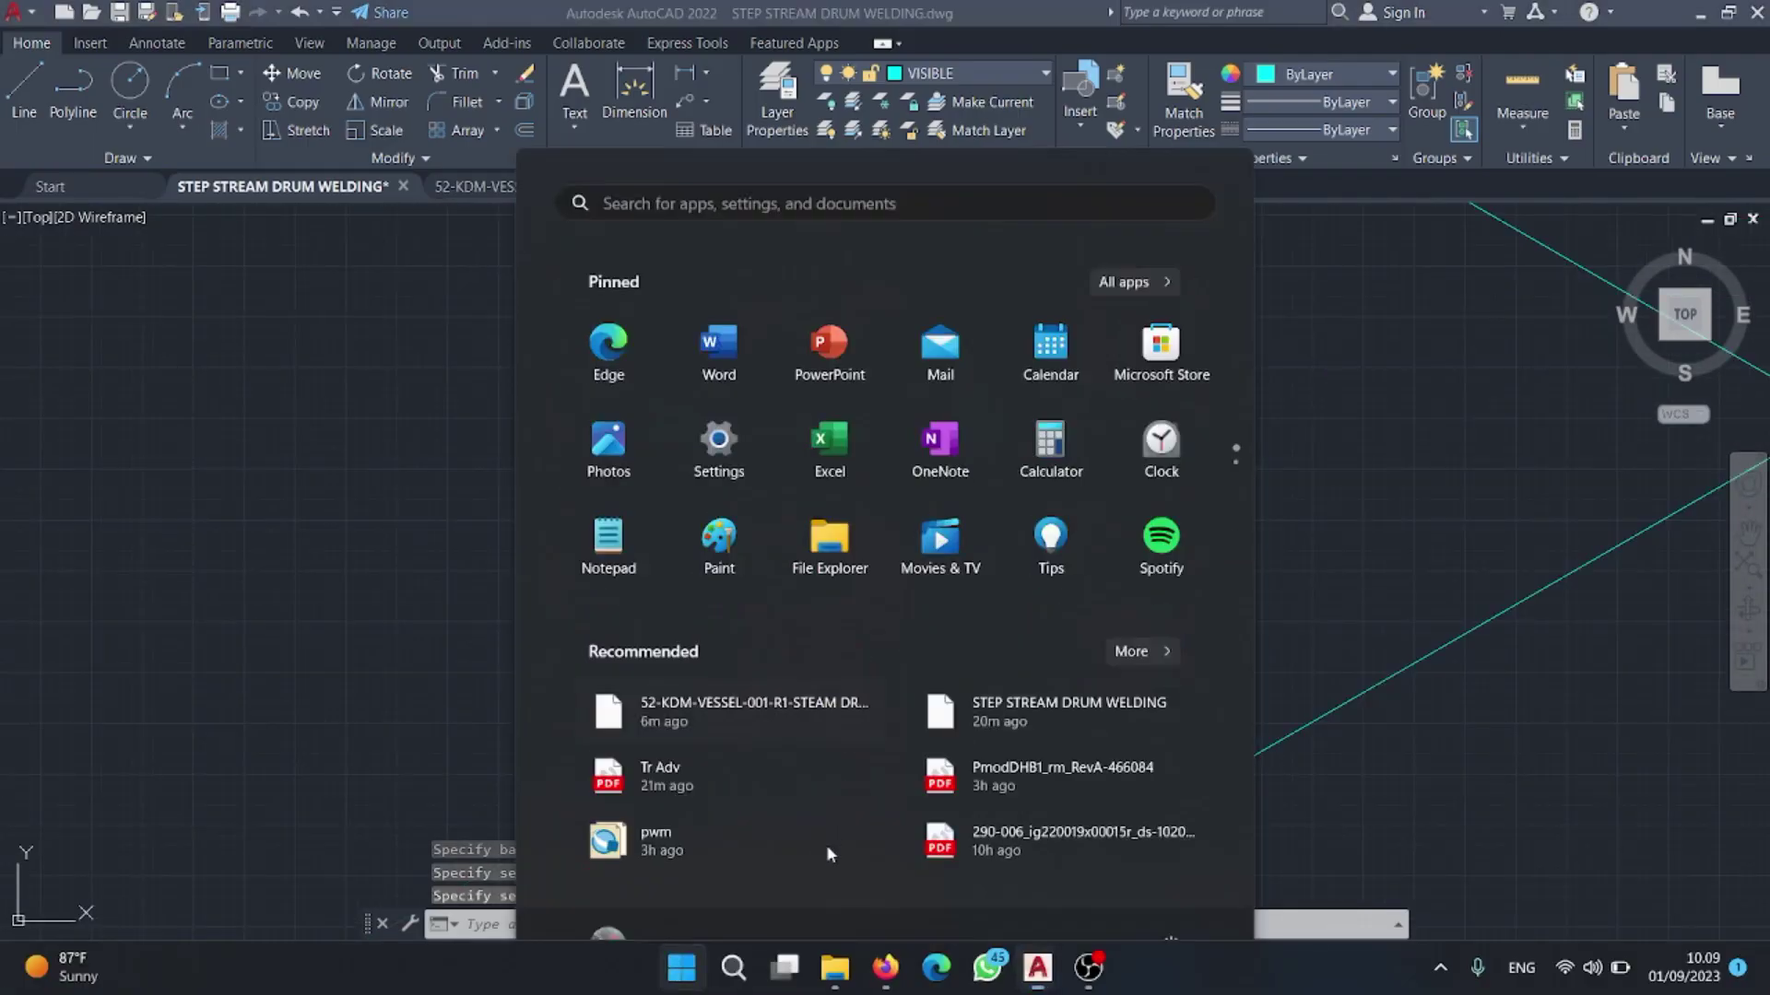
pyautogui.click(885, 968)
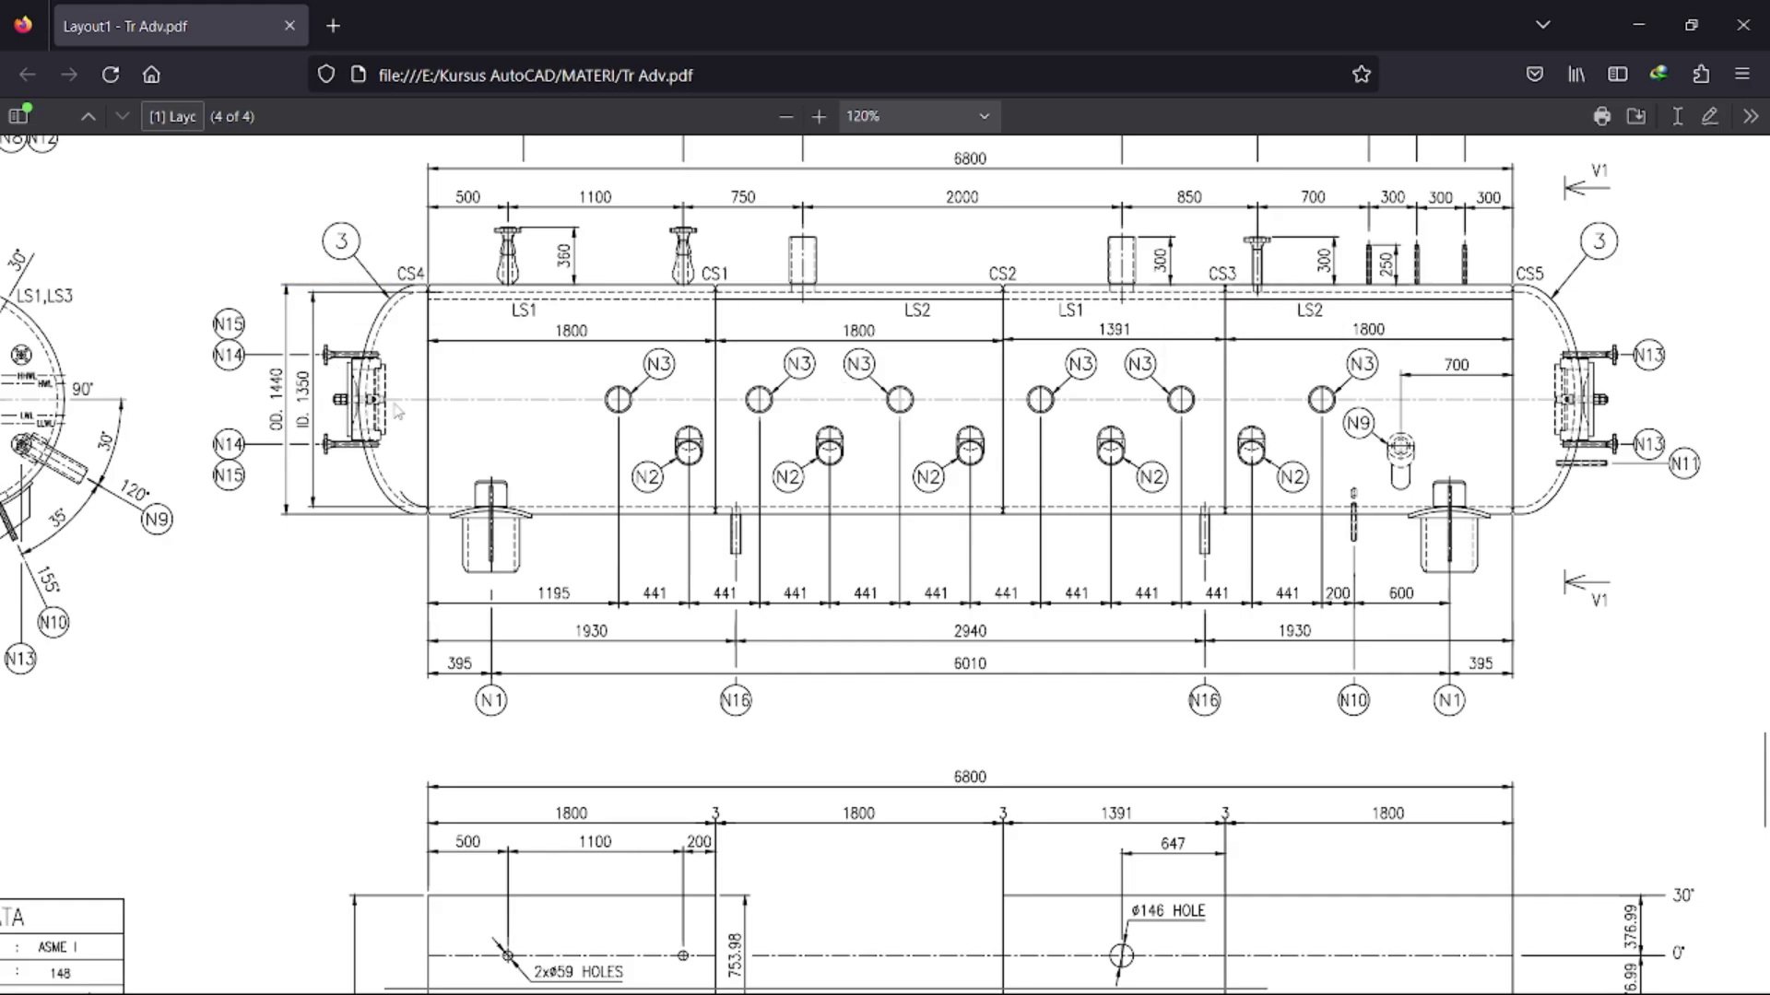
pyautogui.click(1638, 25)
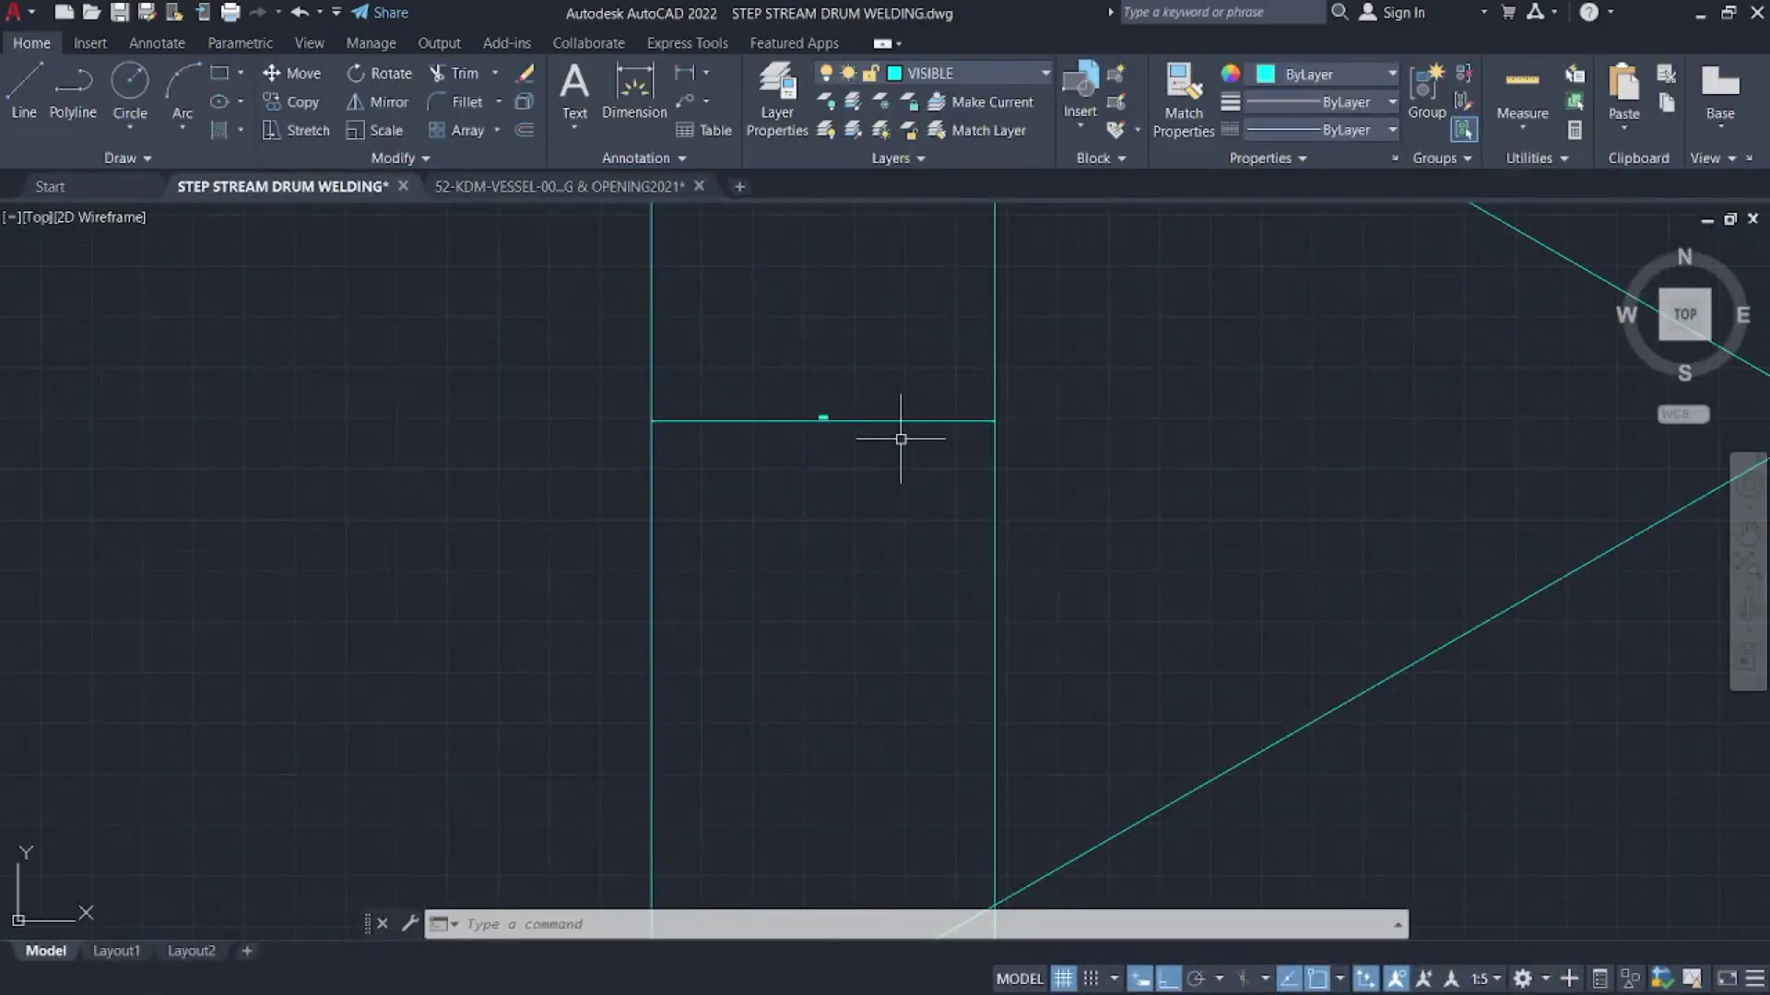
# - Read the head depth dimension between the two vertical lines of the existing head construction
pyautogui.scroll(6, 846, 424)
pyautogui.moveTo(994, 558); pyautogui.dragTo(935, 543, button='middle')
pyautogui.scroll(2, 935, 543)
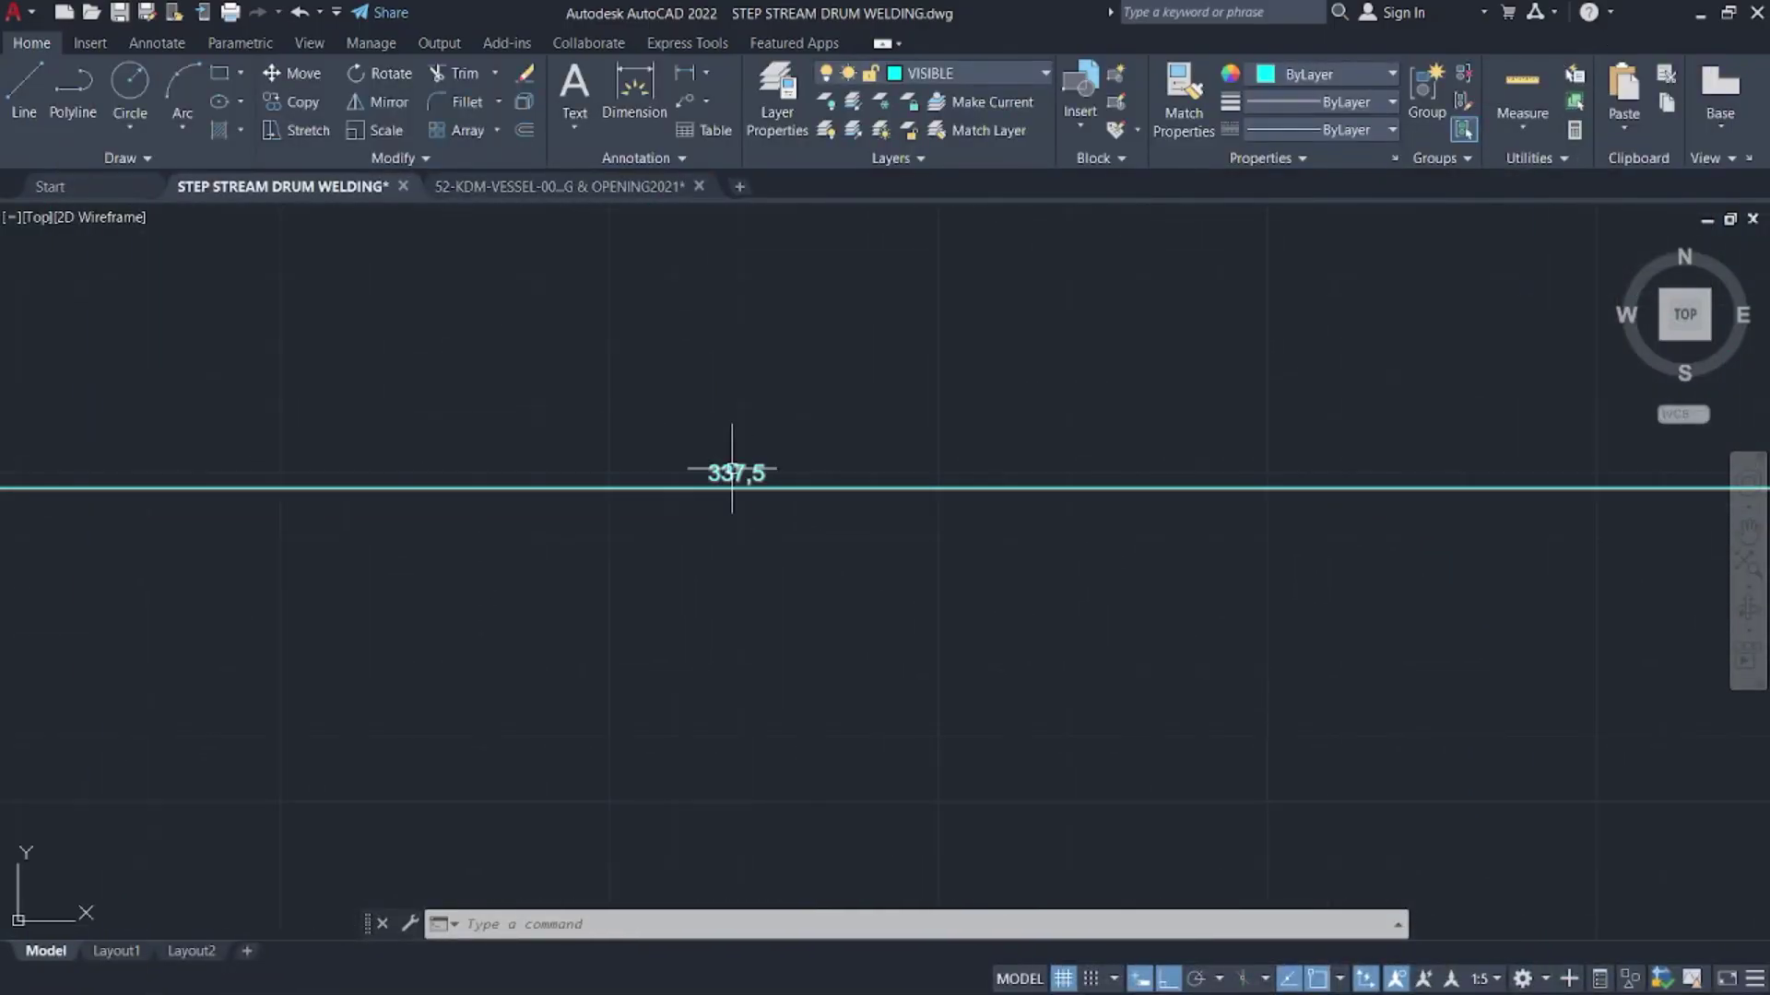
pyautogui.scroll(-2, 731, 466)
pyautogui.moveTo(731, 466); pyautogui.dragTo(827, 428, button='middle')
pyautogui.scroll(4, 827, 428)
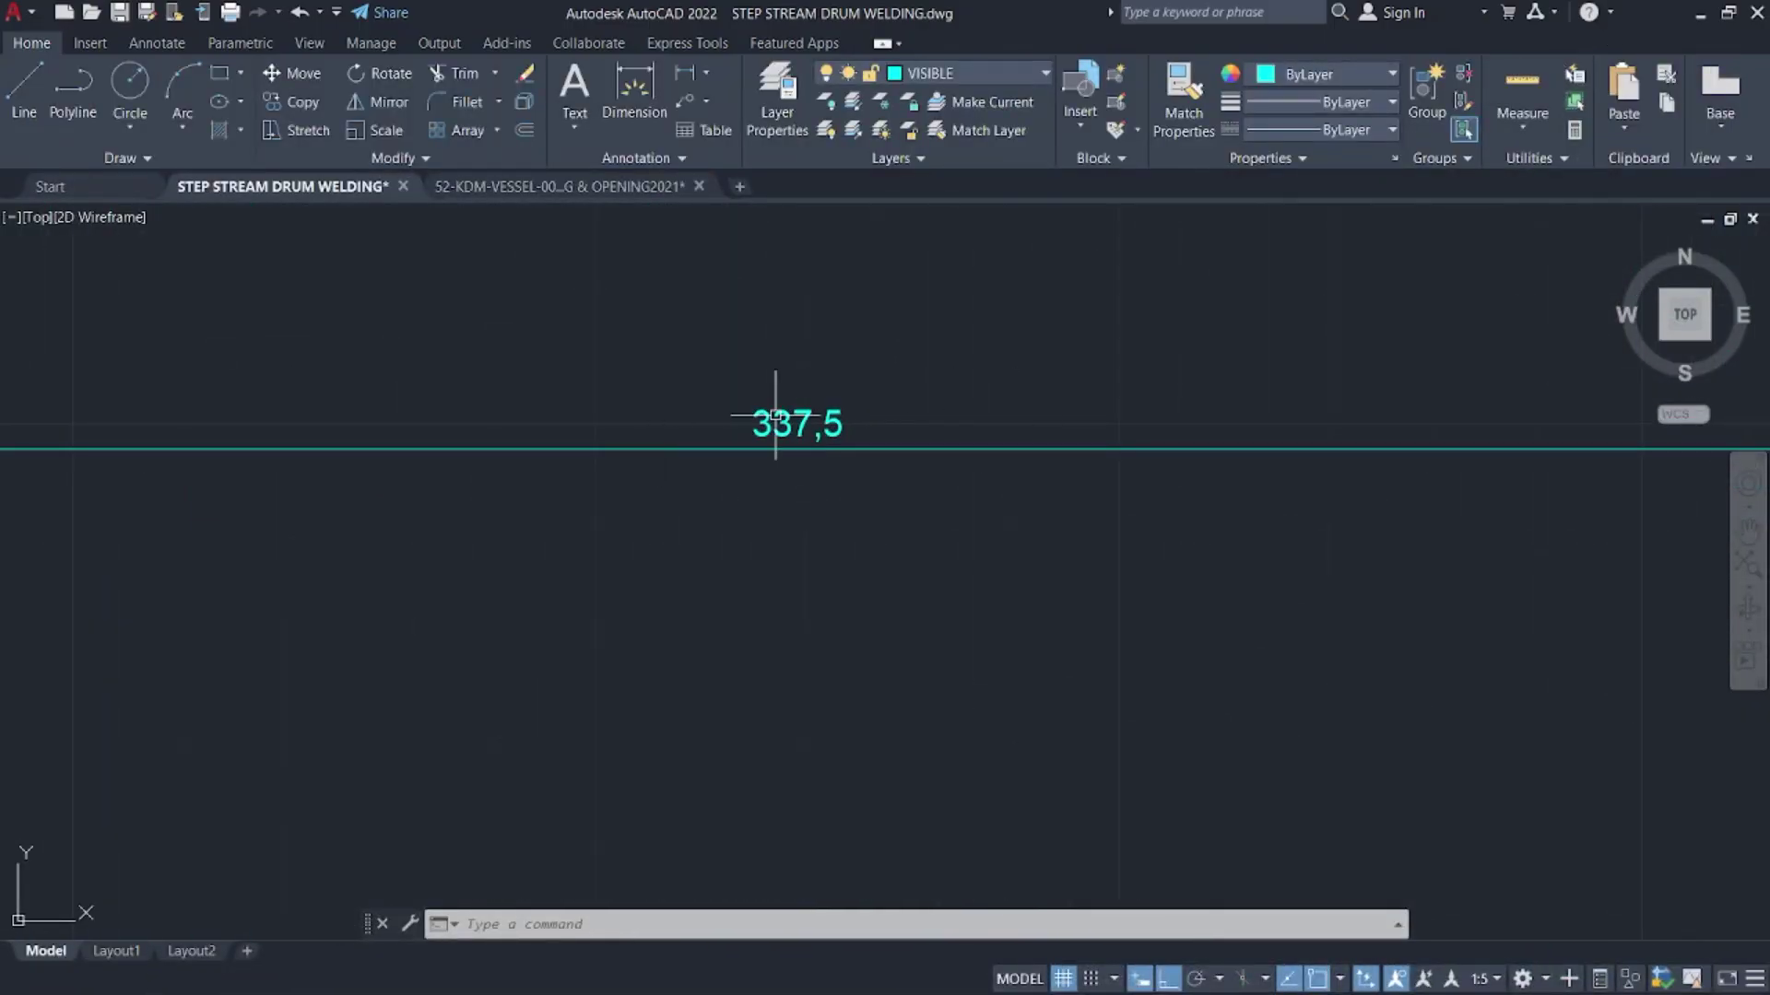
pyautogui.scroll(-7, 808, 437)
pyautogui.moveTo(767, 516); pyautogui.dragTo(826, 526, button='middle')
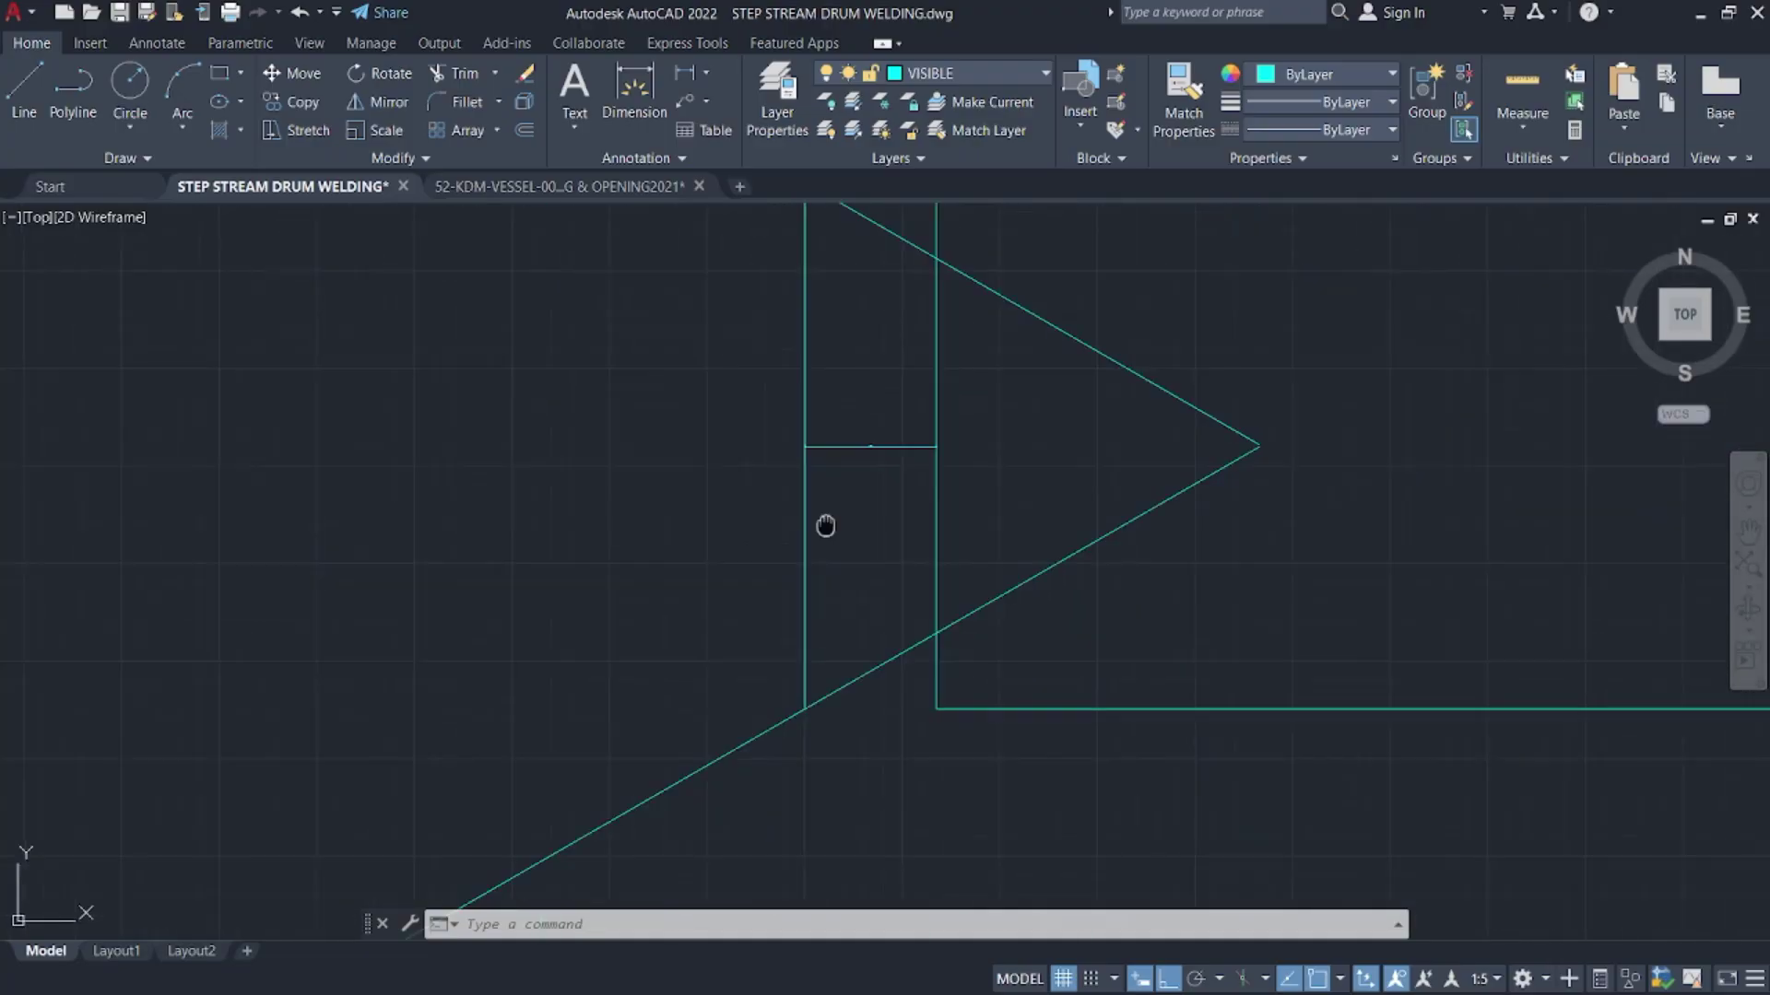
# - Offset the copied drum rectangle's left edge outward by 337.5
pyautogui.scroll(-5, 896, 461)
pyautogui.rightClick(1112, 405)
pyautogui.click(732, 495)
pyautogui.scroll(-3, 732, 495)
pyautogui.scroll(6, 703, 632)
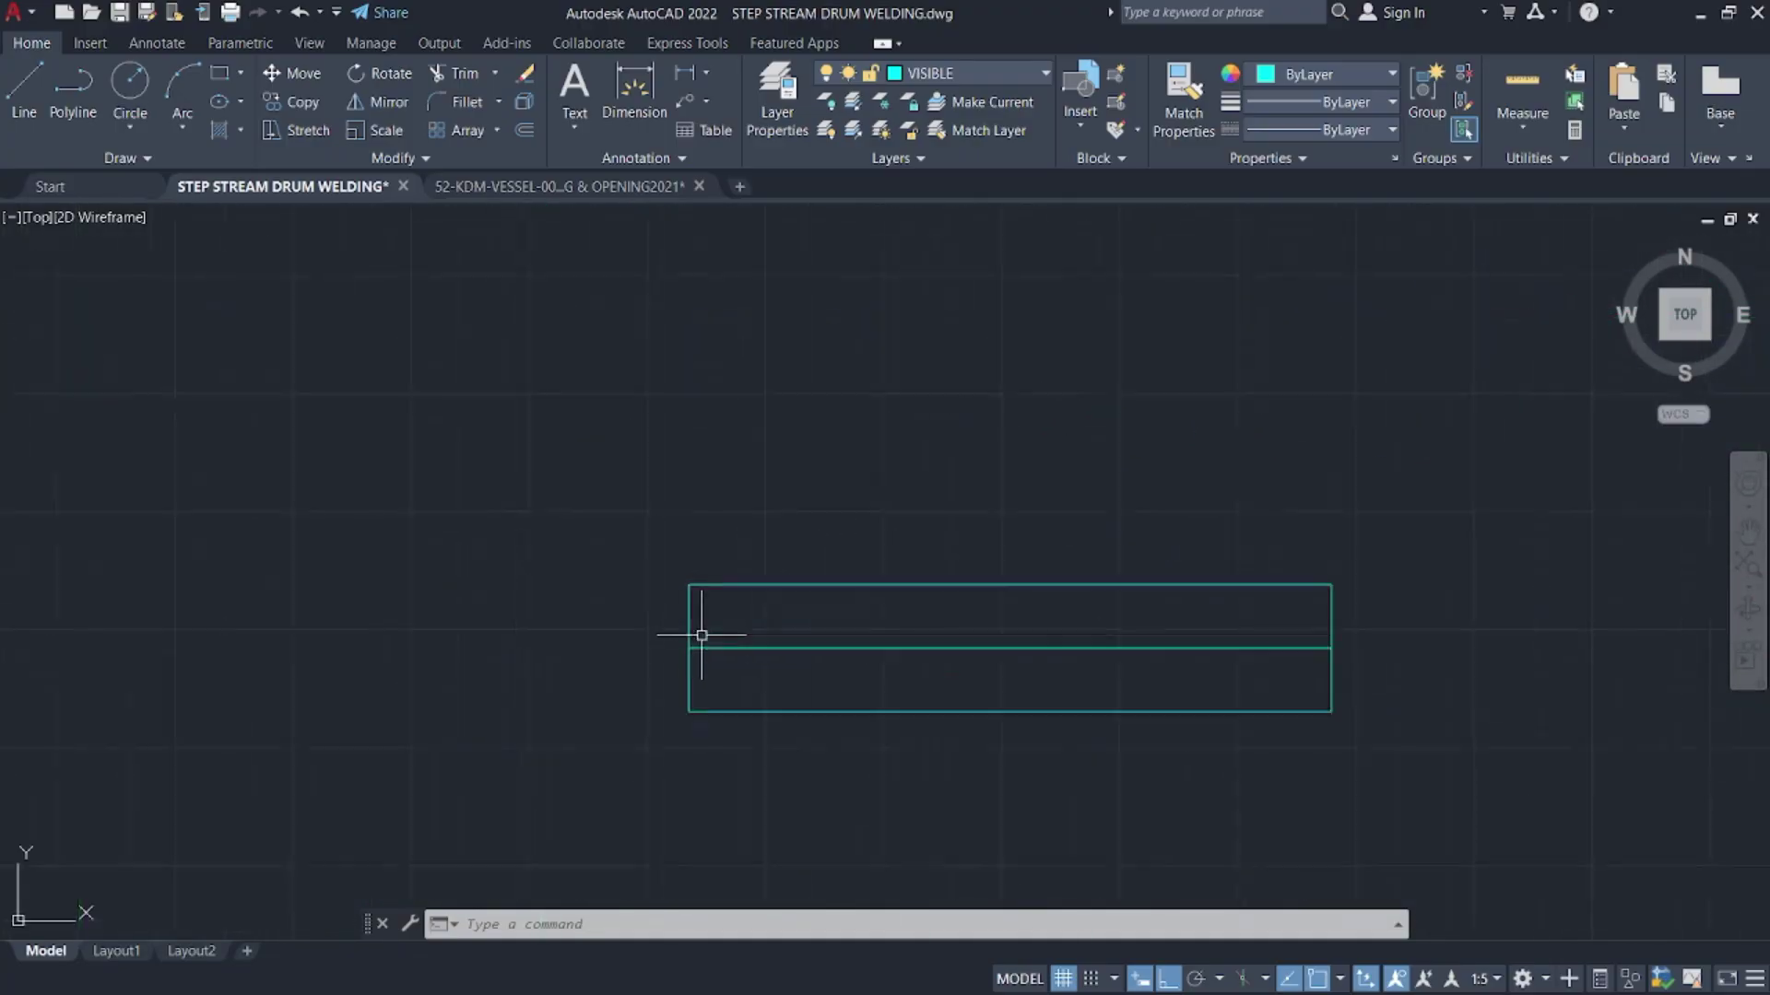
pyautogui.moveTo(723, 624); pyautogui.dragTo(864, 595, button='middle')
pyautogui.write('o')
pyautogui.press('Return')
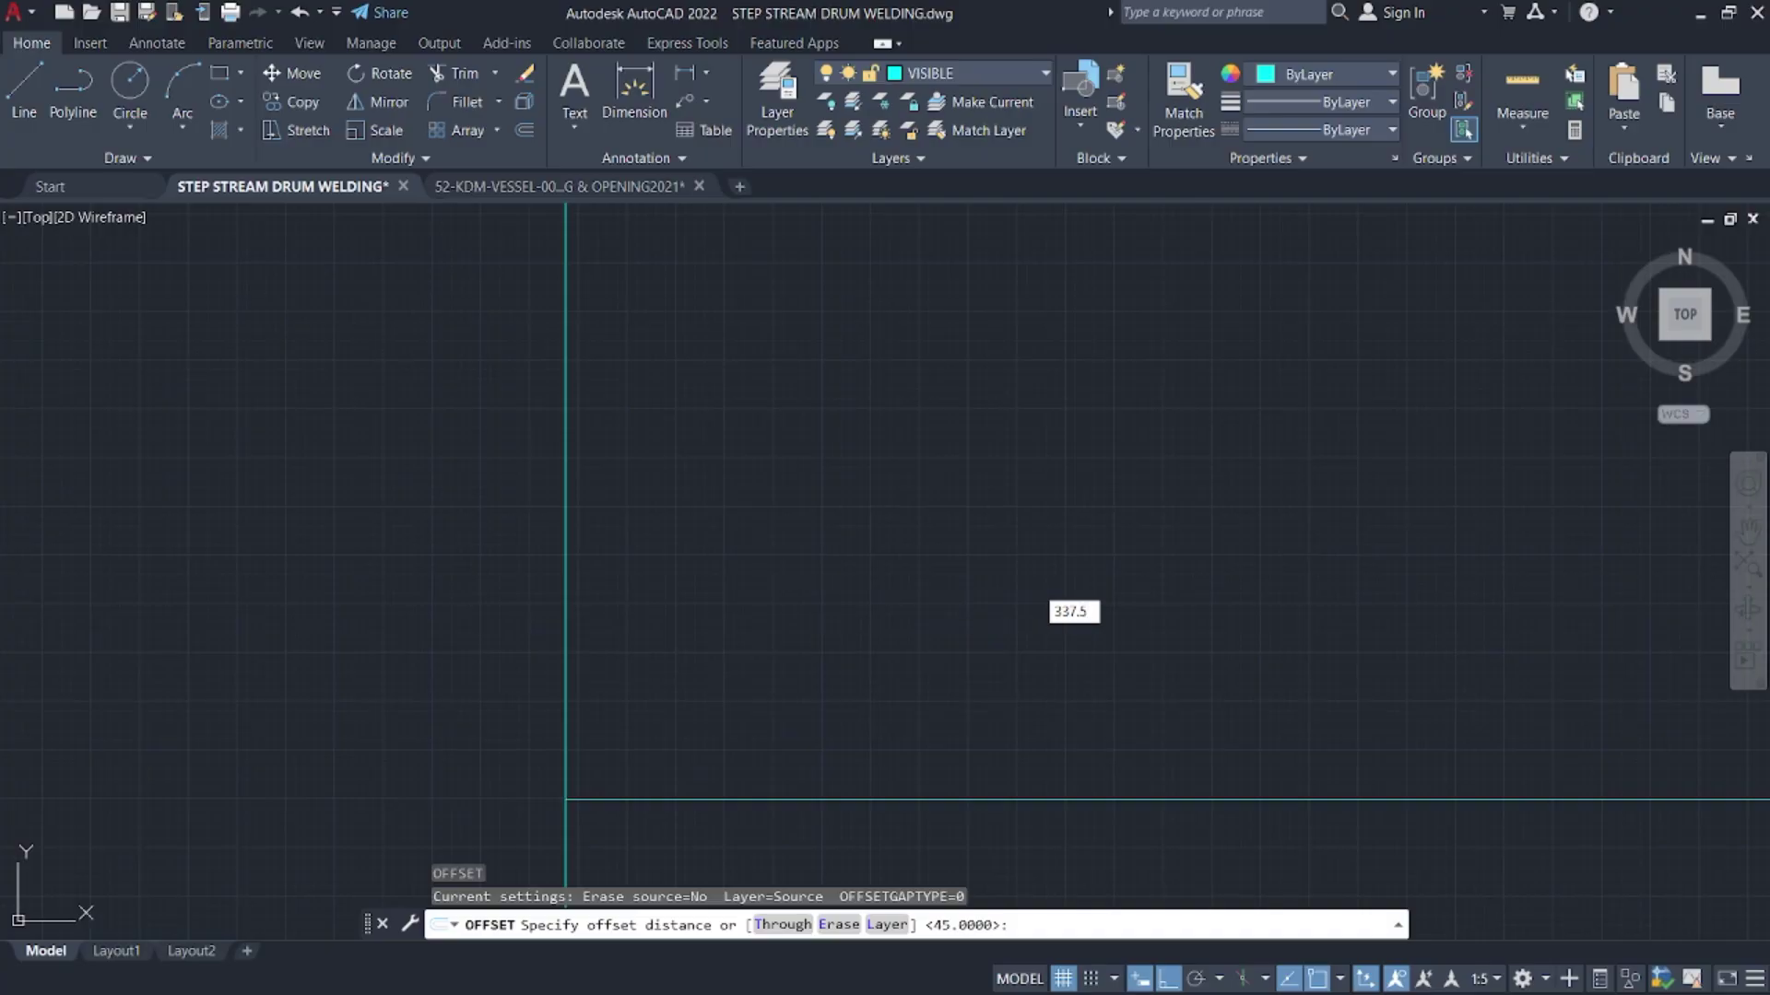
pyautogui.press('Return')
pyautogui.click(565, 556)
pyautogui.click(402, 541)
pyautogui.scroll(-5, 403, 541)
pyautogui.moveTo(425, 542)
pyautogui.mouseDown(button='middle')
pyautogui.moveTo(918, 523)
pyautogui.moveTo(926, 499)
pyautogui.mouseUp(button='middle')
pyautogui.press('Escape')
pyautogui.scroll(-4, 878, 442)
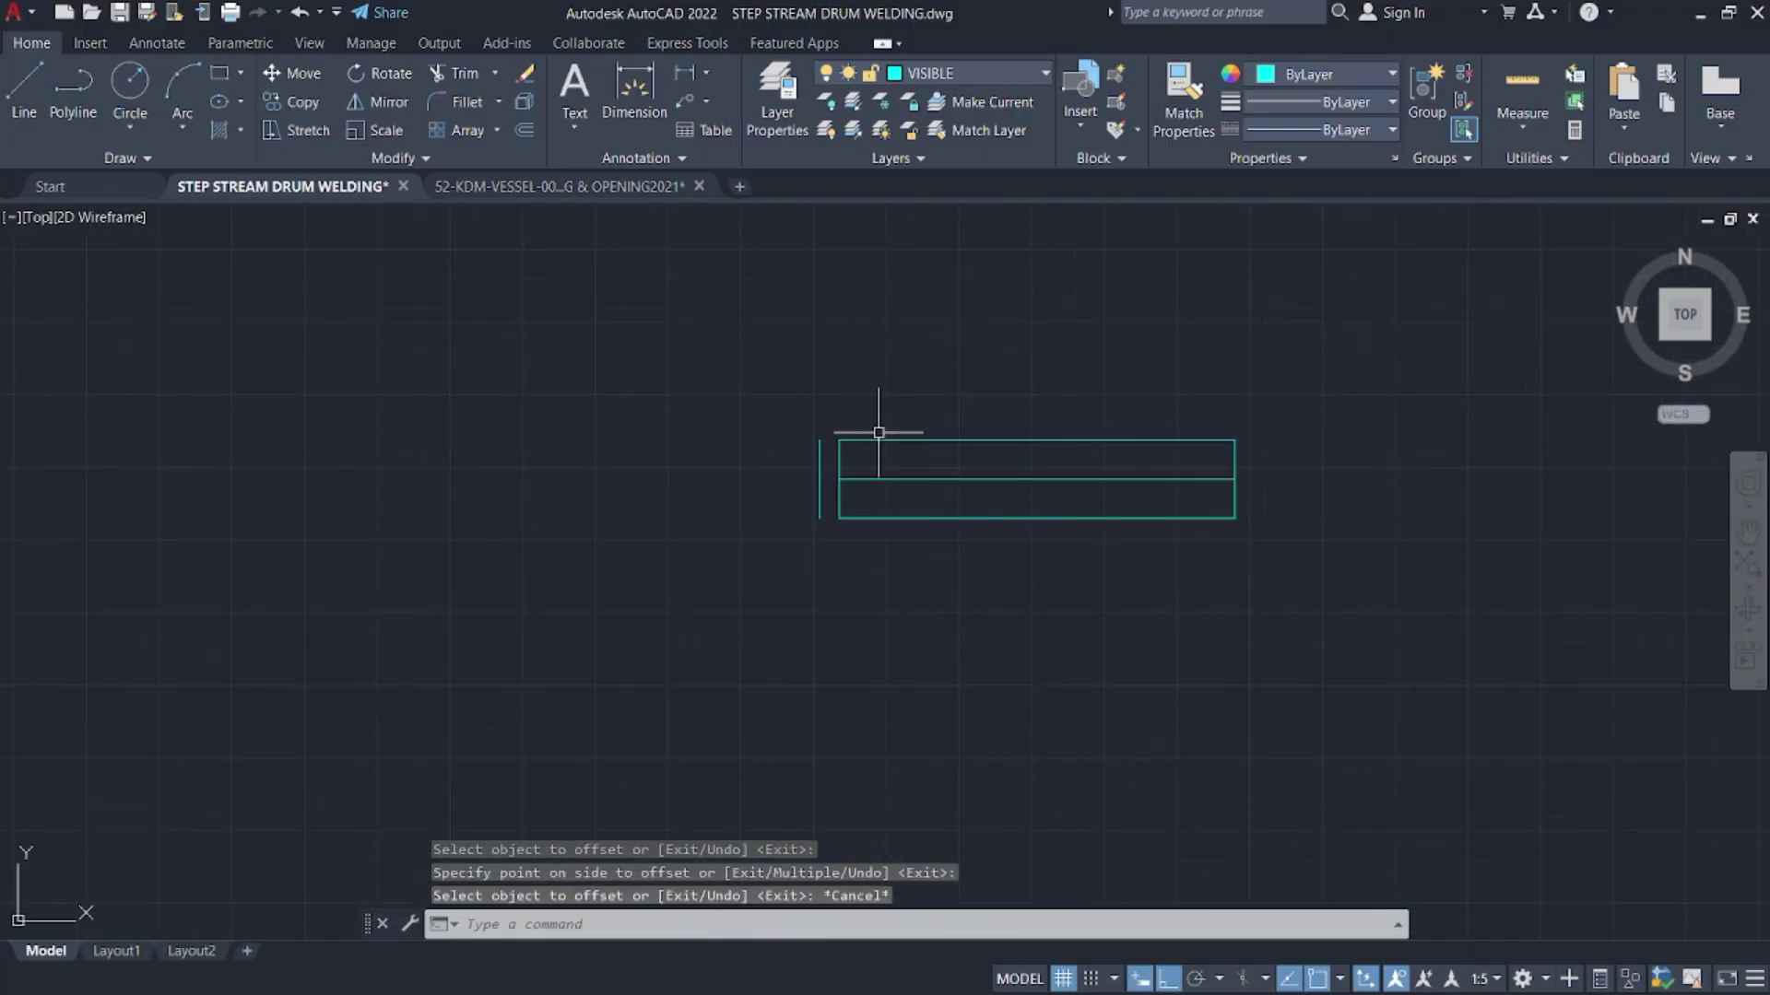
# - Draw a horizontal construction line through the upper end of the offset vertical line
pyautogui.scroll(8, 738, 585)
pyautogui.scroll(2, 941, 494)
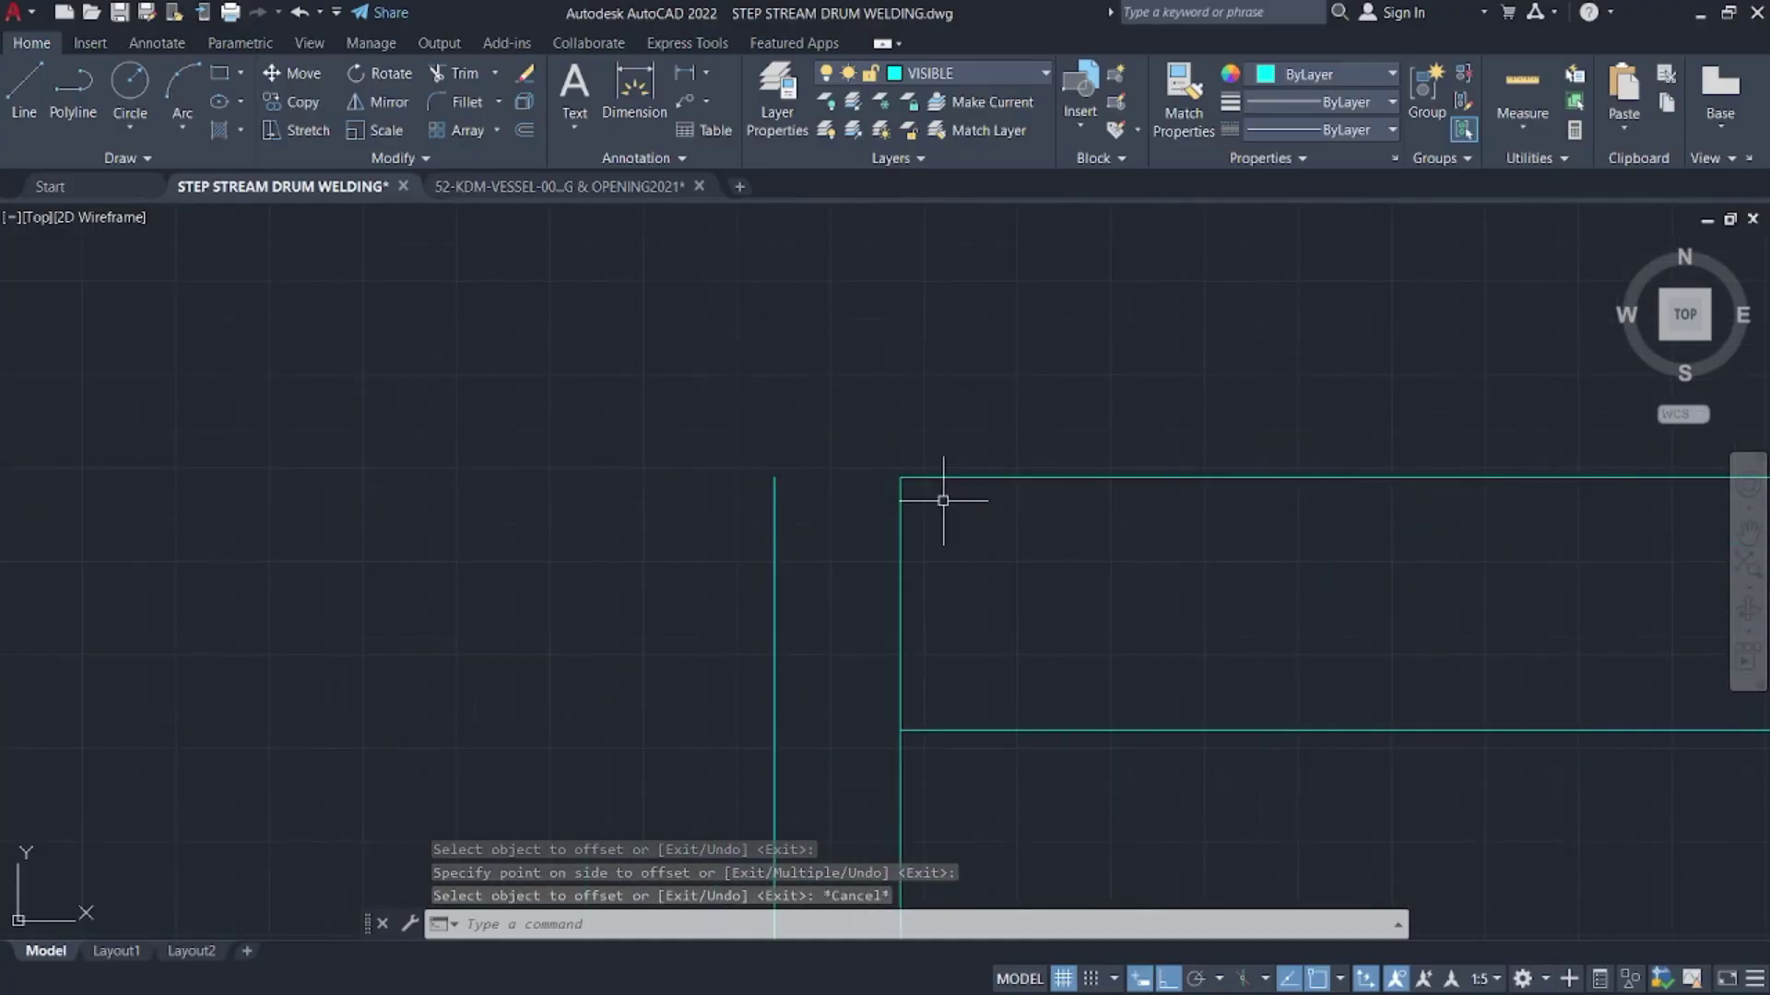
pyautogui.write('xl')
pyautogui.press('Return')
pyautogui.press('Return')
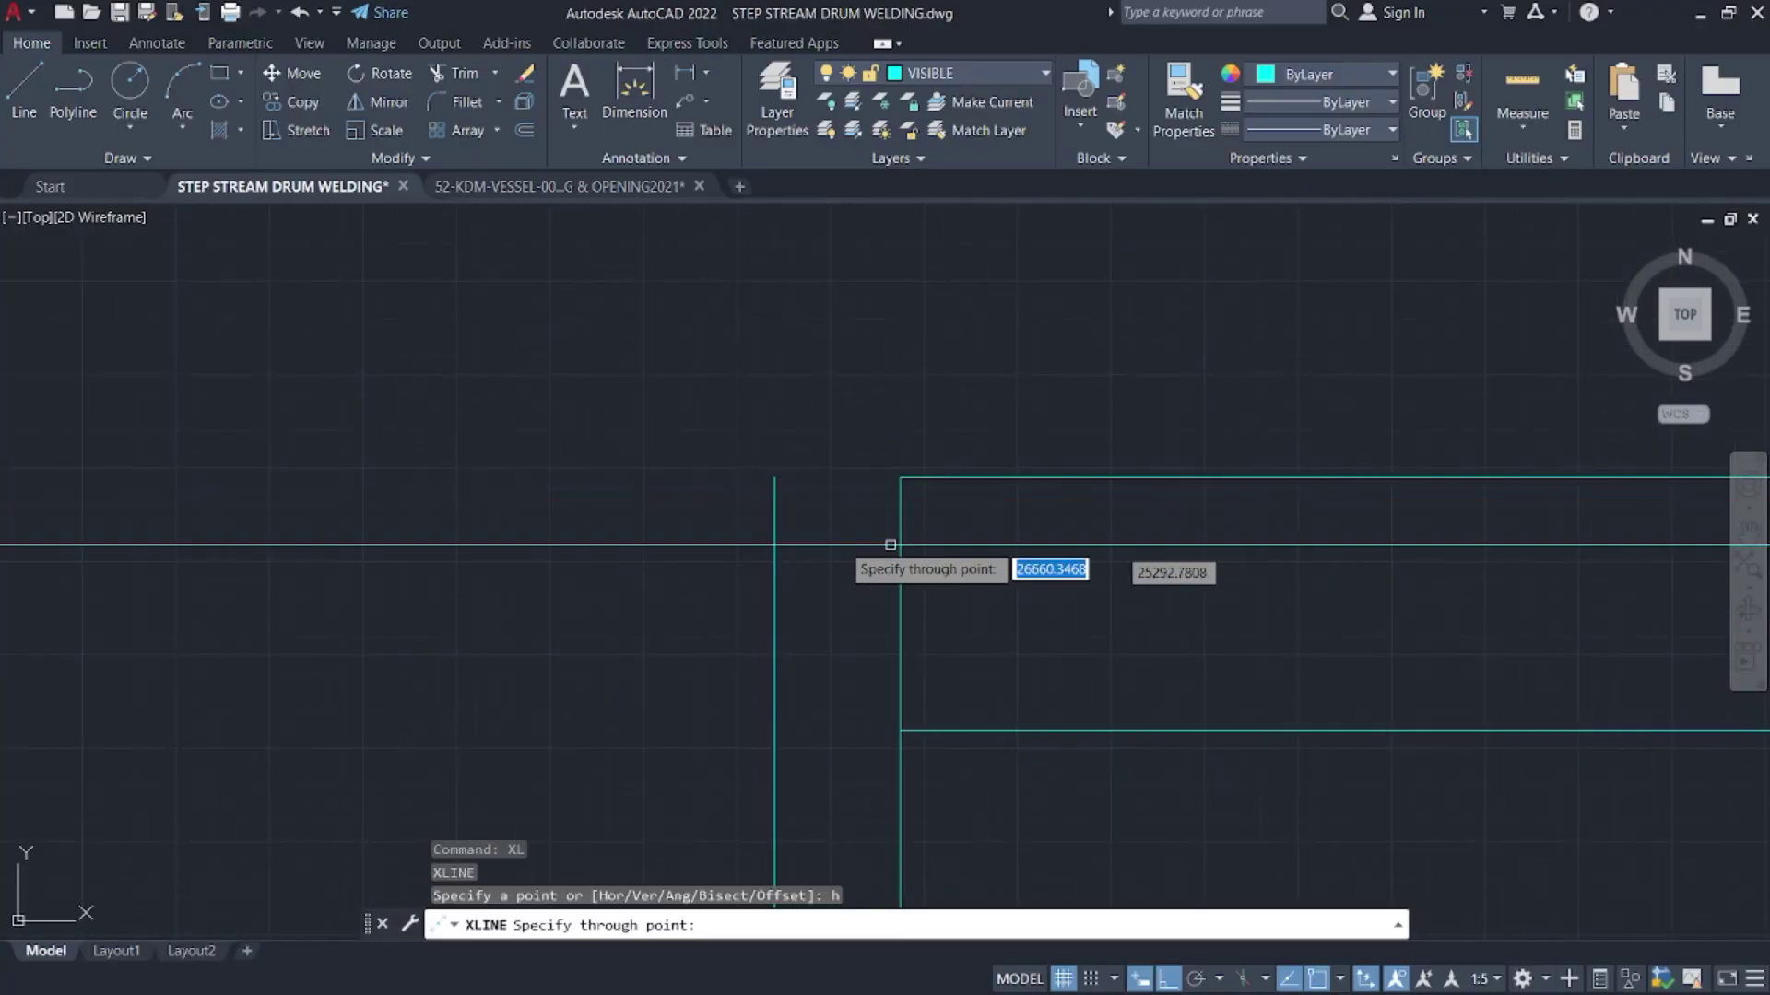
pyautogui.press('Escape')
# - Rotate the horizontal construction line by -30 degrees about the upper end of the offset line
pyautogui.click(838, 485)
pyautogui.click(813, 435)
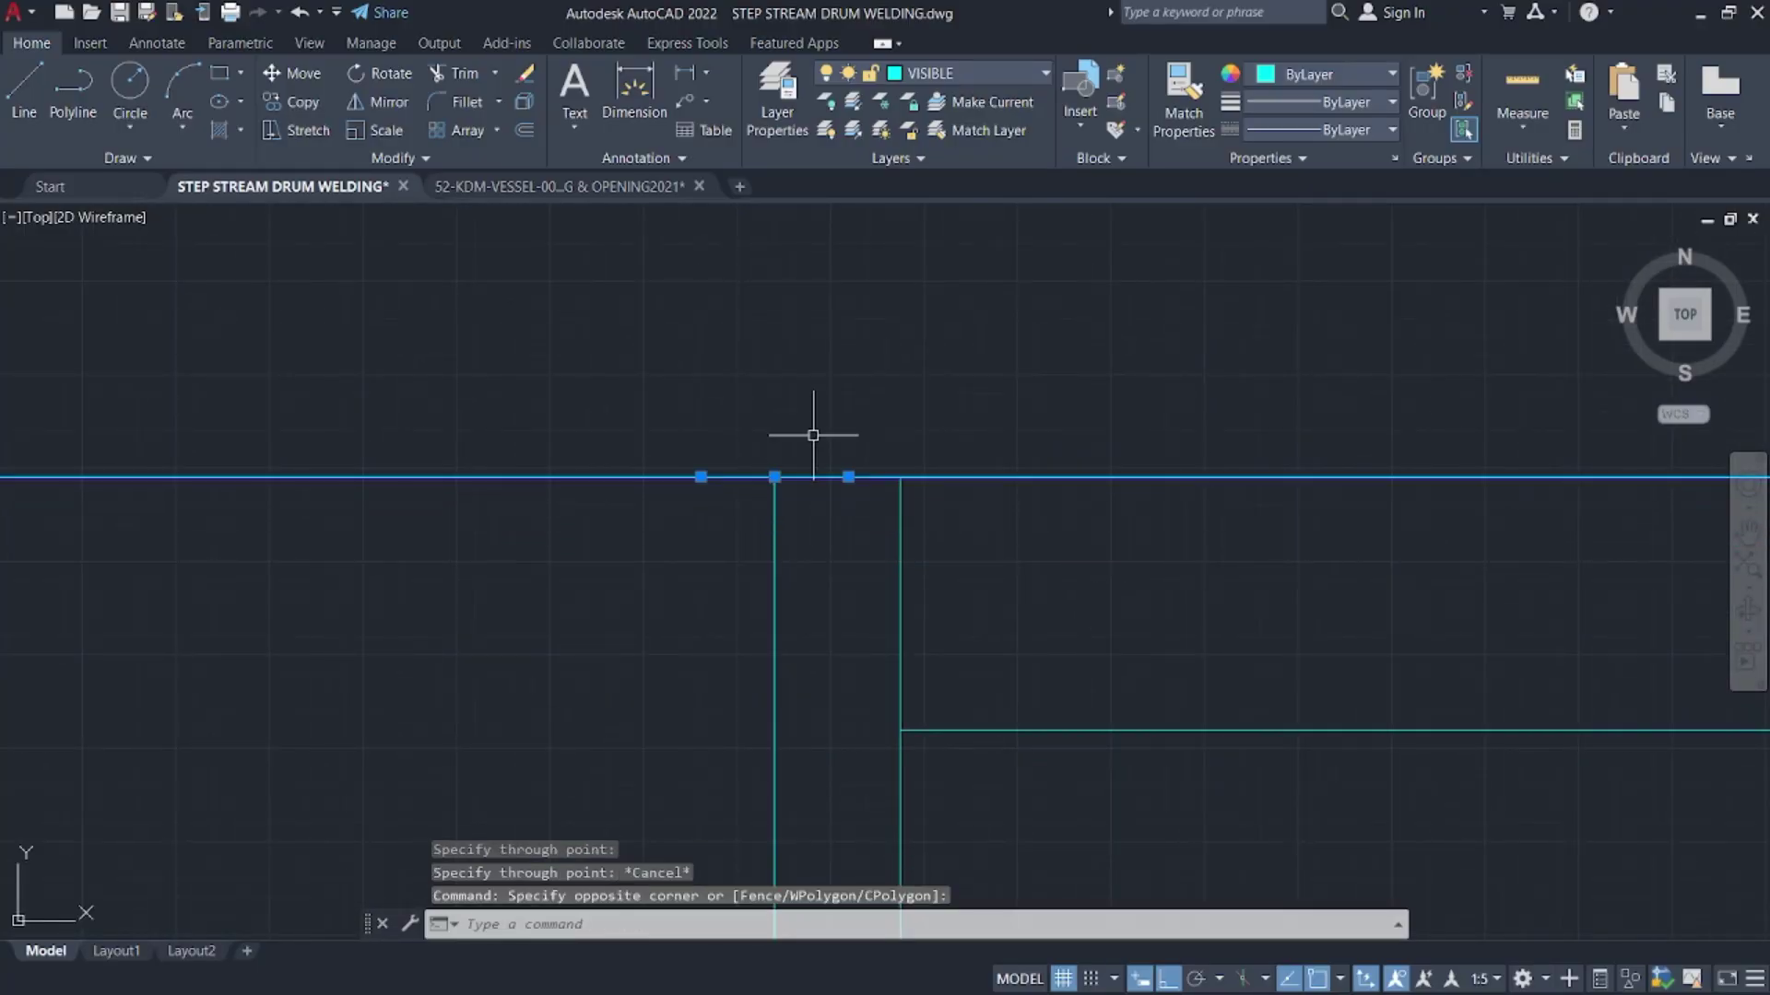
pyautogui.write('ro')
pyautogui.press('Return')
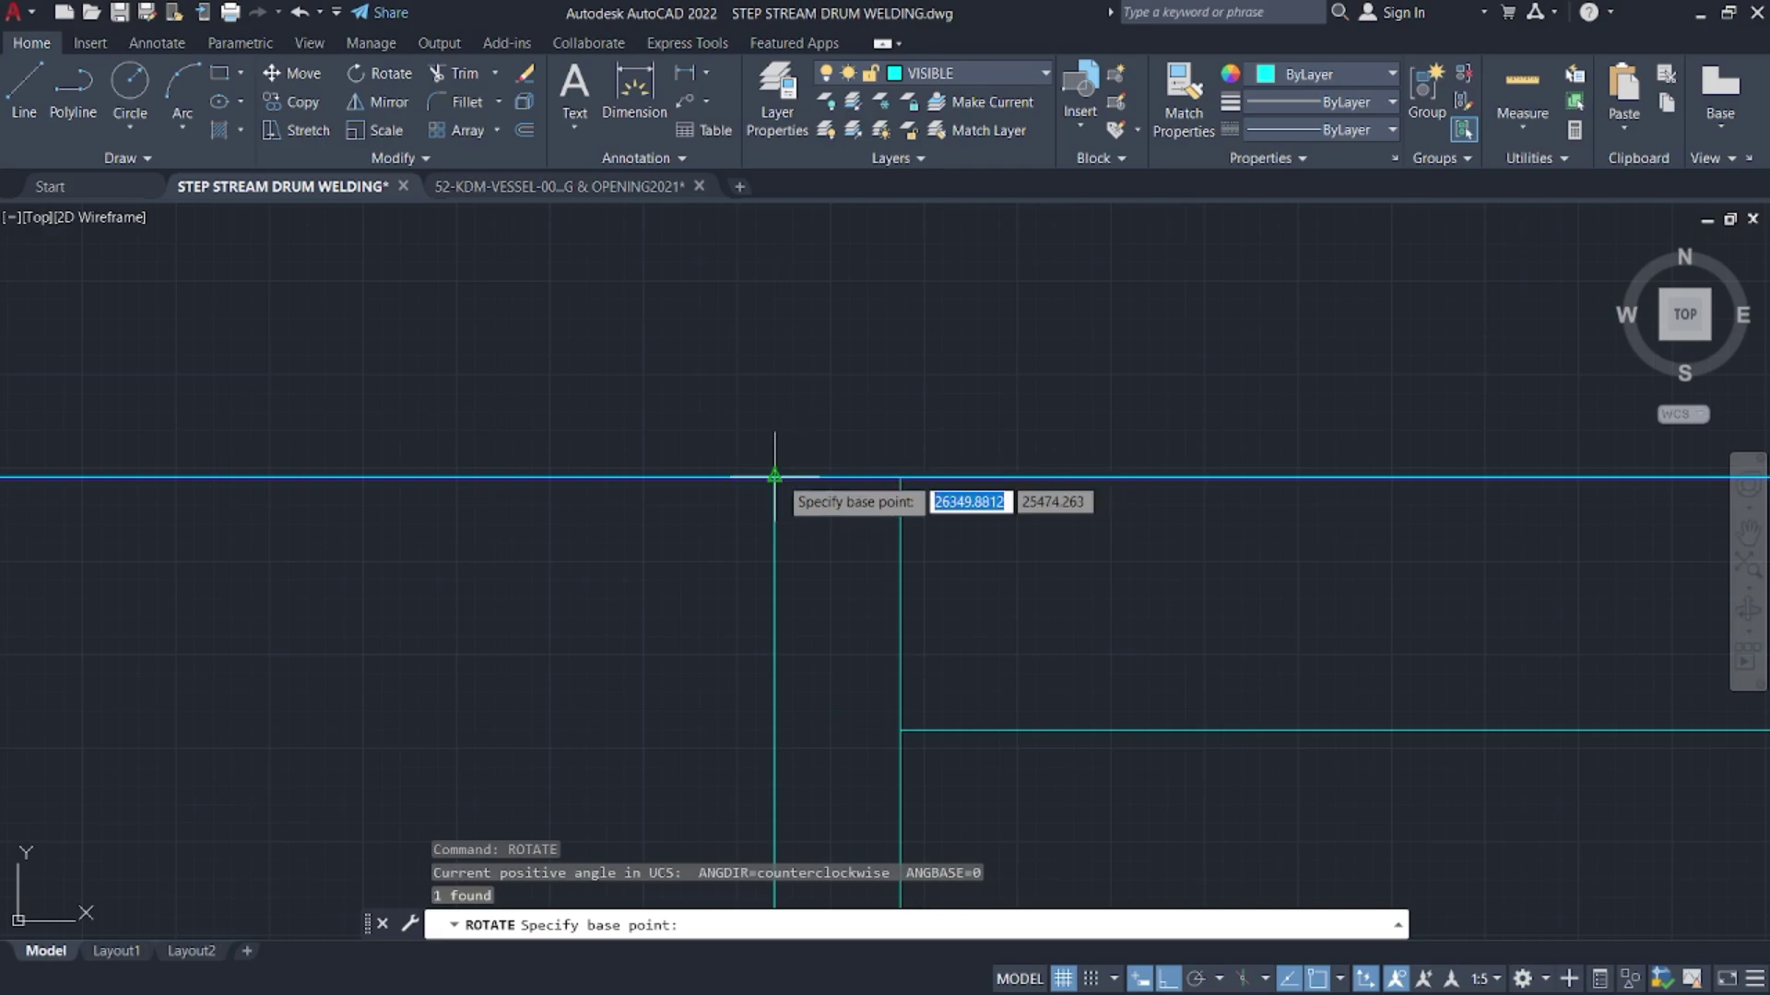
pyautogui.click(774, 477)
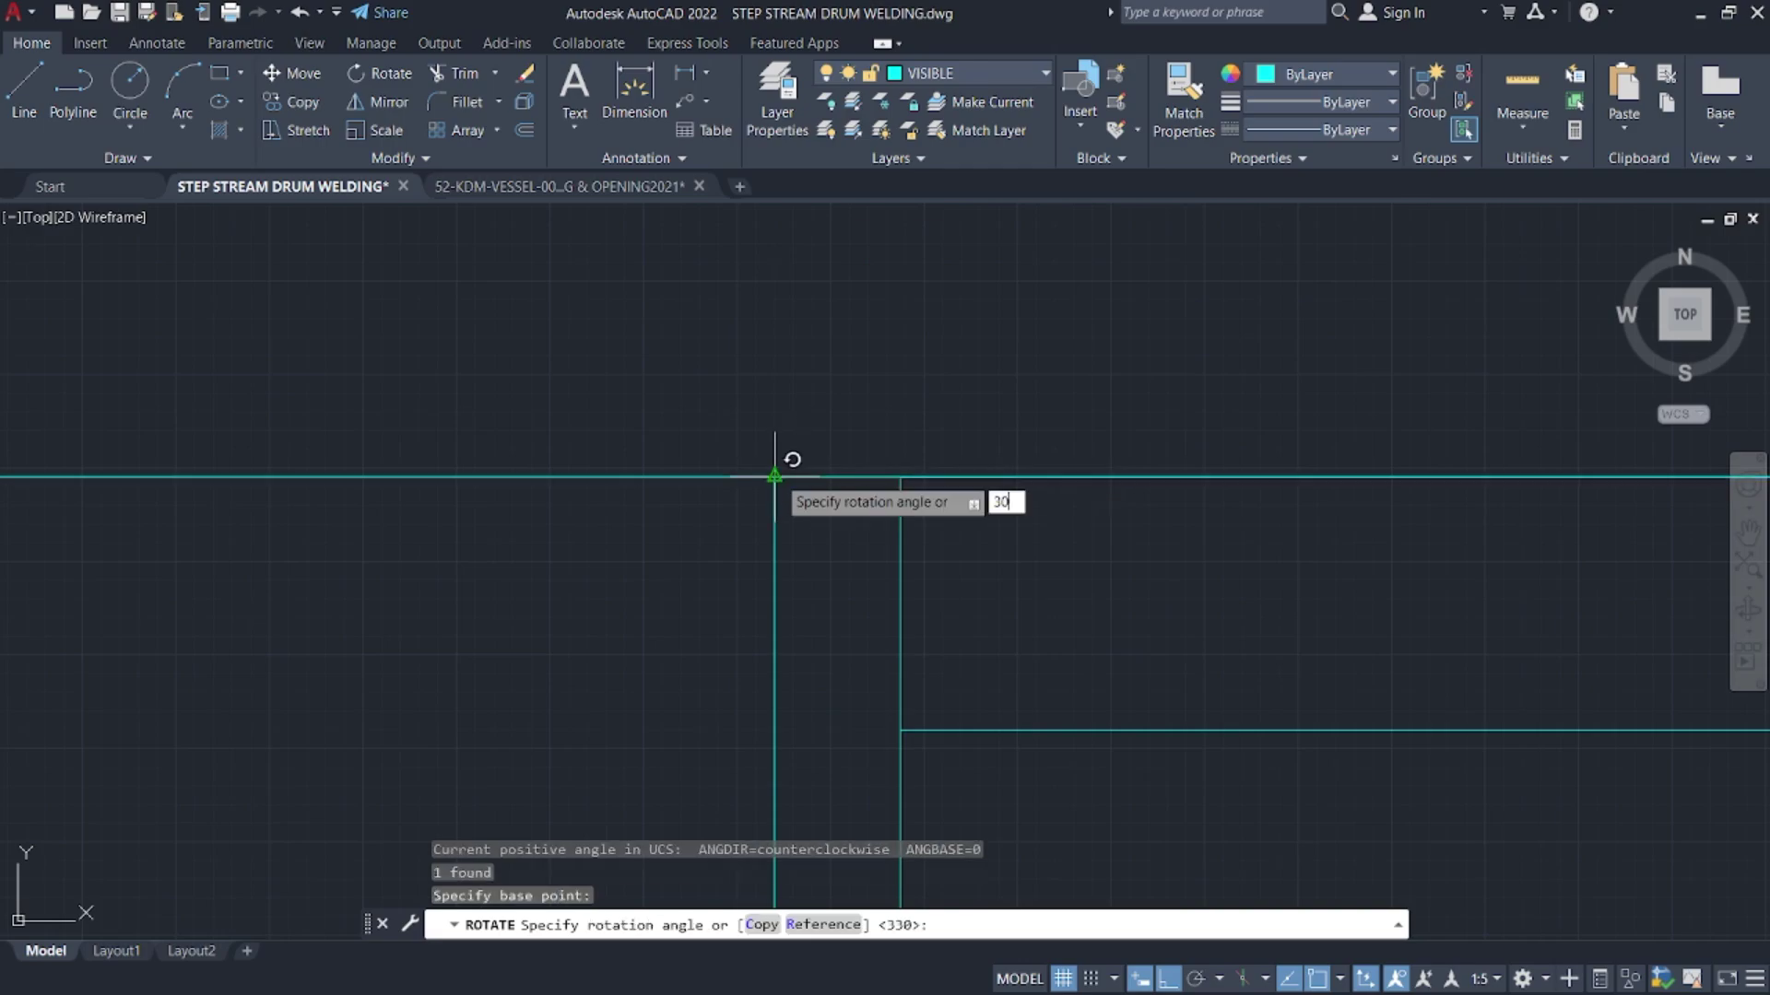
pyautogui.press('Return')
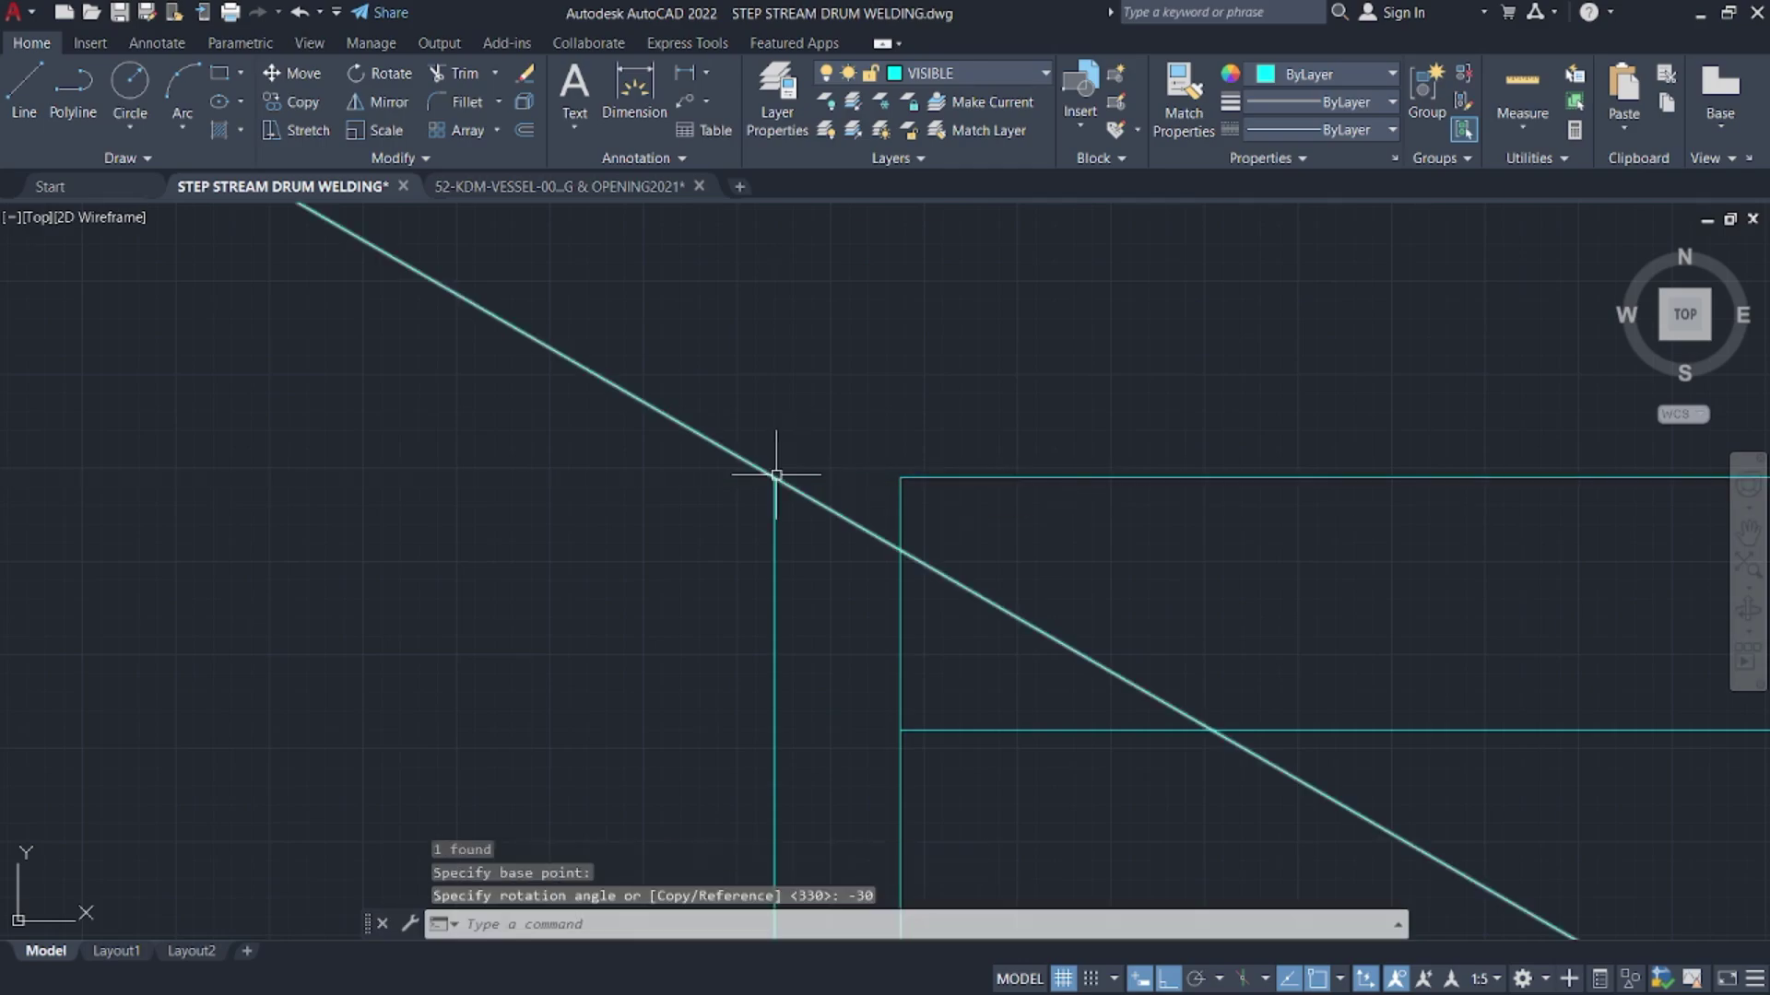
# - Mirror the sloped construction line about the drum's horizontal centreline, keeping the source line
pyautogui.moveTo(743, 866); pyautogui.dragTo(846, 581, button='middle')
pyautogui.click(1162, 360)
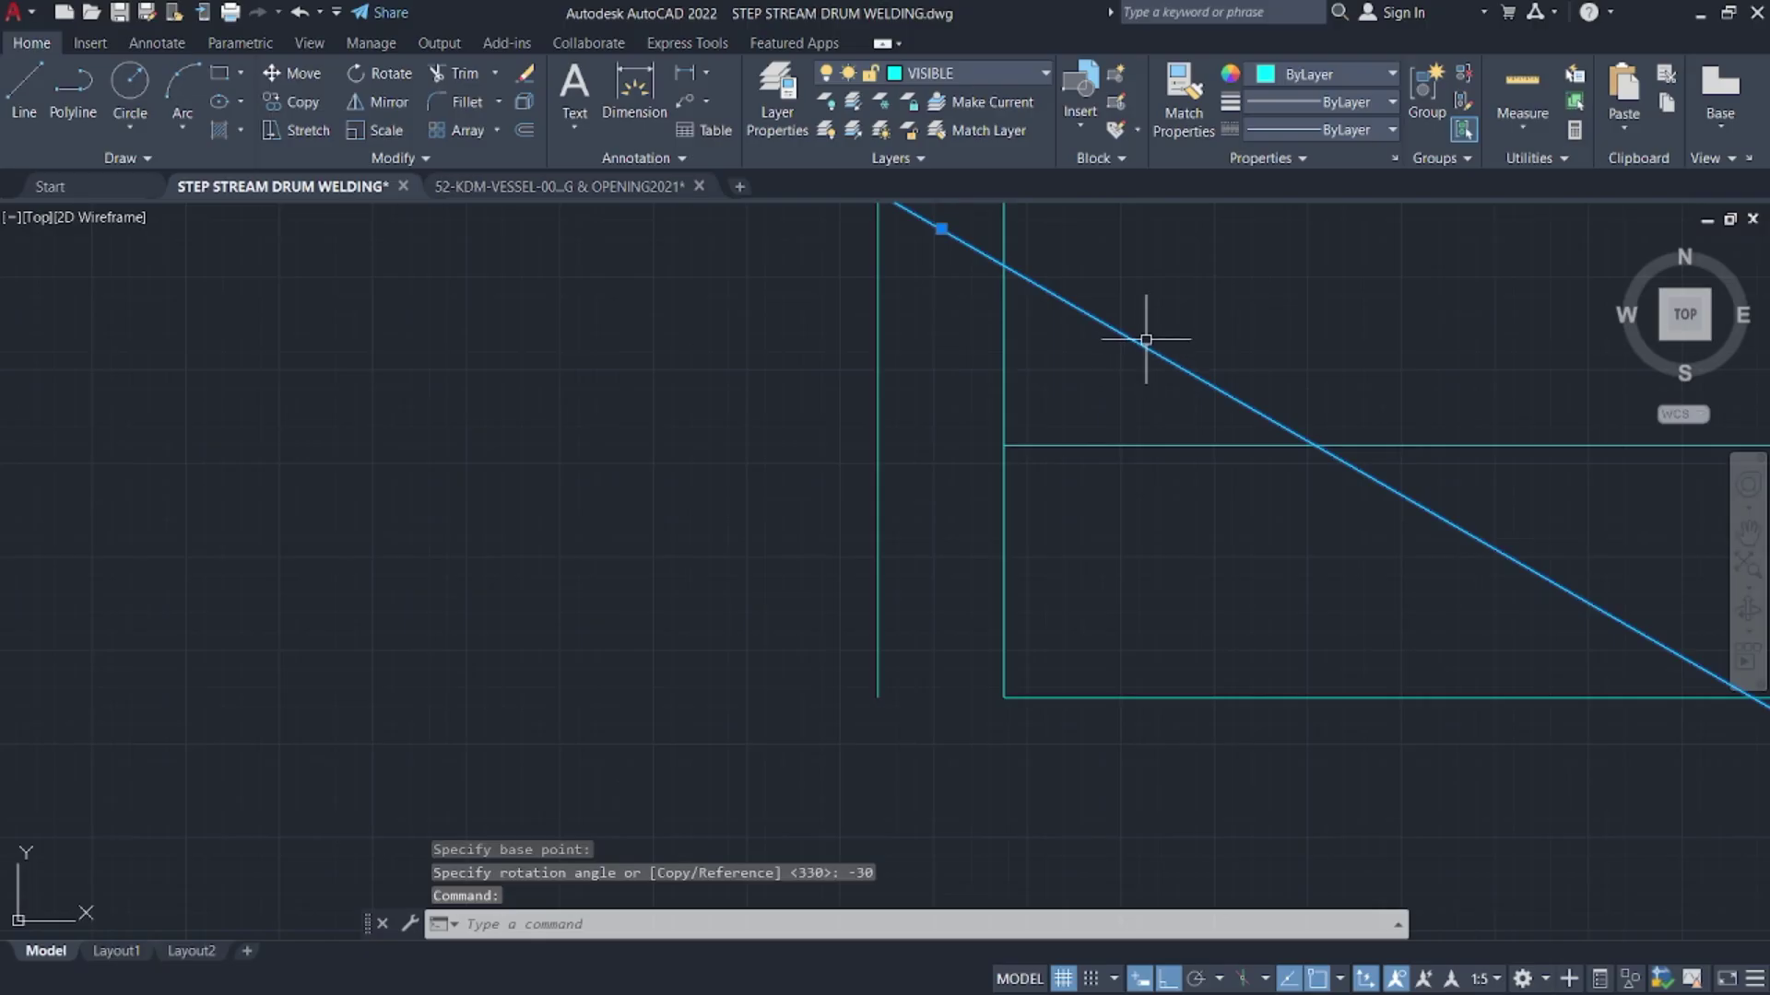
pyautogui.press('Return')
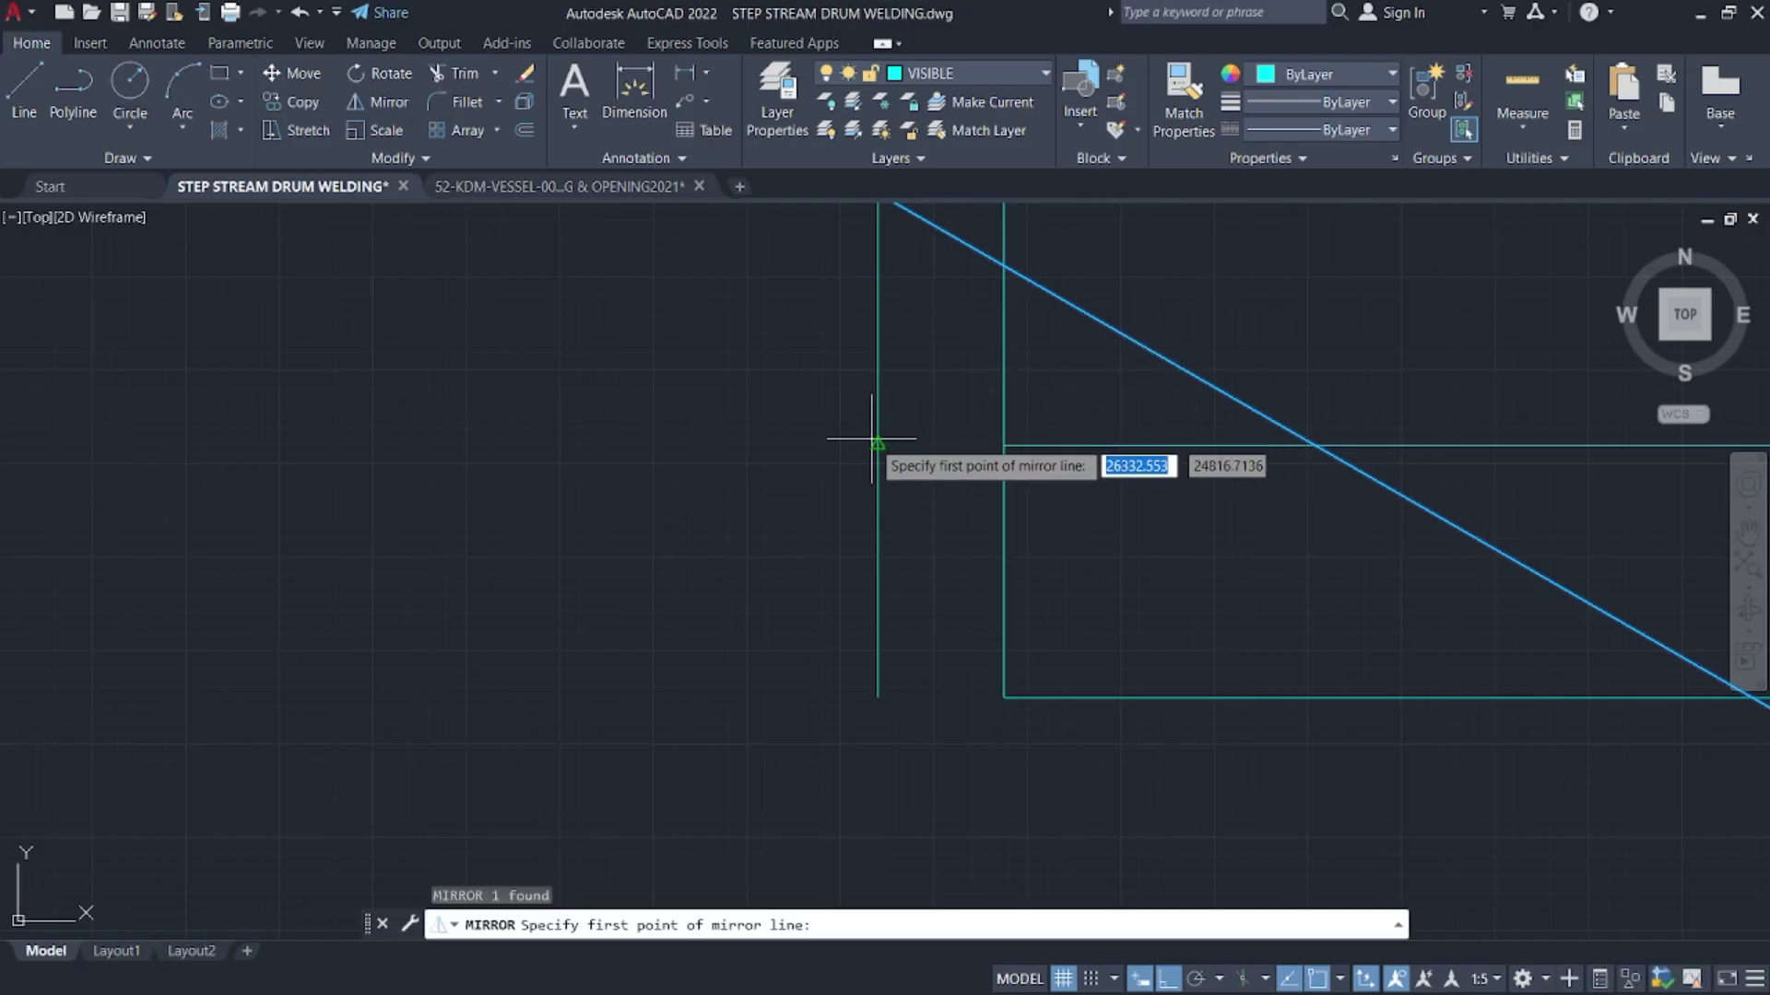
pyautogui.click(877, 445)
pyautogui.click(1117, 449)
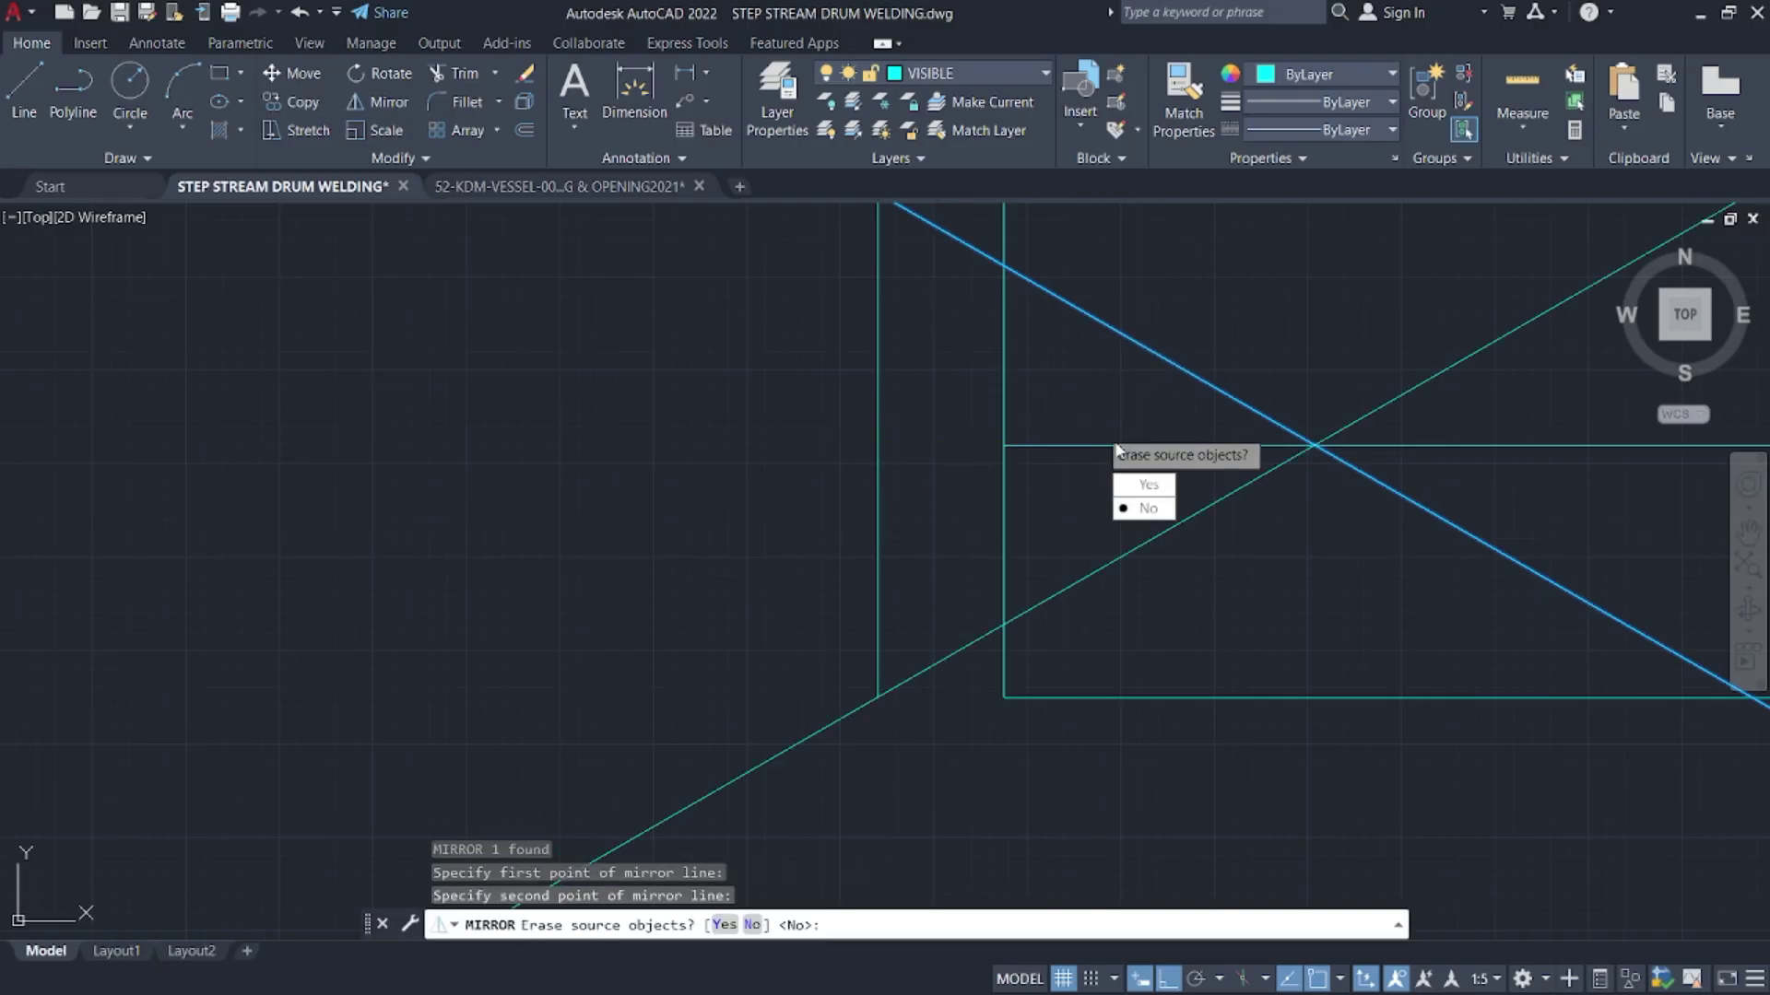
pyautogui.click(1144, 510)
# - Draw two circles centred where the sloped lines cross the drum's left edge, each reaching the nearest rectangle corner
pyautogui.press('Return')
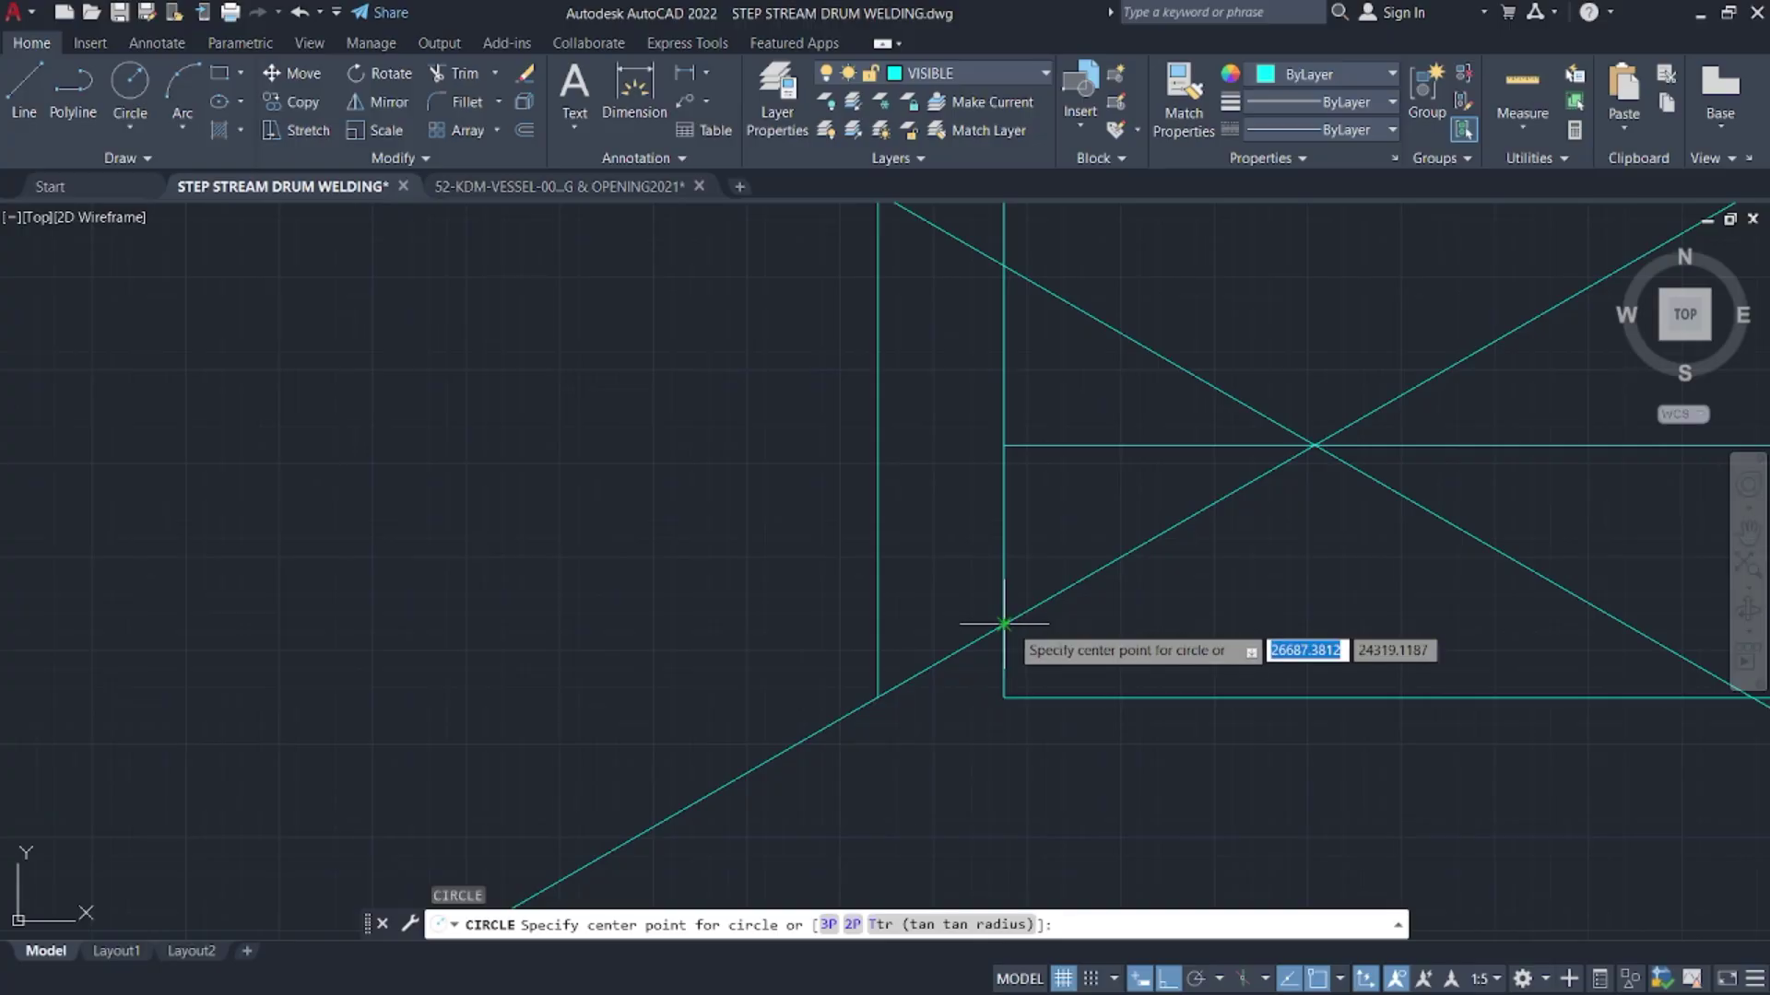
pyautogui.click(1004, 624)
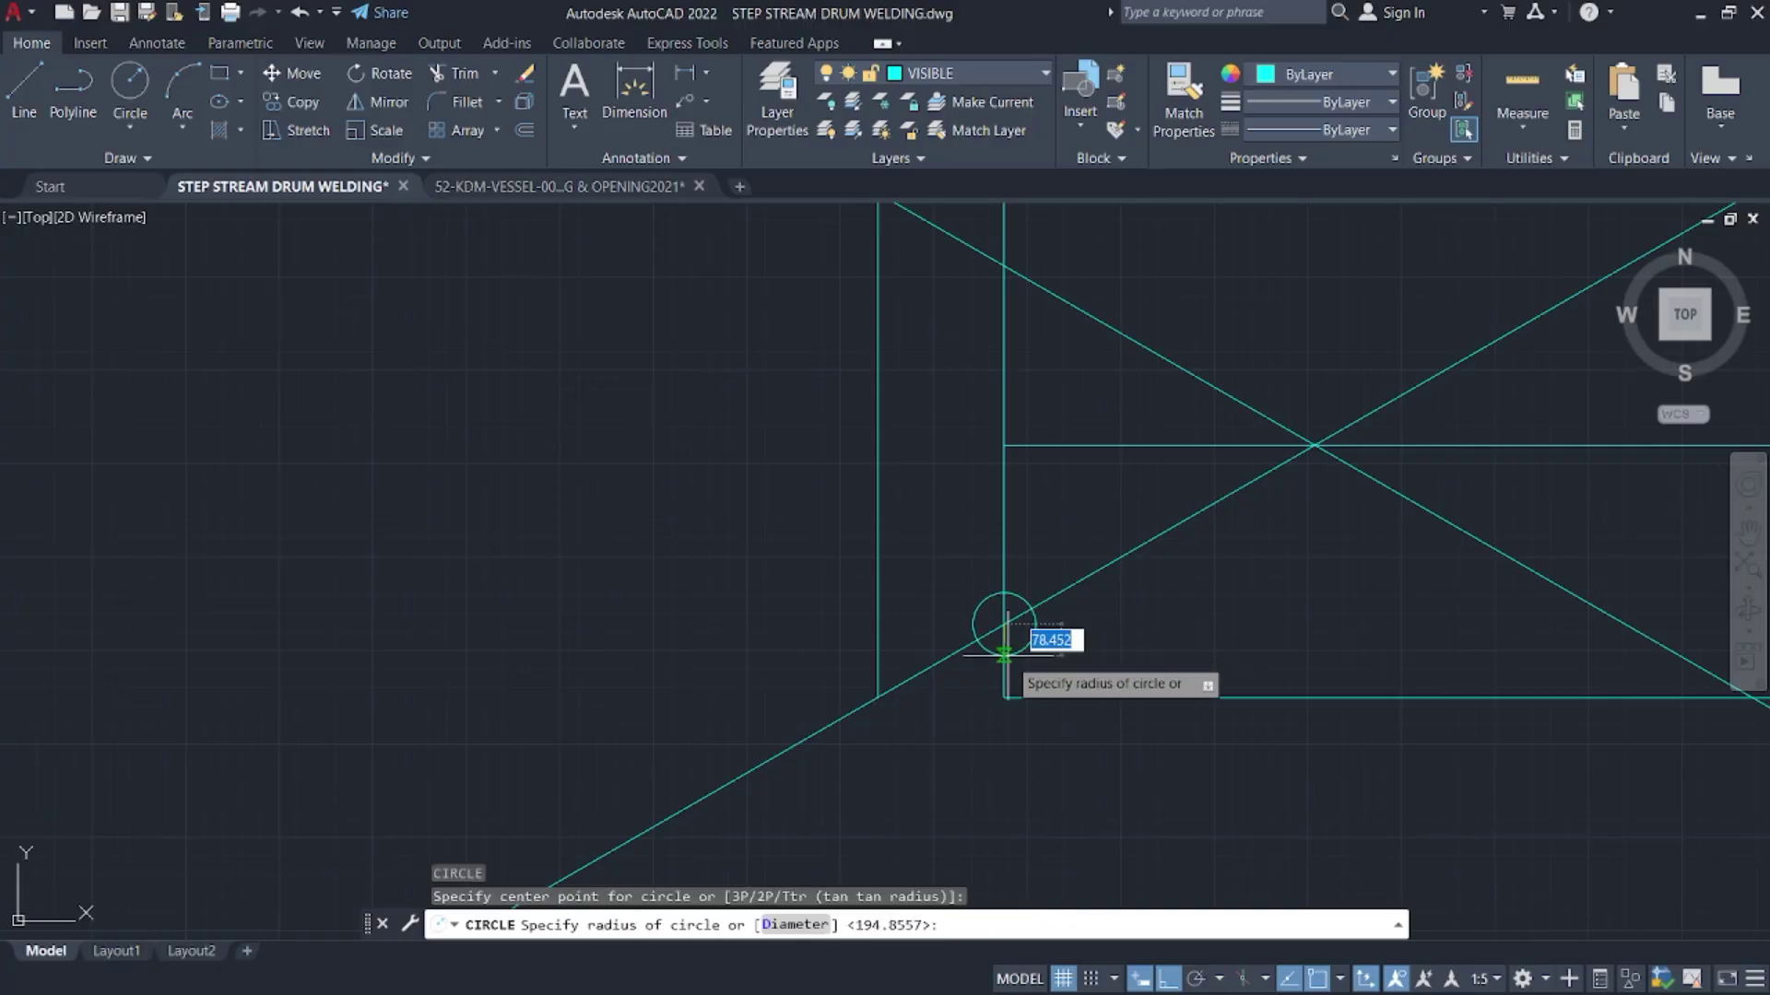
pyautogui.click(1003, 698)
pyautogui.scroll(2, 1106, 374)
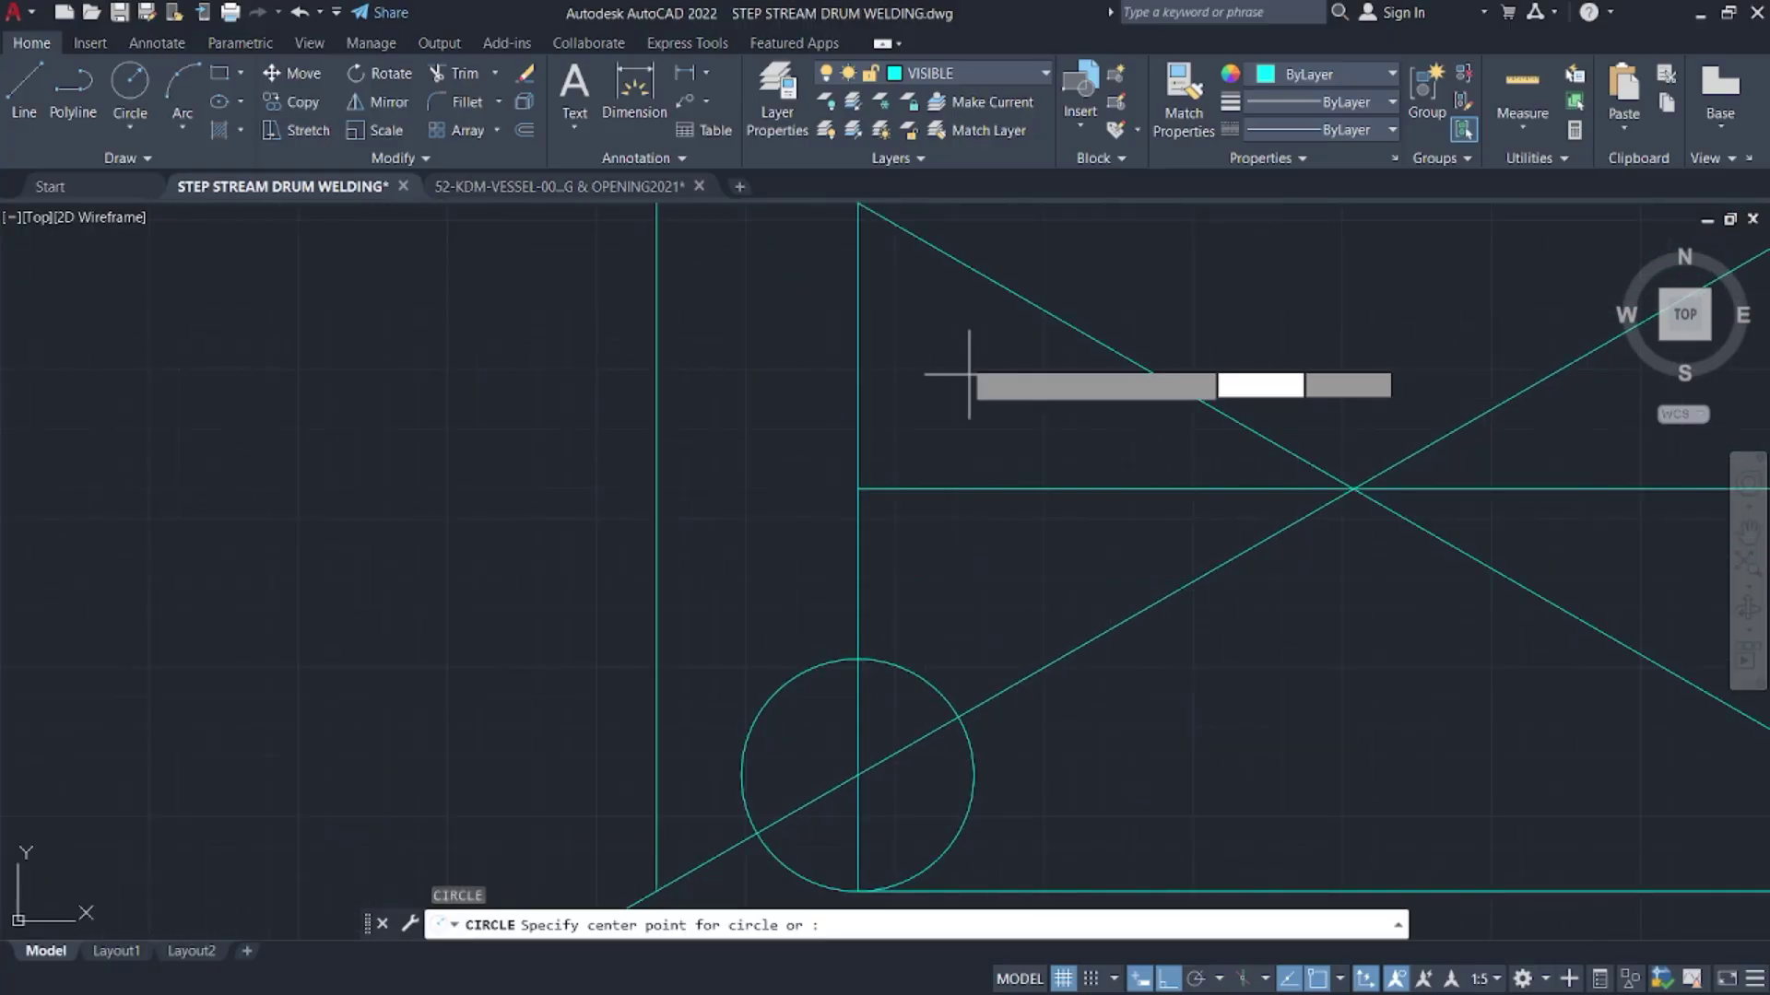
pyautogui.moveTo(968, 374); pyautogui.dragTo(1031, 631, button='middle')
pyautogui.click(920, 459)
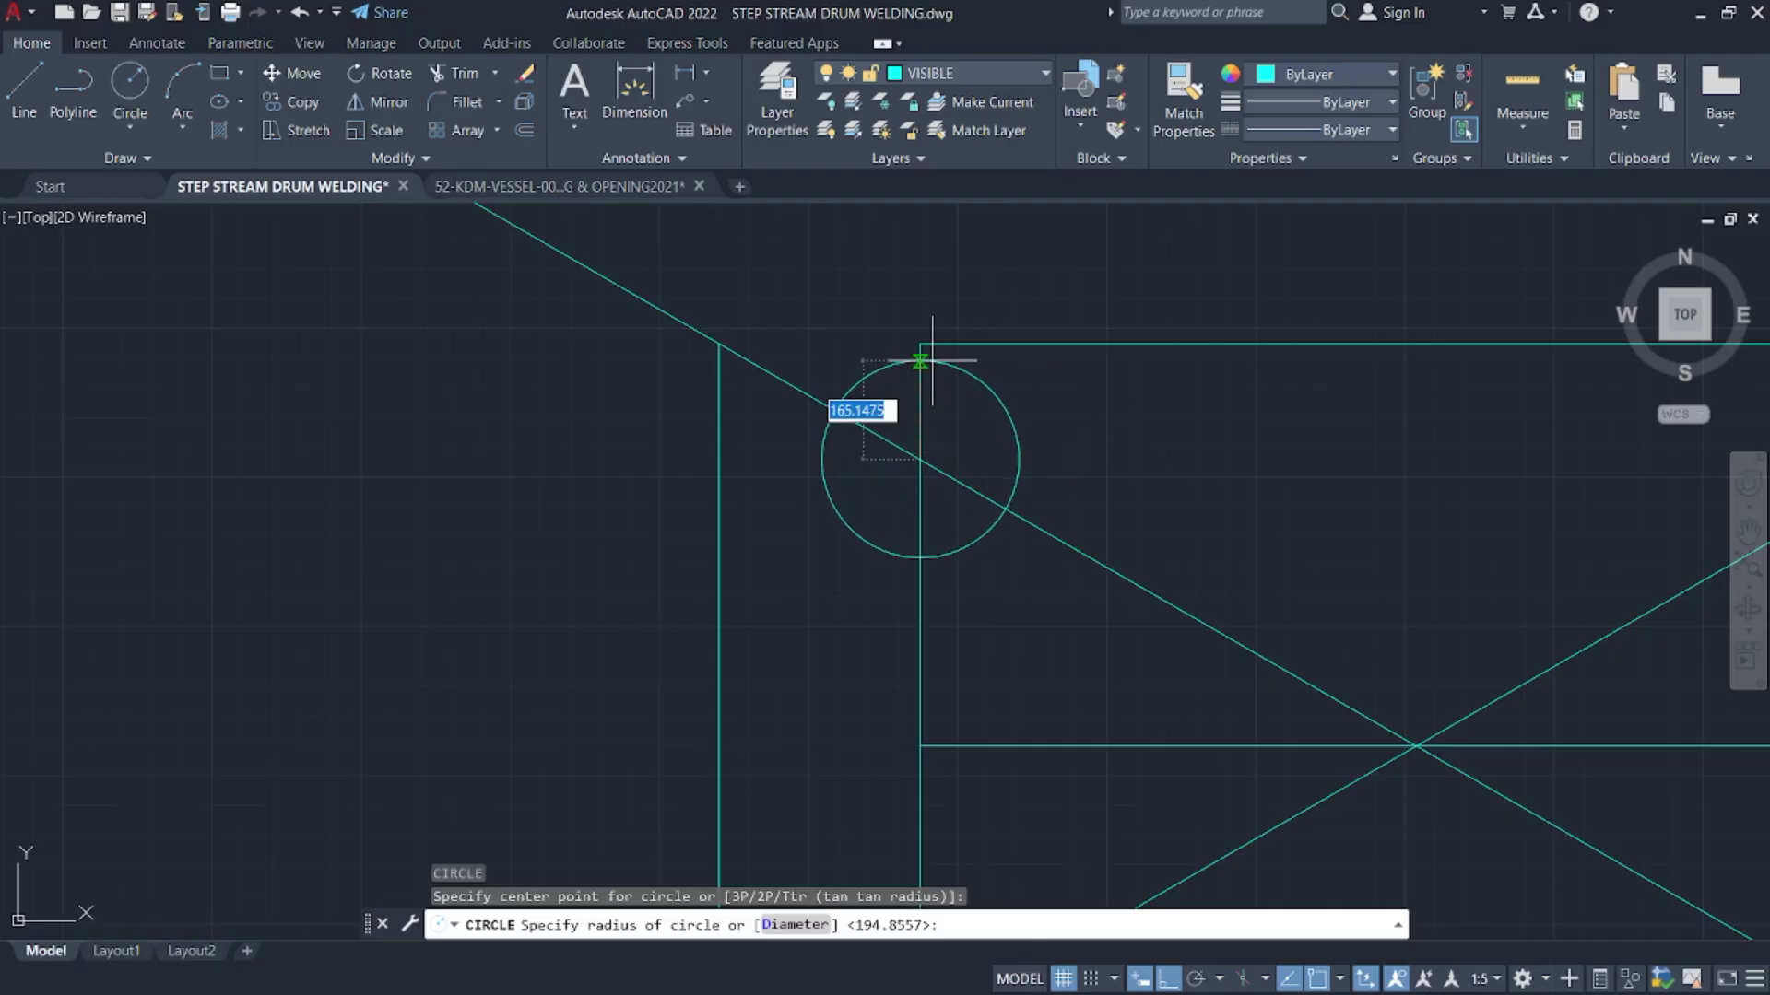
pyautogui.click(924, 350)
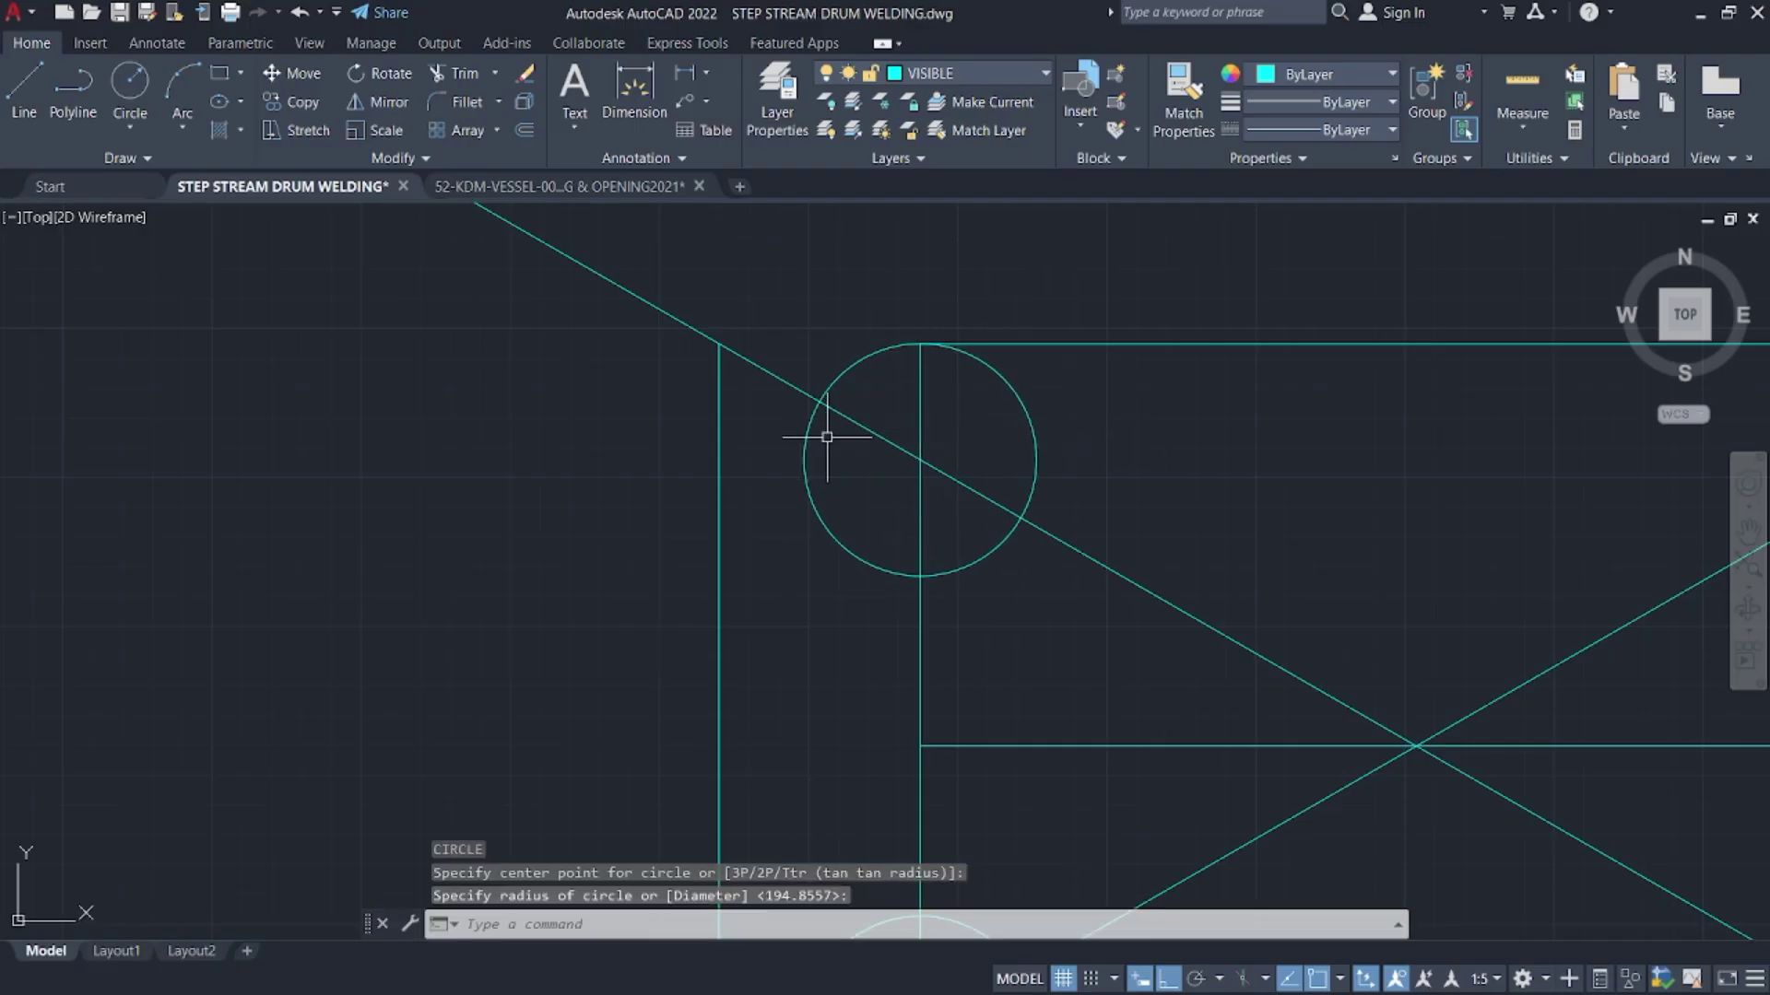
# - Draw a three-point arc from the upper circle's outer crossing with its sloped line through the offset line's midpoint to the matching lower crossing
pyautogui.click(183, 124)
pyautogui.click(207, 163)
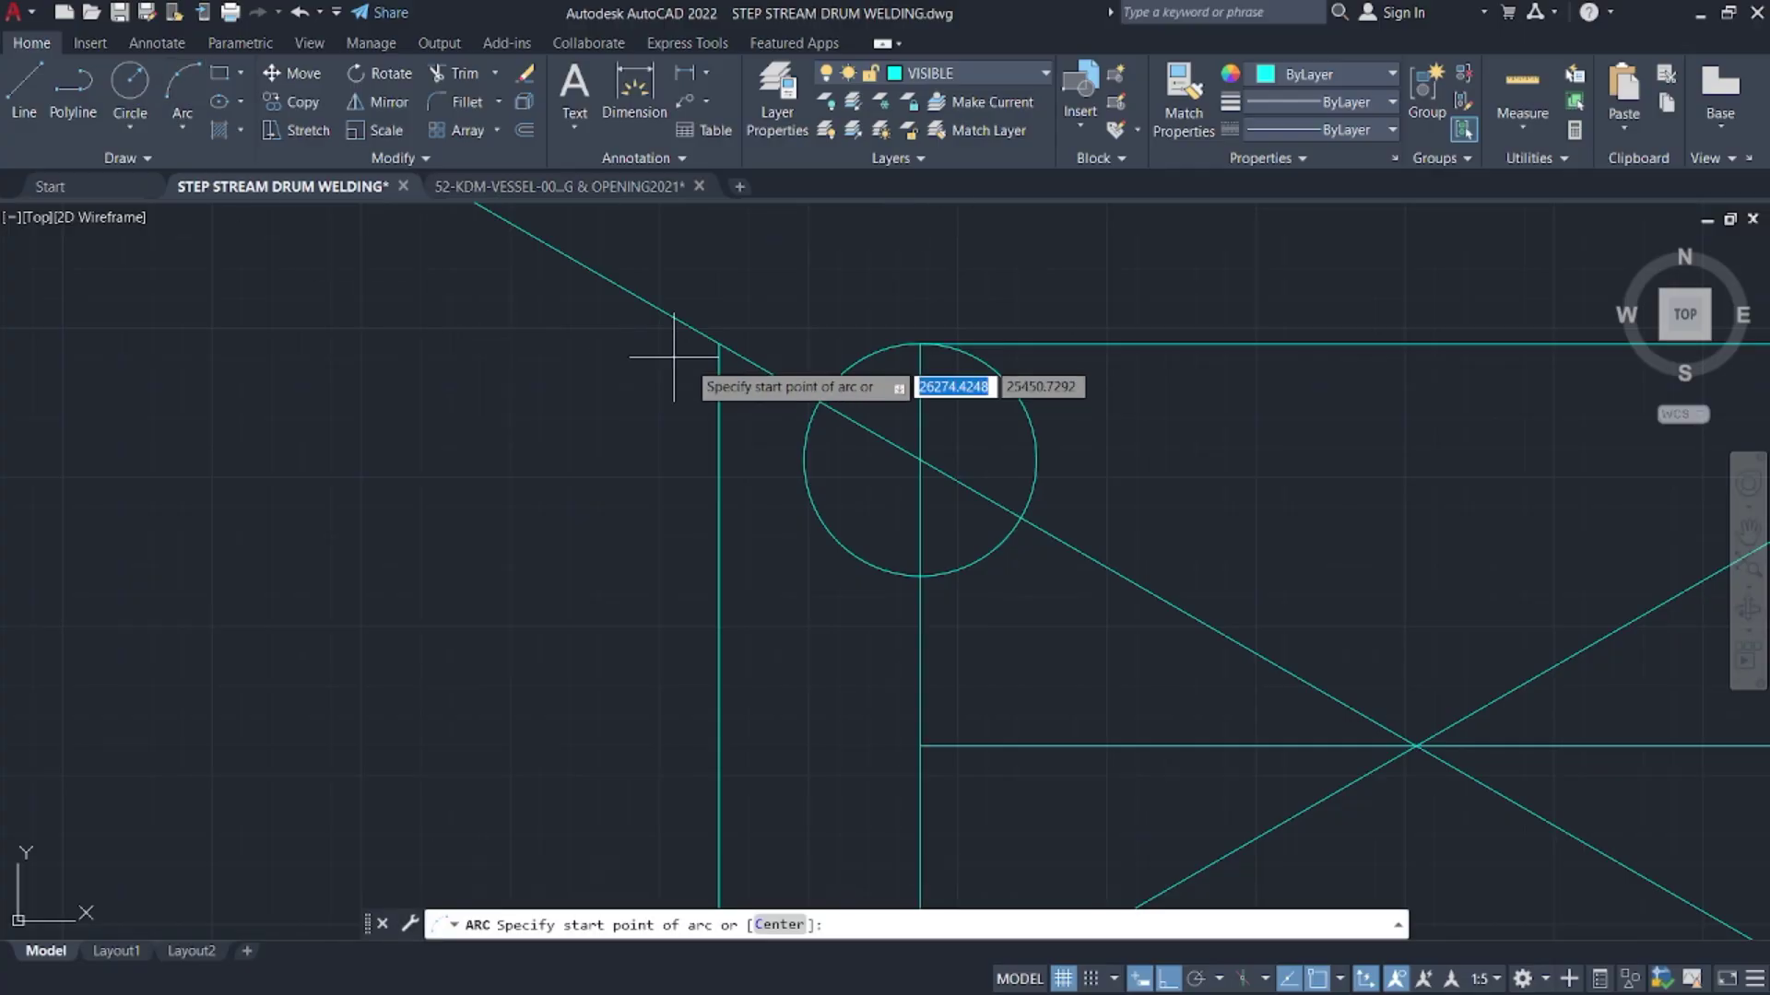
pyautogui.click(812, 402)
pyautogui.moveTo(790, 576); pyautogui.dragTo(931, 225, button='middle')
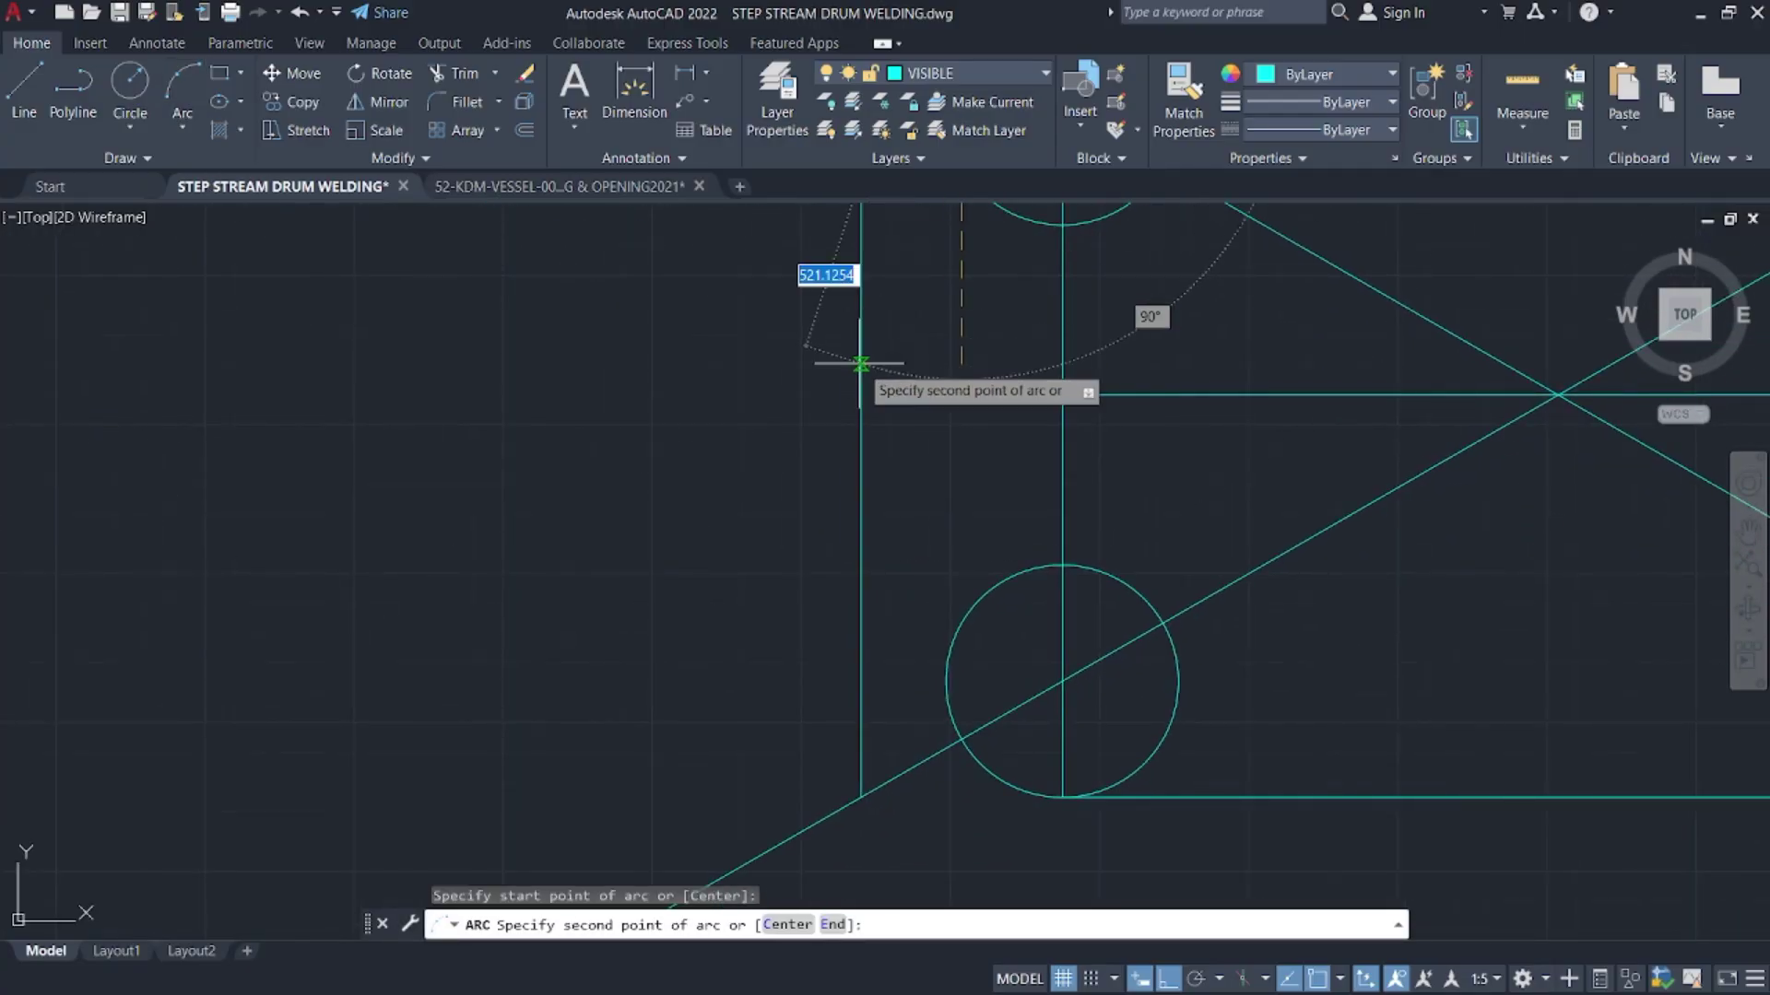
pyautogui.moveTo(862, 291); pyautogui.dragTo(708, 406, button='middle')
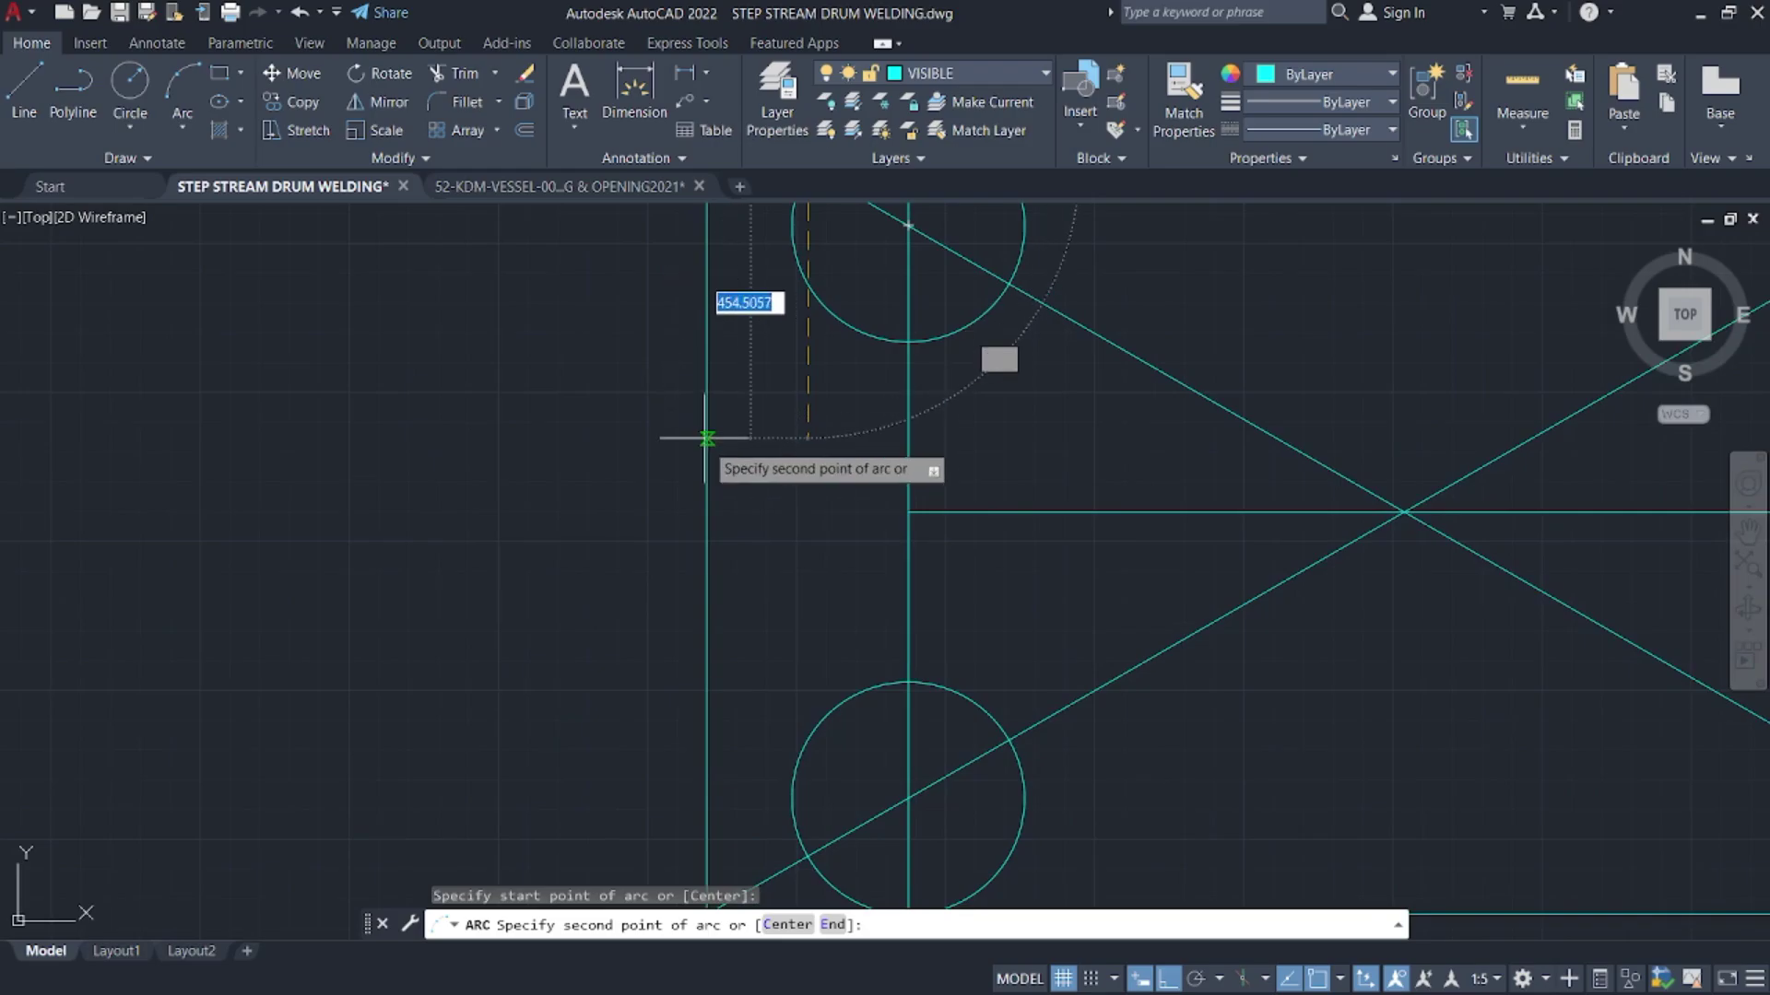
pyautogui.click(707, 511)
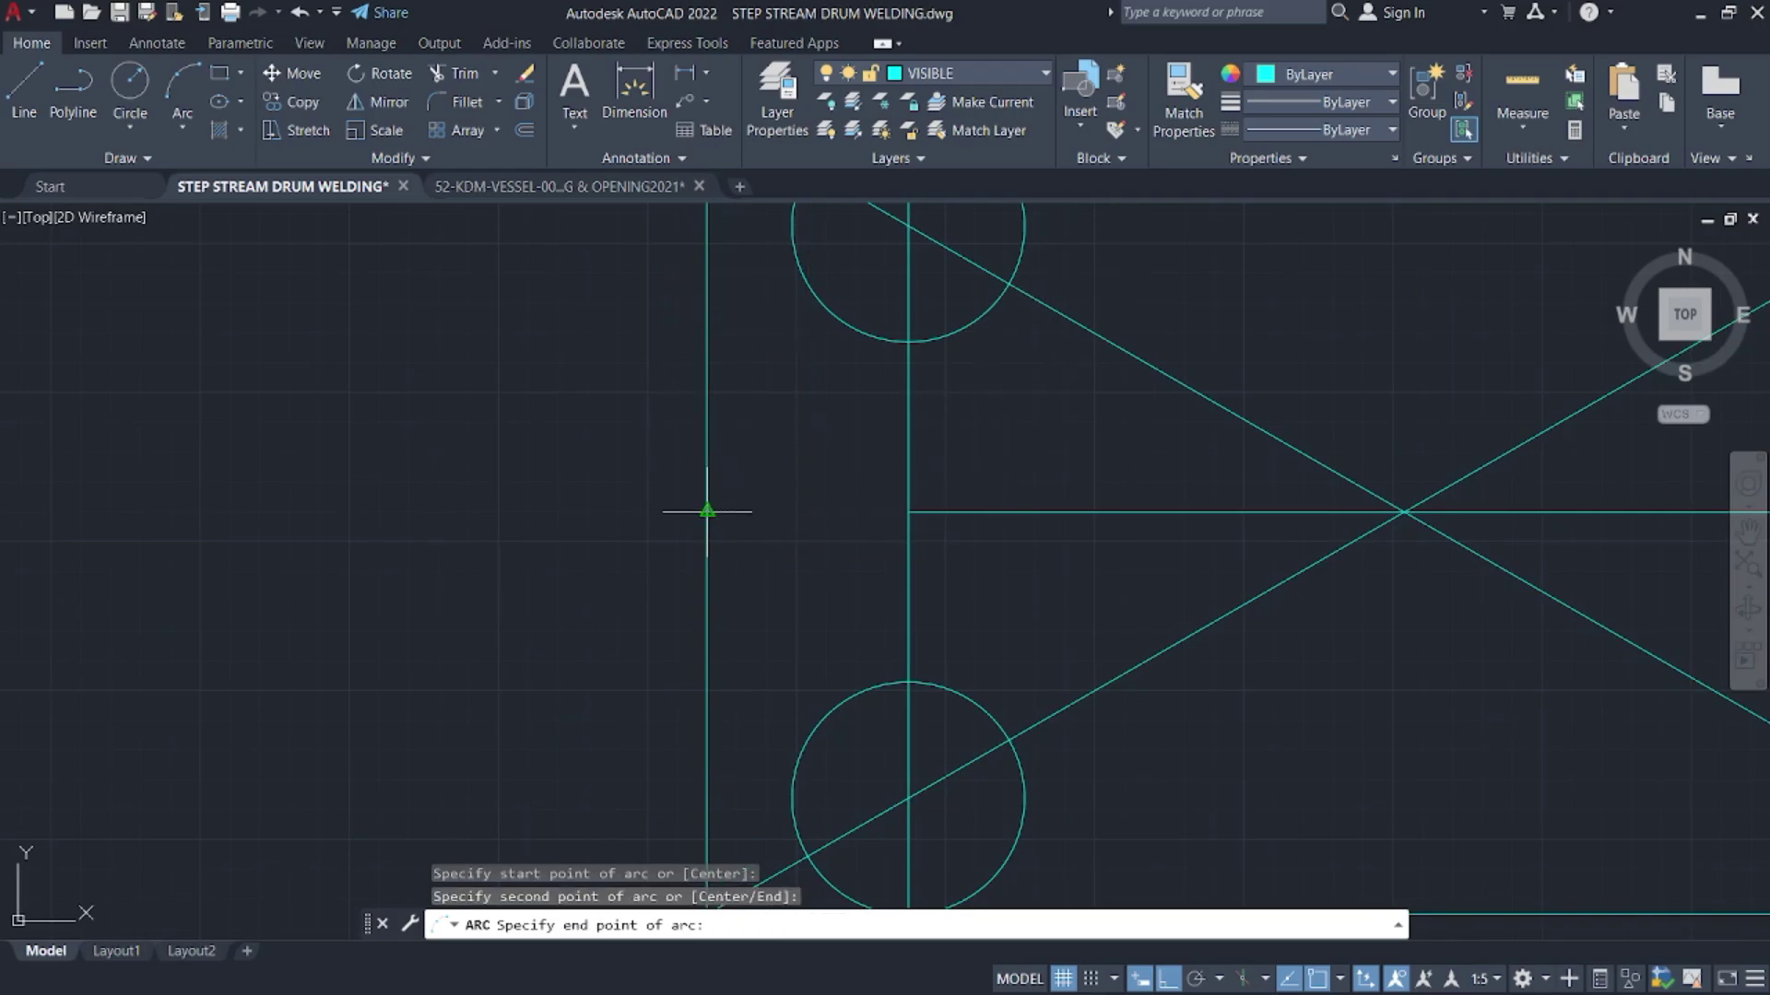
pyautogui.click(805, 846)
pyautogui.scroll(-2, 809, 842)
pyautogui.moveTo(874, 751); pyautogui.dragTo(891, 682, button='middle')
pyautogui.scroll(-2, 882, 570)
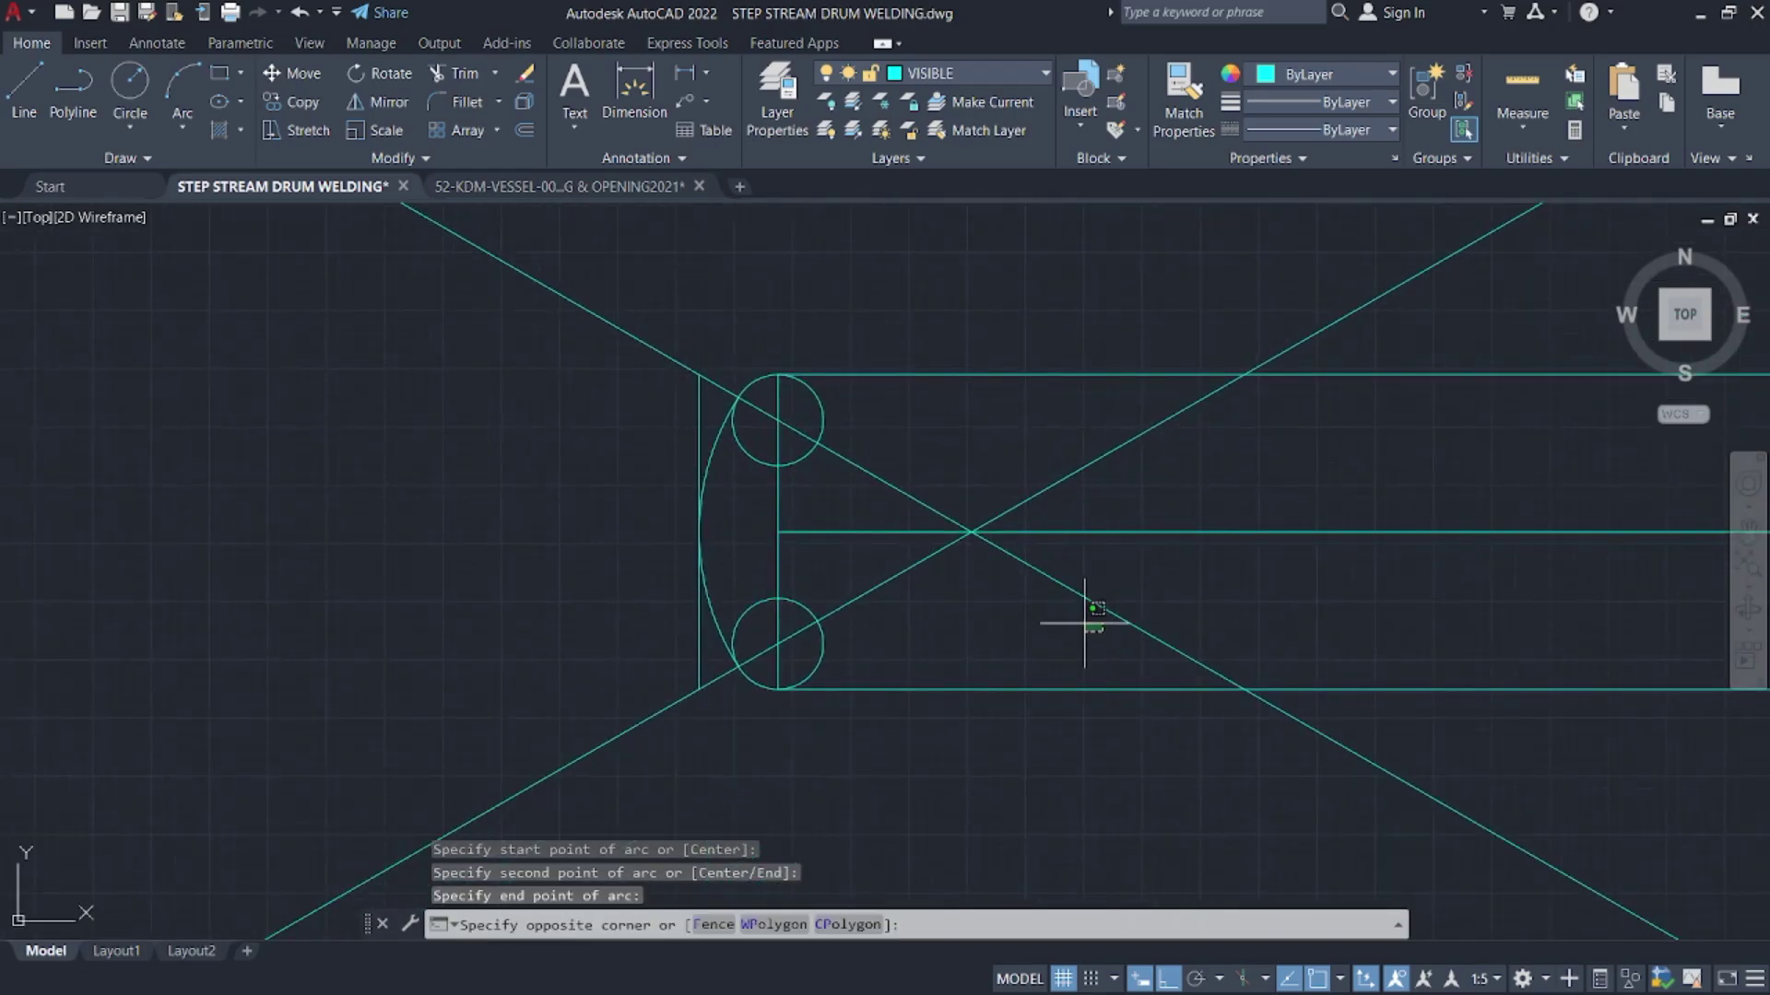
# - Erase both sloped construction lines and the vertical offset line beside the drum's left edge
pyautogui.click(1037, 553)
pyautogui.press('Delete')
pyautogui.click(1151, 494)
pyautogui.click(1040, 402)
pyautogui.press('Delete')
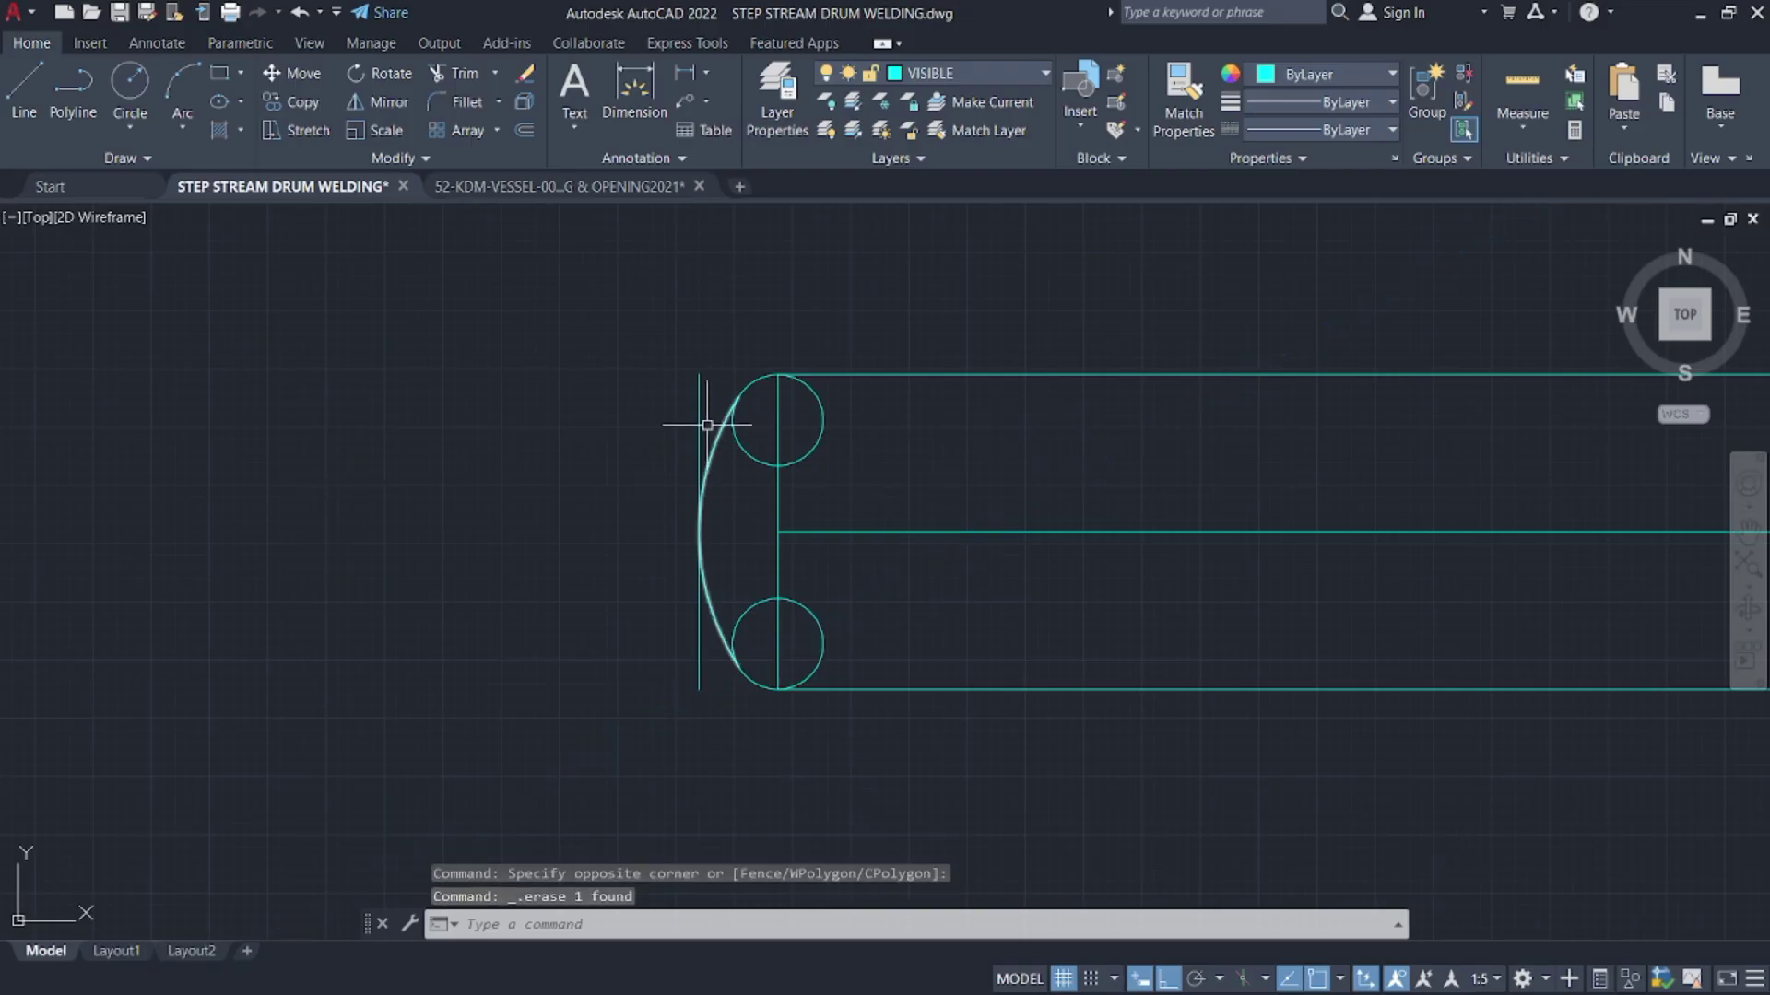
pyautogui.click(696, 402)
pyautogui.click(521, 415)
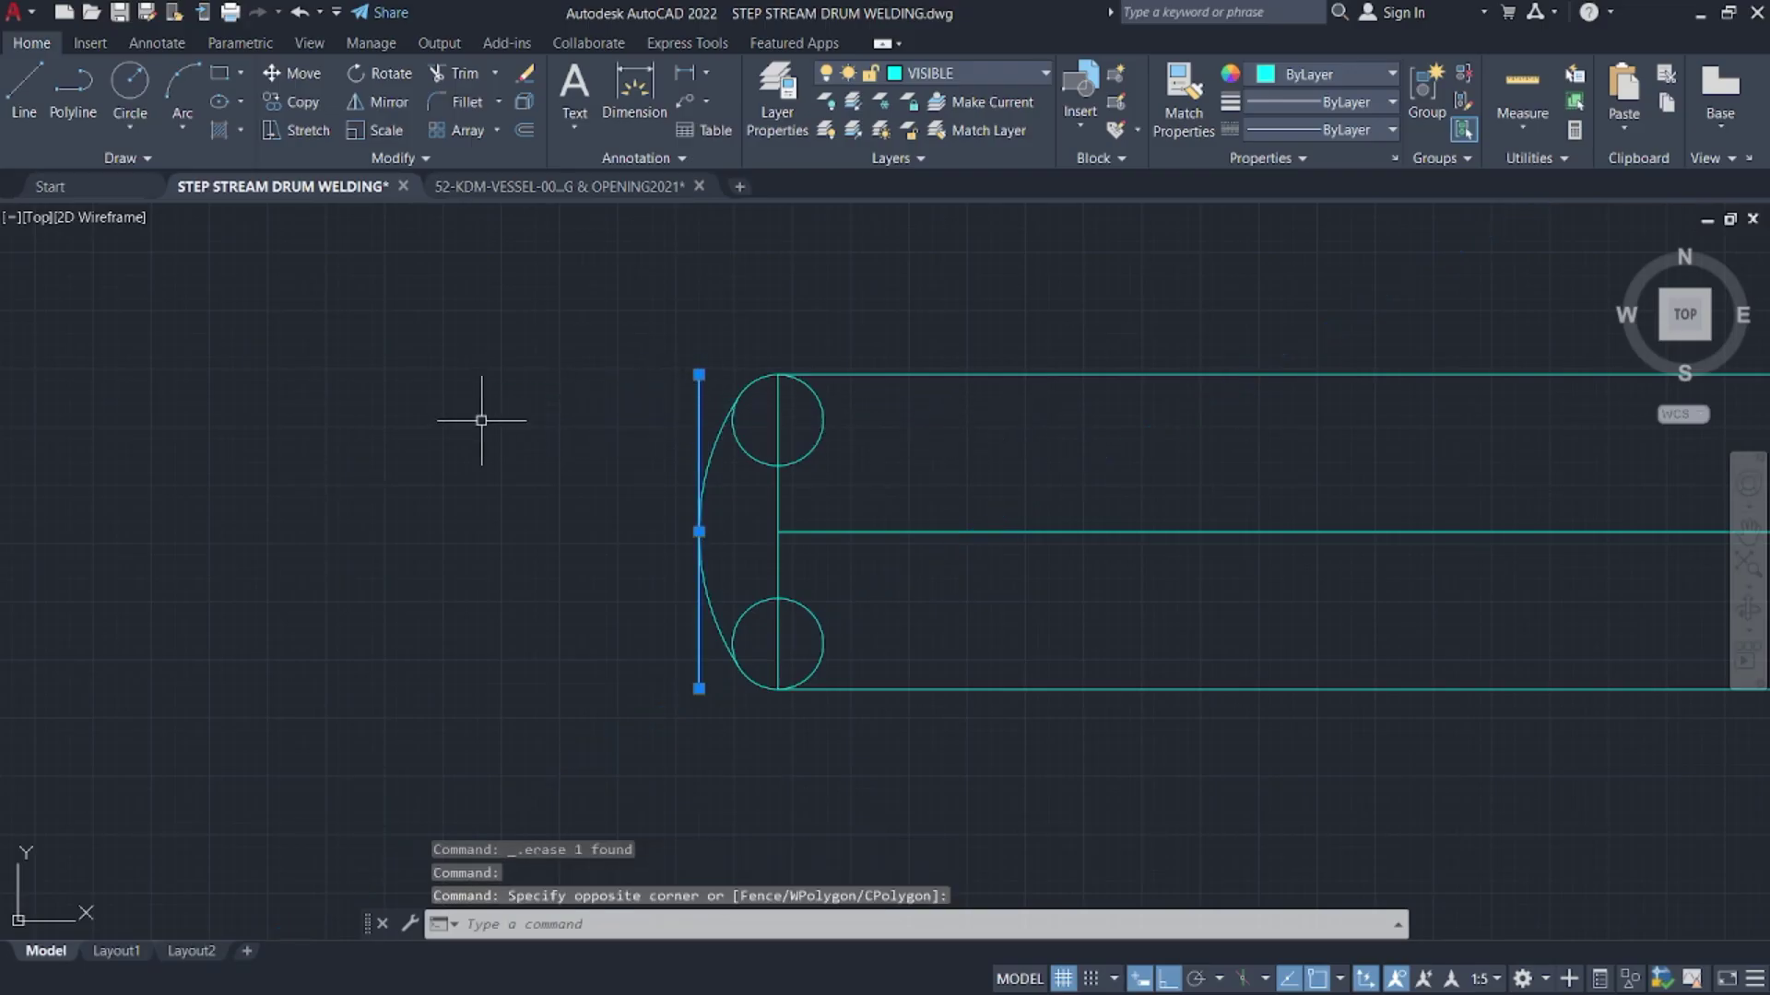
pyautogui.press('Delete')
# - Trim both circles down to the outer corner arcs of the left head, and trim away the drum's horizontal centreline
pyautogui.write('tr')
pyautogui.press('Return')
pyautogui.click(750, 458)
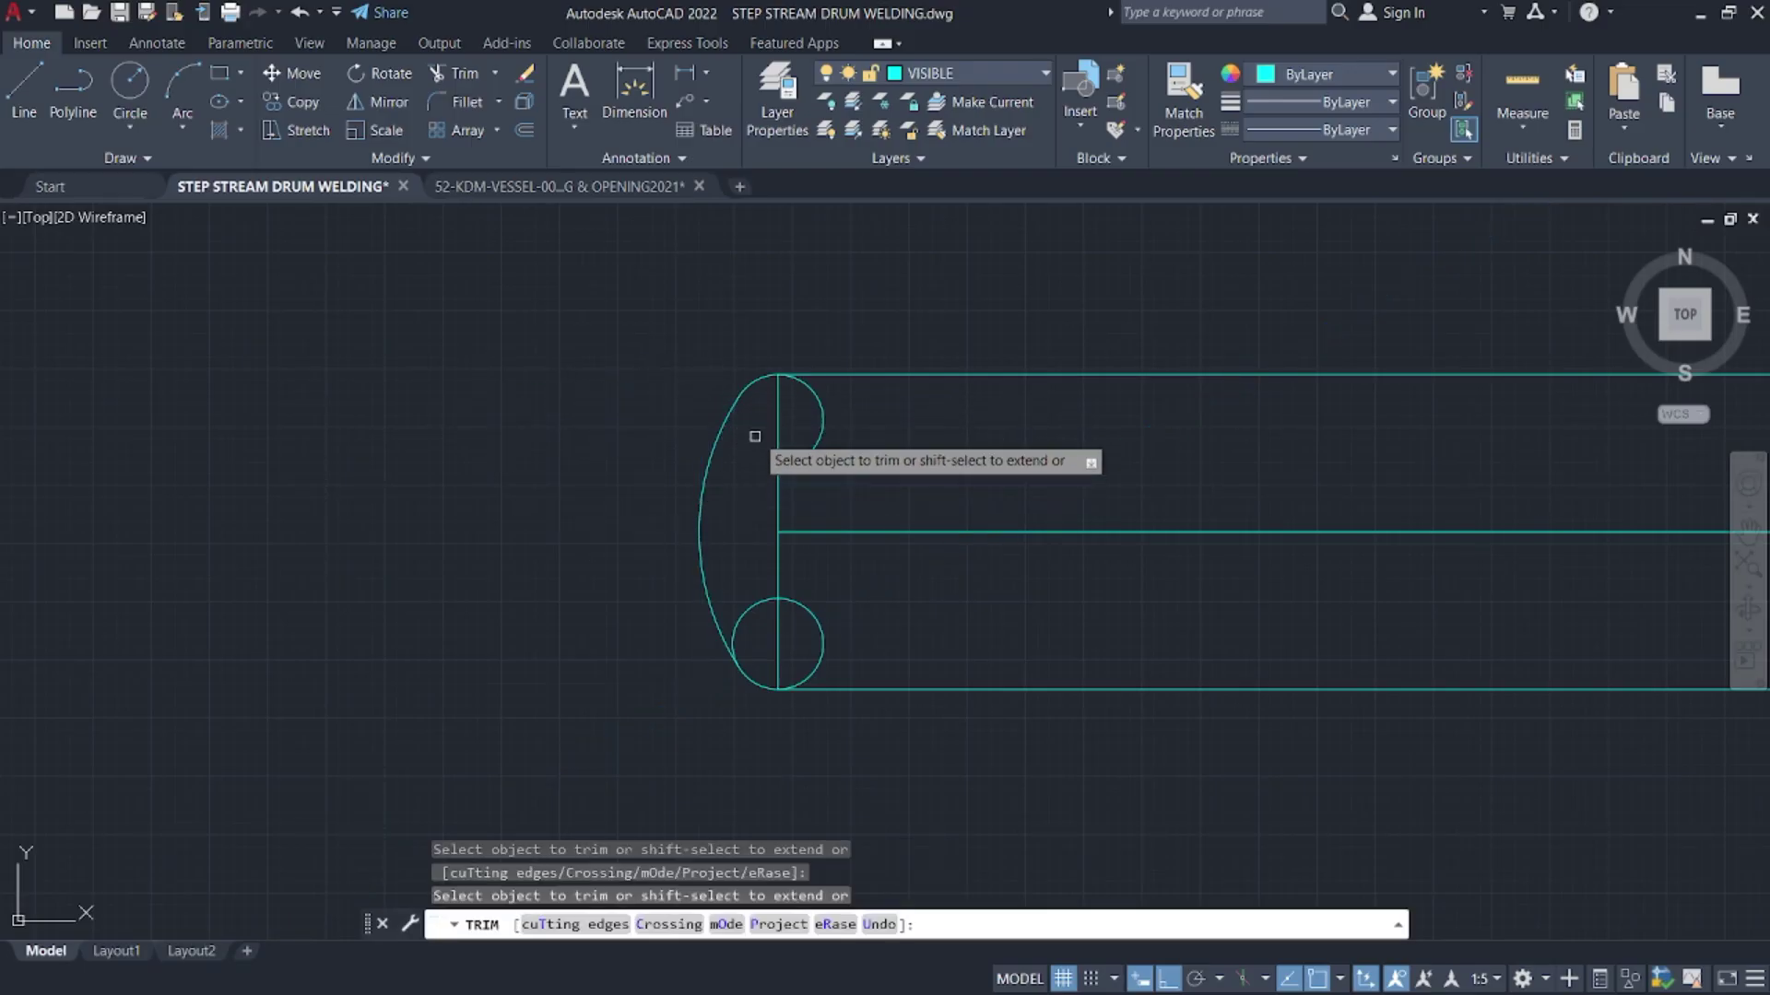
pyautogui.click(815, 437)
pyautogui.click(812, 627)
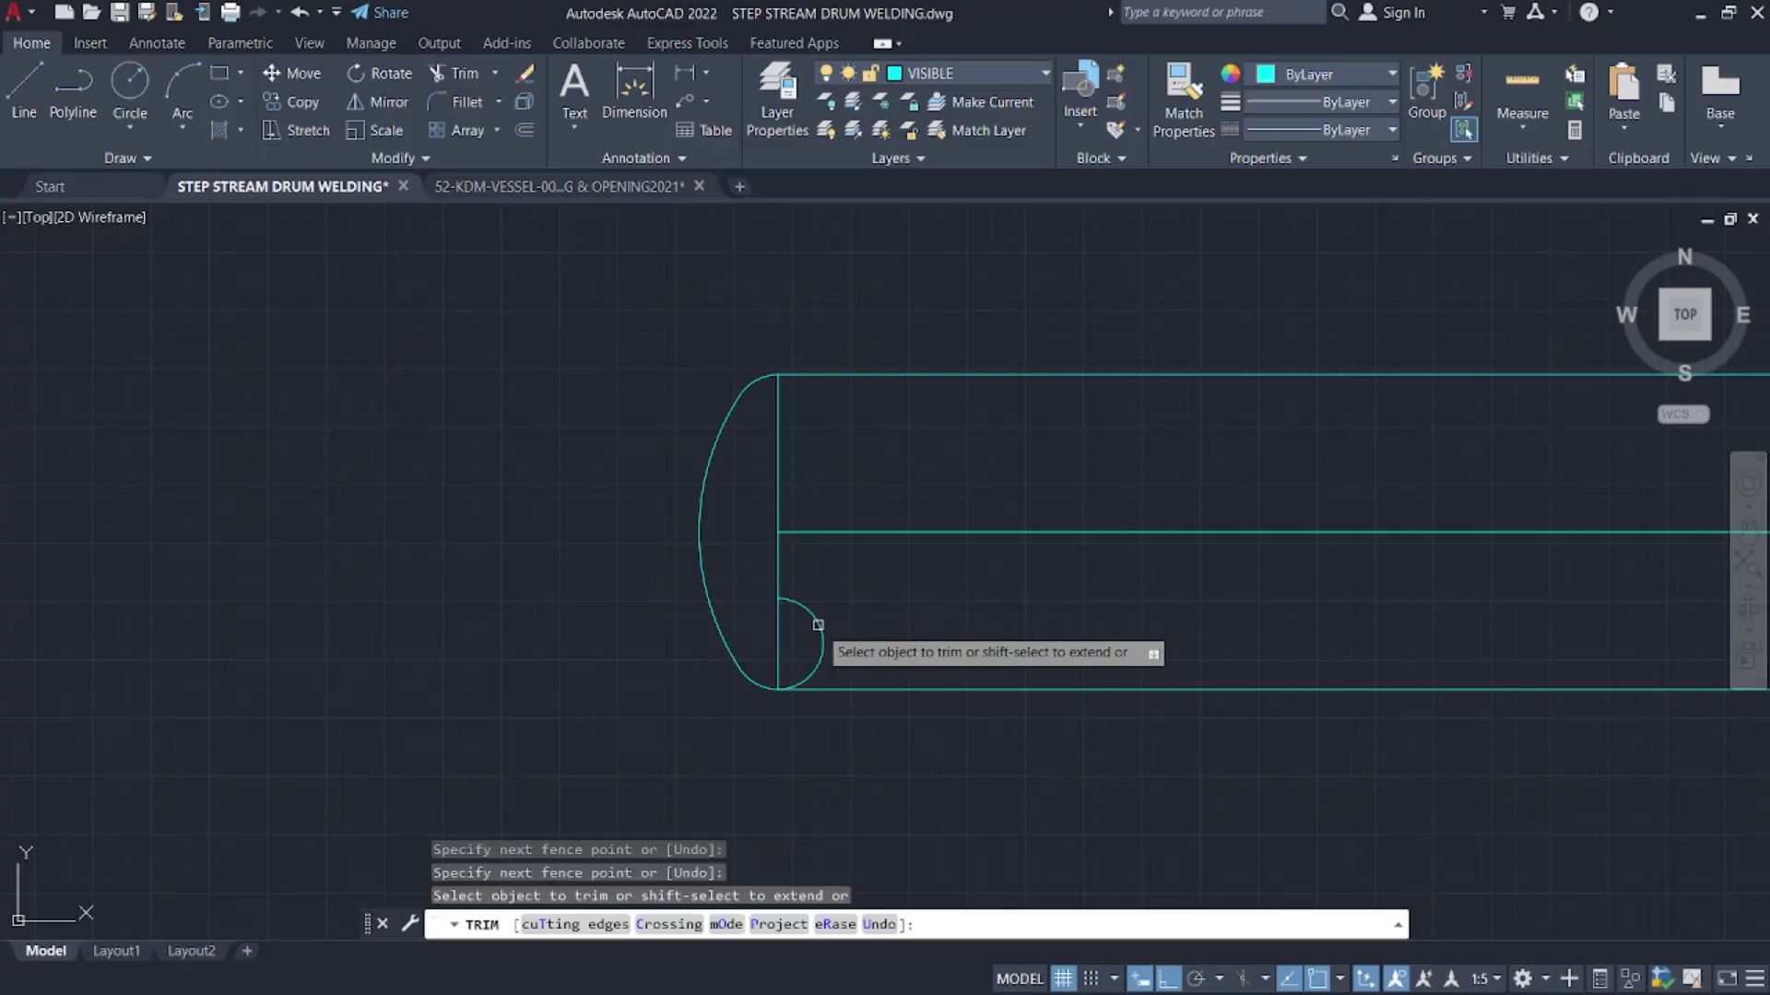
pyautogui.click(737, 645)
pyautogui.scroll(-2, 632, 625)
pyautogui.moveTo(633, 624)
pyautogui.mouseDown()
pyautogui.moveTo(810, 592)
pyautogui.moveTo(690, 549)
pyautogui.mouseUp()
pyautogui.press('Escape')
# - Mirror the three arcs of the left end head across to the drum's opposite end
pyautogui.click(573, 557)
pyautogui.click(526, 477)
pyautogui.scroll(3, 544, 581)
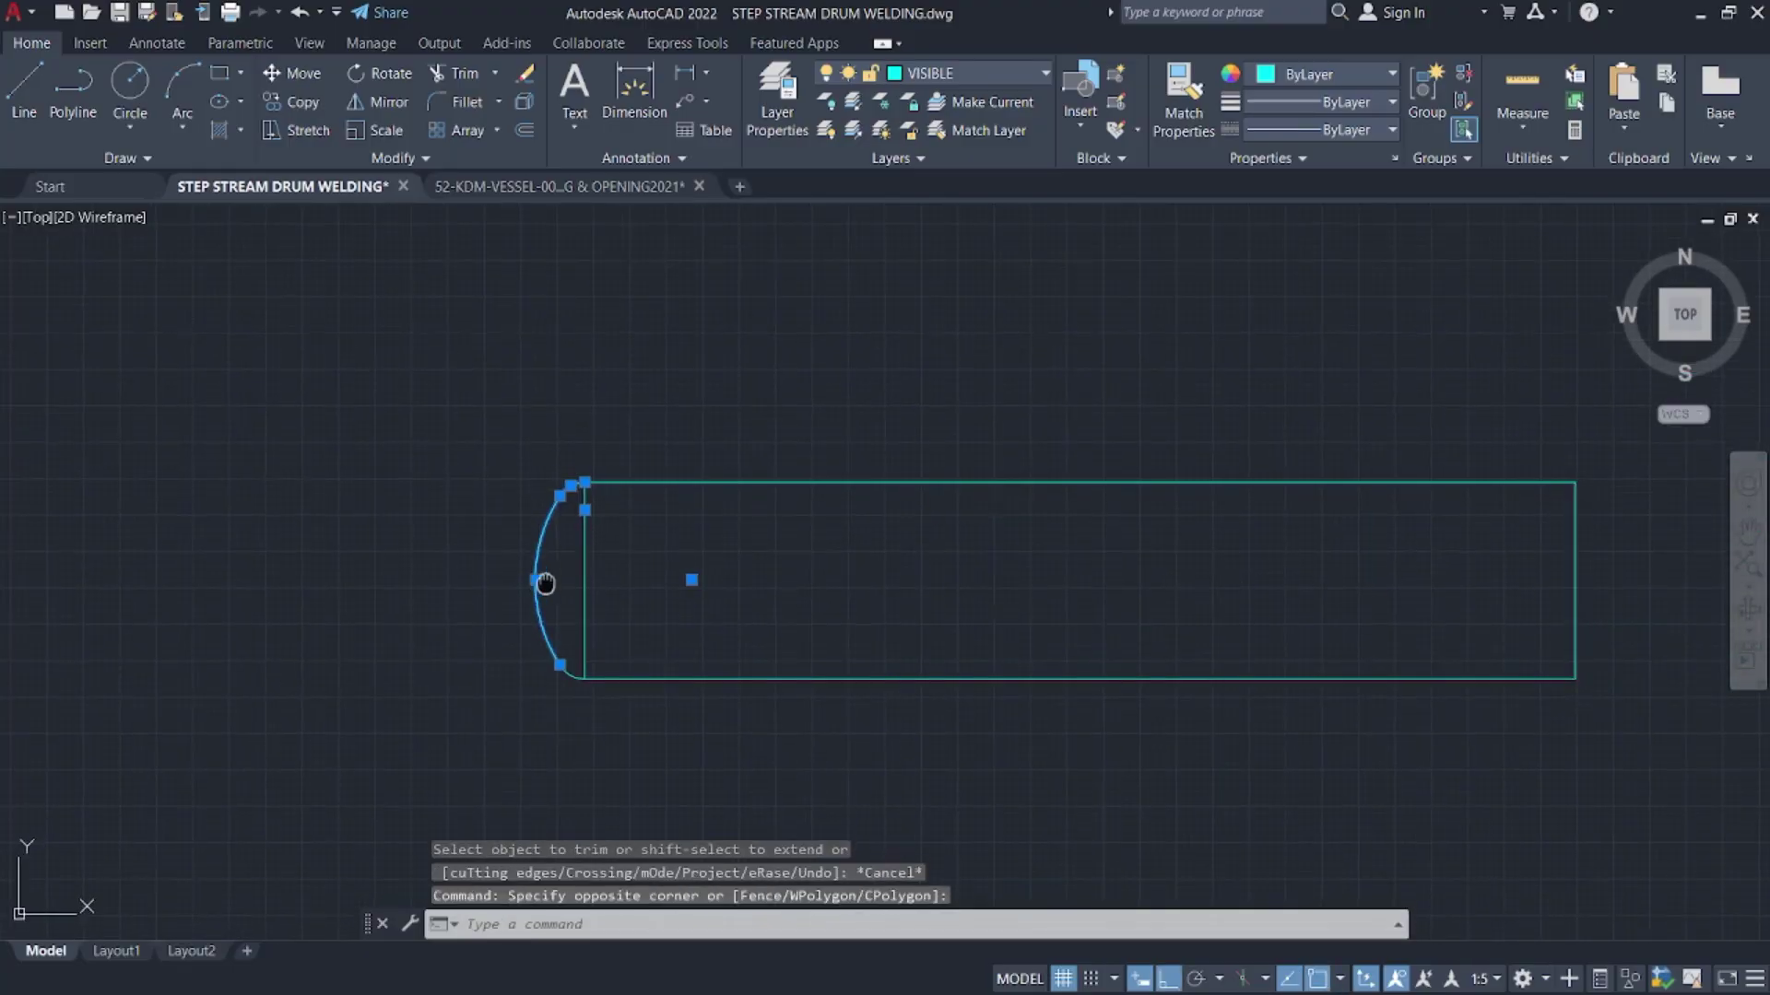
pyautogui.click(650, 502)
pyautogui.click(624, 474)
pyautogui.moveTo(869, 596); pyautogui.dragTo(624, 604, button='middle')
pyautogui.write('mi')
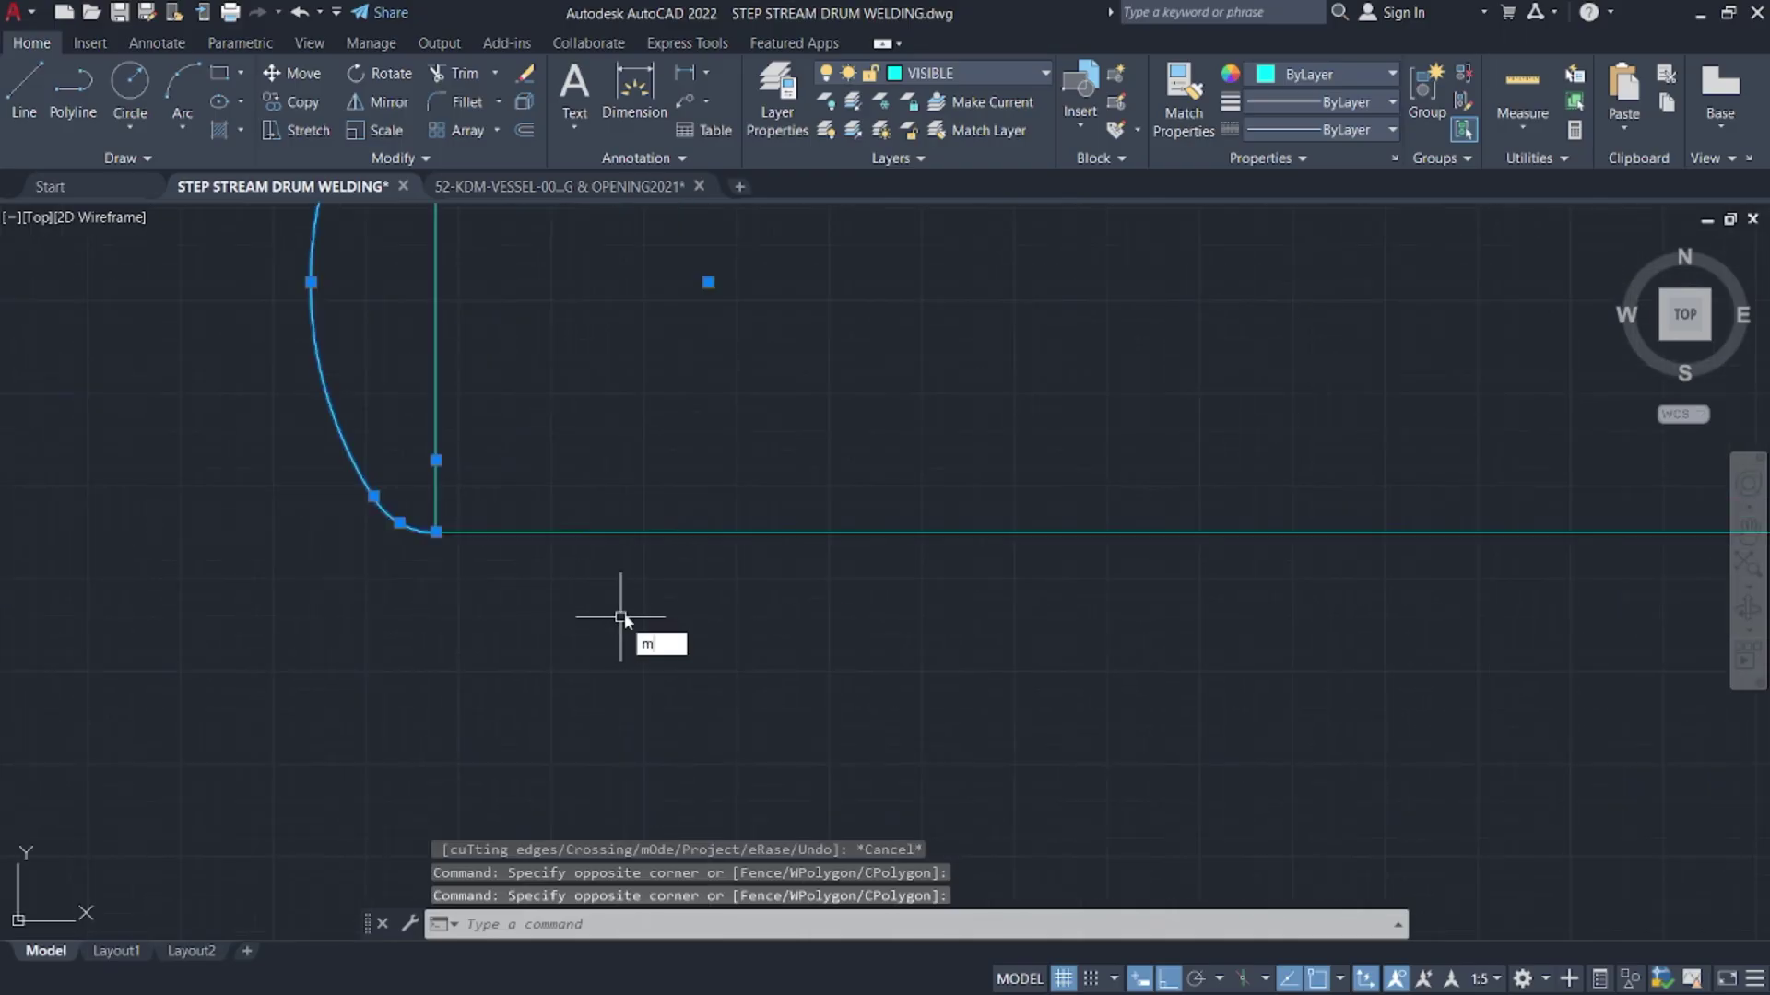
pyautogui.press('Return')
pyautogui.scroll(-3, 1139, 537)
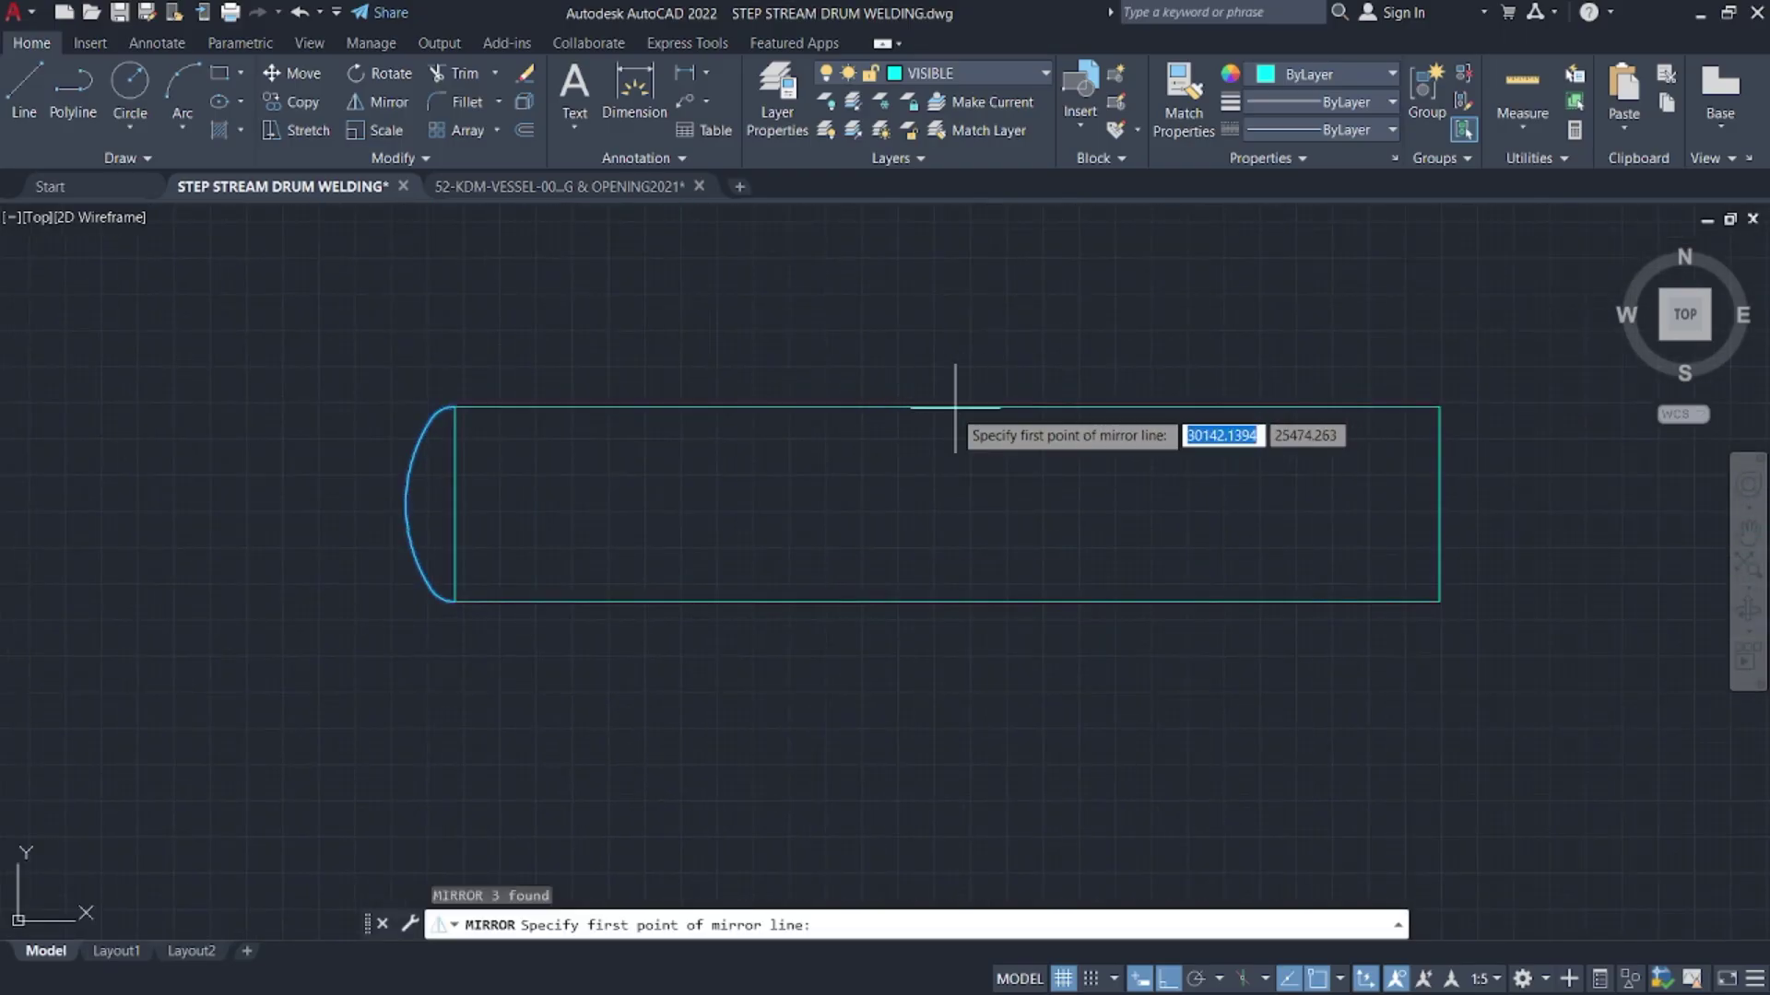
# - Mirror the dished head about the vertical line through the shell's midpoint, keeping the source objects
pyautogui.click(949, 406)
pyautogui.click(955, 553)
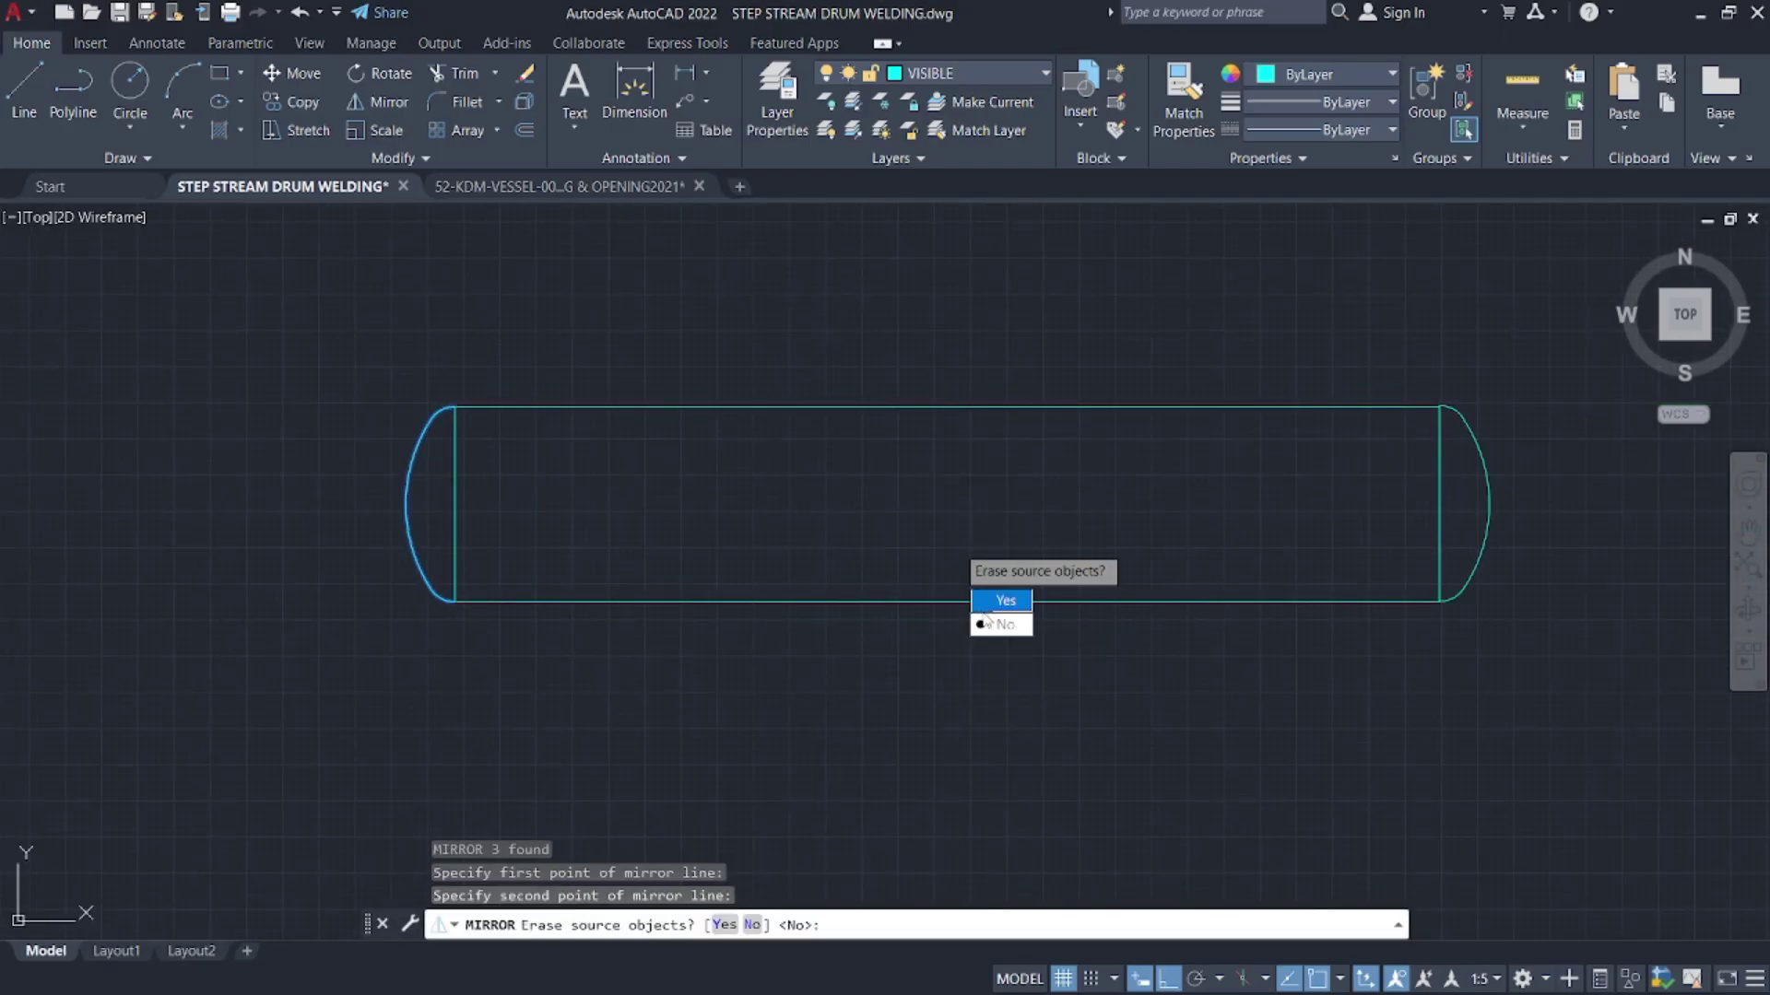
pyautogui.click(1001, 624)
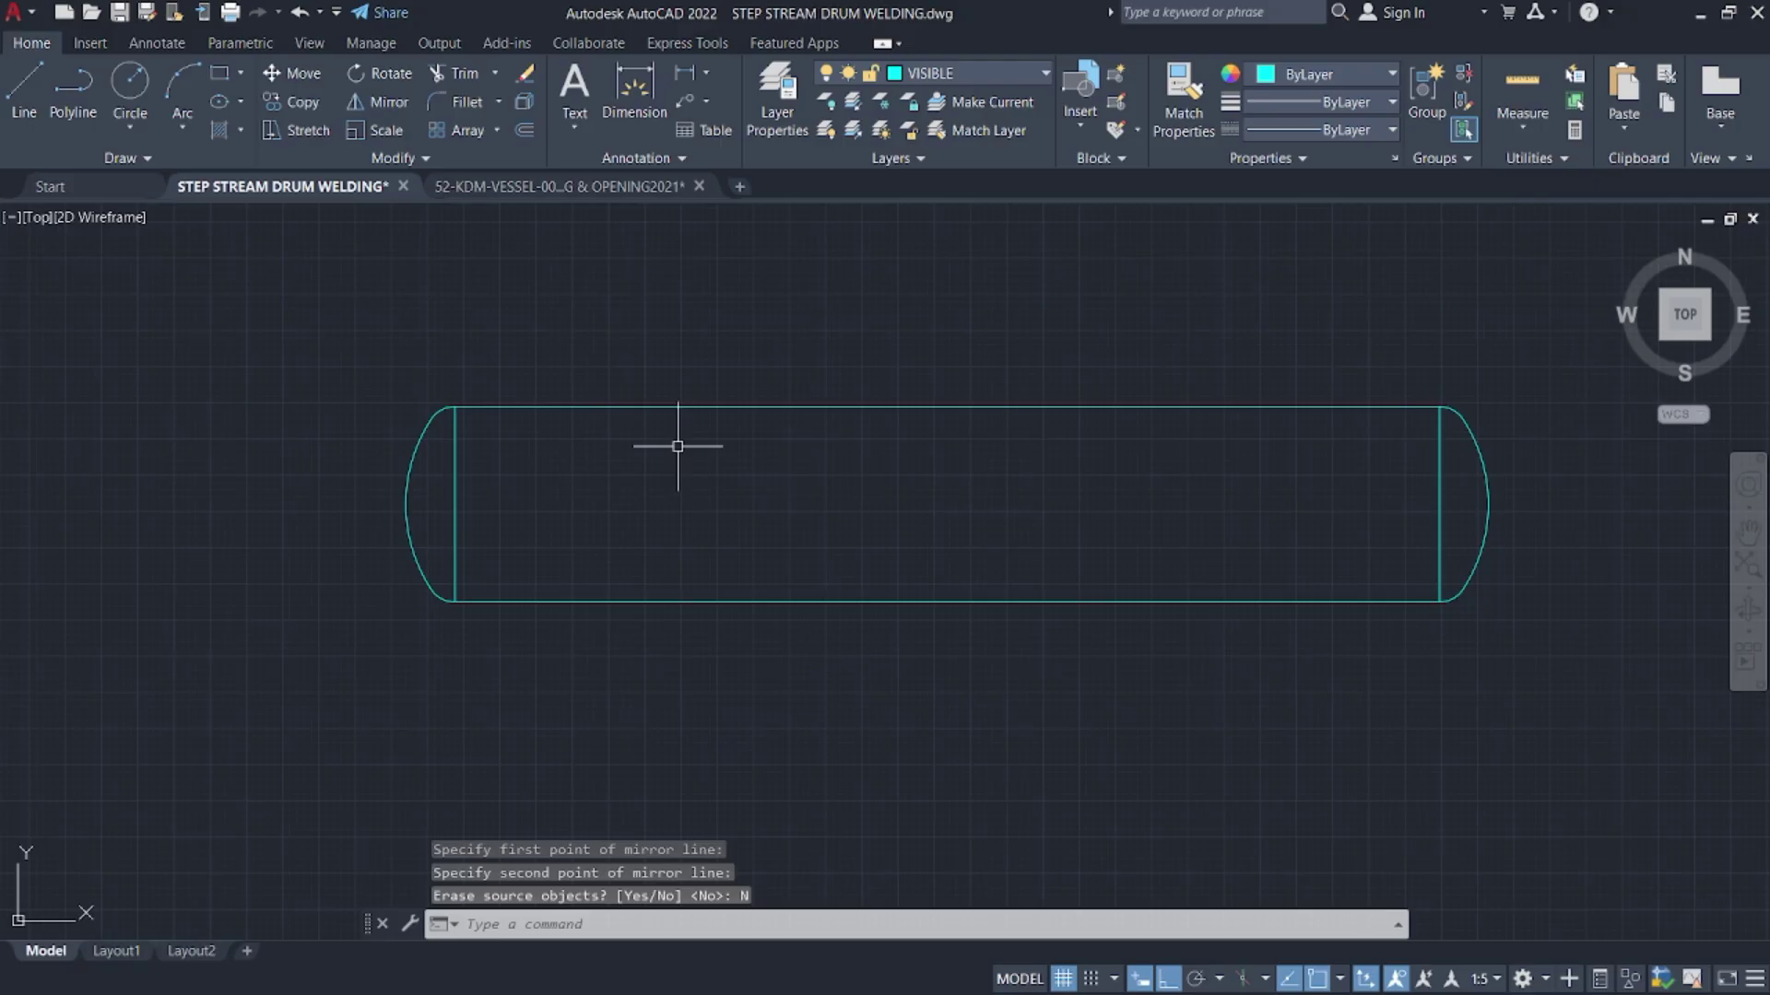
# - Switch to the reference PDF in Firefox and check the plate and dished head thickness in its parts list
pyautogui.press('super')
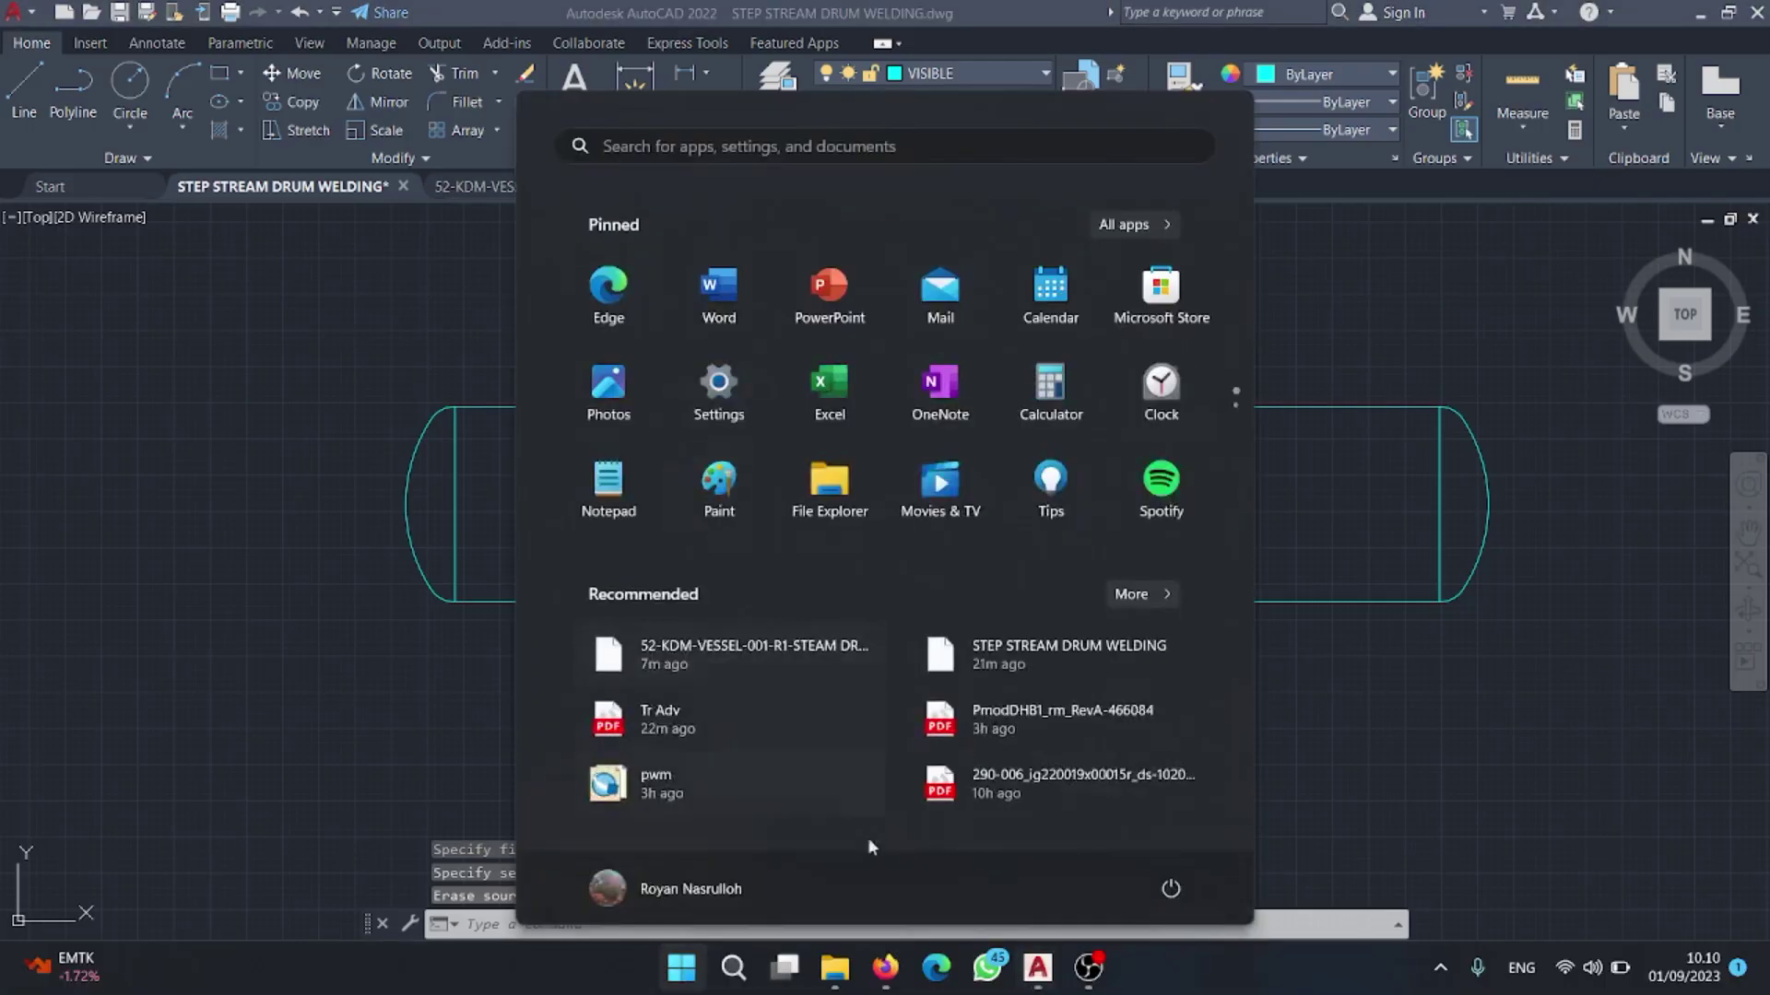
pyautogui.click(885, 968)
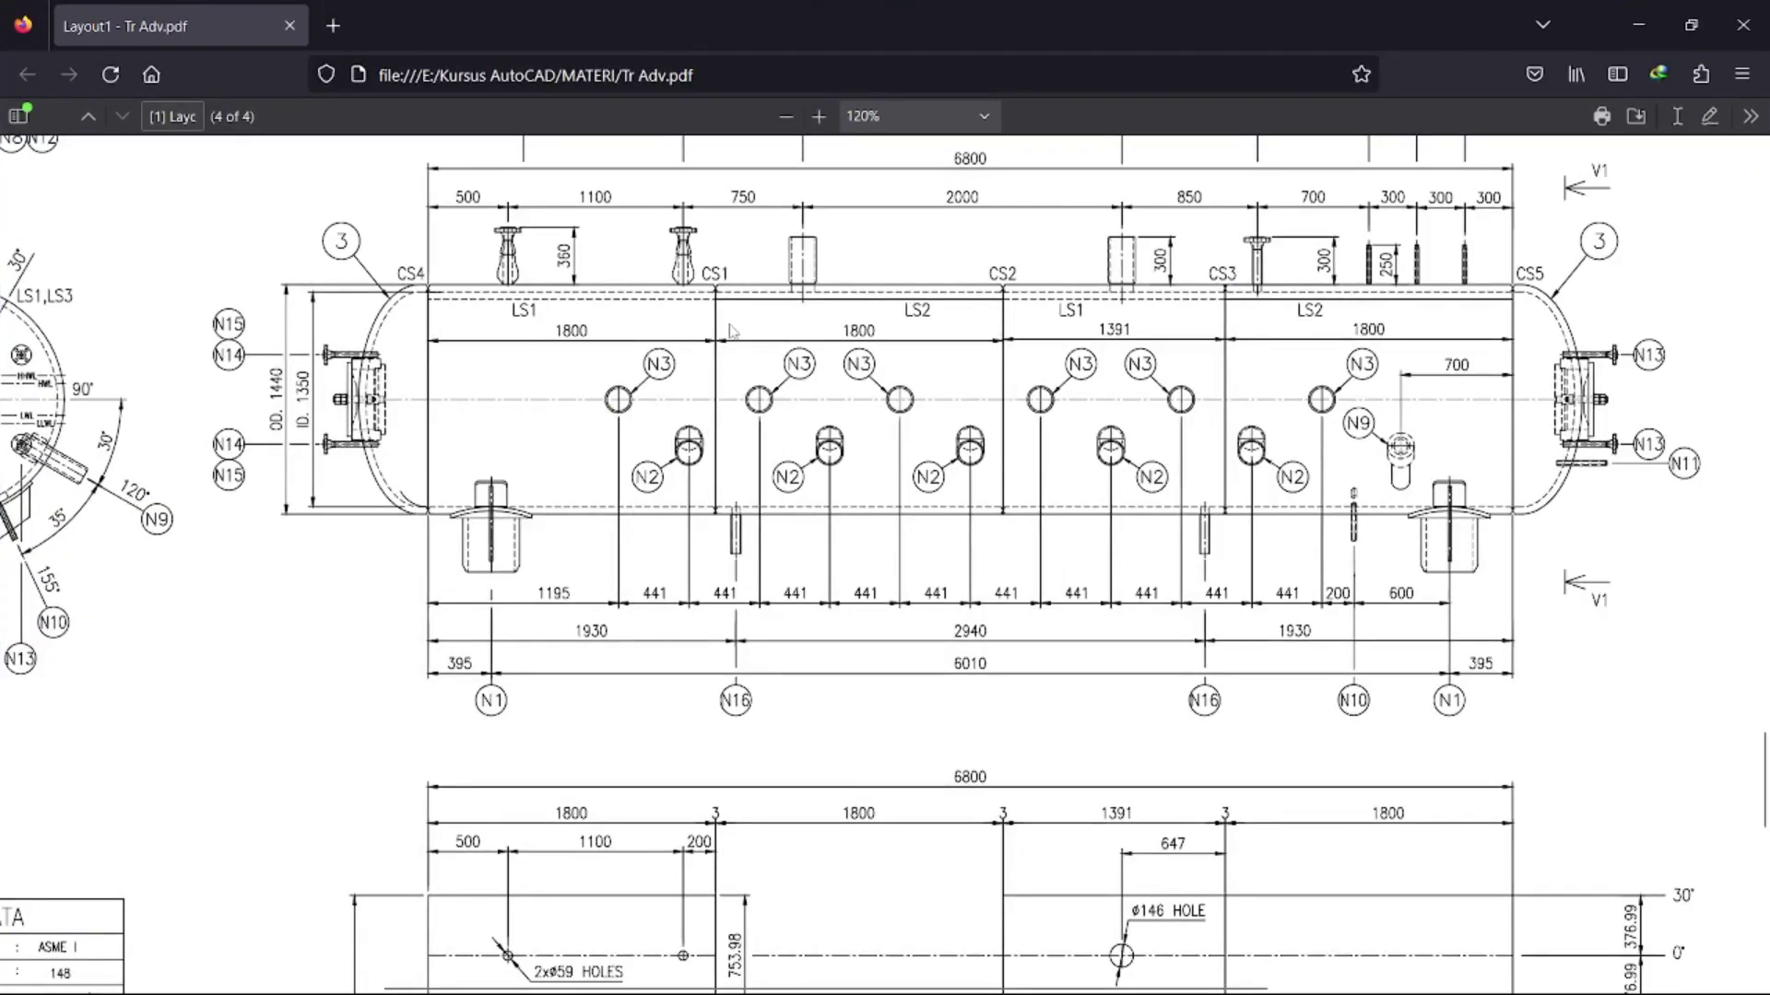
pyautogui.hscroll(4, 731, 330)
pyautogui.scroll(-10, 1309, 449)
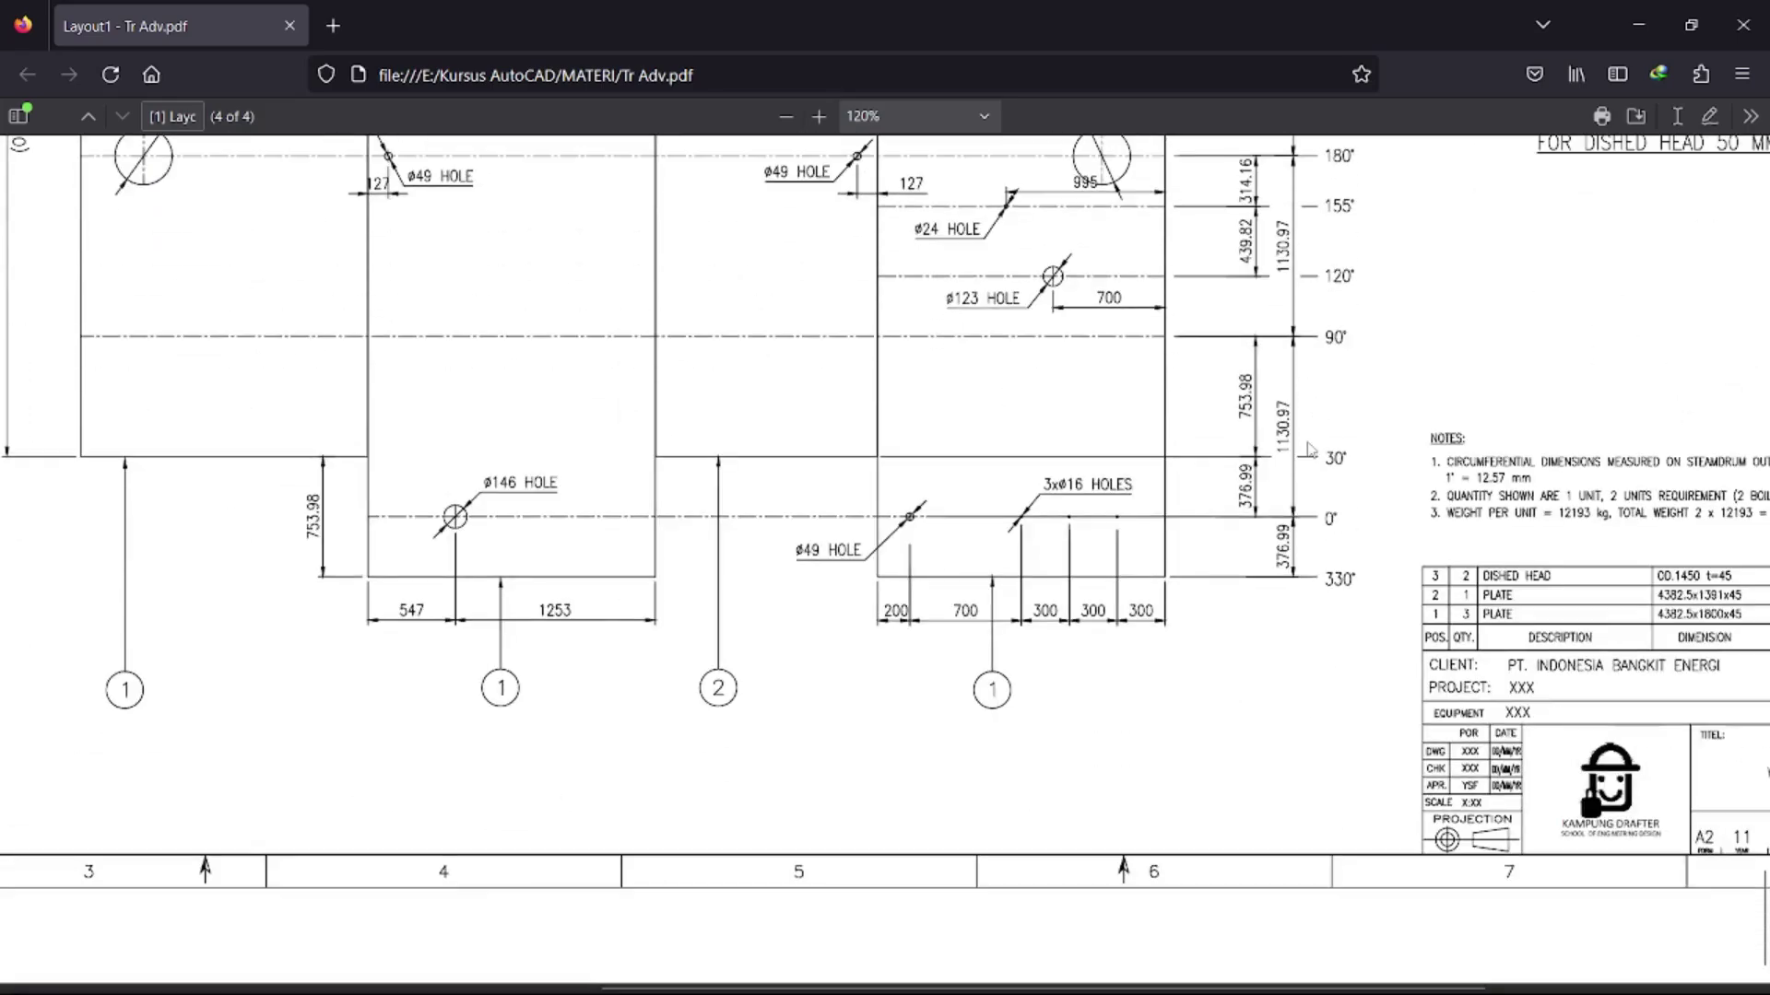
pyautogui.hscroll(5, 1310, 449)
pyautogui.keyDown('ctrl'); pyautogui.scroll(3, 1337, 636); pyautogui.keyUp('ctrl')
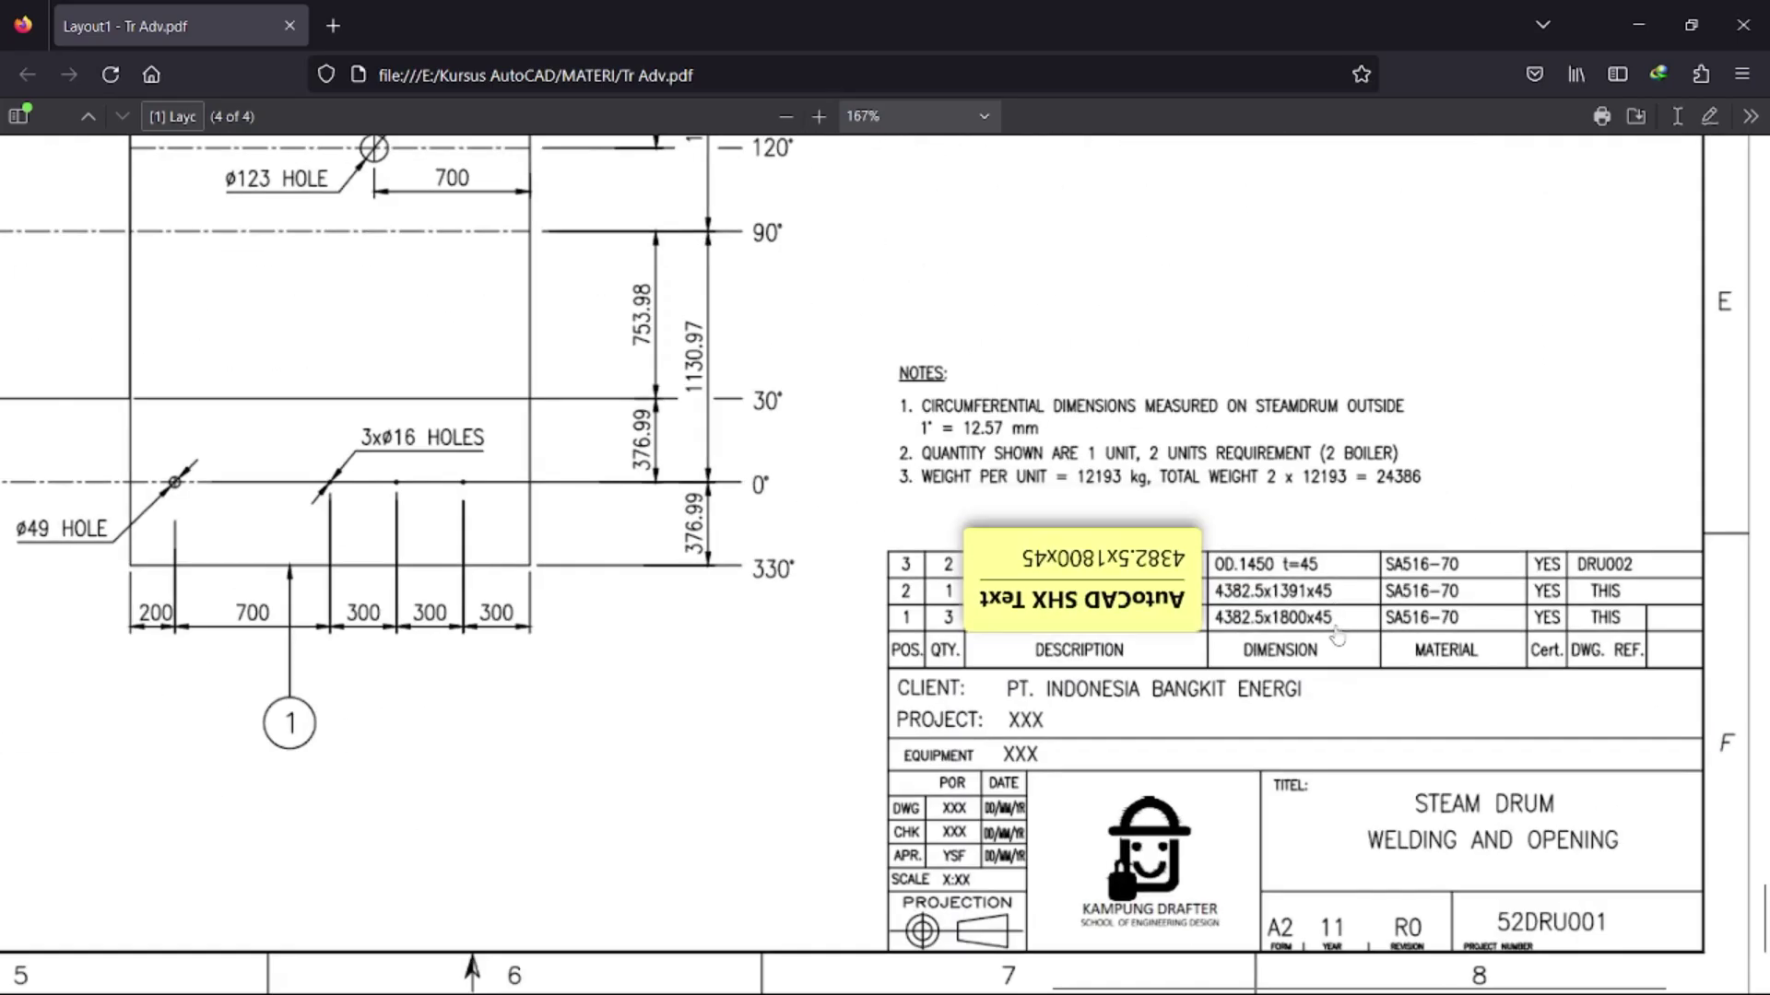
pyautogui.scroll(2, 1346, 632)
pyautogui.hscroll(-1, 1346, 631)
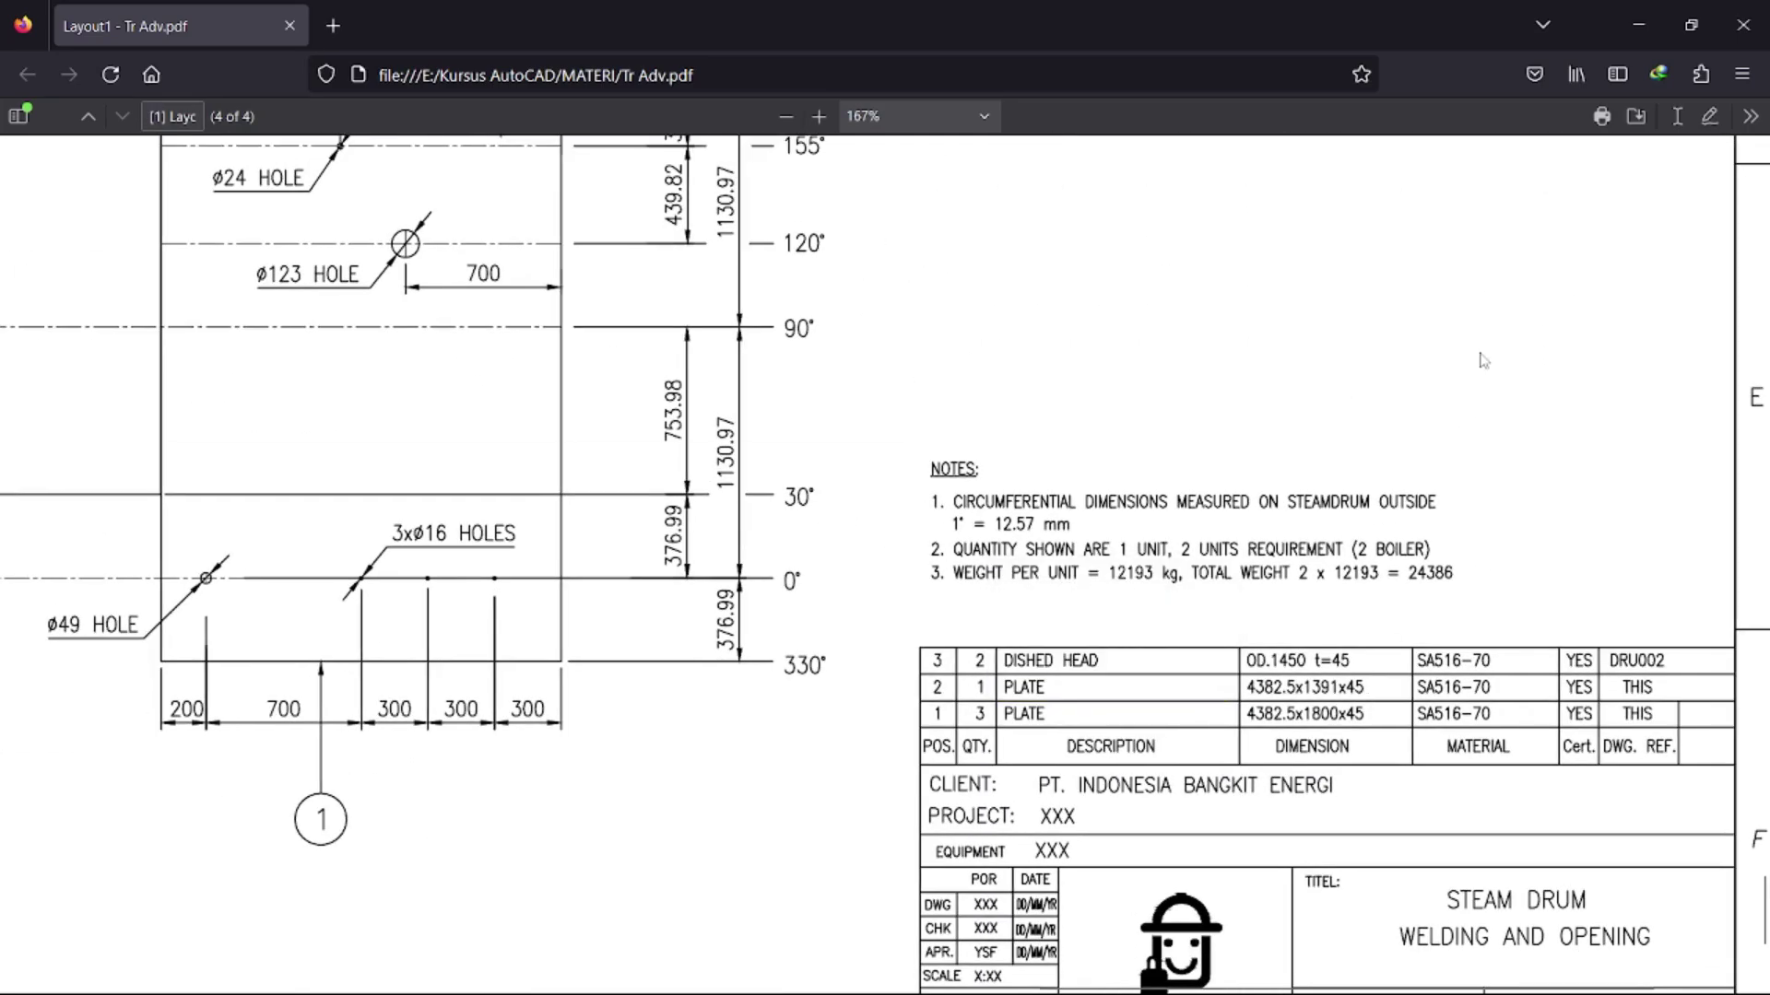
pyautogui.click(1643, 44)
# - Offset the shell's upper line outward by 45
pyautogui.scroll(4, 937, 485)
pyautogui.write('o')
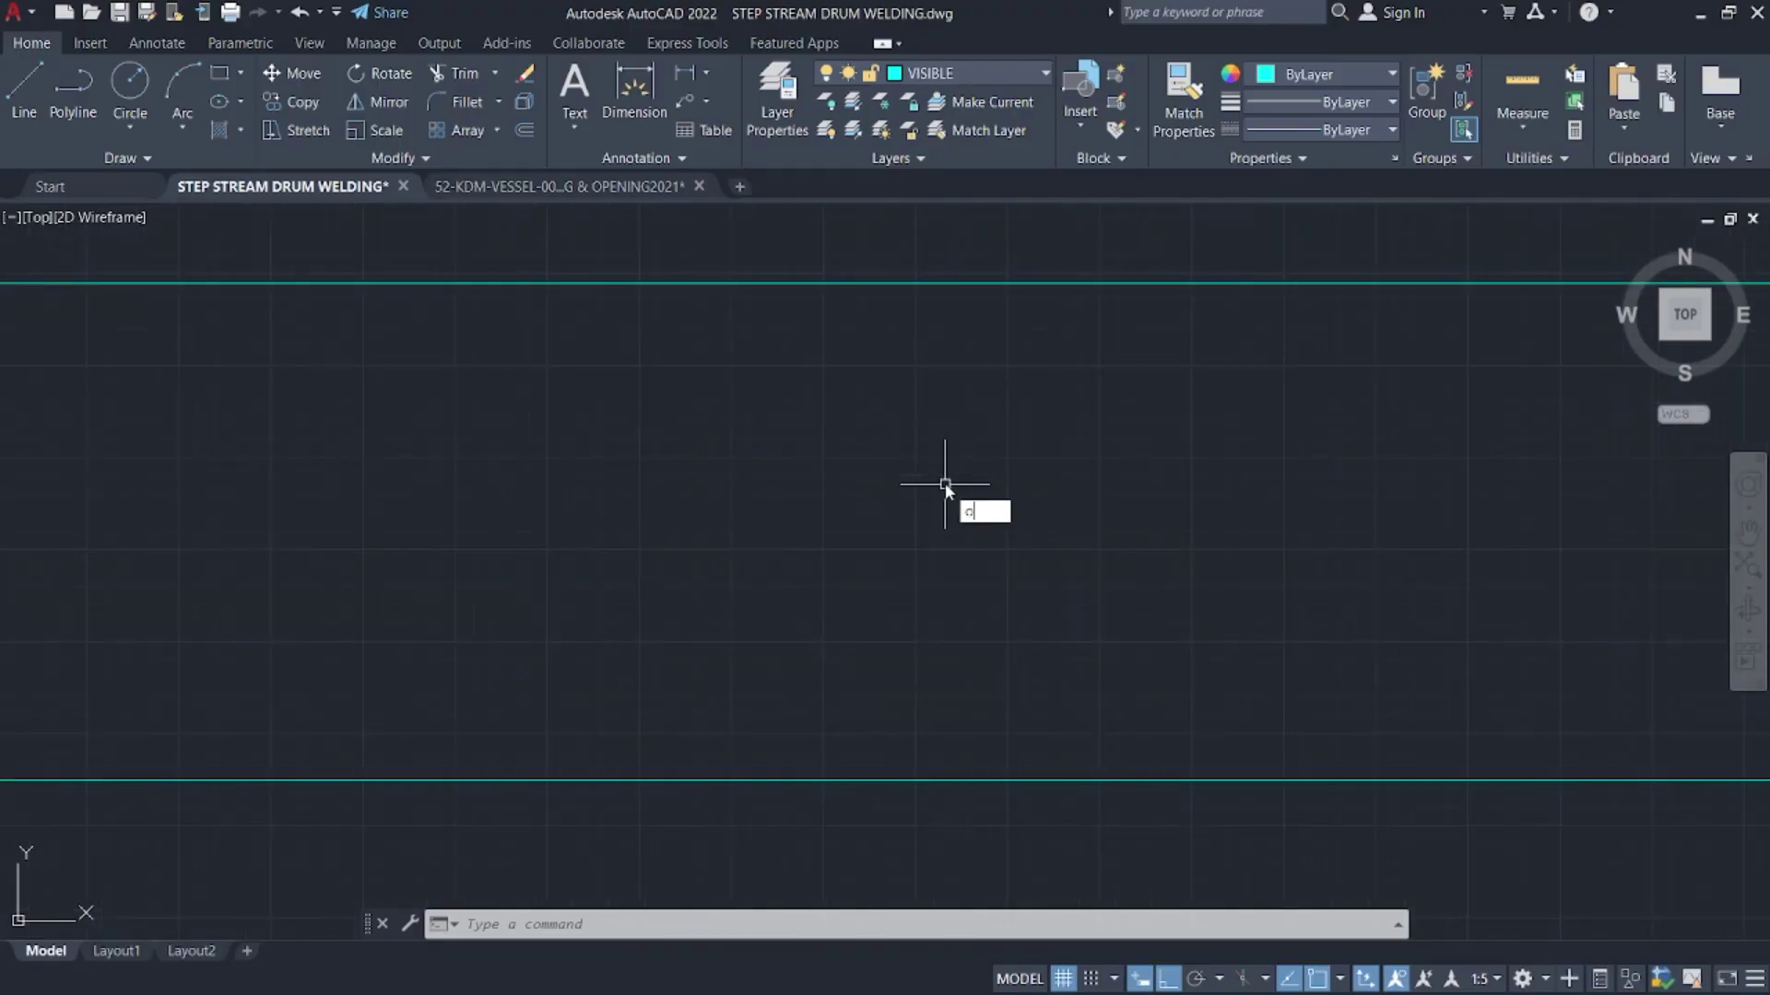
pyautogui.press('Return')
pyautogui.write('3')
pyautogui.press('BackSpace')
pyautogui.write('45')
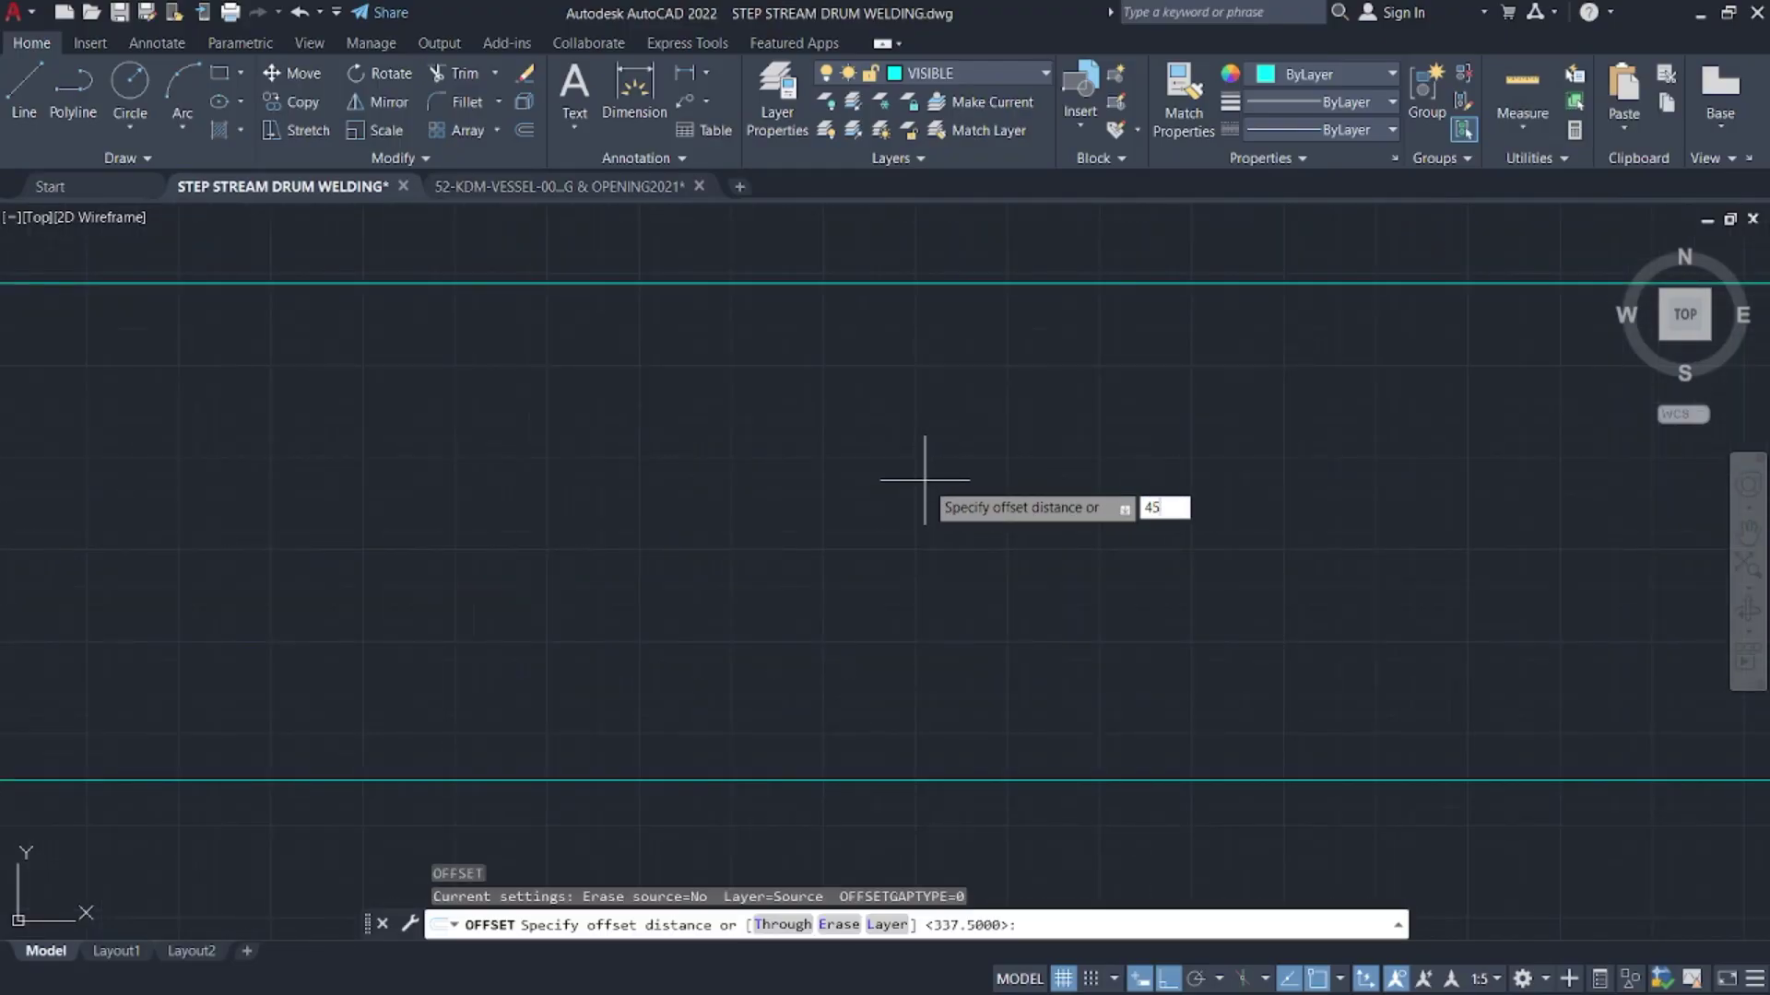
pyautogui.press('Return')
pyautogui.scroll(-2, 1060, 461)
pyautogui.click(1041, 426)
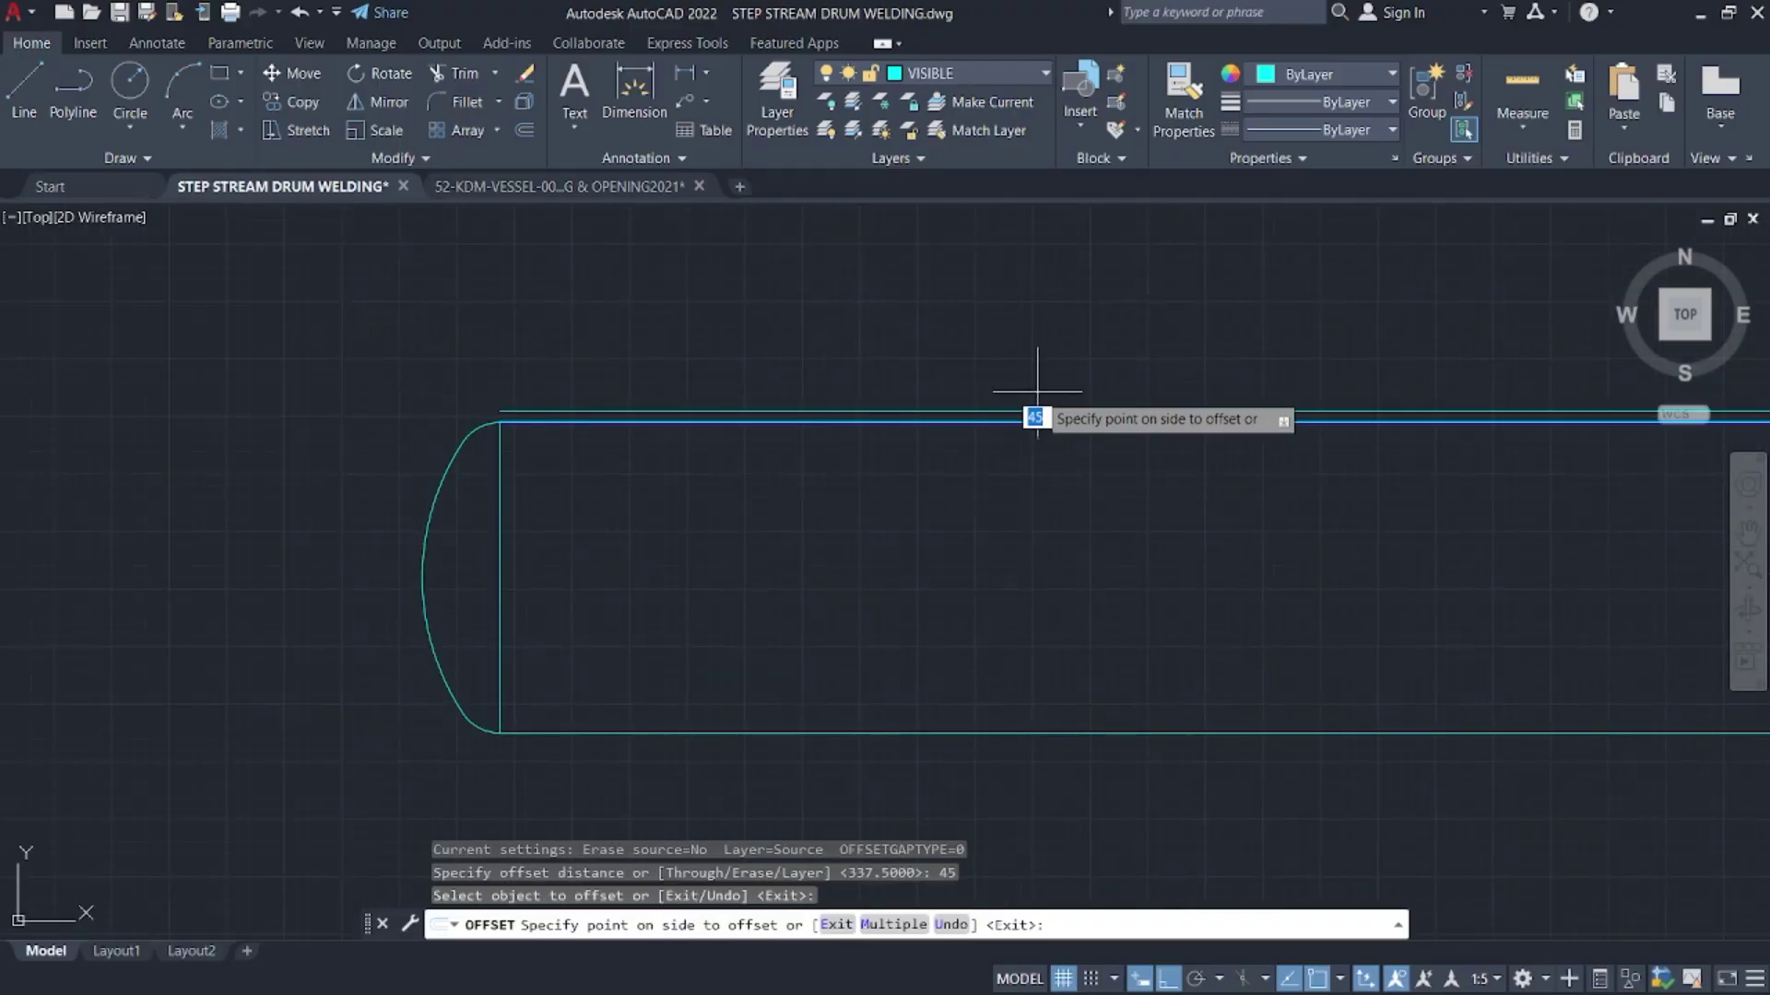
pyautogui.click(1145, 383)
# - Offset the left dished head's arcs and the shell's lower line outward by the same 45 thickness
pyautogui.scroll(5, 474, 501)
pyautogui.click(674, 536)
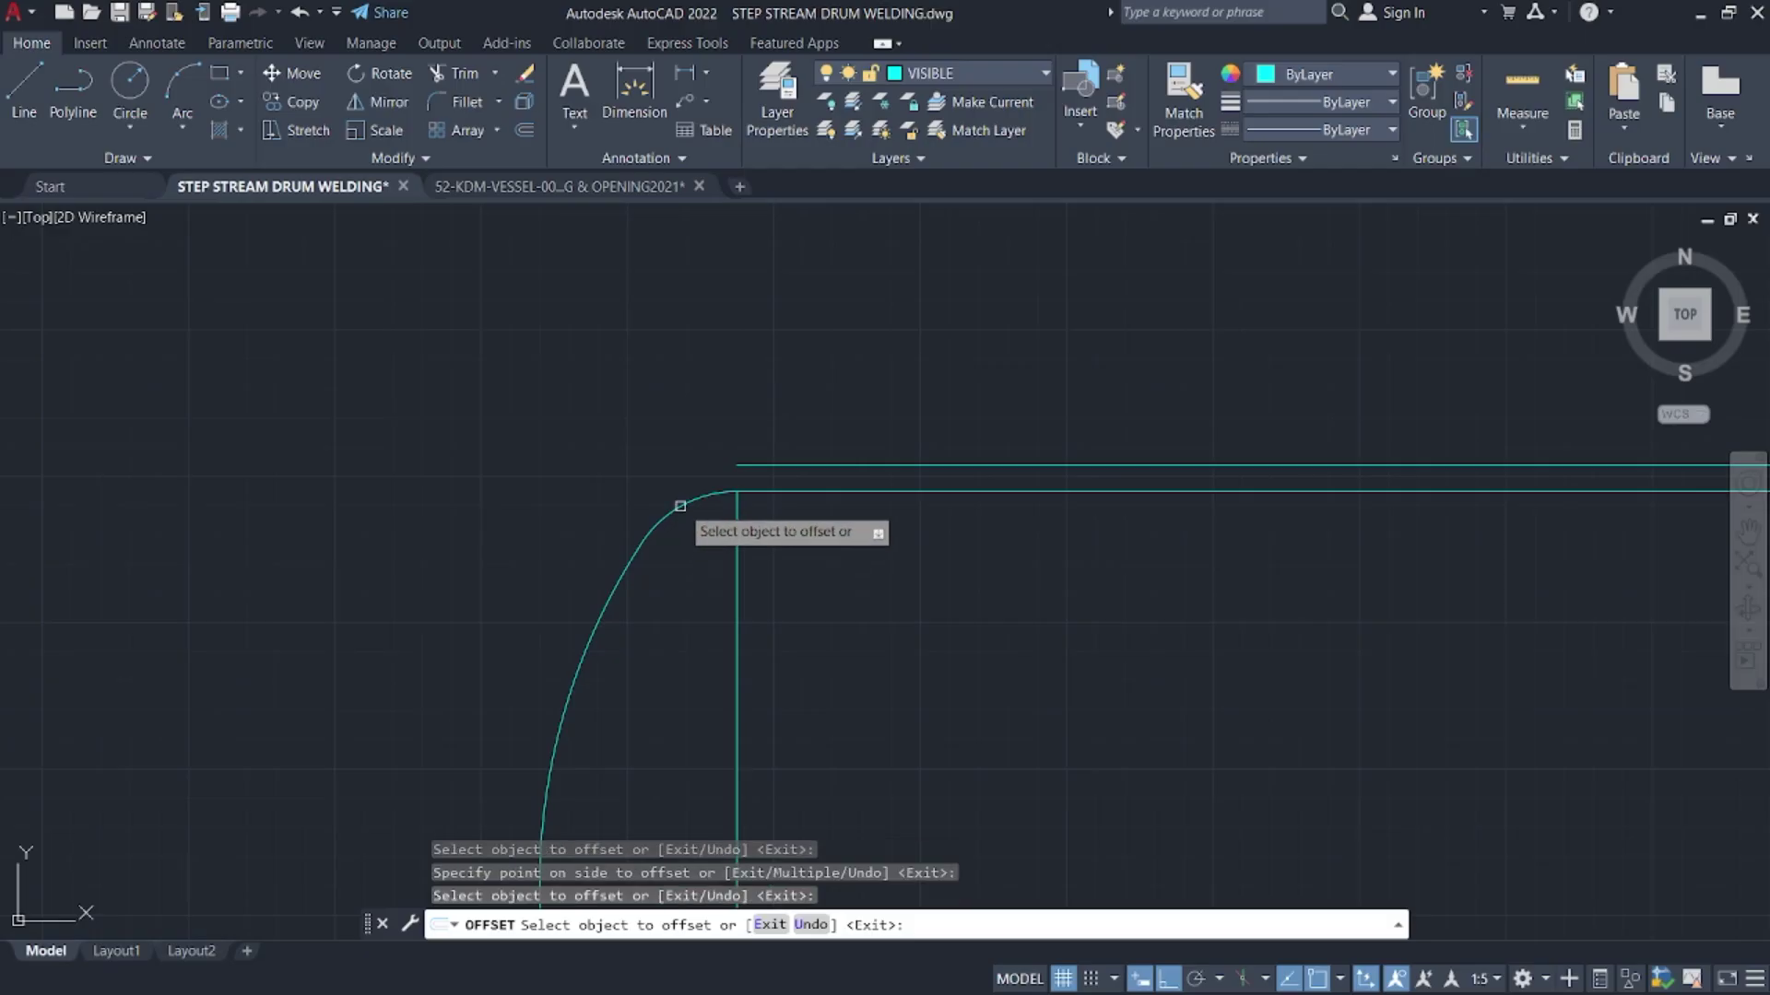
pyautogui.click(680, 502)
pyautogui.click(664, 474)
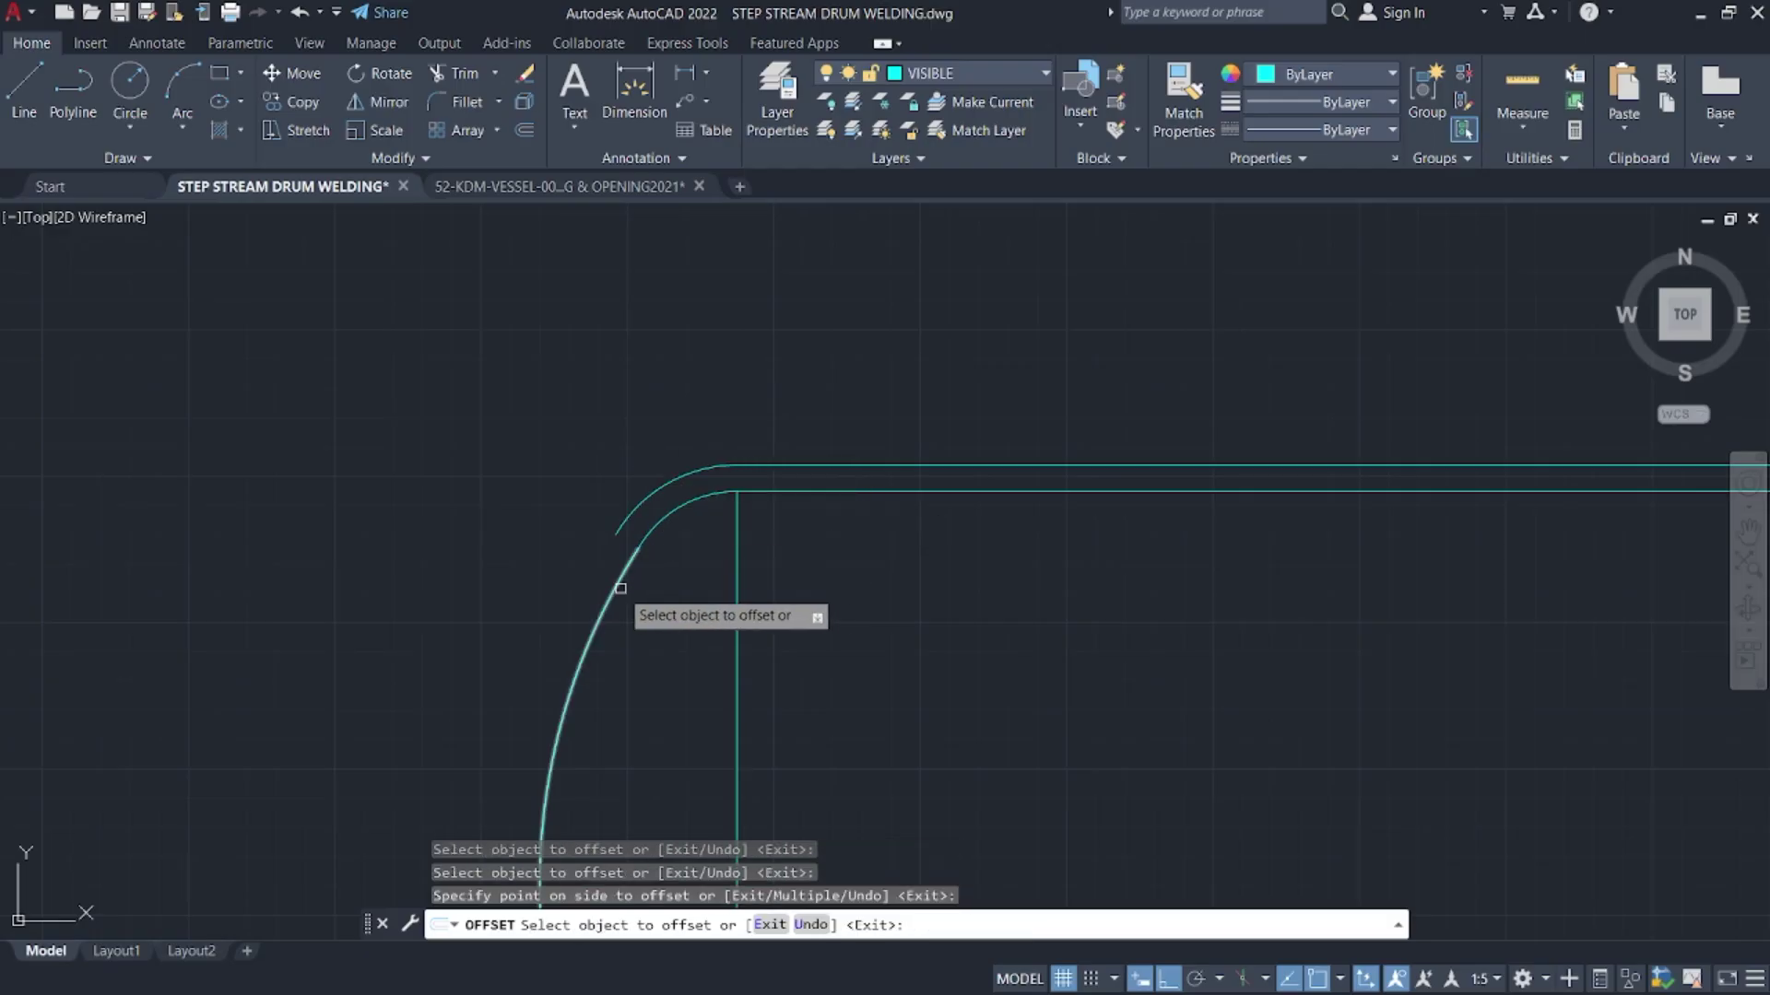
pyautogui.moveTo(529, 546)
pyautogui.mouseDown(button='middle')
pyautogui.moveTo(995, 230)
pyautogui.moveTo(932, 281)
pyautogui.mouseUp(button='middle')
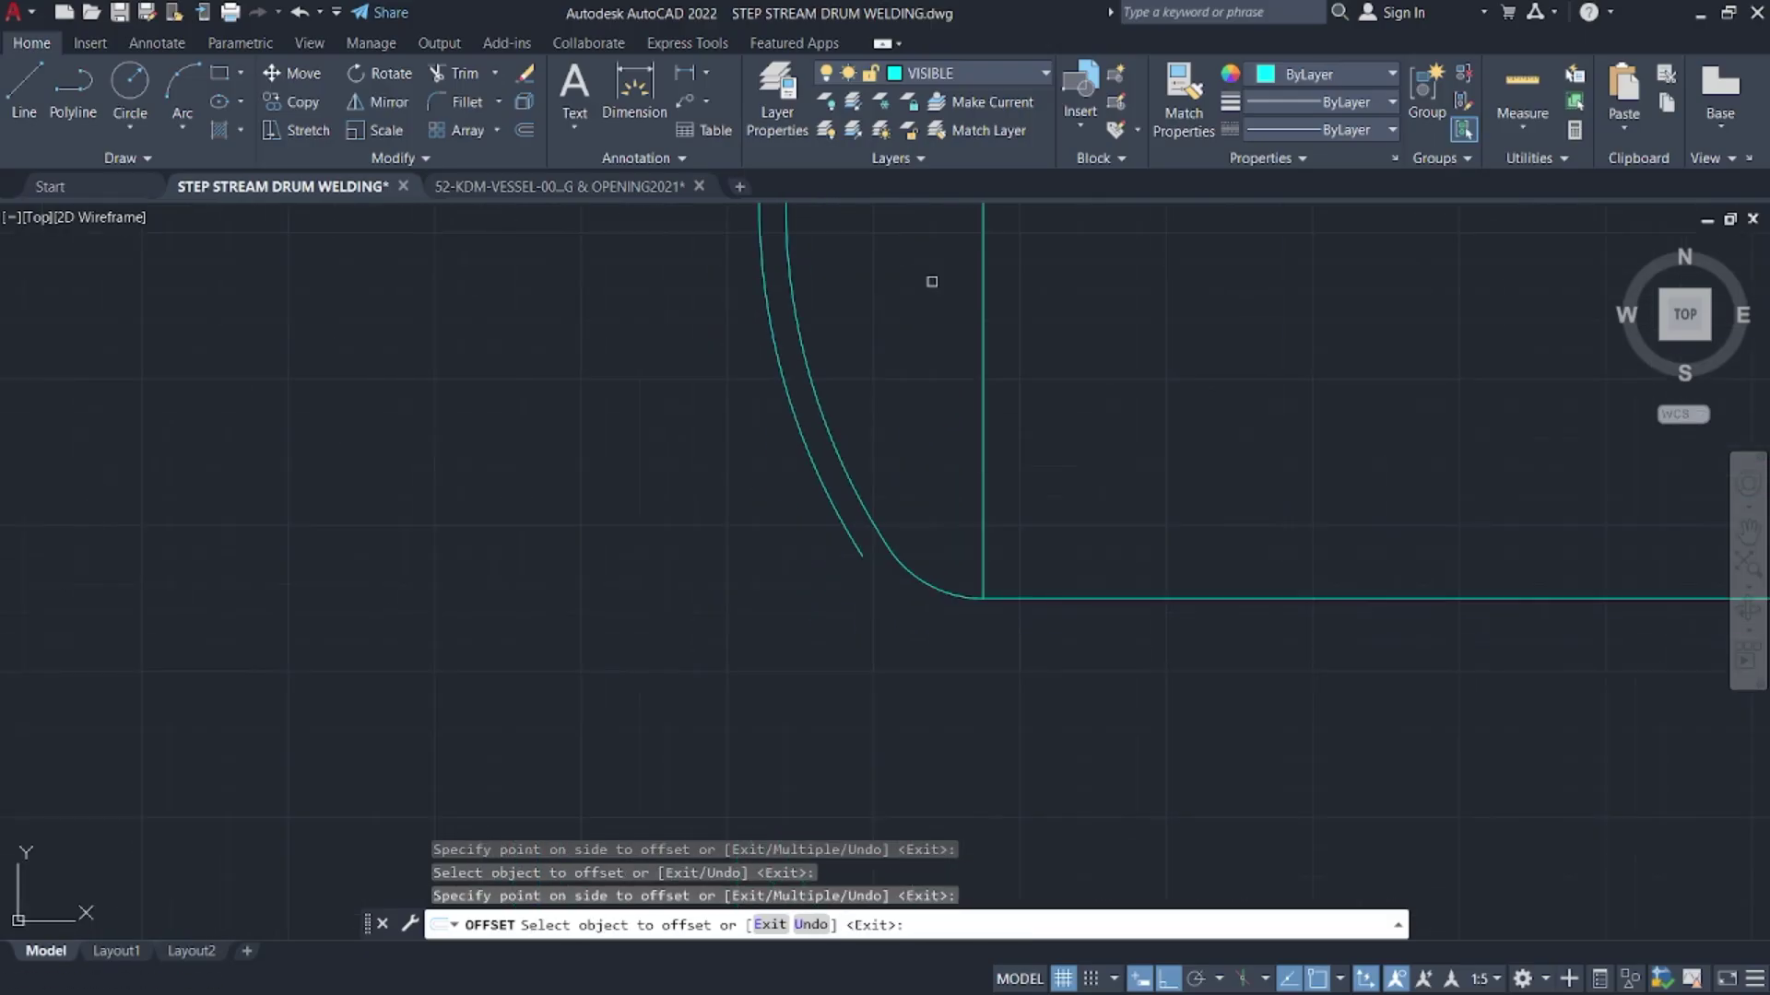
pyautogui.click(913, 562)
pyautogui.click(900, 567)
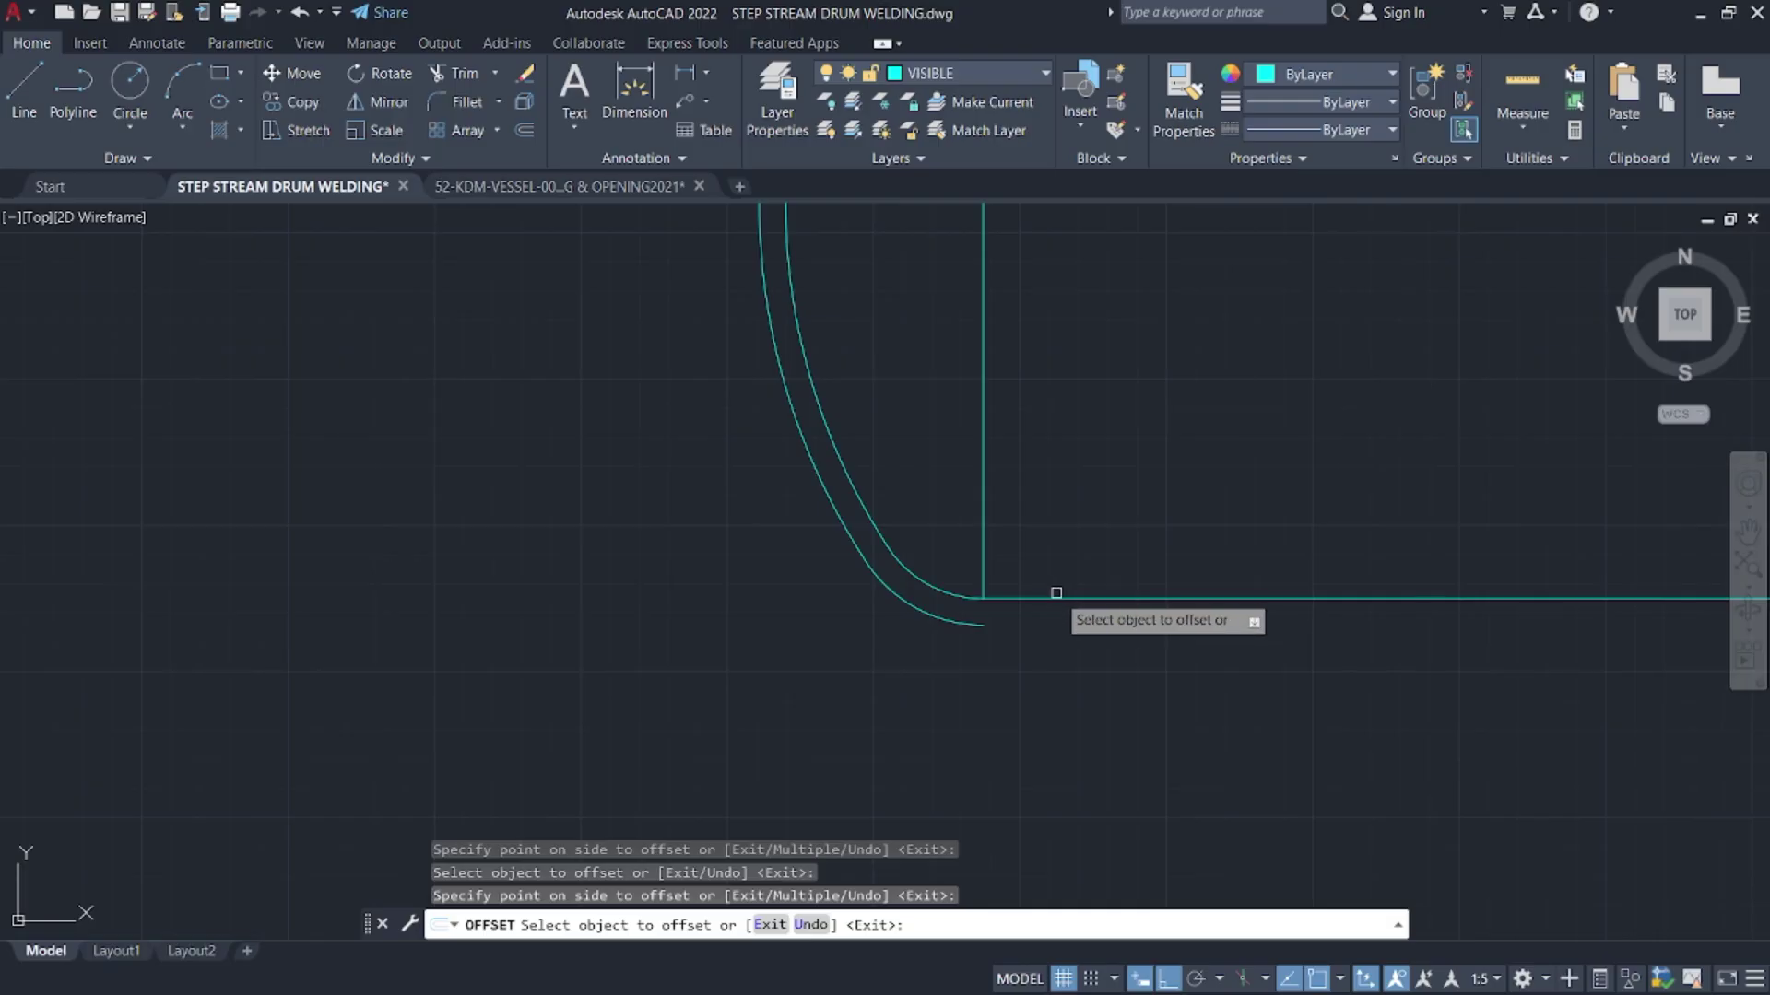
pyautogui.click(1056, 593)
pyautogui.click(1169, 672)
# - Offset the right dished head's arcs outward by 45 to complete the drum wall, and end the Offset command
pyautogui.scroll(-5, 1118, 700)
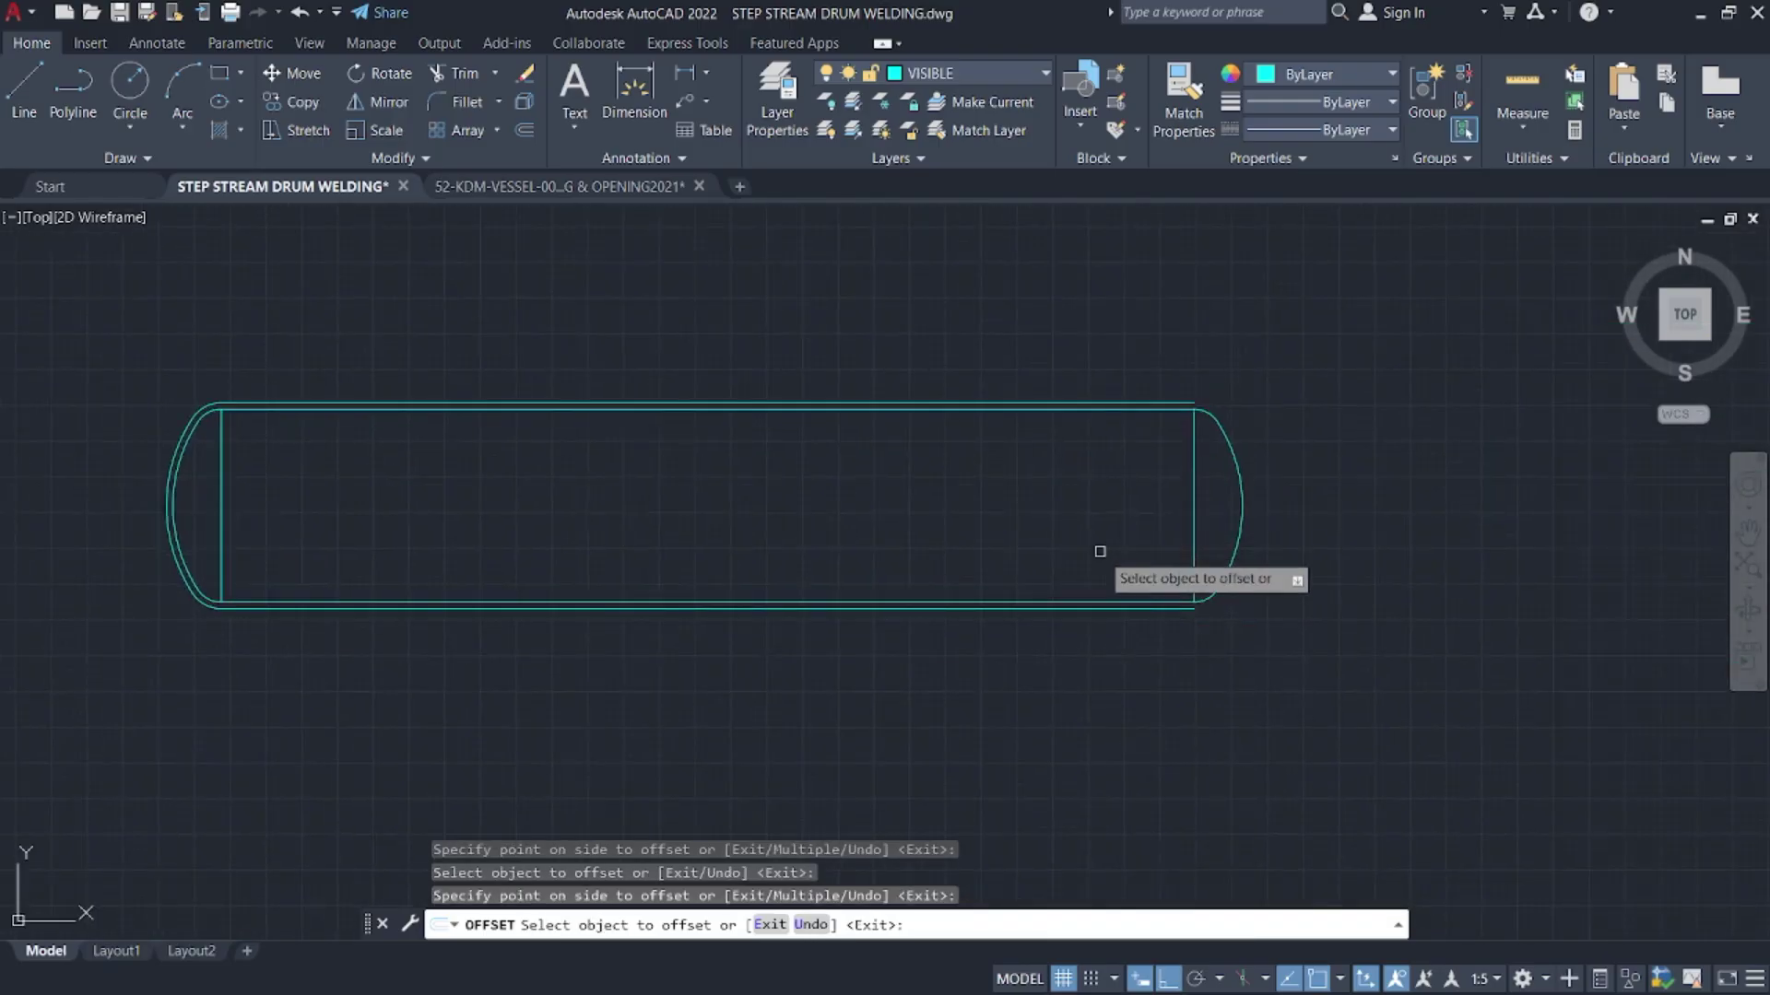
pyautogui.scroll(5, 1099, 551)
pyautogui.moveTo(1545, 743); pyautogui.dragTo(1375, 799, button='middle')
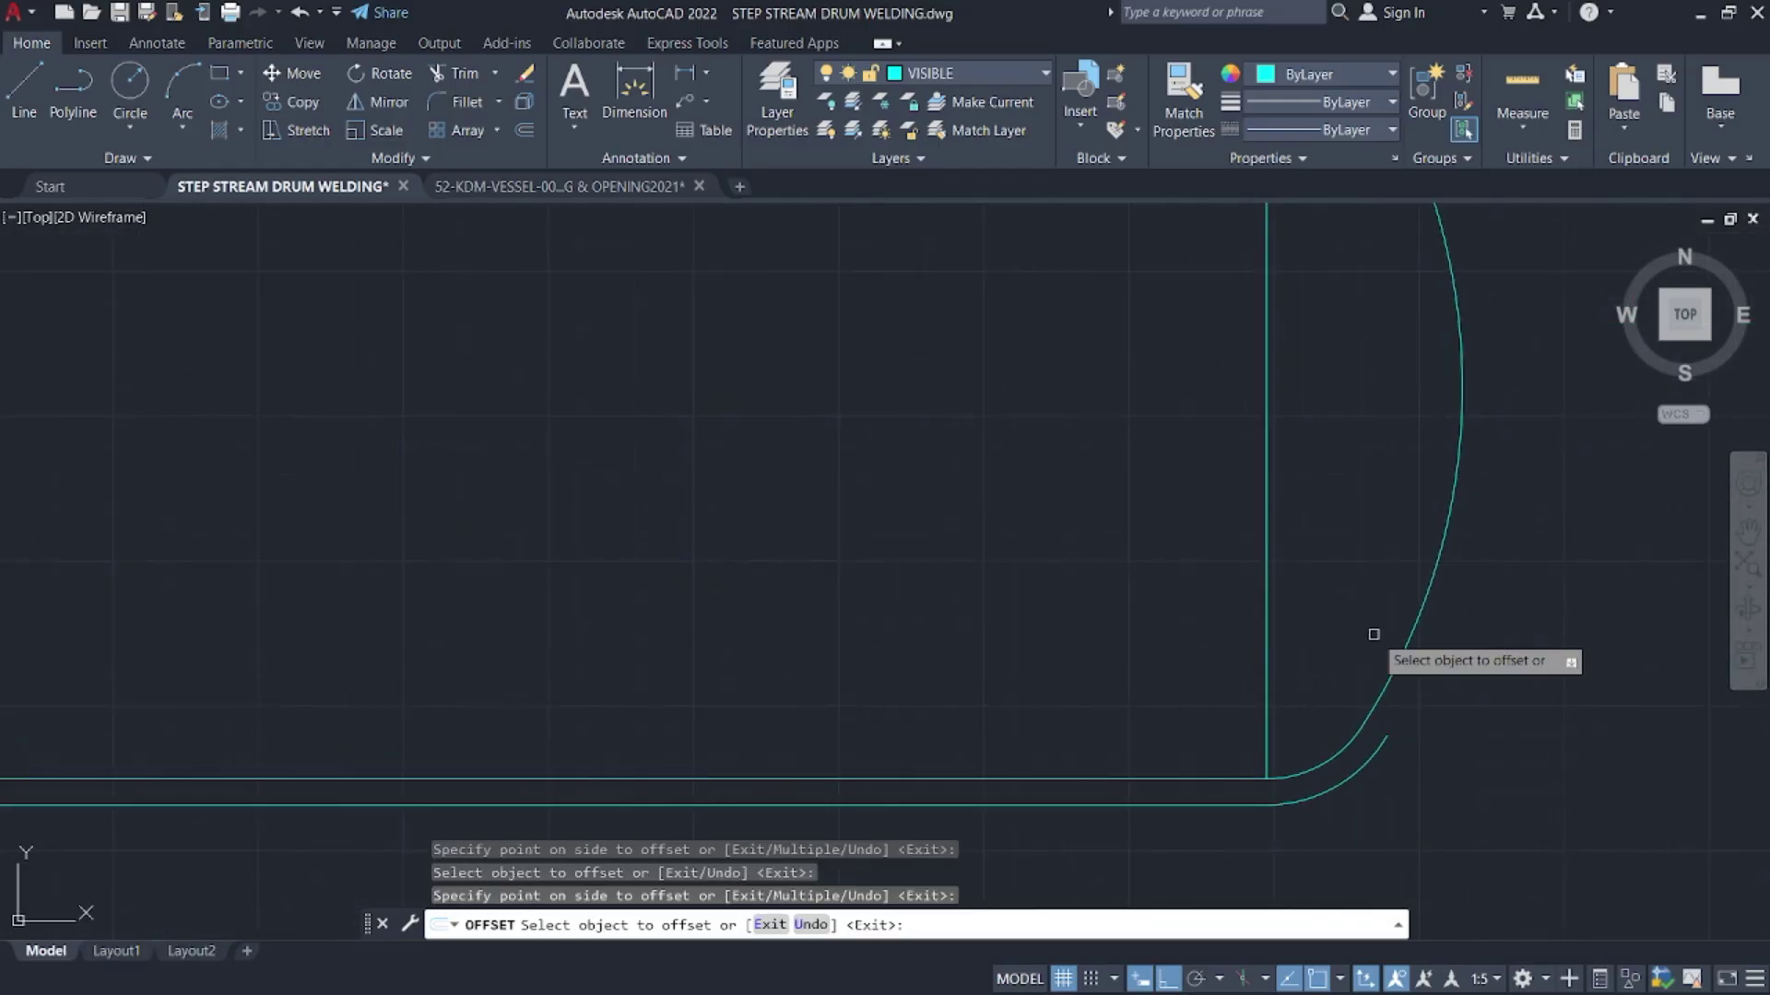
pyautogui.scroll(-3, 1410, 629)
pyautogui.scroll(3, 1416, 546)
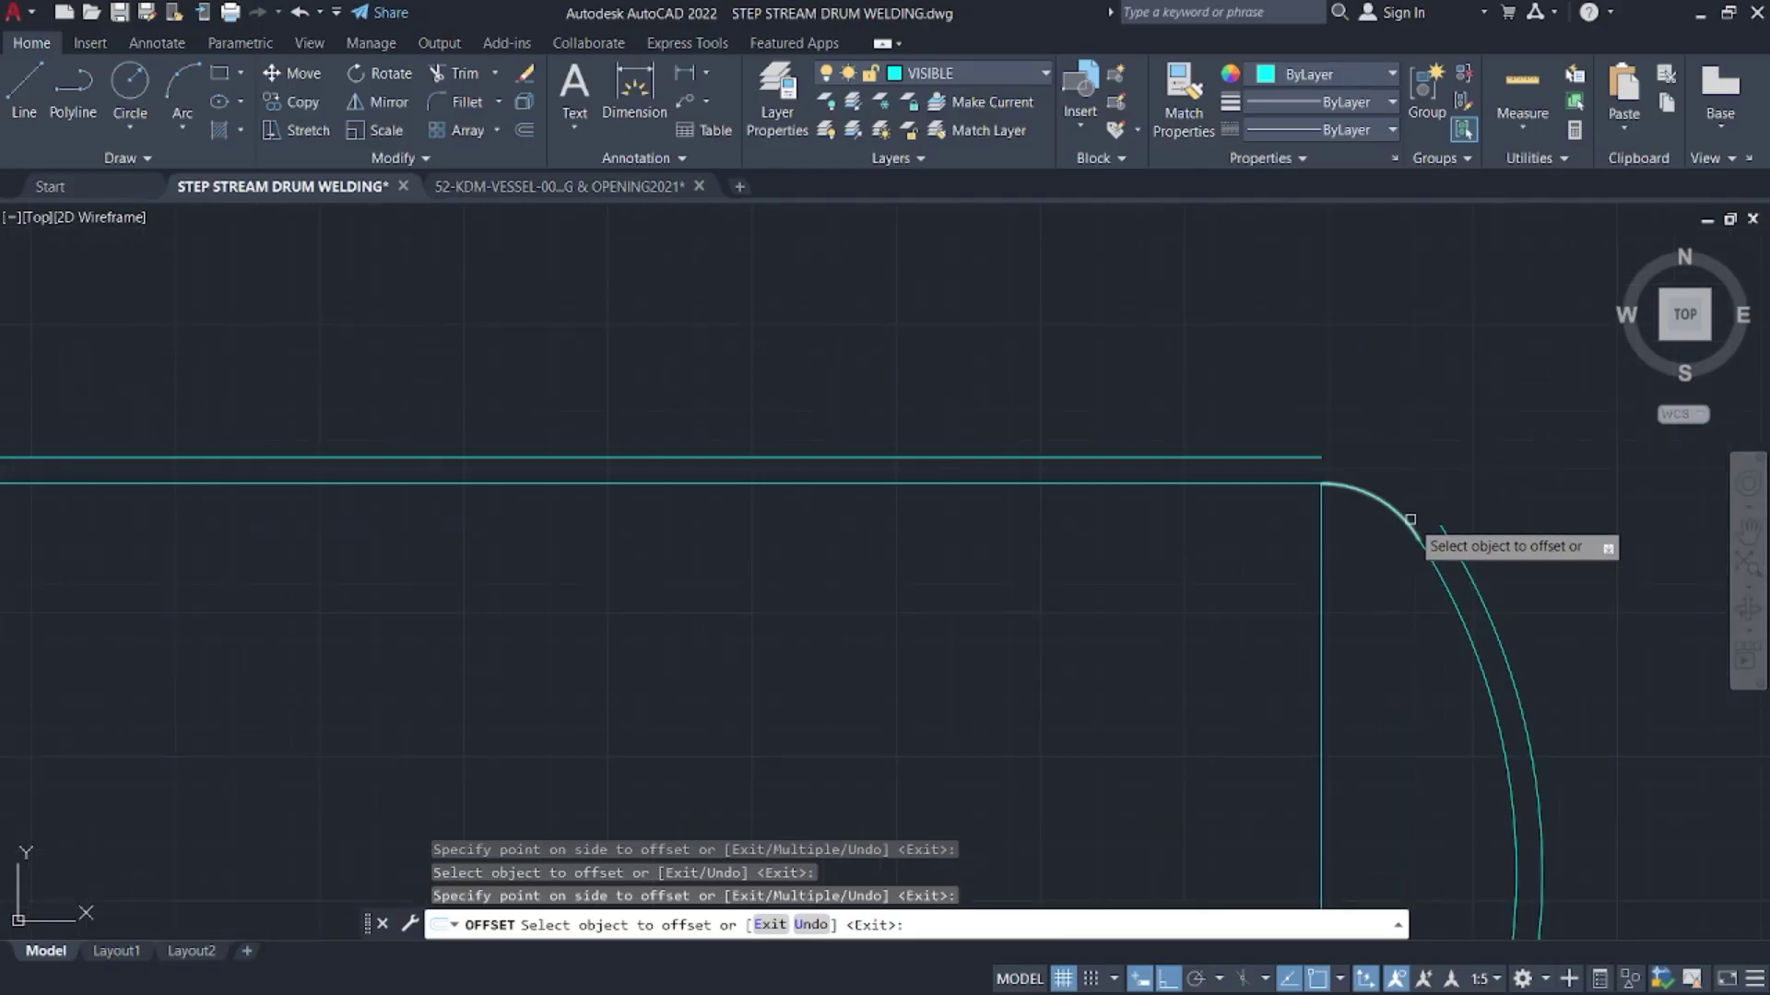
pyautogui.click(1403, 504)
pyautogui.click(1443, 450)
pyautogui.scroll(-5, 1094, 553)
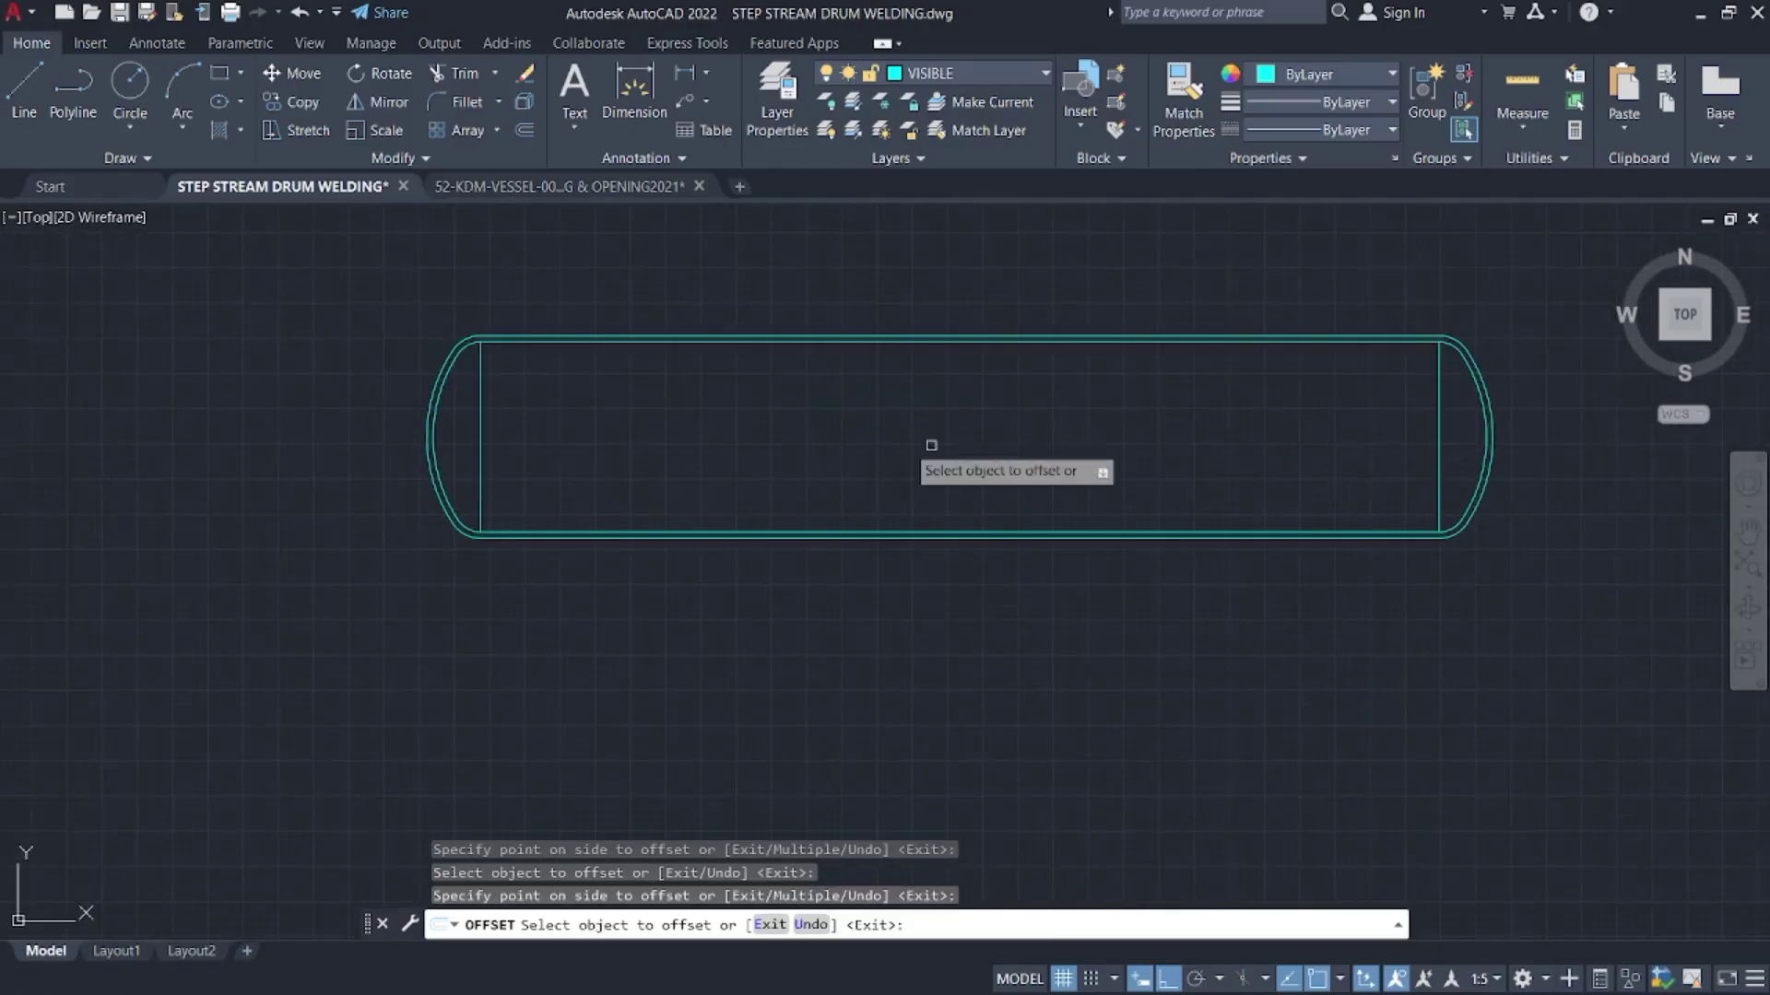
pyautogui.press('Escape')
pyautogui.scroll(-4, 832, 448)
pyautogui.moveTo(831, 448); pyautogui.dragTo(802, 439, button='middle')
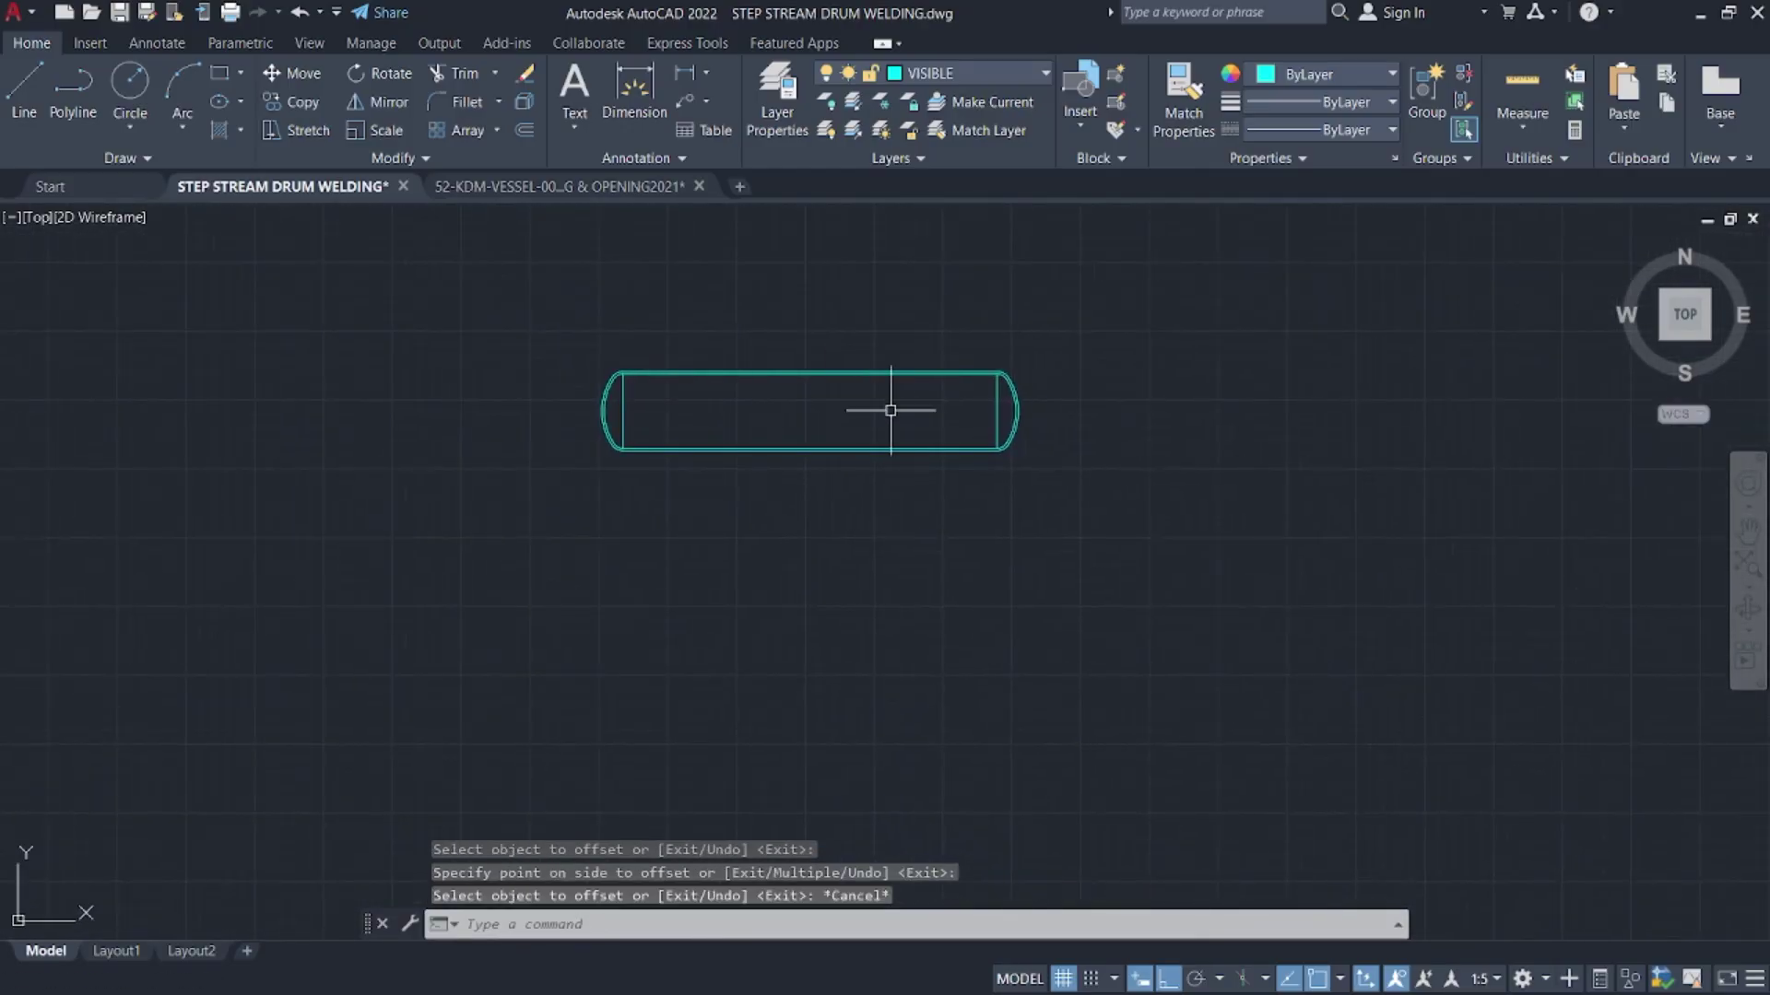
pyautogui.scroll(4, 890, 410)
# - Examine the shell development view with its hole positions and dimensions in the reference PDF
pyautogui.press('super')
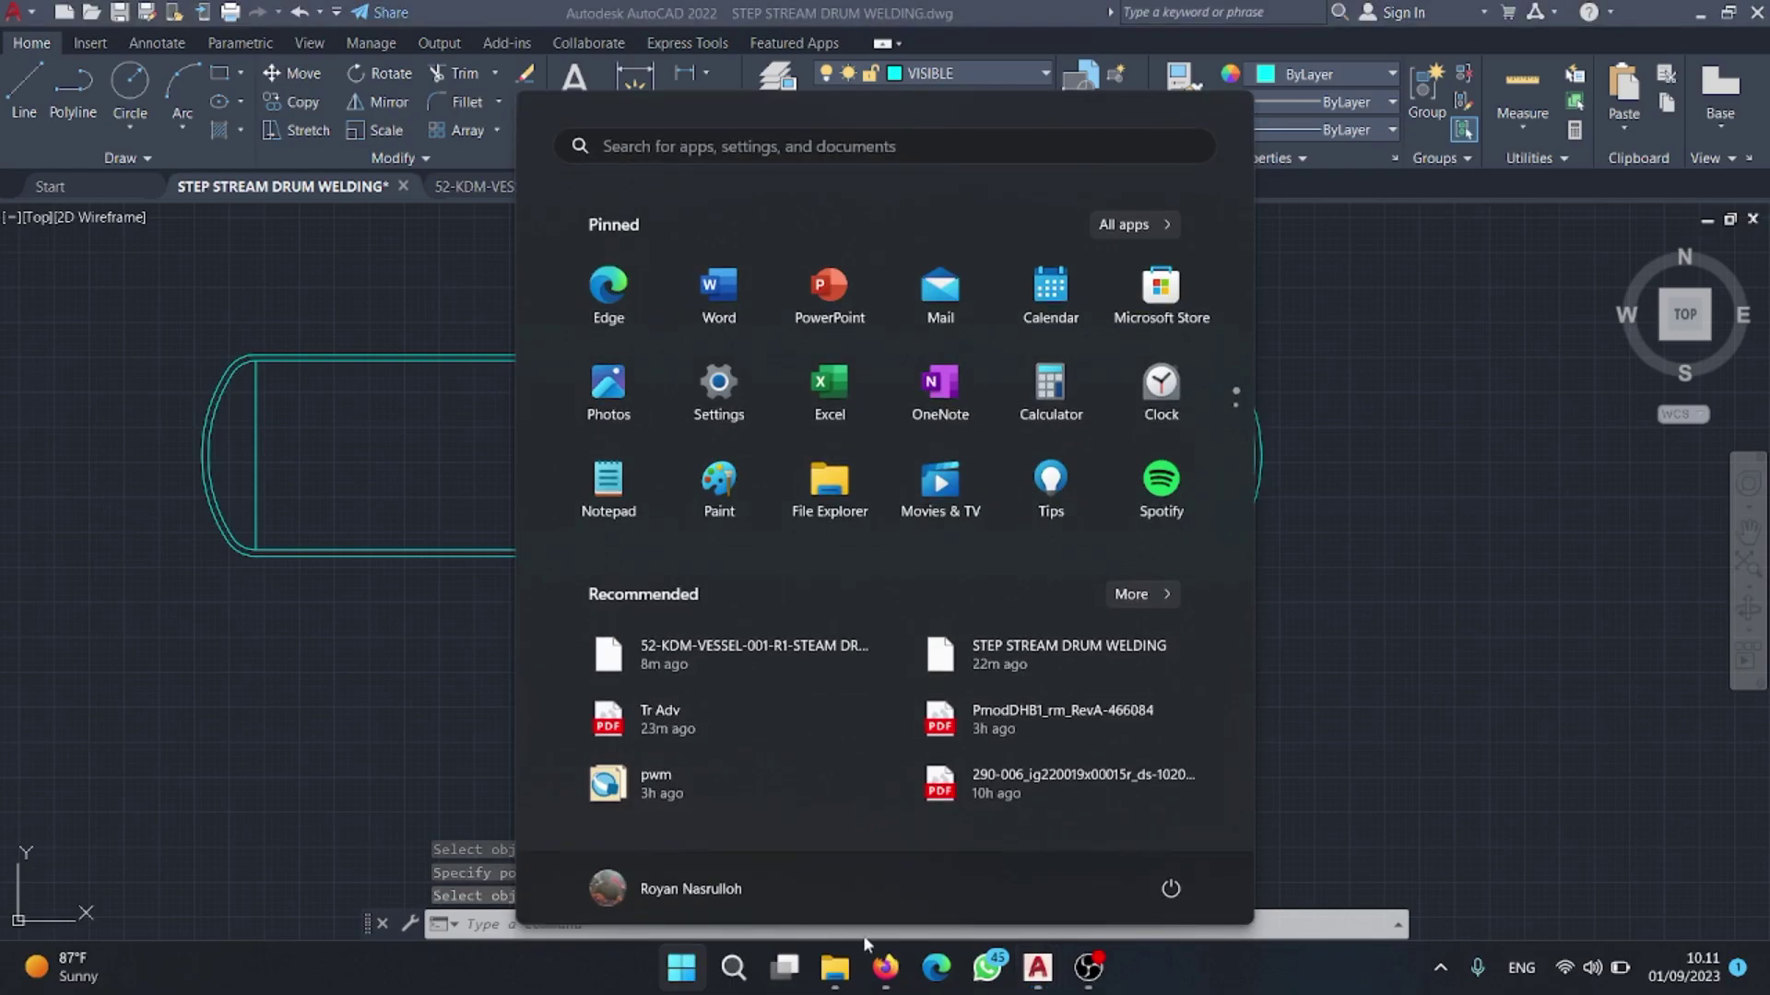
pyautogui.click(887, 968)
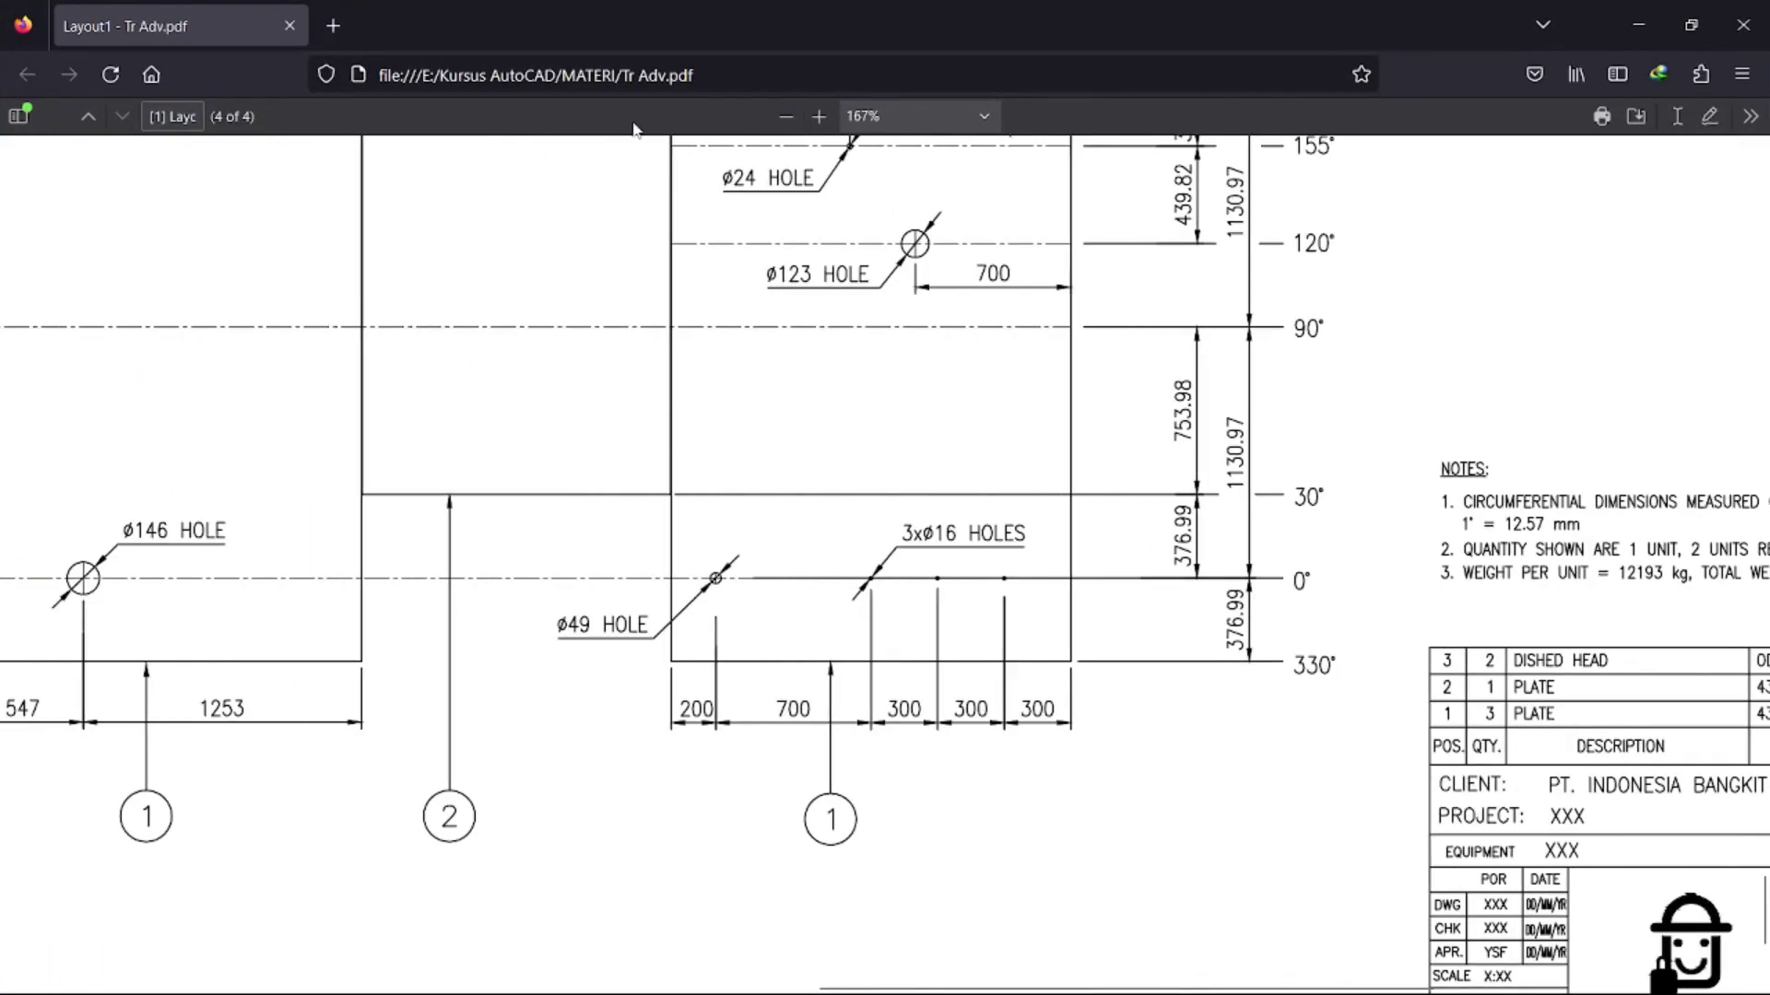
pyautogui.click(785, 117)
pyautogui.click(785, 117)
pyautogui.click(785, 117)
pyautogui.scroll(3, 570, 456)
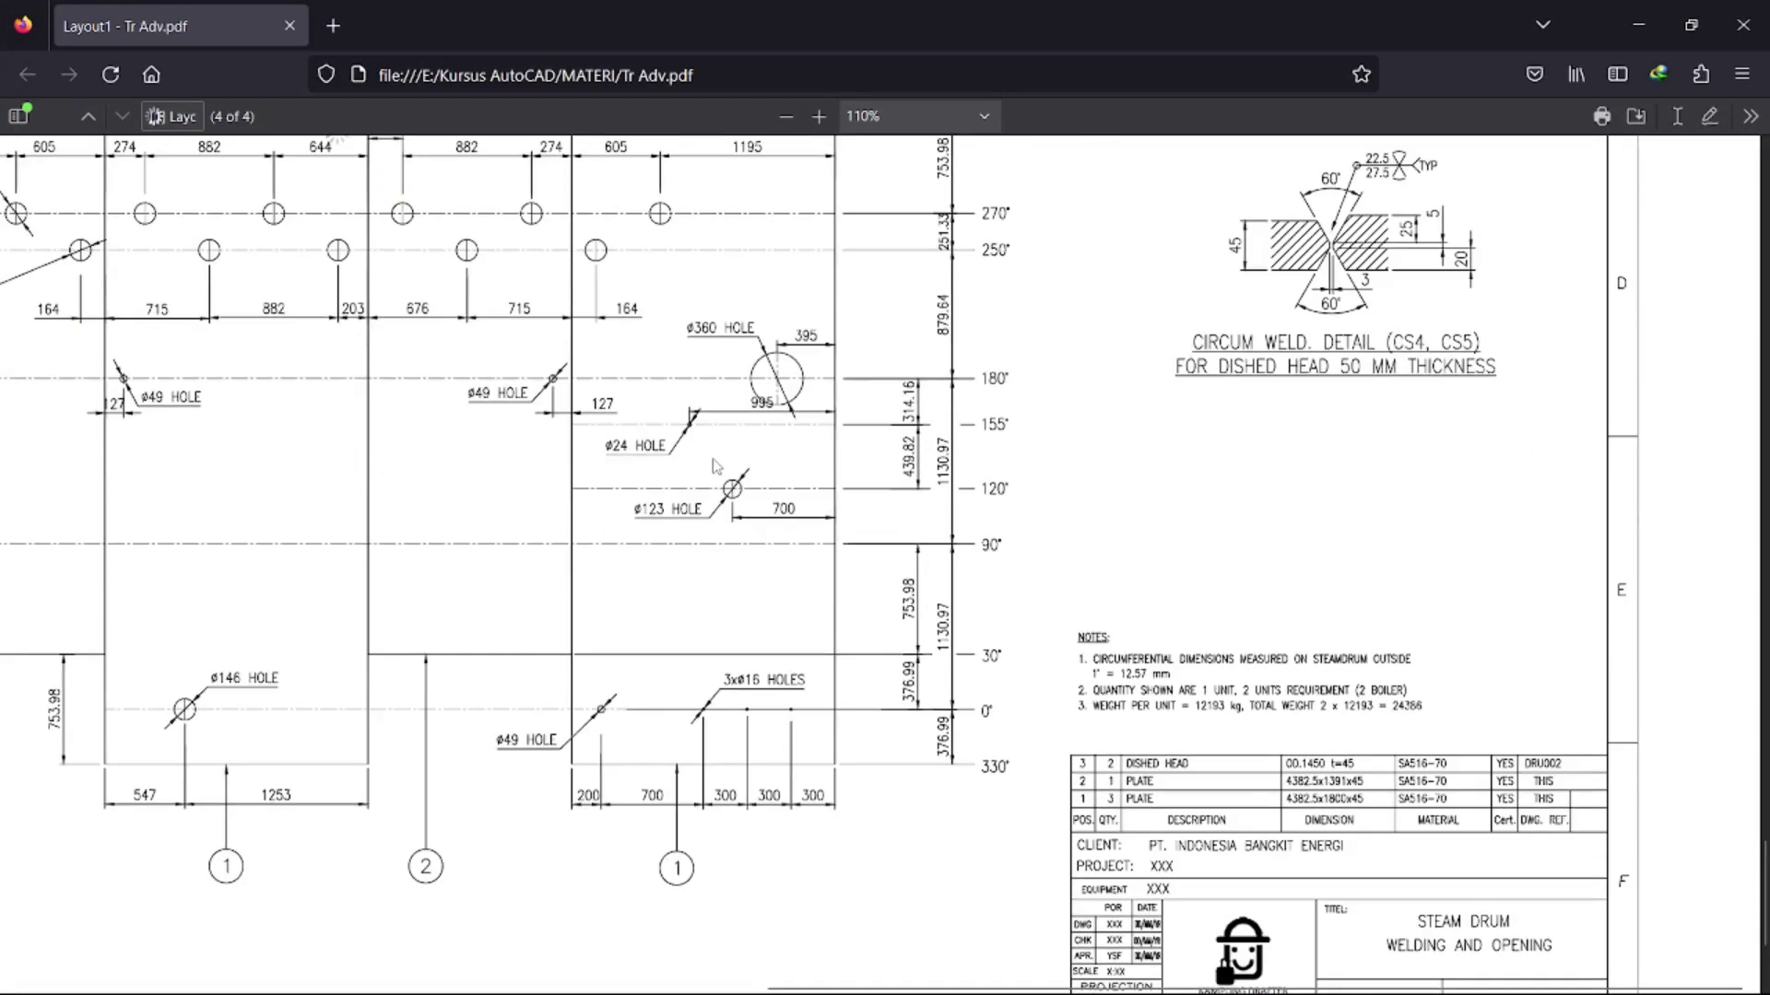
pyautogui.hscroll(-3, 571, 455)
pyautogui.scroll(3, 797, 456)
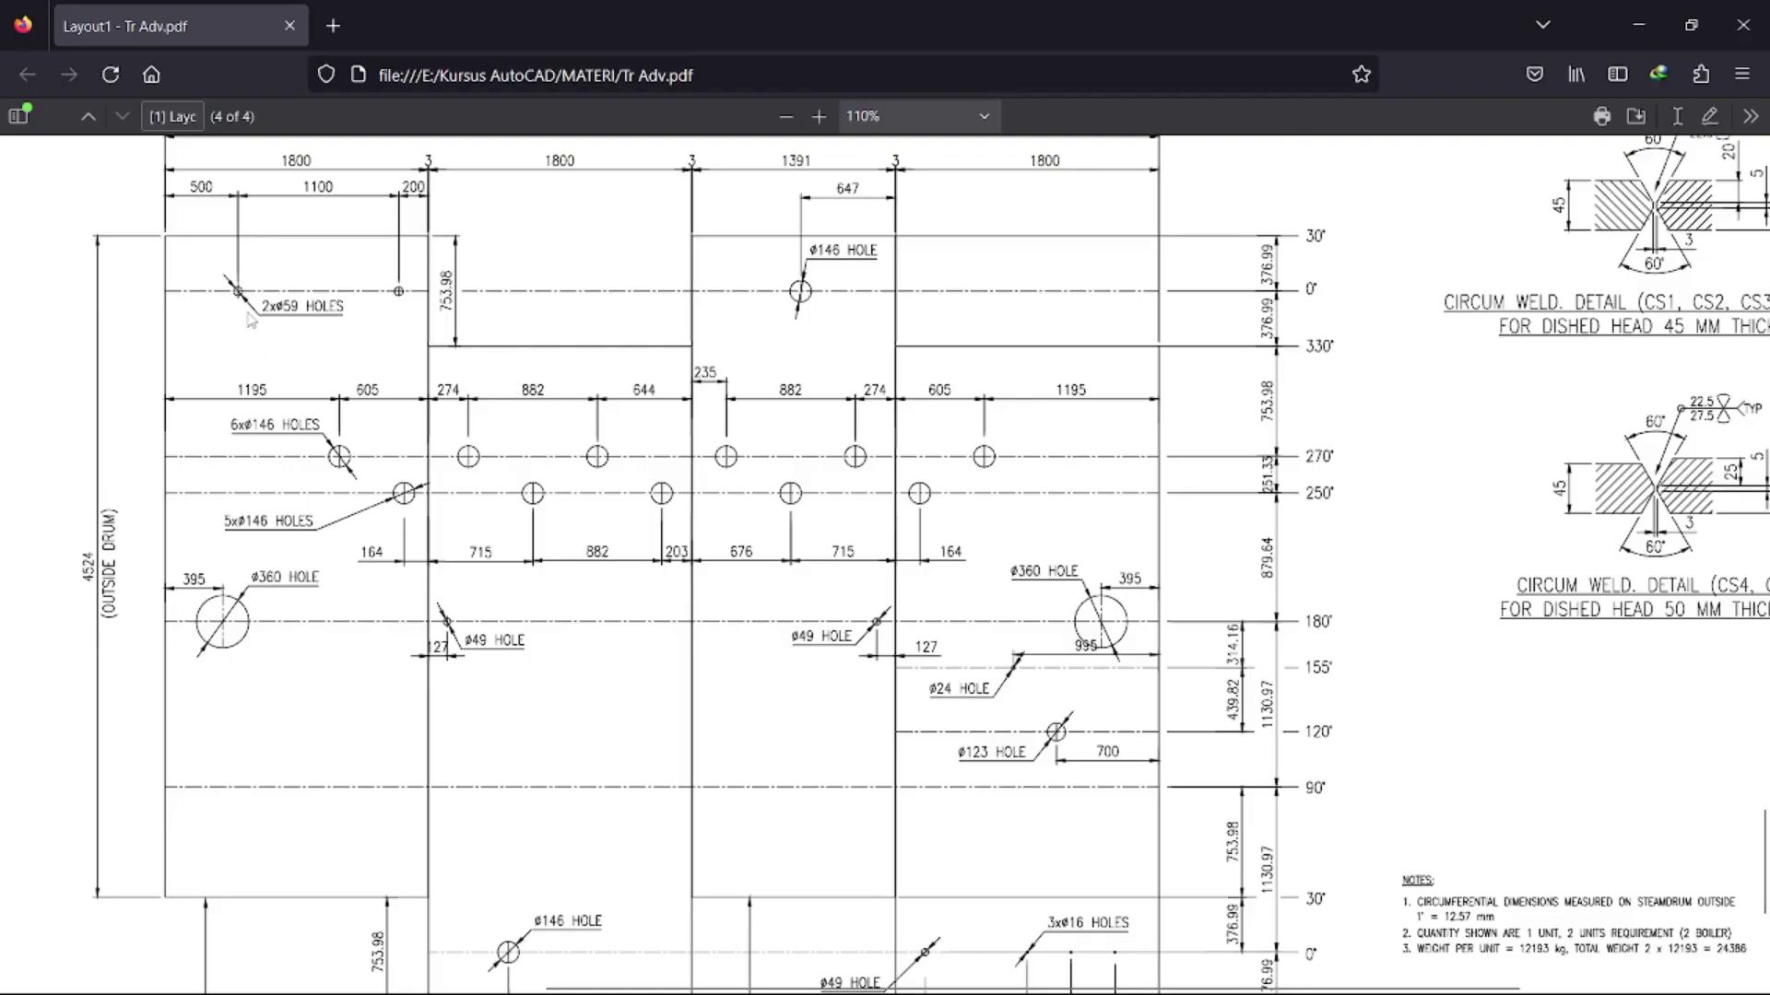
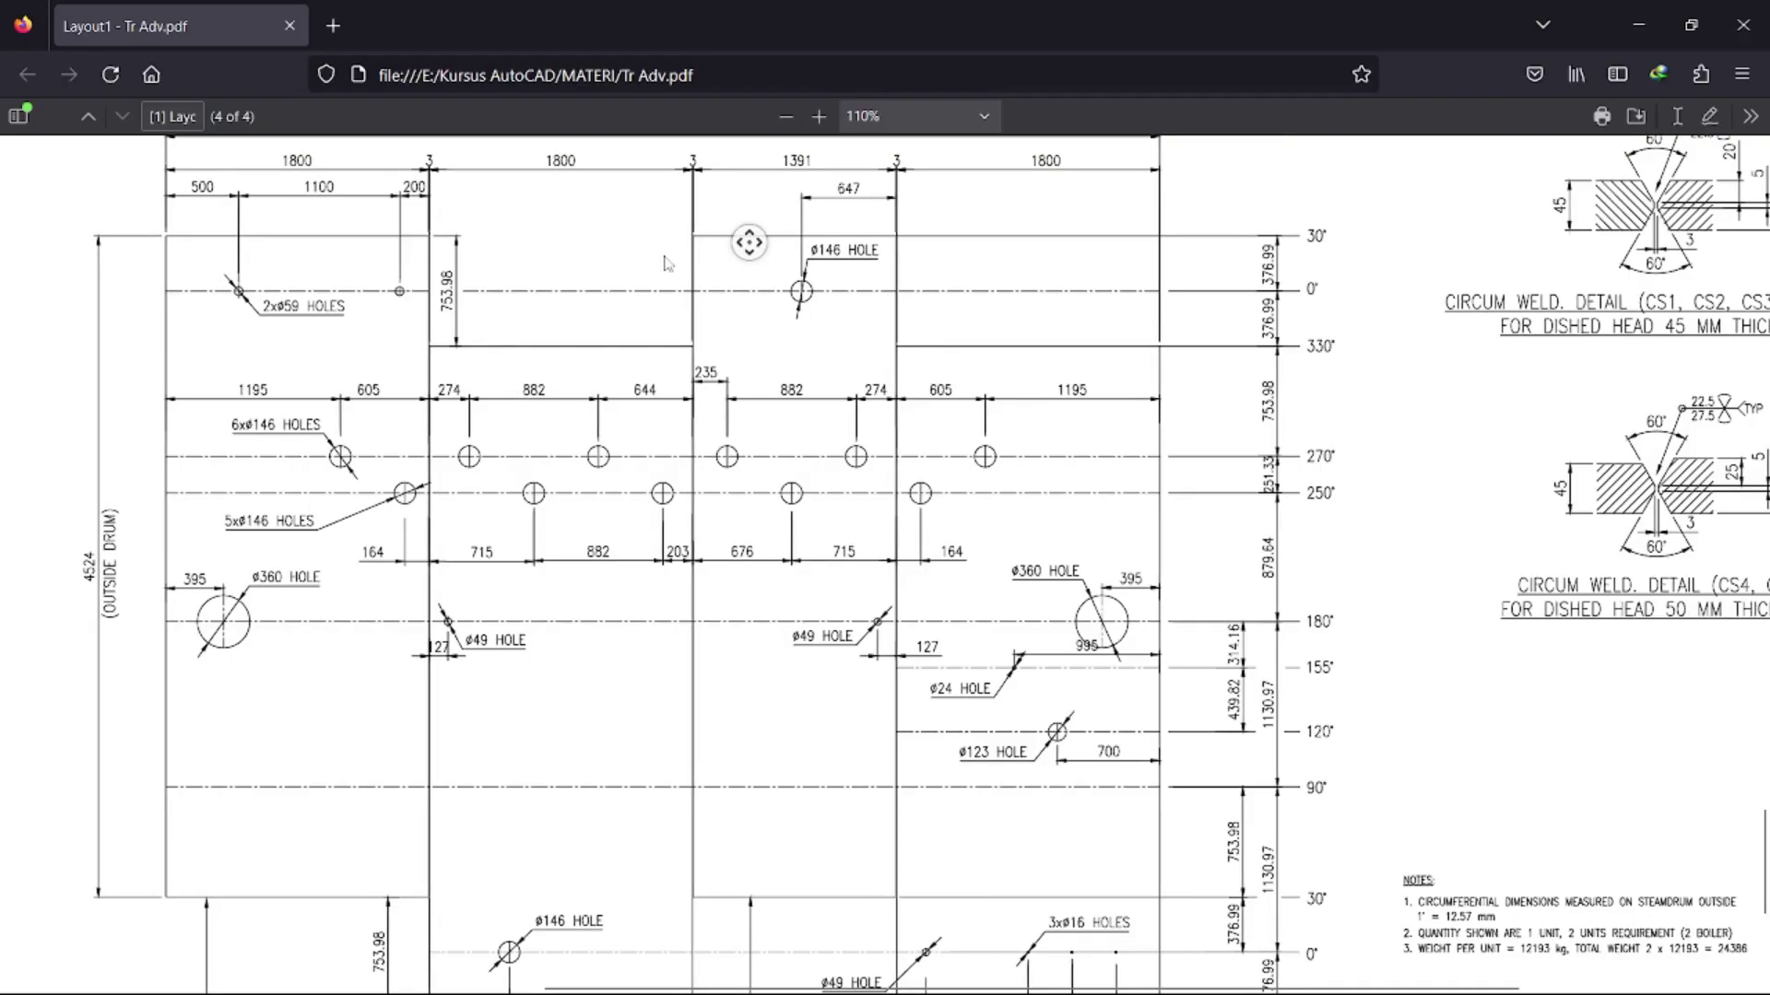
pyautogui.hscroll(-3, 591, 273)
pyautogui.click(1637, 17)
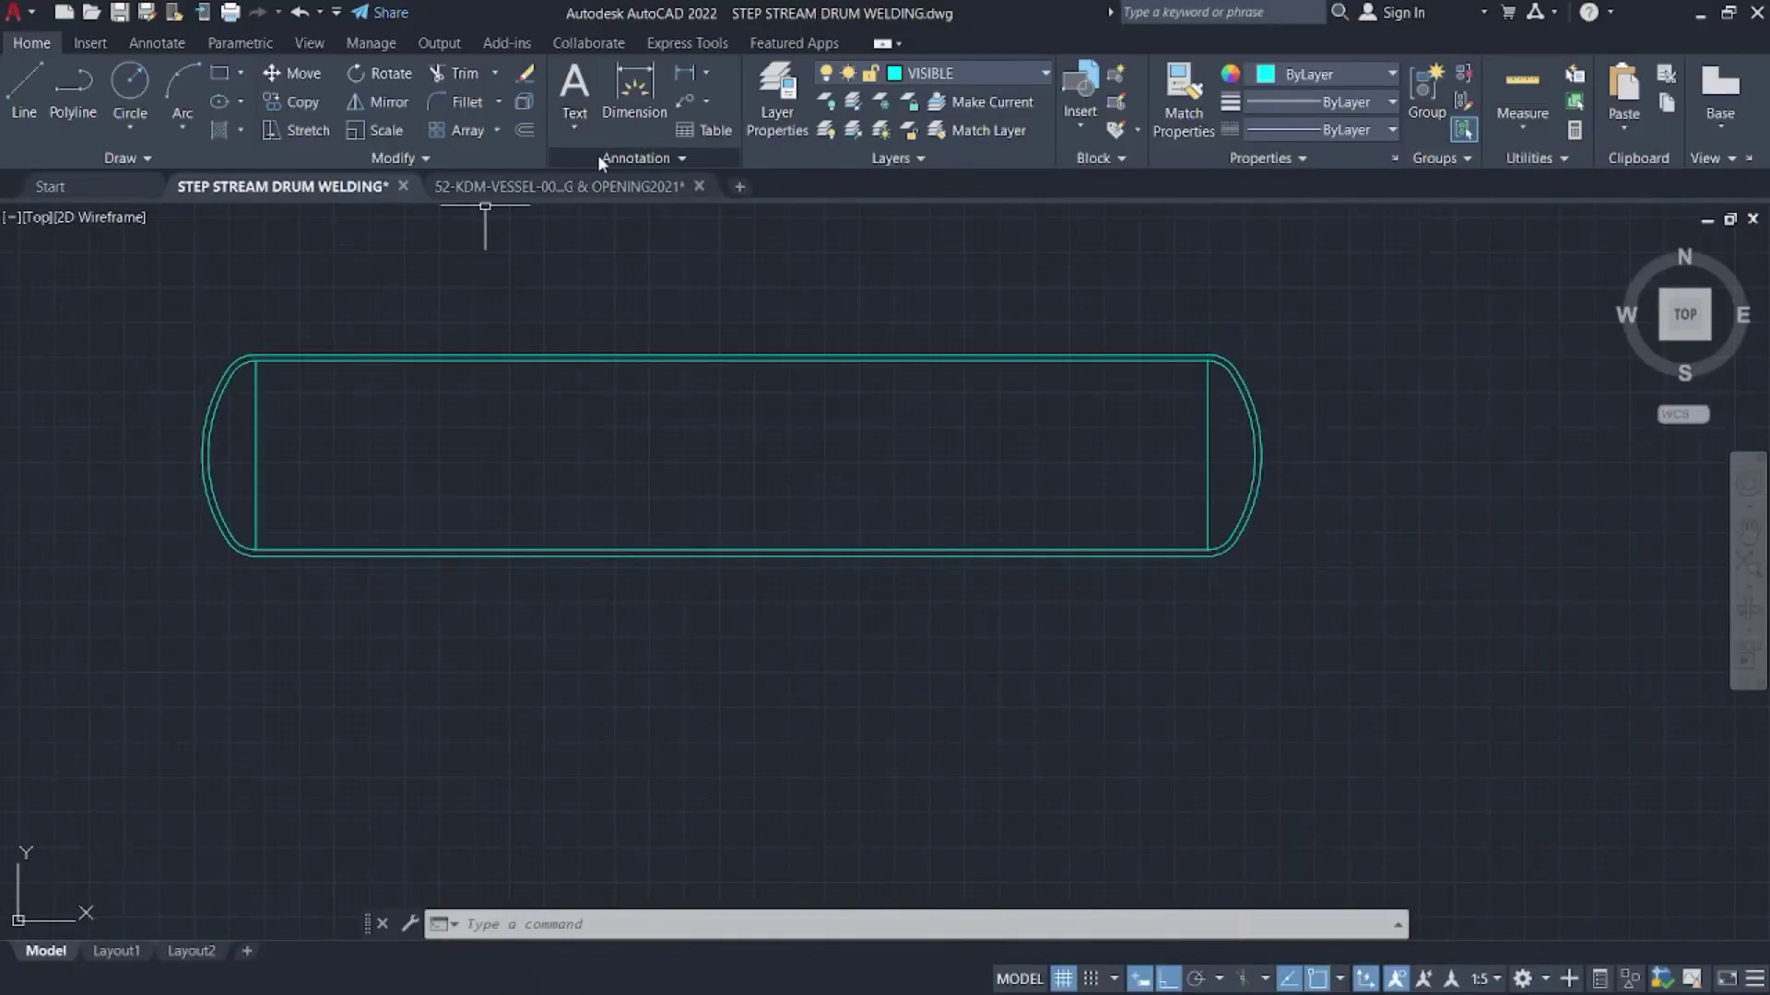
# - In the 52-KDM-VESSEL-001 reference drawing, select the whole shell development view with its dimensions and copy it to the clipboard
pyautogui.click(596, 182)
pyautogui.scroll(5, 553, 415)
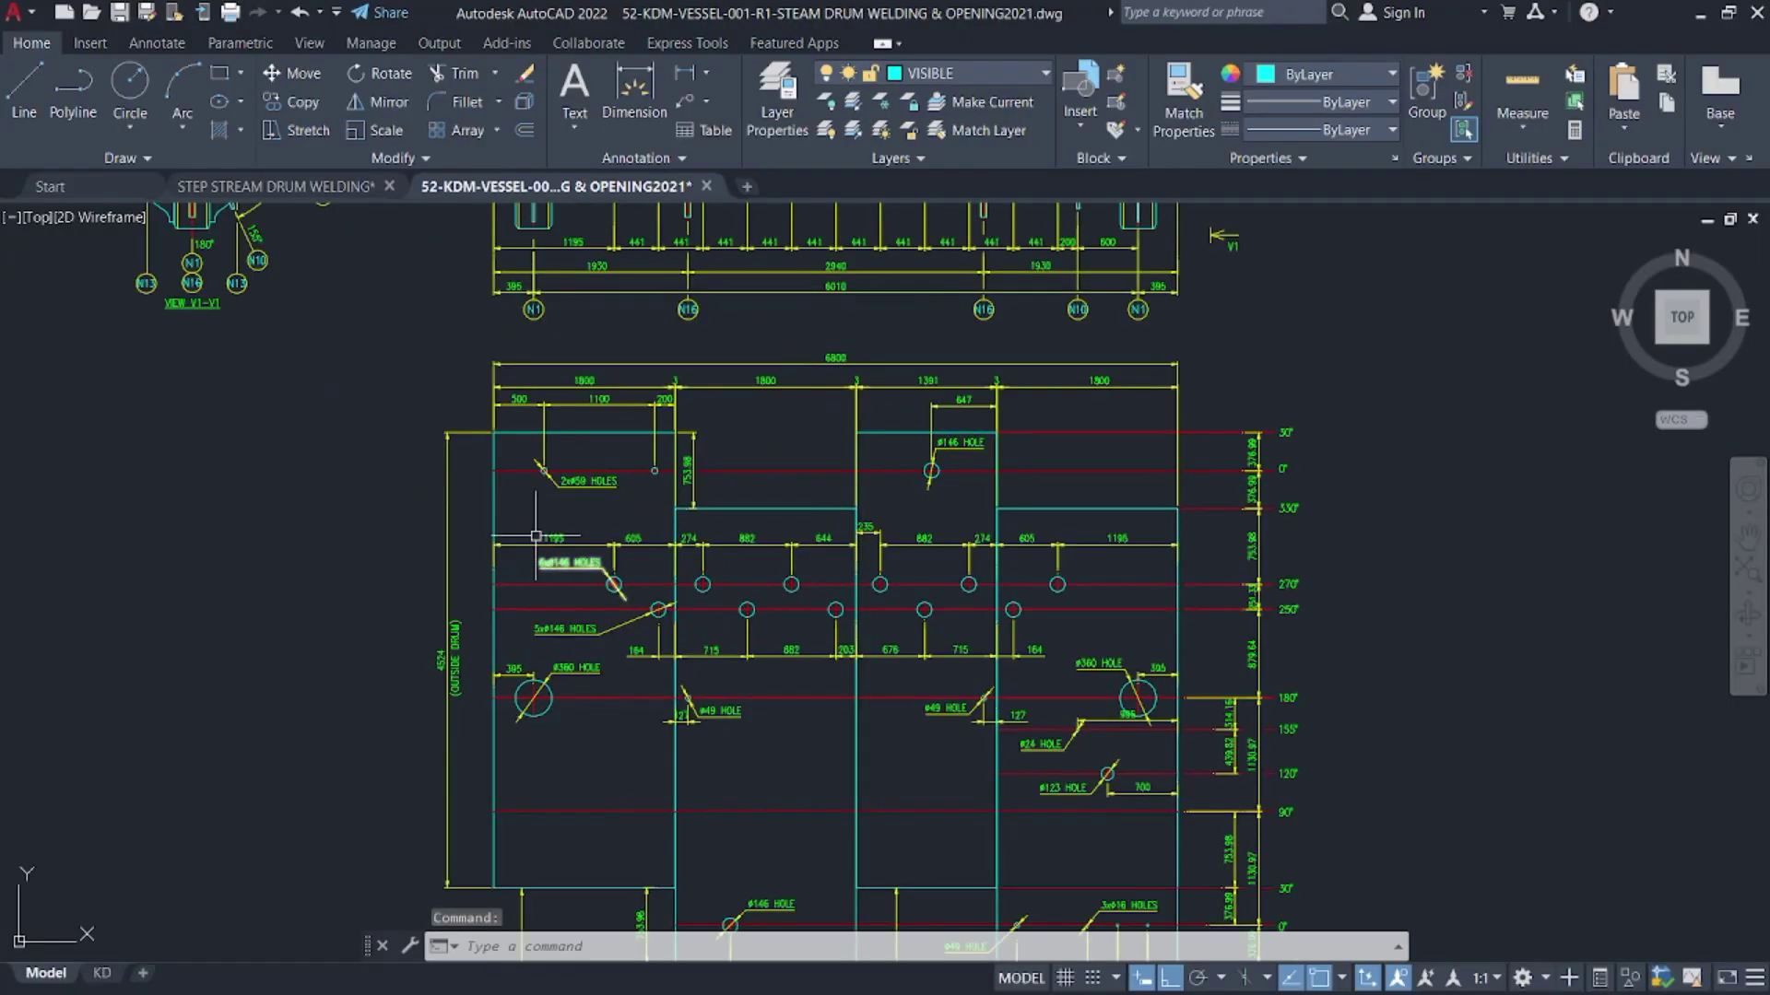
pyautogui.click(571, 361)
pyautogui.moveTo(997, 636); pyautogui.dragTo(743, 394, button='middle')
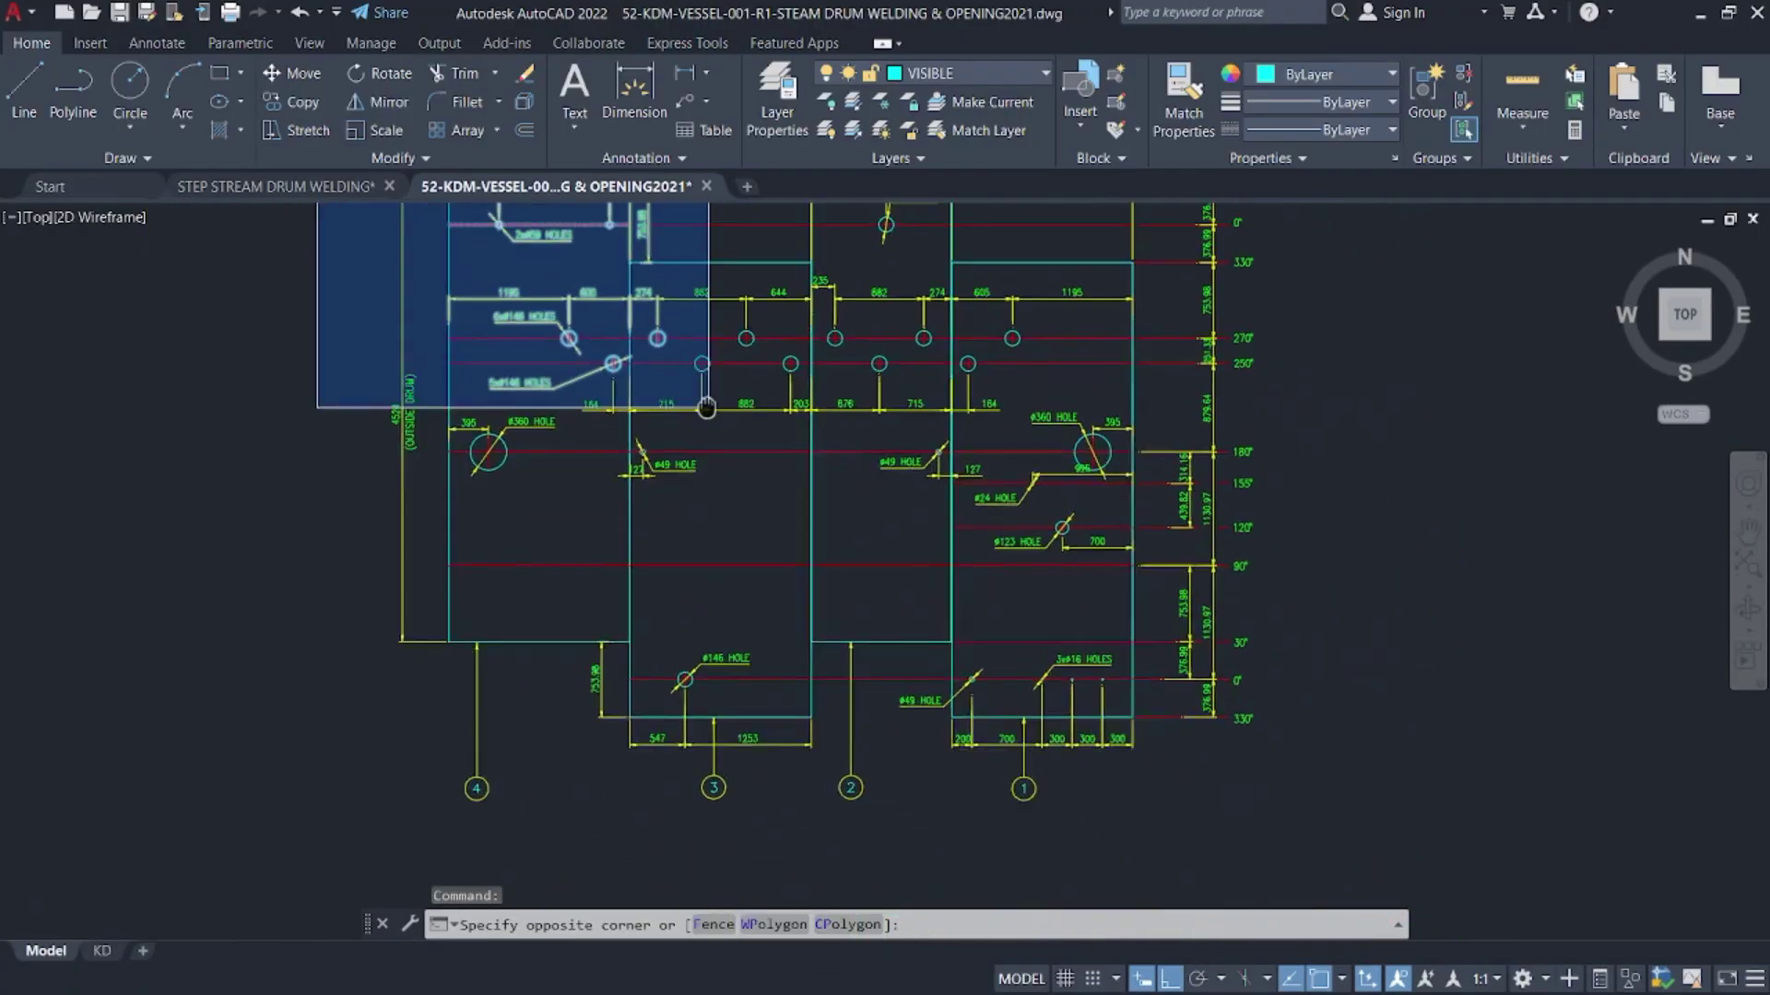
pyautogui.click(1356, 813)
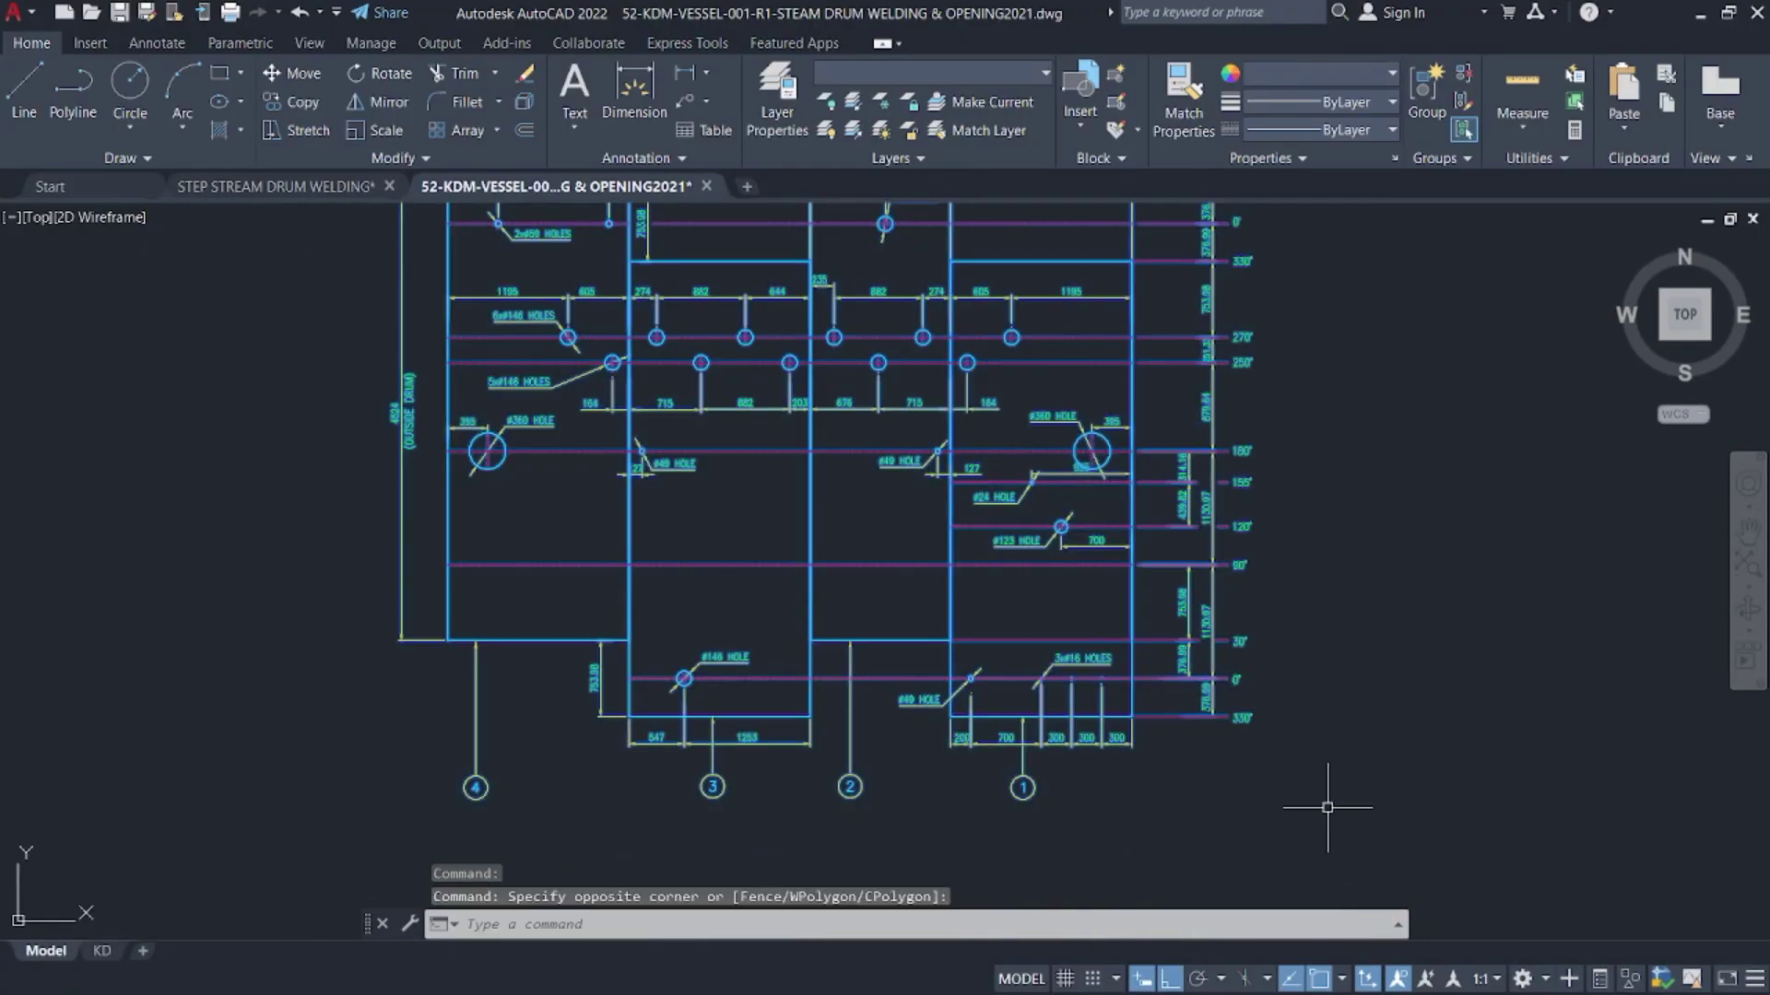
pyautogui.write('c')
pyautogui.press('BackSpace')
pyautogui.click(1123, 807)
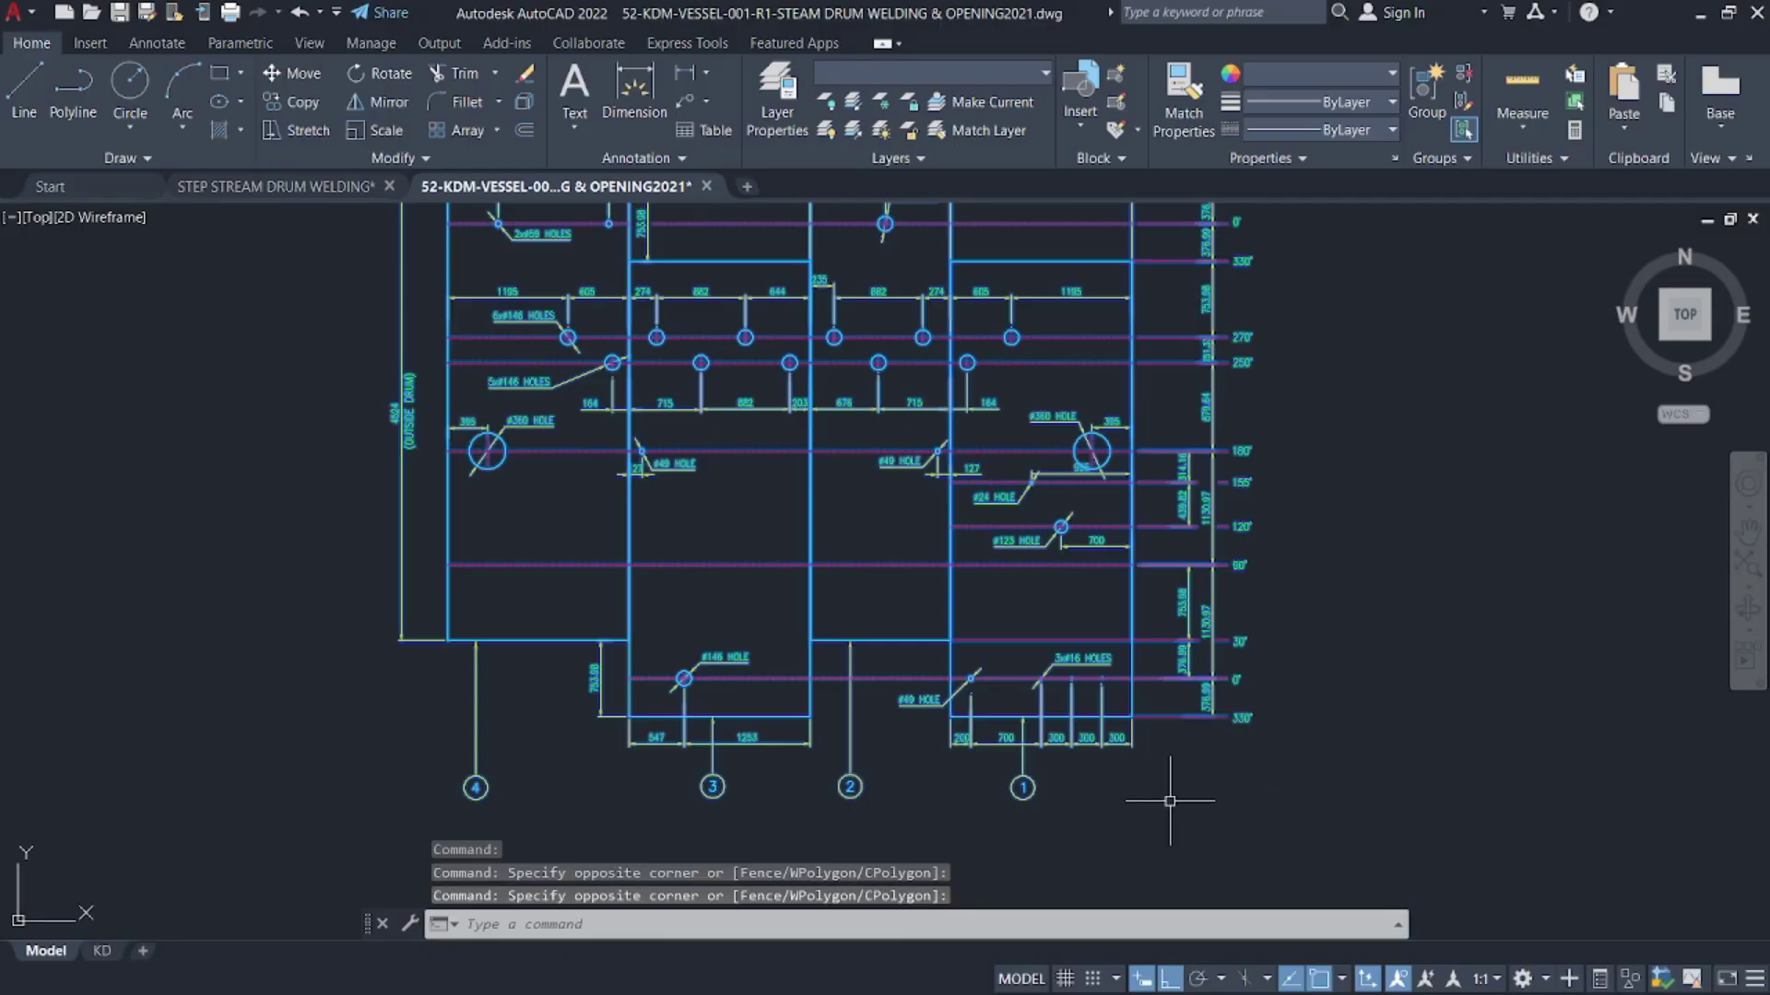
pyautogui.hotkey('ctrl', 'c')
# - Paste the copied shell development view into the STEP STREAM DRUM WELDING drawing, below the drum outline
pyautogui.click(326, 195)
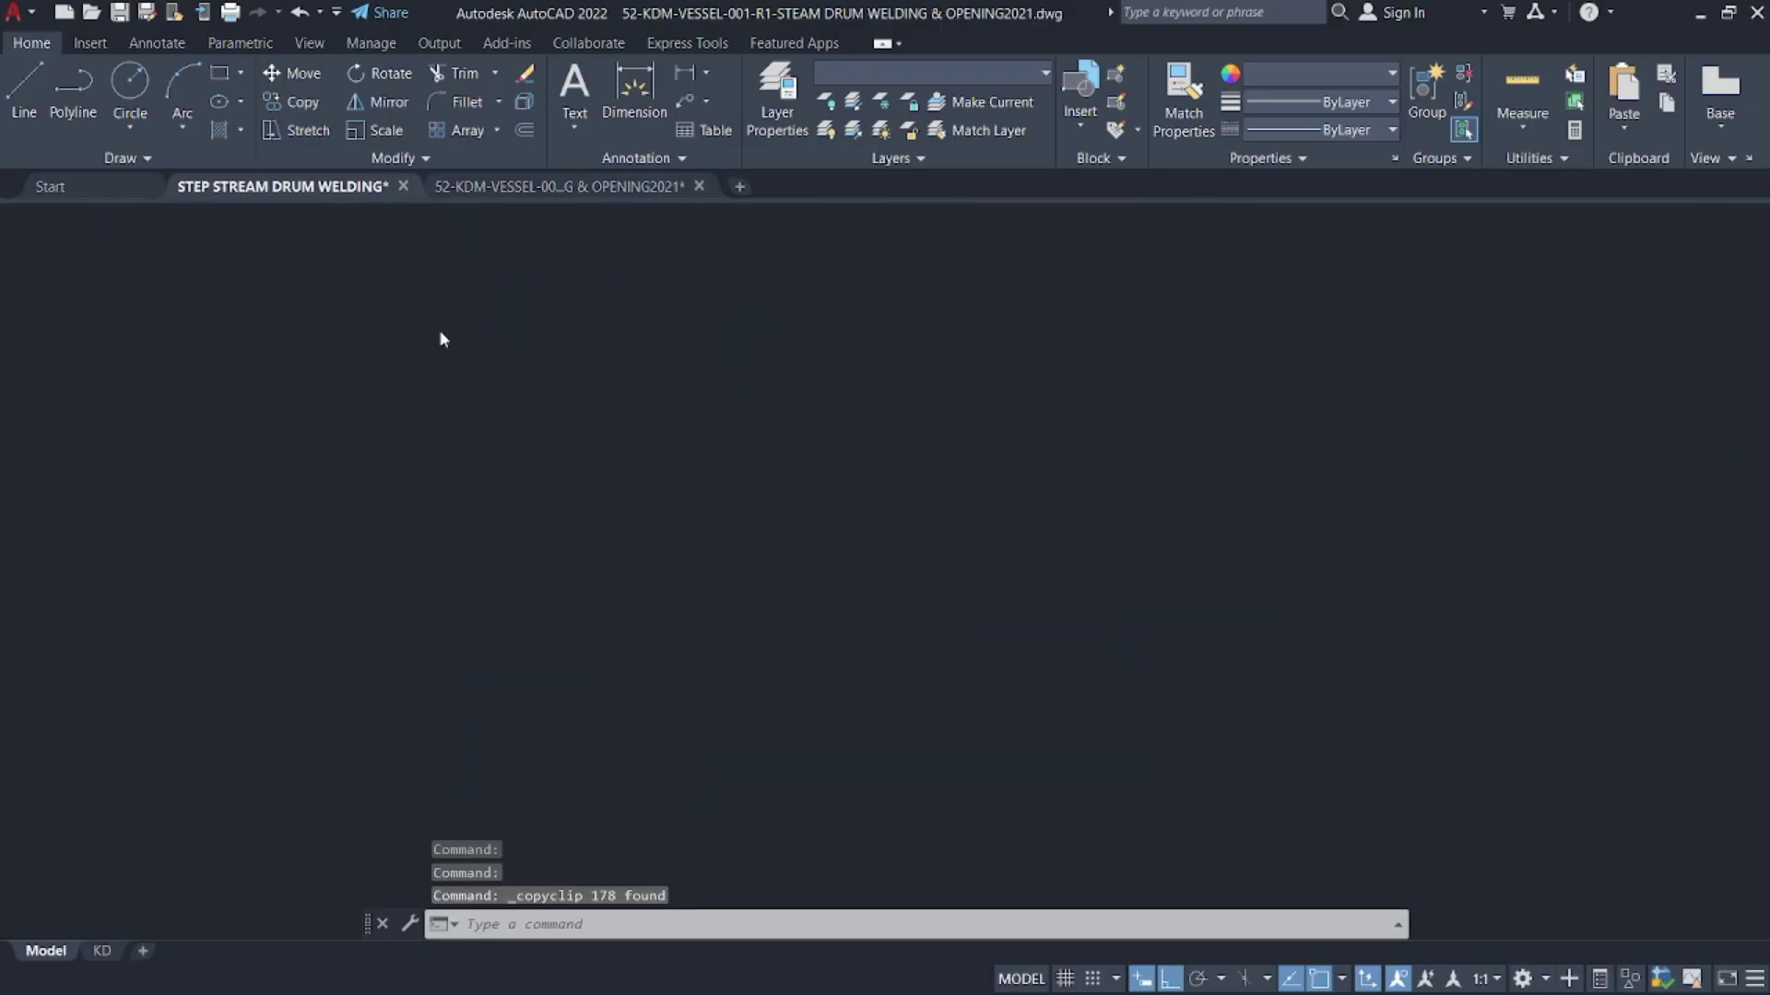
pyautogui.hotkey('ctrl', 'v')
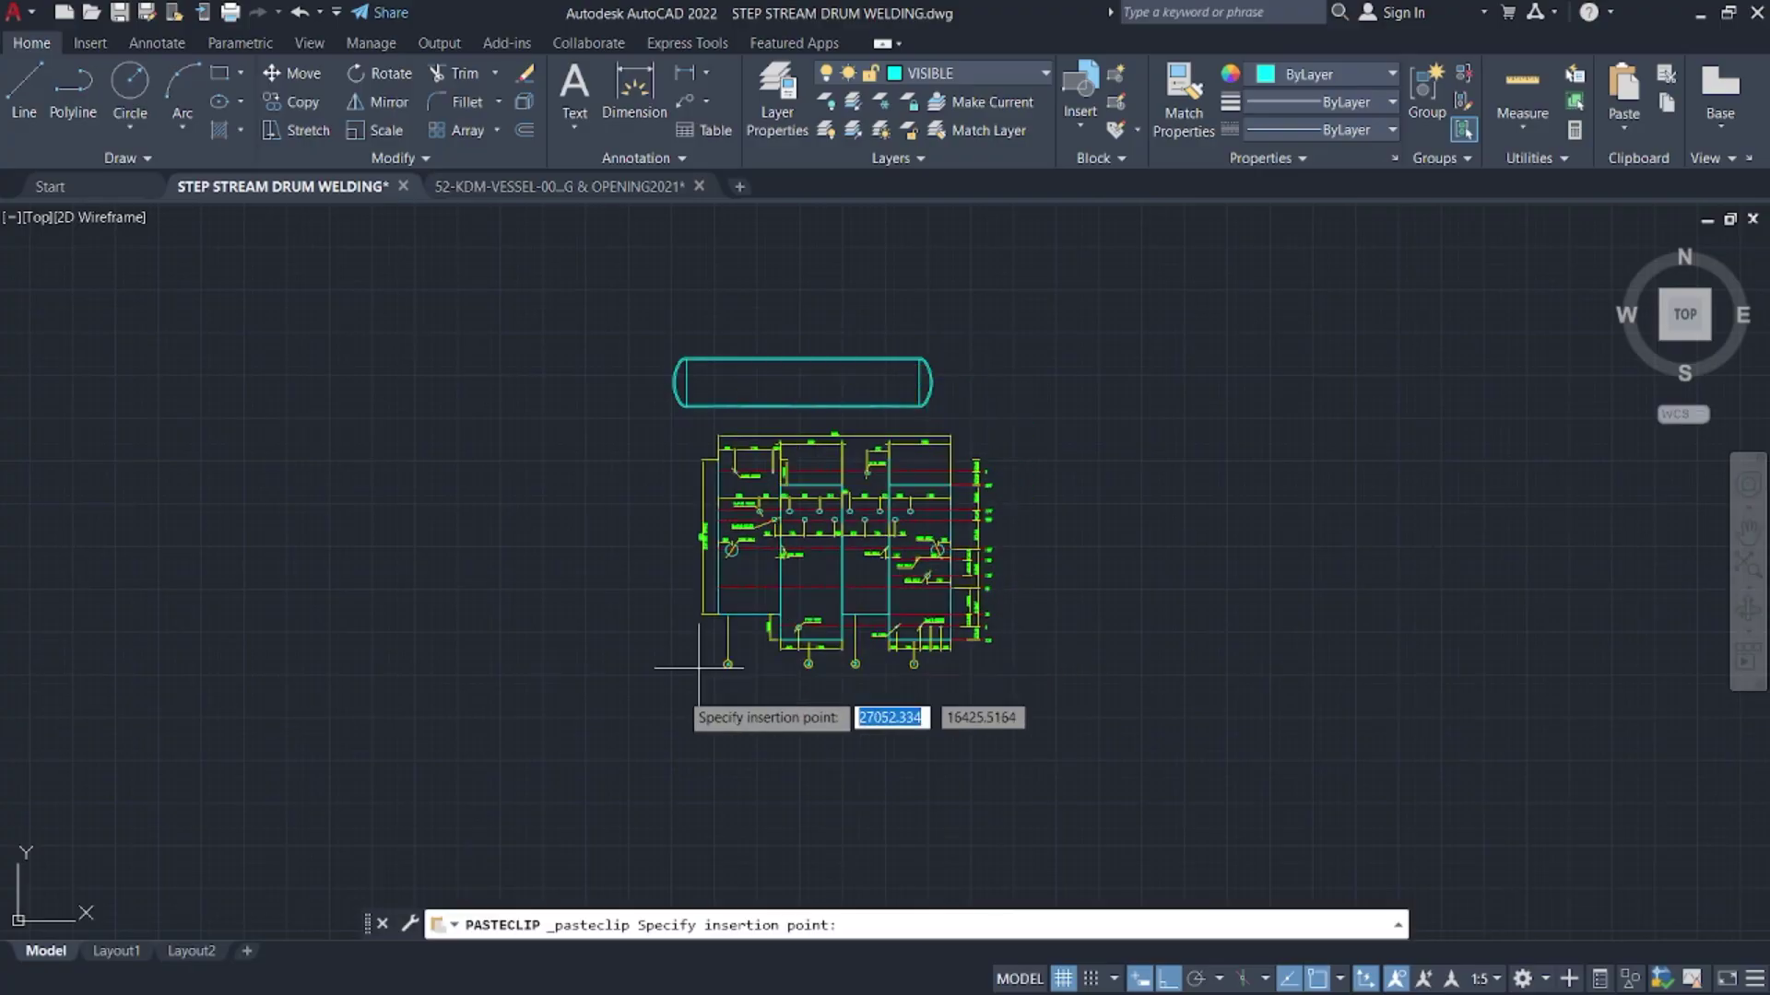
pyautogui.click(645, 753)
# - Erase the angle labels and circumferential dimensions along the right side of the pasted shell development
pyautogui.scroll(2, 924, 677)
pyautogui.click(989, 748)
pyautogui.click(944, 625)
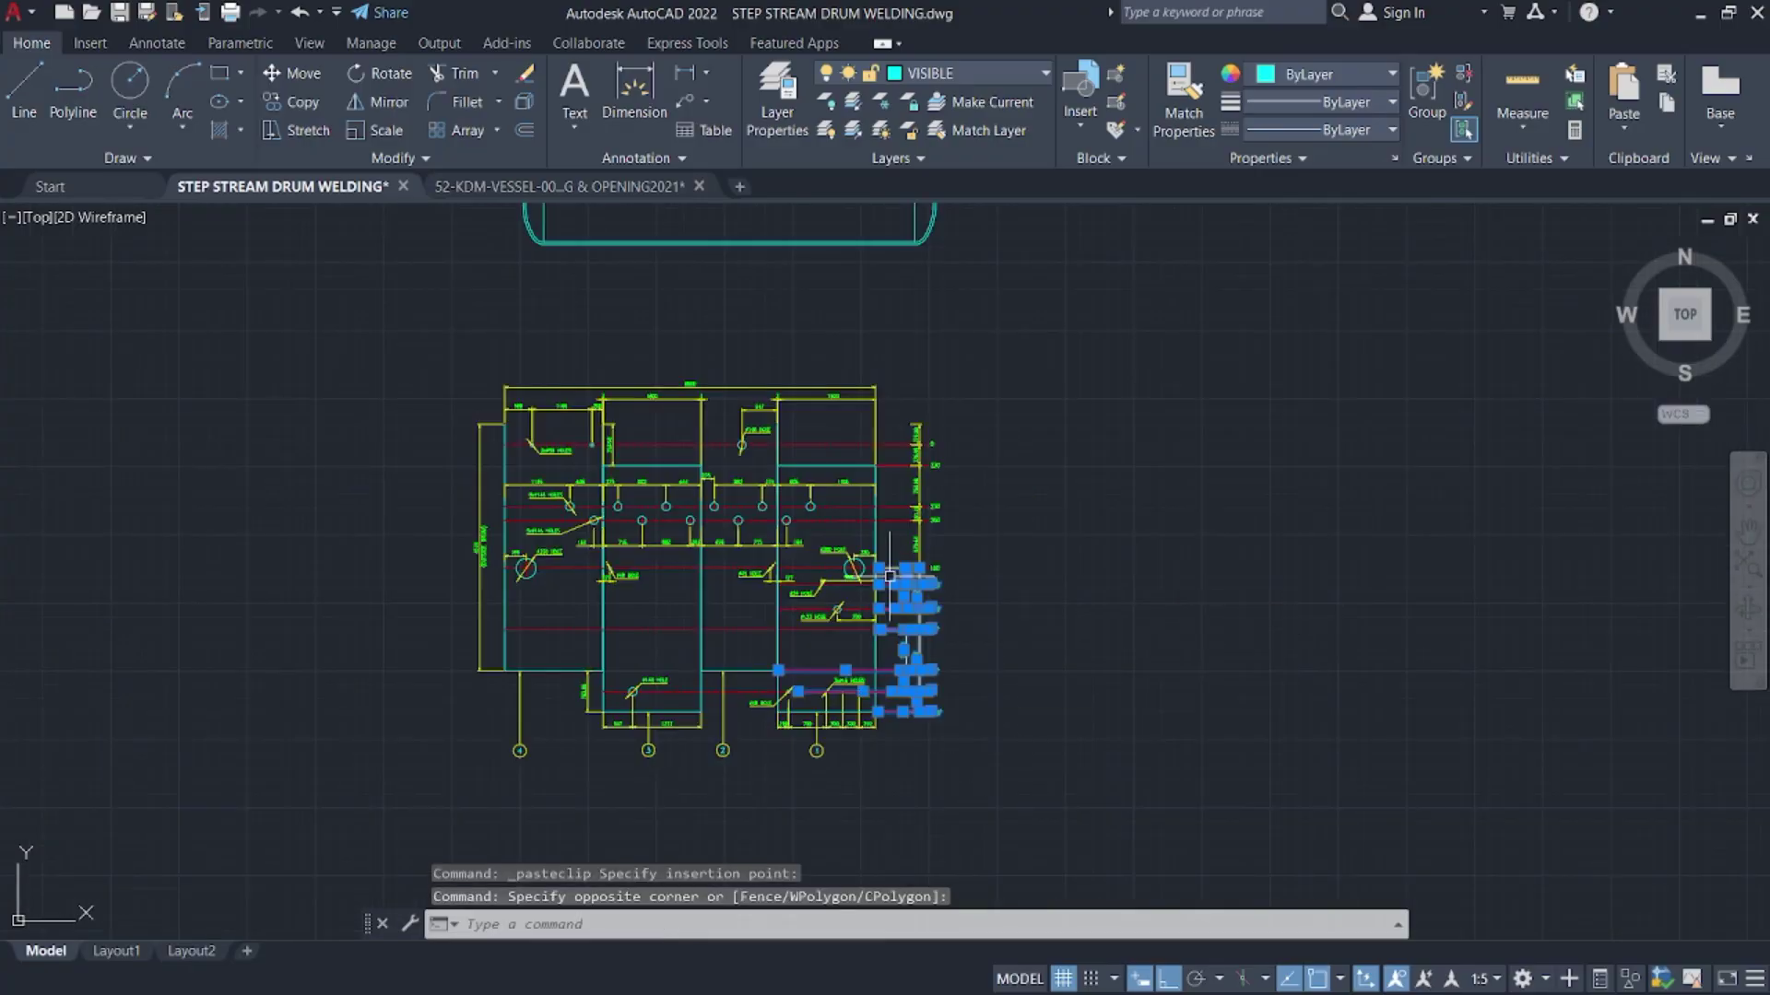
pyautogui.press('Delete')
pyautogui.click(995, 575)
pyautogui.click(928, 470)
pyautogui.scroll(4, 922, 452)
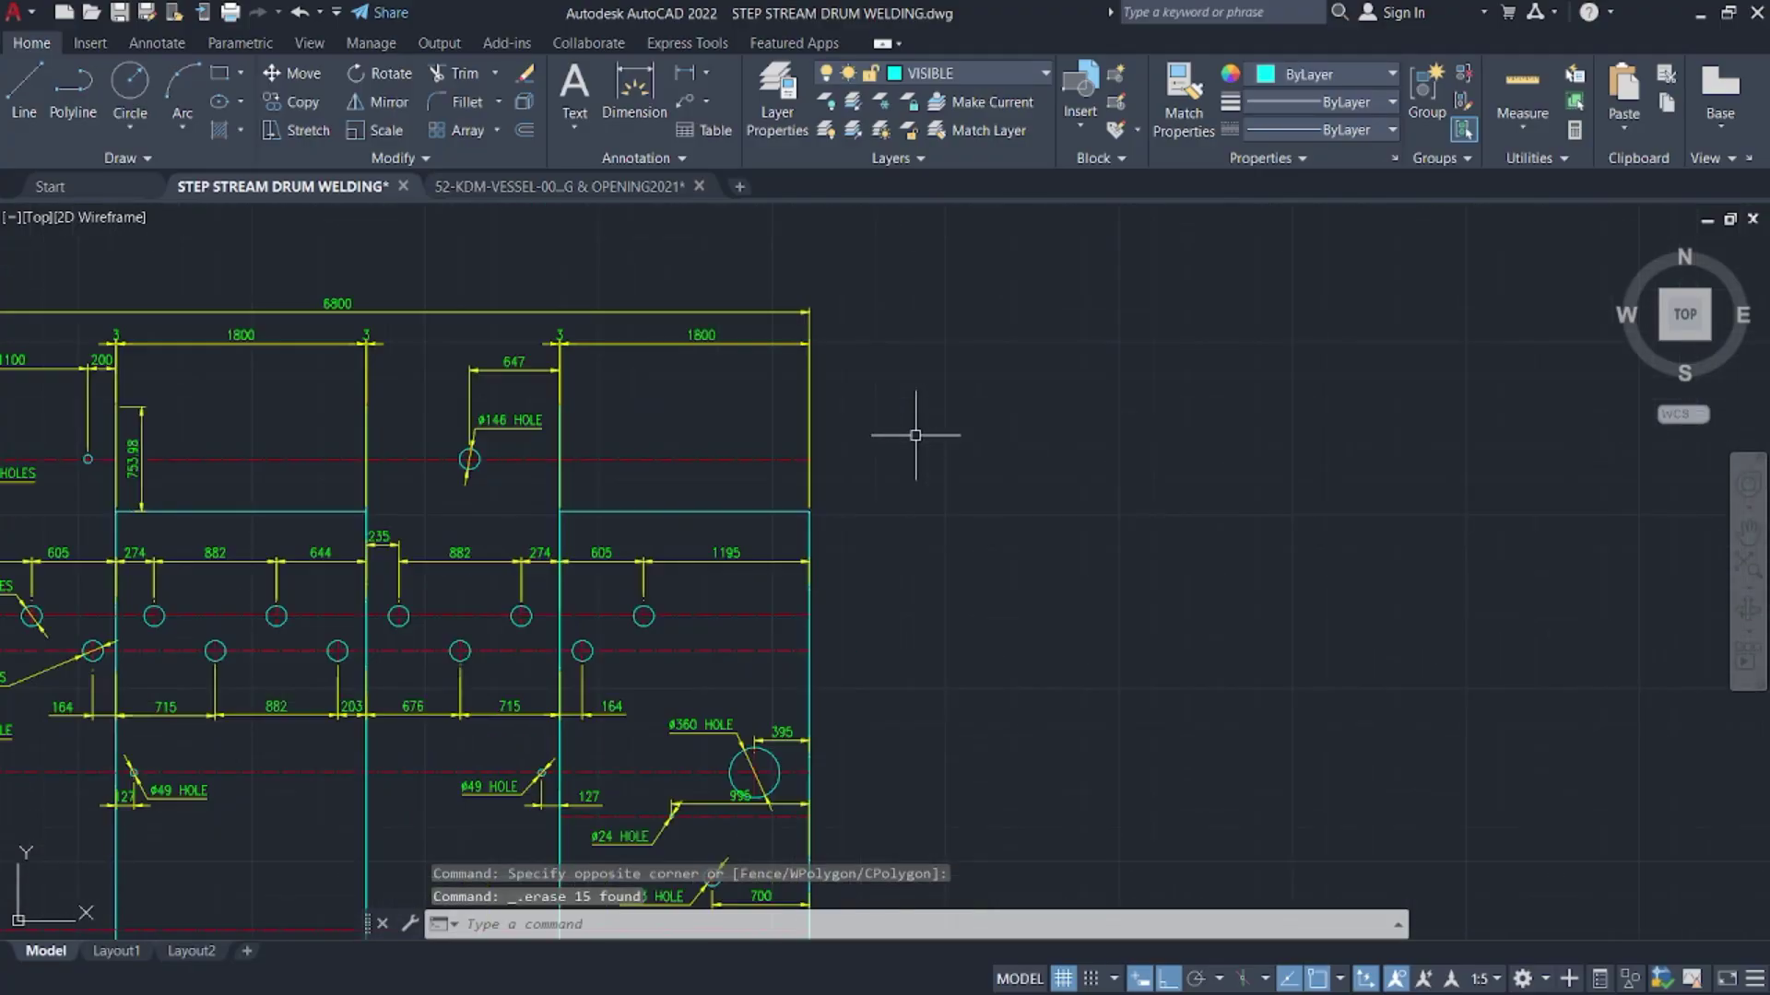
# - Try to erase the overall, plate-width and hole dimensions with their callouts above the pasted shell development
pyautogui.click(916, 383)
pyautogui.click(790, 330)
pyautogui.press('Delete')
pyautogui.click(879, 340)
pyautogui.click(676, 314)
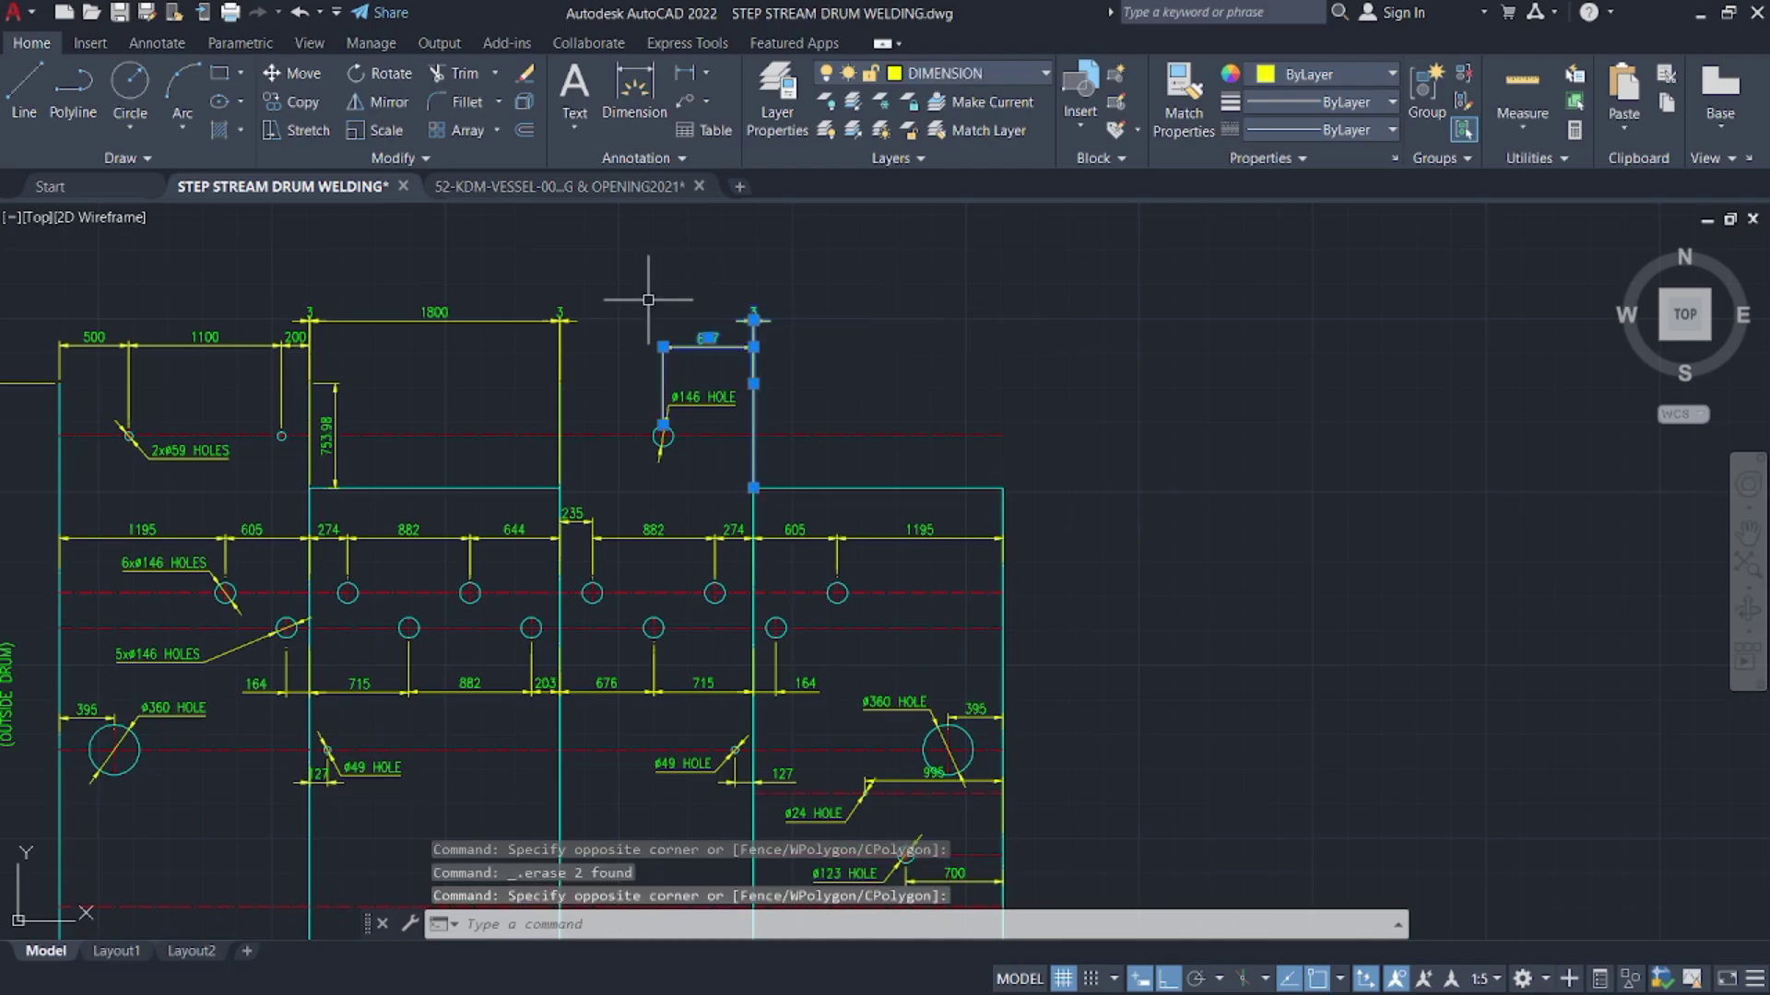
pyautogui.press('Delete')
pyautogui.click(249, 287)
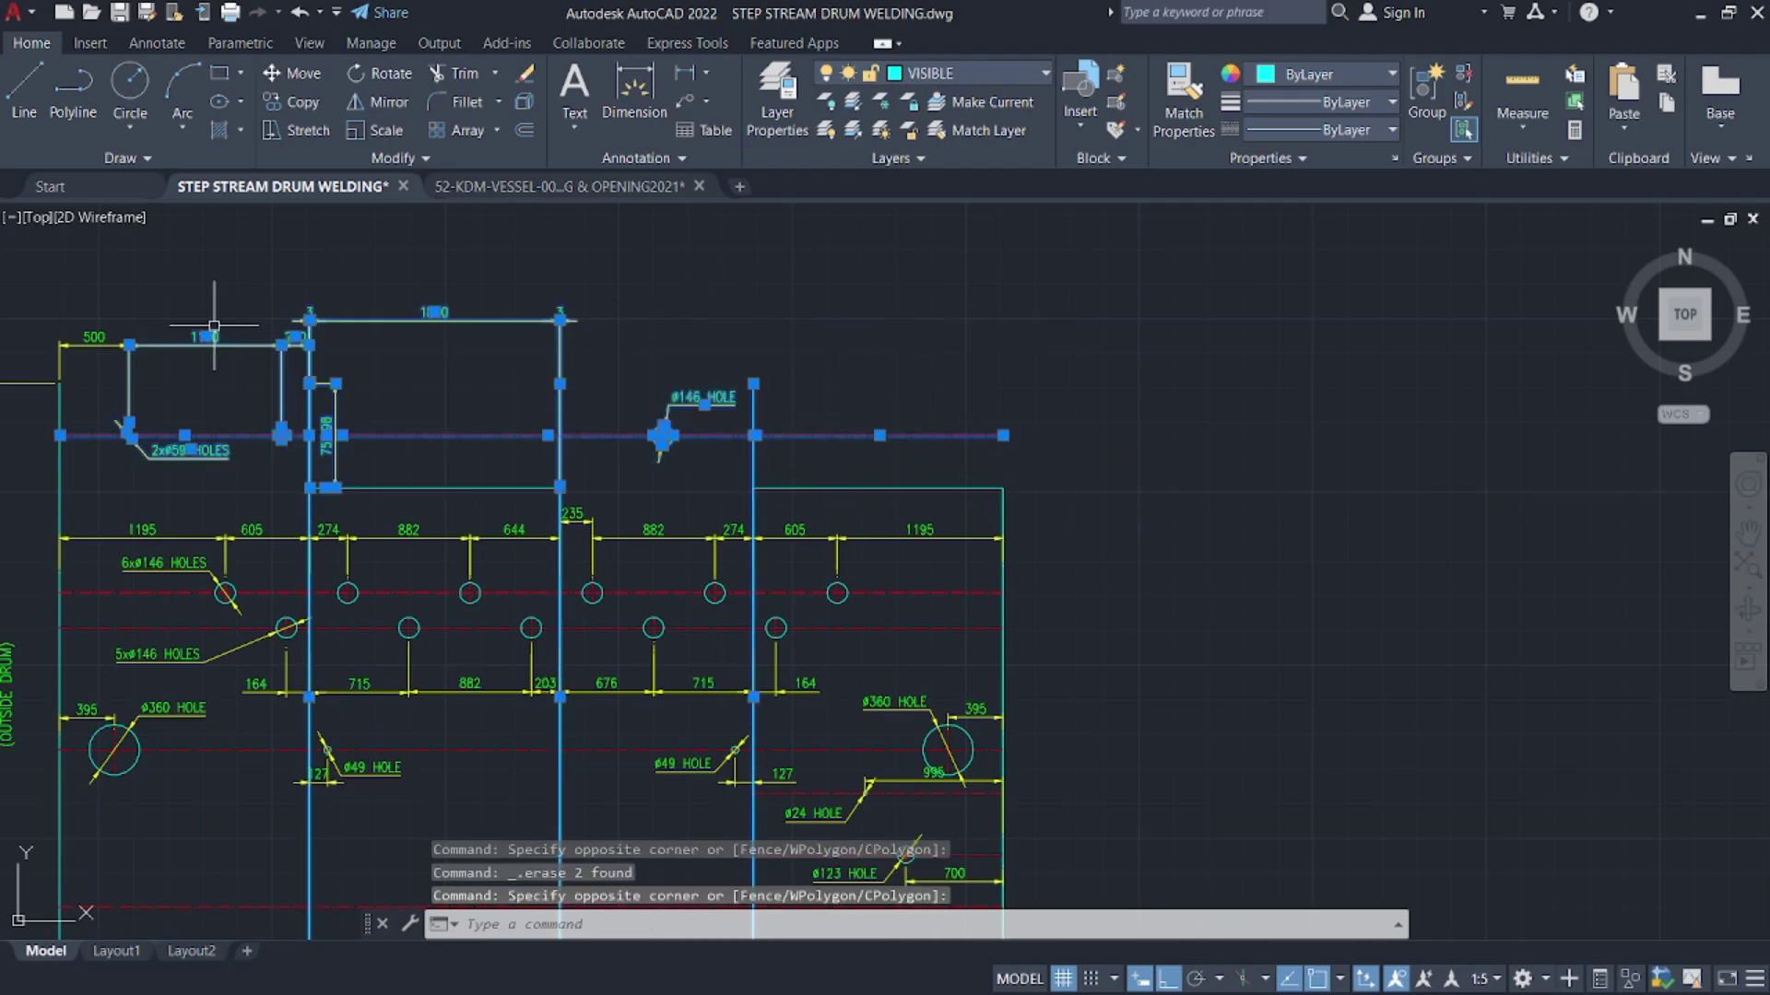
pyautogui.press('Delete')
# - Try to erase the 500 dimension above the first plate of the shell development
pyautogui.moveTo(217, 414); pyautogui.dragTo(632, 330, button='middle')
pyautogui.click(632, 331)
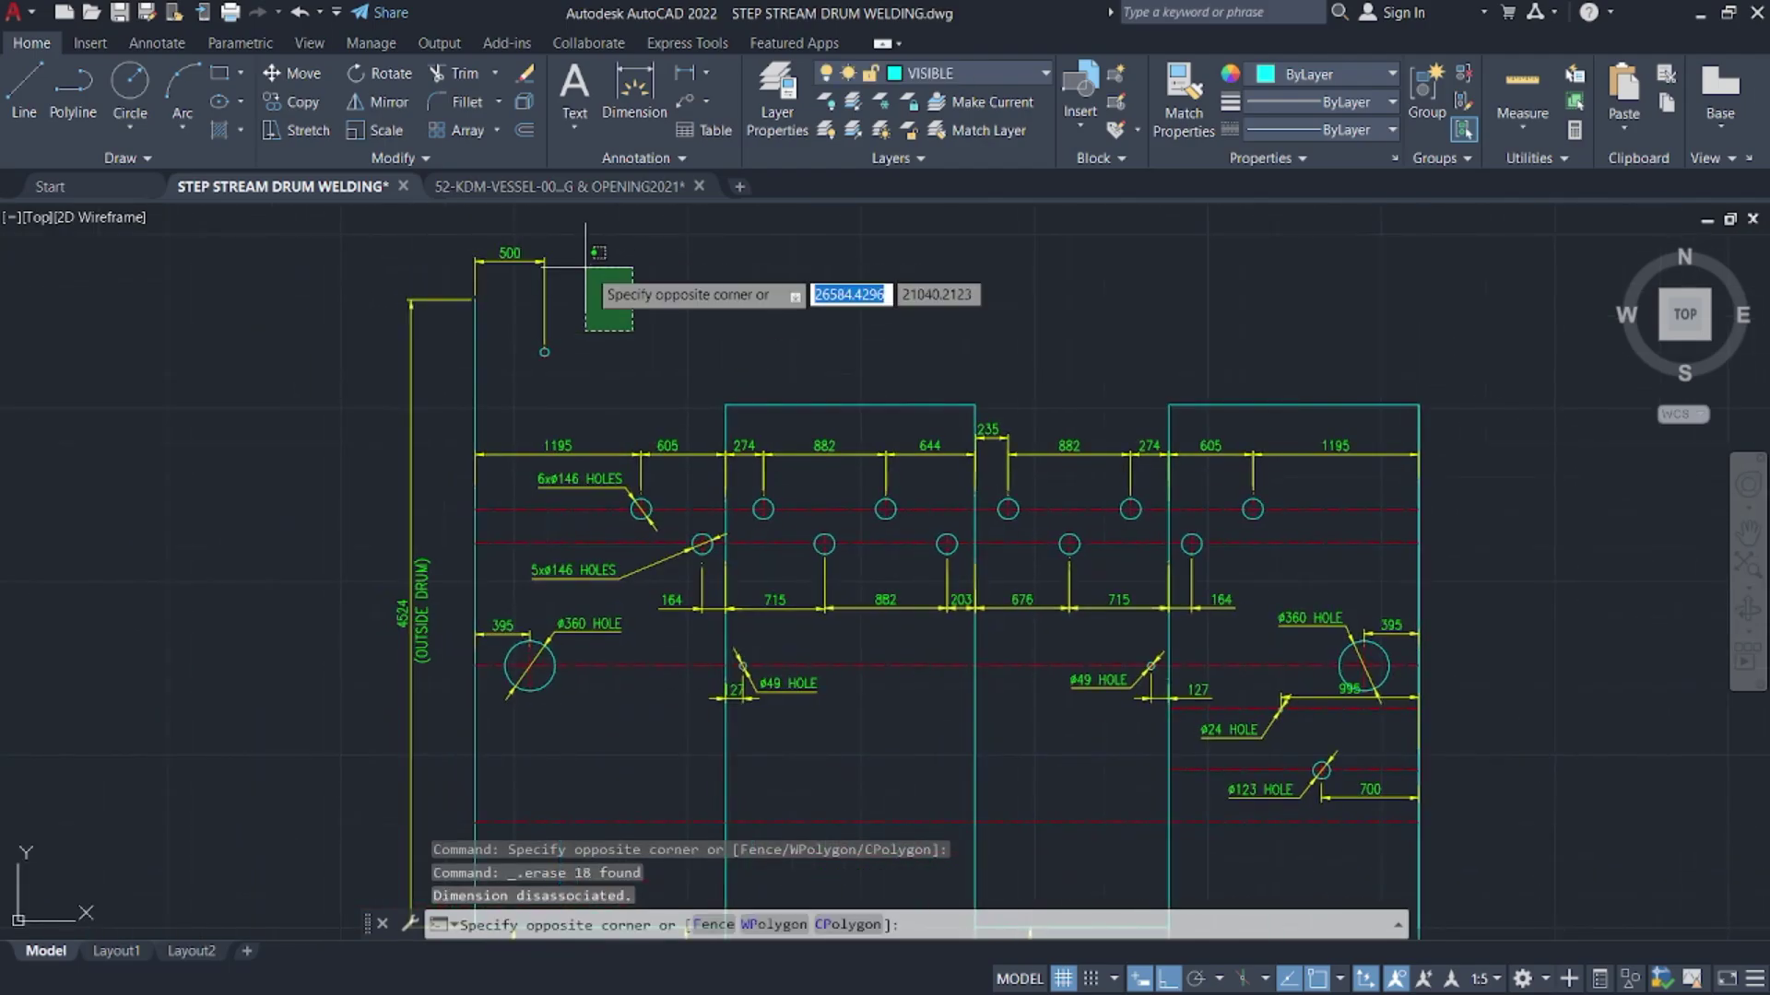
pyautogui.click(505, 247)
pyautogui.press('Delete')
pyautogui.click(558, 326)
pyautogui.press('Escape')
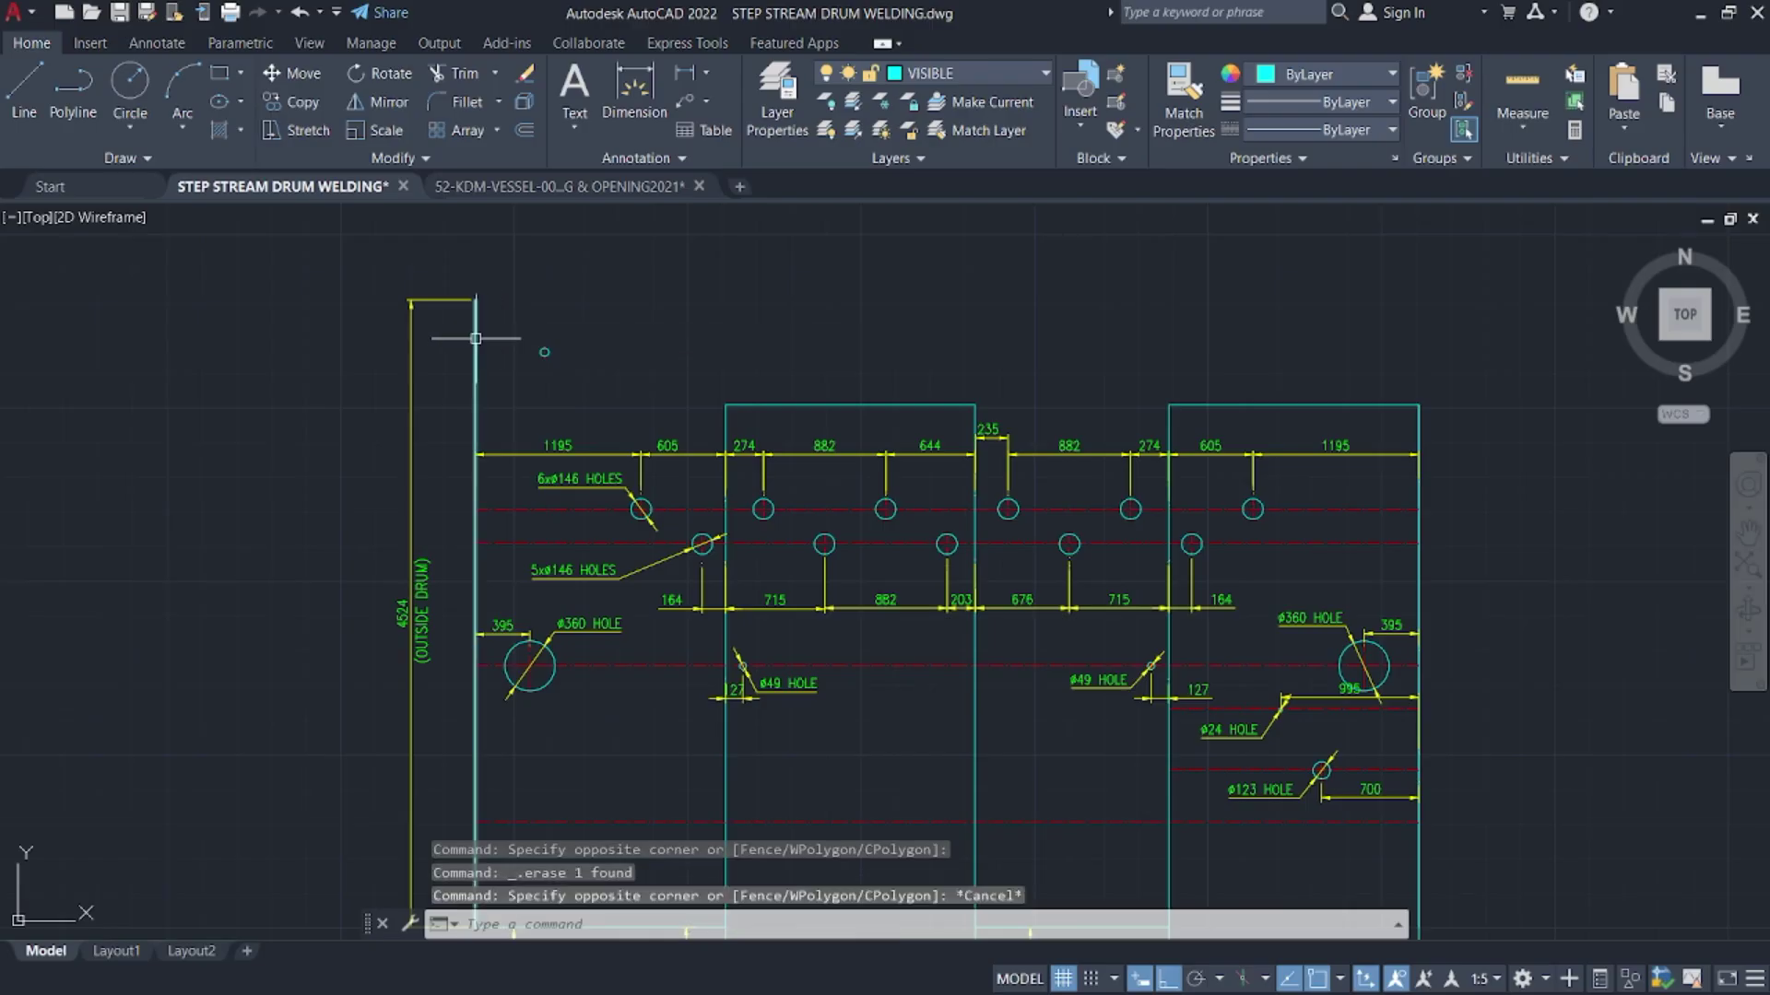
pyautogui.click(475, 337)
pyautogui.scroll(-4, 660, 256)
pyautogui.scroll(4, 660, 255)
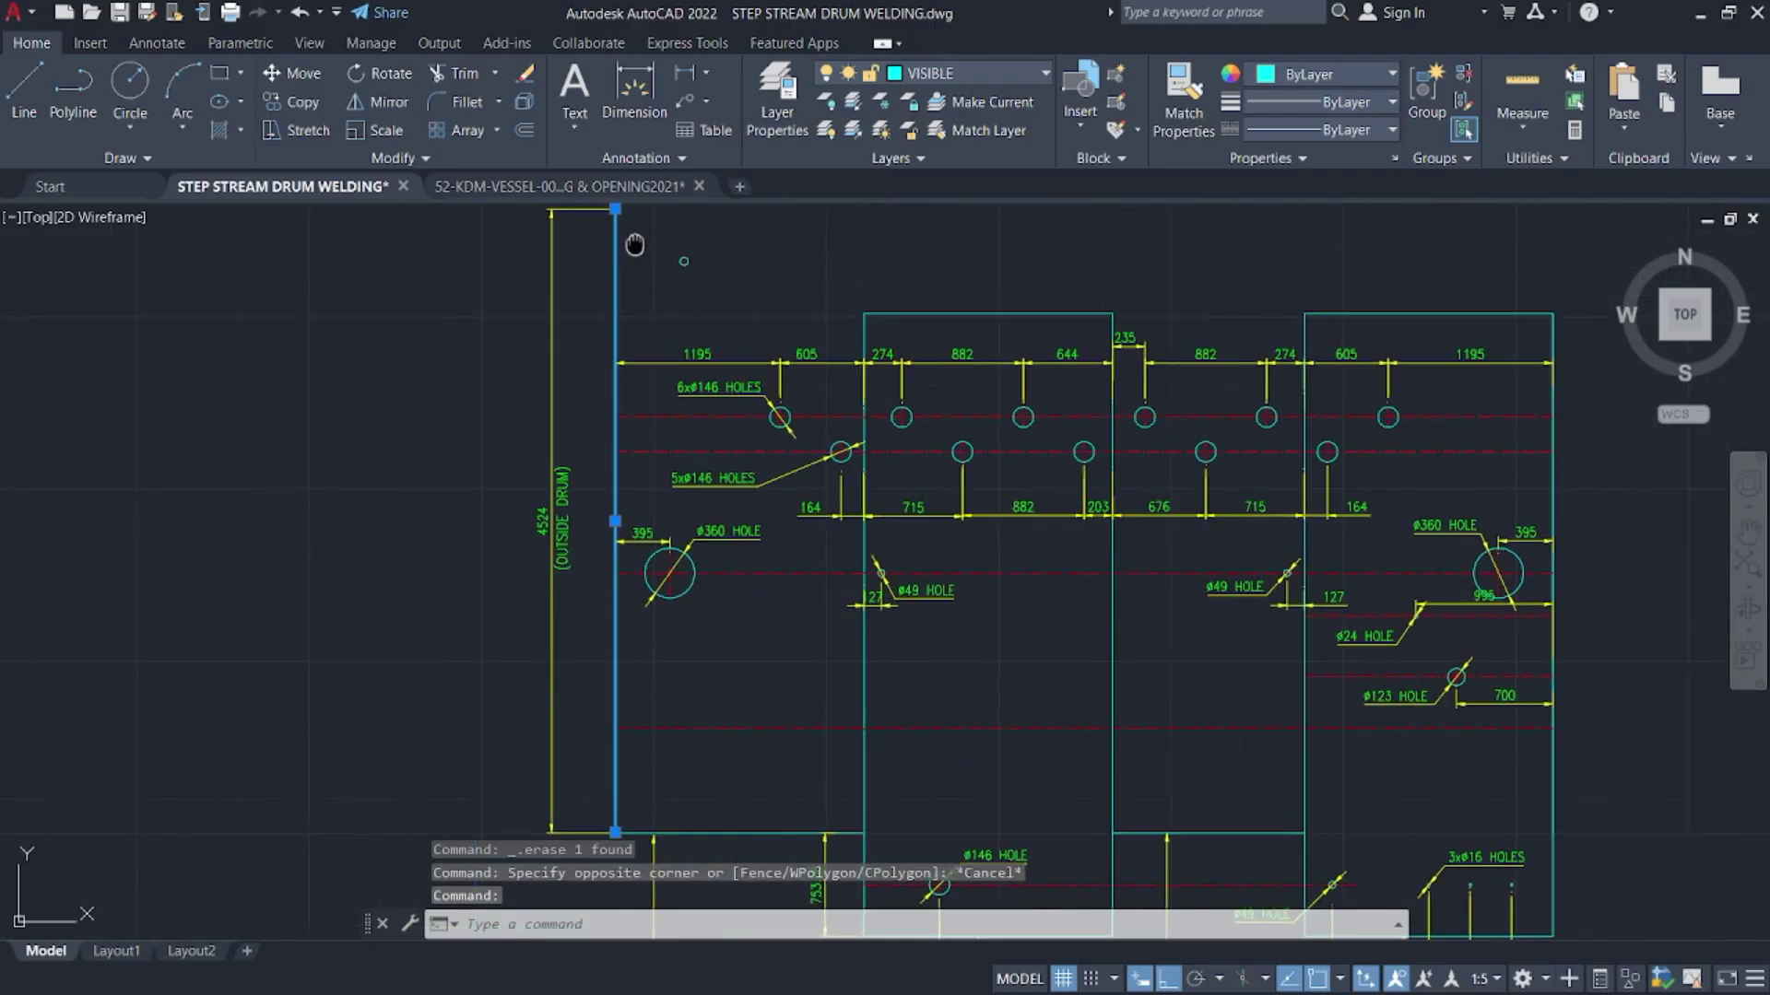
pyautogui.press('Escape')
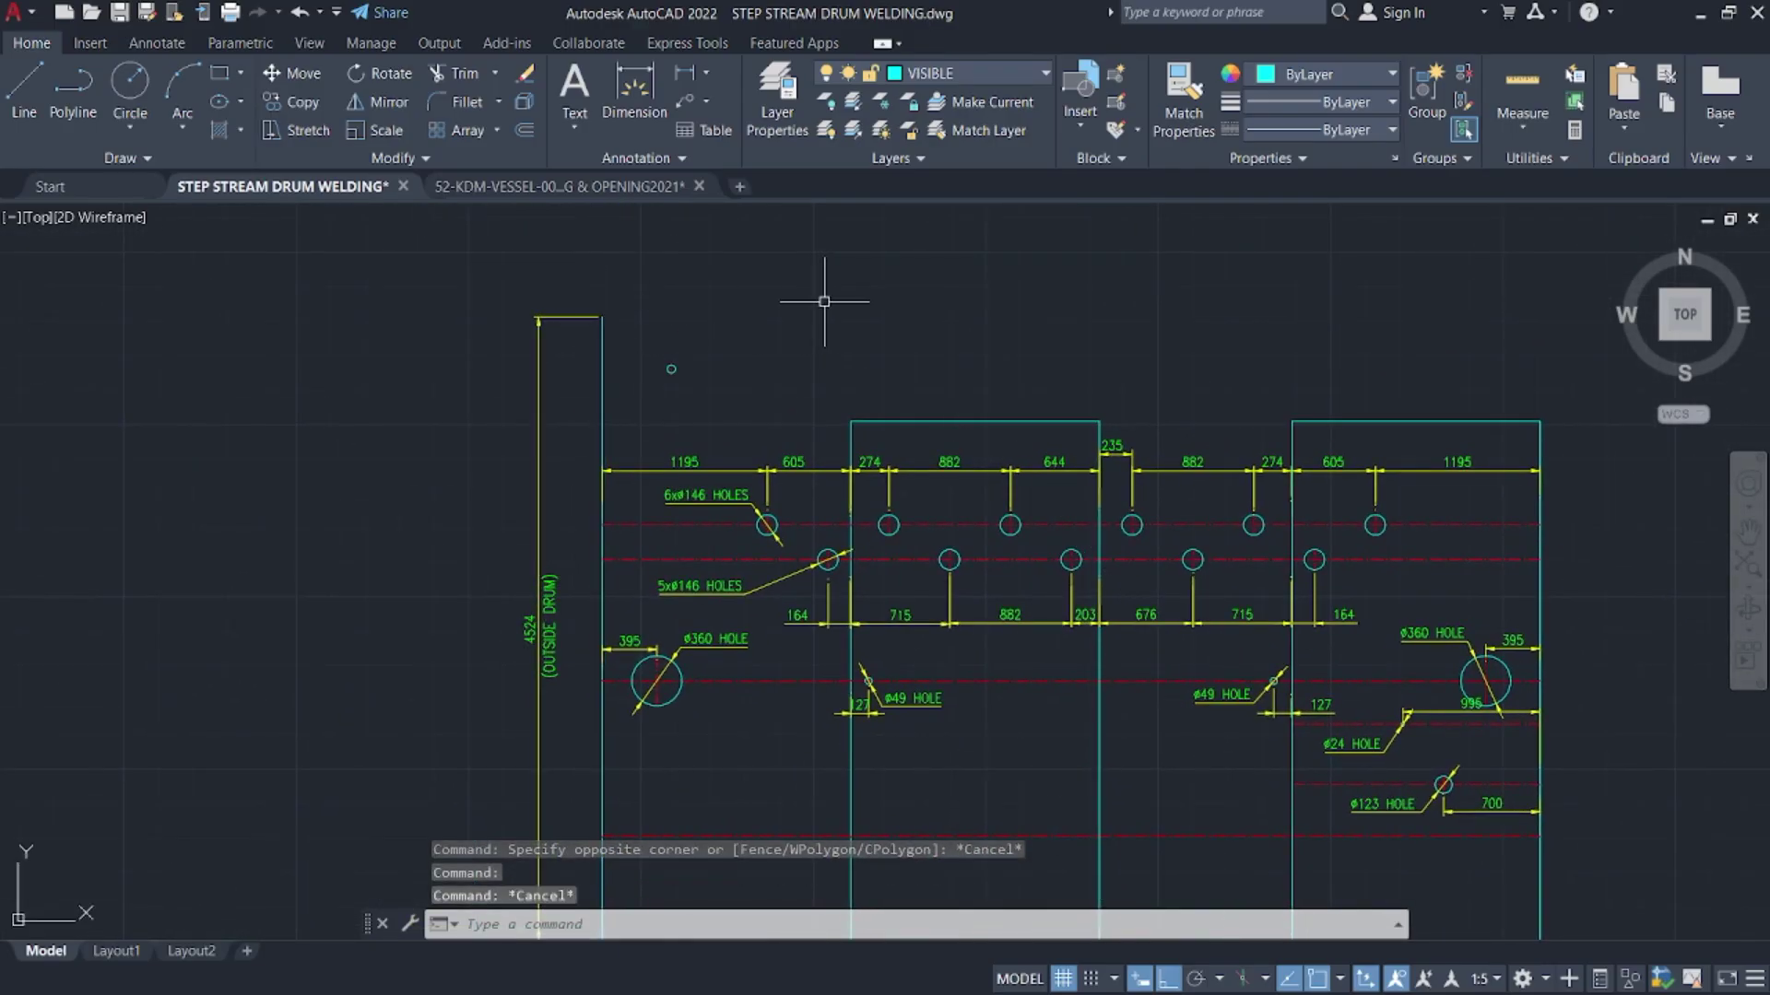
# - Undo the recent erasures along the upper side of the shell development
pyautogui.hotkey('ctrl', 'z')
pyautogui.hotkey('ctrl', 'z')
pyautogui.hotkey('ctrl', 'z')
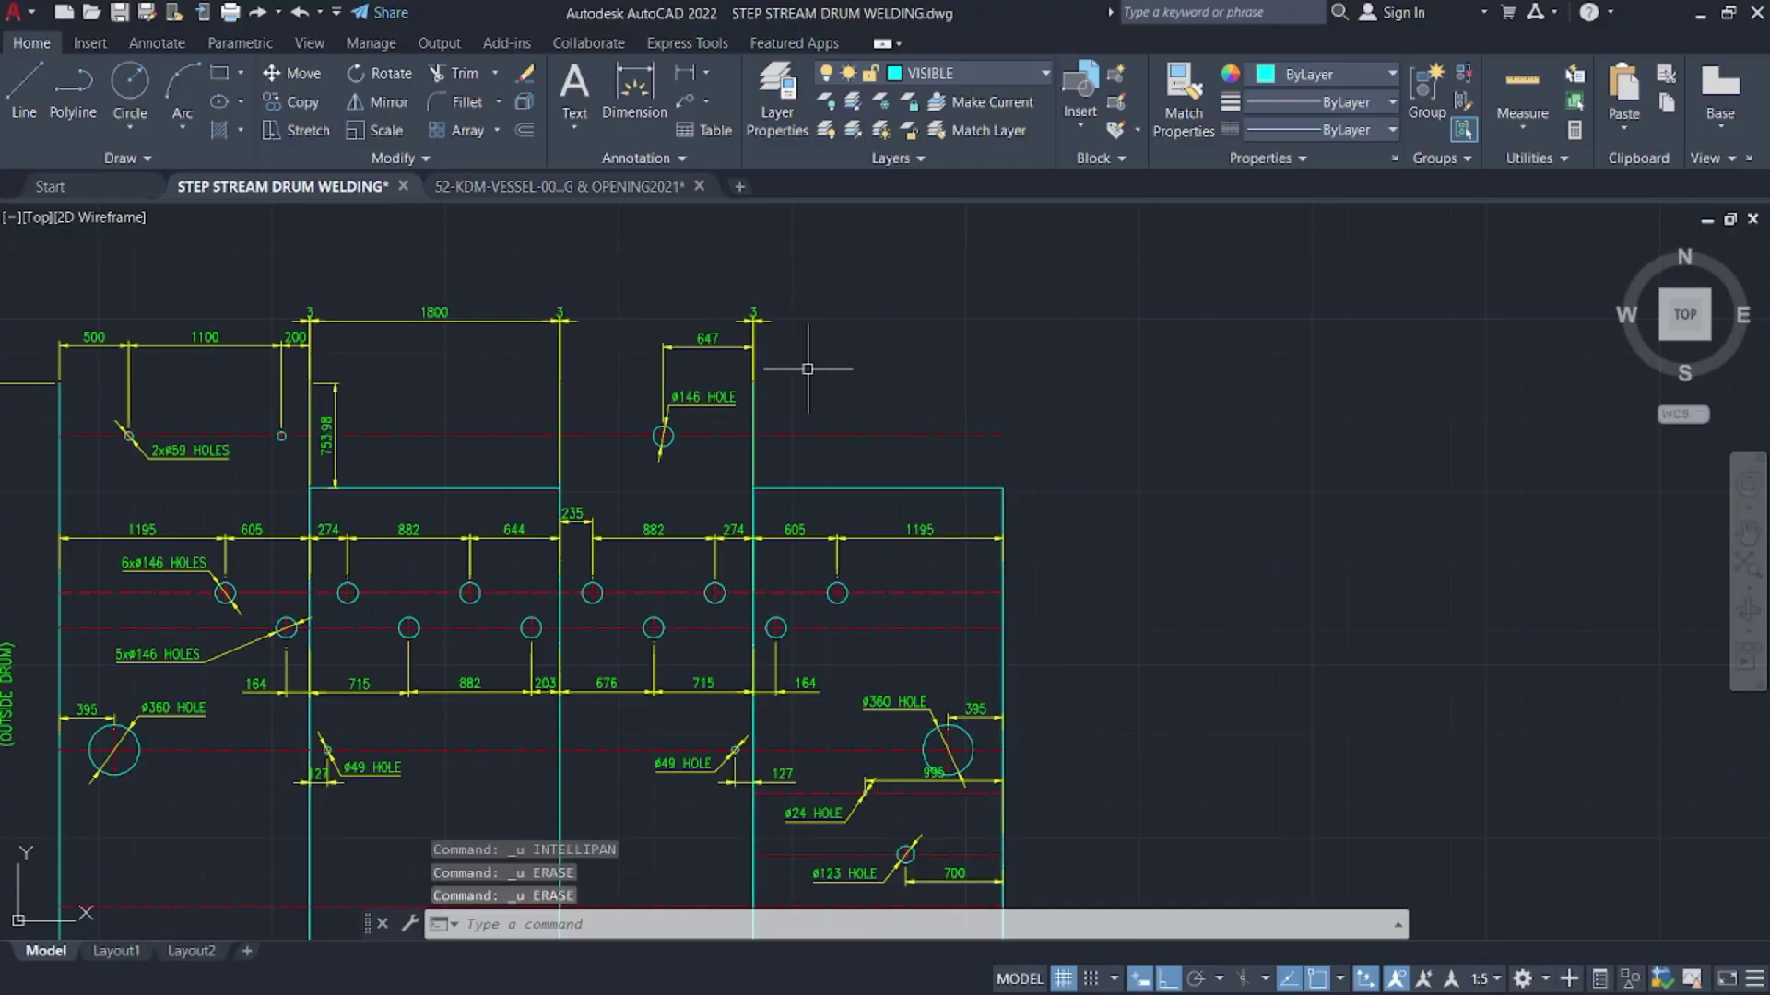
pyautogui.hotkey('ctrl', 'z')
# - Erase the 6800 overall dimension, the 1800 width above plate 1 and the 647 hole dimension
pyautogui.click(809, 368)
pyautogui.click(696, 296)
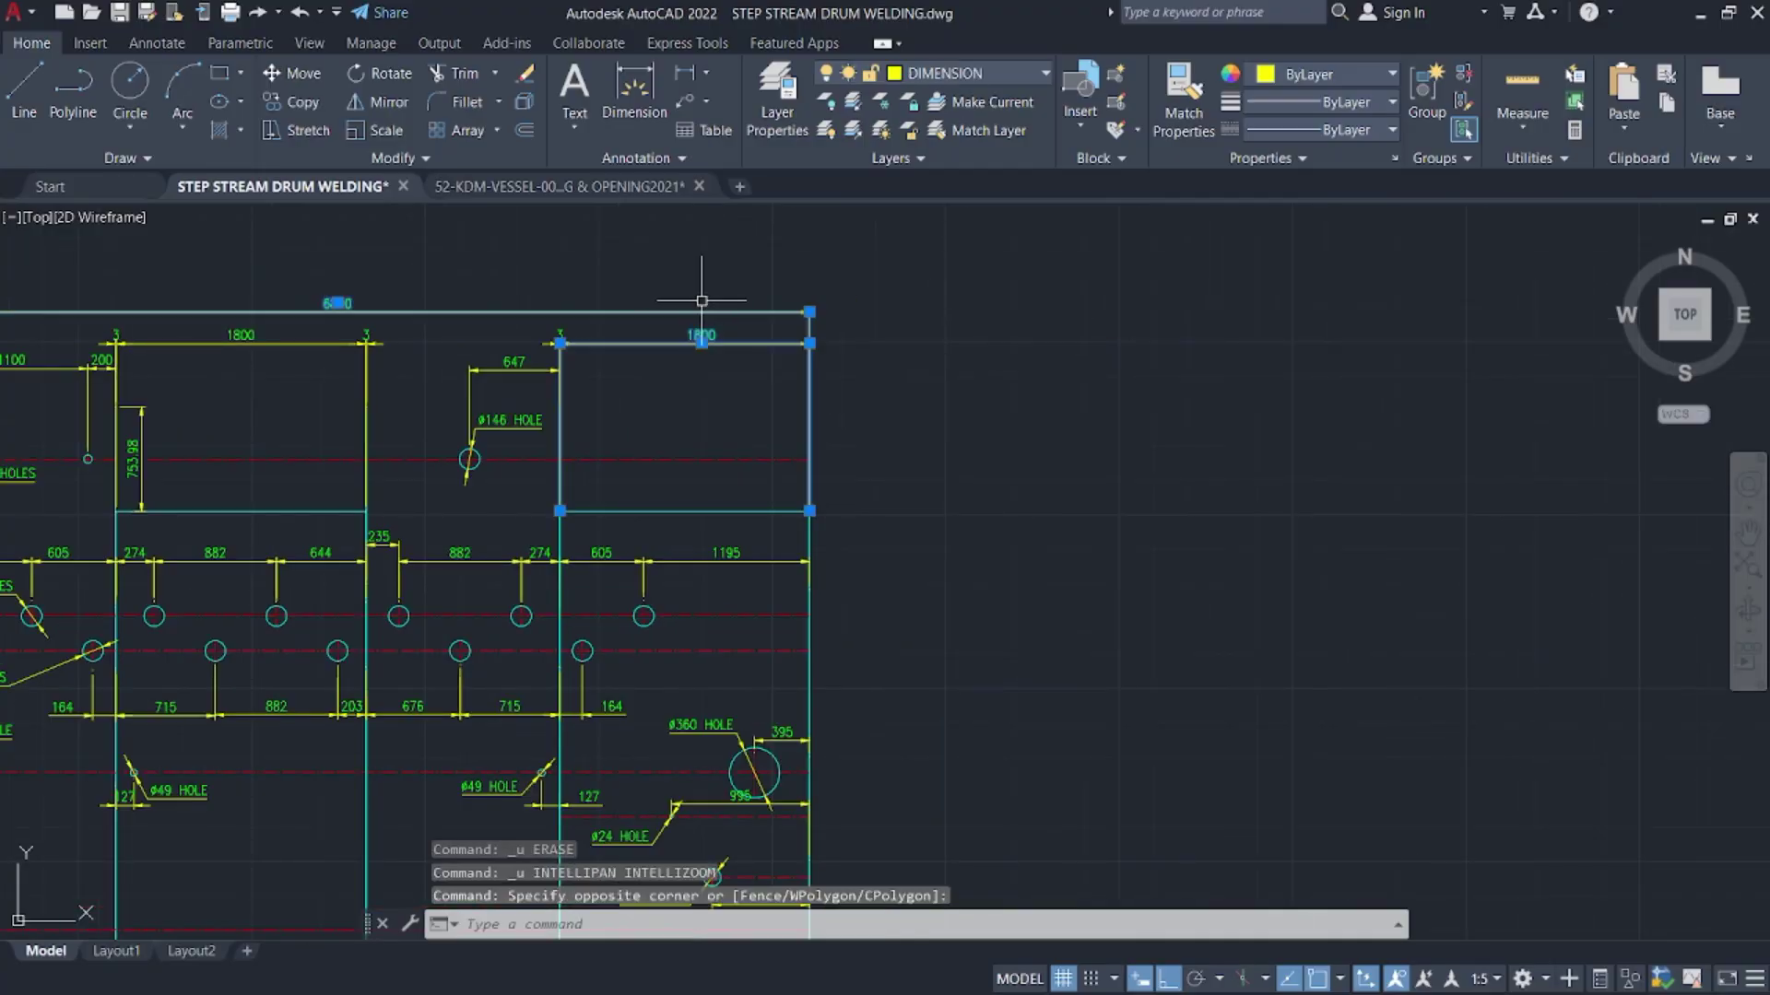
pyautogui.press('Delete')
pyautogui.click(660, 387)
pyautogui.click(553, 339)
pyautogui.press('Delete')
pyautogui.moveTo(503, 345); pyautogui.dragTo(852, 310, button='middle')
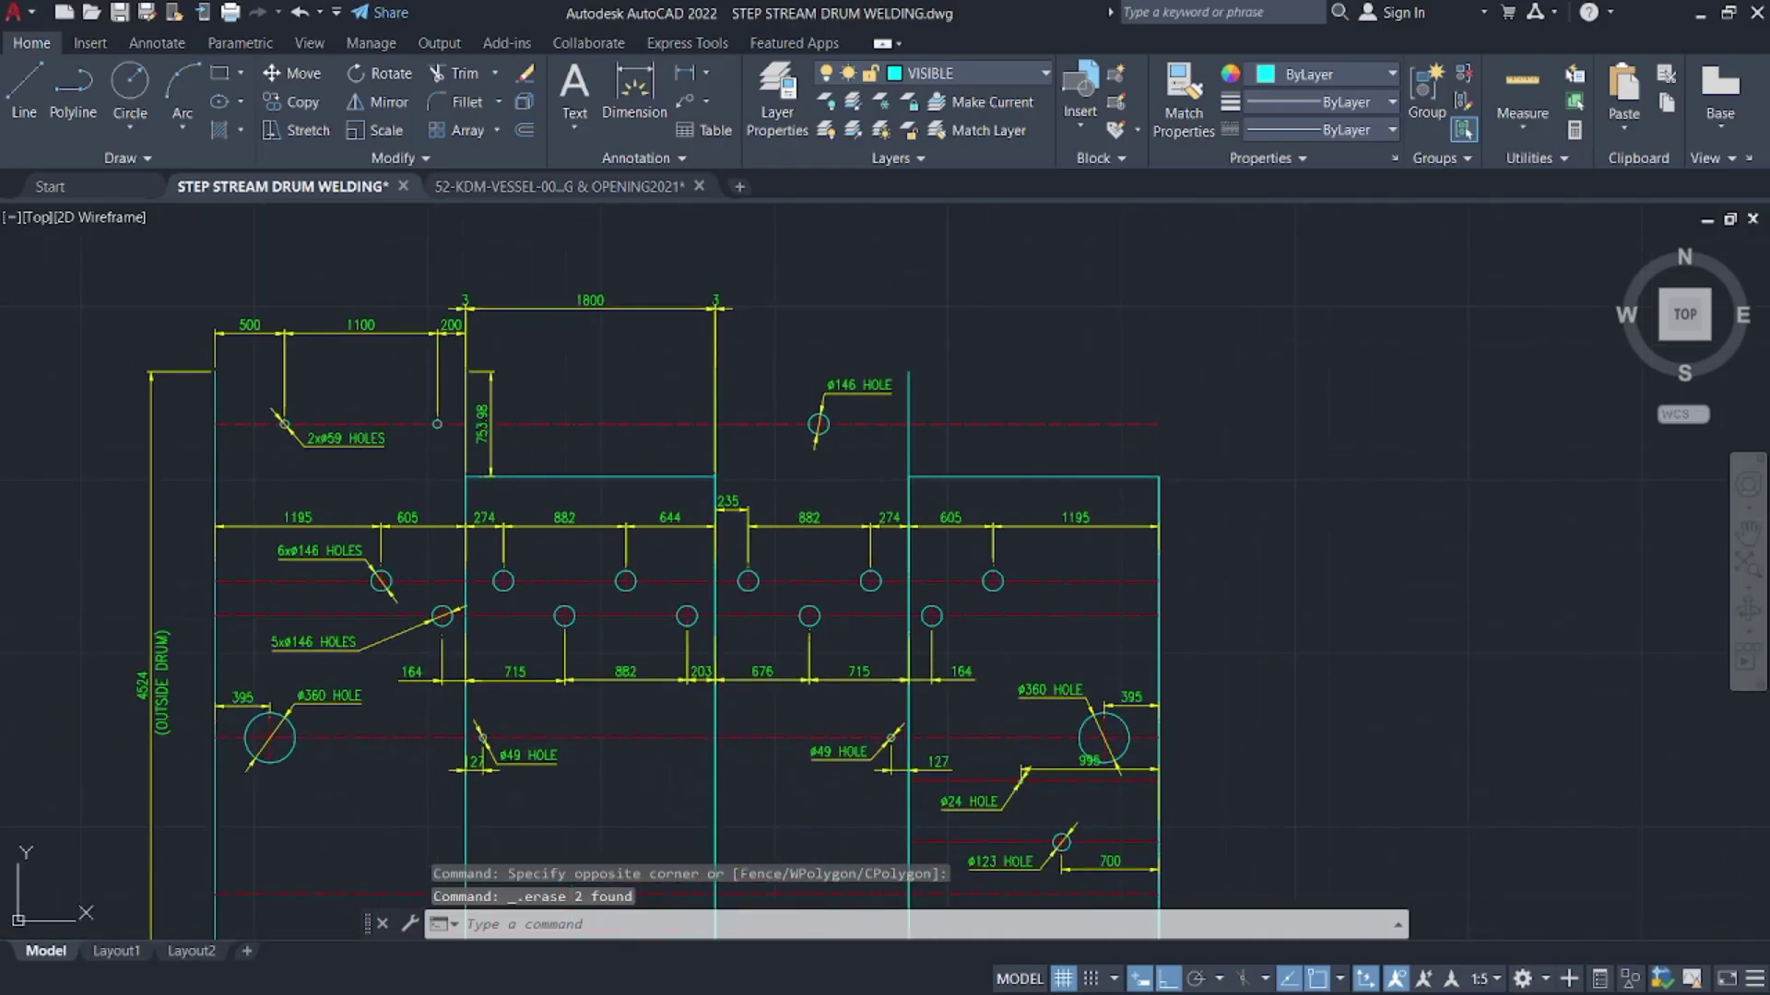
# - Erase the 1800 width and 3 mm gap dimensions above the middle plates of the development
pyautogui.click(991, 355)
pyautogui.click(592, 301)
pyautogui.press('Delete')
pyautogui.click(517, 276)
pyautogui.click(406, 286)
pyautogui.press('Delete')
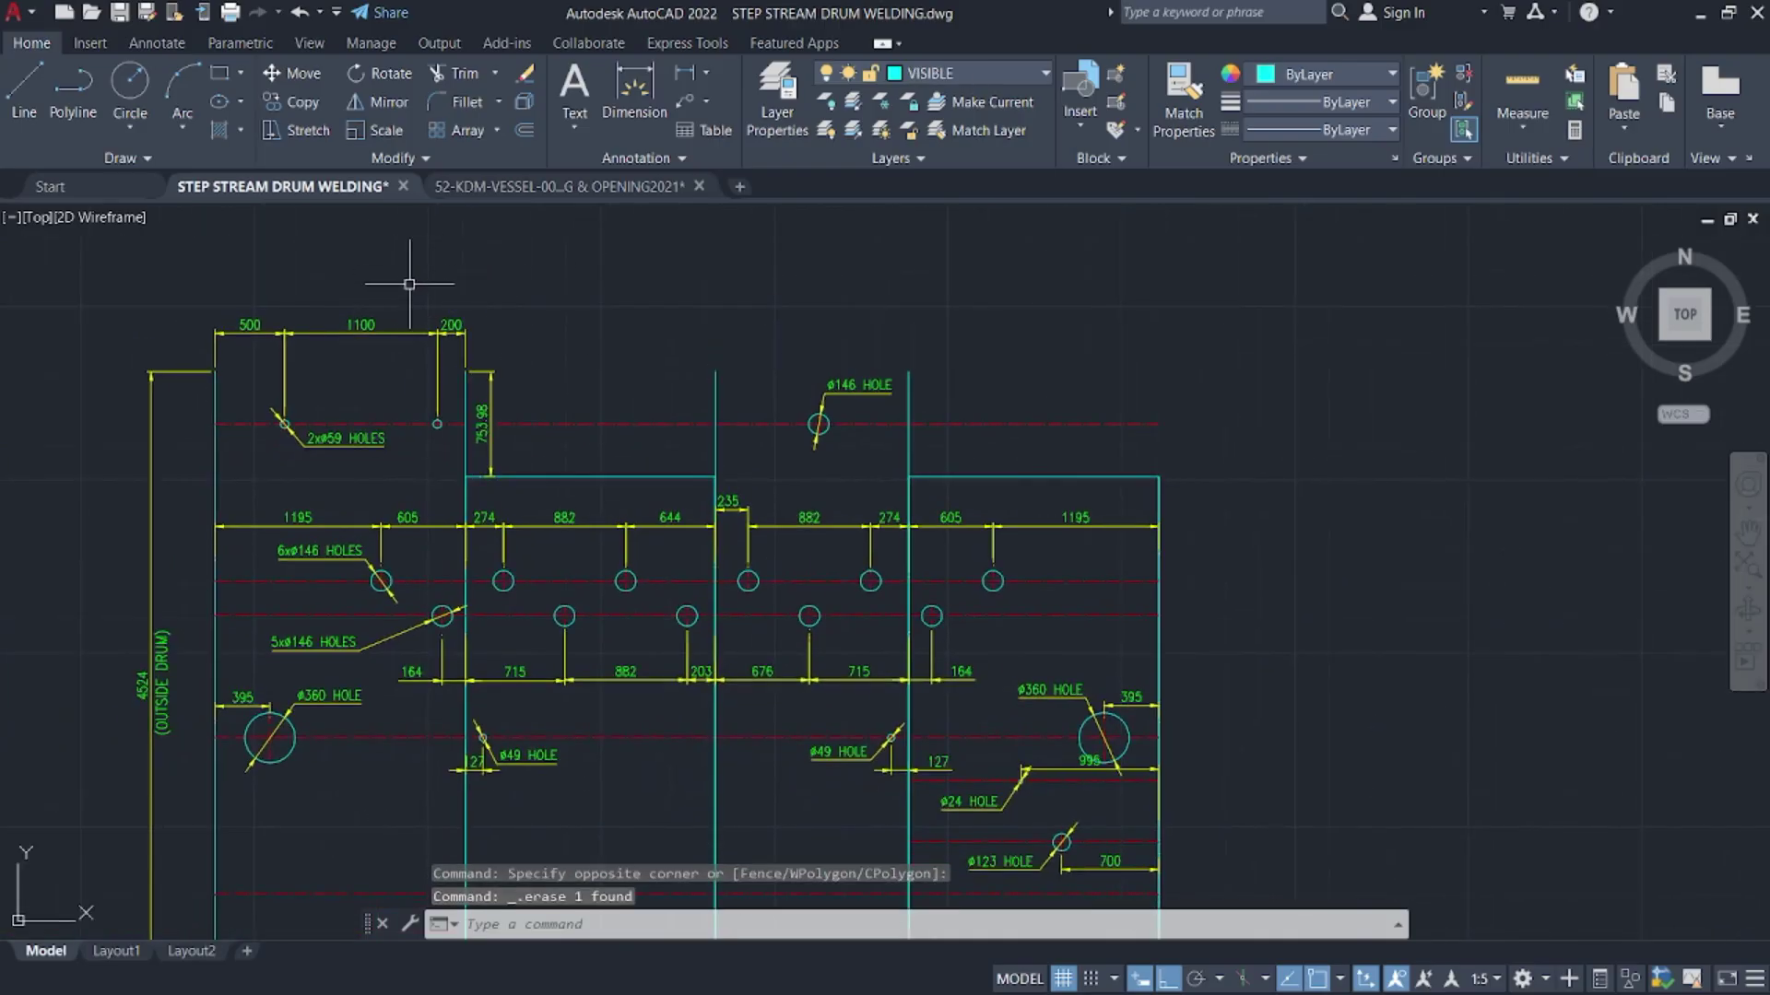
pyautogui.moveTo(395, 284); pyautogui.dragTo(564, 239, button='middle')
pyautogui.click(553, 299)
pyautogui.click(503, 276)
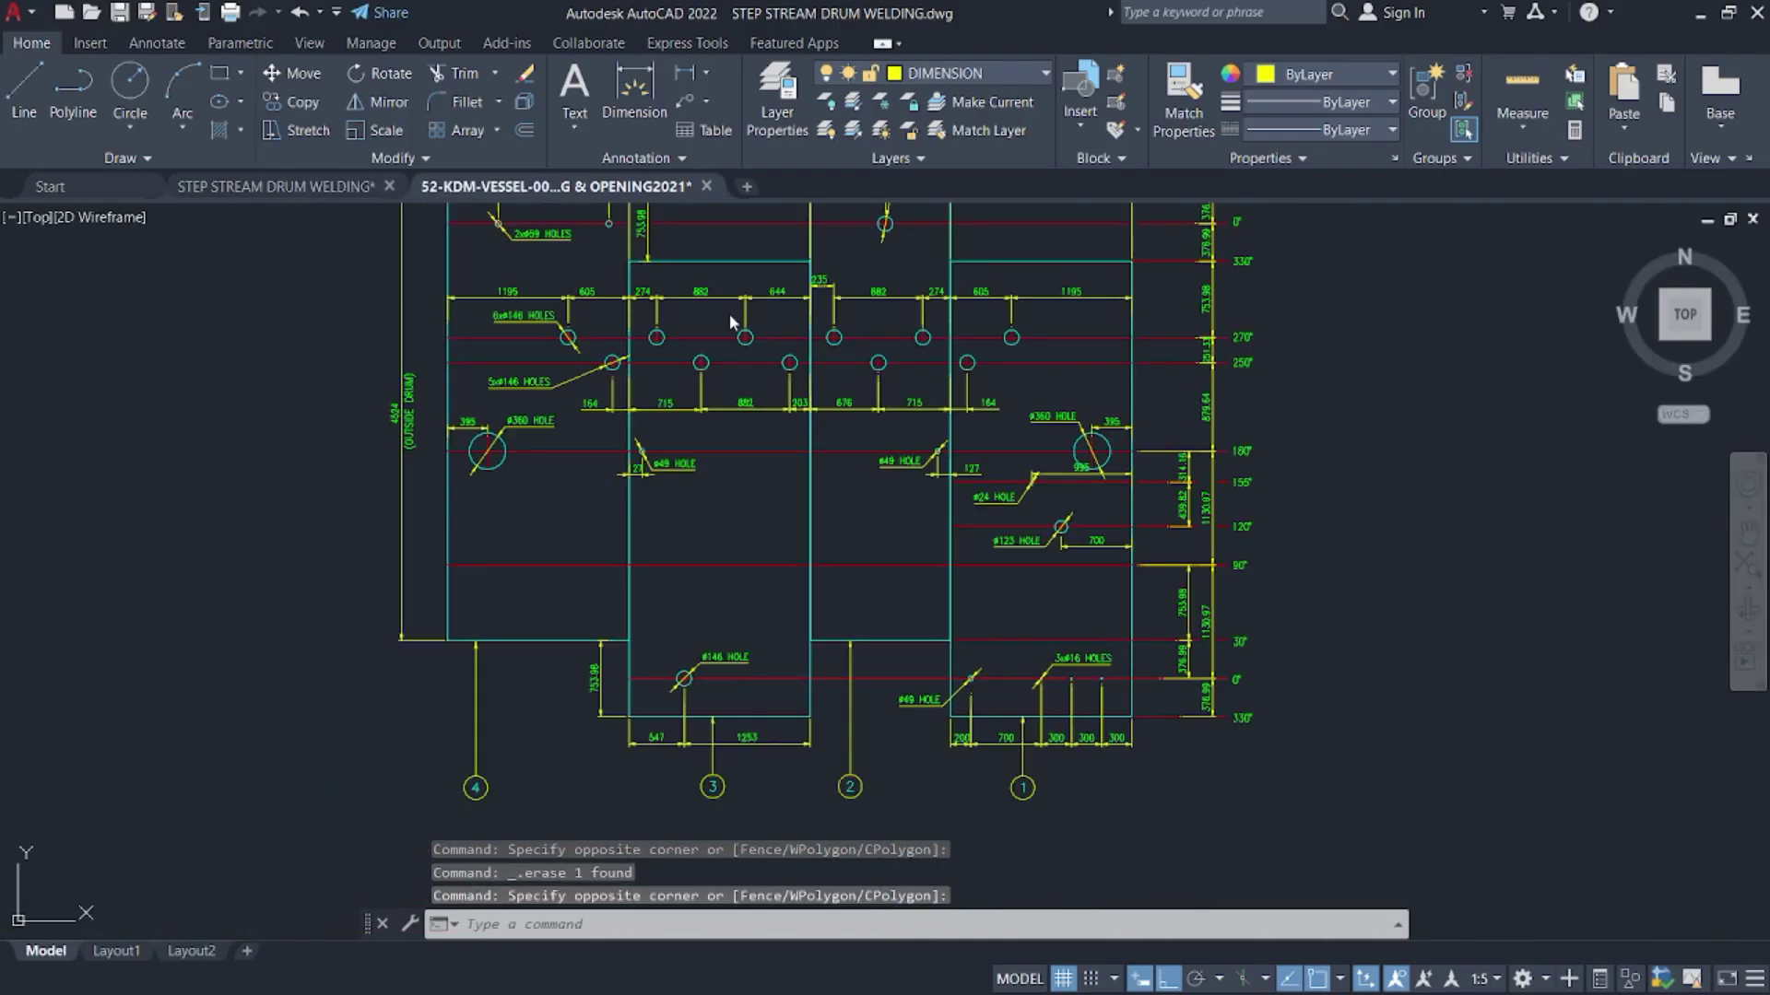
# - Check the reference drawing's shell development, then return to STEP STREAM DRUM WELDING and erase the entire partly stripped copy
pyautogui.moveTo(819, 431); pyautogui.dragTo(848, 529, button='middle')
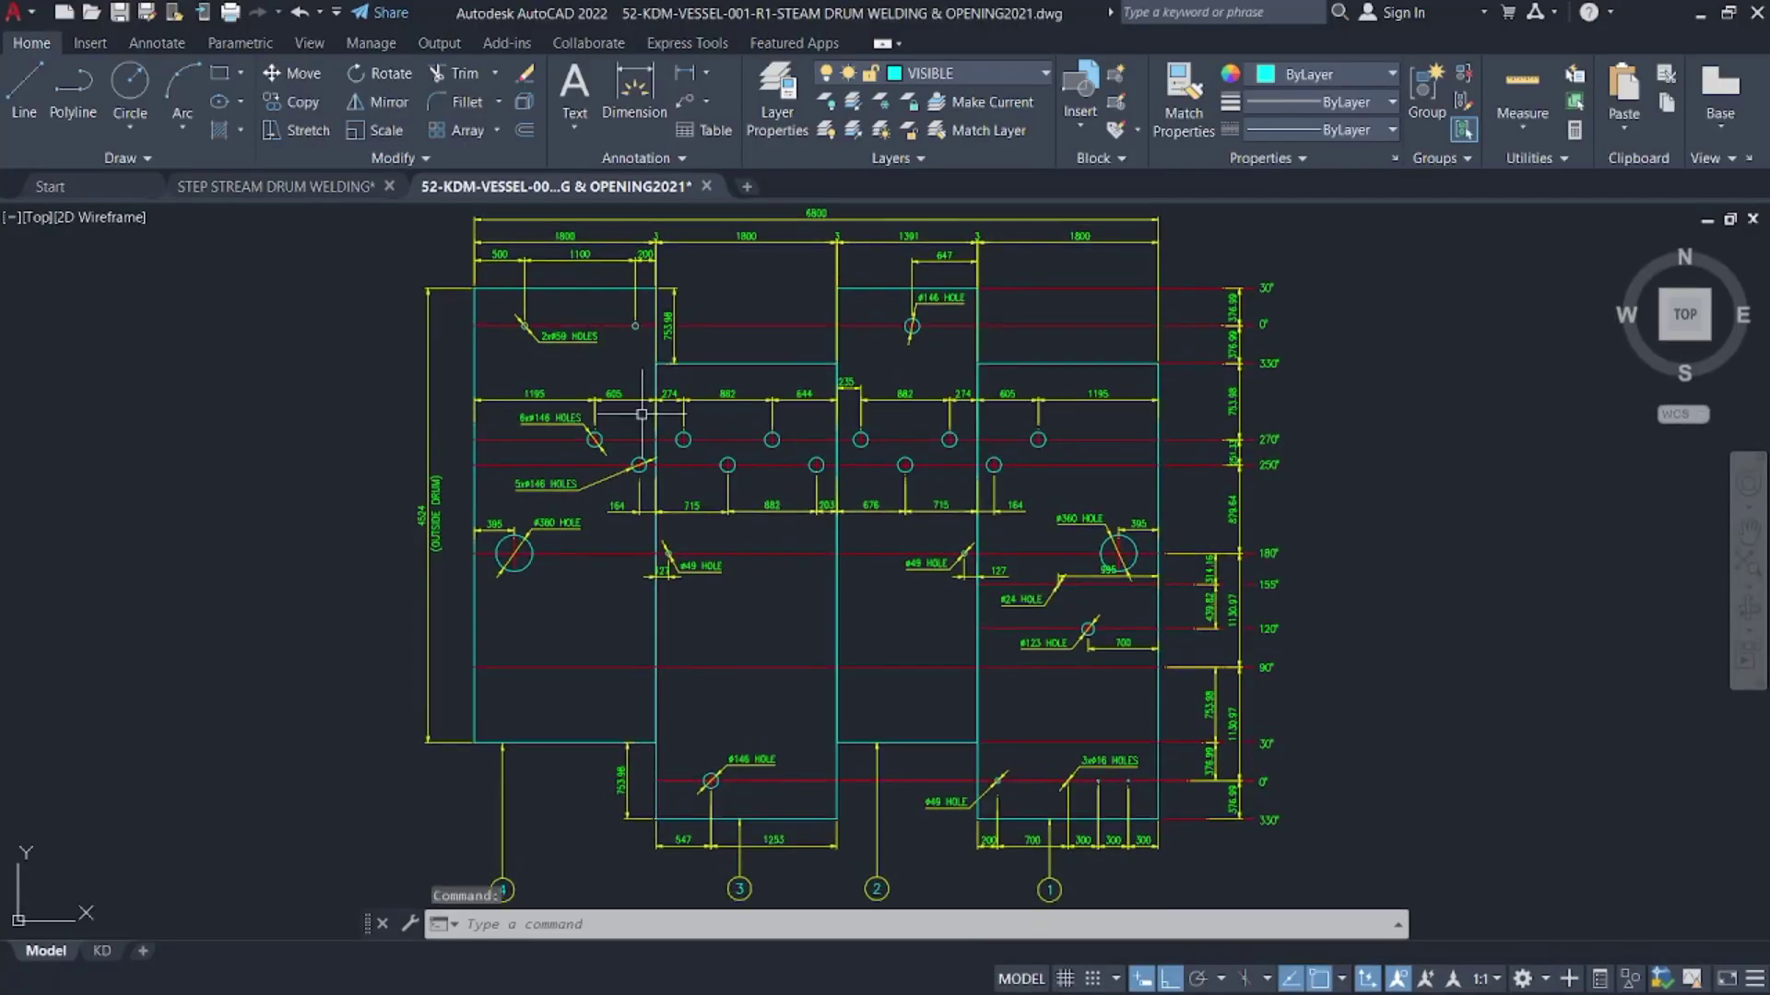
pyautogui.scroll(-2, 575, 367)
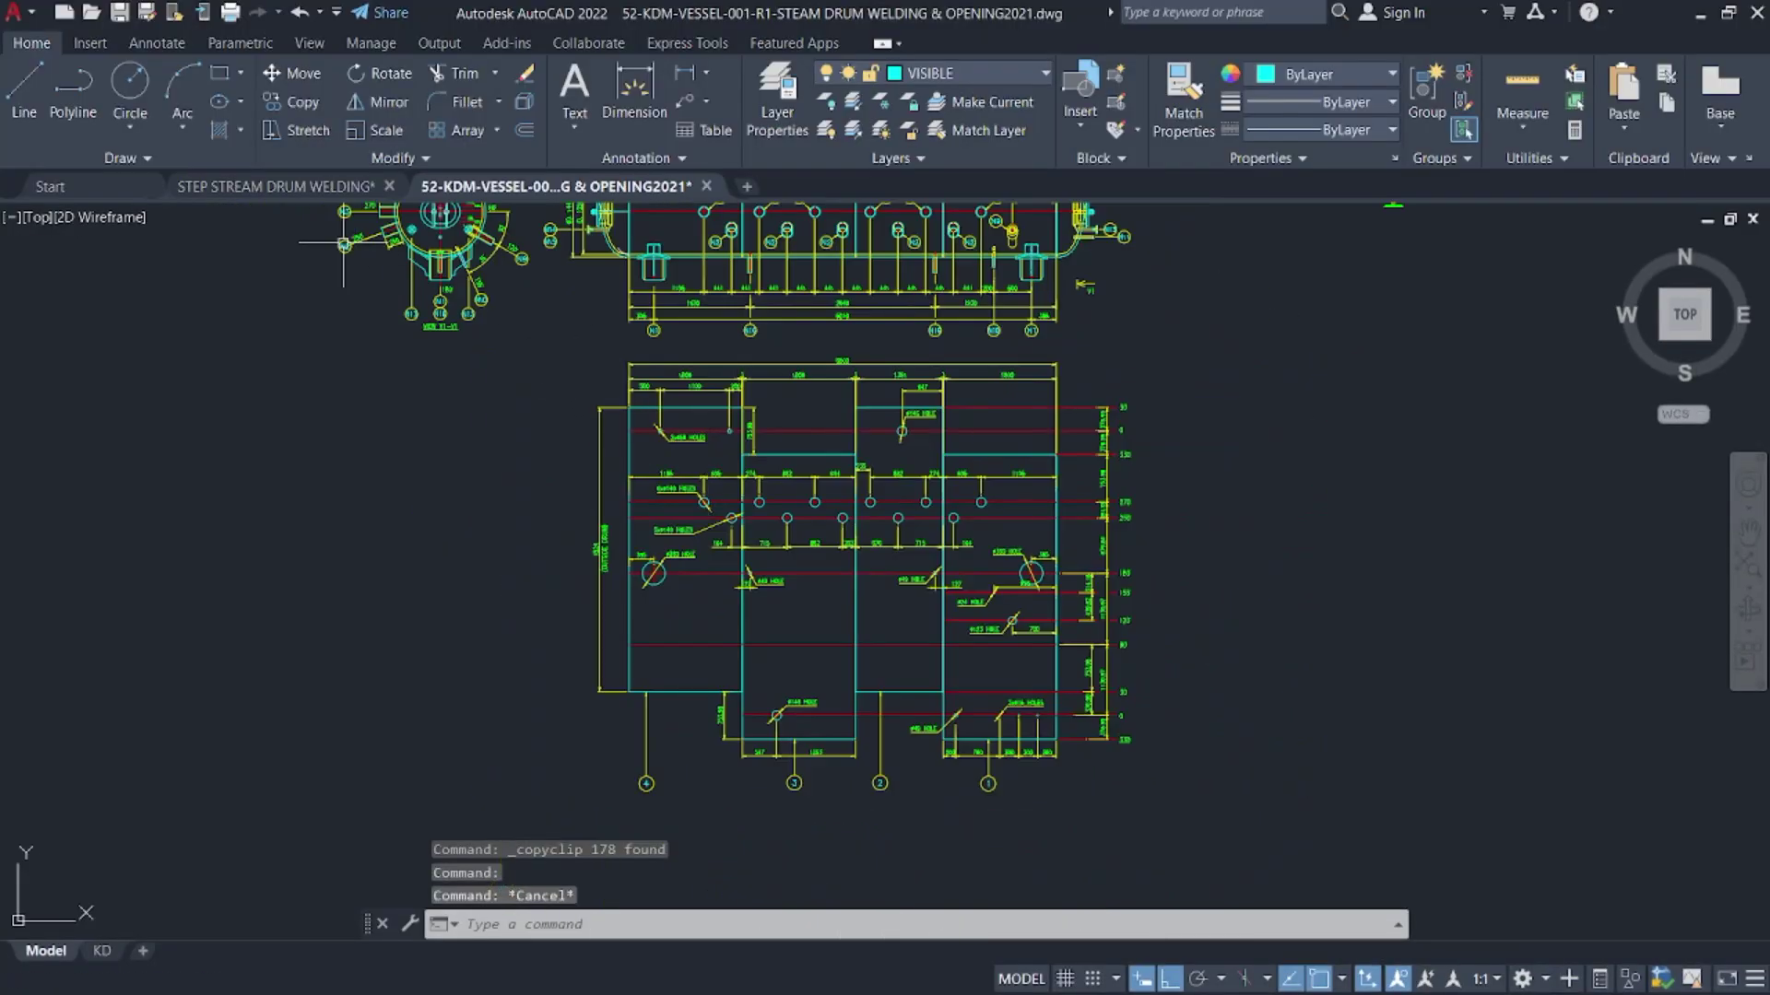
pyautogui.click(327, 187)
pyautogui.scroll(-4, 539, 286)
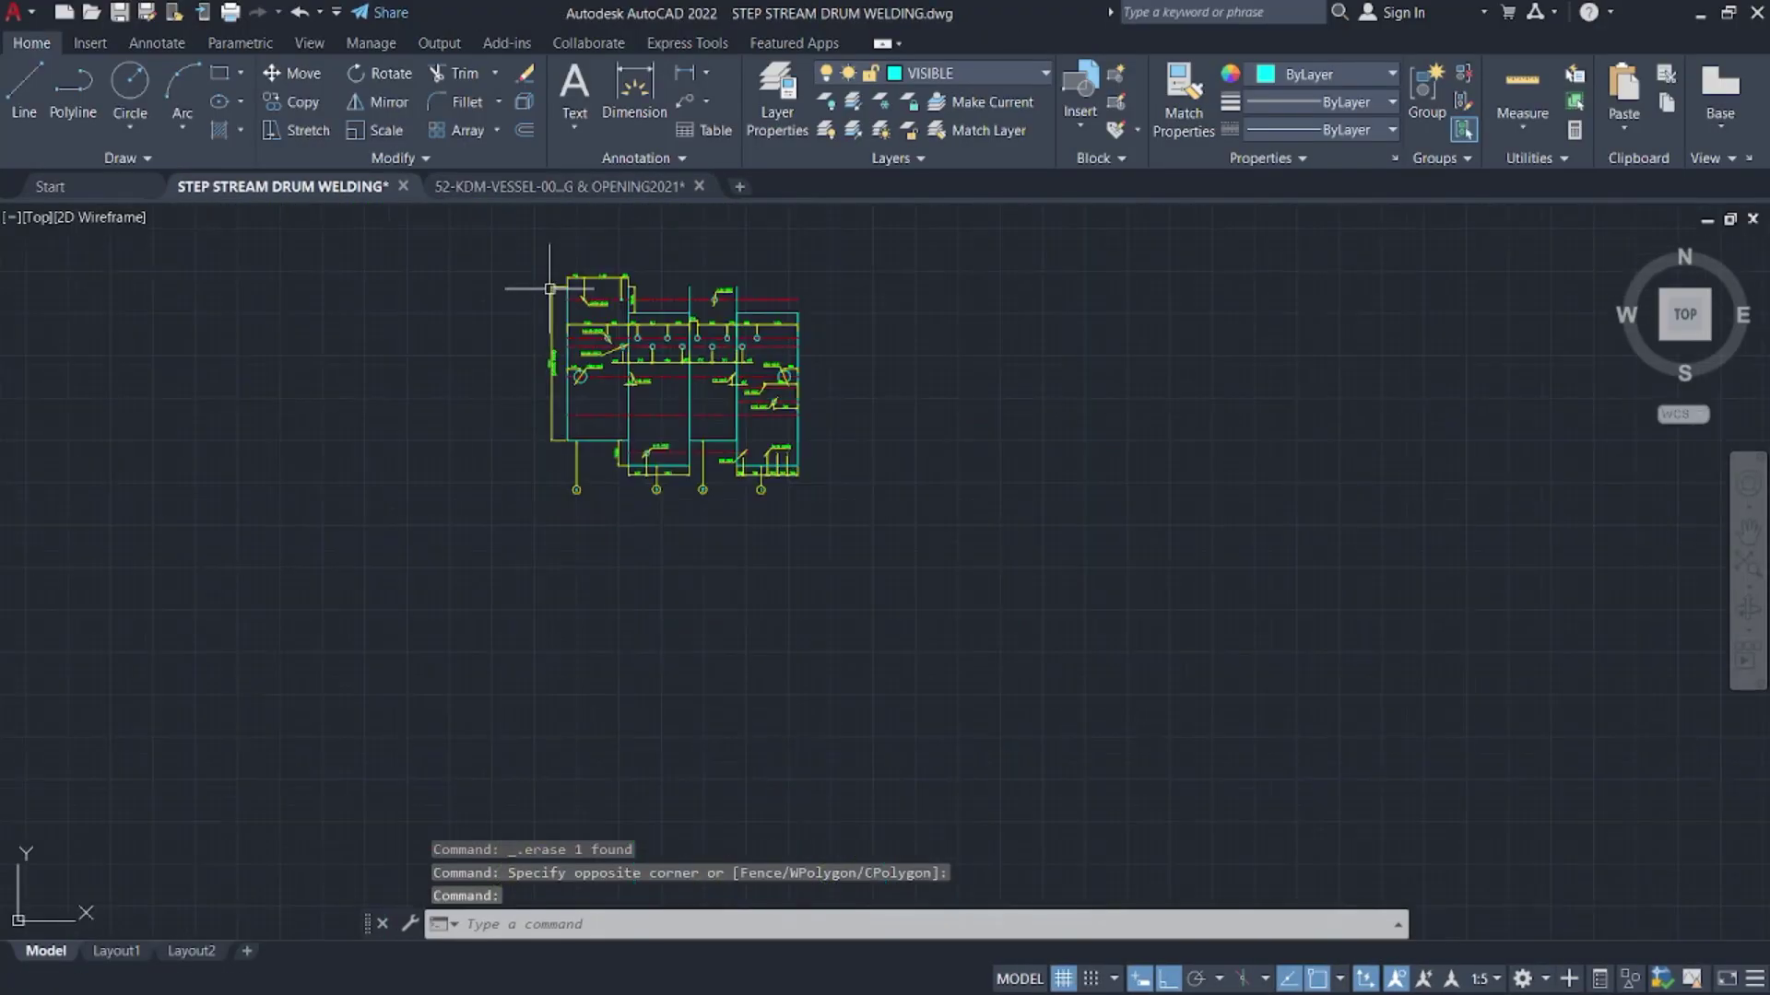
pyautogui.click(486, 262)
pyautogui.click(904, 557)
pyautogui.press('Delete')
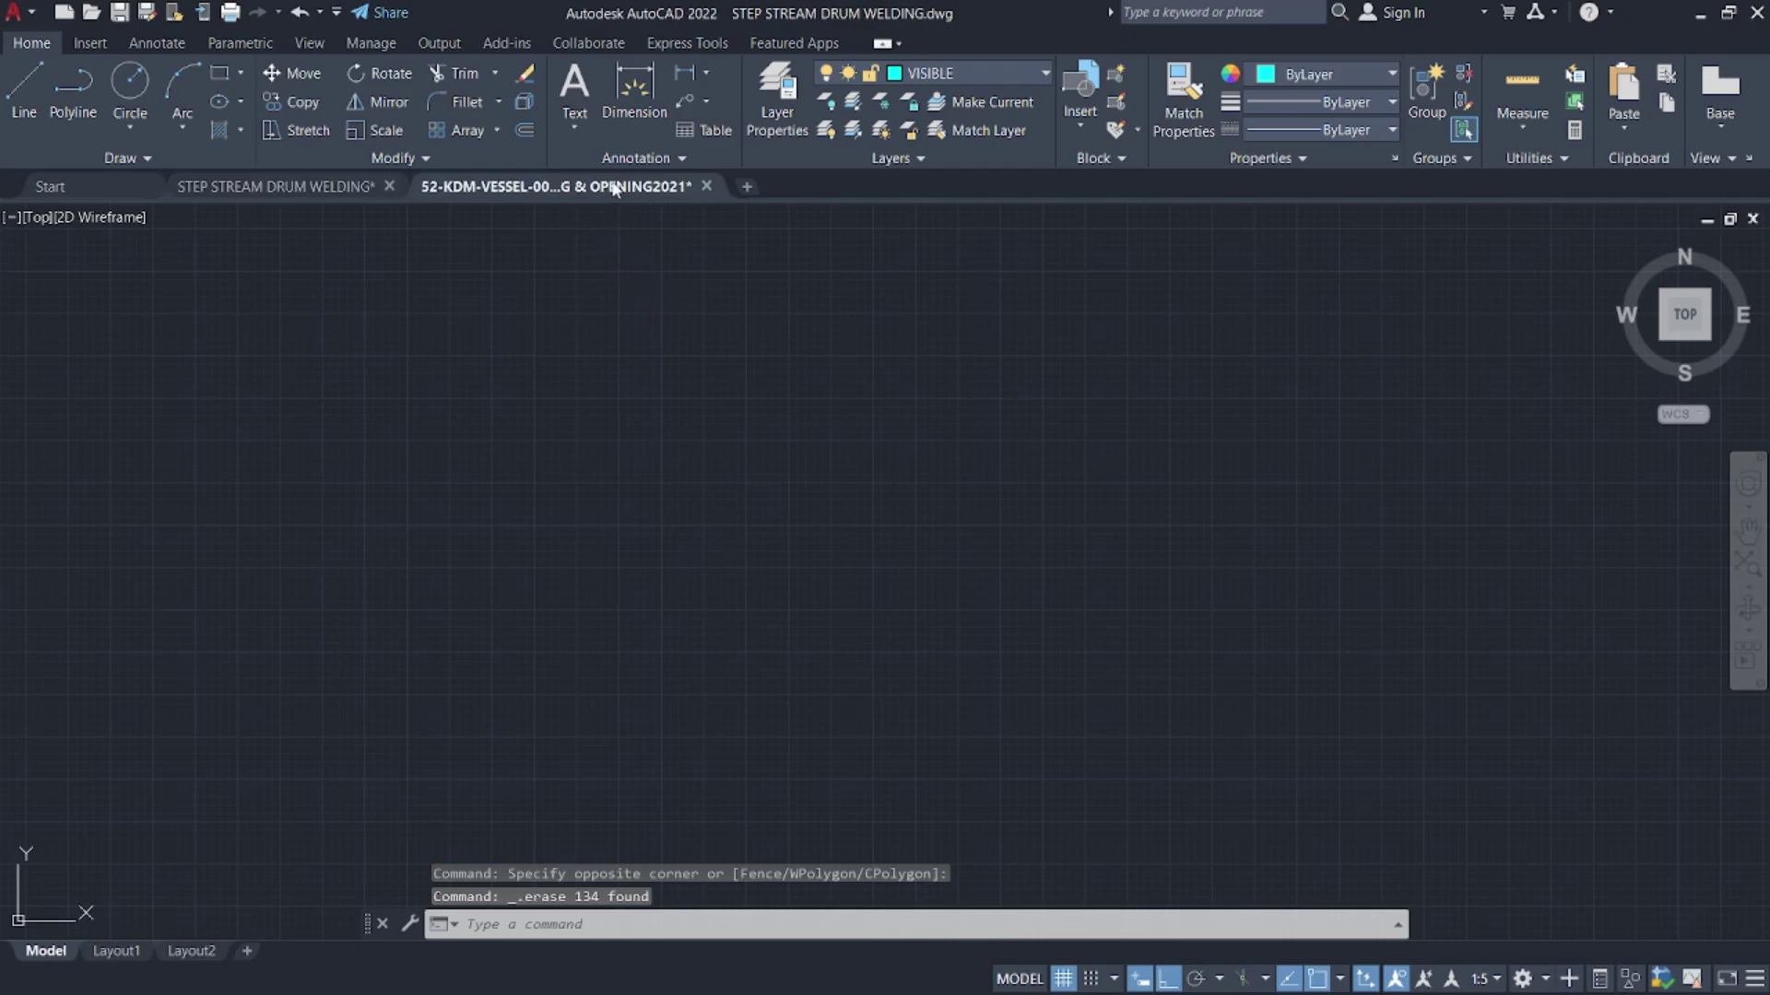
# - In the 52-KDM-VESSEL-001 reference drawing, copy the whole shell development view with its dimensions, then switch back to STEP STREAM DRUM WELDING
pyautogui.click(614, 188)
pyautogui.click(497, 357)
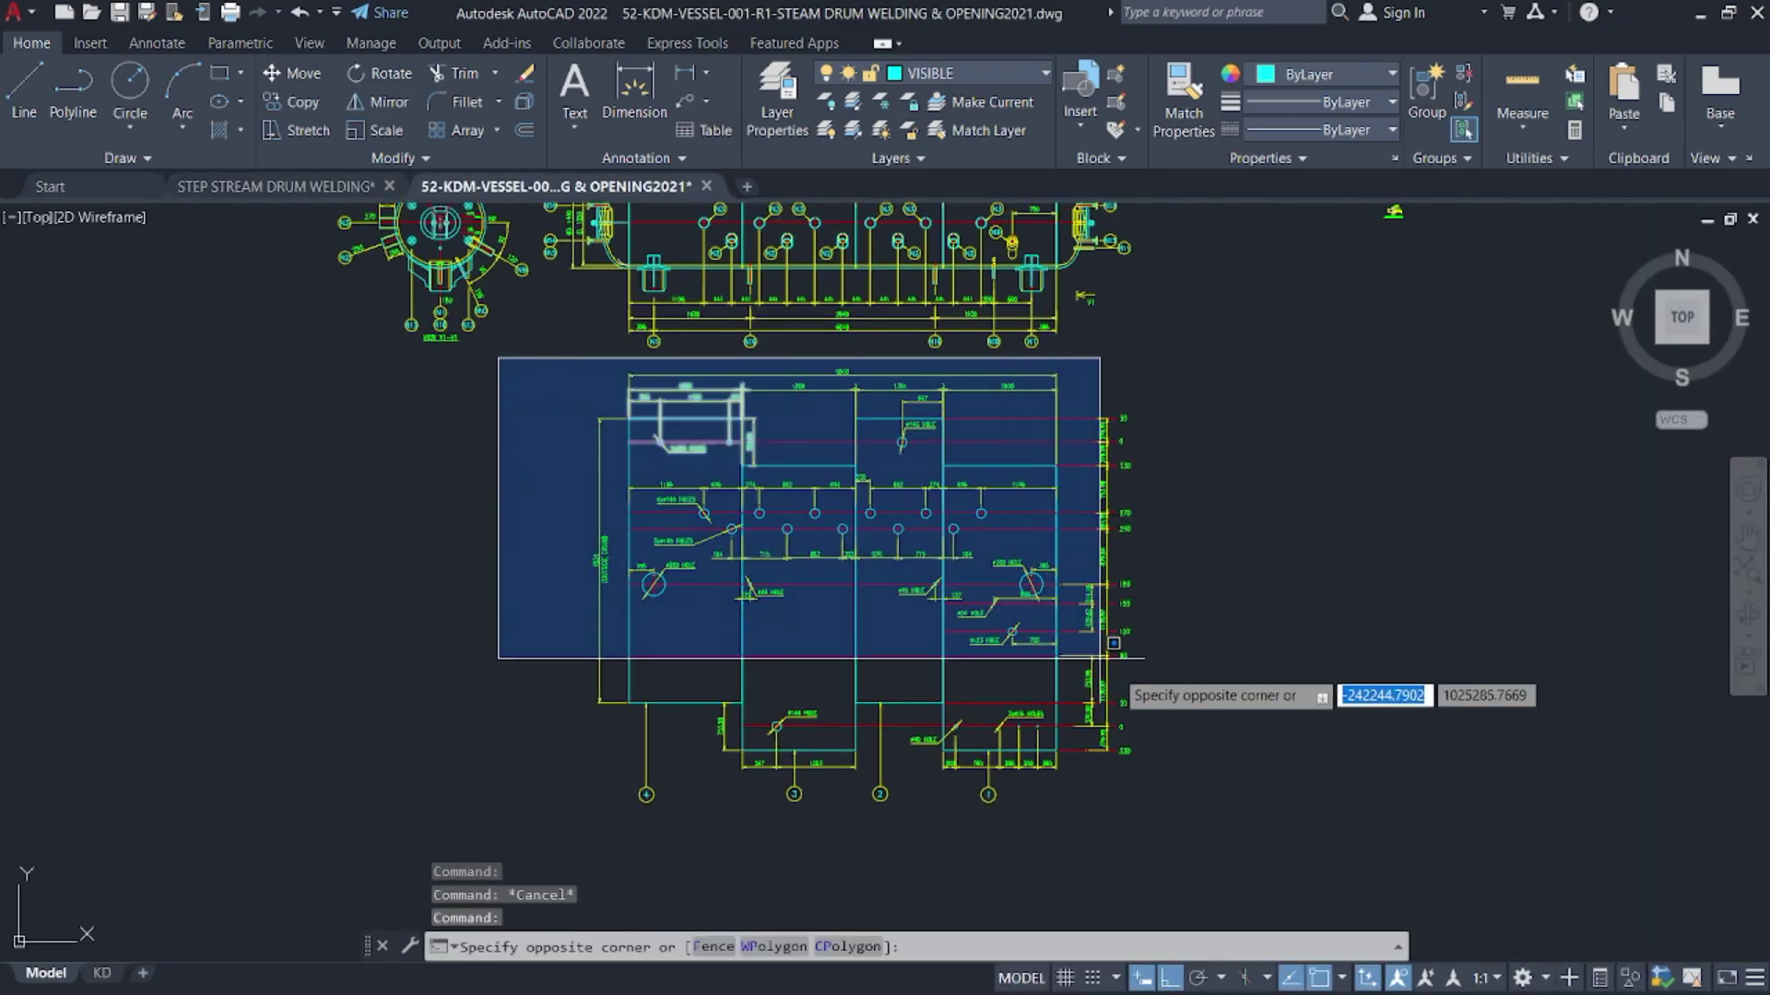
pyautogui.click(1242, 818)
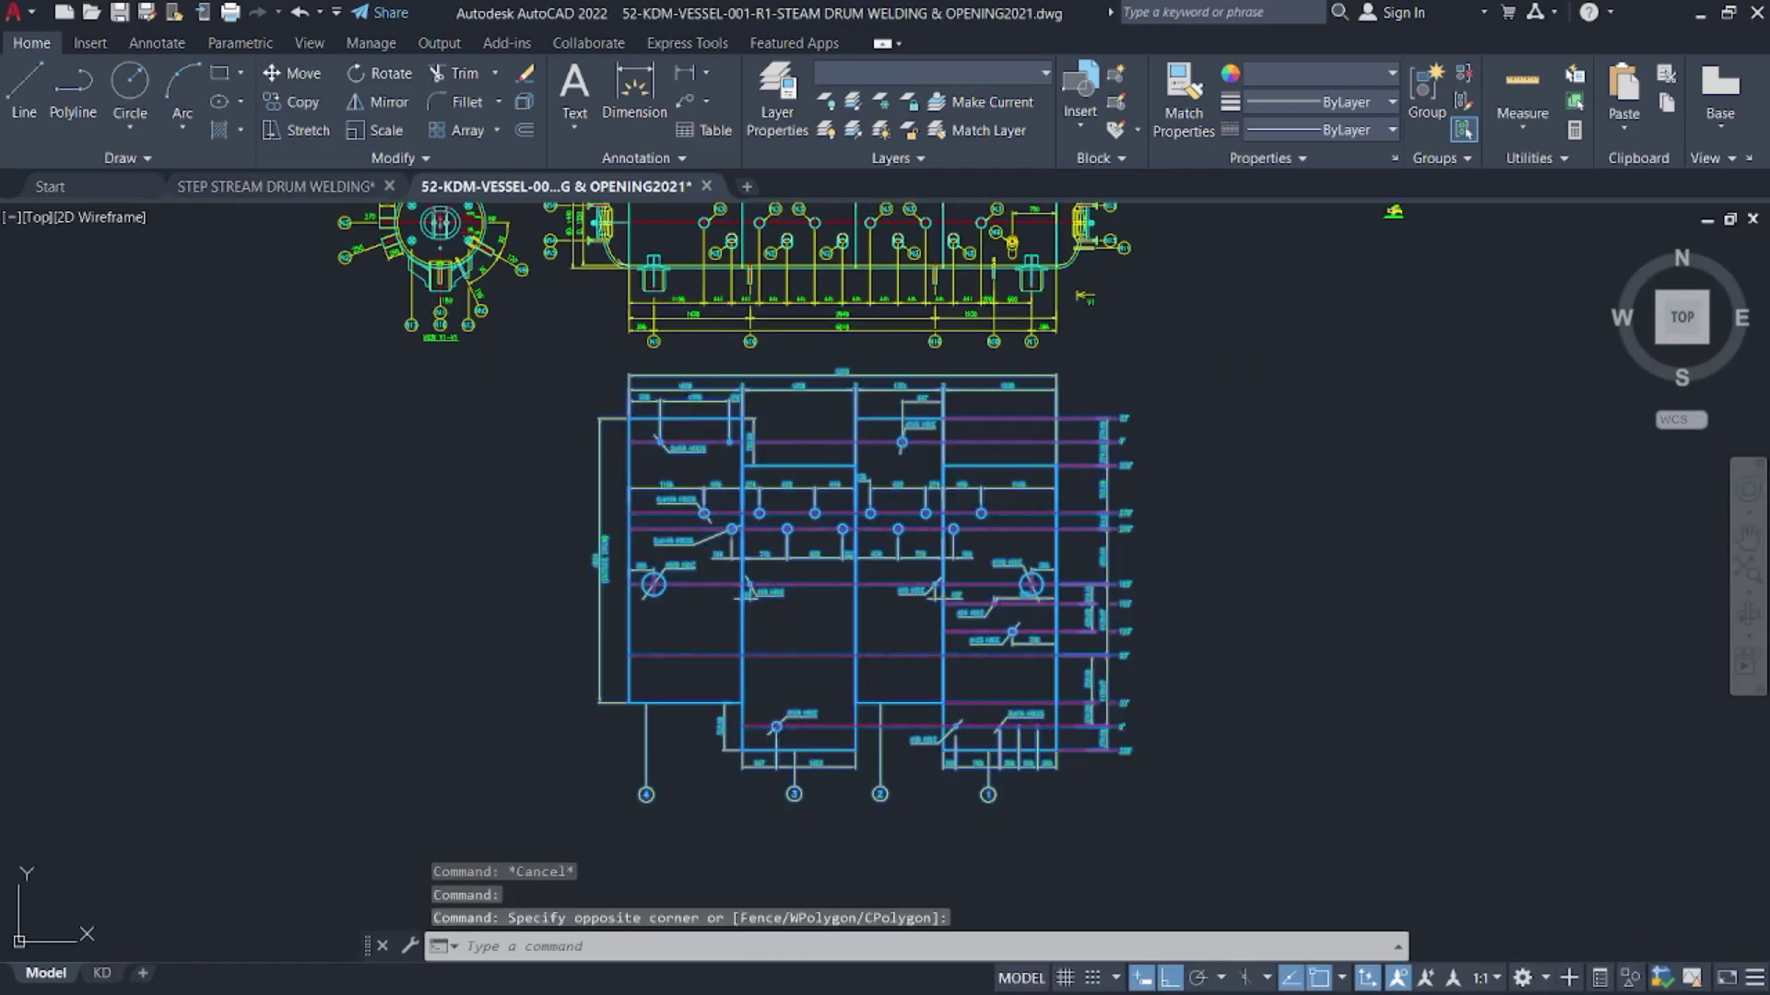
pyautogui.click(318, 186)
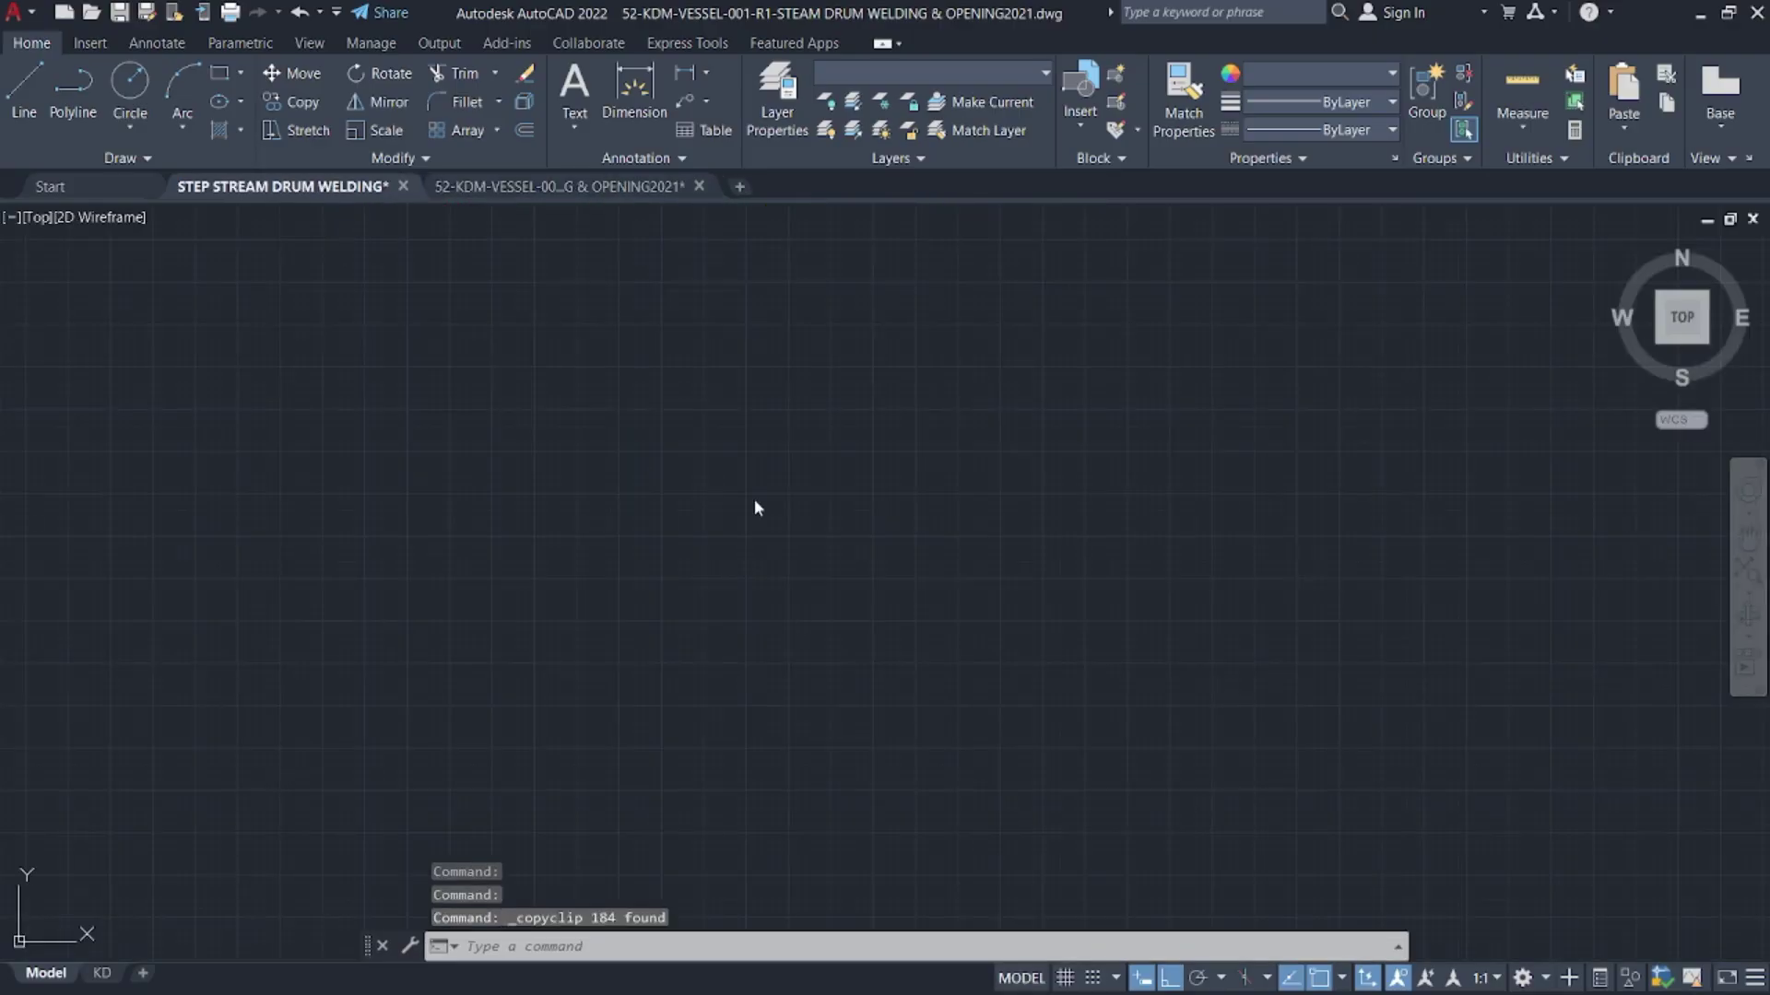
# - Paste the copied shell development view below the drum outline
pyautogui.scroll(-2, 784, 504)
pyautogui.hotkey('ctrl', 'v')
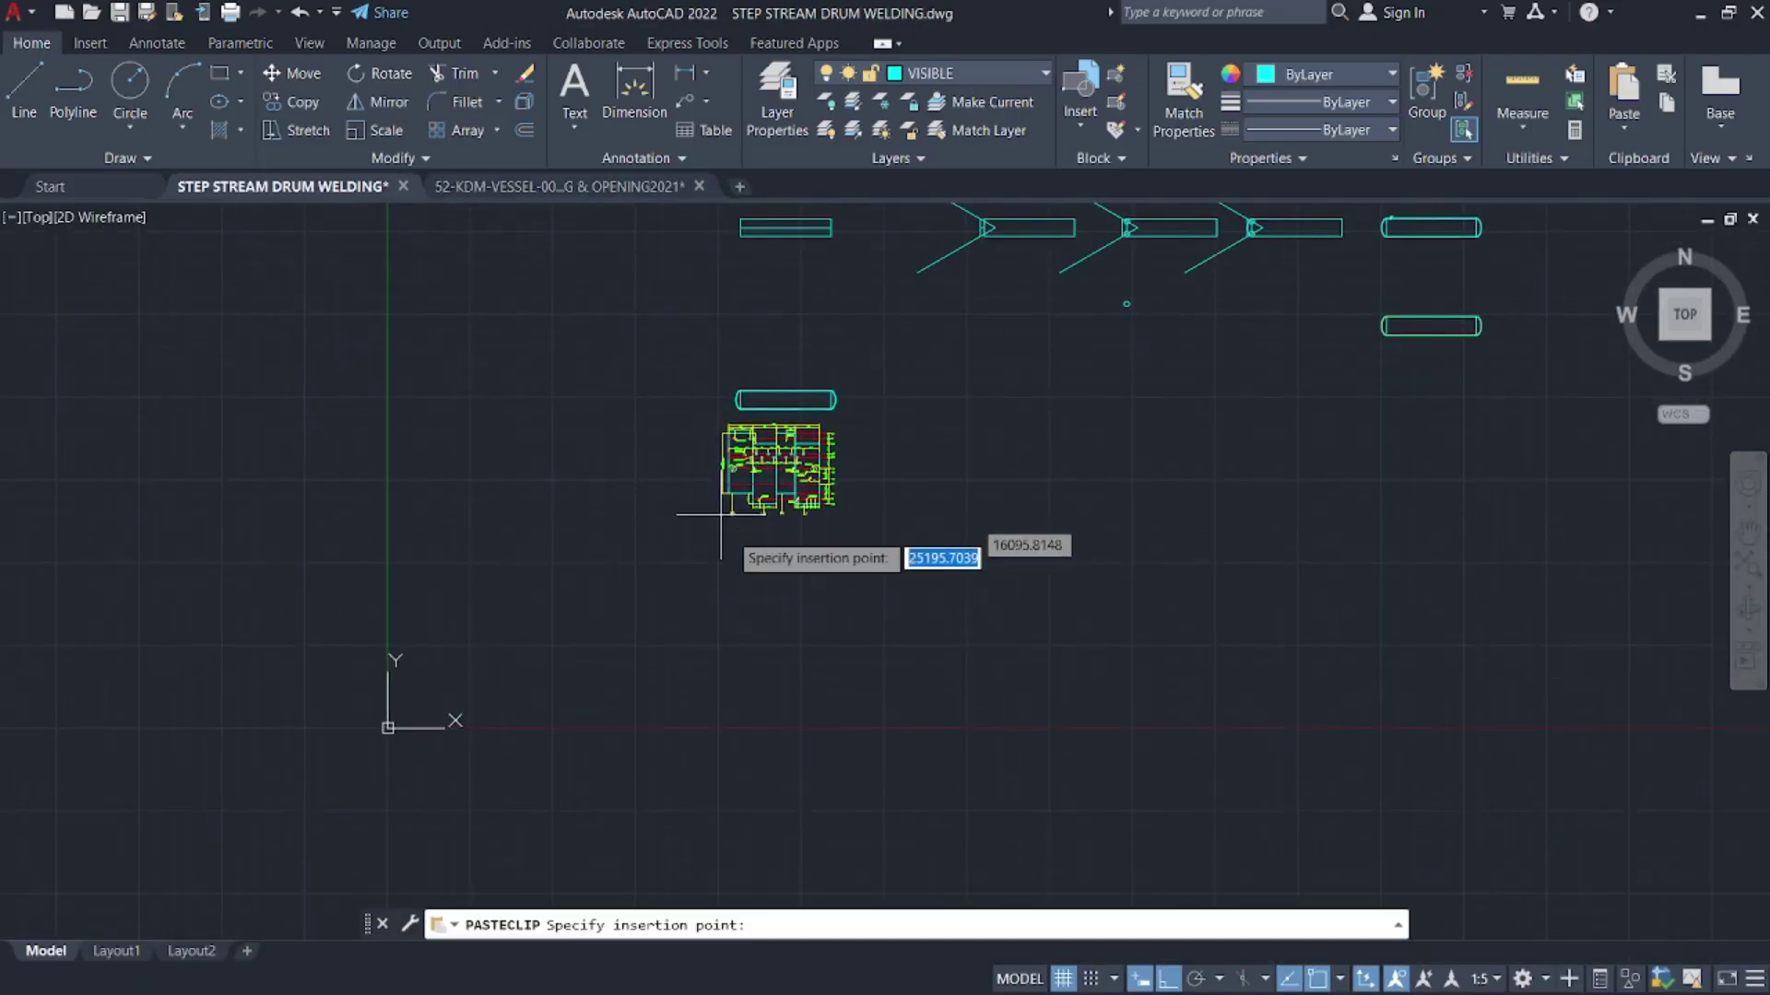
pyautogui.scroll(5, 771, 481)
pyautogui.scroll(5, 772, 508)
# - Erase the 6800 overall dimension, the widths above plates 3, 2 and 1, and the 647 hole dimension
pyautogui.click(715, 605)
pyautogui.click(617, 522)
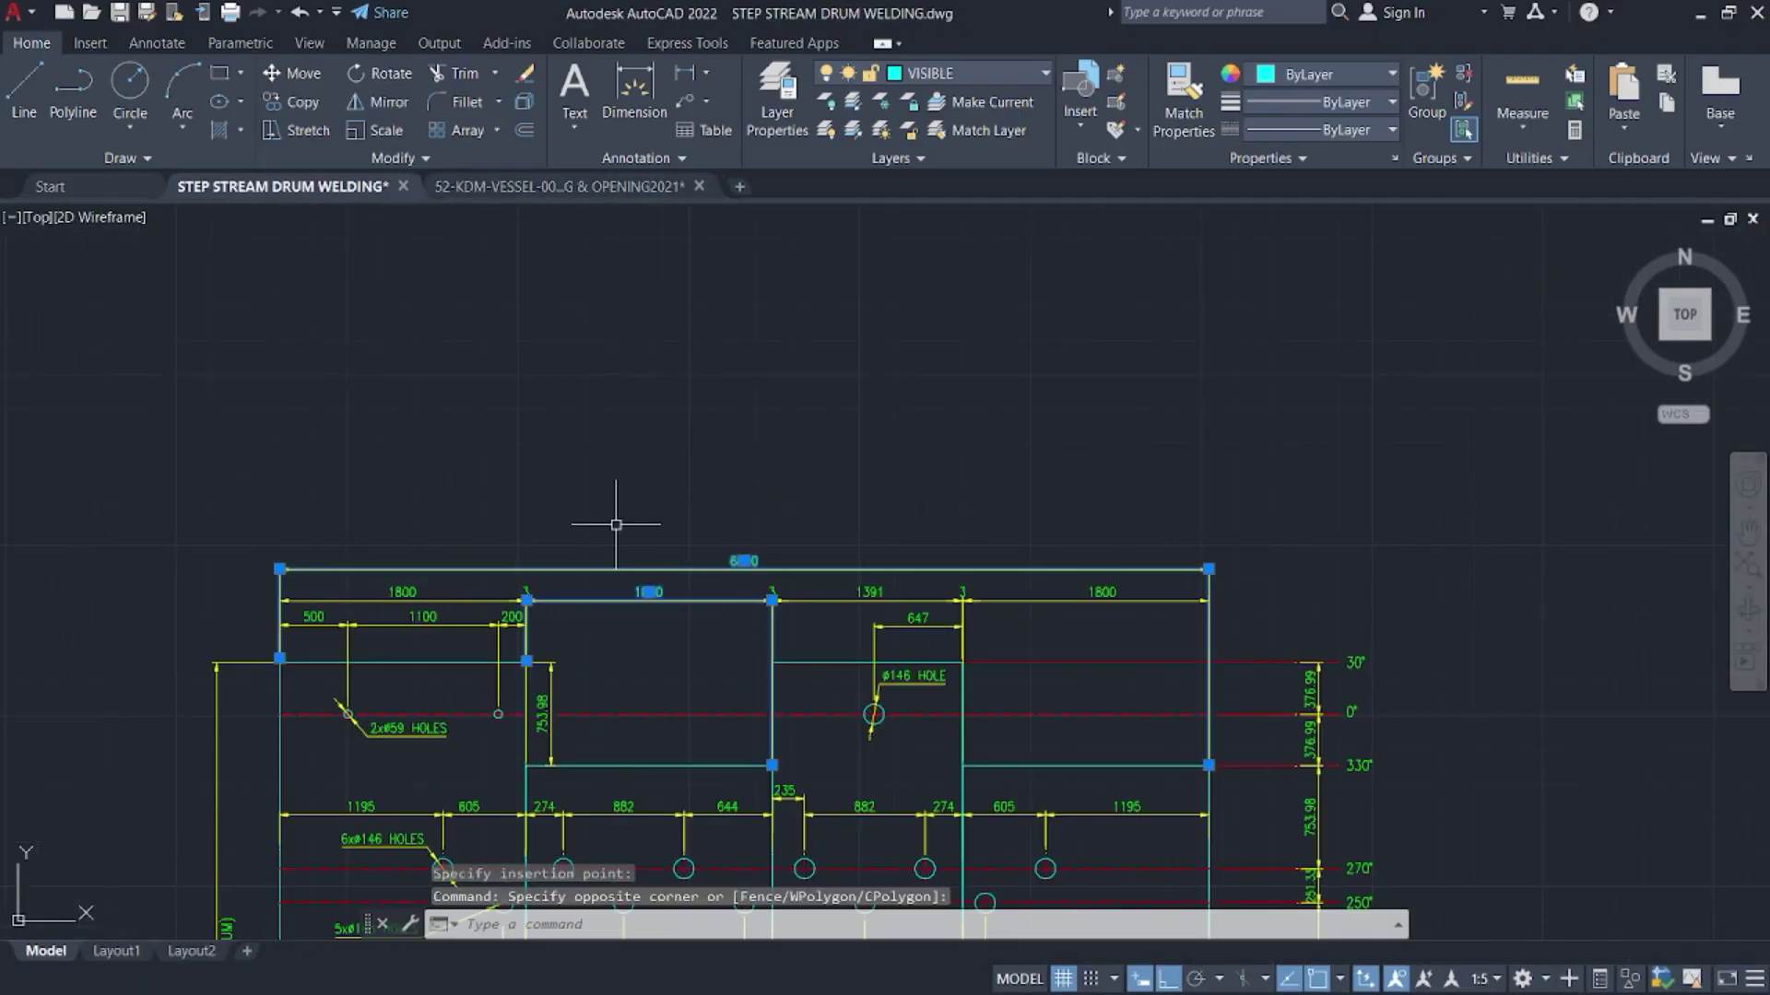
pyautogui.press('Delete')
pyautogui.click(1024, 614)
pyautogui.click(887, 518)
pyautogui.press('Delete')
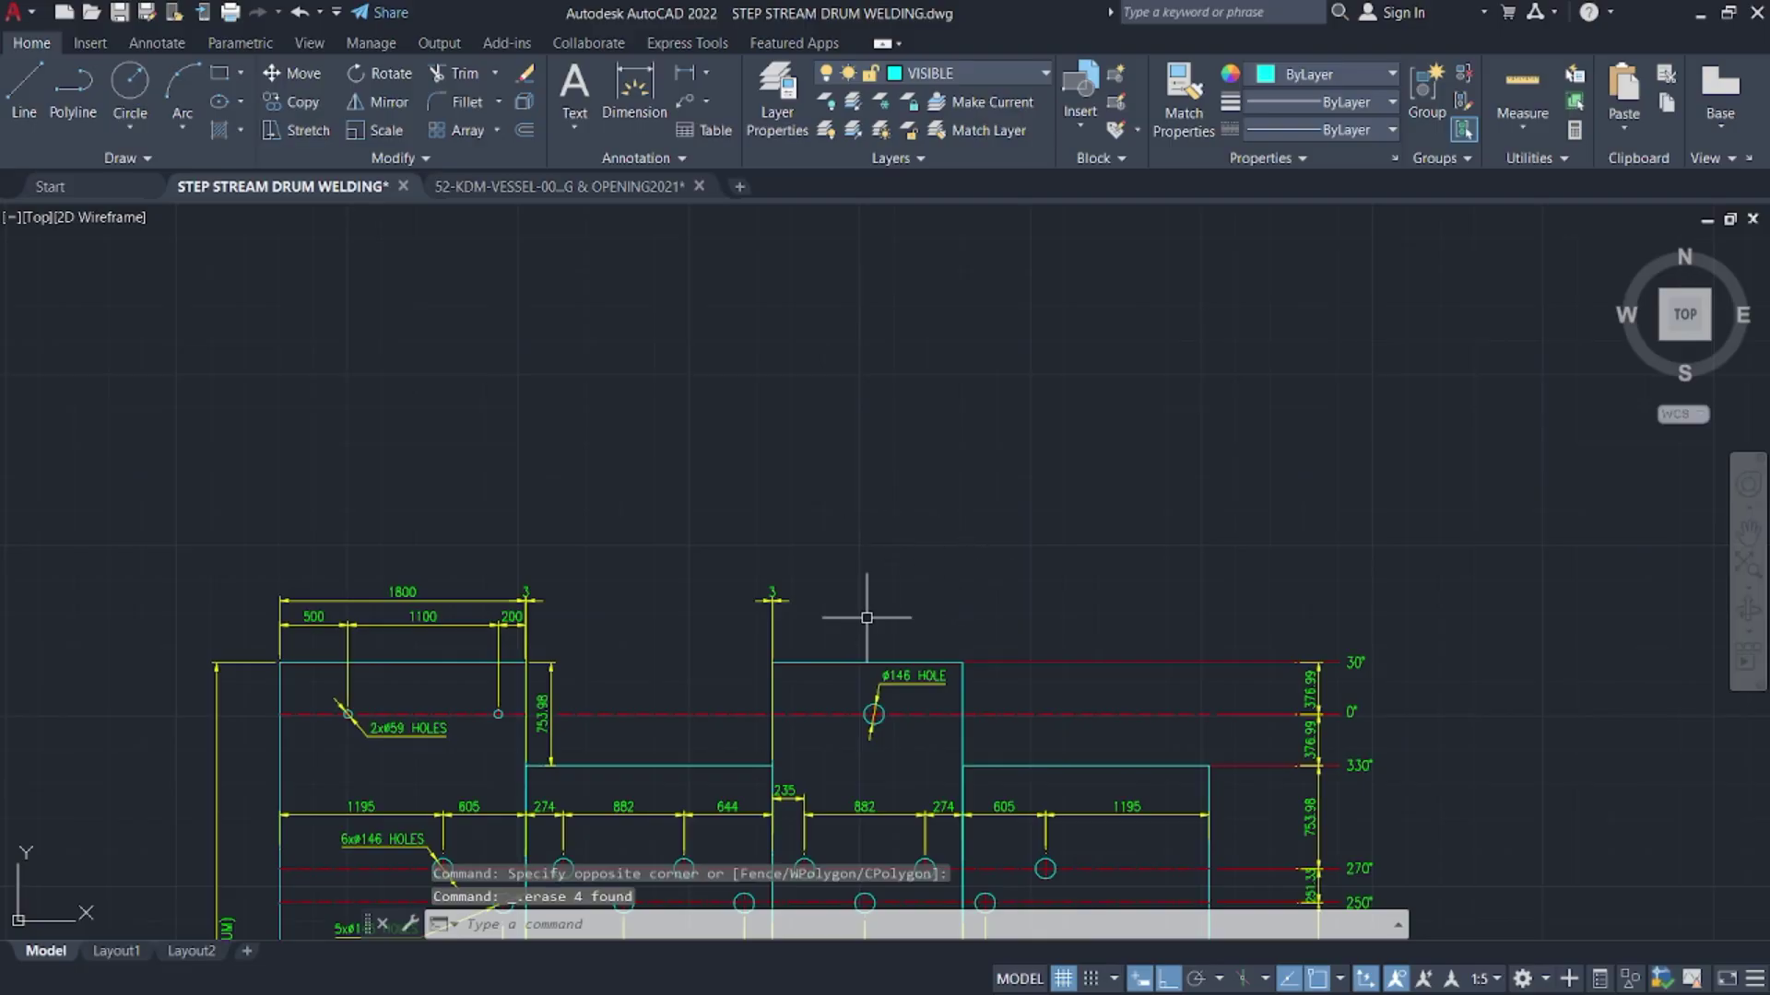
# - Erase the upper 30° and 0° labels with their 376.99 dimensions, and the 0° centreline extension beyond plate 2
pyautogui.click(1379, 716)
pyautogui.click(1297, 599)
pyautogui.press('Delete')
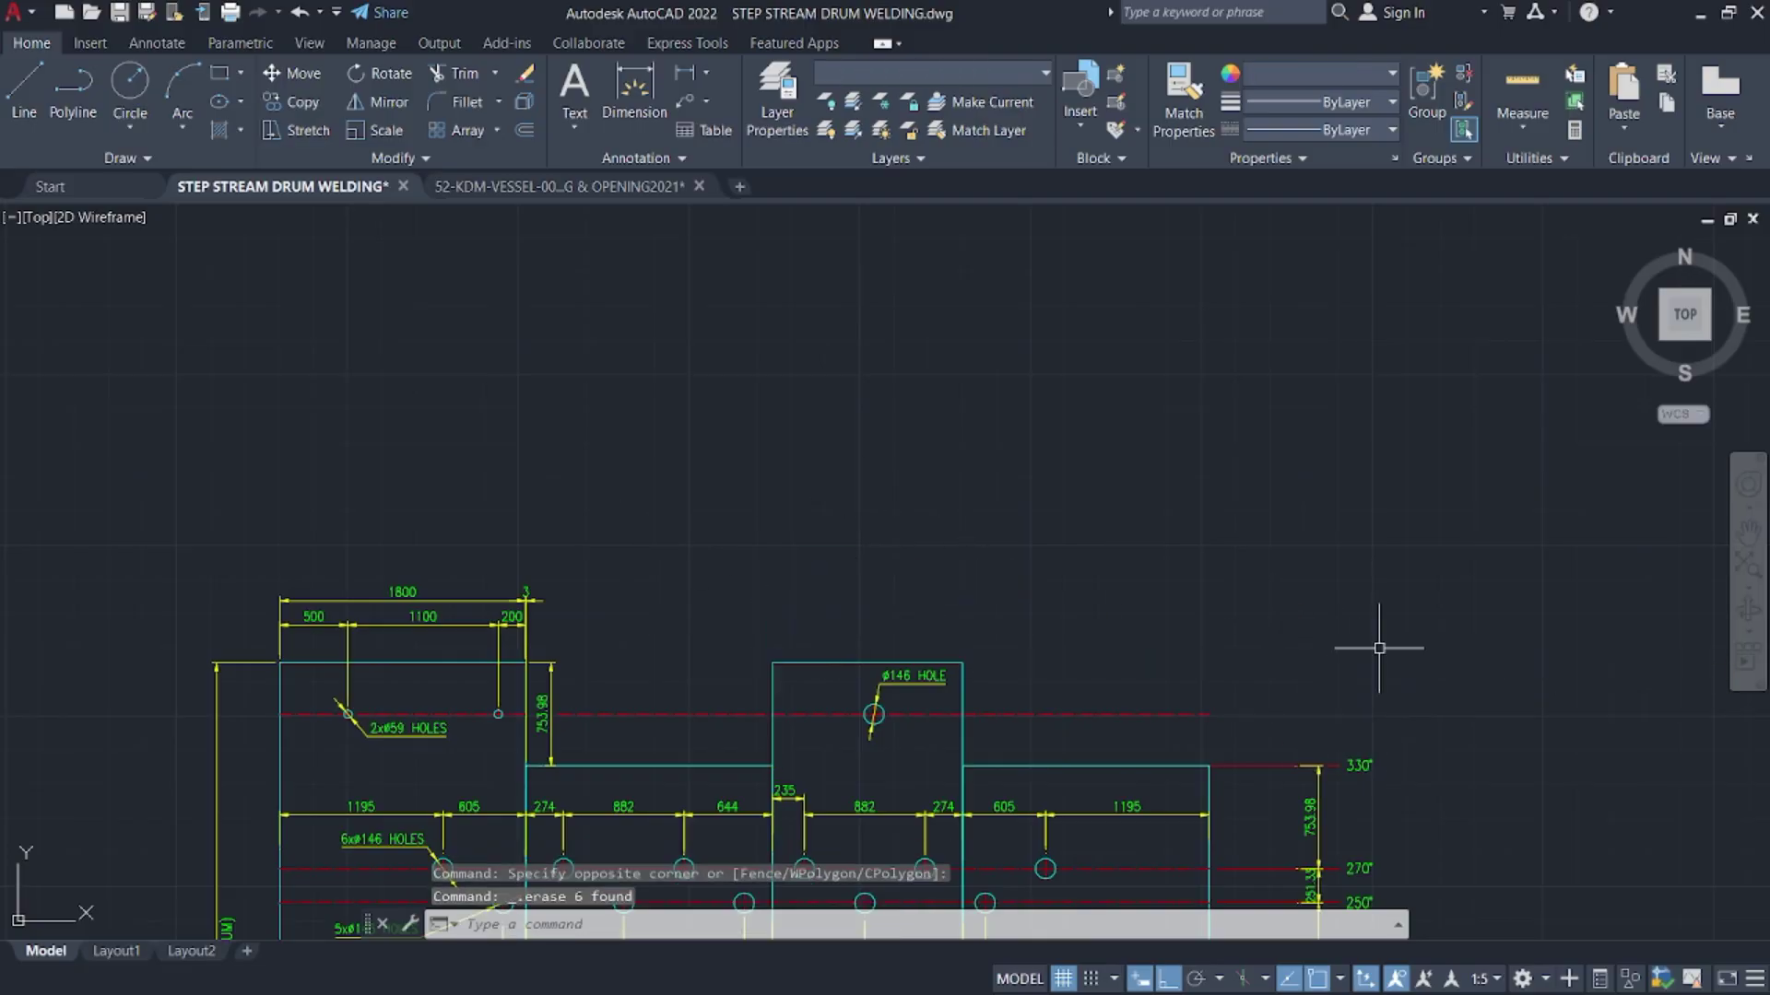
pyautogui.moveTo(1379, 648); pyautogui.dragTo(1243, 462, button='middle')
pyautogui.click(989, 545)
pyautogui.click(944, 495)
pyautogui.press('Delete')
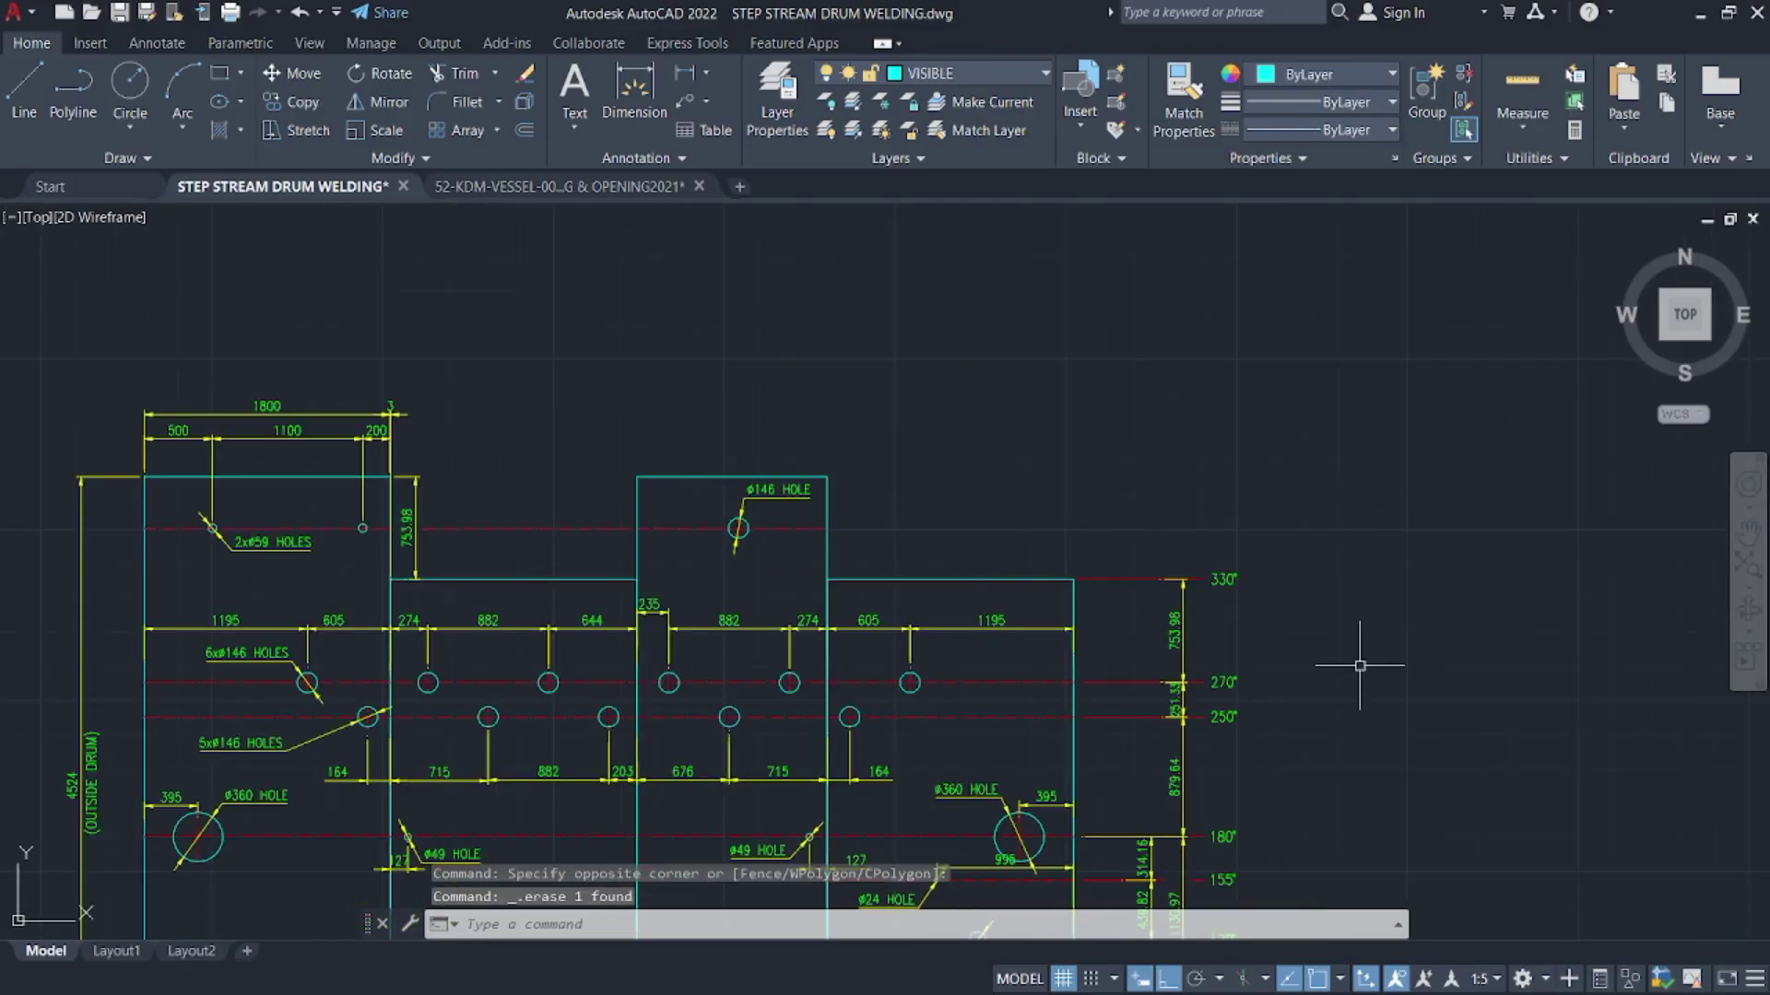
# - Erase the remaining angle labels and circumferential dimensions beside plate 1, from the upper 330° down to the lower 330°
pyautogui.click(1359, 666)
pyautogui.click(1146, 501)
pyautogui.press('Delete')
pyautogui.moveTo(1225, 587); pyautogui.dragTo(1217, 353, button='middle')
pyautogui.click(1337, 755)
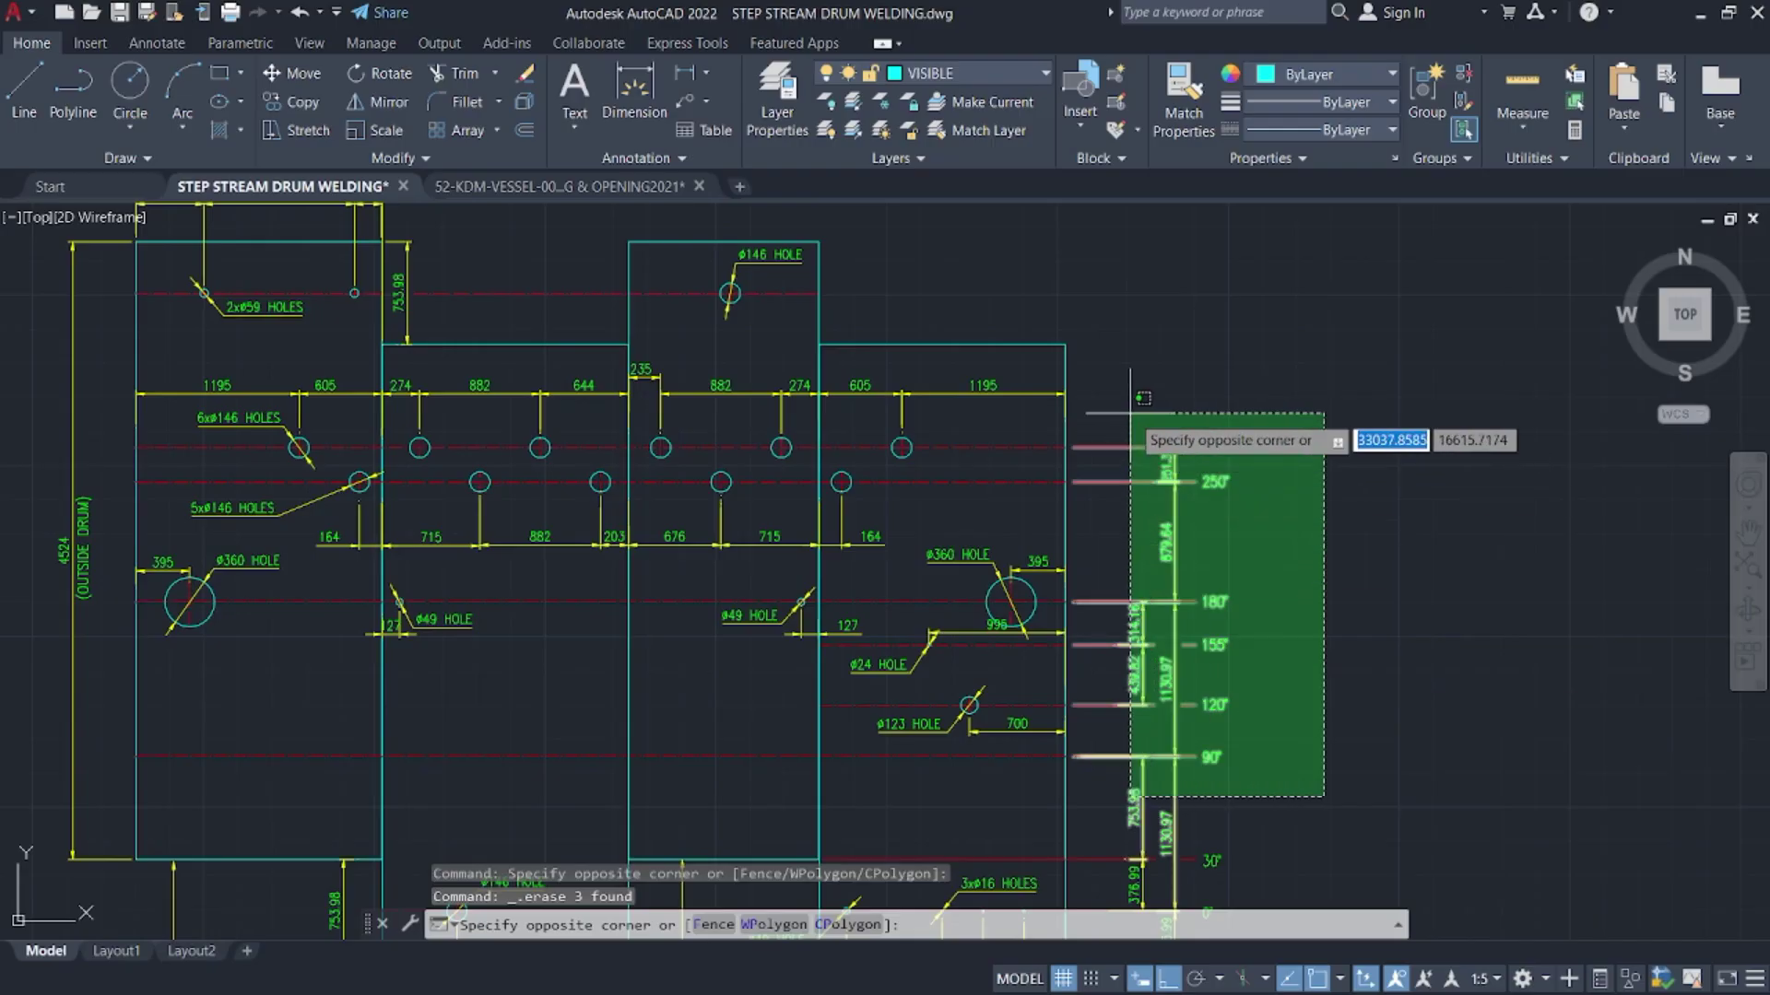
pyautogui.click(1129, 428)
pyautogui.press('Delete')
pyautogui.moveTo(1336, 587); pyautogui.dragTo(1306, 255, button='middle')
pyautogui.click(1248, 699)
pyautogui.click(1078, 513)
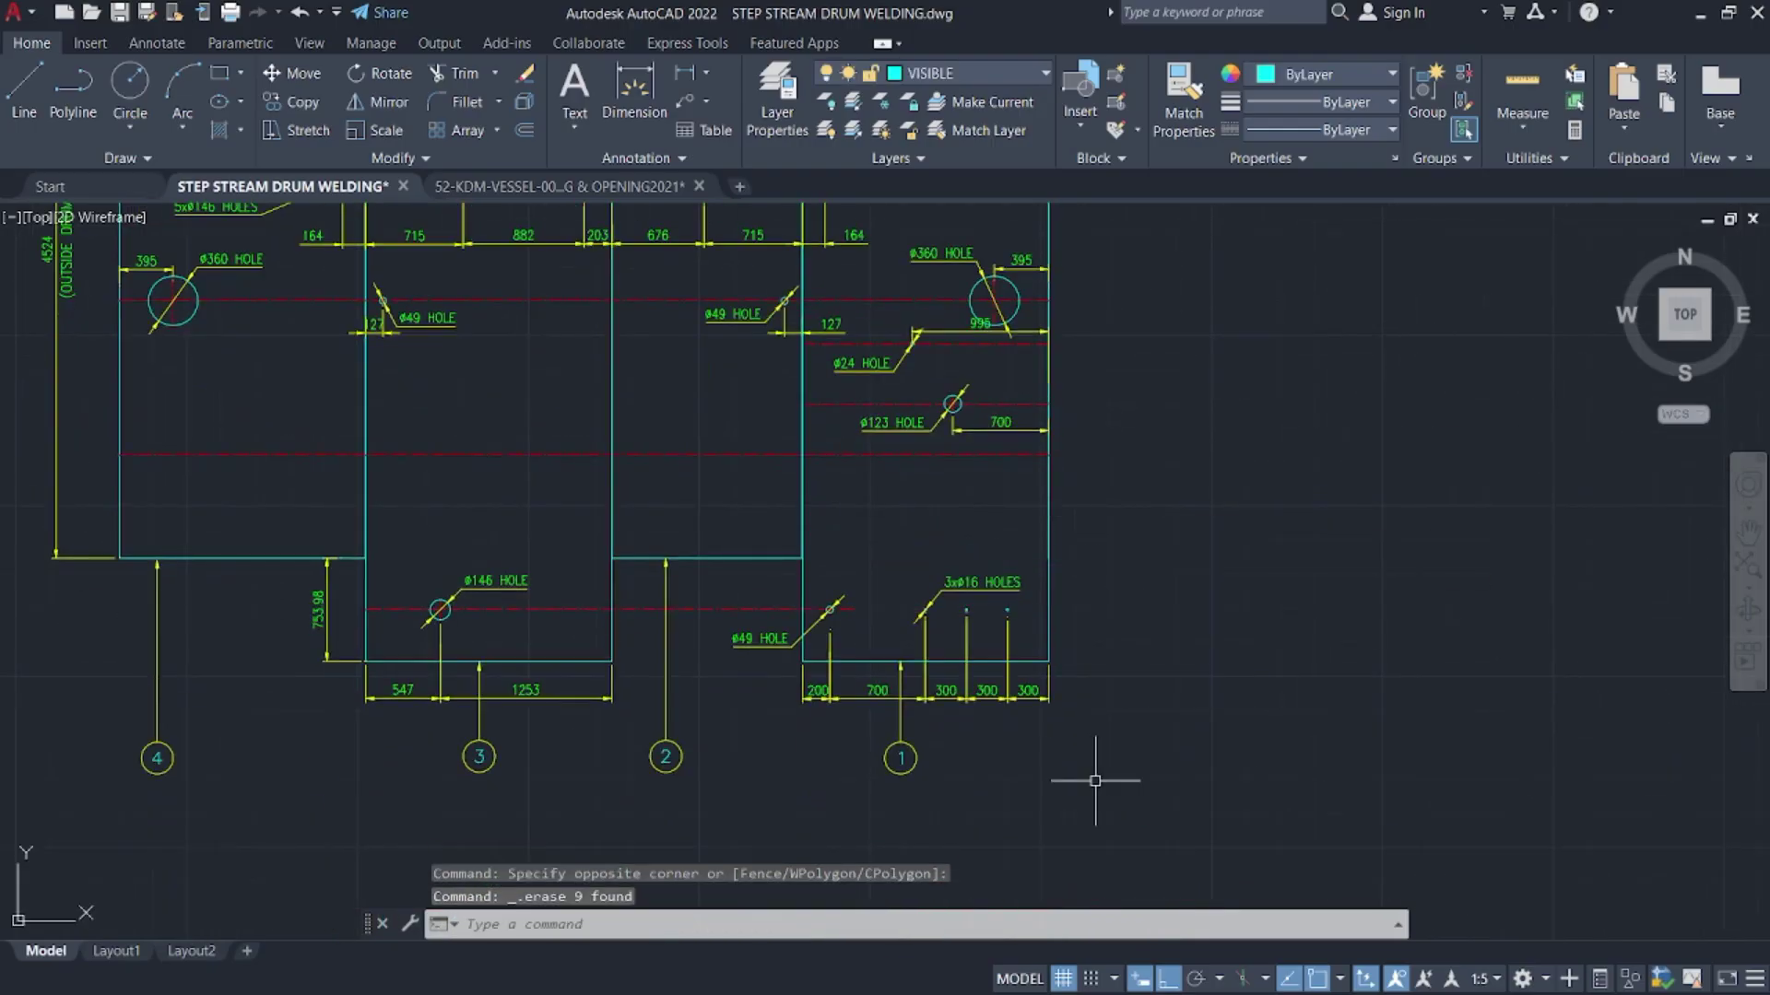
# - Erase balloon 1, the hole spacing dimensions below its plate, and the lower Ø49 HOLE and 3xØ16 HOLES callouts
pyautogui.click(1032, 775)
pyautogui.click(830, 698)
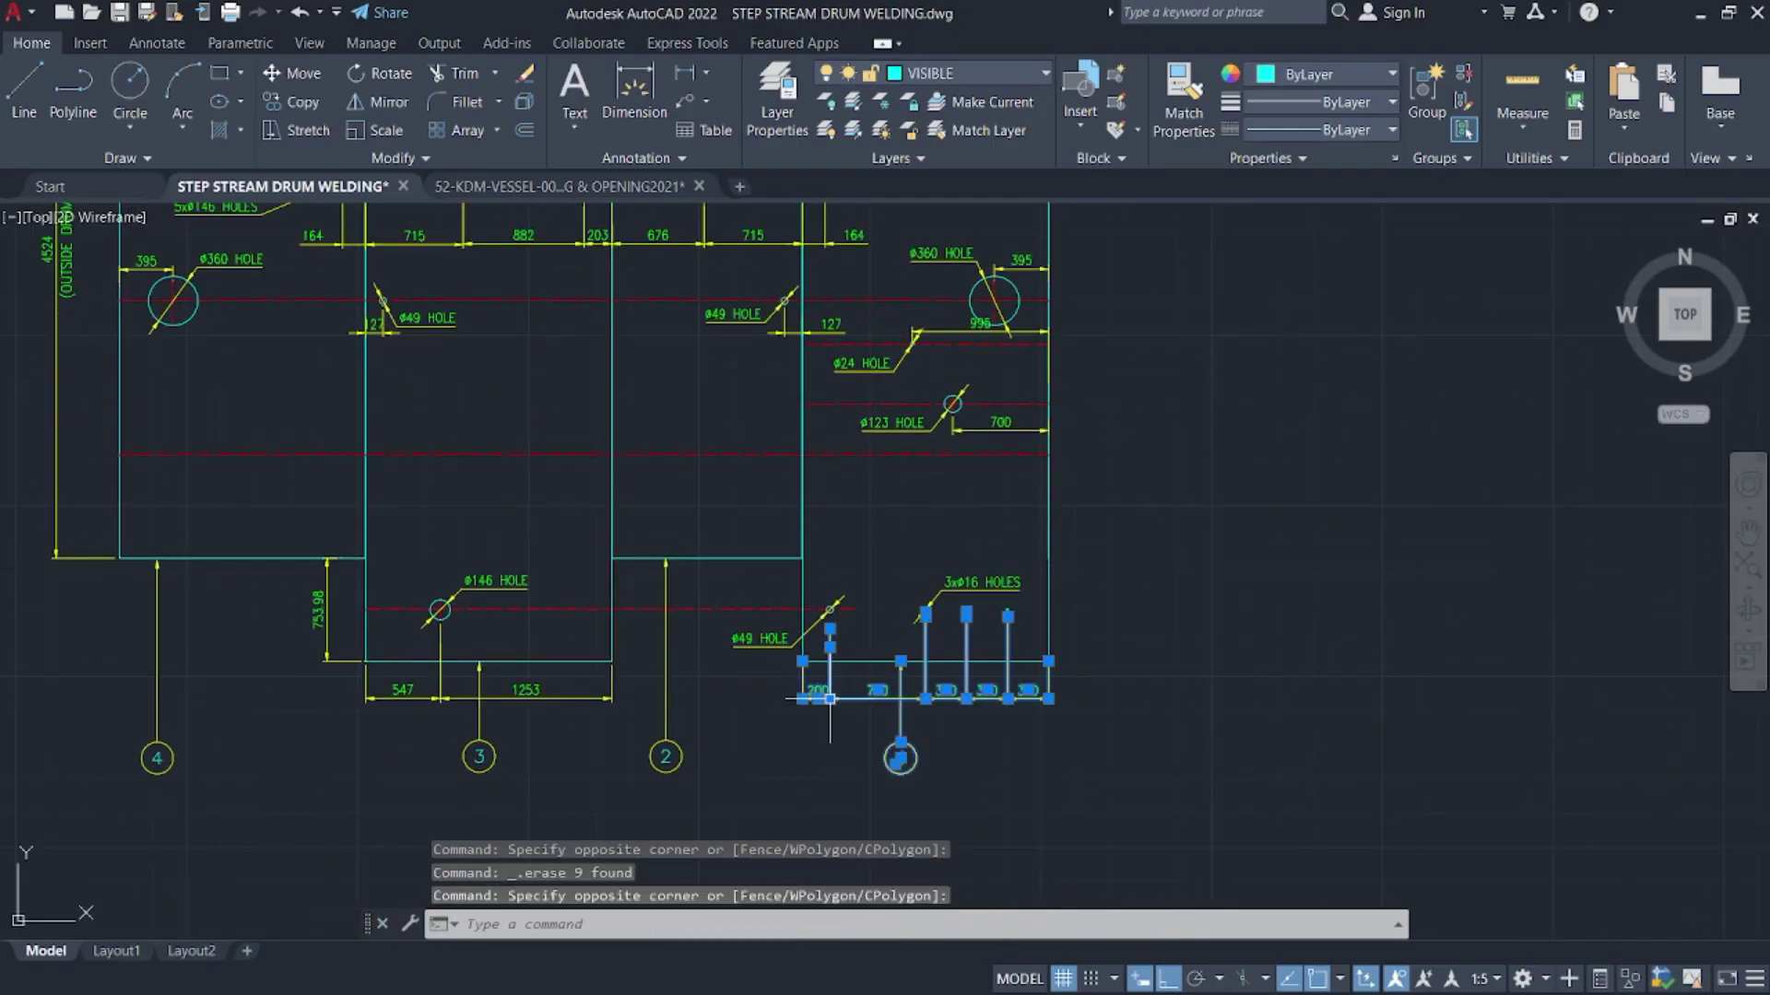
pyautogui.click(746, 636)
pyautogui.press('Delete')
pyautogui.scroll(2, 887, 616)
pyautogui.press('Escape')
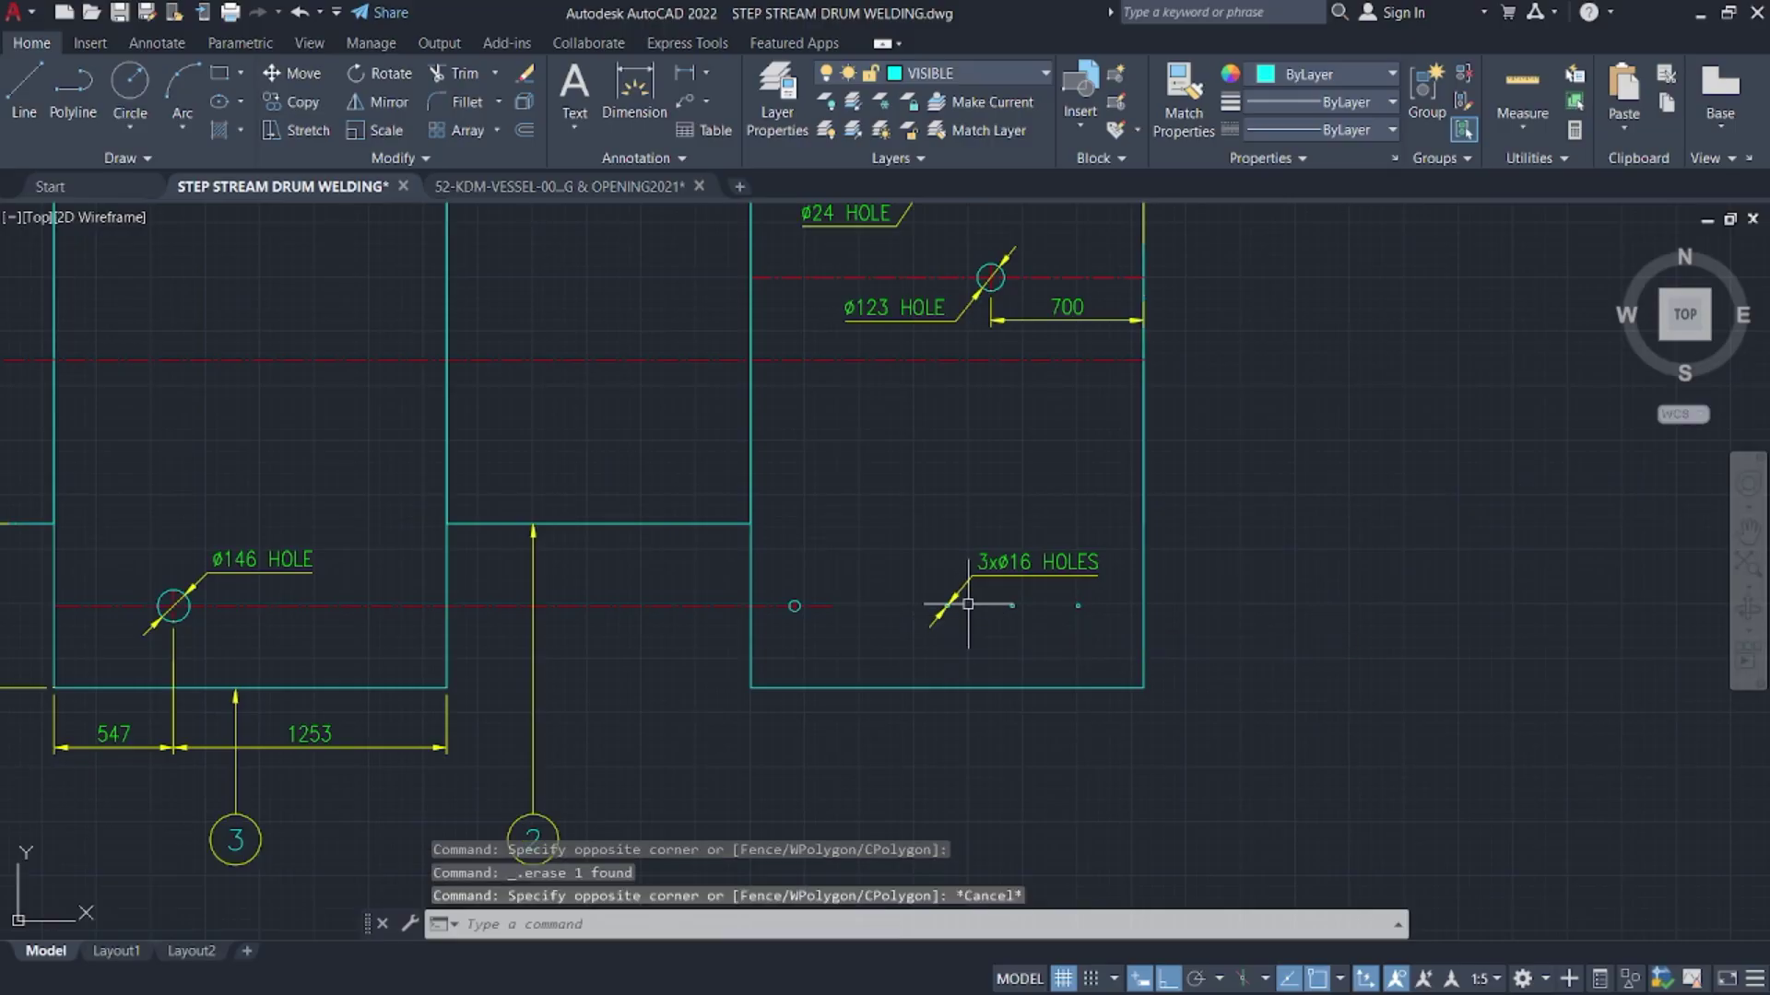
pyautogui.click(986, 591)
pyautogui.click(948, 552)
pyautogui.press('Delete')
# - Erase balloon 2 and its leader below the development
pyautogui.scroll(6, 942, 623)
pyautogui.scroll(-4, 656, 598)
pyautogui.moveTo(677, 588); pyautogui.dragTo(1036, 529, button='middle')
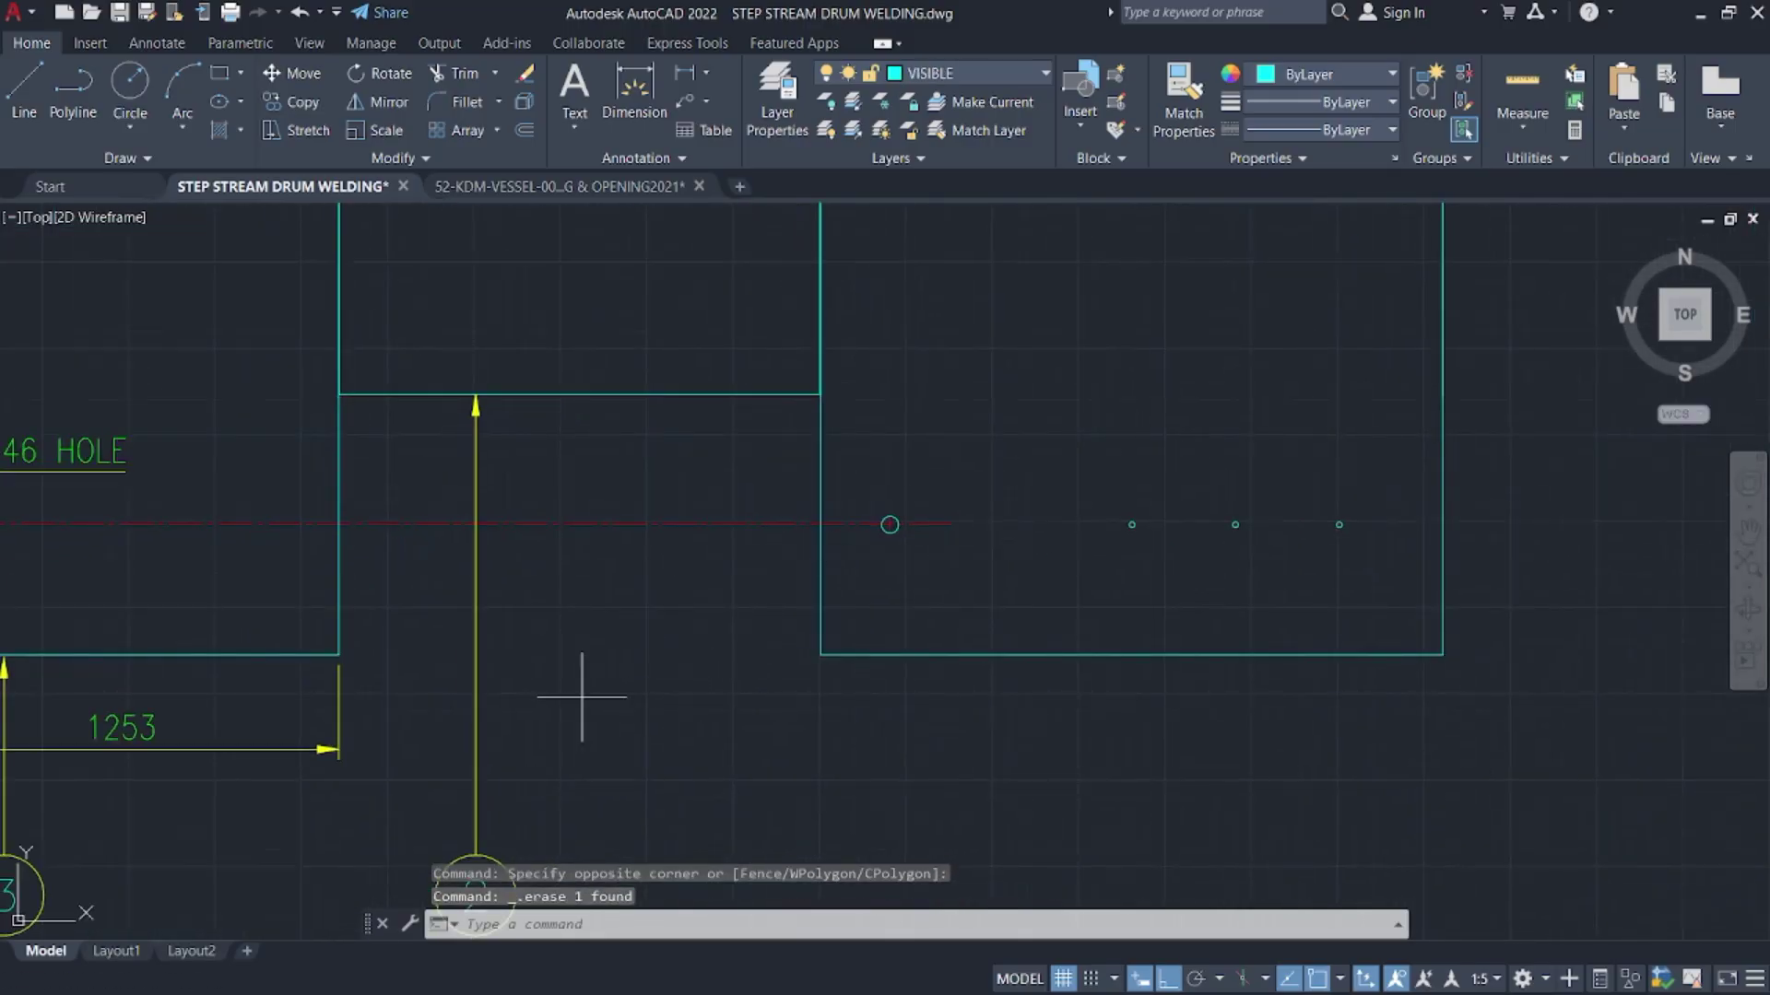
pyautogui.click(581, 695)
pyautogui.click(446, 581)
pyautogui.press('Delete')
pyautogui.scroll(-2, 452, 581)
pyautogui.moveTo(461, 579); pyautogui.dragTo(851, 507, button='middle')
pyautogui.scroll(-2, 899, 490)
pyautogui.click(992, 694)
pyautogui.click(871, 597)
pyautogui.press('Delete')
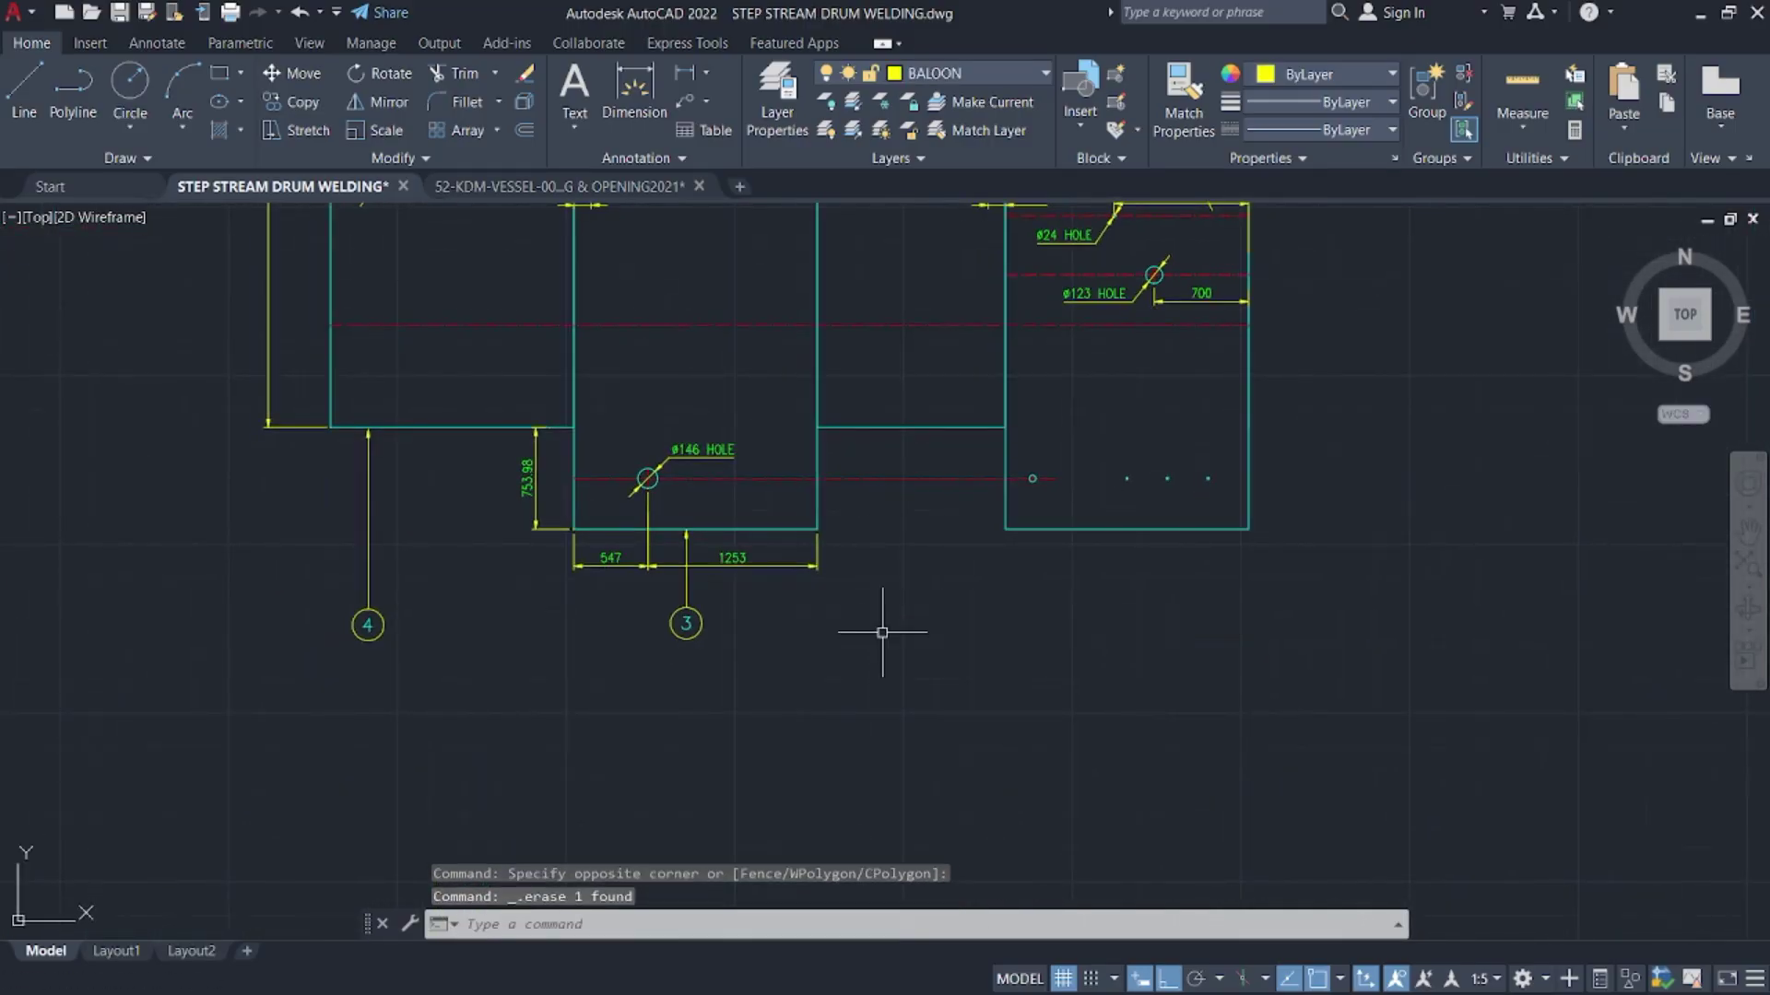
# - Erase balloon 3, the 547 and 1253 dimensions, and the Ø146 HOLE callout at the lower end of its plate
pyautogui.click(743, 638)
pyautogui.click(625, 609)
pyautogui.press('Delete')
pyautogui.click(720, 620)
pyautogui.click(616, 554)
pyautogui.press('Delete')
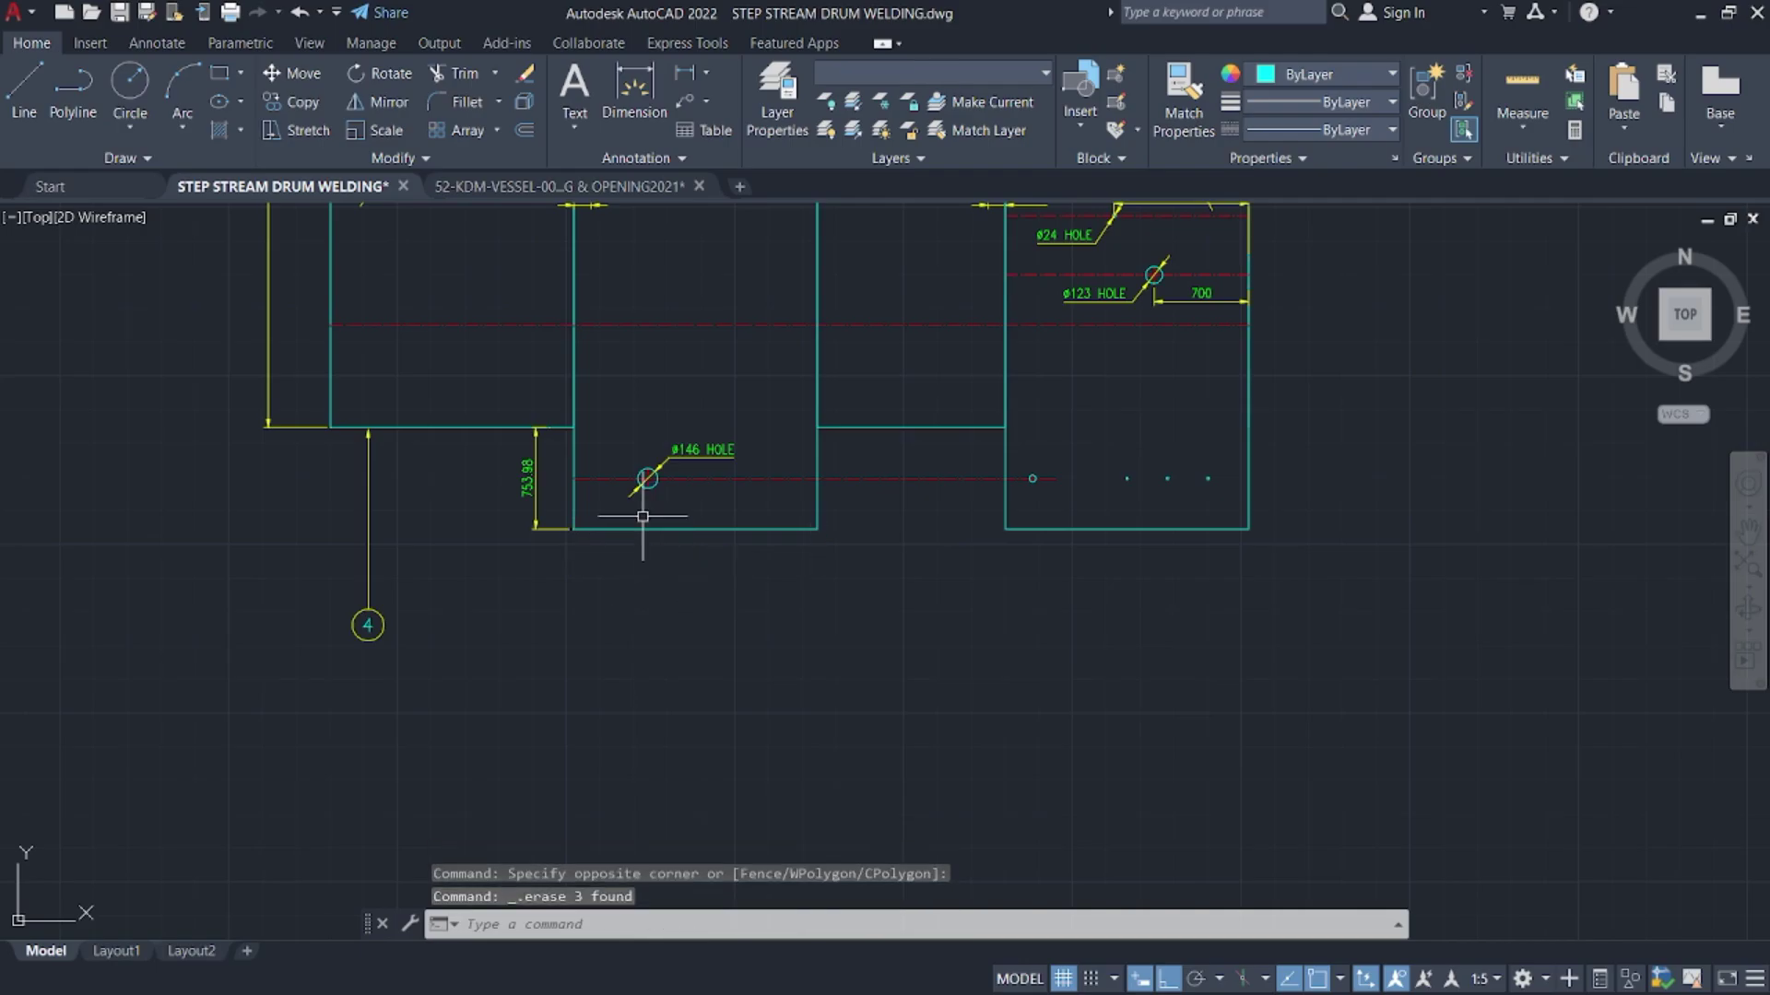
pyautogui.scroll(2, 645, 489)
pyautogui.click(656, 459)
pyautogui.press('Delete')
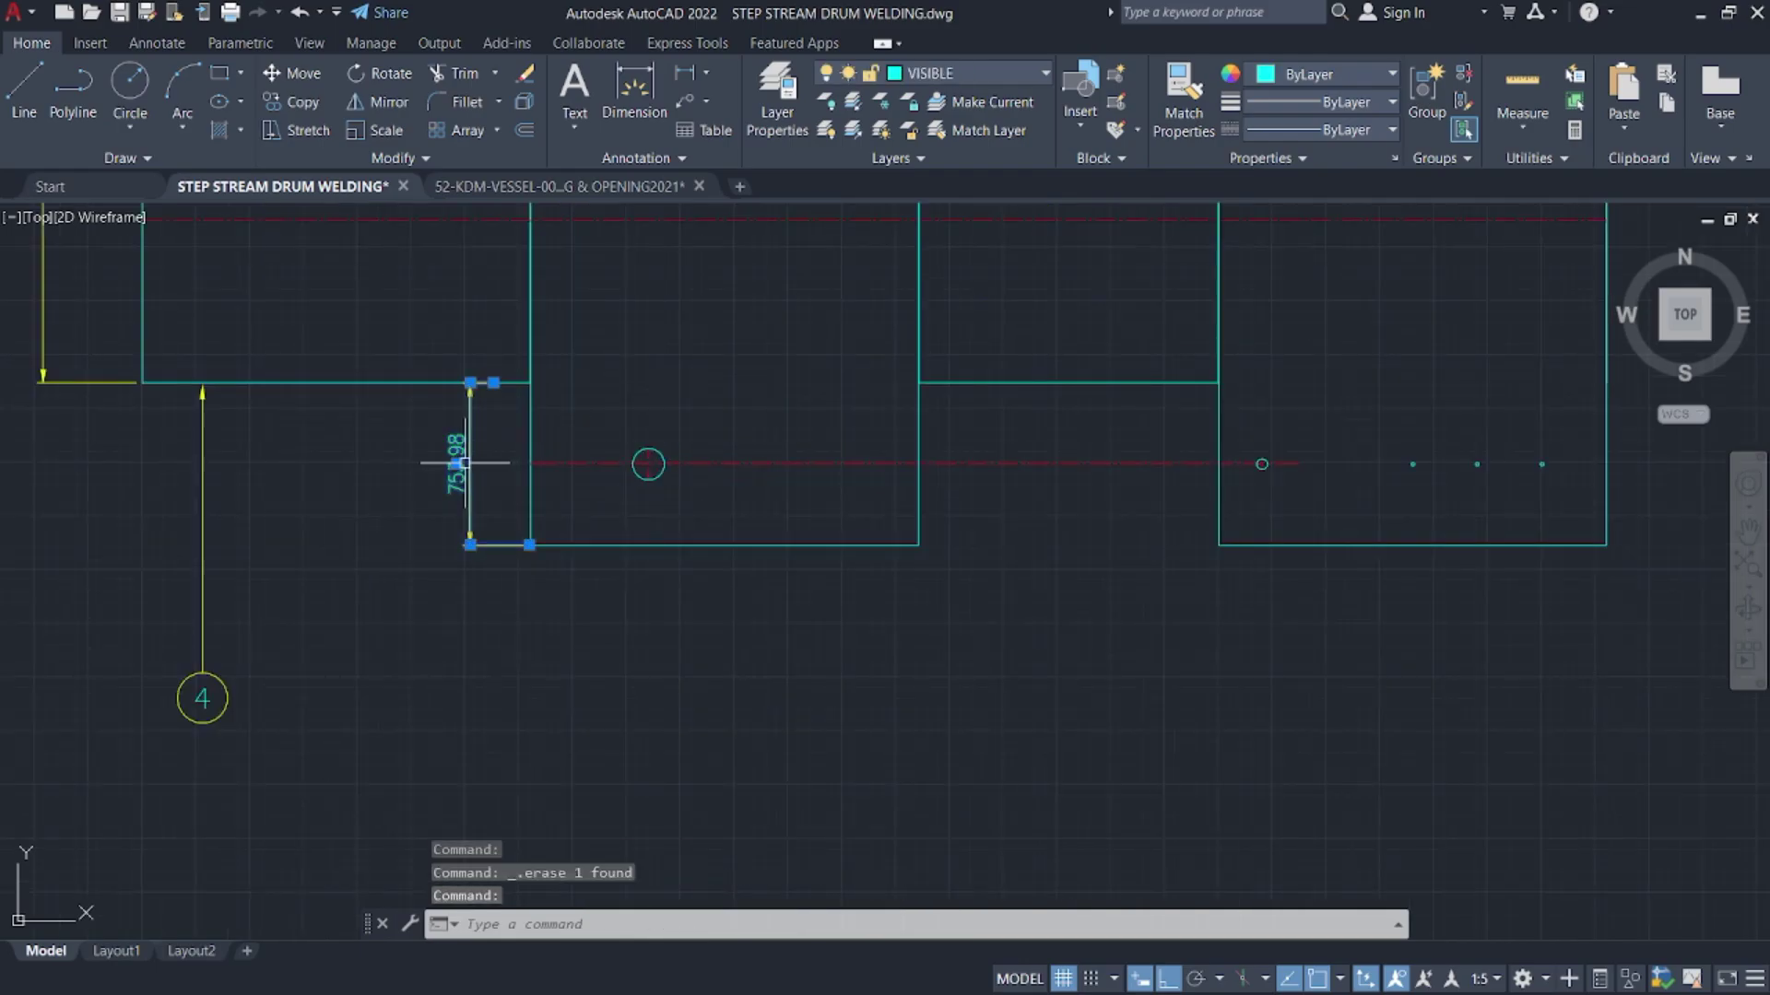
# - Erase the lower 753.98 offset dimension and balloon 4 with its leader
pyautogui.moveTo(271, 534); pyautogui.dragTo(536, 533, button='middle')
pyautogui.click(588, 737)
pyautogui.click(437, 636)
pyautogui.press('Delete')
# - Erase the 4524 circumference dimension and its (OUTSIDE DRUM) note beside plate 4
pyautogui.scroll(-3, 371, 565)
pyautogui.moveTo(371, 565); pyautogui.dragTo(641, 775, button='middle')
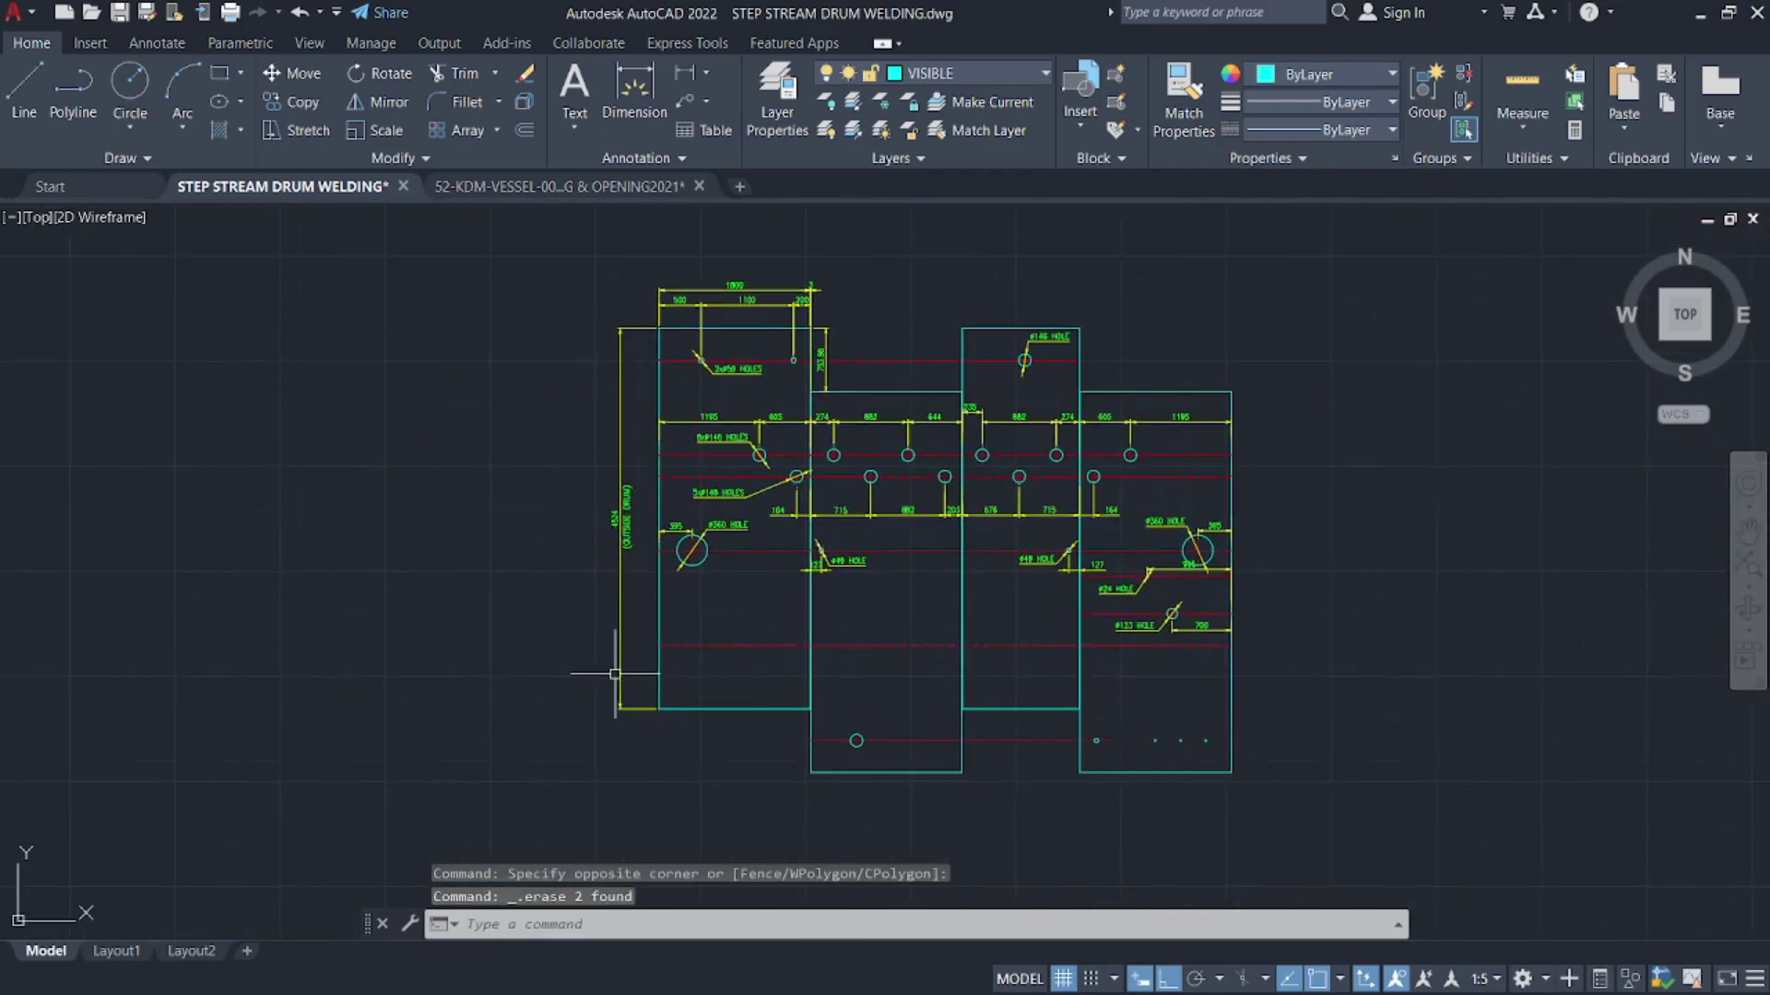
pyautogui.click(620, 669)
pyautogui.press('Delete')
pyautogui.scroll(2, 621, 556)
pyautogui.click(626, 558)
pyautogui.click(609, 518)
pyautogui.press('Delete')
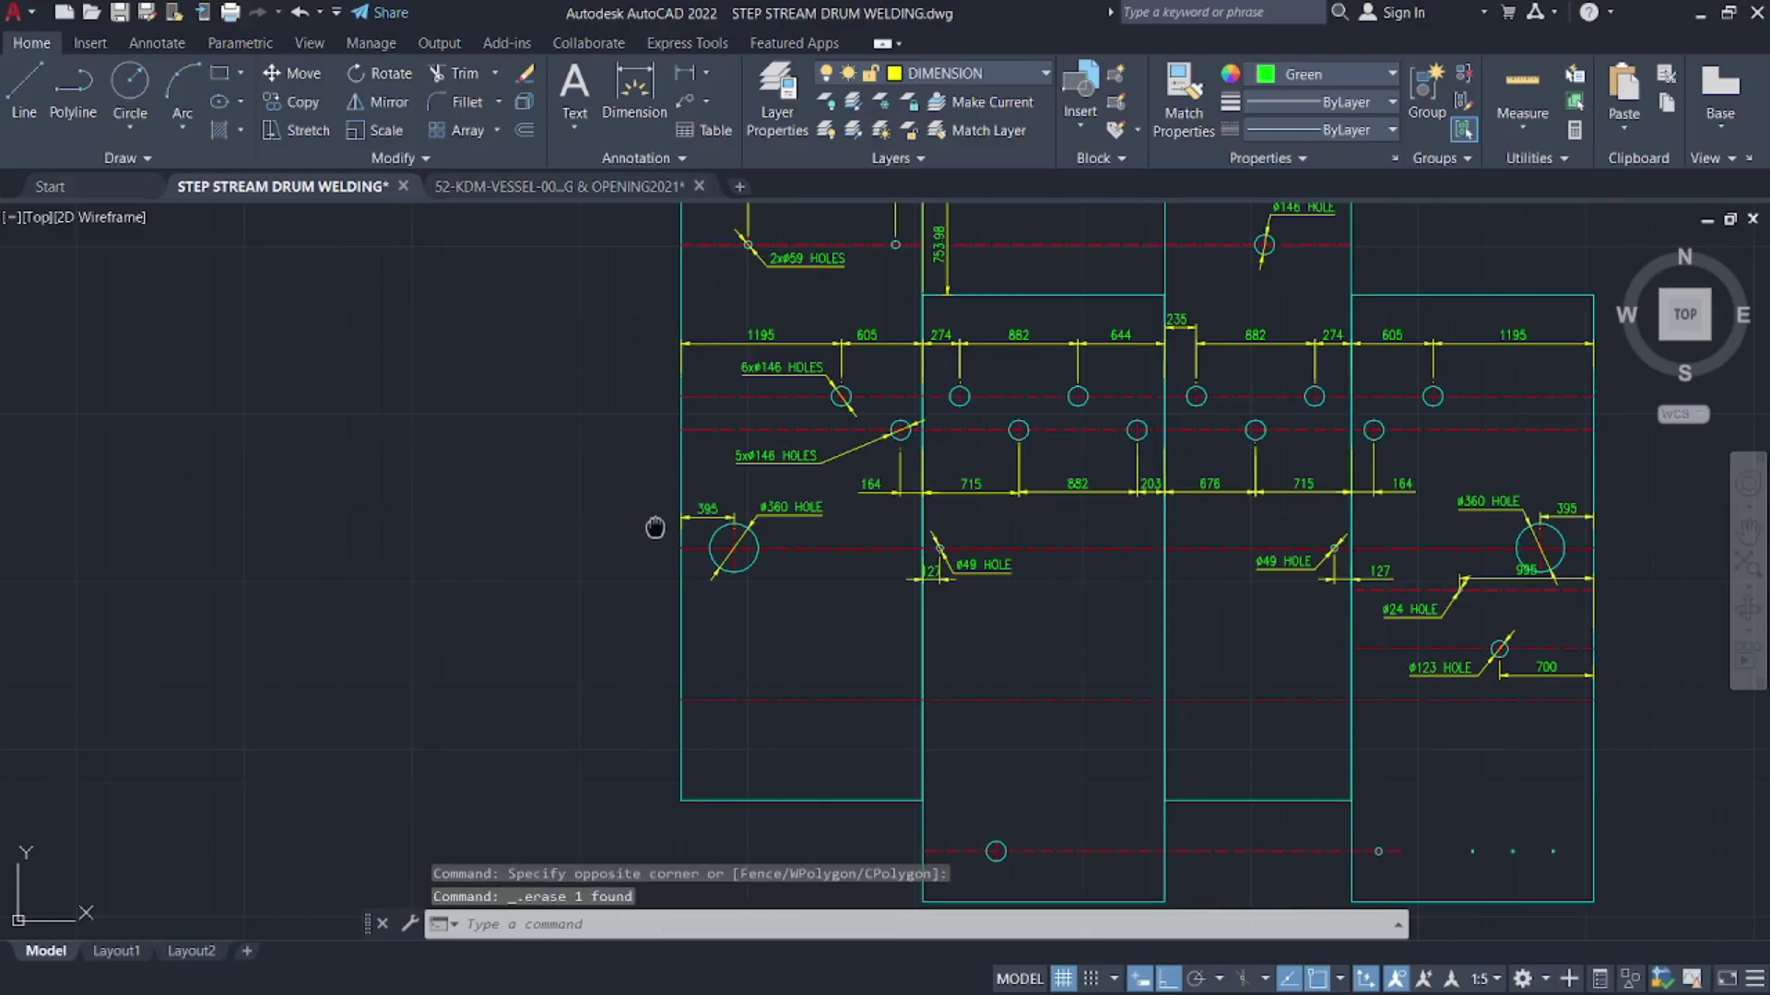
# - Erase the 2xØ59 HOLES callout and the 1800, 500 and 1100 dimensions above plate 4
pyautogui.moveTo(655, 526); pyautogui.dragTo(694, 710, button='middle')
pyautogui.click(803, 449)
pyautogui.press('Delete')
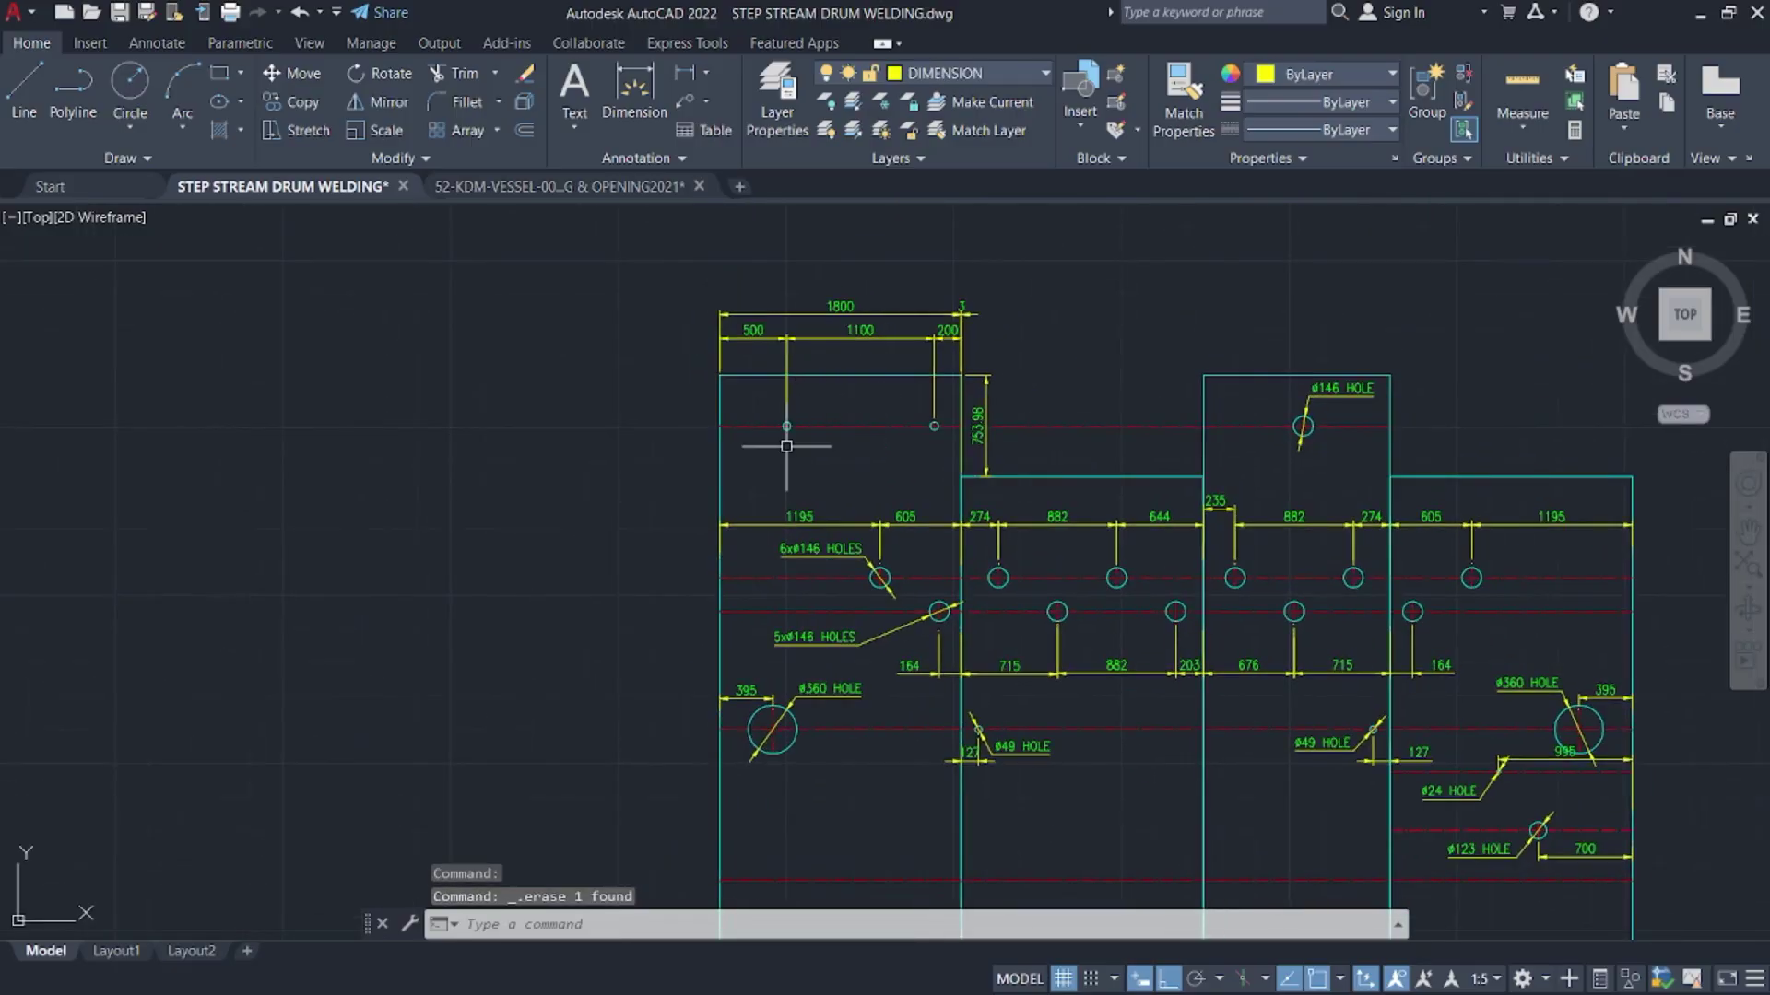
pyautogui.click(1014, 364)
pyautogui.click(752, 288)
pyautogui.press('Delete')
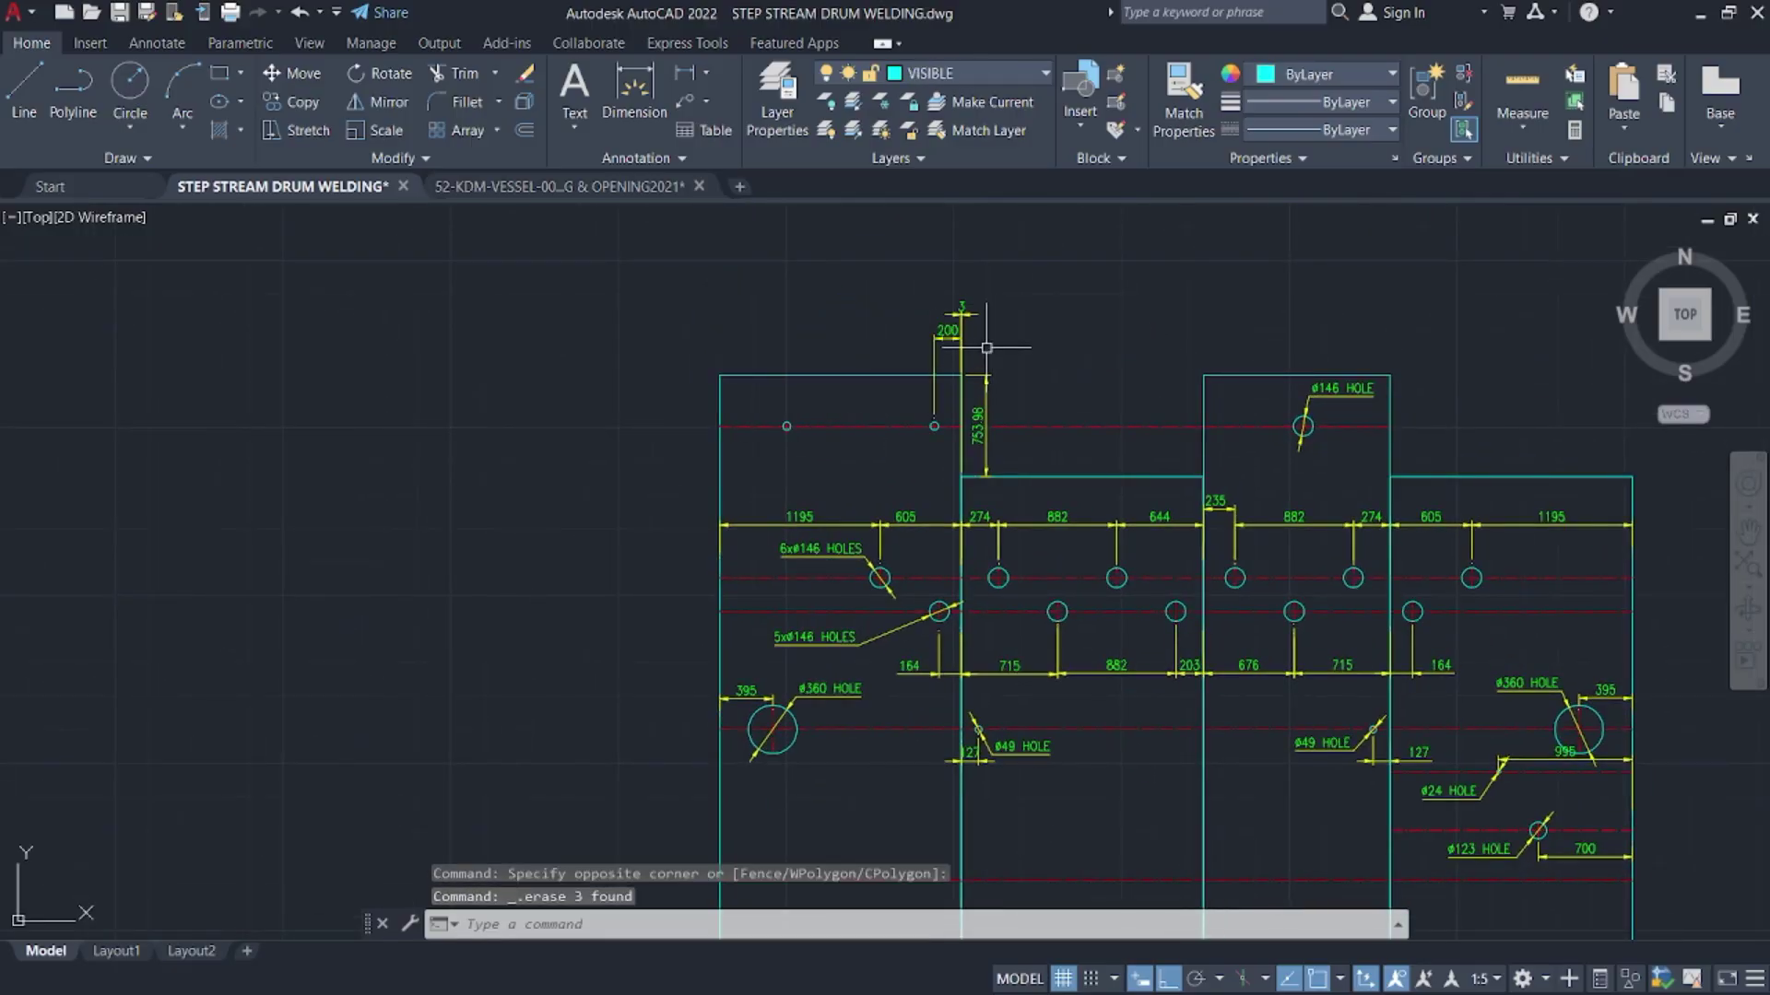
# - Erase the 200, 3 and upper 753.98 dimensions and the Ø146 HOLE callout at the top of the plates
pyautogui.press('Delete')
pyautogui.click(982, 375)
pyautogui.press('Delete')
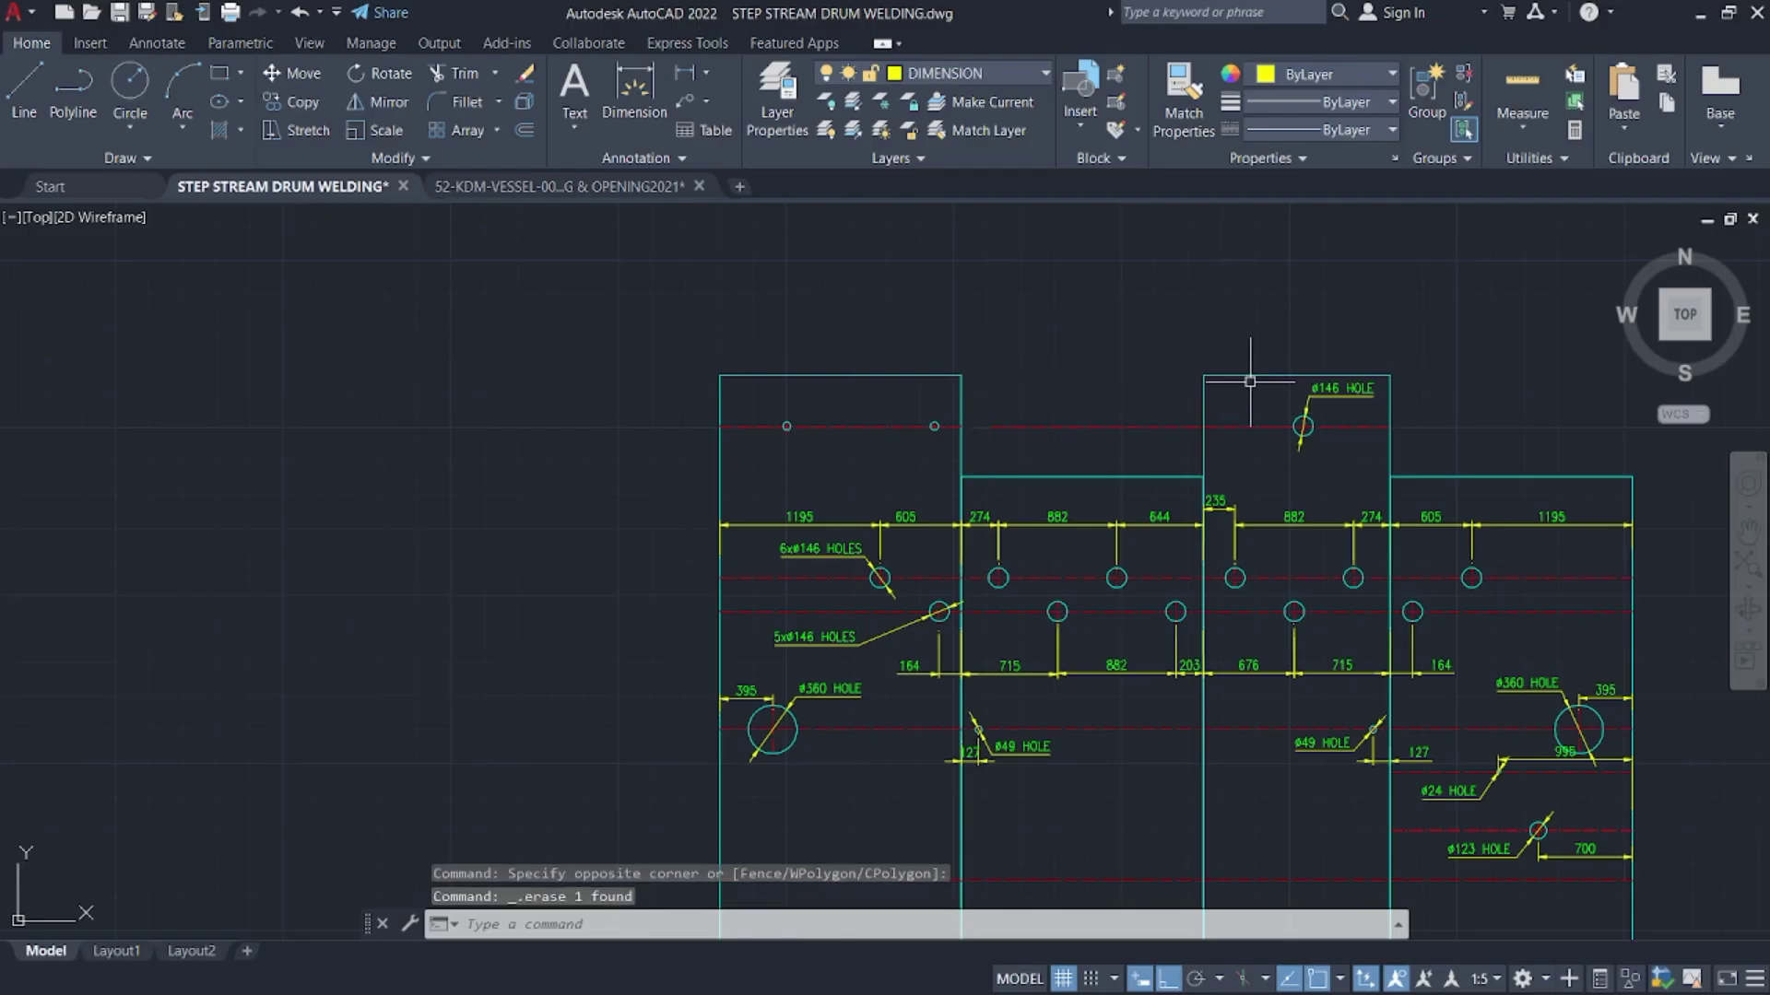
pyautogui.scroll(4, 1403, 545)
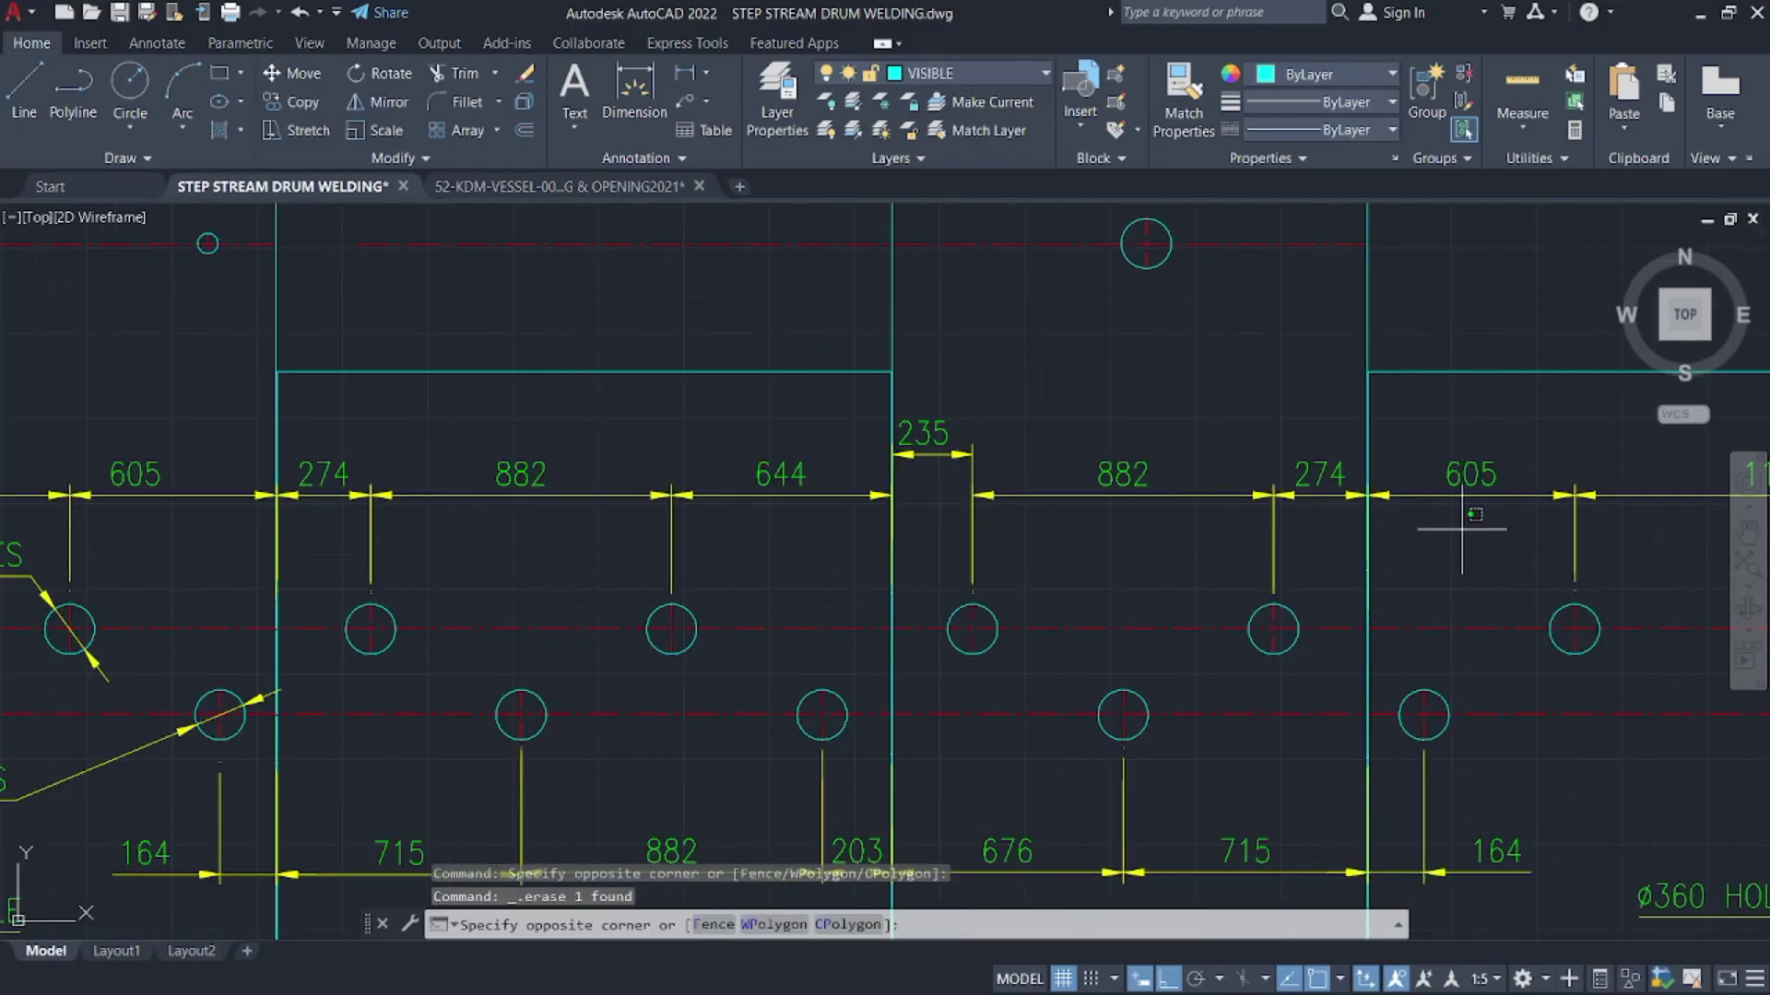
# - Erase the upper-row 235, 882, 274, 605 and 1195 dimensions across the third and fourth plates
pyautogui.click(1424, 597)
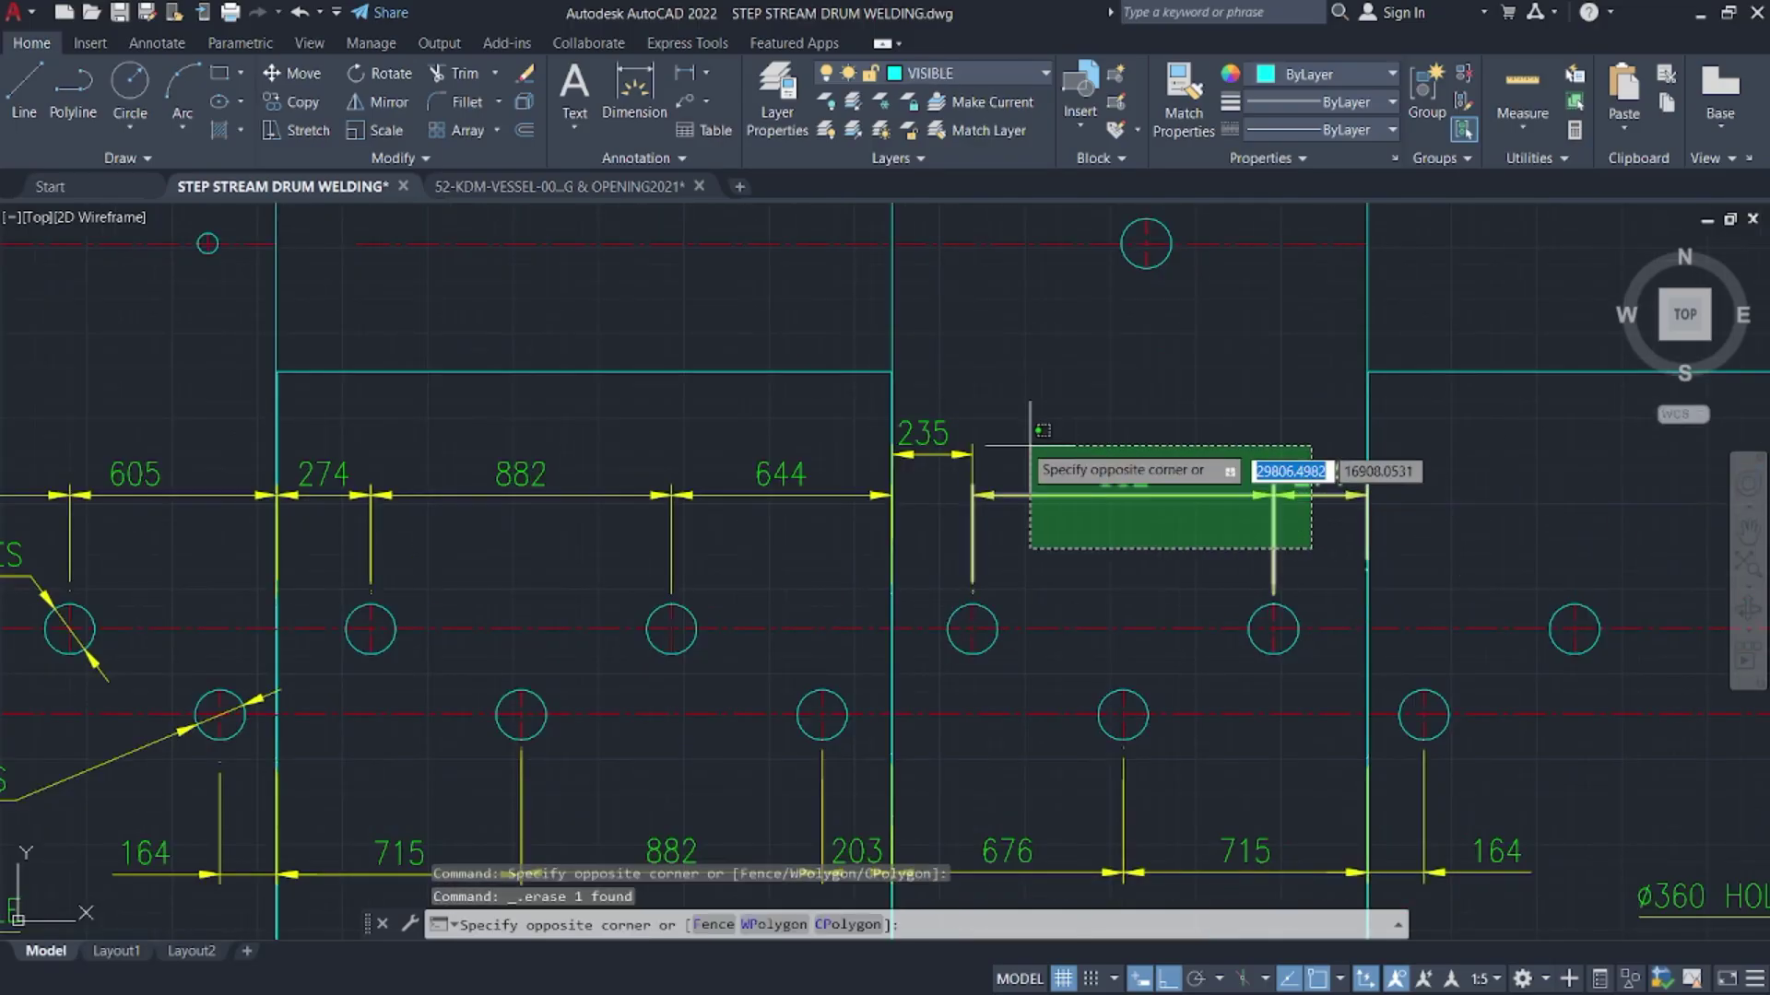
pyautogui.click(946, 421)
pyautogui.press('Delete')
pyautogui.scroll(-5, 946, 421)
pyautogui.scroll(3, 941, 564)
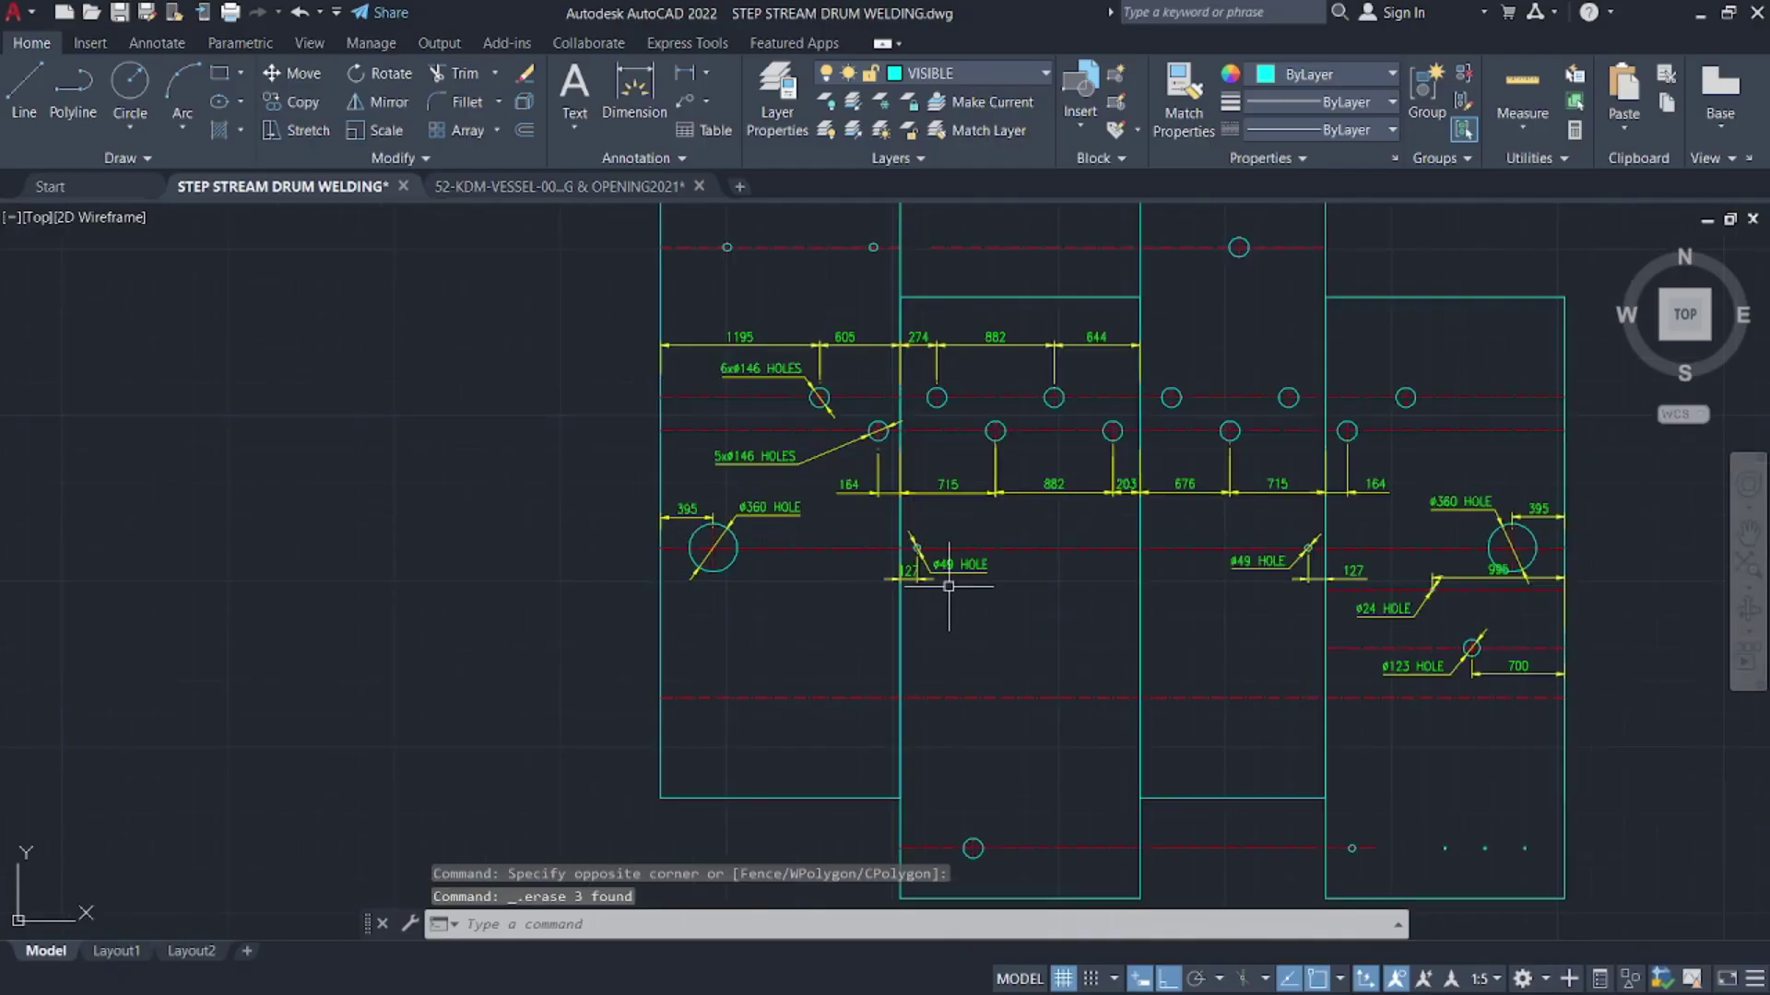
# - Erase the second plate's Ø49 HOLE callout and 127 dimension, plus the first plate's 5xØ146 HOLES and Ø360 HOLE callouts and 395 dimension
pyautogui.press('Delete')
pyautogui.scroll(4, 884, 578)
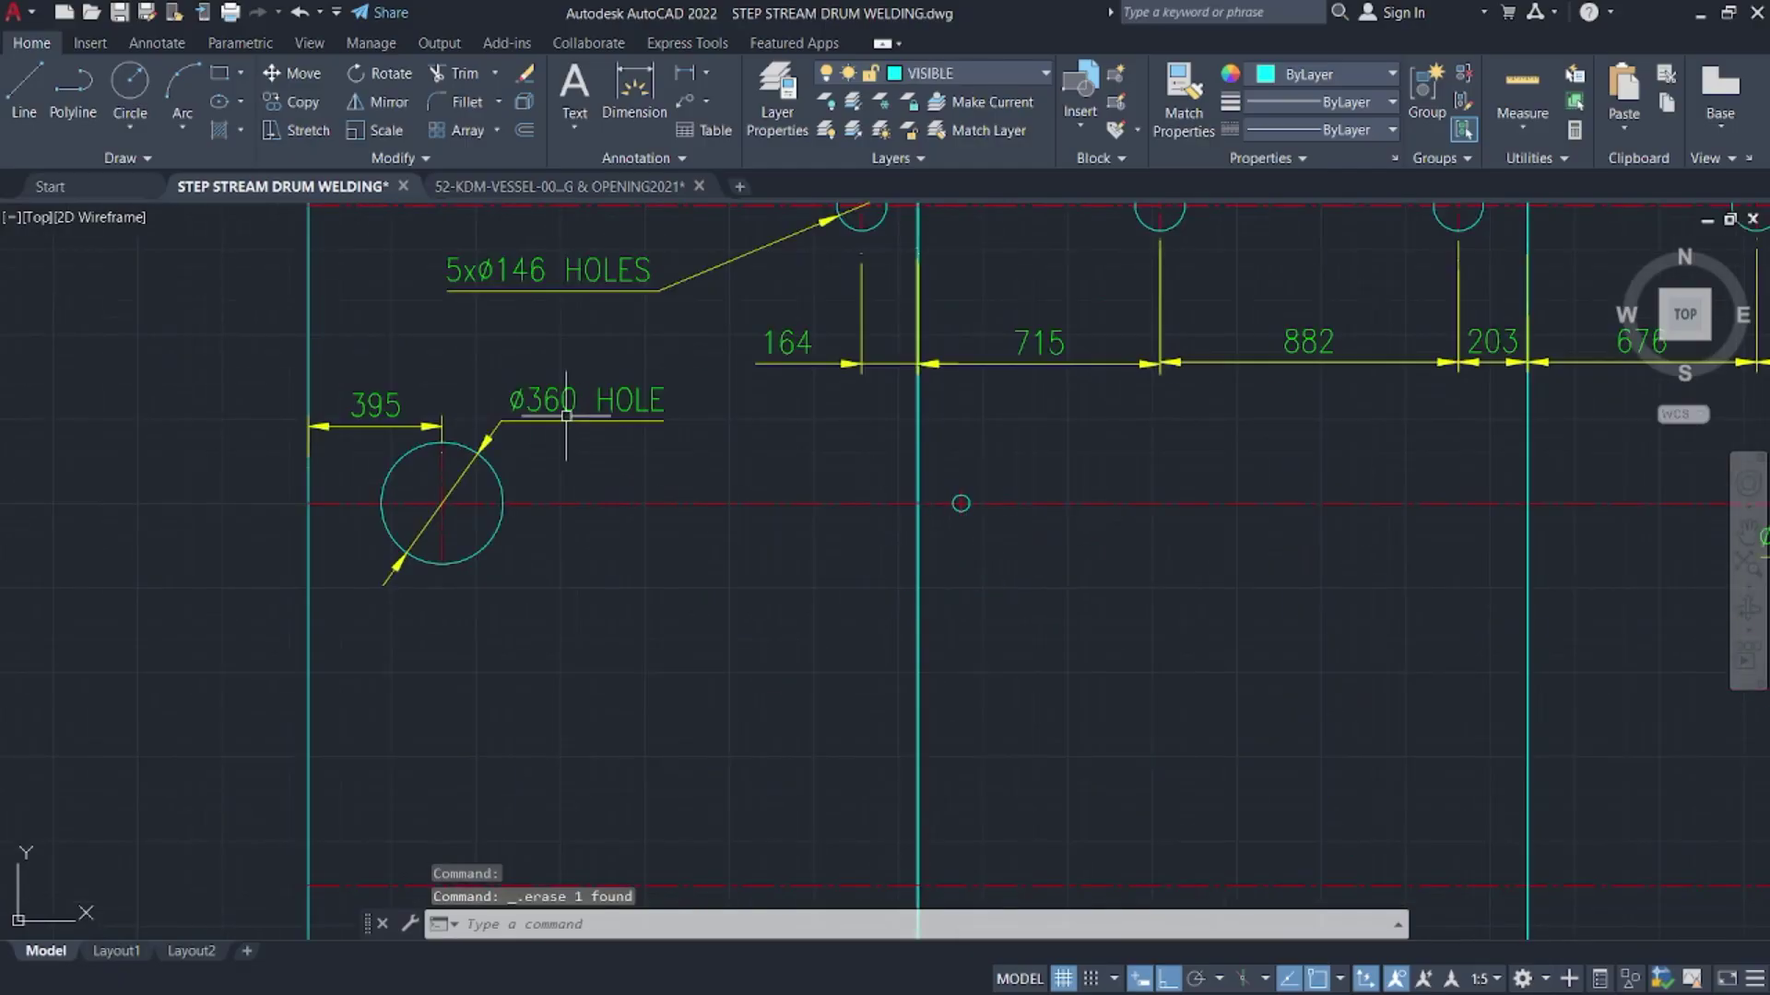
pyautogui.click(539, 275)
pyautogui.press('Delete')
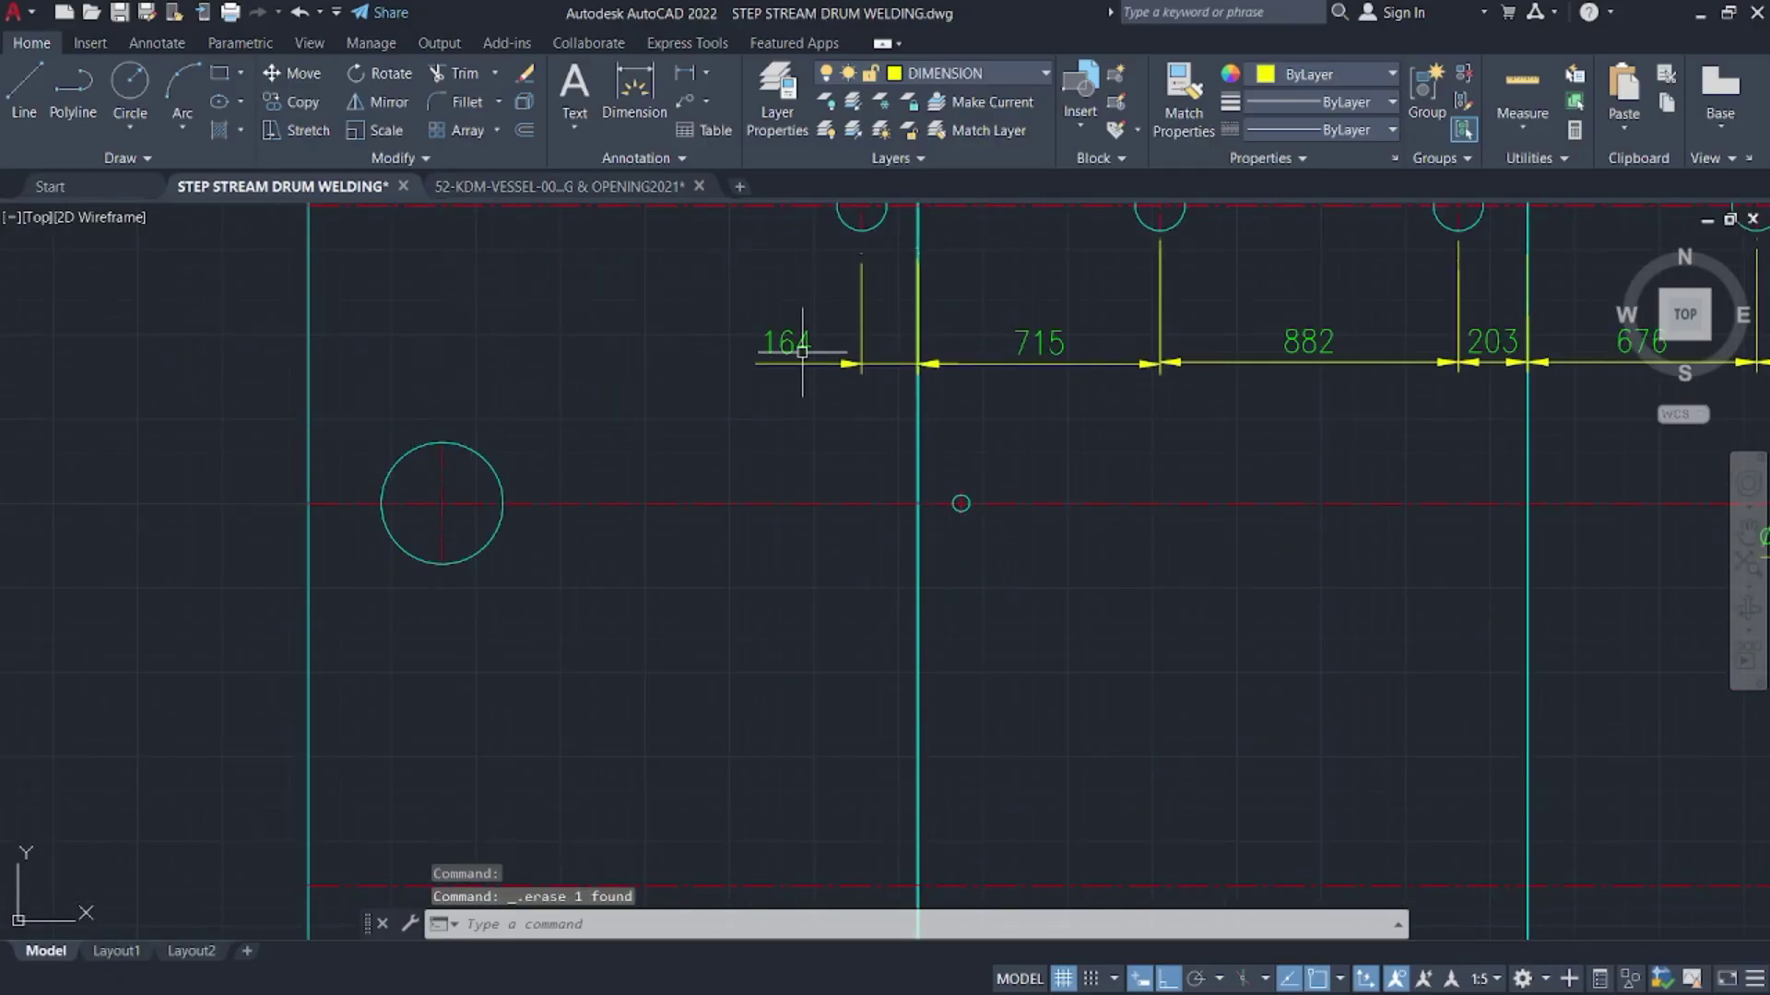
# - Erase the 164 and 715 dimensions at the first-to-second plate joint below the staggered holes
pyautogui.click(829, 364)
pyautogui.press('Delete')
pyautogui.click(1189, 415)
pyautogui.click(950, 350)
pyautogui.press('Delete')
pyautogui.moveTo(1200, 378); pyautogui.dragTo(959, 416, button='middle')
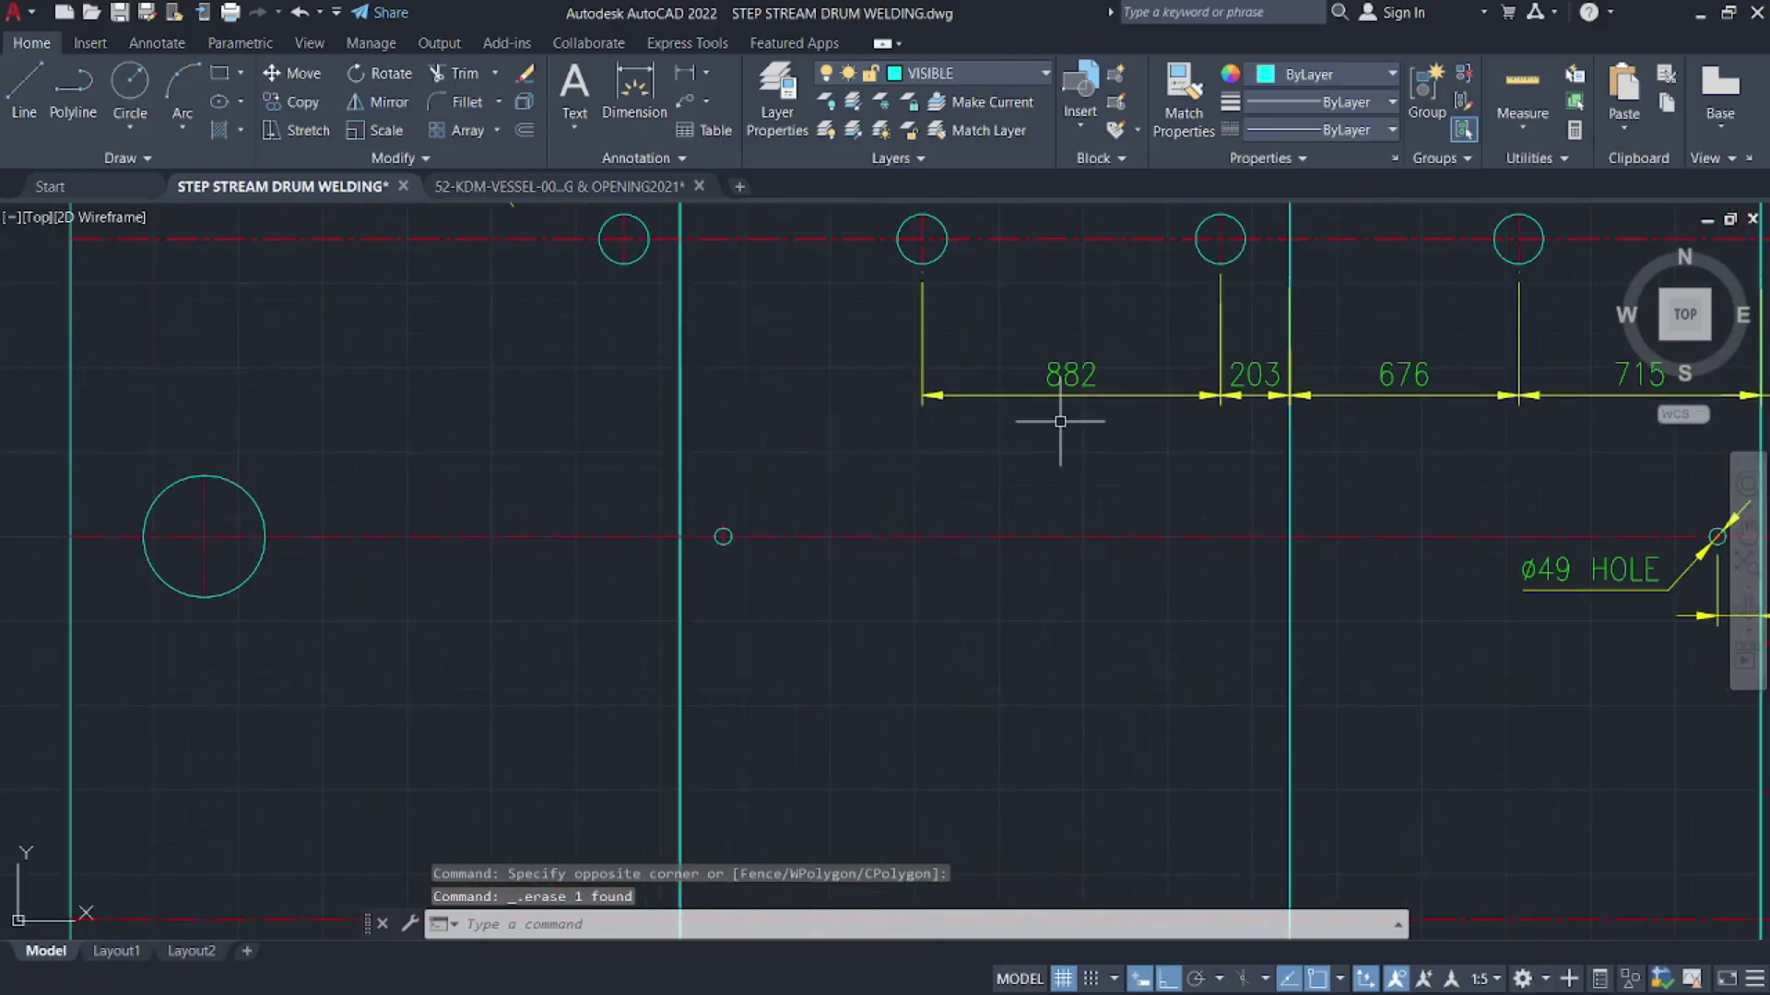
# - Erase the remaining 882, 203, 676, 715 and 164 dimensions in the row below the staggered holes
pyautogui.click(1272, 443)
pyautogui.click(1060, 387)
pyautogui.click(1272, 433)
pyautogui.click(1604, 410)
pyautogui.moveTo(1314, 450)
pyautogui.mouseDown(button='middle')
pyautogui.moveTo(1210, 473)
pyautogui.moveTo(1133, 424)
pyautogui.mouseUp(button='middle')
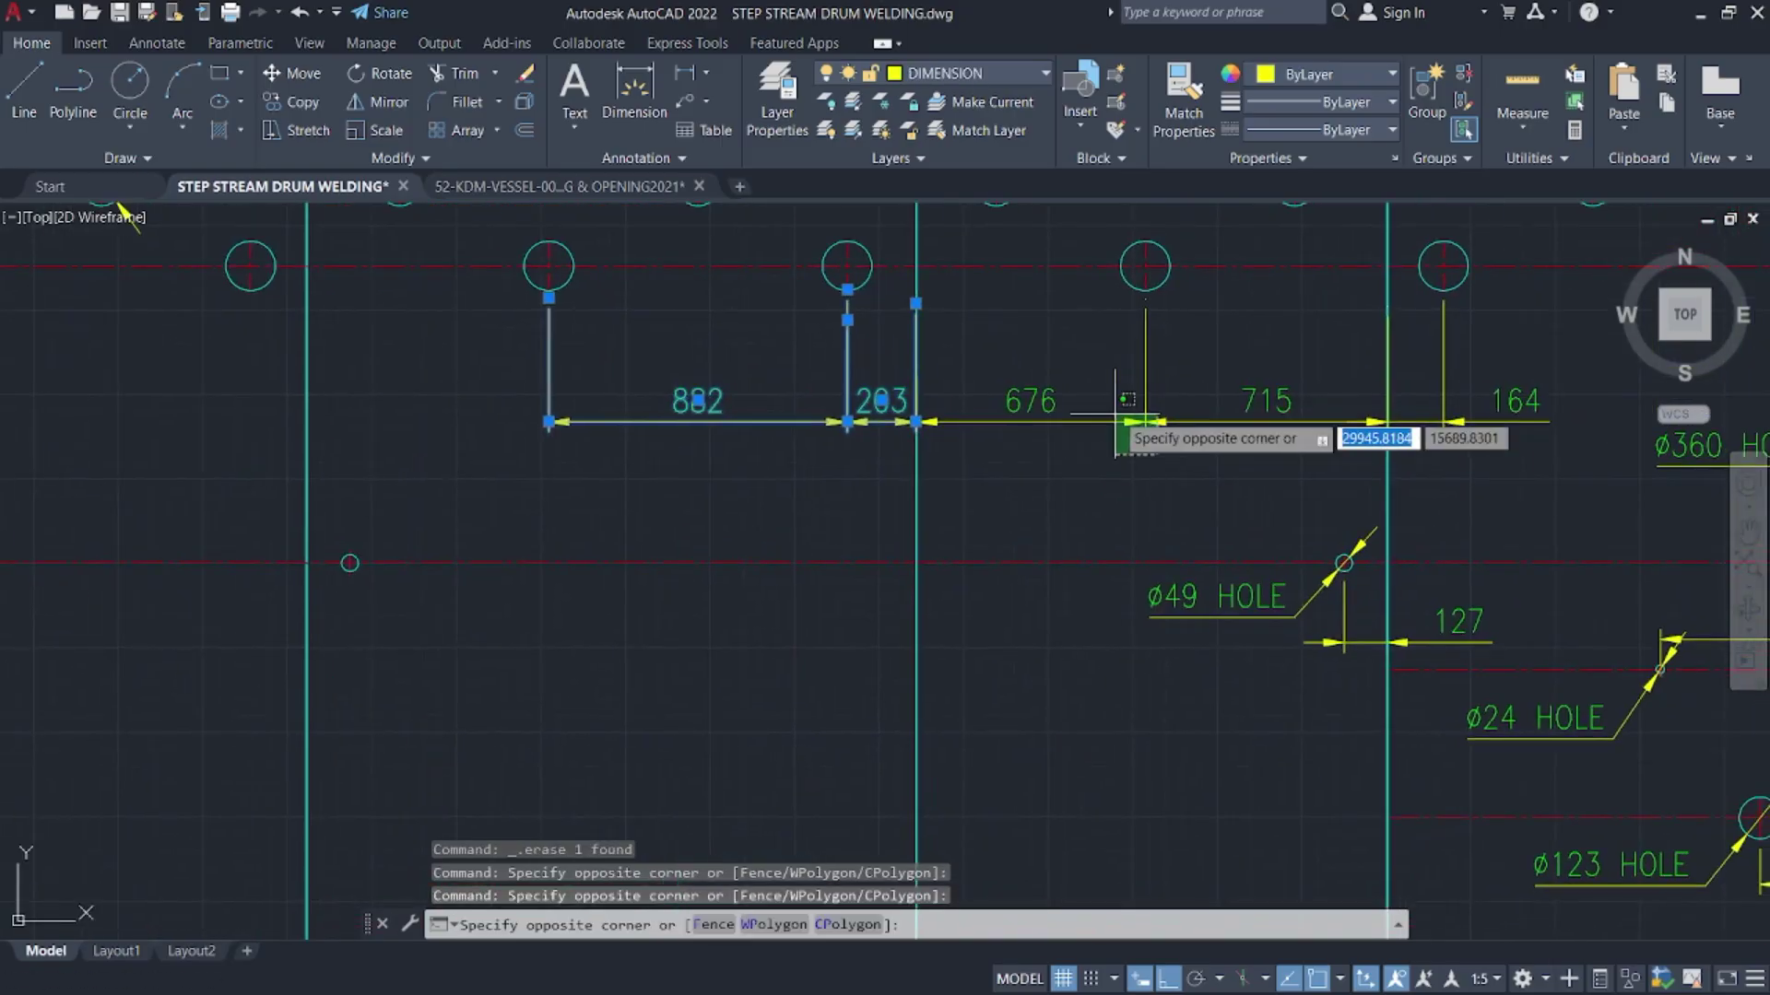
pyautogui.click(1235, 446)
pyautogui.press('Delete')
pyautogui.scroll(-3, 1235, 446)
# - Erase the Ø360 HOLE callout and the 395 dimension on the fourth plate
pyautogui.moveTo(1235, 446); pyautogui.dragTo(1229, 439, button='middle')
pyautogui.click(1229, 440)
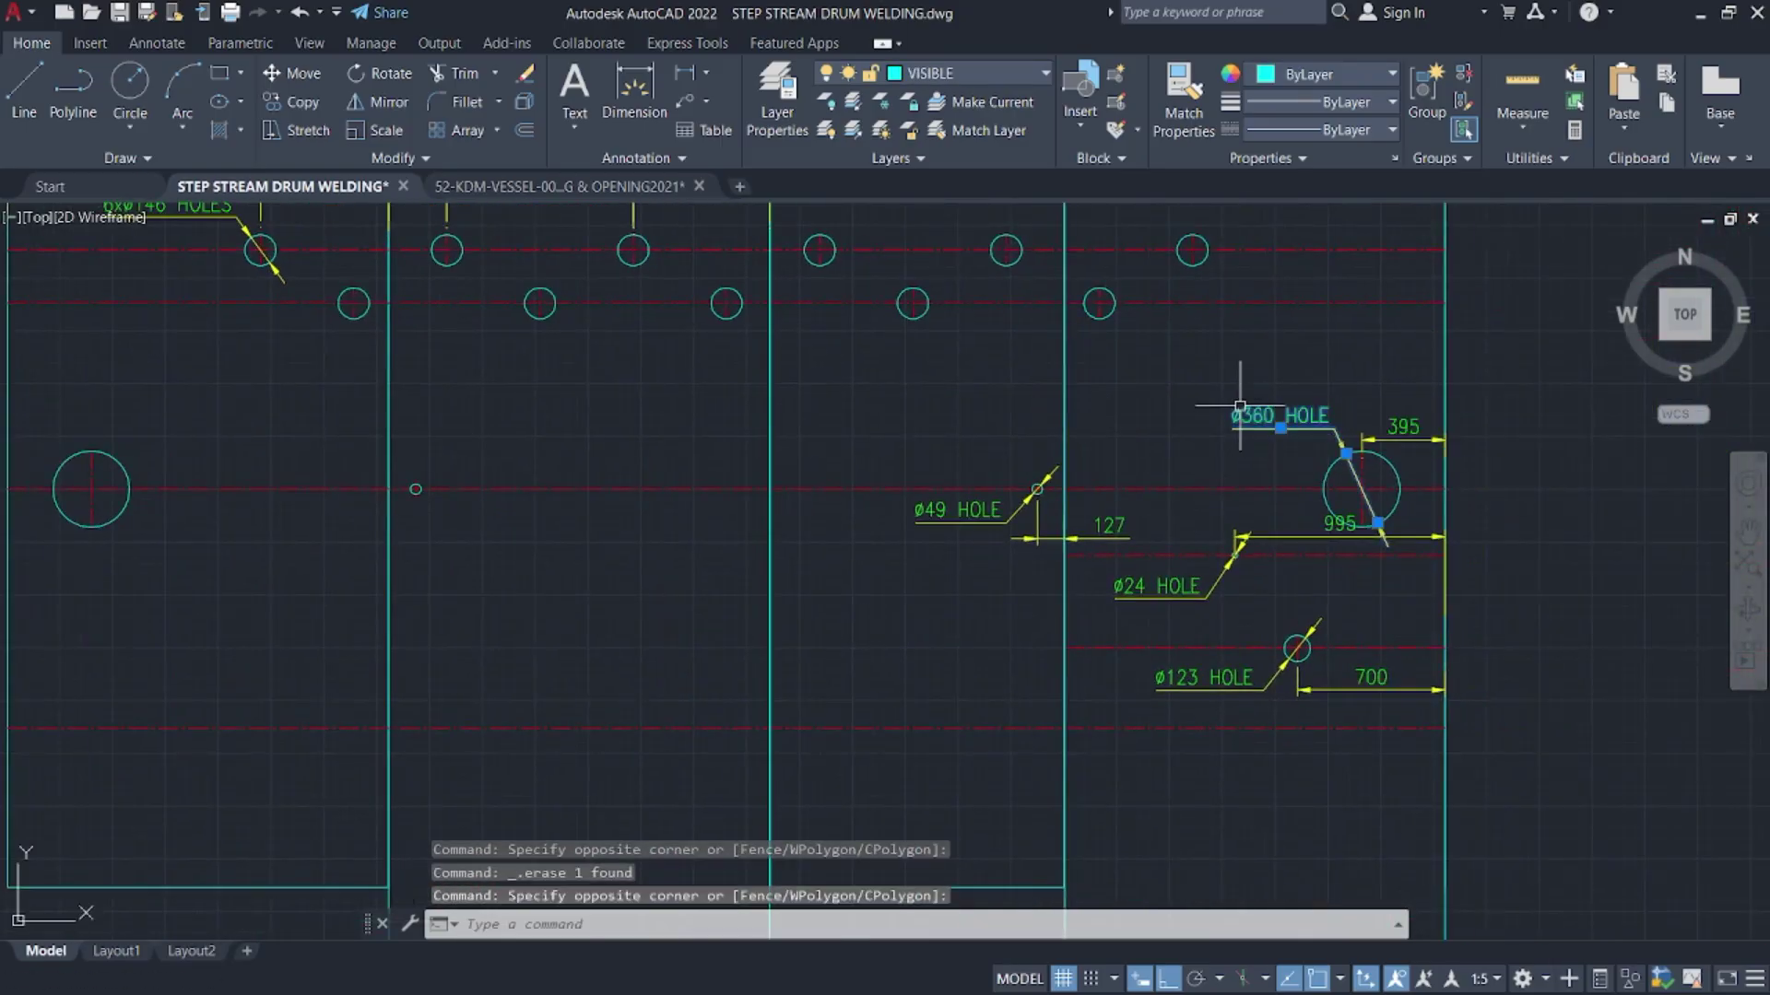
pyautogui.click(1303, 415)
pyautogui.press('Delete')
pyautogui.click(1403, 440)
pyautogui.press('Delete')
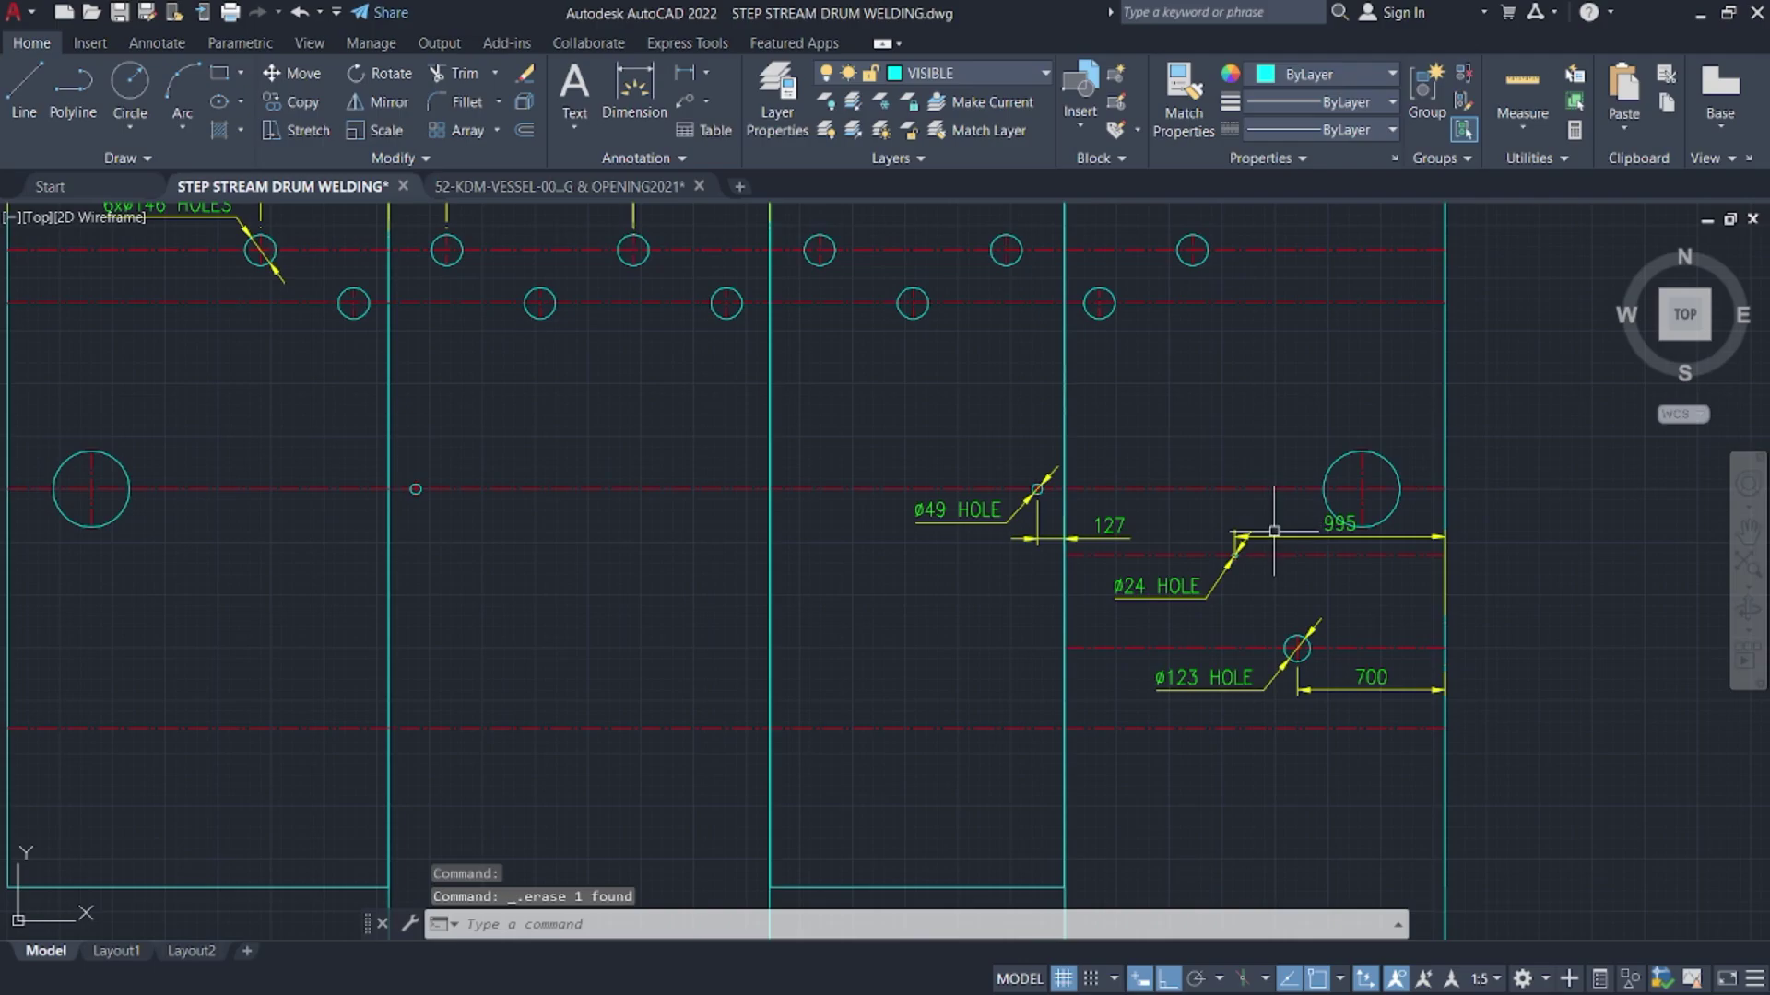
# - Erase the Ø24 HOLE and Ø123 HOLE callouts and their 995 and 700 dimensions on the fourth plate
pyautogui.click(1274, 532)
pyautogui.click(1245, 526)
pyautogui.press('Delete')
pyautogui.click(1263, 527)
pyautogui.click(1250, 537)
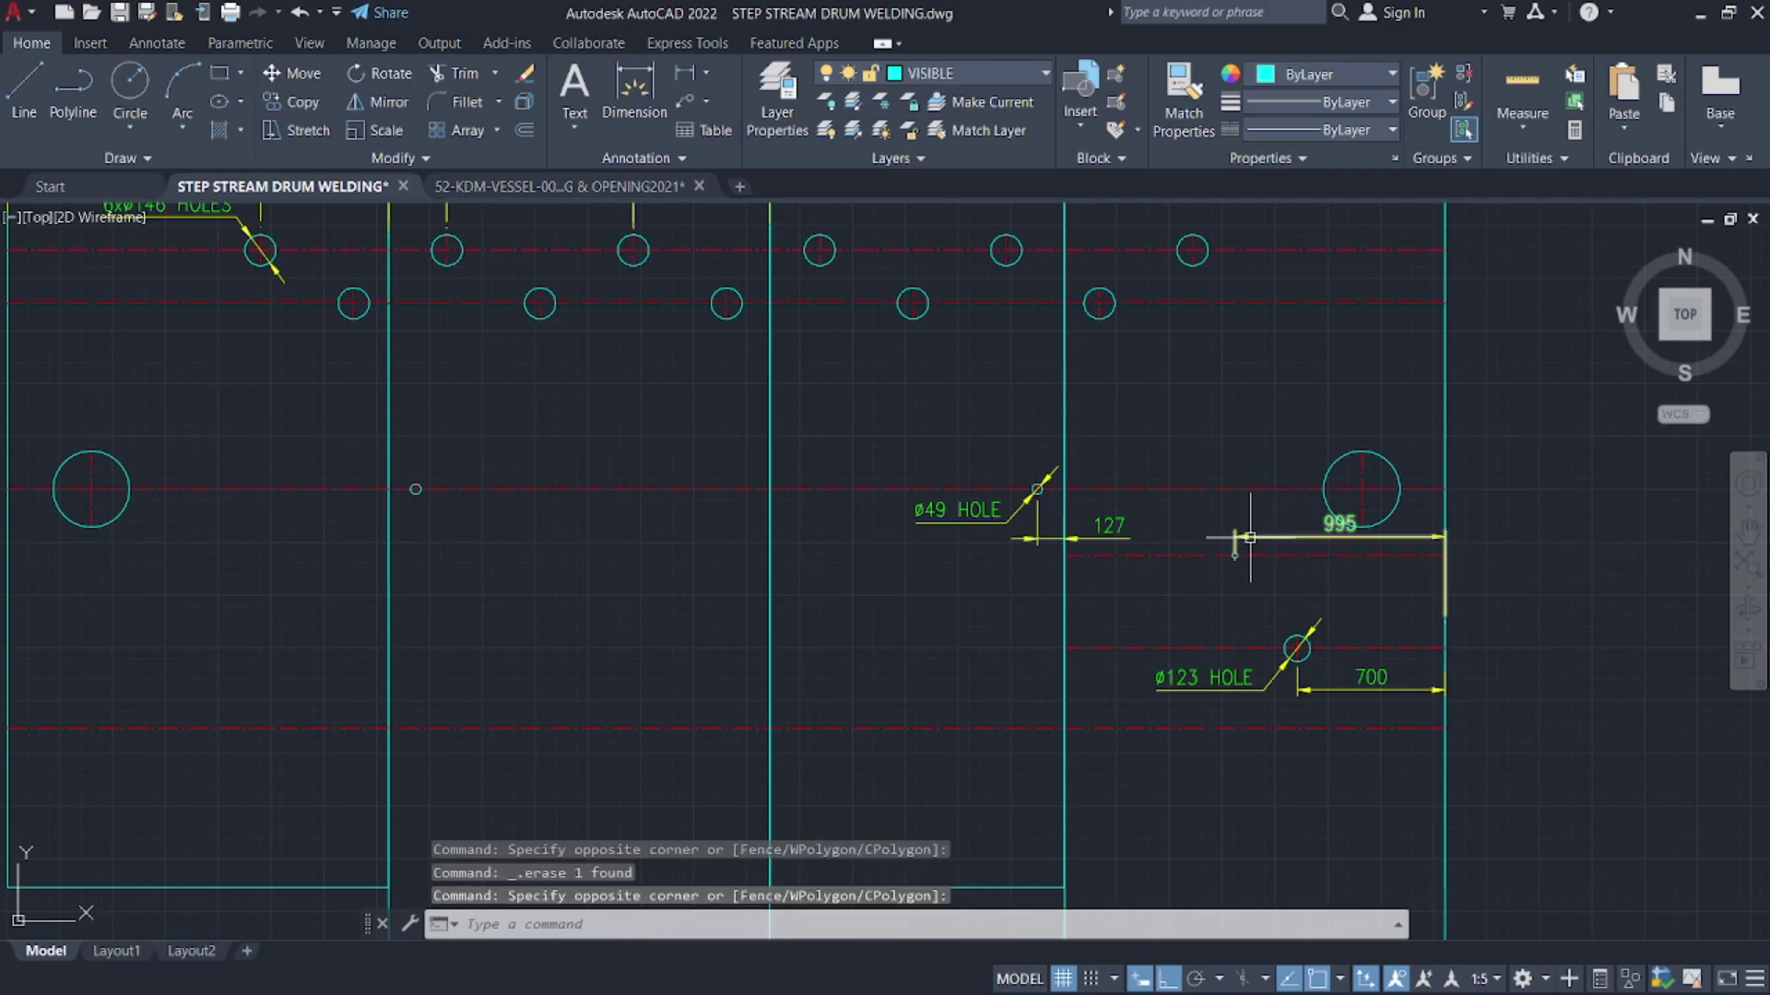
pyautogui.press('Delete')
pyautogui.click(1316, 693)
pyautogui.press('Delete')
pyautogui.click(1281, 666)
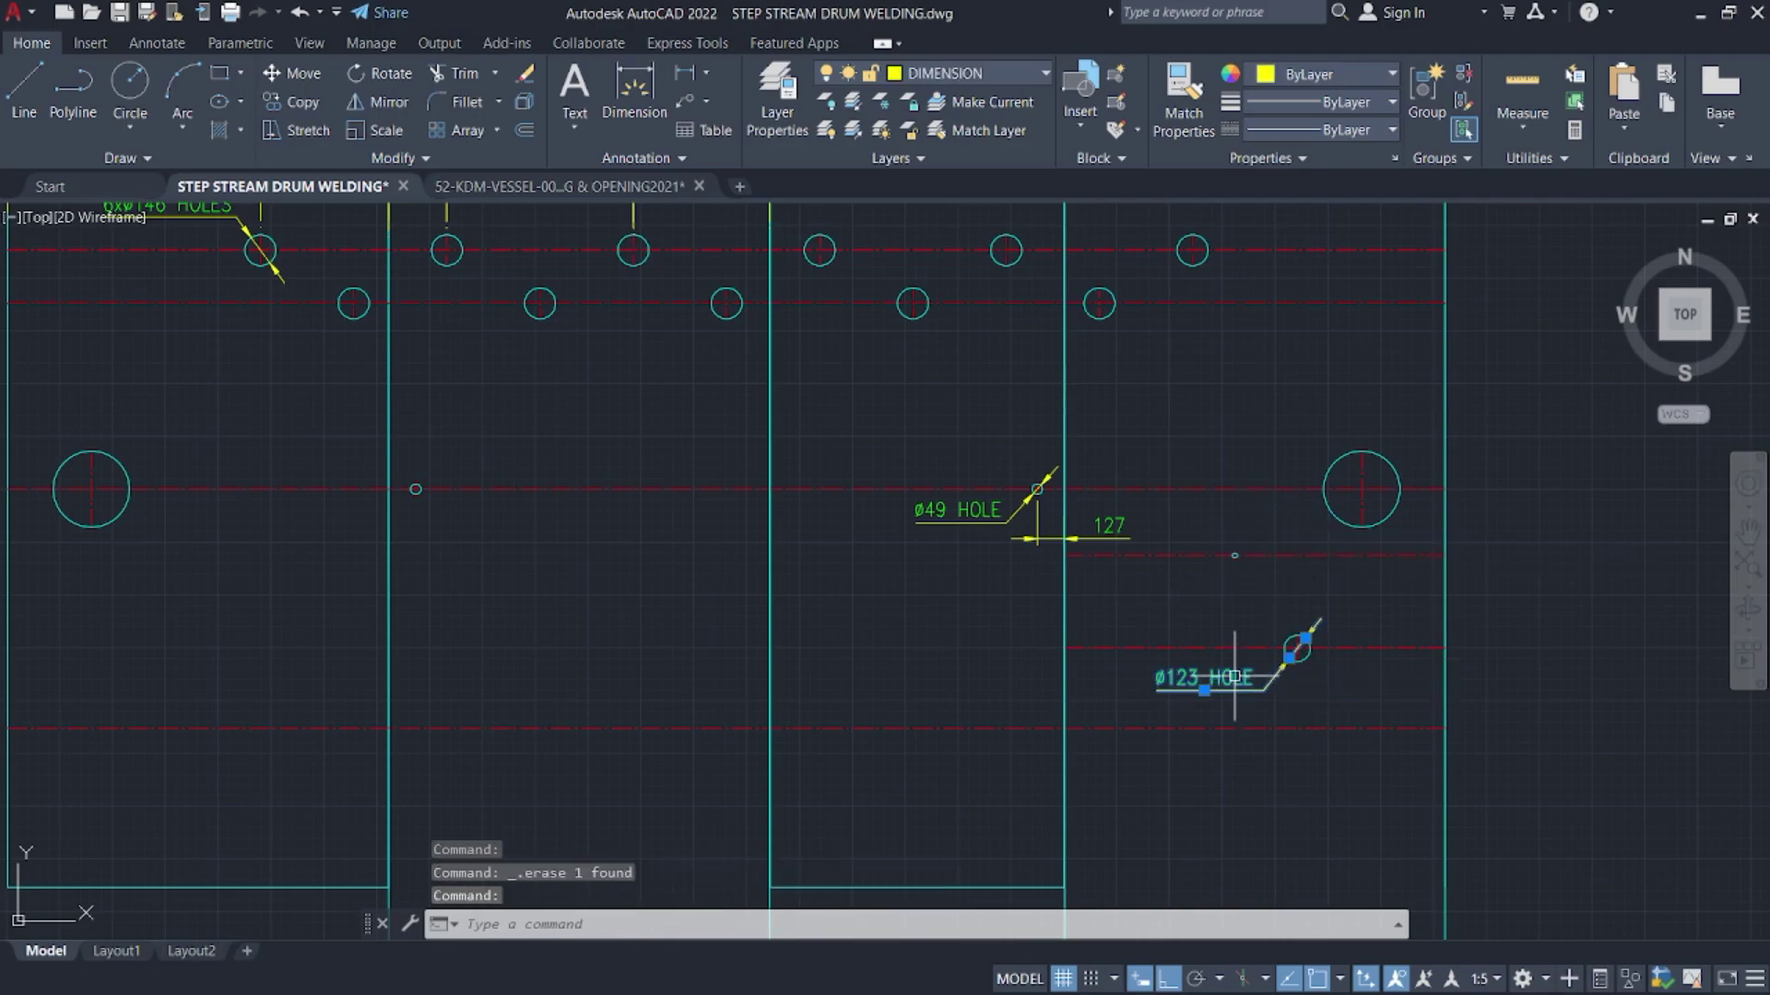
pyautogui.press('Delete')
# - Erase the Ø49 HOLE callout and its 127 dimension at the third plate's edge
pyautogui.click(1036, 533)
pyautogui.press('Delete')
pyautogui.click(999, 535)
pyautogui.press('Delete')
pyautogui.scroll(-3, 968, 498)
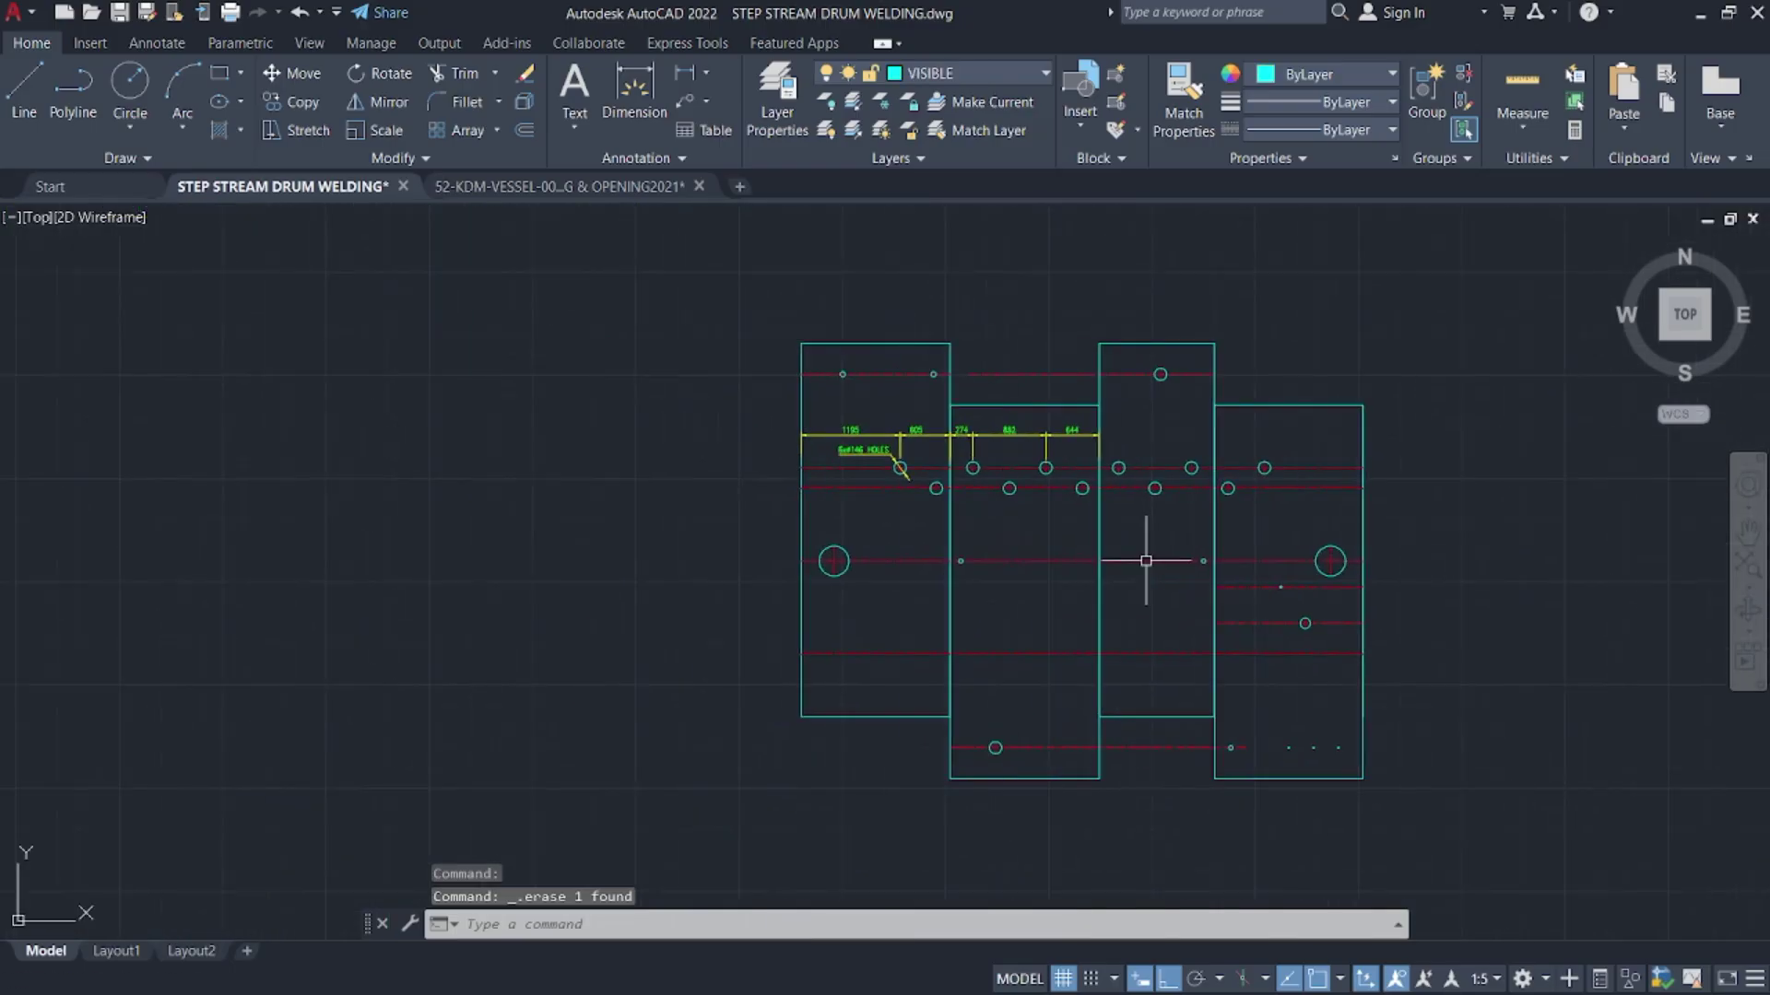
# - Erase the 6xØ146 HOLES callout and the 1195 and 605 dimensions on the first plate
pyautogui.scroll(4, 885, 451)
pyautogui.click(891, 433)
pyautogui.click(834, 484)
pyautogui.press('Delete')
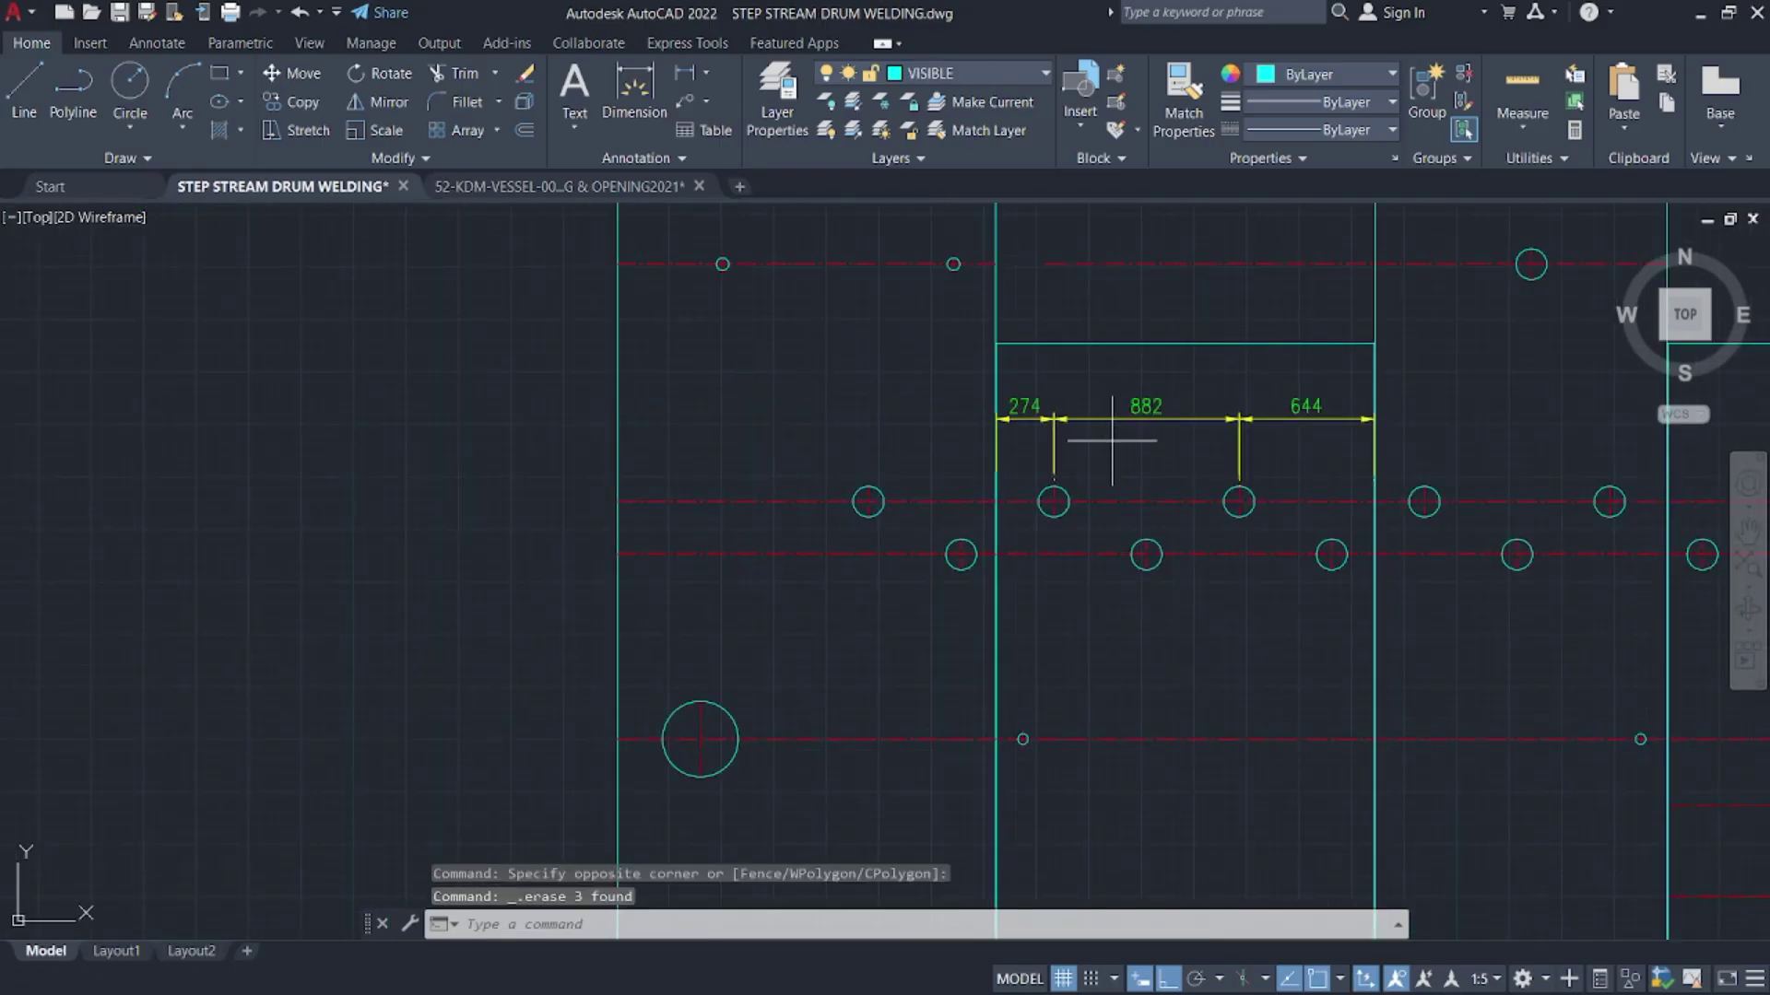
# - Erase the 274, 882 and 644 dimensions above the second plate's holes
pyautogui.click(1112, 440)
pyautogui.click(1050, 411)
pyautogui.press('Delete')
pyautogui.click(1290, 424)
pyautogui.press('Delete')
pyautogui.scroll(-4, 1060, 456)
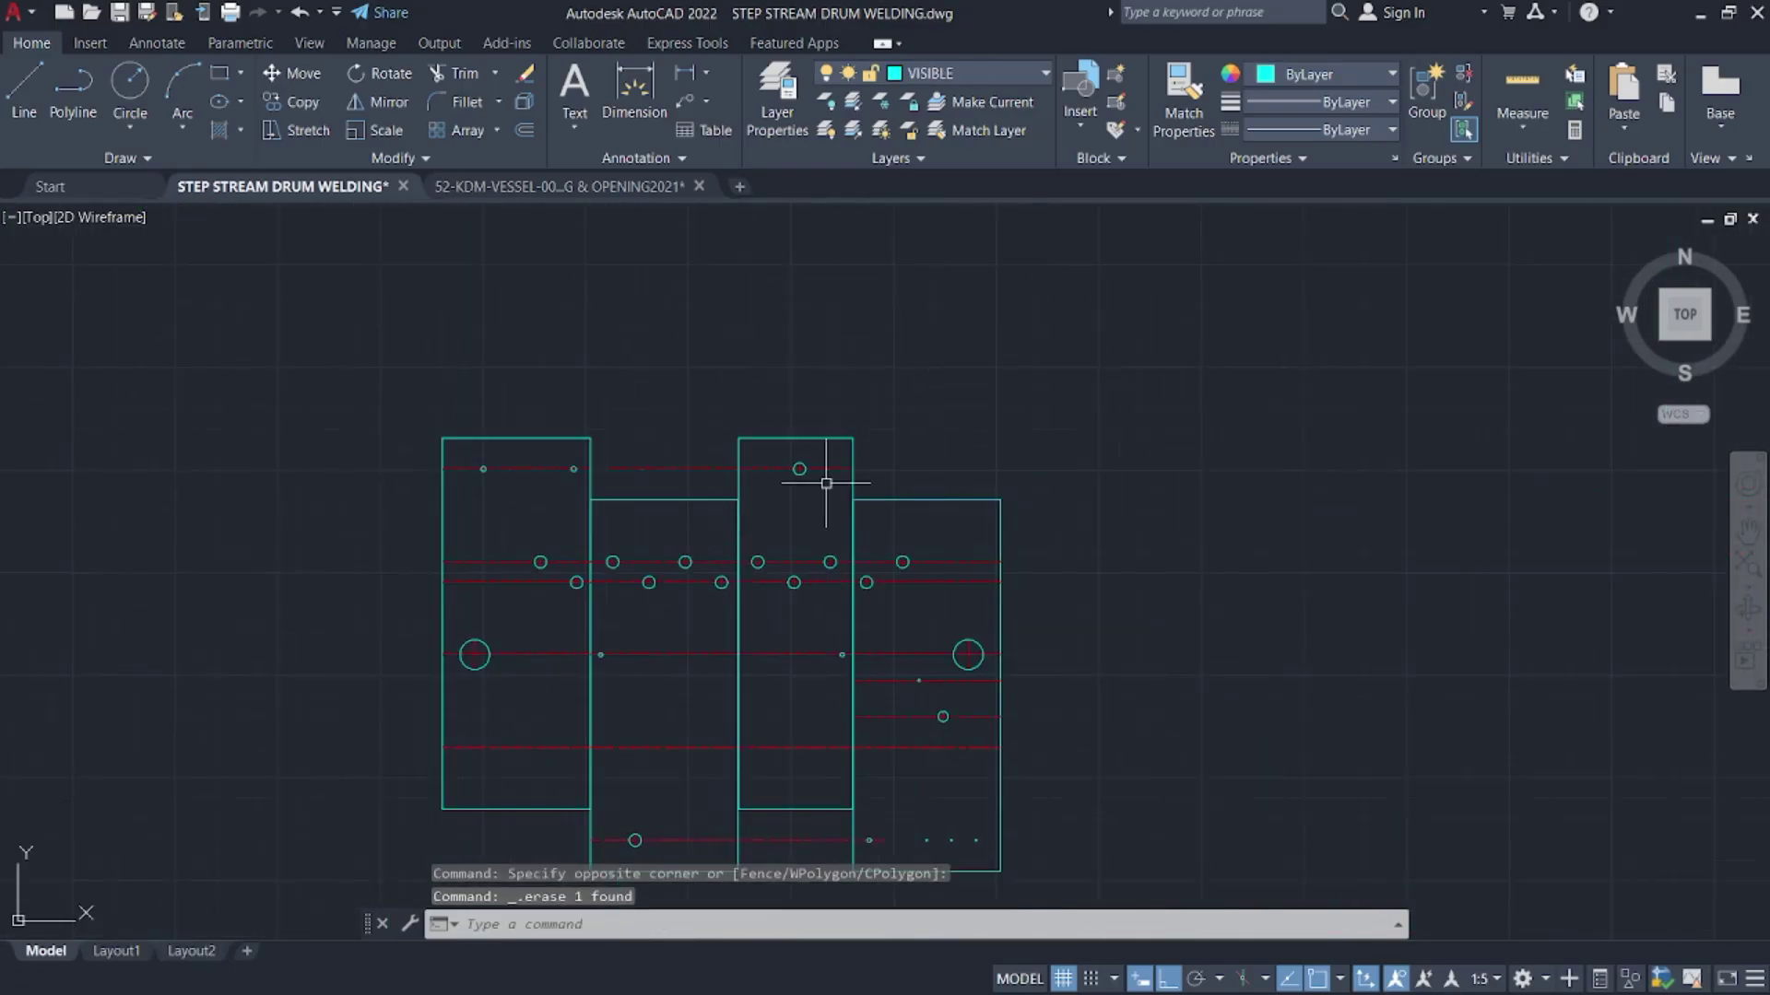
# - Draw vertical construction lines through both ends of the drum's straight shell
pyautogui.scroll(-3, 940, 456)
pyautogui.write('x')
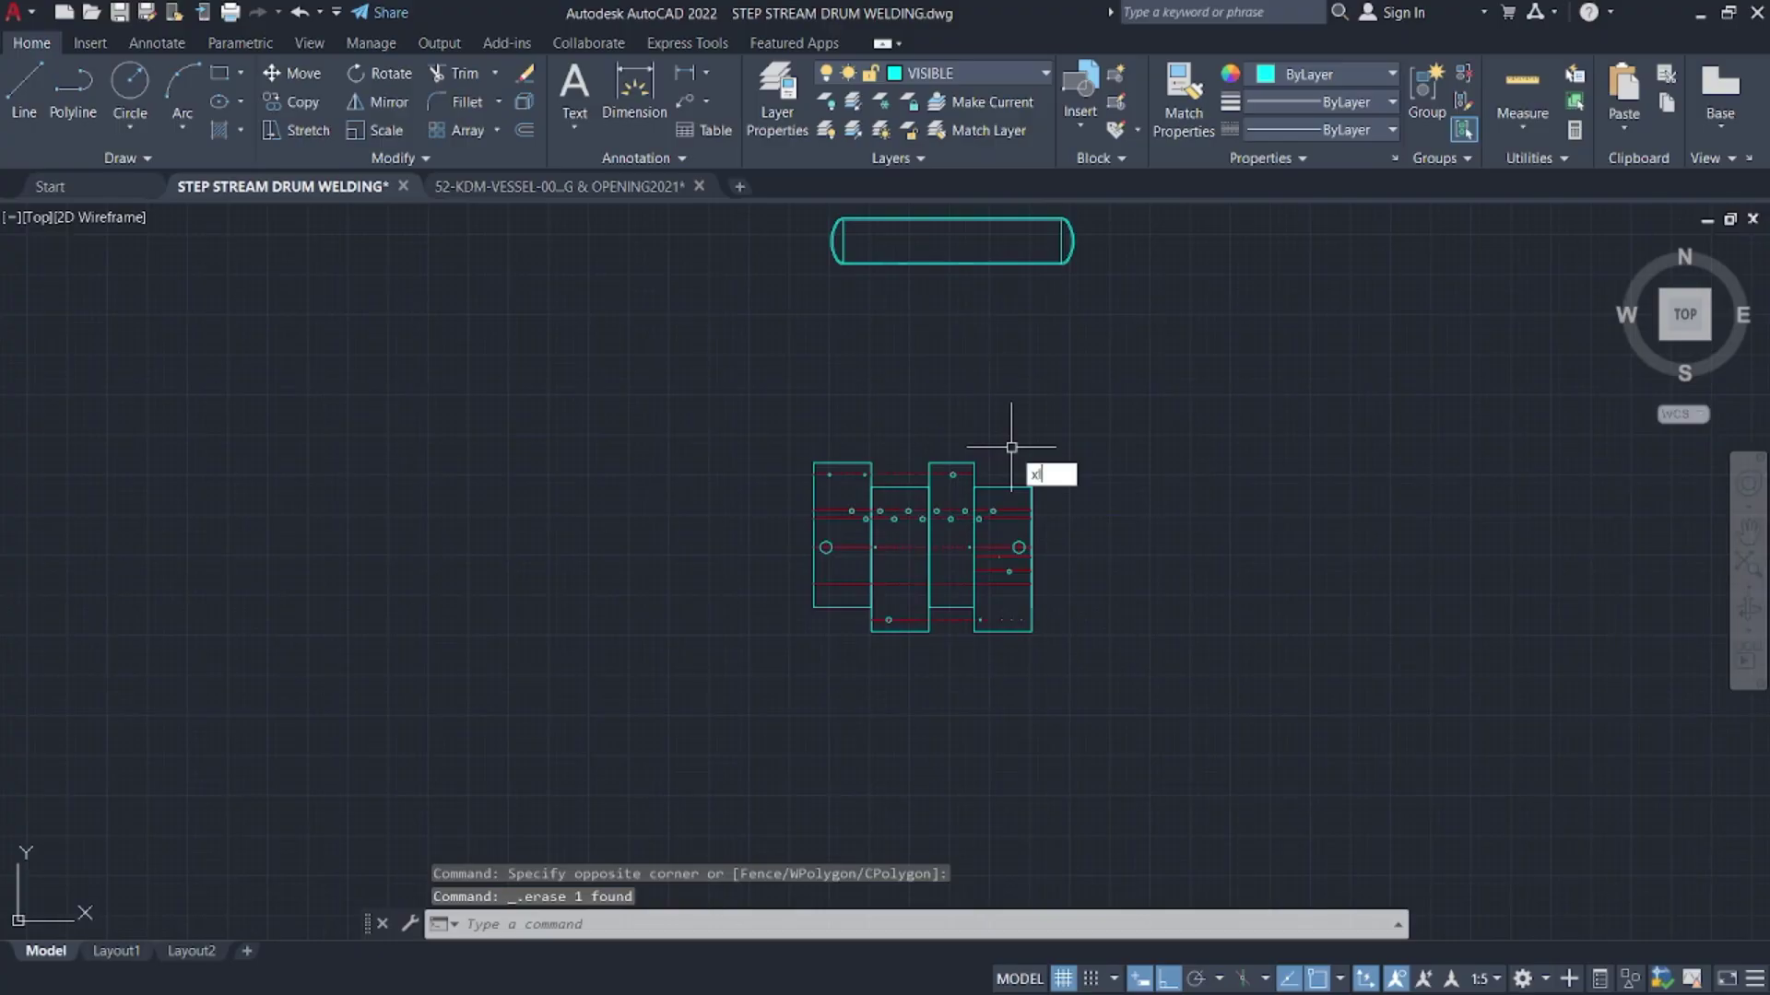
pyautogui.write('l')
pyautogui.press('Return')
pyautogui.write('v')
pyautogui.press('Return')
pyautogui.scroll(3, 1014, 257)
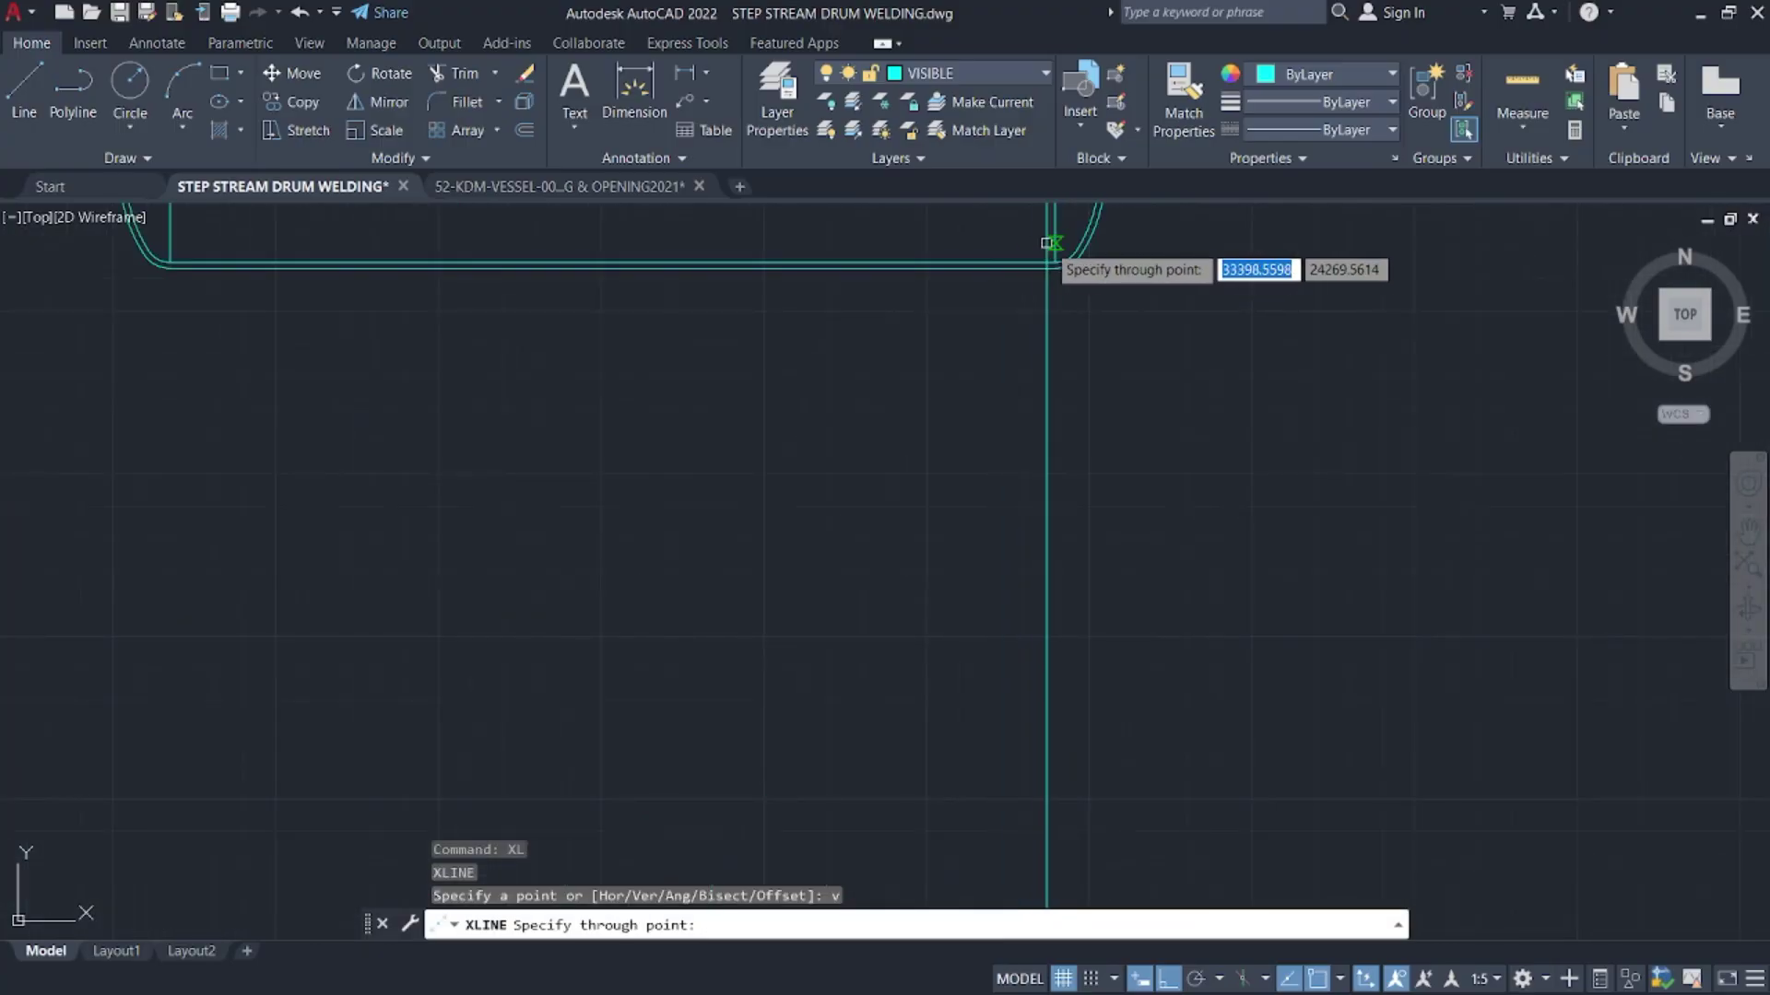
pyautogui.click(1048, 243)
pyautogui.moveTo(546, 313); pyautogui.dragTo(949, 528, button='middle')
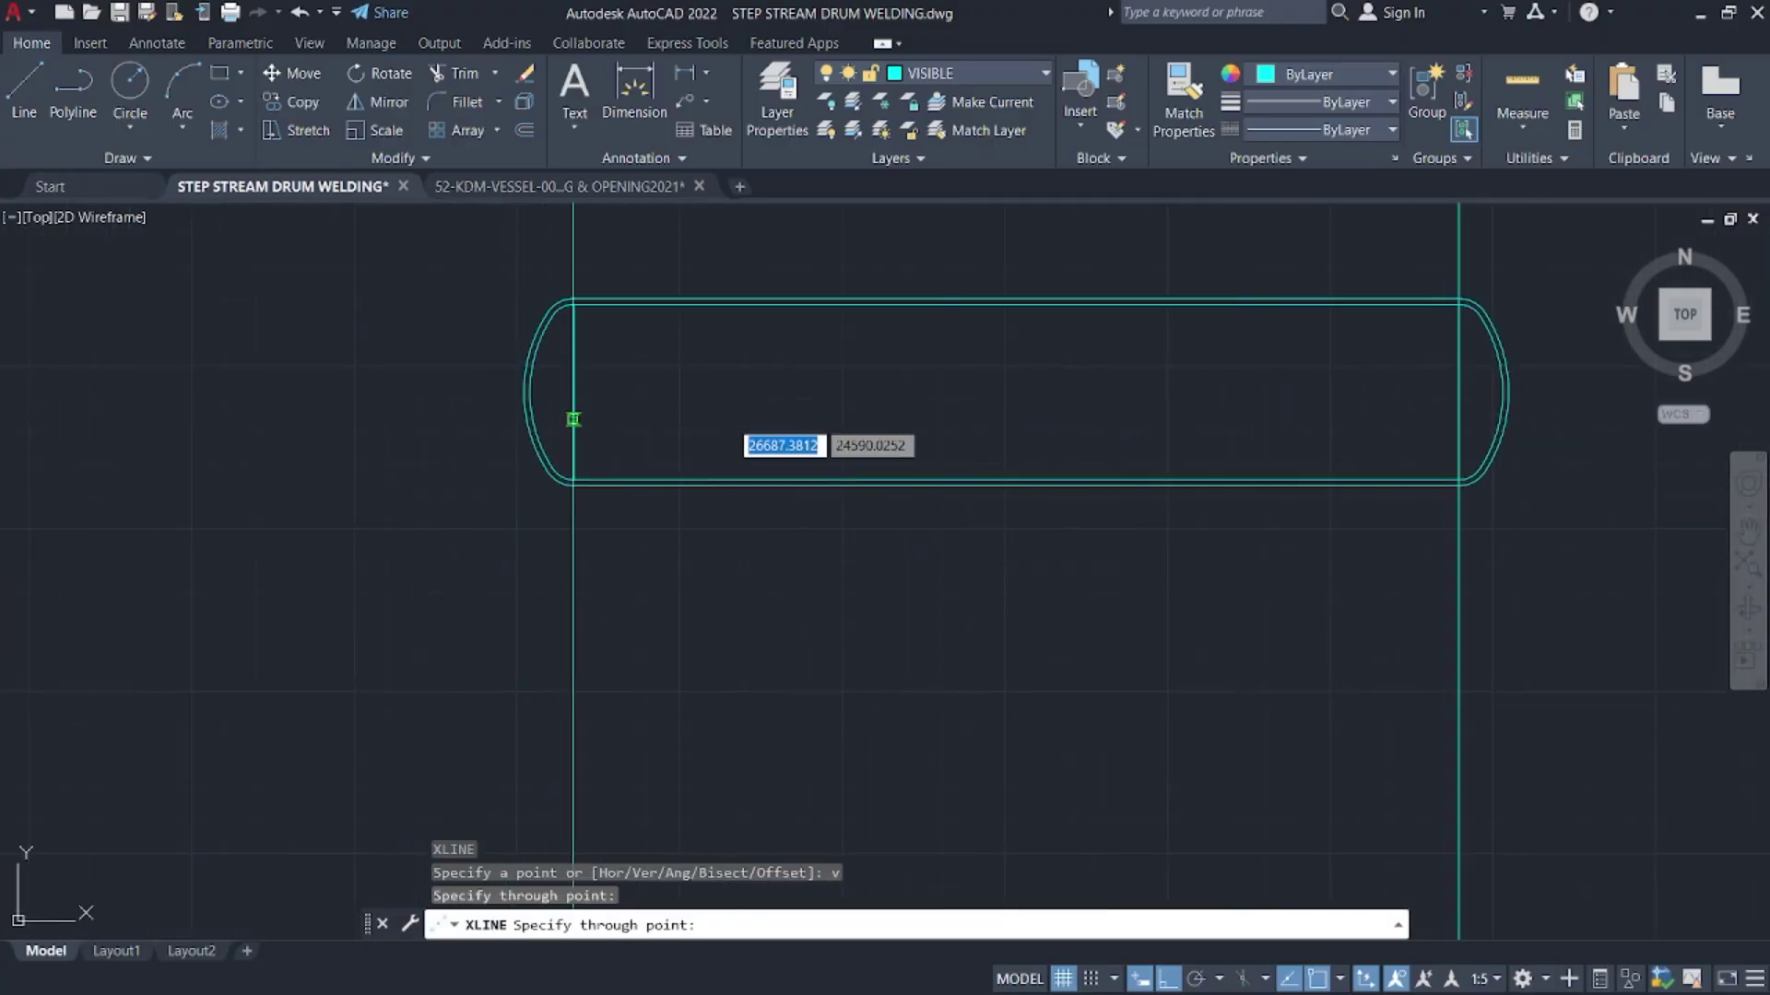
pyautogui.click(573, 420)
pyautogui.scroll(-4, 645, 516)
pyautogui.press('Escape')
# - Move the whole shell development from its upper-left corner onto the left construction line, aligning it beneath the drum shell
pyautogui.click(422, 470)
pyautogui.click(802, 783)
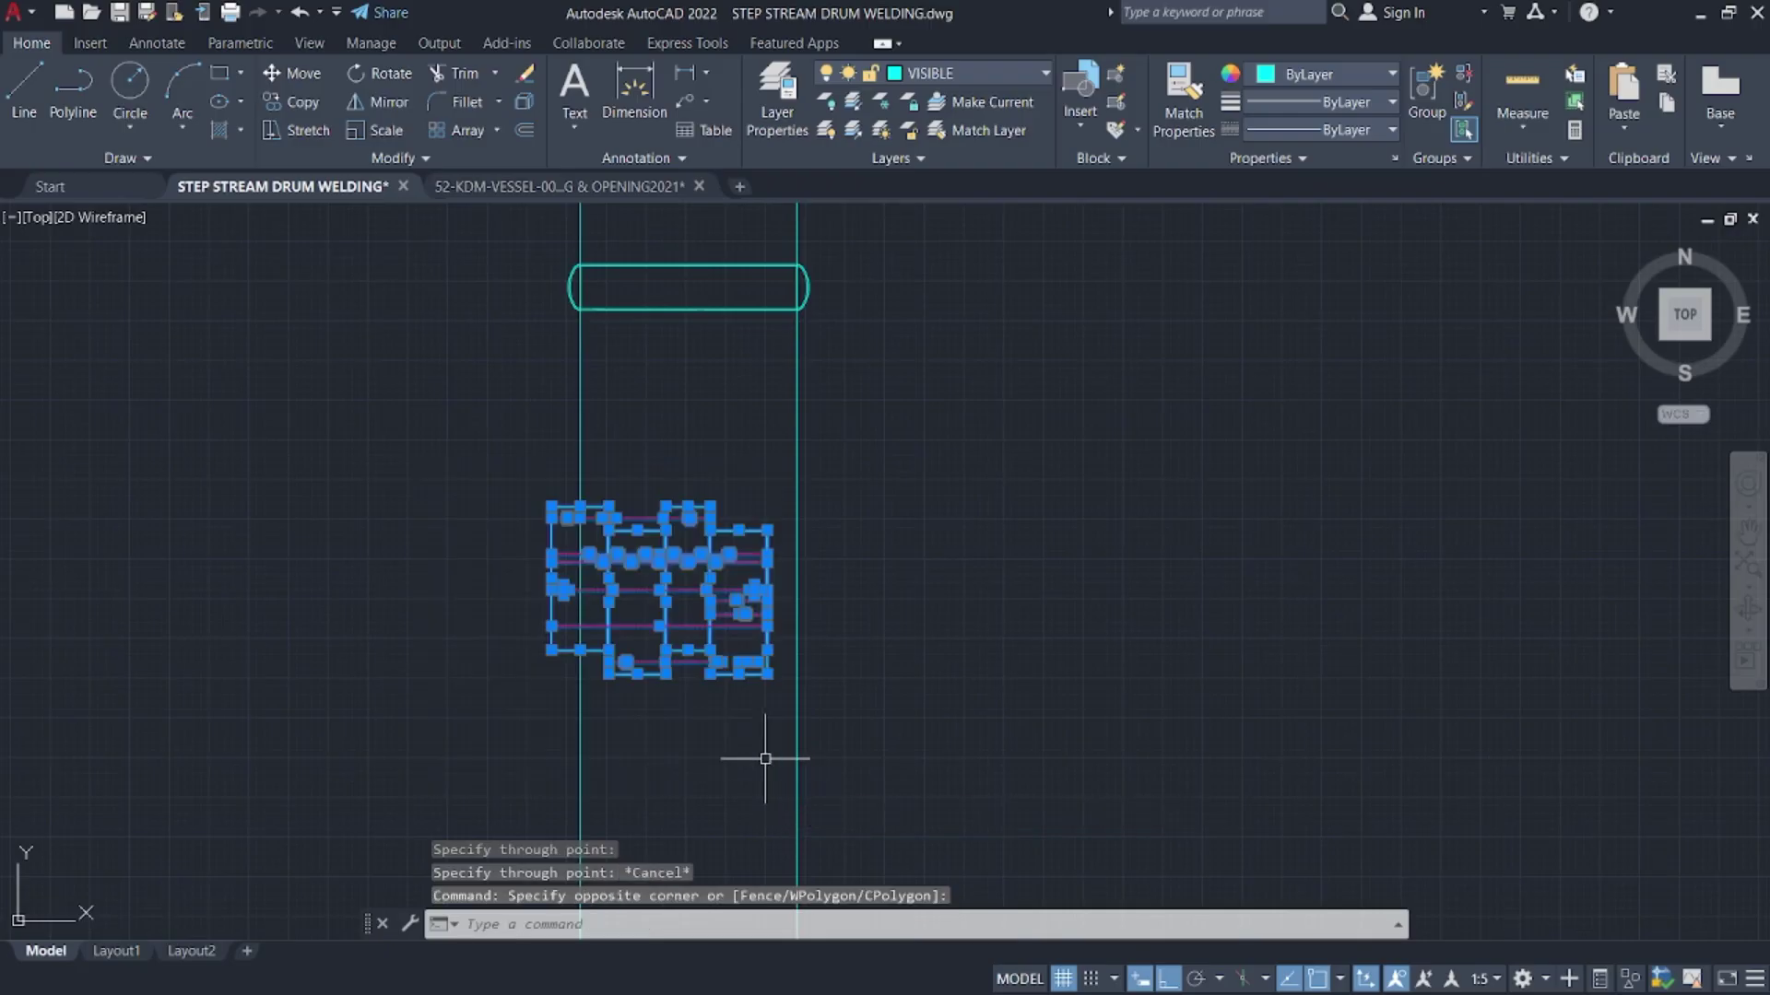
pyautogui.write('m')
pyautogui.press('Return')
pyautogui.scroll(4, 701, 535)
pyautogui.click(665, 521)
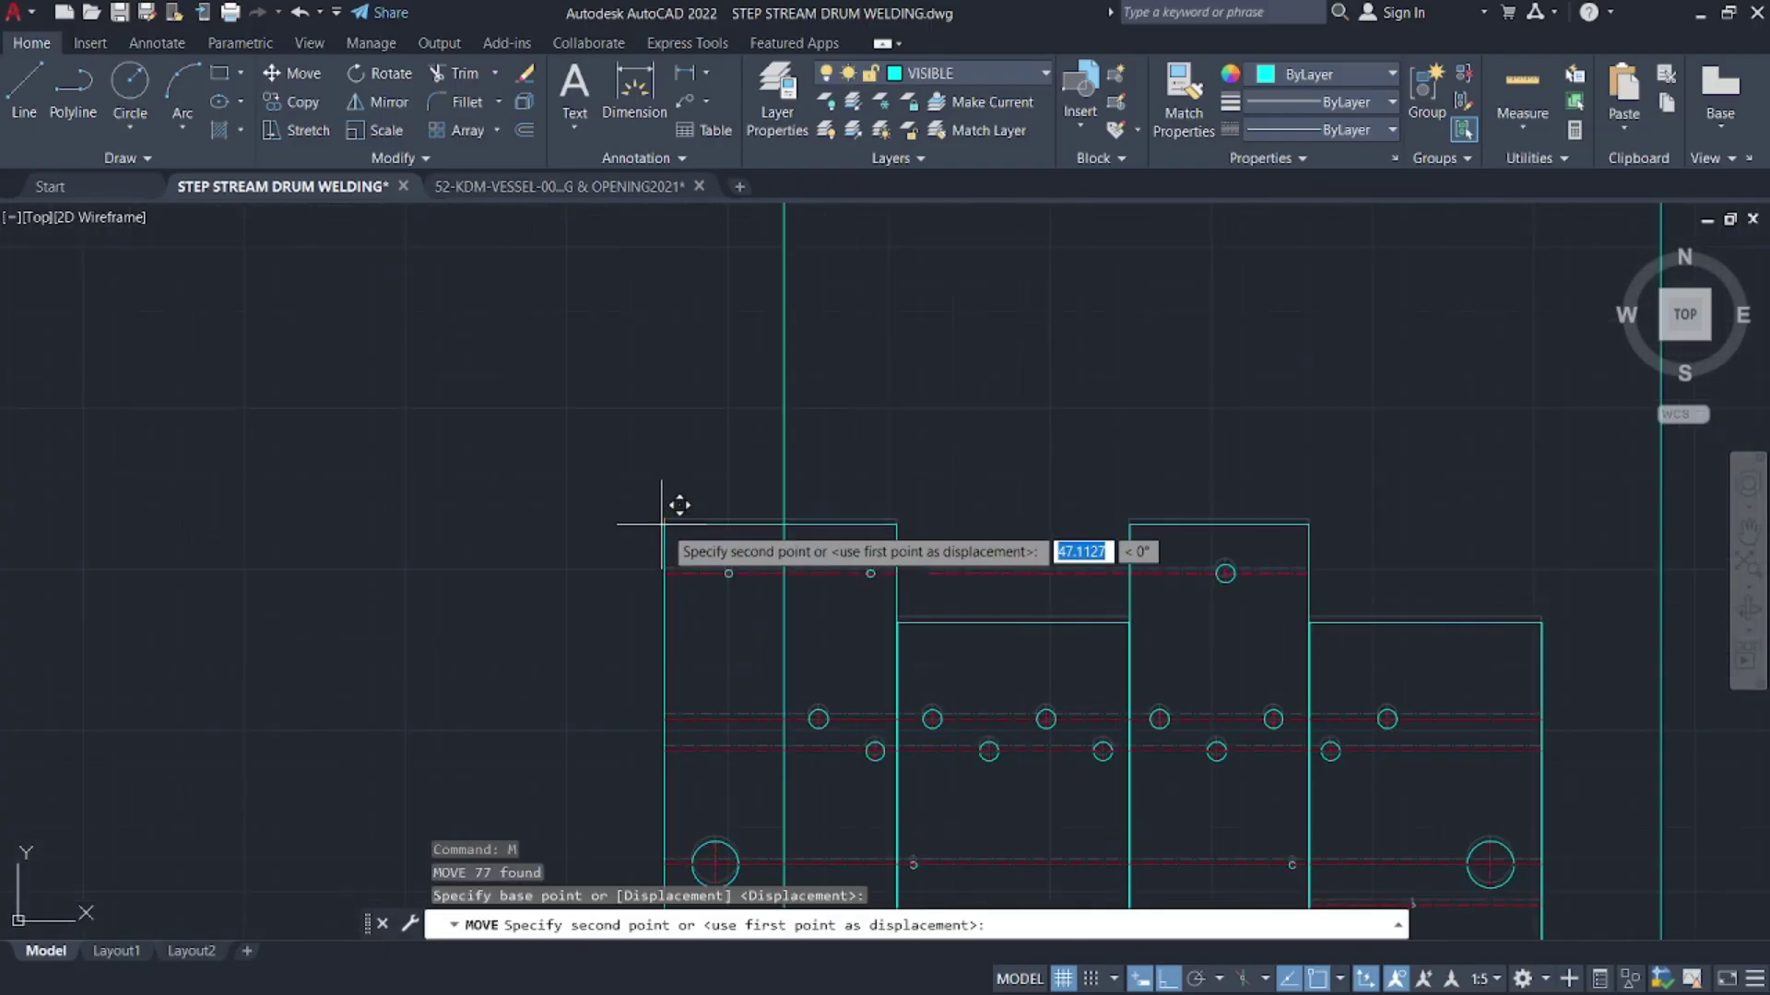
pyautogui.click(819, 395)
pyautogui.scroll(-3, 818, 396)
pyautogui.moveTo(818, 396); pyautogui.dragTo(548, 428, button='middle')
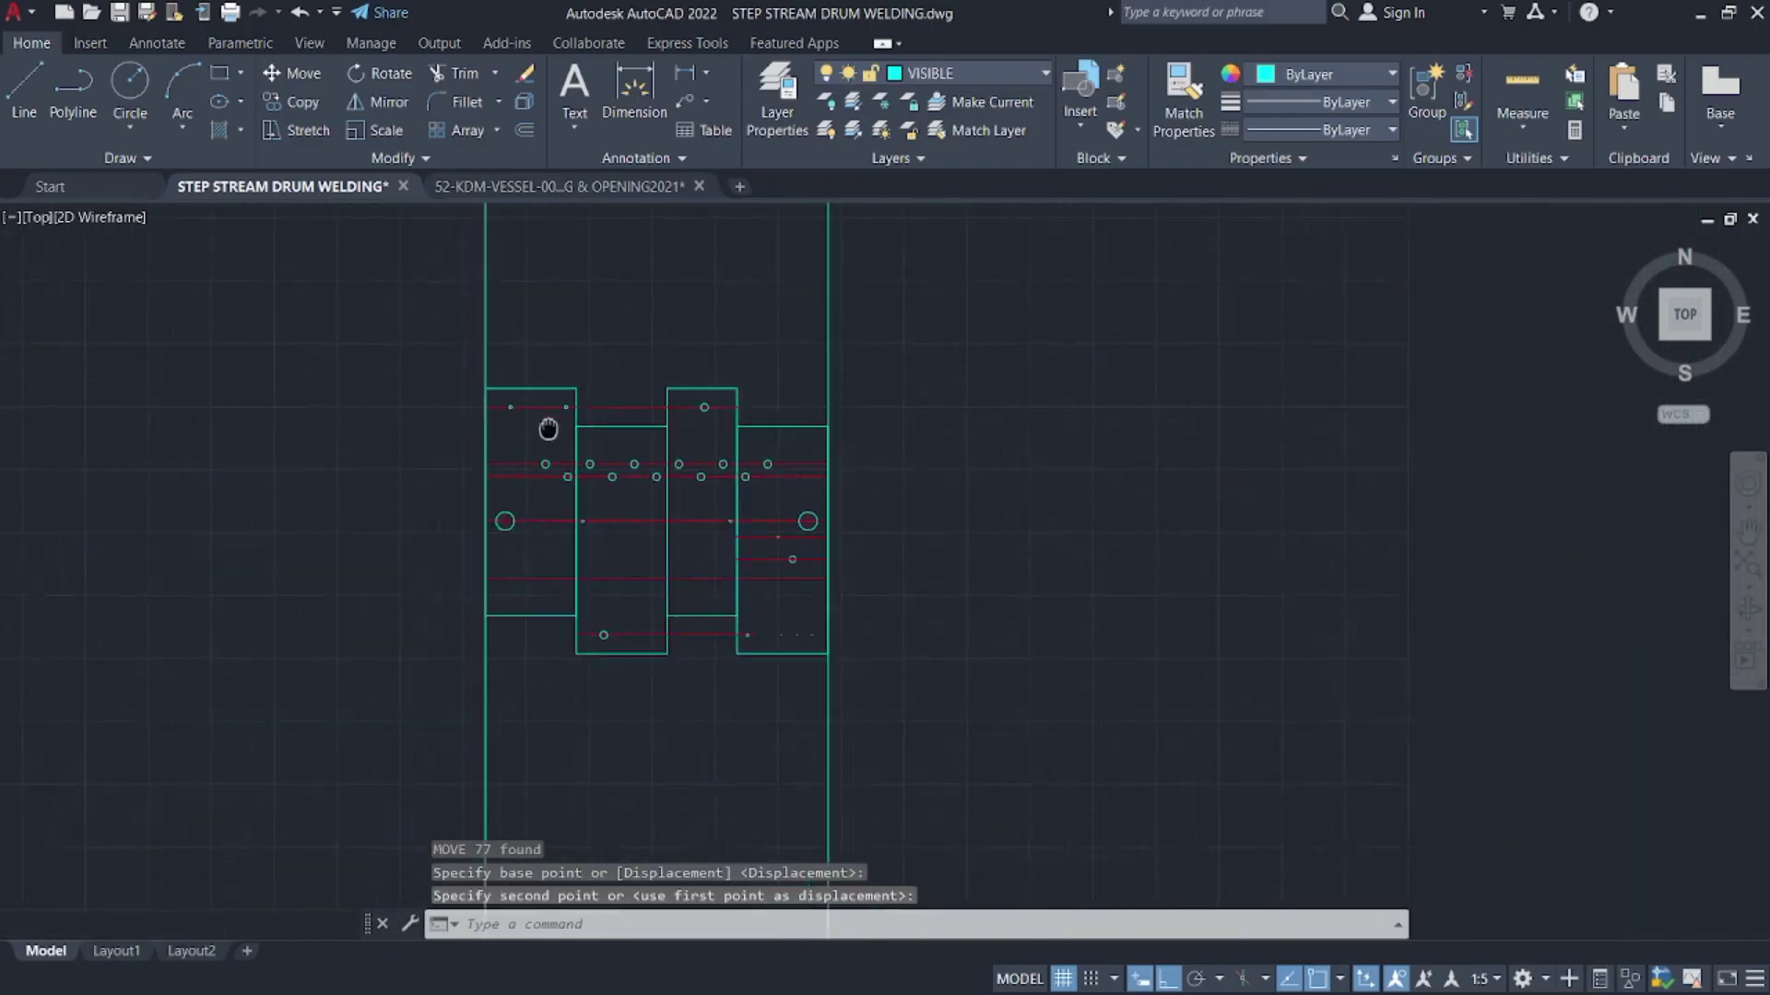
# - Move the shell development about 1570 mm straight up, closer to the drum and aligned with the construction lines
pyautogui.scroll(4, 812, 468)
pyautogui.scroll(-2, 806, 473)
pyautogui.moveTo(802, 476); pyautogui.dragTo(1201, 576, button='middle')
pyautogui.scroll(-4, 1088, 368)
pyautogui.moveTo(1088, 368); pyautogui.dragTo(711, 464, button='middle')
pyautogui.scroll(2, 554, 467)
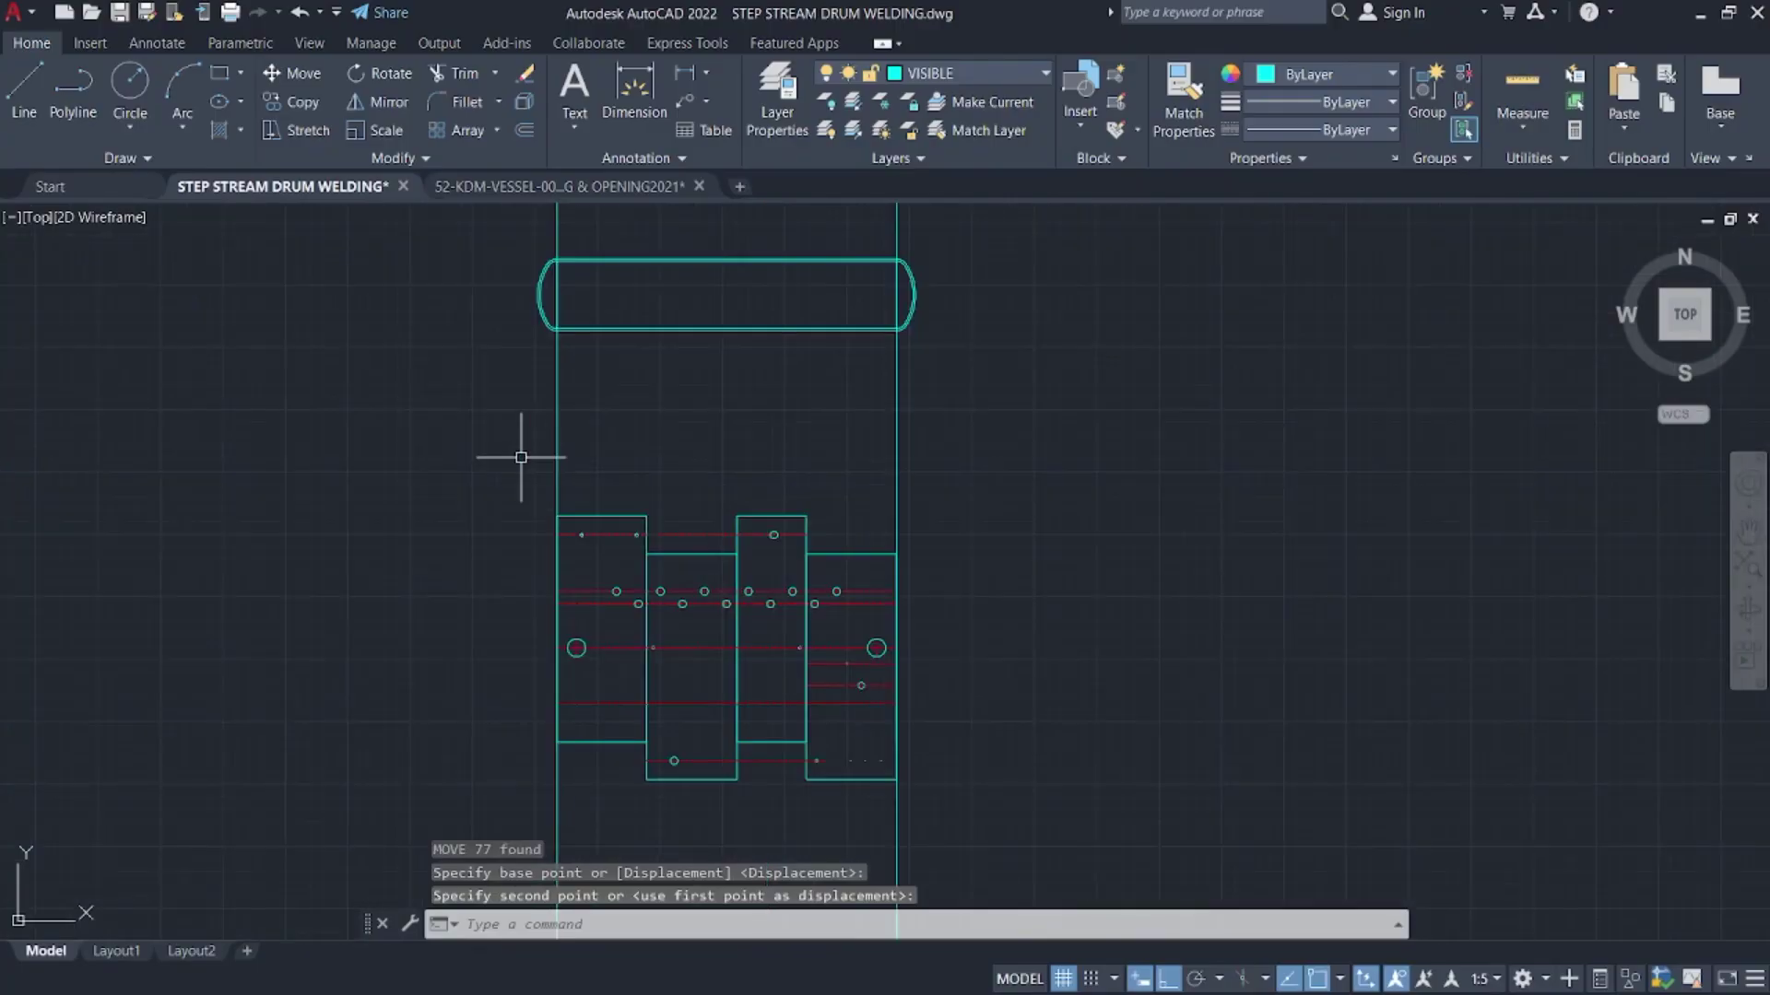
pyautogui.click(521, 457)
pyautogui.click(949, 782)
pyautogui.write('m')
pyautogui.press('Return')
pyautogui.moveTo(771, 719); pyautogui.dragTo(869, 645, button='middle')
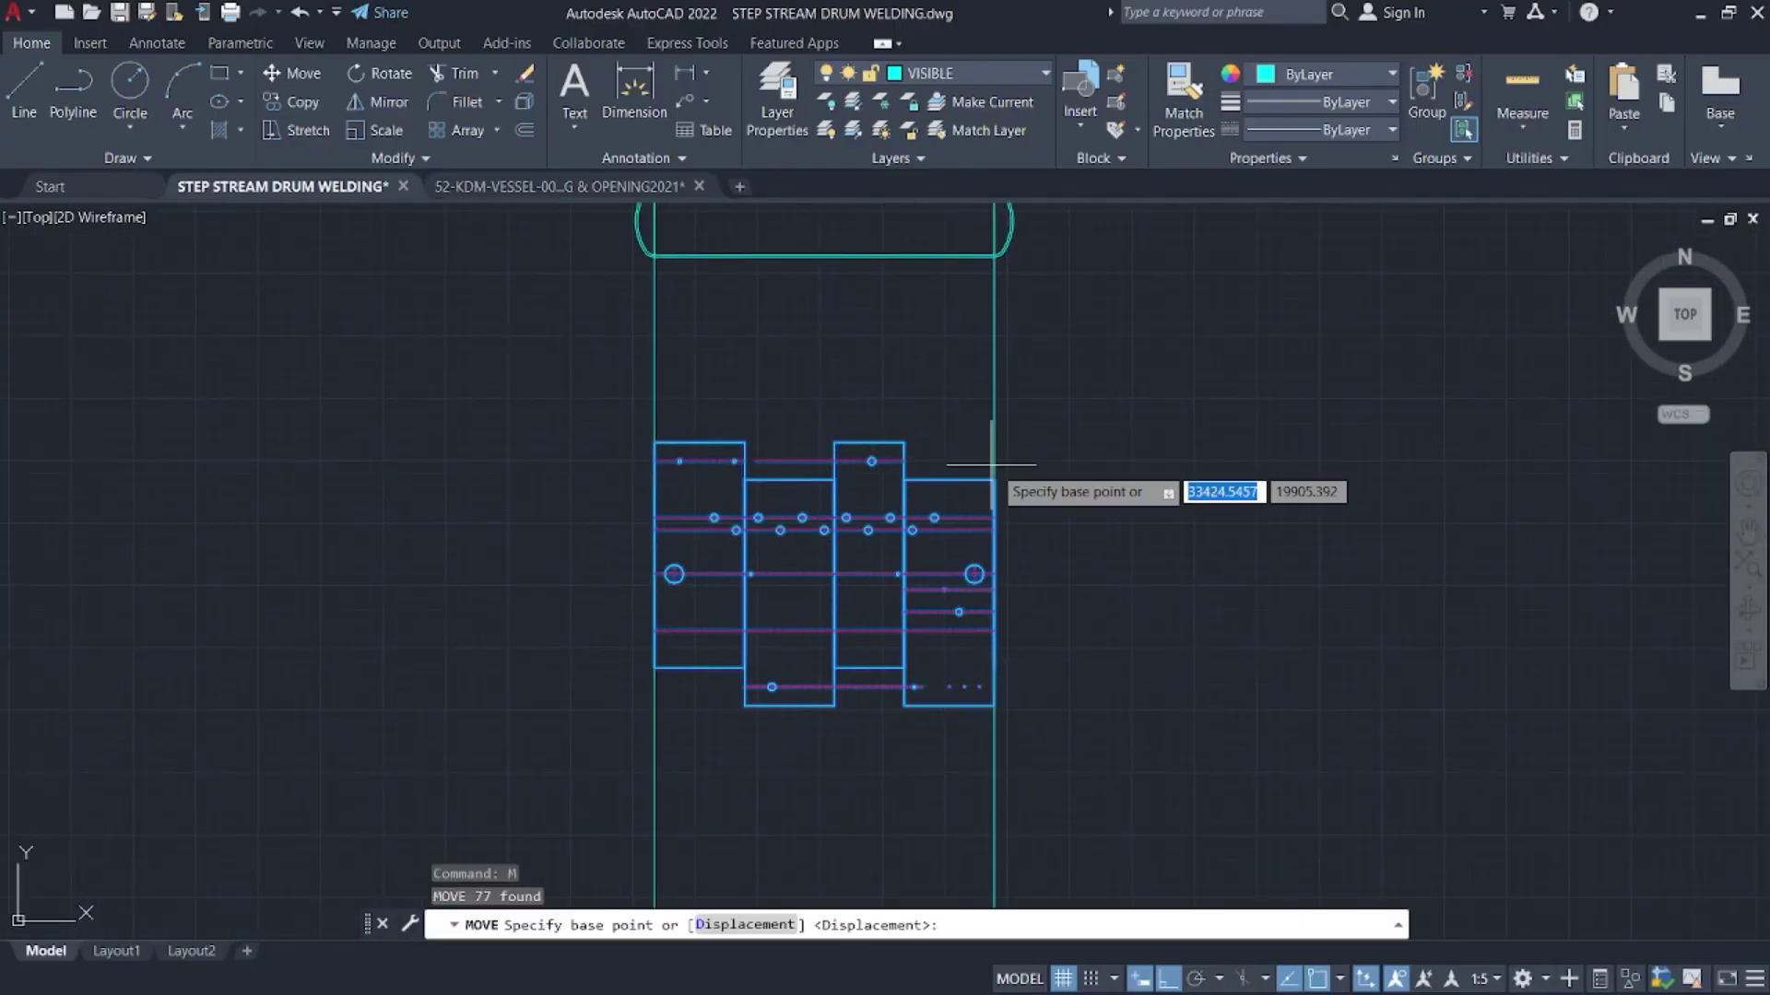
pyautogui.click(994, 479)
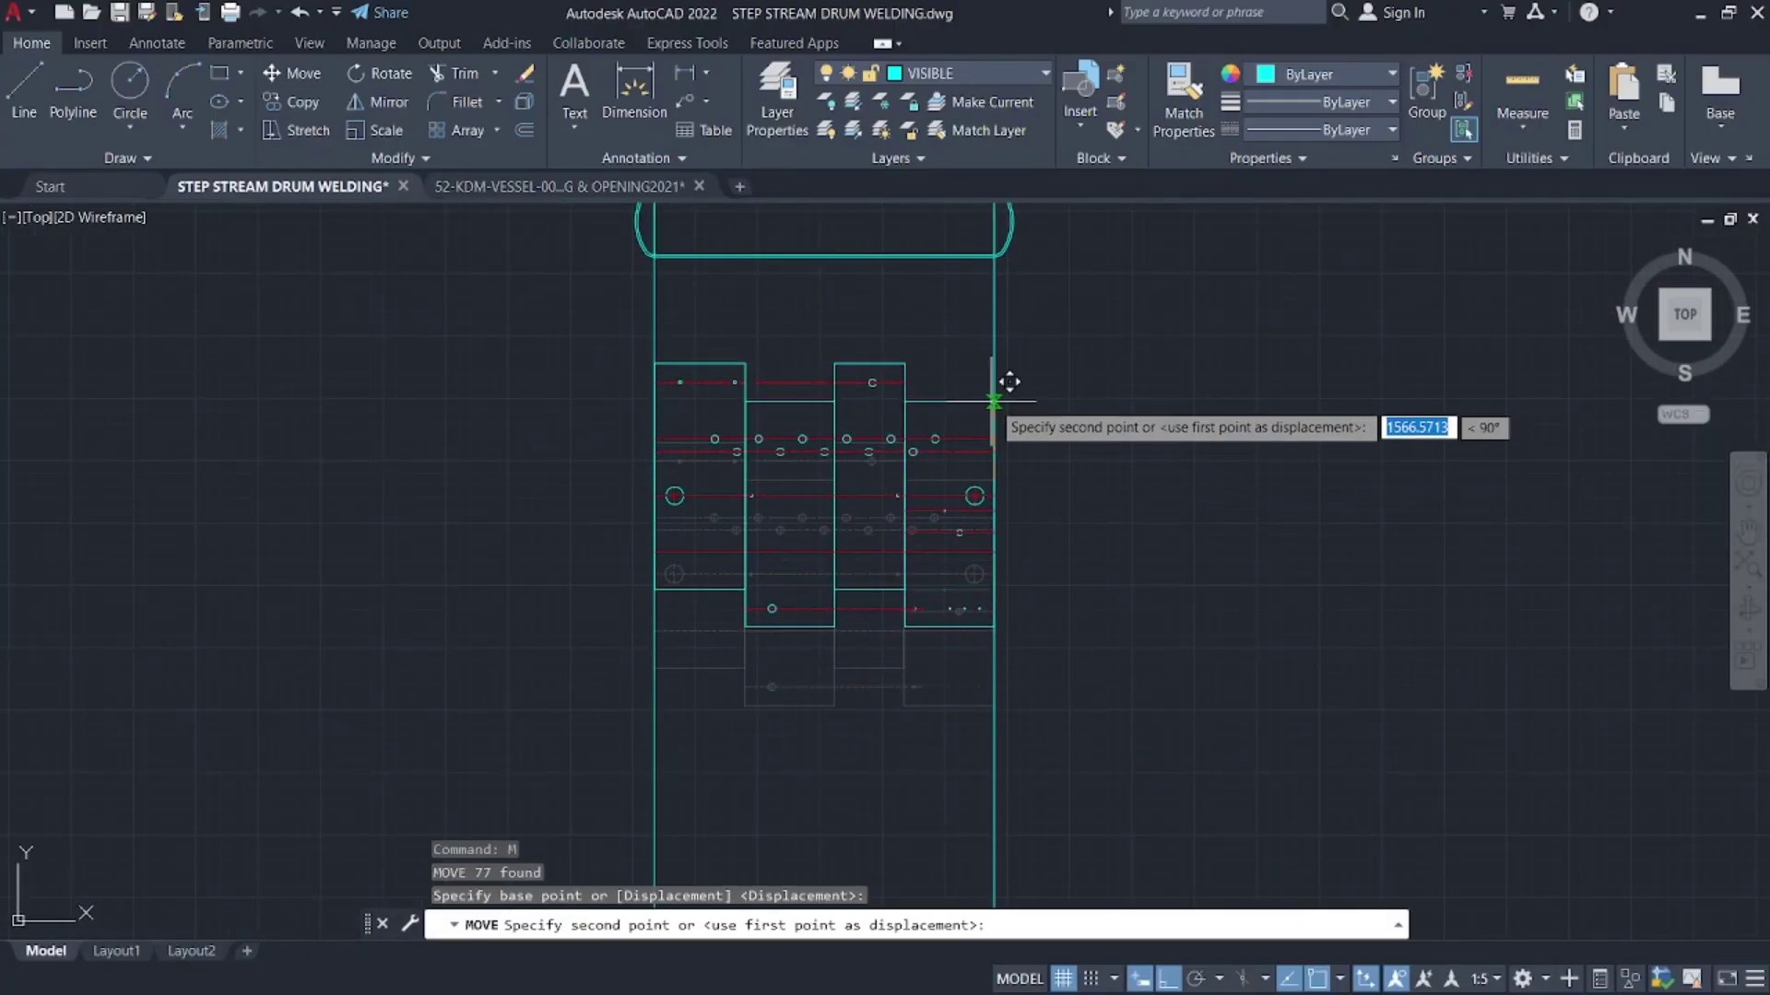
pyautogui.click(994, 400)
# - Erase the two vertical construction lines
pyautogui.click(988, 705)
pyautogui.click(466, 743)
pyautogui.press('Delete')
pyautogui.moveTo(1072, 388); pyautogui.dragTo(845, 508, button='middle')
pyautogui.scroll(2, 845, 508)
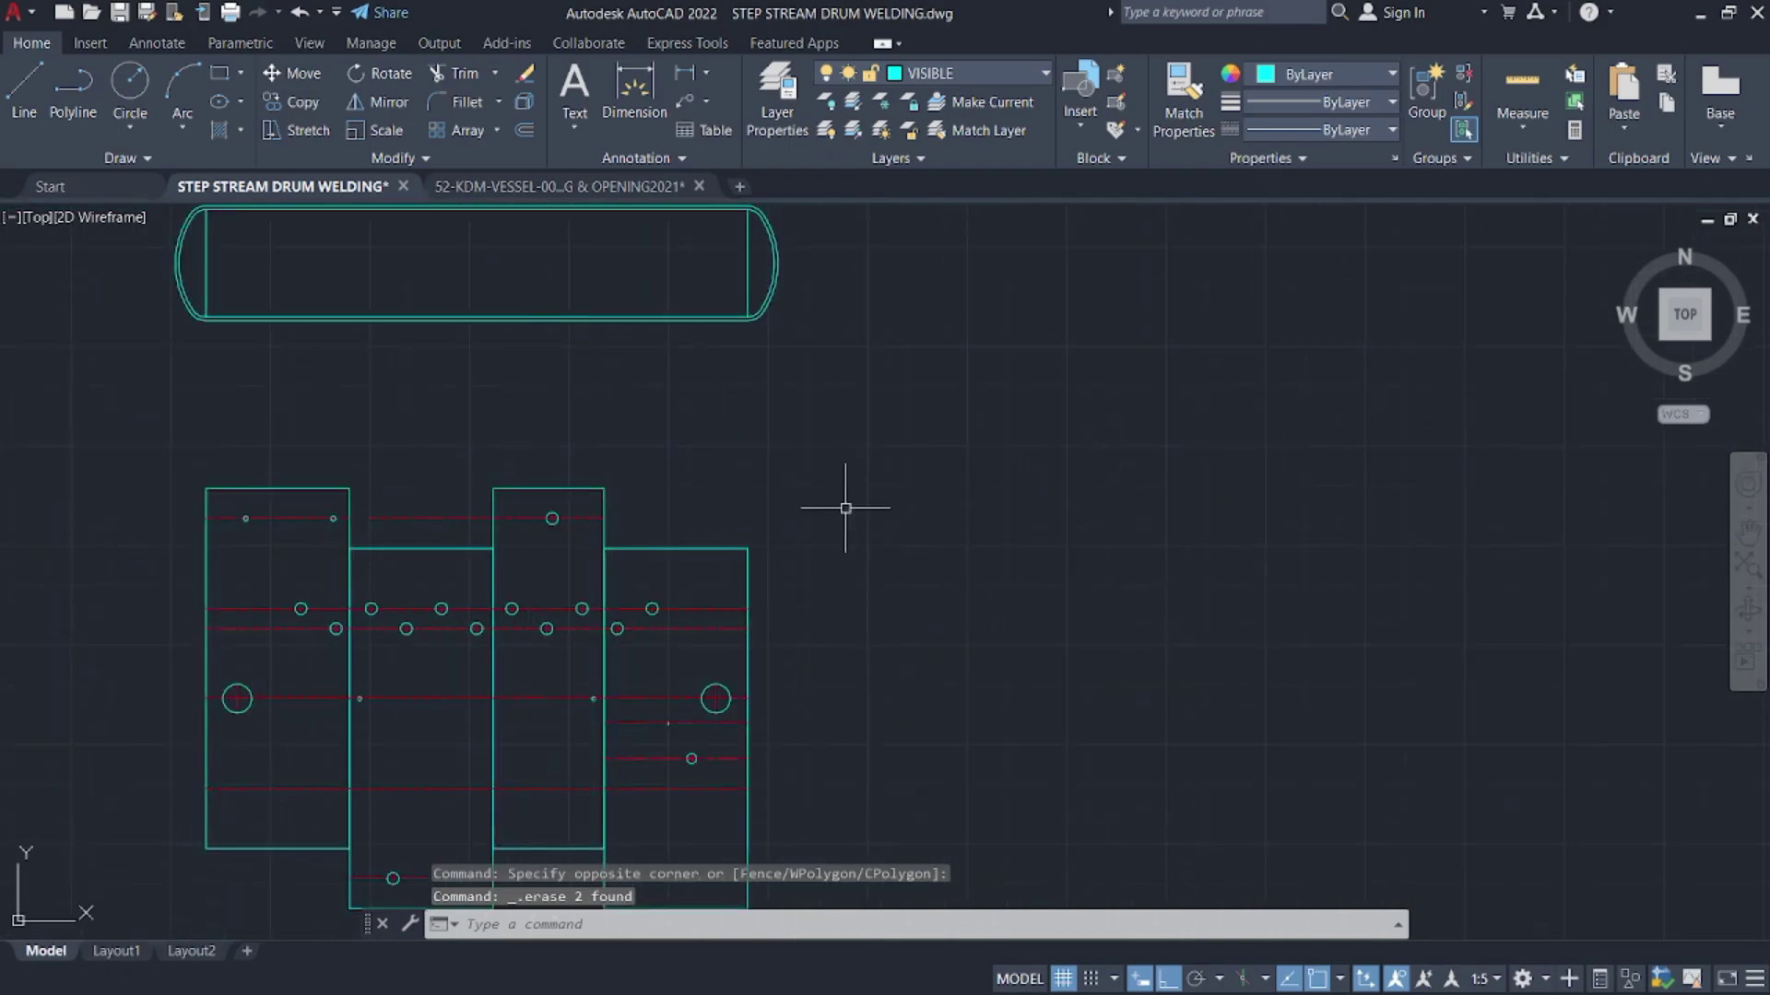
# - Switch to Firefox and check the shell development's centerlines and holes in Tr Adv.pdf, returning to the AutoCAD drawing
pyautogui.scroll(-4, 845, 508)
pyautogui.scroll(6, 736, 557)
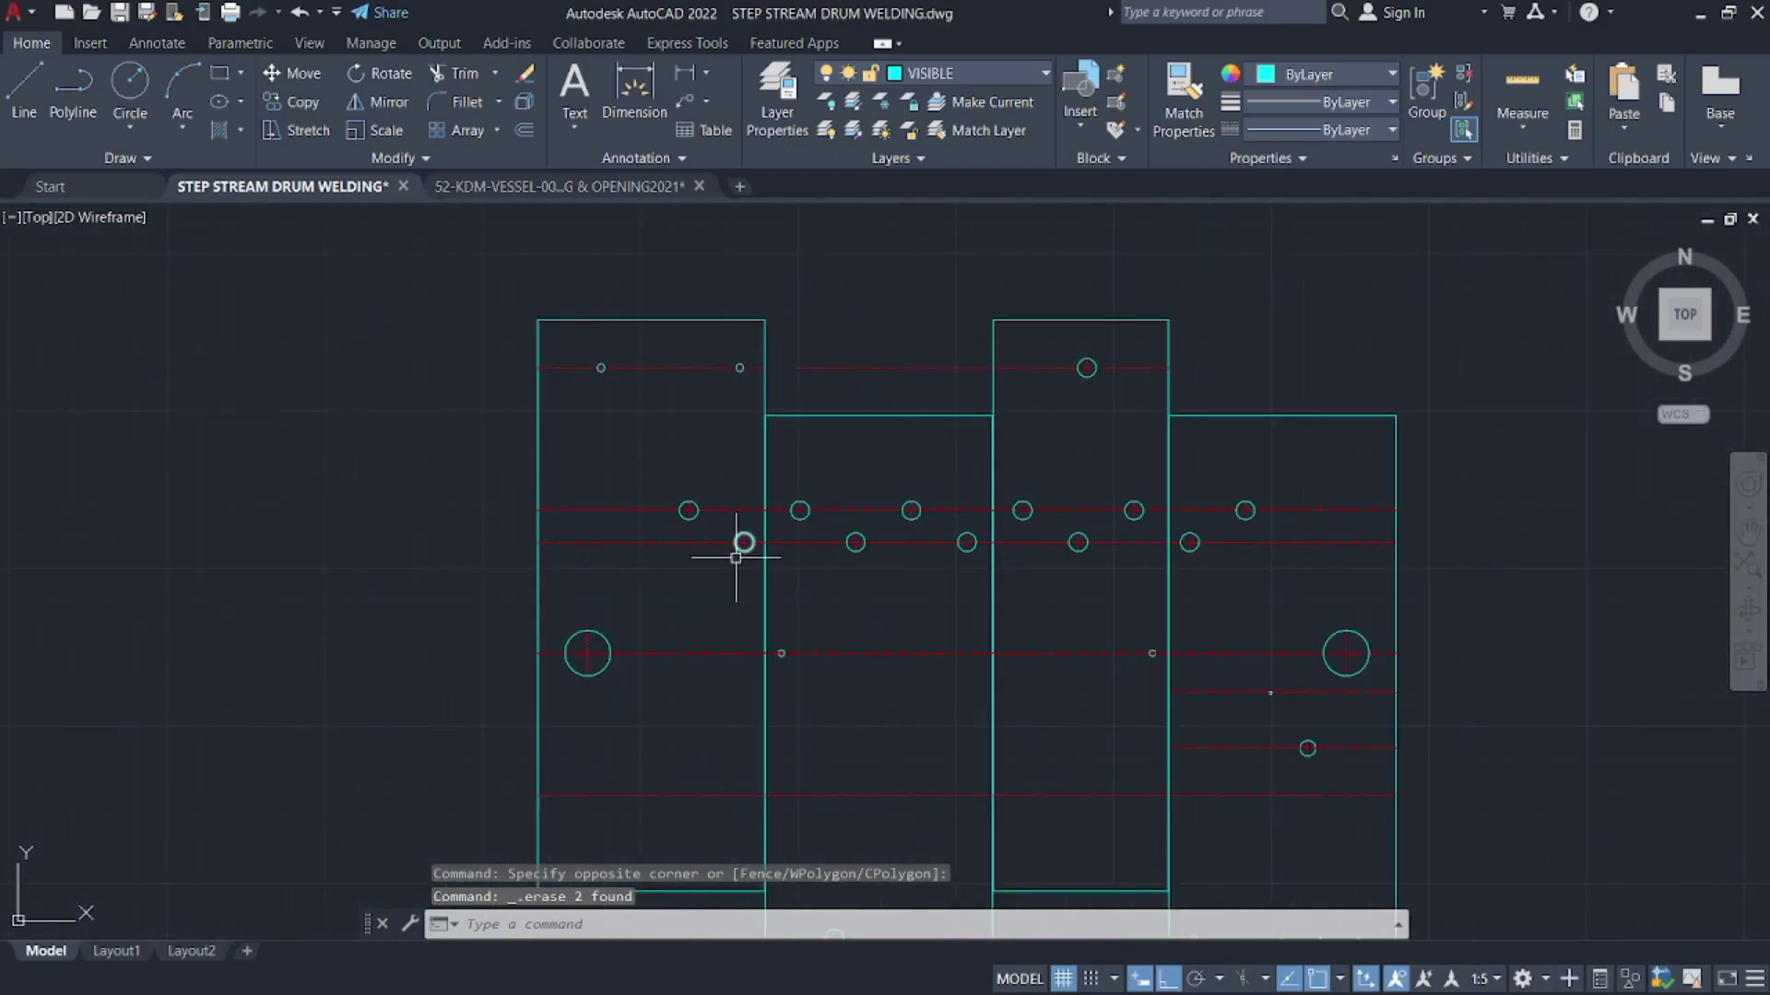
pyautogui.press('super')
pyautogui.click(885, 967)
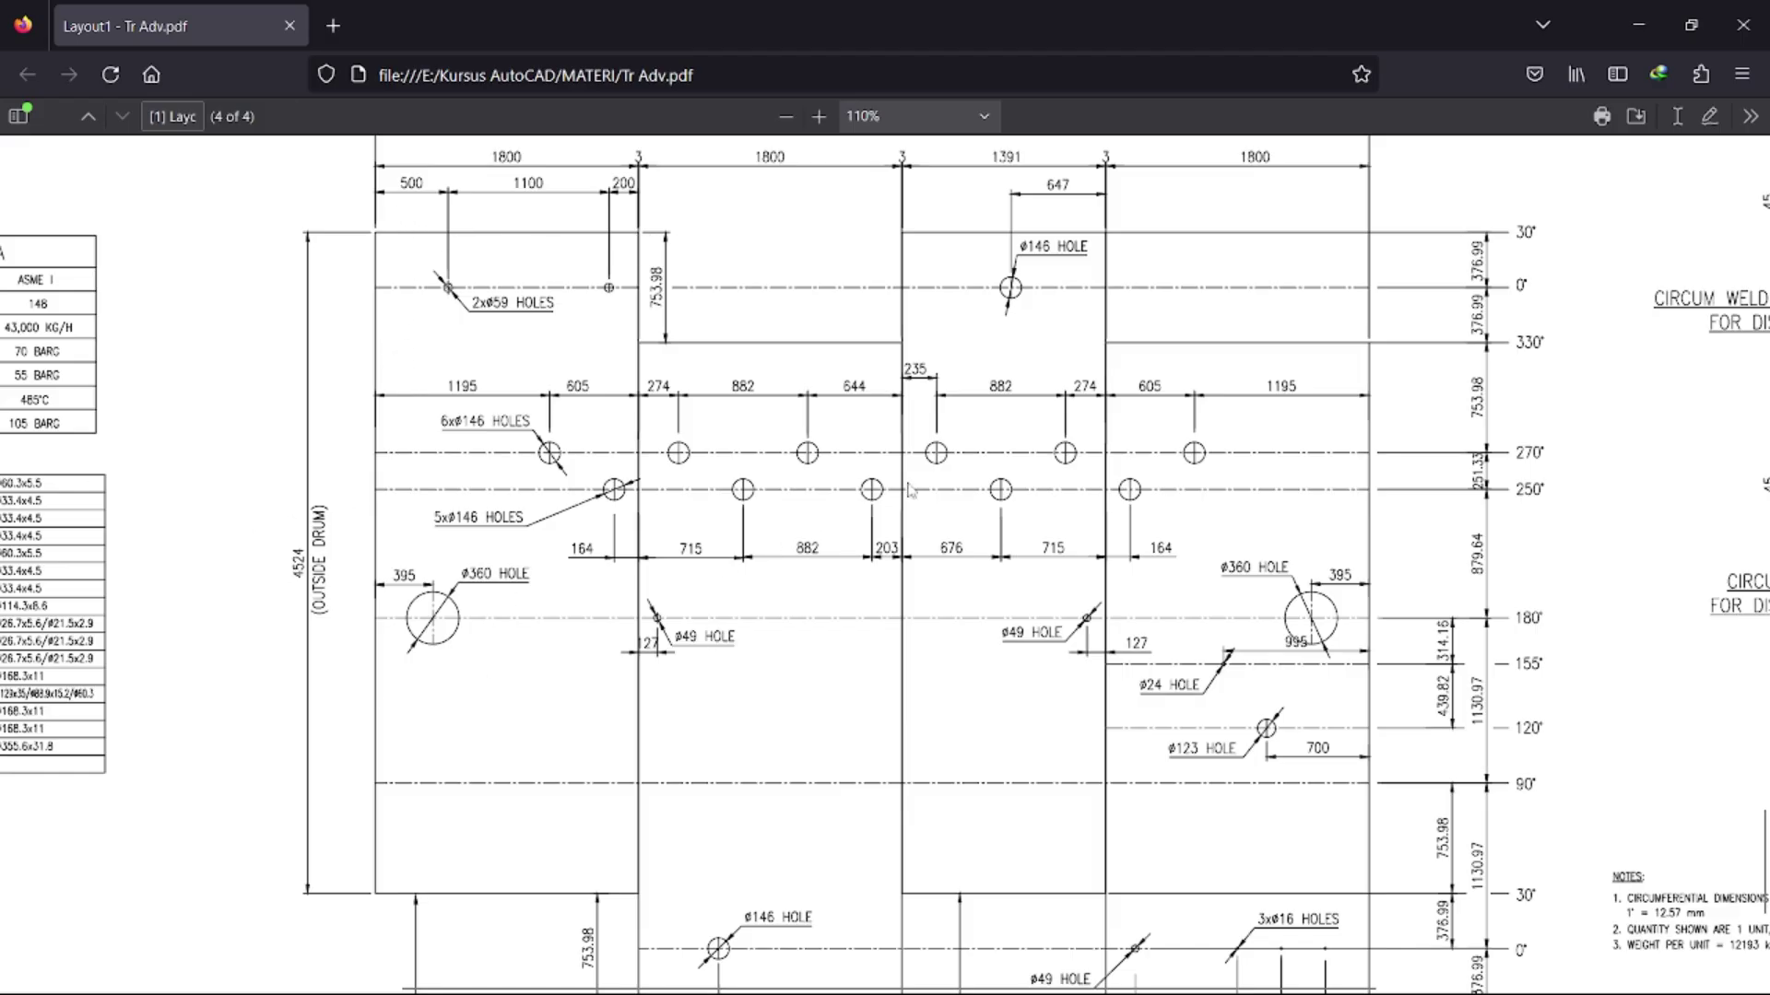
pyautogui.click(1636, 25)
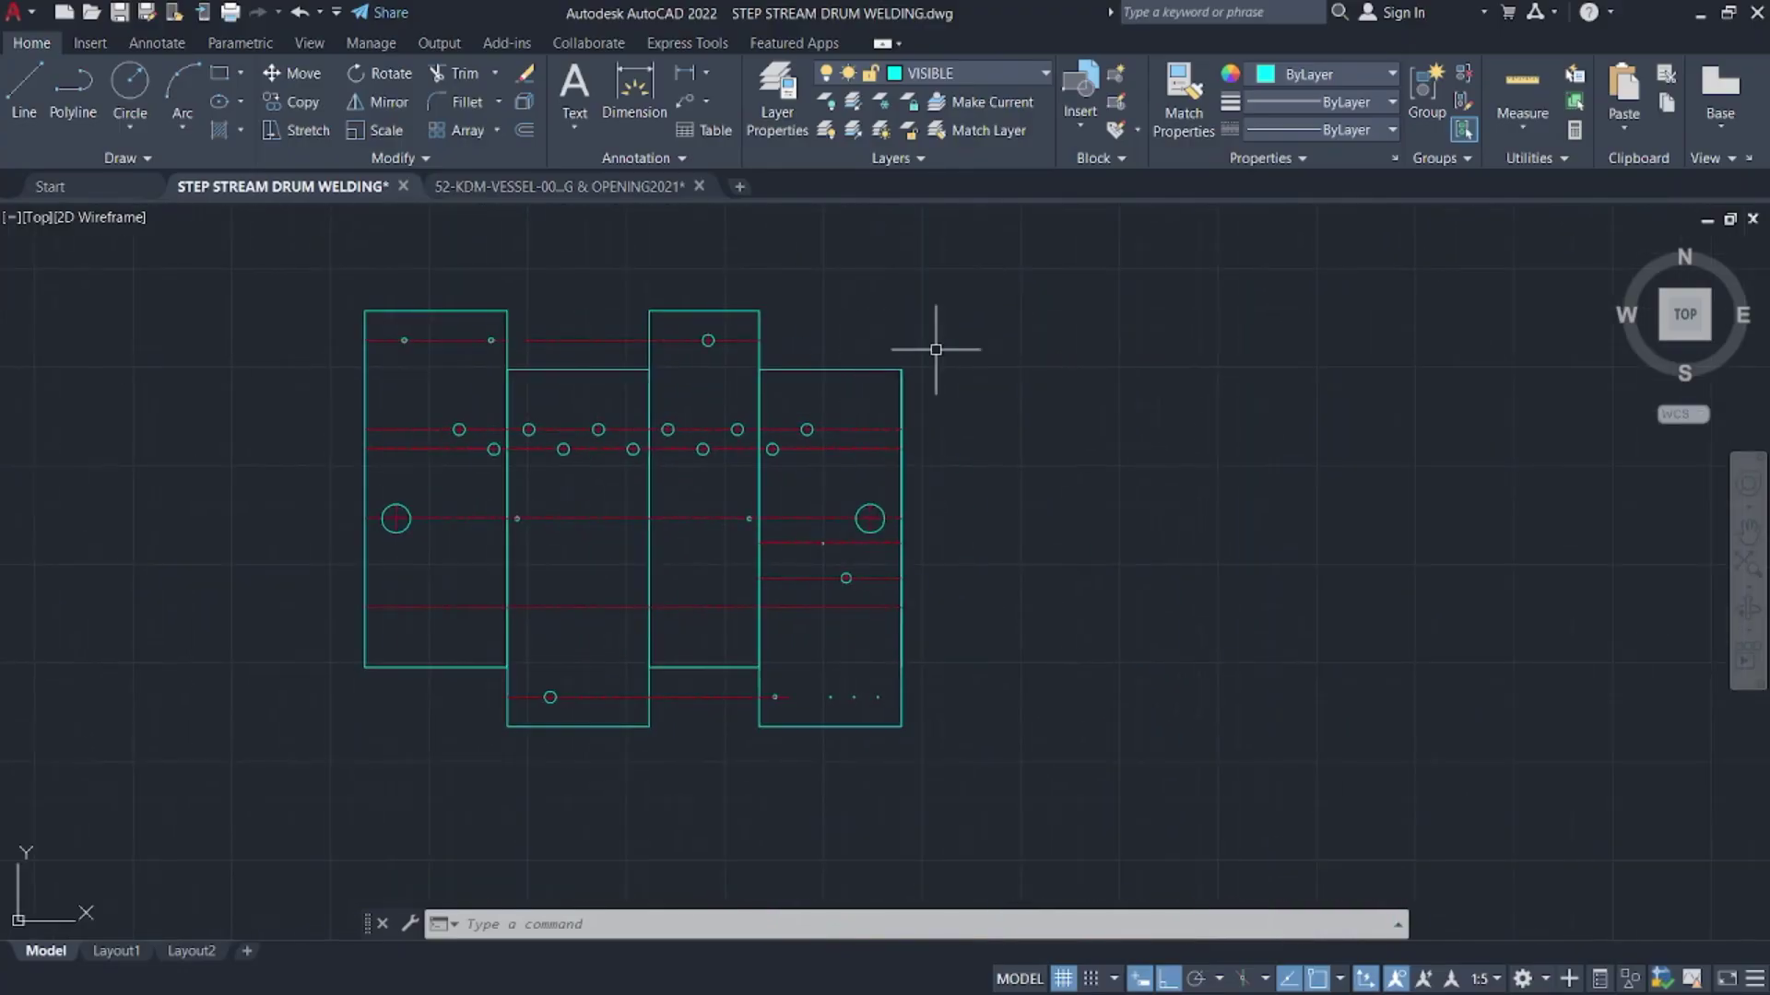
# - Extend the lowest hole centerline across the fourth plate through its row of small holes
pyautogui.moveTo(730, 331); pyautogui.dragTo(949, 302, button='middle')
pyautogui.scroll(2, 1050, 683)
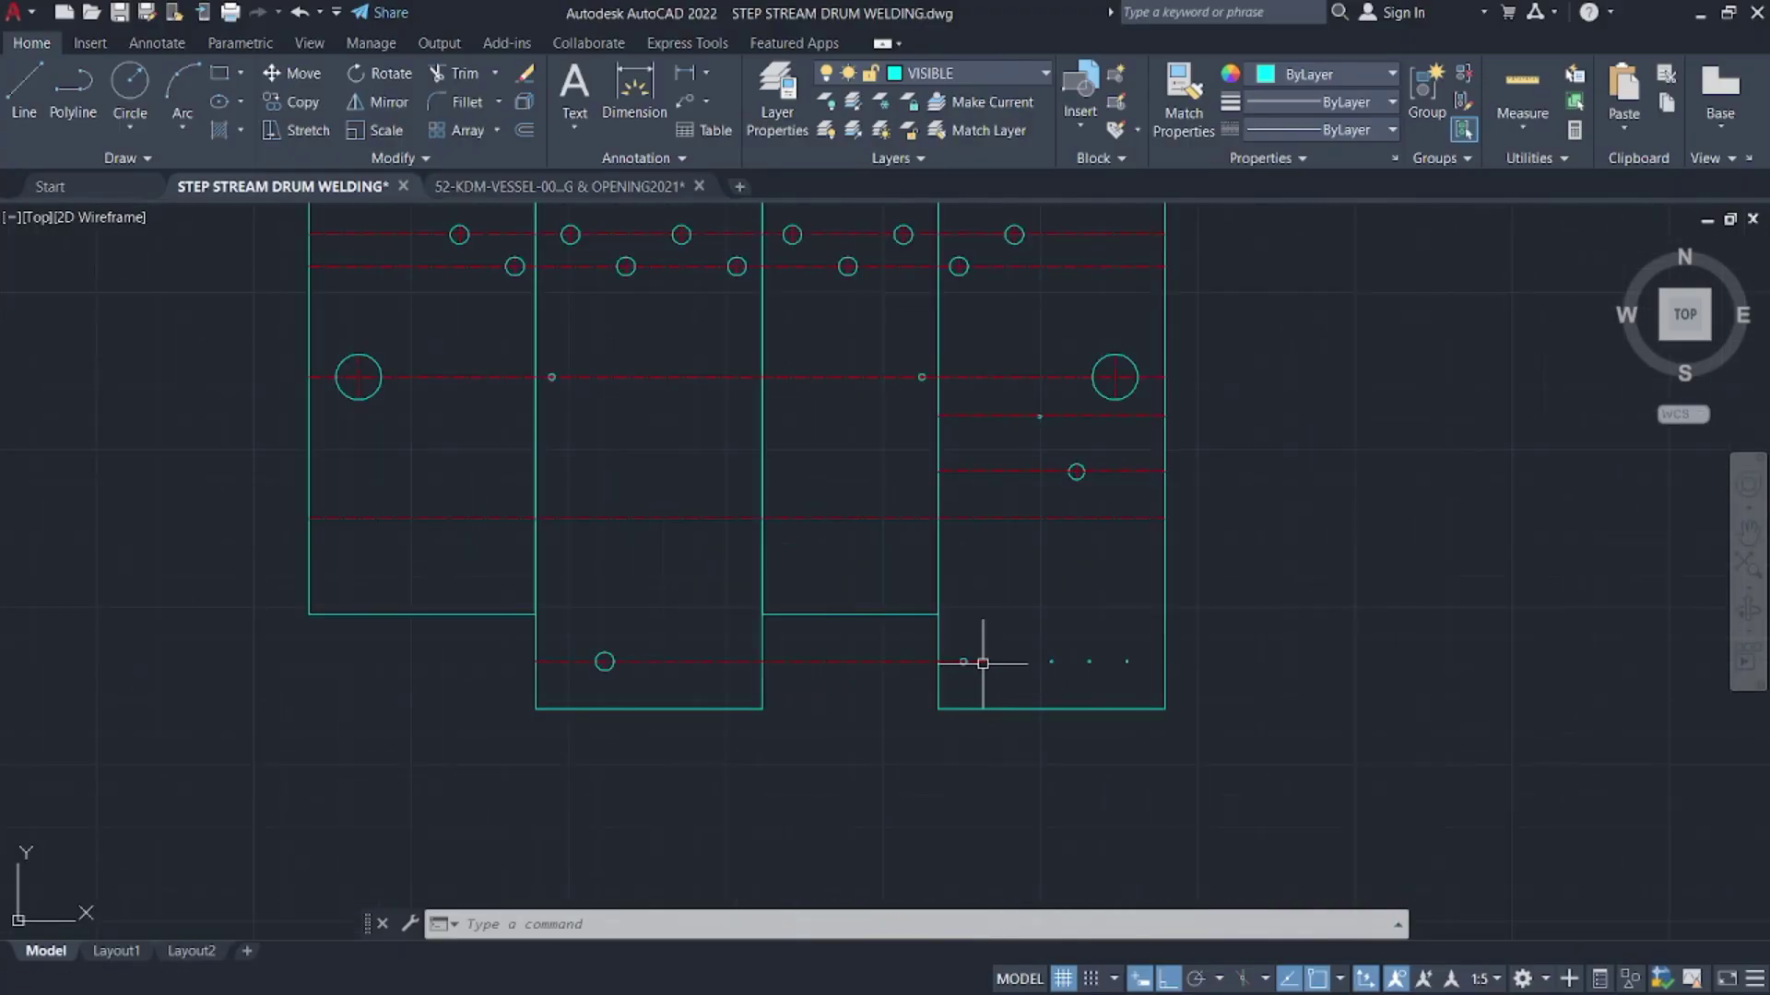
pyautogui.press('Return')
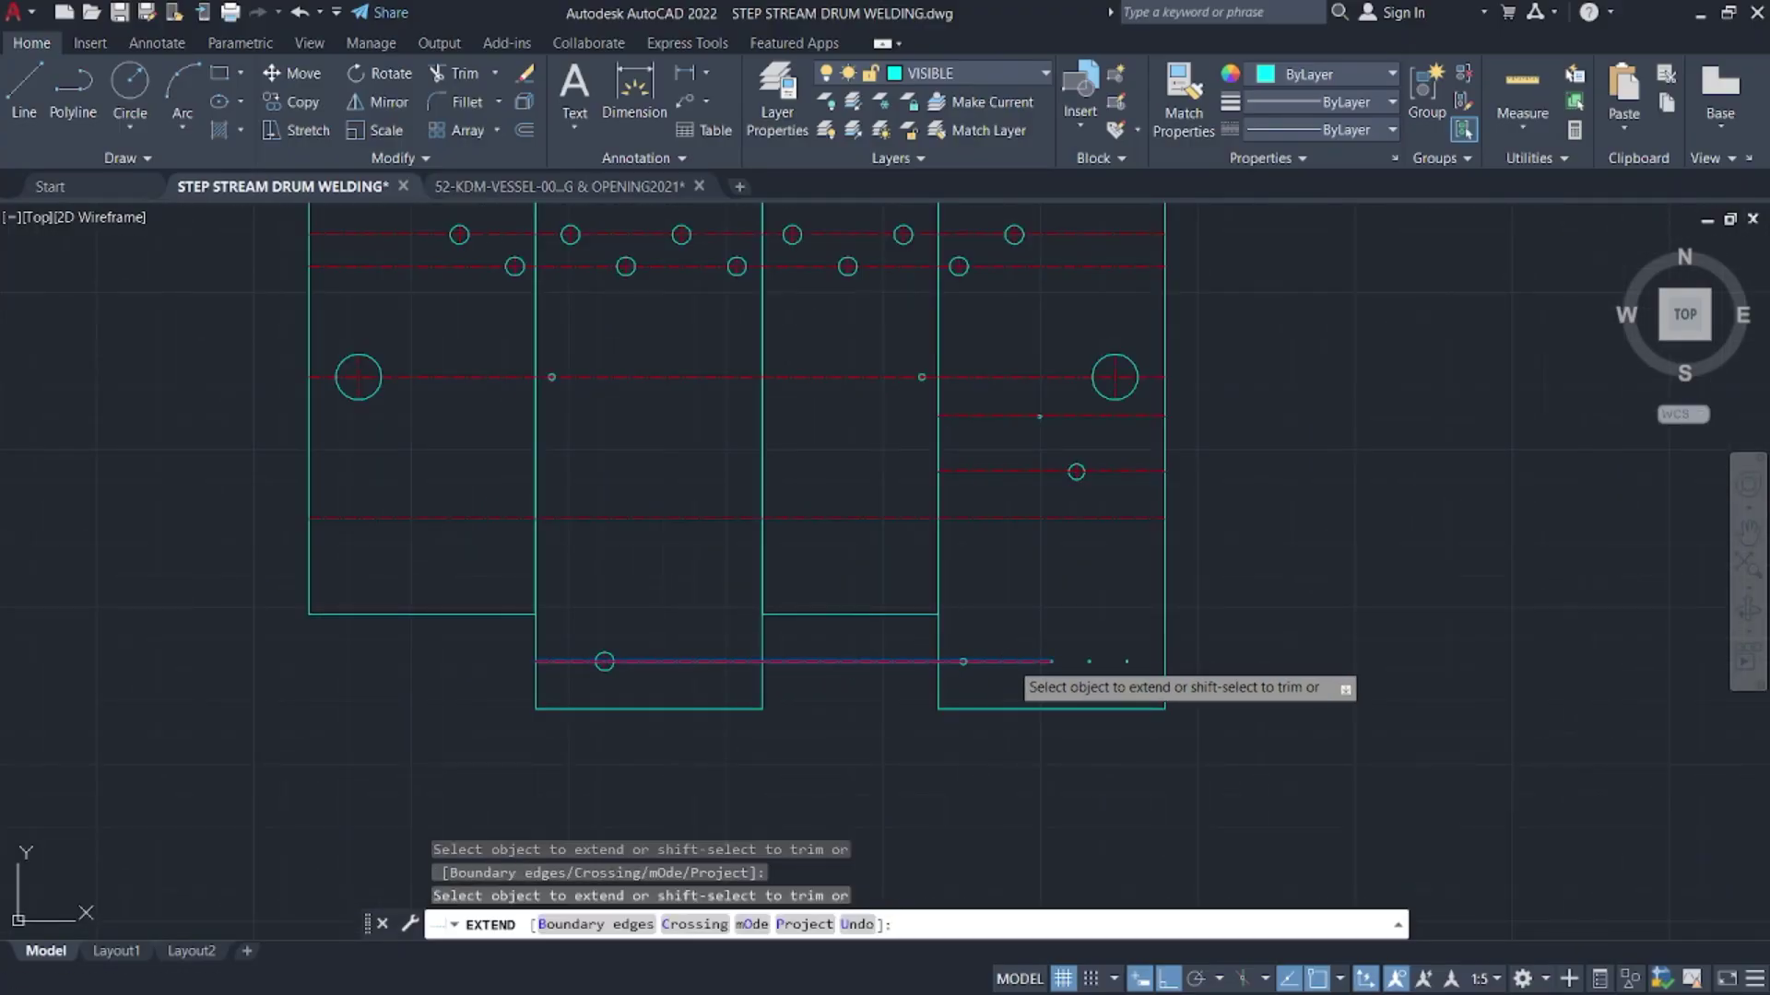
pyautogui.scroll(6, 1034, 663)
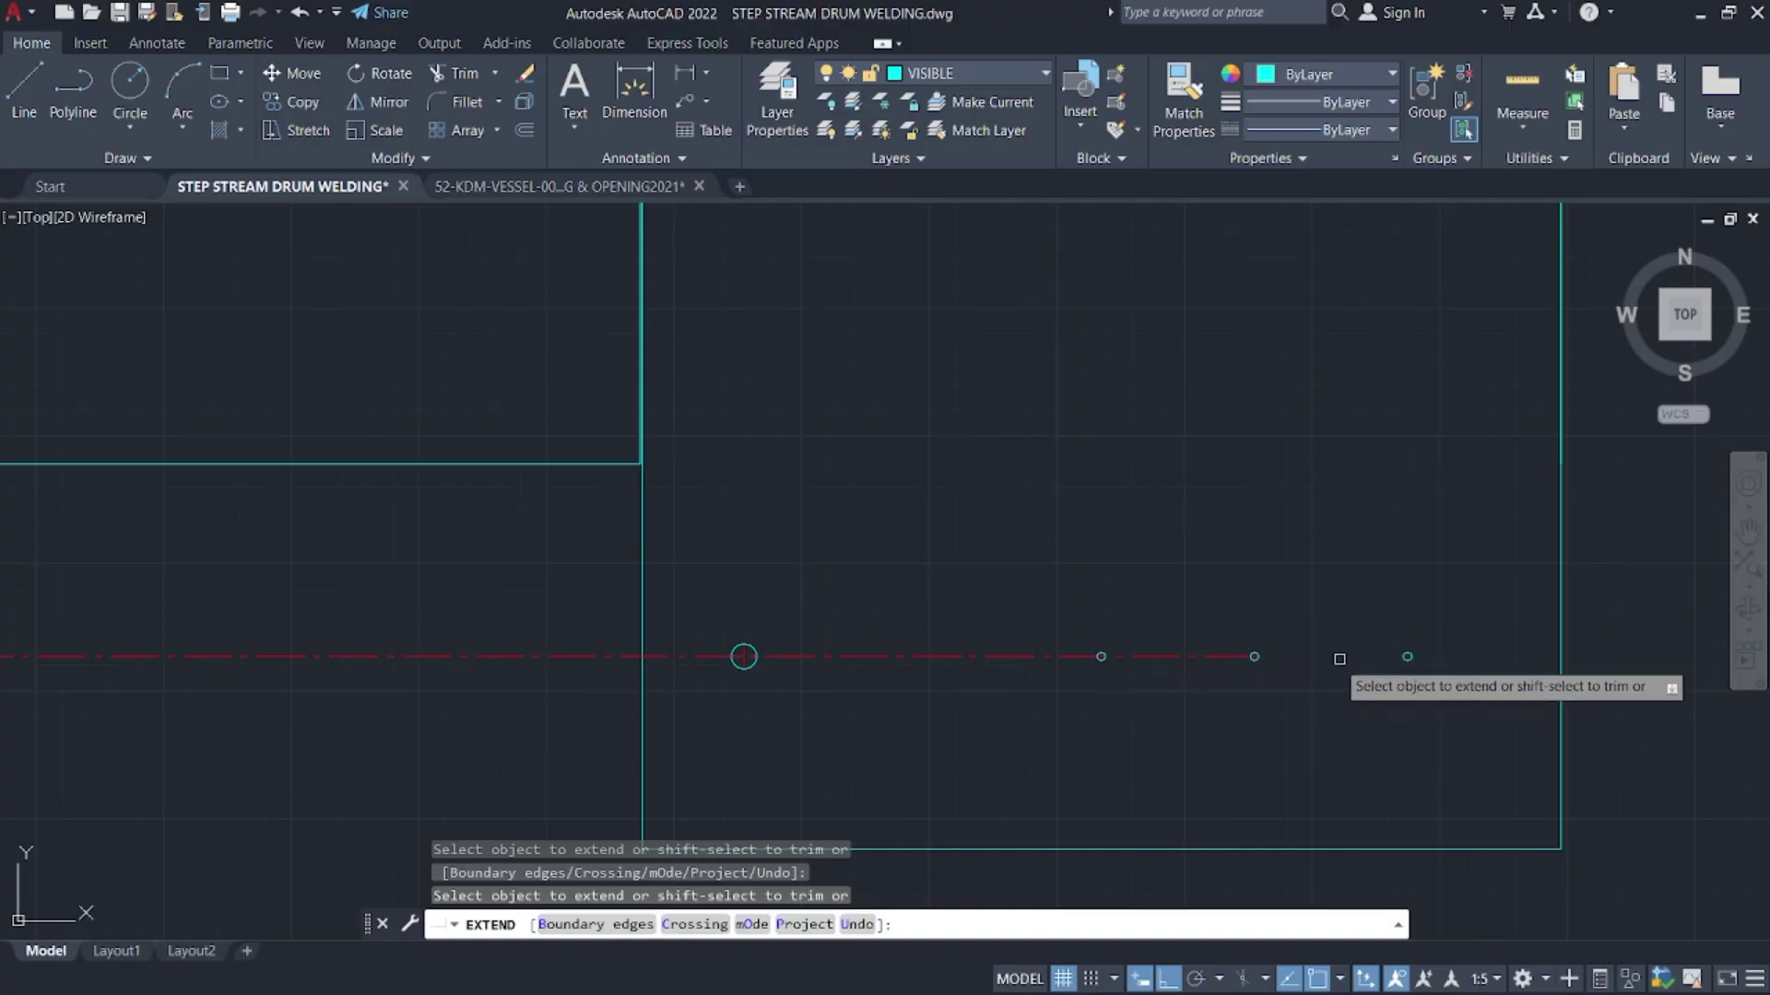
pyautogui.click(1200, 648)
pyautogui.click(1336, 662)
pyautogui.press('Return')
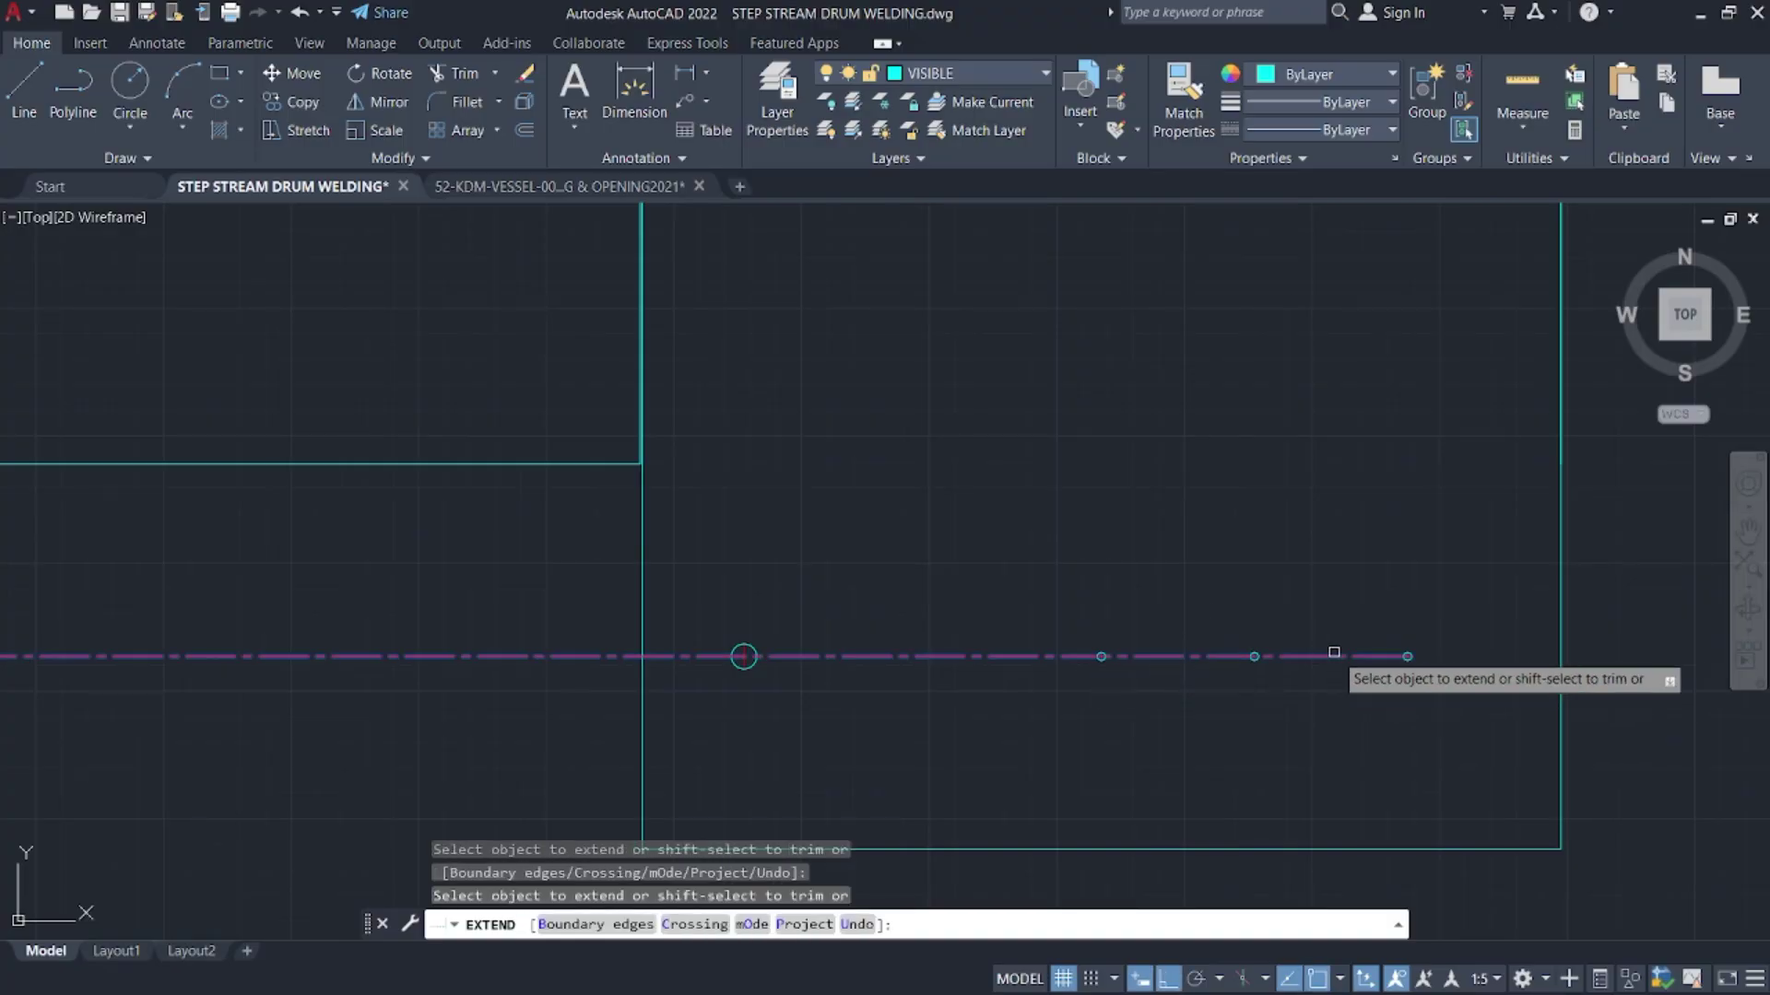
pyautogui.press('Return')
pyautogui.scroll(-5, 1019, 672)
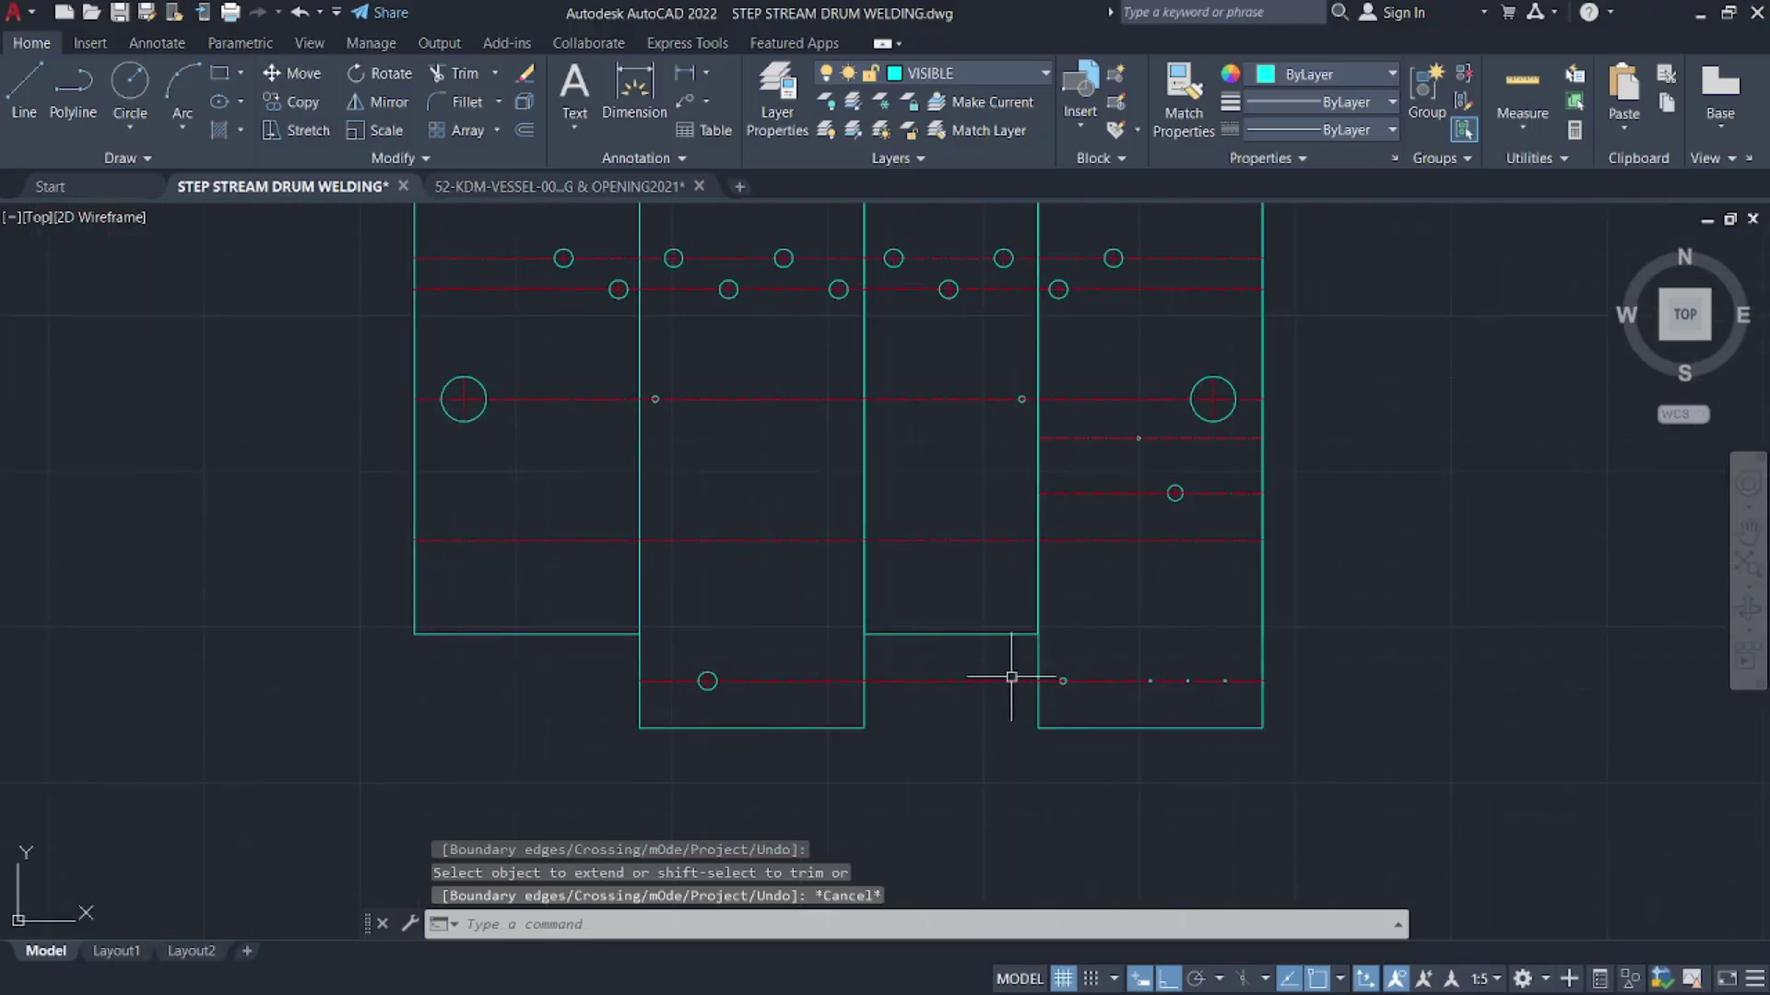
# - Switch to Firefox to review the shell development's dimensions and angles in Tr Adv.pdf, and return to the AutoCAD drawing
pyautogui.press('super')
pyautogui.click(883, 966)
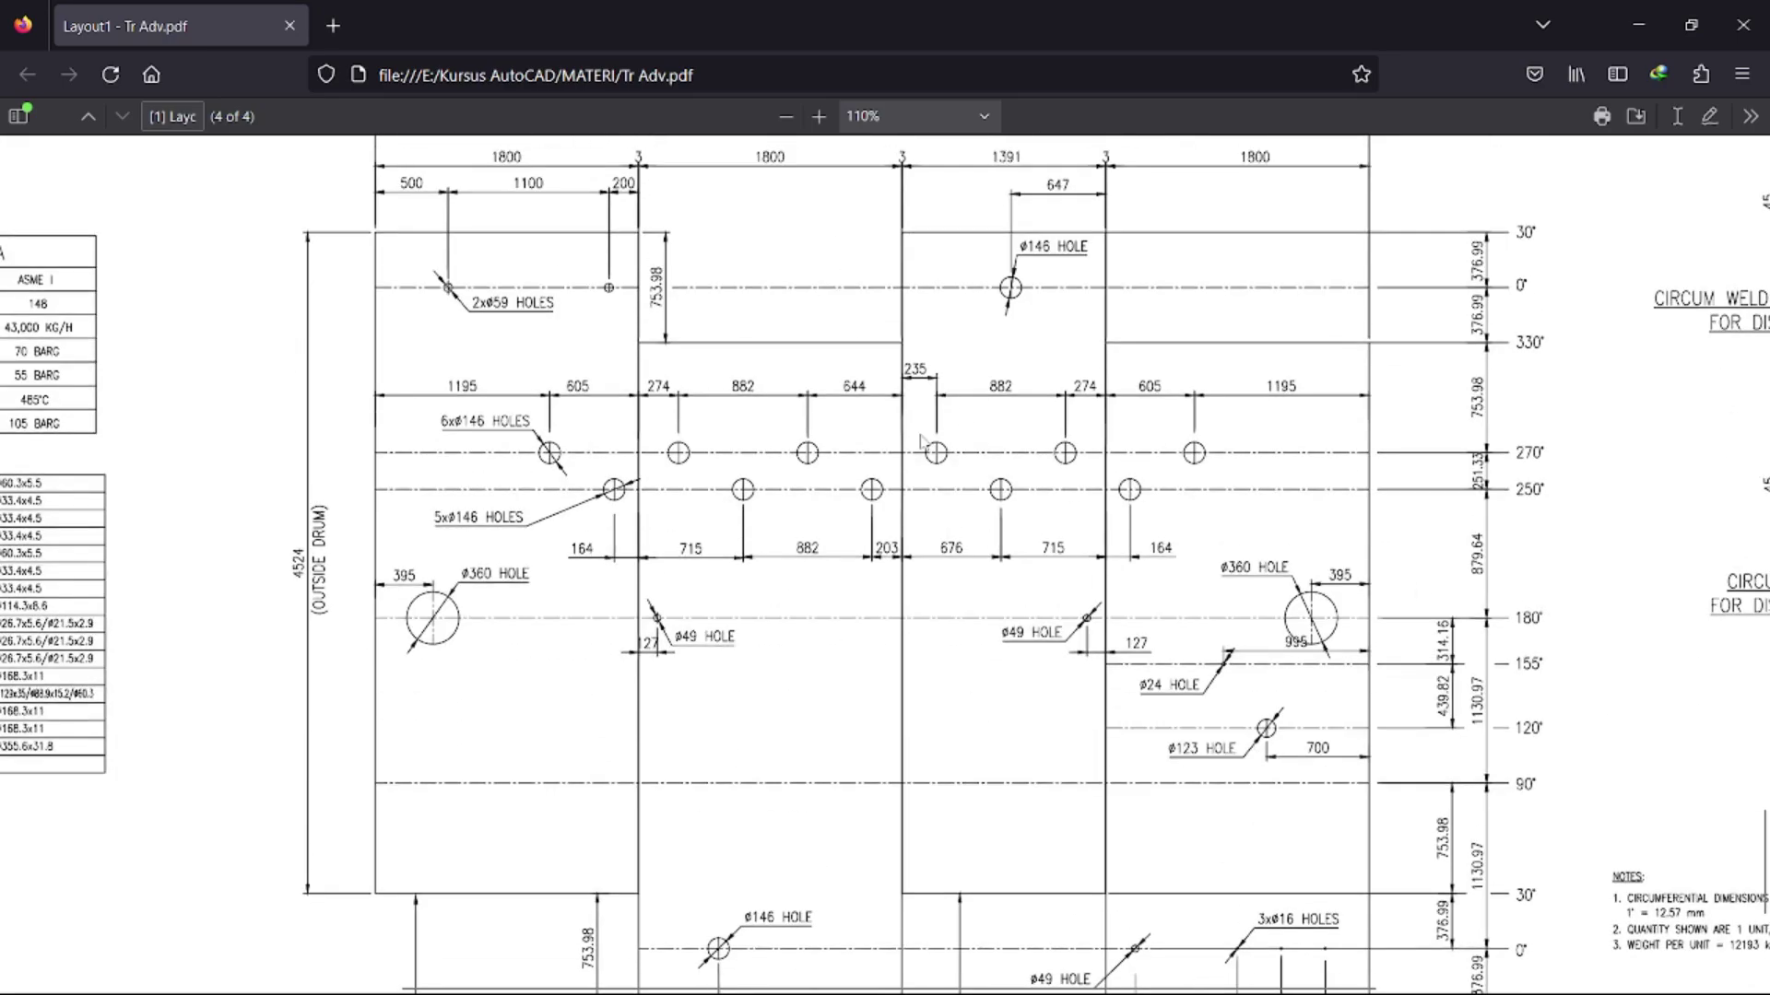
pyautogui.click(1627, 11)
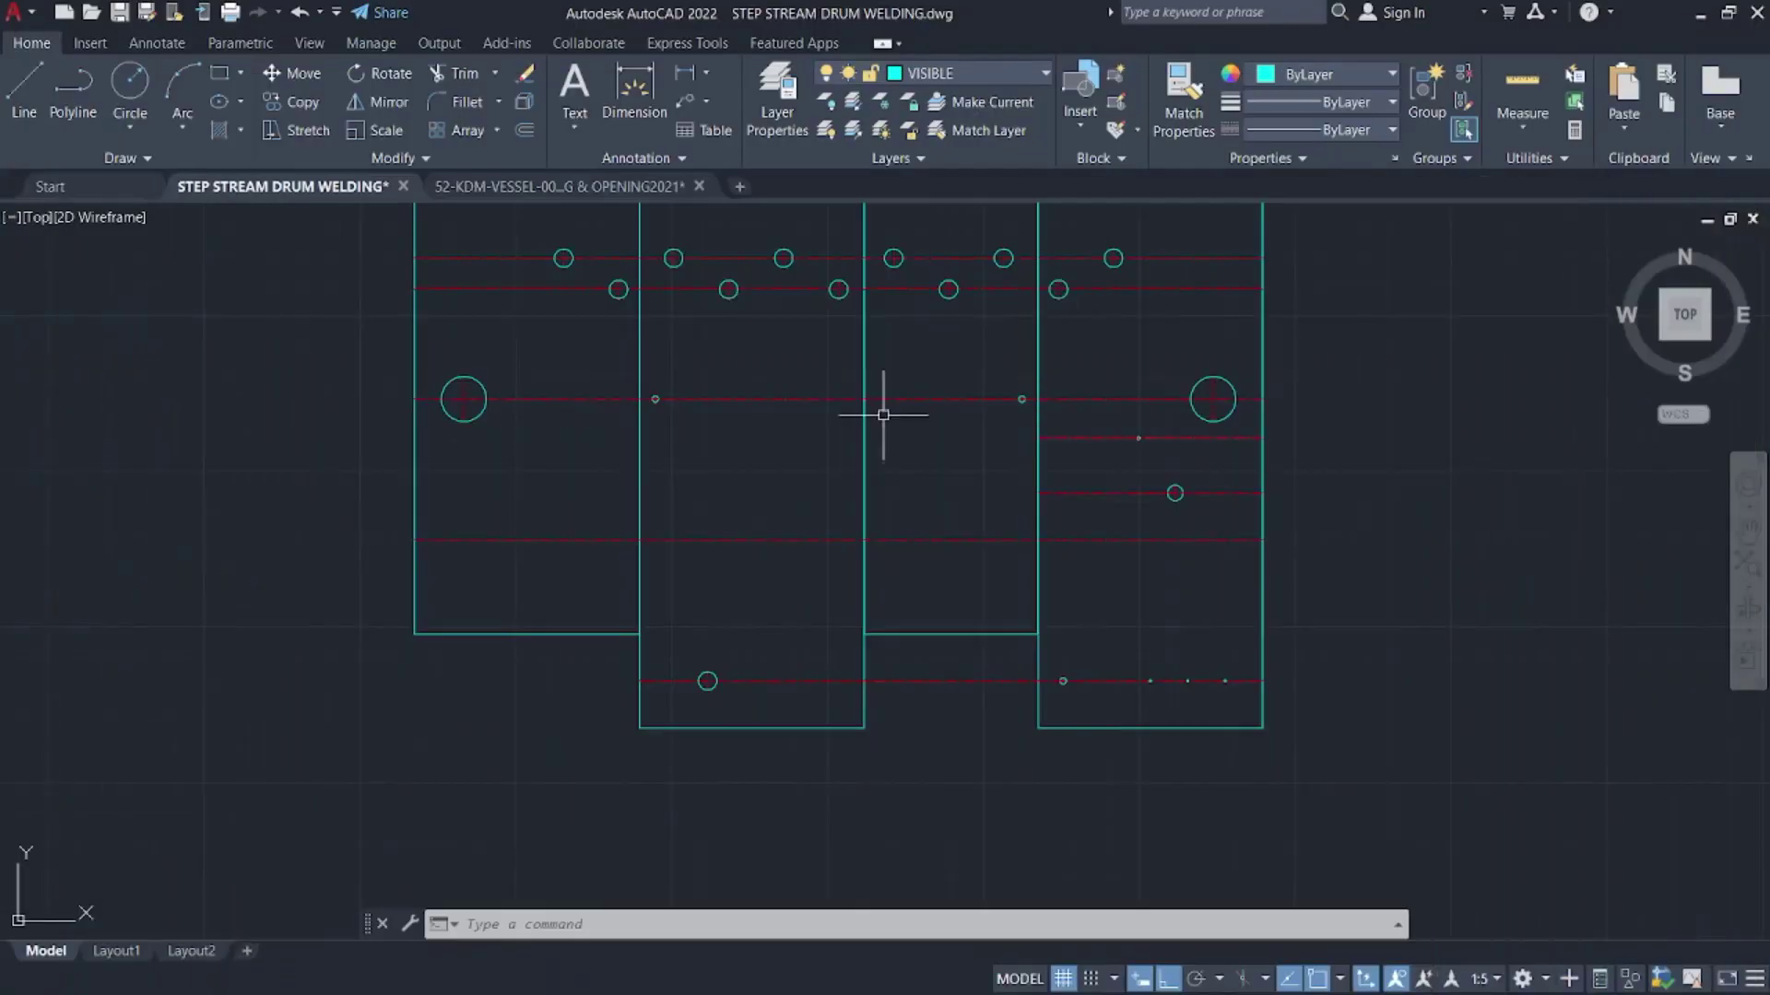
# - Switch to Firefox and examine the longitudinal and circumferential weld details in Tr Adv.pdf
pyautogui.scroll(-3, 885, 397)
pyautogui.moveTo(964, 458)
pyautogui.mouseDown(button='middle')
pyautogui.moveTo(612, 394)
pyautogui.moveTo(827, 491)
pyautogui.mouseUp(button='middle')
pyautogui.press('super')
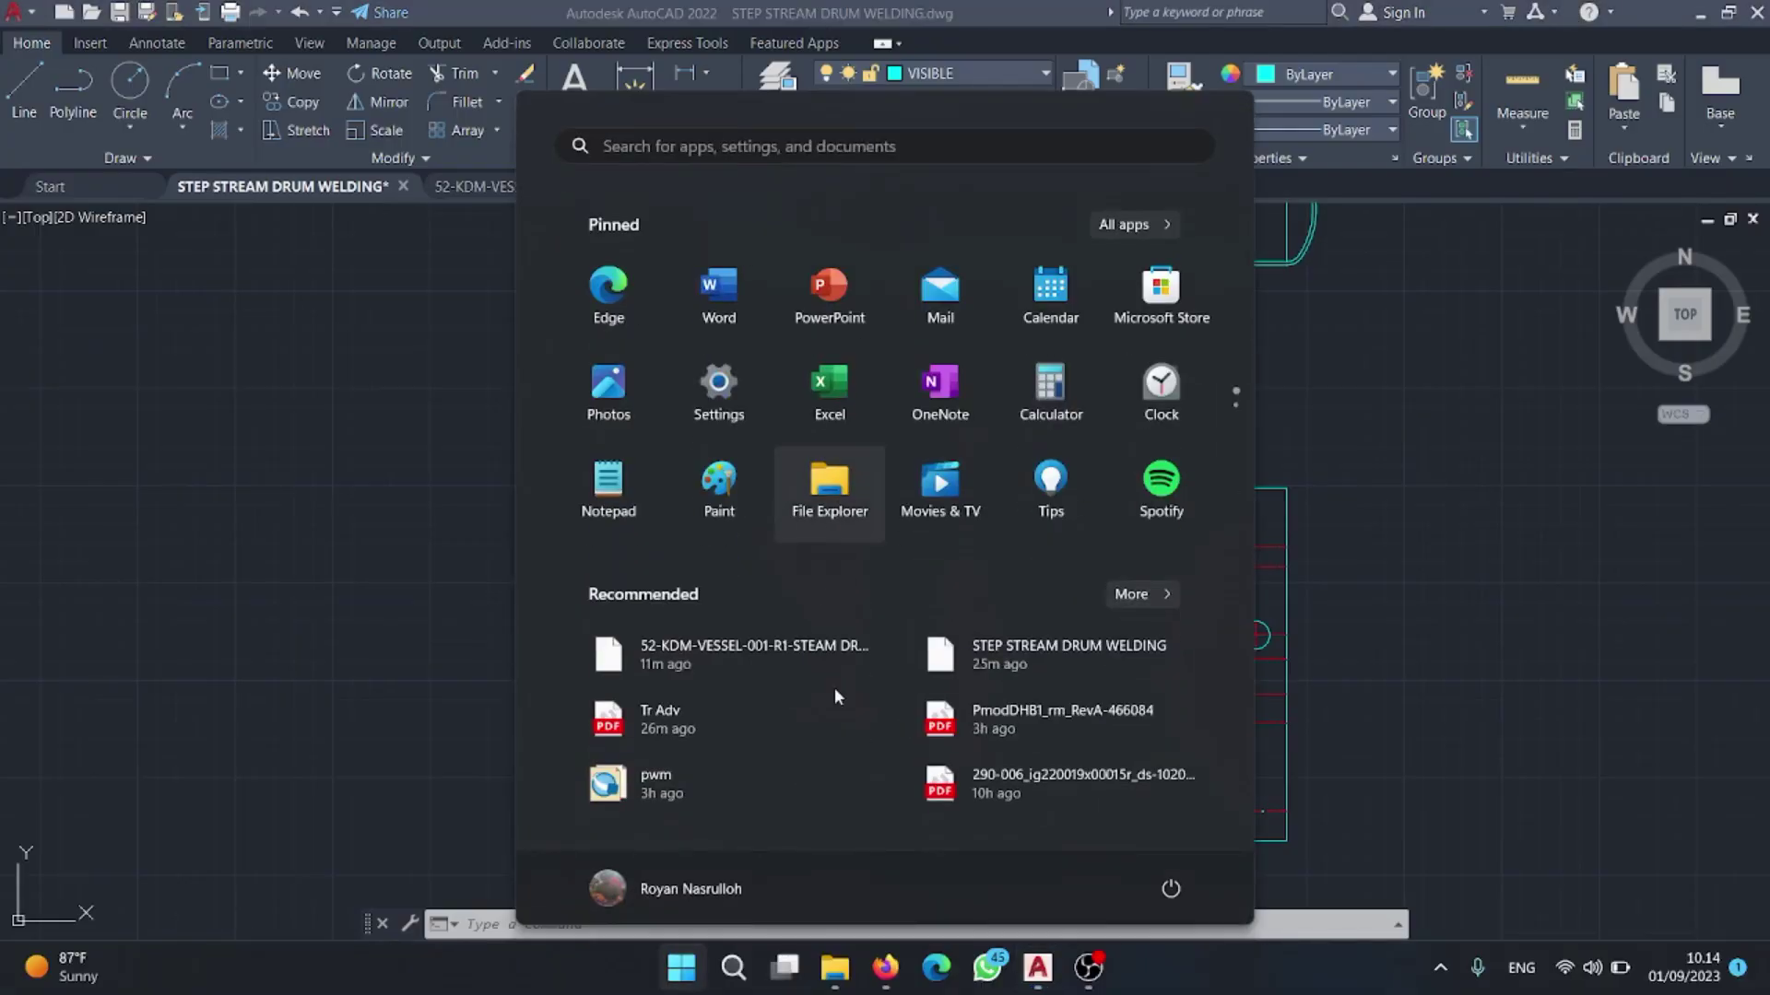
pyautogui.click(885, 965)
pyautogui.hscroll(3, 1174, 518)
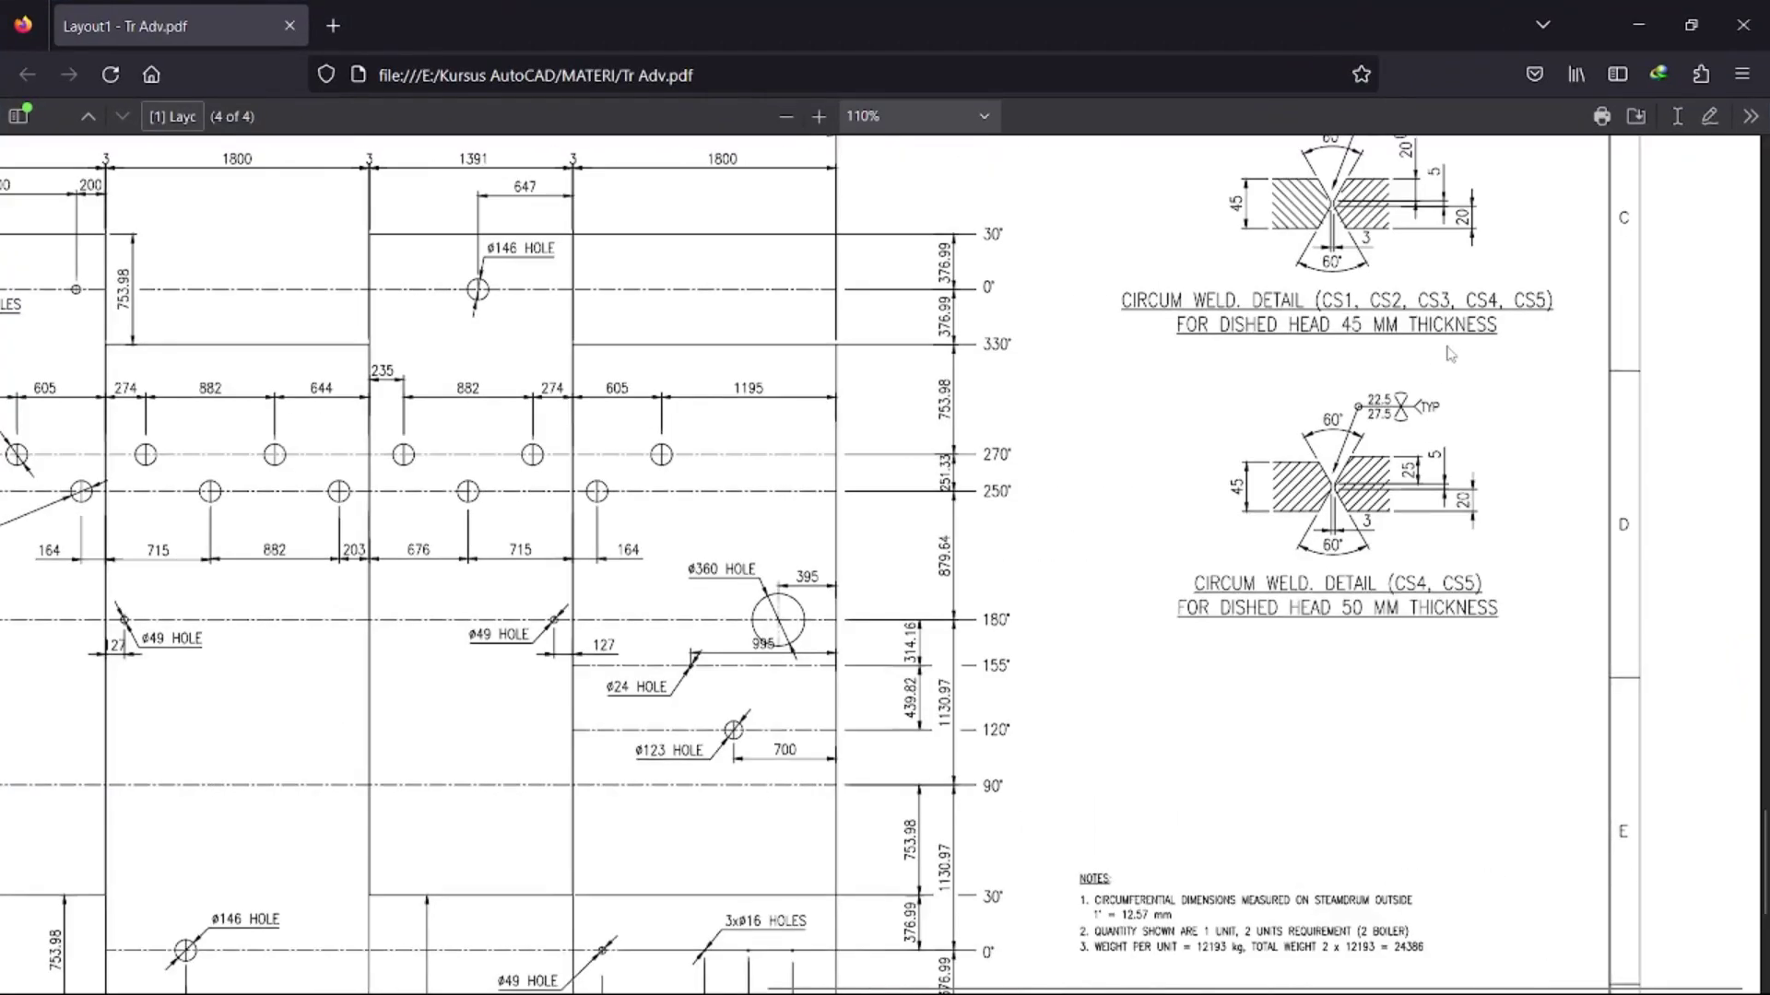
pyautogui.scroll(3, 1453, 347)
pyautogui.scroll(3, 1413, 442)
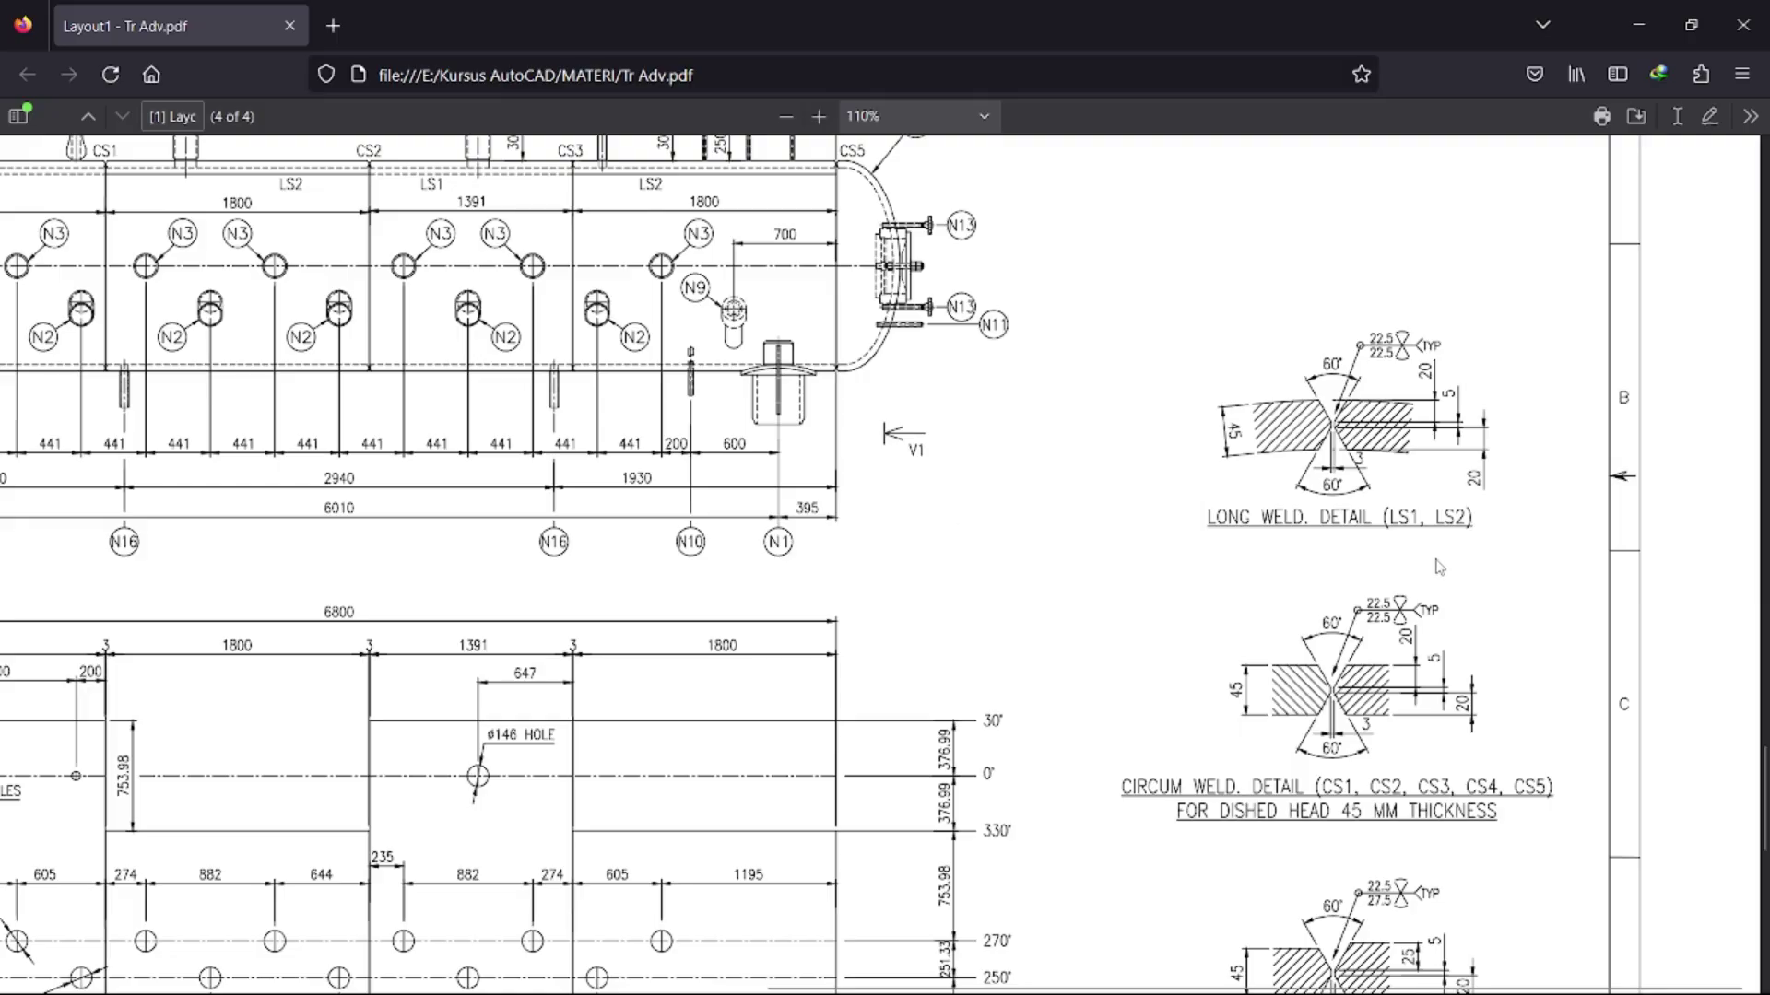
pyautogui.scroll(-1, 1441, 546)
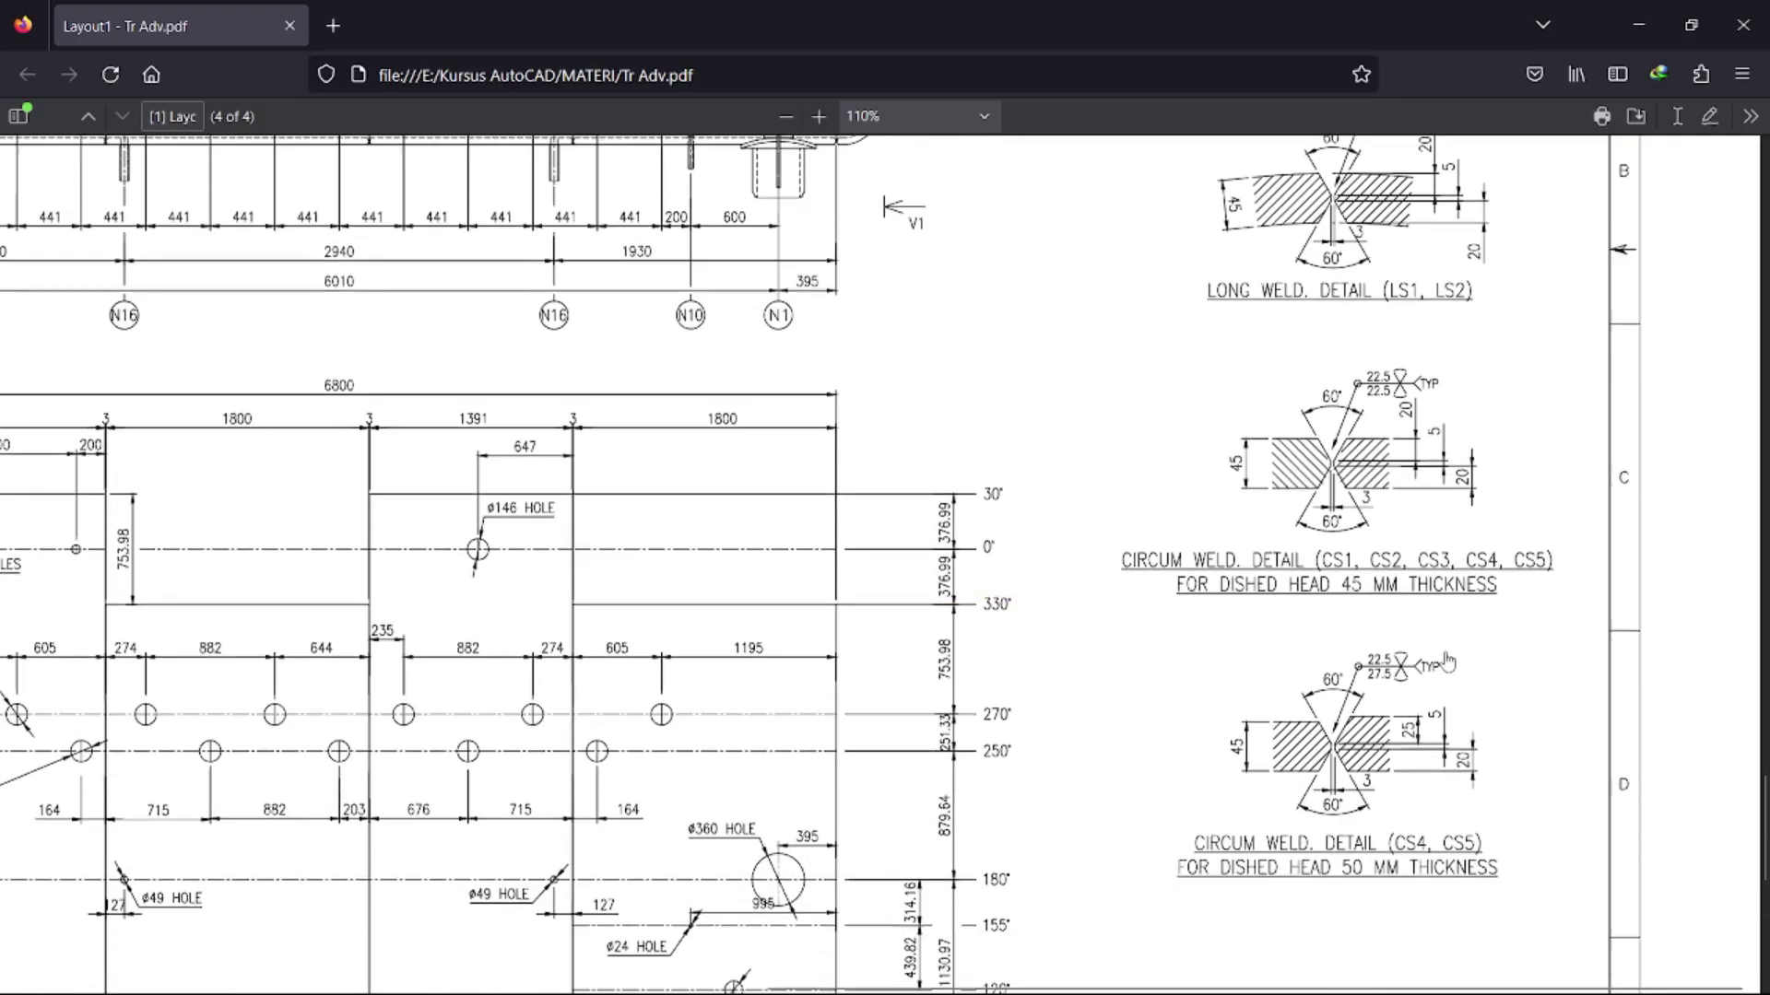
# - Review the design data, title block, drum elevation and shell development in Tr Adv.pdf, and return to the AutoCAD drawing
pyautogui.hscroll(-10, 1493, 660)
pyautogui.scroll(1, 1493, 659)
pyautogui.scroll(-3, 672, 565)
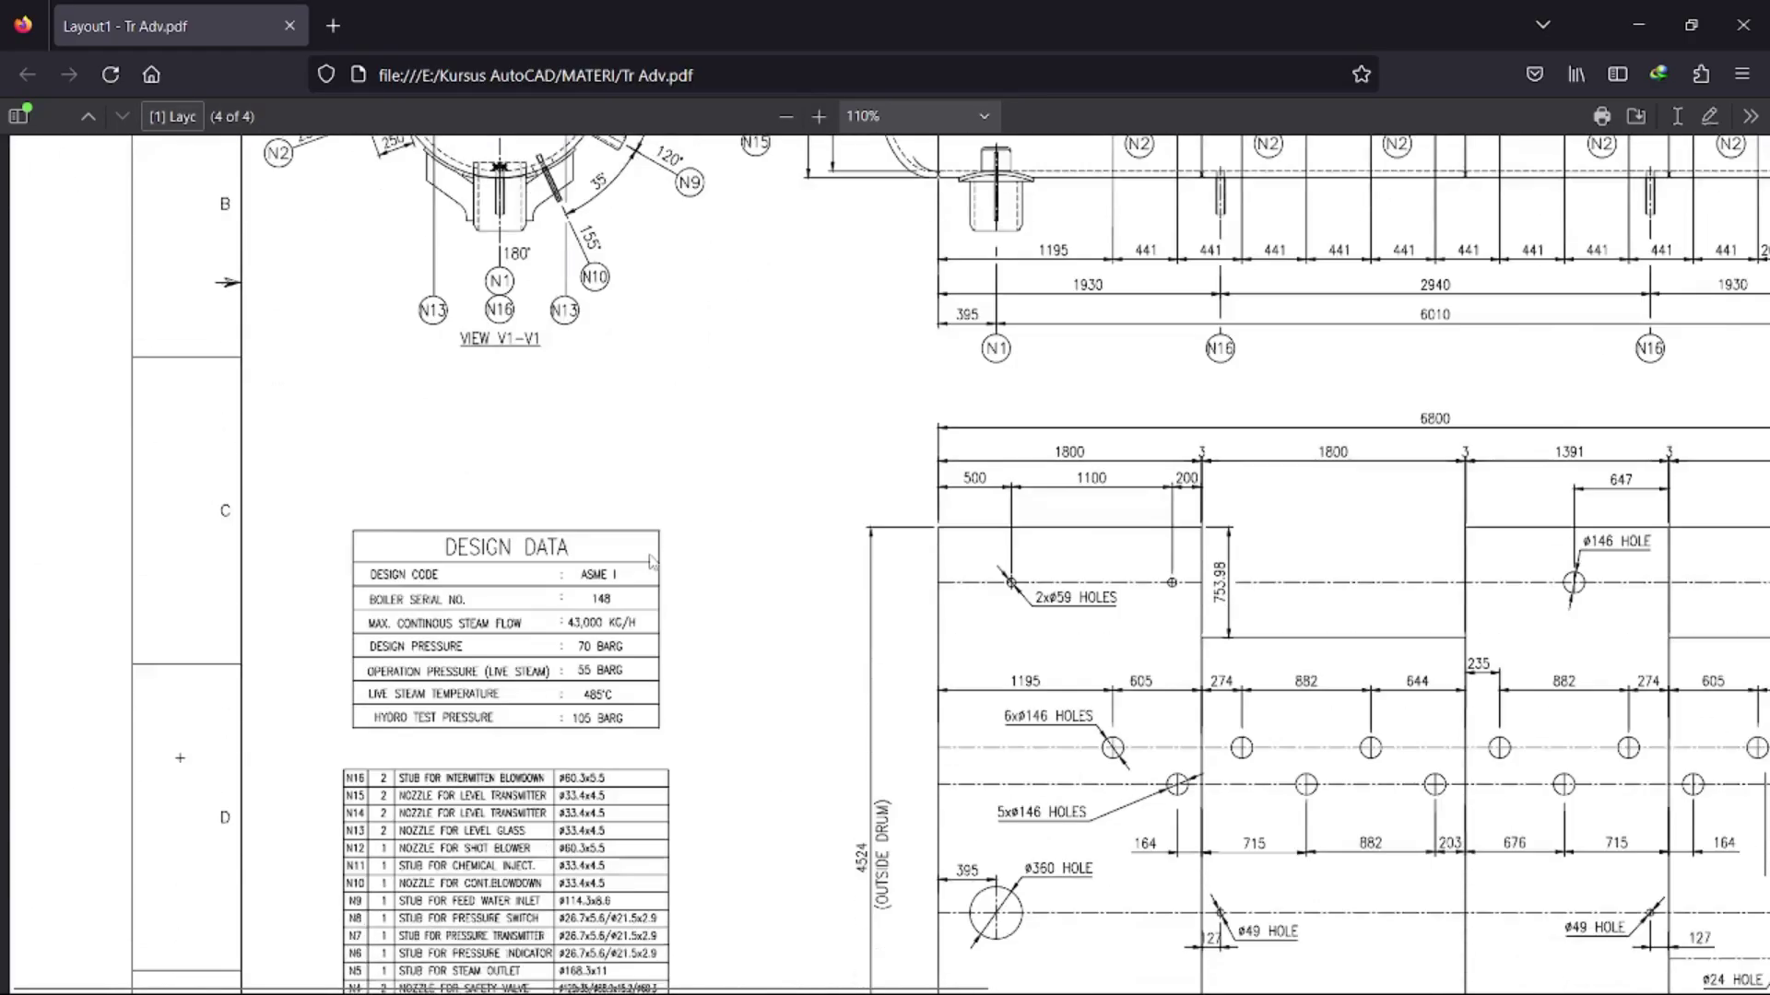
pyautogui.scroll(-4, 1023, 366)
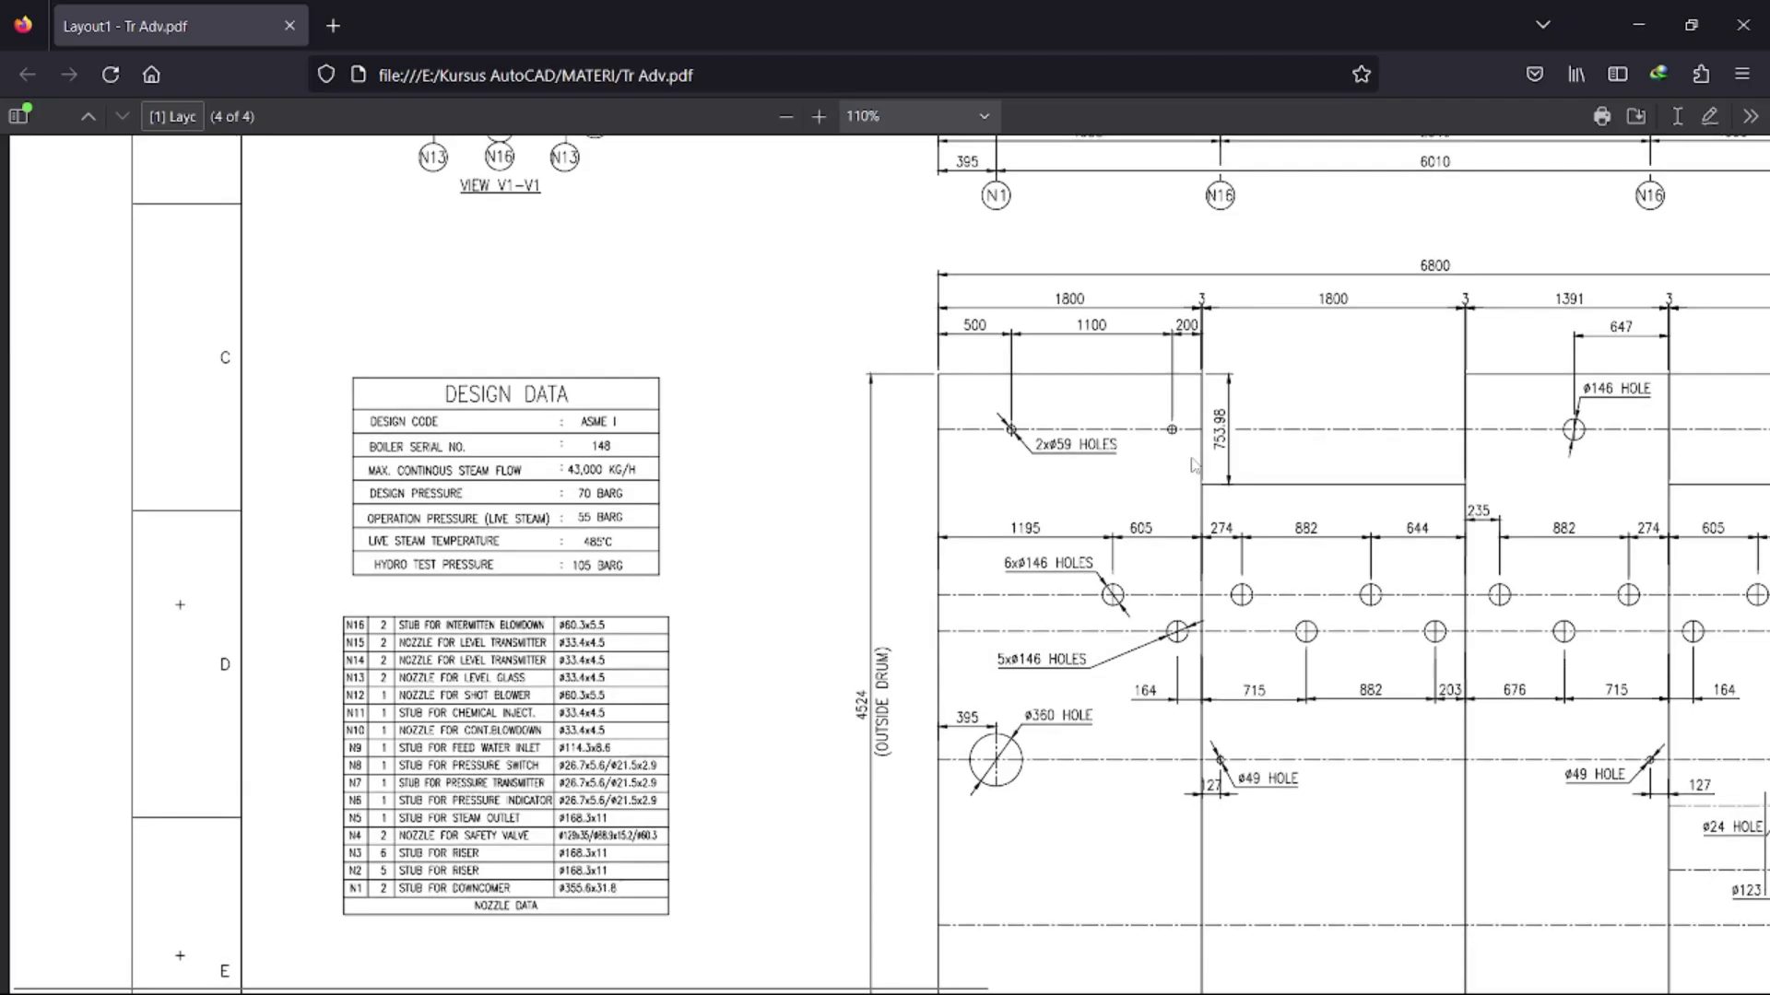
pyautogui.hscroll(10, 1426, 432)
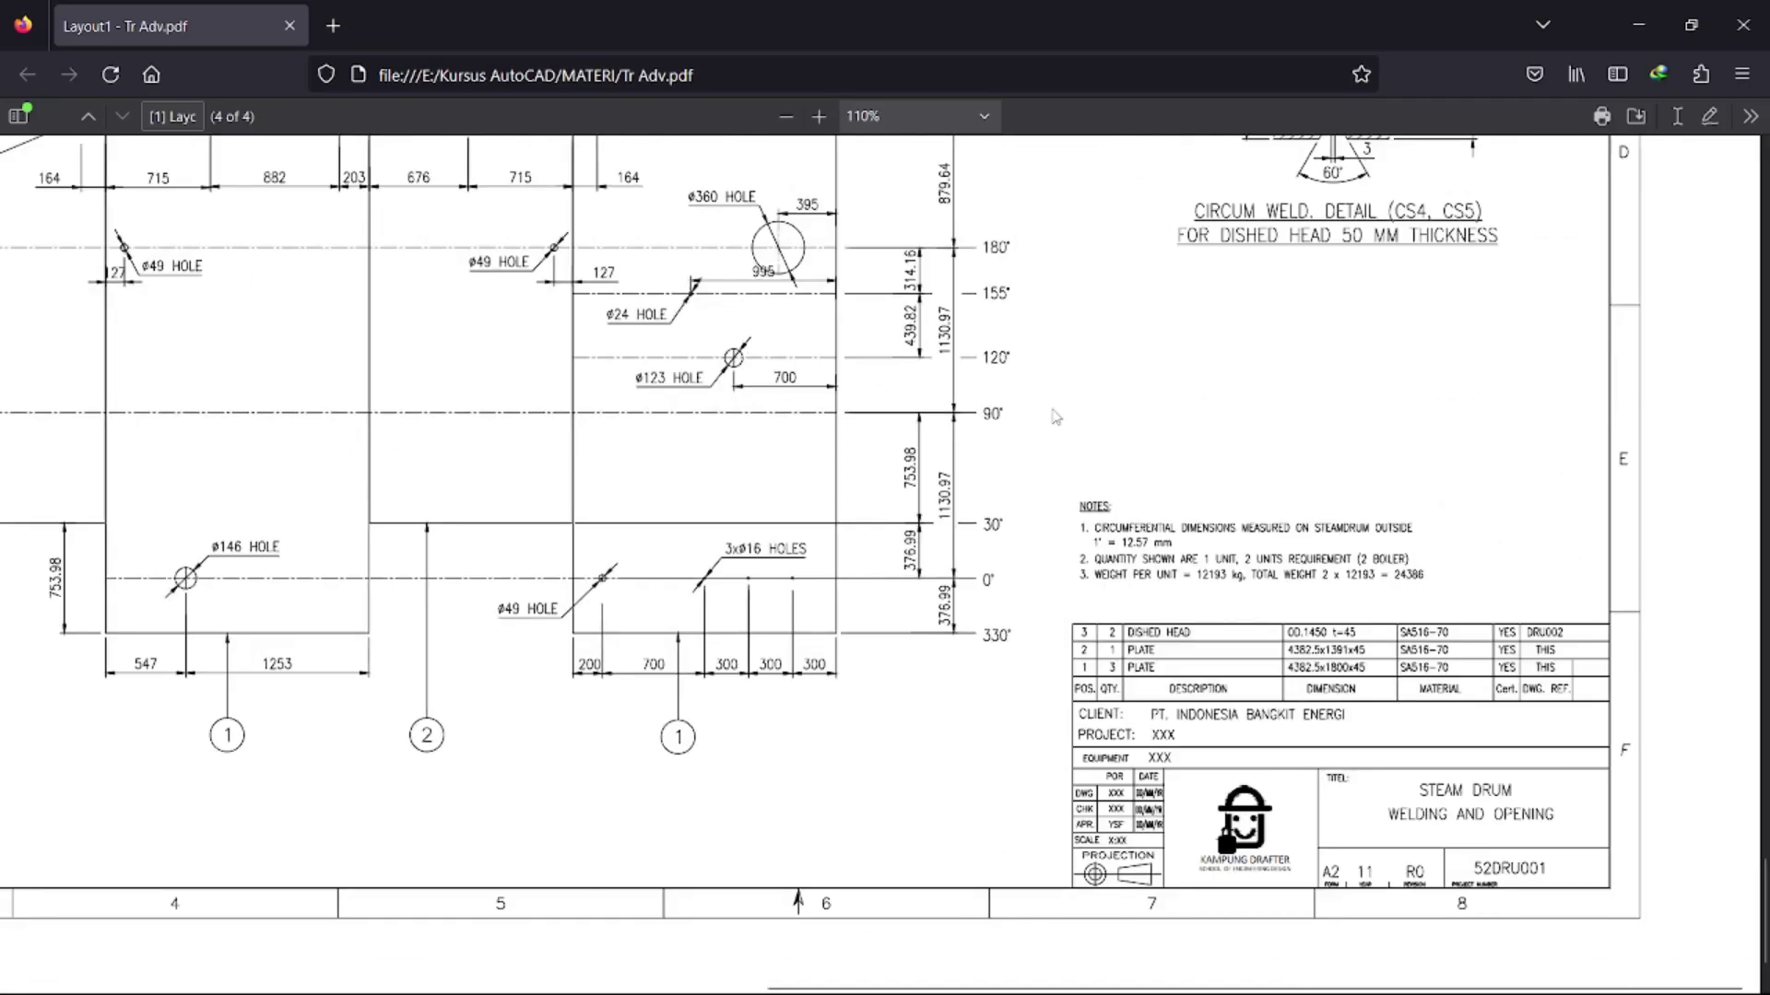
pyautogui.scroll(4, 1087, 428)
pyautogui.hscroll(-6, 922, 441)
pyautogui.scroll(2, 848, 439)
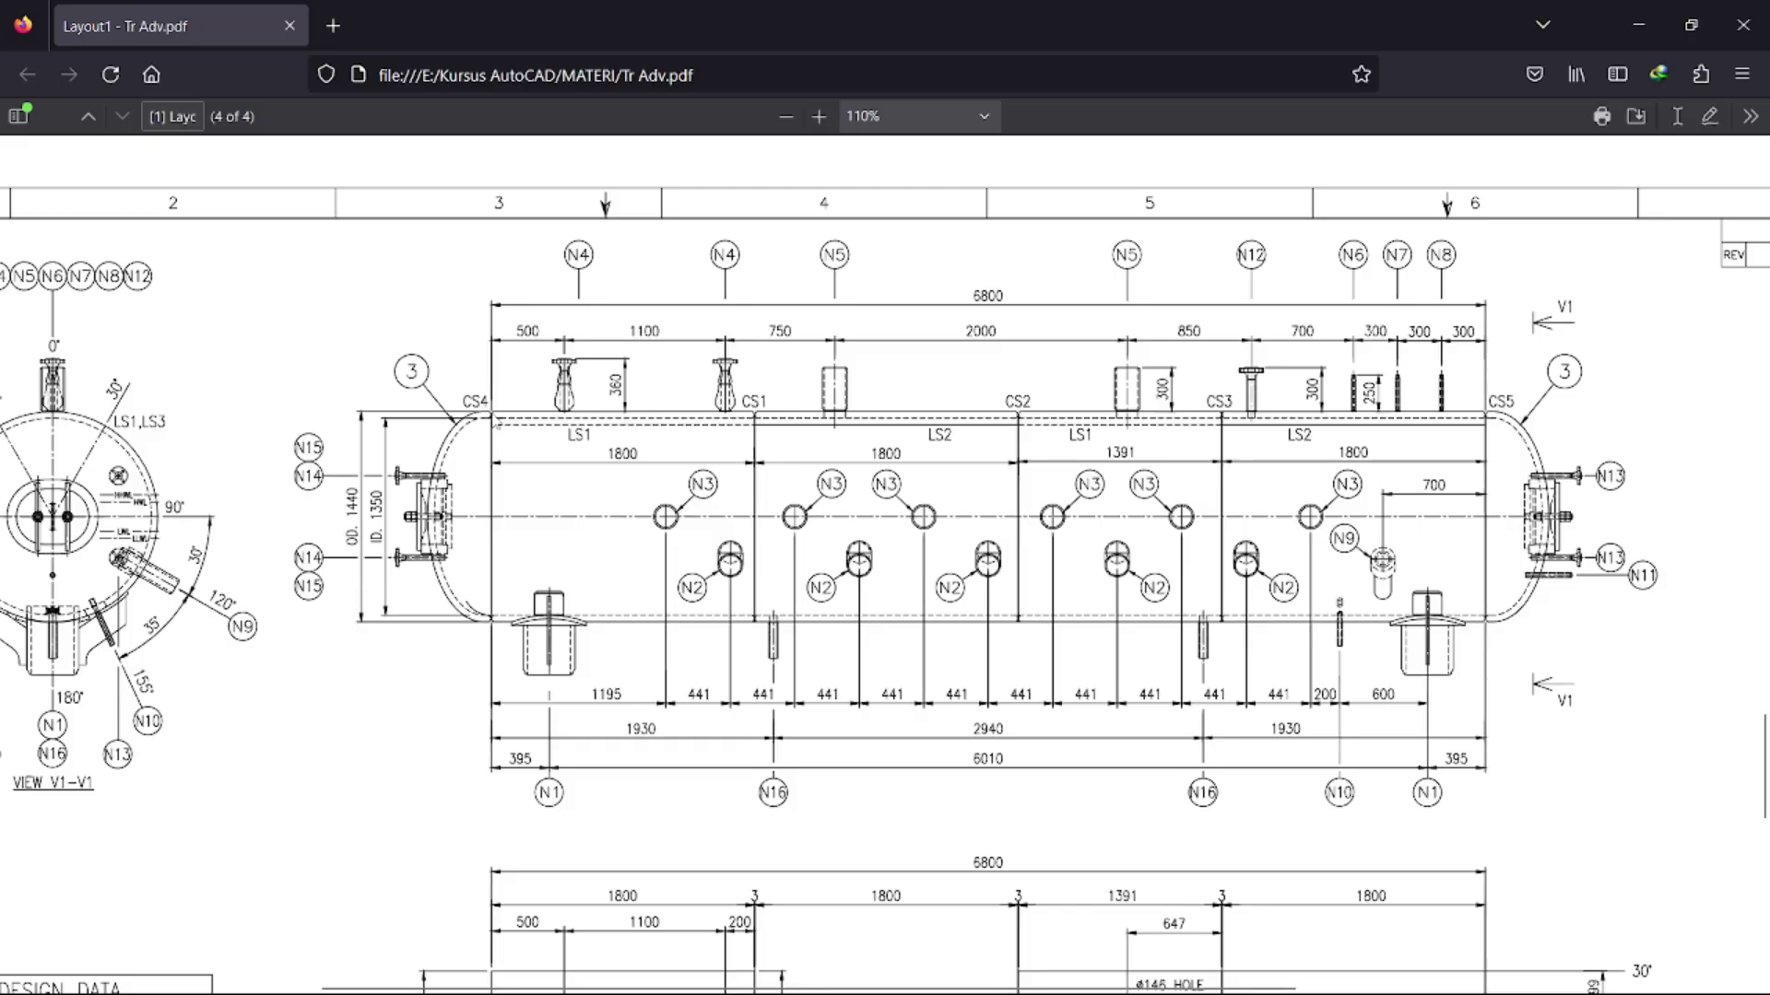
pyautogui.scroll(-5, 502, 473)
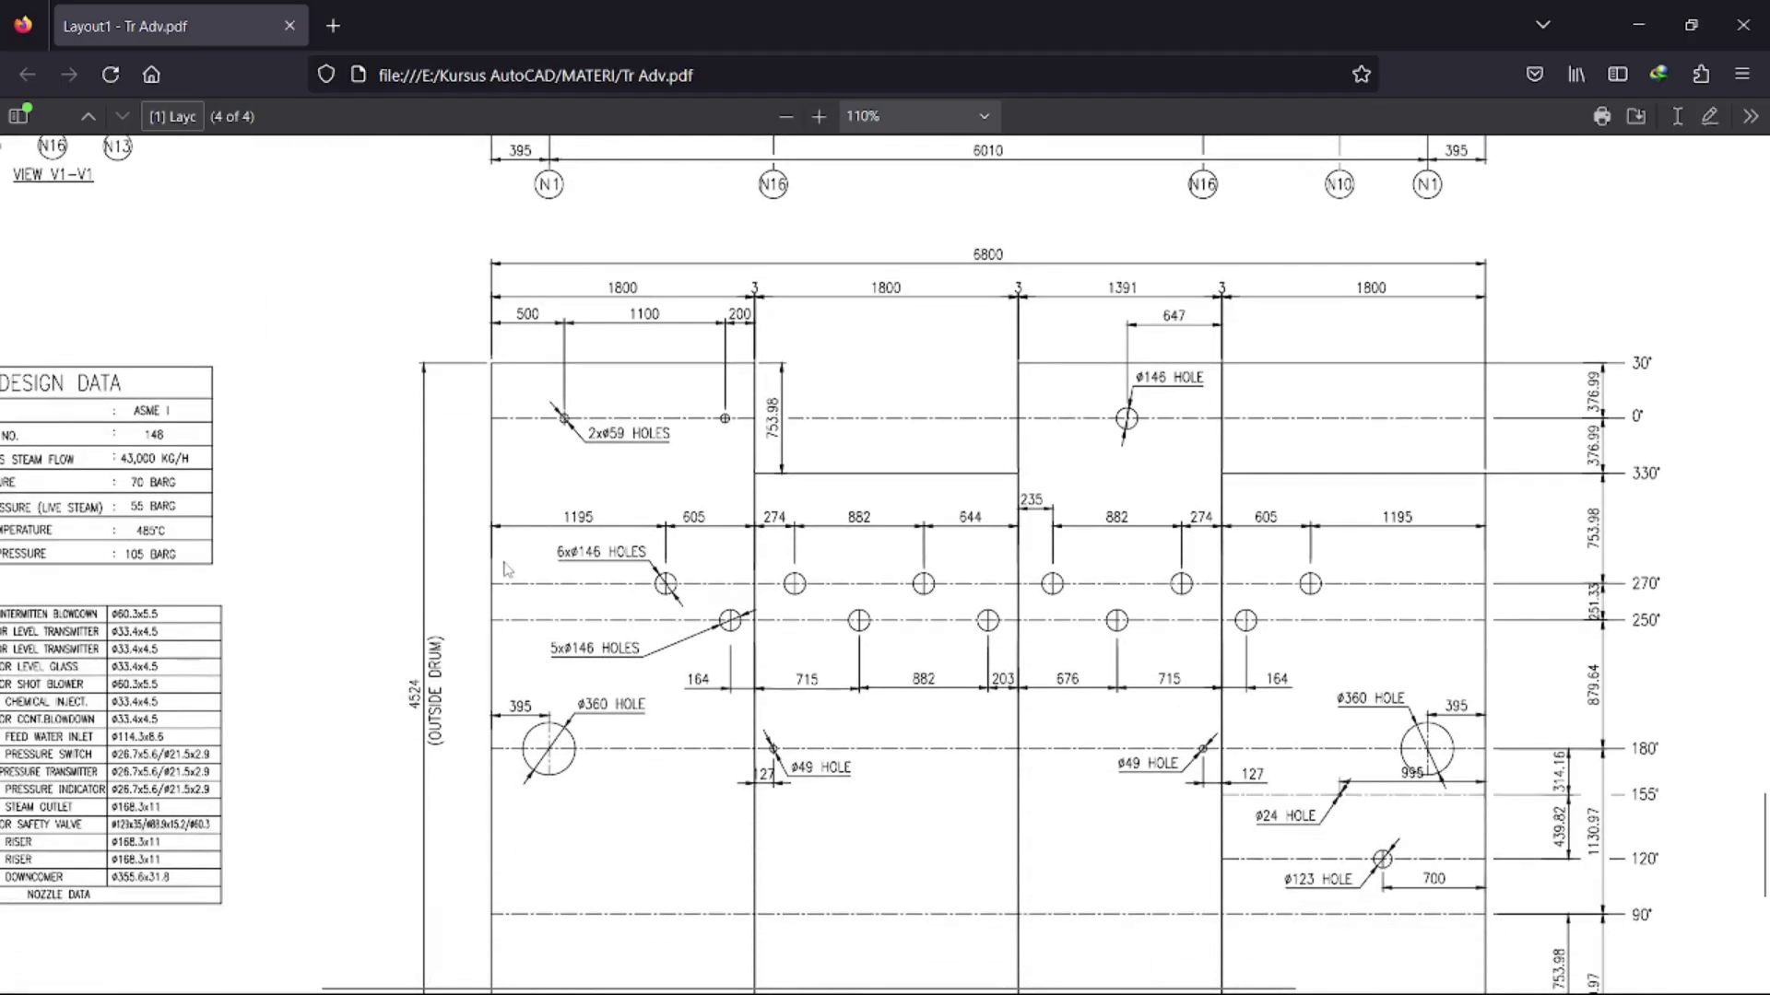
pyautogui.click(1639, 26)
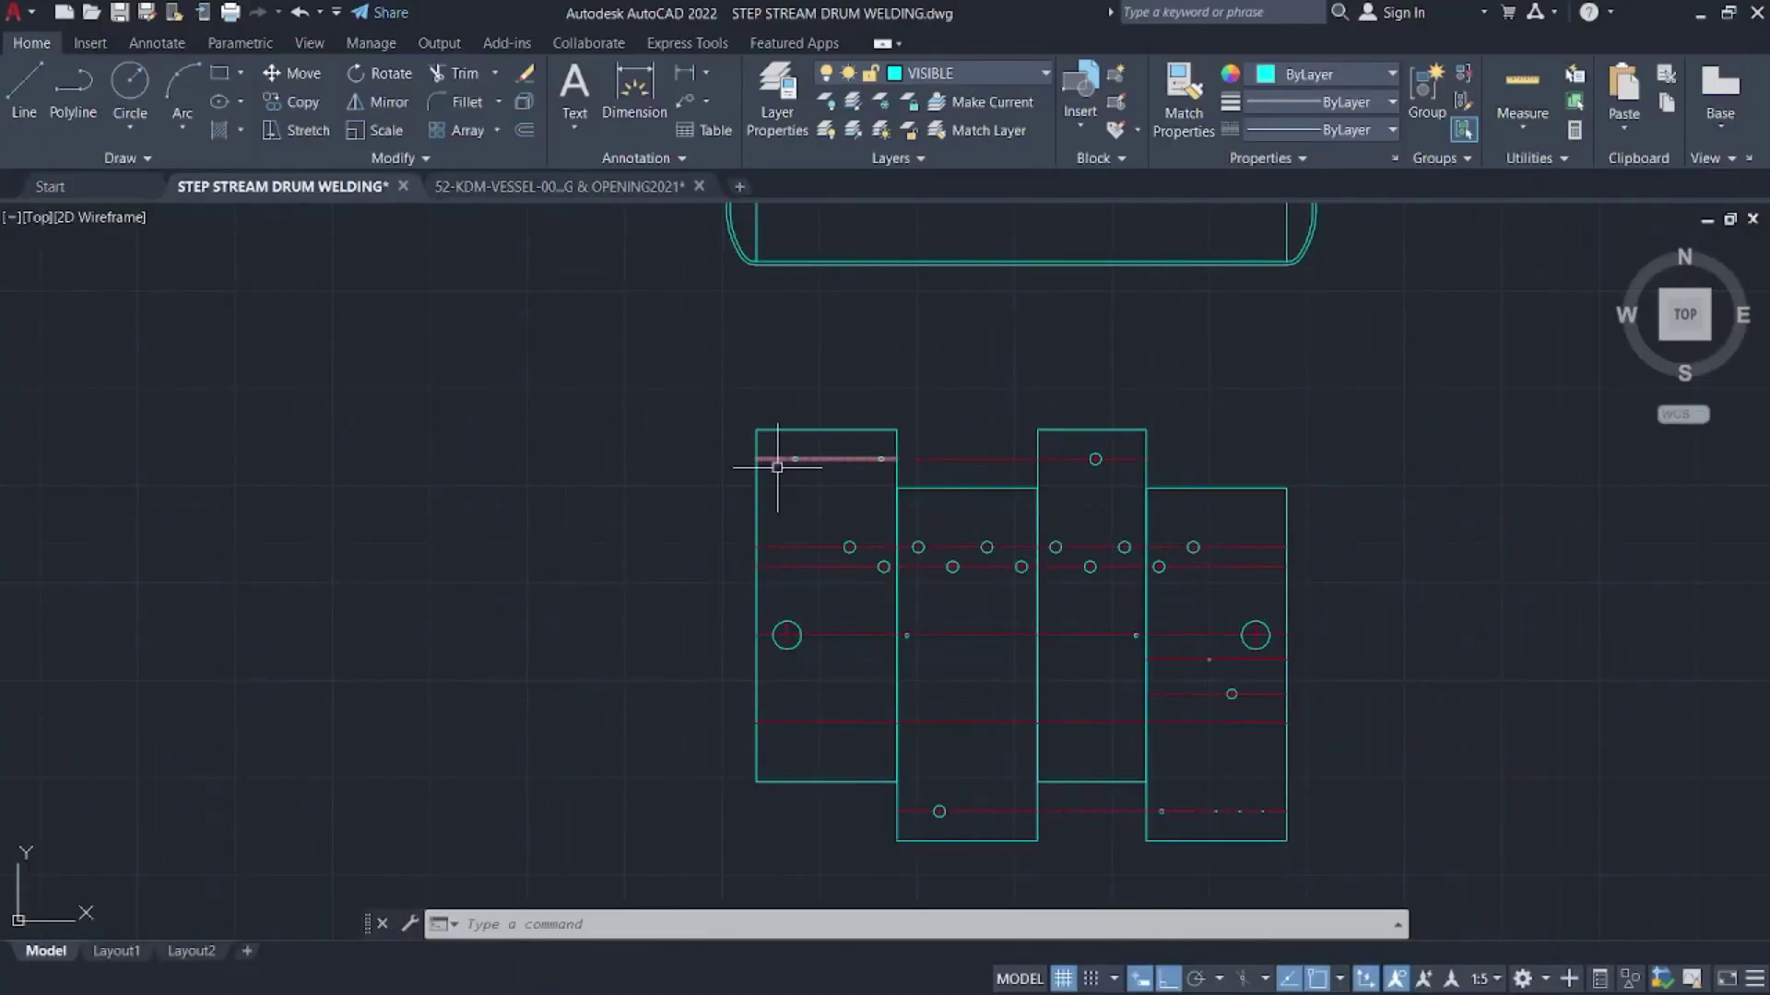
pyautogui.write('xl')
pyautogui.press('Return')
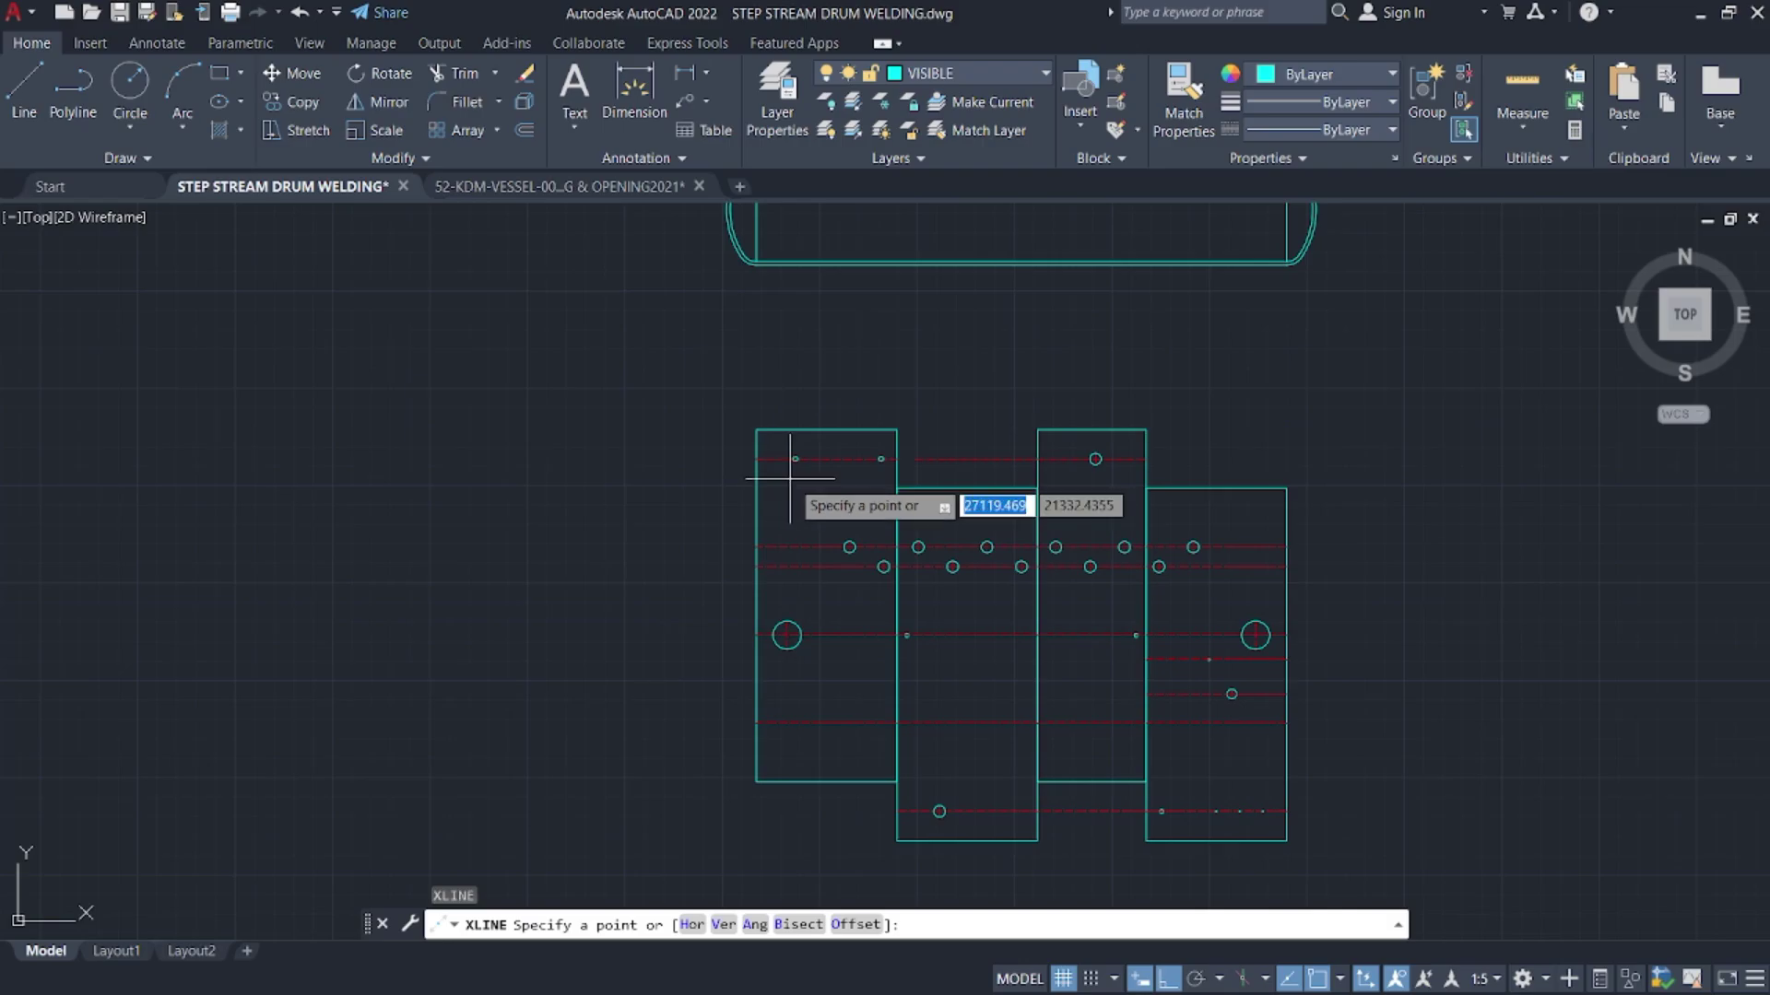
pyautogui.press('Escape')
# - Draw a short vertical line across the drum's upper wall thickness at the left head seam
pyautogui.scroll(-2, 841, 593)
pyautogui.scroll(5, 826, 501)
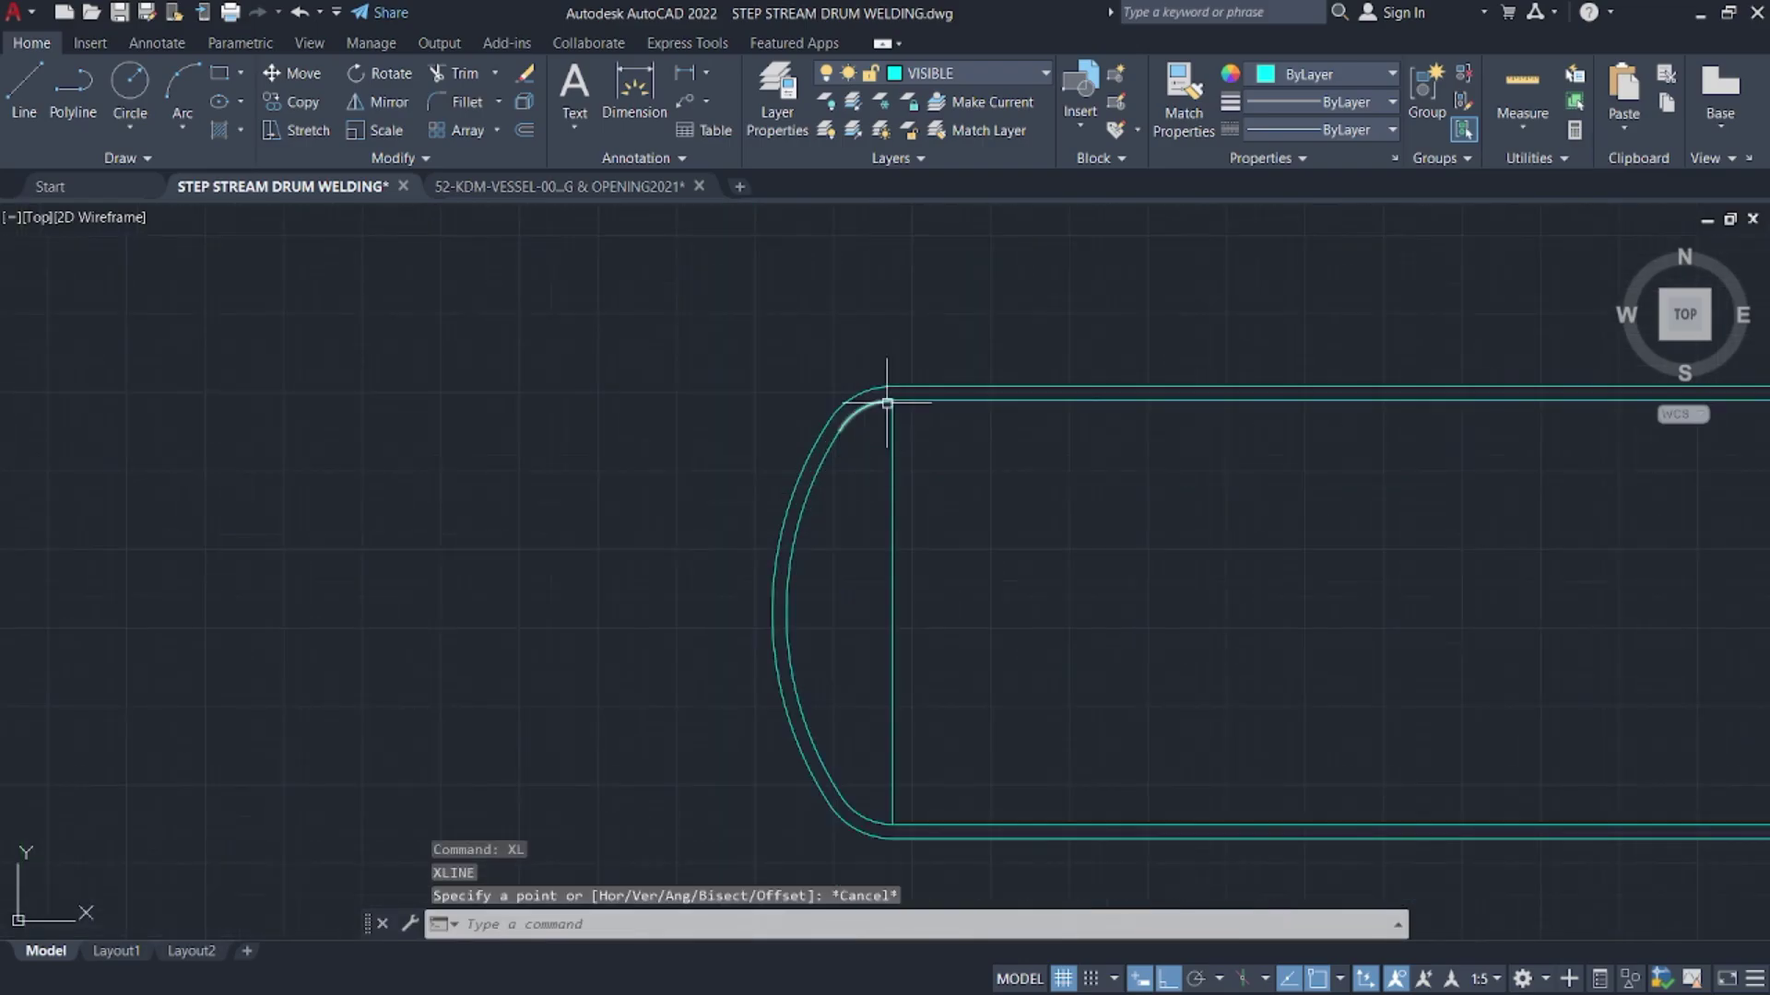
pyautogui.scroll(6, 886, 402)
pyautogui.write('l')
pyautogui.press('Return')
pyautogui.click(893, 403)
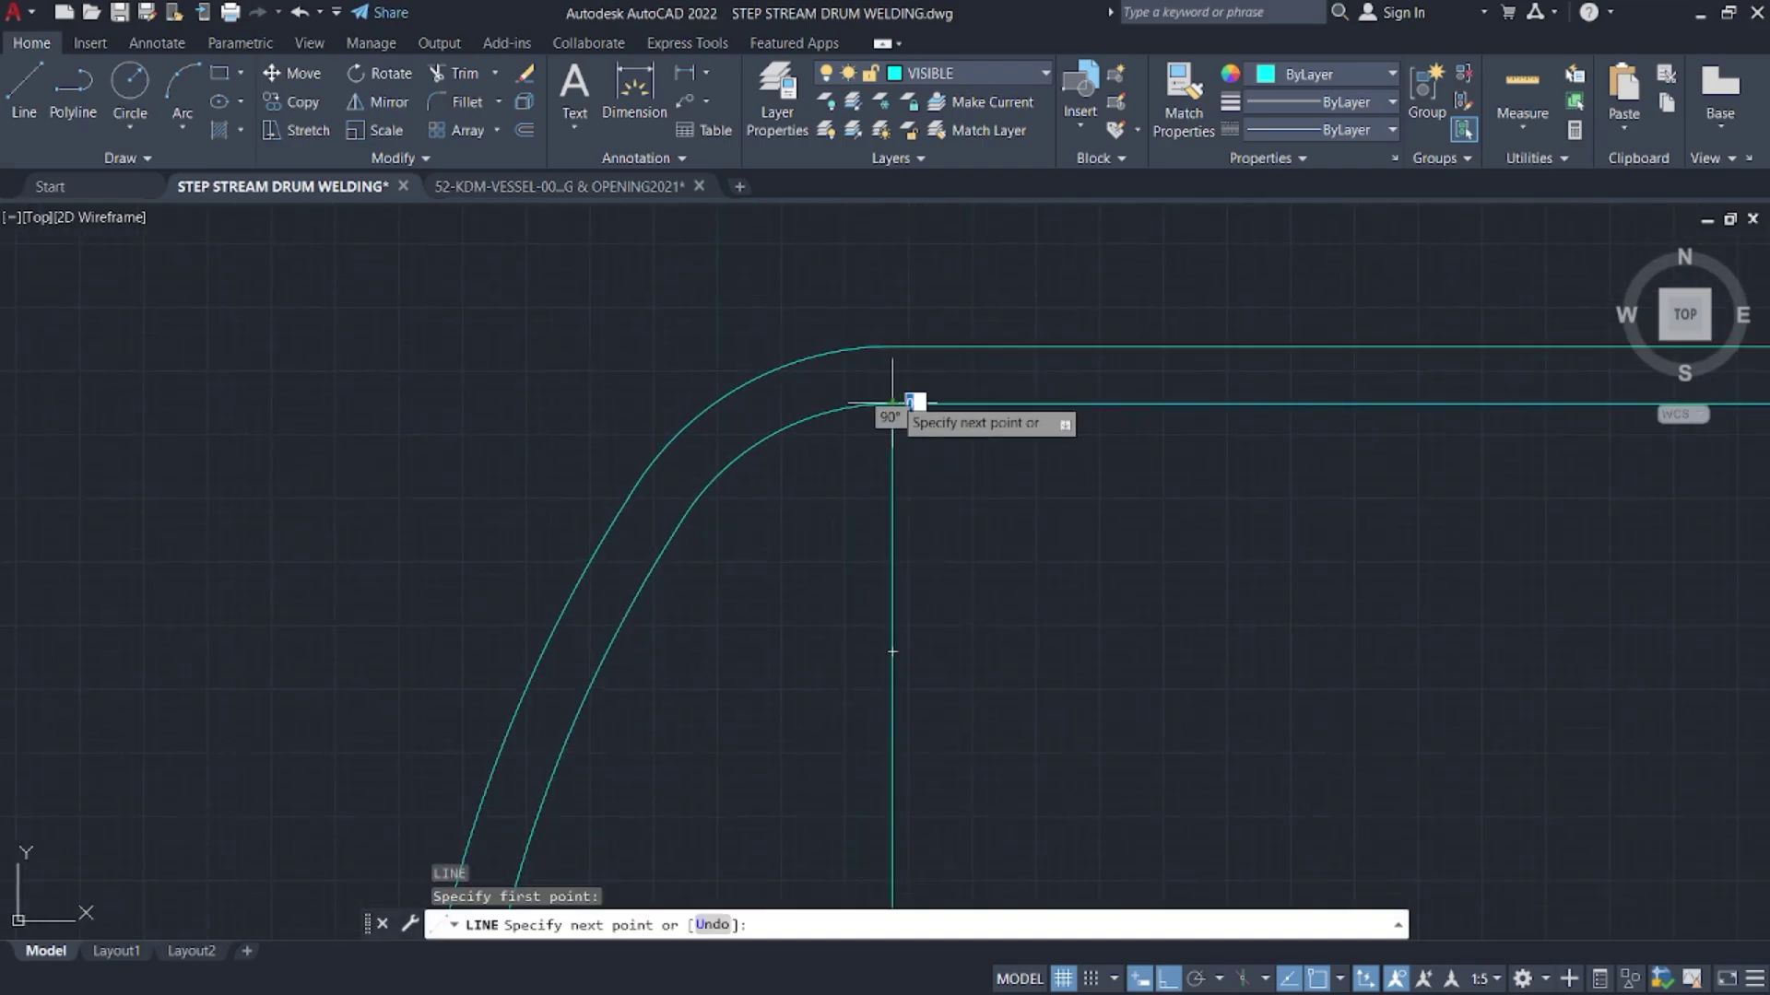
pyautogui.press('Escape')
# - Place a vertical construction line along the drum's left head seam
pyautogui.scroll(-3, 921, 369)
pyautogui.scroll(4, 876, 461)
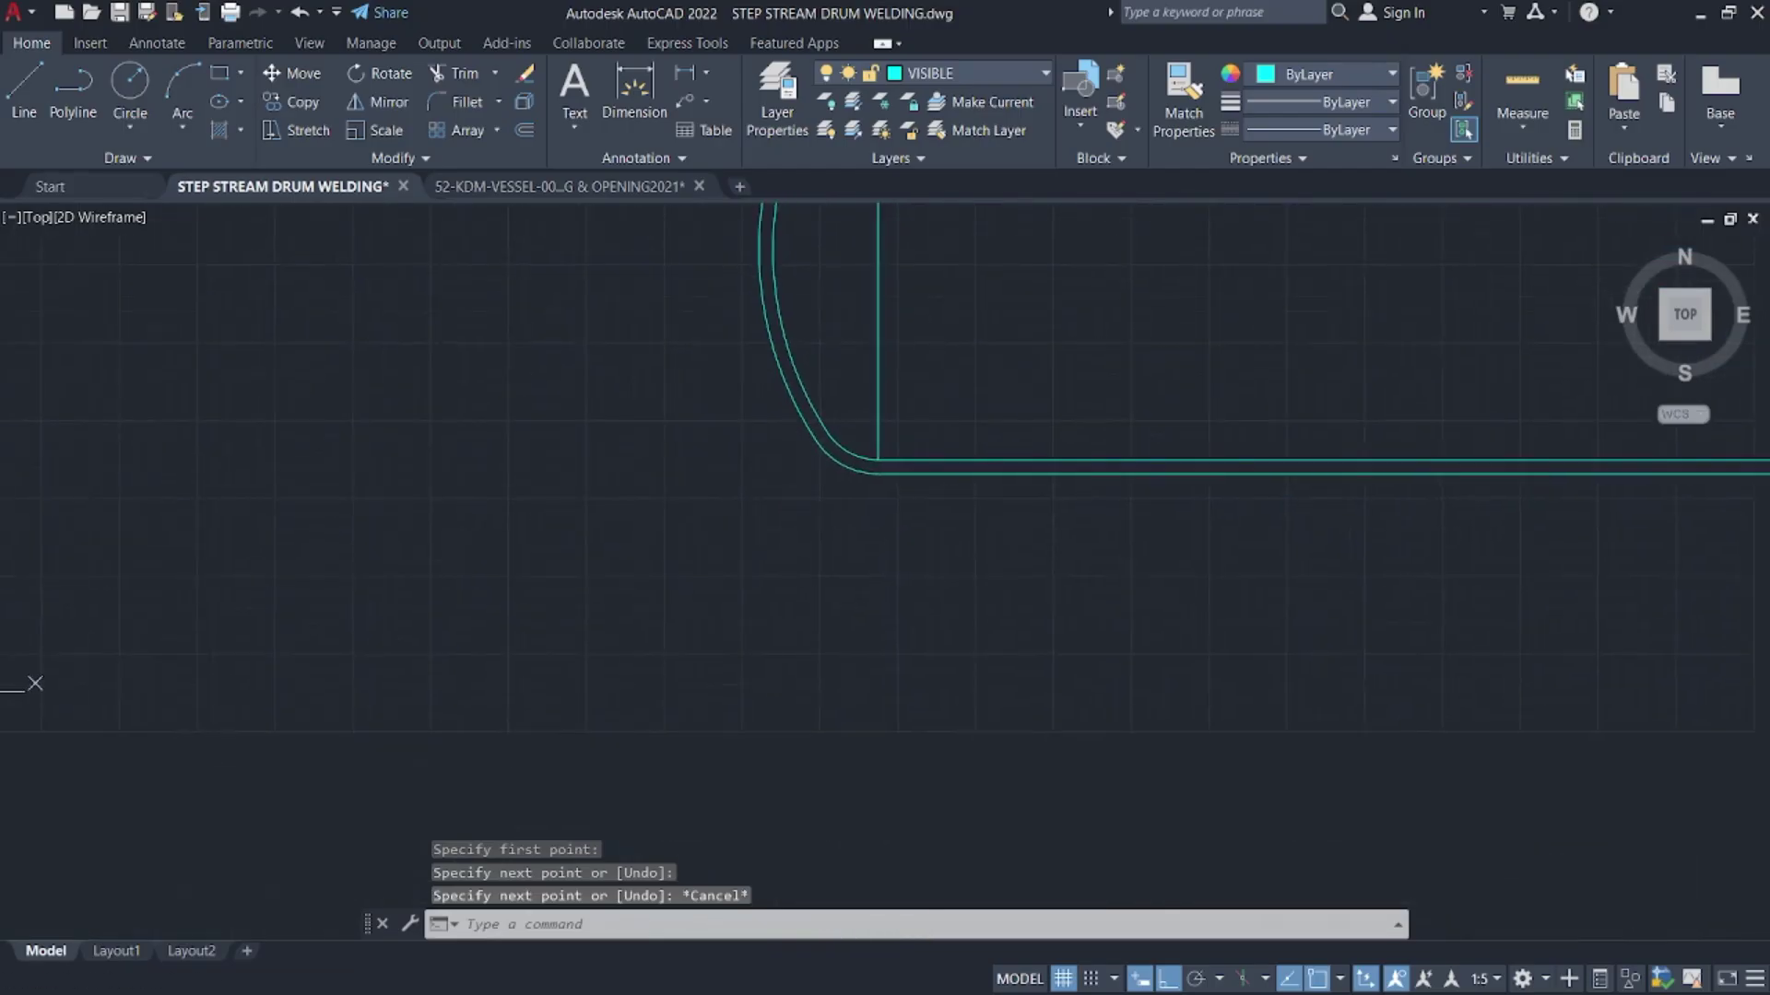
pyautogui.scroll(-2, 978, 402)
pyautogui.press('Return')
pyautogui.write('v')
pyautogui.press('Return')
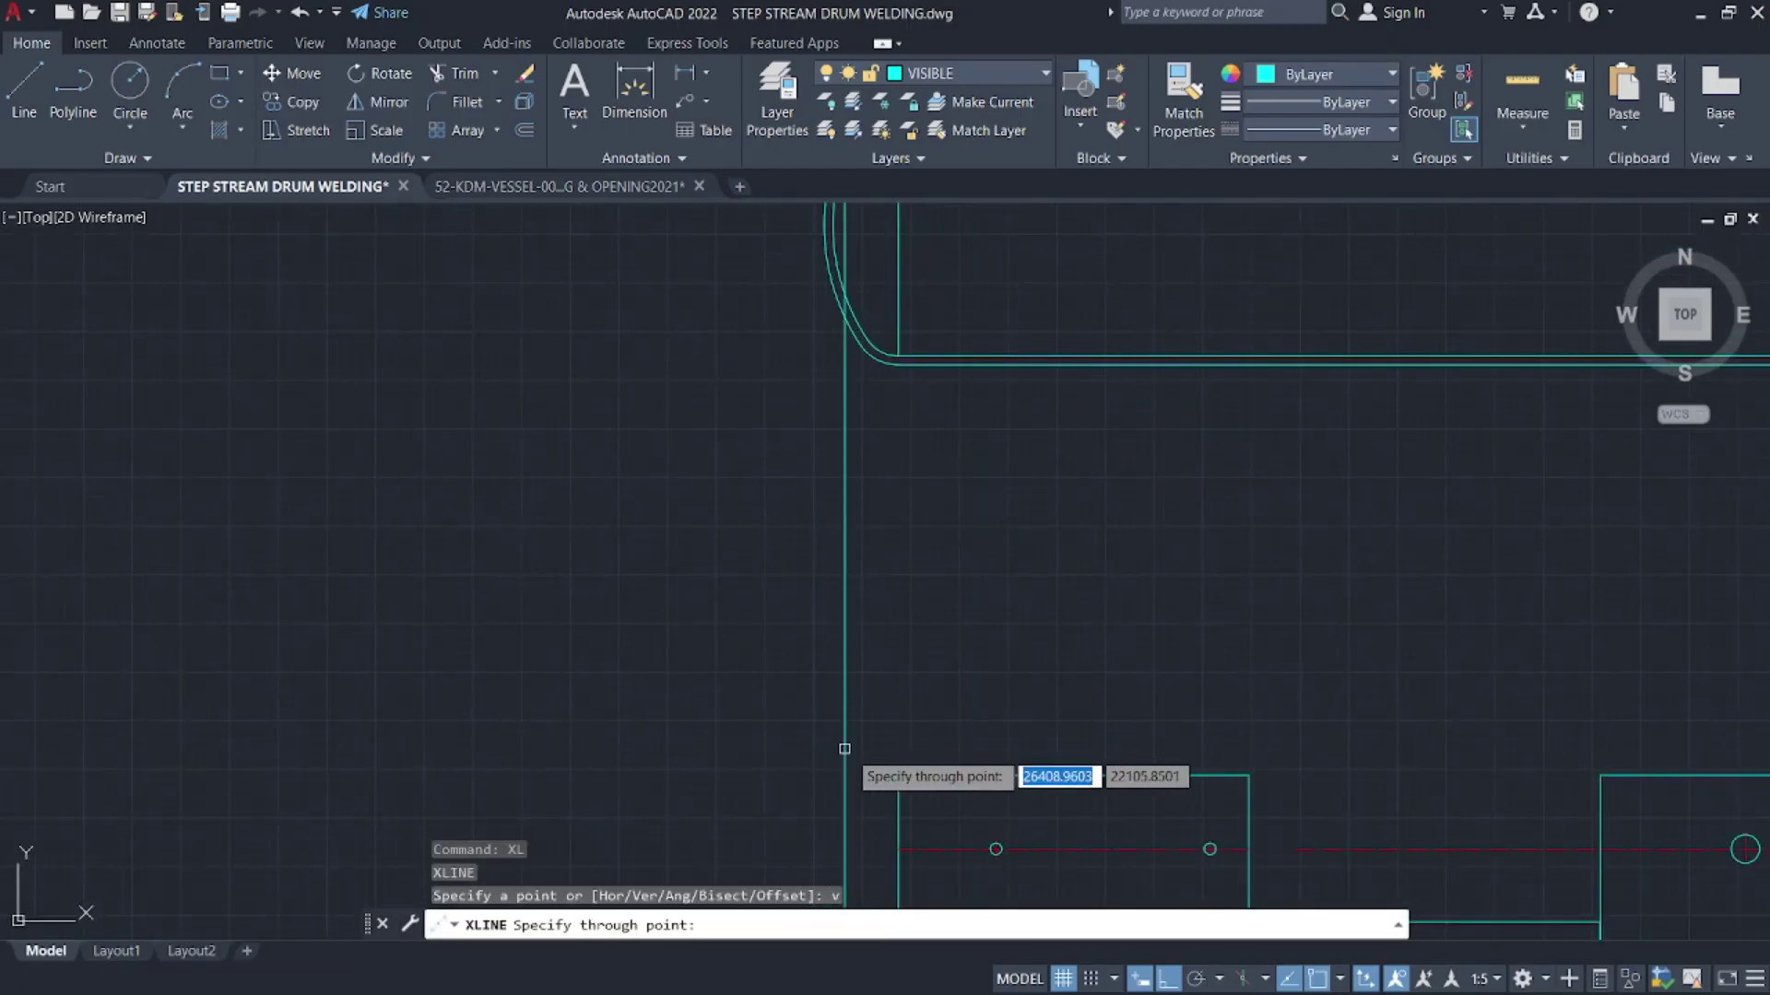
pyautogui.press('Escape')
pyautogui.scroll(5, 980, 482)
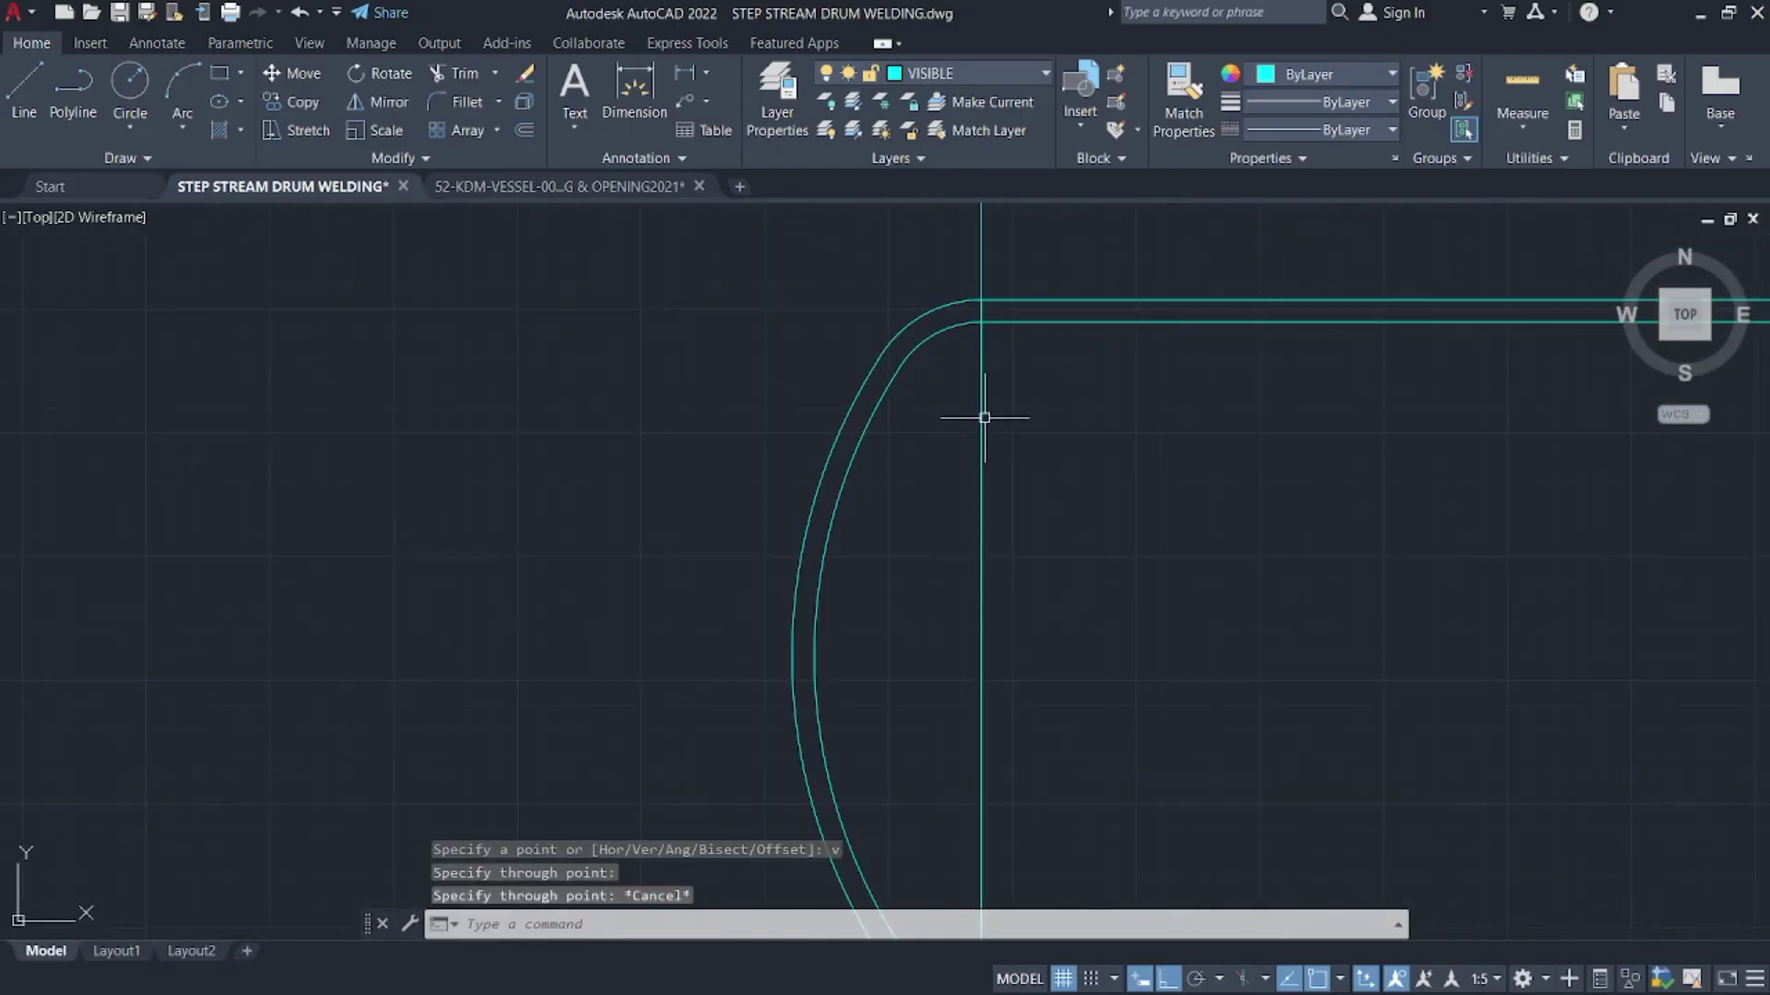
# - Erase the vertical construction line and the long inner seam line at the left head
pyautogui.click(1060, 594)
pyautogui.click(977, 461)
pyautogui.press('Delete')
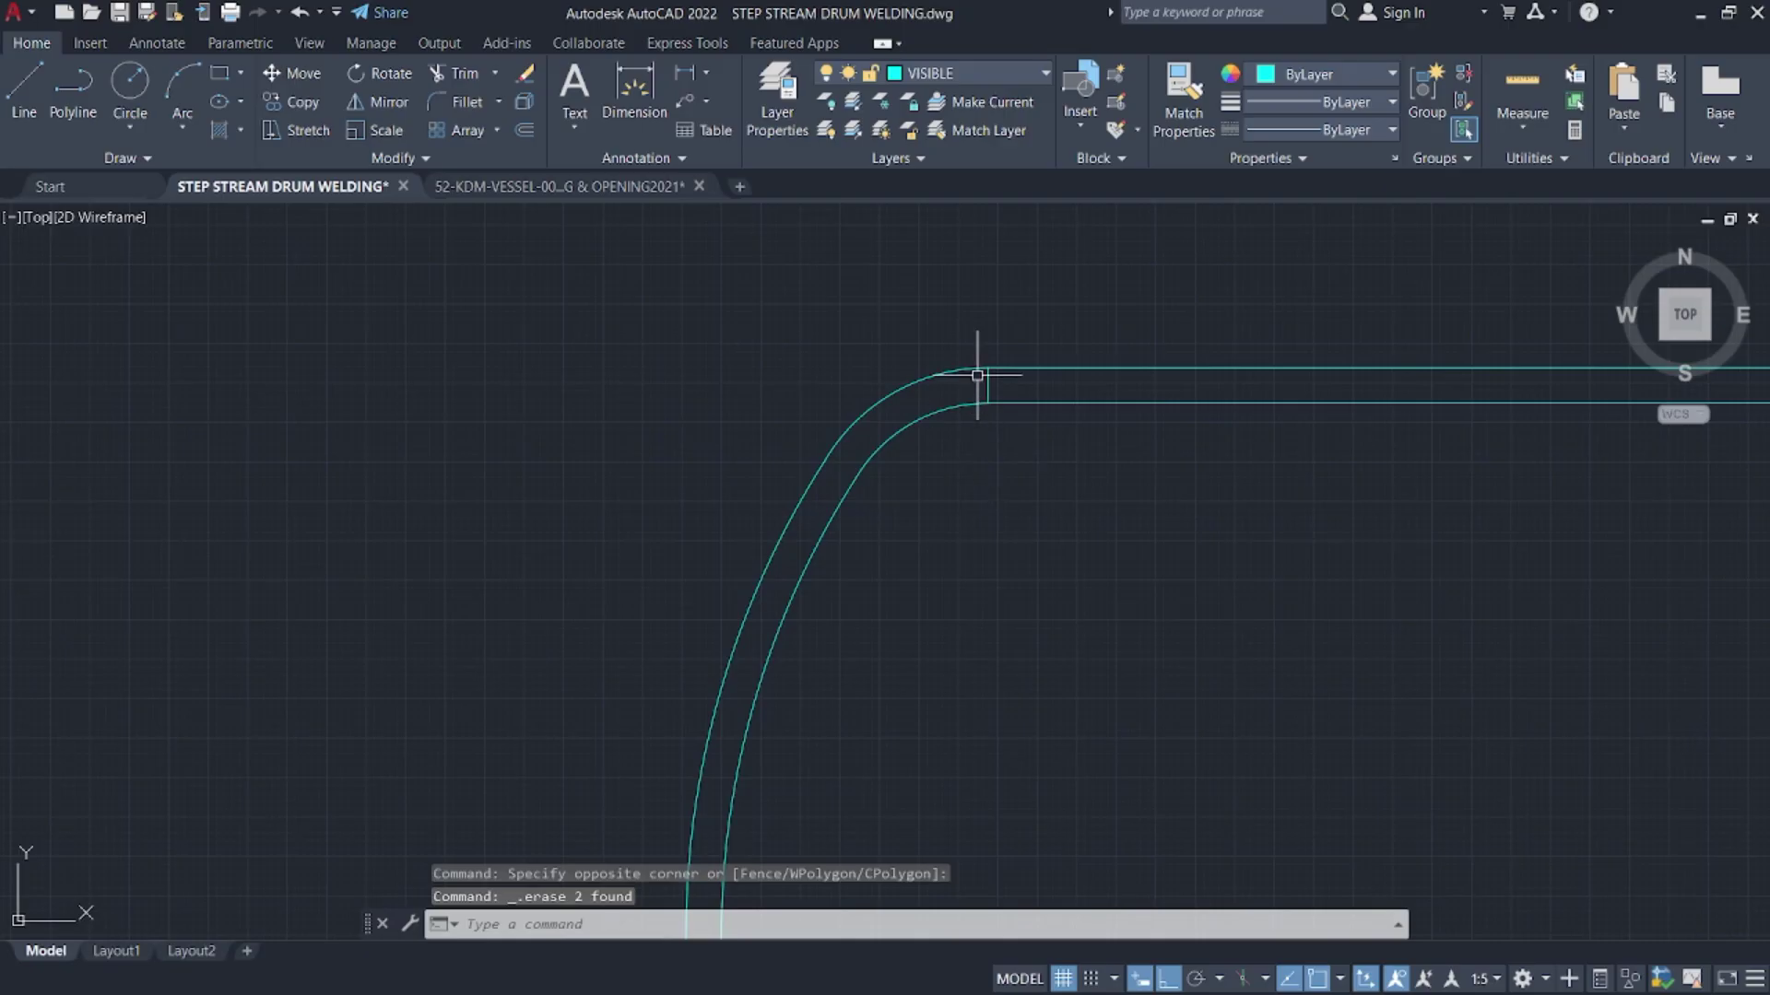
# - Switch to Firefox, examine the enlarged weld bevel dimensions and angles in Tr Adv.pdf, and return to the AutoCAD drawing
pyautogui.scroll(4, 984, 377)
pyautogui.press('super')
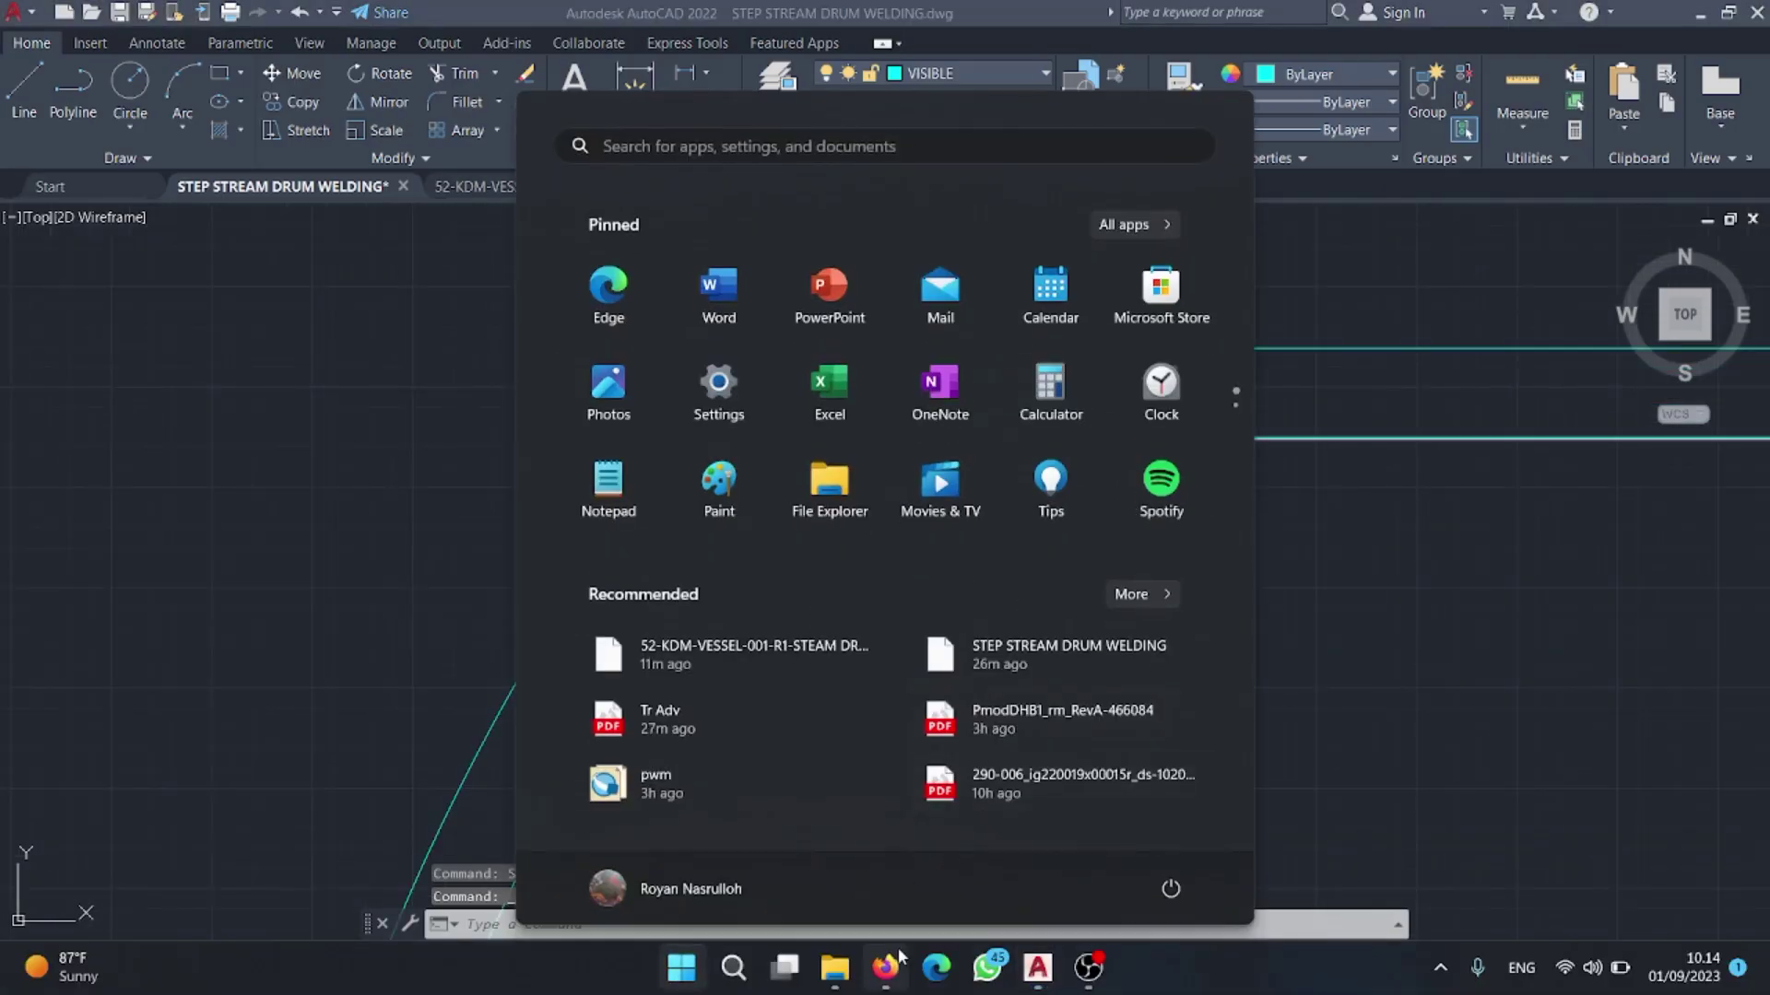
pyautogui.click(899, 965)
pyautogui.hscroll(6, 1134, 398)
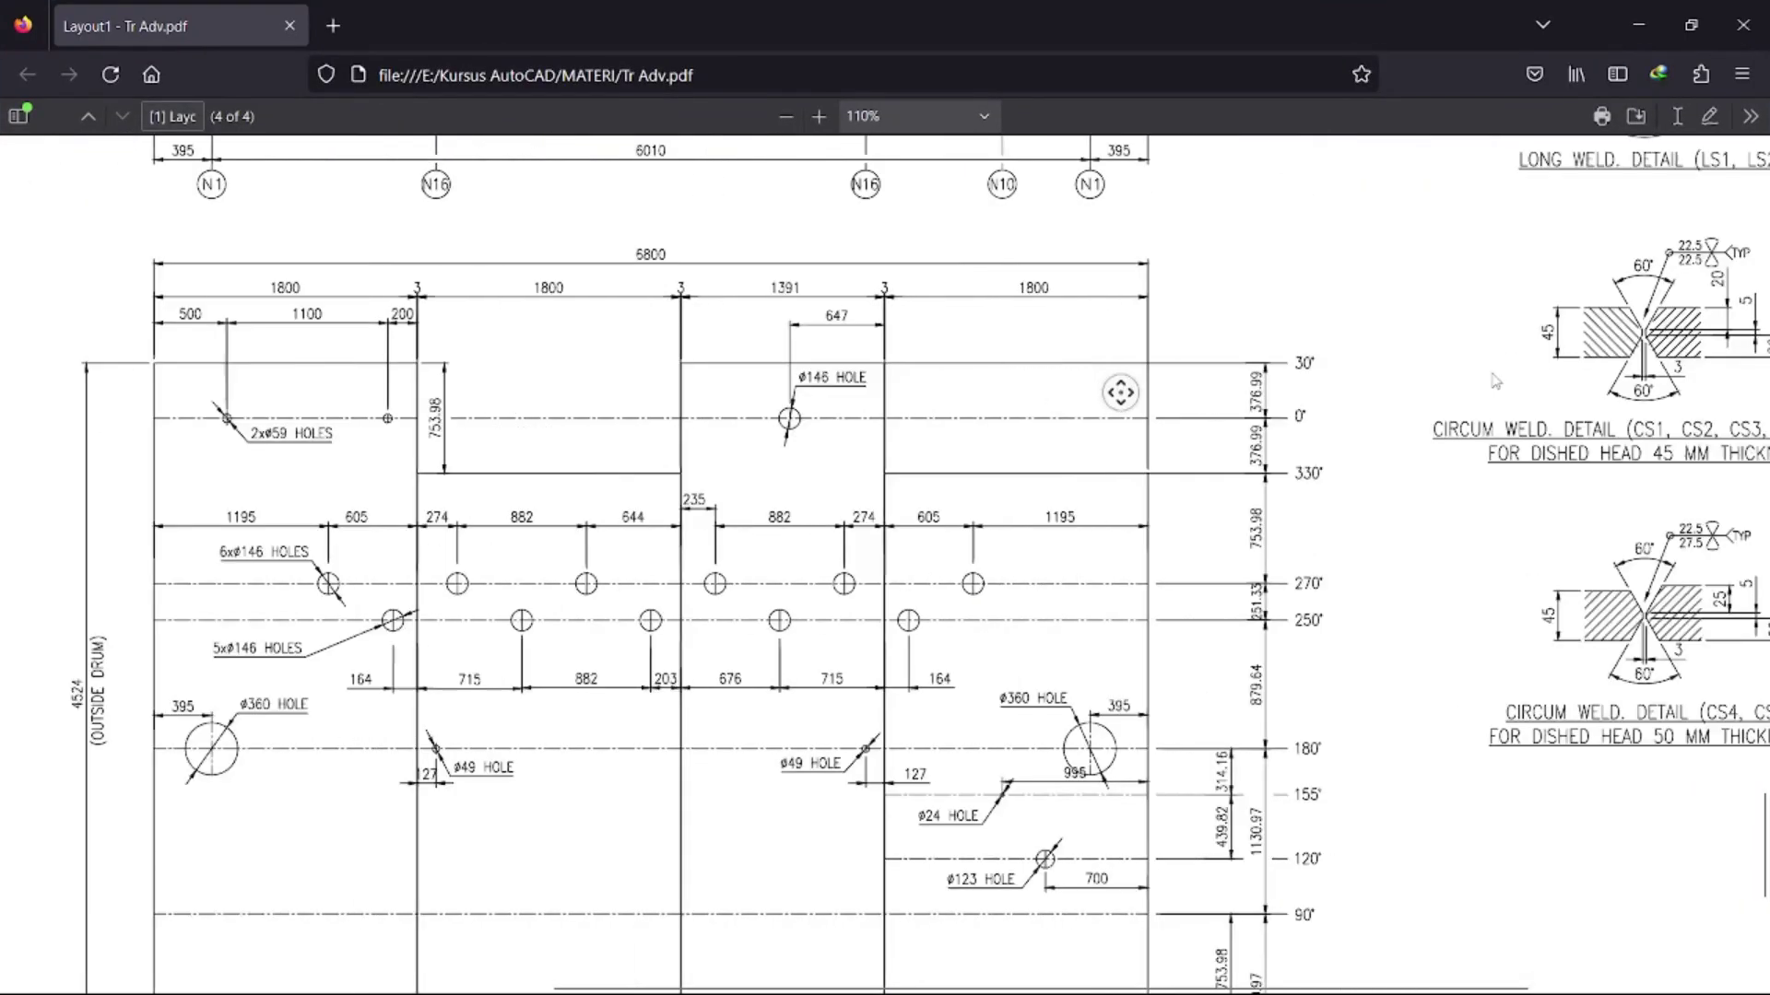
pyautogui.keyDown('ctrl'); pyautogui.scroll(4, 1413, 374); pyautogui.keyUp('ctrl')
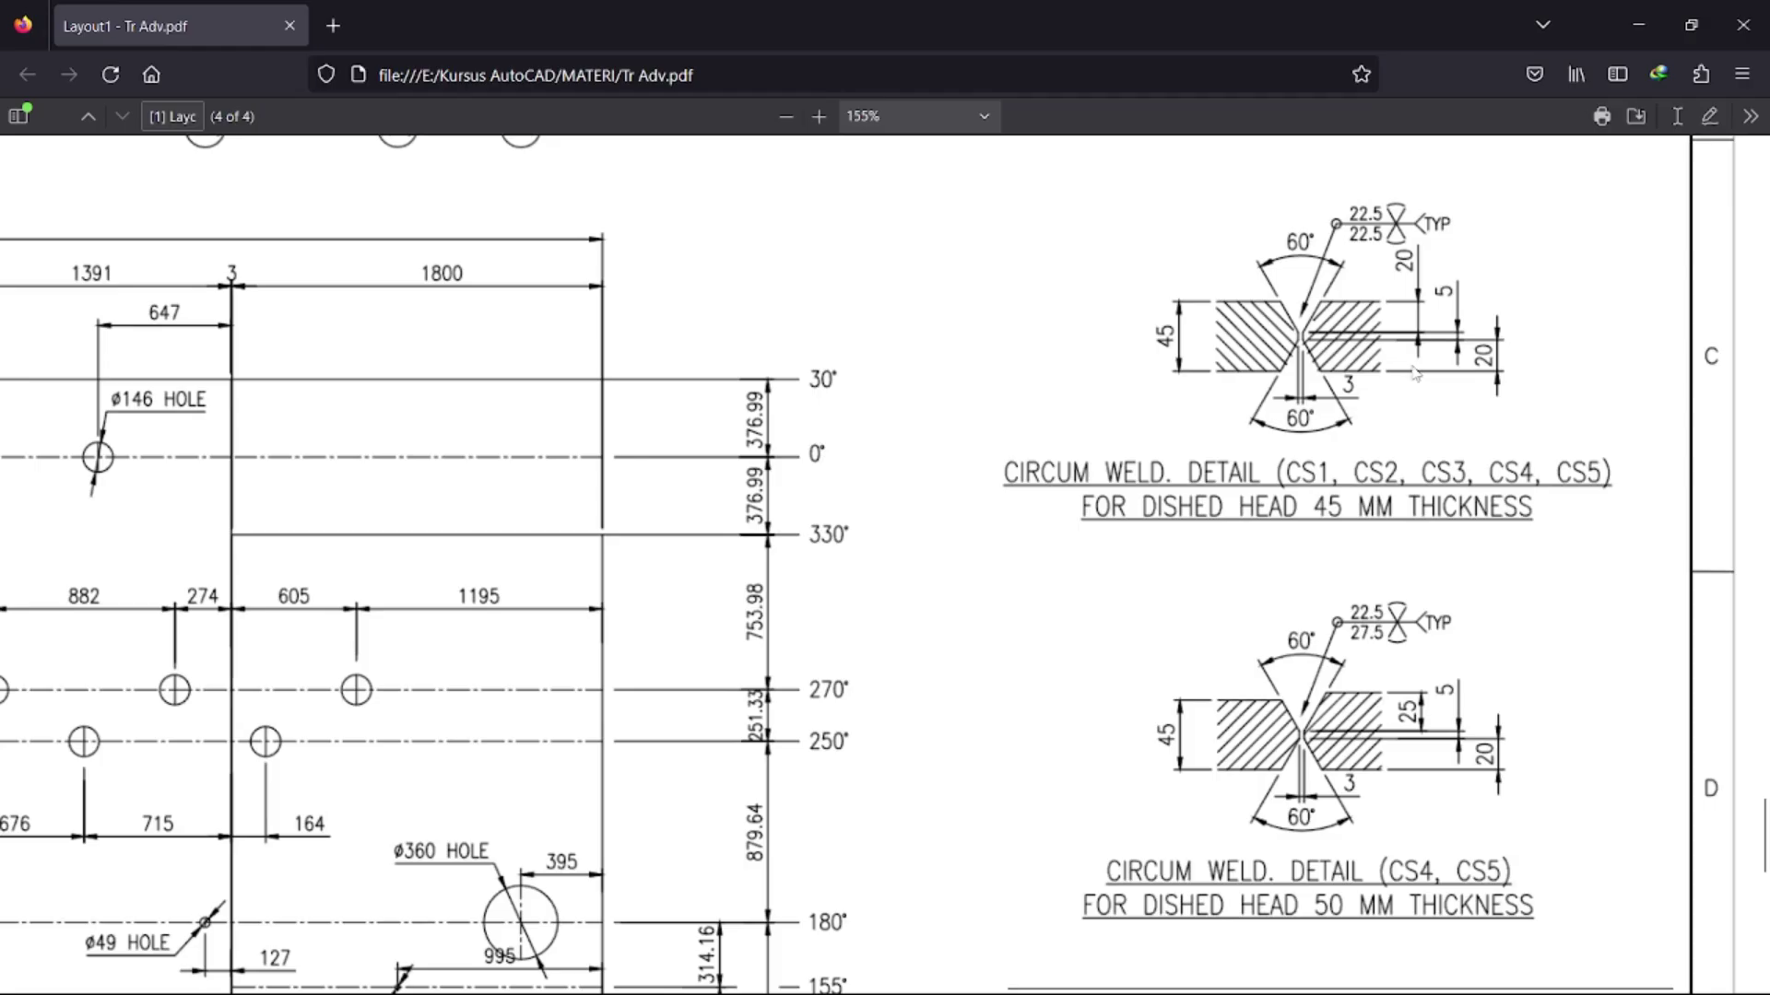
pyautogui.scroll(8, 1415, 373)
pyautogui.scroll(-2, 1278, 604)
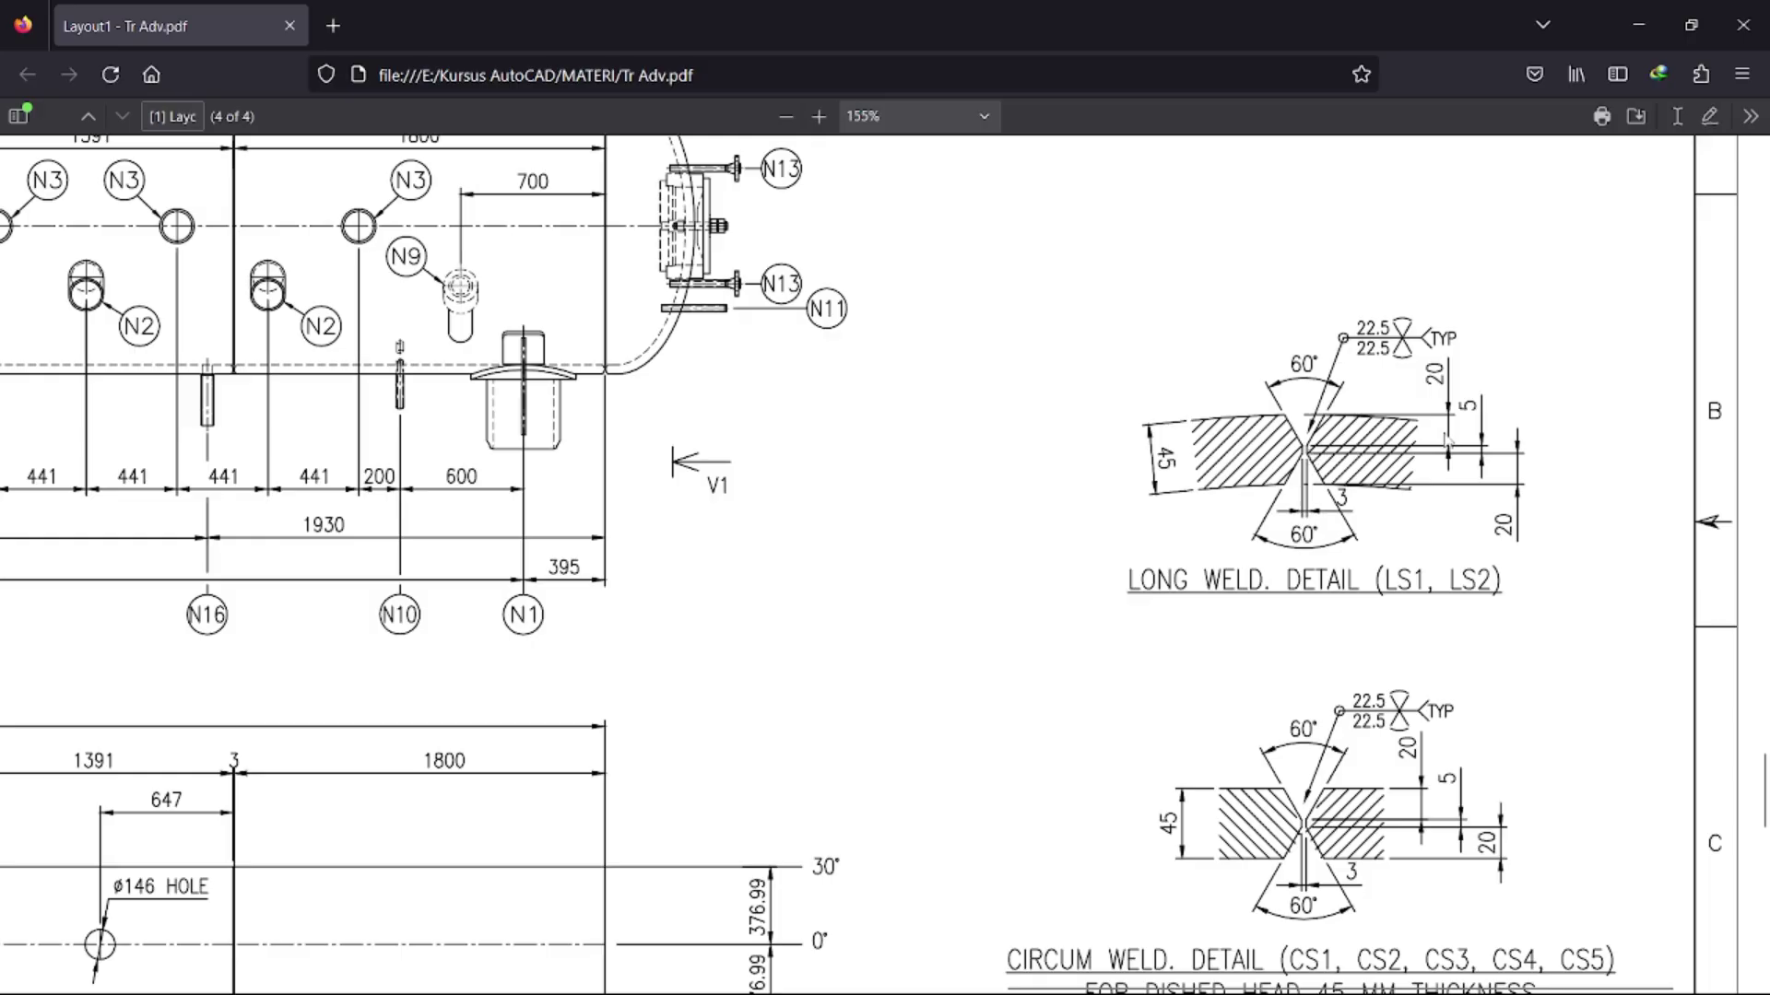
pyautogui.click(1638, 32)
# - Offset the short seam line across the upper wall by 3/2 to both sides
pyautogui.scroll(6, 1036, 422)
pyautogui.moveTo(954, 385); pyautogui.dragTo(1034, 545, button='middle')
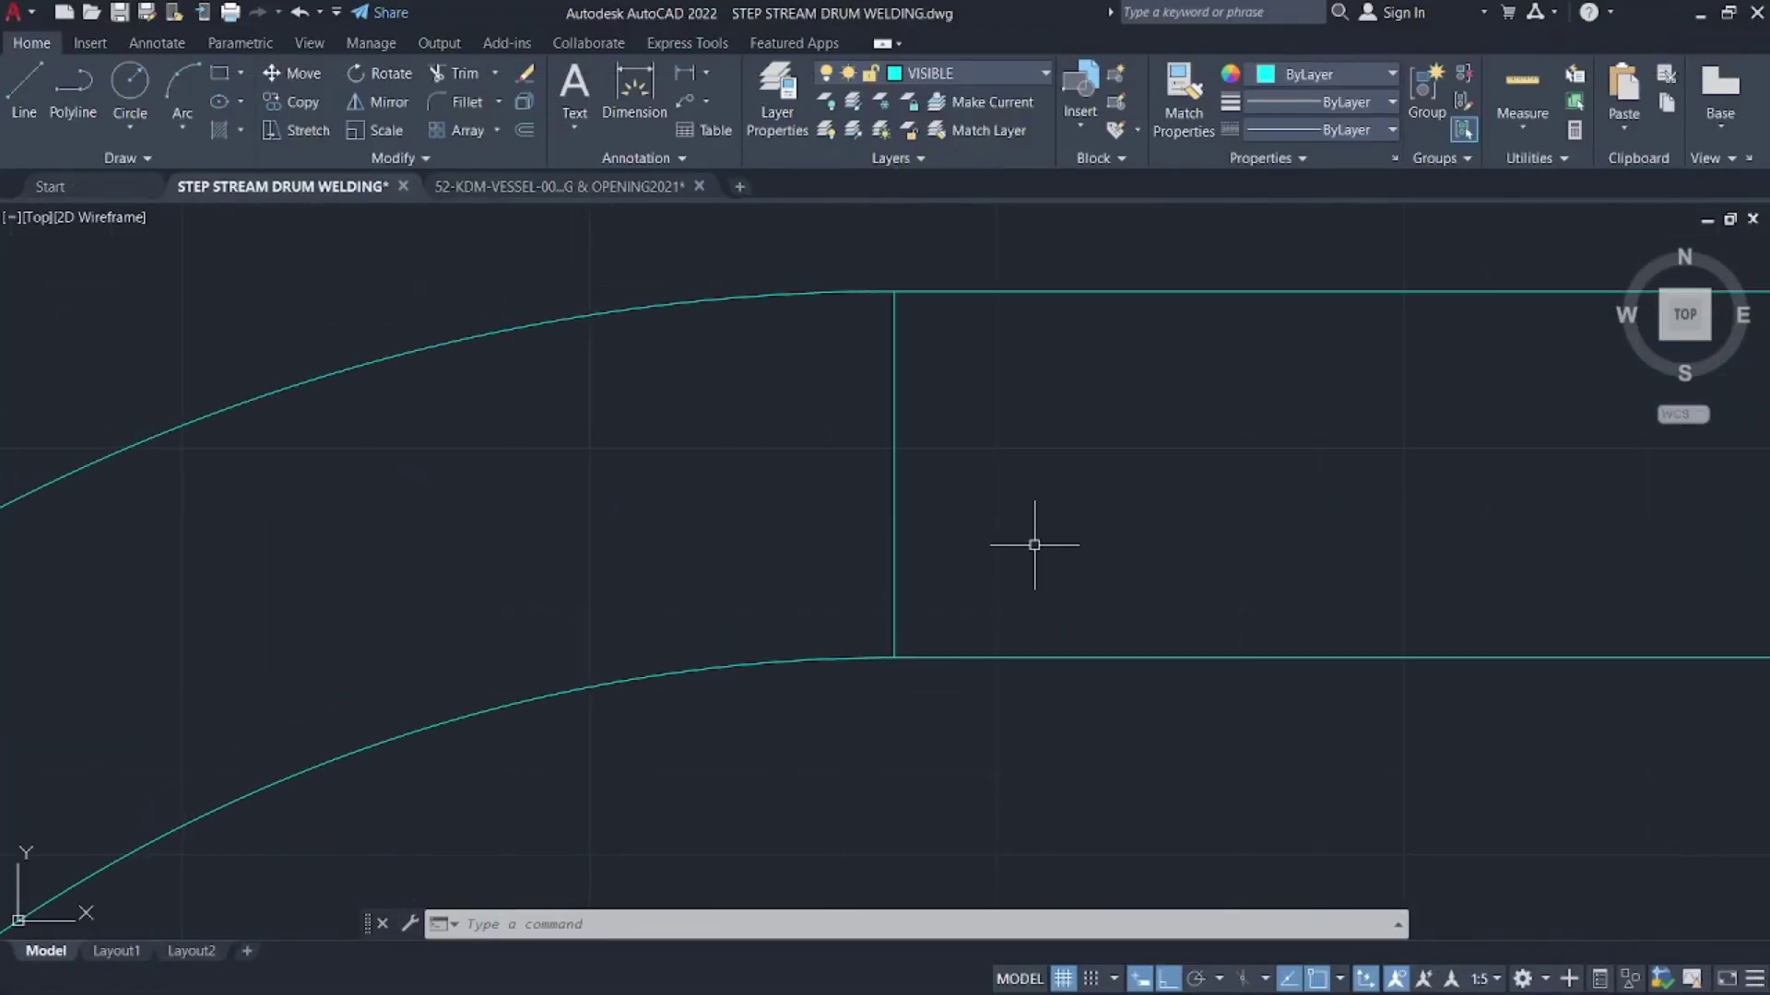
pyautogui.press('Return')
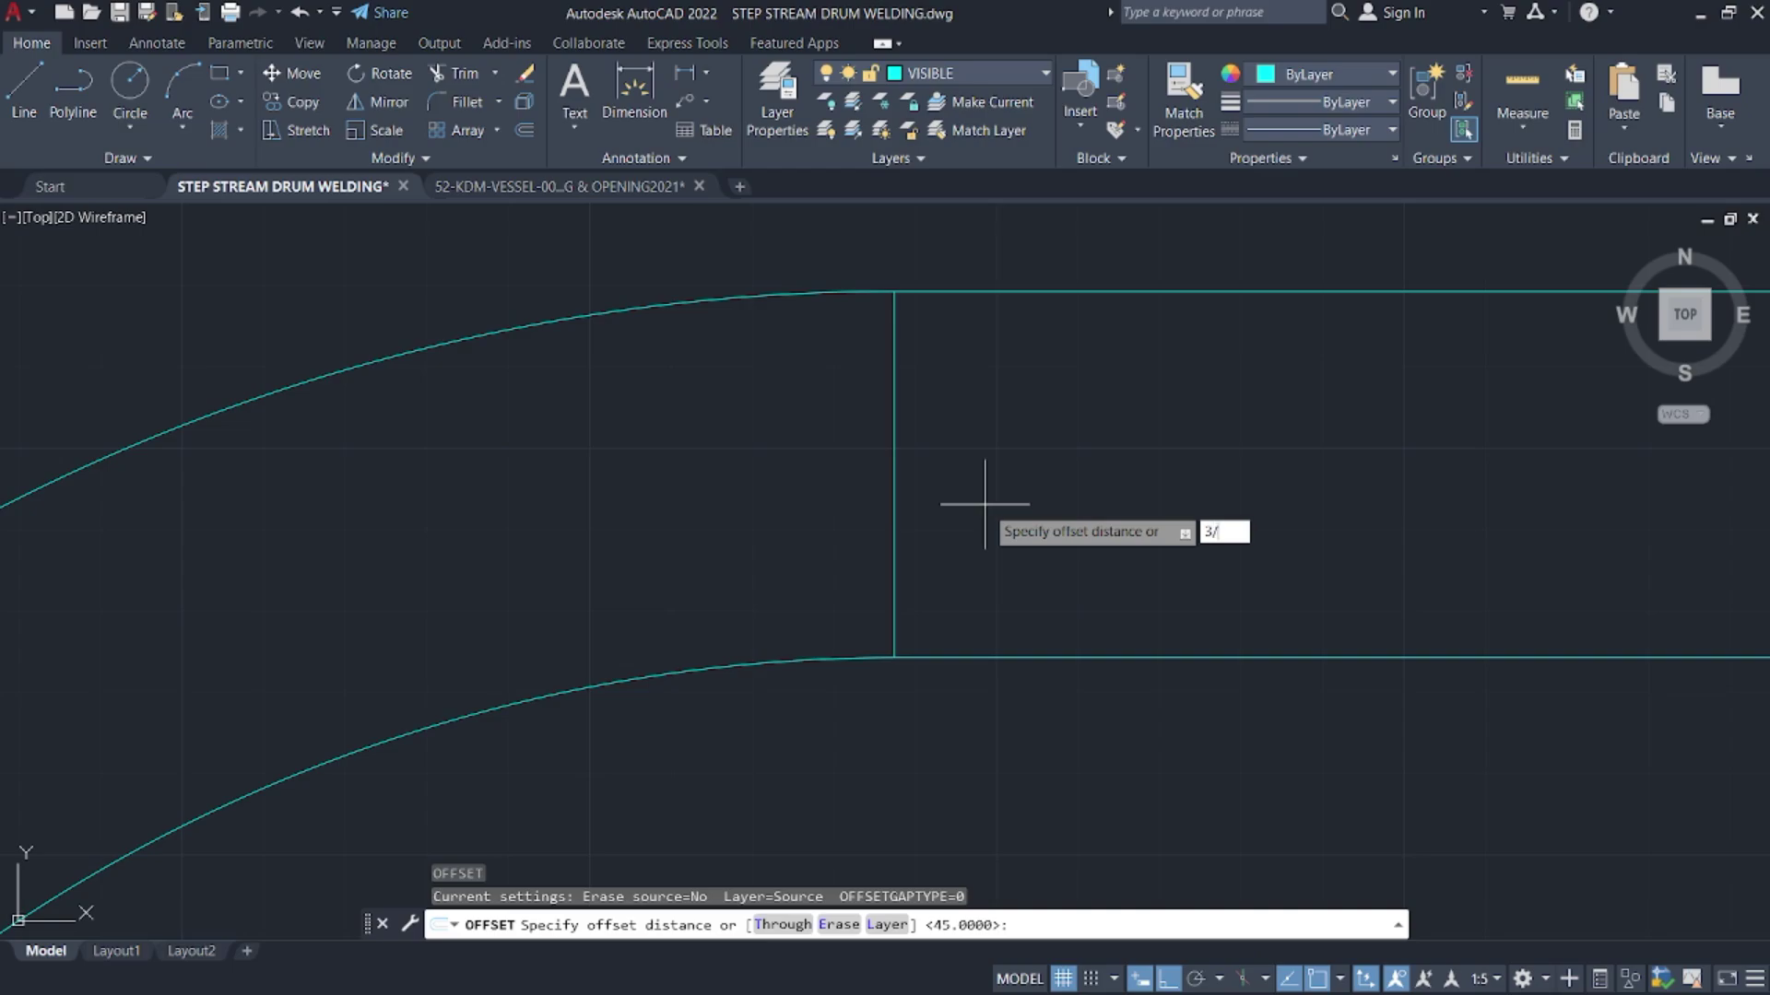
pyautogui.press('Return')
pyautogui.click(893, 534)
pyautogui.click(967, 522)
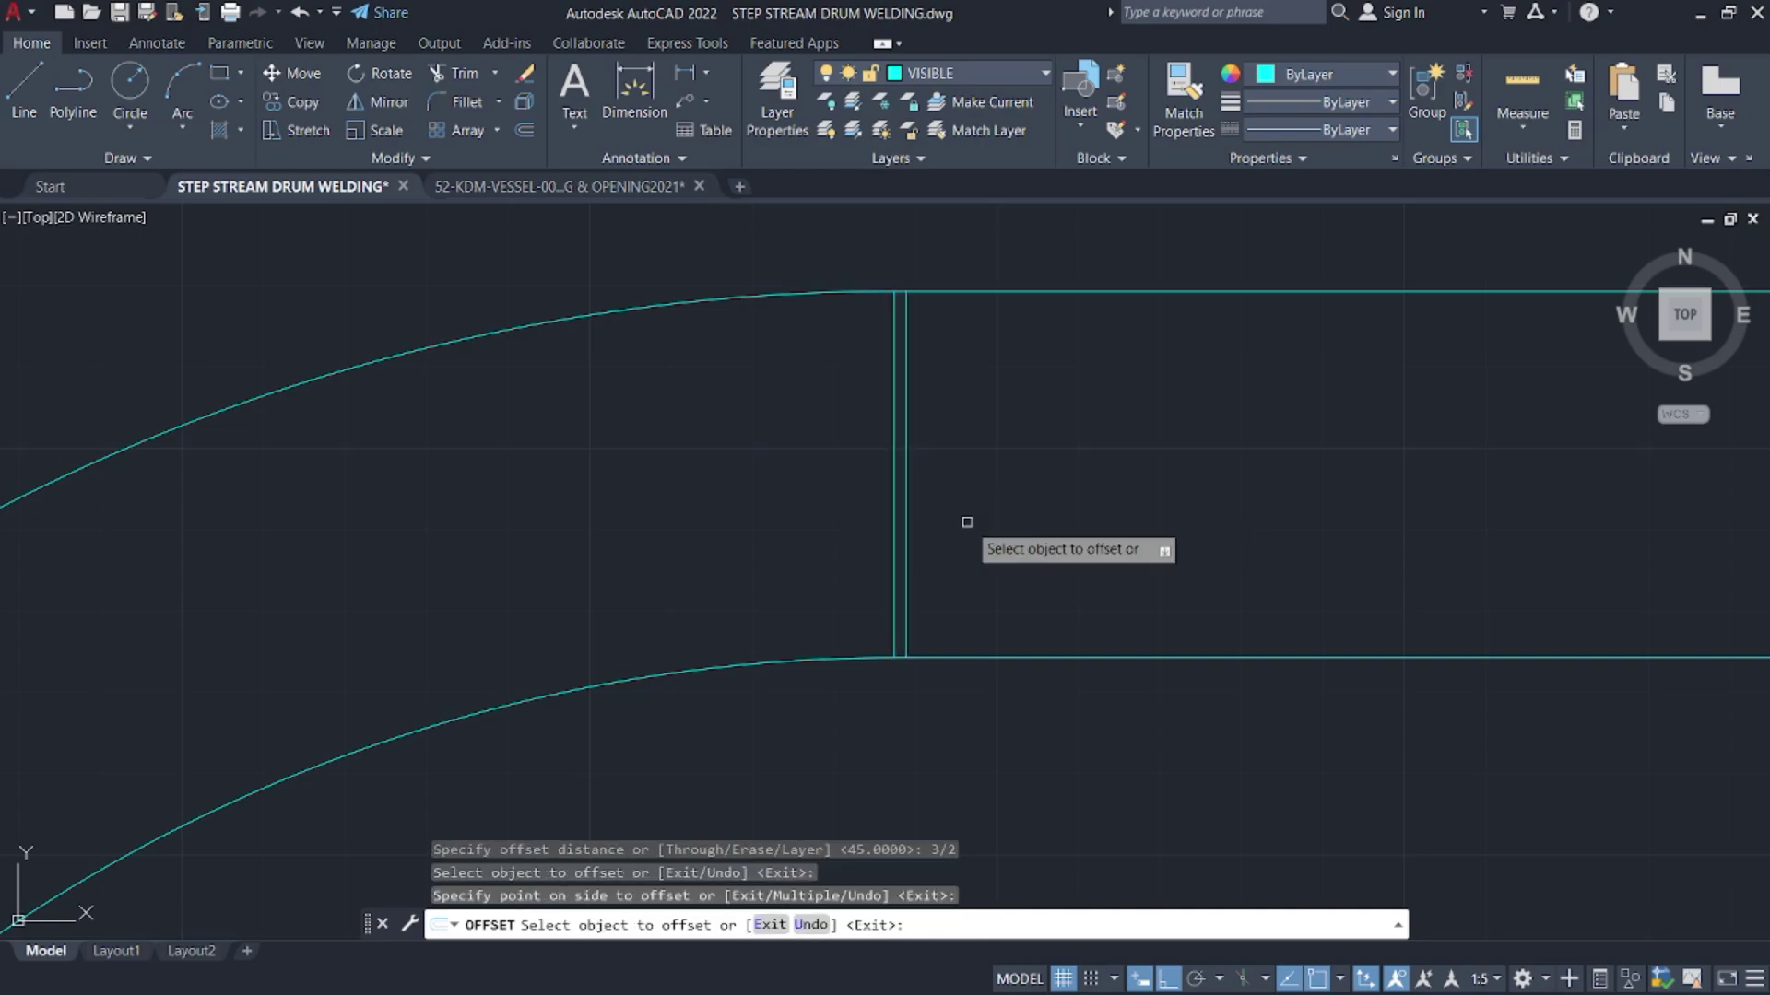
pyautogui.click(893, 509)
pyautogui.click(791, 518)
pyautogui.press('Escape')
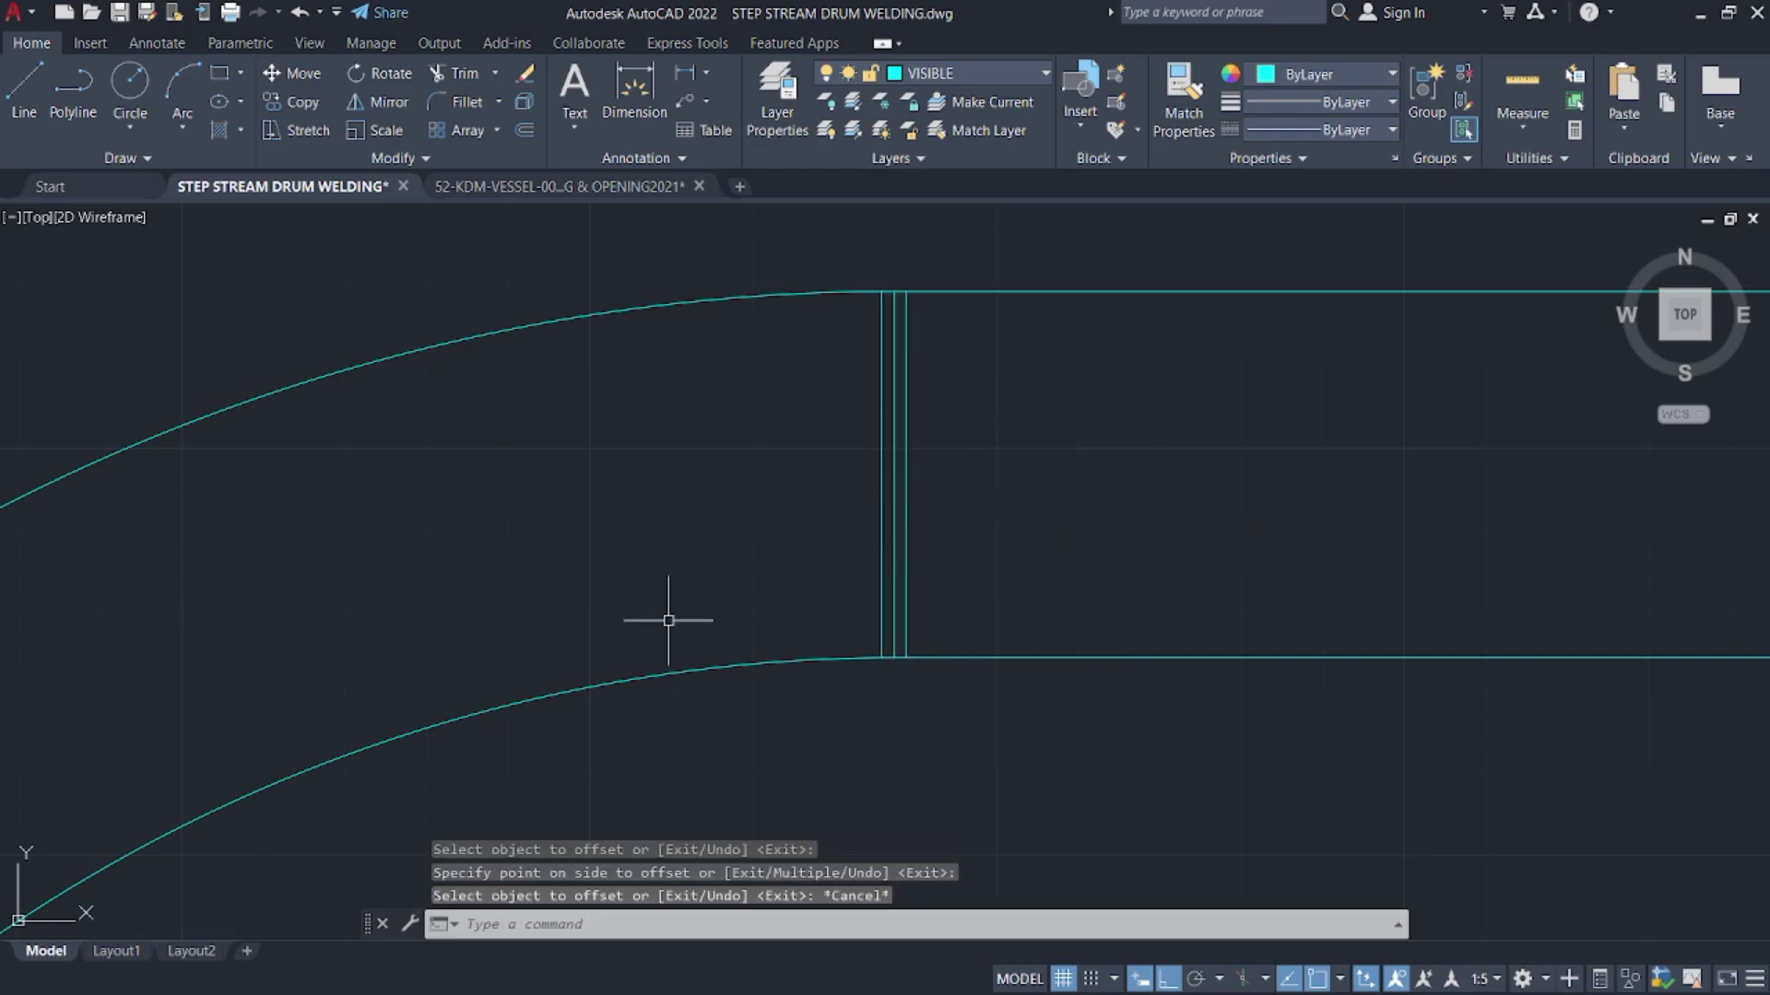
# - Draw a horizontal line between the midpoints of the two outer seam lines, across the weld gap
pyautogui.write('l')
pyautogui.press('Return')
pyautogui.click(882, 474)
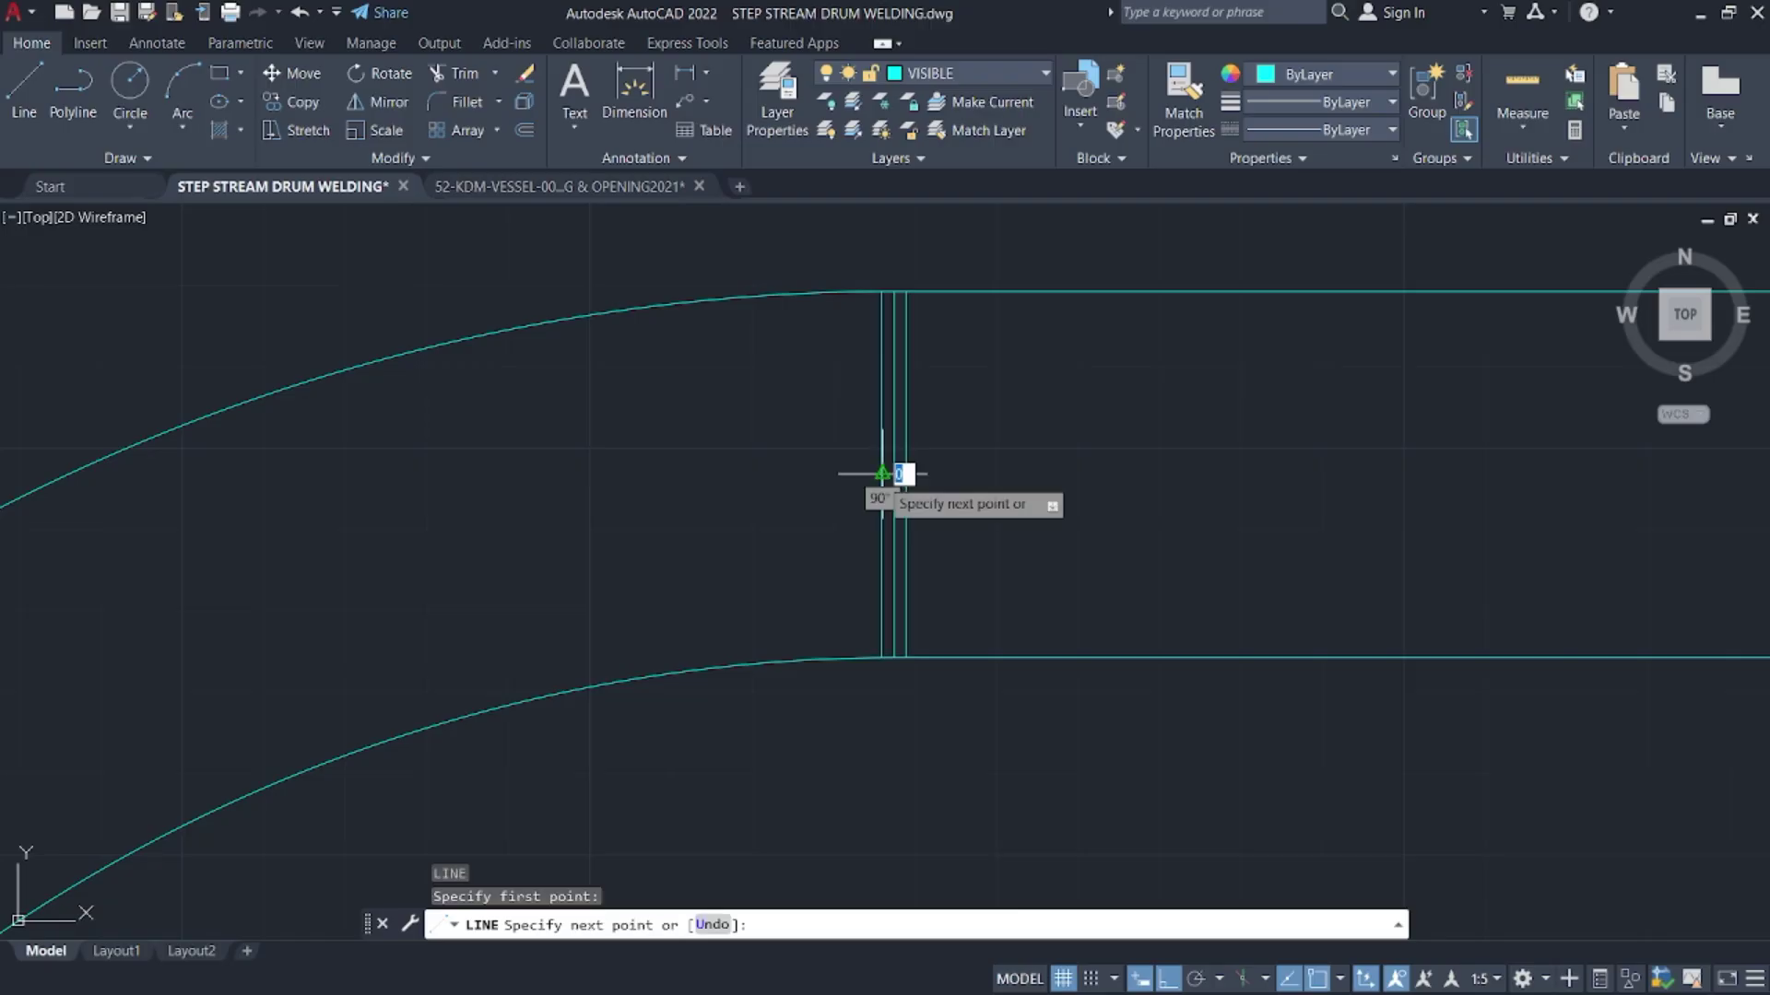
pyautogui.press('Escape')
# - Offset the horizontal line in the weld gap by 5/2 both upward and downward
pyautogui.write('o')
pyautogui.press('Return')
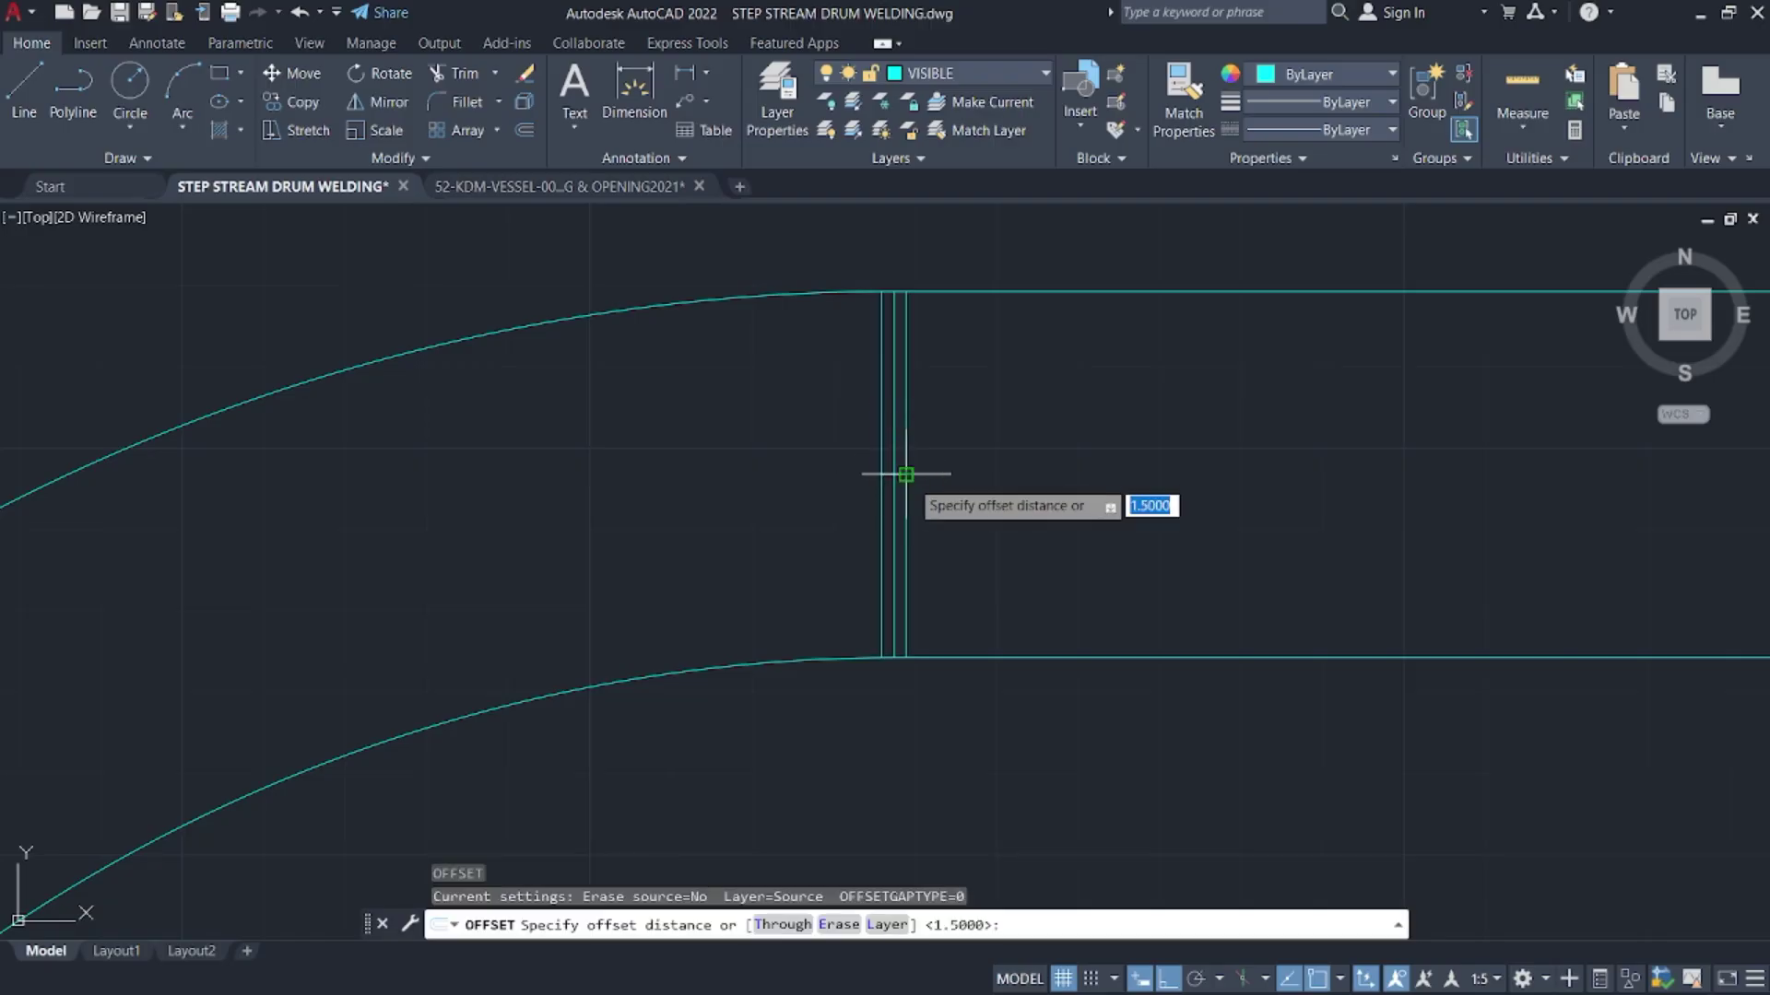
pyautogui.write('5/2')
pyautogui.press('Return')
pyautogui.scroll(2, 910, 478)
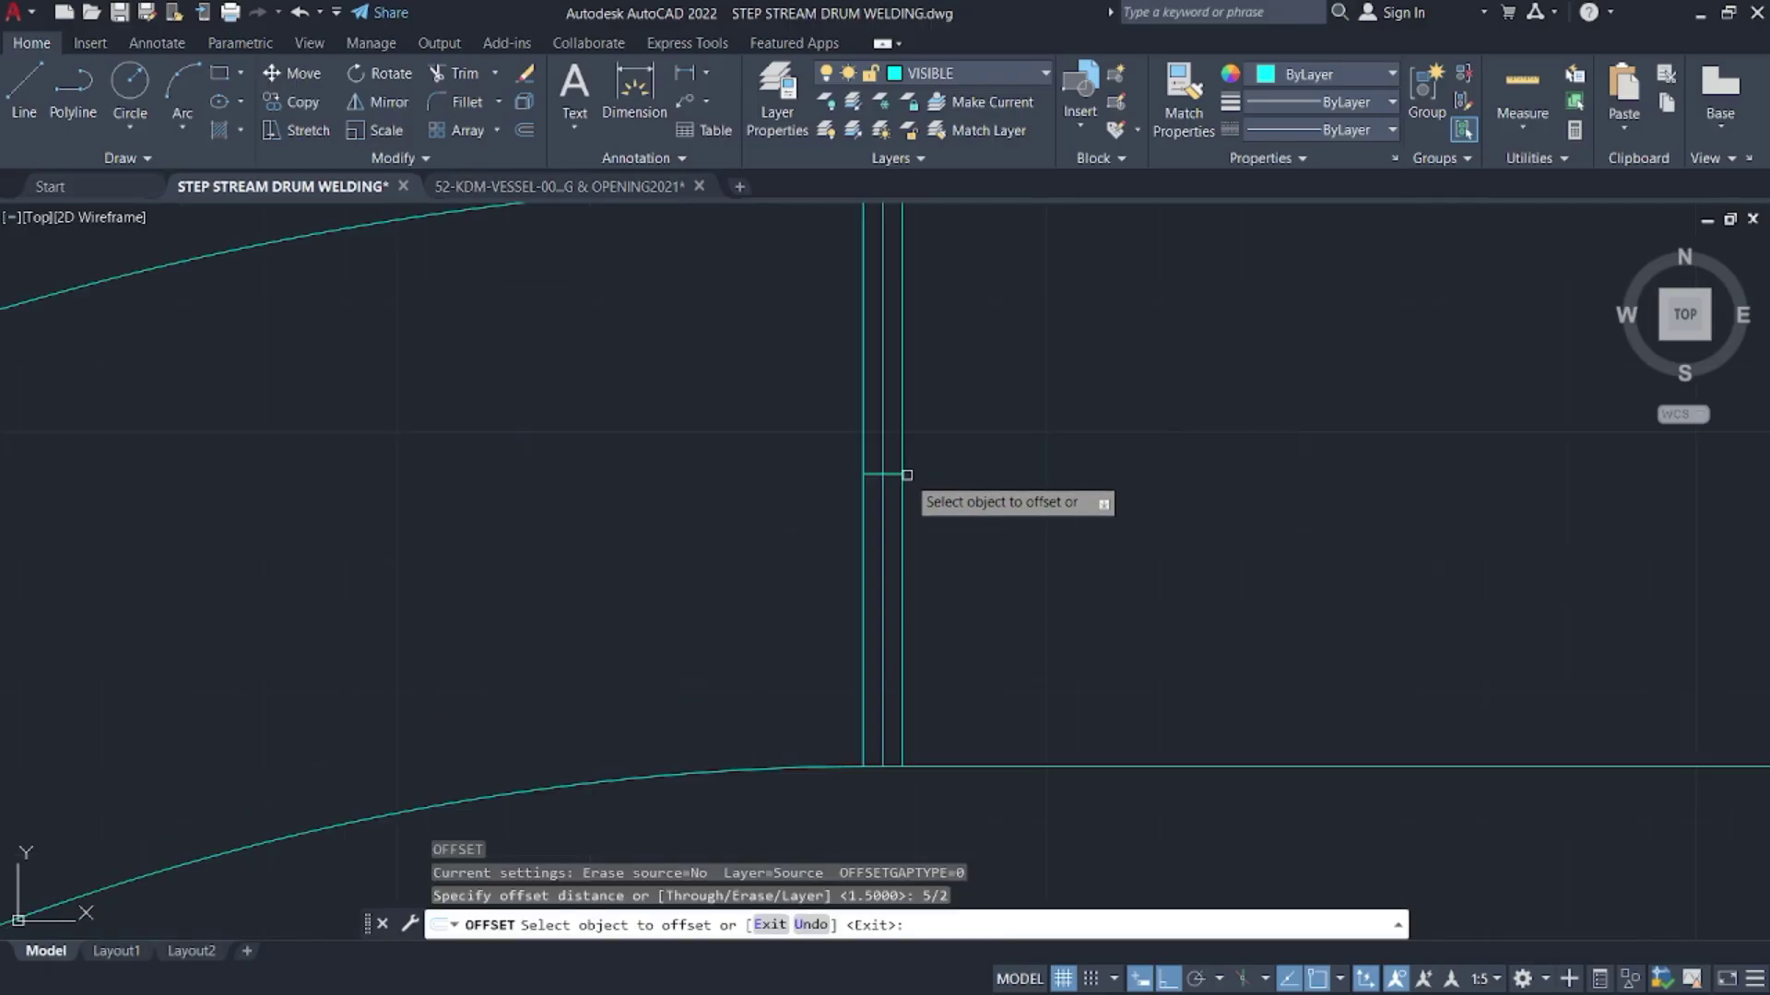
pyautogui.click(899, 475)
pyautogui.click(900, 468)
pyautogui.click(892, 476)
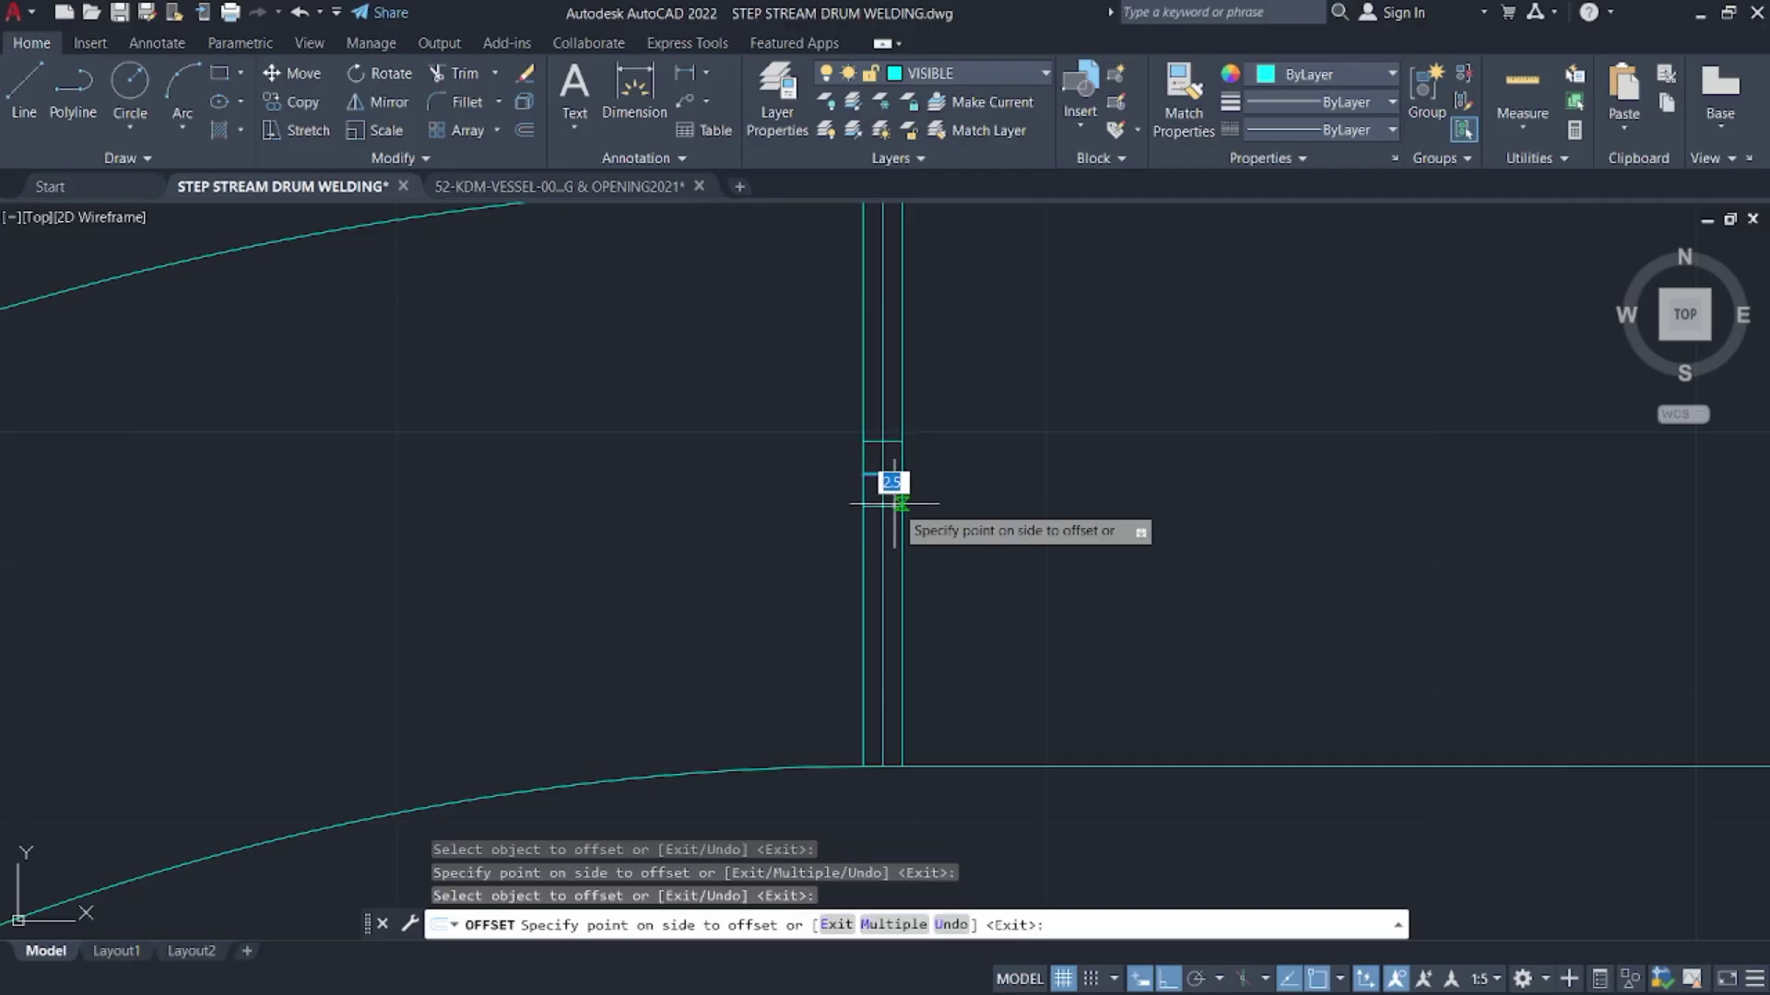
pyautogui.click(903, 502)
pyautogui.press('Escape')
# - Draw a vertical line about 43 mm long upward from the right end of the gap's upper horizontal line
pyautogui.moveTo(931, 477); pyautogui.dragTo(920, 530, button='middle')
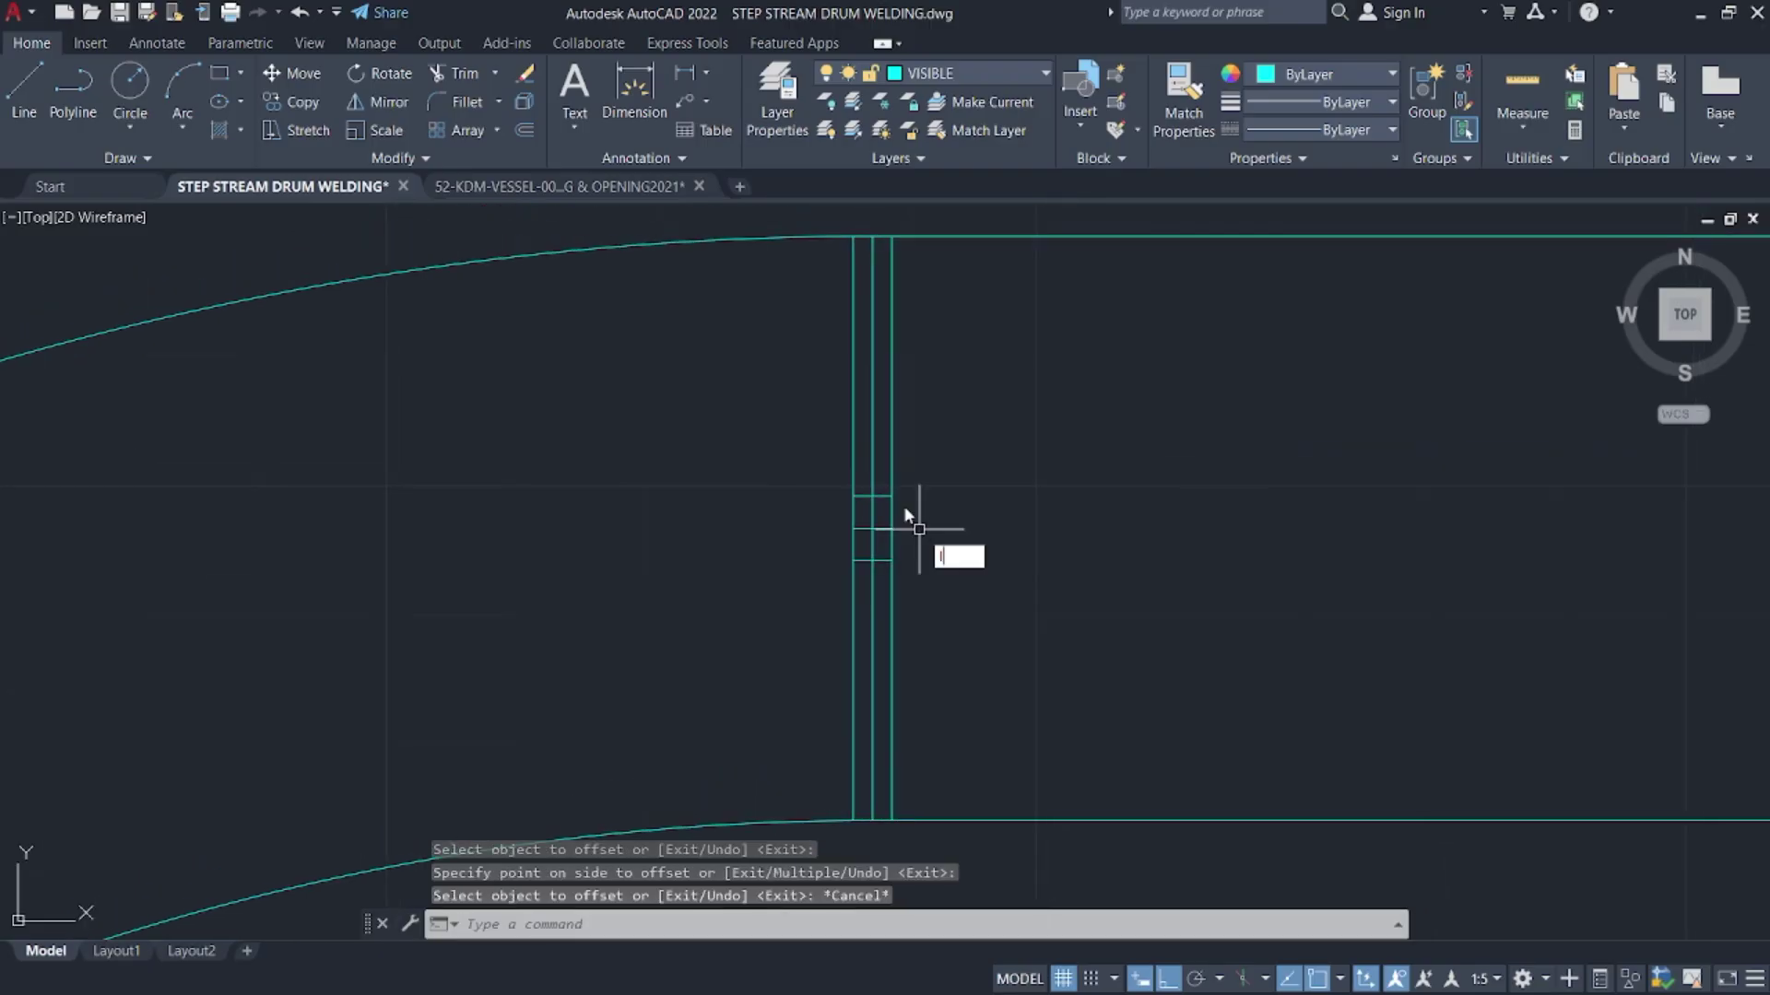
pyautogui.write('l')
pyautogui.press('Return')
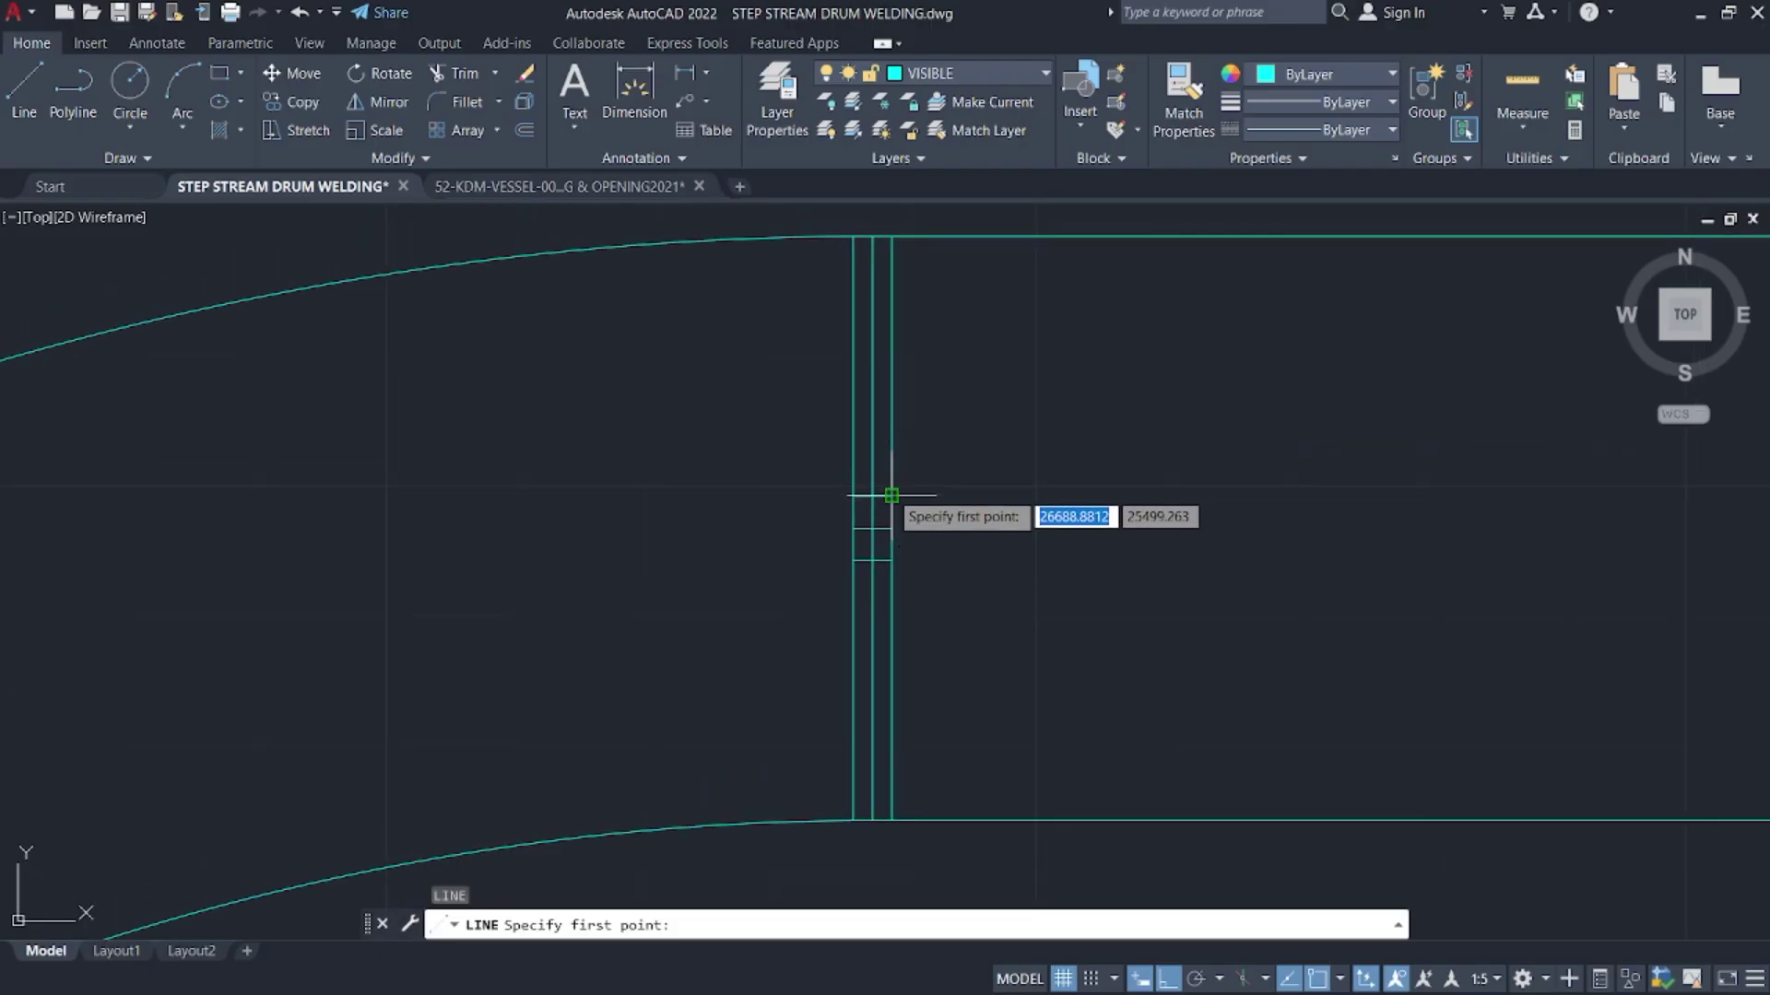
pyautogui.click(891, 495)
pyautogui.moveTo(909, 344); pyautogui.dragTo(974, 687, button='middle')
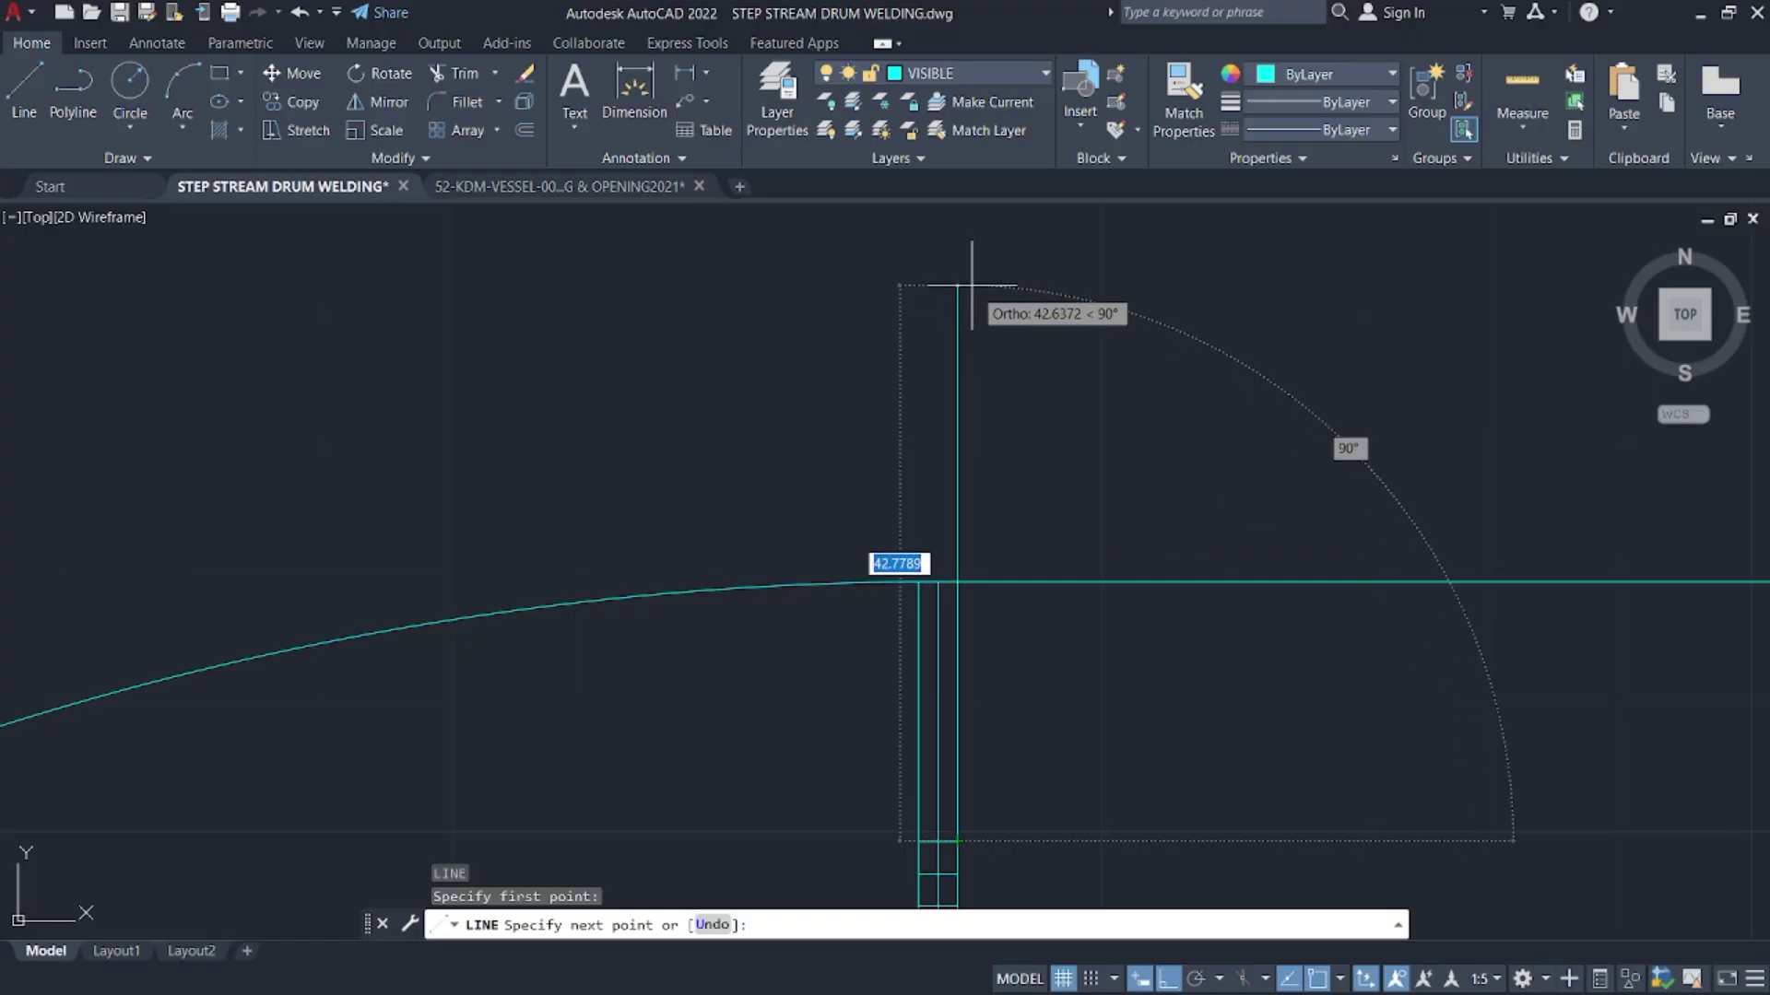
pyautogui.click(972, 284)
pyautogui.press('Escape')
# - Rotate the vertical line by -30° about its lower endpoint and check the groove angle against the weld detail in the reference PDF
pyautogui.moveTo(1055, 356); pyautogui.dragTo(860, 379)
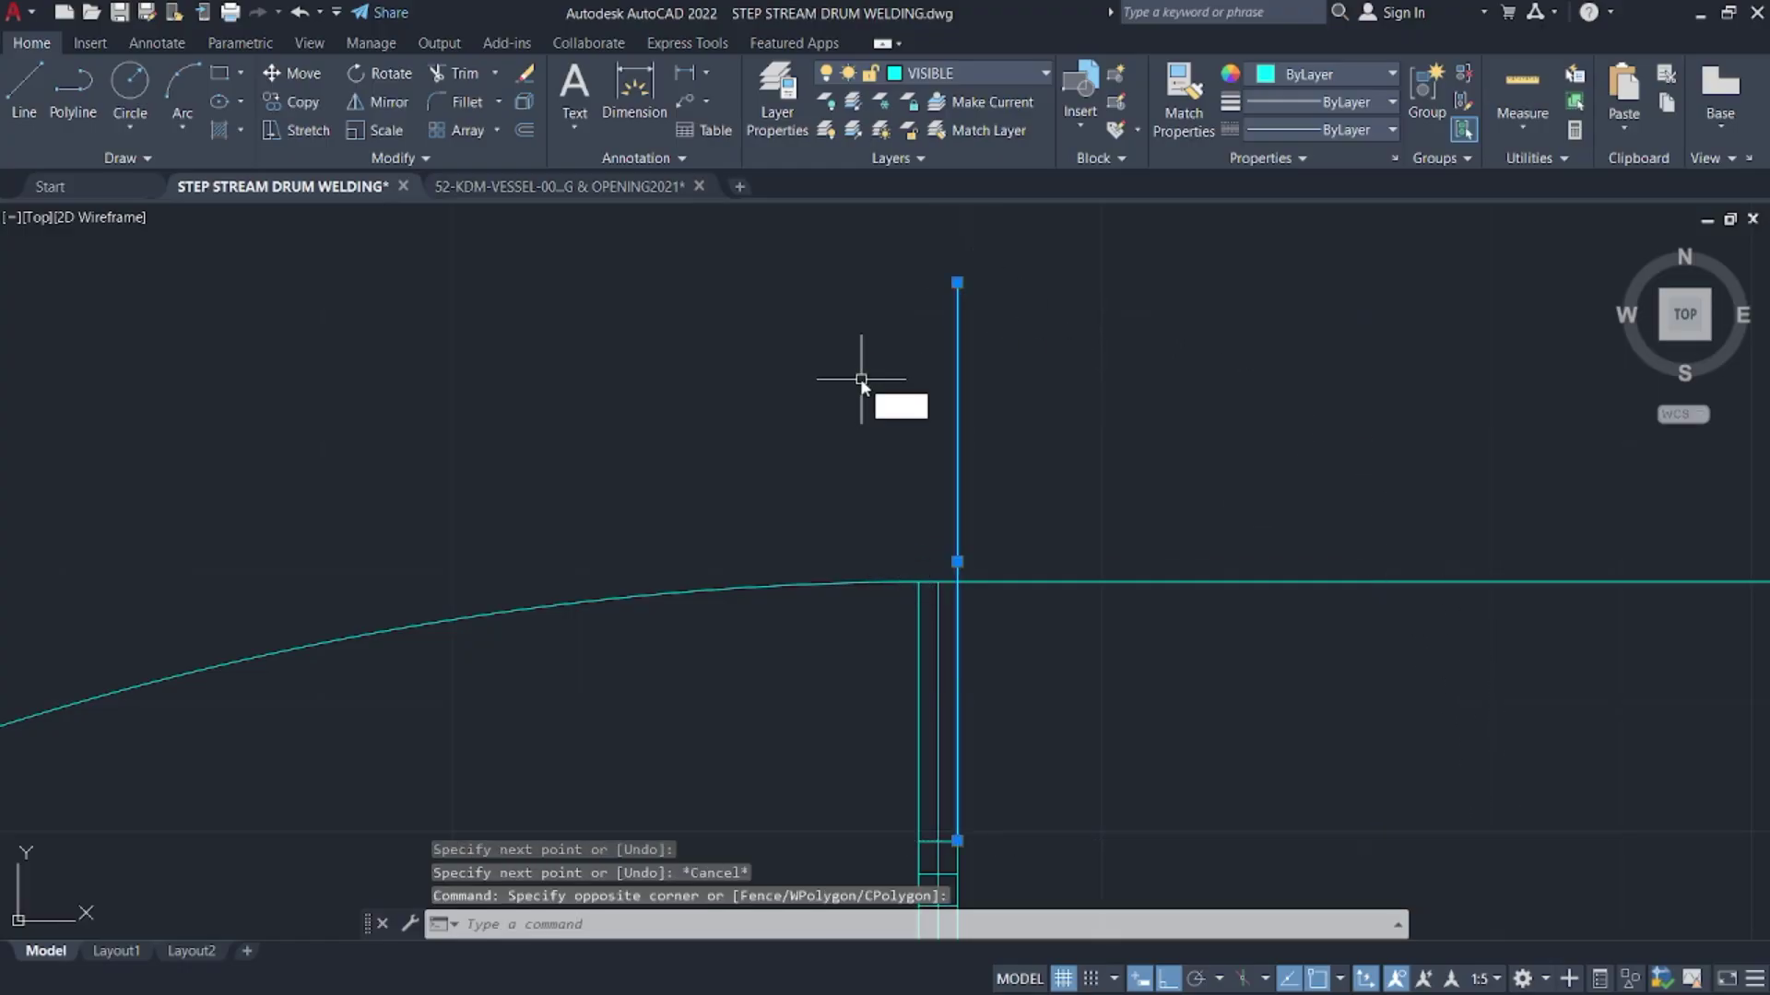
pyautogui.write('rot')
pyautogui.press('Return')
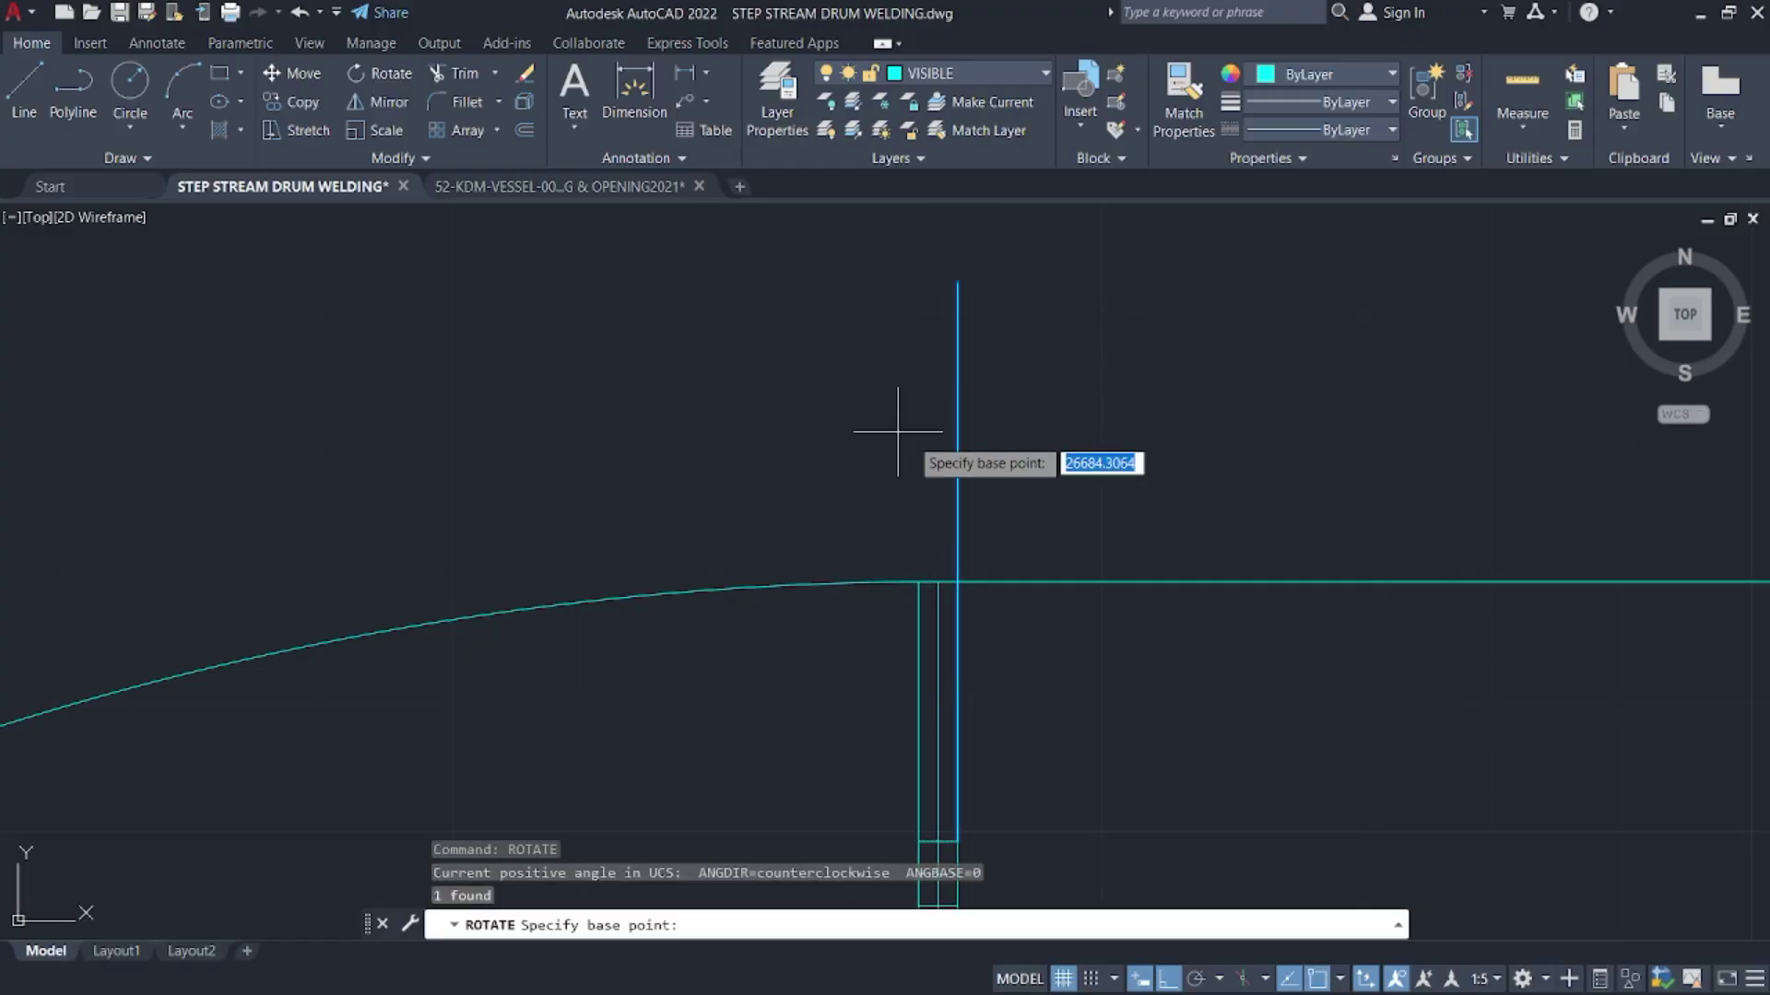
pyautogui.click(957, 842)
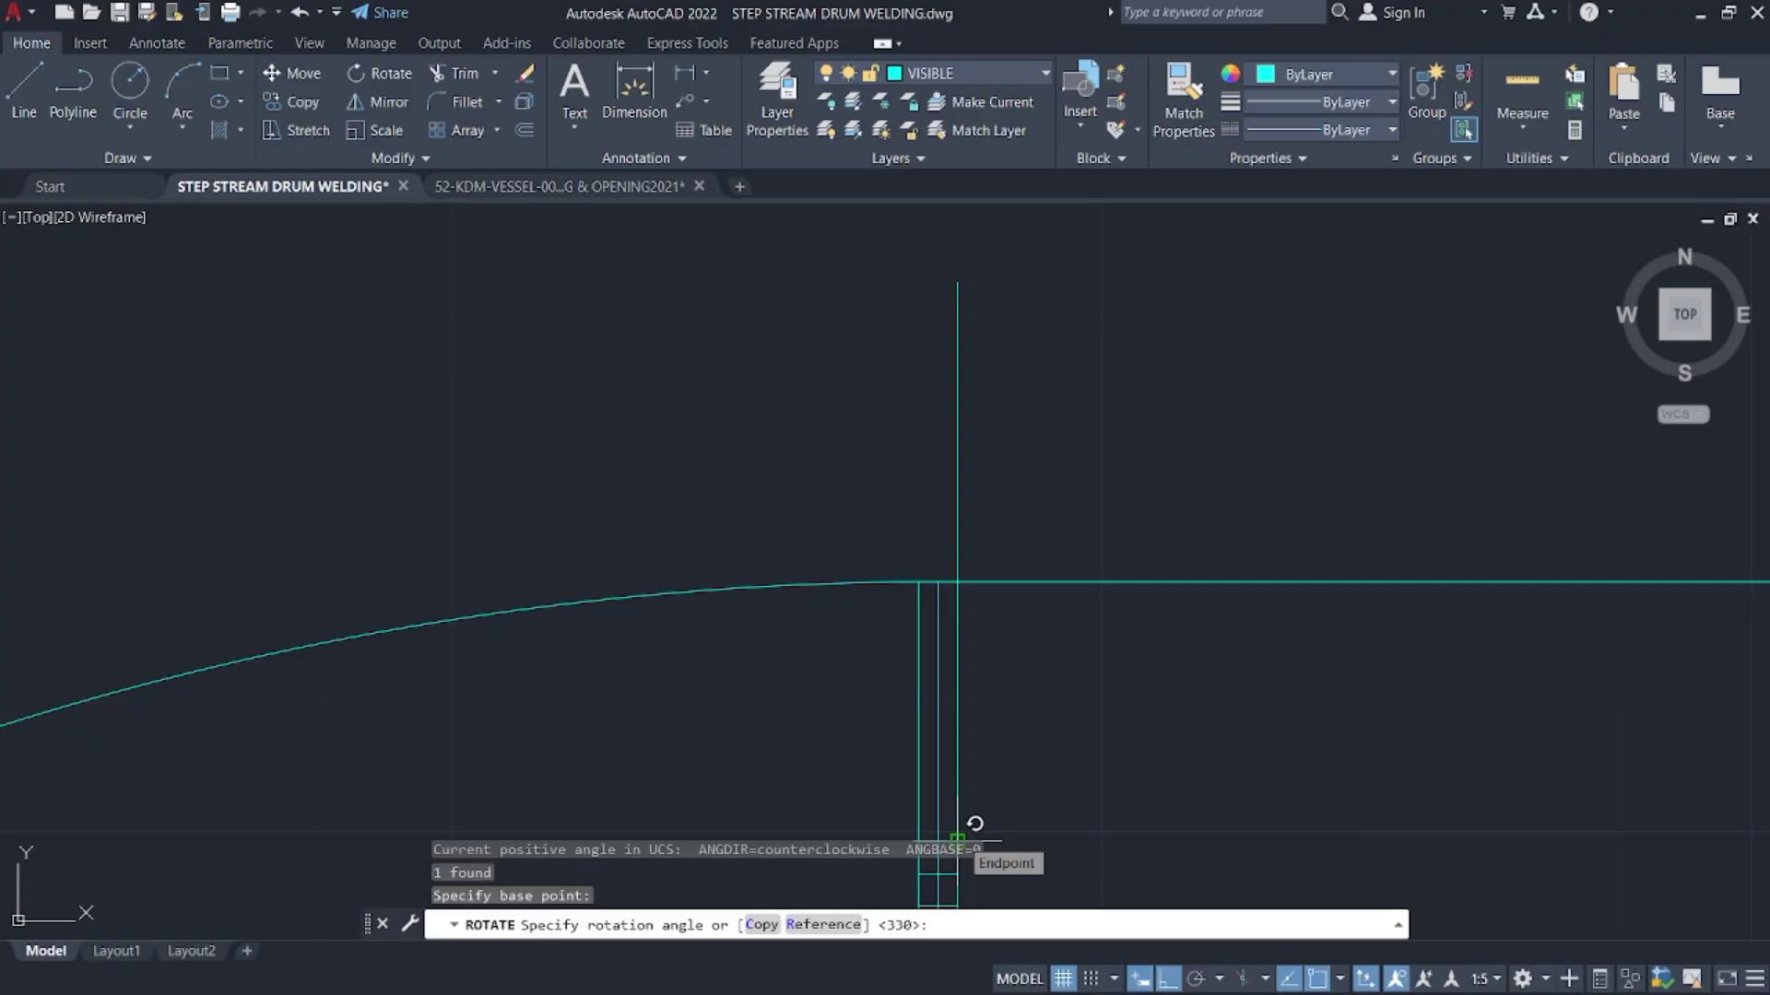
pyautogui.write('-30')
pyautogui.press('Return')
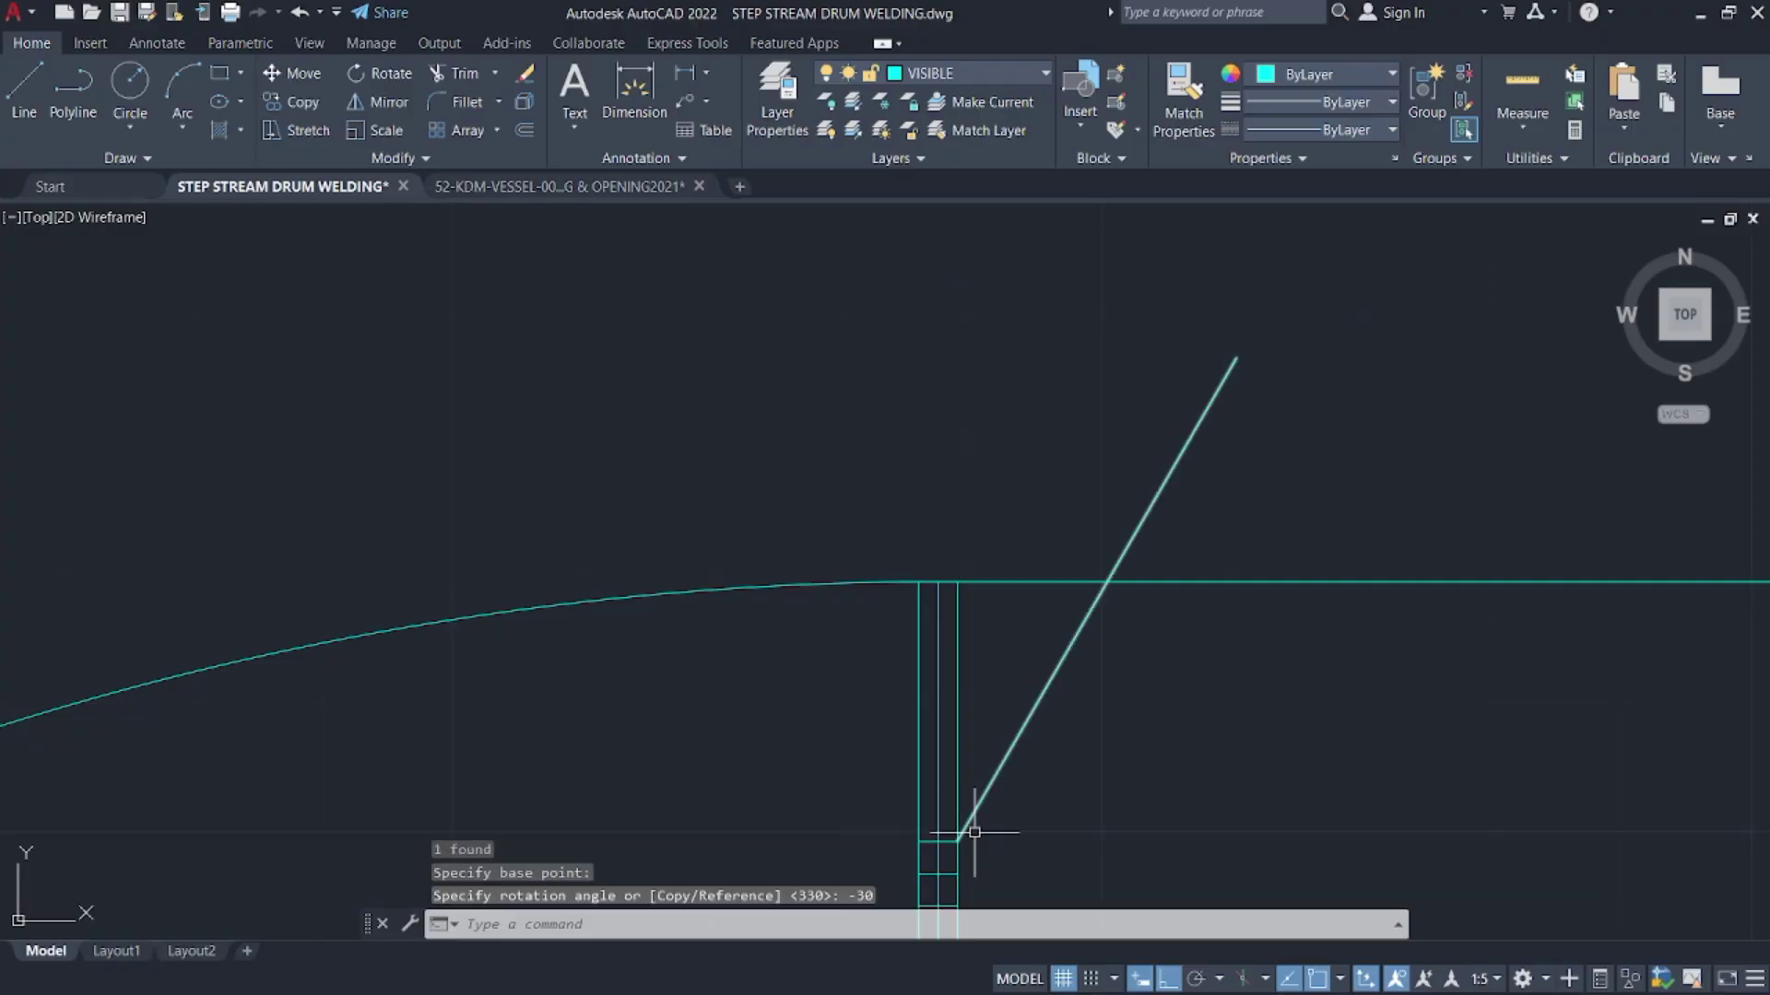
pyautogui.press('super')
pyautogui.click(888, 972)
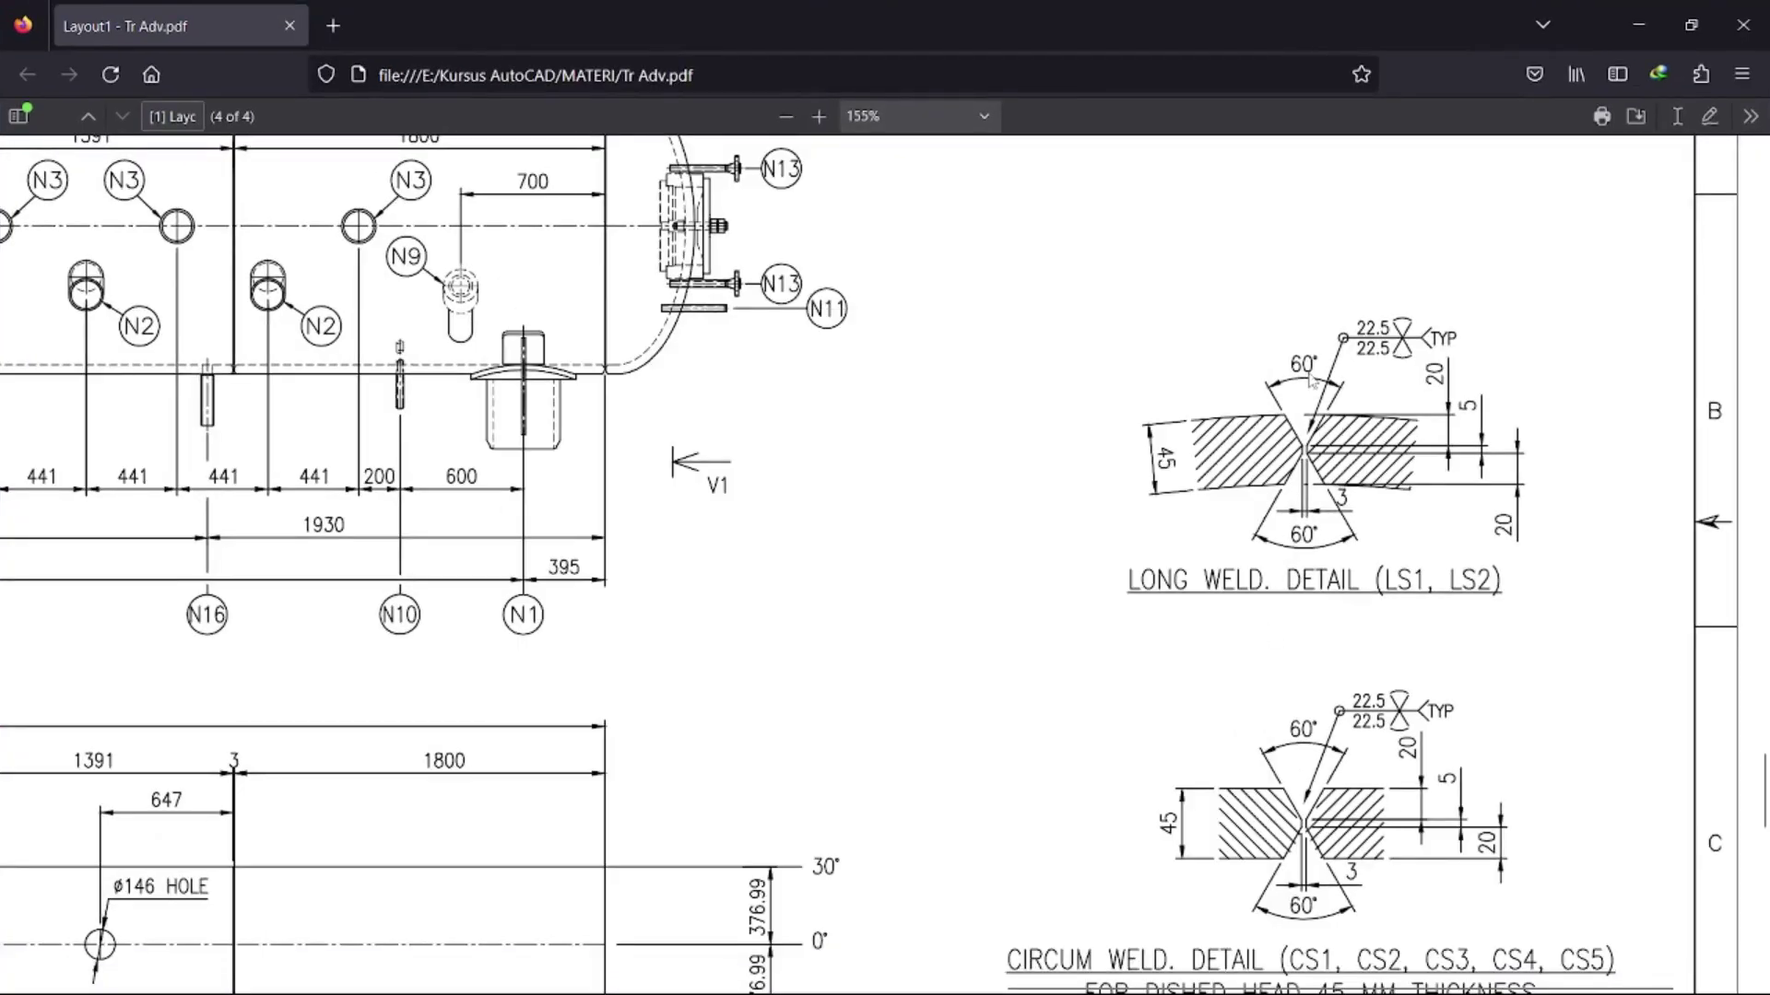
pyautogui.click(1649, 31)
# - Mirror the slanted bevel line downward about the horizontal centre line of the weld gap, keeping the original
pyautogui.moveTo(1193, 481); pyautogui.dragTo(1147, 357, button='middle')
pyautogui.click(1098, 529)
pyautogui.click(1003, 564)
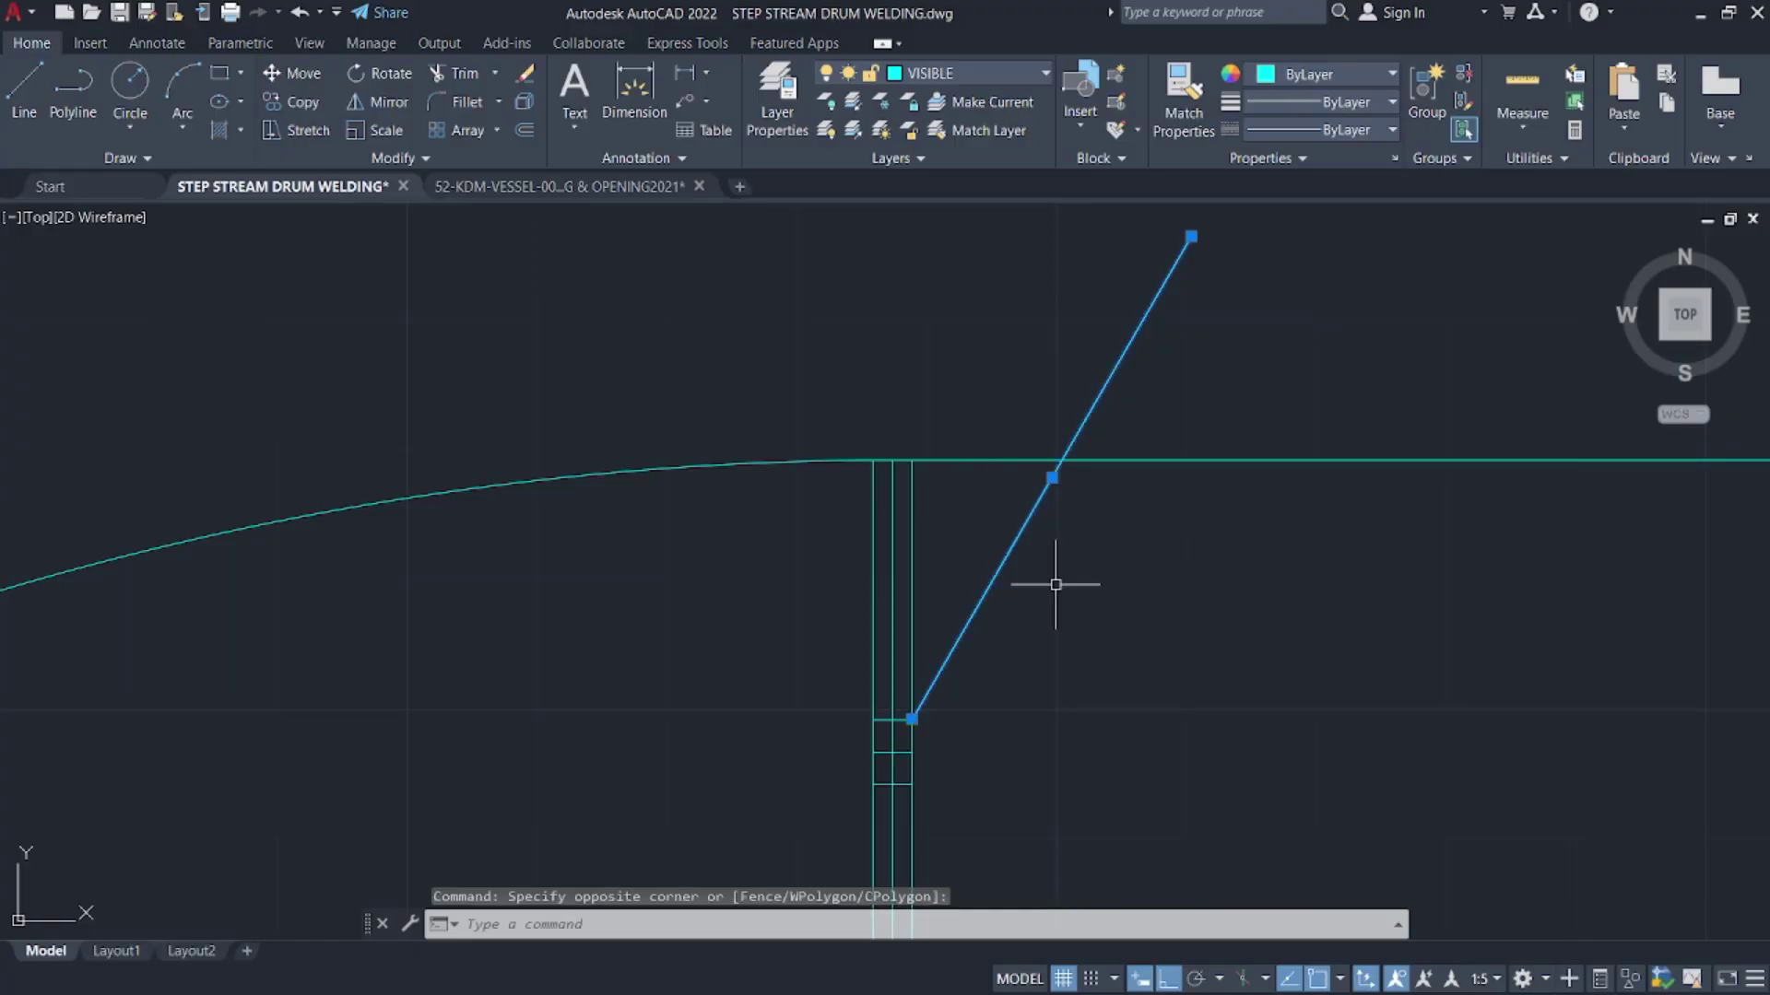
pyautogui.moveTo(1056, 585); pyautogui.dragTo(1027, 506, button='middle')
pyautogui.write('mi')
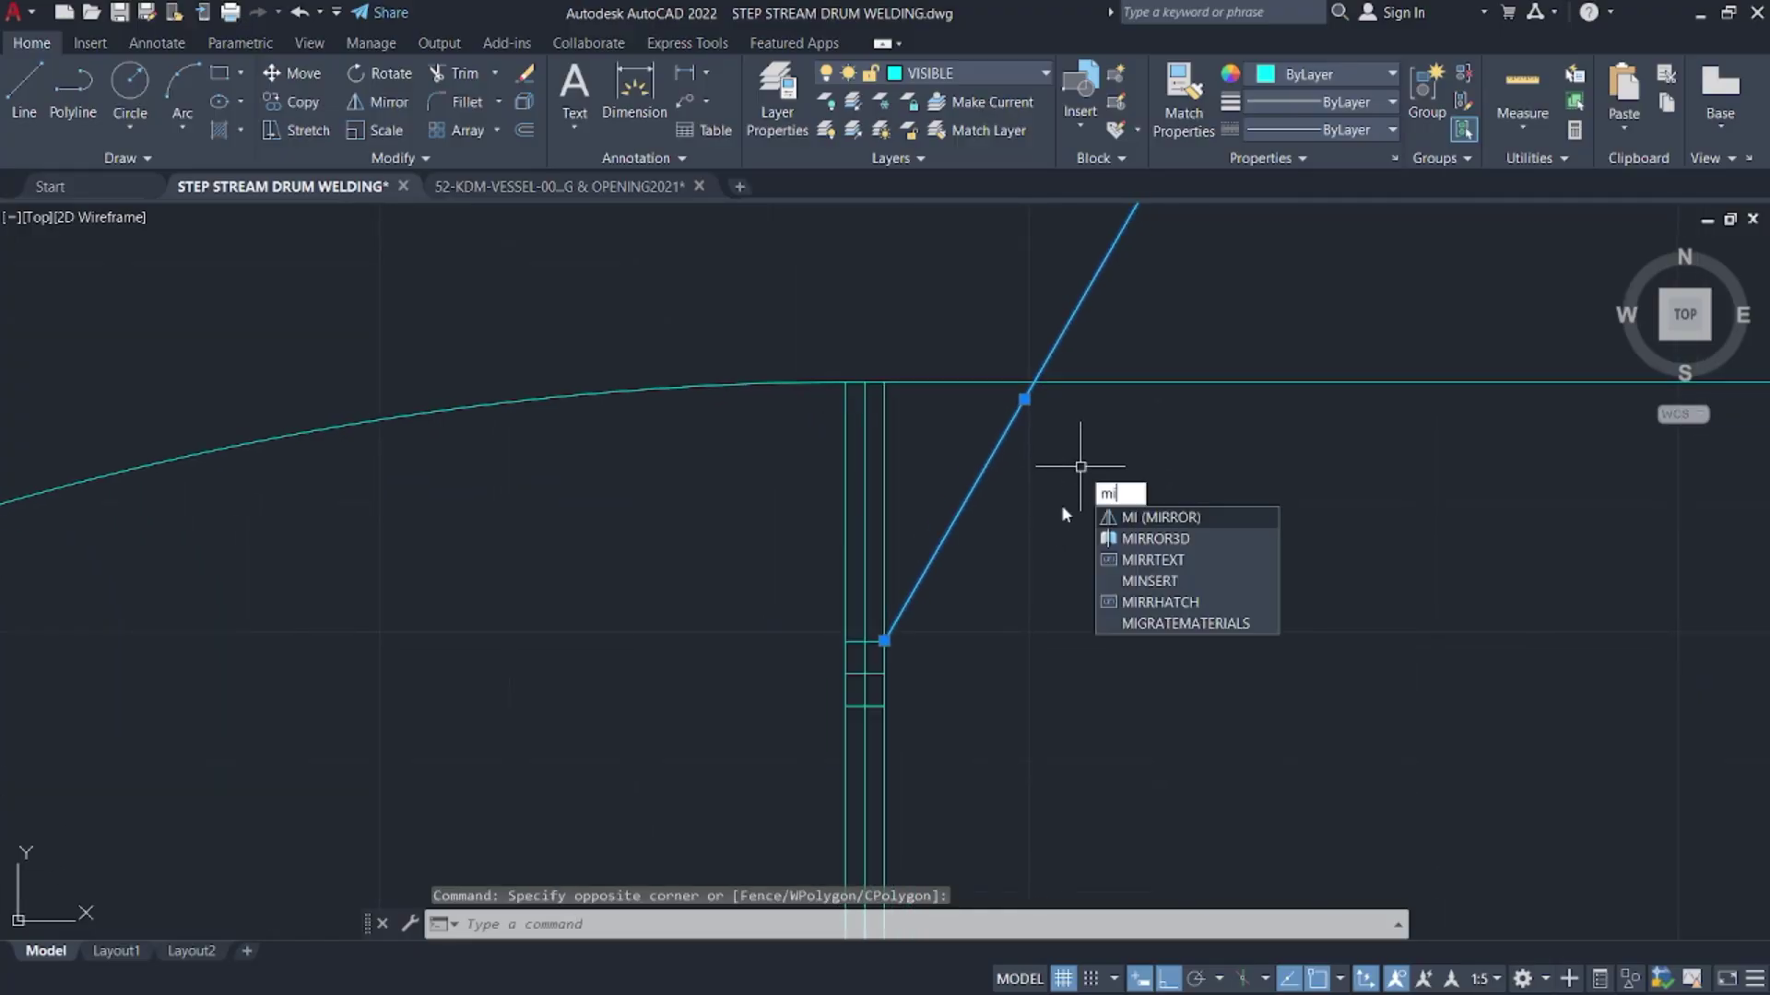
pyautogui.press('Return')
pyautogui.click(884, 673)
pyautogui.click(1073, 676)
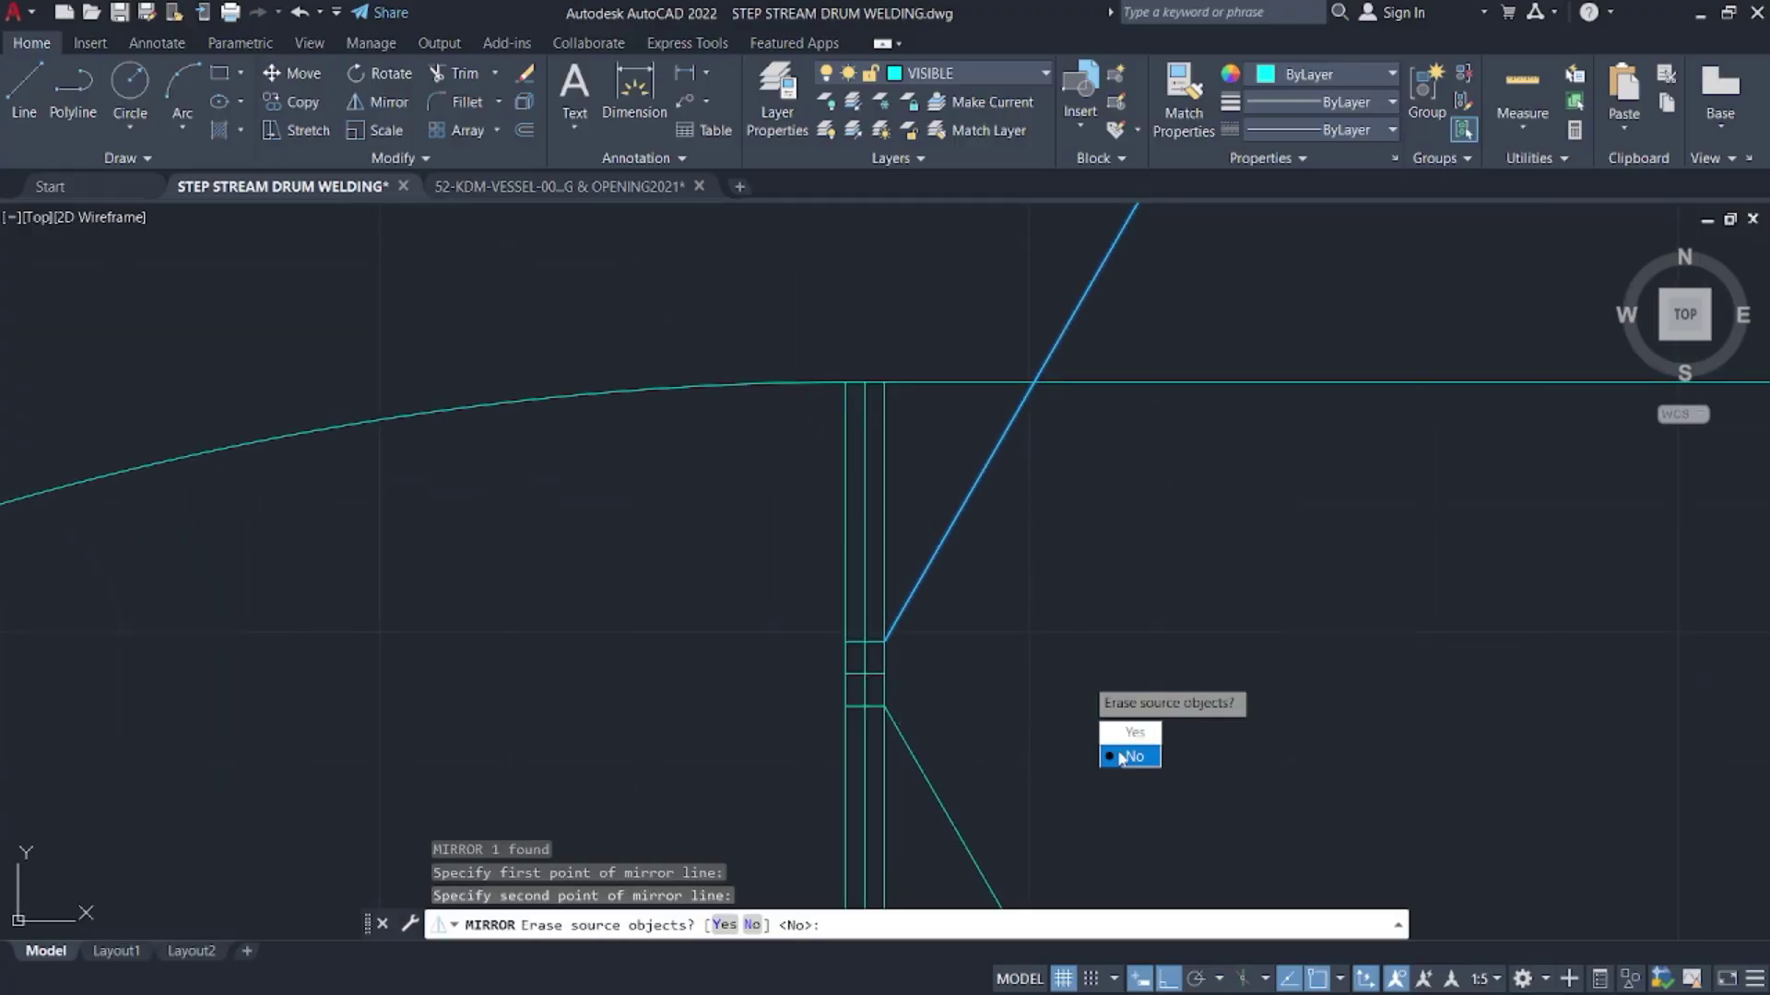
pyautogui.press('Return')
pyautogui.moveTo(1047, 672); pyautogui.dragTo(1132, 517, button='middle')
pyautogui.click(1158, 600)
pyautogui.click(1044, 687)
pyautogui.click(1103, 426)
pyautogui.click(1043, 350)
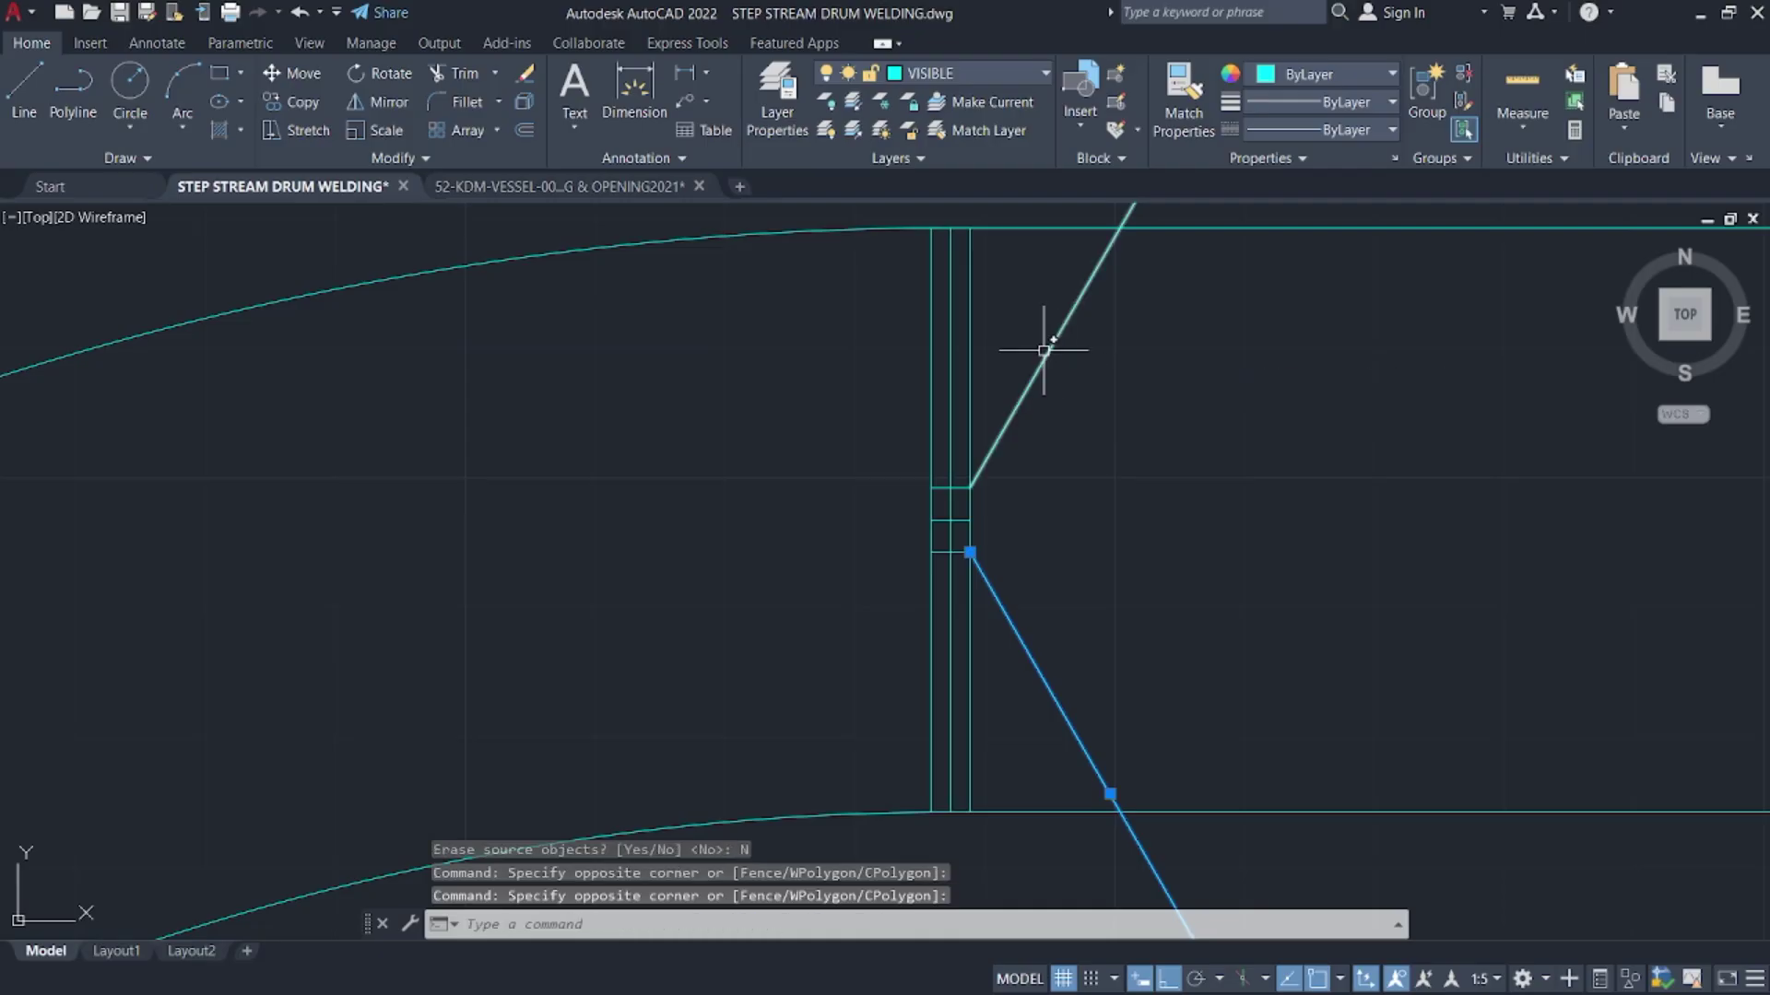
pyautogui.click(1032, 337)
pyautogui.write('mi')
pyautogui.press('Return')
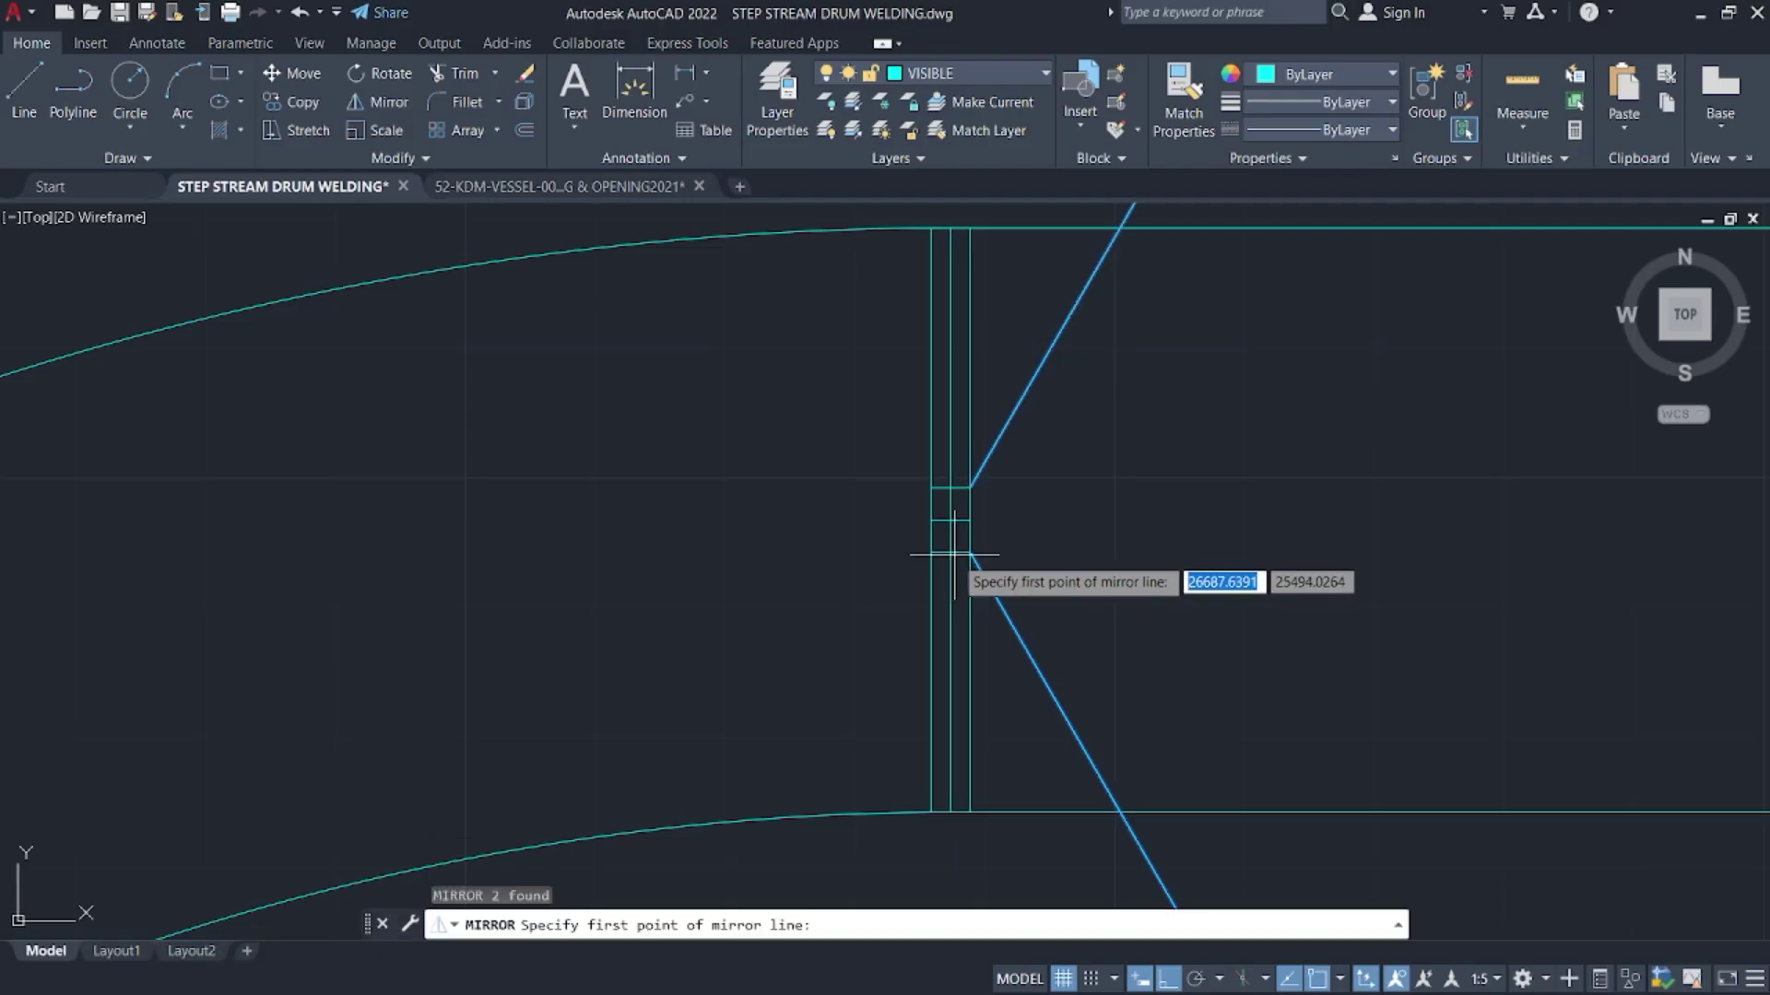
pyautogui.click(950, 506)
pyautogui.click(948, 401)
pyautogui.press('Escape')
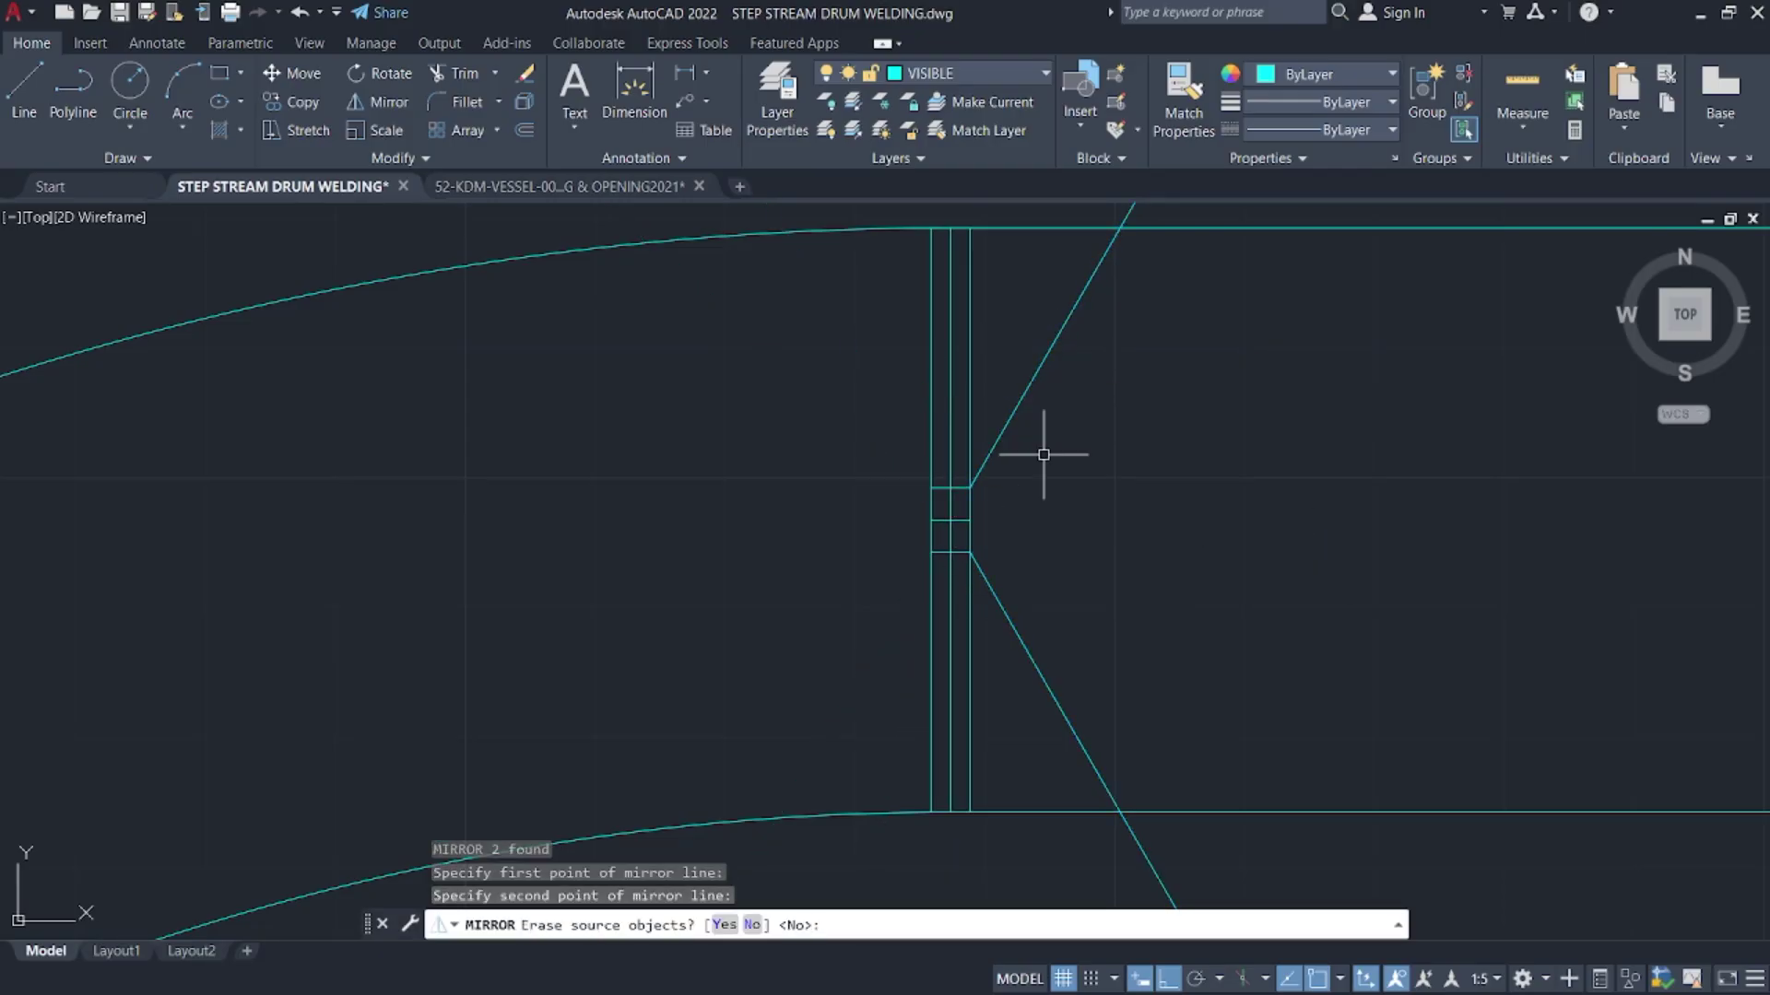
# - Mirror the upper and lower bevel lines about the vertical centre line of the weld gap, keeping the originals
pyautogui.click(1042, 454)
pyautogui.click(1010, 324)
pyautogui.click(1120, 664)
pyautogui.click(1067, 718)
pyautogui.click(1067, 718)
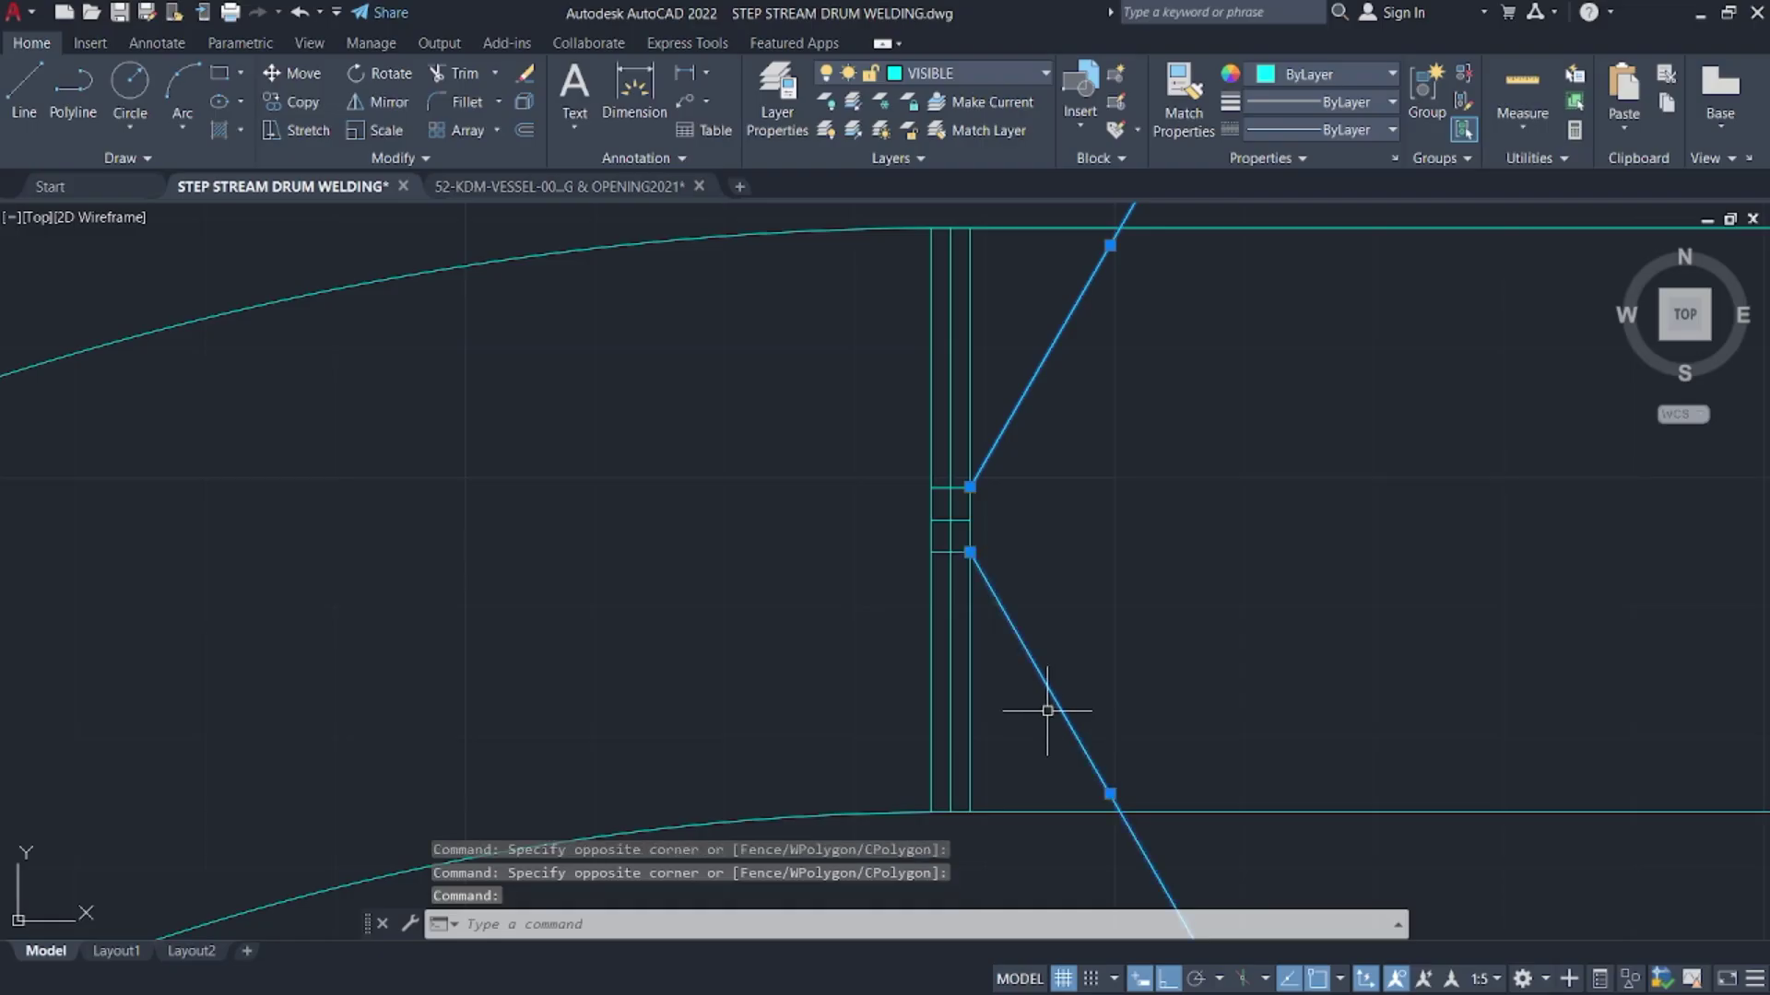
pyautogui.press('Return')
pyautogui.click(949, 518)
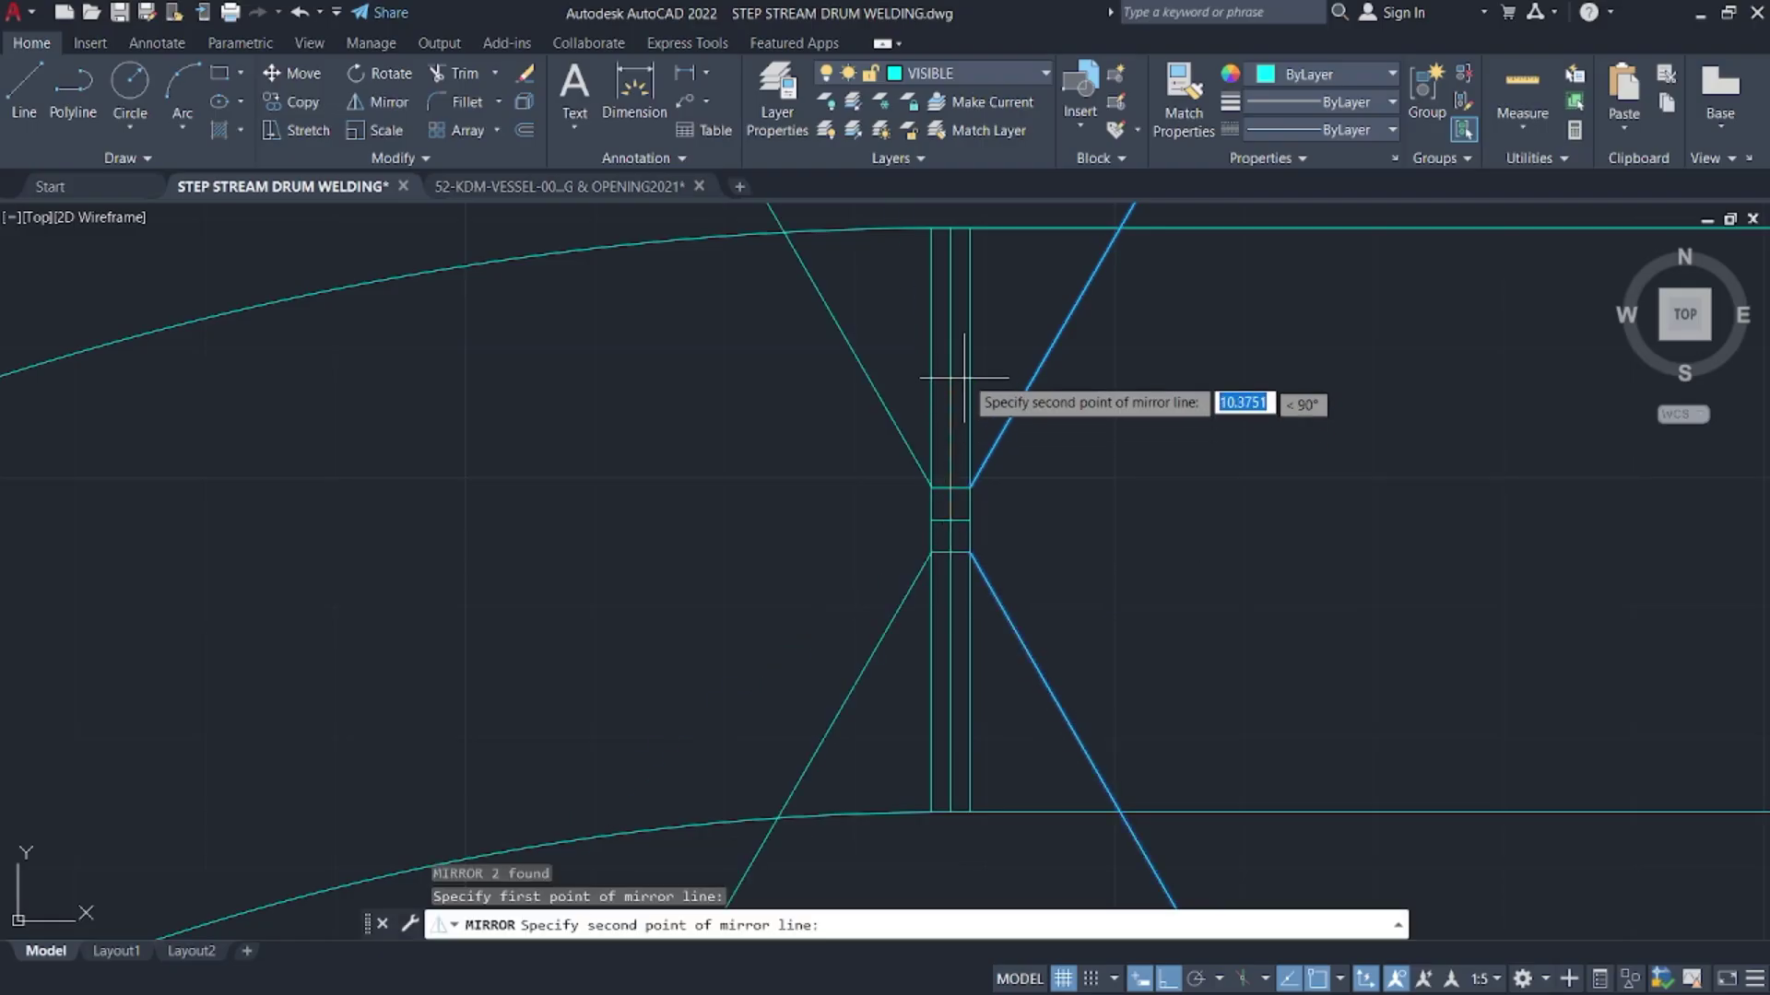
pyautogui.moveTo(950, 291); pyautogui.dragTo(953, 467, button='middle')
pyautogui.click(967, 304)
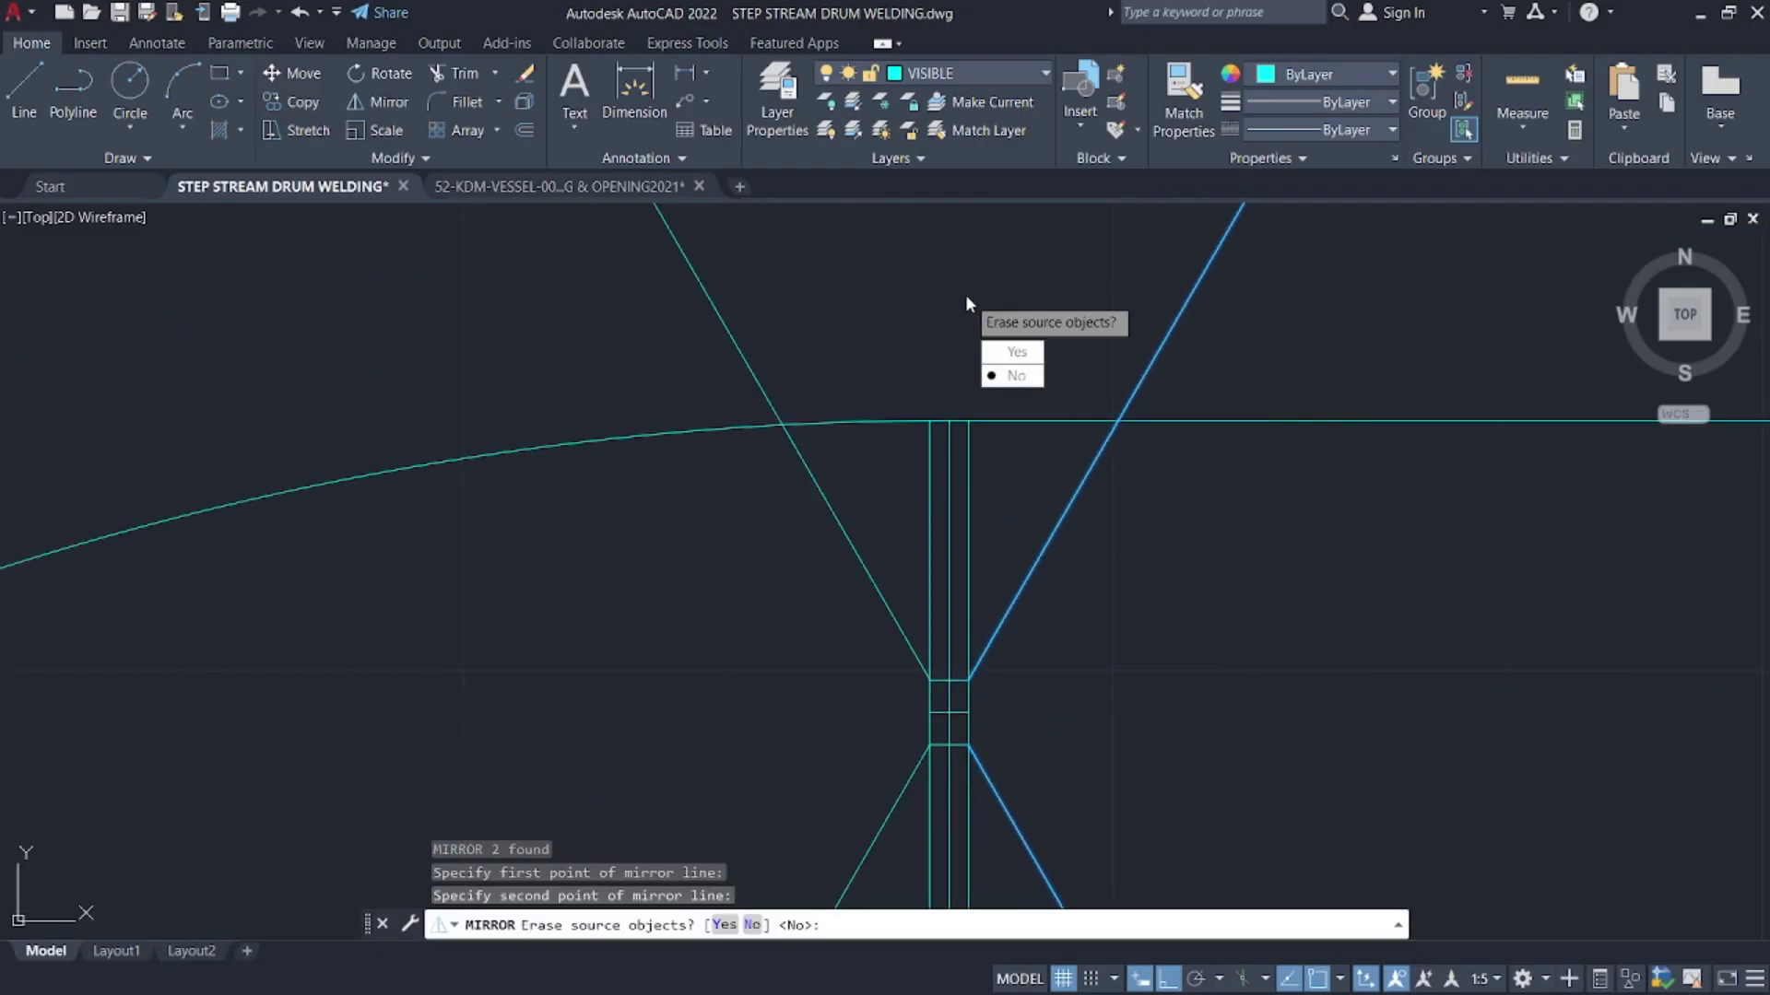
pyautogui.click(1013, 375)
# - Trim off the ends of the four bevel lines that extend beyond the outer and inner wall lines
pyautogui.moveTo(885, 339); pyautogui.dragTo(892, 285, button='middle')
pyautogui.write('tr')
pyautogui.press('Return')
pyautogui.moveTo(1132, 224); pyautogui.dragTo(1226, 267)
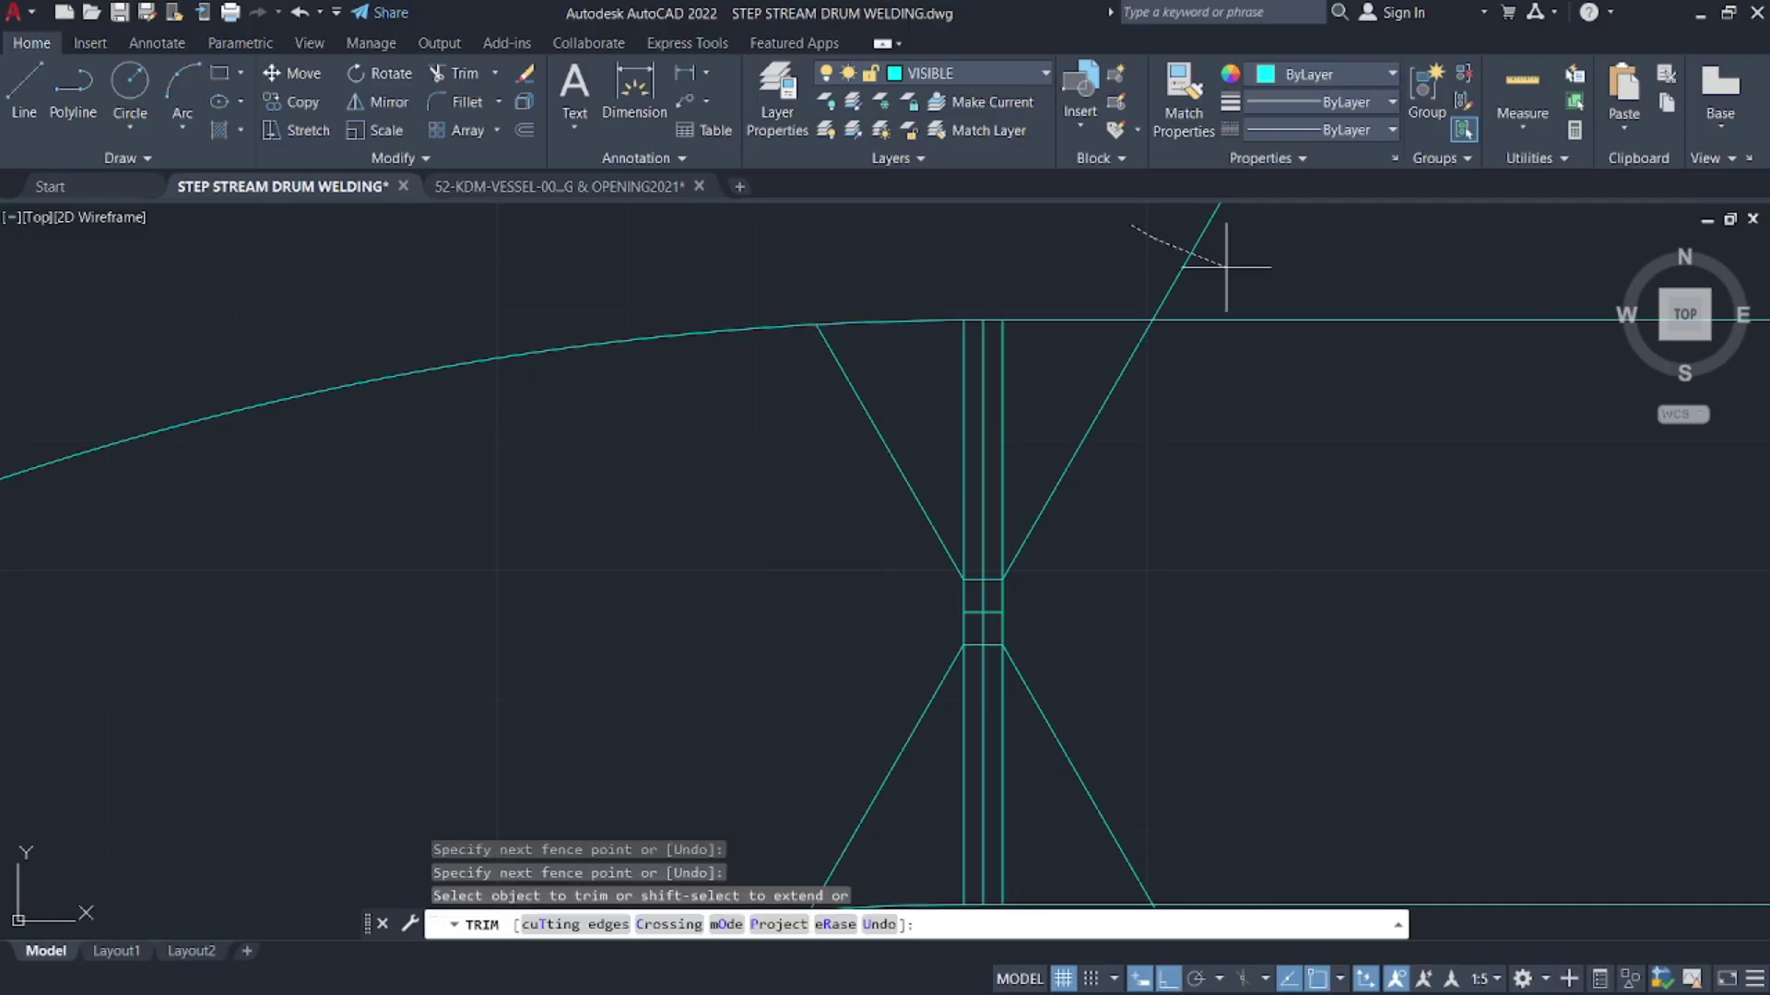
pyautogui.moveTo(1226, 268); pyautogui.dragTo(1183, 632, button='middle')
pyautogui.moveTo(1221, 783); pyautogui.dragTo(839, 764)
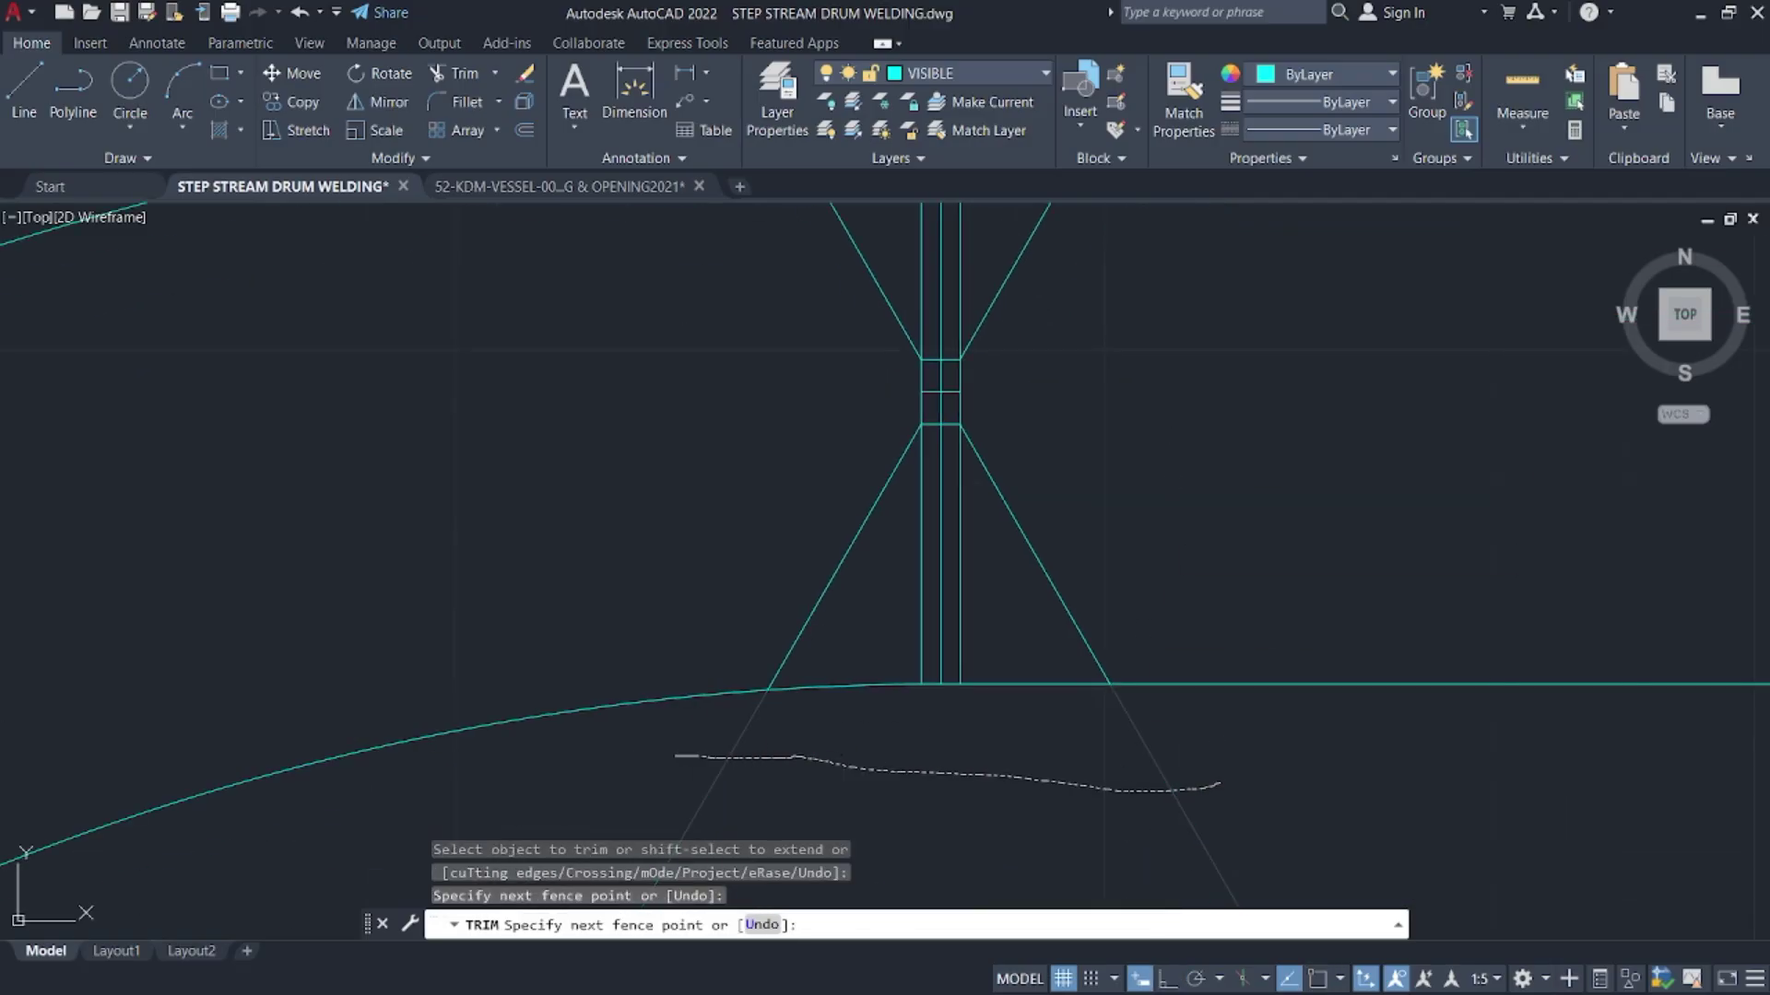
pyautogui.moveTo(676, 757); pyautogui.dragTo(675, 756)
# - Trim the vertical seam lines and horizontal construction lines inside the weld groove, leaving only the two short root faces between the bevels
pyautogui.moveTo(973, 606); pyautogui.dragTo(899, 613)
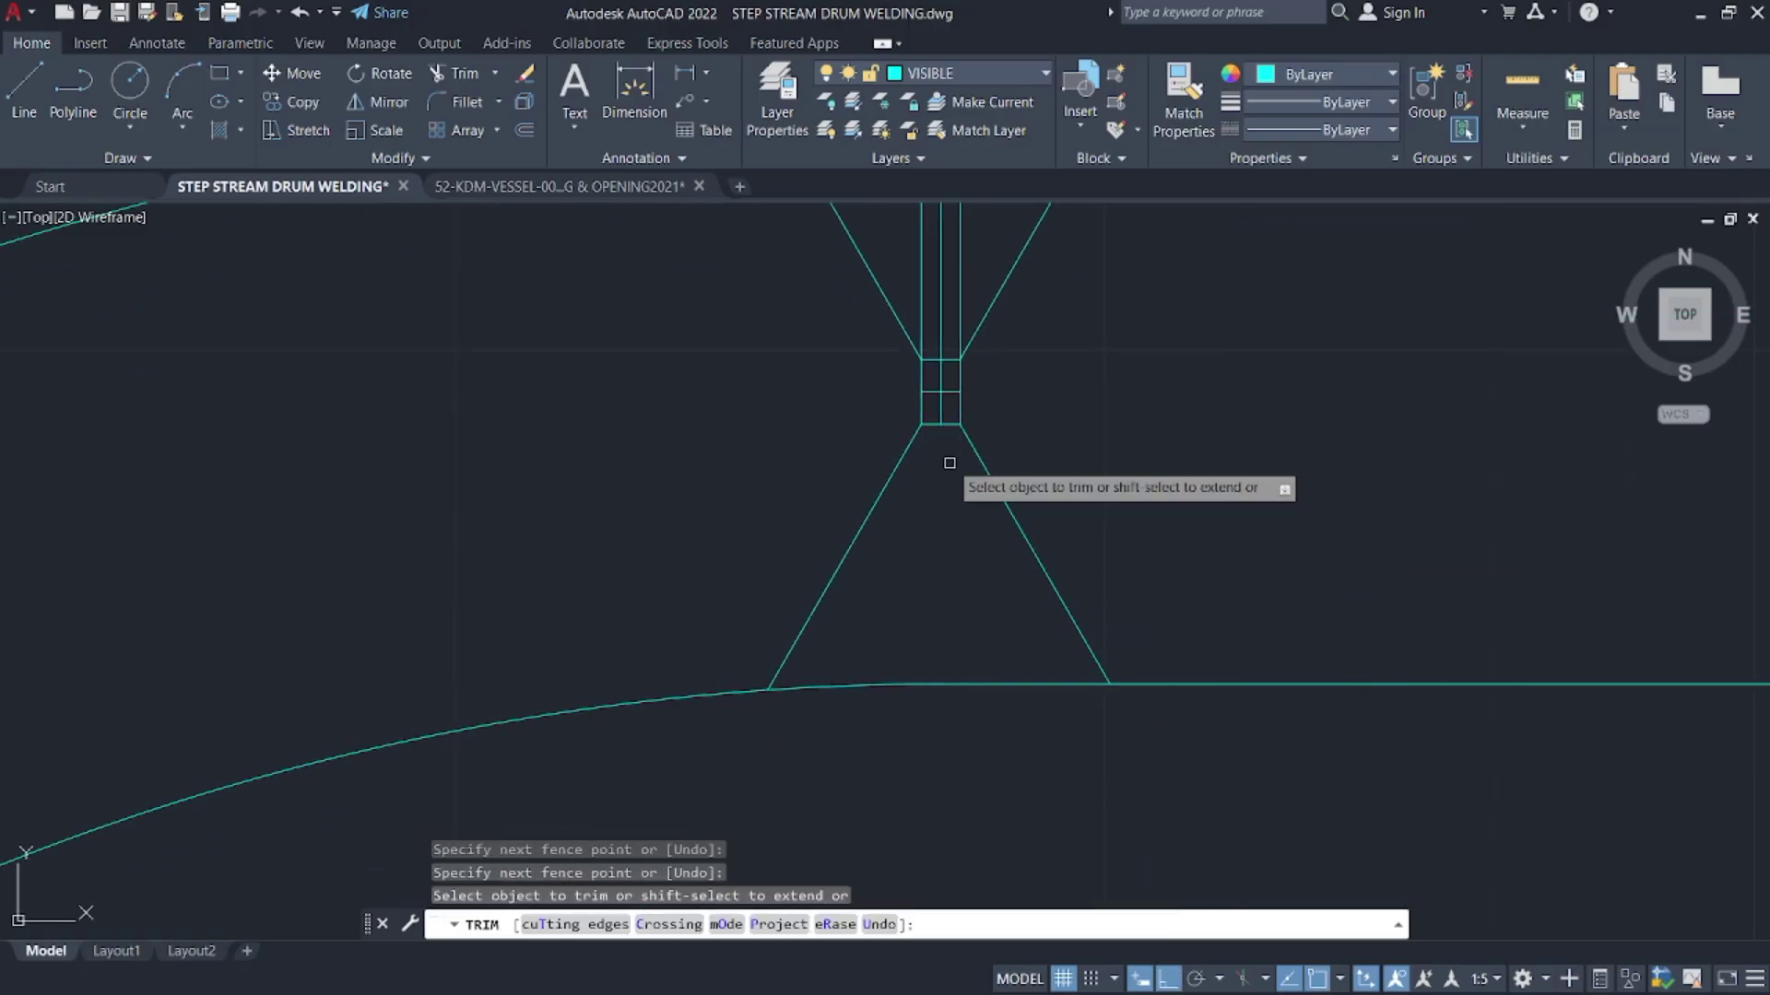
pyautogui.scroll(4, 946, 456)
pyautogui.moveTo(946, 457); pyautogui.dragTo(970, 560, button='middle')
pyautogui.moveTo(997, 554); pyautogui.dragTo(991, 389)
pyautogui.moveTo(984, 443)
pyautogui.mouseDown()
pyautogui.moveTo(961, 445)
pyautogui.moveTo(944, 534)
pyautogui.mouseUp()
pyautogui.press('Return')
pyautogui.moveTo(938, 369); pyautogui.dragTo(955, 503, button='middle')
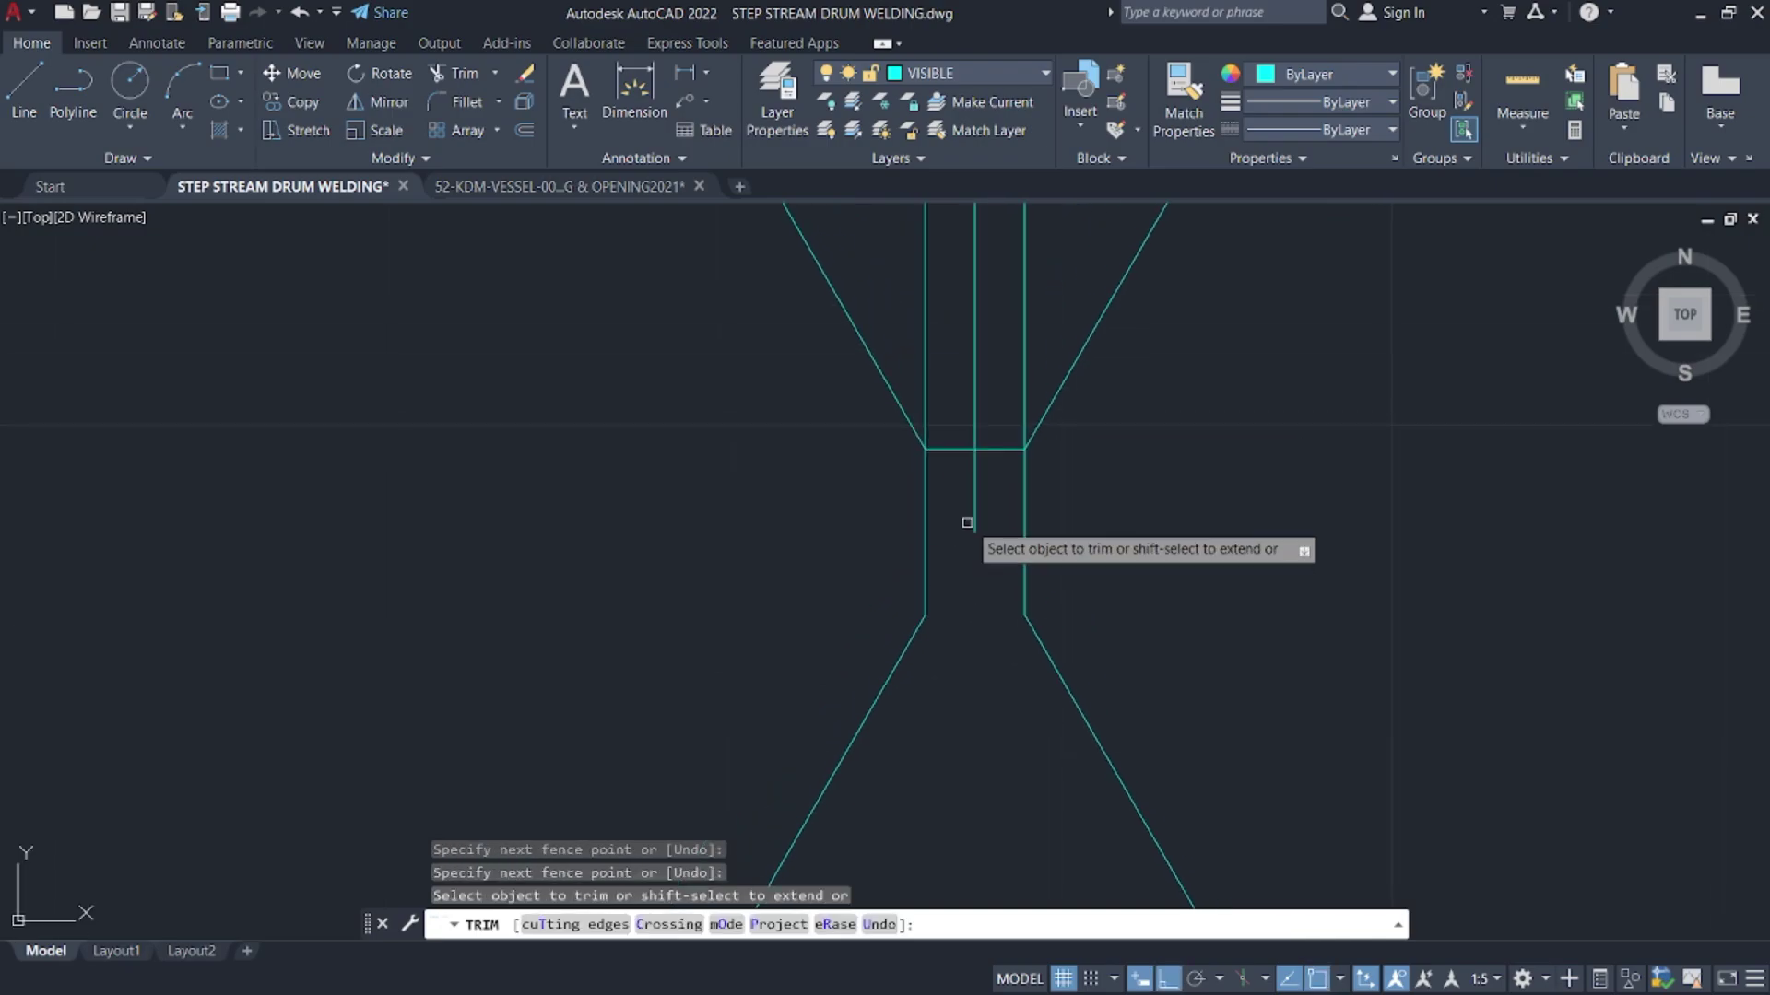
pyautogui.click(971, 449)
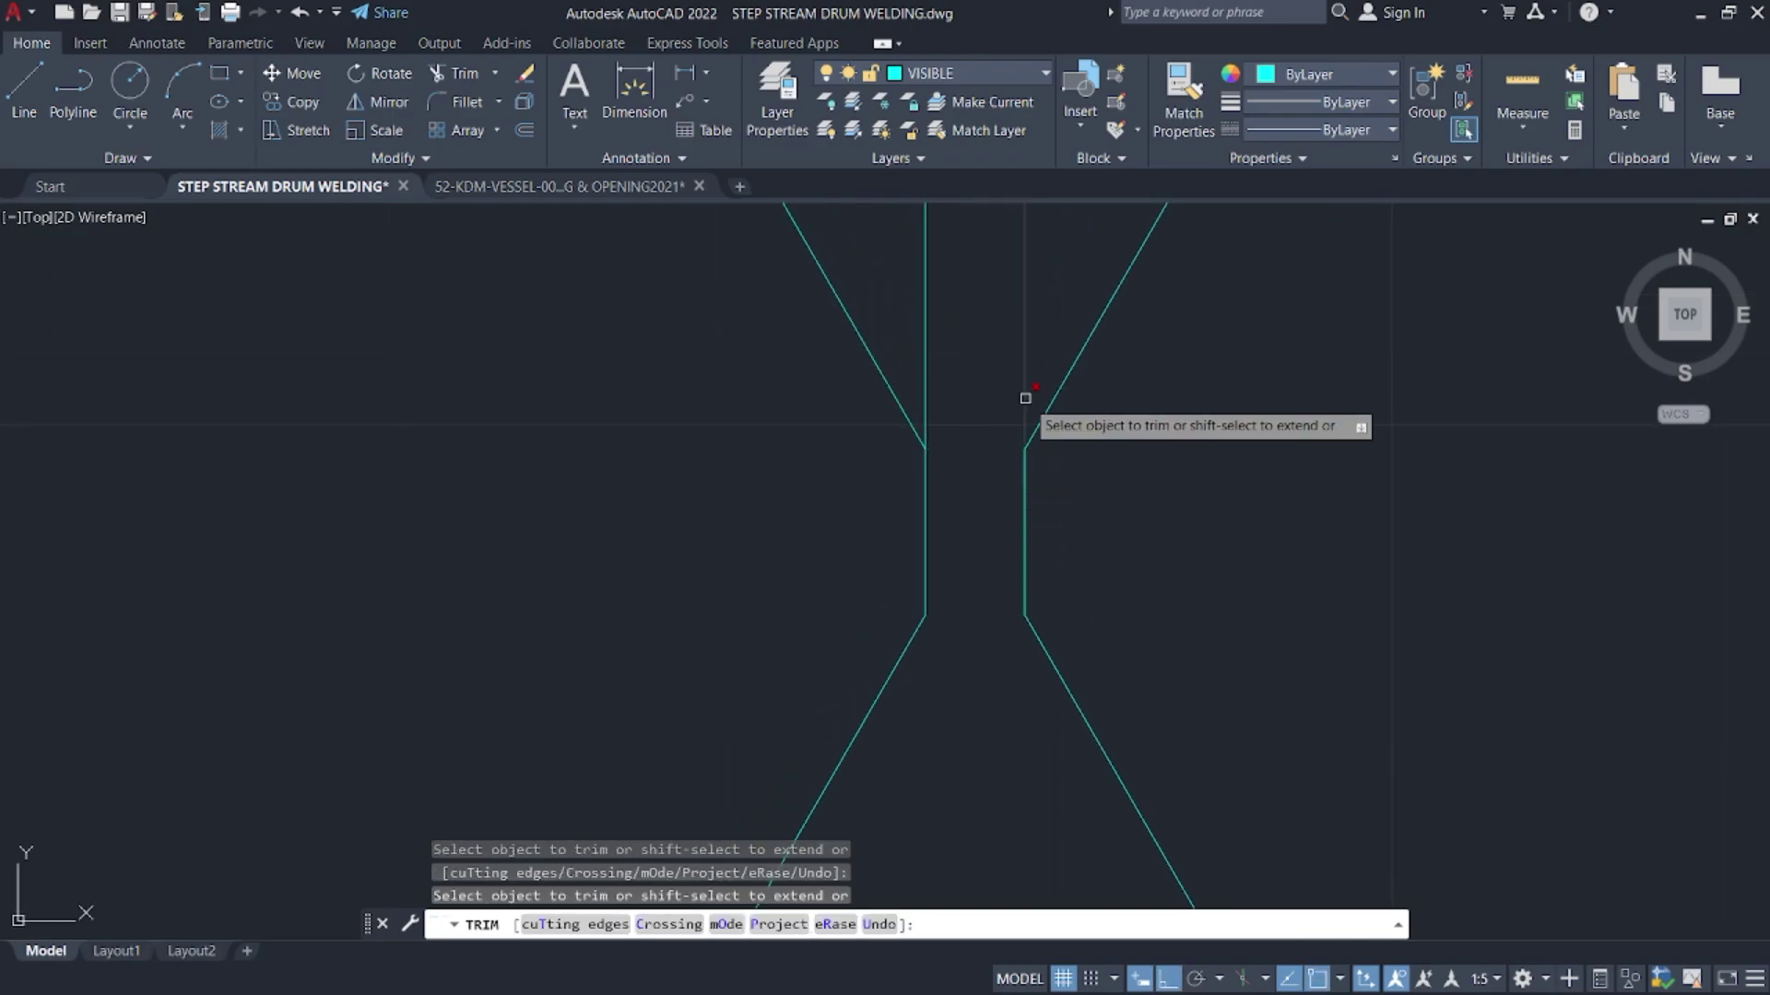
# - Trim the outer wall line between the two upper bevel ends to open the groove
pyautogui.scroll(-4, 1020, 489)
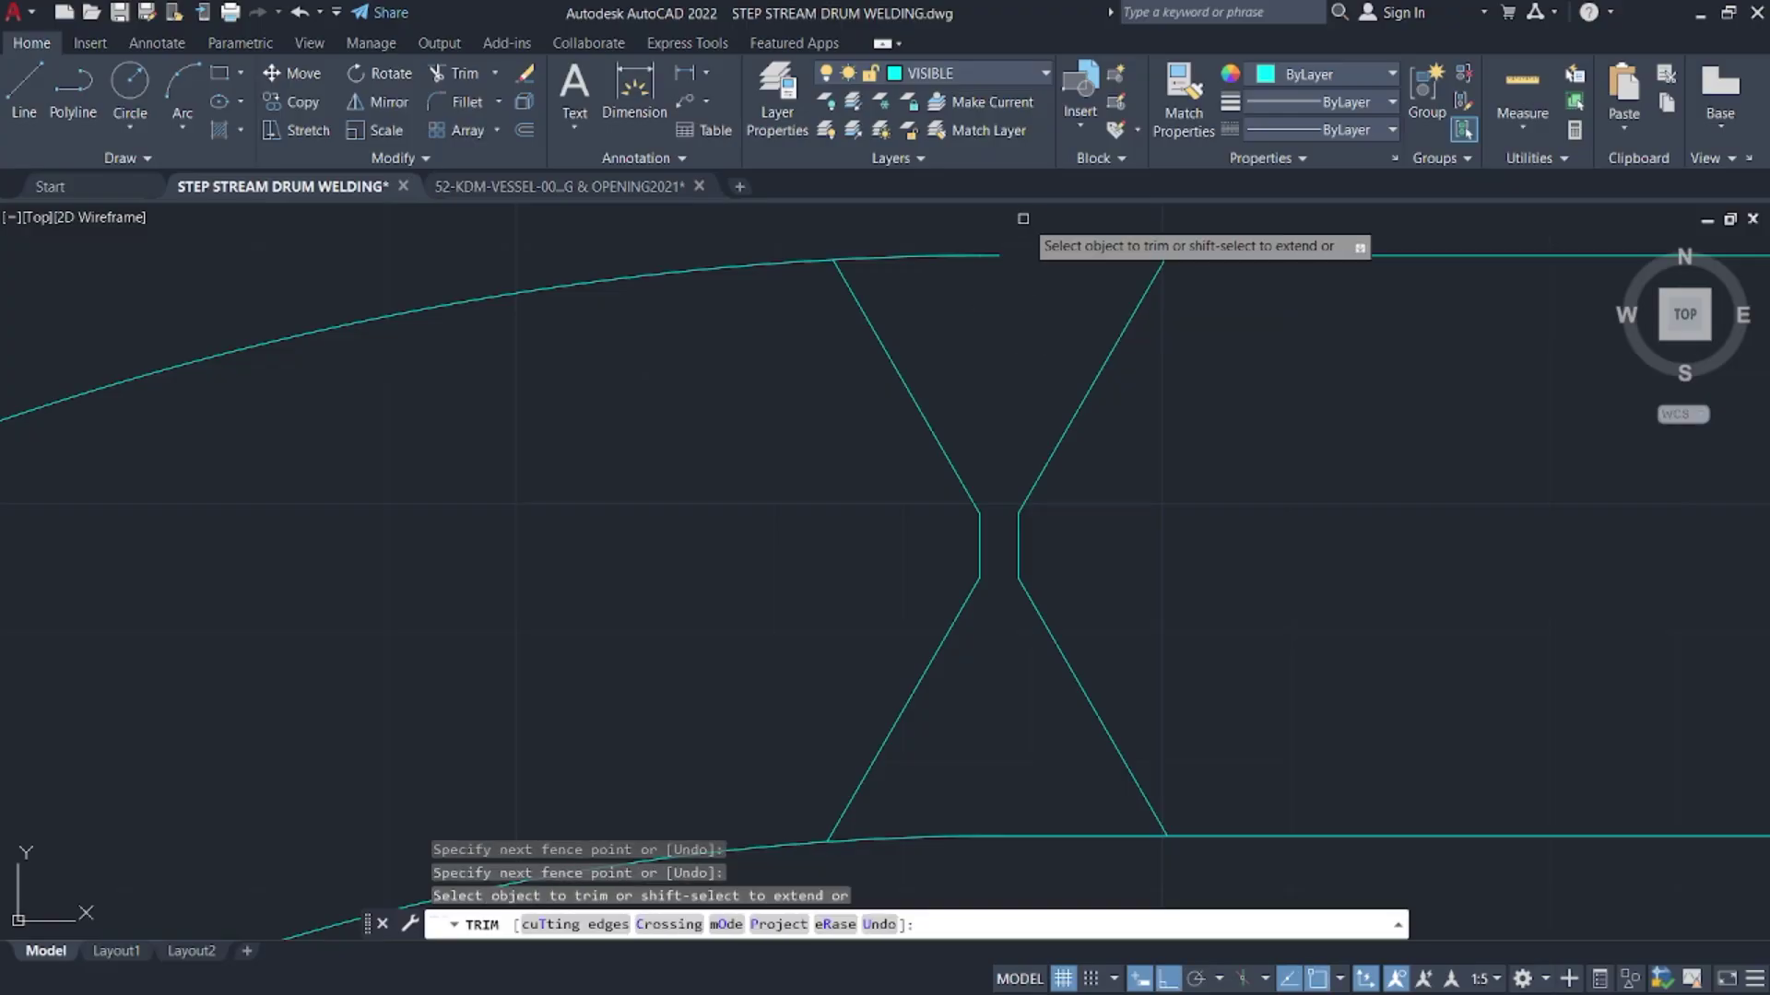
pyautogui.click(948, 277)
pyautogui.press('Escape')
pyautogui.scroll(-4, 1007, 284)
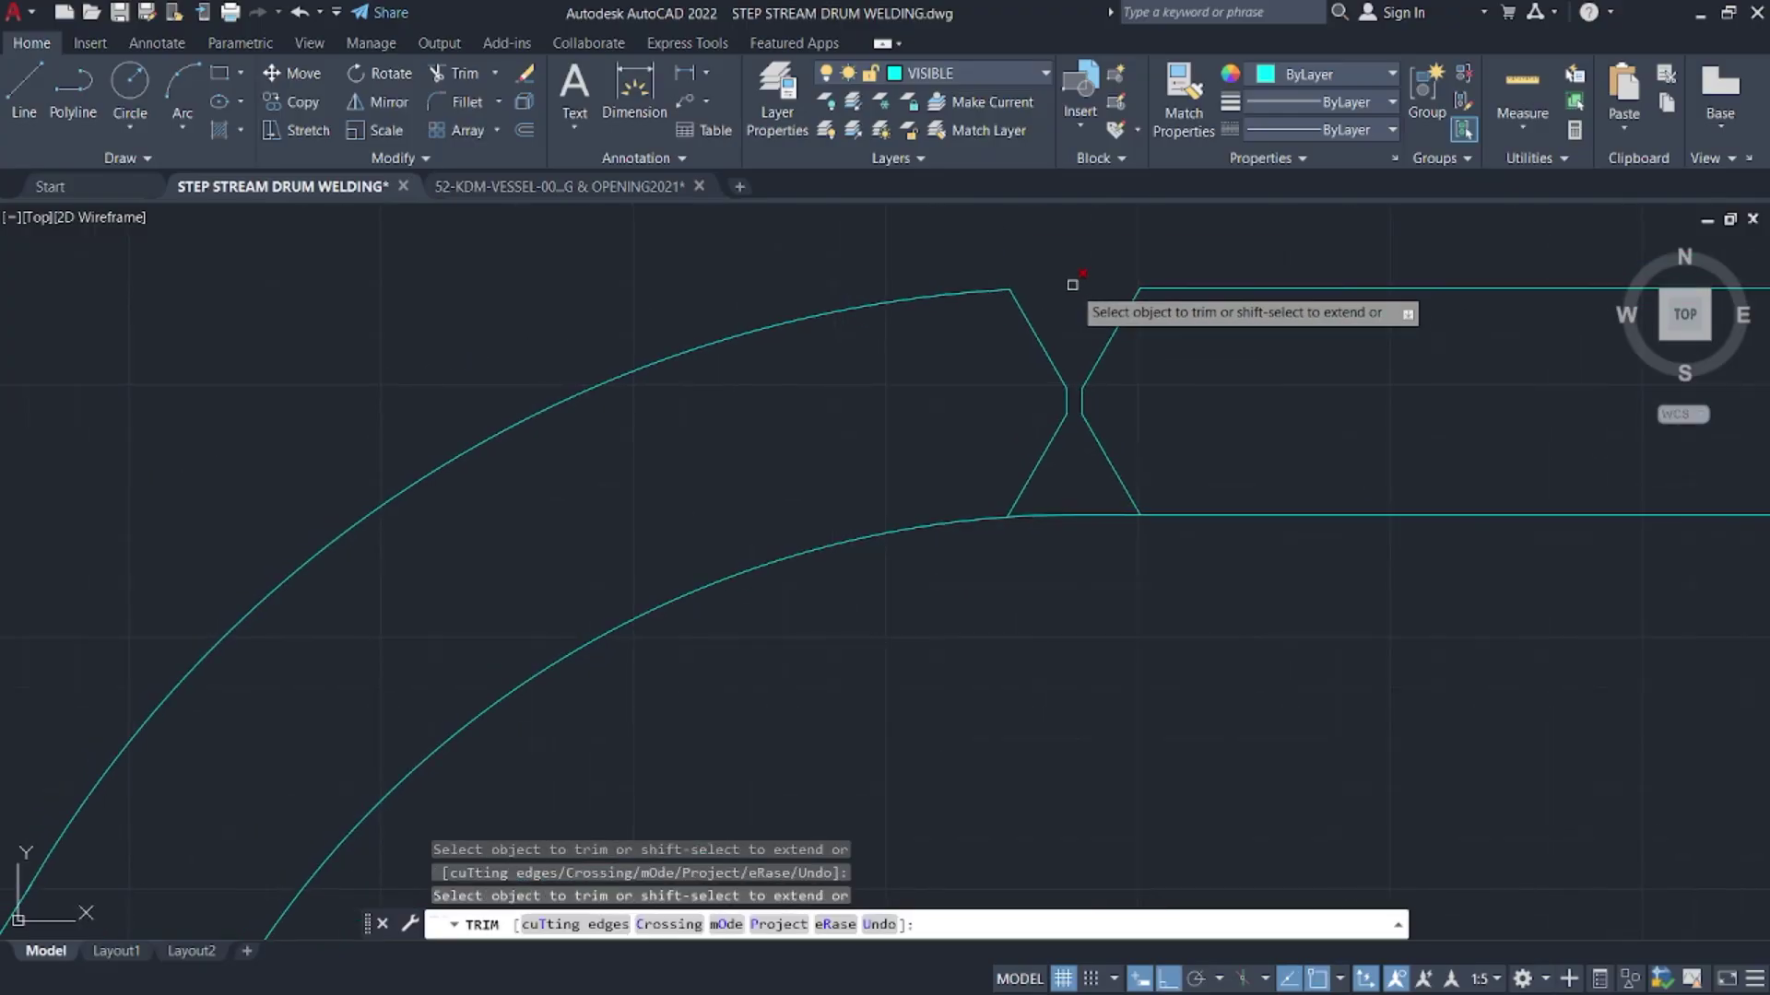
pyautogui.press('Escape')
# - Check the angle between the two upper bevel lines with an angular dimension and delete that dimension
pyautogui.click(706, 73)
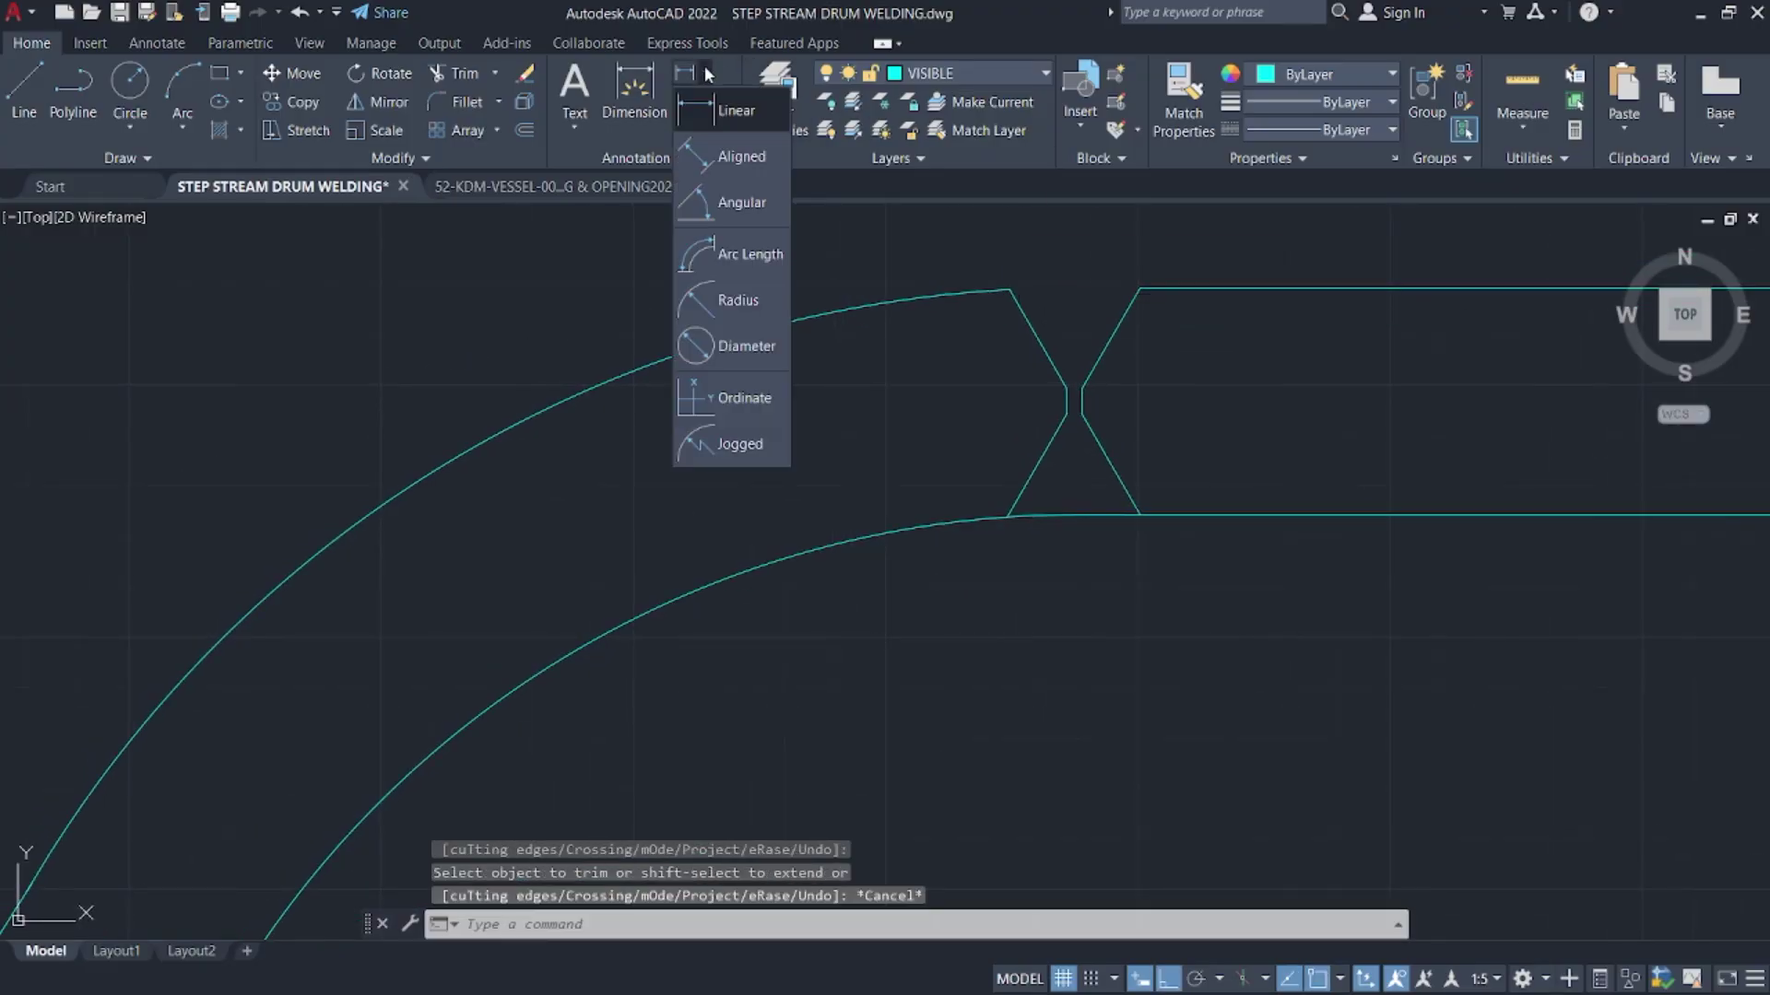
pyautogui.click(738, 203)
pyautogui.click(1037, 335)
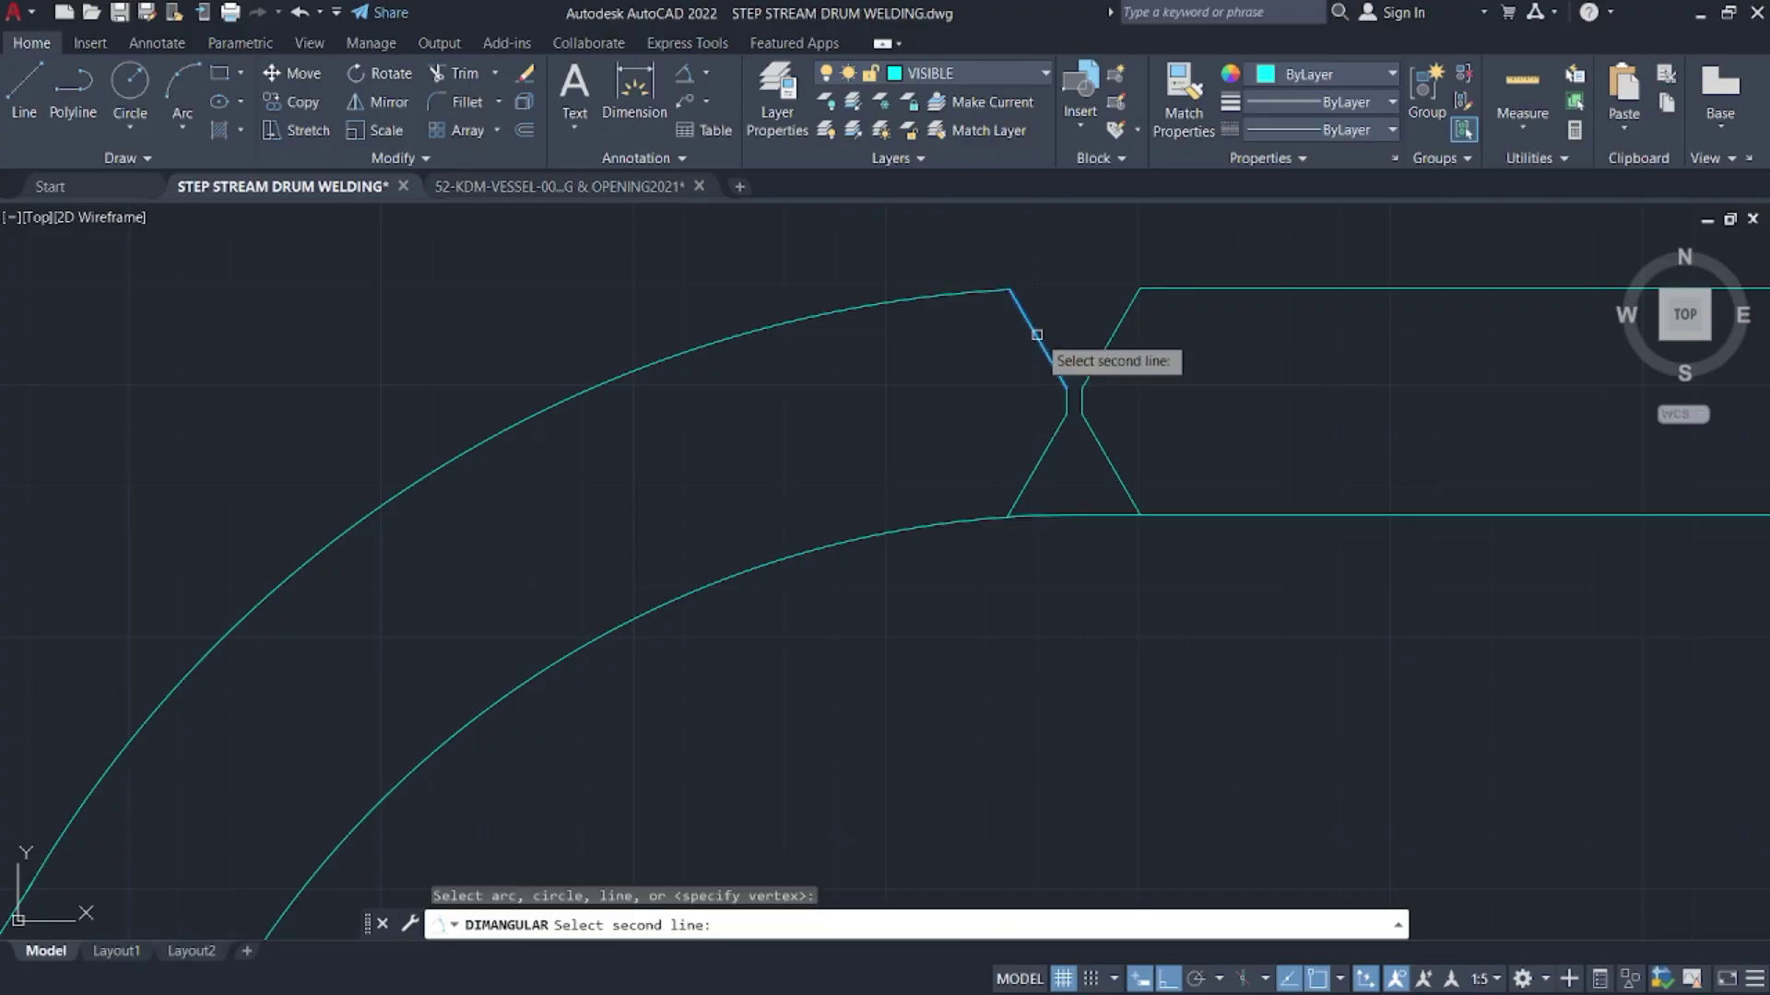
pyautogui.click(1110, 322)
pyautogui.click(1115, 276)
pyautogui.click(1138, 253)
pyautogui.click(1073, 272)
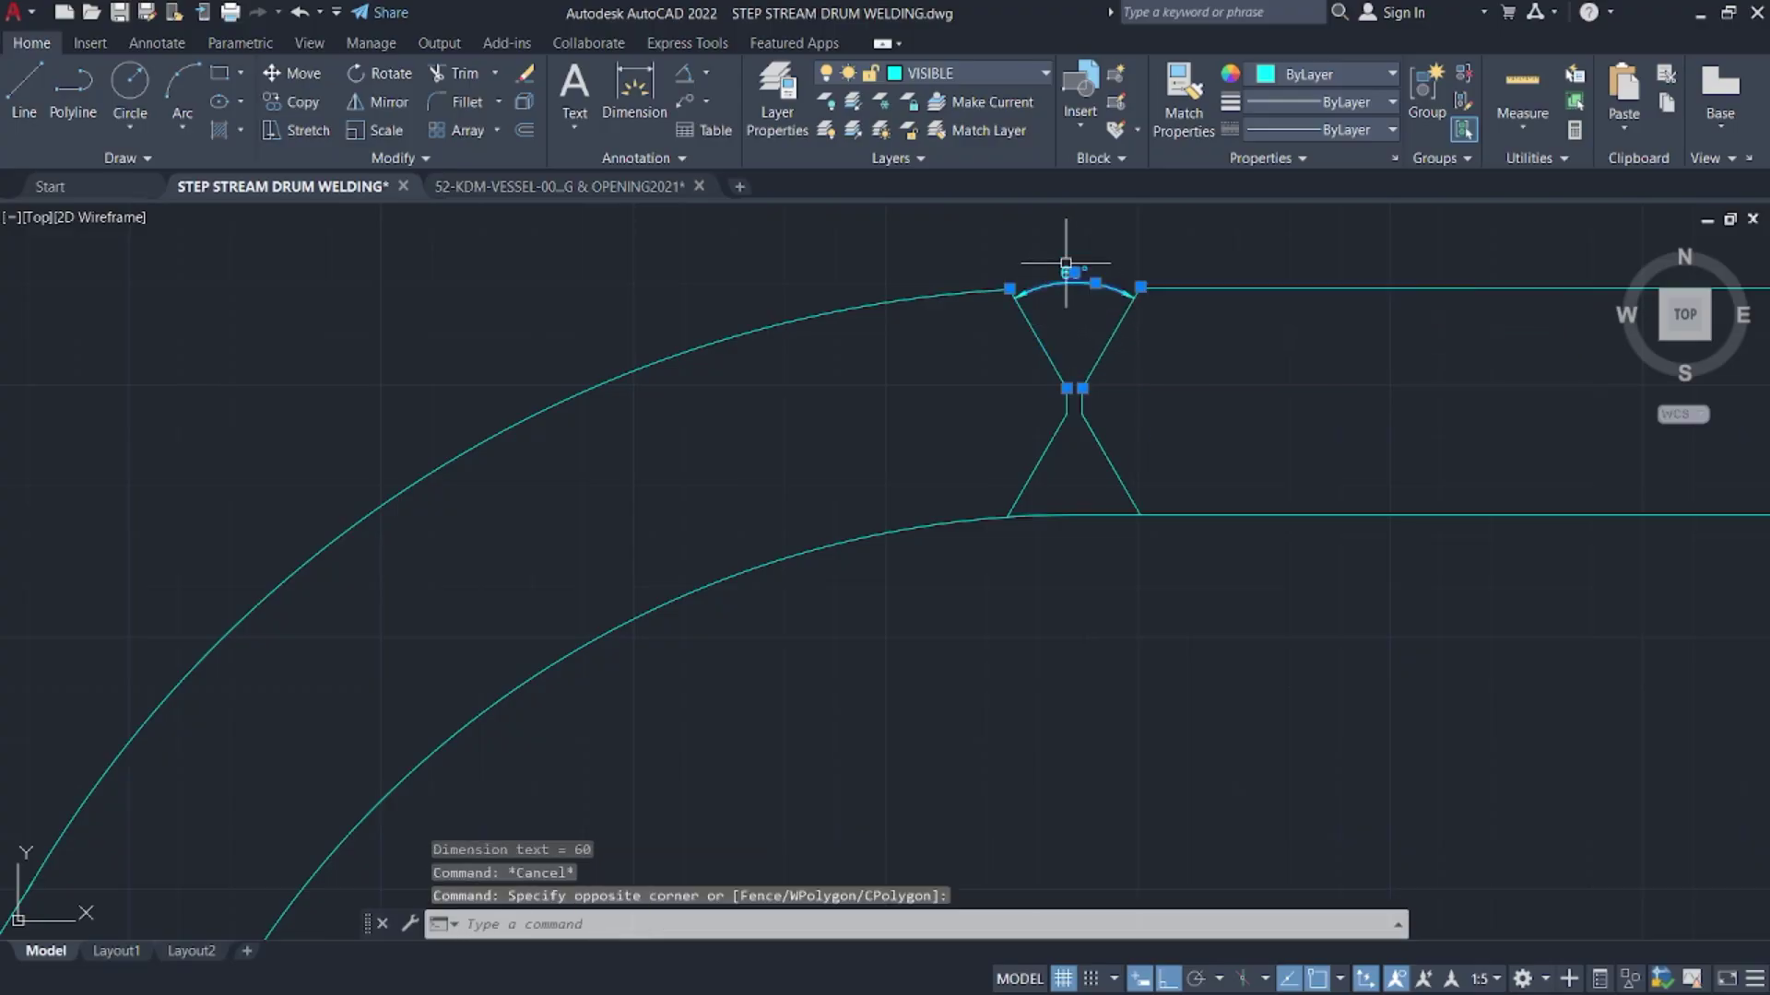
pyautogui.press('Delete')
# - Trim the inner wall line between the two lower bevel ends
pyautogui.press('Return')
pyautogui.moveTo(1092, 571)
pyautogui.mouseDown()
pyautogui.moveTo(1059, 494)
pyautogui.moveTo(1142, 565)
pyautogui.moveTo(1047, 506)
pyautogui.mouseUp()
pyautogui.press('Escape')
pyautogui.scroll(-2, 1084, 383)
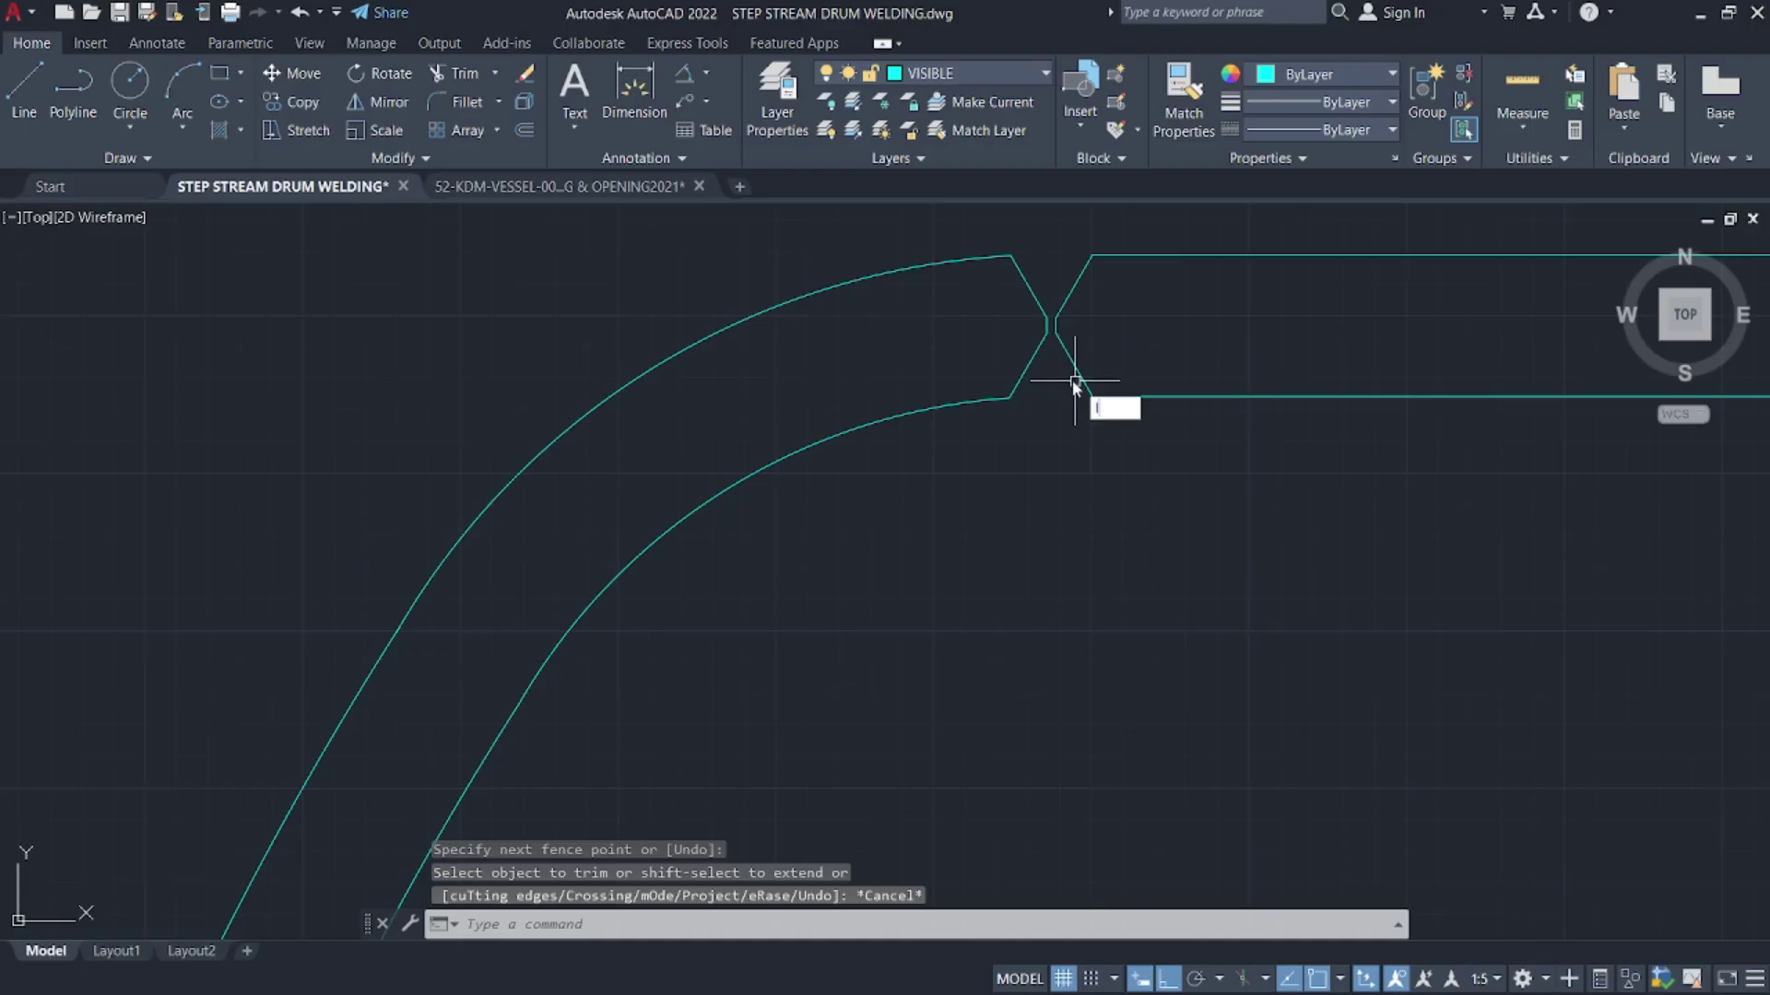
# - Draw a vertical seam line from the root of the upper weld groove down to the outer line of the drum's lower wall
pyautogui.write('l')
pyautogui.press('Return')
pyautogui.scroll(5, 1059, 336)
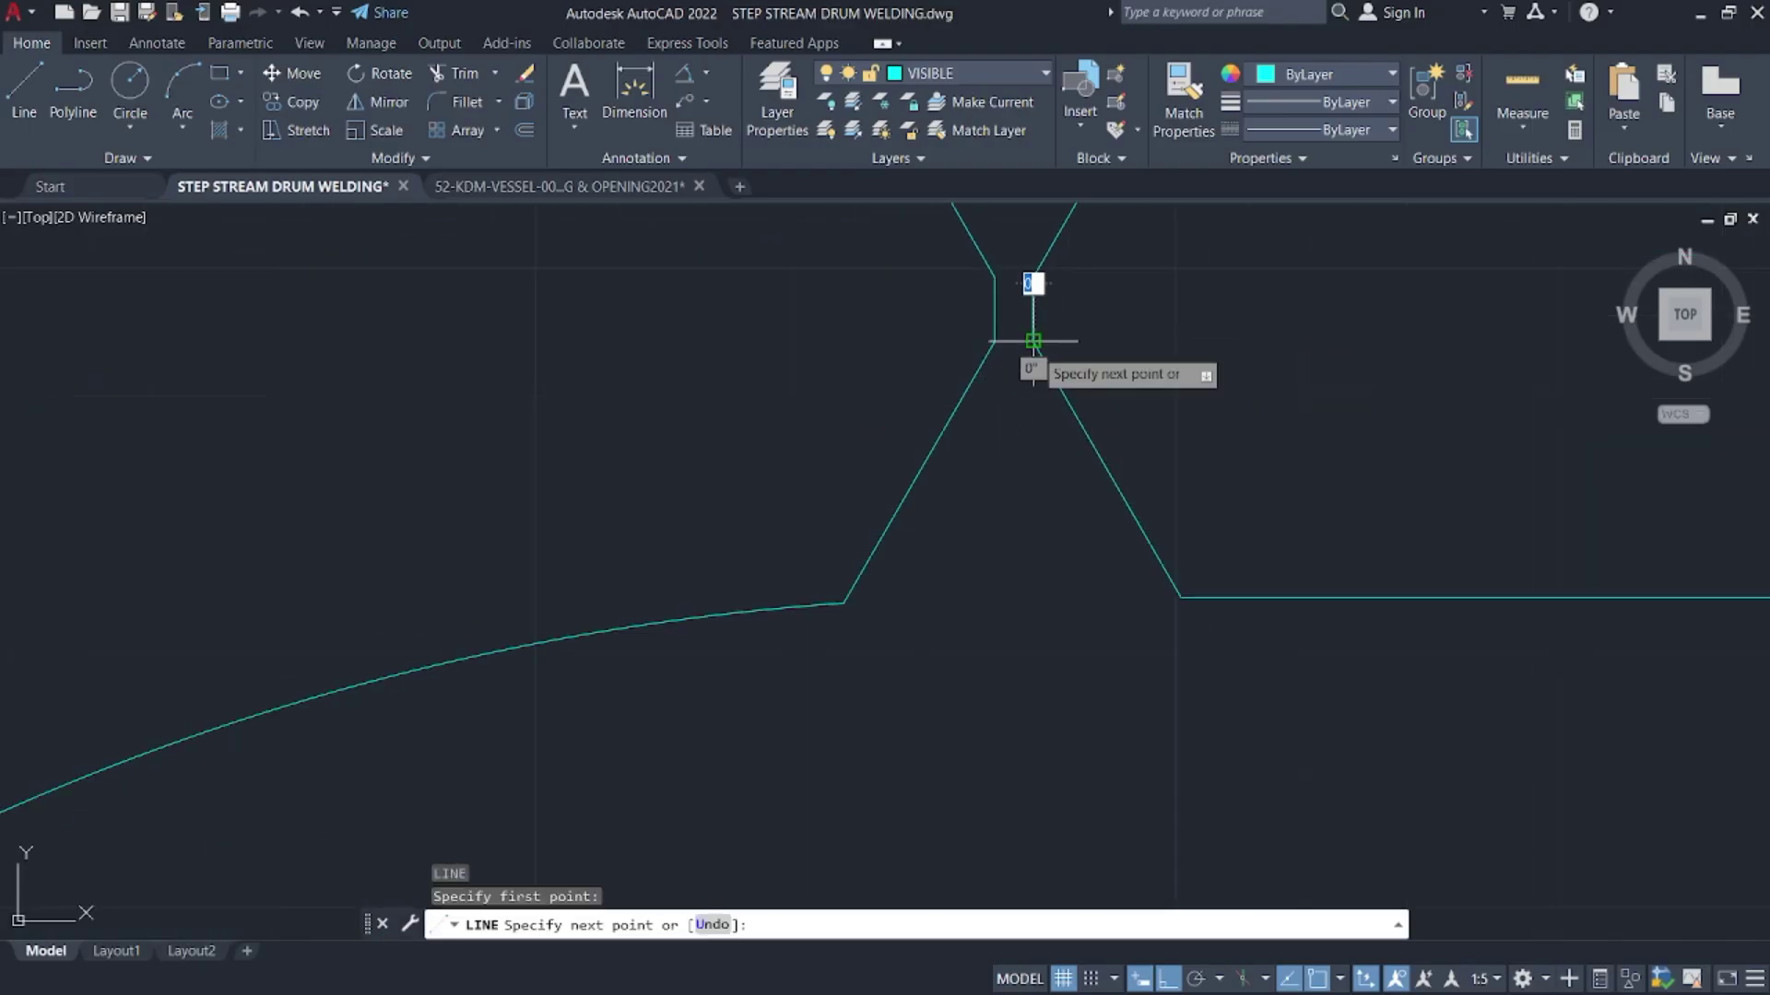
pyautogui.scroll(-2, 1033, 341)
pyautogui.scroll(4, 1047, 347)
pyautogui.moveTo(1059, 252); pyautogui.dragTo(1081, 382, button='middle')
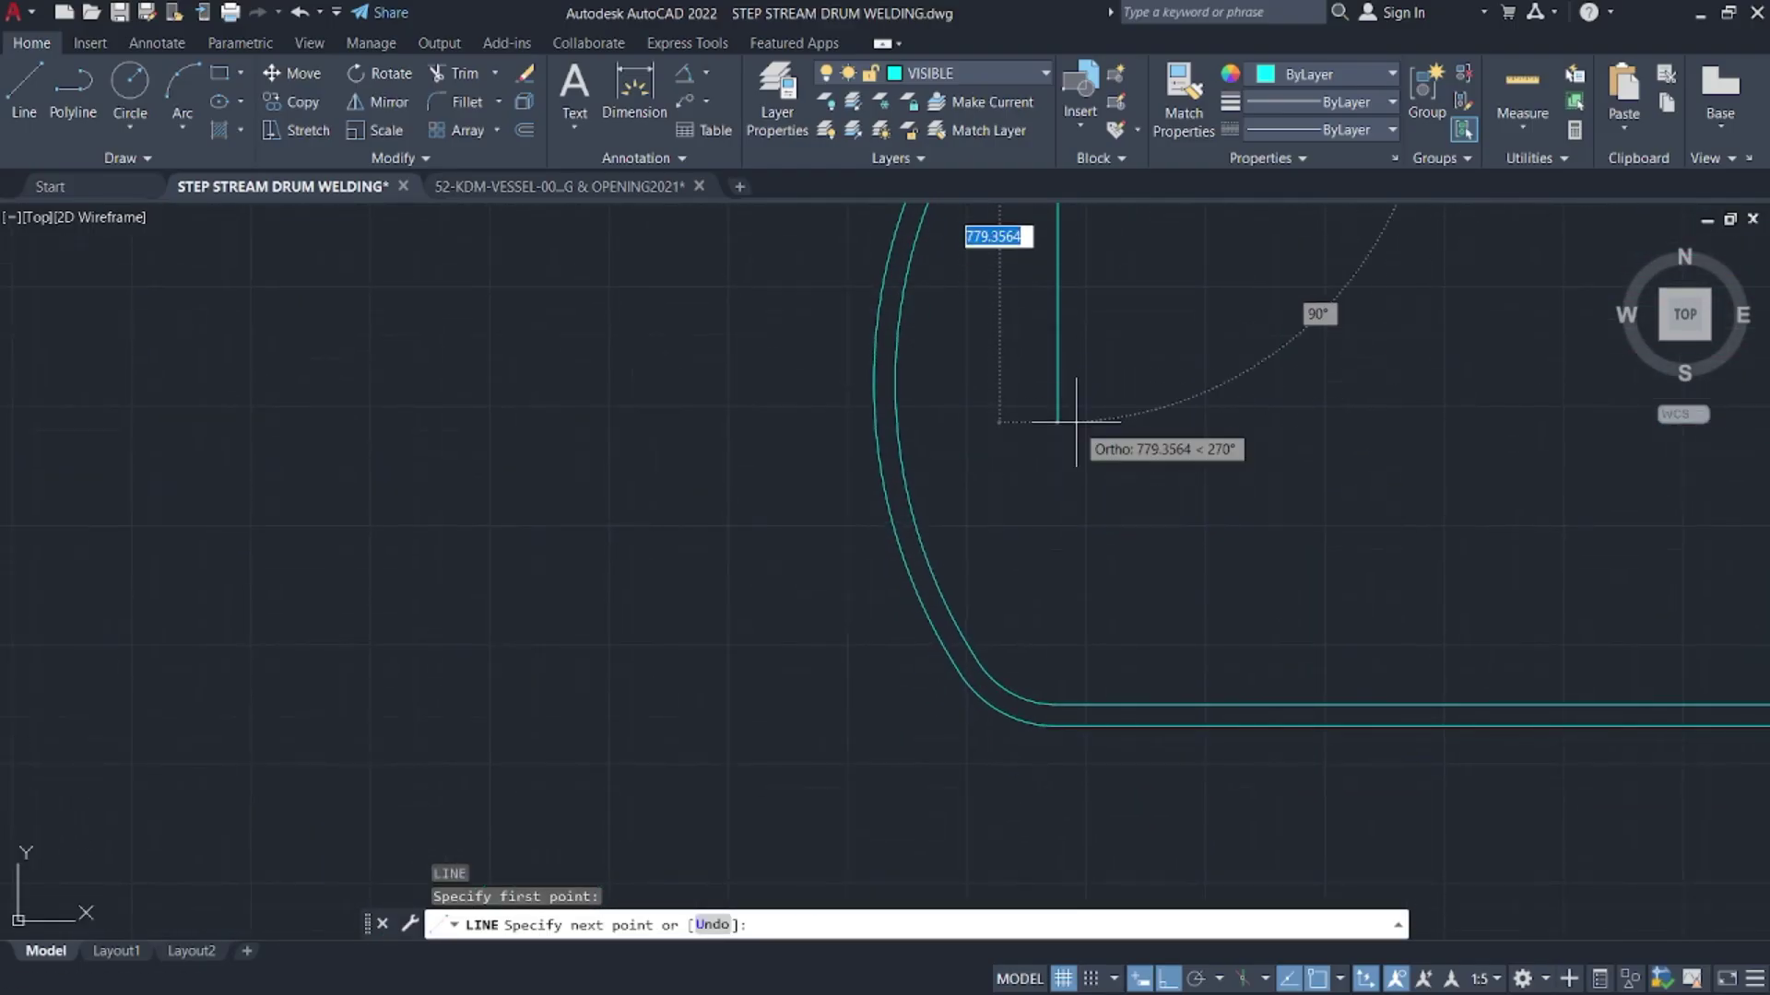
pyautogui.scroll(-2, 1060, 710)
pyautogui.scroll(4, 1055, 517)
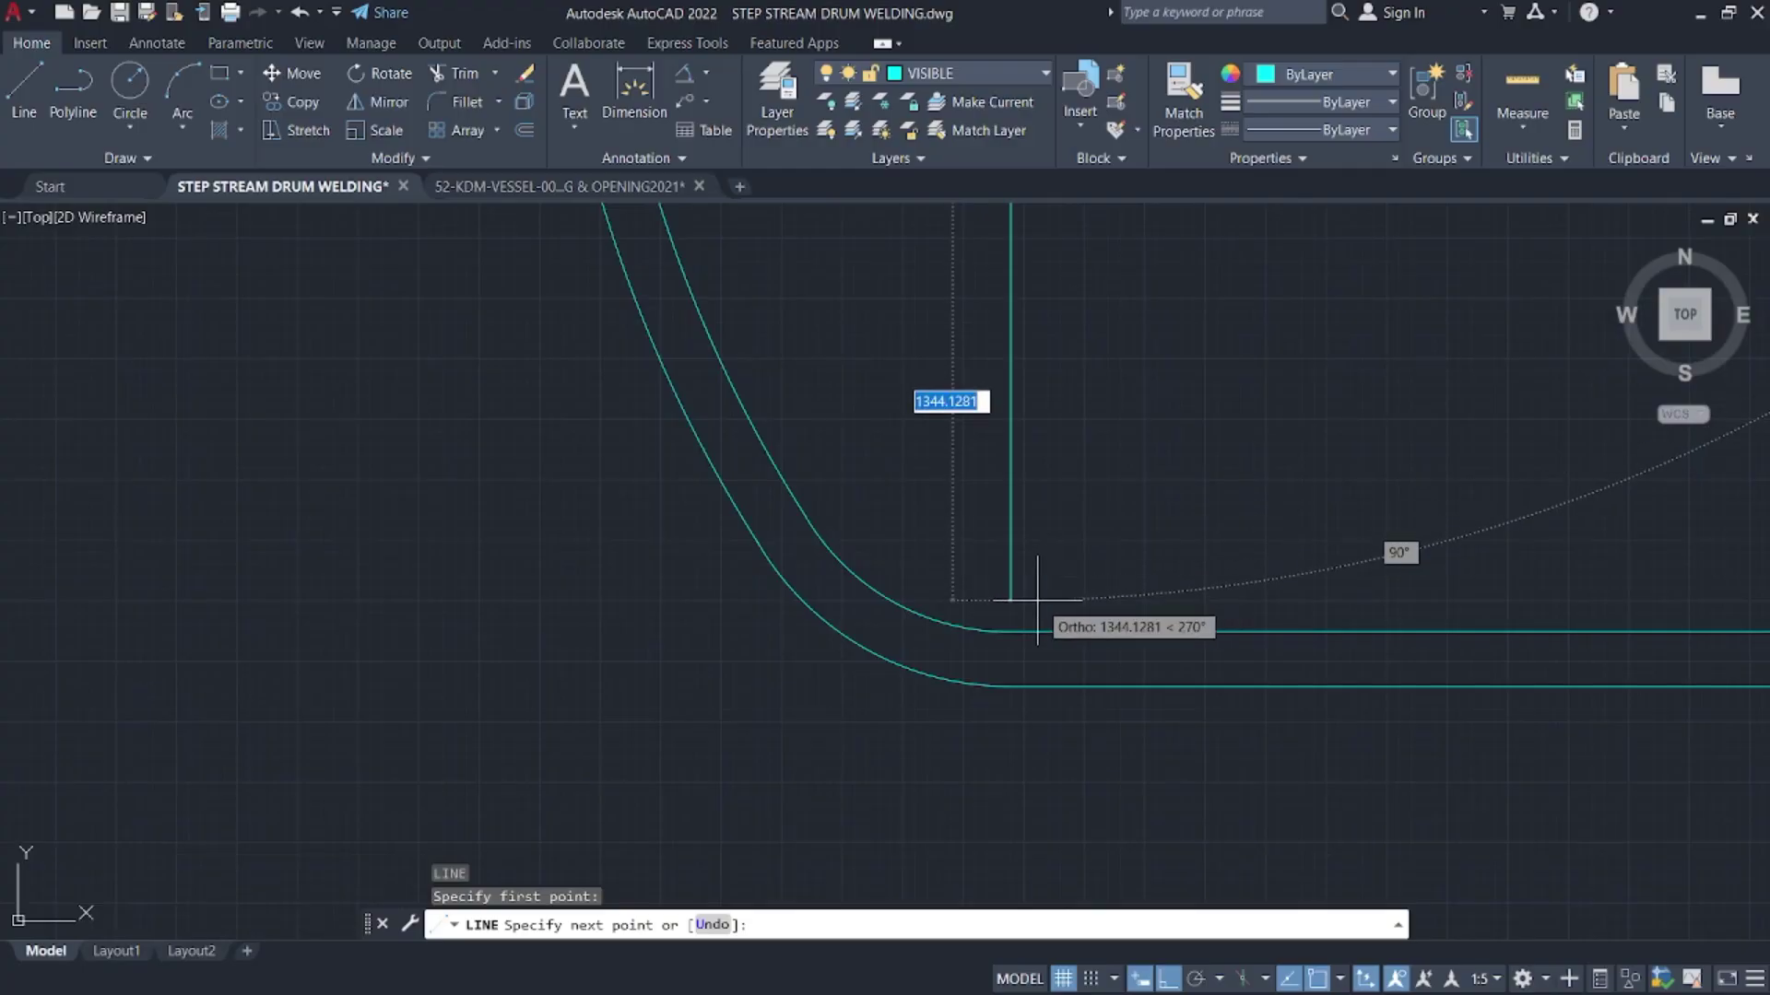
pyautogui.press('Escape')
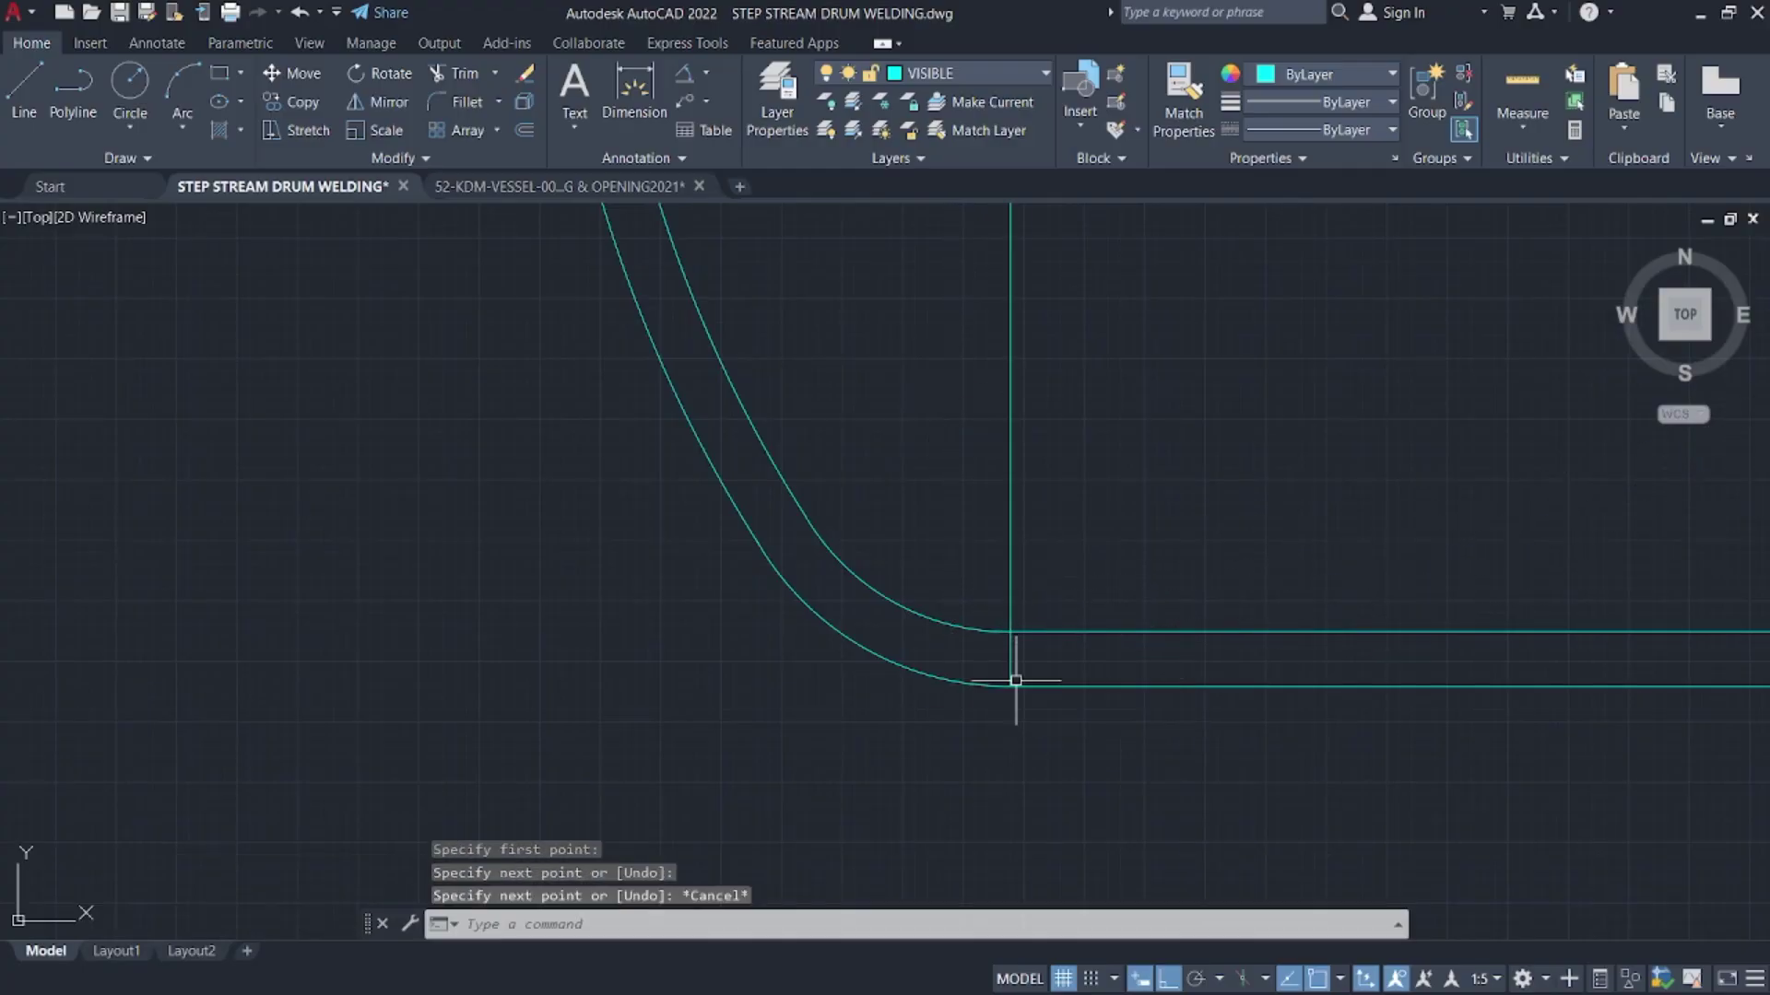
# - Draw a short vertical line across the lower wall at the head seam, from the outer to the inner wall line
pyautogui.scroll(2, 1014, 675)
pyautogui.click(1008, 689)
pyautogui.press('Escape')
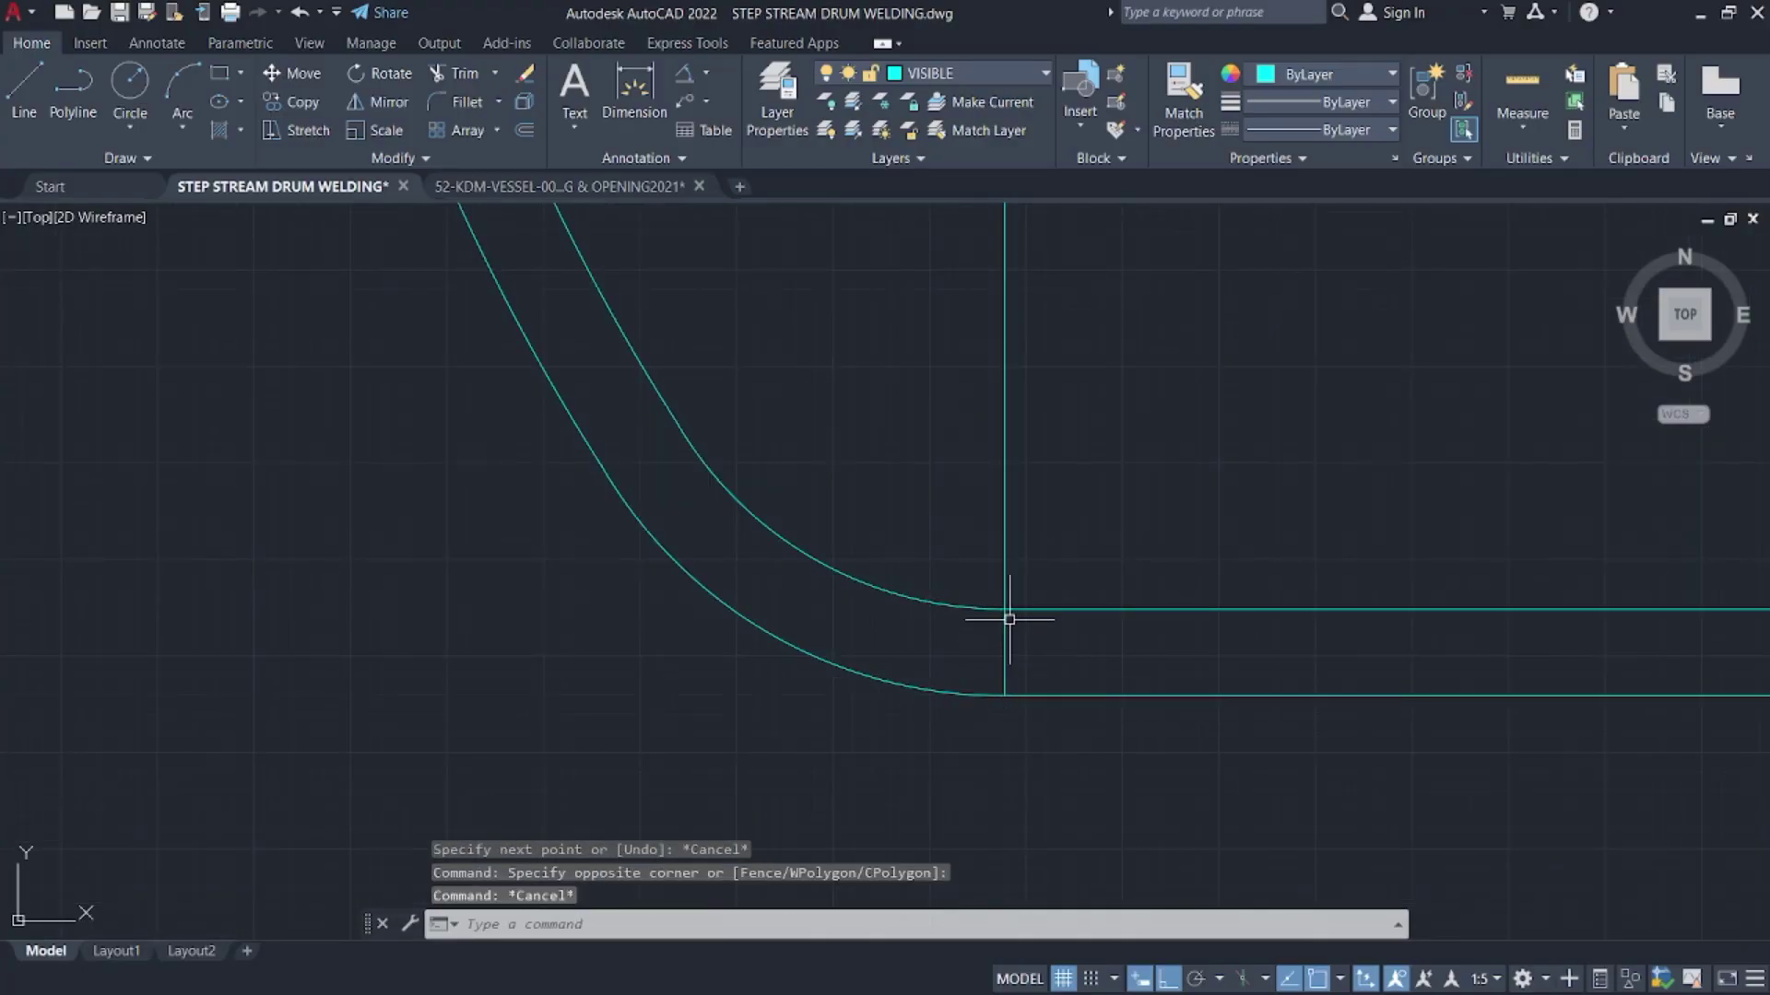
pyautogui.press('Return')
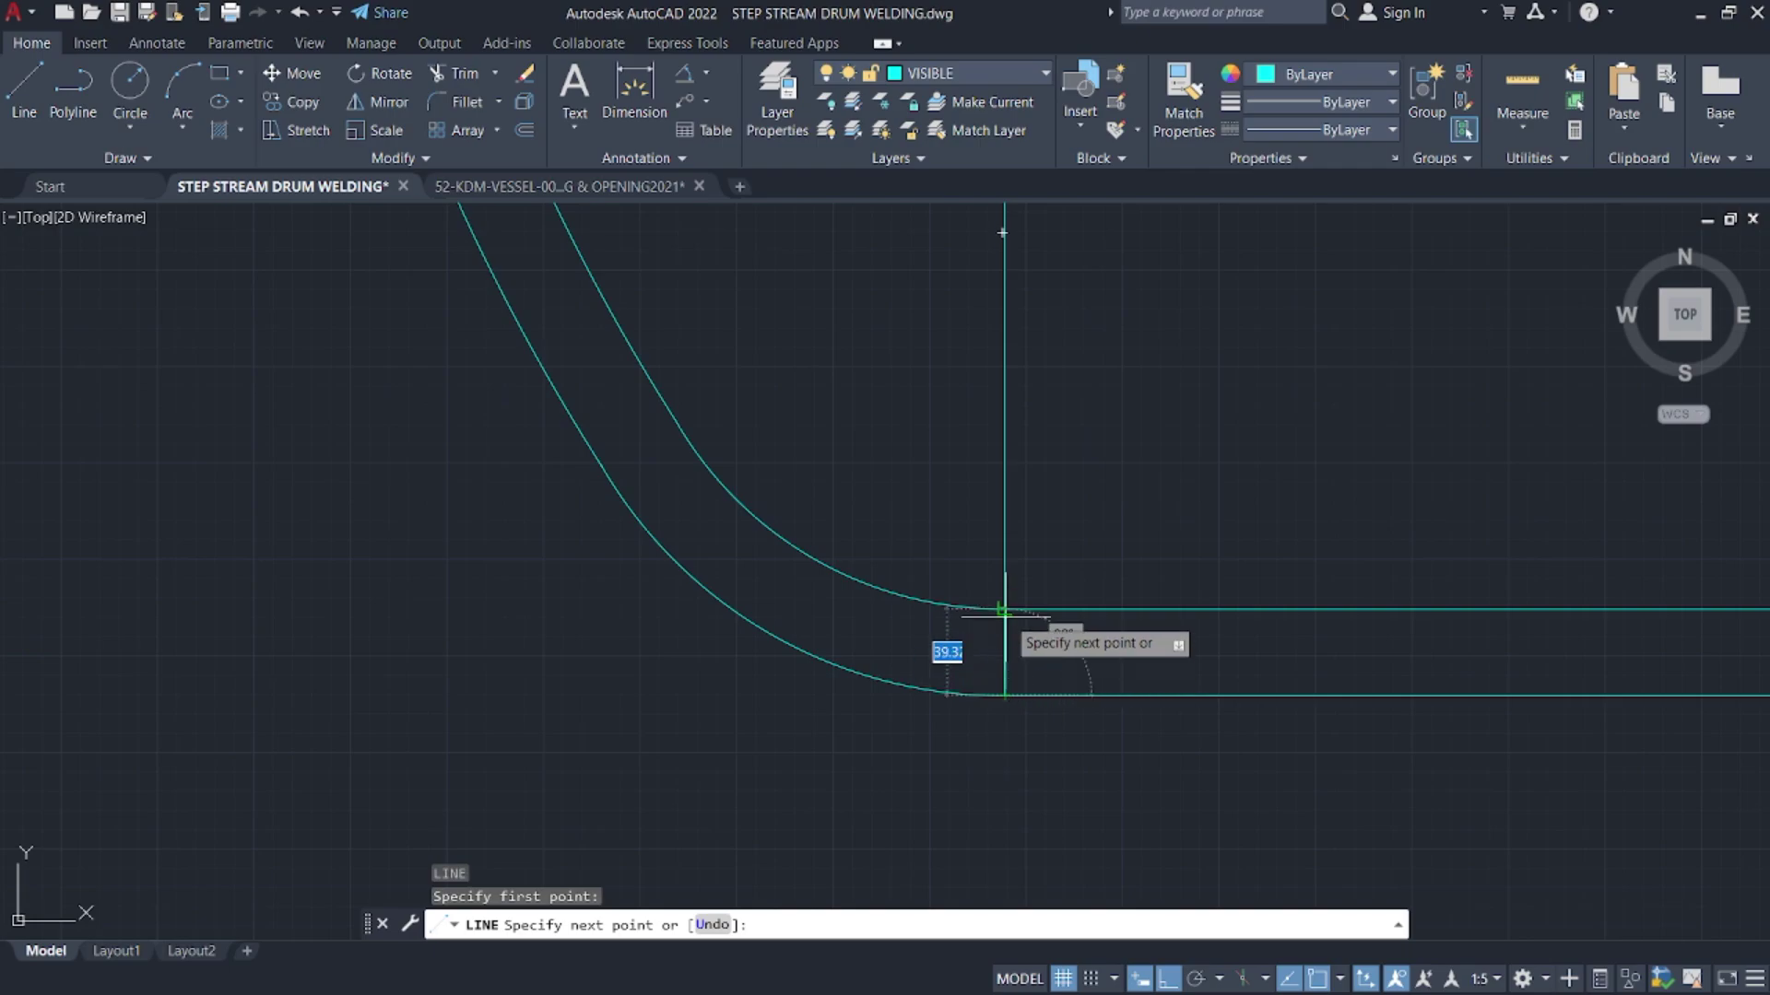
pyautogui.click(1004, 610)
pyautogui.press('Escape')
pyautogui.click(1009, 634)
pyautogui.press('Escape')
pyautogui.click(1005, 686)
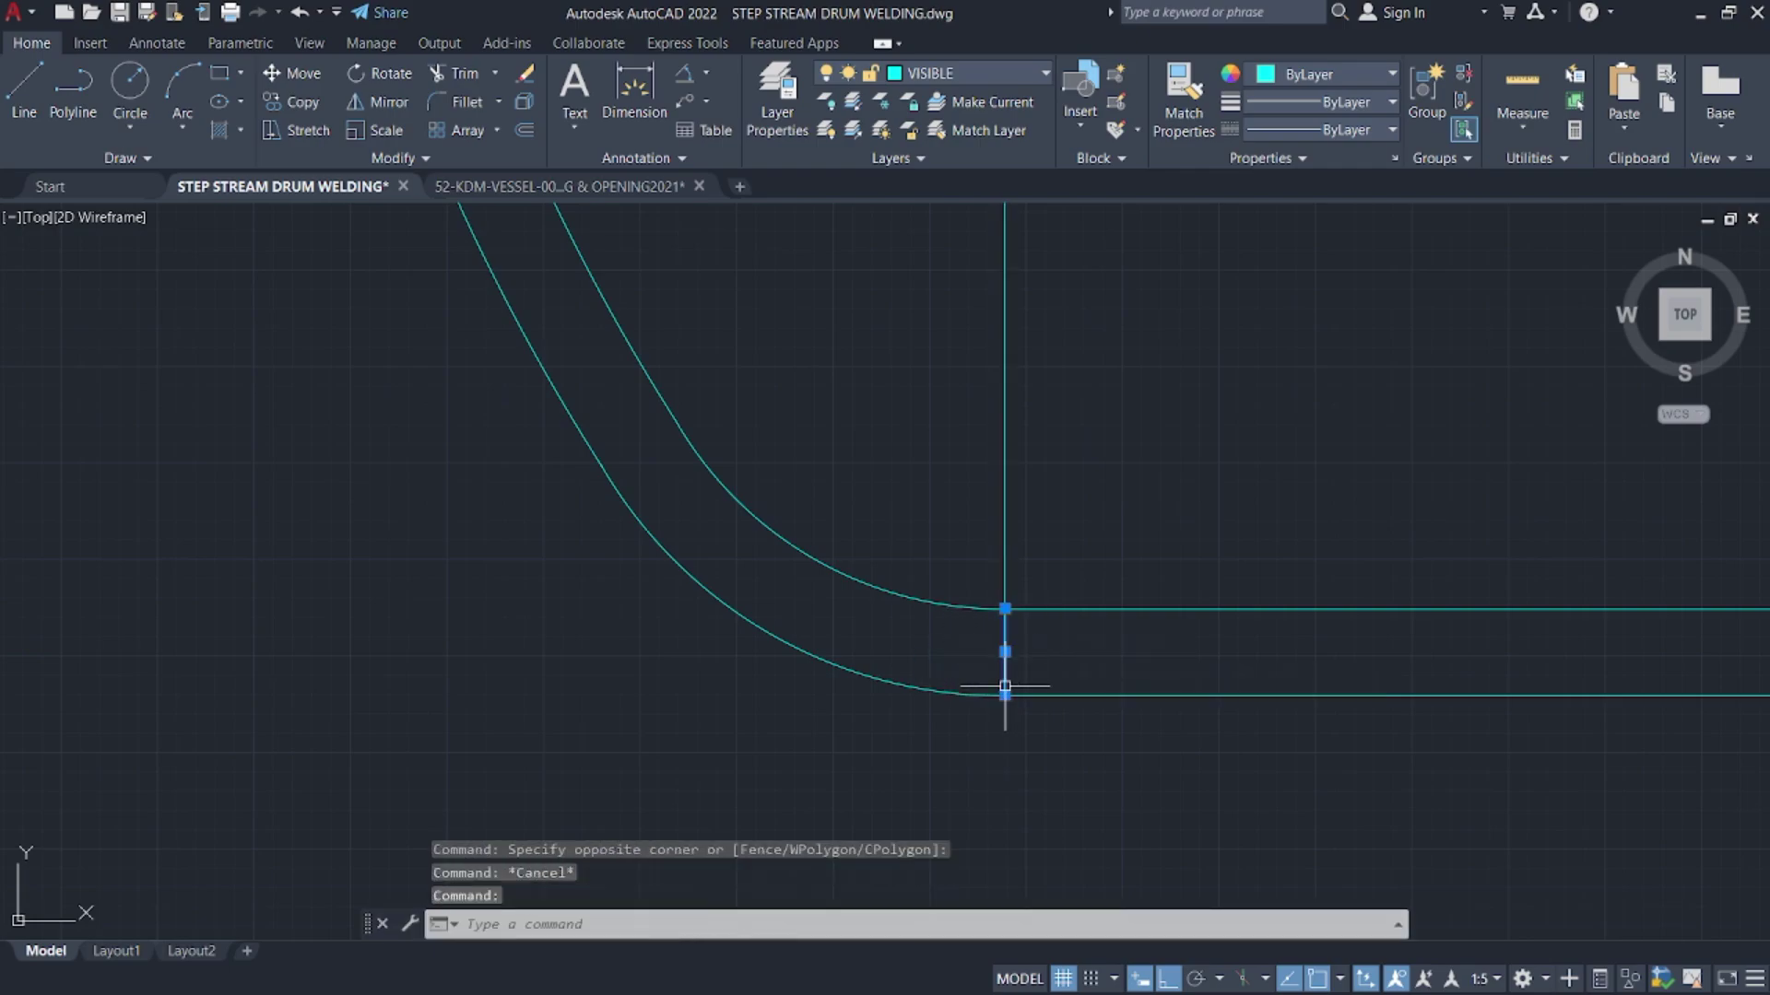
pyautogui.click(1005, 696)
pyautogui.press('Escape')
# - Trim the vertical seam line where it crosses the drum's lower wall
pyautogui.scroll(-3, 1060, 663)
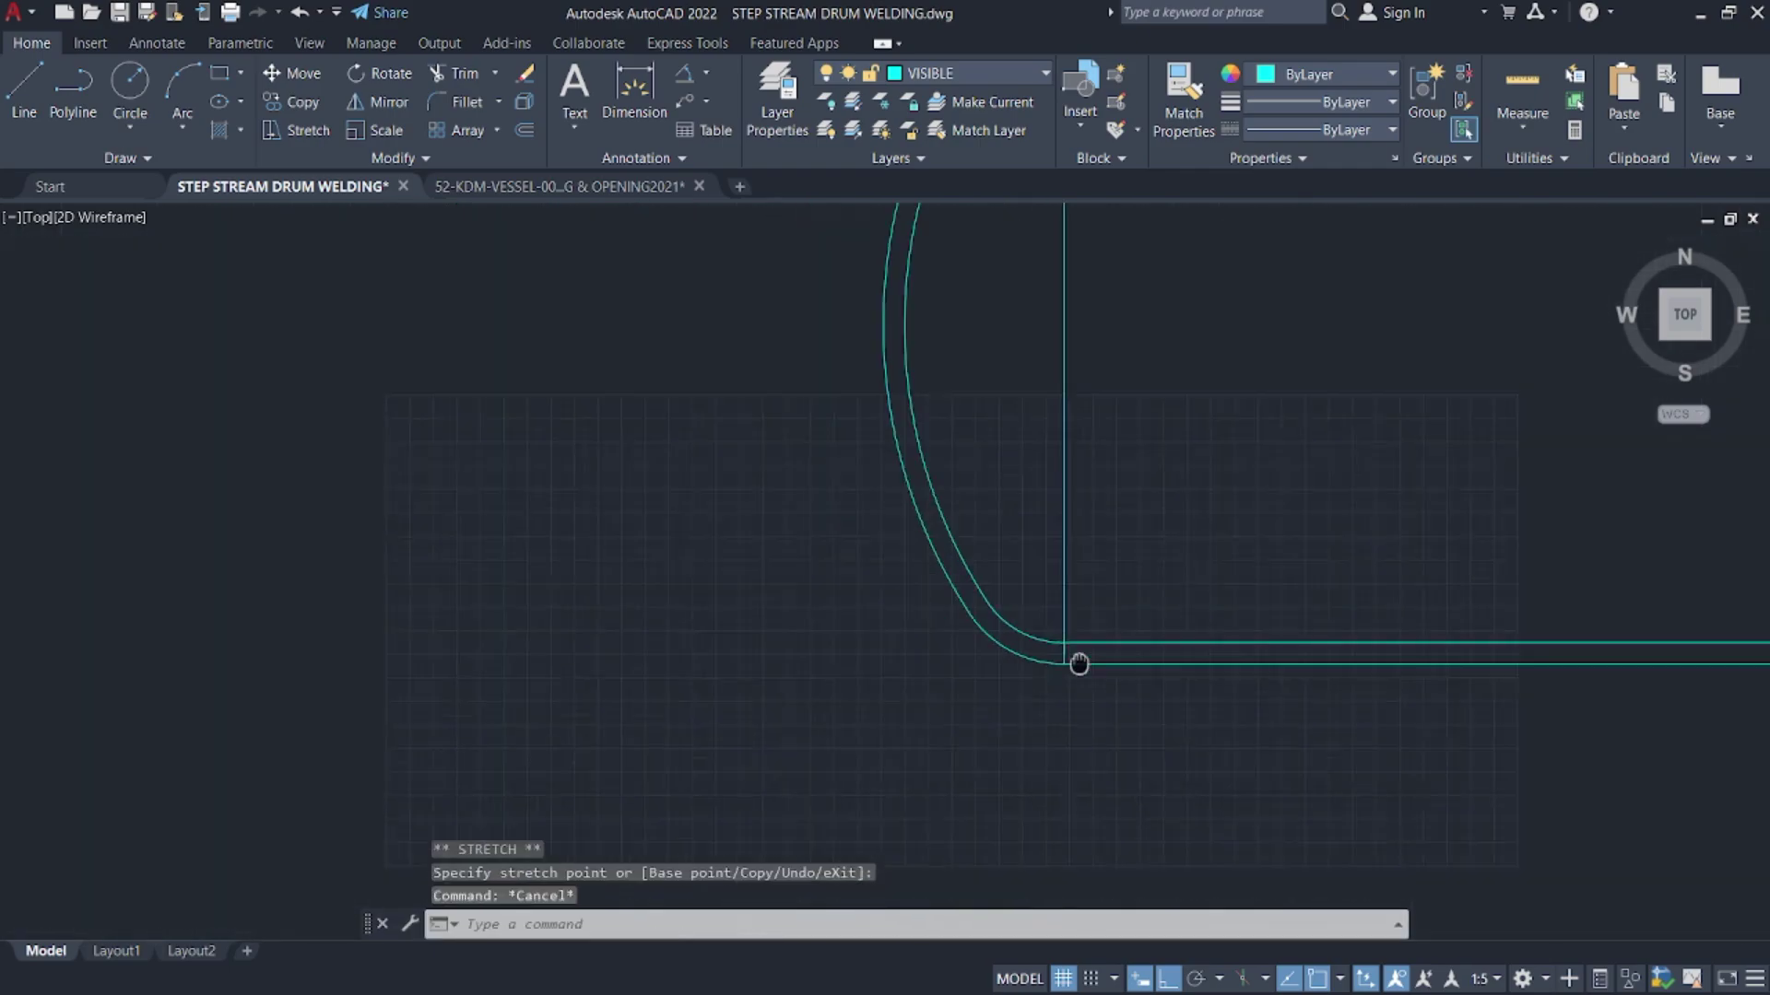
pyautogui.scroll(5, 1056, 665)
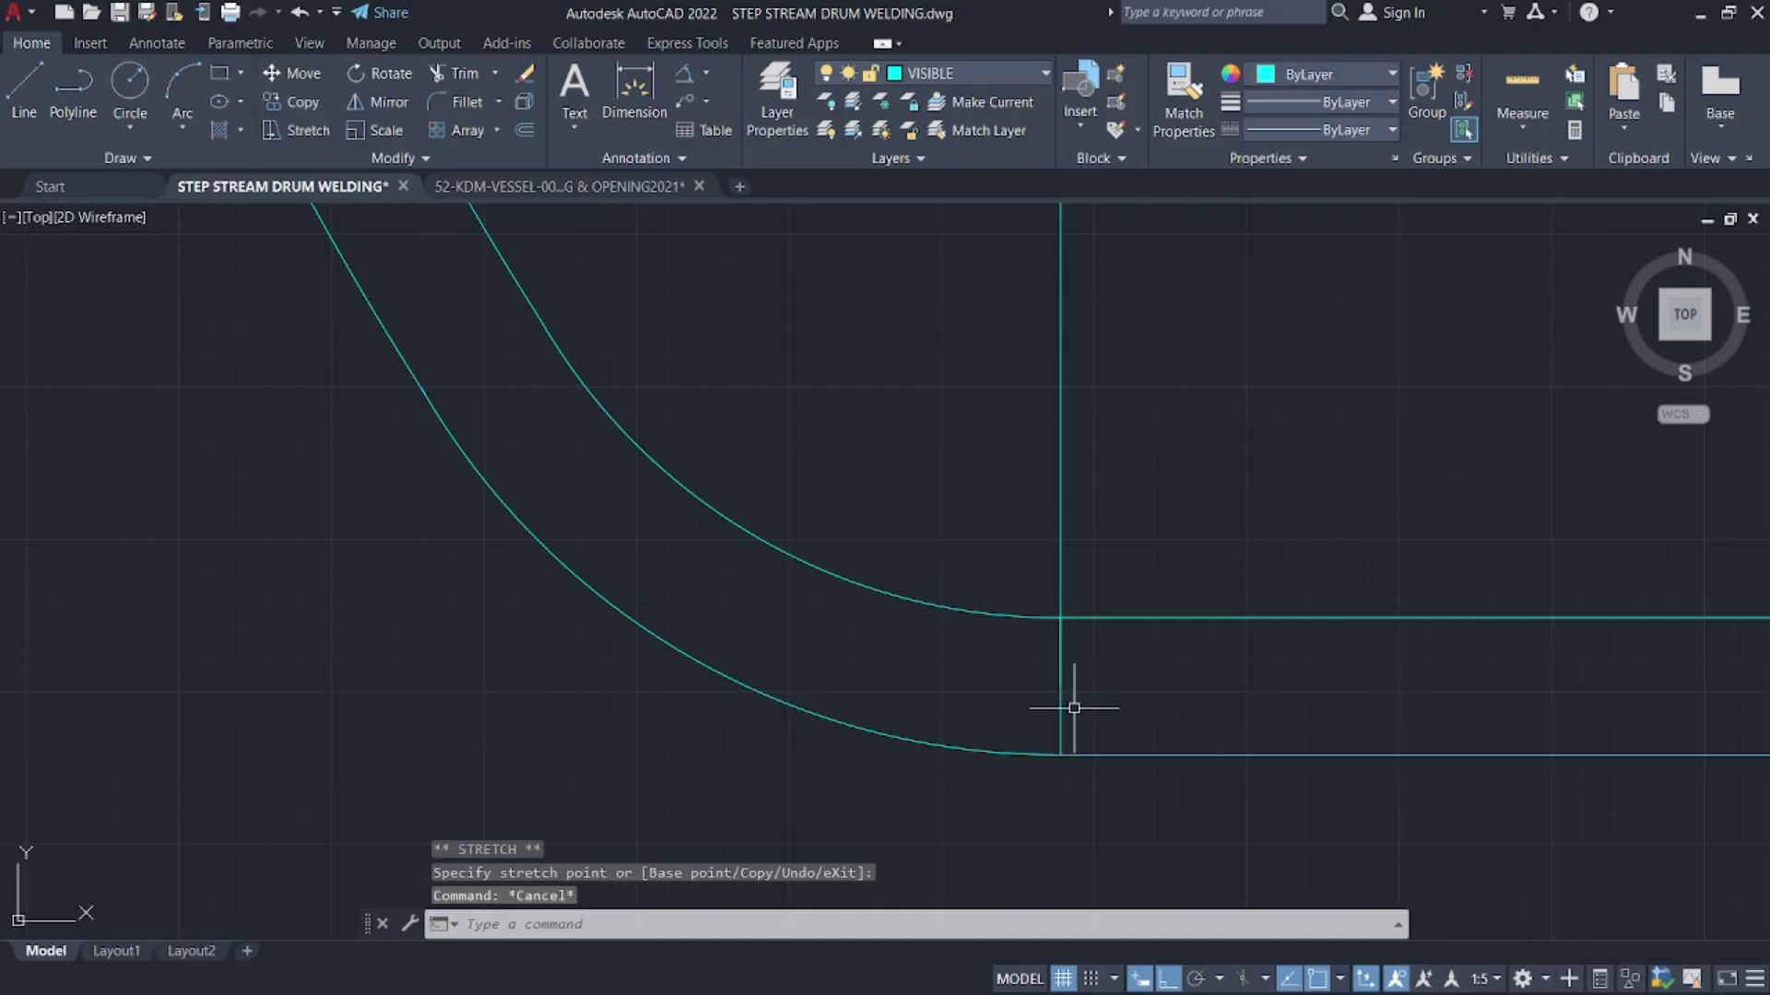
pyautogui.write('tr')
pyautogui.press('Return')
pyautogui.press('Escape')
pyautogui.scroll(-4, 1153, 700)
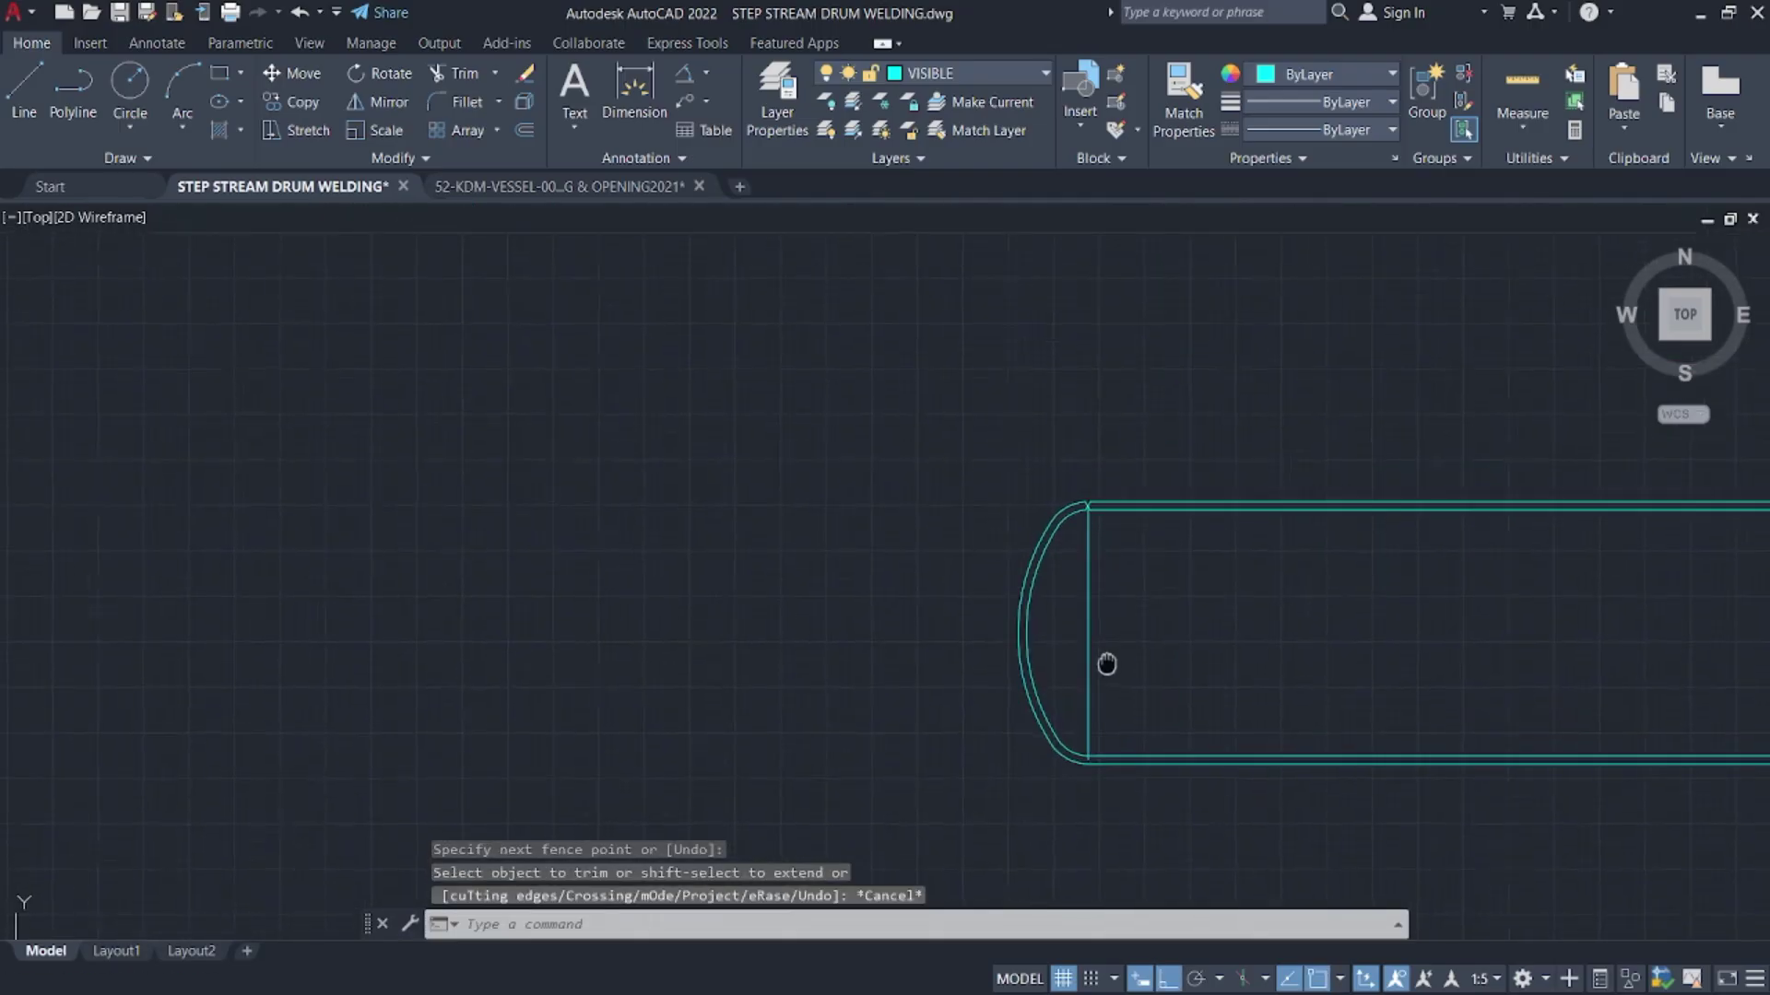
# - Try to mirror the six bevel lines of the upper weld groove to the lower wall about a horizontal axis through the seam line's midpoint
pyautogui.scroll(4, 1068, 476)
pyautogui.scroll(5, 1050, 439)
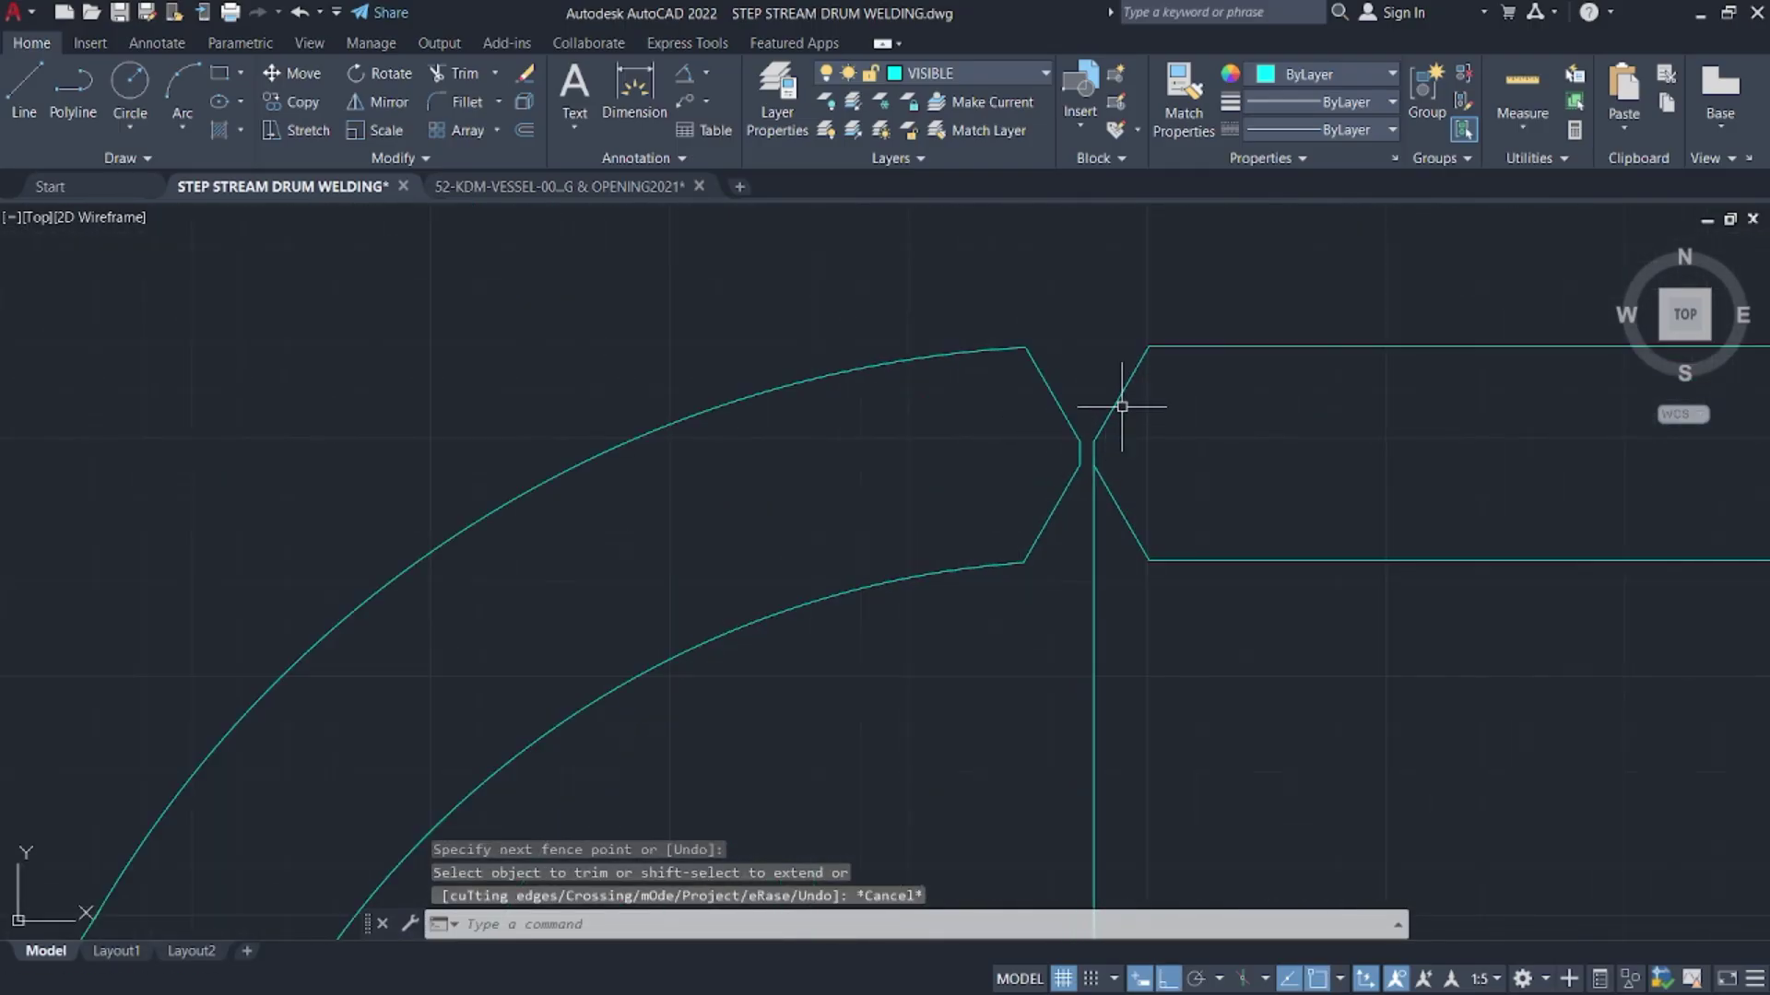
pyautogui.click(1121, 406)
pyautogui.click(1130, 363)
pyautogui.click(1143, 484)
pyautogui.click(1090, 446)
pyautogui.scroll(5, 1090, 446)
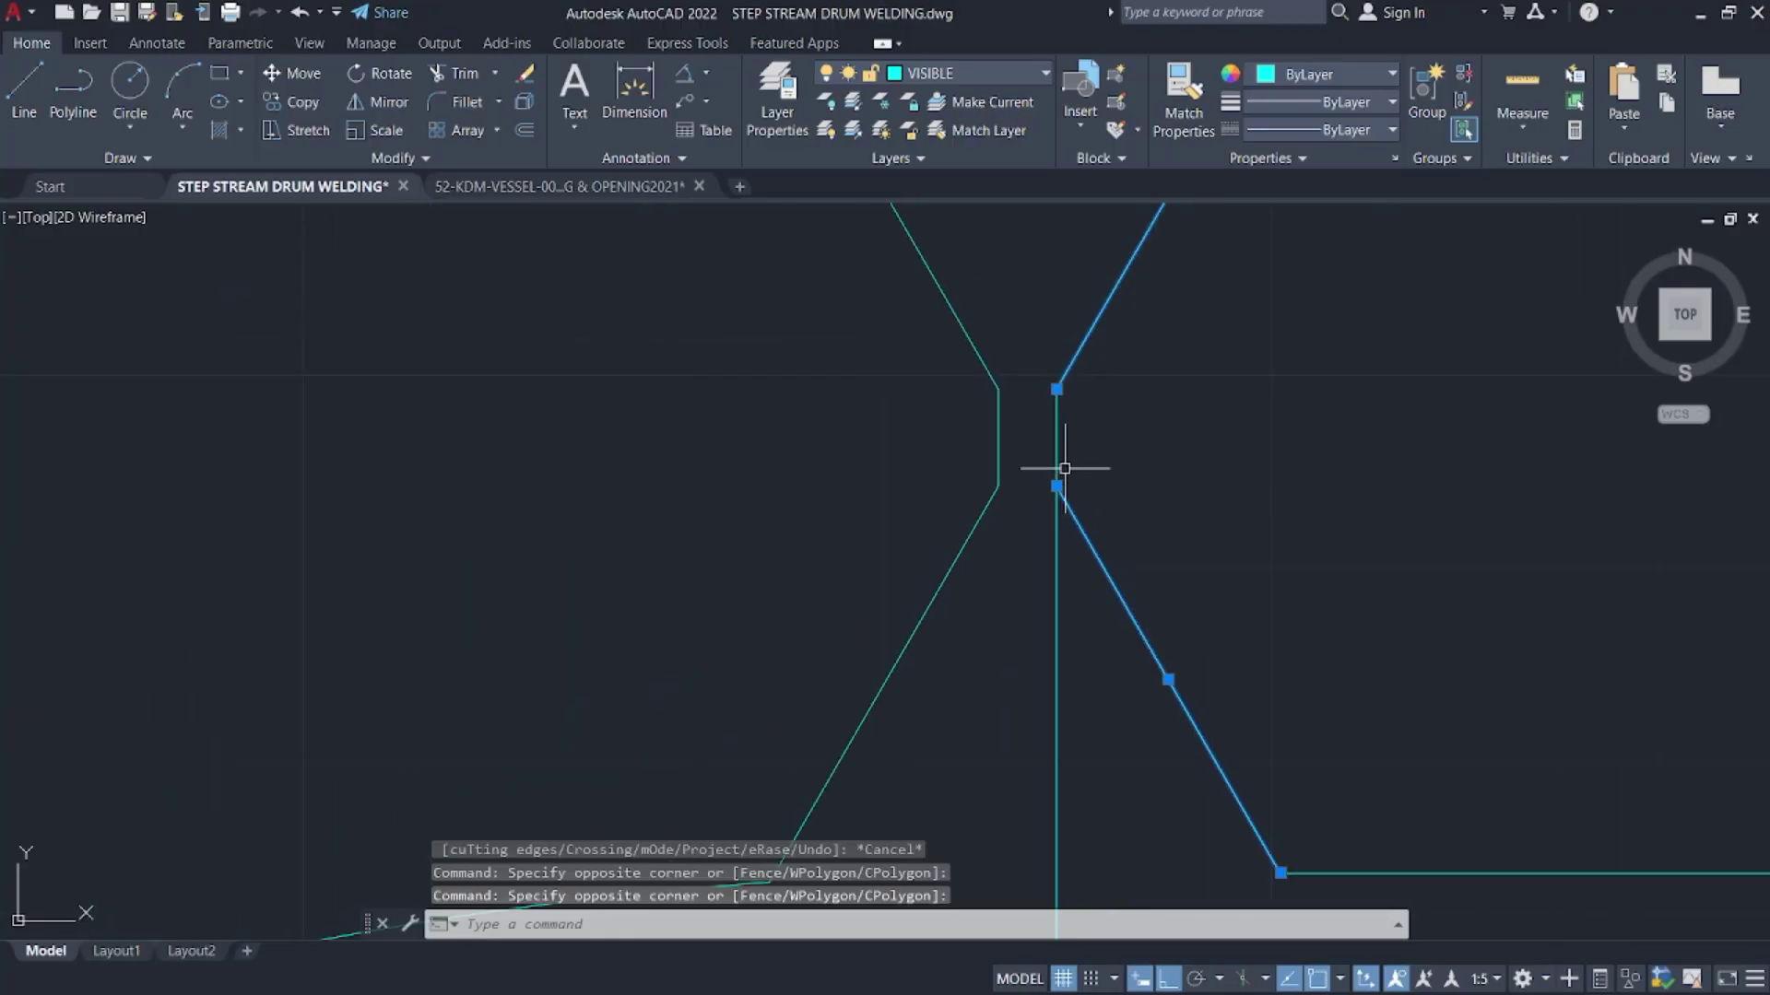
pyautogui.click(968, 584)
pyautogui.scroll(-3, 968, 584)
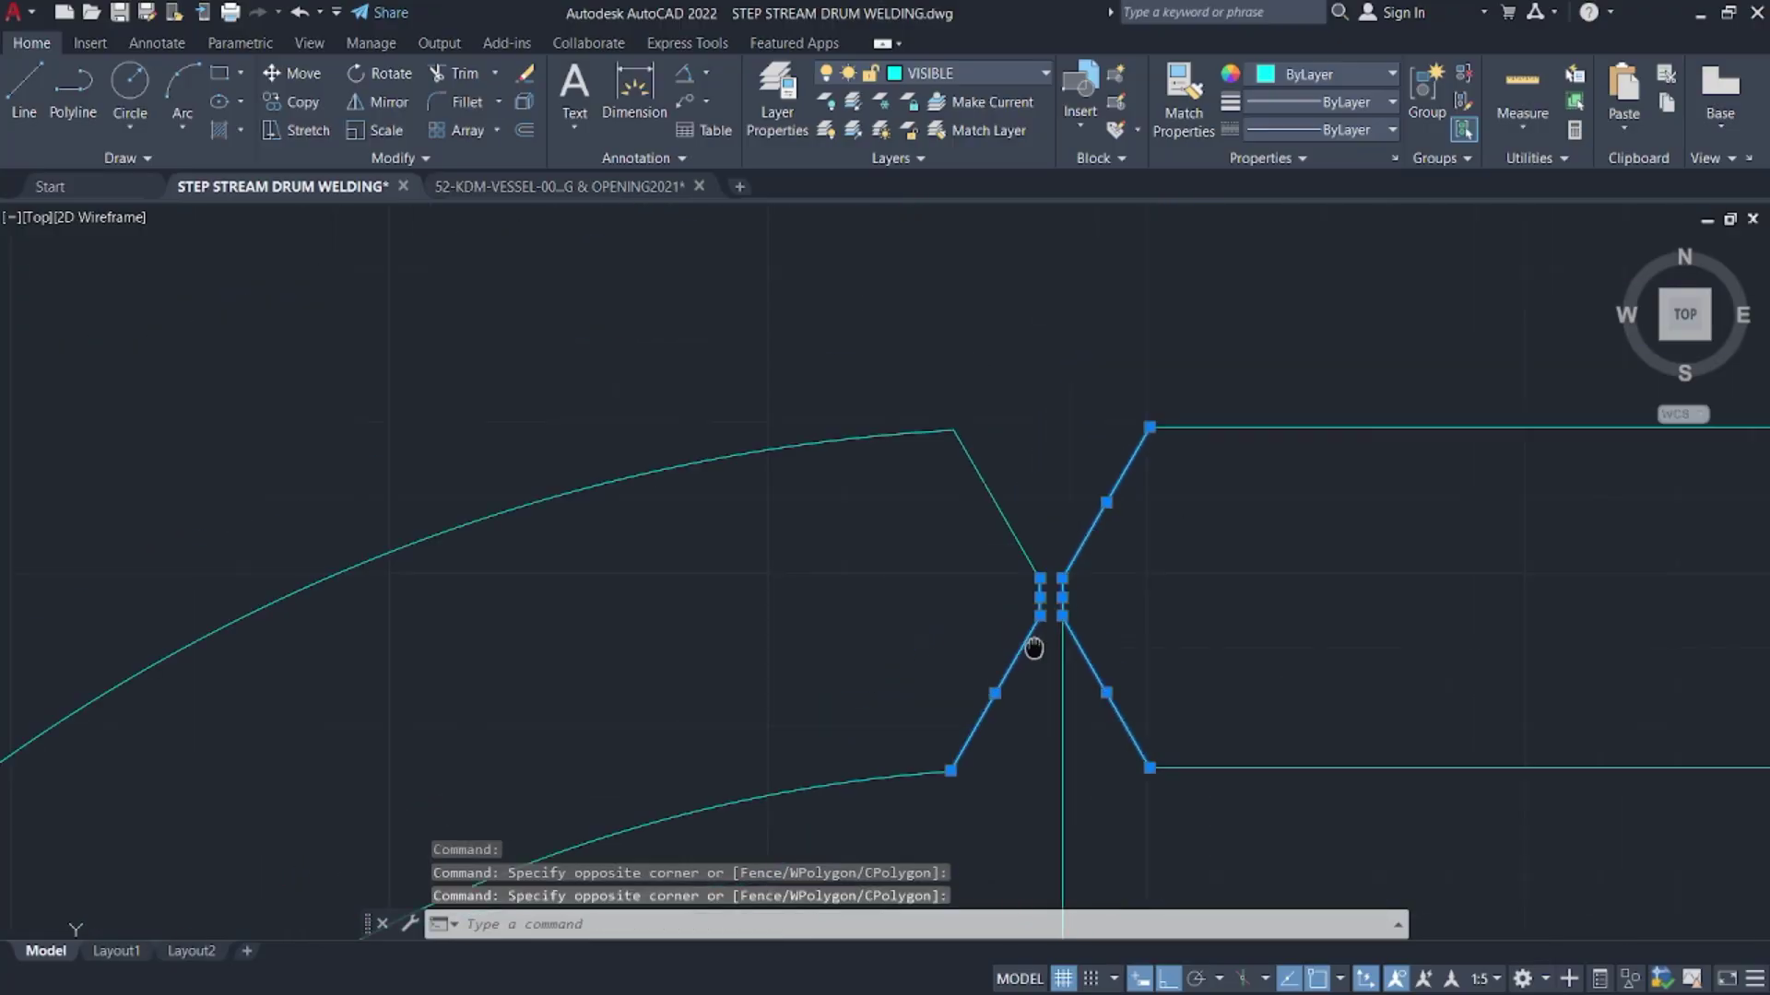
pyautogui.click(1035, 489)
pyautogui.click(909, 529)
pyautogui.scroll(-3, 909, 529)
pyautogui.moveTo(966, 557)
pyautogui.mouseDown(button='middle')
pyautogui.moveTo(1097, 417)
pyautogui.moveTo(1121, 258)
pyautogui.mouseUp(button='middle')
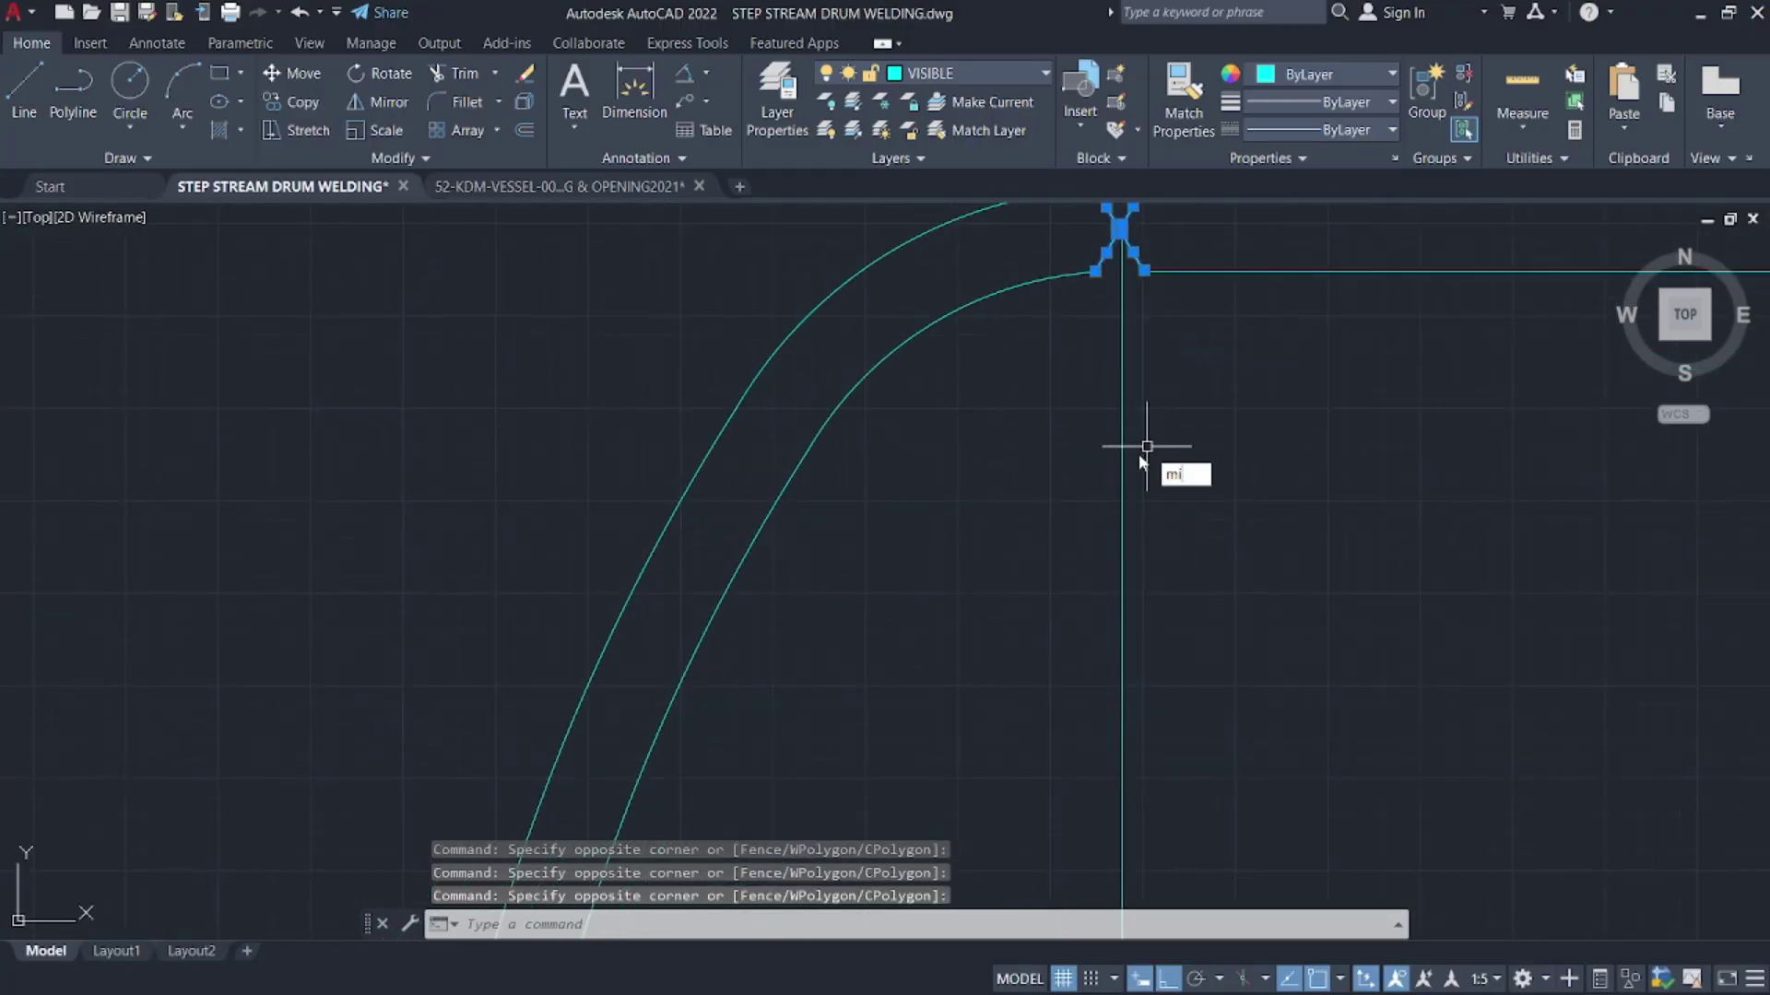
pyautogui.write('mi')
pyautogui.press('Return')
pyautogui.scroll(-3, 1154, 356)
pyautogui.scroll(1, 1130, 504)
pyautogui.scroll(-3, 1130, 504)
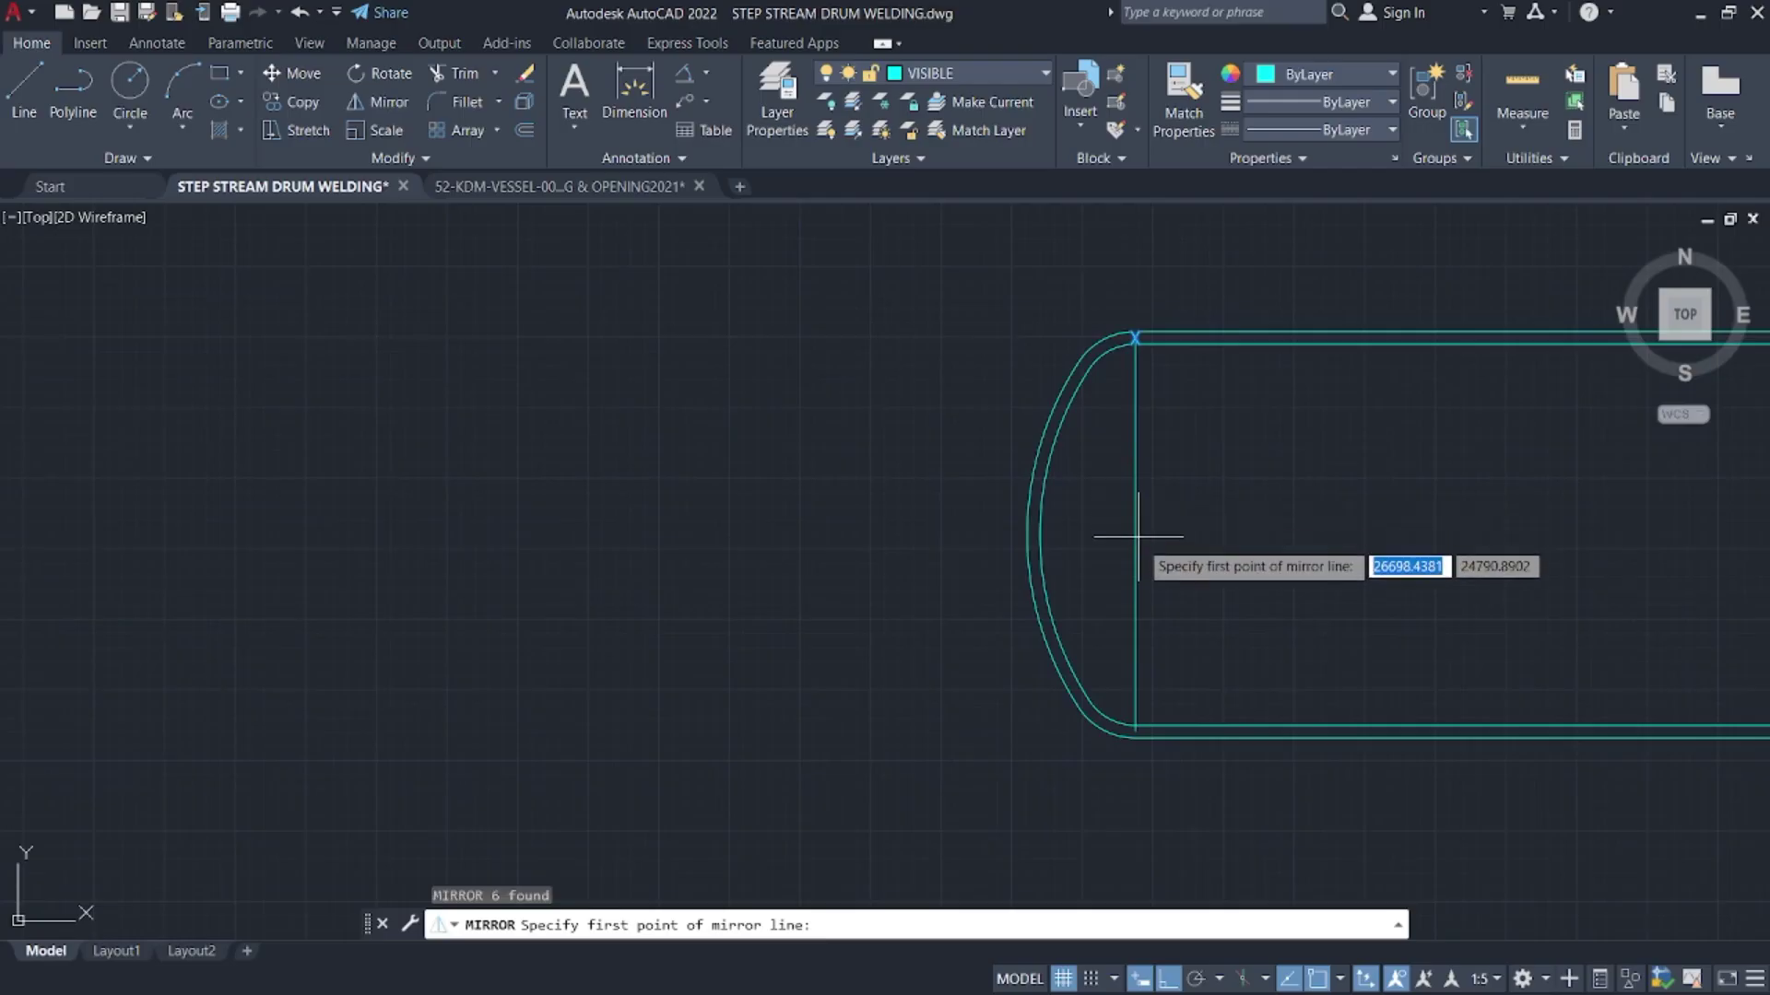
pyautogui.click(1249, 546)
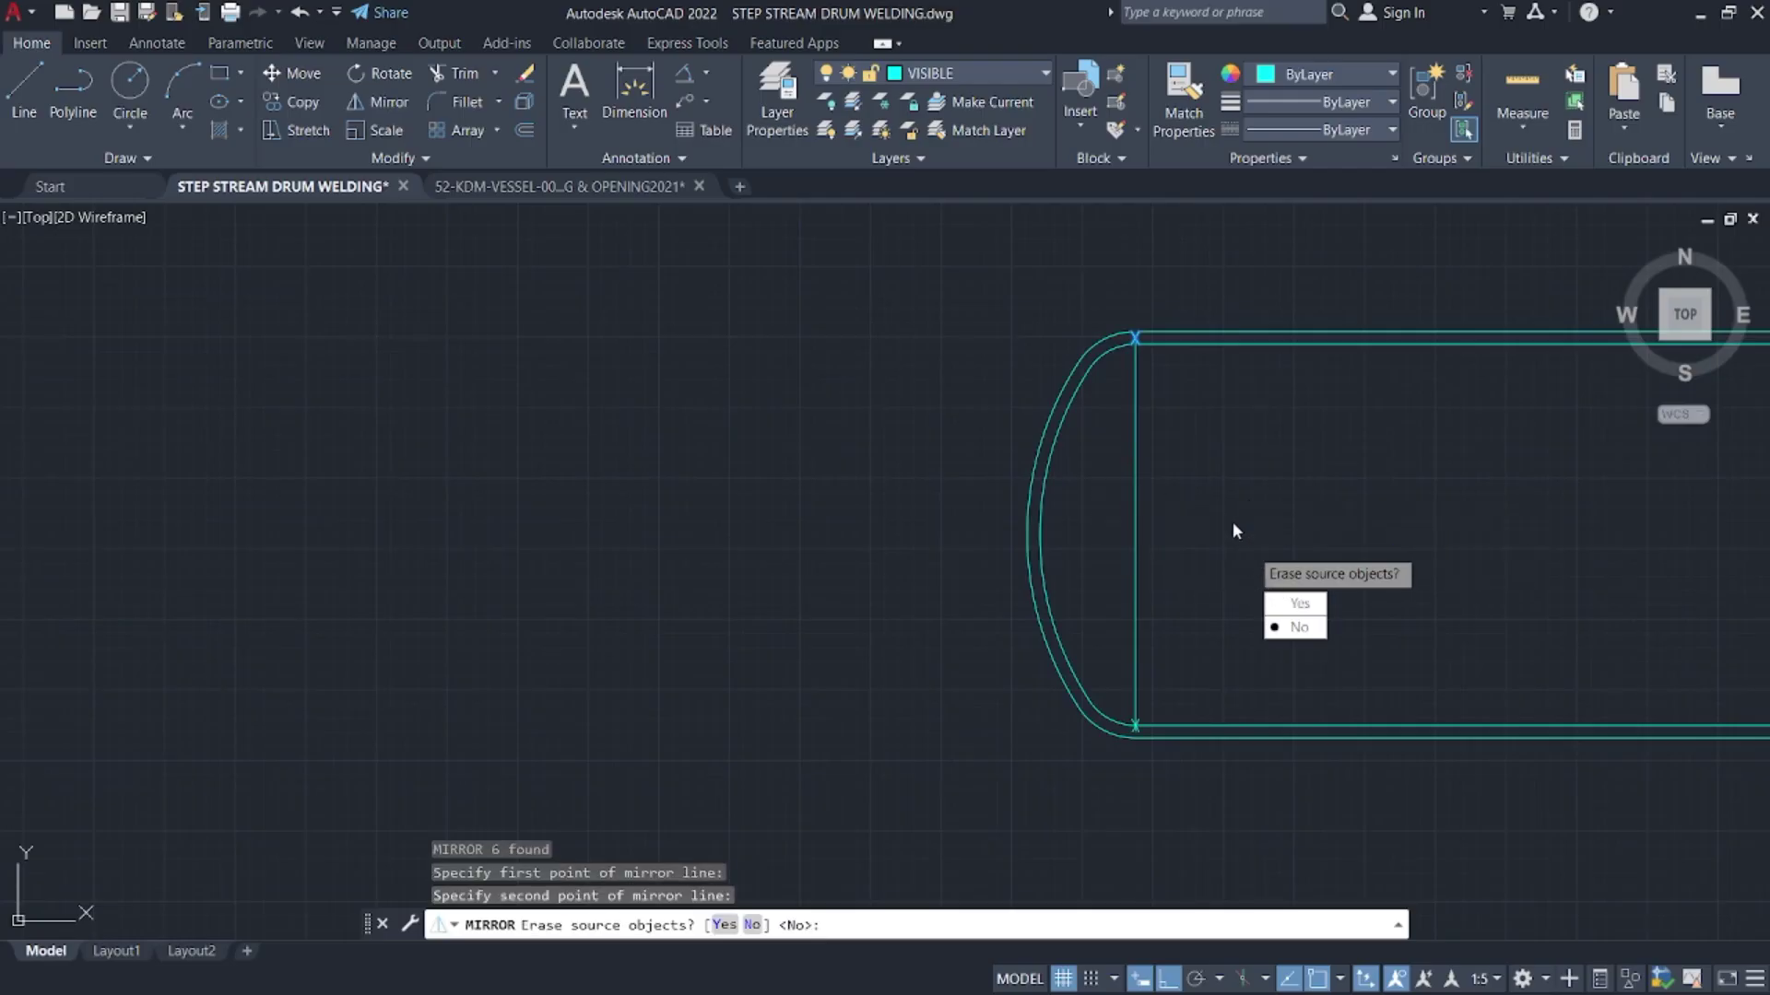
pyautogui.press('Escape')
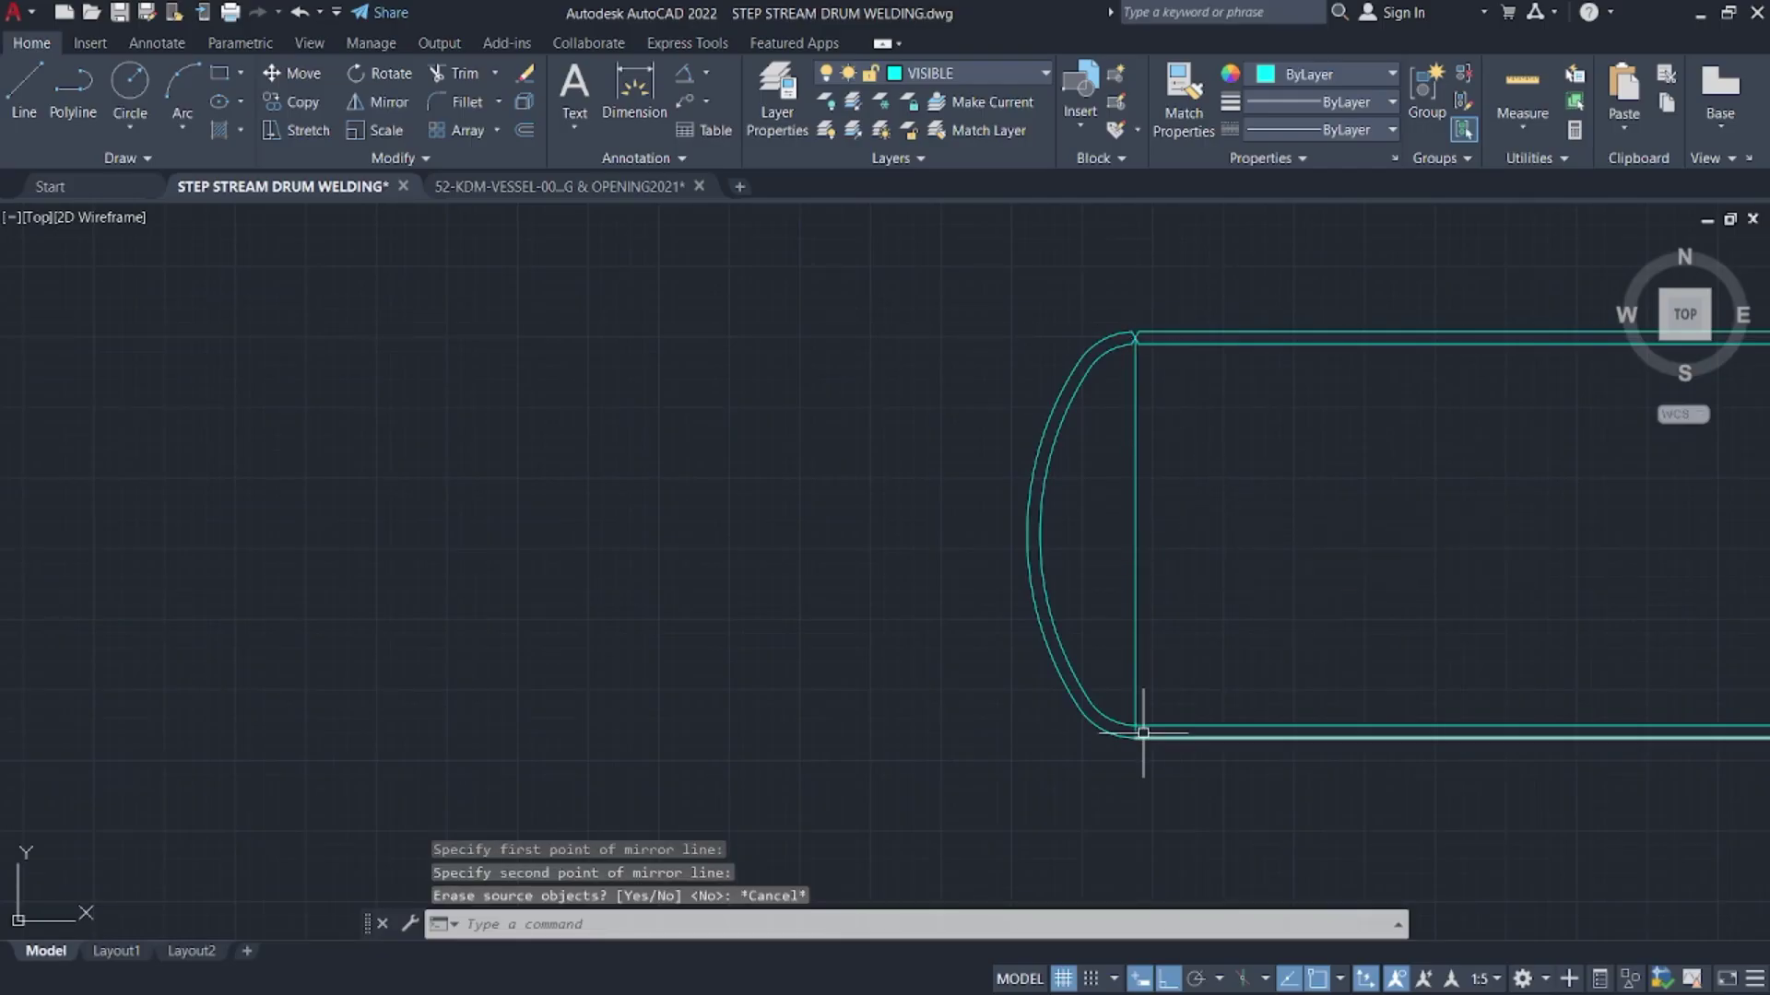
pyautogui.press('Delete')
pyautogui.scroll(3, 1124, 718)
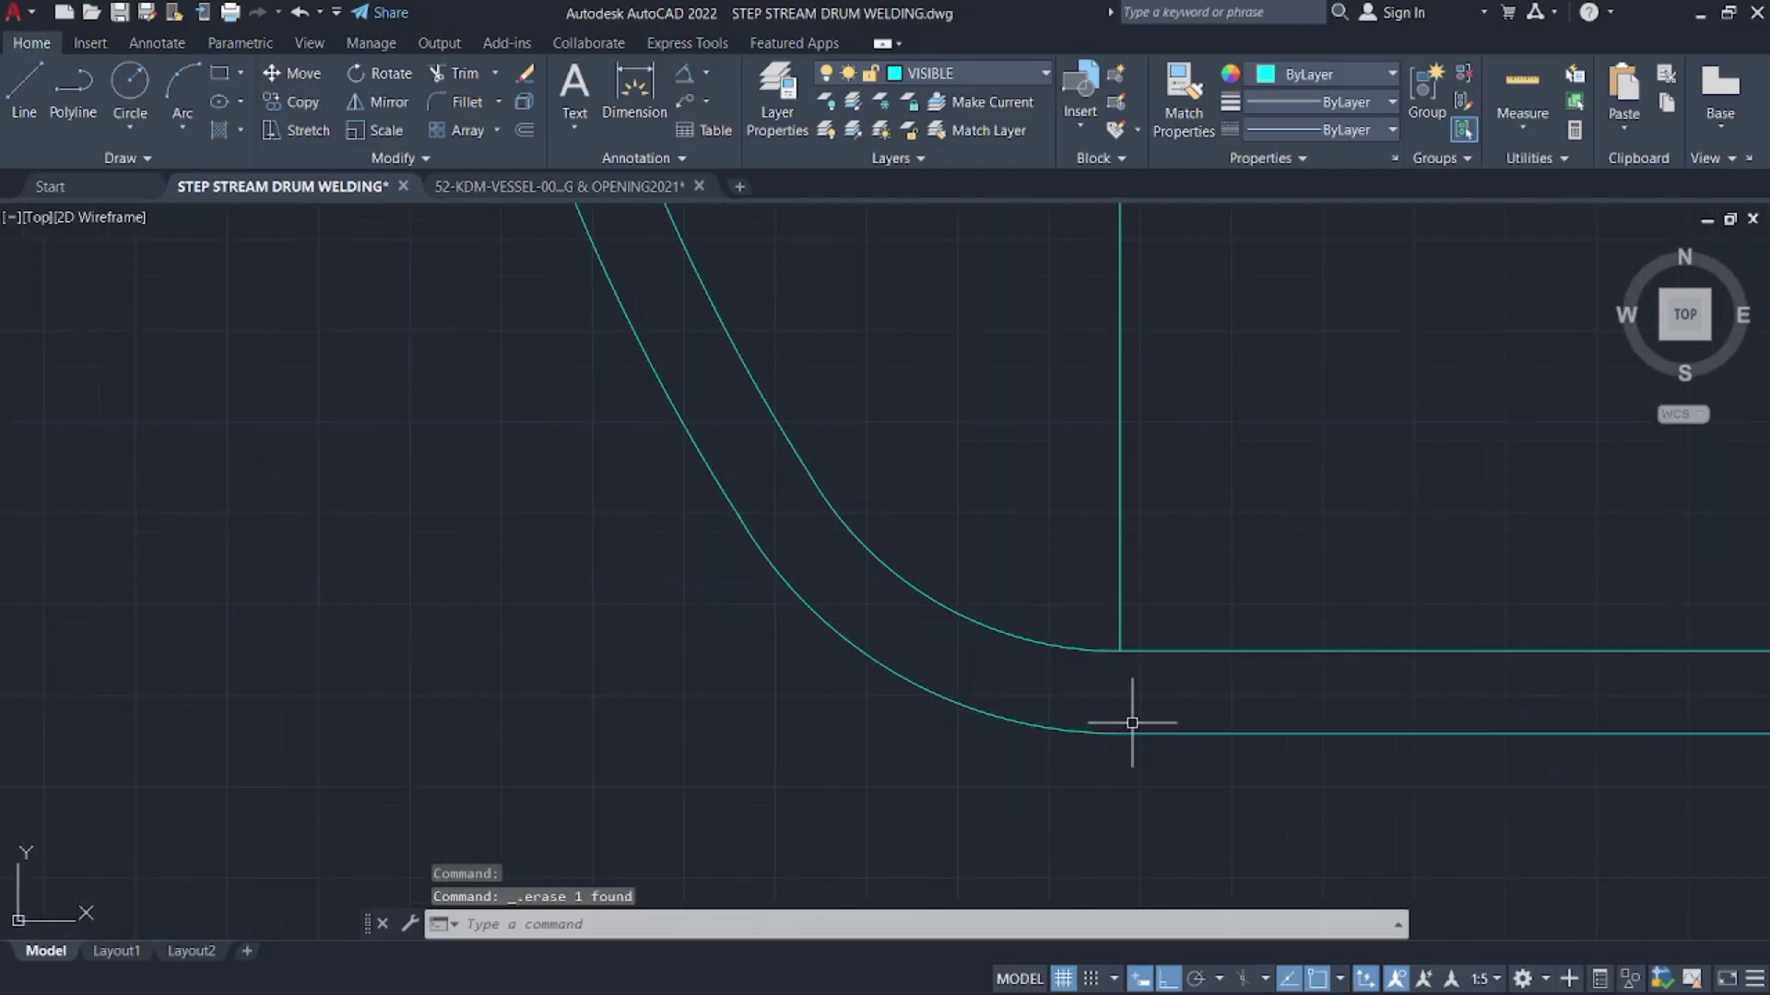
pyautogui.hotkey('ctrl', 'z')
pyautogui.scroll(4, 1154, 686)
pyautogui.click(1125, 695)
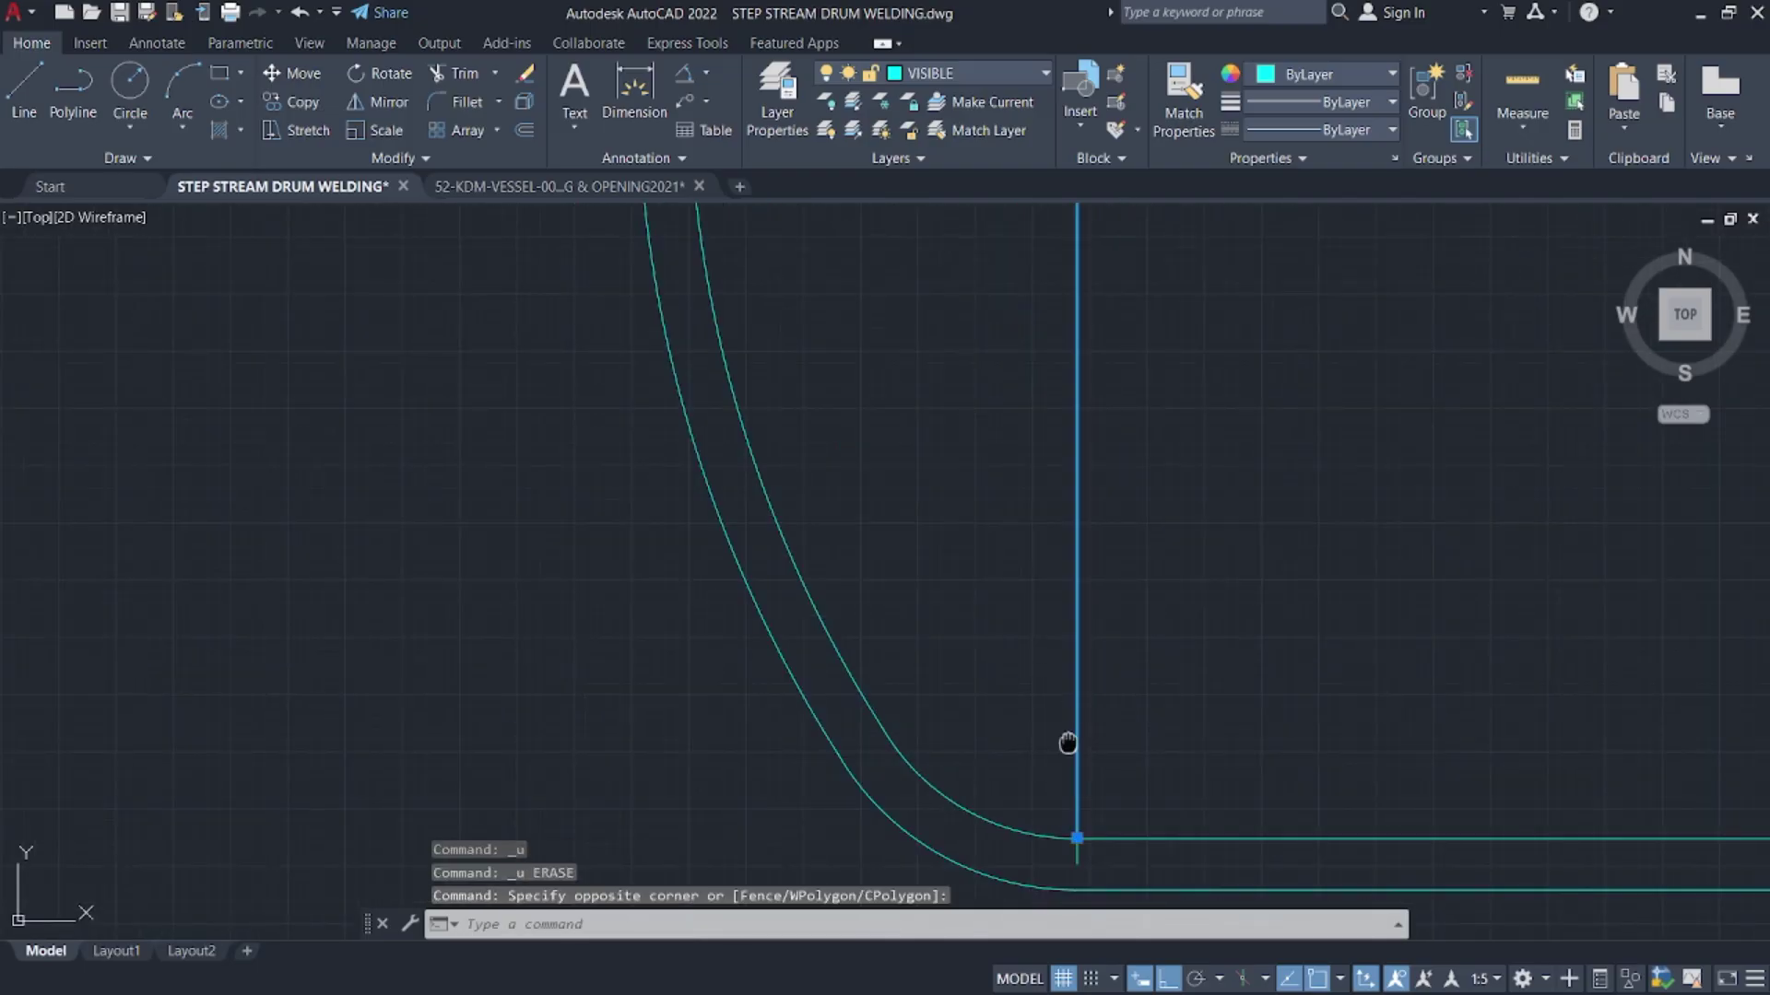
pyautogui.moveTo(1067, 738); pyautogui.dragTo(1140, 658, button='middle')
pyautogui.click(1147, 644)
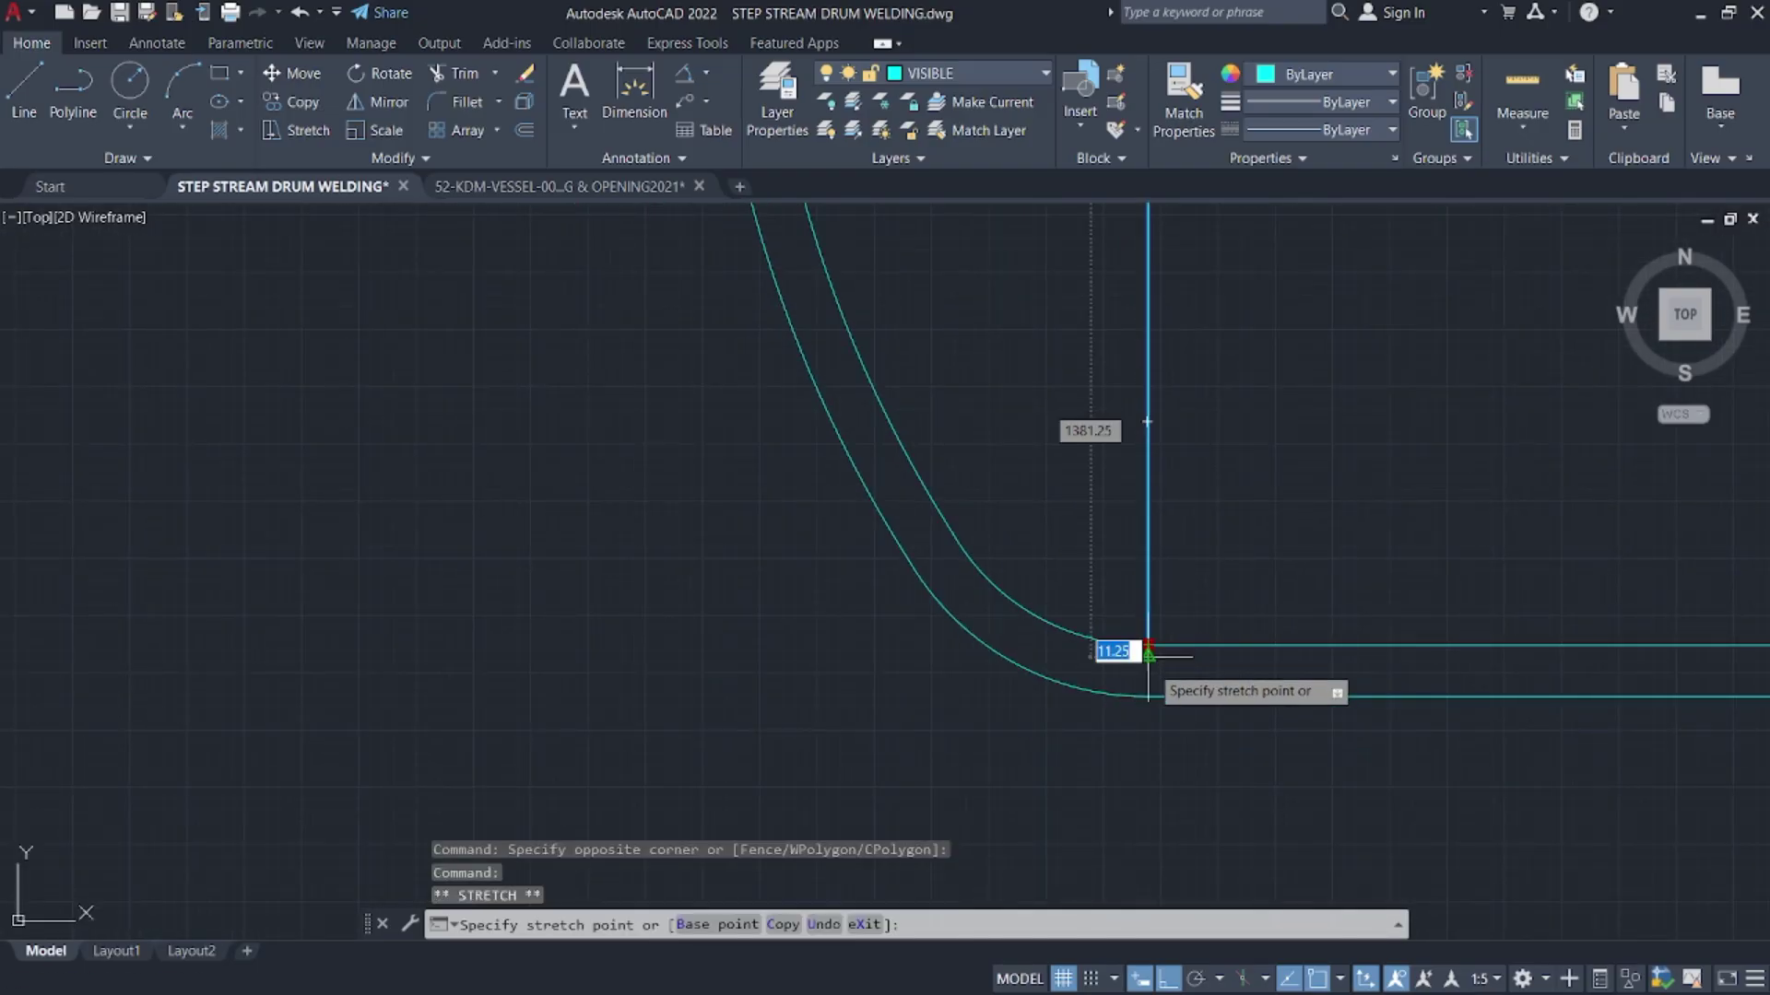
pyautogui.scroll(-5, 1290, 410)
pyautogui.press('Escape')
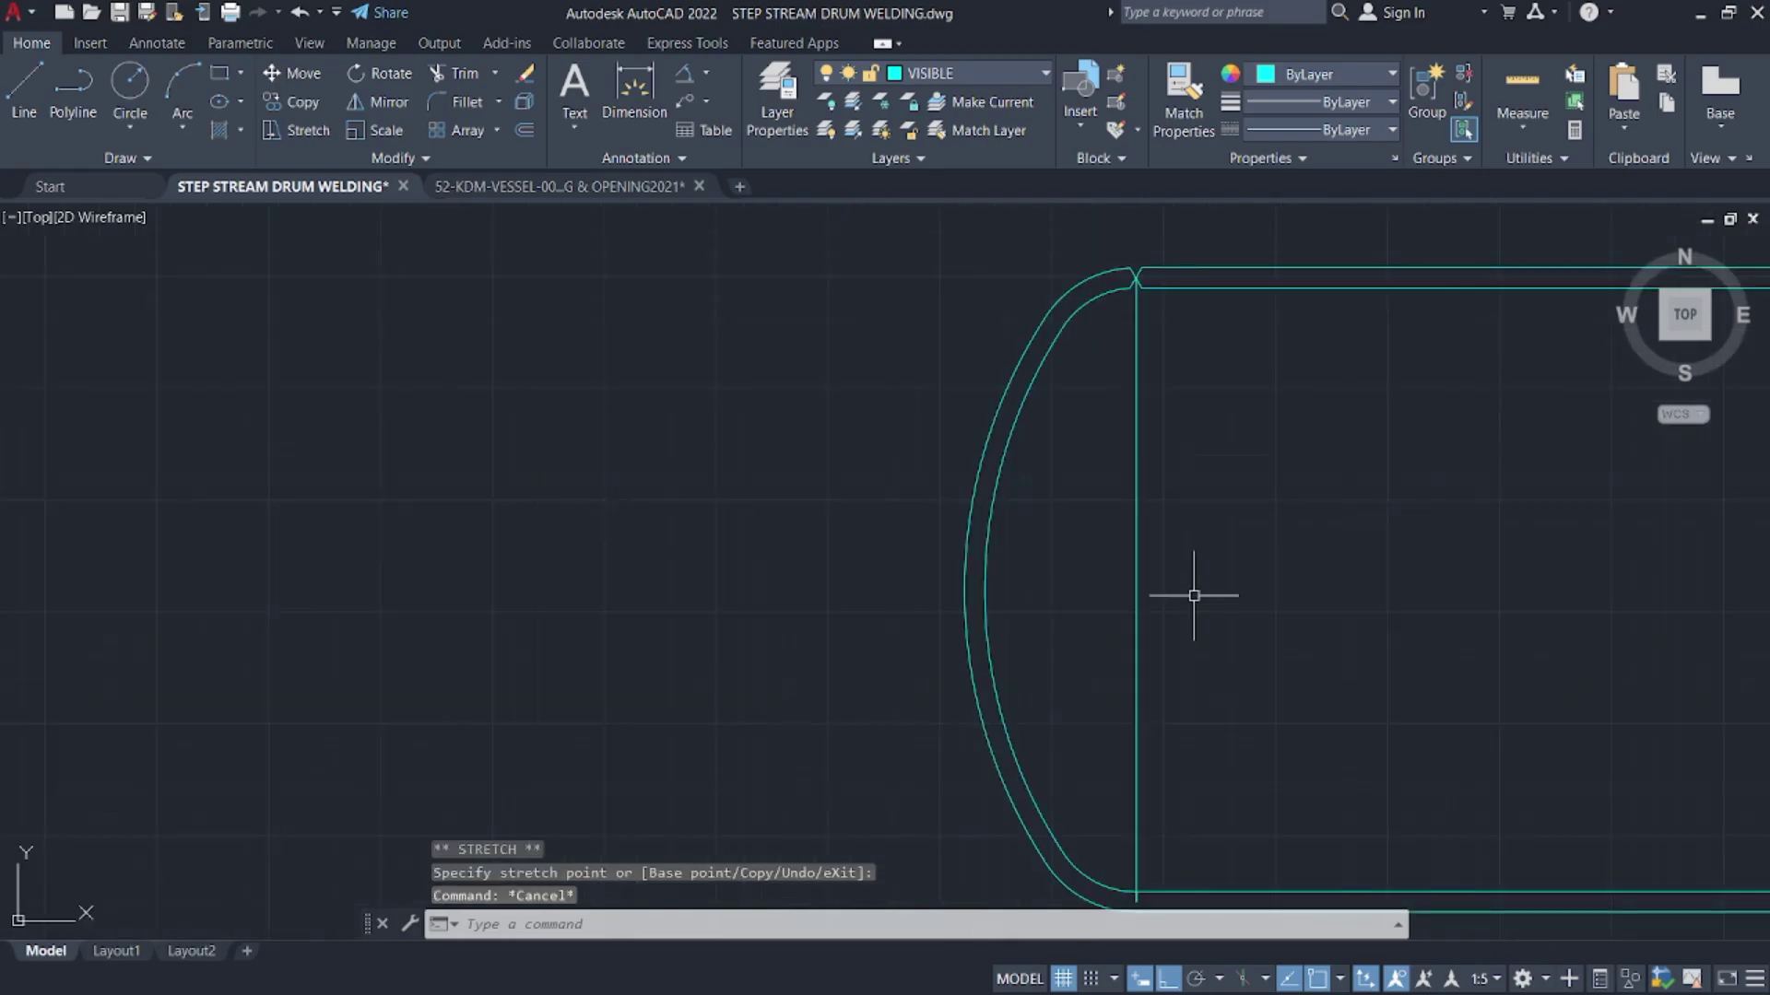
# - Mirror the upper groove's six bevel lines about a horizontal axis through the vertical seam line's midpoint, keeping the source lines
pyautogui.scroll(5, 1199, 553)
pyautogui.click(1326, 405)
pyautogui.click(1261, 356)
pyautogui.scroll(5, 1281, 371)
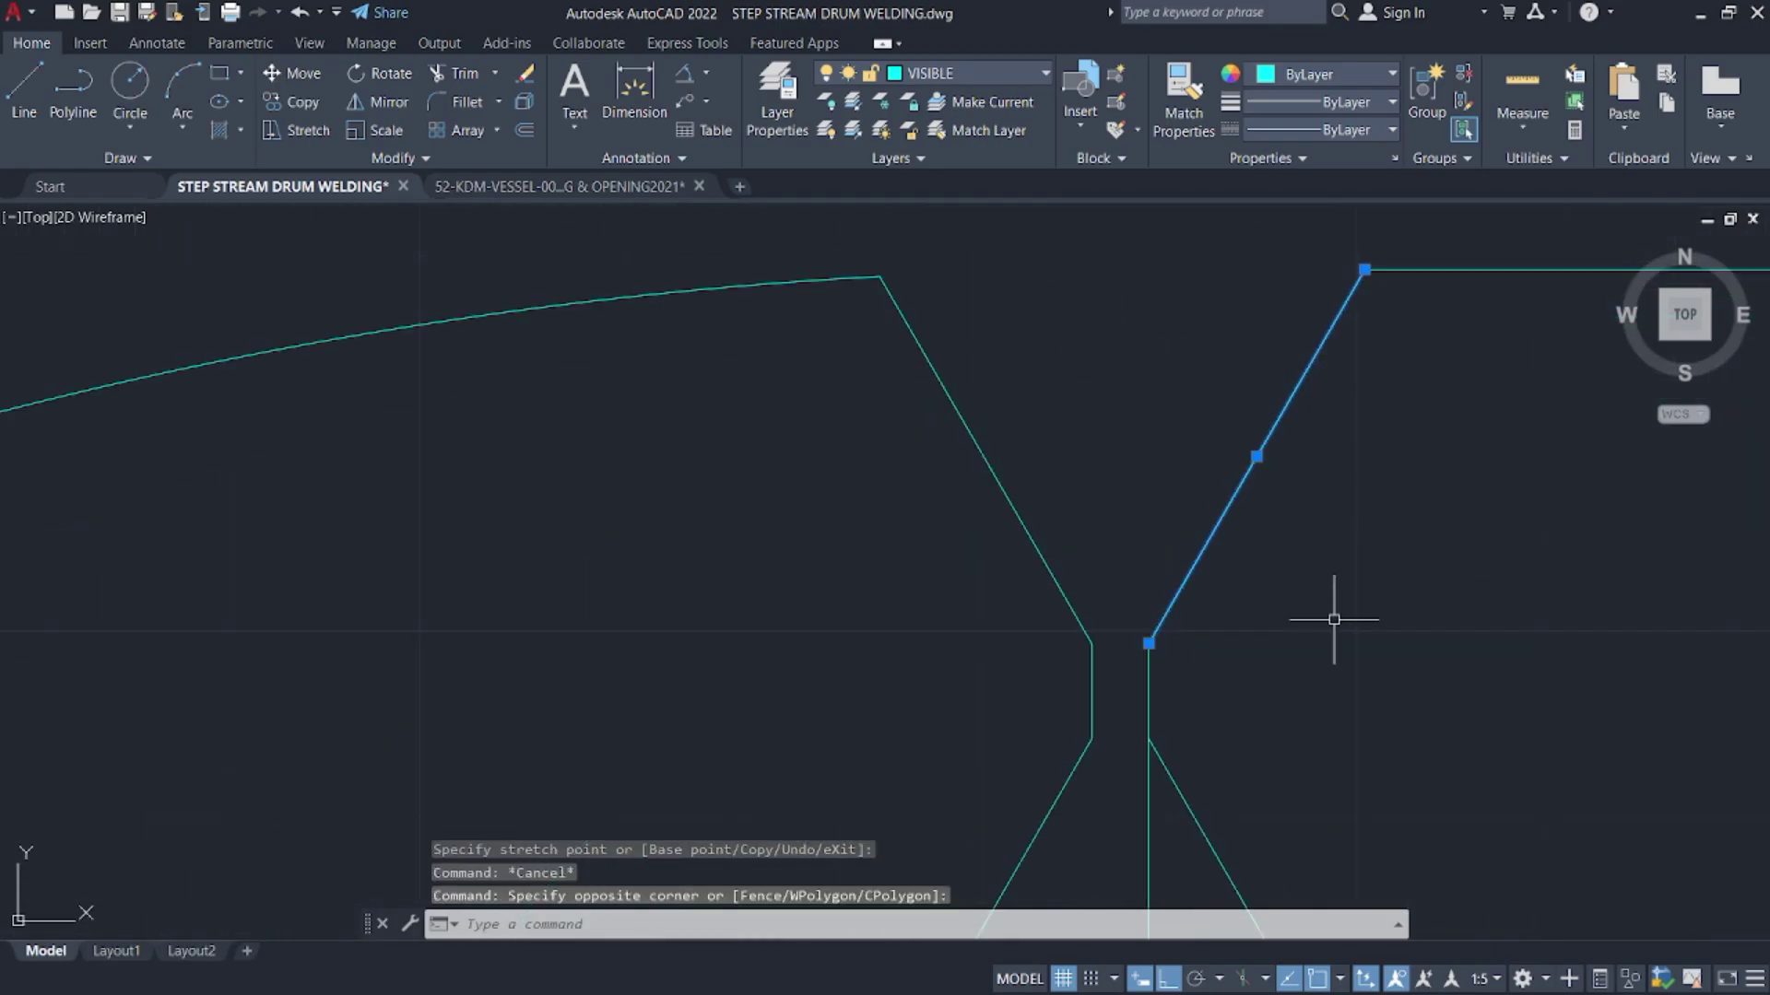
pyautogui.click(1311, 648)
pyautogui.moveTo(1249, 691); pyautogui.dragTo(1302, 414, button='middle')
pyautogui.click(1347, 586)
pyautogui.click(1348, 591)
pyautogui.scroll(4, 1208, 412)
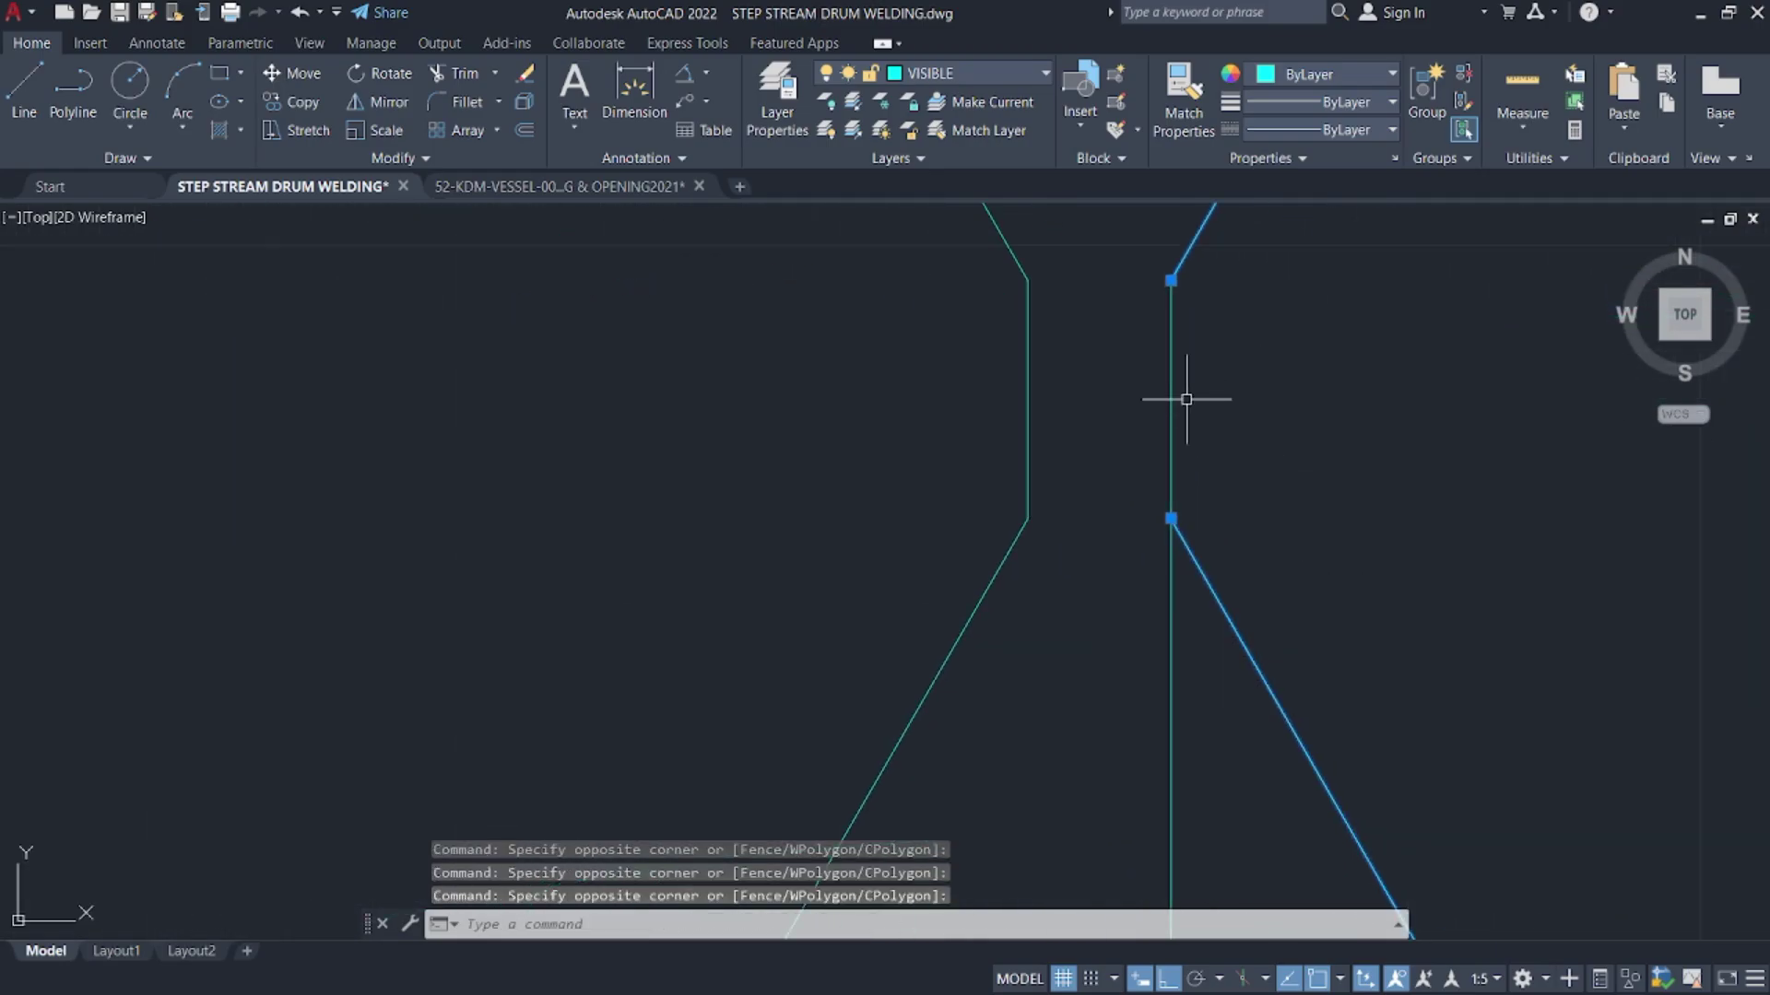
pyautogui.click(1026, 537)
pyautogui.scroll(-3, 1054, 561)
pyautogui.click(1059, 423)
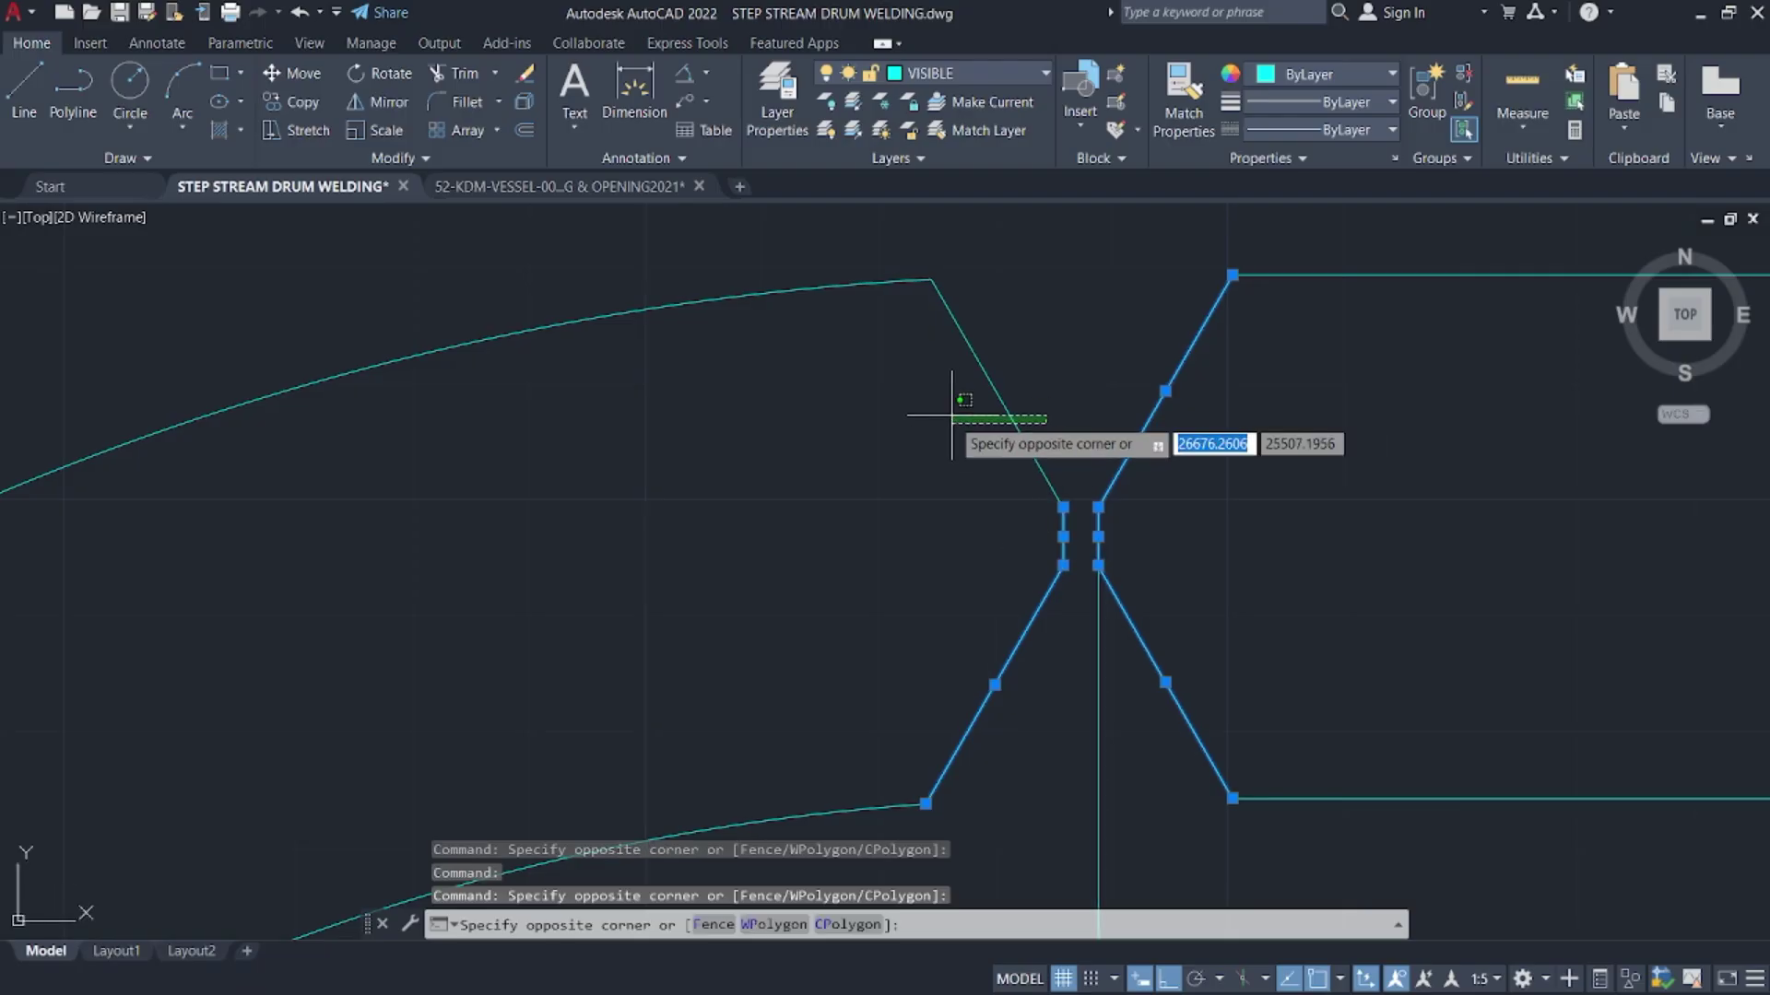
pyautogui.click(948, 384)
pyautogui.scroll(4, 949, 383)
pyautogui.write('mi')
pyautogui.press('Return')
pyautogui.scroll(-4, 1096, 497)
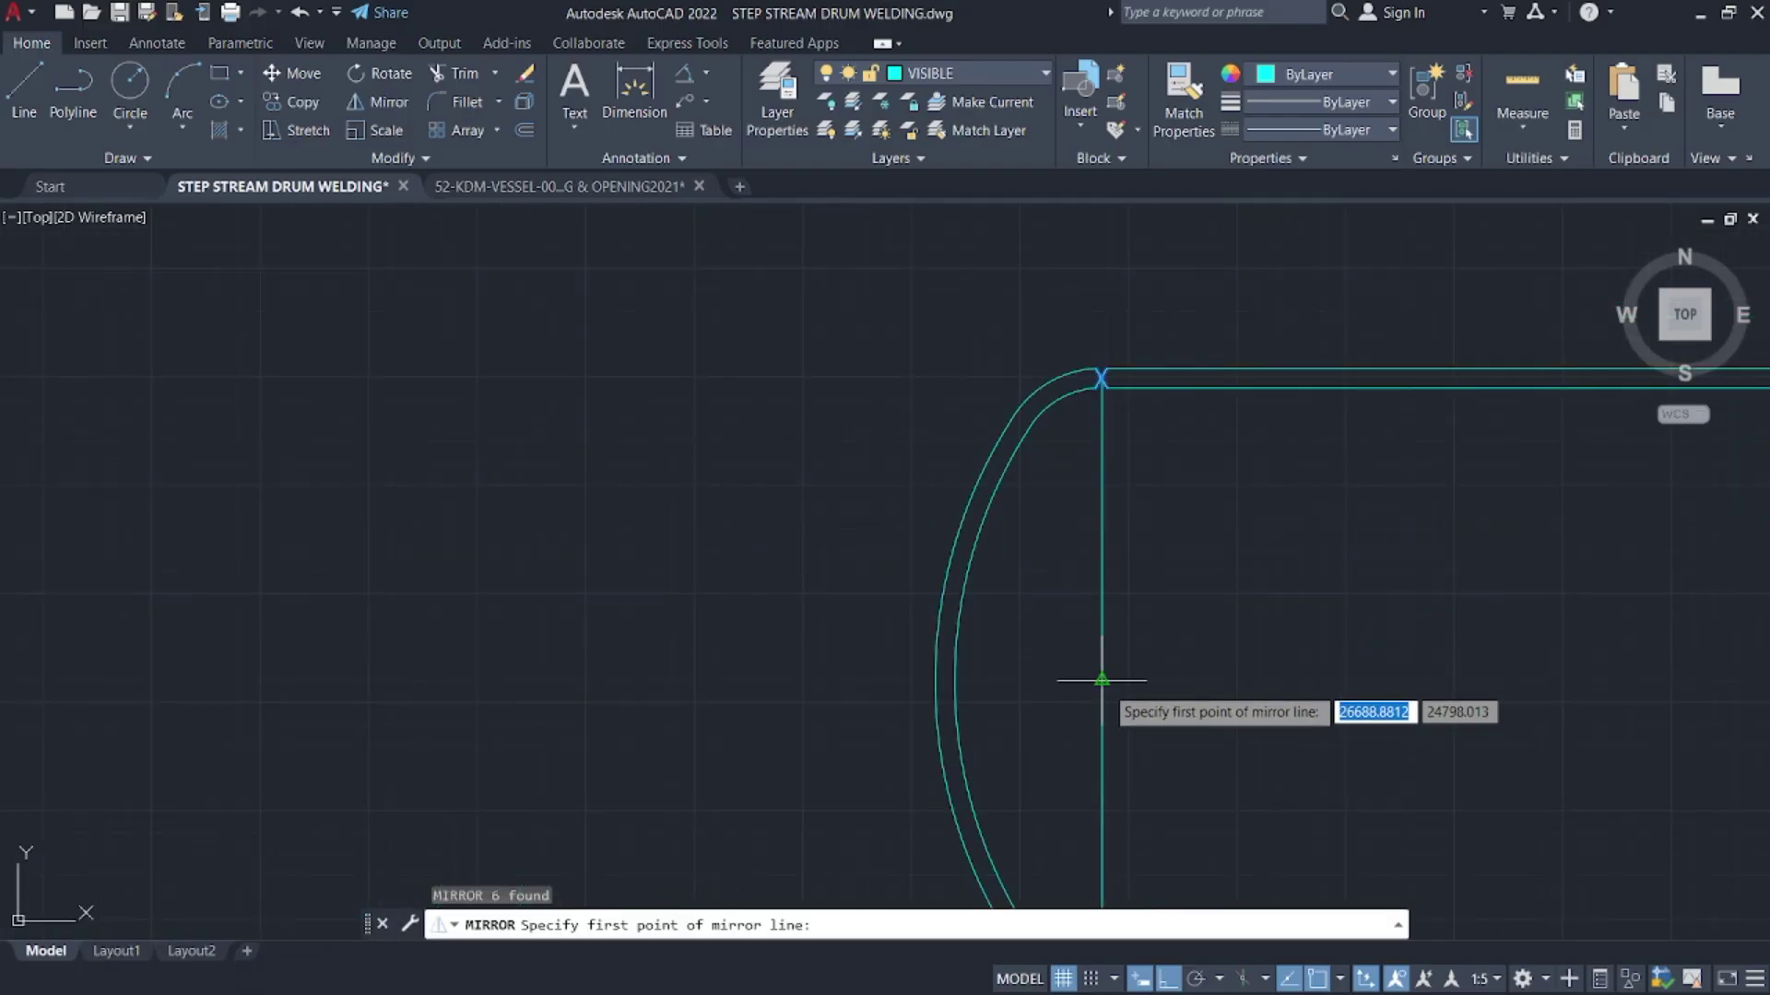
pyautogui.click(1101, 680)
pyautogui.click(1230, 687)
pyautogui.click(1267, 782)
pyautogui.moveTo(1131, 911); pyautogui.dragTo(1169, 551, button='middle')
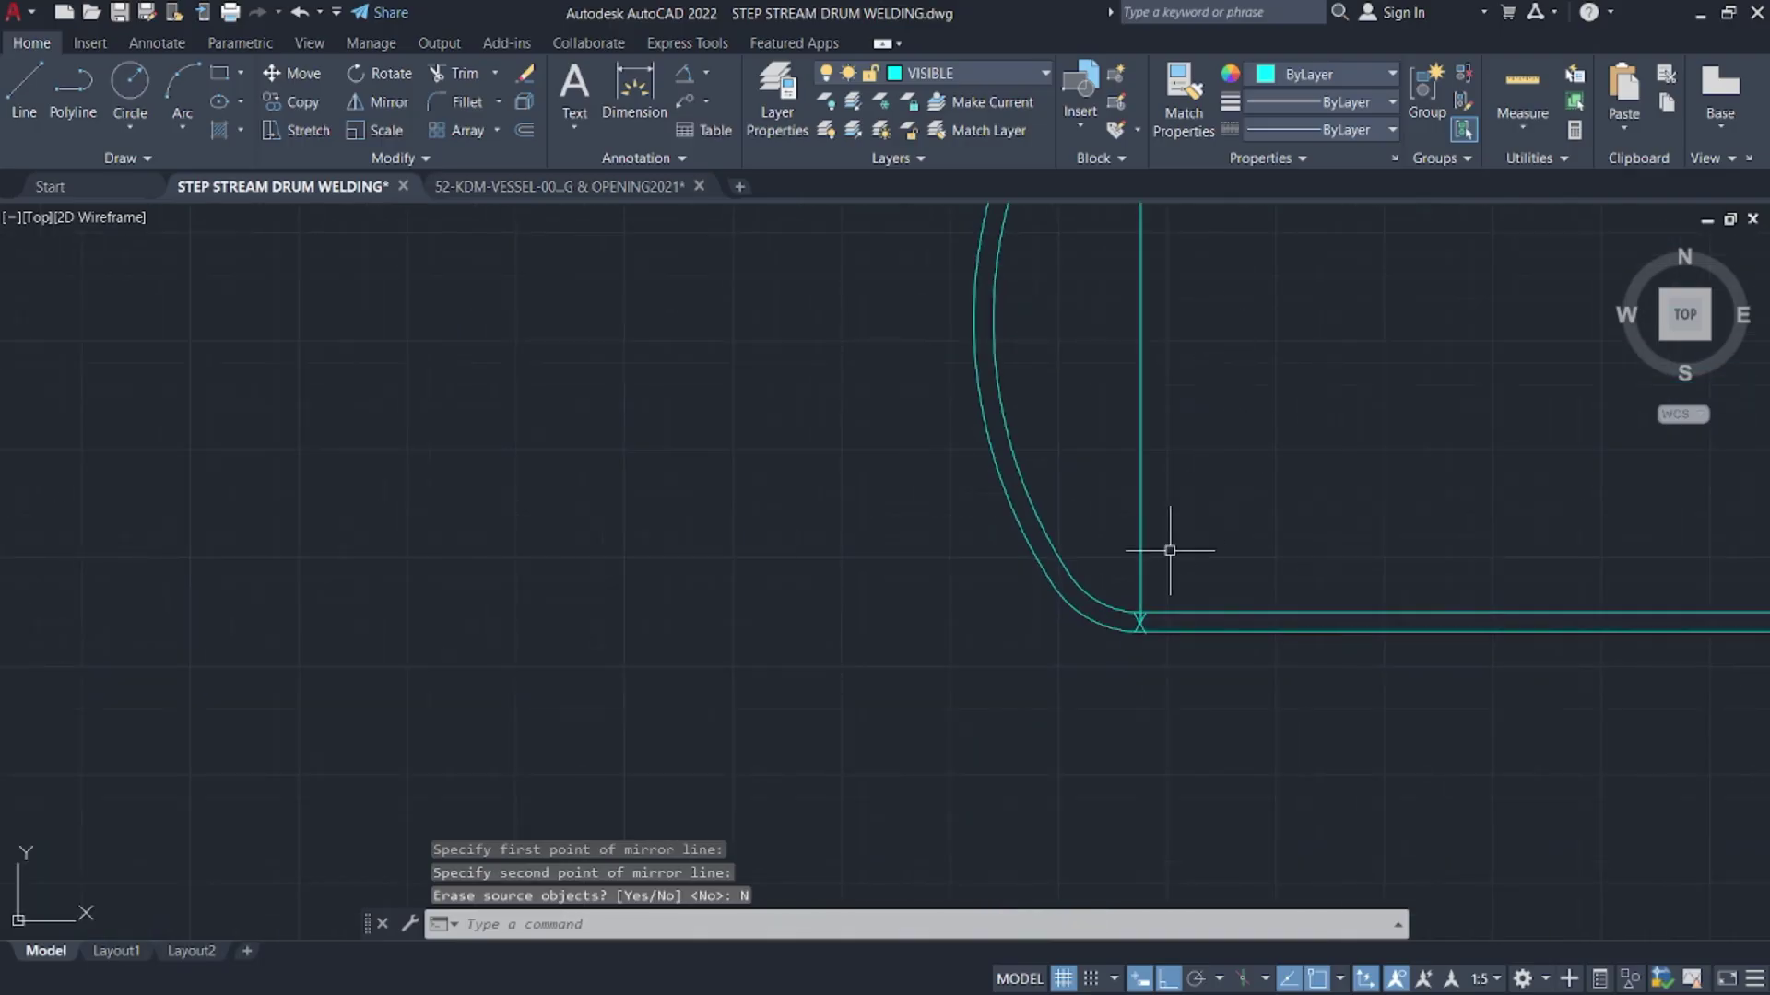
# - Erase the mirrored bevel lines at the lower wall together with the vertical seam line
pyautogui.scroll(5, 1152, 581)
pyautogui.scroll(4, 1050, 723)
pyautogui.moveTo(1051, 728); pyautogui.dragTo(1263, 376, button='middle')
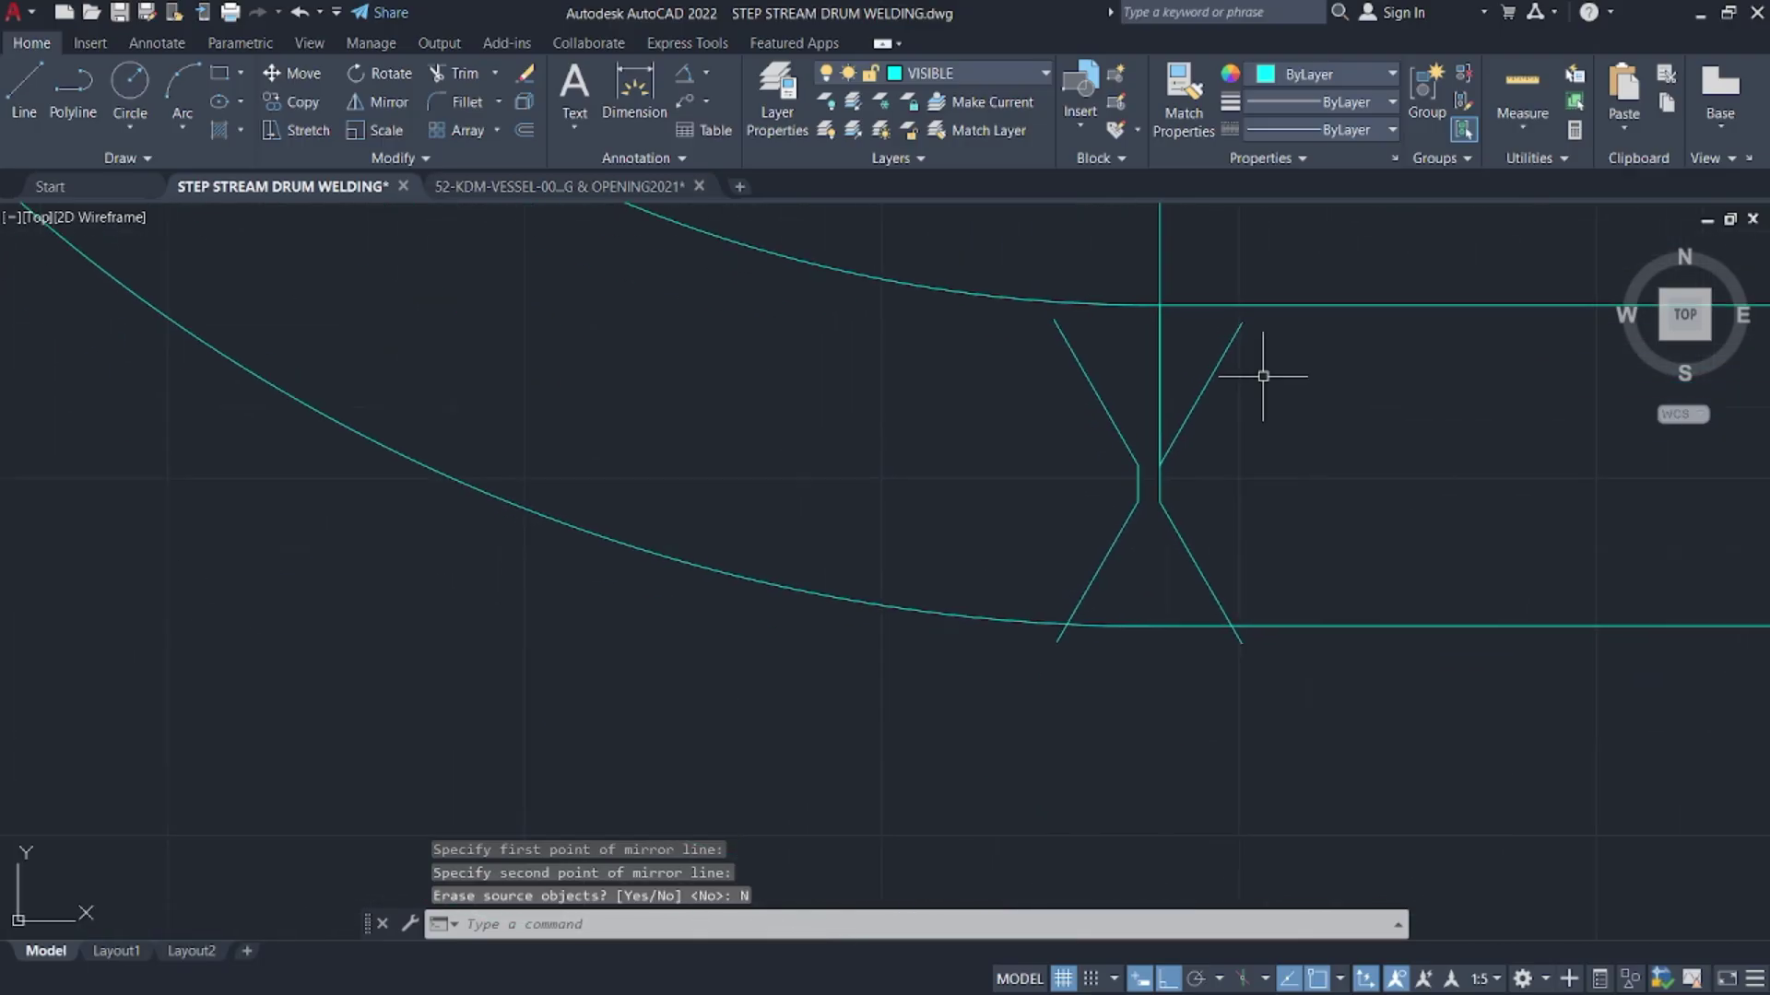
pyautogui.scroll(-3, 1234, 445)
pyautogui.click(1196, 452)
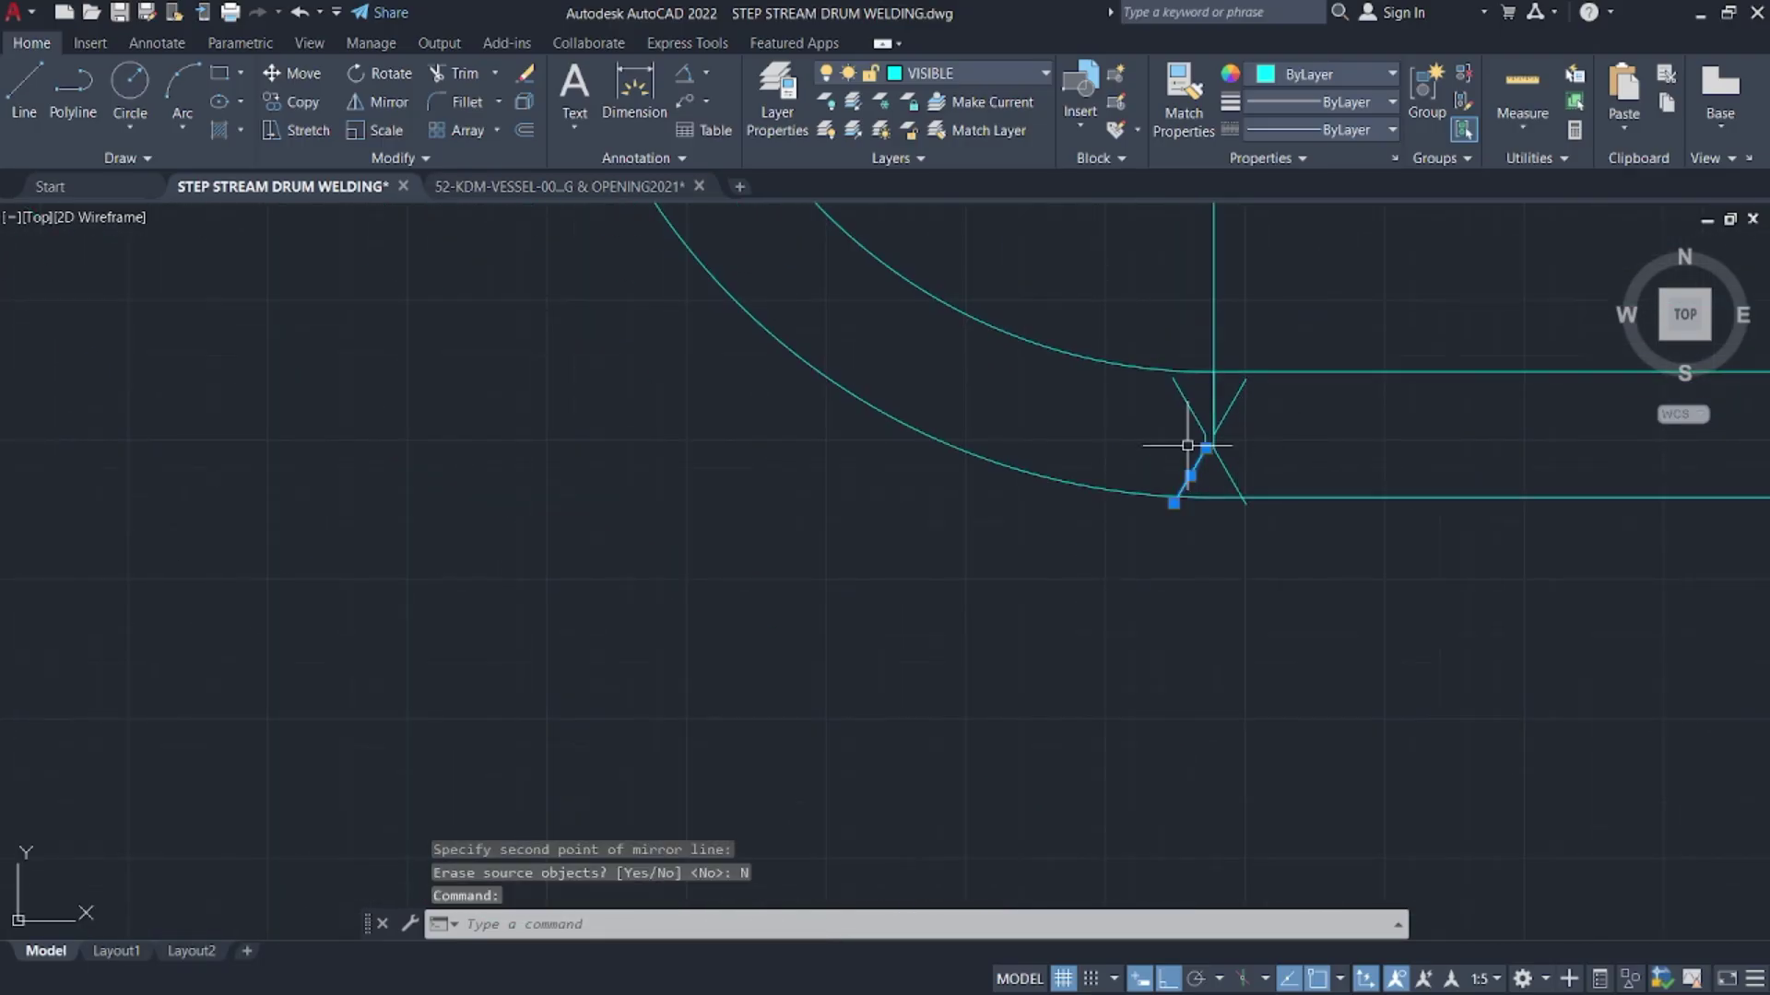
pyautogui.press('Delete')
pyautogui.click(1192, 437)
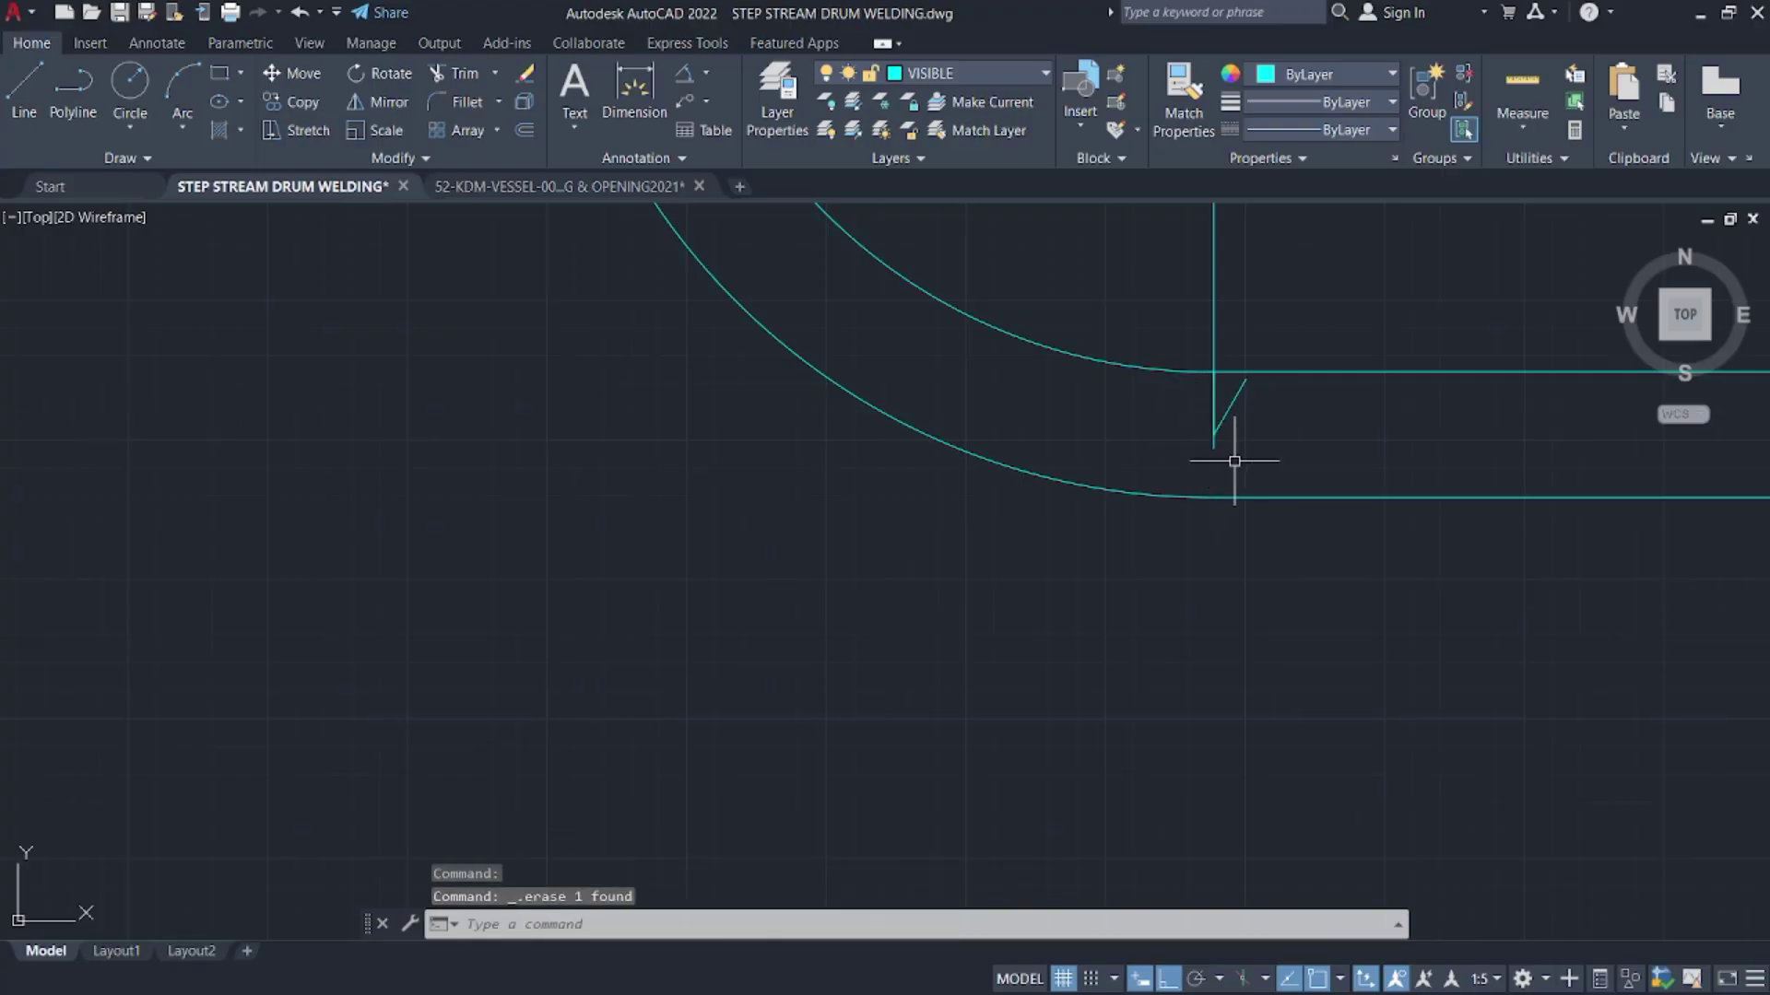
pyautogui.click(1234, 461)
pyautogui.click(1203, 406)
pyautogui.press('Delete')
pyautogui.scroll(-3, 1222, 507)
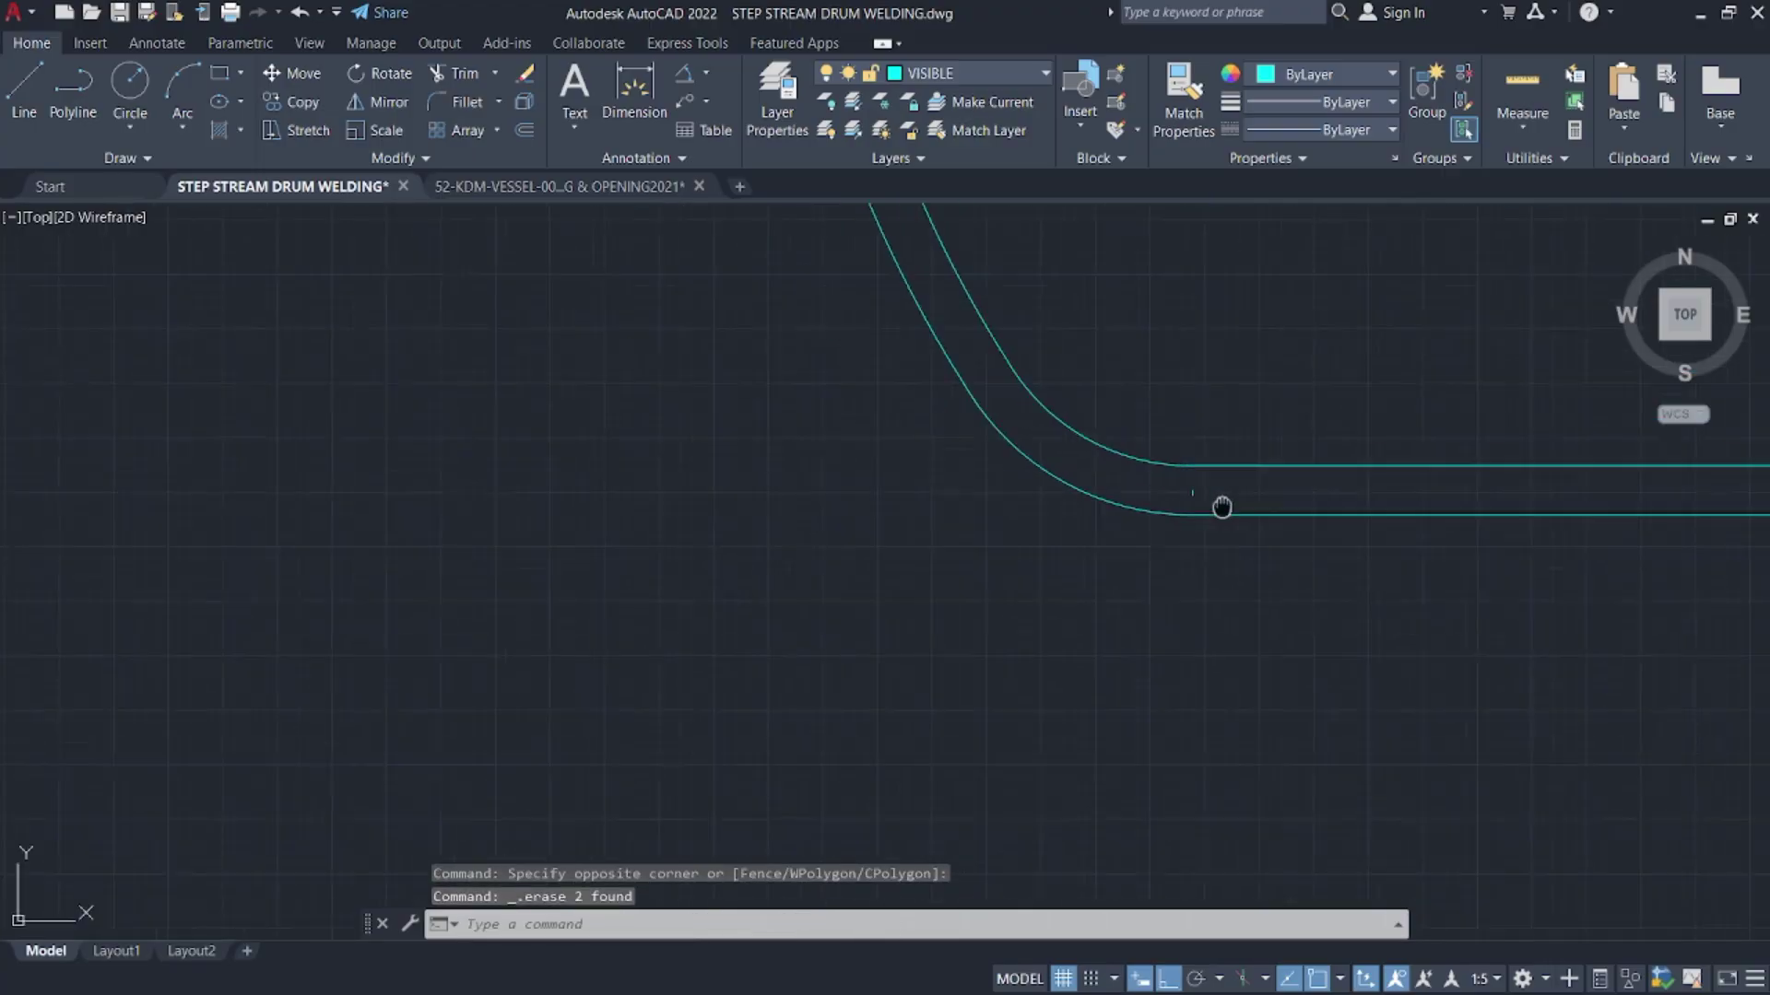
pyautogui.scroll(-4, 1157, 508)
pyautogui.click(1180, 551)
pyautogui.press('Delete')
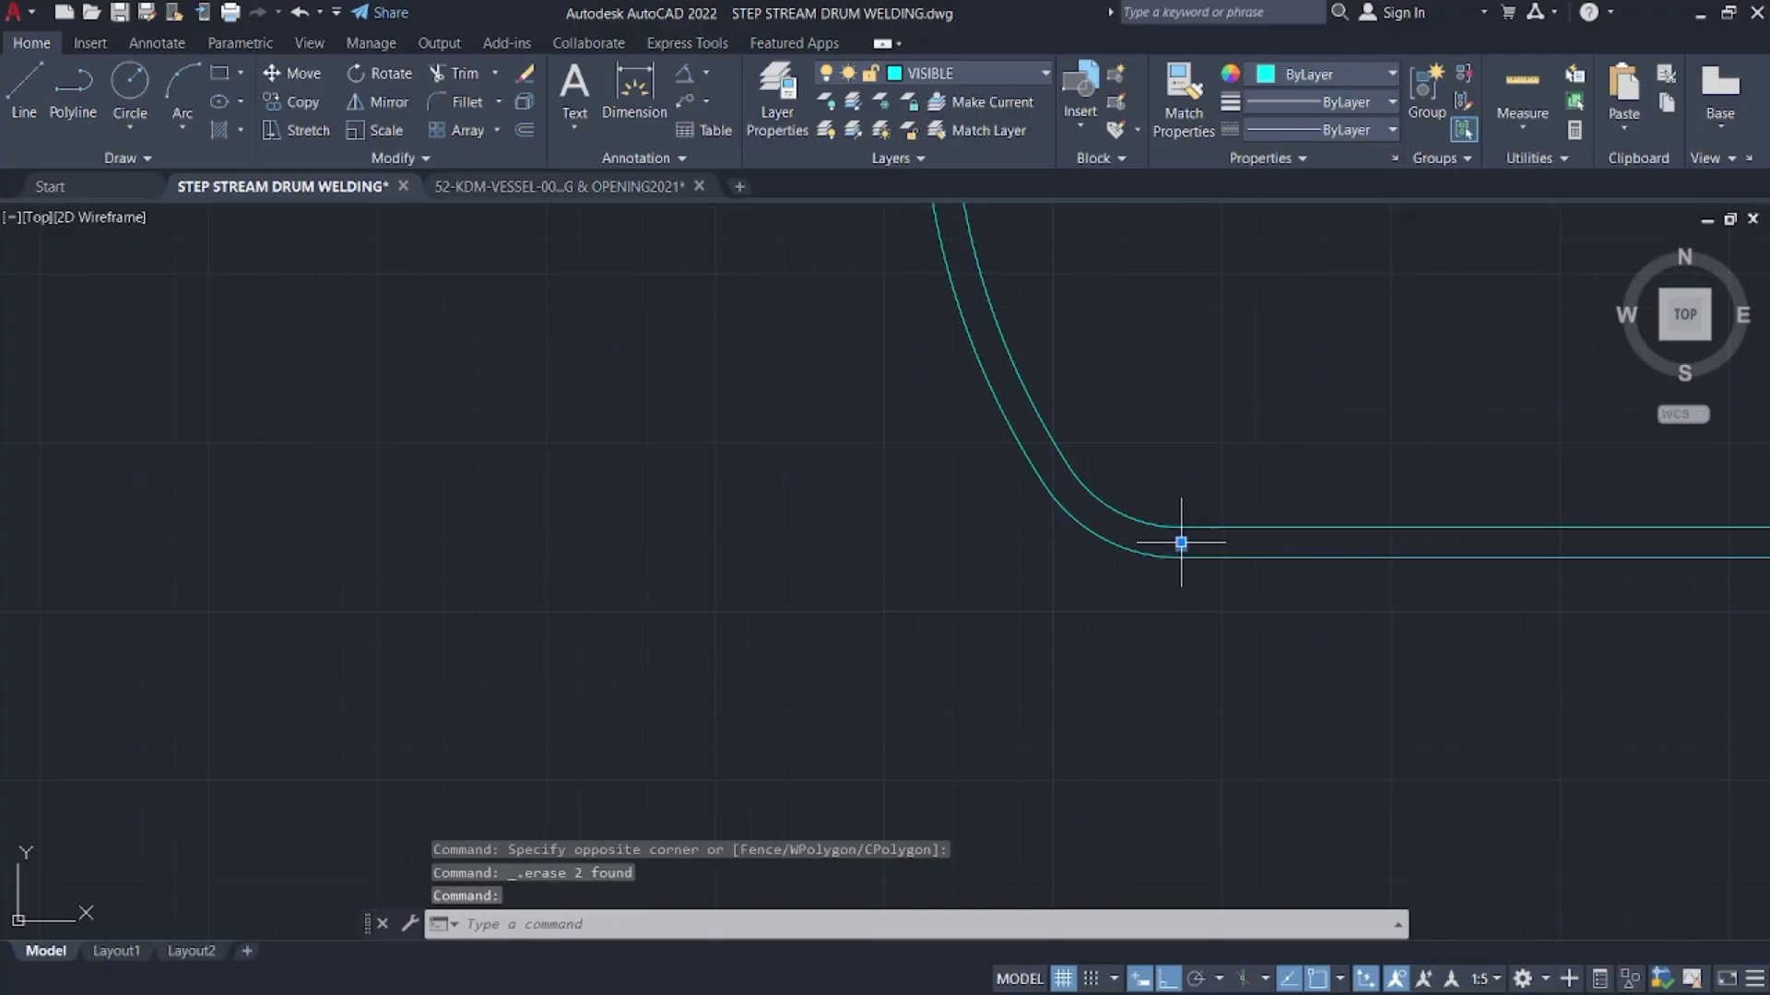
pyautogui.scroll(-3, 1181, 544)
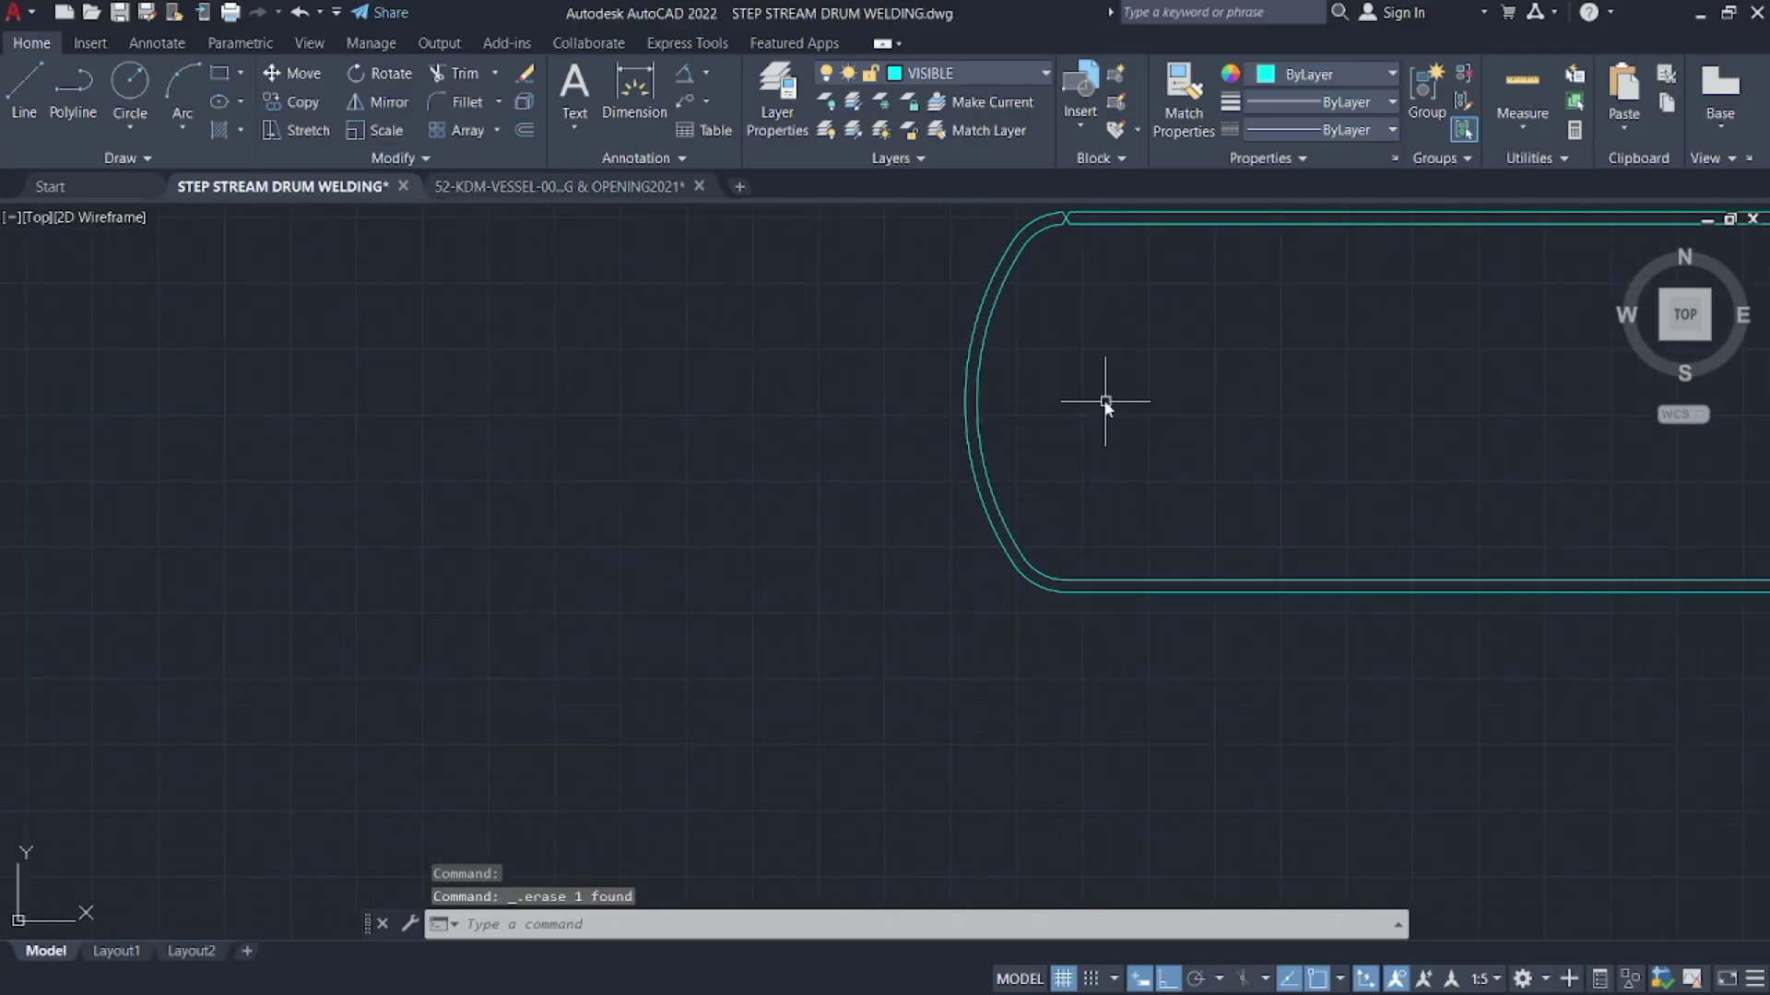
# - Draw a horizontal centreline from the midpoint of the left head's inner line to the right head's seam line
pyautogui.moveTo(1106, 399); pyautogui.dragTo(1005, 371, button='middle')
pyautogui.write('l')
pyautogui.press('Return')
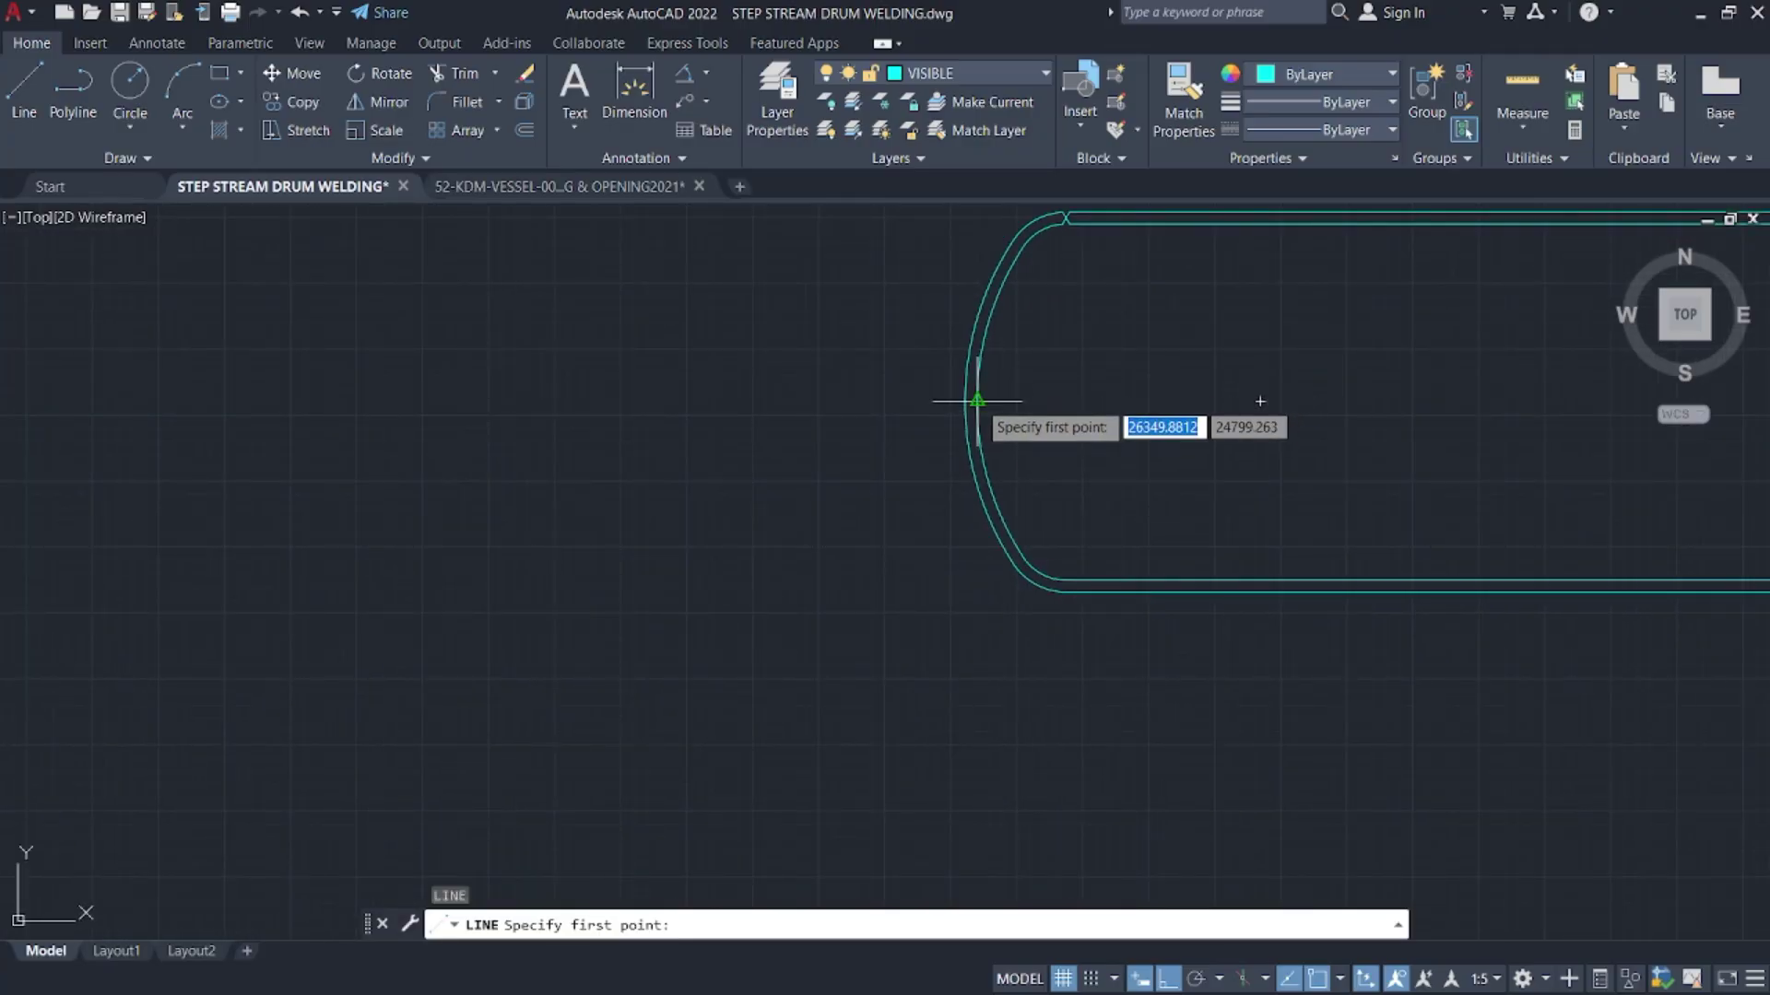
pyautogui.click(977, 401)
pyautogui.scroll(-3, 1281, 423)
pyautogui.scroll(2, 902, 390)
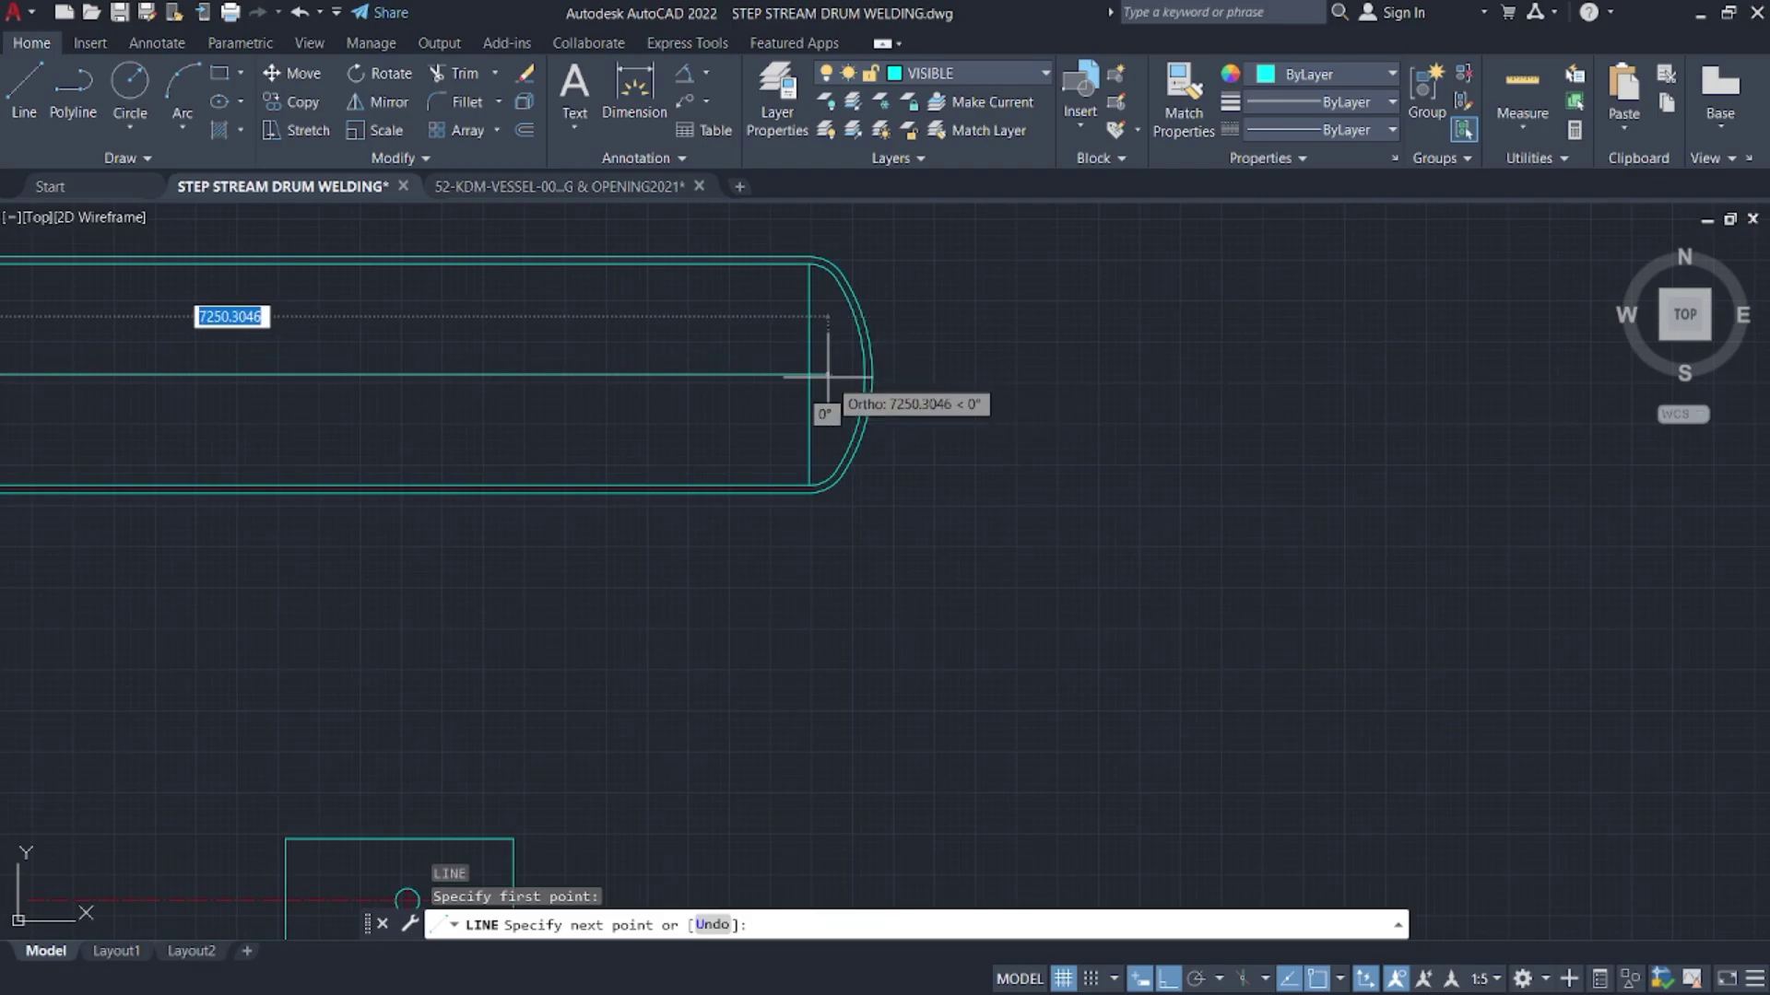
pyautogui.press('Escape')
# - Mirror the six bevel lines of the upper left weld groove about the drum's horizontal centreline, keeping the source lines
pyautogui.scroll(-3, 1114, 375)
pyautogui.scroll(6, 750, 363)
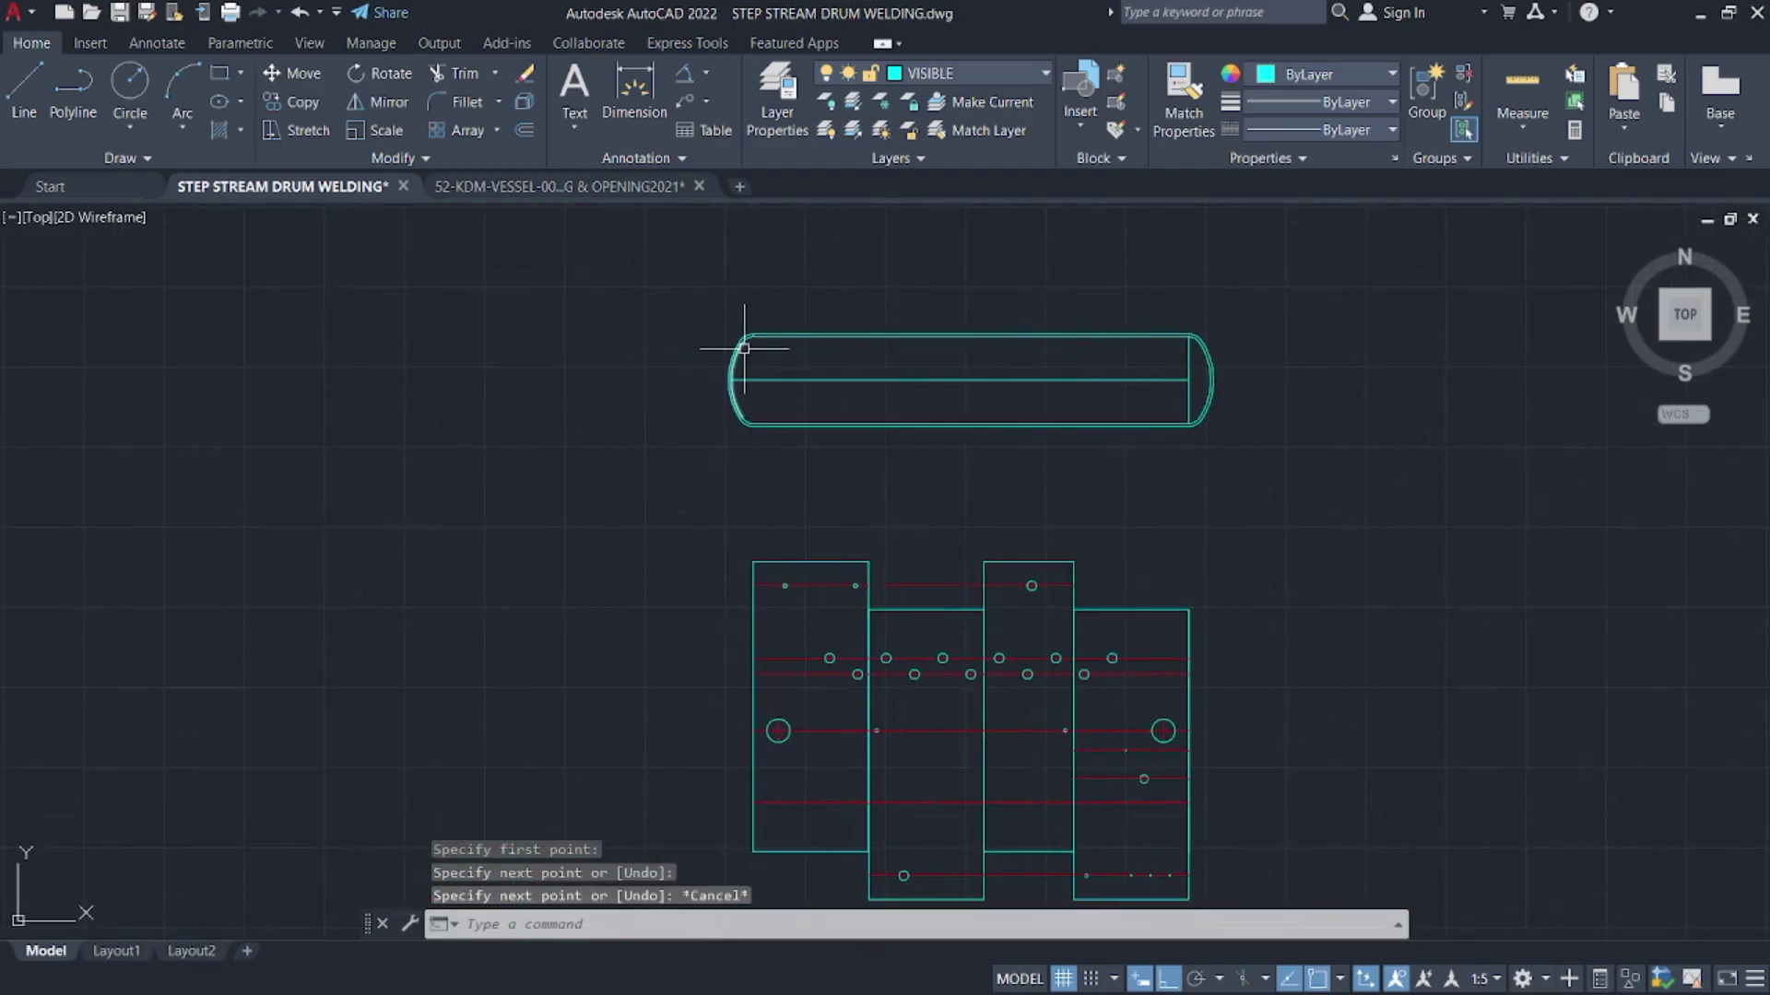
pyautogui.moveTo(762, 284); pyautogui.dragTo(818, 420, button='middle')
pyautogui.click(827, 429)
pyautogui.click(800, 402)
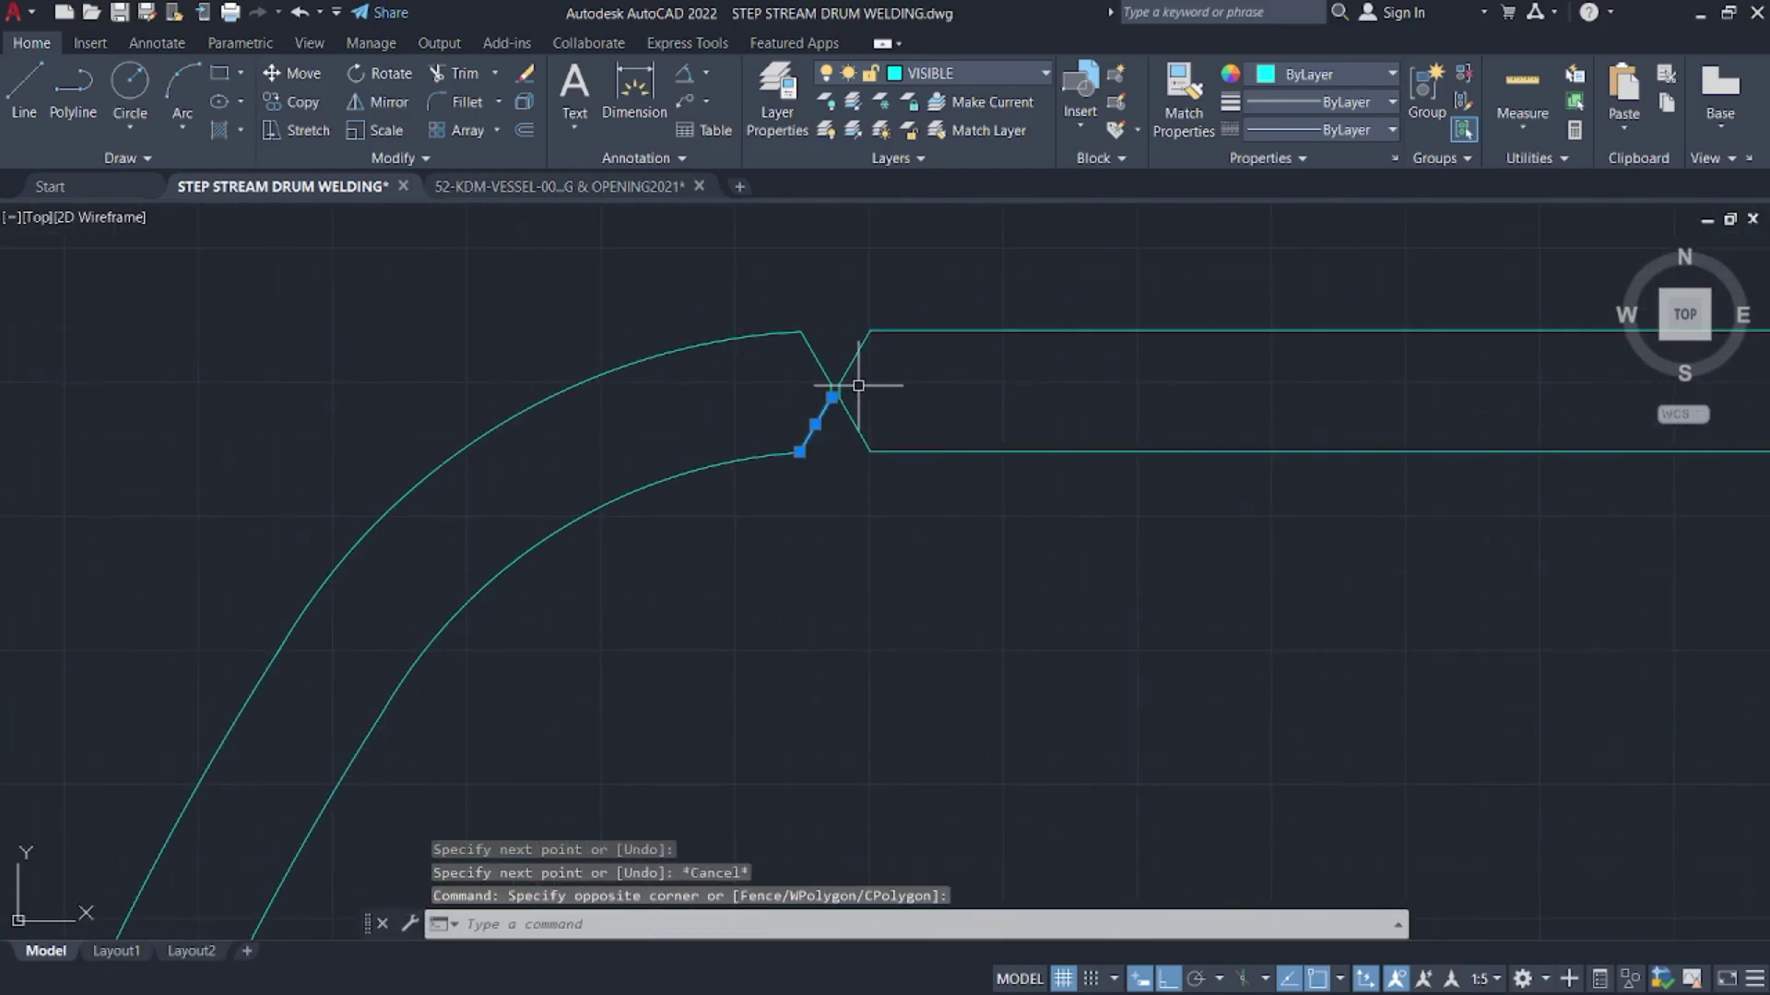
pyautogui.click(860, 381)
pyautogui.click(825, 367)
pyautogui.click(870, 420)
pyautogui.click(844, 437)
pyautogui.scroll(7, 850, 411)
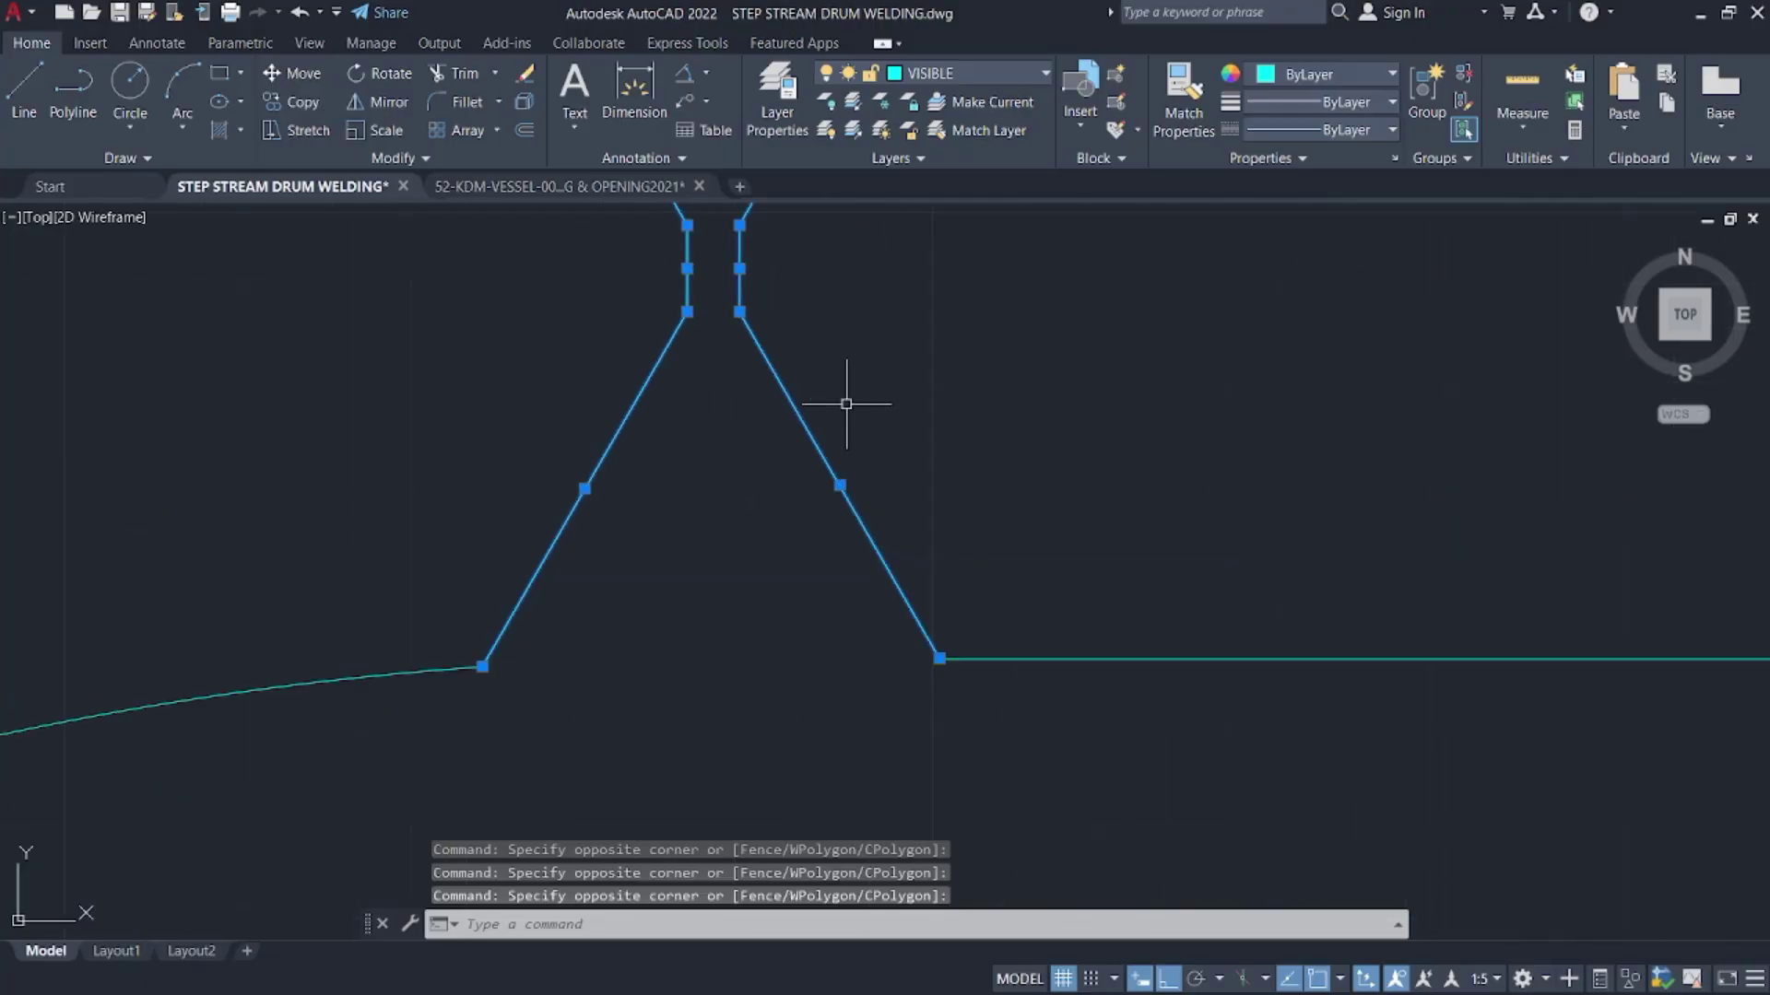
pyautogui.scroll(-4, 846, 410)
pyautogui.write('mi')
pyautogui.press('Return')
pyautogui.scroll(-4, 1043, 522)
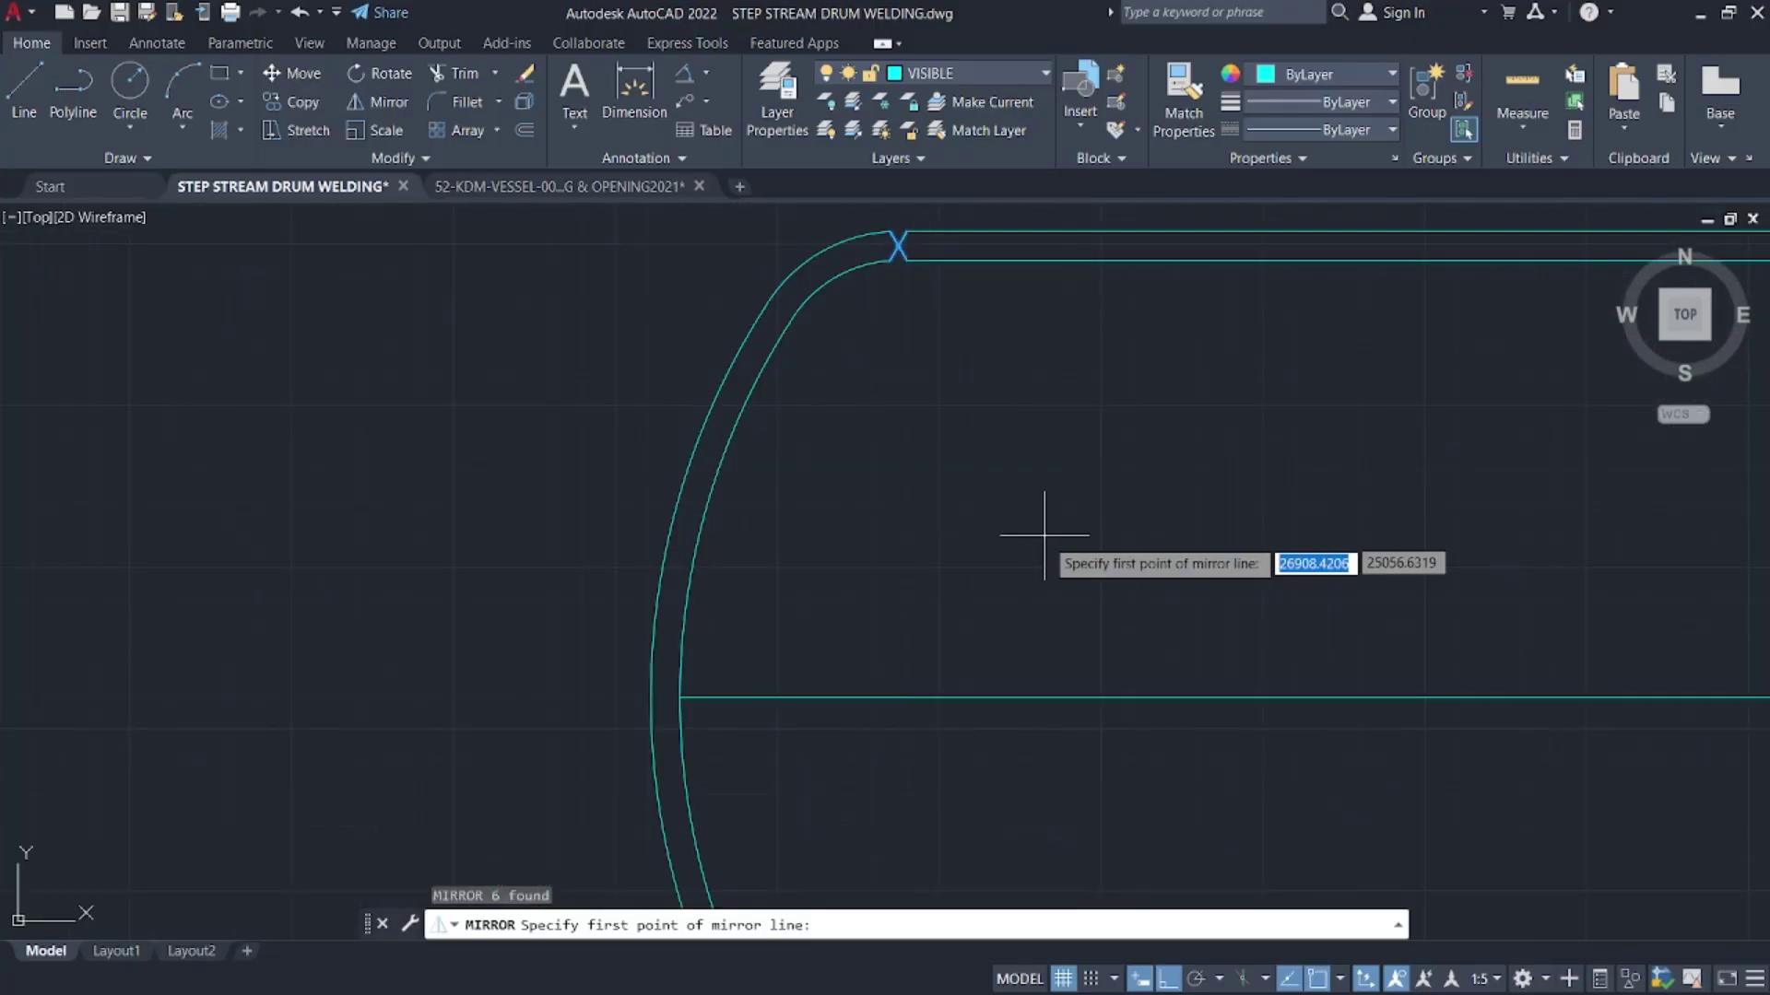
pyautogui.click(972, 412)
pyautogui.click(1177, 433)
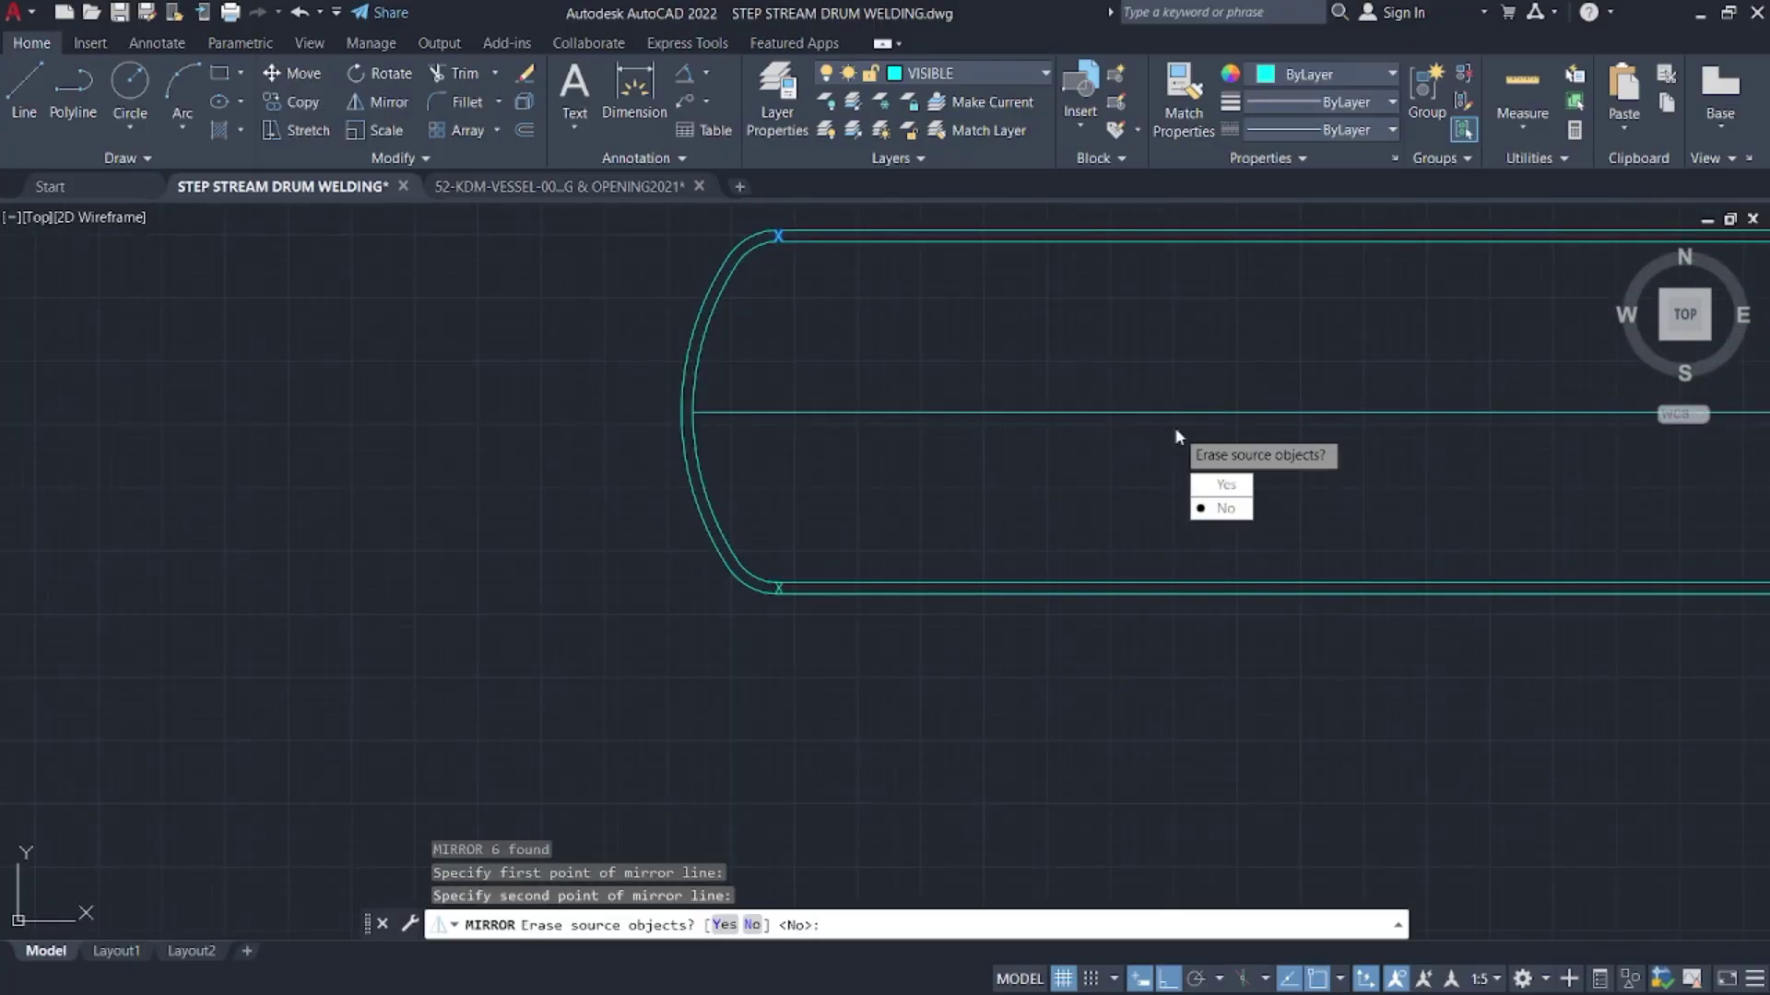
pyautogui.click(1225, 508)
pyautogui.scroll(6, 723, 608)
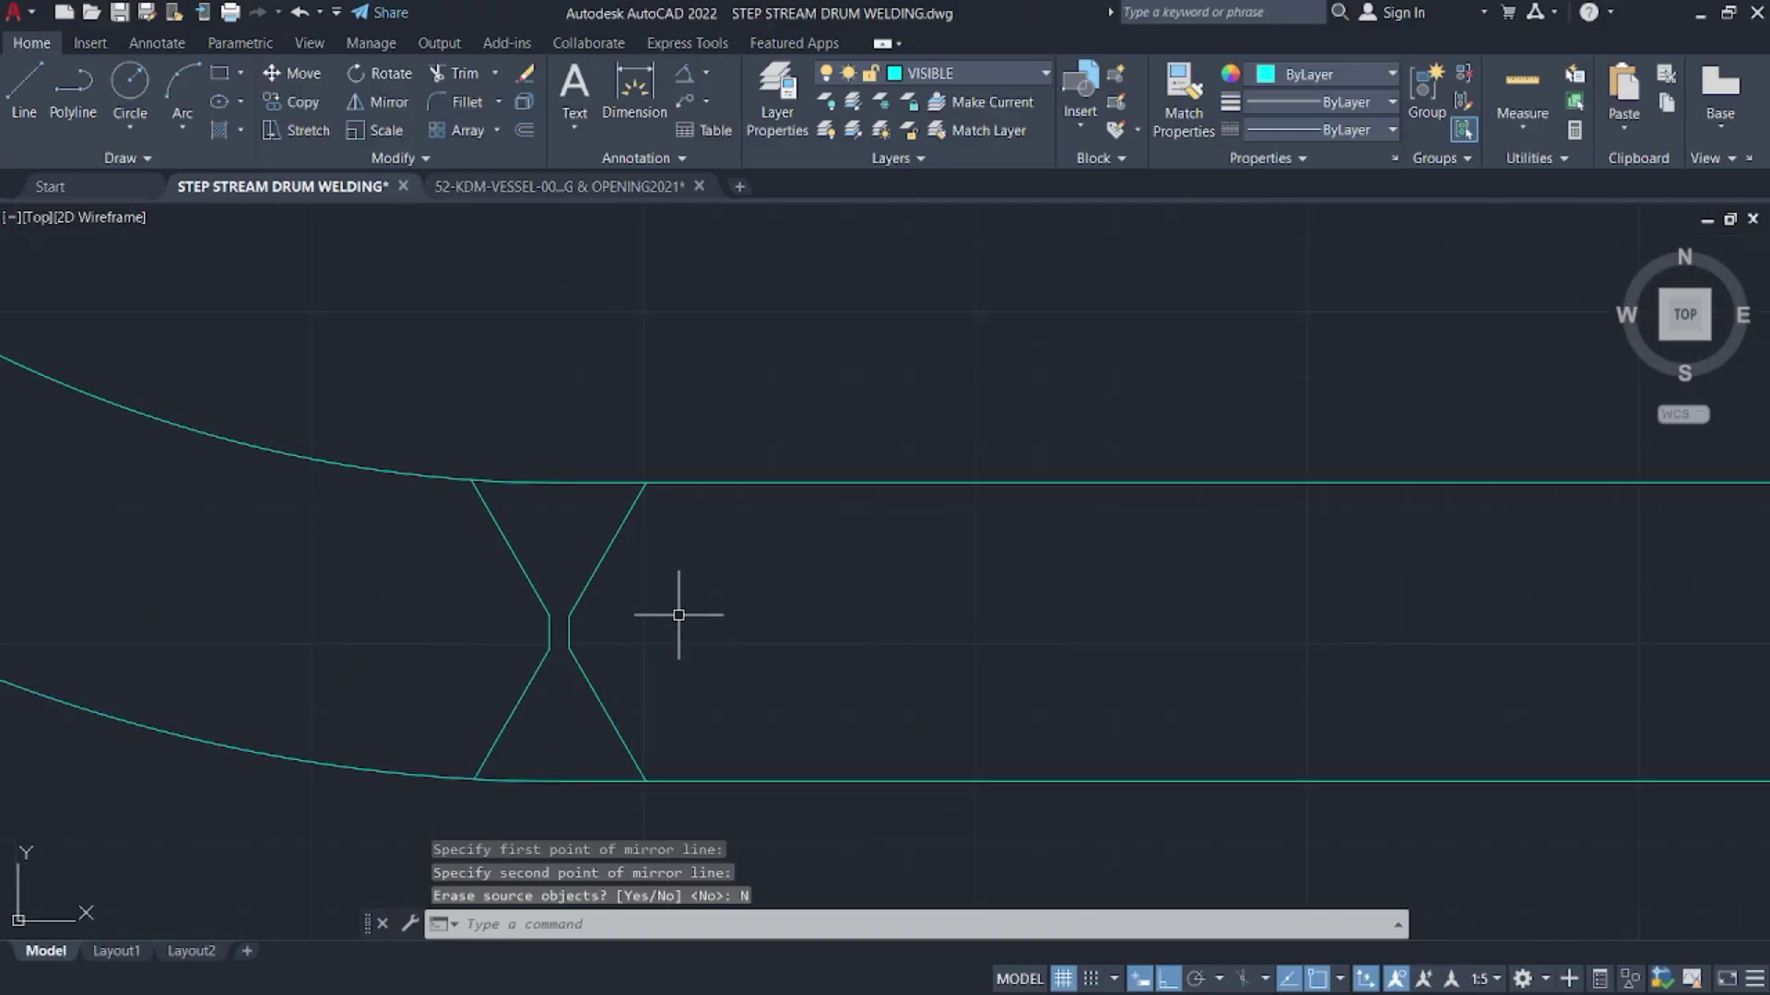
# - Trim the inner and outer lines of the lower wall between the mirrored bevel ends
pyautogui.moveTo(558, 528); pyautogui.dragTo(954, 446, button='middle')
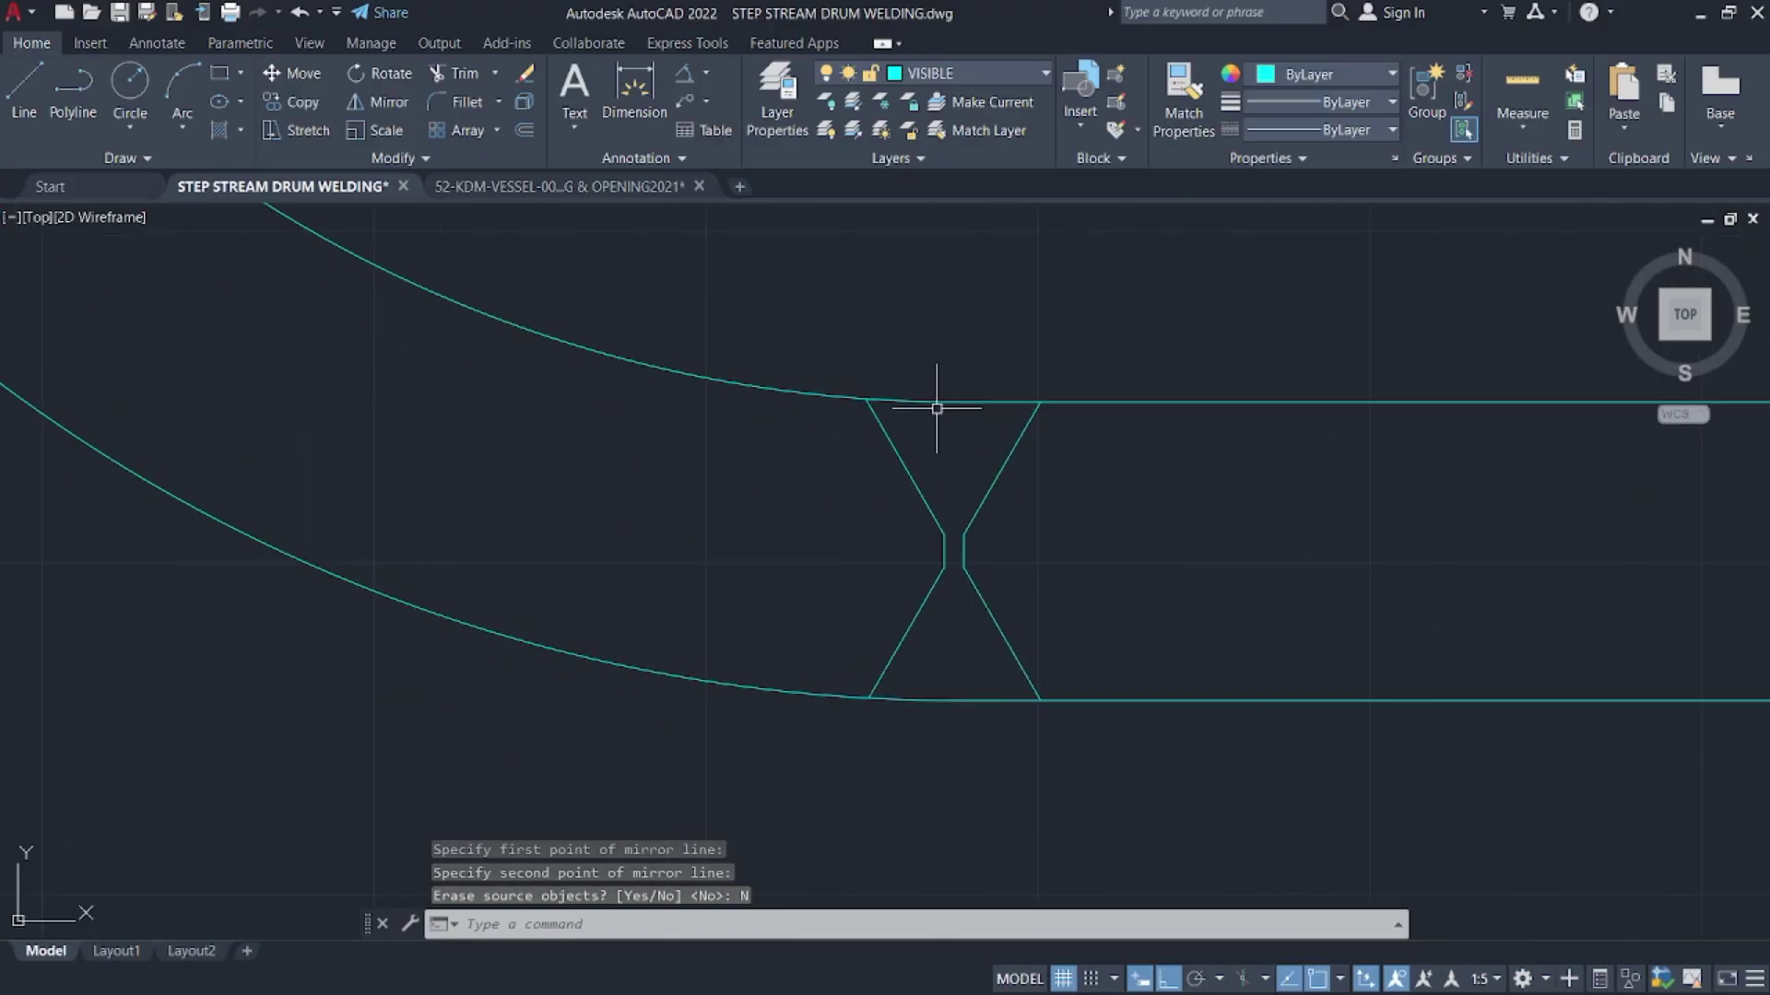
pyautogui.write('tr')
pyautogui.press('Return')
pyautogui.moveTo(977, 374); pyautogui.dragTo(971, 580)
pyautogui.moveTo(948, 672); pyautogui.dragTo(955, 719)
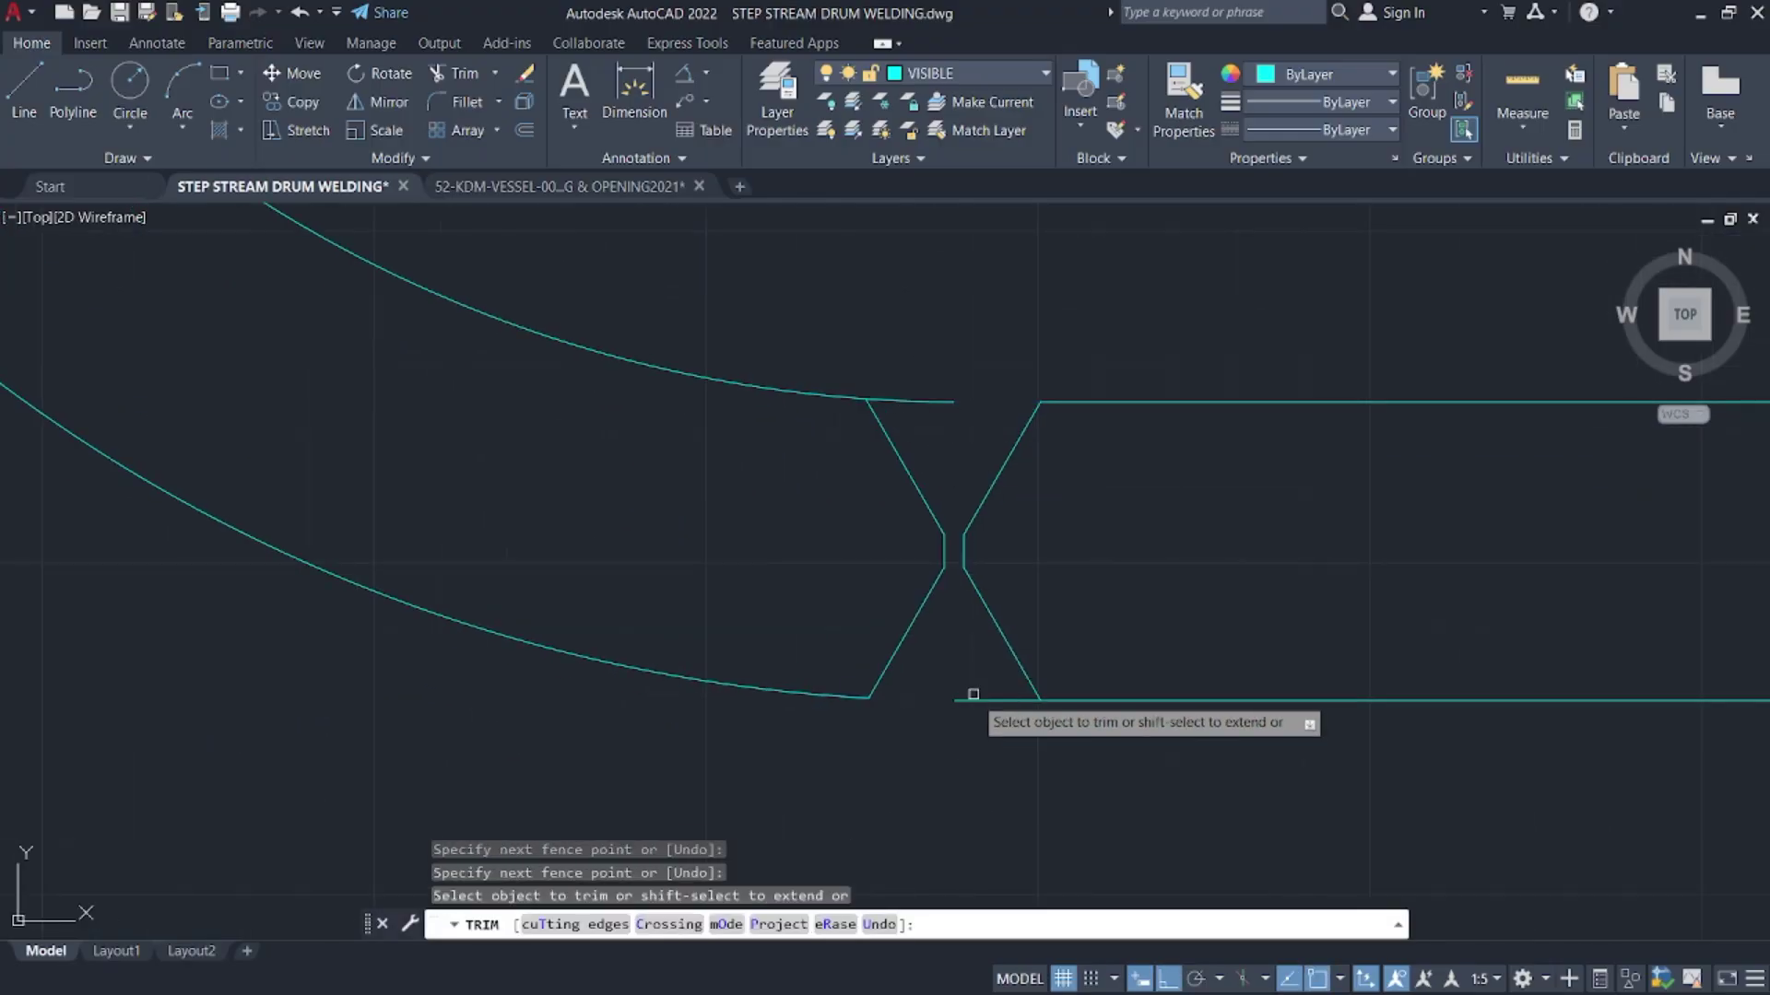
pyautogui.scroll(-5, 928, 406)
pyautogui.press('Escape')
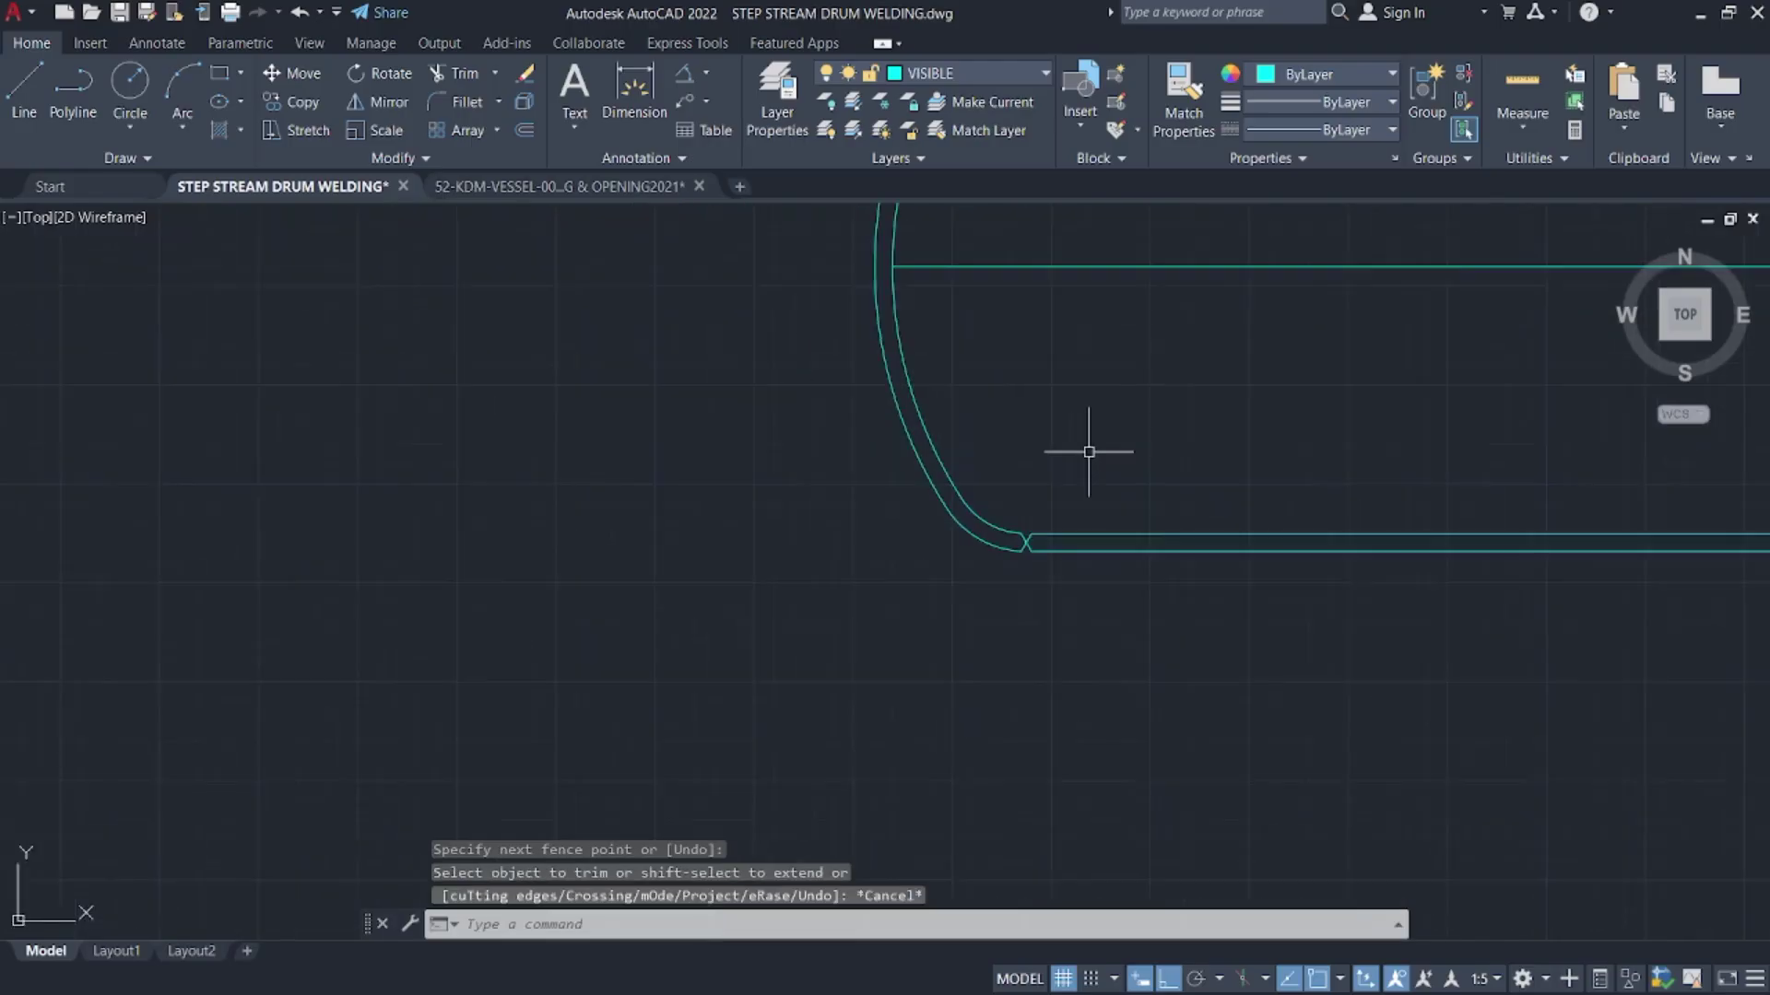
# - Erase the horizontal centreline inside the drum
pyautogui.click(1106, 449)
pyautogui.click(1080, 369)
pyautogui.press('Delete')
# - Draw a vertical line across the drum's inside from the upper left weld groove's root to the lower groove's root
pyautogui.write('l')
pyautogui.press('Return')
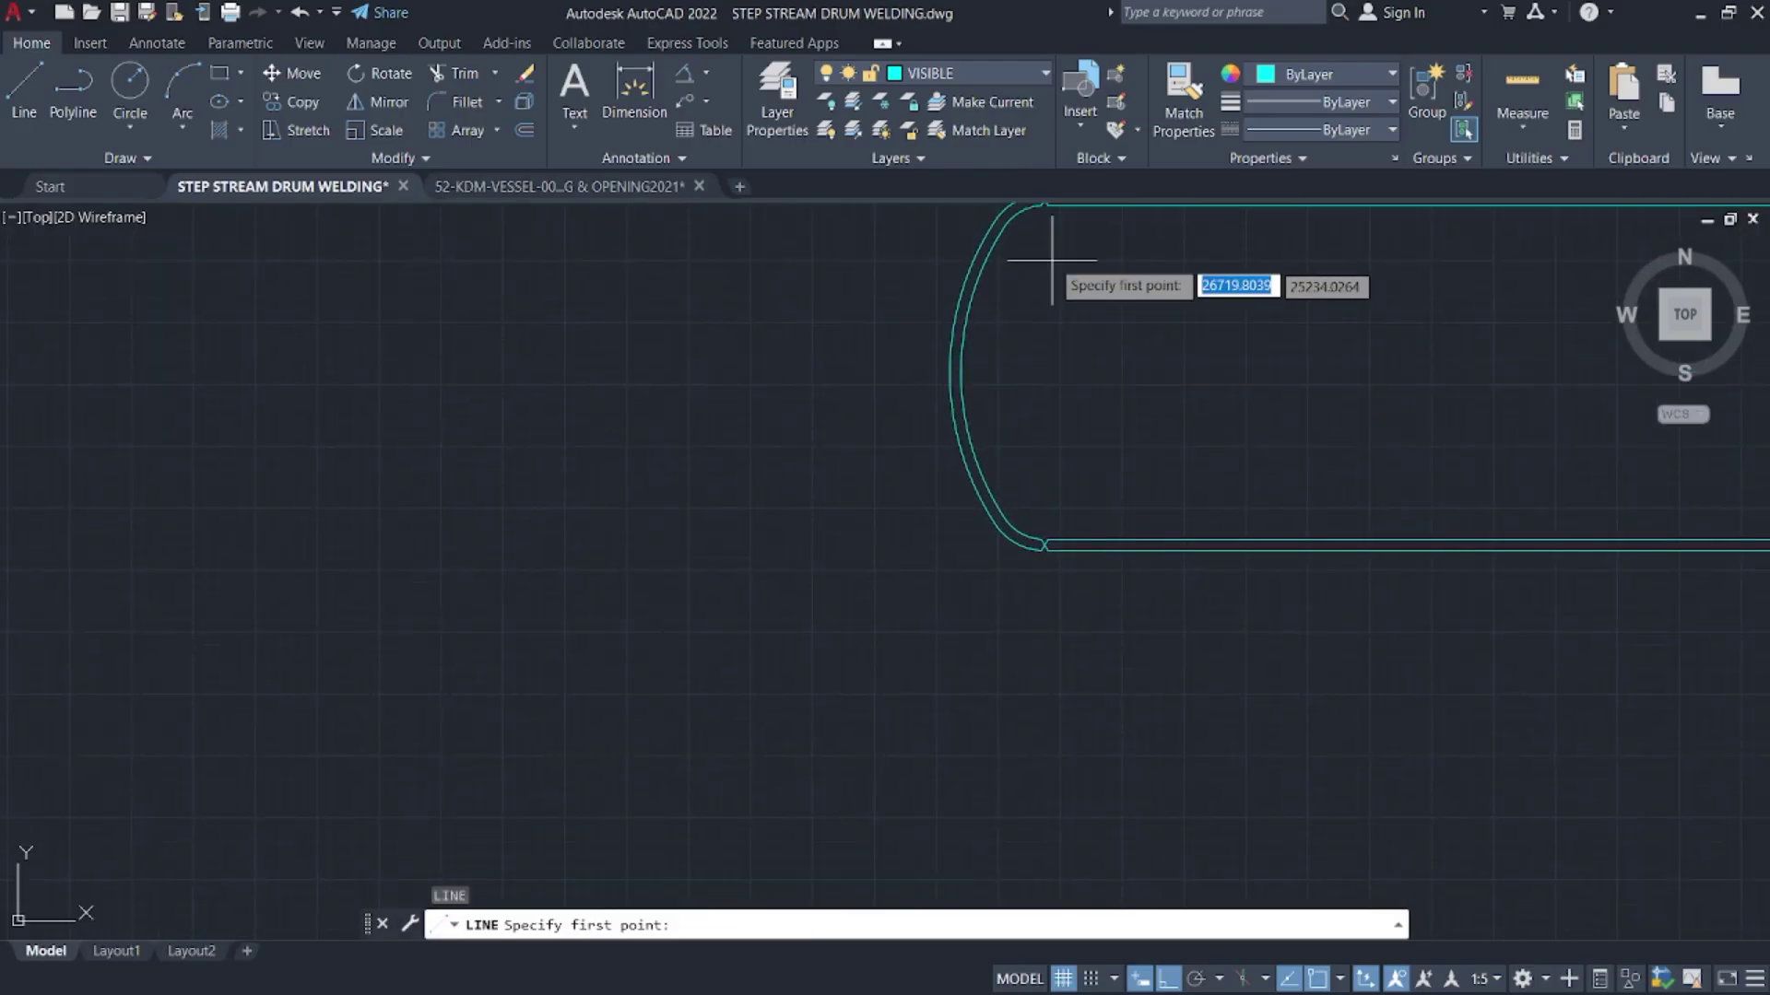
pyautogui.scroll(6, 1023, 323)
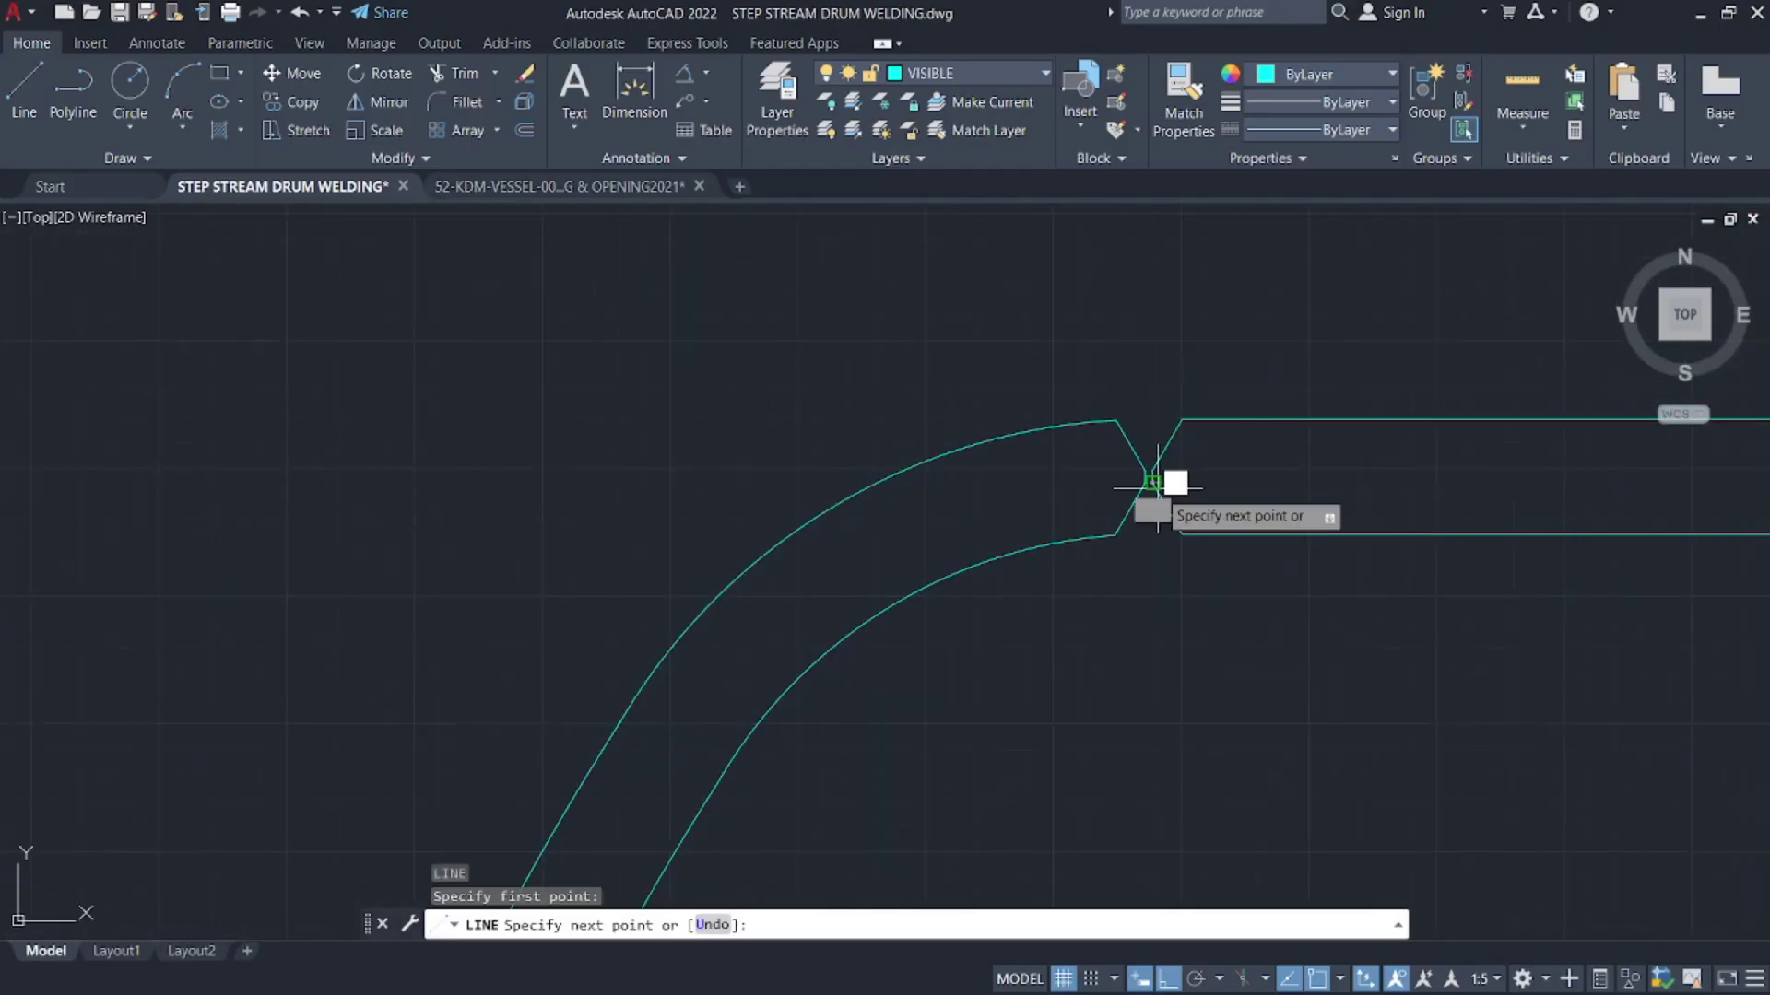
pyautogui.scroll(-5, 1177, 260)
pyautogui.scroll(6, 1137, 479)
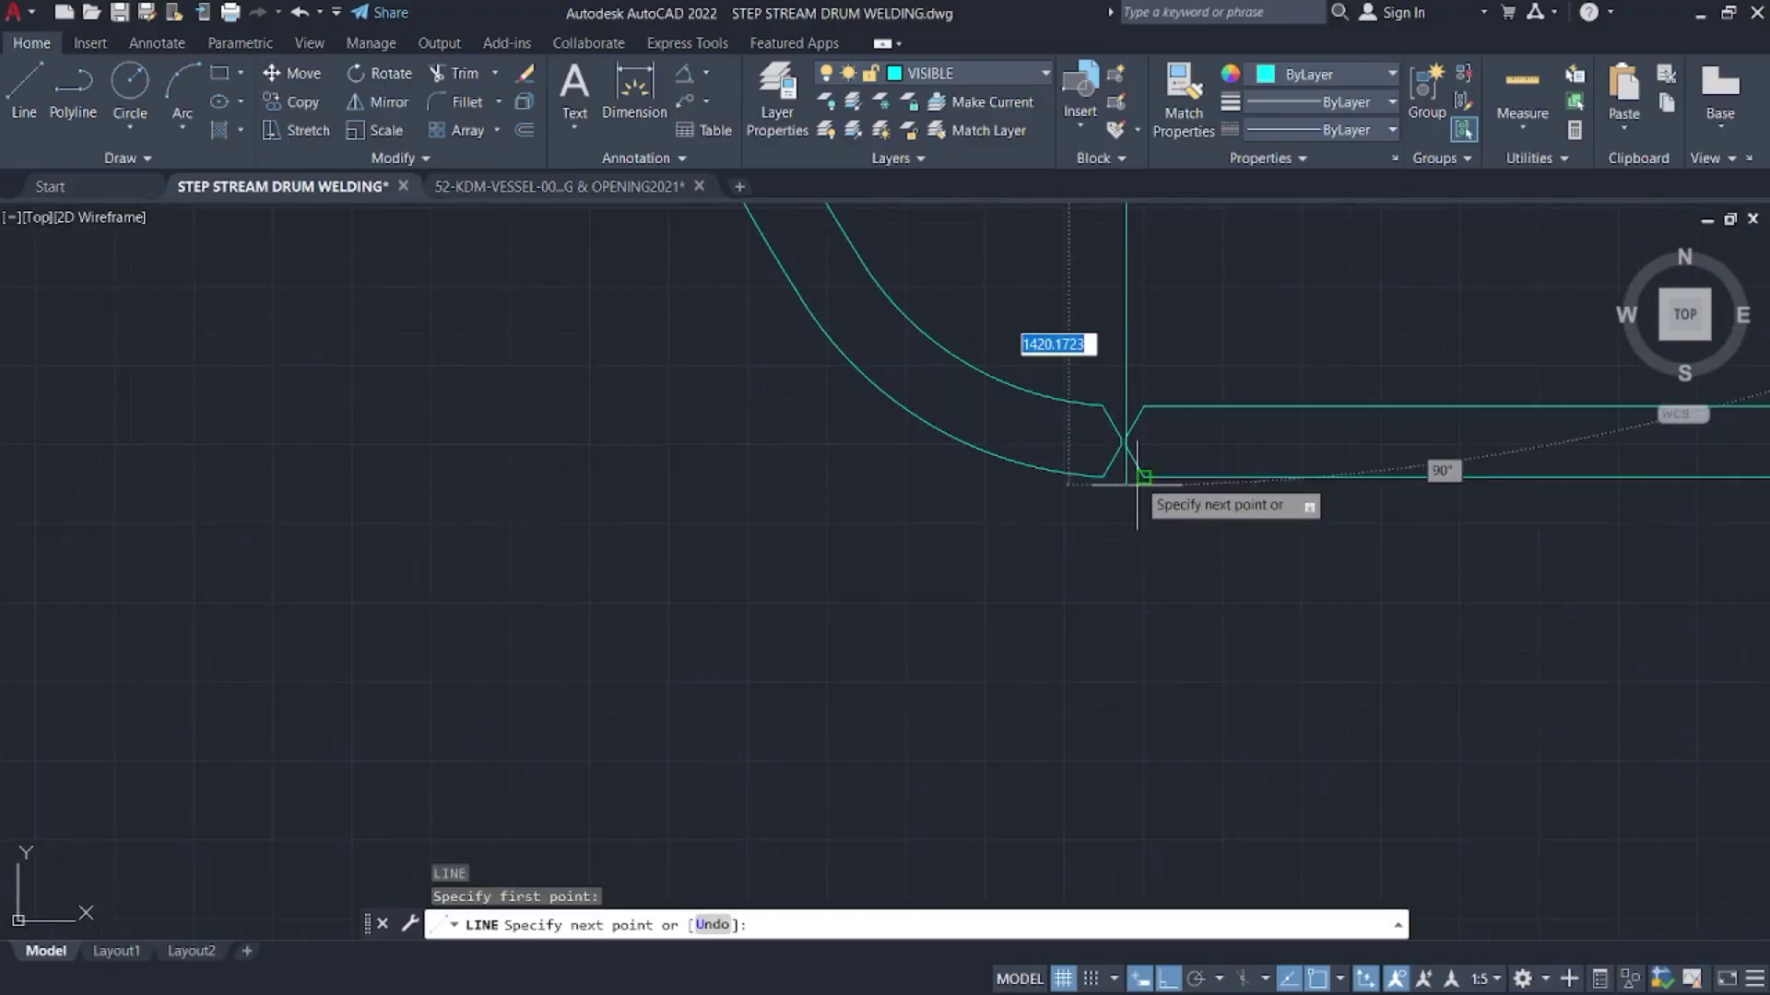
pyautogui.scroll(4, 1138, 465)
pyautogui.press('Escape')
# - Copy the vertical seam line from the shell side to the head side of the root gap
pyautogui.click(1126, 285)
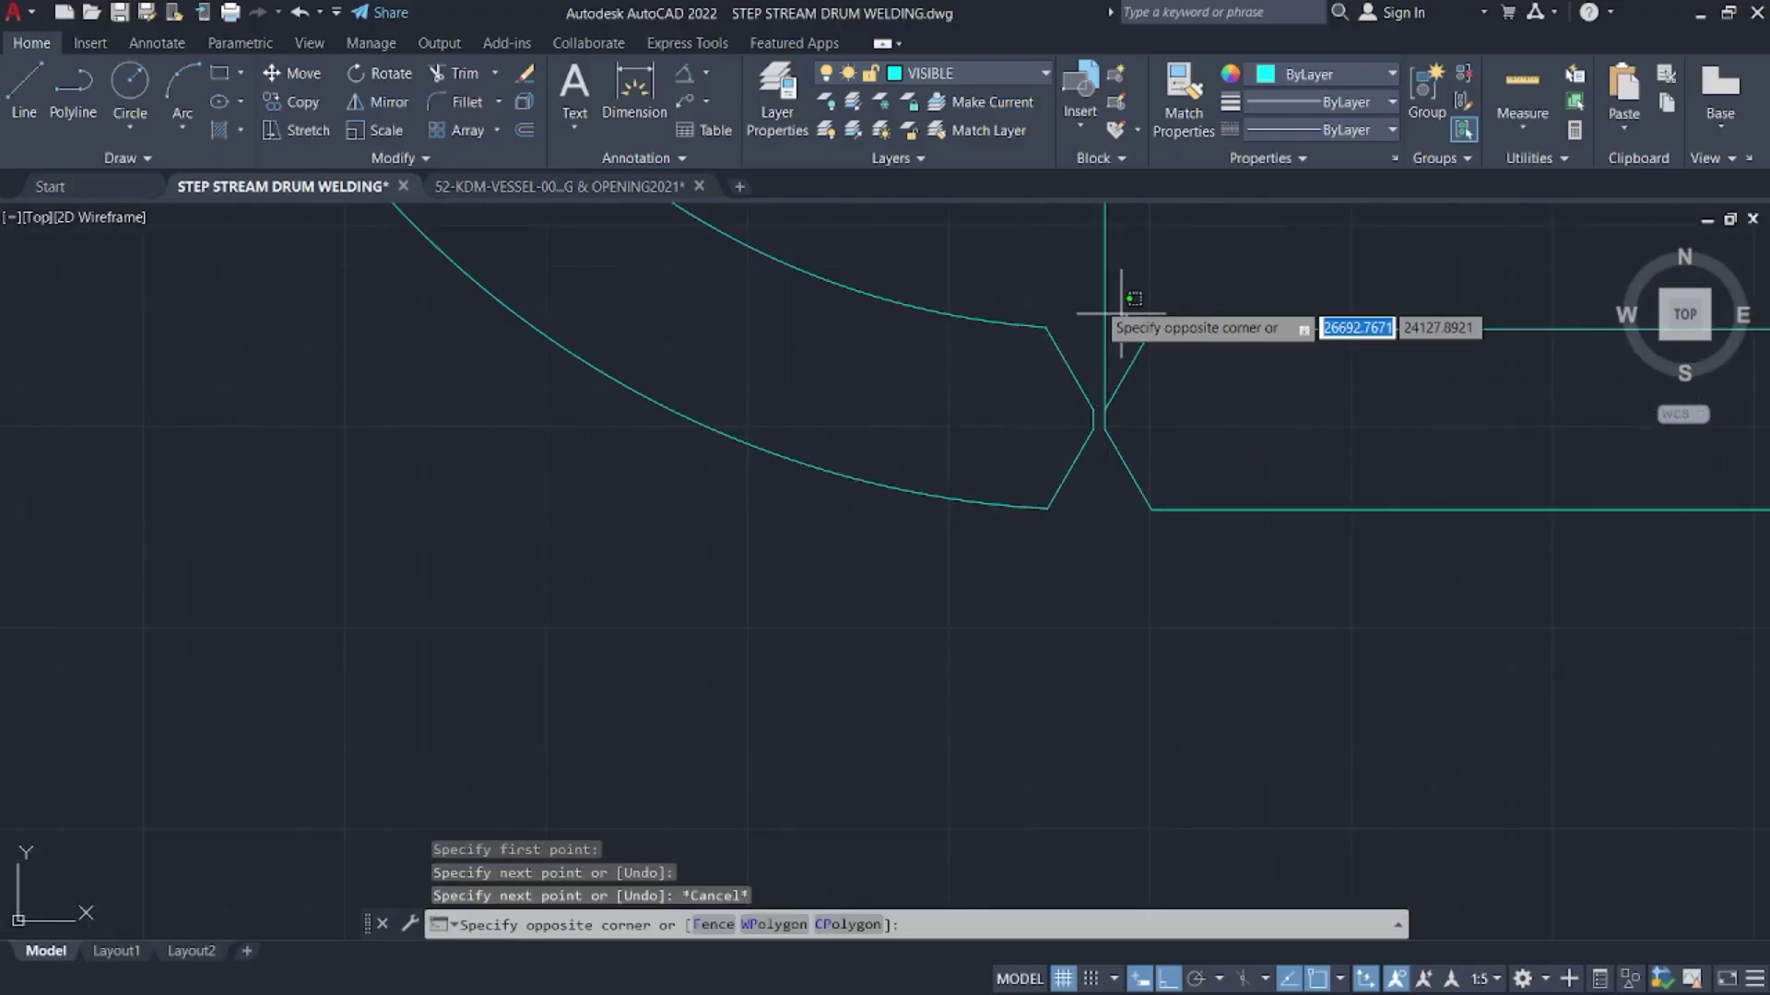
pyautogui.click(1097, 302)
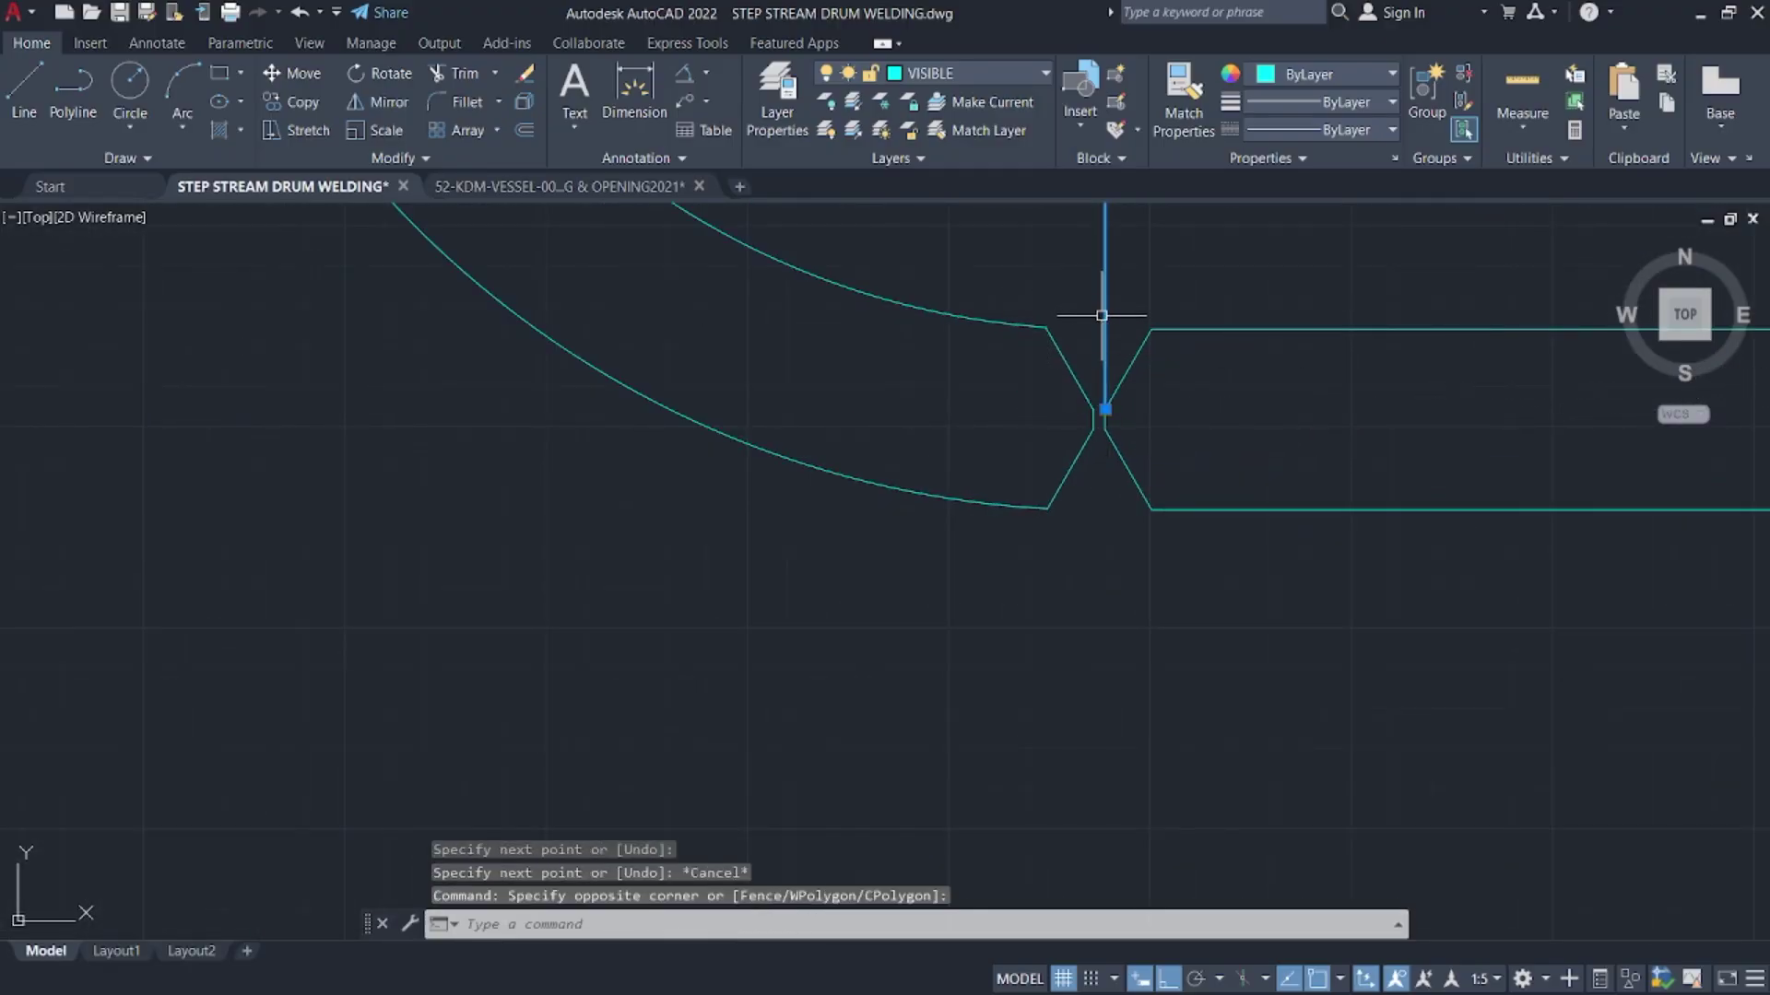
pyautogui.write('co')
pyautogui.press('Return')
pyautogui.click(1106, 408)
pyautogui.click(1093, 409)
pyautogui.press('Escape')
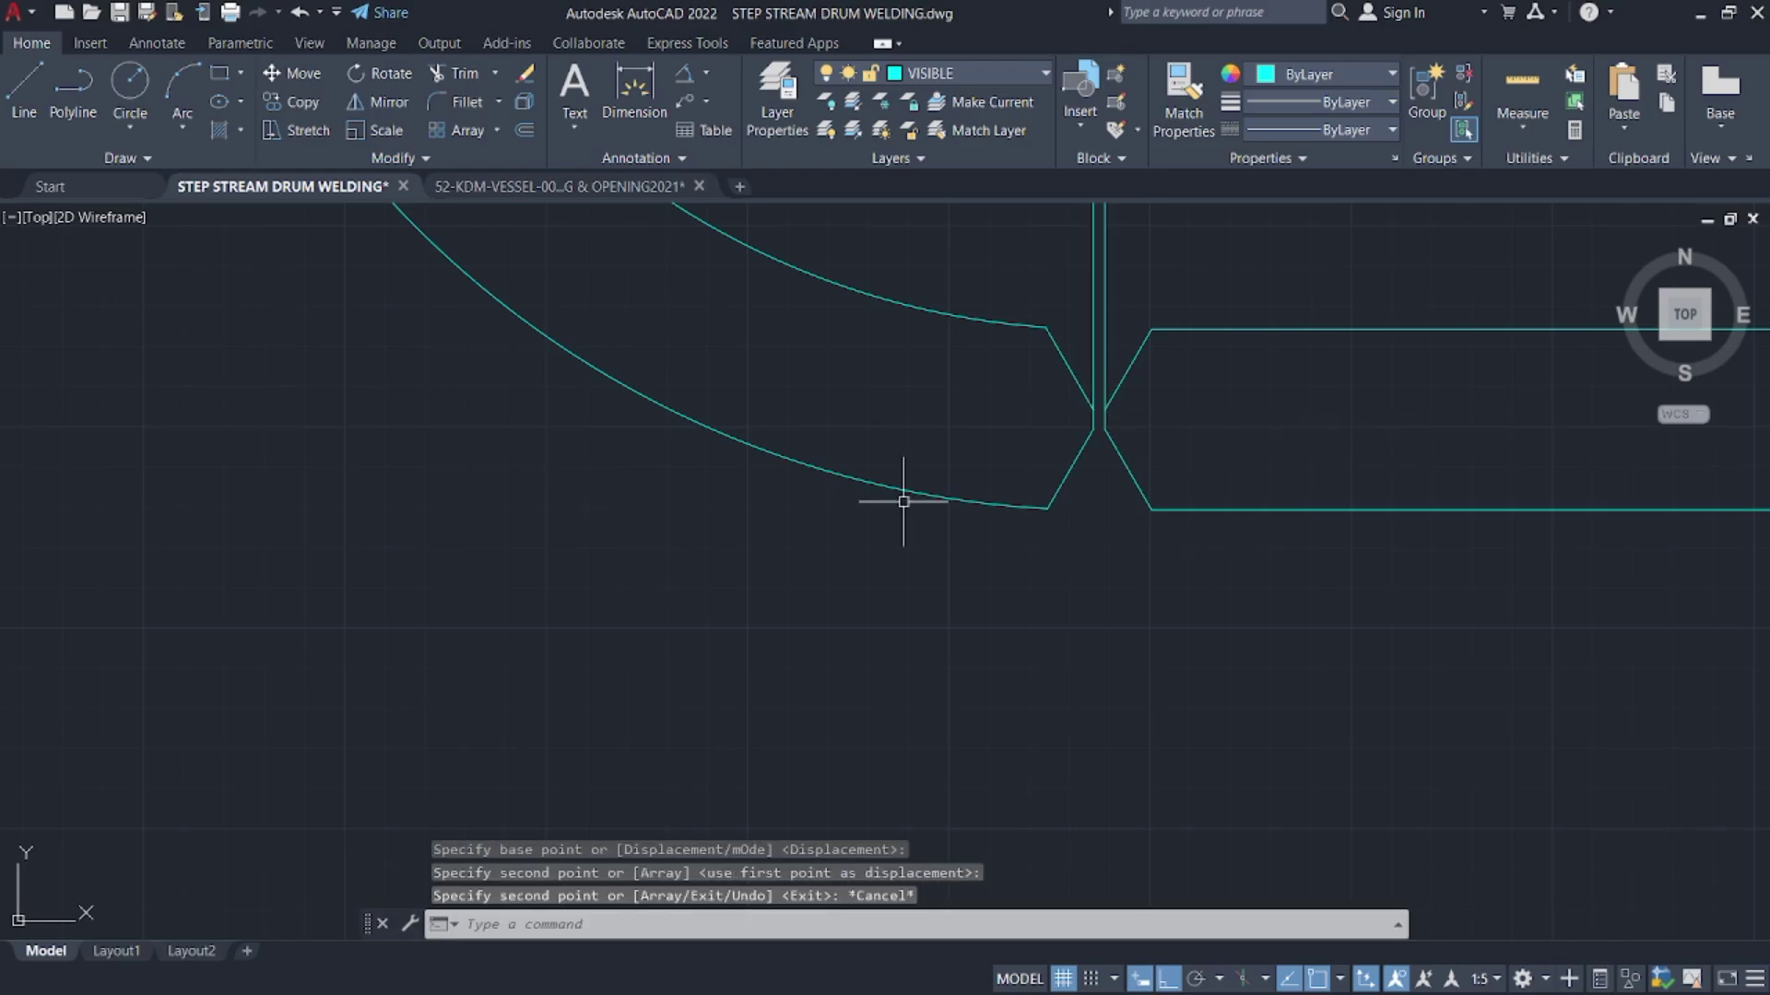
# - Compare the upper left weld groove with the CS4 seam detail in the 52-KDM-VESSEL reference drawing
pyautogui.scroll(-4, 903, 500)
pyautogui.moveTo(933, 492); pyautogui.dragTo(945, 611, button='middle')
pyautogui.scroll(-1, 935, 499)
pyautogui.moveTo(956, 424); pyautogui.dragTo(997, 583, button='middle')
pyautogui.scroll(3, 980, 423)
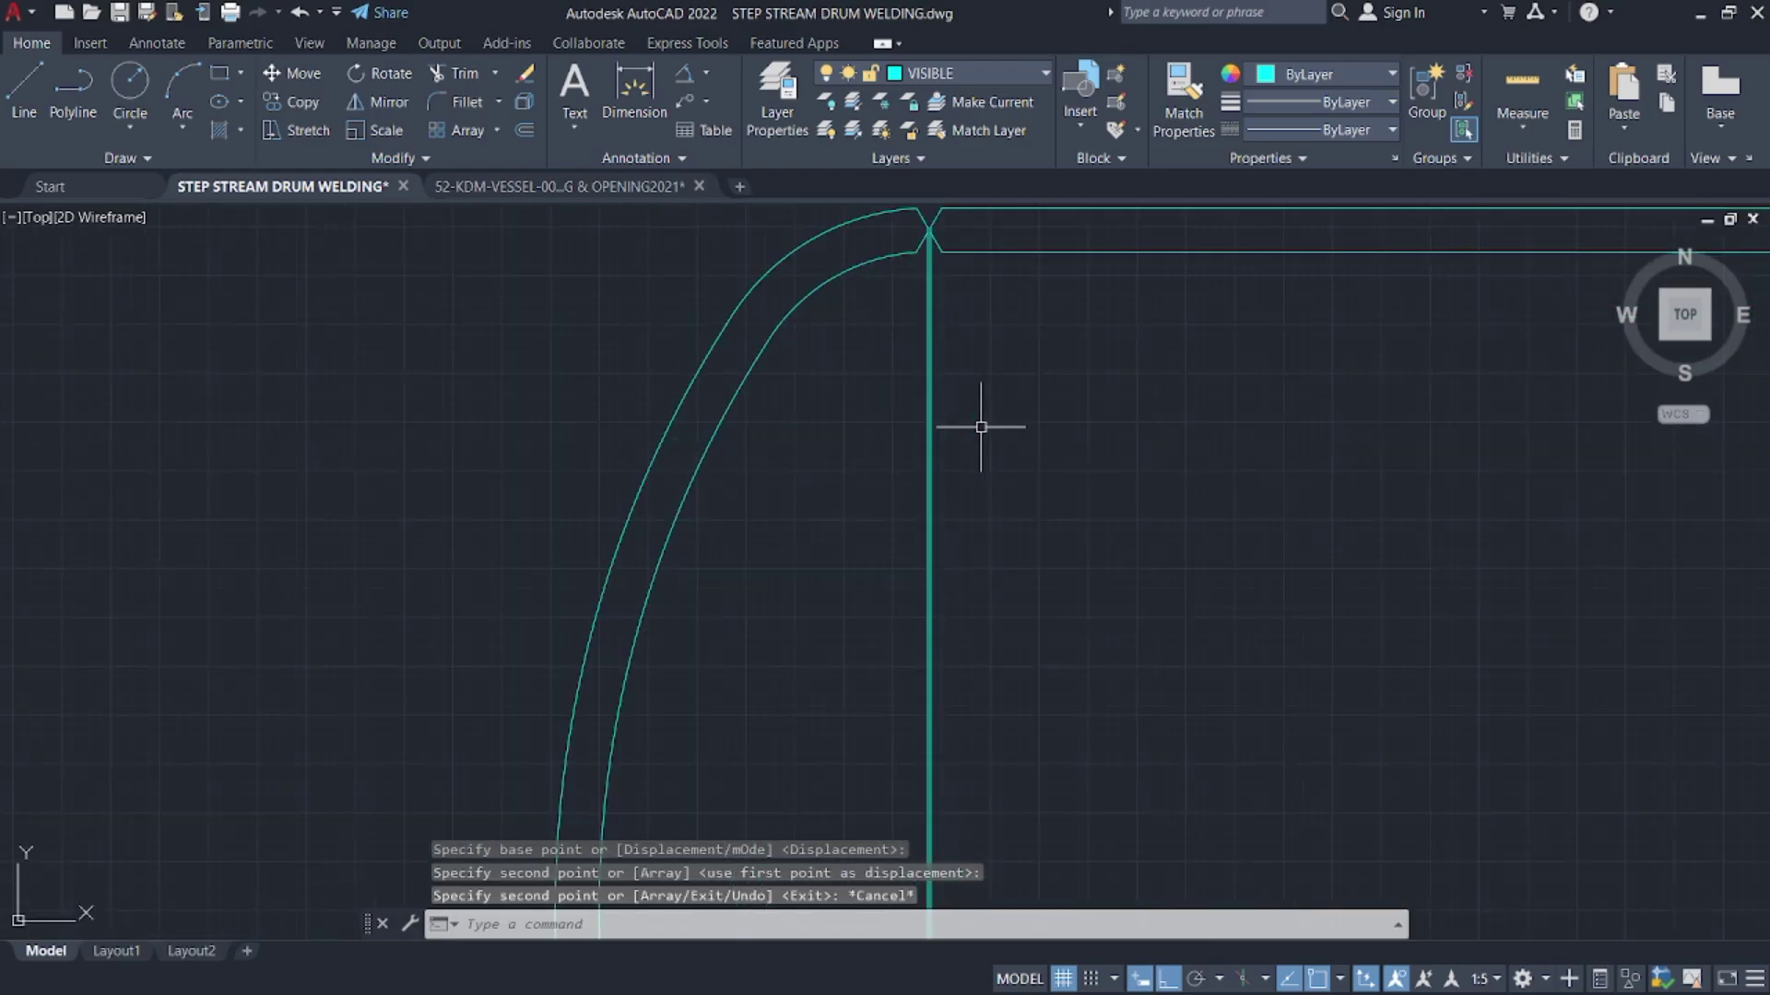
pyautogui.moveTo(980, 423); pyautogui.dragTo(1020, 605, button='middle')
pyautogui.scroll(5, 1019, 572)
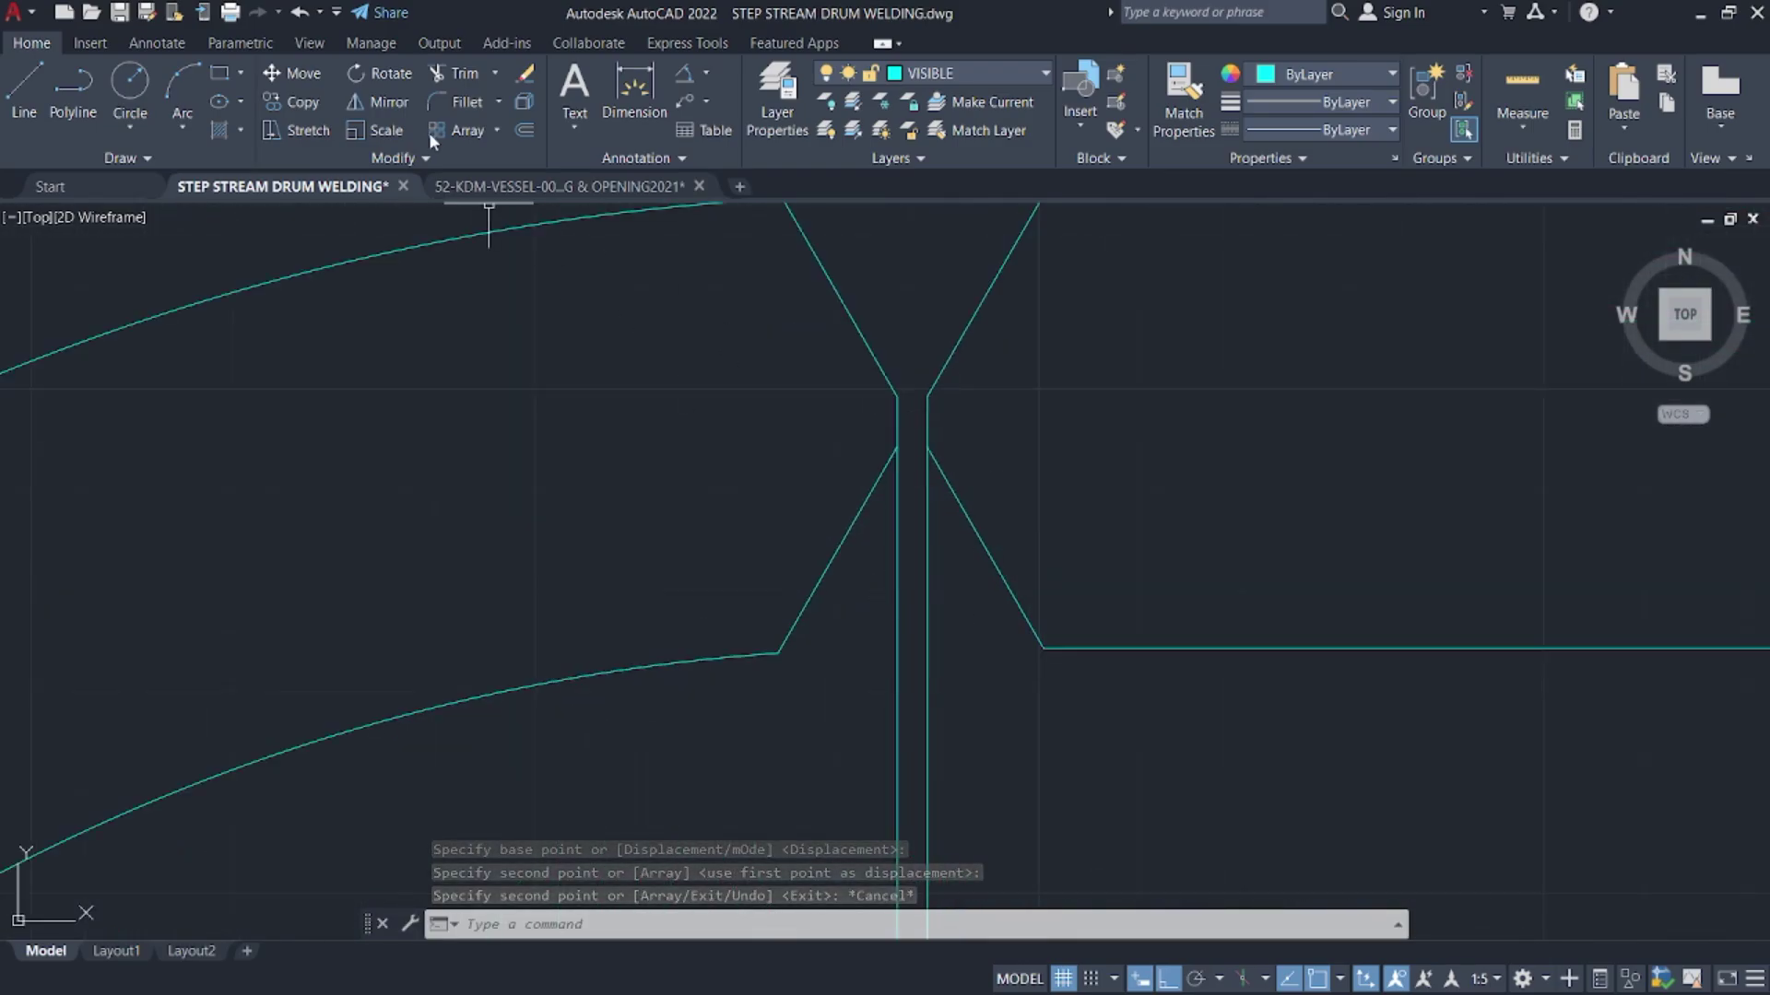
pyautogui.click(526, 188)
pyautogui.scroll(5, 771, 304)
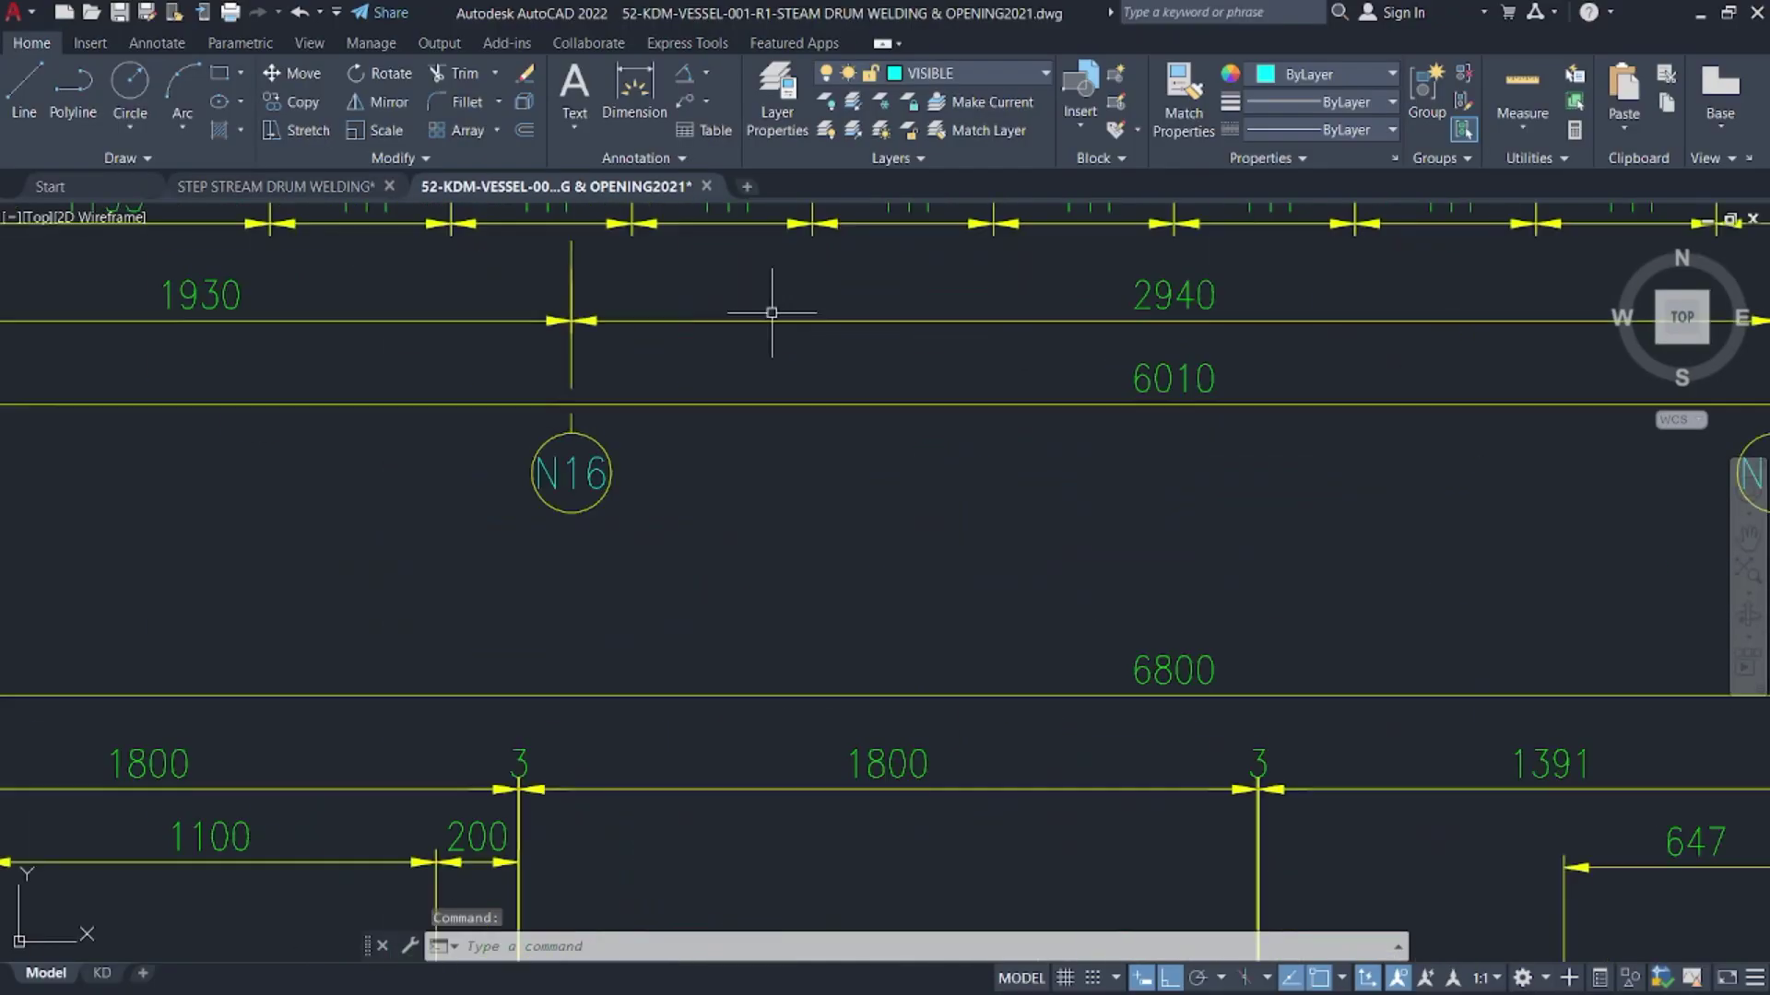
pyautogui.moveTo(771, 304); pyautogui.dragTo(928, 657, button='middle')
pyautogui.moveTo(700, 304); pyautogui.dragTo(793, 668, button='middle')
pyautogui.moveTo(520, 389); pyautogui.dragTo(1011, 435, button='middle')
pyautogui.scroll(-2, 1046, 438)
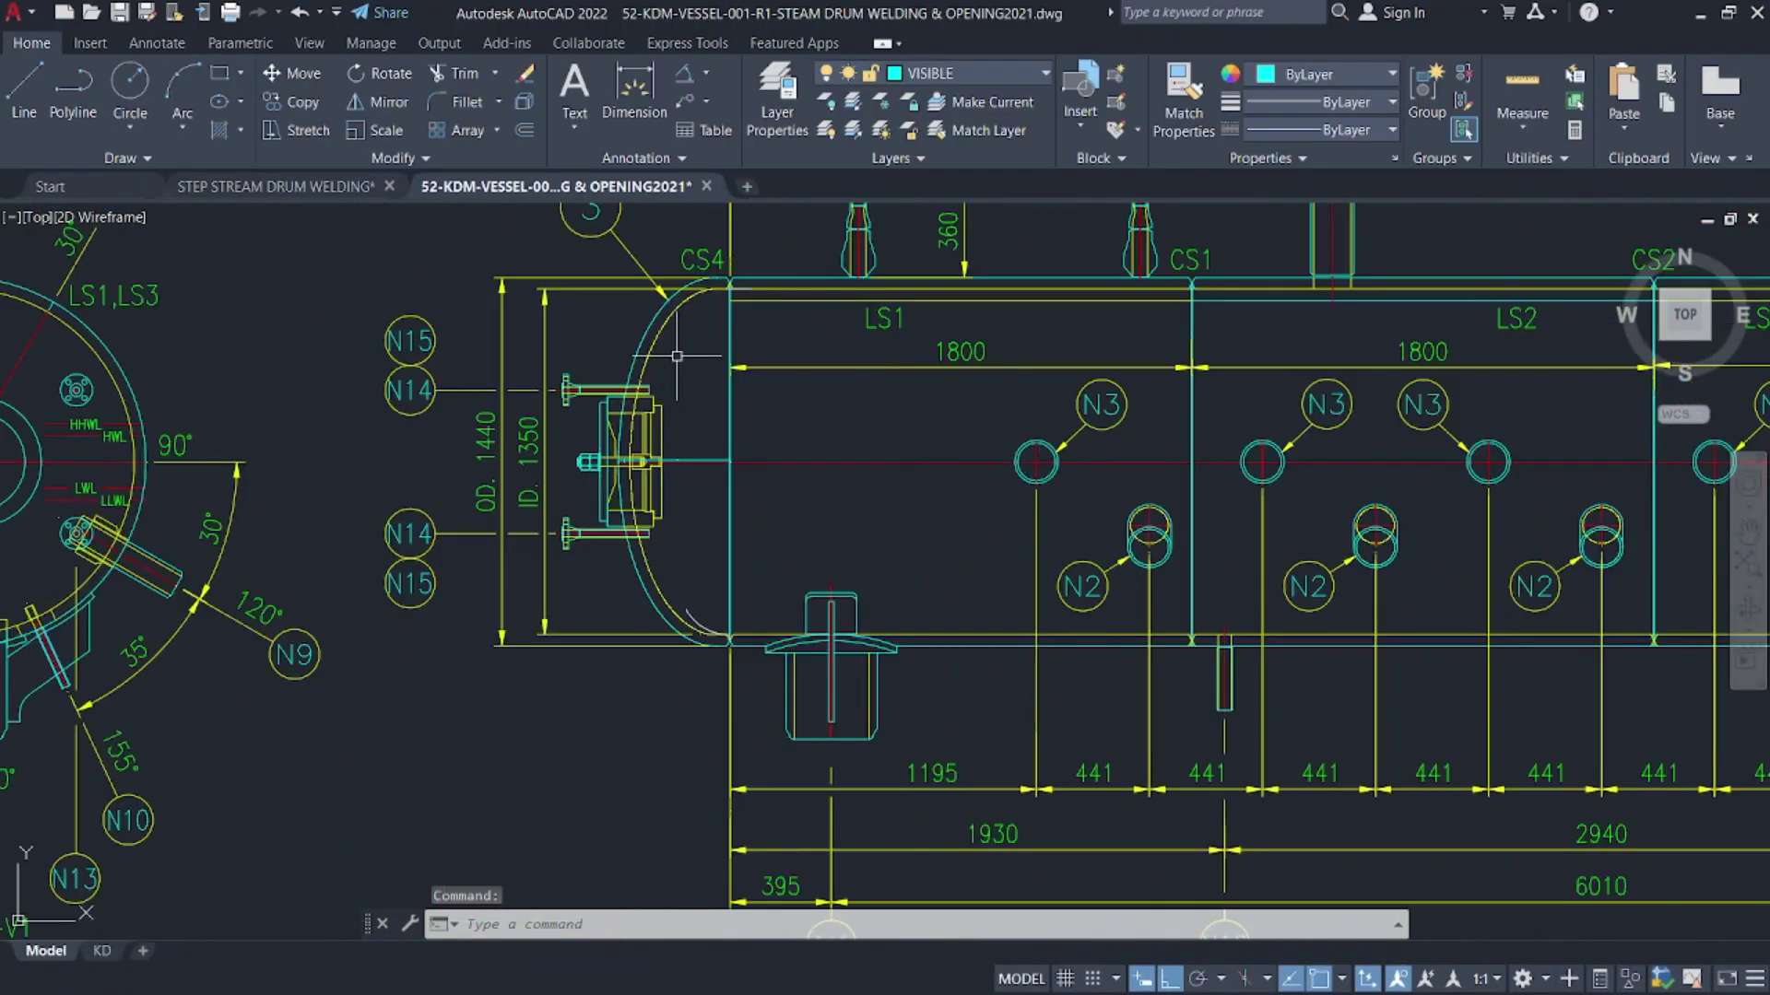
pyautogui.scroll(4, 682, 355)
pyautogui.moveTo(803, 254); pyautogui.dragTo(829, 449, button='middle')
pyautogui.scroll(7, 814, 373)
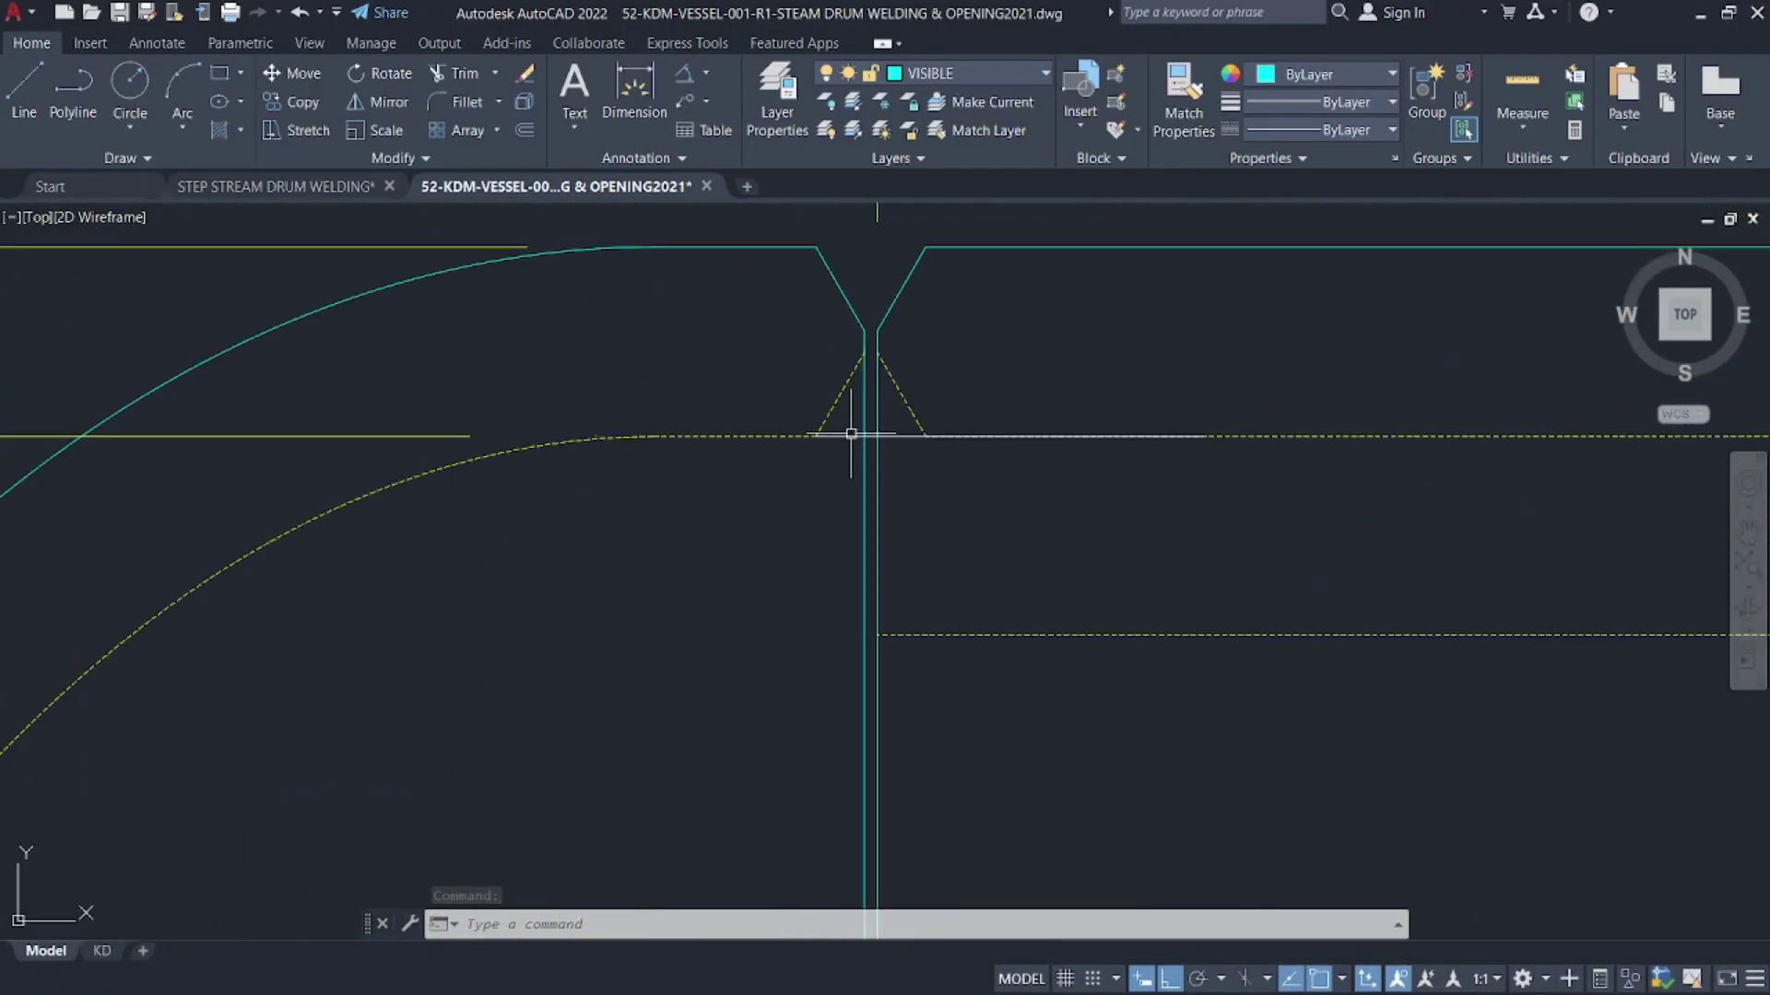
pyautogui.click(331, 187)
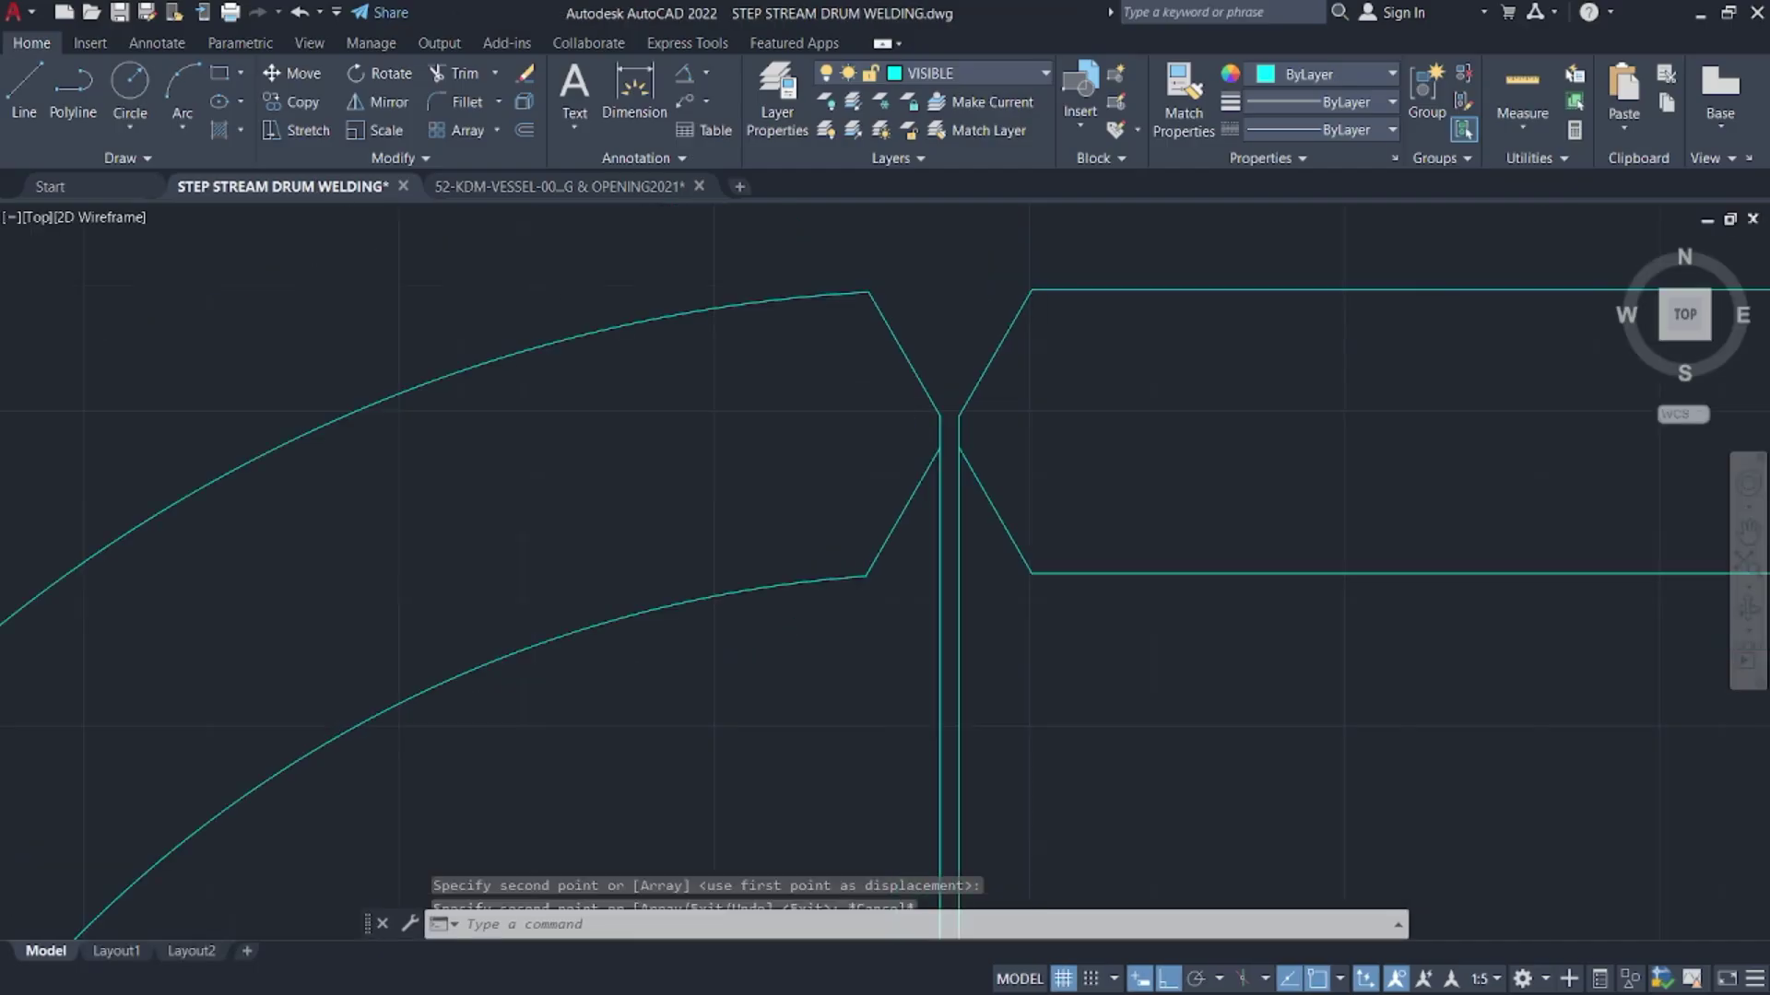
# - Draw vertical construction lines through the three seams between the development plates and through the last plate's right edge
pyautogui.scroll(-5, 756, 424)
pyautogui.scroll(-4, 755, 430)
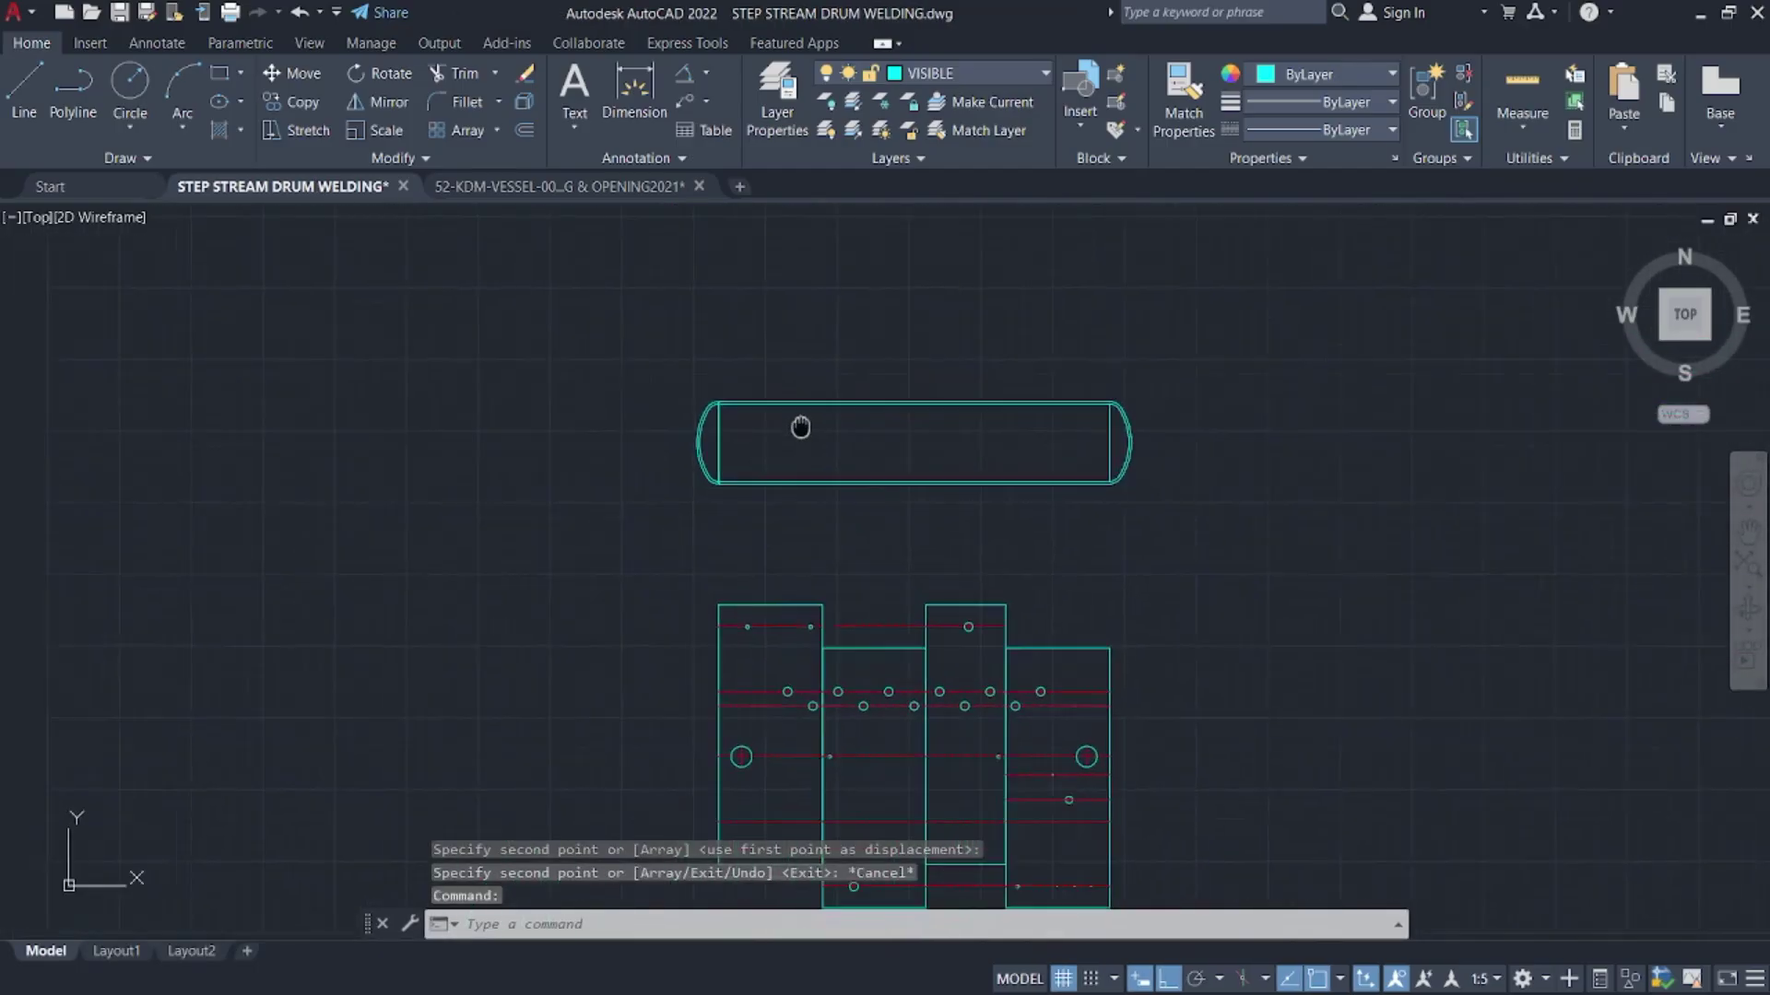
pyautogui.moveTo(802, 427); pyautogui.dragTo(992, 417, button='middle')
pyautogui.write('l')
pyautogui.press('Return')
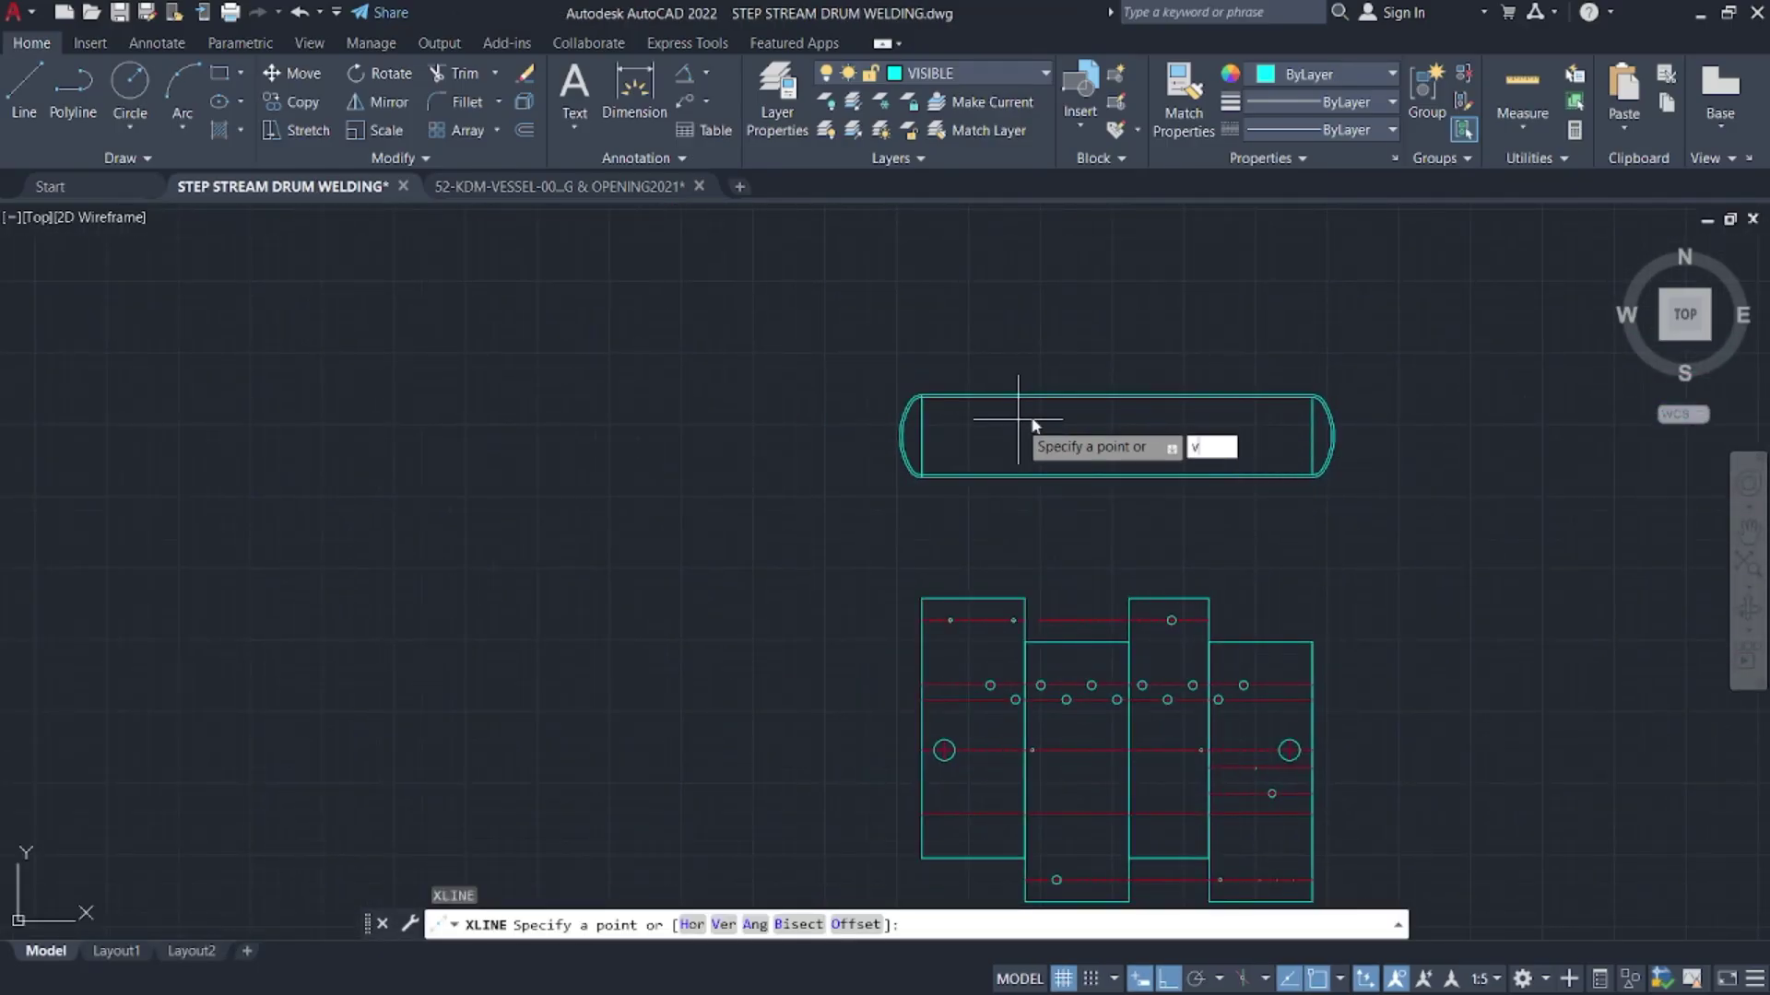
pyautogui.write('v')
pyautogui.press('Return')
pyautogui.scroll(6, 1014, 604)
pyautogui.scroll(-5, 1264, 664)
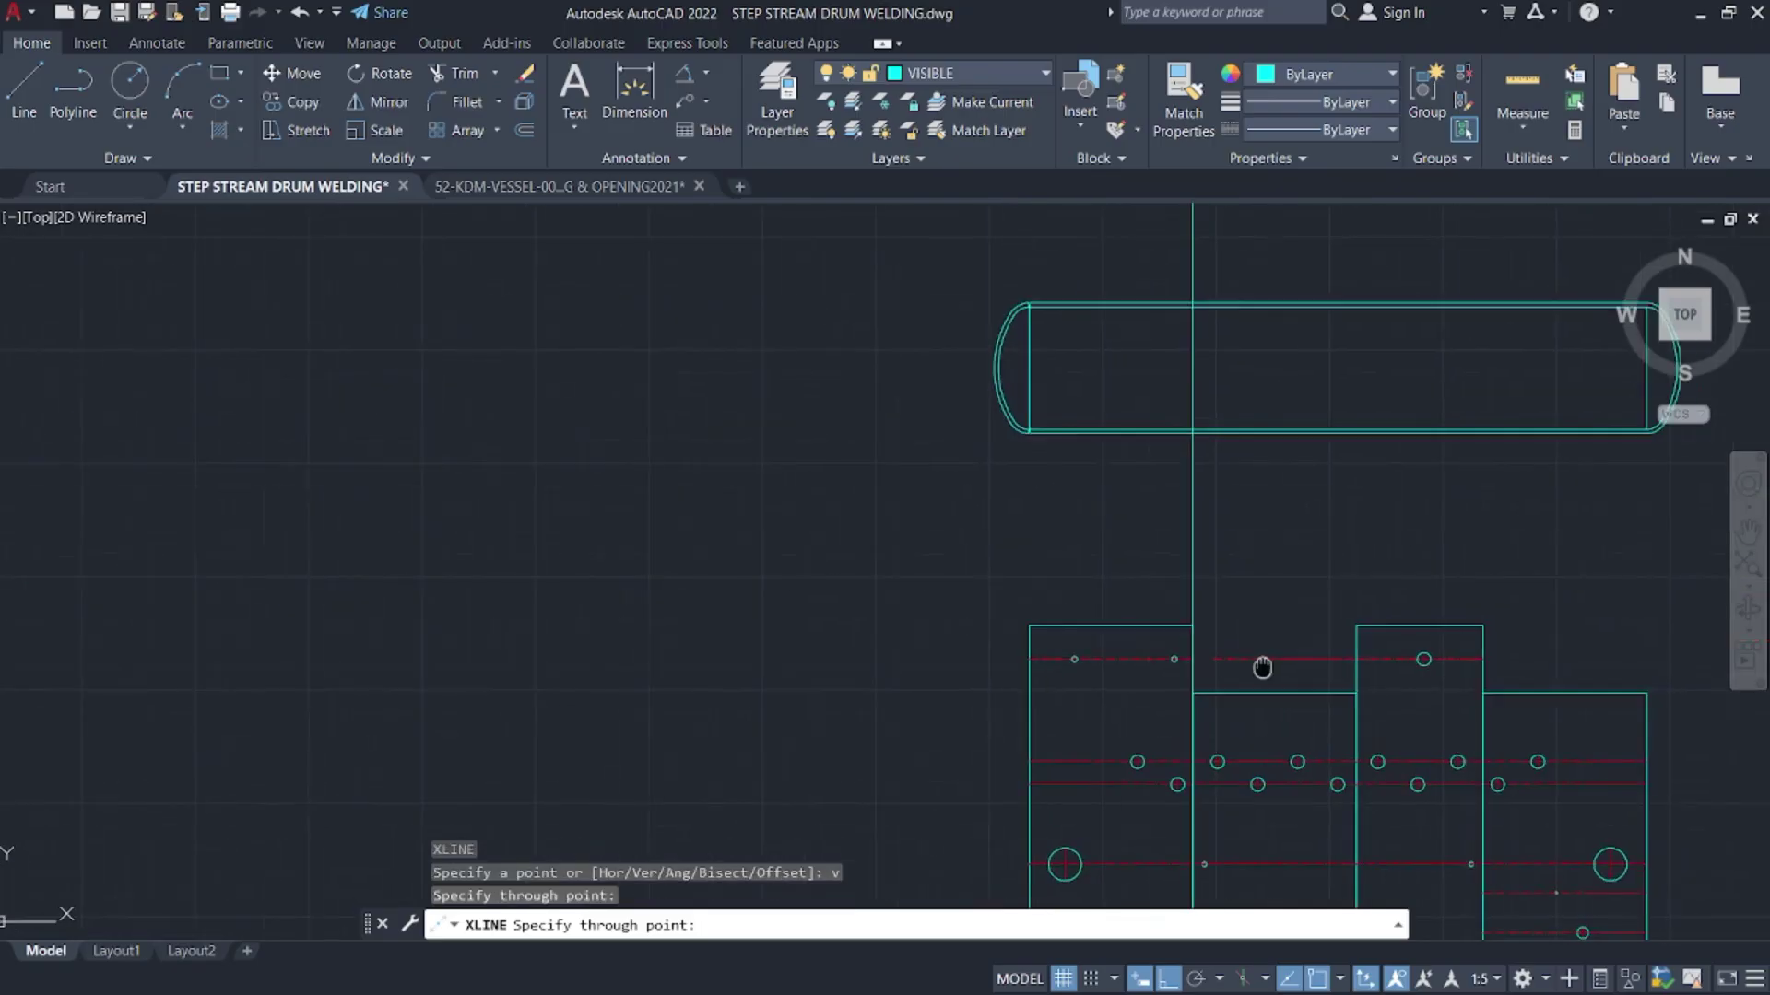
pyautogui.scroll(4, 1020, 506)
pyautogui.click(1101, 537)
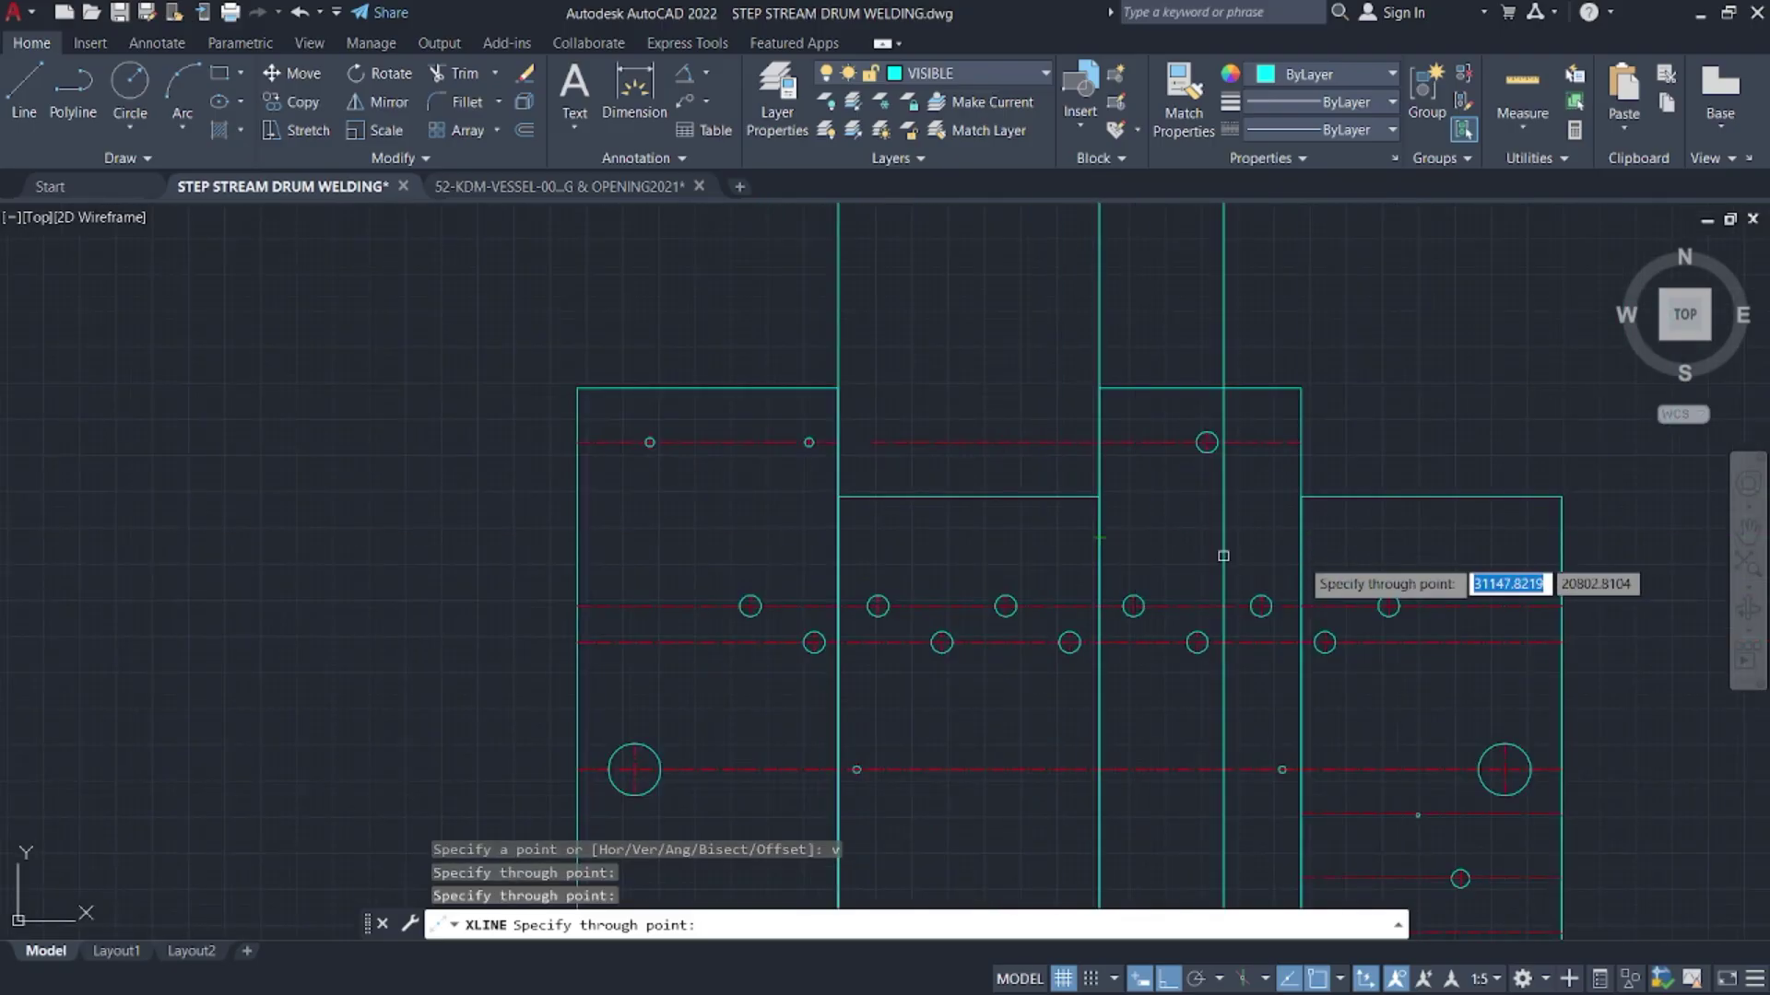
pyautogui.click(1305, 545)
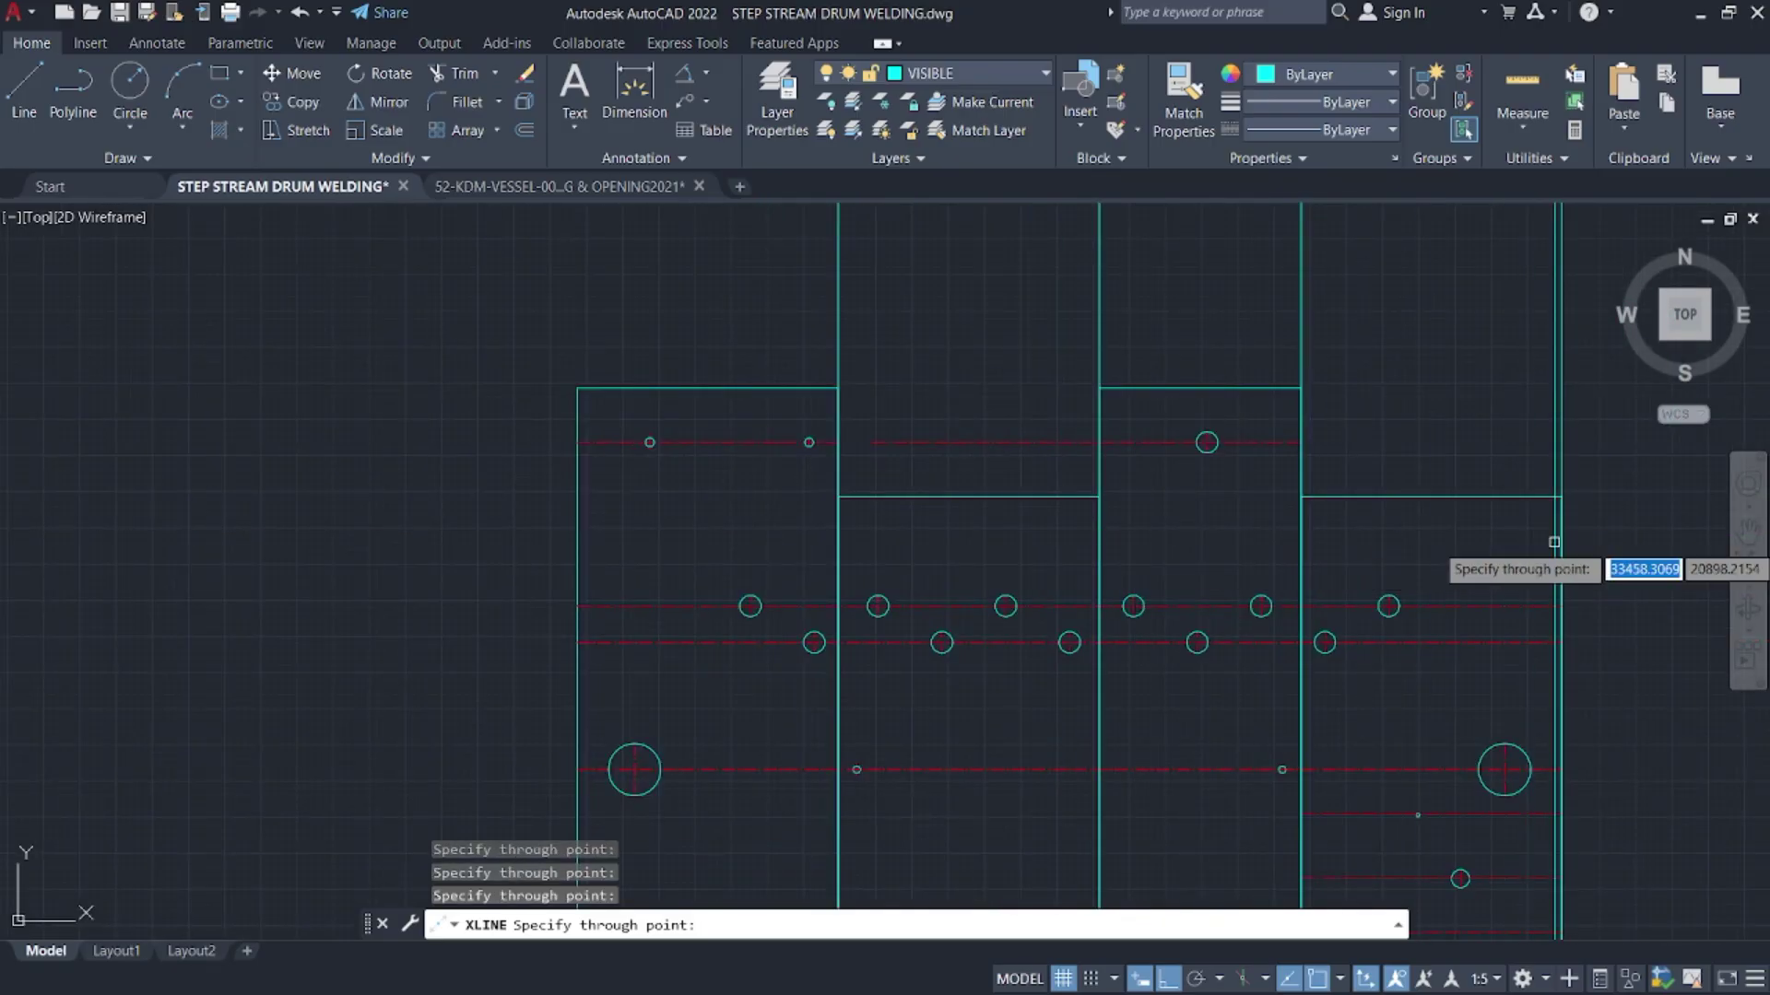
pyautogui.press('Escape')
# - Draw a vertical line across the drum at mid-length, from the midpoint of the upper wall to the lower wall
pyautogui.scroll(-5, 778, 592)
pyautogui.scroll(6, 533, 454)
pyautogui.moveTo(454, 494); pyautogui.dragTo(1087, 591, button='middle')
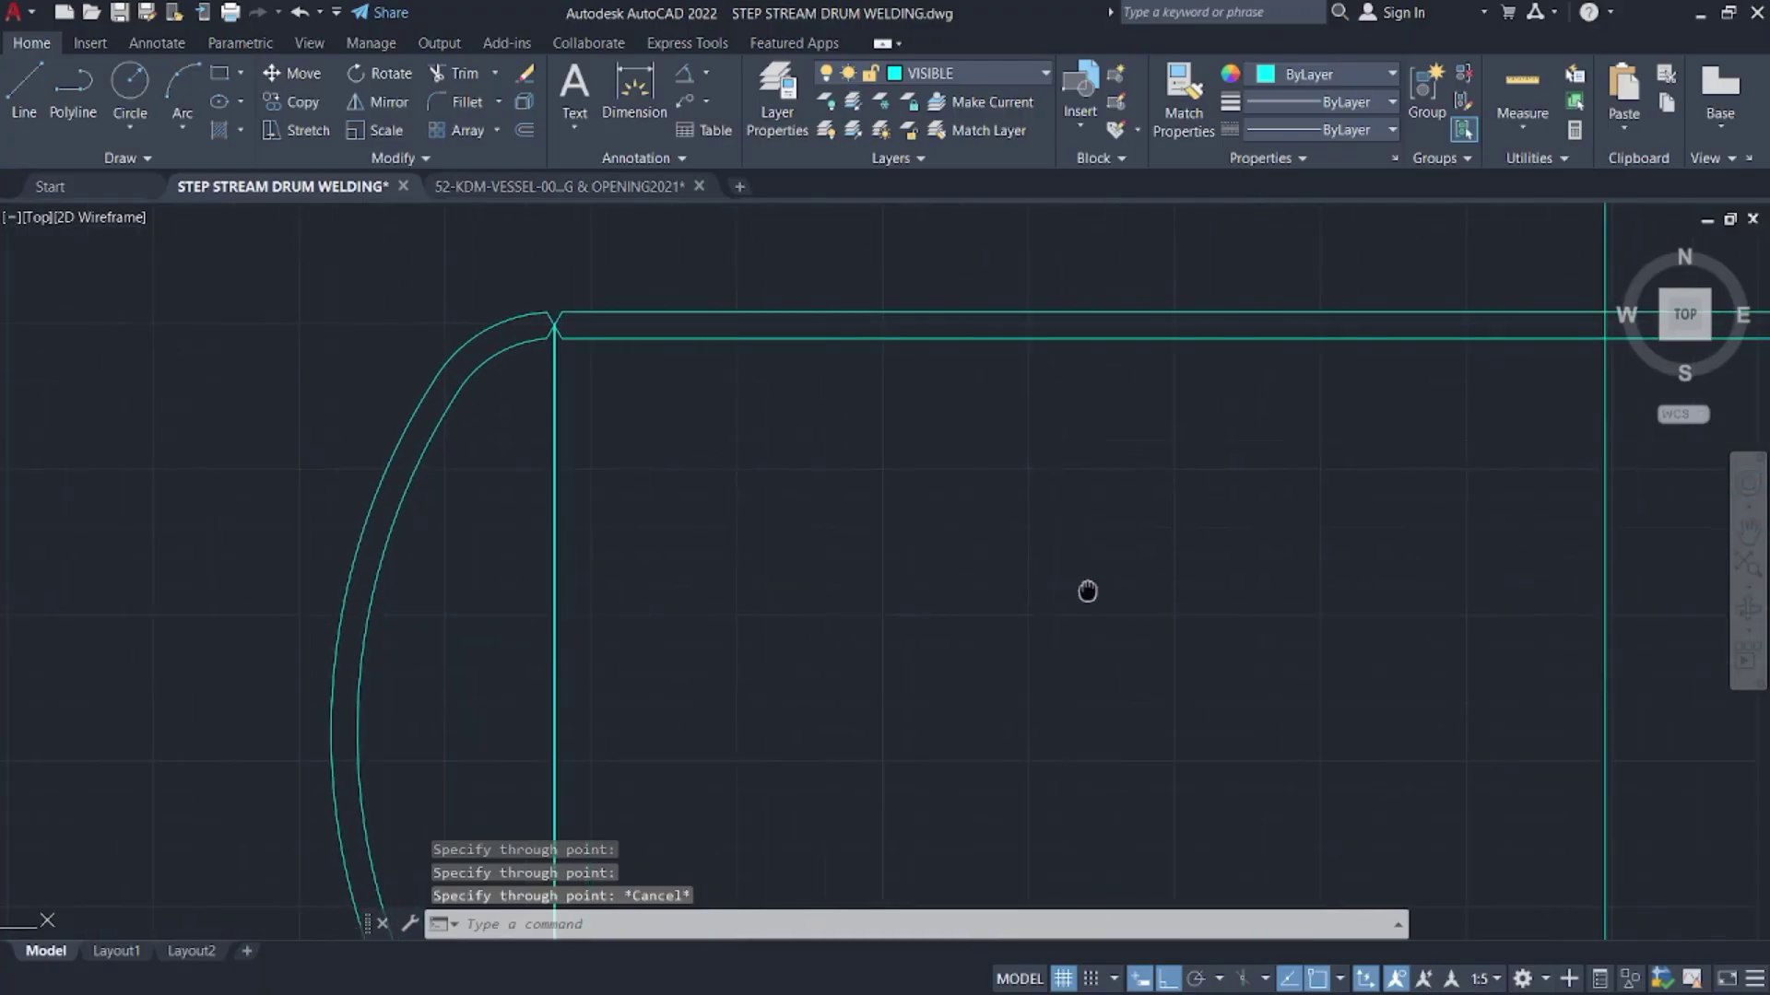
pyautogui.scroll(-4, 821, 466)
pyautogui.press('l')
pyautogui.press('Return')
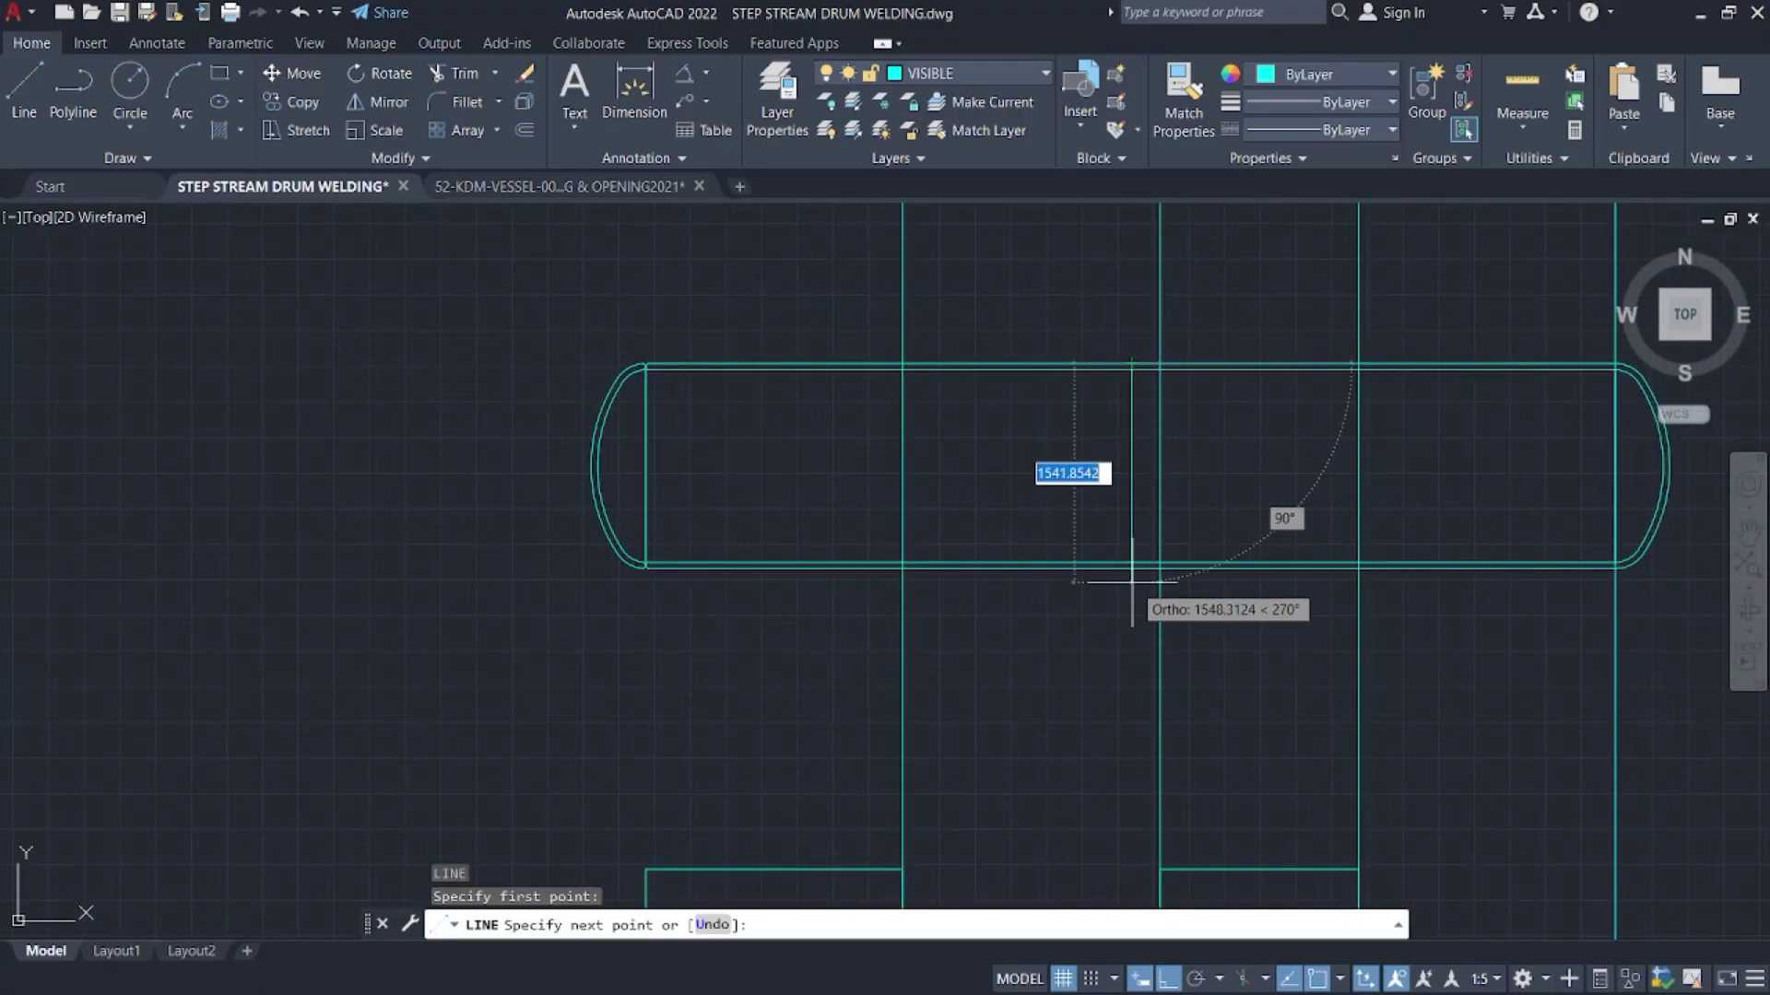
pyautogui.press('Escape')
pyautogui.scroll(8, 521, 375)
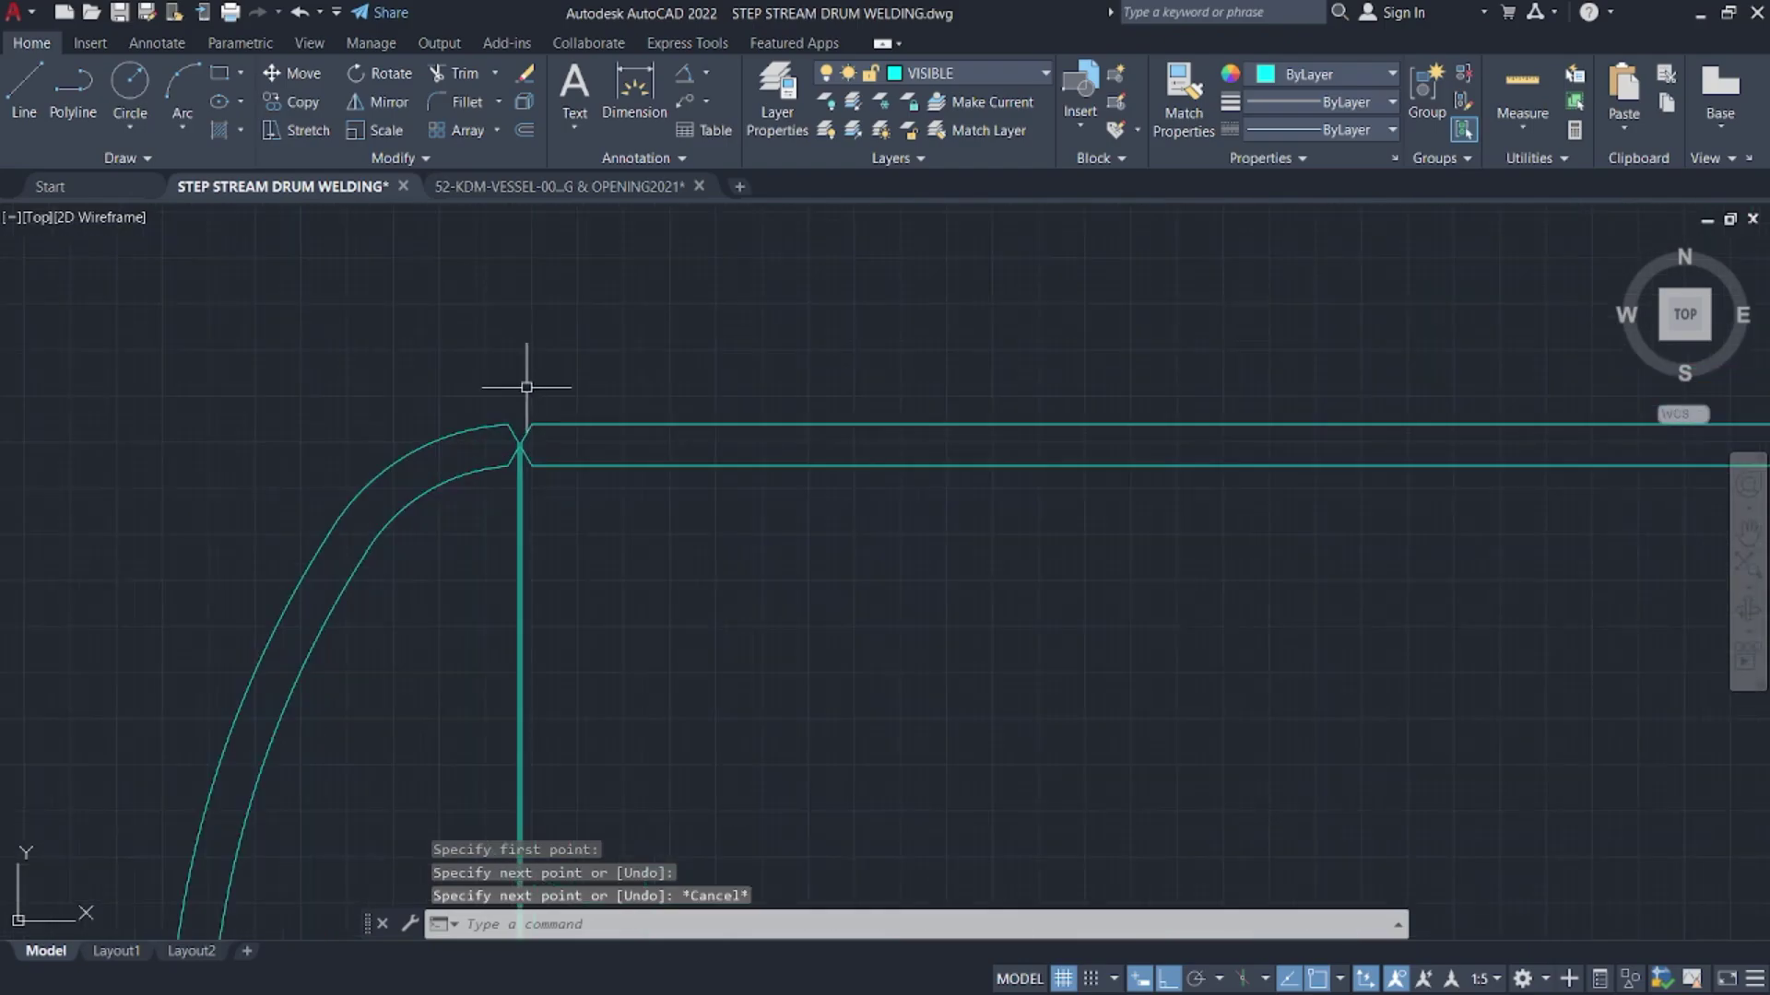
pyautogui.click(489, 424)
pyautogui.click(596, 545)
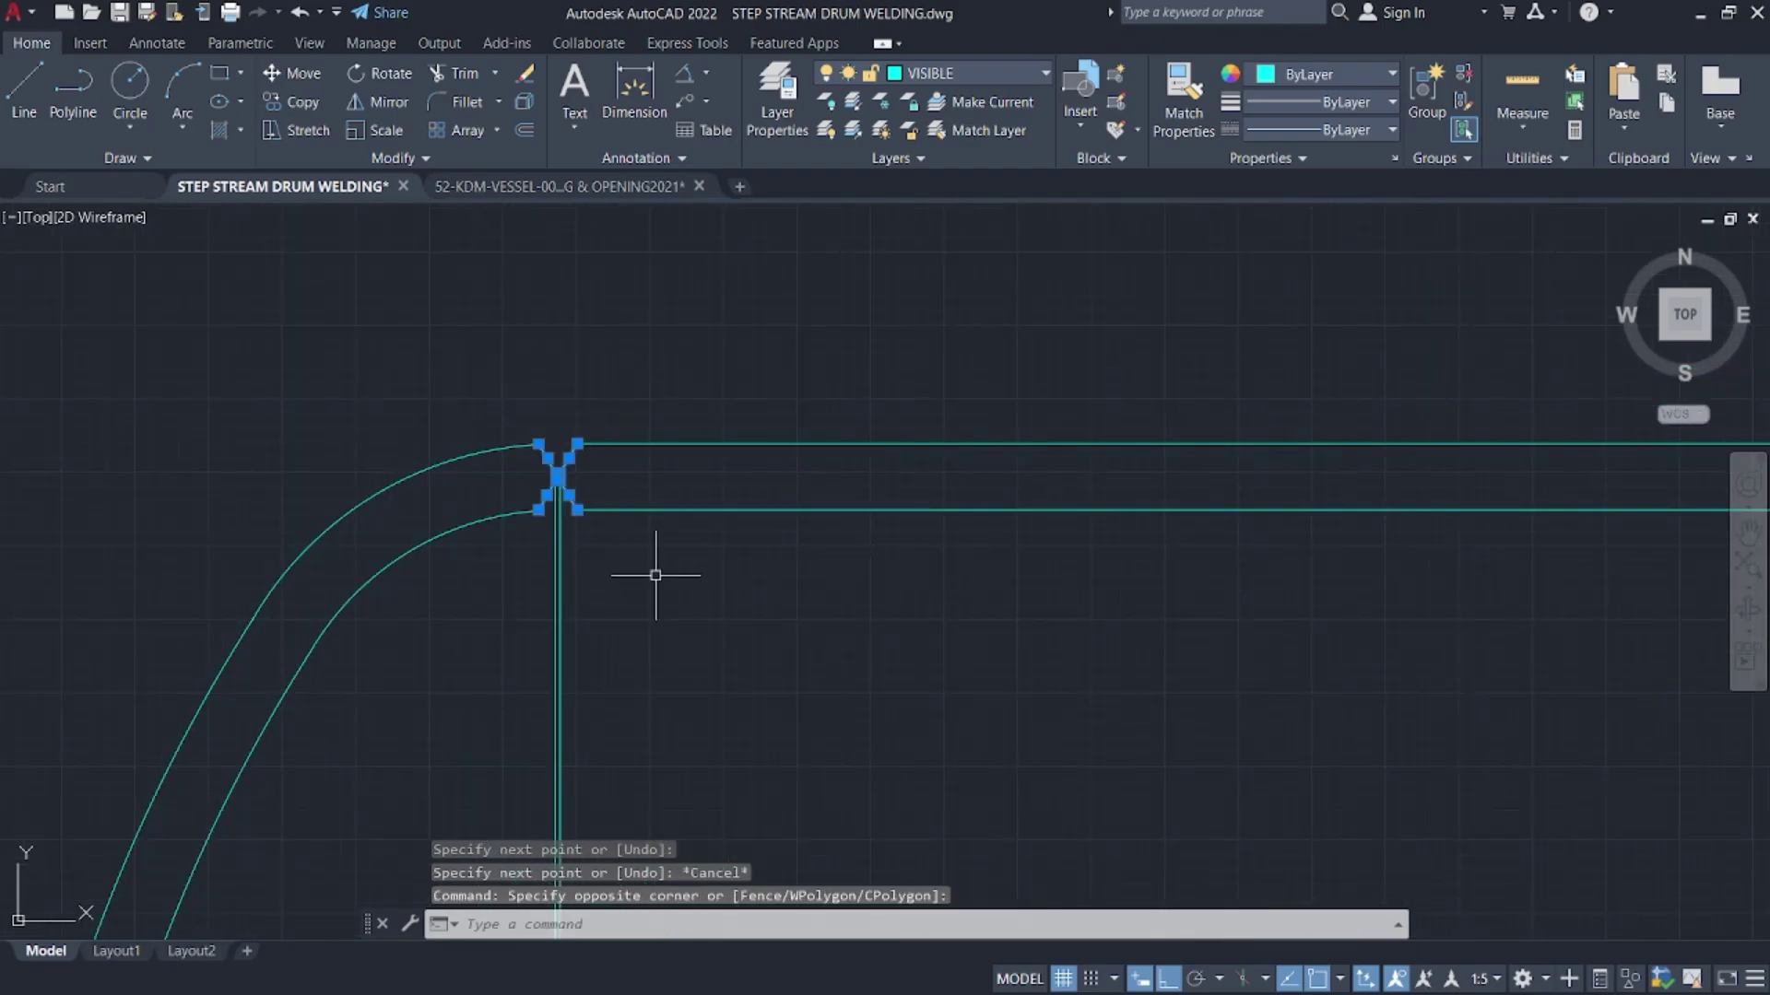
pyautogui.scroll(-6, 656, 576)
pyautogui.moveTo(684, 630); pyautogui.dragTo(985, 339, button='middle')
pyautogui.moveTo(910, 528); pyautogui.dragTo(899, 238, button='middle')
pyautogui.click(890, 441)
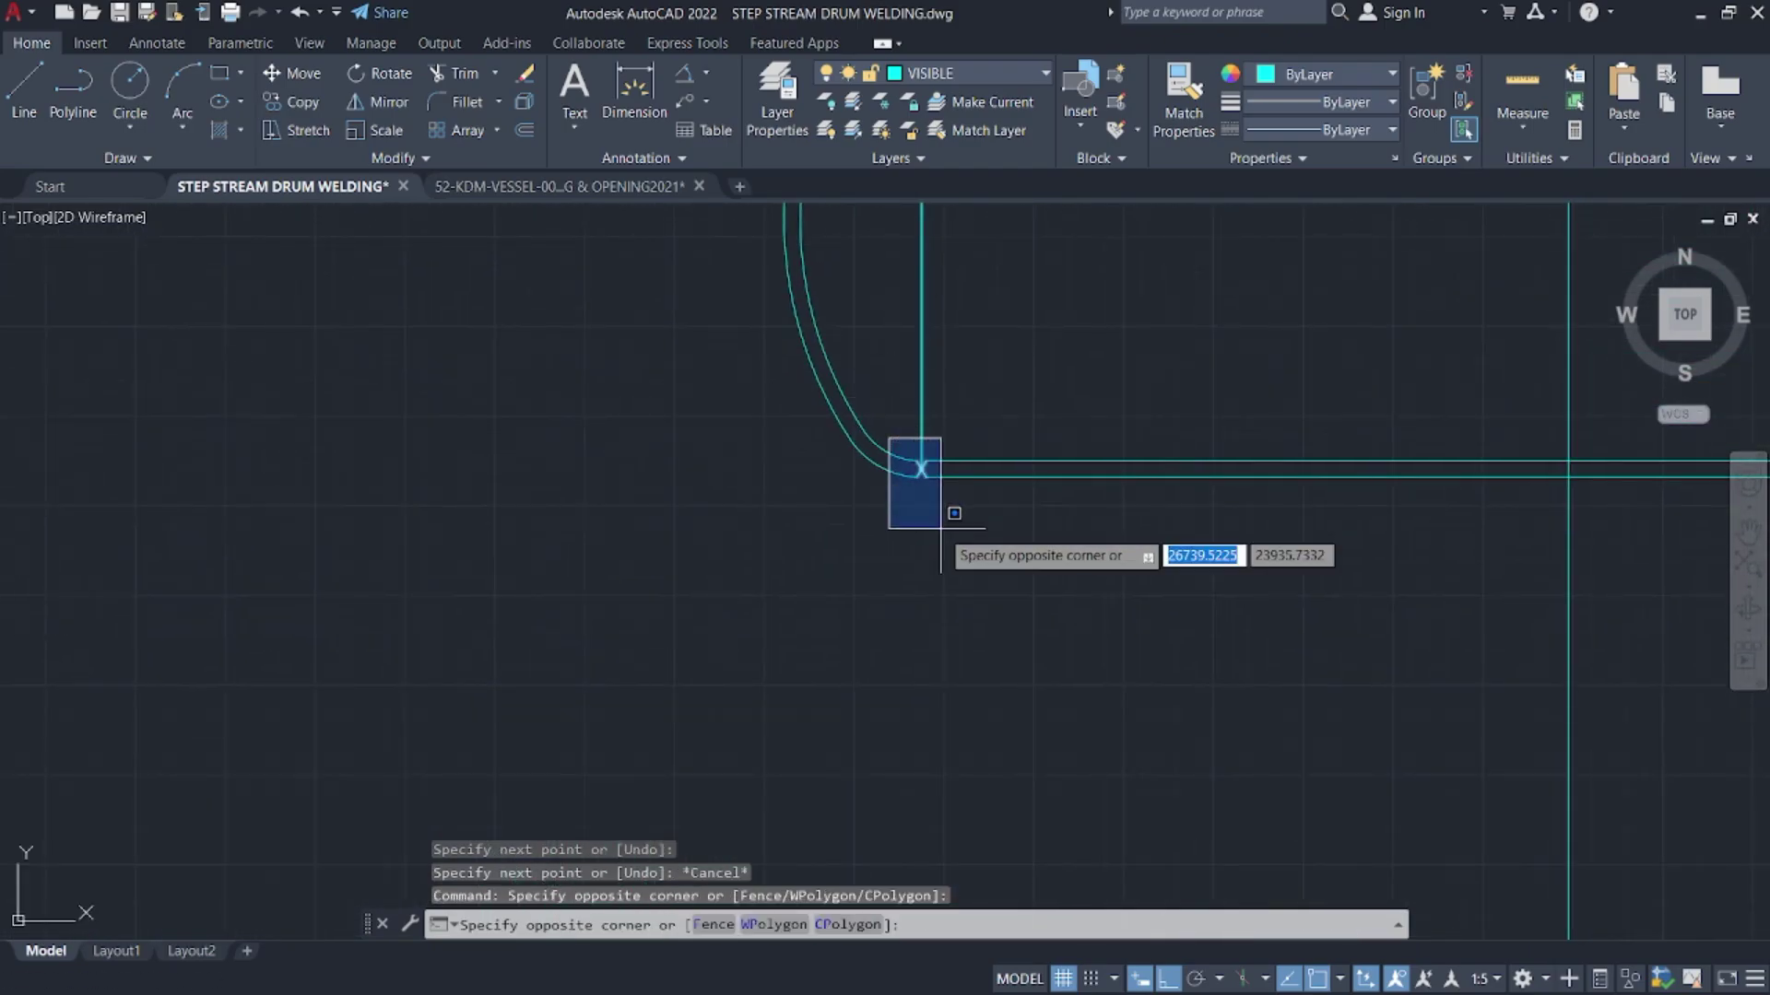
pyautogui.click(941, 529)
pyautogui.moveTo(1052, 573); pyautogui.dragTo(910, 553, button='middle')
pyautogui.write('mi')
pyautogui.press('Return')
pyautogui.scroll(-8, 1299, 461)
pyautogui.moveTo(1495, 427); pyautogui.dragTo(1060, 520, button='middle')
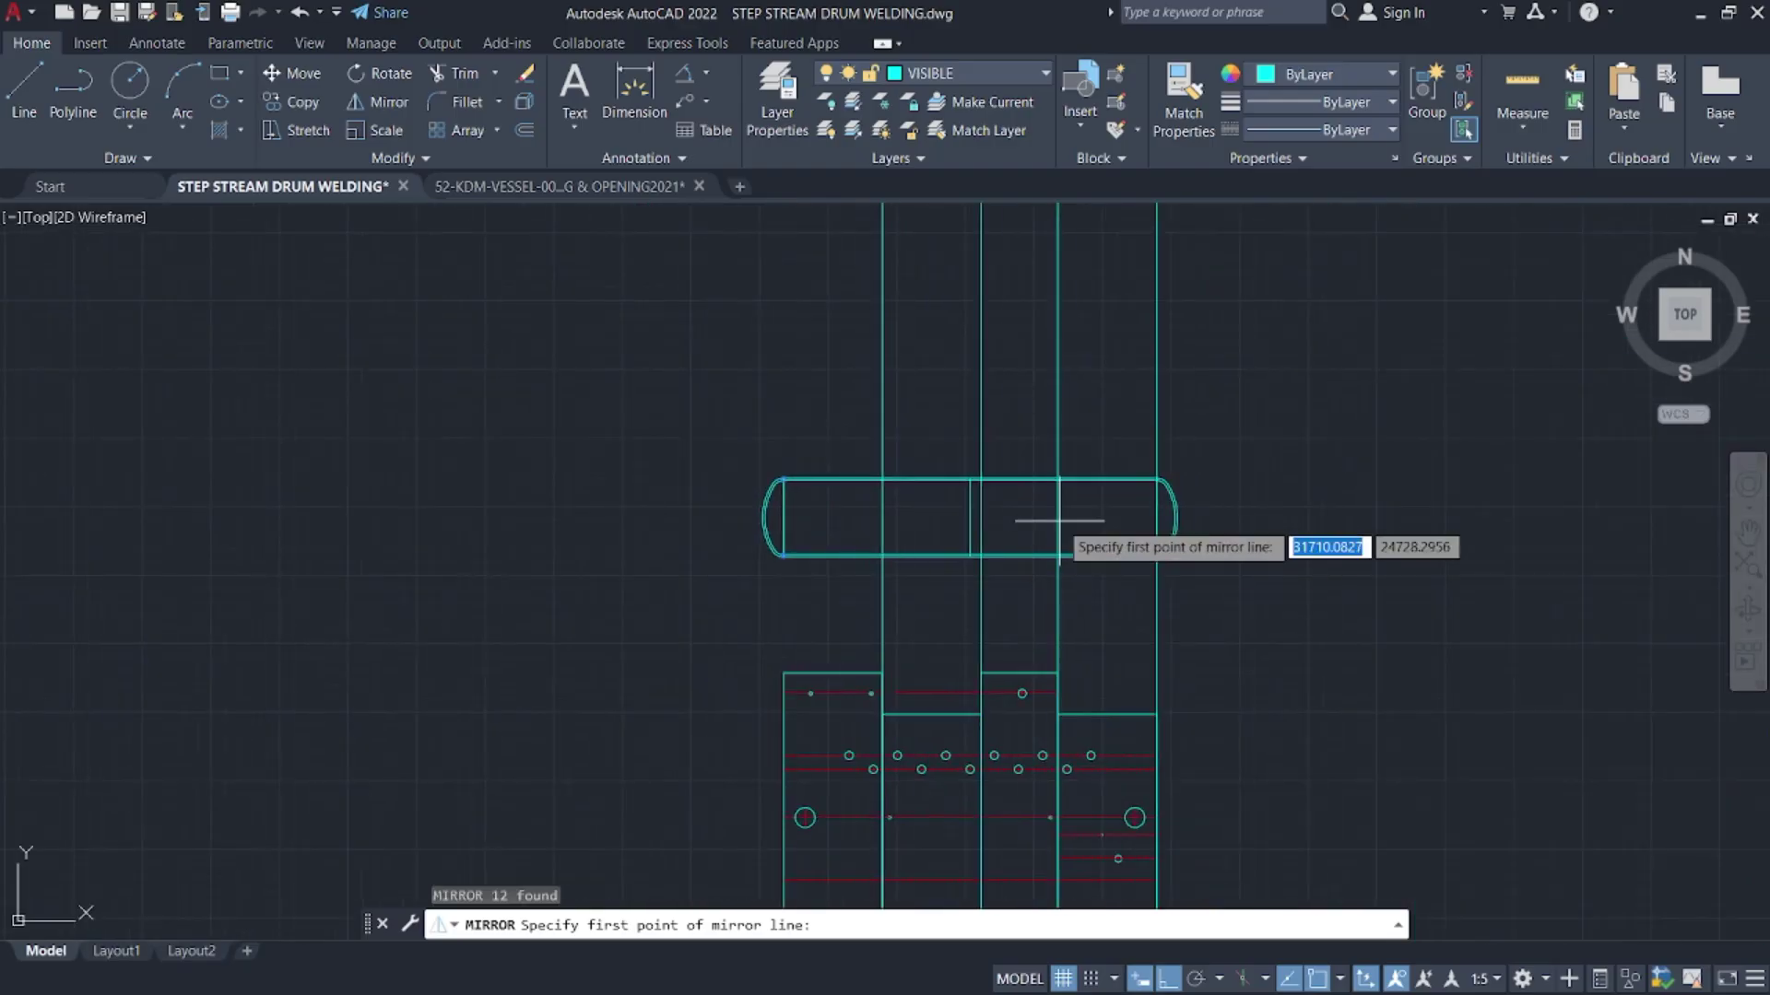
pyautogui.scroll(4, 986, 514)
pyautogui.click(930, 531)
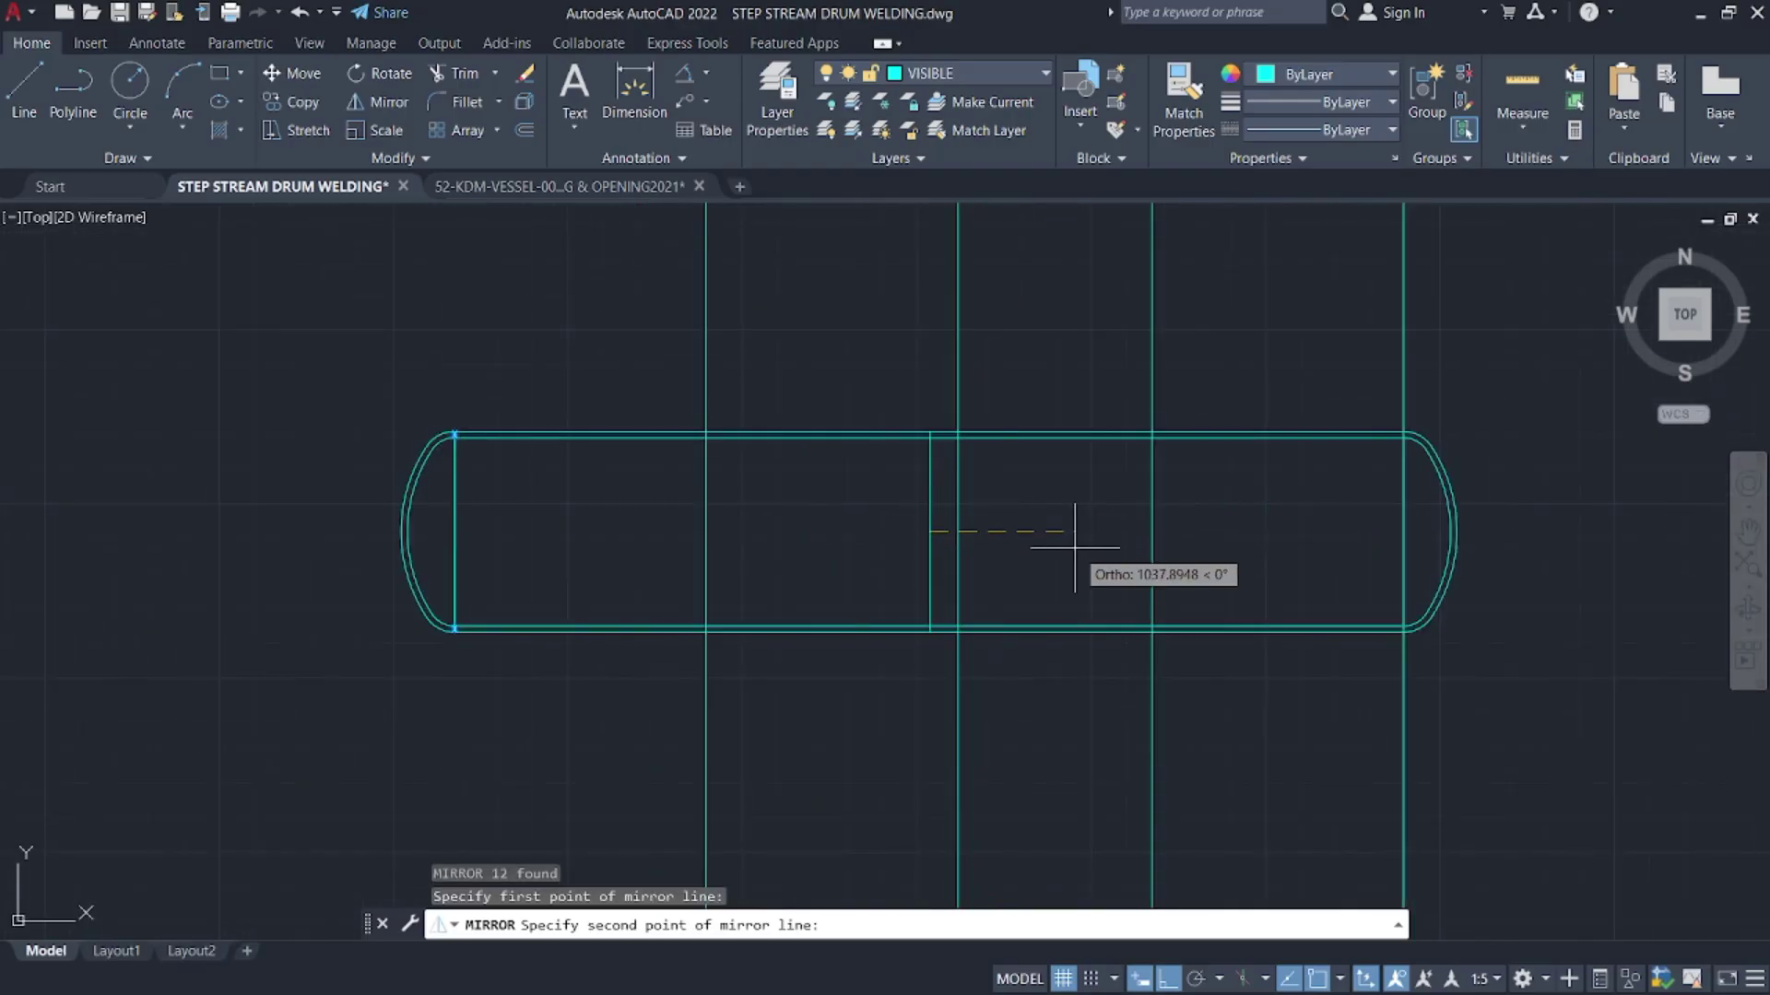
pyautogui.click(947, 754)
pyautogui.press('Escape')
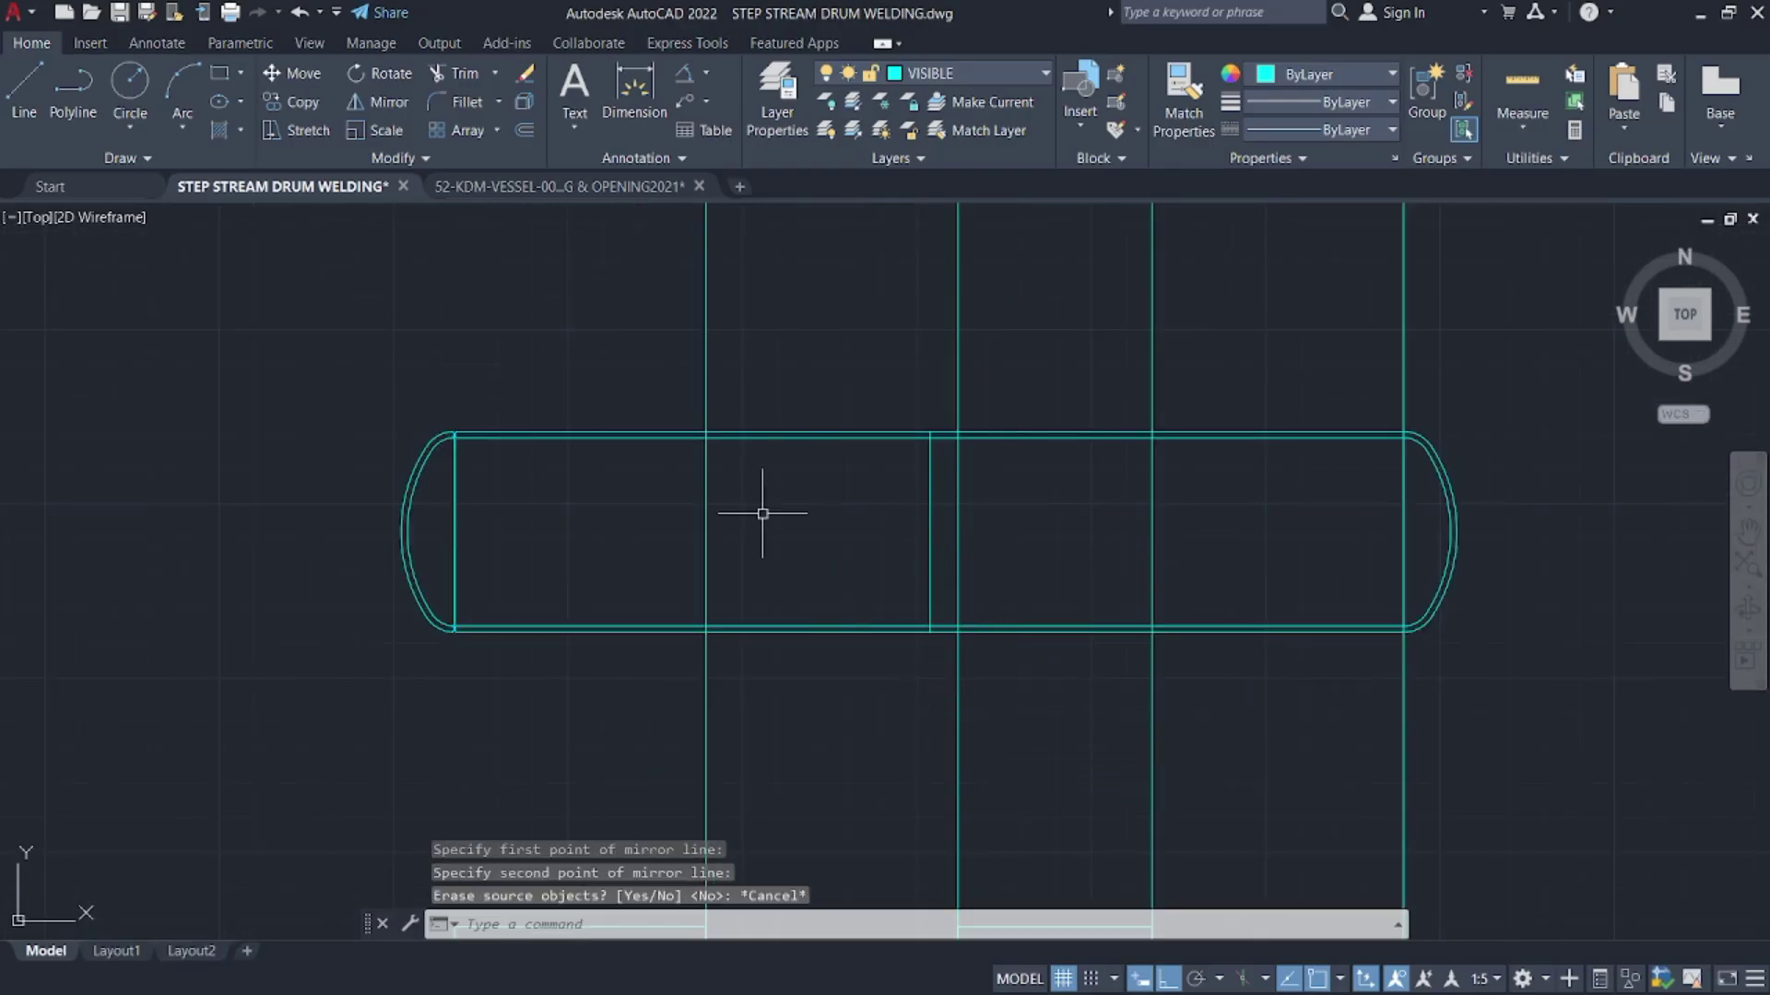
# - Mirror the bevel lines of both left weld grooves about the drum's vertical mid-length line, keeping the source lines
pyautogui.click(465, 452)
pyautogui.moveTo(548, 548); pyautogui.dragTo(723, 355, button='middle')
pyautogui.scroll(4, 641, 408)
pyautogui.click(608, 369)
pyautogui.click(672, 476)
pyautogui.moveTo(733, 511); pyautogui.dragTo(588, 565, button='middle')
pyautogui.write('mi')
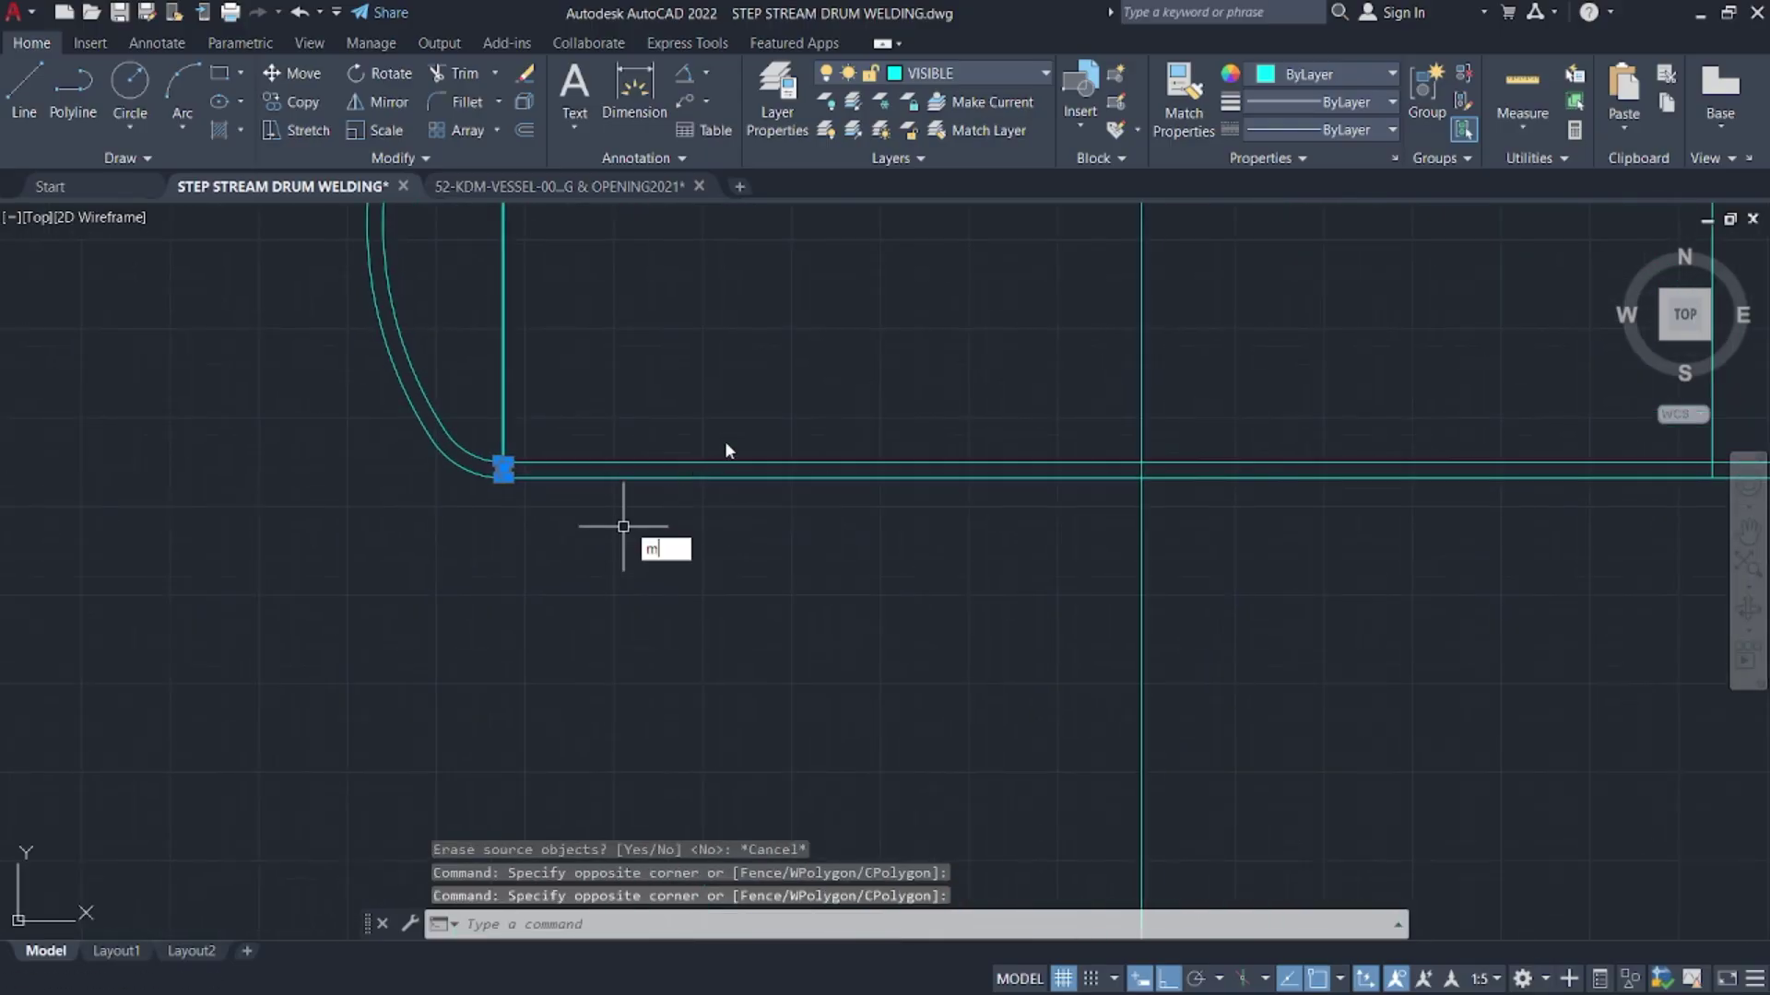
pyautogui.press('Return')
pyautogui.scroll(-2, 1051, 442)
pyautogui.moveTo(1055, 441); pyautogui.dragTo(871, 579, button='middle')
pyautogui.click(1278, 443)
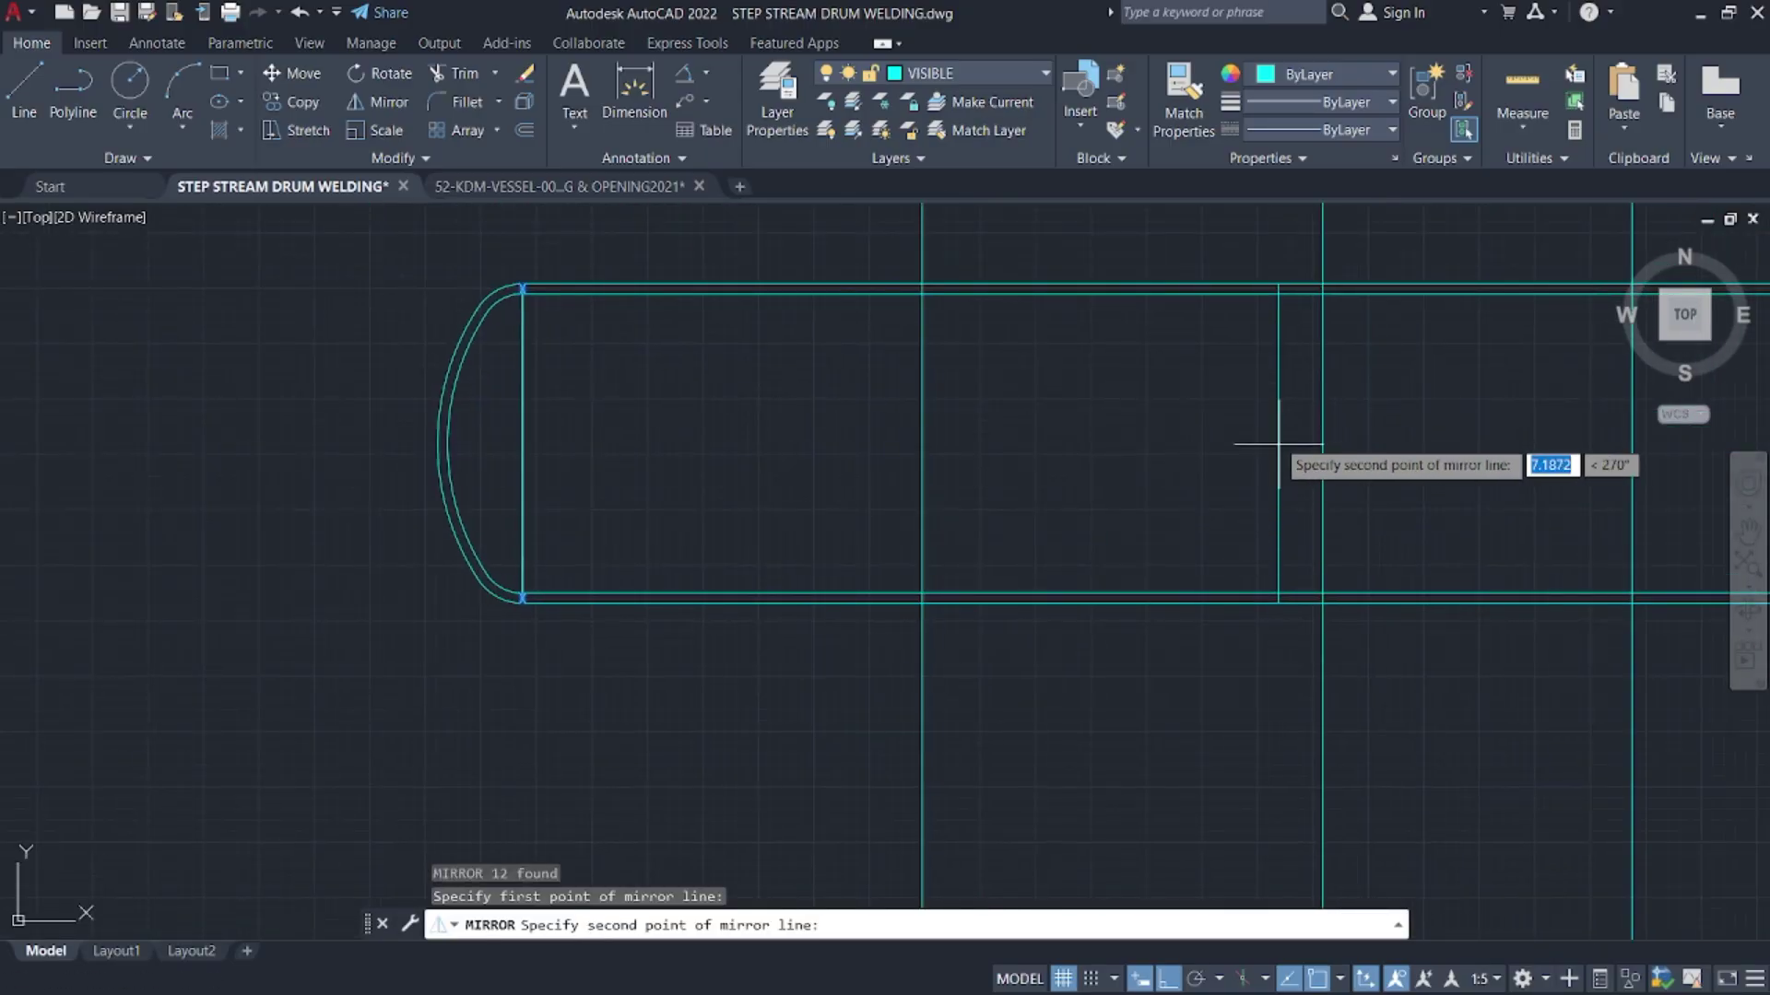
pyautogui.scroll(-3, 1279, 442)
pyautogui.moveTo(1286, 398); pyautogui.dragTo(1073, 562, button='middle')
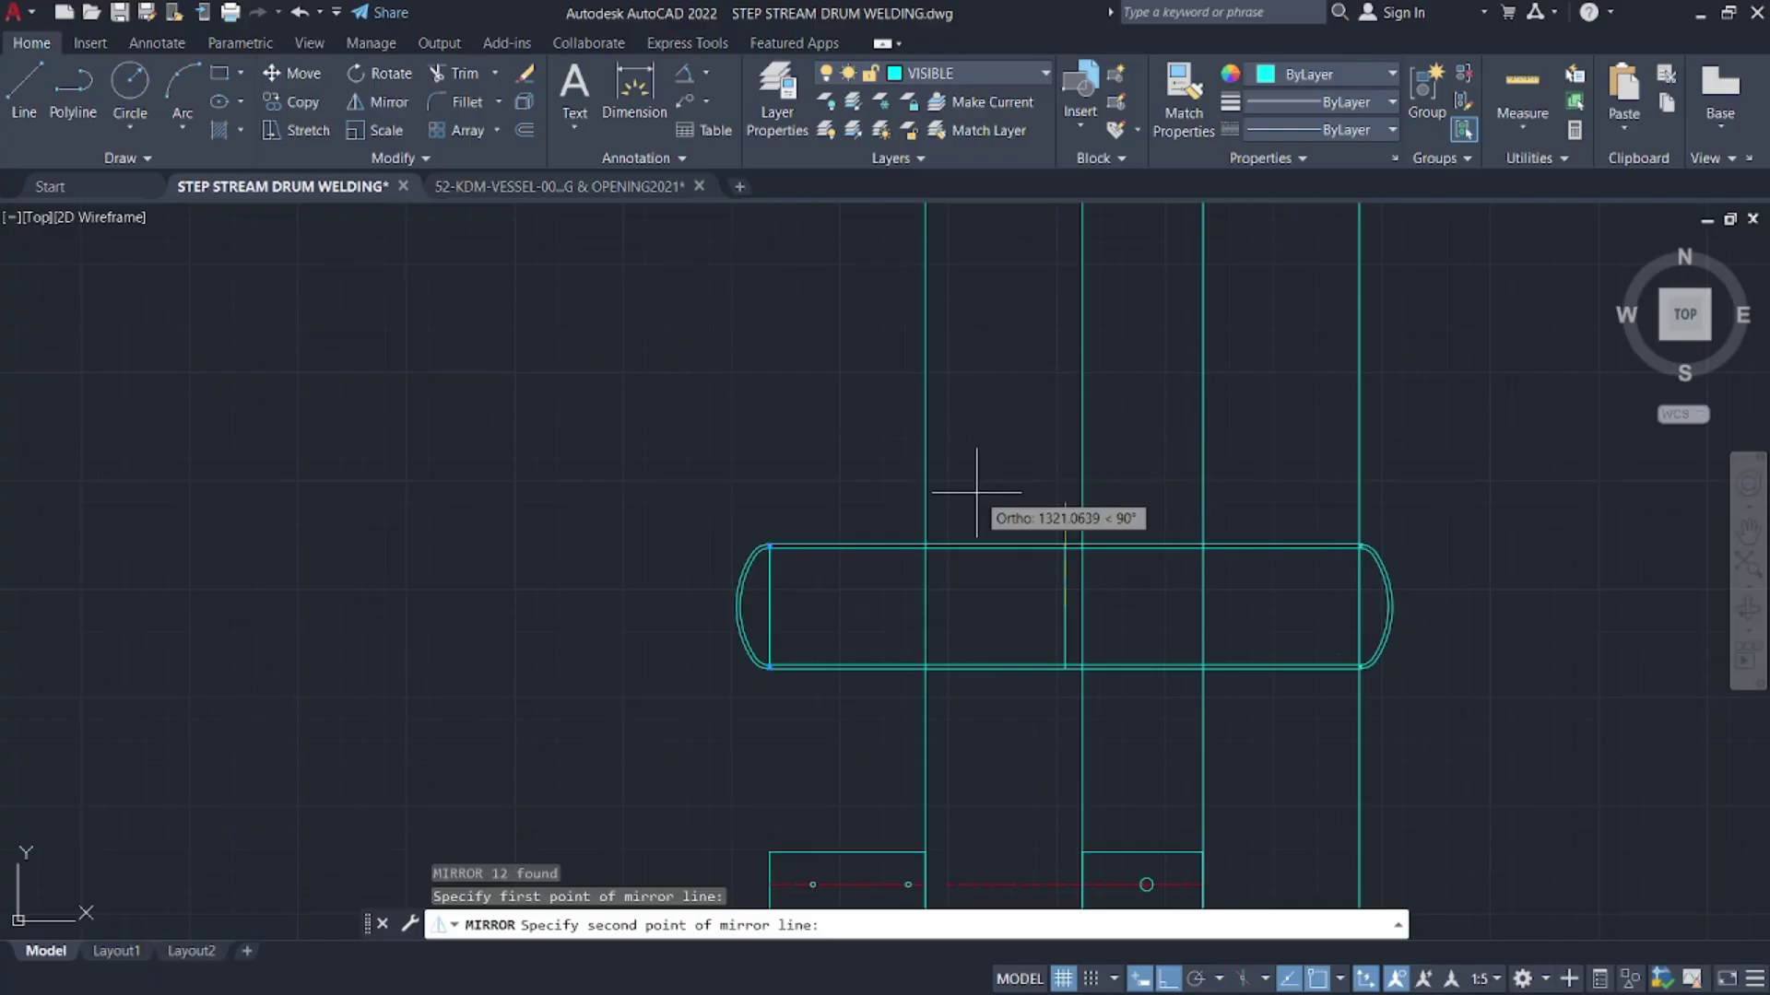
pyautogui.click(1023, 381)
pyautogui.click(1075, 456)
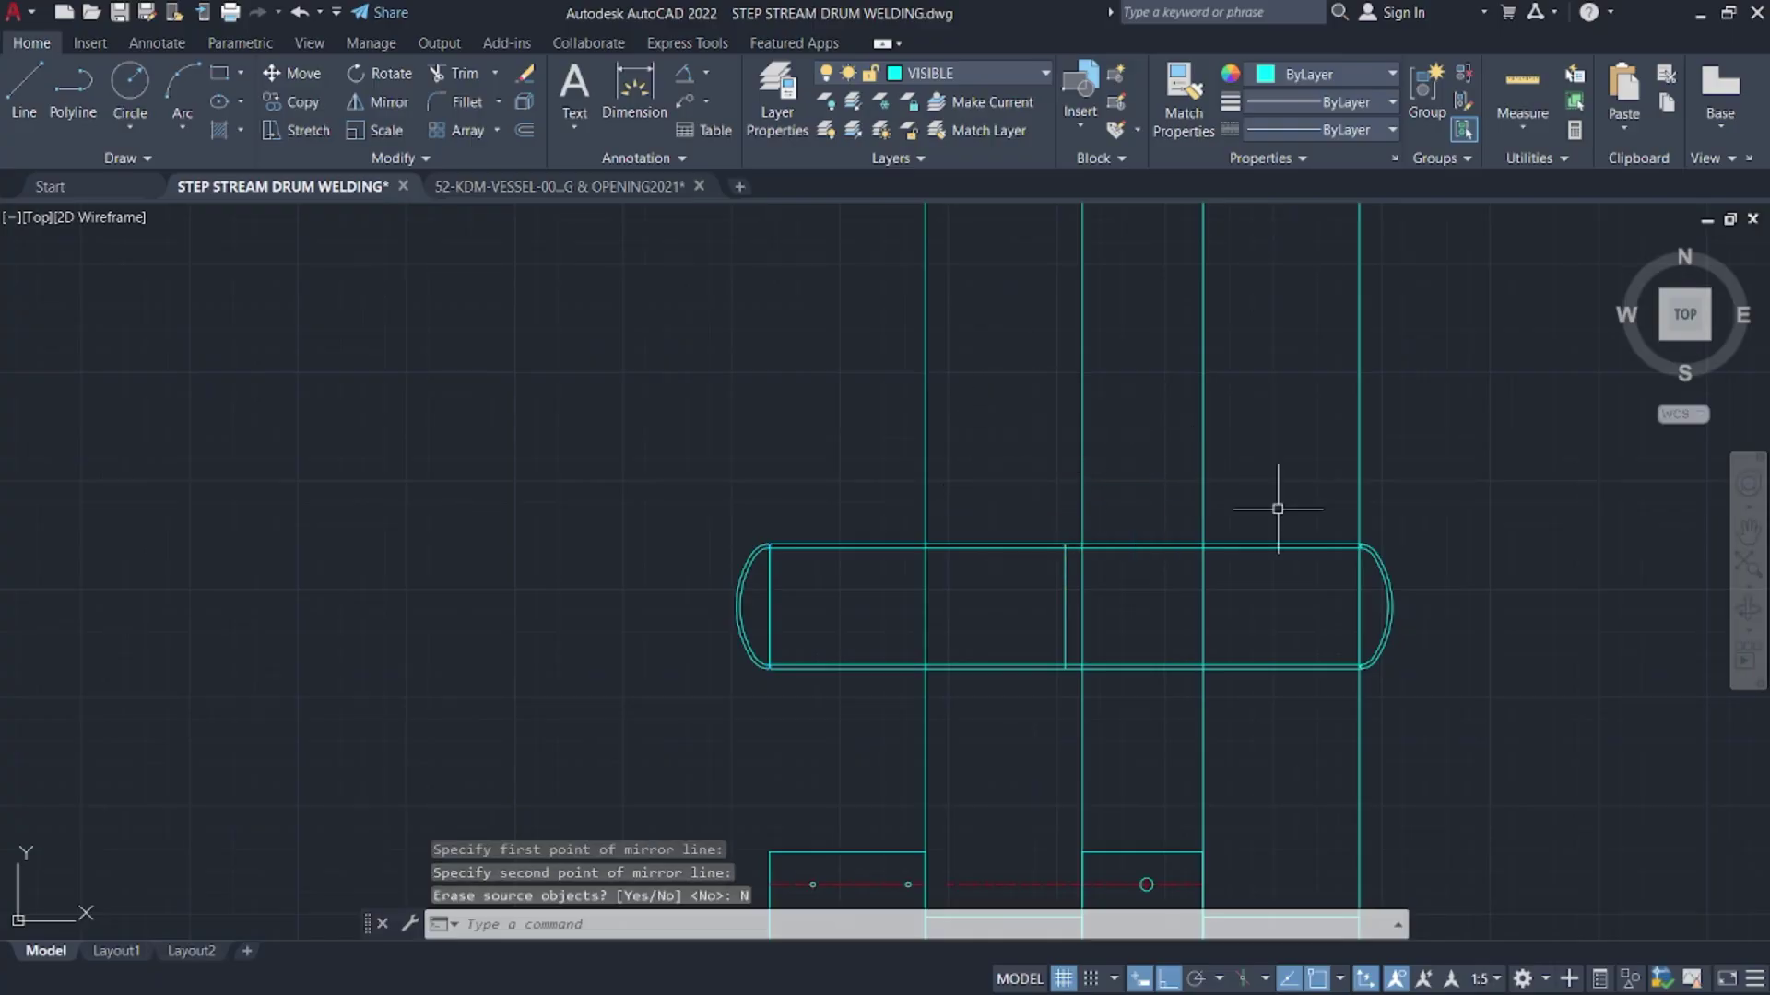
# - Try to erase the mirrored bevel lines at the lower right head seam, and undo the deletion
pyautogui.scroll(6, 1277, 506)
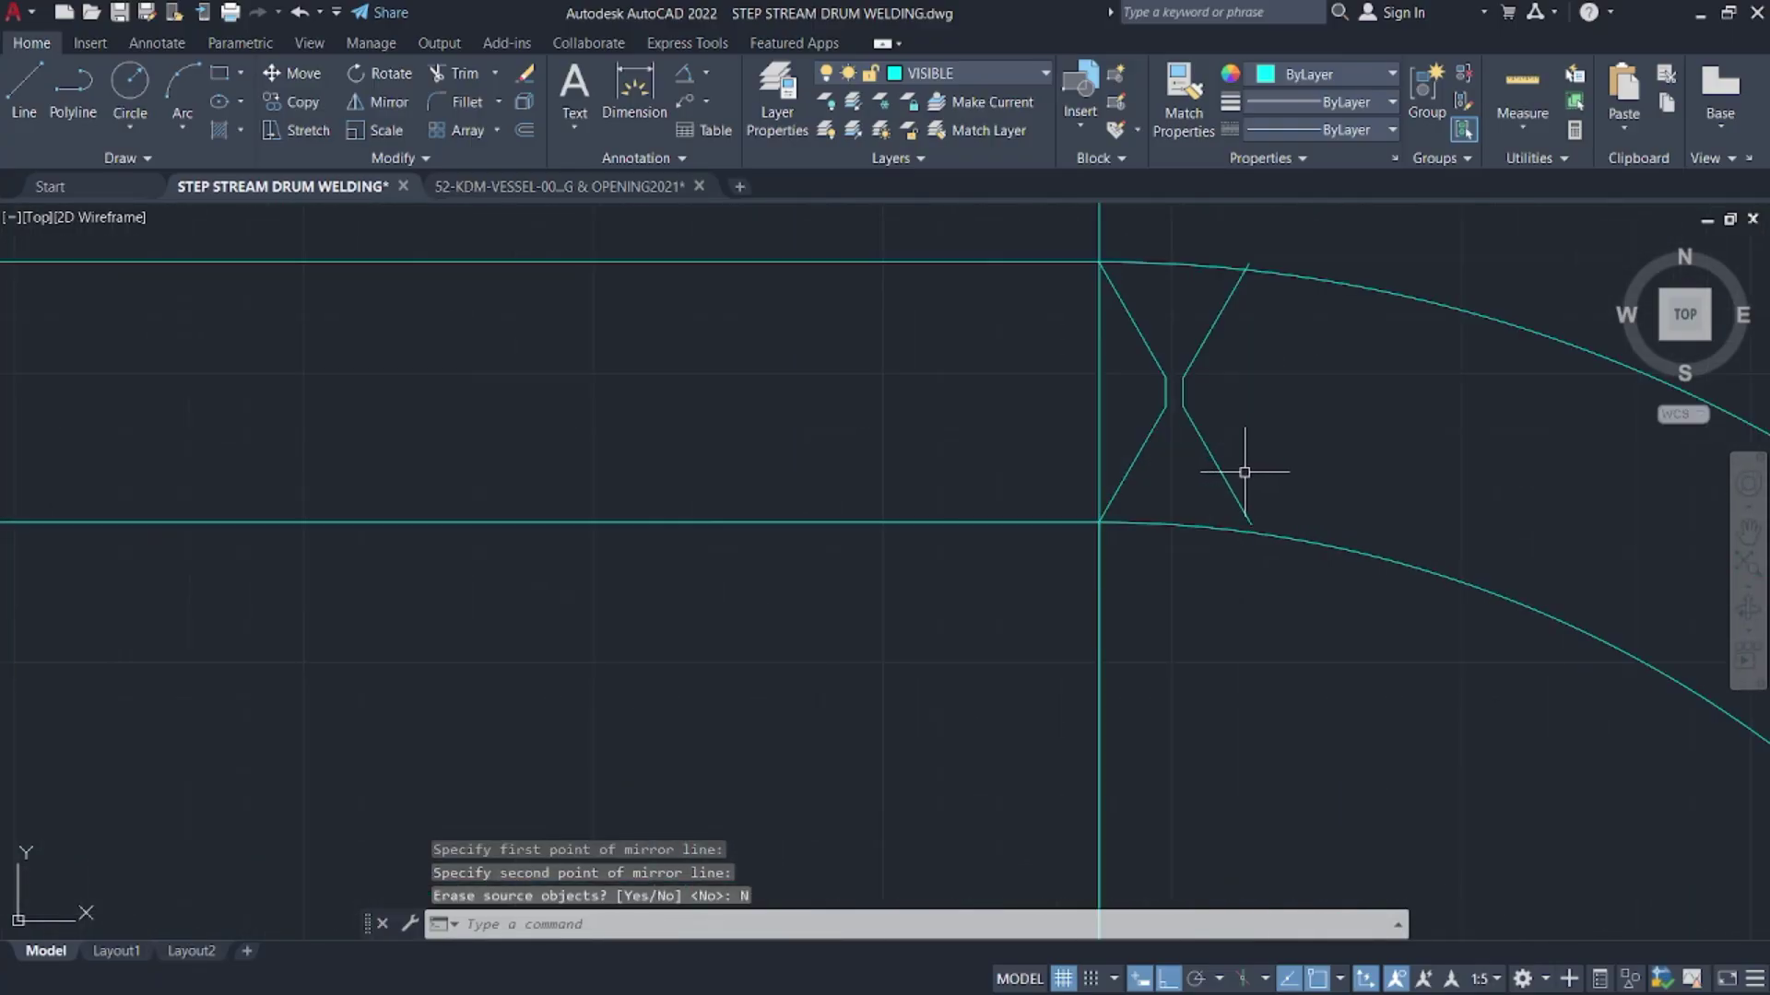
pyautogui.scroll(-6, 1245, 442)
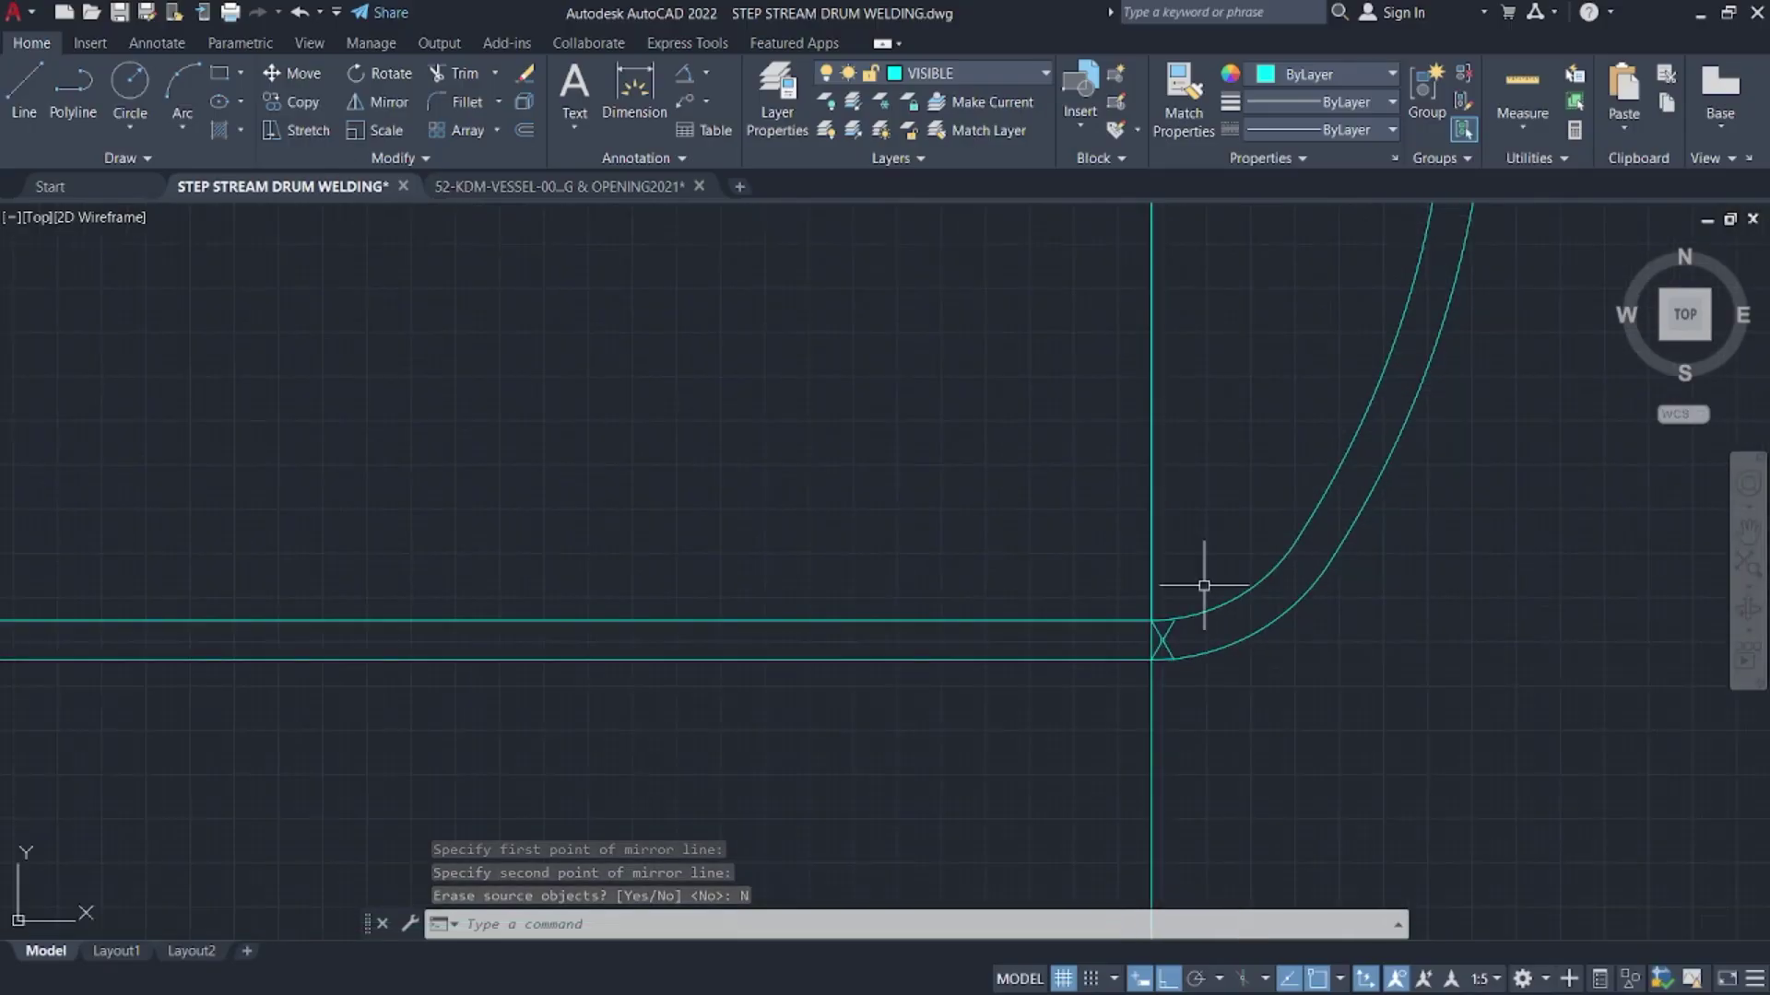
pyautogui.scroll(6, 1198, 599)
pyautogui.scroll(4, 1028, 521)
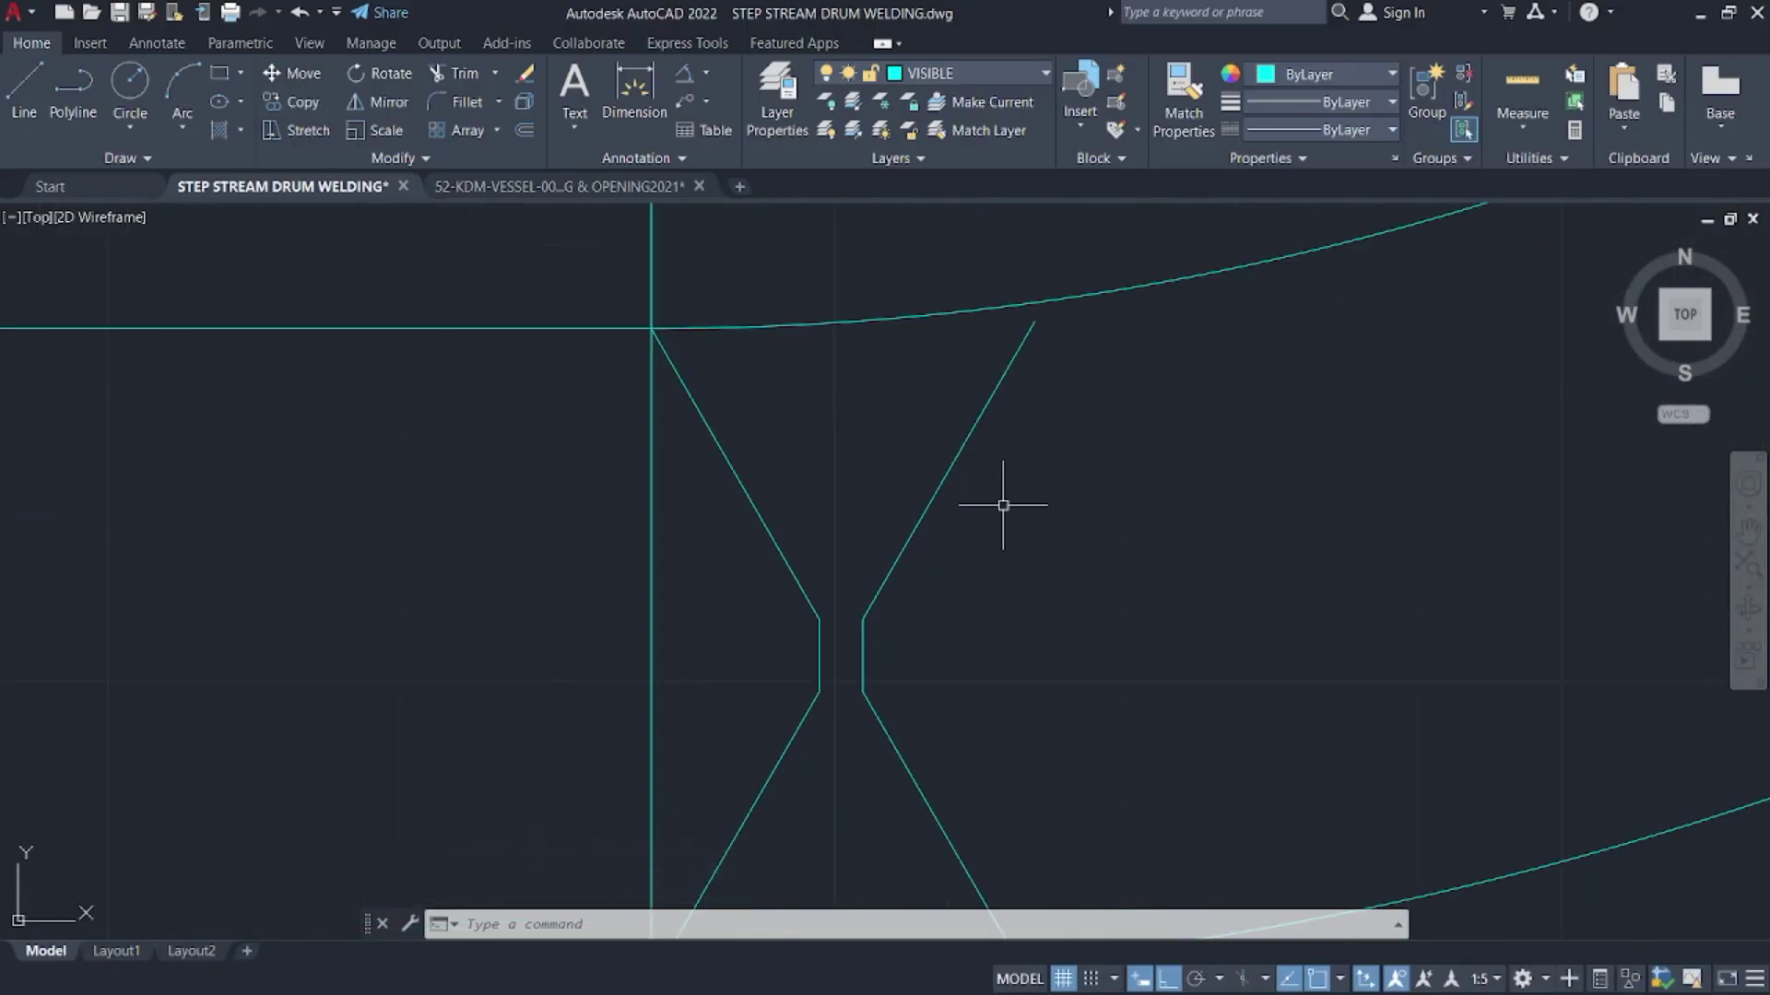
pyautogui.moveTo(999, 503); pyautogui.dragTo(1339, 364, button='middle')
pyautogui.scroll(-11, 1327, 439)
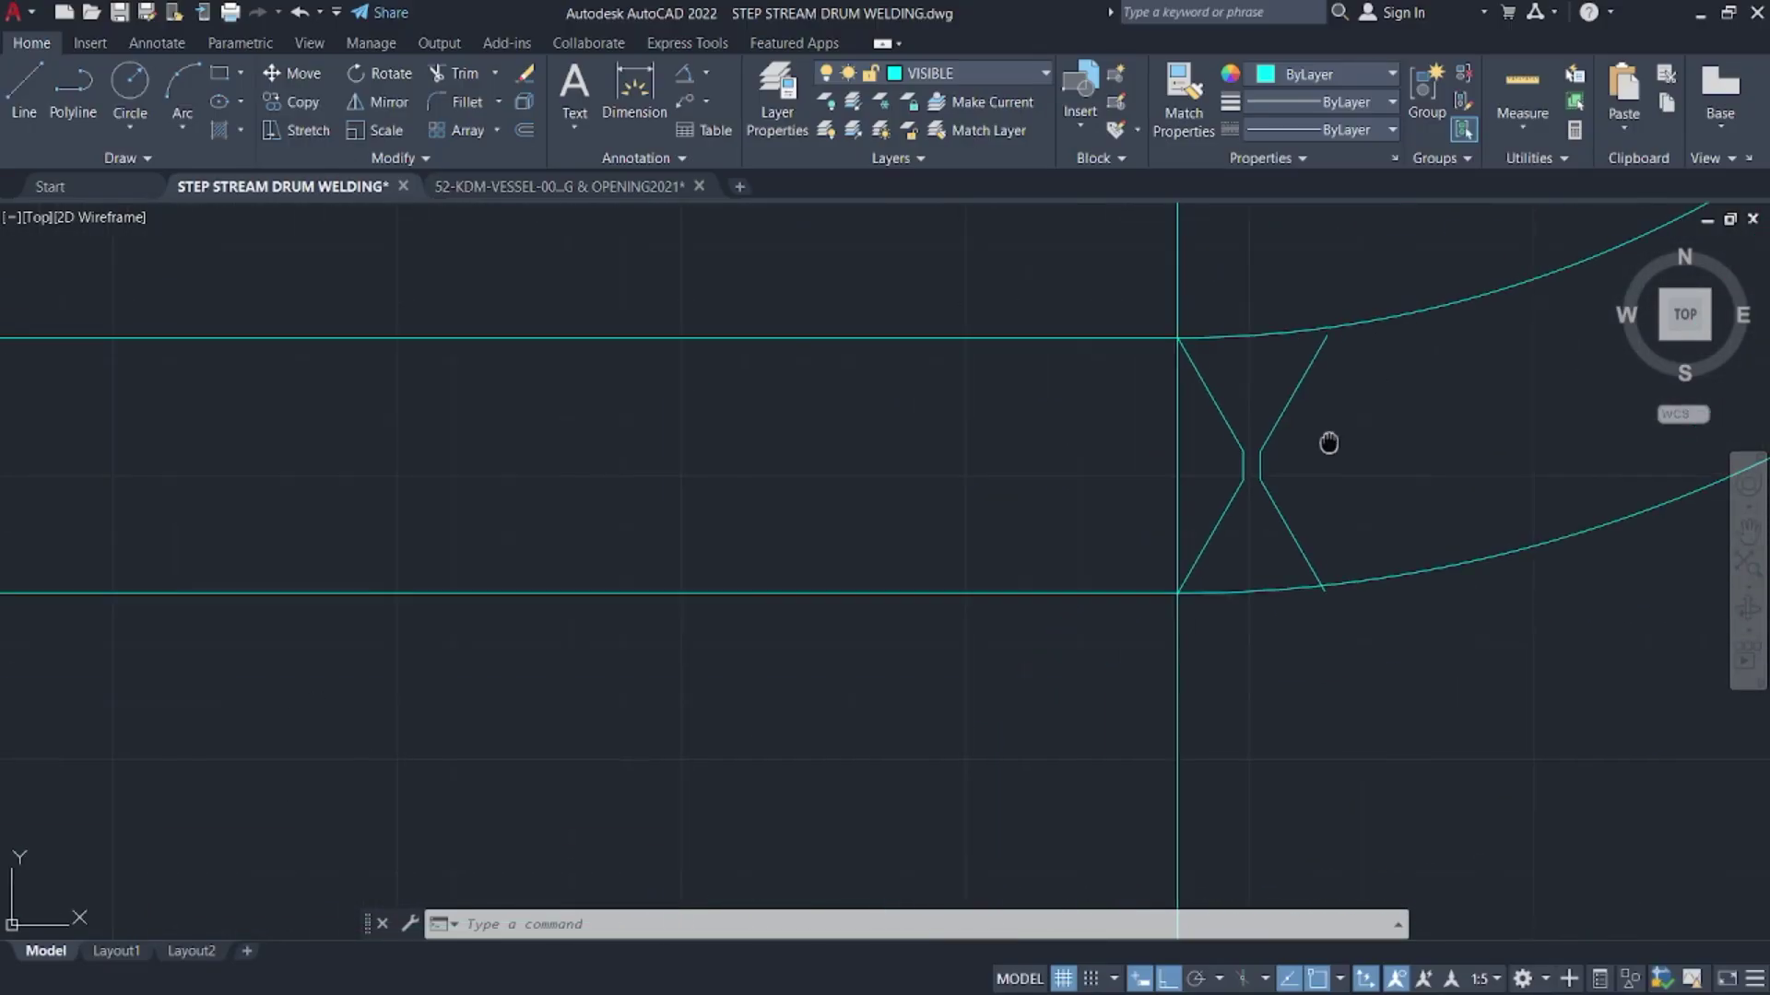
pyautogui.scroll(2, 1235, 504)
pyautogui.click(1249, 505)
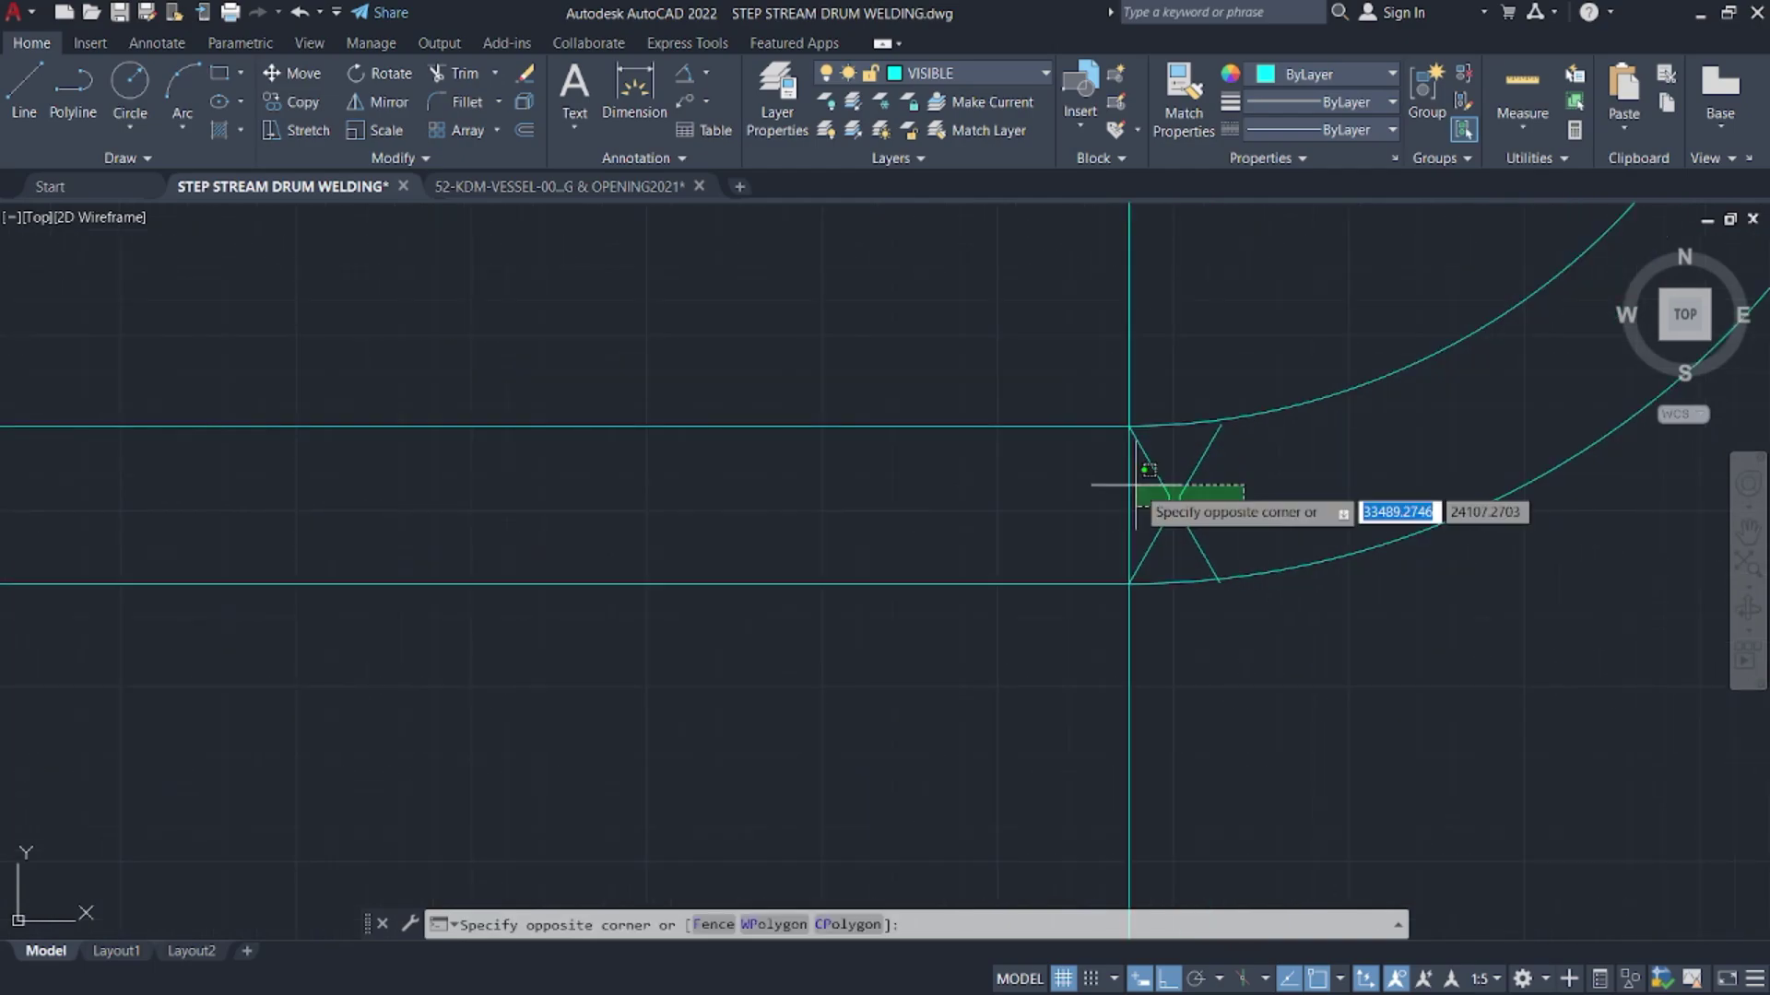
pyautogui.click(1124, 475)
pyautogui.scroll(4, 1244, 503)
pyautogui.press('Delete')
pyautogui.hotkey('ctrl', 'z')
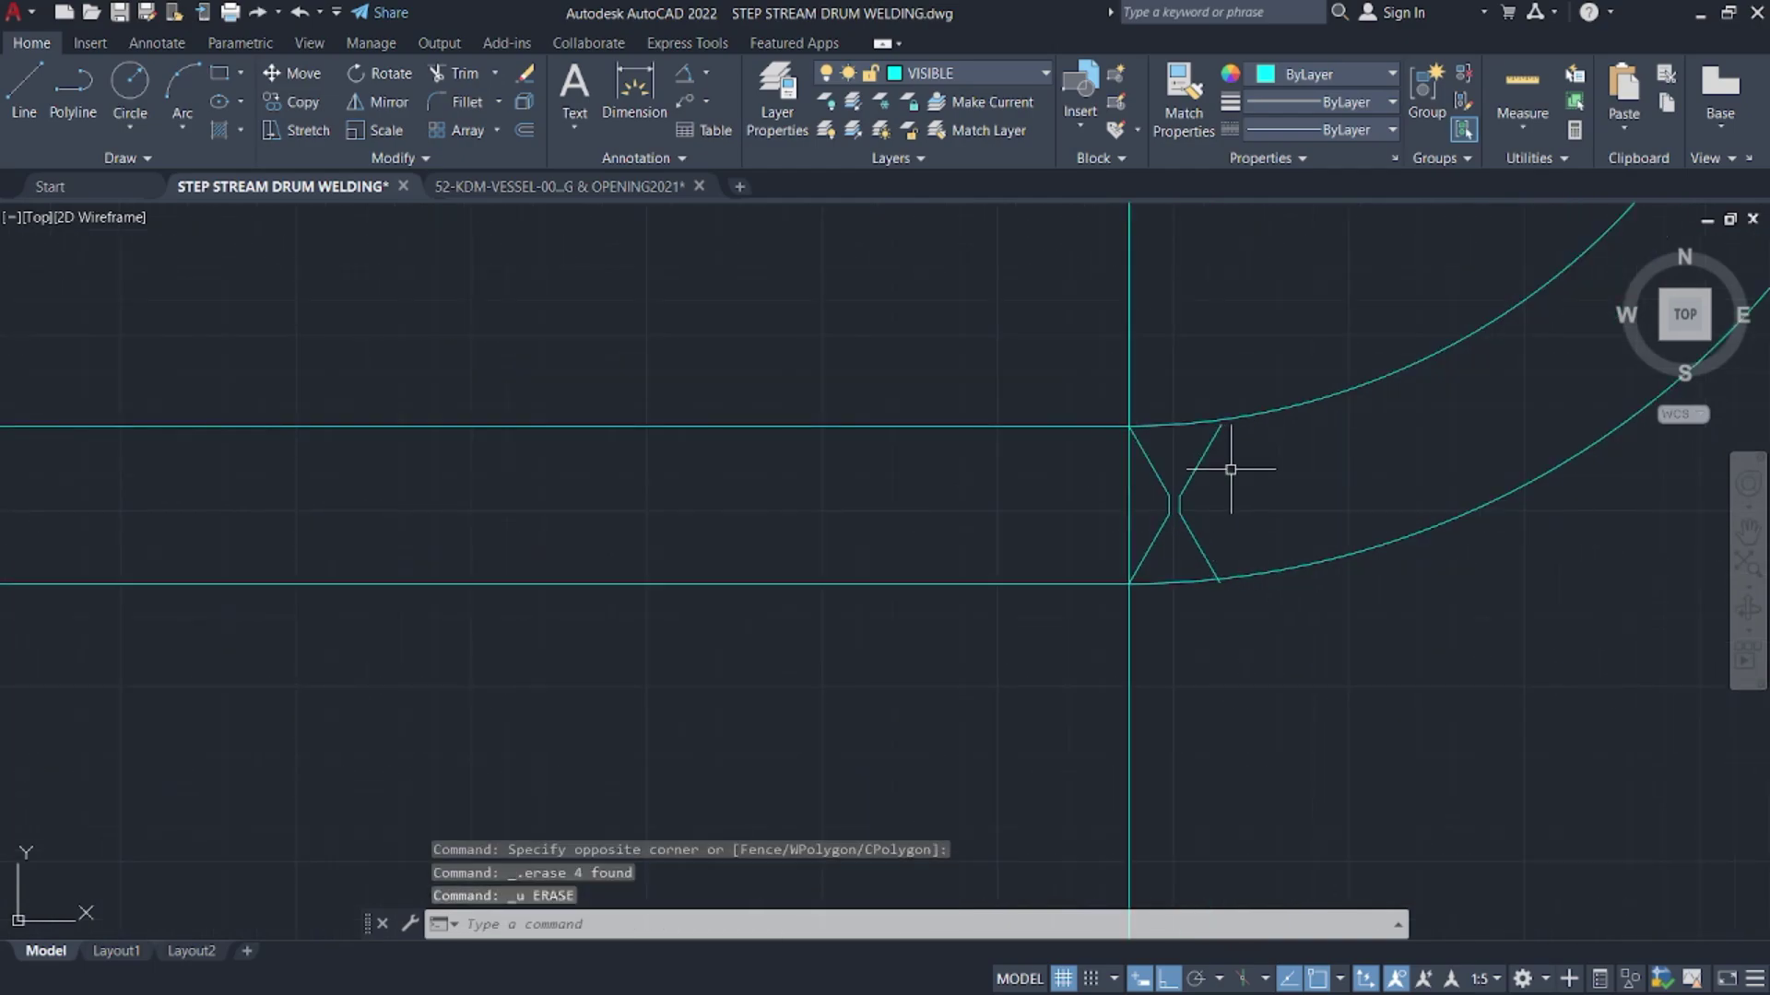
# - Draw a short line across the root gap of the upper right head seam's weld groove, between its root-face midpoints
pyautogui.scroll(-8, 1217, 469)
pyautogui.scroll(15, 1021, 480)
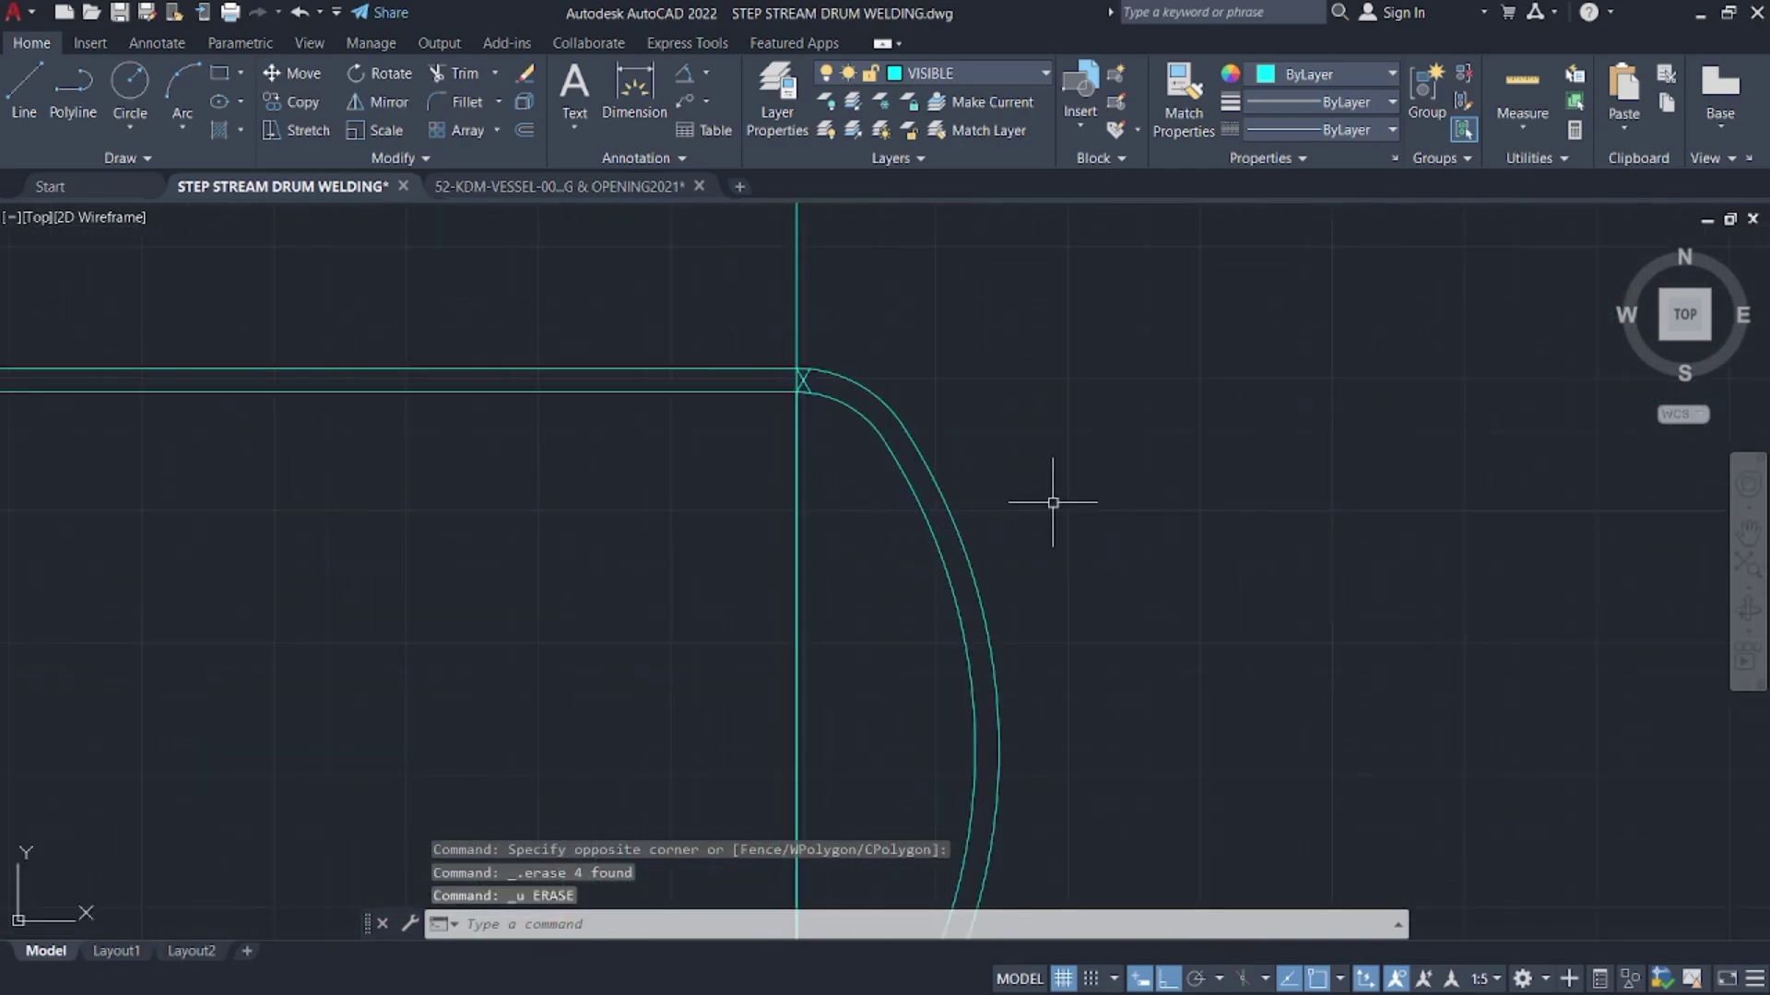
pyautogui.moveTo(726, 601); pyautogui.dragTo(987, 541, button='middle')
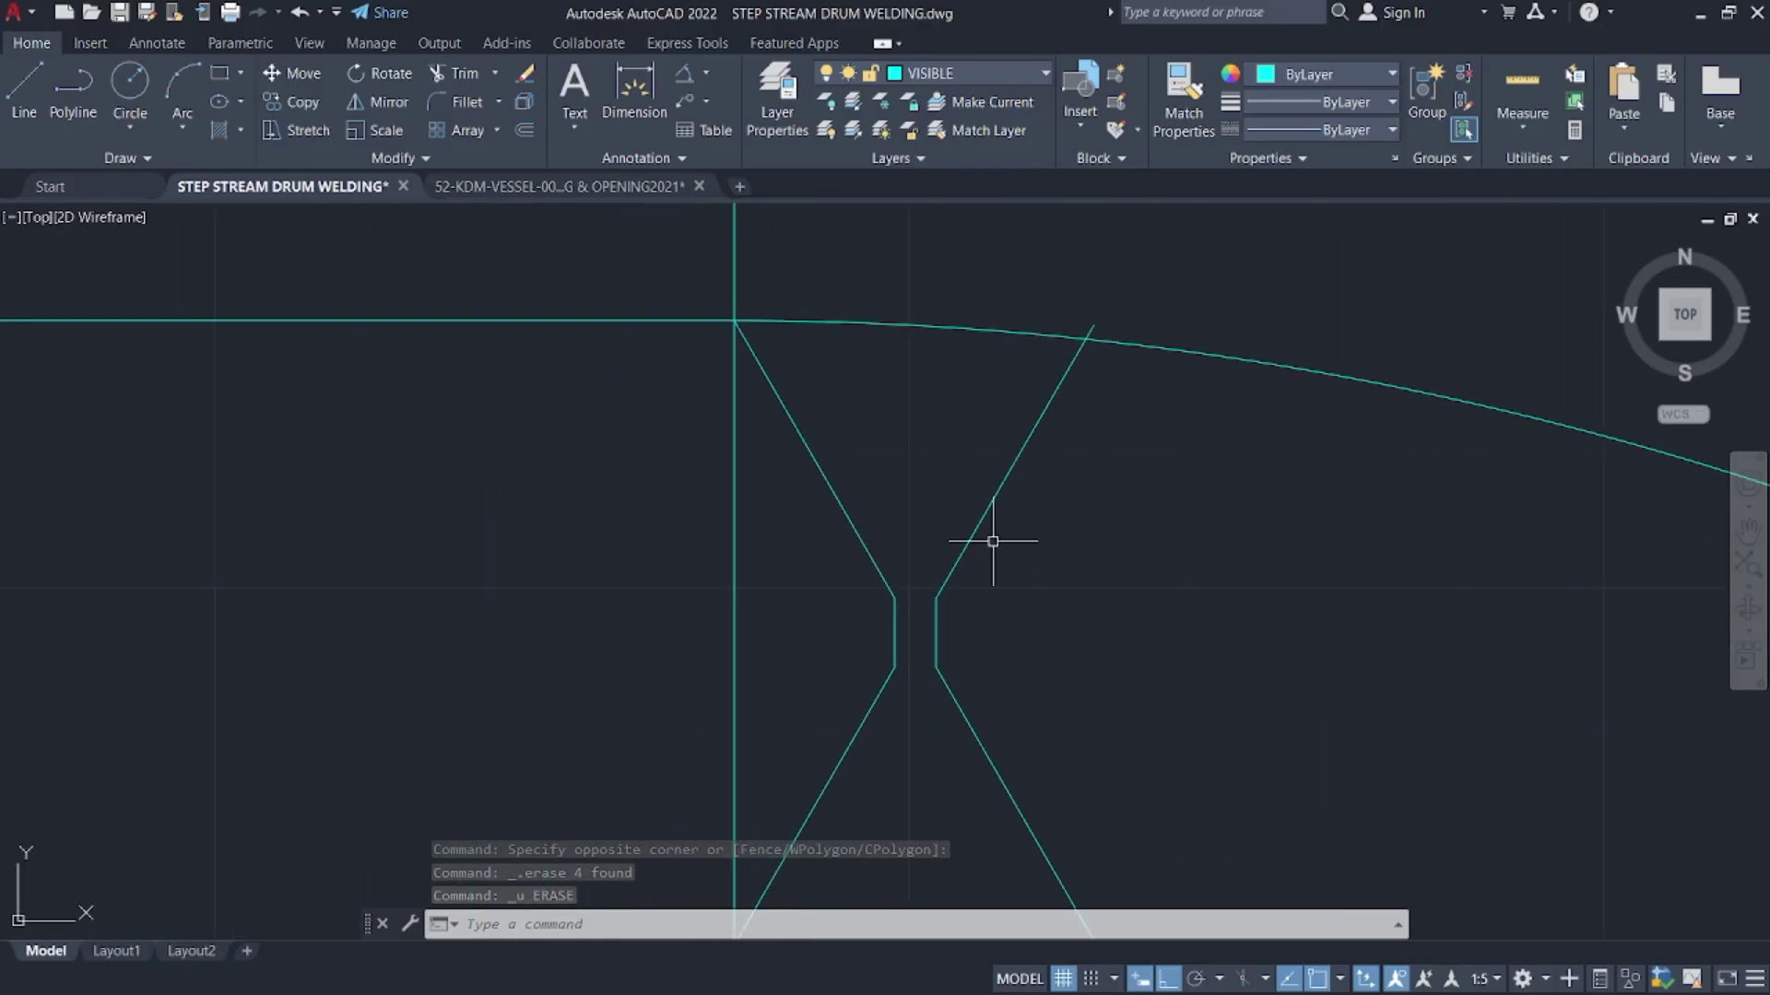
pyautogui.write('l')
pyautogui.press('Return')
pyautogui.click(936, 632)
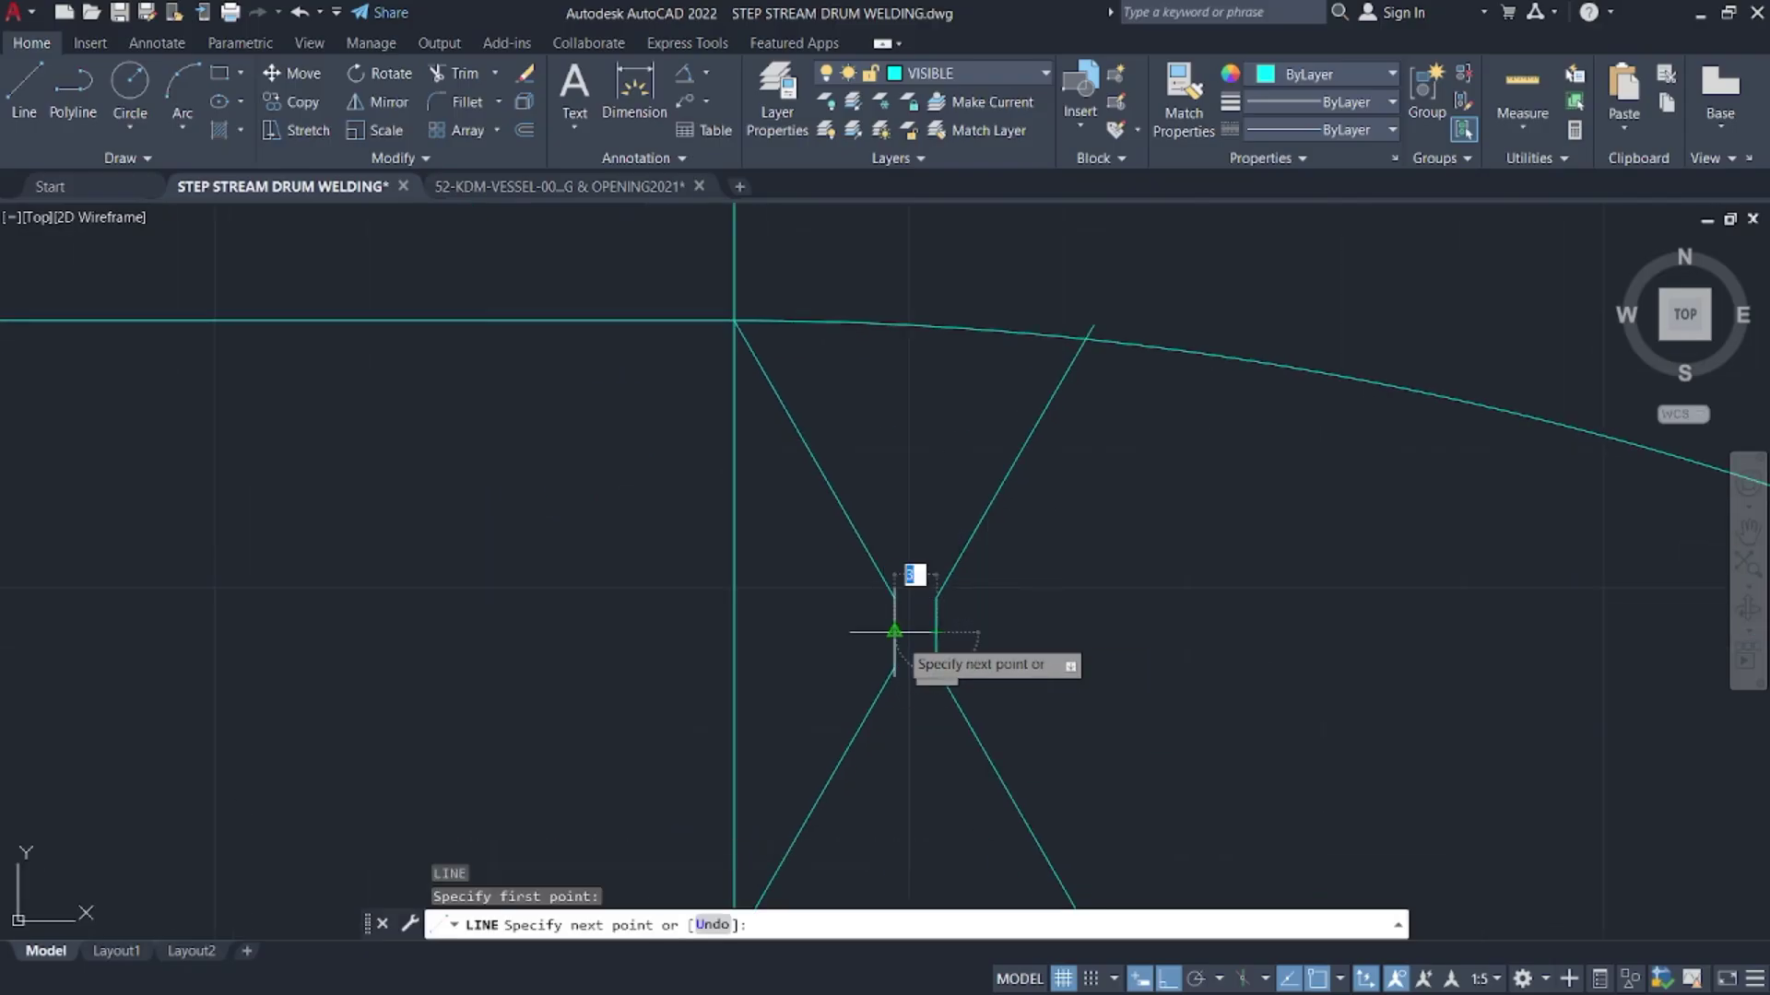
pyautogui.scroll(-8, 1111, 442)
pyautogui.press('Escape')
pyautogui.scroll(-7, 1124, 544)
pyautogui.scroll(8, 1114, 660)
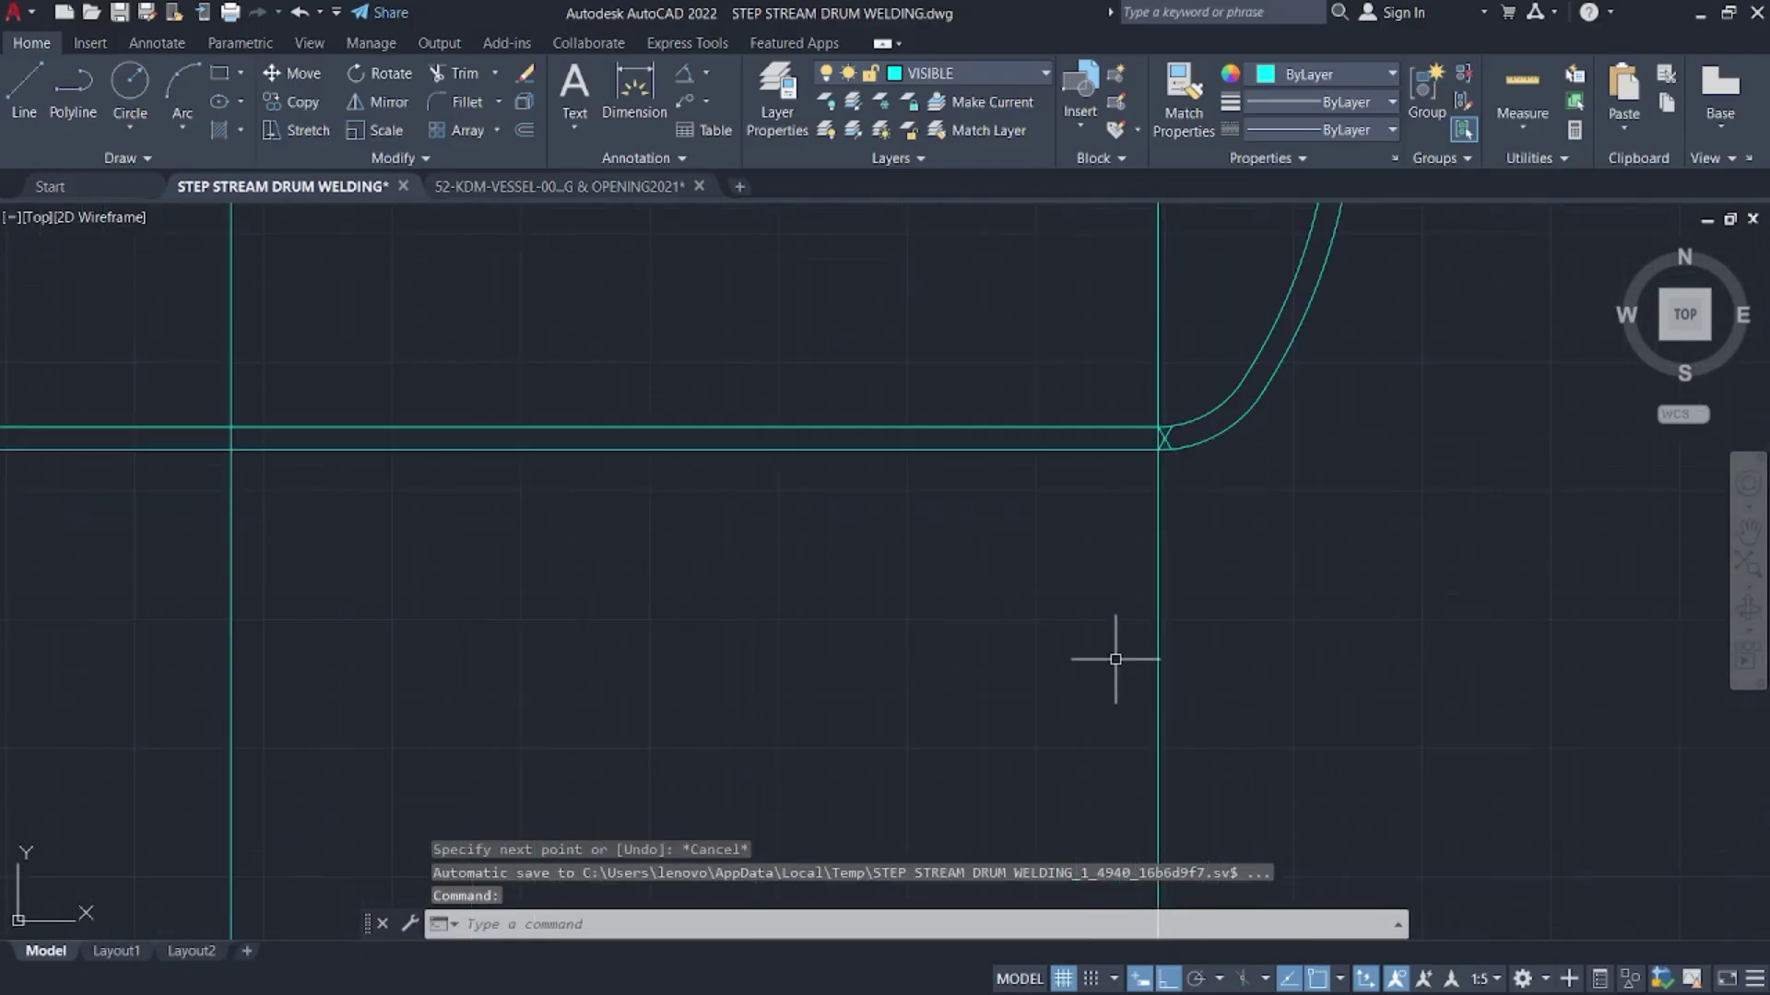
# - Draw a short line across the root gap of the lower right head seam's weld groove
pyautogui.scroll(3, 980, 502)
pyautogui.write('l')
pyautogui.press('Return')
pyautogui.scroll(4, 1170, 354)
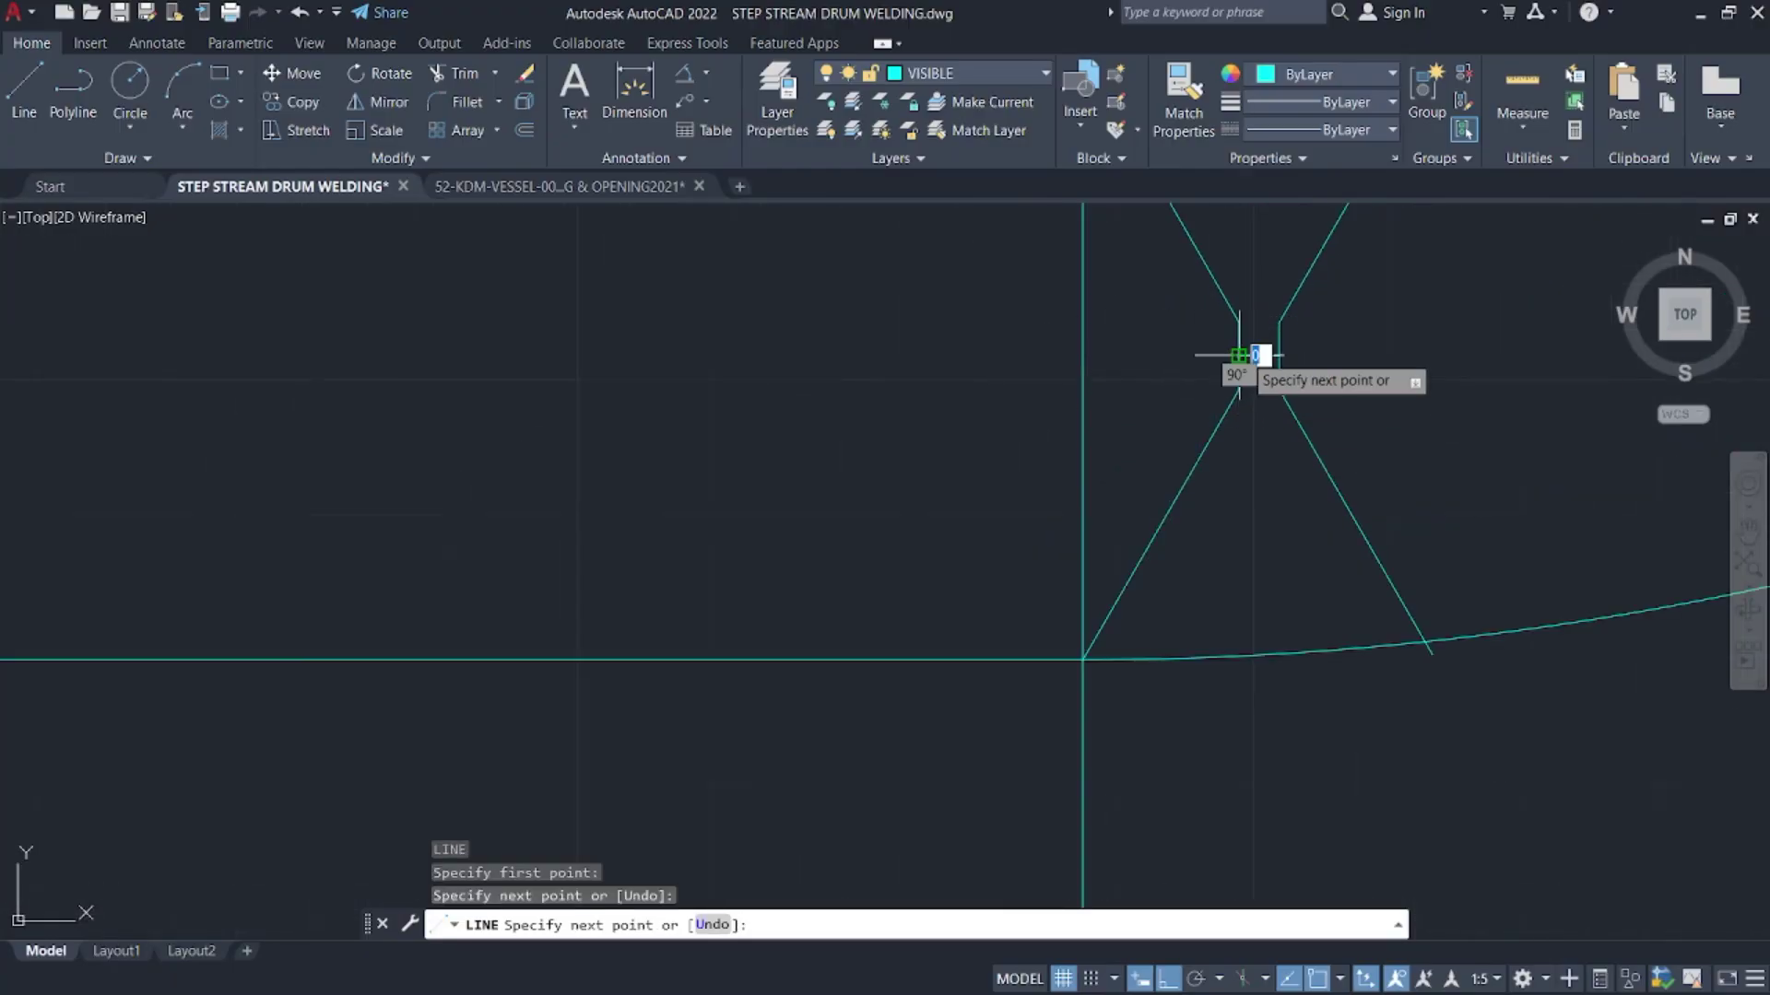
pyautogui.press('Escape')
# - Move both right head weld grooves from the midpoint of the root-gap line onto the vertical head seam line
pyautogui.click(1374, 455)
pyautogui.click(1264, 296)
pyautogui.scroll(-6, 1290, 415)
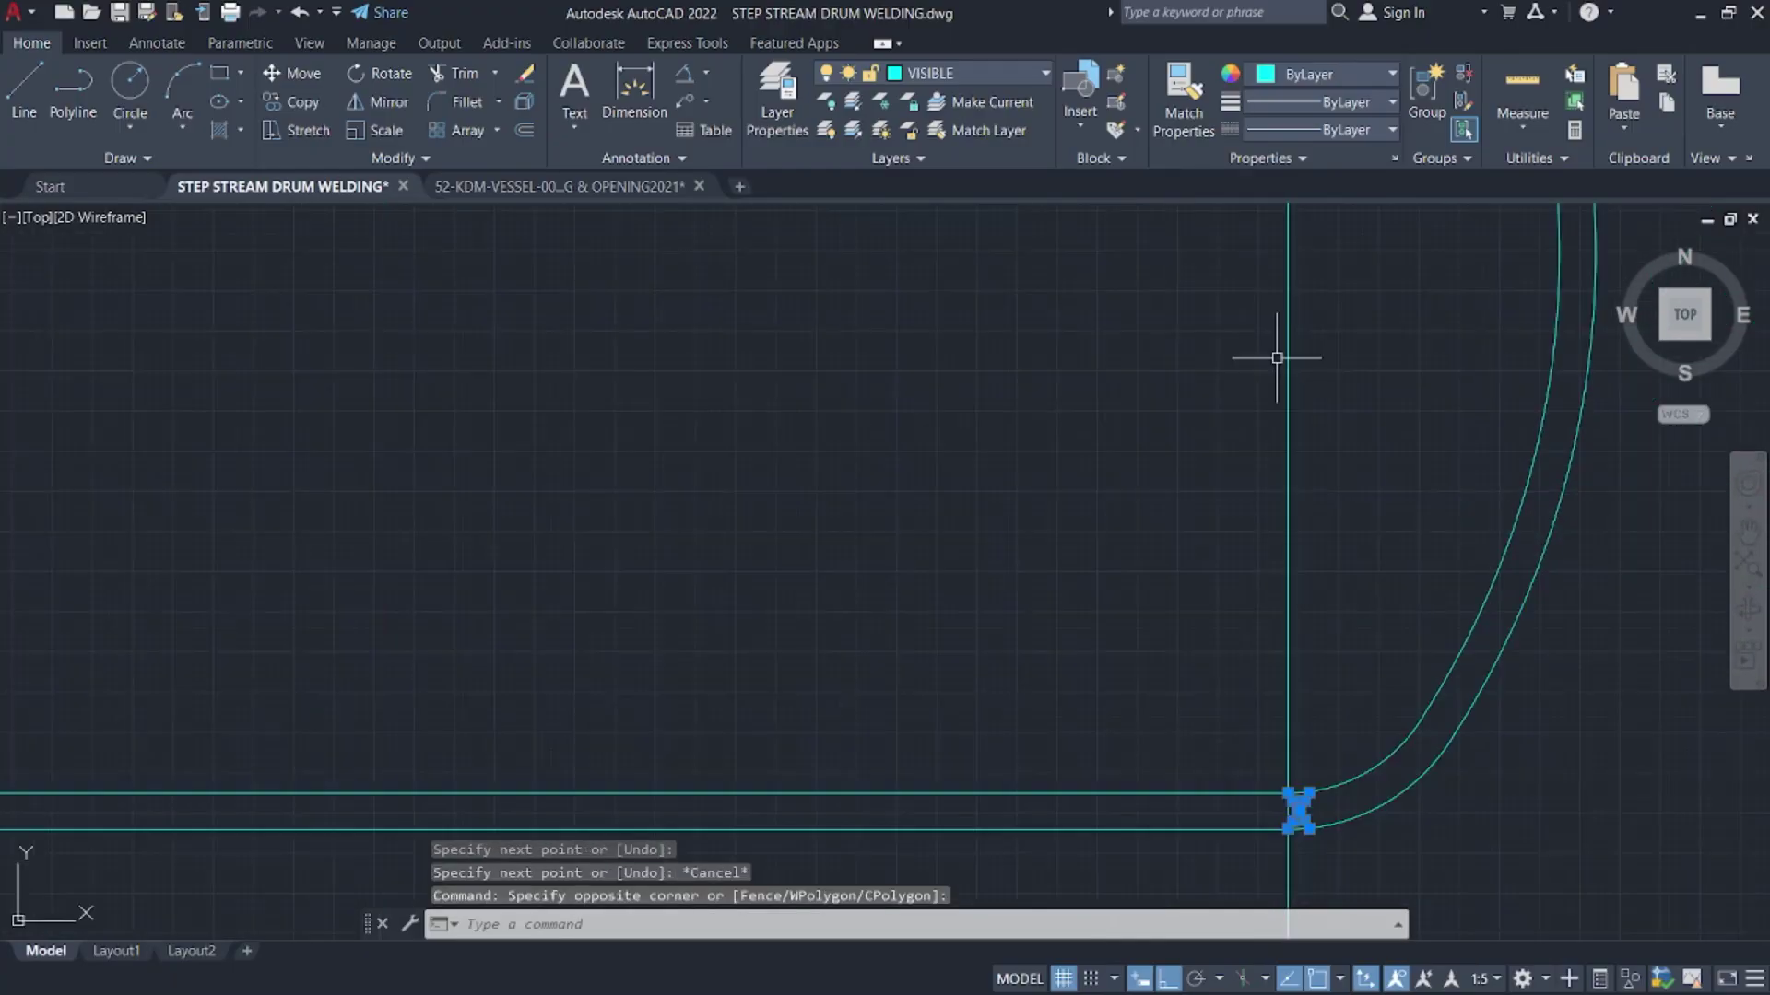
pyautogui.scroll(10, 1267, 387)
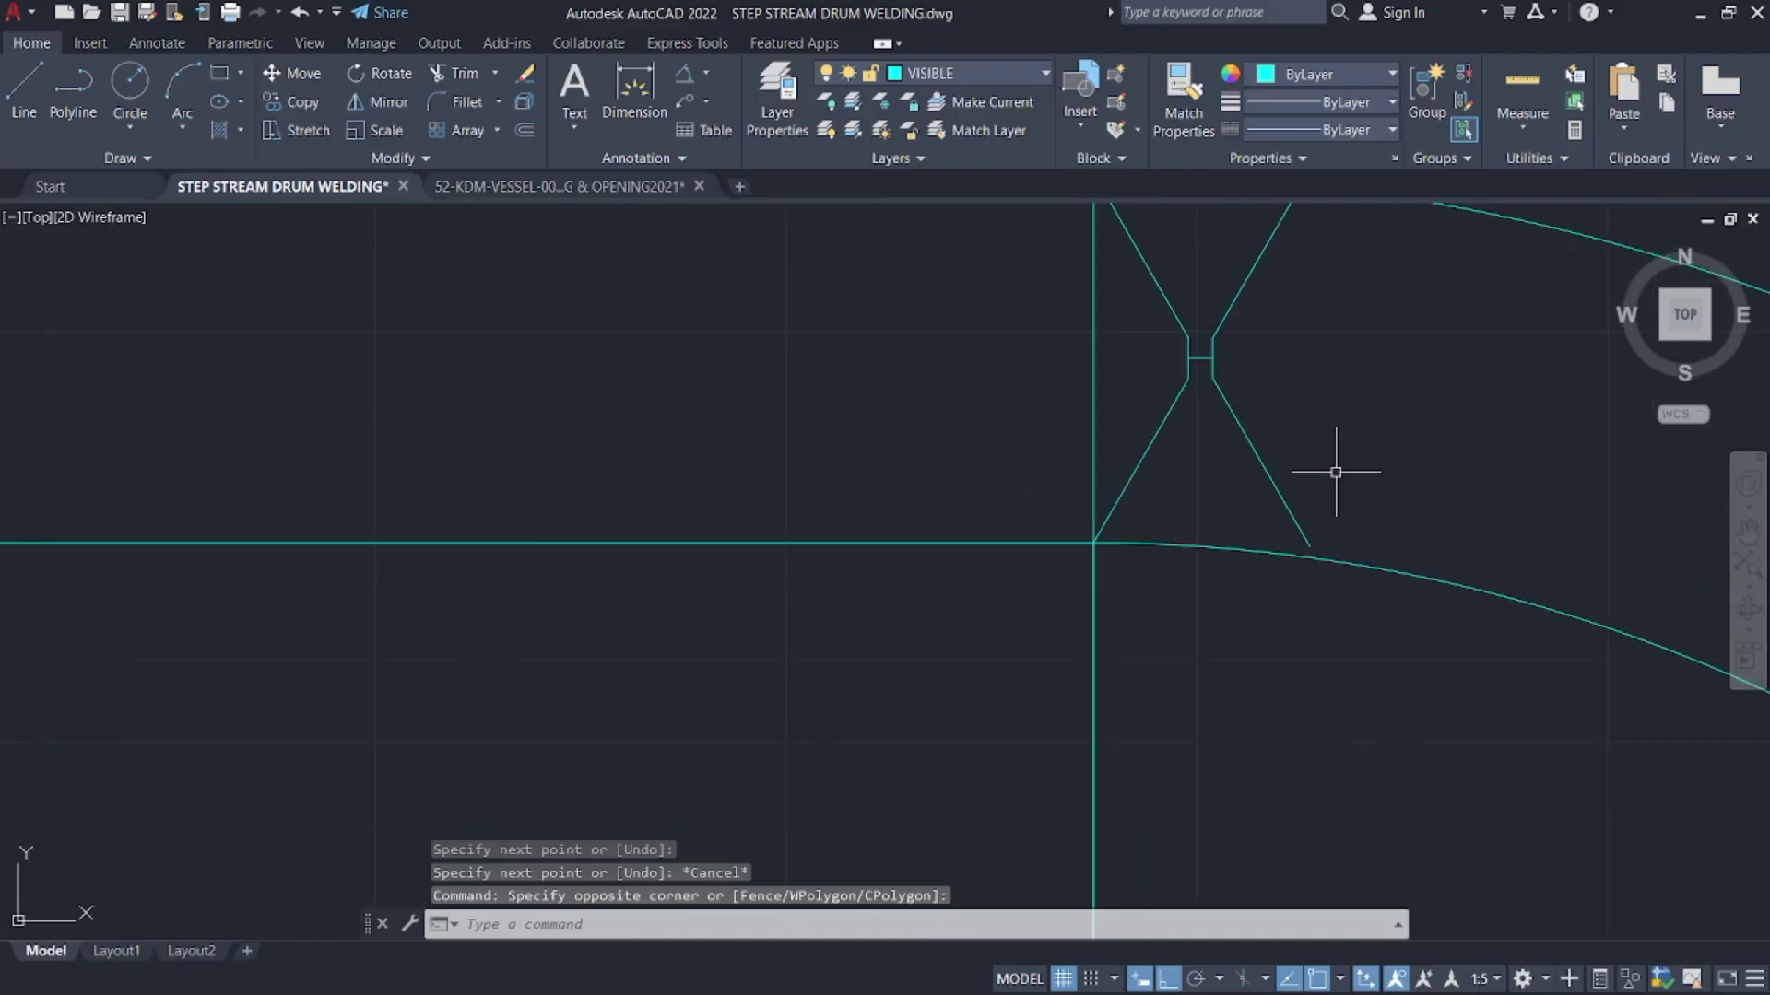
pyautogui.click(1378, 551)
pyautogui.click(1172, 312)
pyautogui.write('m')
pyautogui.press('Return')
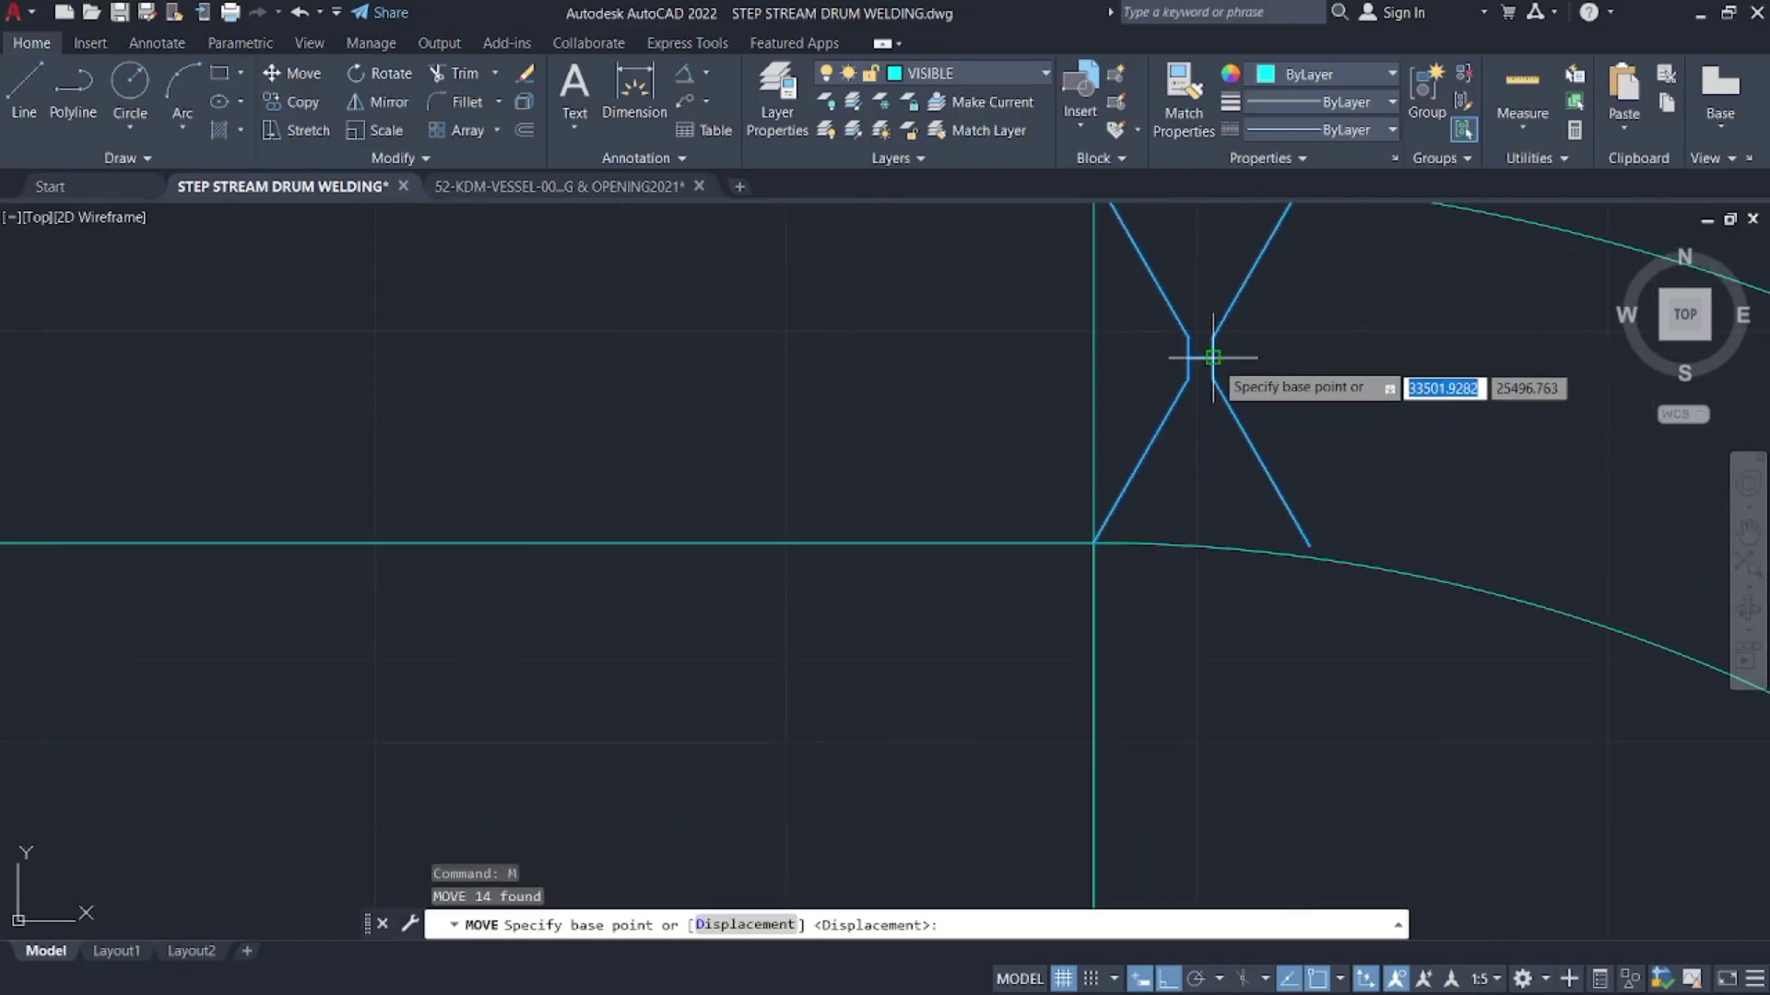
pyautogui.click(1201, 355)
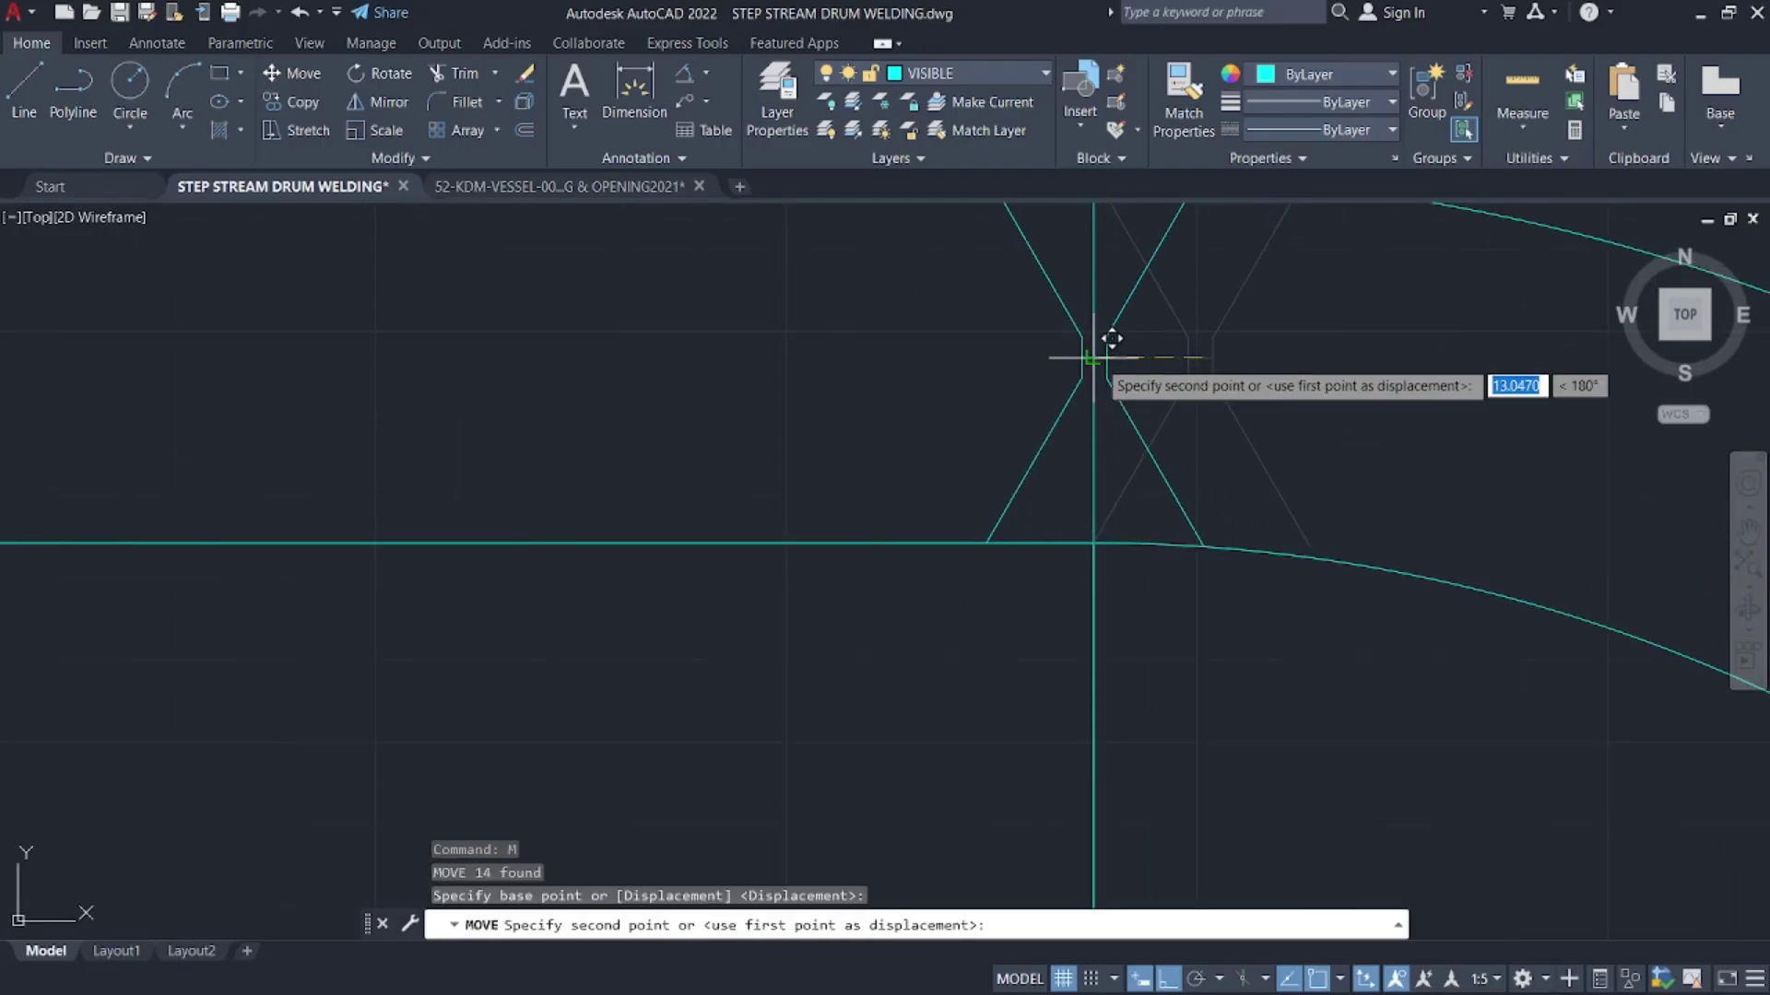
pyautogui.click(1092, 357)
# - Select all bevel, root-face and gap lines of the upper right head seam's weld groove, excluding the seam line
pyautogui.scroll(-3, 1165, 368)
pyautogui.scroll(5, 1166, 356)
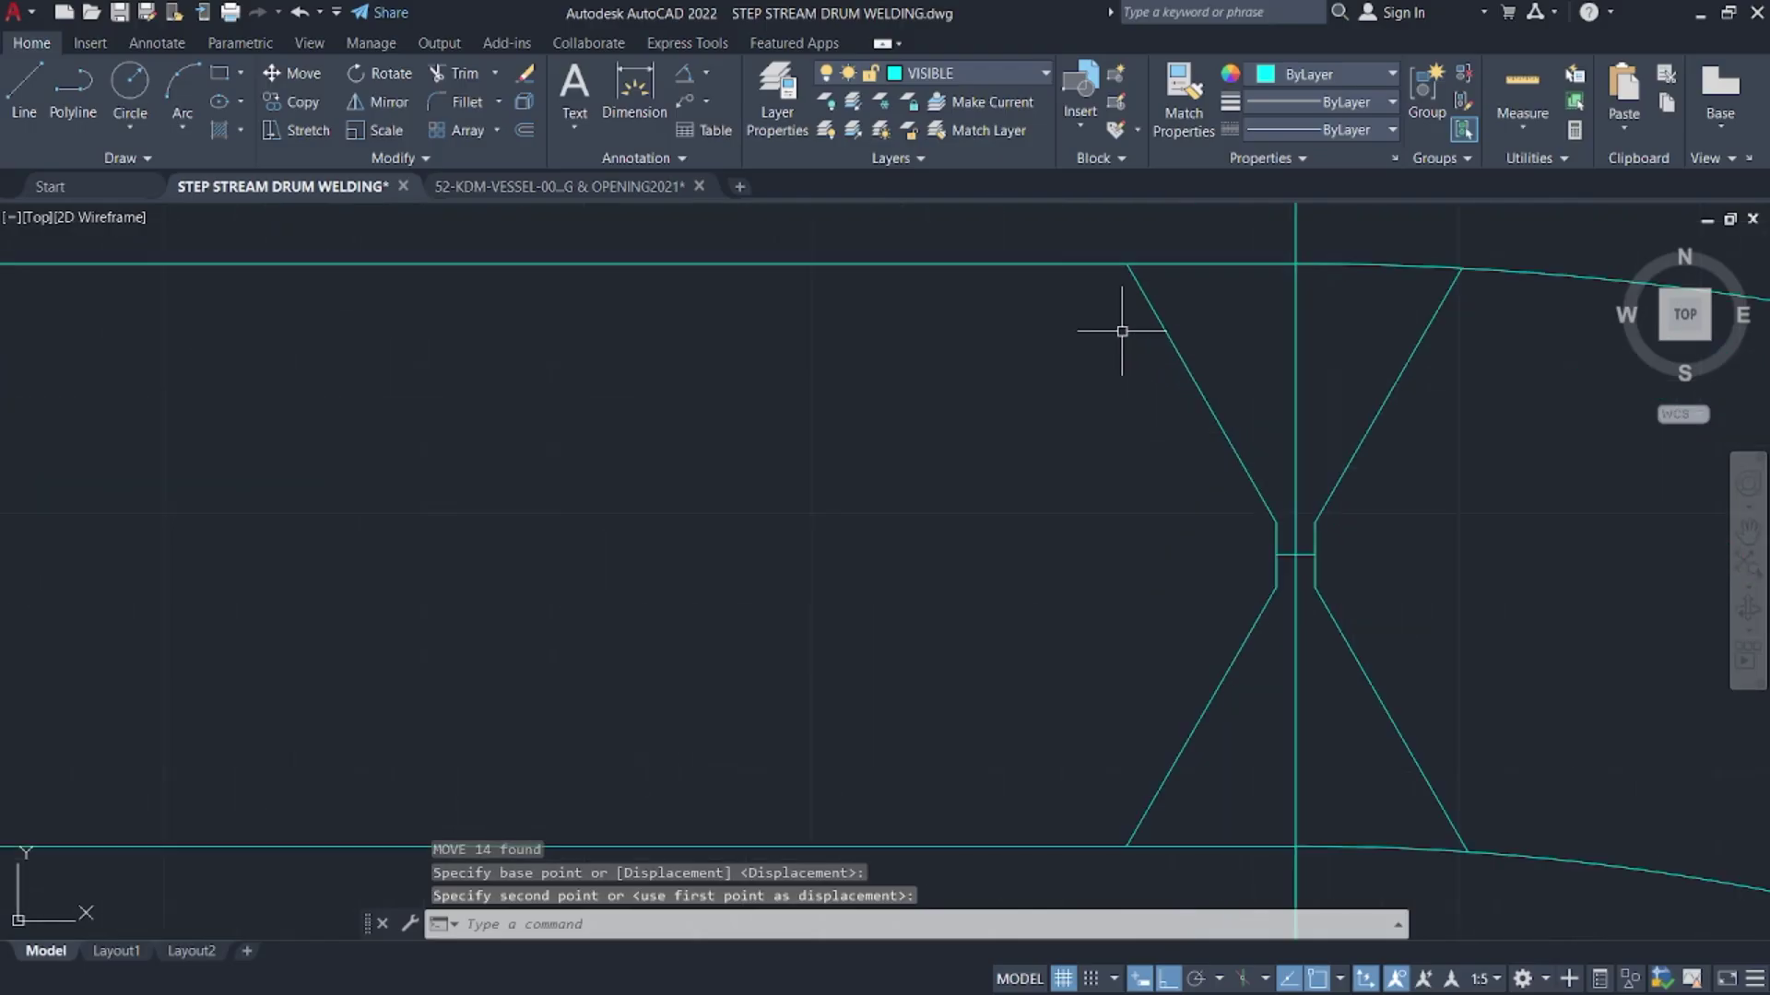
pyautogui.scroll(-5, 1203, 381)
pyautogui.click(1187, 394)
pyautogui.scroll(4, 1232, 501)
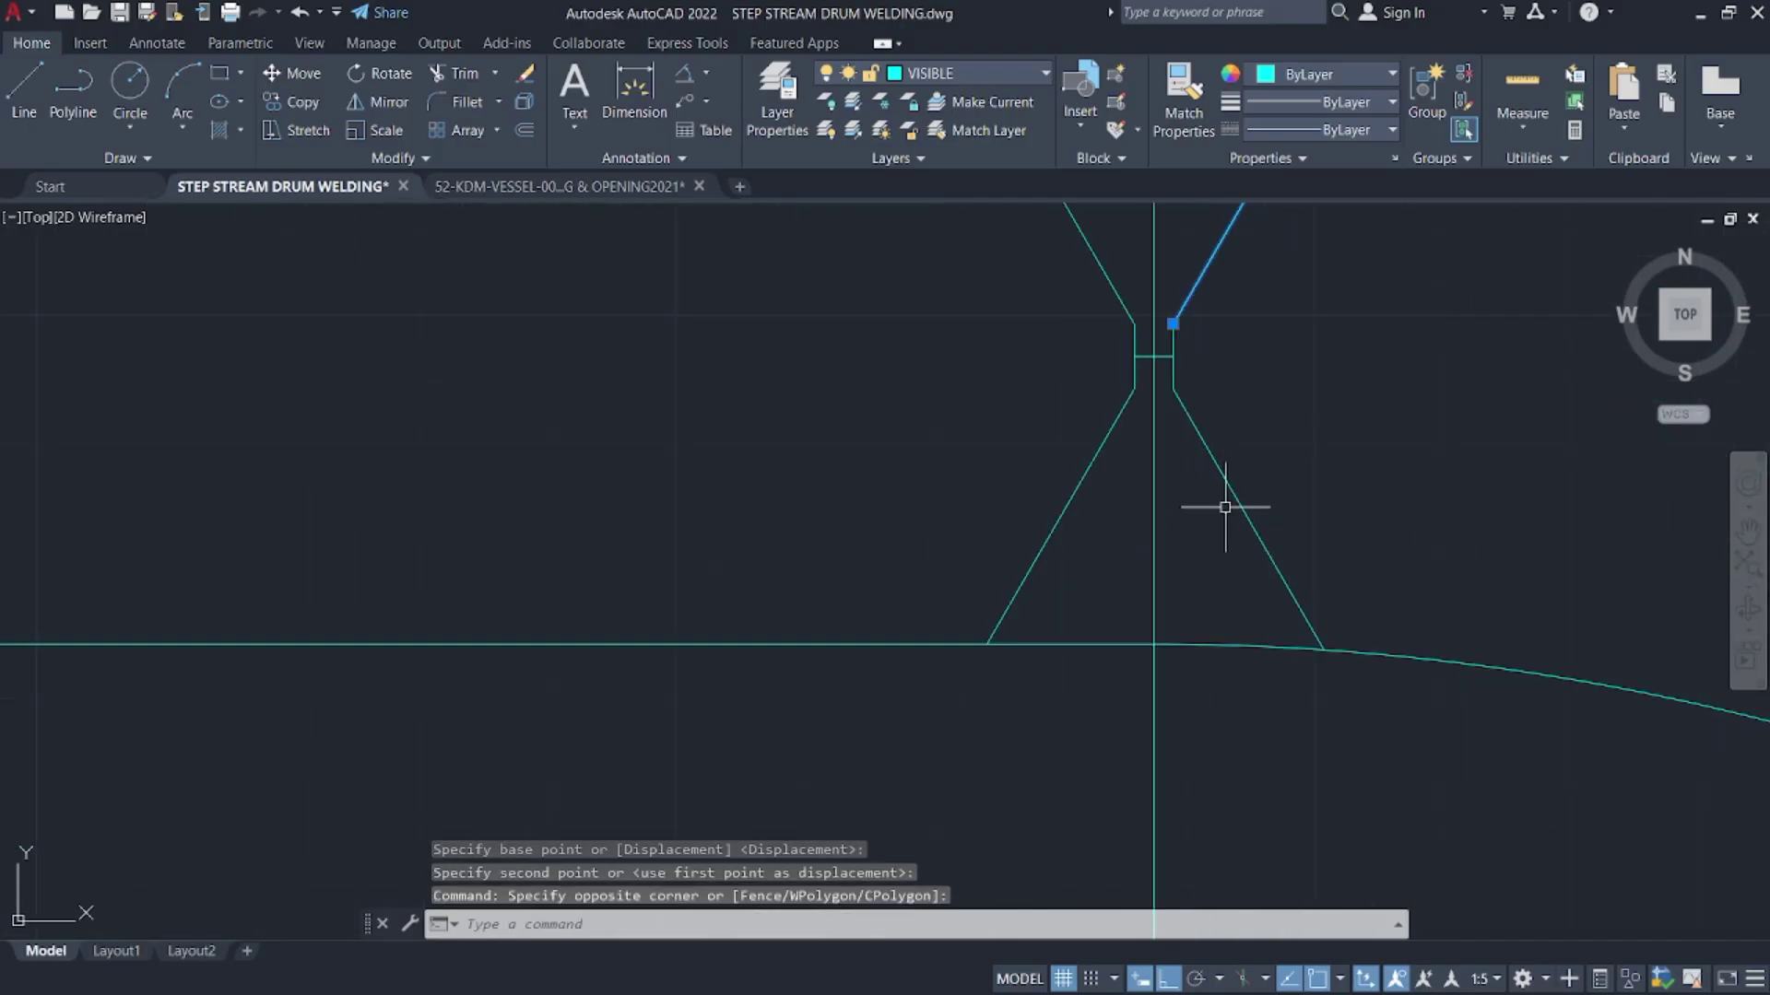
pyautogui.click(1284, 423)
pyautogui.click(1199, 420)
pyautogui.moveTo(1199, 420); pyautogui.dragTo(1224, 575, button='middle')
pyautogui.click(1216, 406)
pyautogui.click(1143, 475)
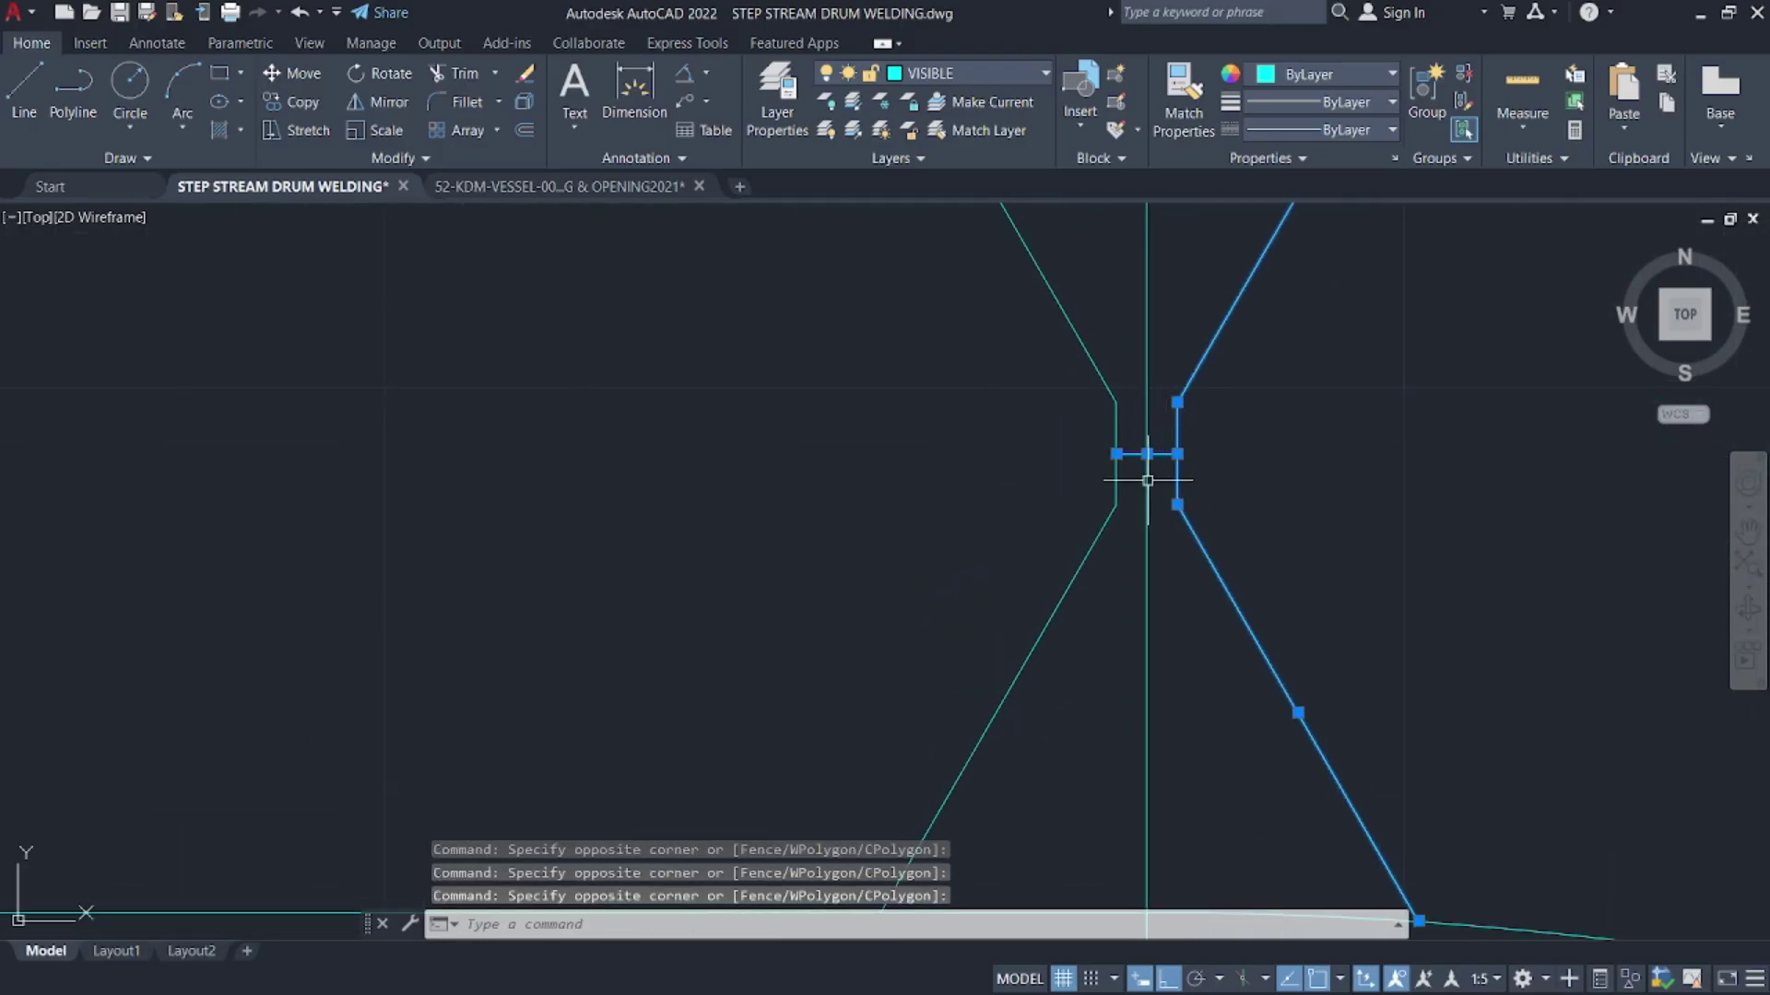
pyautogui.click(1106, 584)
pyautogui.click(1069, 447)
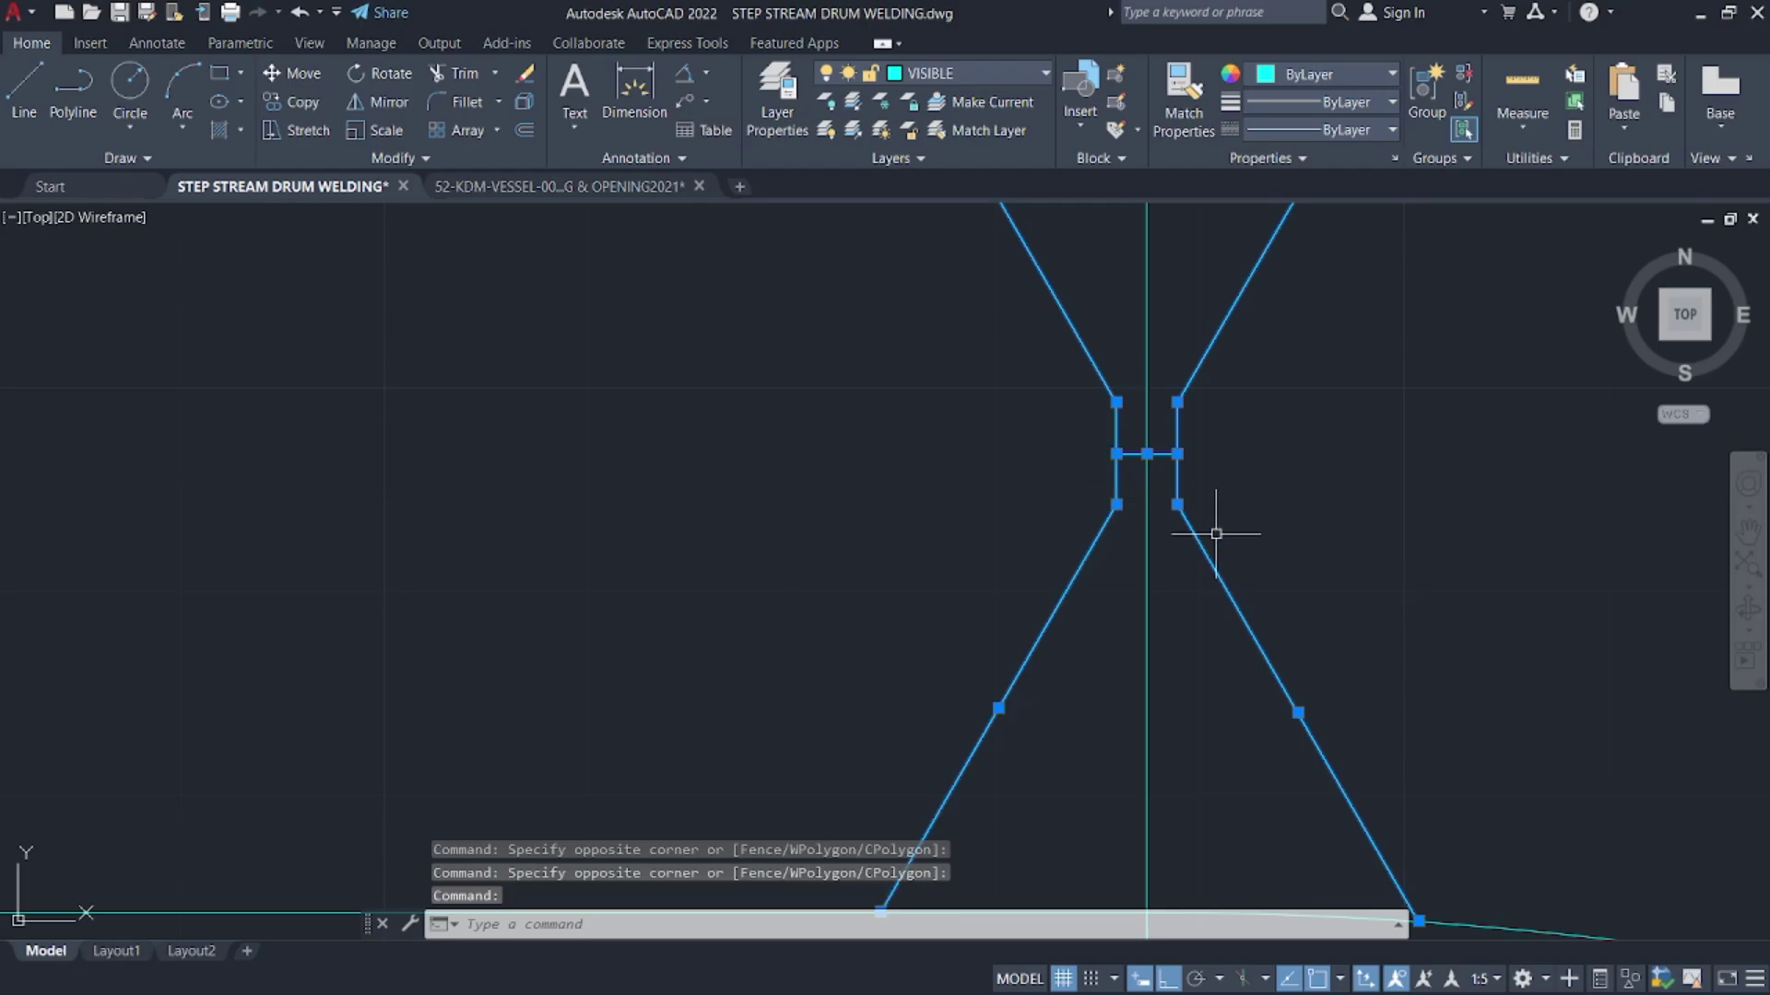
# - Switch to the PDF reference drawing and check the longitudinal and circumferential weld details
pyautogui.press('super')
pyautogui.click(886, 966)
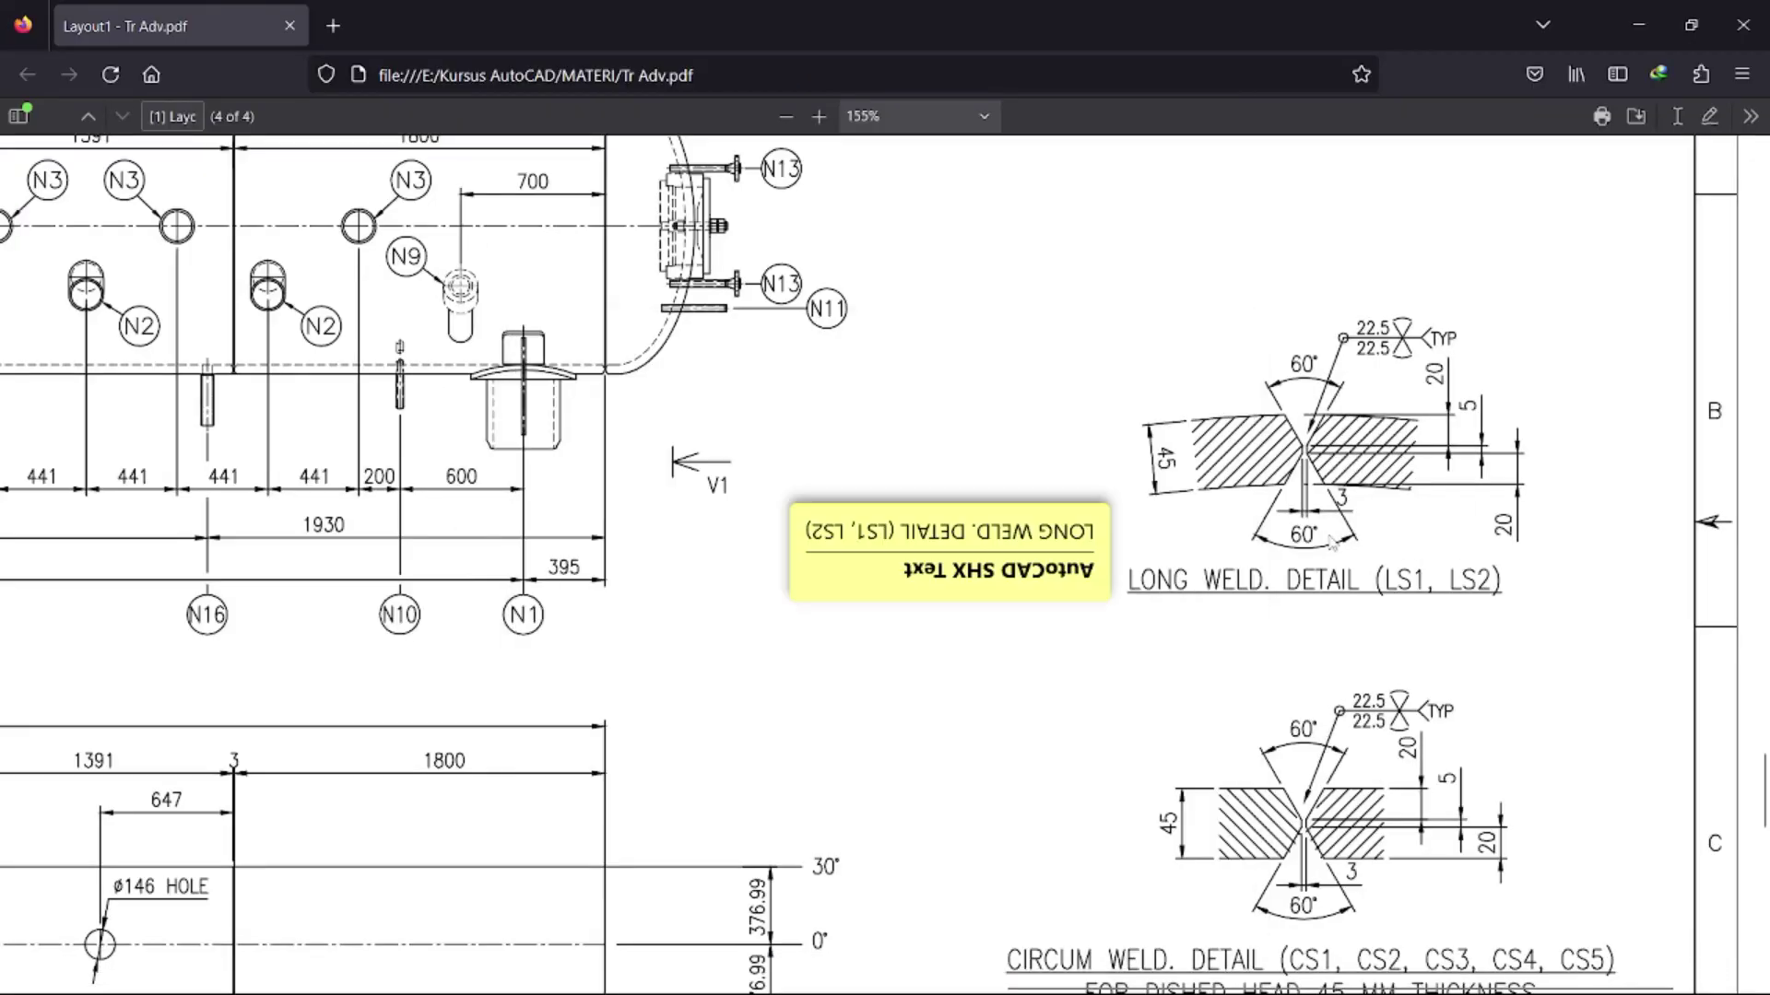
pyautogui.scroll(-3, 1353, 672)
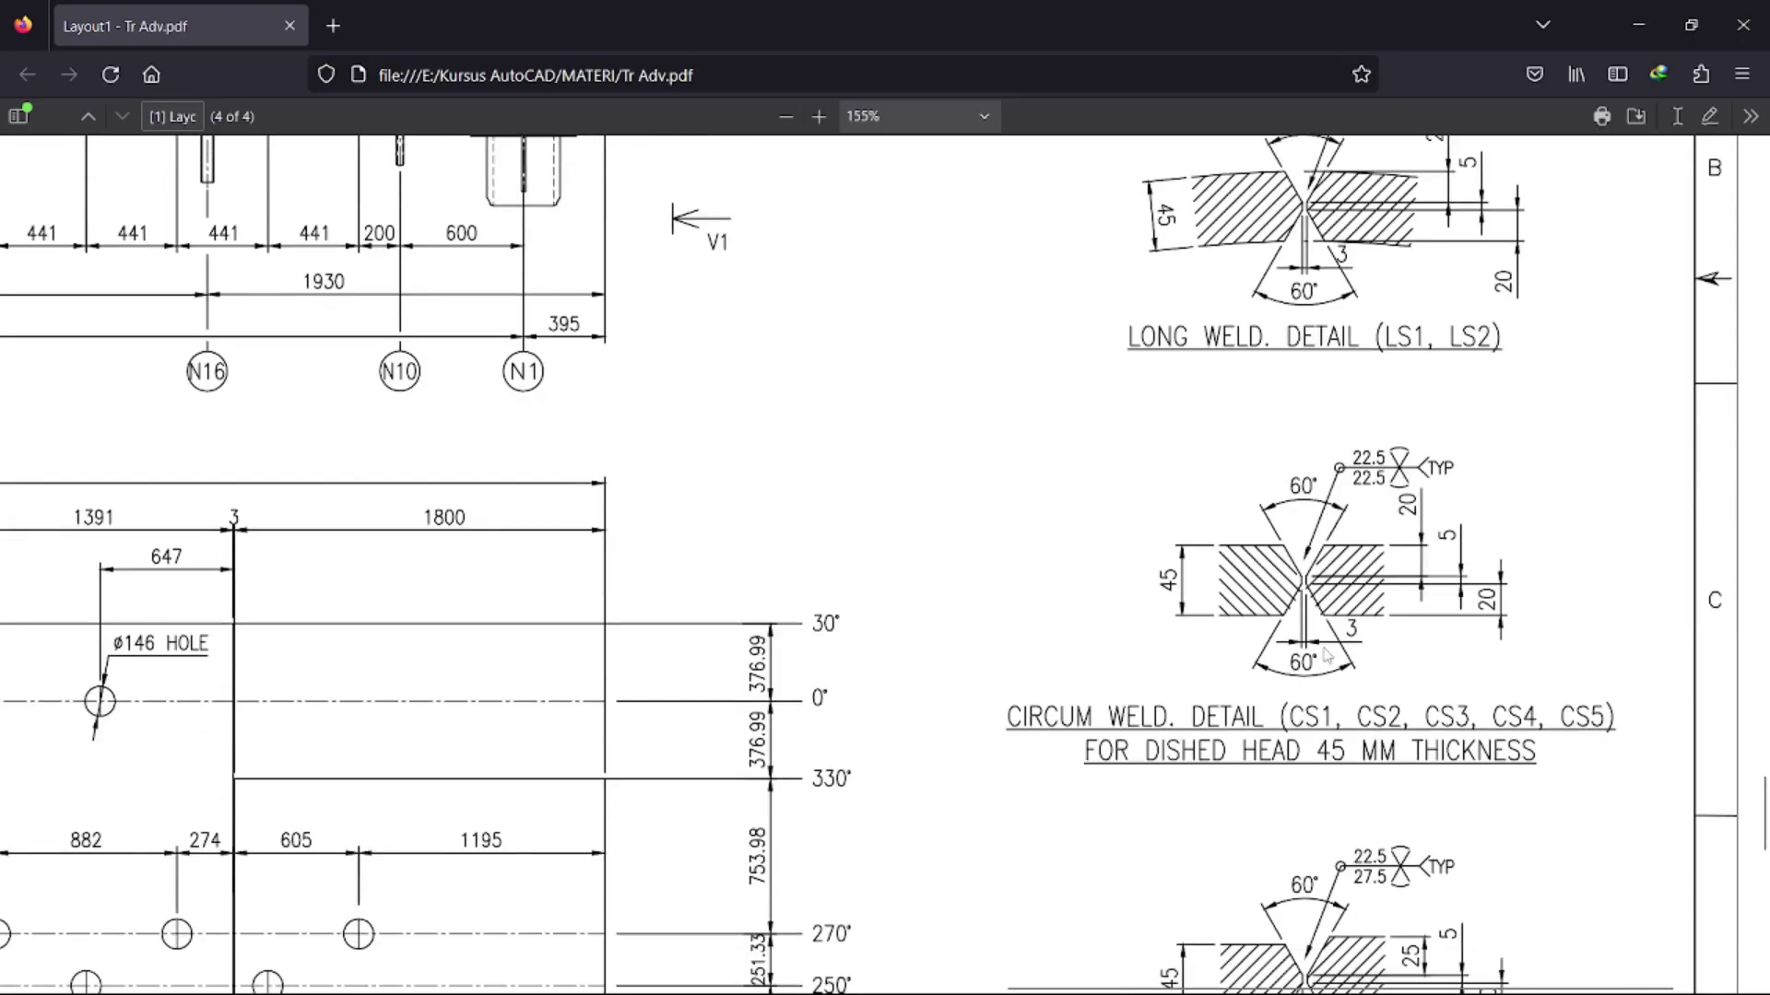
pyautogui.scroll(-4, 1313, 645)
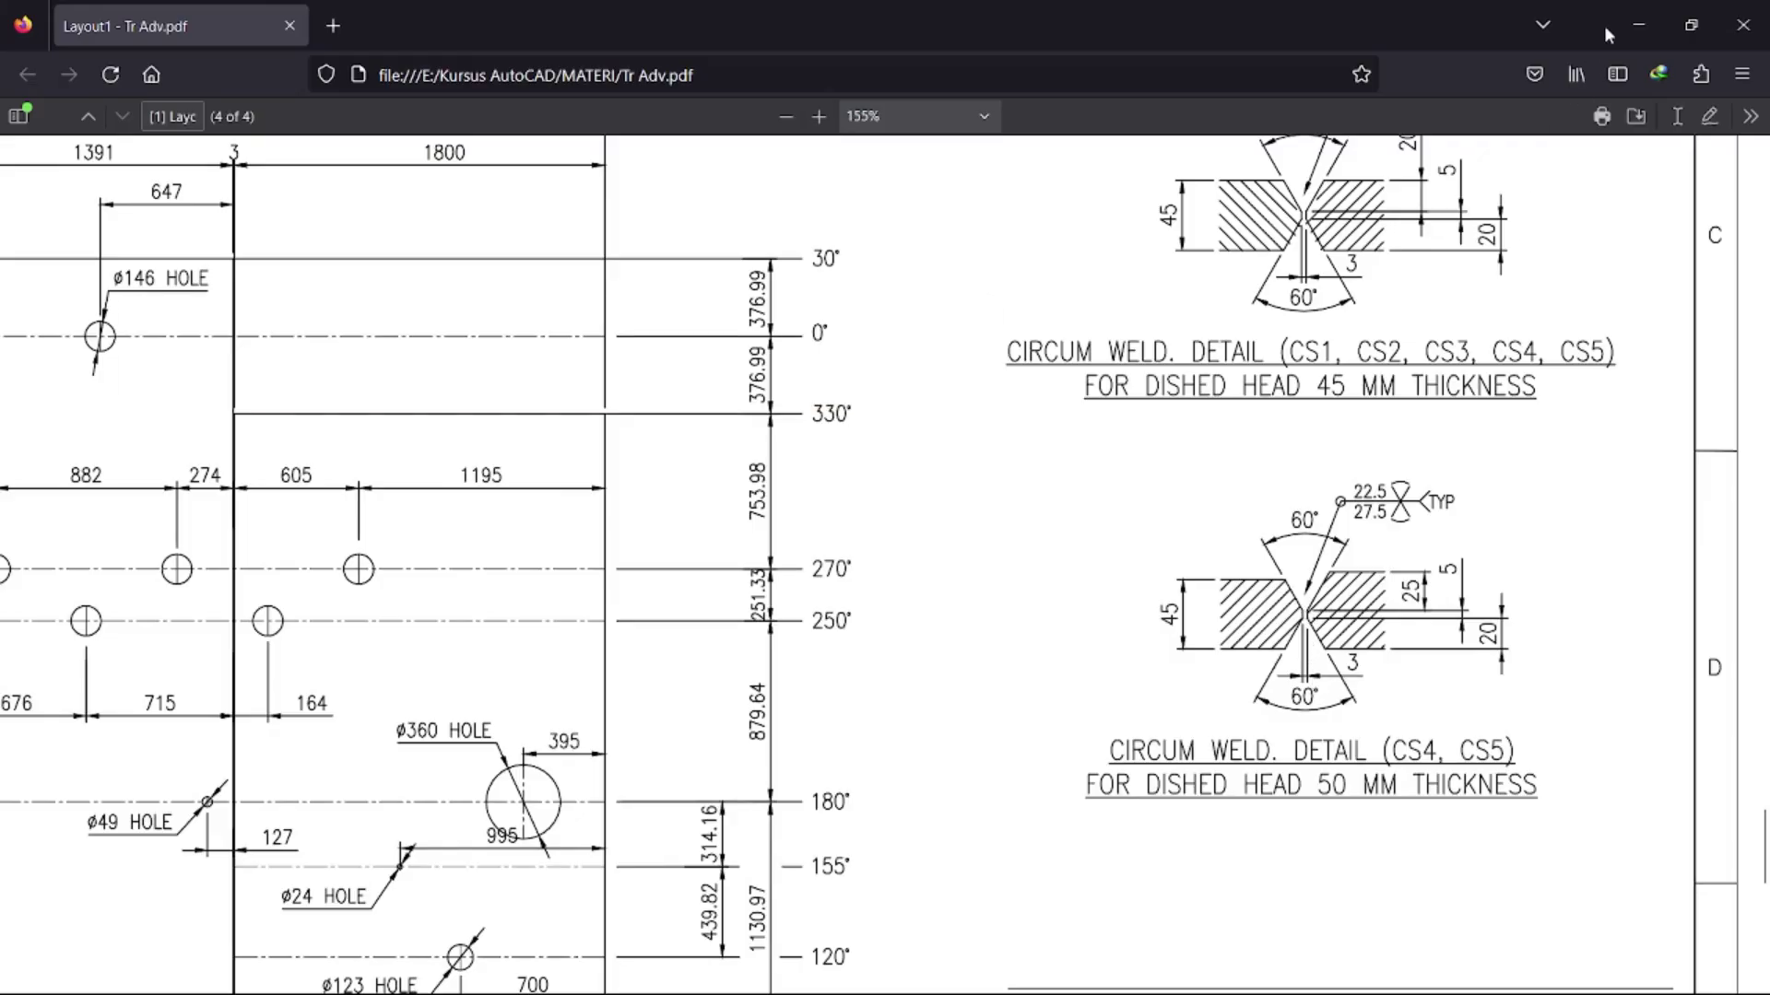
pyautogui.click(1651, 8)
# - Add the bevel, root-face and gap lines of the lower right head seam's weld groove to the selection
pyautogui.scroll(-12, 1163, 523)
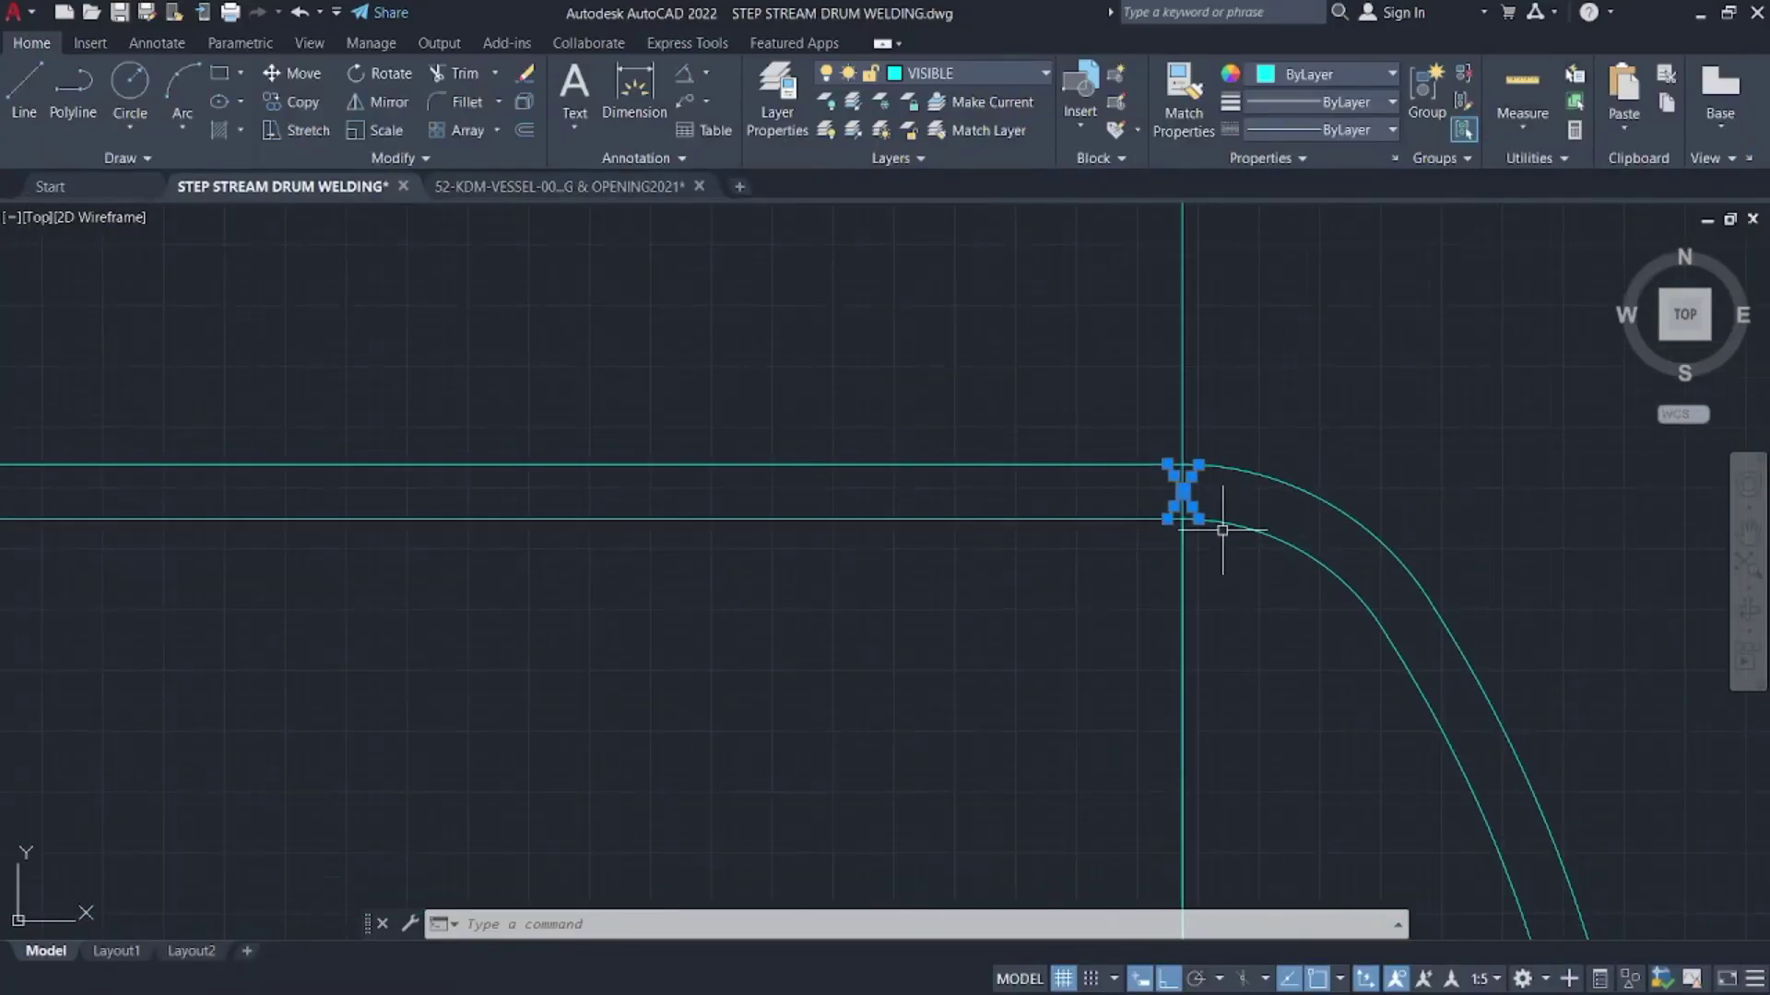
pyautogui.moveTo(1224, 683); pyautogui.dragTo(1233, 304, button='middle')
pyautogui.scroll(3, 1217, 594)
pyautogui.moveTo(1218, 594); pyautogui.dragTo(1272, 356, button='middle')
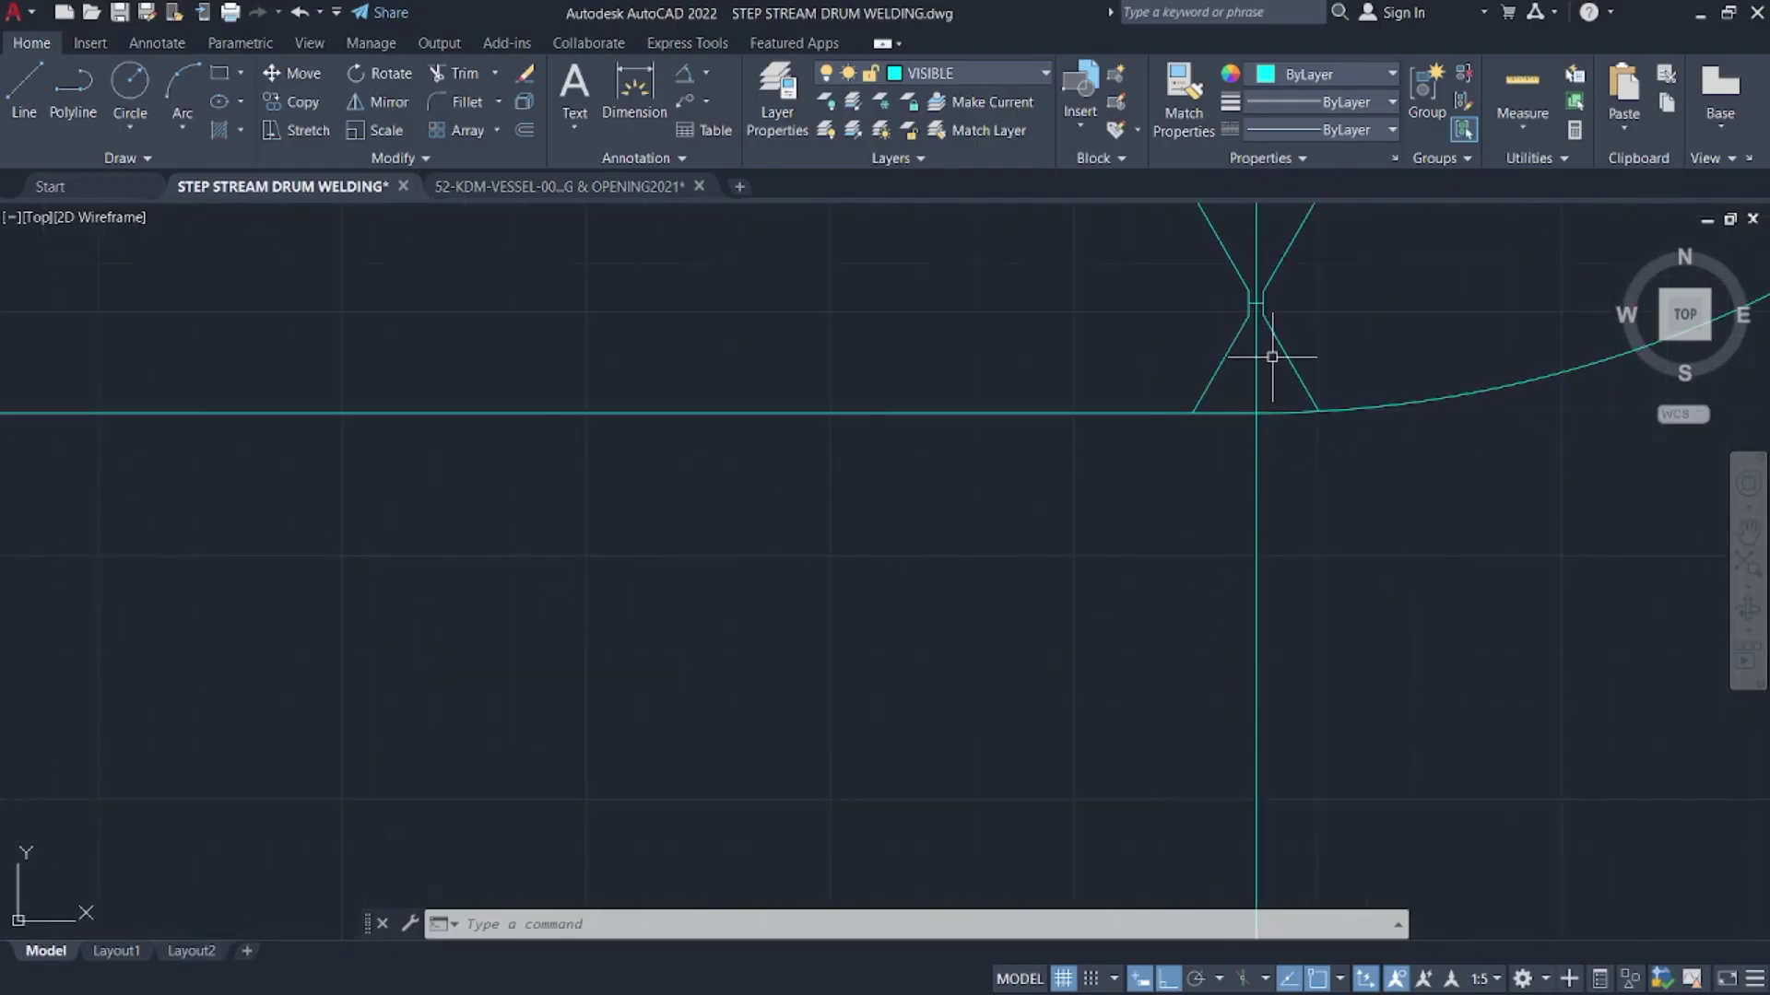
pyautogui.scroll(4, 1170, 565)
pyautogui.click(1187, 528)
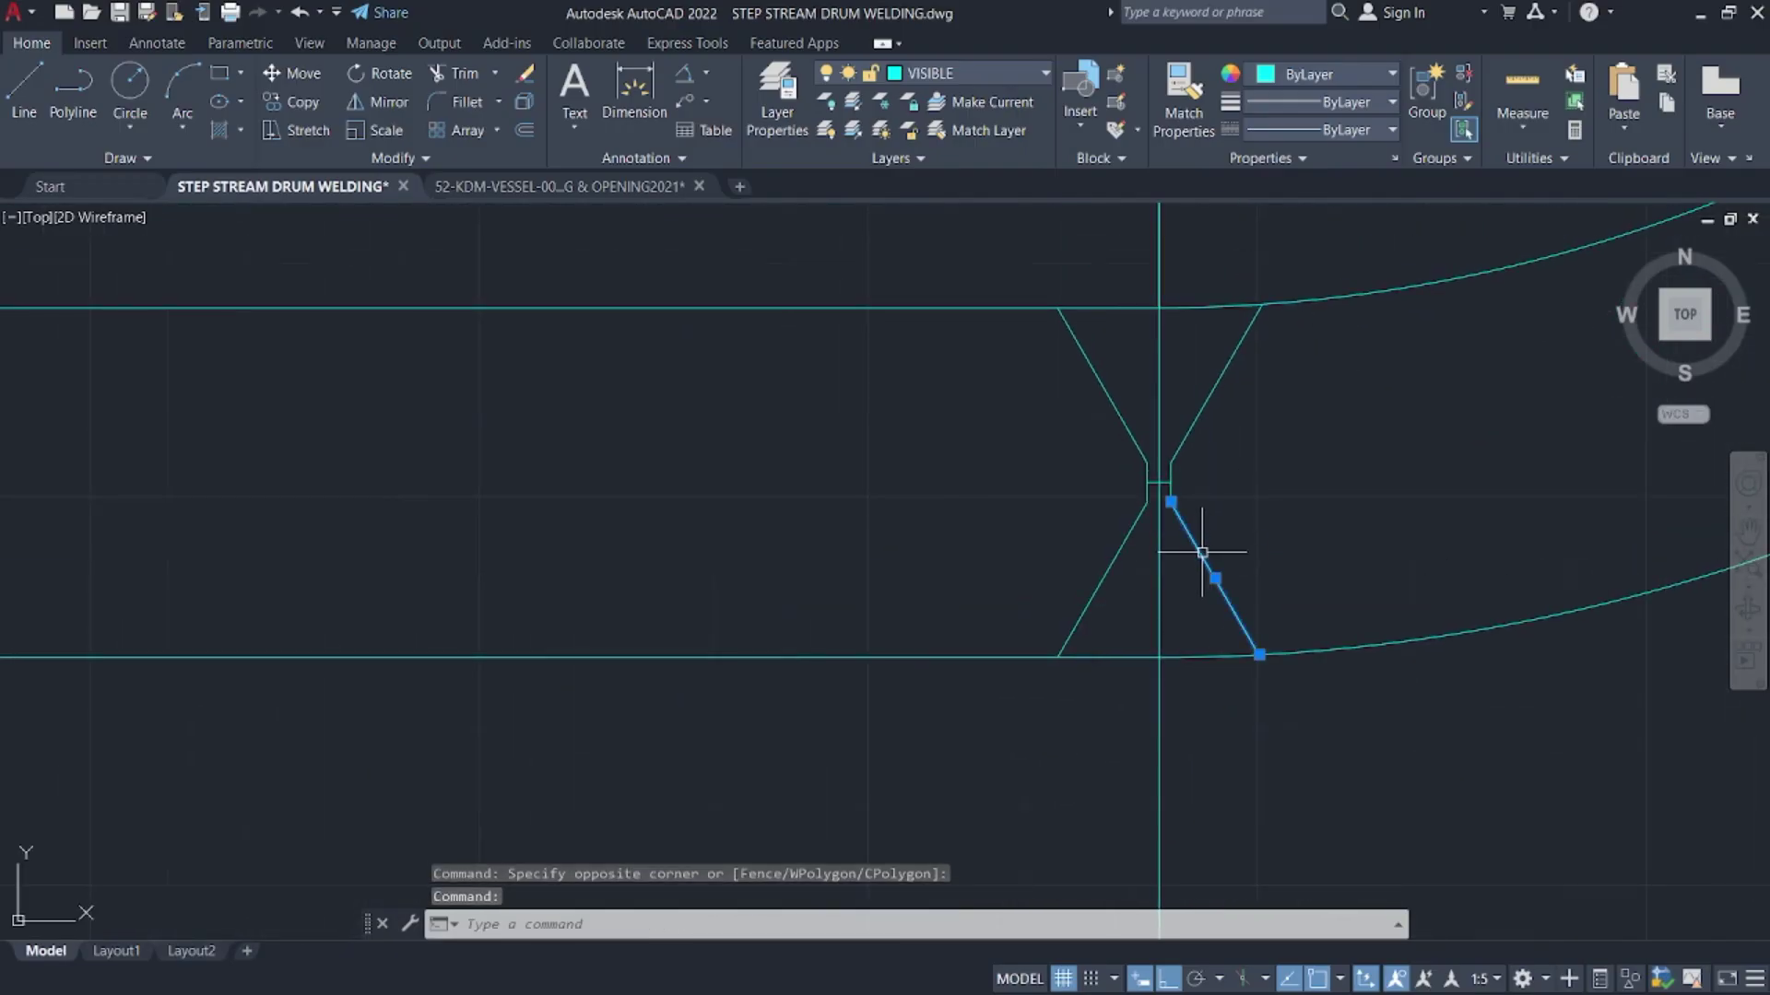
pyautogui.scroll(3, 1204, 498)
pyautogui.click(1210, 511)
pyautogui.click(1085, 359)
pyautogui.scroll(-3, 1034, 464)
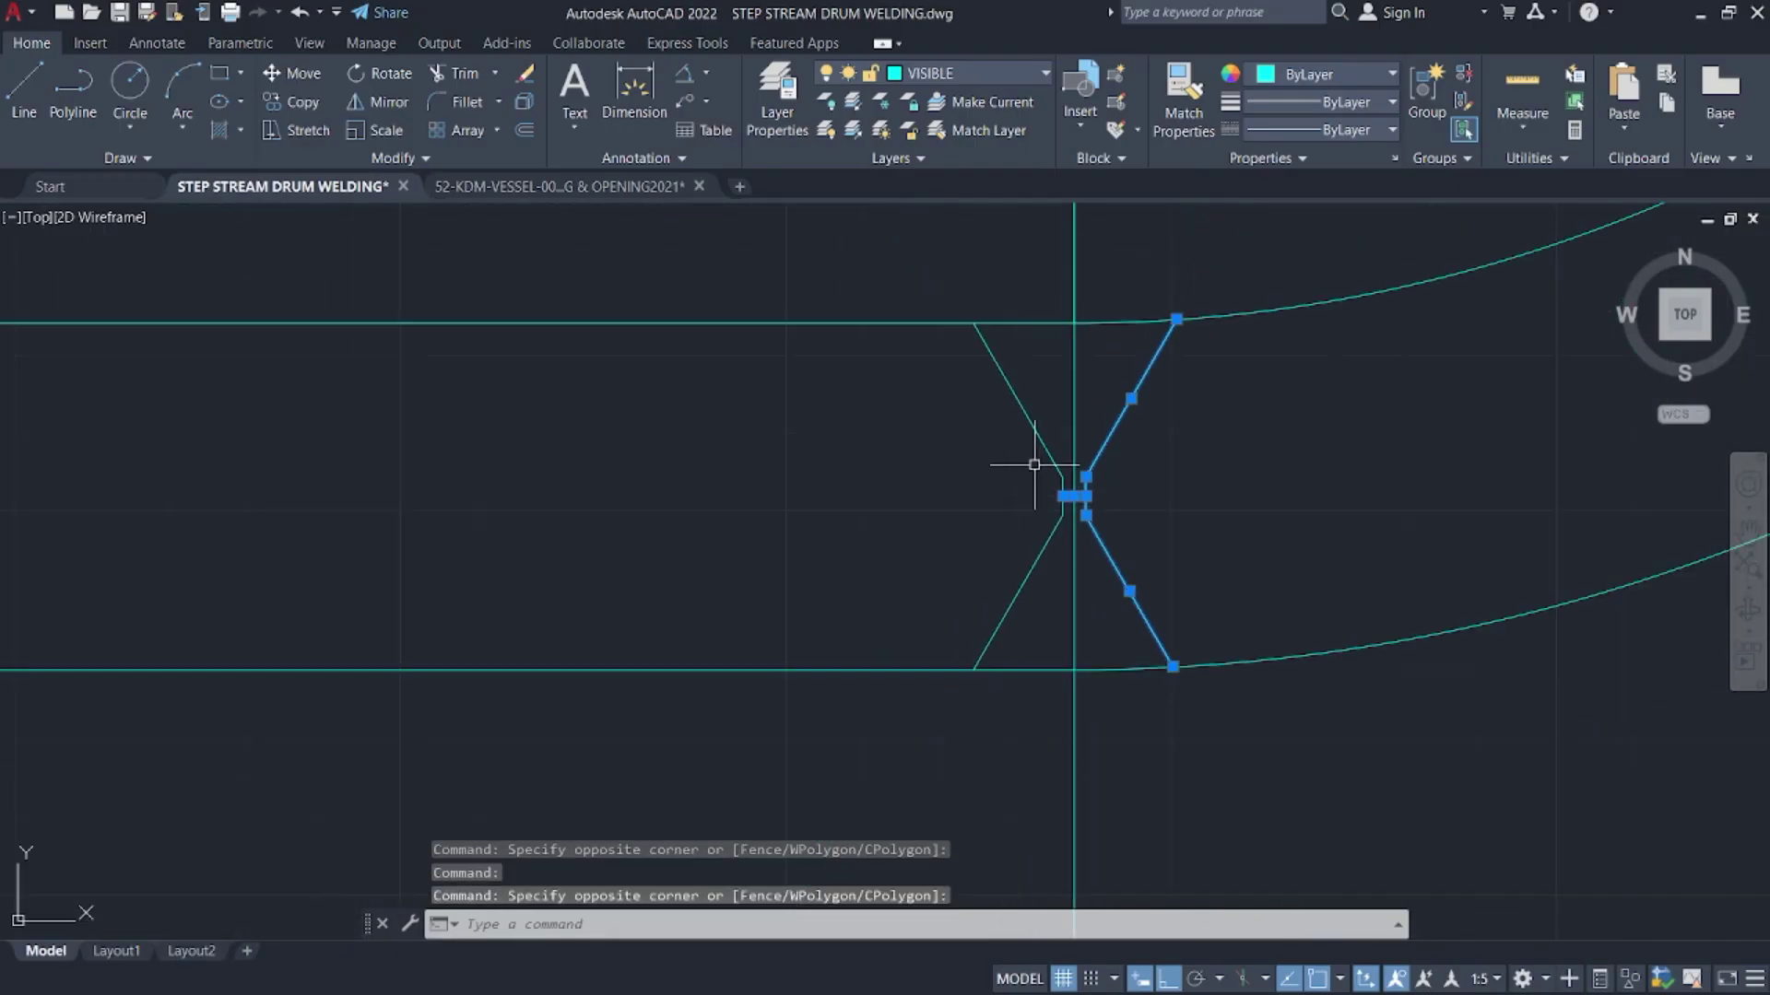
pyautogui.click(1012, 410)
pyautogui.scroll(5, 1009, 518)
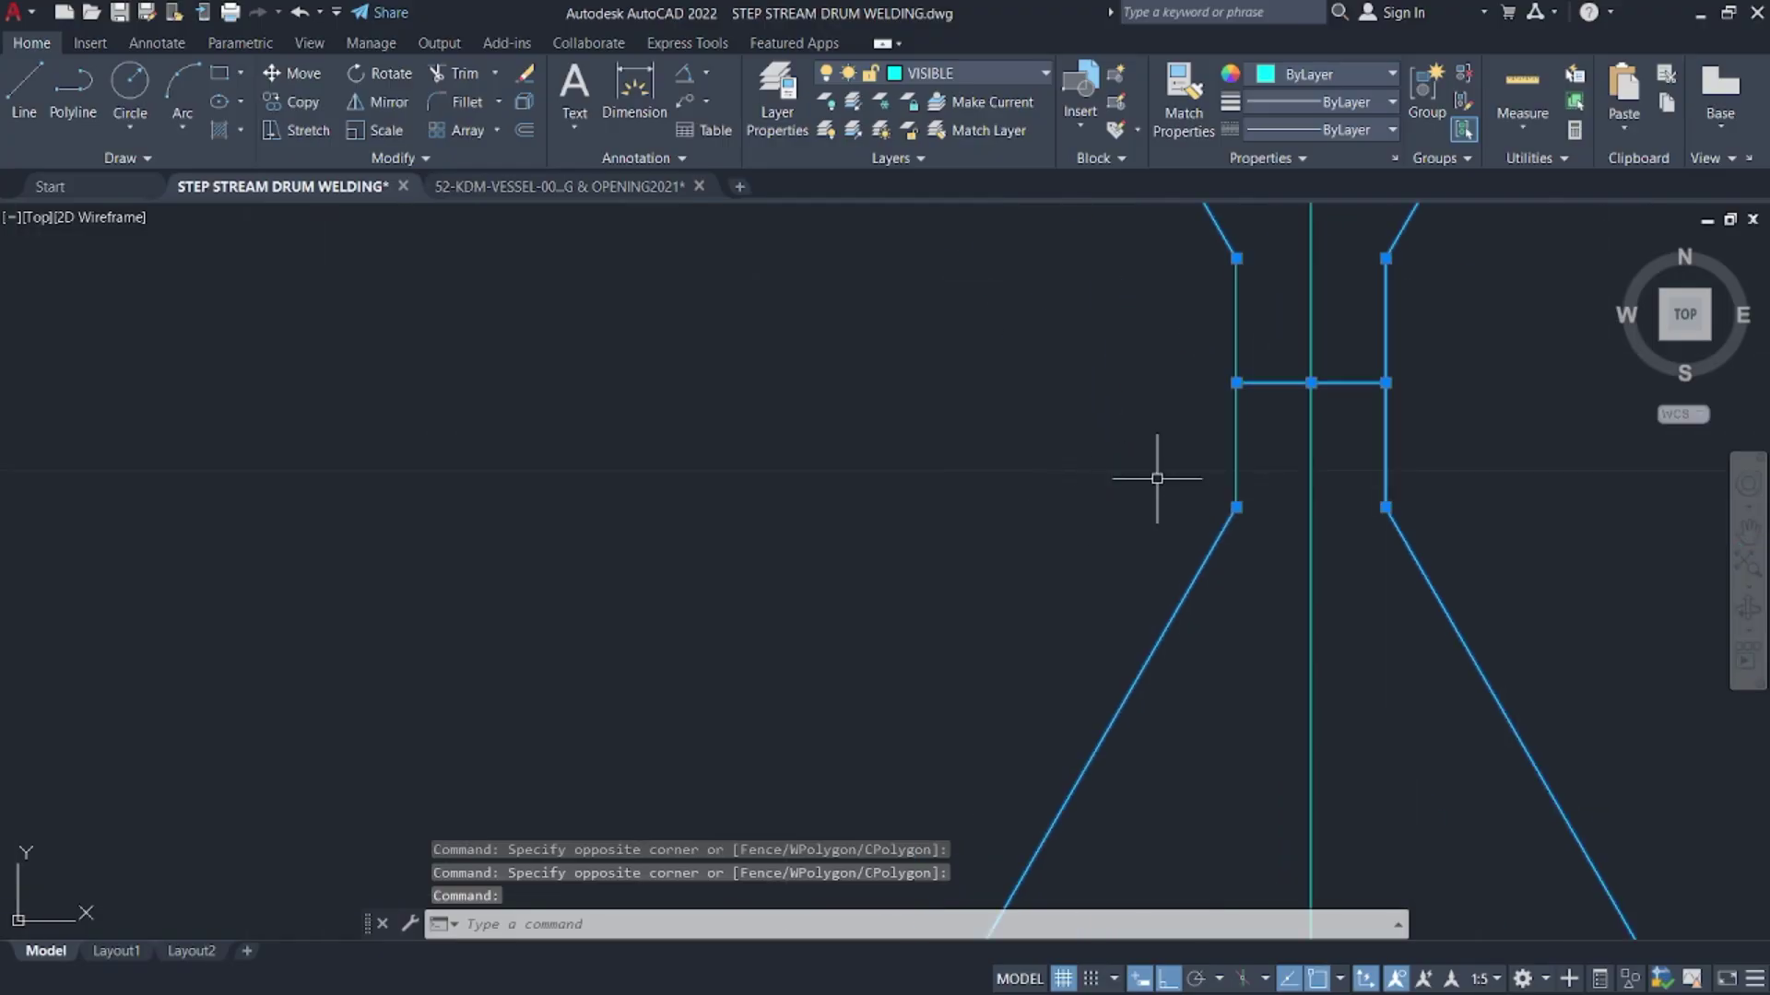
pyautogui.scroll(5, 1196, 449)
pyautogui.scroll(-6, 1268, 506)
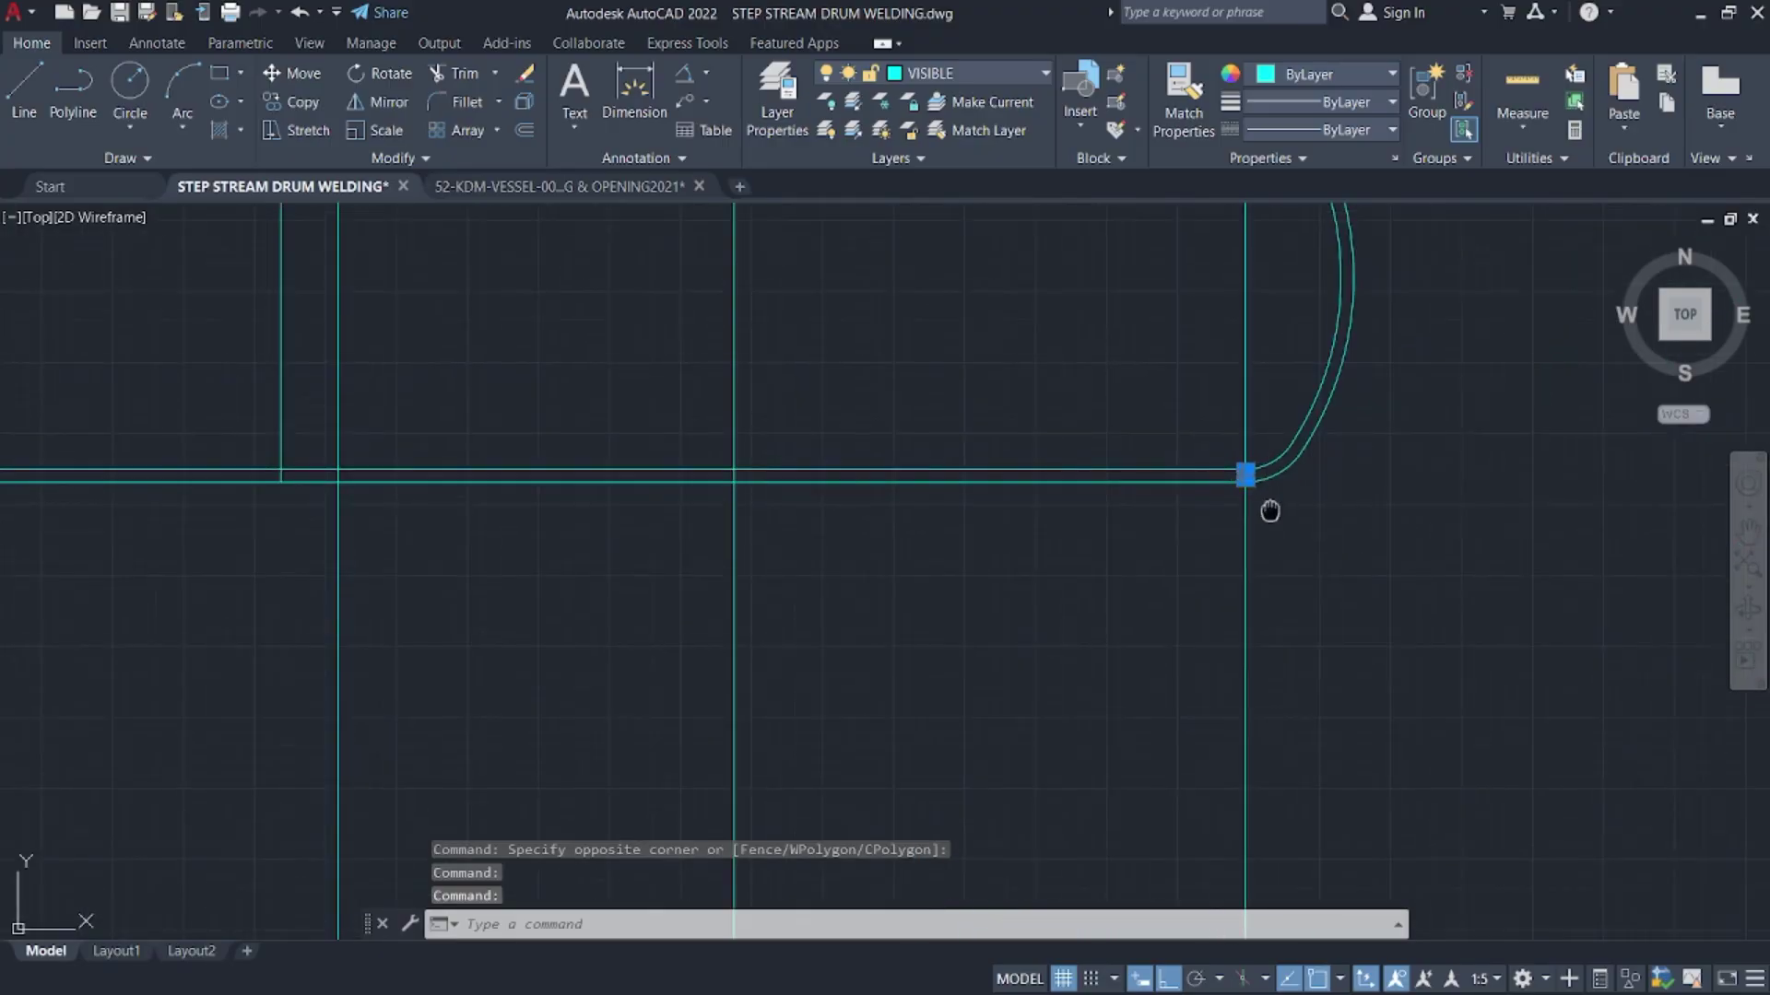
# - Copy the selected upper and lower grooves from the gap line's midpoint onto the three vertical seam lines between the shell plates
pyautogui.scroll(3, 1225, 371)
pyautogui.moveTo(1236, 560); pyautogui.dragTo(1204, 402, button='middle')
pyautogui.write('c')
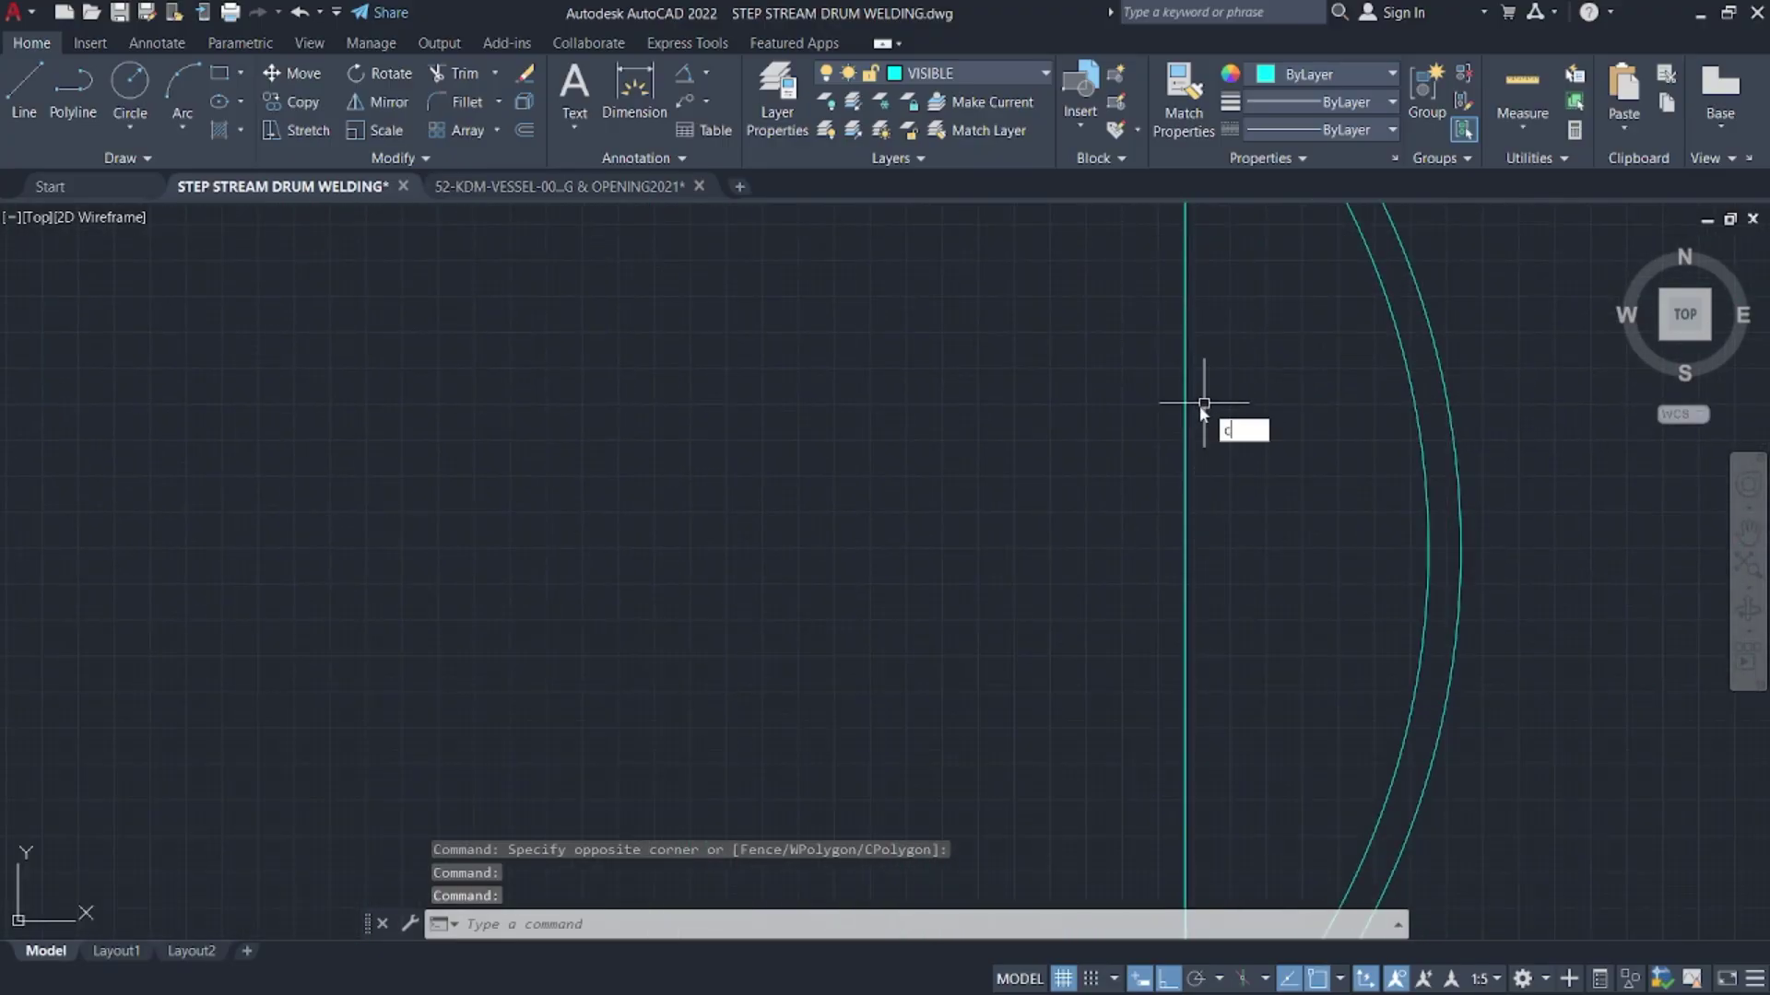
pyautogui.write('o')
pyautogui.press('Return')
pyautogui.scroll(-4, 1204, 405)
pyautogui.scroll(6, 1236, 802)
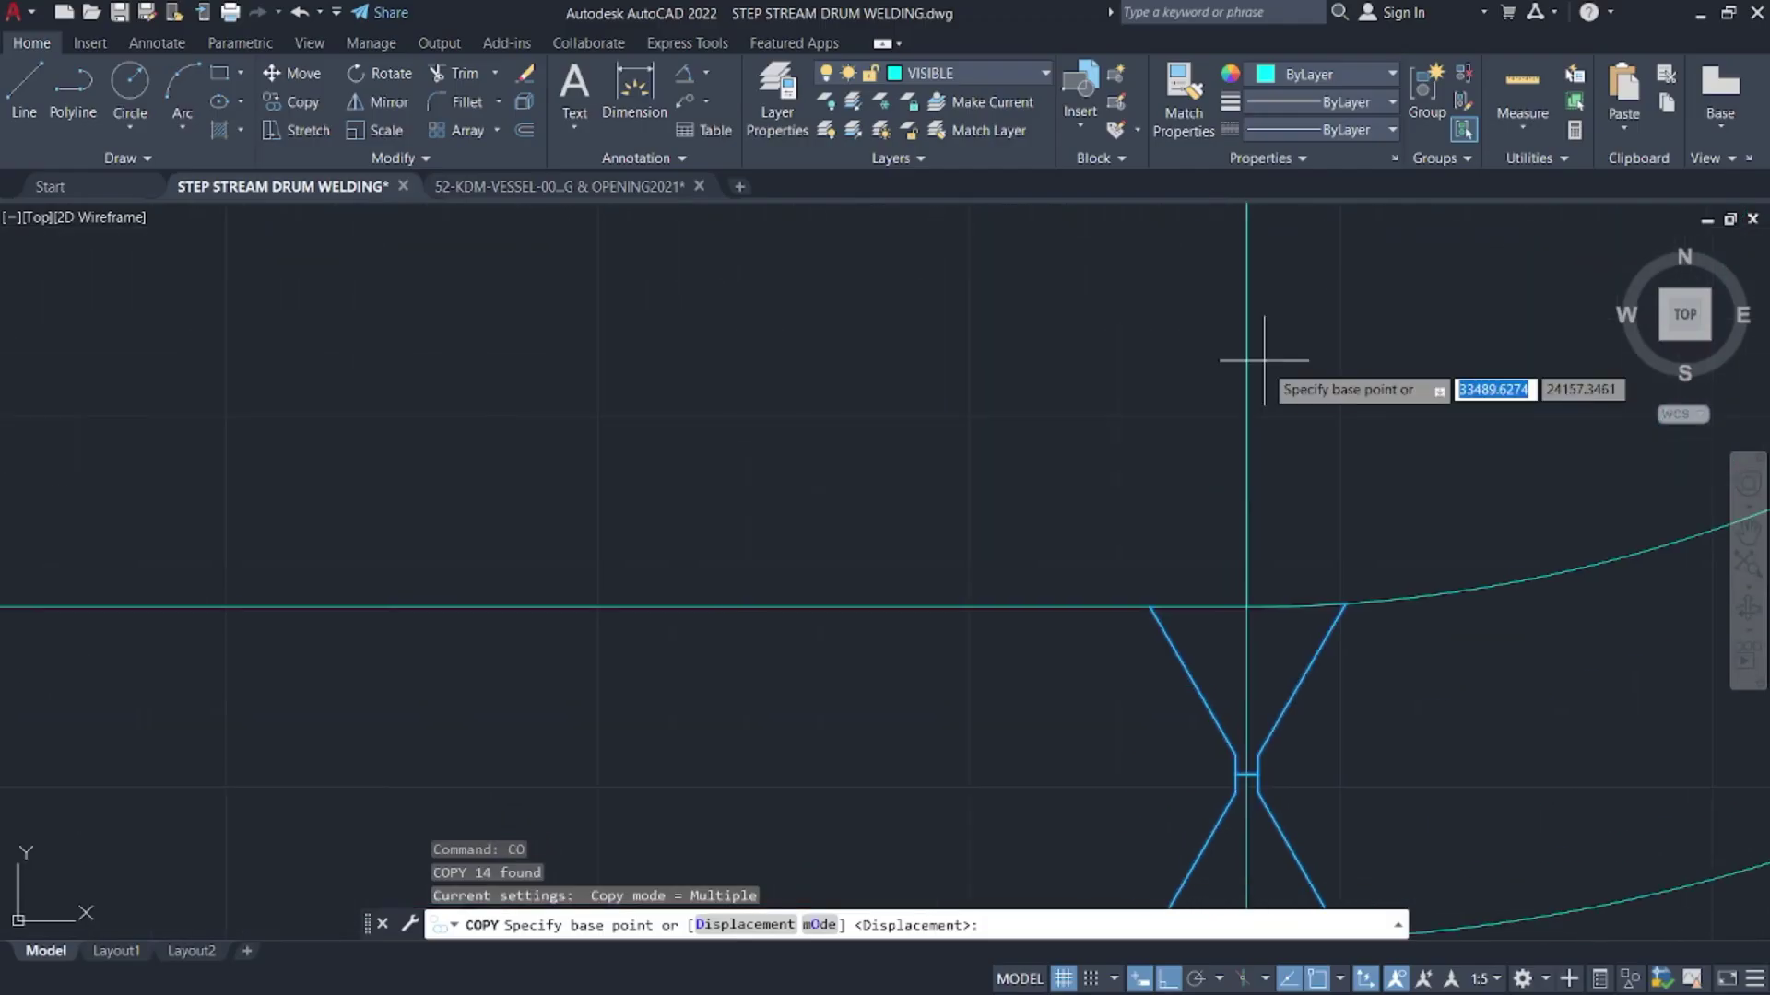
pyautogui.click(1246, 772)
pyautogui.scroll(-5, 948, 691)
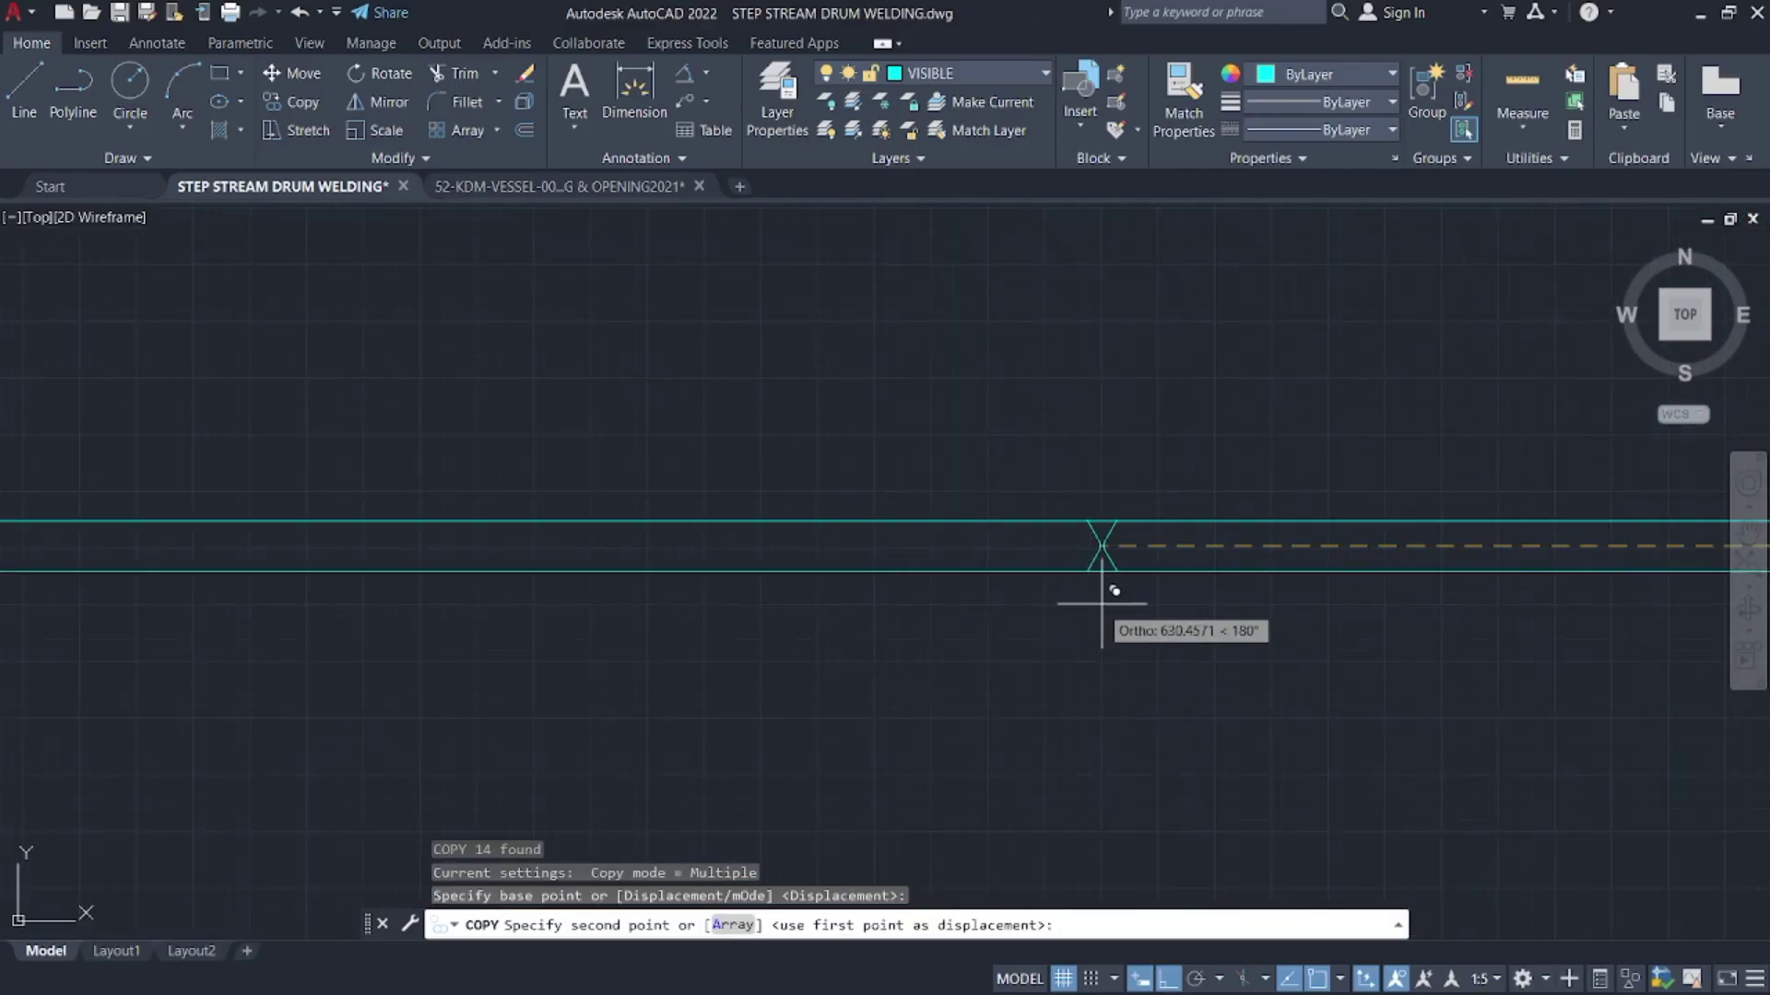
pyautogui.scroll(3, 1129, 499)
pyautogui.scroll(5, 1124, 505)
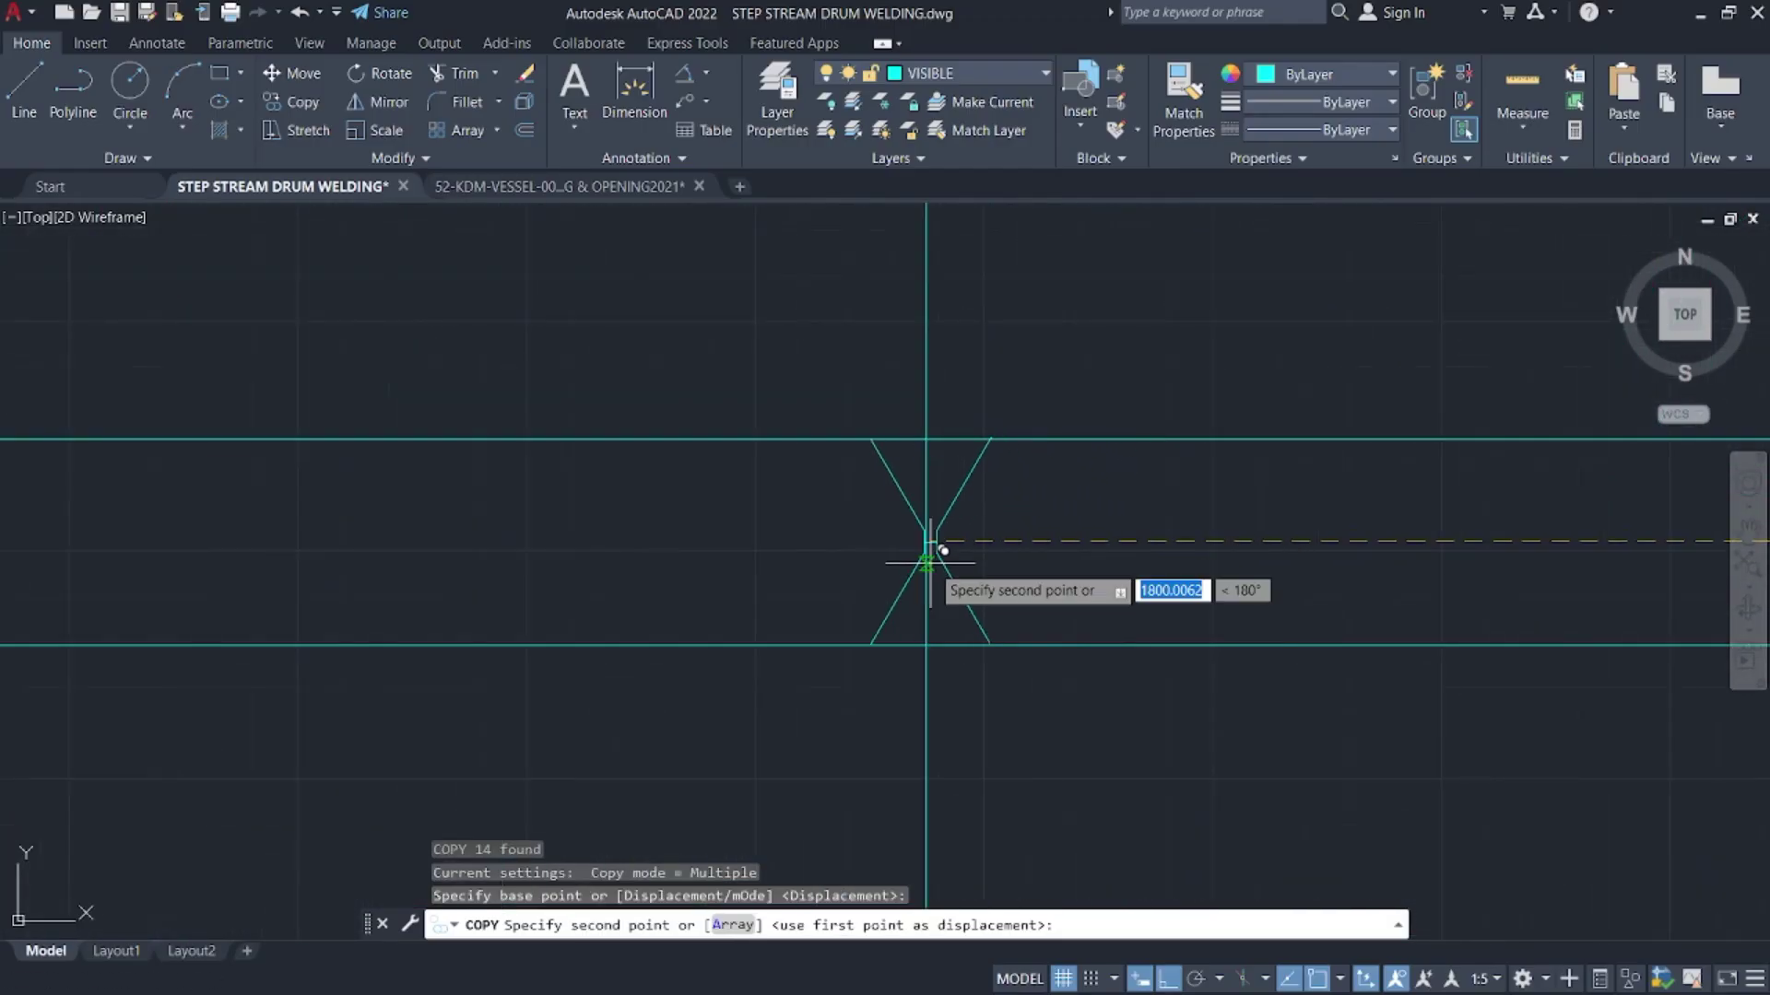
pyautogui.click(937, 535)
pyautogui.scroll(-4, 1447, 542)
pyautogui.moveTo(1447, 542); pyautogui.dragTo(765, 500, button='middle')
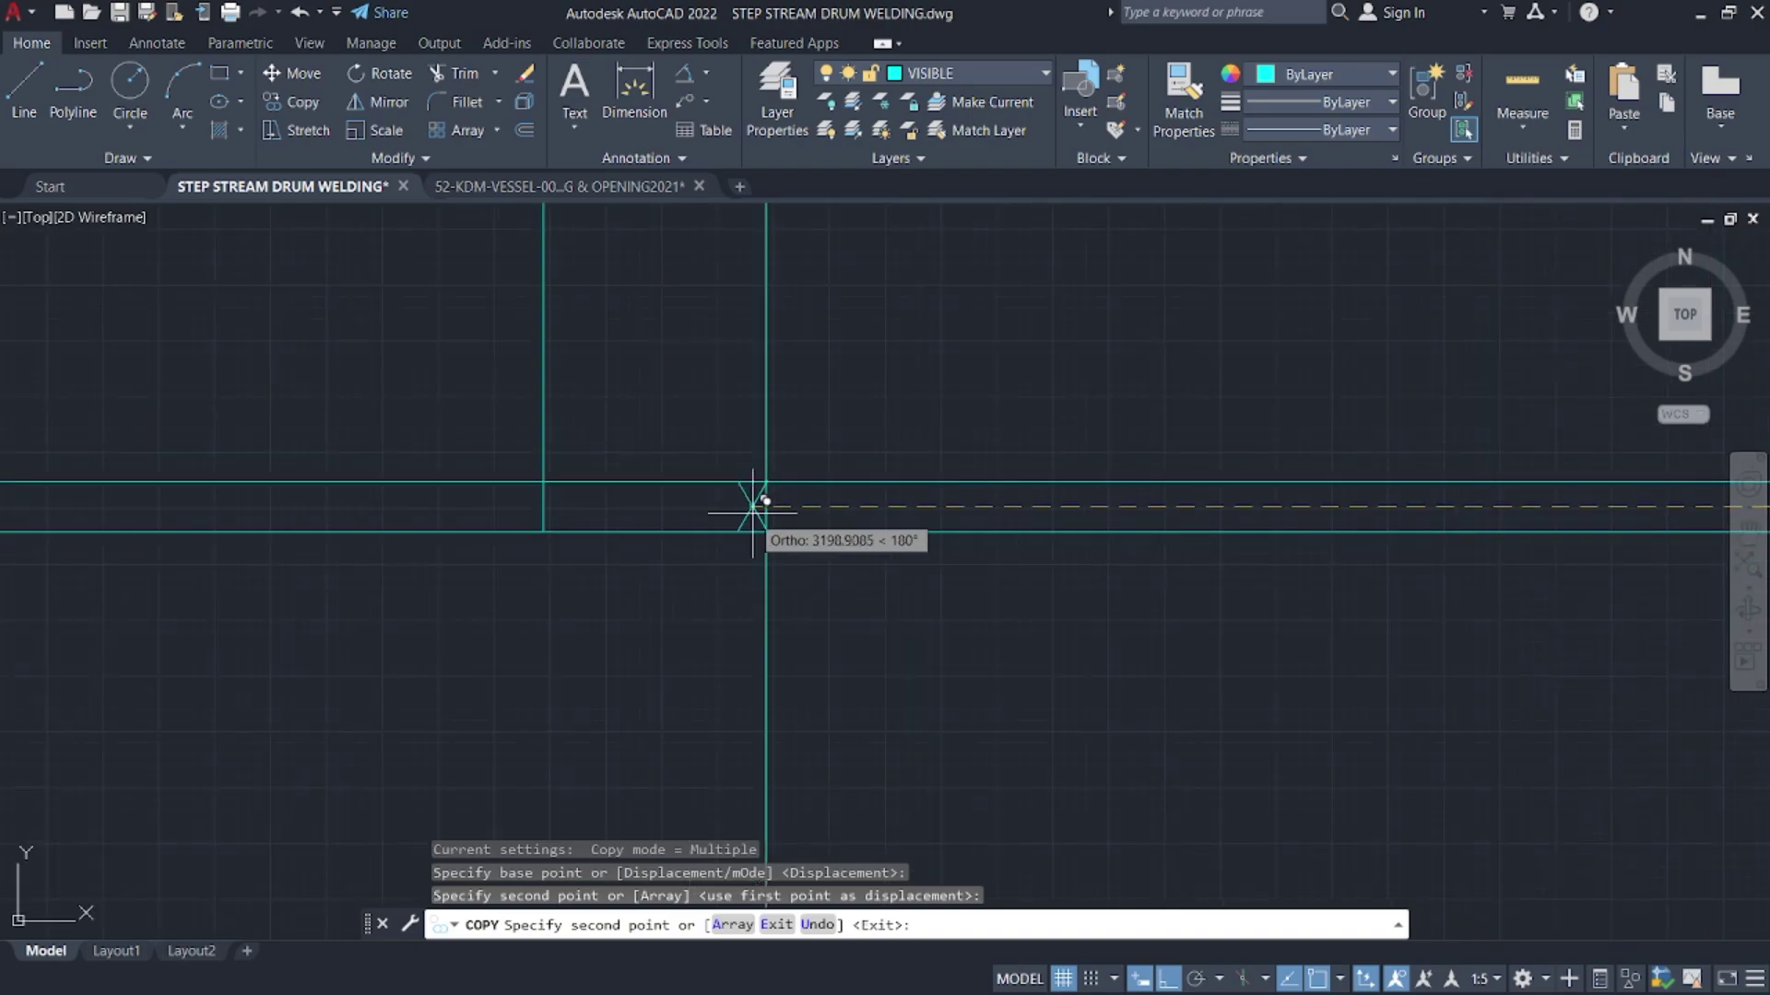
pyautogui.scroll(5, 769, 505)
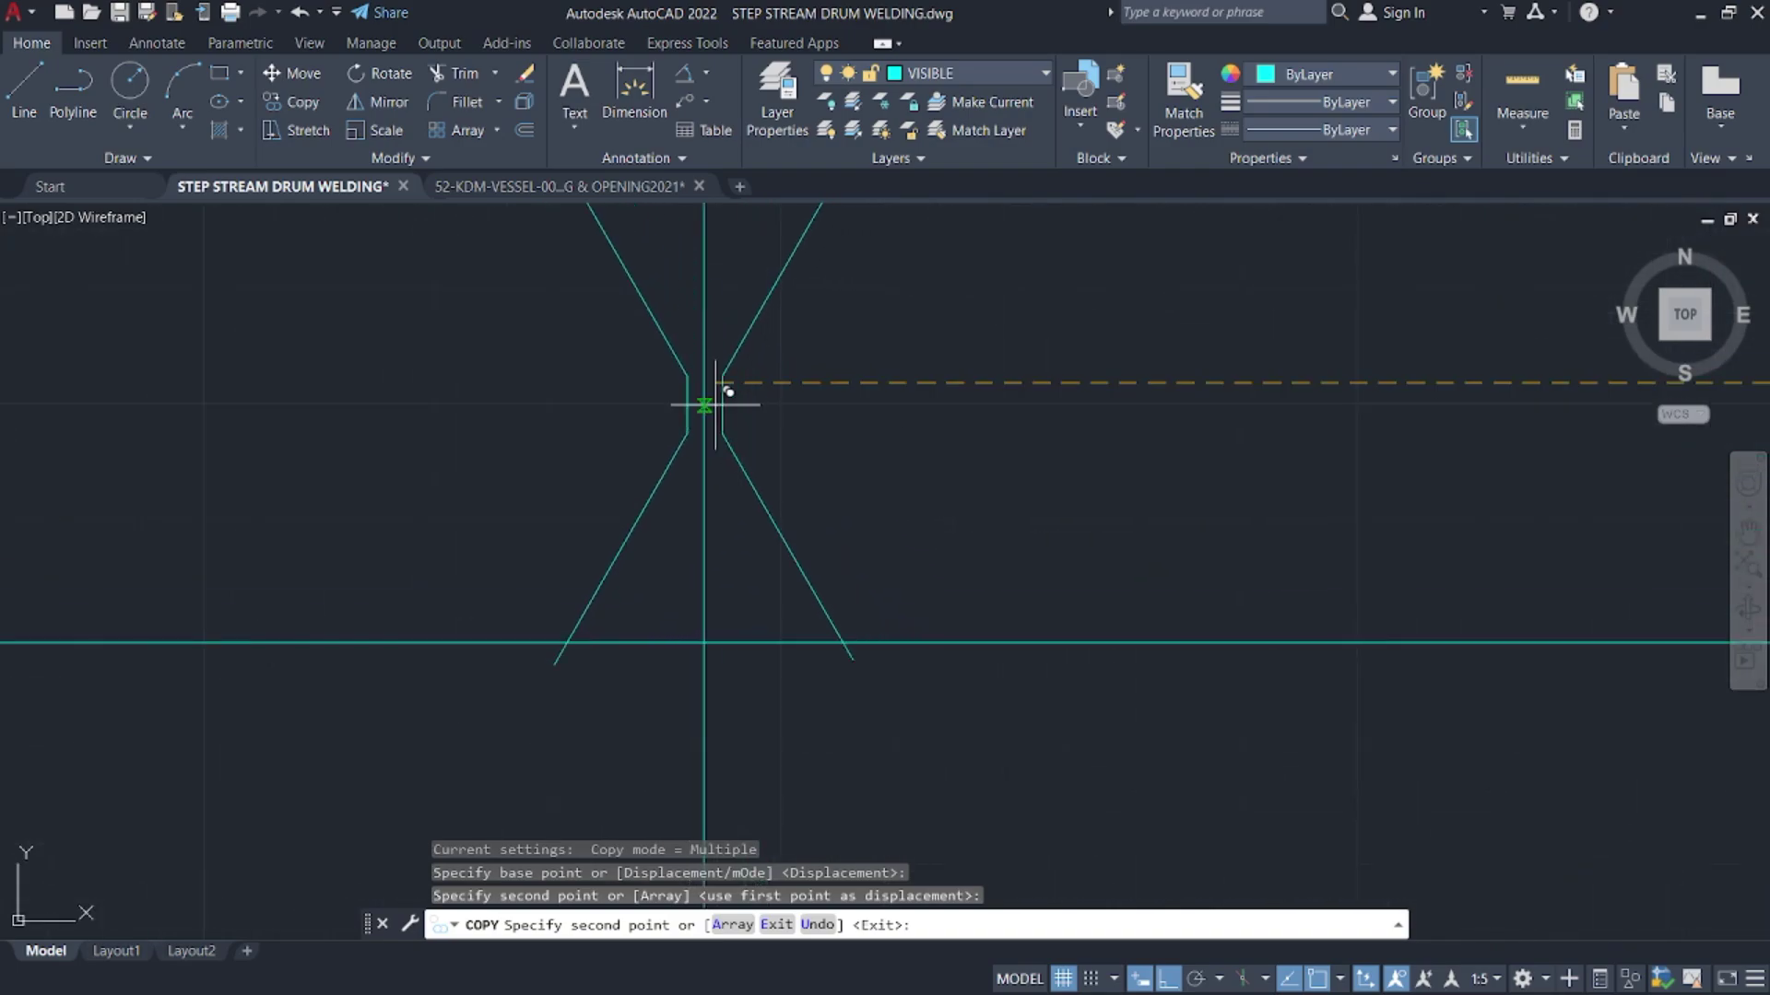
pyautogui.scroll(-5, 1485, 479)
pyautogui.moveTo(1485, 478); pyautogui.dragTo(916, 458, button='middle')
pyautogui.scroll(3, 1458, 548)
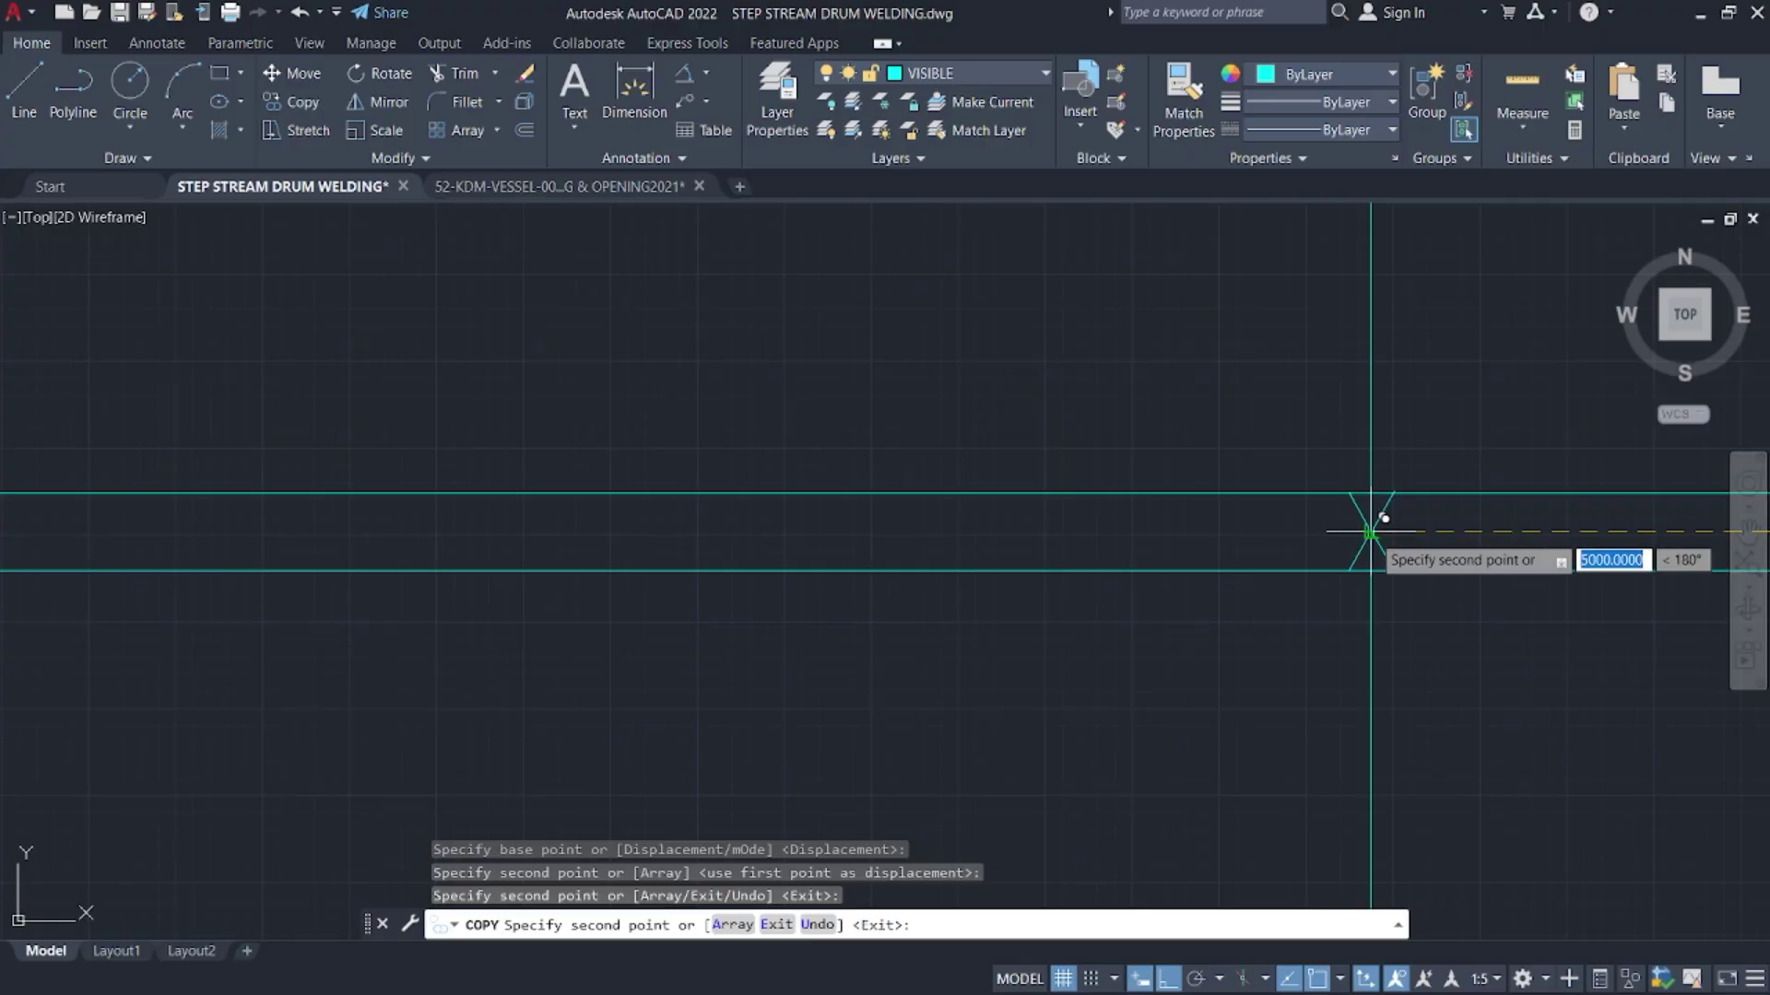
pyautogui.press('Escape')
# - Erase the vertical construction line running through the leftmost of the three plate seams
pyautogui.click(1383, 639)
pyautogui.click(1359, 590)
pyautogui.press('Delete')
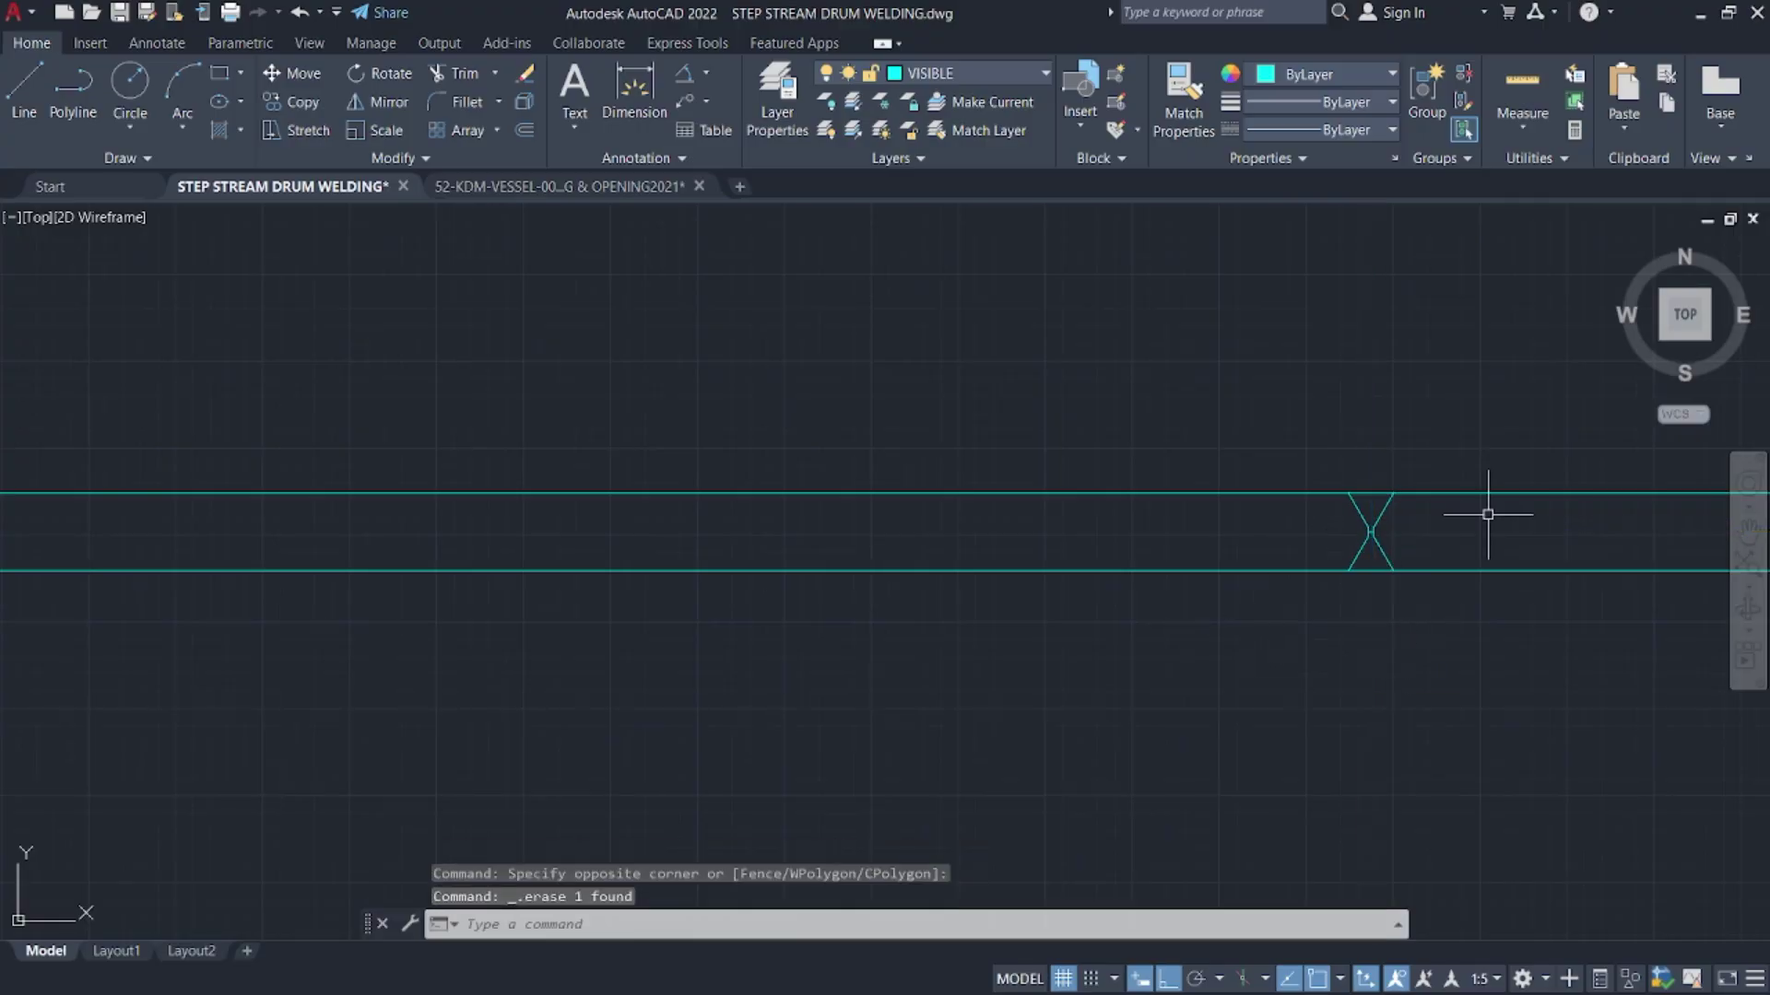
# - Try to trim the gap line and the wall lines inside the leftmost plate seam's lower groove, and undo the trim
pyautogui.scroll(5, 1438, 516)
pyautogui.moveTo(1009, 426); pyautogui.dragTo(1037, 570, button='middle')
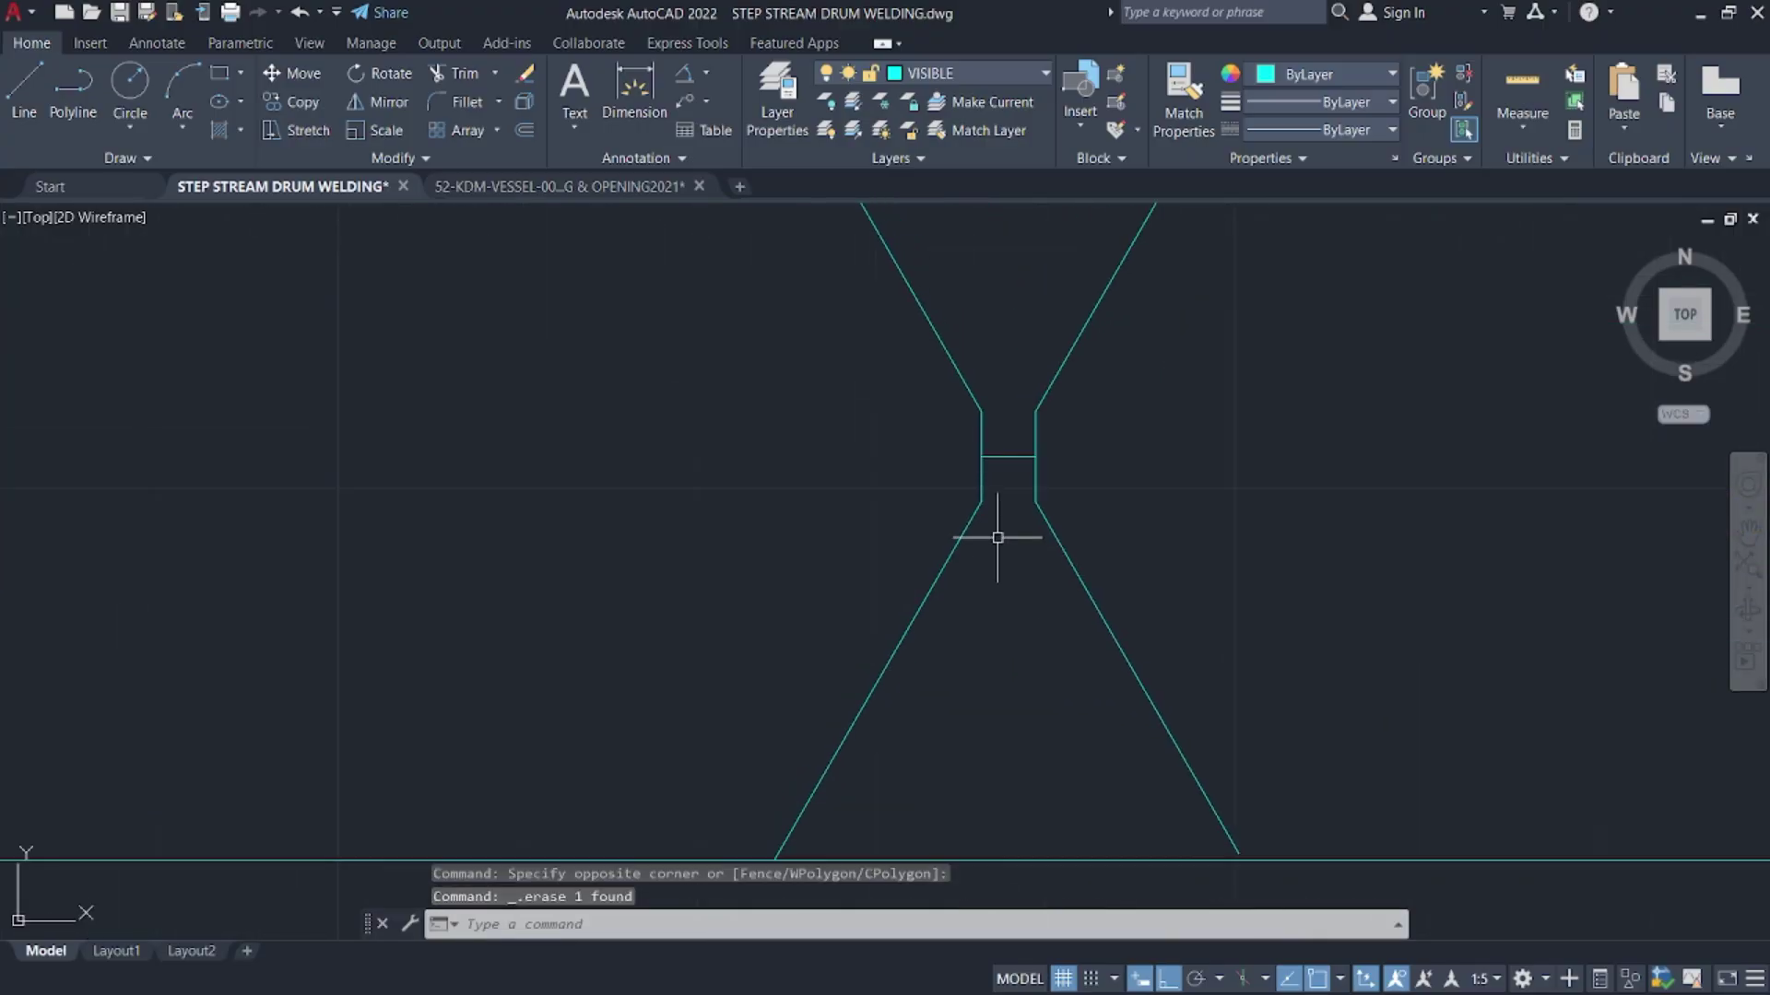
pyautogui.press('Return')
pyautogui.moveTo(994, 537); pyautogui.dragTo(1031, 375)
pyautogui.scroll(-3, 1032, 446)
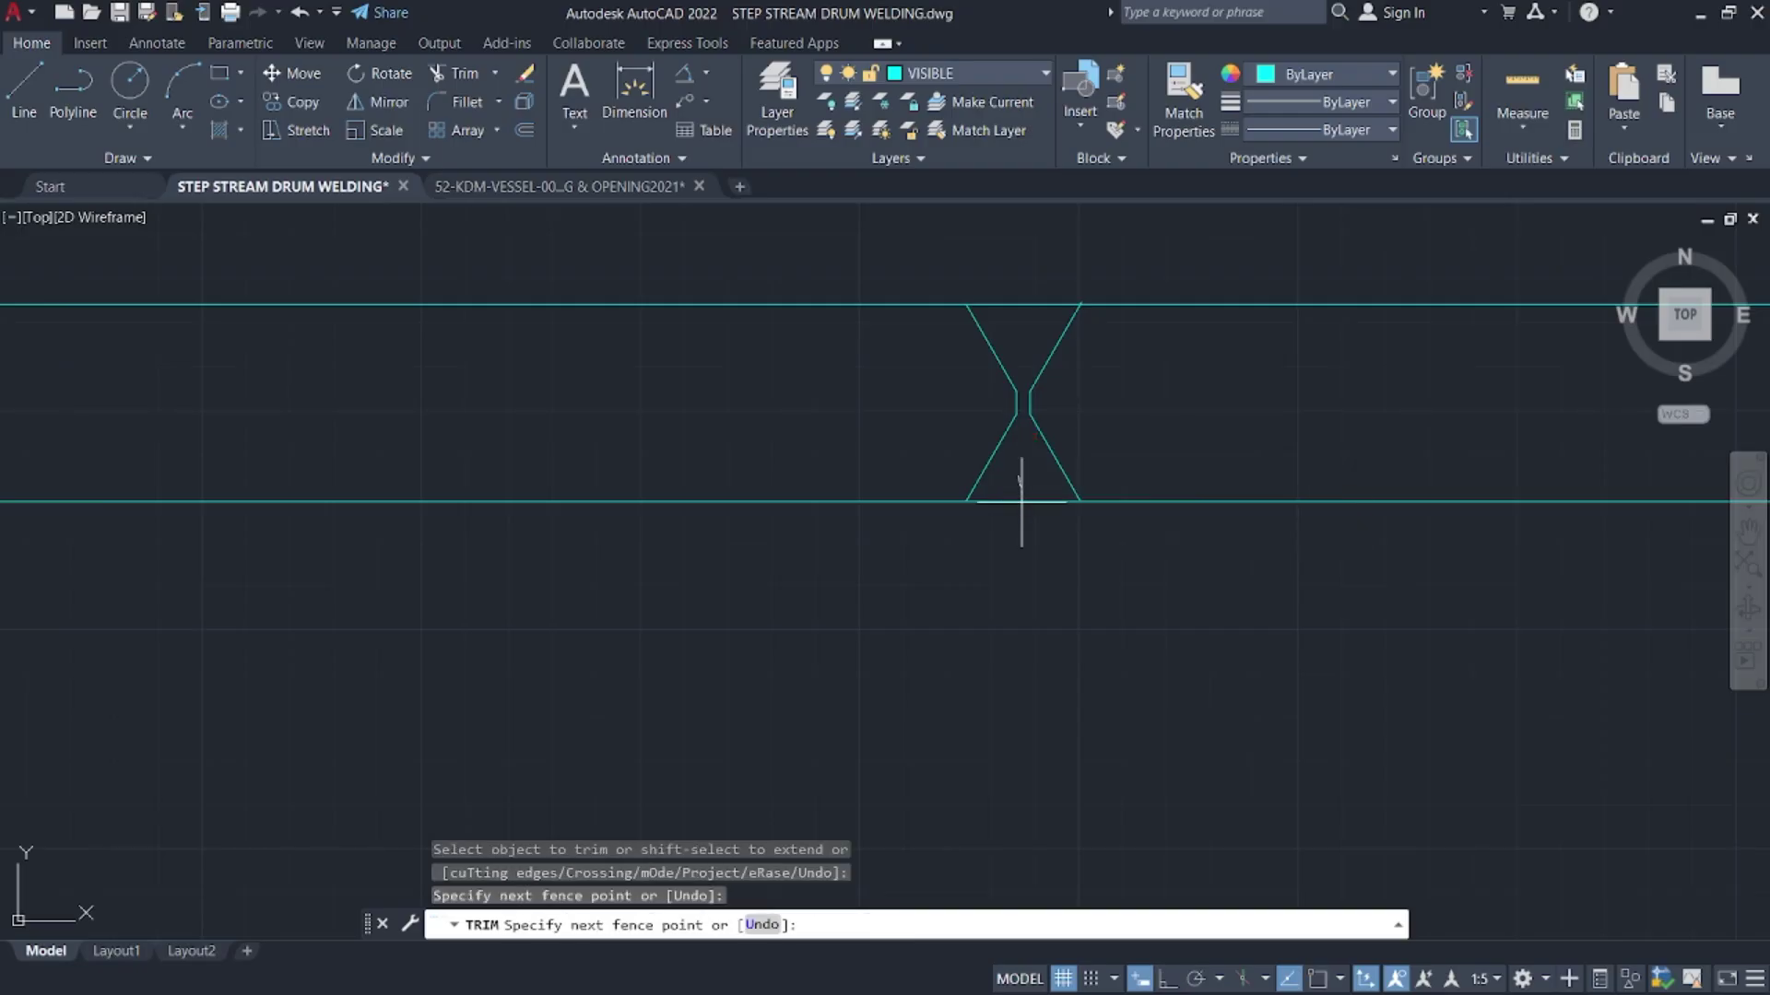
pyautogui.scroll(4, 1012, 318)
pyautogui.scroll(-4, 1075, 328)
pyautogui.press('Escape')
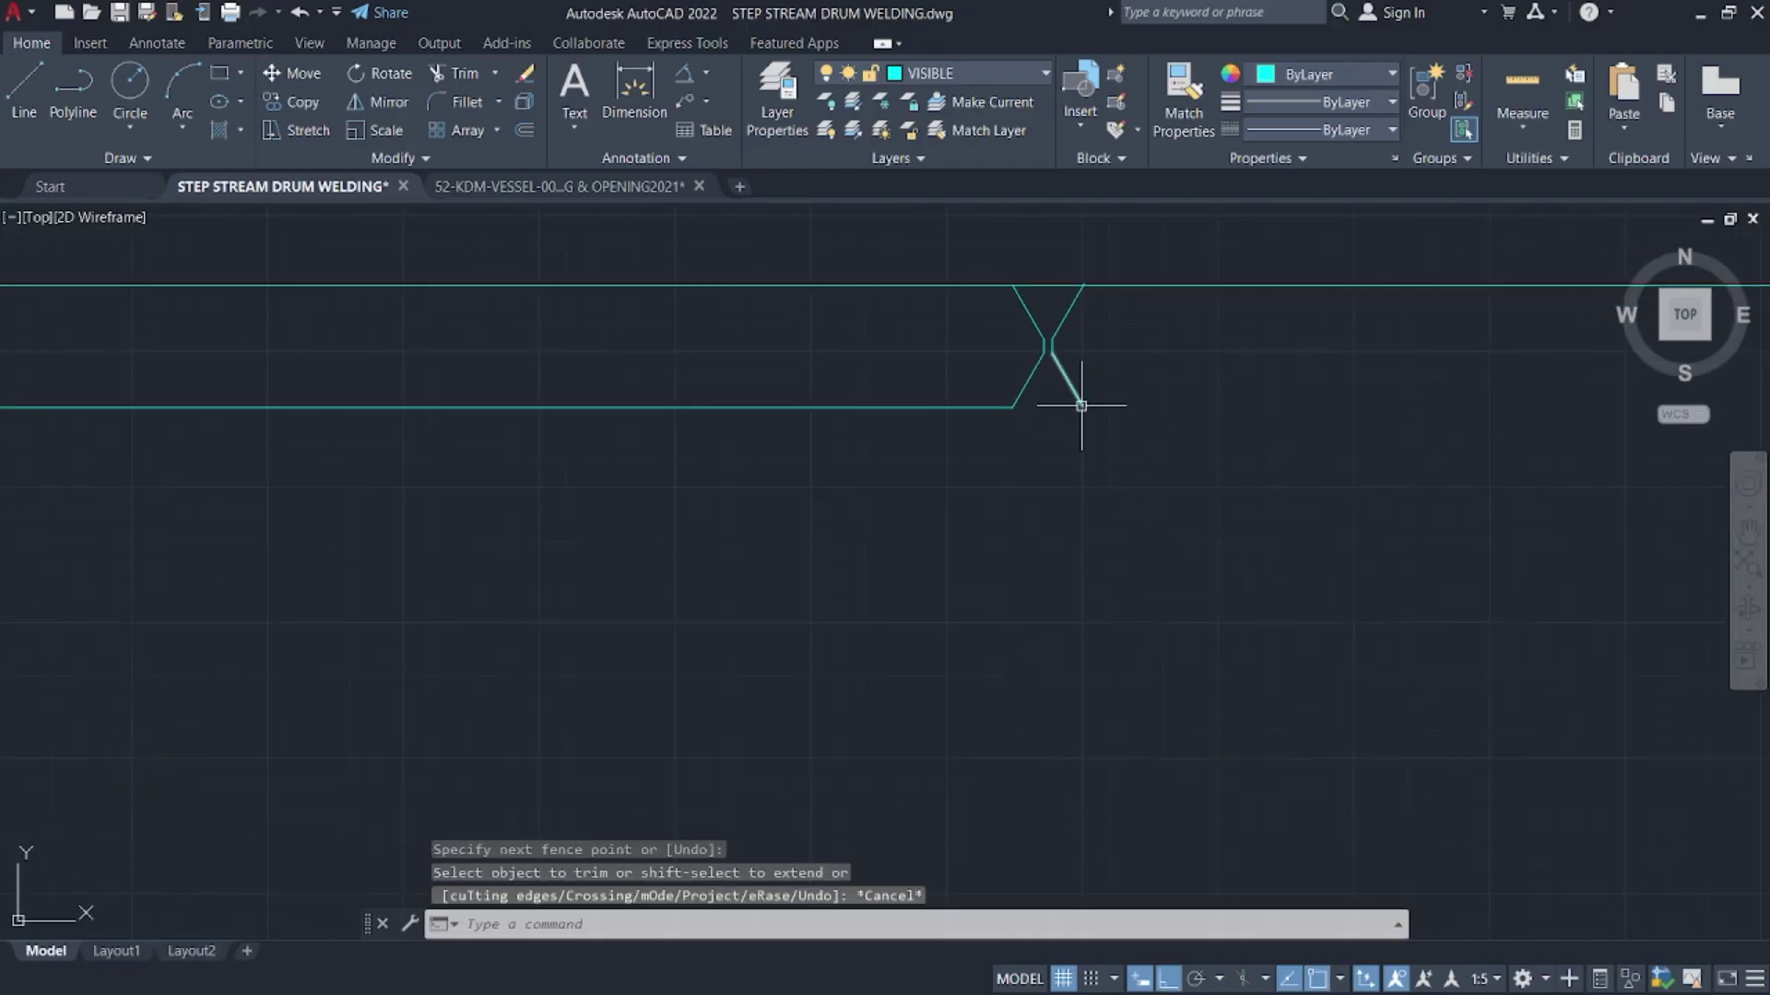
pyautogui.scroll(4, 1066, 396)
pyautogui.scroll(-4, 1152, 553)
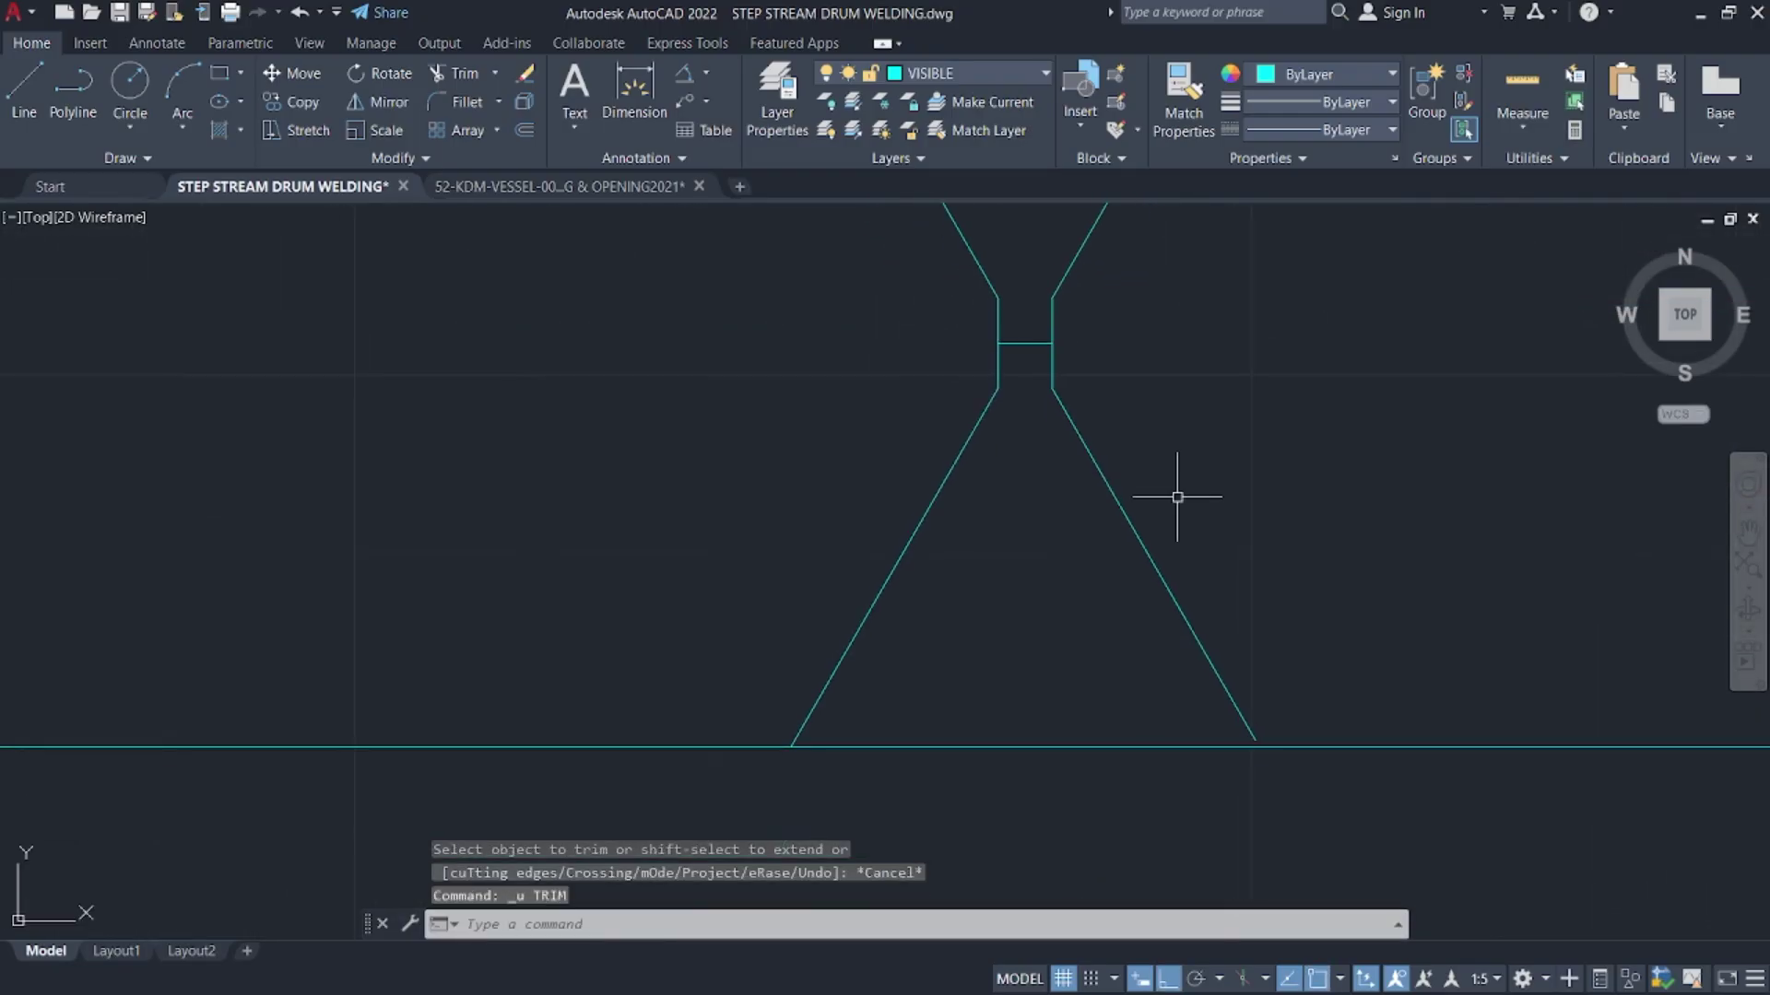
pyautogui.scroll(2, 1089, 566)
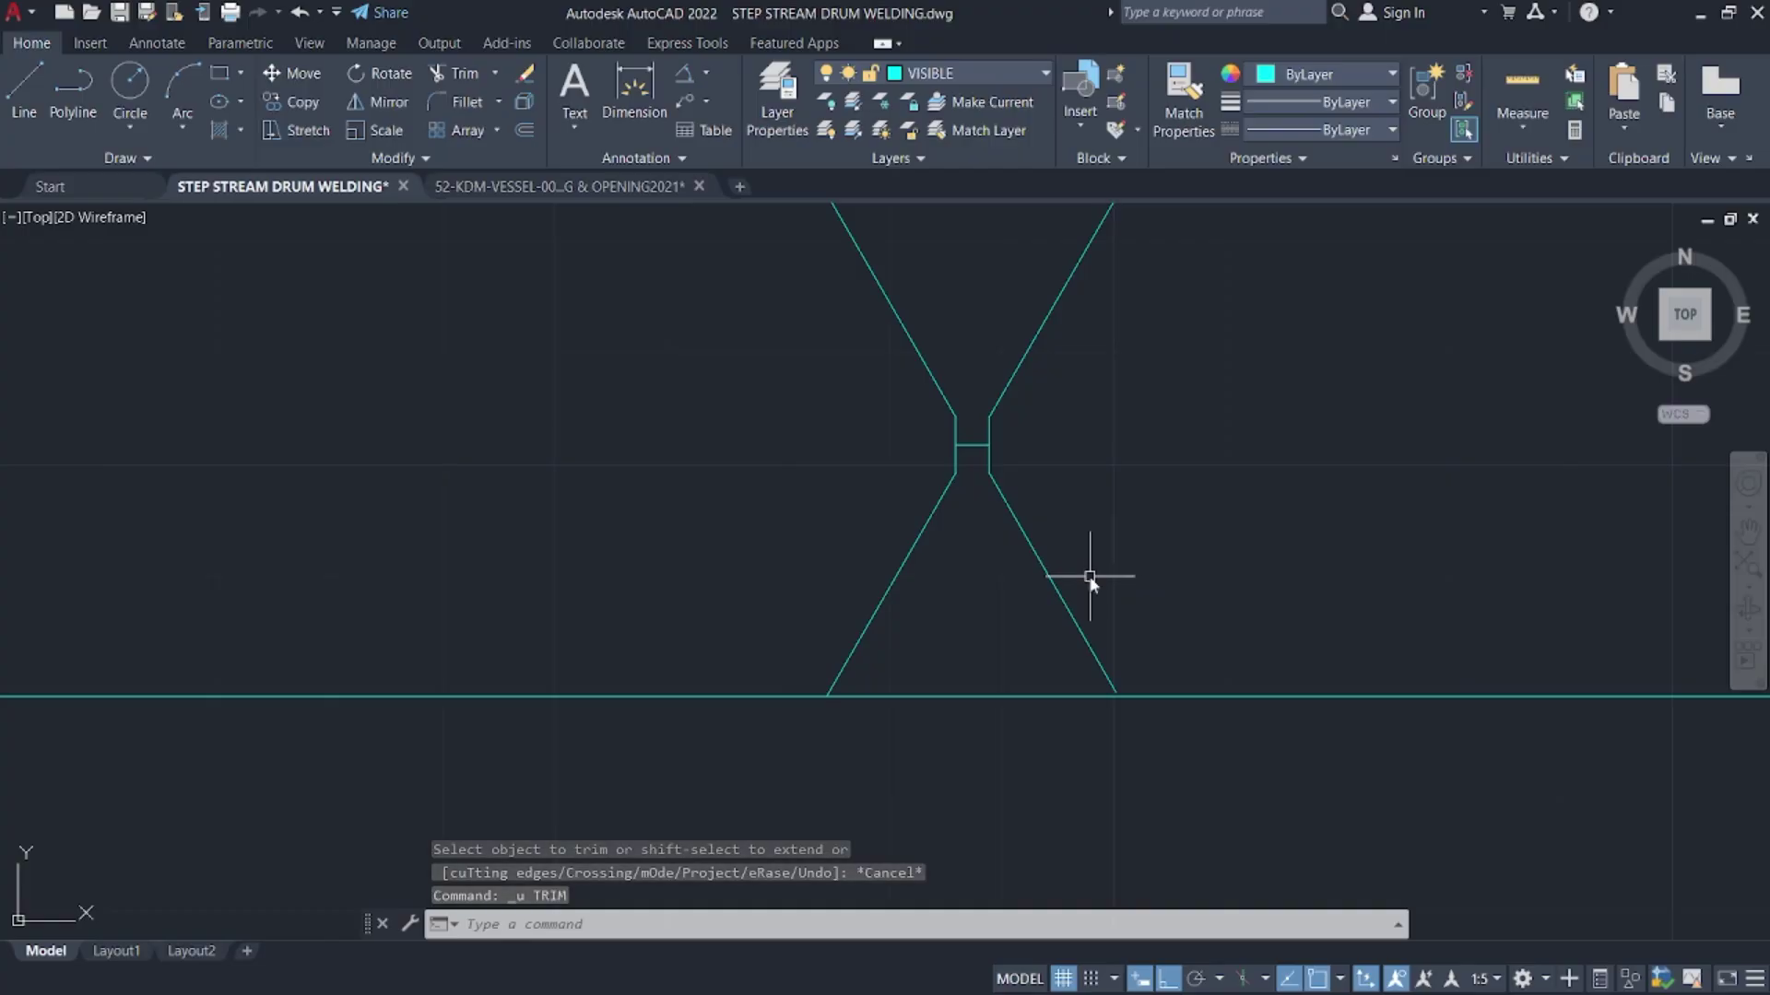
# - In the leftmost plate seam's lower groove, extend the lower right bevel to the wall line and trim the upper right bevel's overshoot
pyautogui.press('Return')
pyautogui.scroll(-2, 1143, 463)
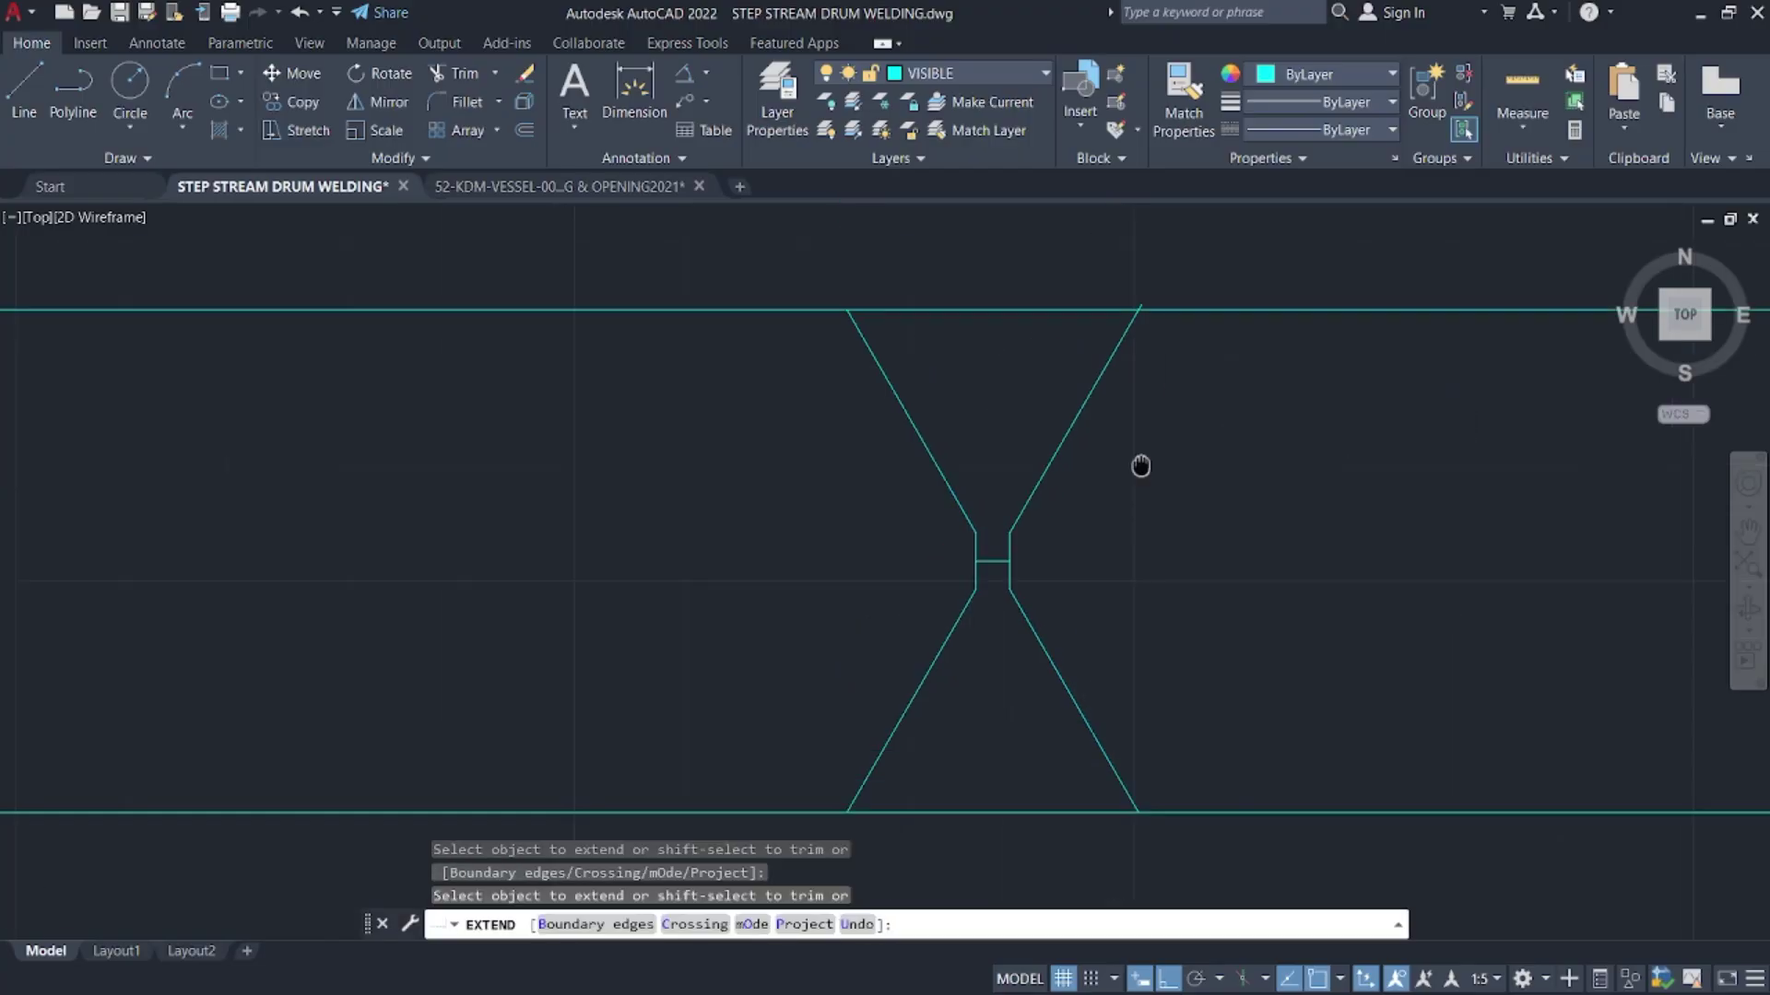
pyautogui.press('Escape')
pyautogui.scroll(4, 1138, 408)
pyautogui.press('Return')
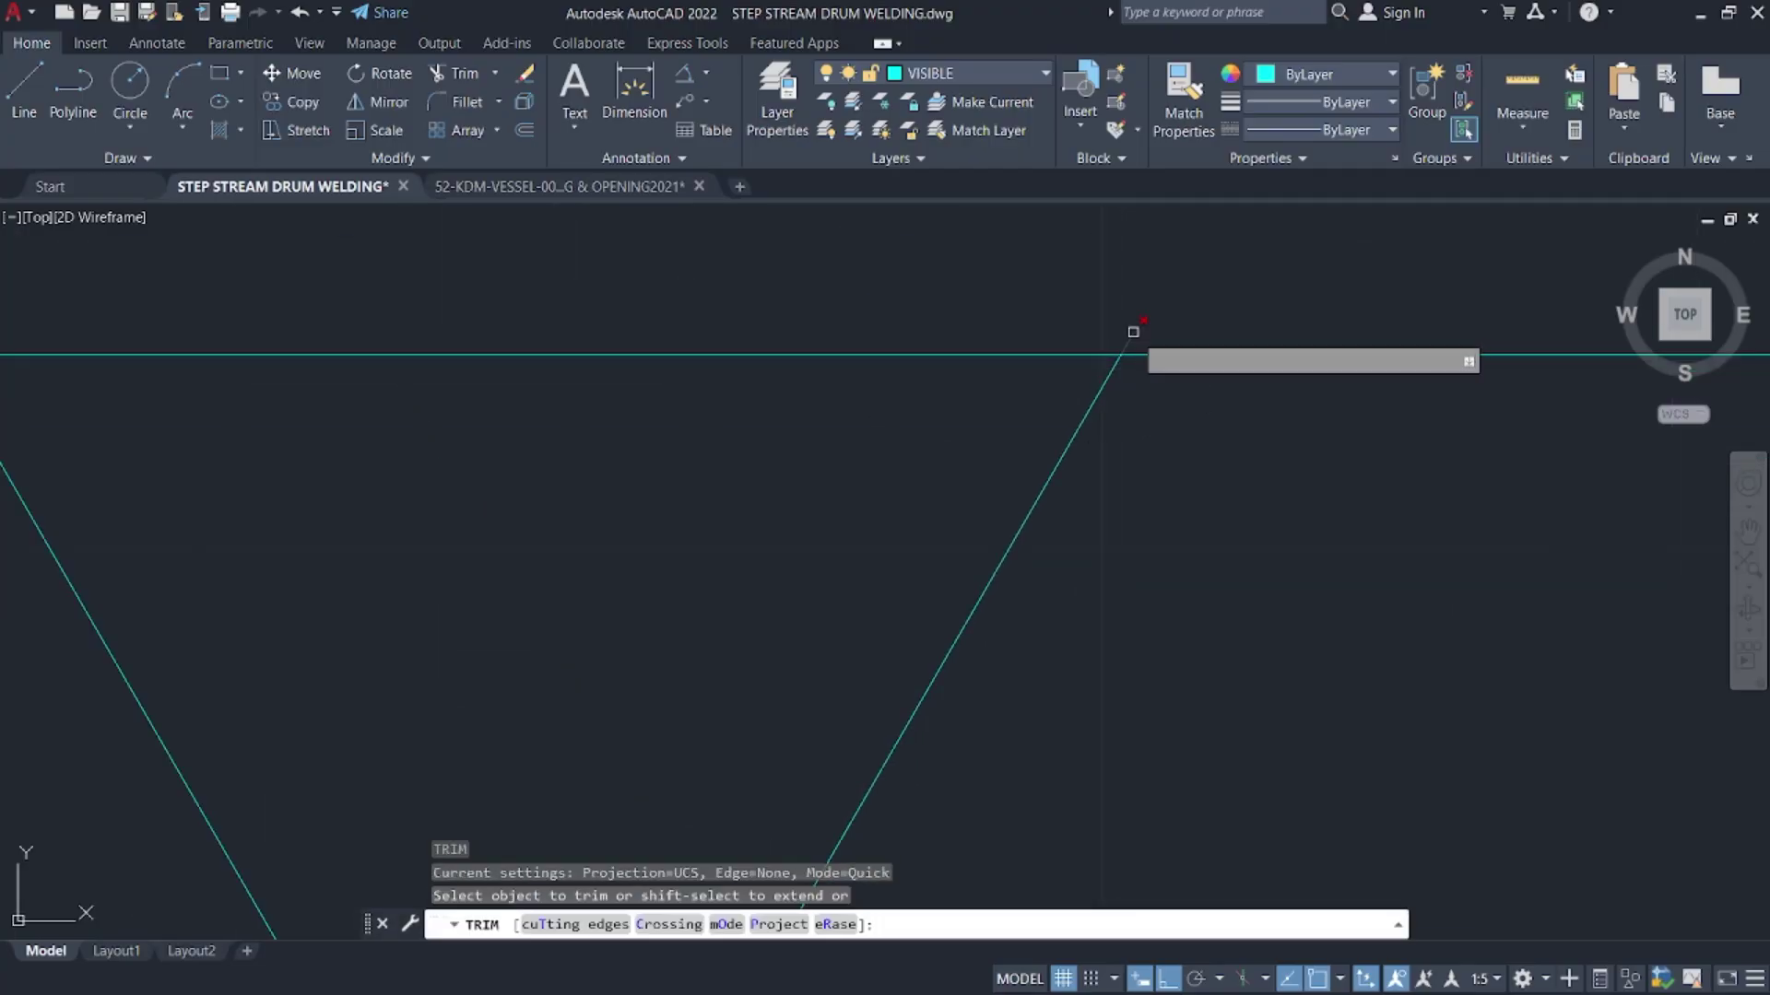
pyautogui.scroll(-2, 1186, 332)
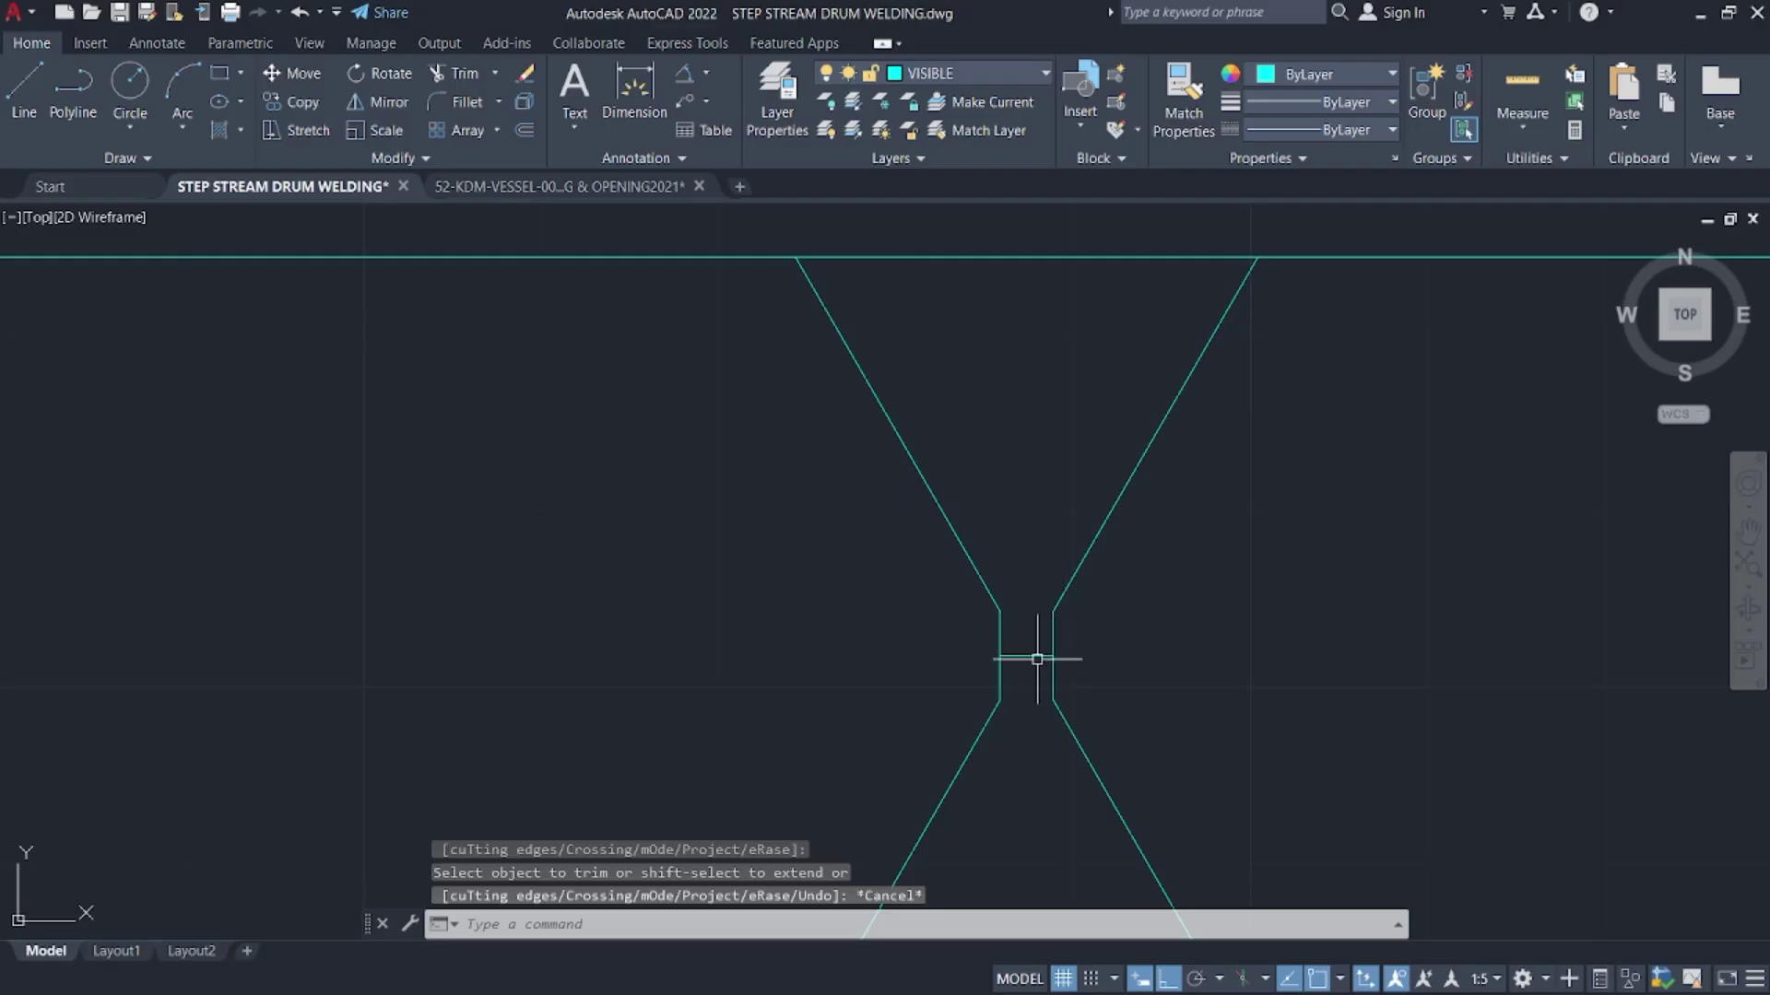
# - Remove the gap line and the wall lines crossing the opening of the leftmost plate seam's lower groove
pyautogui.click(1089, 545)
pyautogui.press('Delete')
pyautogui.press('Return')
pyautogui.click(1067, 289)
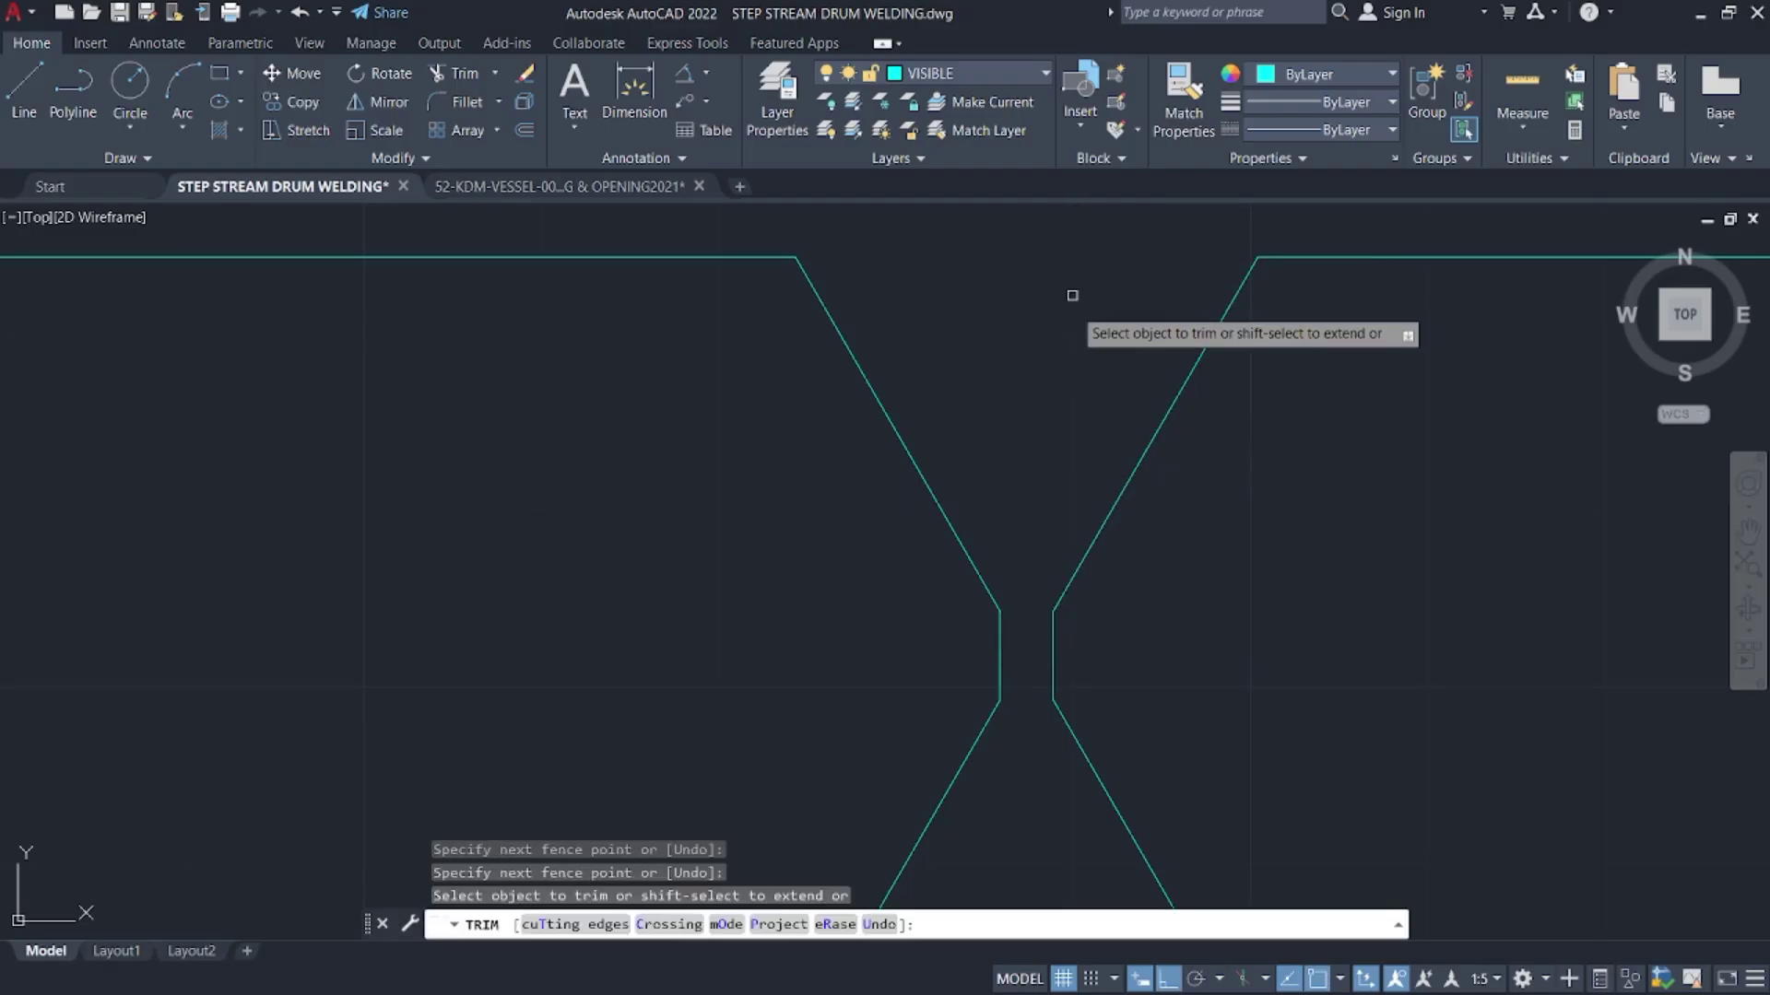
# - In the leftmost plate seam's upper groove, extend the upper right bevel to the wall line and trim the lower right bevel's overshoot
pyautogui.scroll(-3, 1066, 289)
pyautogui.scroll(-8, 1085, 735)
pyautogui.scroll(-3, 1115, 473)
pyautogui.moveTo(1116, 492); pyautogui.dragTo(1125, 667, button='middle')
pyautogui.scroll(3, 1126, 502)
pyautogui.scroll(7, 1096, 529)
pyautogui.scroll(5, 1027, 614)
pyautogui.press('Escape')
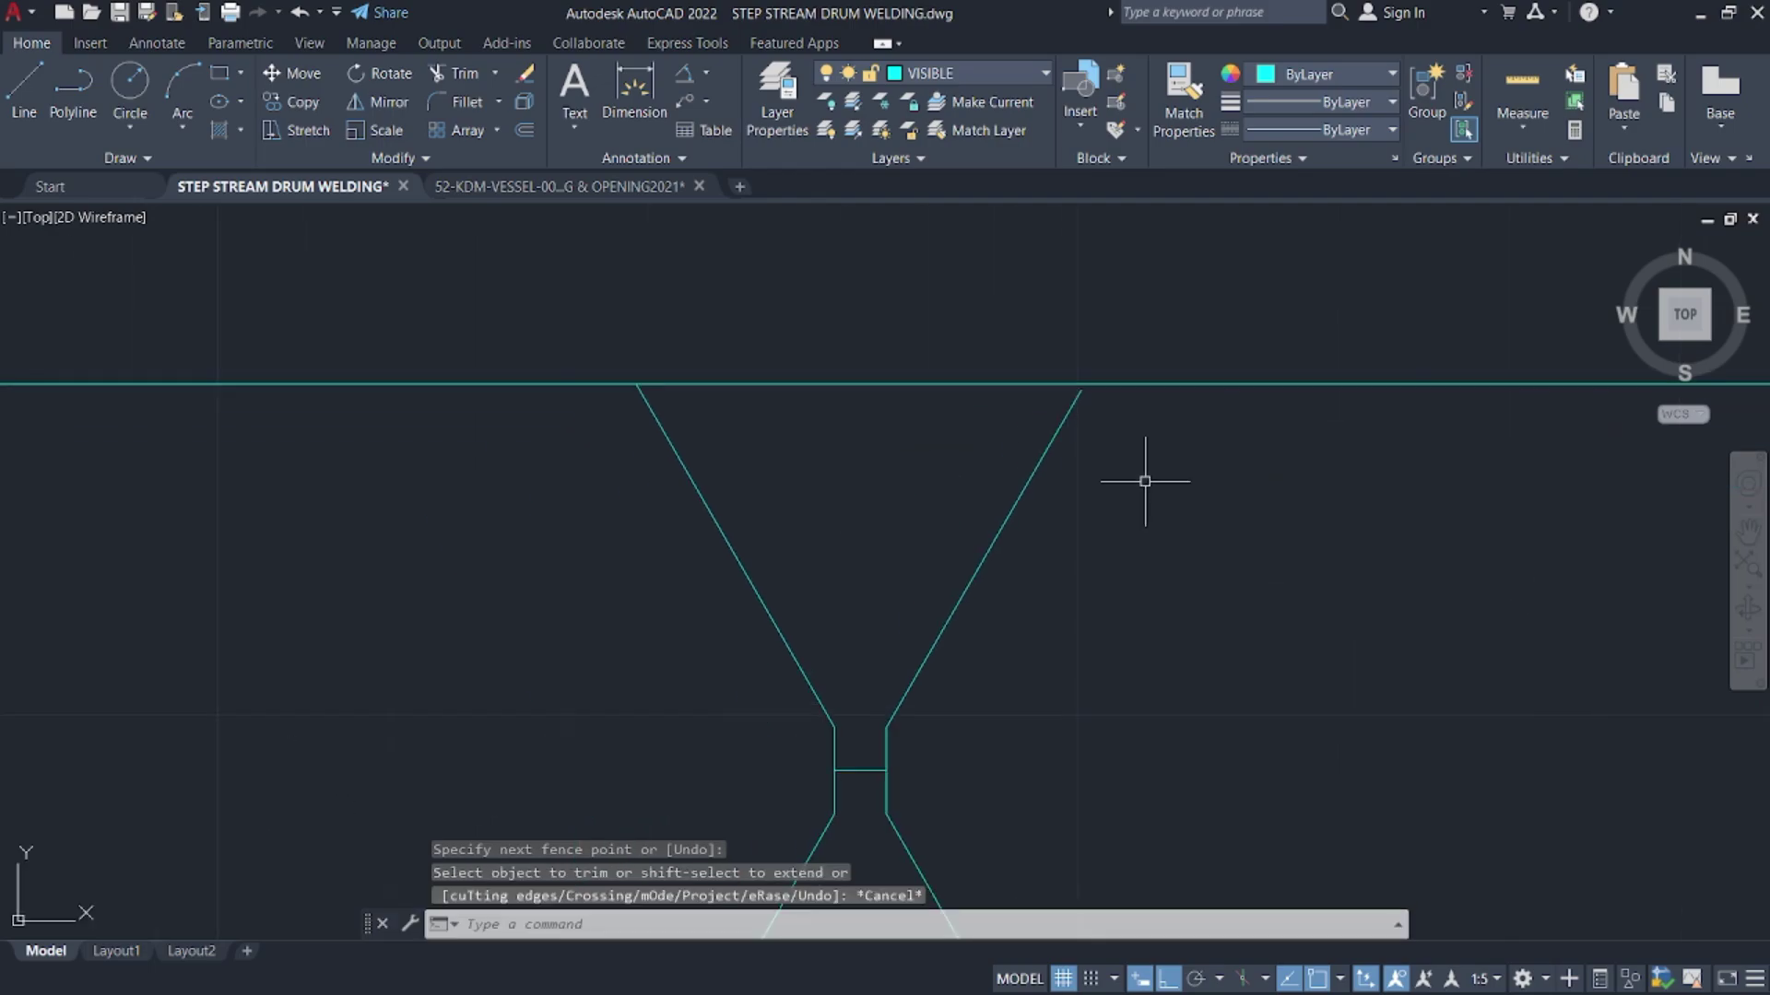
pyautogui.press('Return')
pyautogui.scroll(-3, 1232, 300)
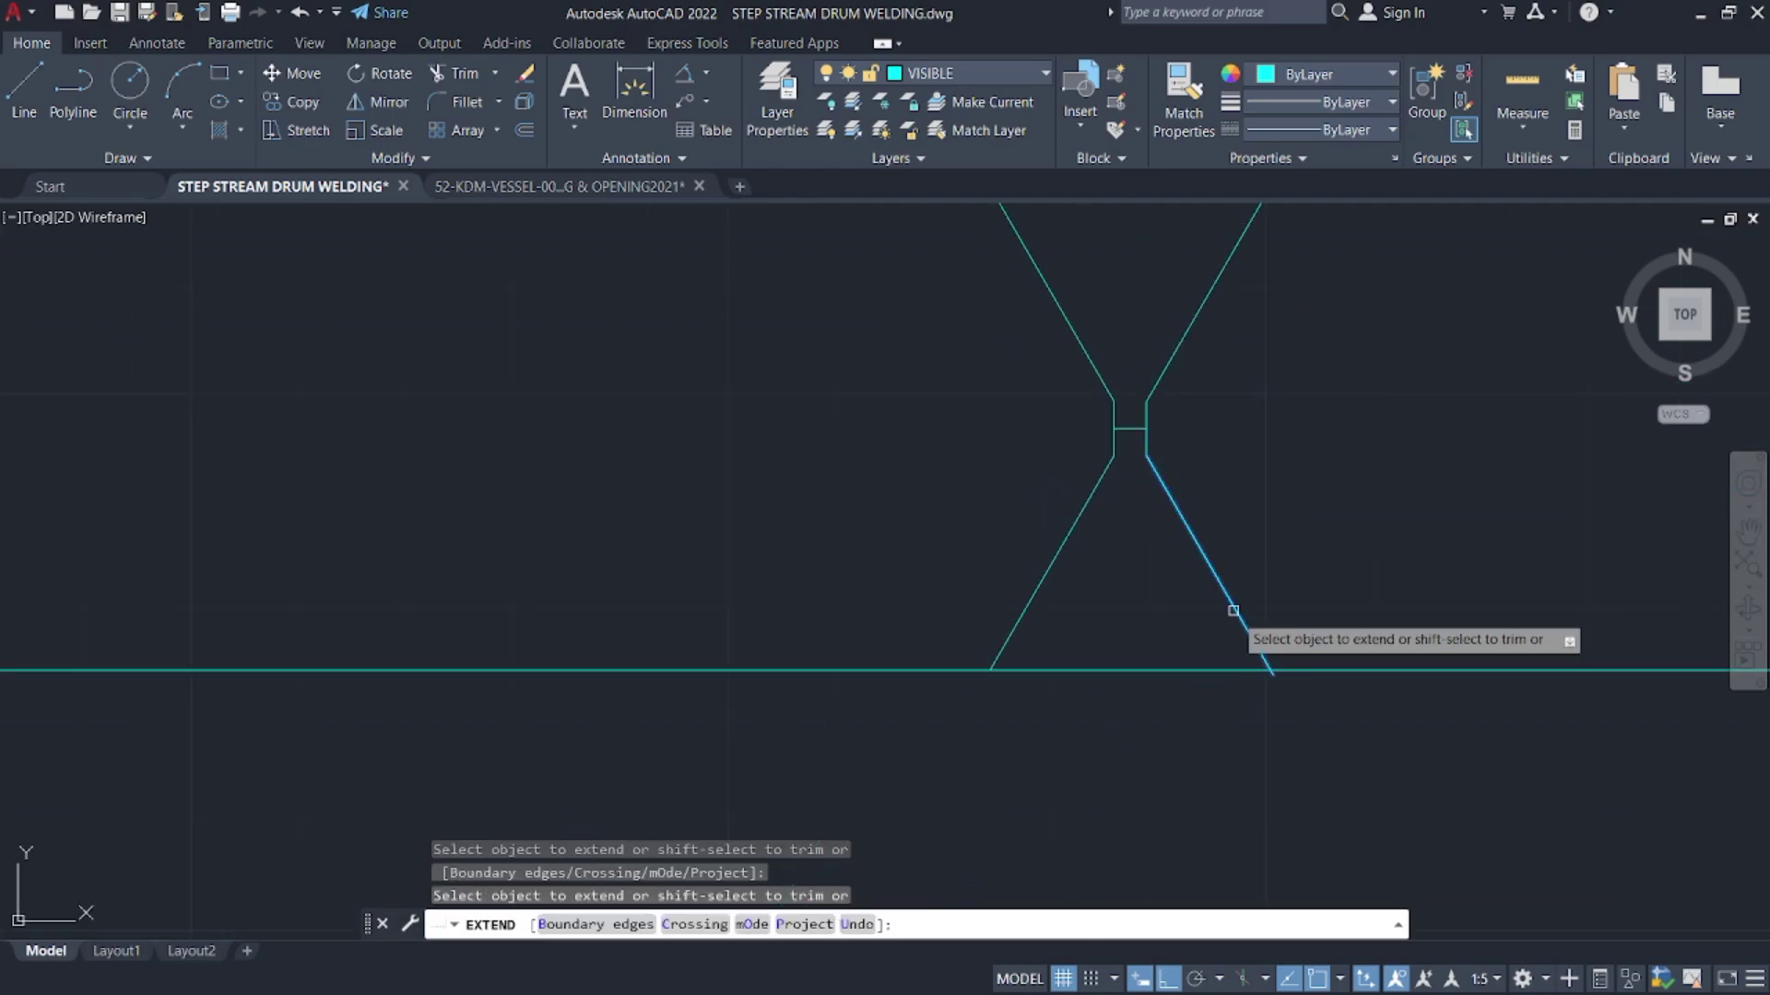
pyautogui.scroll(5, 1259, 671)
pyautogui.write('tr')
pyautogui.press('Return')
pyautogui.press('Escape')
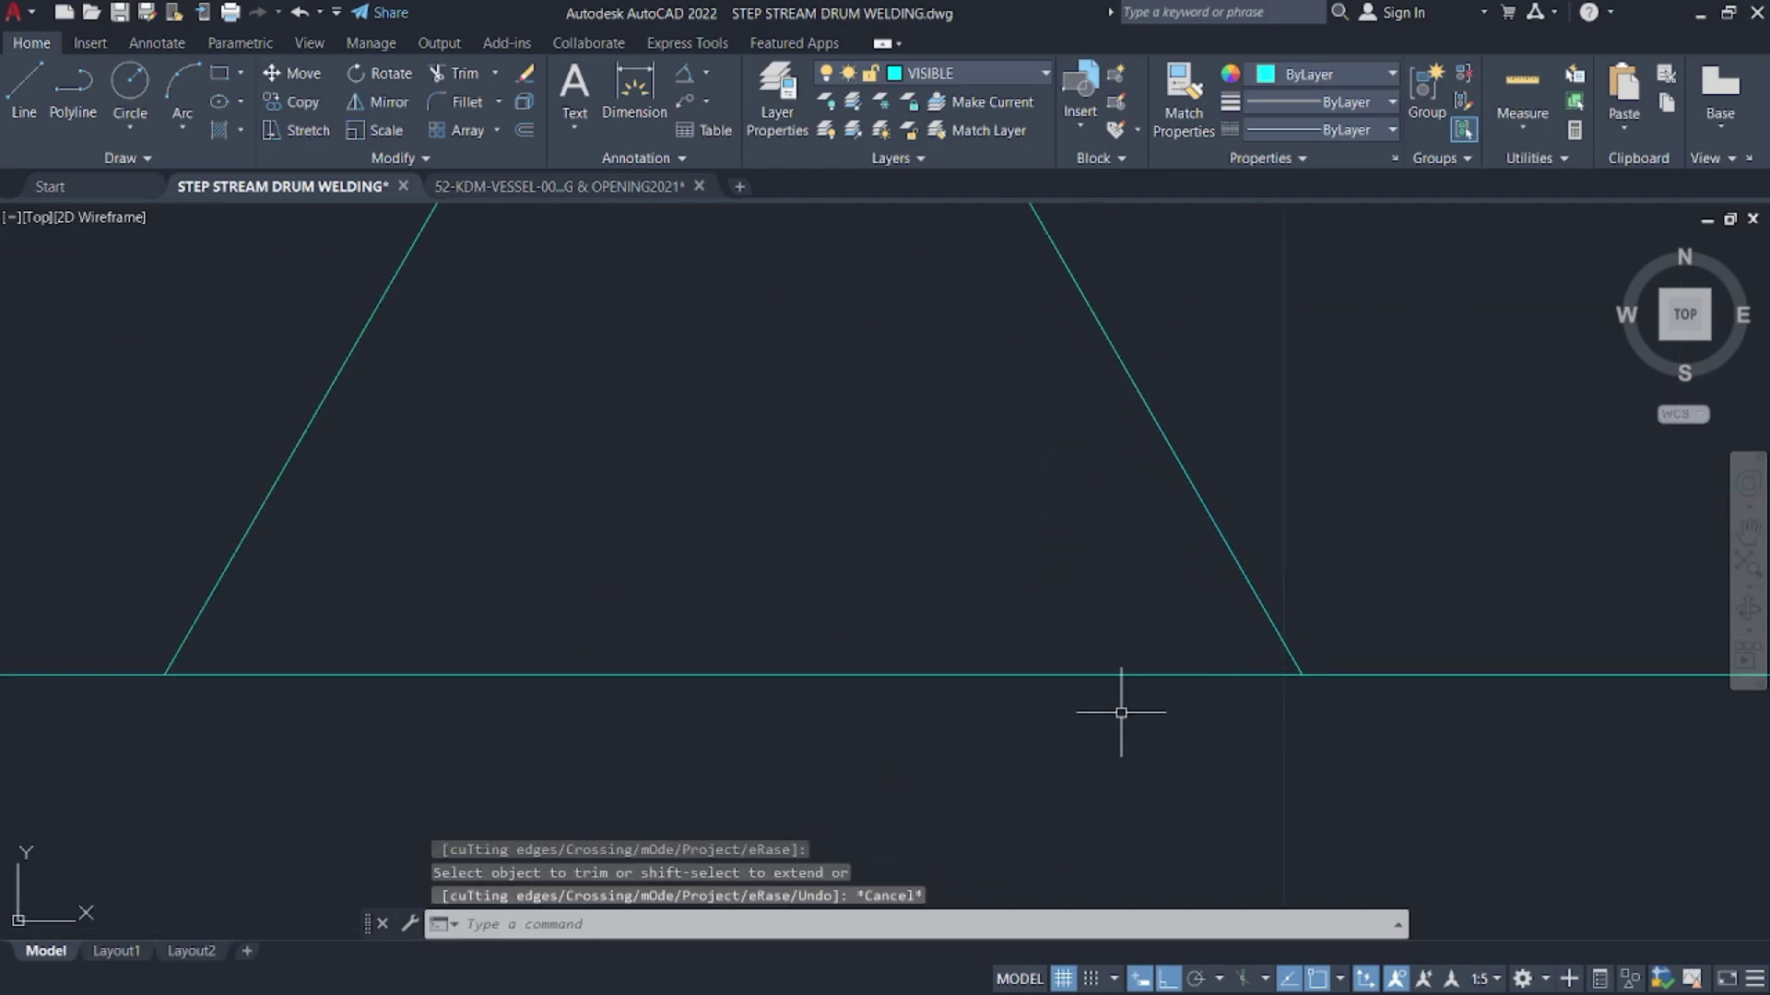
# - Trim the gap line and both wall lines inside the leftmost plate seam's upper groove
pyautogui.scroll(-5, 1143, 701)
pyautogui.write('tr')
pyautogui.press('Return')
pyautogui.moveTo(1147, 696); pyautogui.dragTo(1133, 434)
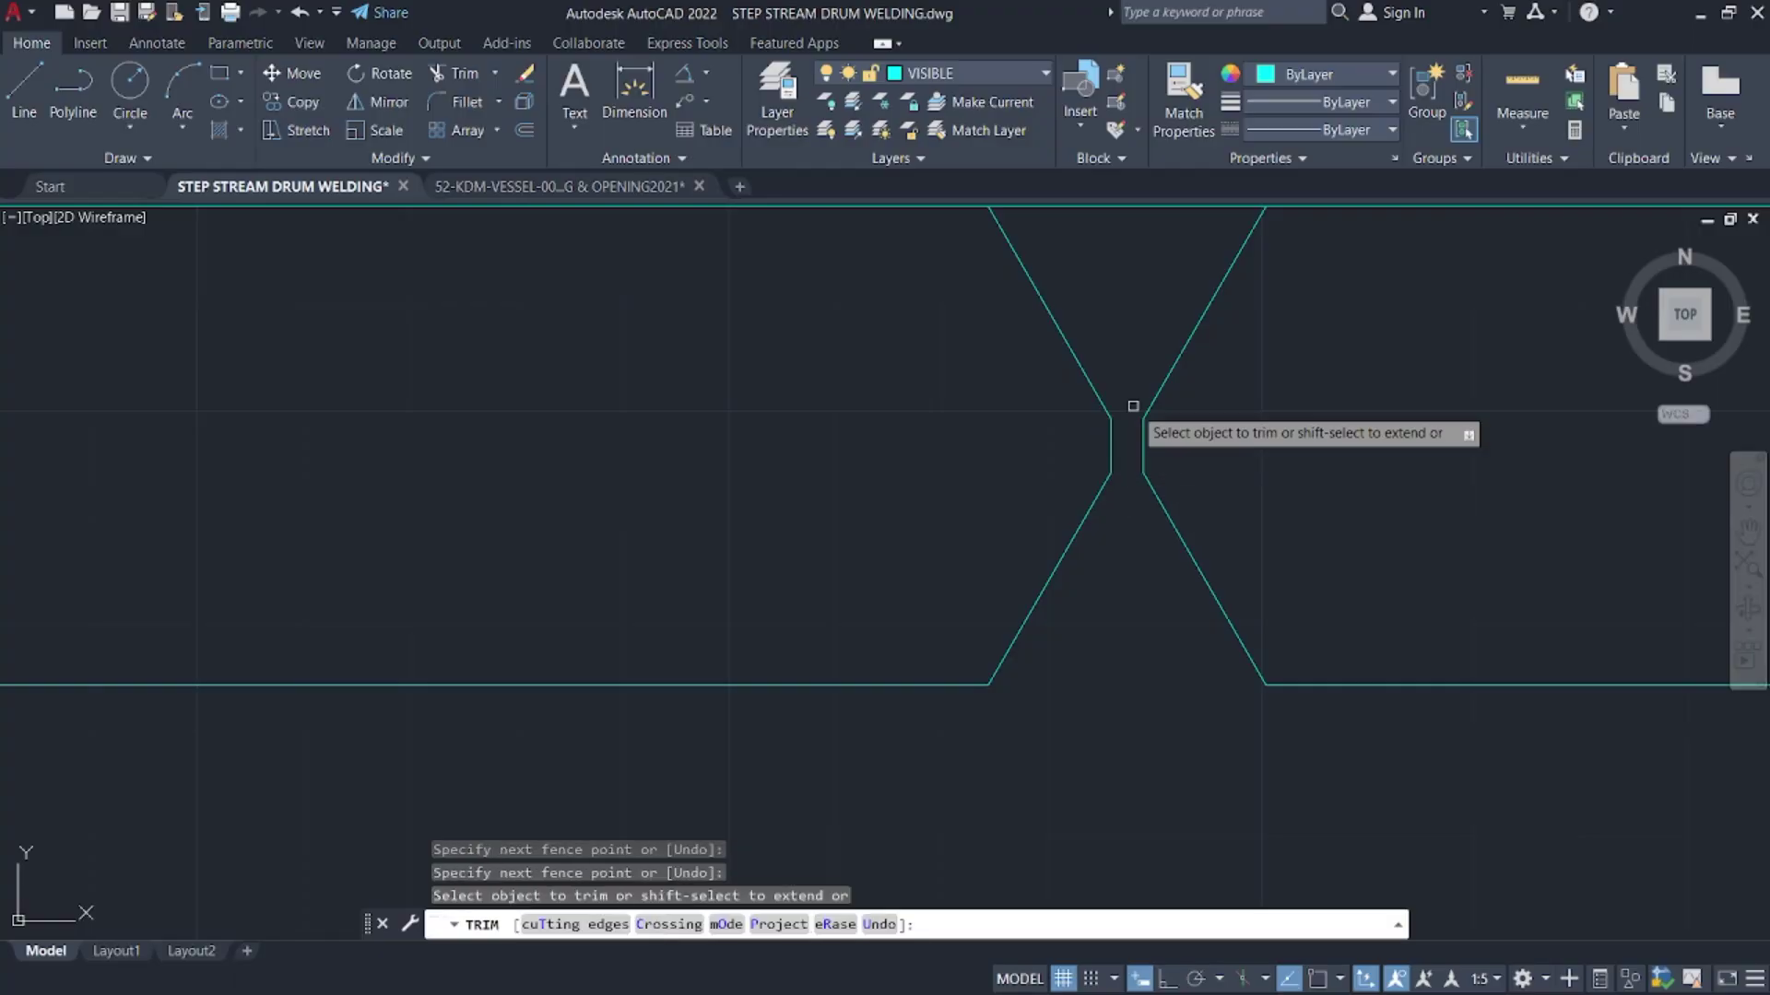
# - Erase the short vertical line beside the middle plate seam and the vertical construction line running through that seam
pyautogui.moveTo(1128, 293); pyautogui.dragTo(1126, 477, button='middle')
pyautogui.scroll(-6, 1173, 517)
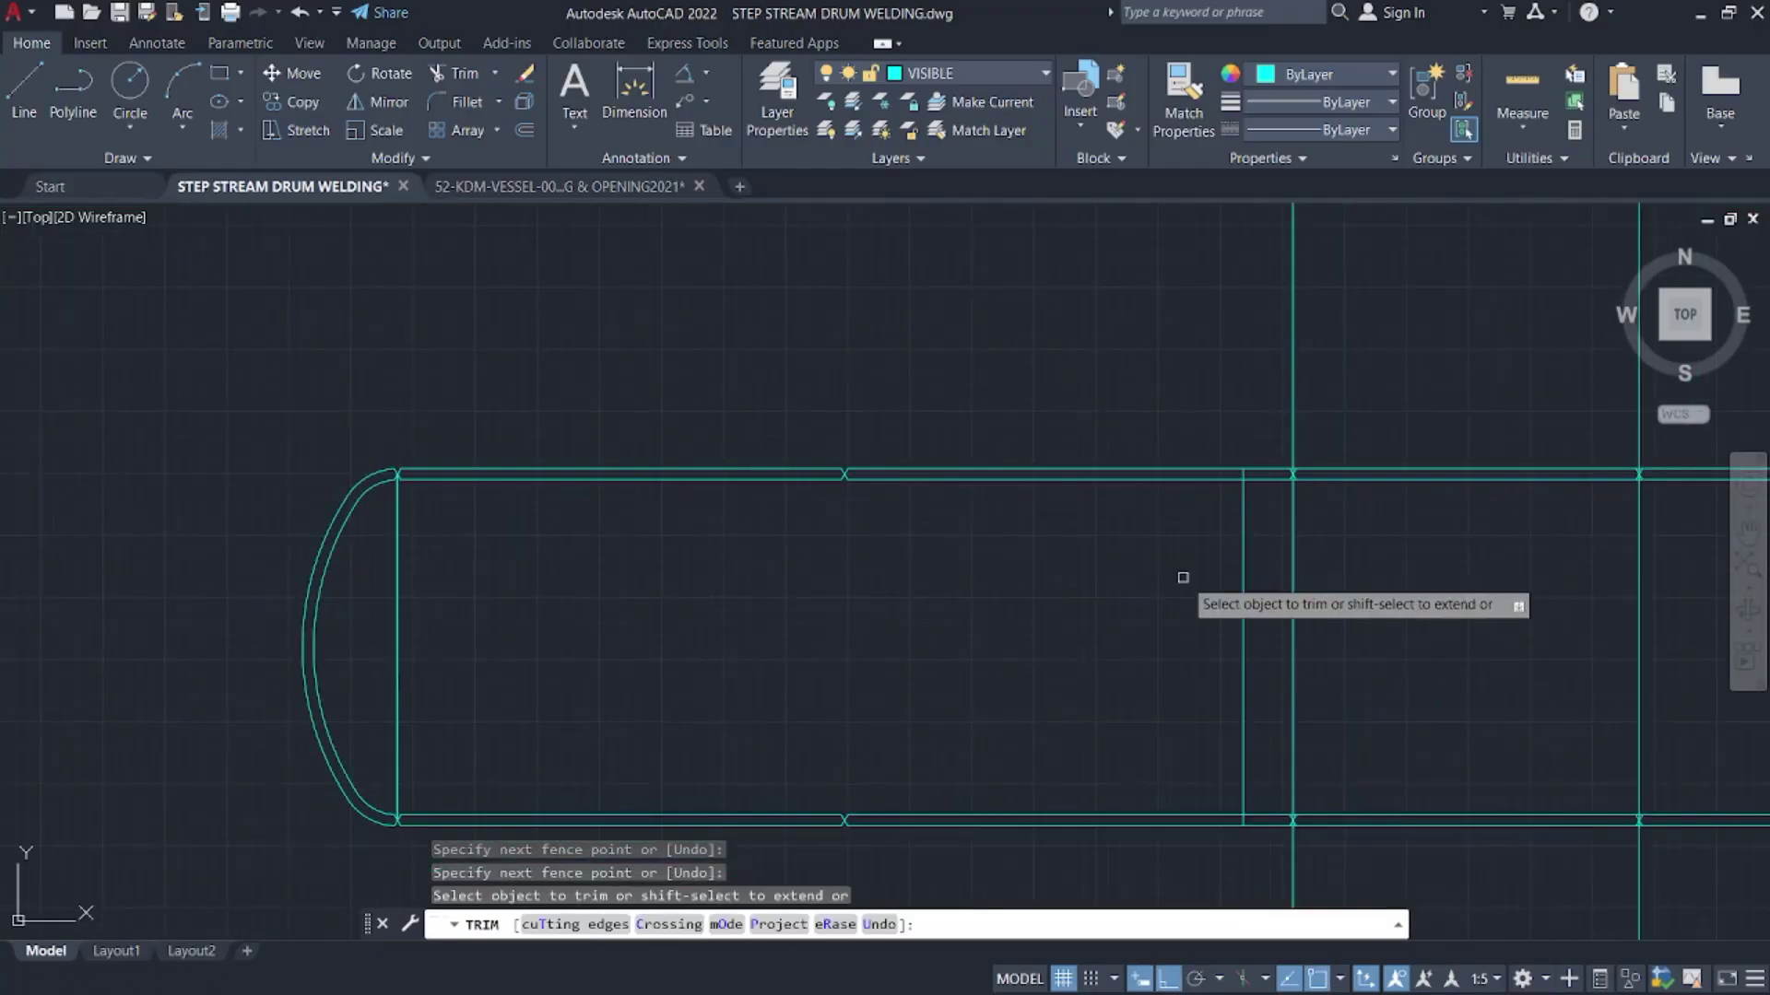
pyautogui.press('Escape')
pyautogui.click(1168, 494)
pyautogui.press('Delete')
pyautogui.click(1251, 504)
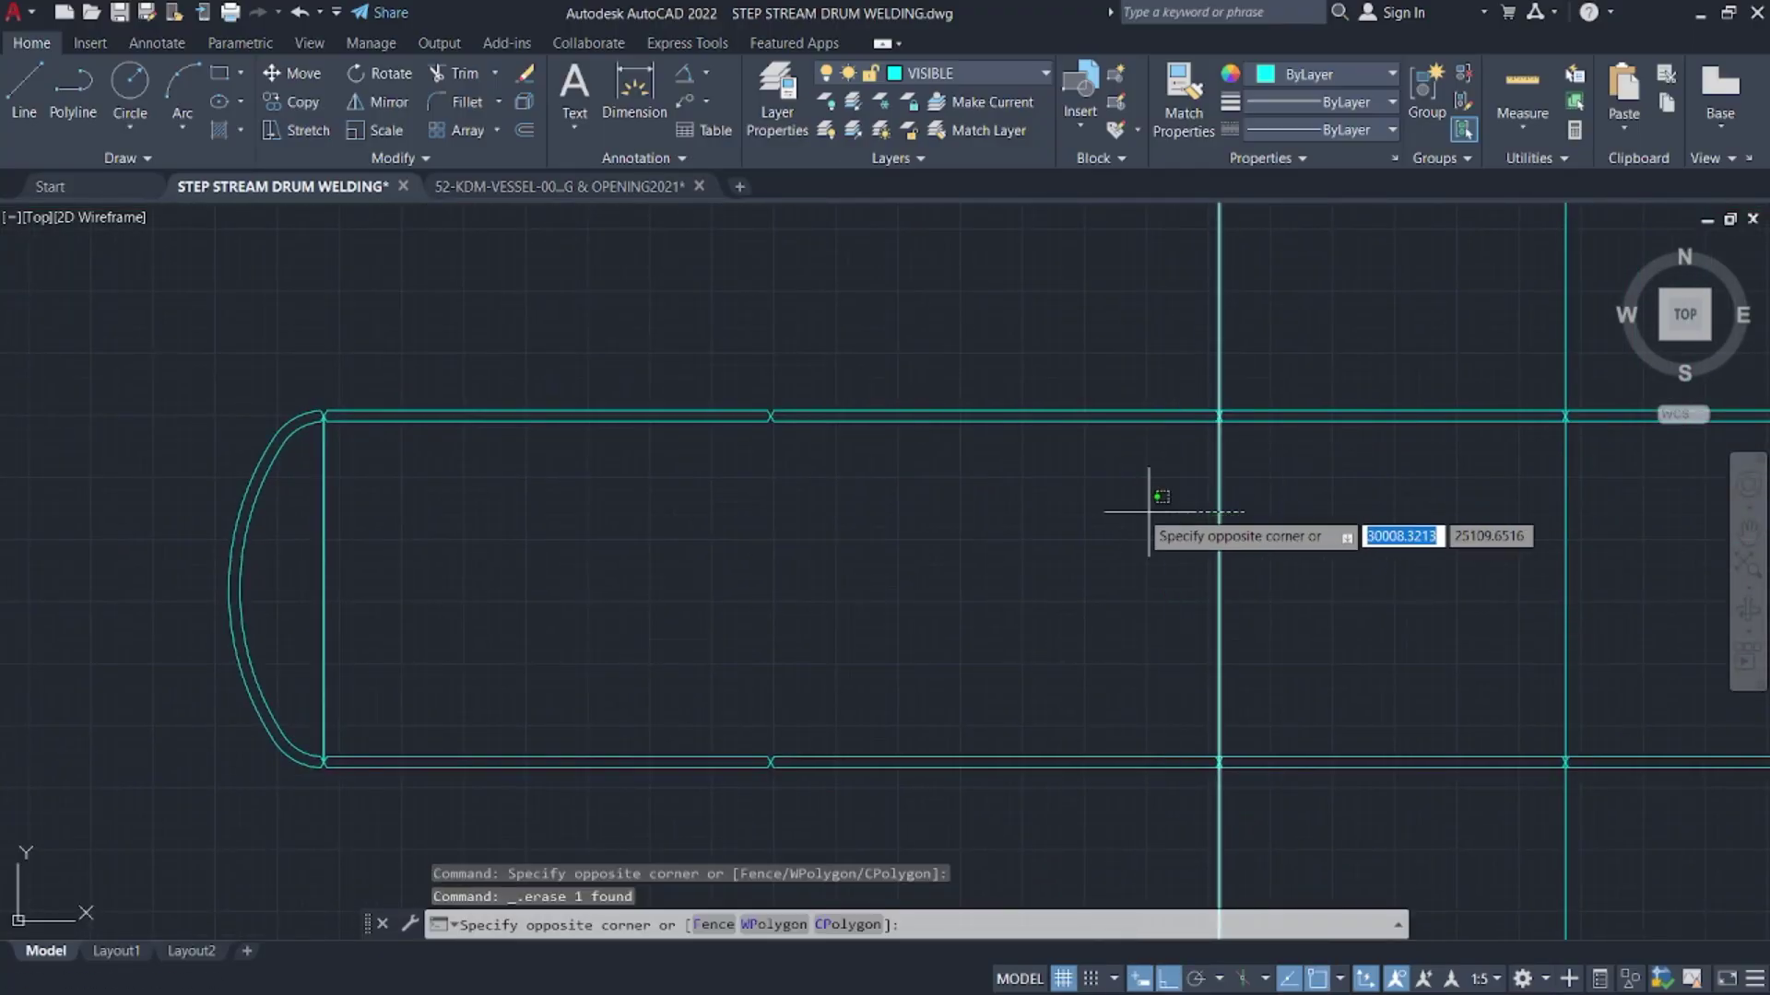
pyautogui.click(1146, 494)
pyautogui.press('Delete')
# - Remove the gap line from the middle plate seam's upper groove and extend its upper right bevel to the upper wall line
pyautogui.scroll(8, 1221, 415)
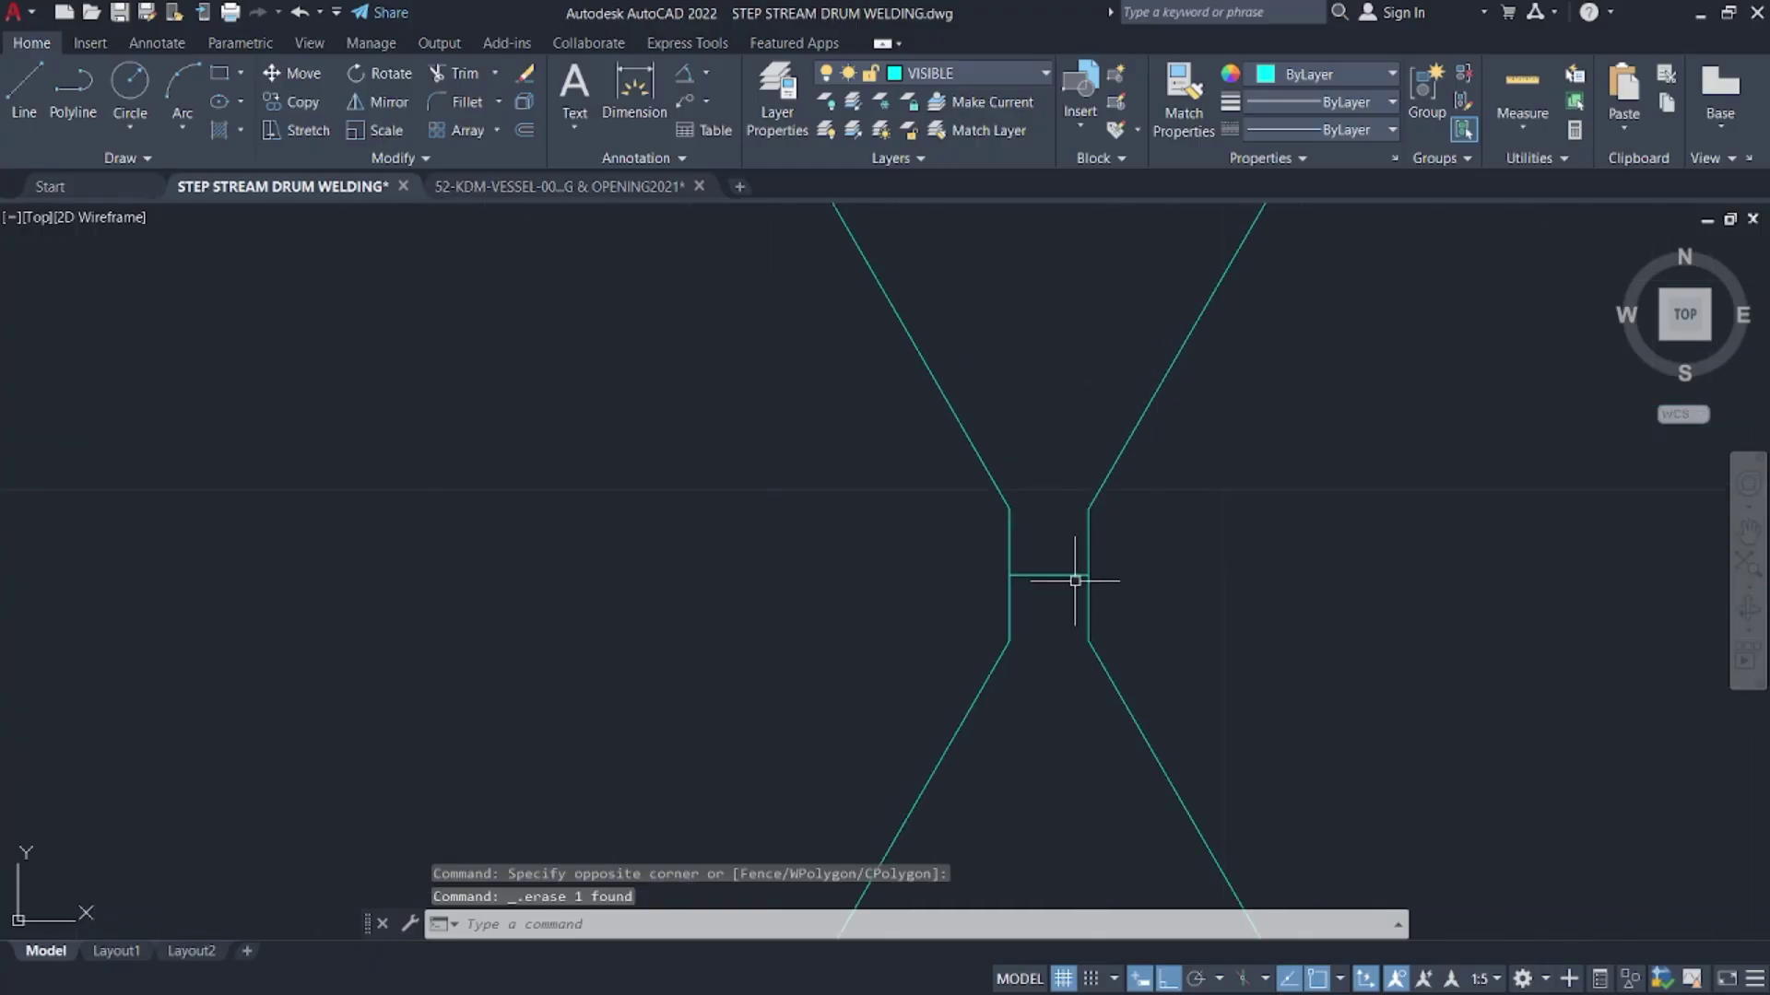
pyautogui.scroll(-2, 1054, 549)
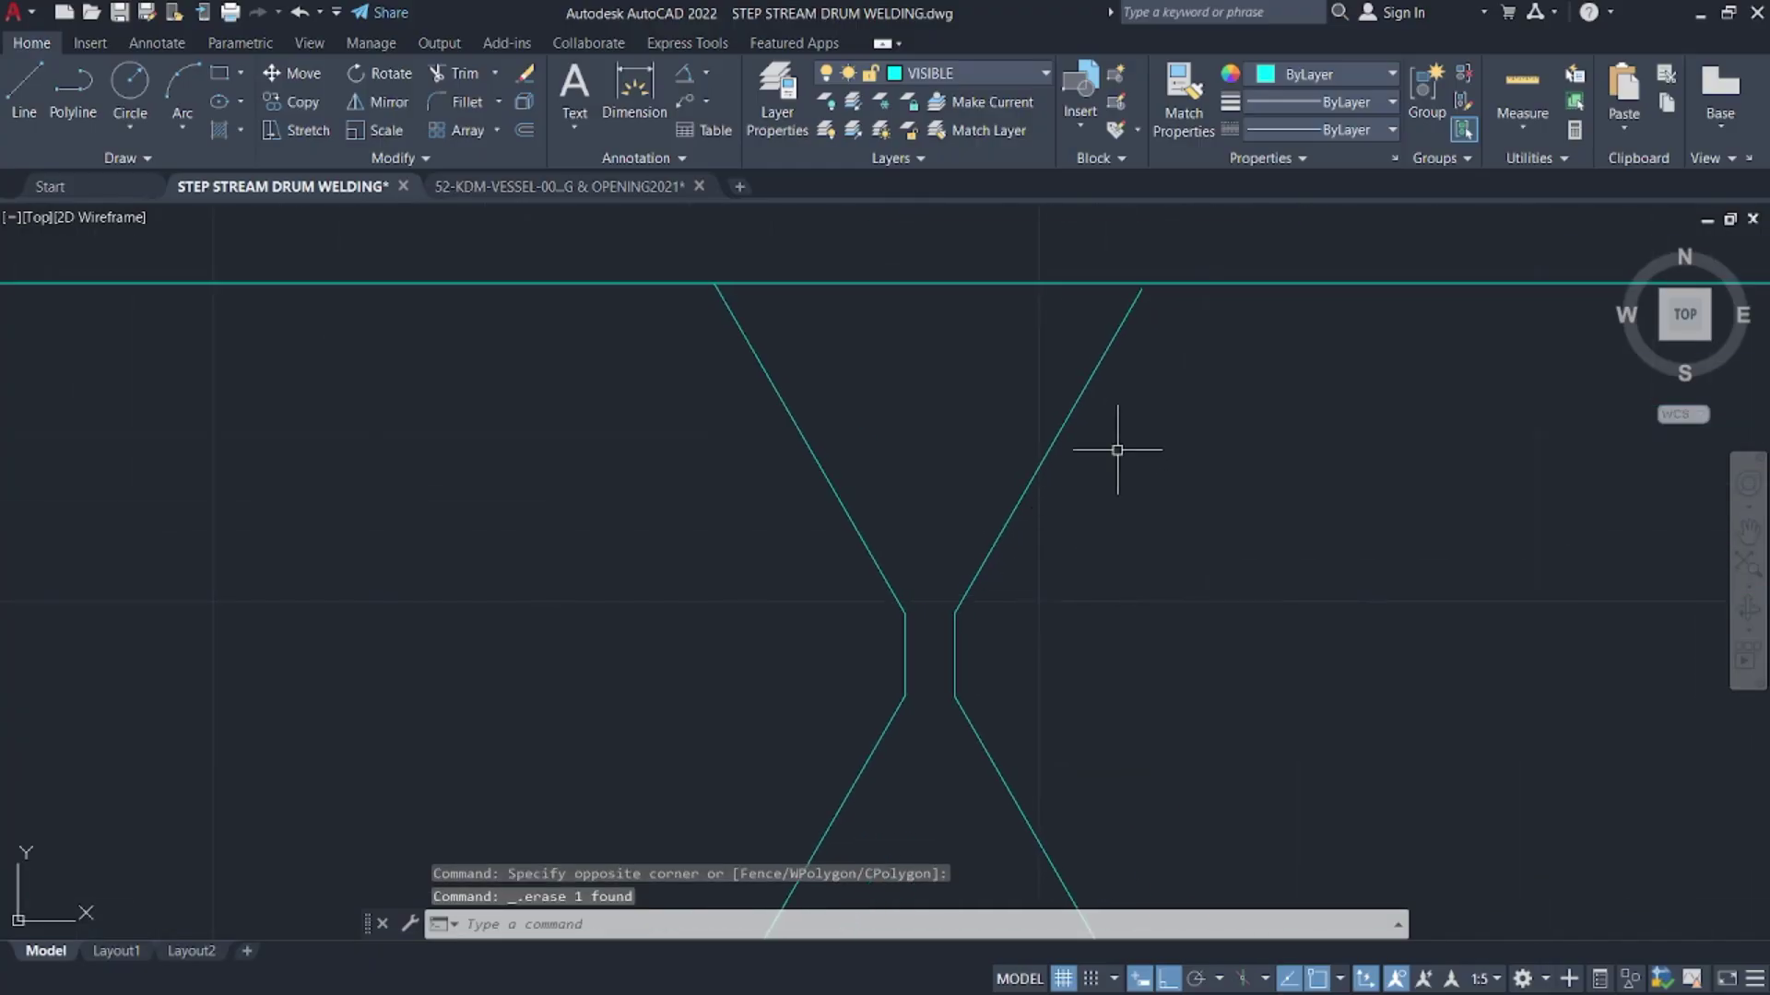
pyautogui.press('Return')
pyautogui.click(1060, 347)
pyautogui.click(1134, 354)
pyautogui.press('Escape')
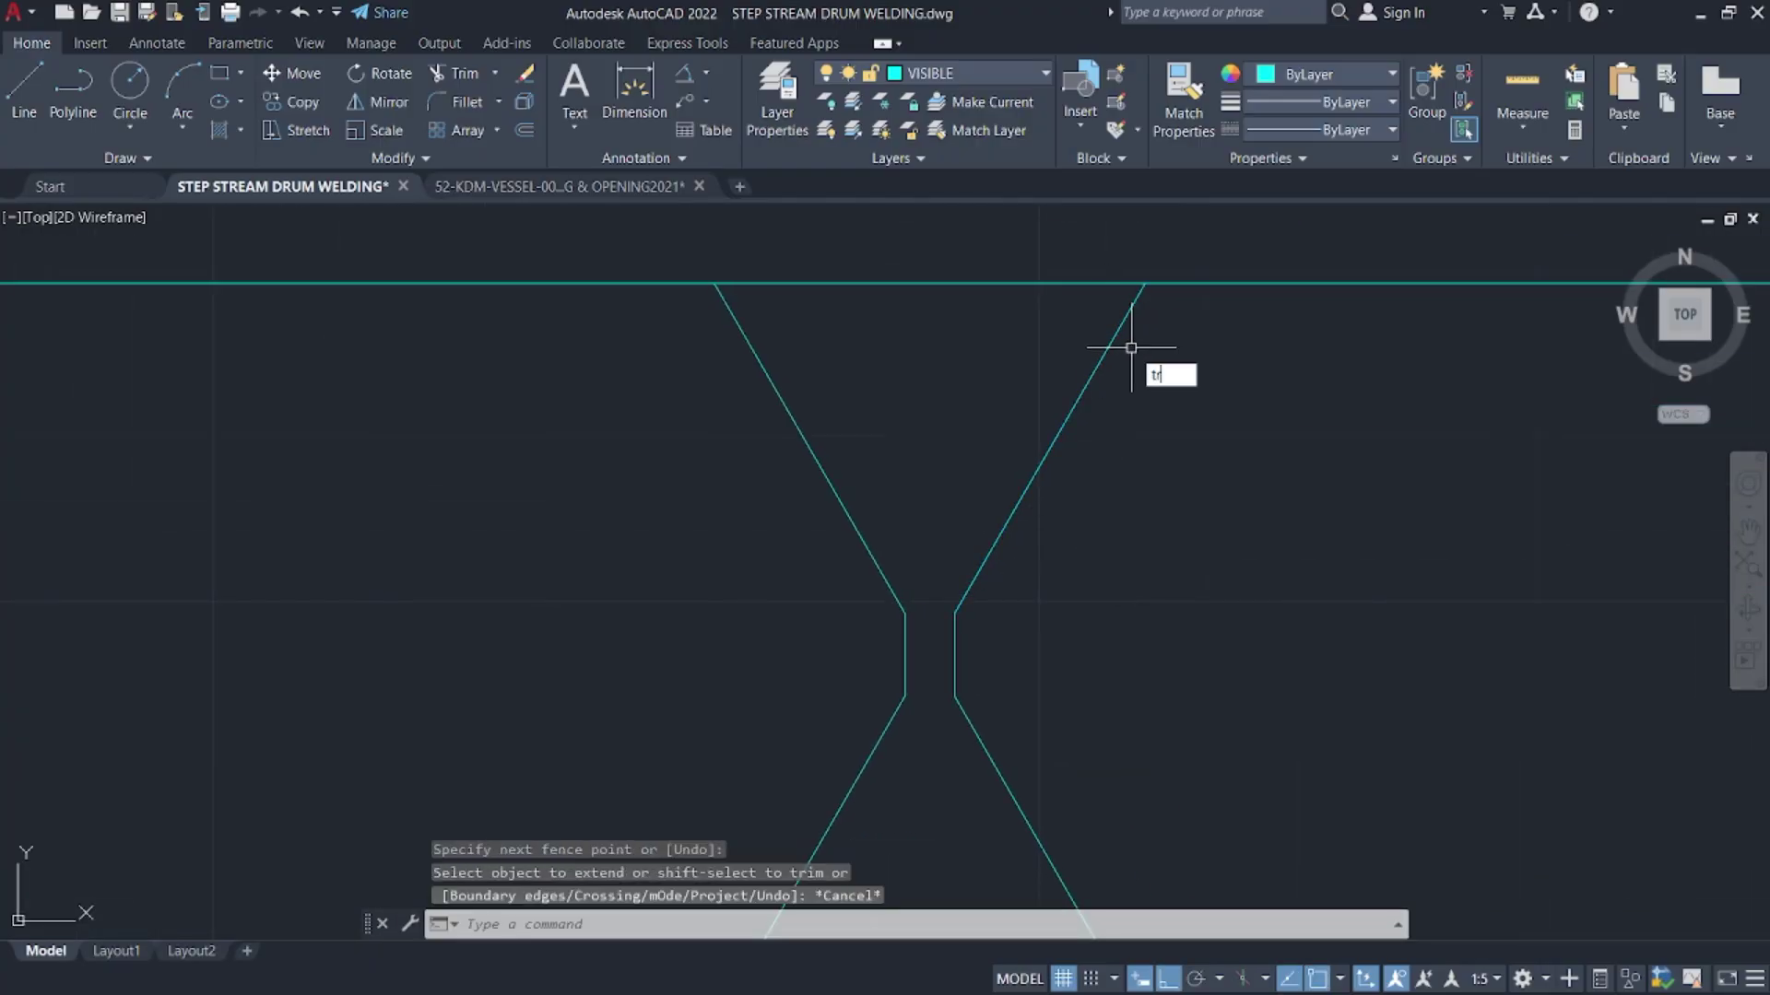
# - Trim the wall lines across the middle plate seam's upper groove and the overshoot of its lower right bevel
pyautogui.press('Return')
pyautogui.scroll(-3, 1051, 383)
pyautogui.scroll(3, 1158, 375)
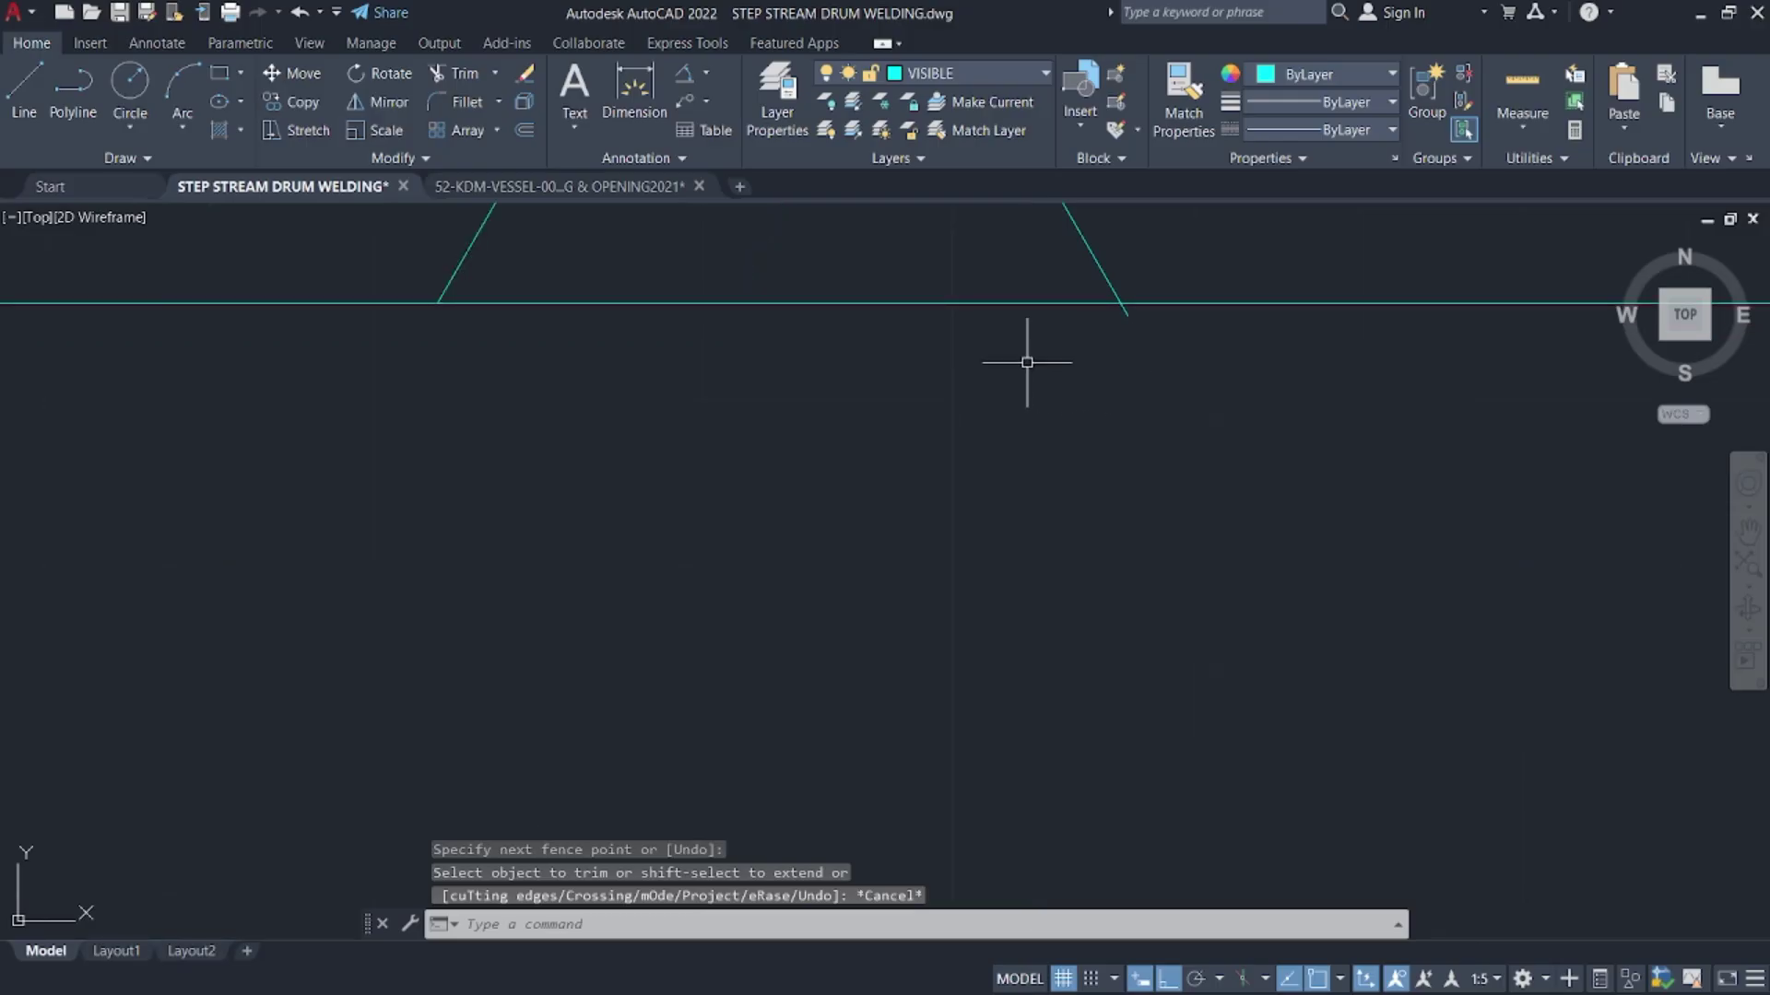
pyautogui.press('Return')
pyautogui.moveTo(975, 363); pyautogui.dragTo(1063, 318)
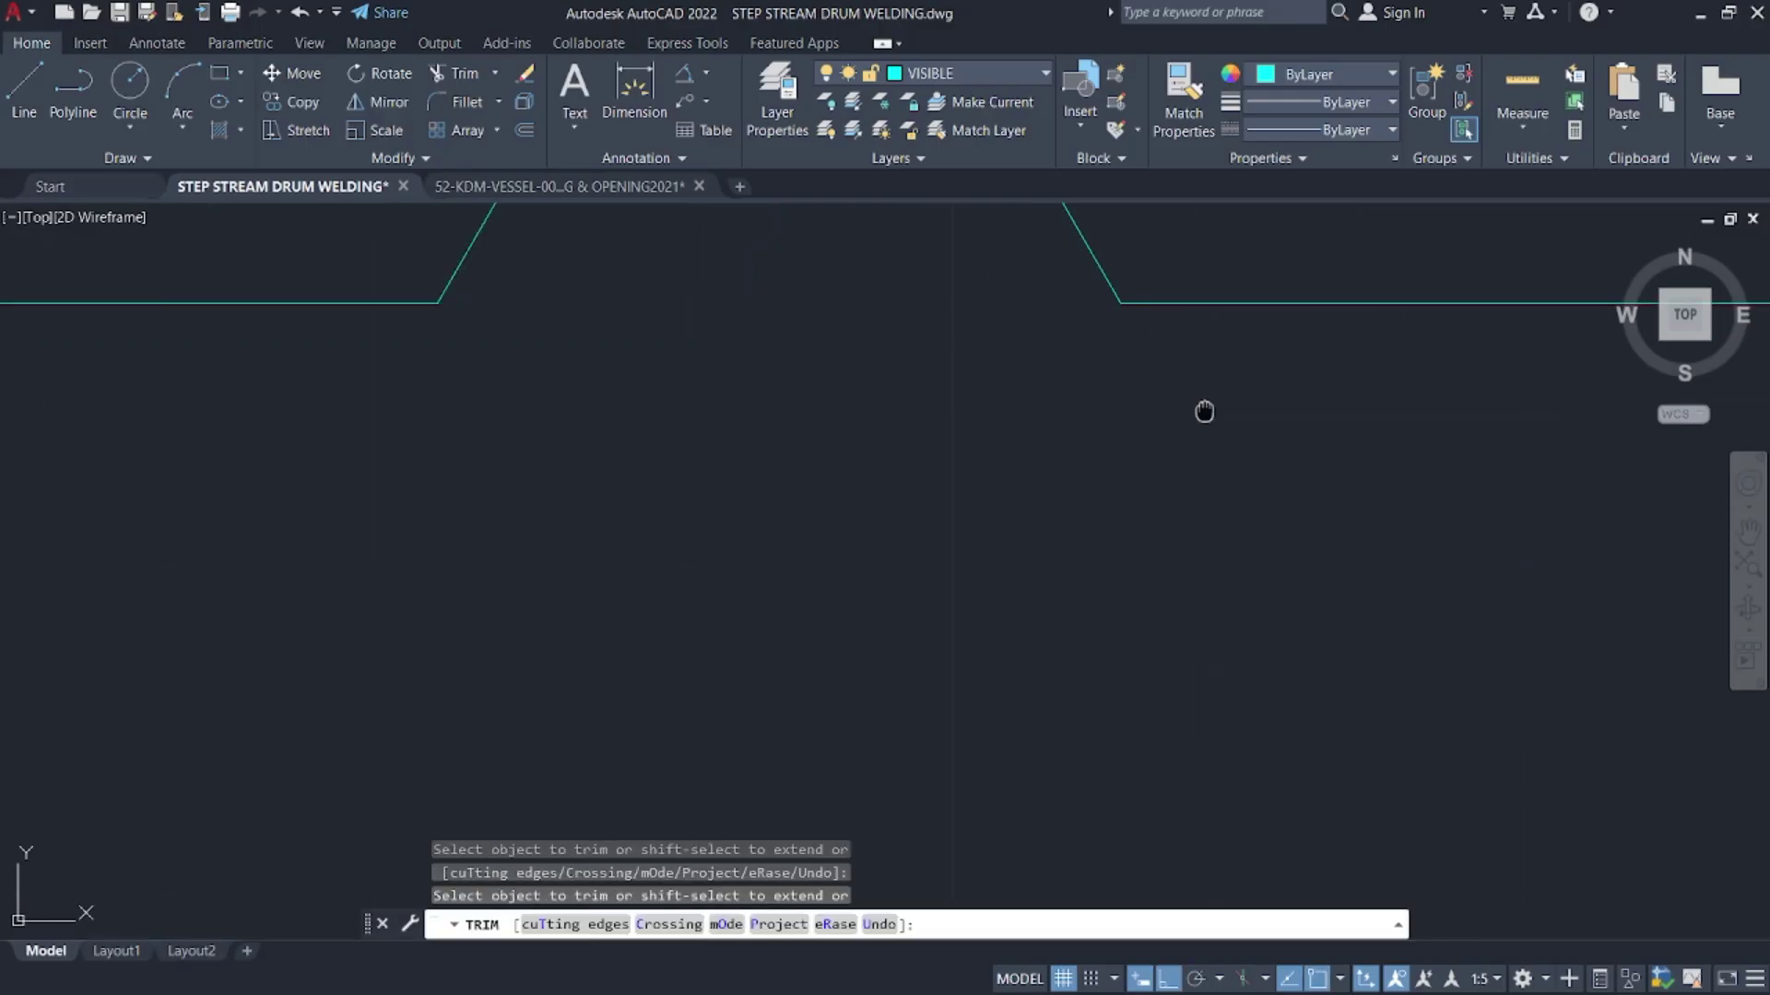
# - Trim the upper wall line across the opening of the middle plate seam's lower groove
pyautogui.scroll(-2, 1225, 542)
pyautogui.scroll(5, 1175, 704)
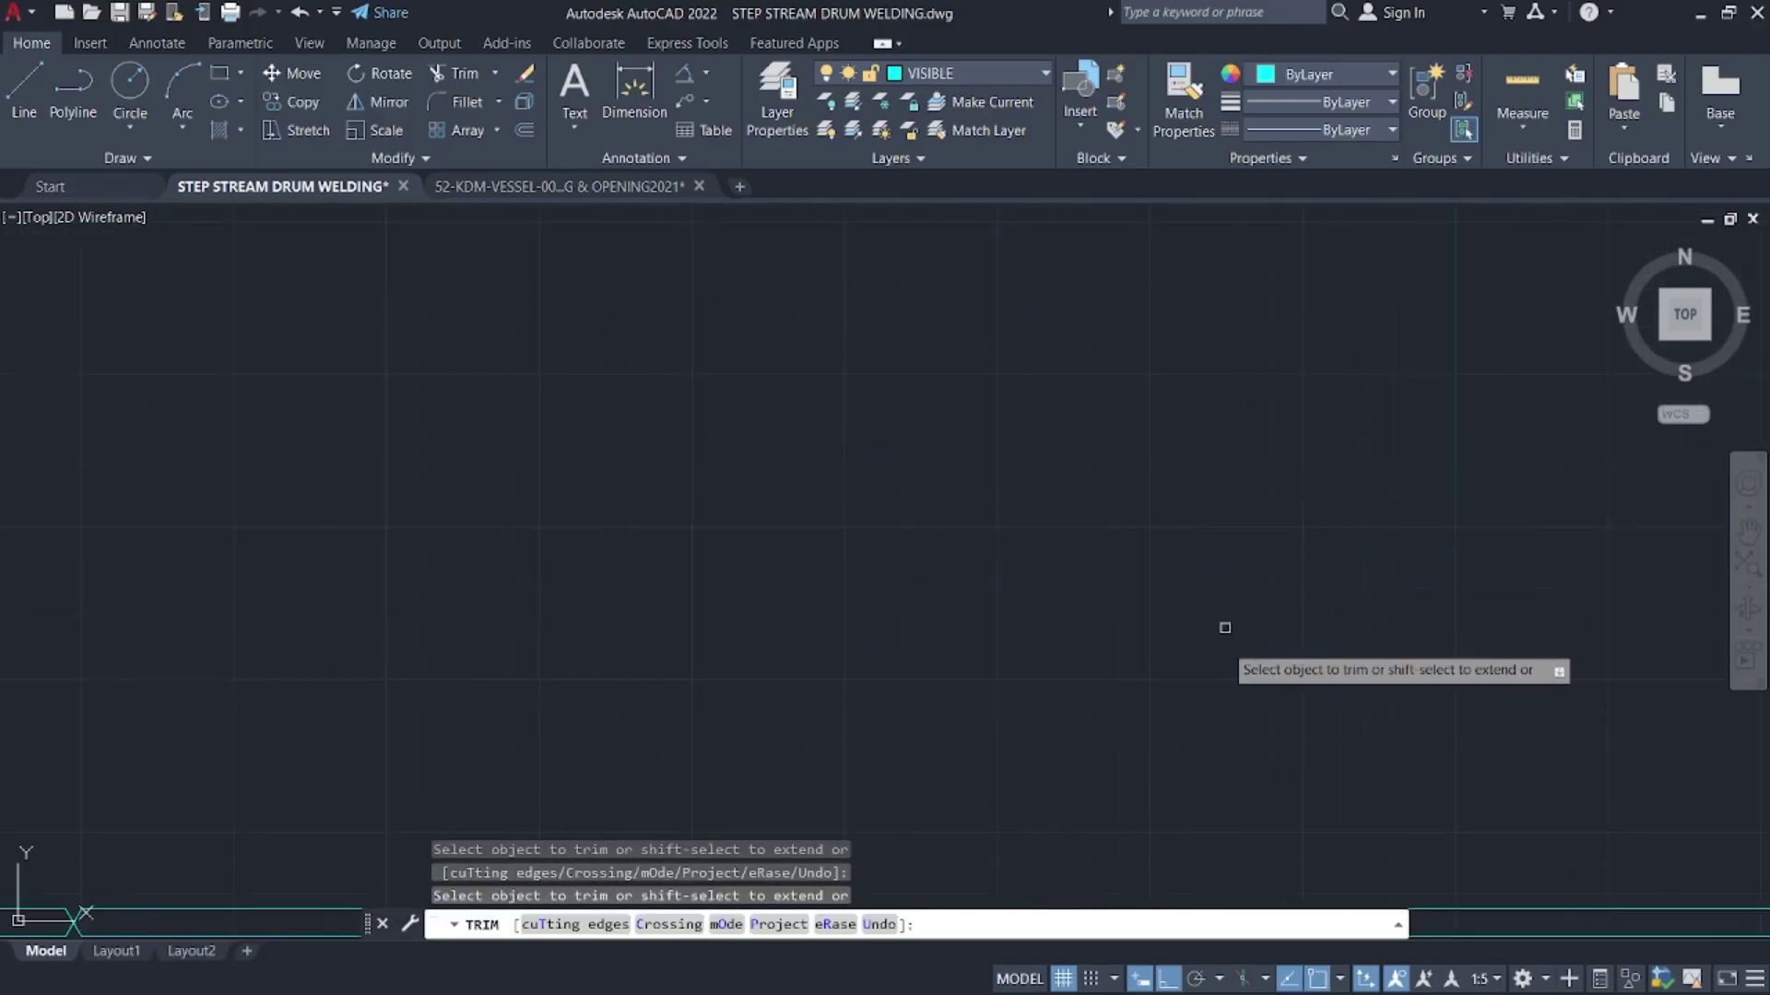
pyautogui.scroll(-3, 1225, 628)
pyautogui.scroll(7, 1189, 783)
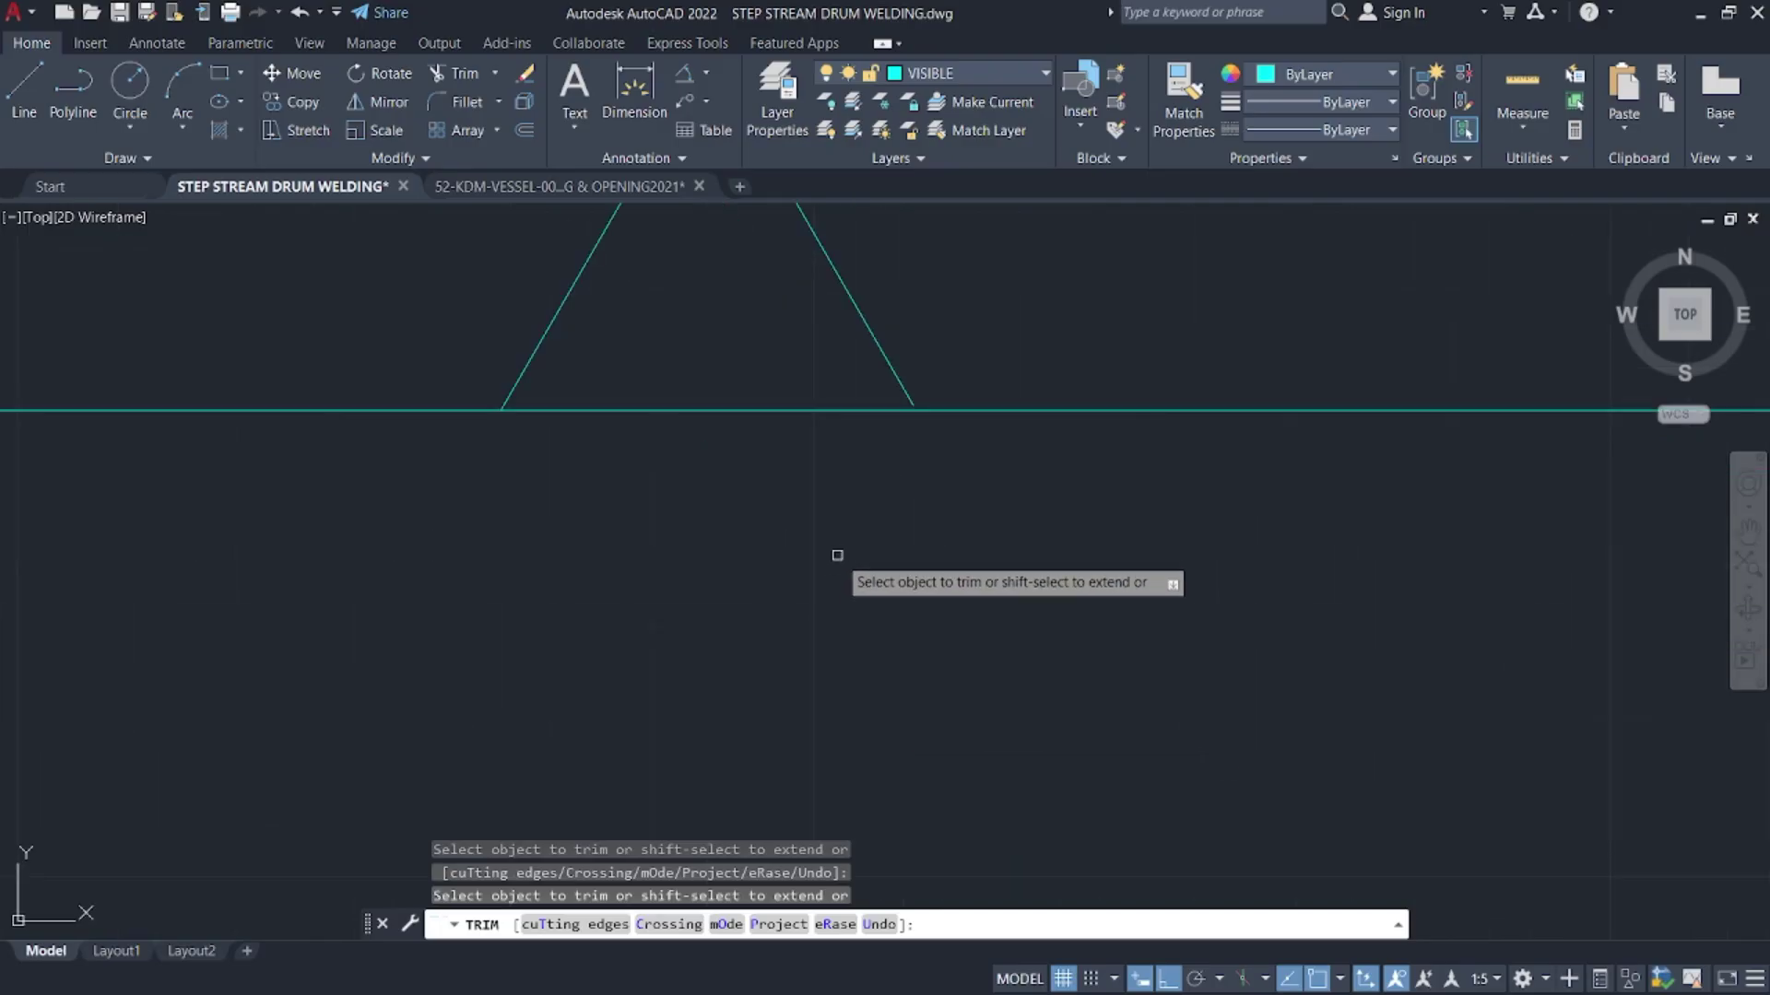
pyautogui.scroll(-2, 837, 555)
pyautogui.moveTo(981, 443); pyautogui.dragTo(963, 276)
pyautogui.press('Escape')
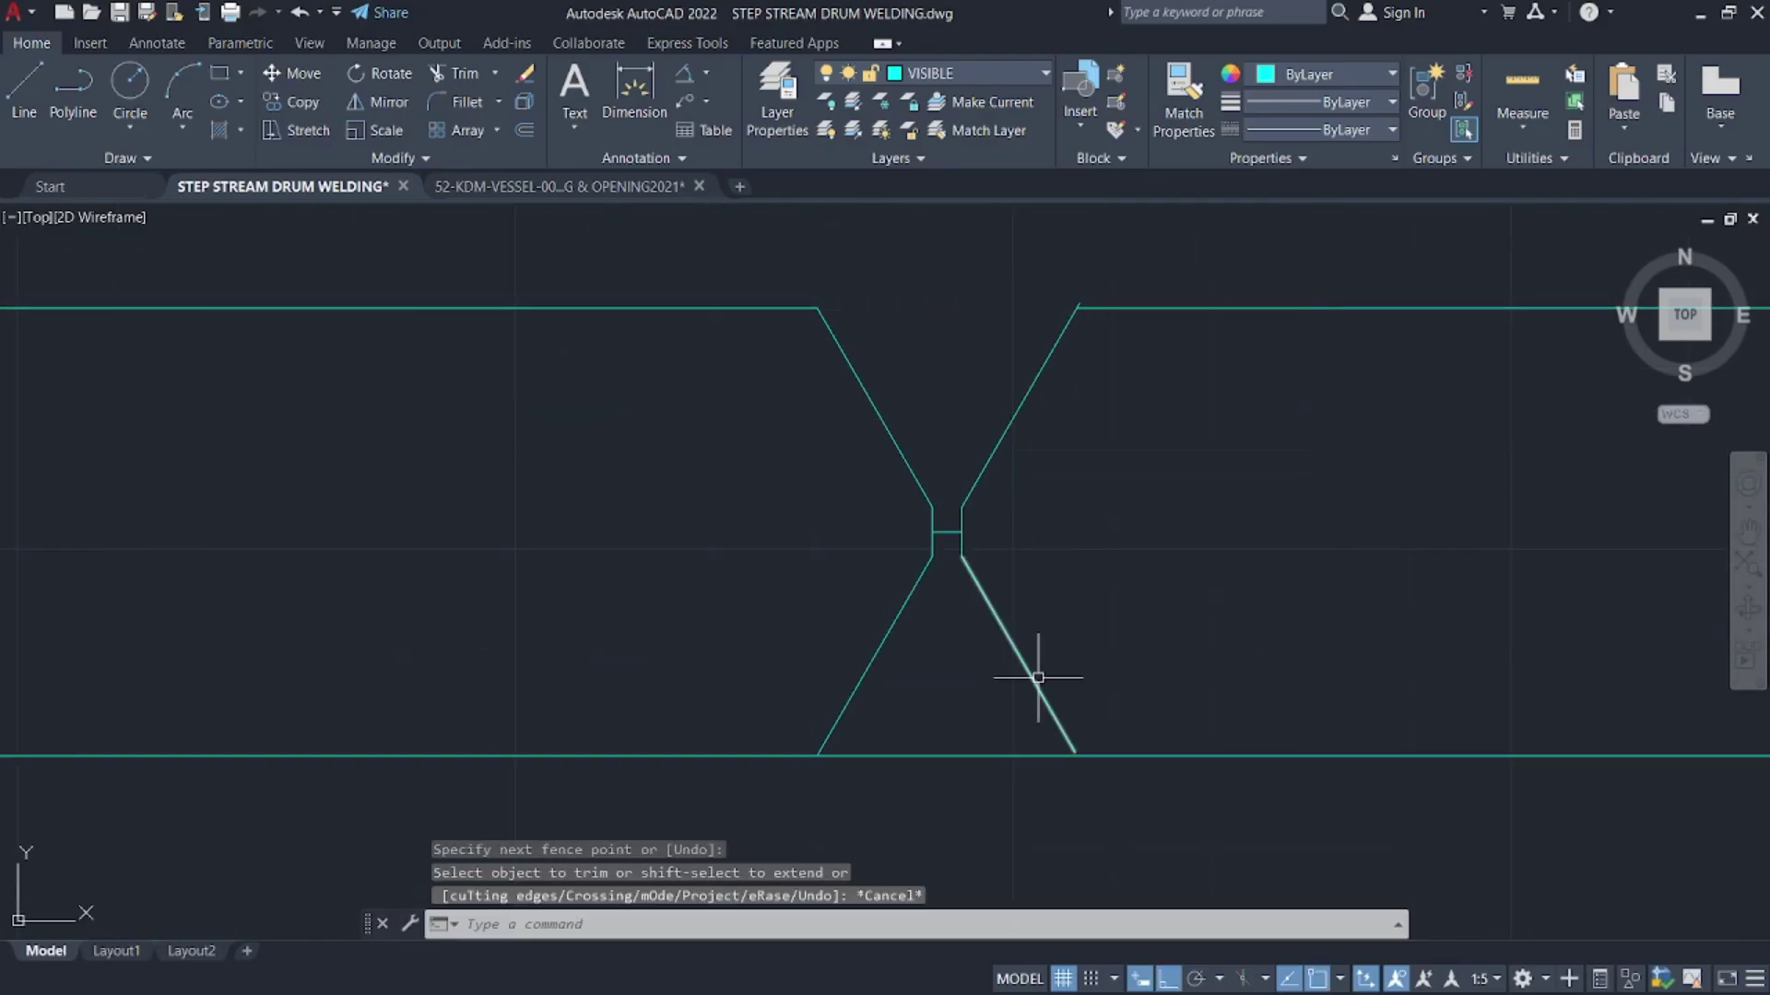
# - Extend the lower right bevel of the middle plate seam's lower groove to the lower wall line
pyautogui.write('ex')
pyautogui.press('Return')
pyautogui.press('Escape')
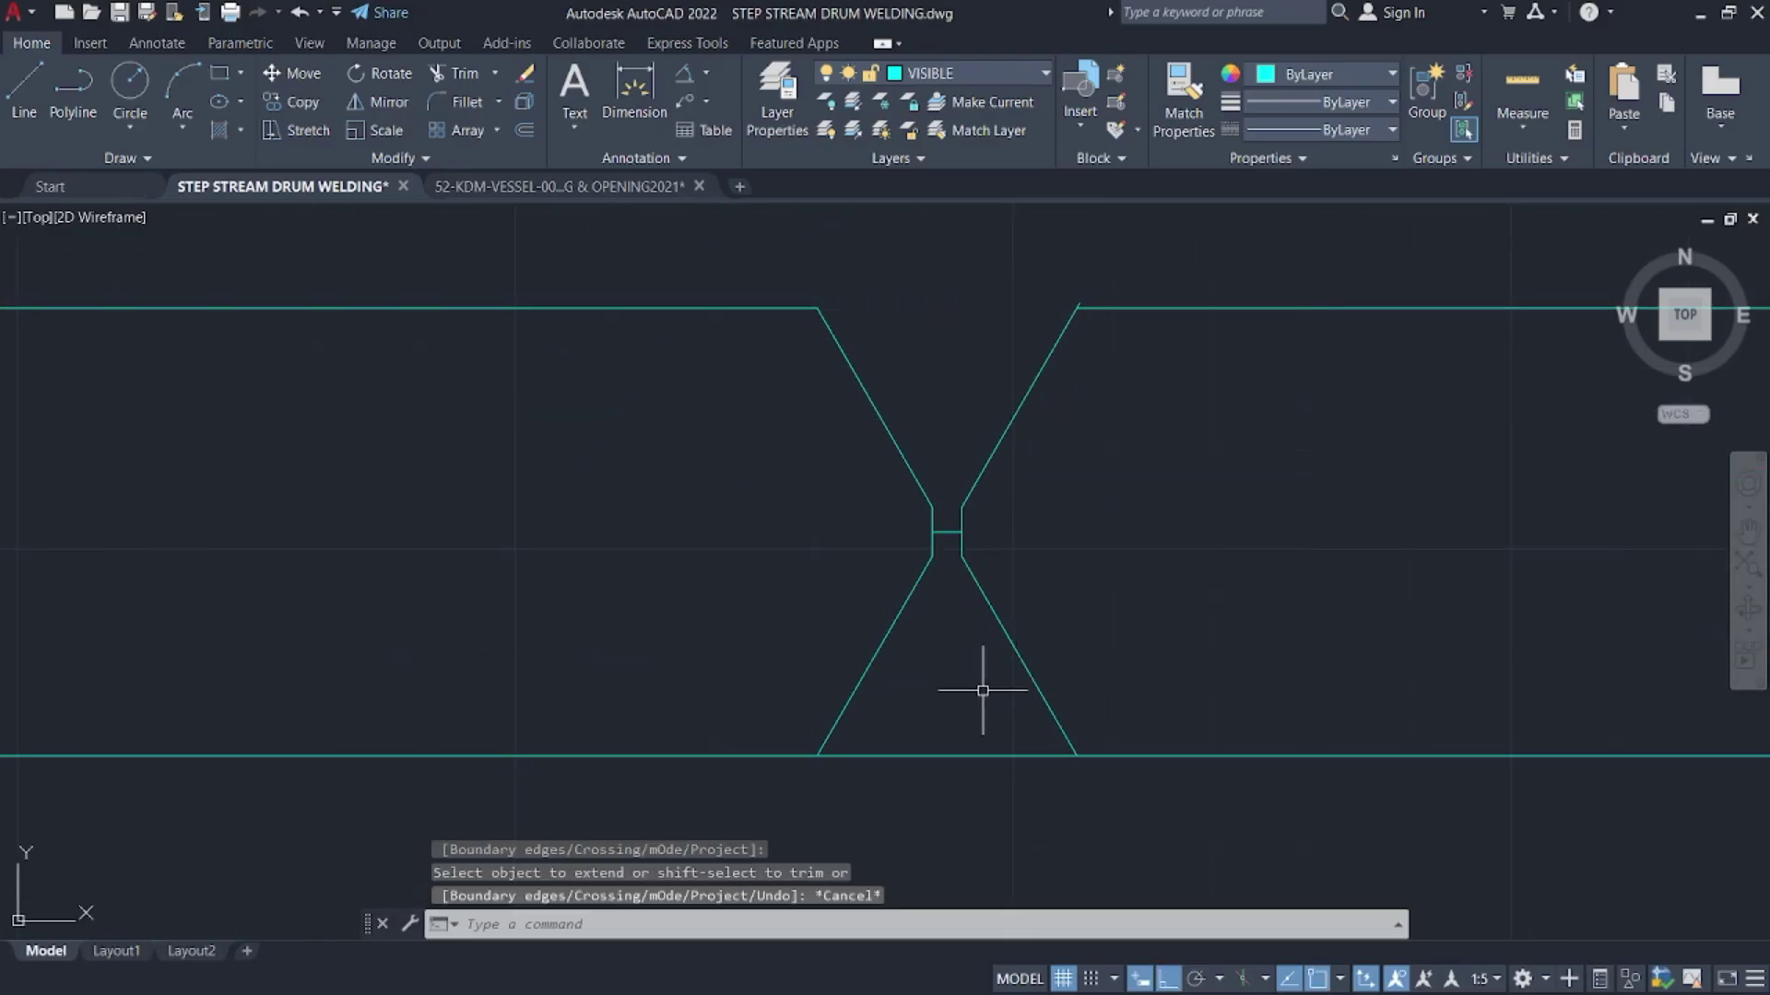
# - Trim the gap line, the lower wall line and the upper right bevel's overshoot in the middle plate seam's lower groove
pyautogui.write('tr')
pyautogui.press('Return')
pyautogui.scroll(4, 1060, 304)
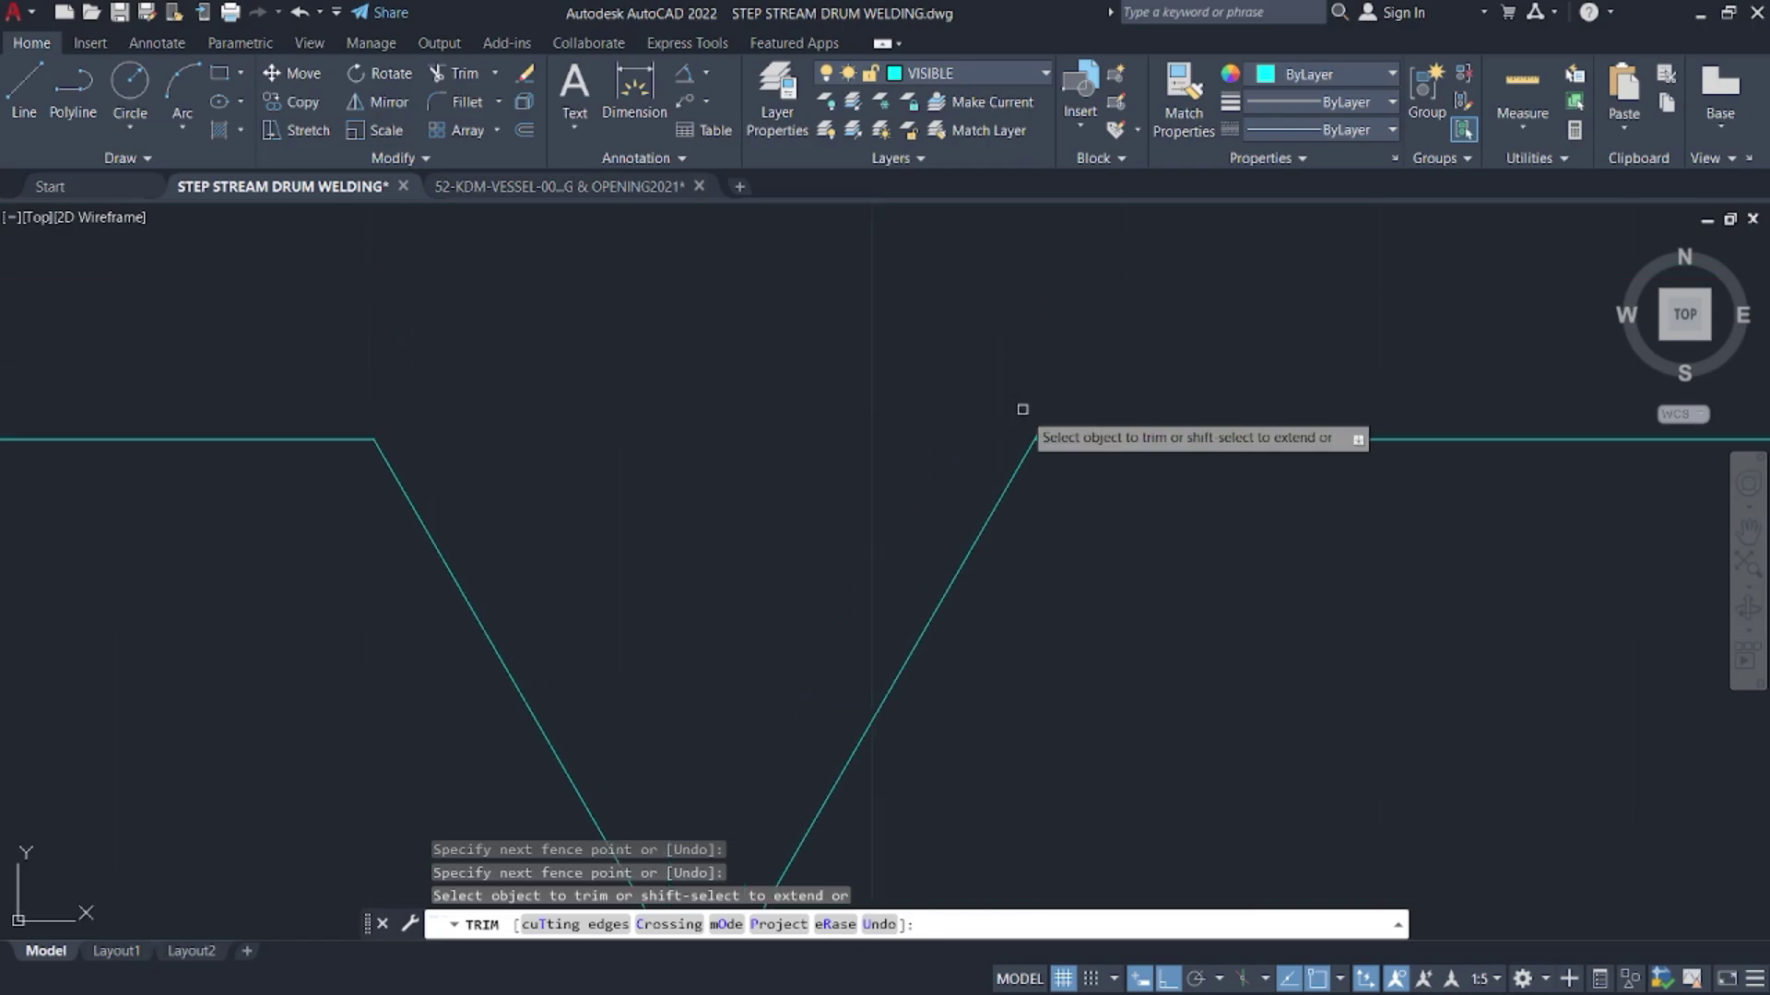
pyautogui.scroll(-3, 1060, 368)
pyautogui.scroll(6, 1008, 545)
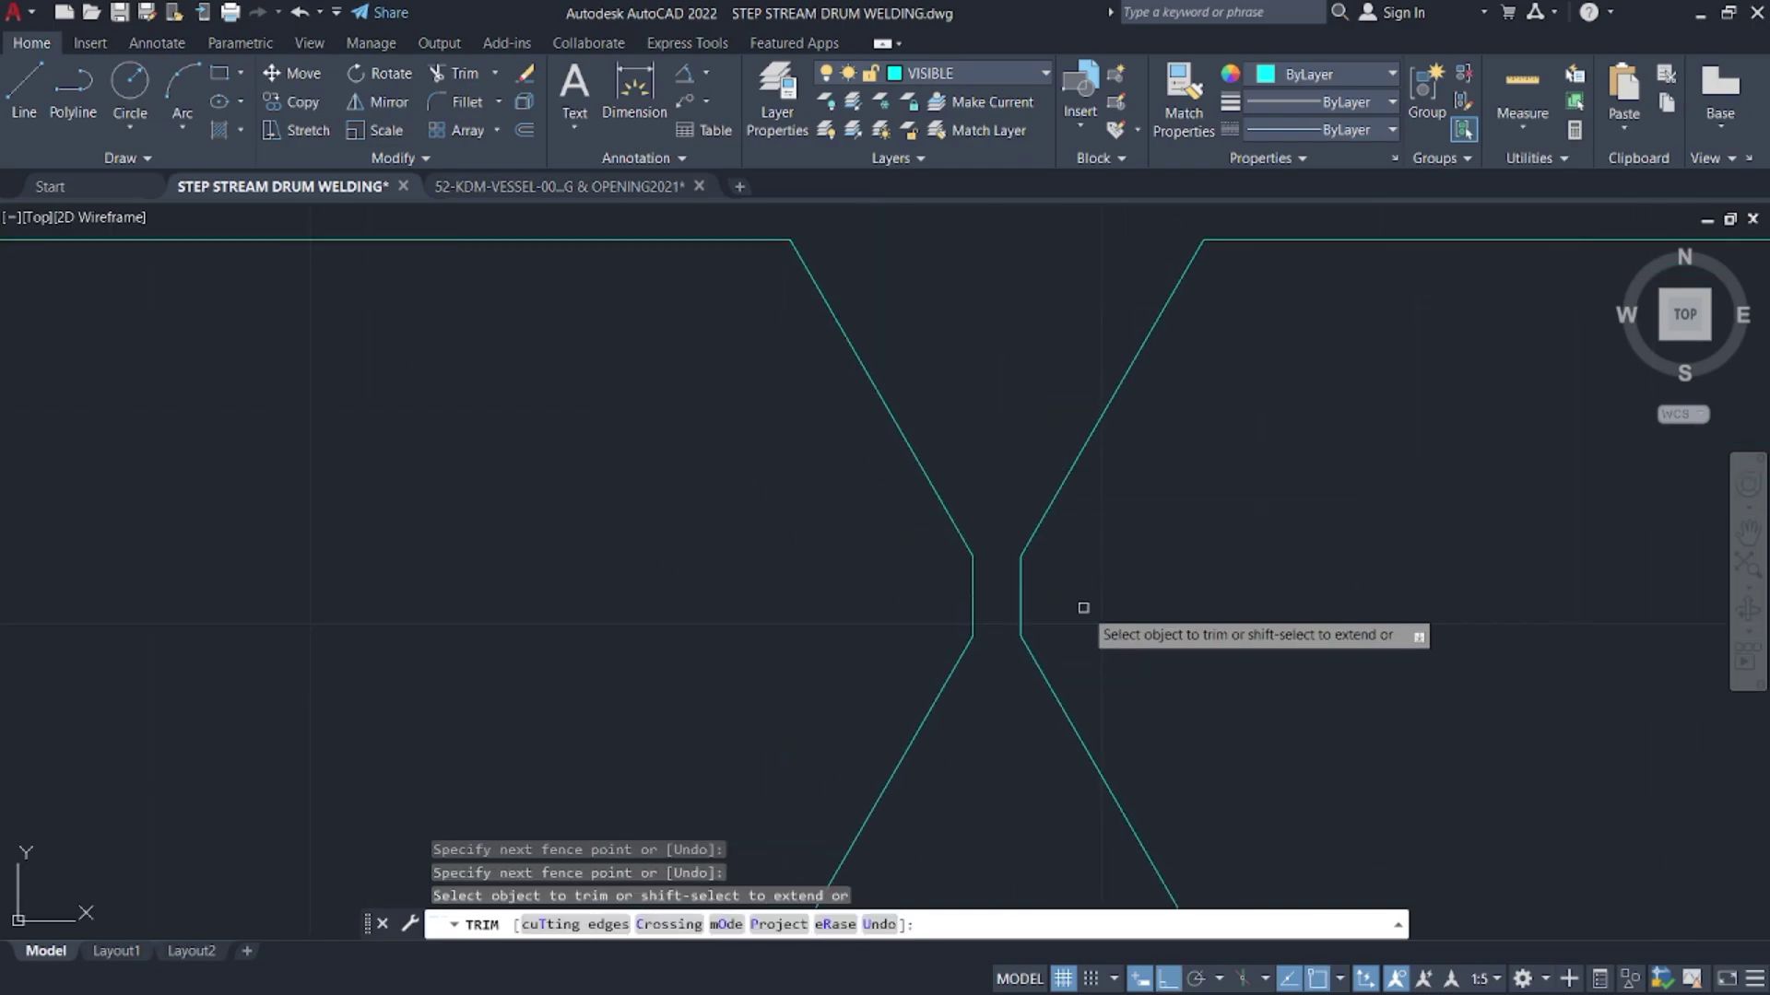
# - Trim the gap line and the wall lines inside the right head seam's upper groove
pyautogui.scroll(-6, 1106, 657)
pyautogui.scroll(3, 1185, 553)
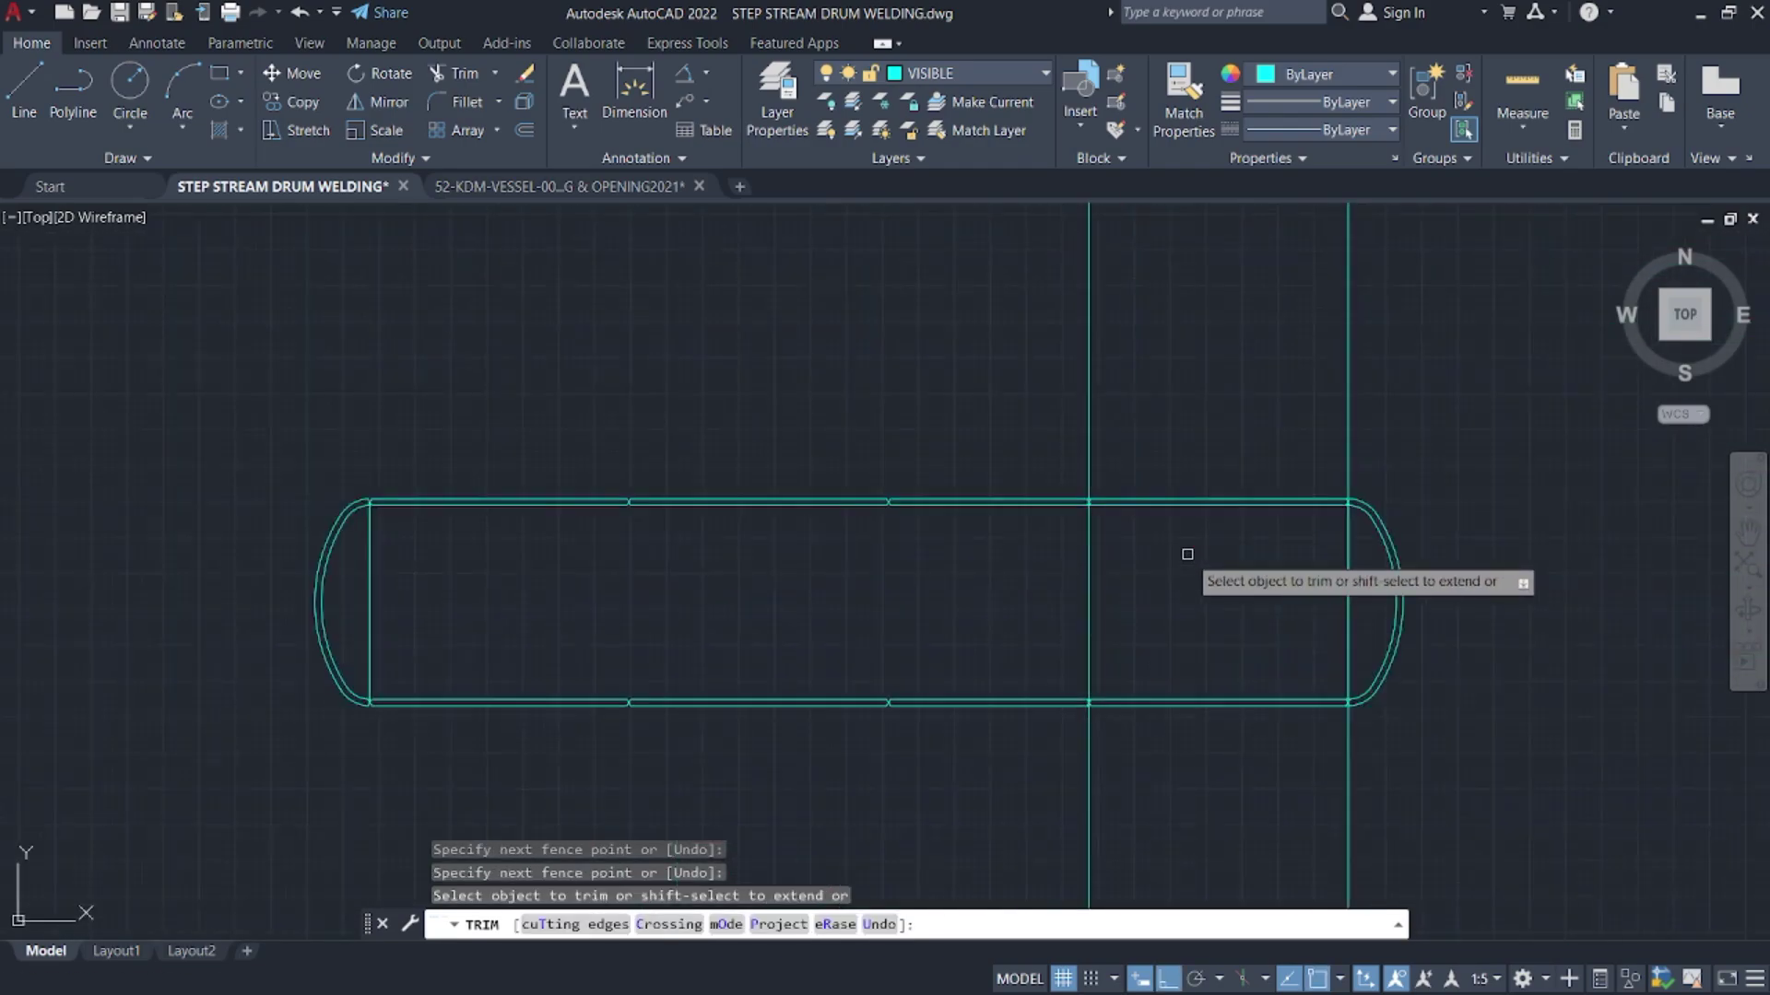
pyautogui.scroll(5, 1445, 543)
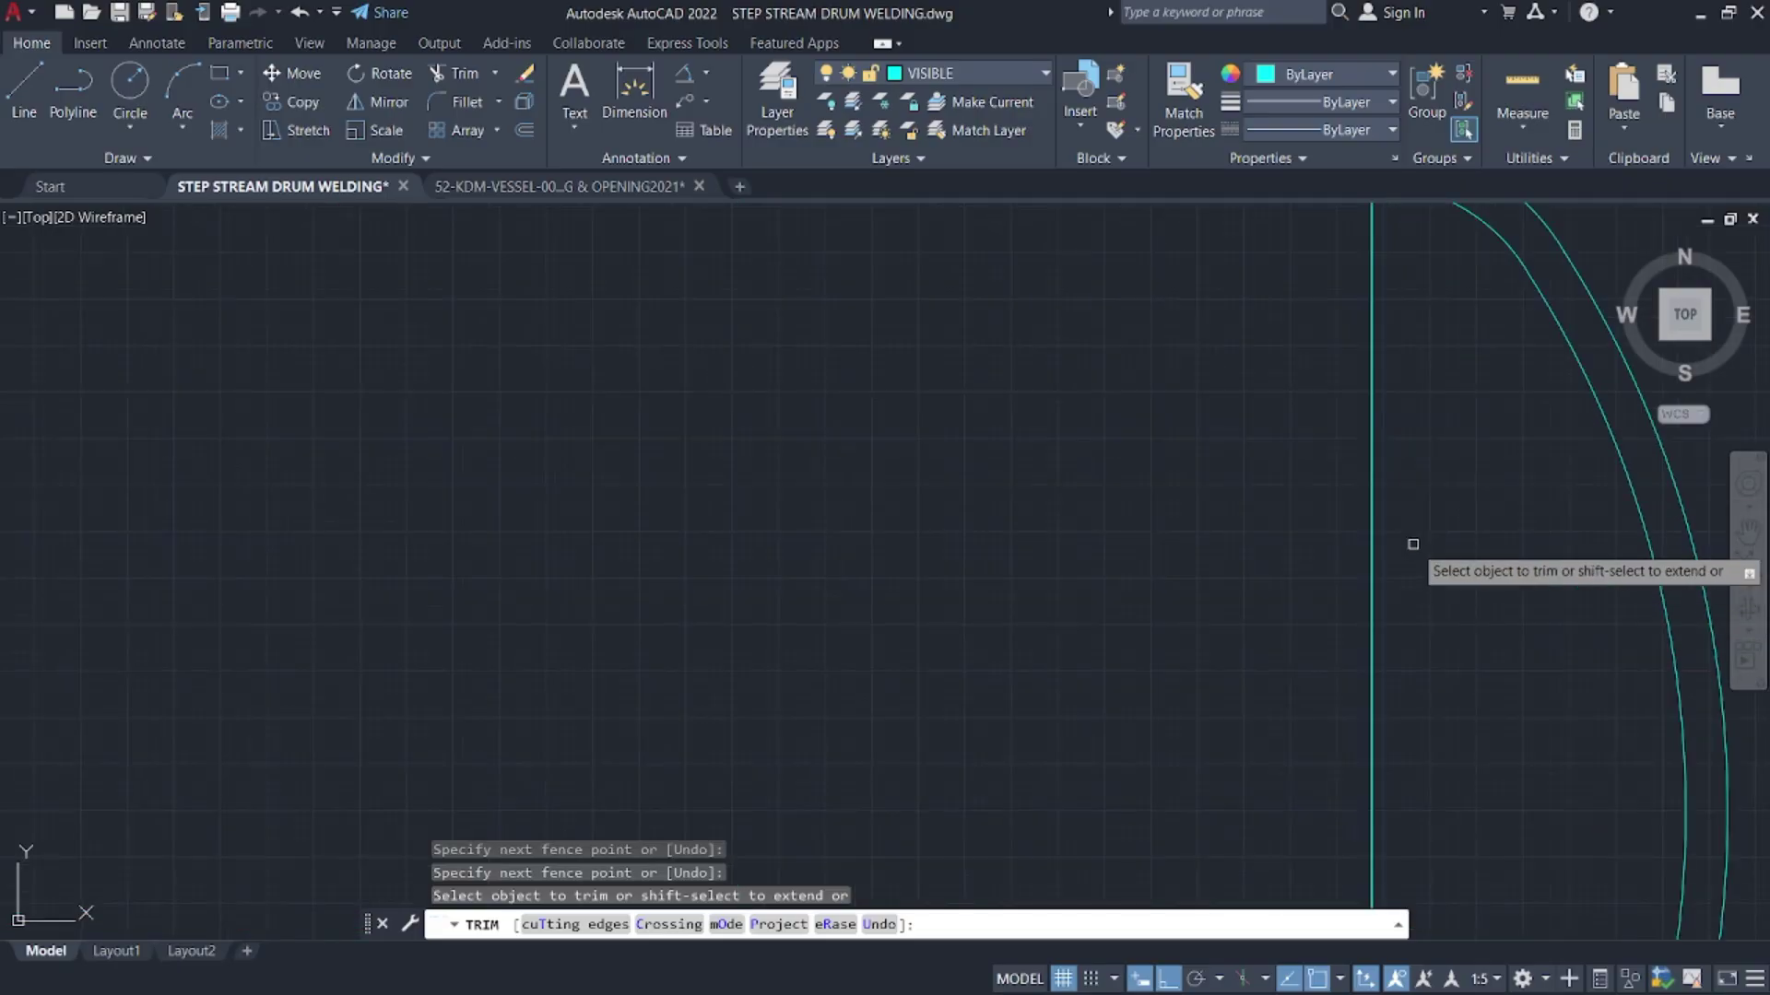
pyautogui.moveTo(1410, 545); pyautogui.dragTo(1264, 822, button='middle')
pyautogui.scroll(3, 1245, 350)
pyautogui.scroll(4, 1245, 348)
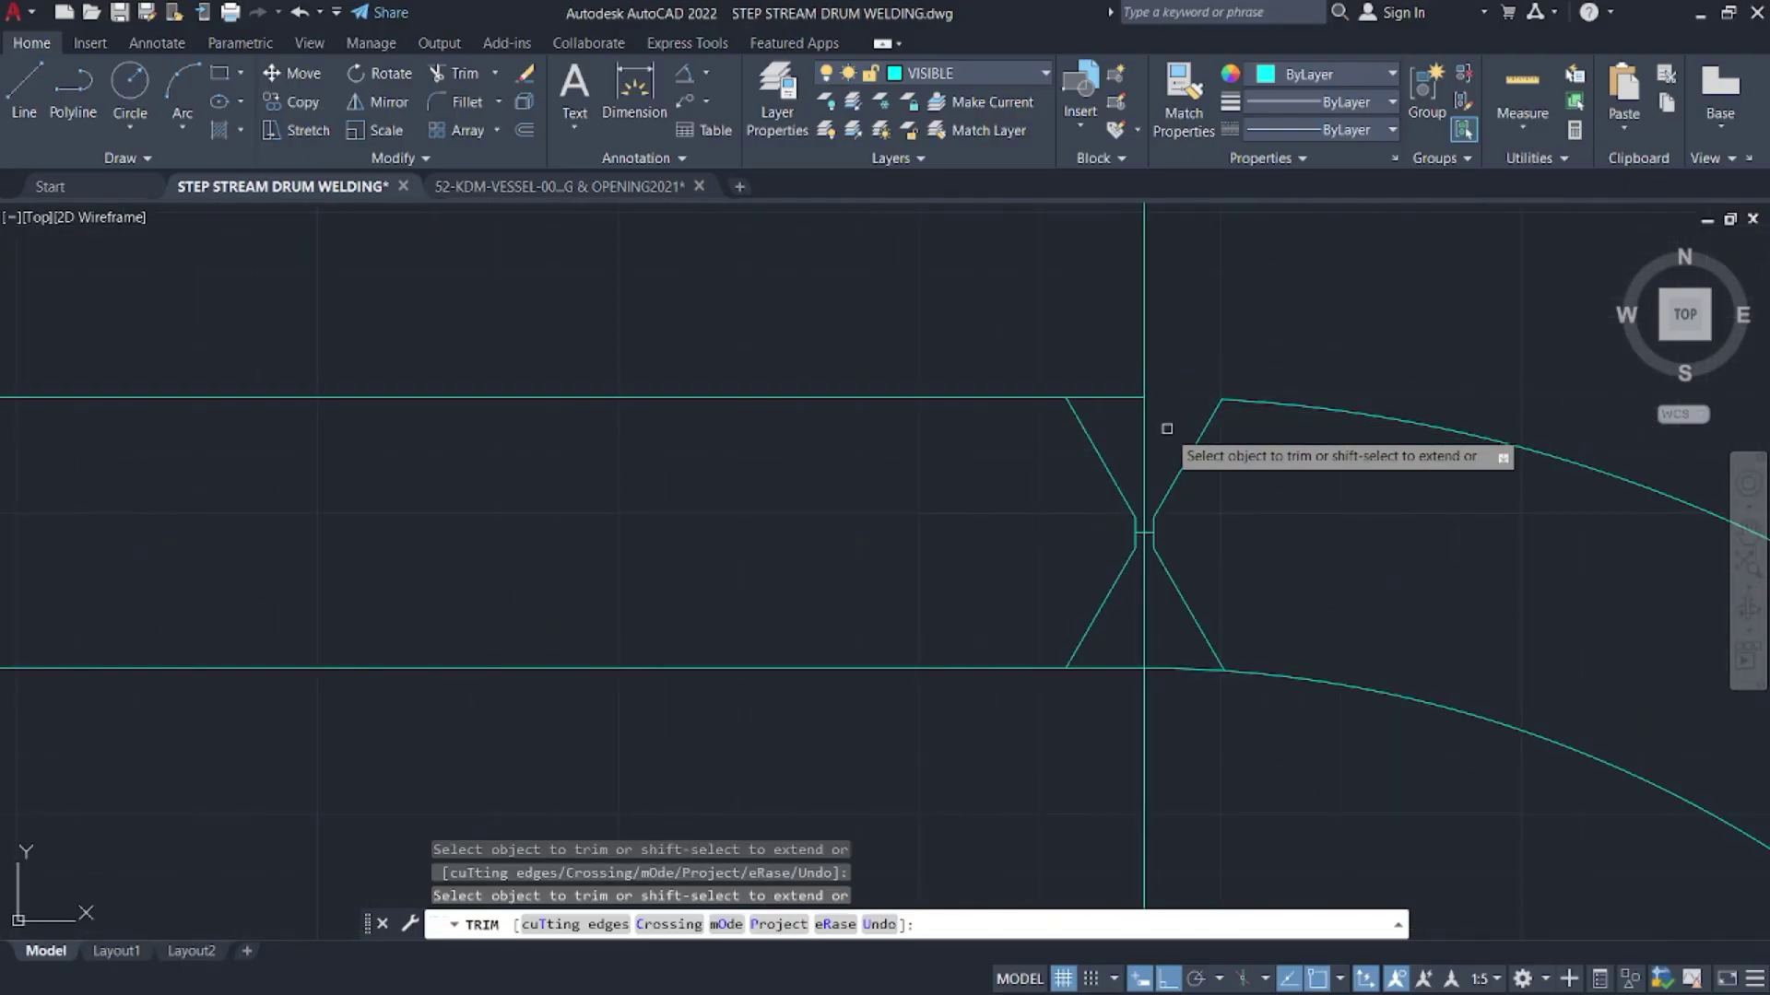
pyautogui.scroll(4, 1148, 551)
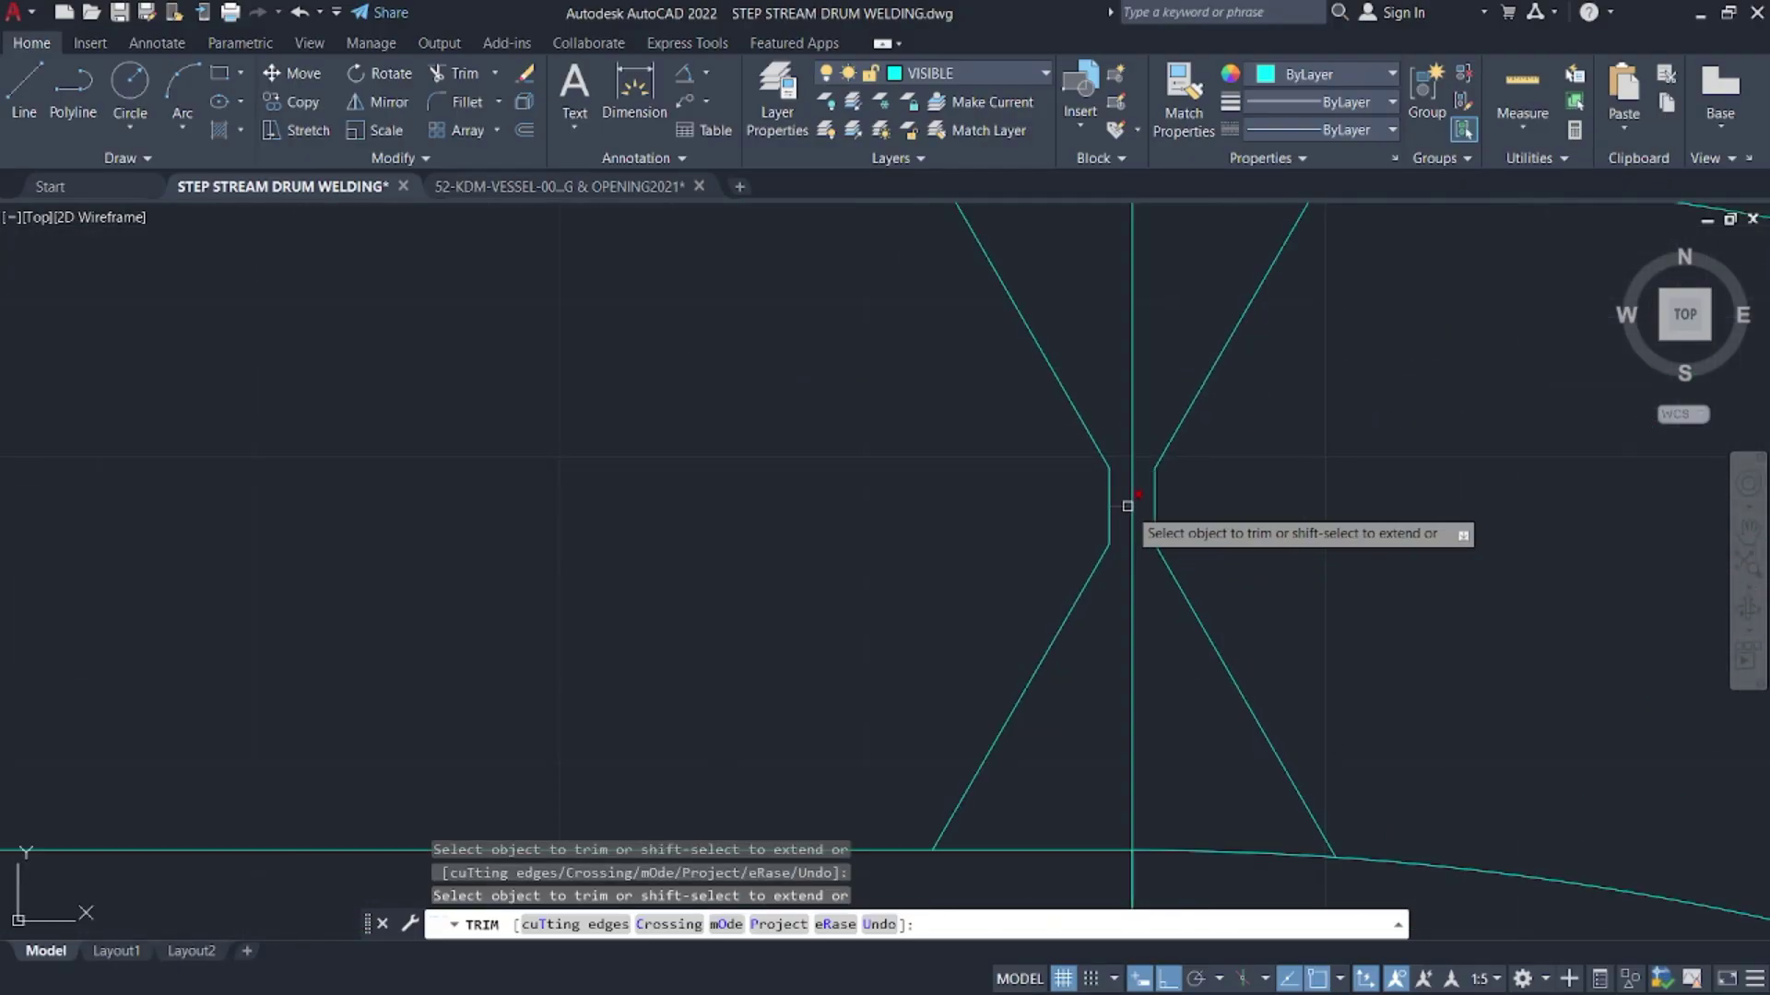
pyautogui.moveTo(1088, 763)
pyautogui.mouseDown()
pyautogui.moveTo(1066, 877)
pyautogui.moveTo(1193, 786)
pyautogui.mouseUp()
pyautogui.scroll(-3, 1208, 821)
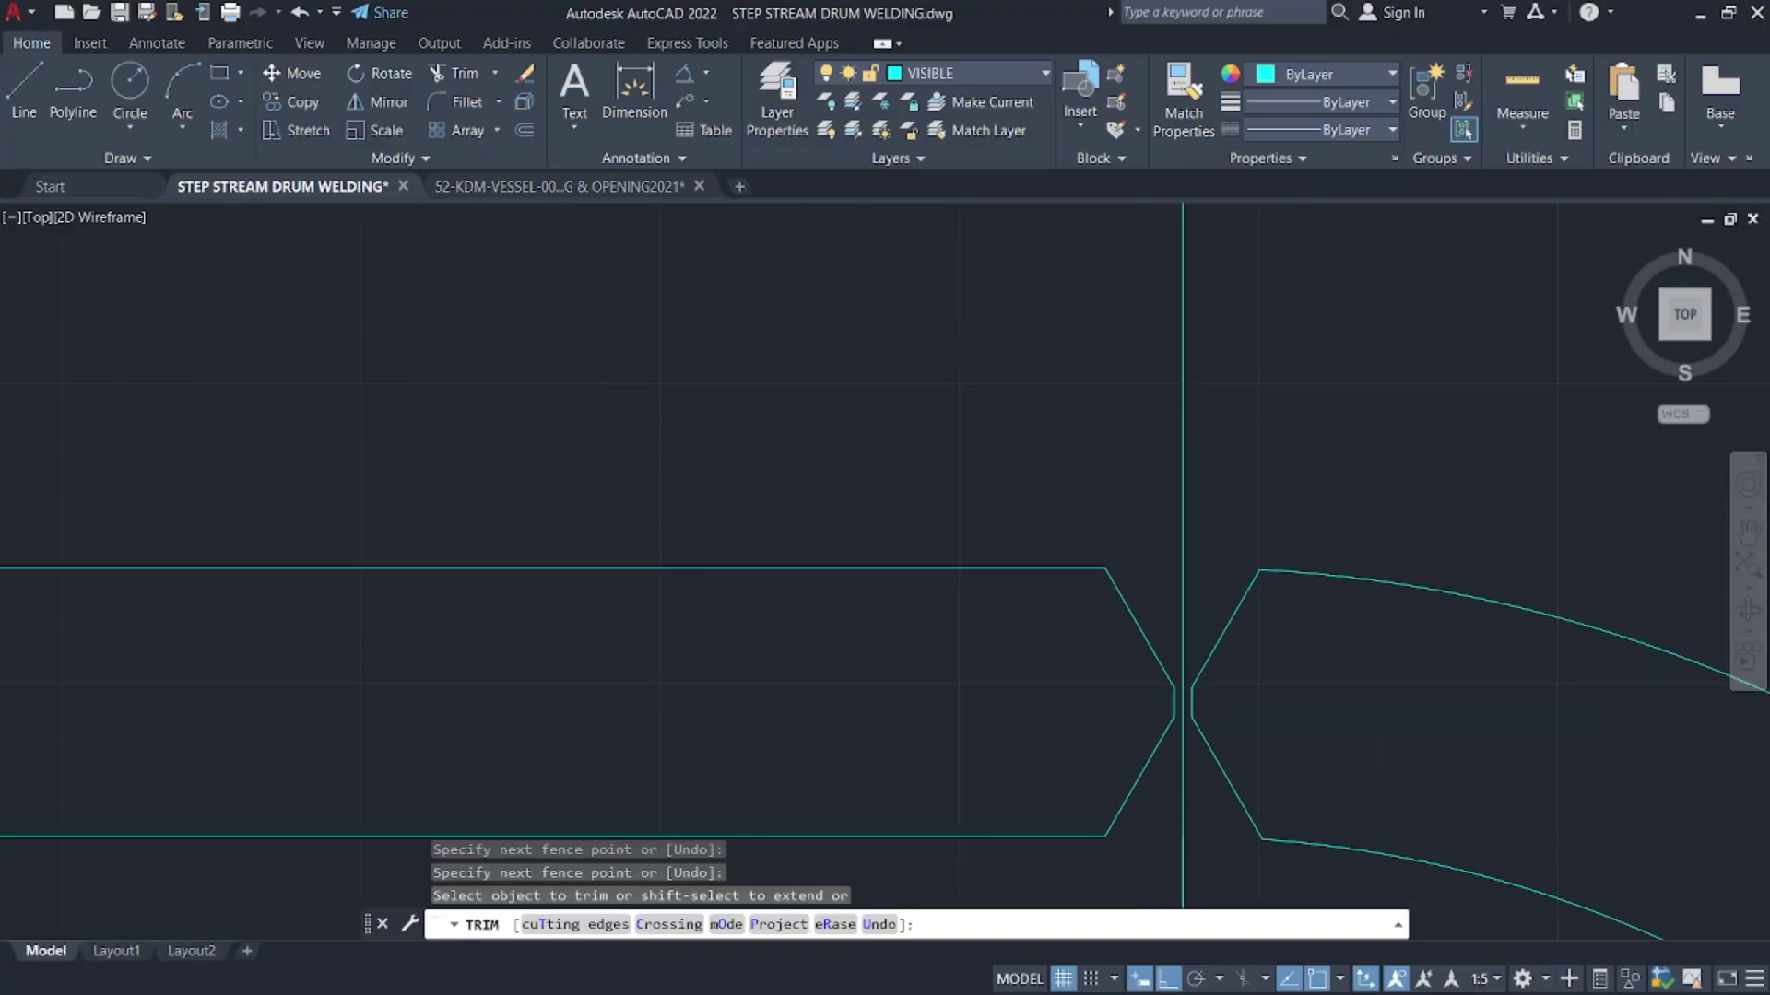
# - In the right head seam's lower groove, trim the upper wall line and the vertical seam line above the gap line
pyautogui.scroll(-6, 1246, 551)
pyautogui.moveTo(1281, 650); pyautogui.dragTo(1264, 352, button='middle')
pyautogui.scroll(-3, 1263, 356)
pyautogui.scroll(5, 1272, 792)
pyautogui.moveTo(1198, 890); pyautogui.dragTo(1413, 431, button='middle')
pyautogui.scroll(2, 1413, 431)
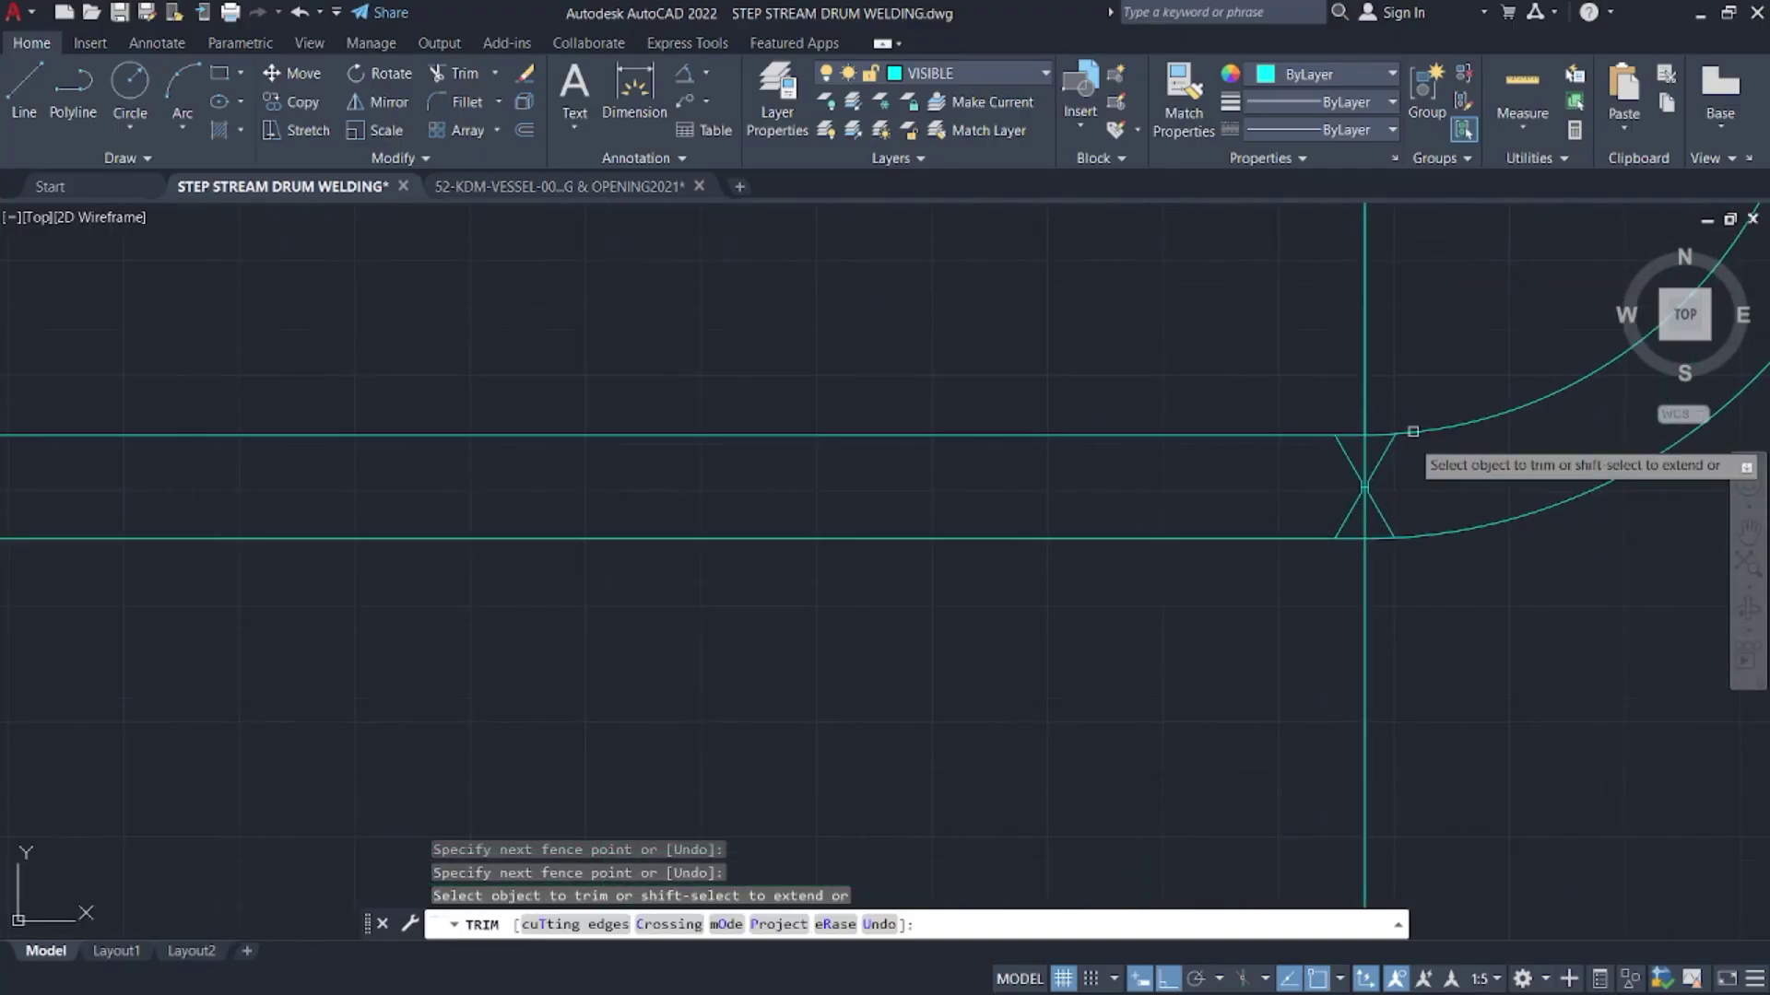
pyautogui.scroll(5, 1409, 430)
pyautogui.scroll(2, 1265, 564)
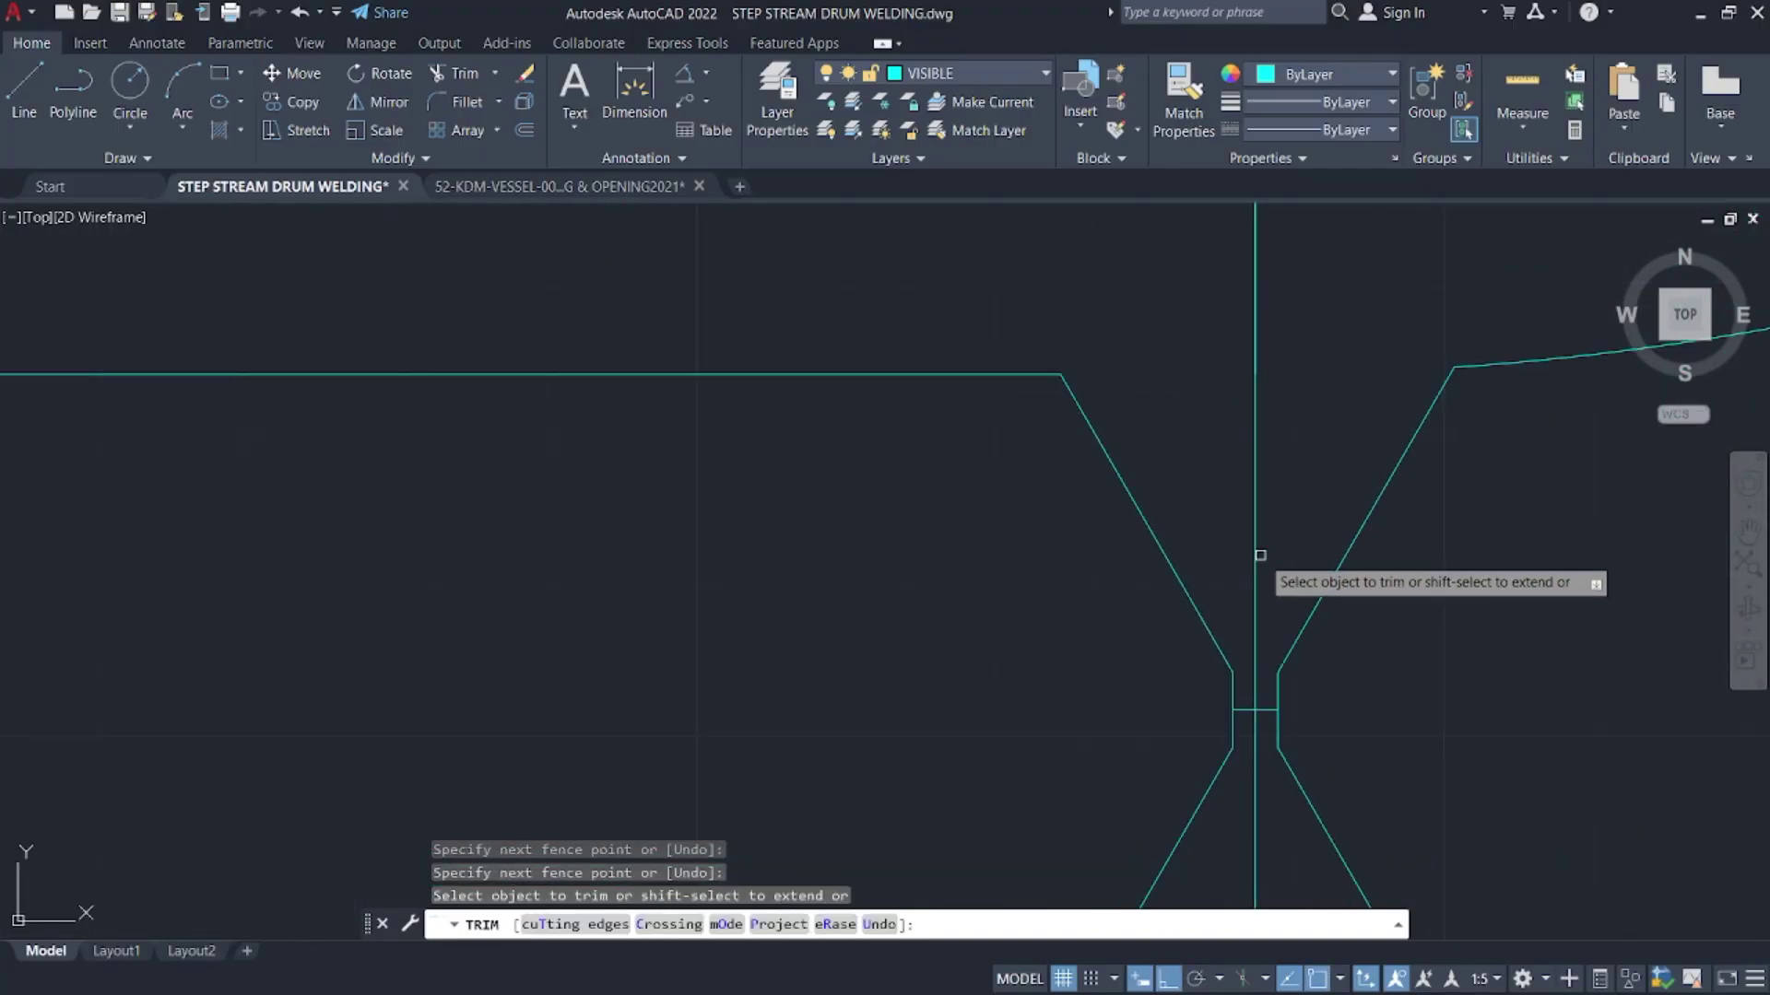
pyautogui.moveTo(1261, 557); pyautogui.dragTo(1260, 363)
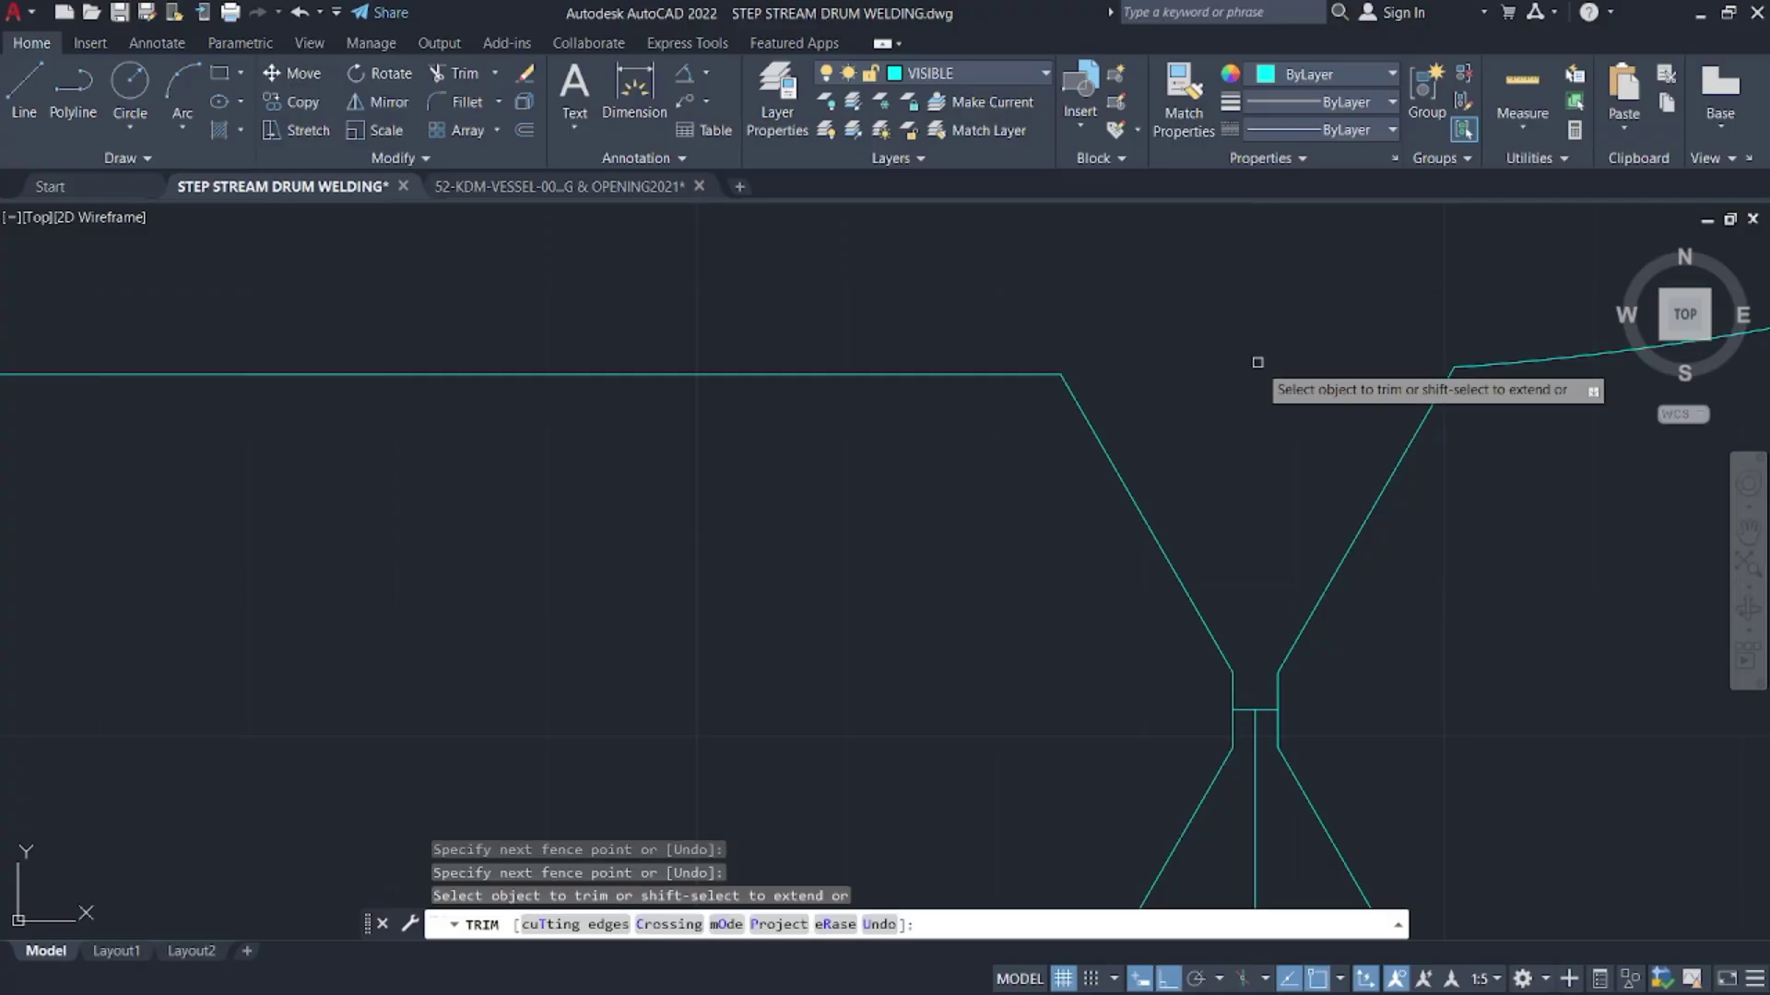
# - Trim the gap line, the remaining vertical seam line and the lower wall line inside the right head seam's lower groove
pyautogui.scroll(-2, 1260, 363)
pyautogui.scroll(2, 1269, 536)
pyautogui.scroll(2, 1268, 536)
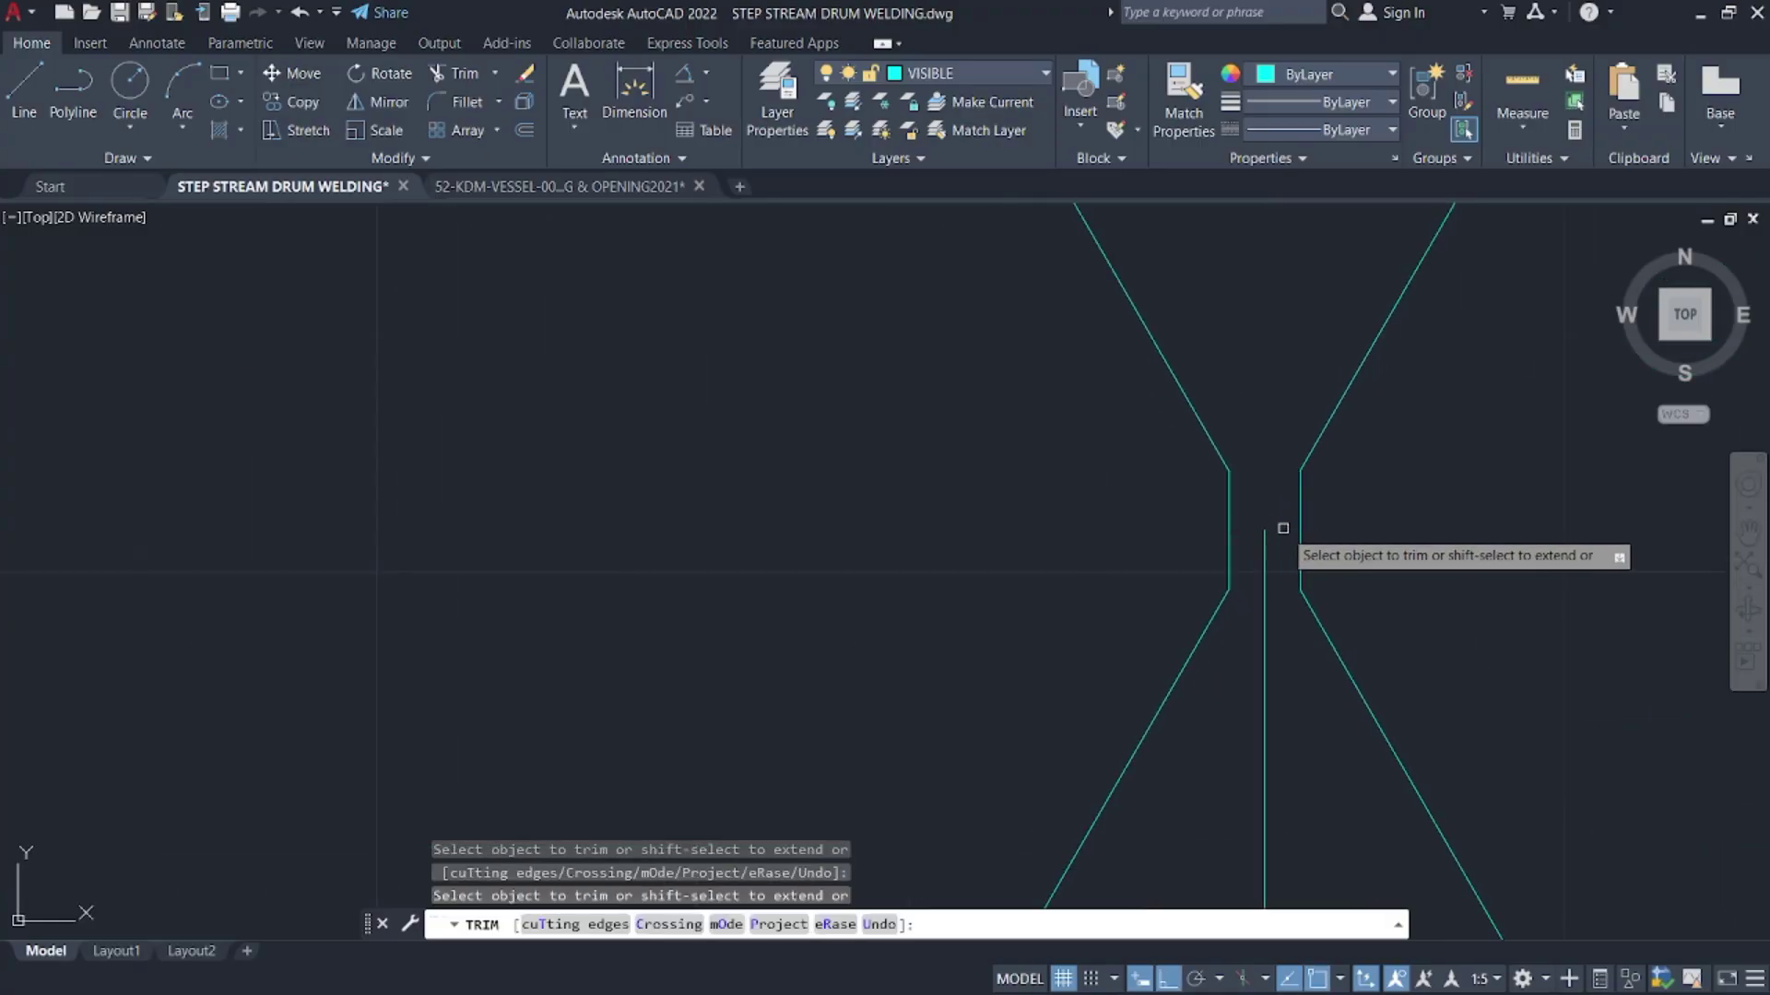
pyautogui.click(1265, 590)
pyautogui.scroll(-3, 1263, 626)
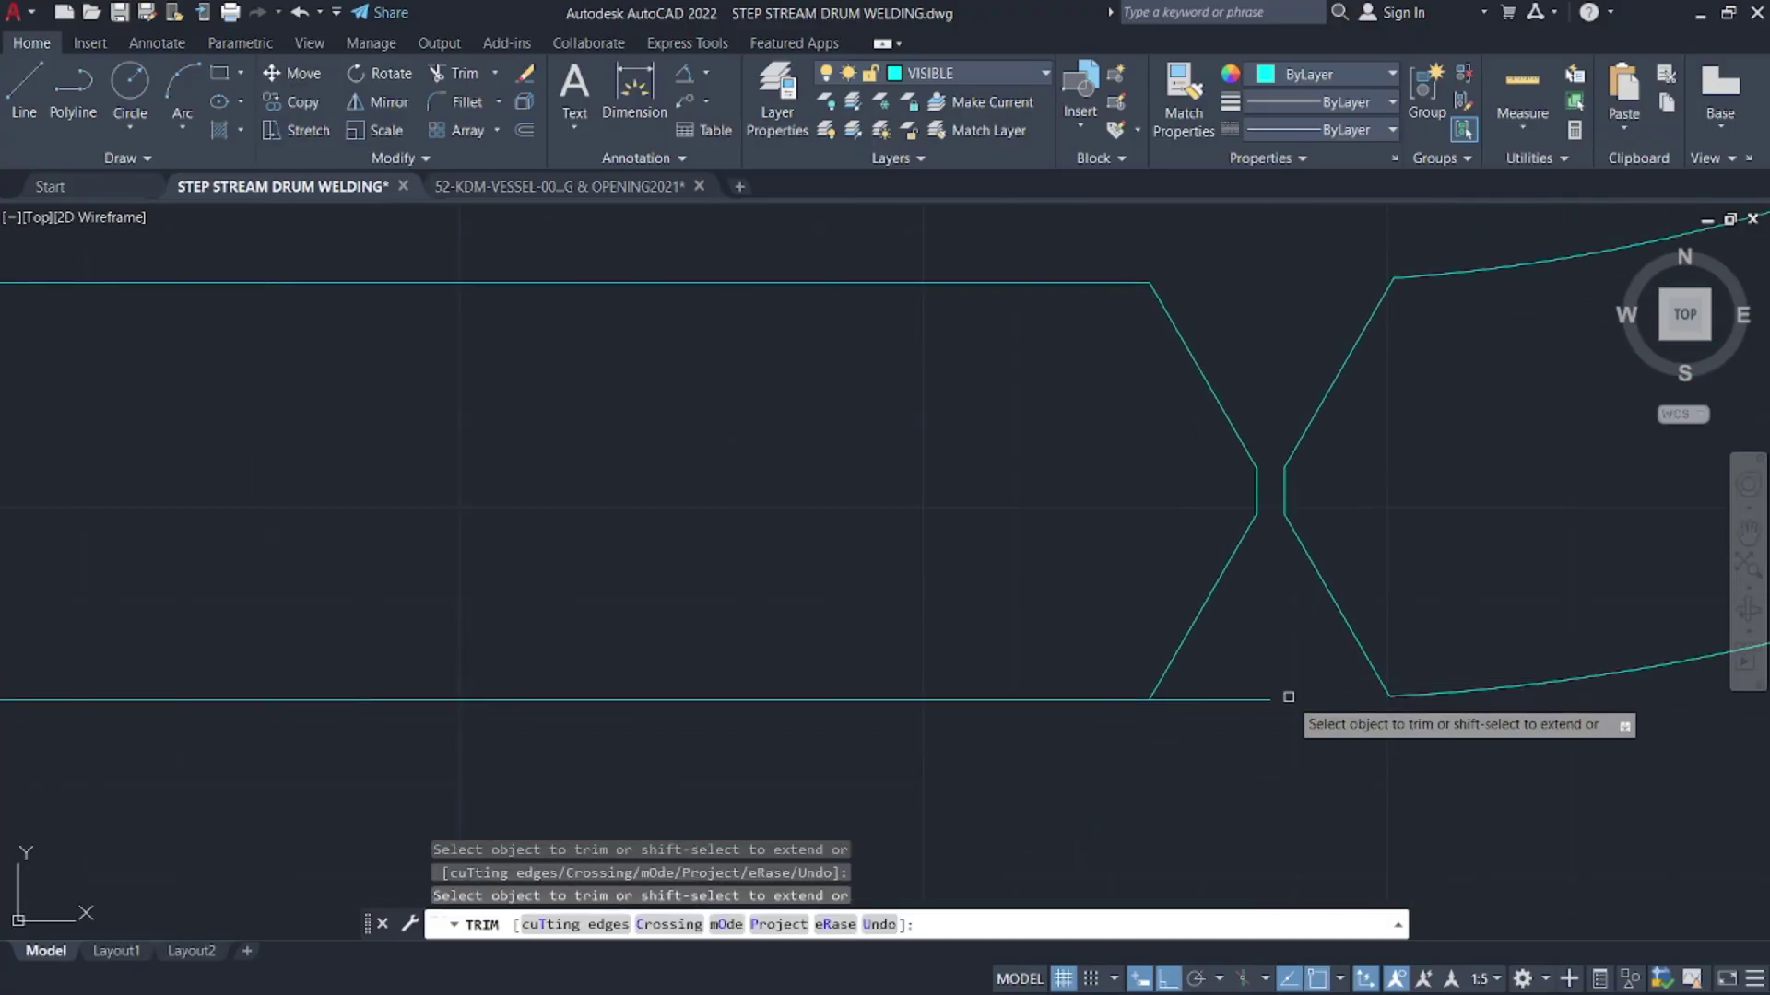
pyautogui.moveTo(1260, 692); pyautogui.dragTo(1236, 719)
pyautogui.scroll(-3, 1236, 719)
pyautogui.press('Escape')
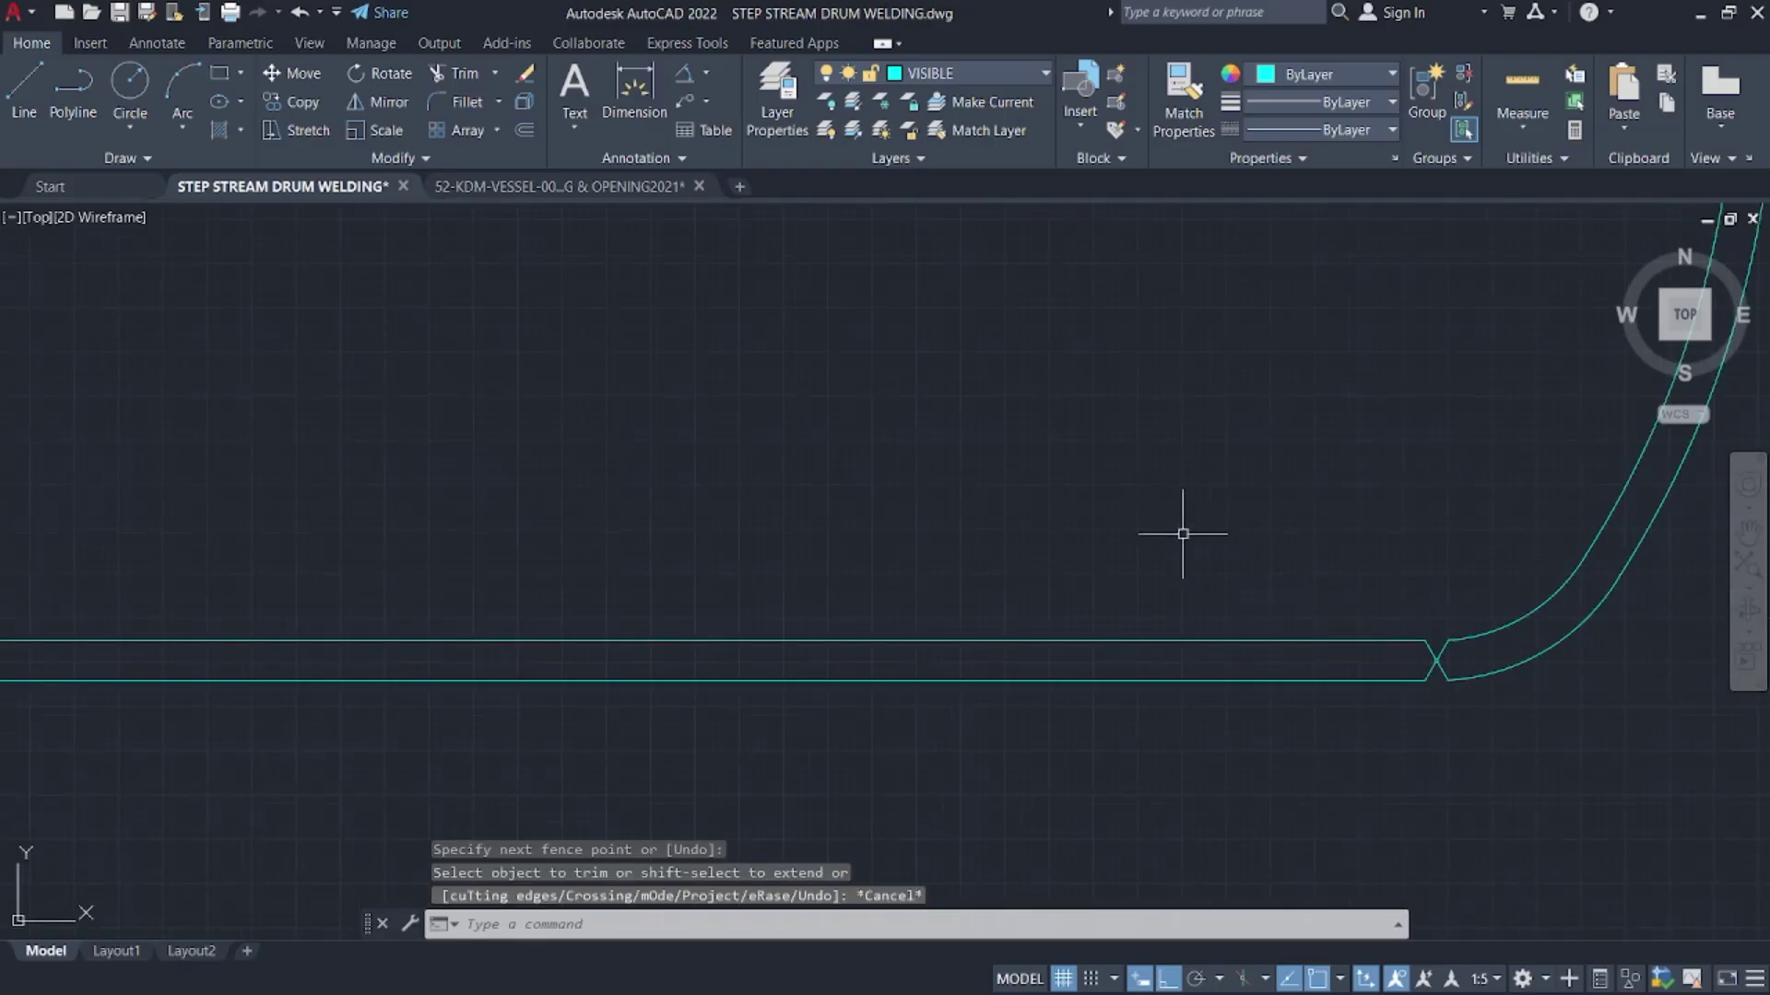
# - Trim the lower wall line and the vertical line below the gap line inside the rightmost plate seam's upper groove
pyautogui.scroll(-3, 1288, 491)
pyautogui.scroll(5, 1245, 490)
pyautogui.scroll(-2, 1038, 492)
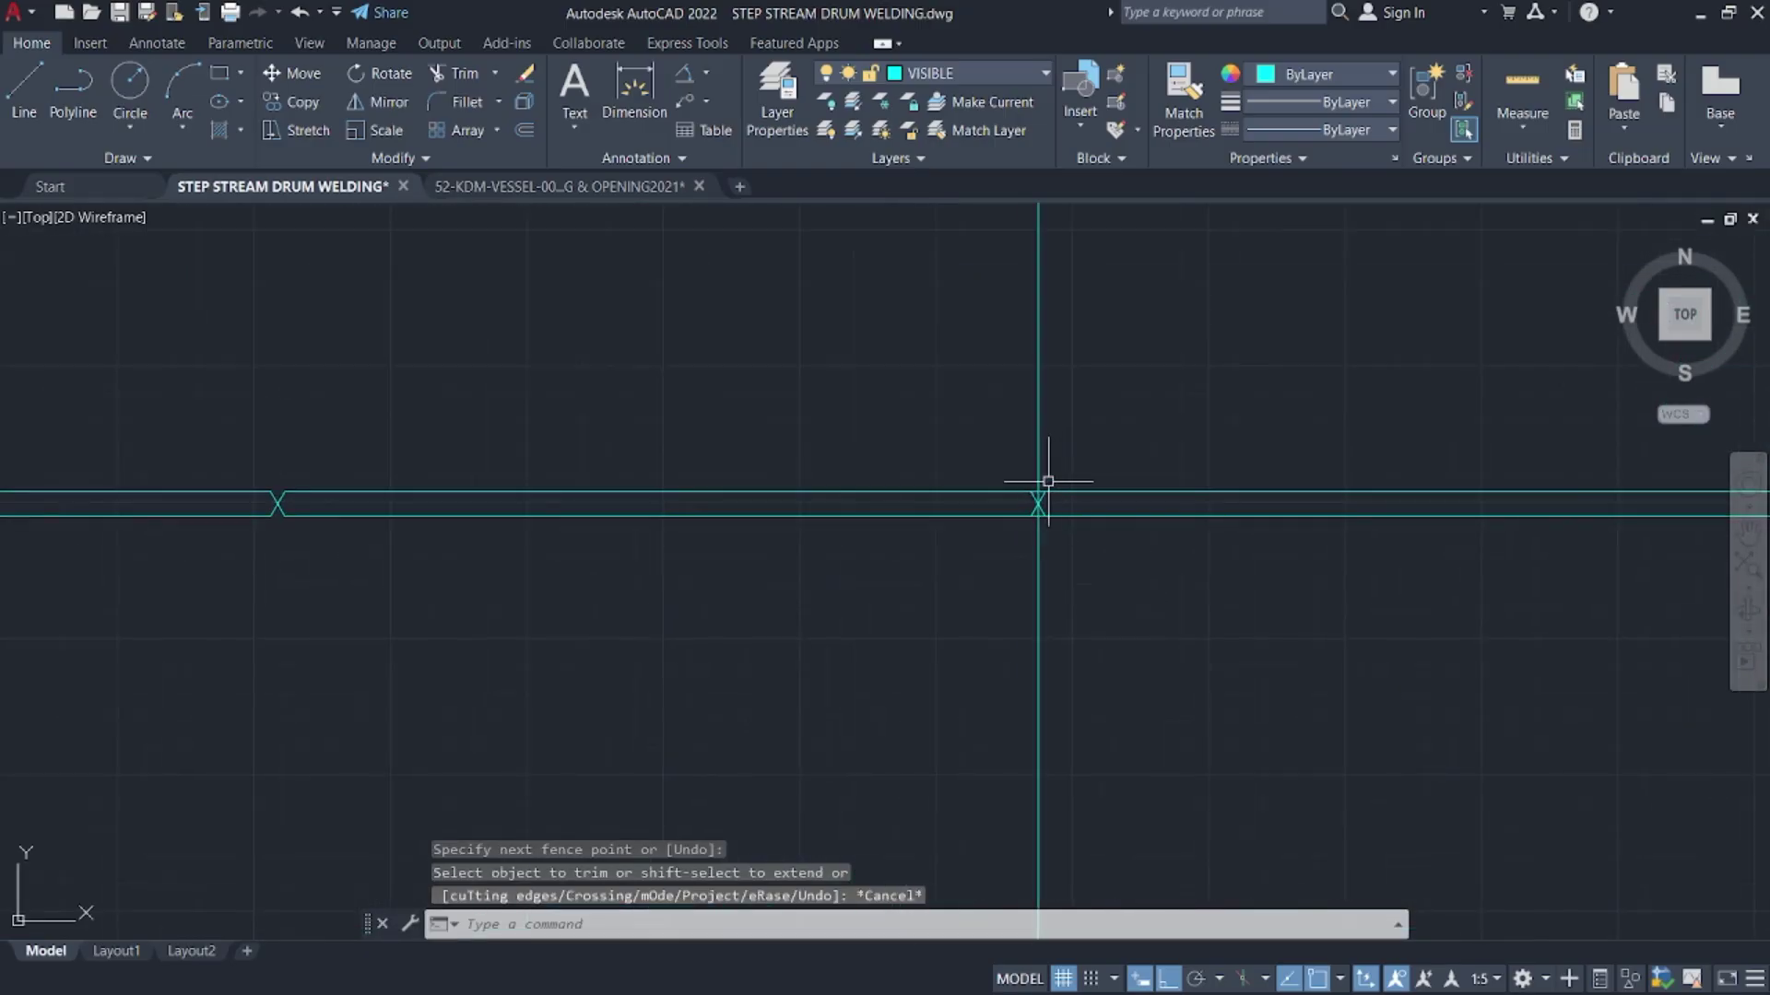
pyautogui.press('Return')
pyautogui.scroll(3, 934, 546)
pyautogui.moveTo(992, 557); pyautogui.dragTo(932, 510)
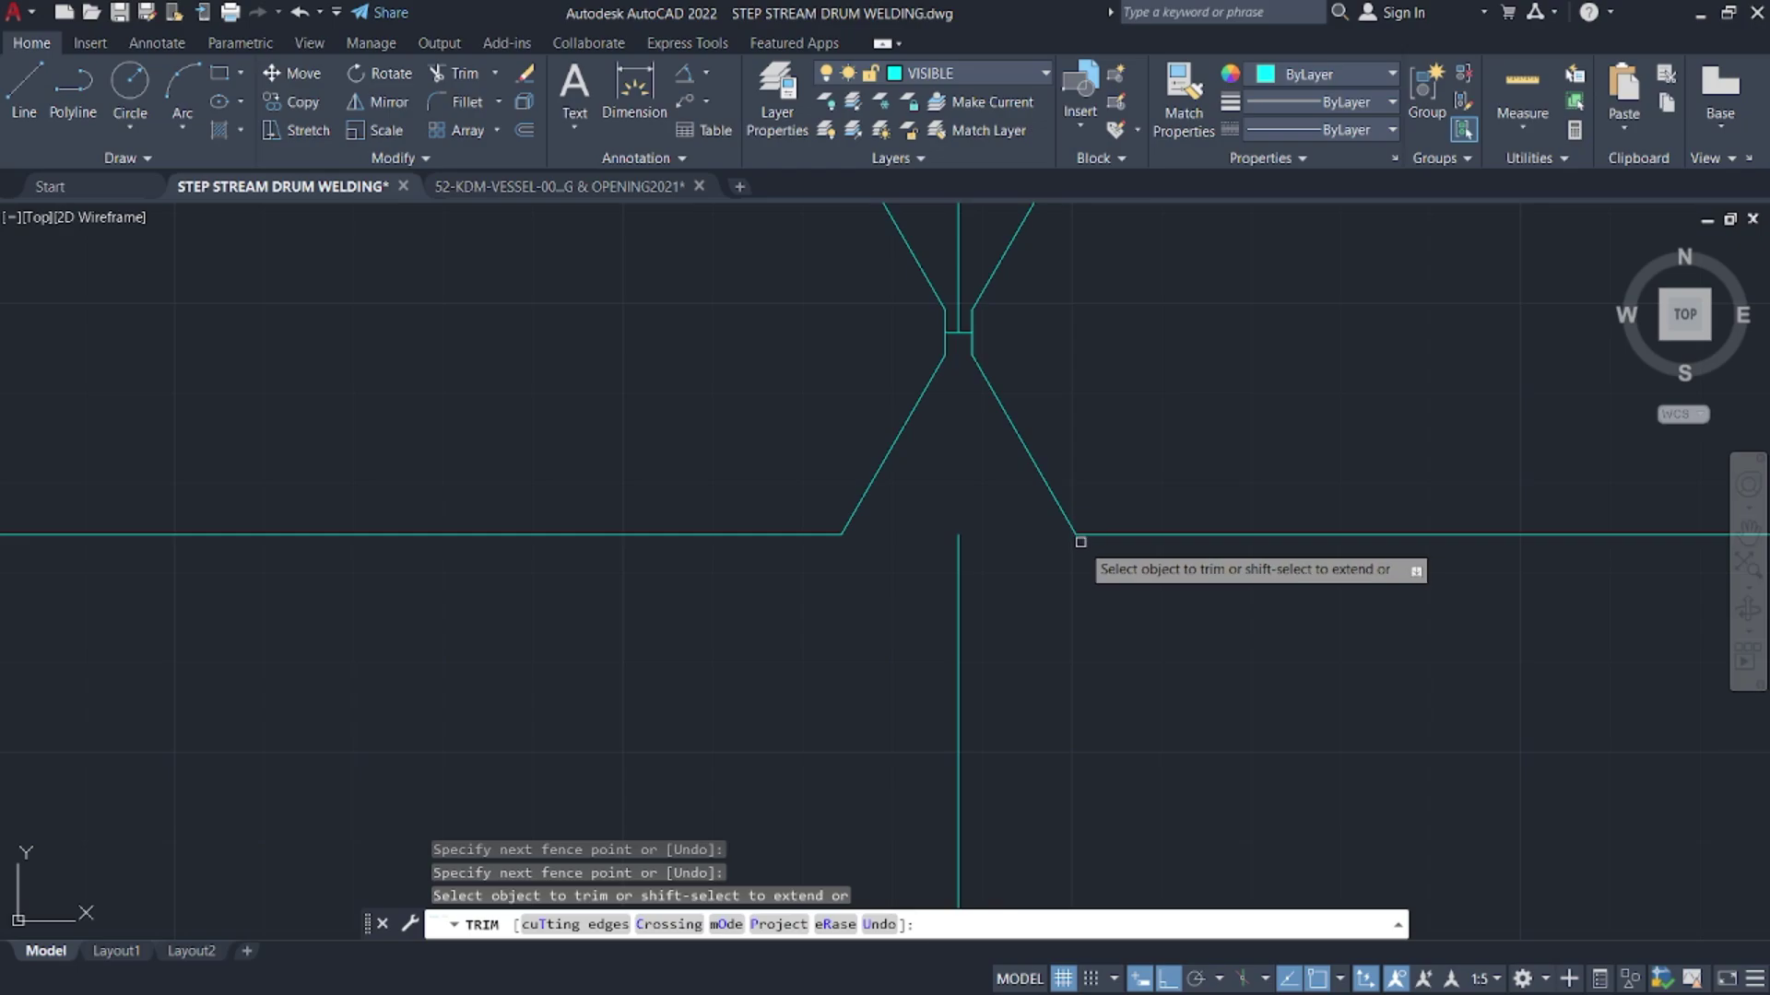
# - Extend the upper right bevel to the wall line and trim the upper wall and vertical seam lines inside the rightmost plate seam's upper groove
pyautogui.moveTo(1063, 376); pyautogui.dragTo(1076, 402, button='middle')
pyautogui.press('Escape')
pyautogui.write('ex')
pyautogui.press('Return')
pyautogui.click(1080, 369)
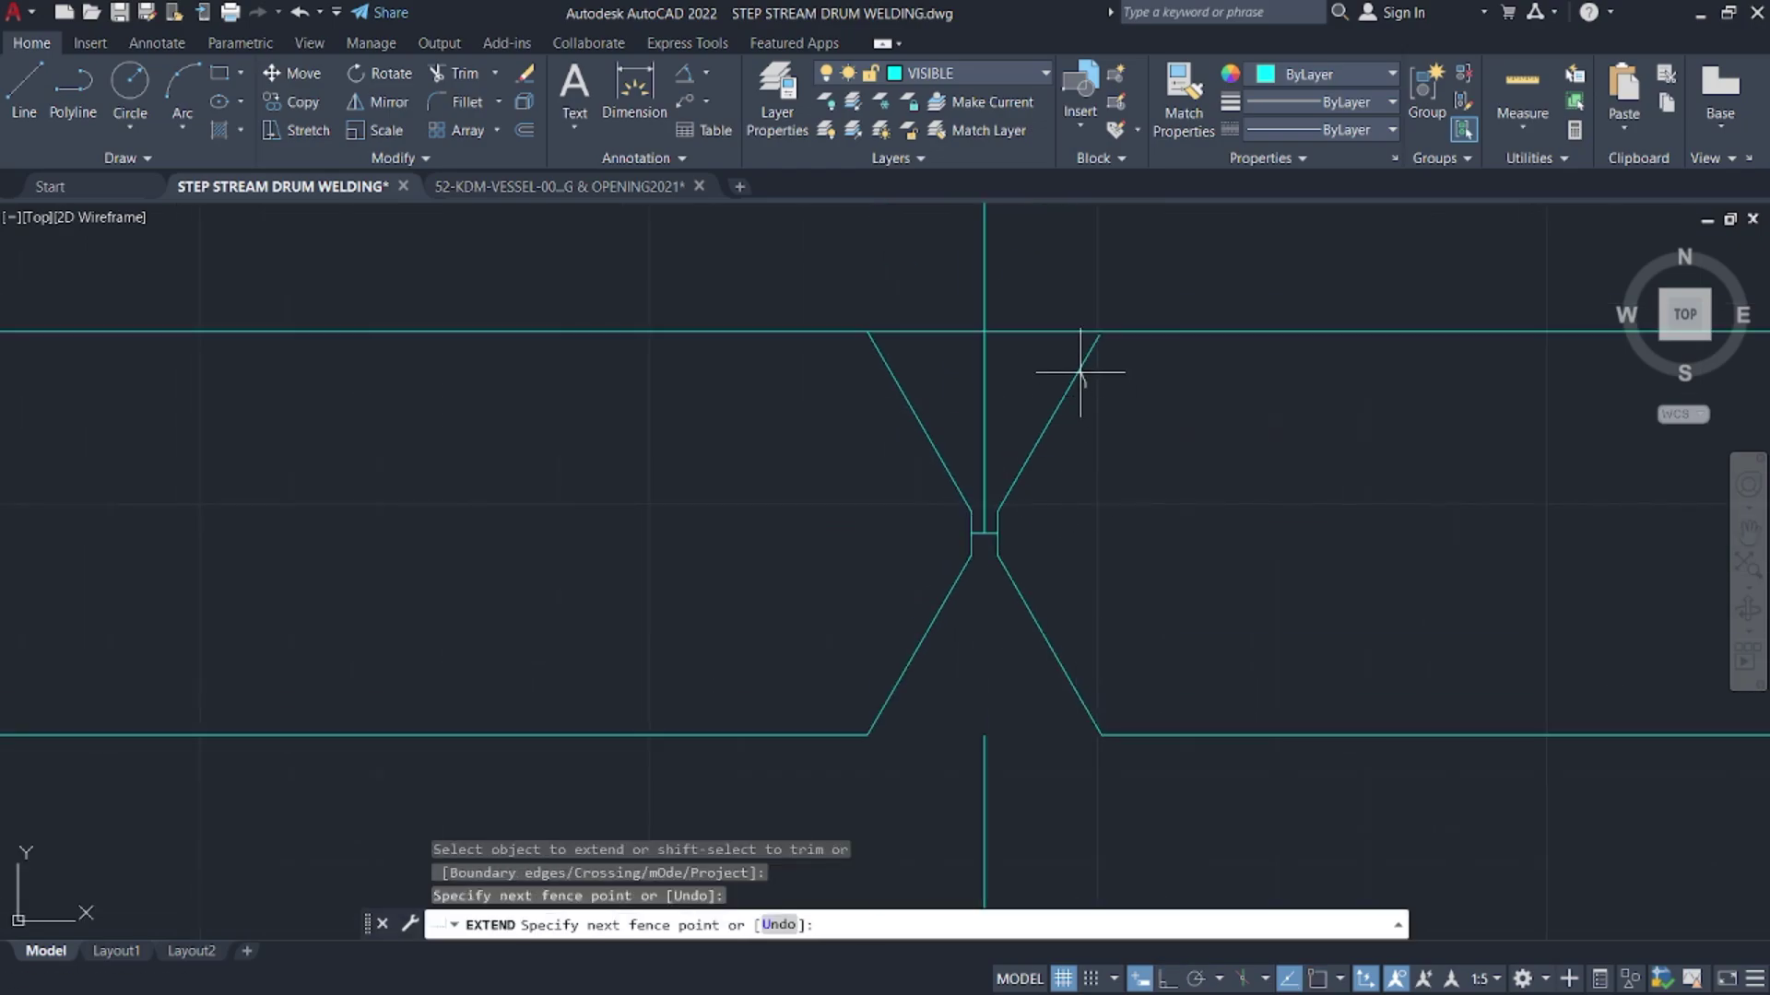
pyautogui.press('Escape')
pyautogui.write('tr')
pyautogui.press('Return')
pyautogui.moveTo(1086, 262)
pyautogui.mouseDown()
pyautogui.moveTo(1038, 335)
pyautogui.moveTo(942, 337)
pyautogui.mouseUp()
pyautogui.click(973, 332)
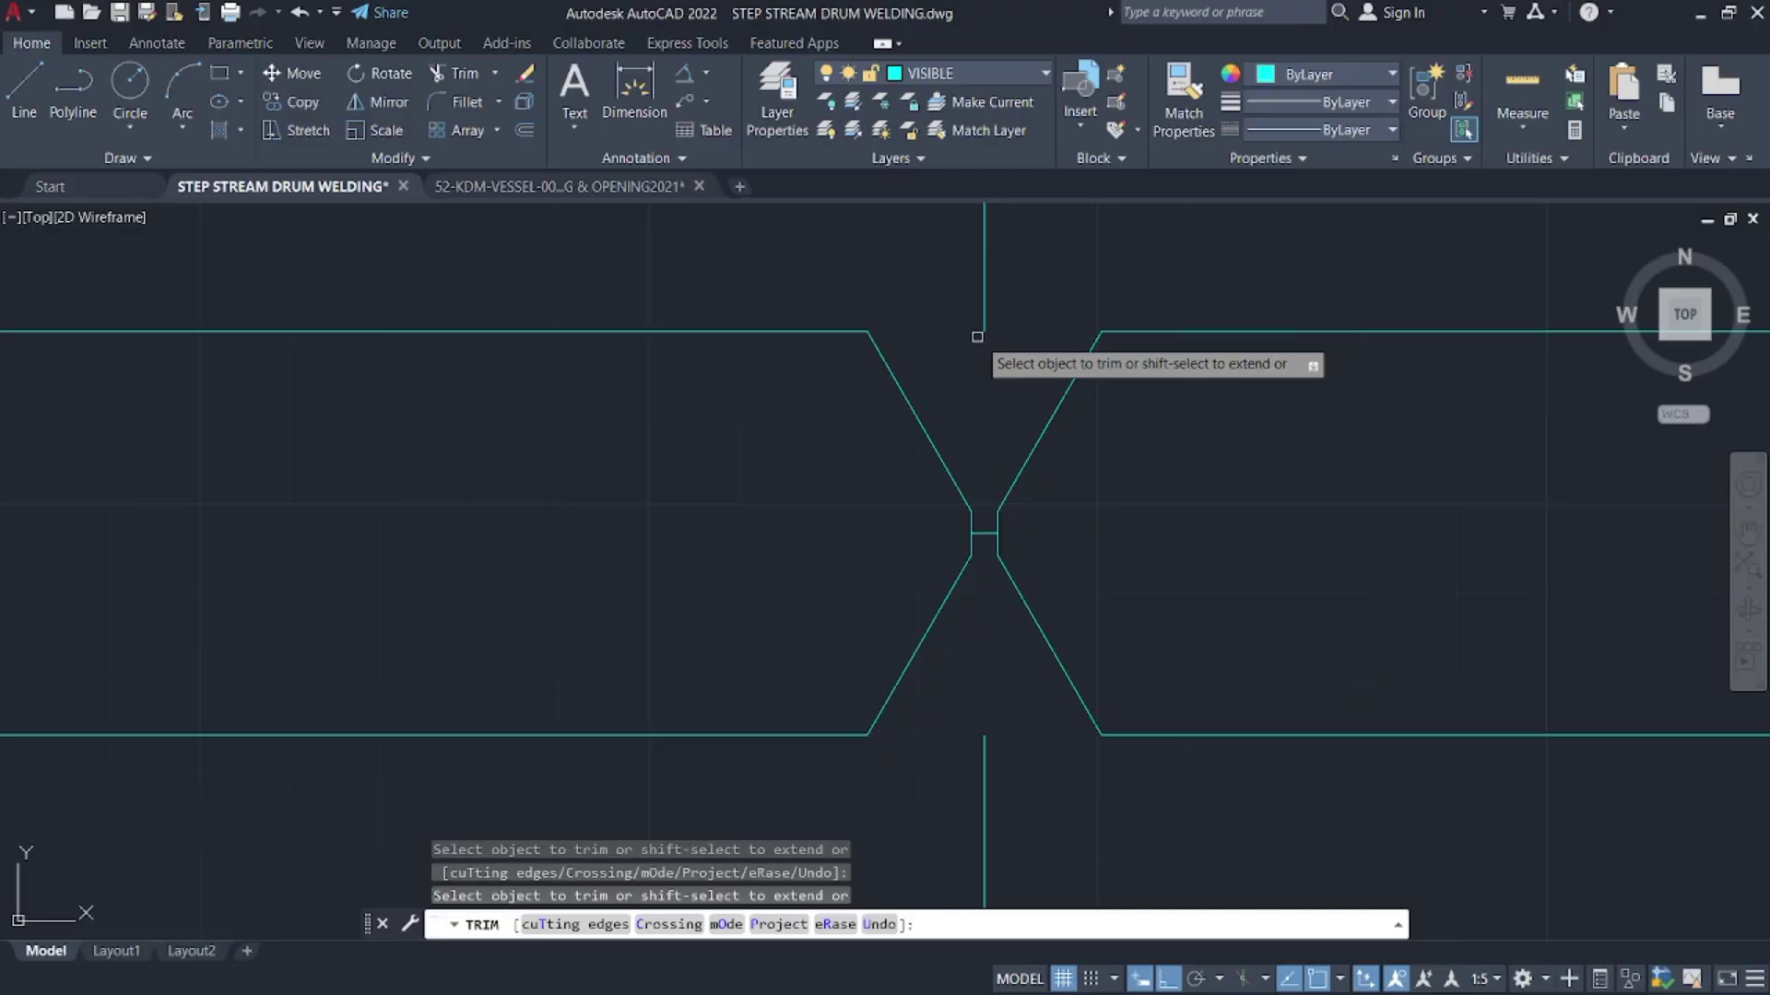
pyautogui.click(982, 321)
# - Trim the vertical seam line below the rightmost plate seam's upper groove and the short gap line at its root
pyautogui.scroll(-2, 1031, 366)
pyautogui.moveTo(1016, 480); pyautogui.dragTo(1052, 403, button='middle')
pyautogui.scroll(2, 1051, 528)
pyautogui.moveTo(1047, 544); pyautogui.dragTo(1014, 542)
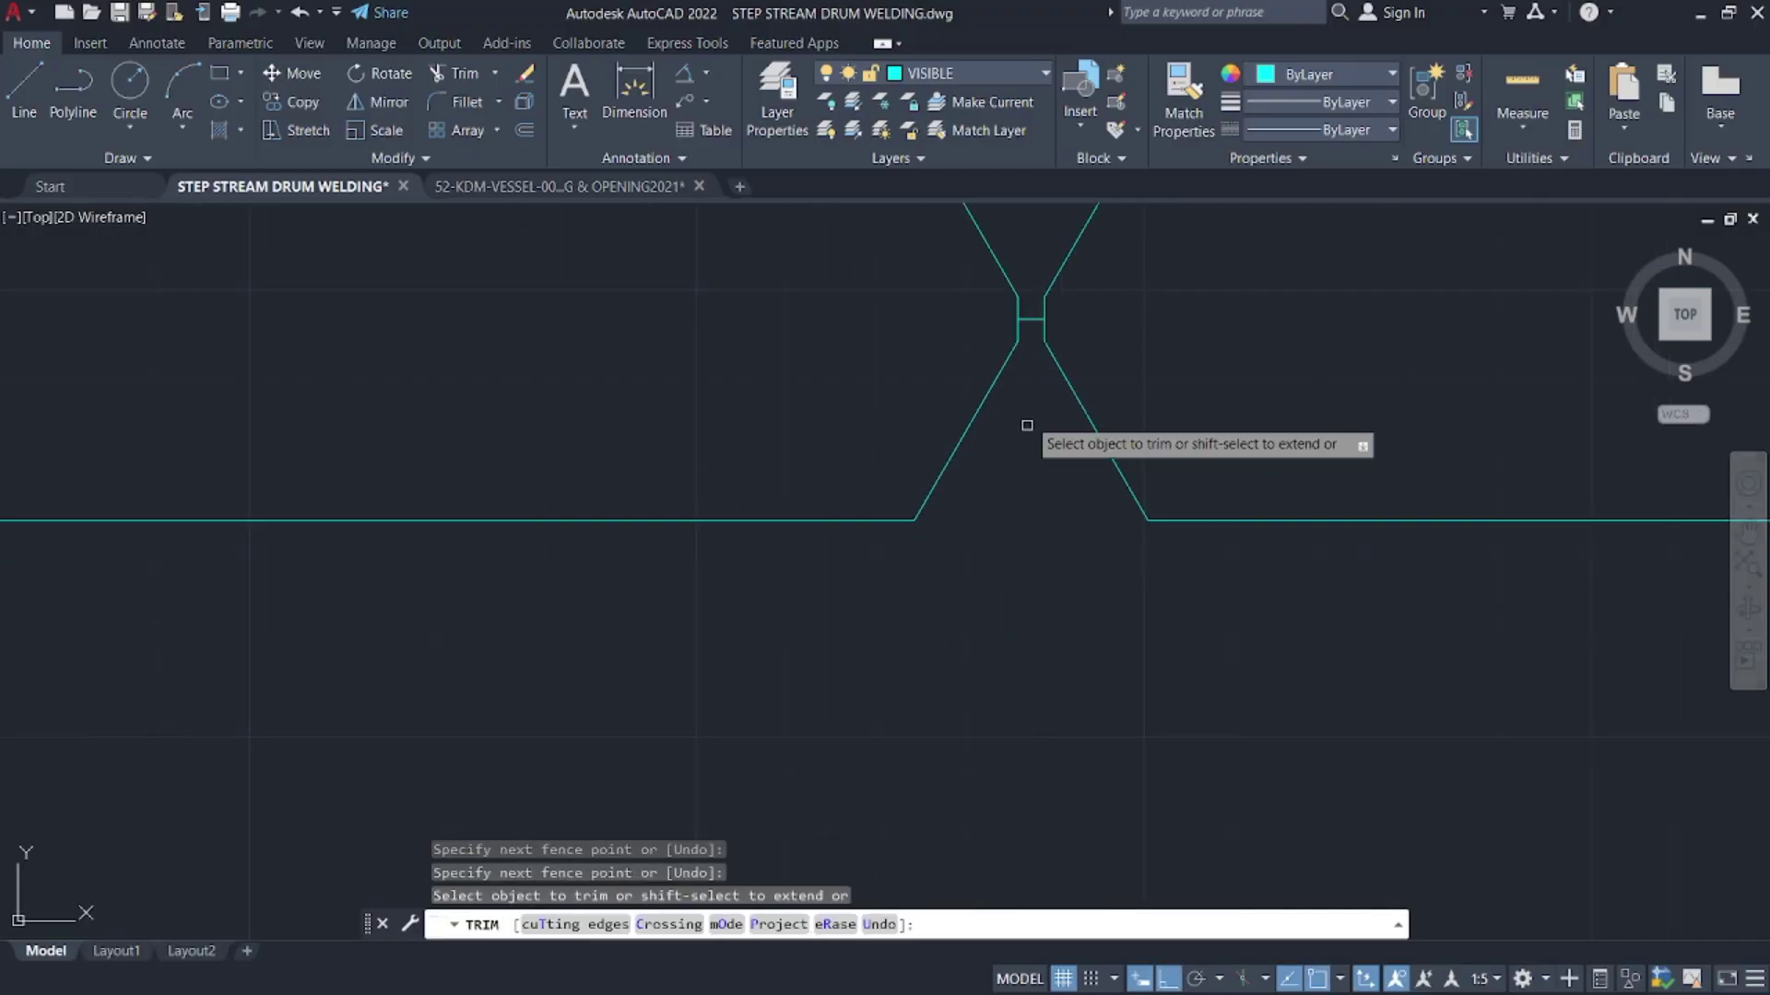
pyautogui.click(1031, 319)
# - In the rightmost plate seam's lower groove, extend the lower right bevel to the wall line and trim the lower wall line inside the groove
pyautogui.scroll(-5, 1069, 424)
pyautogui.scroll(4, 1115, 620)
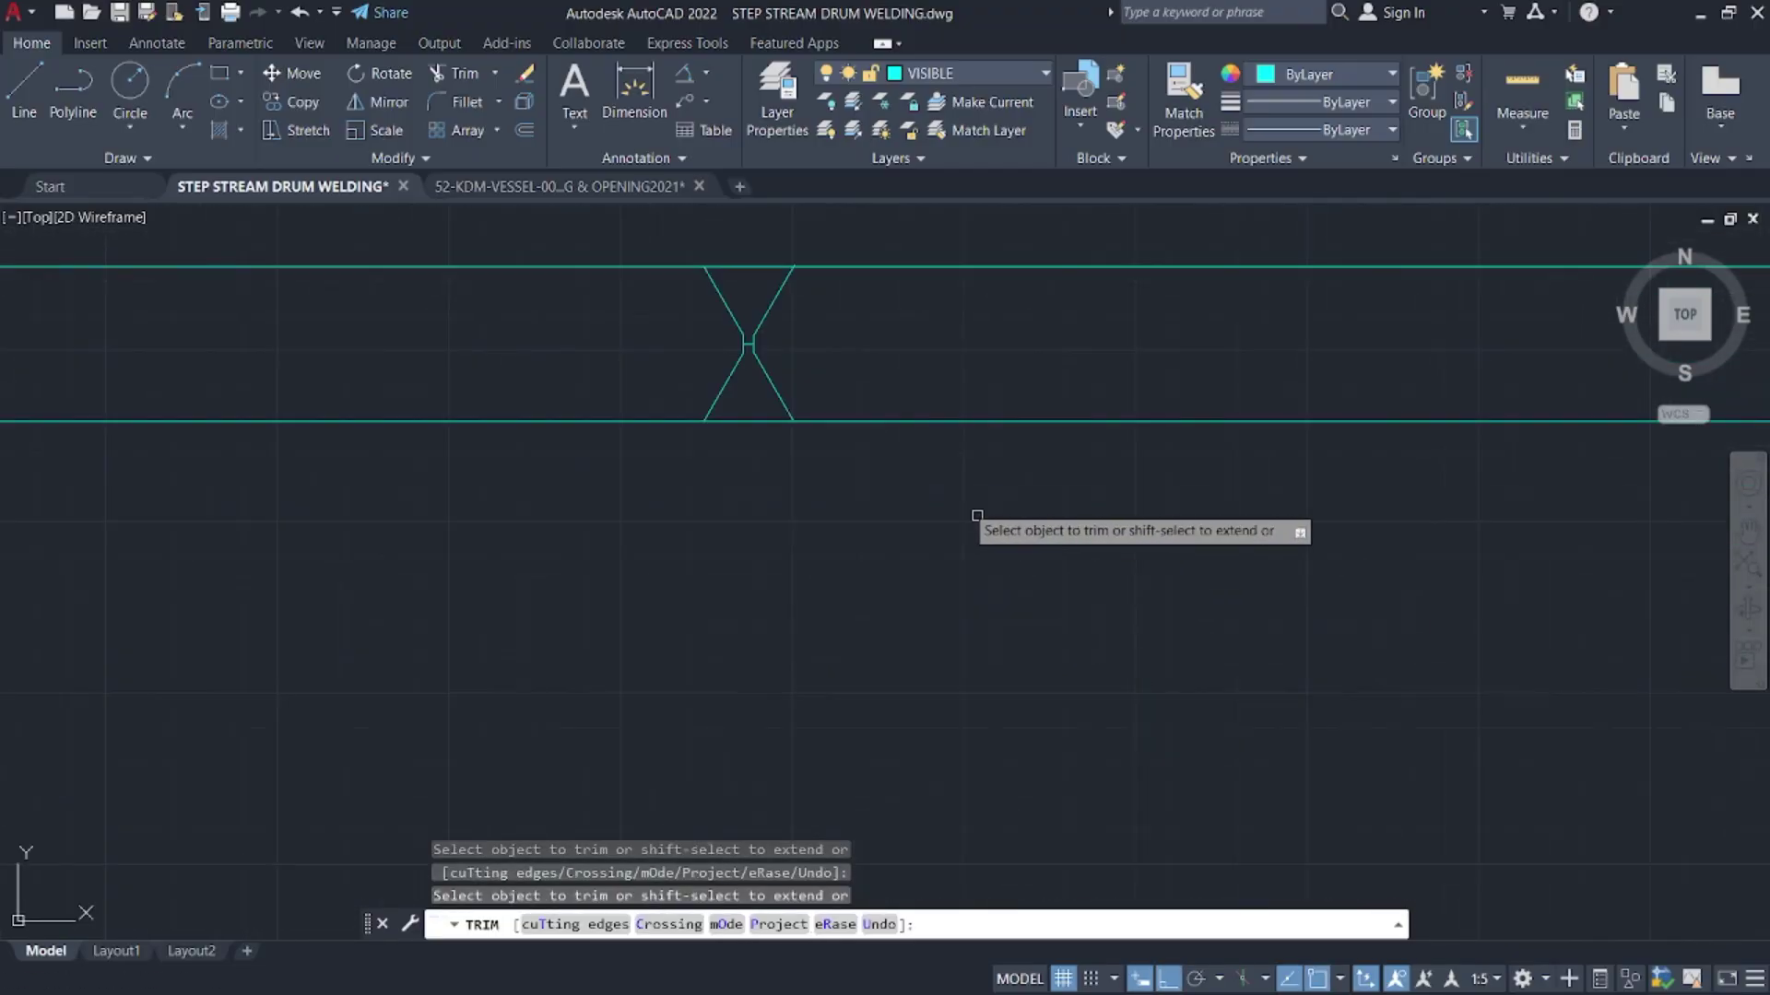
pyautogui.scroll(5, 861, 479)
pyautogui.press('Escape')
pyautogui.write('ex')
pyautogui.press('Return')
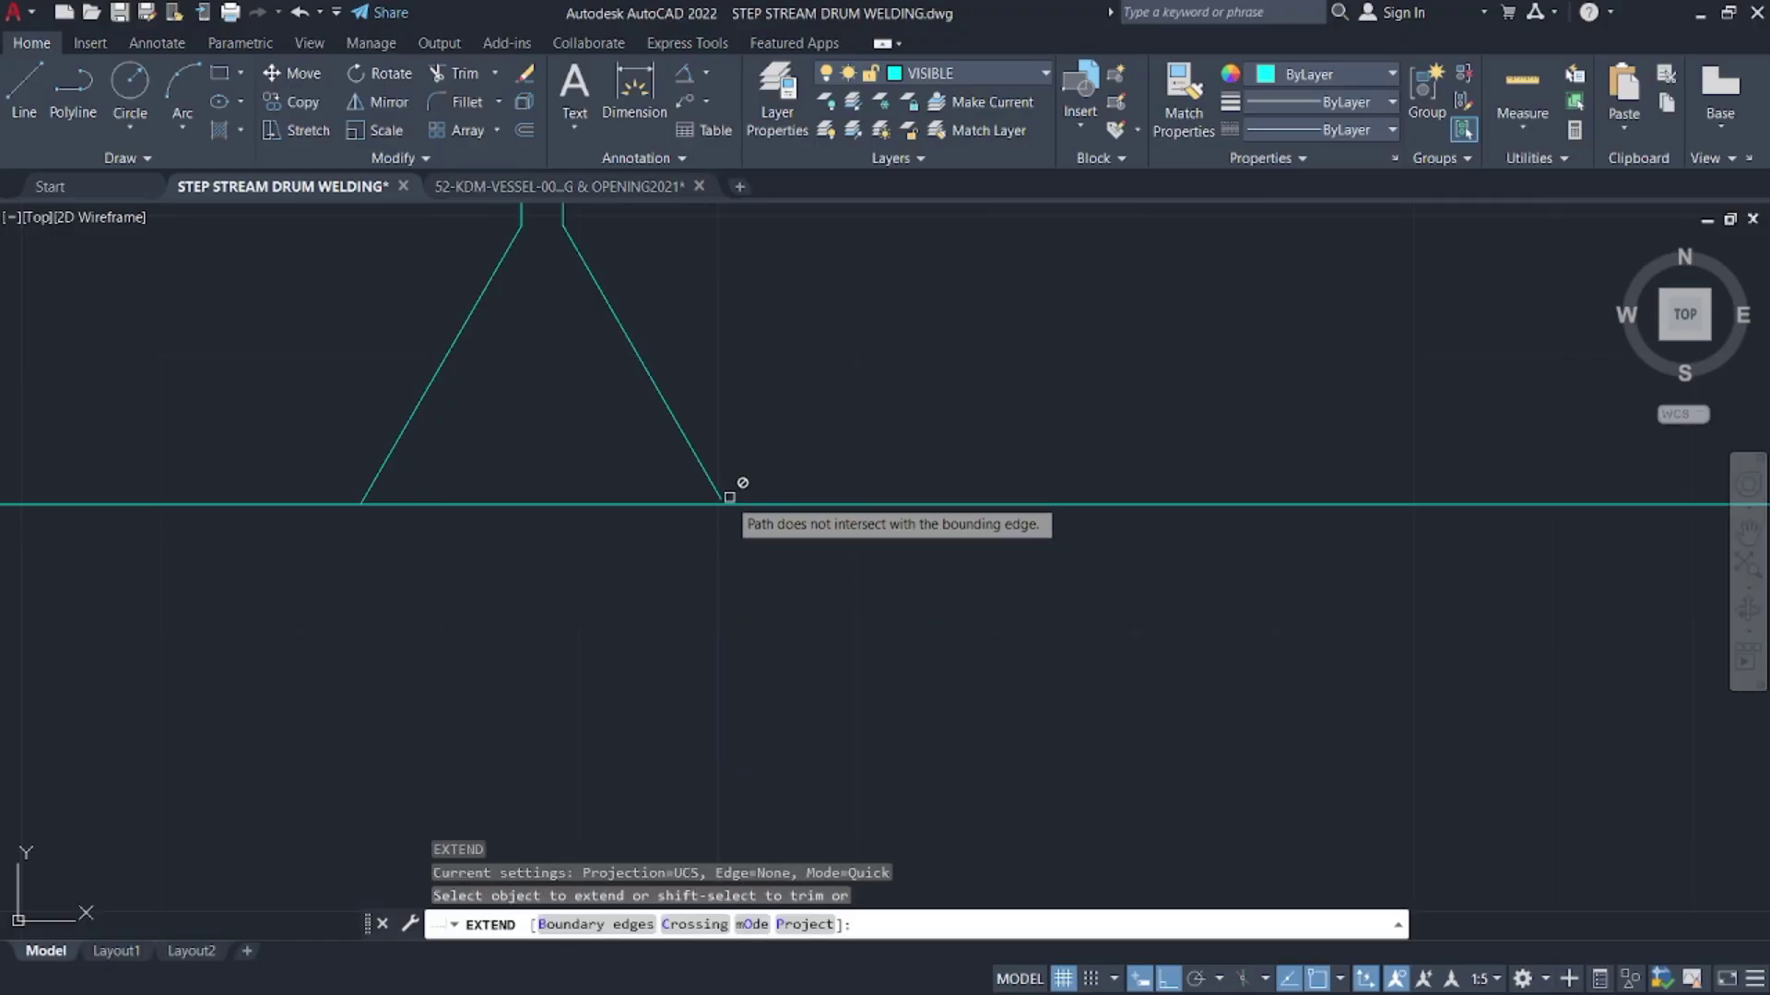
pyautogui.click(716, 494)
pyautogui.press('Escape')
pyautogui.write('tr')
pyautogui.press('Return')
pyautogui.moveTo(676, 559); pyautogui.dragTo(588, 451)
pyautogui.scroll(-3, 682, 507)
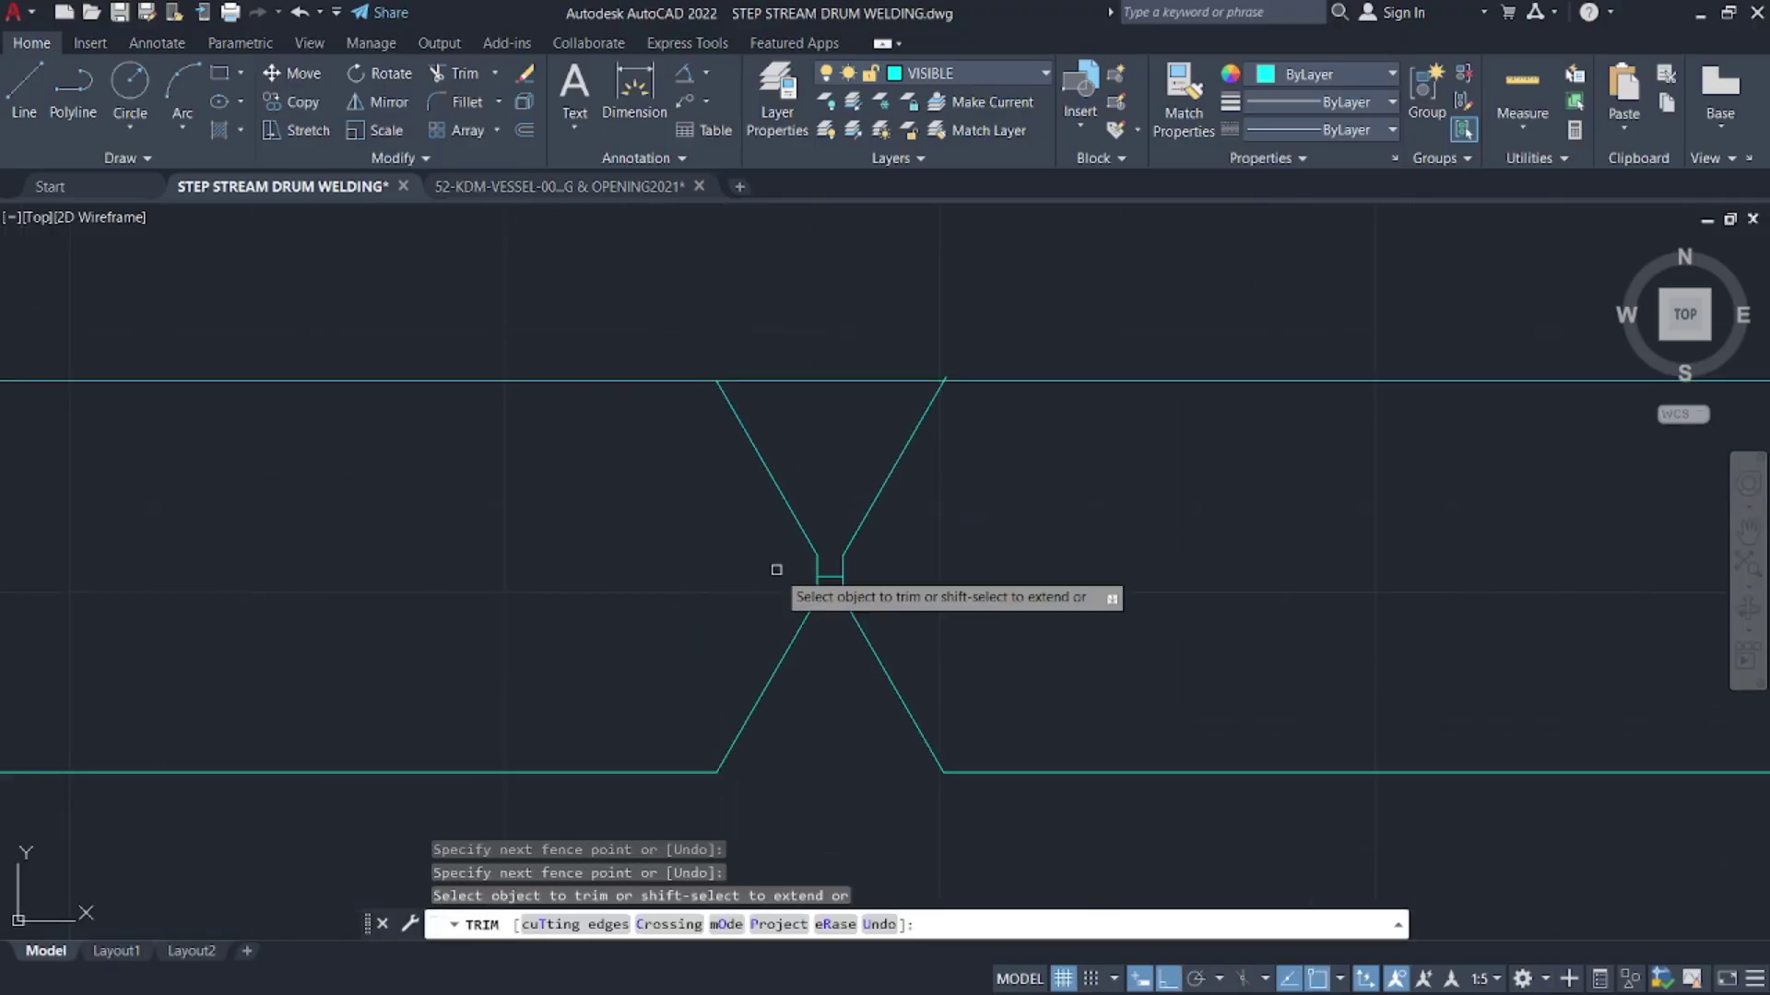
# - Trim the root gap line and the upper wall line inside the rightmost plate seam's lower groove
pyautogui.scroll(5, 900, 617)
pyautogui.scroll(-3, 948, 466)
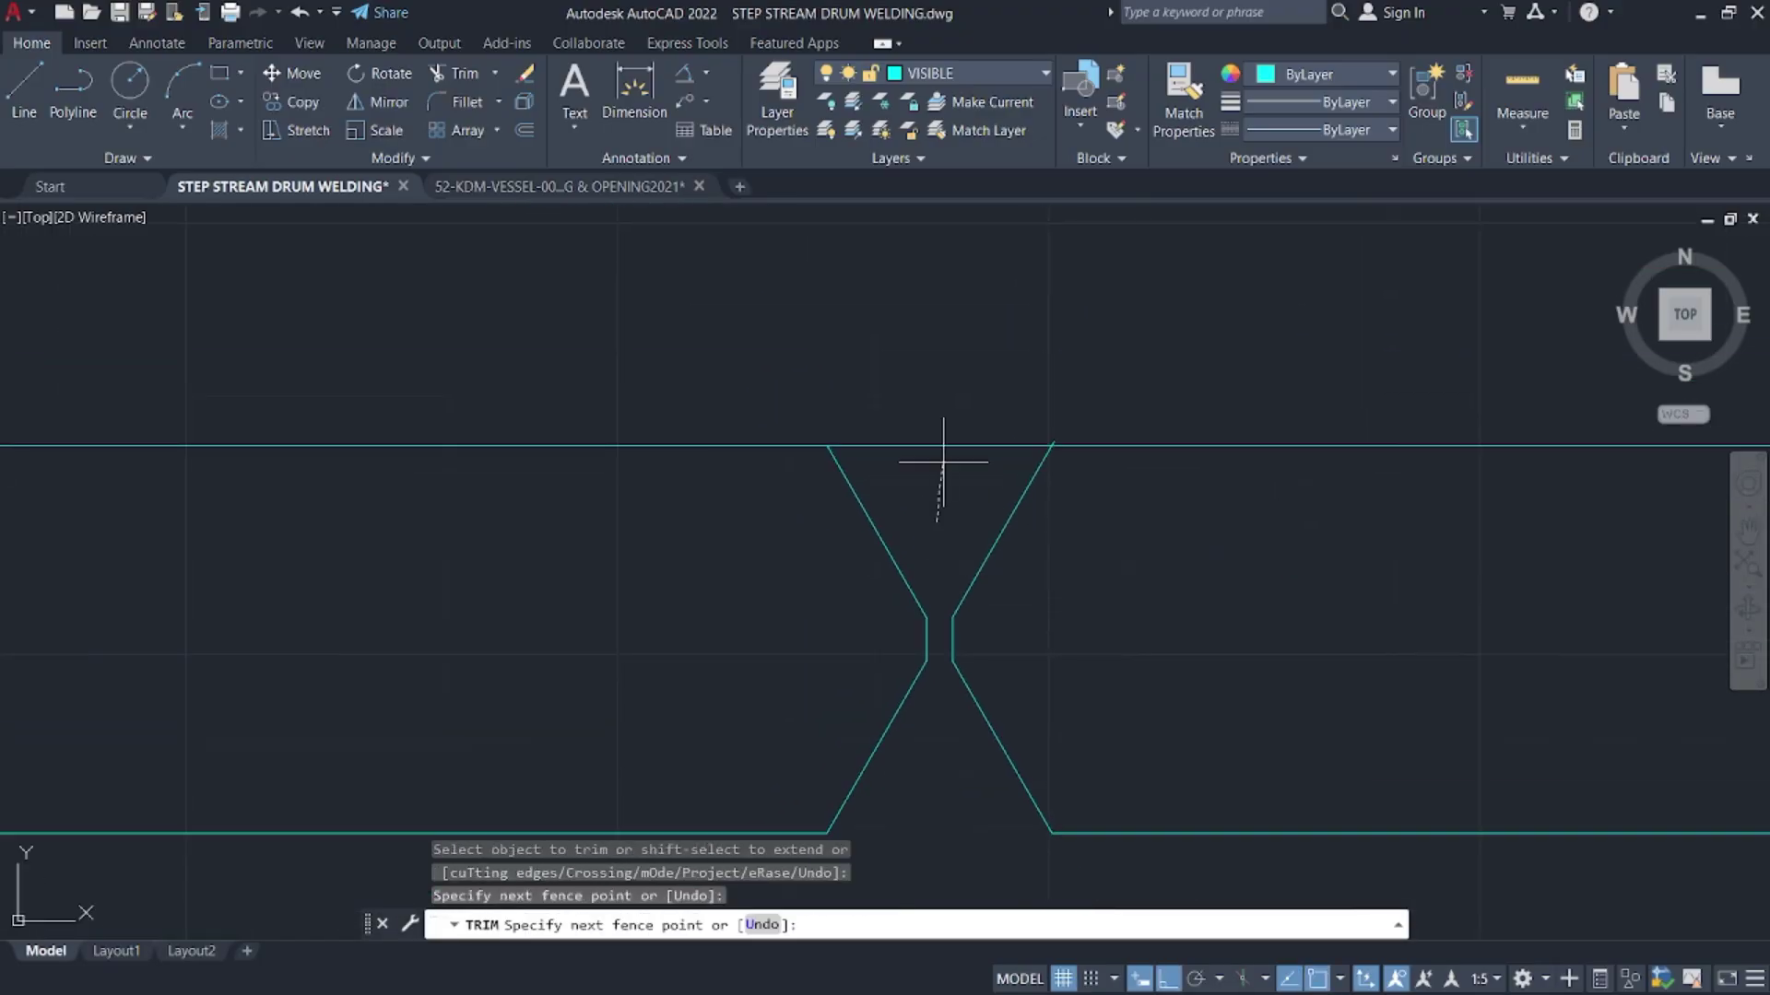
pyautogui.scroll(5, 1020, 423)
pyautogui.press('Escape')
pyautogui.scroll(-5, 1391, 593)
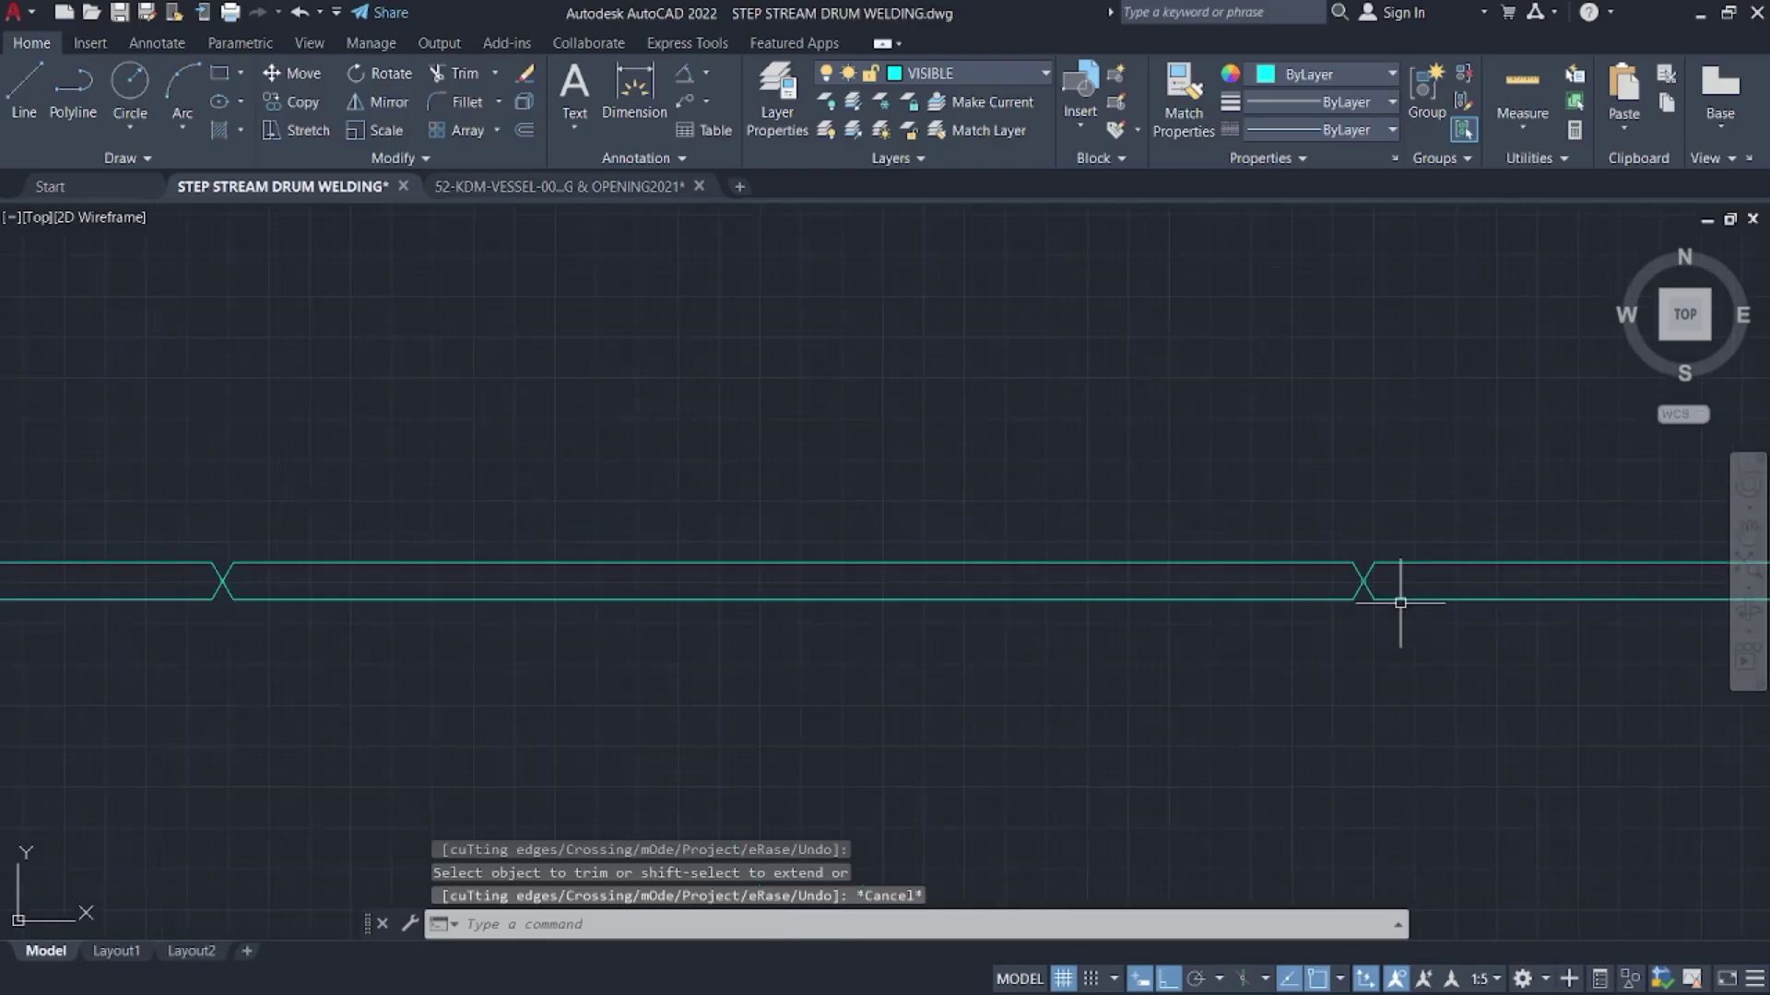
# - Copy the two vertical gap lines of the left head seam to the root of the first plate seam
pyautogui.scroll(2, 1284, 581)
pyautogui.scroll(3, 558, 410)
pyautogui.click(558, 410)
pyautogui.click(443, 454)
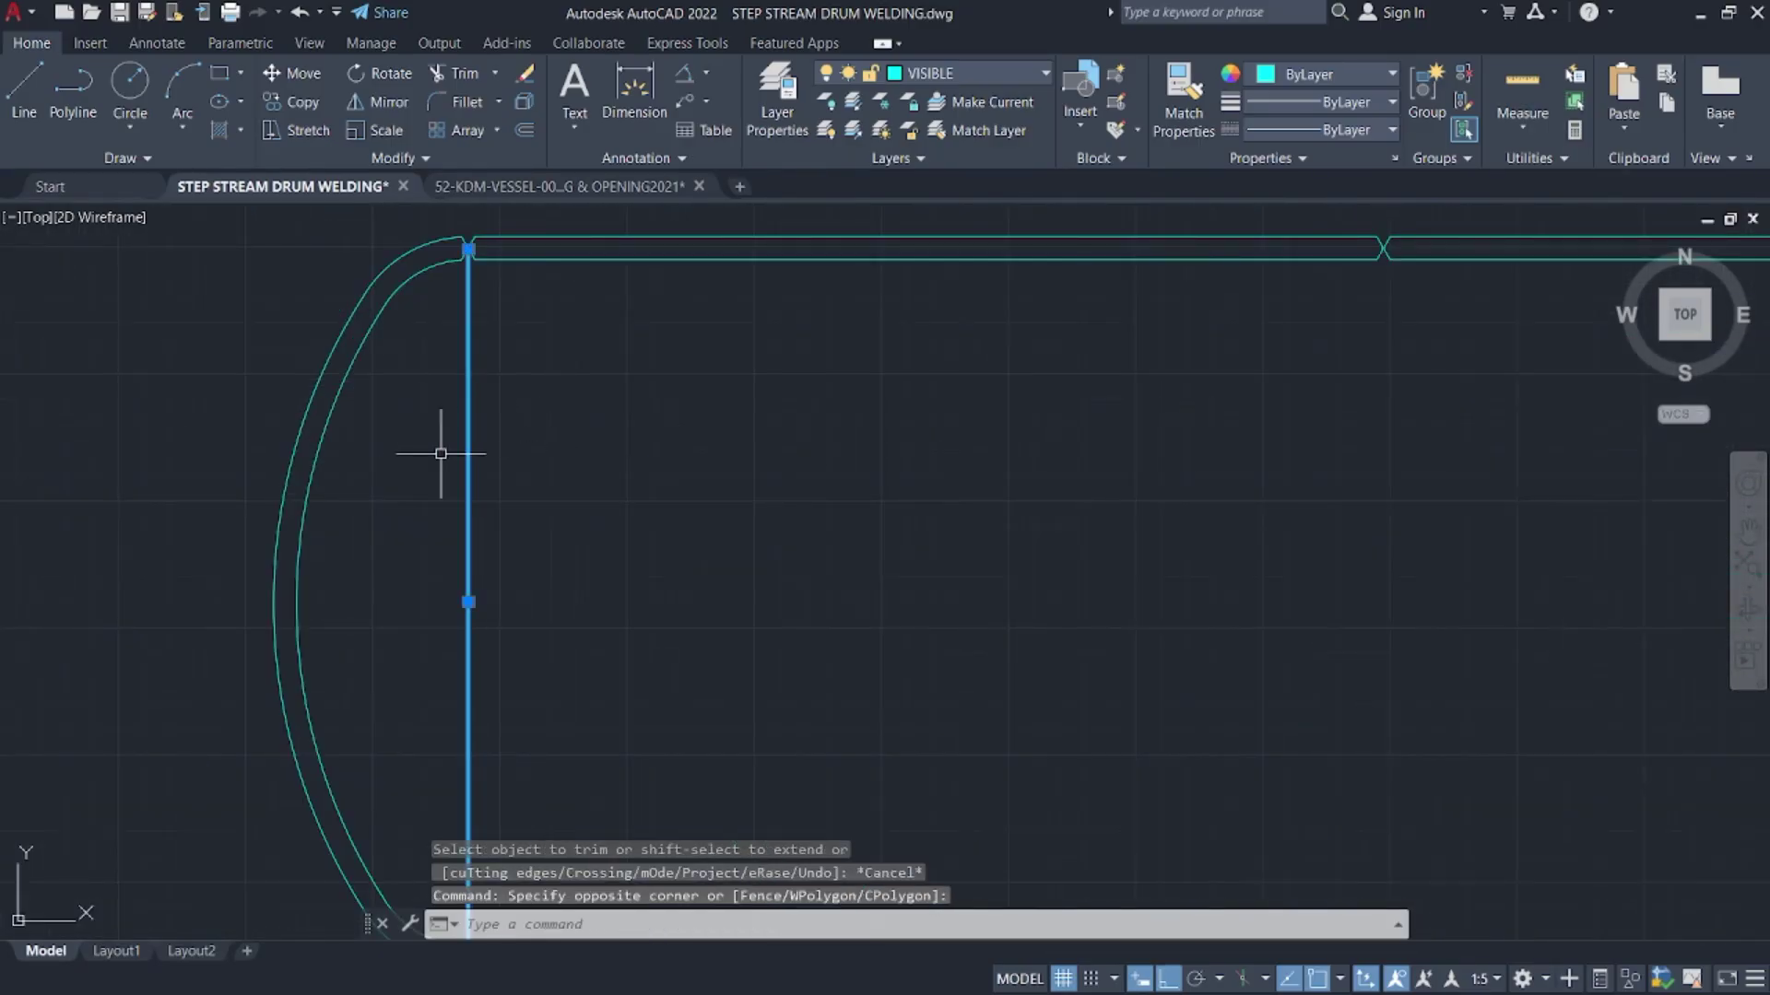
pyautogui.scroll(2, 825, 516)
pyautogui.write('o')
pyautogui.press('Return')
pyautogui.scroll(6, 567, 254)
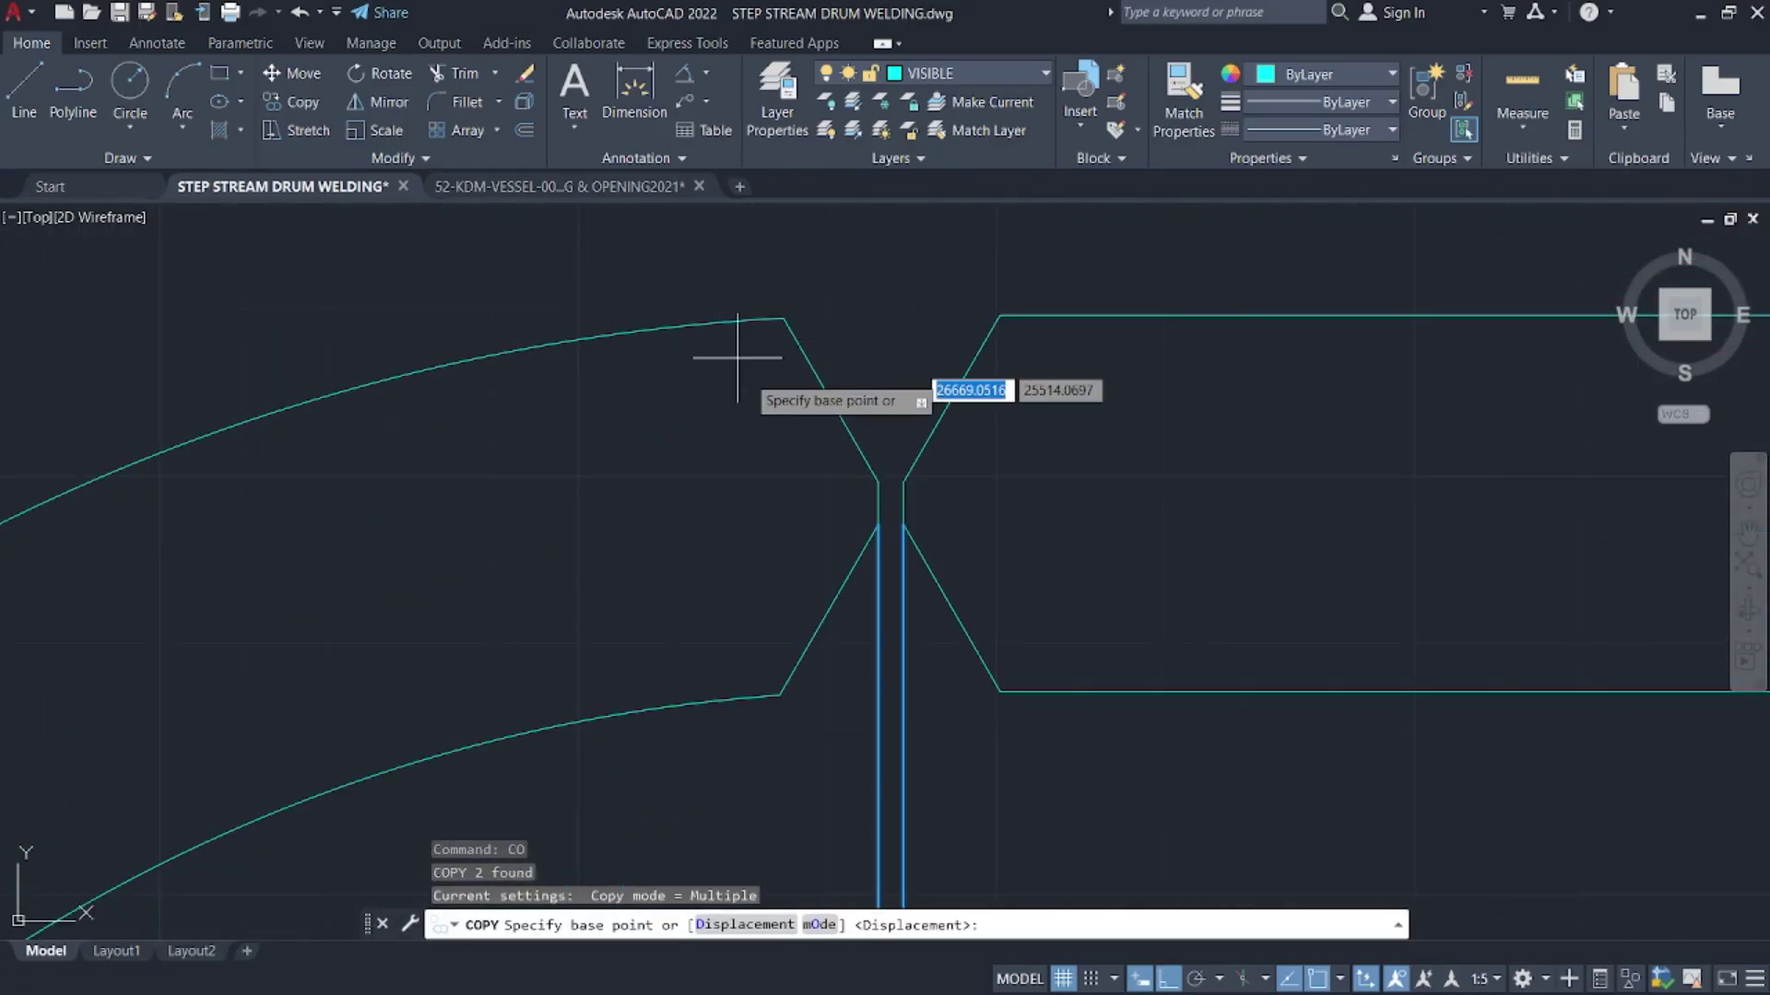
pyautogui.click(940, 564)
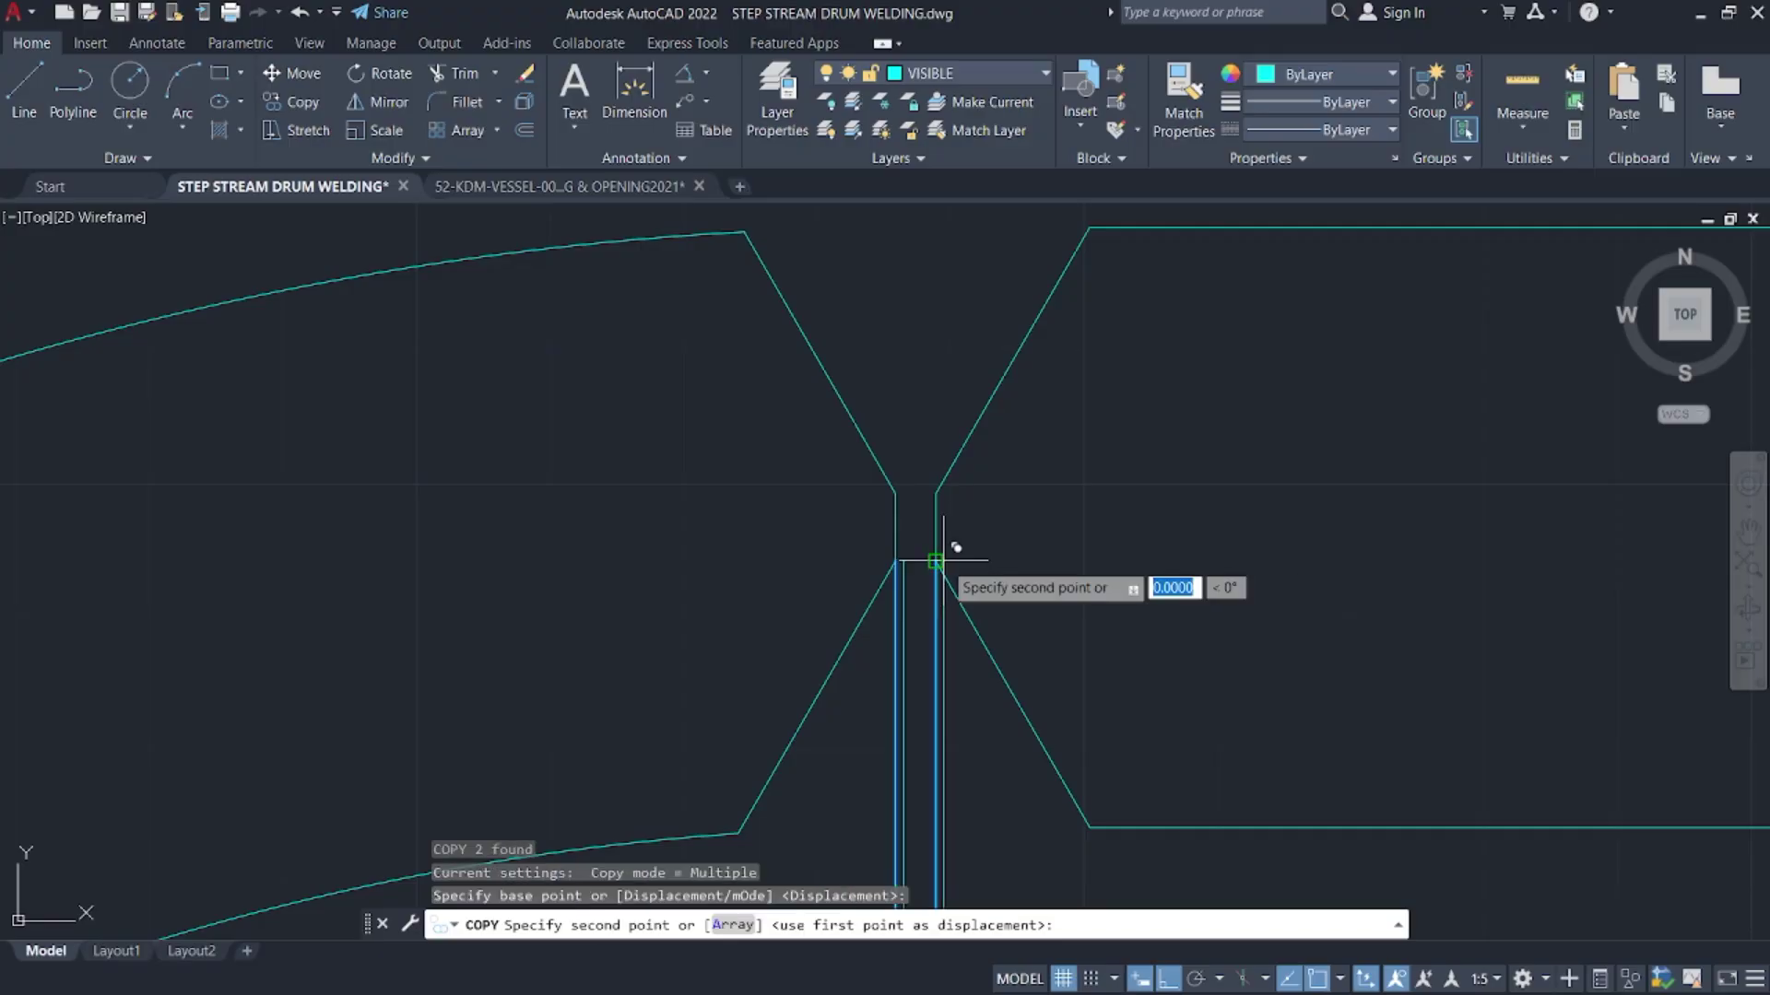
pyautogui.scroll(-5, 922, 553)
pyautogui.scroll(5, 1191, 447)
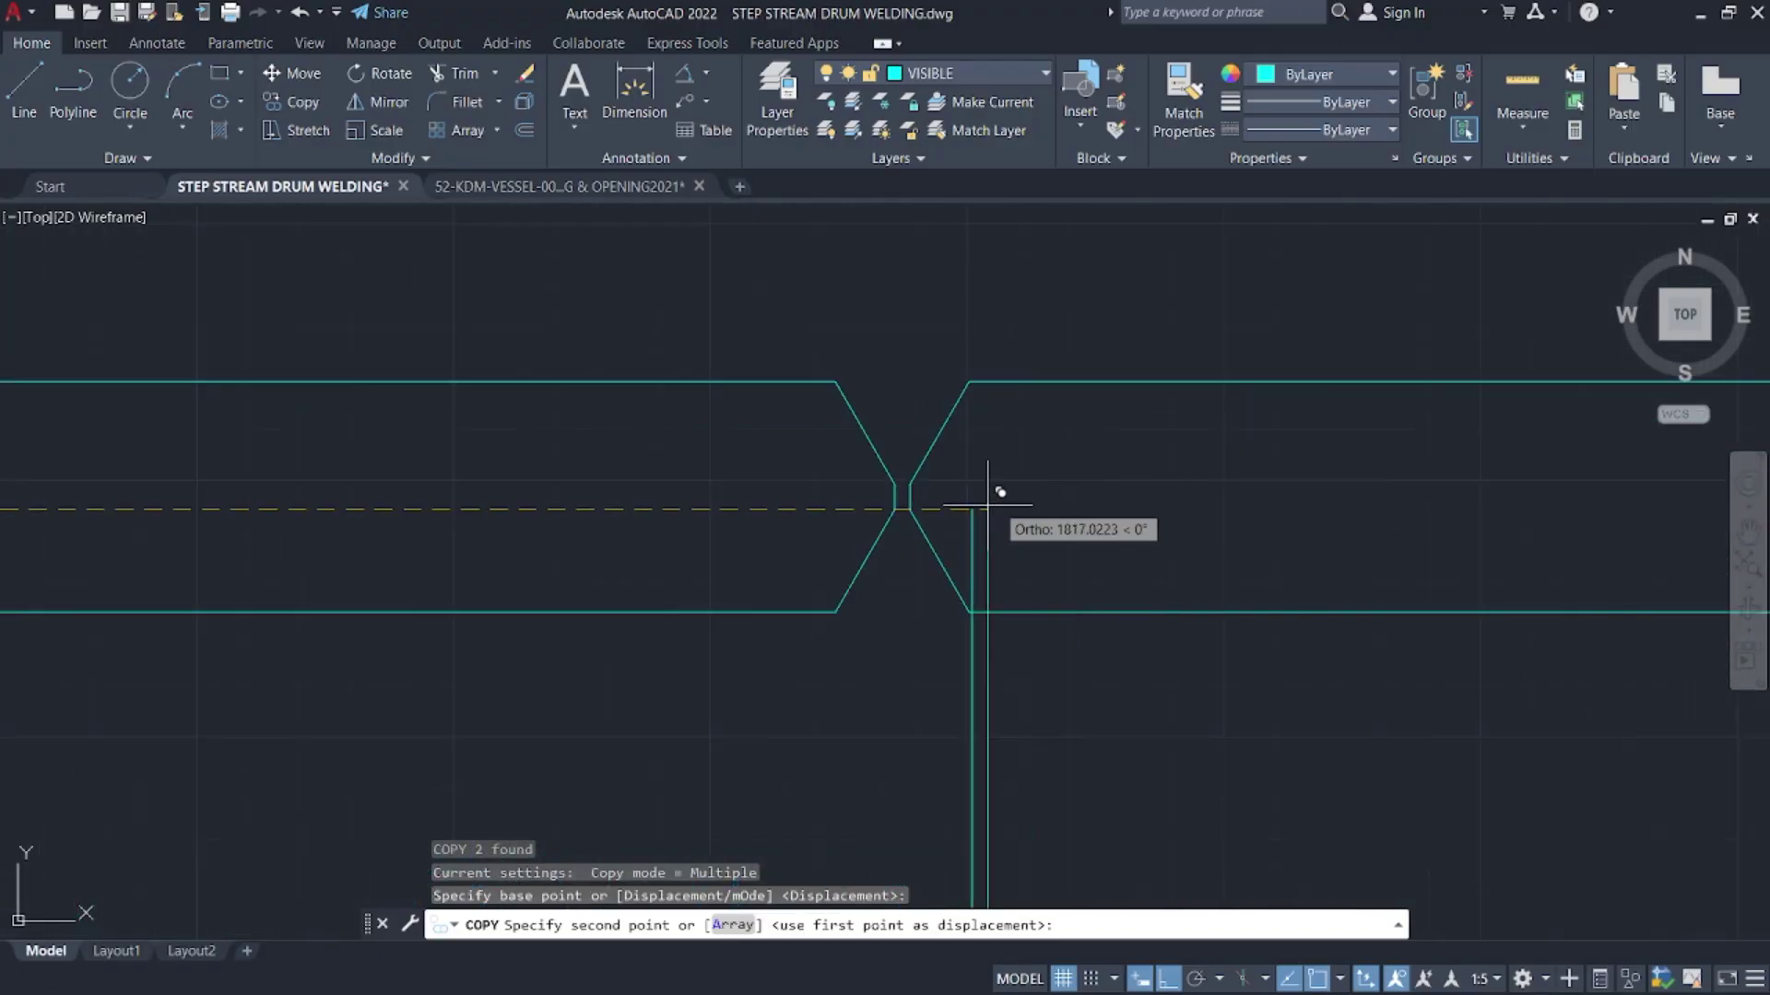
pyautogui.click(782, 494)
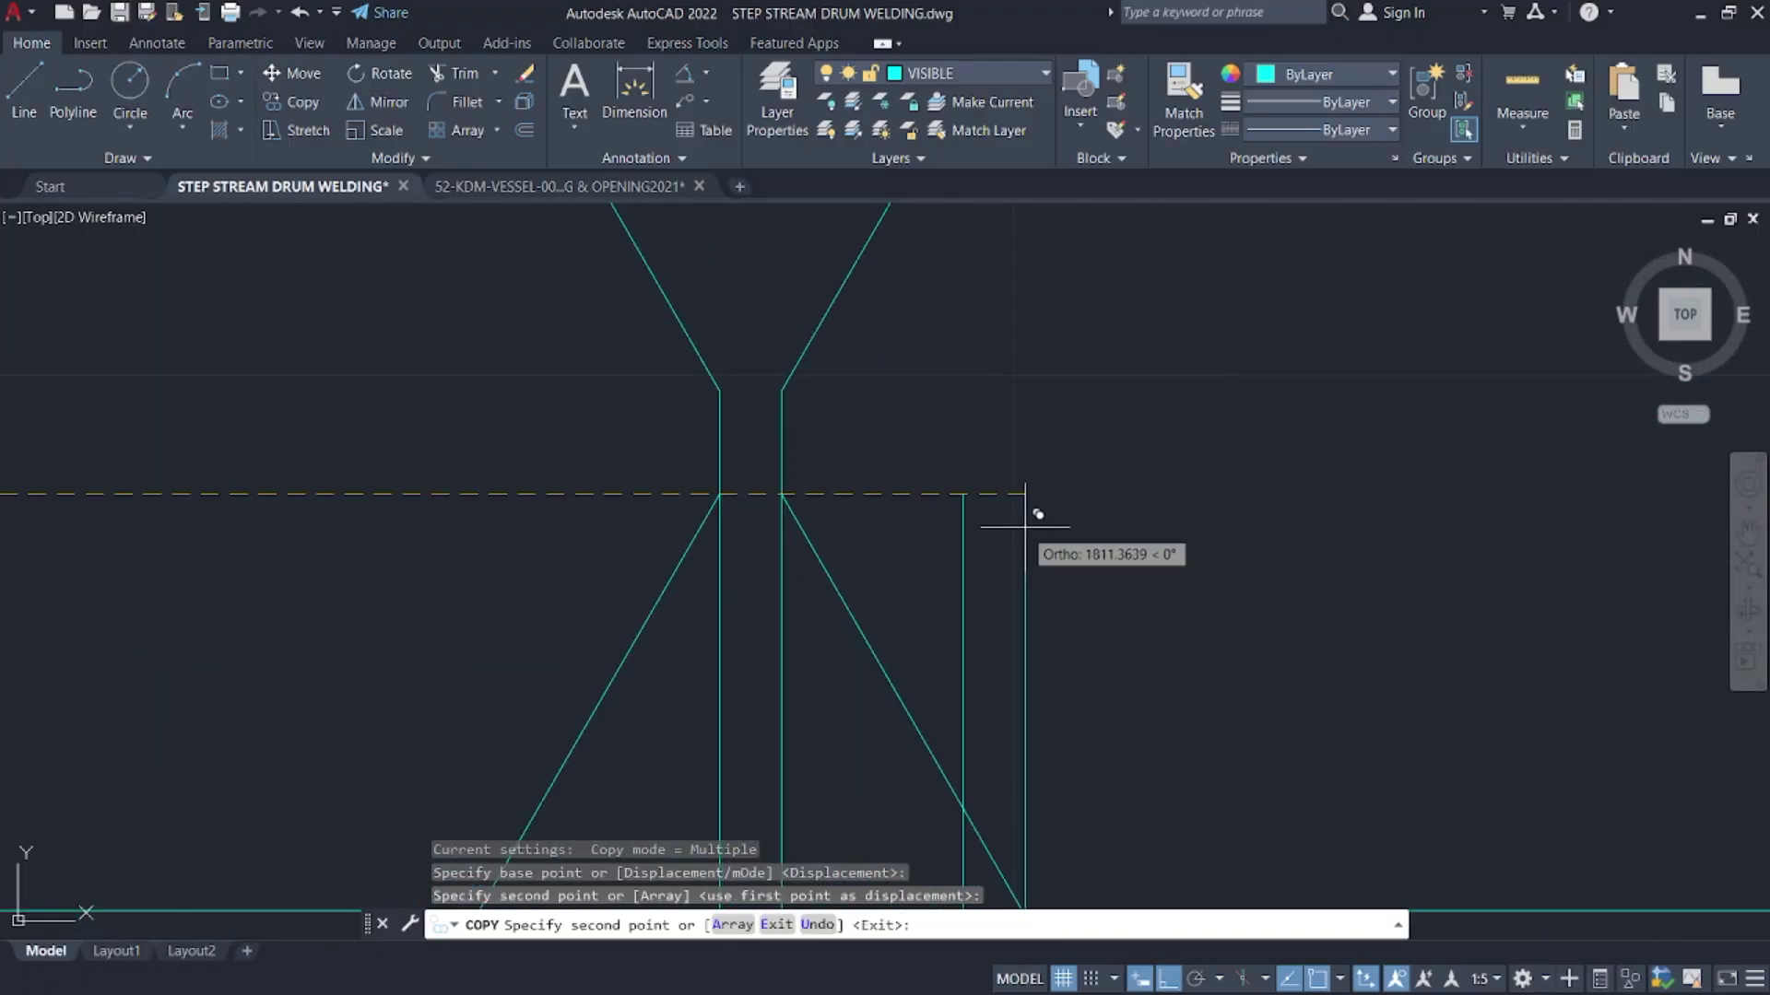
# - Place further copies of the two vertical gap lines at the second and third plate seams and the right head seam
pyautogui.scroll(-5, 794, 501)
pyautogui.scroll(5, 1392, 410)
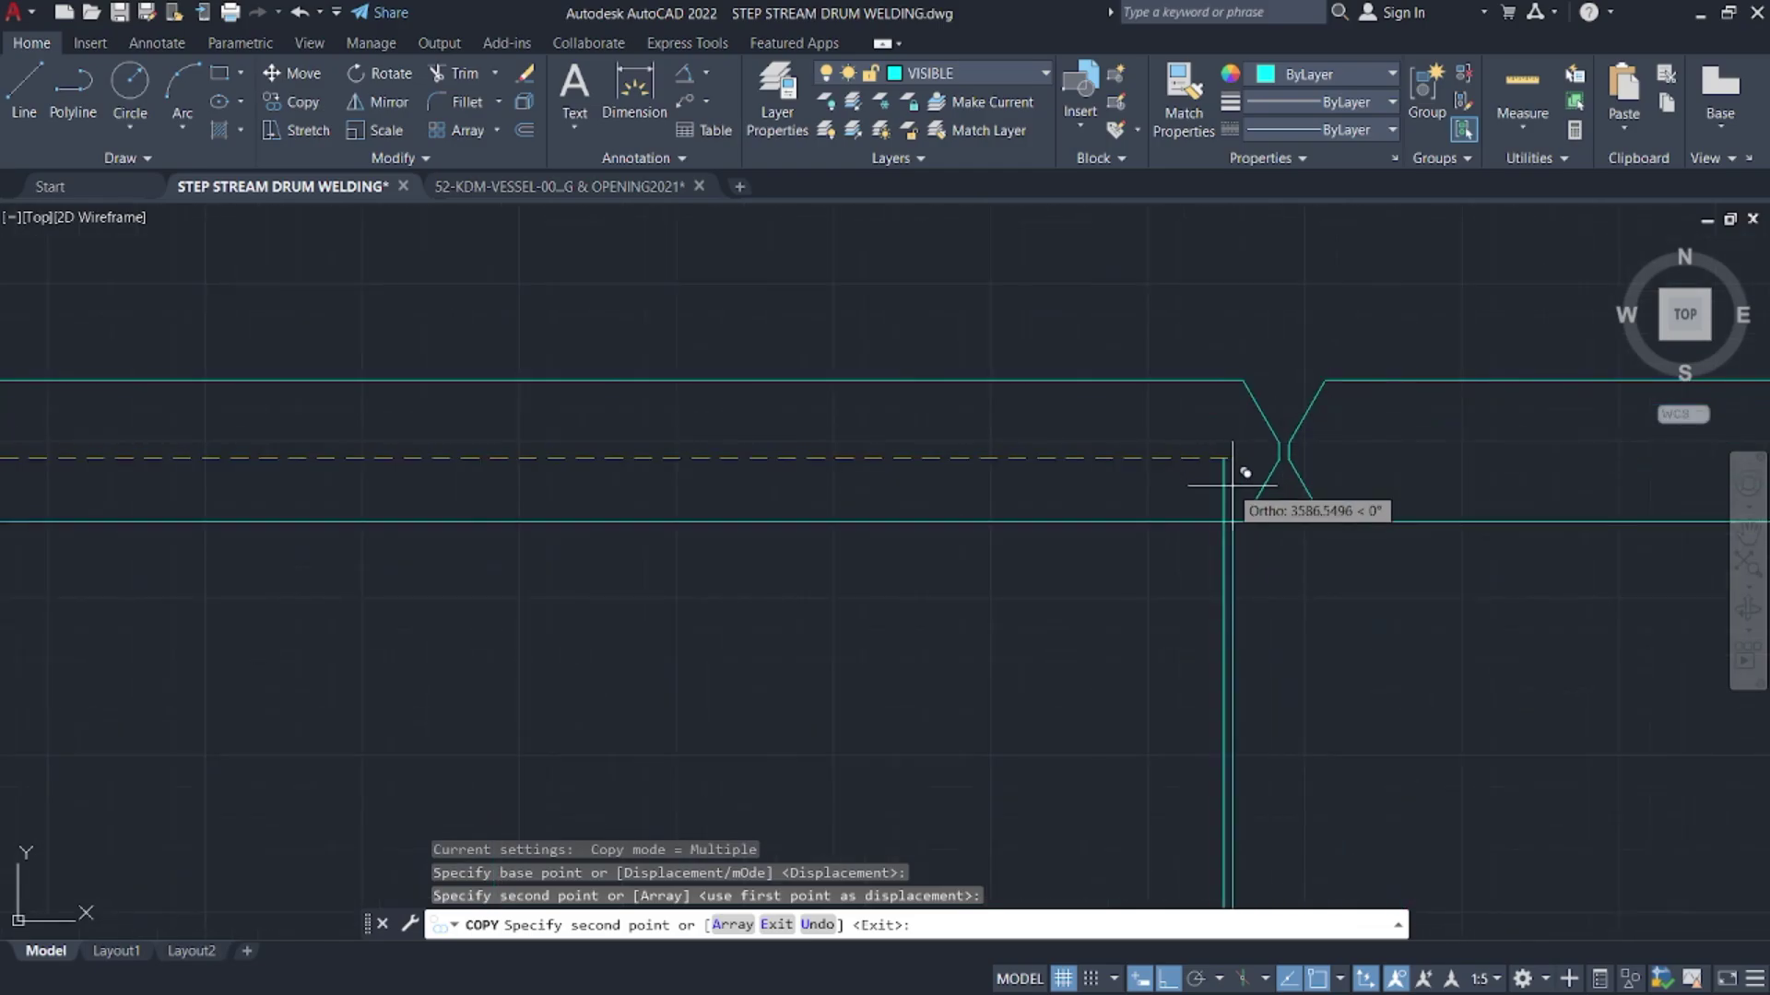
pyautogui.scroll(-6, 1355, 275)
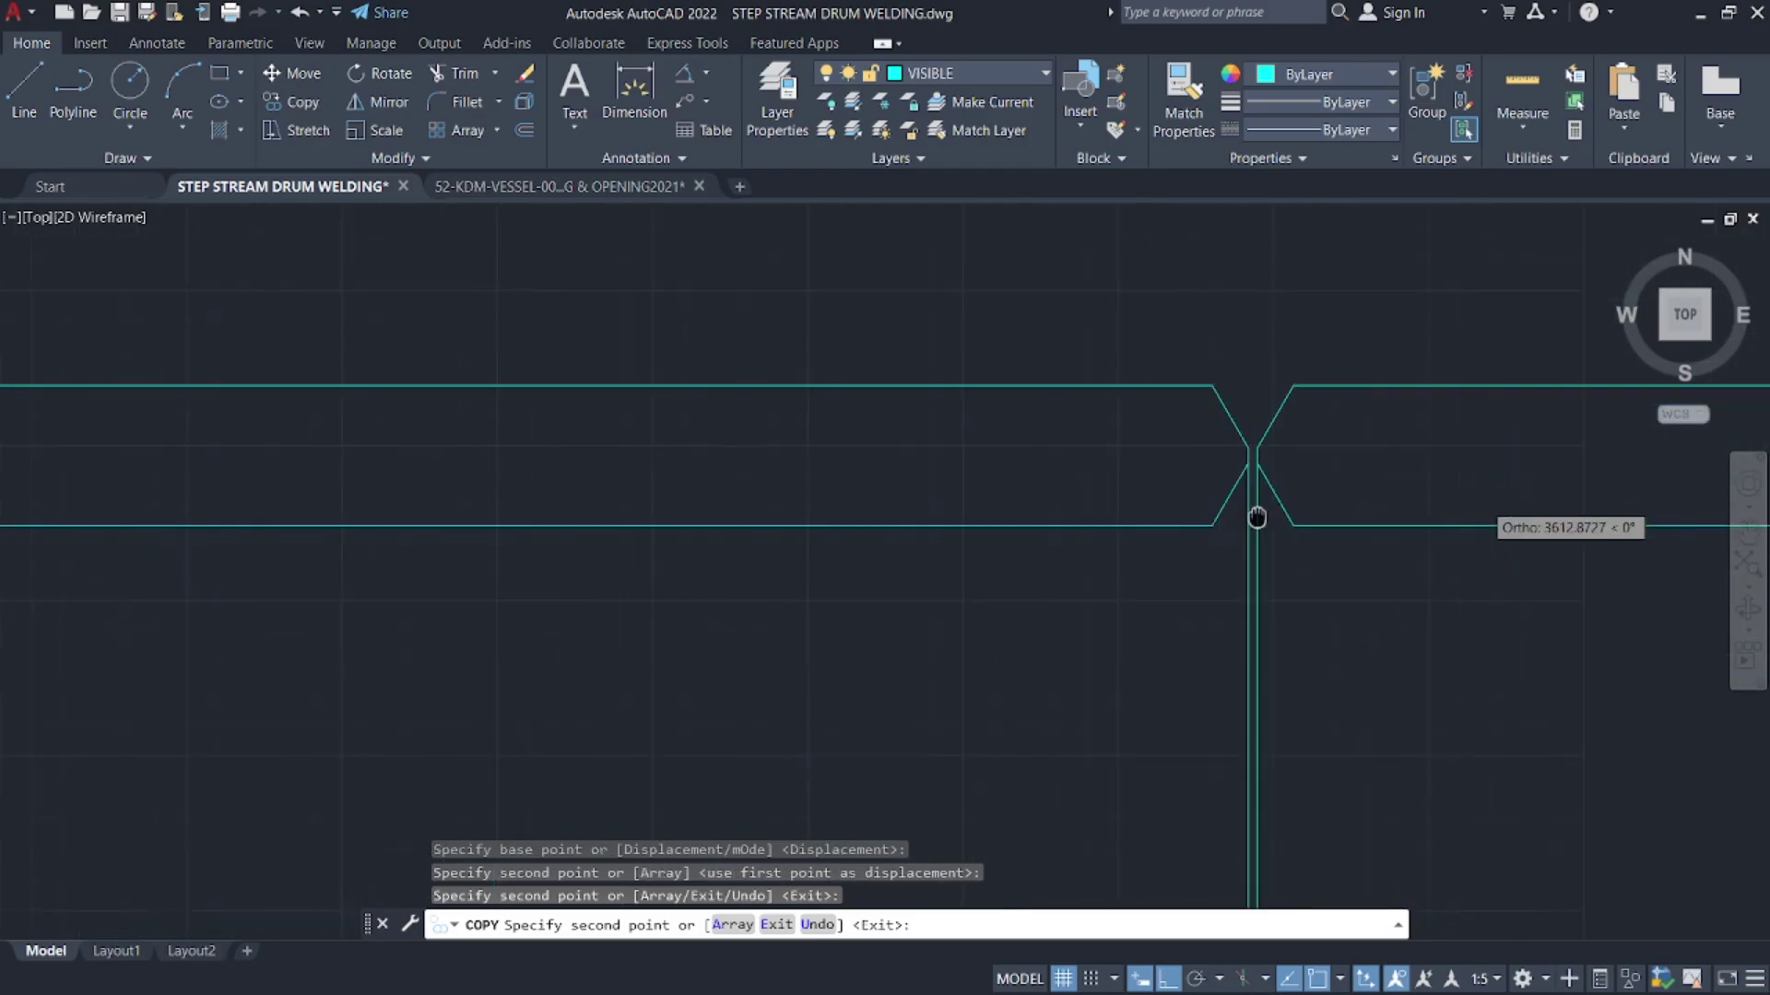
pyautogui.scroll(4, 993, 300)
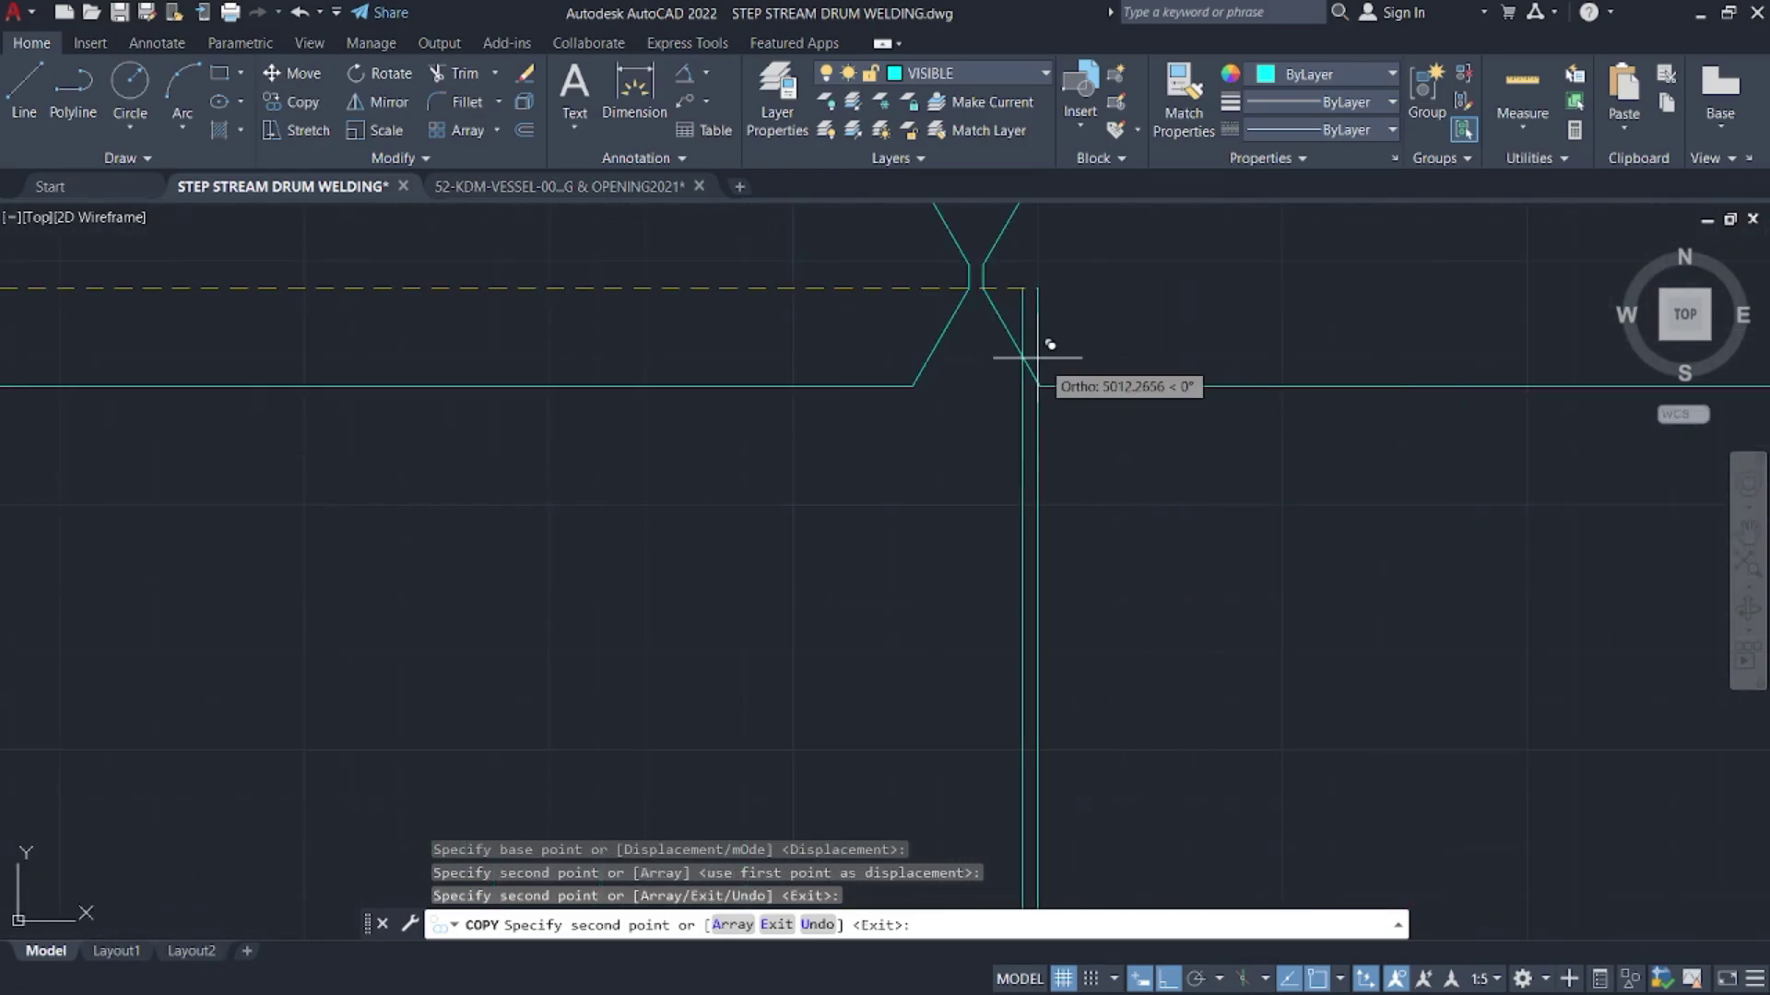
pyautogui.click(983, 288)
pyautogui.scroll(-10, 987, 410)
pyautogui.scroll(6, 1205, 403)
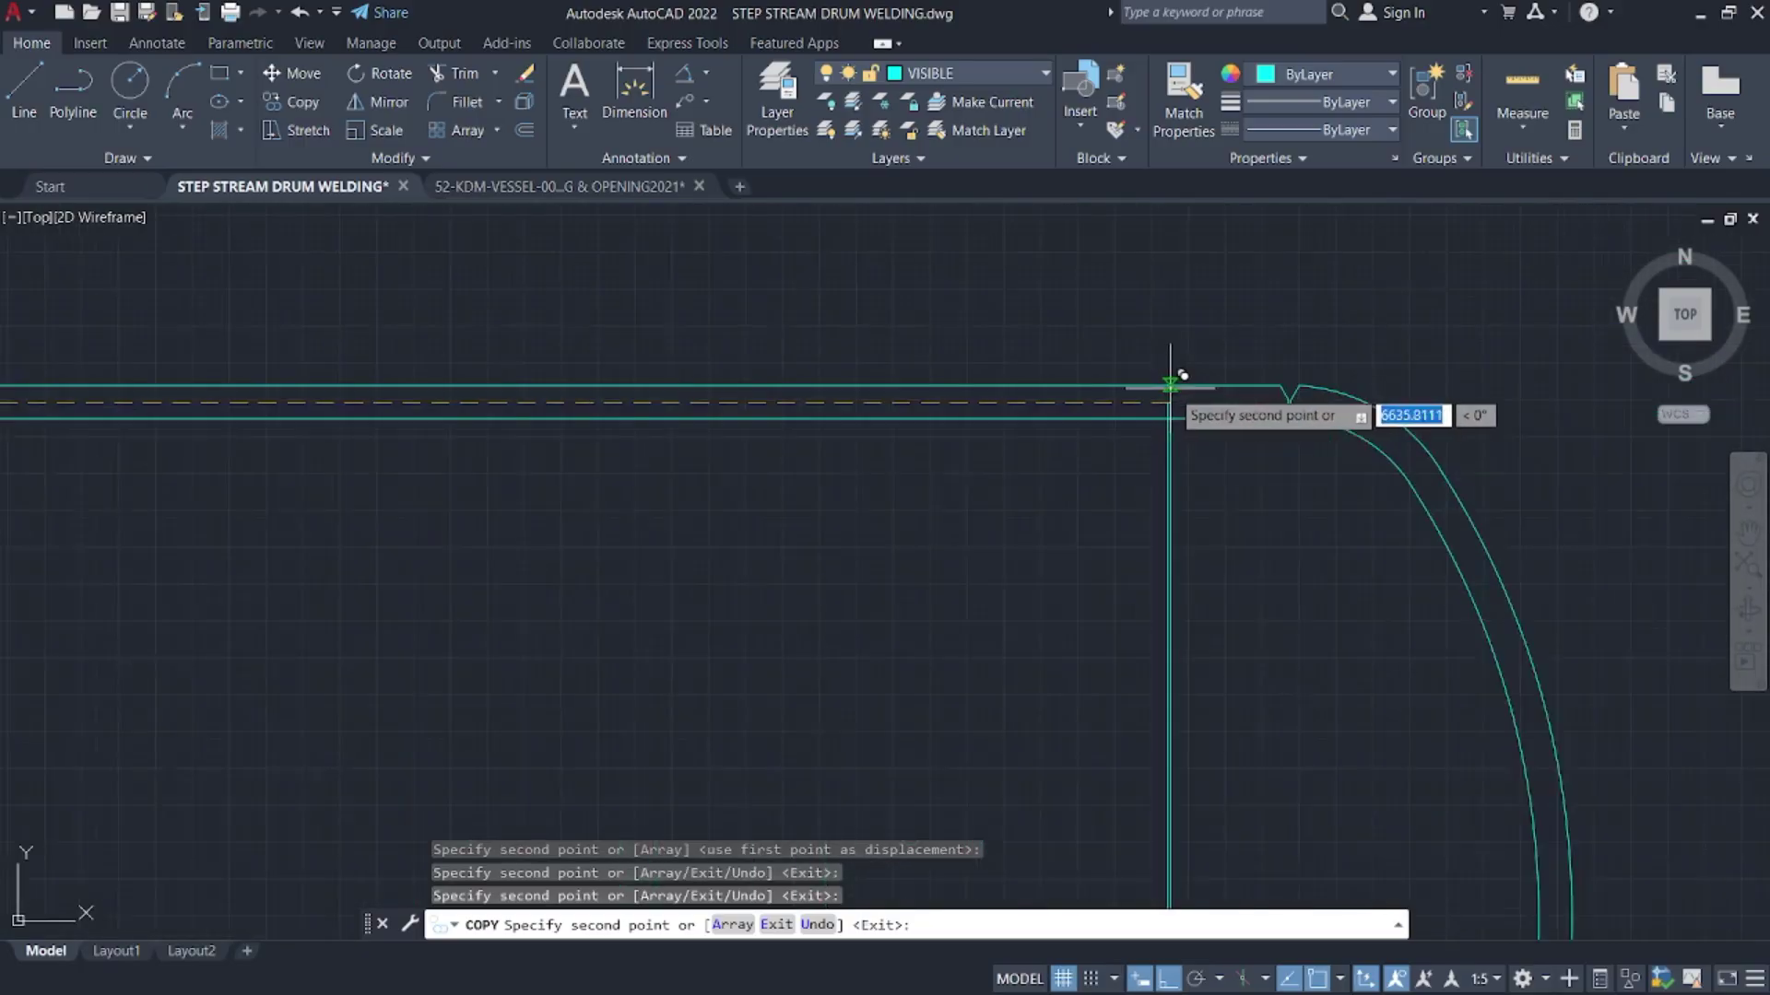
pyautogui.scroll(8, 1281, 406)
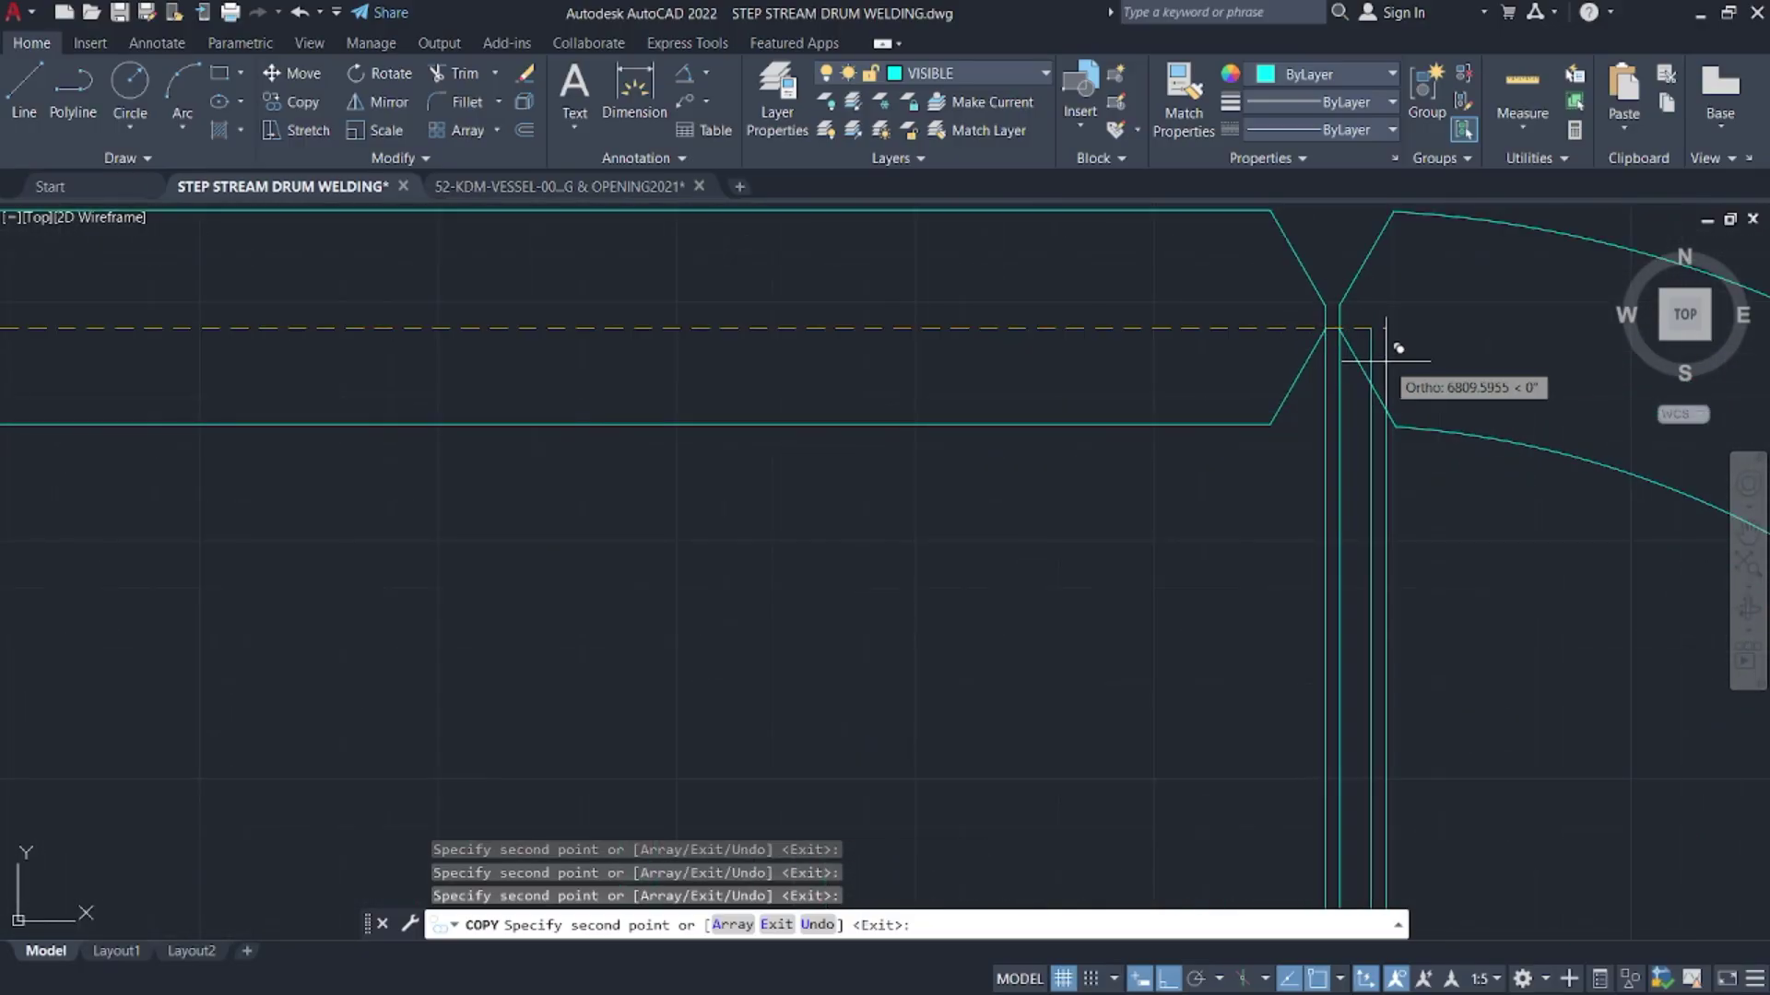
pyautogui.press('Escape')
# - Select the right head's inner profile and the upper and lower inner wall lines of the rightmost shell plate
pyautogui.scroll(-8, 1385, 350)
pyautogui.moveTo(619, 459); pyautogui.dragTo(1025, 459, button='middle')
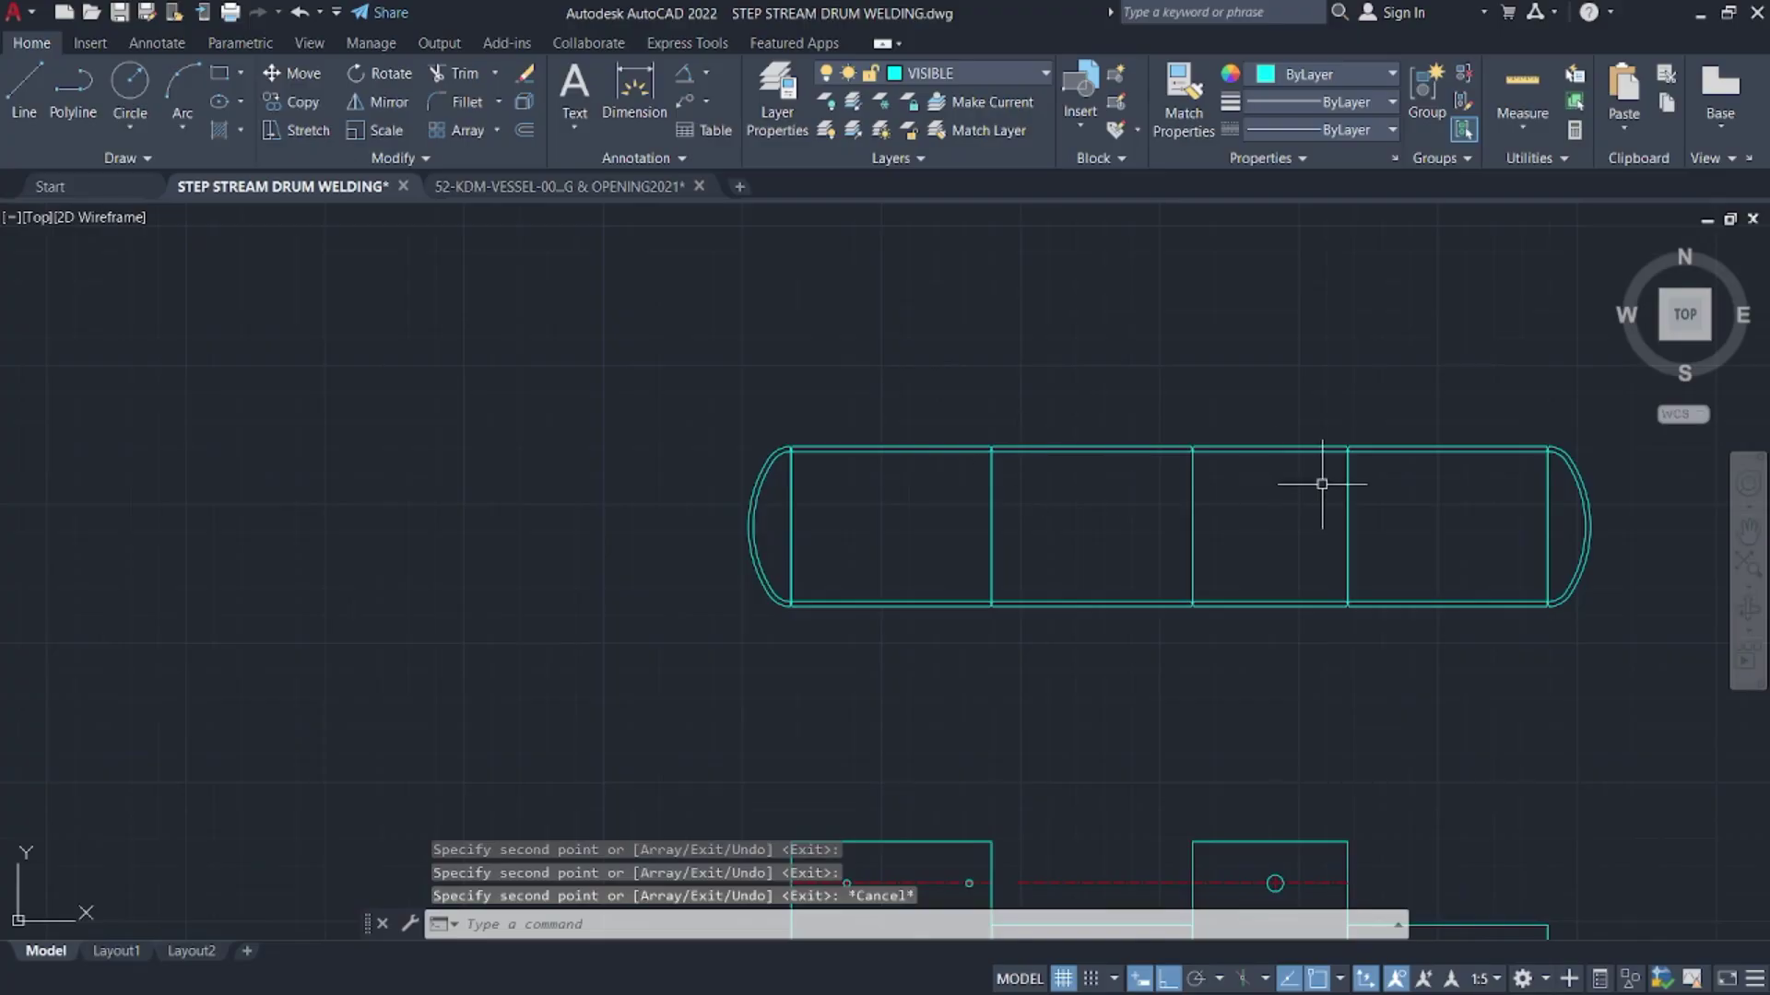
pyautogui.moveTo(1322, 484); pyautogui.dragTo(1075, 446, button='middle')
pyautogui.scroll(8, 1230, 459)
pyautogui.click(1428, 450)
pyautogui.scroll(-6, 1453, 458)
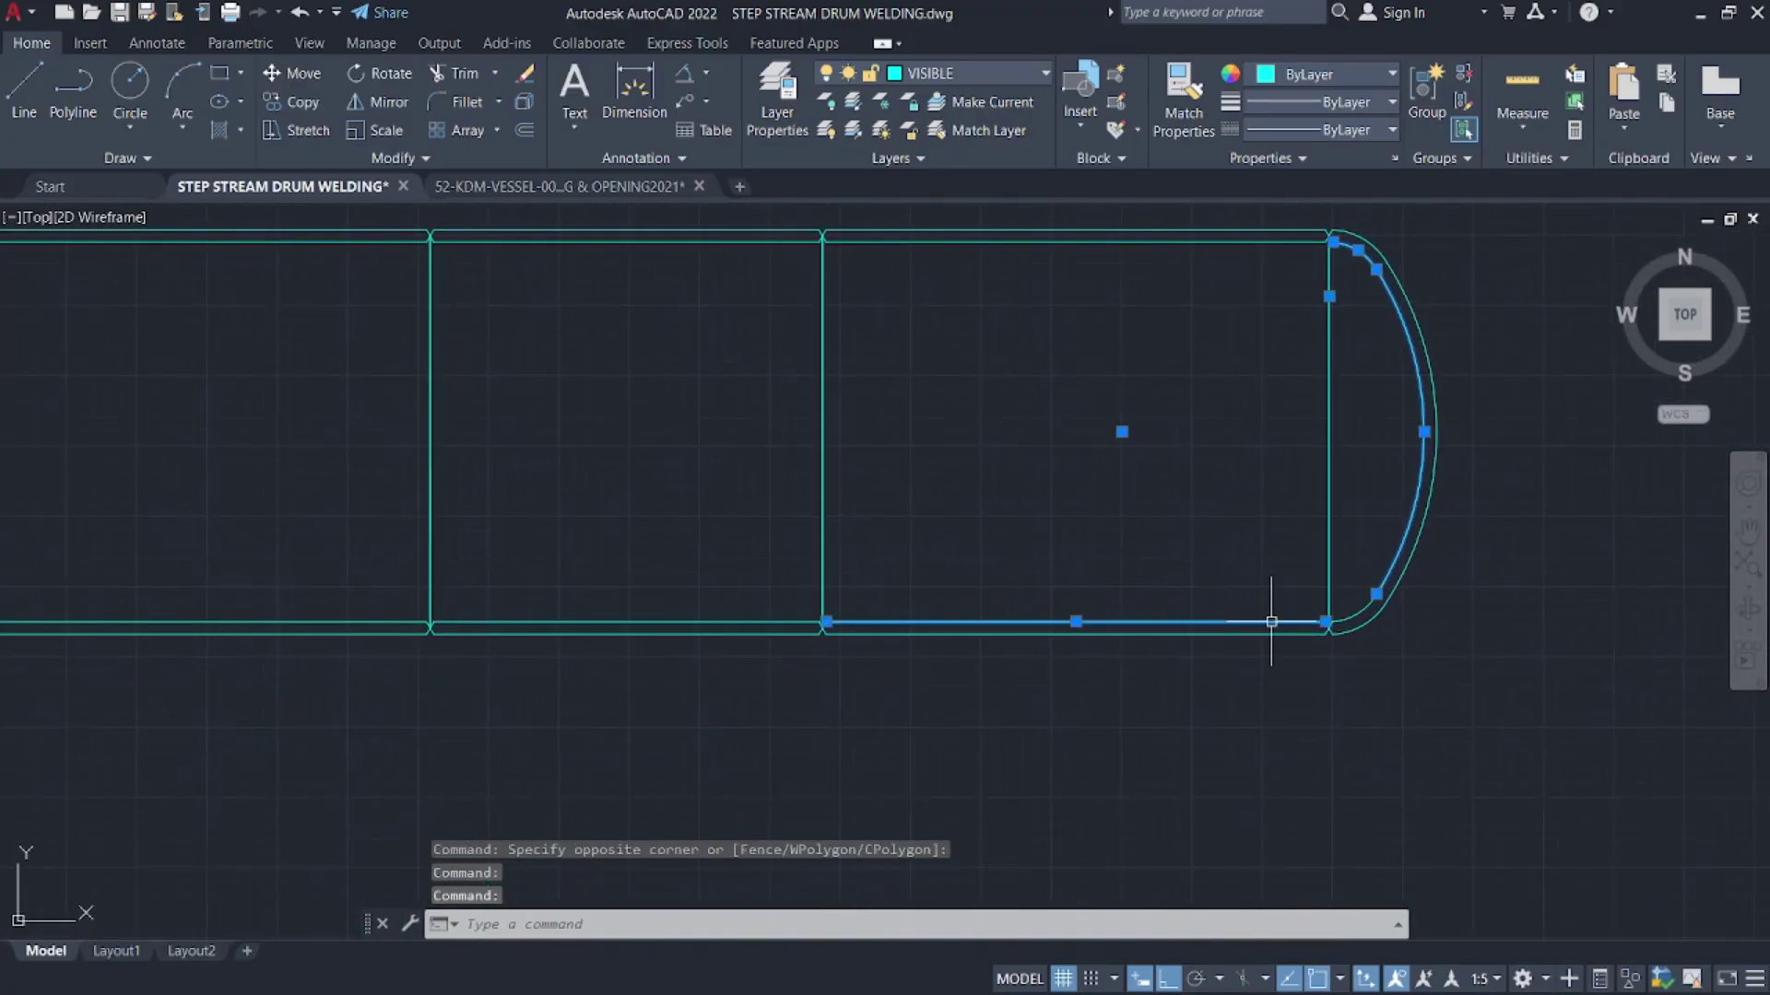
pyautogui.scroll(2, 1271, 622)
pyautogui.scroll(-4, 1272, 553)
pyautogui.scroll(4, 1335, 384)
pyautogui.click(1347, 343)
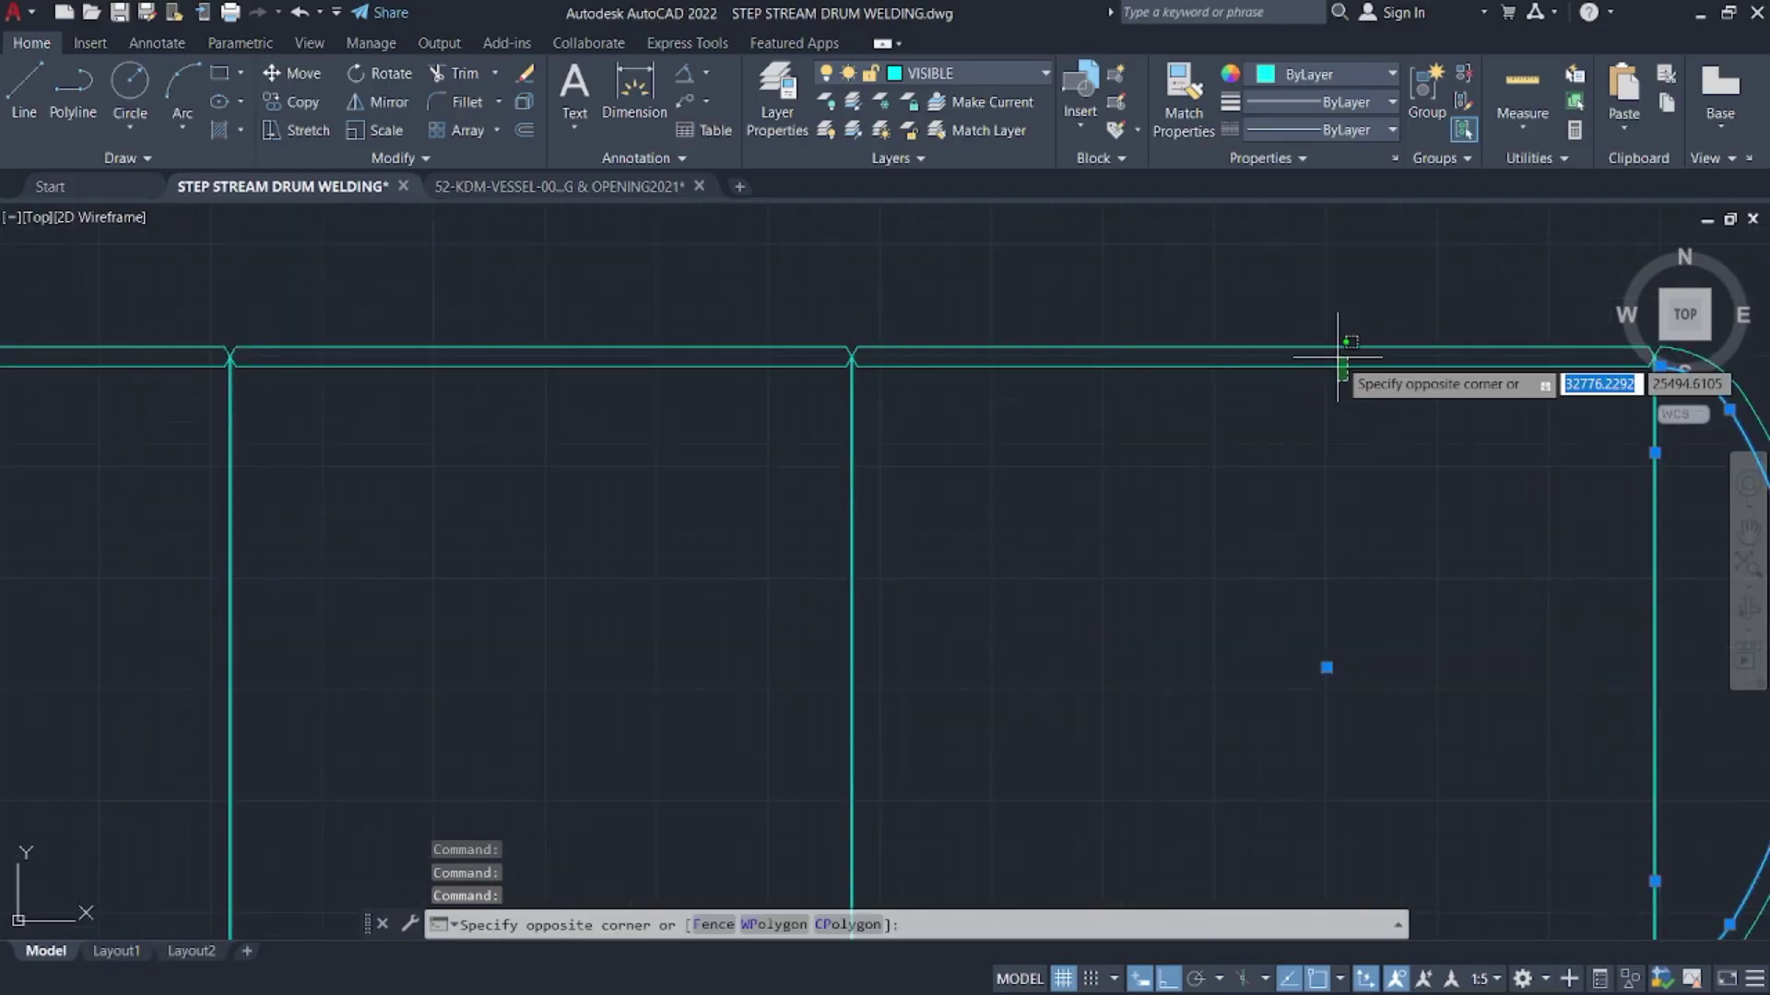
pyautogui.click(1337, 357)
# - Add the upper and lower inner wall lines of the third shell plate to the selection
pyautogui.moveTo(1001, 468); pyautogui.dragTo(1302, 358, button='middle')
pyautogui.click(1086, 279)
pyautogui.click(1071, 258)
pyautogui.click(1071, 254)
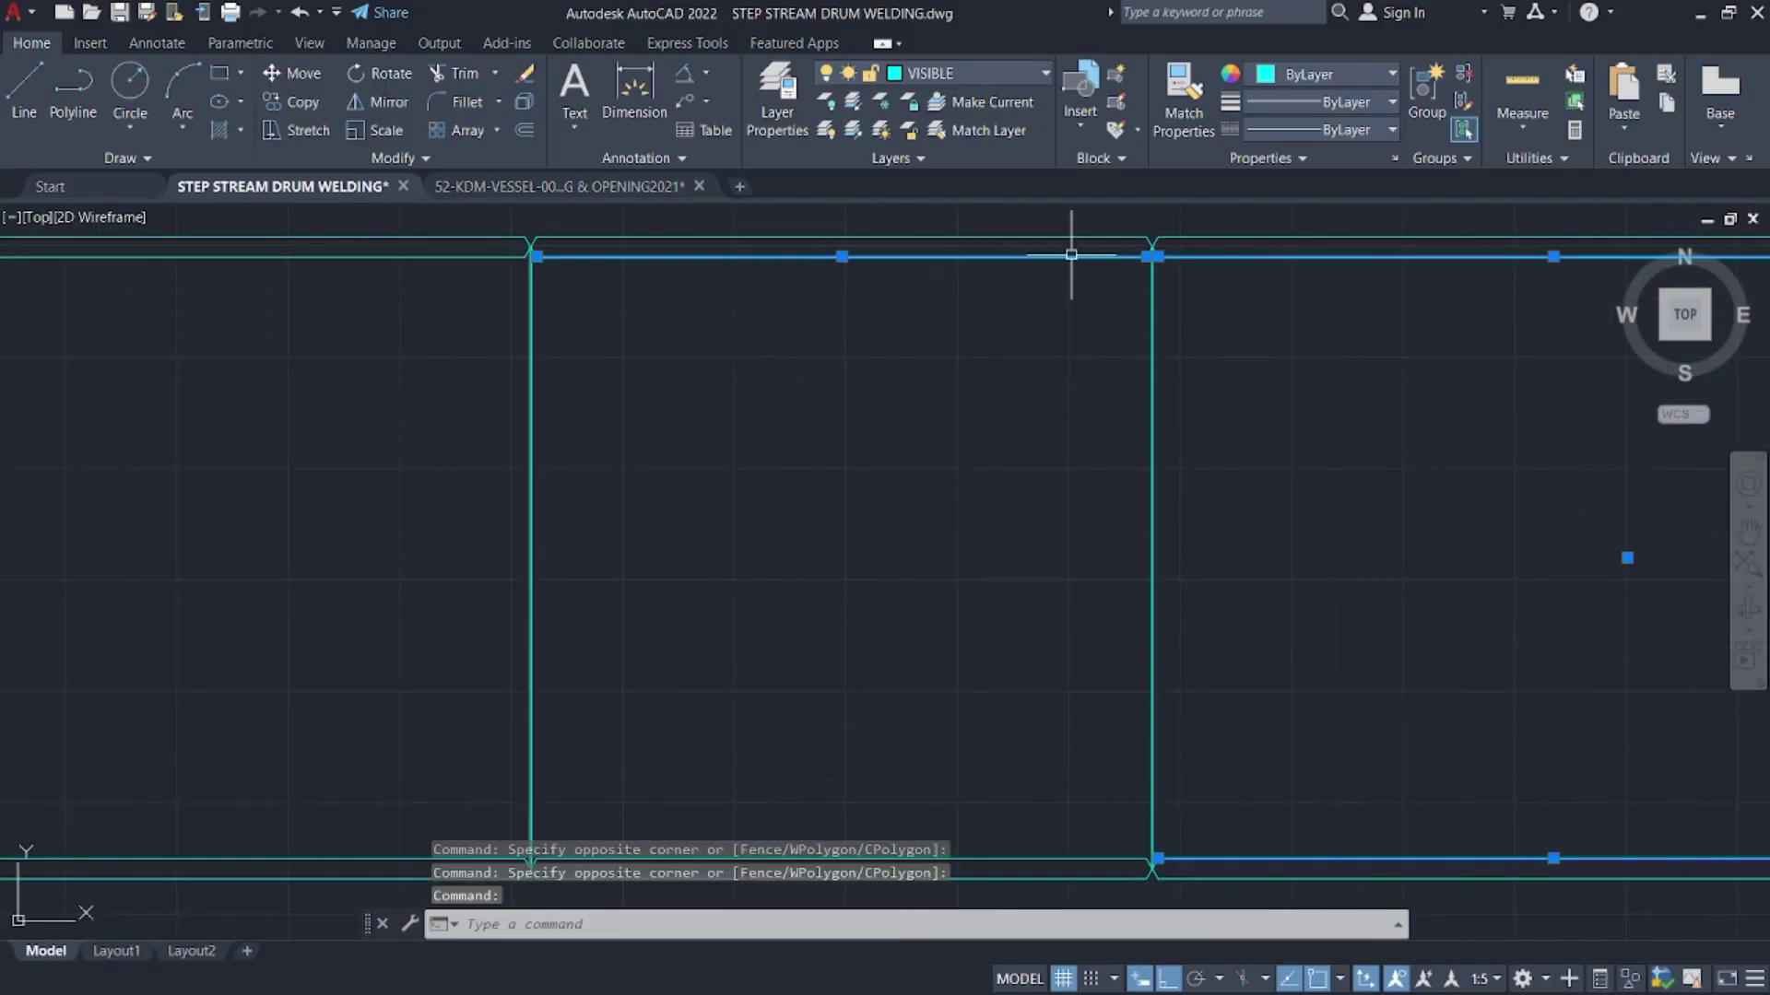
pyautogui.scroll(4, 1026, 517)
pyautogui.click(1211, 767)
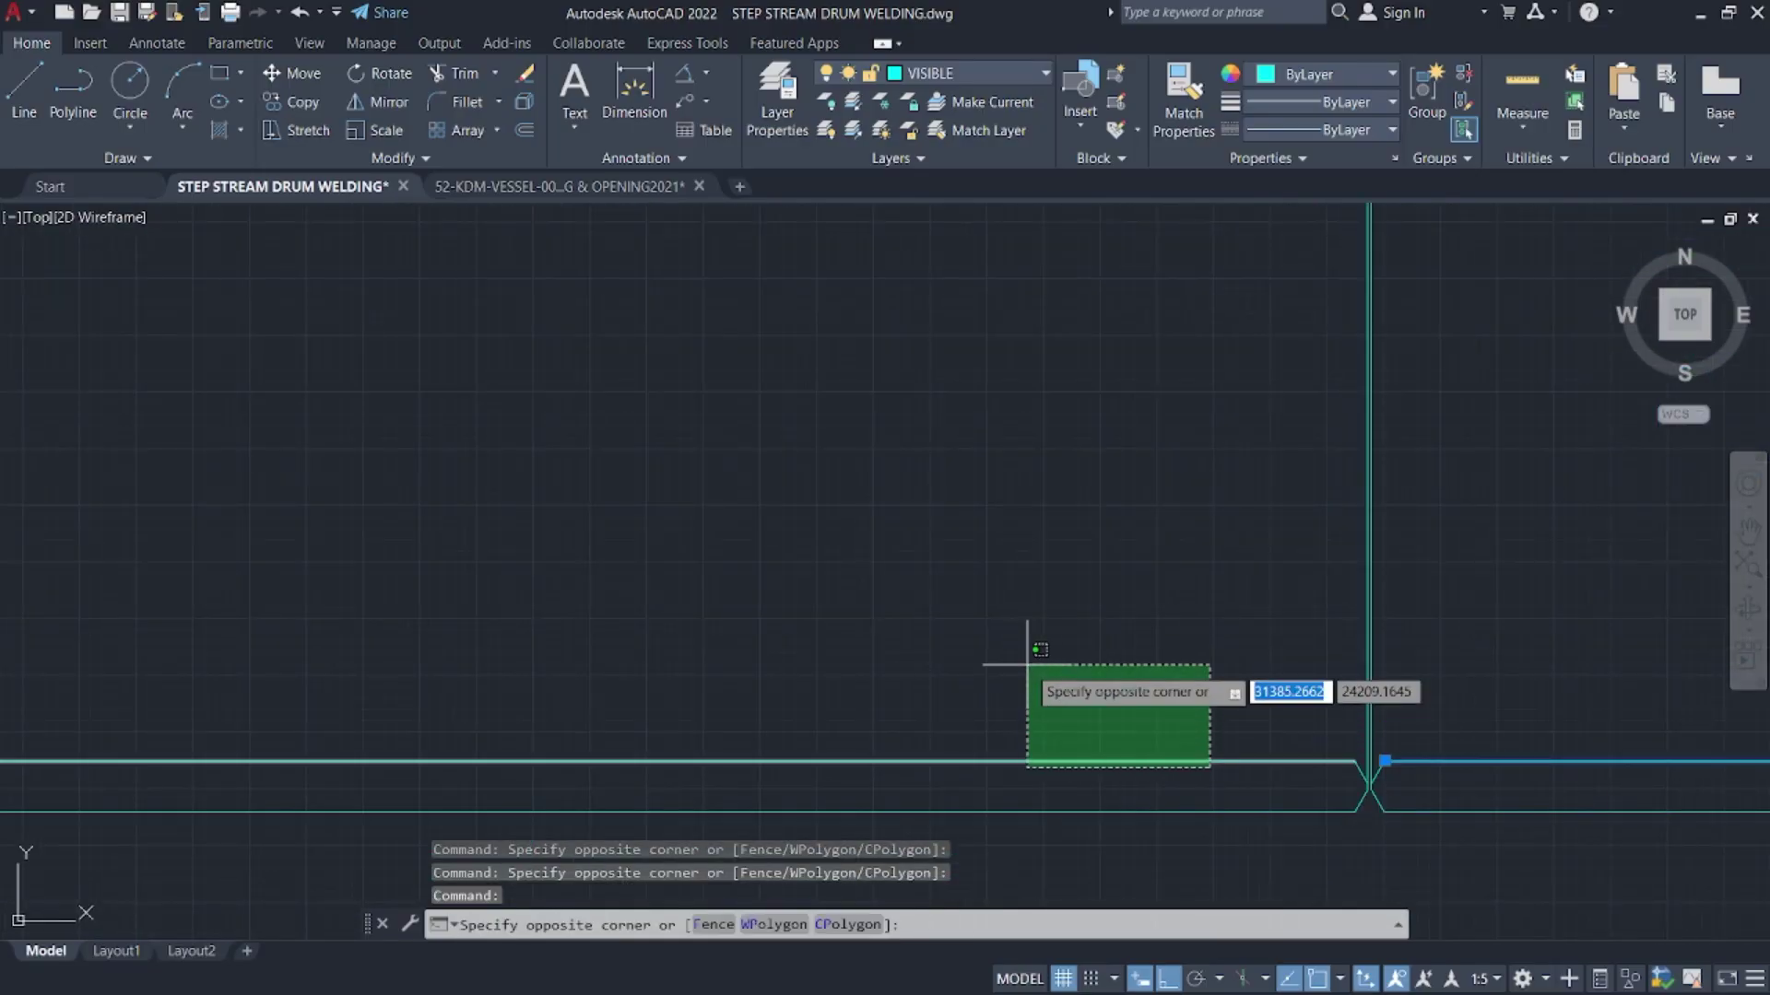
pyautogui.click(1026, 663)
# - Add the lower inner wall lines of the second and first shell plates to the selection
pyautogui.scroll(-4, 1027, 664)
pyautogui.moveTo(1027, 664); pyautogui.dragTo(1416, 585, button='middle')
pyautogui.scroll(2, 864, 626)
pyautogui.click(863, 628)
pyautogui.click(731, 526)
pyautogui.scroll(-2, 731, 526)
pyautogui.moveTo(795, 532); pyautogui.dragTo(1608, 561, button='middle')
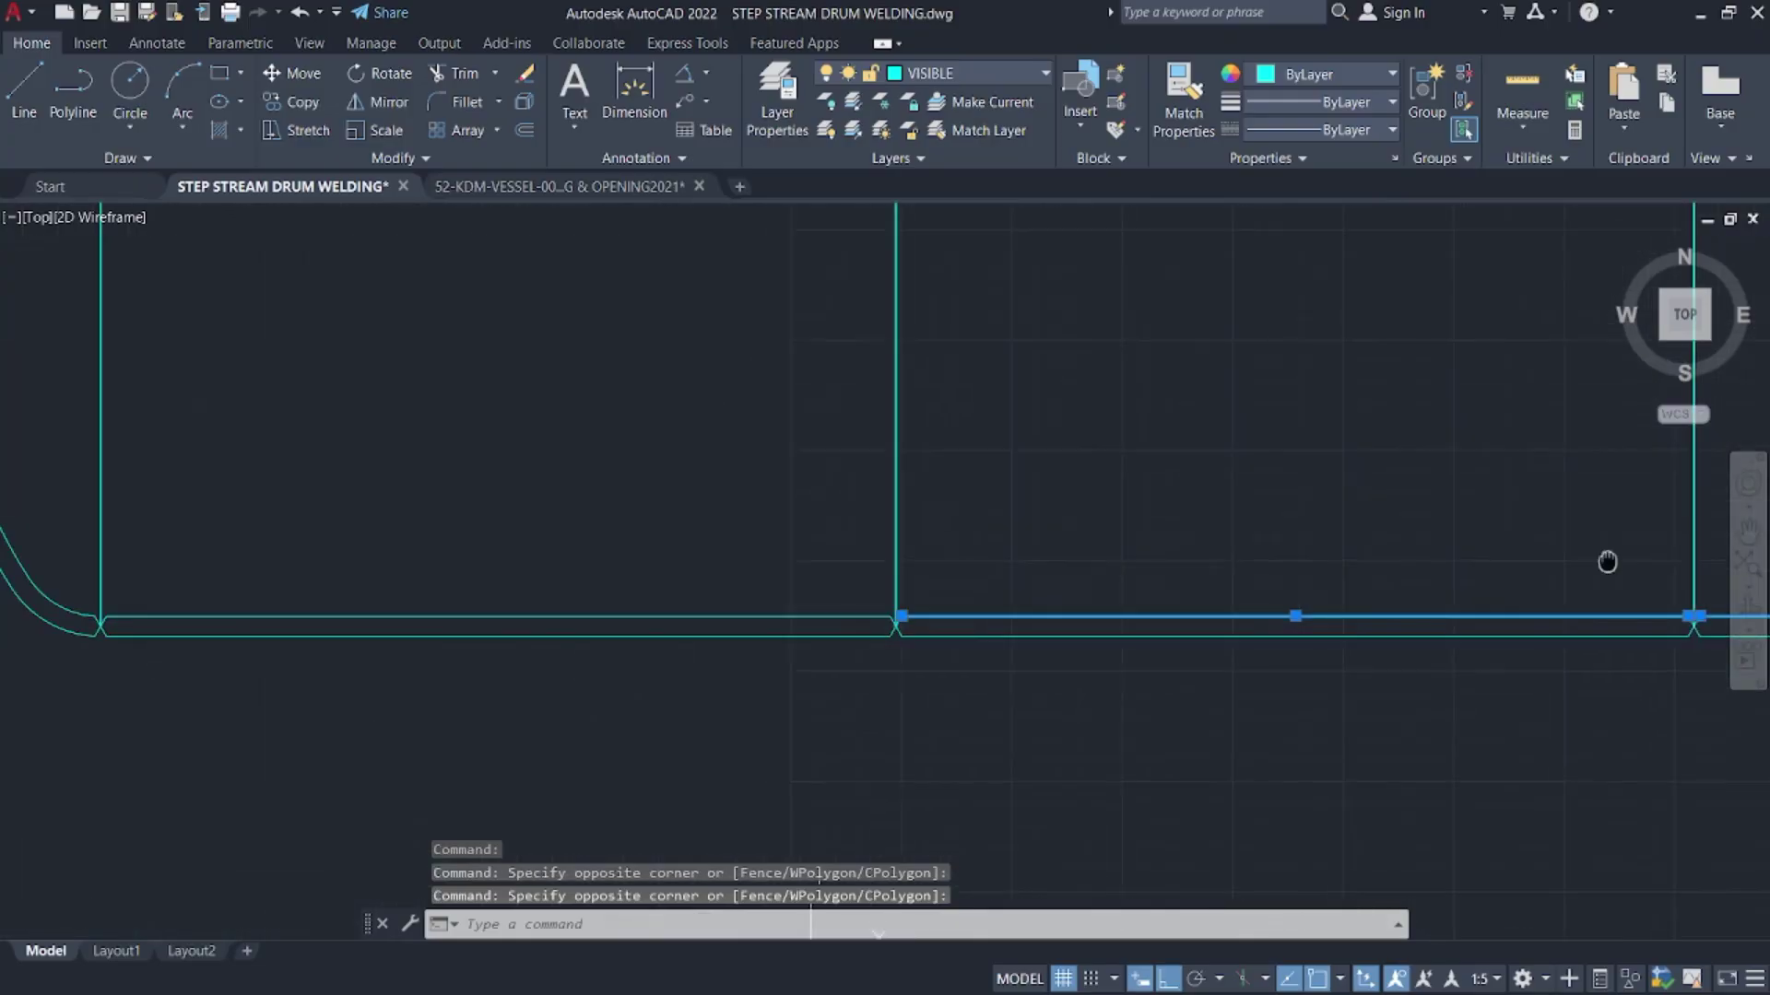
pyautogui.click(920, 614)
pyautogui.moveTo(771, 553); pyautogui.dragTo(1460, 586, button='middle')
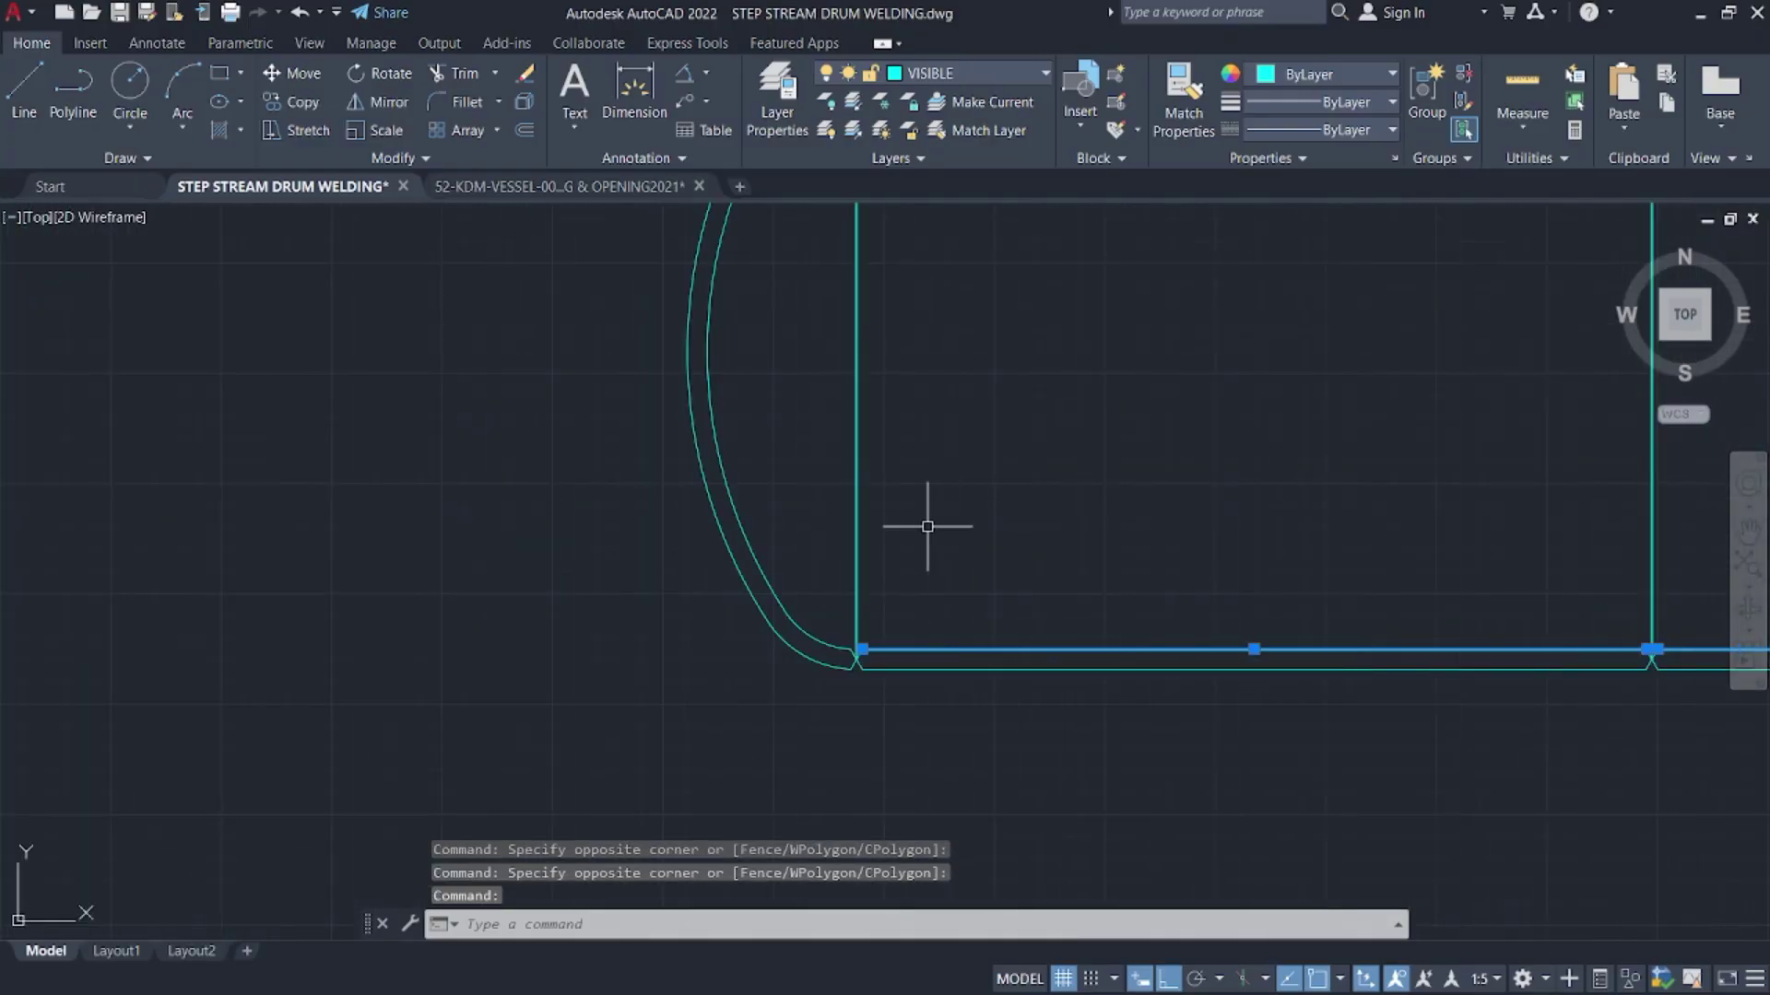
# - Add the left head's inner profile and the remaining upper inner wall lines, and move the whole selection to the HIDDEN layer
pyautogui.moveTo(832, 477); pyautogui.dragTo(932, 724, button='middle')
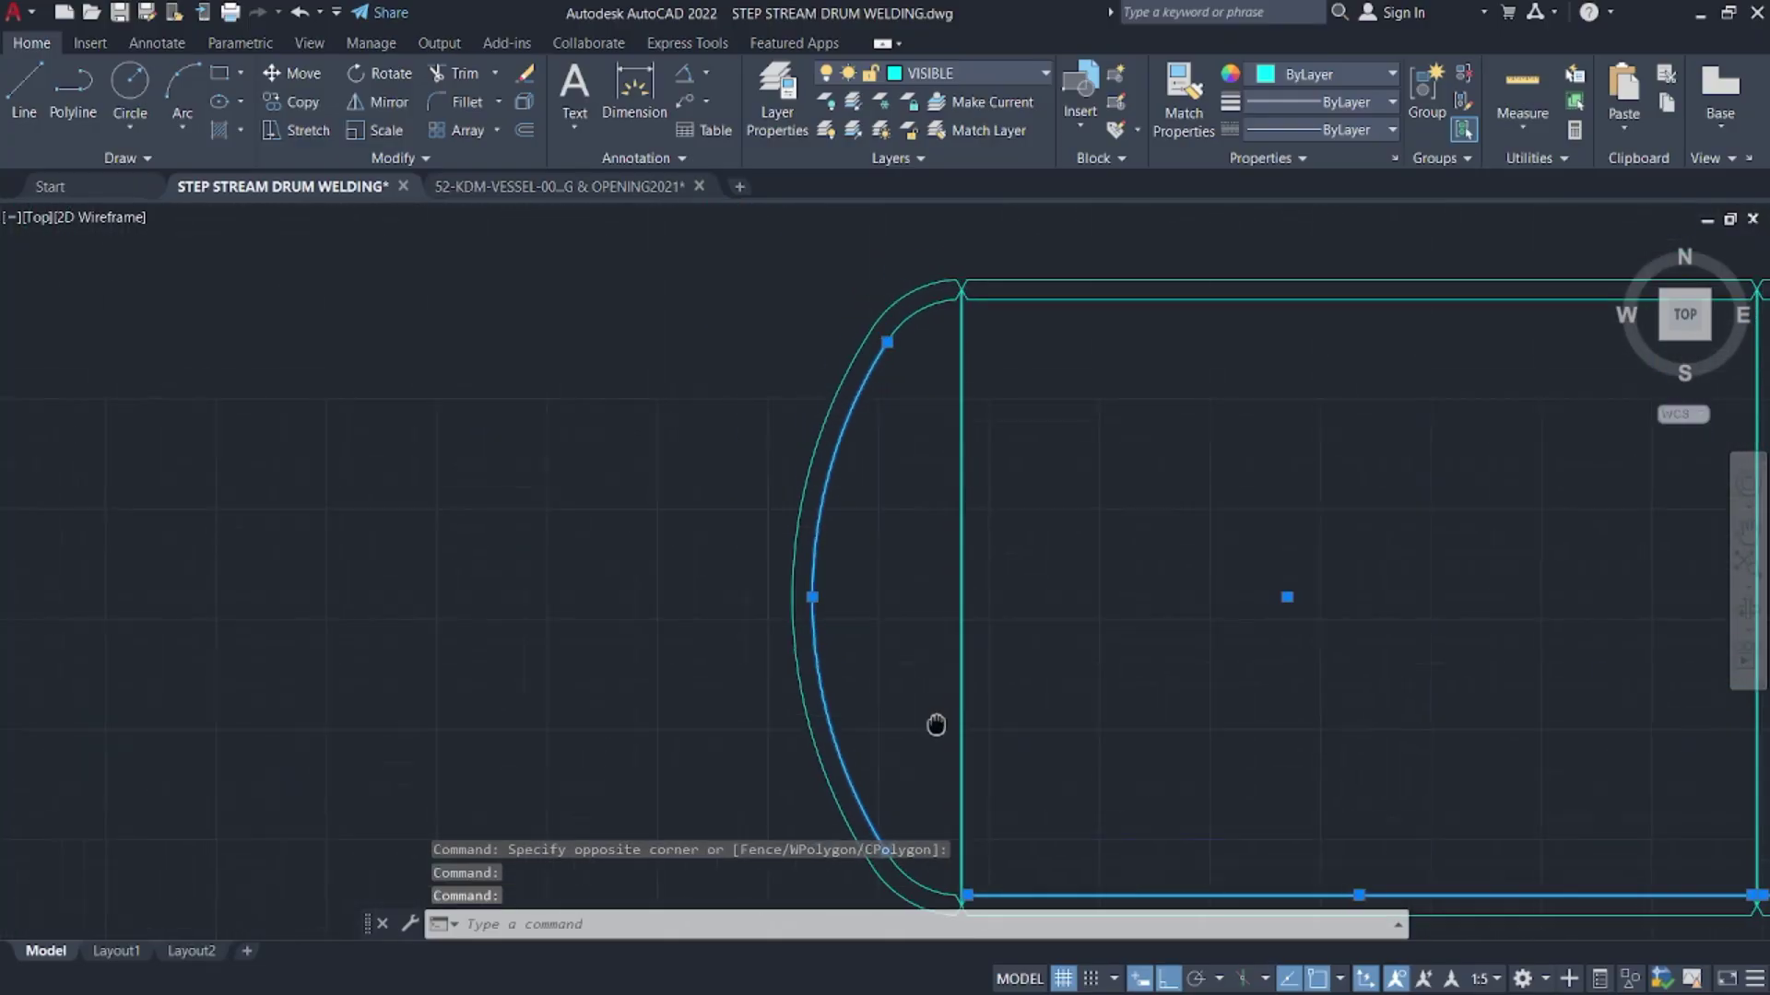
pyautogui.click(1029, 302)
pyautogui.scroll(-2, 1256, 390)
pyautogui.moveTo(1256, 391); pyautogui.dragTo(620, 402, button='middle')
pyautogui.moveTo(1550, 399); pyautogui.dragTo(852, 374, button='middle')
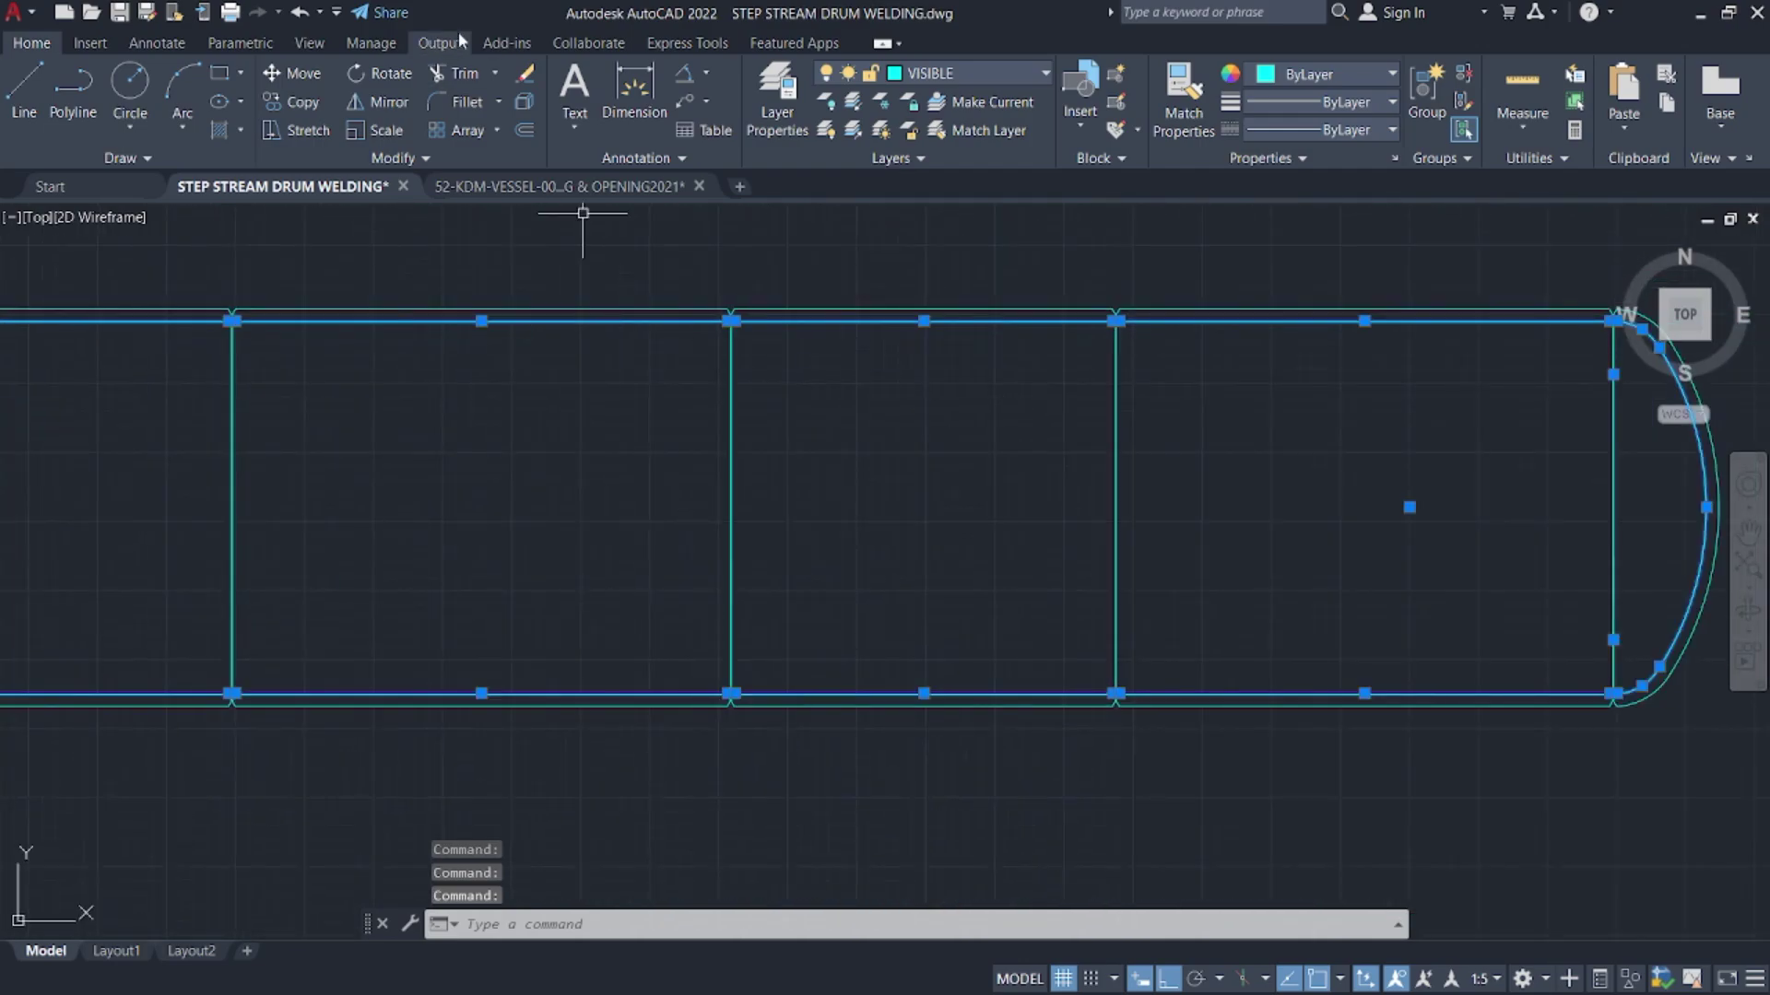
pyautogui.click(1015, 73)
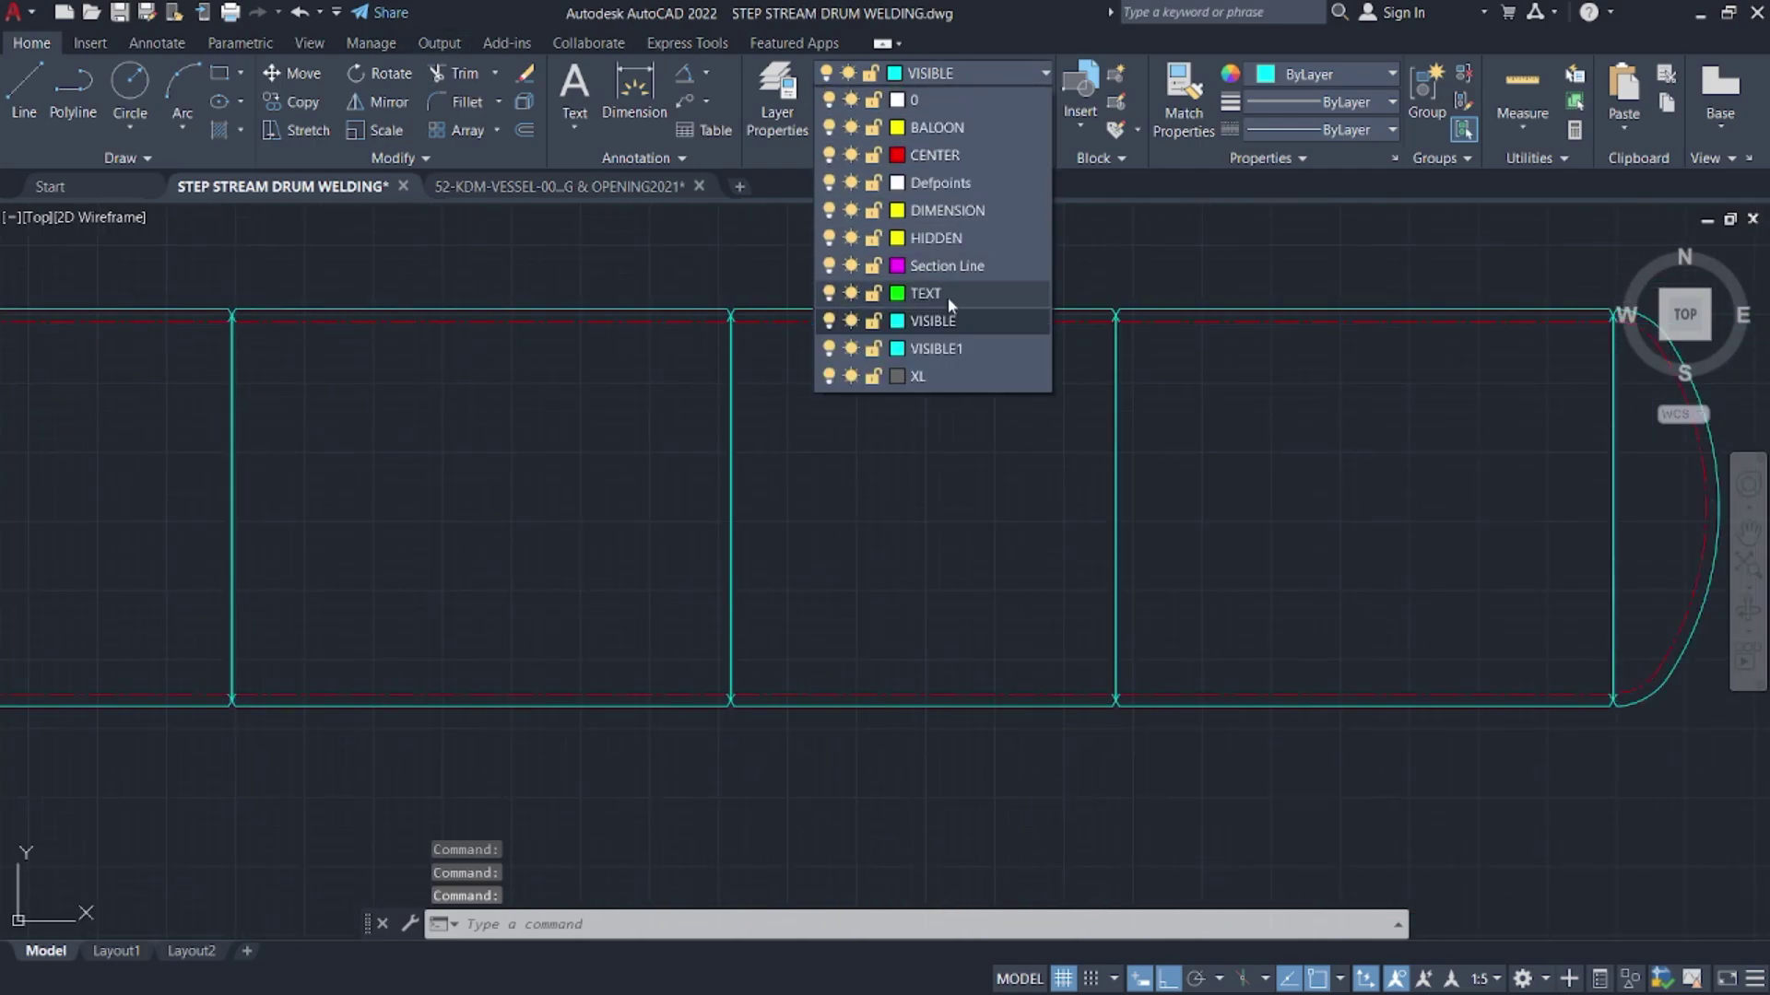
pyautogui.click(947, 238)
pyautogui.press('Escape')
pyautogui.press('Escape')
pyautogui.scroll(-3, 1138, 395)
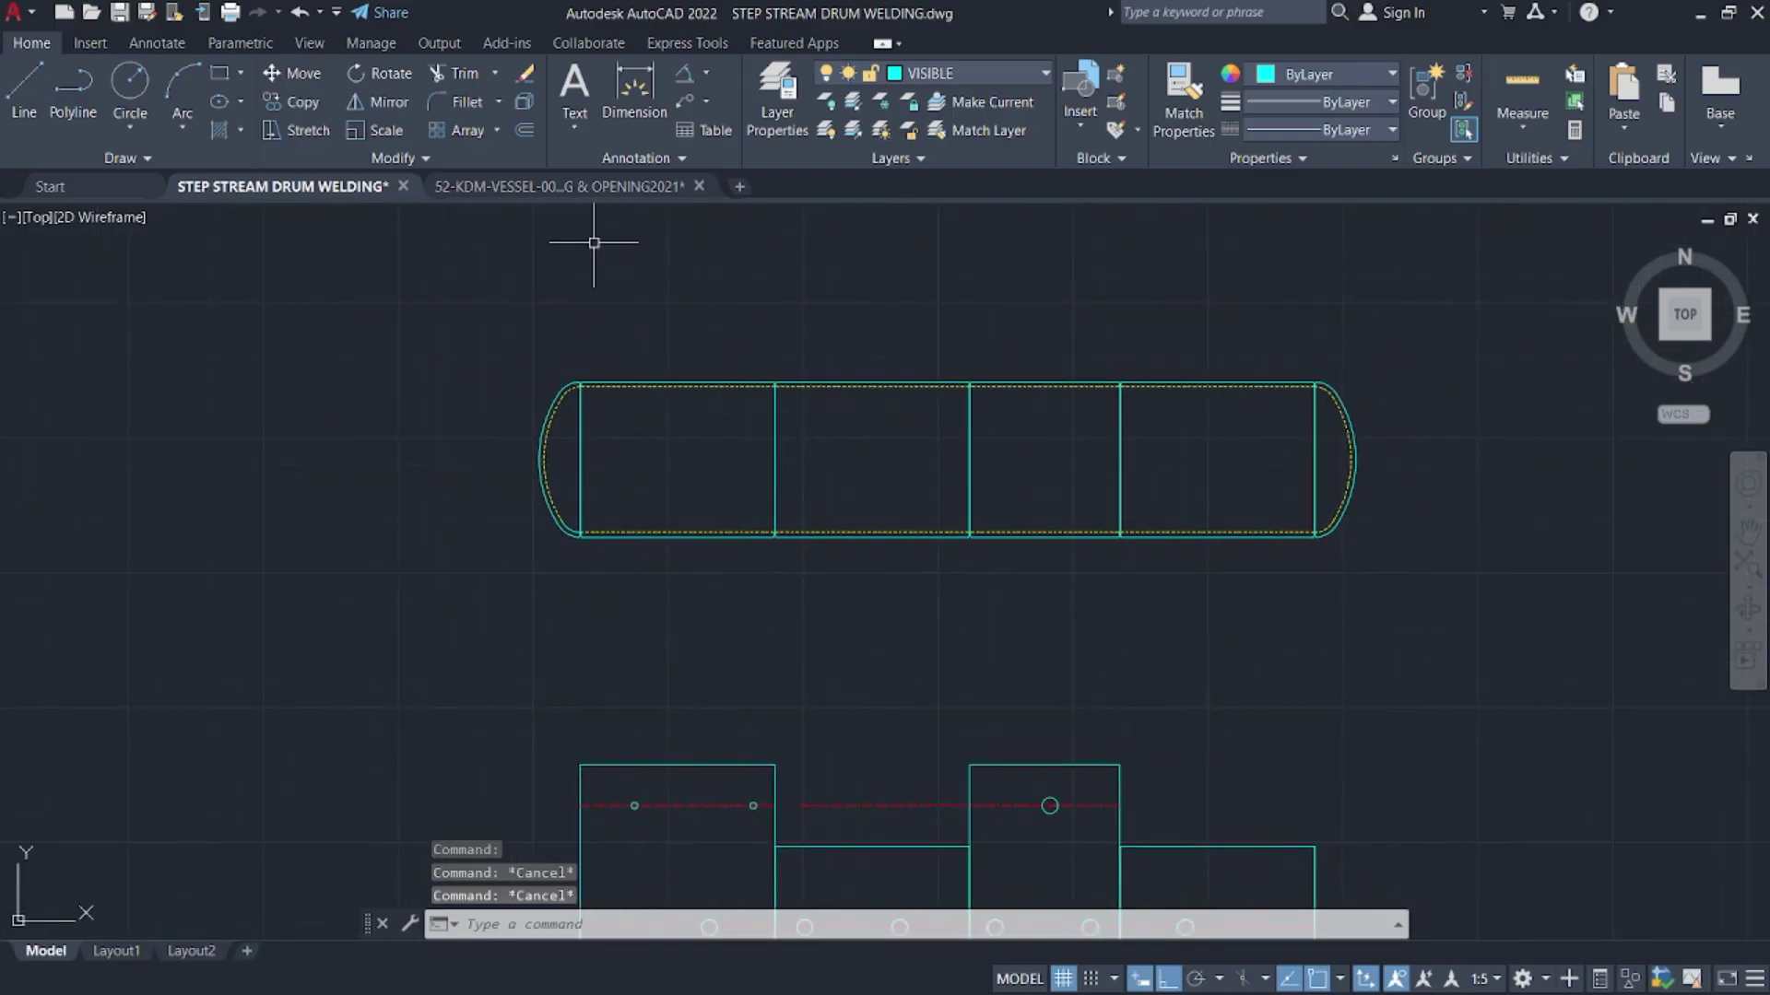
# - Switch to the 52-KDM-VESSEL-001 reference drawing and examine its nozzle details, end view and dimensioned elevation of the steam drum
pyautogui.click(606, 189)
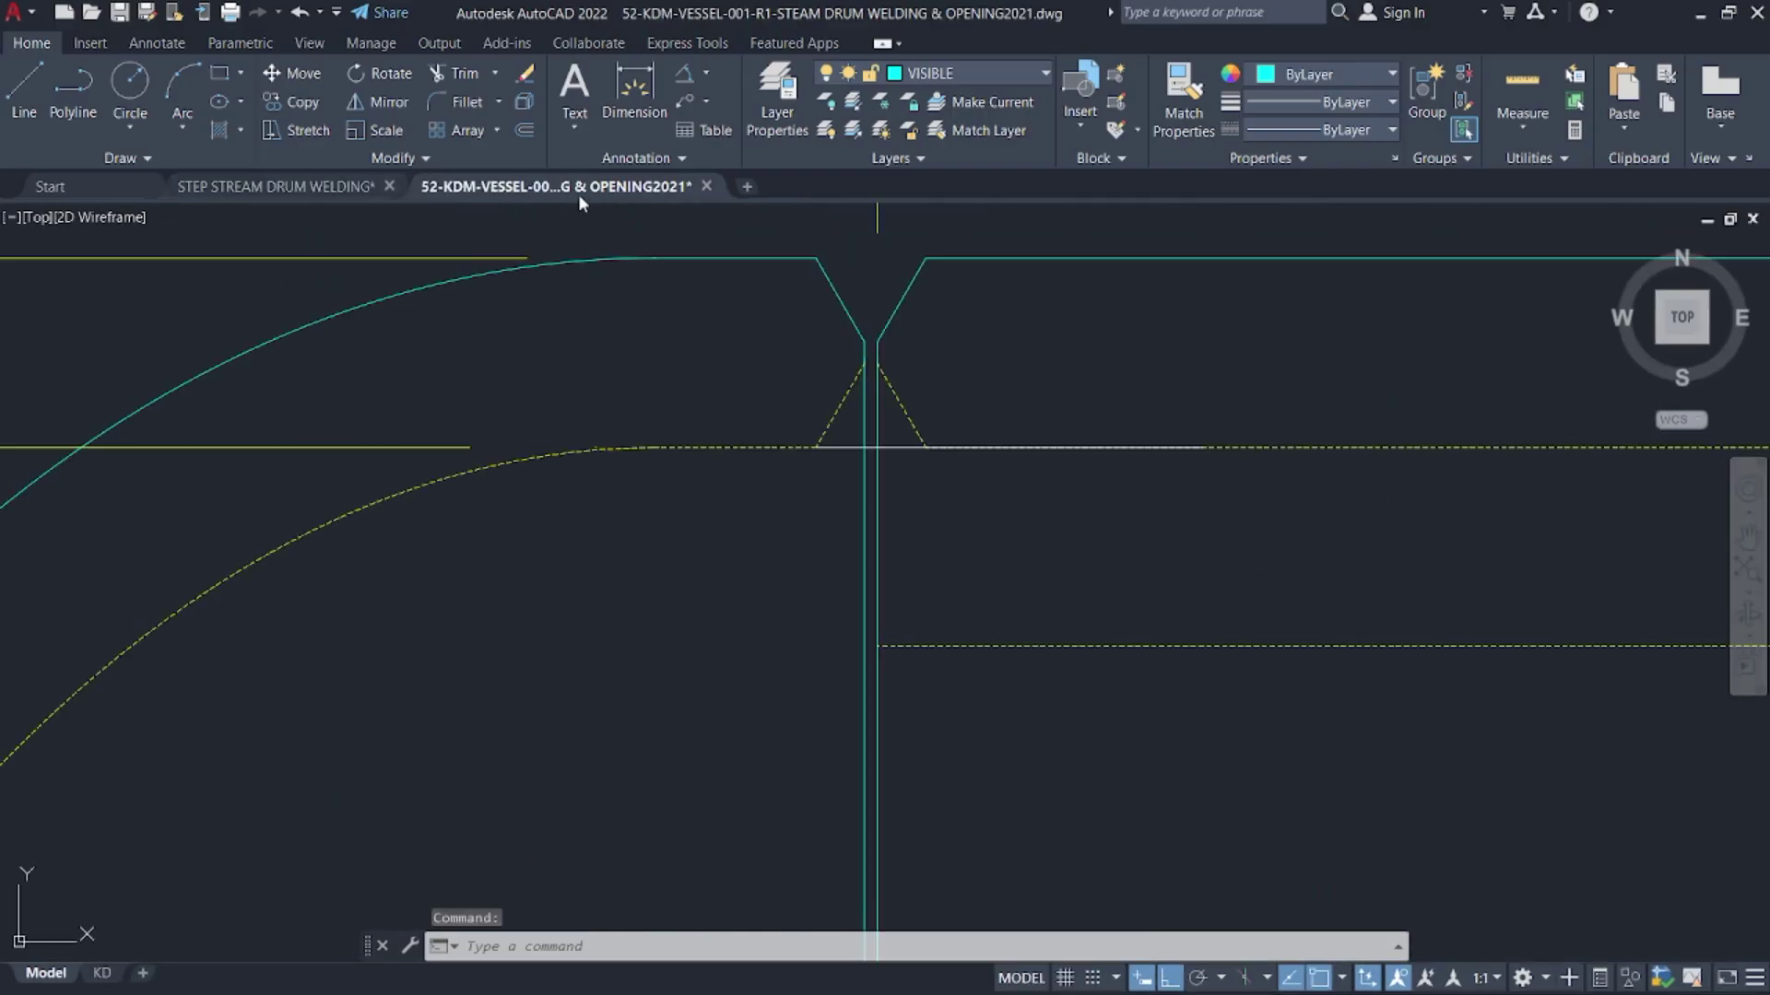
pyautogui.scroll(-2, 570, 419)
pyautogui.scroll(8, 738, 332)
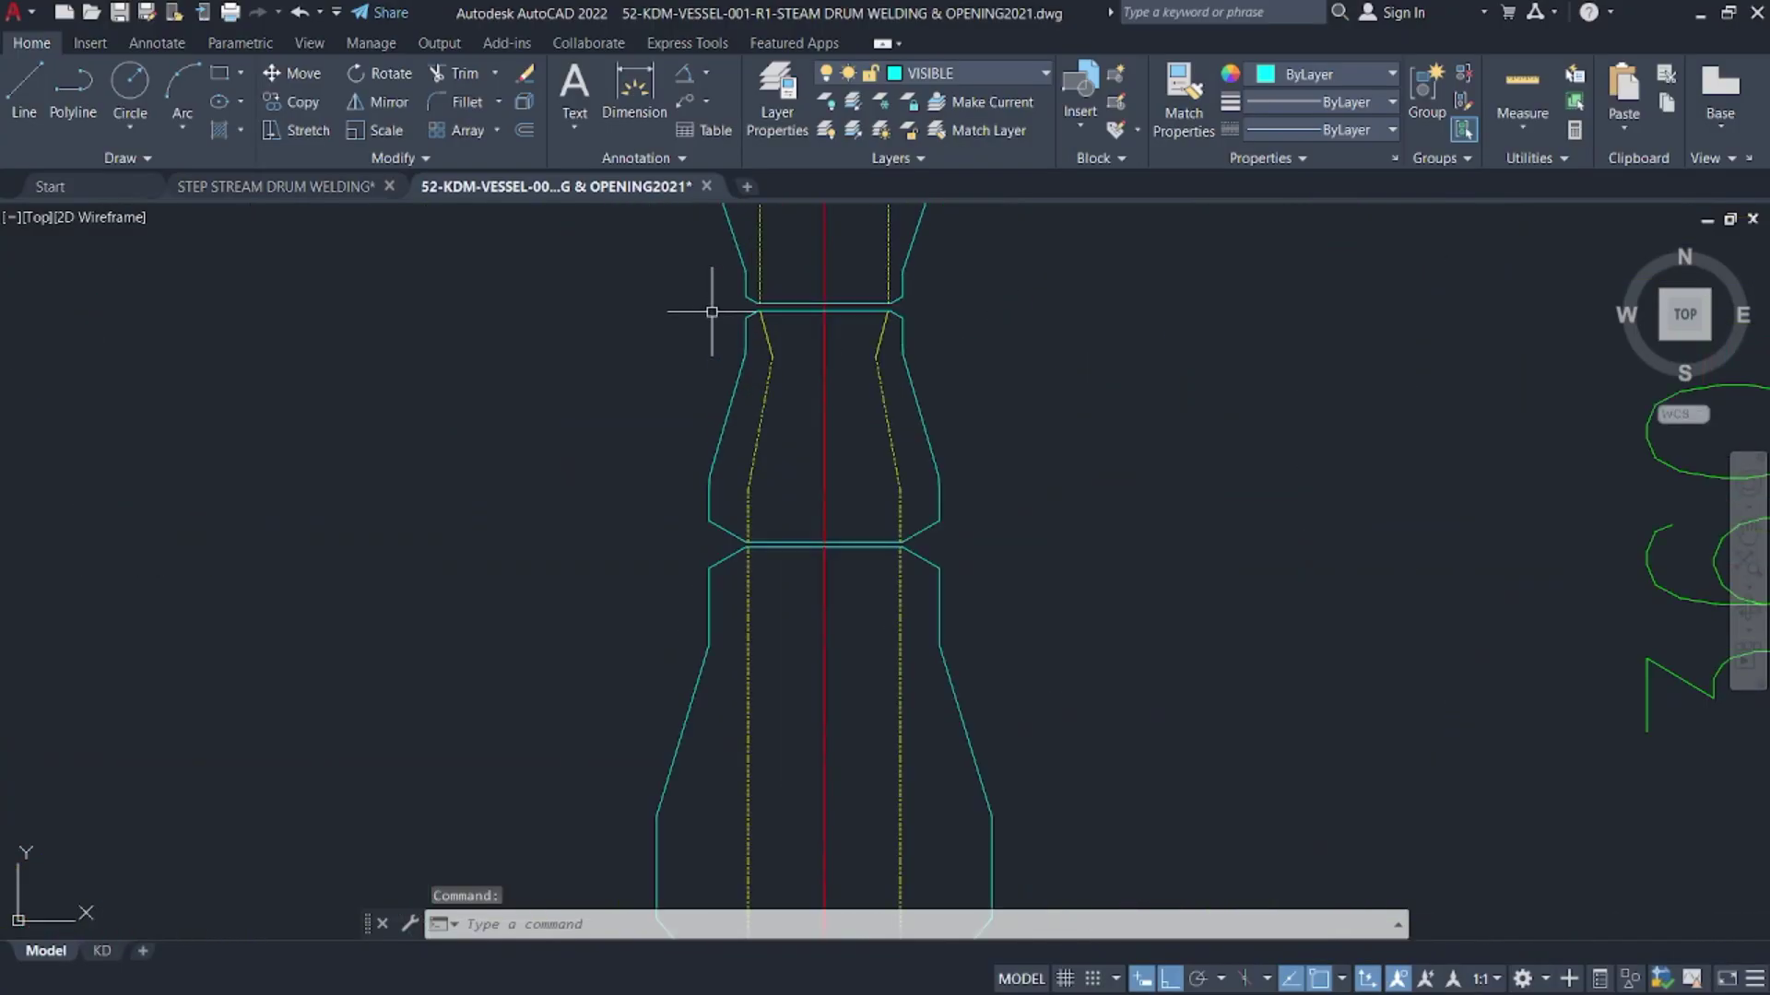
pyautogui.scroll(-10, 705, 310)
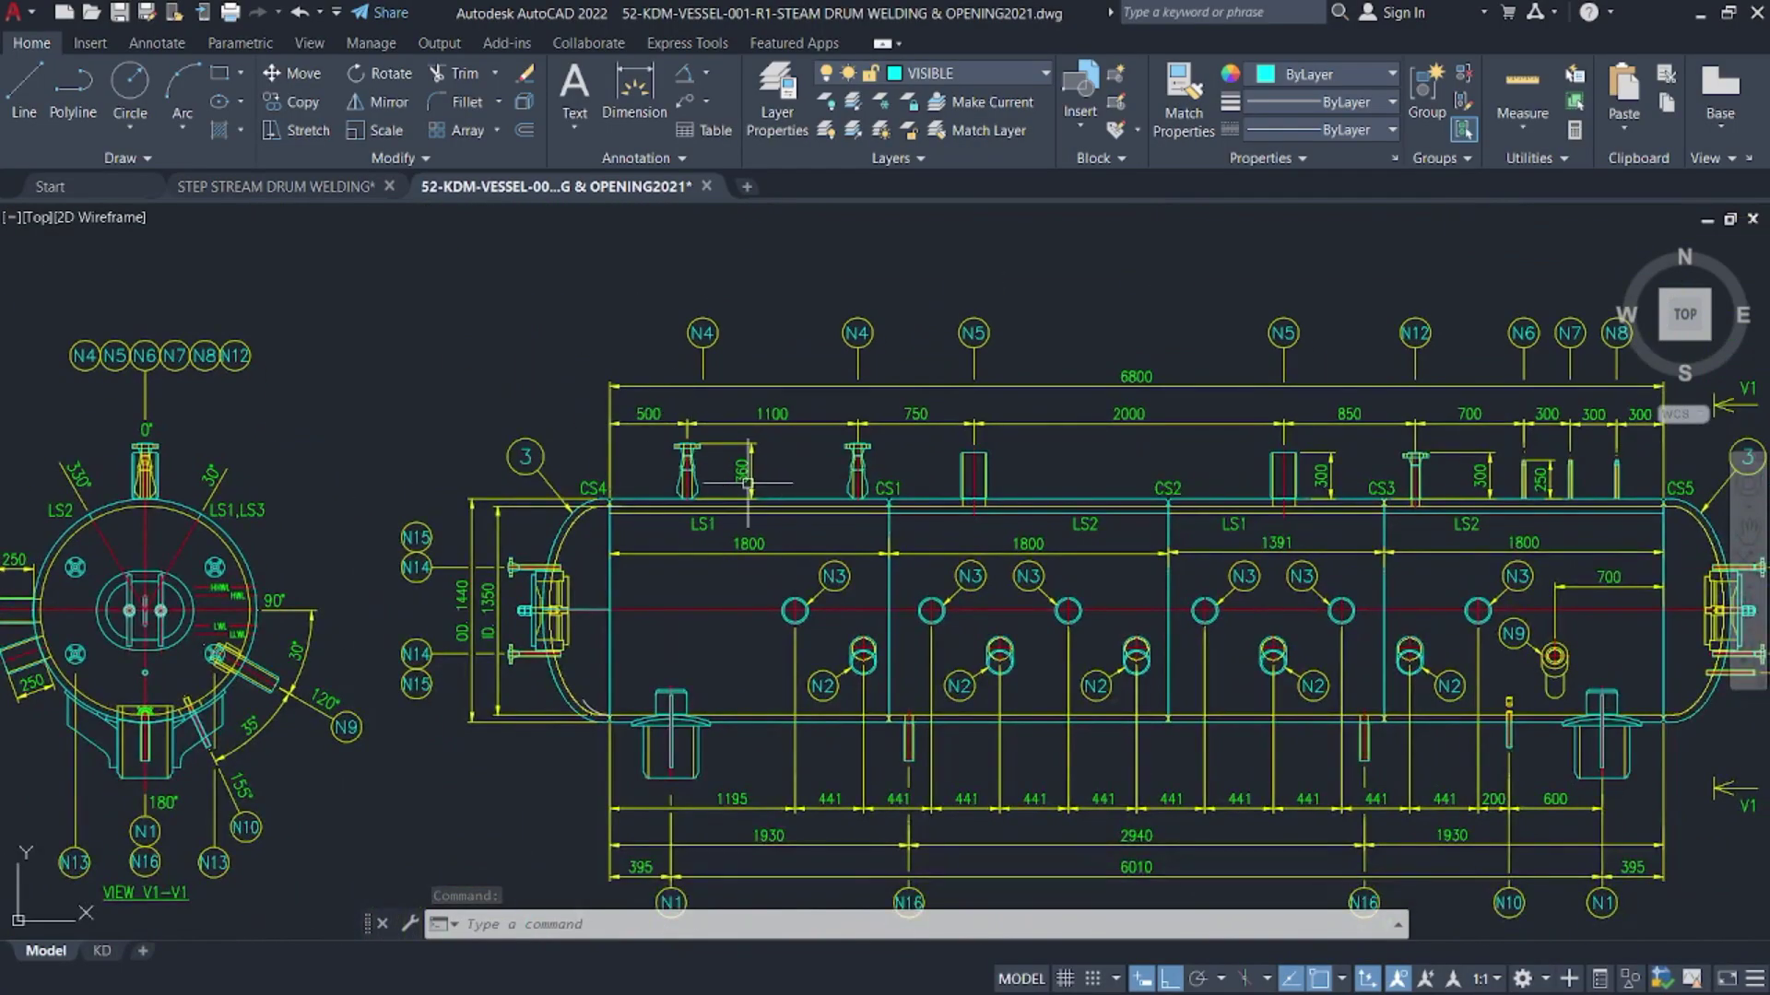
pyautogui.scroll(3, 747, 450)
pyautogui.moveTo(239, 497); pyautogui.dragTo(1152, 497, button='middle')
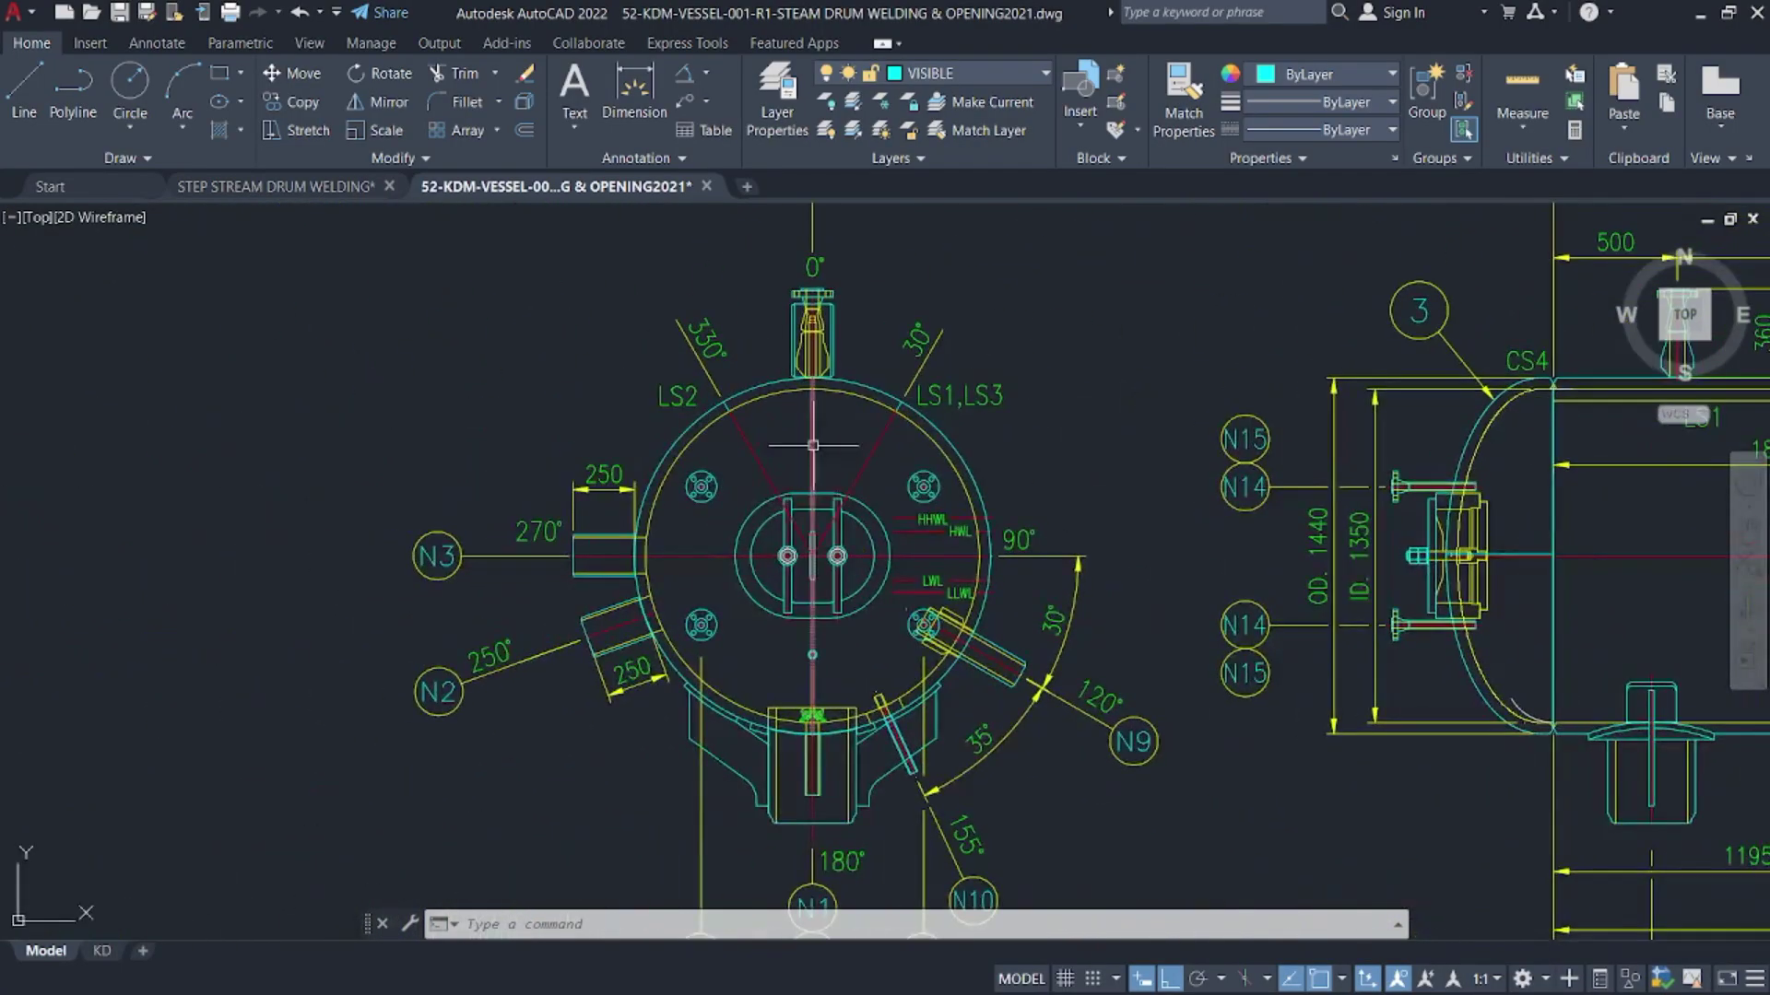
pyautogui.scroll(-3, 689, 486)
pyautogui.moveTo(688, 485); pyautogui.dragTo(479, 403, button='middle')
pyautogui.moveTo(880, 390); pyautogui.dragTo(295, 405, button='middle')
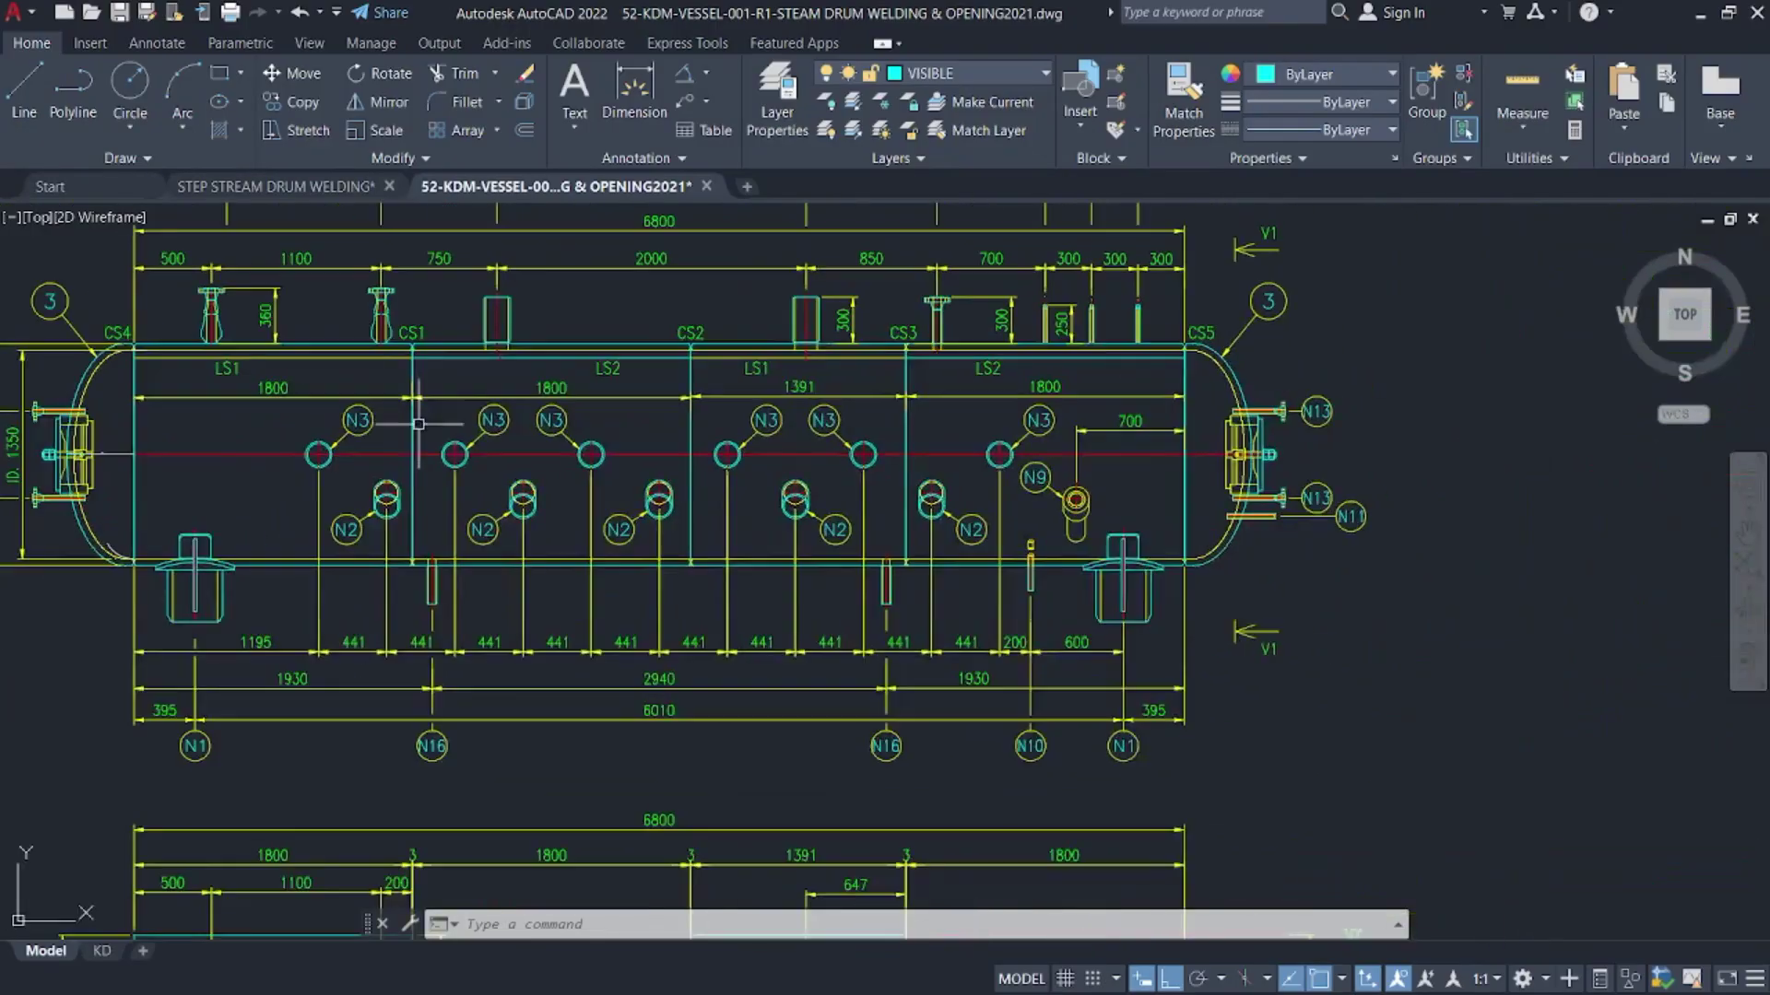
pyautogui.moveTo(1023, 396)
pyautogui.mouseDown(button='middle')
pyautogui.moveTo(187, 397)
pyautogui.moveTo(767, 369)
pyautogui.mouseUp(button='middle')
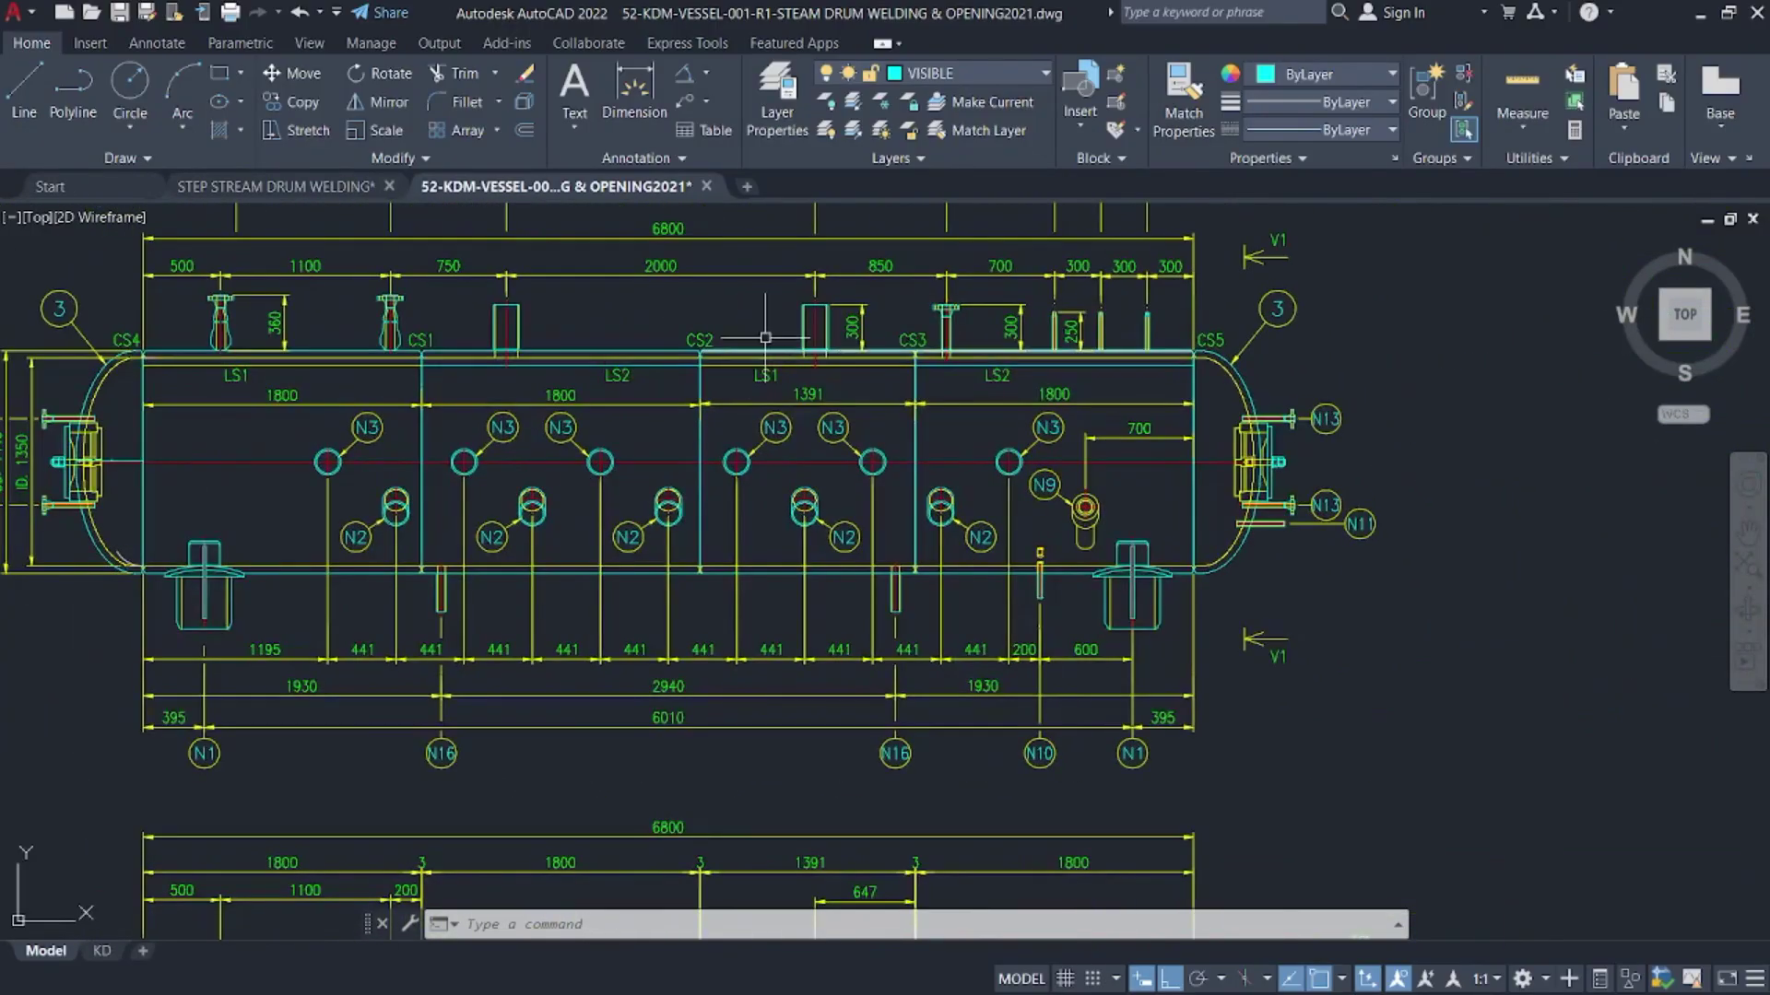
# - Examine the reference drawing's View V1-V1, drum elevation and shell development, and inspect the CS1 weld groove at the lower wall beside nozzle N16
pyautogui.scroll(-6, 810, 315)
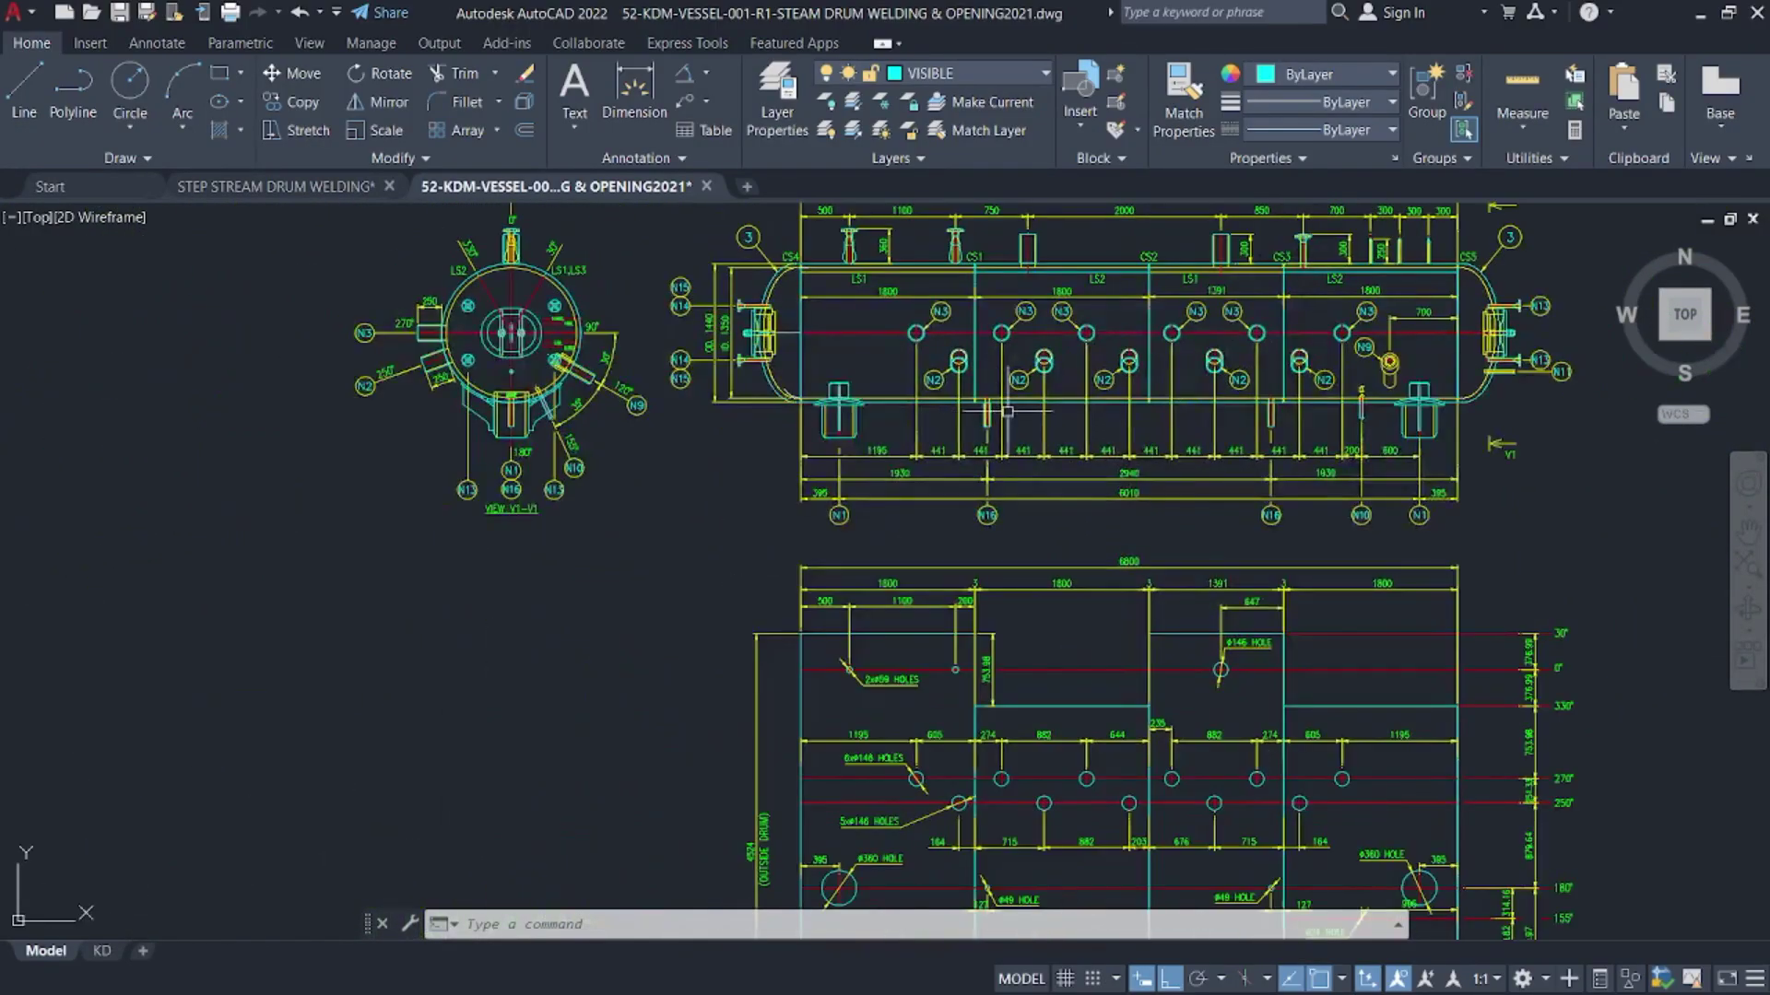
pyautogui.scroll(6, 956, 398)
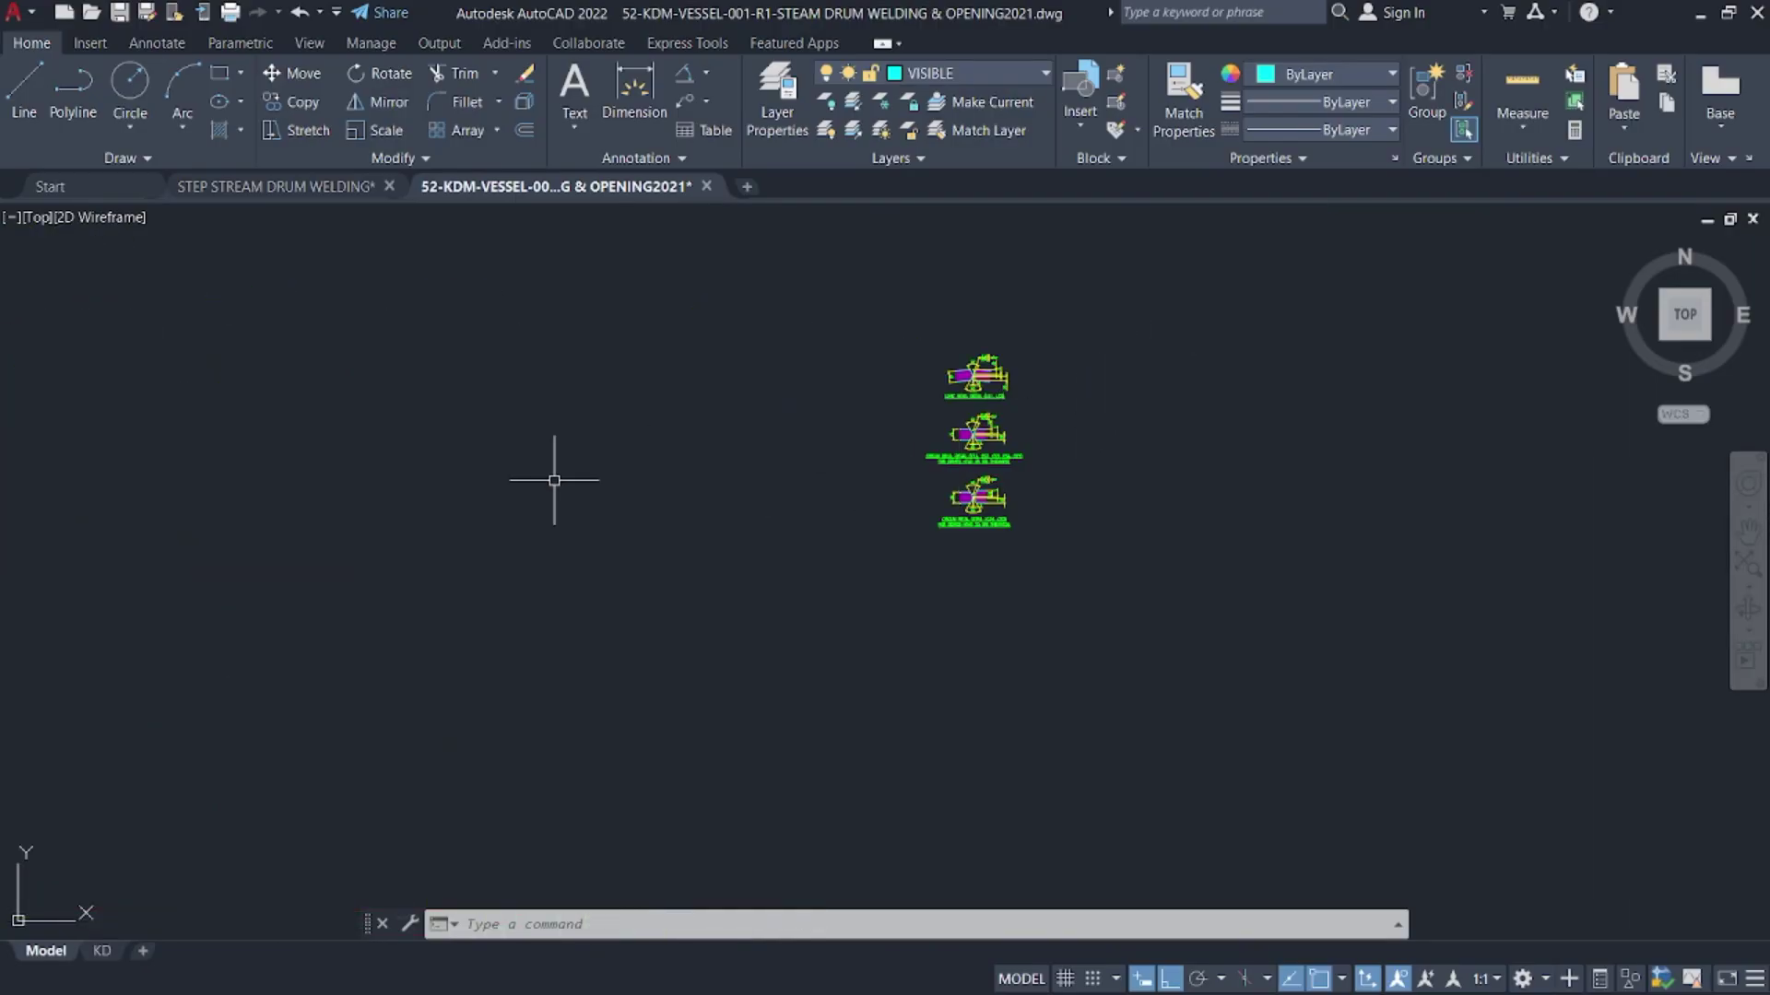
pyautogui.moveTo(251, 467)
pyautogui.mouseDown(button='middle')
pyautogui.moveTo(1246, 453)
pyautogui.moveTo(1430, 390)
pyautogui.mouseUp(button='middle')
pyautogui.scroll(-2, 1245, 453)
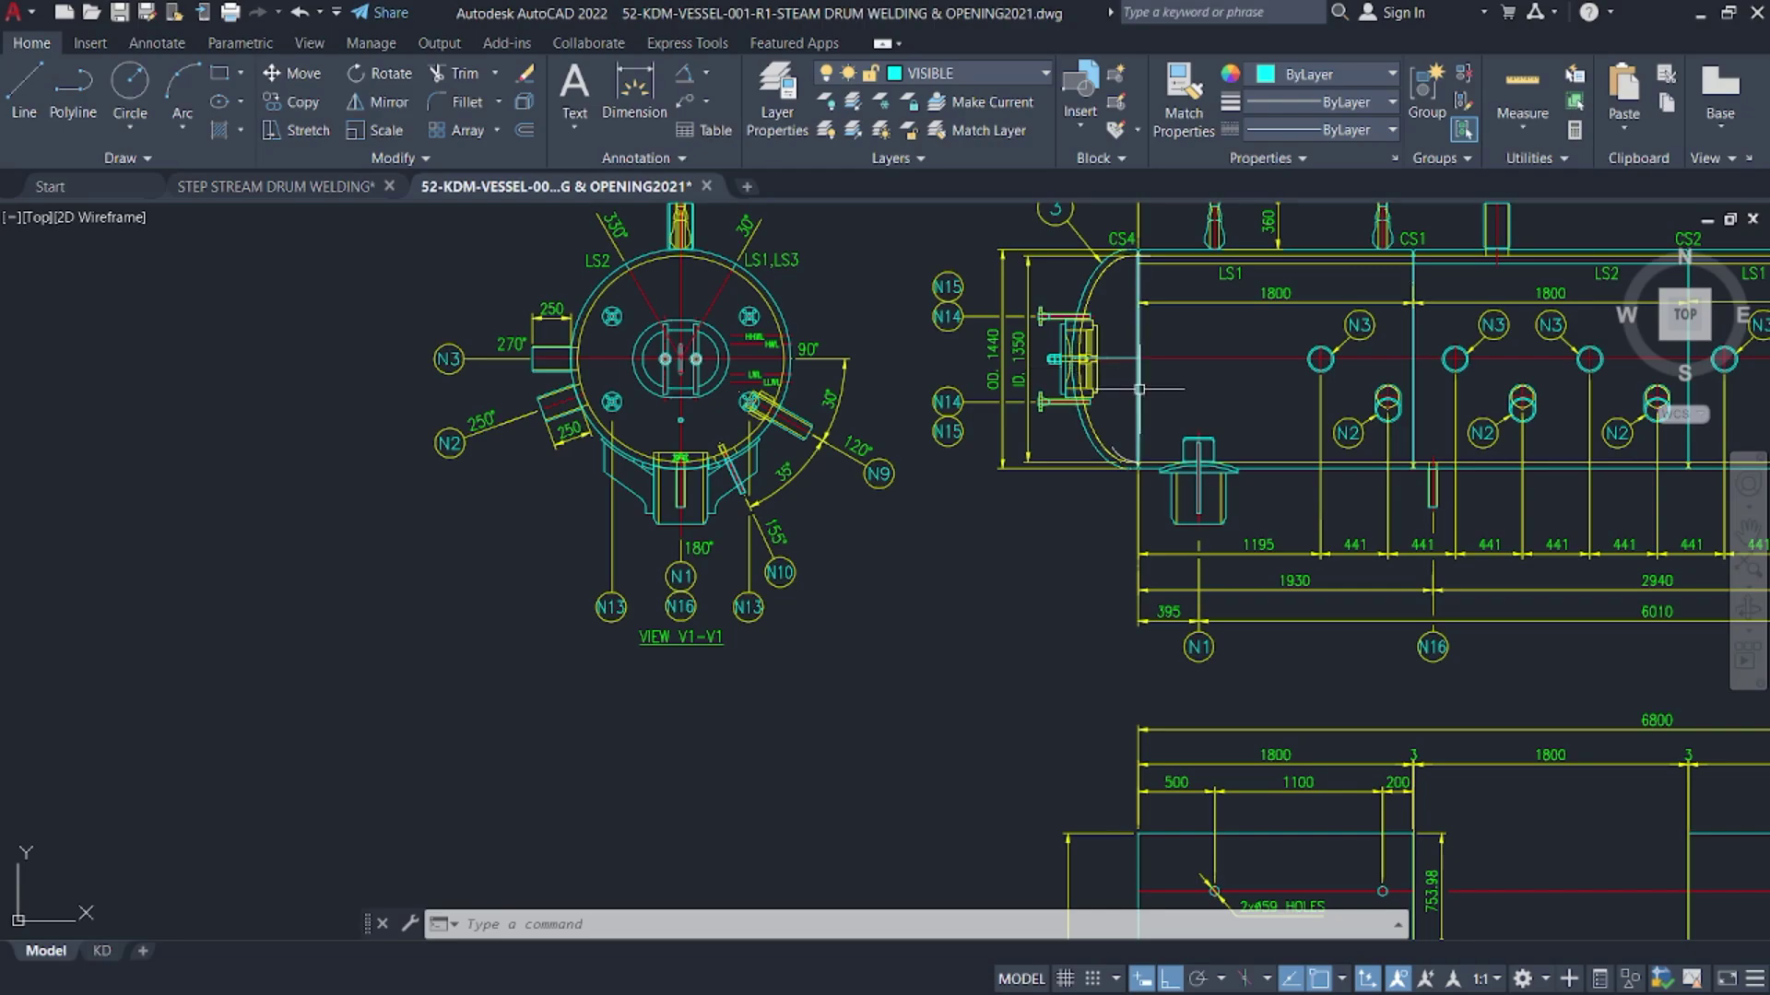
pyautogui.moveTo(1139, 388); pyautogui.dragTo(596, 374, button='middle')
pyautogui.scroll(5, 819, 433)
pyautogui.scroll(-6, 830, 442)
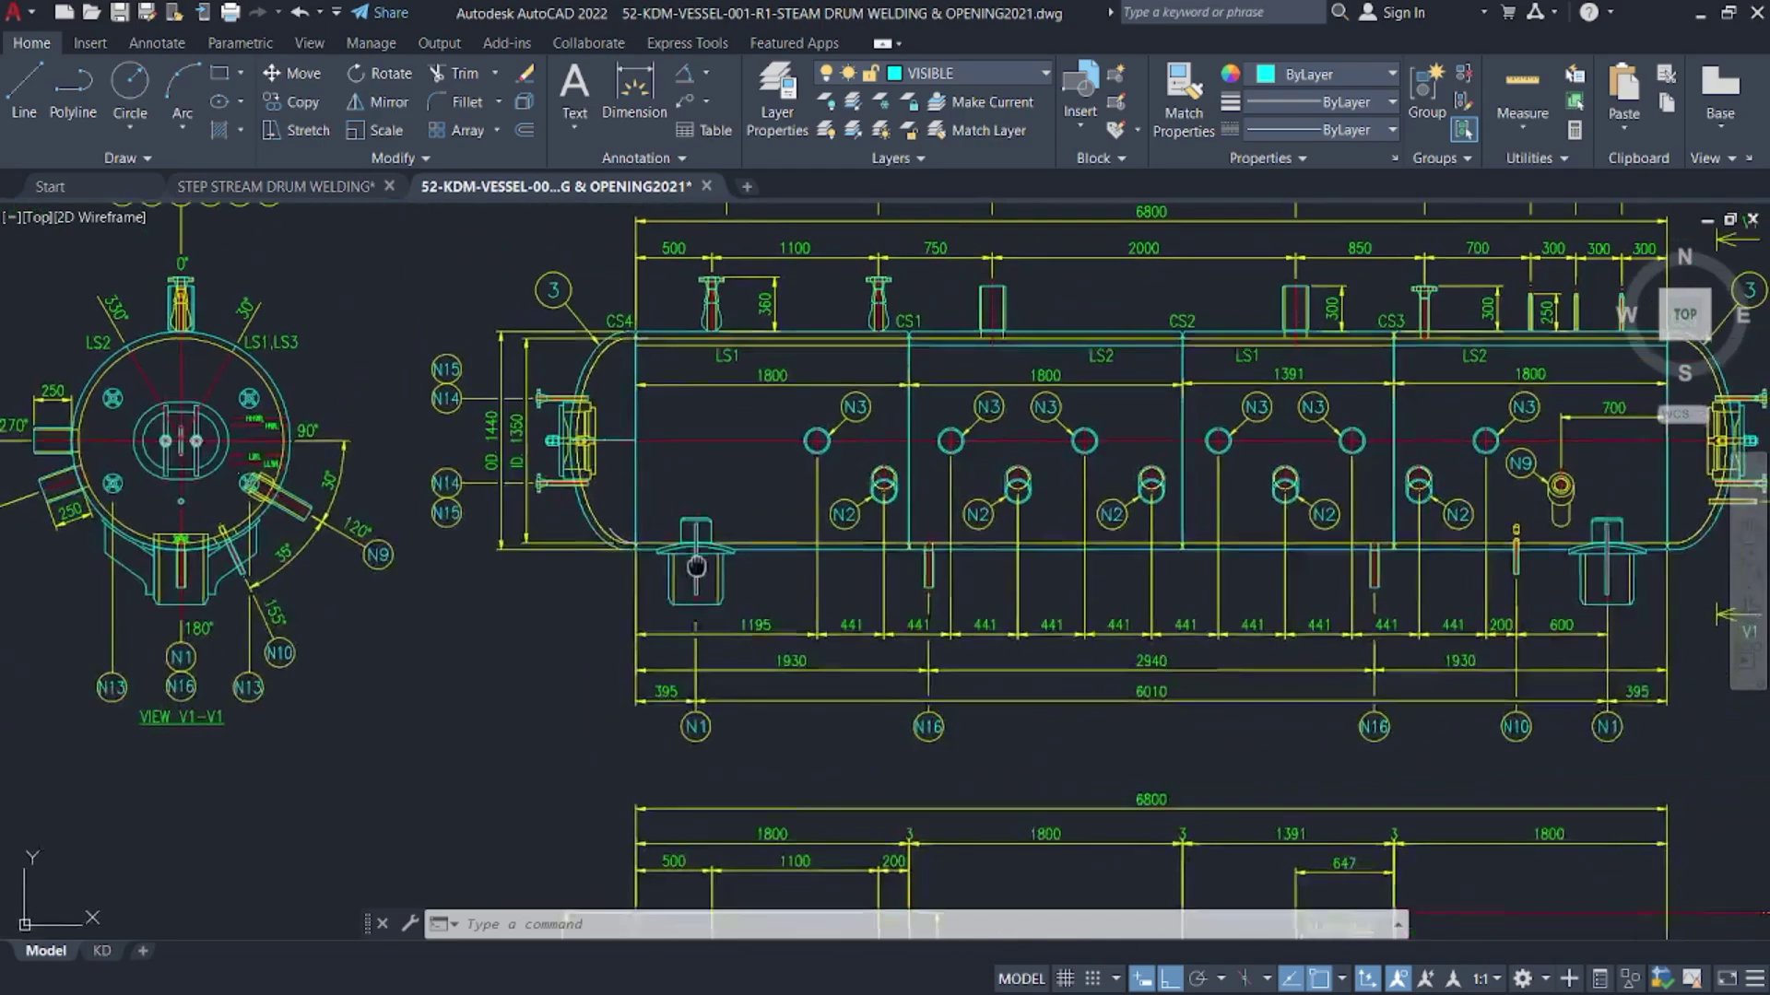
pyautogui.scroll(3, 843, 445)
pyautogui.scroll(-4, 846, 446)
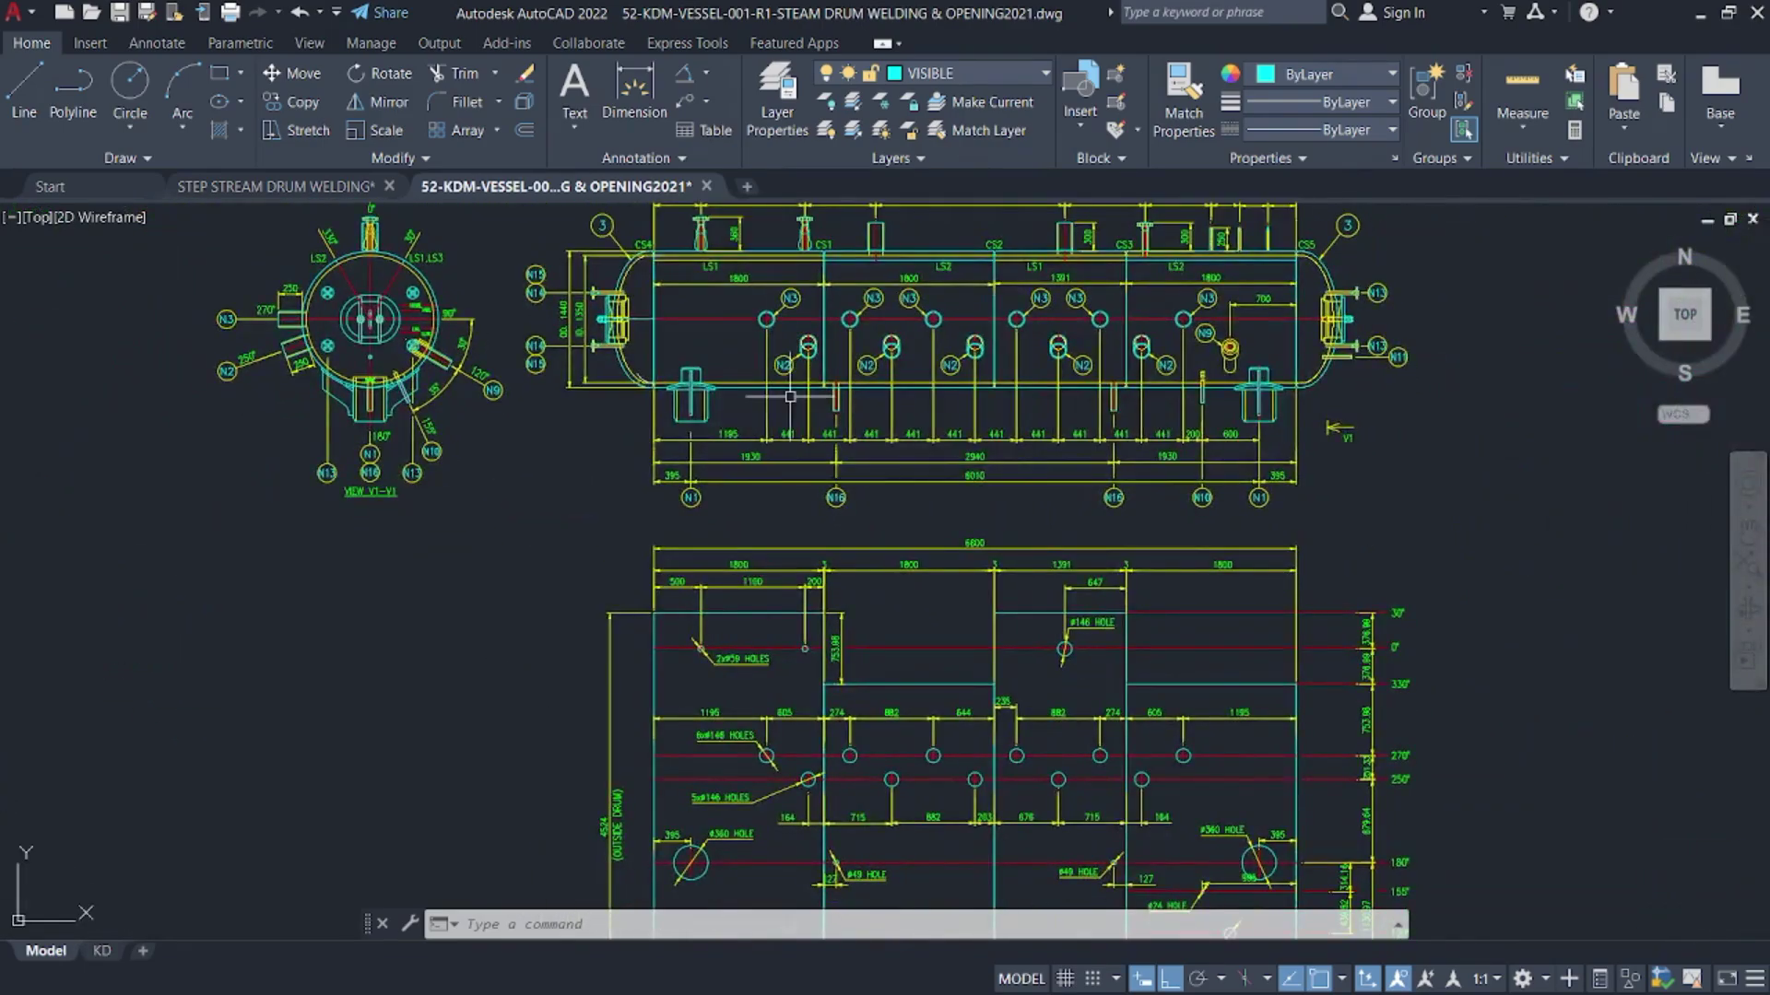
pyautogui.scroll(8, 790, 396)
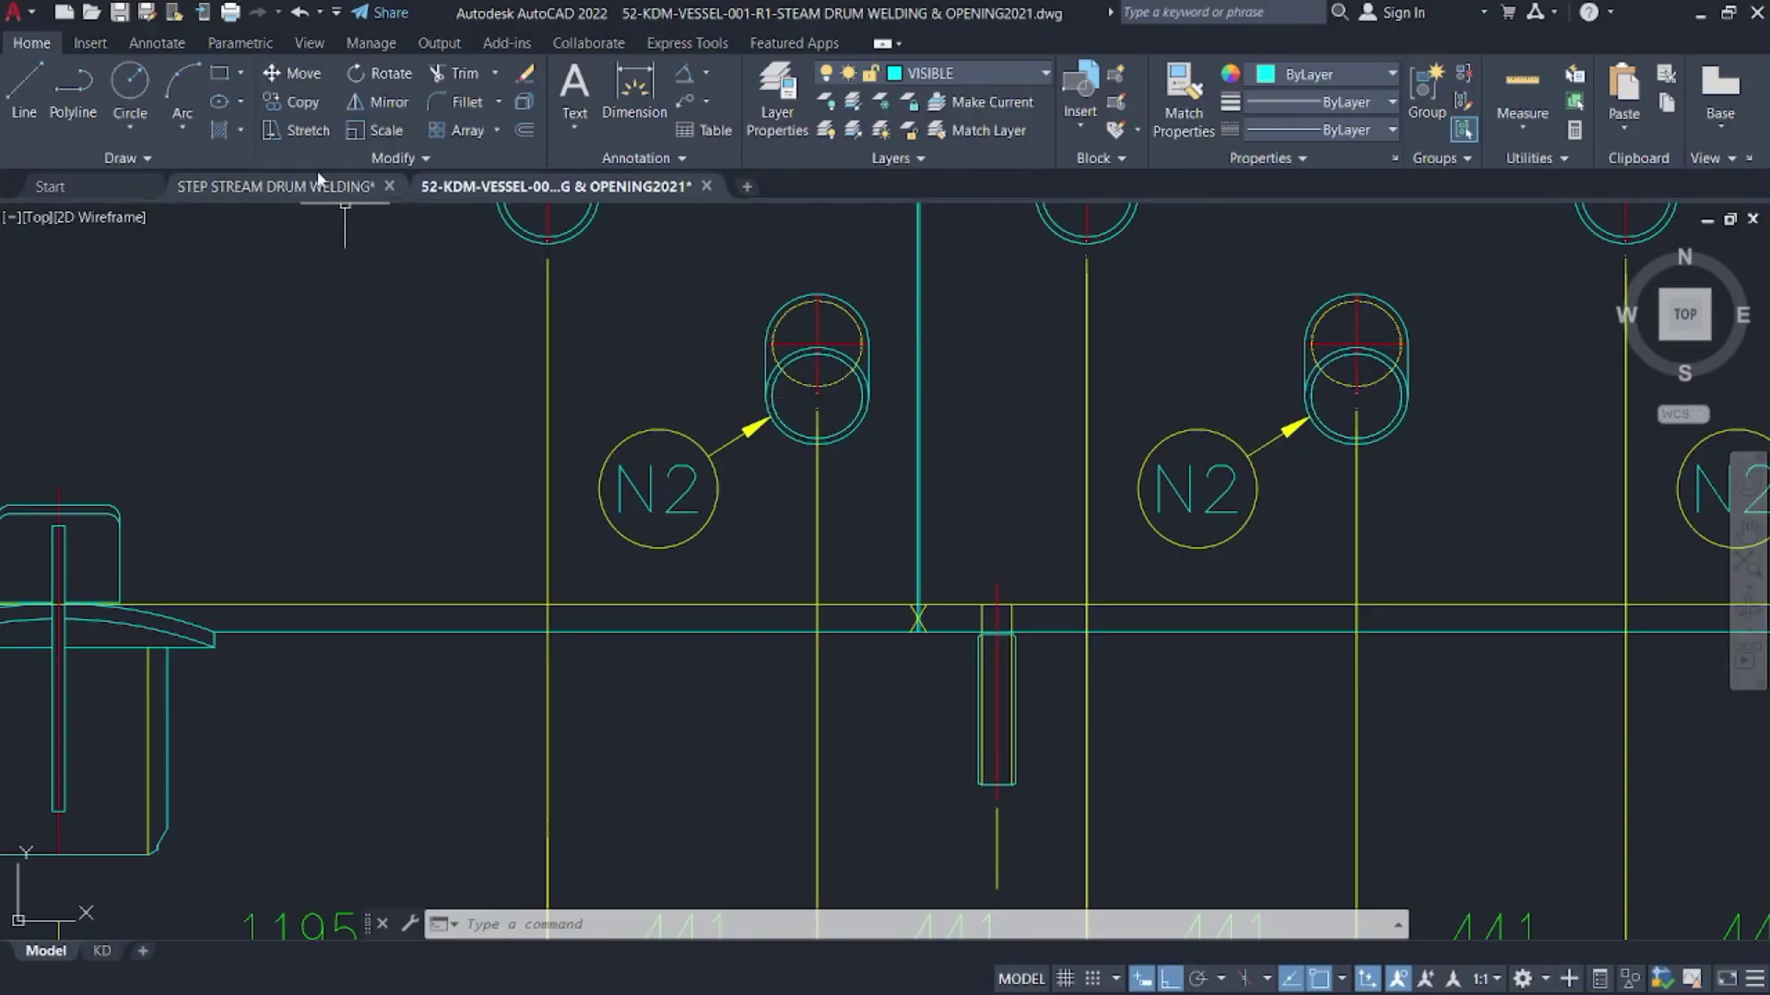
# - In the STEP STREAM DRUM WELDING drawing, draw a vertical construction line through the centre of the first hole in the upper staggered row
pyautogui.click(273, 187)
pyautogui.scroll(-4, 740, 438)
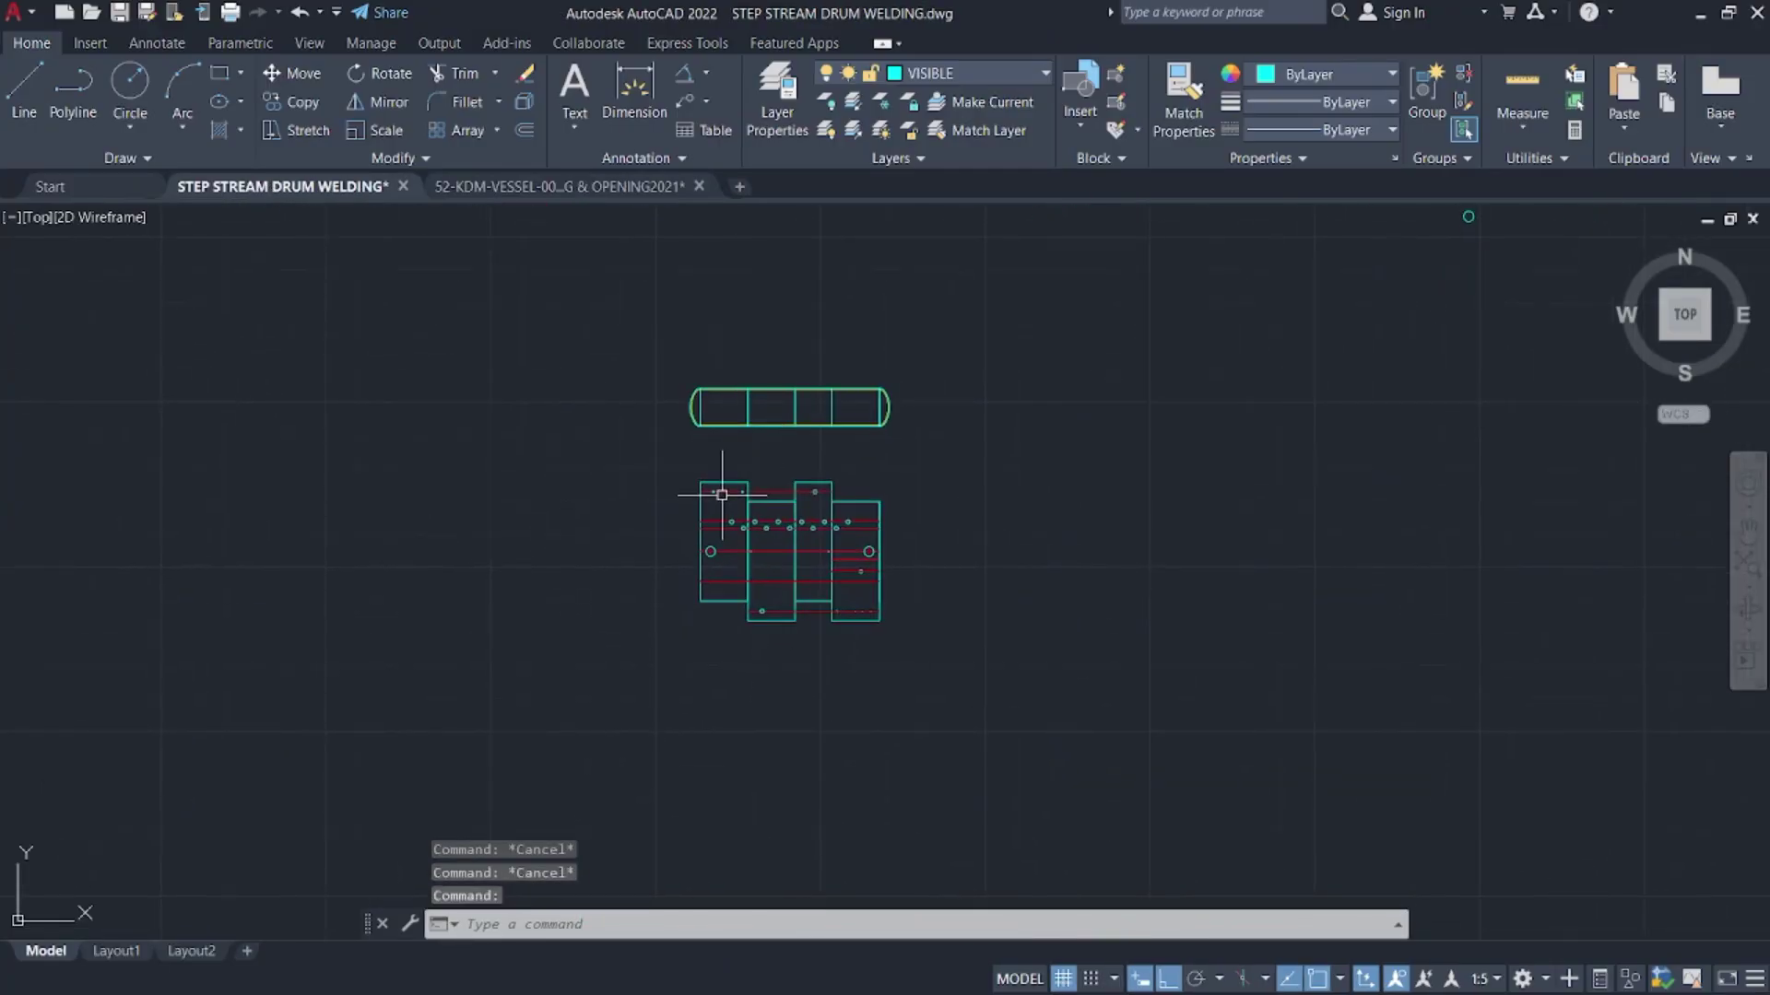
pyautogui.press('Return')
pyautogui.write('v')
pyautogui.press('Return')
pyautogui.scroll(5, 738, 534)
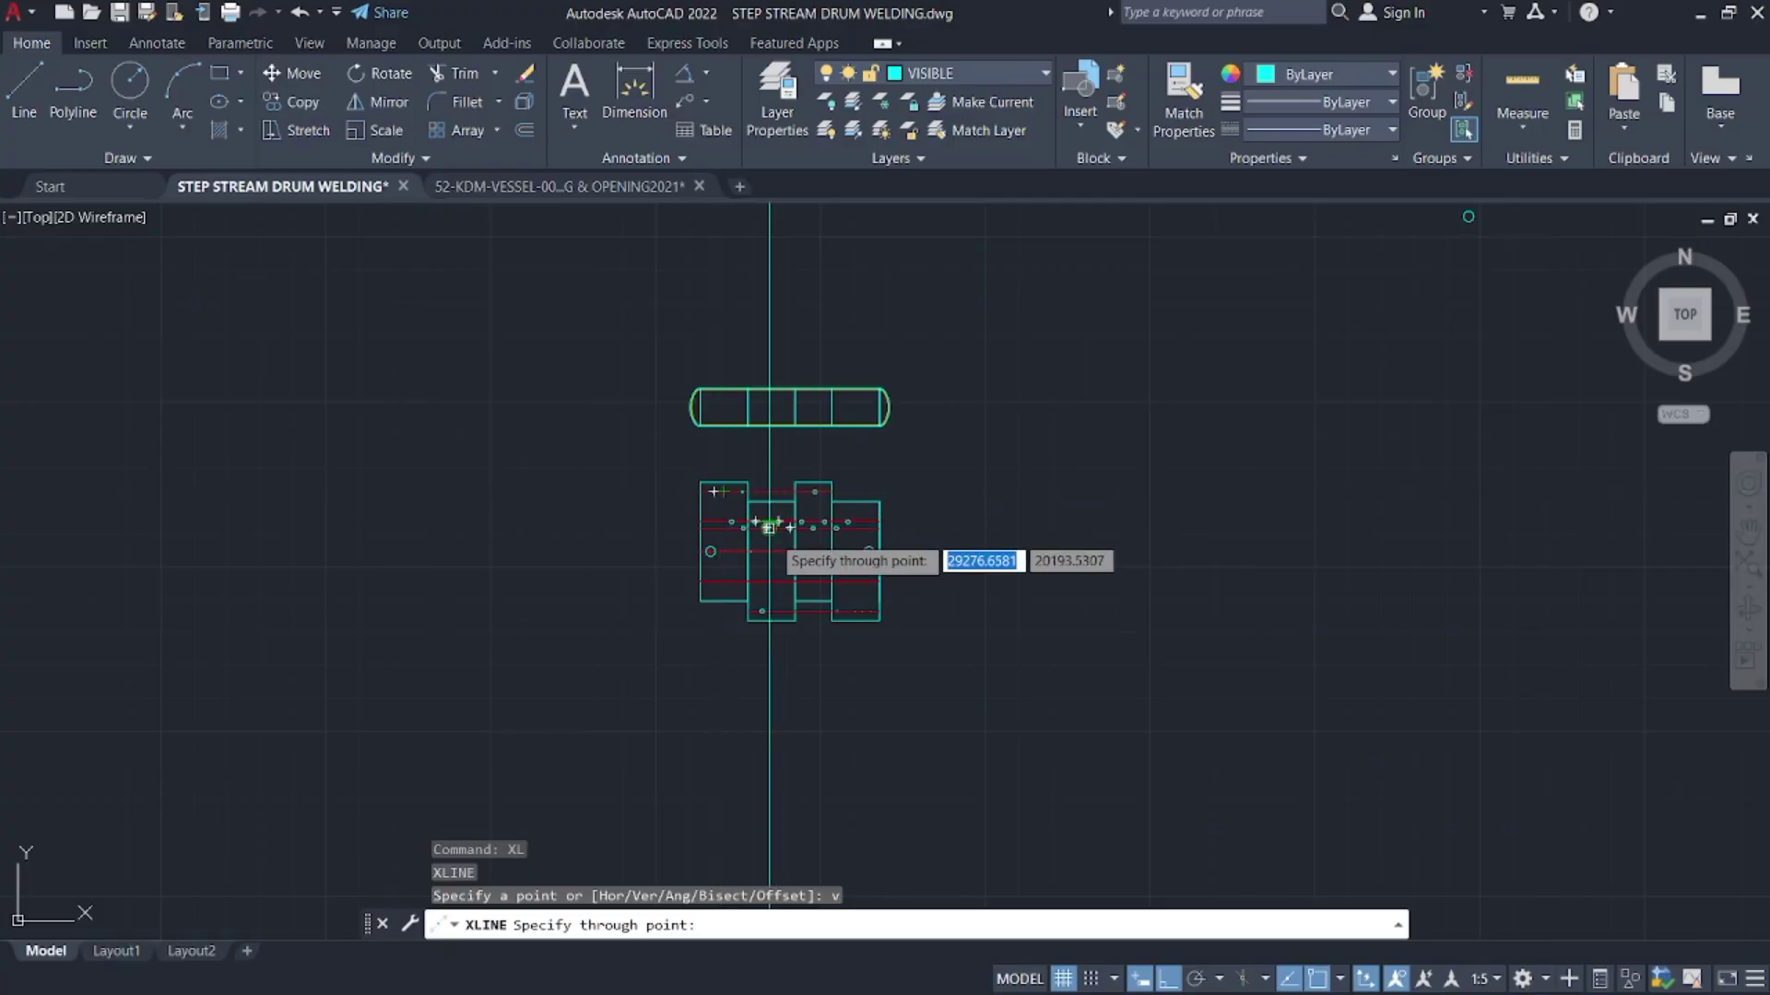
pyautogui.scroll(2, 655, 529)
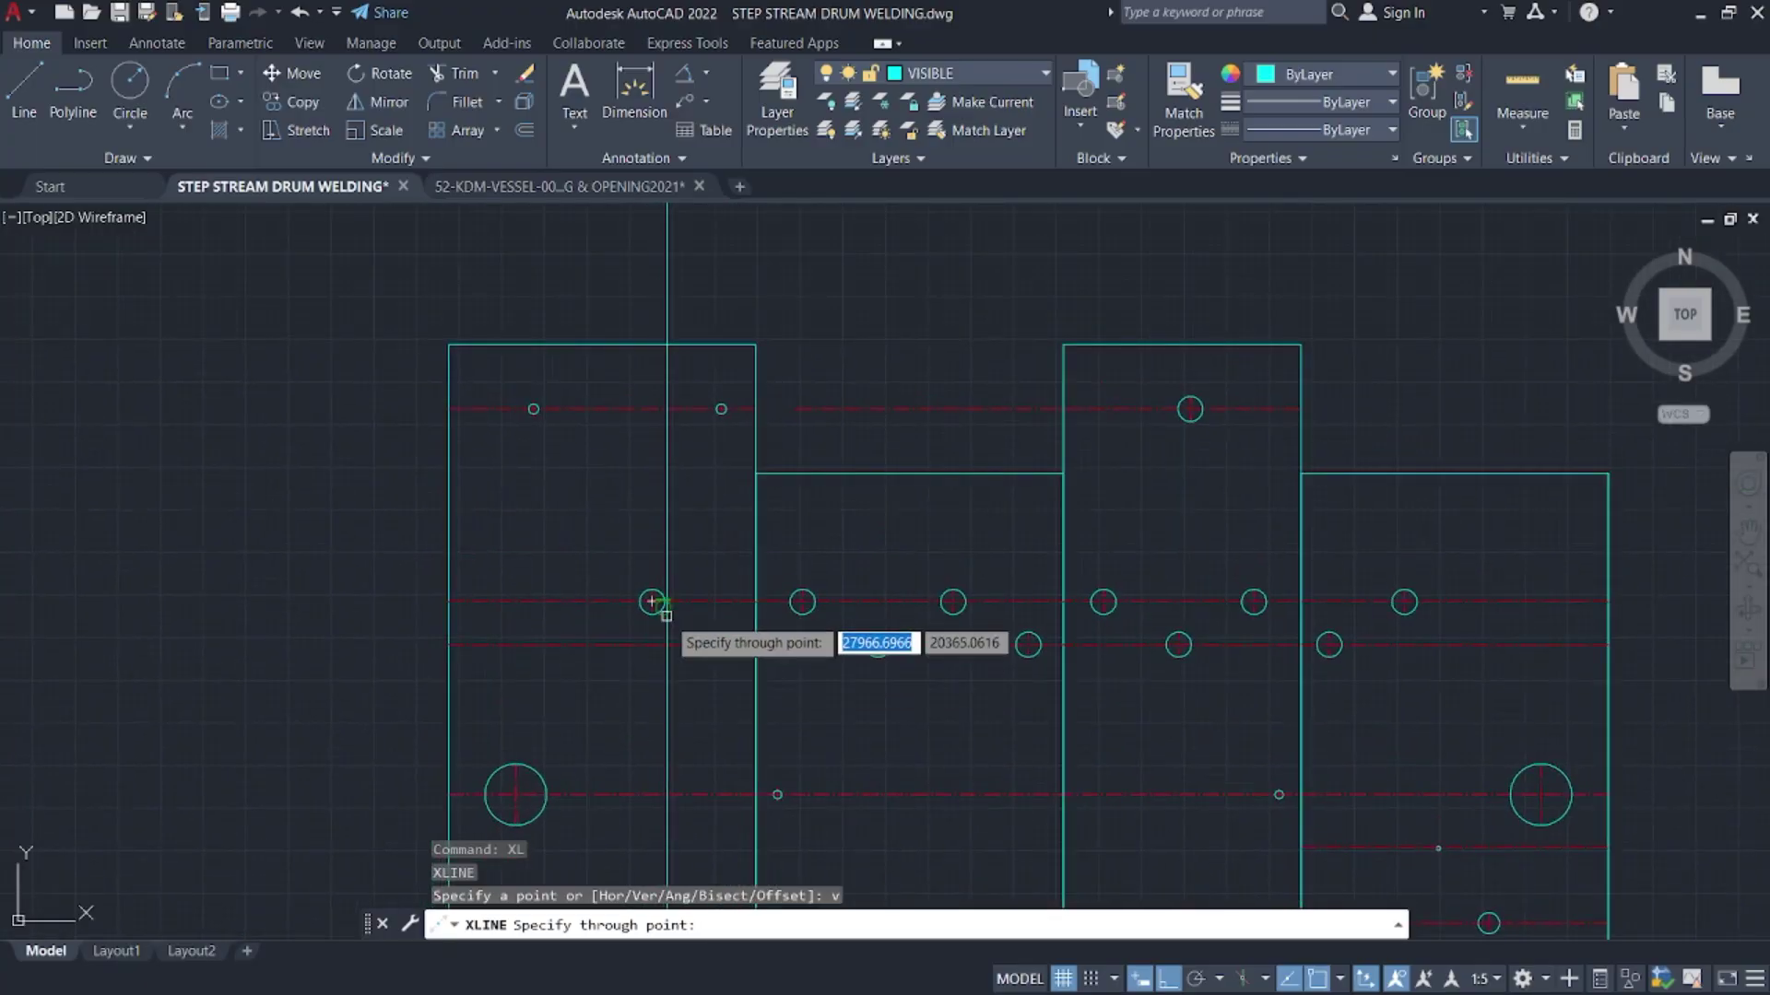
pyautogui.scroll(2, 672, 611)
pyautogui.click(637, 596)
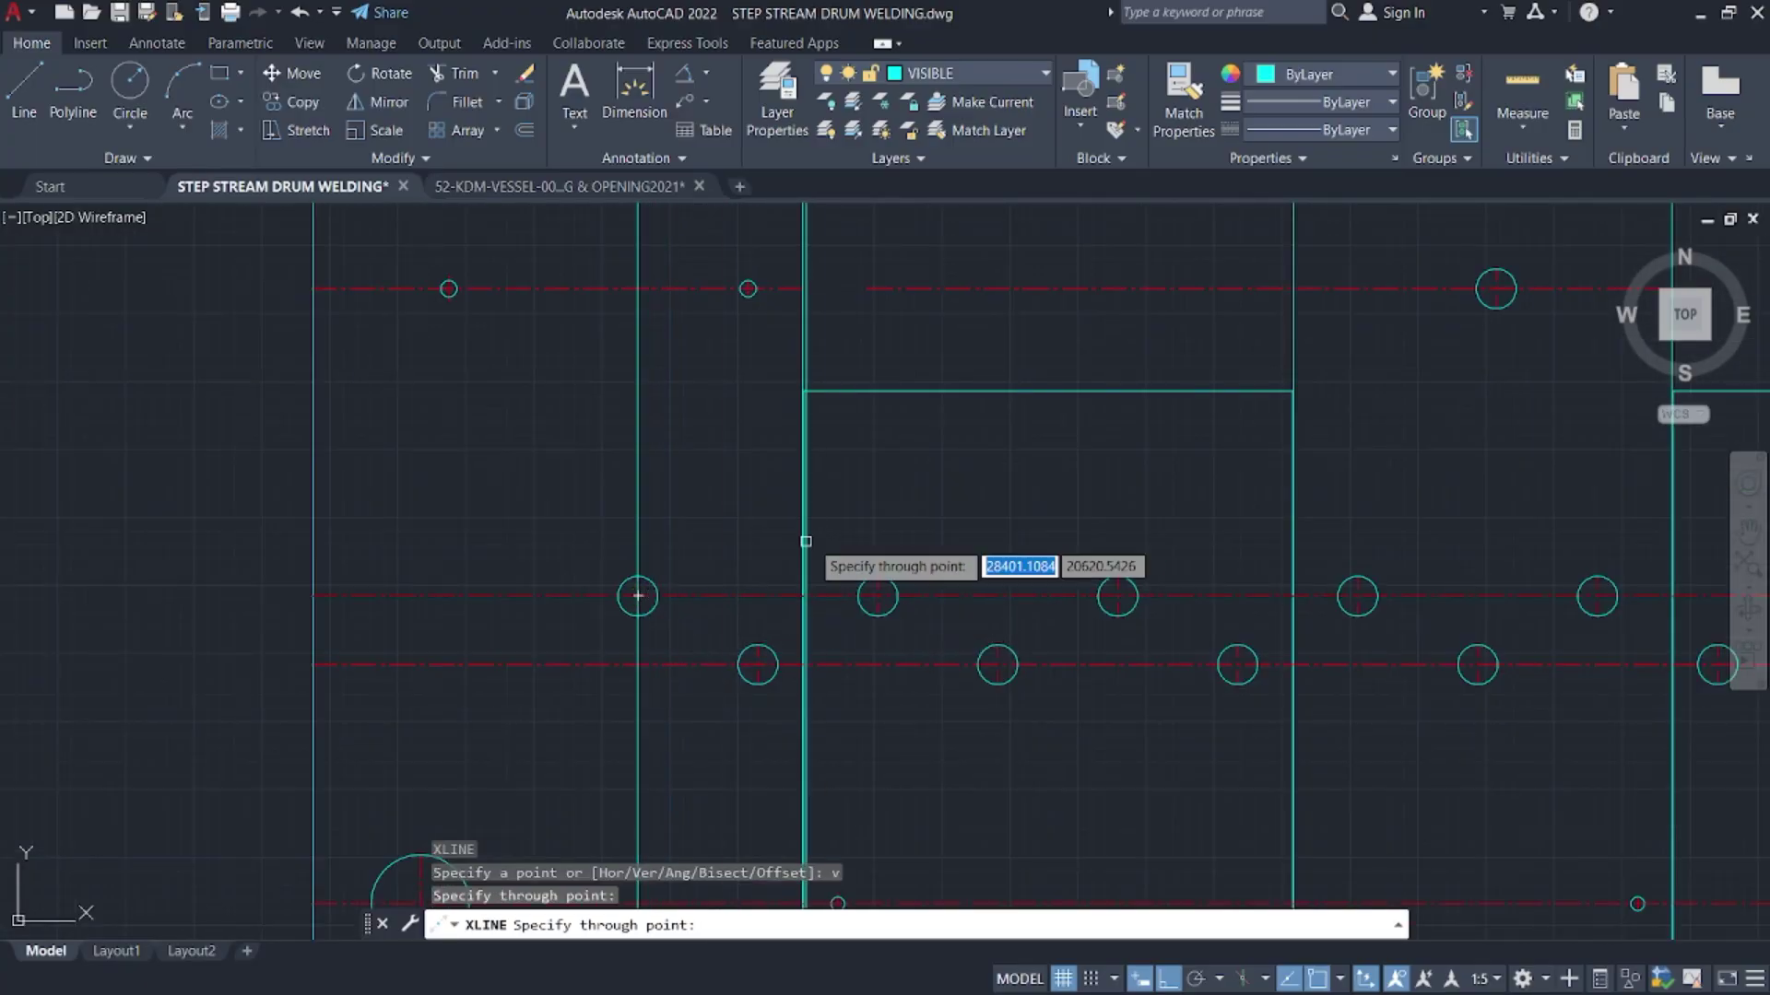
pyautogui.press('Escape')
# - Examine the positions of the Ø146 holes on the developed shell in the 52-KDM-VESSEL-001-R1 reference drawing and compare them with the working drawing
pyautogui.click(560, 187)
pyautogui.scroll(-2, 783, 446)
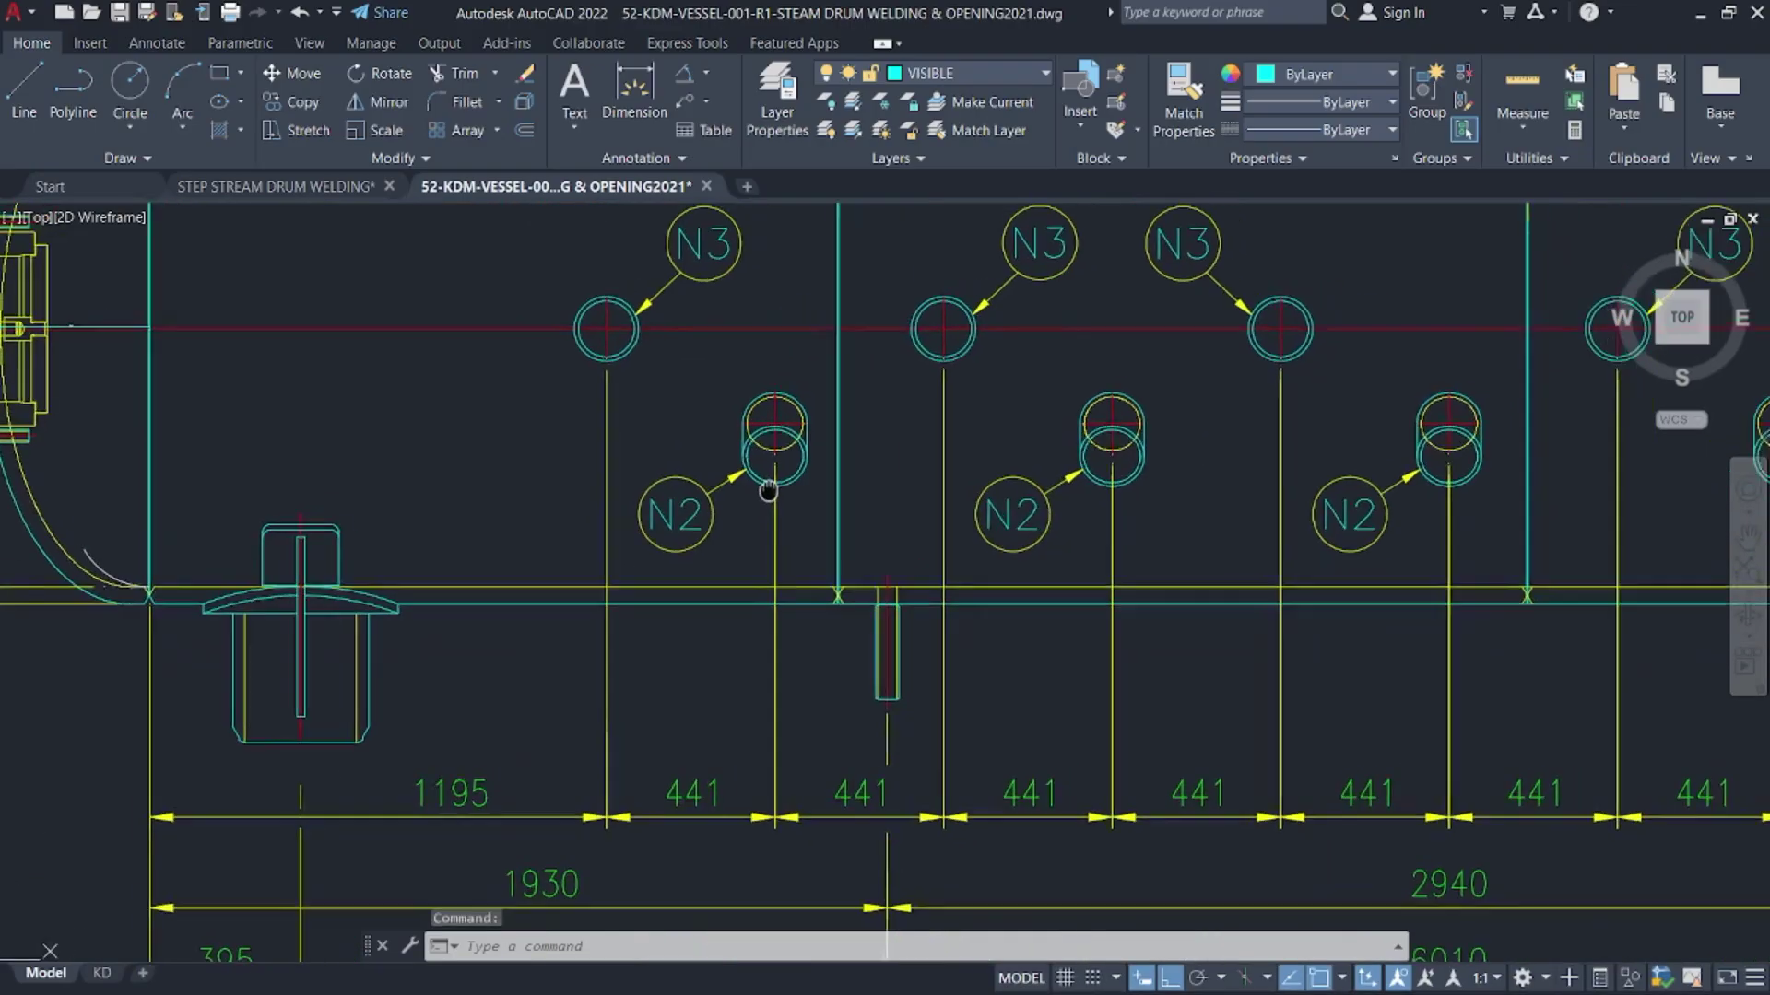
pyautogui.scroll(-3, 801, 431)
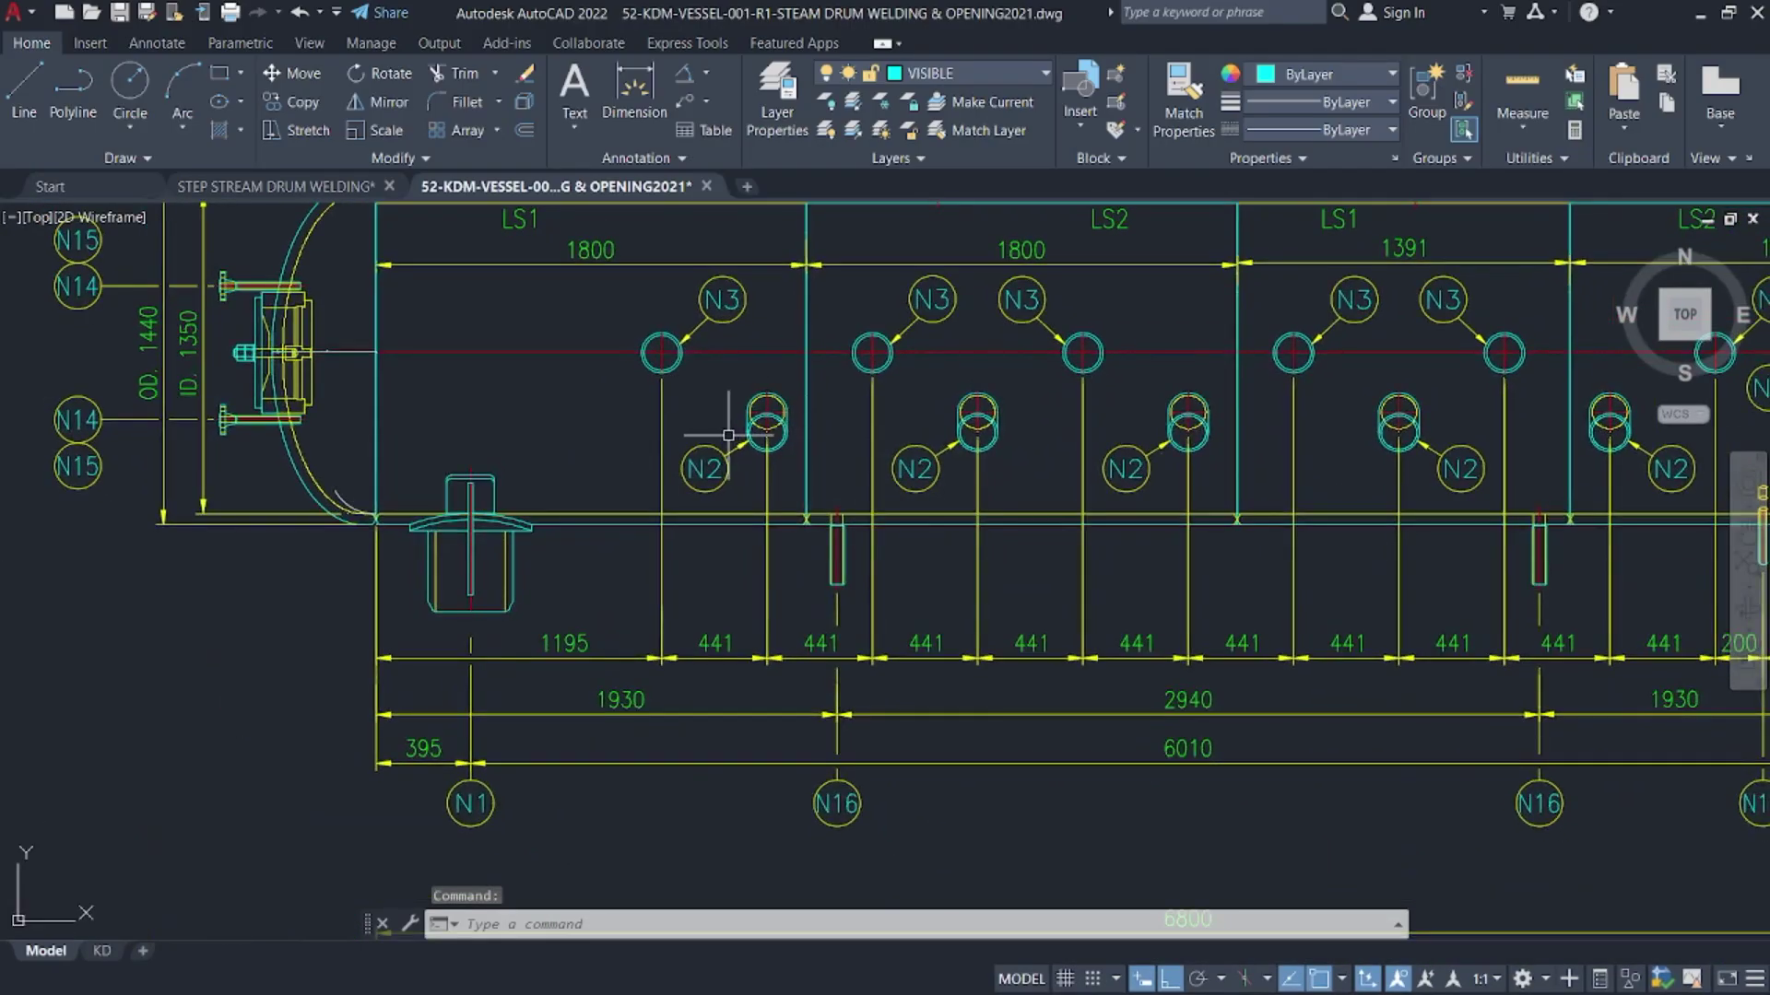
pyautogui.scroll(-2, 728, 433)
pyautogui.scroll(-2, 728, 519)
pyautogui.scroll(1, 779, 465)
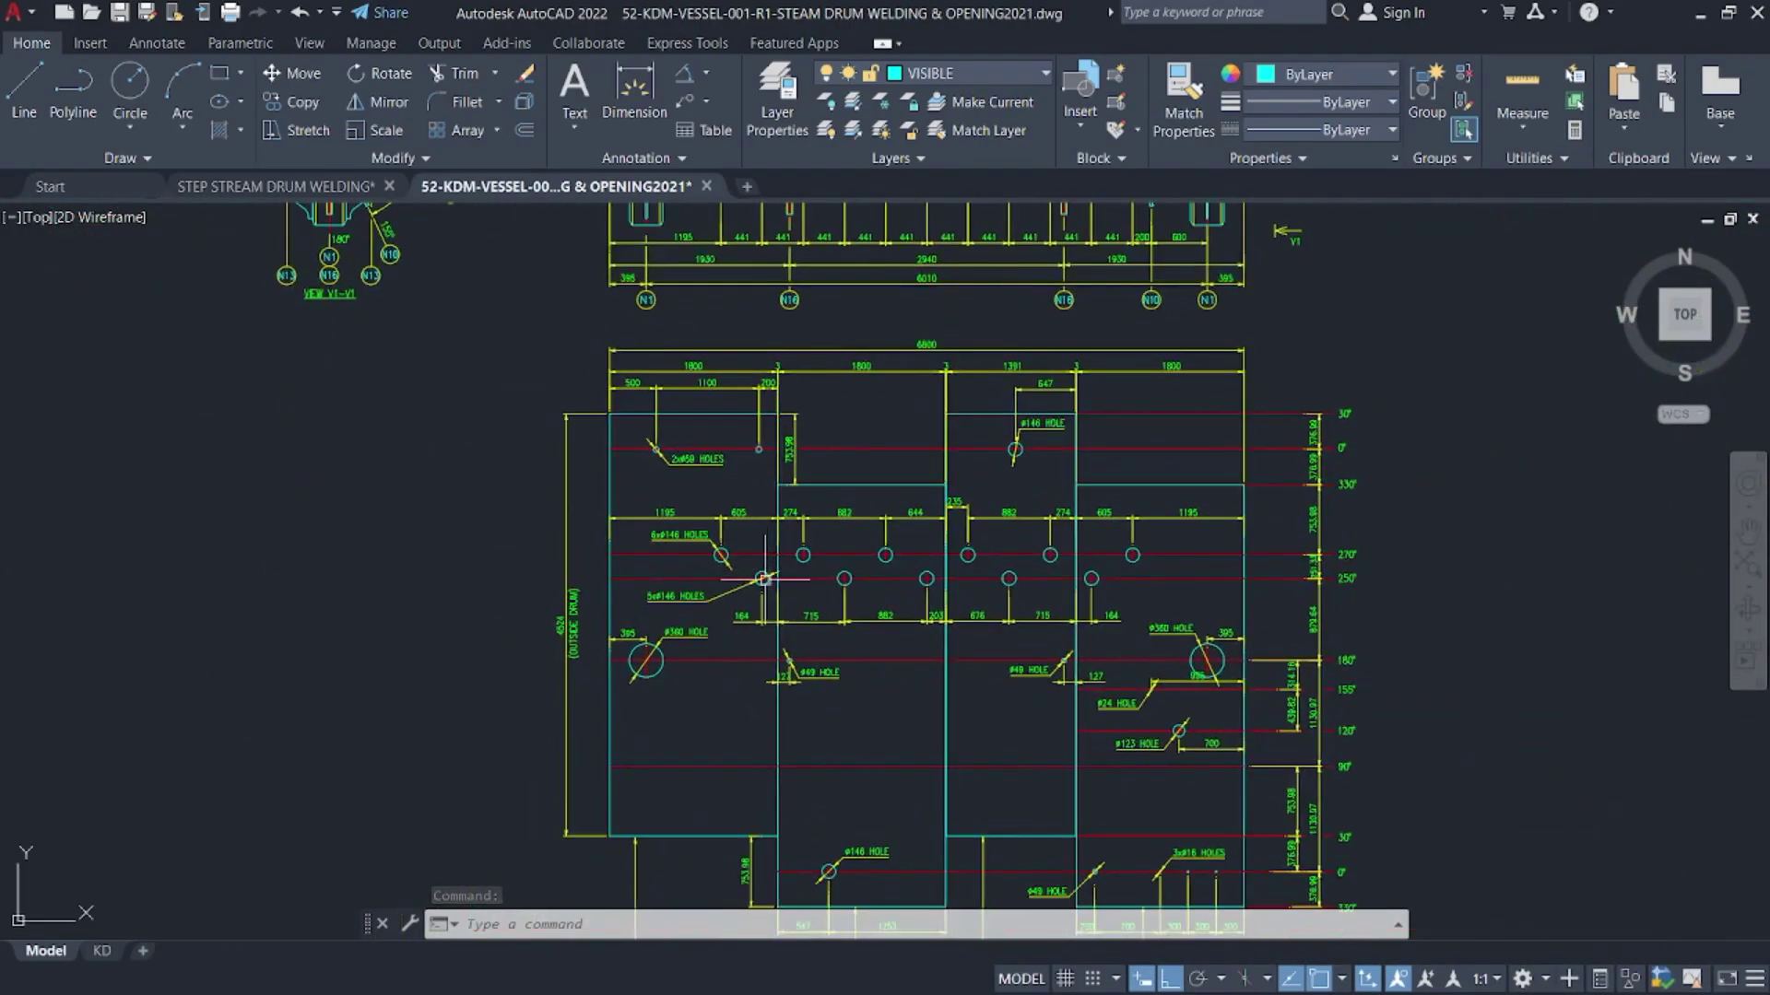
pyautogui.scroll(6, 763, 590)
pyautogui.scroll(-2, 758, 588)
pyautogui.scroll(-6, 757, 586)
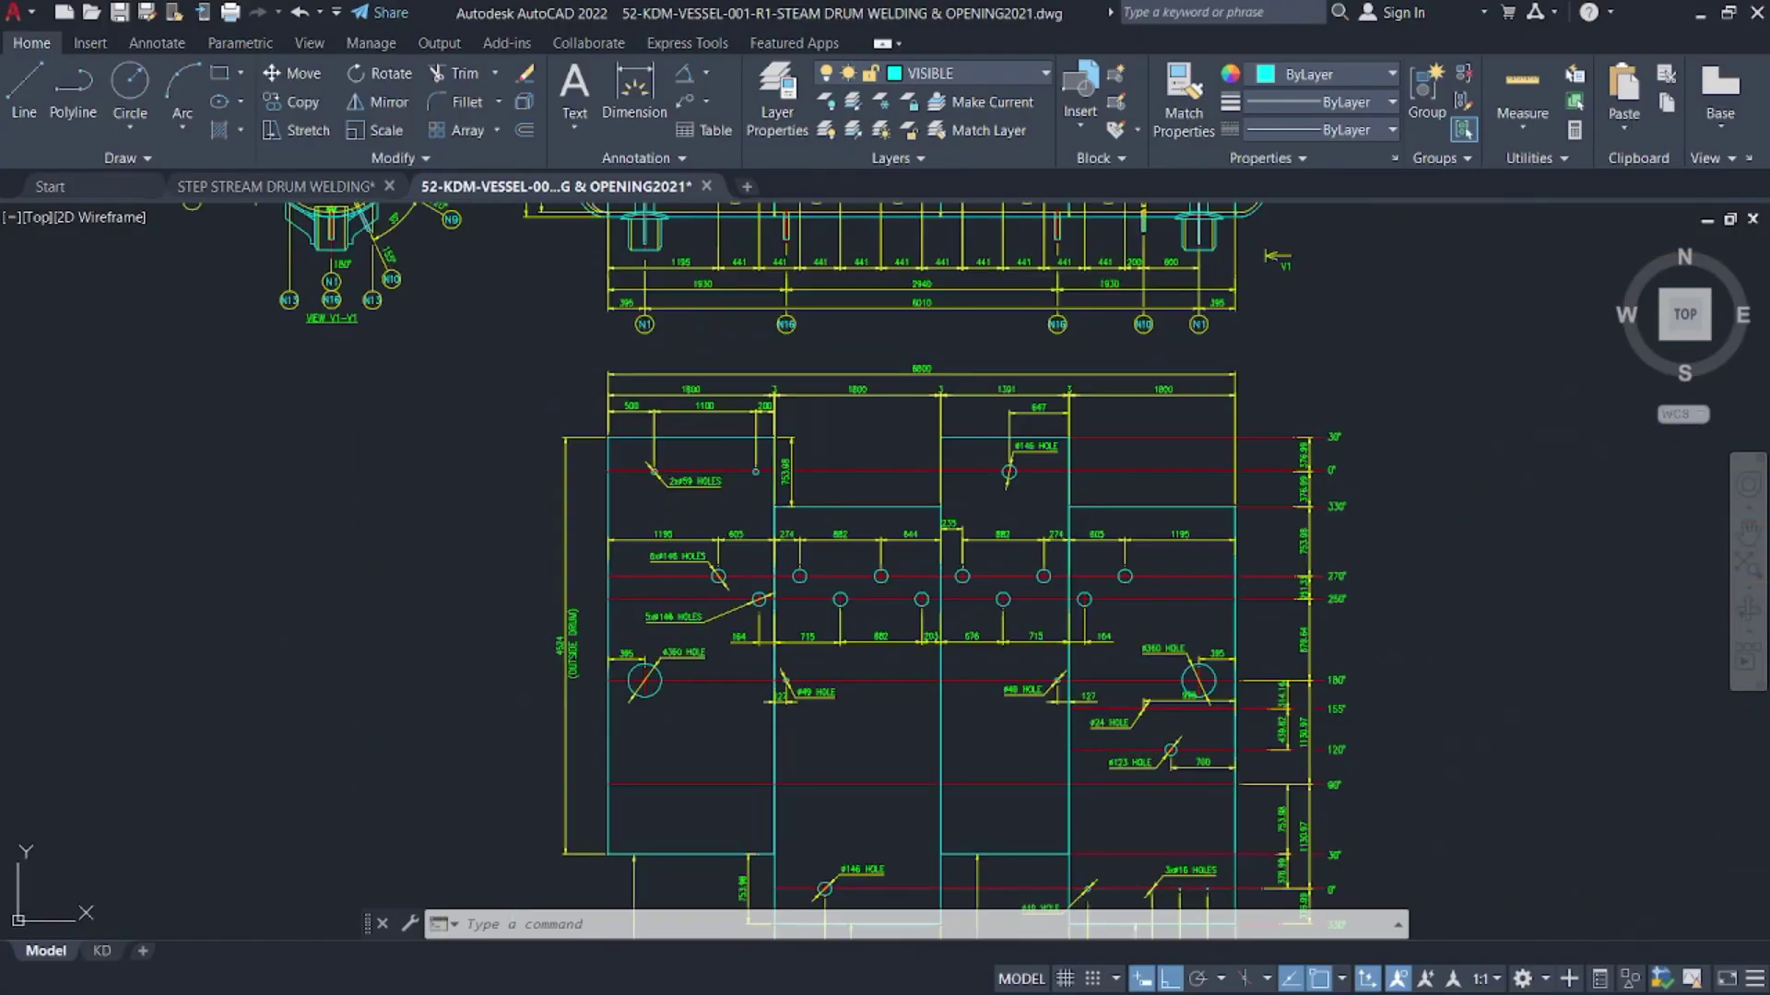
pyautogui.scroll(4, 734, 572)
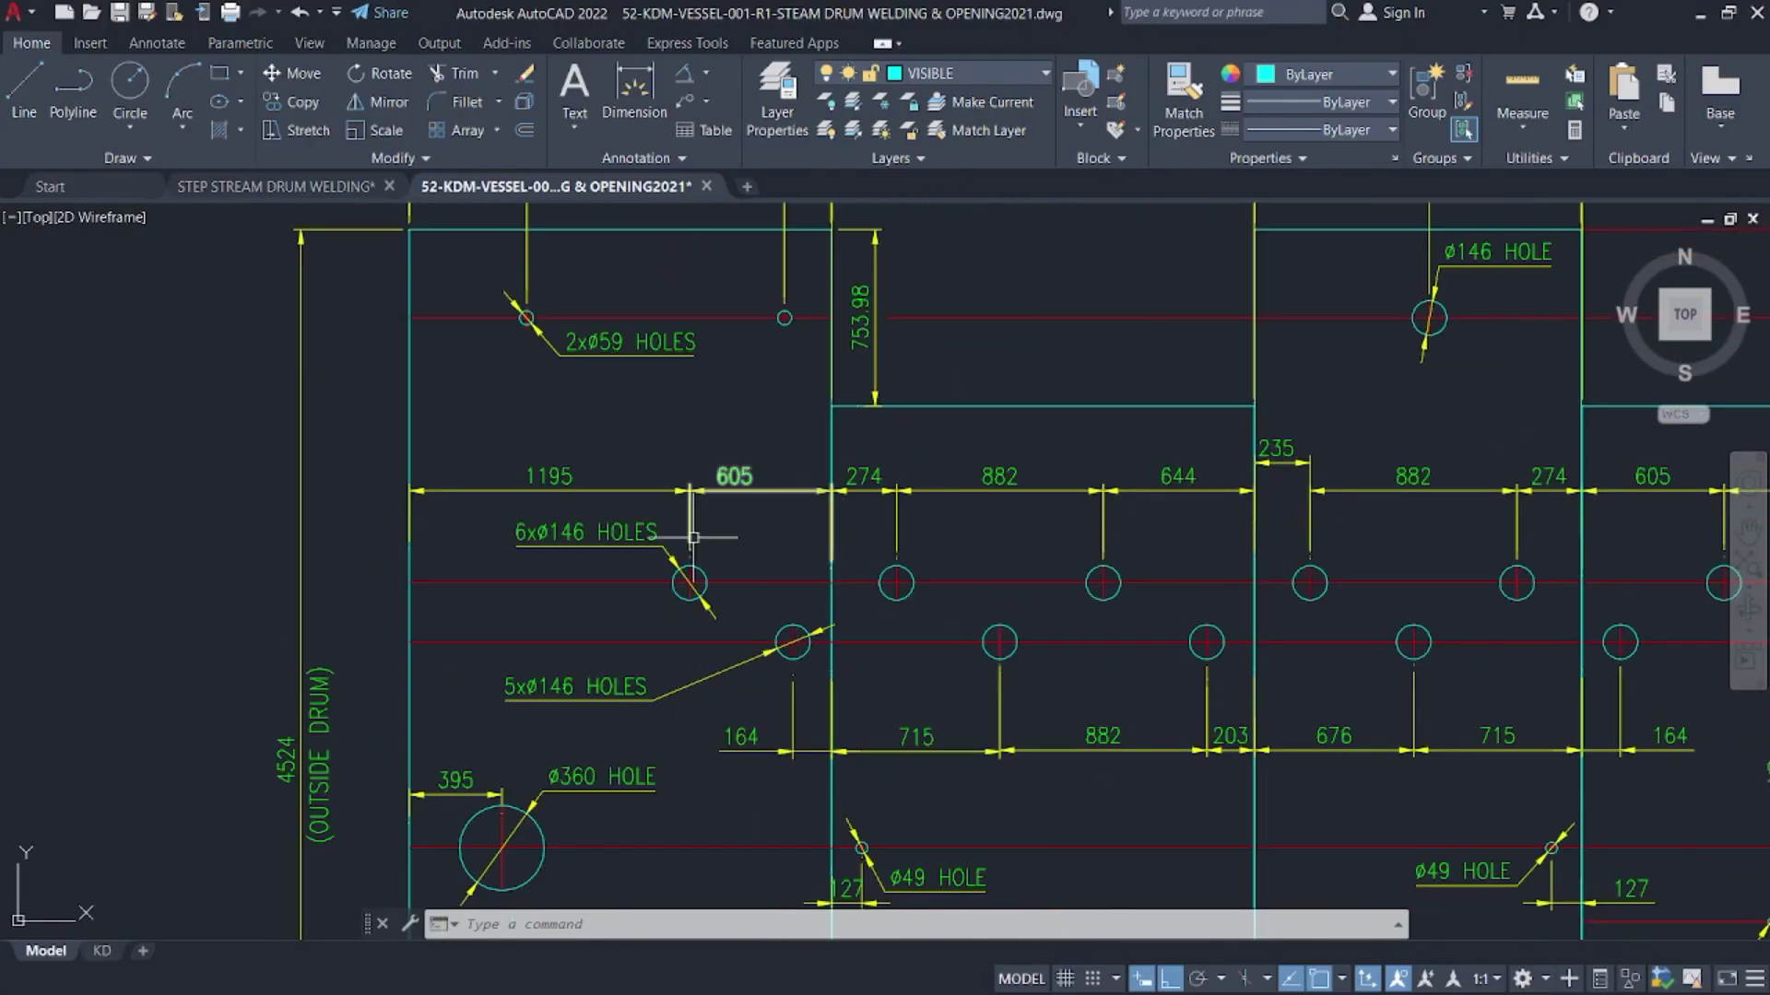
pyautogui.click(329, 181)
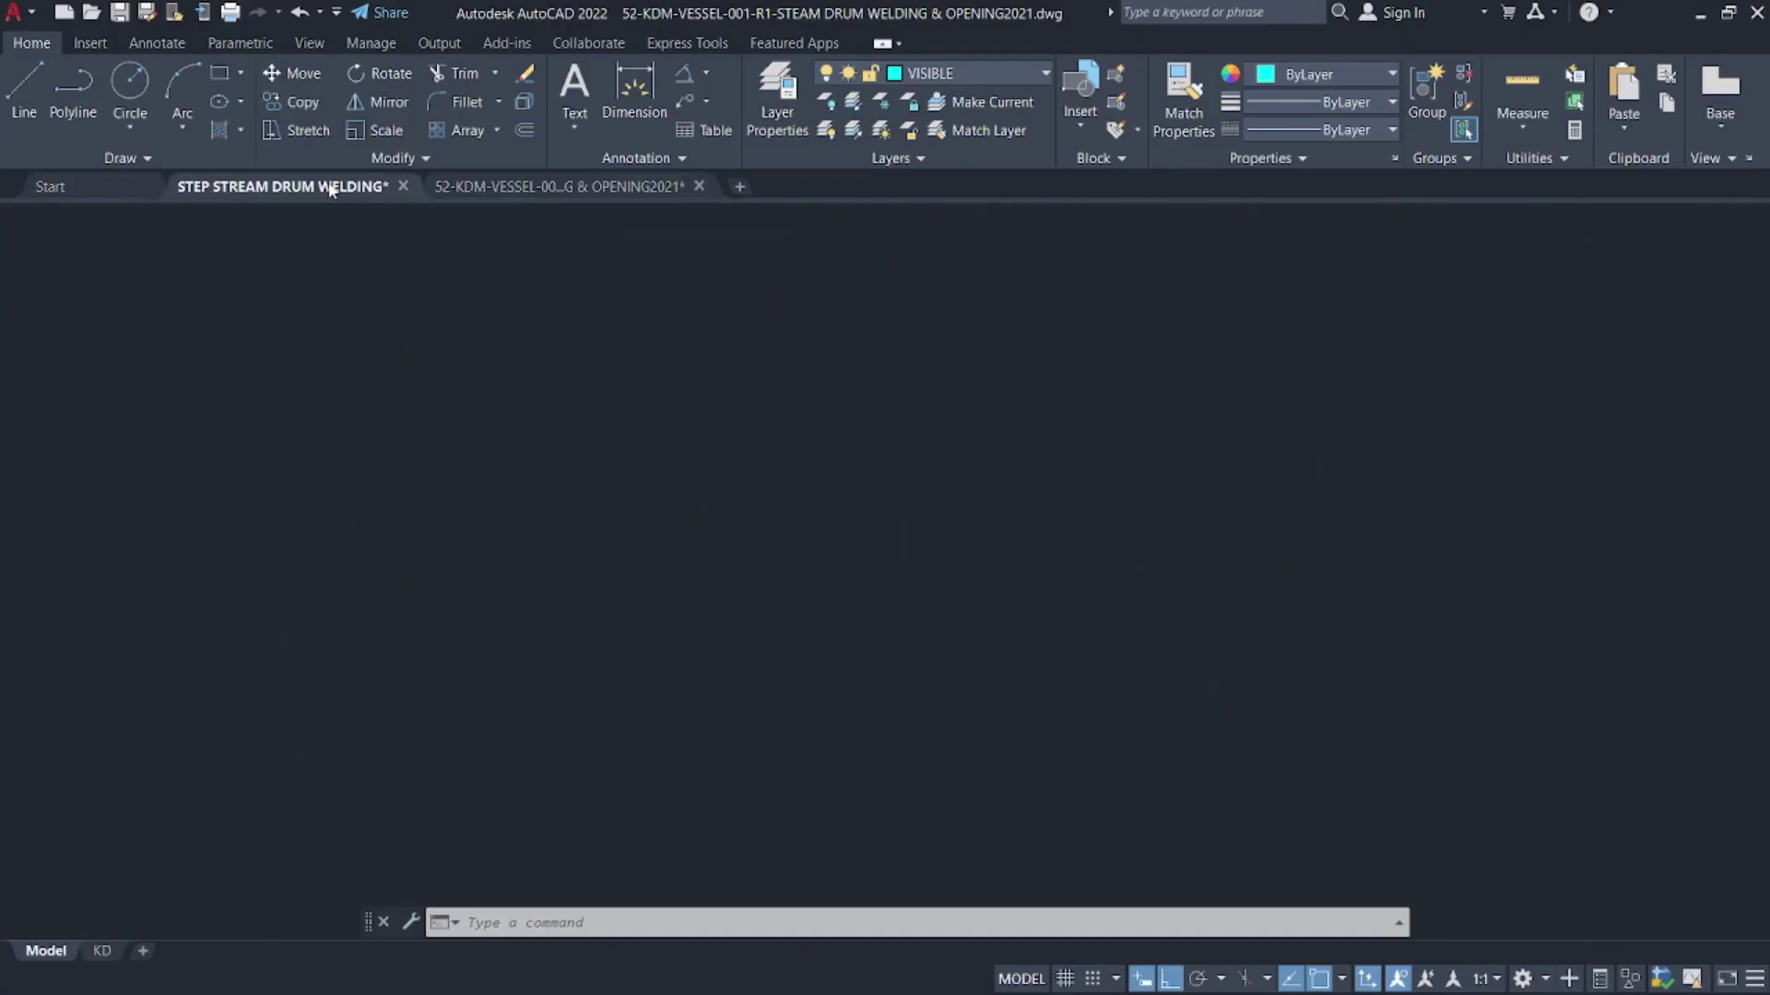
pyautogui.scroll(-5, 830, 405)
pyautogui.scroll(4, 788, 415)
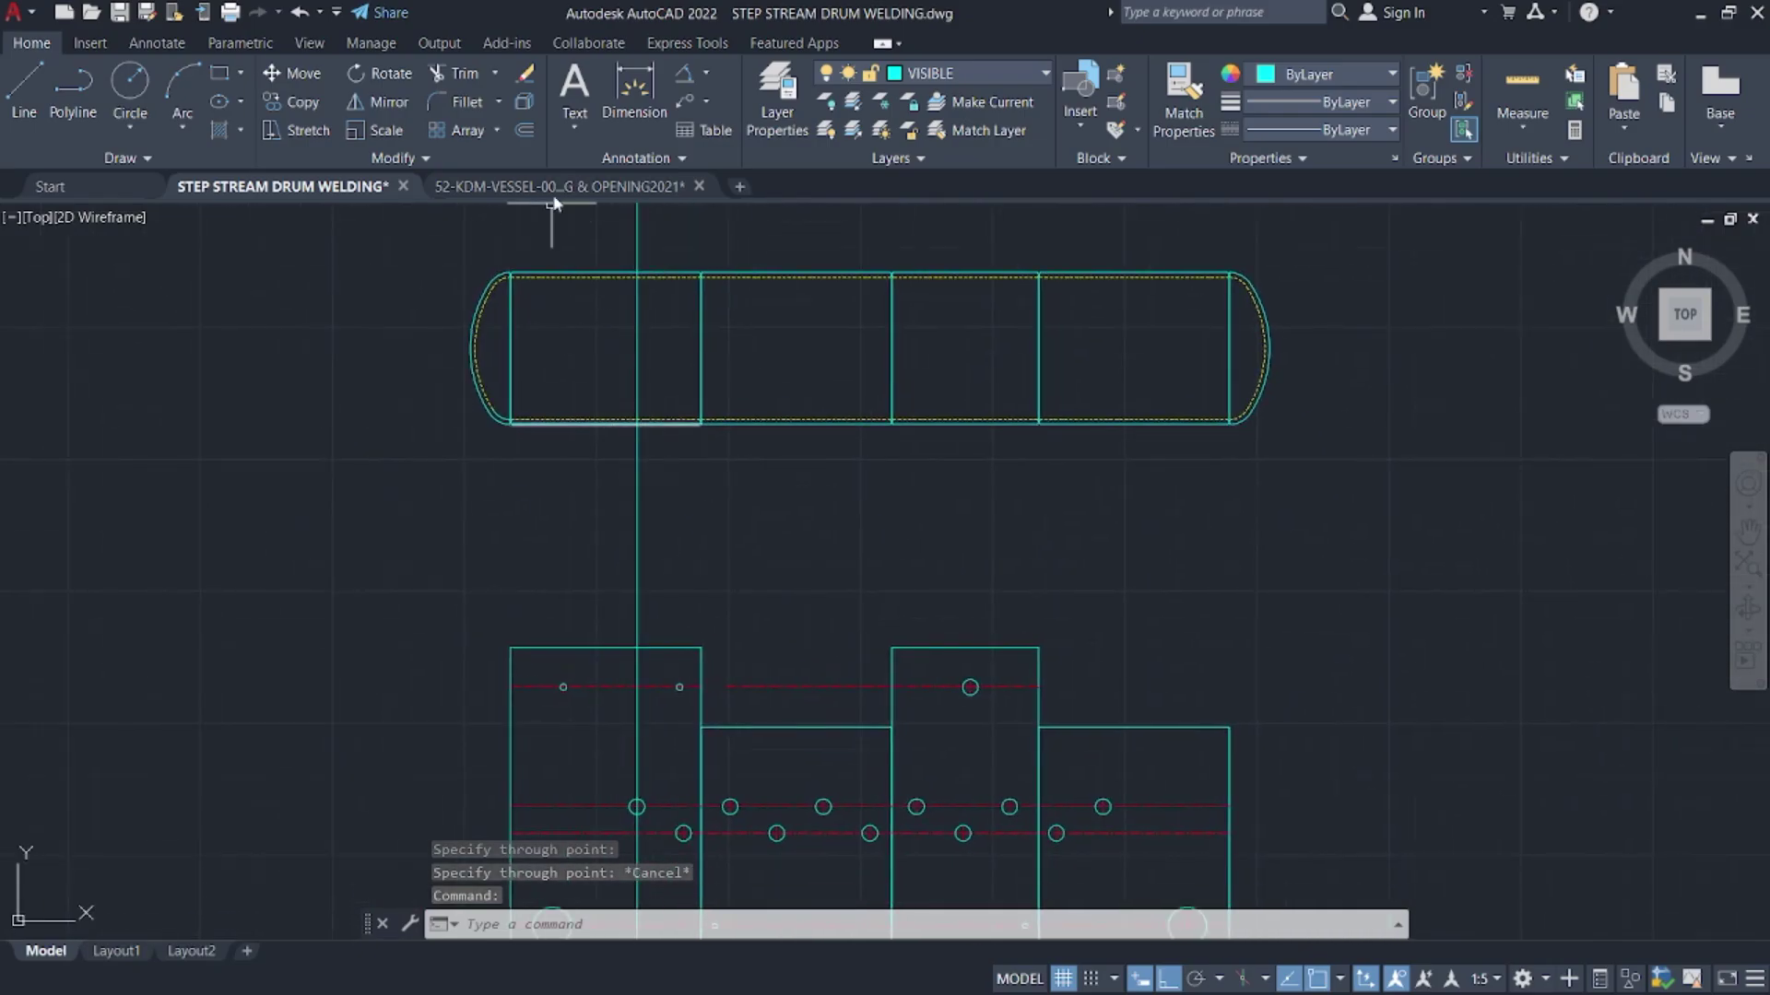
# - Examine how the N2 and N3 nozzles in the reference drawing's elevation and end view match the developed shell's hole rows and angles
pyautogui.click(553, 192)
pyautogui.scroll(-5, 693, 443)
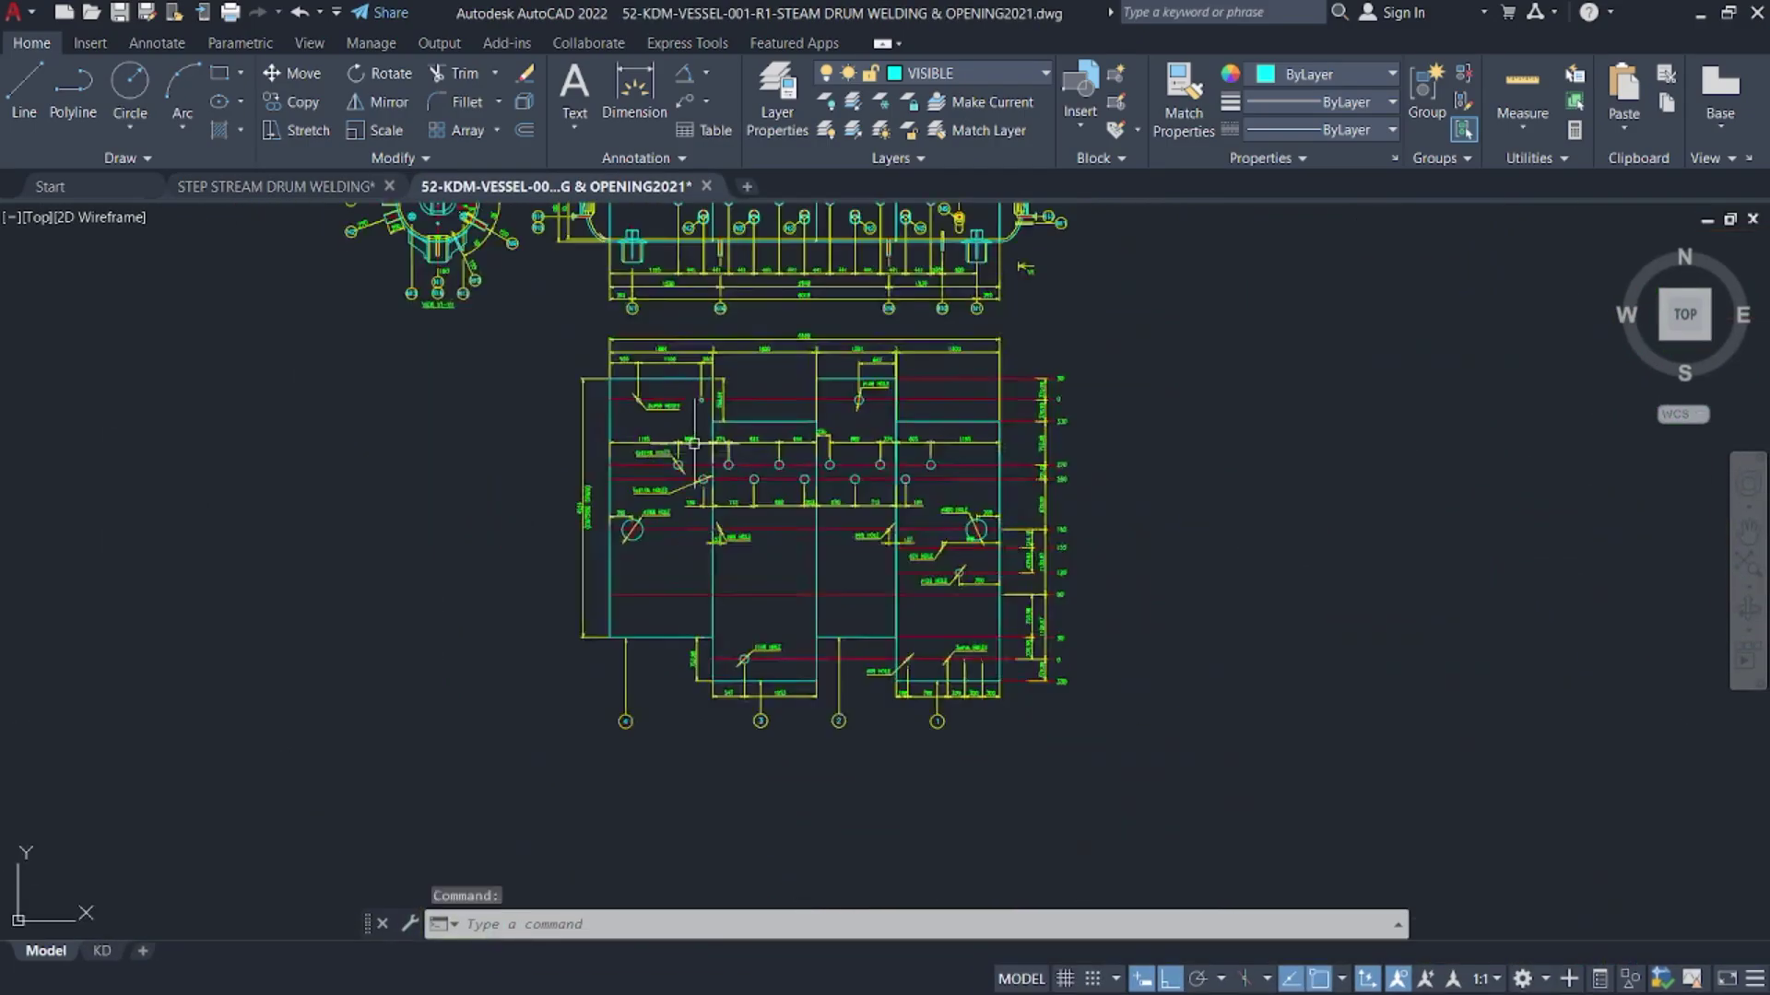
pyautogui.moveTo(694, 443); pyautogui.dragTo(722, 588, button='middle')
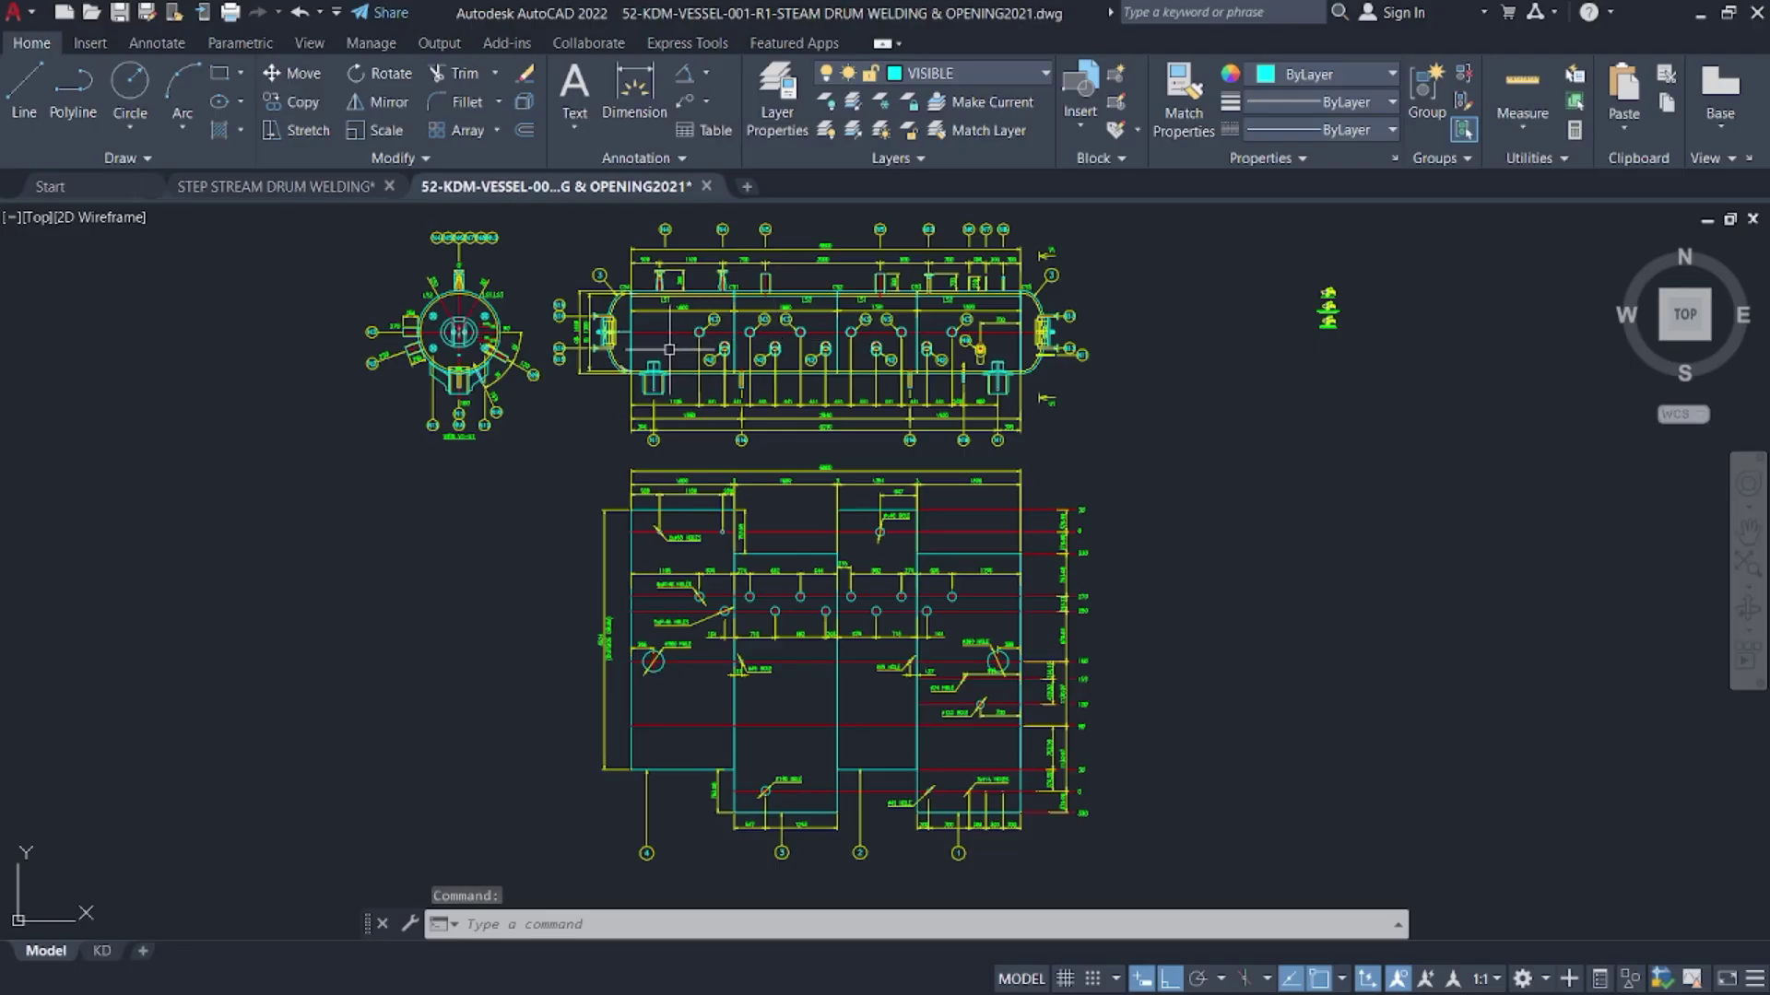
pyautogui.scroll(5, 685, 360)
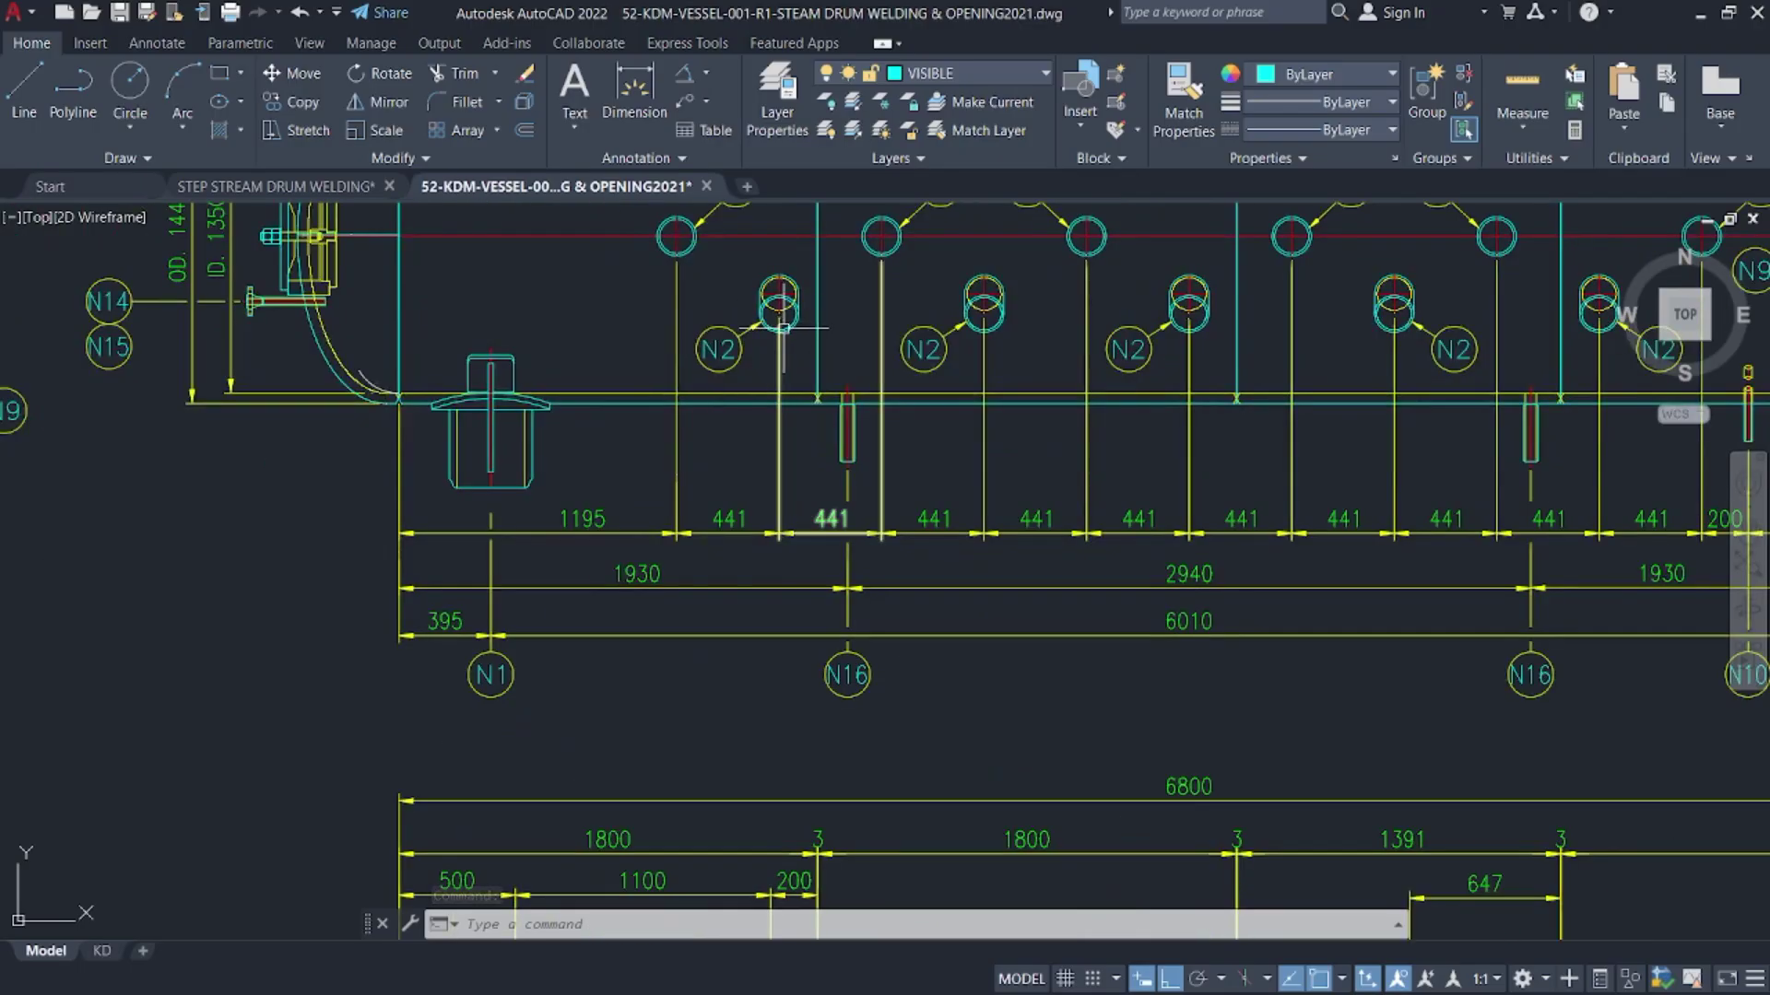
pyautogui.moveTo(781, 328)
pyautogui.mouseDown(button='middle')
pyautogui.moveTo(776, 366)
pyautogui.moveTo(622, 438)
pyautogui.mouseUp(button='middle')
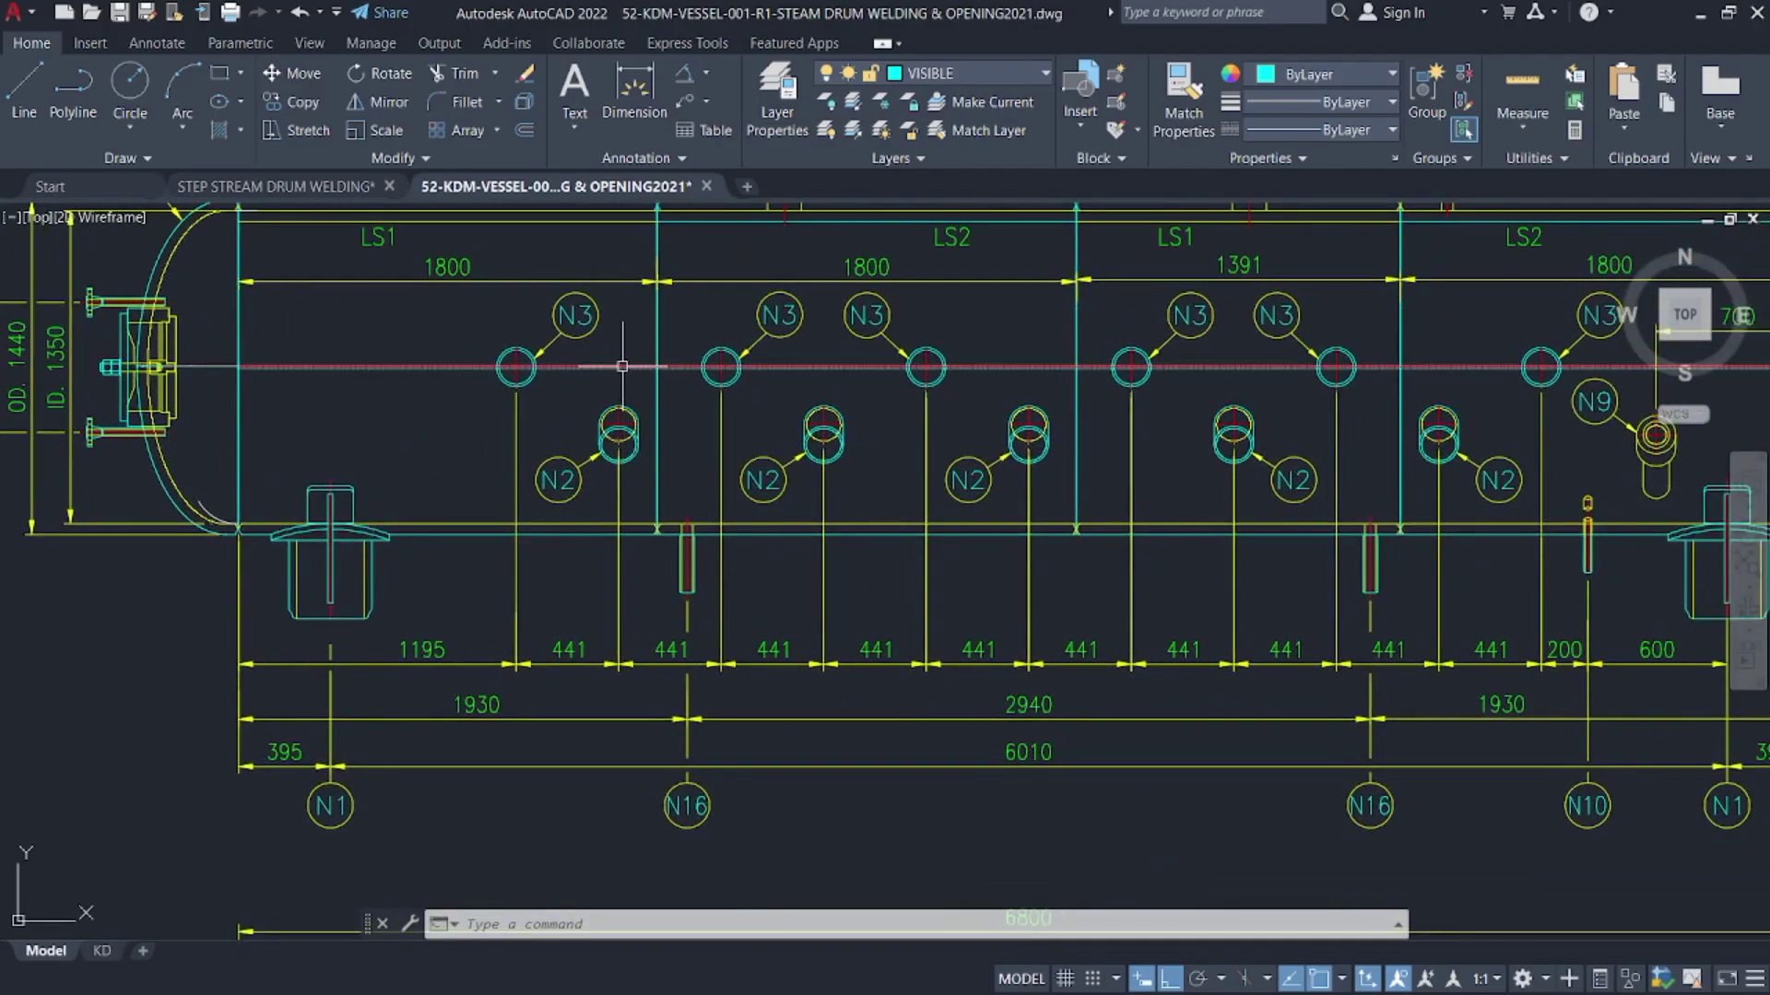
pyautogui.scroll(-3, 622, 365)
pyautogui.scroll(1, 238, 250)
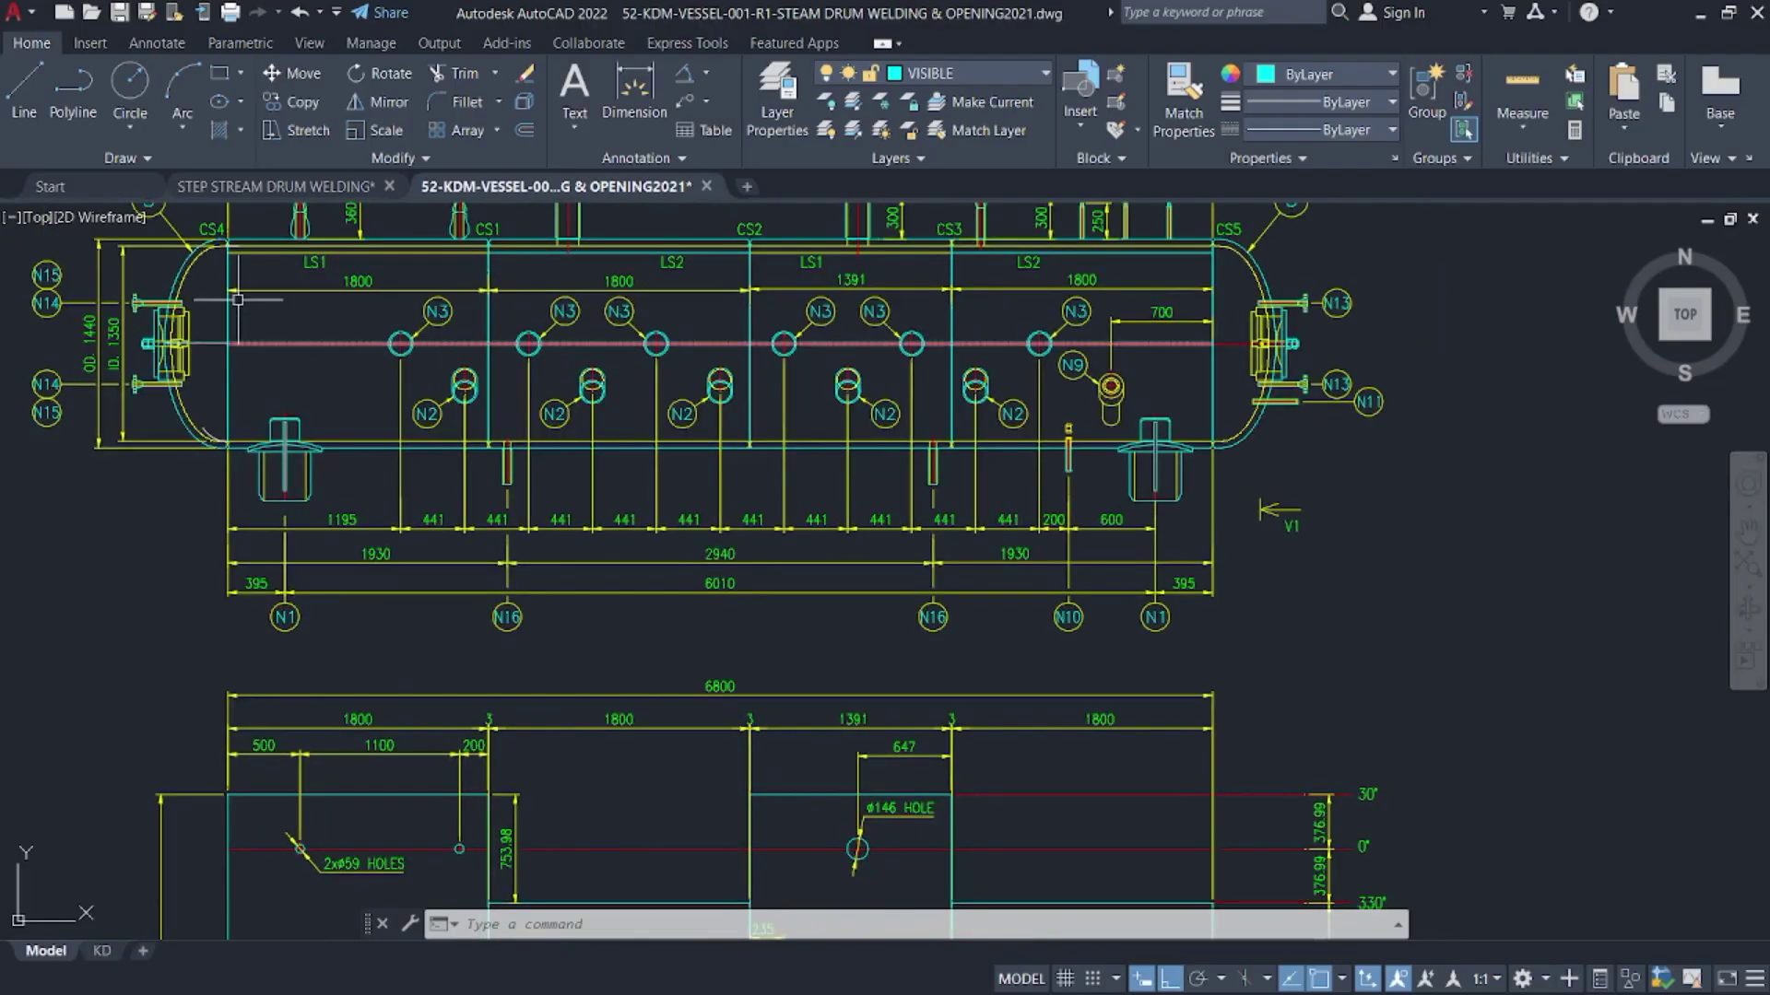
pyautogui.scroll(-3, 672, 420)
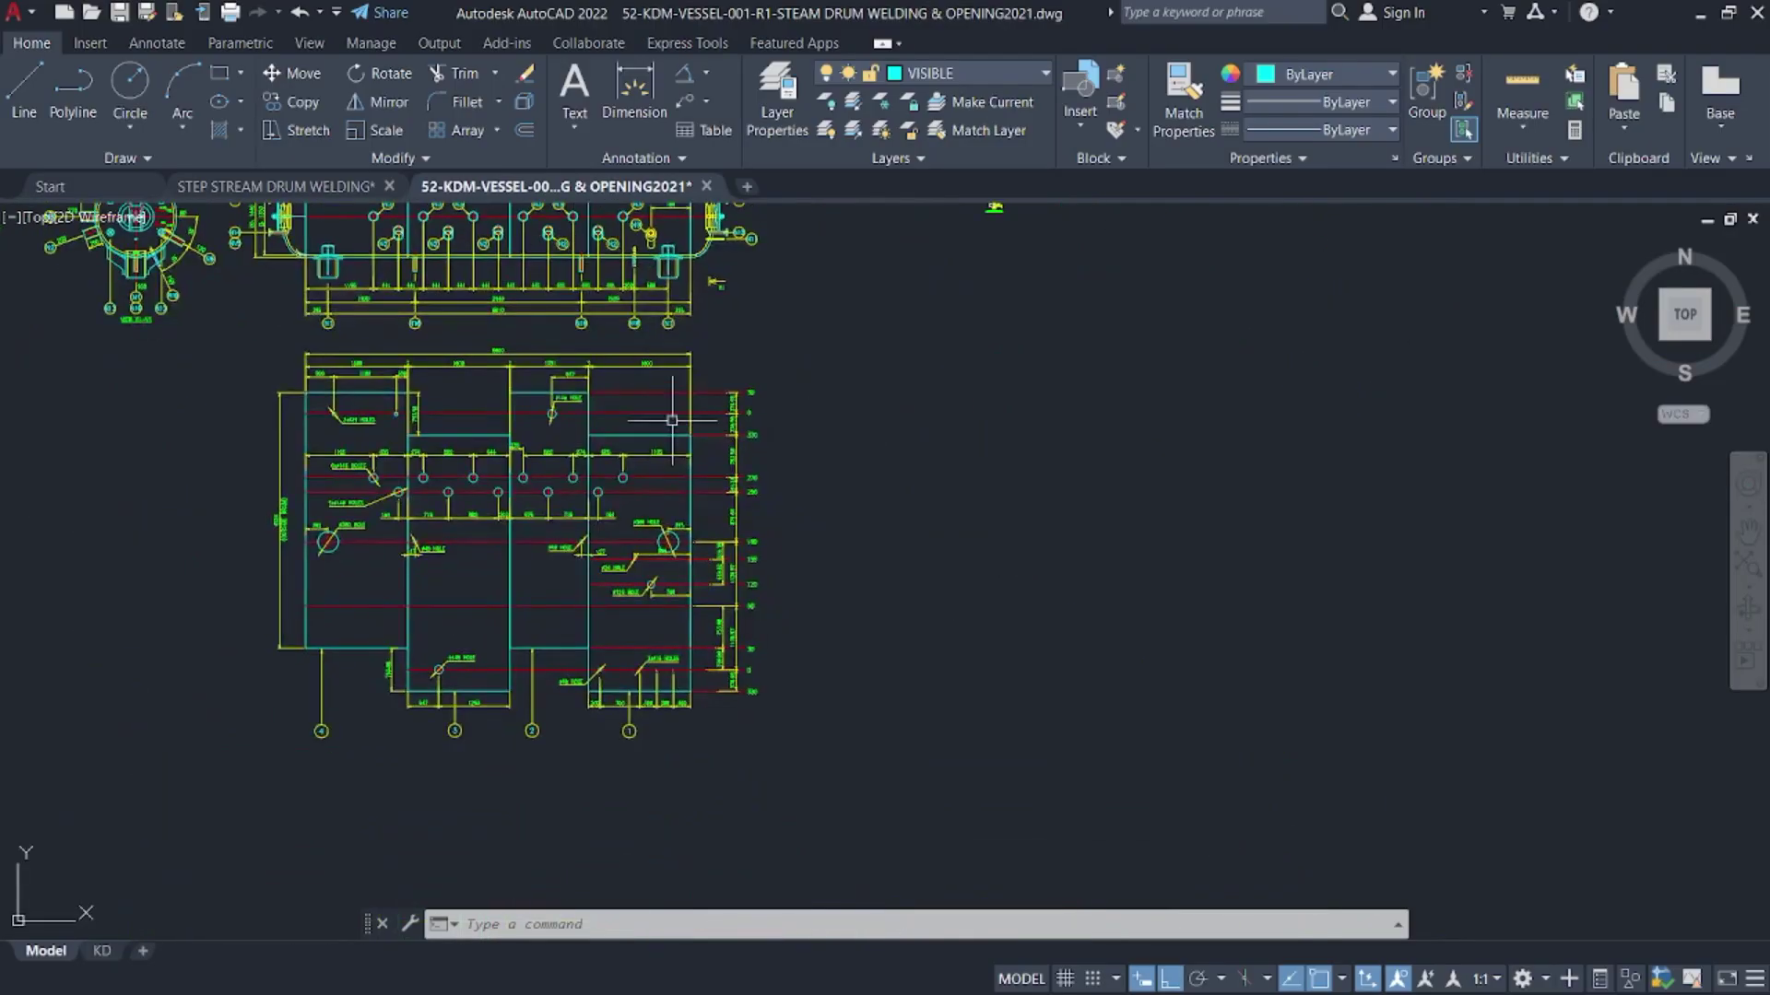
pyautogui.scroll(5, 425, 498)
pyautogui.scroll(1, 438, 509)
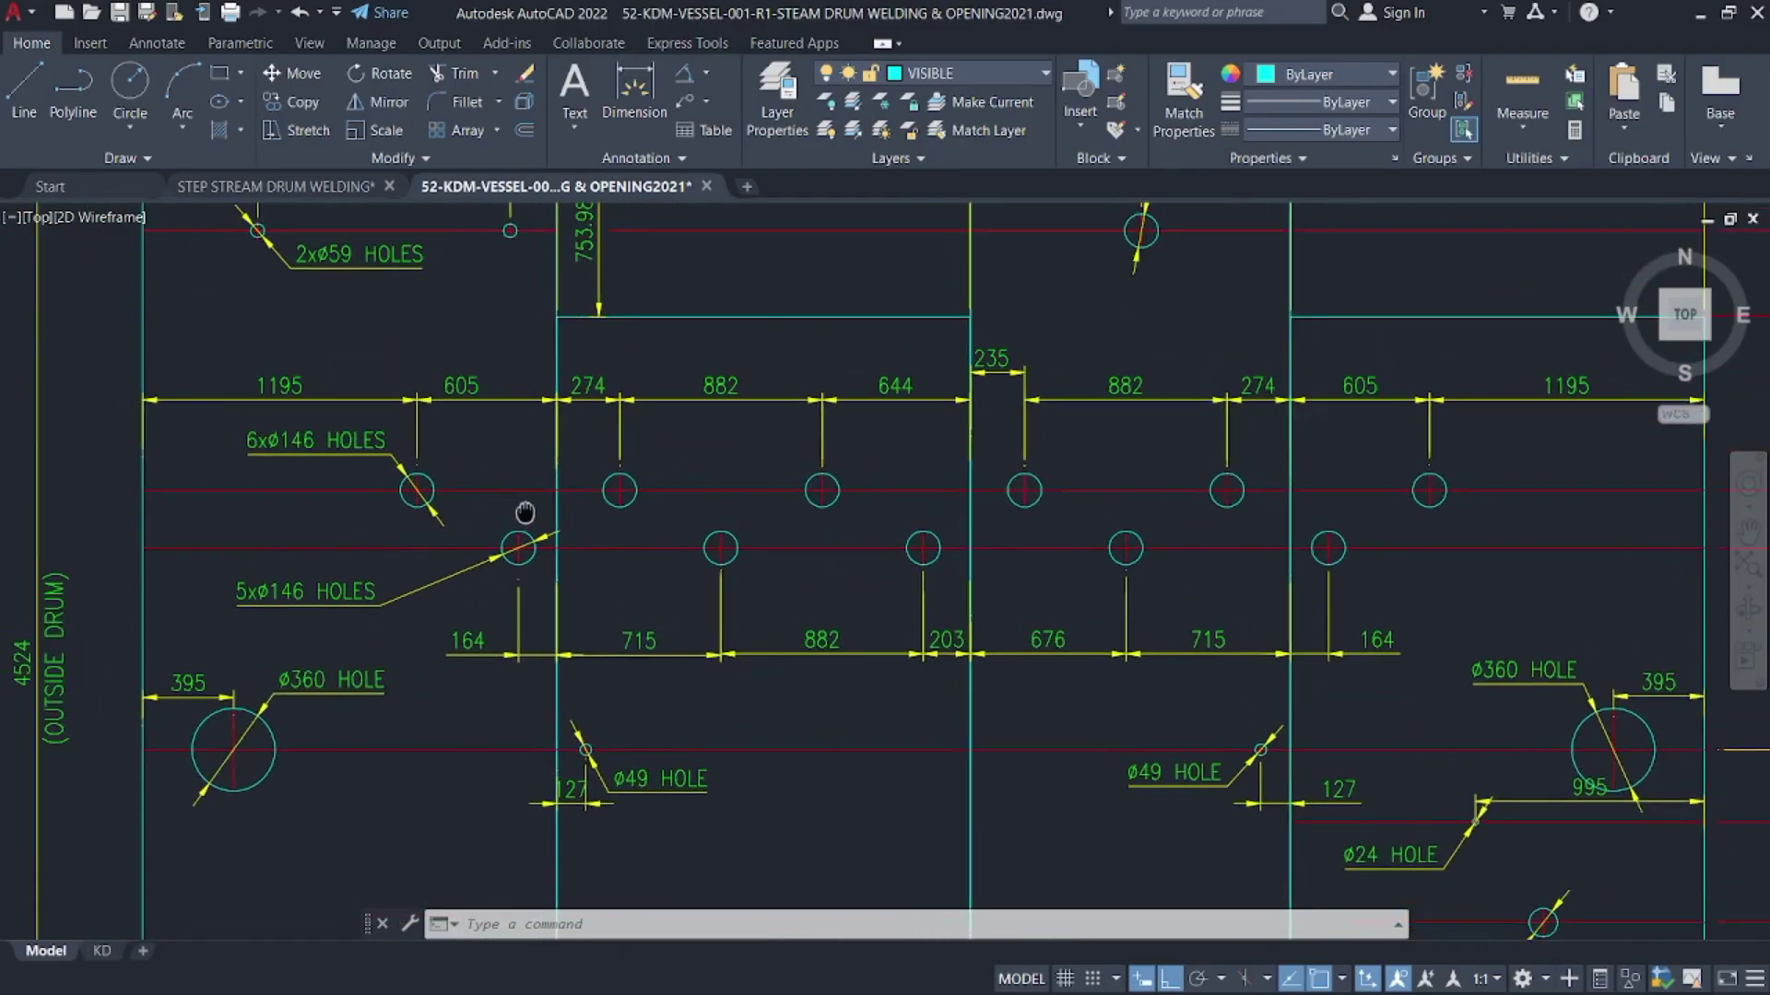
pyautogui.scroll(-2, 414, 489)
pyautogui.scroll(2, 949, 473)
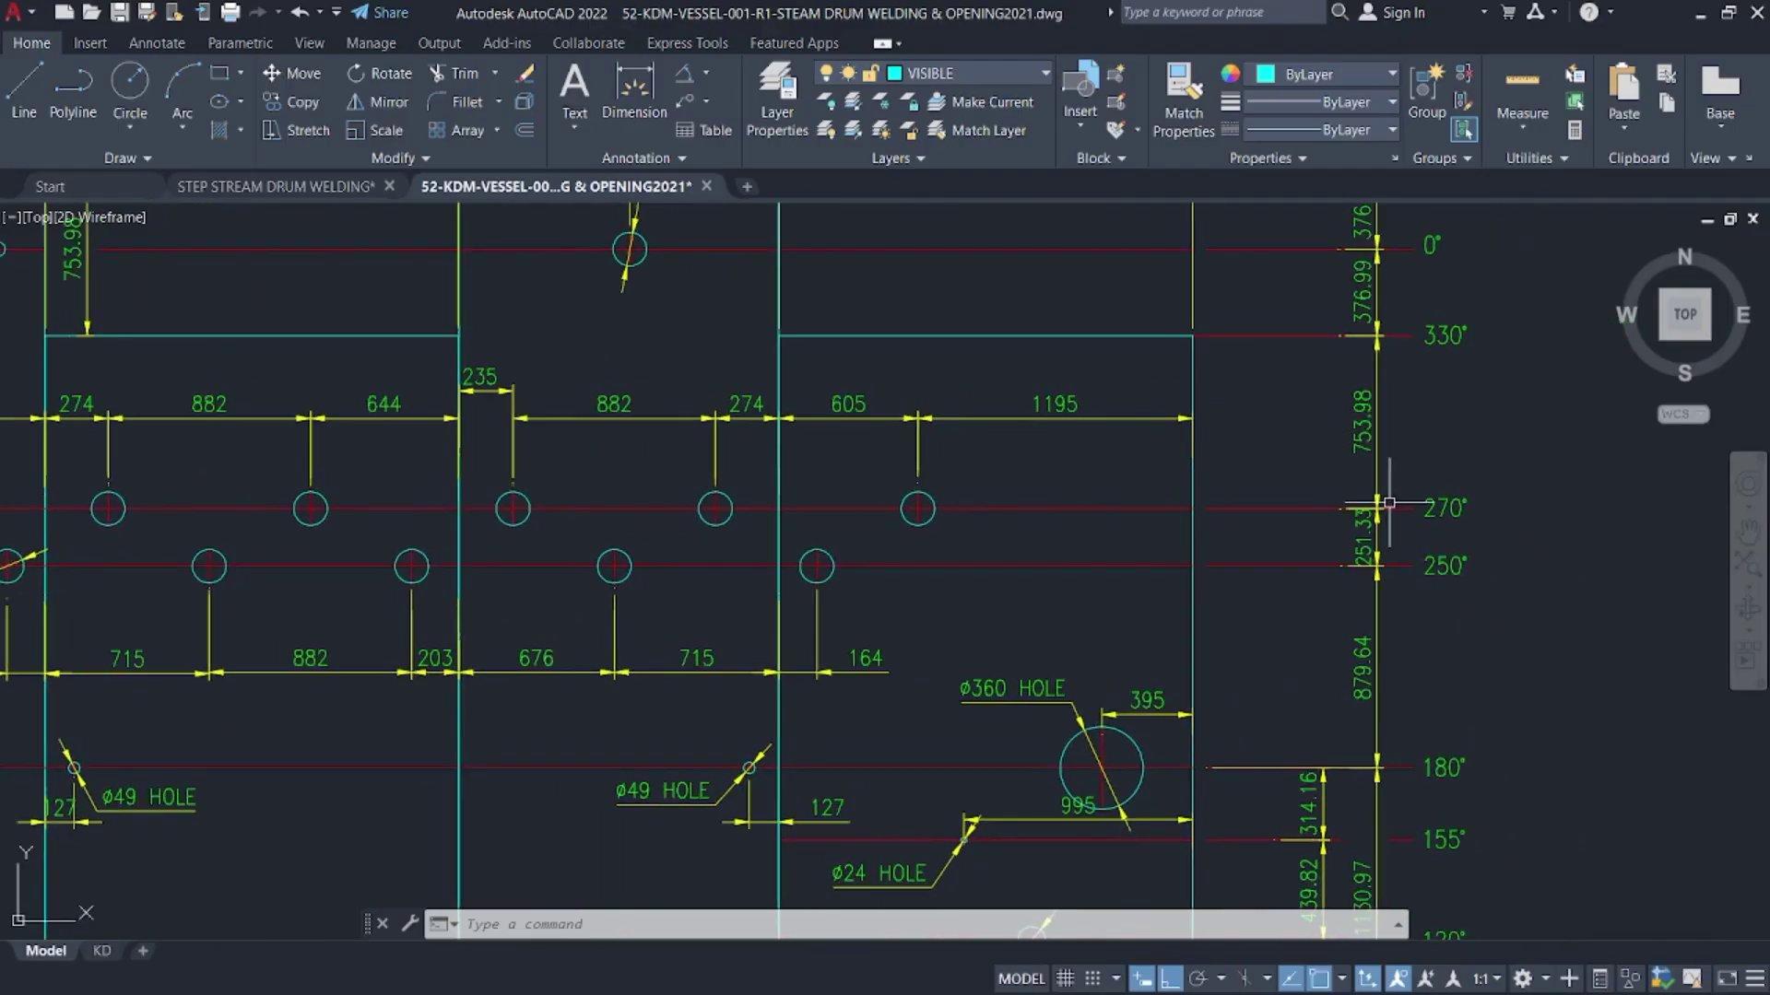
pyautogui.scroll(-3, 1389, 503)
pyautogui.scroll(-1, 1244, 346)
pyautogui.scroll(3, 1245, 347)
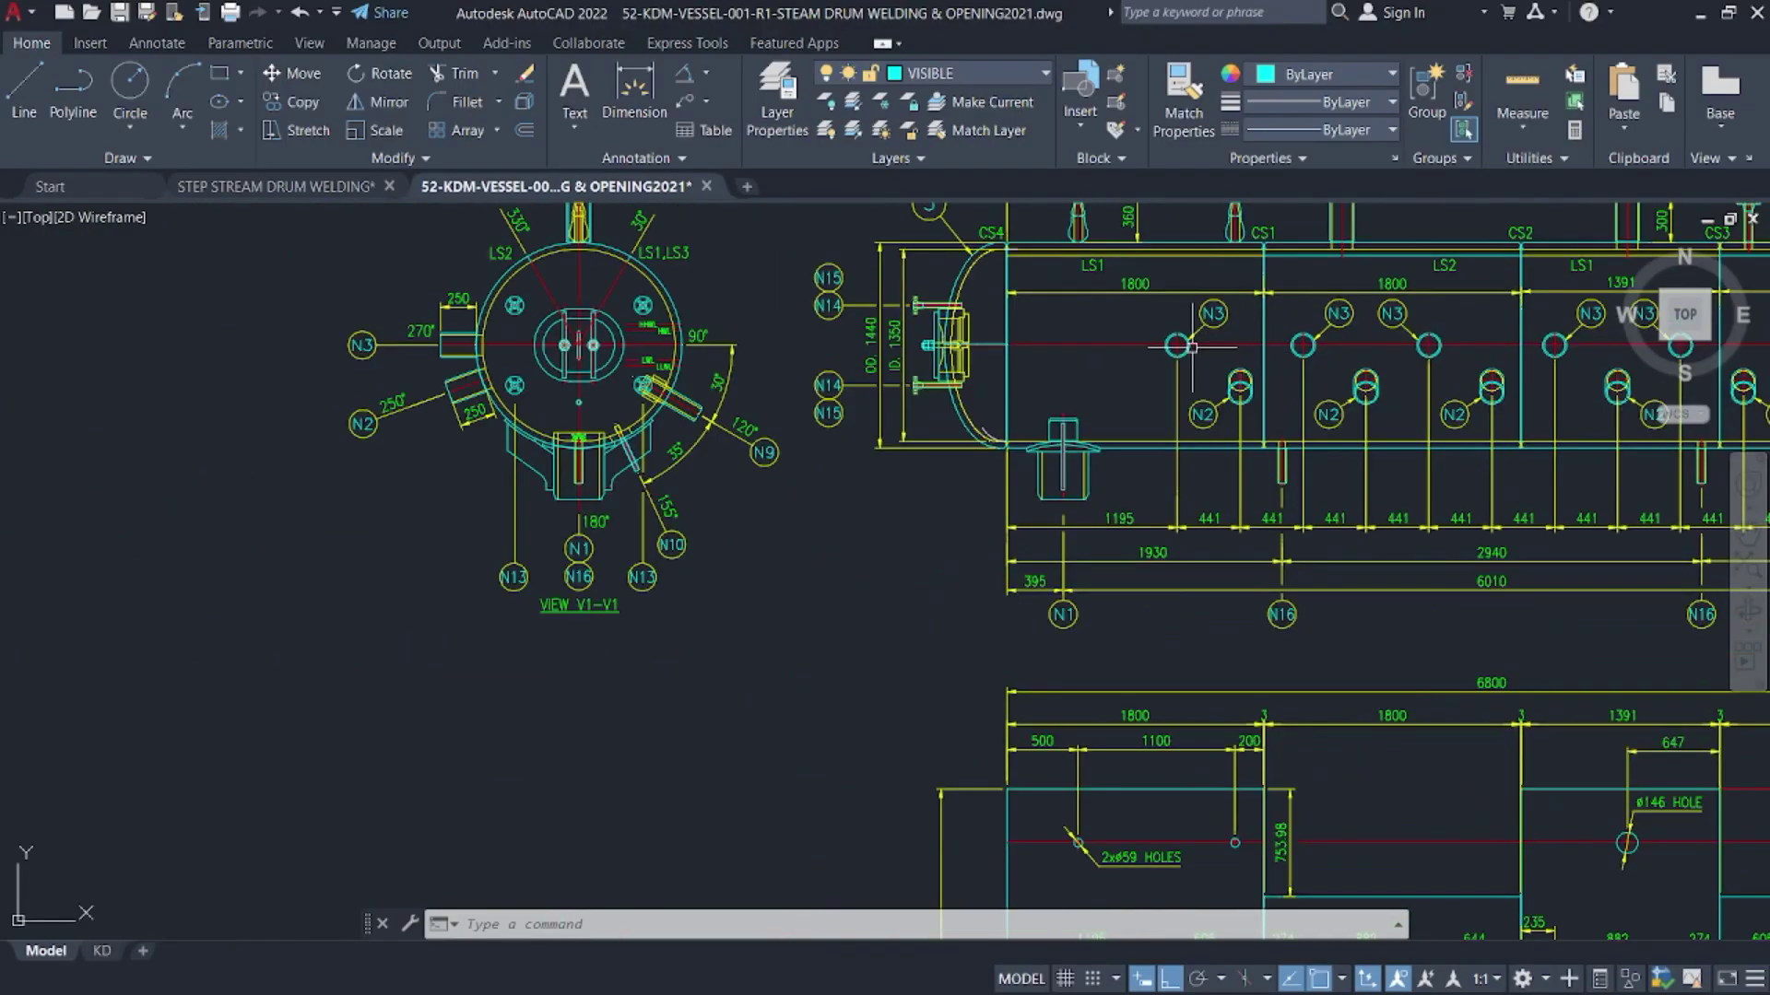
pyautogui.moveTo(1252, 358); pyautogui.dragTo(887, 413, button='middle')
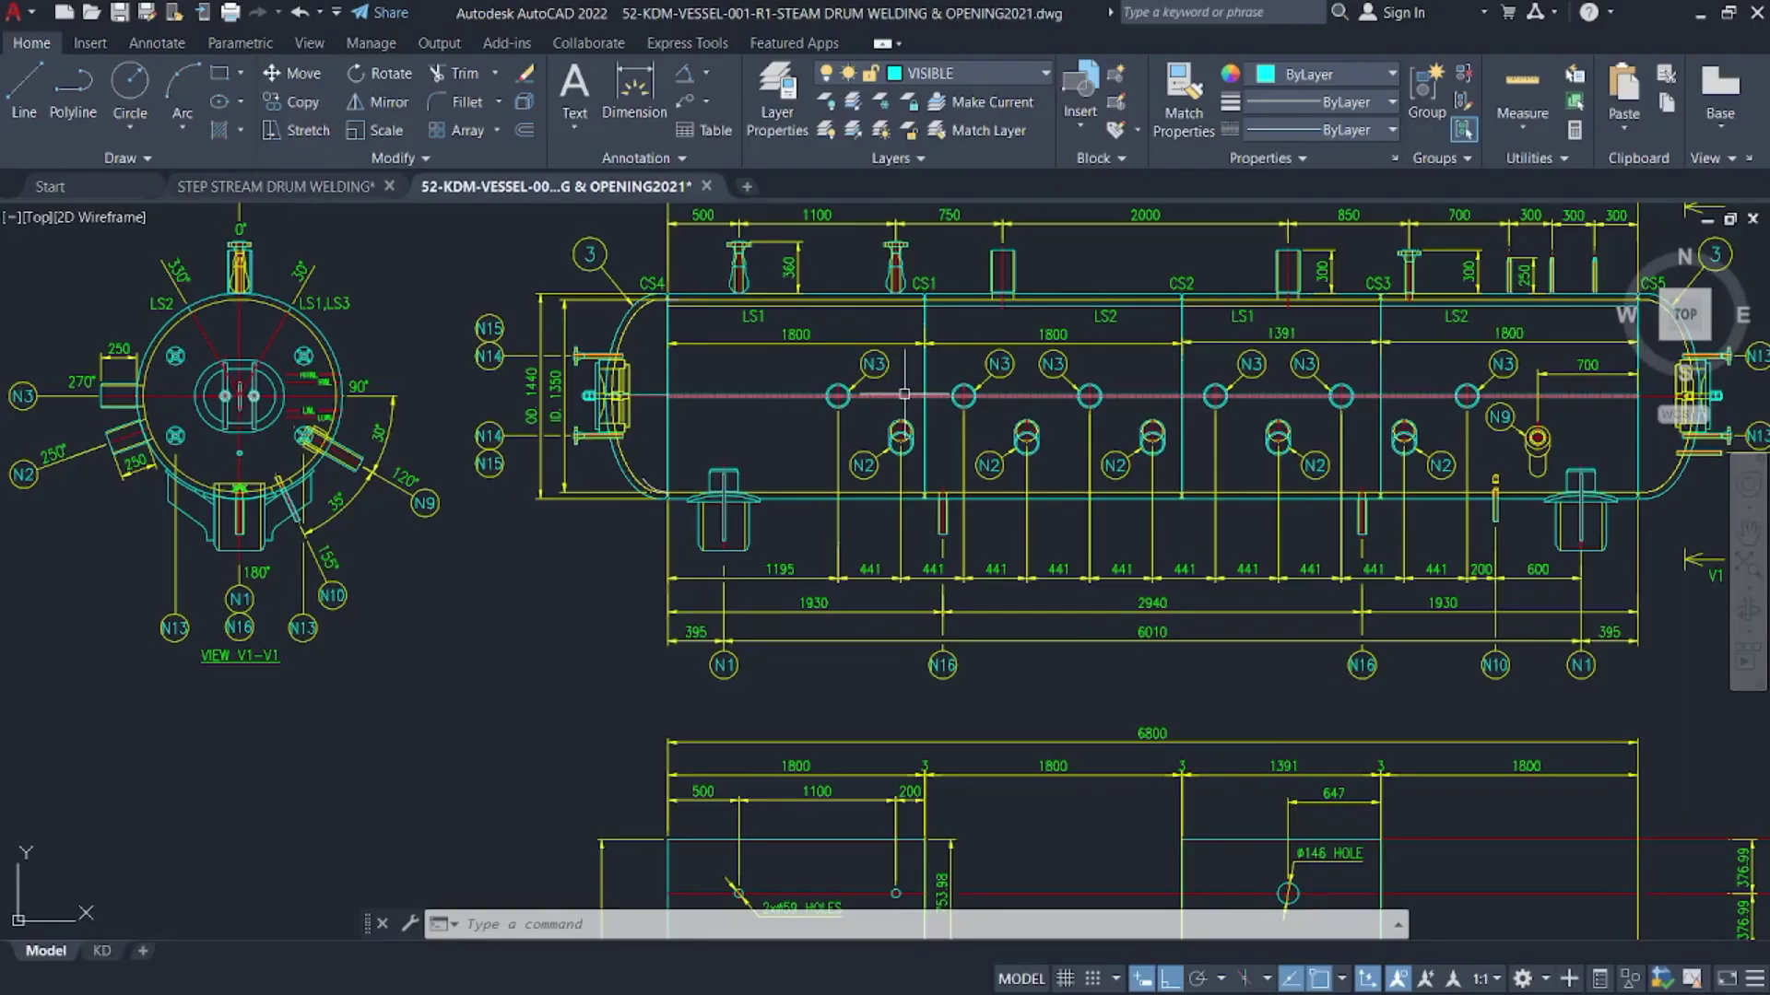
# - Measure the vertical offset between the first N2 nozzle and the drum centreline with a temporary linear dimension, and erase that dimension
pyautogui.click(634, 133)
pyautogui.click(776, 217)
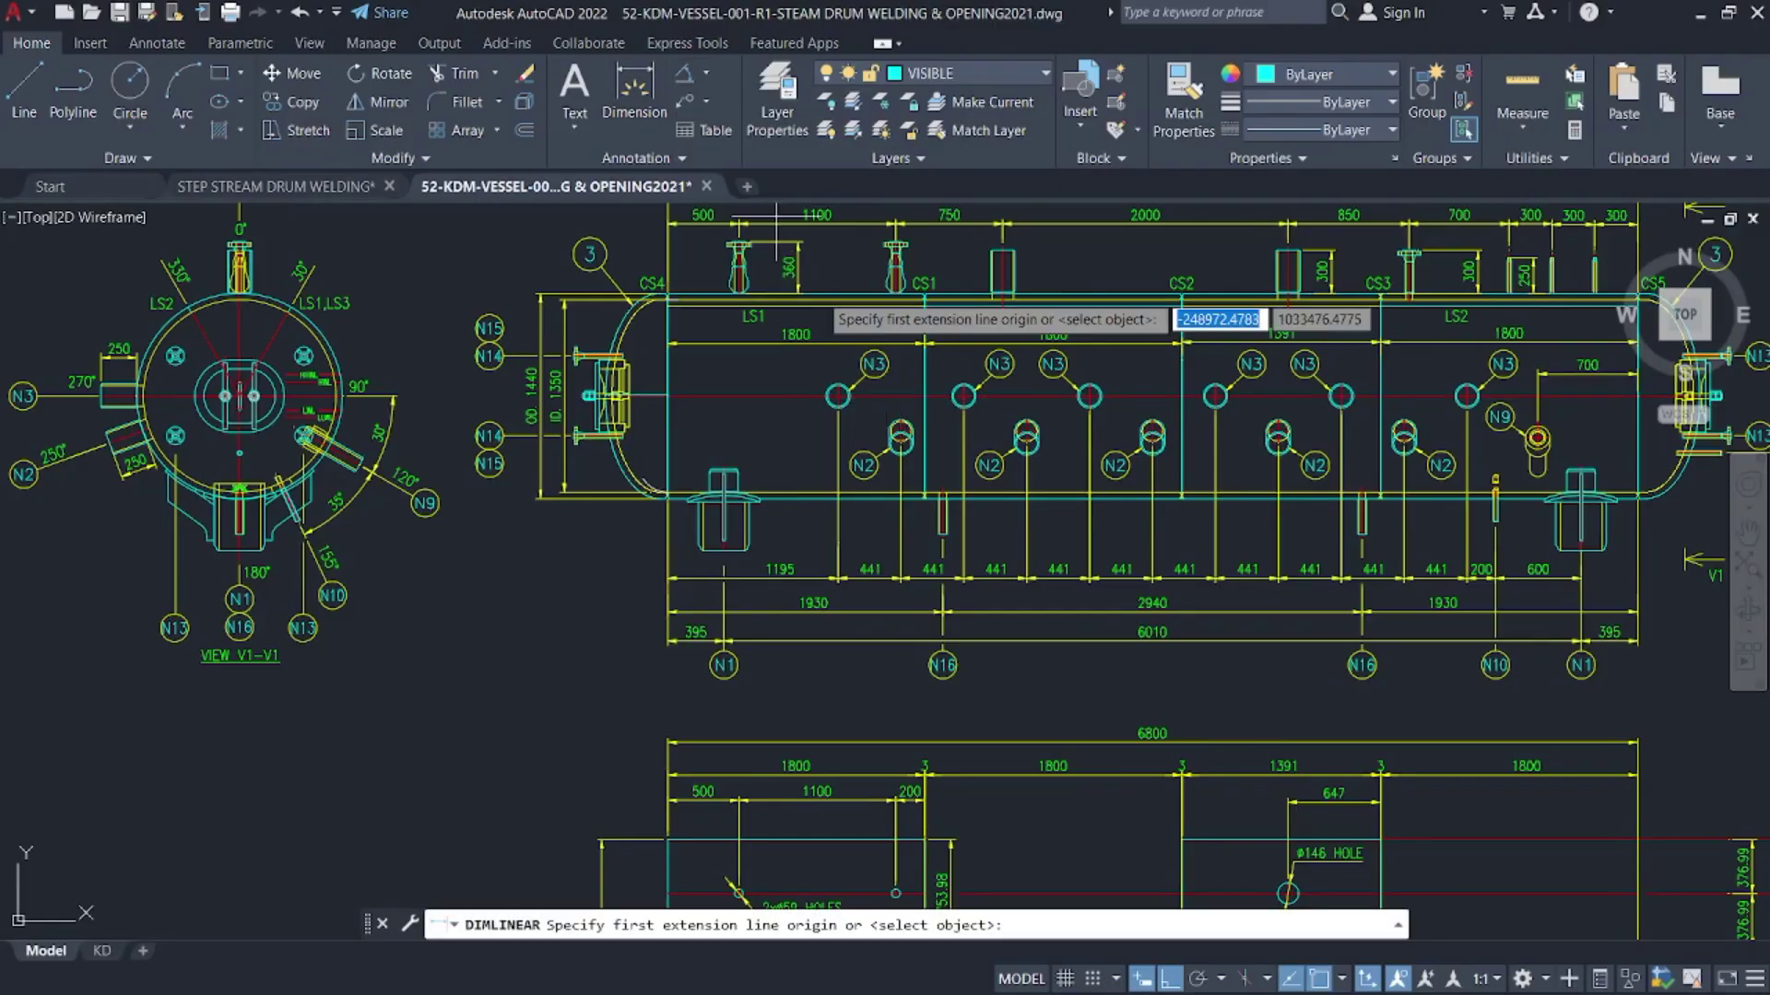
pyautogui.scroll(5, 899, 438)
pyautogui.click(895, 474)
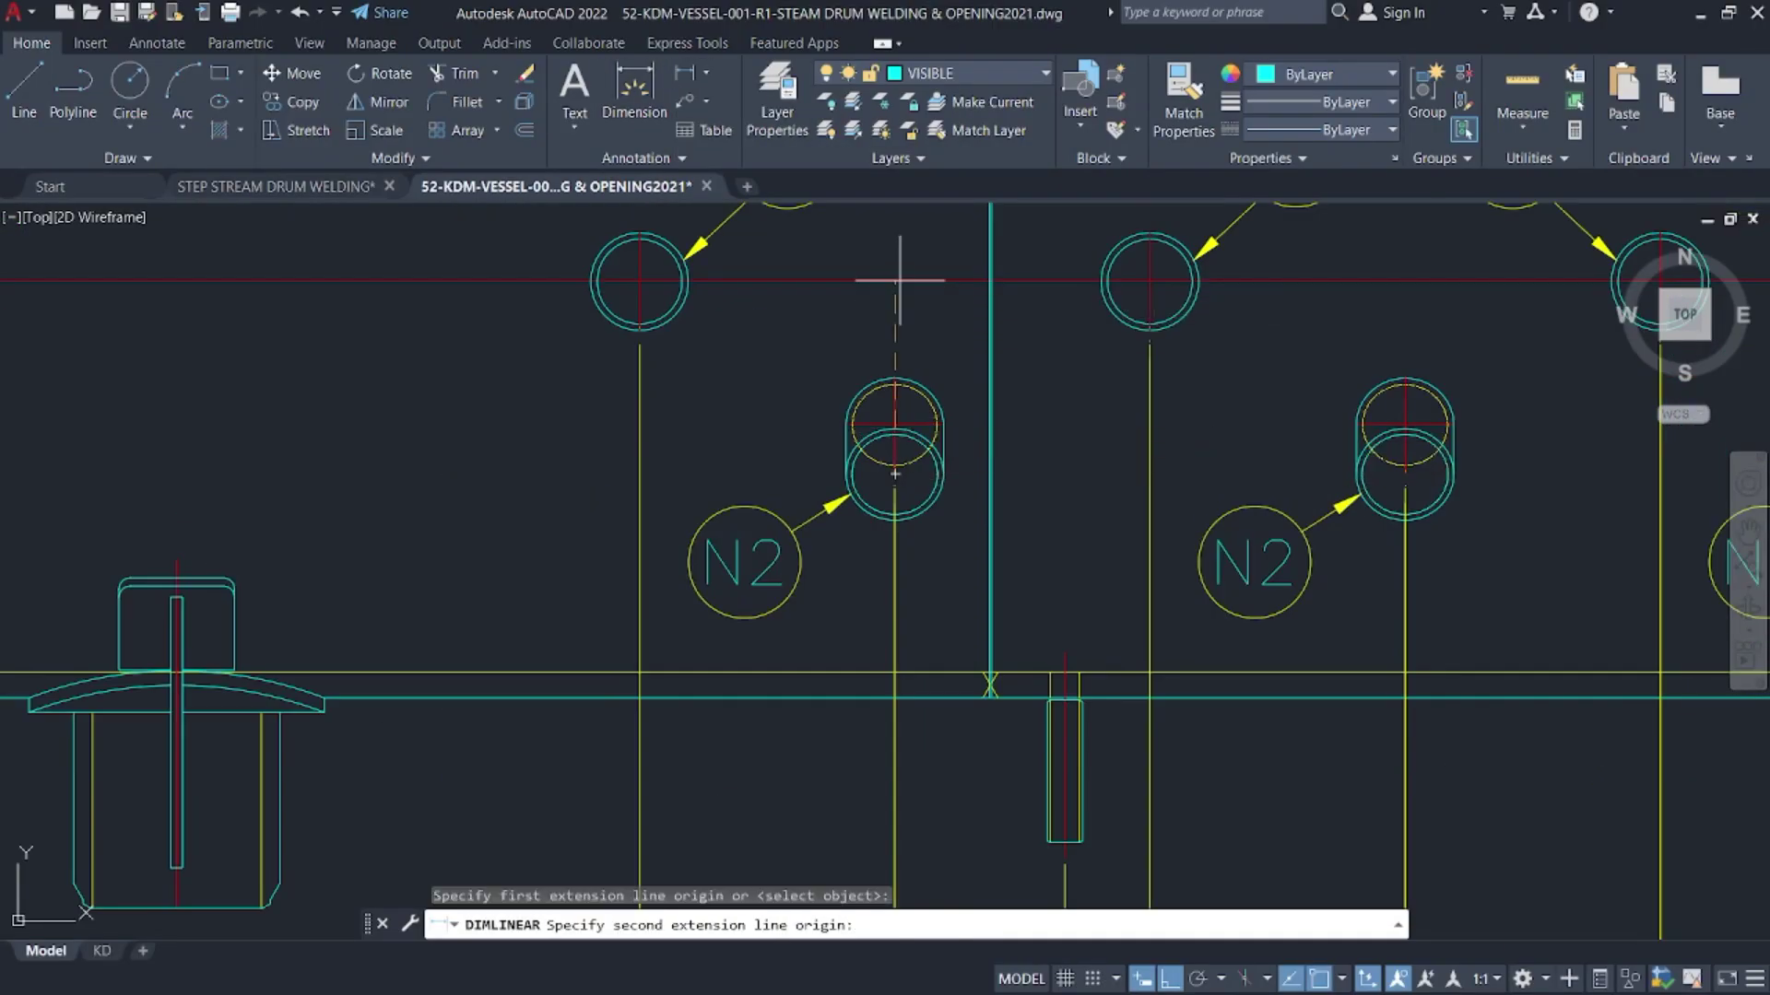
pyautogui.click(897, 281)
pyautogui.click(810, 351)
pyautogui.scroll(7, 810, 350)
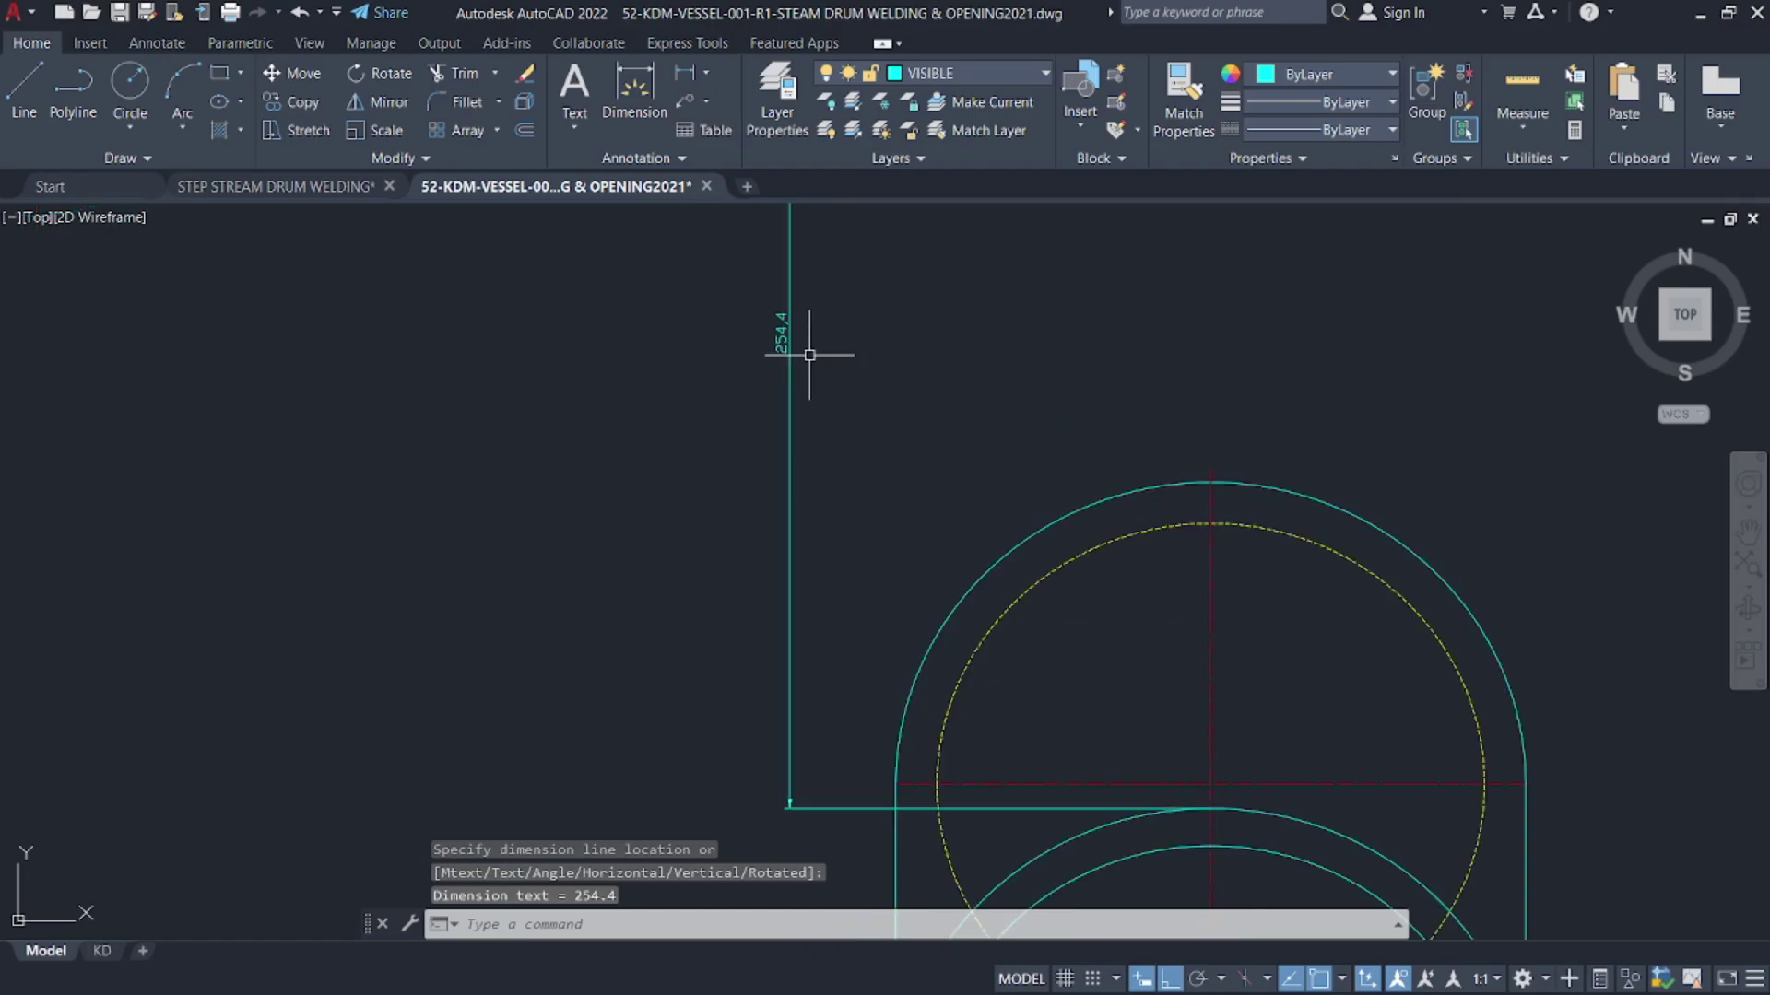
pyautogui.click(816, 361)
pyautogui.click(779, 332)
pyautogui.press('Delete')
pyautogui.scroll(-5, 787, 345)
pyautogui.moveTo(786, 346); pyautogui.dragTo(927, 367, button='middle')
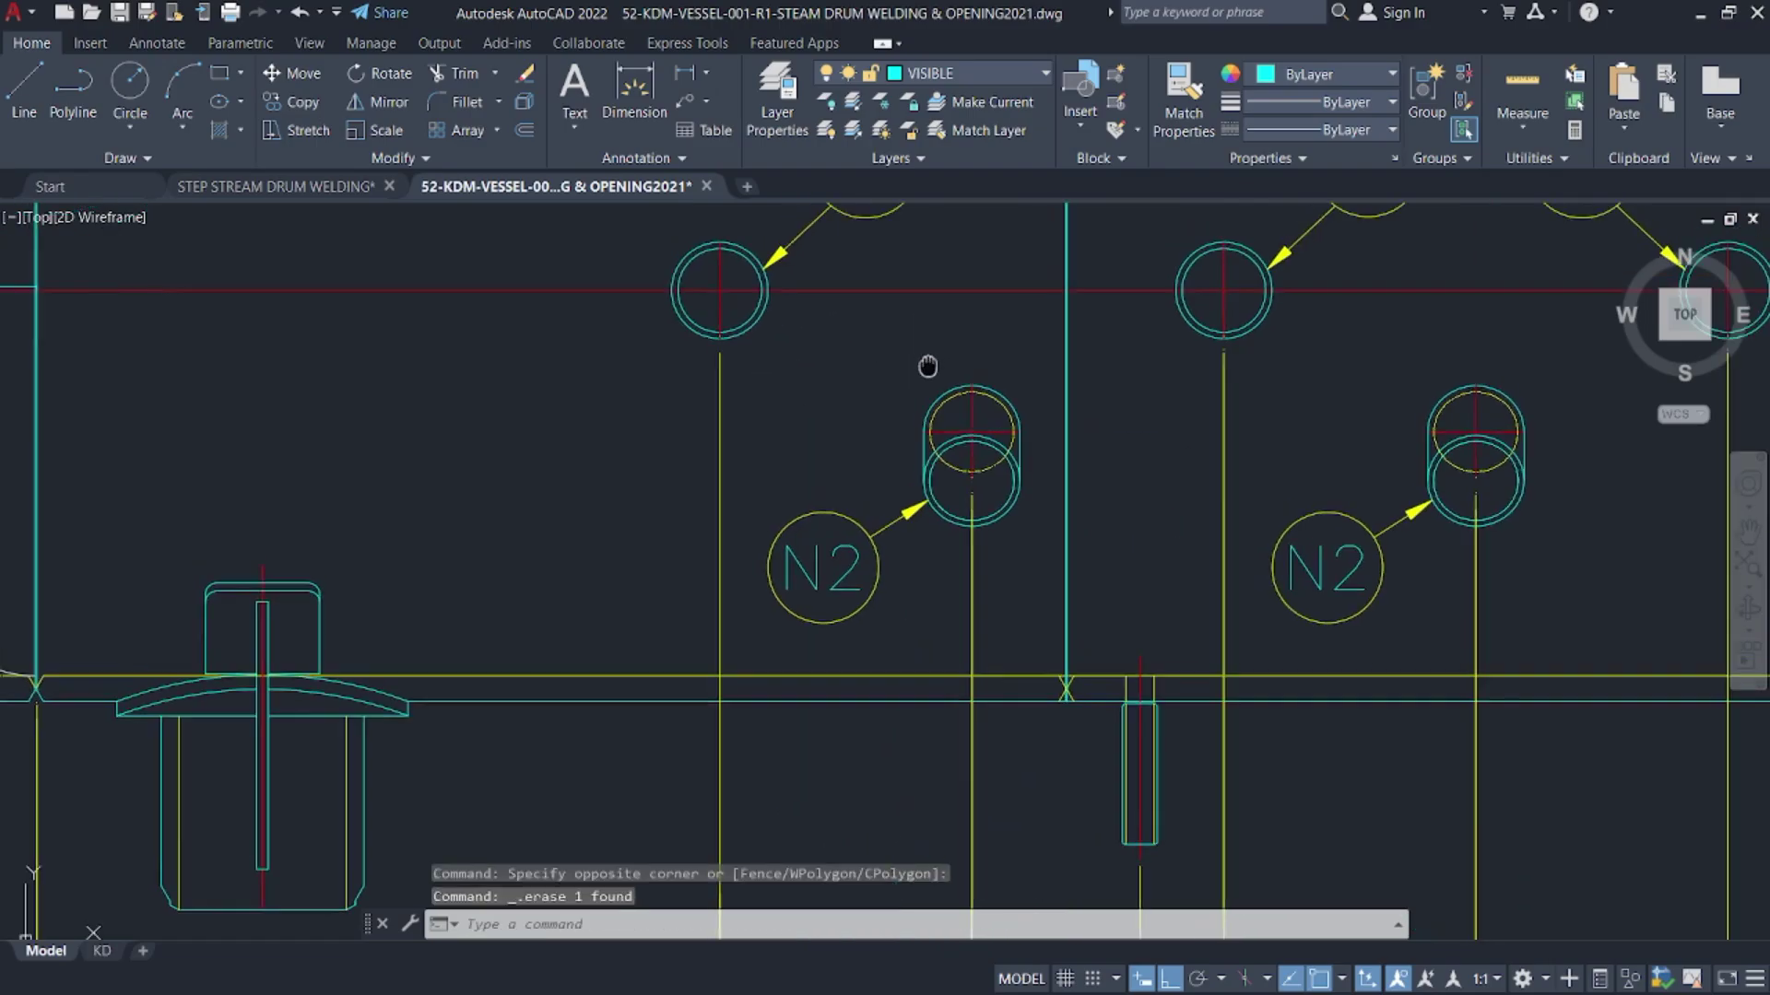
pyautogui.scroll(-5, 927, 367)
pyautogui.scroll(-3, 1171, 446)
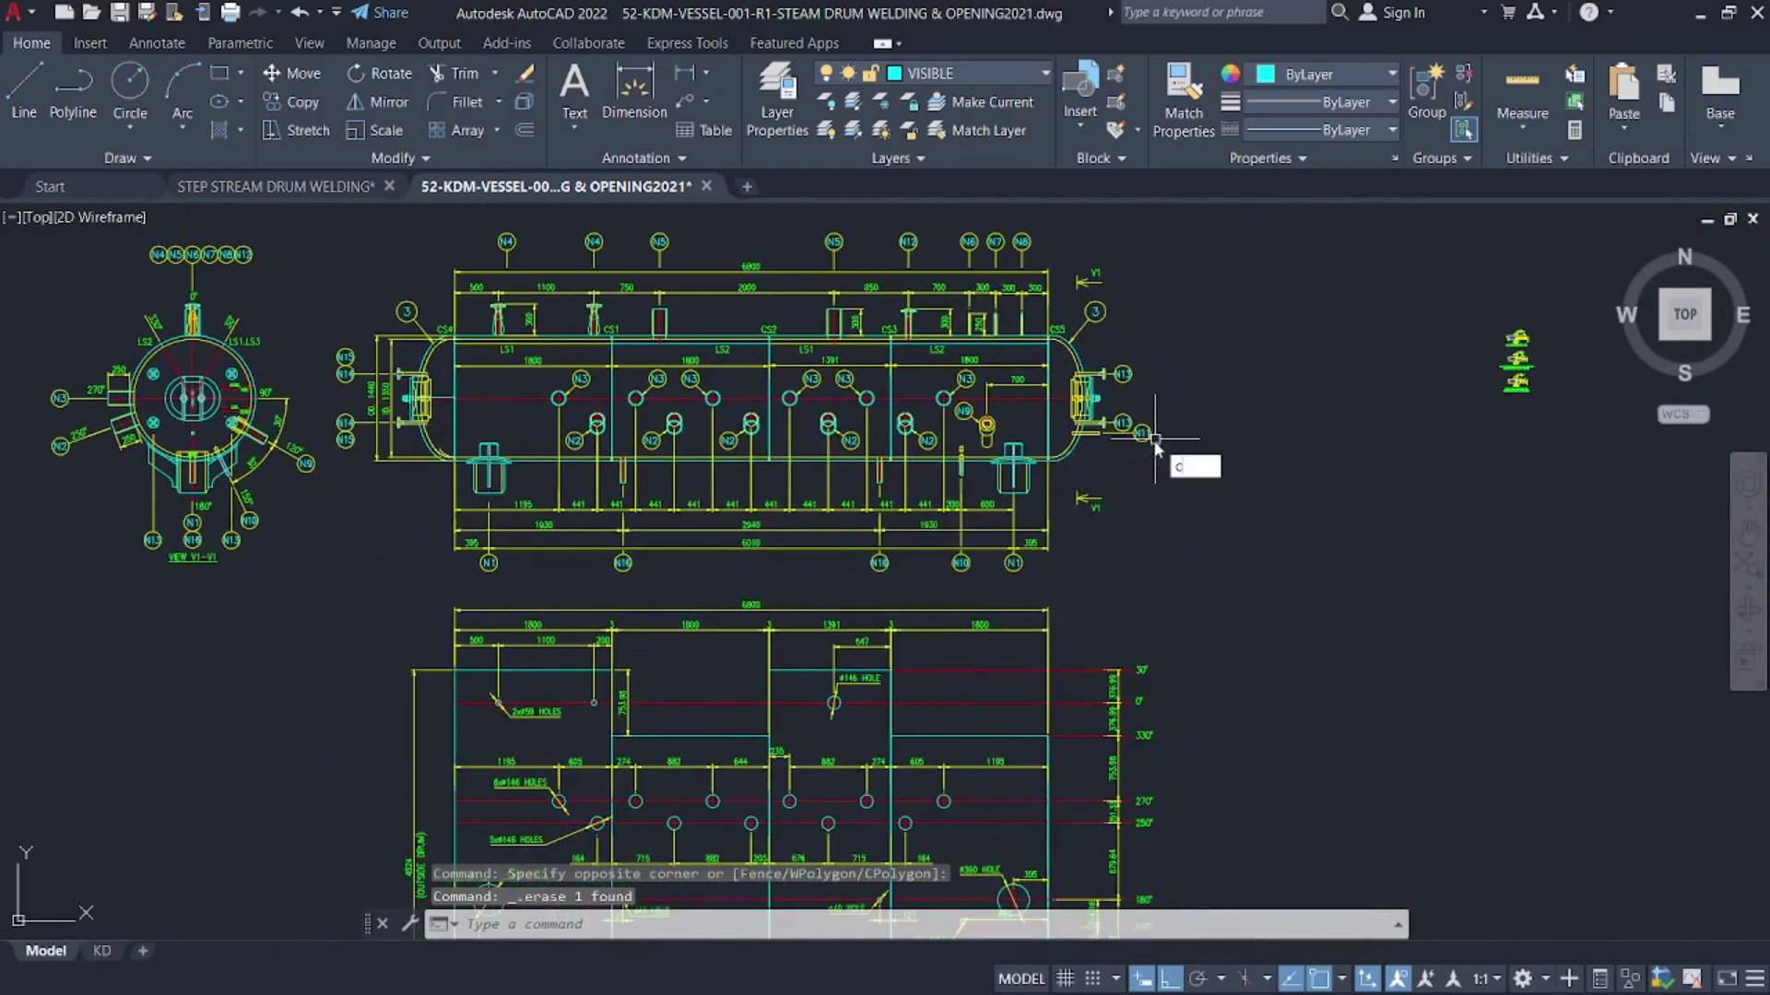
pyautogui.write('c')
pyautogui.press('Return')
pyautogui.click(1242, 521)
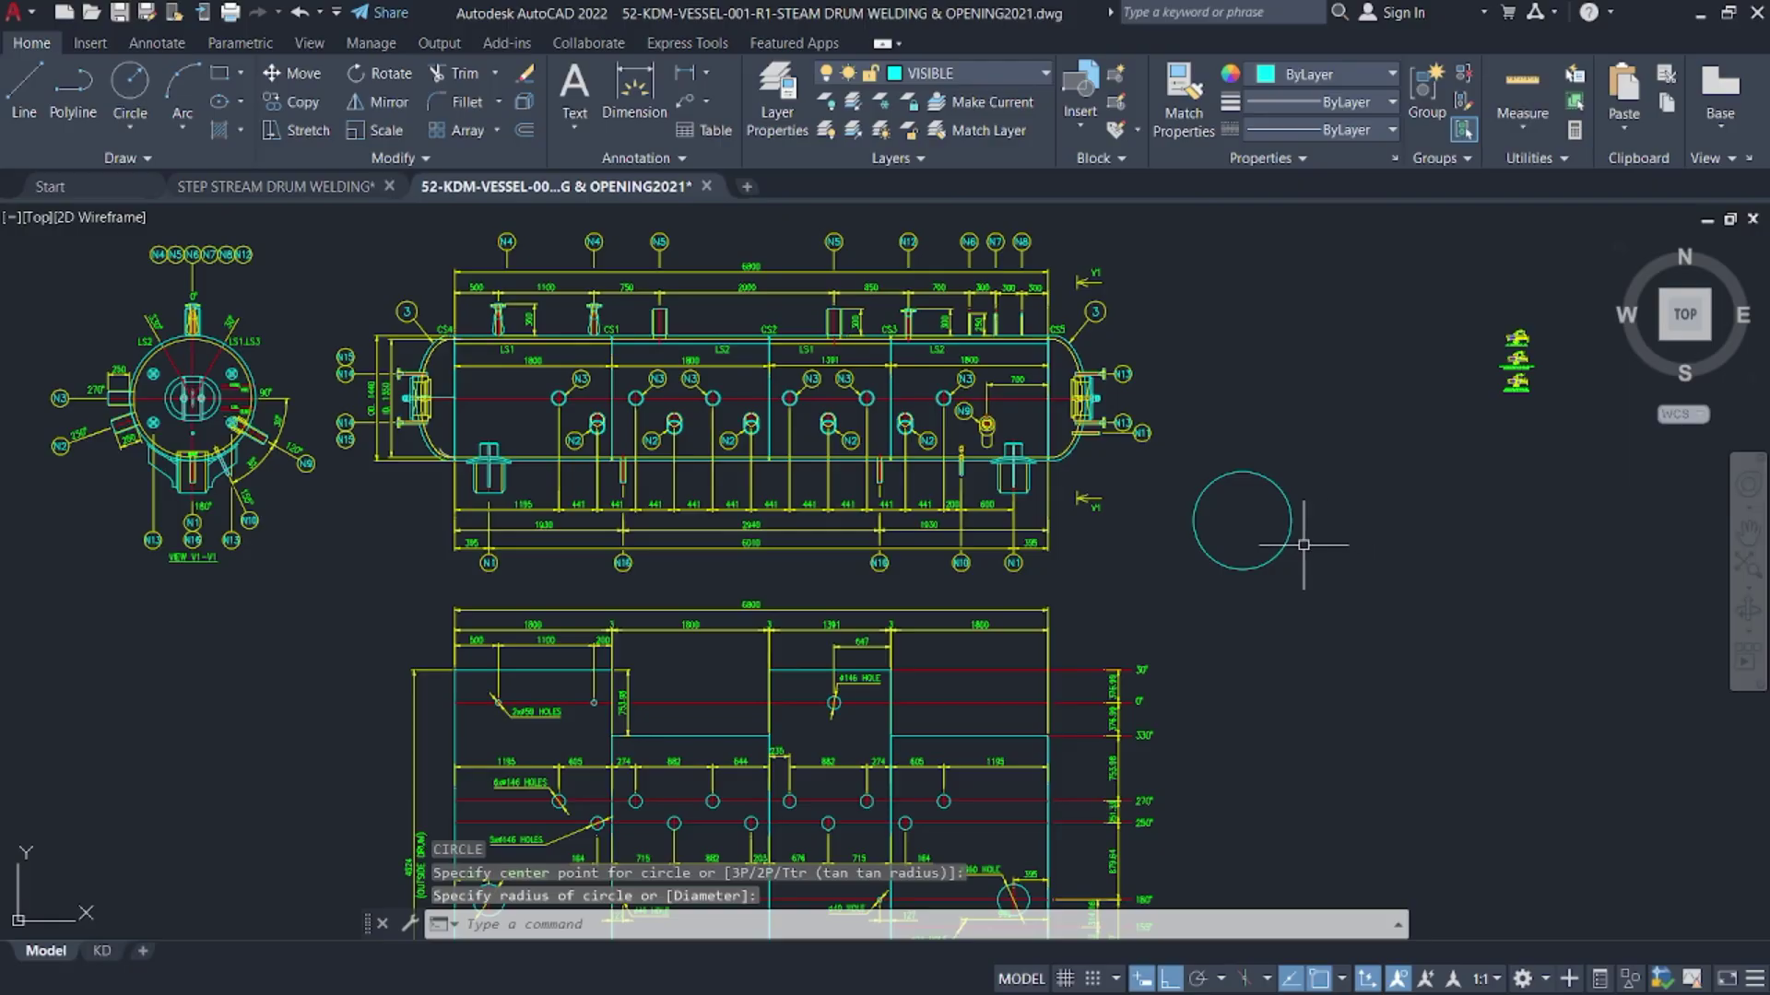
pyautogui.click(1302, 543)
pyautogui.click(1259, 513)
pyautogui.press('Delete')
pyautogui.moveTo(1226, 623); pyautogui.dragTo(1247, 439, button='middle')
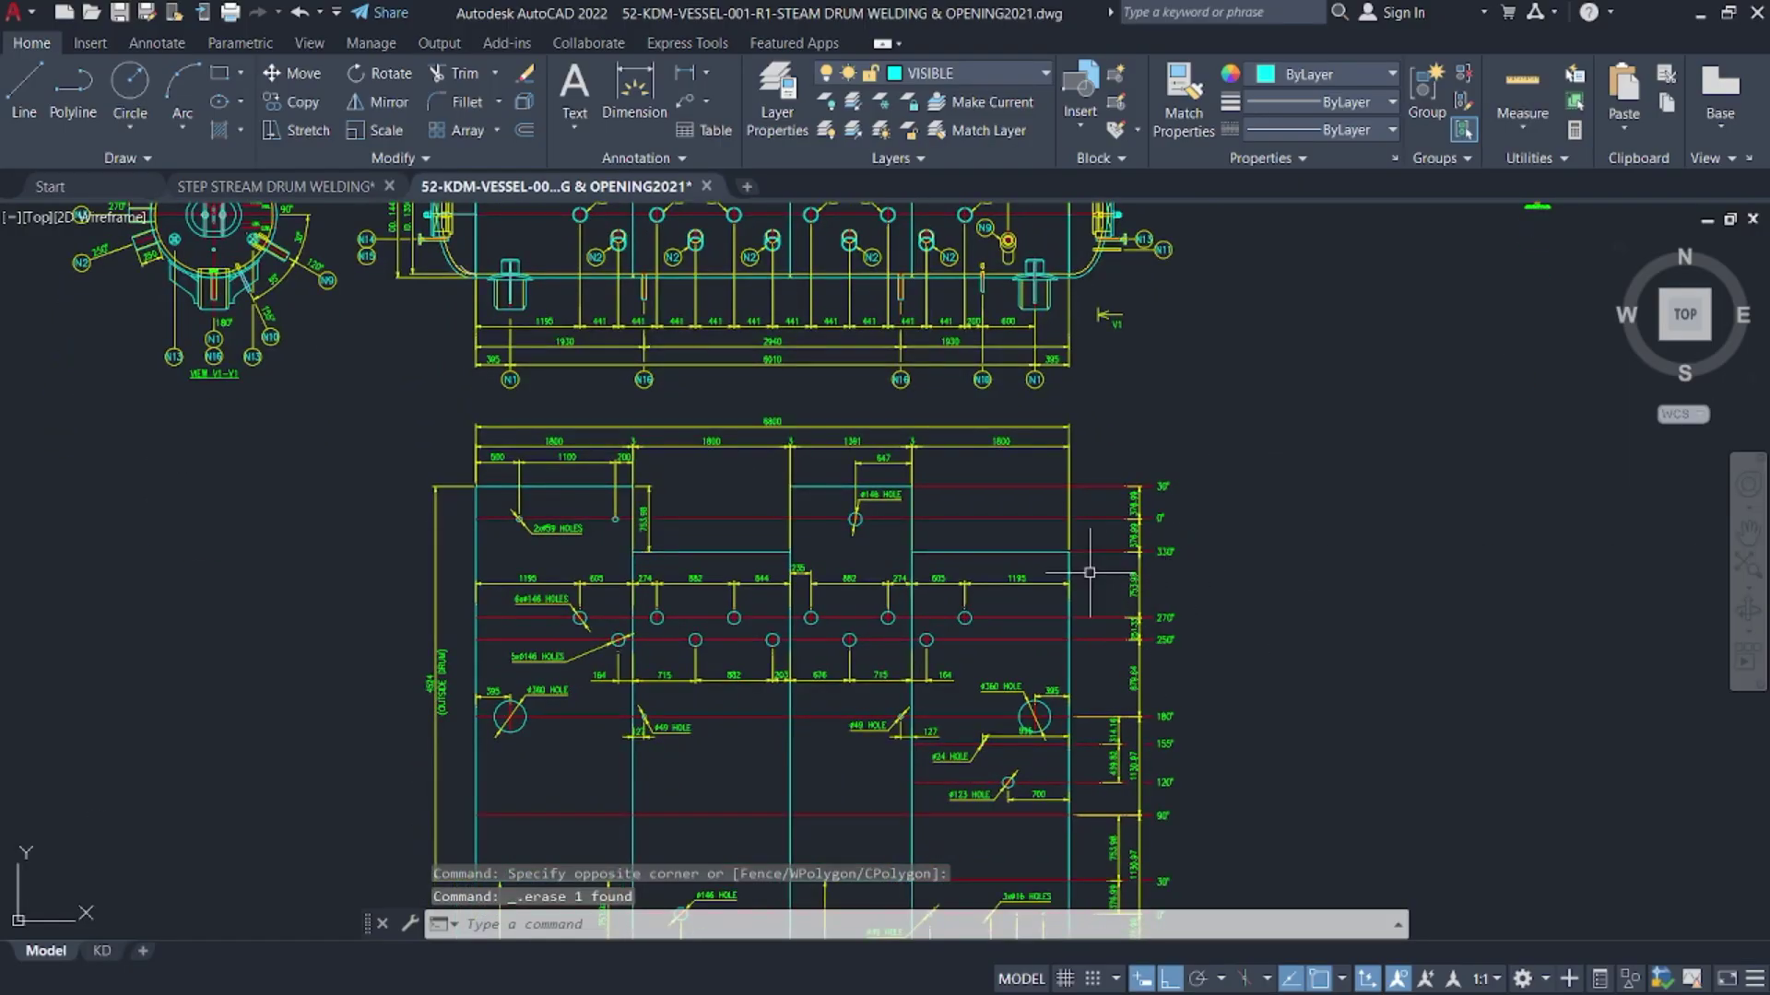
pyautogui.moveTo(716, 457); pyautogui.dragTo(848, 532, button='middle')
# - Back in the STEP STREAM DRUM WELDING drawing, draw a horizontal construction line along the drum elevation's centreline
pyautogui.click(323, 194)
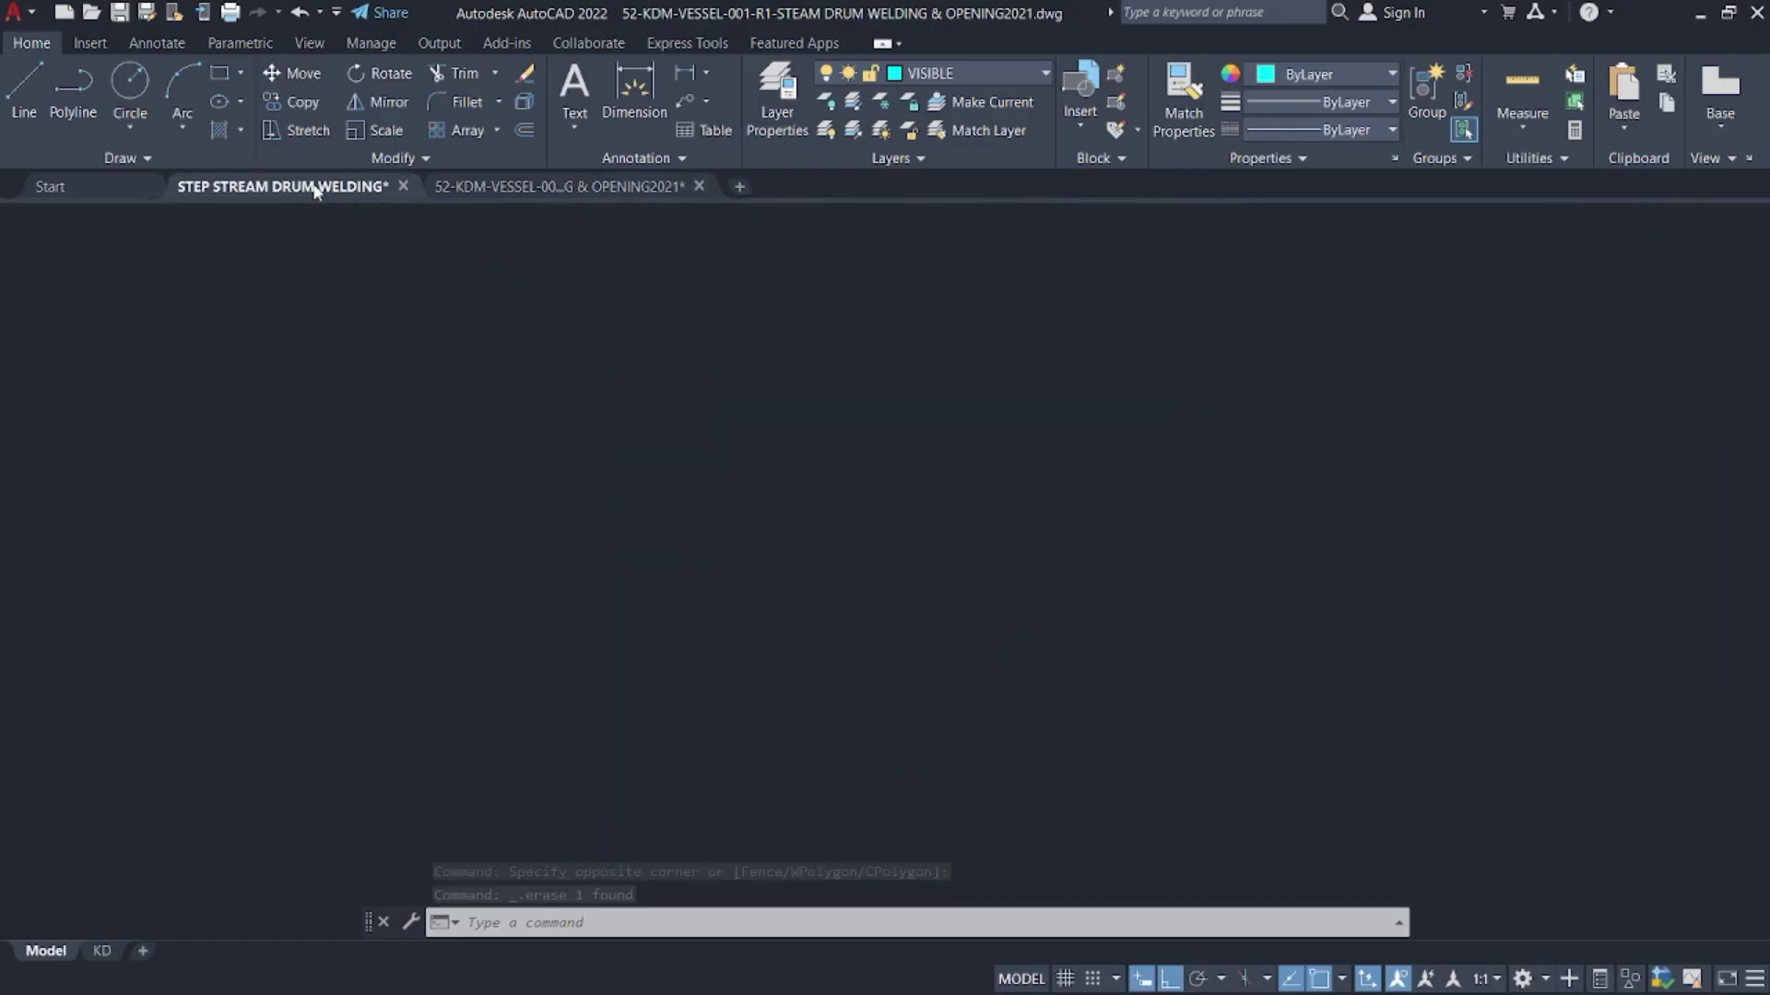
pyautogui.scroll(4, 851, 380)
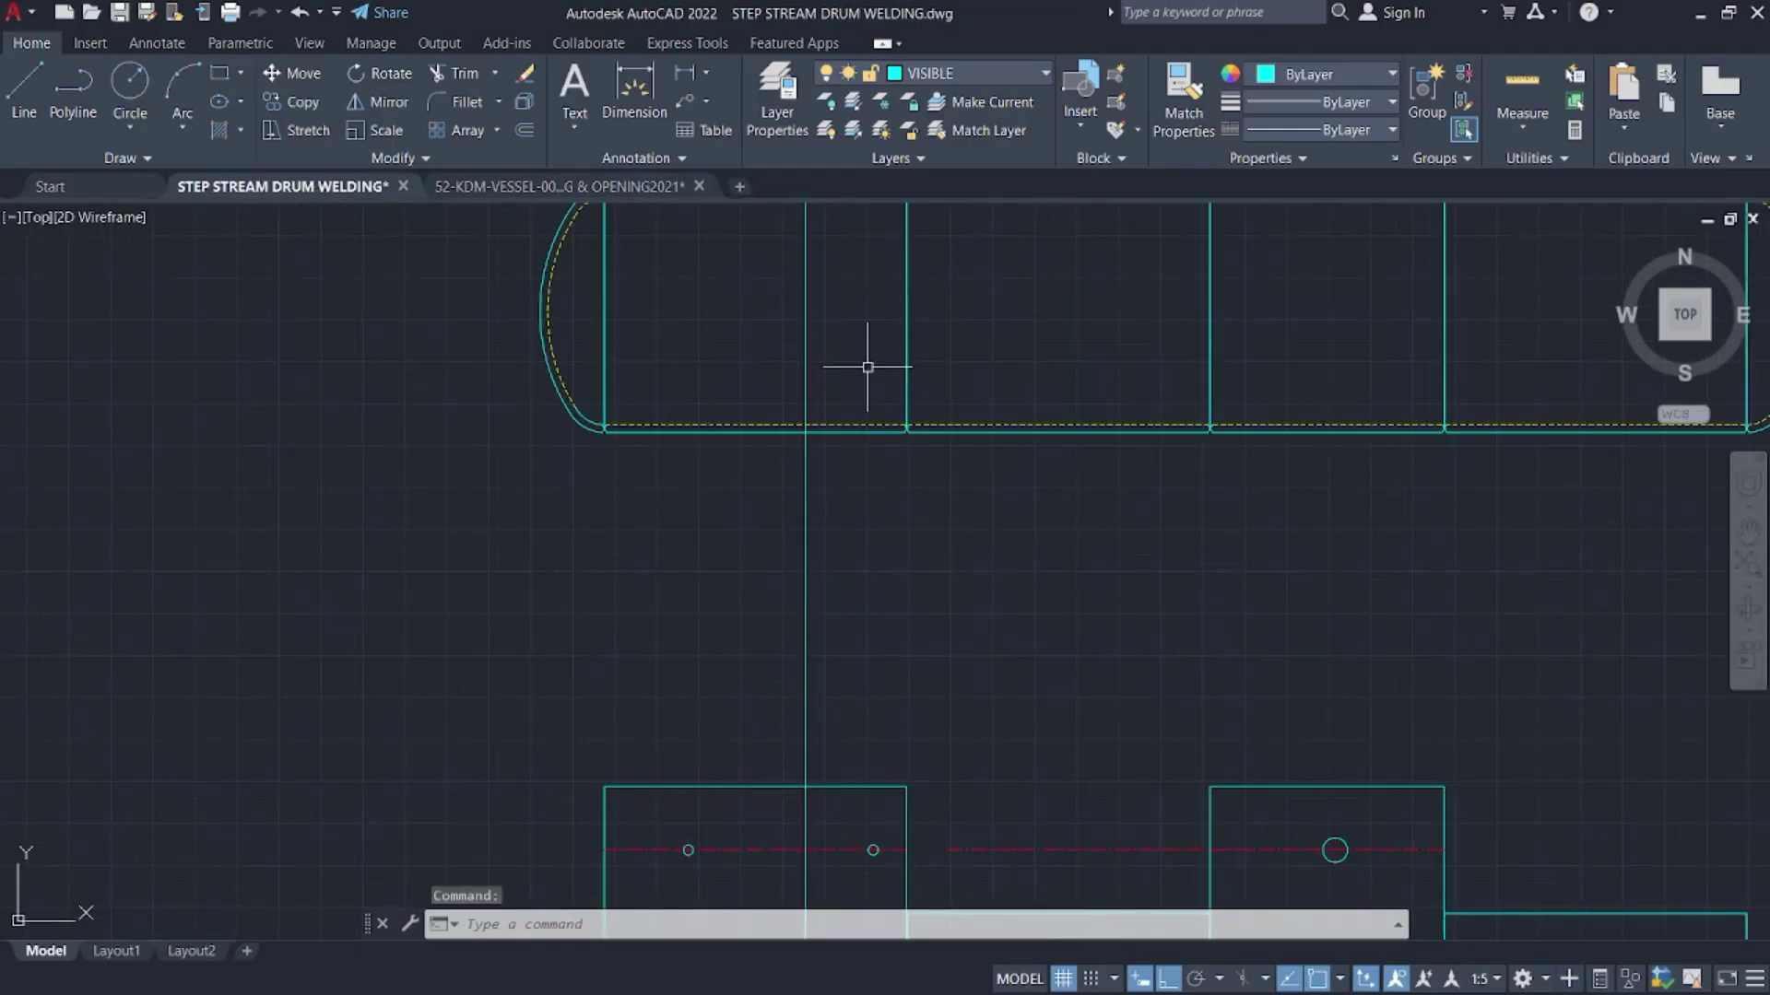
pyautogui.press('Return')
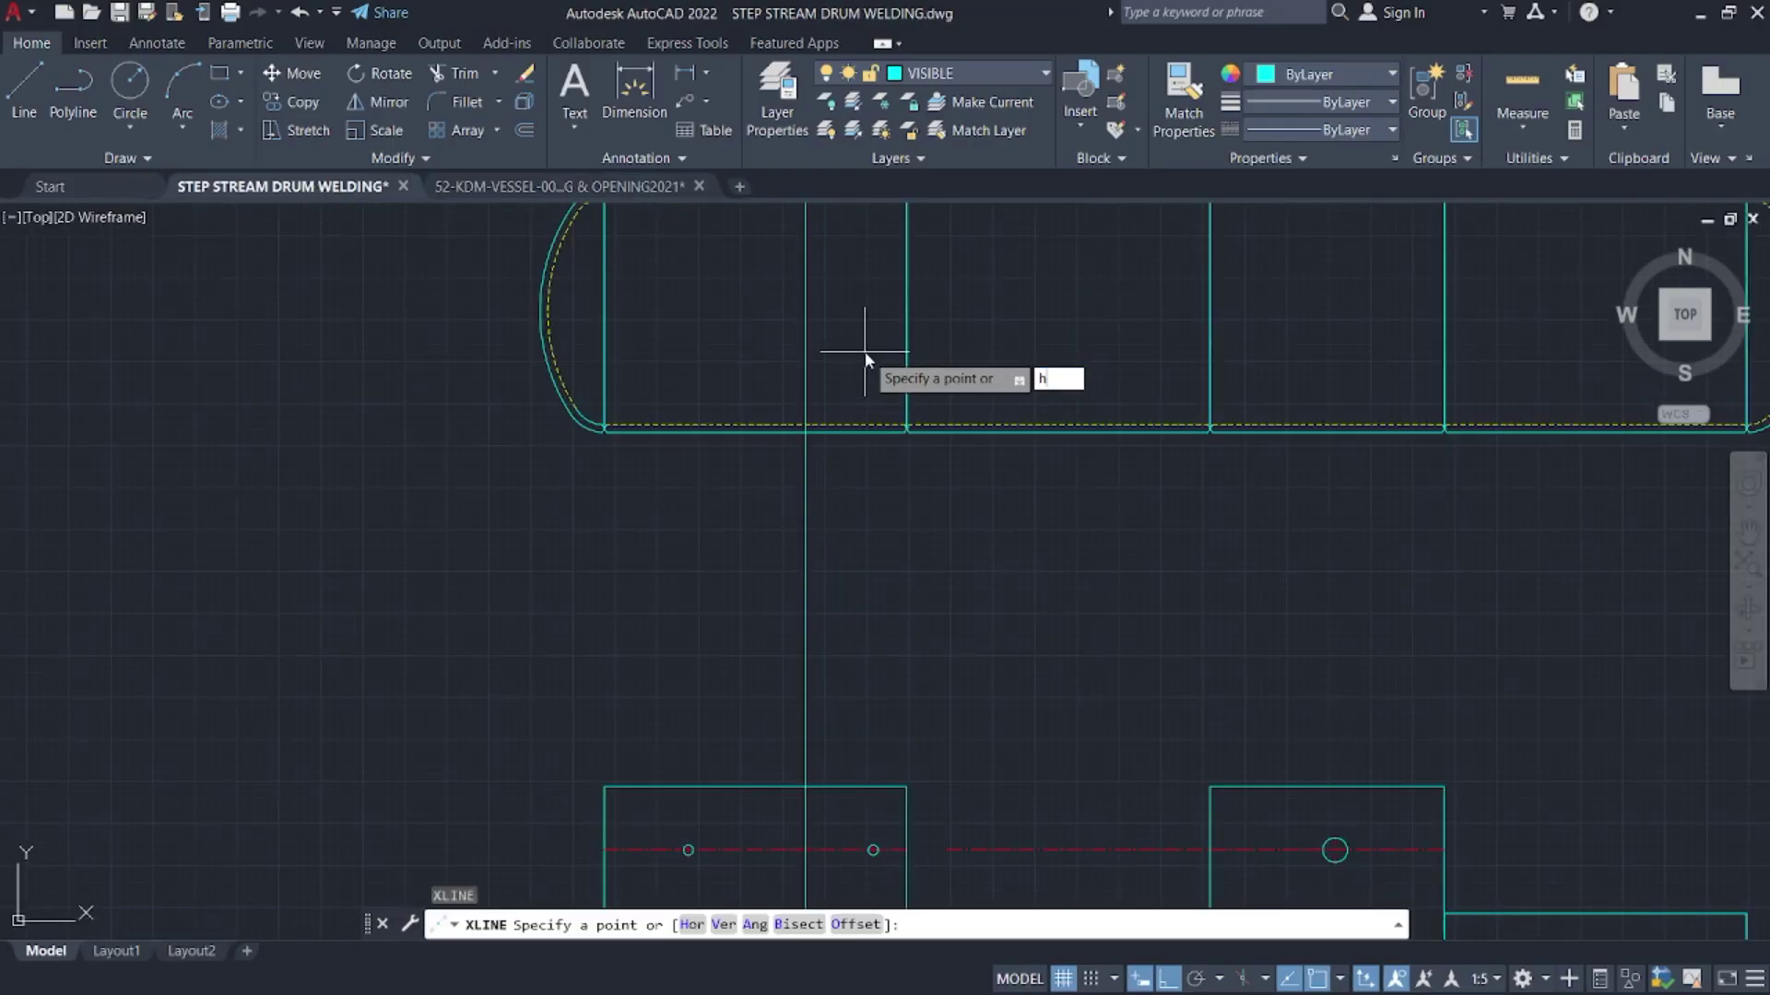
pyautogui.write('h')
pyautogui.press('Return')
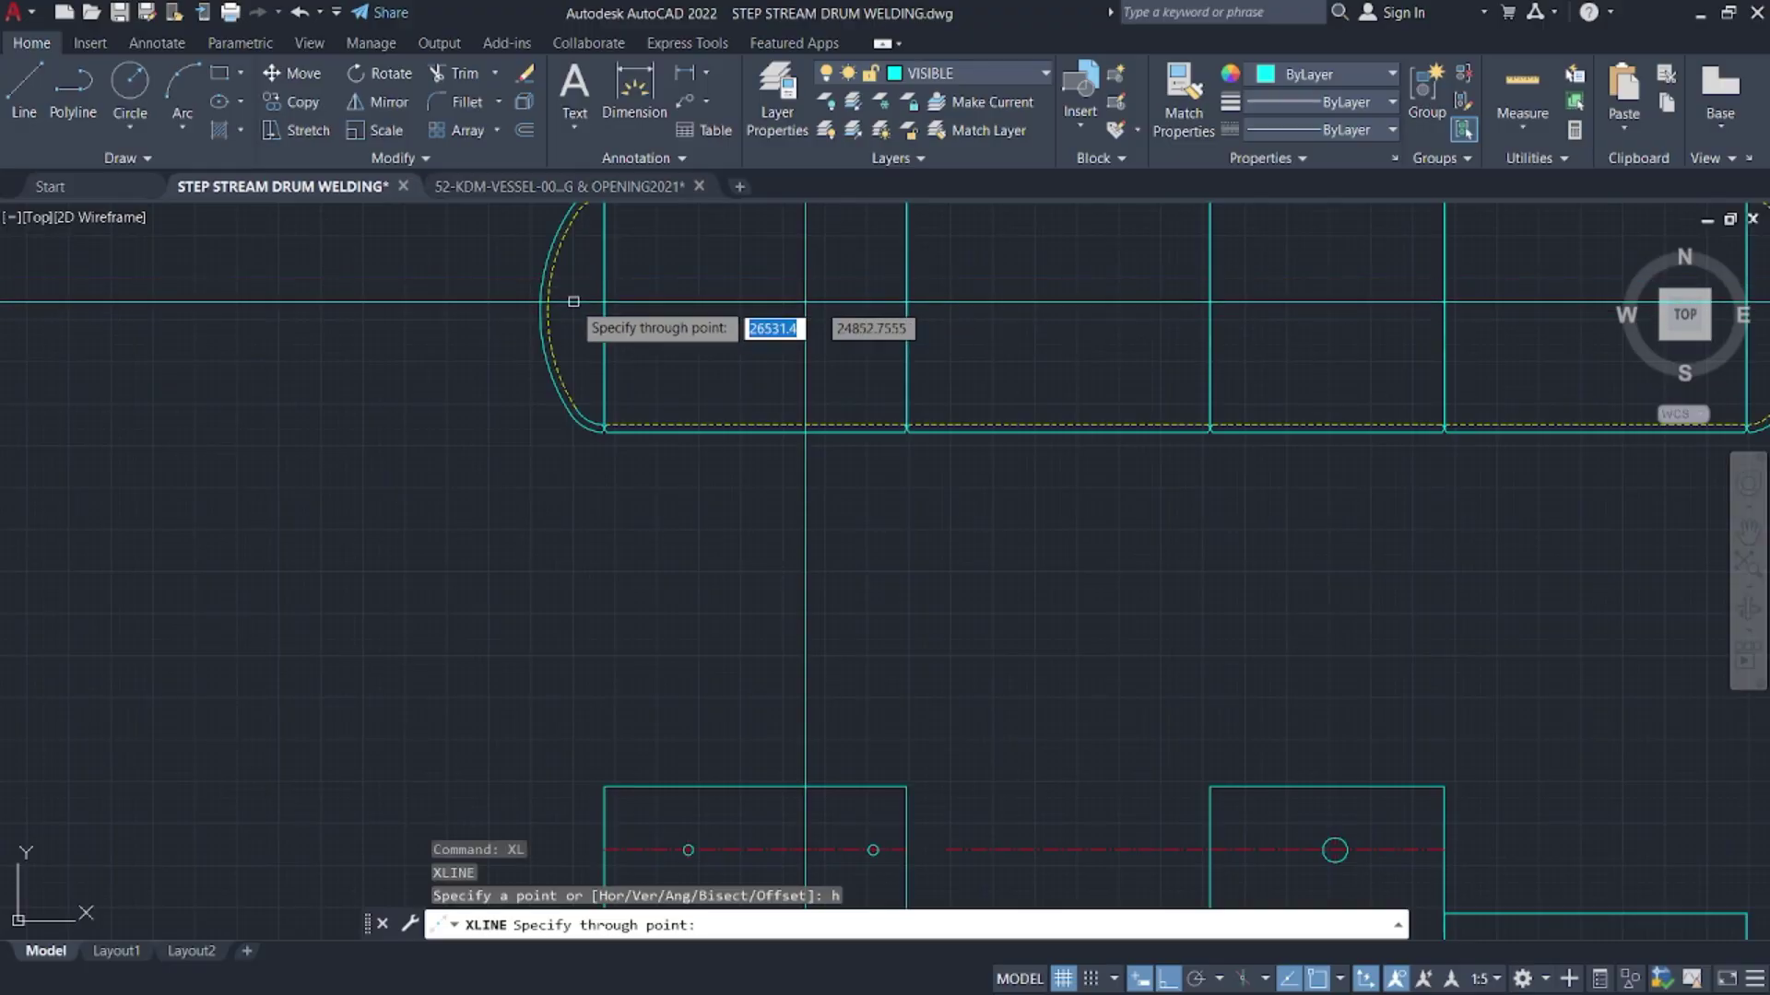
pyautogui.click(728, 310)
pyautogui.press('Escape')
pyautogui.scroll(-4, 716, 600)
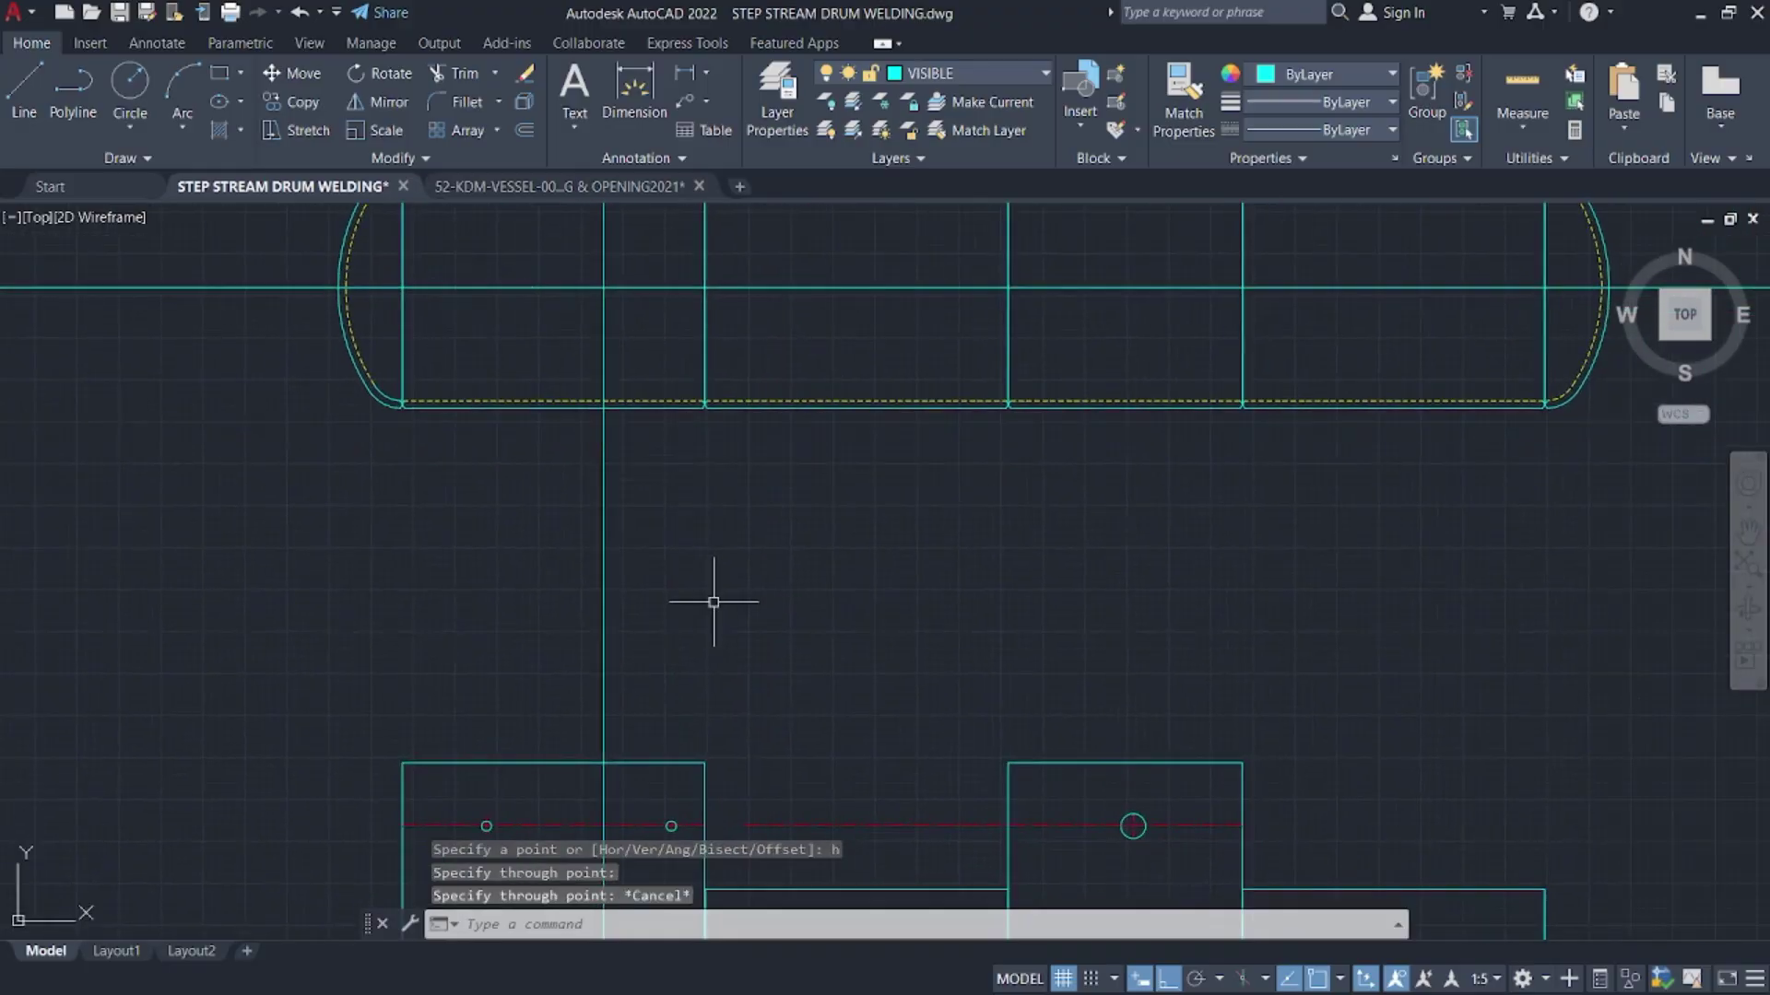
pyautogui.scroll(6, 729, 604)
pyautogui.scroll(-5, 748, 601)
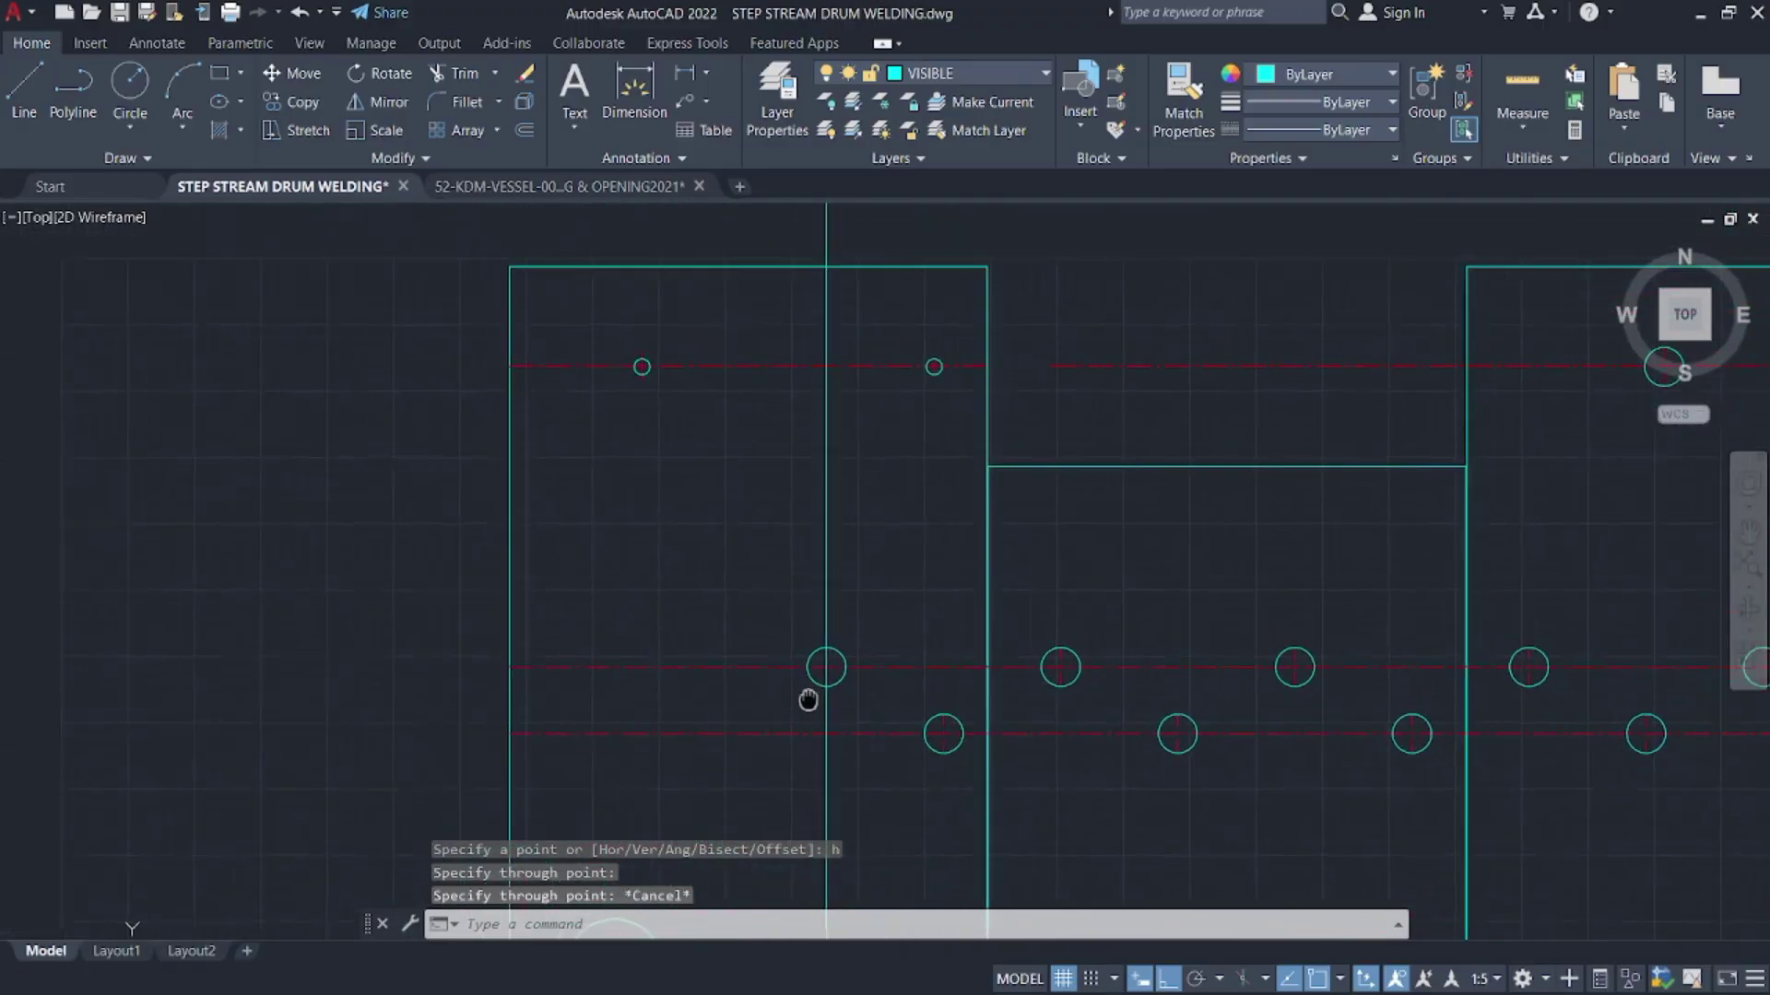
pyautogui.write('c')
pyautogui.press('Return')
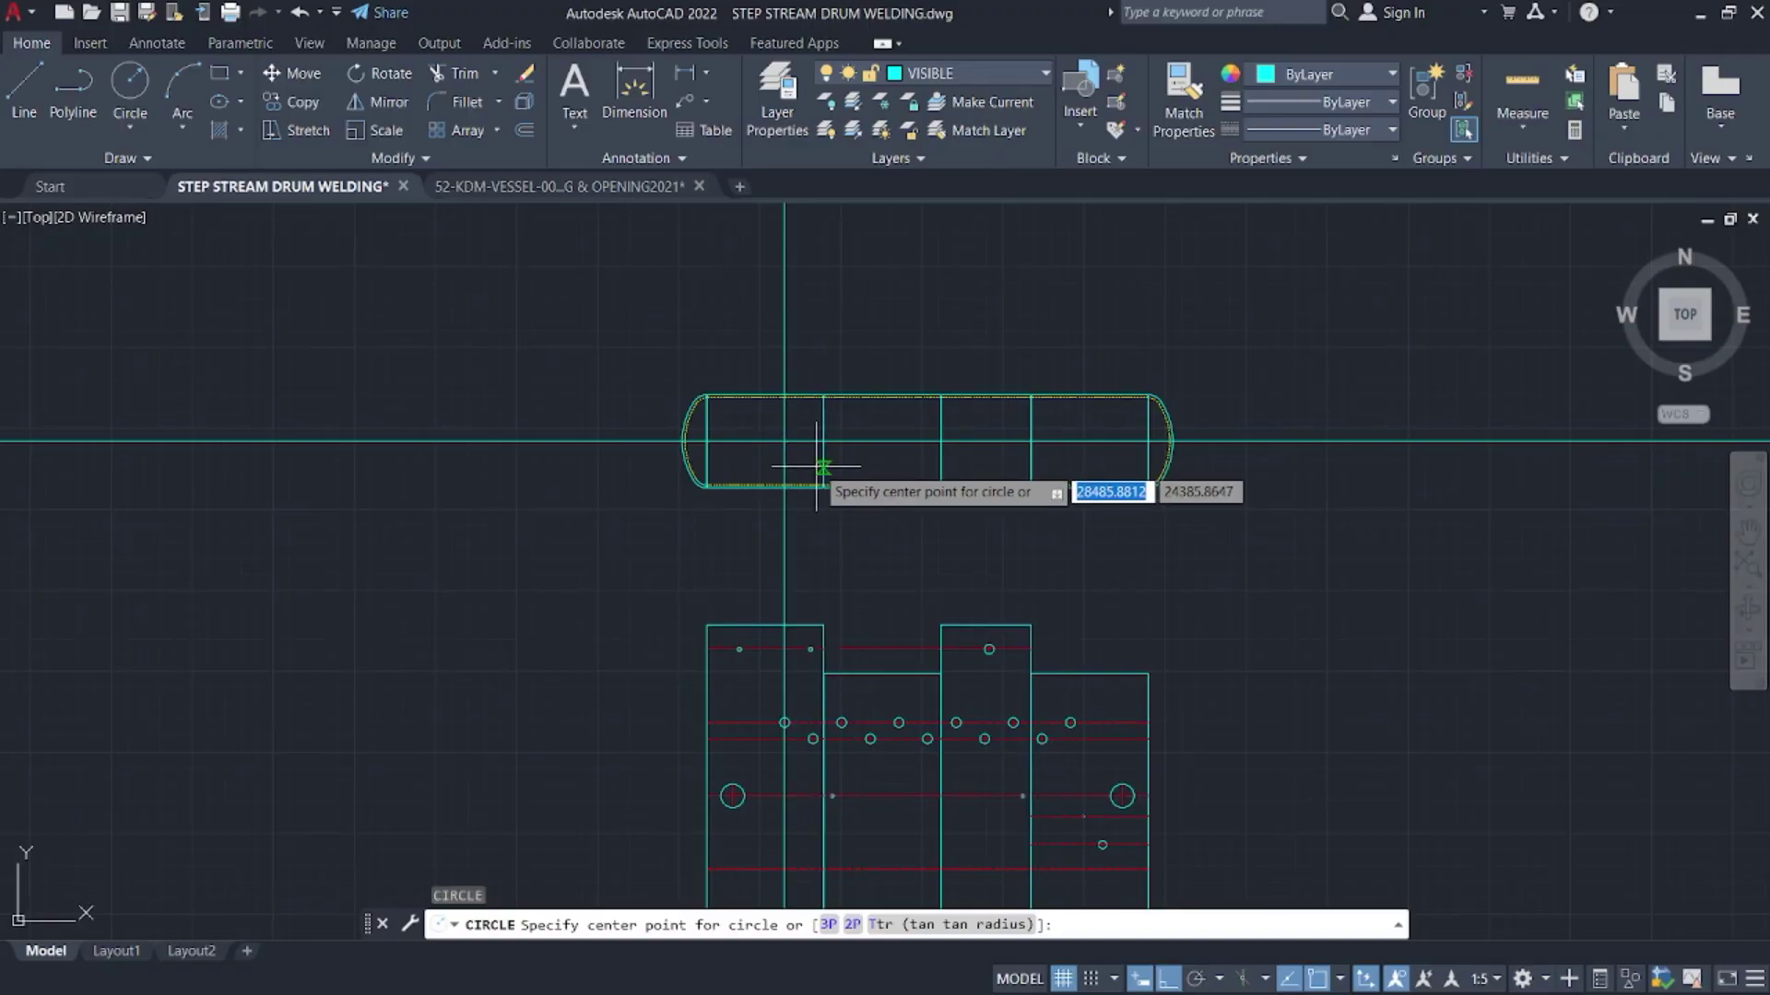
pyautogui.press('Escape')
pyautogui.click(778, 441)
pyautogui.click(599, 165)
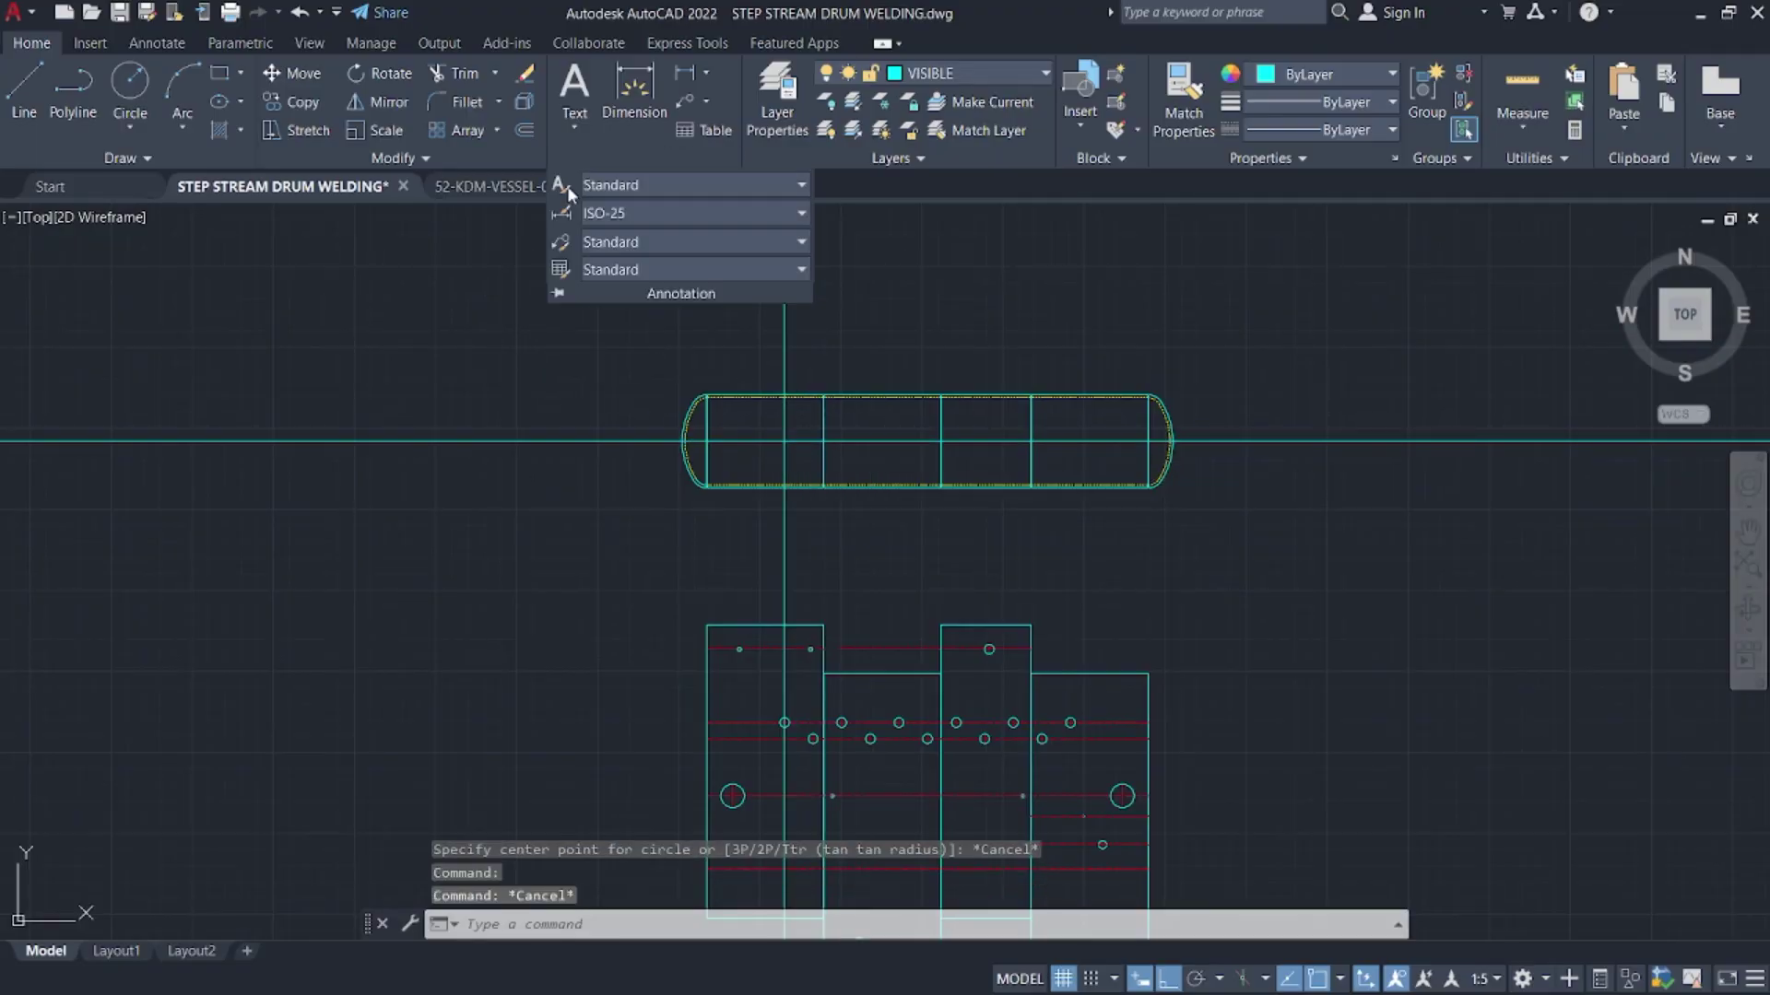
# - Examine the N2 and N3 nozzle positions on the elevation and the Ø146 hole rows on the developed shell in the 52-KDM-VESSEL-001-R1 reference drawing
pyautogui.click(567, 185)
pyautogui.scroll(6, 767, 314)
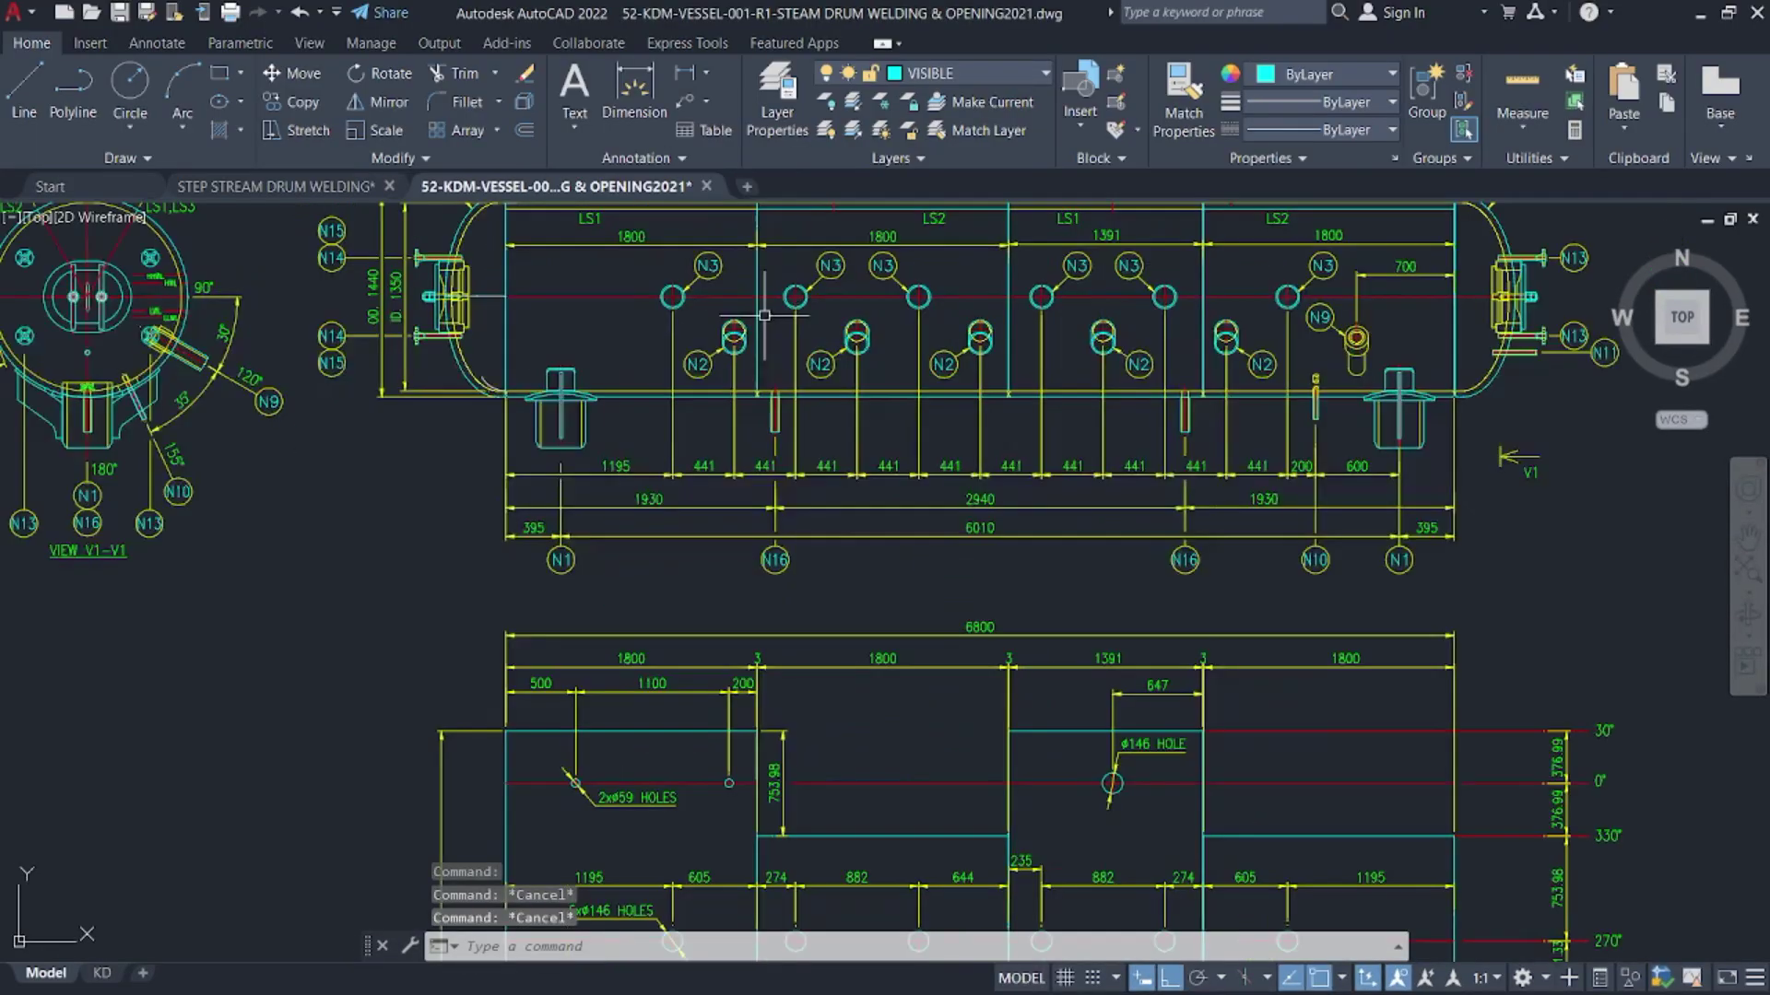
pyautogui.click(691, 73)
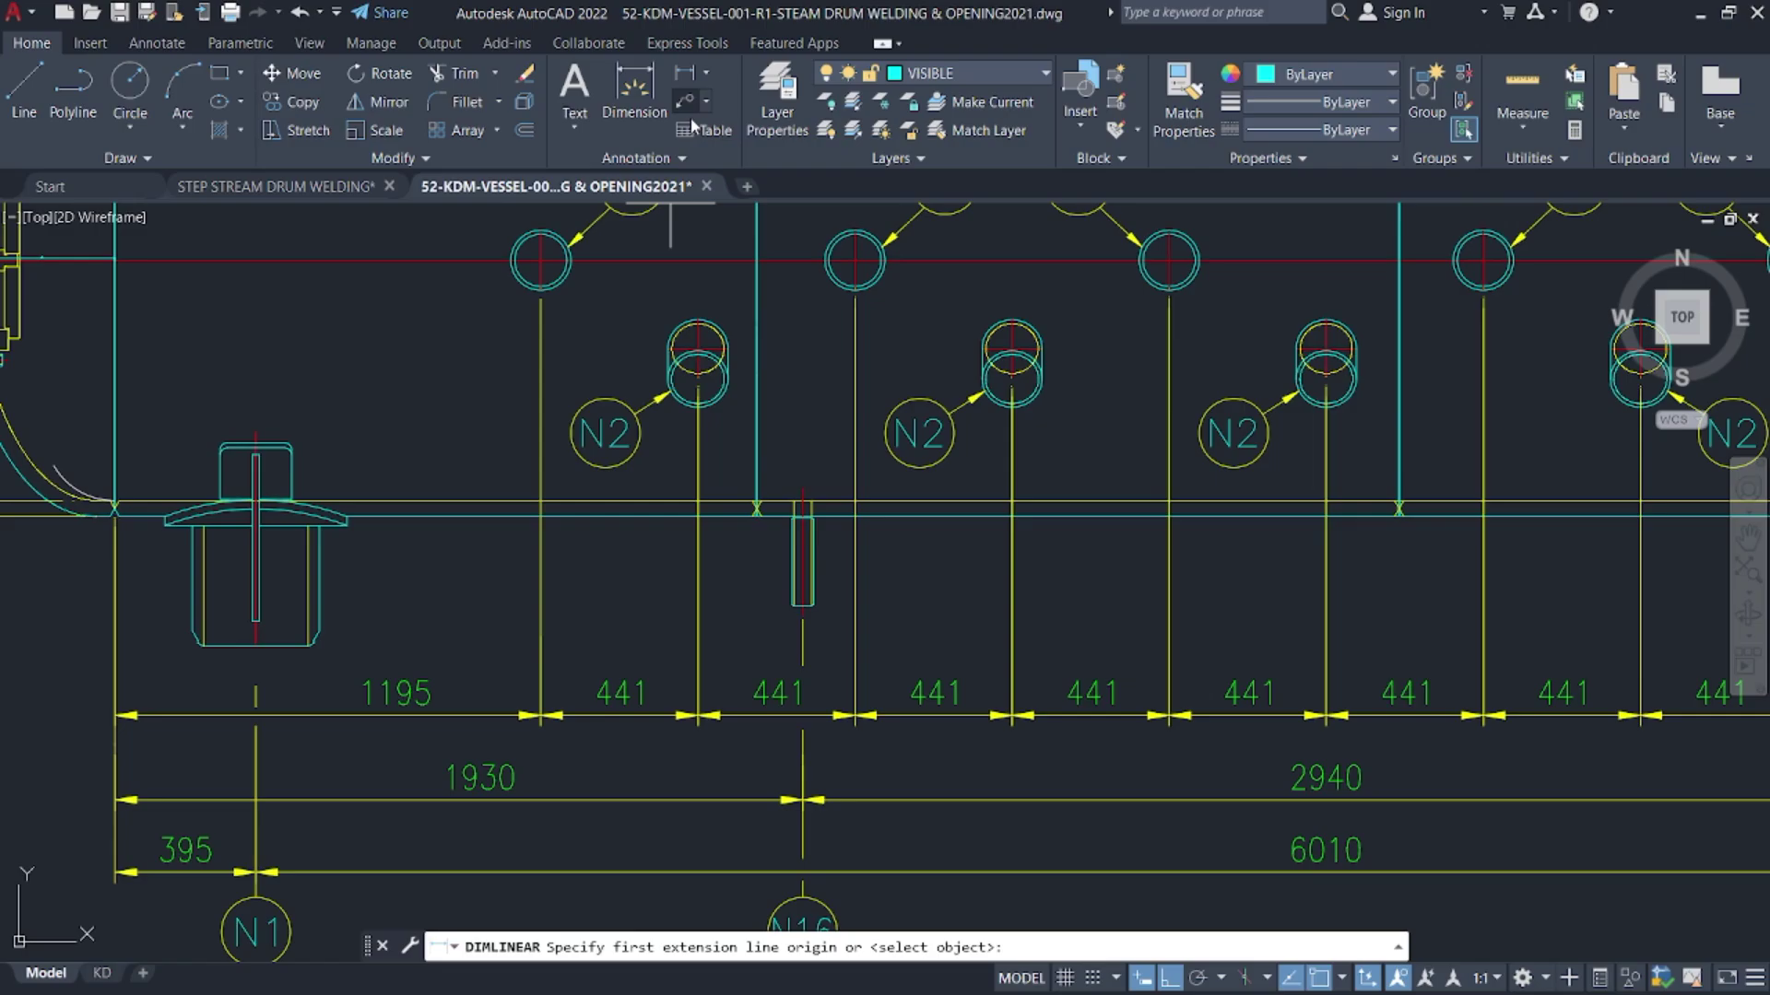
pyautogui.click(698, 348)
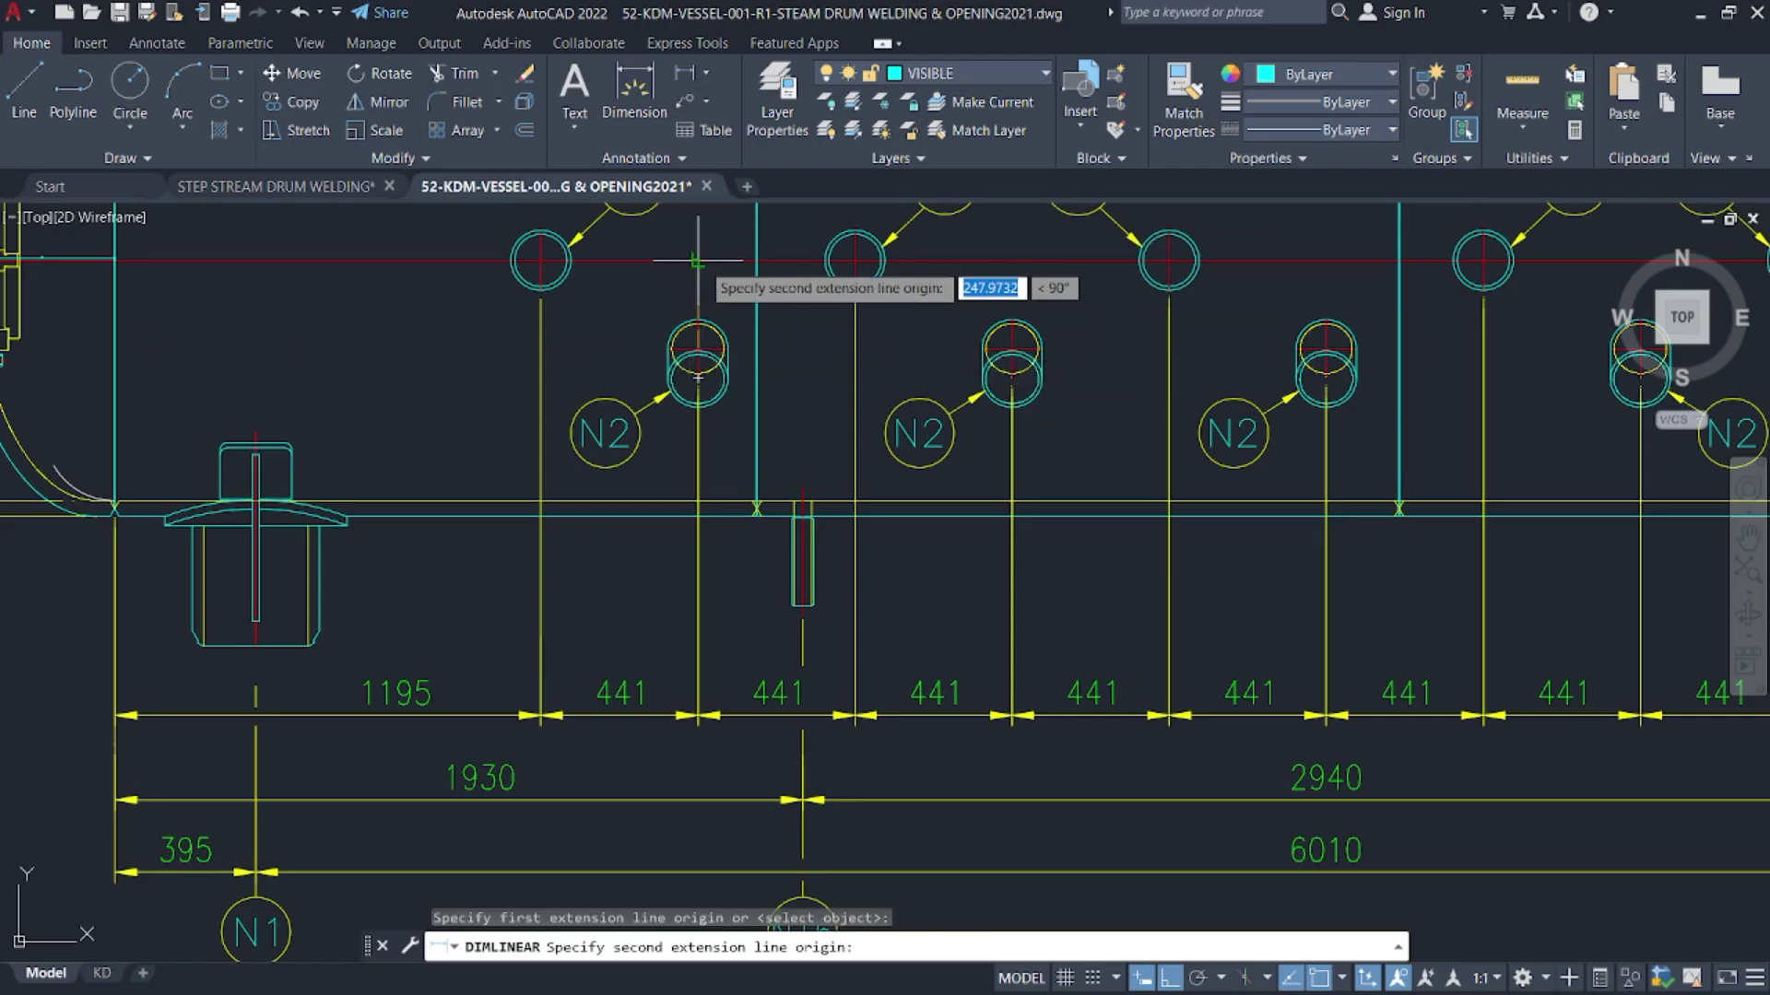
pyautogui.press('Escape')
pyautogui.scroll(-5, 691, 267)
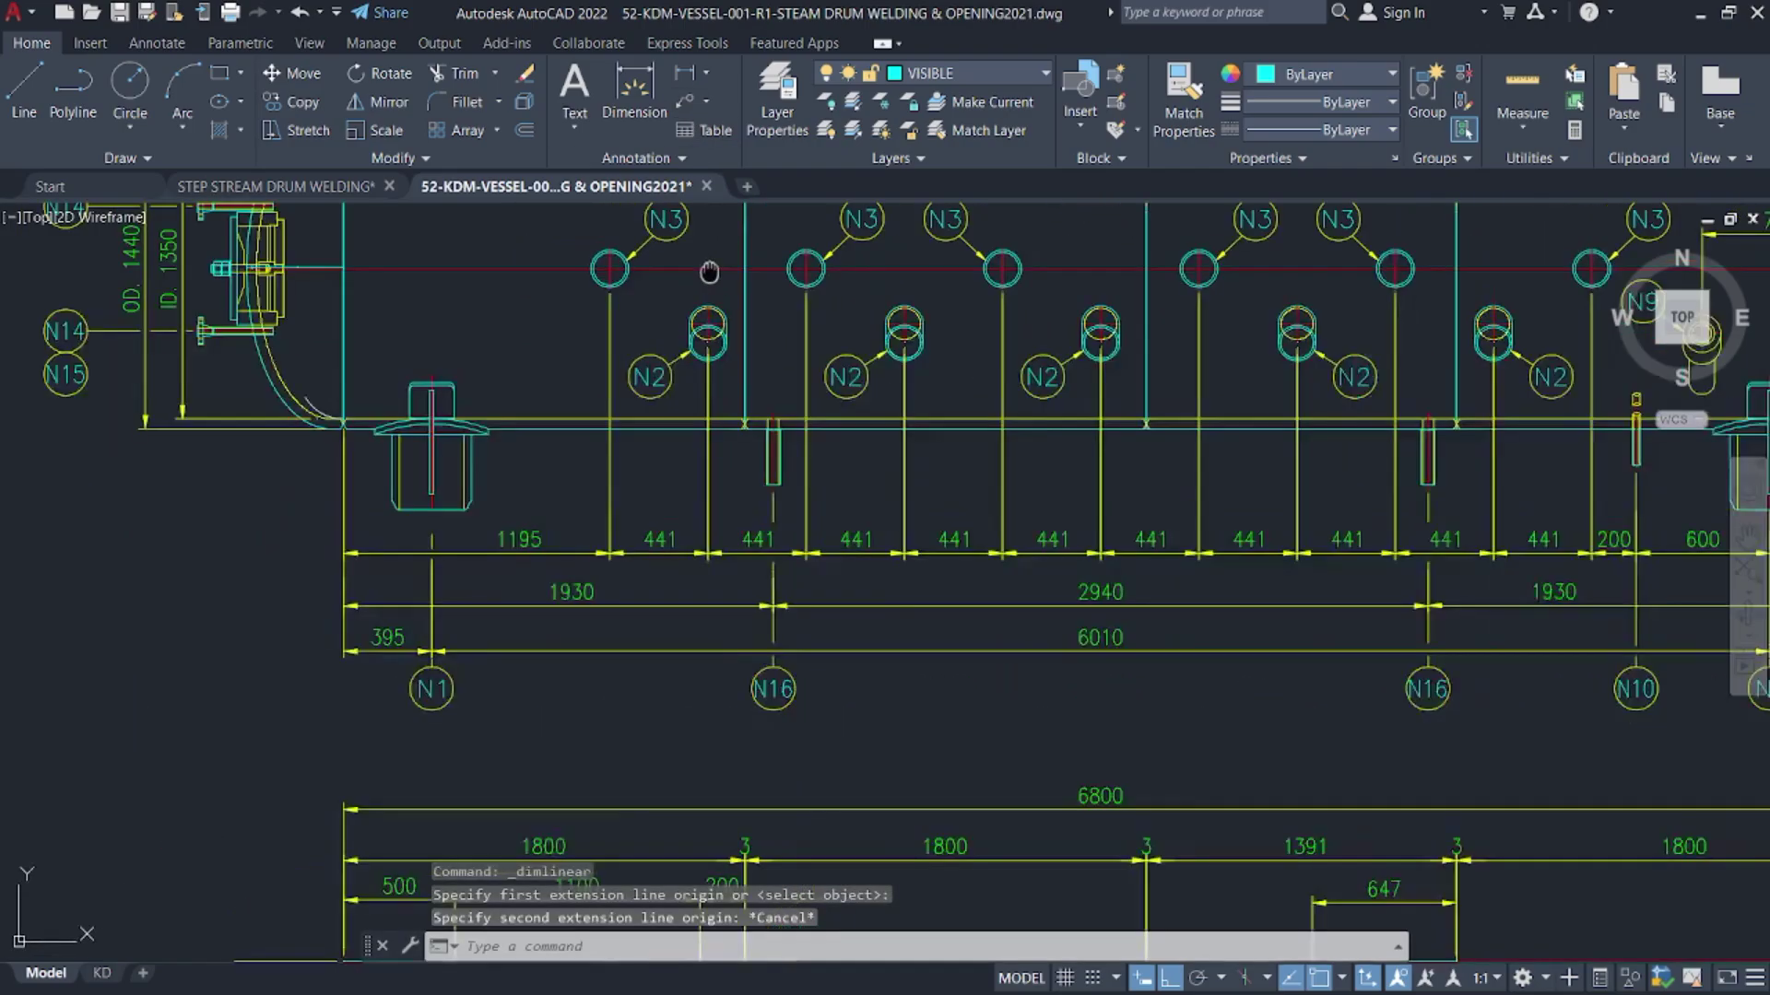
pyautogui.moveTo(679, 370)
pyautogui.mouseDown(button='middle')
pyautogui.moveTo(690, 316)
pyautogui.moveTo(735, 350)
pyautogui.moveTo(755, 571)
pyautogui.mouseUp(button='middle')
pyautogui.scroll(2, 728, 303)
pyautogui.scroll(-2, 754, 571)
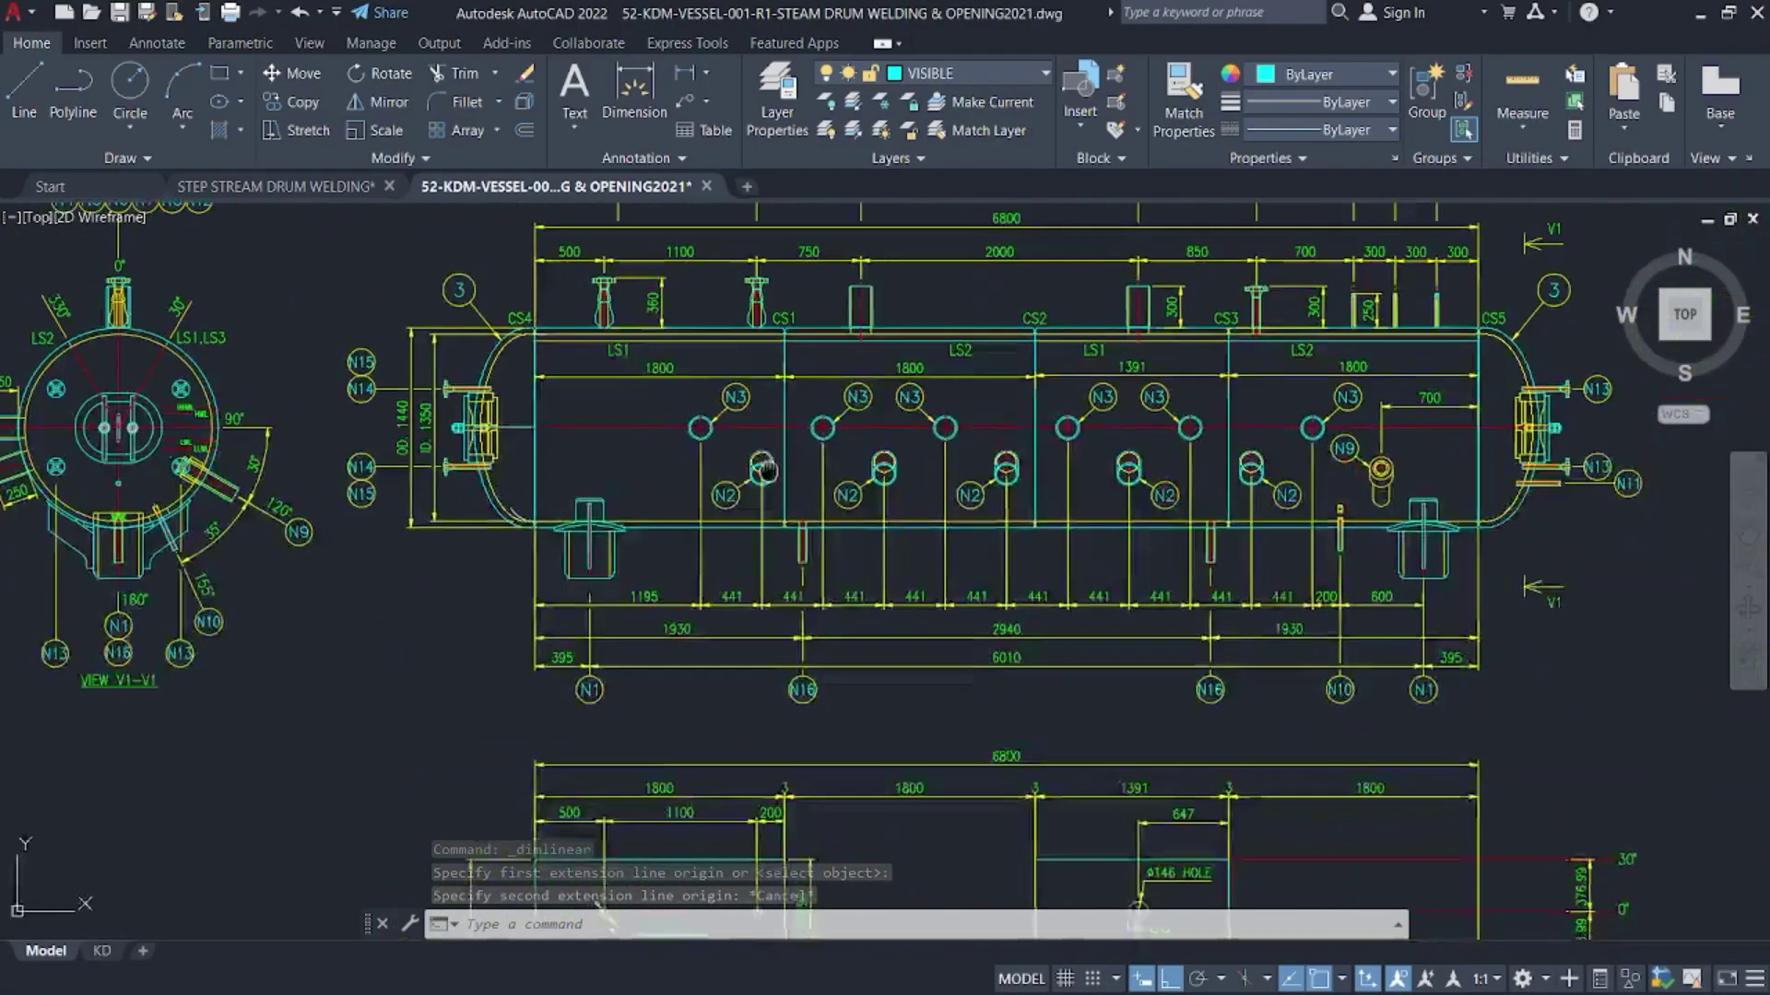
pyautogui.moveTo(814, 904); pyautogui.dragTo(797, 521, button='middle')
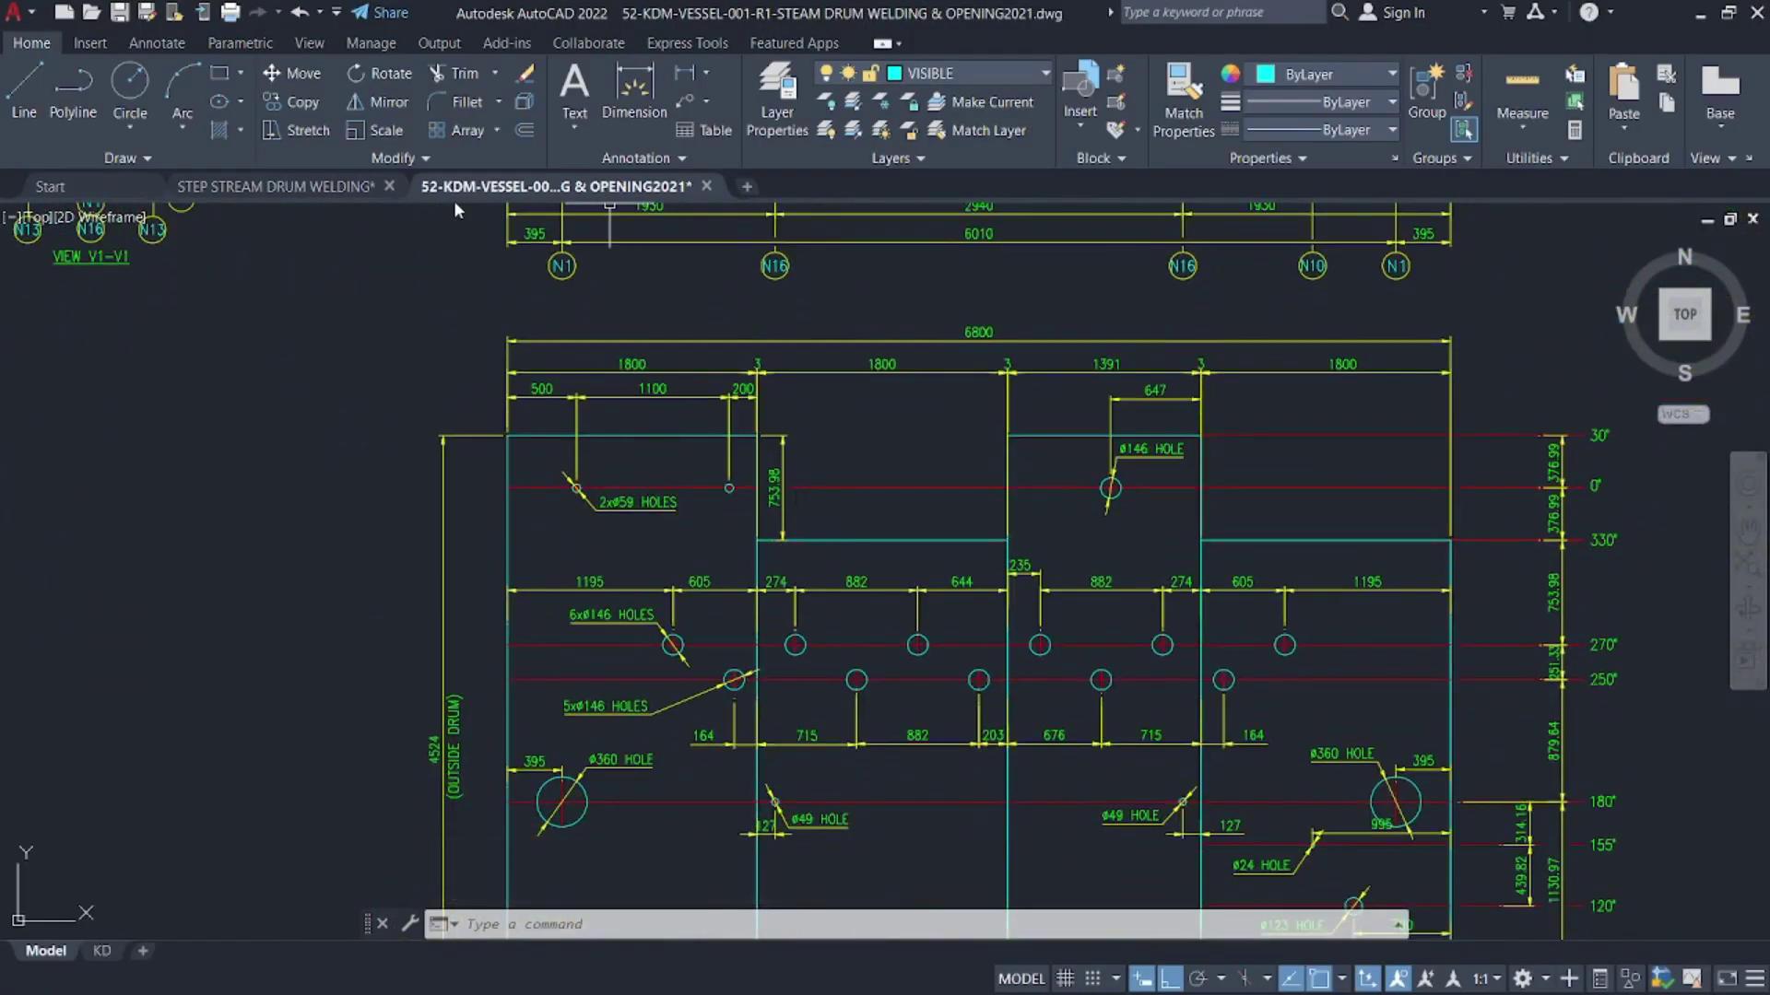
# - In the STEP STREAM DRUM WELDING drawing, draw a 146 mm diameter circle where the vertical and horizontal construction lines cross on the drum elevation
pyautogui.click(334, 190)
pyautogui.scroll(-2, 793, 479)
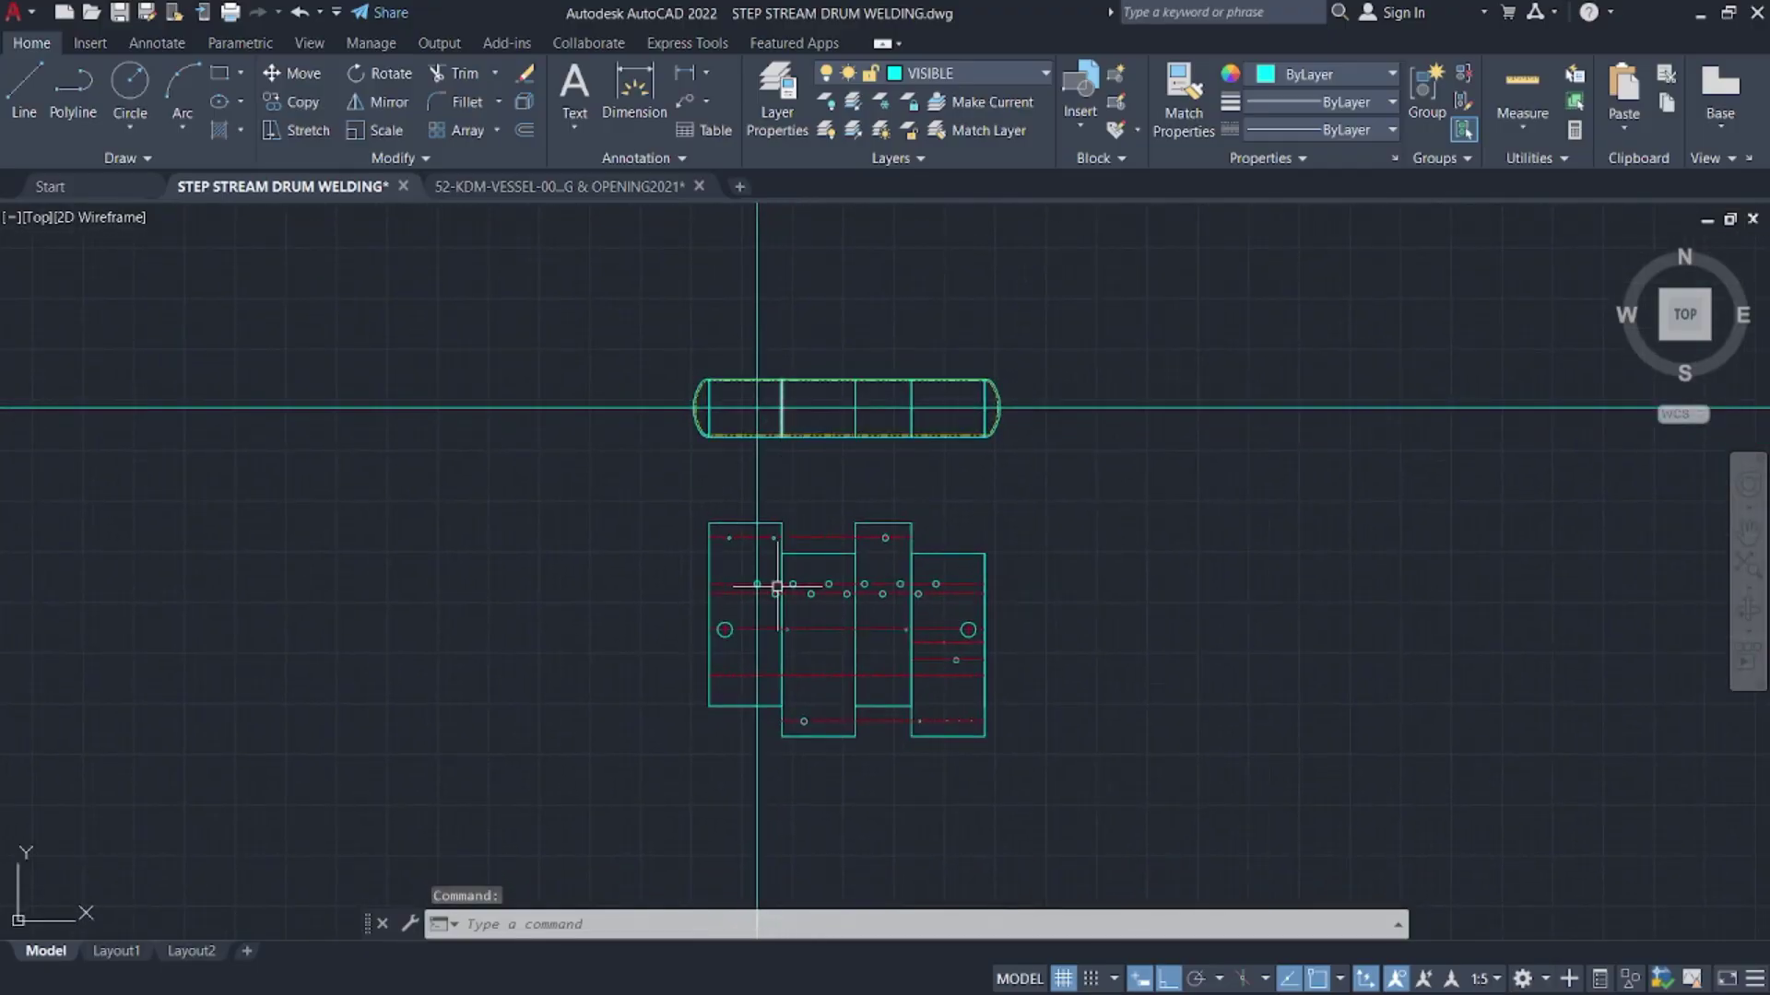
pyautogui.scroll(5, 735, 420)
pyautogui.write('c')
pyautogui.press('Return')
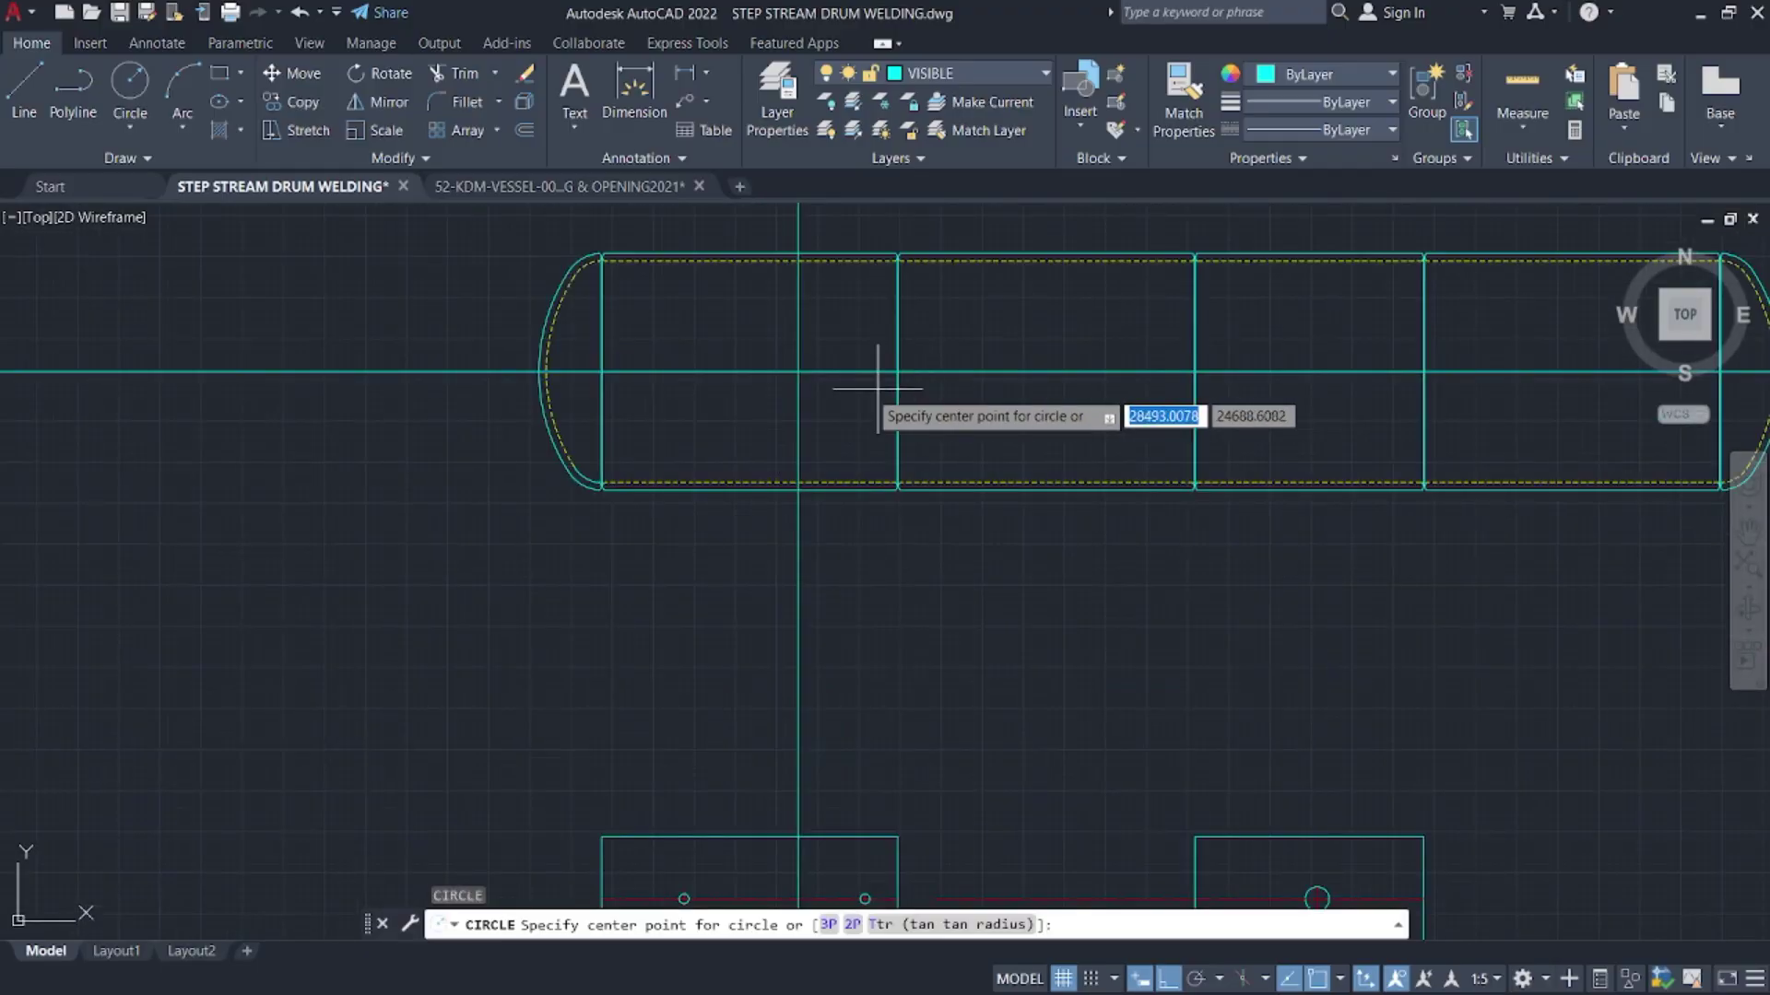
pyautogui.click(798, 371)
pyautogui.write('d')
pyautogui.press('Return')
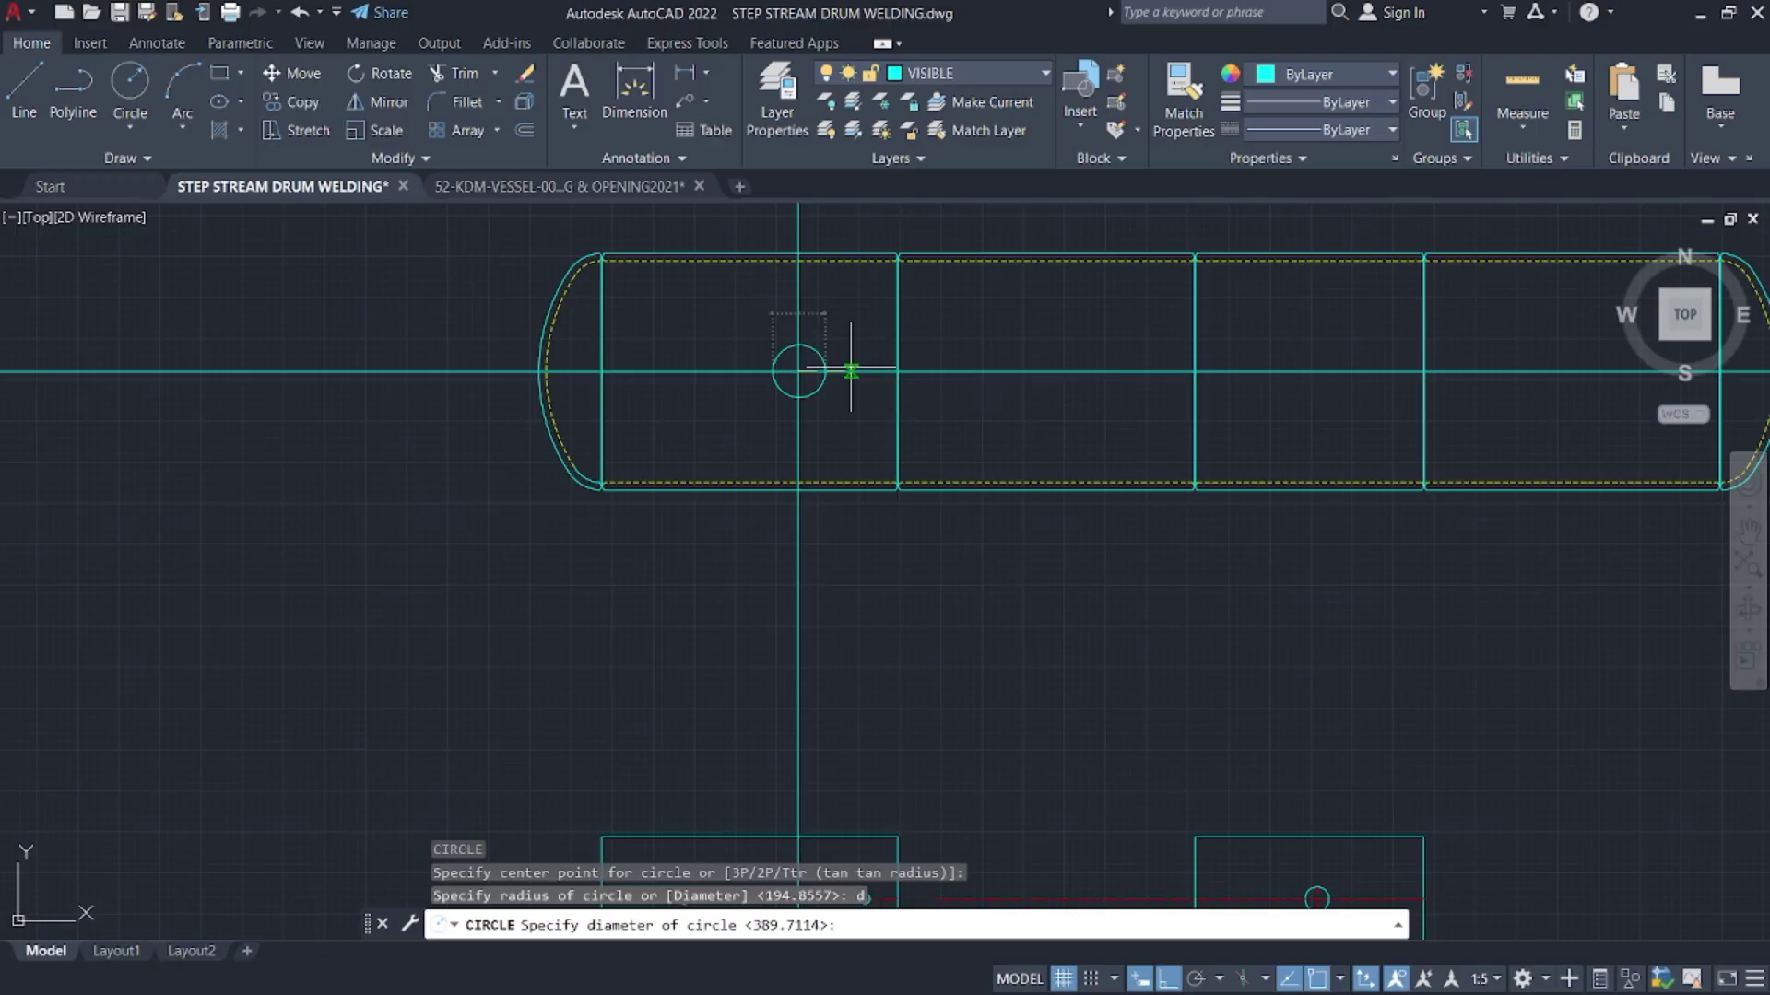
pyautogui.write('146')
pyautogui.press('Return')
# - Offset the nozzle circle on the drum centreline outward by 6 mm
pyautogui.scroll(6, 811, 381)
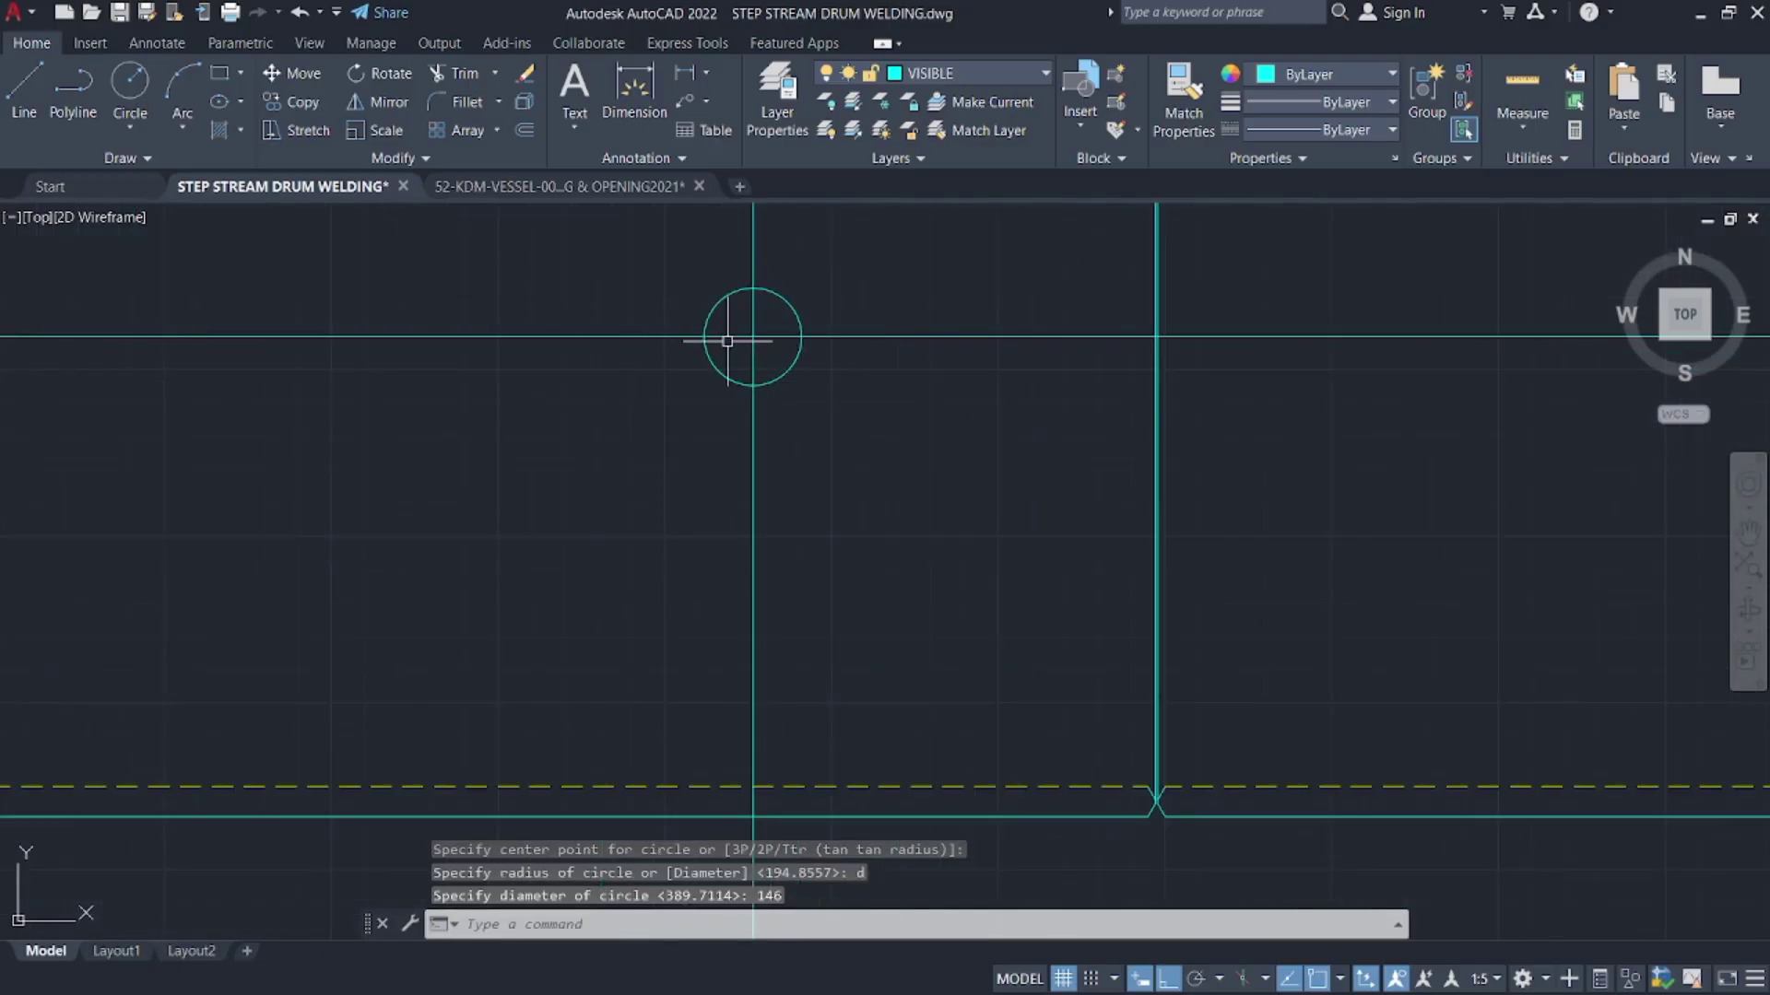
pyautogui.write('o')
pyautogui.press('Return')
pyautogui.write('6')
pyautogui.press('Return')
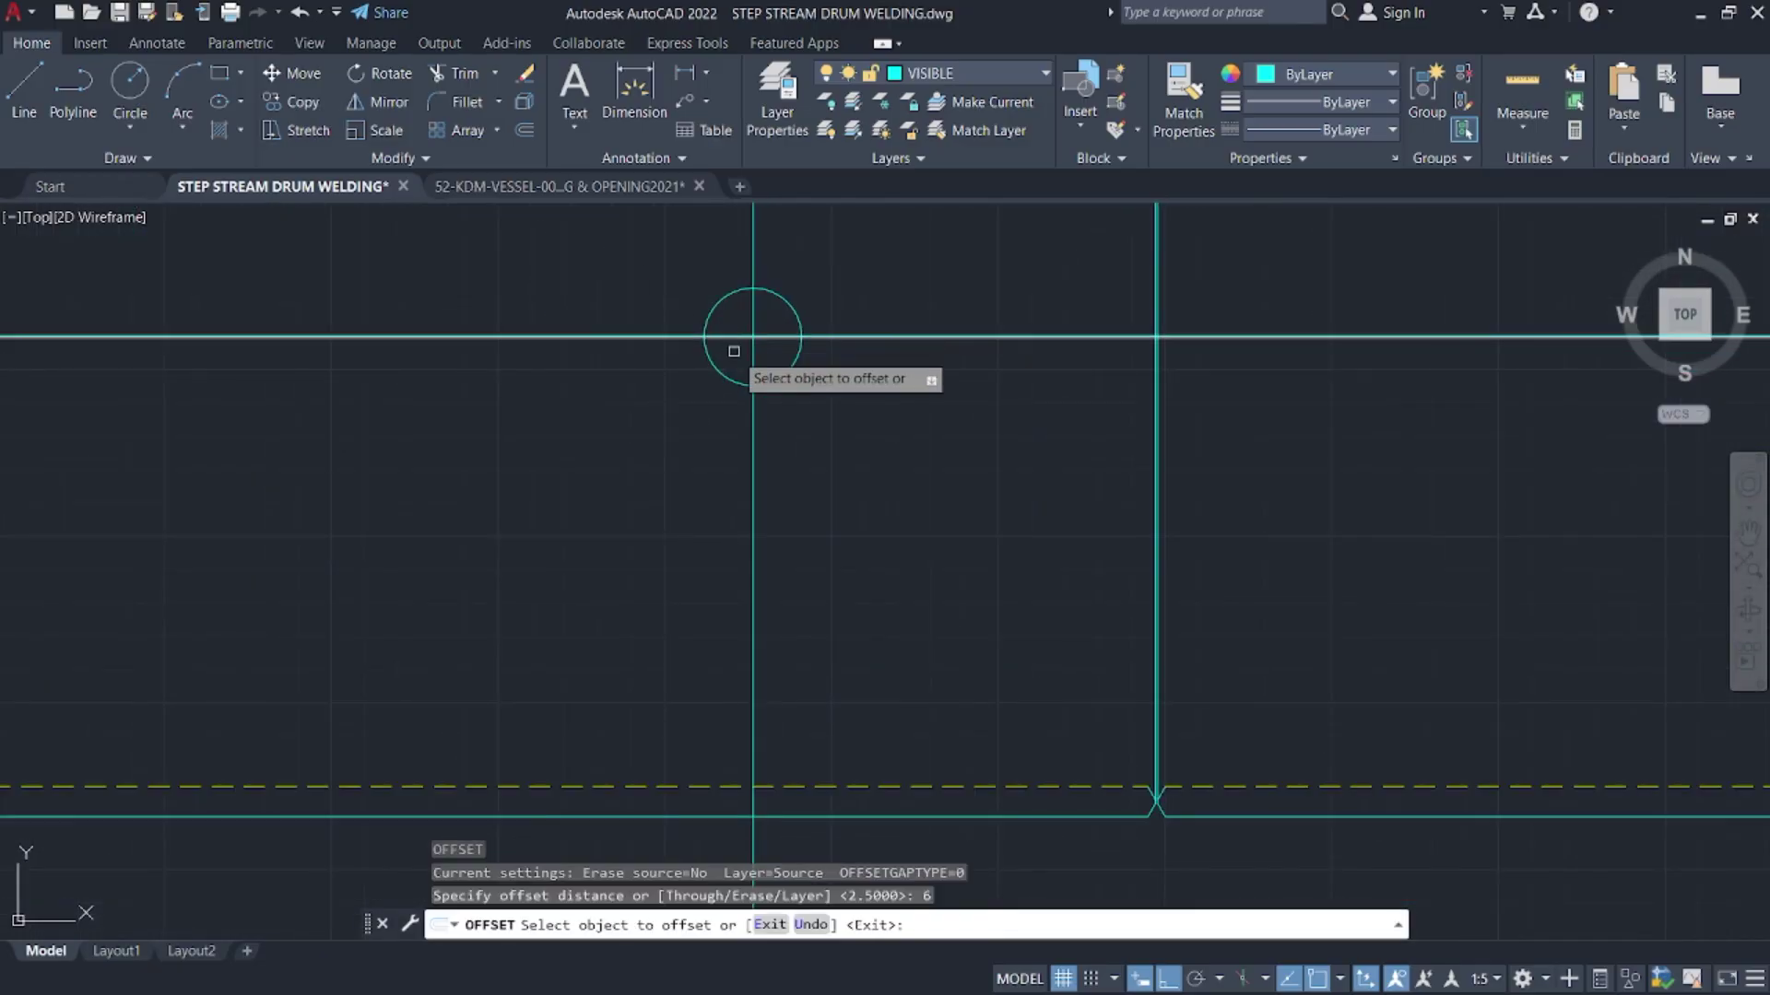
pyautogui.click(790, 367)
pyautogui.click(843, 369)
pyautogui.press('Escape')
# - Erase the vertical construction line passing through the nozzle circles
pyautogui.click(885, 363)
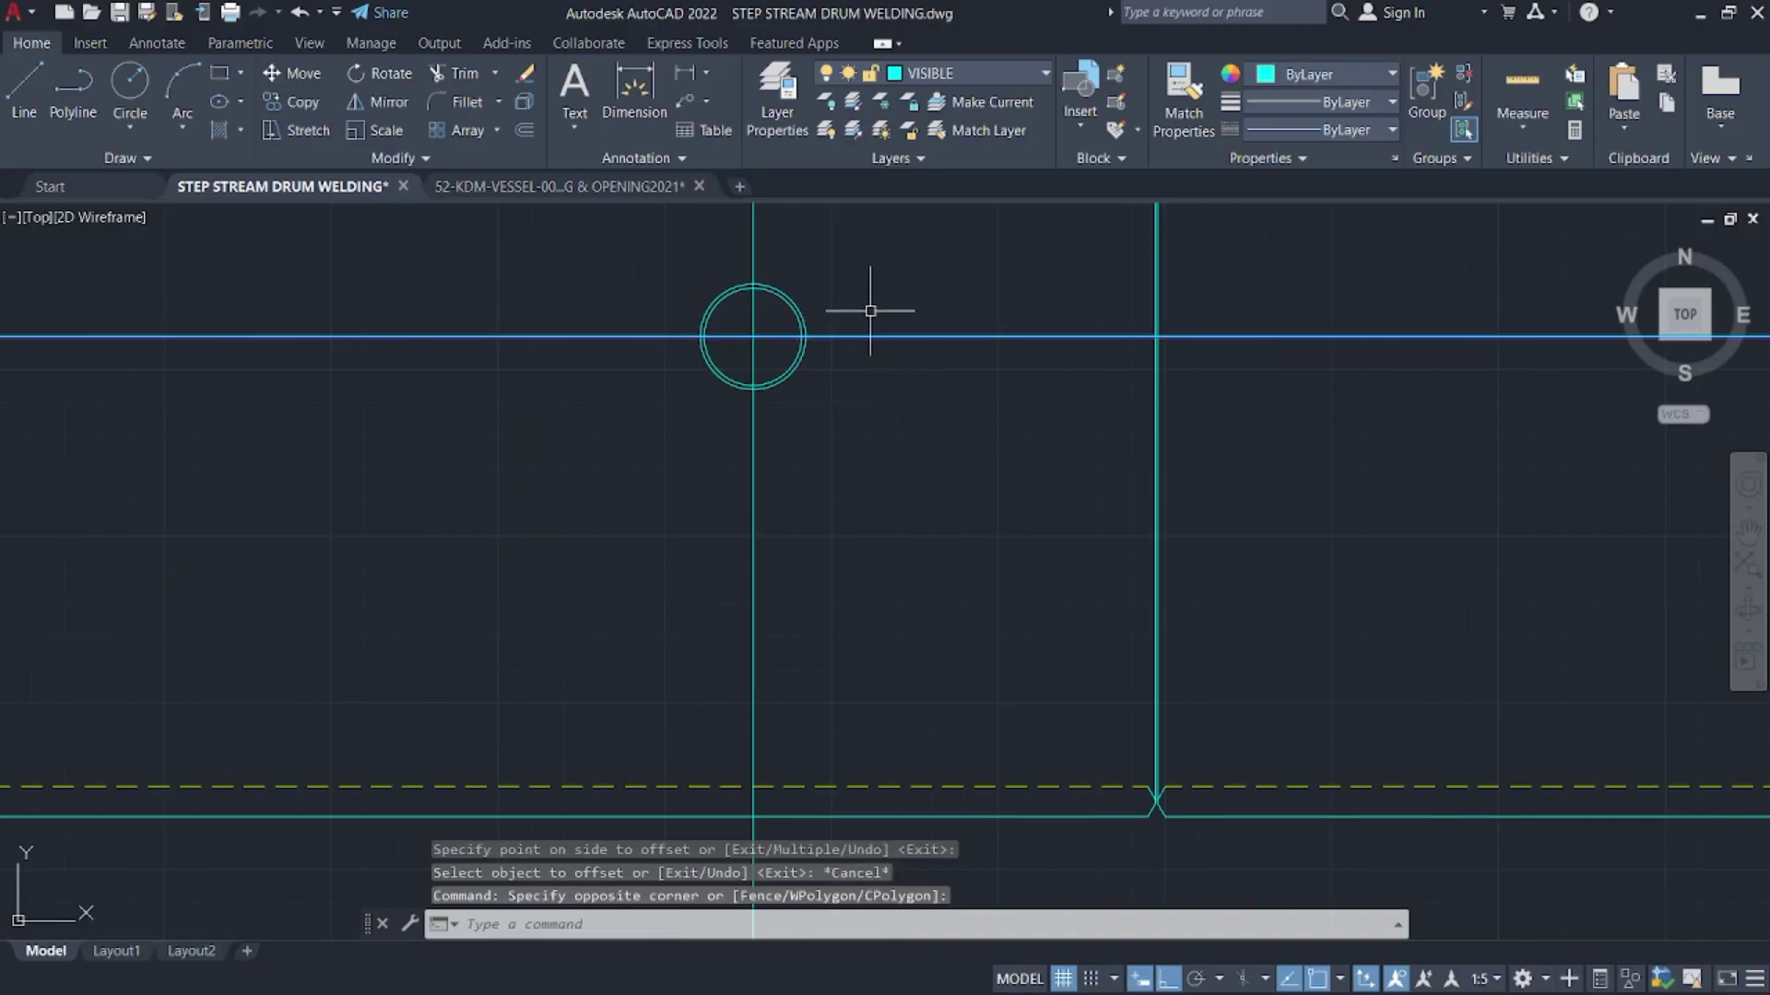
pyautogui.press('Escape')
pyautogui.click(753, 518)
pyautogui.press('Delete')
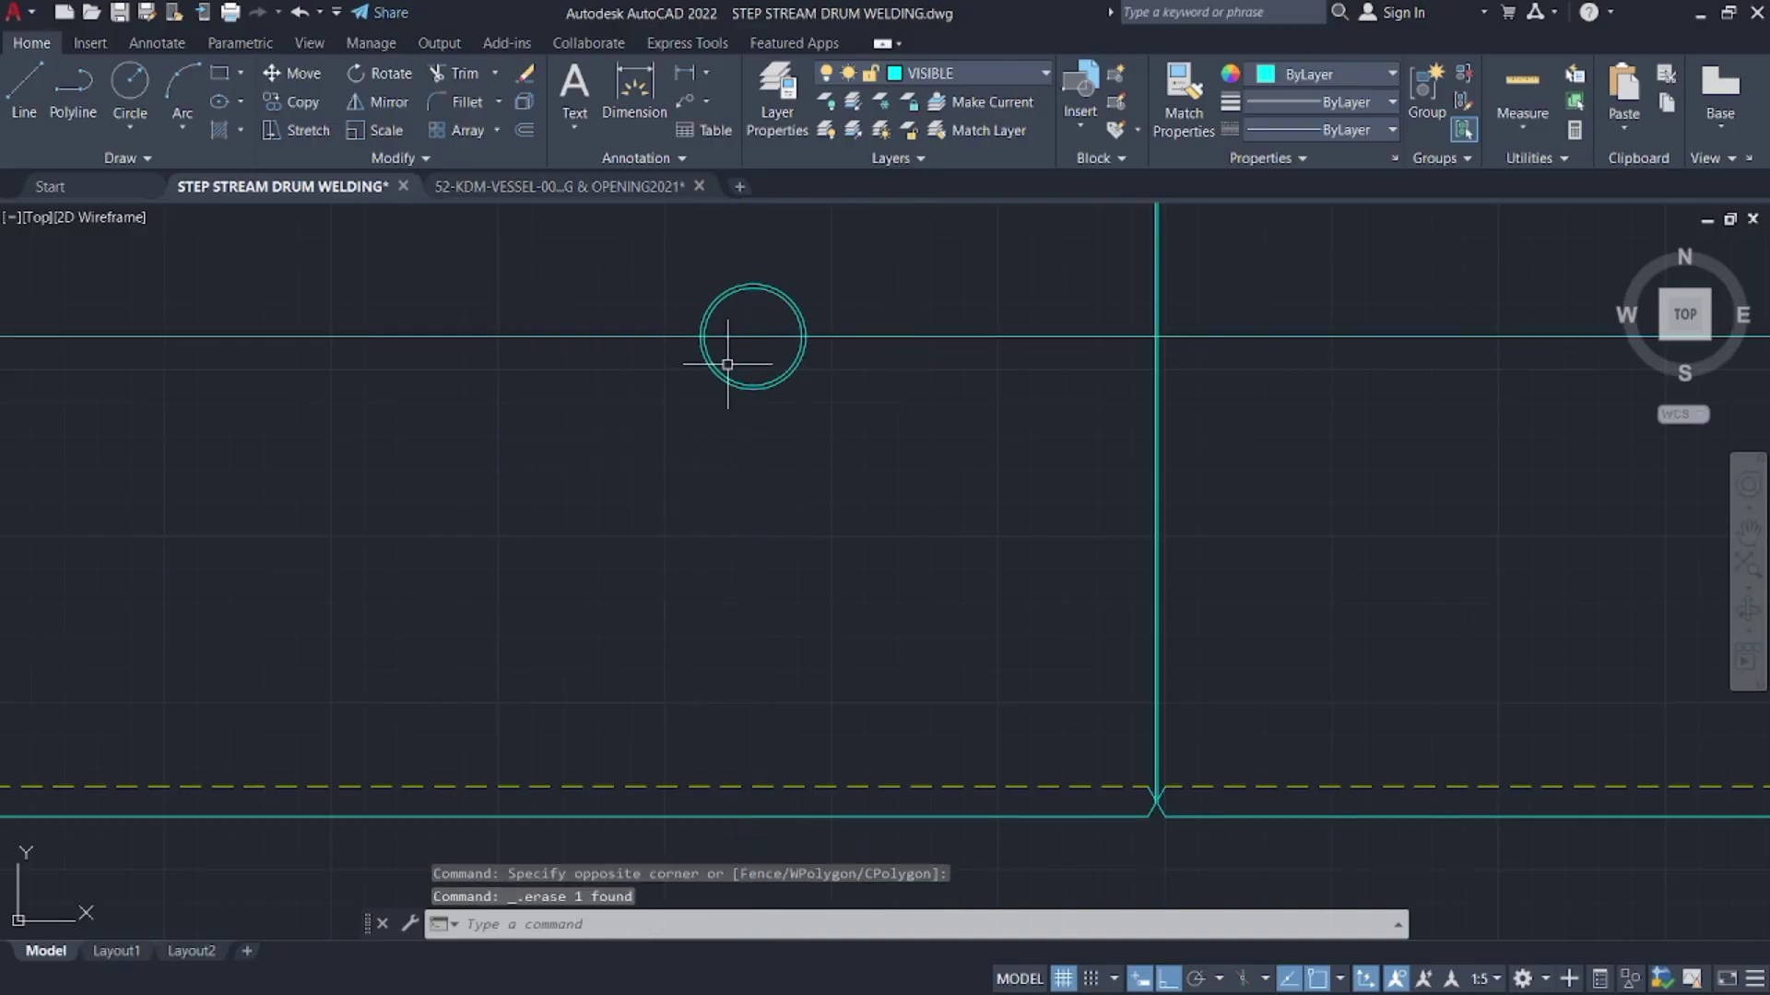
# - Add a centre mark to the nozzle circle and put the mark on the CENTER layer
pyautogui.write('cm')
pyautogui.press('Return')
pyautogui.click(801, 371)
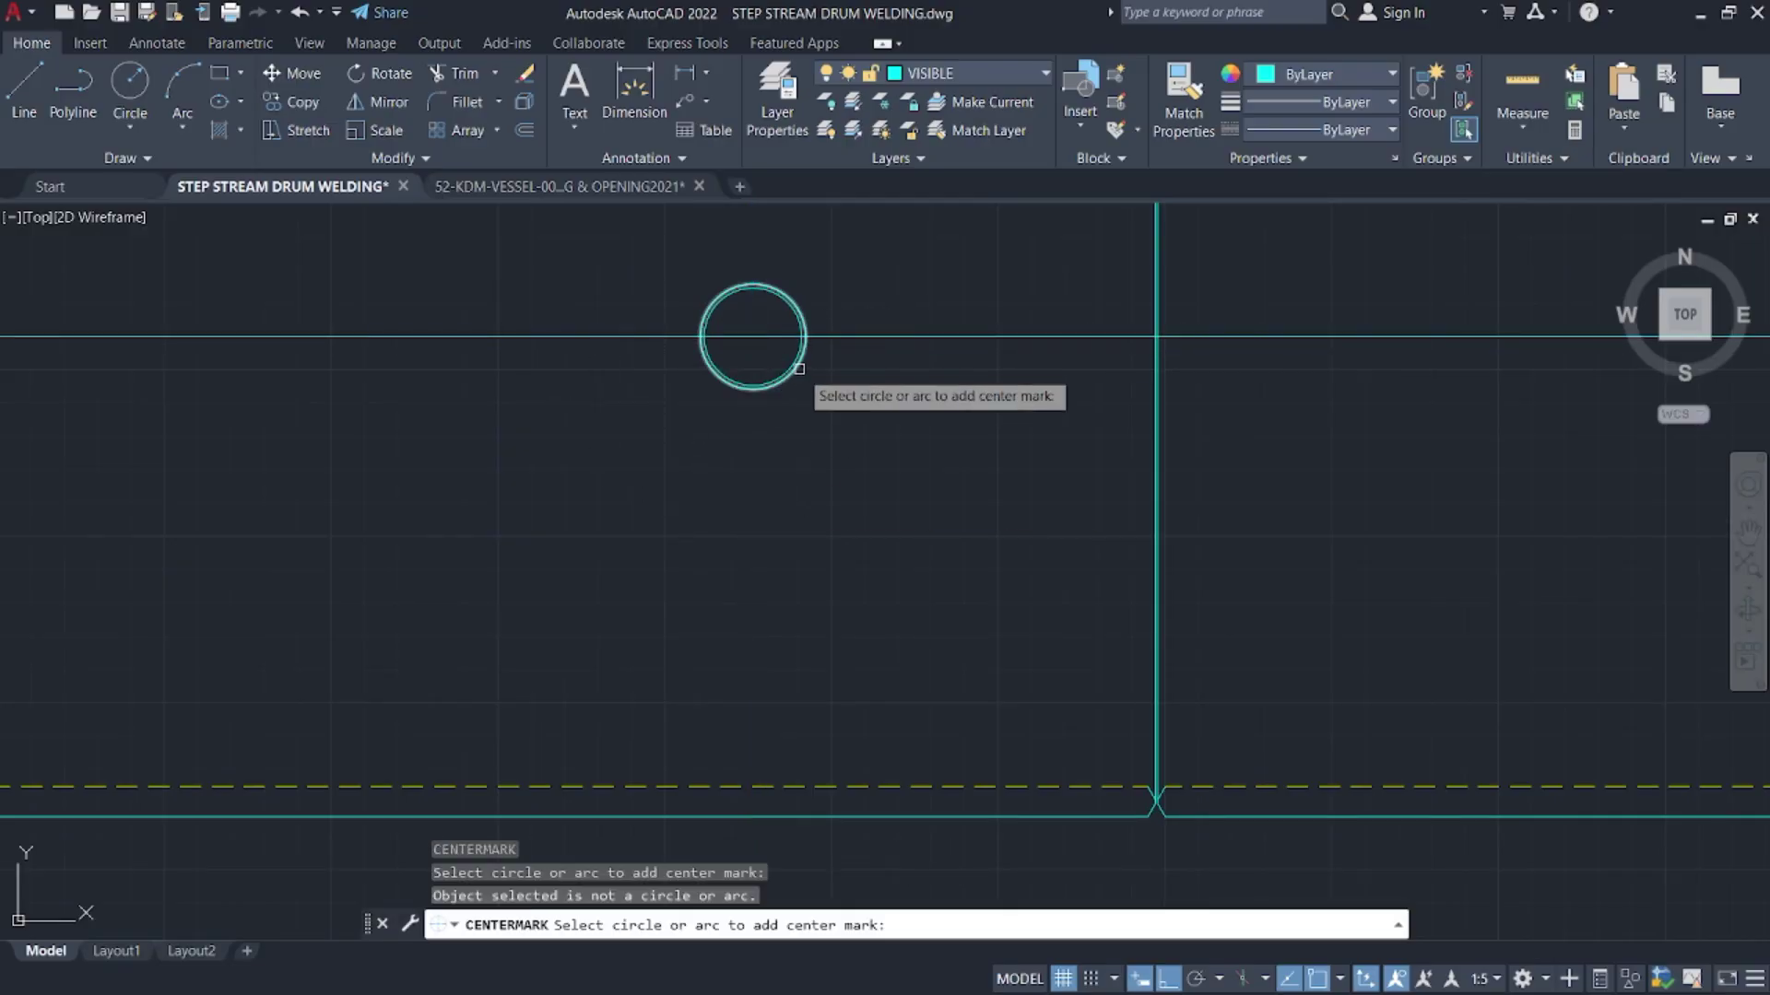
pyautogui.press('Escape')
pyautogui.click(766, 286)
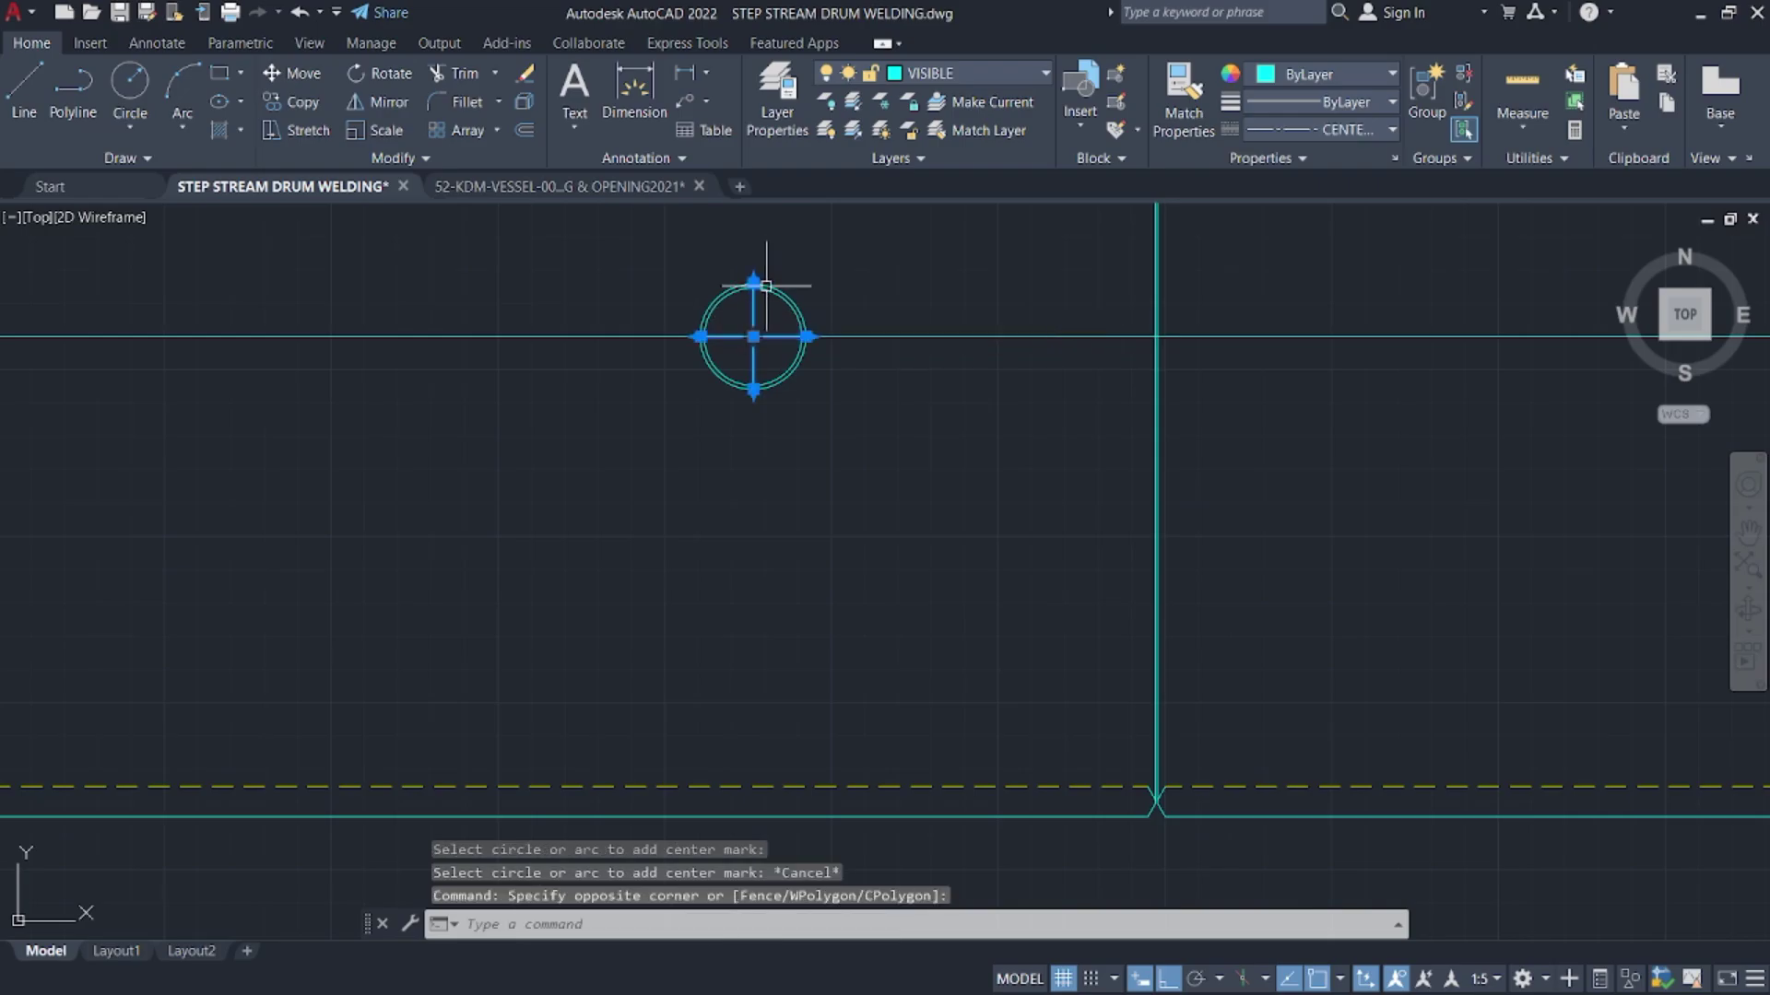
pyautogui.click(938, 84)
pyautogui.click(919, 155)
pyautogui.press('Escape')
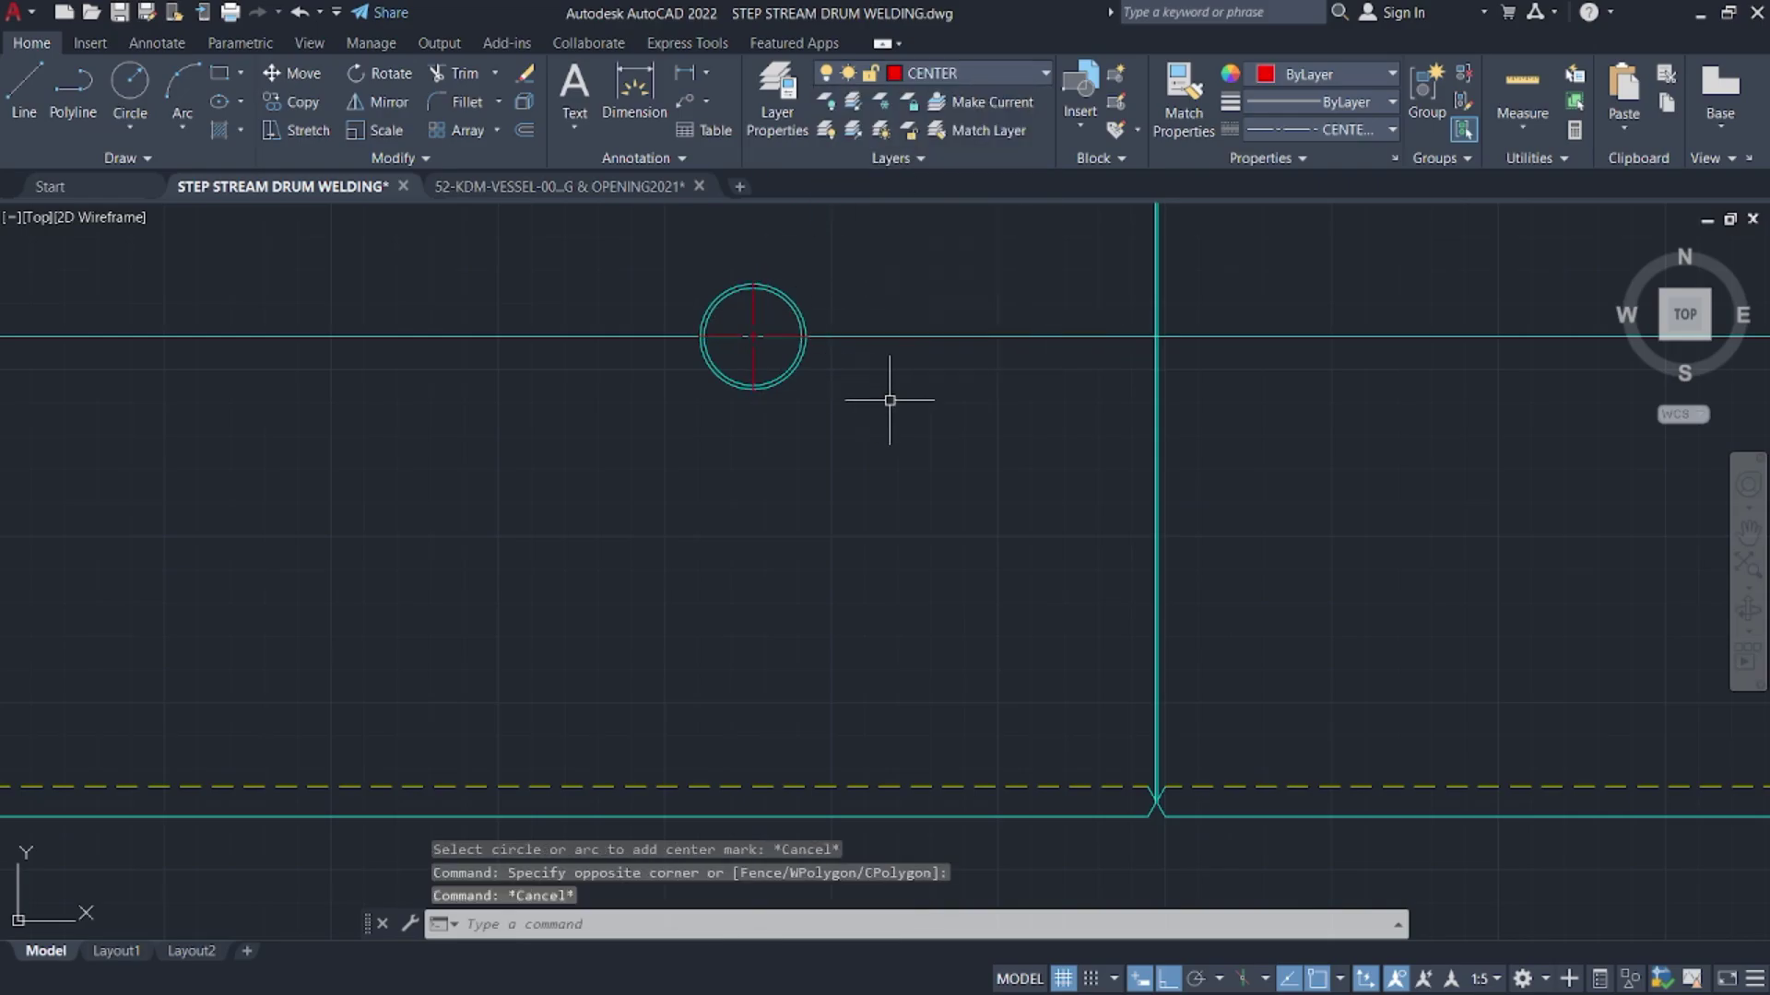
pyautogui.press('Escape')
# - Draw a vertical construction line through the centre of the first hole in the lower staggered row of the developed shell
pyautogui.scroll(-6, 889, 400)
pyautogui.moveTo(889, 399)
pyautogui.mouseDown(button='middle')
pyautogui.moveTo(823, 333)
pyautogui.moveTo(648, 239)
pyautogui.mouseUp(button='middle')
pyautogui.moveTo(596, 474); pyautogui.dragTo(683, 301, button='middle')
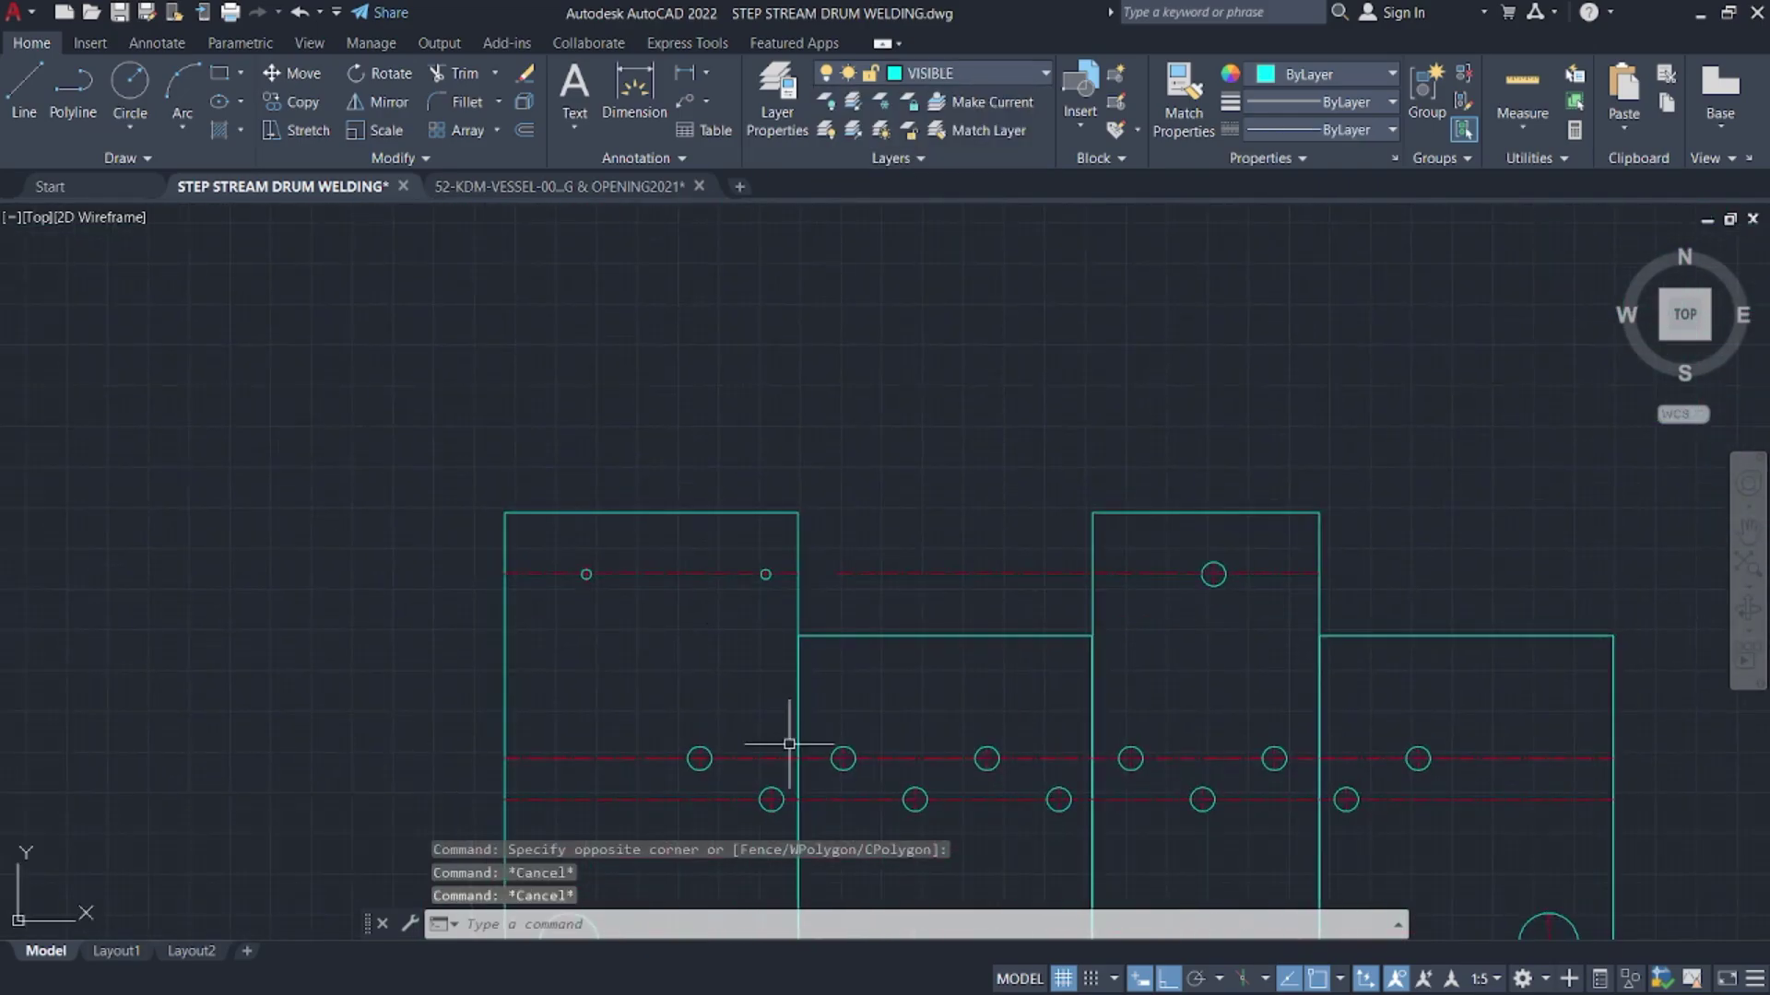
pyautogui.write('XL')
pyautogui.press('Return')
pyautogui.write('v')
pyautogui.press('Return')
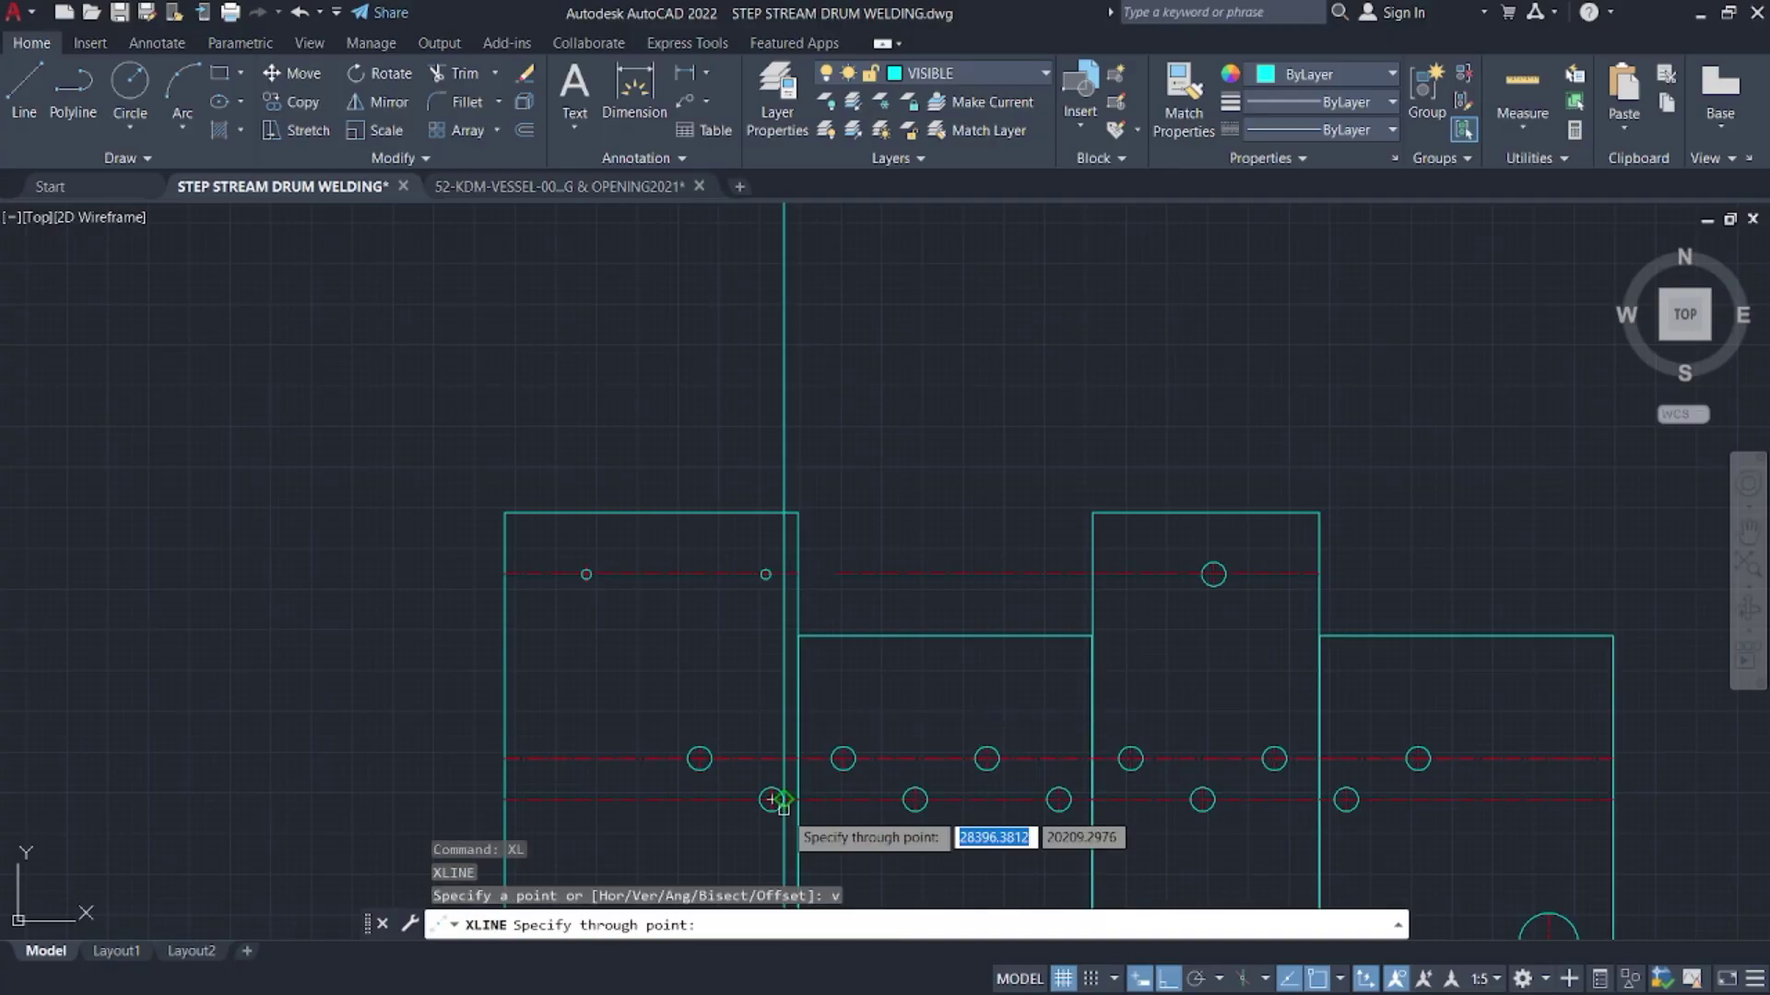
pyautogui.click(772, 800)
pyautogui.press('Escape')
# - Measure the vertical distance between the two staggered hole rows on the developed shell with a linear dimension
pyautogui.click(696, 78)
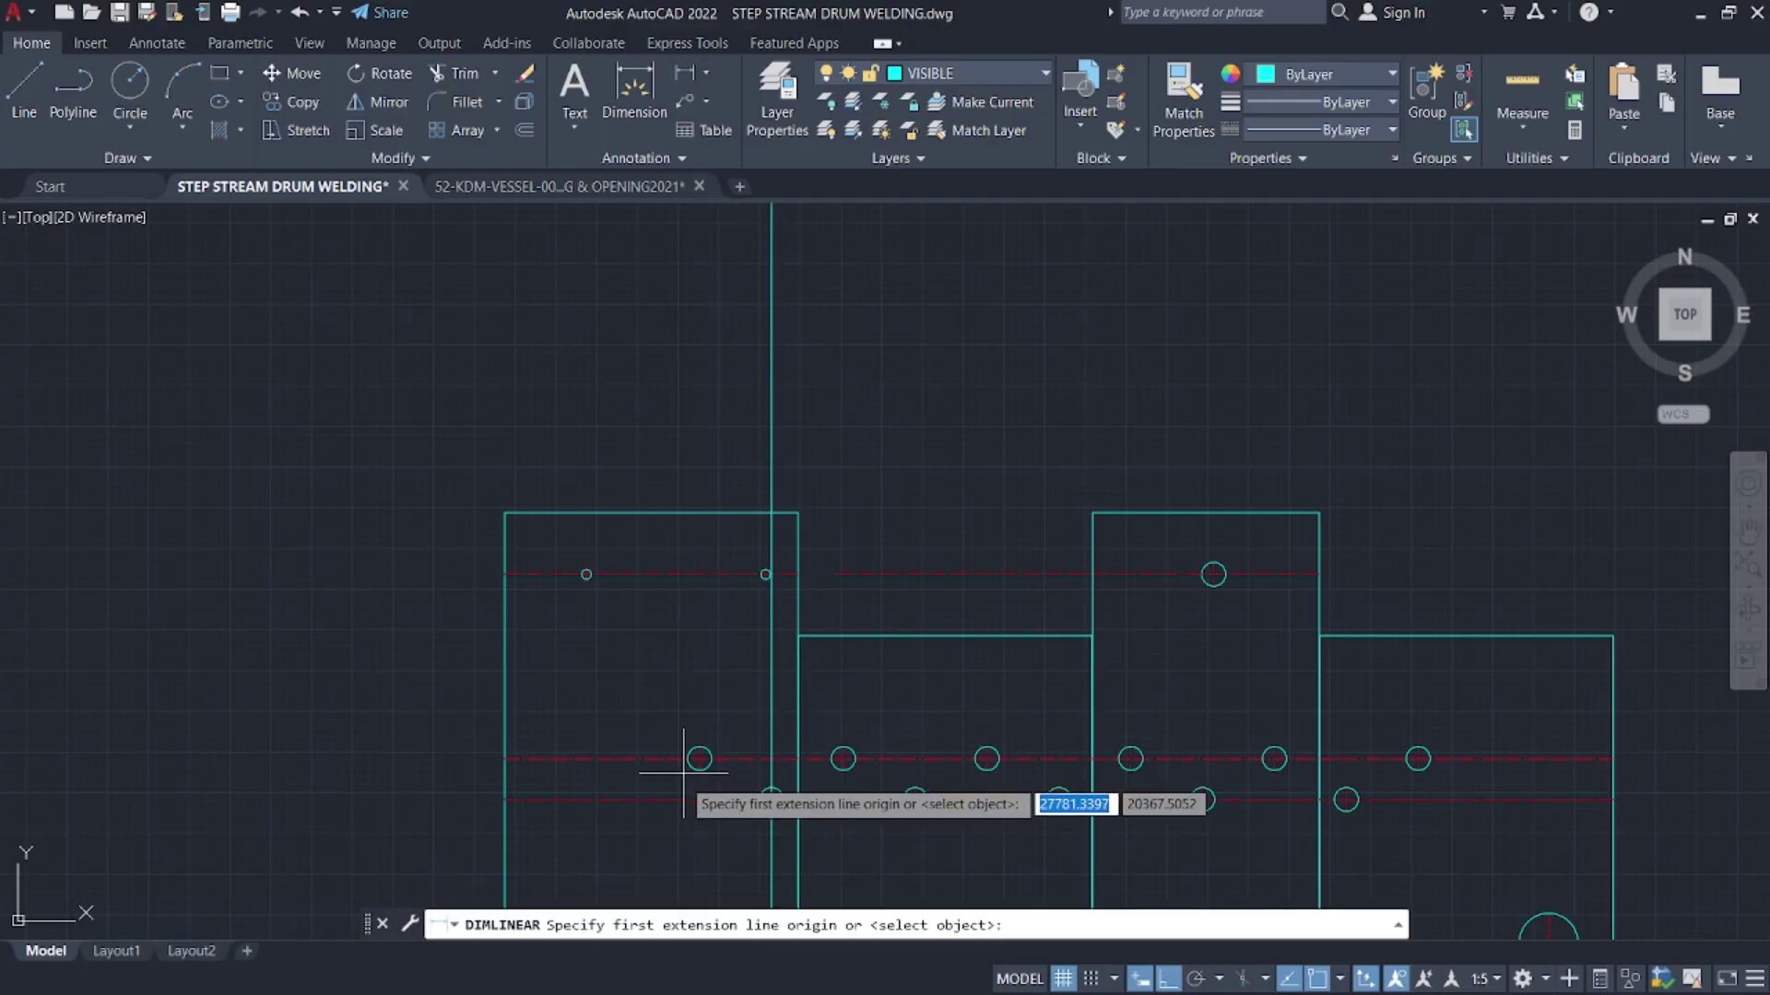
pyautogui.scroll(2, 701, 802)
pyautogui.click(767, 731)
pyautogui.click(763, 796)
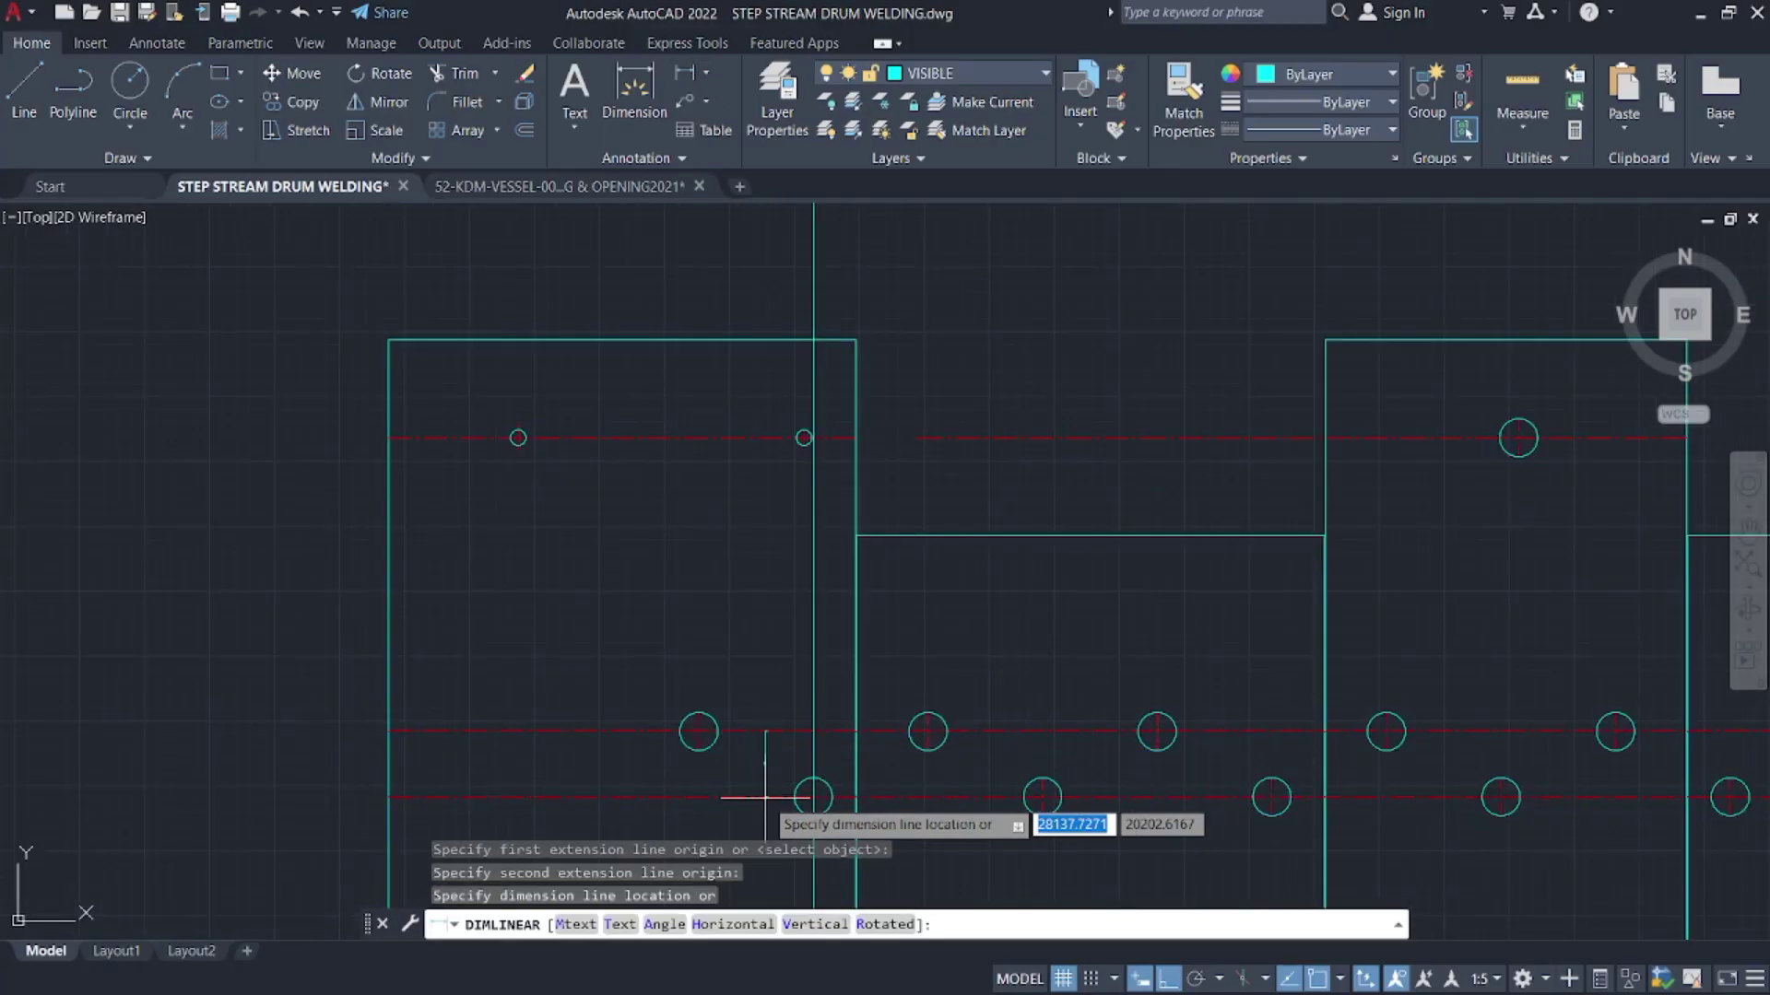
pyautogui.scroll(4, 712, 730)
pyautogui.click(743, 731)
pyautogui.scroll(2, 747, 726)
pyautogui.click(636, 645)
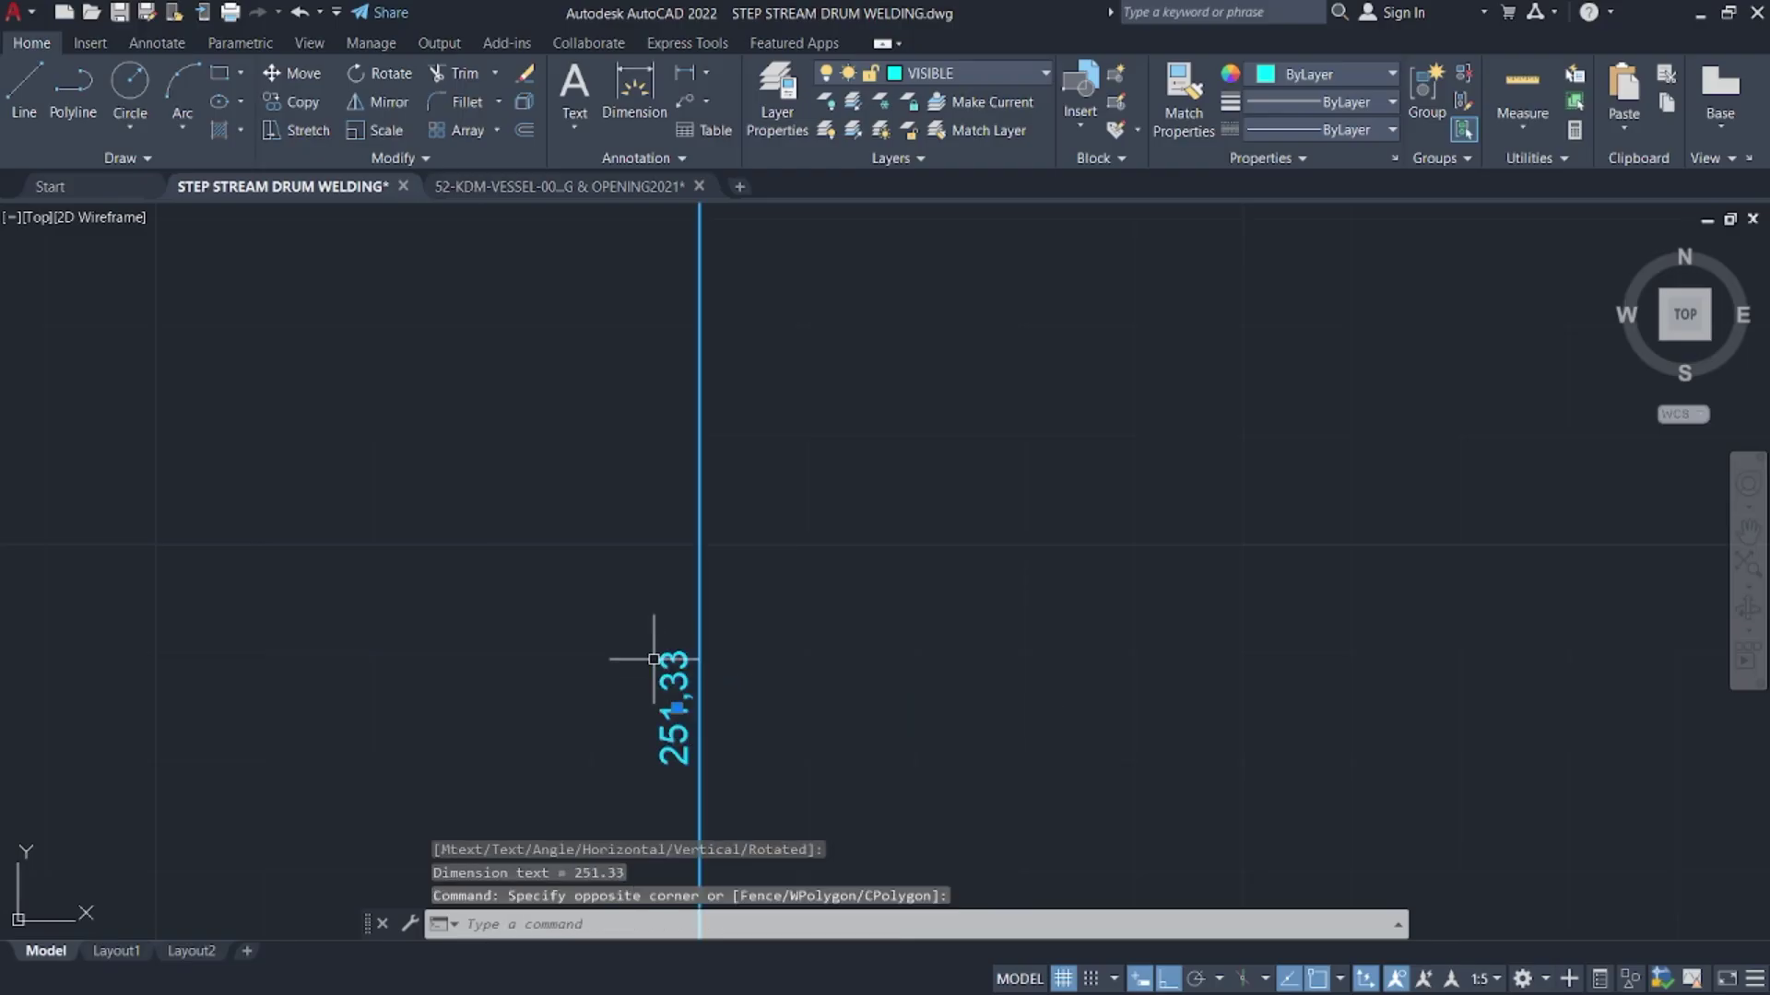
pyautogui.press('Escape')
# - In the reference drawing, measure from the first N2 nozzle's lower circle centre up to the drum centreline with a linear dimension, and erase that dimension
pyautogui.click(549, 186)
pyautogui.scroll(-4, 824, 447)
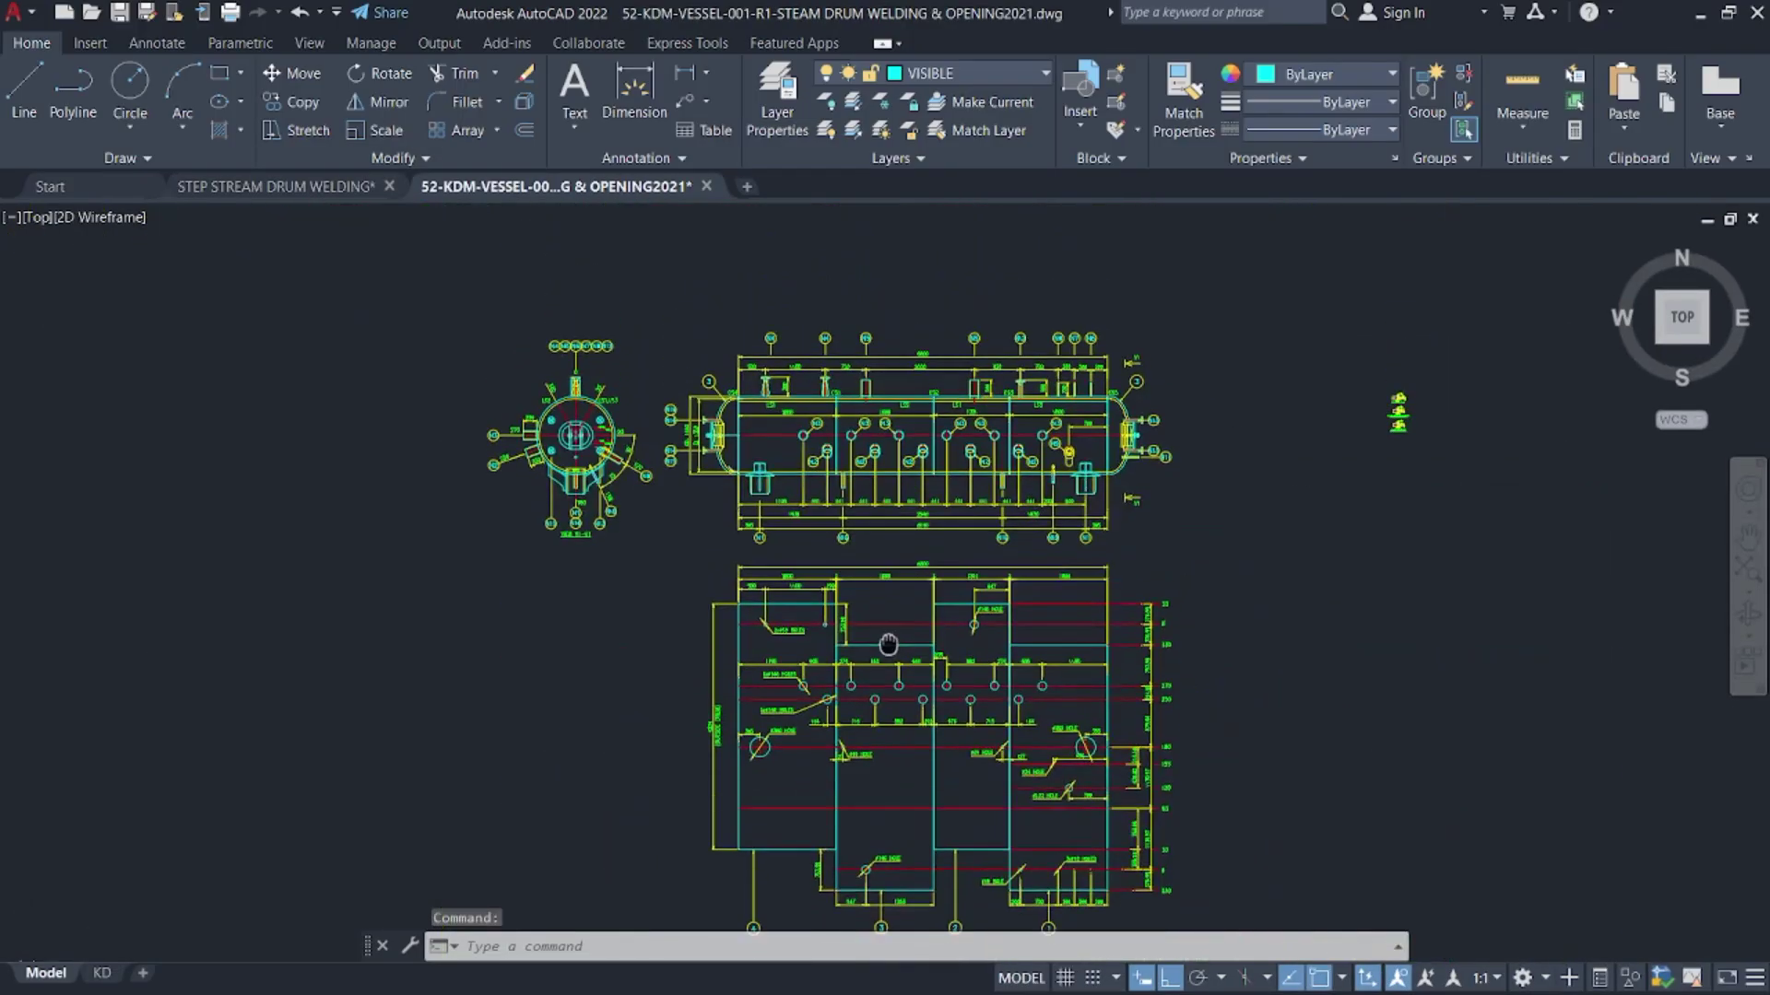
pyautogui.click(685, 76)
pyautogui.scroll(8, 765, 535)
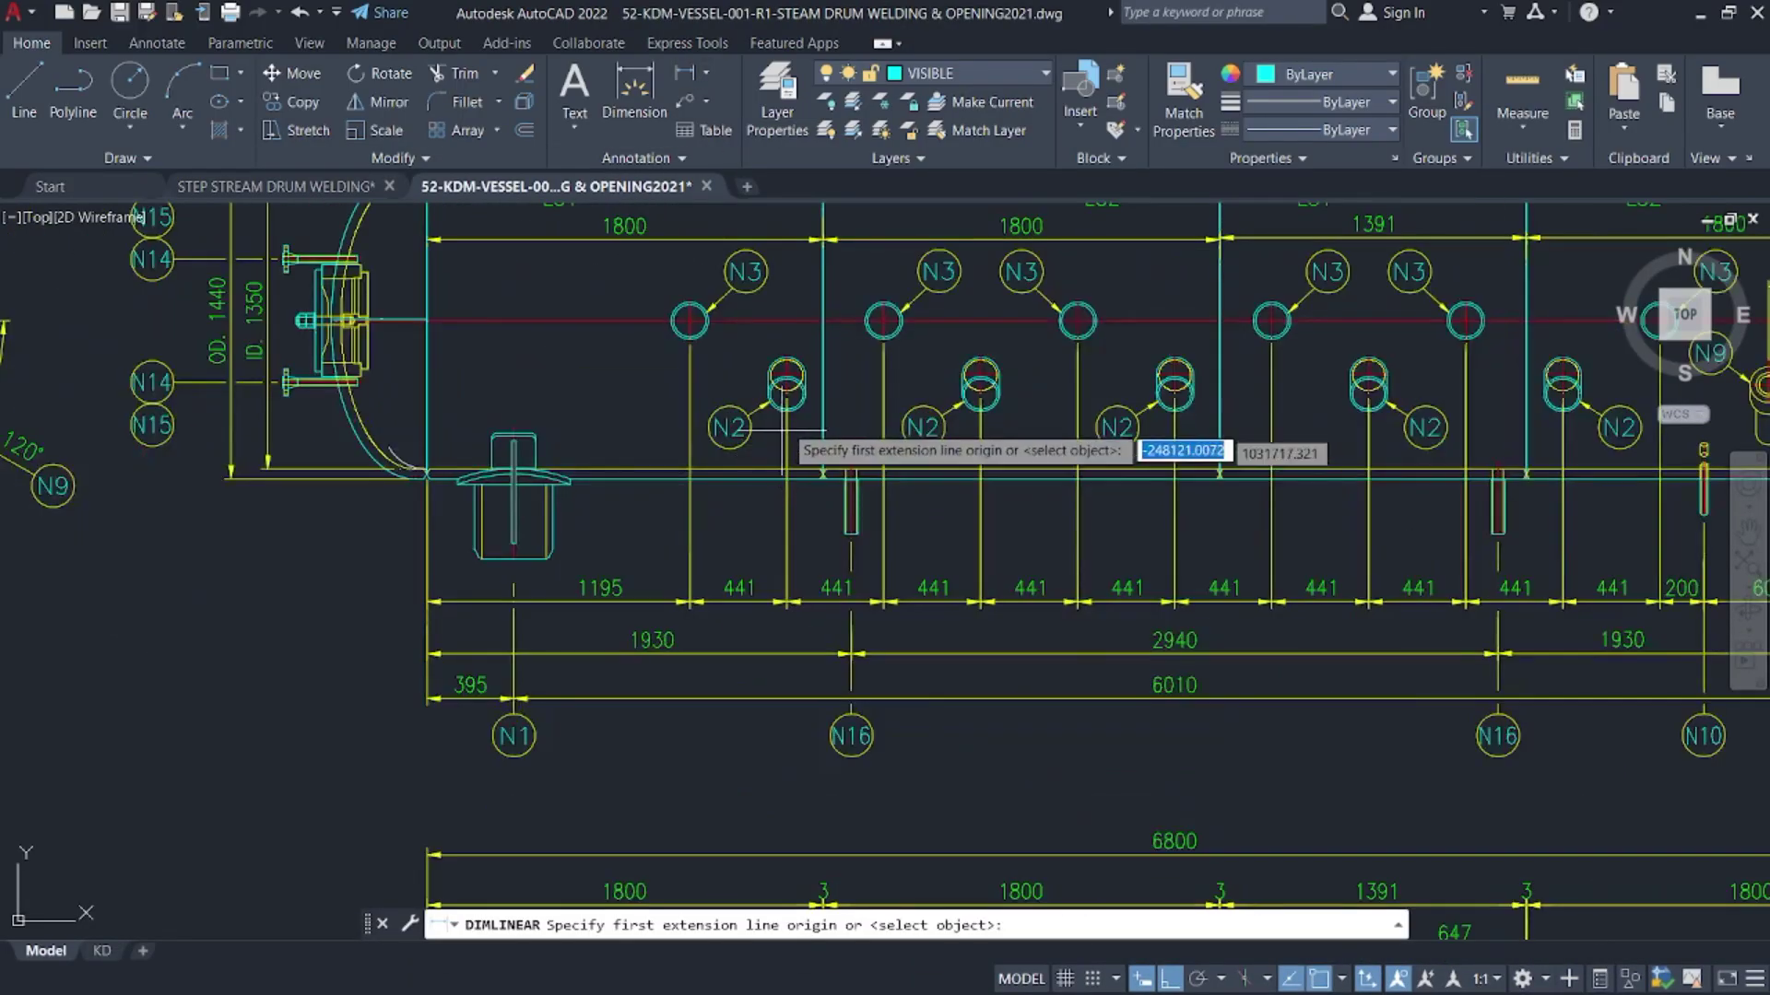
pyautogui.click(786, 376)
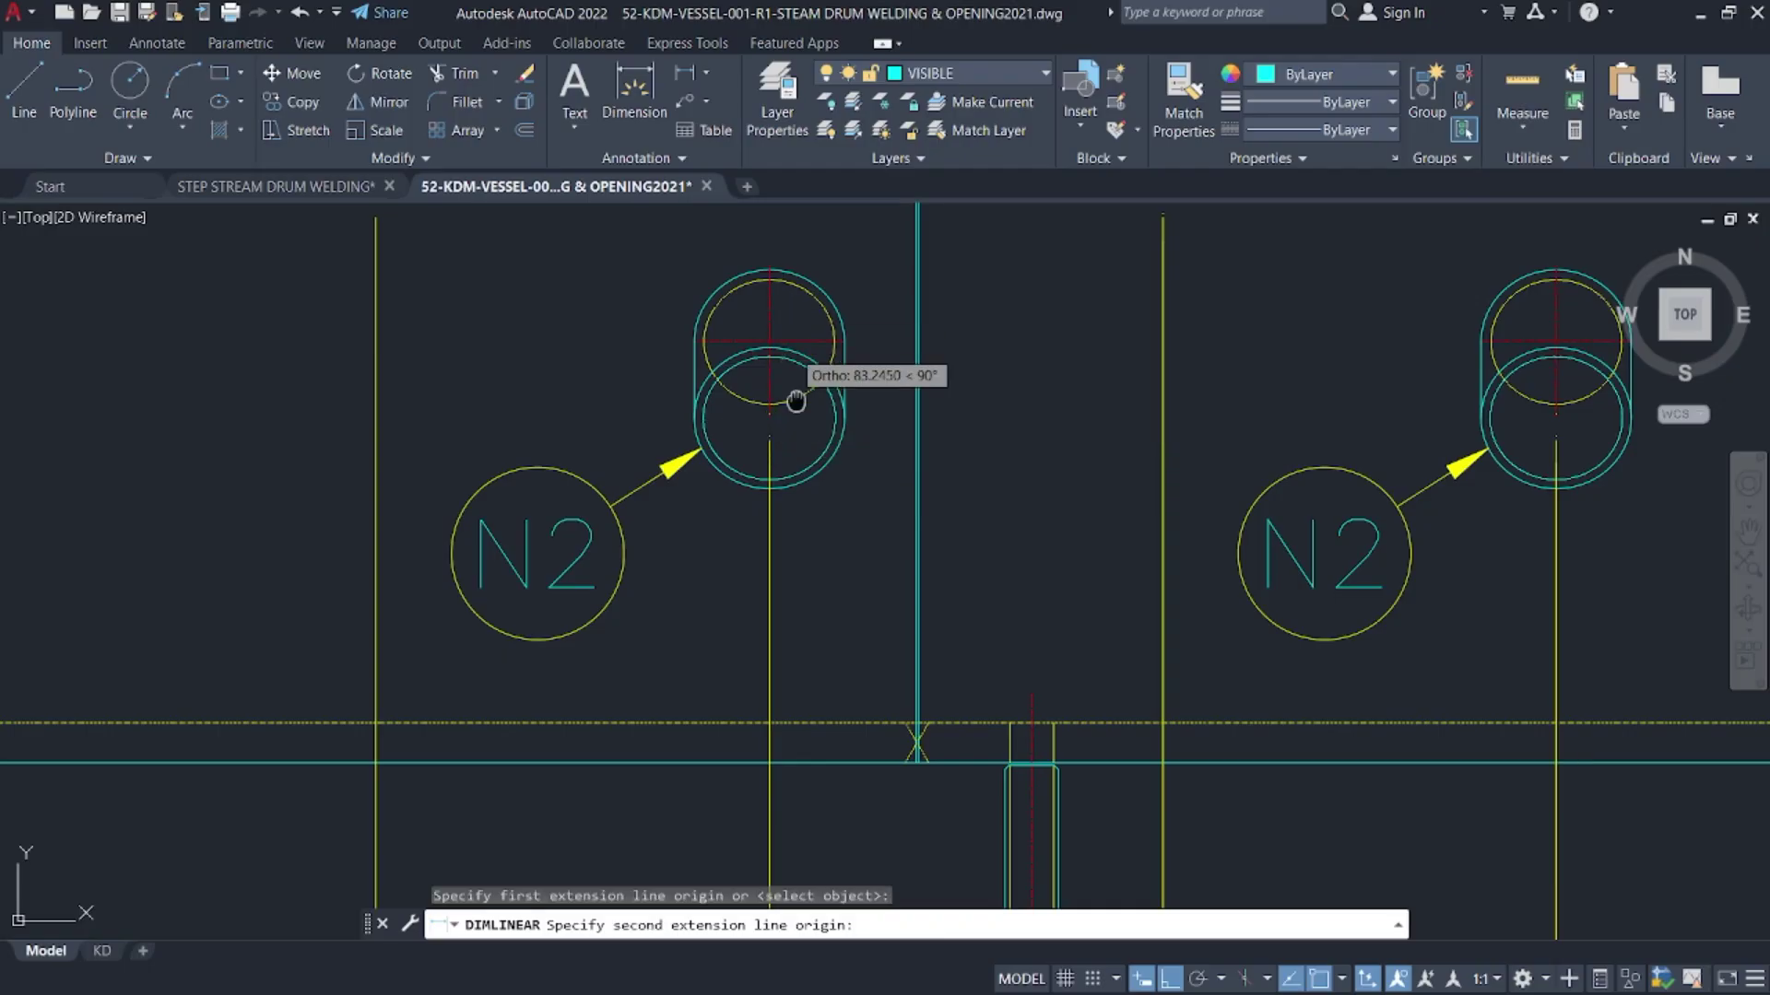
pyautogui.moveTo(786, 376); pyautogui.dragTo(808, 571, button='middle')
pyautogui.click(789, 316)
pyautogui.scroll(6, 752, 397)
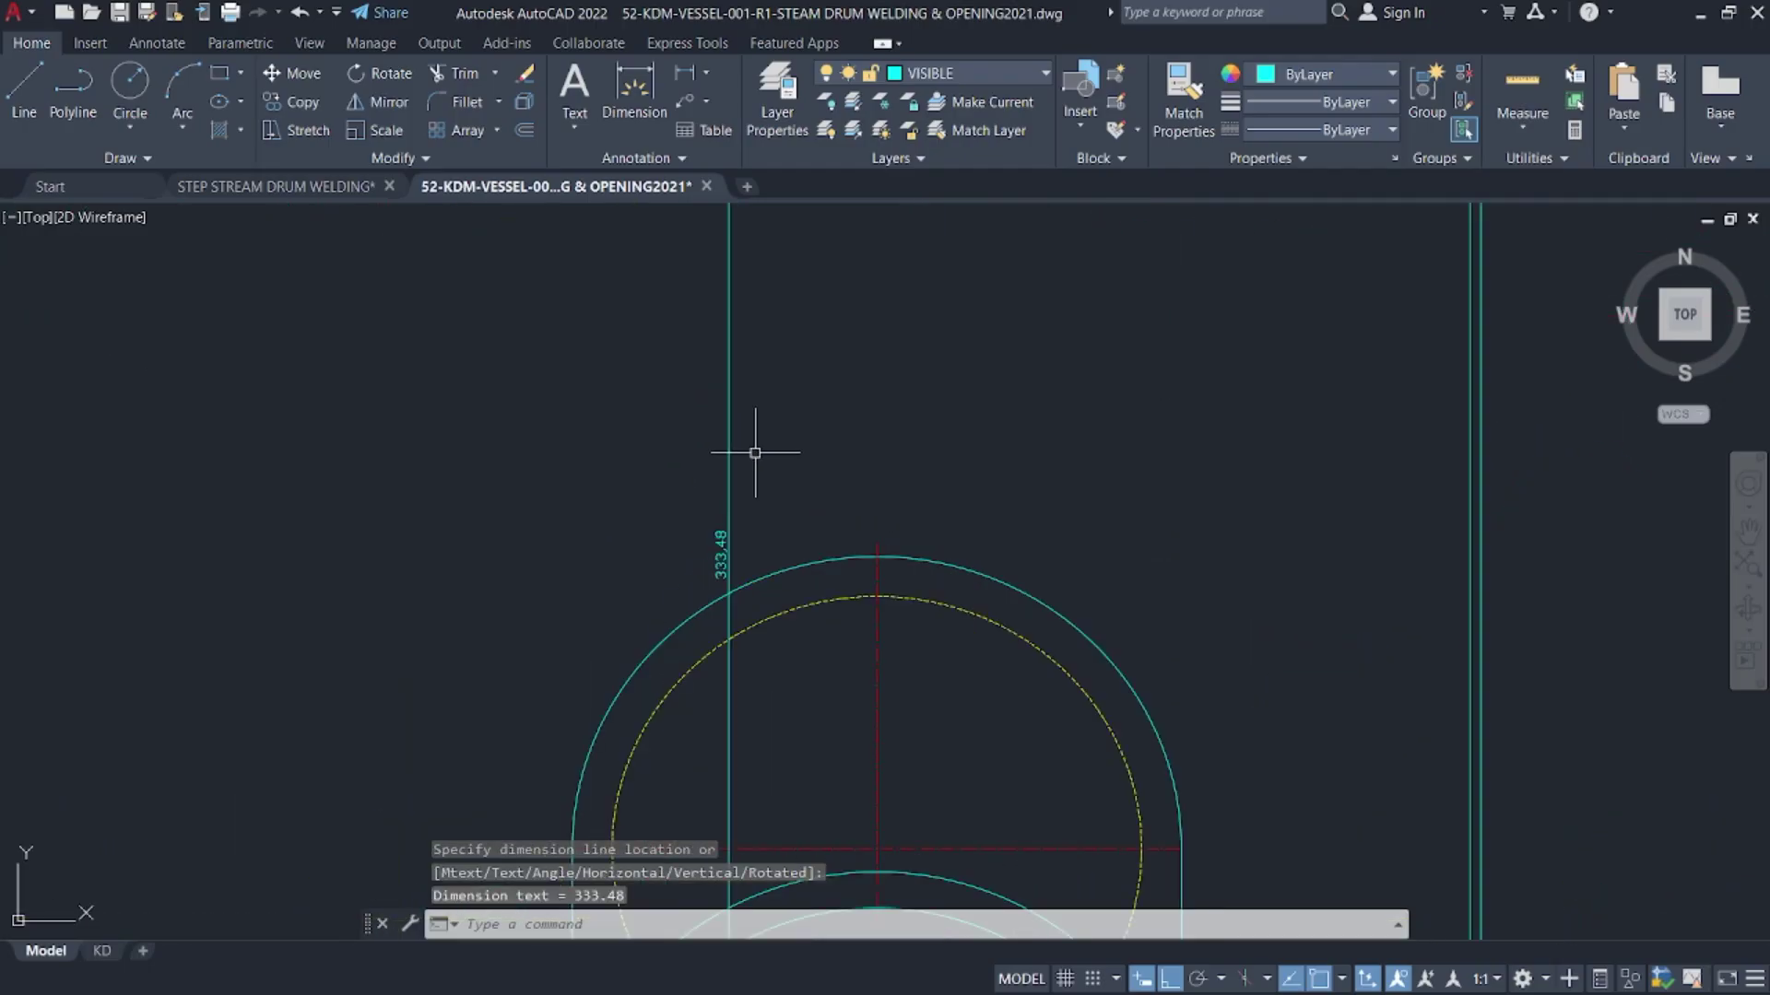
pyautogui.scroll(-5, 865, 284)
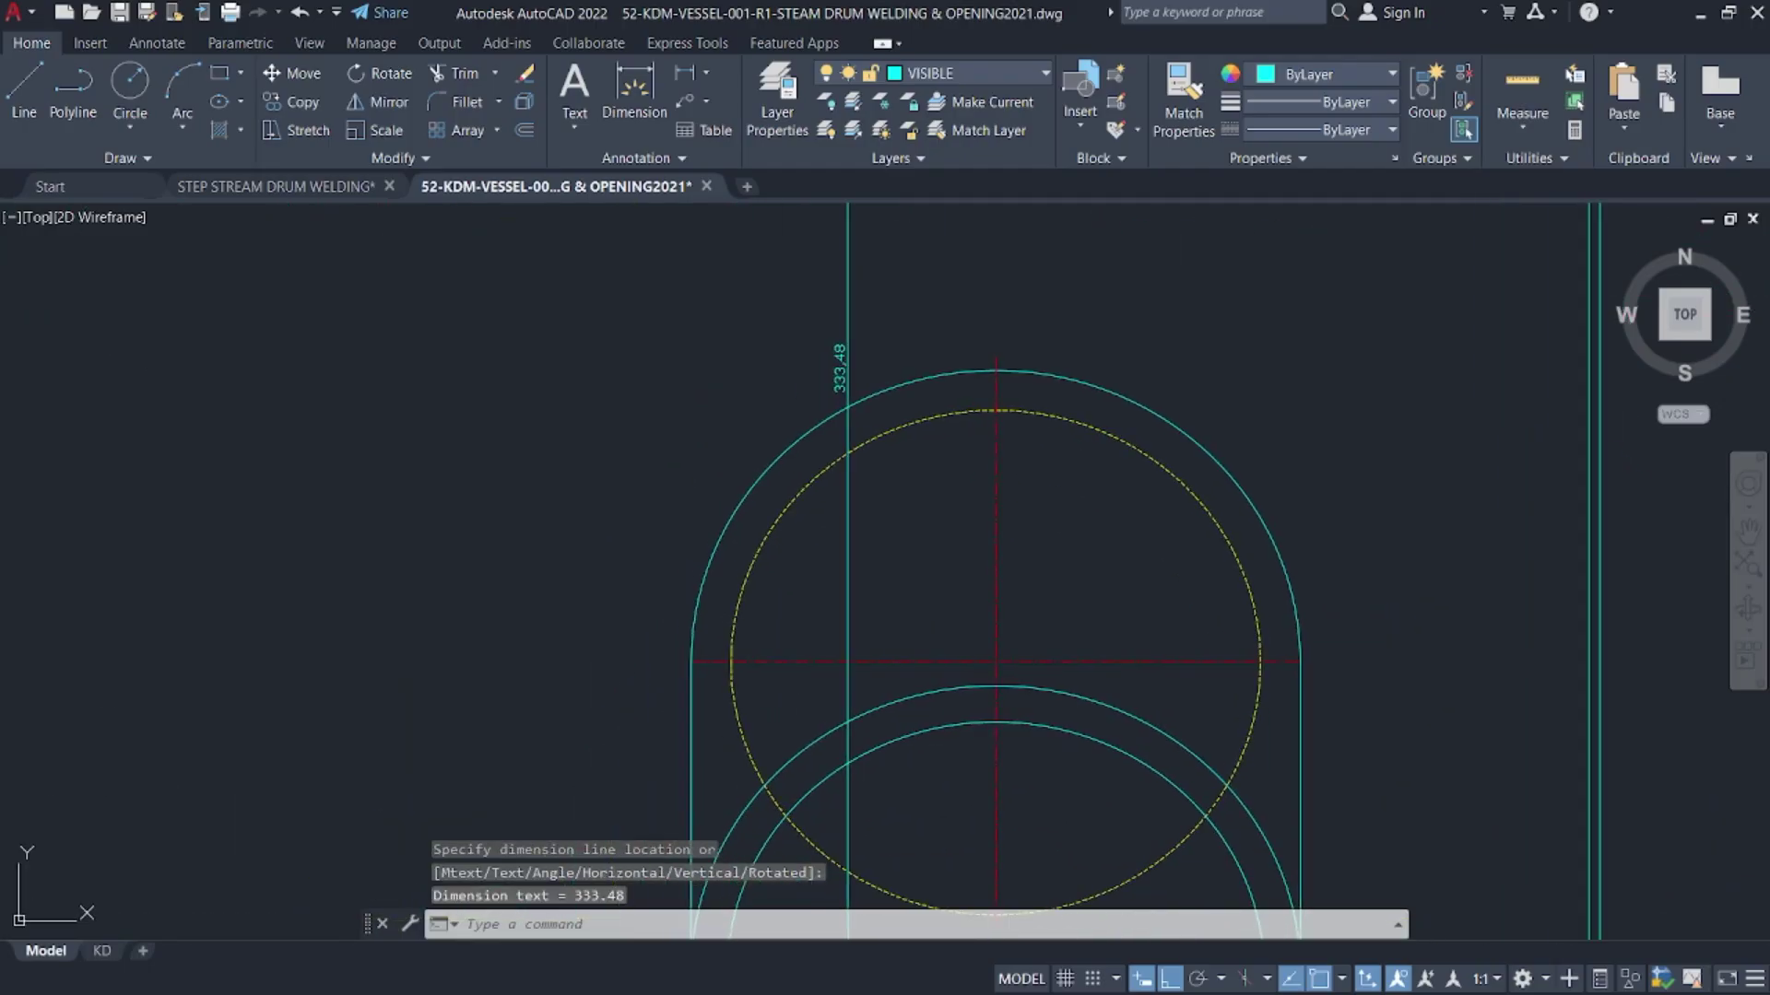
pyautogui.click(925, 234)
pyautogui.click(839, 274)
pyautogui.press('Delete')
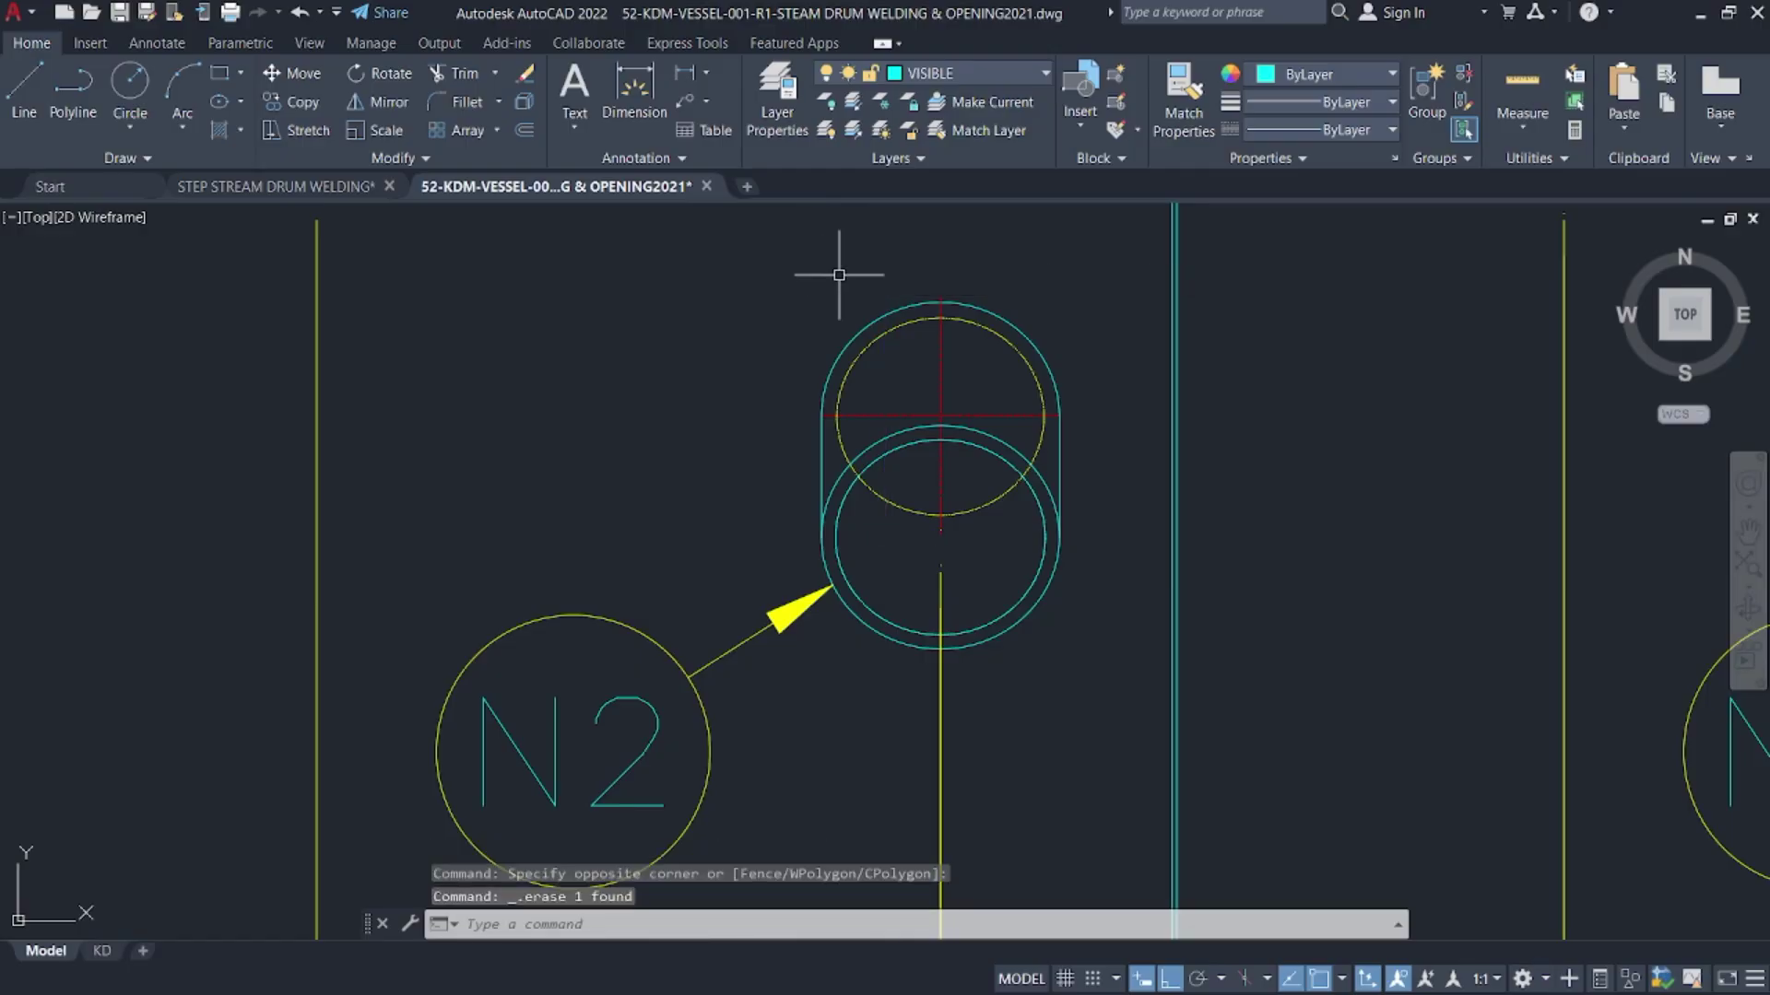
# - Measure the vertical distance from the first N2 nozzle's upper dashed circle centre to the drum centreline with a linear dimension
pyautogui.click(683, 46)
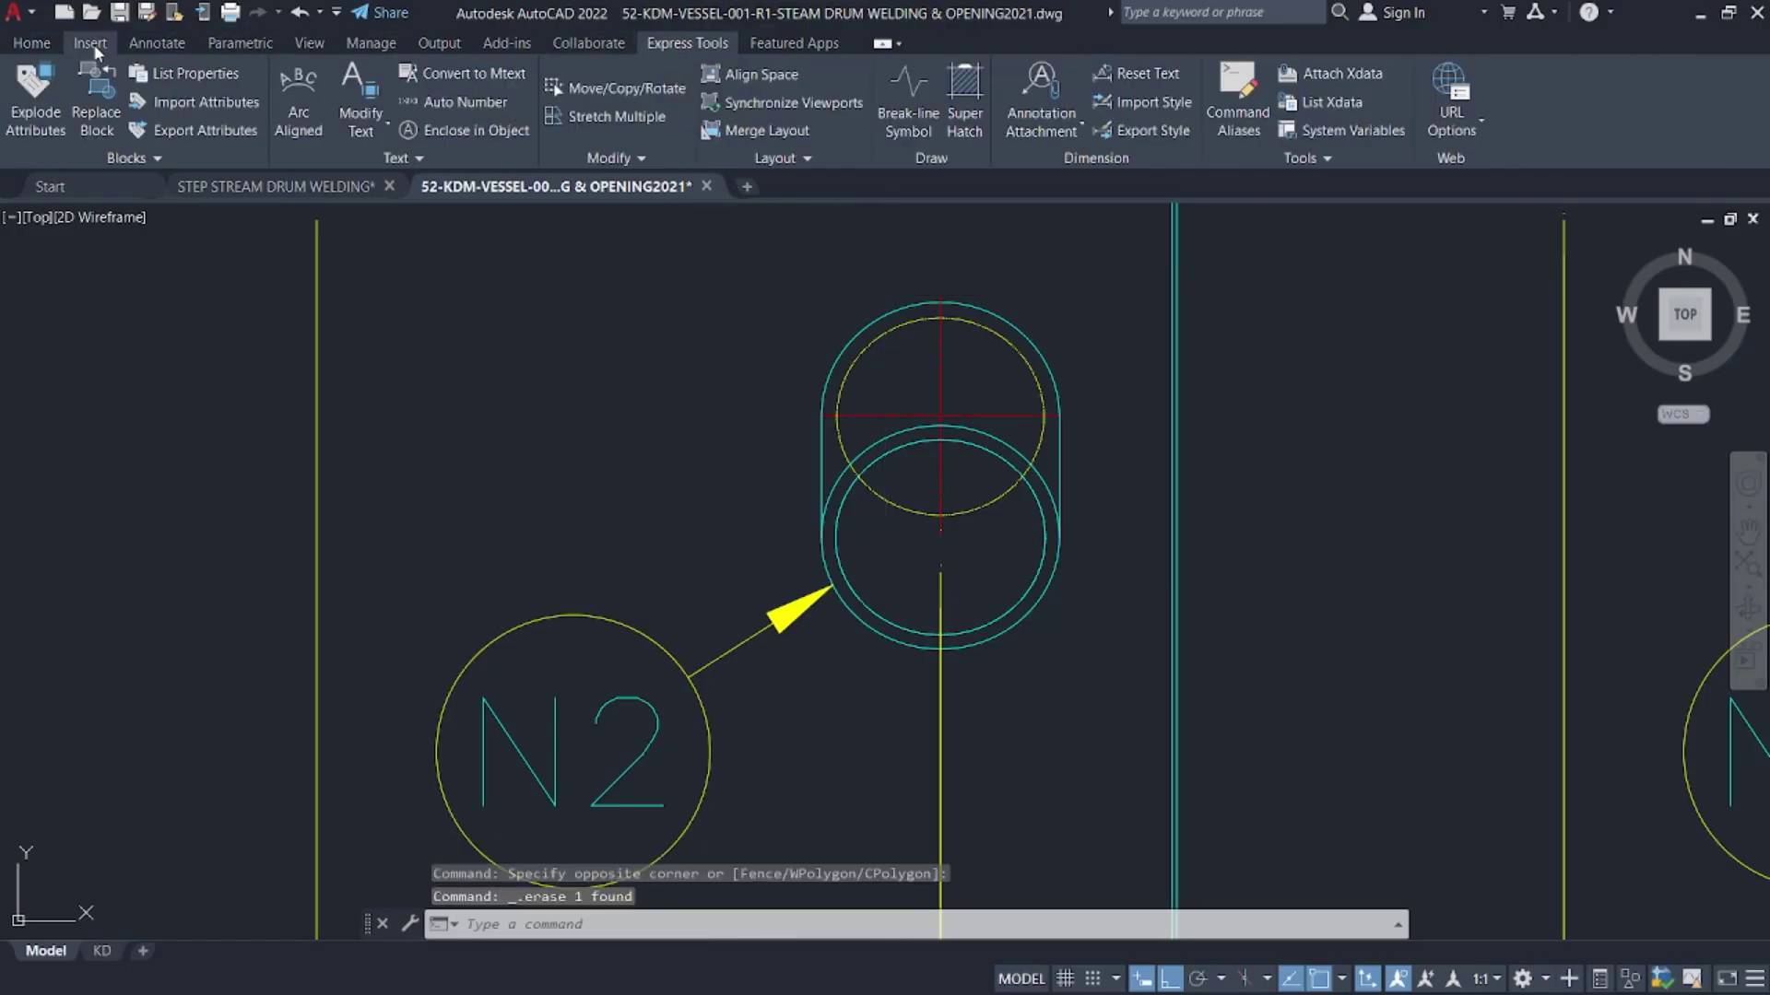
pyautogui.click(45, 50)
pyautogui.click(683, 72)
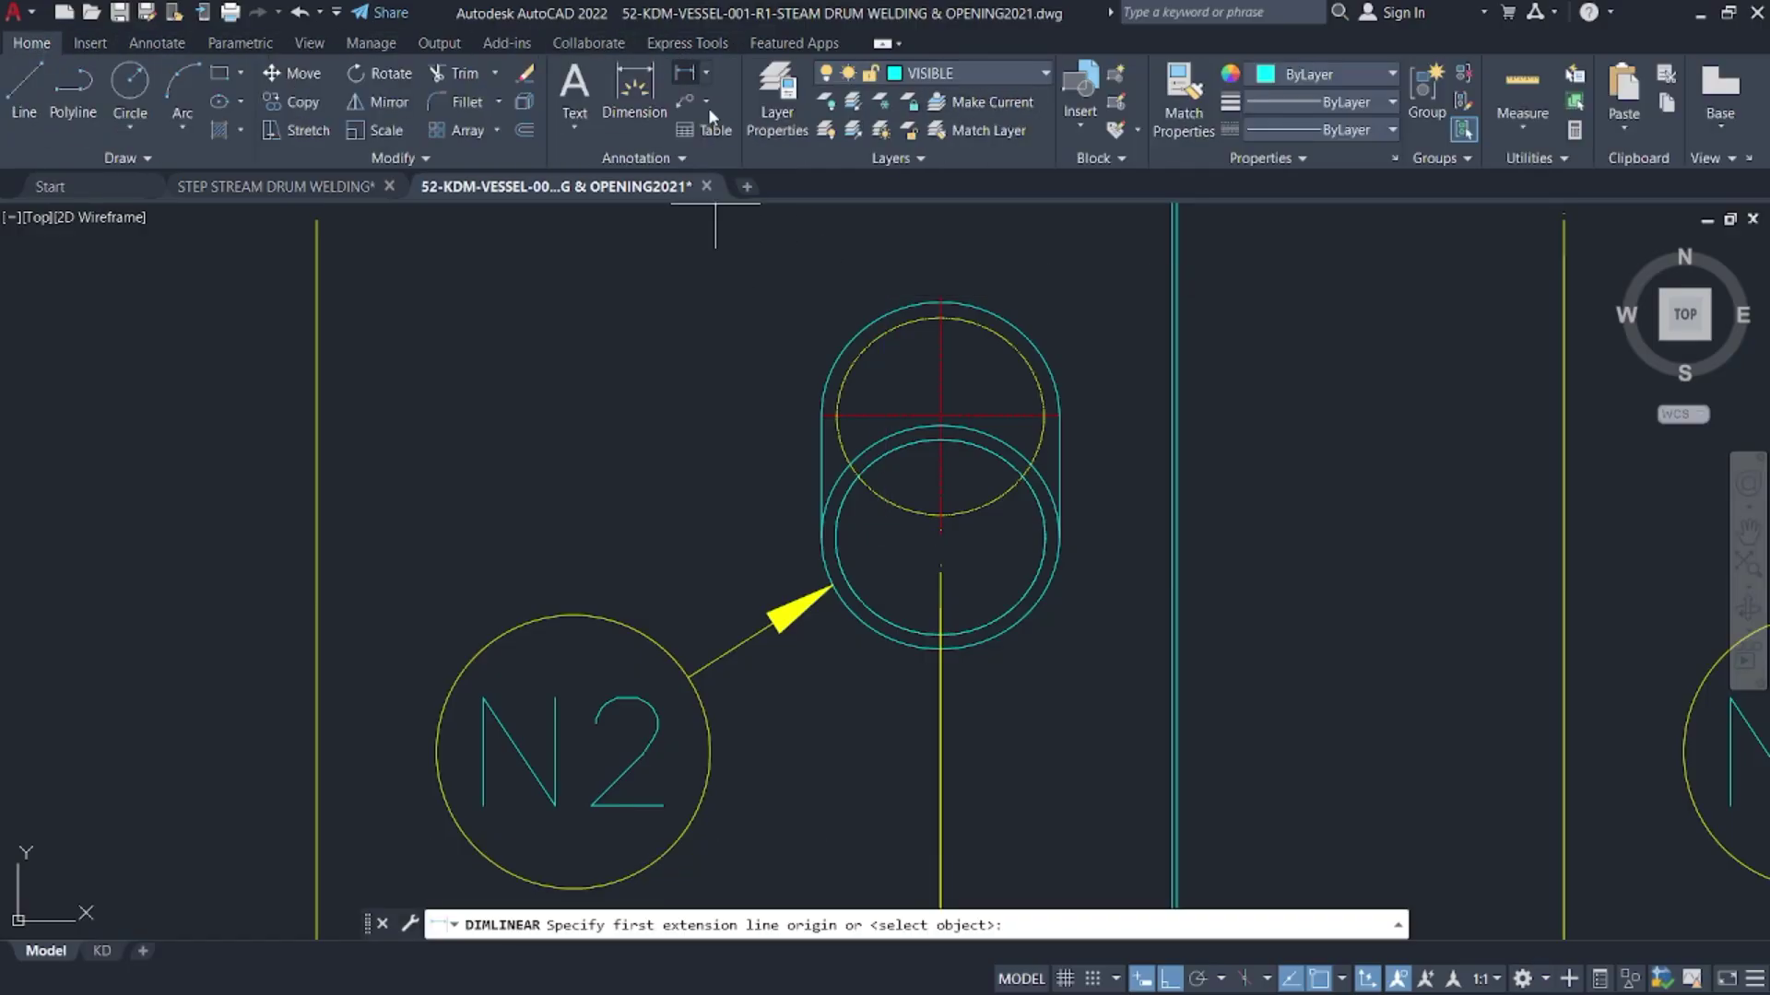
pyautogui.click(940, 415)
pyautogui.moveTo(939, 365); pyautogui.dragTo(896, 649, button='middle')
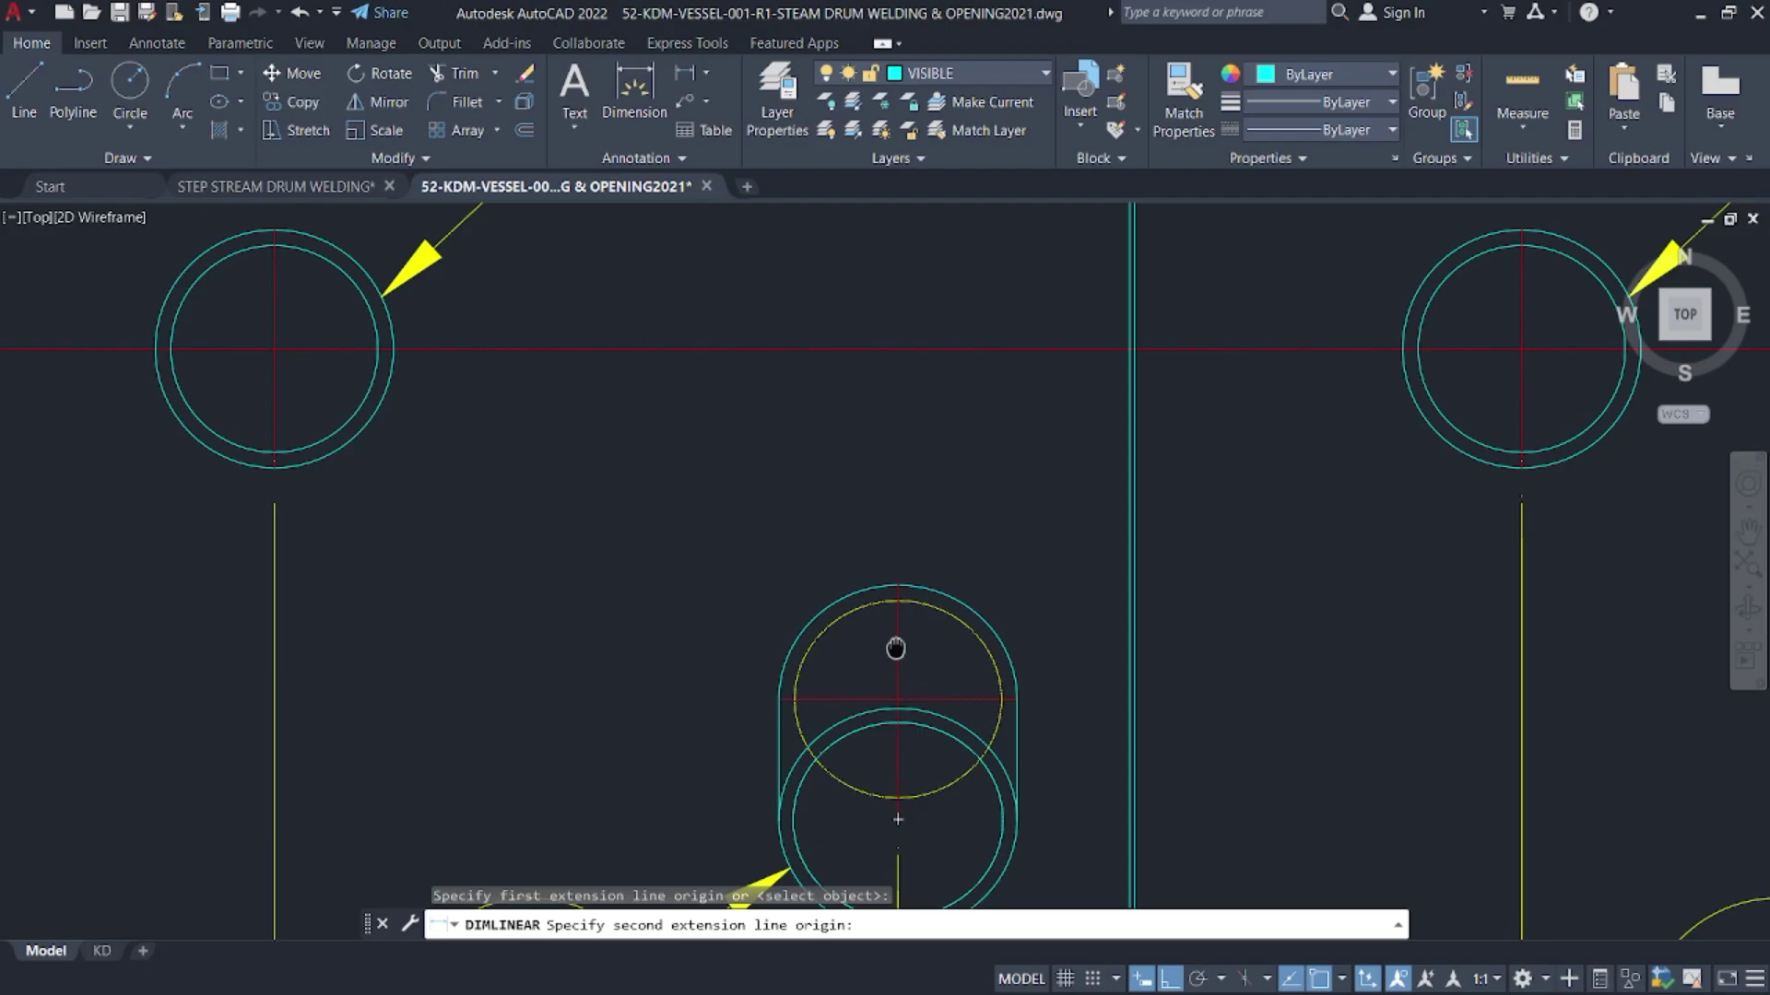
pyautogui.click(898, 364)
pyautogui.click(713, 395)
pyautogui.scroll(4, 729, 507)
pyautogui.scroll(2, 709, 490)
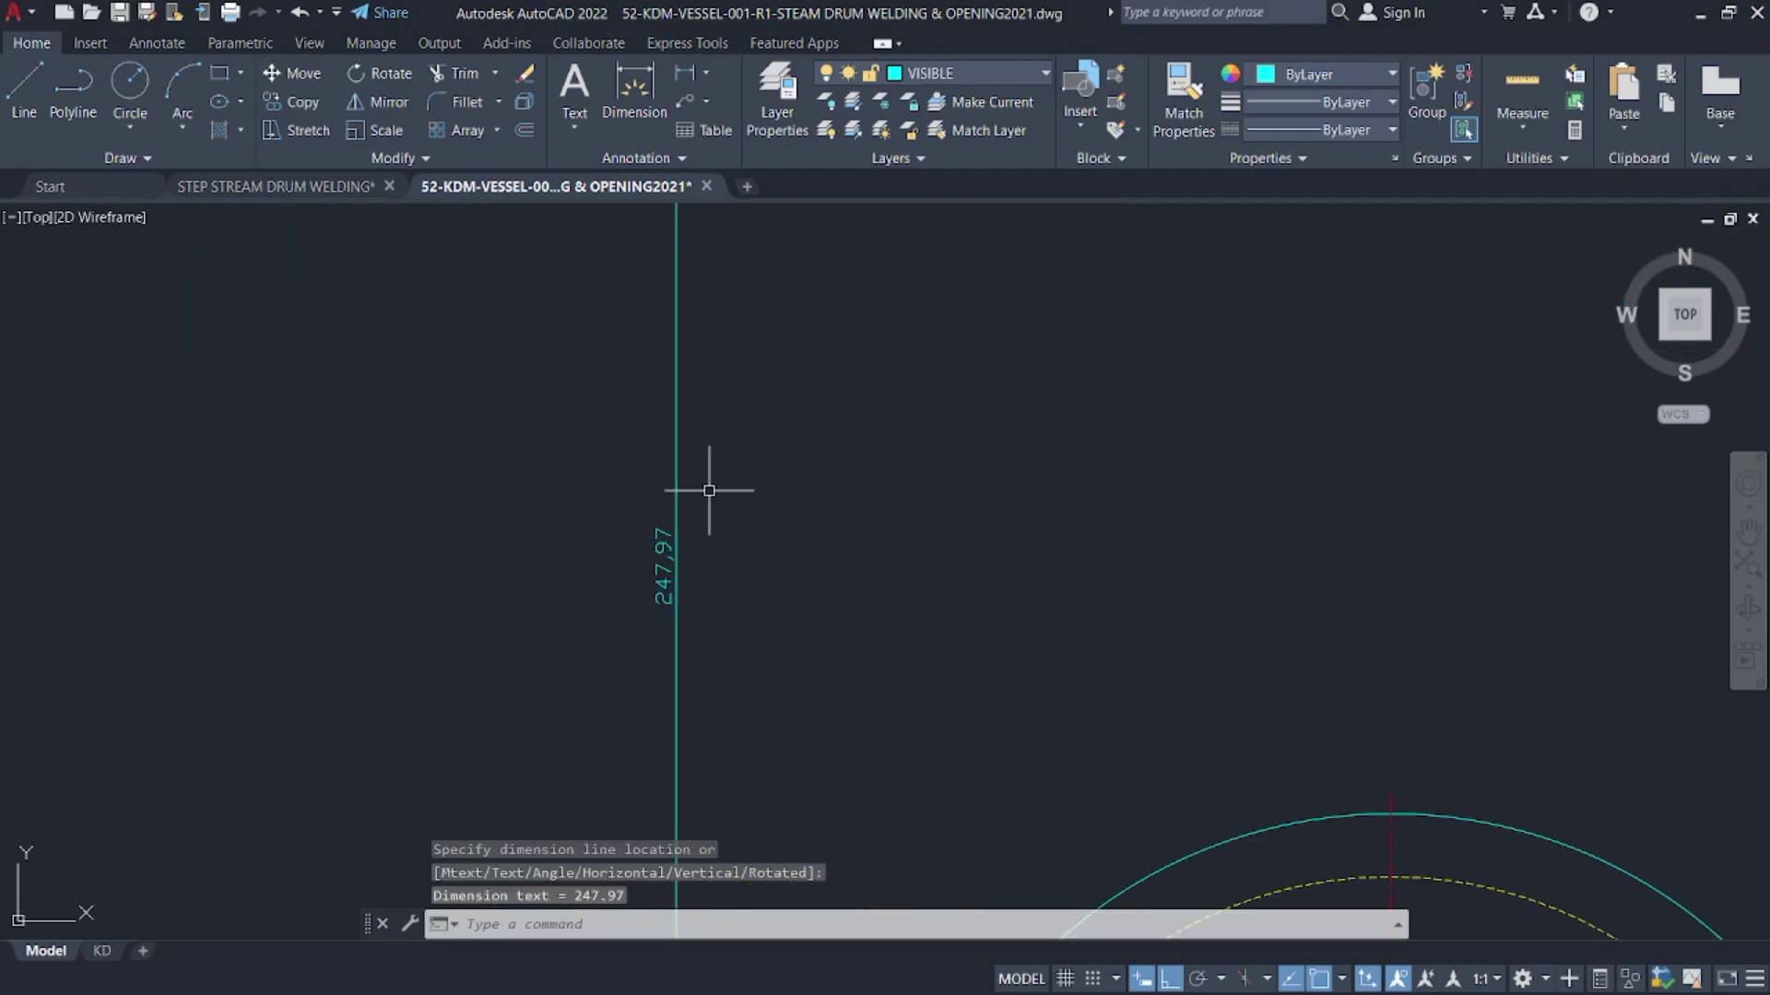
pyautogui.scroll(-5, 613, 521)
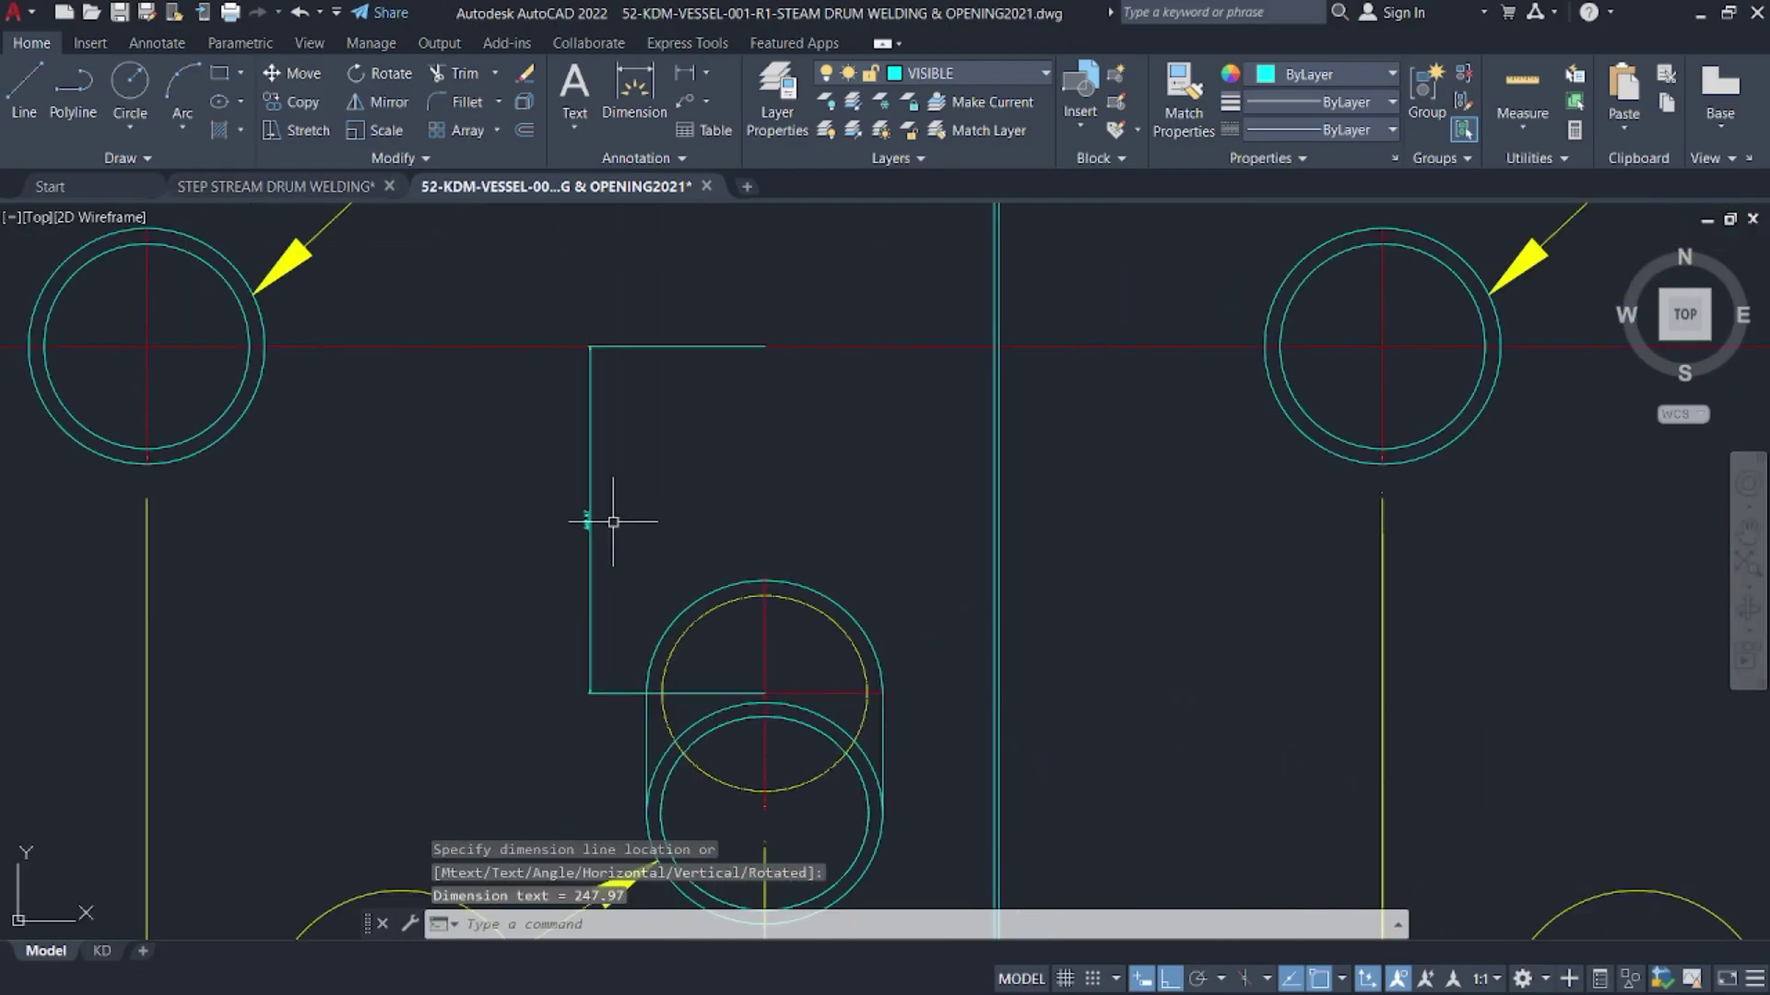
# - Switch to the STEP STREAM DRUM WELDING drawing and offset the drum's horizontal centreline downward by 247.97
pyautogui.click(281, 183)
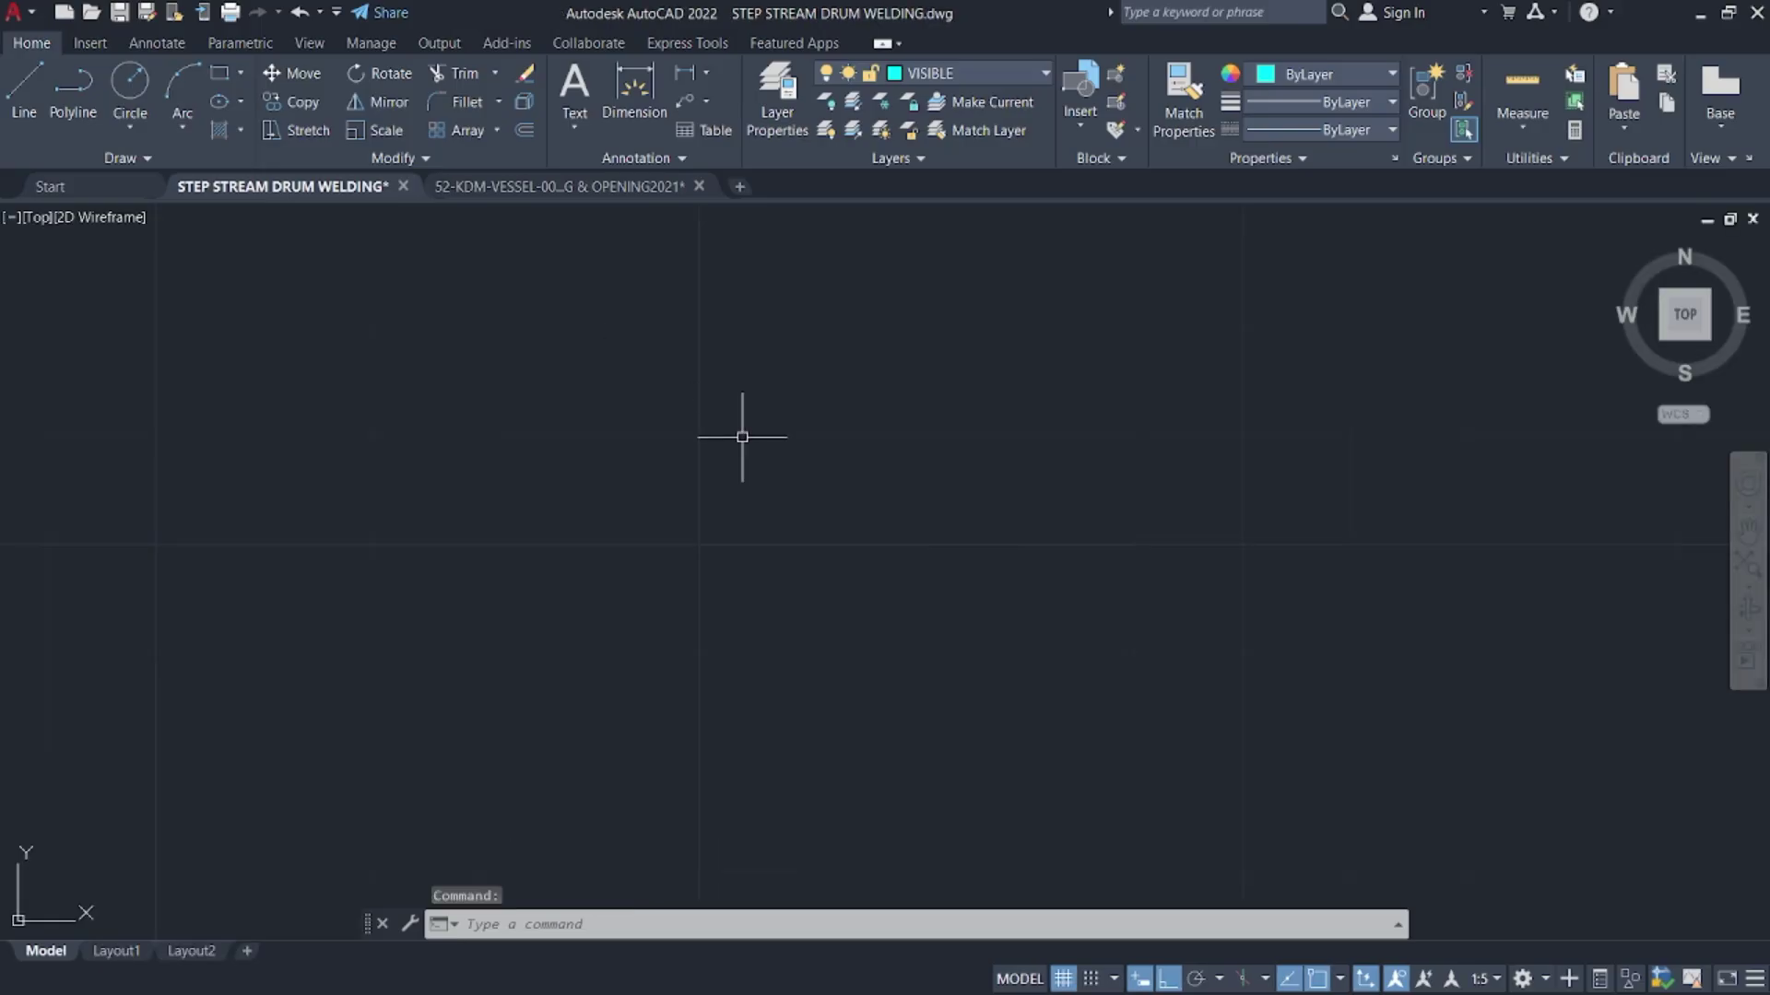
pyautogui.scroll(-5, 842, 553)
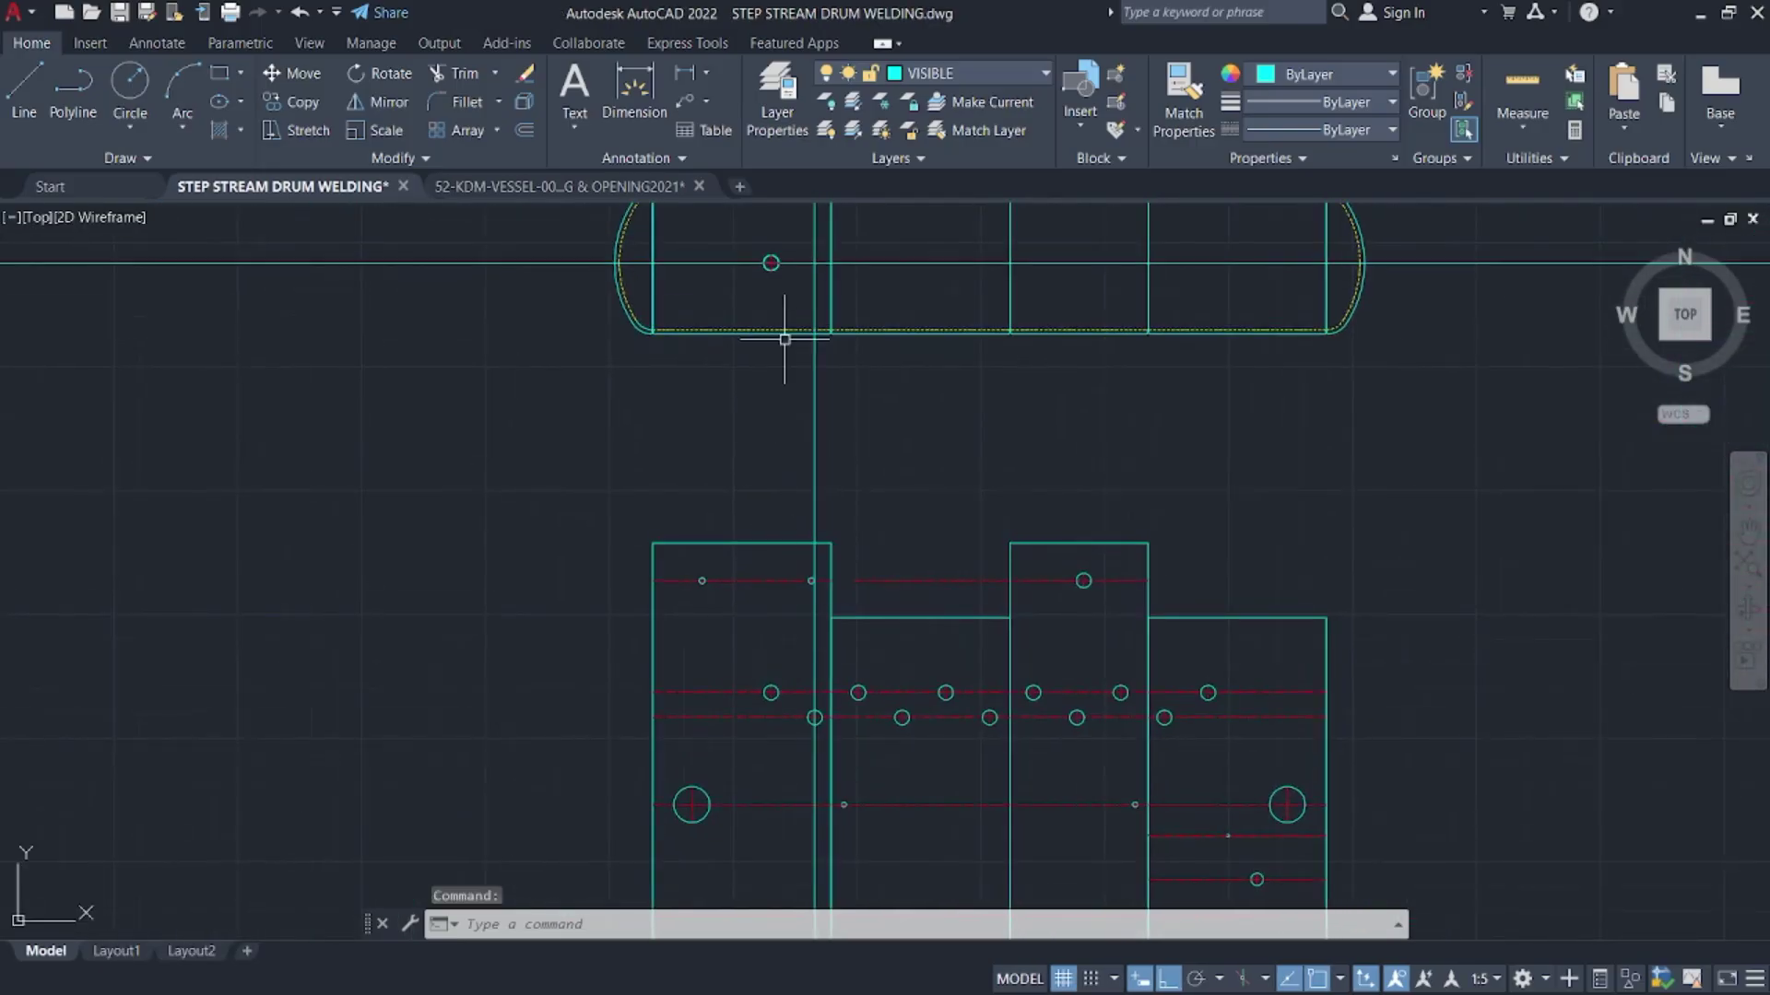
pyautogui.scroll(6, 804, 268)
pyautogui.press('Return')
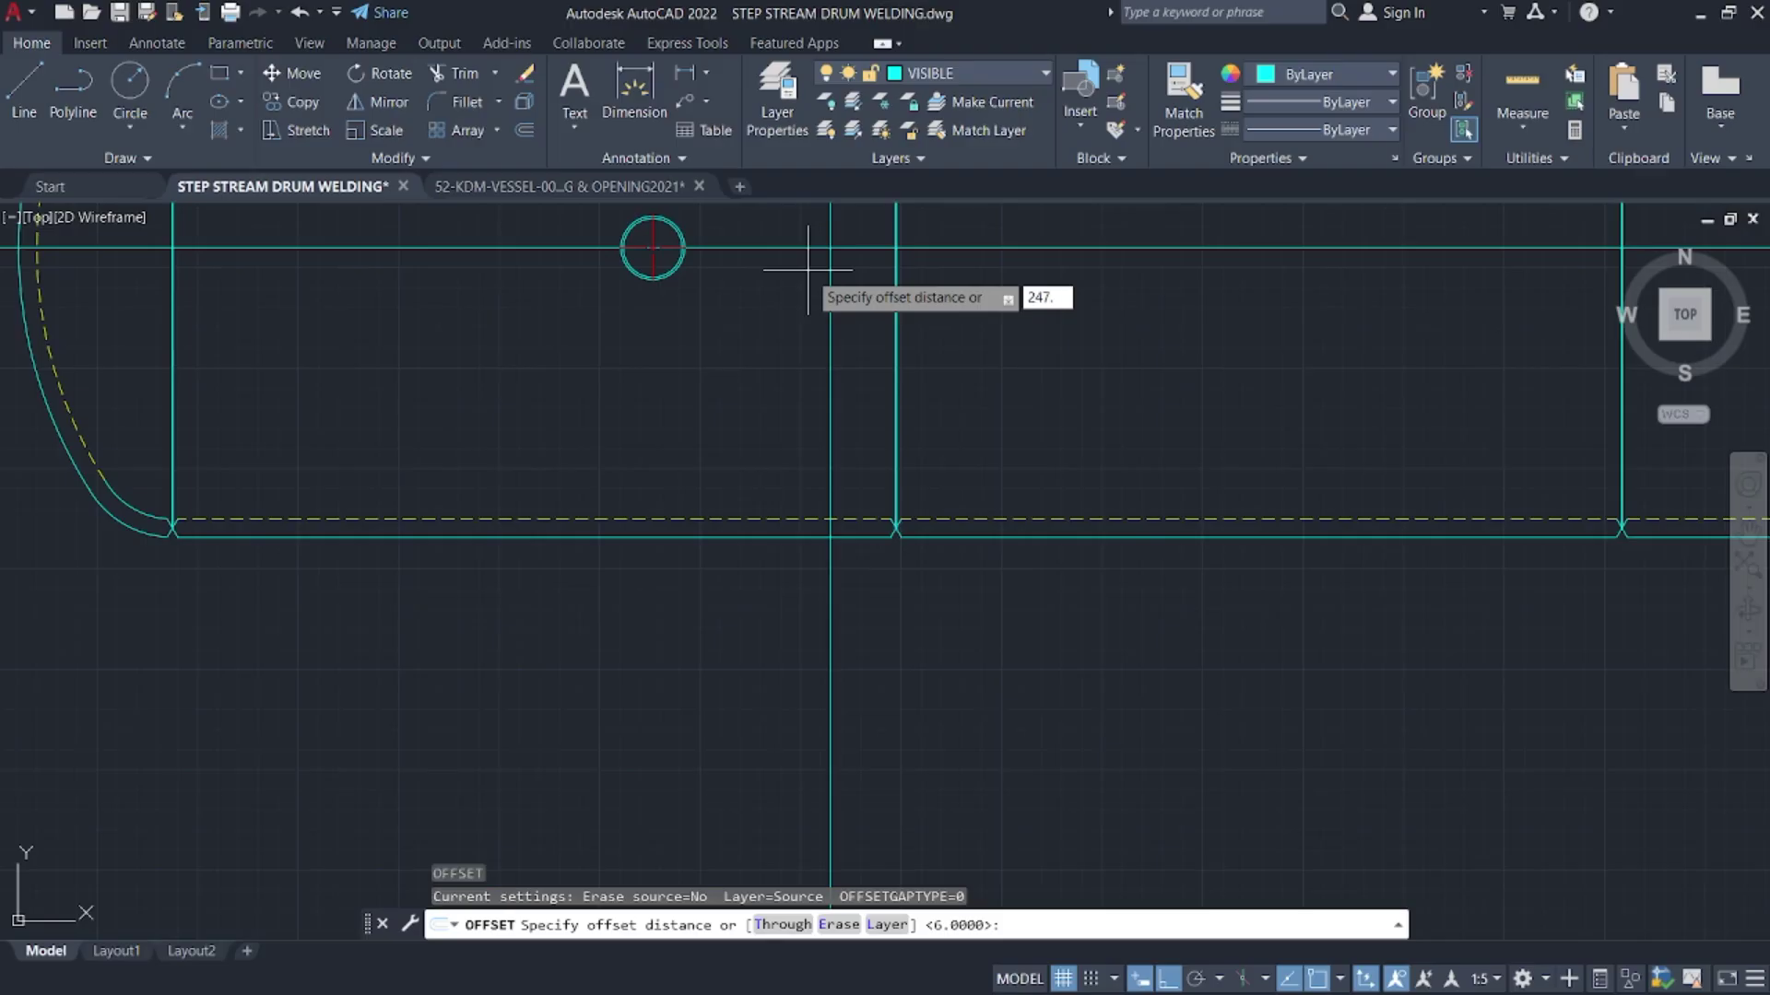
pyautogui.press('Return')
pyautogui.click(820, 247)
pyautogui.click(810, 304)
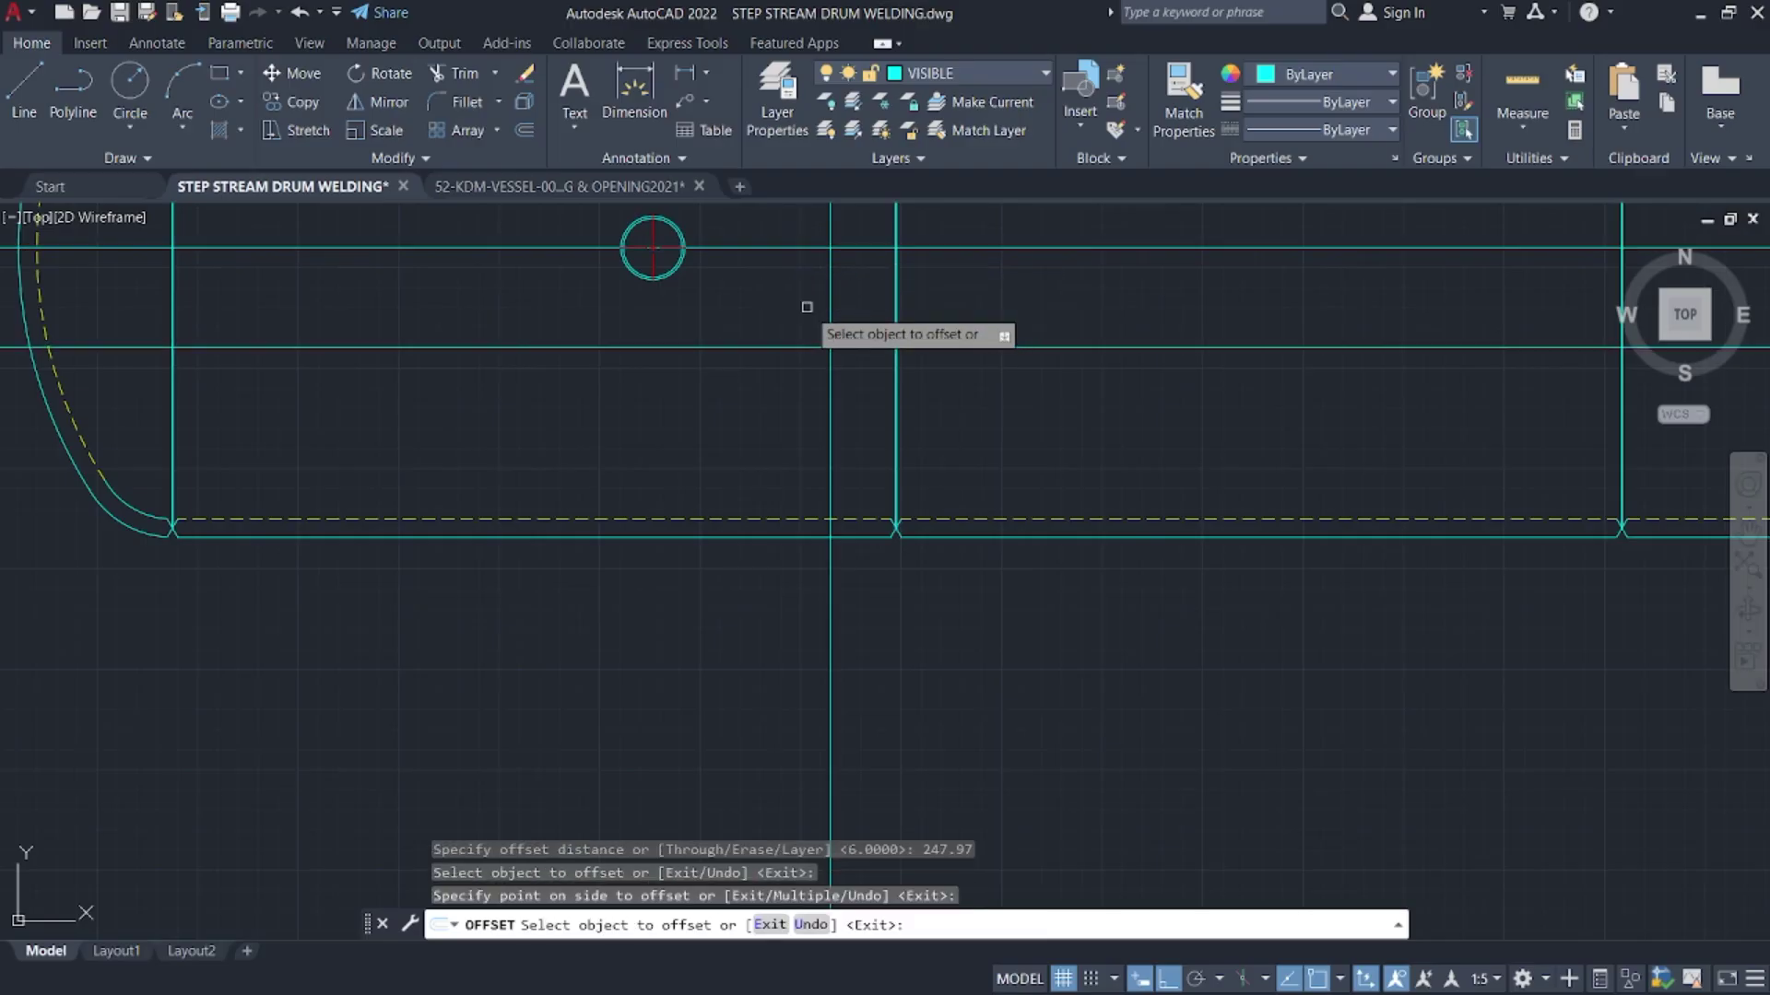
pyautogui.press('Escape')
# - Copy the N3 nozzle's two circles from their centre to the intersection of the offset line and the vertical construction line
pyautogui.moveTo(725, 299); pyautogui.dragTo(723, 356, button='middle')
pyautogui.scroll(4, 623, 272)
pyautogui.click(628, 268)
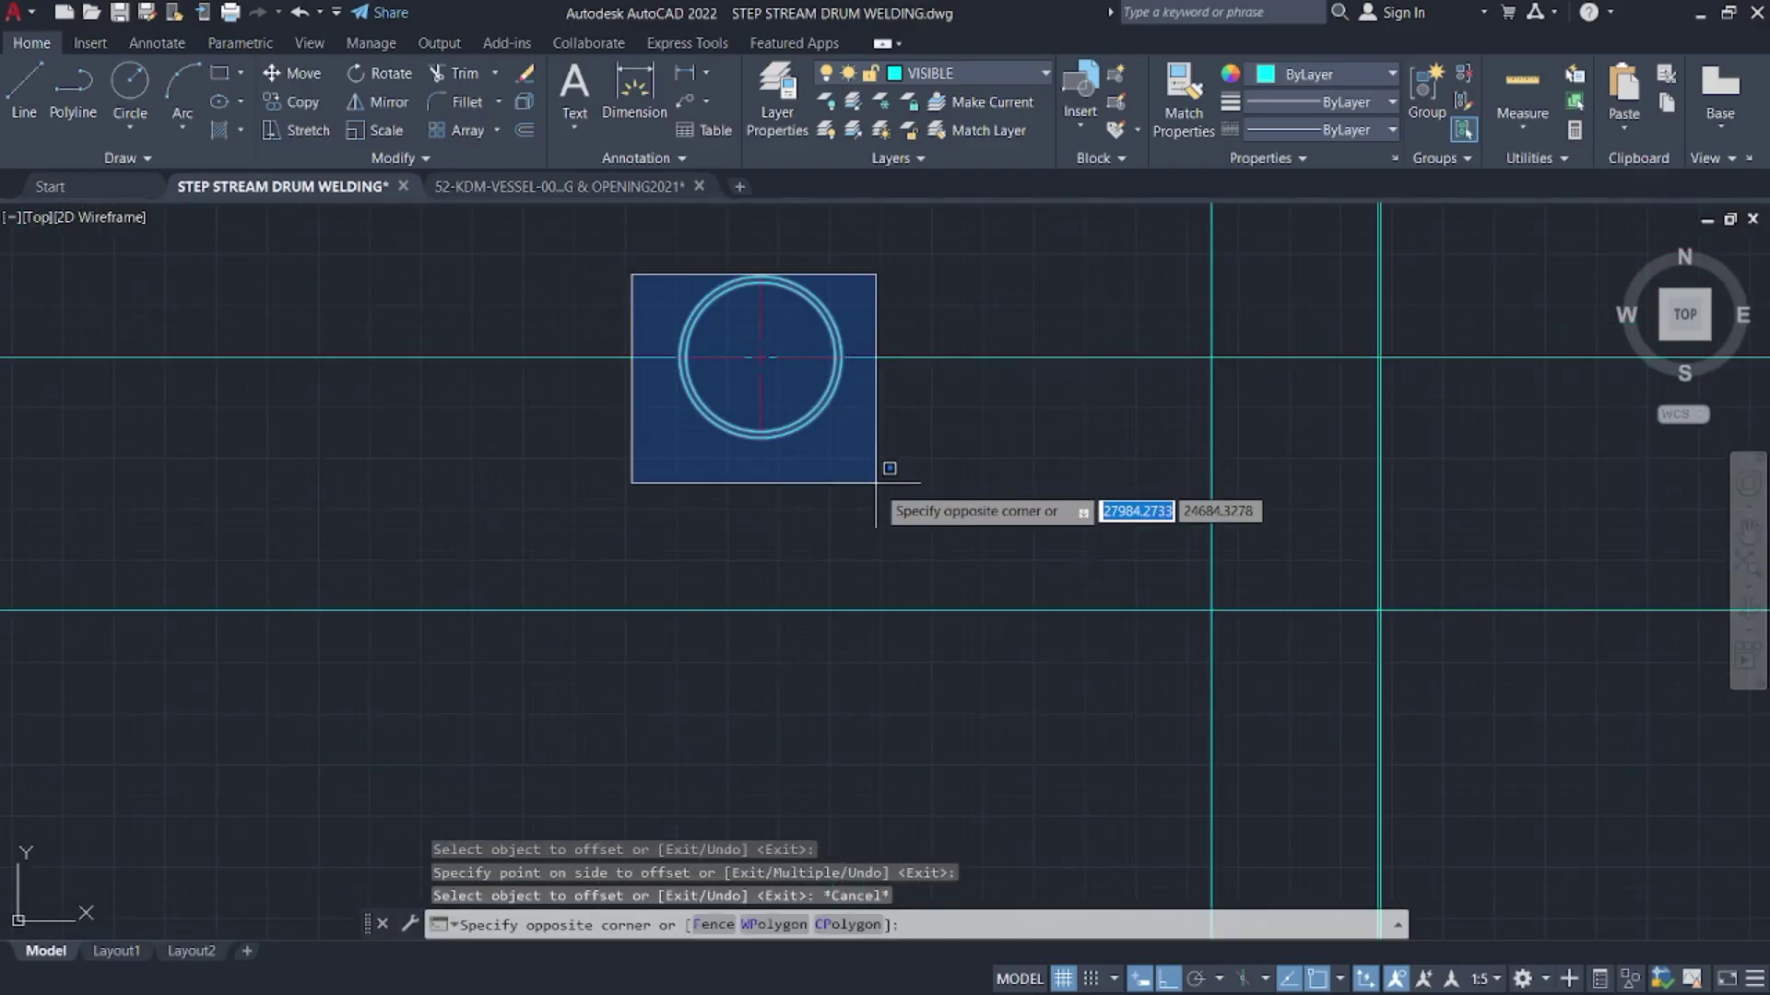
pyautogui.click(892, 491)
pyautogui.write('co')
pyautogui.press('Return')
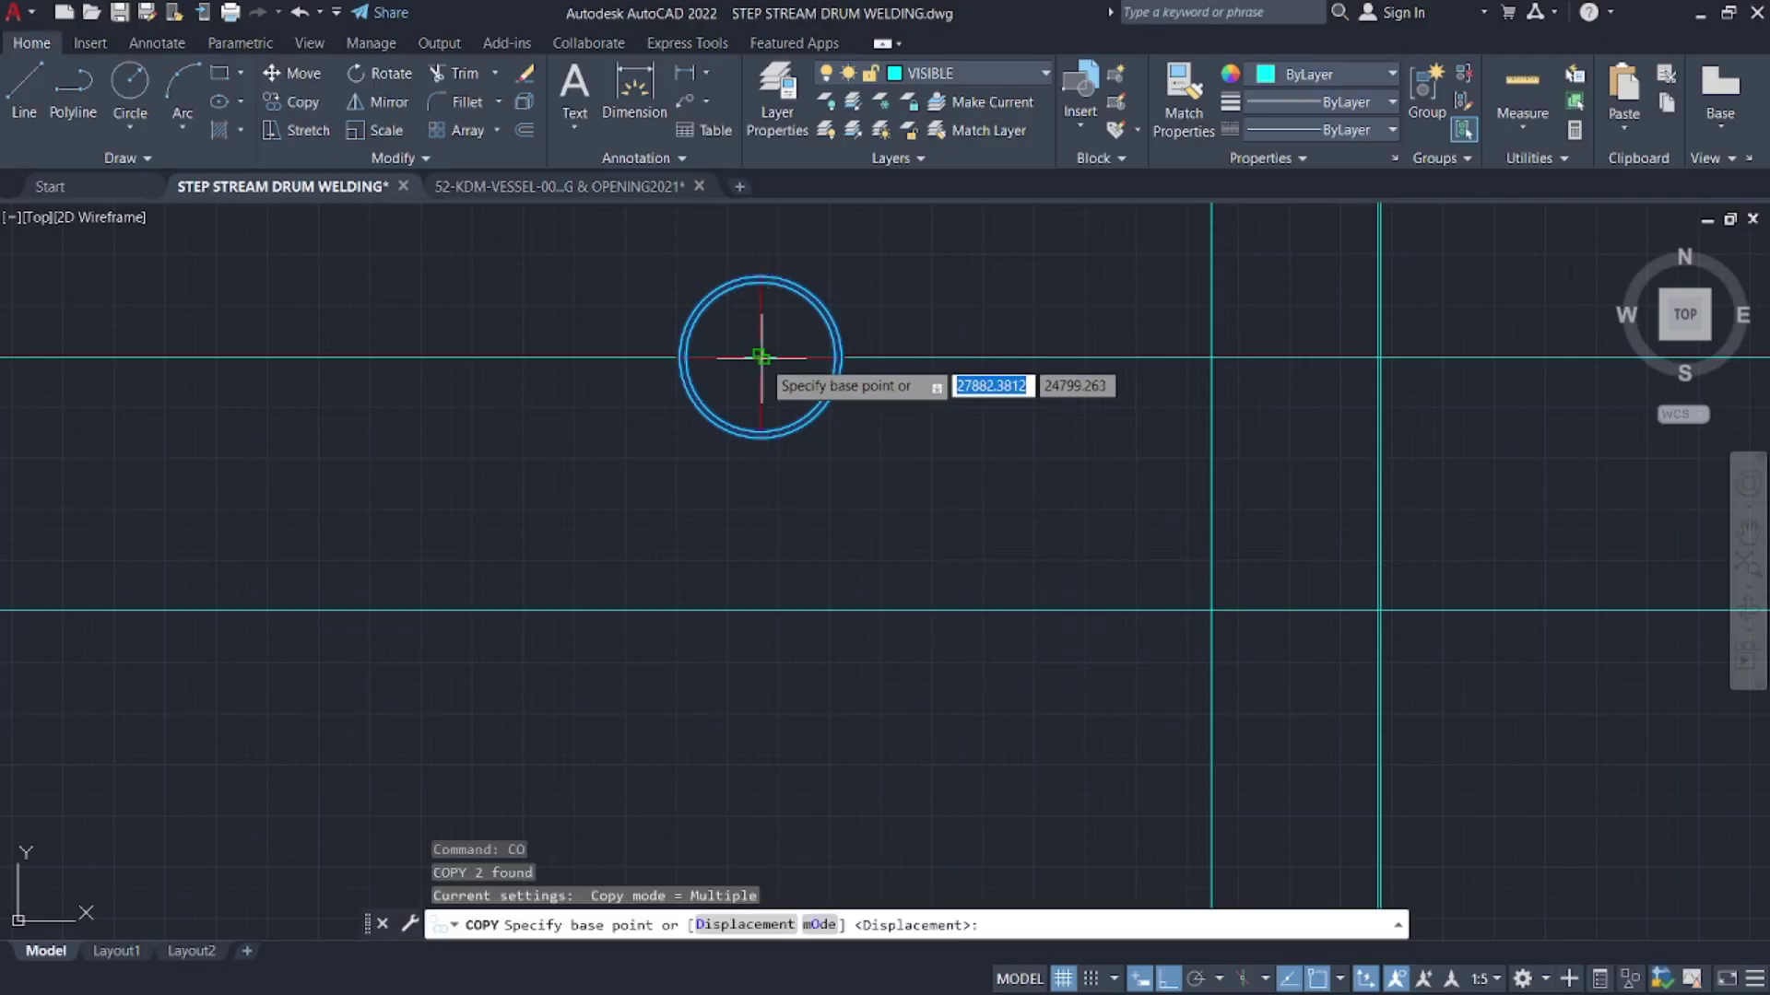
pyautogui.click(760, 357)
pyautogui.click(1212, 610)
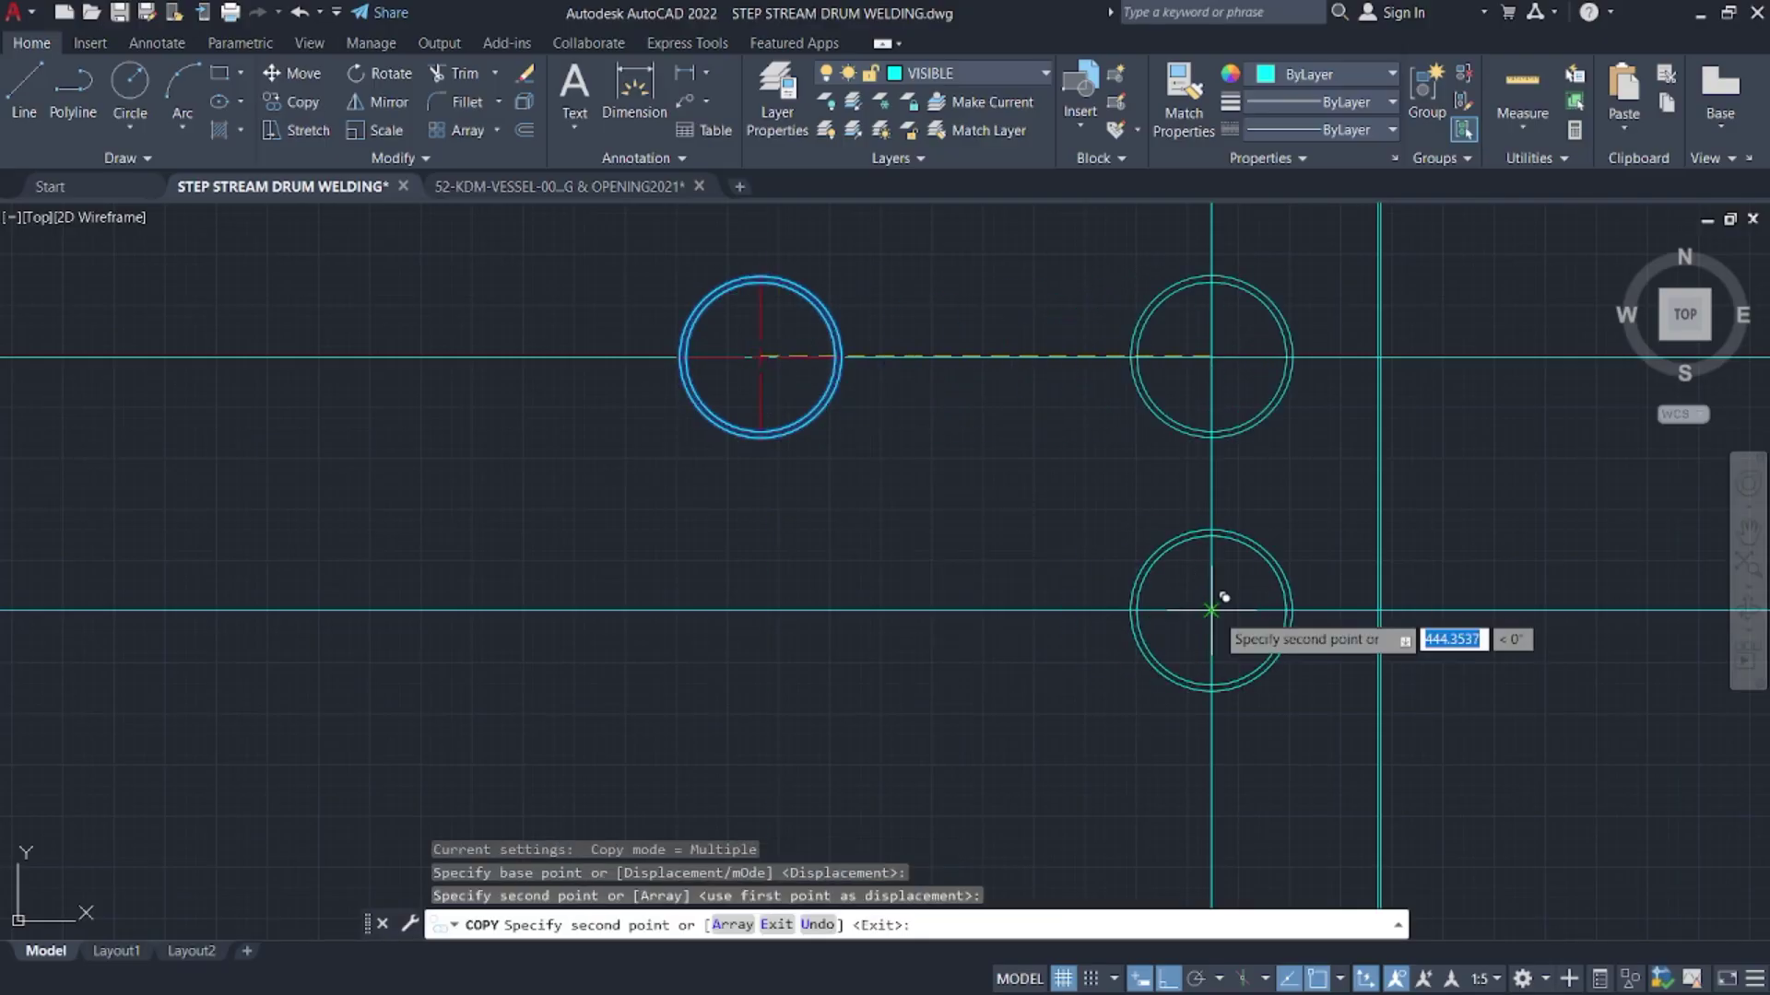
pyautogui.press('Escape')
# - Copy the N3 nozzle's centre mark to the centre of the newly copied circles
pyautogui.click(753, 388)
pyautogui.click(766, 391)
pyautogui.click(758, 393)
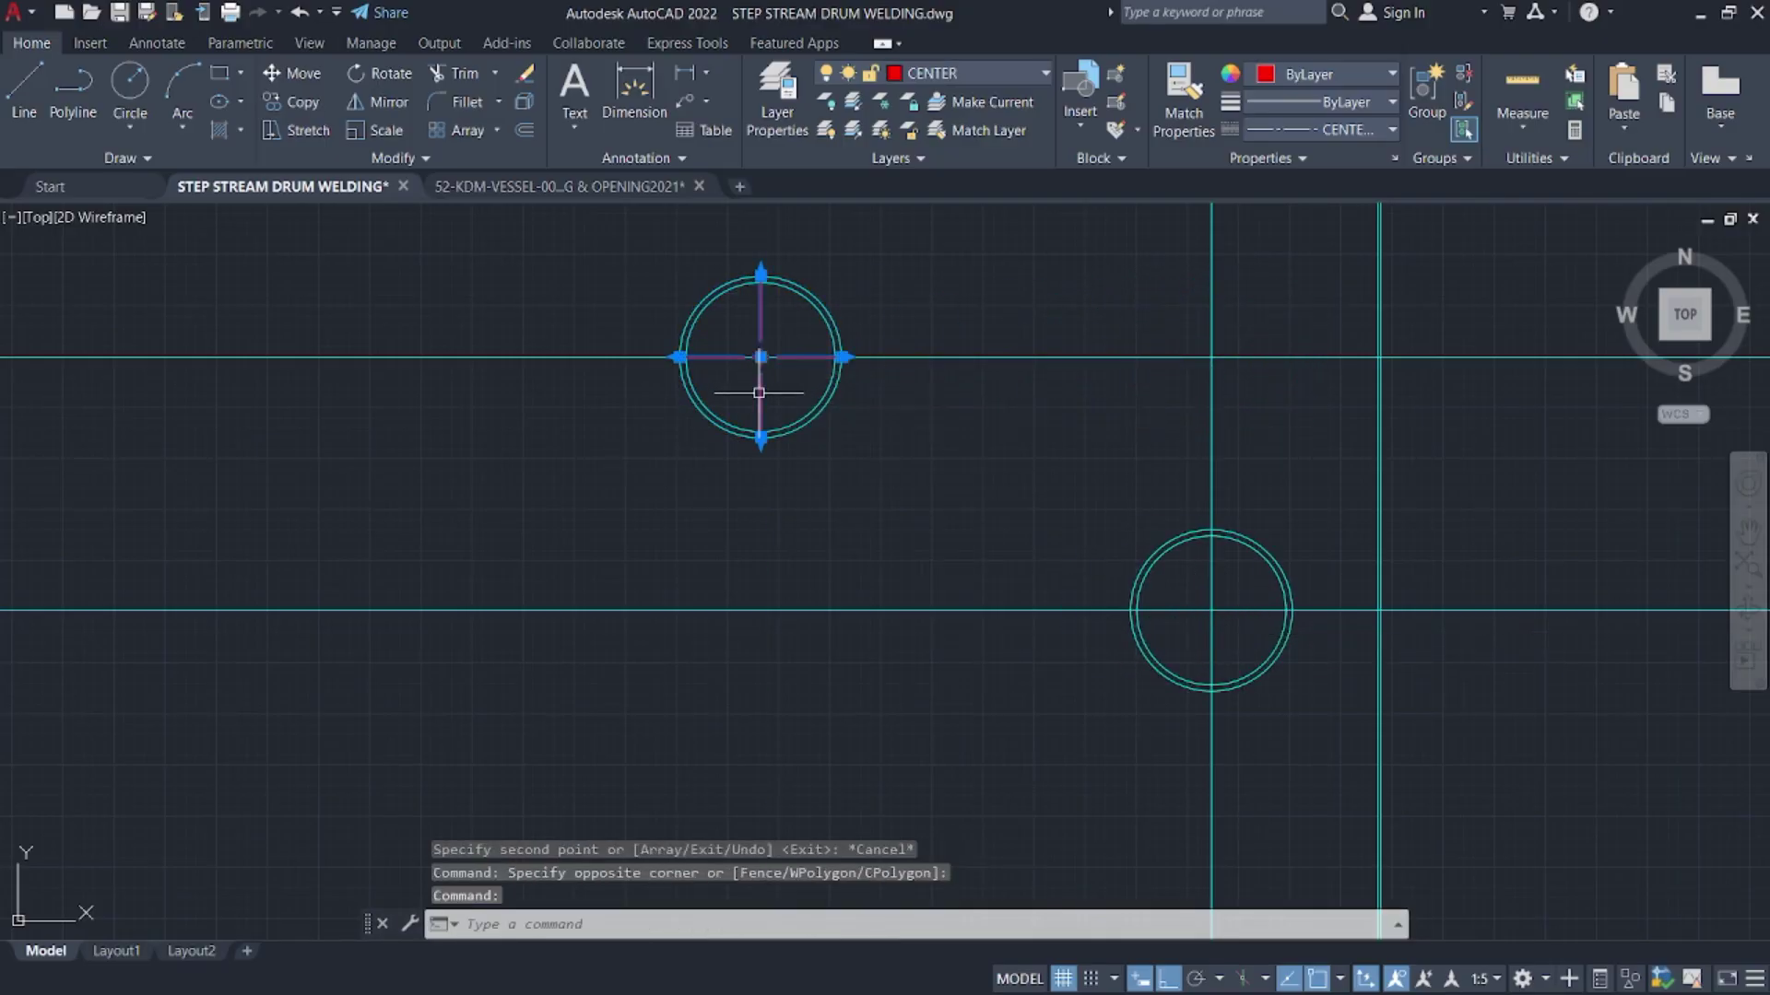
pyautogui.write('co')
pyautogui.press('Return')
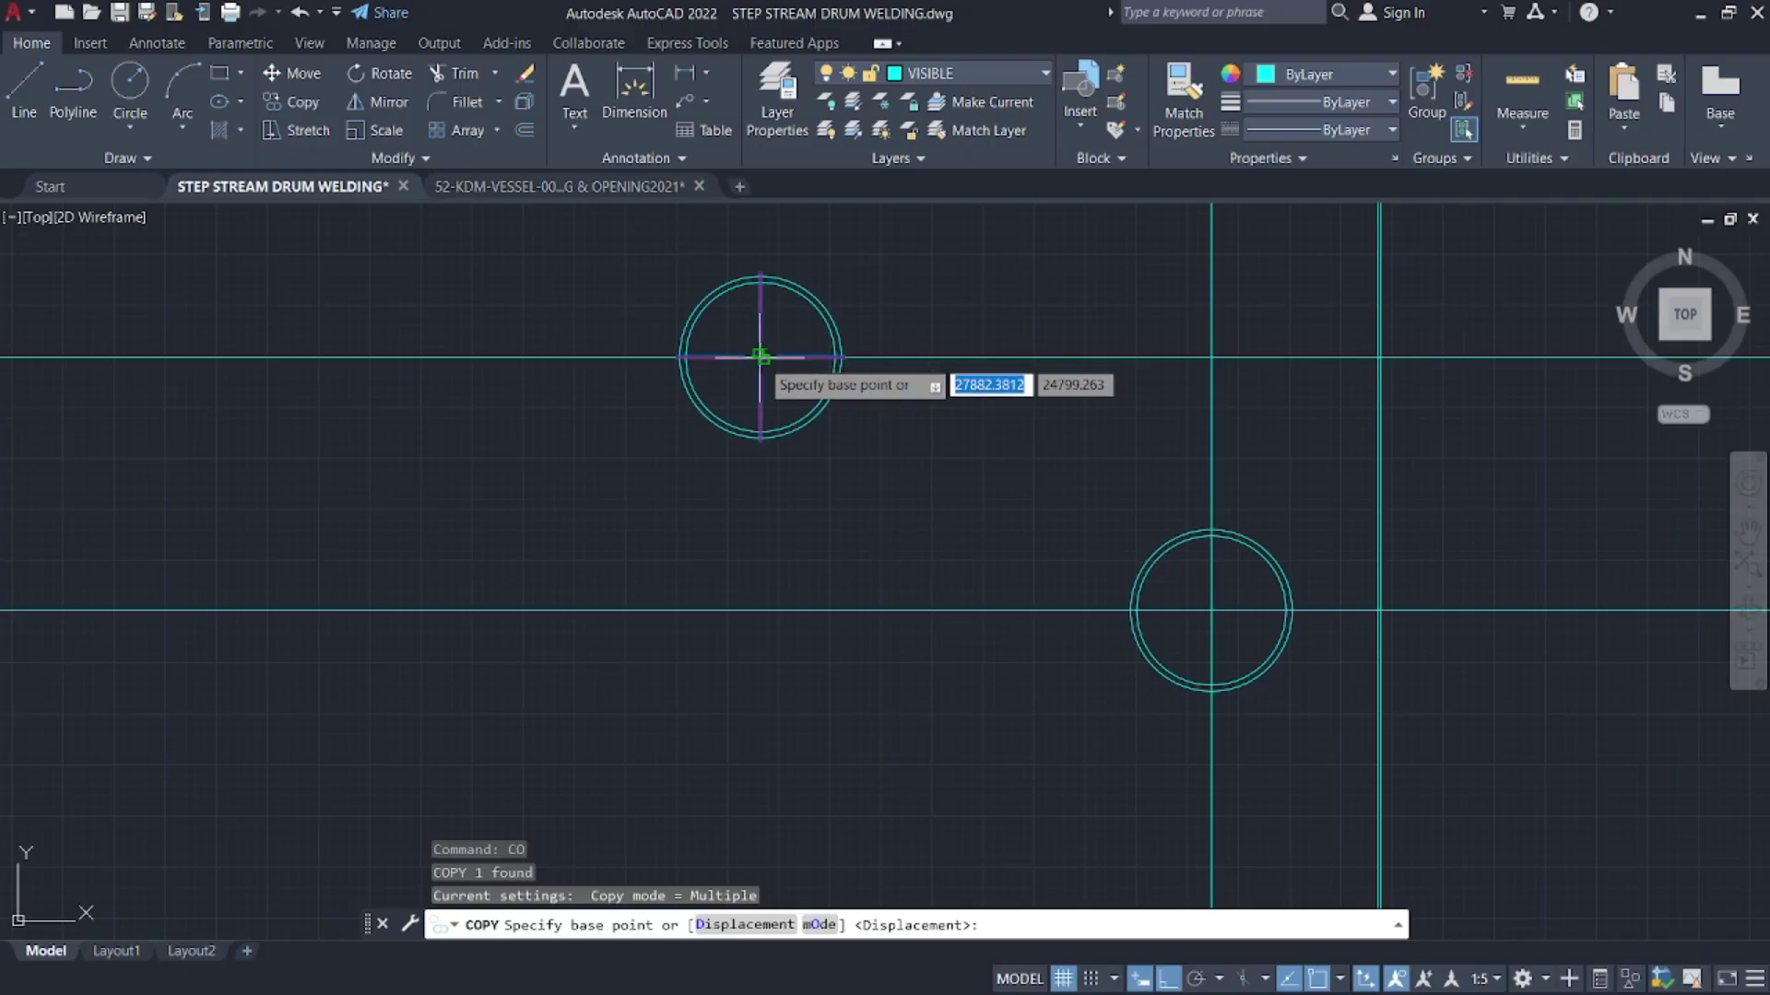
pyautogui.click(760, 356)
pyautogui.click(1211, 610)
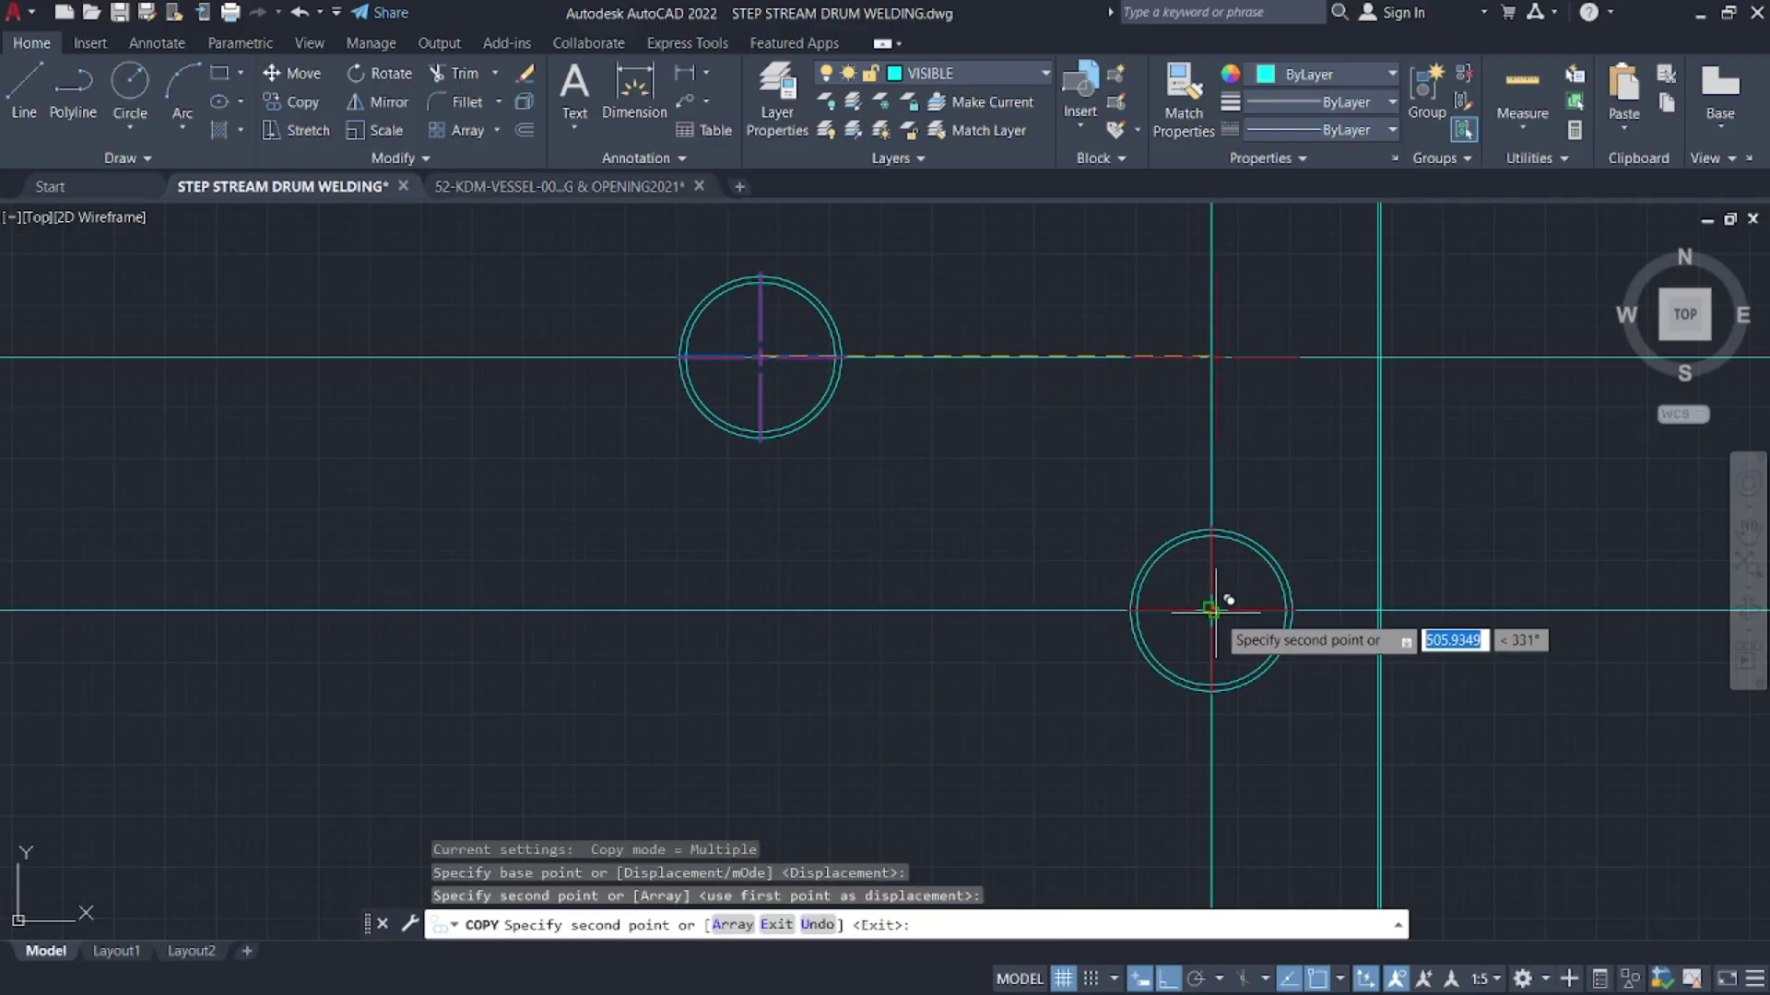
pyautogui.press('Escape')
# - Erase the vertical construction line and the offset horizontal line that cross at the new nozzle's centre
pyautogui.scroll(-4, 1204, 450)
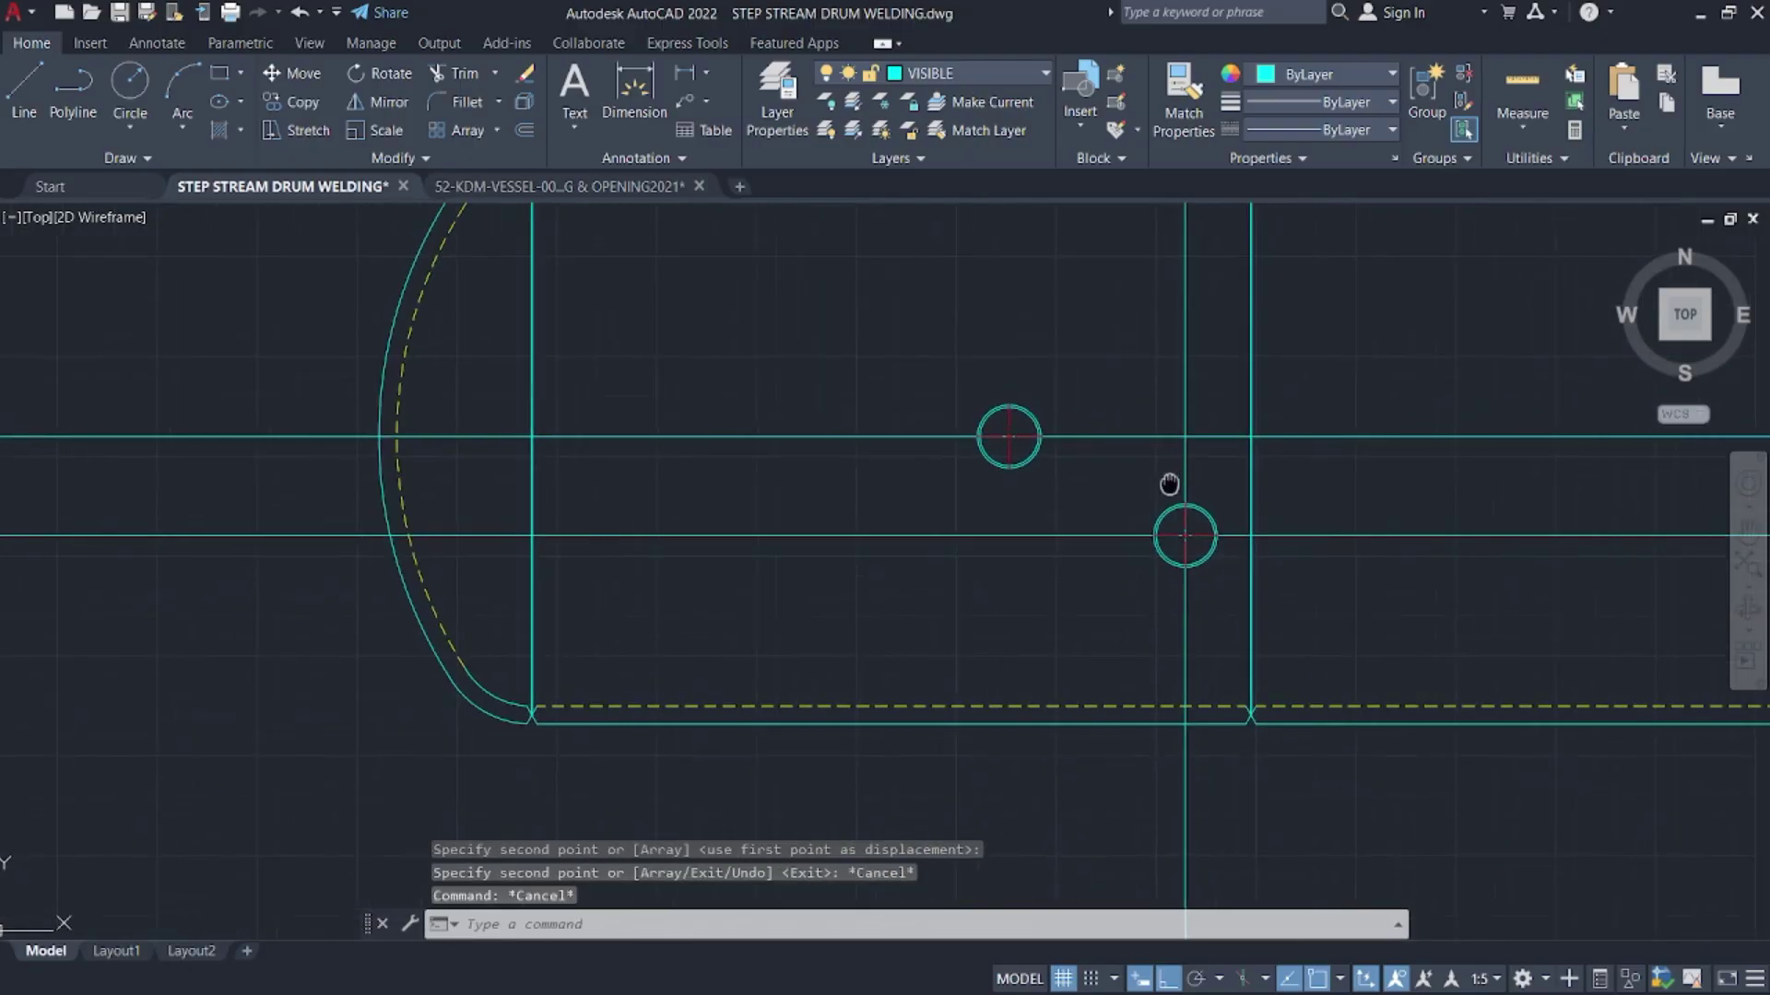
pyautogui.moveTo(1169, 482); pyautogui.dragTo(1023, 482, button='middle')
pyautogui.click(1023, 482)
pyautogui.press('Delete')
pyautogui.click(921, 573)
pyautogui.click(904, 548)
pyautogui.press('Delete')
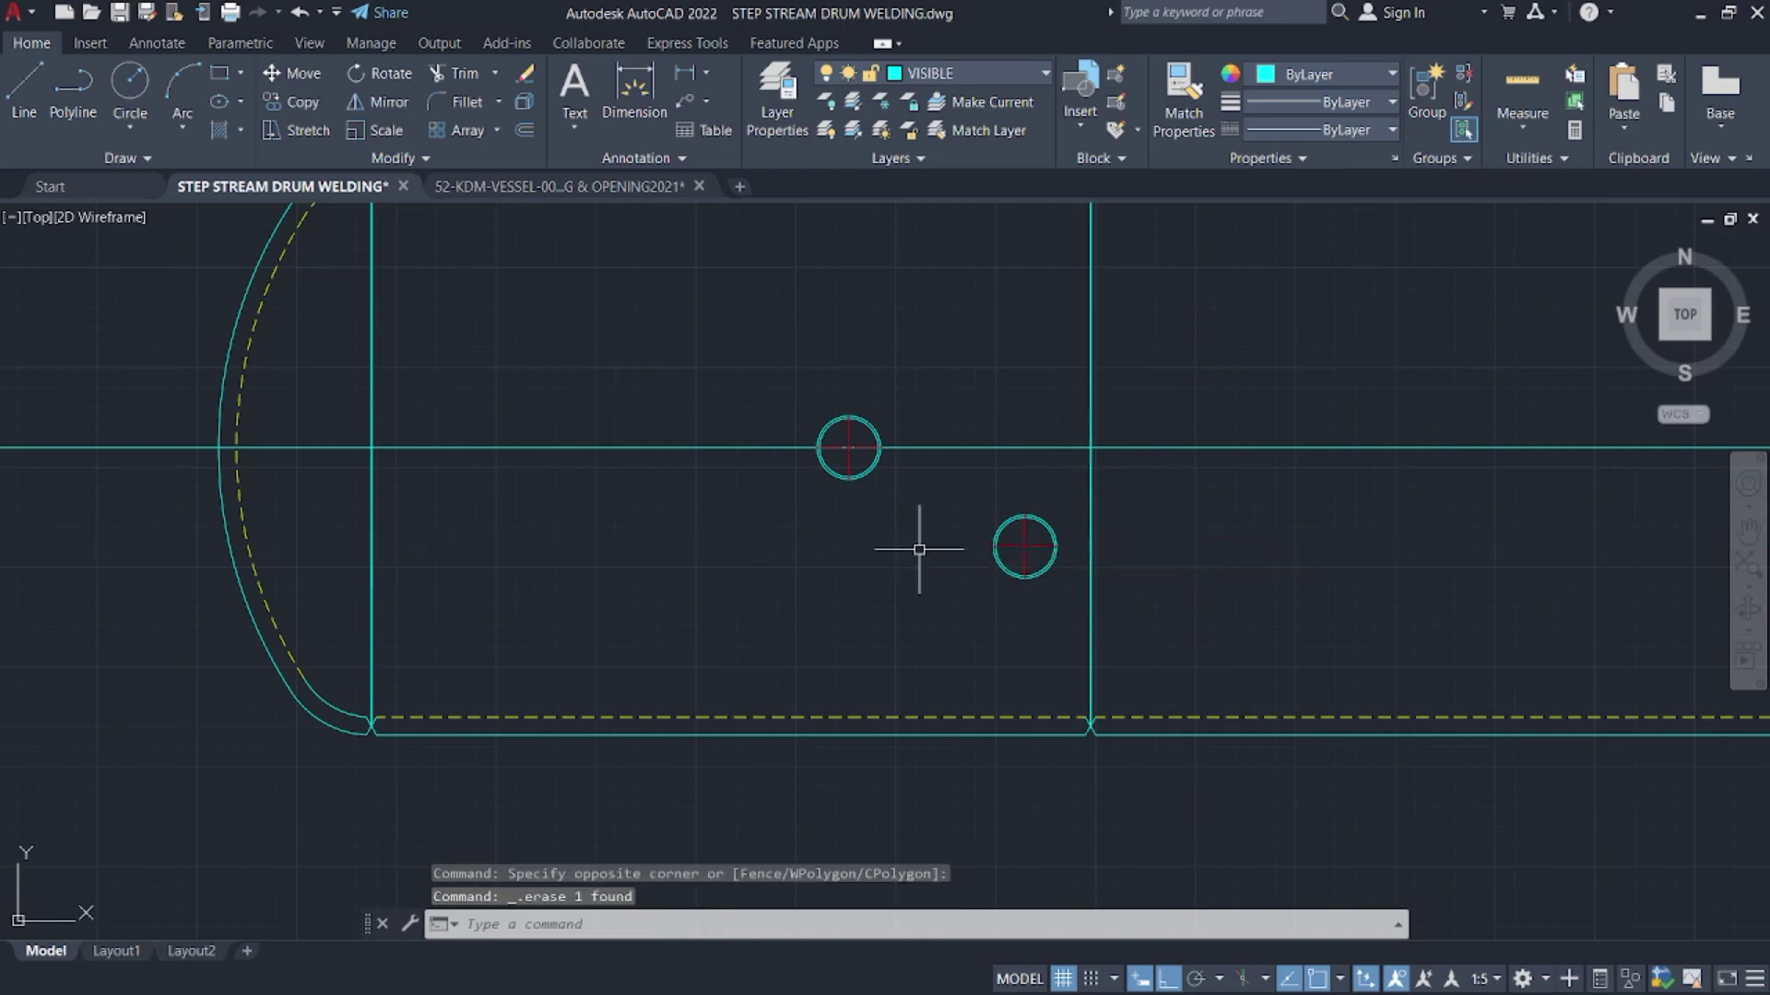
# - Copy the new nozzle's two circles straight down by the distance from the centre mark's upper end to its centre
pyautogui.scroll(4, 1056, 572)
pyautogui.click(1022, 568)
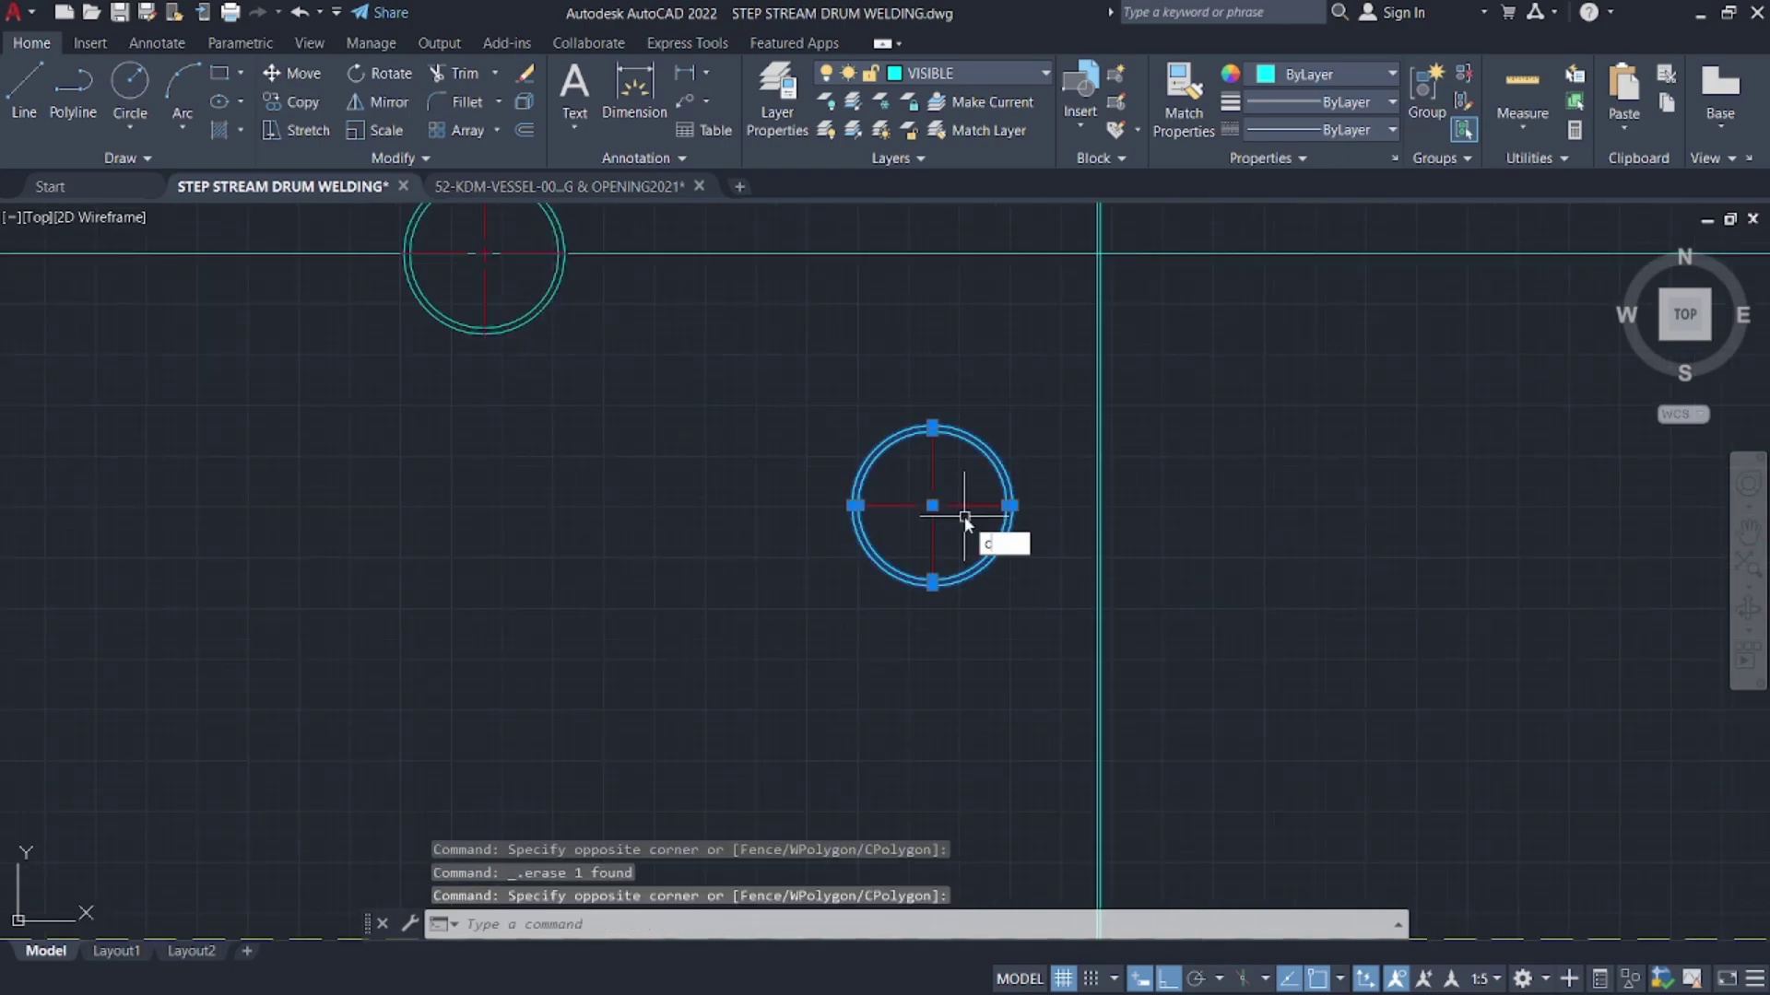
pyautogui.write('CO')
pyautogui.press('Return')
pyautogui.click(928, 414)
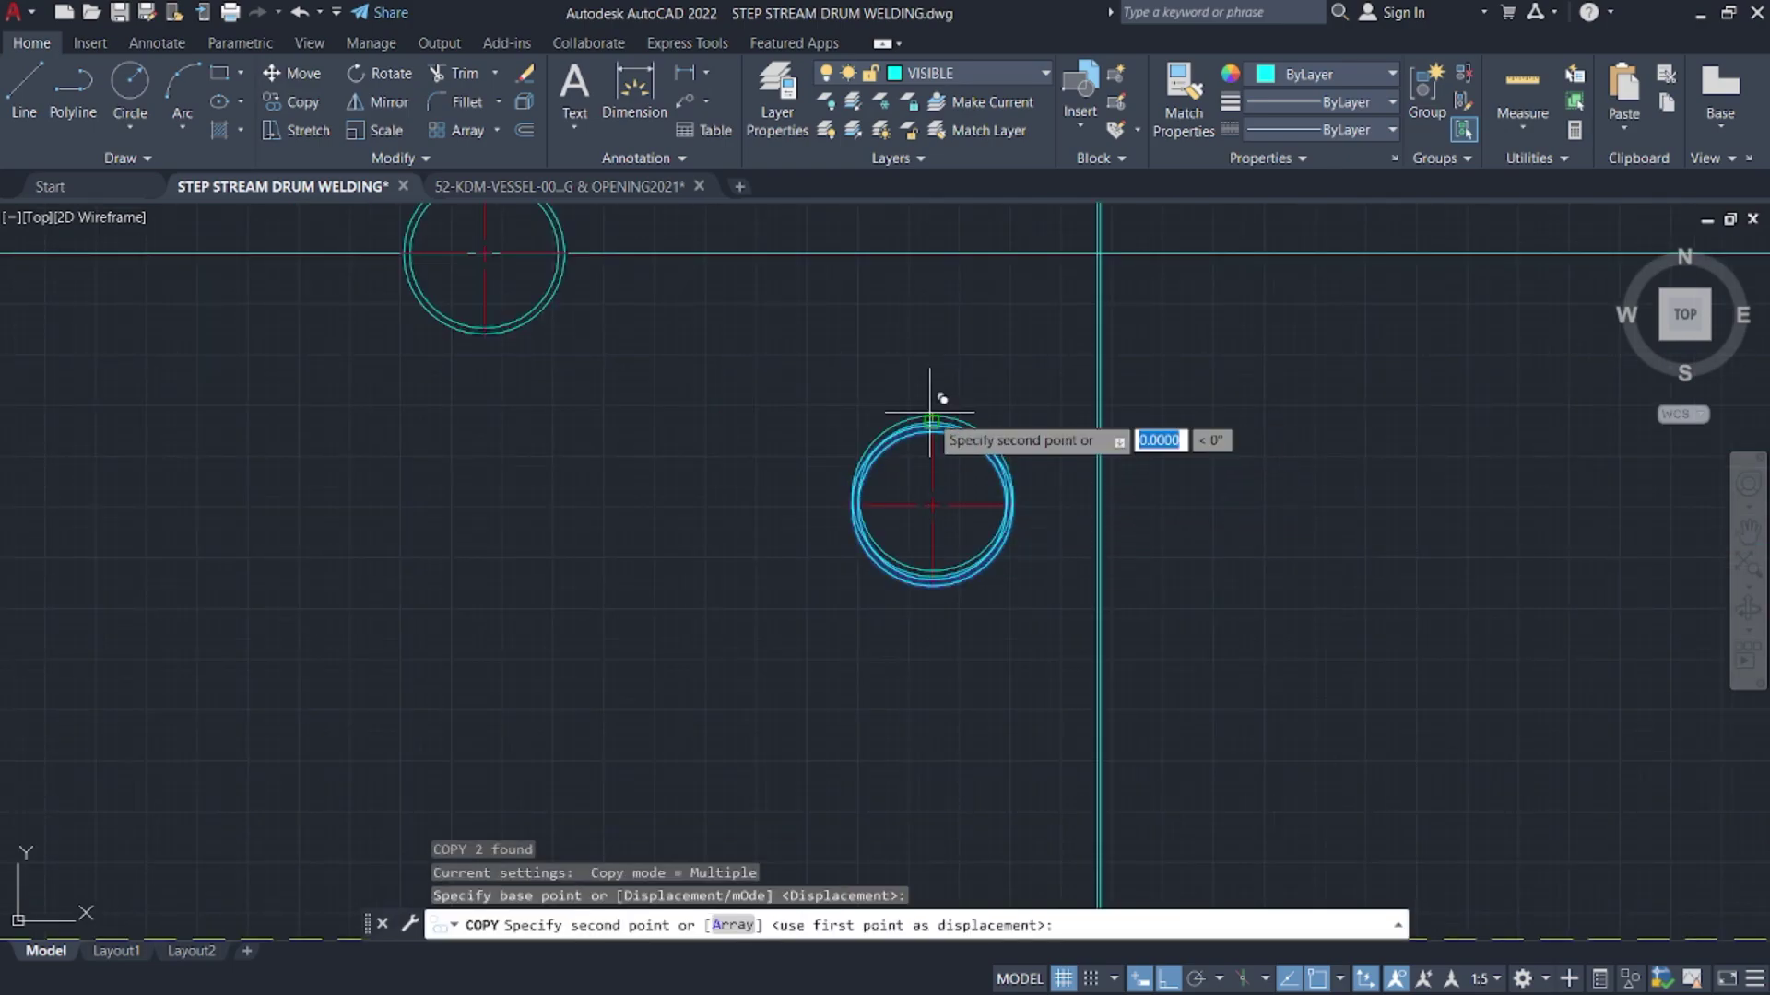
pyautogui.click(932, 504)
pyautogui.press('Escape')
# - Draw two vertical lines joining the right and left quadrants of the upper and lower outer circles of the N2 nozzle
pyautogui.scroll(4, 1005, 589)
pyautogui.write('l')
pyautogui.press('Return')
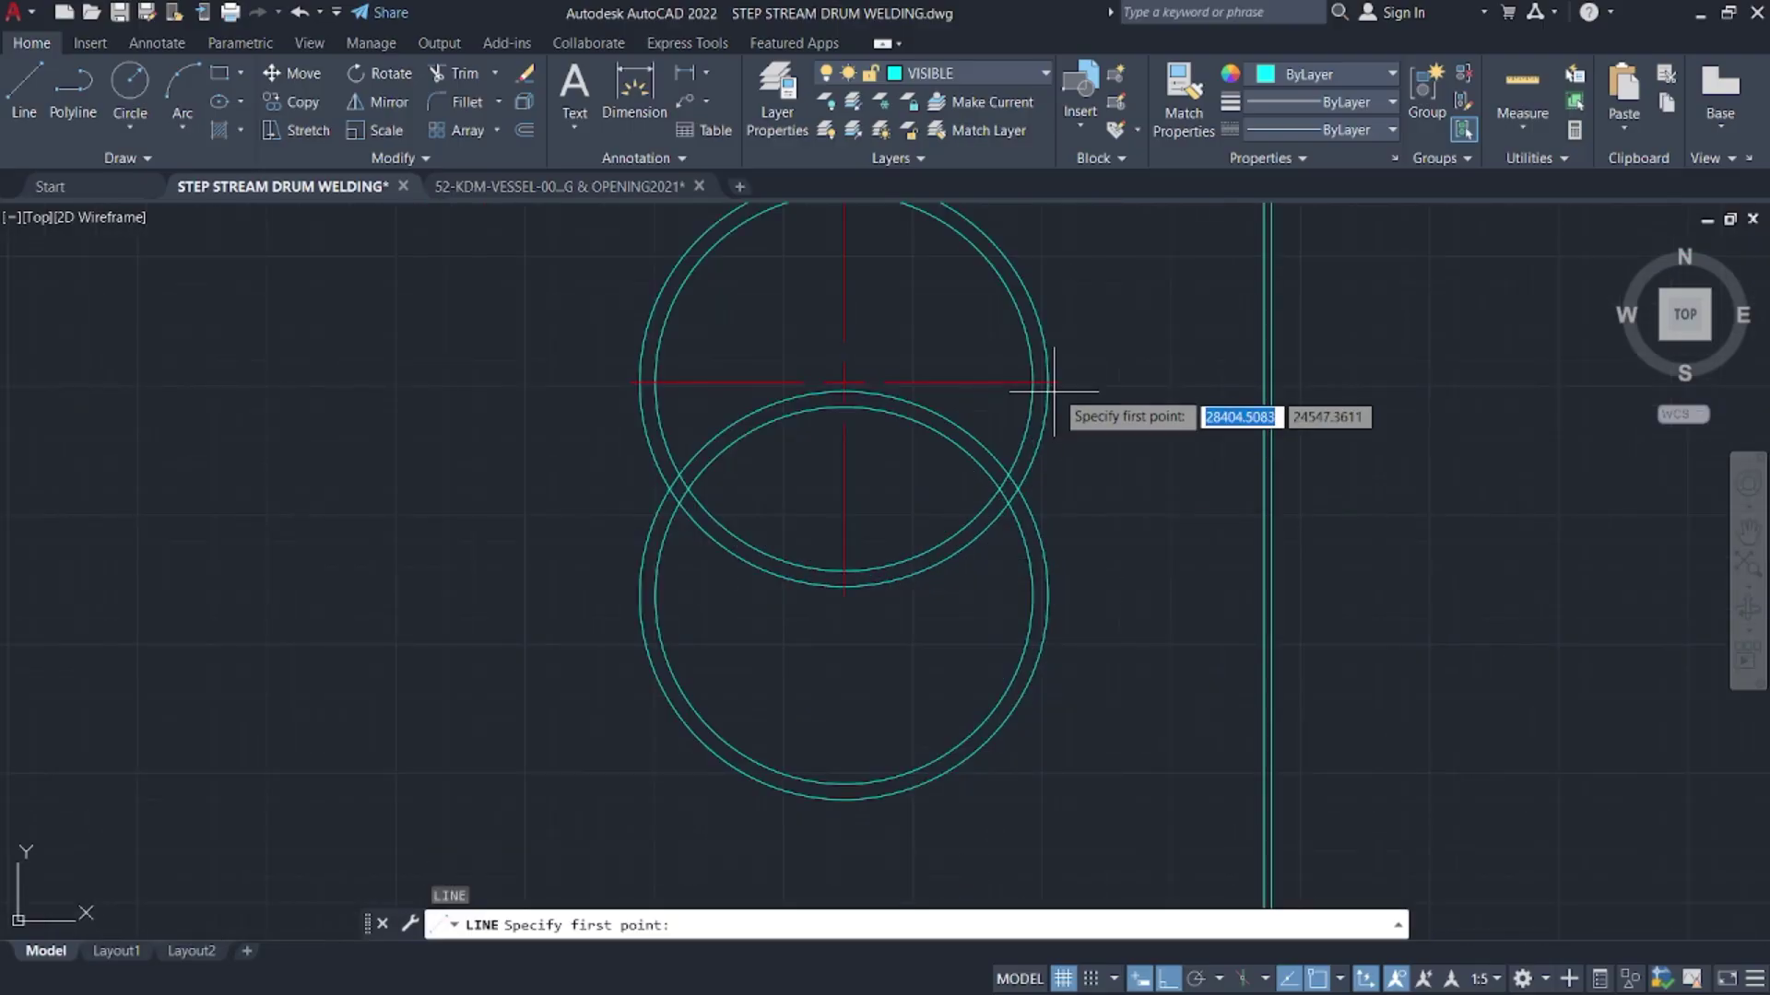
pyautogui.click(1047, 382)
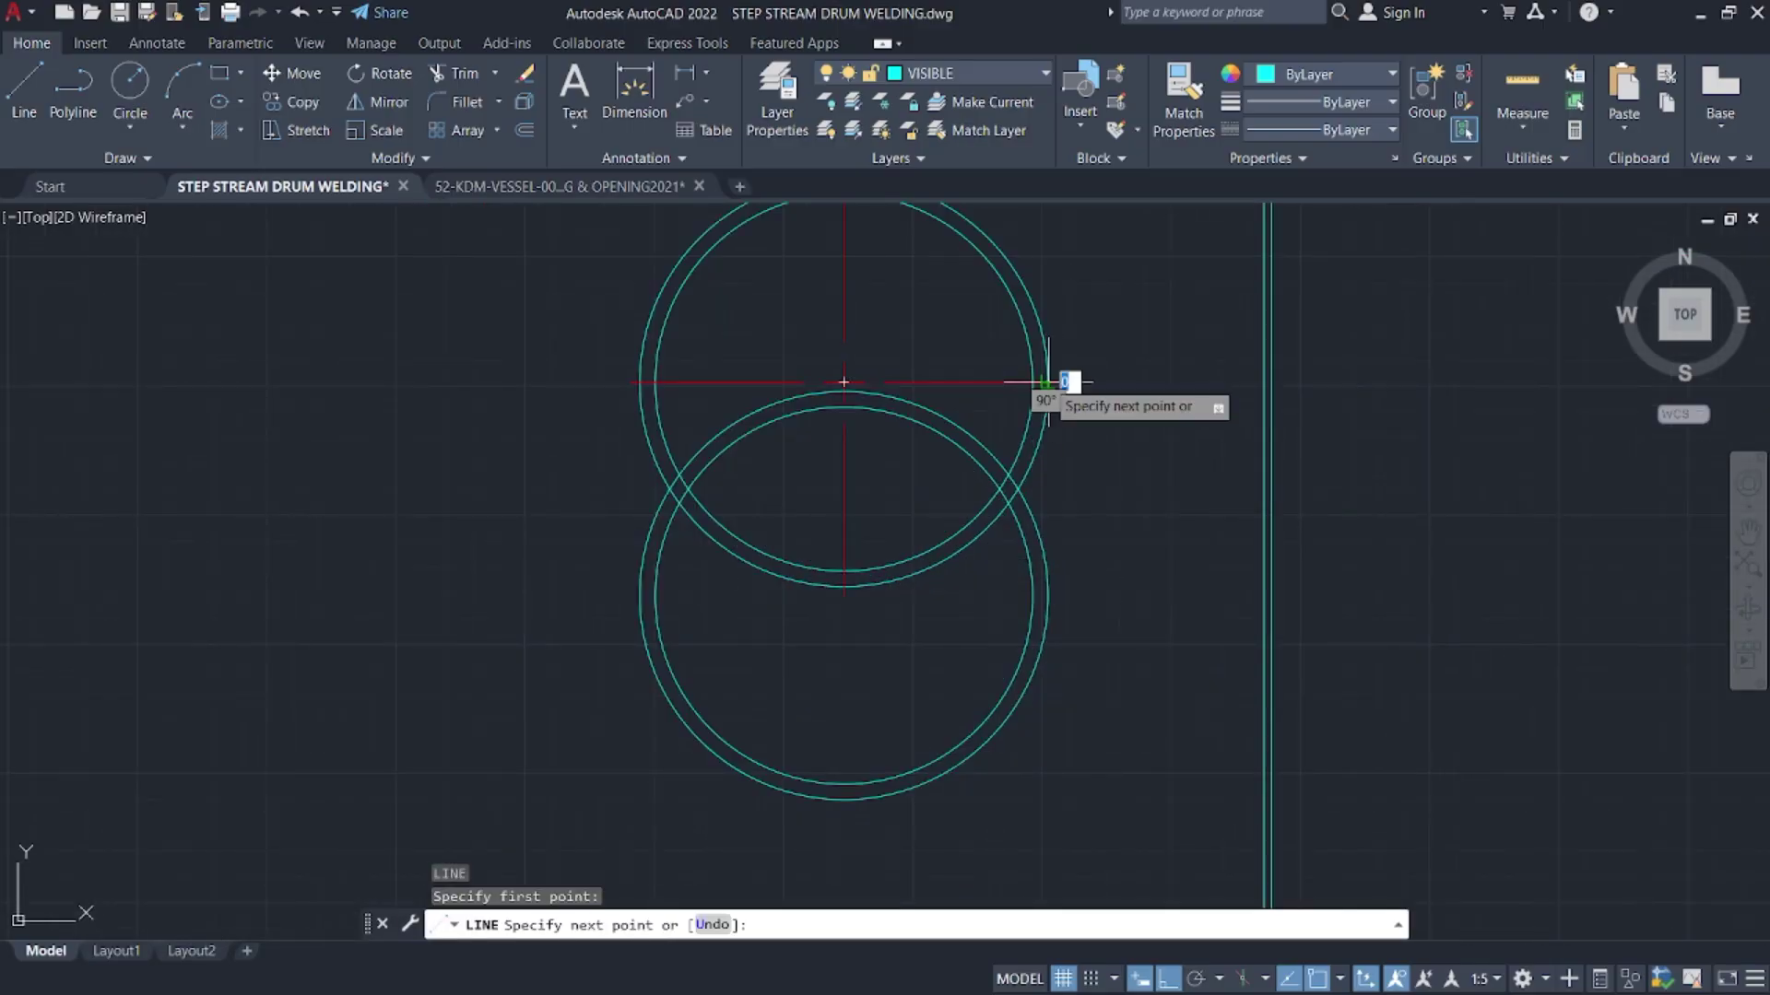
pyautogui.click(1047, 597)
pyautogui.press('Escape')
pyautogui.moveTo(988, 585); pyautogui.dragTo(1084, 594, button='middle')
pyautogui.press('Return')
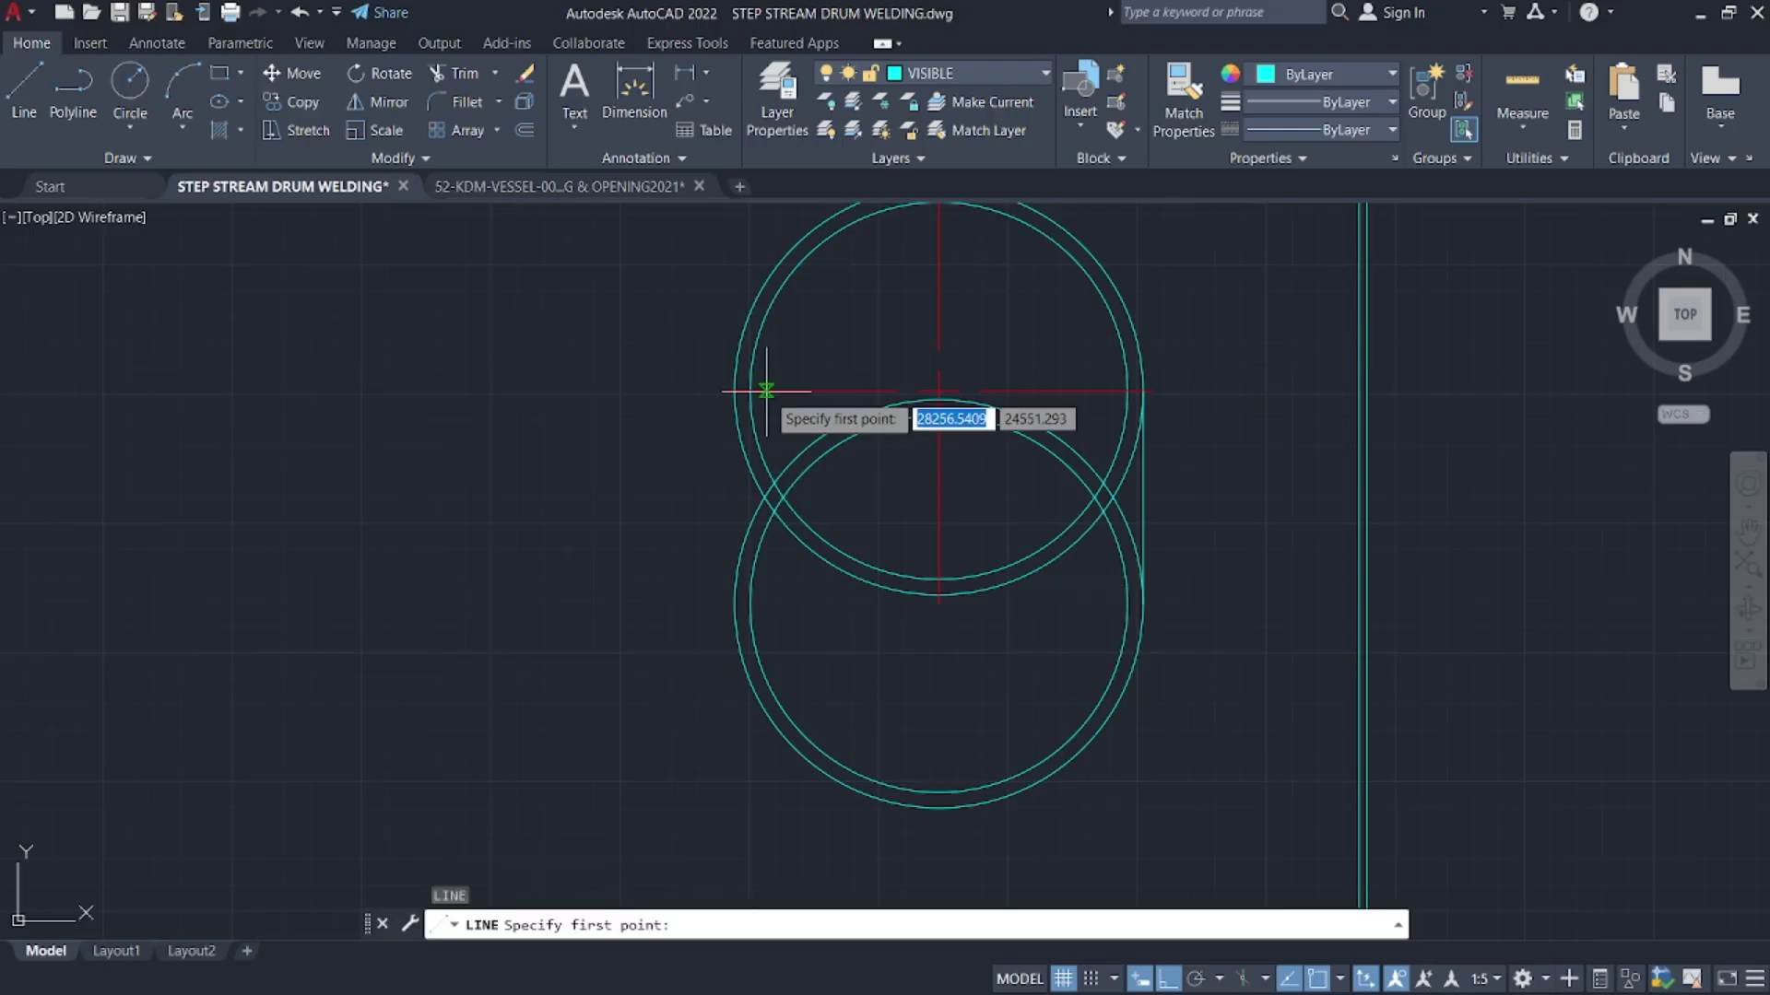
pyautogui.click(734, 391)
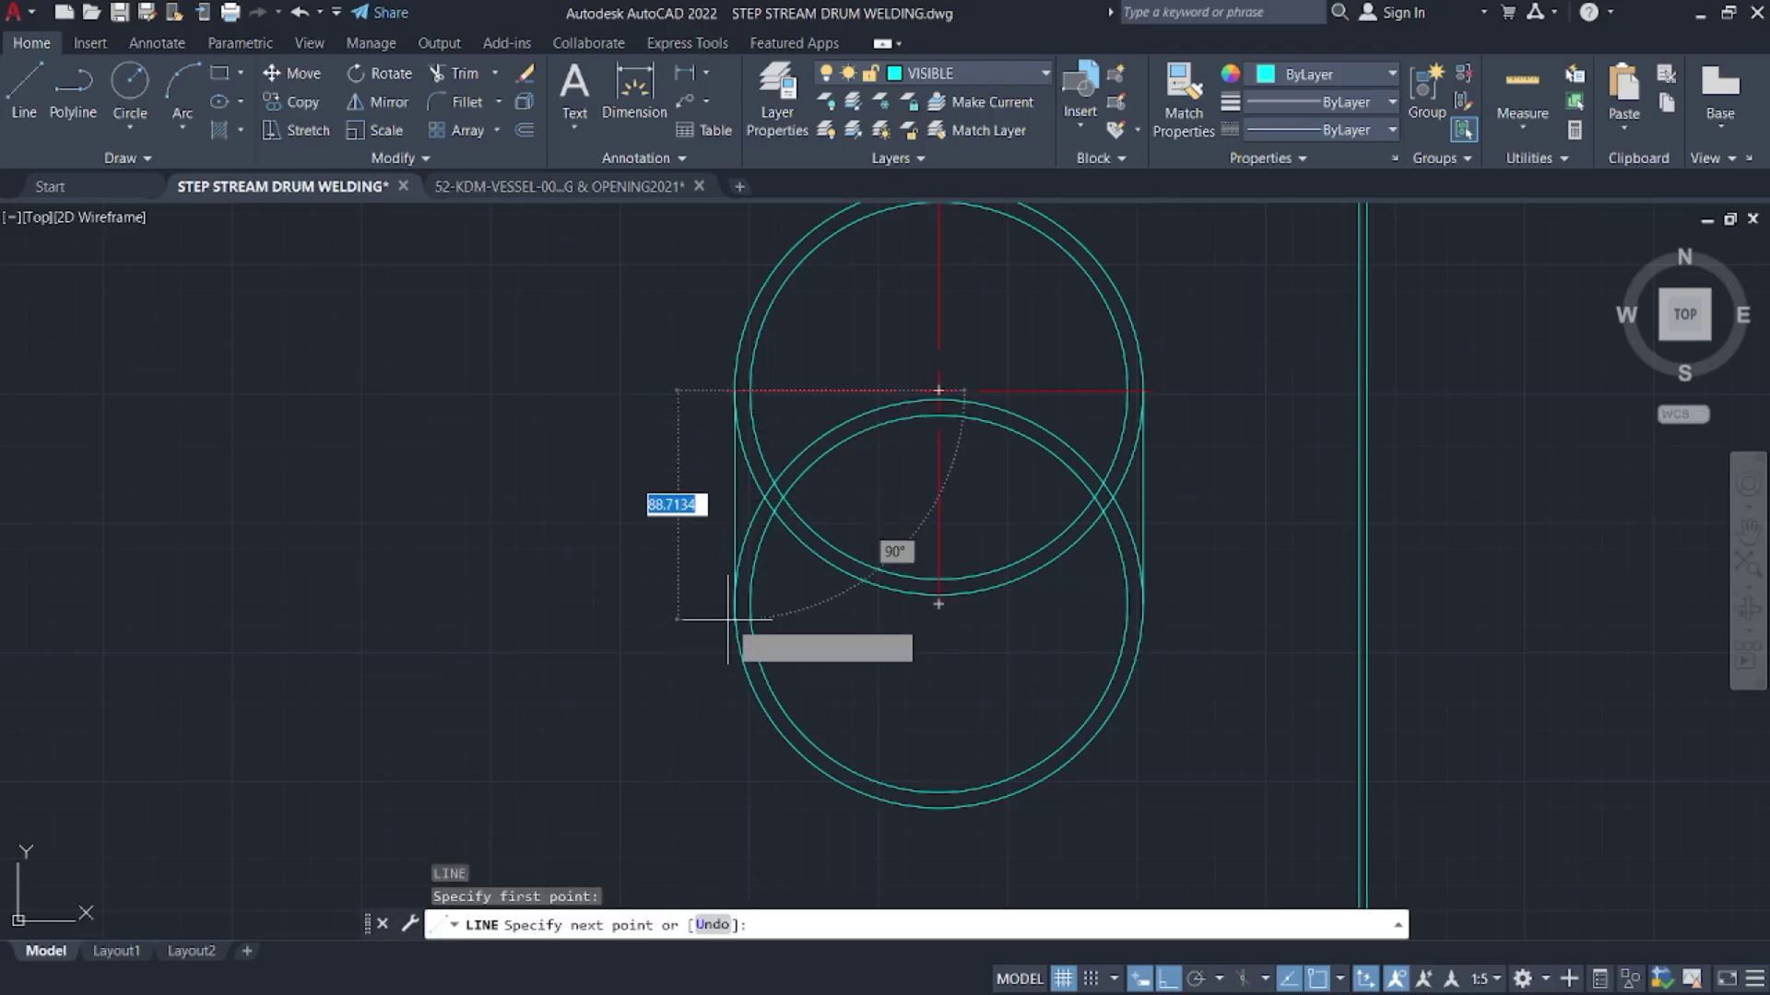
pyautogui.click(735, 603)
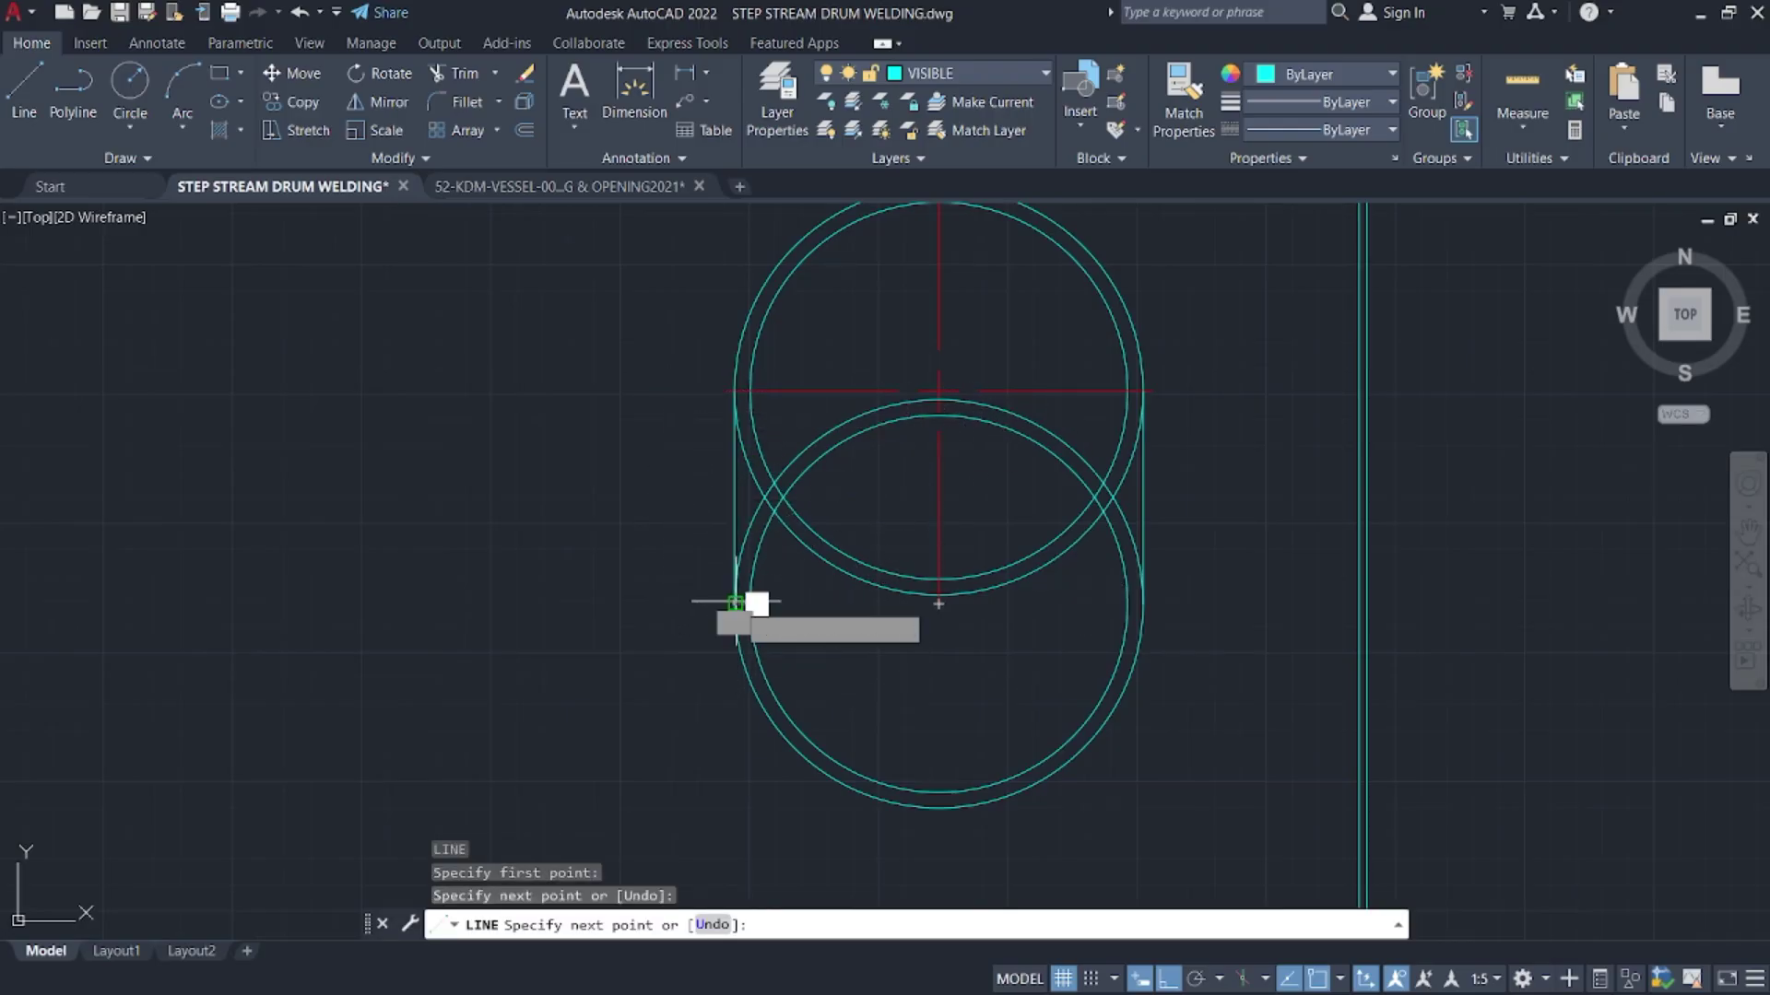
pyautogui.press('Escape')
pyautogui.write('tr')
pyautogui.press('Return')
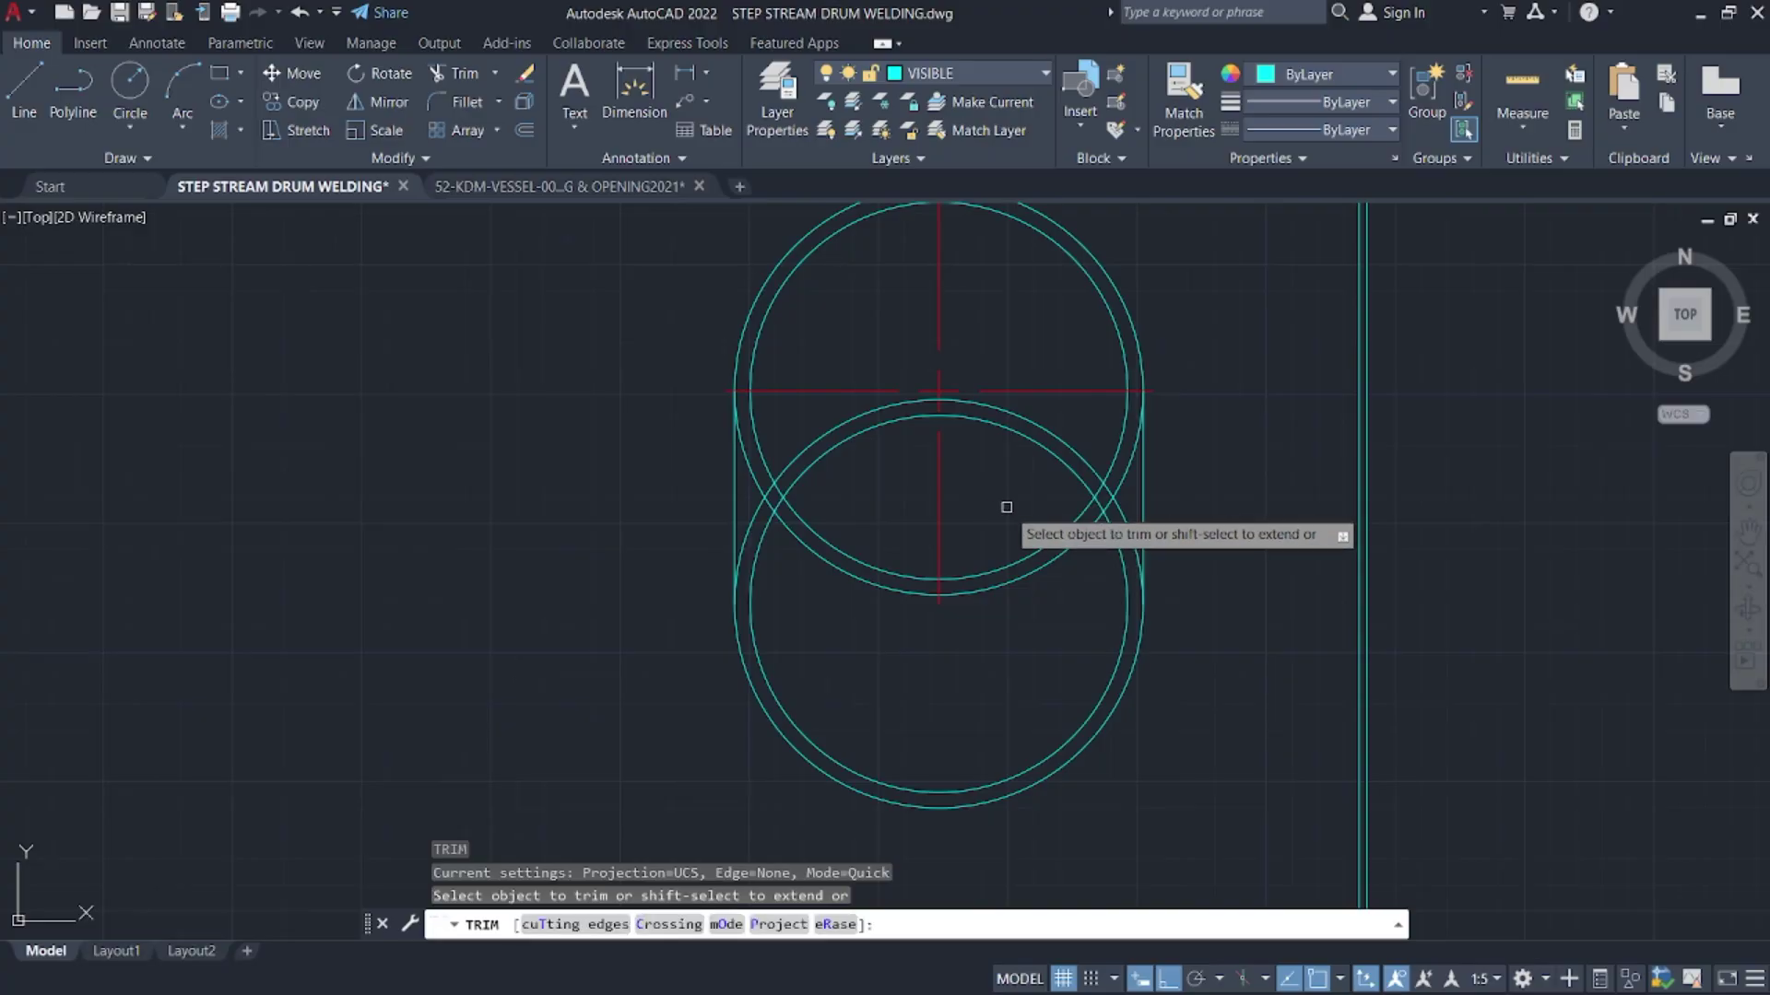
pyautogui.scroll(-2, 993, 507)
pyautogui.press('Escape')
# - Check the N2 nozzle in the reference drawing and trim away the lower arc of the upper outer circle to match
pyautogui.click(575, 198)
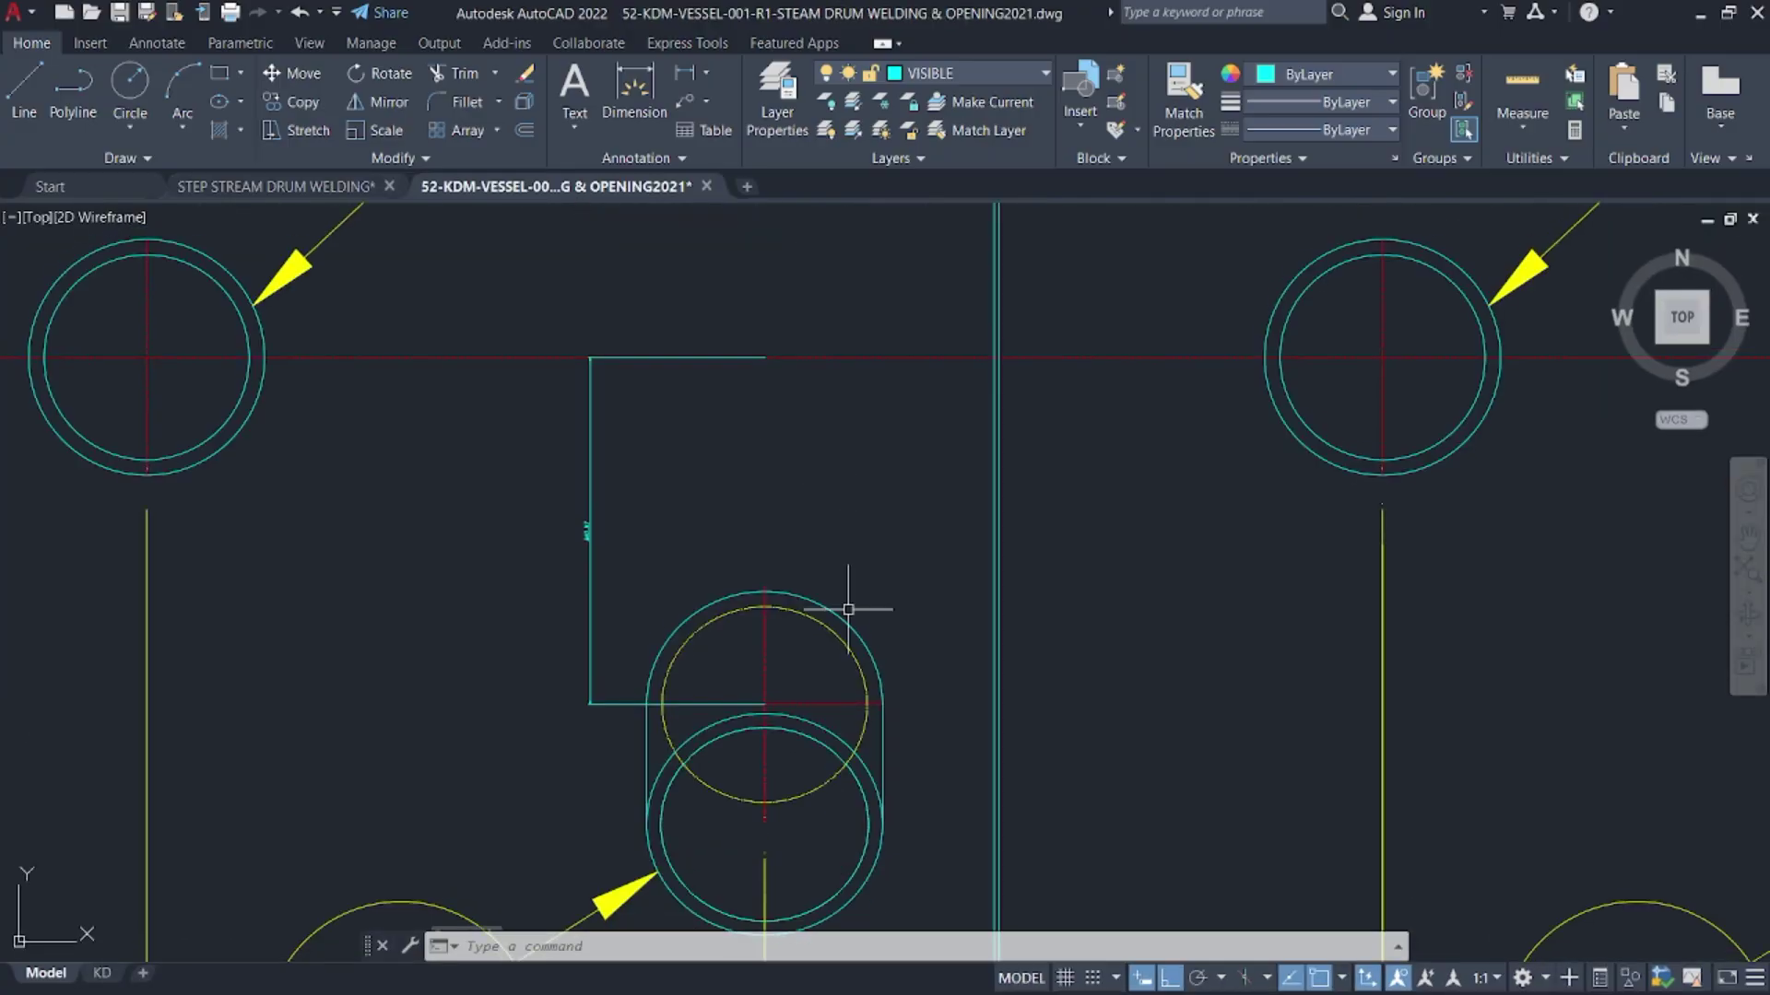
pyautogui.click(338, 197)
pyautogui.write('tr')
pyautogui.press('Return')
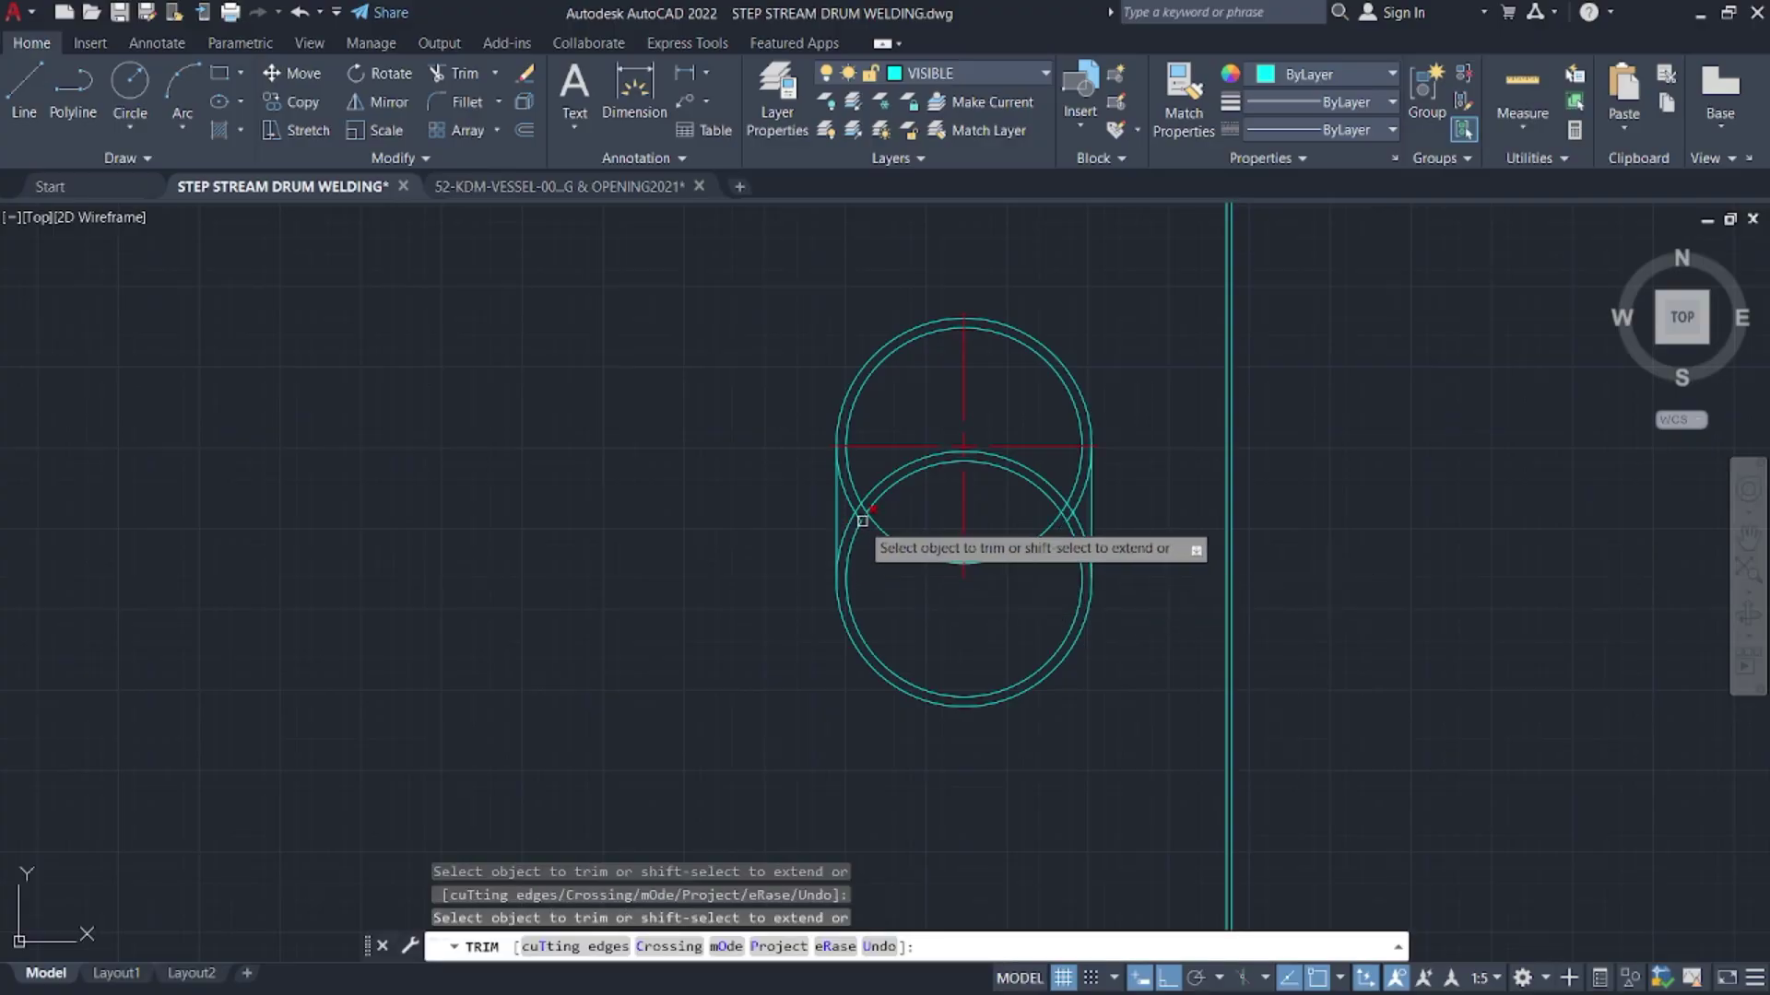
pyautogui.scroll(5, 835, 535)
pyautogui.scroll(-4, 876, 516)
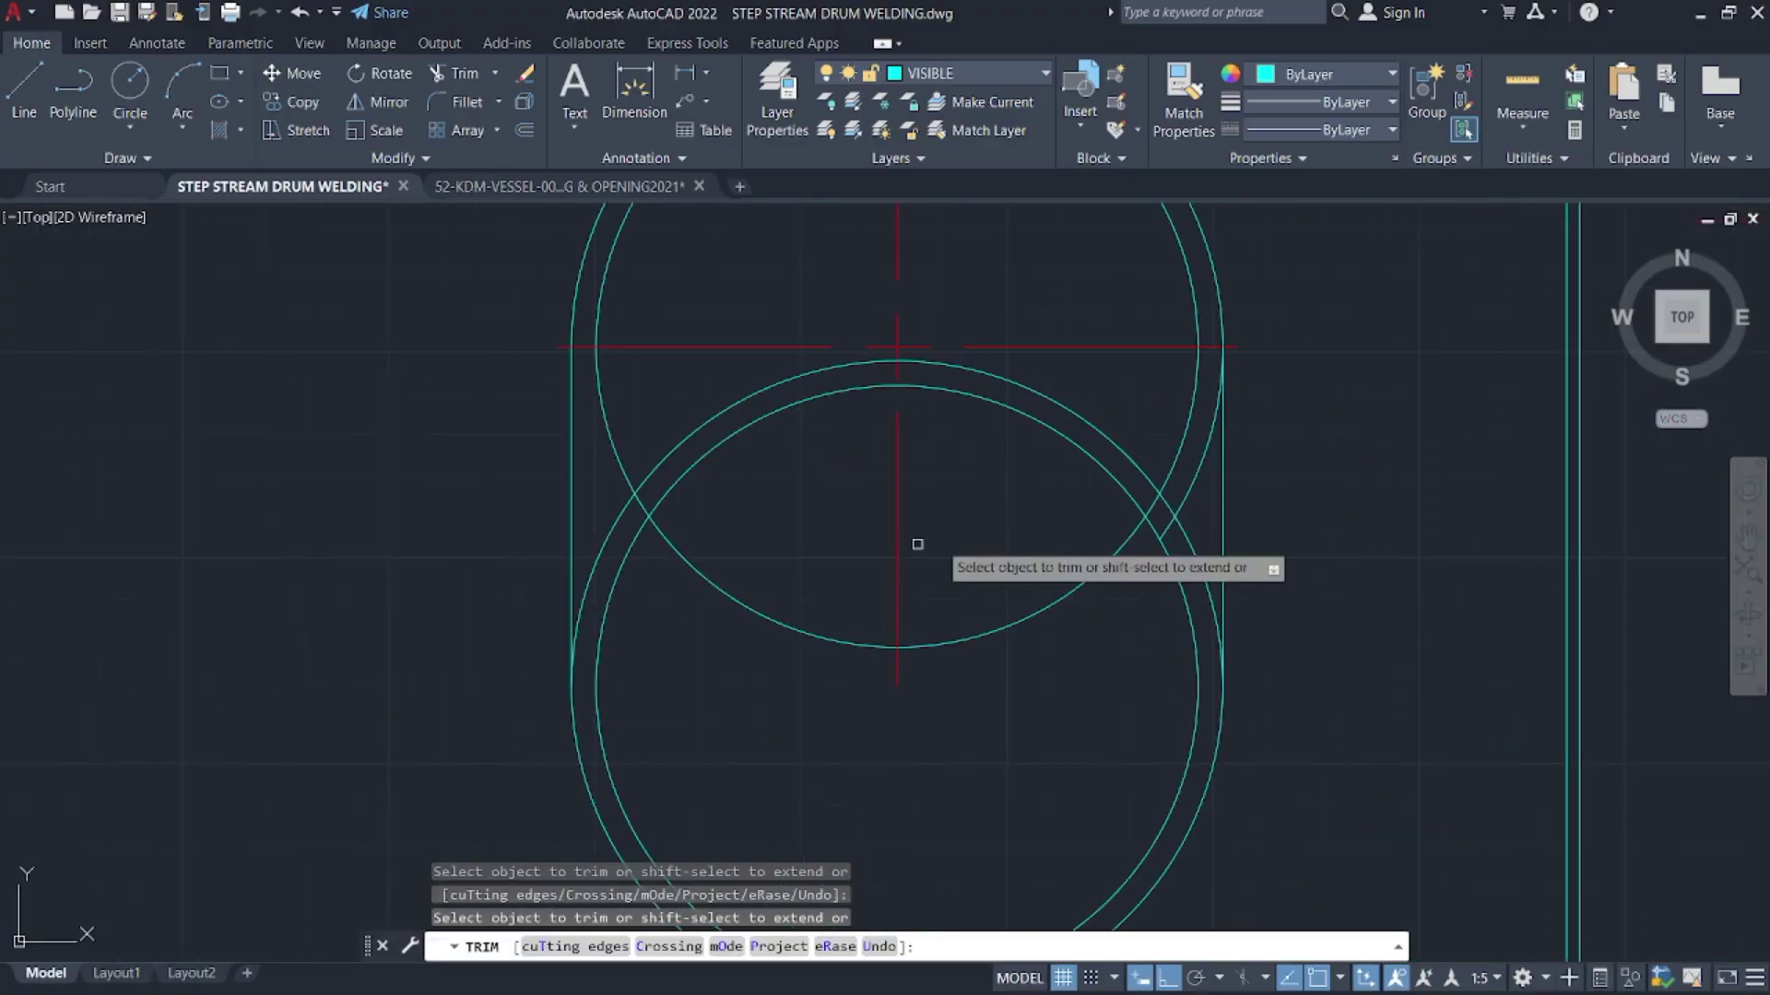
pyautogui.scroll(2, 1060, 521)
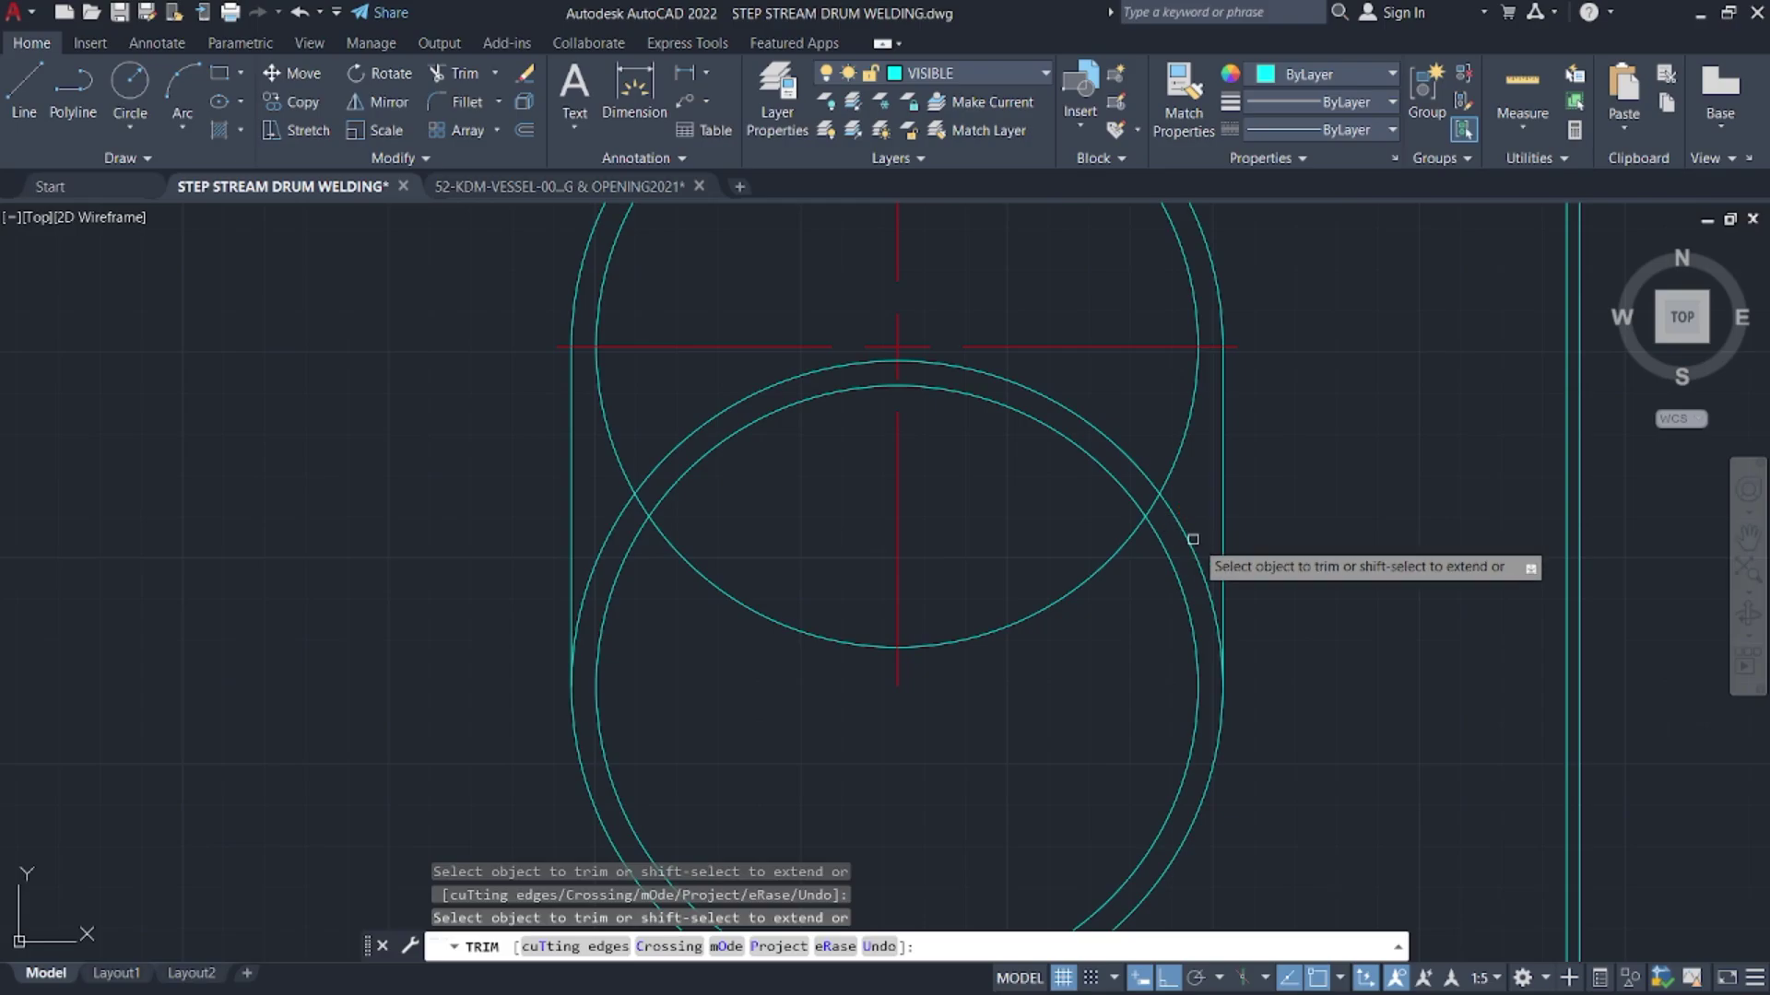
pyautogui.press('Escape')
# - Move the upper inner circle of the N2 nozzle to the HIDDEN layer
pyautogui.scroll(-2, 1194, 520)
pyautogui.moveTo(1134, 543); pyautogui.dragTo(1100, 541)
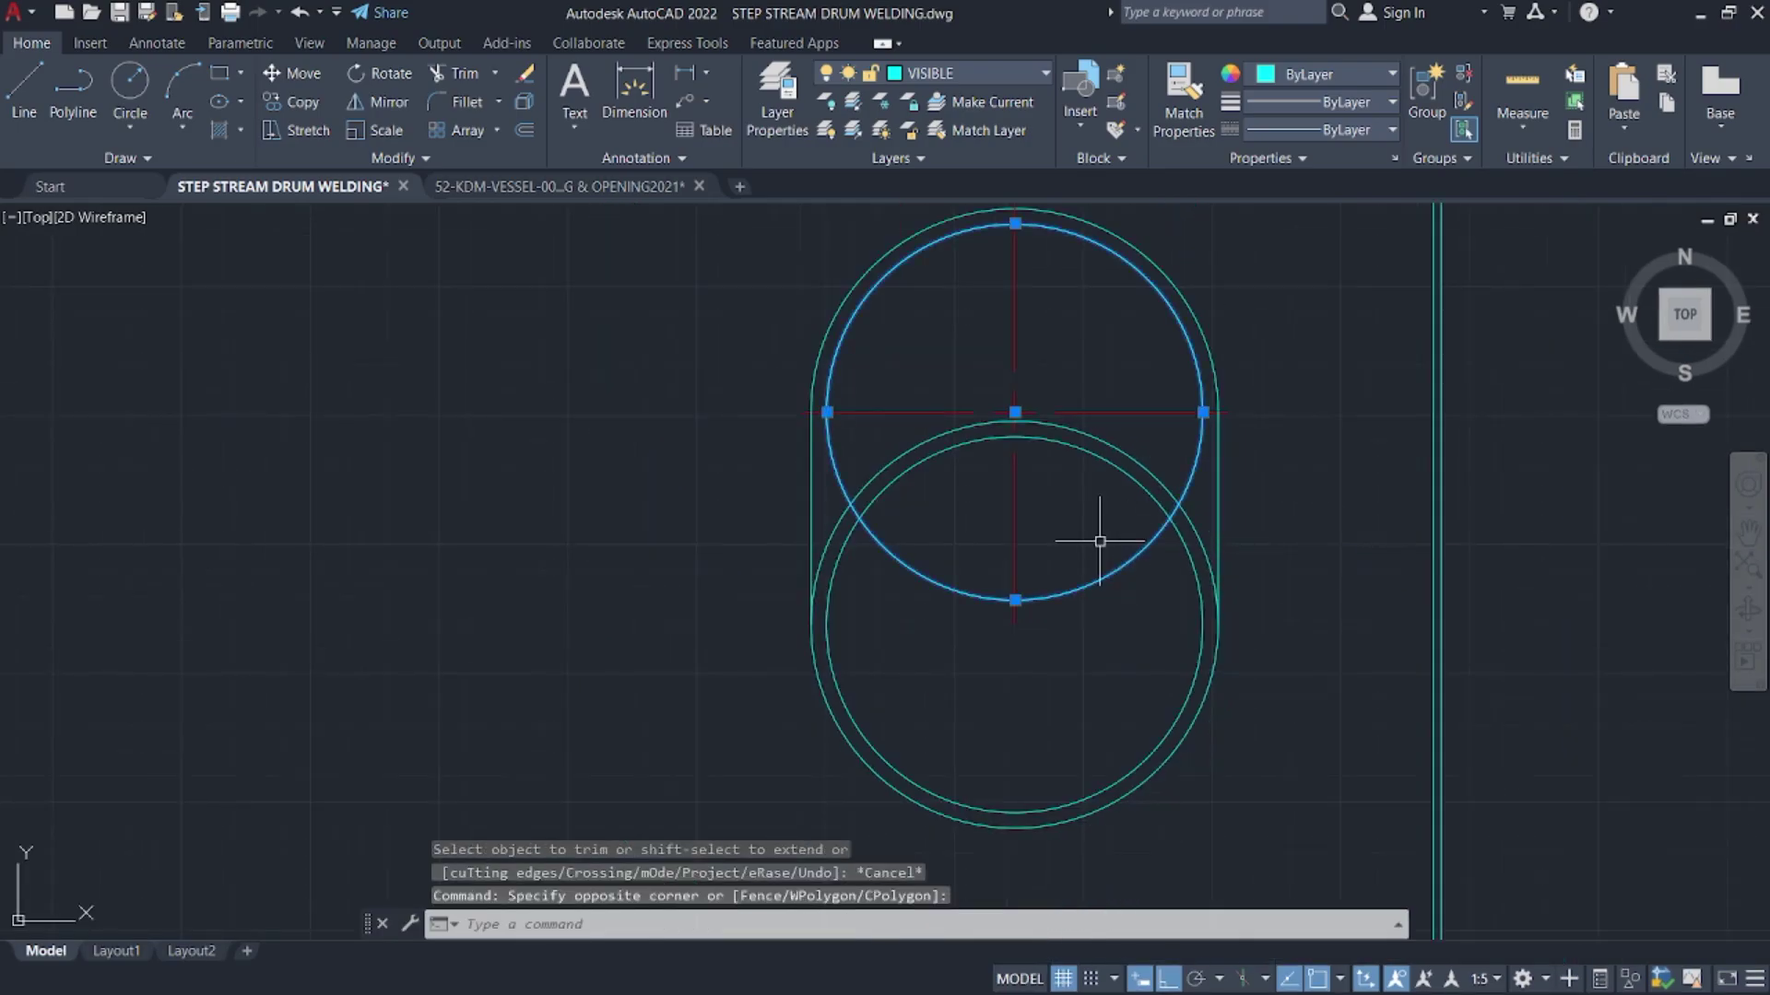
pyautogui.click(984, 73)
pyautogui.click(940, 237)
pyautogui.press('Escape')
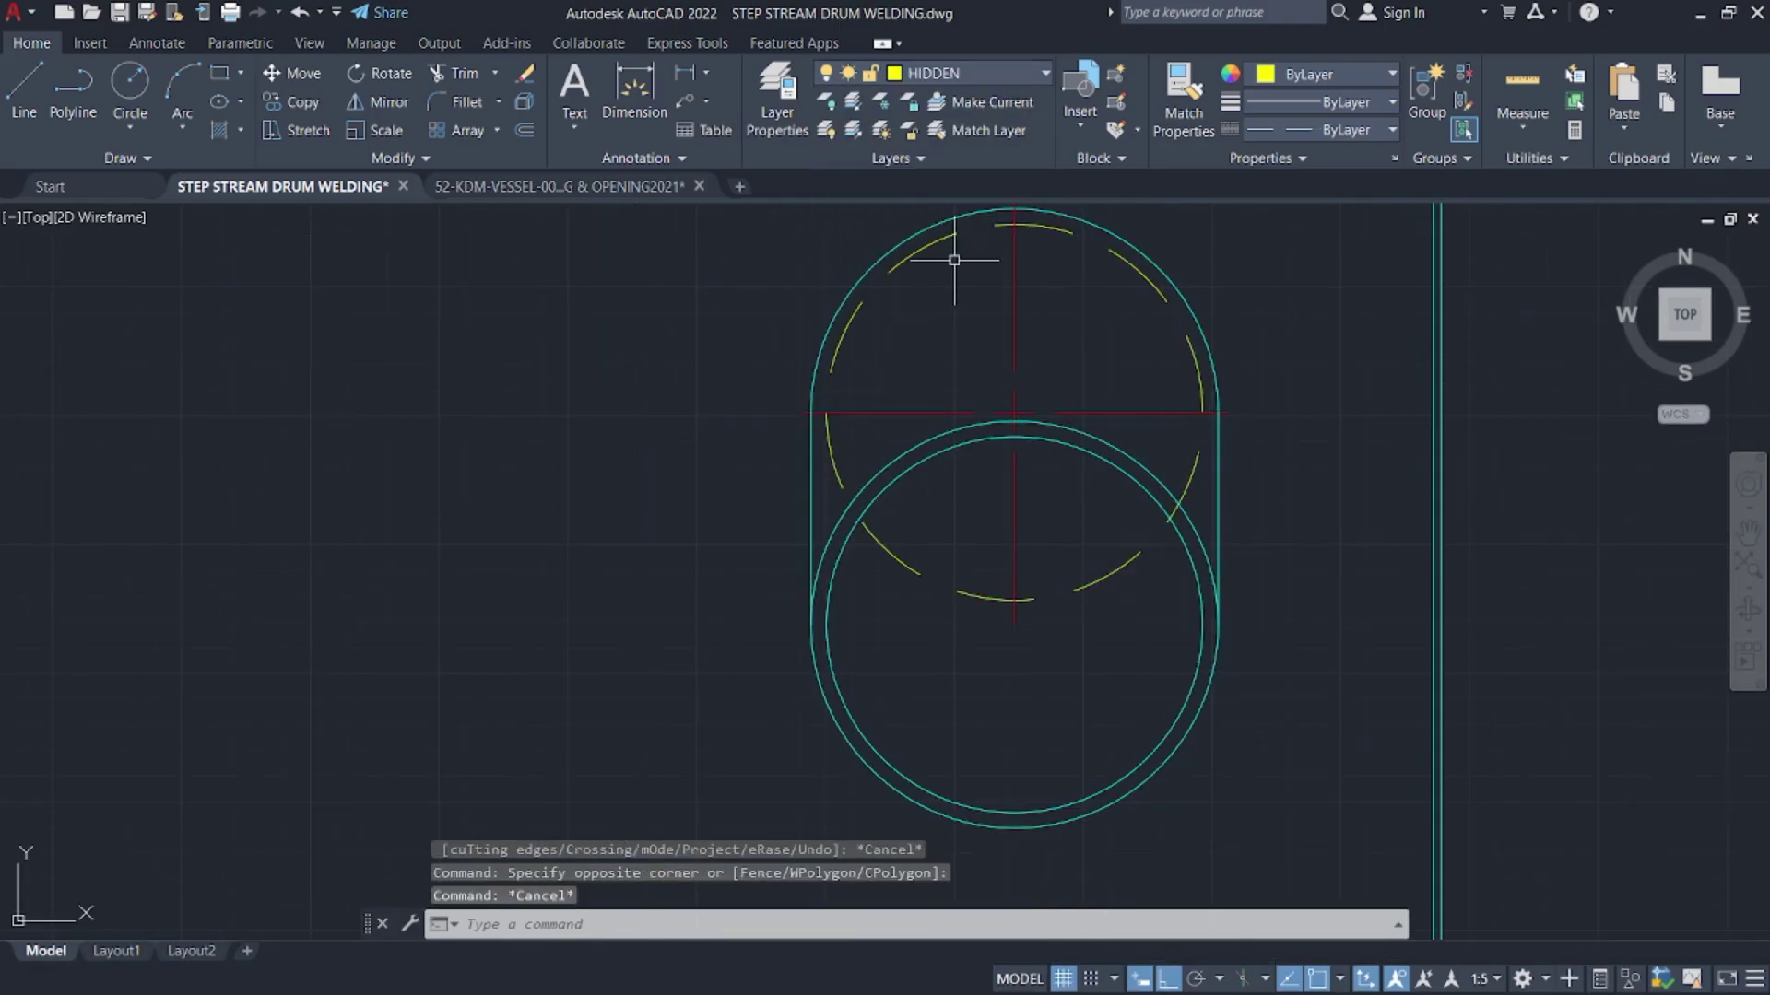
pyautogui.press('Escape')
pyautogui.scroll(-3, 1158, 584)
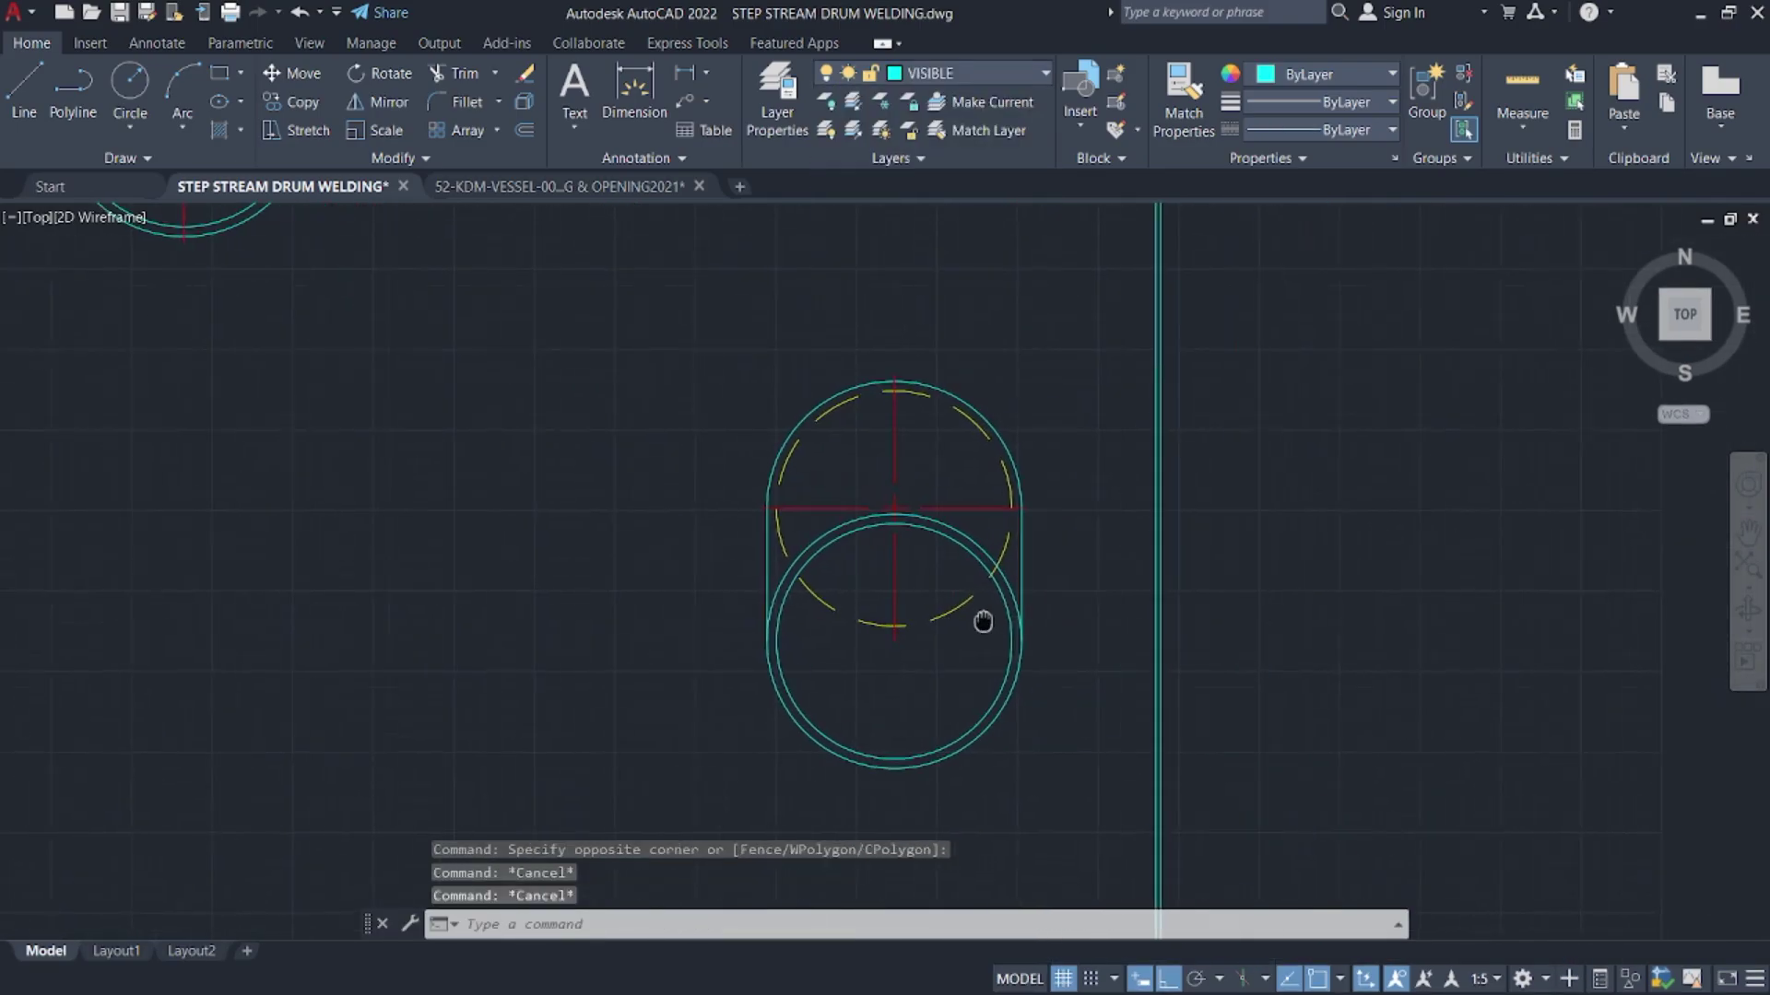
# - Compare the N2 nozzle with the reference drawing and erase the horizontal construction line through the drum's centre
pyautogui.click(544, 189)
pyautogui.scroll(-2, 835, 580)
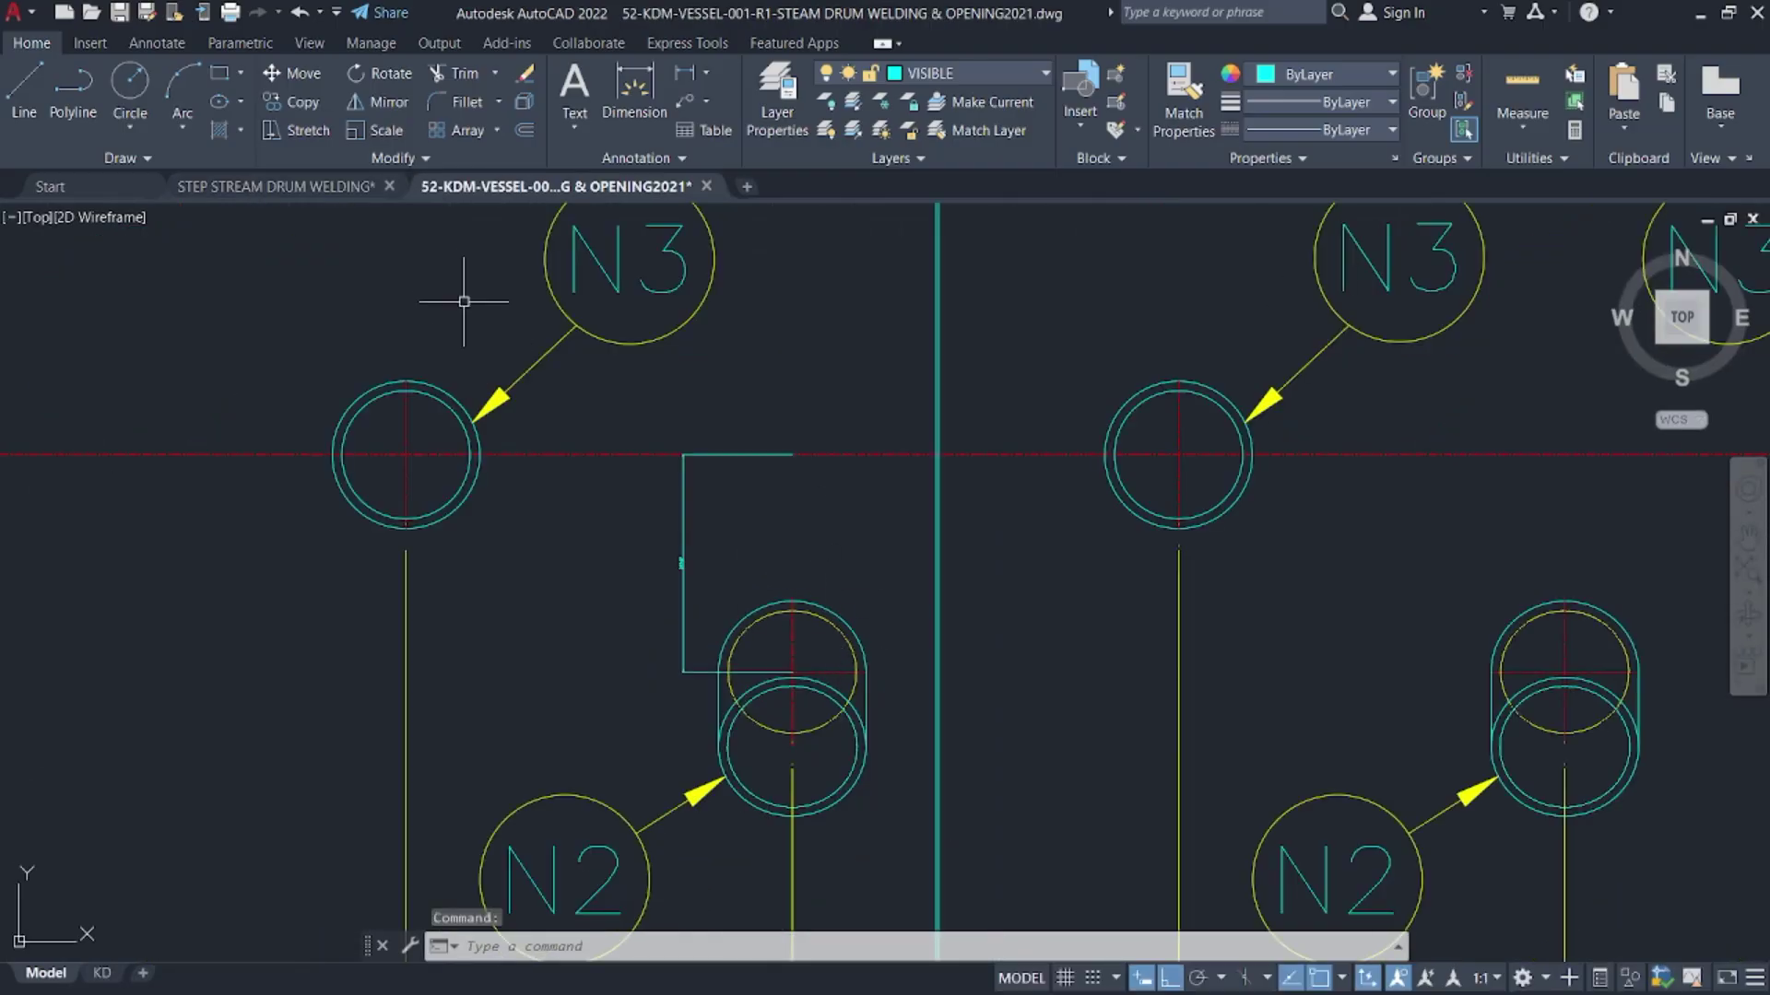
pyautogui.click(351, 187)
pyautogui.scroll(-3, 953, 565)
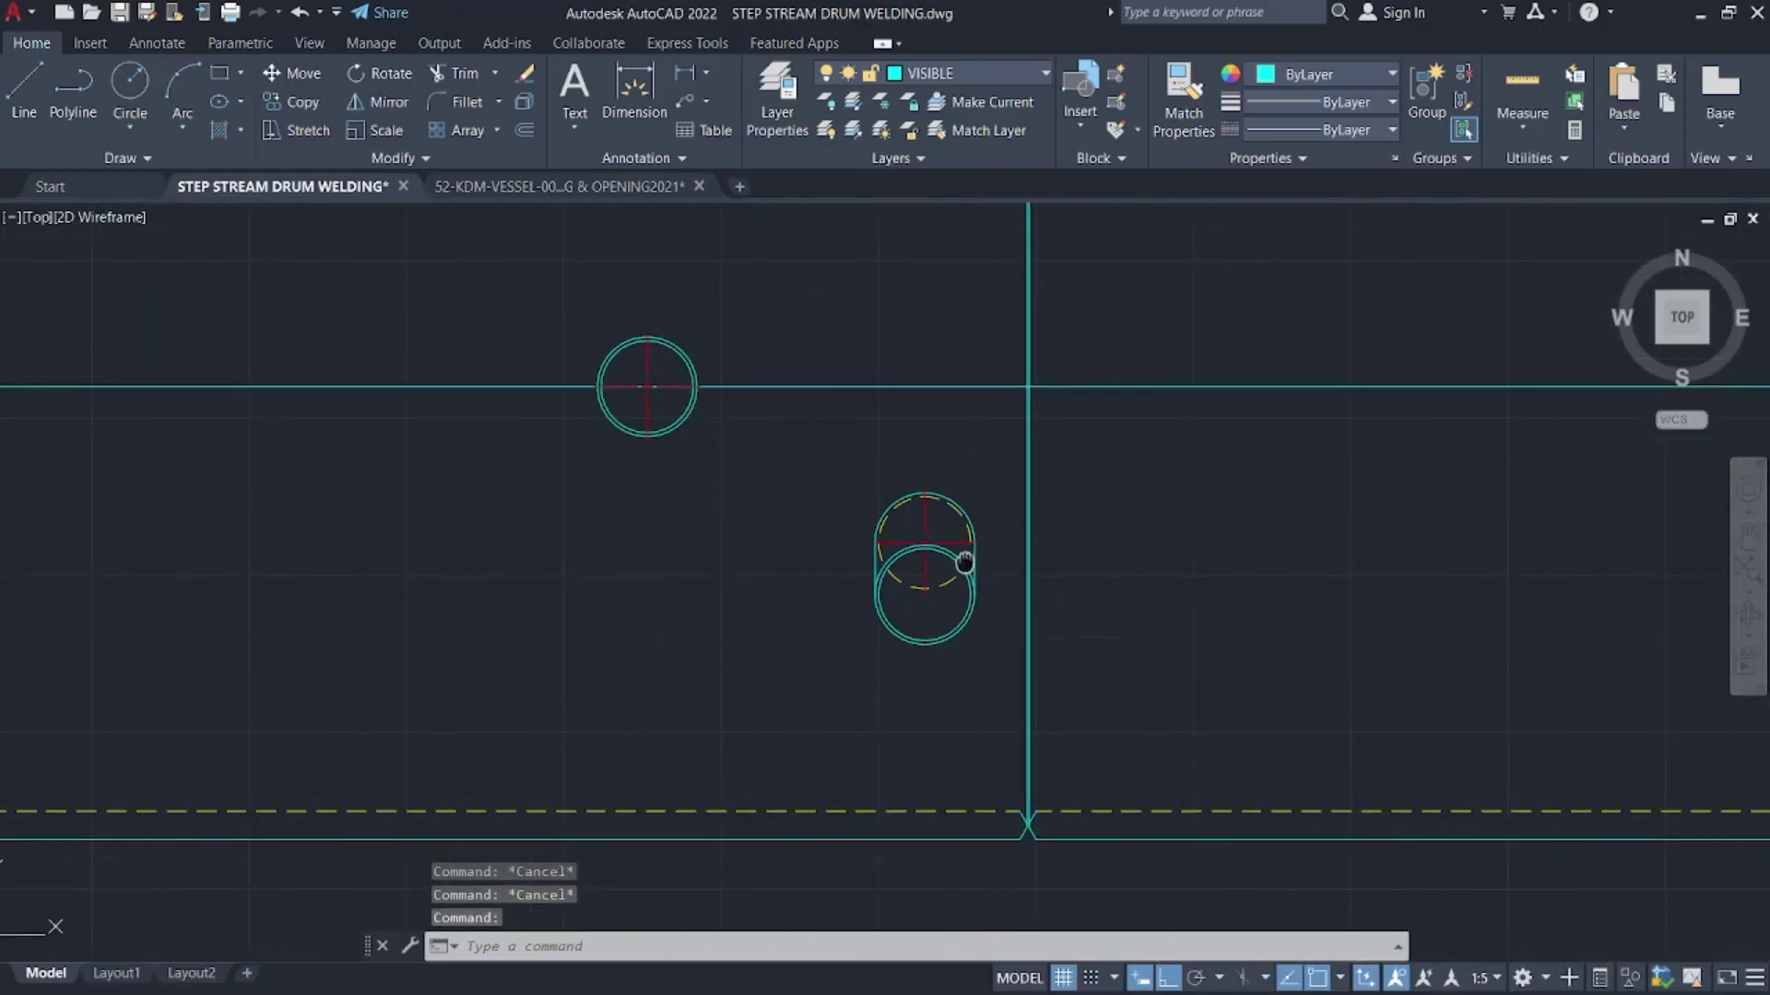
pyautogui.moveTo(952, 565); pyautogui.dragTo(1096, 603, button='middle')
pyautogui.scroll(-2, 589, 556)
pyautogui.moveTo(731, 576); pyautogui.dragTo(928, 600, button='middle')
pyautogui.scroll(-2, 928, 600)
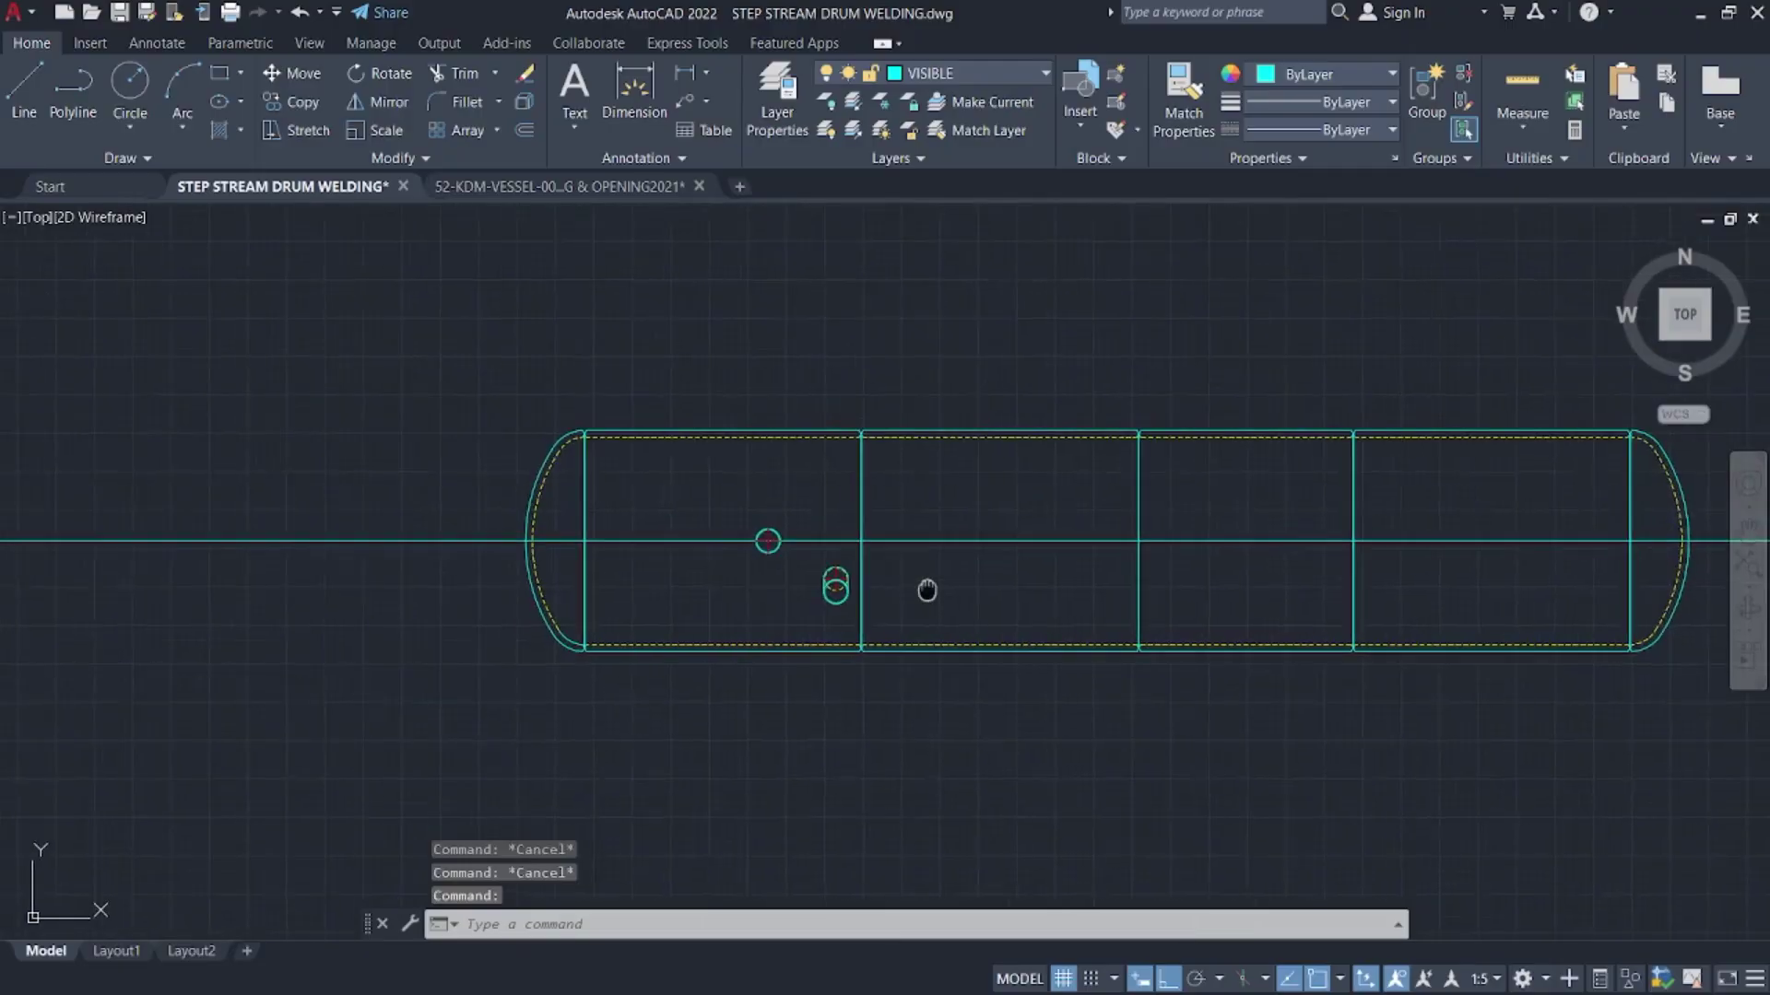
pyautogui.moveTo(639, 600); pyautogui.dragTo(786, 524, button='middle')
pyautogui.click(537, 536)
pyautogui.click(467, 399)
pyautogui.press('Delete')
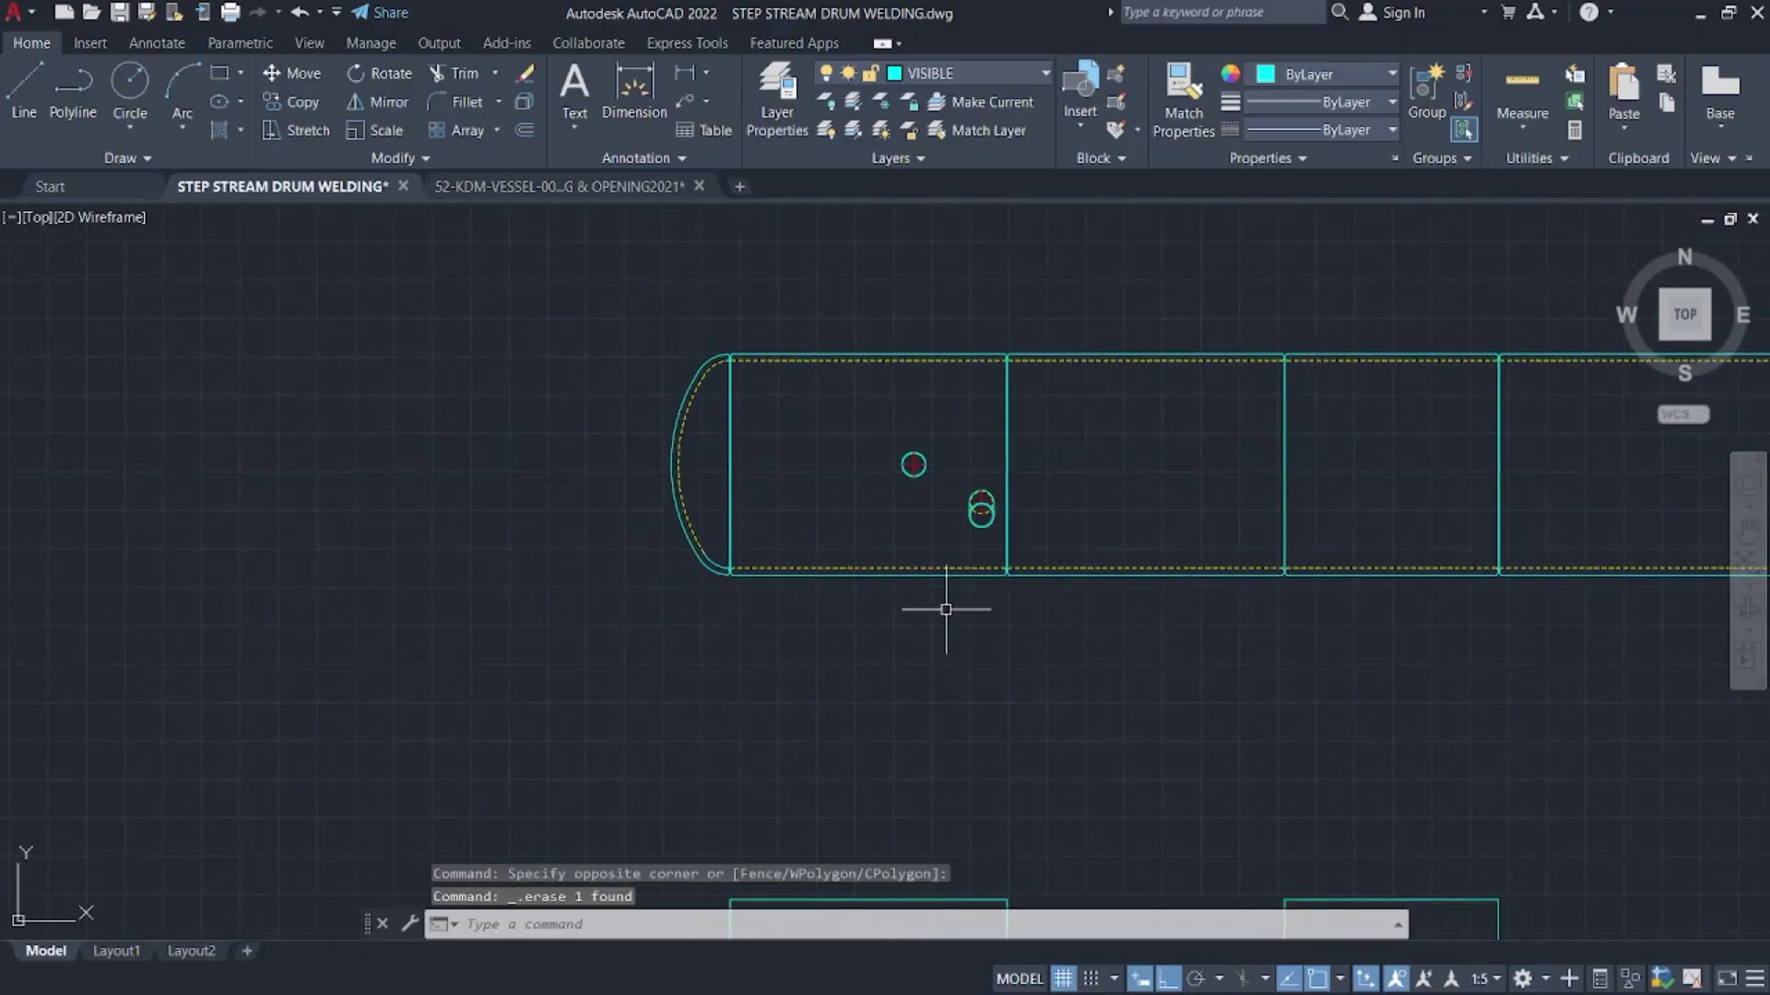
# - Switch to the reference vessel drawing and examine the nozzle orientations and projections in the drum's end view
pyautogui.scroll(-2, 946, 609)
pyautogui.moveTo(946, 609); pyautogui.dragTo(440, 507, button='middle')
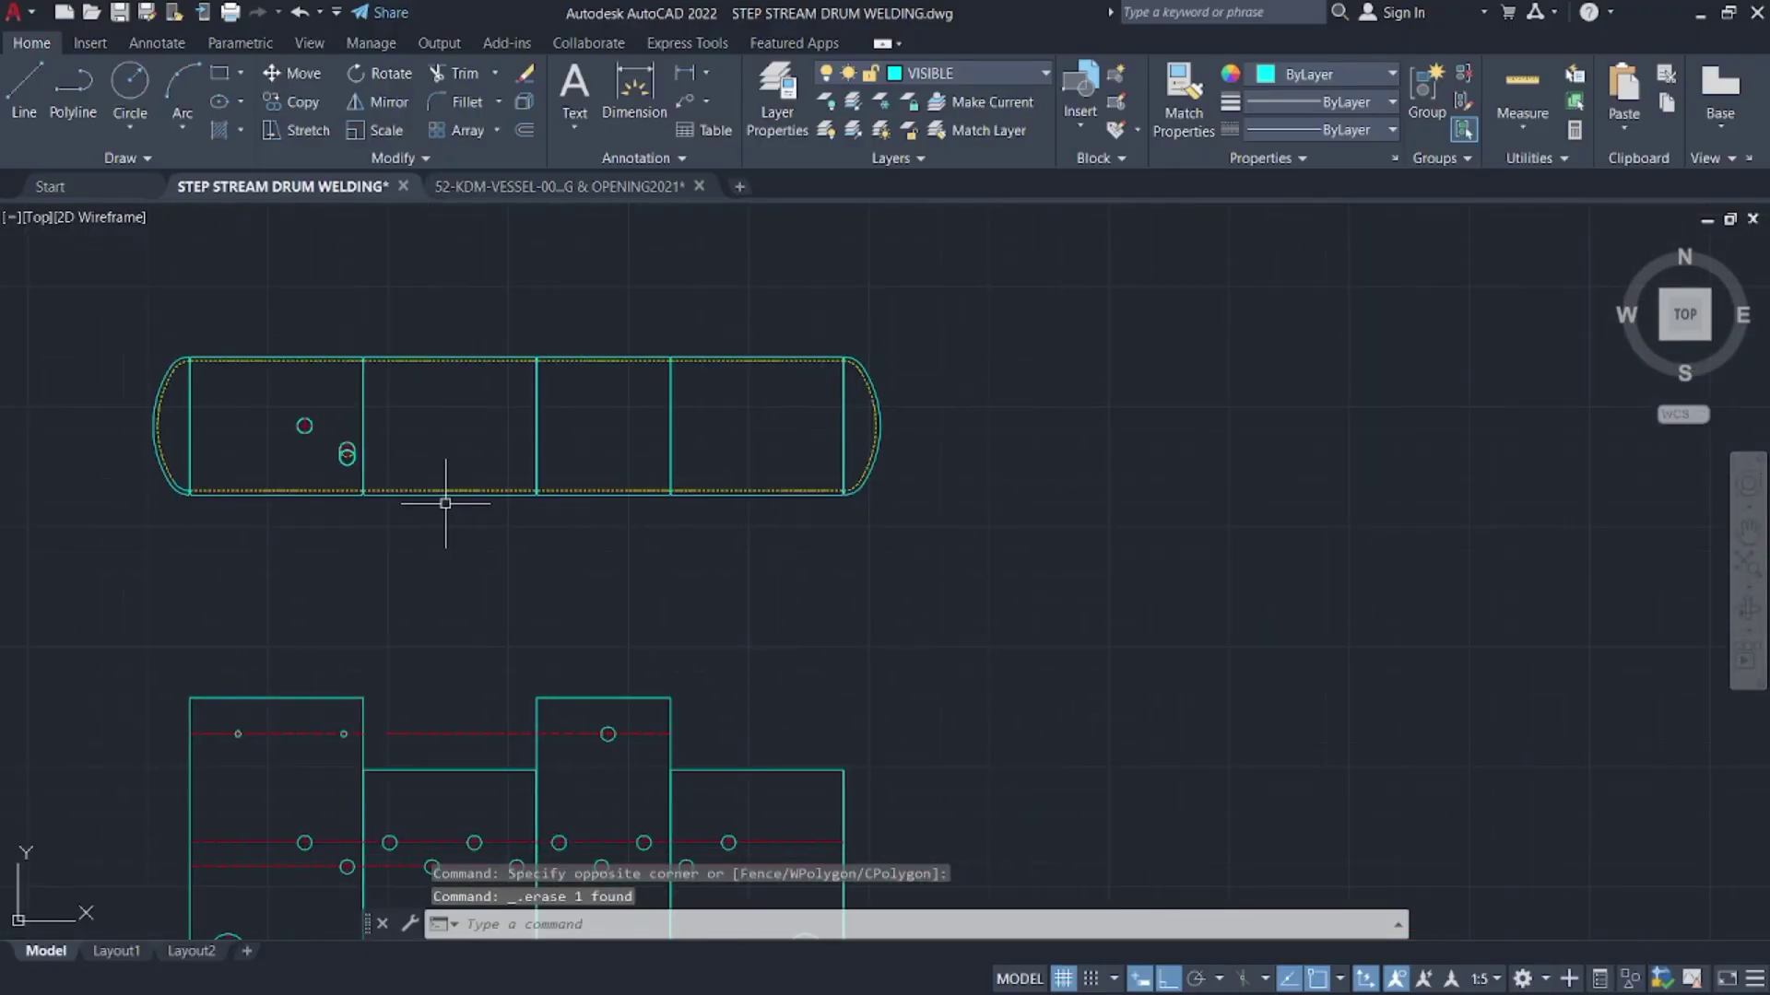
pyautogui.scroll(-5, 727, 458)
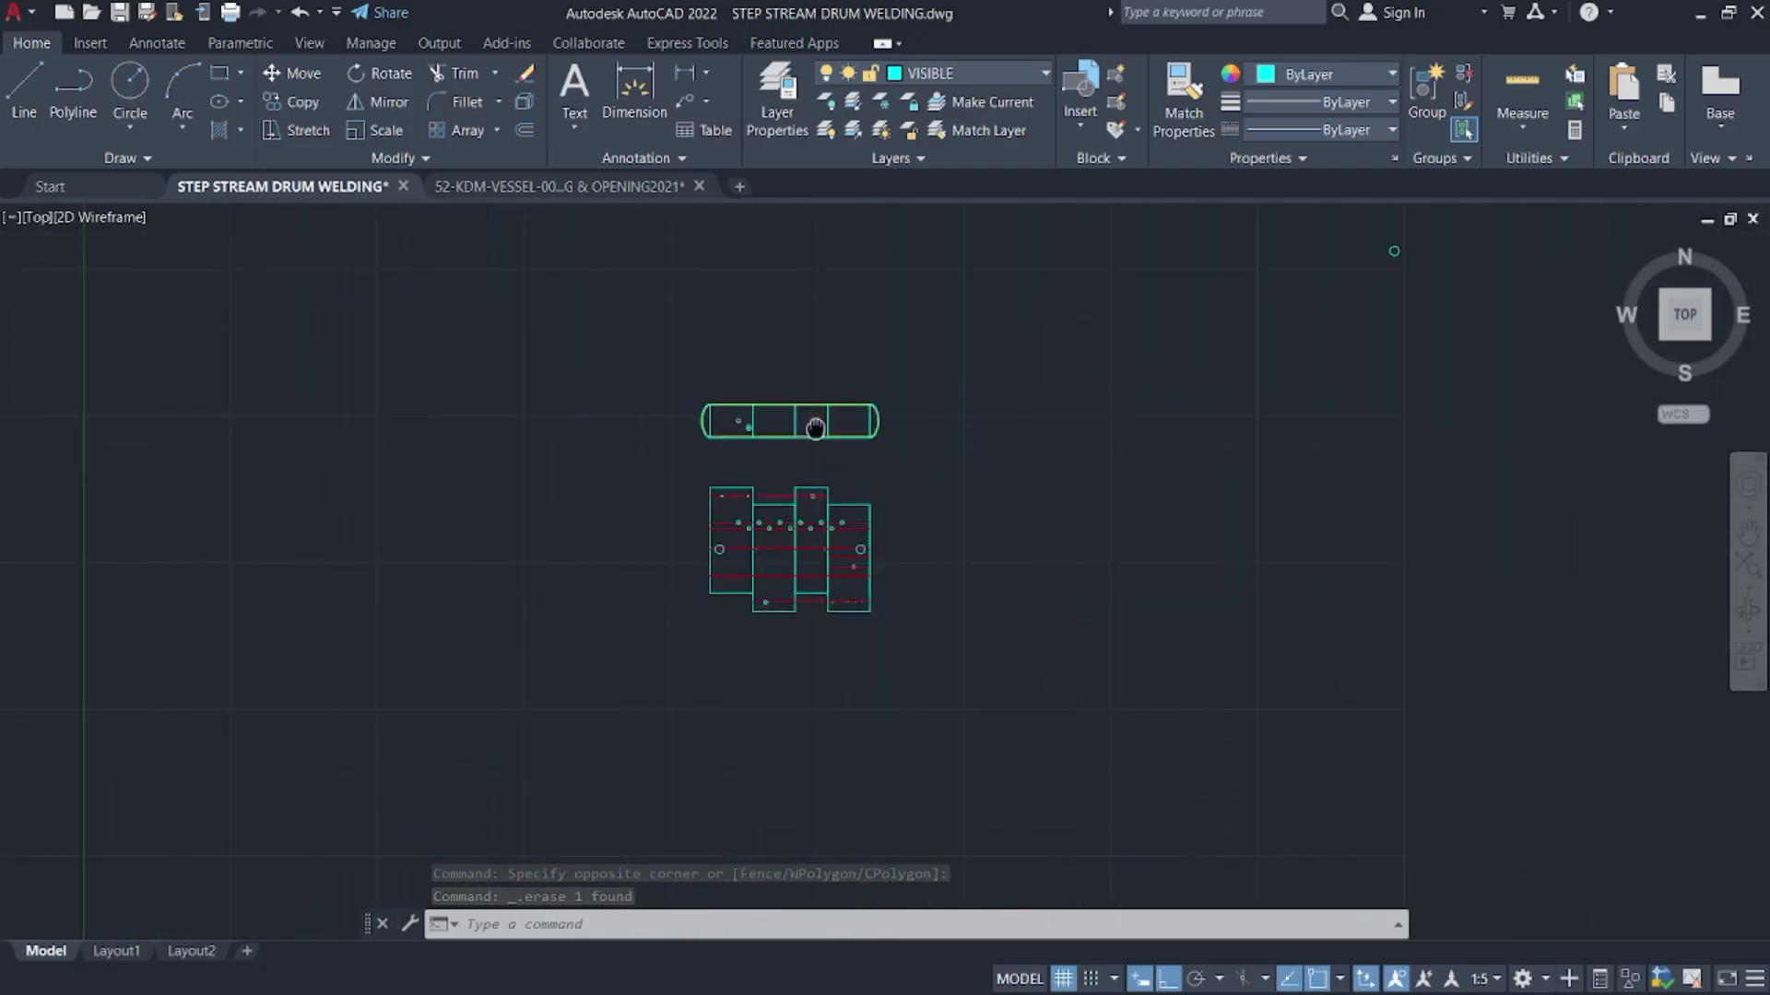
pyautogui.click(516, 187)
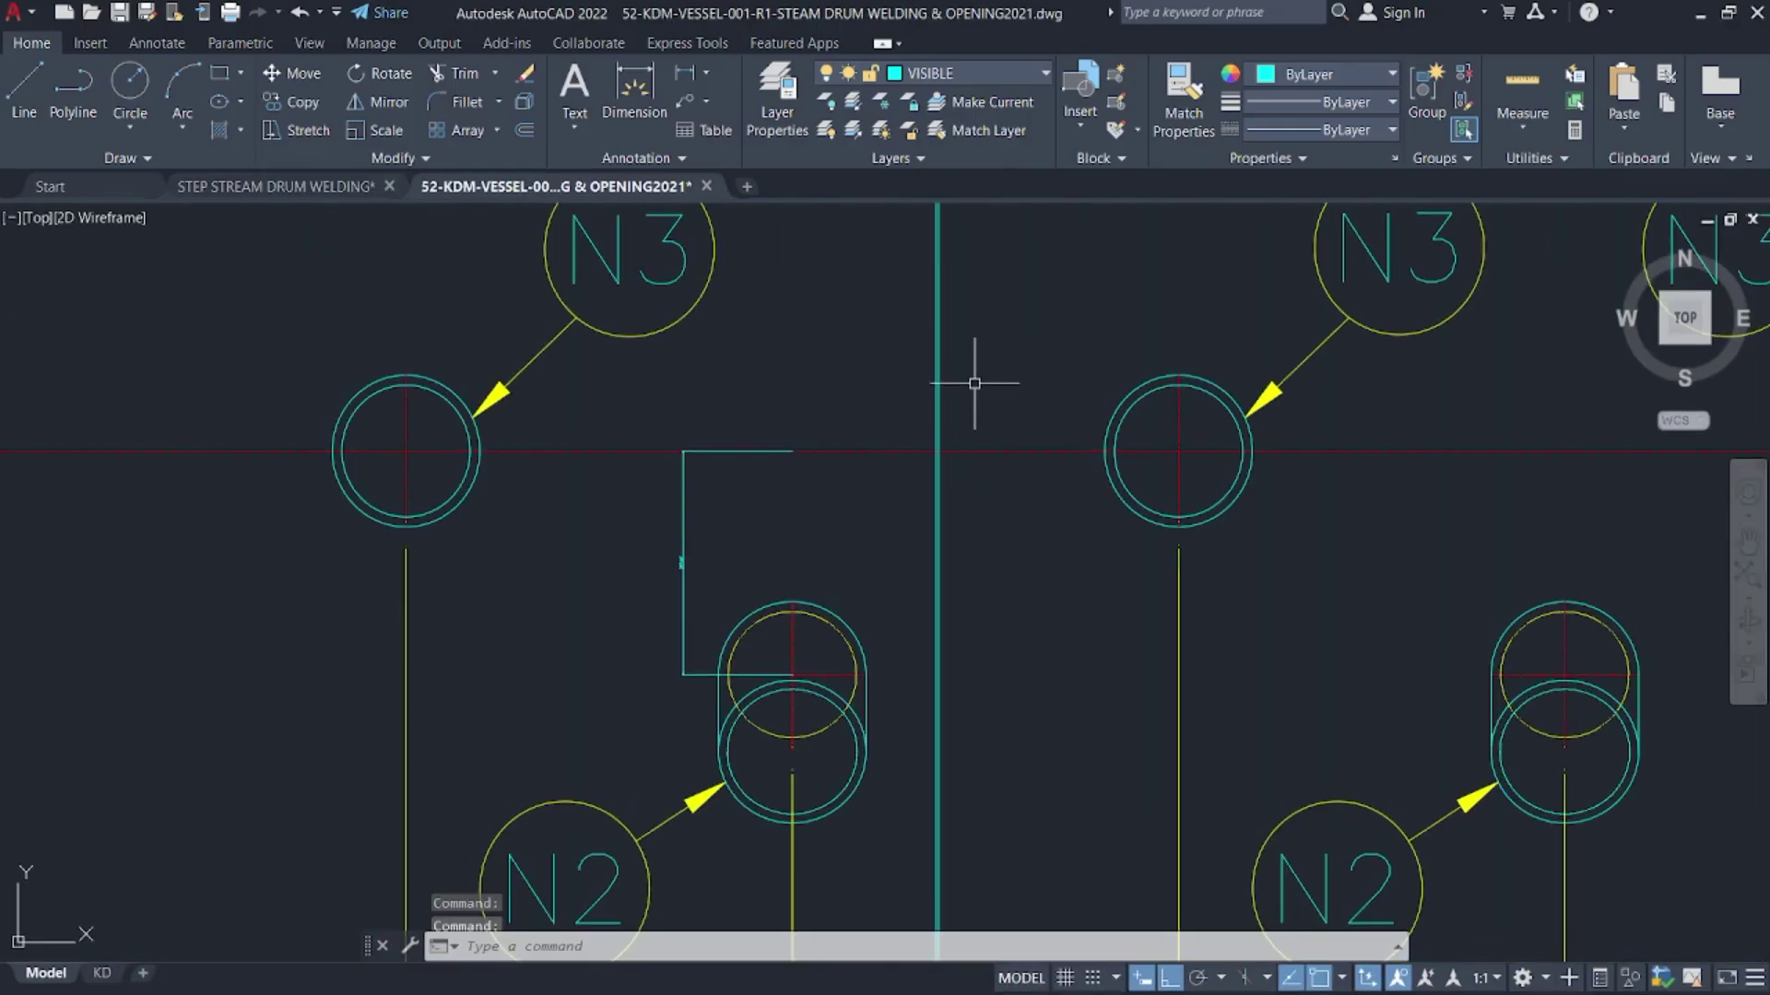
pyautogui.scroll(-5, 968, 383)
pyautogui.moveTo(764, 513)
pyautogui.mouseDown(button='middle')
pyautogui.moveTo(374, 435)
pyautogui.moveTo(516, 442)
pyautogui.moveTo(661, 415)
pyautogui.mouseUp(button='middle')
pyautogui.scroll(5, 458, 406)
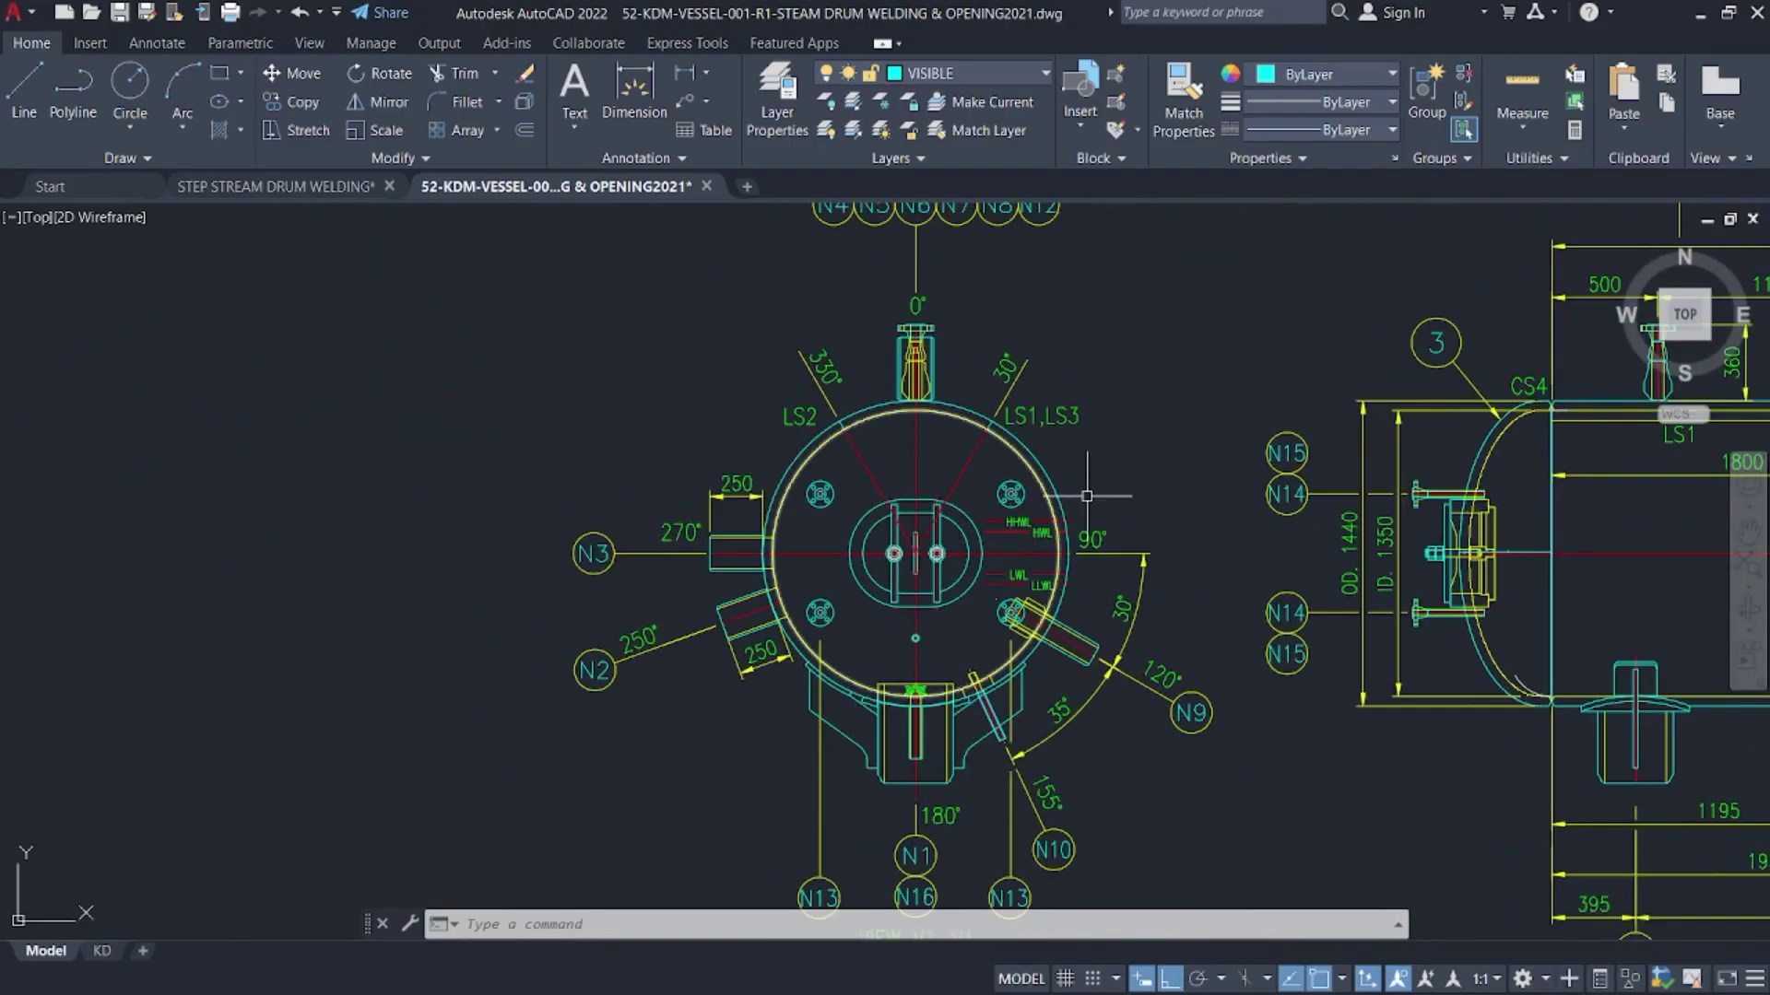
# - Return to the steam drum welding drawing and draw a horizontal construction line through the centre of the drum's N3 nozzle
pyautogui.click(276, 186)
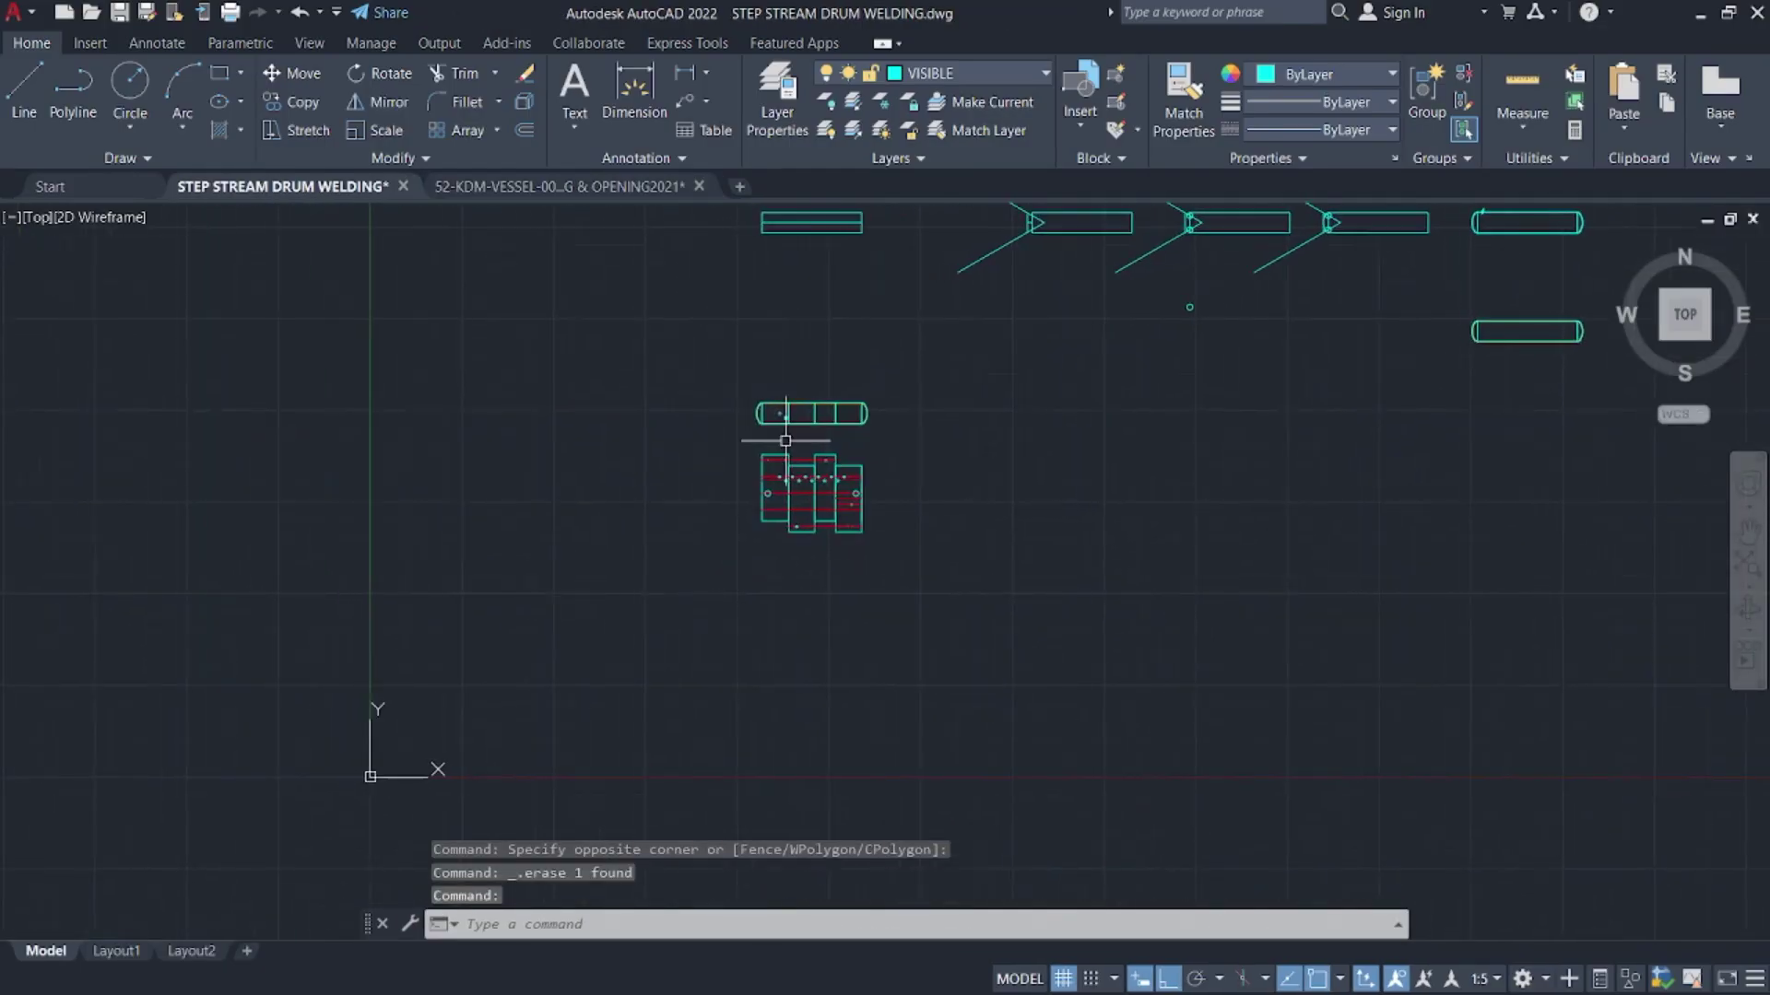
pyautogui.scroll(5, 796, 435)
pyautogui.press('Return')
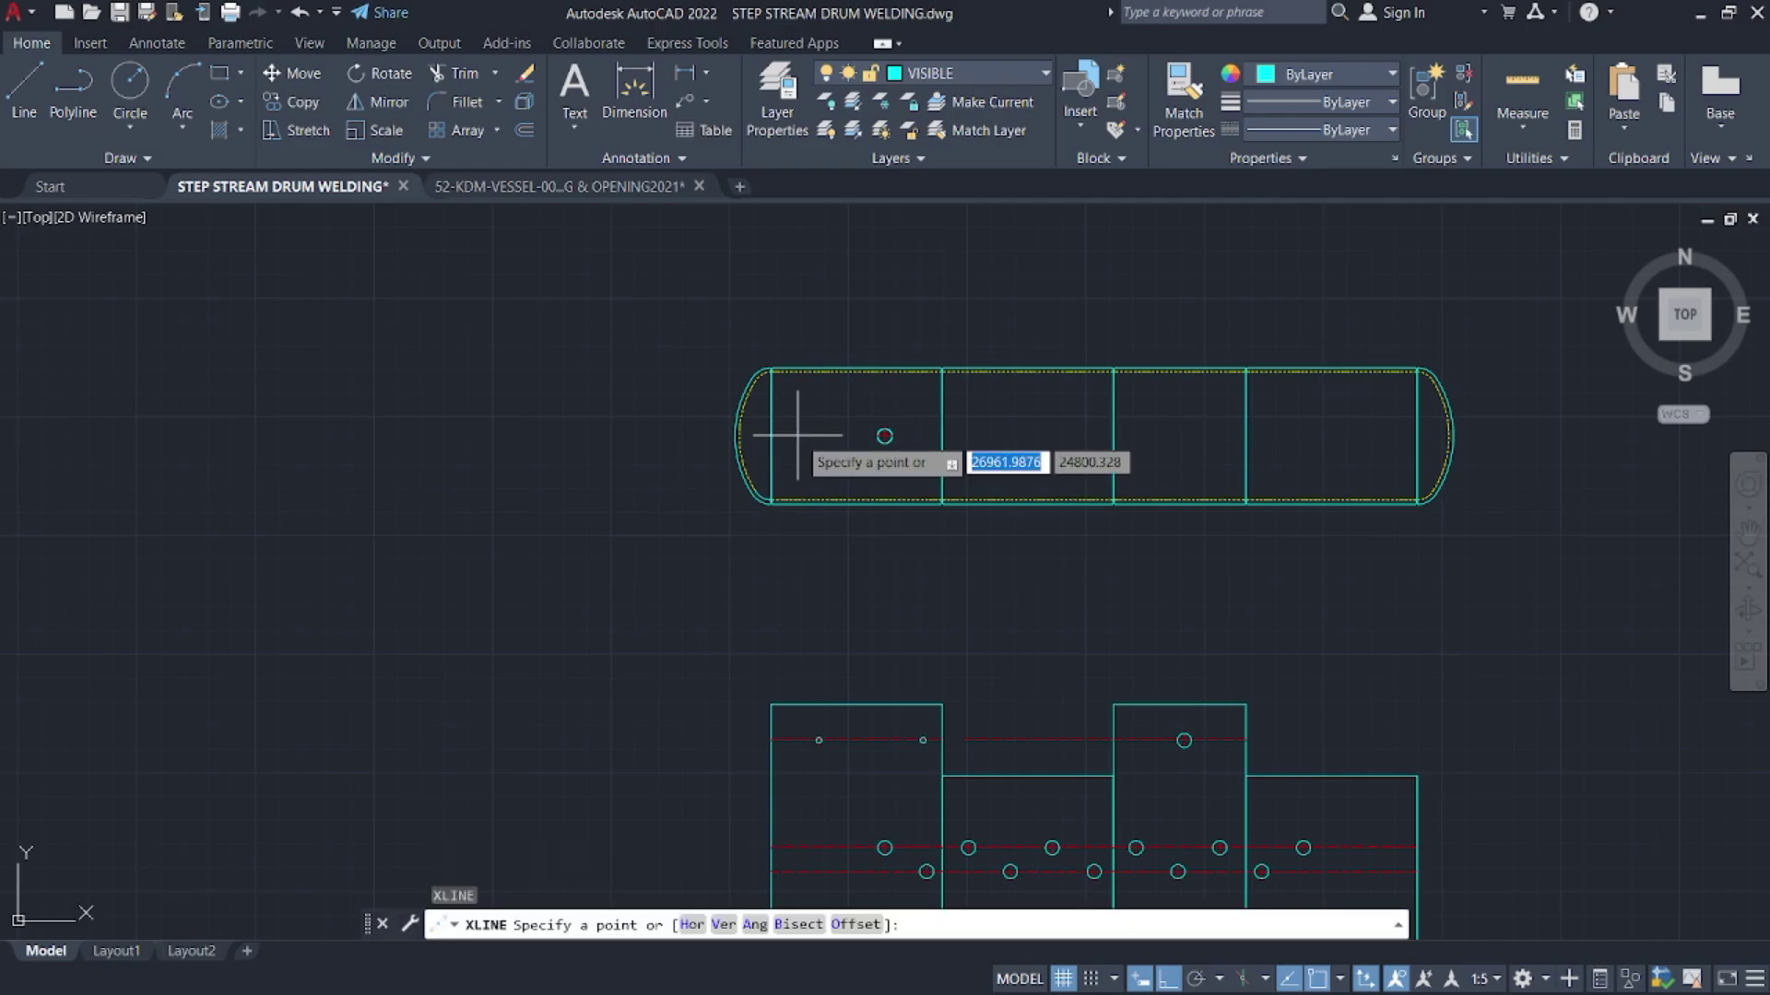
pyautogui.write('h')
pyautogui.press('Return')
pyautogui.click(884, 436)
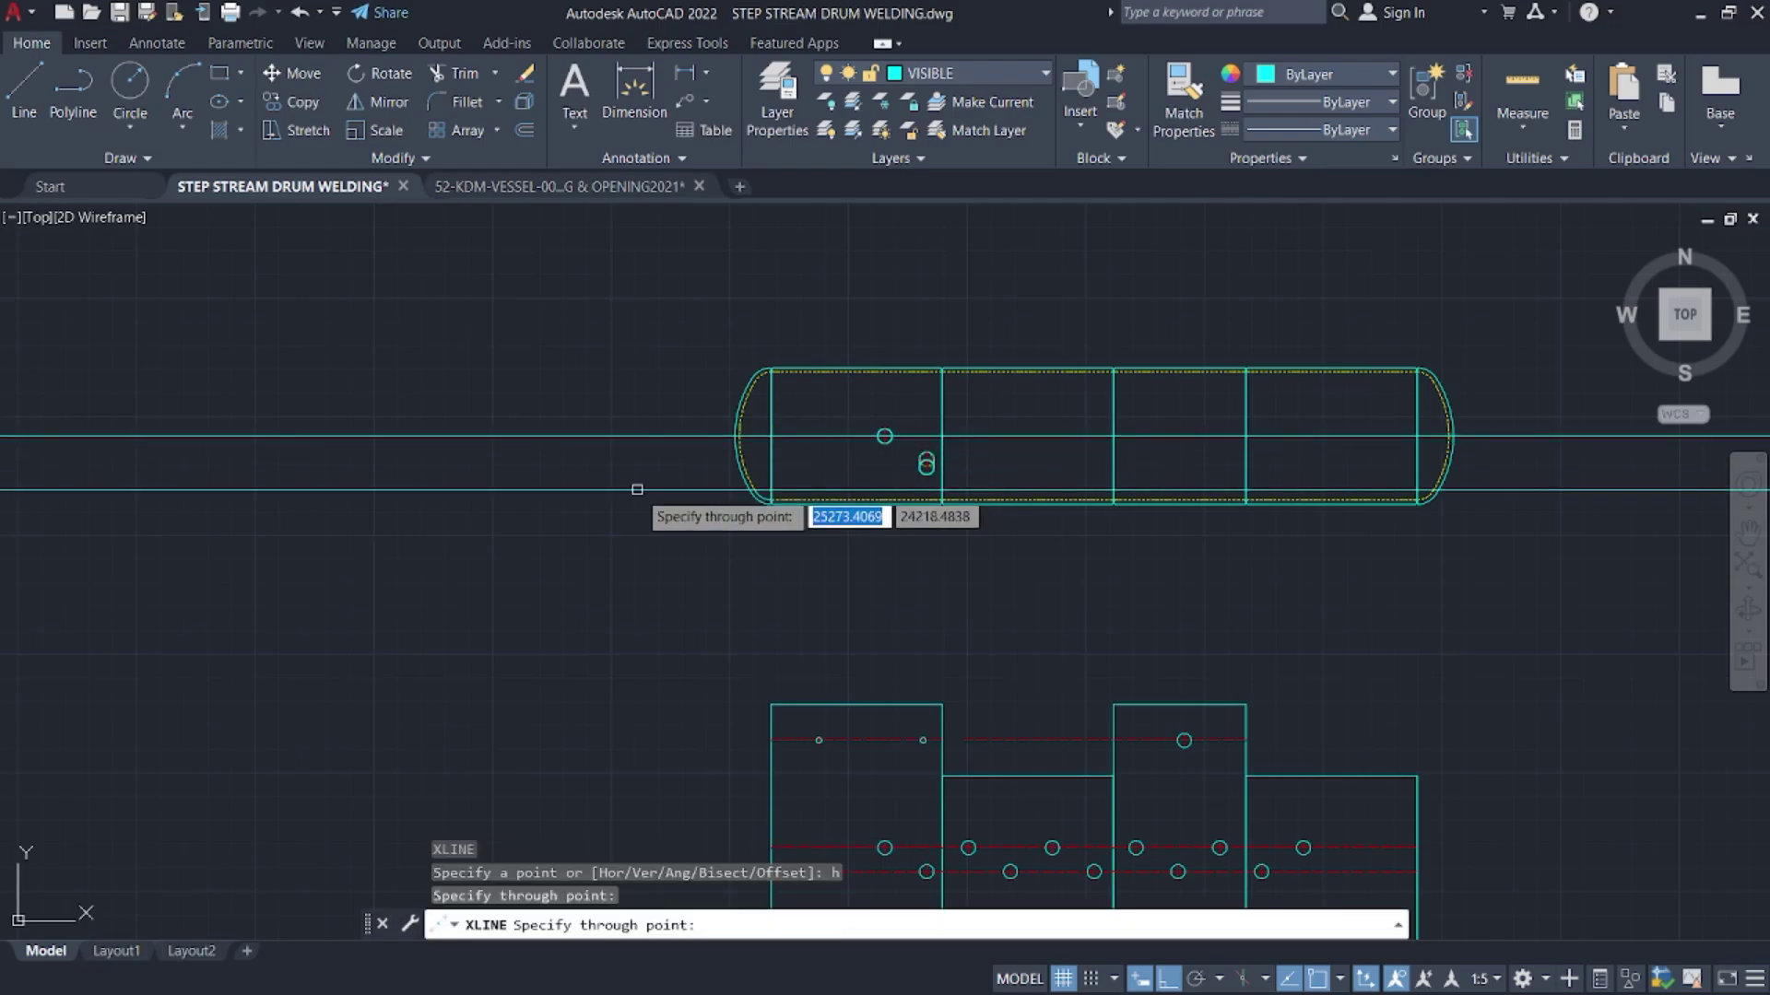
pyautogui.moveTo(647, 488); pyautogui.dragTo(884, 497, button='middle')
pyautogui.press('Escape')
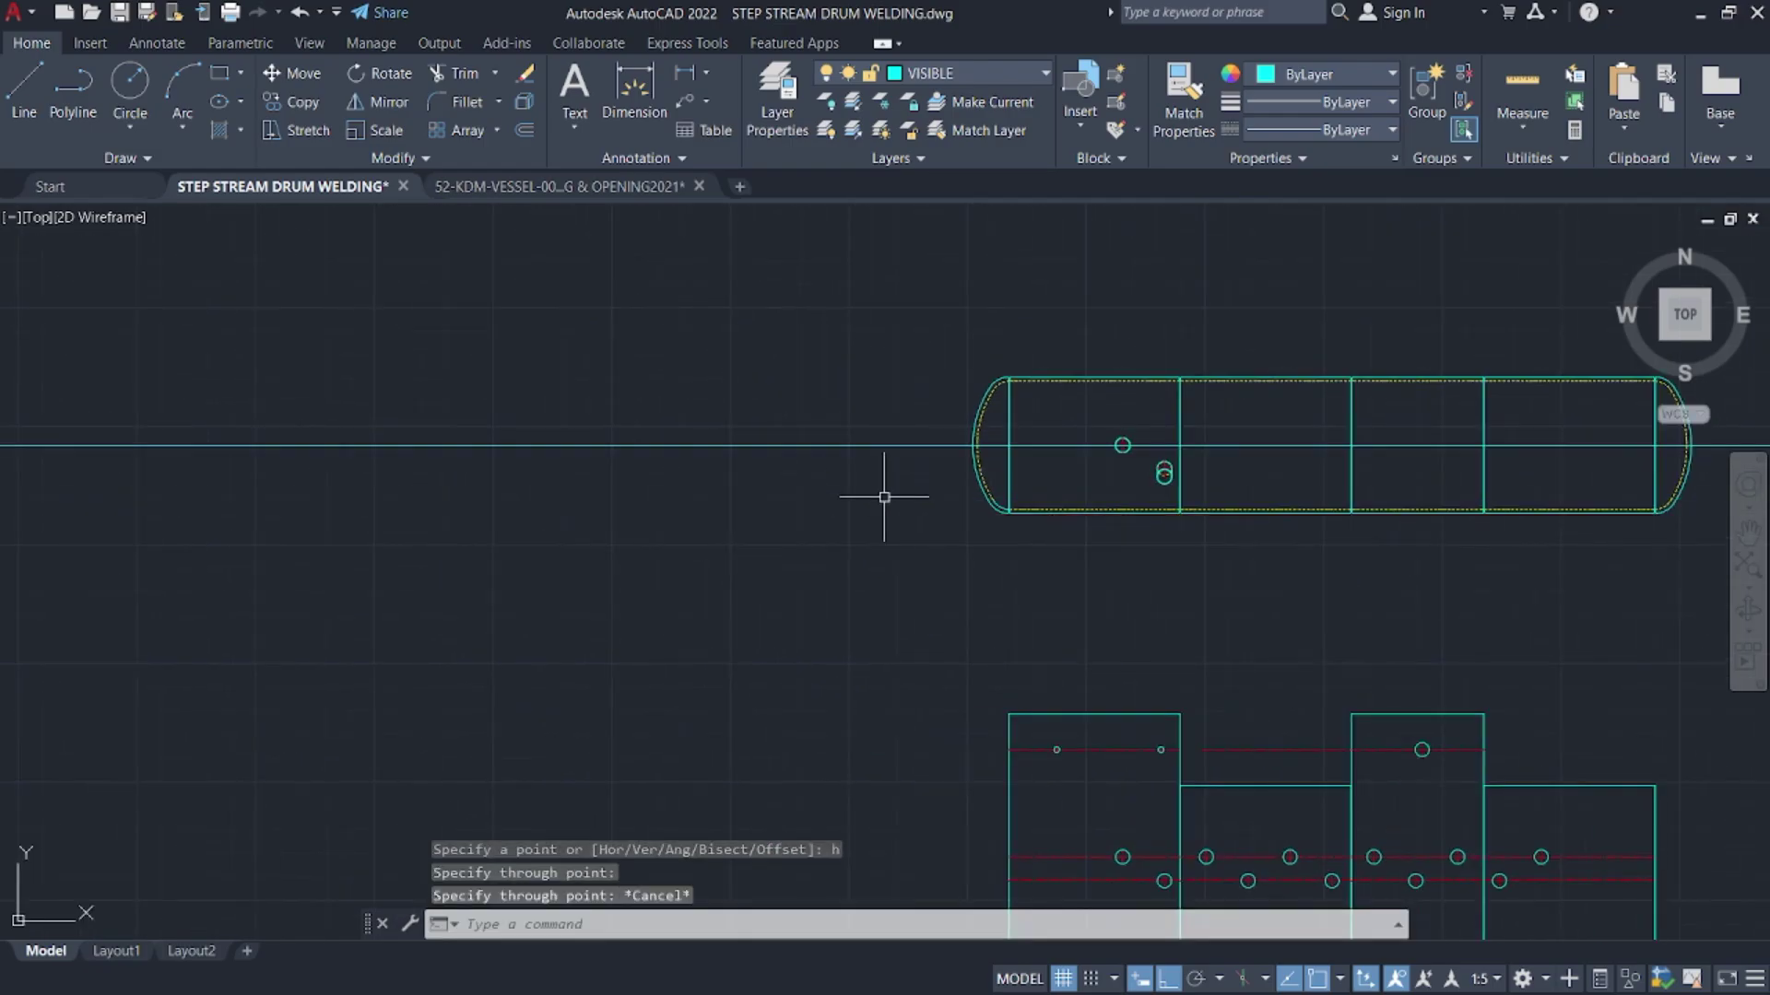
# - Draw two concentric circles with radii 675 and 720 on the construction line, reaching the drum's inner and outer wall lines
pyautogui.write('c')
pyautogui.press('Return')
pyautogui.click(1075, 447)
pyautogui.scroll(4, 1077, 420)
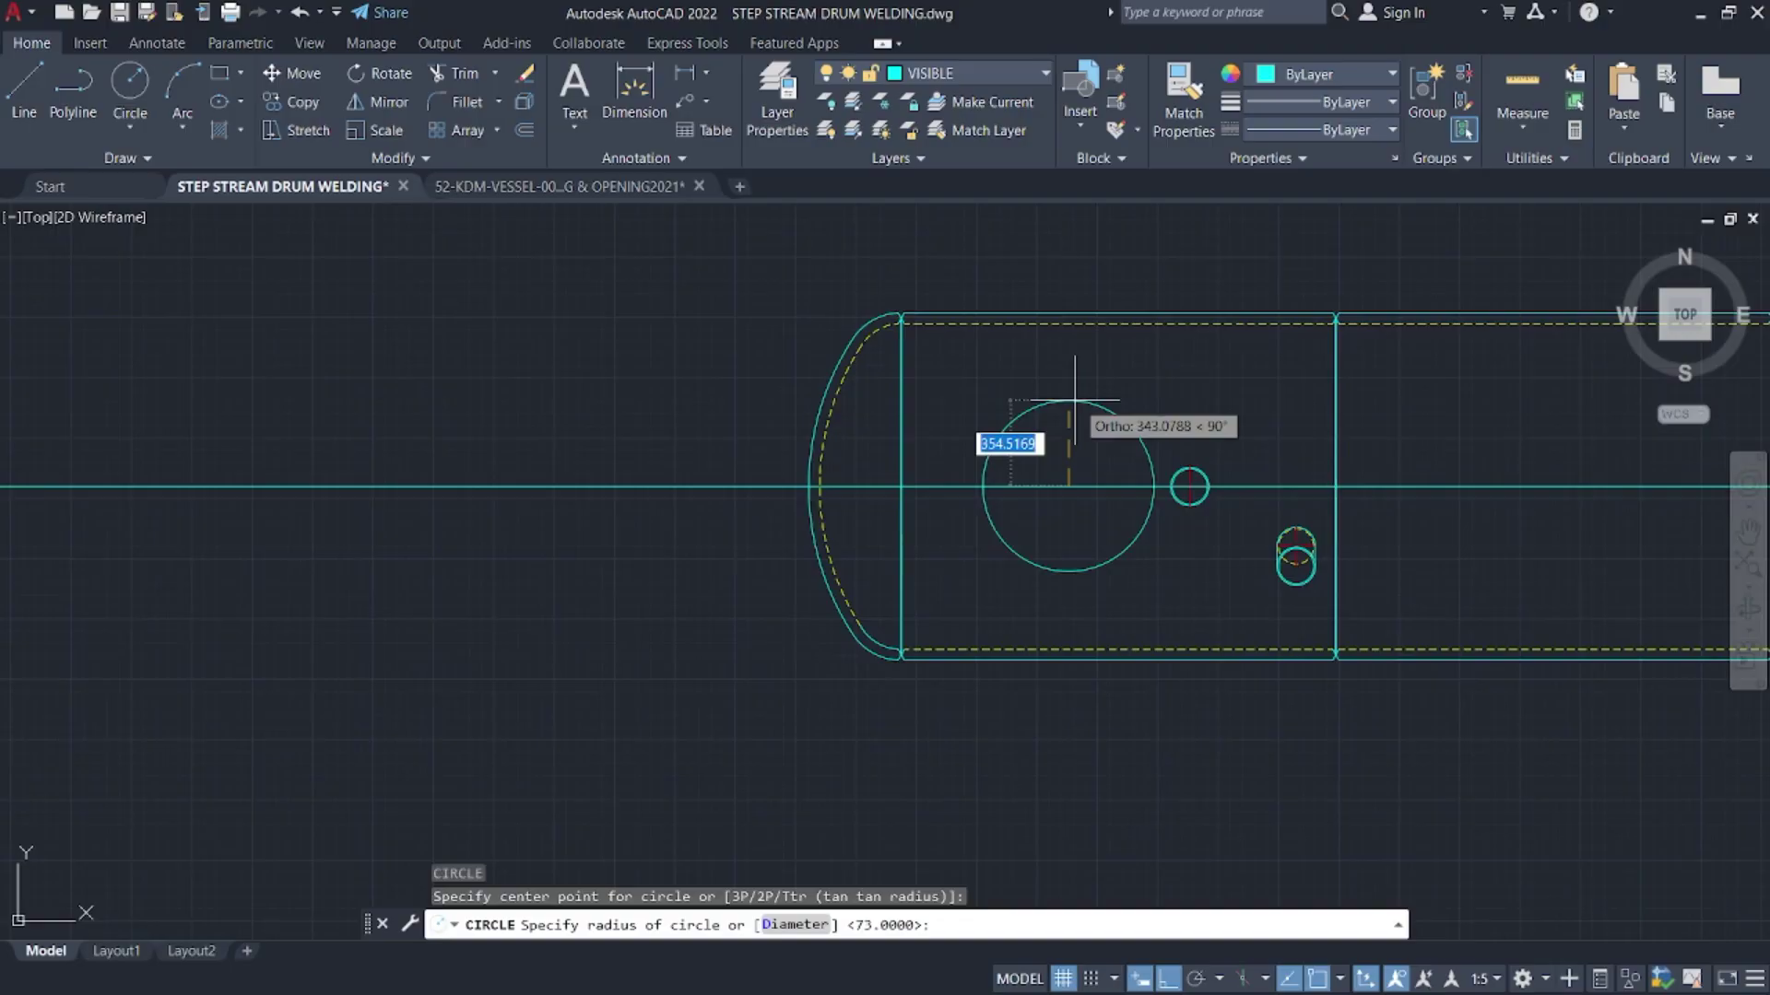
pyautogui.click(1074, 327)
pyautogui.press('Return')
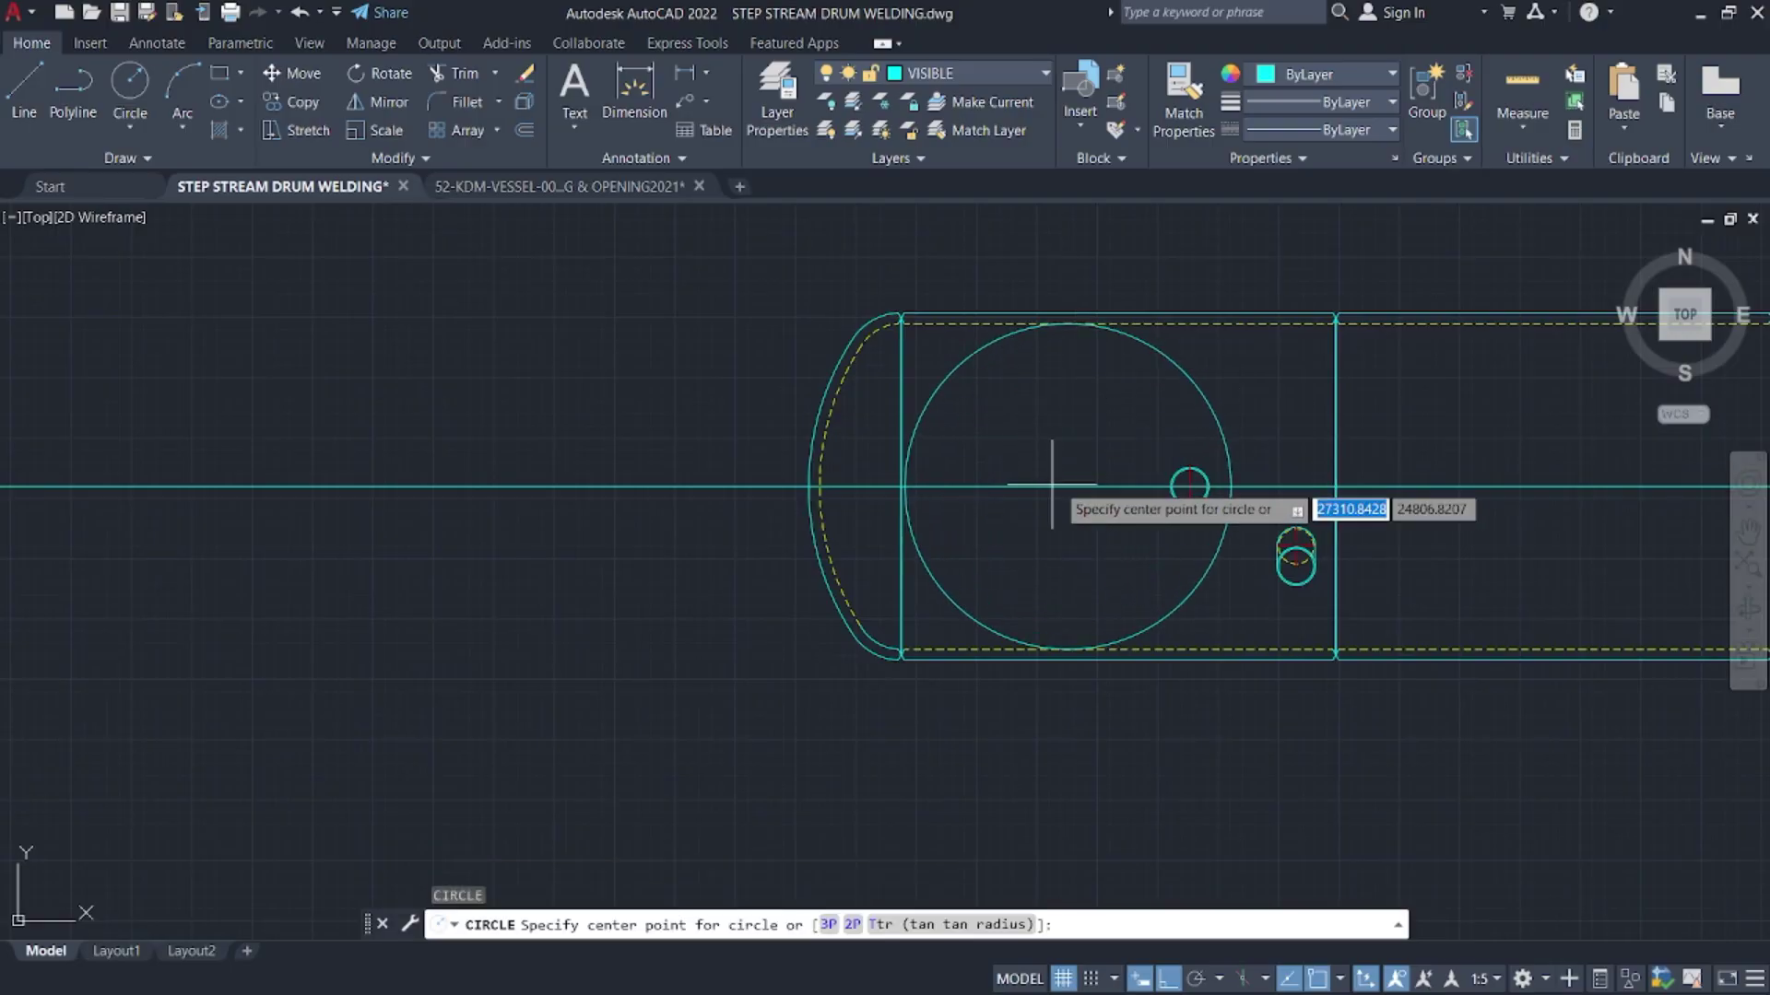
pyautogui.click(1067, 485)
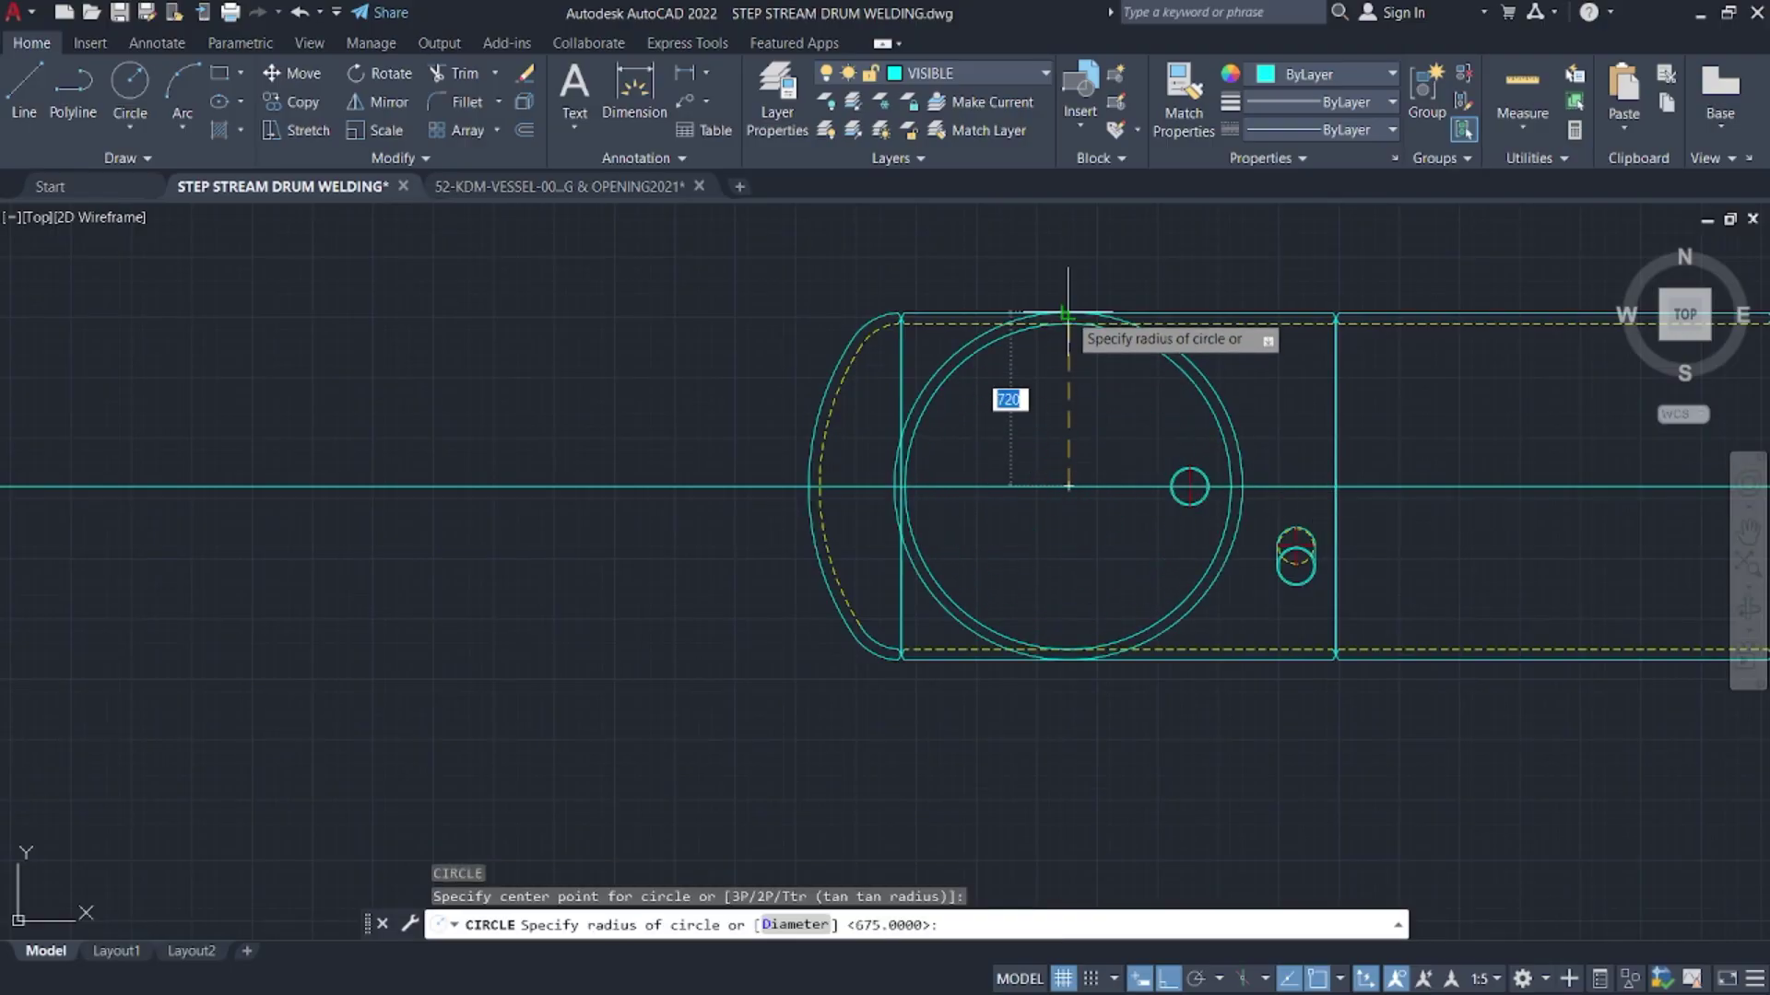
pyautogui.click(1068, 316)
# - Move both concentric circles along the centreline to clear space left of the drum elevation and erase the construction line
pyautogui.click(1224, 371)
pyautogui.click(1102, 376)
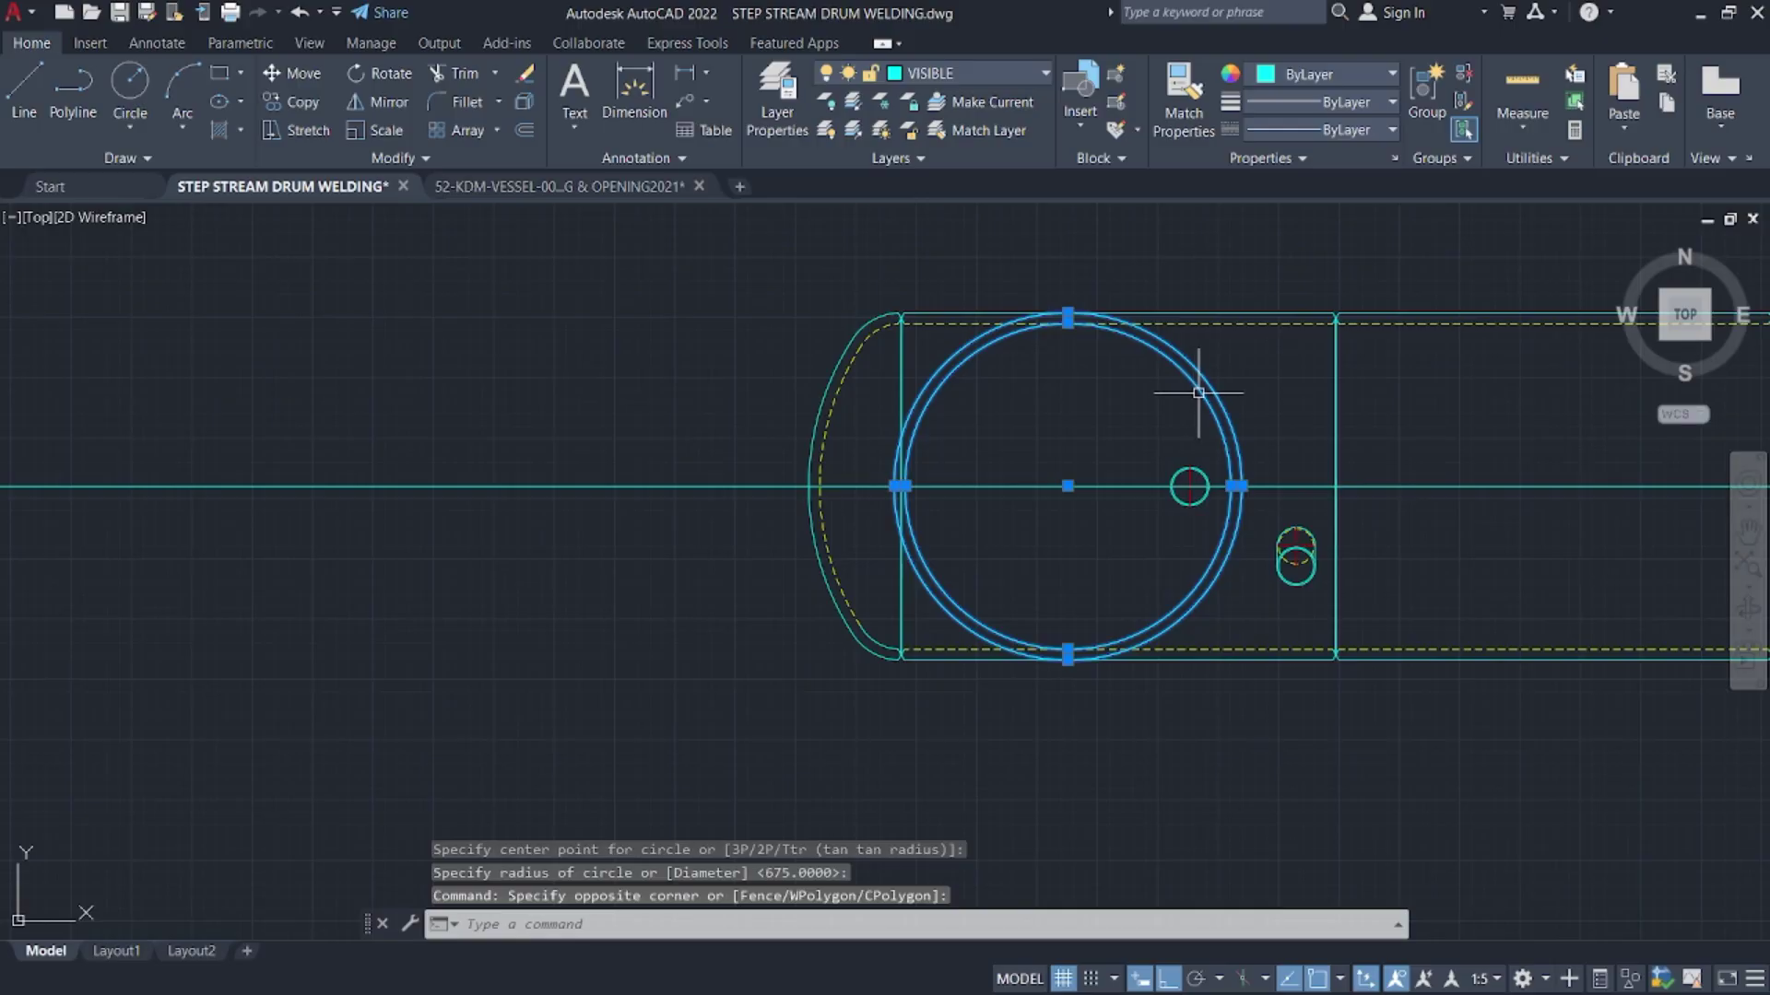
pyautogui.write('m')
pyautogui.press('Return')
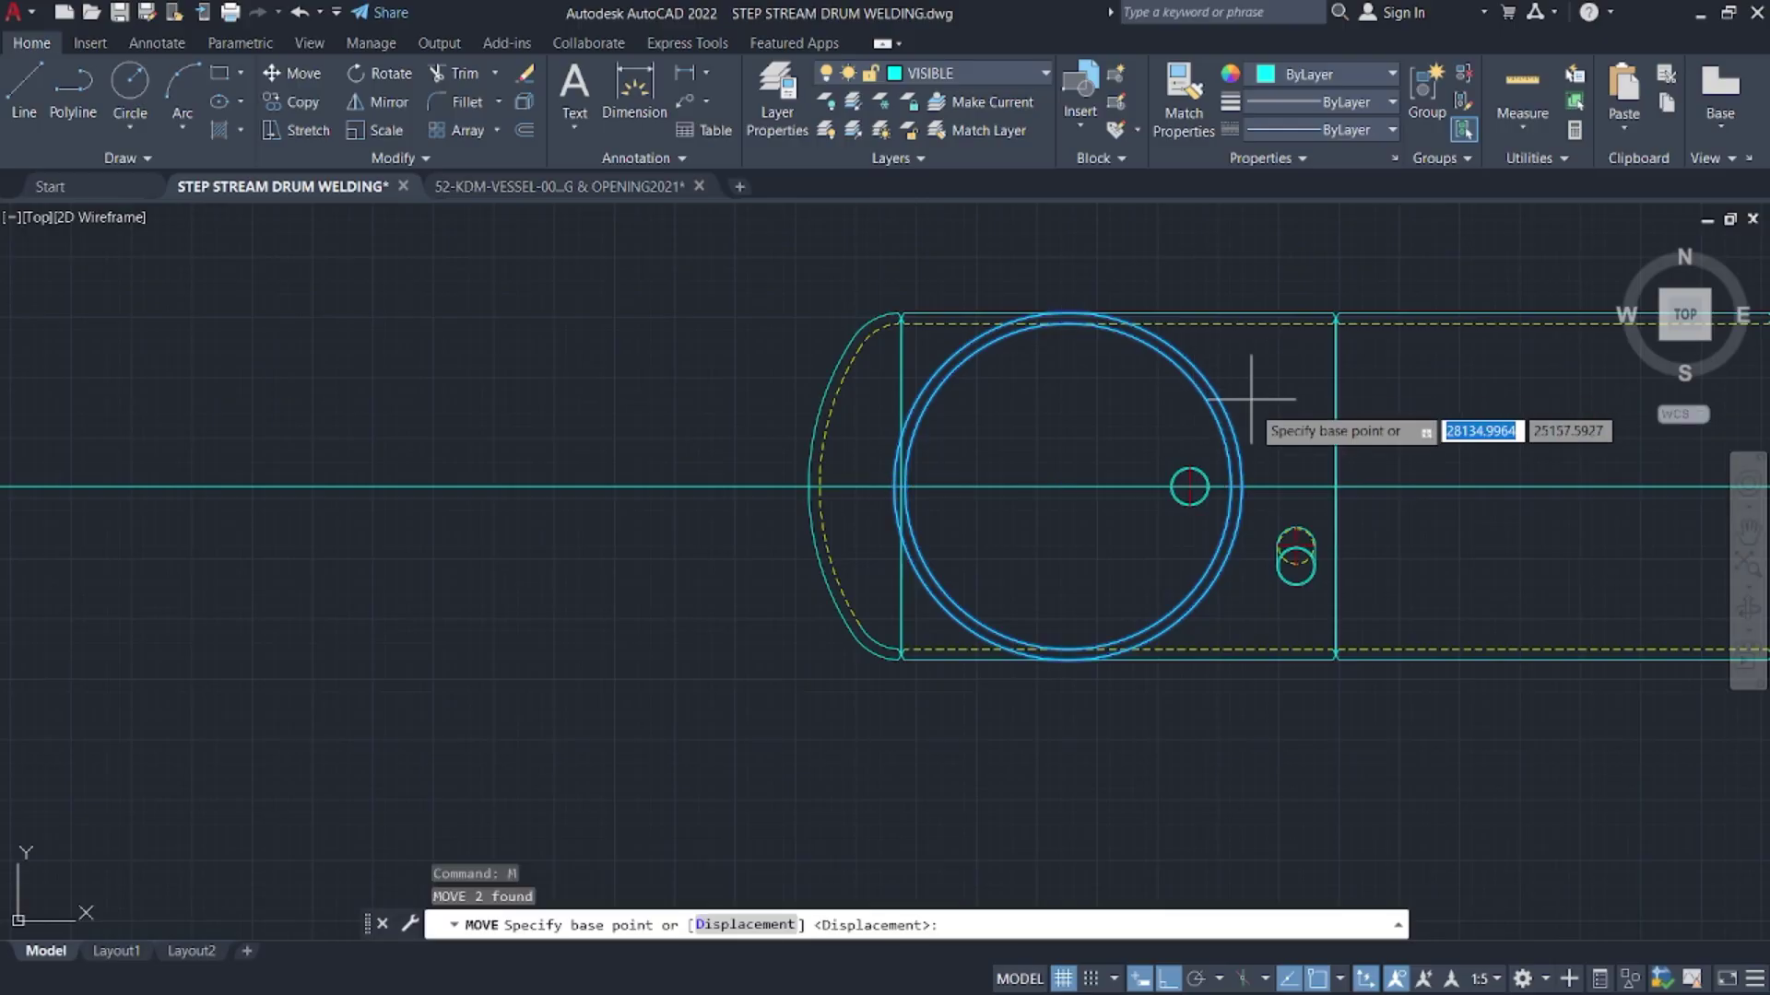
pyautogui.click(1068, 487)
pyautogui.moveTo(554, 501)
pyautogui.mouseDown(button='middle')
pyautogui.moveTo(1600, 513)
pyautogui.moveTo(949, 514)
pyautogui.mouseUp(button='middle')
pyautogui.click(1337, 504)
pyautogui.click(1030, 552)
pyautogui.click(913, 434)
pyautogui.press('Delete')
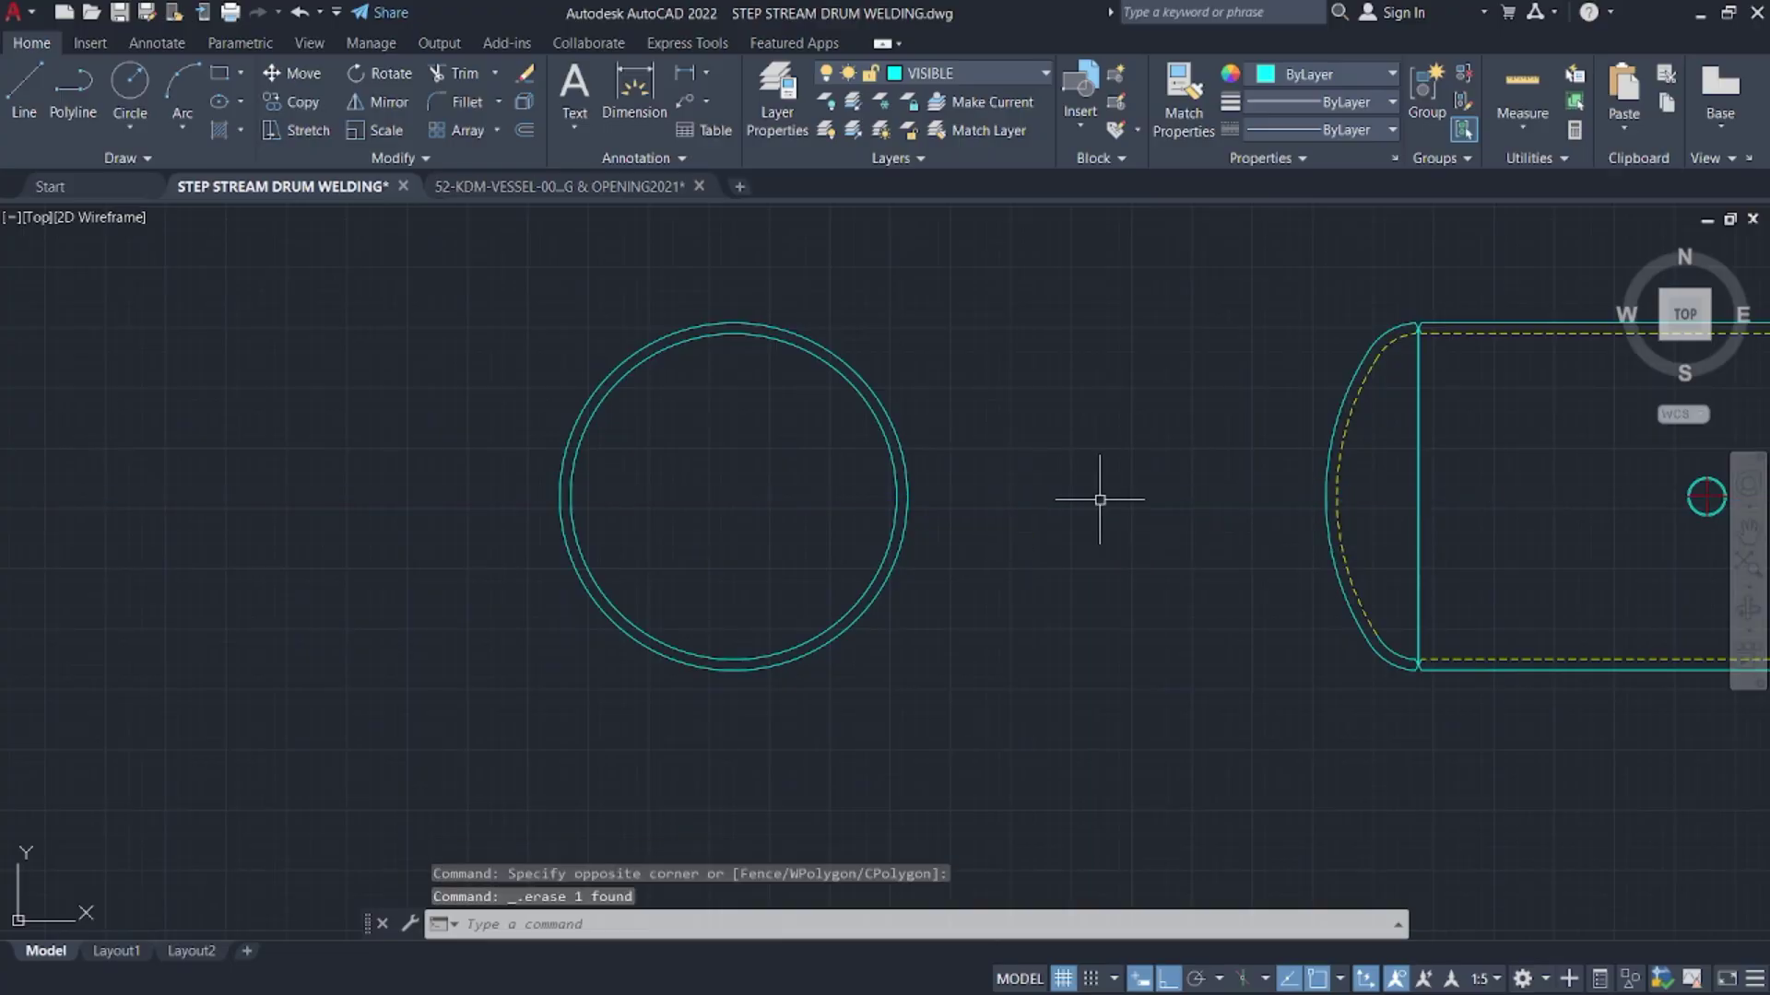
# - Check the nozzle layout around the shell in View V1-V1 of the reference vessel drawing
pyautogui.scroll(-4, 873, 533)
pyautogui.click(502, 187)
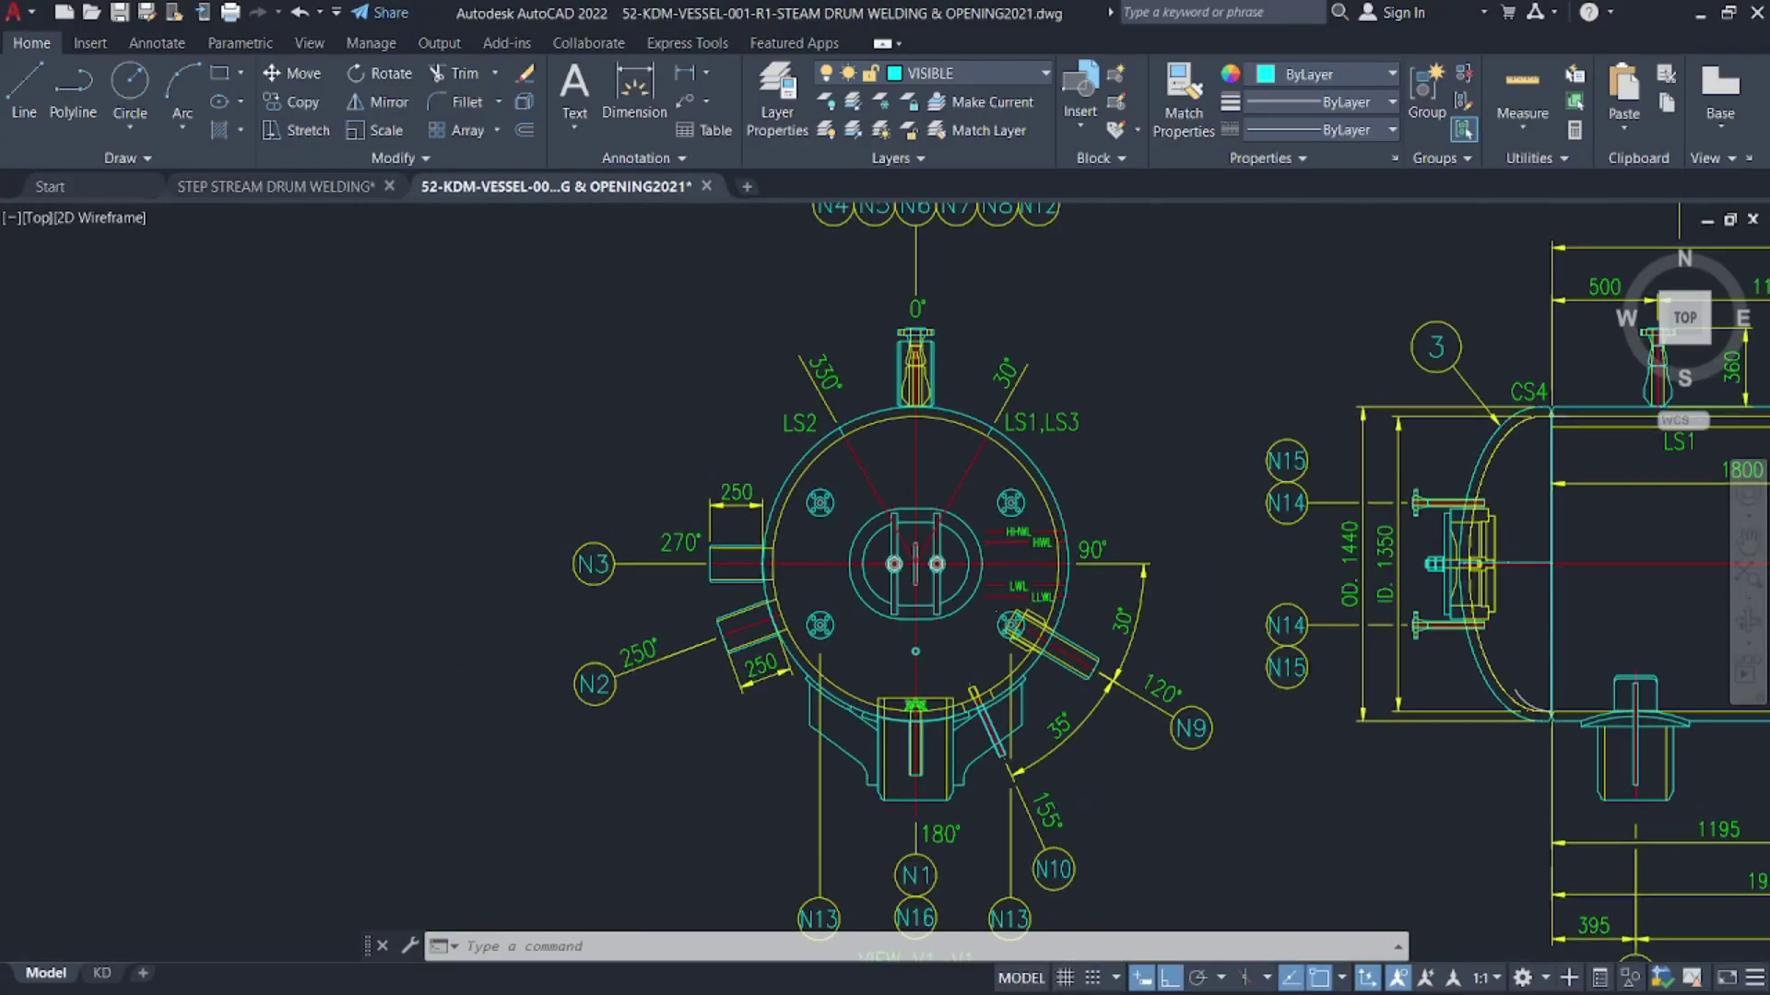
pyautogui.scroll(2, 924, 405)
pyautogui.moveTo(968, 357); pyautogui.dragTo(757, 265, button='middle')
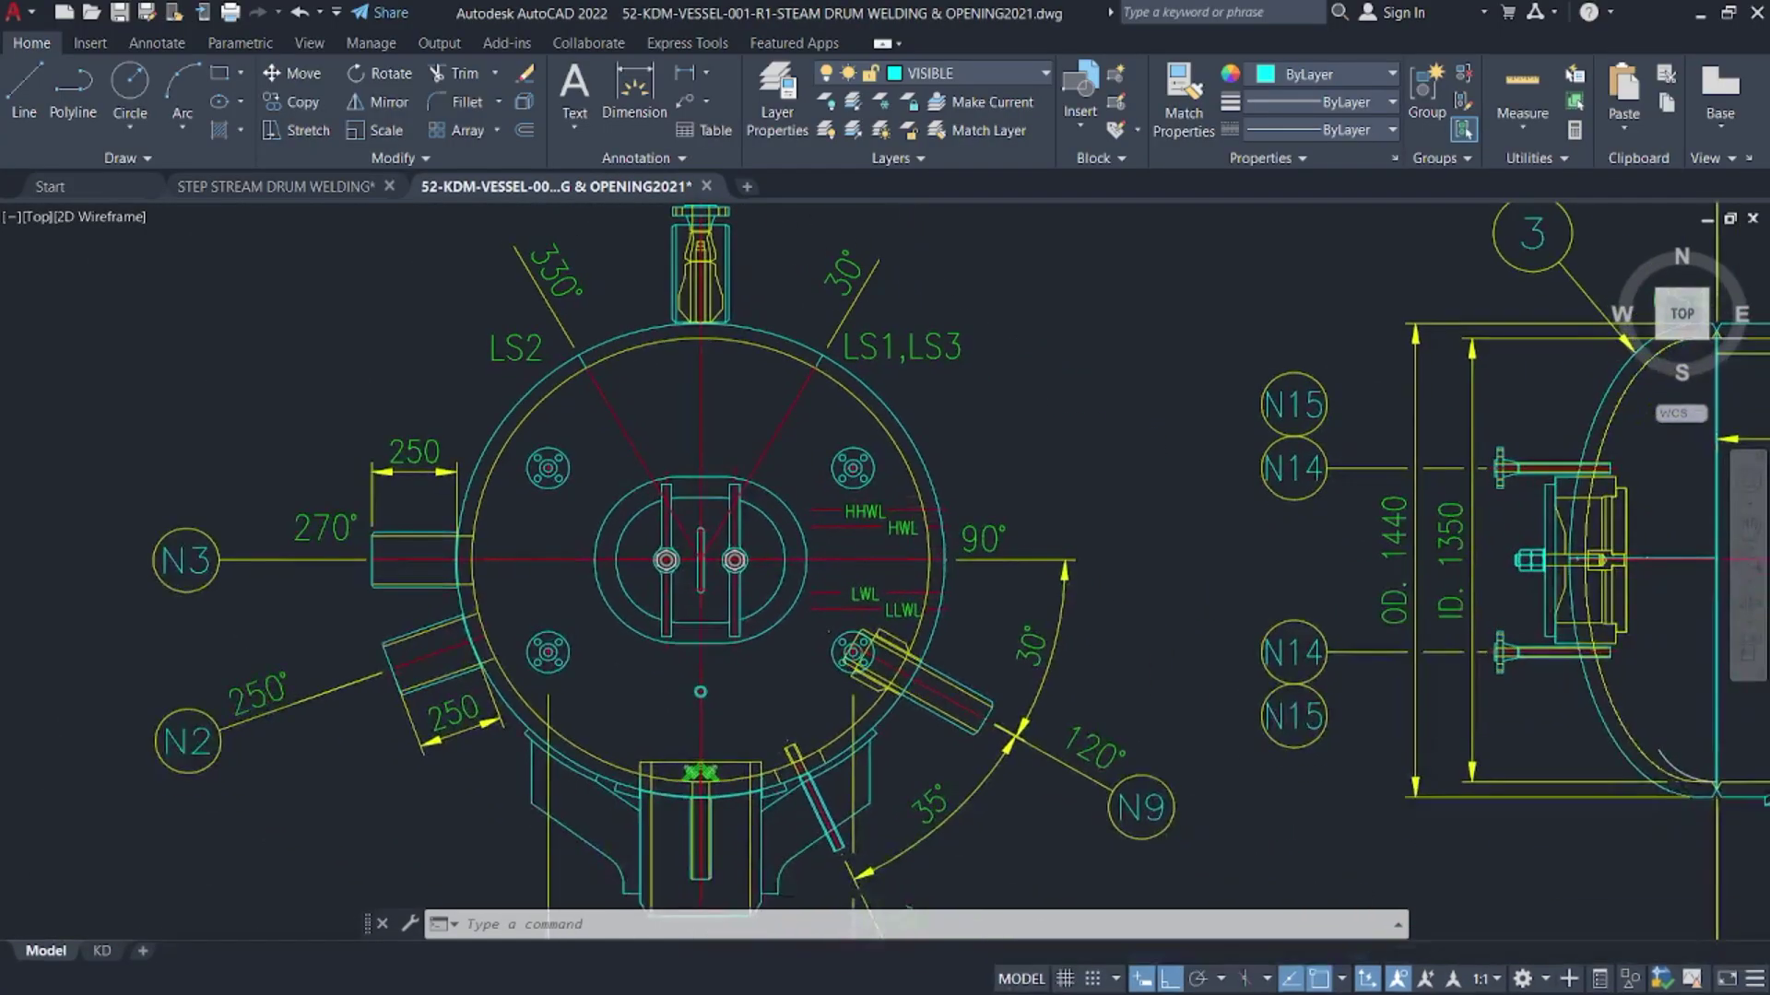
pyautogui.moveTo(822, 589)
pyautogui.mouseDown(button='middle')
pyautogui.moveTo(952, 522)
pyautogui.moveTo(1012, 465)
pyautogui.mouseUp(button='middle')
pyautogui.scroll(-2, 1013, 465)
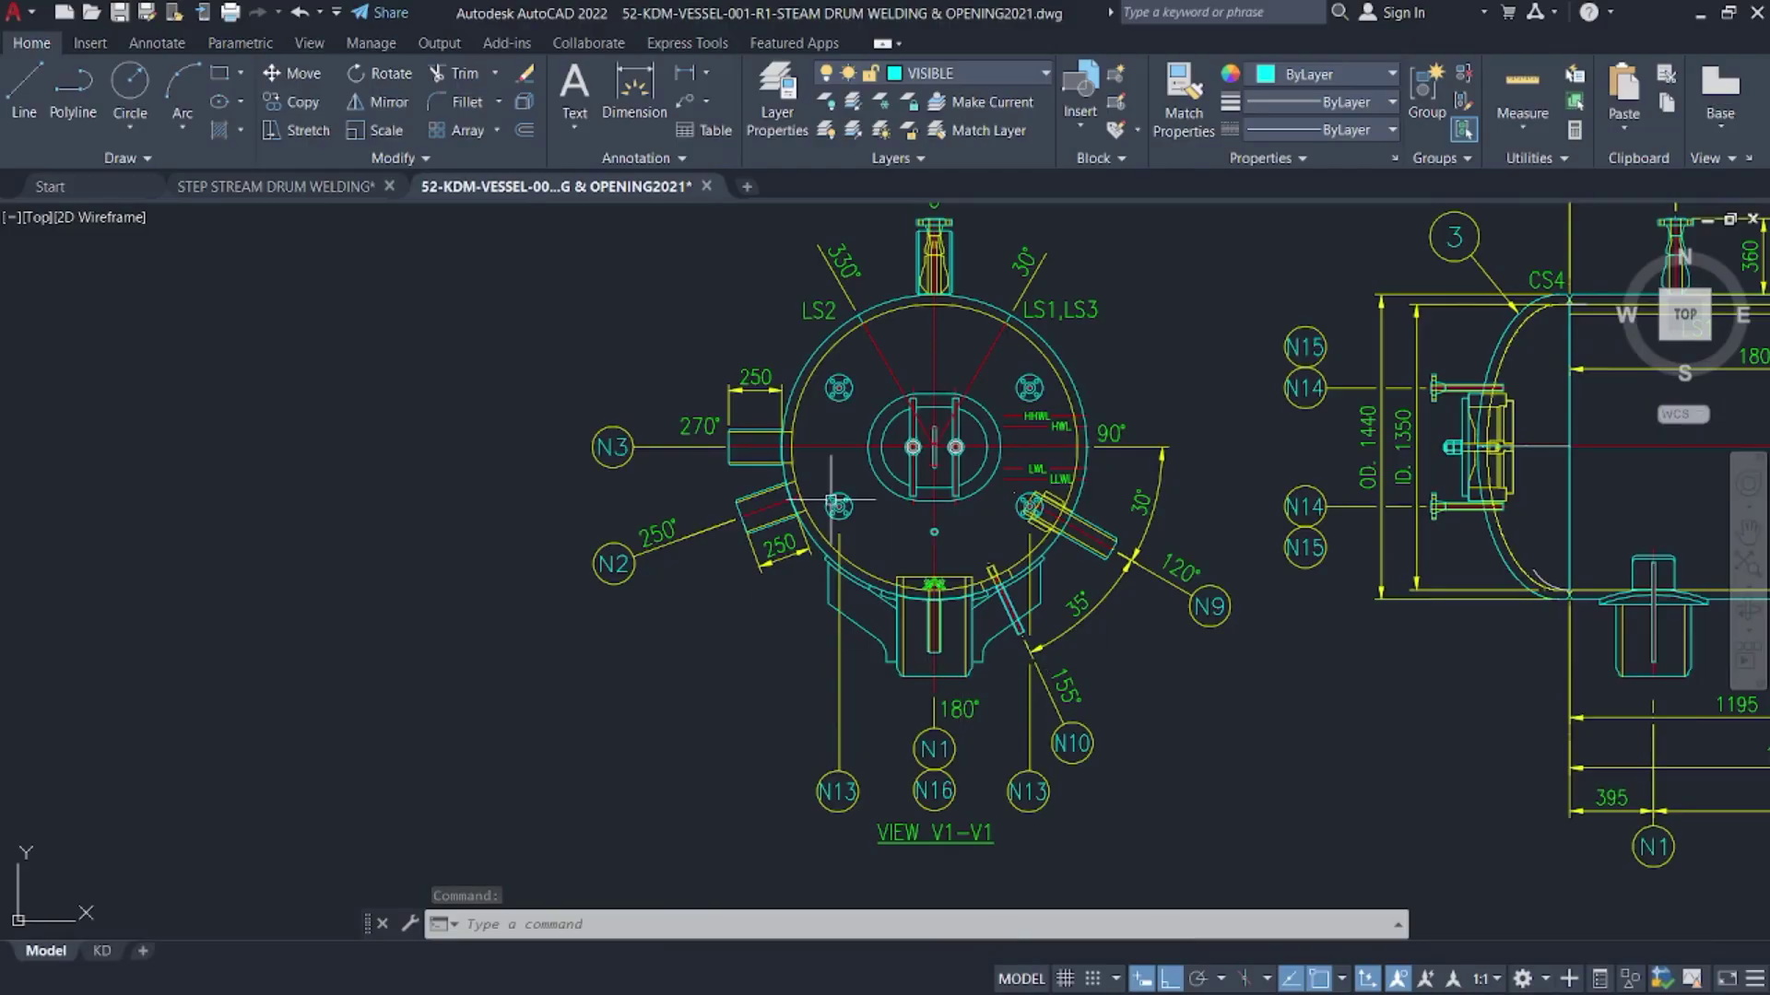
# - Return to the steam drum welding drawing and review the end-view circles, the drum elevation and the developed shell
pyautogui.click(353, 188)
pyautogui.scroll(5, 931, 442)
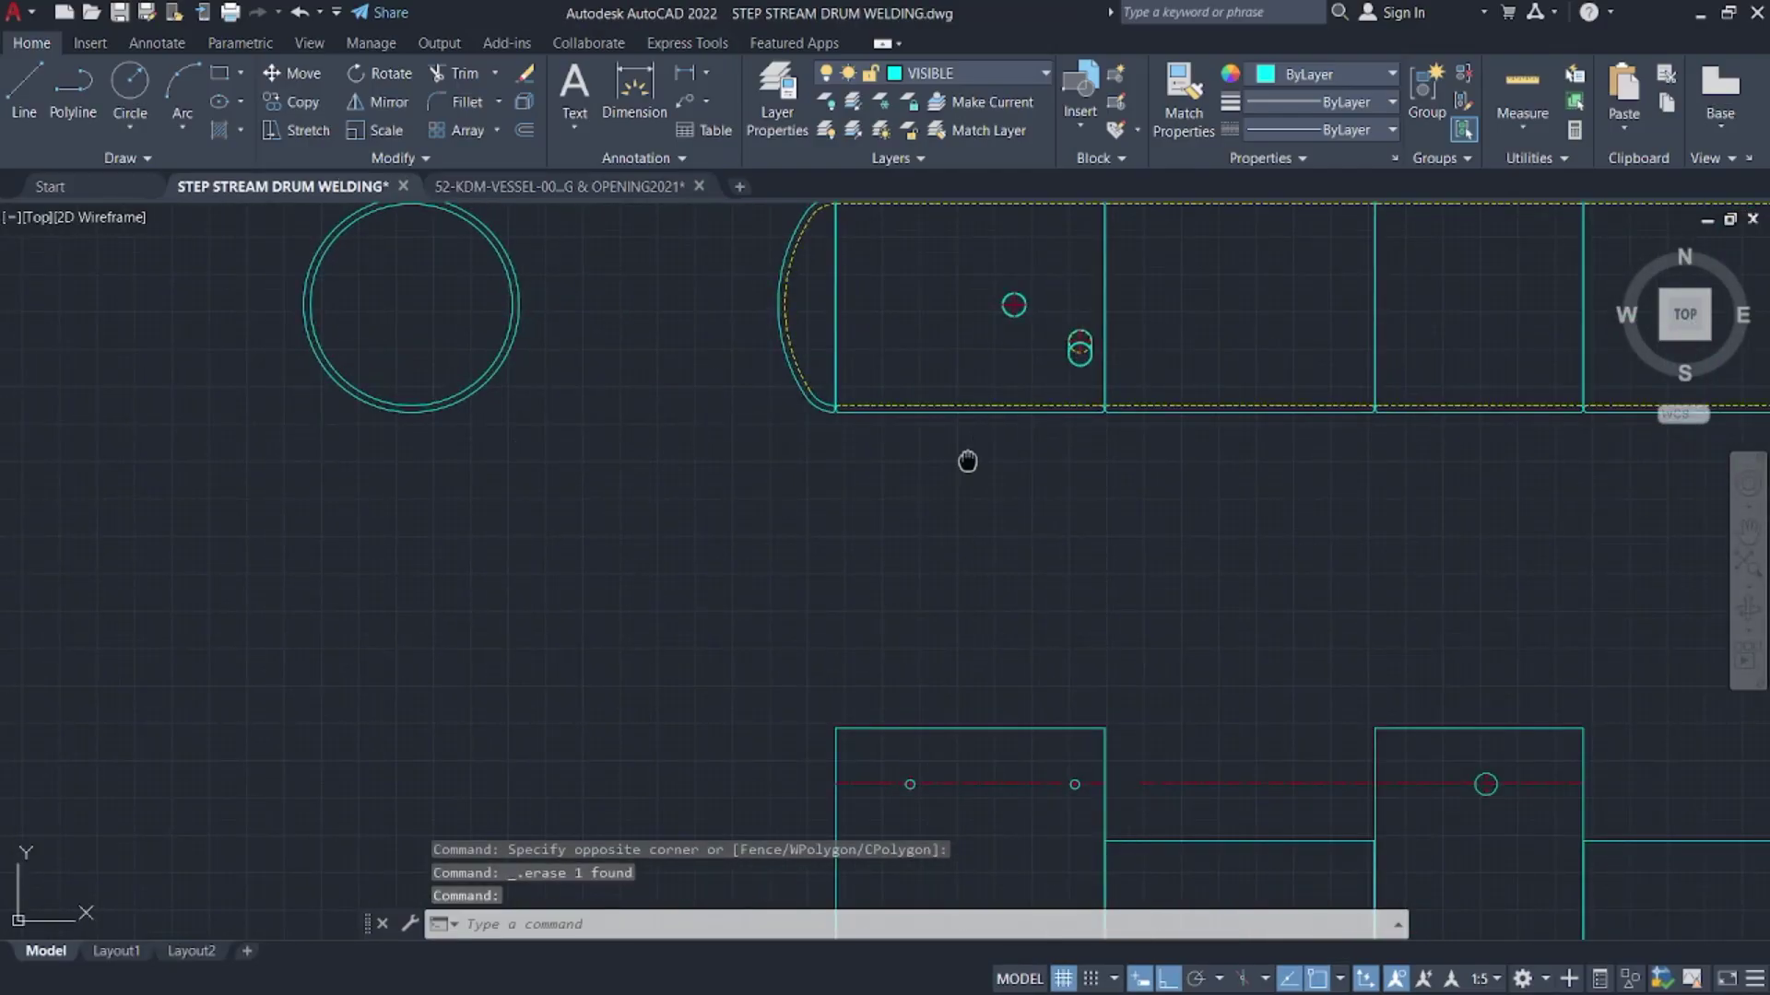
pyautogui.scroll(-4, 712, 520)
pyautogui.moveTo(967, 461)
pyautogui.mouseDown(button='middle')
pyautogui.moveTo(712, 520)
pyautogui.moveTo(620, 391)
pyautogui.mouseUp(button='middle')
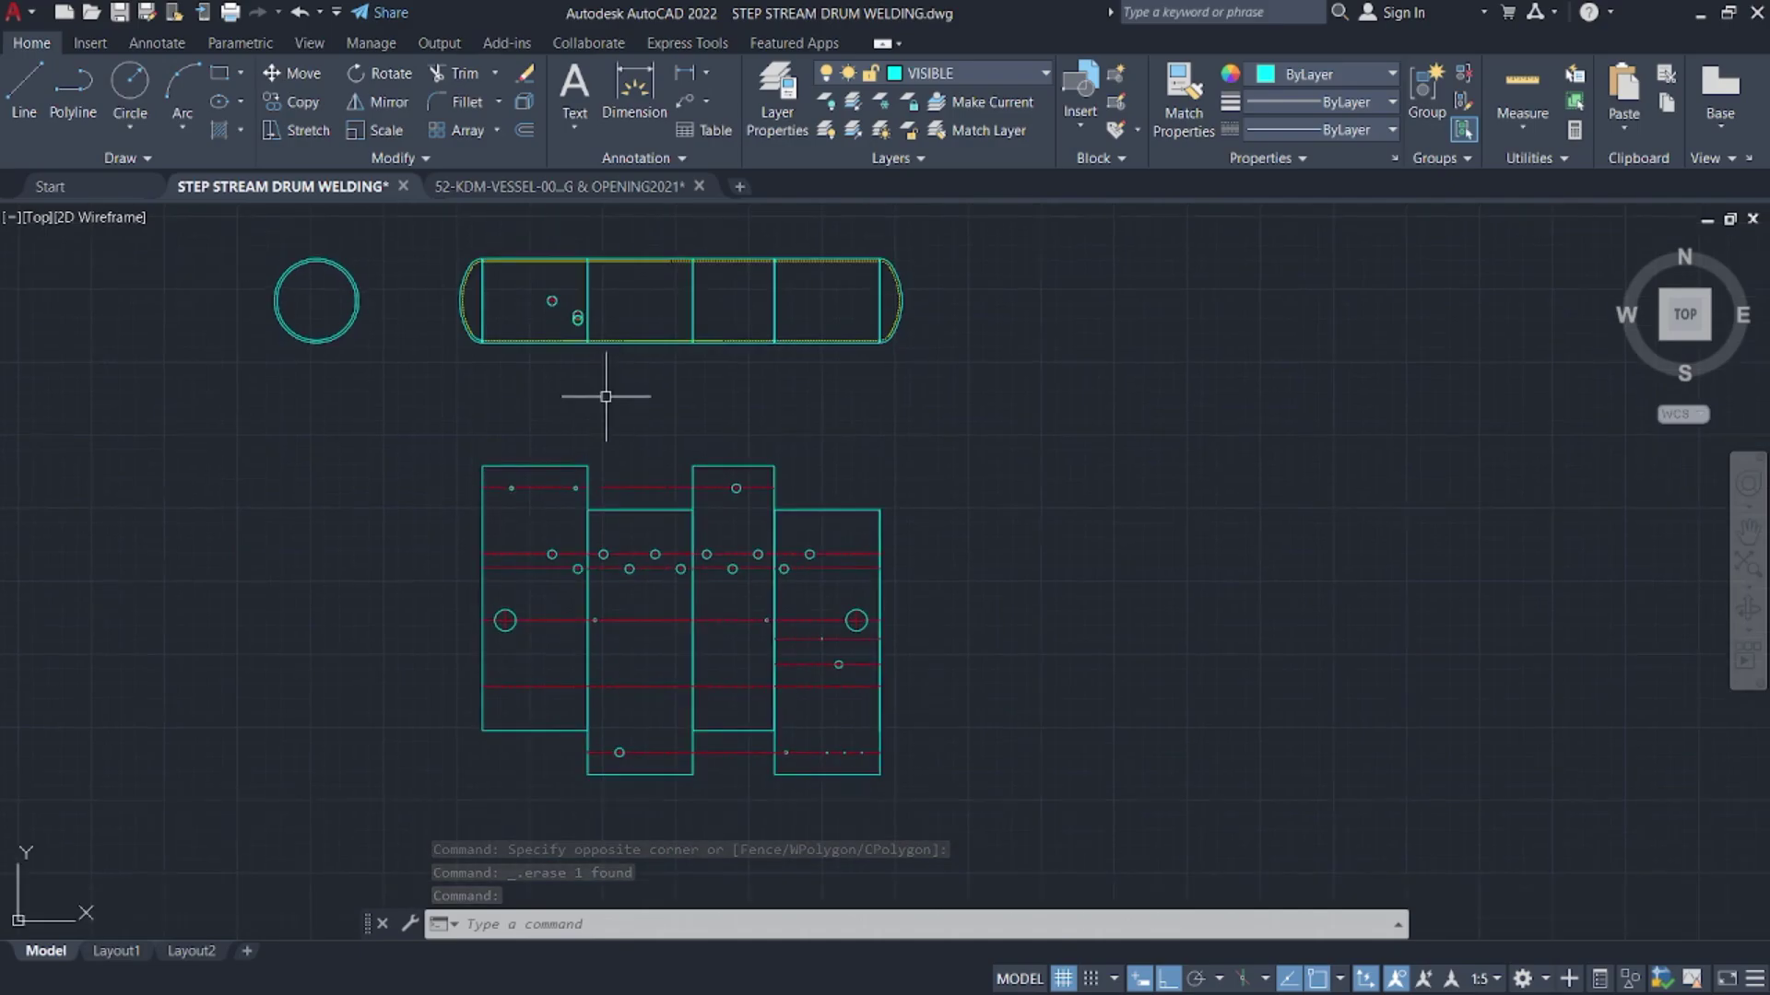
pyautogui.scroll(-2, 751, 576)
pyautogui.moveTo(703, 565); pyautogui.dragTo(991, 585, button='middle')
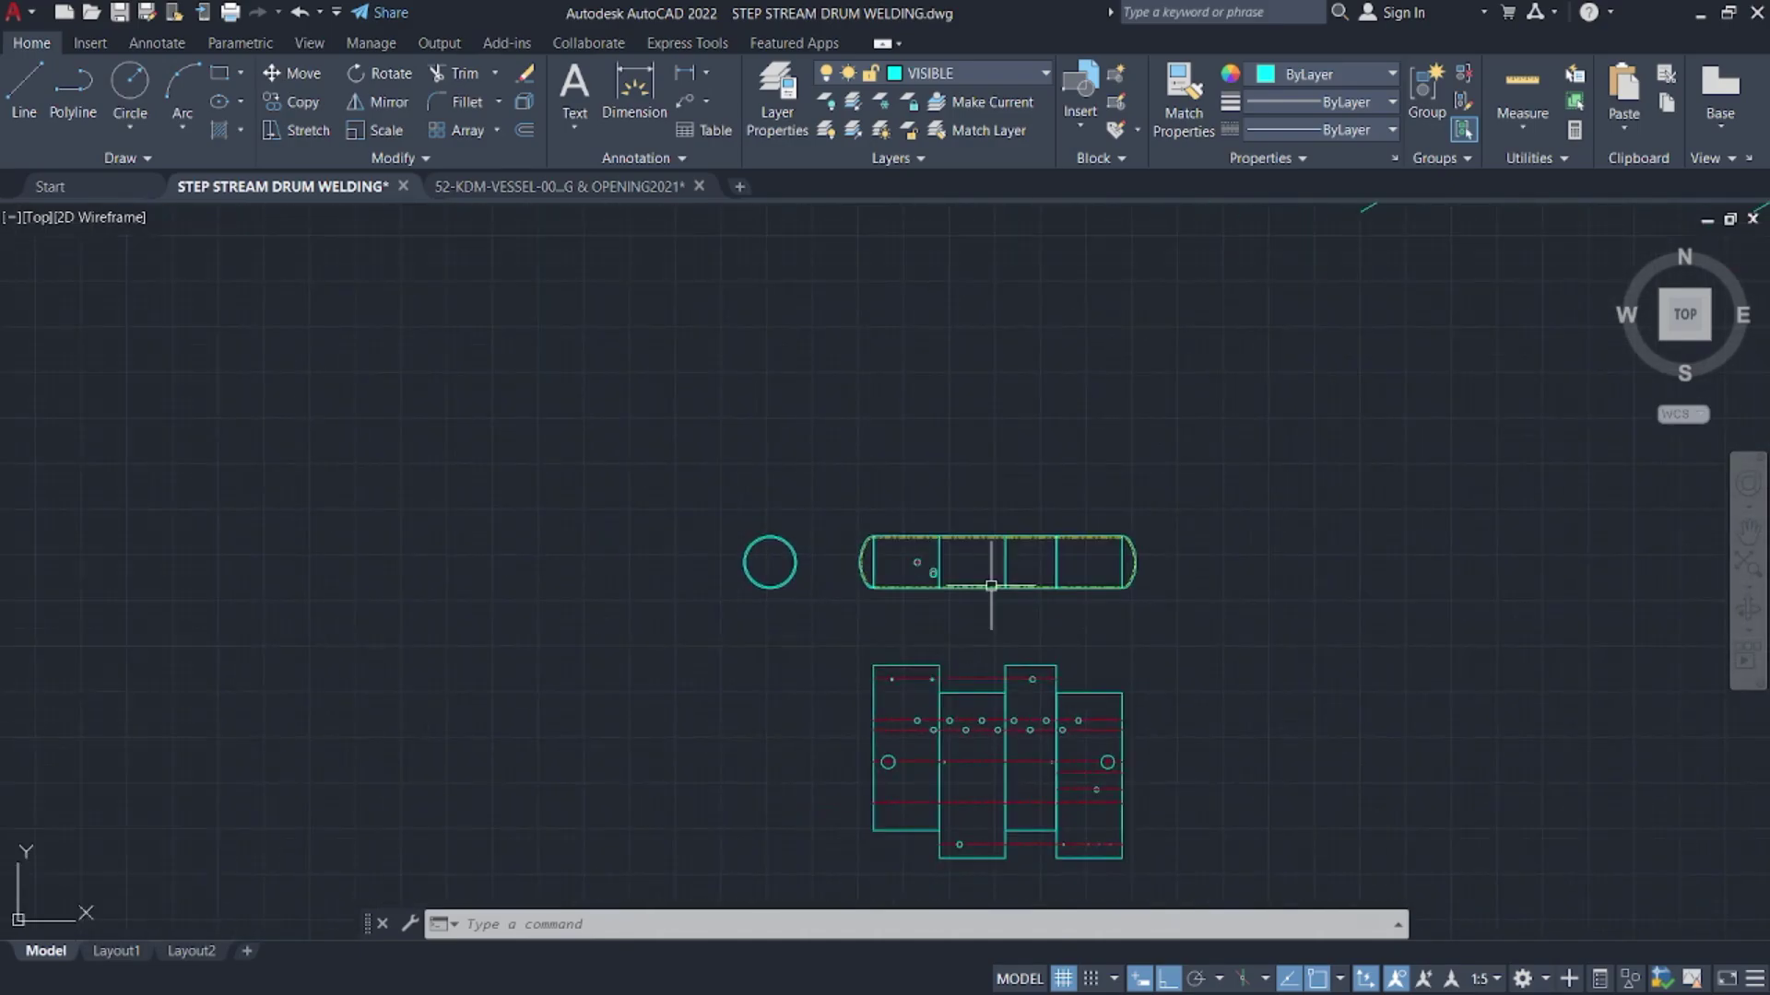
pyautogui.scroll(-2, 1080, 689)
pyautogui.moveTo(1080, 689); pyautogui.dragTo(866, 695, button='middle')
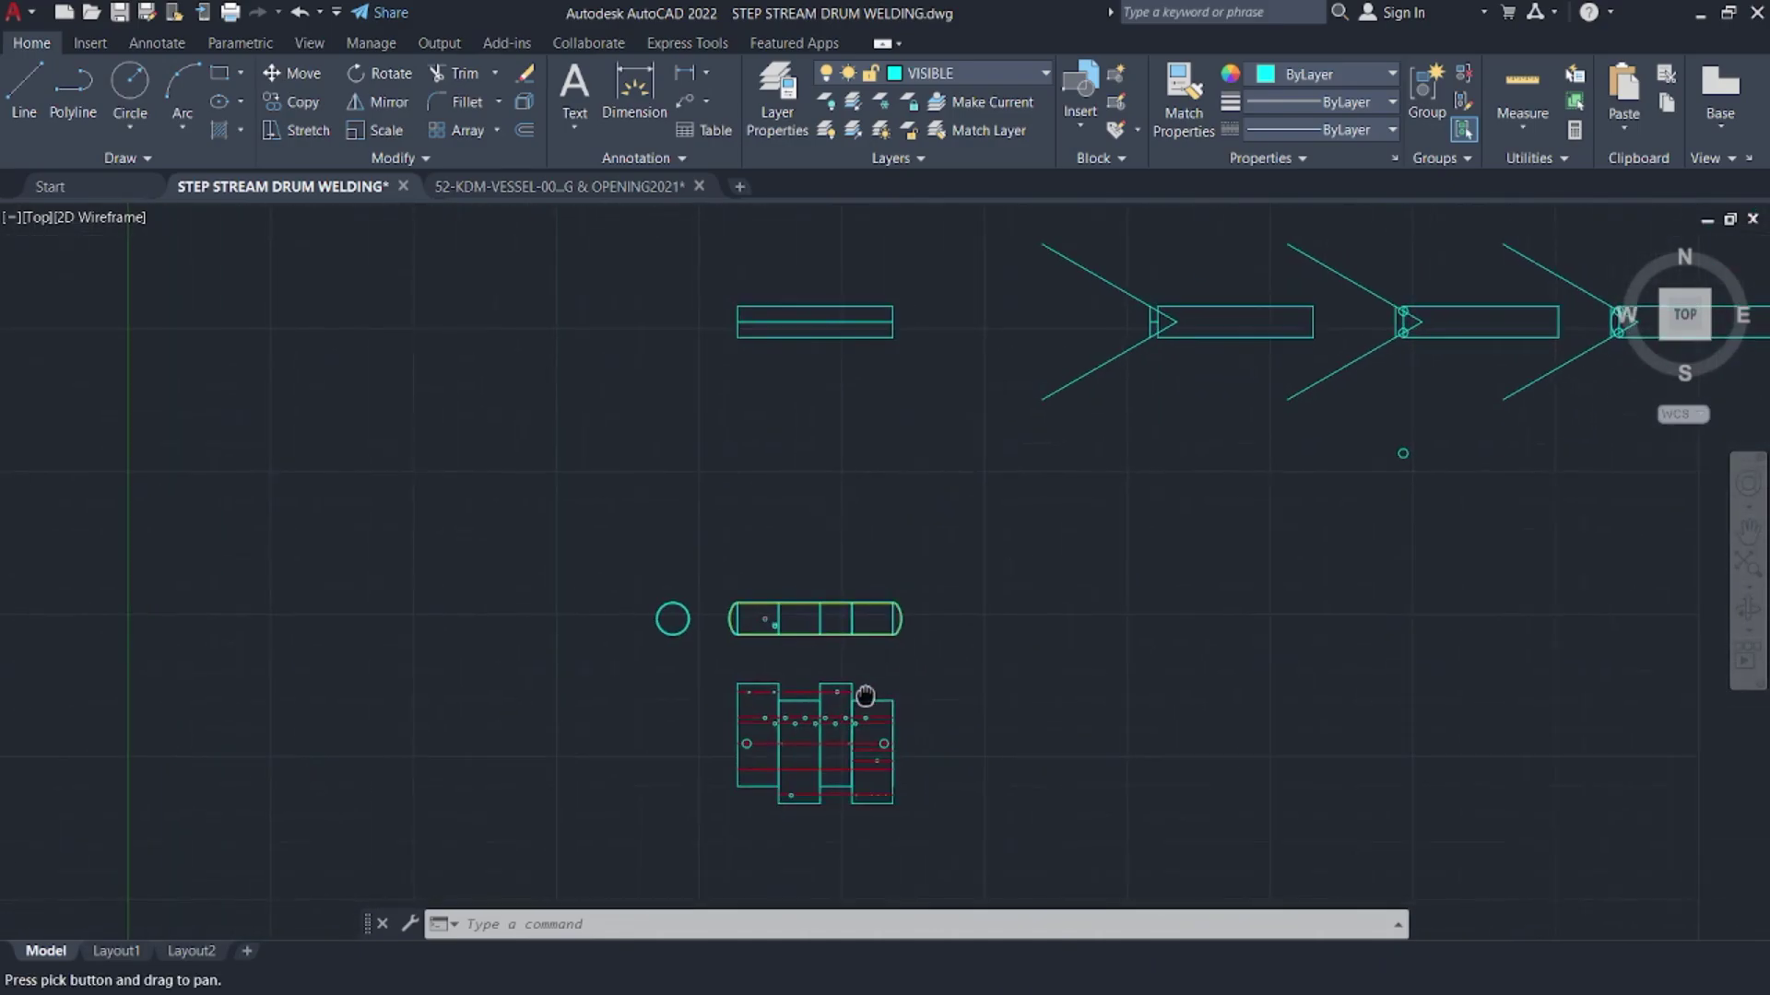
pyautogui.scroll(-2, 1341, 679)
pyautogui.moveTo(1347, 679); pyautogui.dragTo(1051, 677, button='middle')
pyautogui.moveTo(1203, 741); pyautogui.dragTo(970, 556, button='middle')
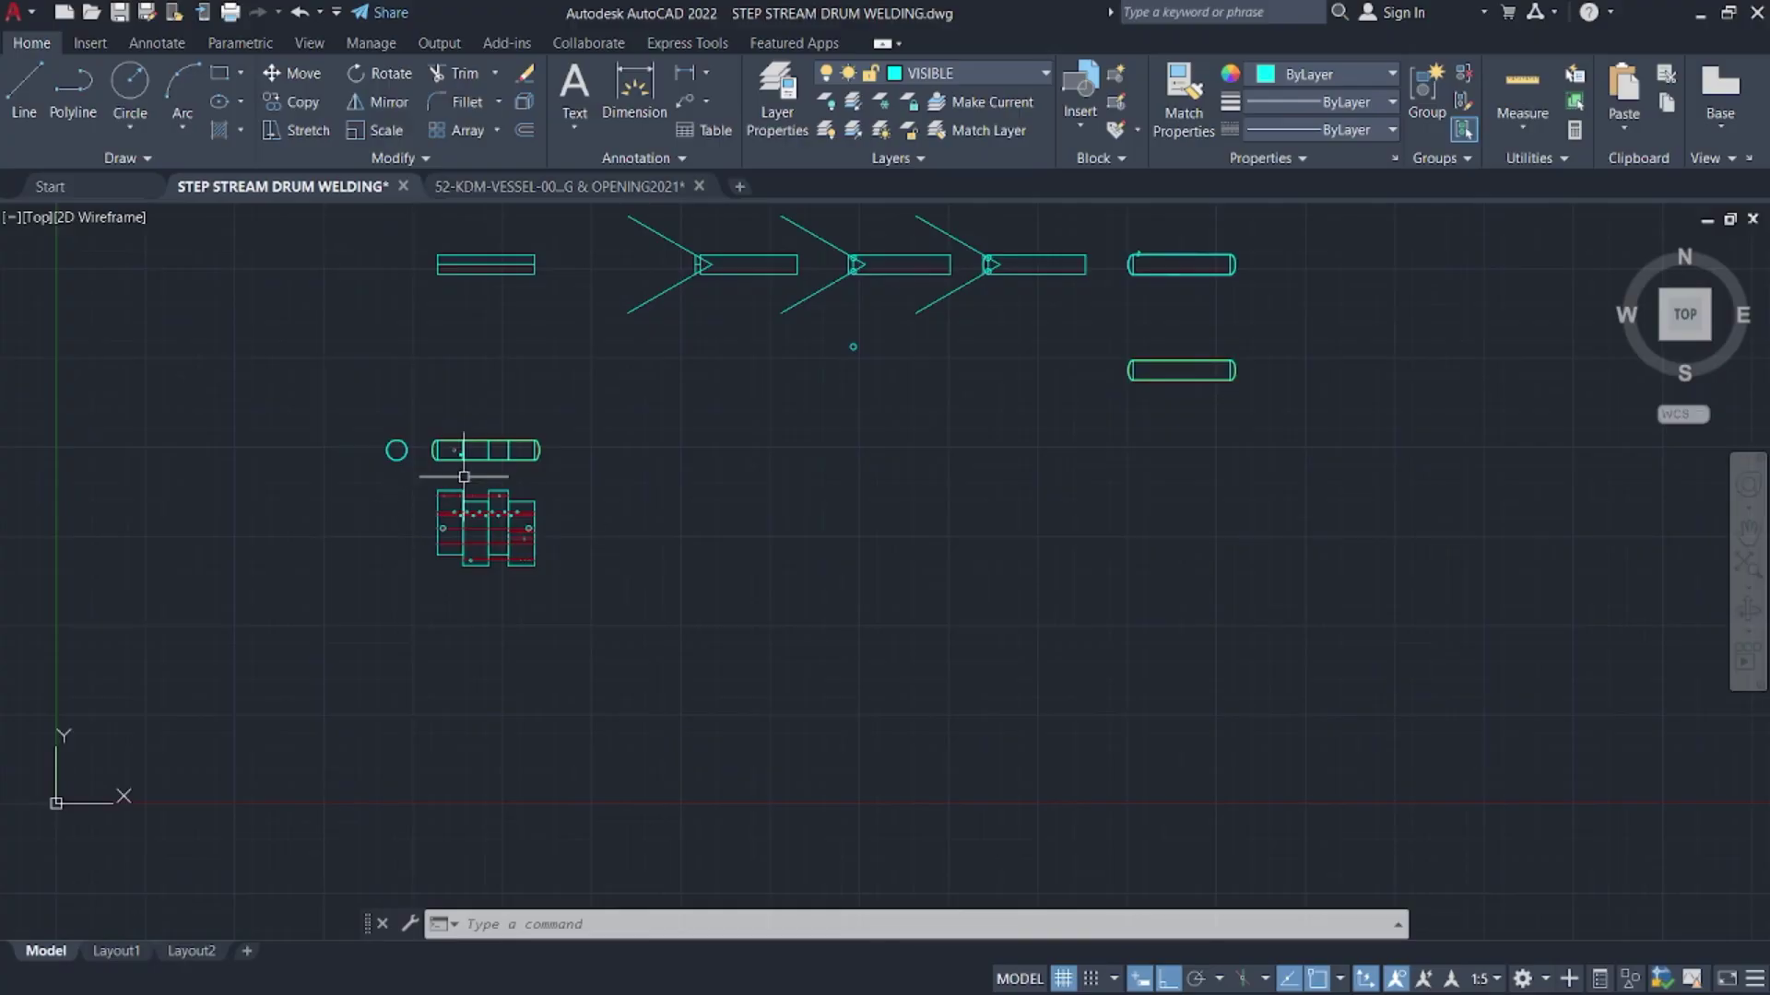
pyautogui.scroll(6, 463, 476)
pyautogui.moveTo(617, 510)
pyautogui.mouseDown(button='middle')
pyautogui.moveTo(916, 482)
pyautogui.moveTo(878, 544)
pyautogui.mouseUp(button='middle')
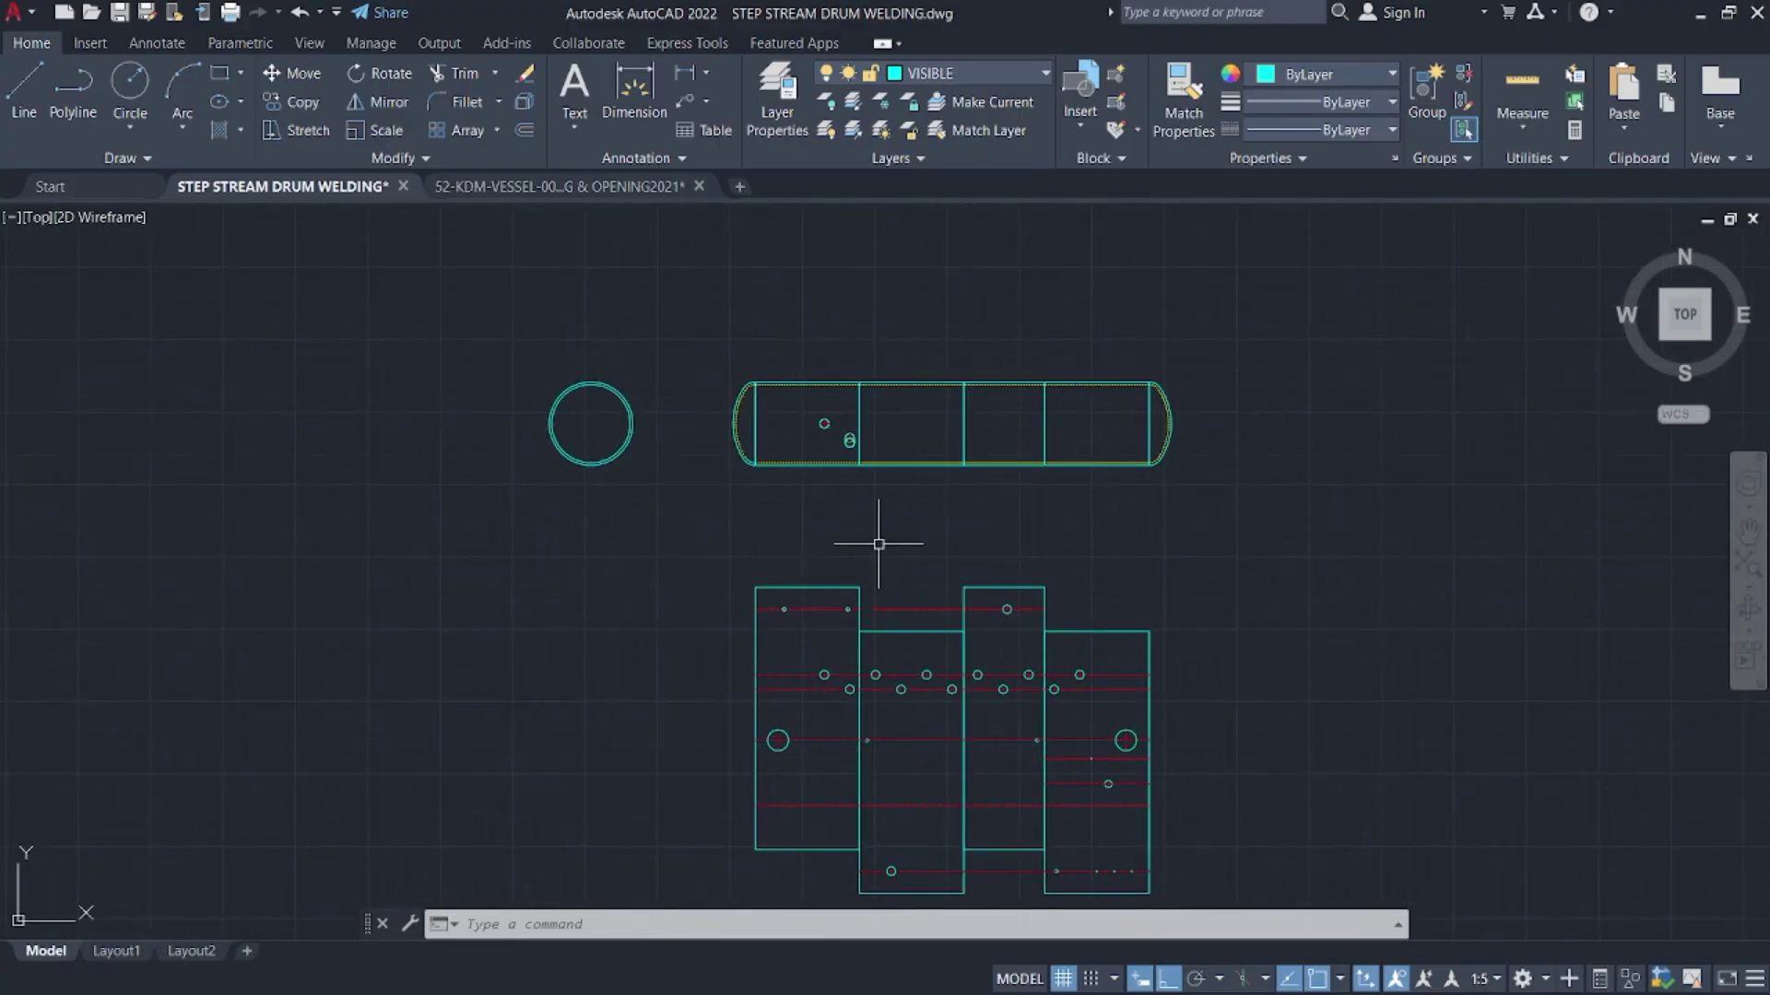
pyautogui.scroll(-2, 391, 532)
pyautogui.moveTo(650, 629)
pyautogui.mouseDown(button='middle')
pyautogui.moveTo(837, 687)
pyautogui.moveTo(440, 543)
pyautogui.mouseUp(button='middle')
pyautogui.scroll(-2, 440, 543)
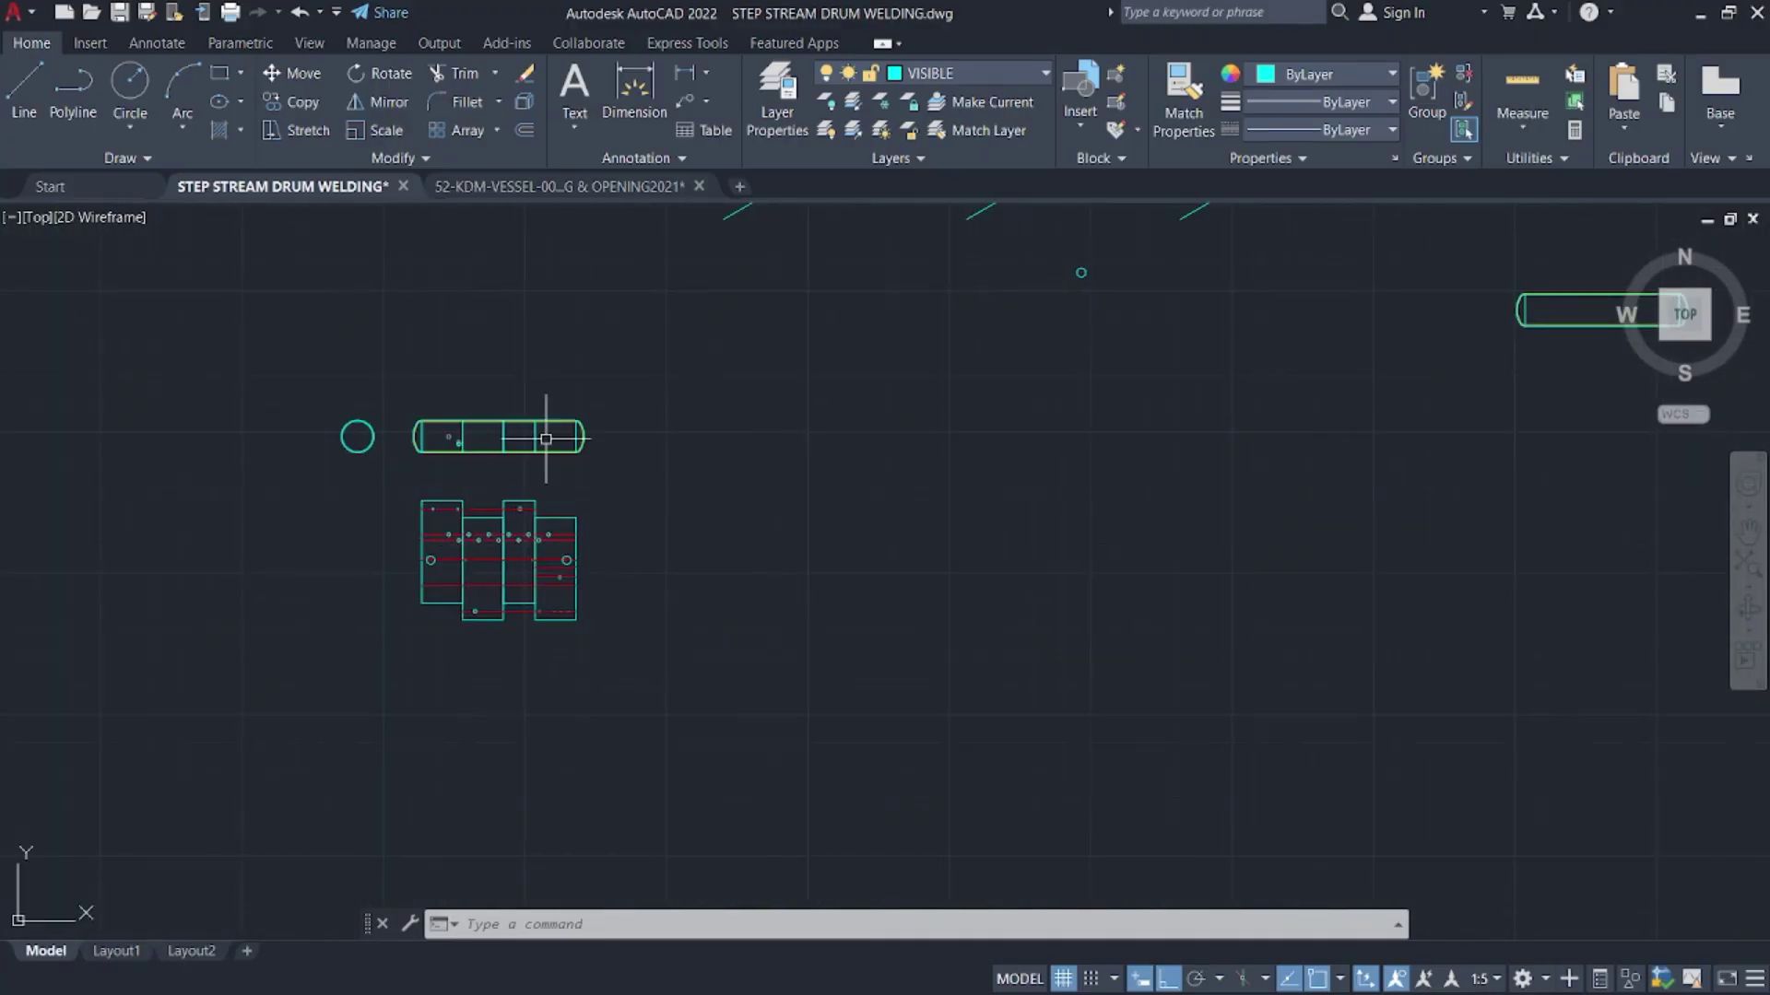
pyautogui.moveTo(546, 438); pyautogui.dragTo(977, 394, button='middle')
pyautogui.moveTo(1077, 483); pyautogui.dragTo(803, 466, button='middle')
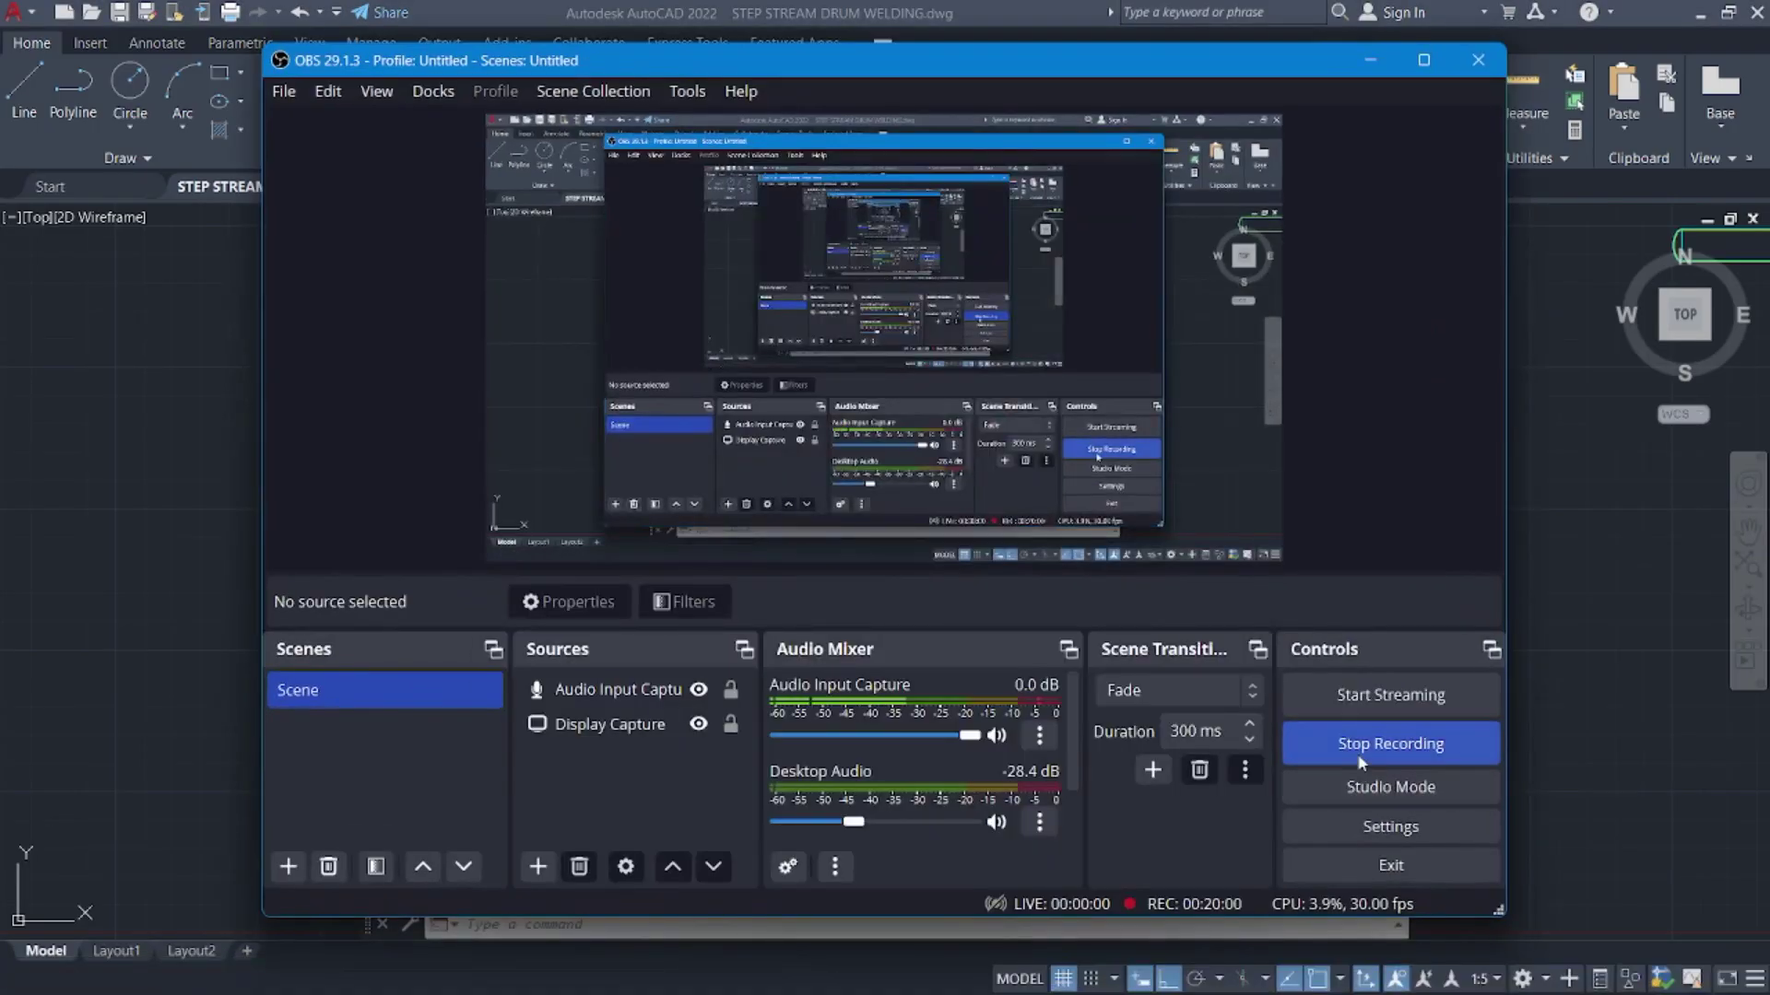
# - Erase the vertical dimension beside the end view in the economizer inlet header drawing
pyautogui.click(1368, 69)
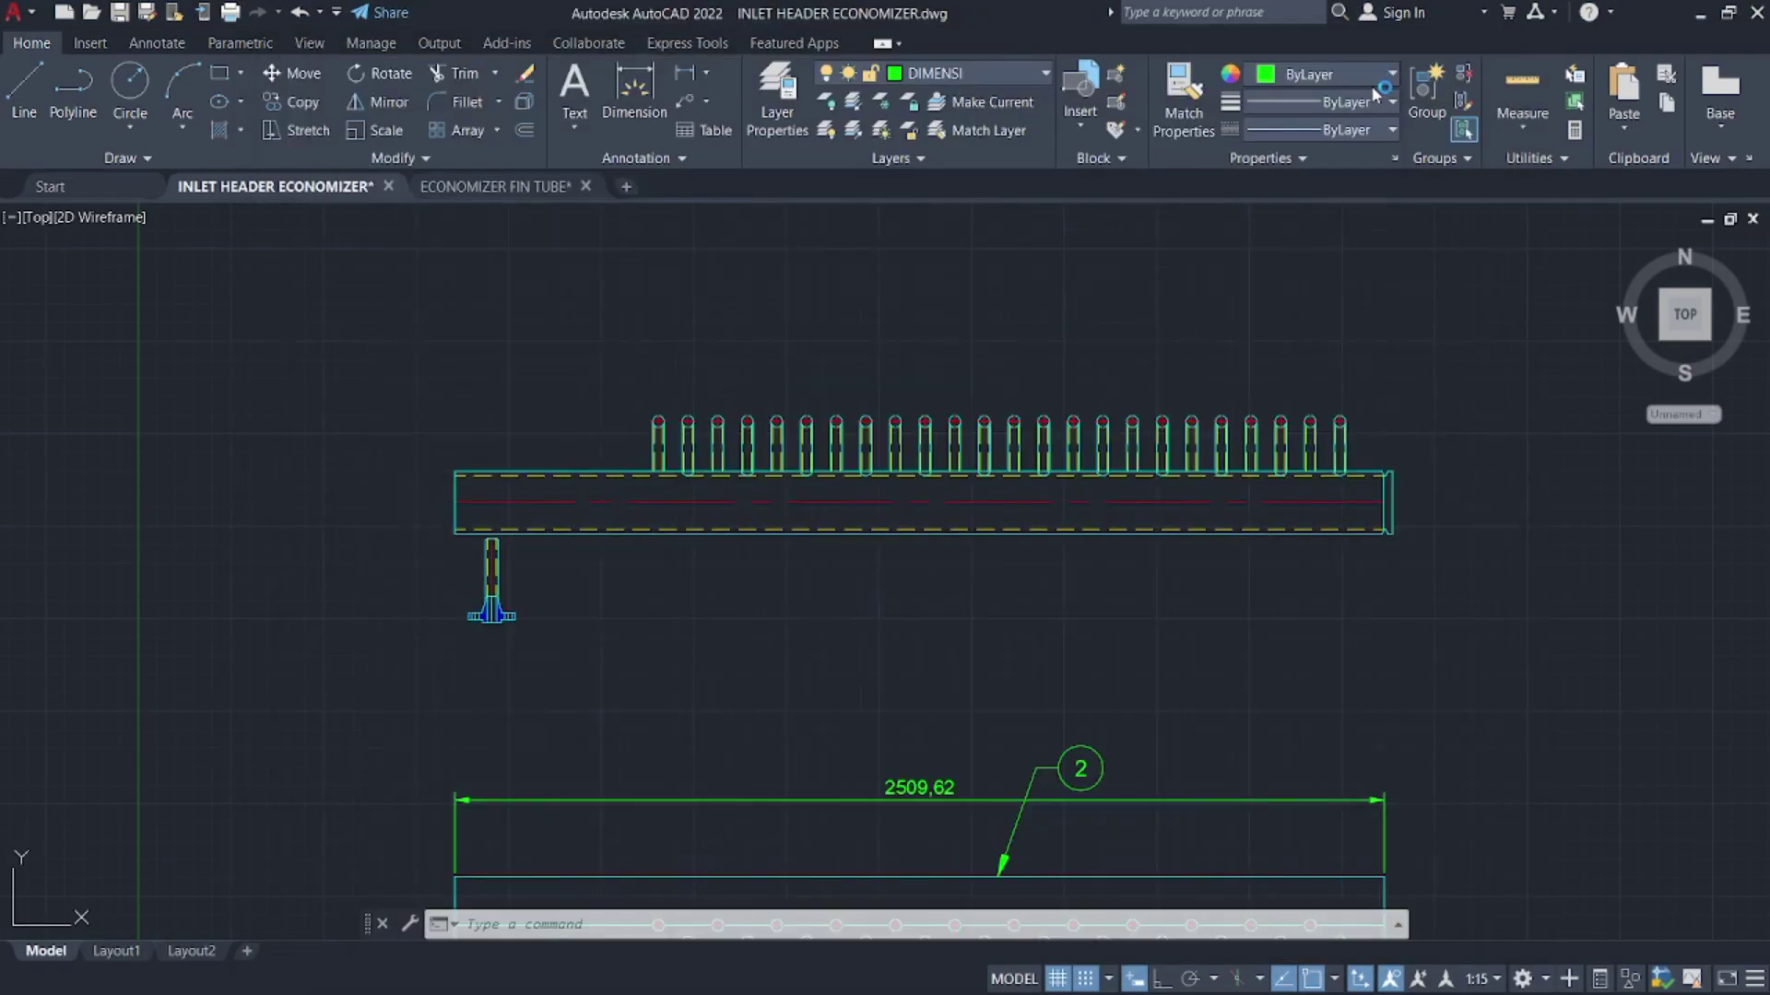
pyautogui.moveTo(1479, 565); pyautogui.dragTo(1245, 407, button='middle')
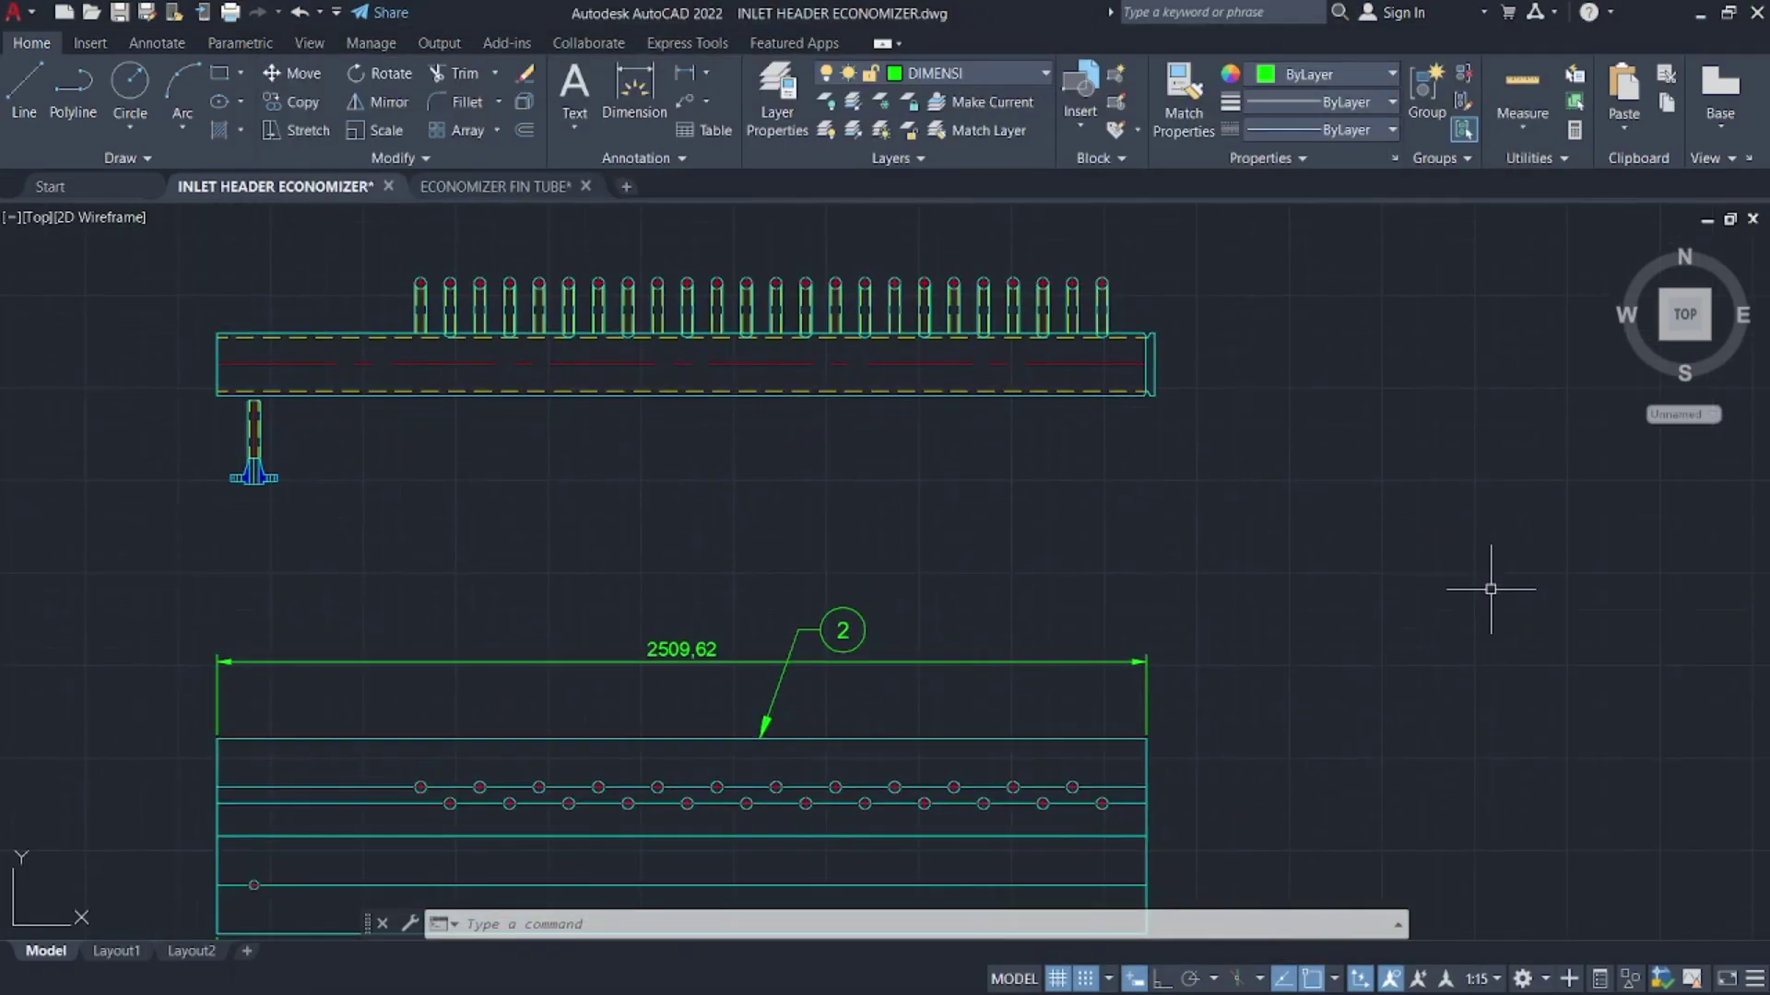
pyautogui.moveTo(1491, 589); pyautogui.dragTo(1382, 444, button='middle')
pyautogui.moveTo(1463, 548); pyautogui.dragTo(1274, 439, button='middle')
pyautogui.scroll(-2, 1569, 629)
pyautogui.moveTo(1526, 608)
pyautogui.mouseDown(button='middle')
pyautogui.moveTo(1486, 587)
pyautogui.moveTo(979, 584)
pyautogui.mouseUp(button='middle')
pyautogui.moveTo(1553, 608); pyautogui.dragTo(1088, 464, button='middle')
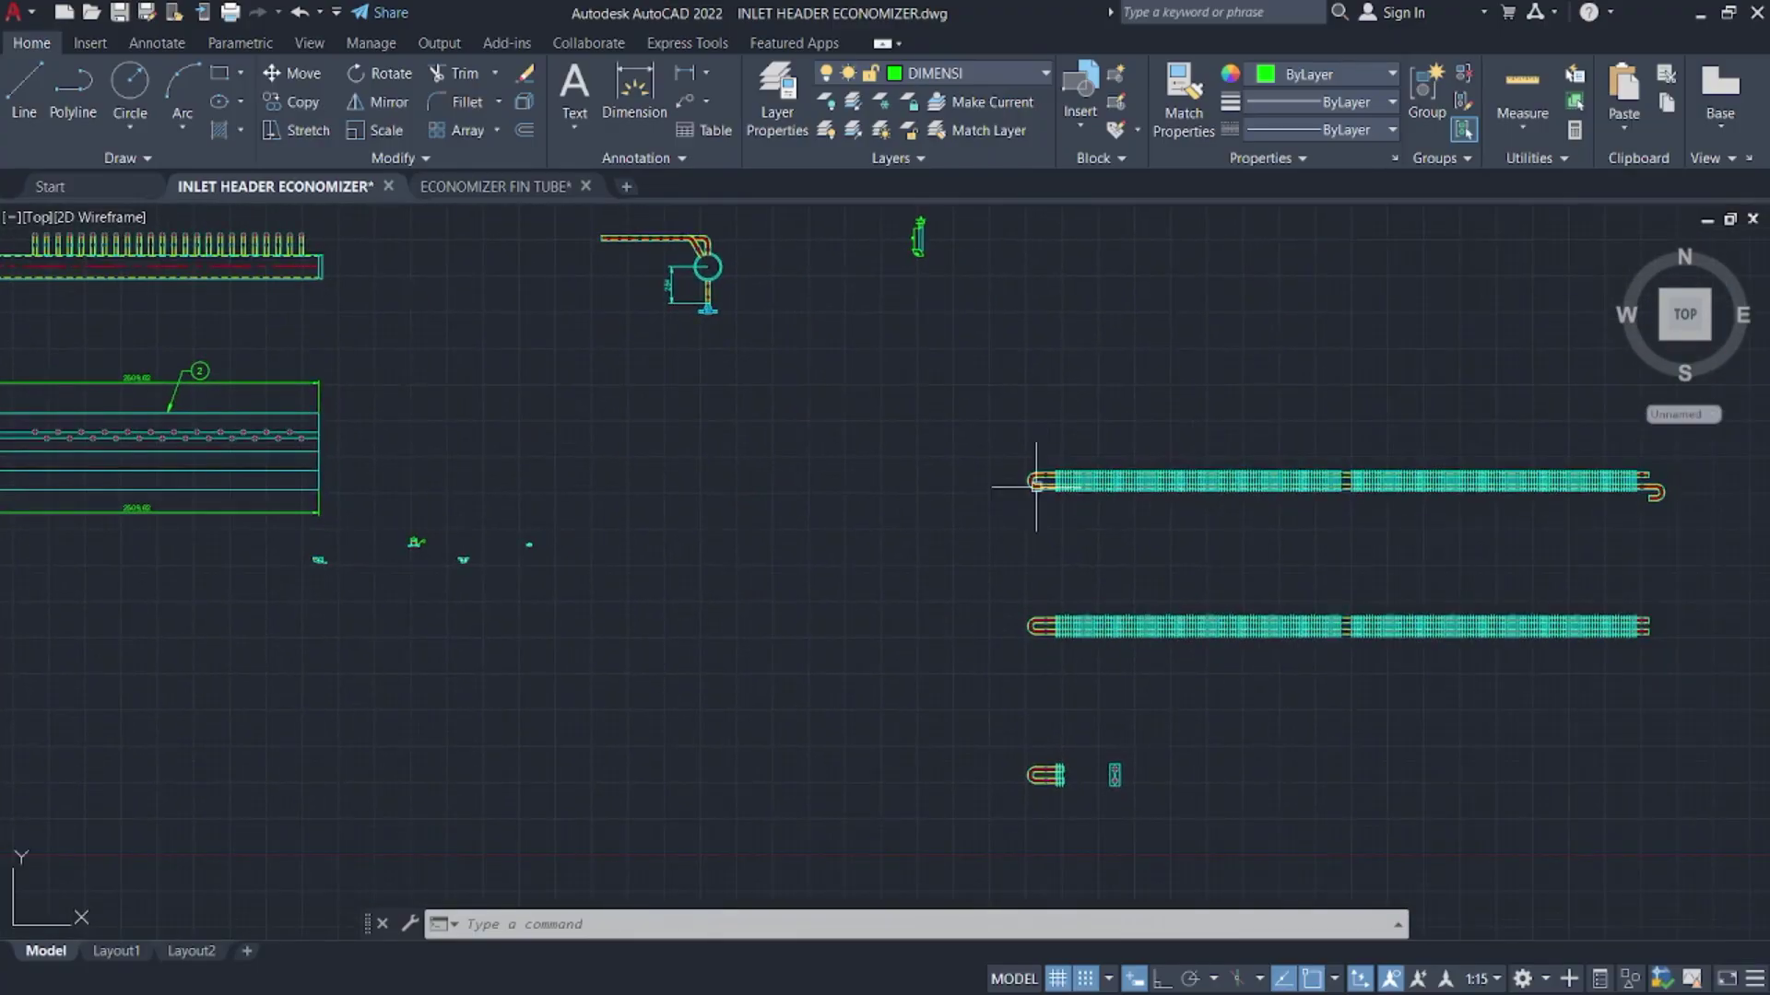
pyautogui.moveTo(663, 309); pyautogui.dragTo(841, 380, button='middle')
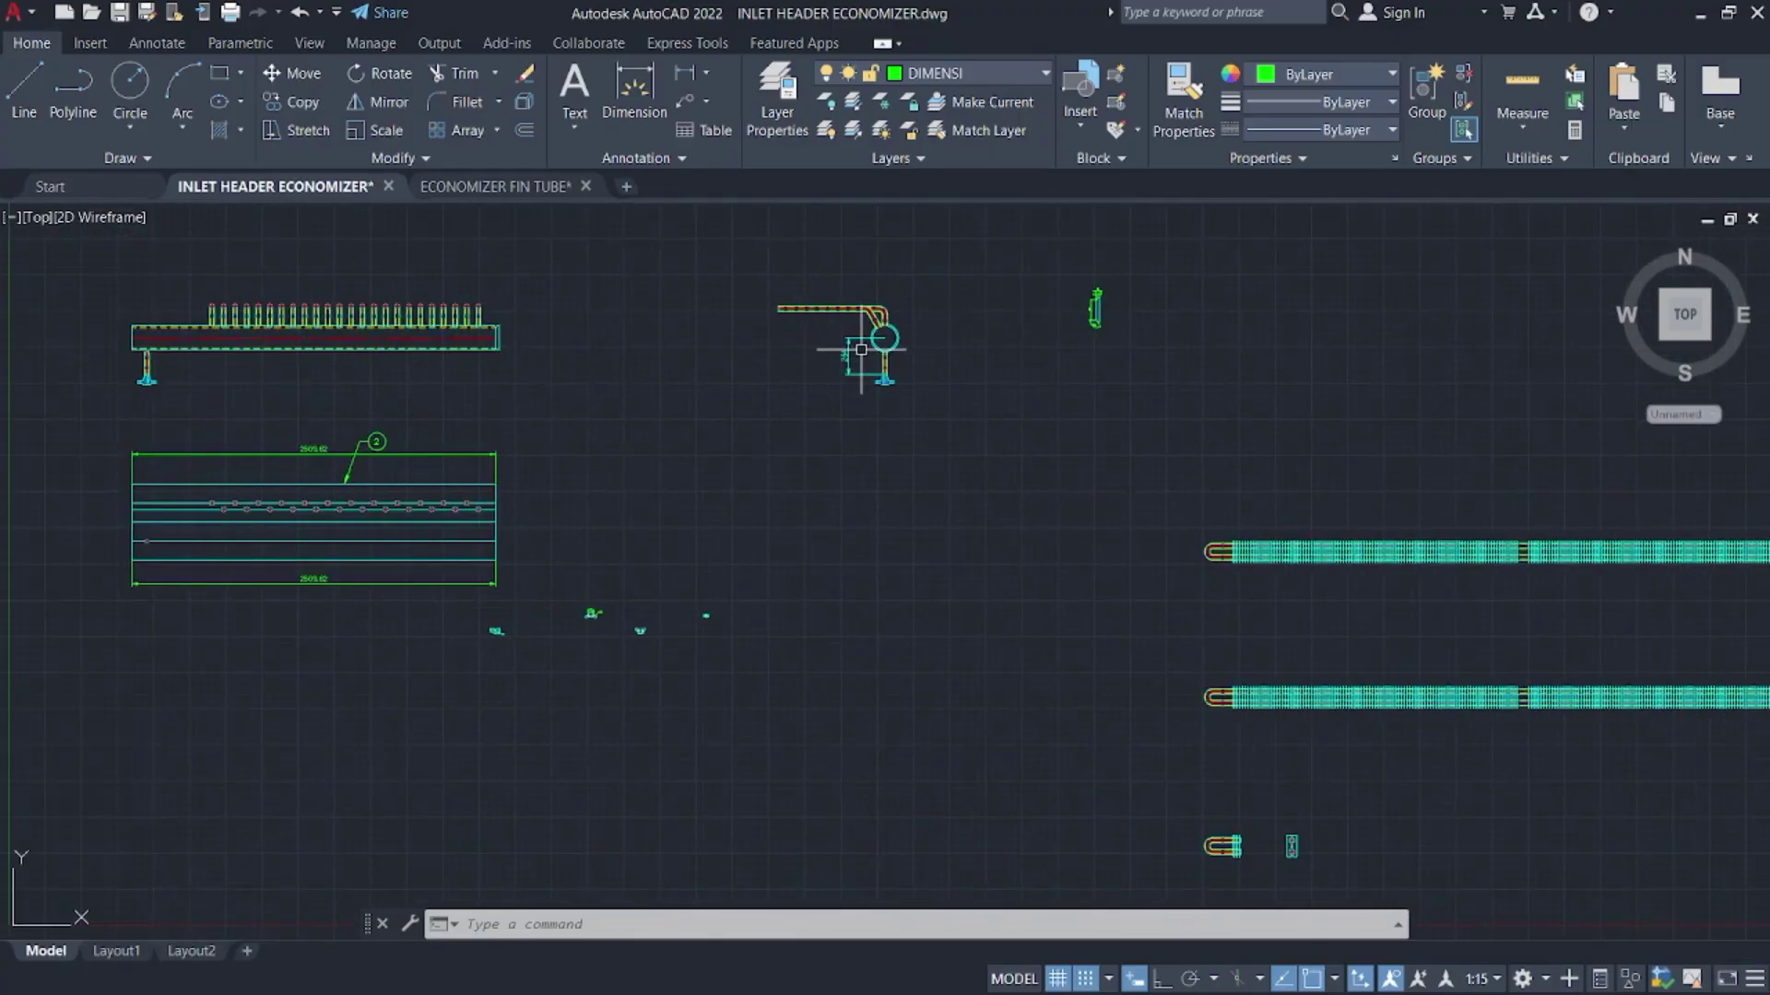
pyautogui.click(840, 332)
pyautogui.click(880, 383)
pyautogui.press('Delete')
# - Switch to Firefox and examine the views, weld details and parts list on the economizer inlet header sheet of Tr Adv.pdf
pyautogui.moveTo(1005, 975)
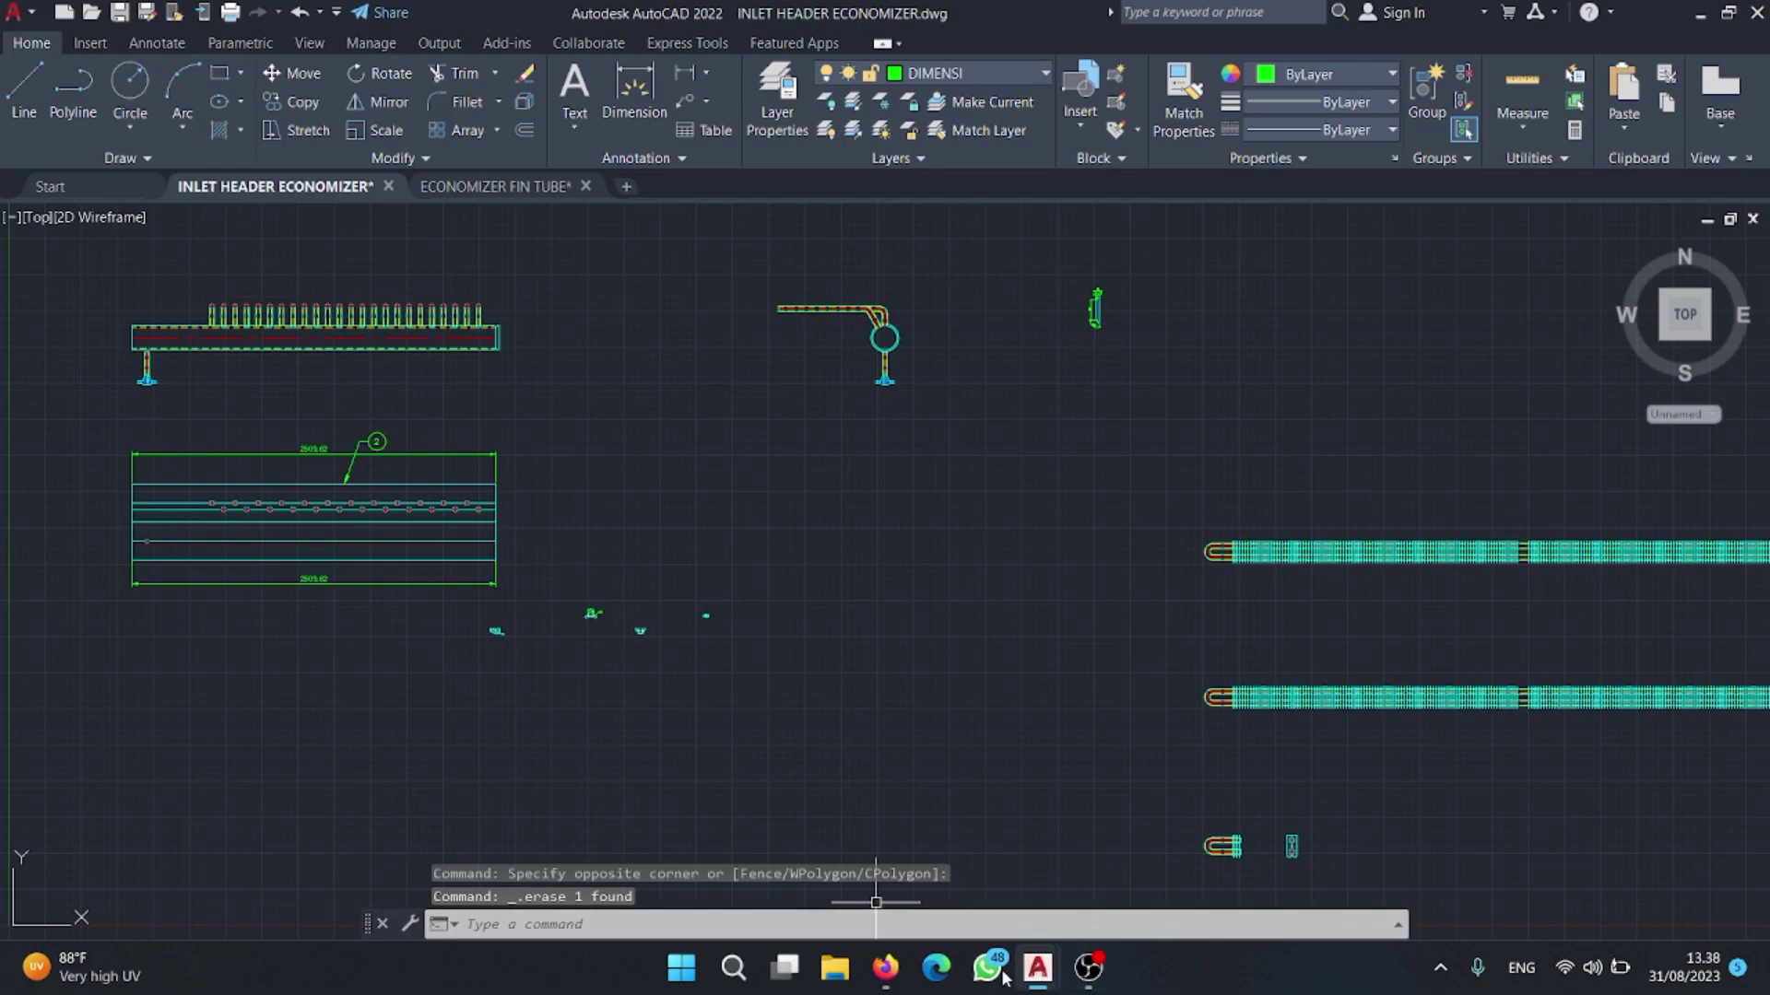
pyautogui.click(886, 973)
pyautogui.middleClick(911, 437)
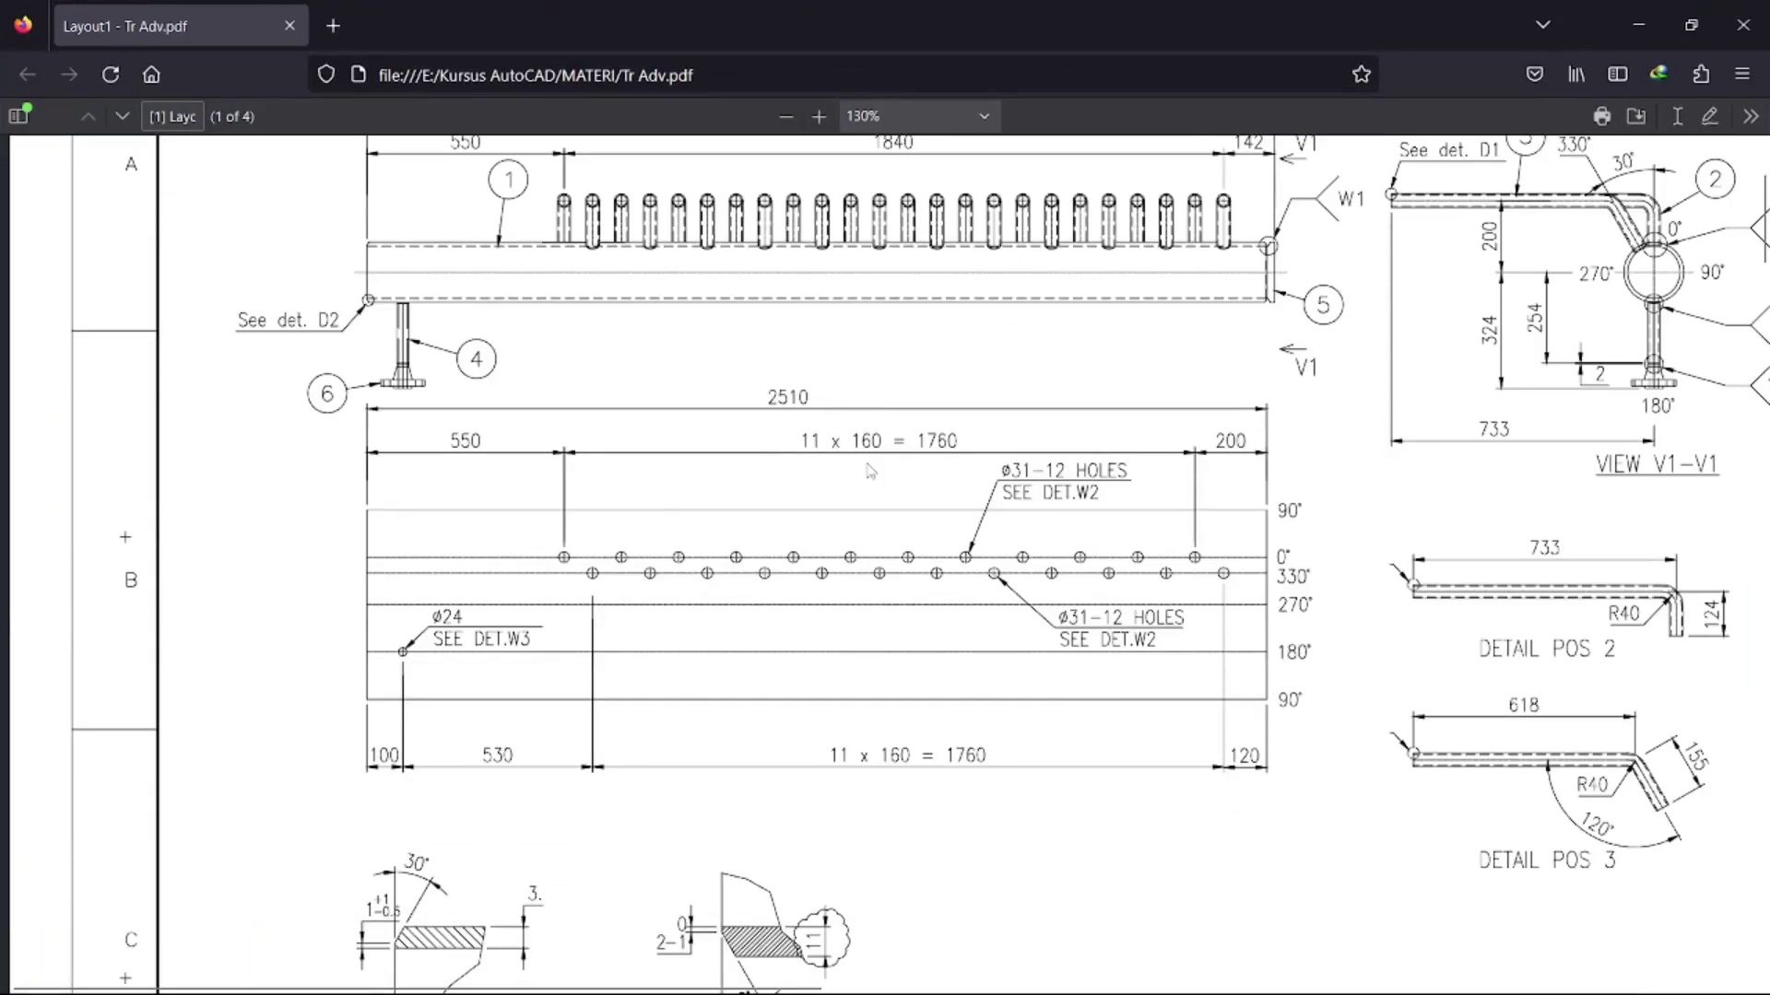
pyautogui.middleClick(1035, 397)
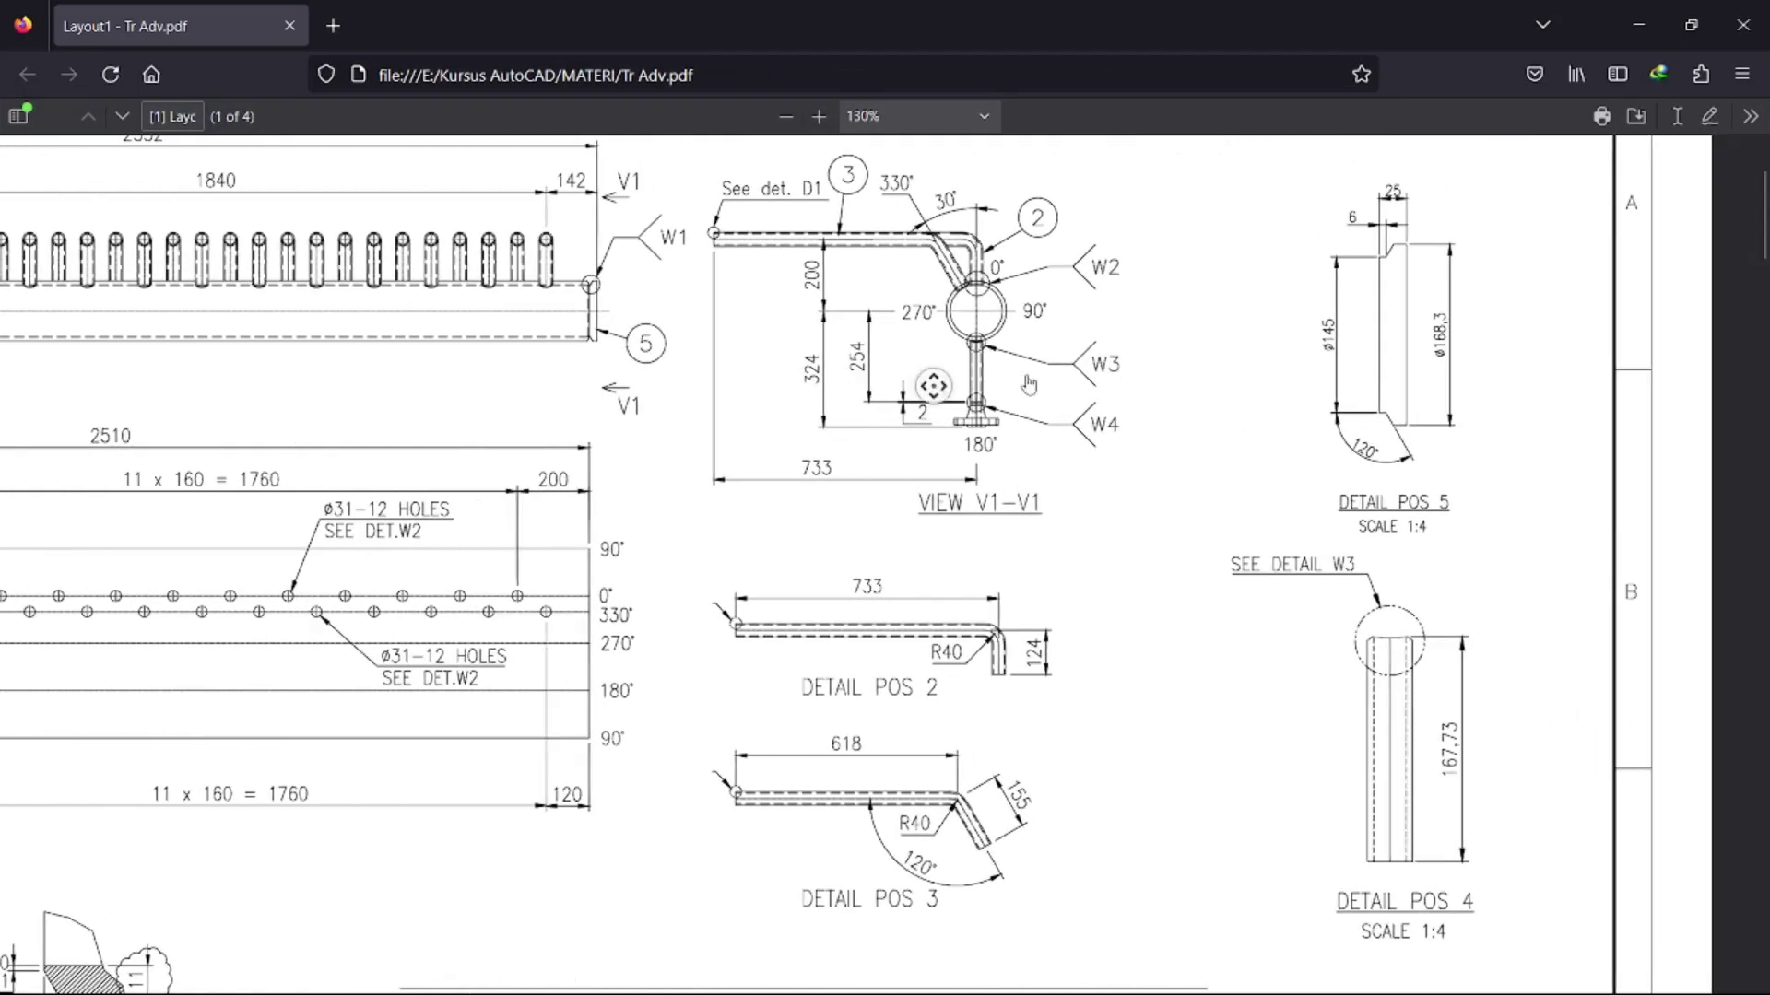
pyautogui.middleClick(1081, 366)
pyautogui.scroll(-8, 1099, 356)
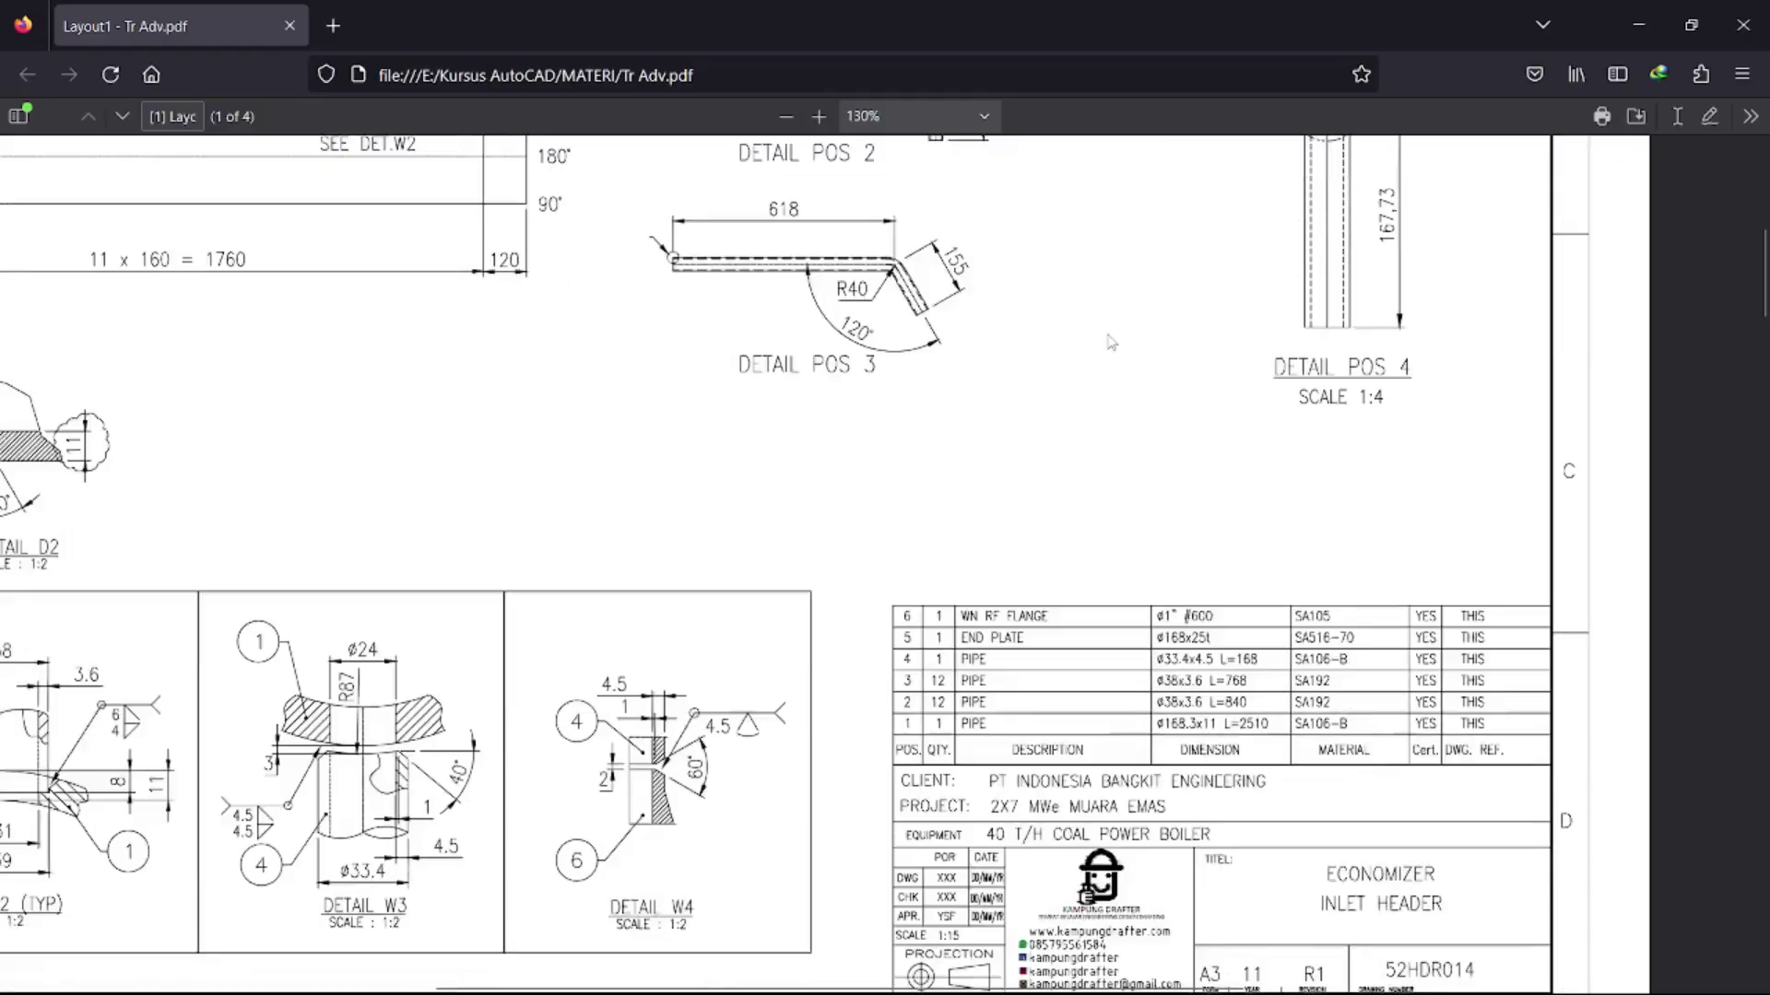
pyautogui.moveTo(1530, 483); pyautogui.dragTo(1327, 481, button='middle')
pyautogui.moveTo(1477, 485); pyautogui.dragTo(1554, 472, button='middle')
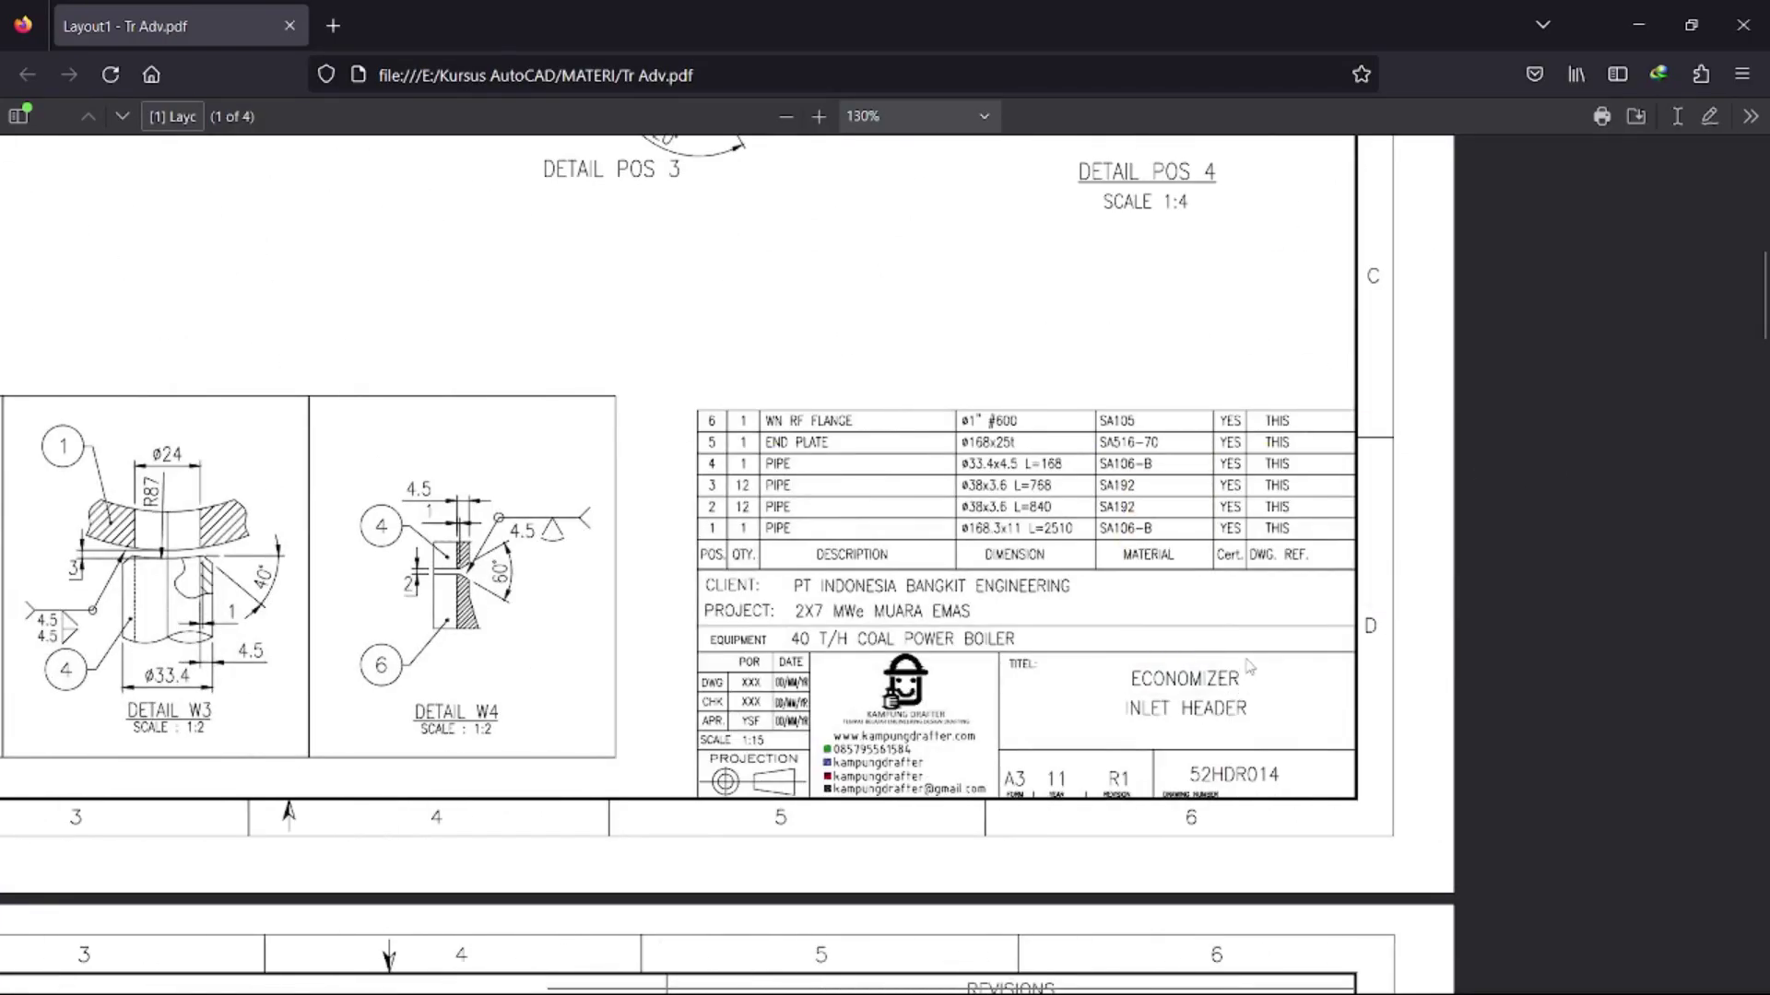
# - Examine the economizer fin tube sheet and the mandoor sheet's sections, details and flange views in the PDF
pyautogui.scroll(-7, 1245, 645)
pyautogui.scroll(-20, 1238, 609)
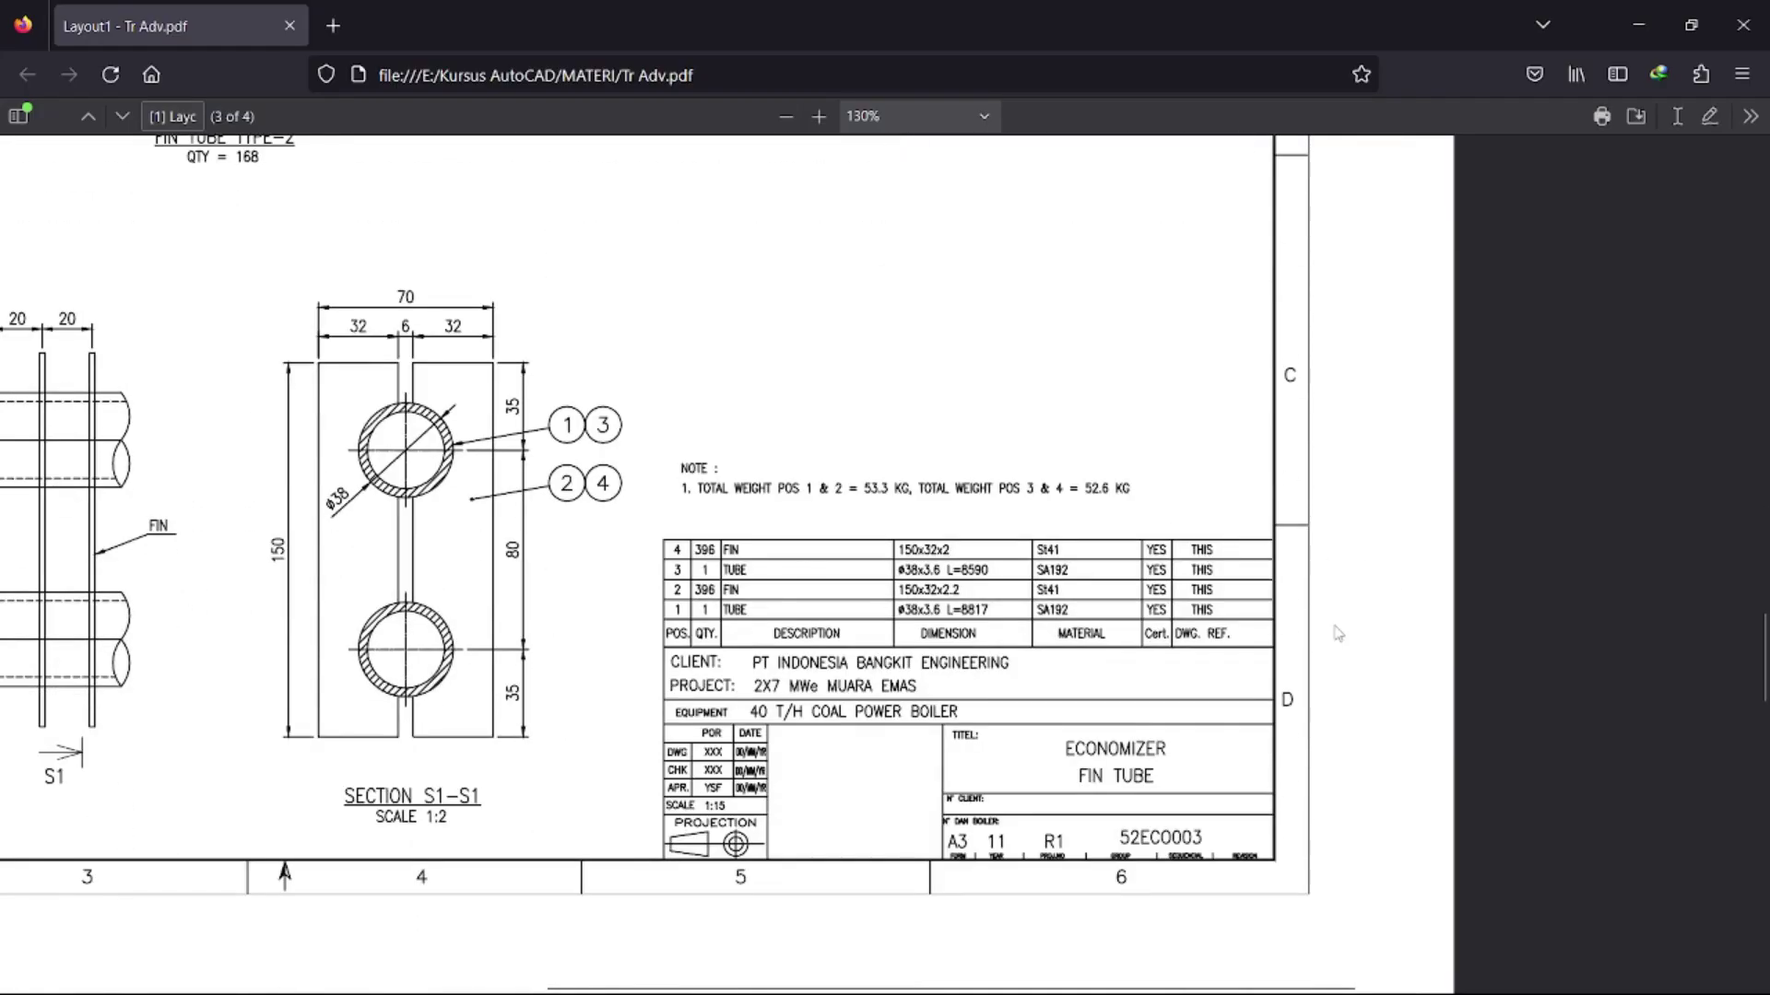
pyautogui.moveTo(1308, 619); pyautogui.dragTo(1305, 590, button='middle')
pyautogui.scroll(16, 1305, 583)
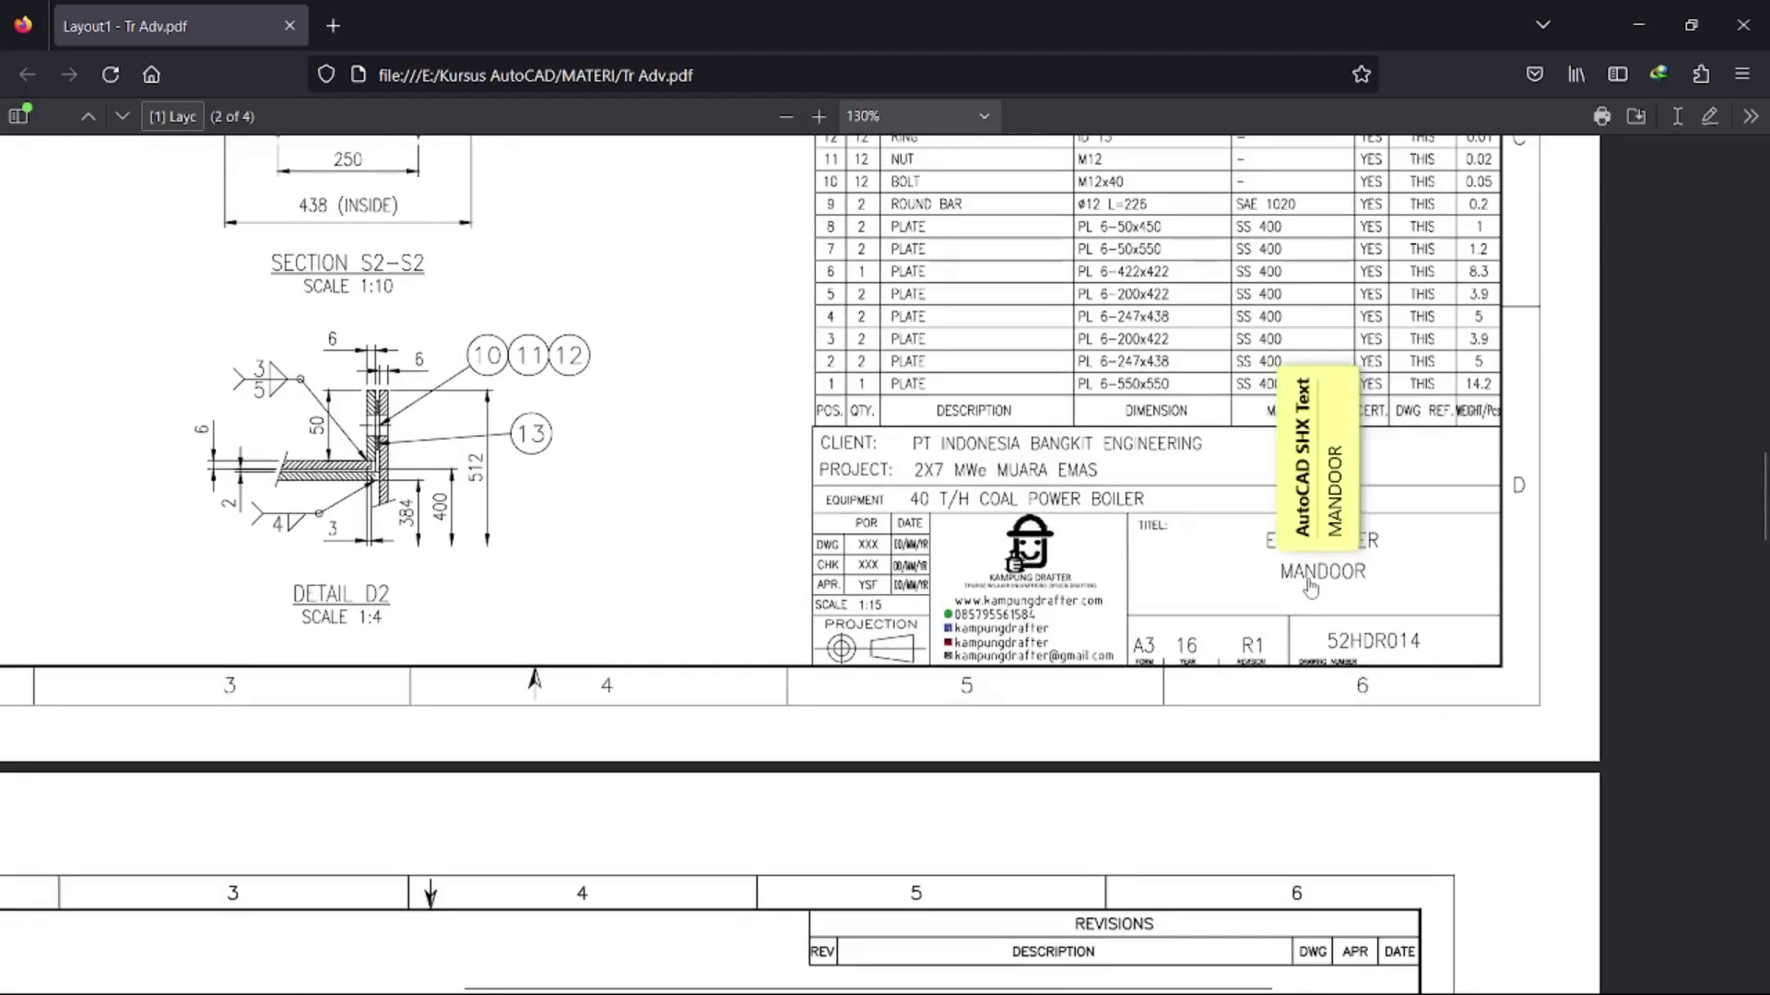
pyautogui.hscroll(-4, 1442, 564)
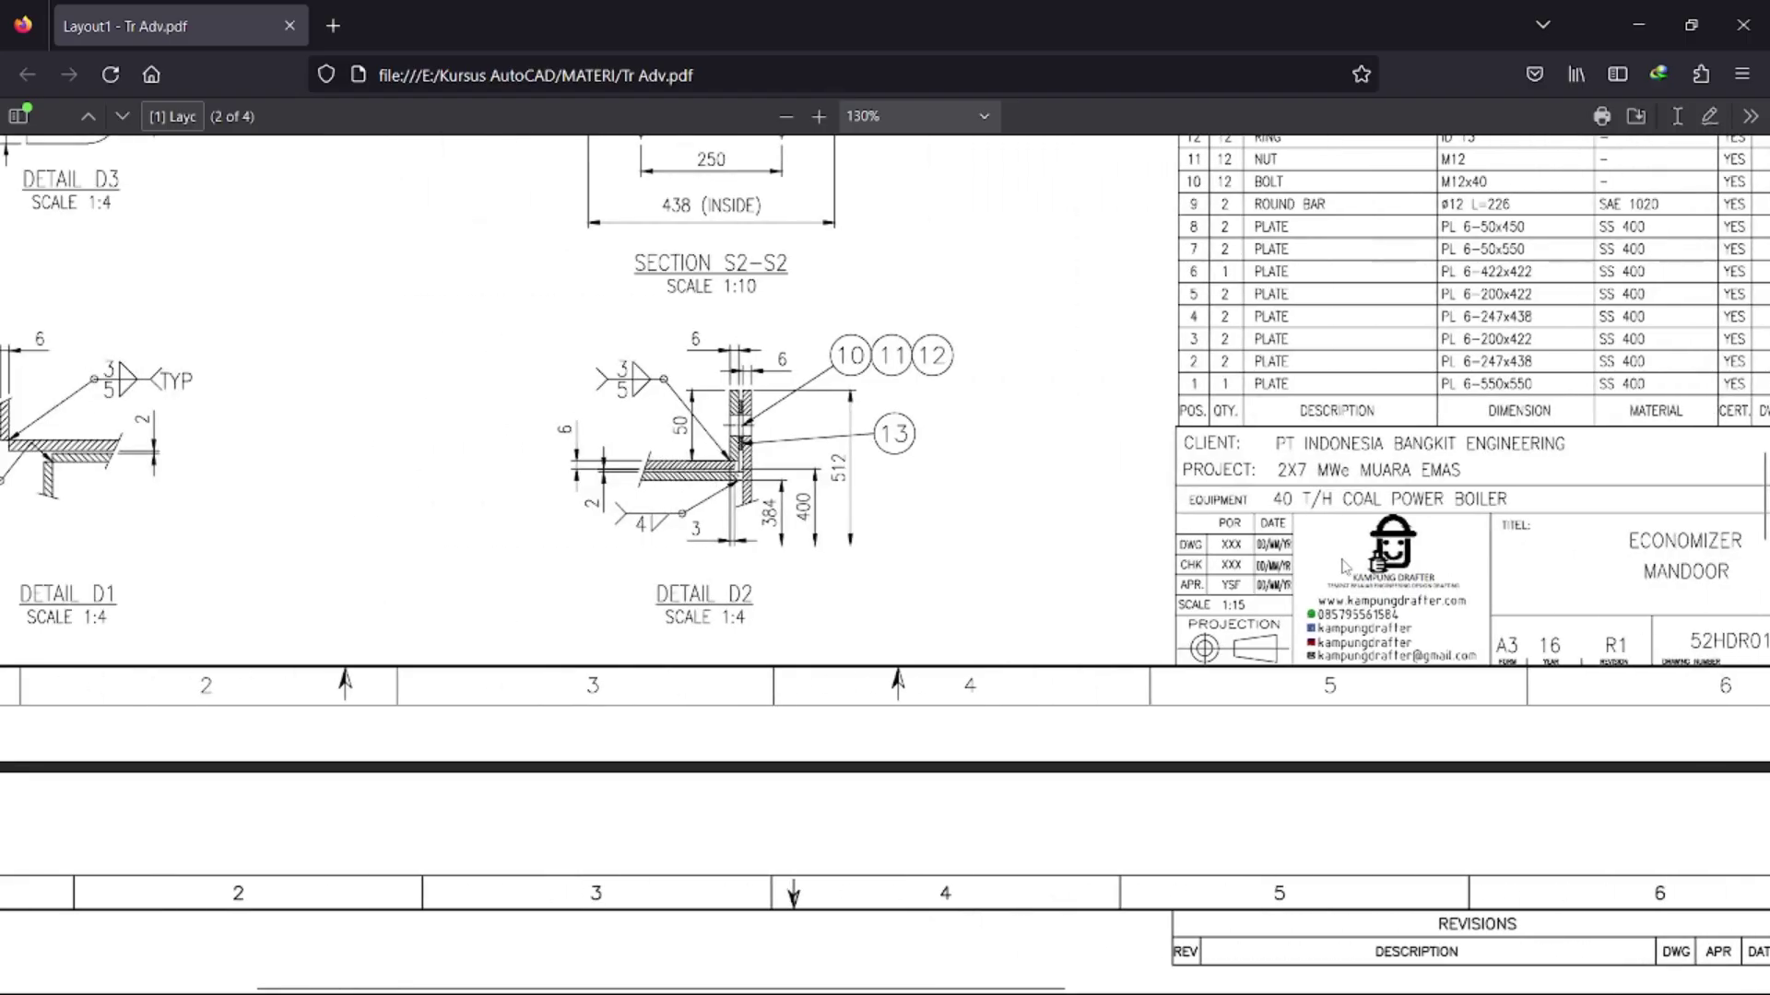
pyautogui.scroll(5, 1385, 562)
pyautogui.hscroll(-5, 1382, 562)
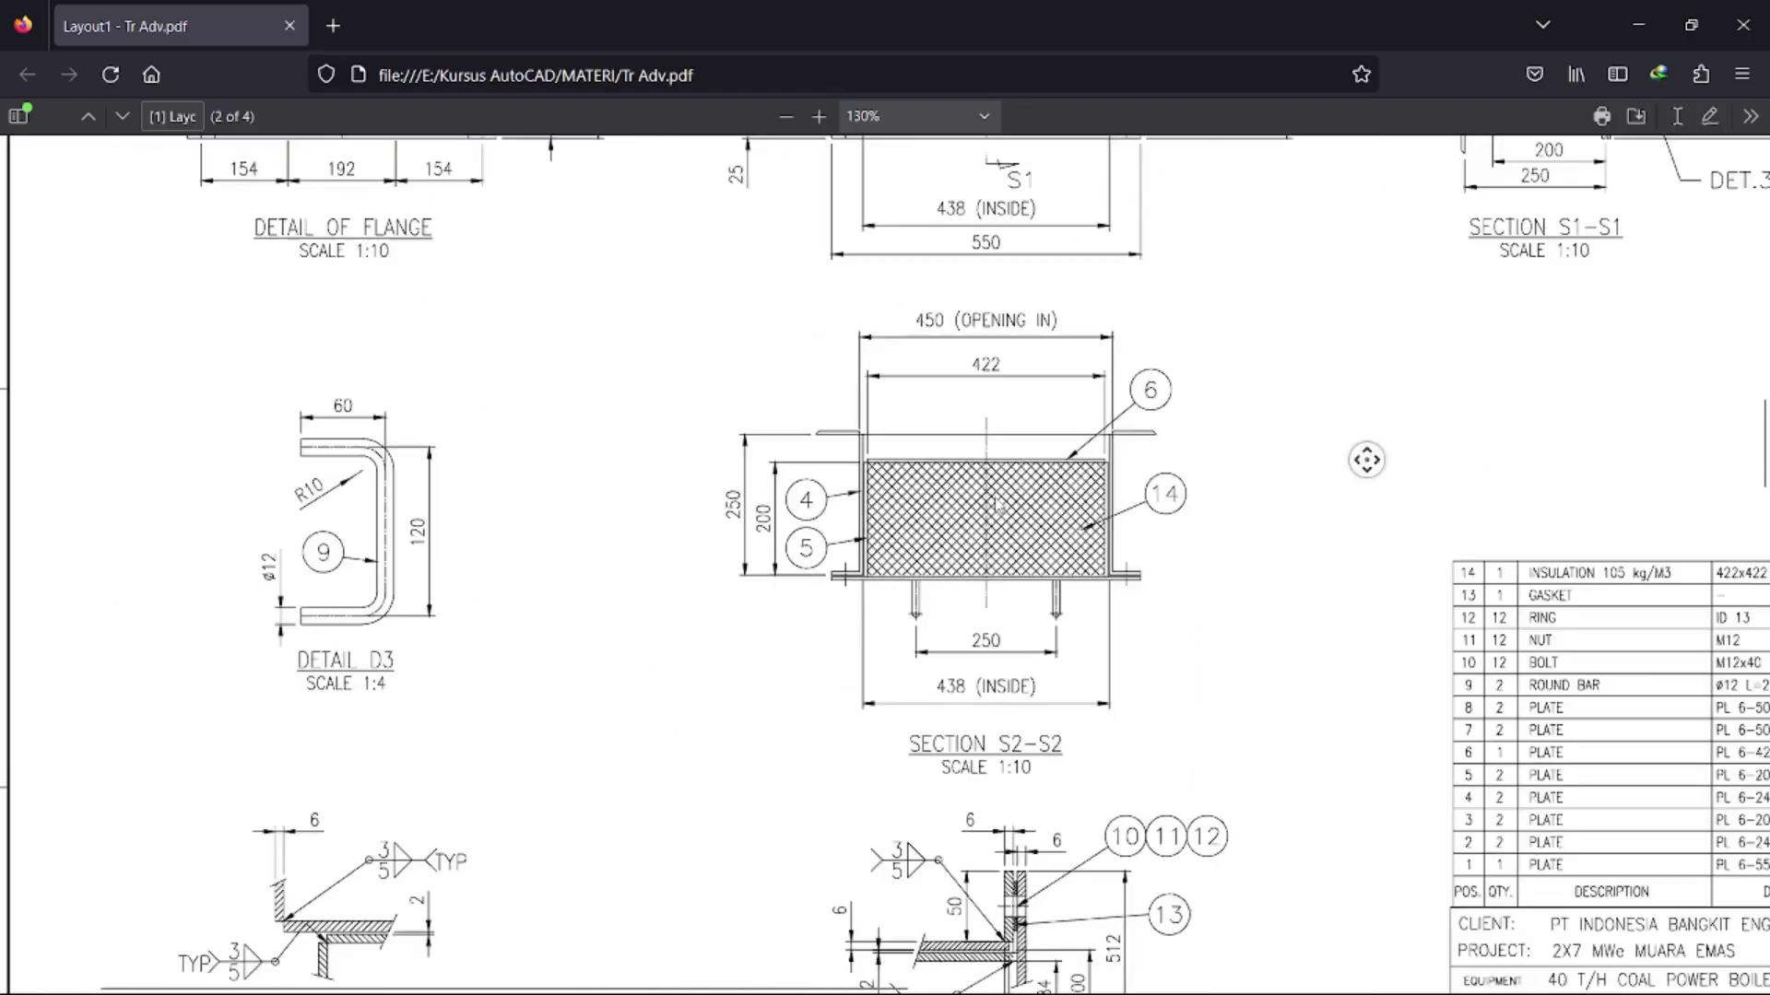
pyautogui.scroll(4, 953, 527)
pyautogui.scroll(4, 953, 527)
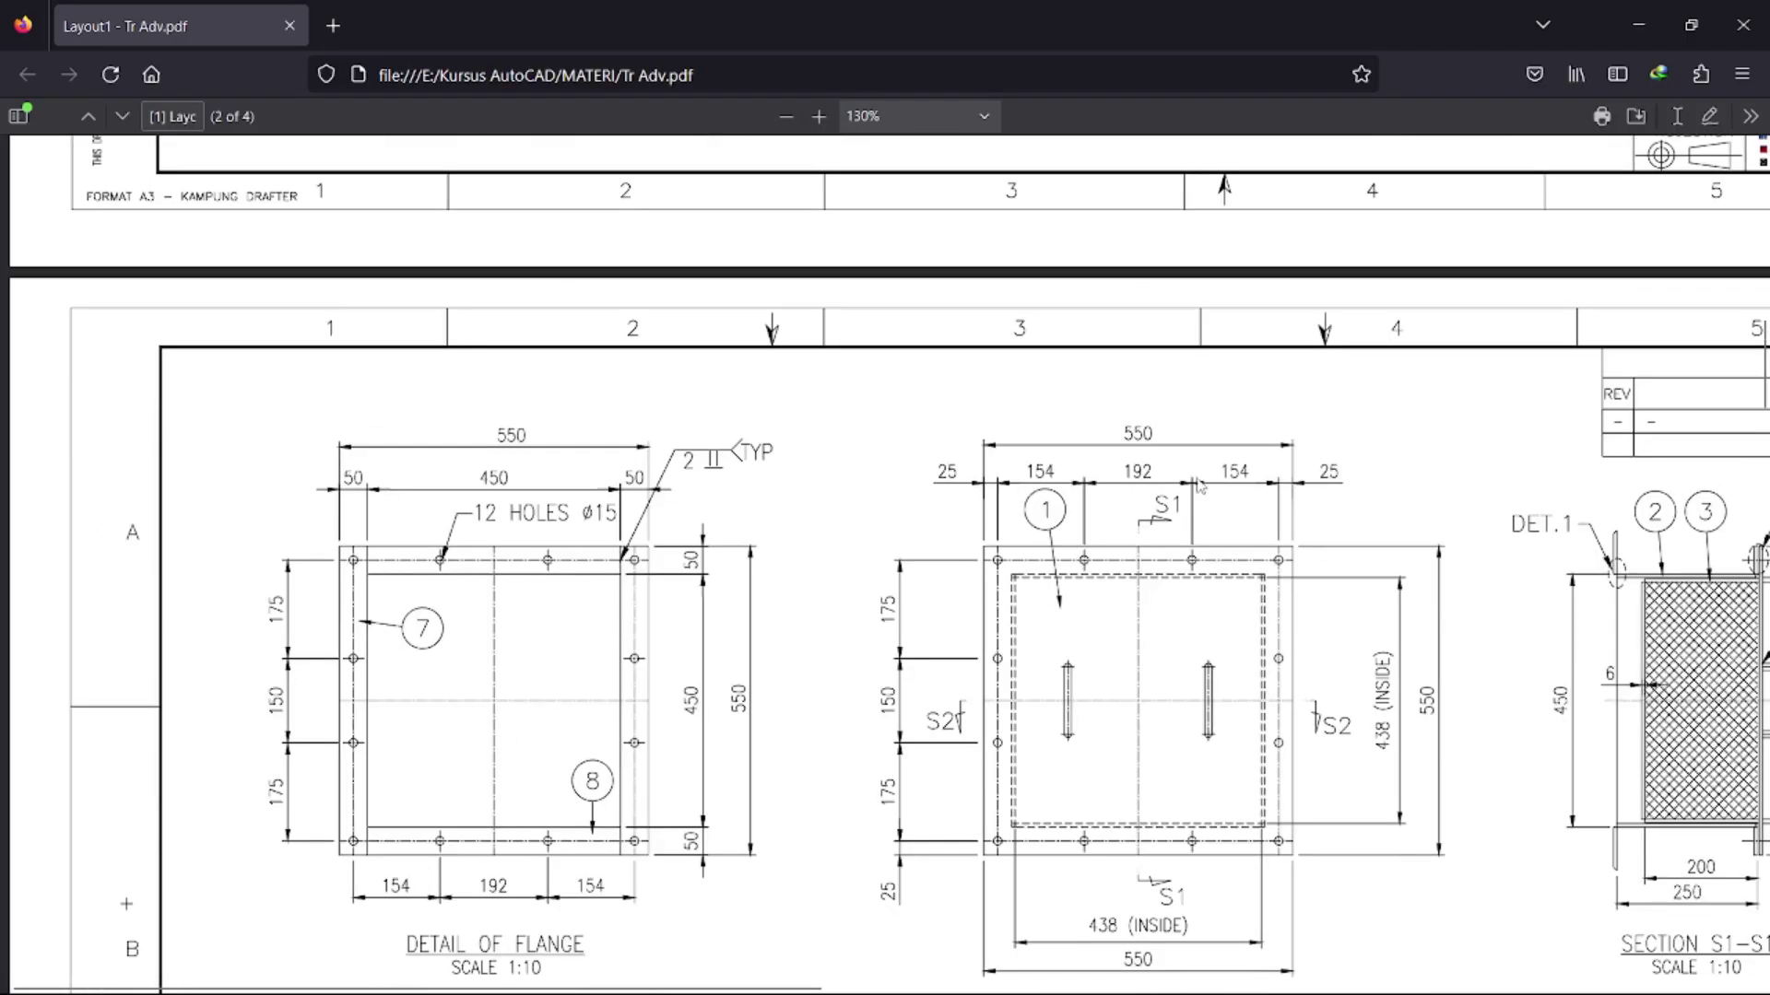
# - Examine the mandoor sheet's flange and front views, sections S1-S1 and S2-S2, handle detail and parts list
pyautogui.hscroll(8, 1103, 523)
pyautogui.scroll(-5, 1103, 522)
pyautogui.hscroll(-6, 1189, 497)
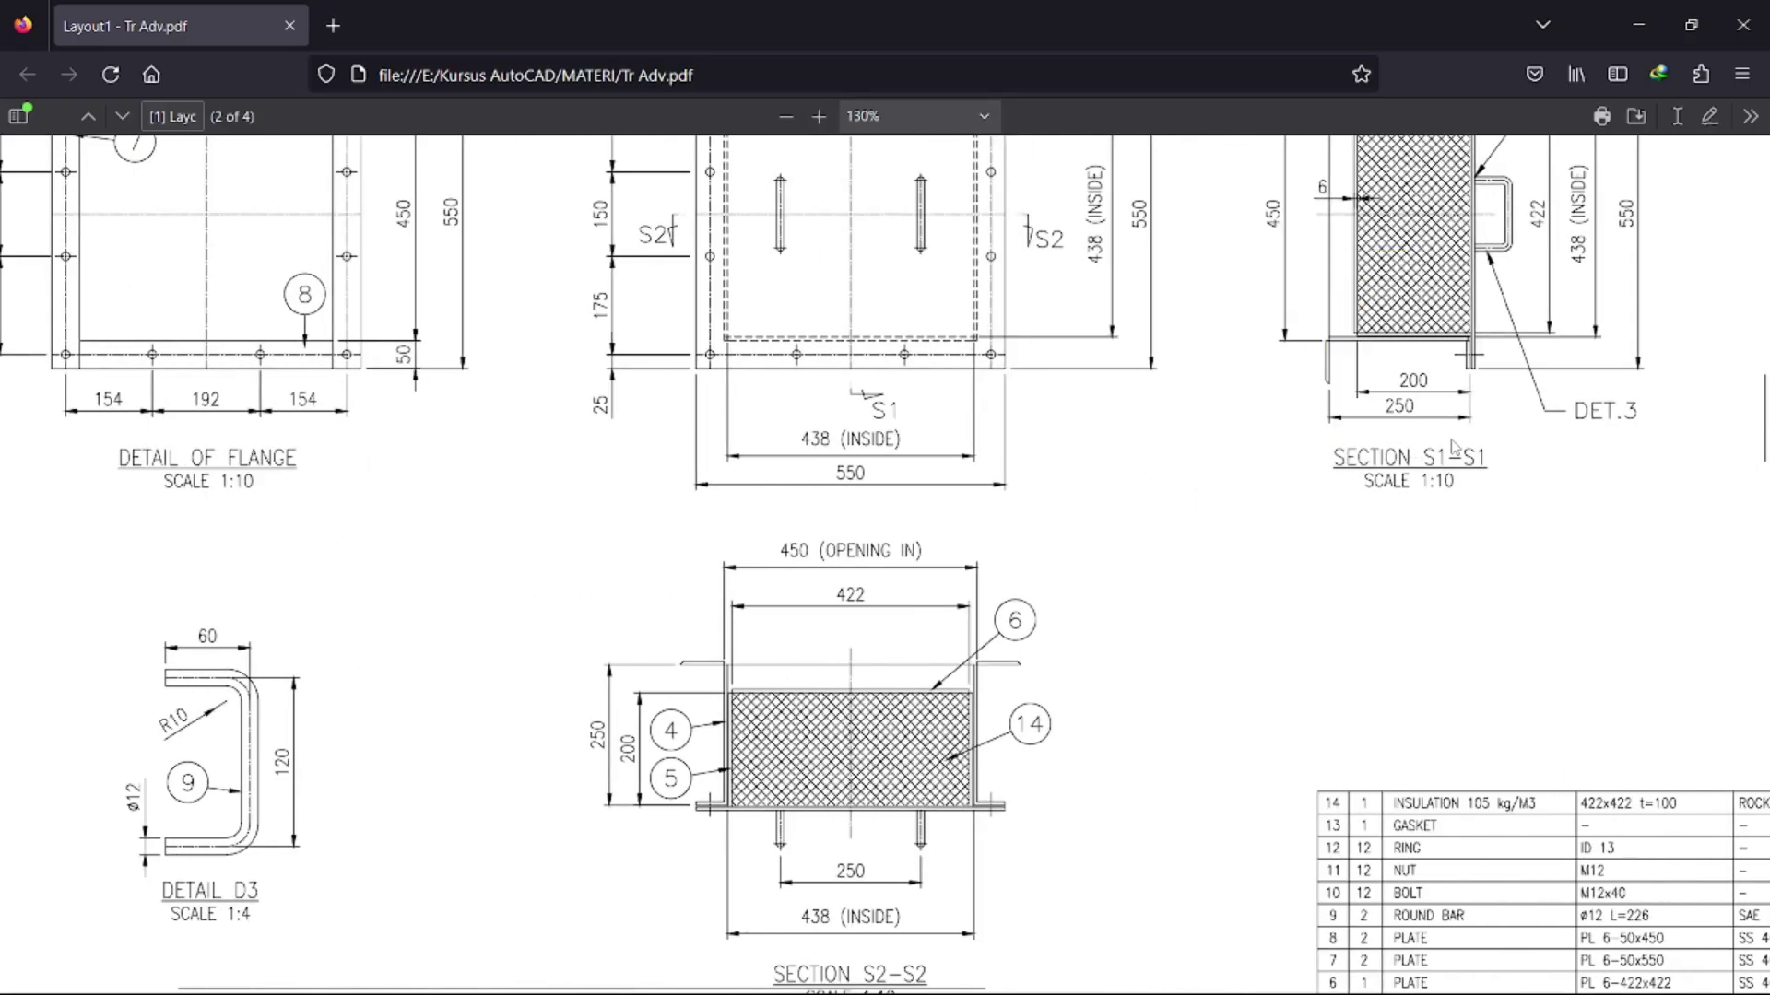
pyautogui.hscroll(-1, 1410, 449)
pyautogui.scroll(3, 584, 421)
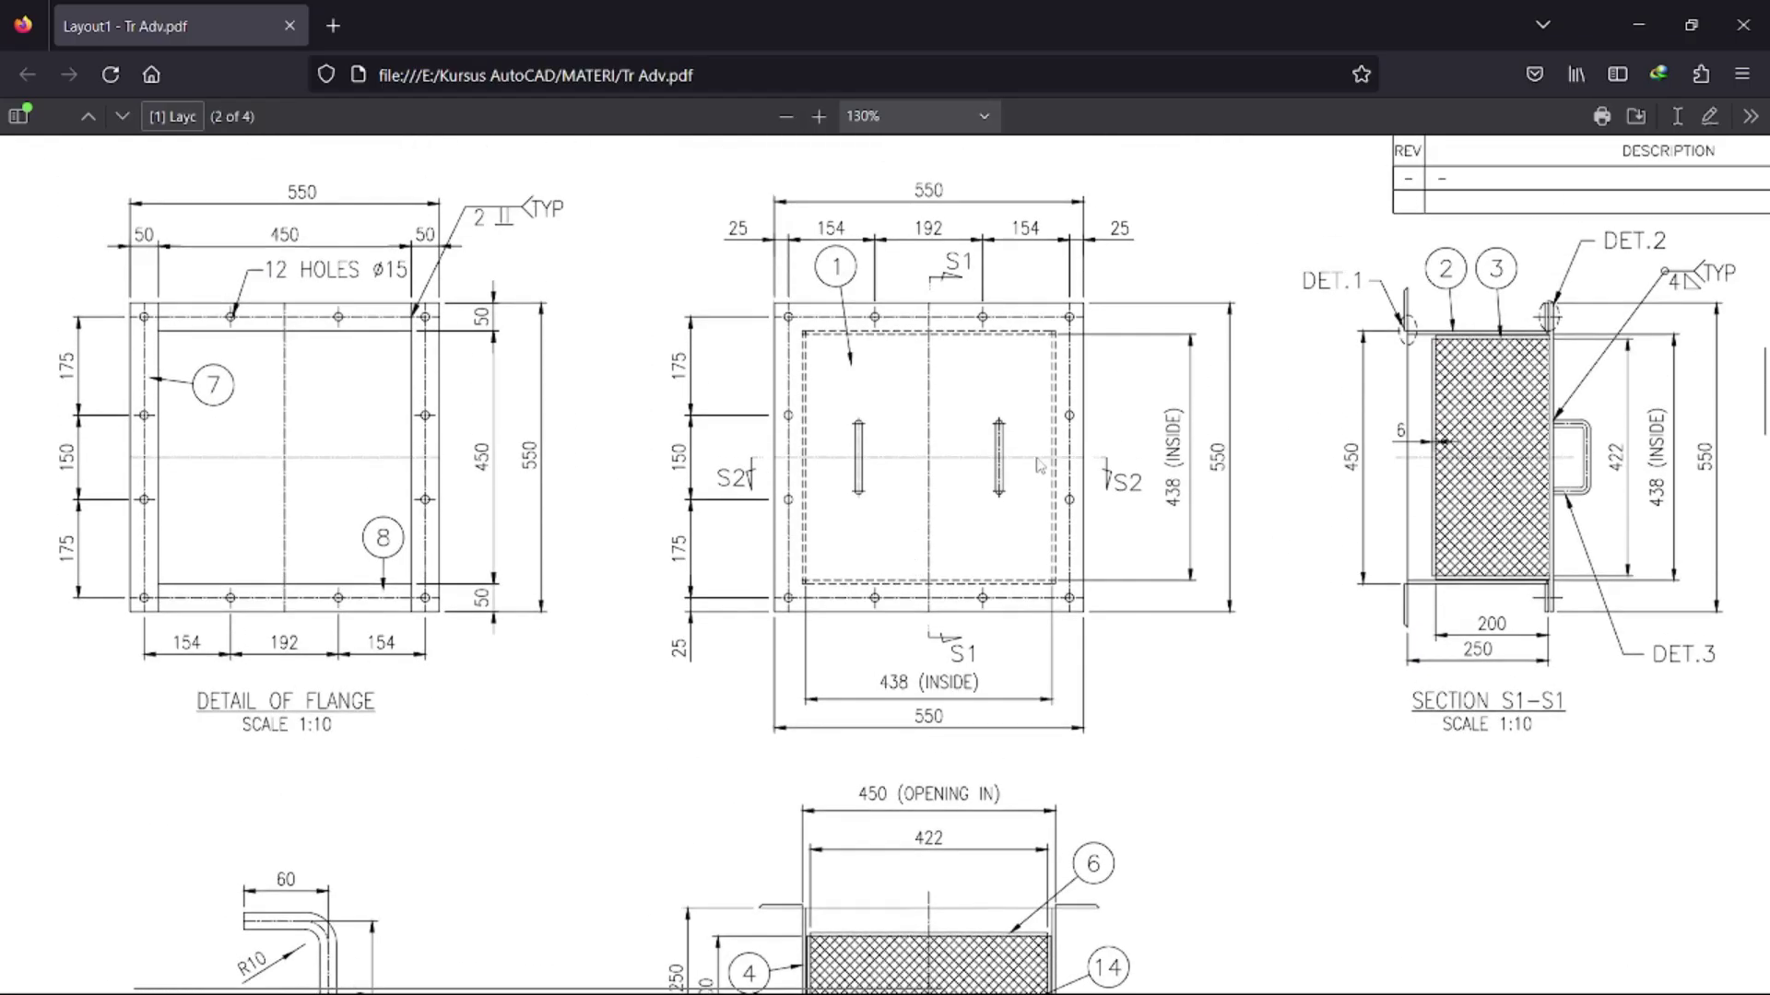
pyautogui.scroll(-3, 1028, 466)
pyautogui.hscroll(7, 1199, 459)
pyautogui.hscroll(-3, 1363, 453)
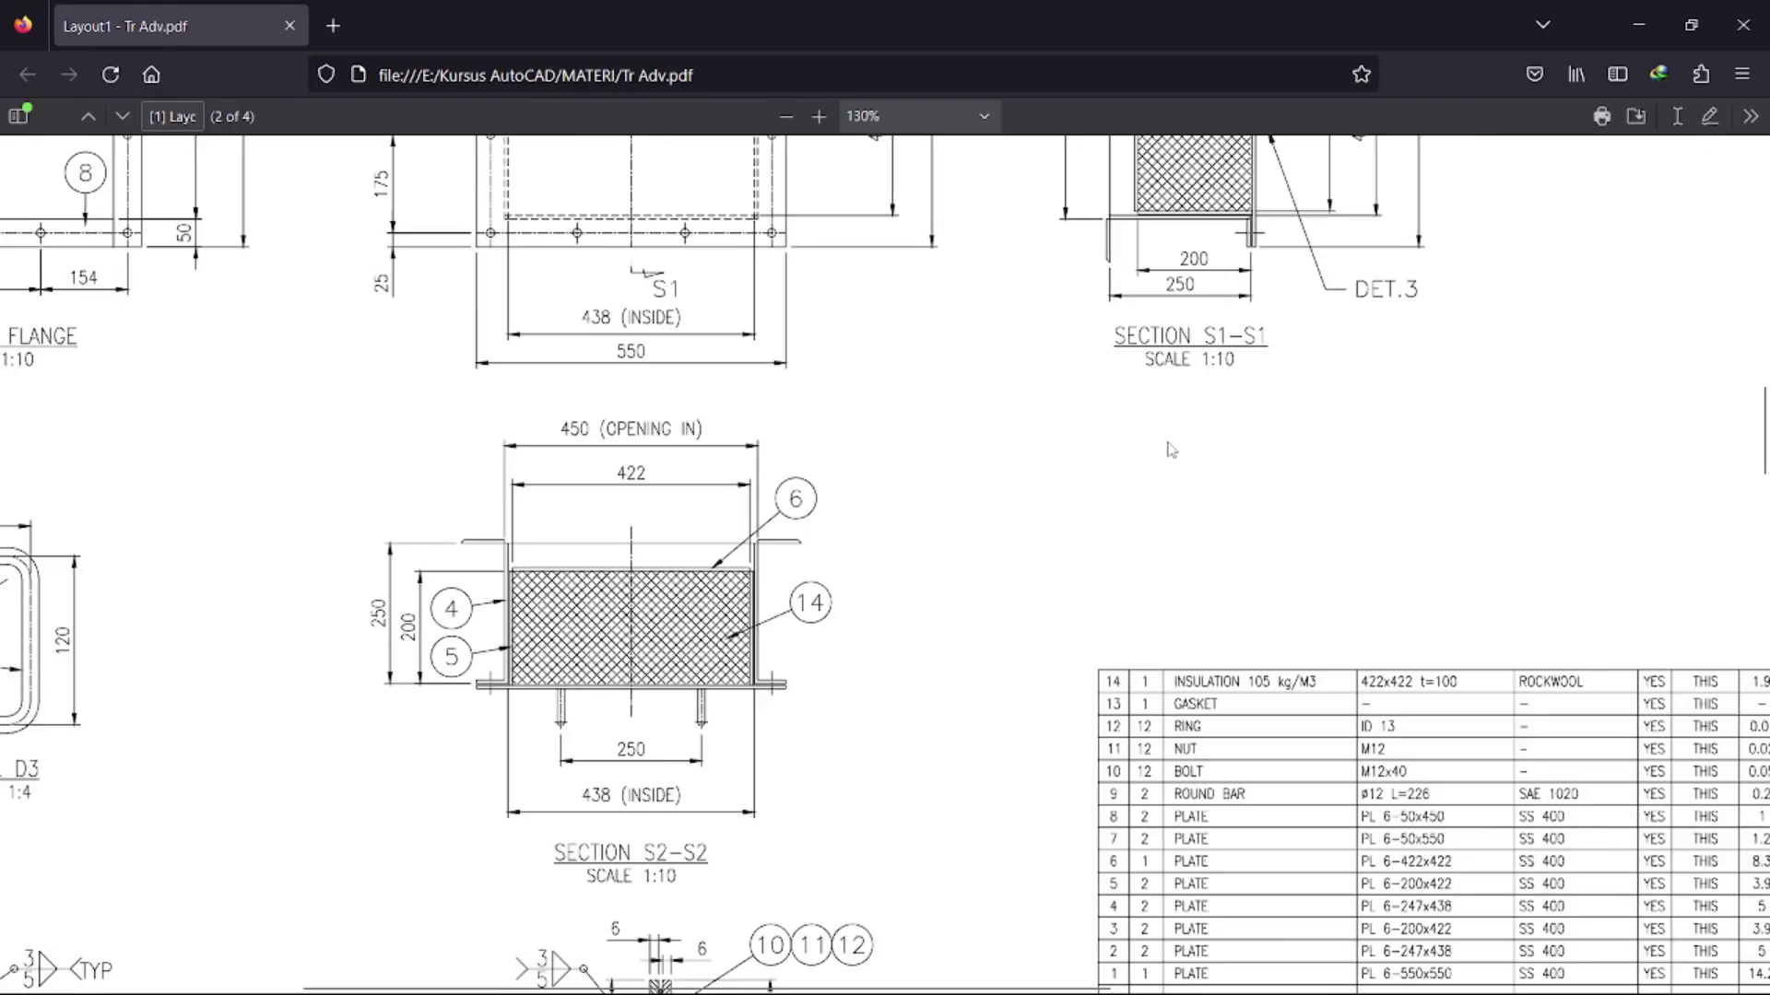
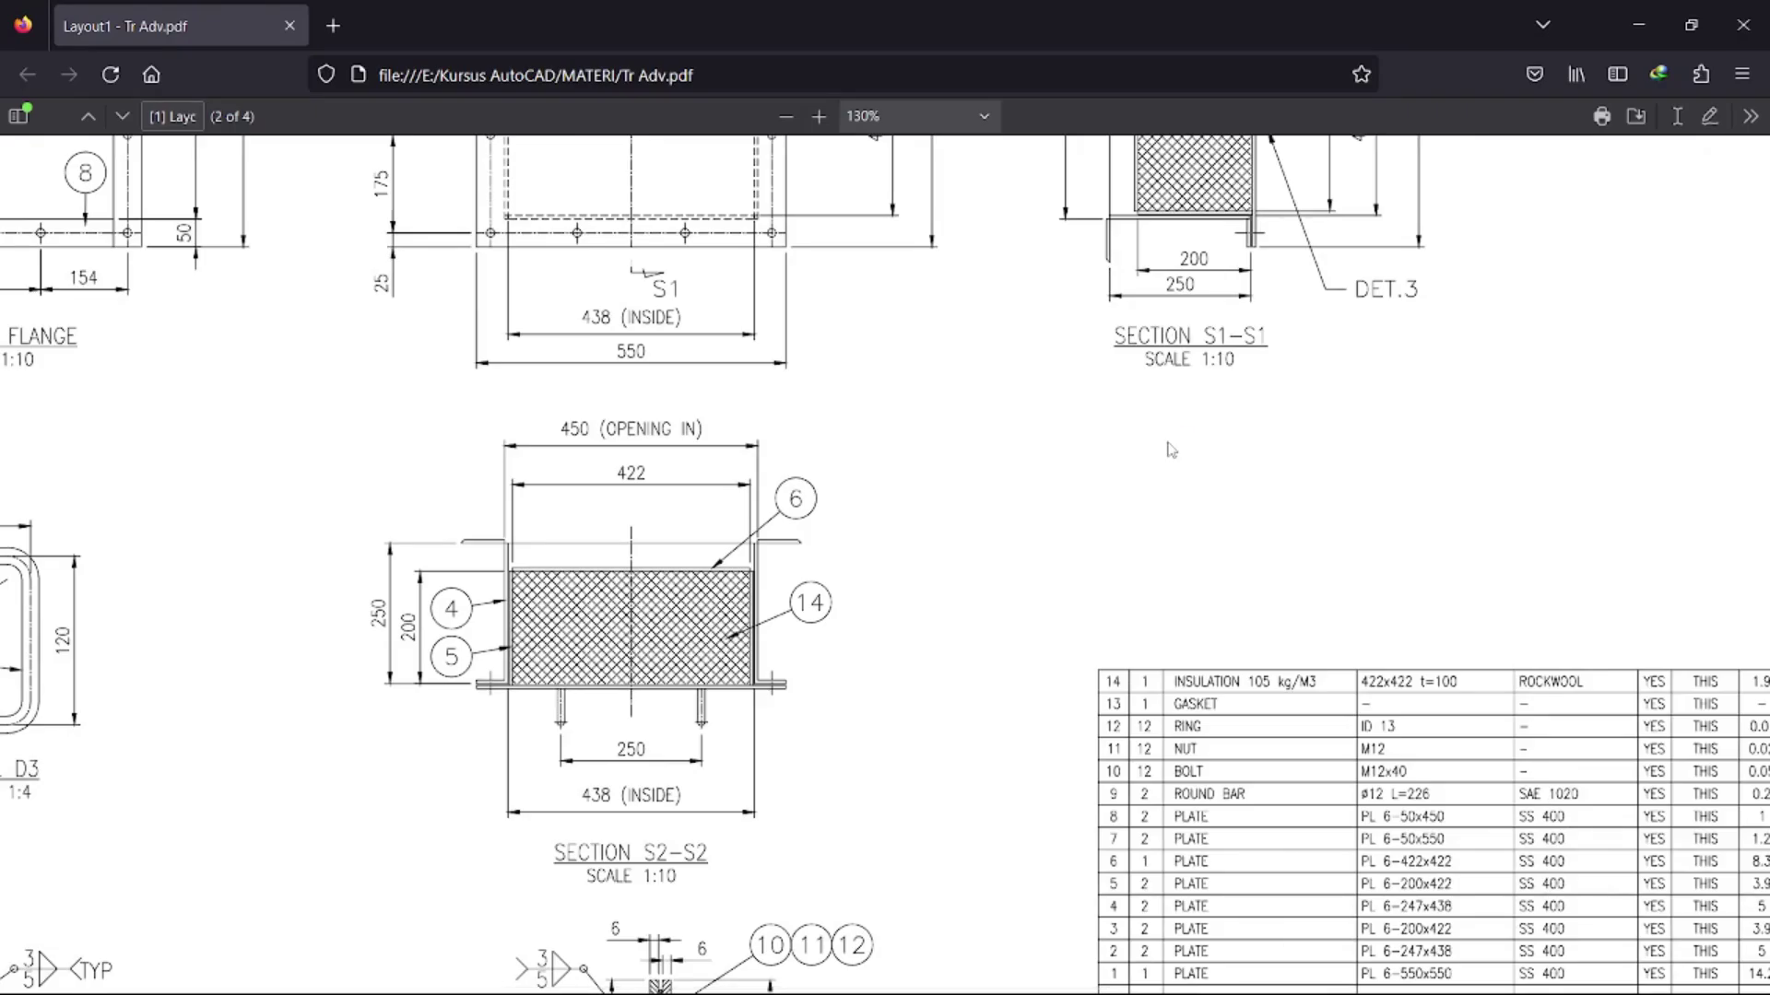
# - Review the economizer inlet header sheet's hole layout, pipe details, parts list, elevation and view V1-V1
pyautogui.scroll(15, 1172, 450)
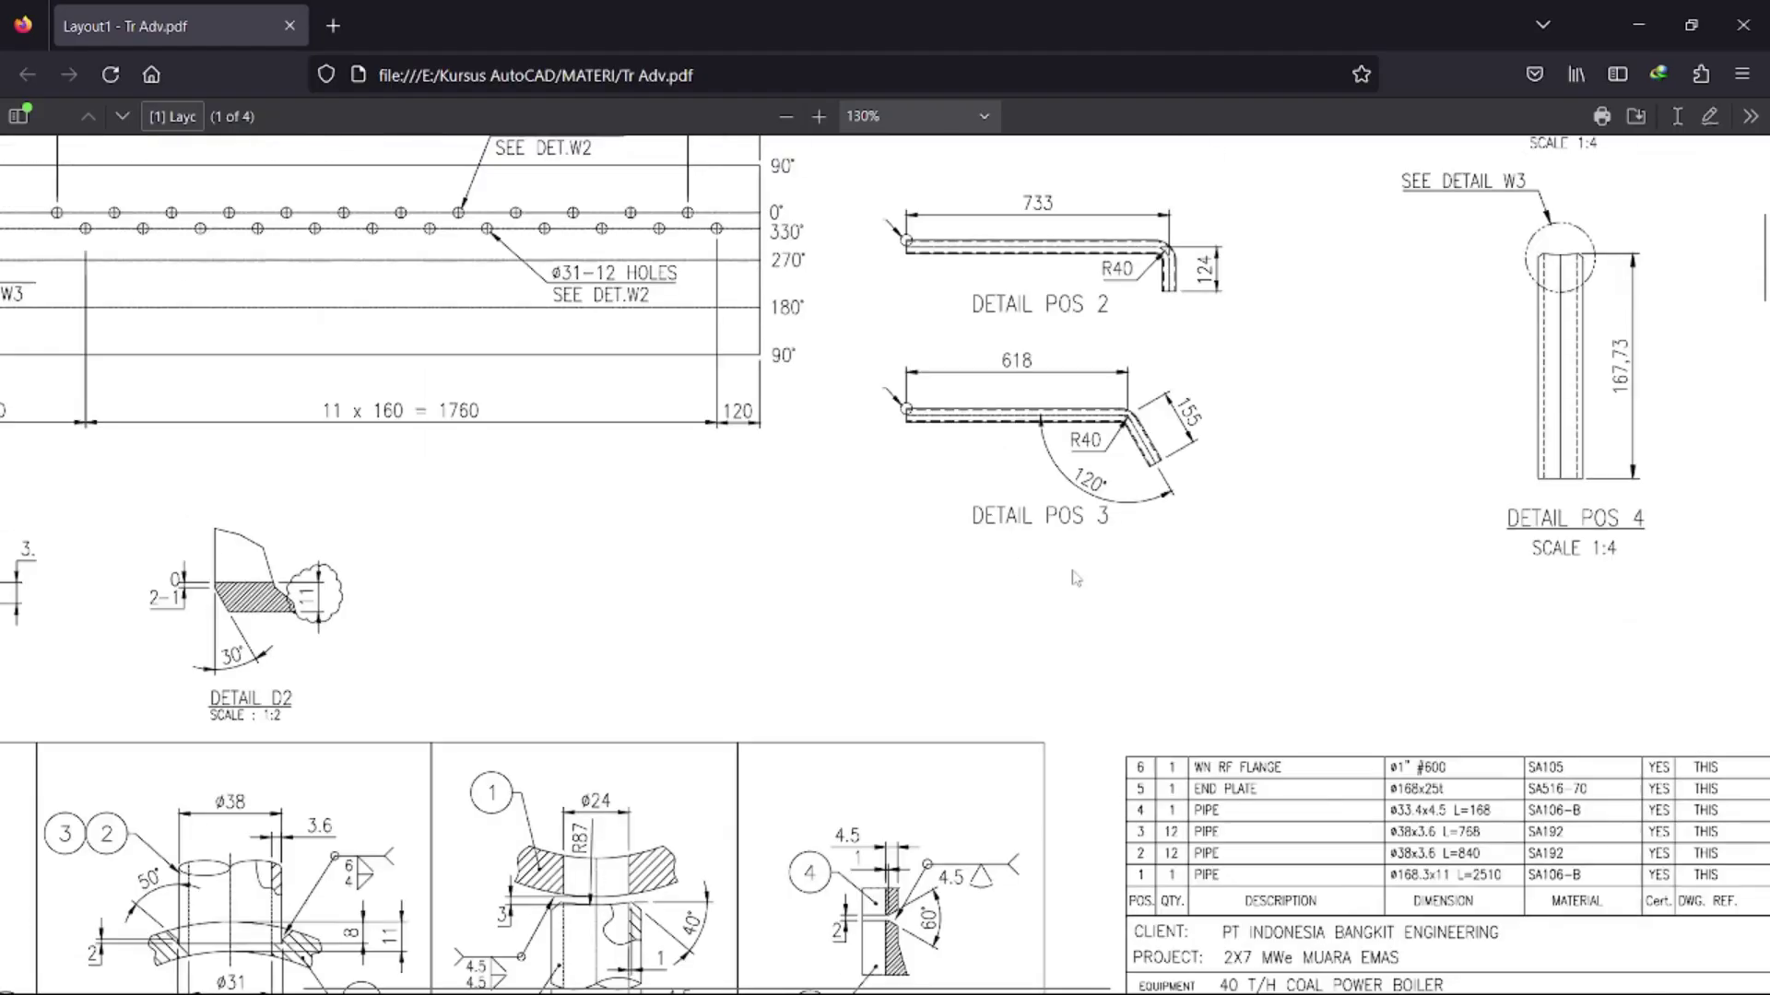
pyautogui.scroll(5, 932, 593)
pyautogui.scroll(-5, 829, 580)
pyautogui.hscroll(7, 1124, 492)
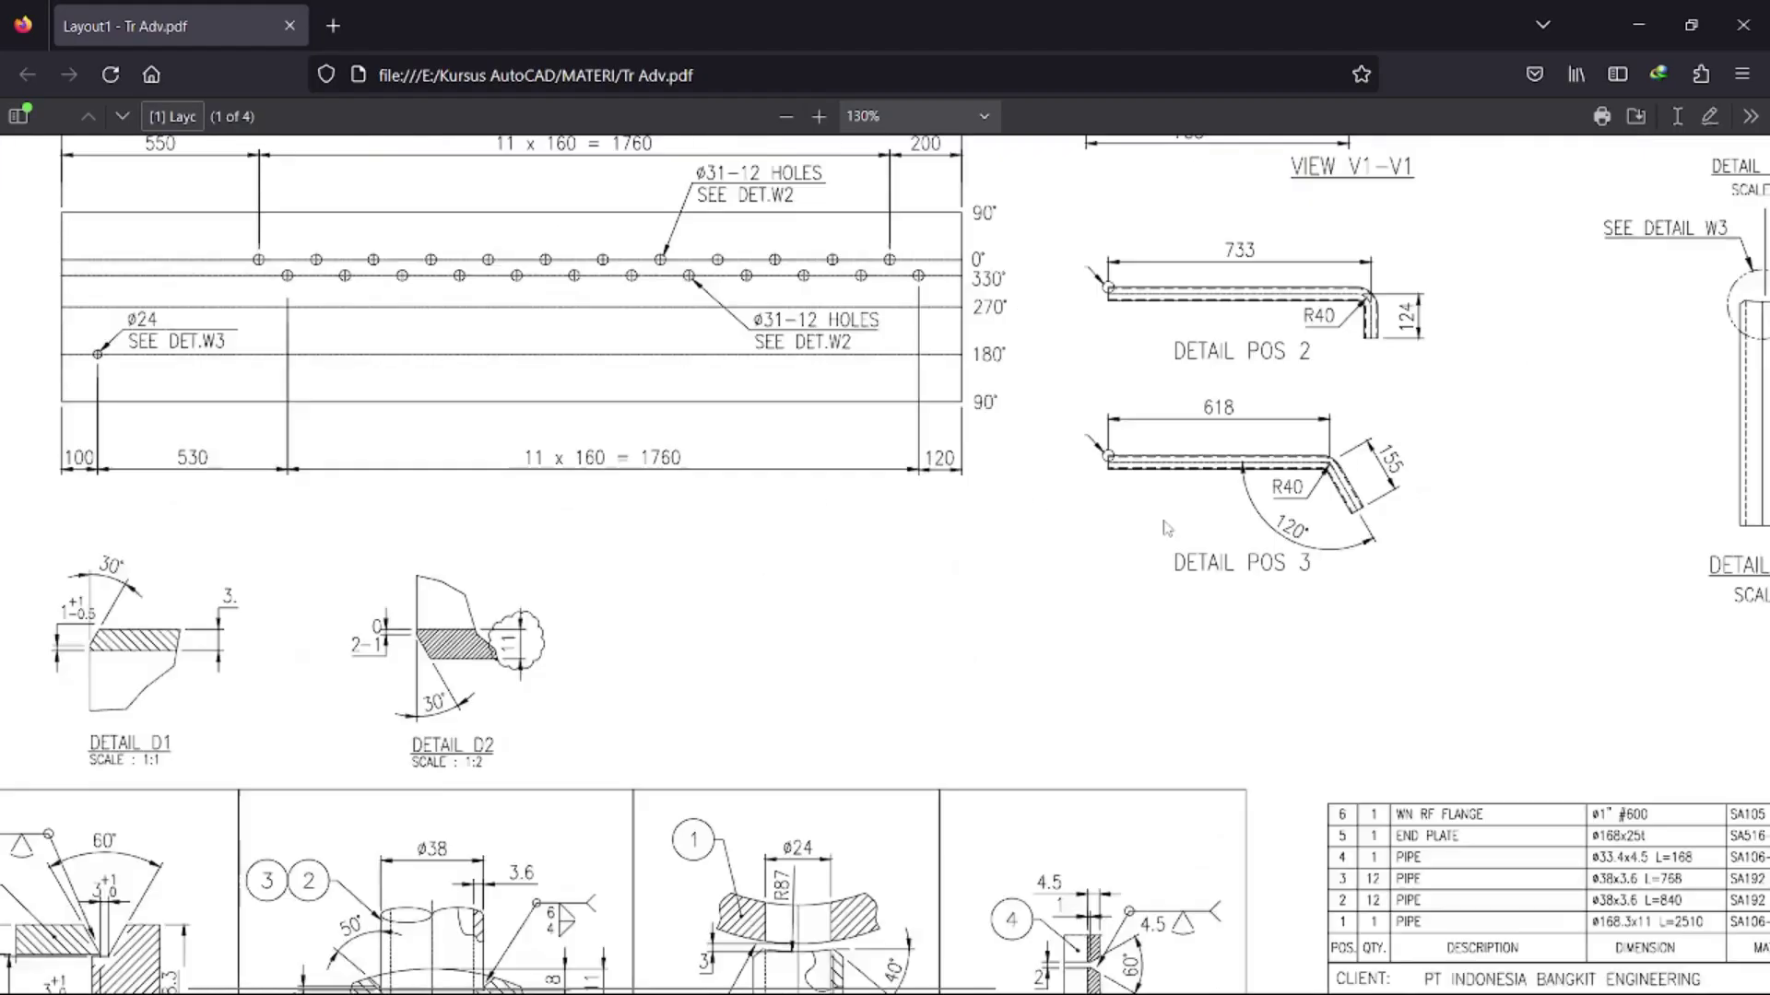
pyautogui.scroll(-3, 1148, 520)
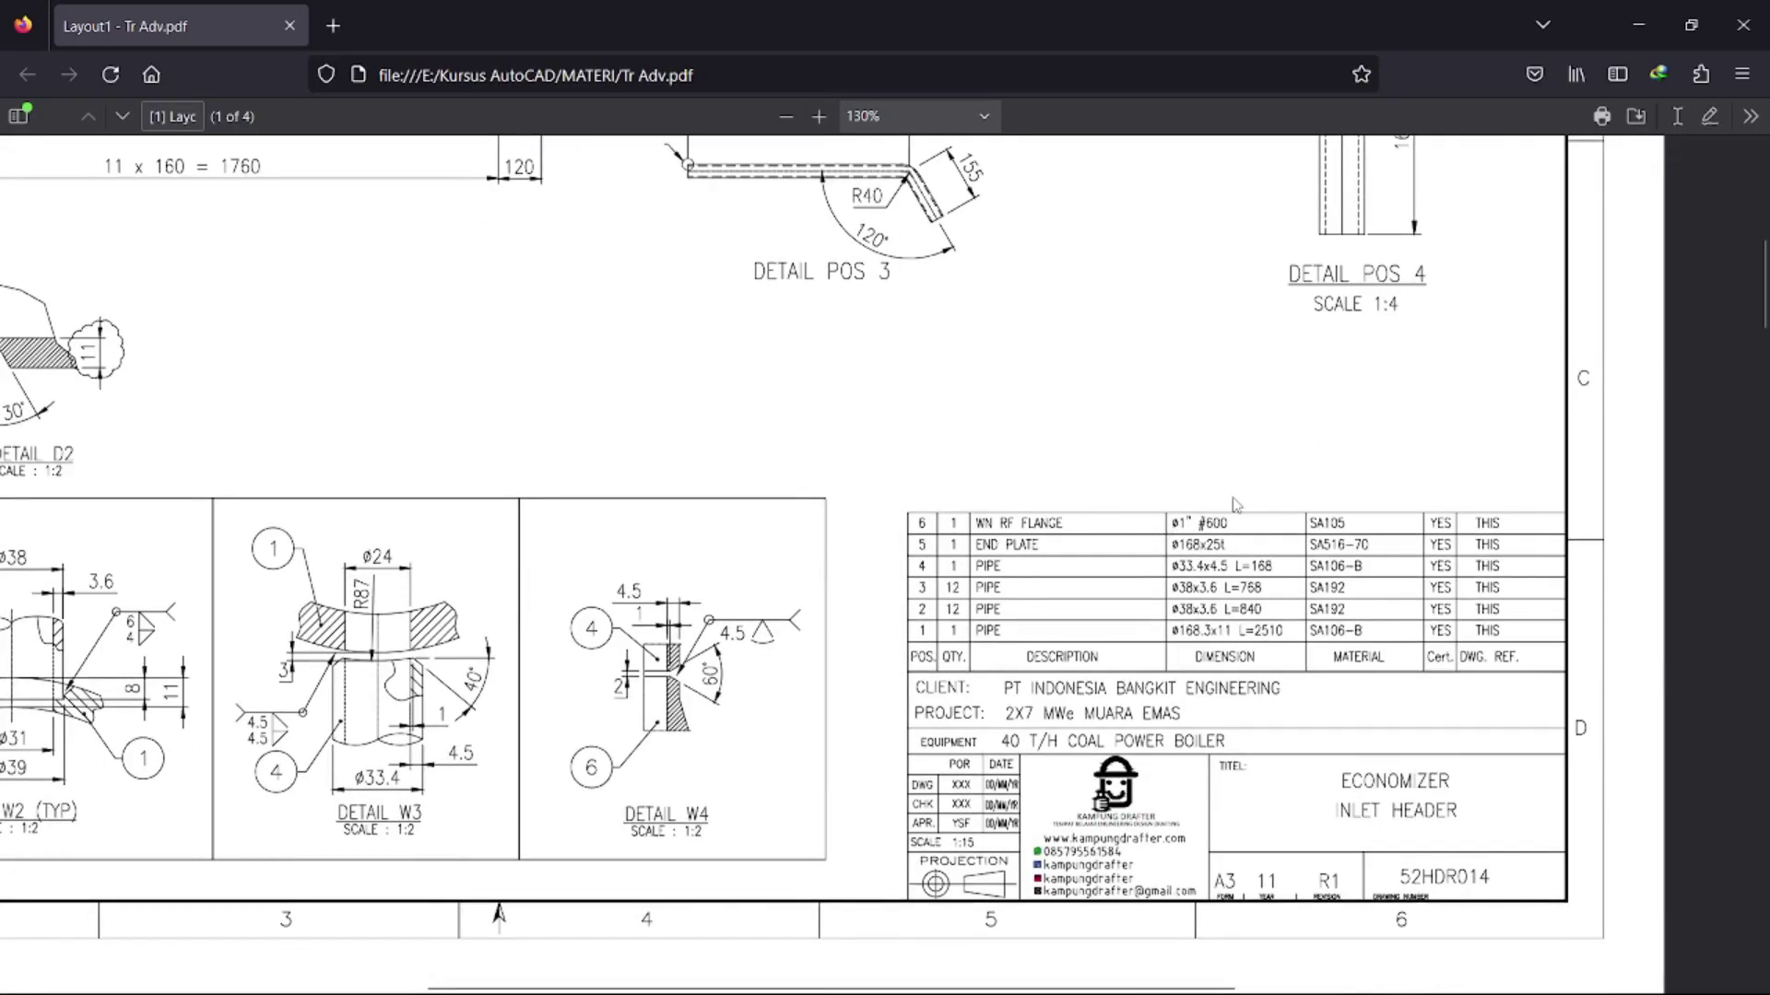
pyautogui.scroll(6, 1236, 505)
pyautogui.hscroll(-5, 1236, 512)
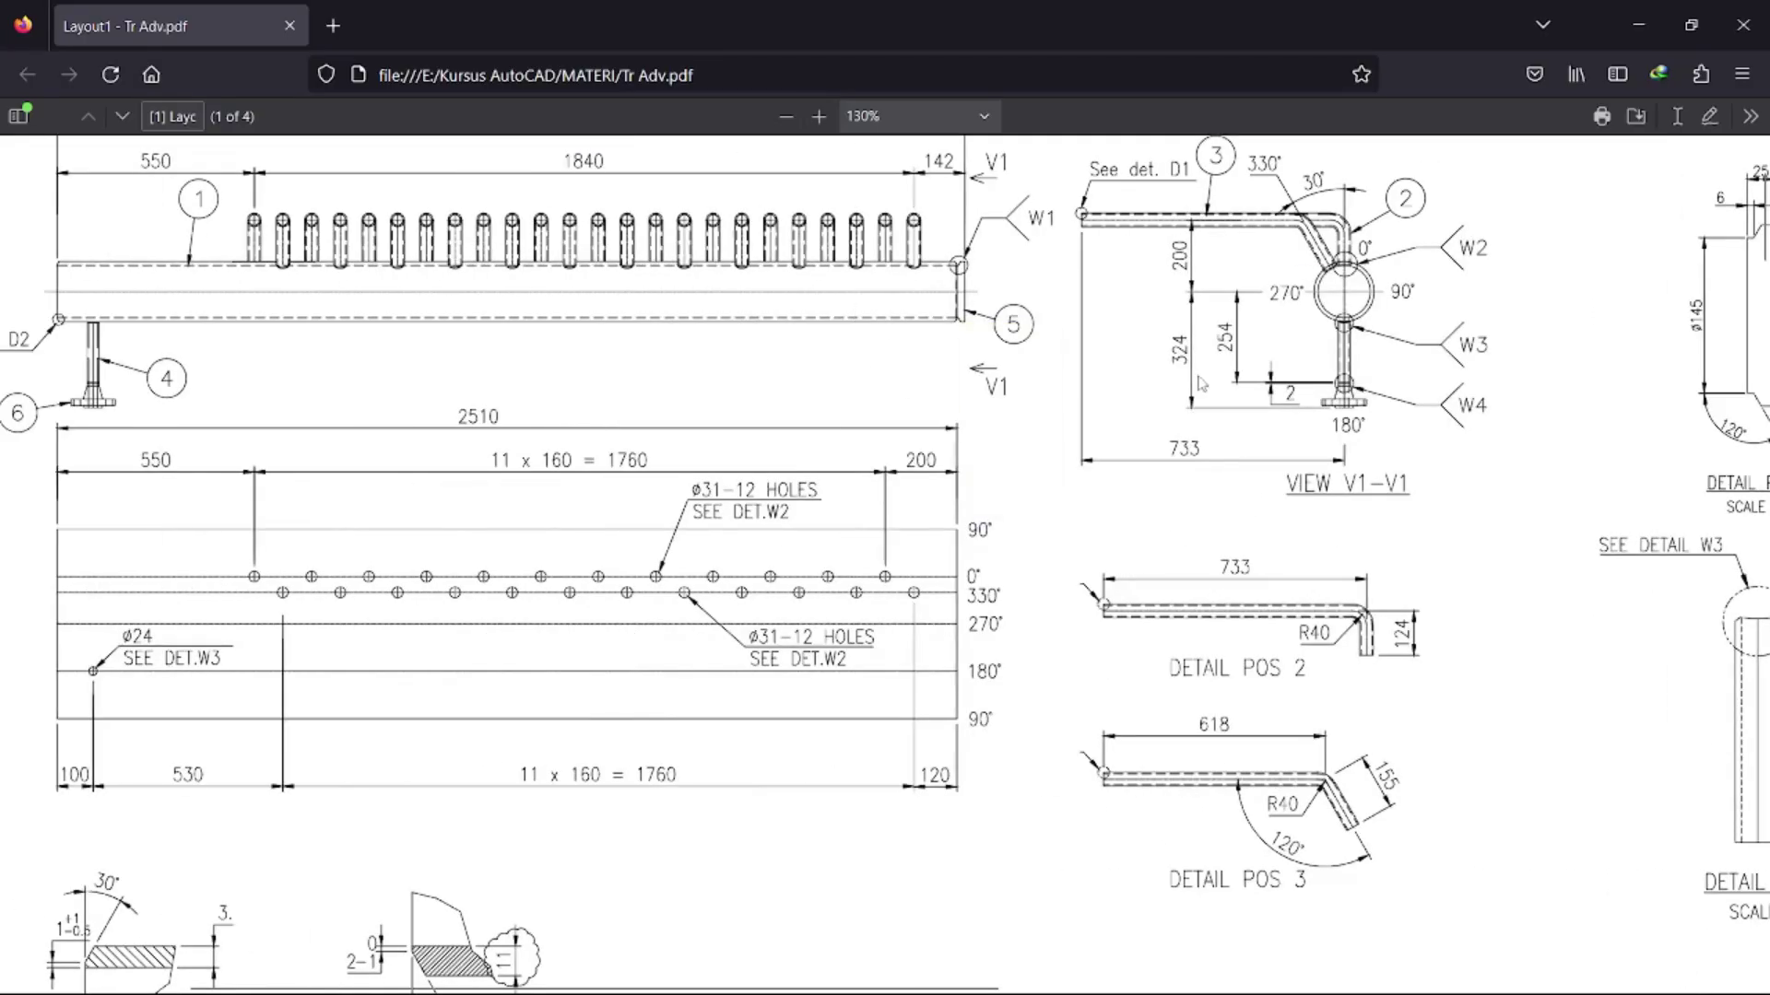
# - Switch to AutoCAD and display the inlet header economizer drawing in the SW Isometric view
pyautogui.click(1635, 23)
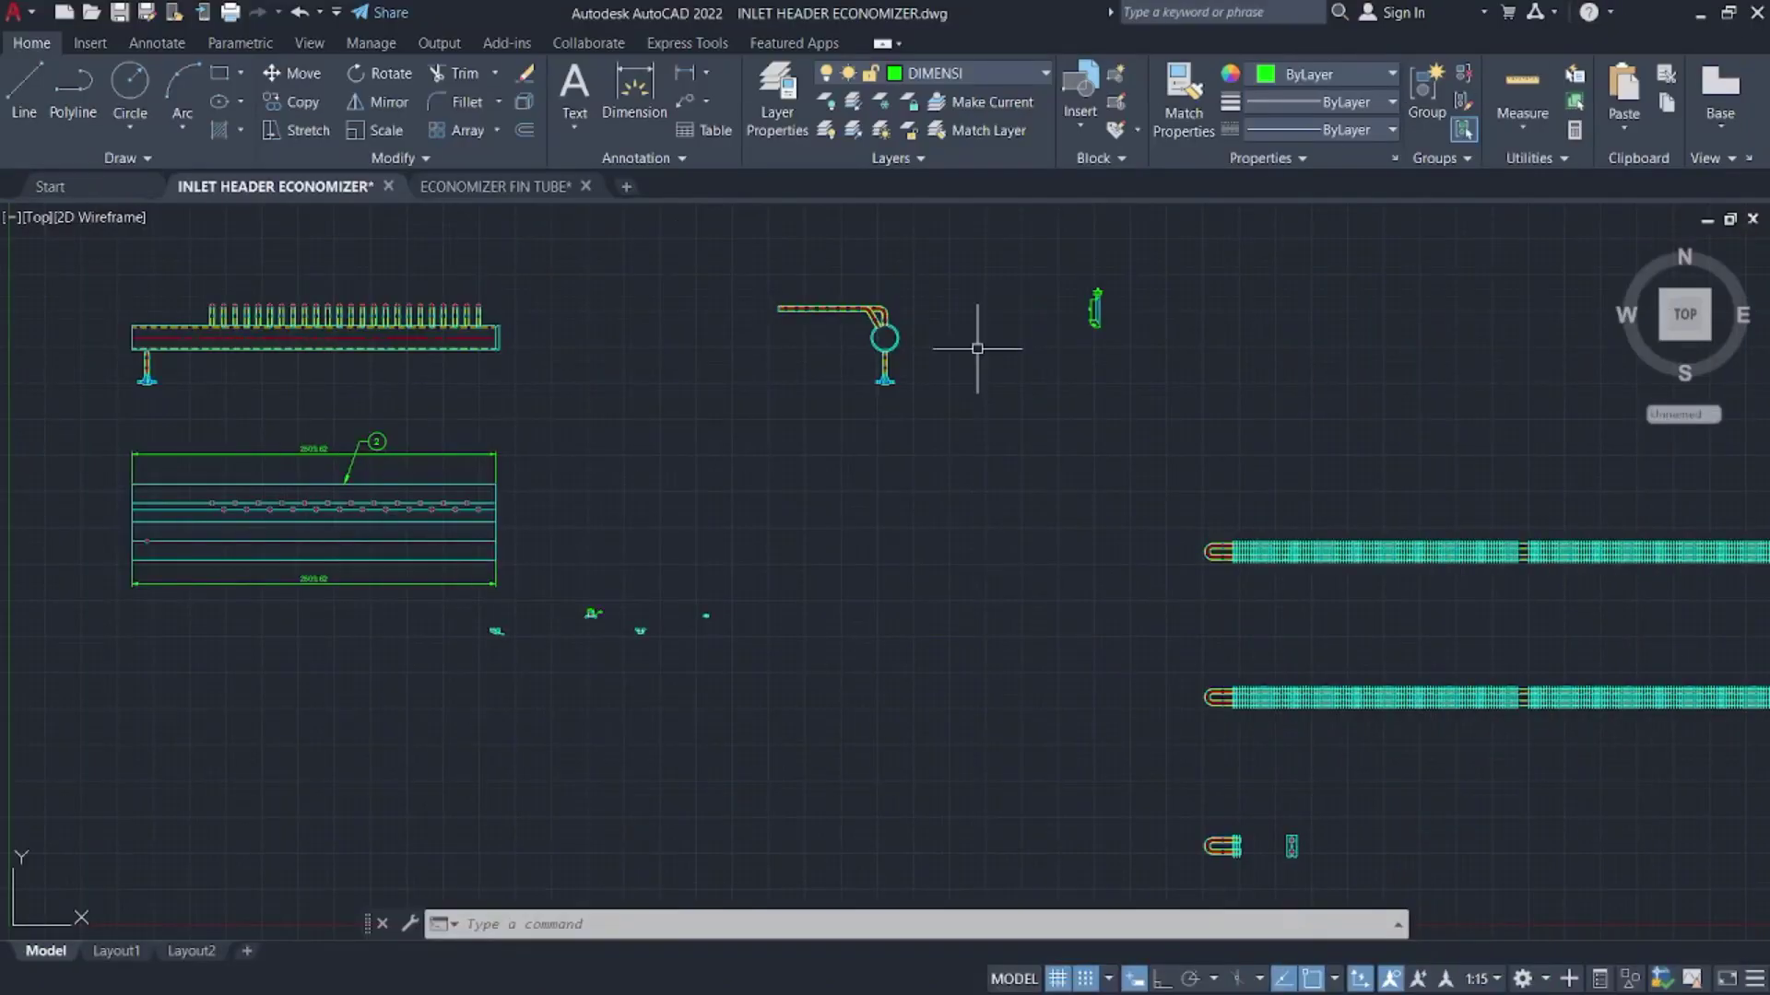
pyautogui.click(39, 217)
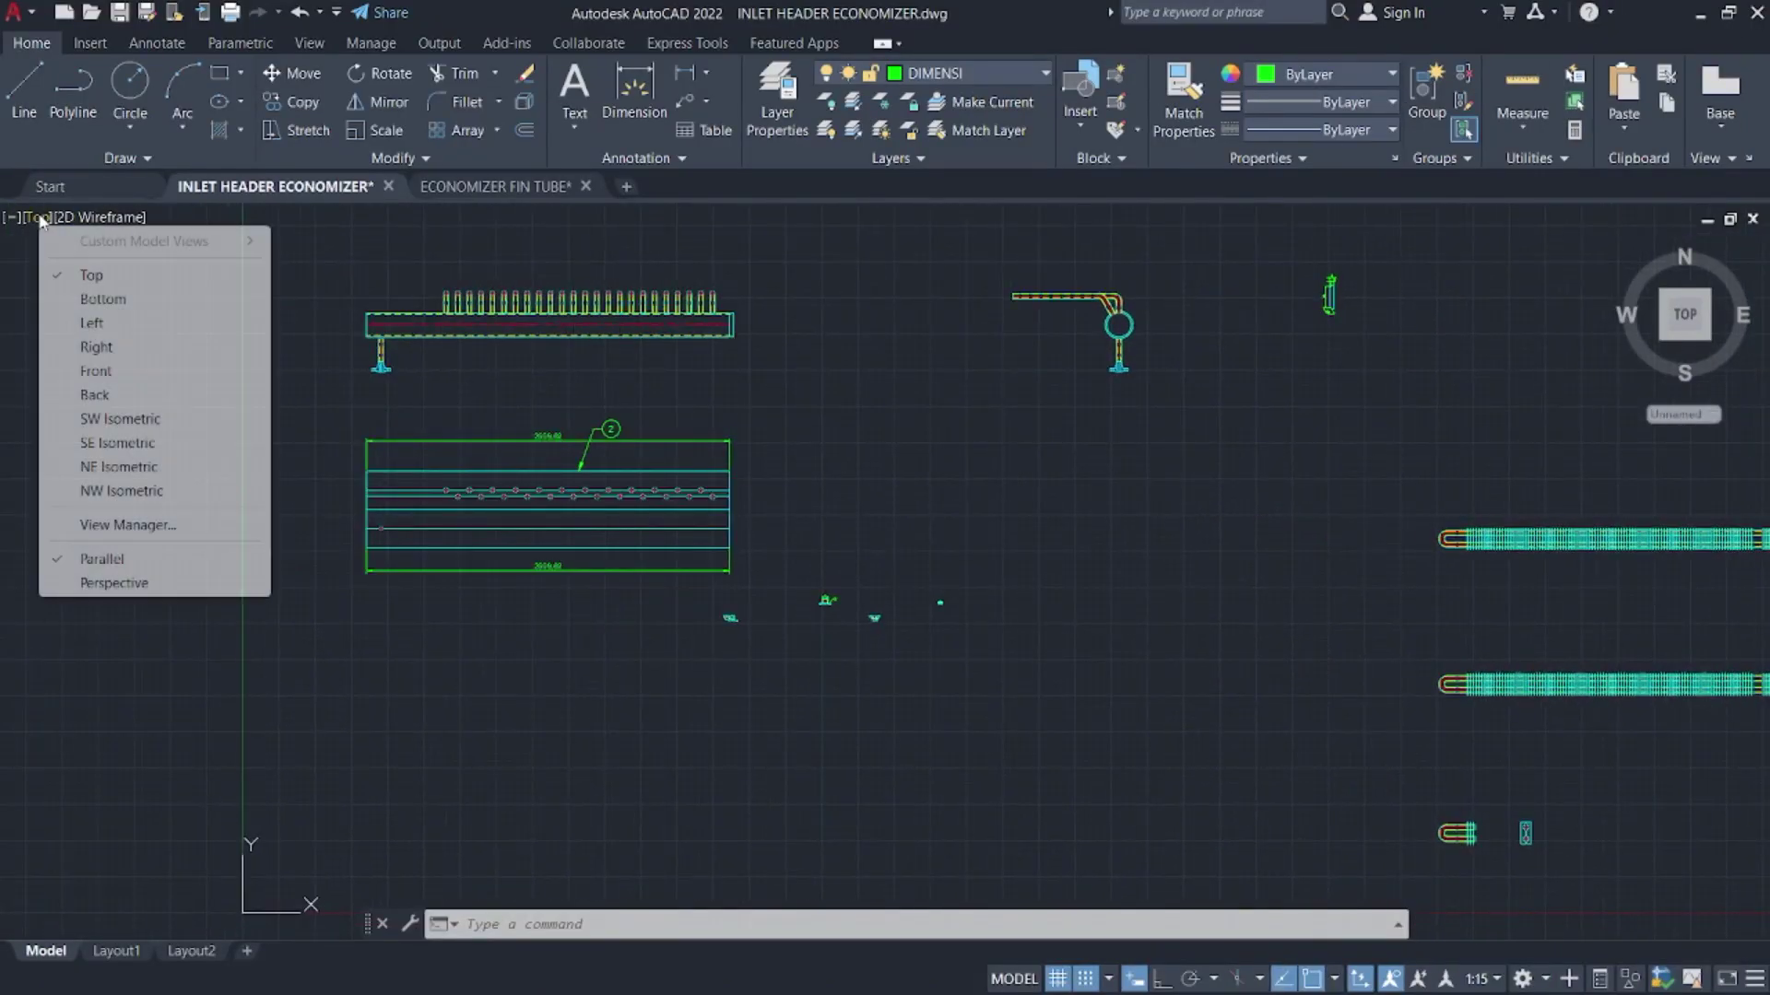
pyautogui.click(184, 425)
pyautogui.moveTo(806, 573)
pyautogui.mouseDown(button='middle')
pyautogui.moveTo(870, 461)
pyautogui.moveTo(1165, 278)
pyautogui.mouseUp(button='middle')
pyautogui.scroll(5, 624, 392)
pyautogui.scroll(5, 474, 426)
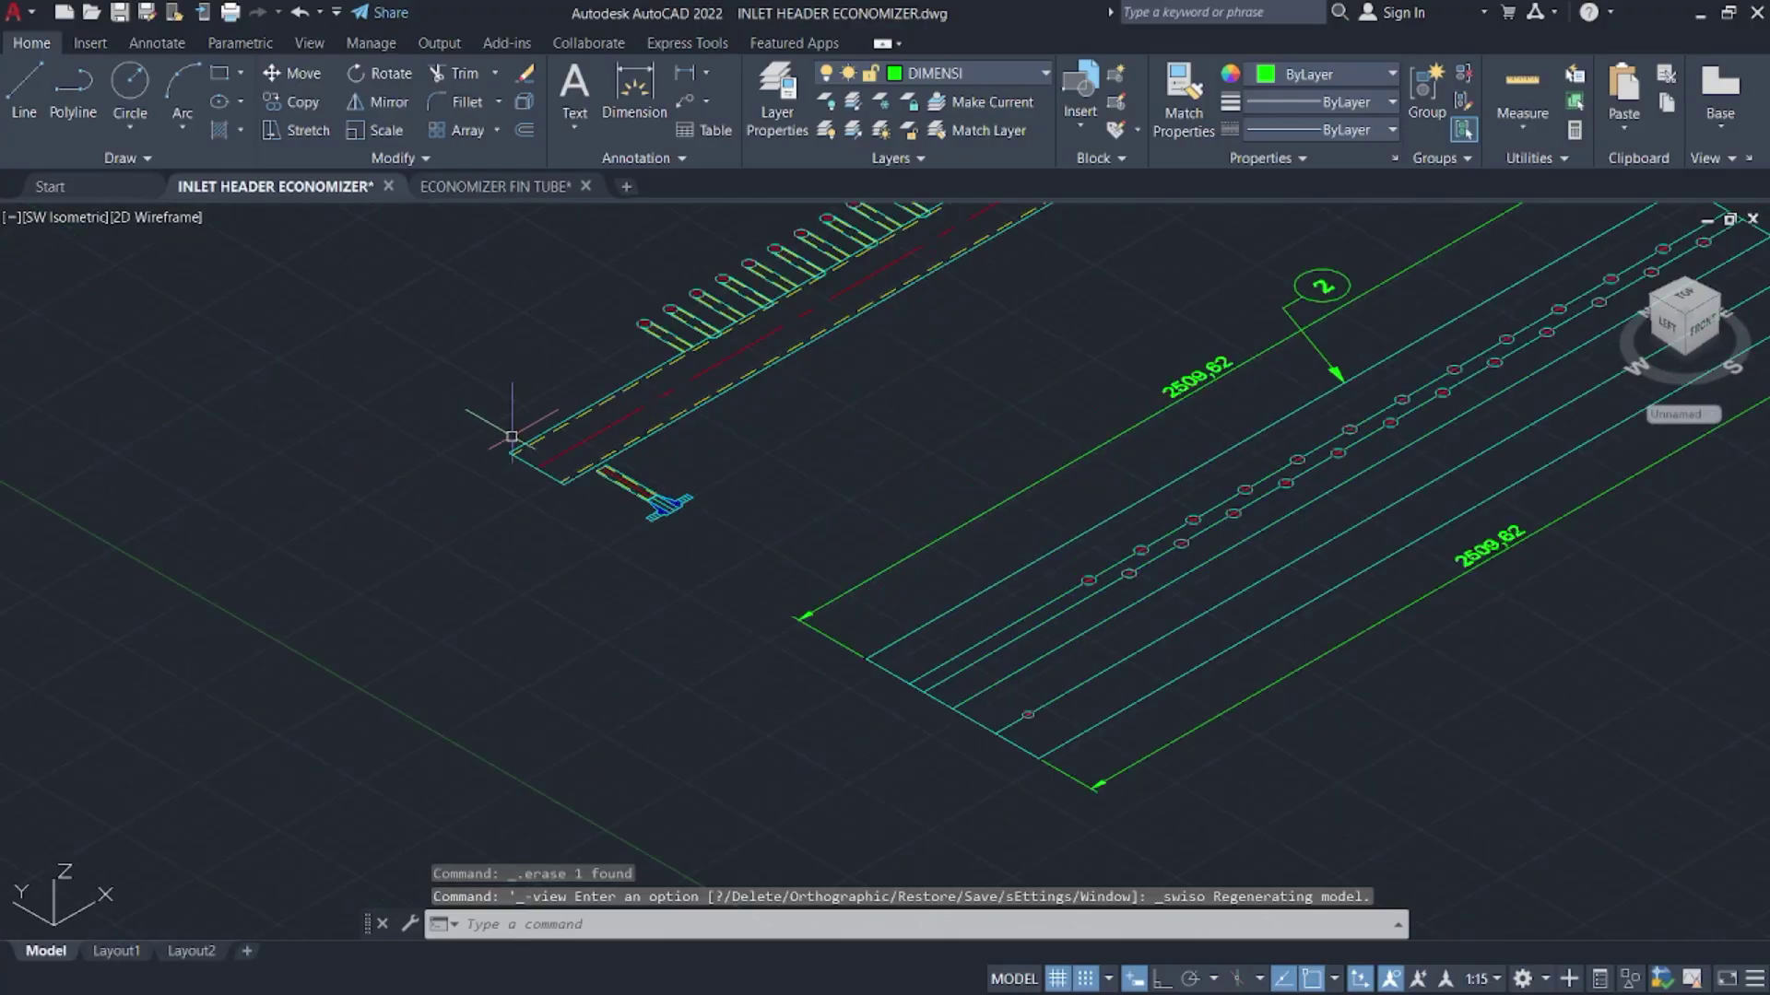
pyautogui.moveTo(516, 516); pyautogui.dragTo(614, 599, button='middle')
pyautogui.scroll(6, 724, 632)
pyautogui.moveTo(726, 634); pyautogui.dragTo(740, 650, button='middle')
pyautogui.click(786, 675)
pyautogui.scroll(-6, 512, 465)
pyautogui.moveTo(524, 480); pyautogui.dragTo(701, 663, button='middle')
pyautogui.click(584, 534)
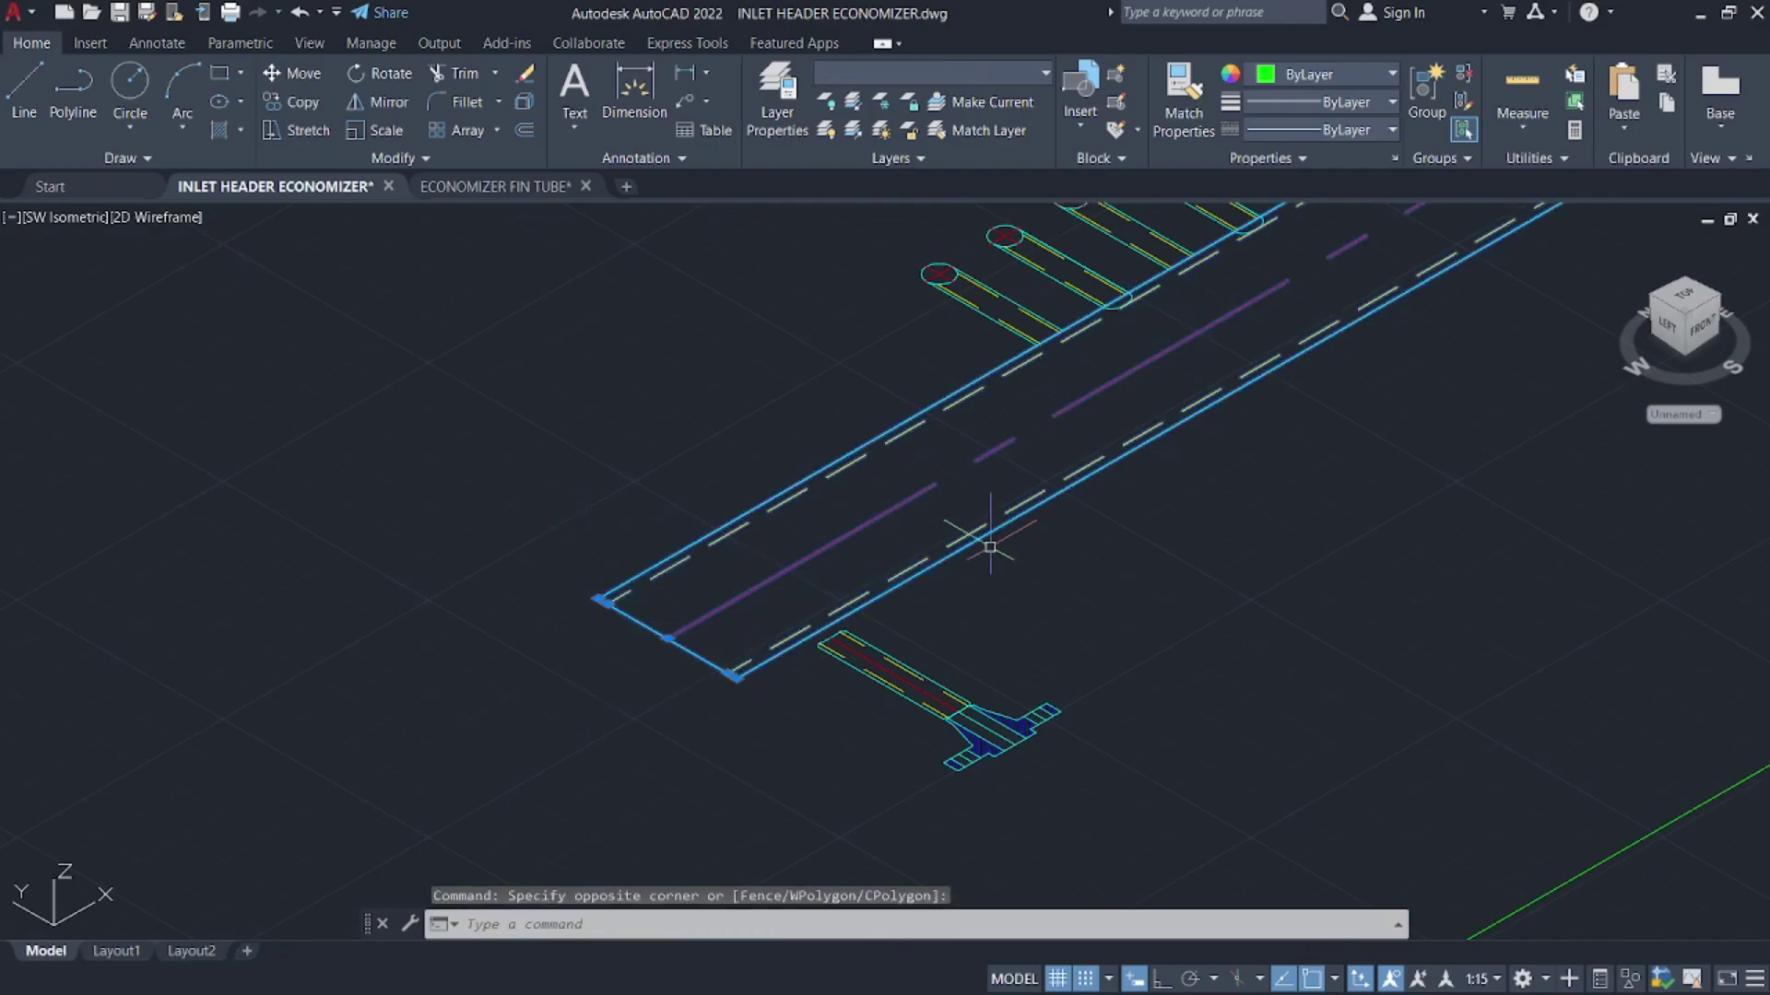
pyautogui.click(1361, 551)
pyautogui.click(1169, 452)
pyautogui.scroll(-6, 1365, 572)
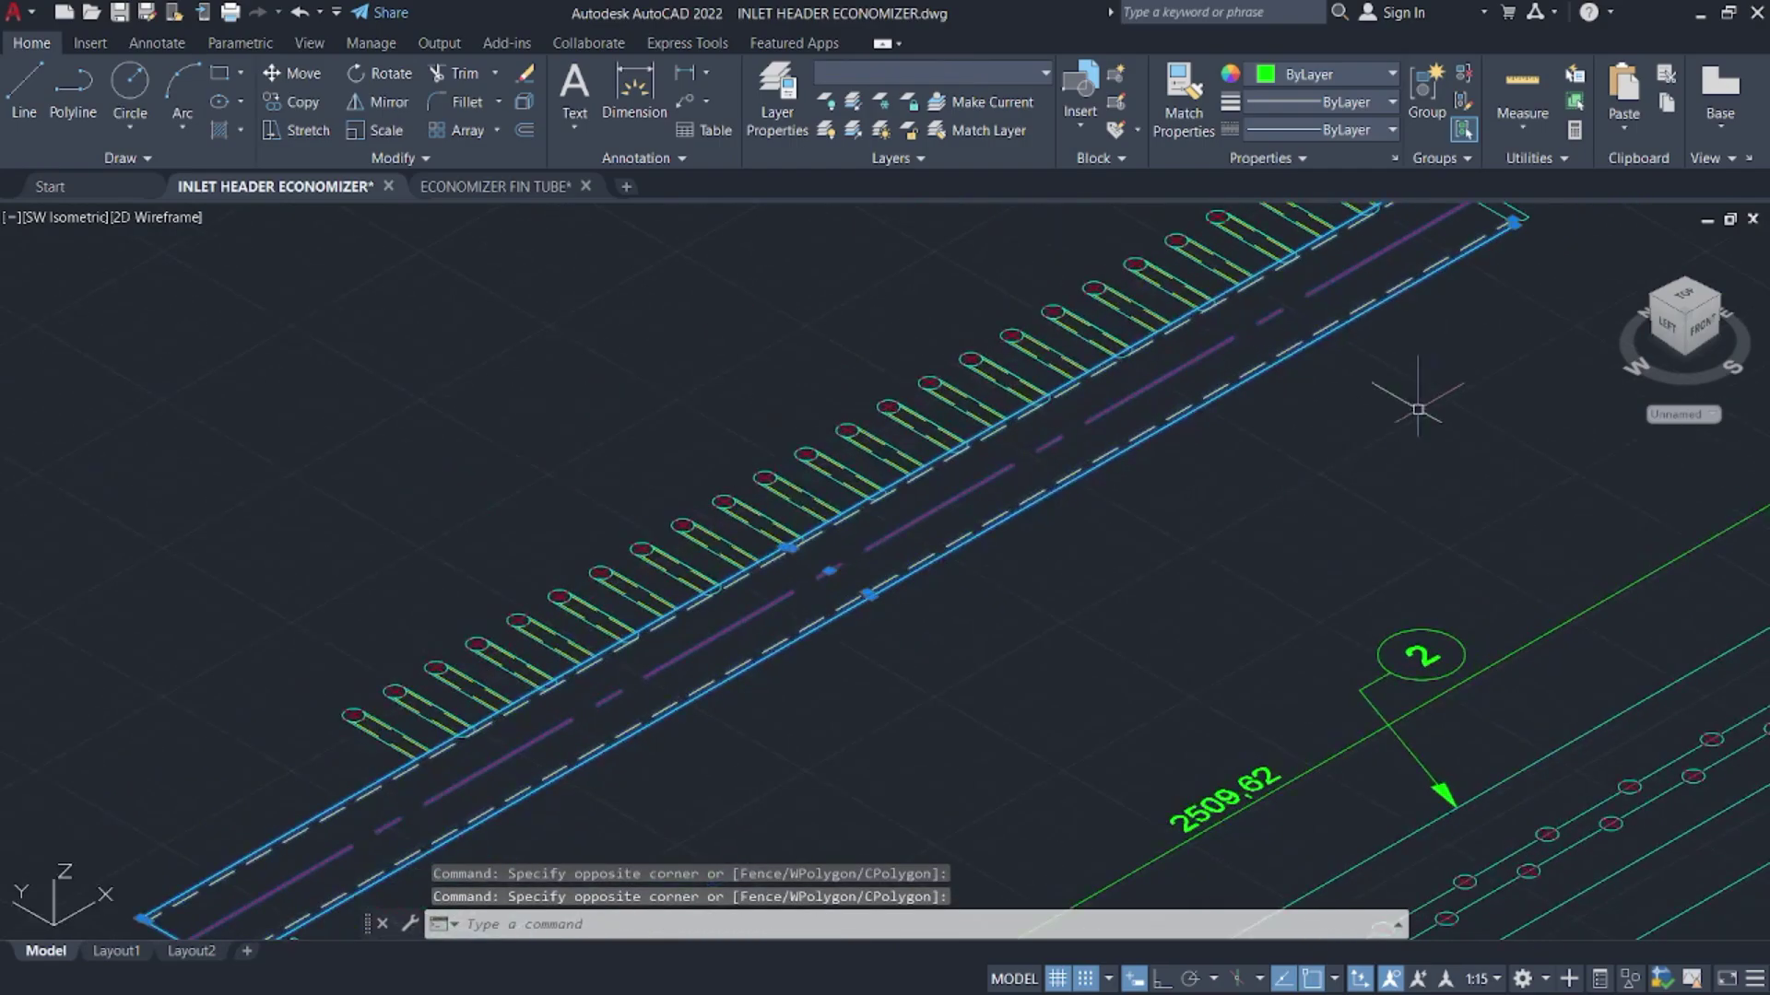
pyautogui.moveTo(1508, 281); pyautogui.dragTo(1213, 738, button='middle')
pyautogui.scroll(6, 1229, 506)
pyautogui.scroll(5, 1201, 489)
pyautogui.moveTo(1274, 526); pyautogui.dragTo(1279, 741, button='middle')
pyautogui.click(1252, 671)
pyautogui.click(1135, 600)
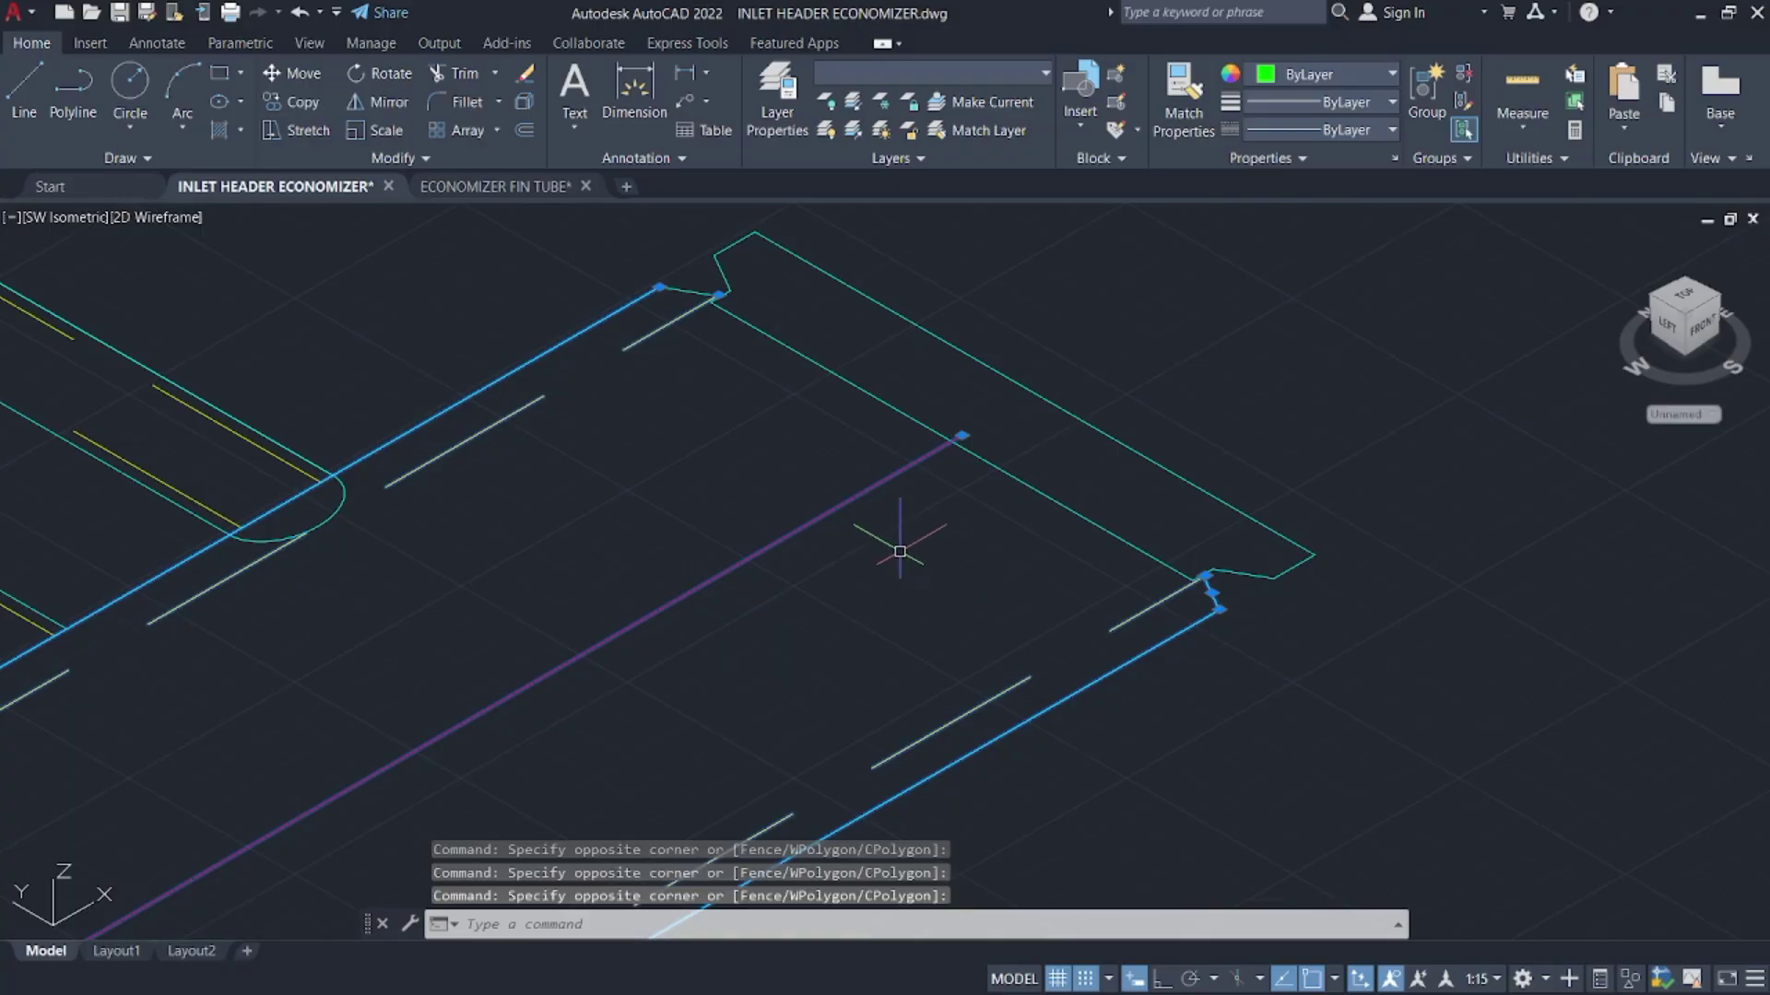
pyautogui.scroll(2, 762, 419)
pyautogui.moveTo(763, 419); pyautogui.dragTo(900, 632, button='middle')
pyautogui.click(901, 633)
pyautogui.click(765, 474)
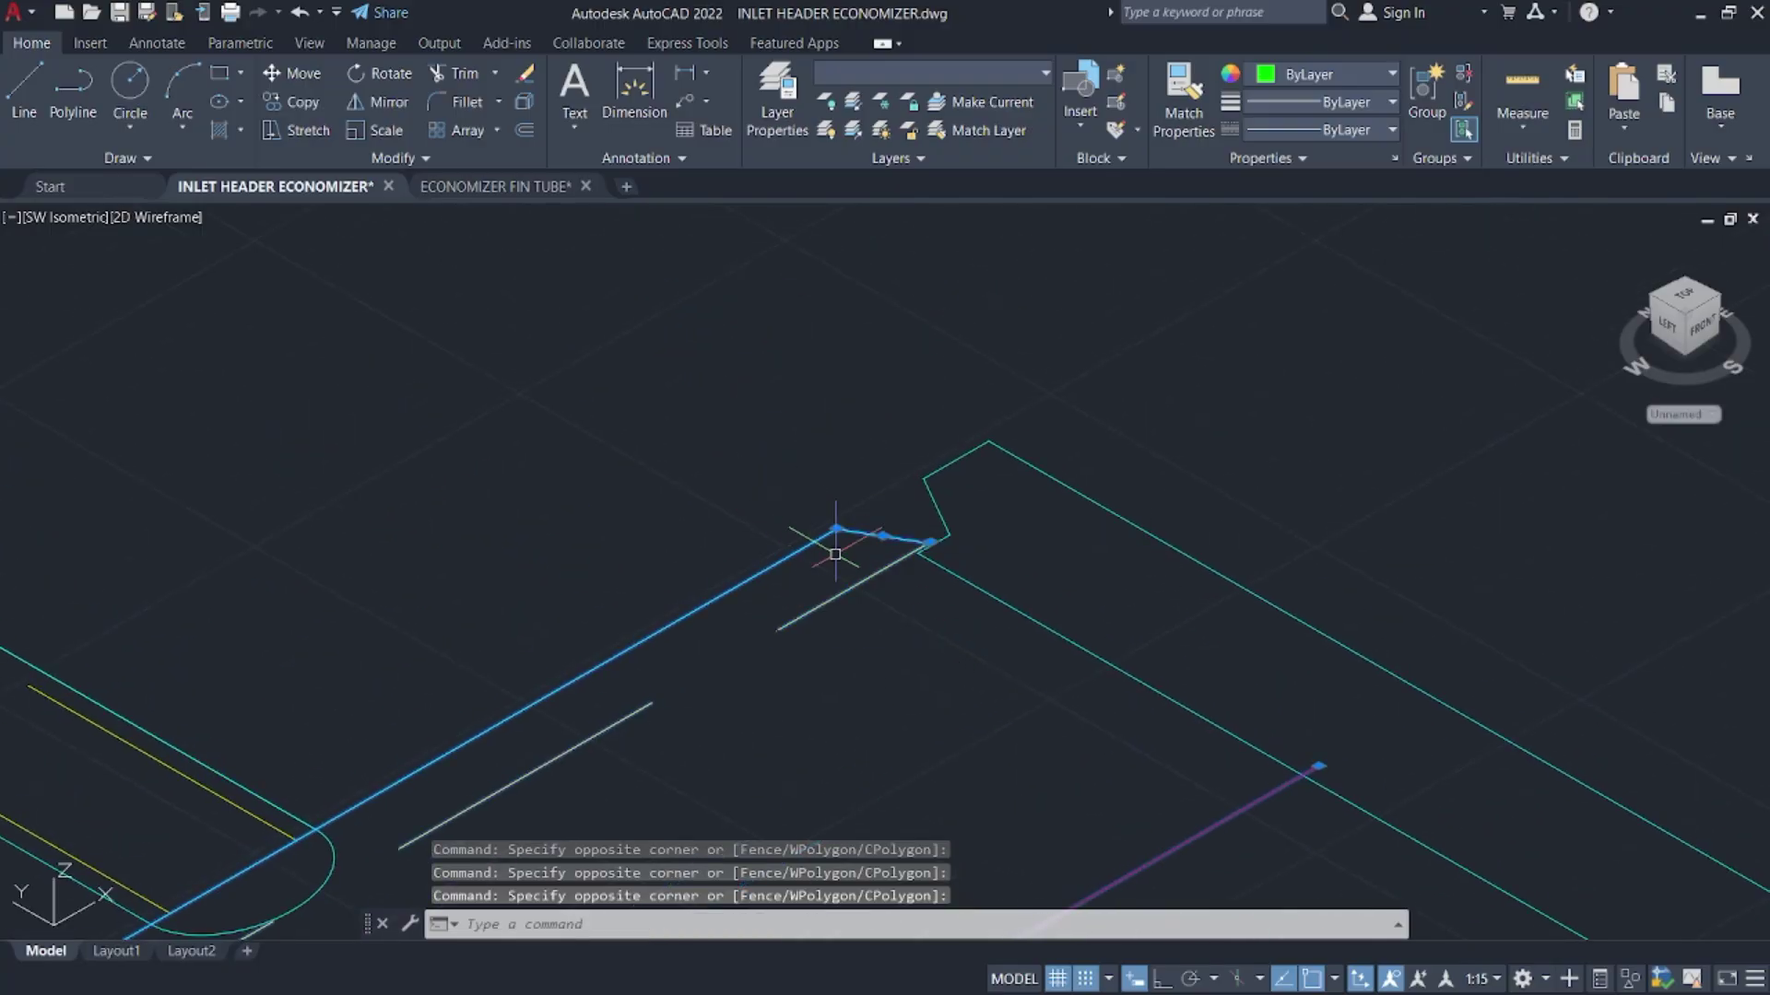
pyautogui.scroll(-3, 835, 554)
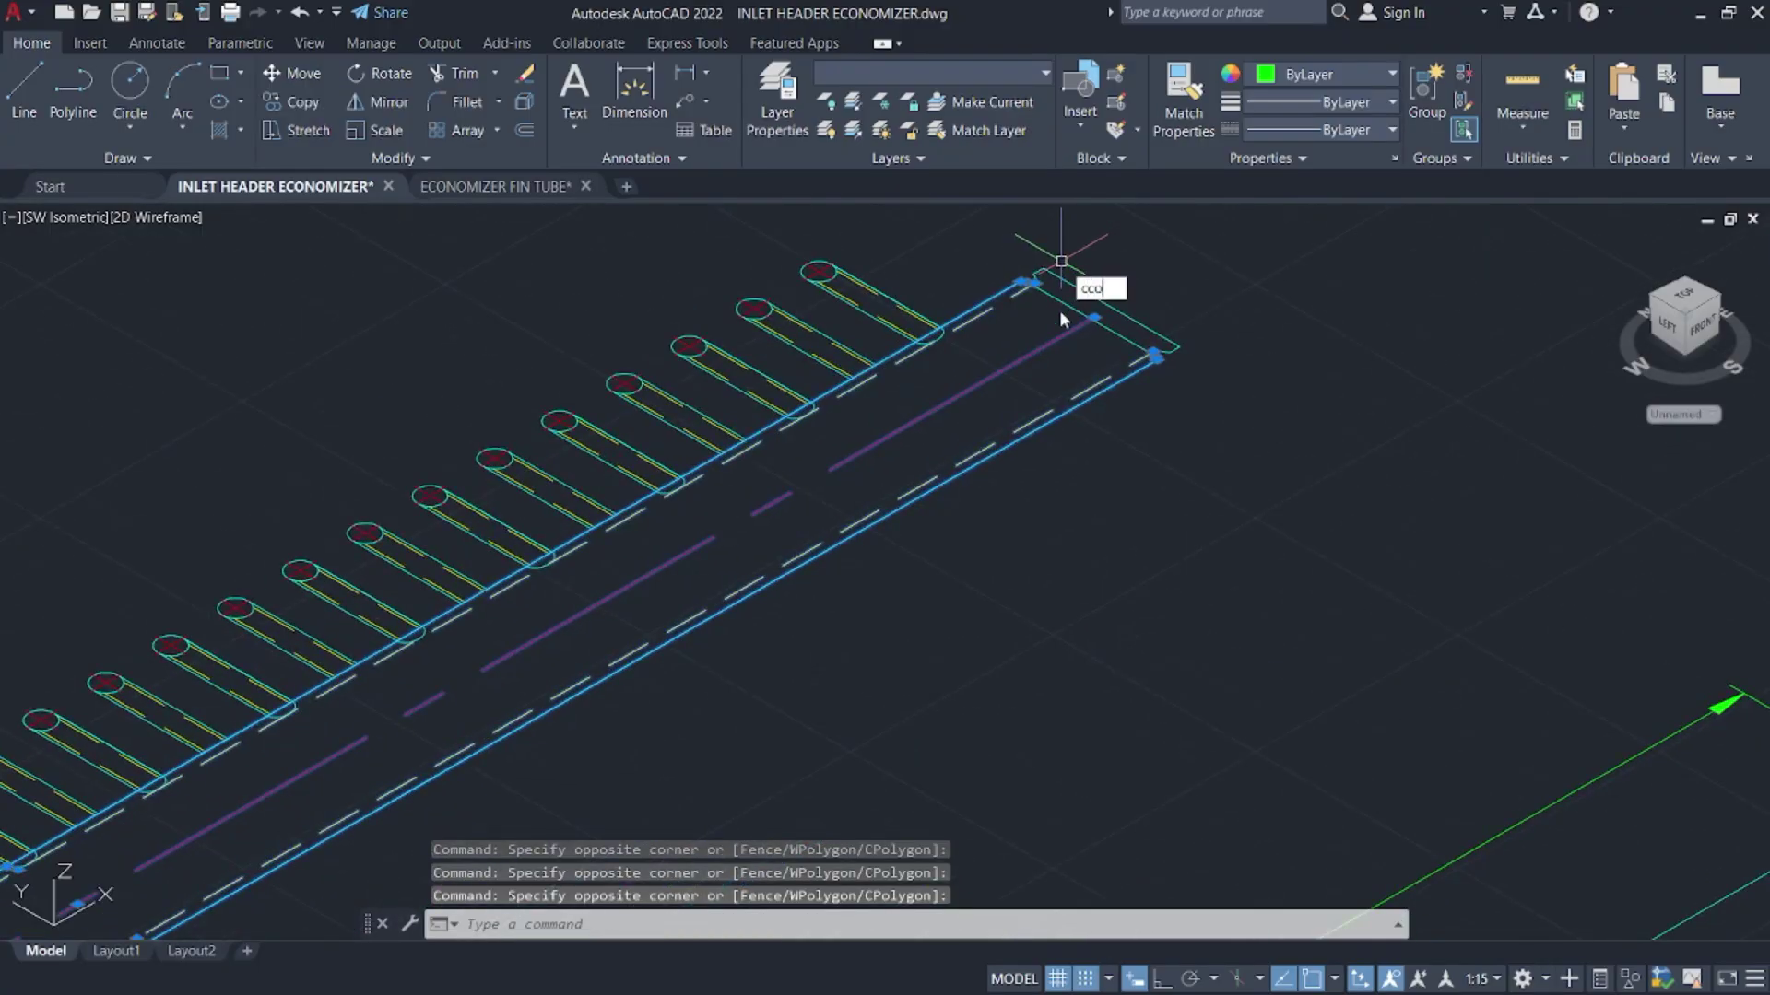
pyautogui.write('cconstraintform')
pyautogui.press('Return')
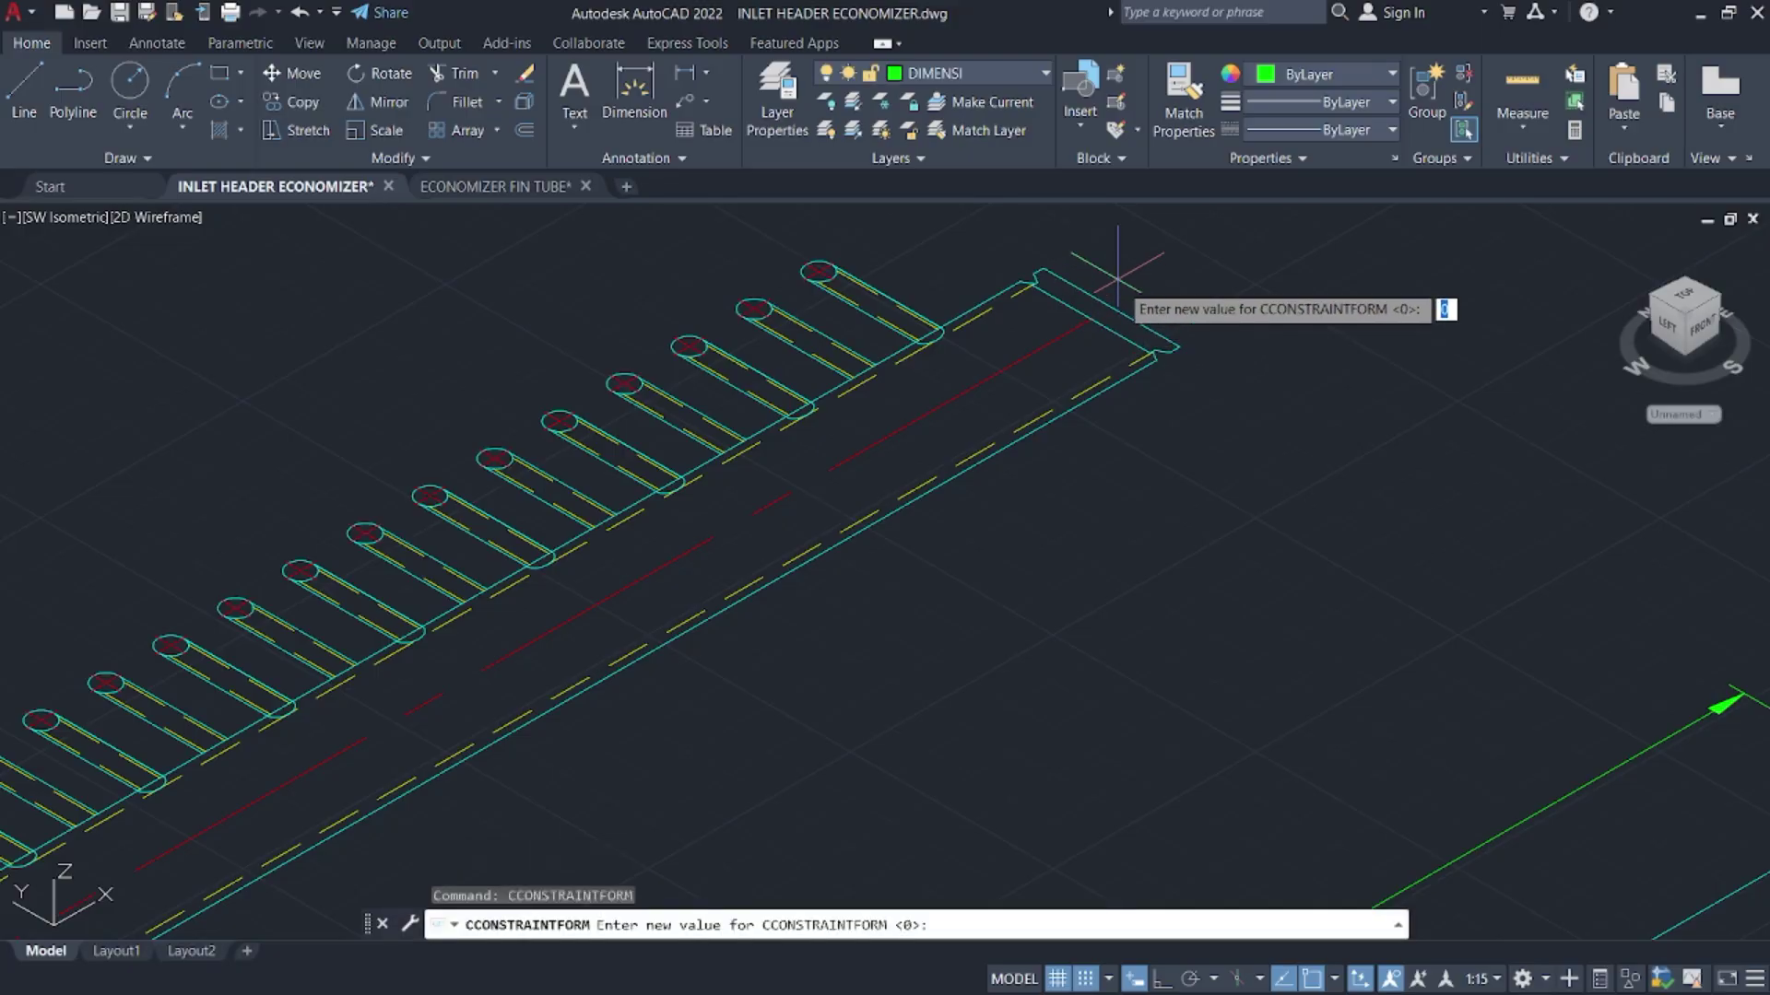
pyautogui.press('Escape')
# - Copy the header pipe's wall lines, end lines and centreline from the elevation to empty space beyond the developed shell, and turn on Ortho
pyautogui.click(1097, 516)
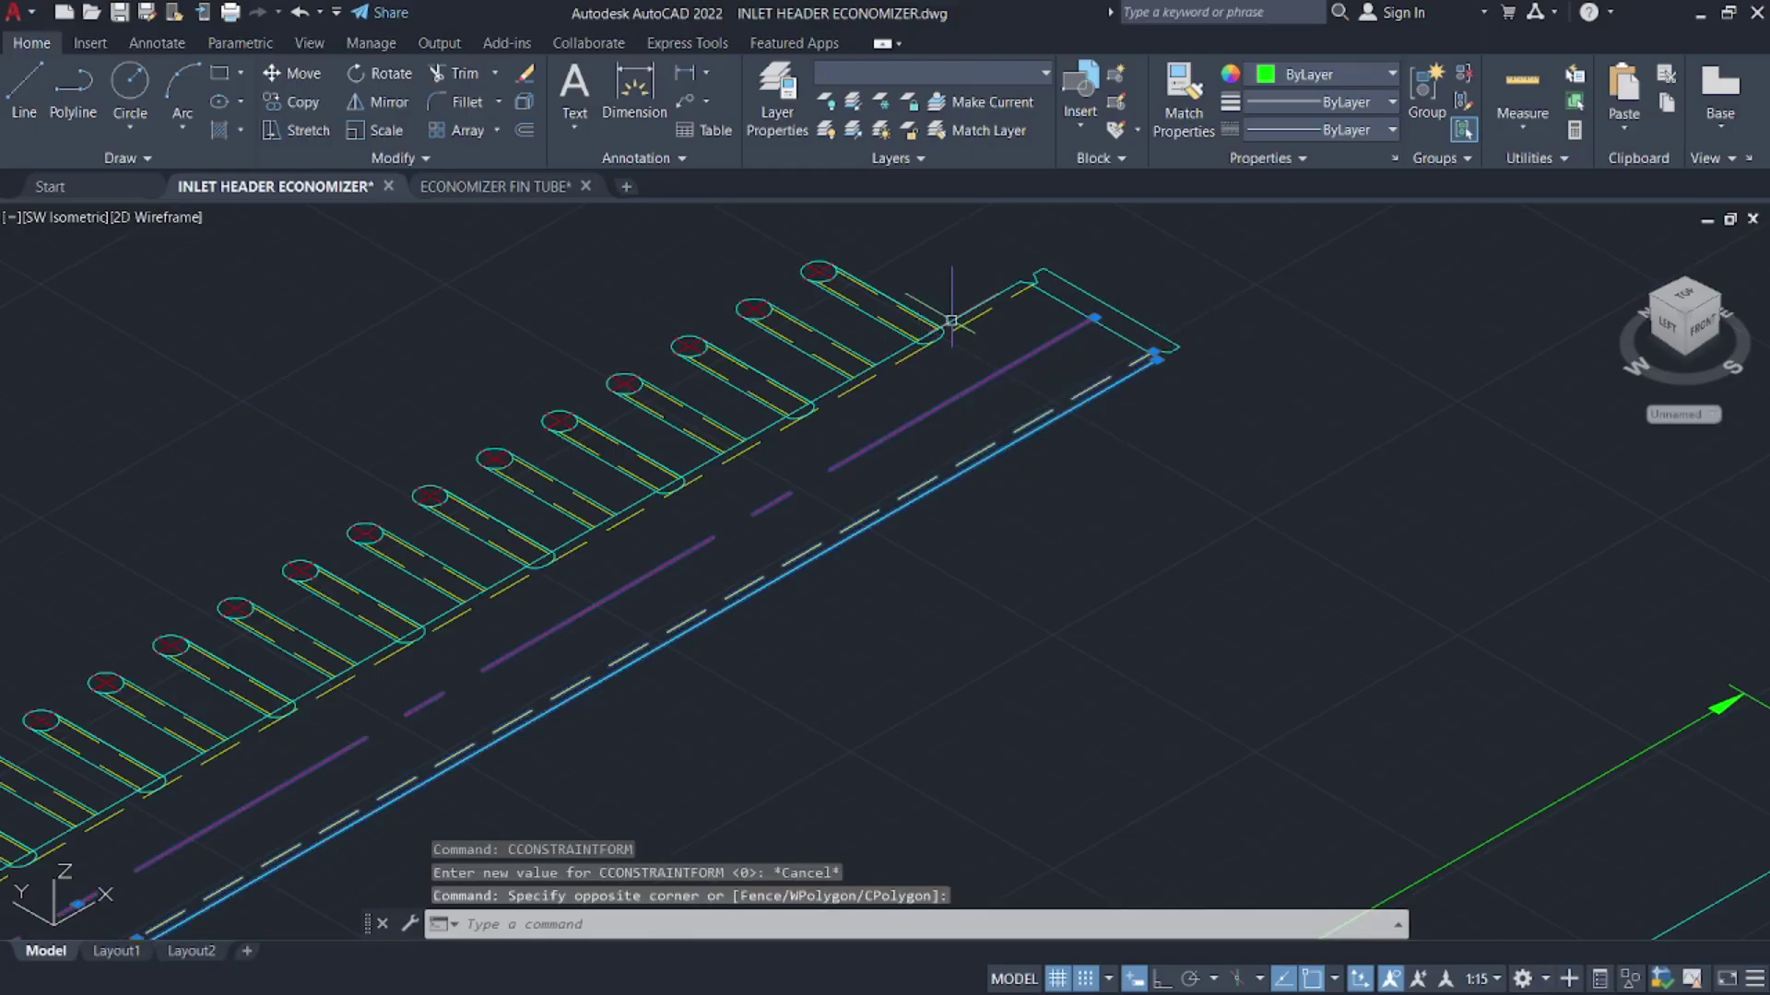
pyautogui.scroll(4, 1198, 405)
pyautogui.moveTo(1130, 337); pyautogui.dragTo(1217, 710, button='middle')
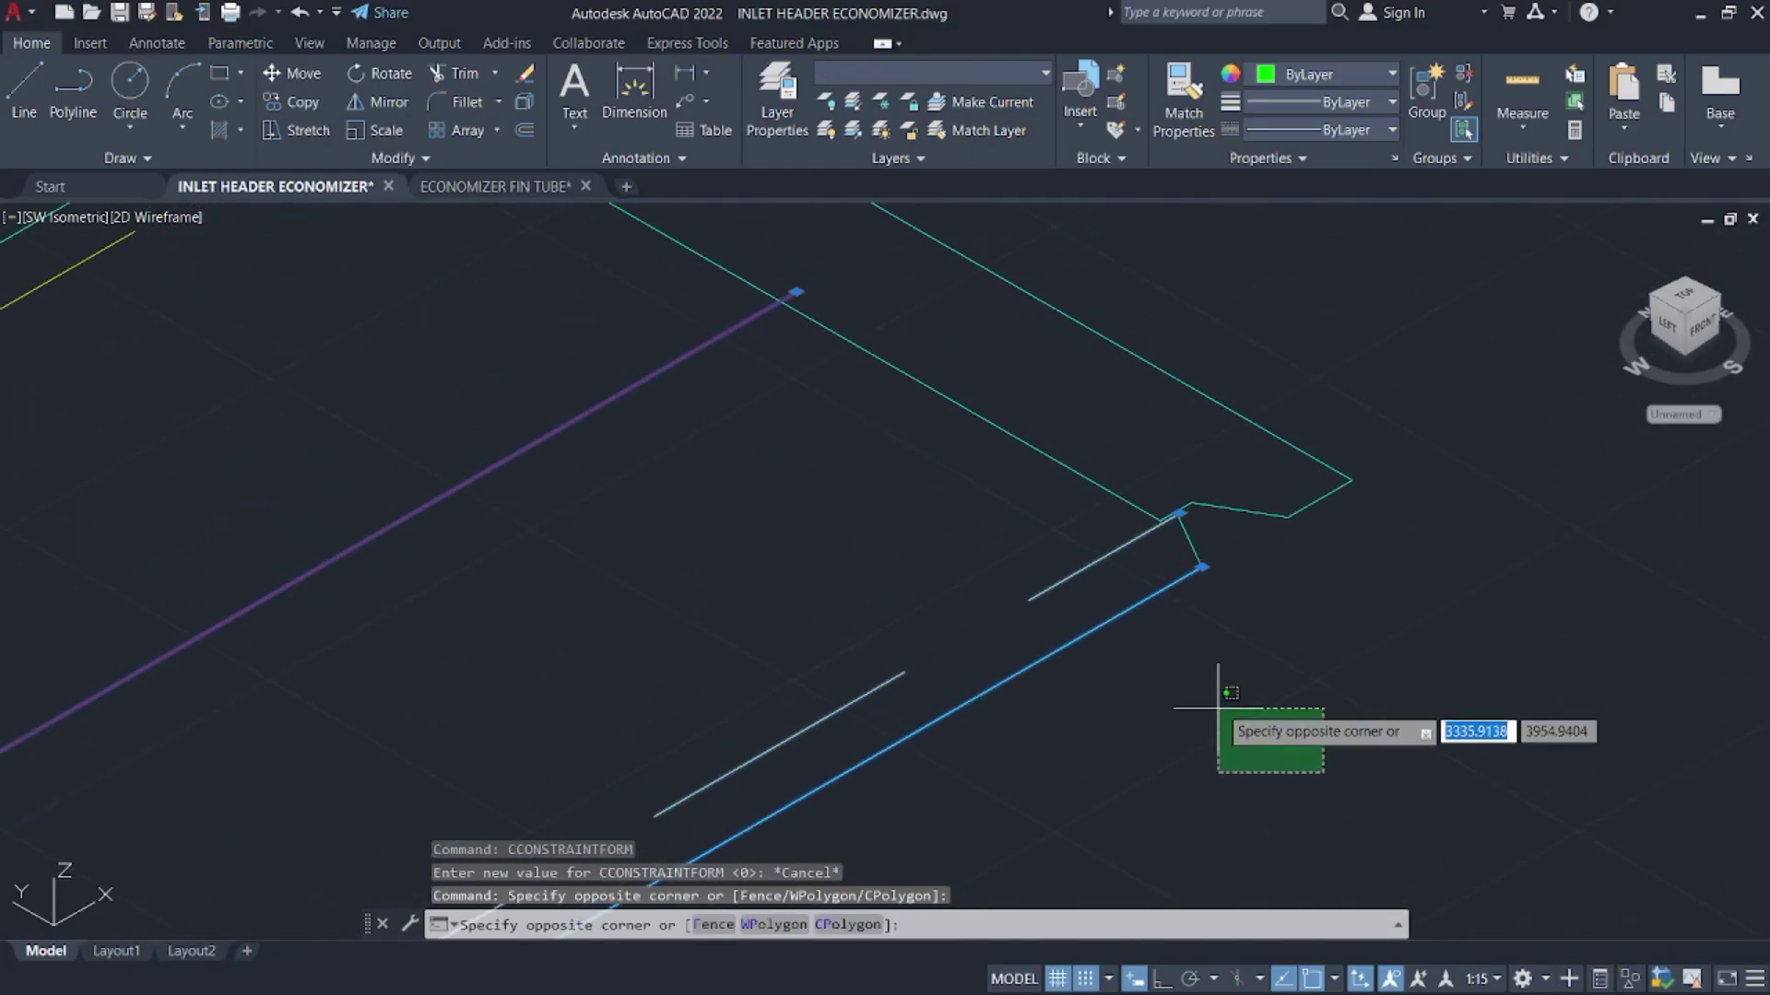
pyautogui.click(1192, 546)
pyautogui.moveTo(834, 515); pyautogui.dragTo(1164, 839, button='middle')
pyautogui.moveTo(731, 500); pyautogui.dragTo(1068, 642, button='middle')
pyautogui.click(1117, 671)
pyautogui.click(880, 503)
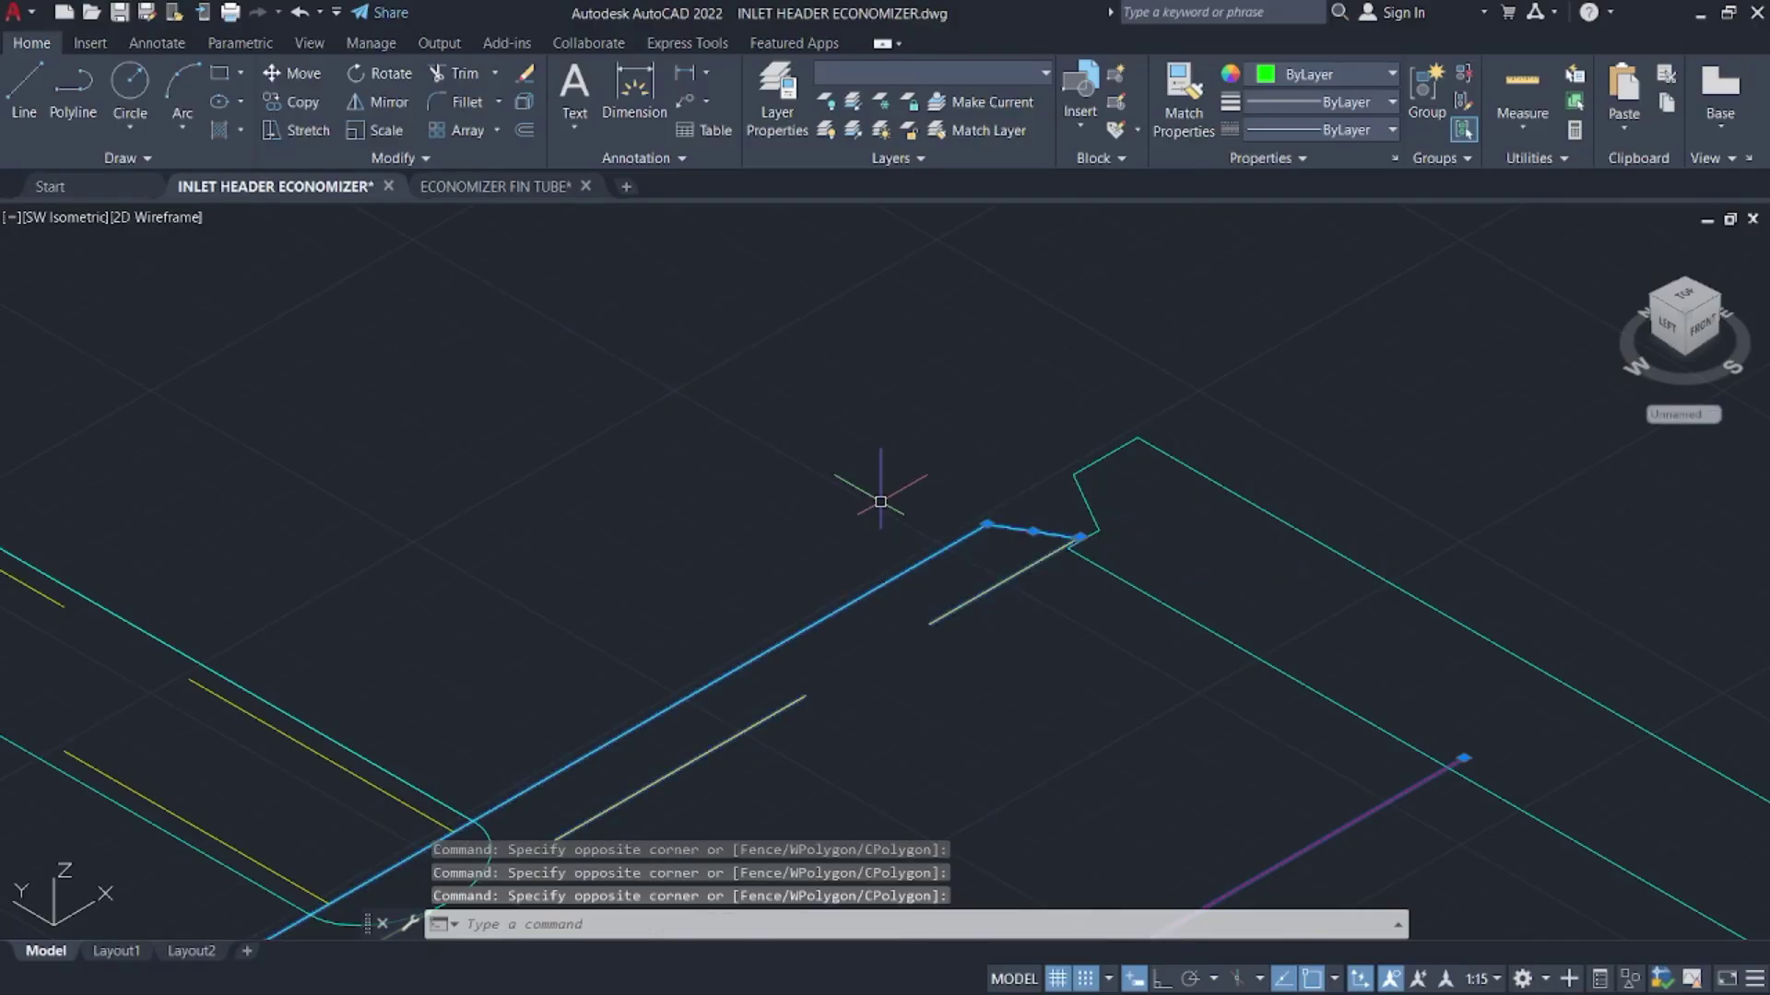
pyautogui.scroll(-6, 1116, 401)
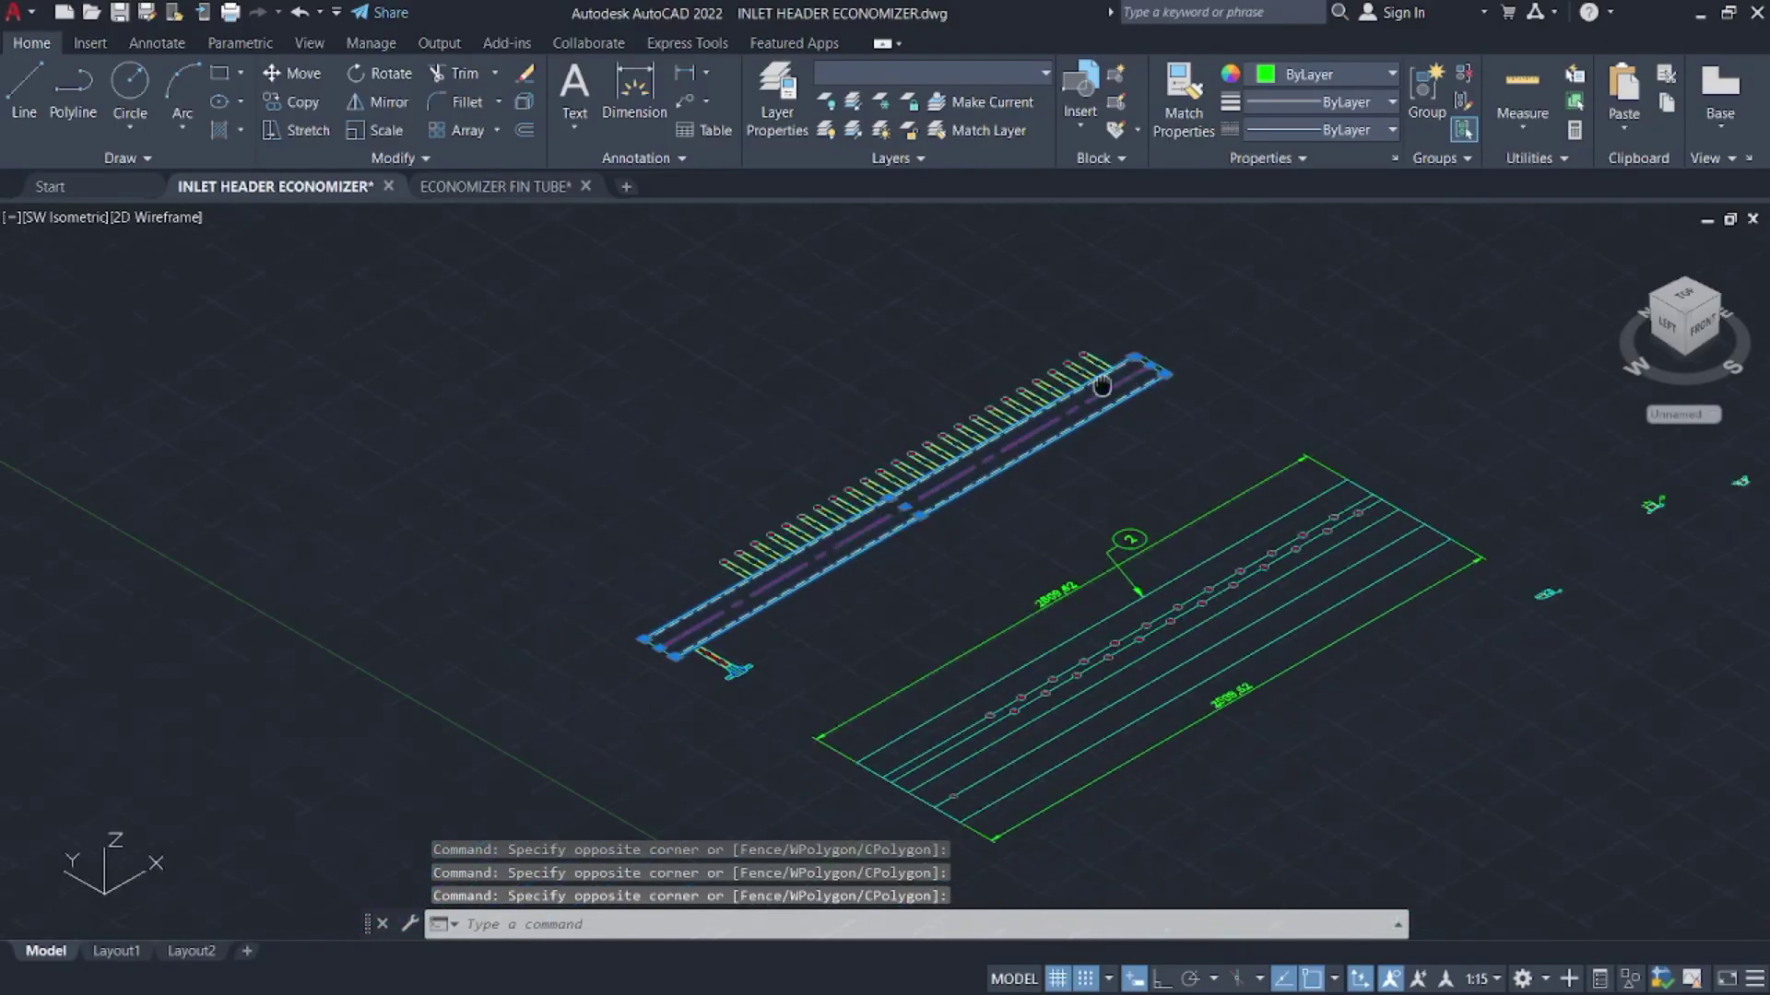
pyautogui.scroll(6, 656, 609)
pyautogui.click(630, 412)
pyautogui.scroll(-3, 629, 412)
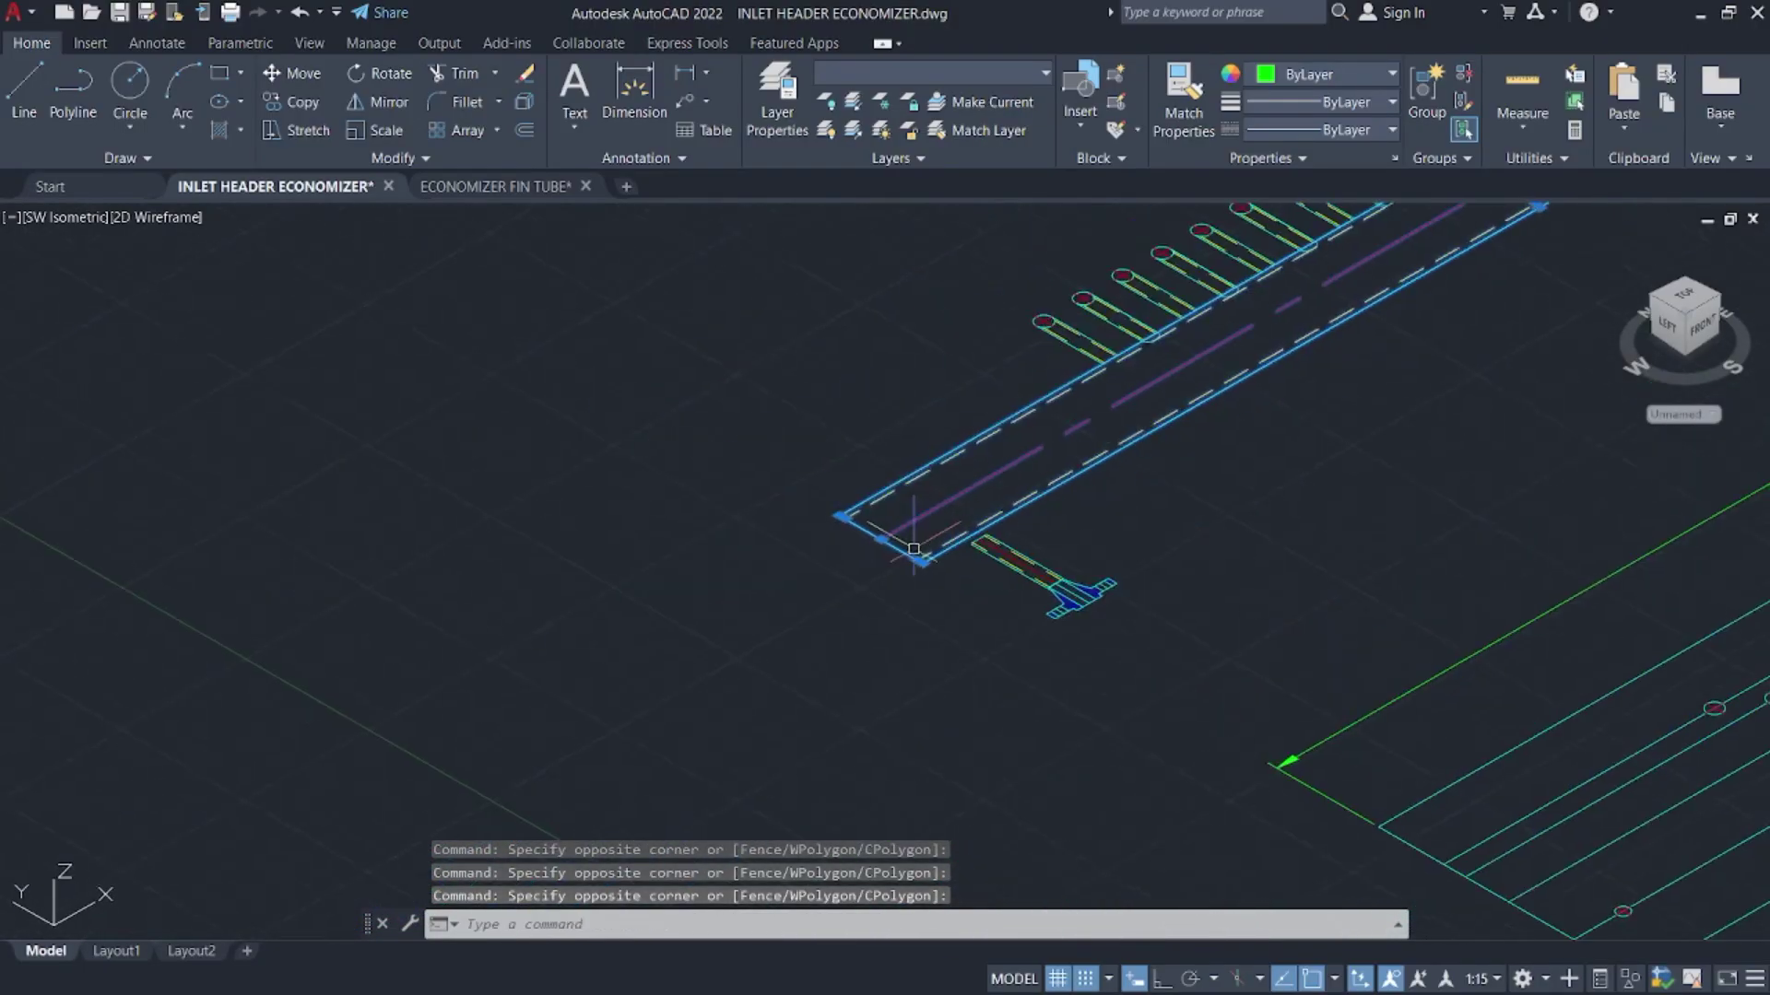
pyautogui.write('co')
pyautogui.press('Return')
pyautogui.click(907, 420)
pyautogui.scroll(-3, 968, 474)
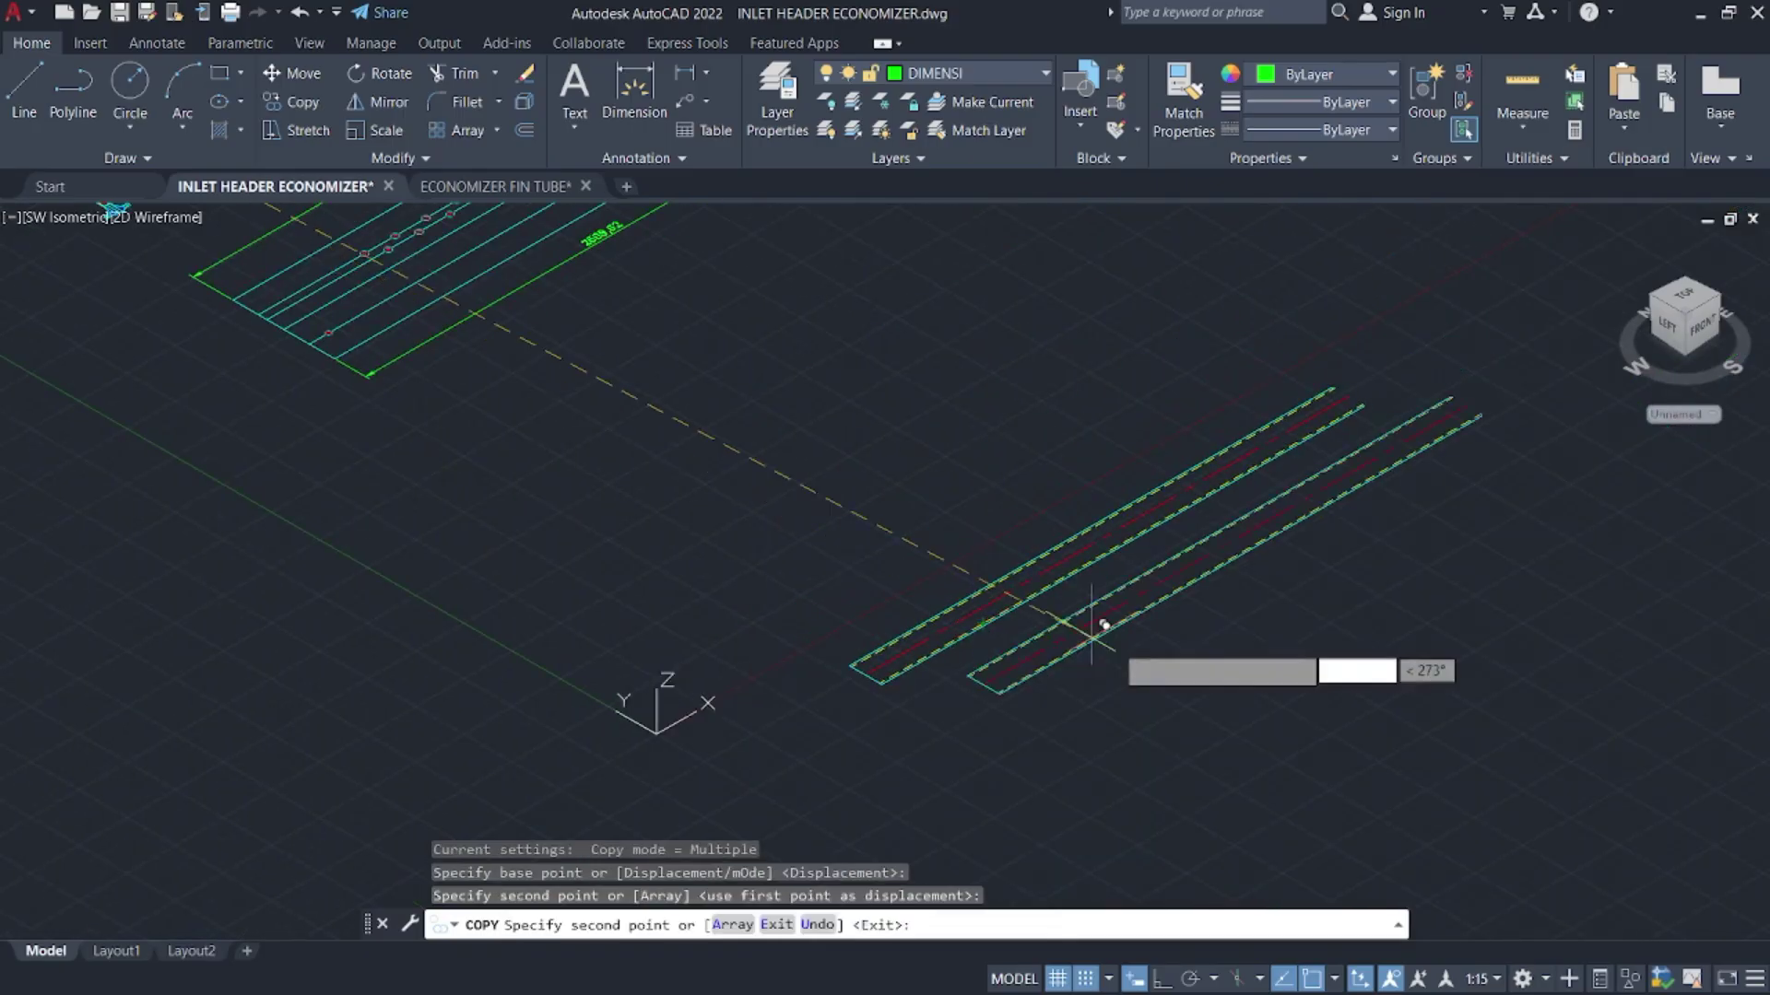
pyautogui.press('Escape')
pyautogui.click(1163, 980)
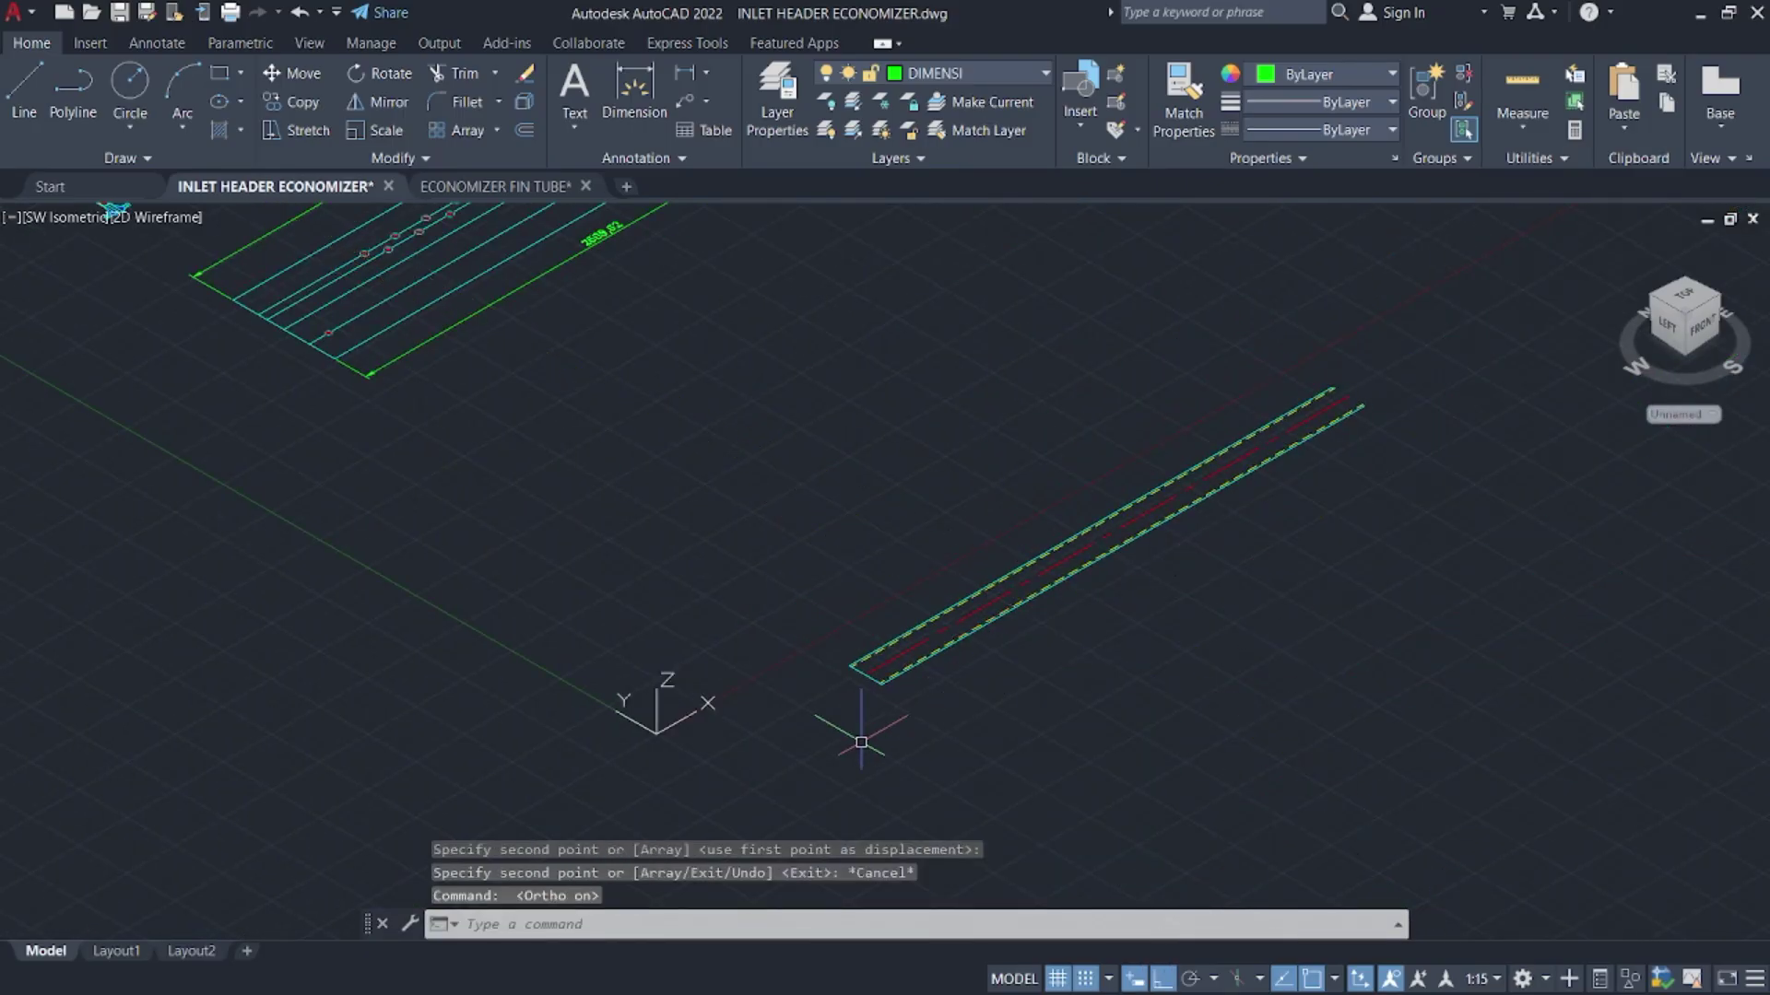
# - Trim the copied pipe's square end line to the lower wall thickness and erase the upper wall lines
pyautogui.scroll(5, 861, 742)
pyautogui.write('tr')
pyautogui.press('Return')
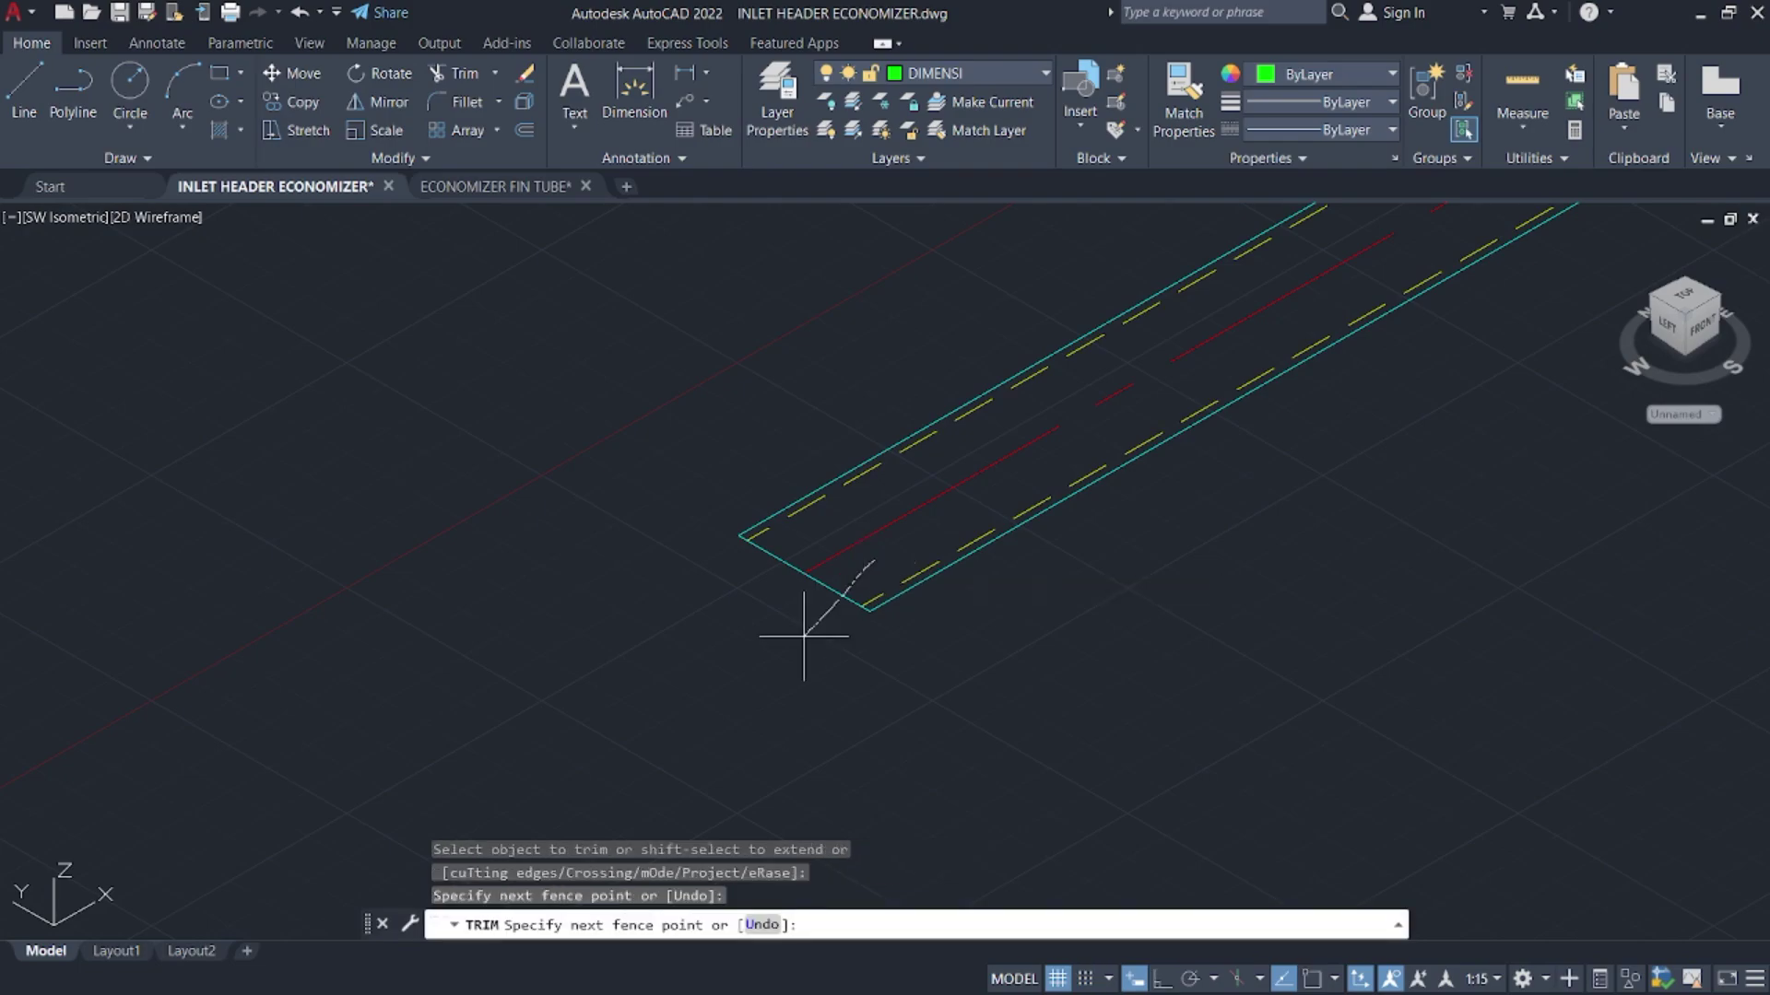
pyautogui.click(791, 507)
pyautogui.click(783, 521)
pyautogui.press('Delete')
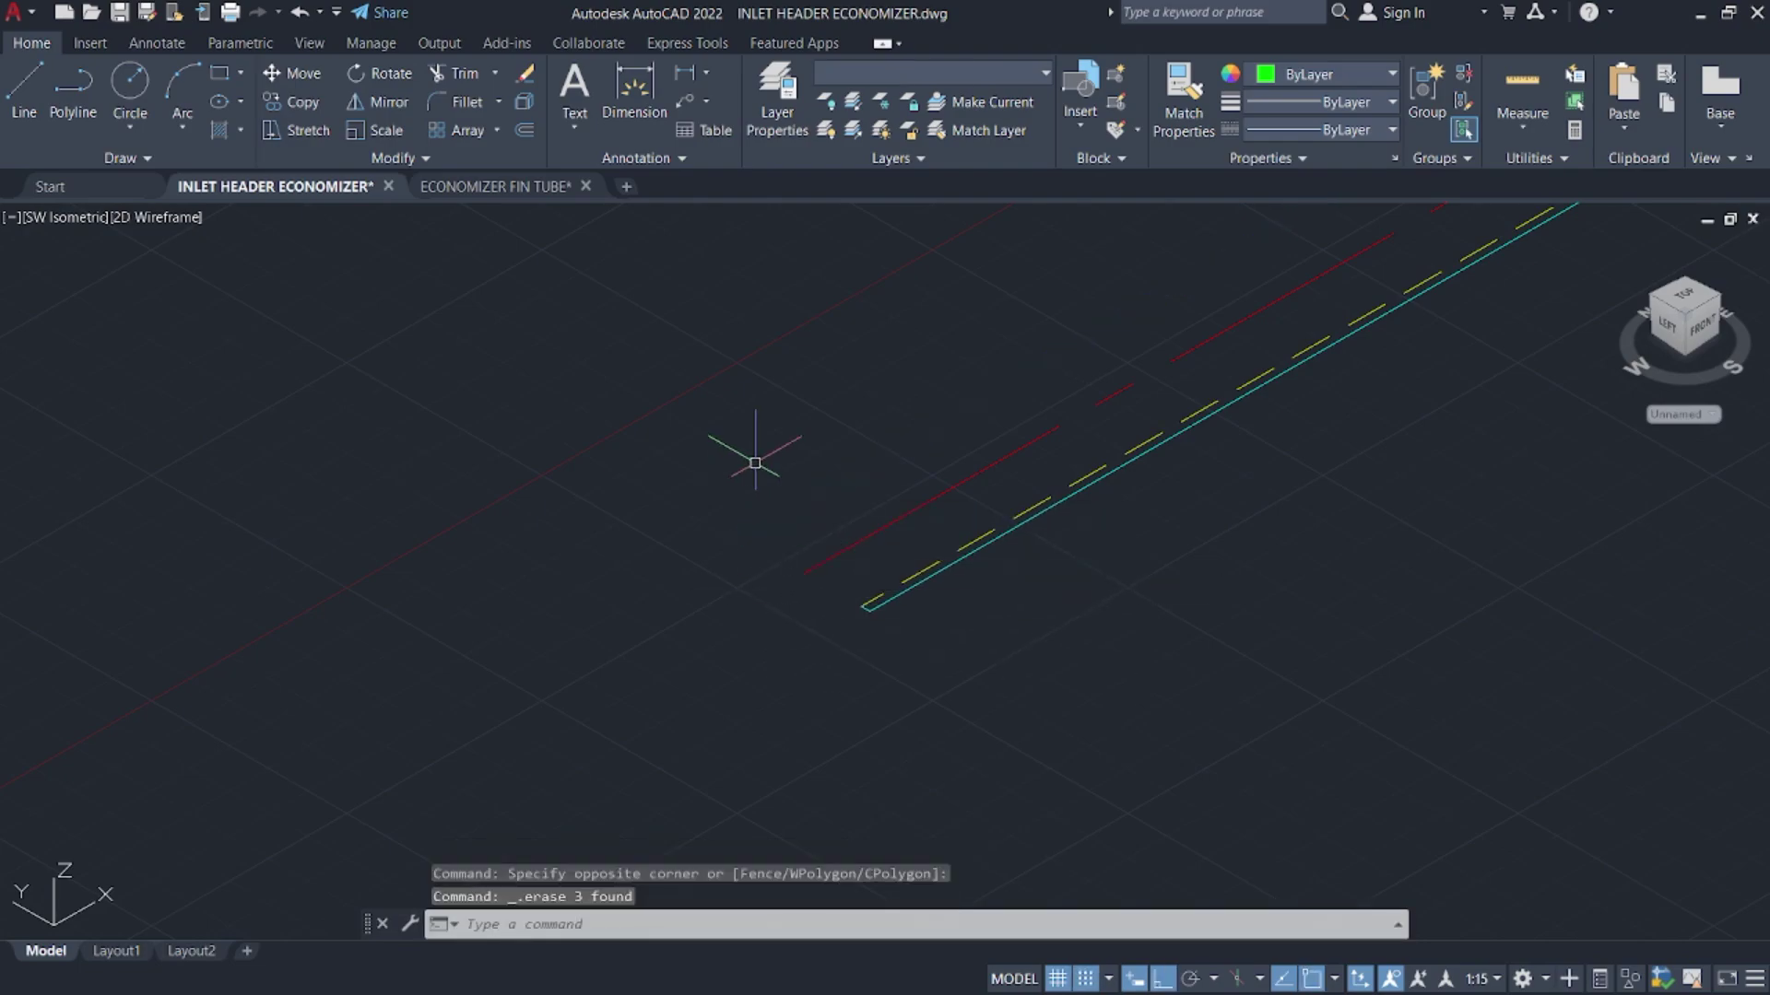
# - Erase the leftover upper bevel line at the far end of the copied pipe
pyautogui.moveTo(751, 447); pyautogui.dragTo(296, 812, button='middle')
pyautogui.scroll(-2, 988, 585)
pyautogui.moveTo(839, 586); pyautogui.dragTo(968, 627, button='middle')
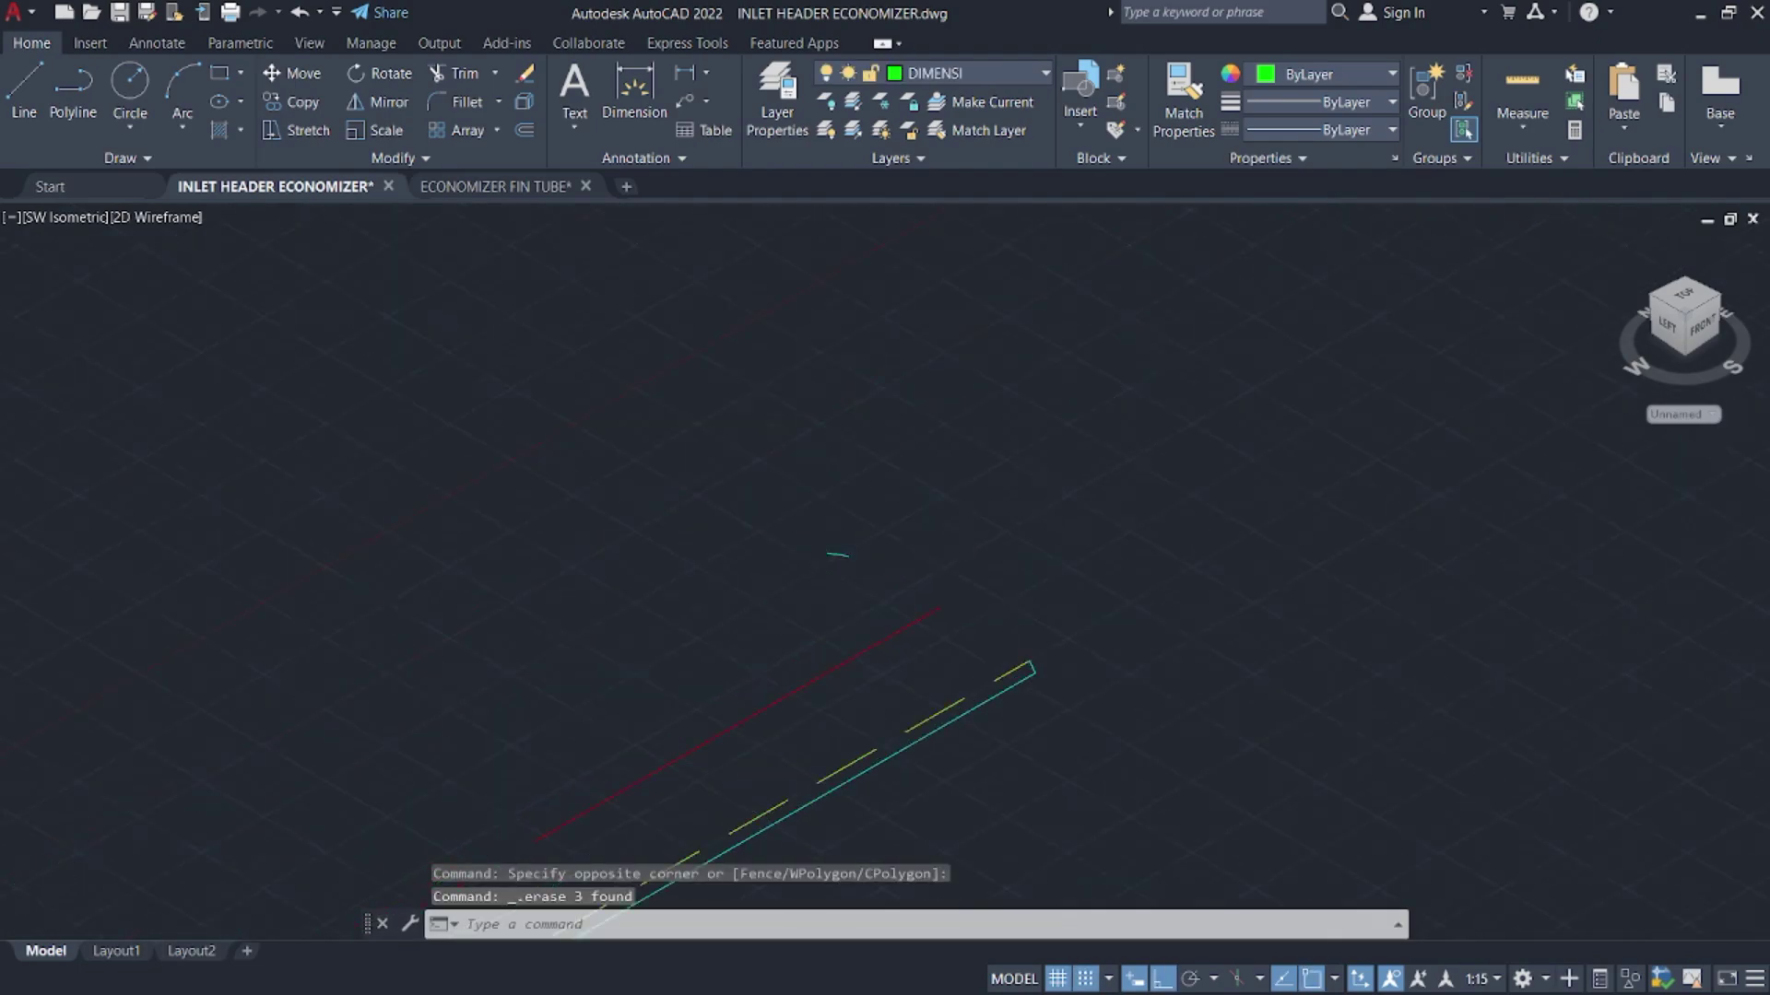
pyautogui.click(811, 530)
pyautogui.click(790, 498)
pyautogui.press('Delete')
# - Trim the inner wall line's overhang past the bevel at the far end of the lower pipe wall
pyautogui.scroll(2, 1112, 761)
pyautogui.scroll(2, 1237, 573)
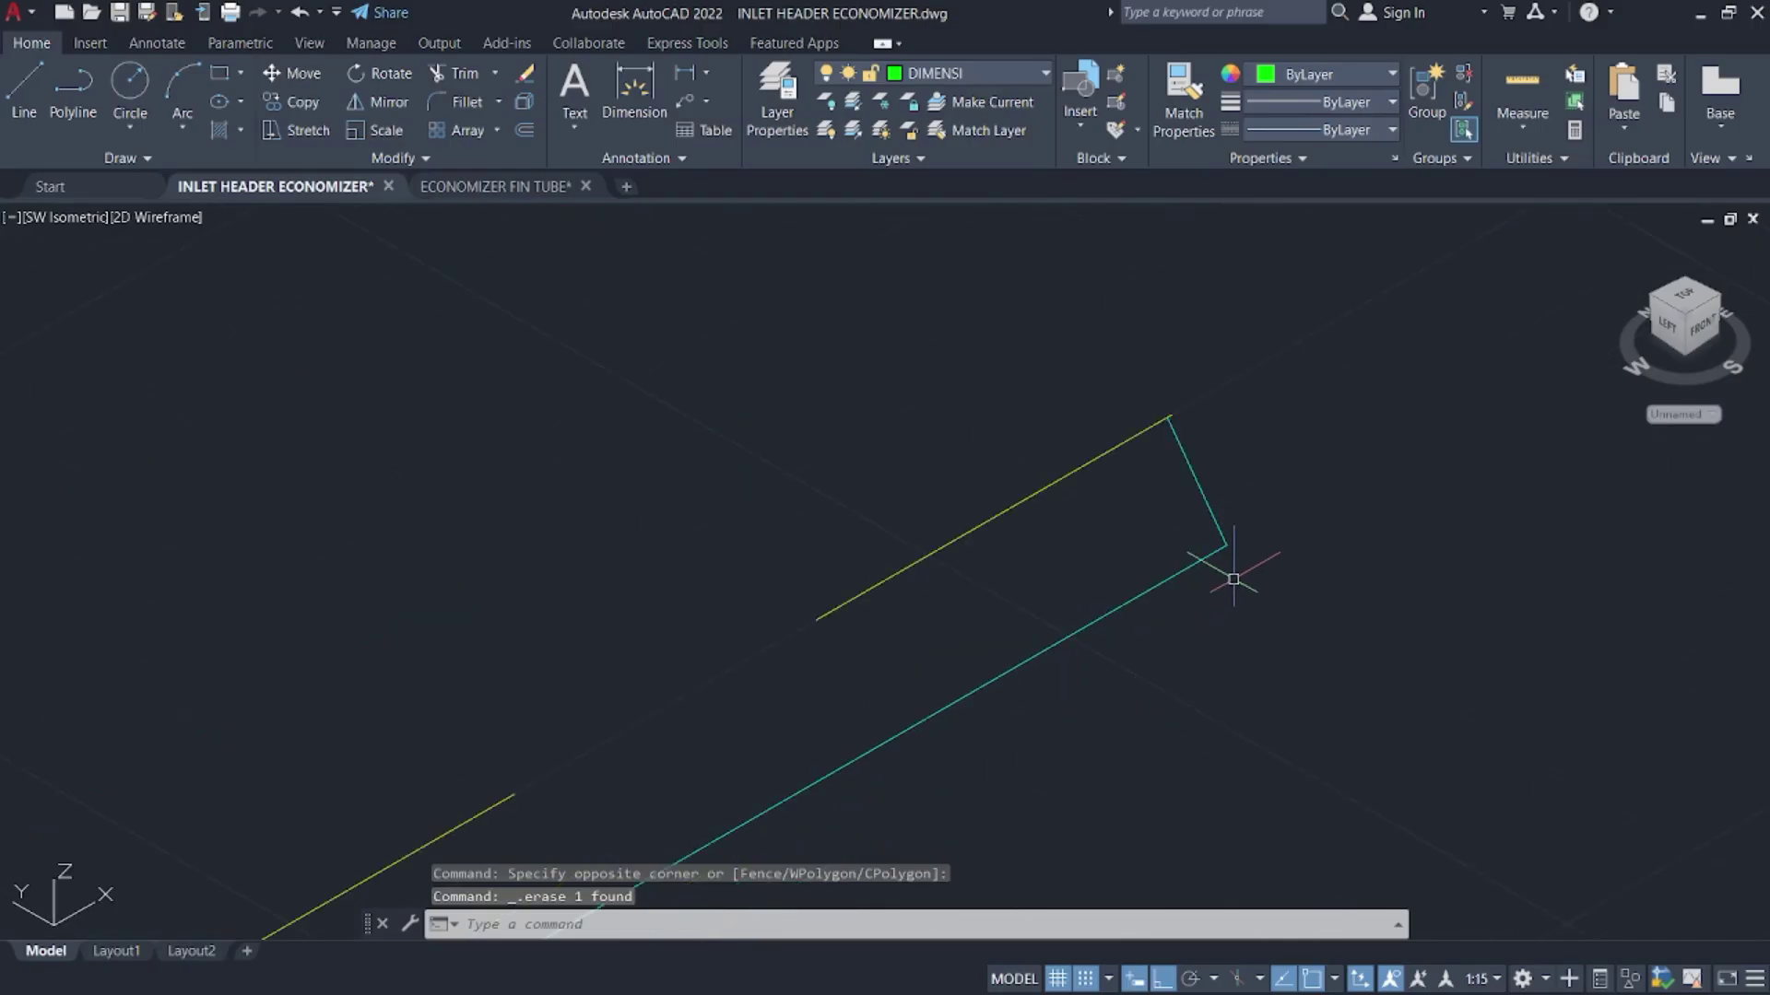
pyautogui.scroll(2, 1059, 679)
pyautogui.moveTo(1059, 679); pyautogui.dragTo(921, 663, button='middle')
pyautogui.write('tr')
pyautogui.press('Return')
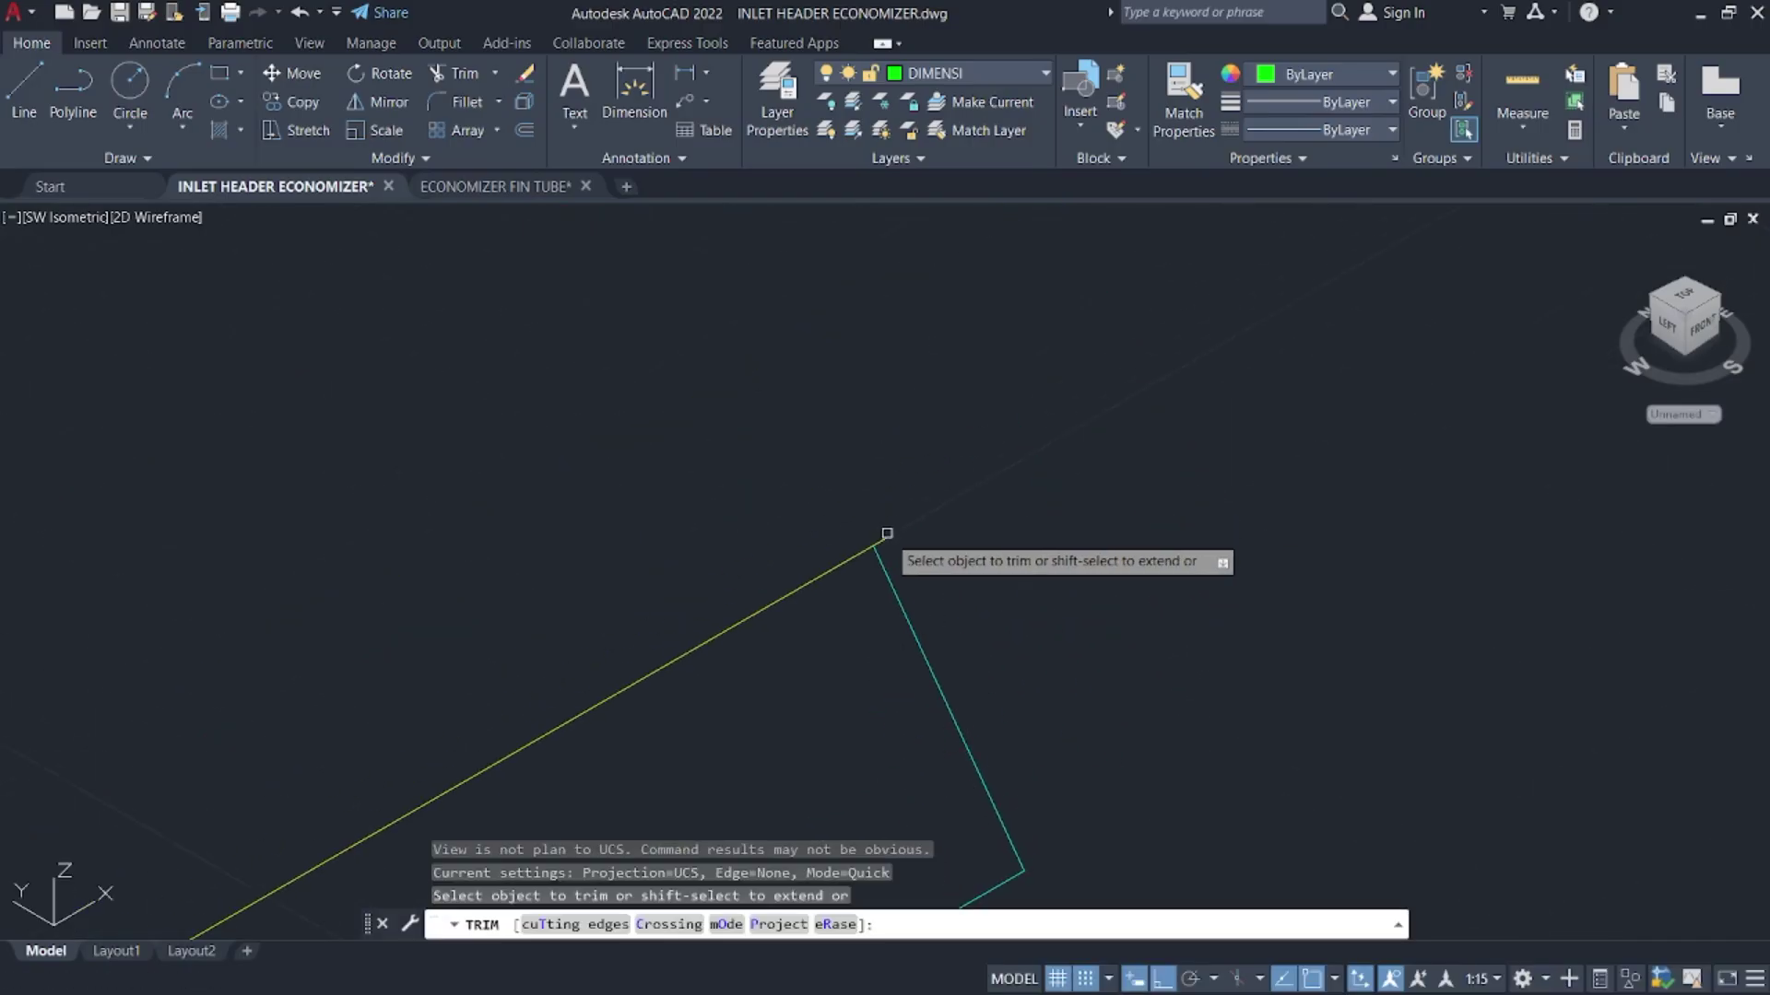
pyautogui.press('Escape')
# - Join the lower pipe wall's outer line, inner line, square end and bevel into one closed polyline
pyautogui.scroll(-3, 926, 533)
pyautogui.click(1147, 644)
pyautogui.click(922, 464)
pyautogui.moveTo(923, 463); pyautogui.dragTo(1355, 446, button='middle')
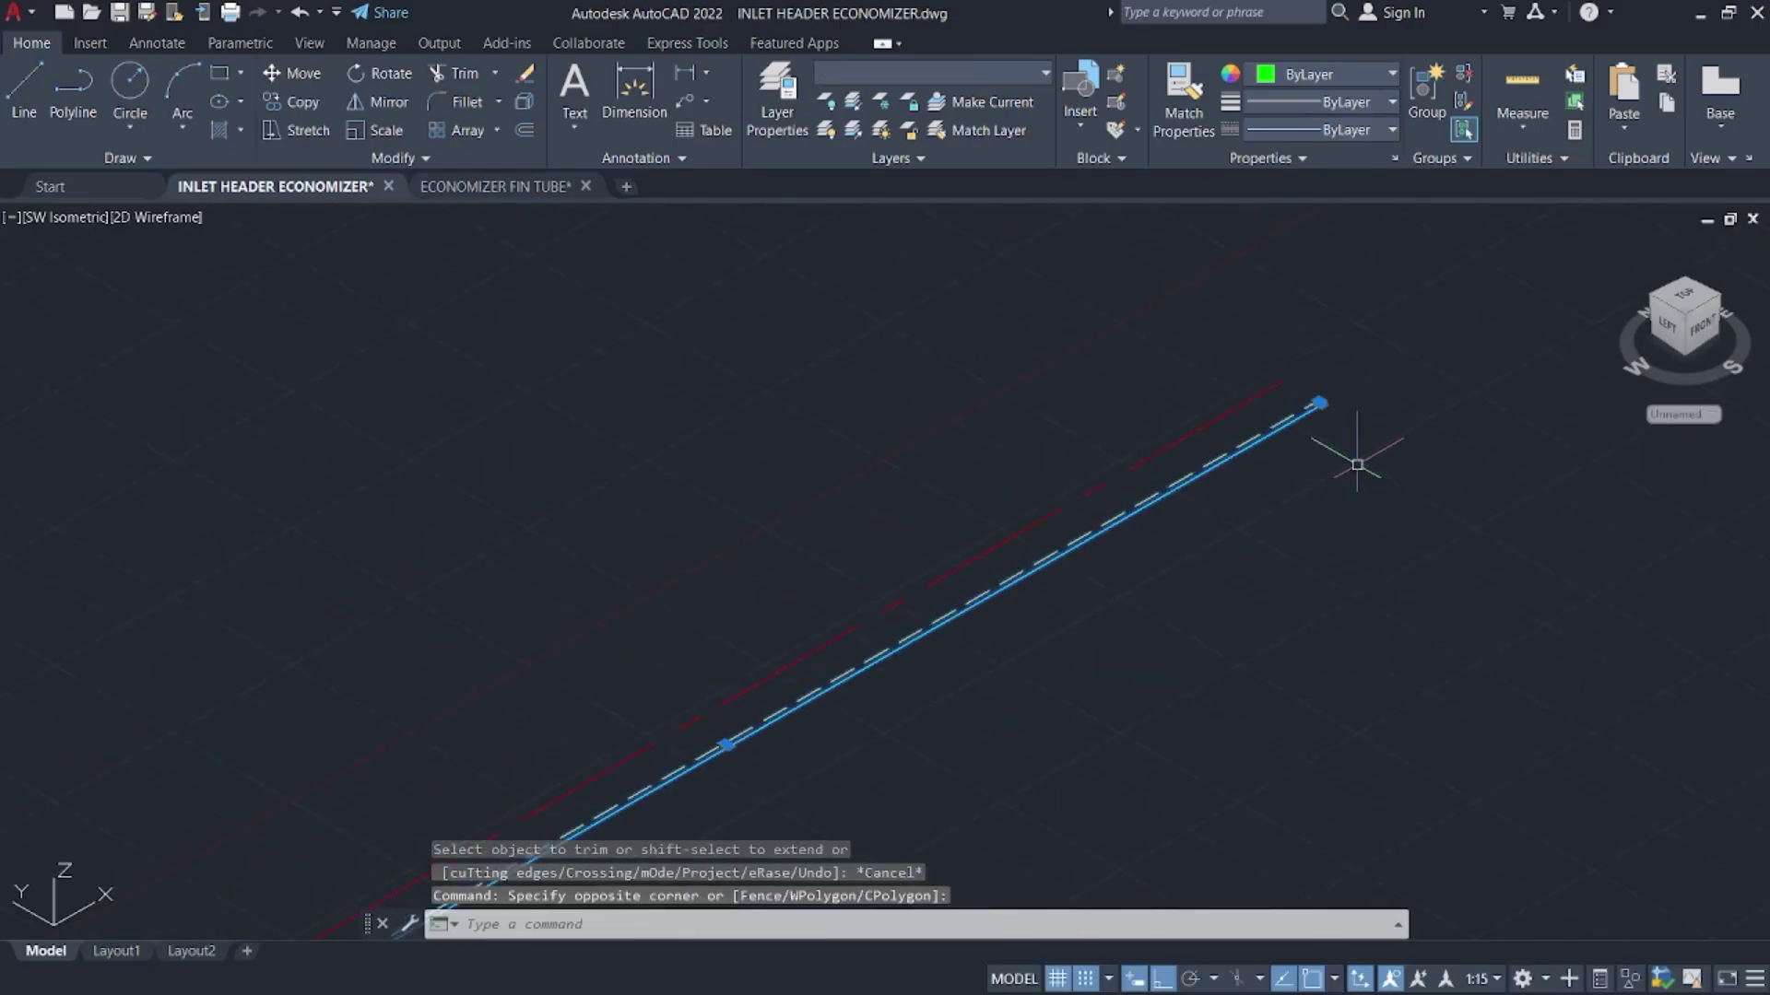
pyautogui.scroll(-3, 1248, 479)
pyautogui.scroll(5, 968, 593)
pyautogui.click(1180, 557)
pyautogui.click(1100, 479)
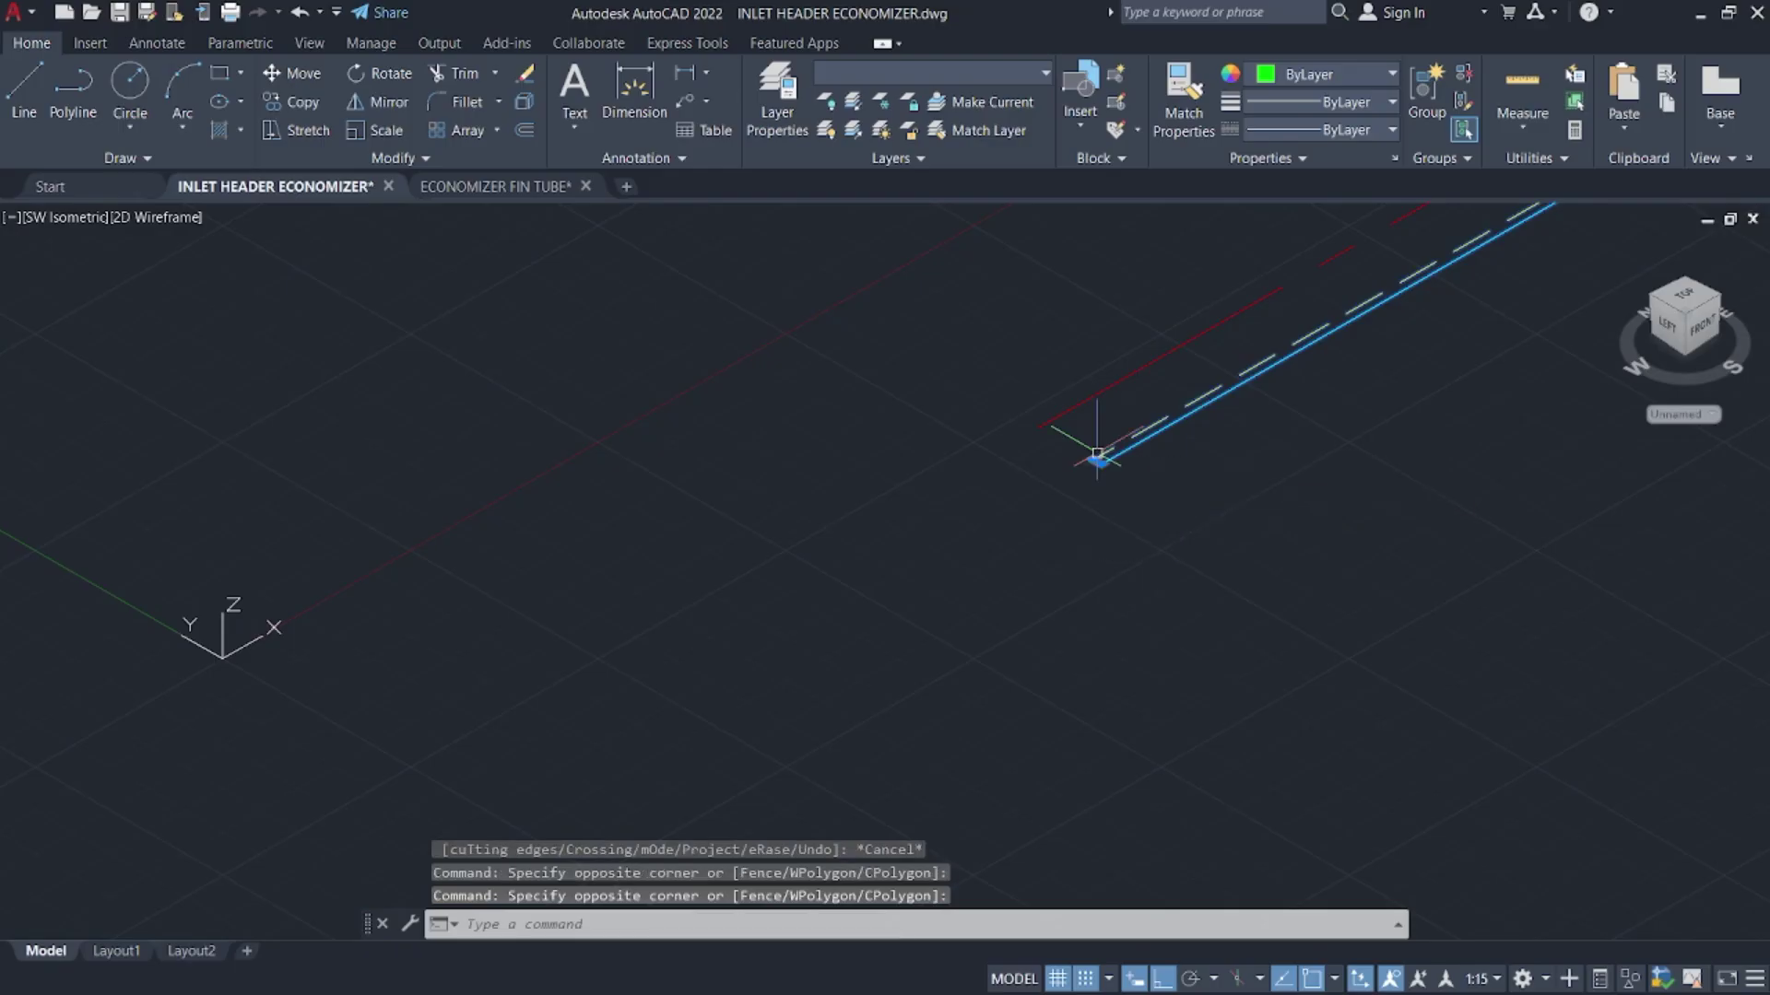
pyautogui.moveTo(1166, 561); pyautogui.dragTo(1017, 603, button='middle')
pyautogui.write('j')
pyautogui.press('Return')
# - Revolve the closed lower wall polyline a full 360° about the red centre line to form the header pipe
pyautogui.click(1126, 556)
pyautogui.click(1047, 413)
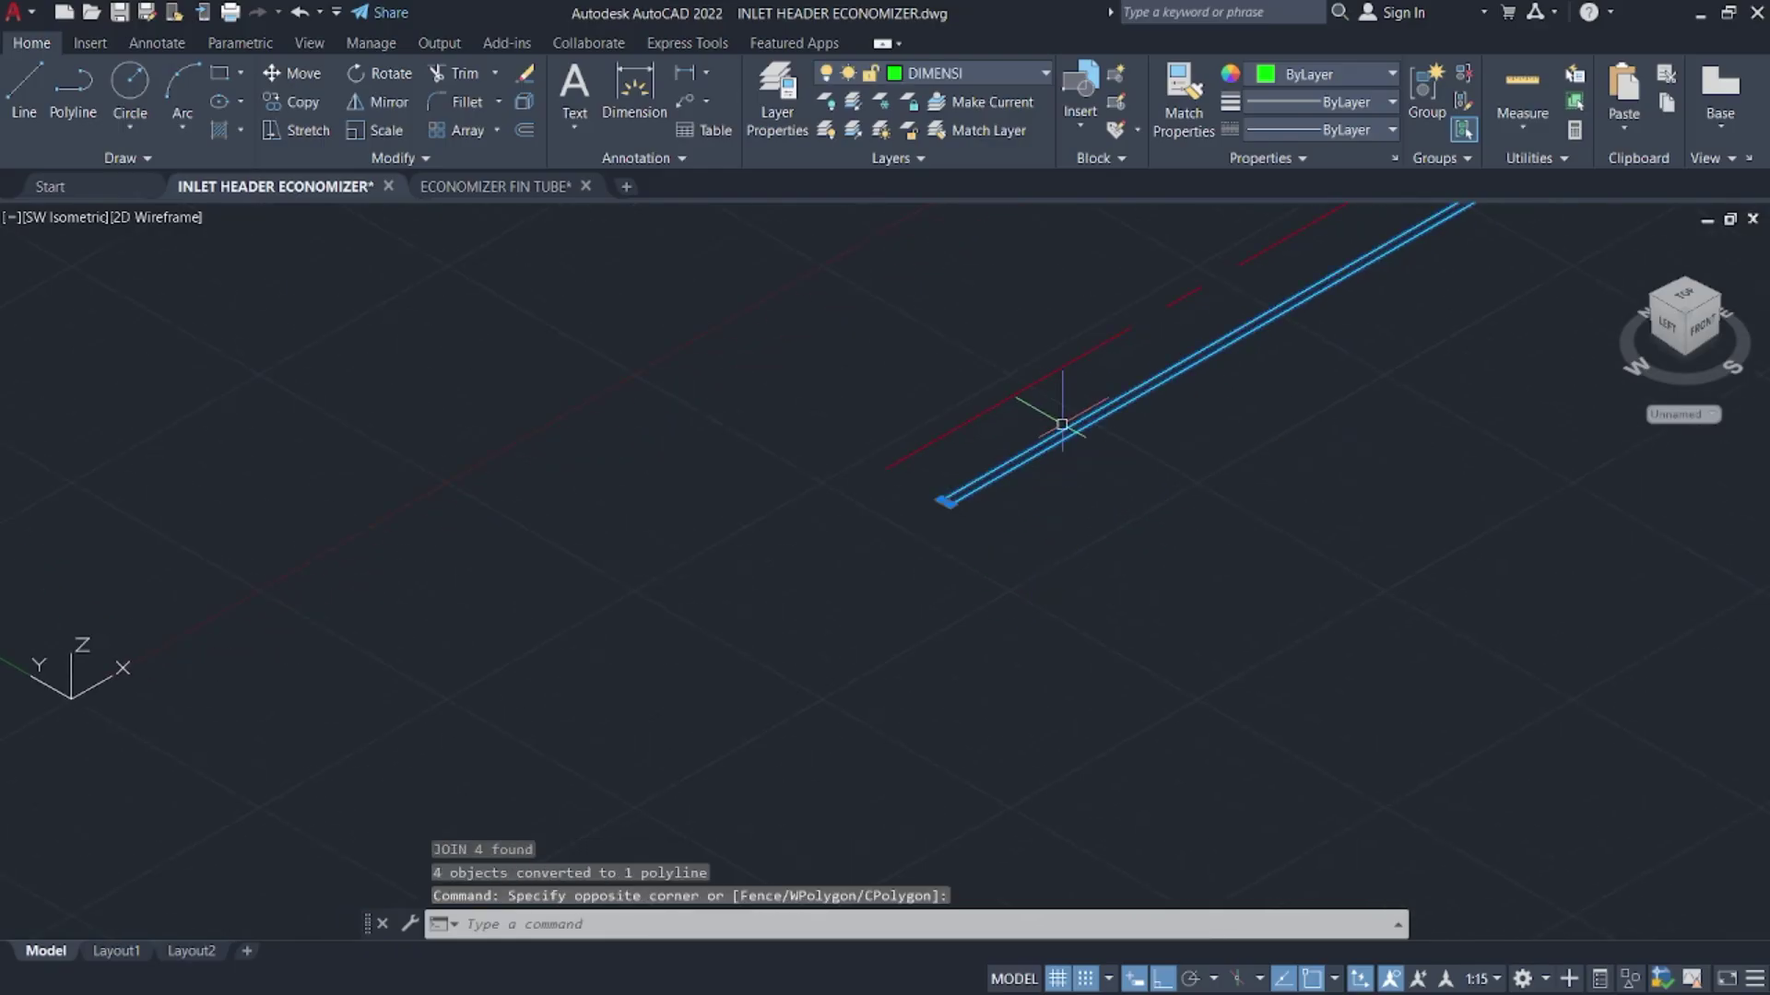
pyautogui.moveTo(1270, 473); pyautogui.dragTo(1140, 531, button='middle')
pyautogui.write('re')
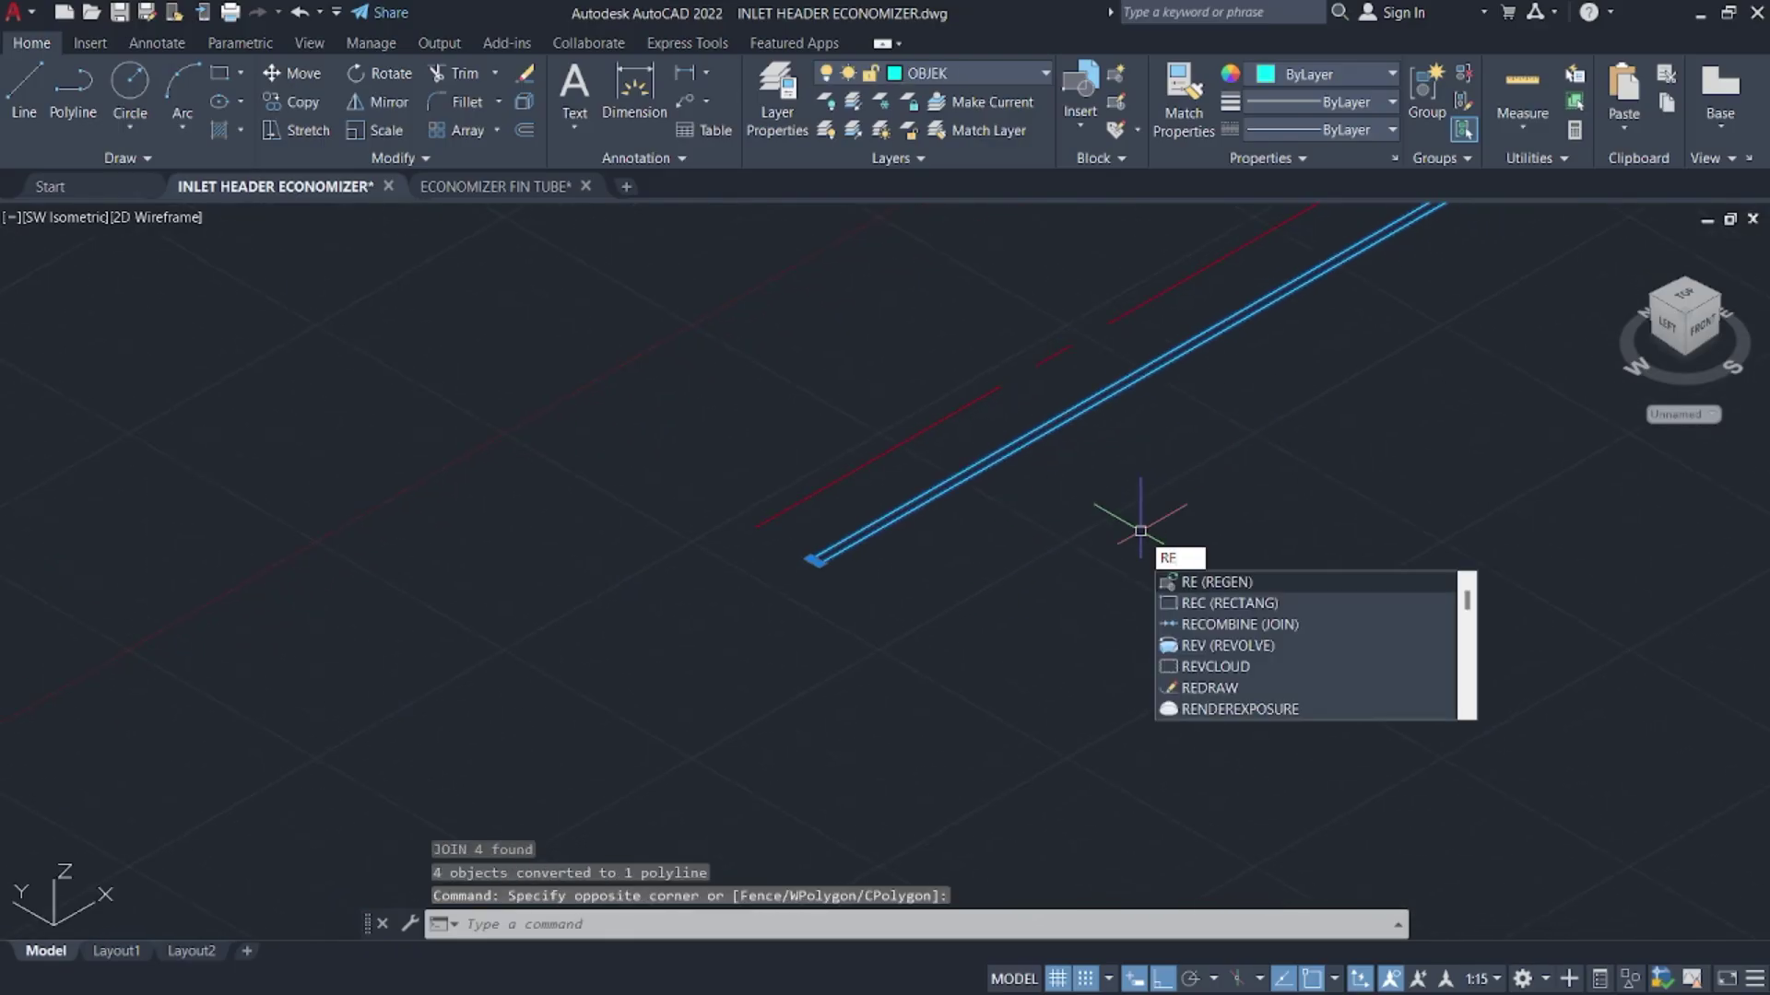
pyautogui.write('v')
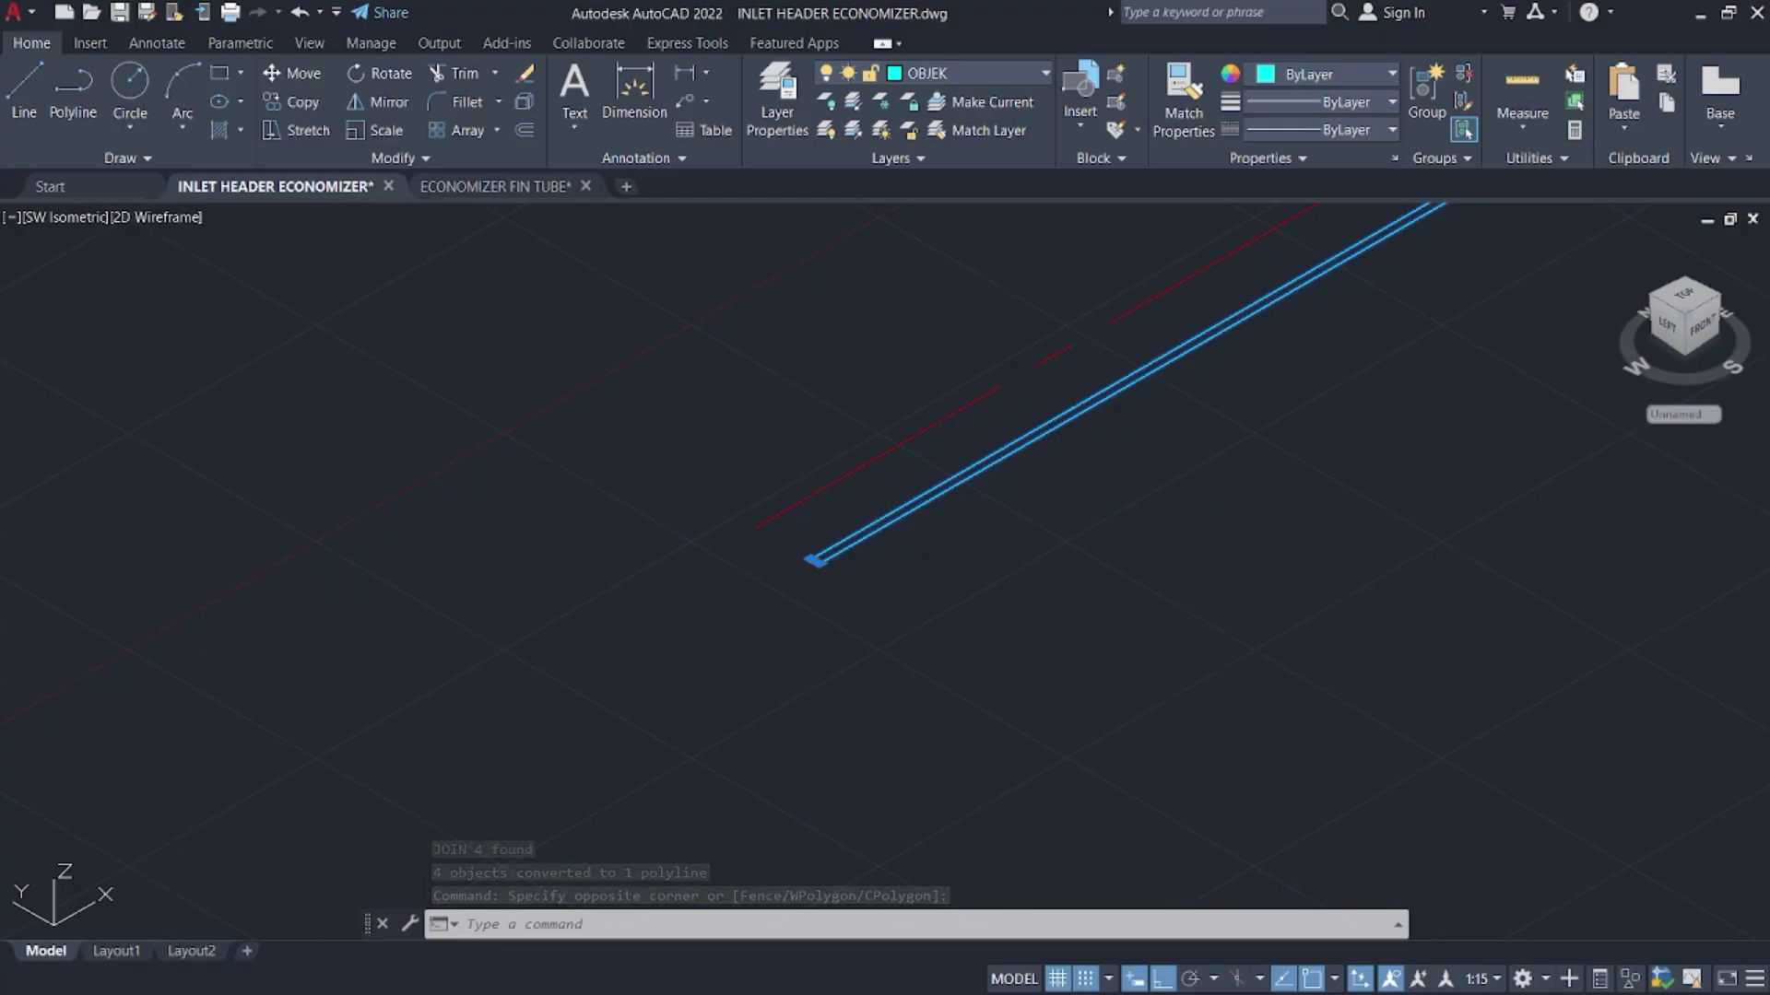
pyautogui.press('Return')
pyautogui.moveTo(1133, 383)
pyautogui.mouseDown(button='middle')
pyautogui.moveTo(909, 562)
pyautogui.moveTo(803, 525)
pyautogui.mouseUp(button='middle')
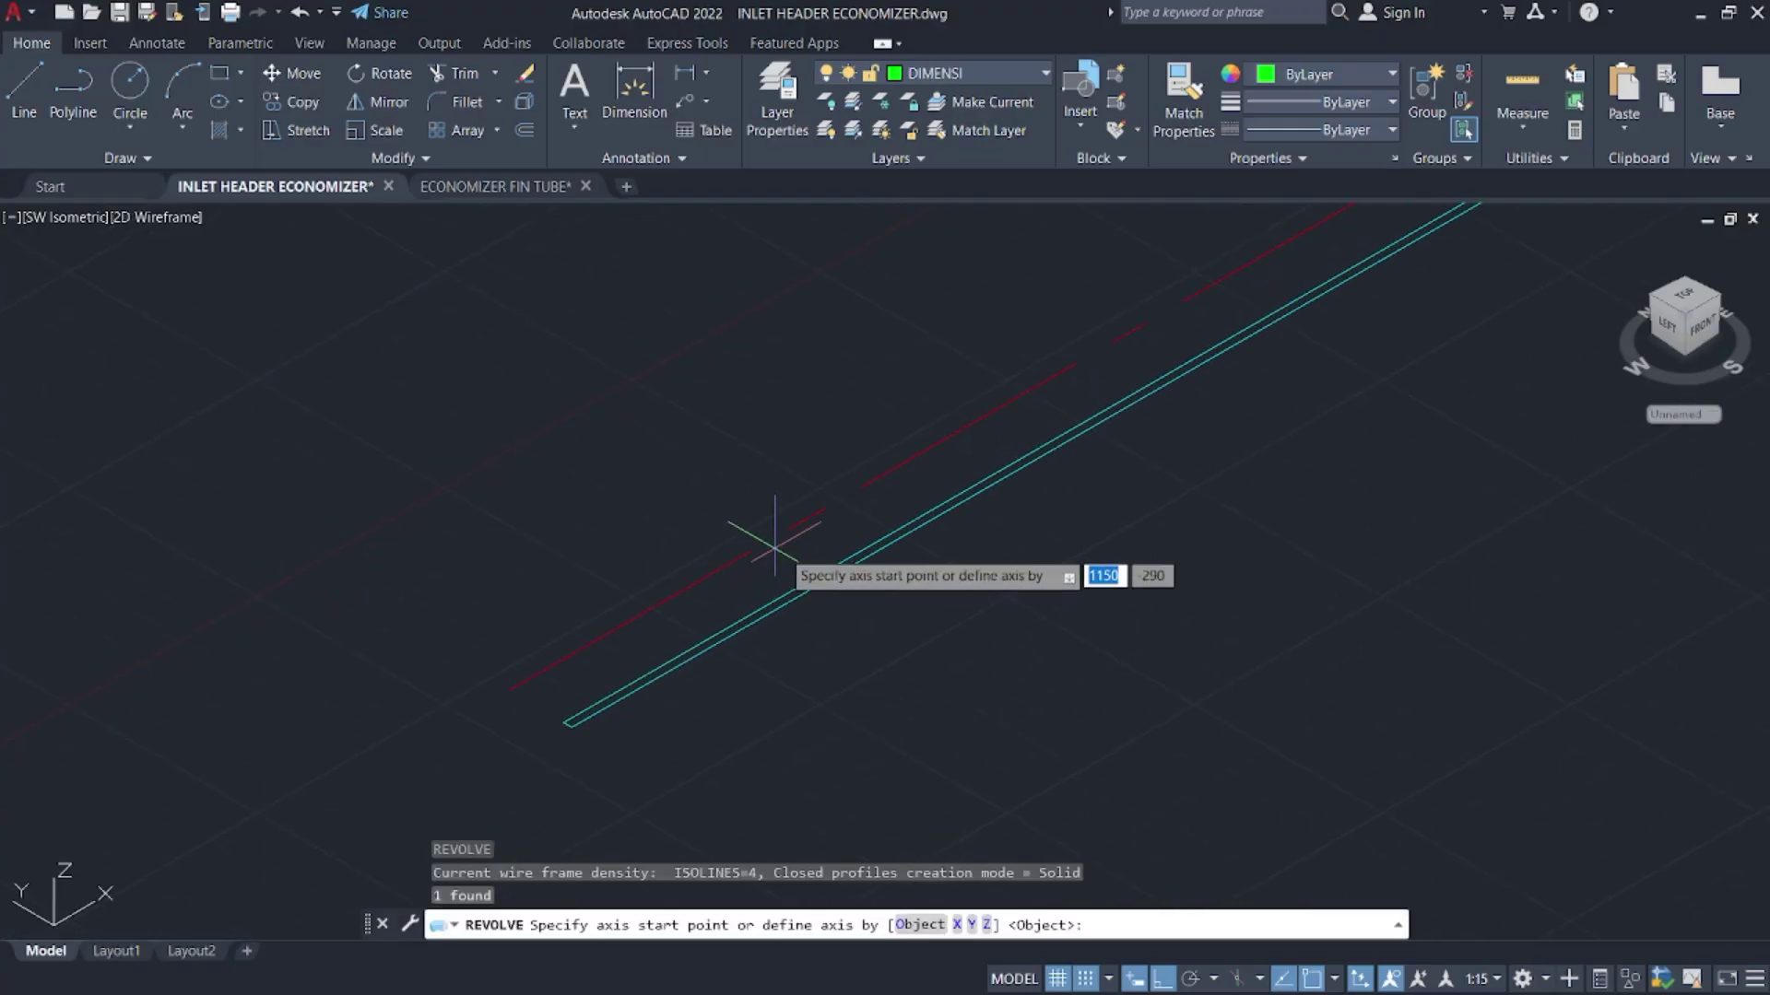
pyautogui.click(792, 528)
pyautogui.click(901, 464)
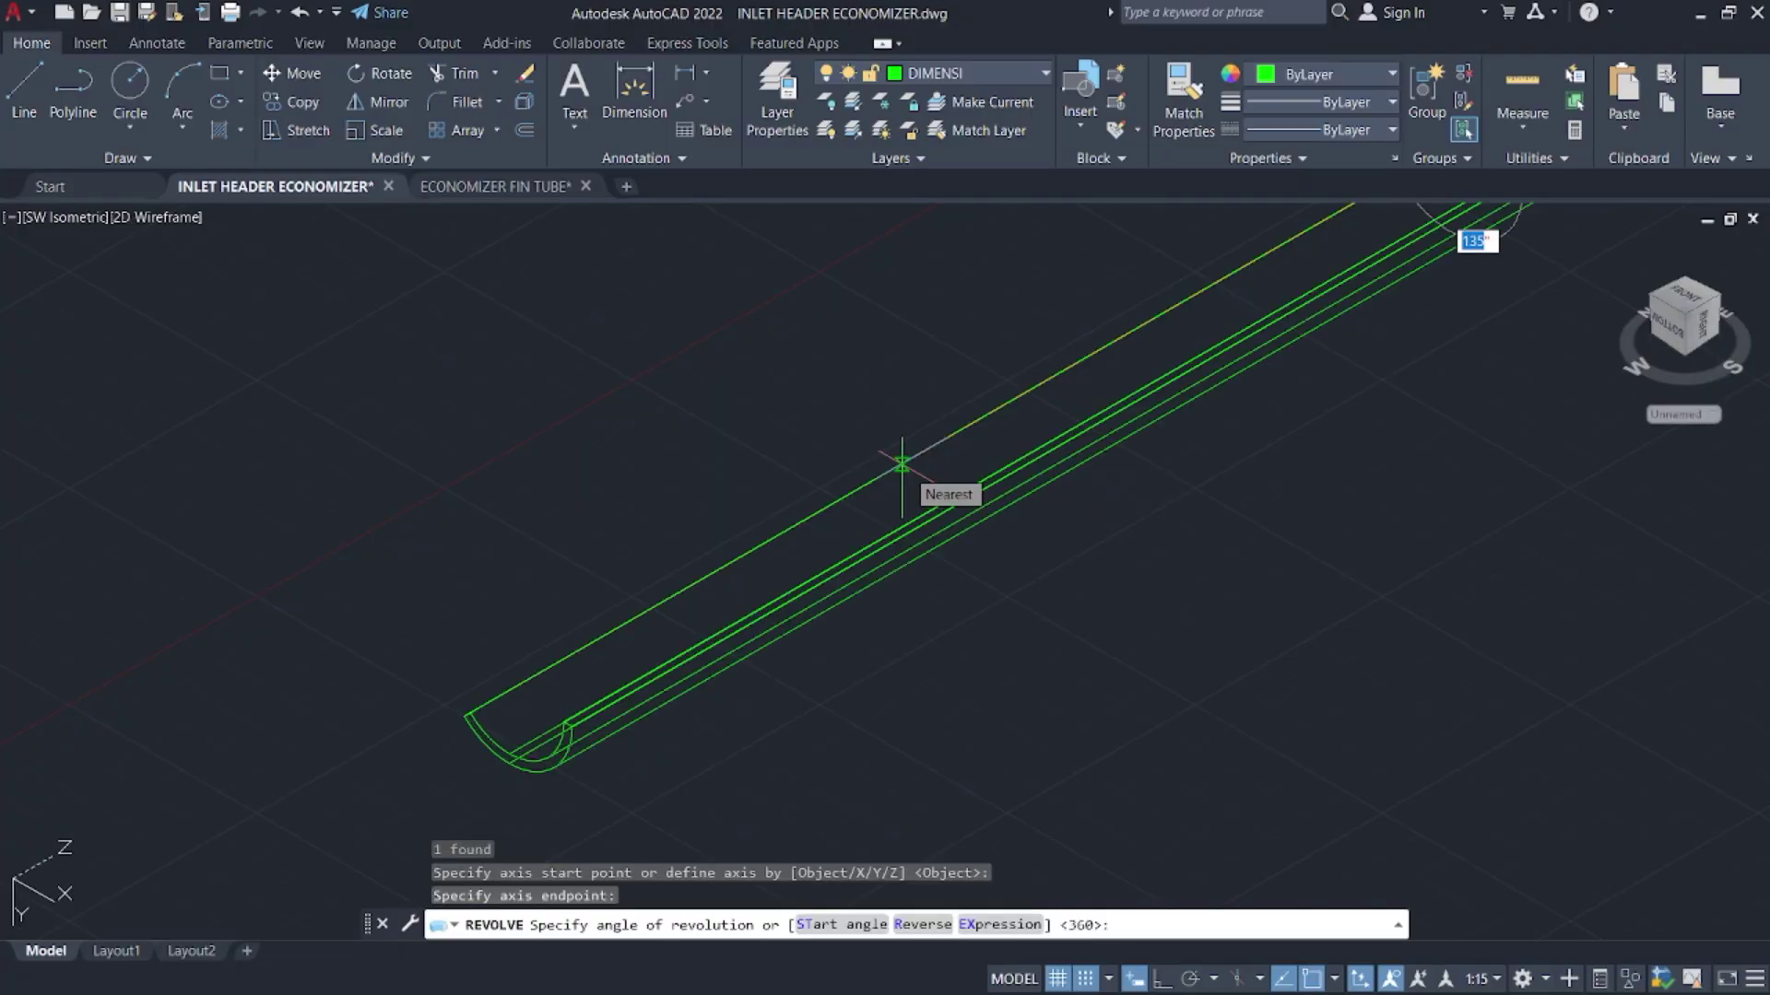
pyautogui.press('Return')
# - Inspect the ends of the revolved pipe and locate the dimensioned 145 mm end plate profile among the flat detail drawings
pyautogui.scroll(-6, 968, 600)
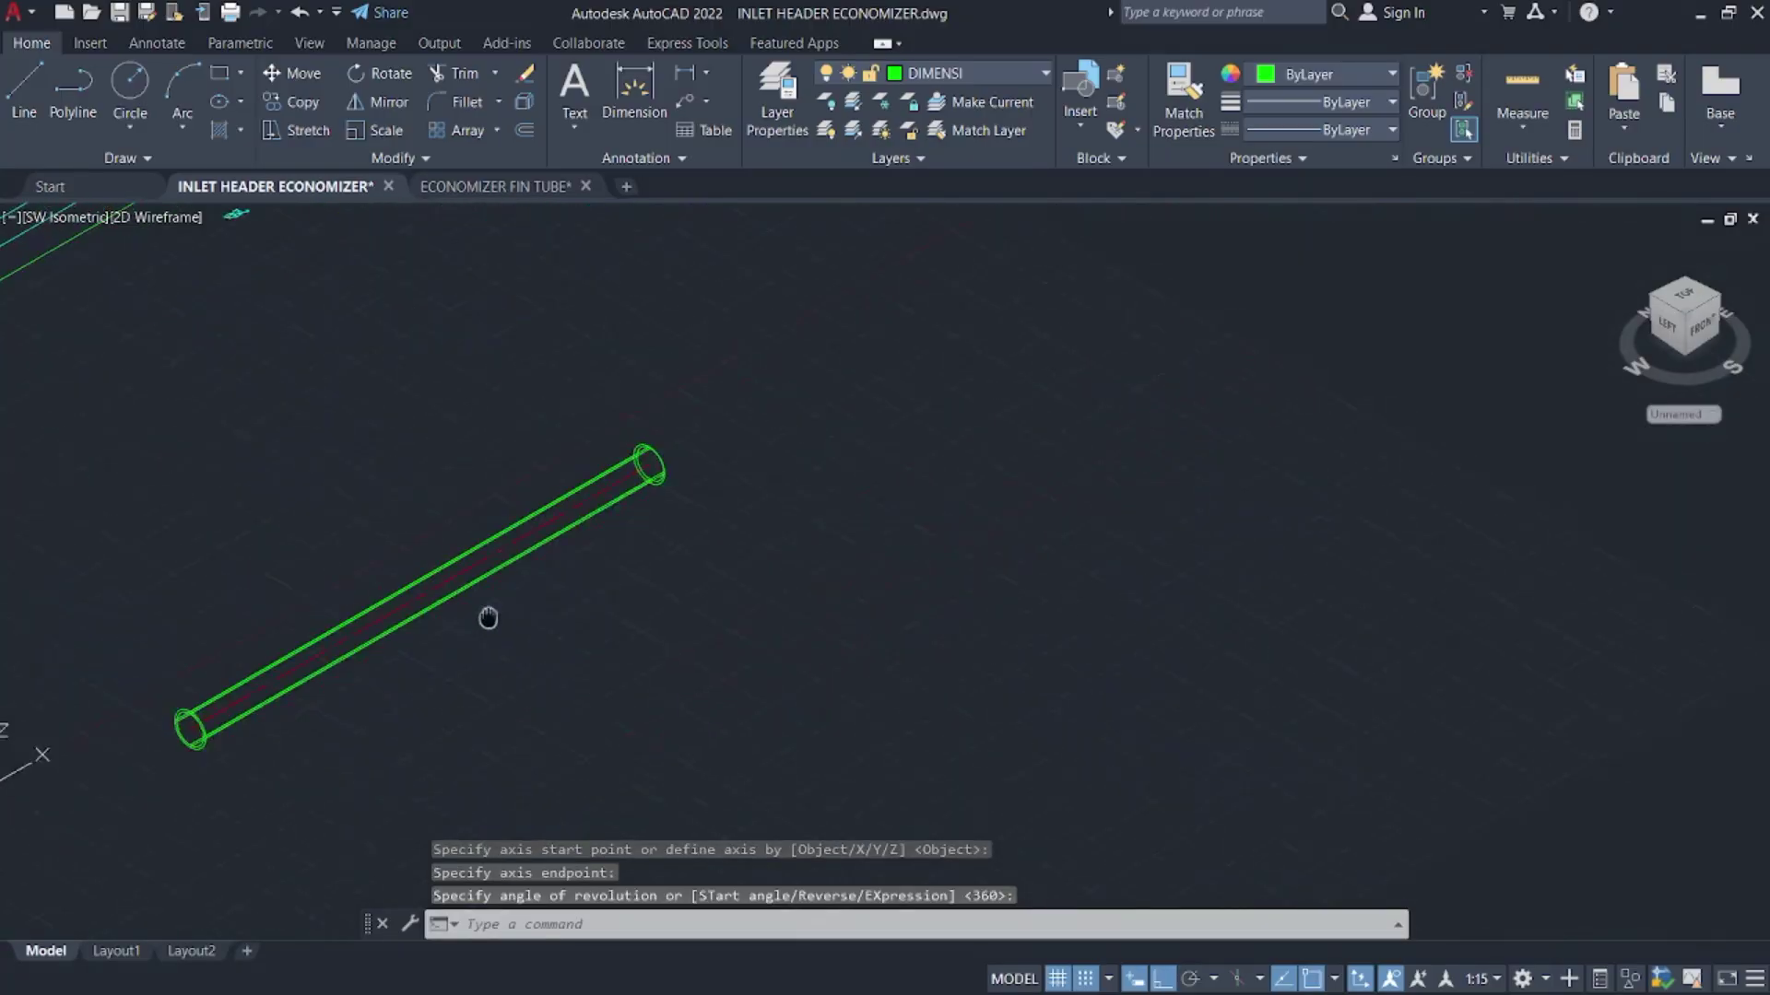
pyautogui.scroll(7, 565, 453)
pyautogui.scroll(3, 565, 452)
pyautogui.moveTo(695, 406); pyautogui.dragTo(1391, 434, button='middle')
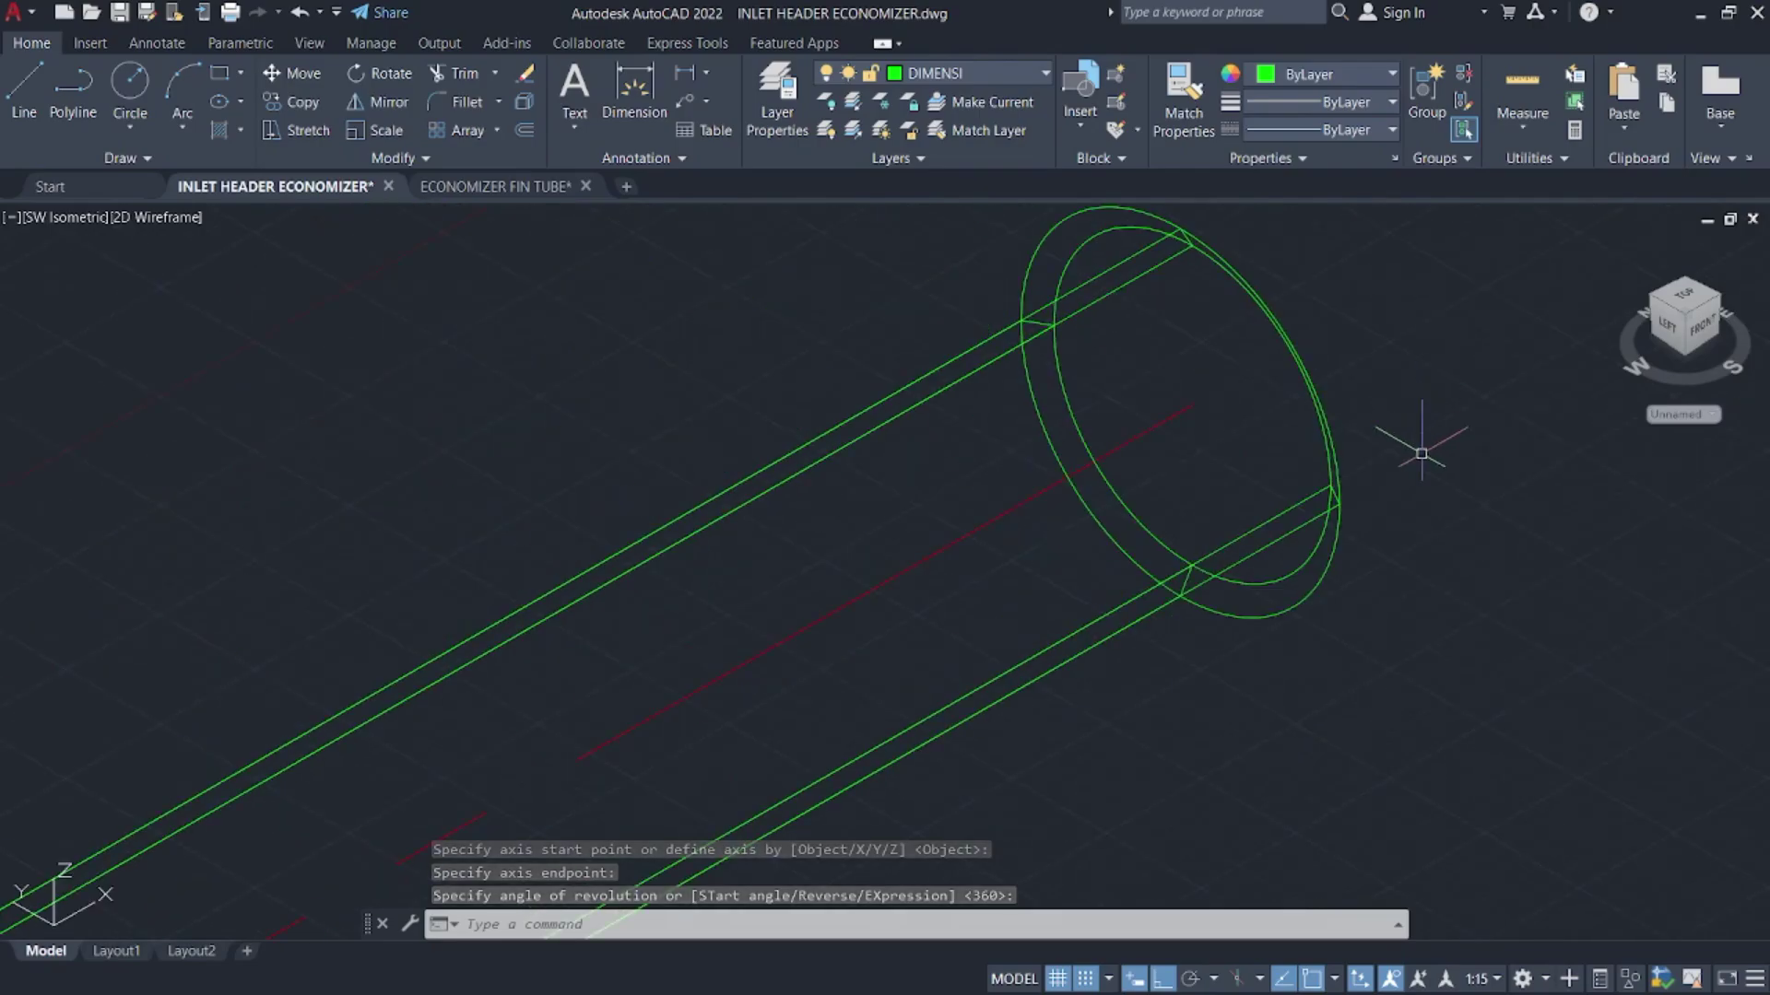
pyautogui.scroll(-5, 1031, 399)
pyautogui.moveTo(968, 387); pyautogui.dragTo(1203, 378, button='middle')
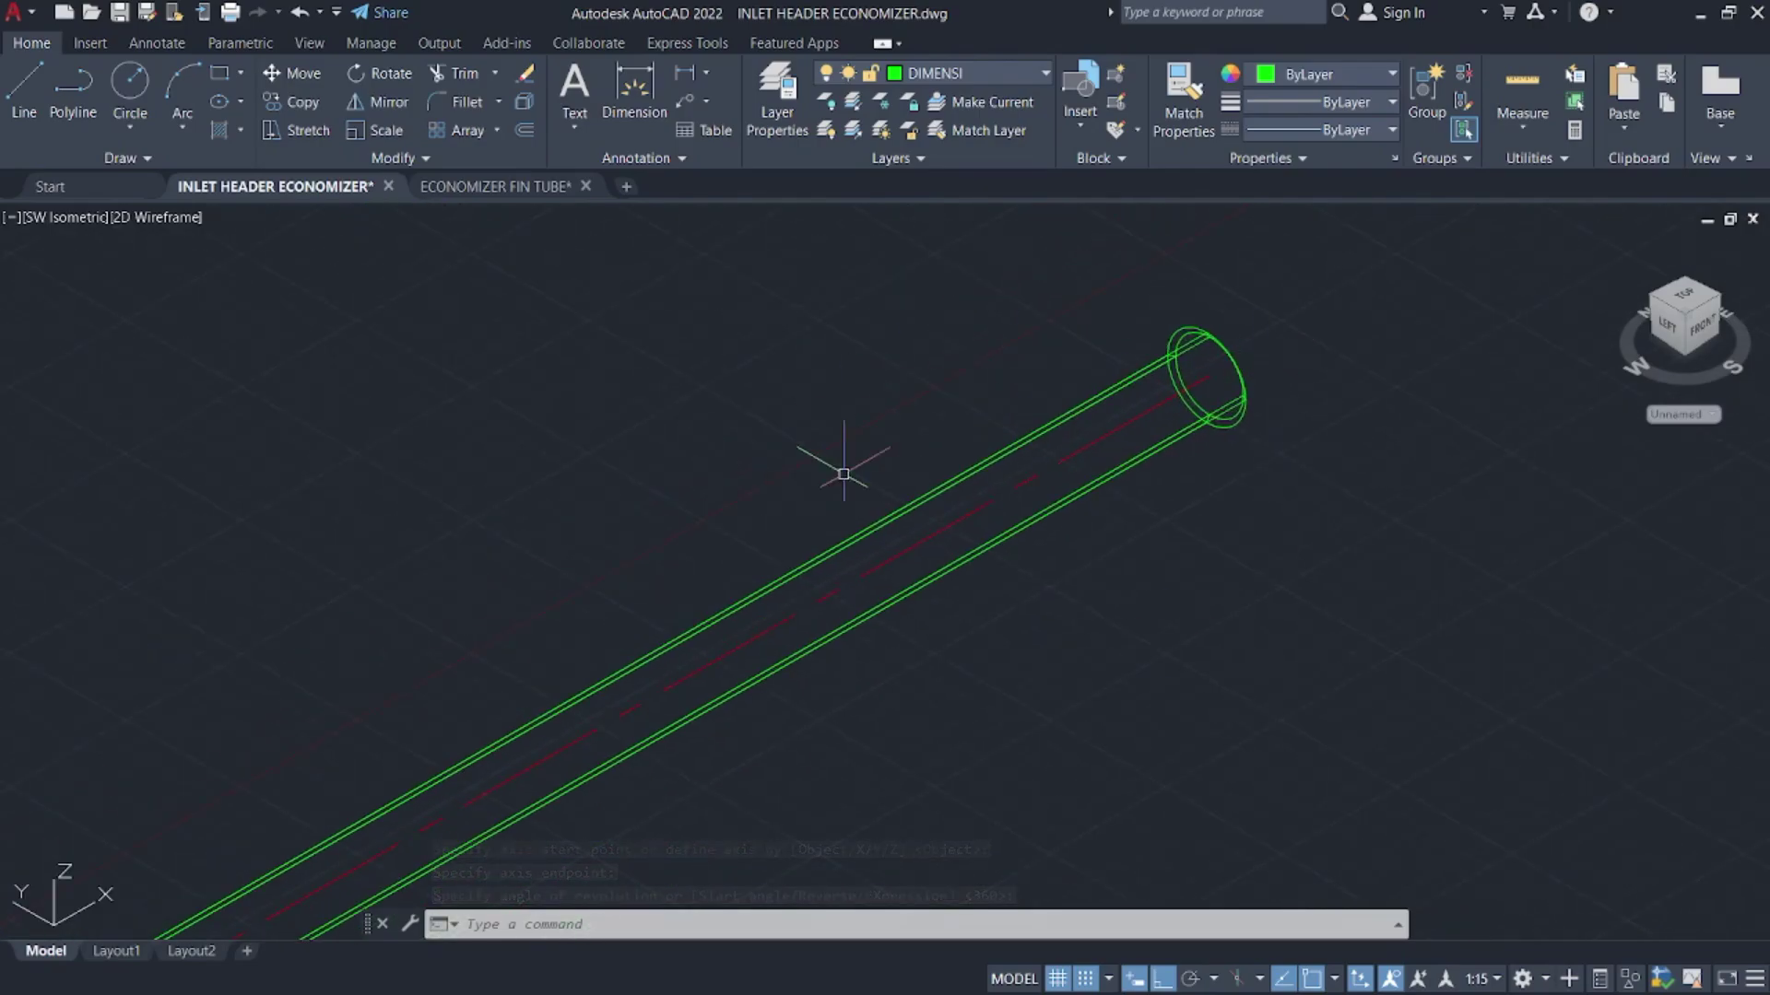
pyautogui.scroll(-7, 922, 468)
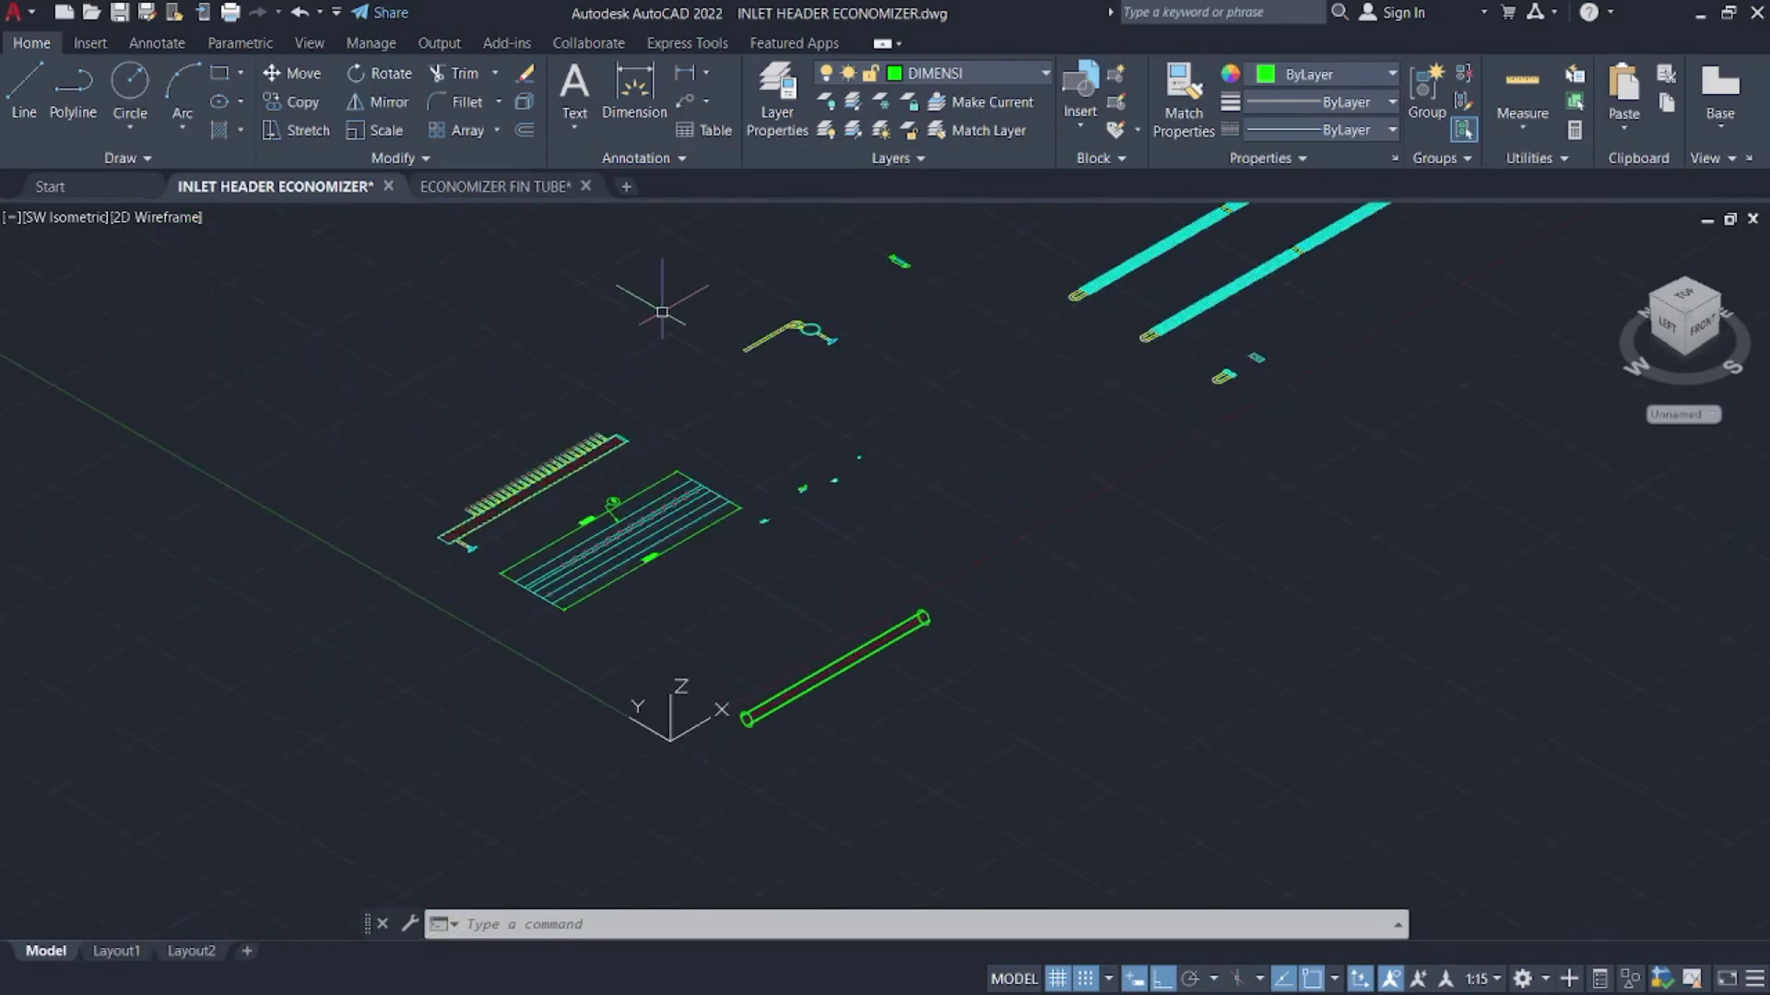
pyautogui.scroll(5, 789, 513)
pyautogui.scroll(-4, 703, 526)
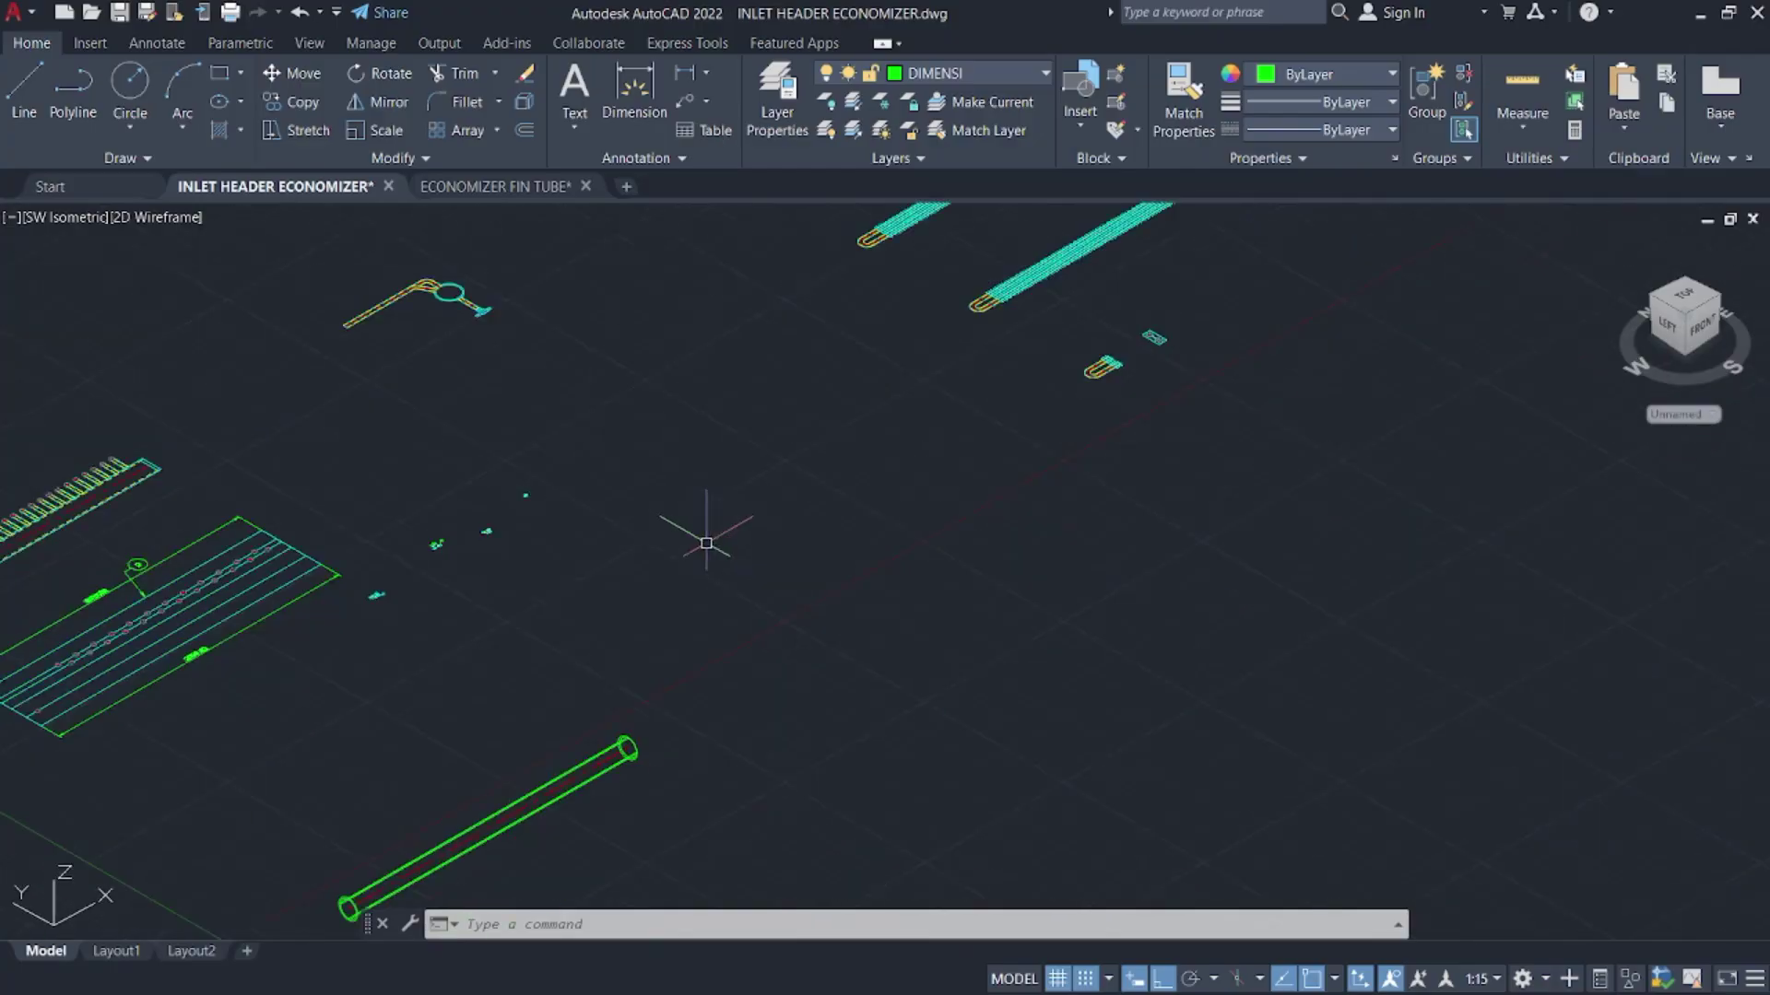
pyautogui.moveTo(704, 525)
pyautogui.mouseDown(button='middle')
pyautogui.moveTo(482, 699)
pyautogui.moveTo(799, 612)
pyautogui.mouseUp(button='middle')
pyautogui.scroll(-3, 525, 703)
pyautogui.scroll(5, 802, 565)
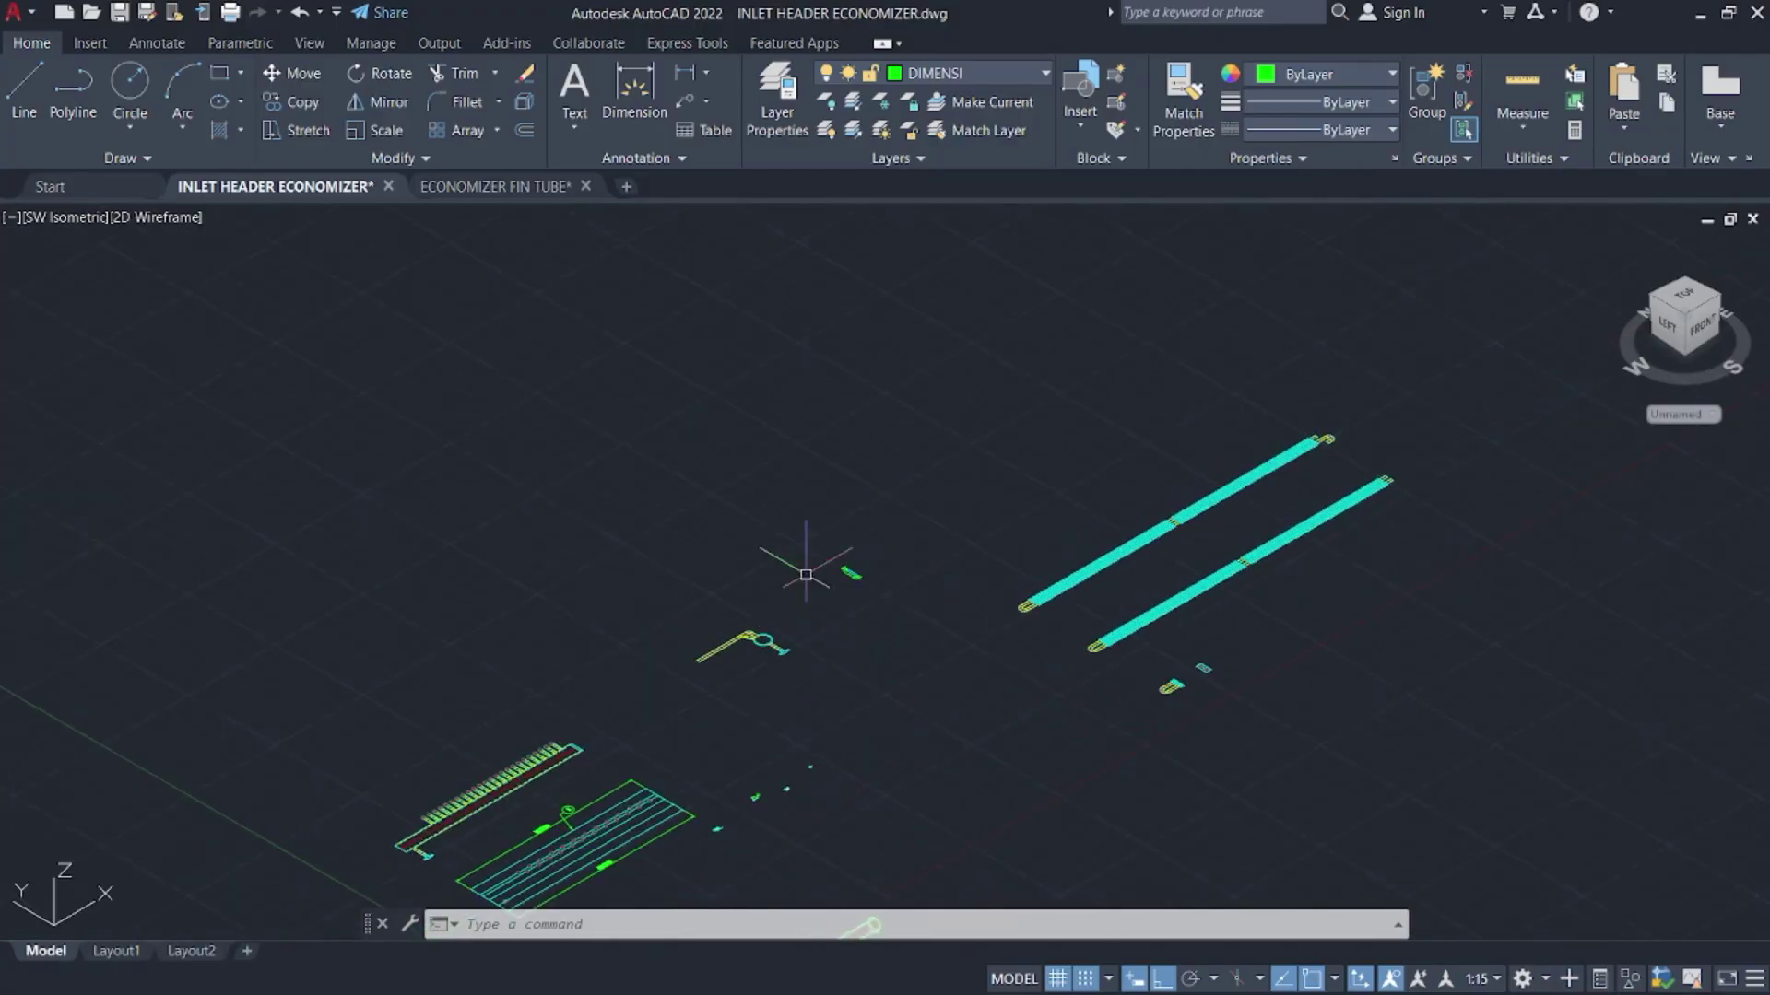
pyautogui.scroll(8, 997, 586)
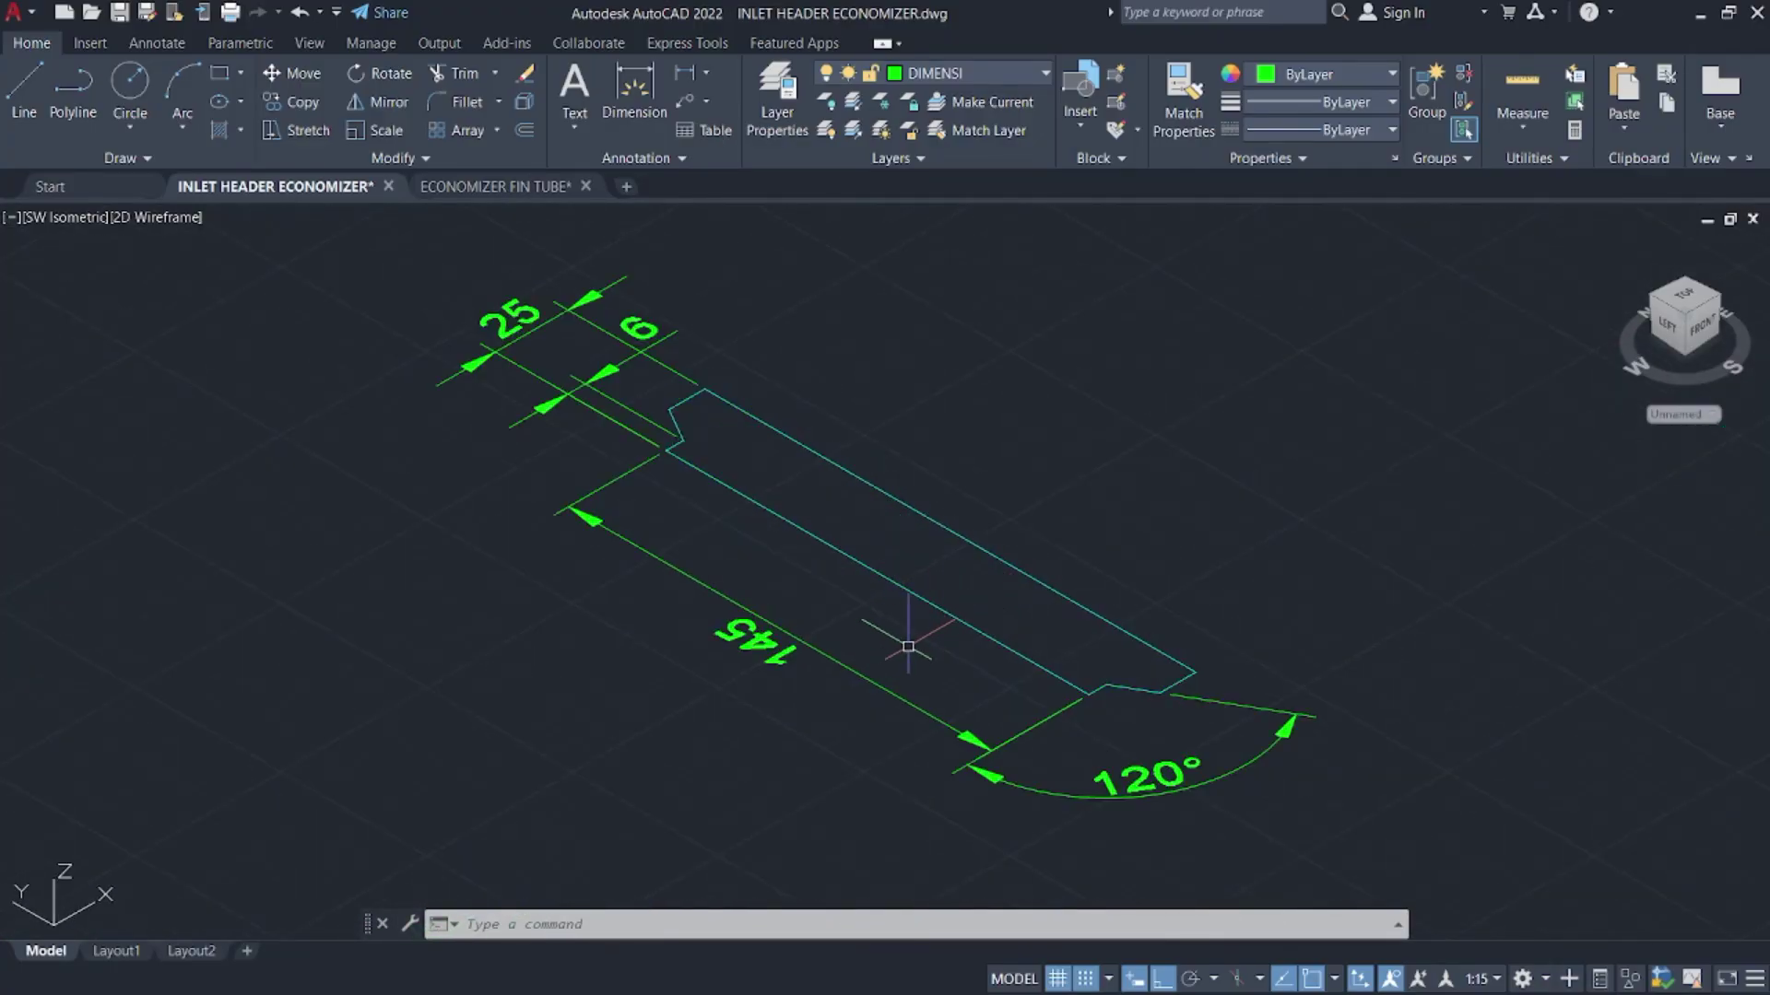
pyautogui.click(907, 646)
pyautogui.click(790, 394)
pyautogui.scroll(2, 687, 415)
pyautogui.click(806, 590)
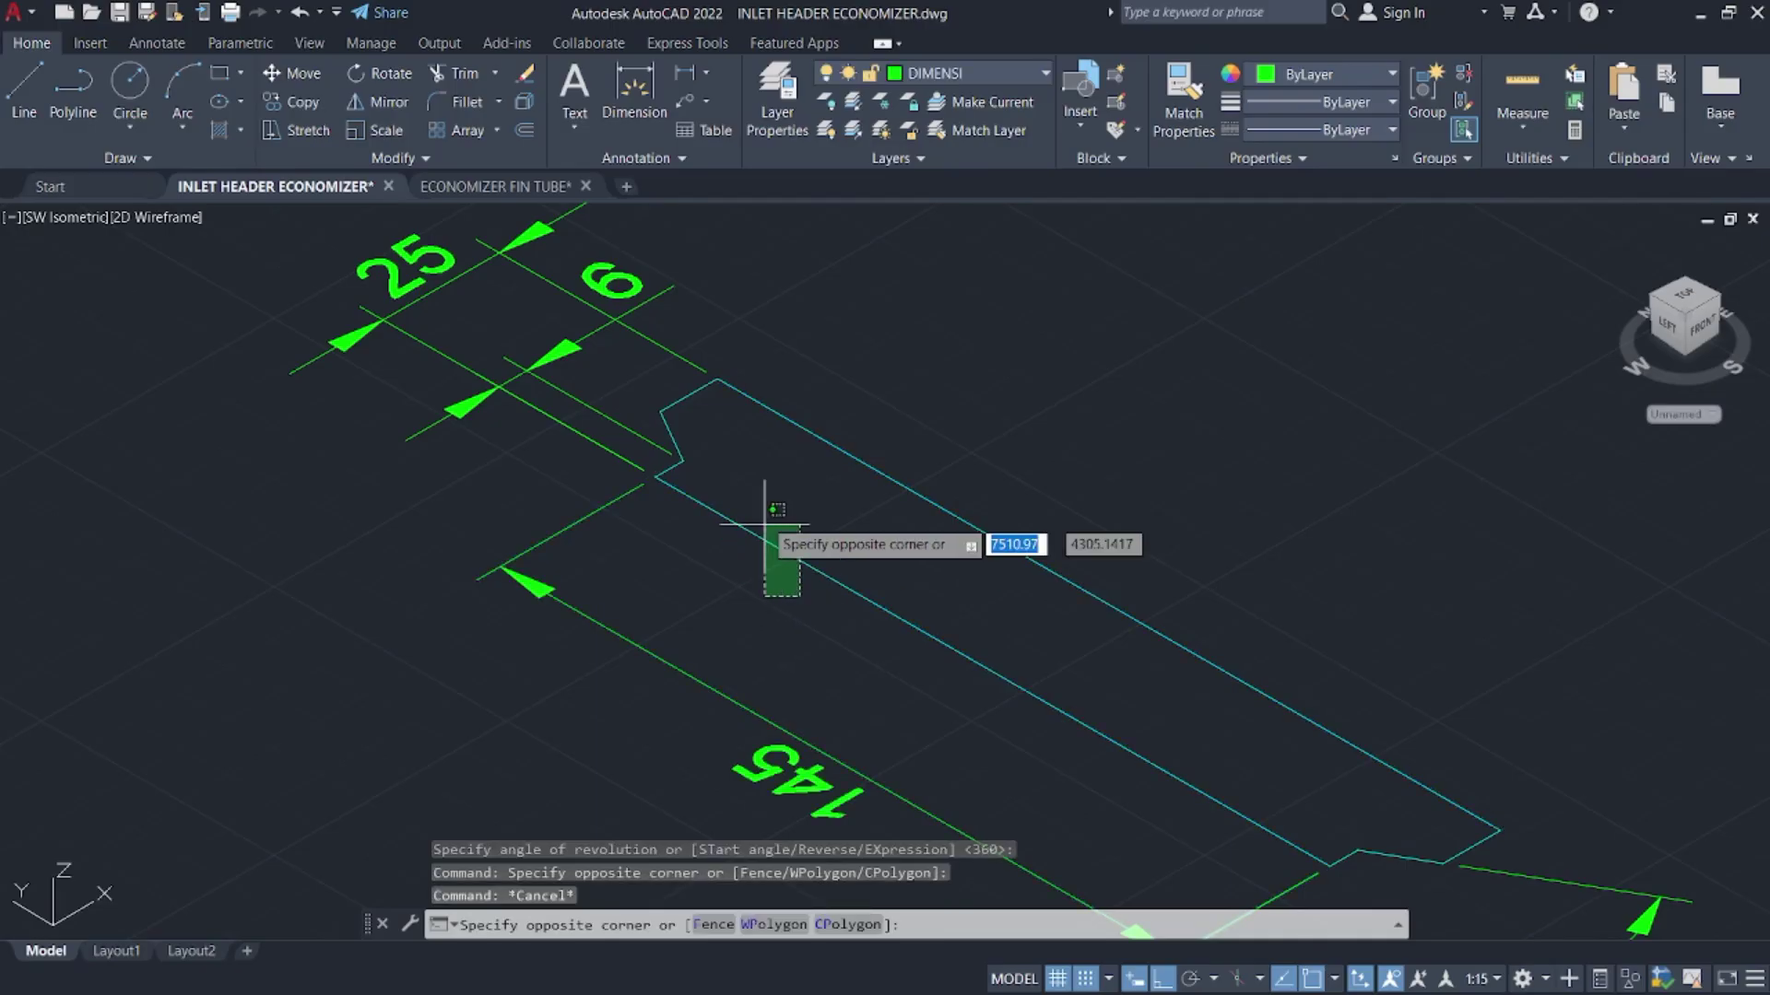
pyautogui.press('Escape')
pyautogui.click(752, 477)
pyautogui.click(682, 410)
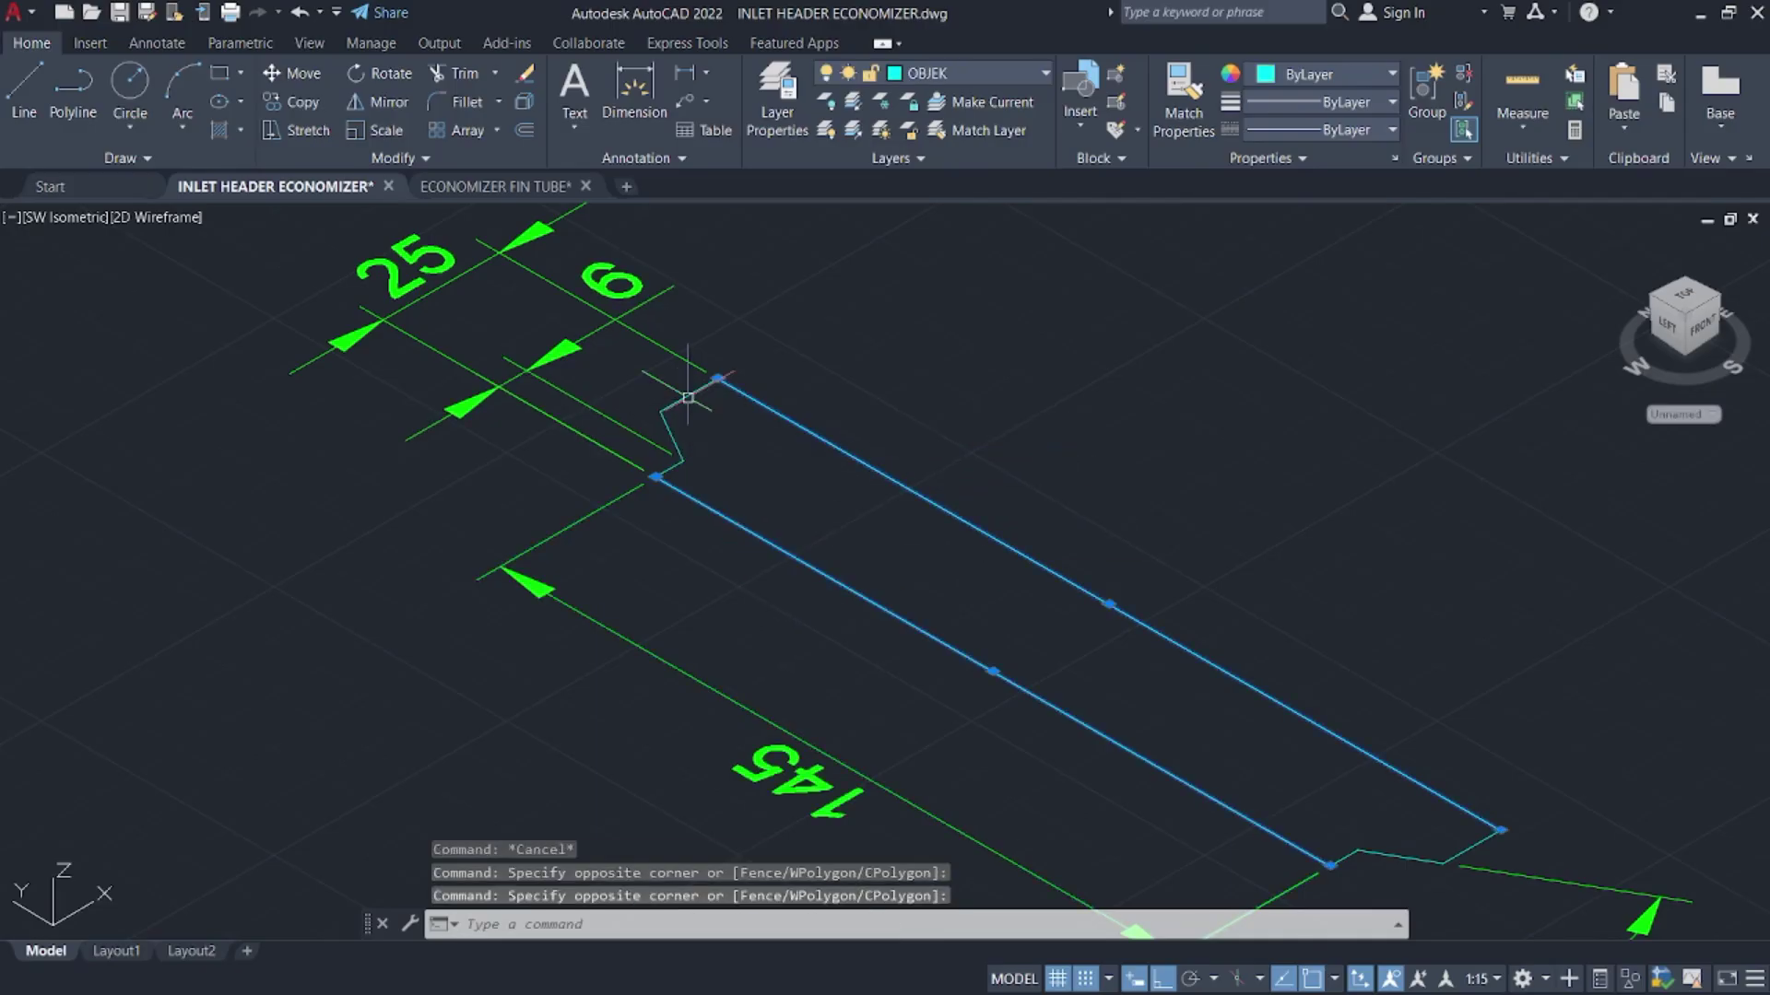
pyautogui.scroll(2, 687, 396)
pyautogui.click(690, 510)
pyautogui.click(679, 502)
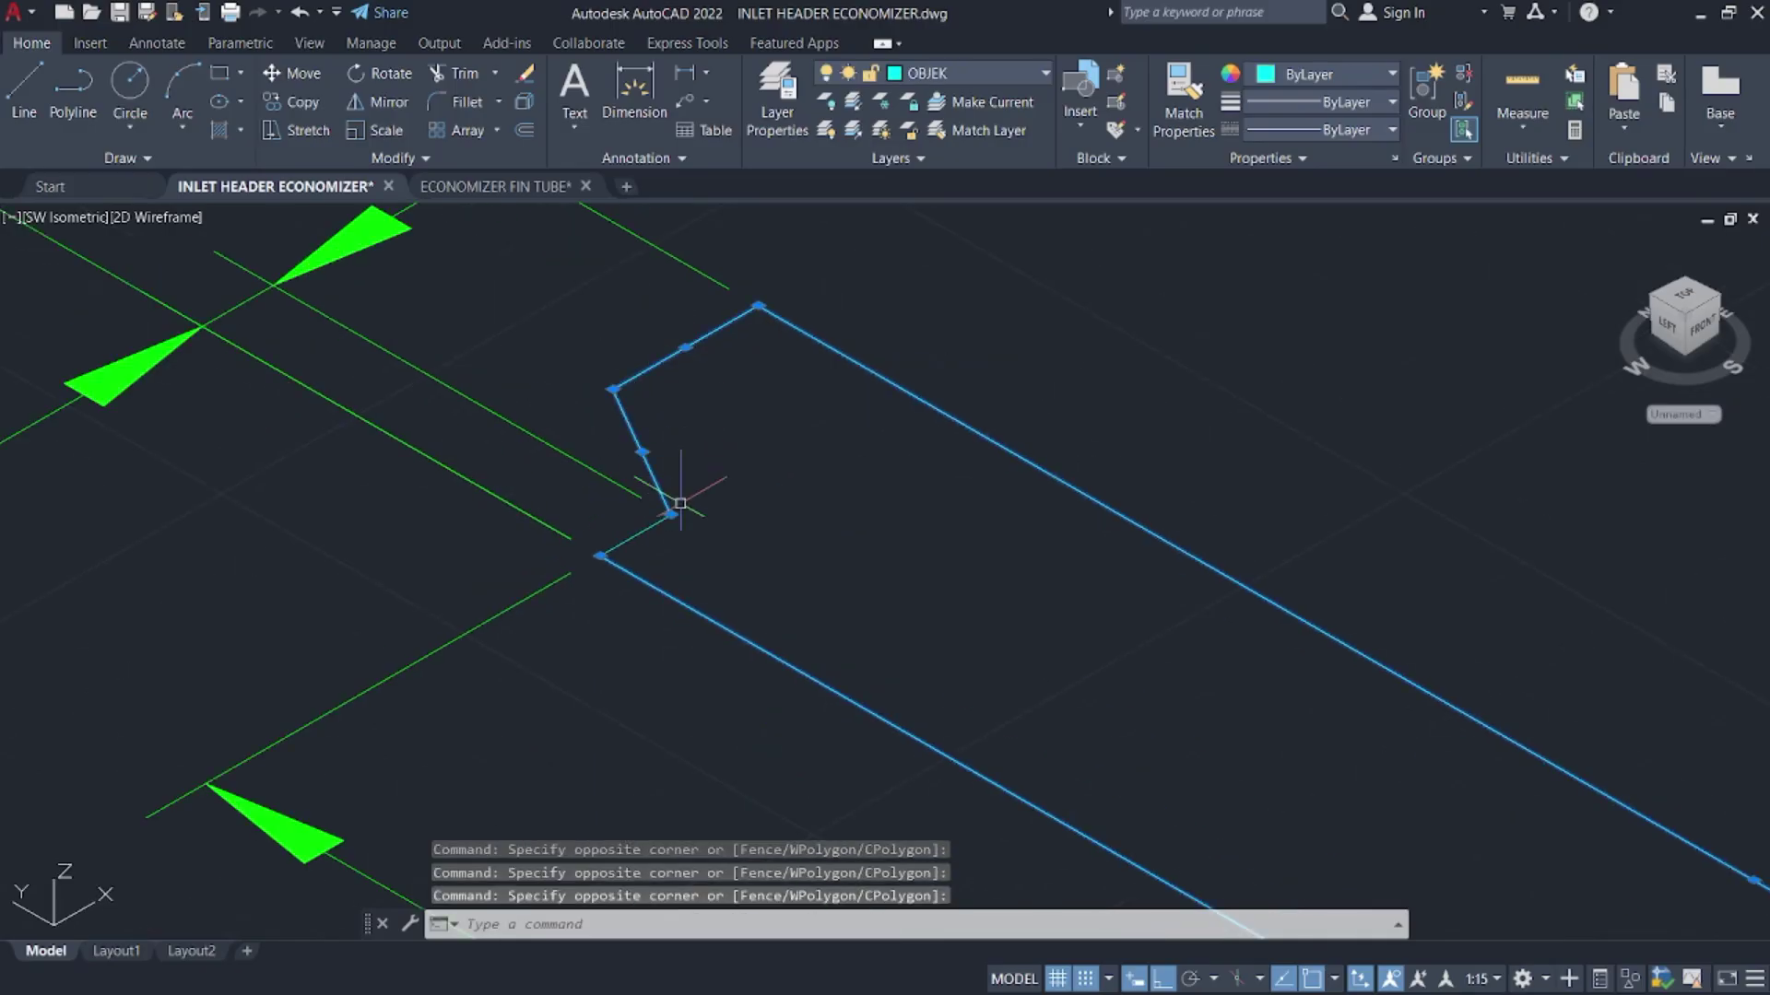
pyautogui.click(671, 541)
pyautogui.click(959, 565)
pyautogui.scroll(-2, 715, 490)
pyautogui.press('Escape')
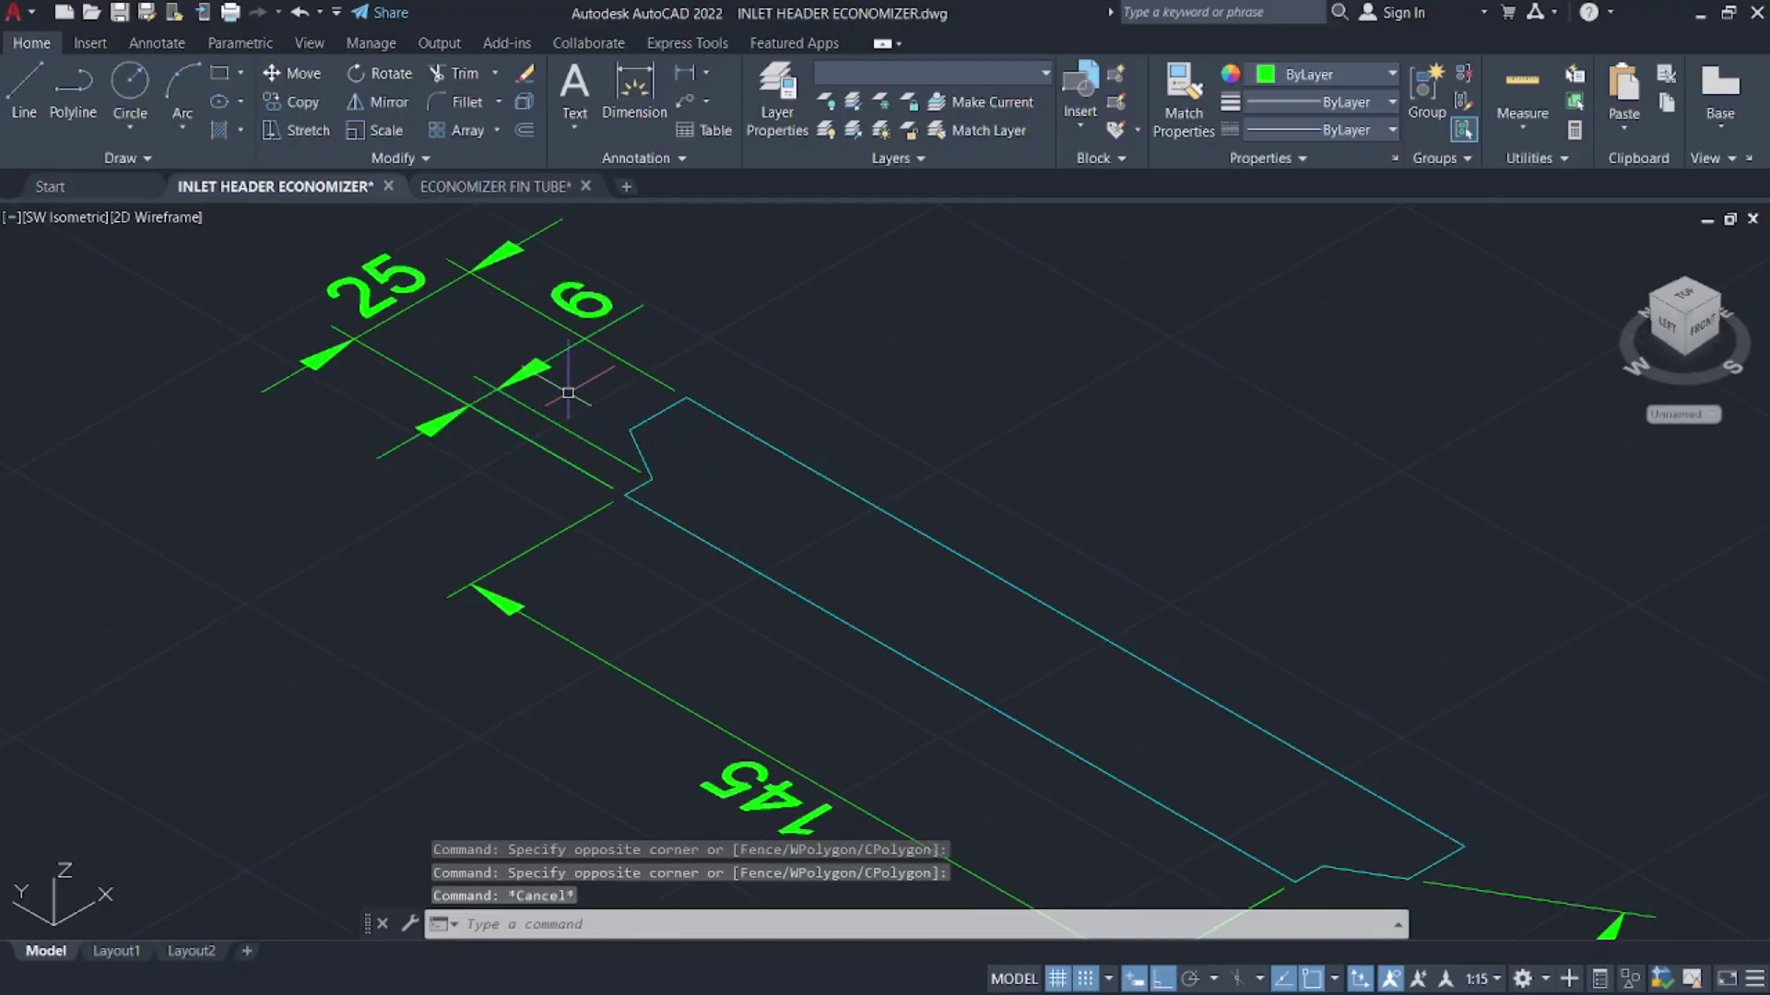
# - Erase the 25 and 6 thickness dimensions at the upper end of the end plate profile
pyautogui.click(572, 384)
pyautogui.click(525, 337)
pyautogui.press('Delete')
# - Copy the end plate outline with its 120° dimension about 3775 units along negative Z into empty space
pyautogui.click(765, 536)
pyautogui.click(645, 353)
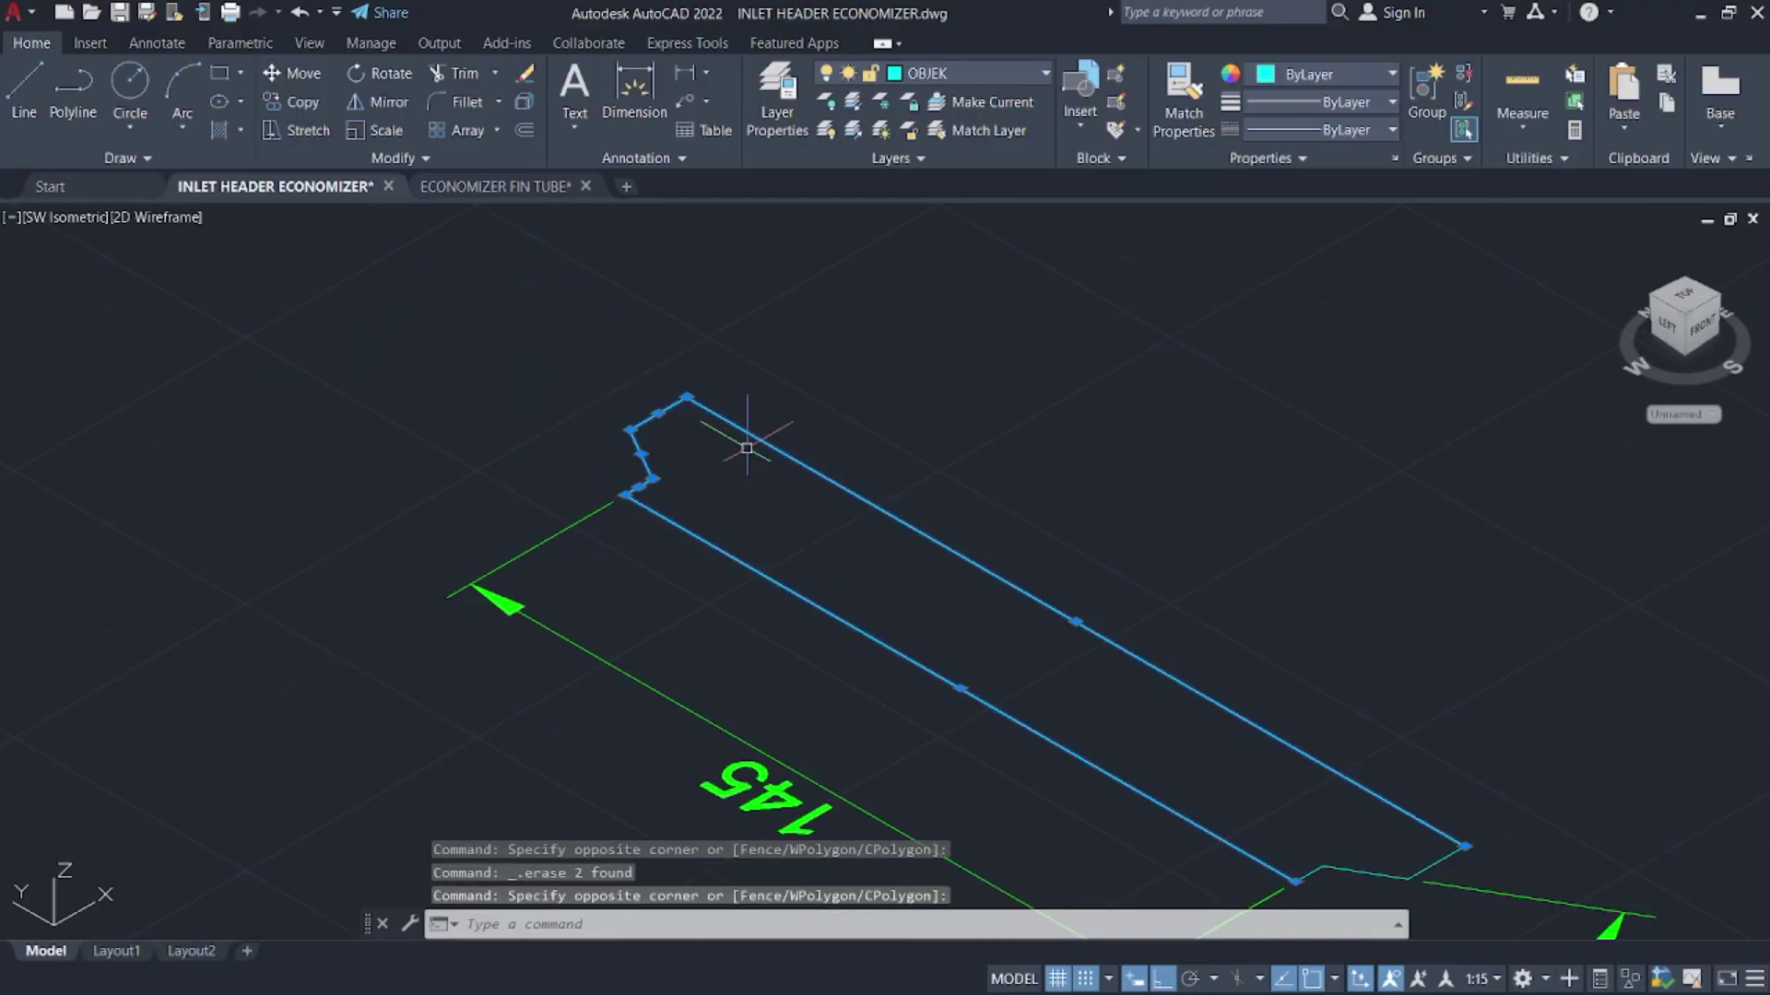
pyautogui.scroll(4, 1125, 559)
pyautogui.click(1126, 557)
pyautogui.click(1069, 551)
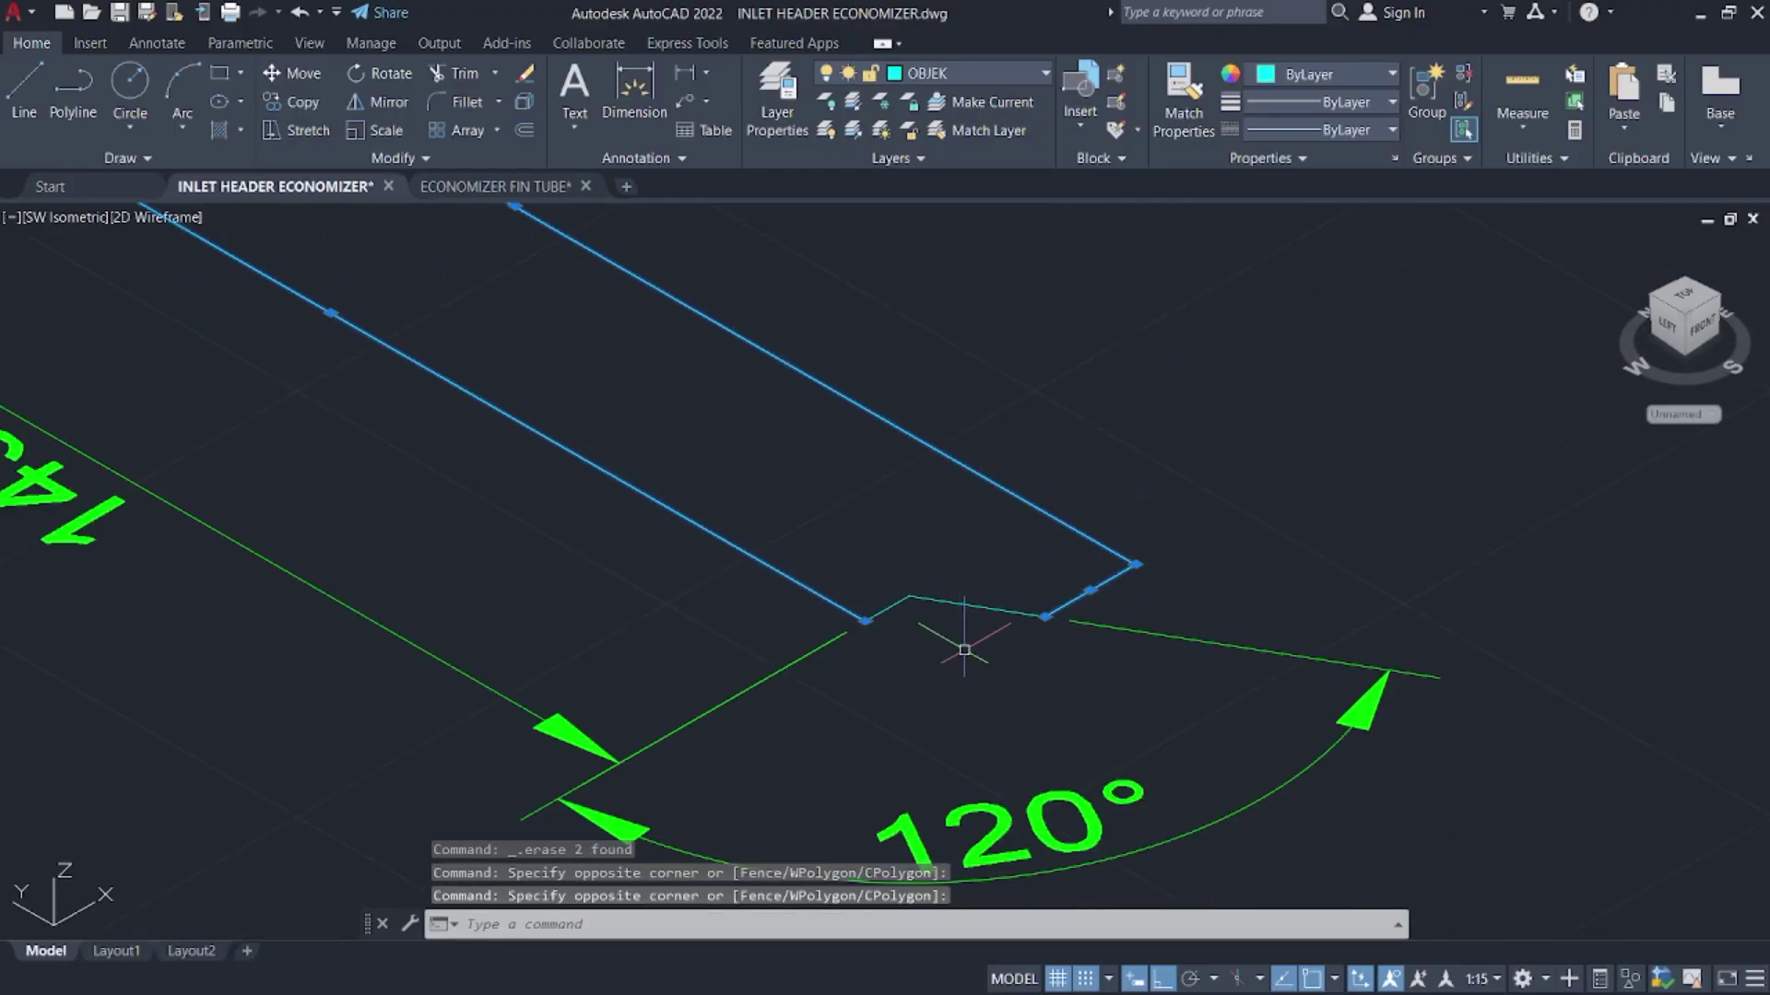
pyautogui.write('co')
pyautogui.press('Return')
pyautogui.click(917, 590)
pyautogui.scroll(-8, 678, 378)
pyautogui.moveTo(681, 316)
pyautogui.mouseDown(button='middle')
pyautogui.moveTo(659, 502)
pyautogui.moveTo(717, 252)
pyautogui.mouseUp(button='middle')
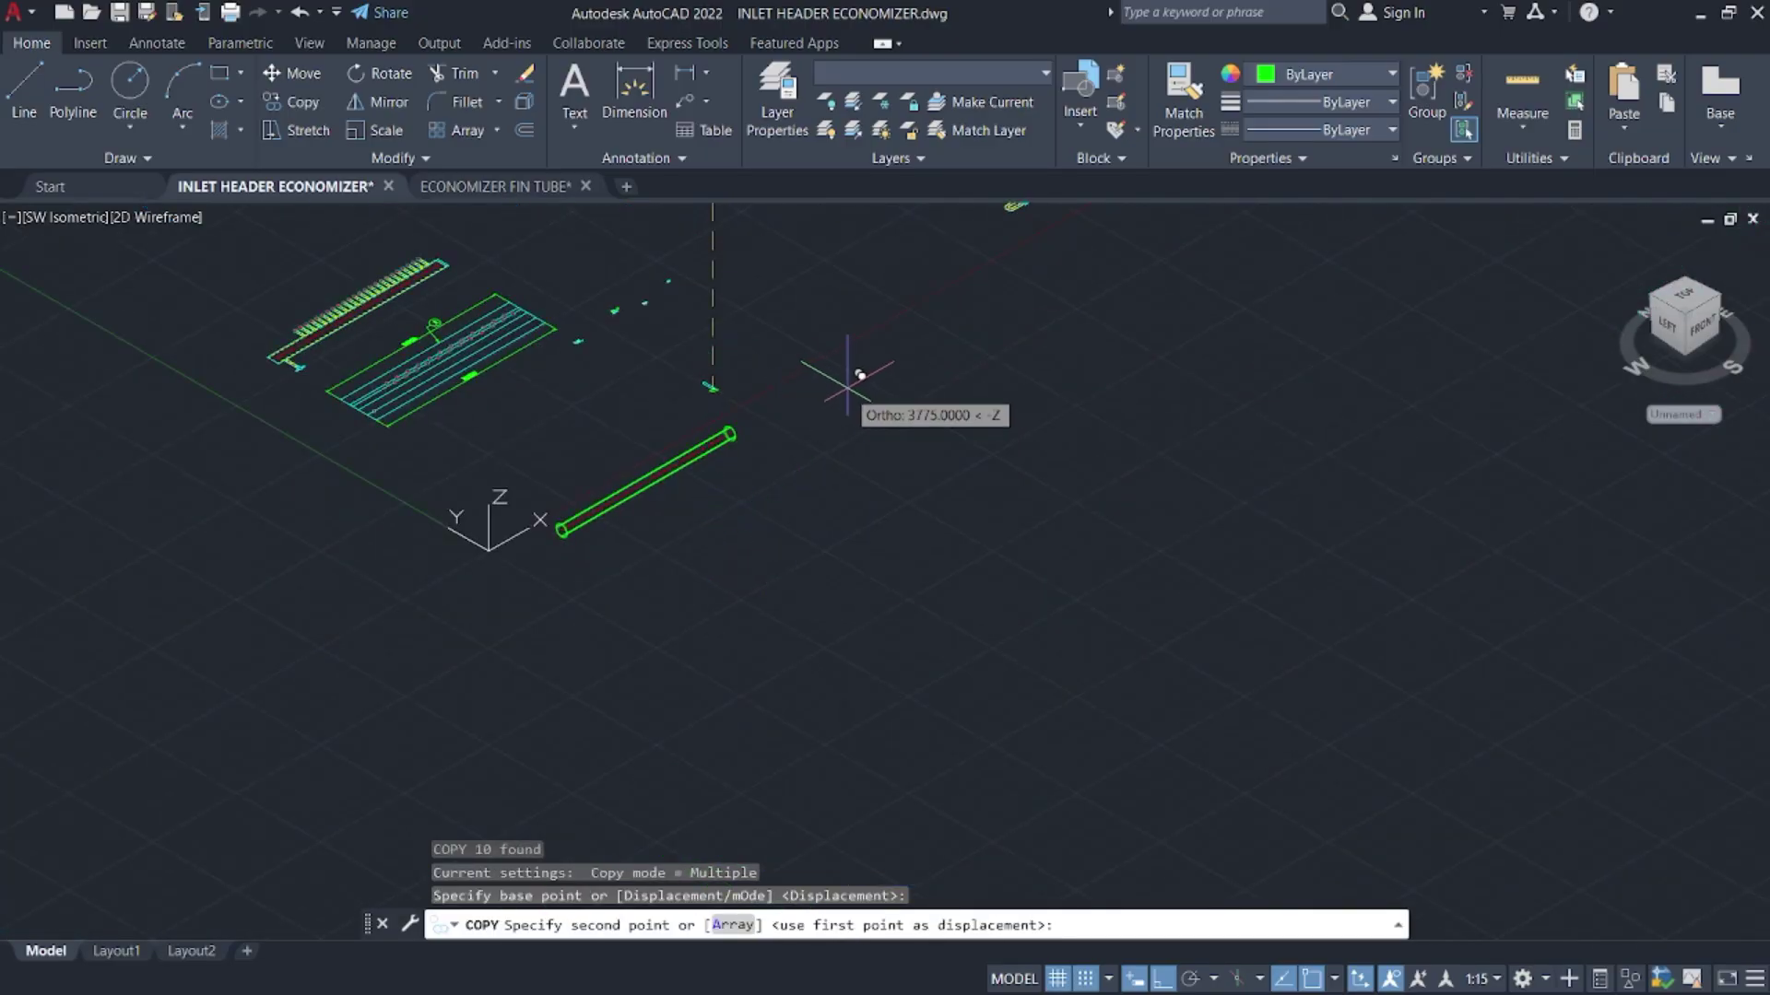
pyautogui.click(847, 383)
pyautogui.press('Escape')
# - Erase the 120° angle dimension from the copied end plate profile
pyautogui.scroll(6, 817, 355)
pyautogui.click(650, 377)
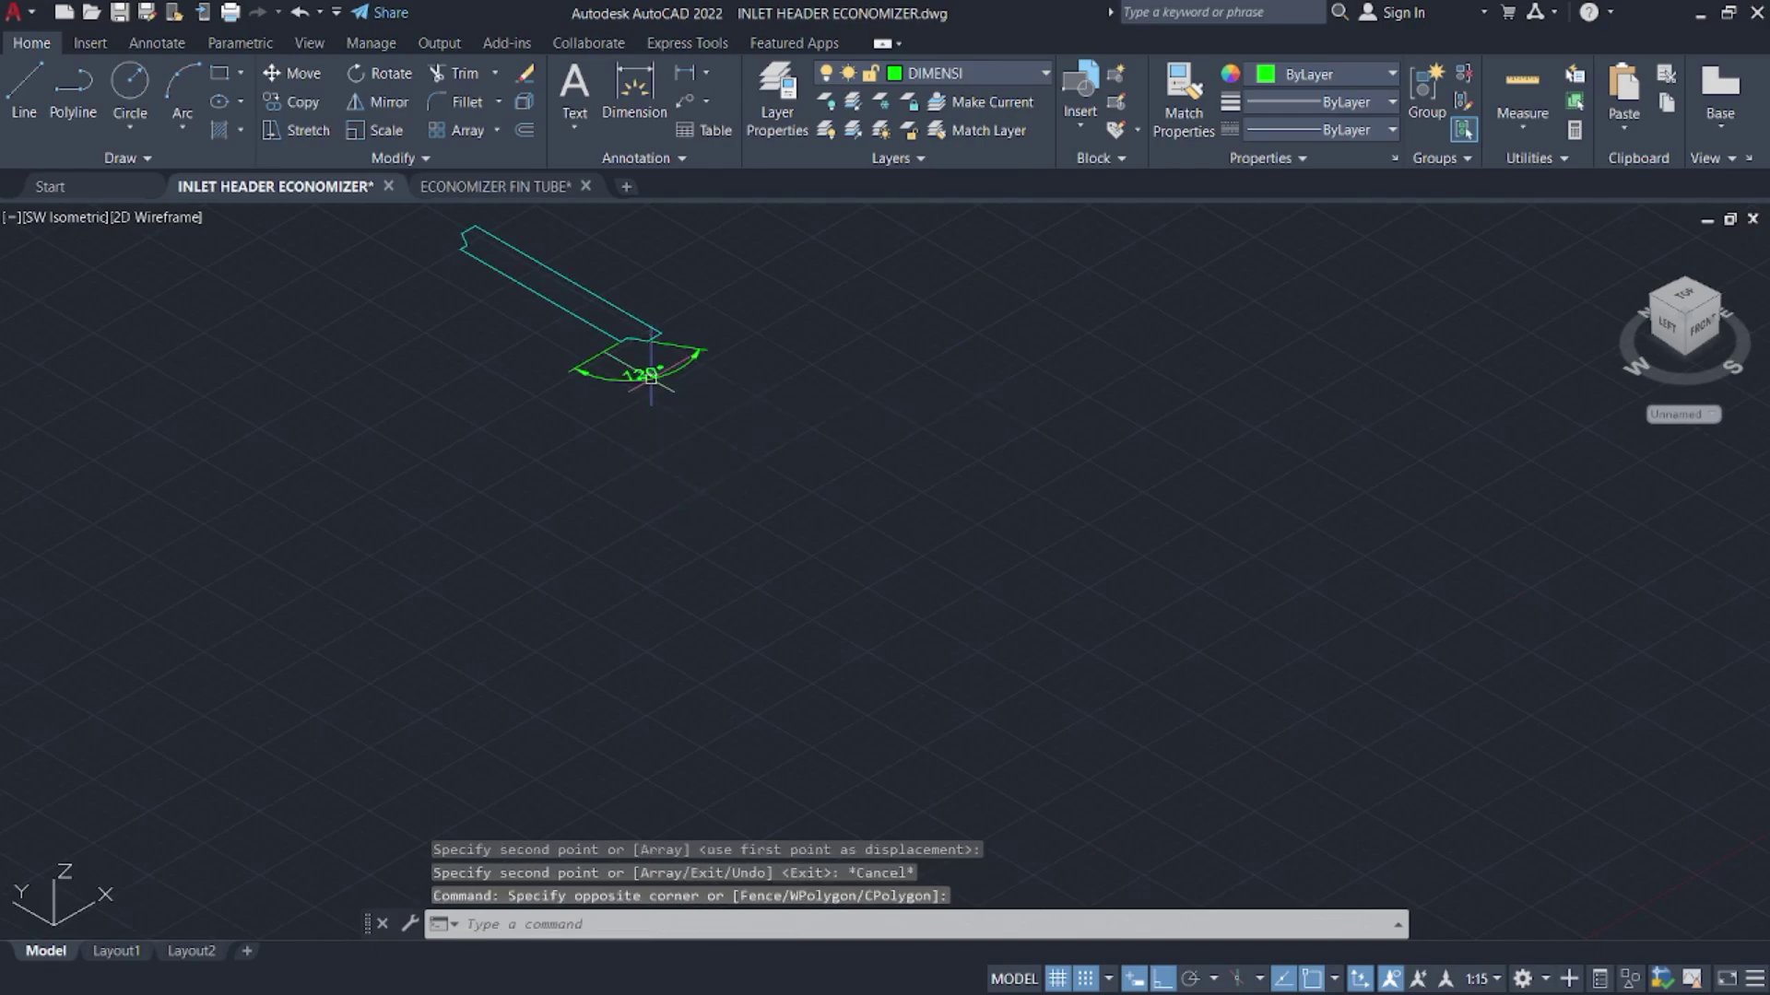
pyautogui.click(631, 360)
pyautogui.press('Delete')
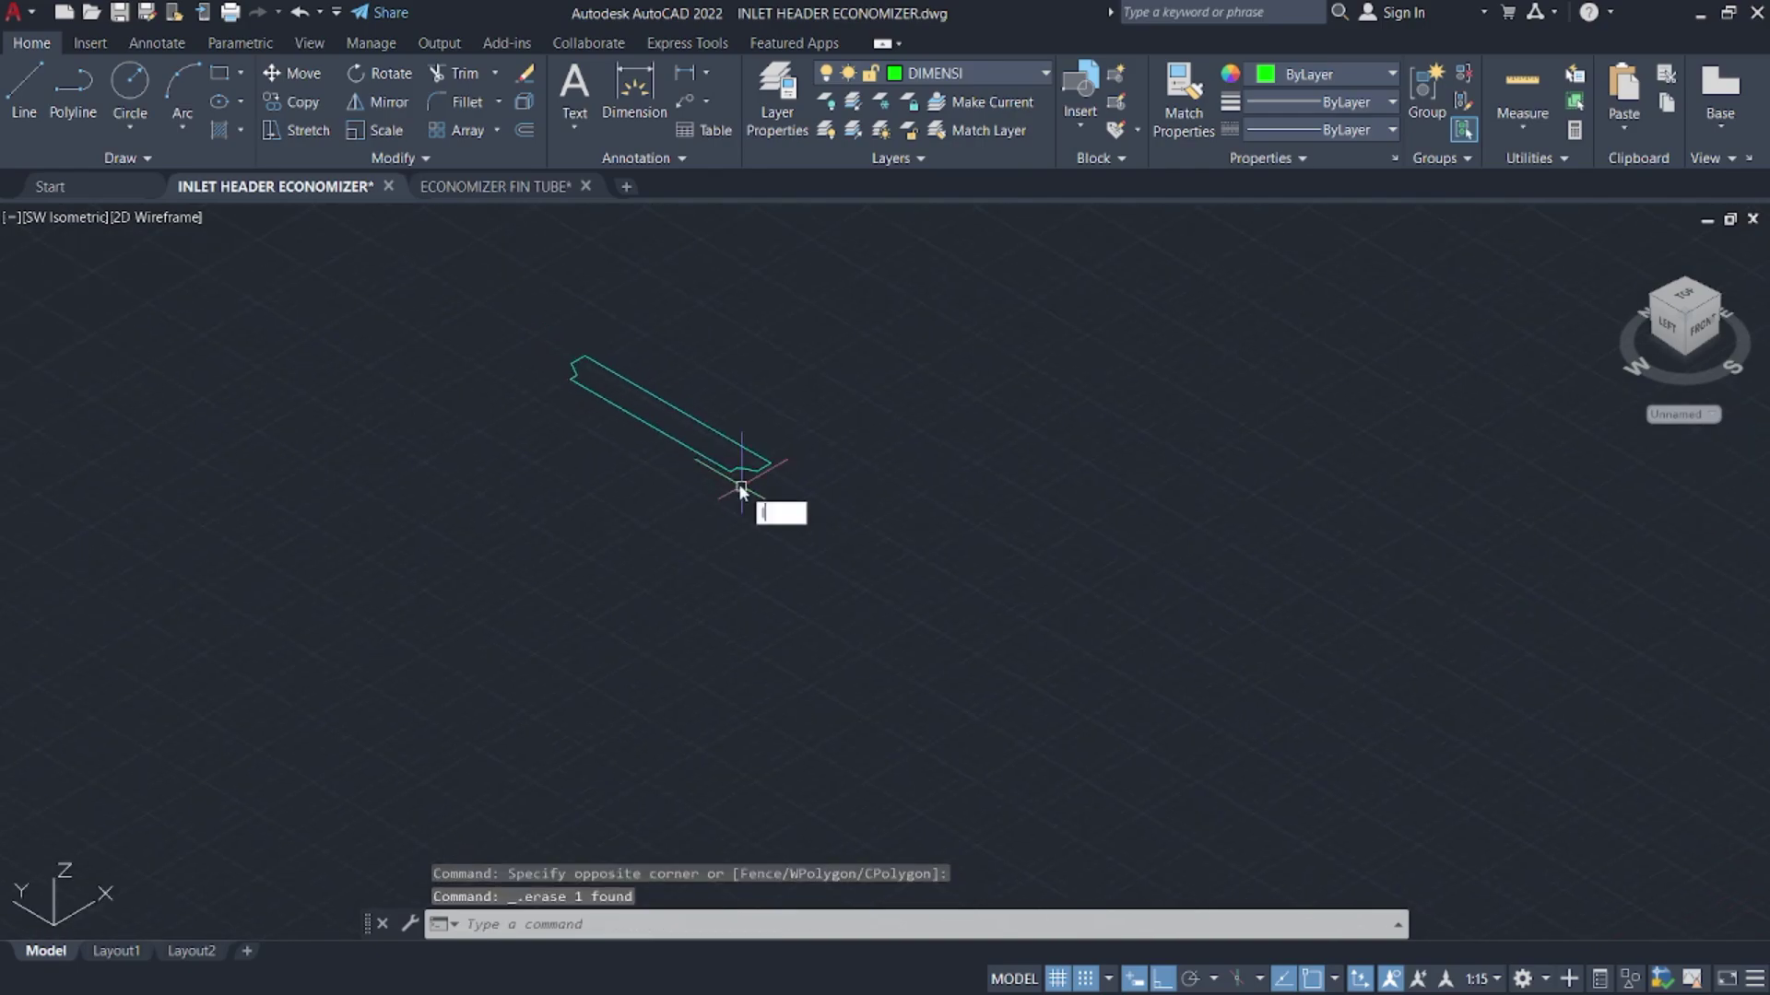
# - Draw a line straight across the copied end plate profile between the midpoints of its two long edges
pyautogui.write('l')
pyautogui.press('Return')
pyautogui.click(651, 424)
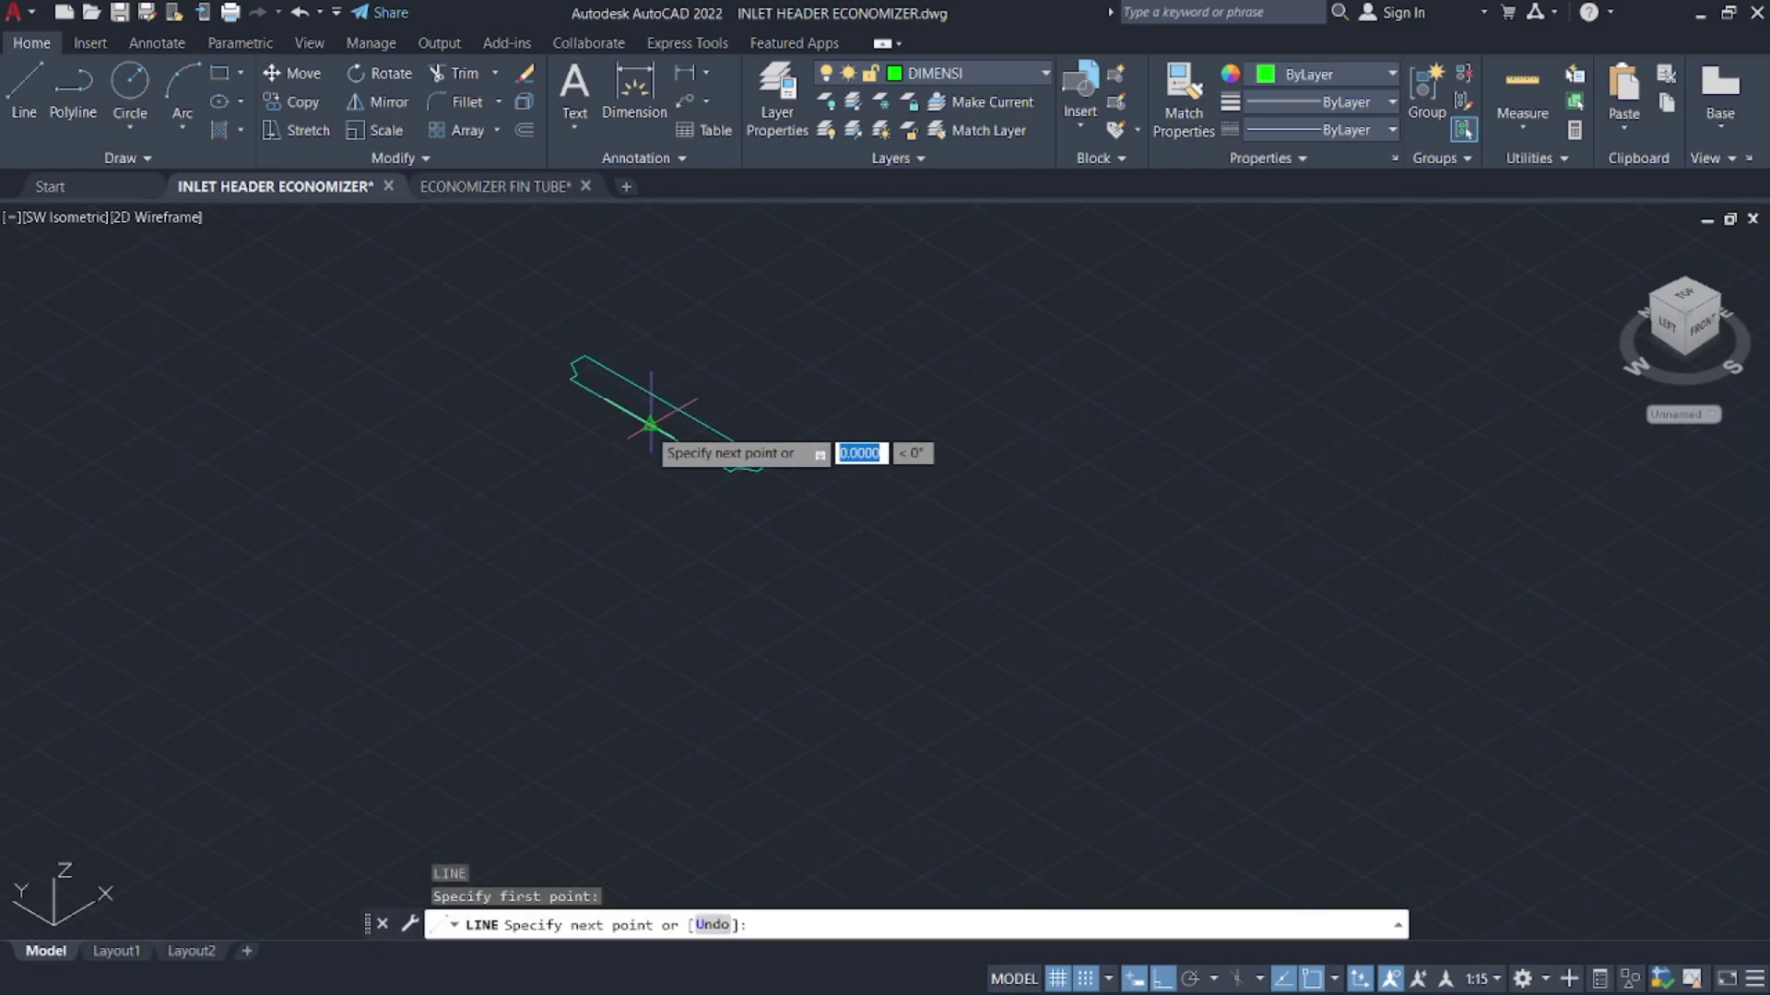
pyautogui.press('Escape')
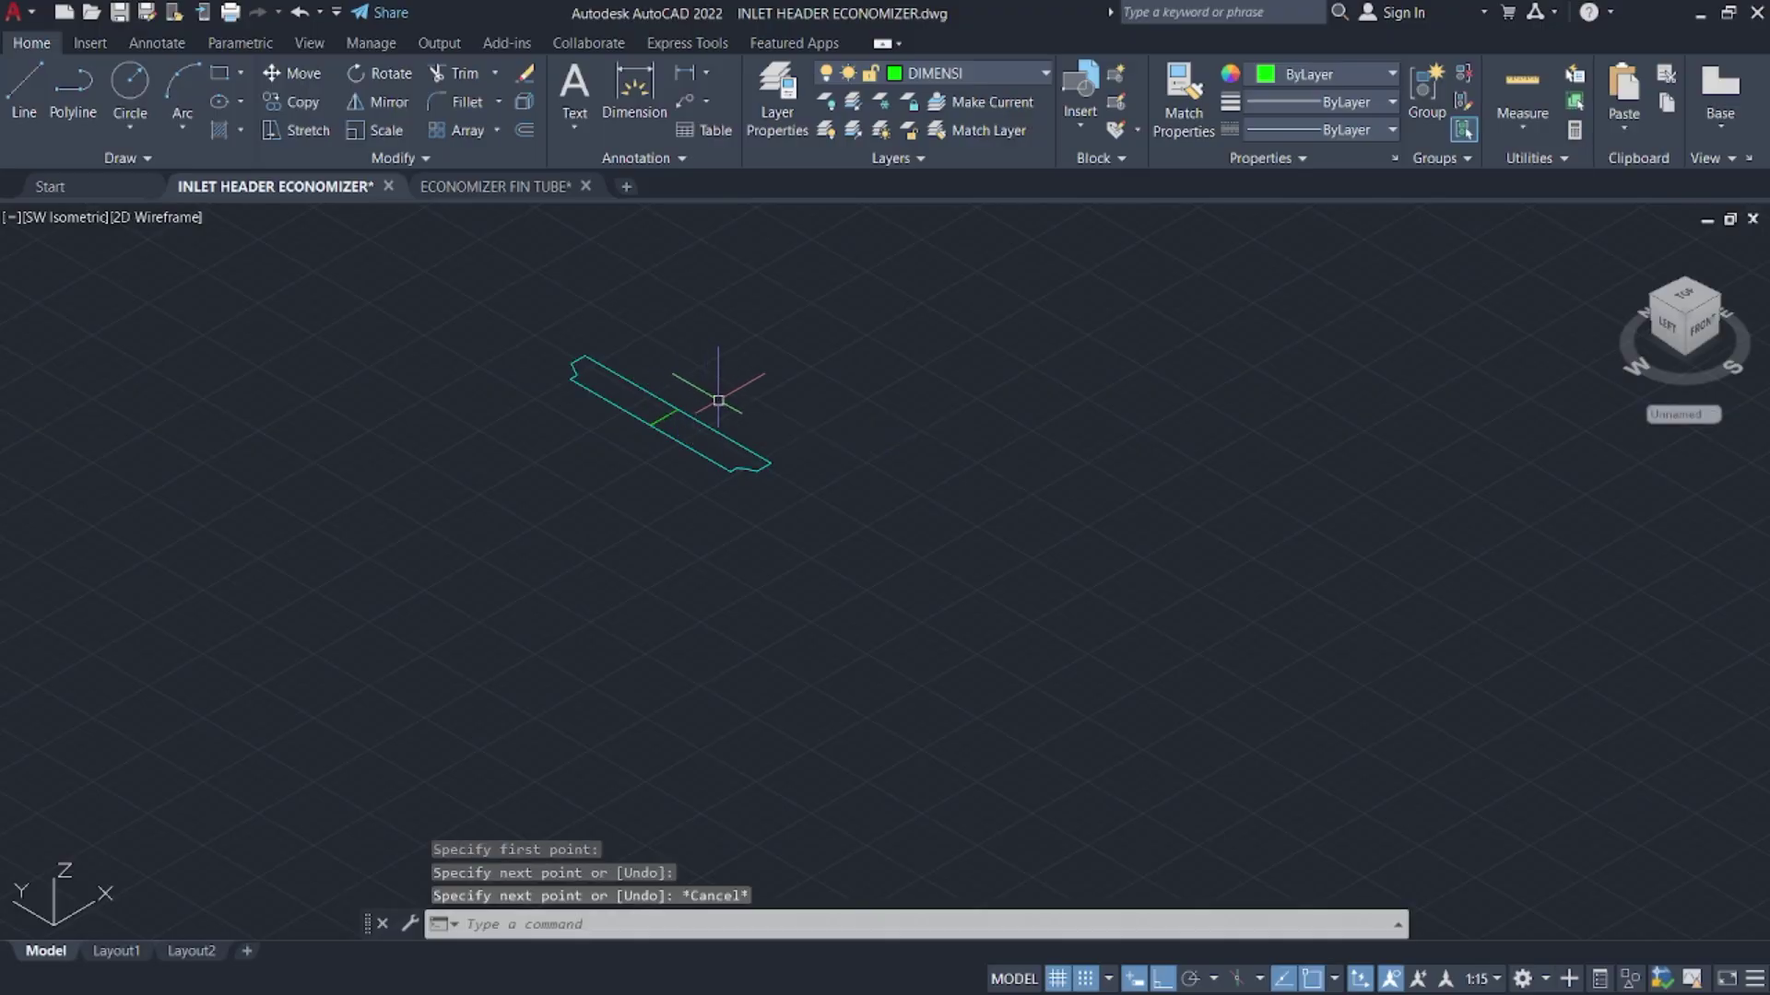
# - Trim both long edges beyond the middle line and erase the leftover bevelled end lines, keeping the upper half of the profile
pyautogui.write('t or')
pyautogui.press('Return')
pyautogui.click(723, 407)
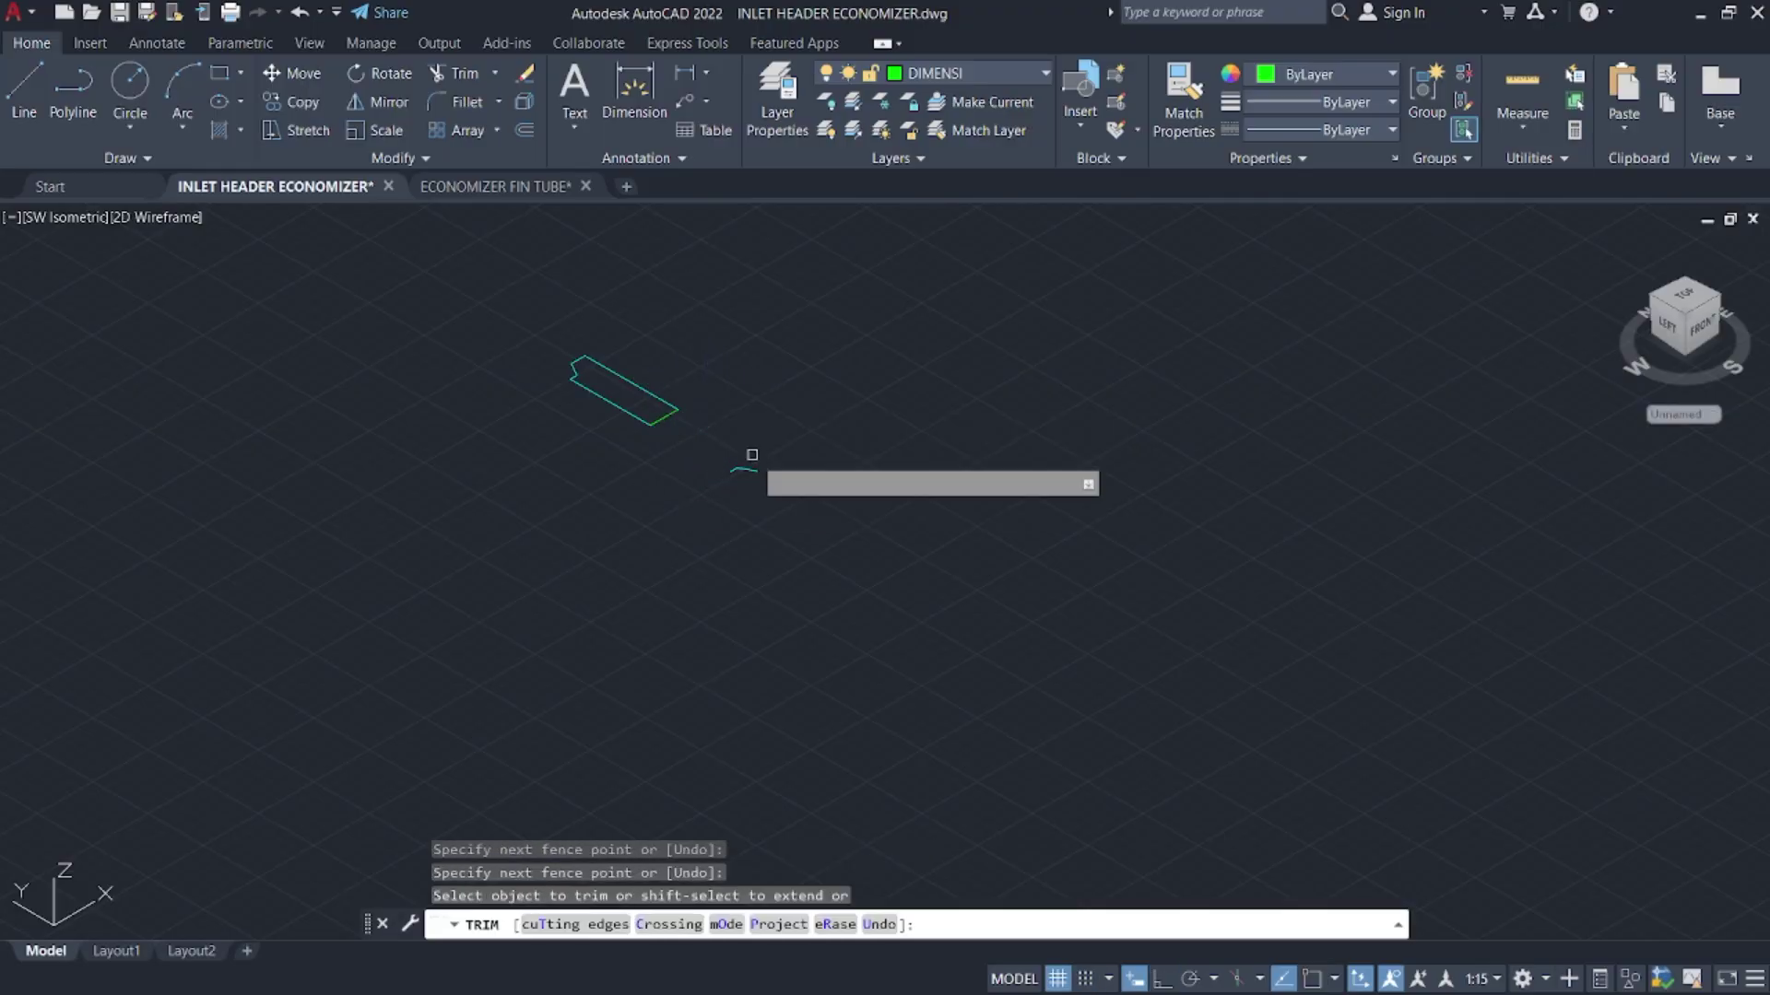
pyautogui.press('Return')
pyautogui.press('Escape')
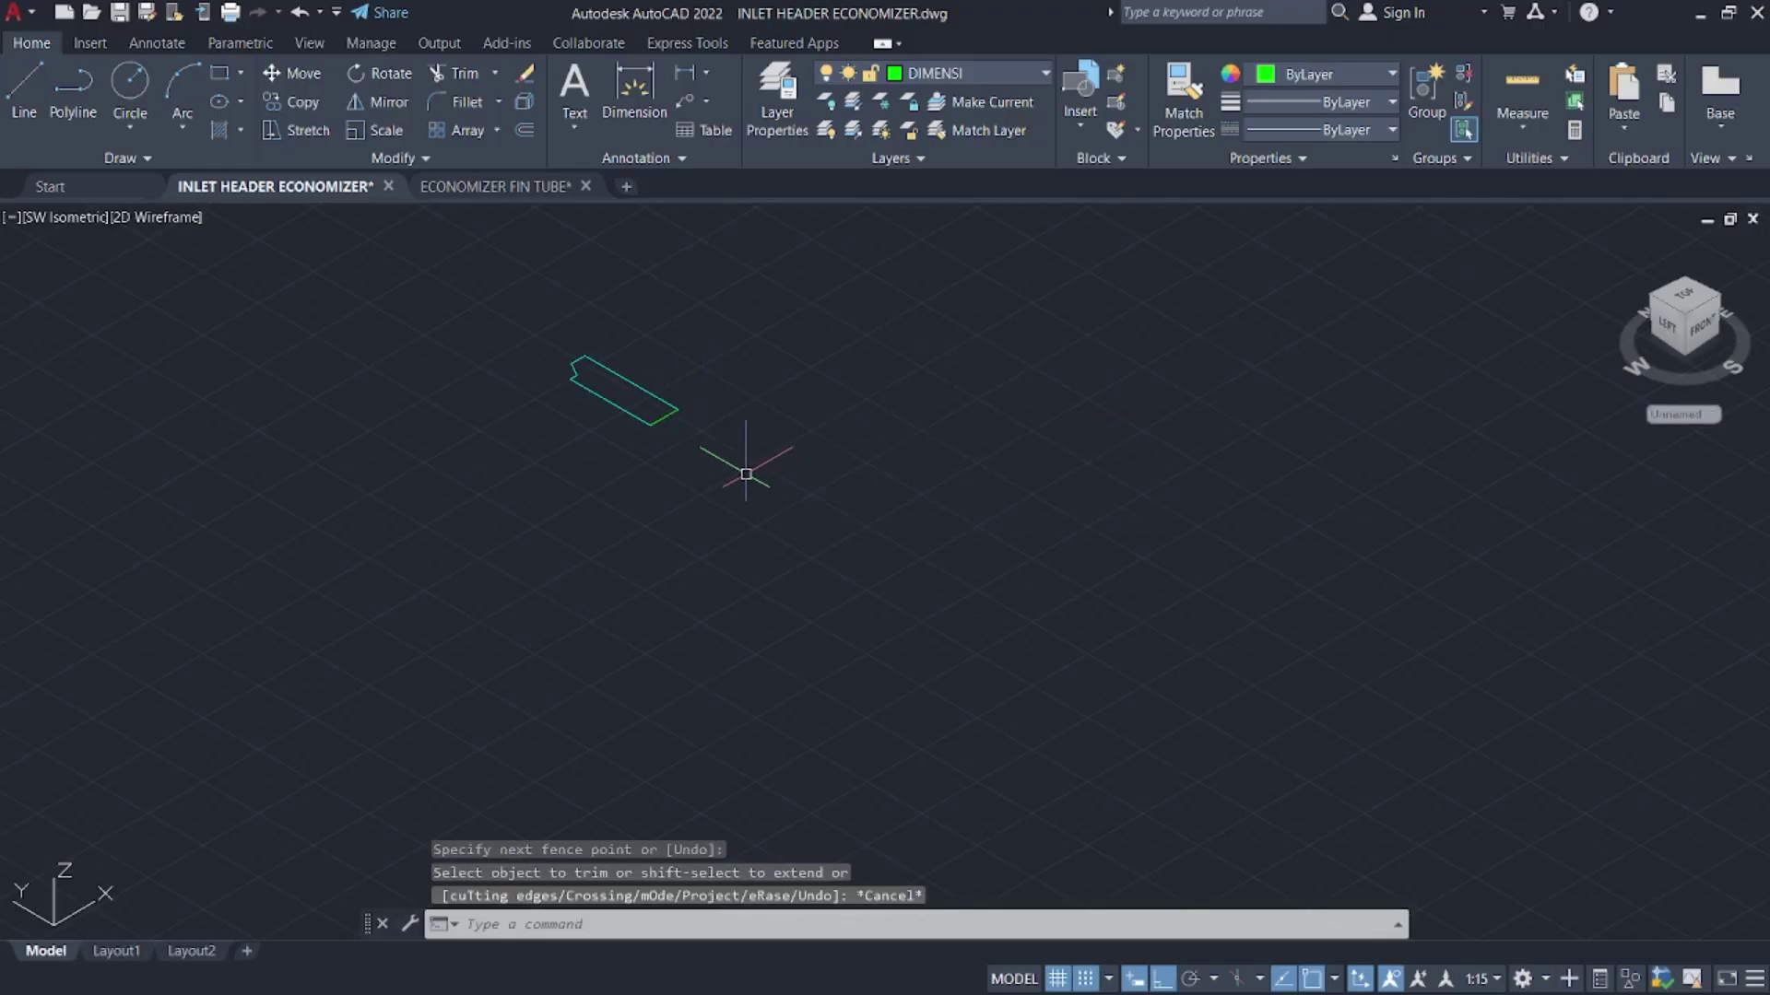
pyautogui.click(949, 516)
pyautogui.click(737, 468)
pyautogui.press('Delete')
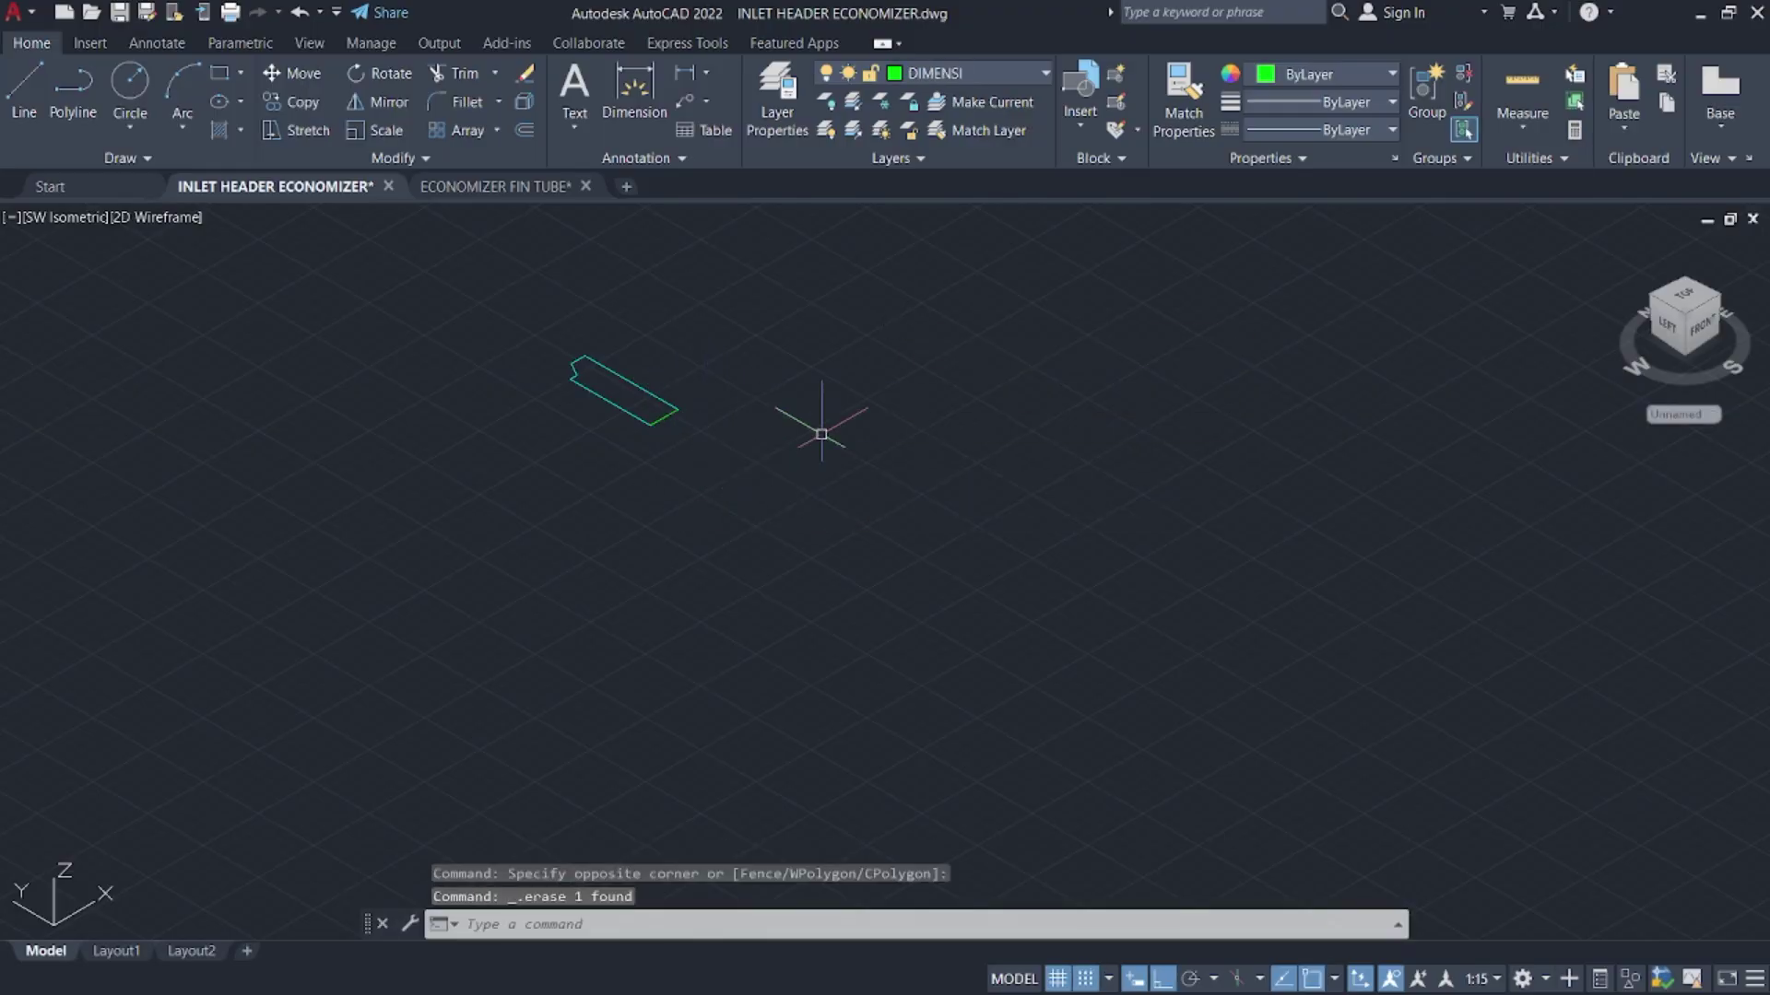
# - Make HIDDEN the current layer and join the six lines of the half end plate profile into one closed polyline
pyautogui.click(1026, 74)
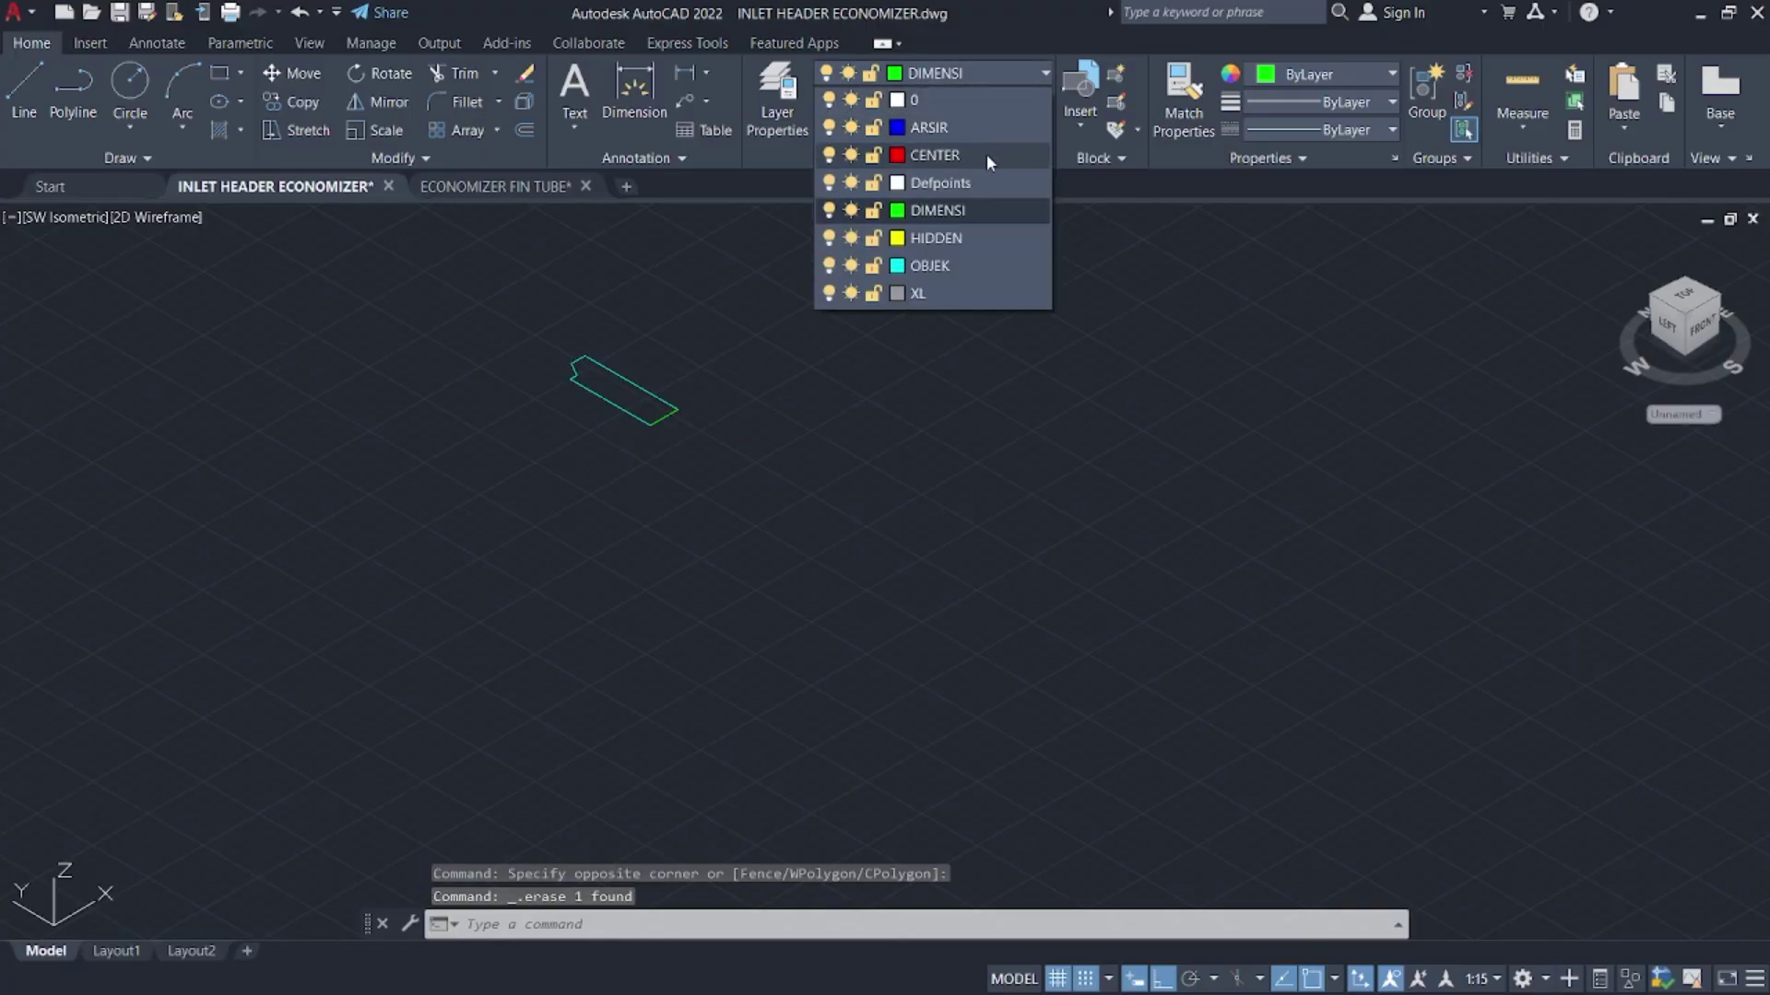
pyautogui.click(960, 232)
pyautogui.scroll(2, 572, 446)
pyautogui.moveTo(645, 461); pyautogui.dragTo(719, 486, button='middle')
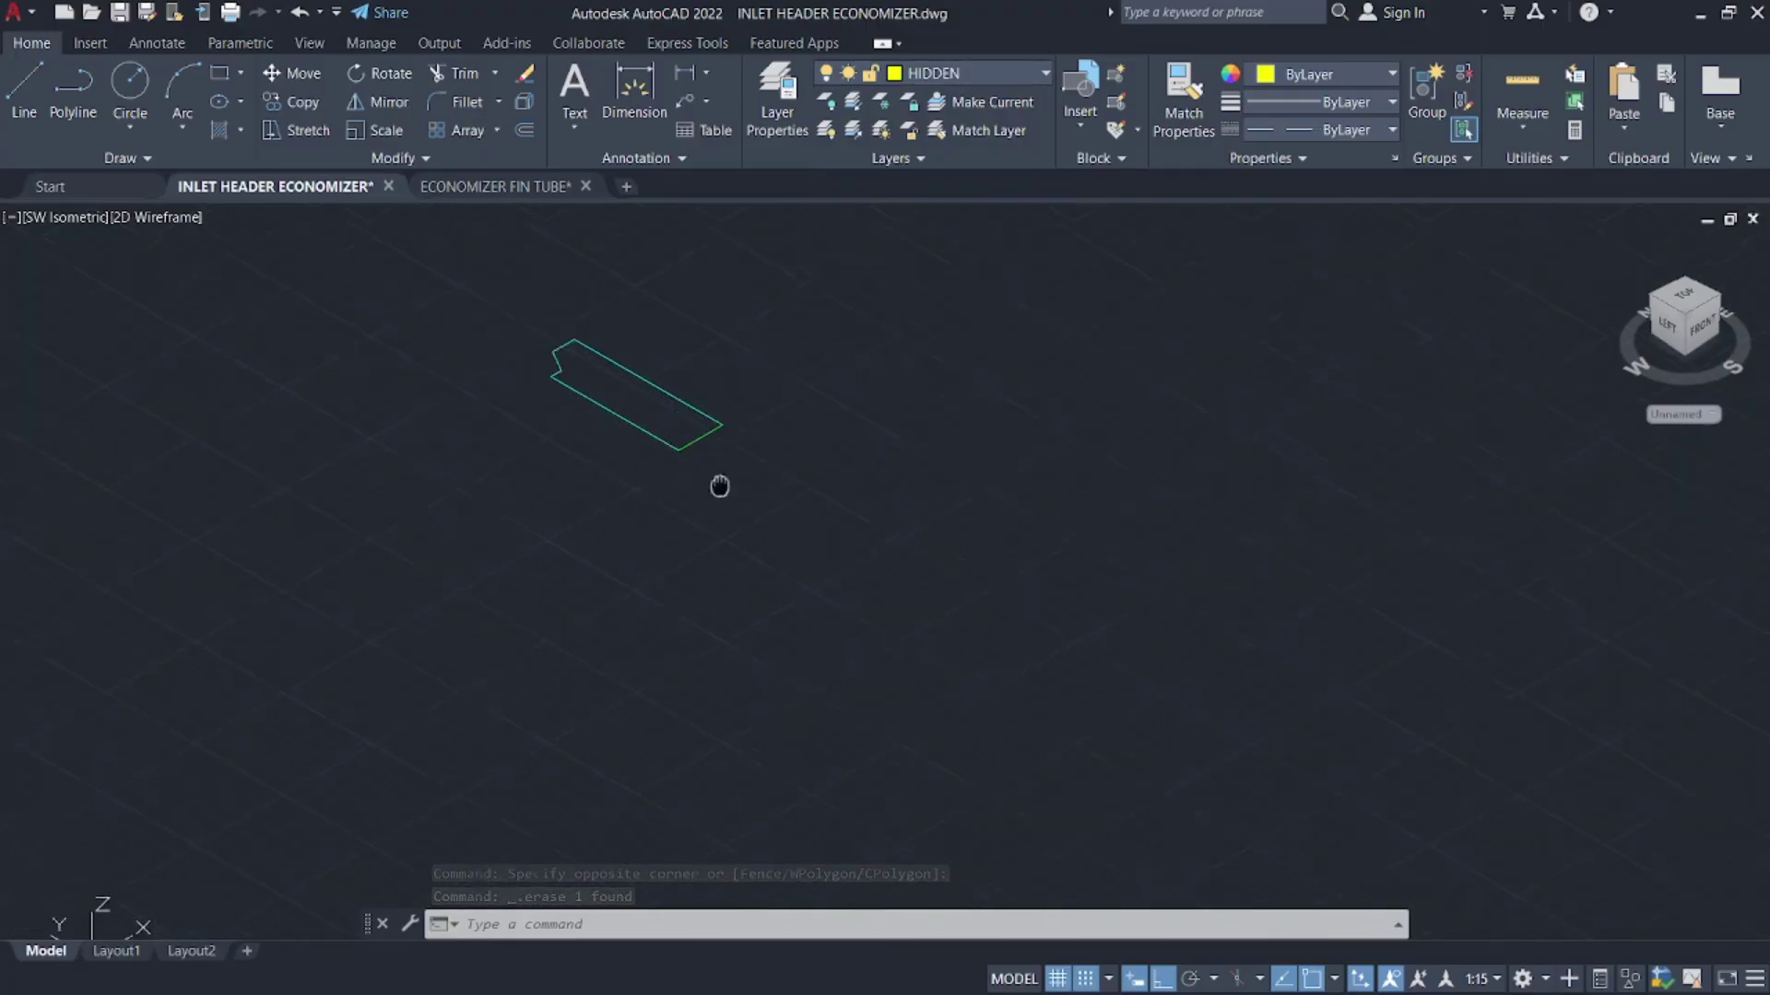
pyautogui.scroll(2, 719, 486)
pyautogui.click(923, 695)
pyautogui.click(398, 269)
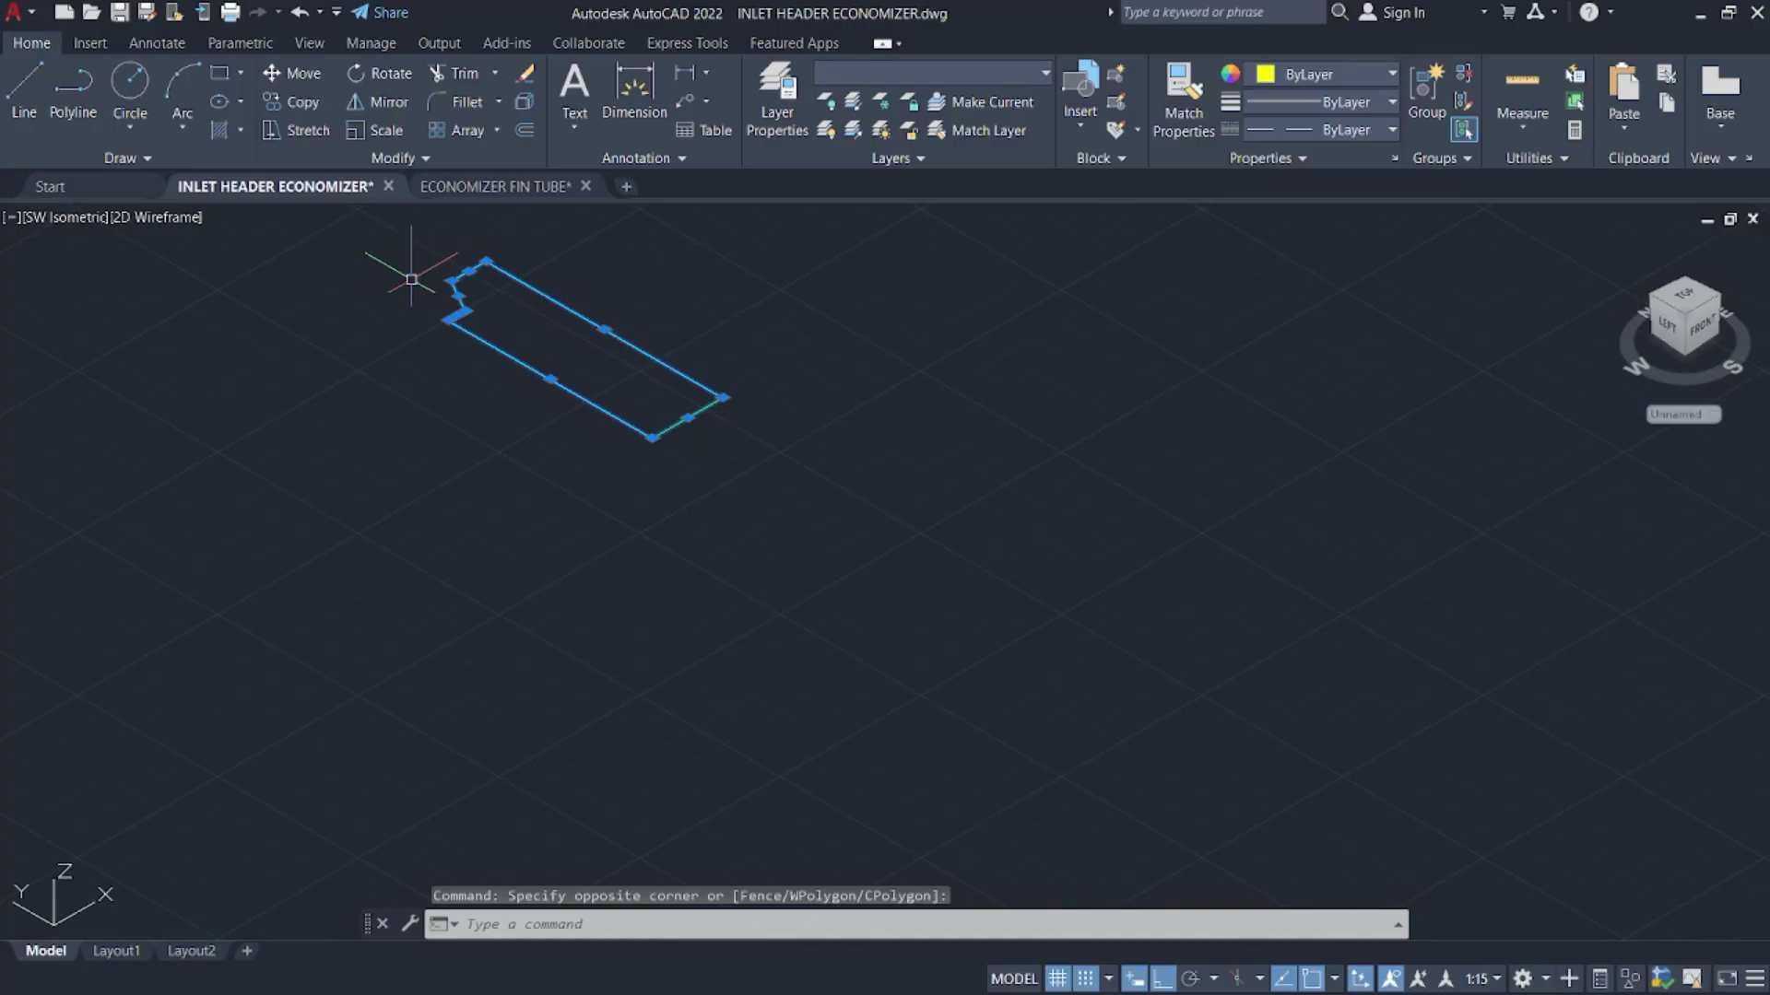
pyautogui.write('j')
pyautogui.press('Return')
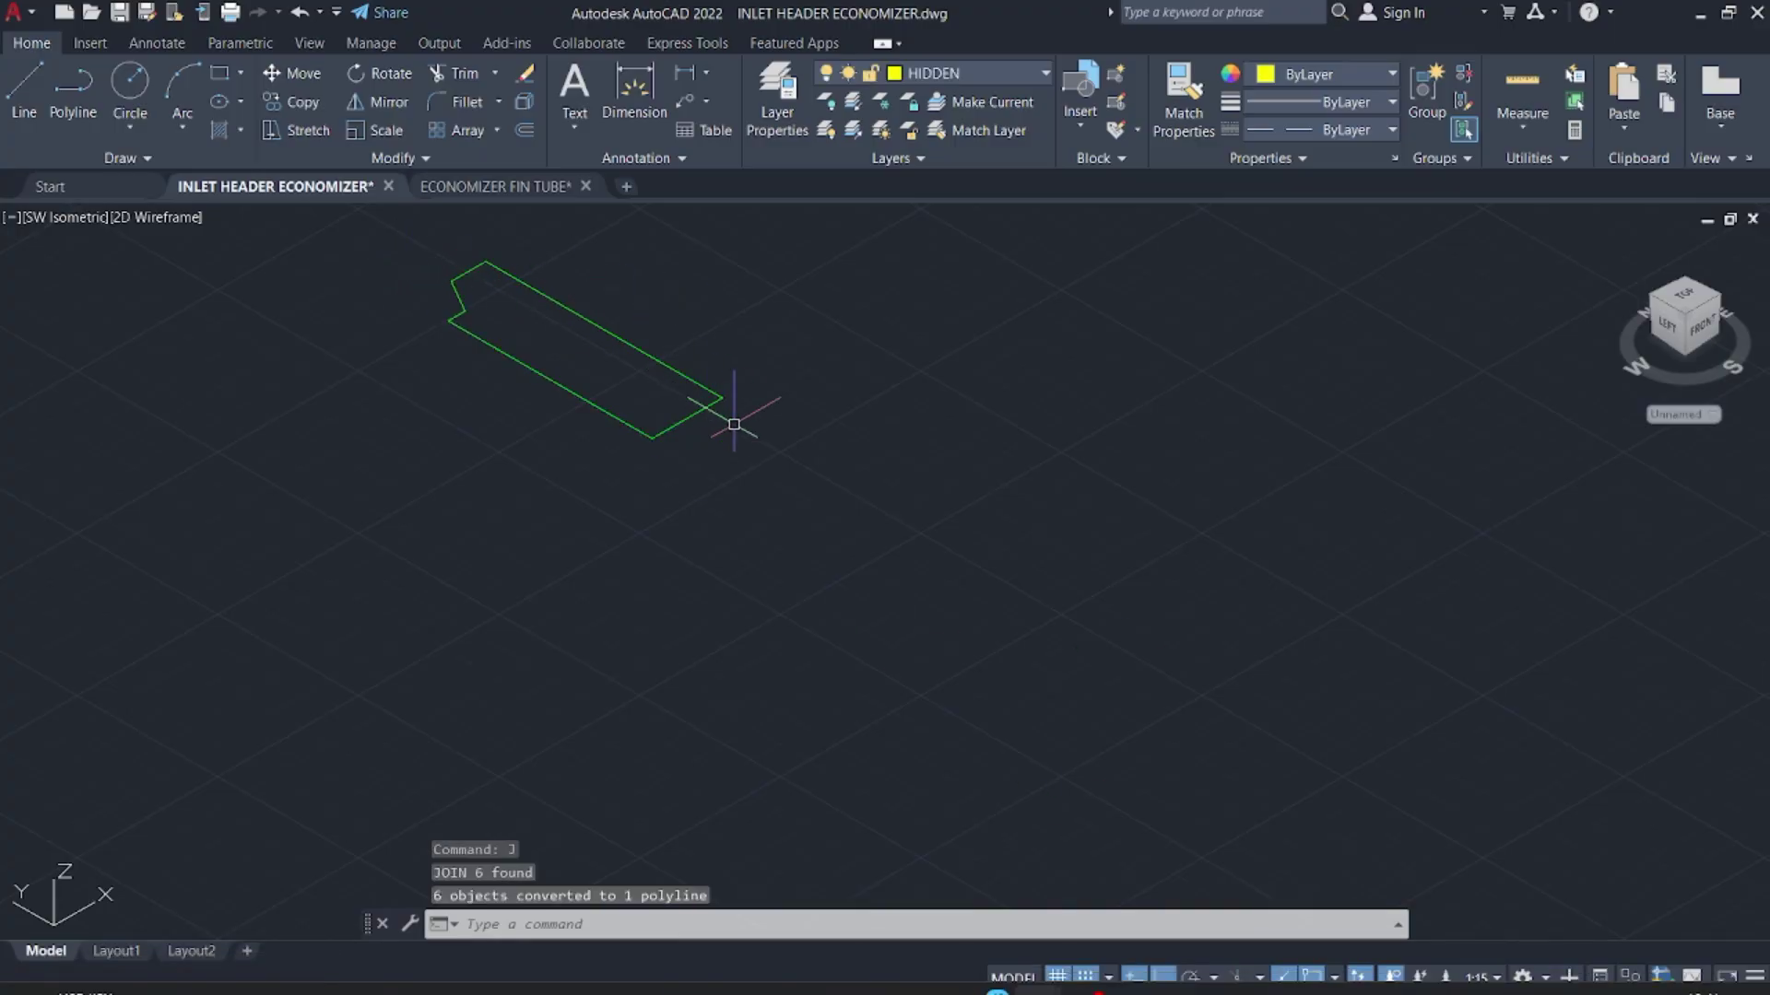
# - Try to revolve the half end plate polyline about an axis picked from the outer corner of its cut edge
pyautogui.click(860, 443)
pyautogui.click(649, 335)
pyautogui.write('rev')
pyautogui.press('Return')
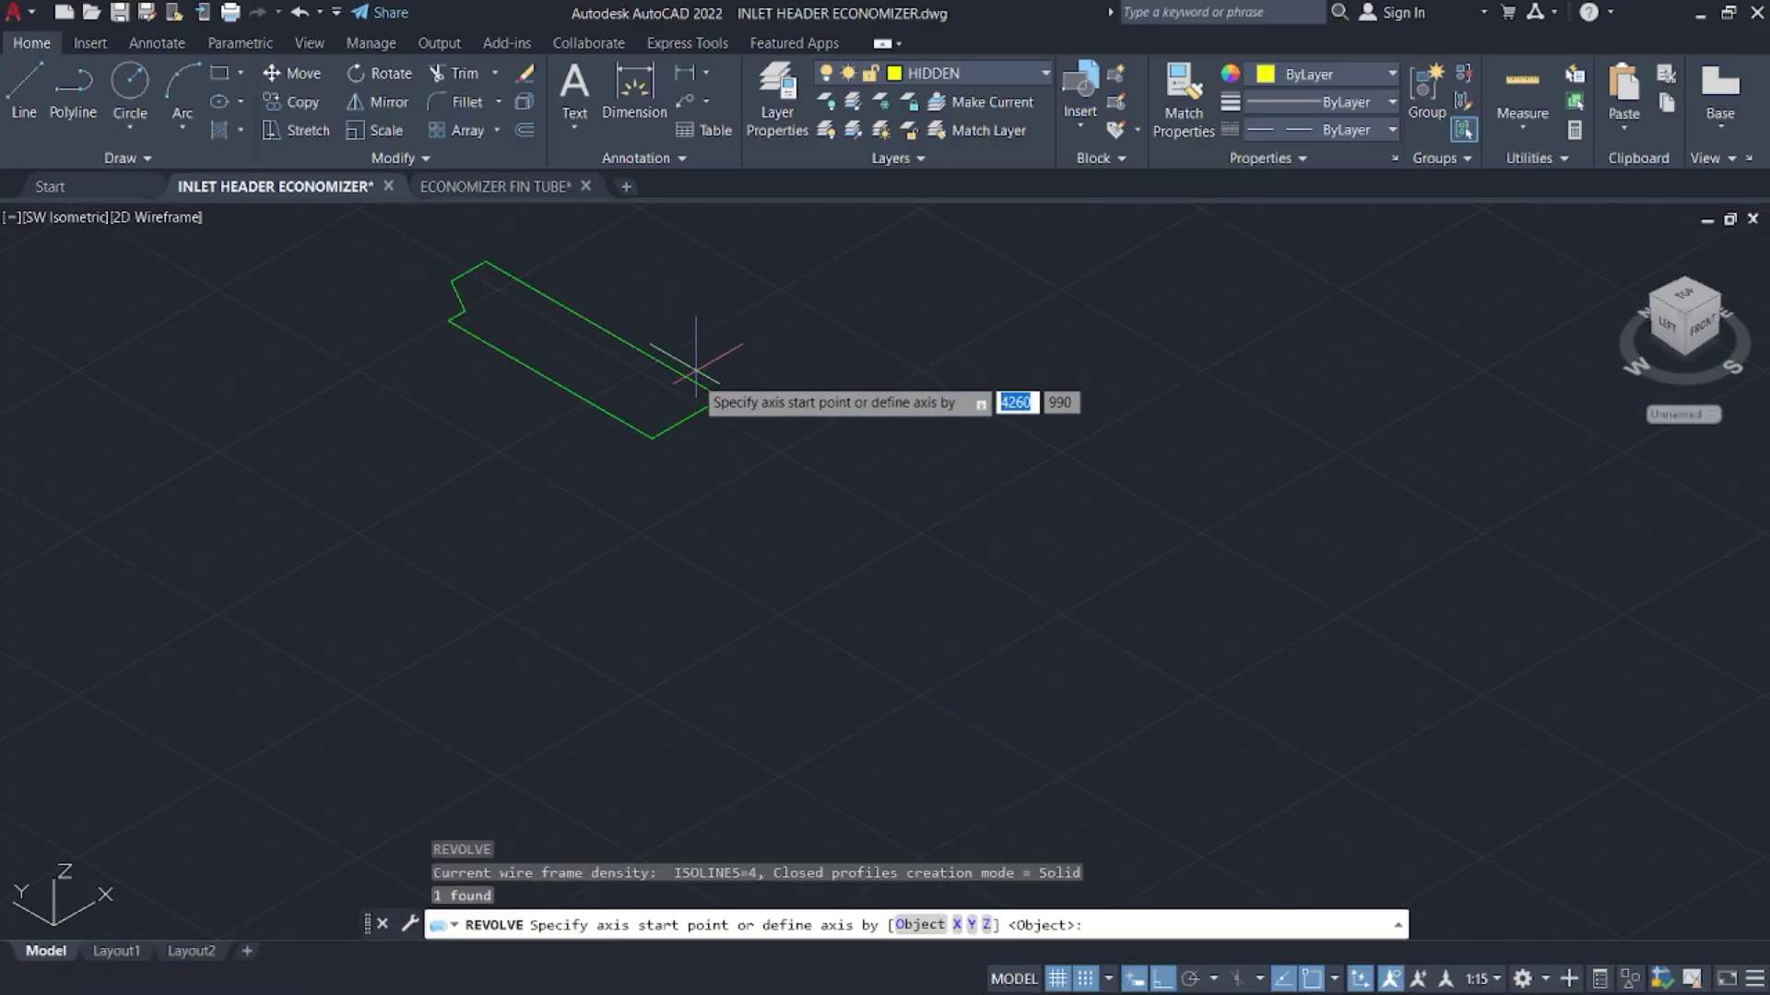
pyautogui.click(645, 429)
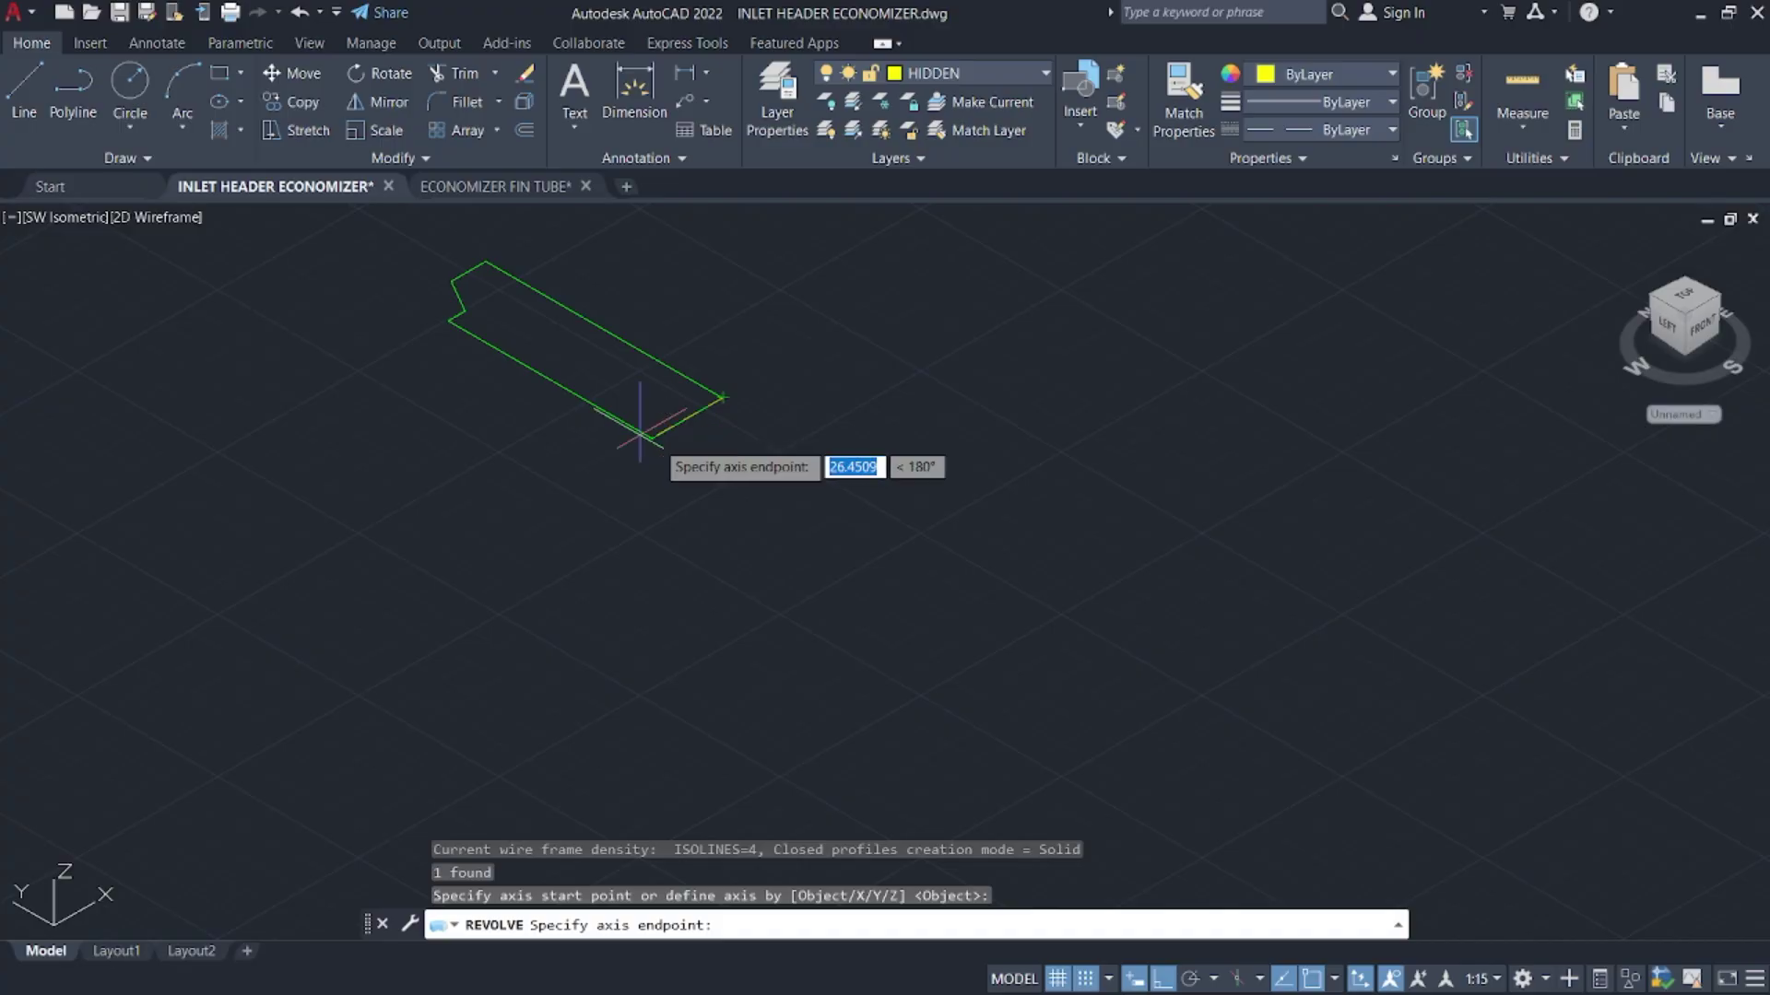
pyautogui.click(636, 424)
pyautogui.click(709, 439)
pyautogui.click(714, 408)
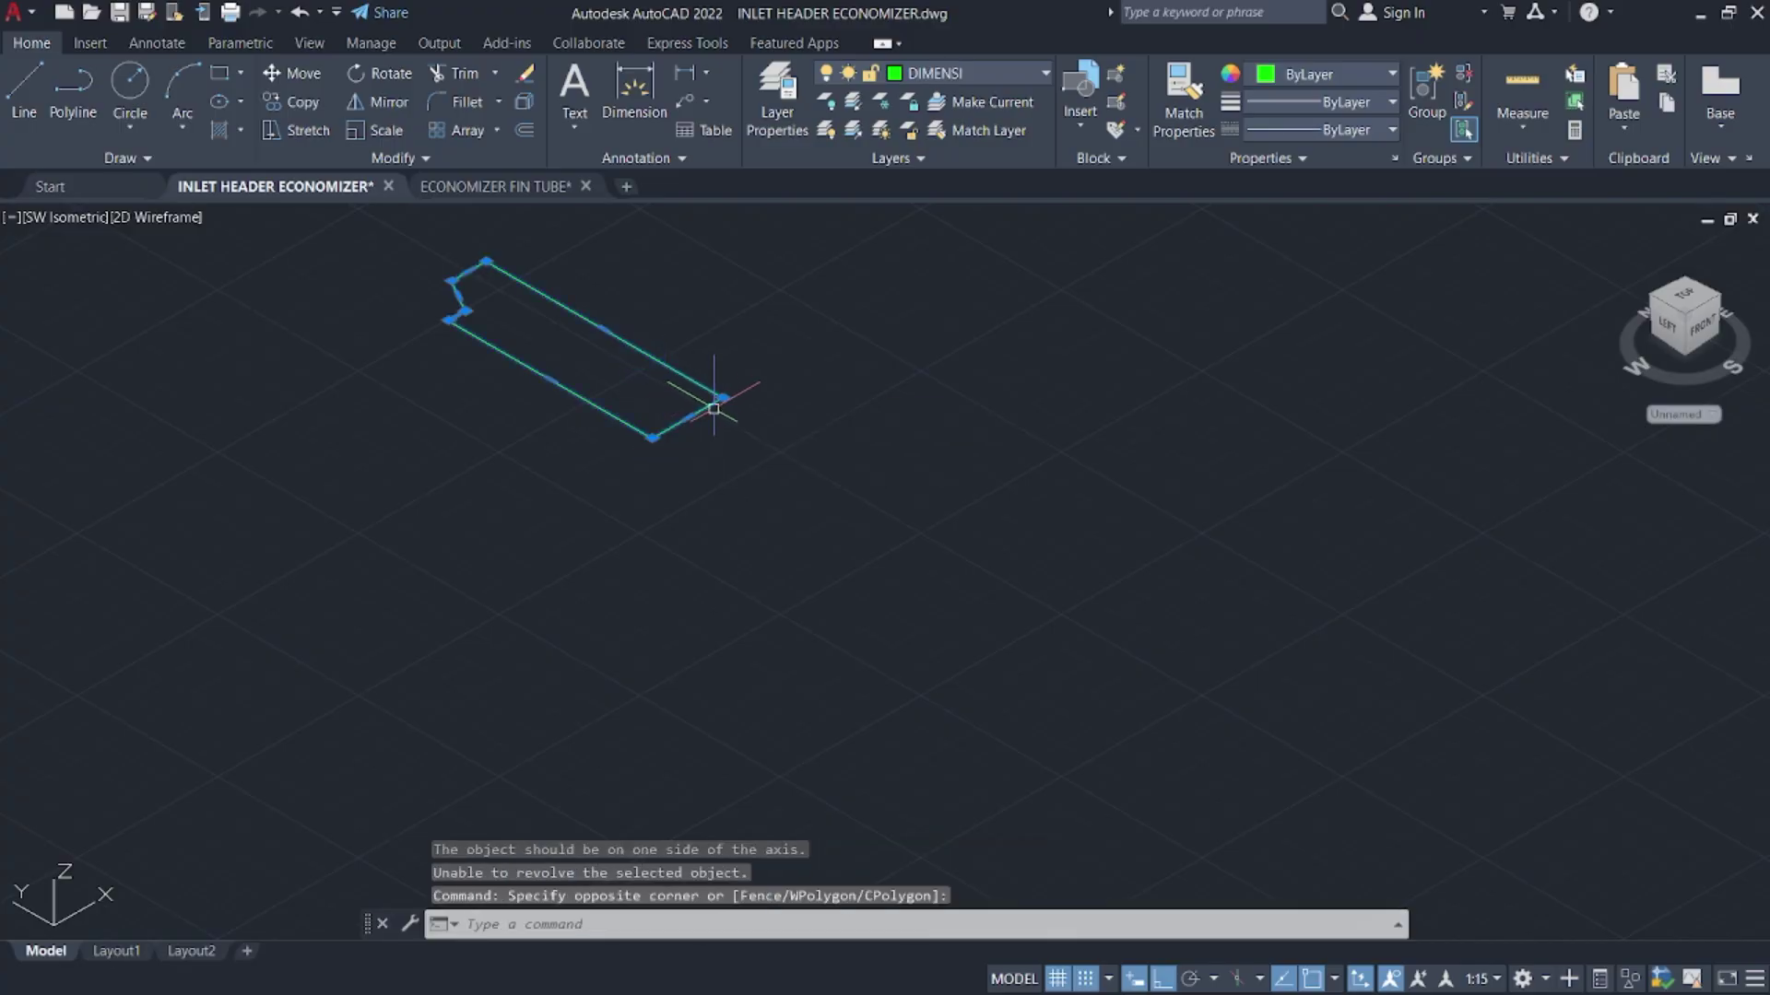
pyautogui.write('rev')
pyautogui.press('Return')
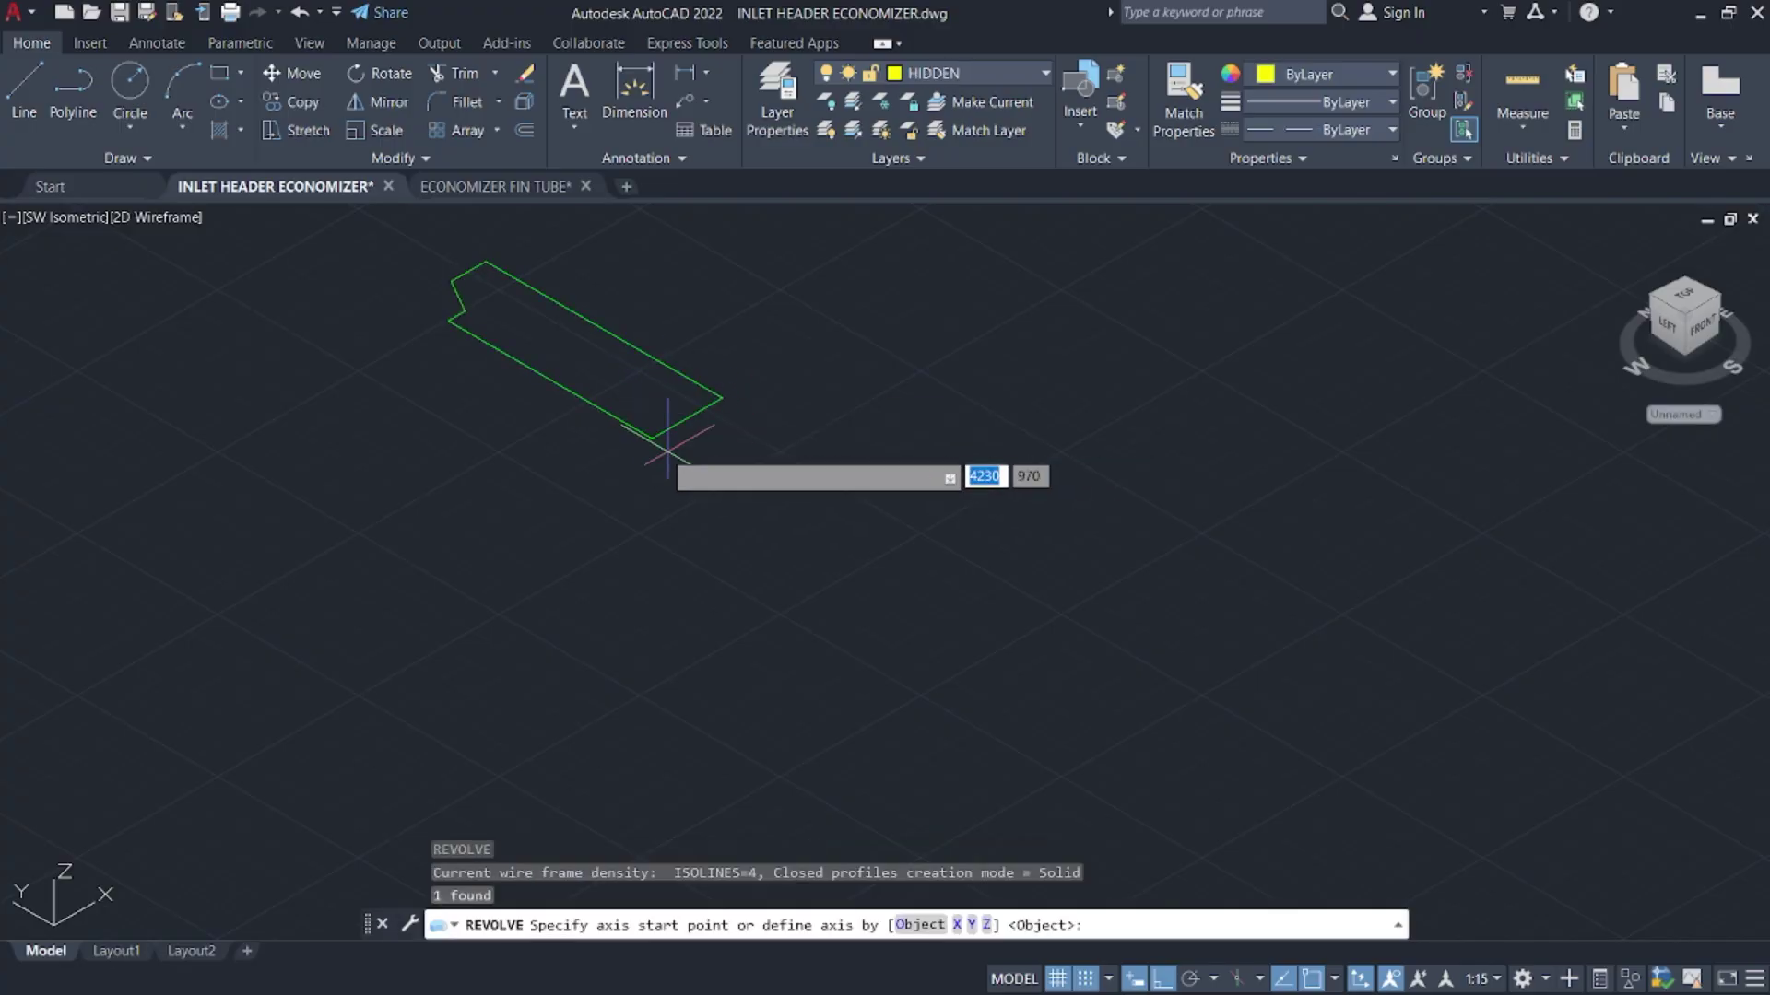
pyautogui.scroll(5, 636, 429)
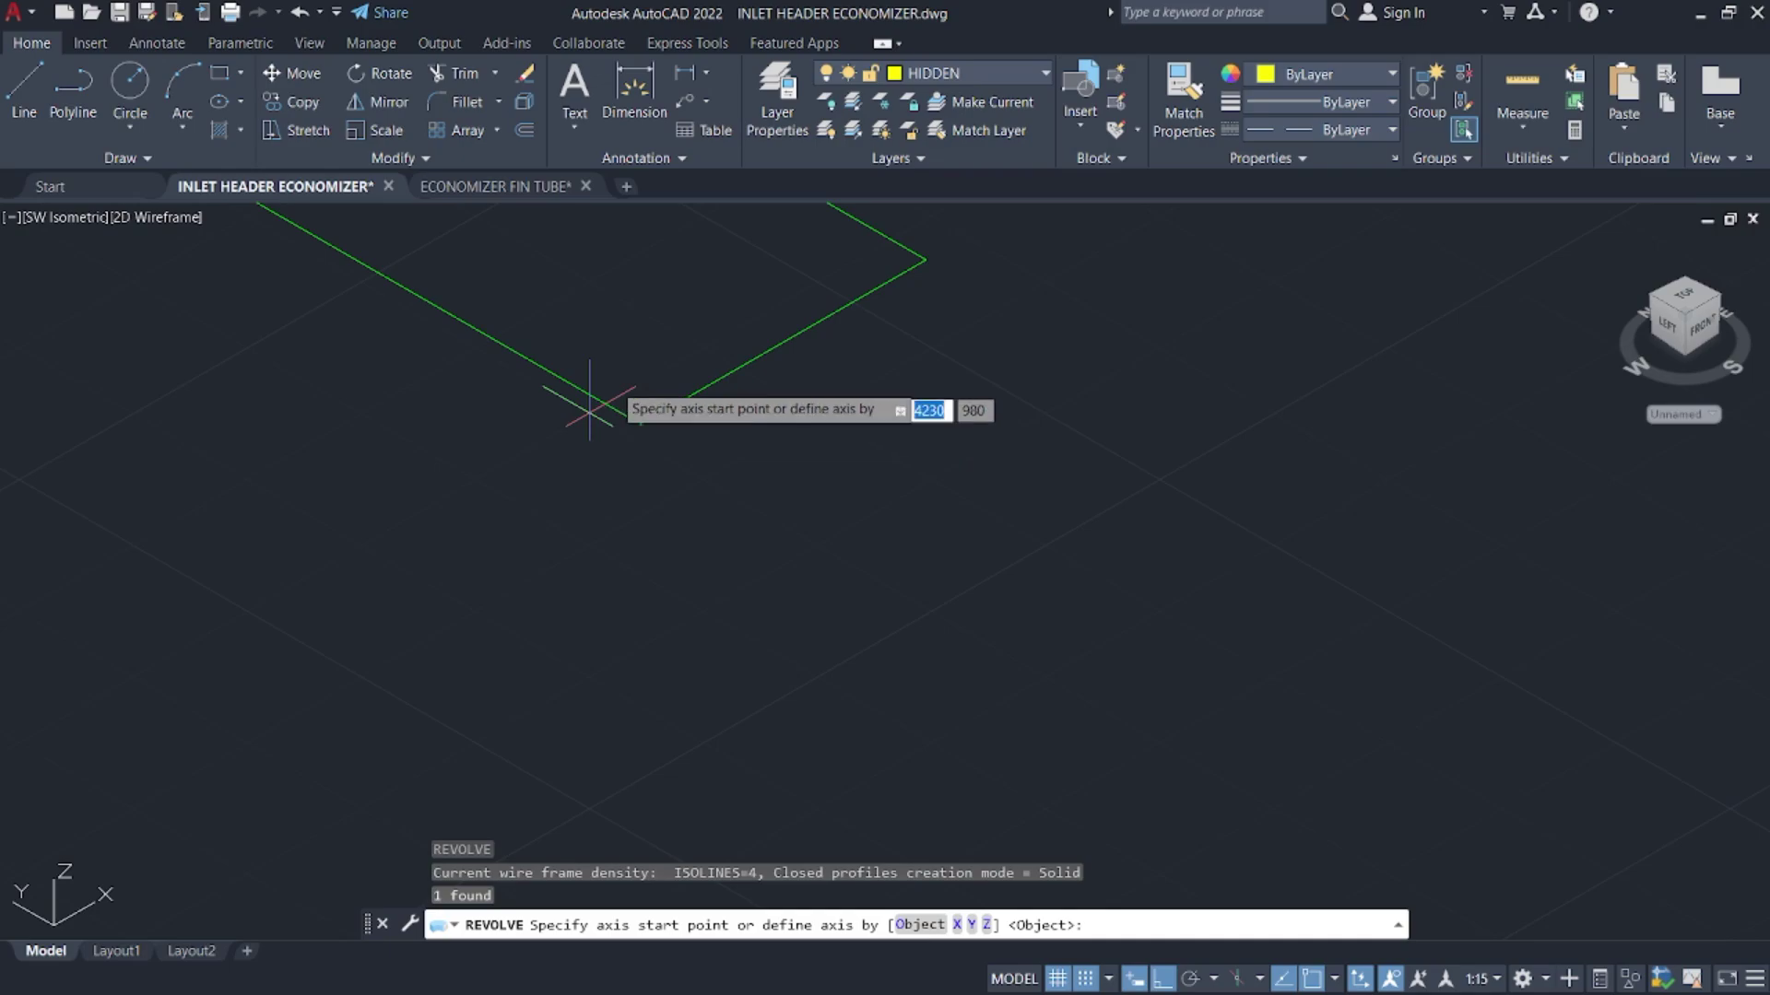
pyautogui.moveTo(838, 438); pyautogui.dragTo(926, 730, button='middle')
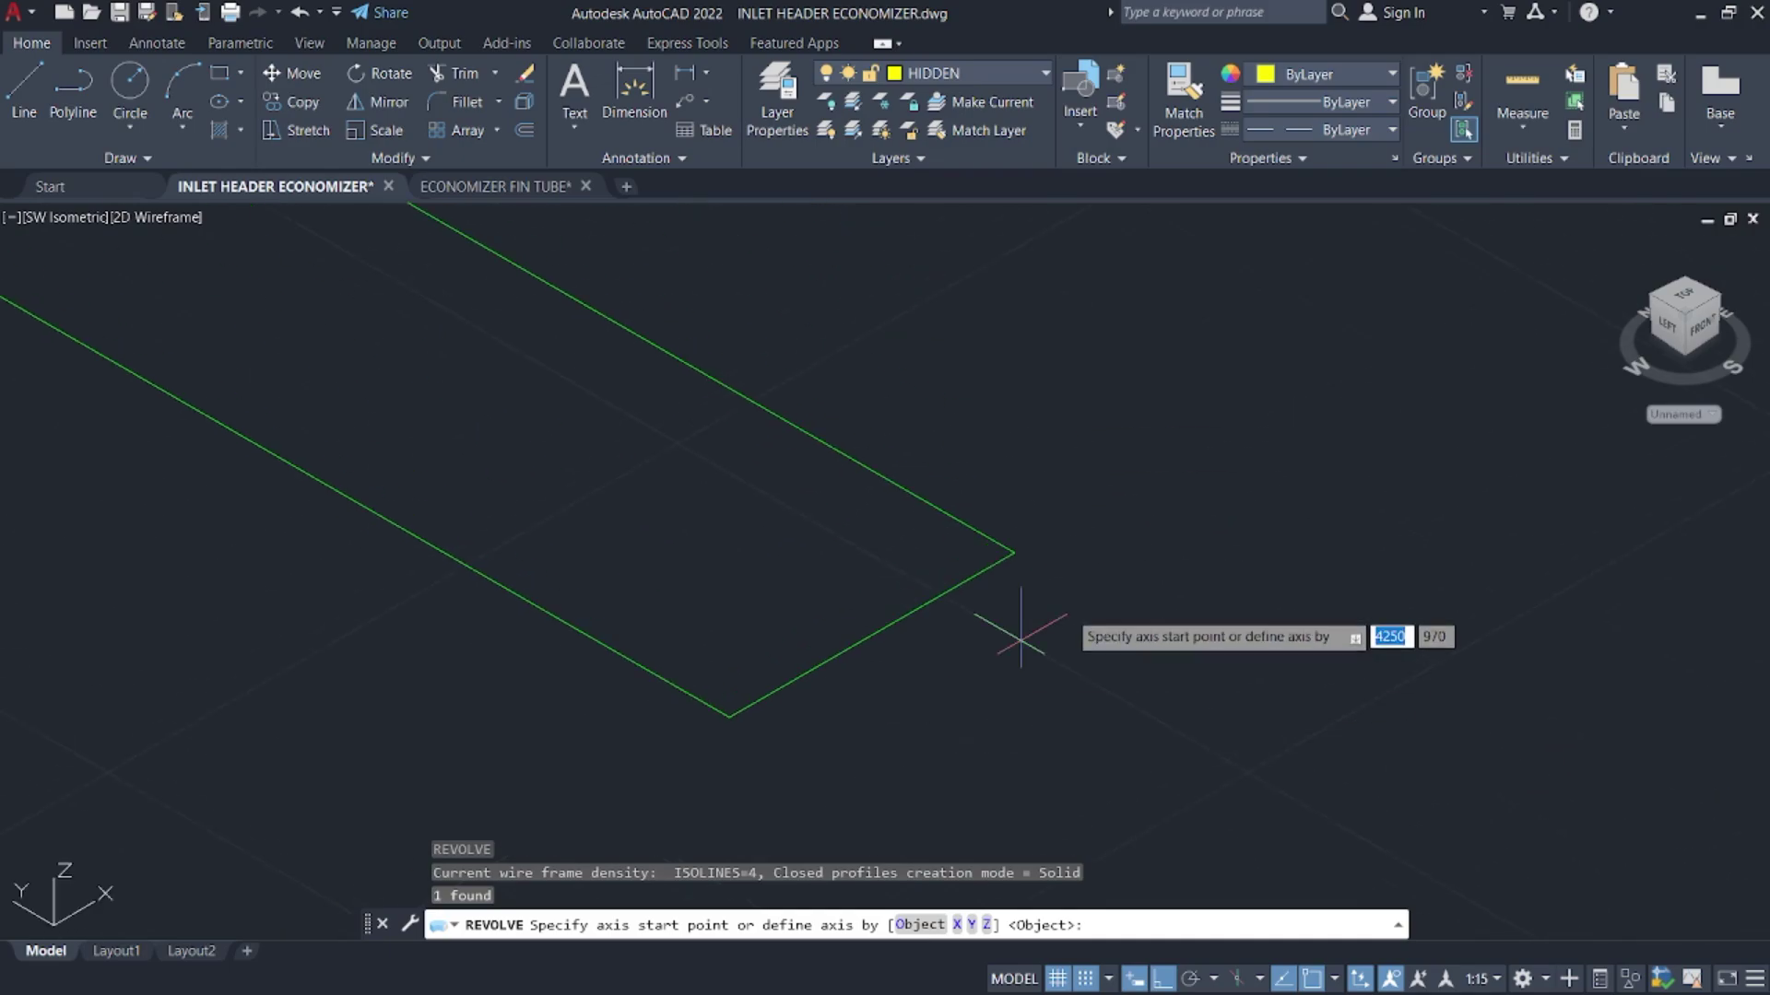
pyautogui.press('Escape')
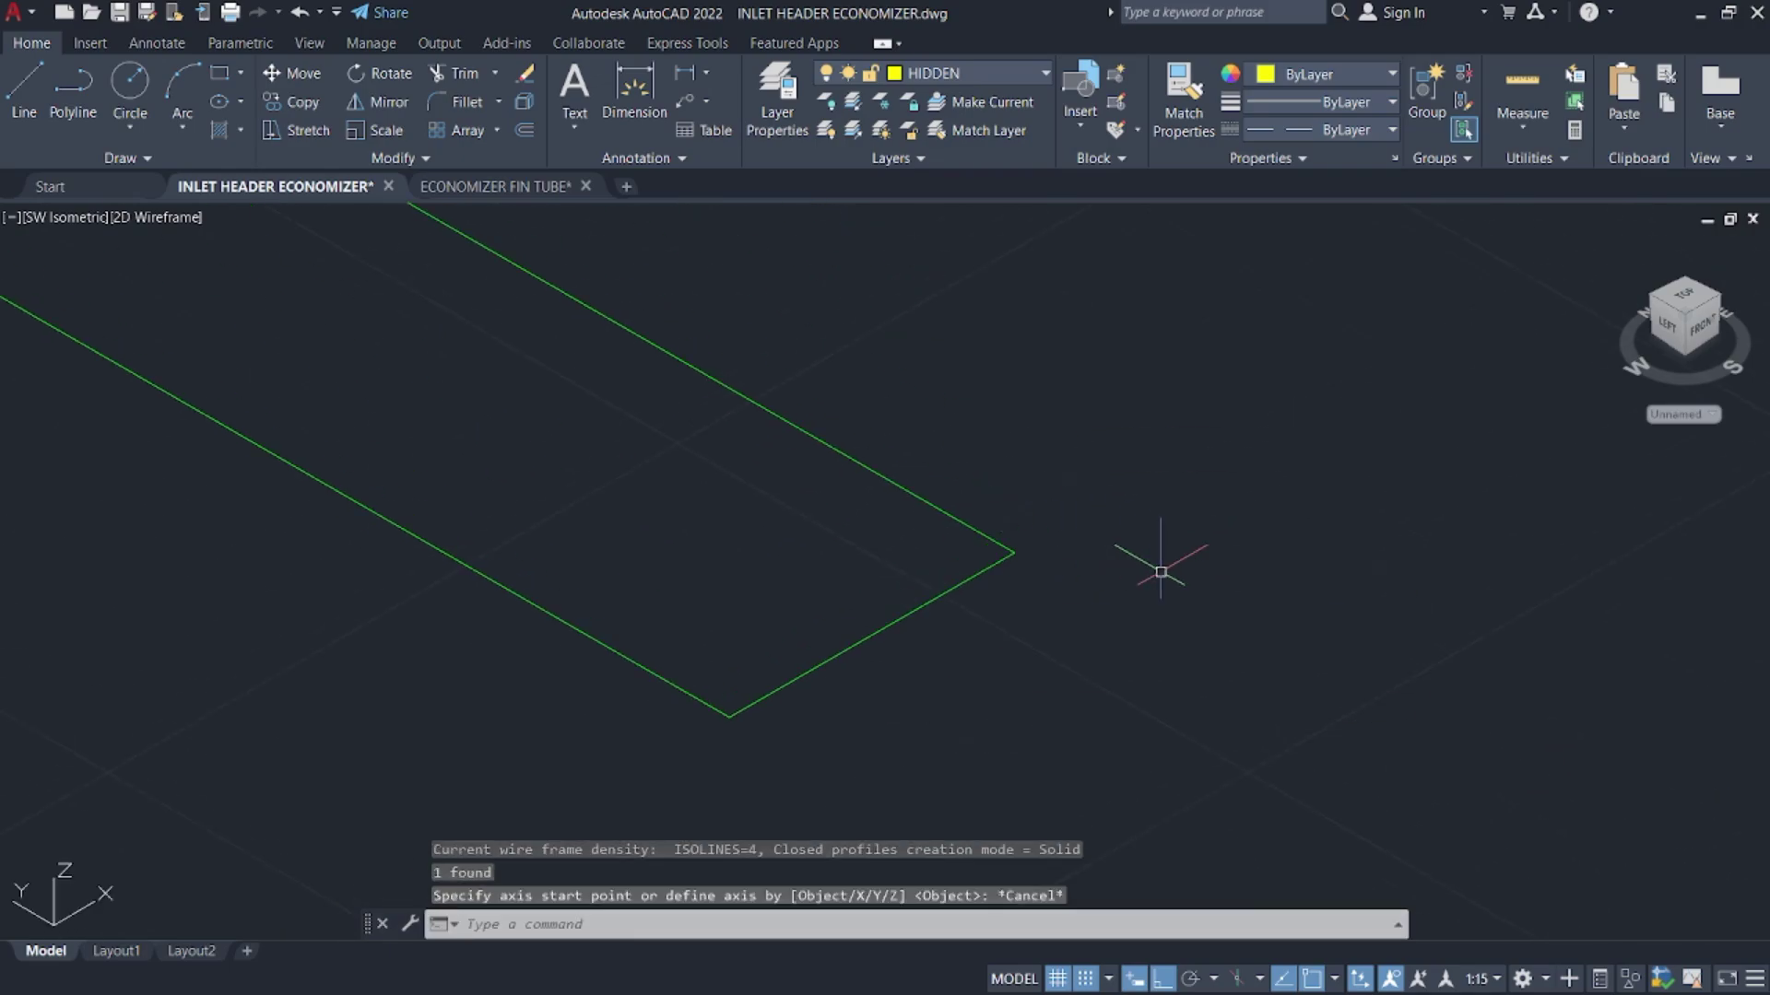
# - Turn off snap mode for the drawing and deselect the half end plate polyline
pyautogui.scroll(-4, 881, 541)
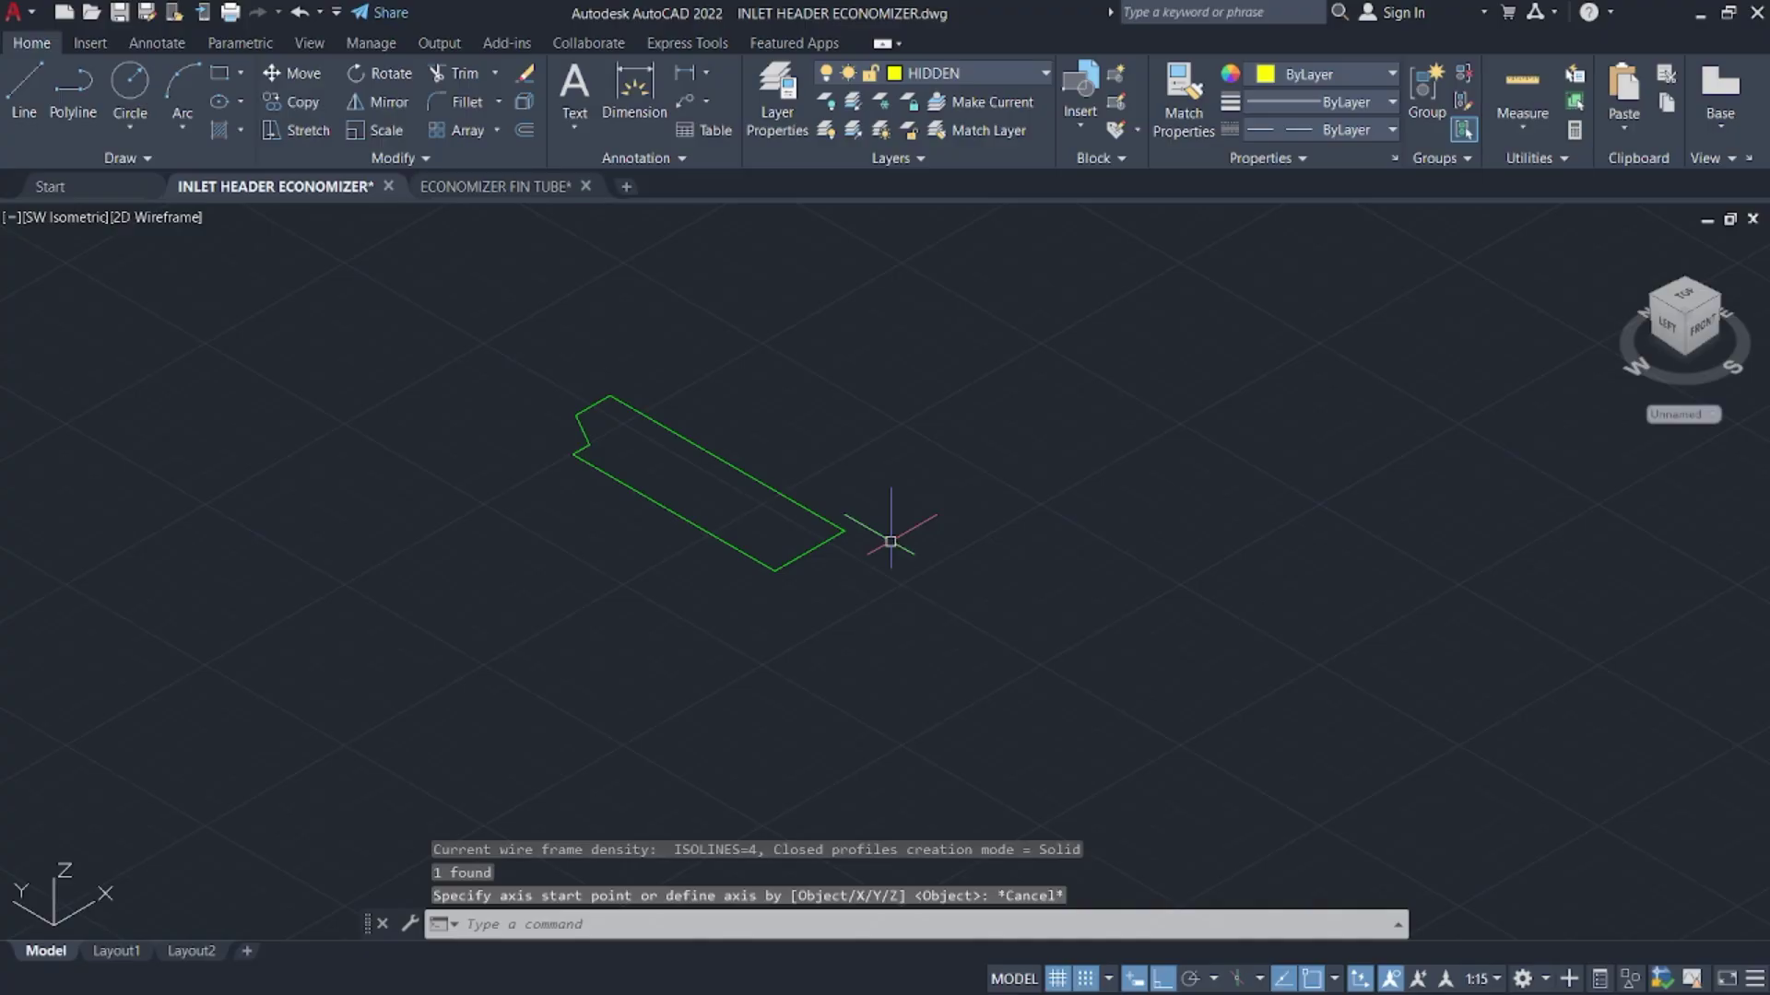
pyautogui.click(833, 526)
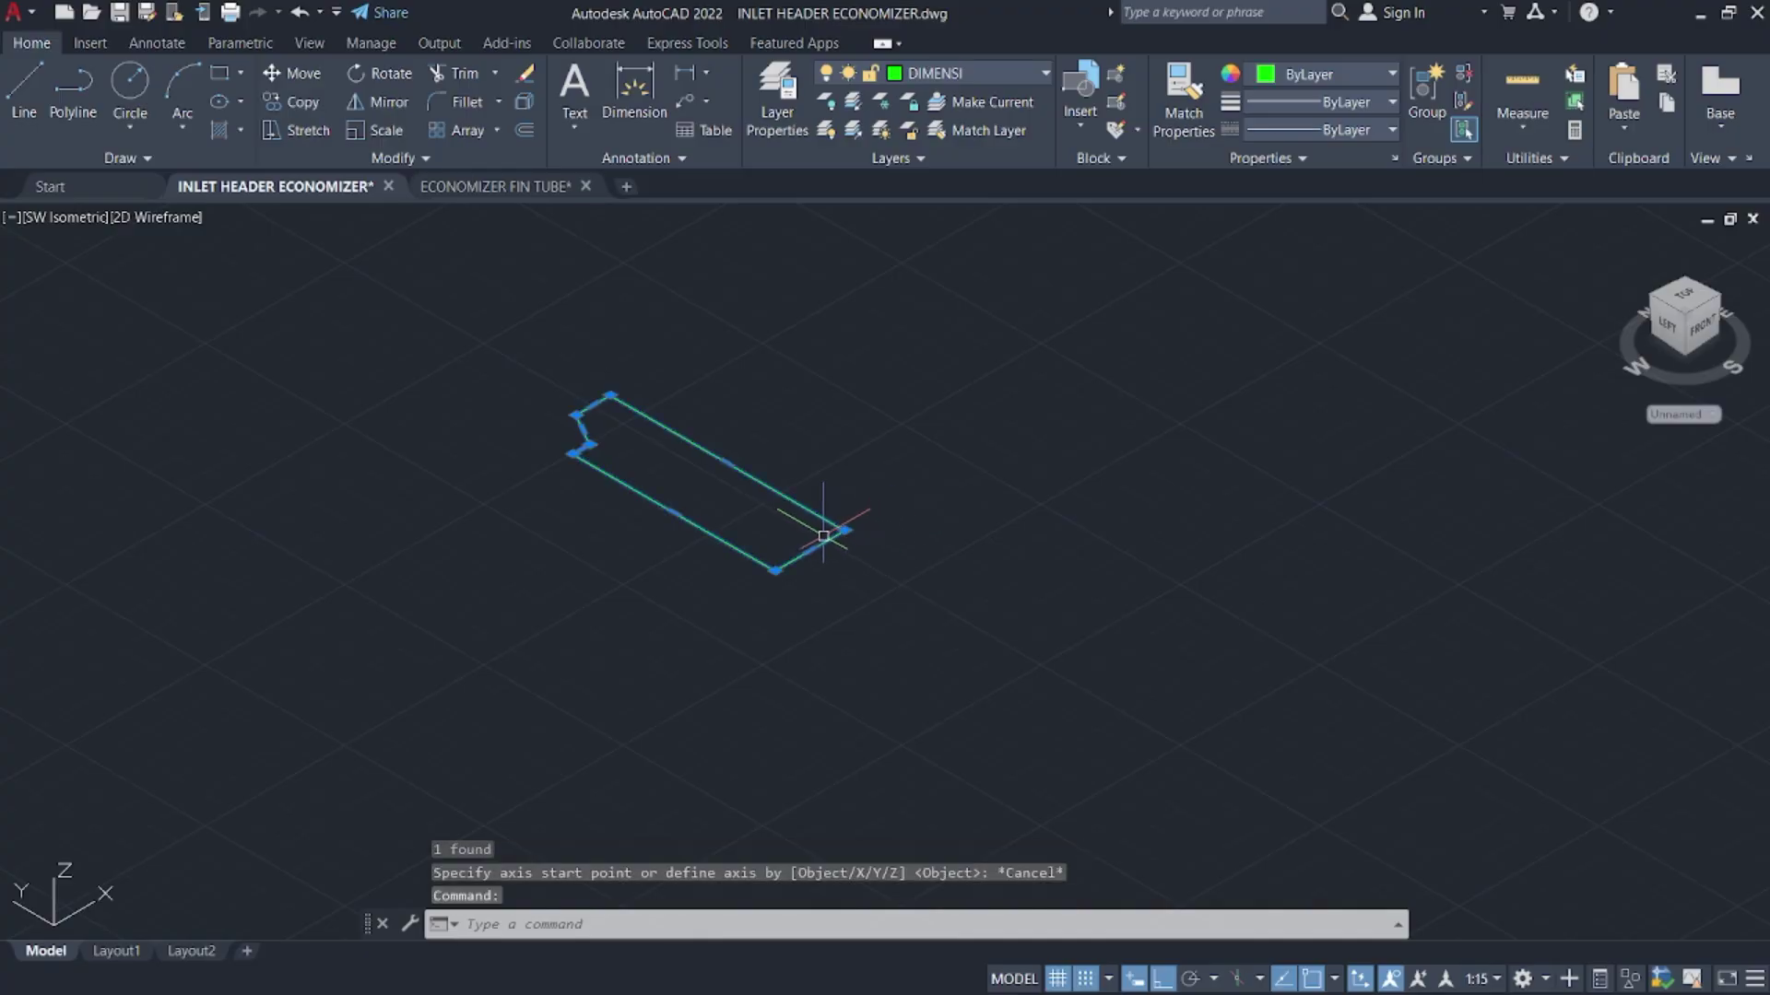
pyautogui.click(1083, 980)
pyautogui.press('Escape')
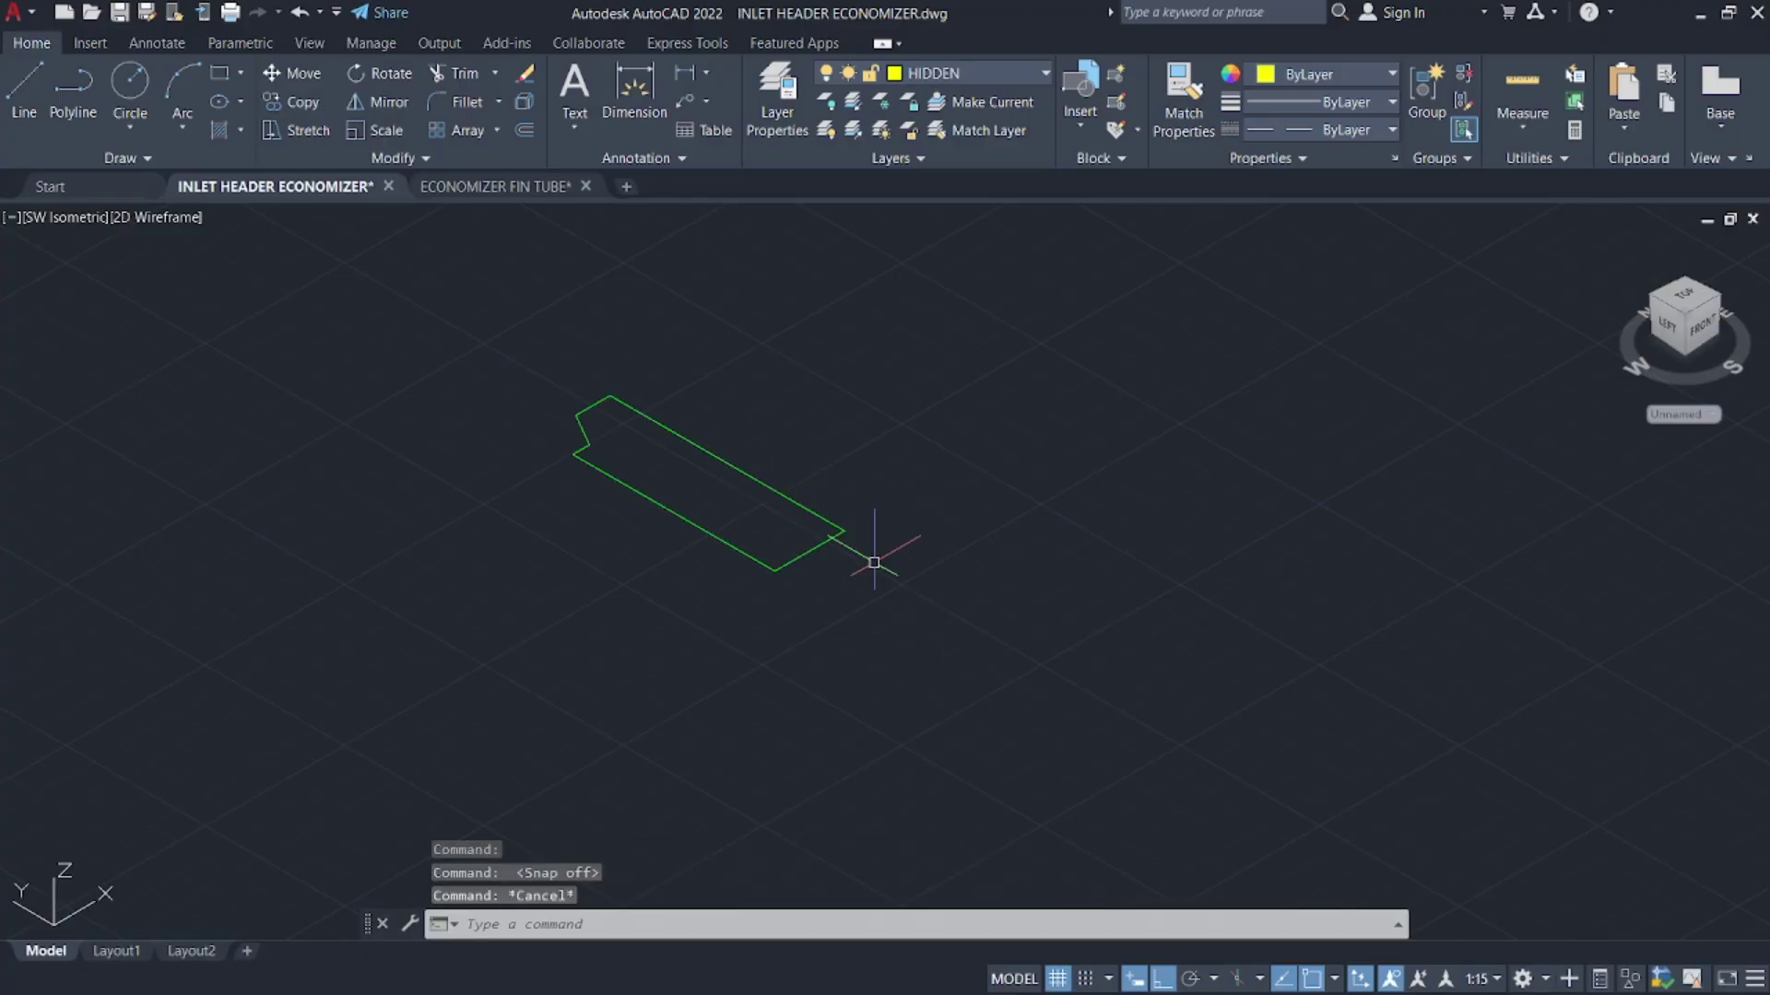
# - Try revolving the half end plate polyline a full 360° about its straight cut edge, and undo the revolve
pyautogui.click(876, 557)
pyautogui.click(734, 464)
pyautogui.write('rev')
pyautogui.press('Return')
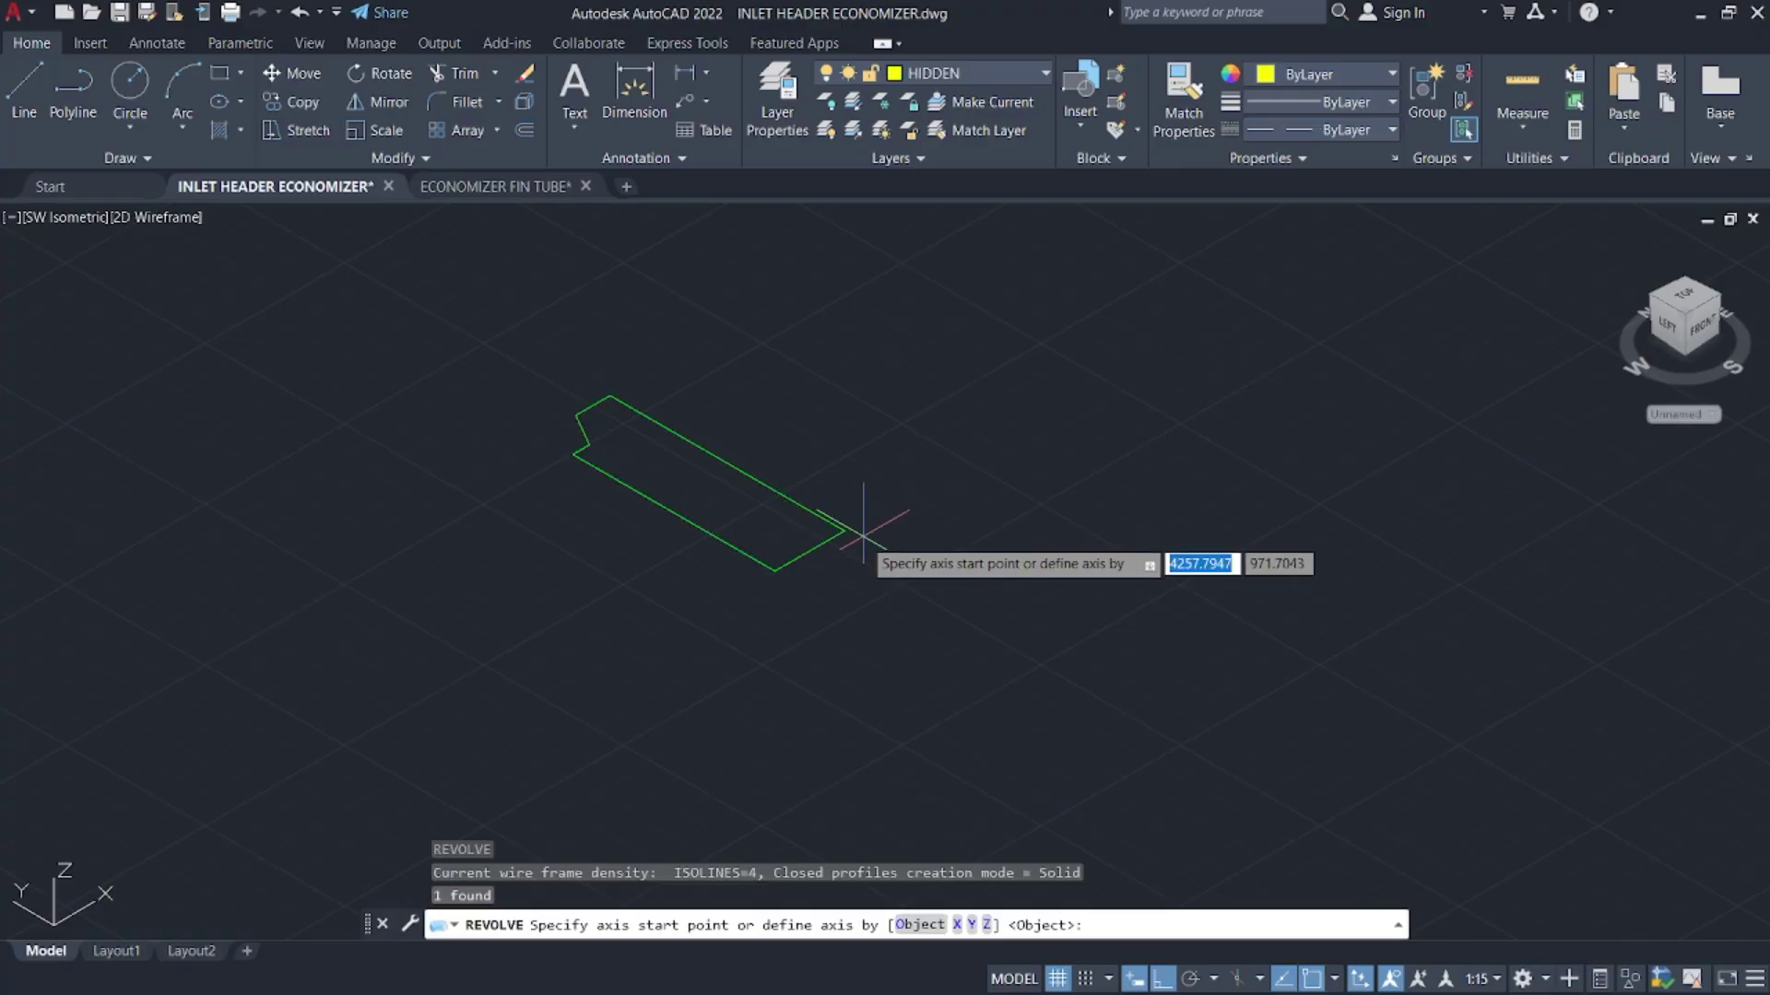
pyautogui.click(844, 529)
pyautogui.click(781, 564)
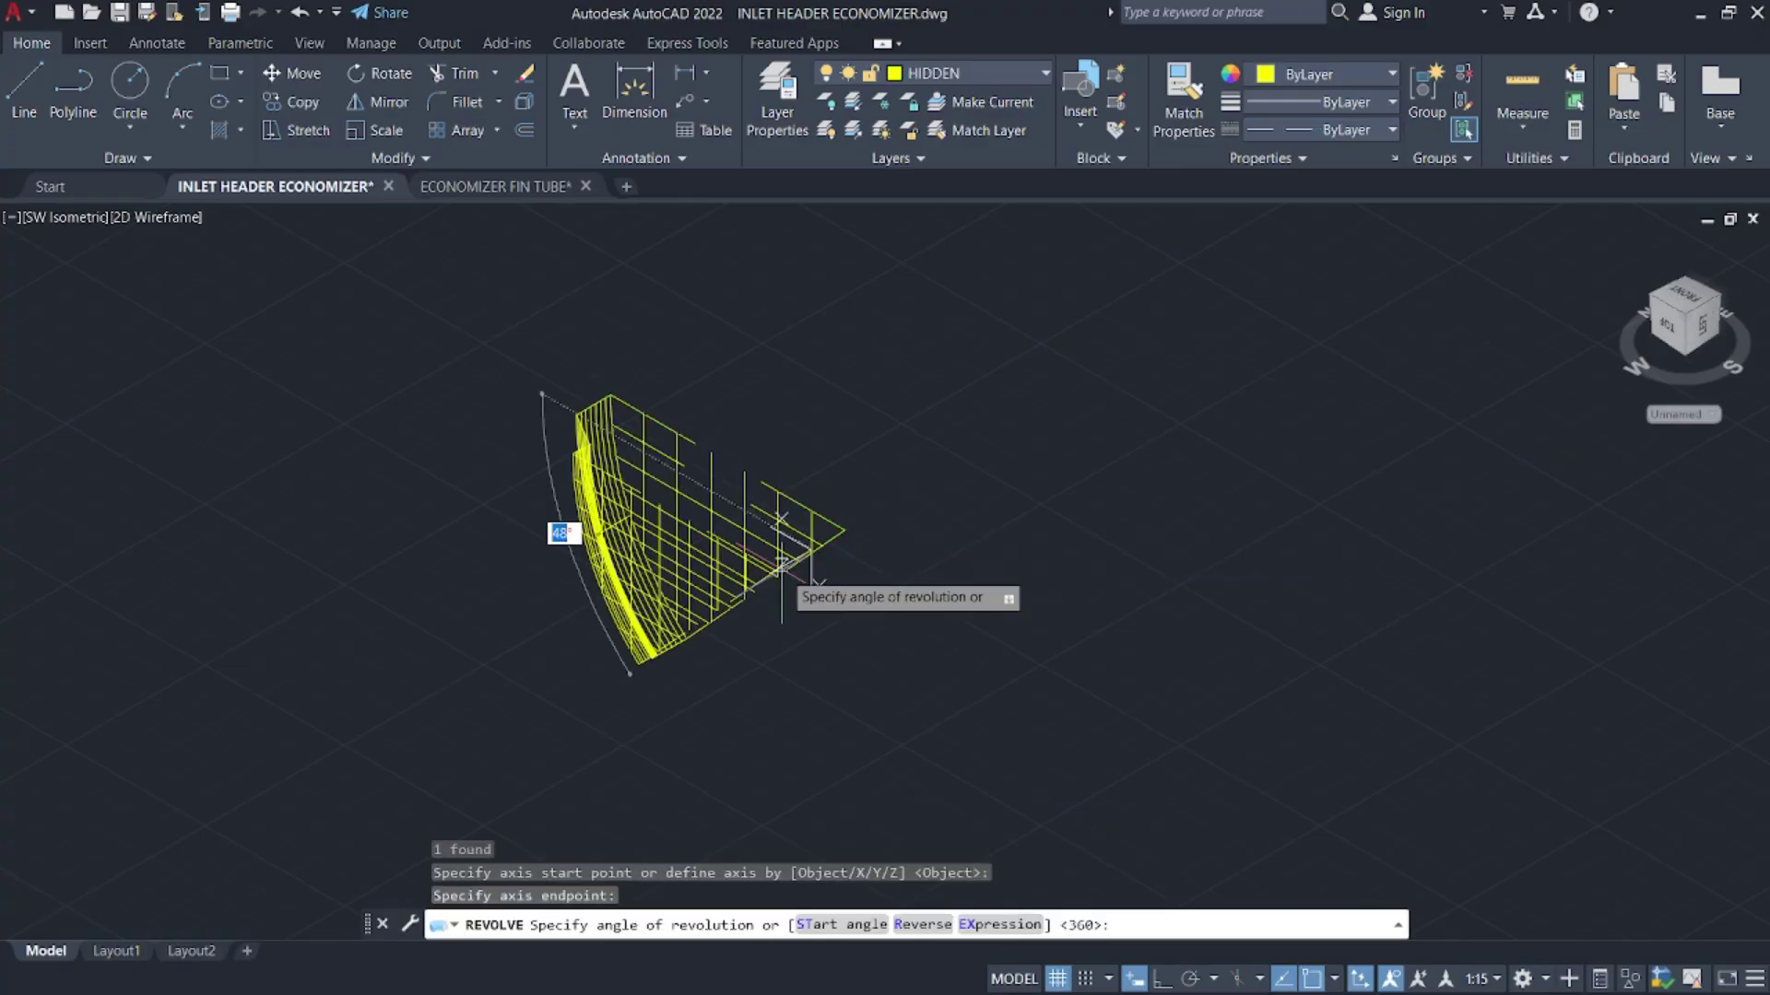
pyautogui.press('Return')
pyautogui.scroll(-1, 956, 395)
pyautogui.moveTo(956, 395); pyautogui.dragTo(590, 428, button='middle')
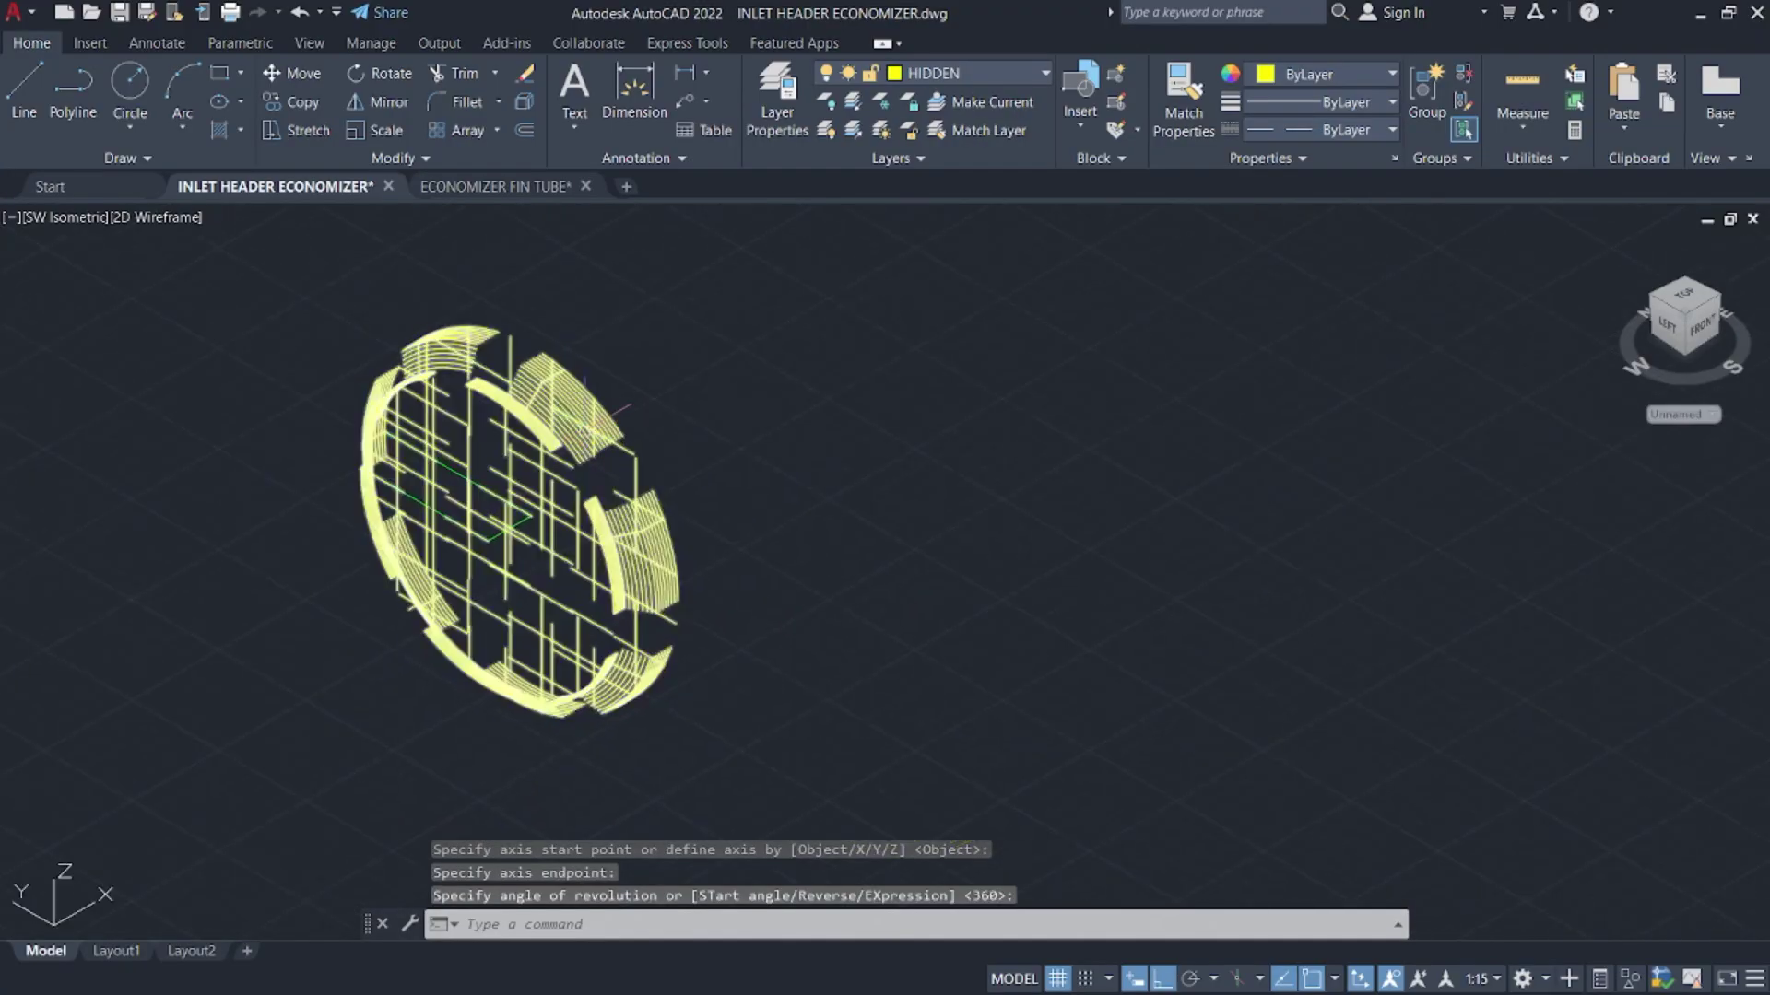
pyautogui.scroll(2, 588, 427)
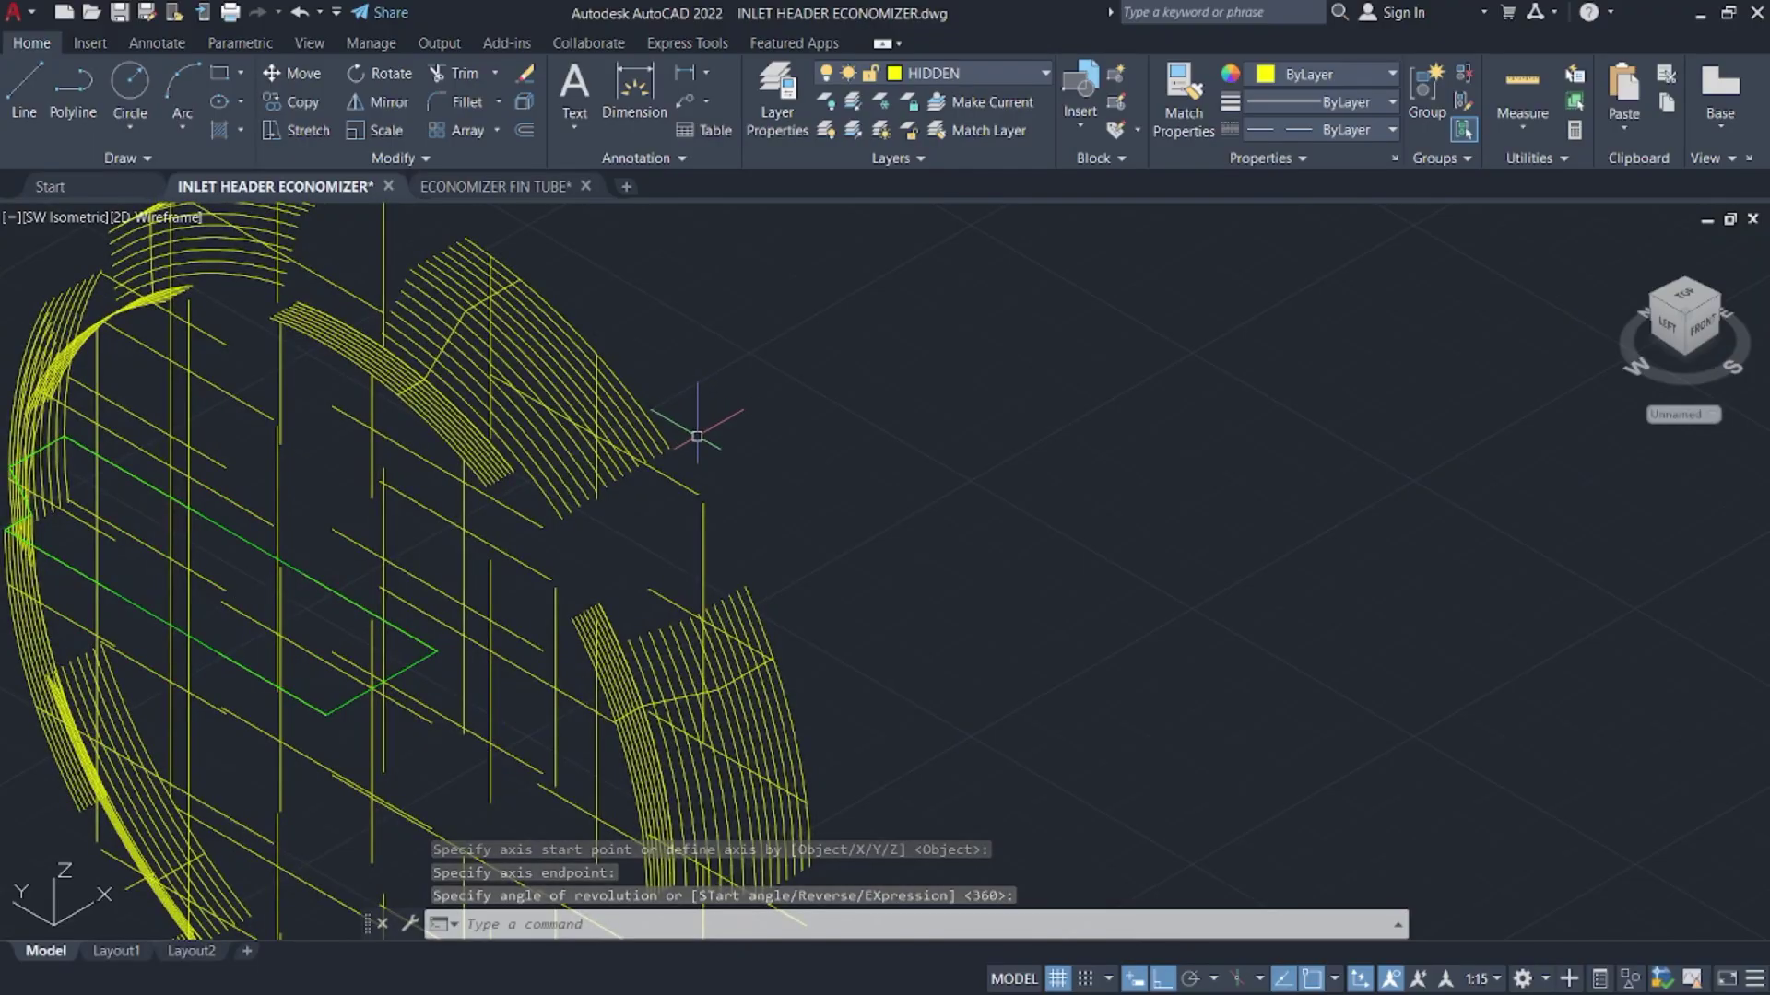
pyautogui.hotkey('ctrl', 'z')
pyautogui.hotkey('ctrl', 'z')
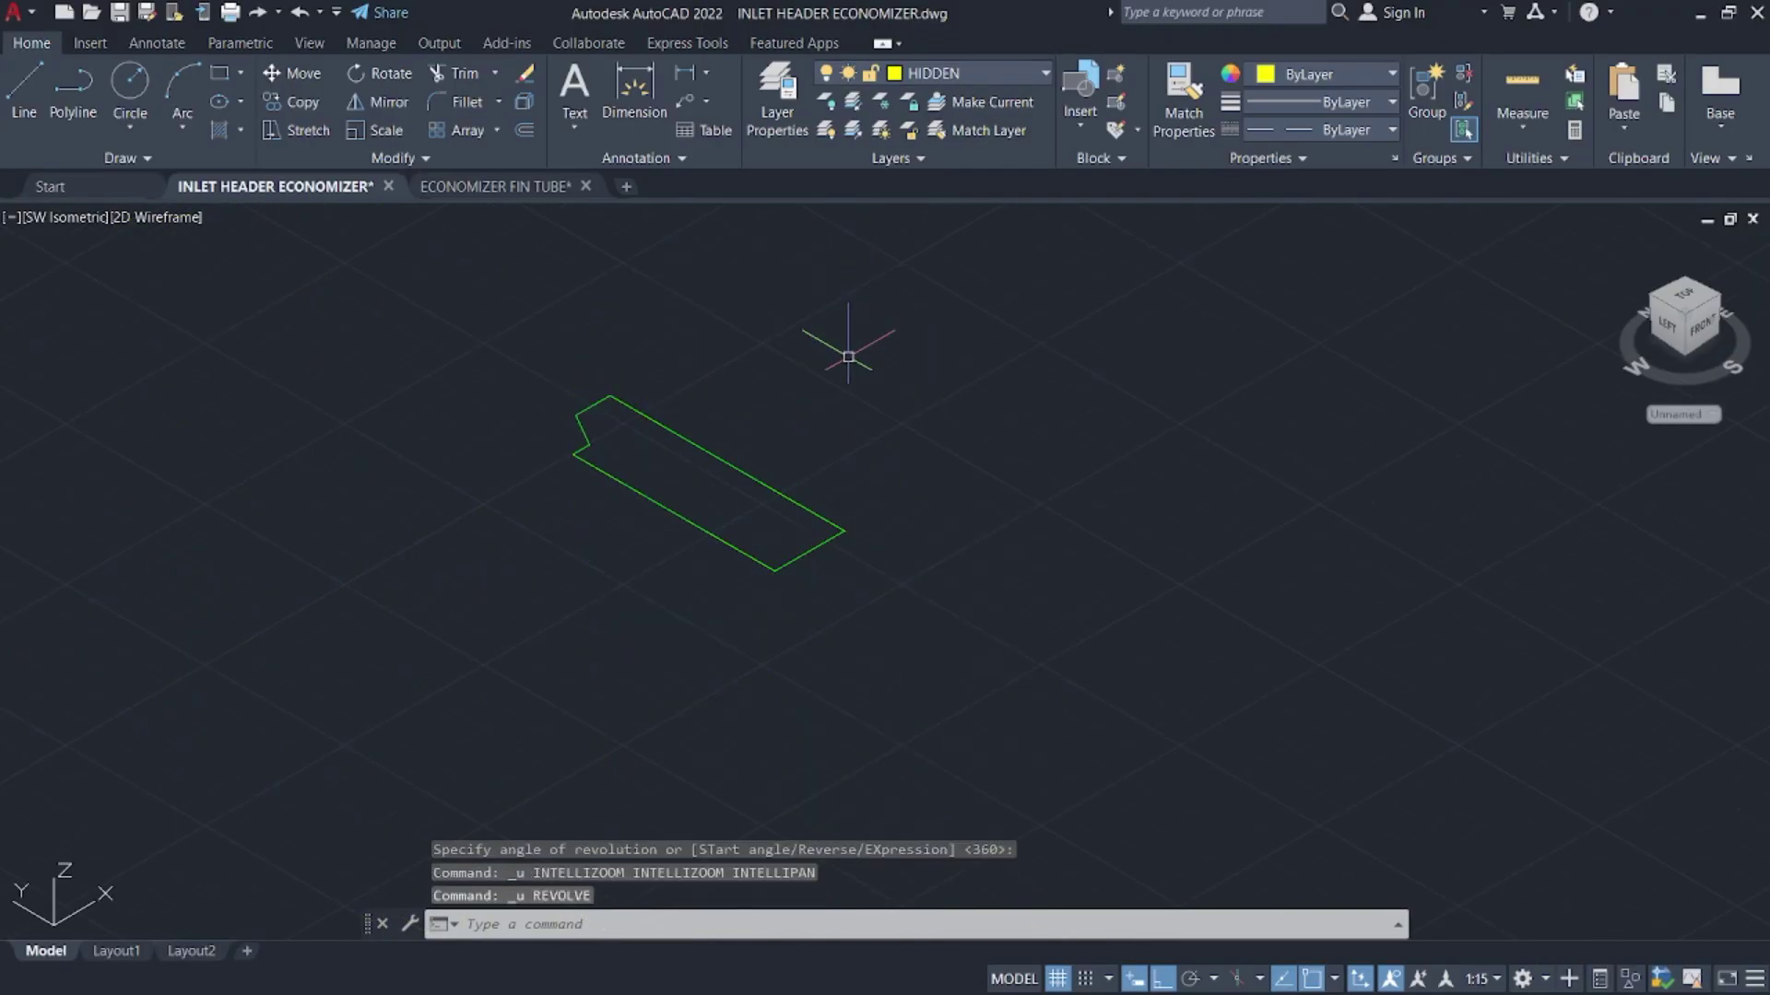
# - Make DIMENSI the current layer and clear the selection of the half end plate polyline
pyautogui.click(1011, 78)
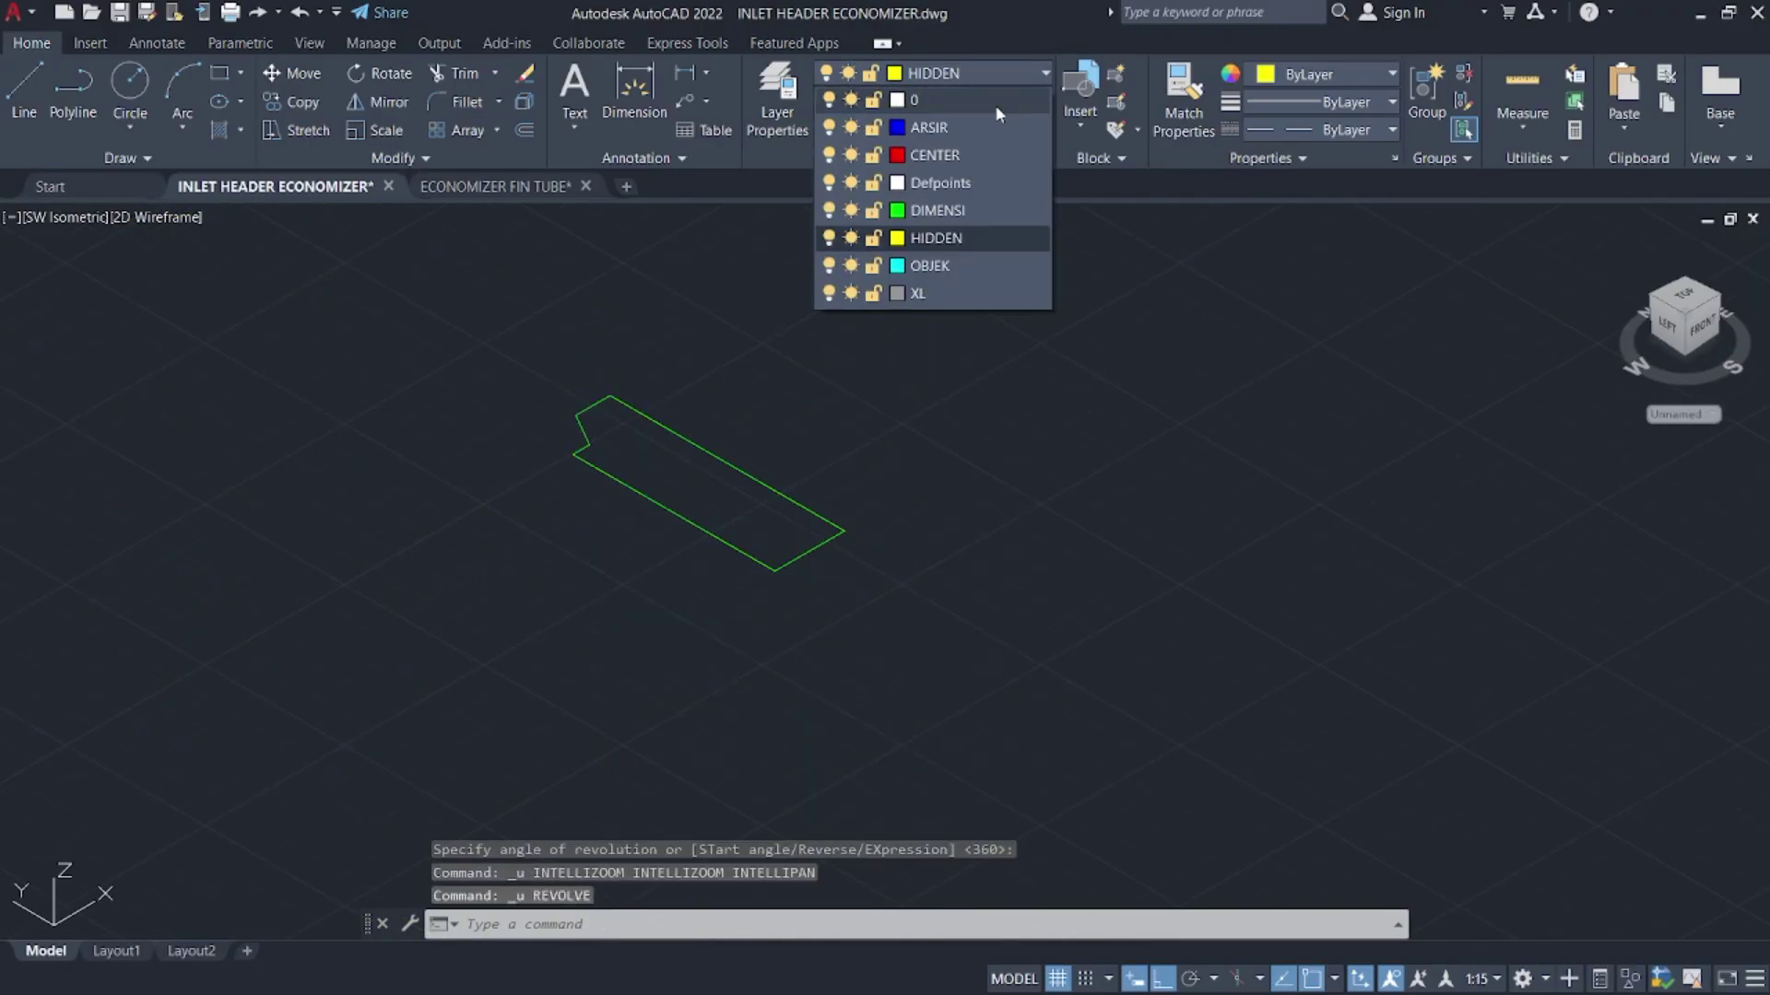
pyautogui.click(963, 219)
pyautogui.click(936, 550)
pyautogui.click(654, 350)
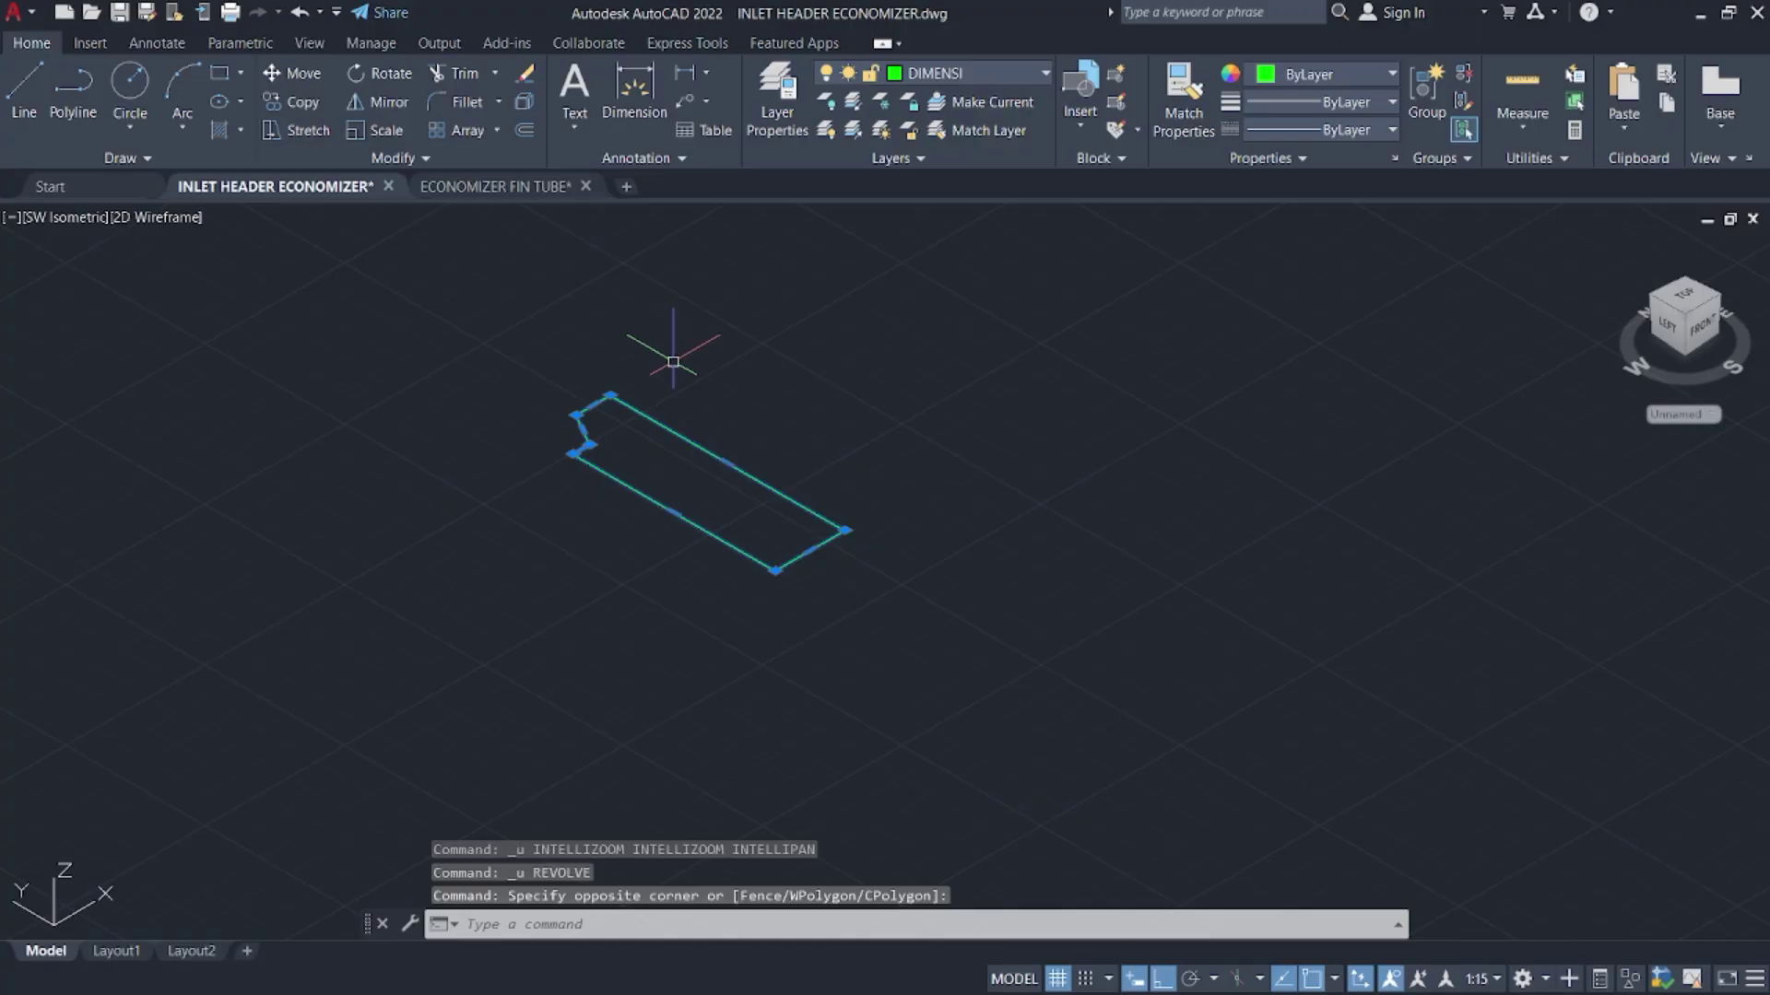
pyautogui.press('Escape')
# - Make ARSIR the current layer and move the half end plate polyline onto it
pyautogui.click(1016, 70)
pyautogui.click(987, 118)
pyautogui.click(942, 515)
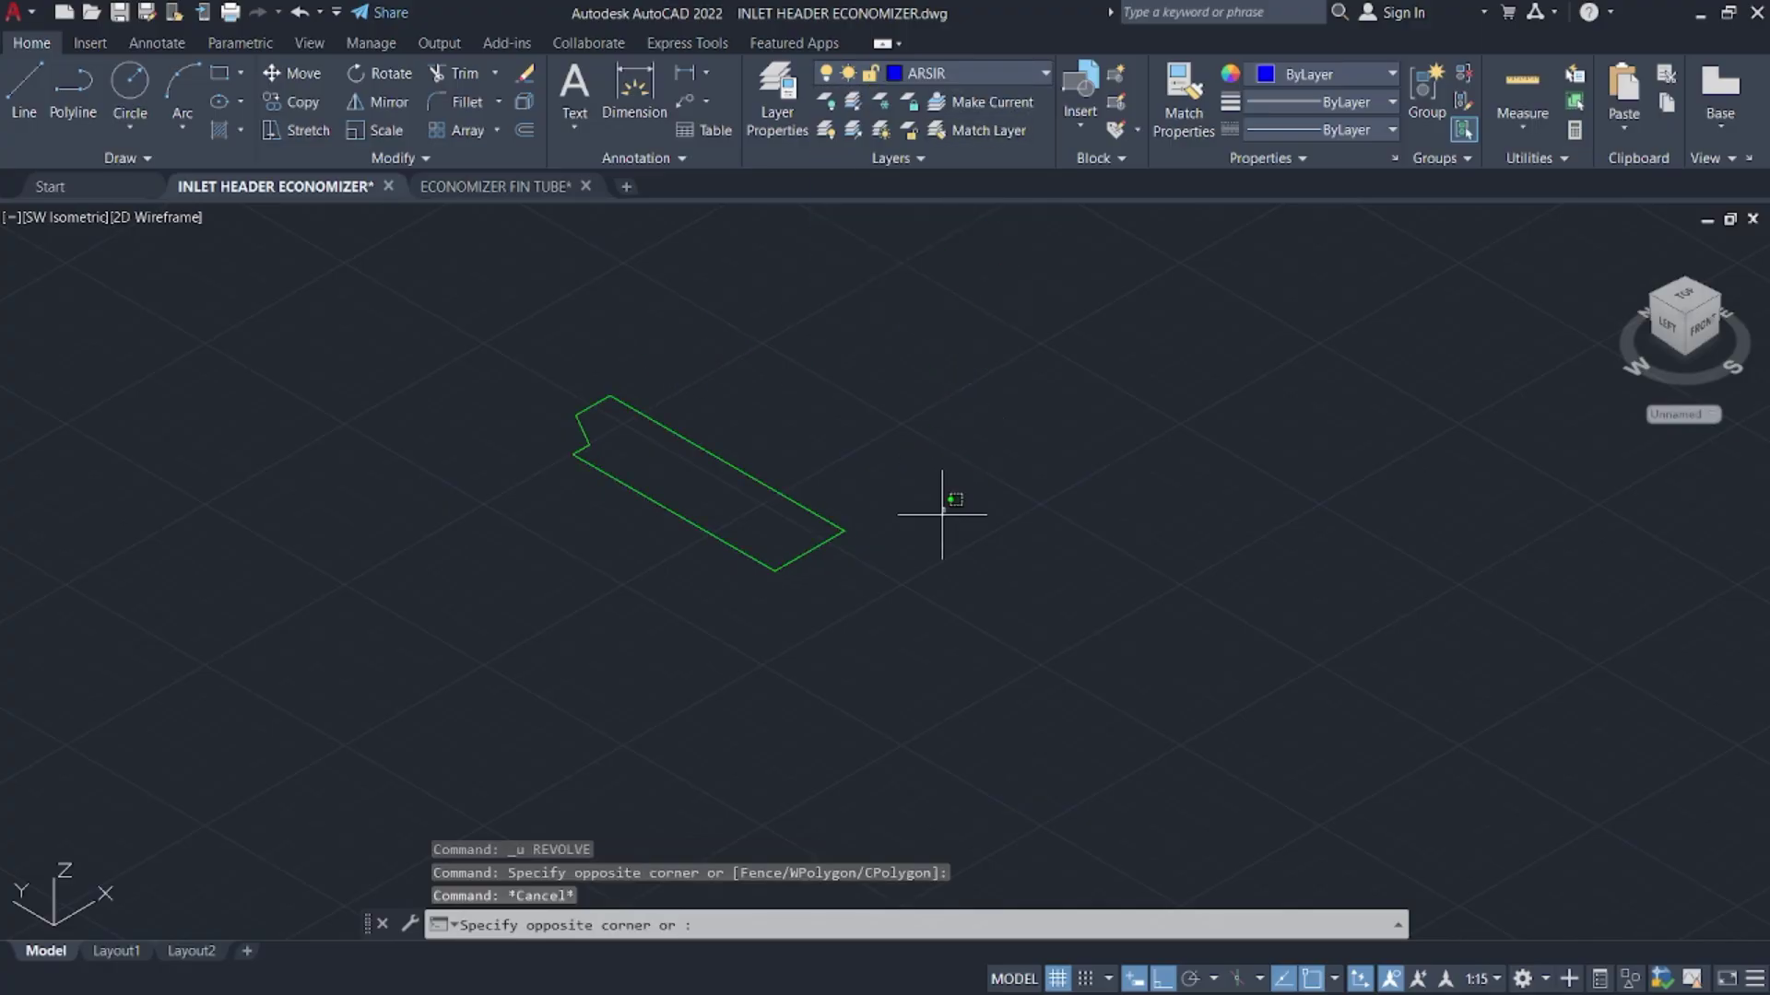
pyautogui.click(528, 312)
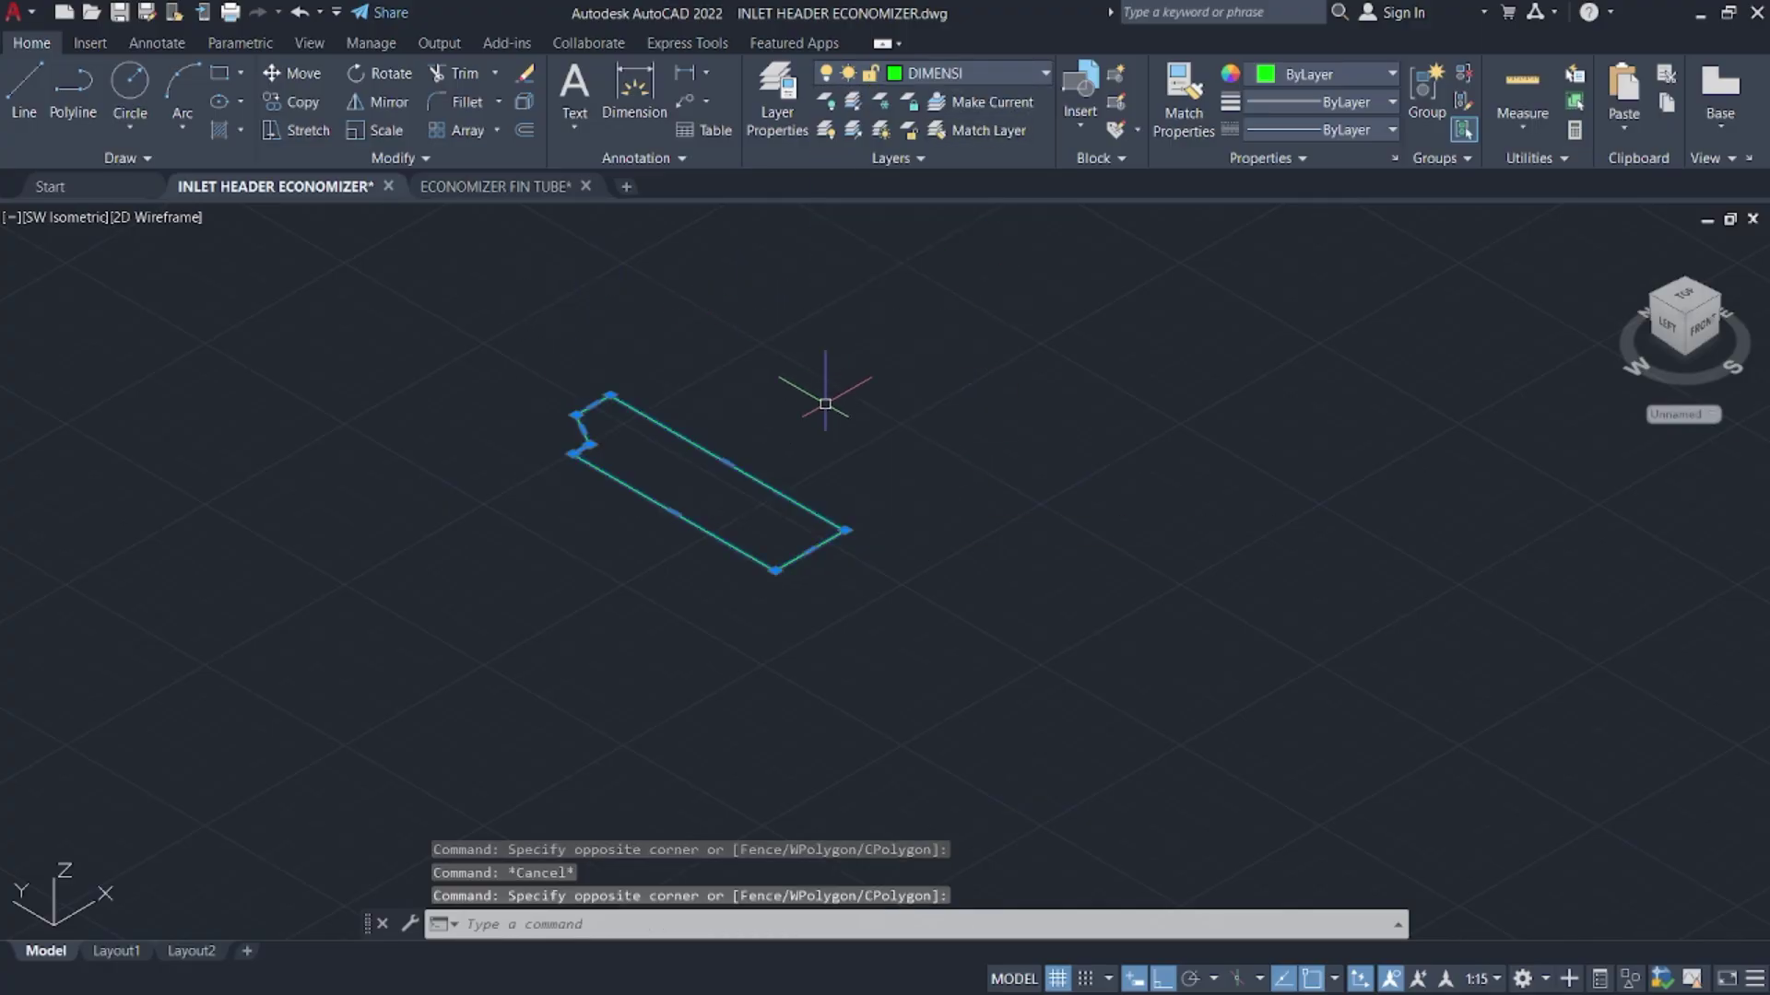
pyautogui.click(983, 72)
pyautogui.click(976, 114)
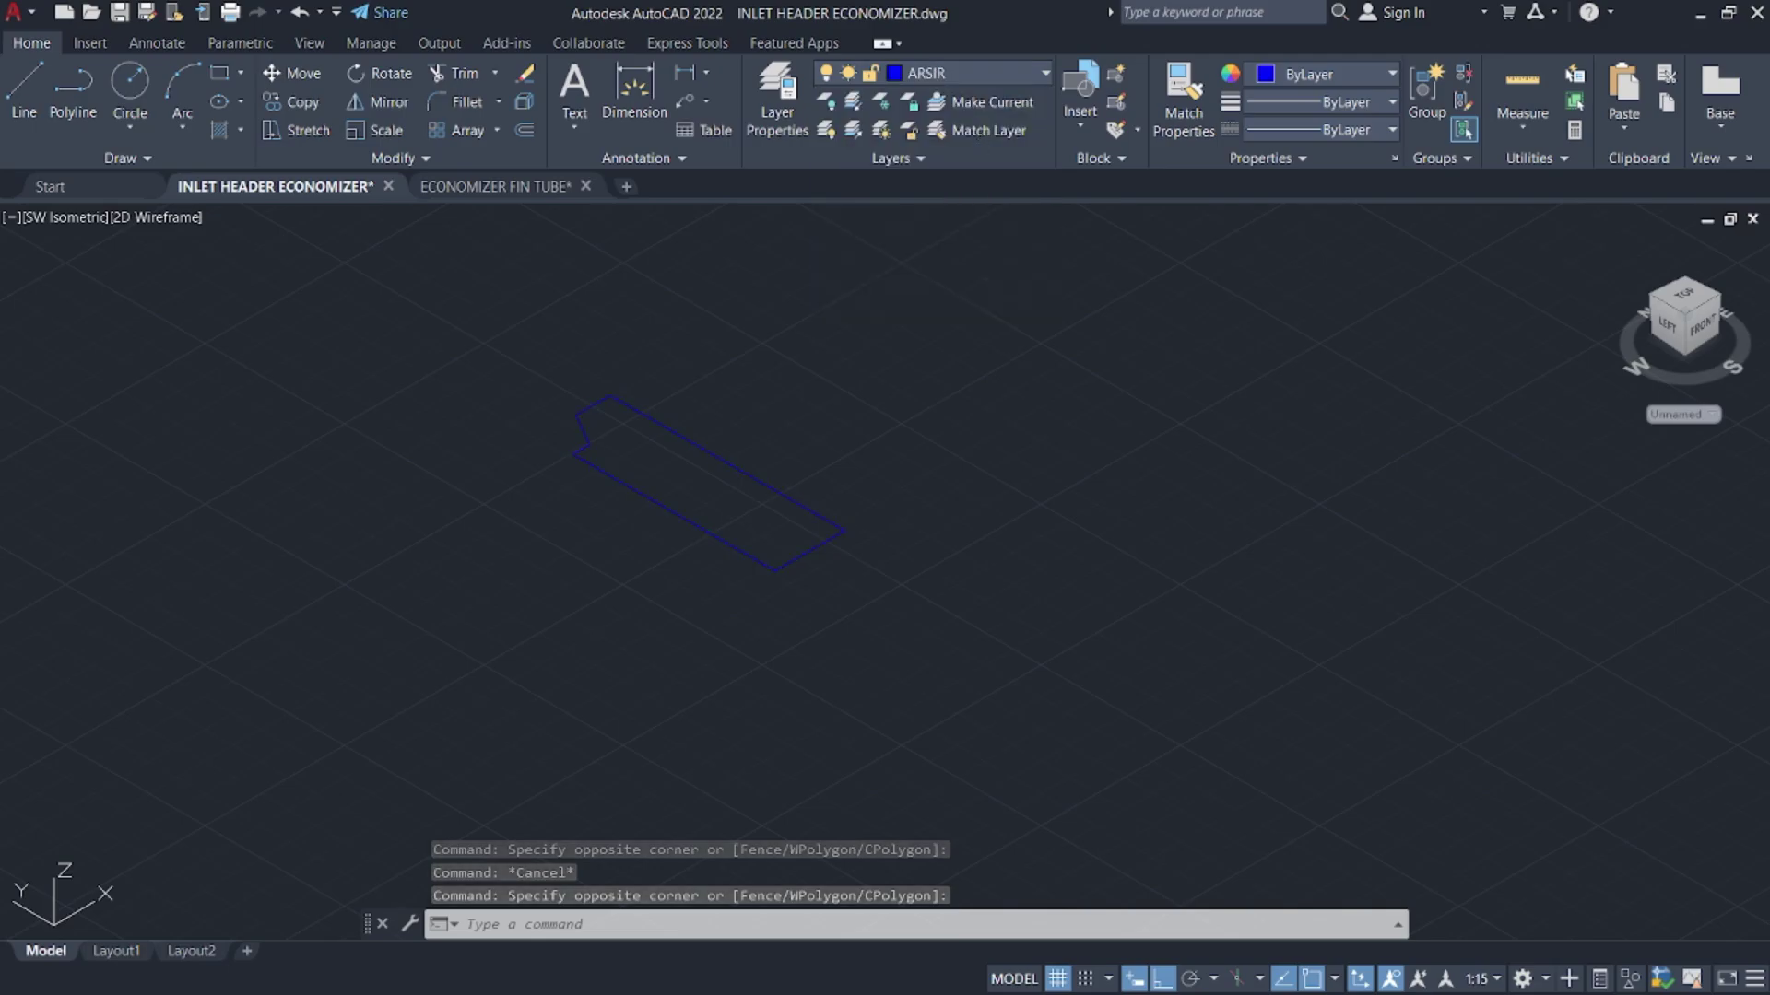
pyautogui.press('Escape')
# - Revolve the ARSIR half profile polyline through 360° about its cut edge and undo that revolve
pyautogui.click(875, 573)
pyautogui.click(746, 465)
pyautogui.write('rev')
pyautogui.press('Return')
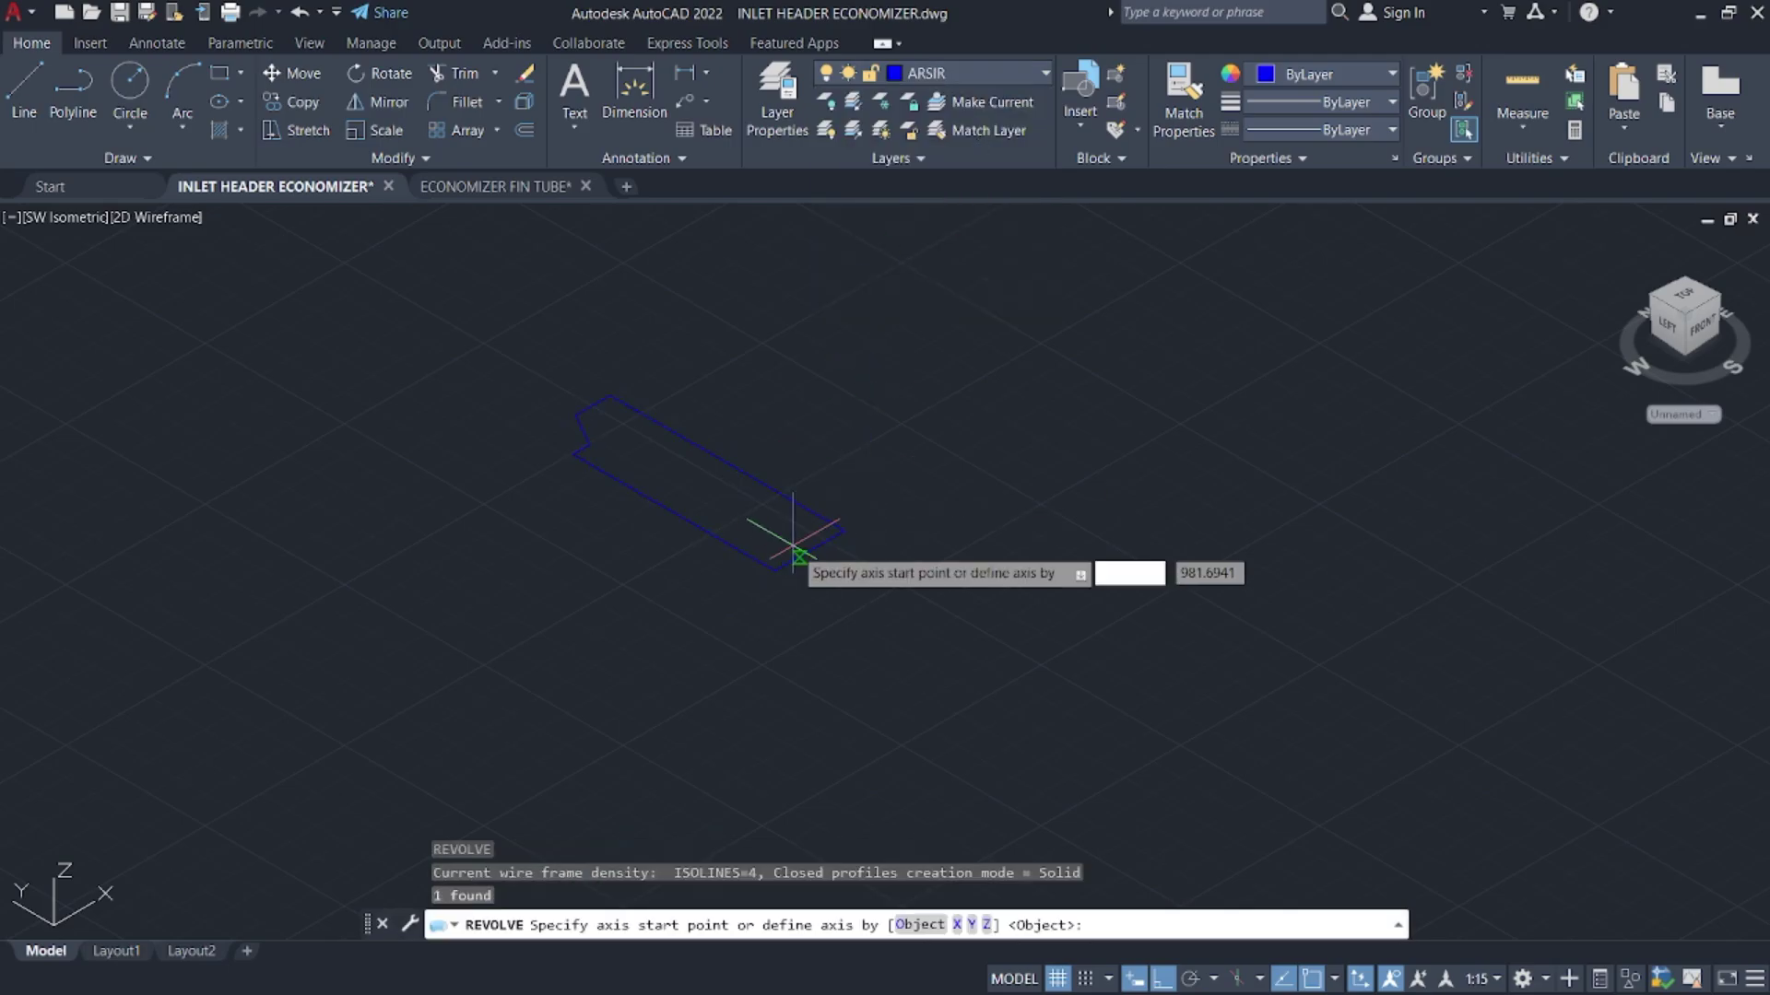
pyautogui.click(775, 570)
pyautogui.click(845, 532)
pyautogui.press('Return')
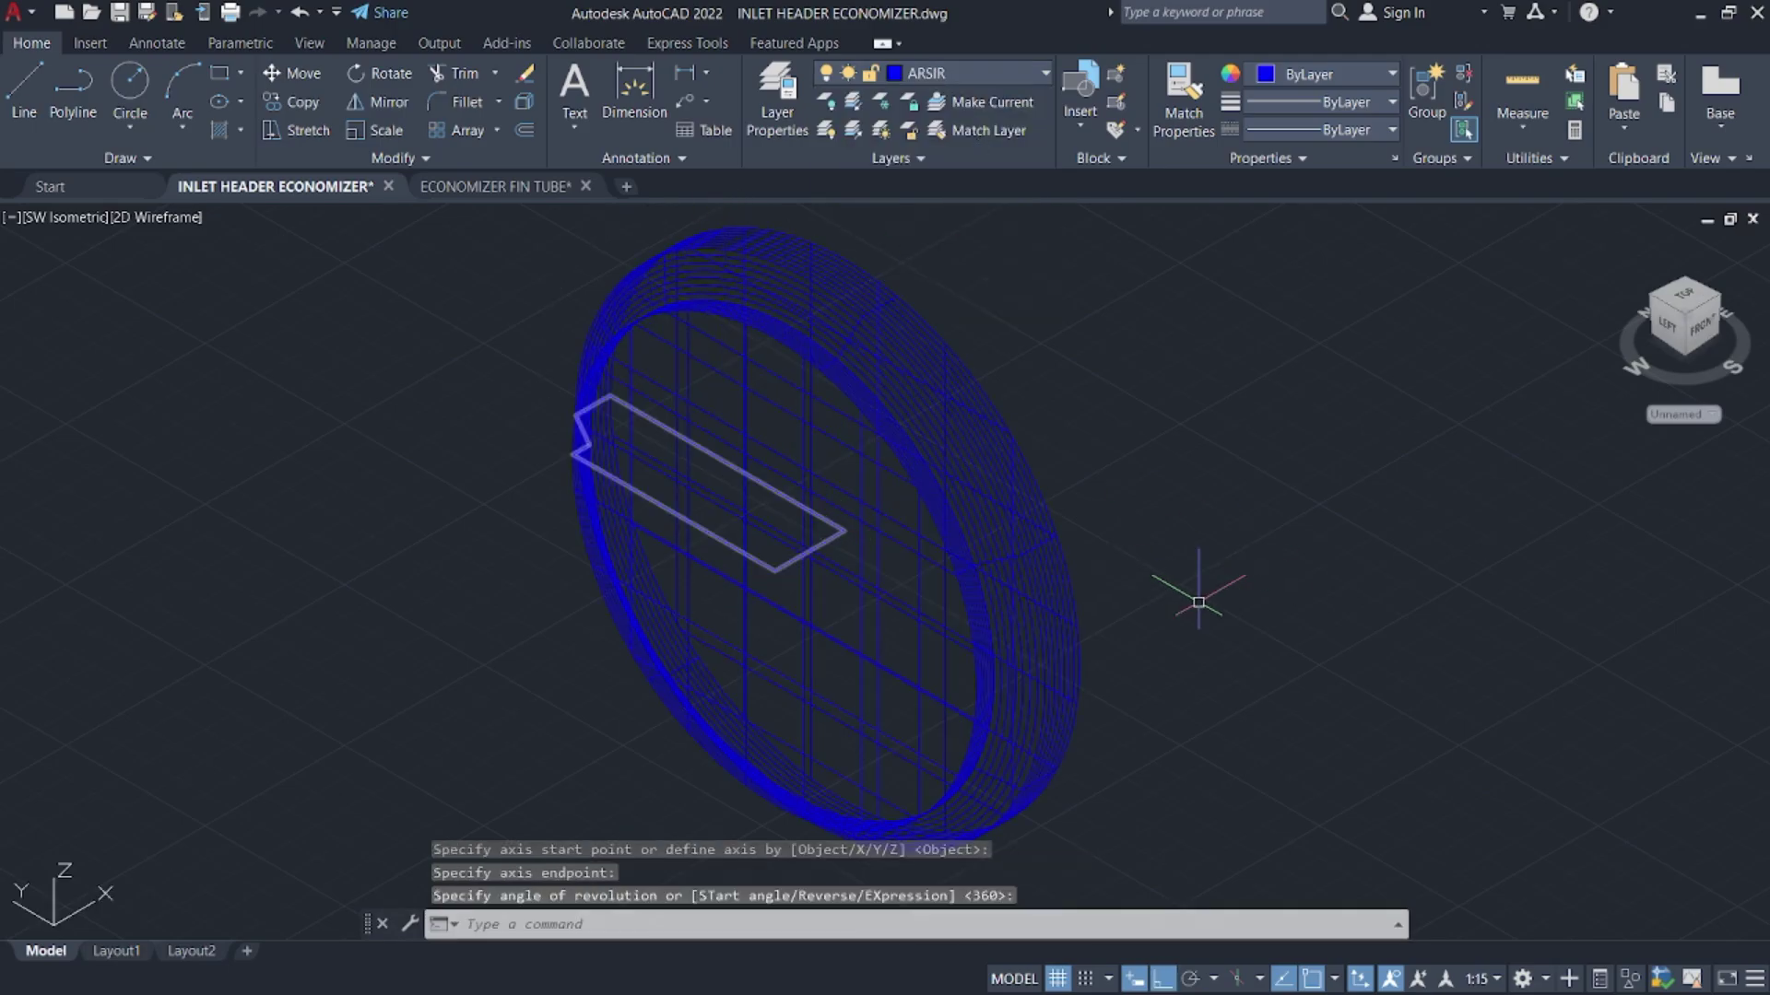
pyautogui.hotkey('ctrl', 'z')
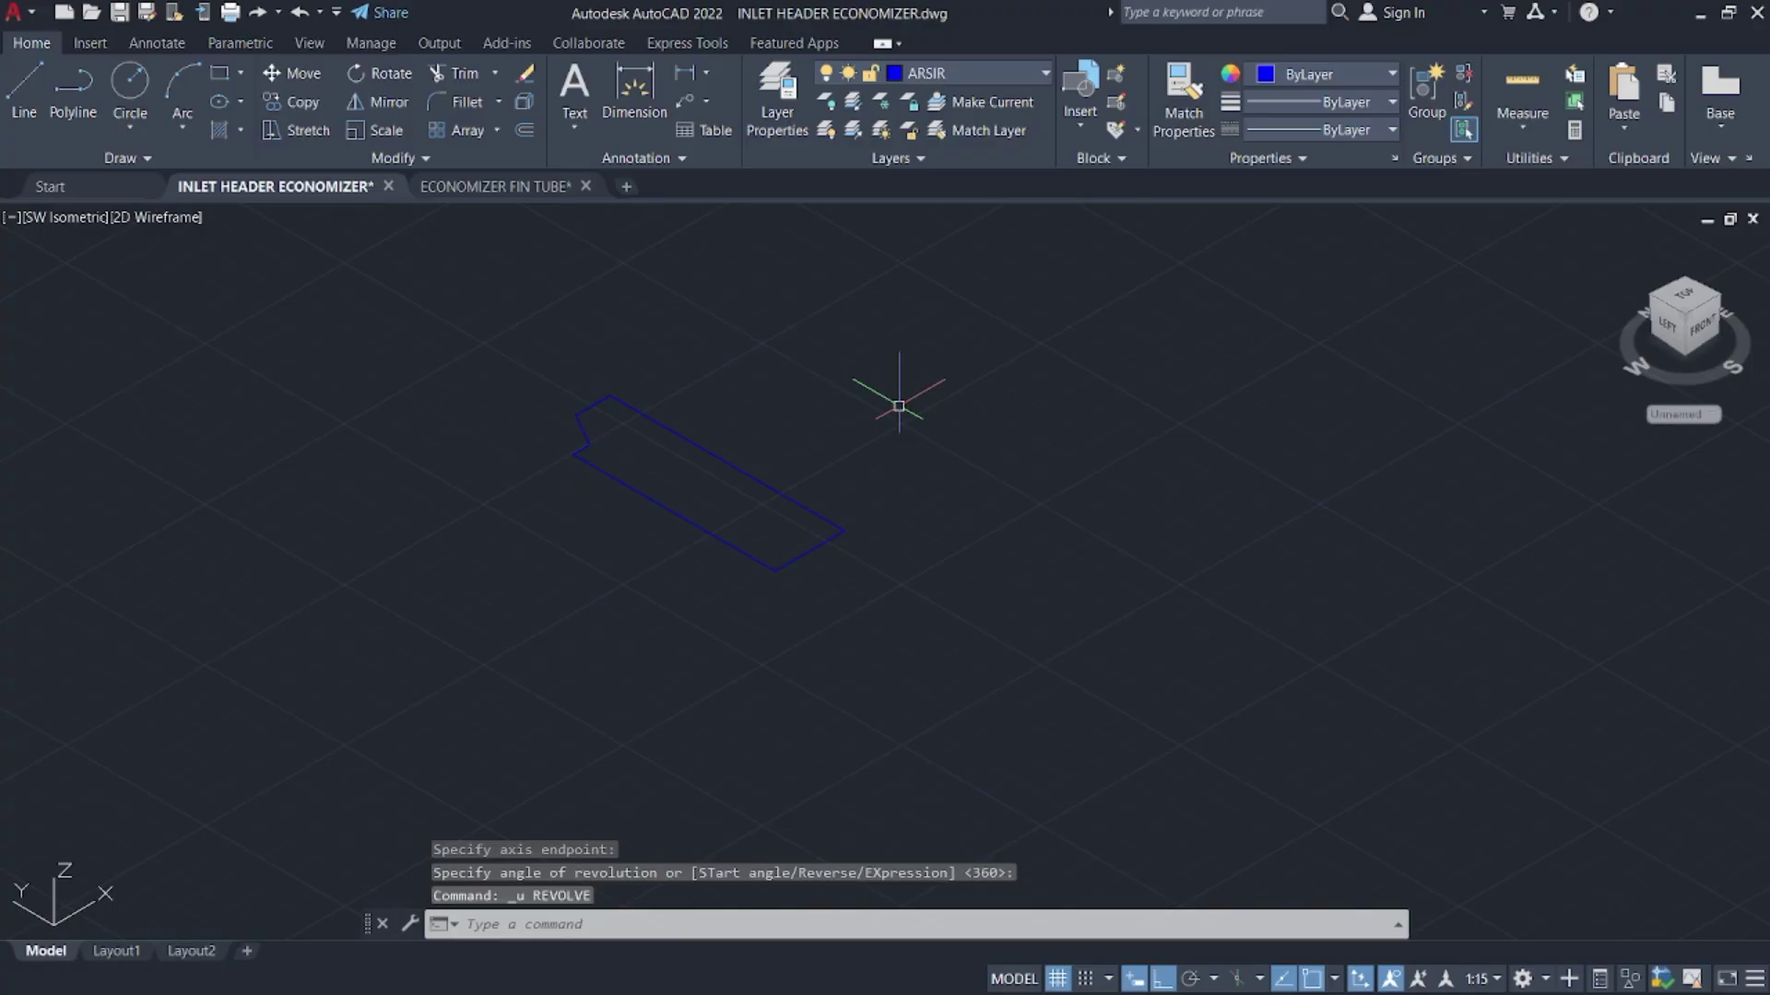
# - Explode the half end plate polyline into separate lines
pyautogui.click(802, 498)
pyautogui.scroll(8, 608, 479)
pyautogui.moveTo(640, 581); pyautogui.dragTo(483, 518, button='middle')
pyautogui.scroll(-6, 820, 651)
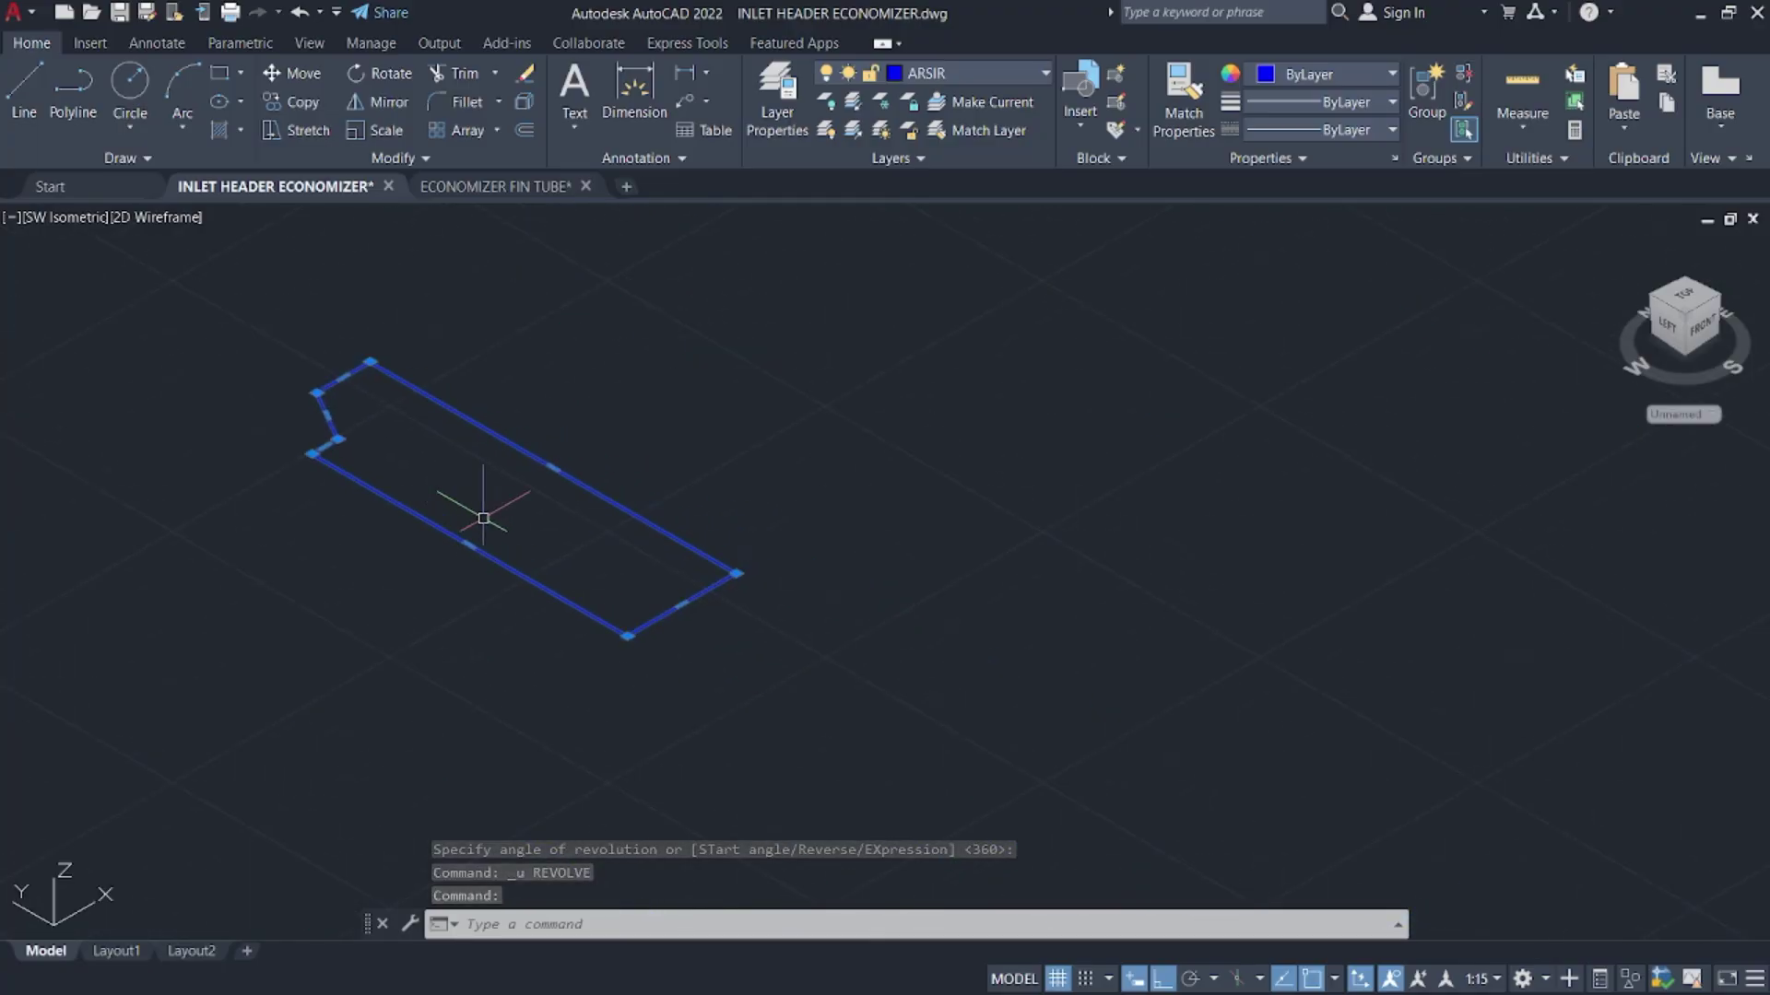
pyautogui.scroll(5, 732, 655)
pyautogui.scroll(-3, 645, 701)
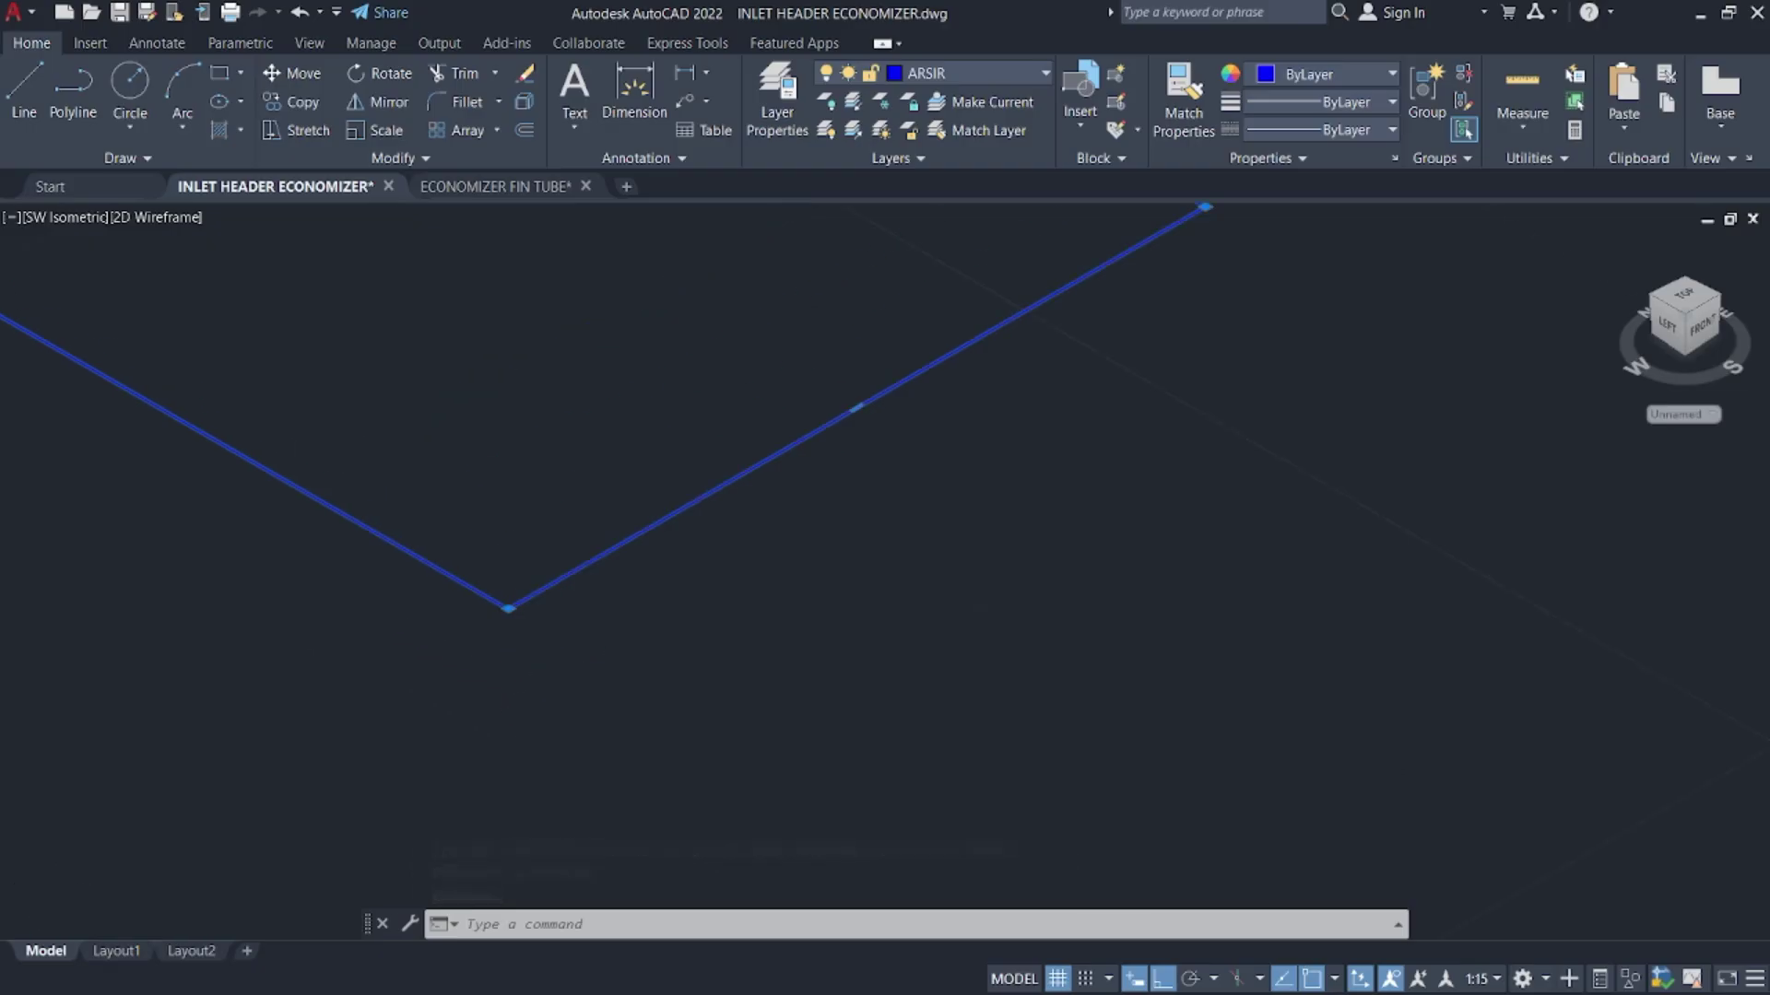
pyautogui.write('x')
pyautogui.press('Return')
pyautogui.scroll(-5, 766, 723)
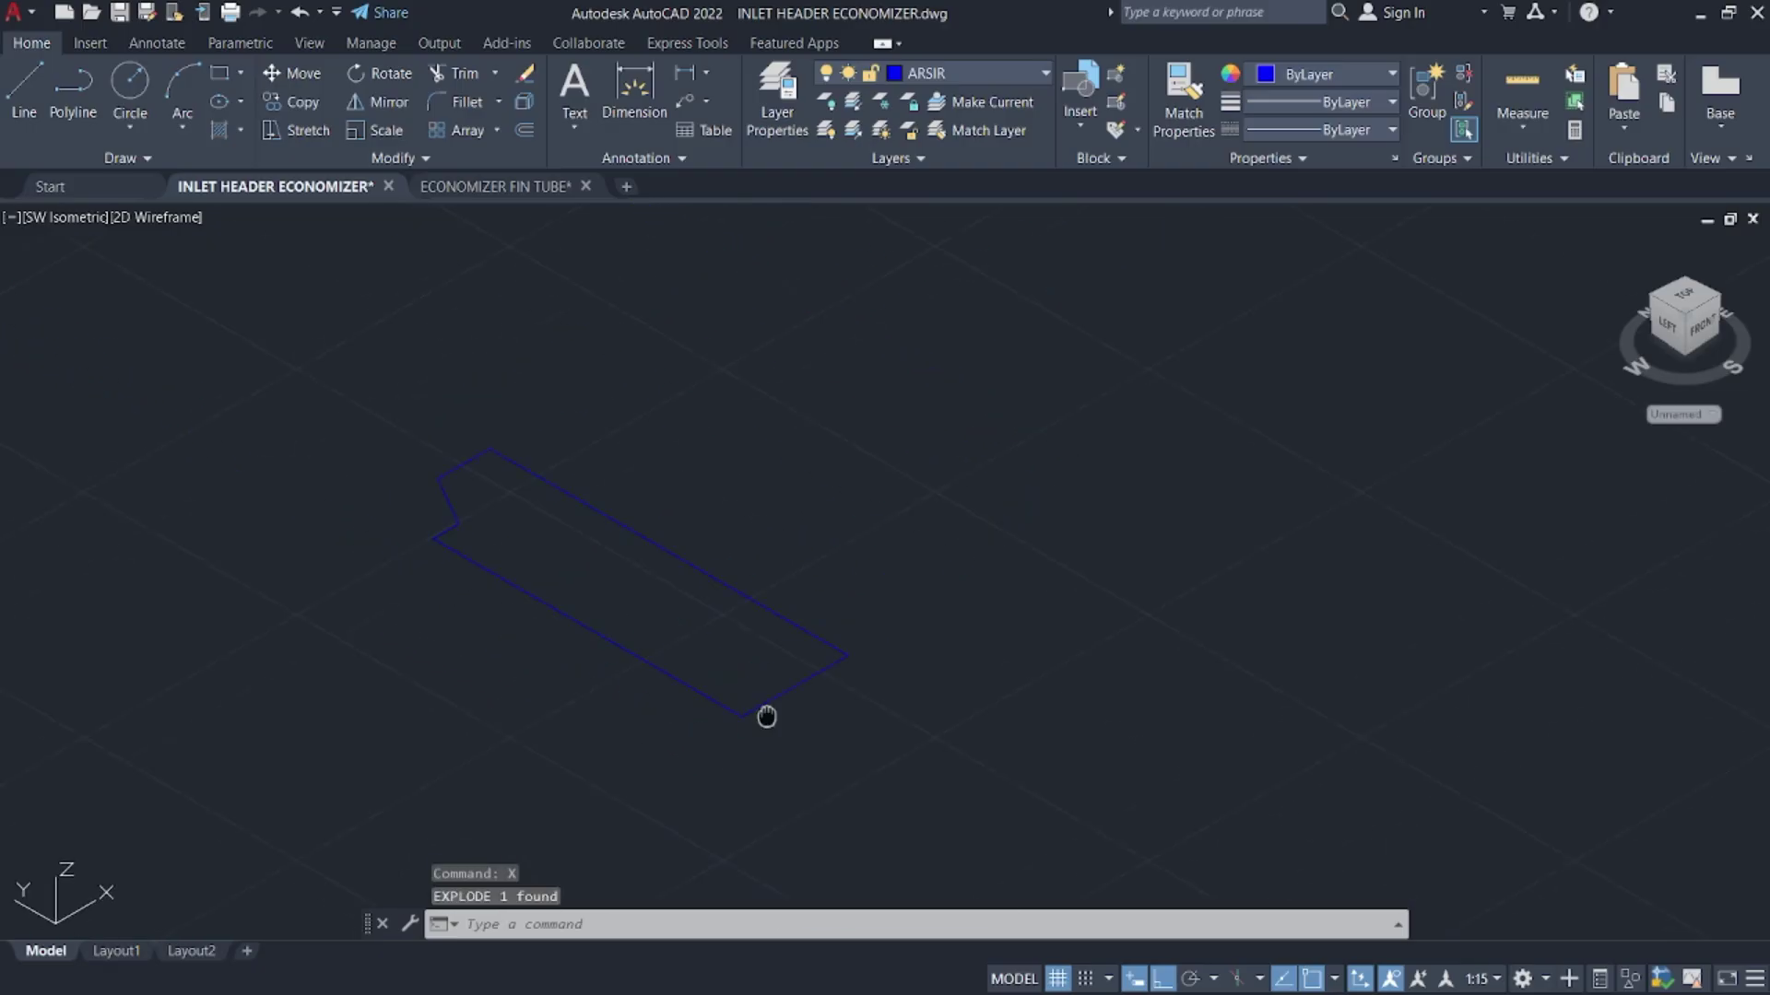
pyautogui.click(1013, 704)
pyautogui.press('Escape')
pyautogui.press('Escape')
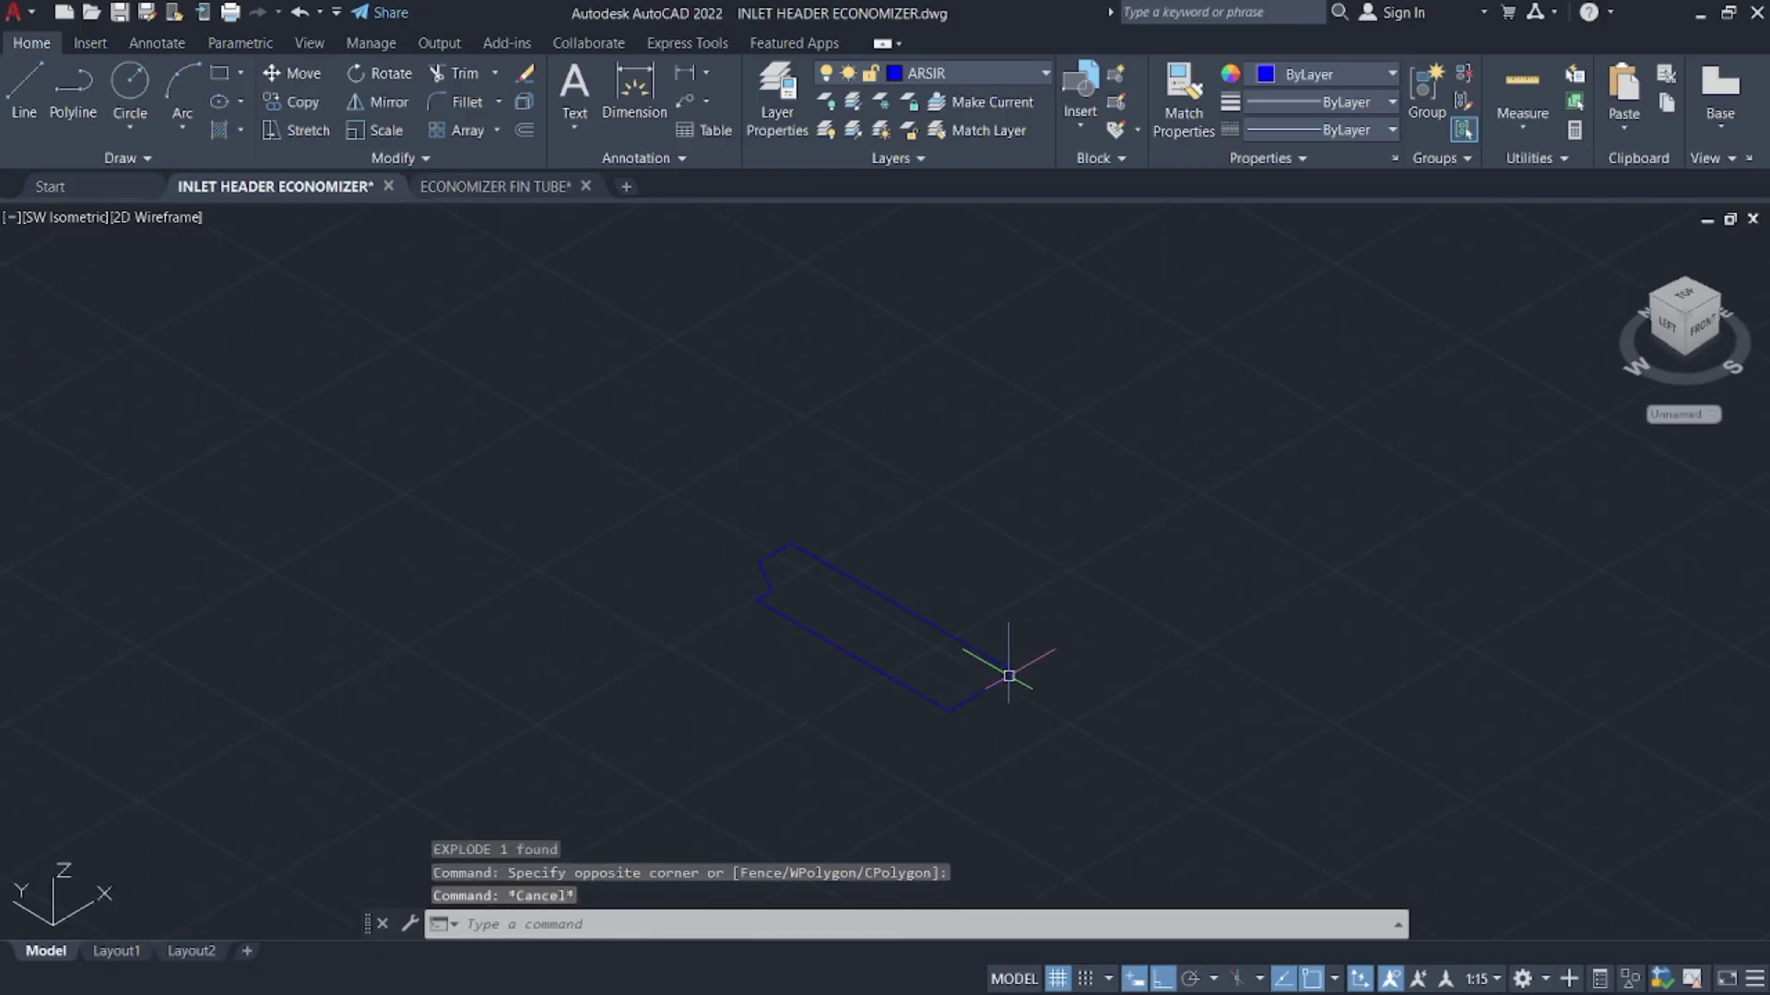
# - Run Overkill with its default settings on all lines of the exploded half profile
pyautogui.click(1155, 780)
pyautogui.click(635, 499)
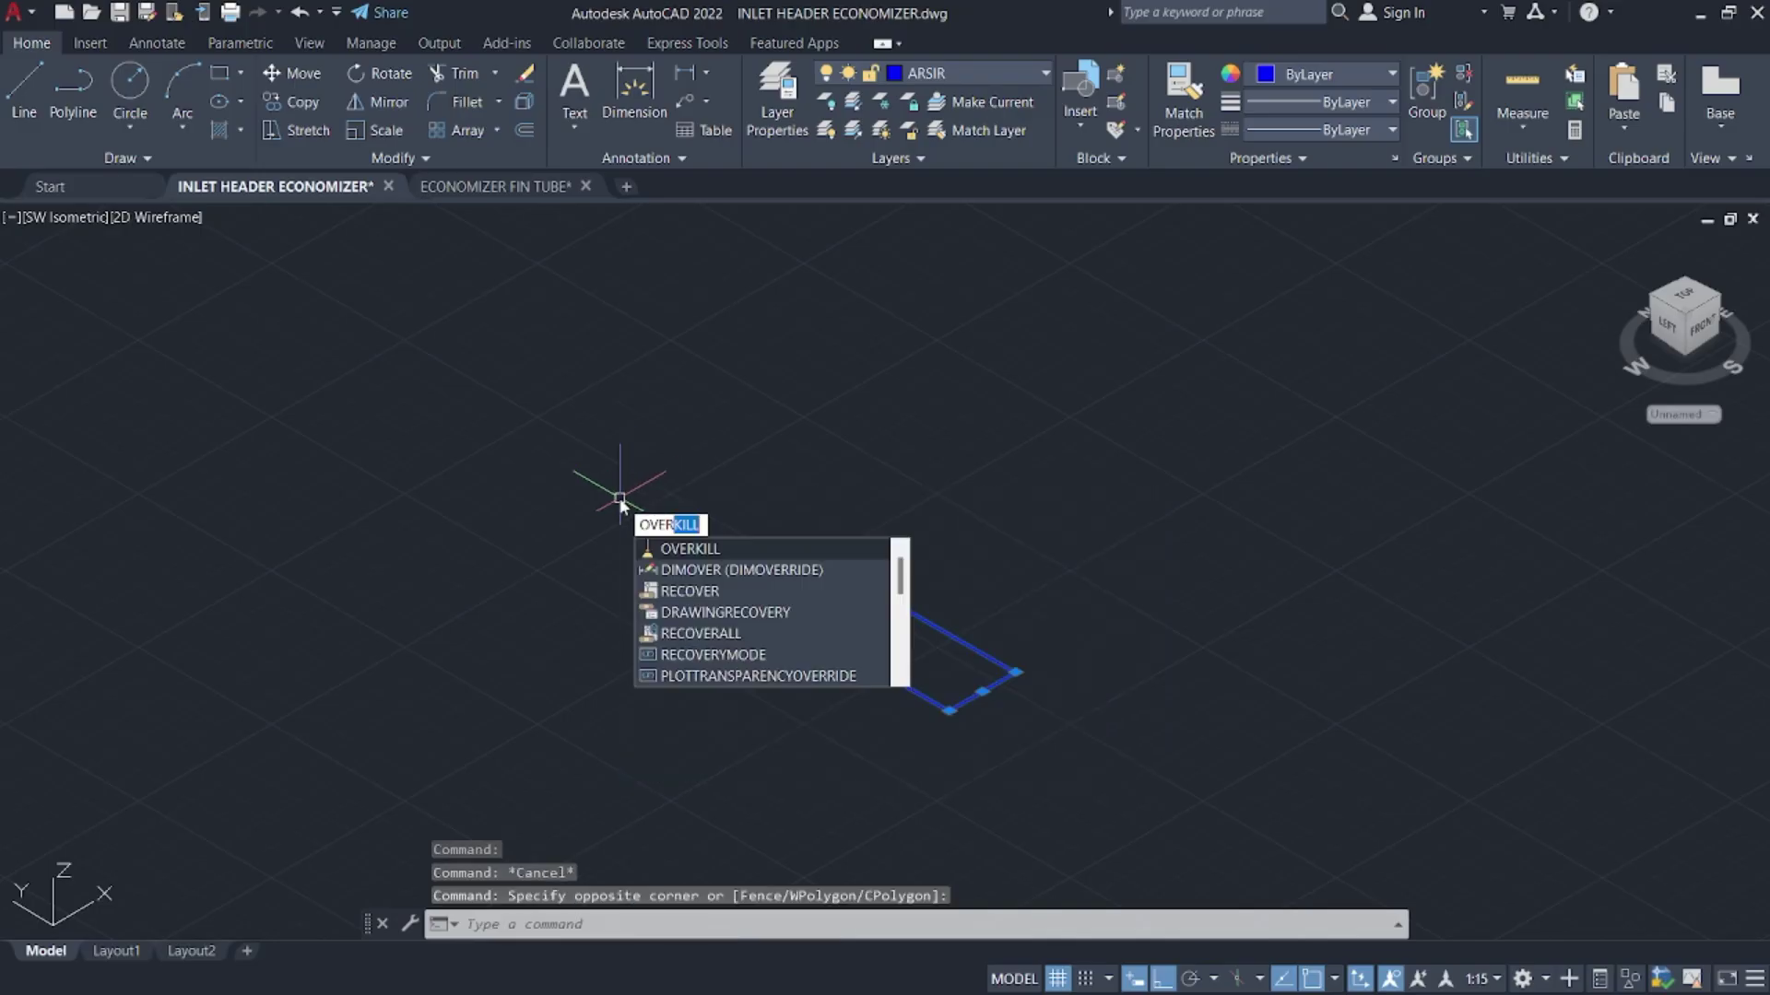
pyautogui.press('Return')
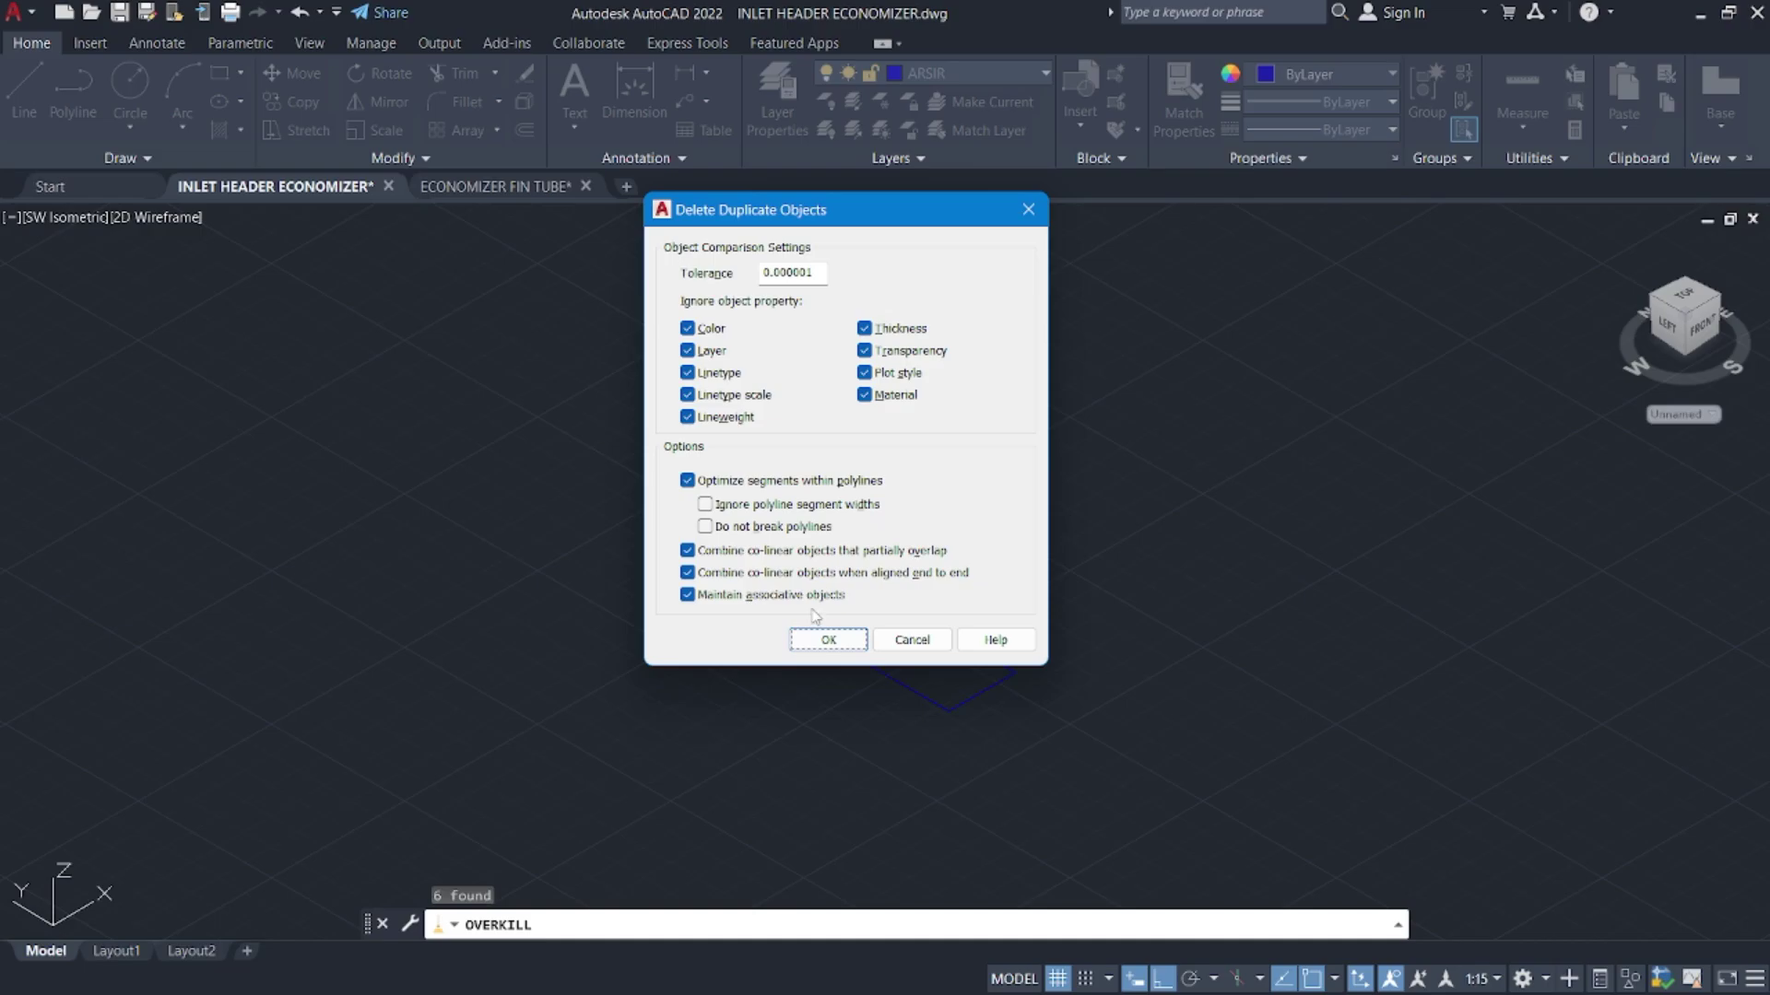
pyautogui.click(830, 641)
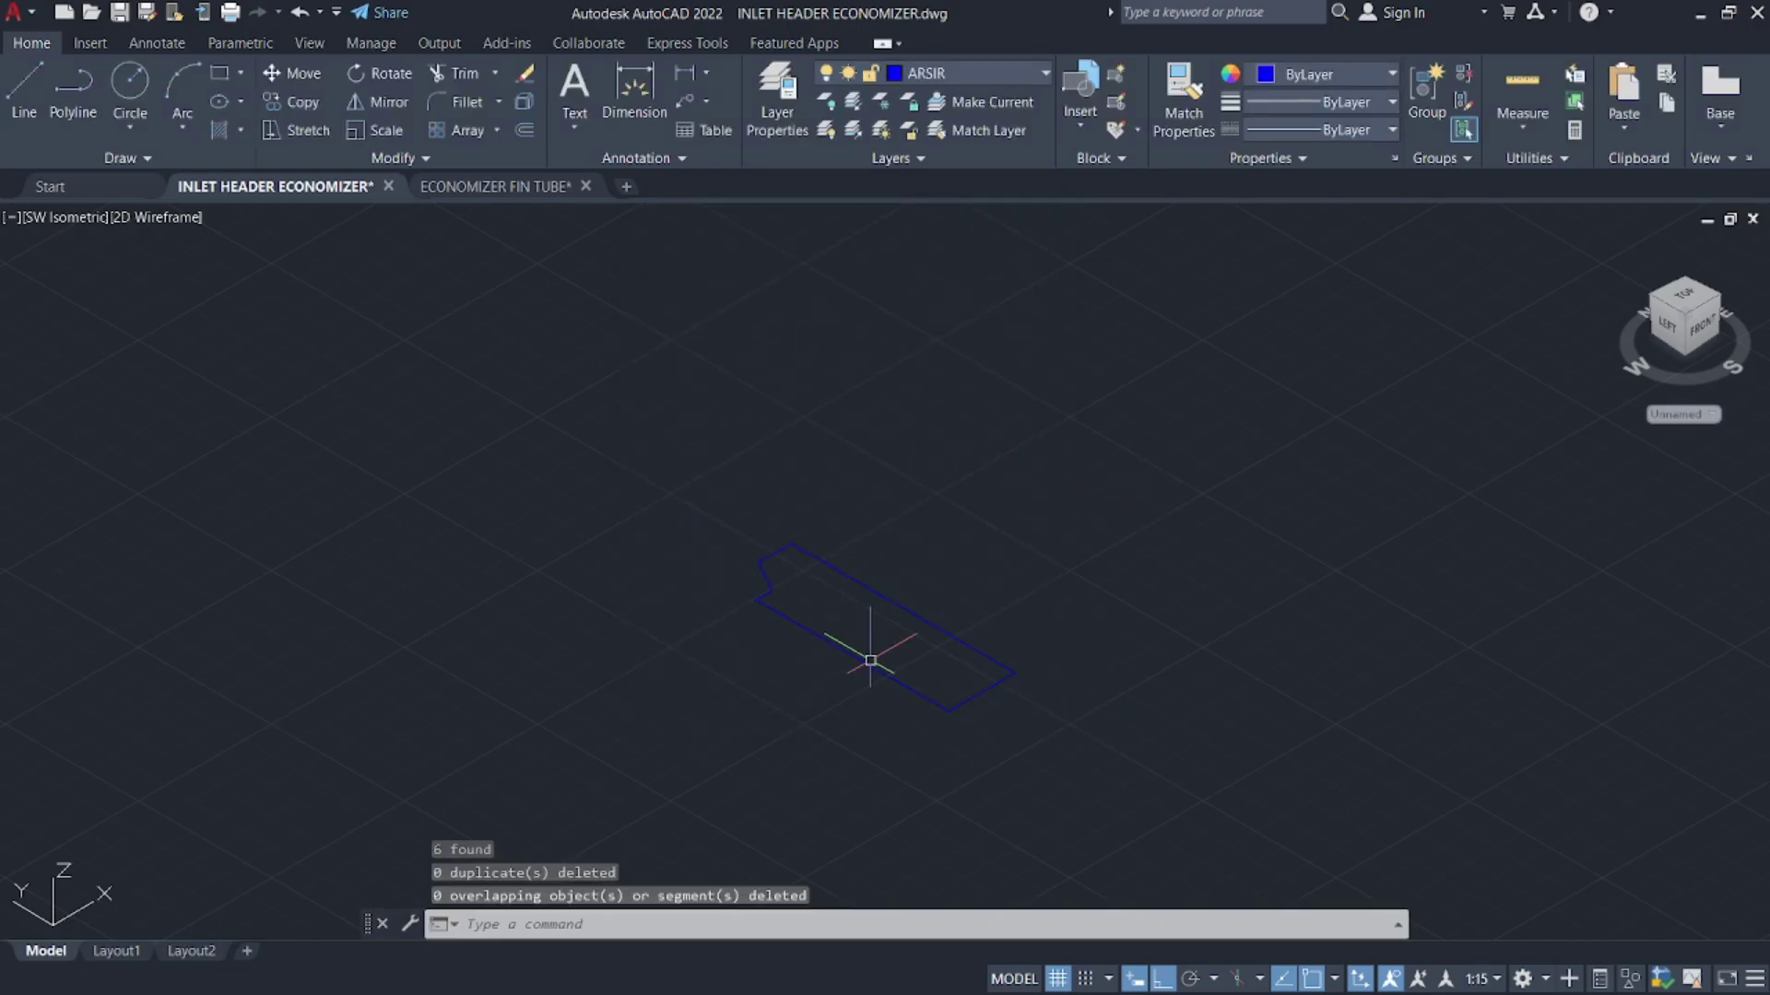
# - Draw a line over the profile's cut edge from corner to corner and erase the overlapping line
pyautogui.scroll(5, 765, 551)
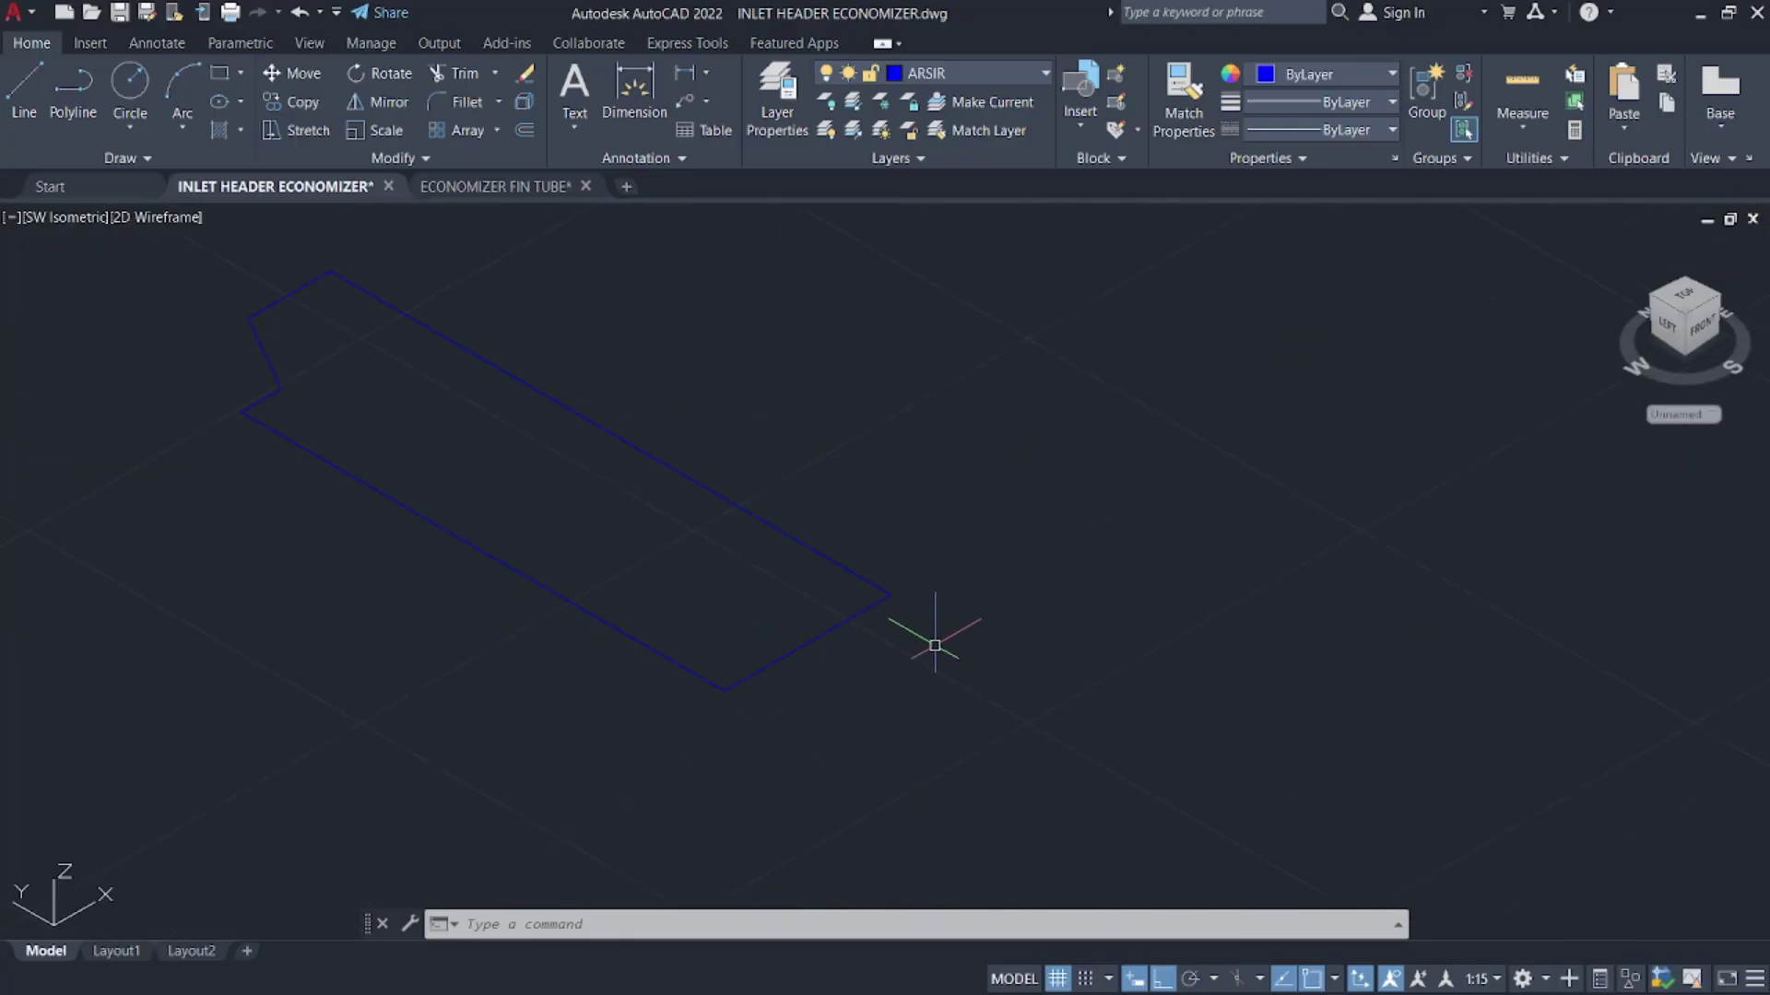
pyautogui.write('l')
pyautogui.press('Return')
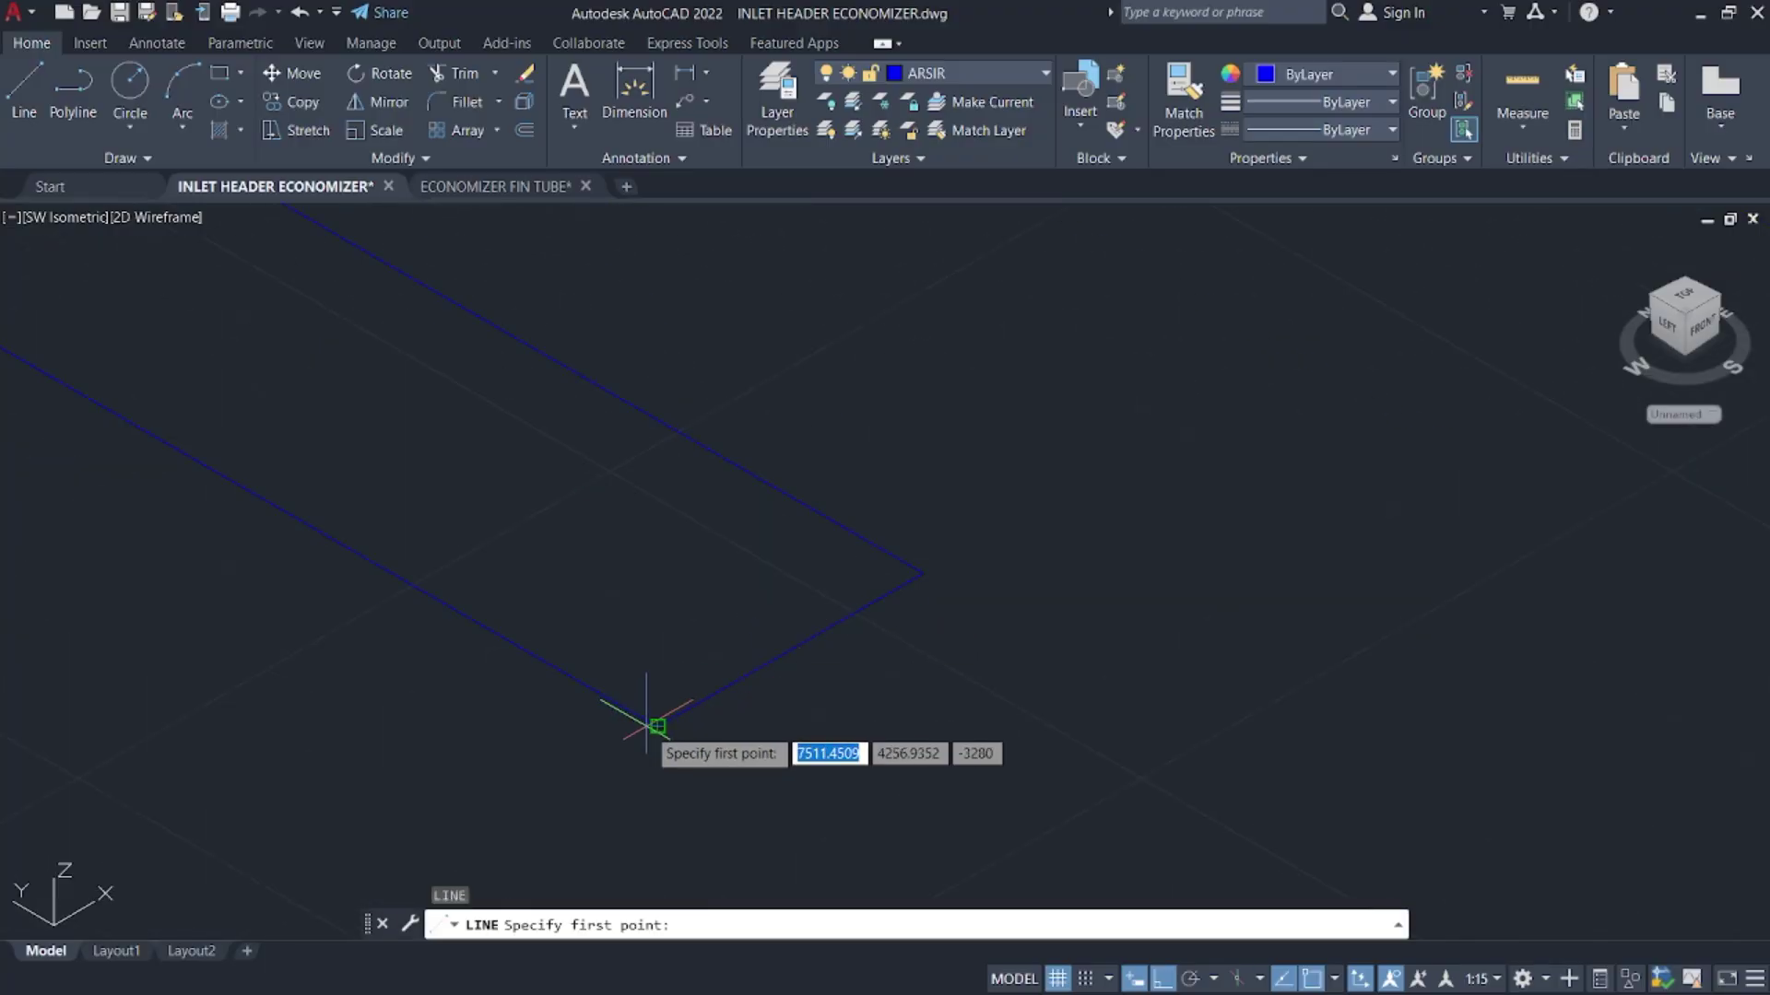
pyautogui.click(657, 724)
pyautogui.click(921, 572)
pyautogui.press('Escape')
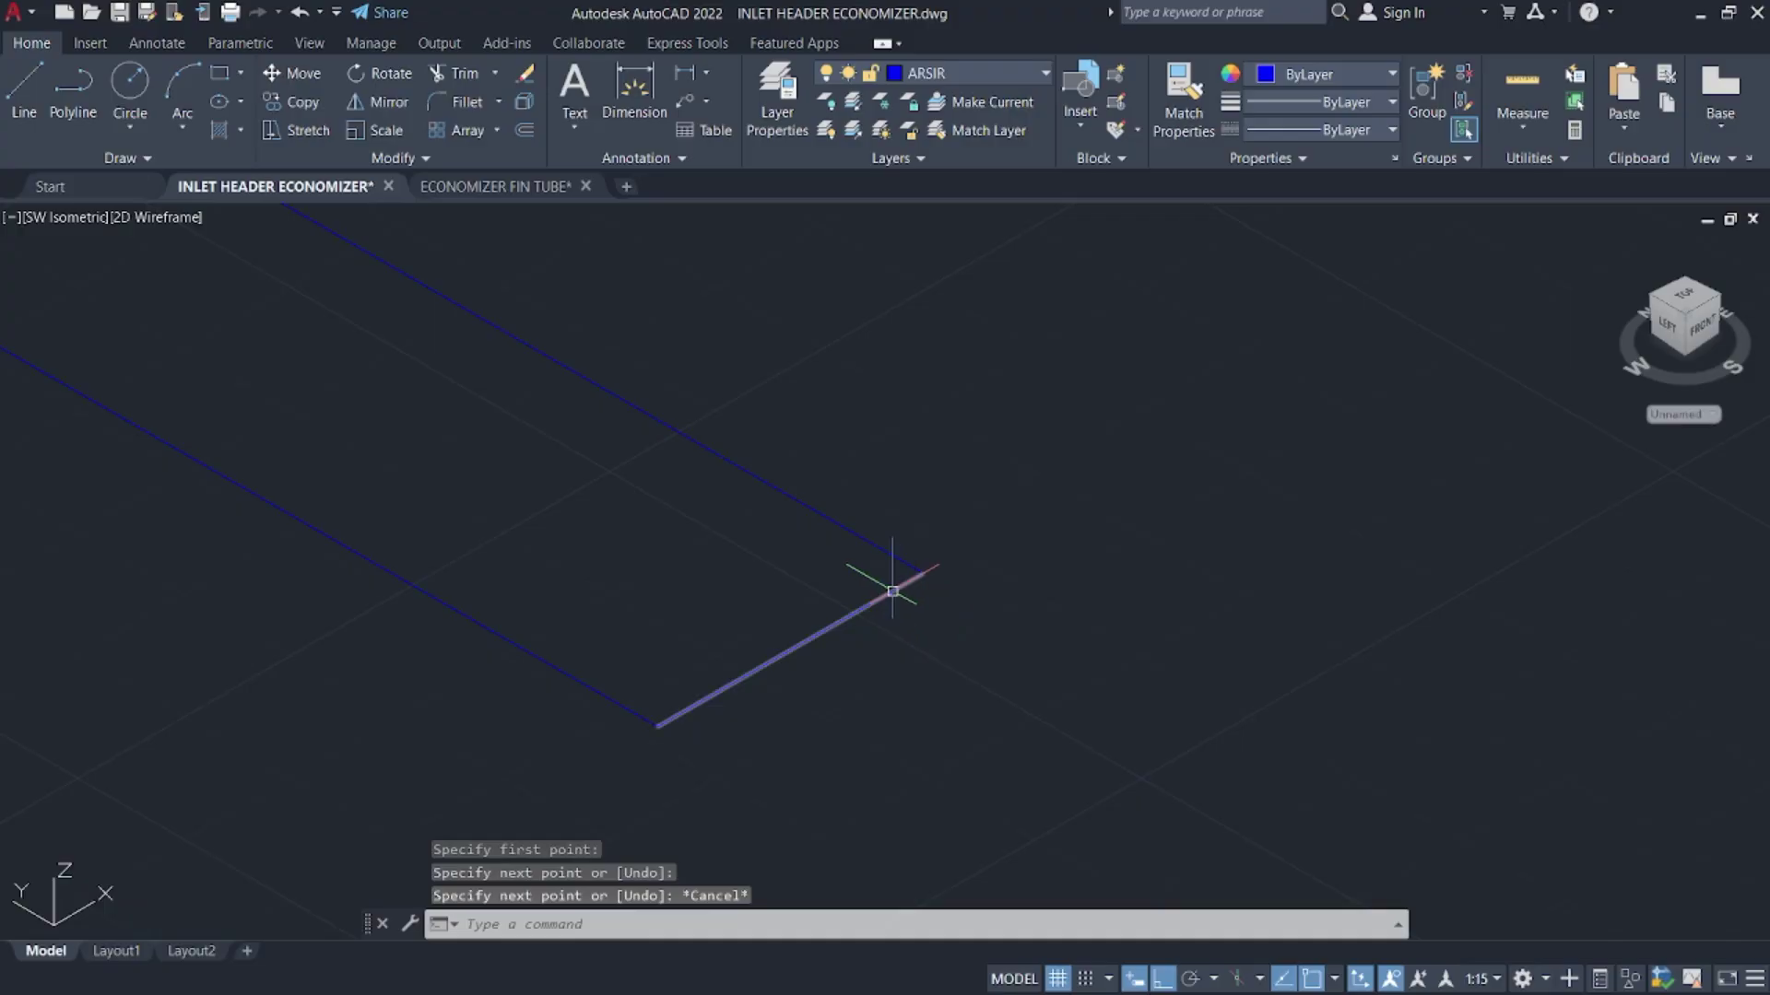
pyautogui.press('Delete')
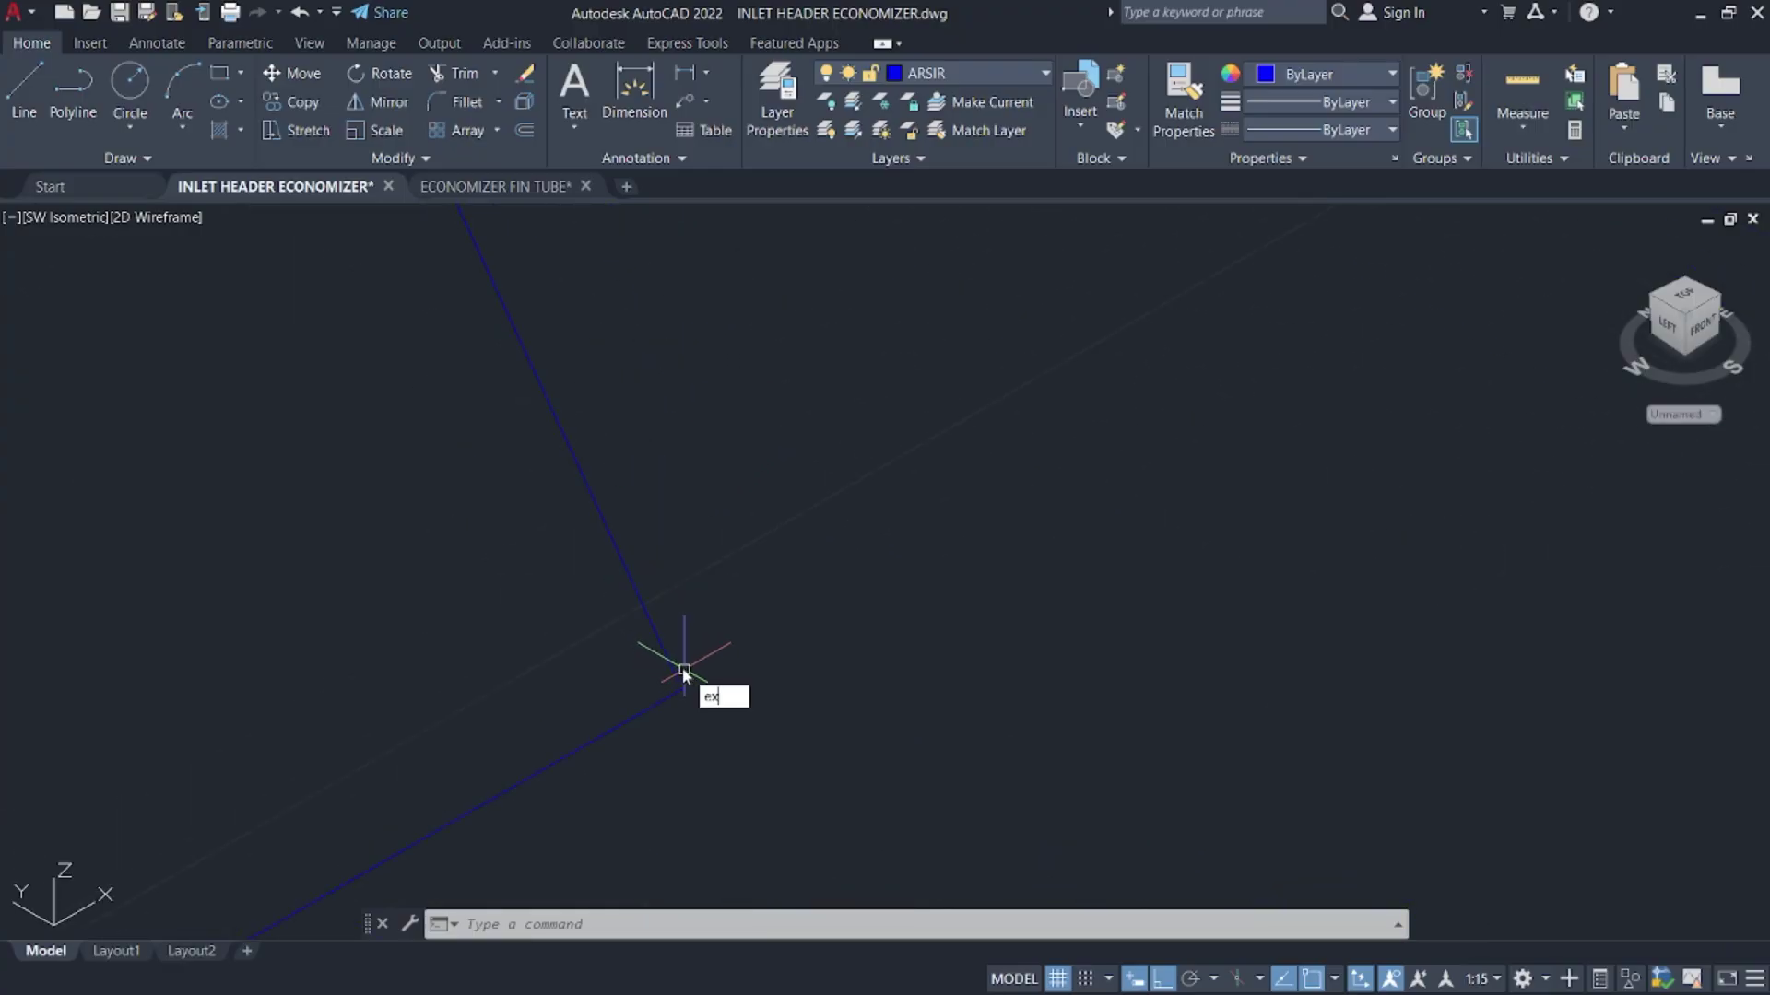
# - Extend the slanted bevel line to meet the short line at the inner corner of the profile's bevelled end
pyautogui.press('space')
pyautogui.click(703, 668)
pyautogui.press('Escape')
pyautogui.scroll(-5, 852, 644)
pyautogui.moveTo(849, 646); pyautogui.dragTo(826, 631, button='middle')
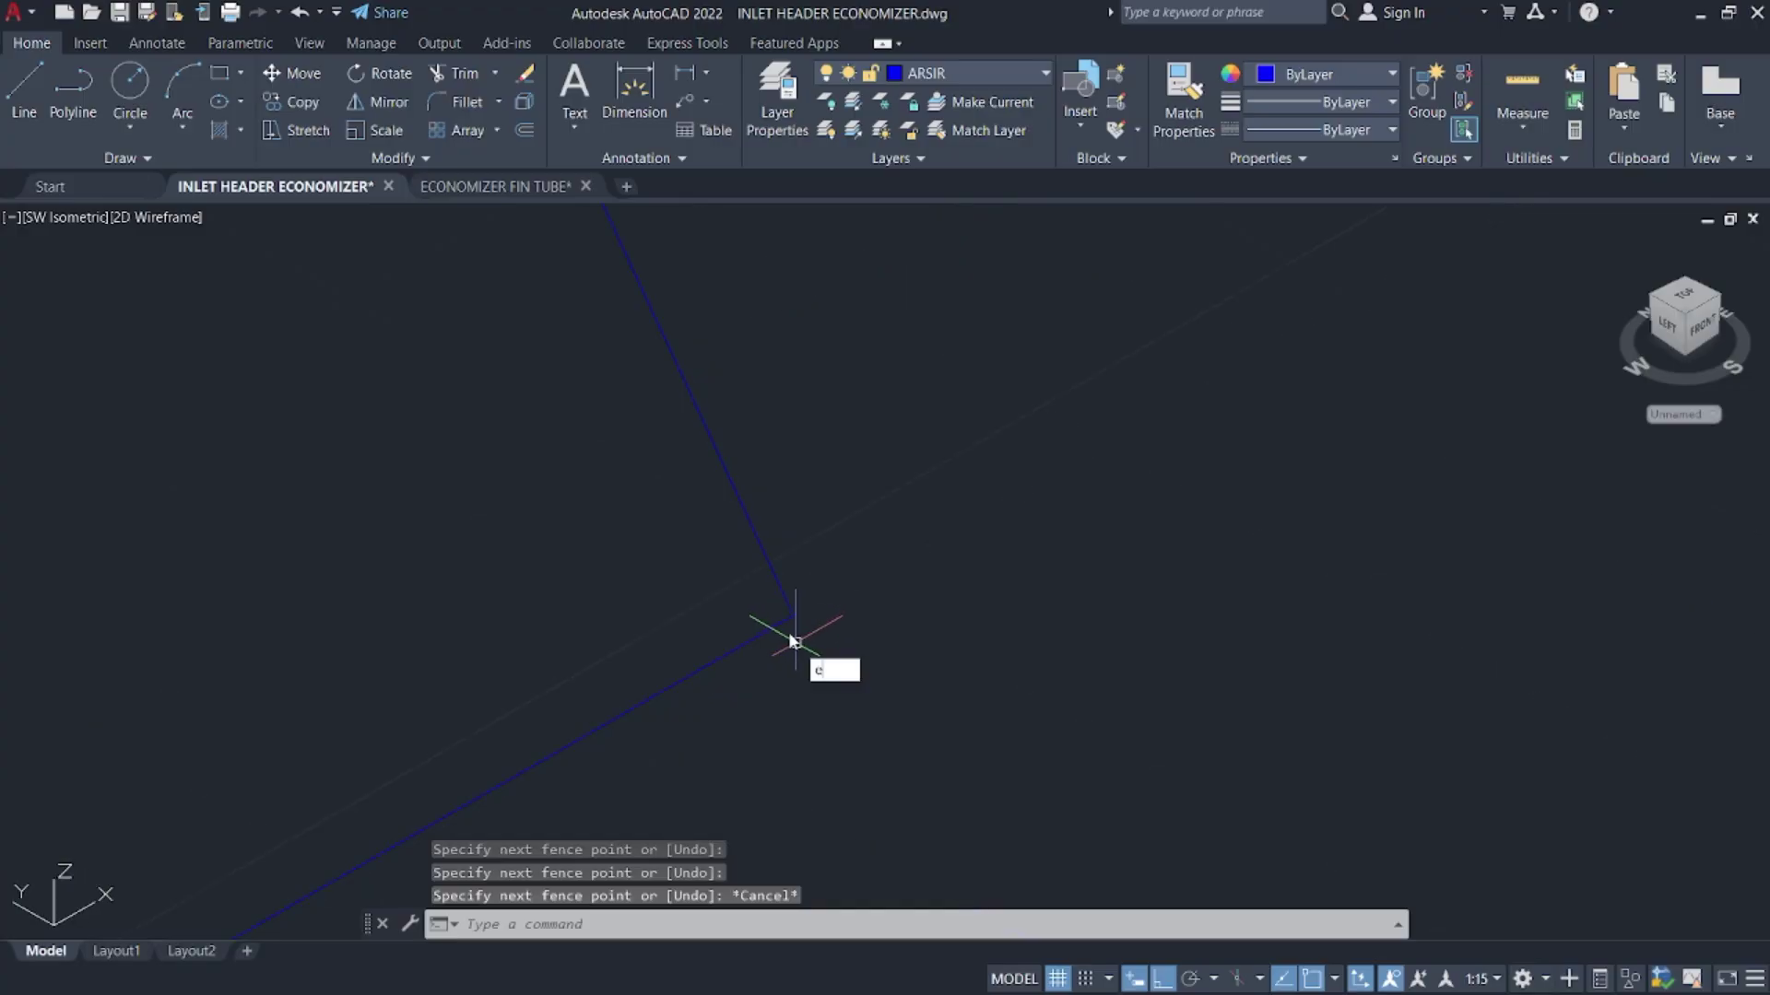
pyautogui.press('Escape')
pyautogui.write('ex')
pyautogui.press('space')
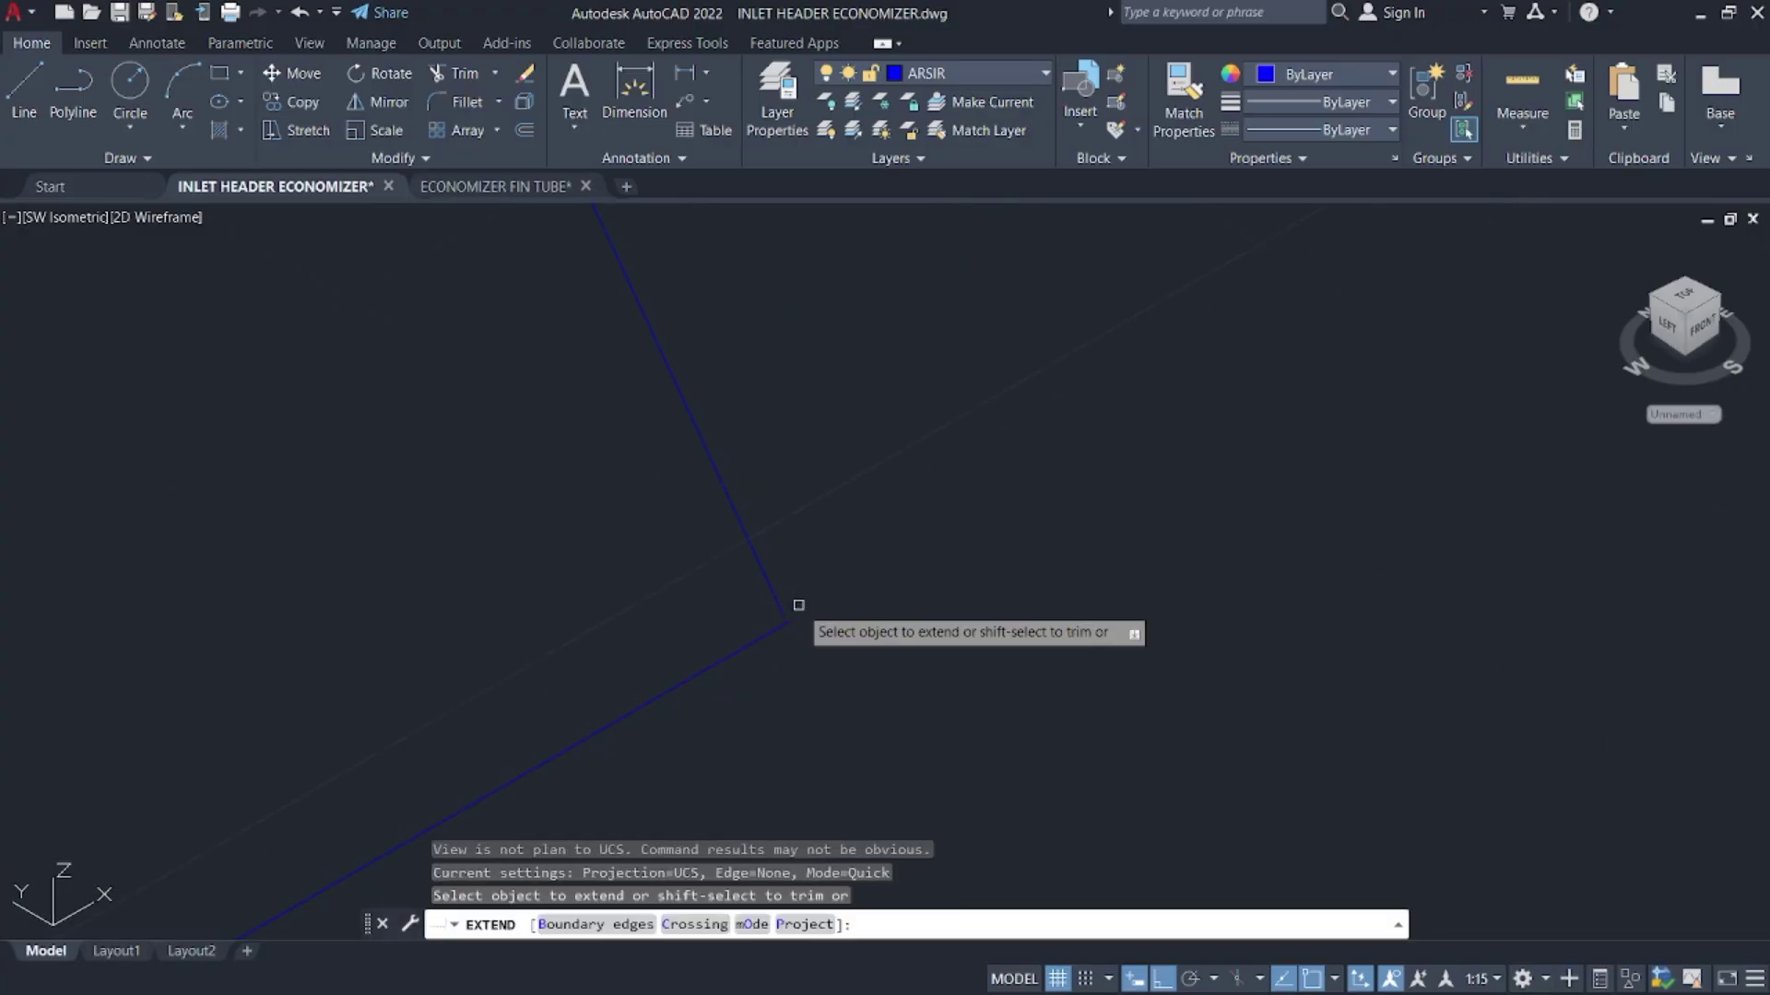
pyautogui.click(774, 612)
pyautogui.press('Escape')
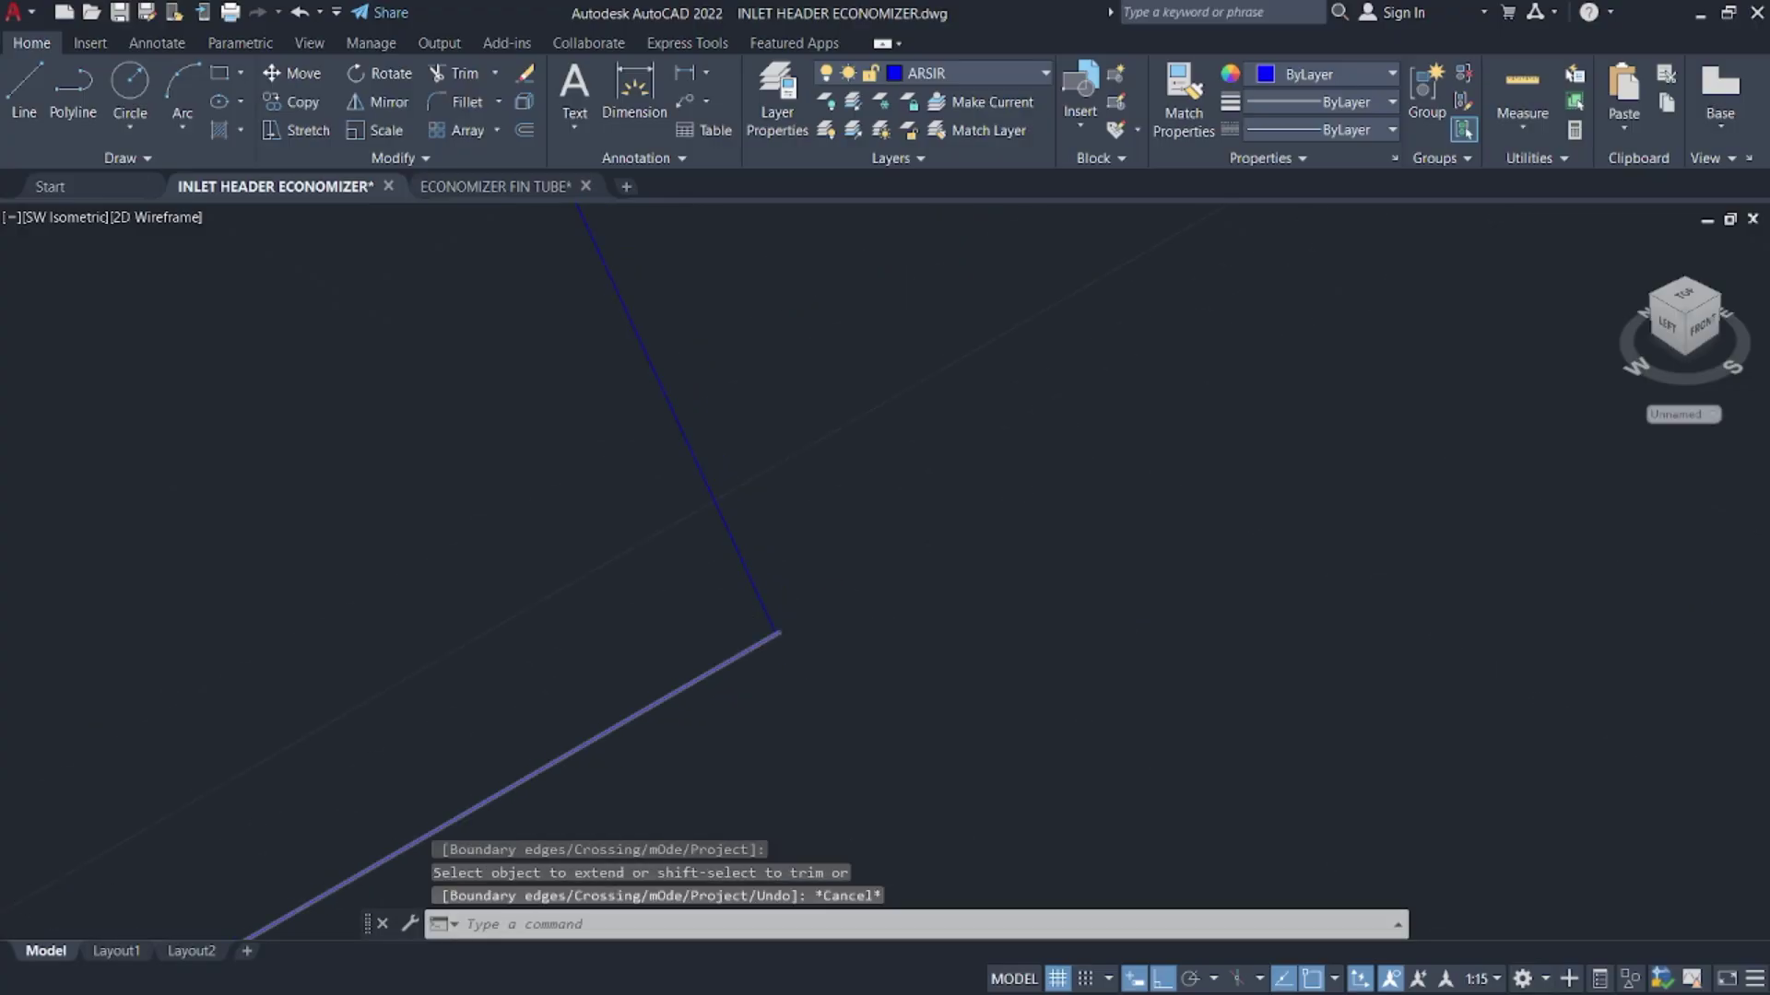
pyautogui.write('tr')
pyautogui.press('space')
pyautogui.press('Escape')
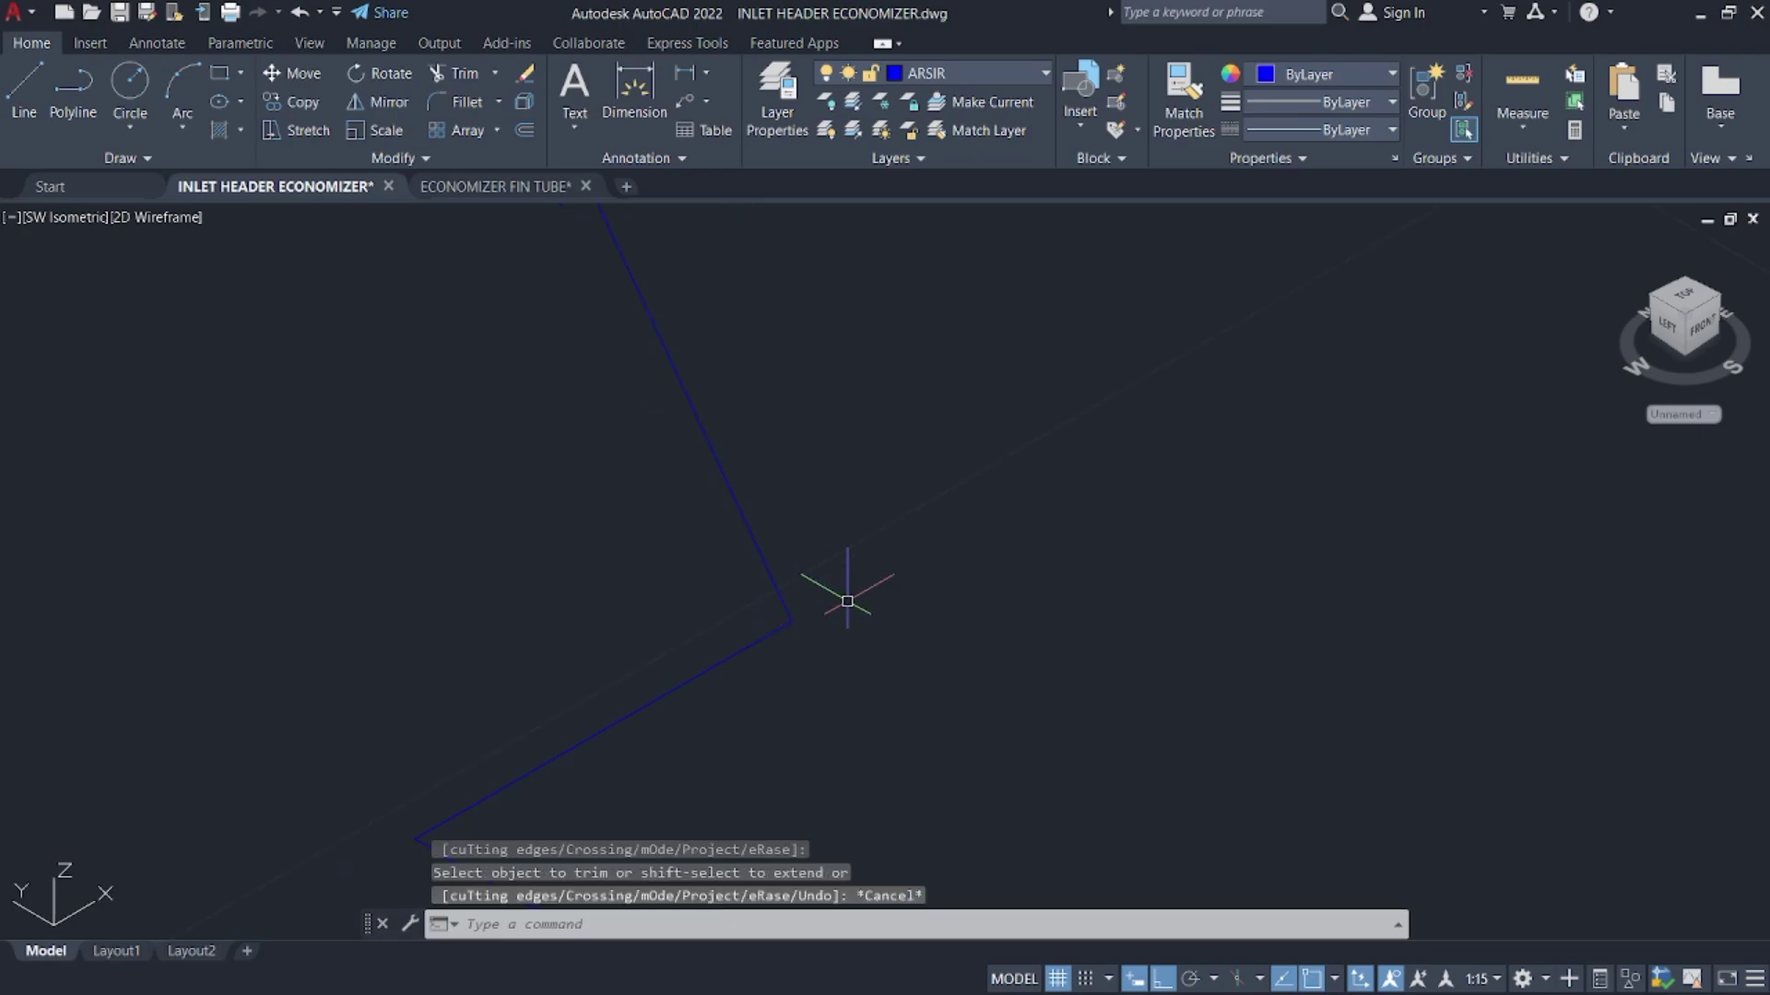
# - Join all lines of the end plate's half profile into one polyline
pyautogui.click(1217, 837)
pyautogui.click(841, 553)
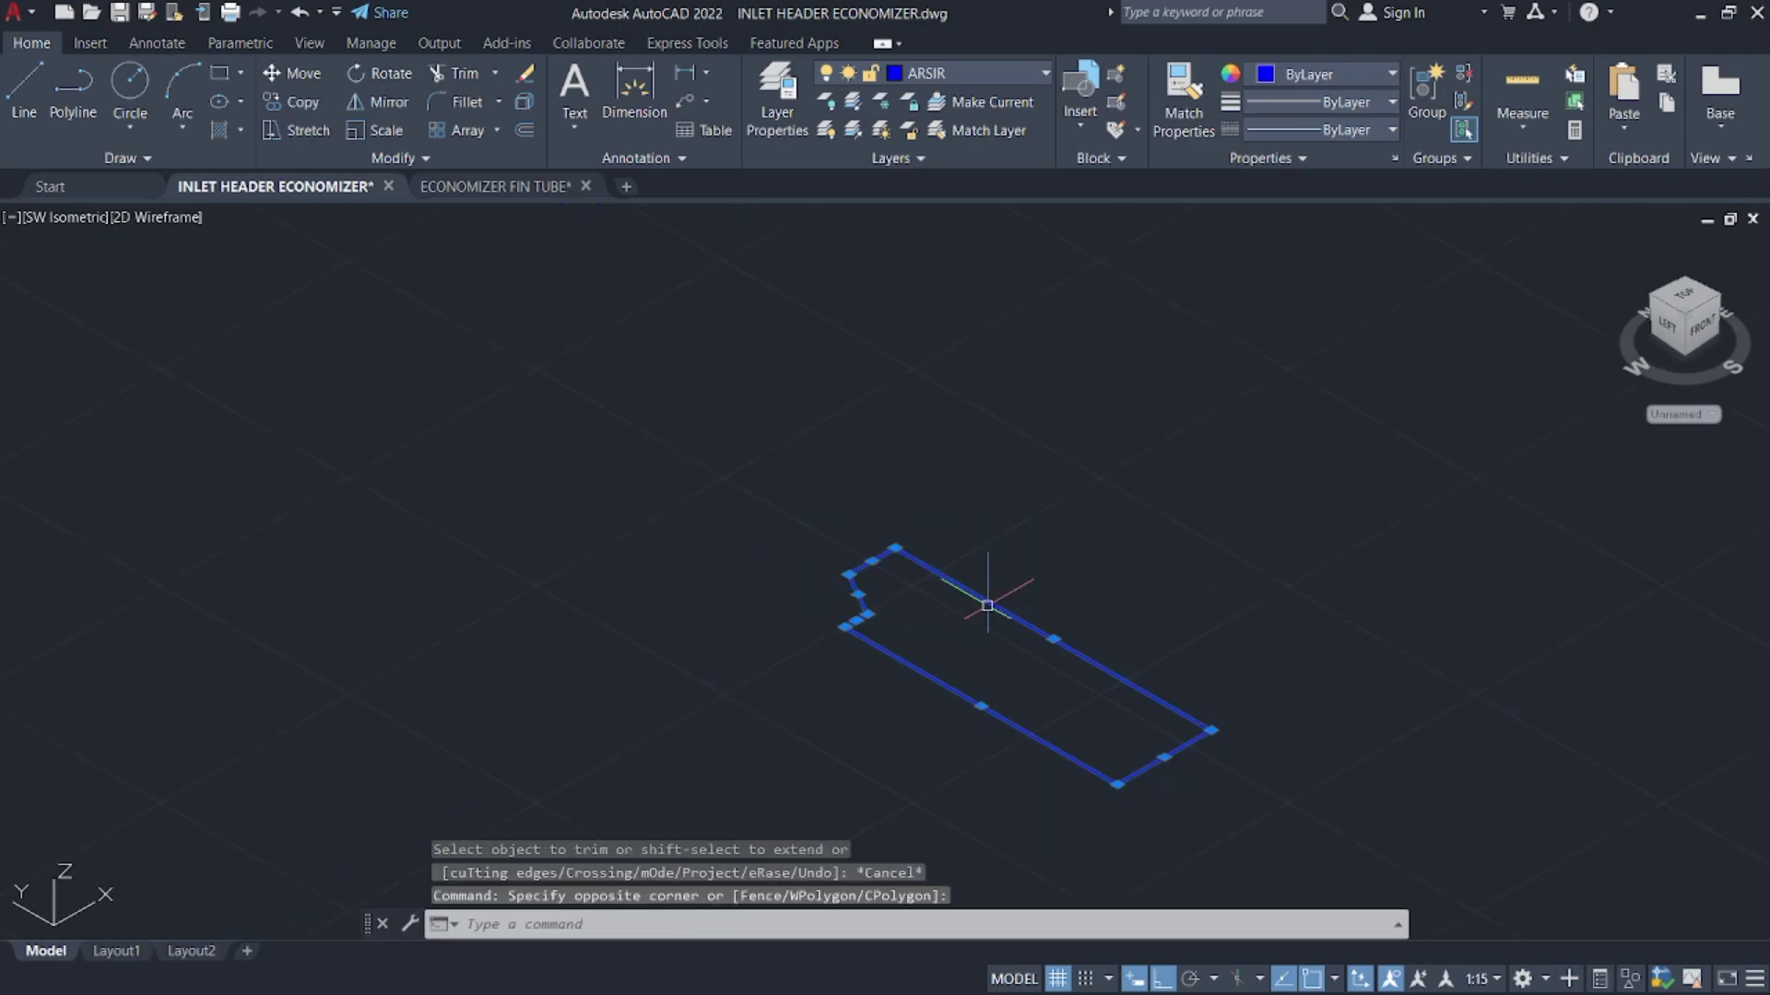
pyautogui.write('j')
pyautogui.press('space')
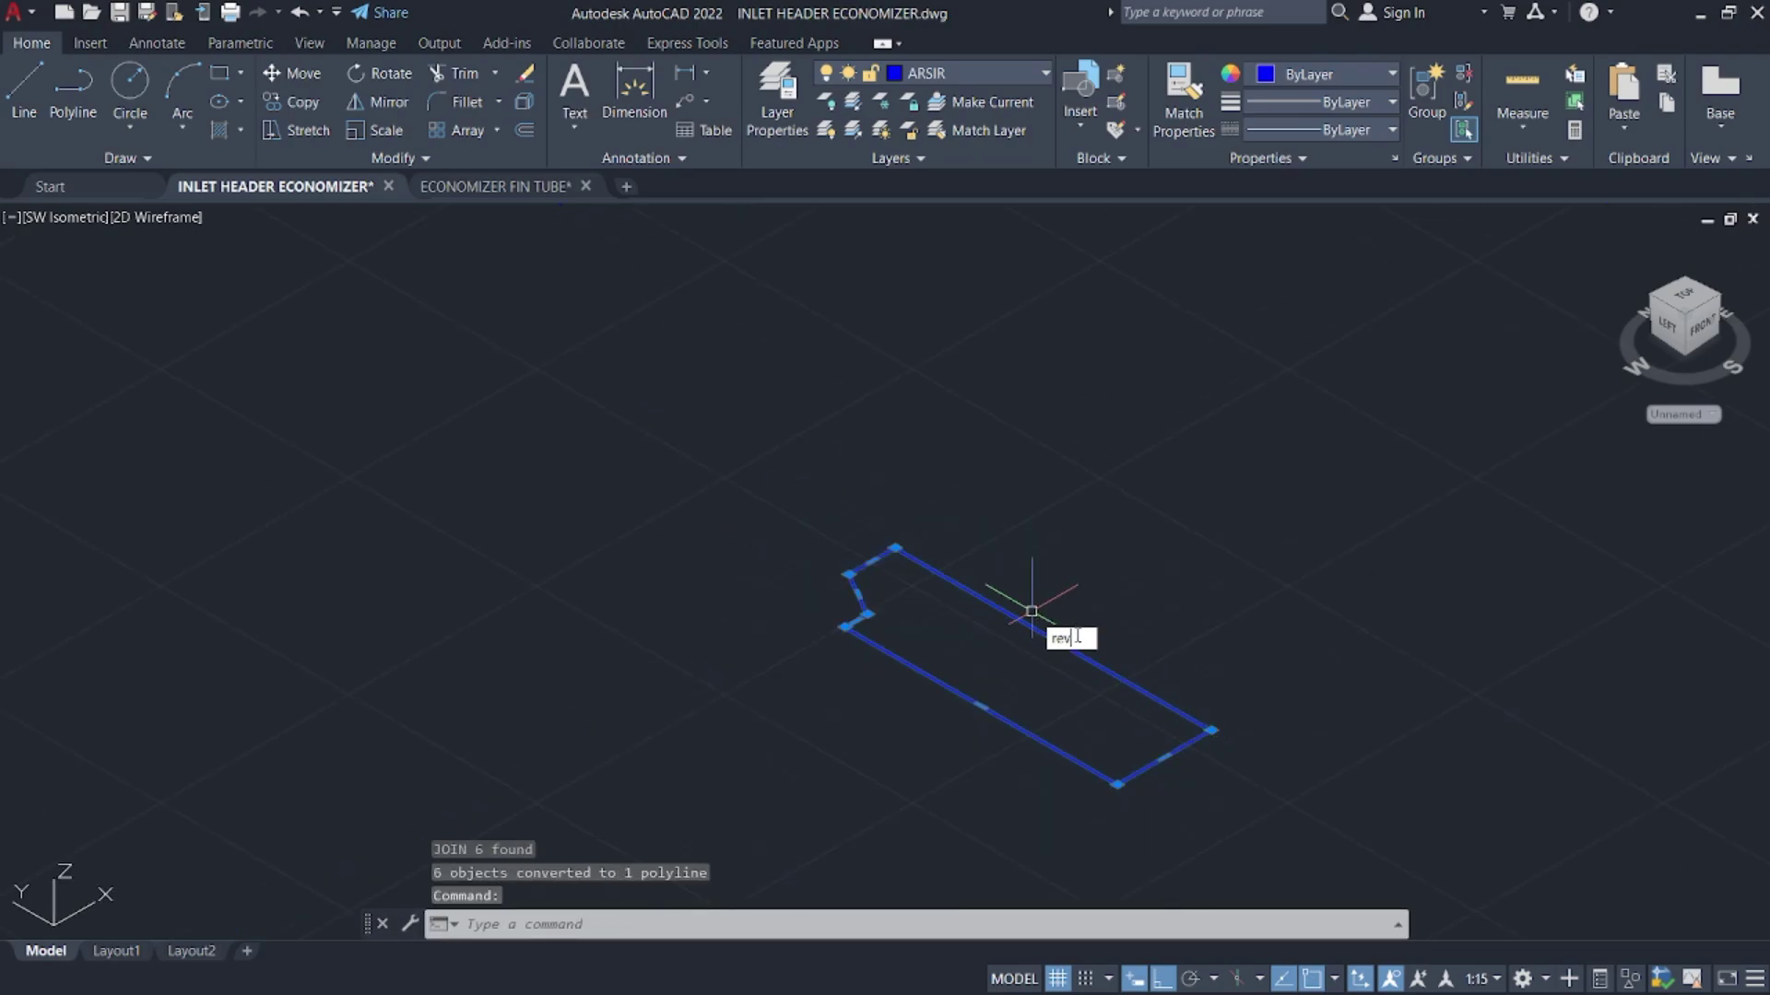
# - Revolve the half profile 360° about its short edge on the plate's centre axis to form the solid end plate
pyautogui.press('space')
pyautogui.click(1117, 784)
pyautogui.click(1215, 729)
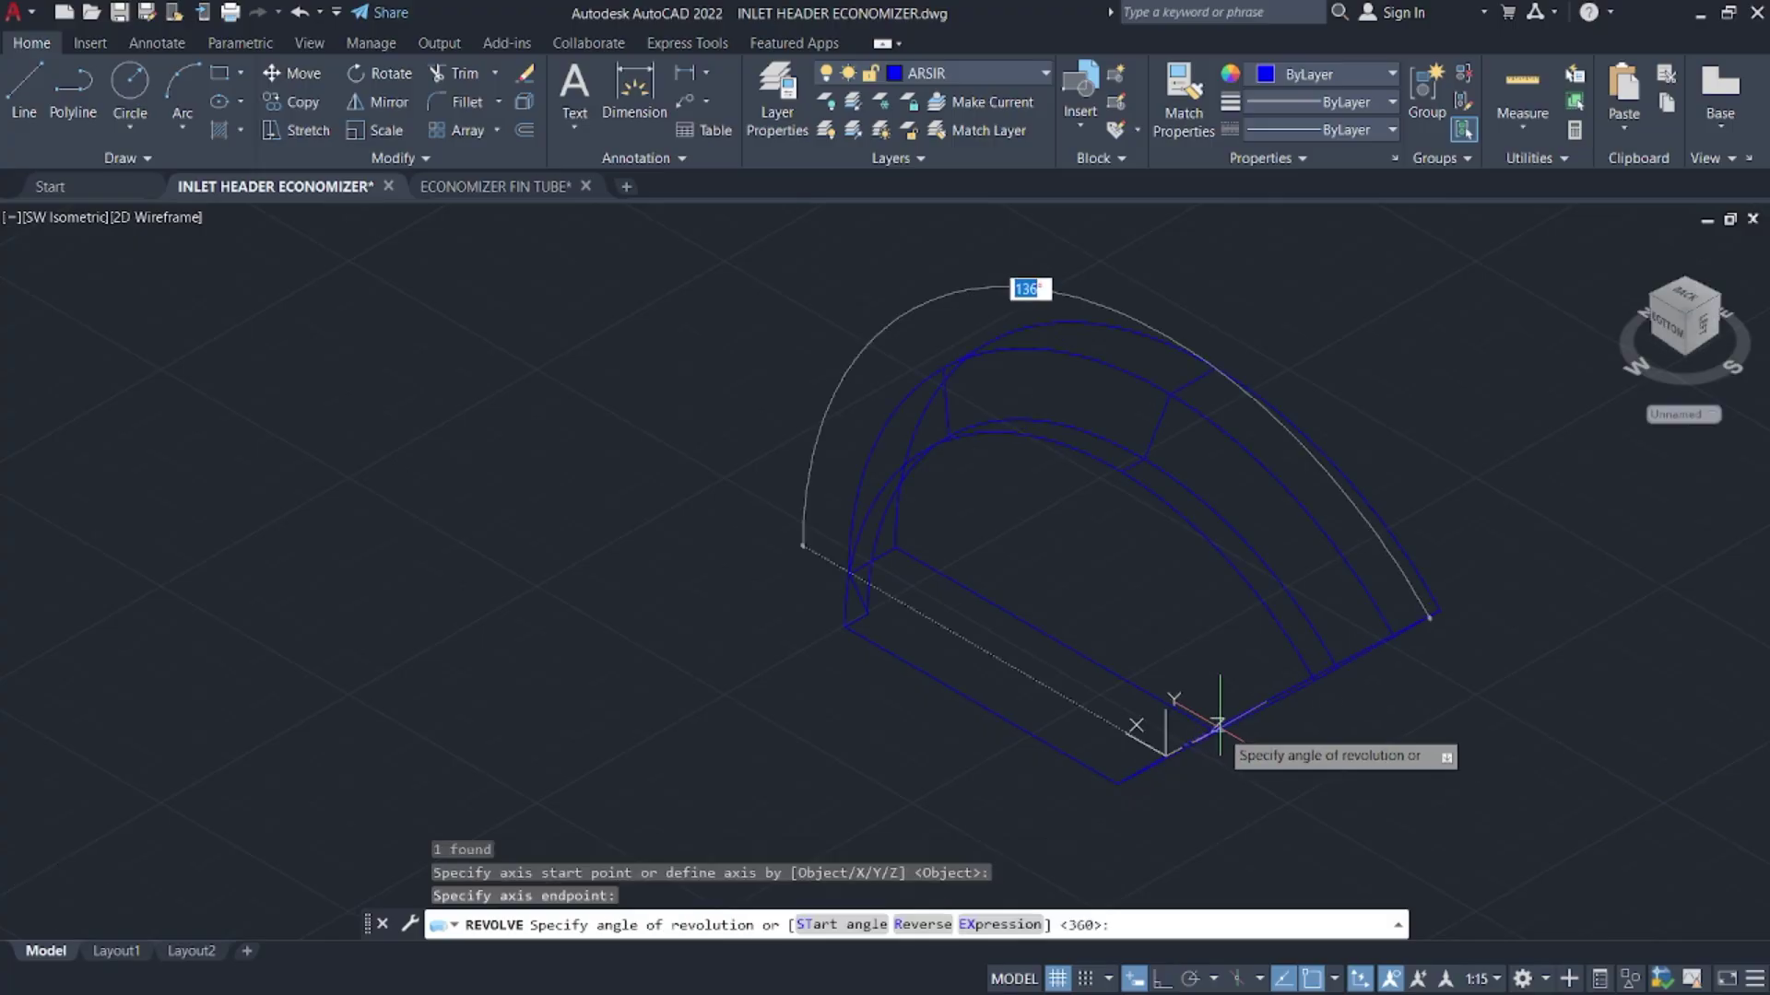
pyautogui.press('space')
# - Move the solid end plate from the circle centre on its inner side to the centre of the header pipe's open end
pyautogui.scroll(-5, 1217, 728)
pyautogui.scroll(-3, 929, 470)
pyautogui.click(1061, 581)
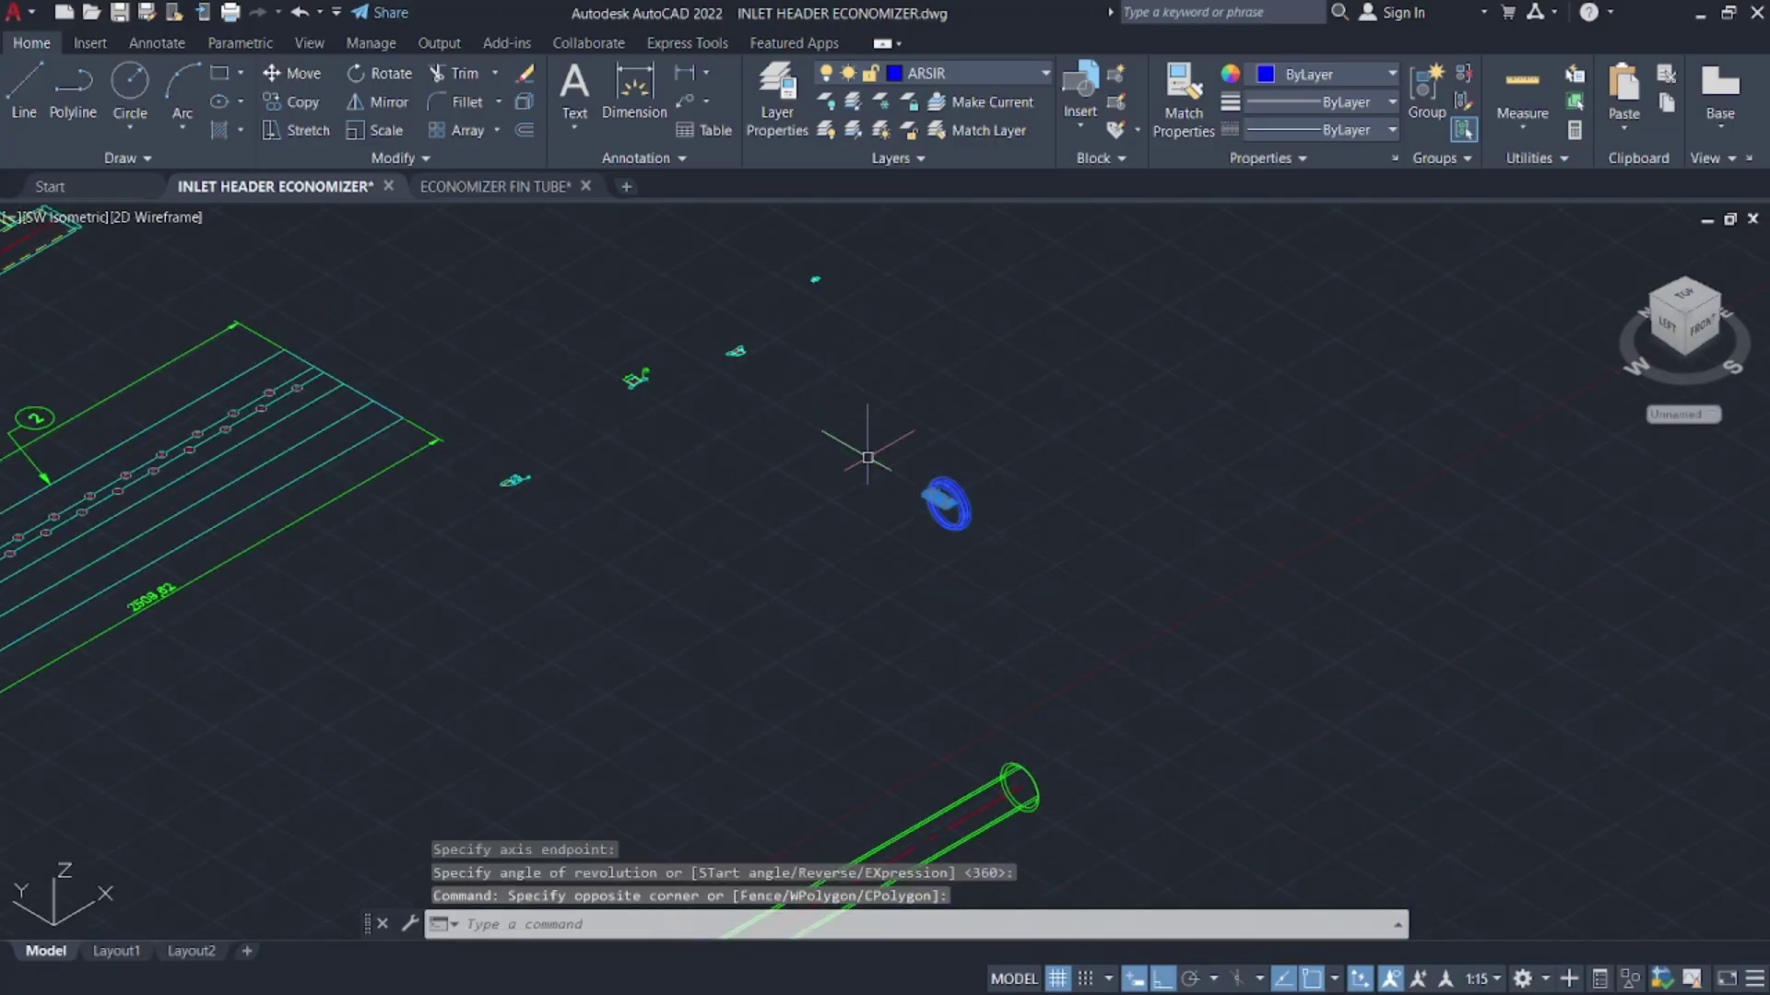
pyautogui.write('m')
pyautogui.press('space')
pyautogui.scroll(6, 942, 518)
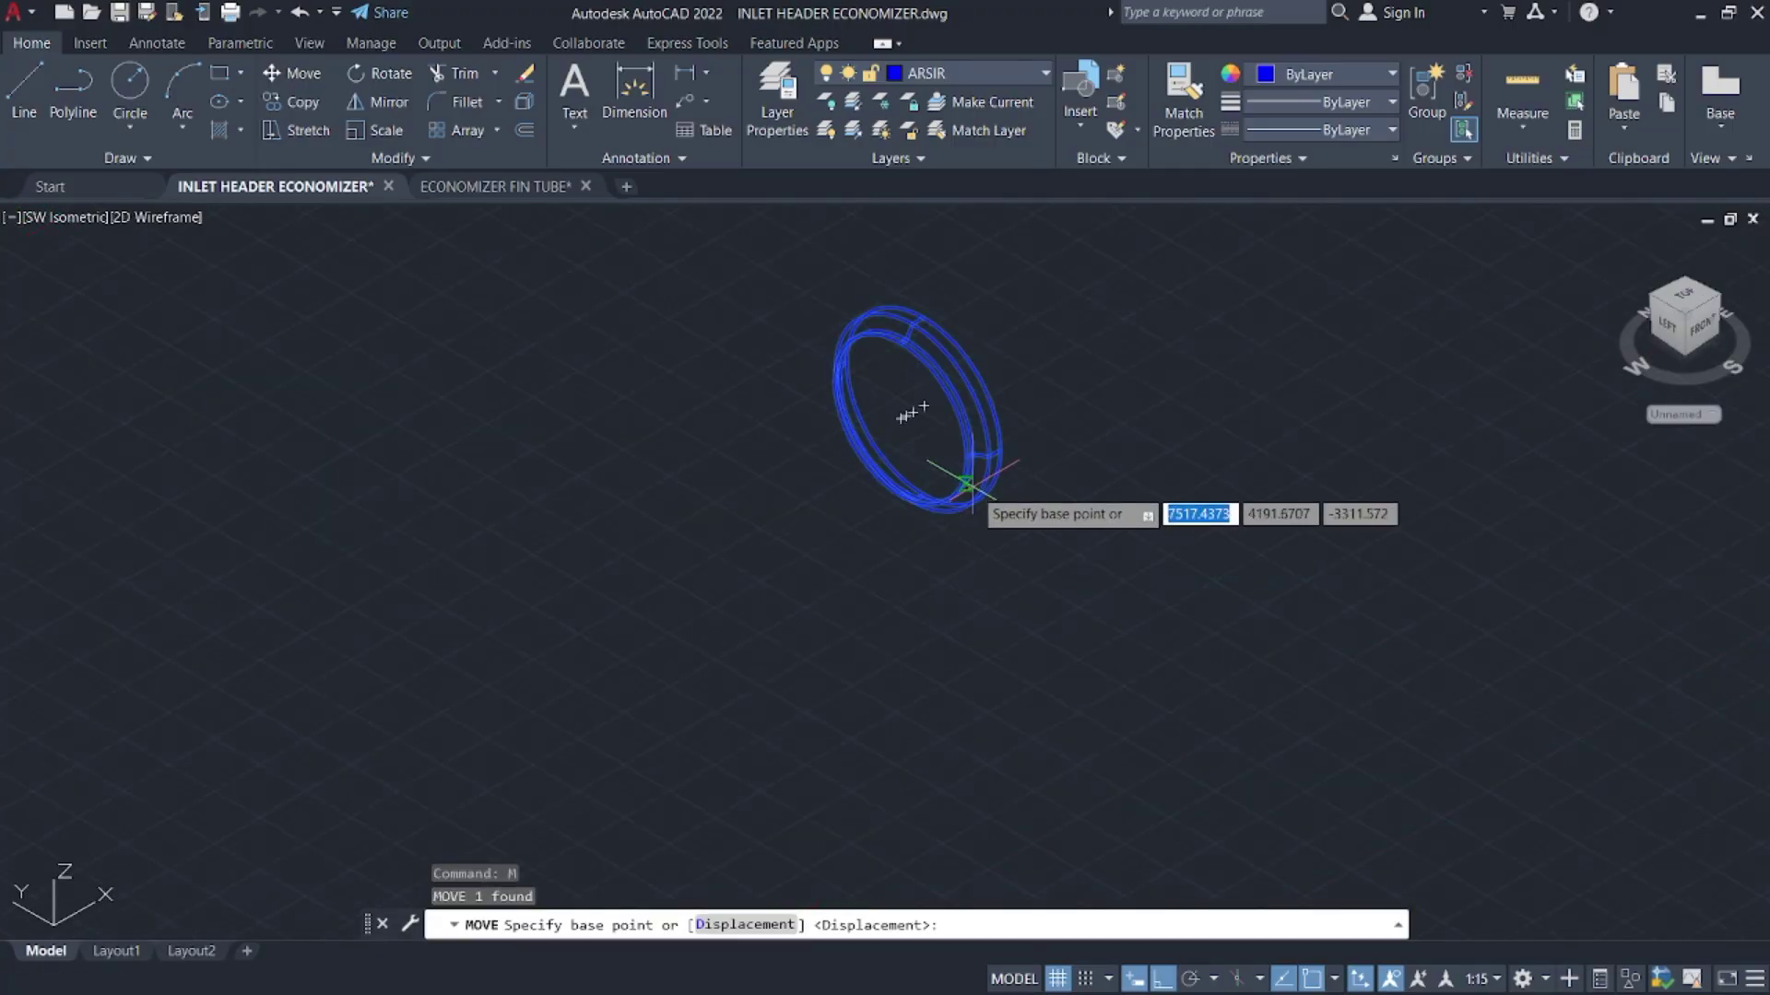
pyautogui.scroll(5, 960, 457)
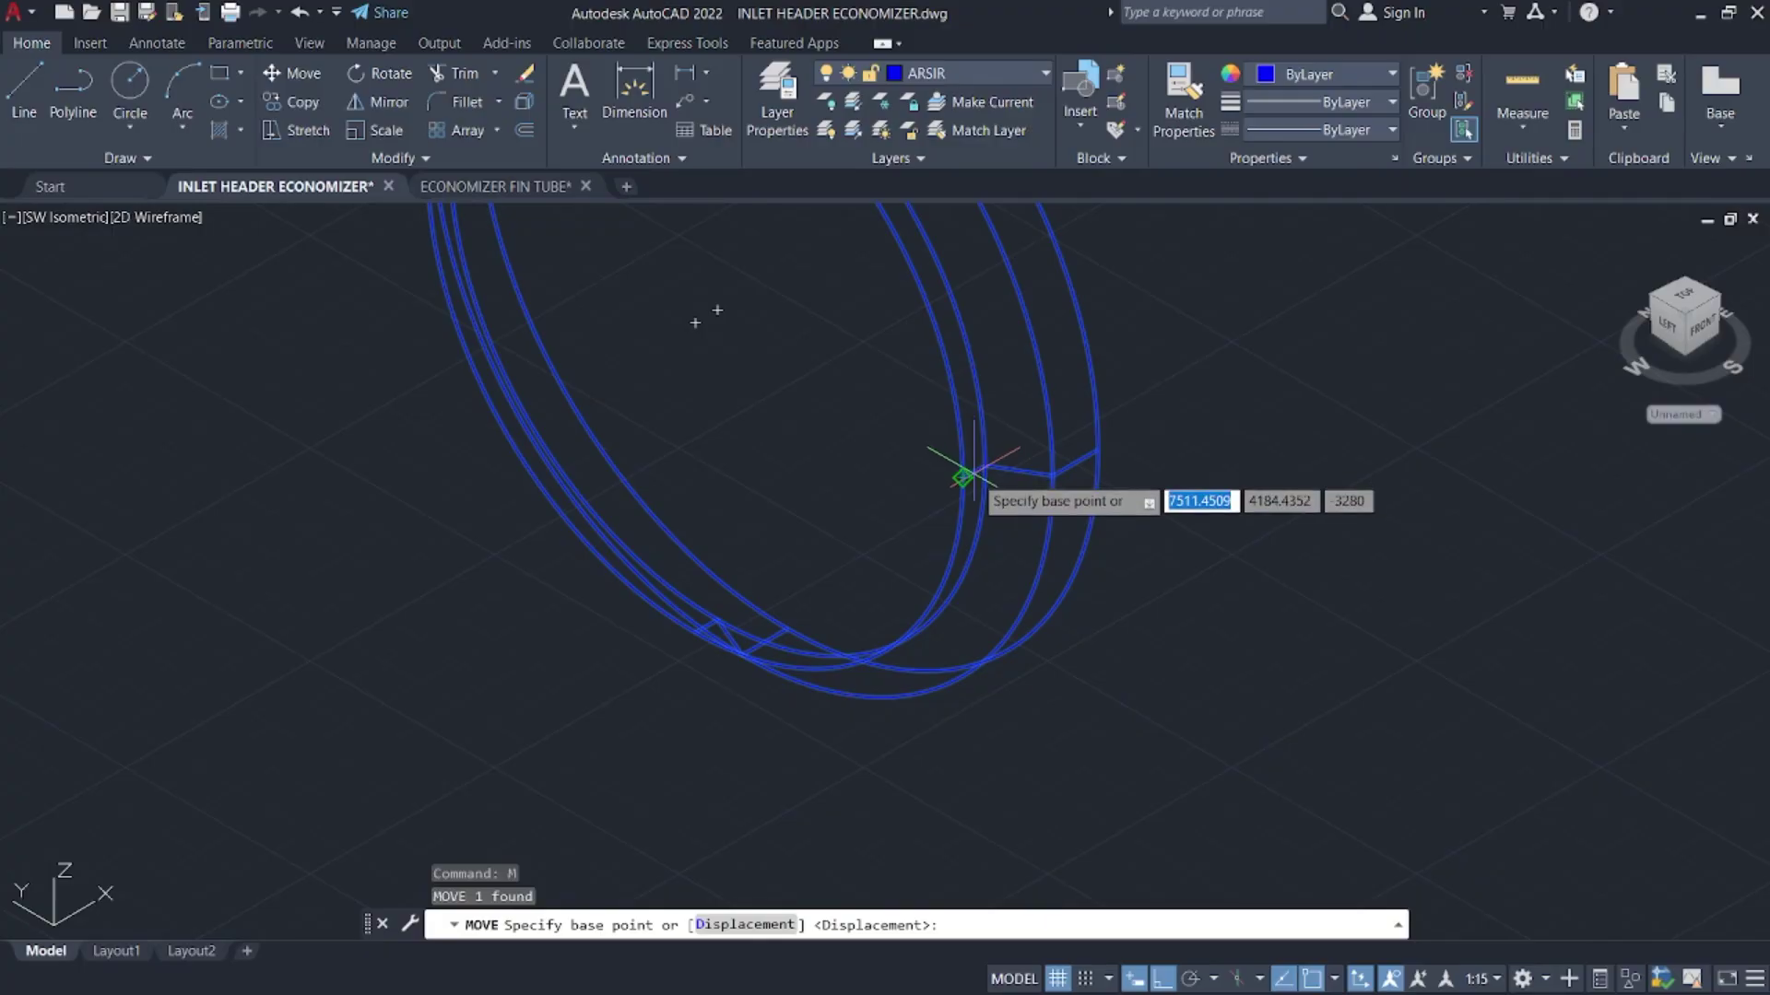
pyautogui.click(718, 310)
pyautogui.scroll(-8, 968, 426)
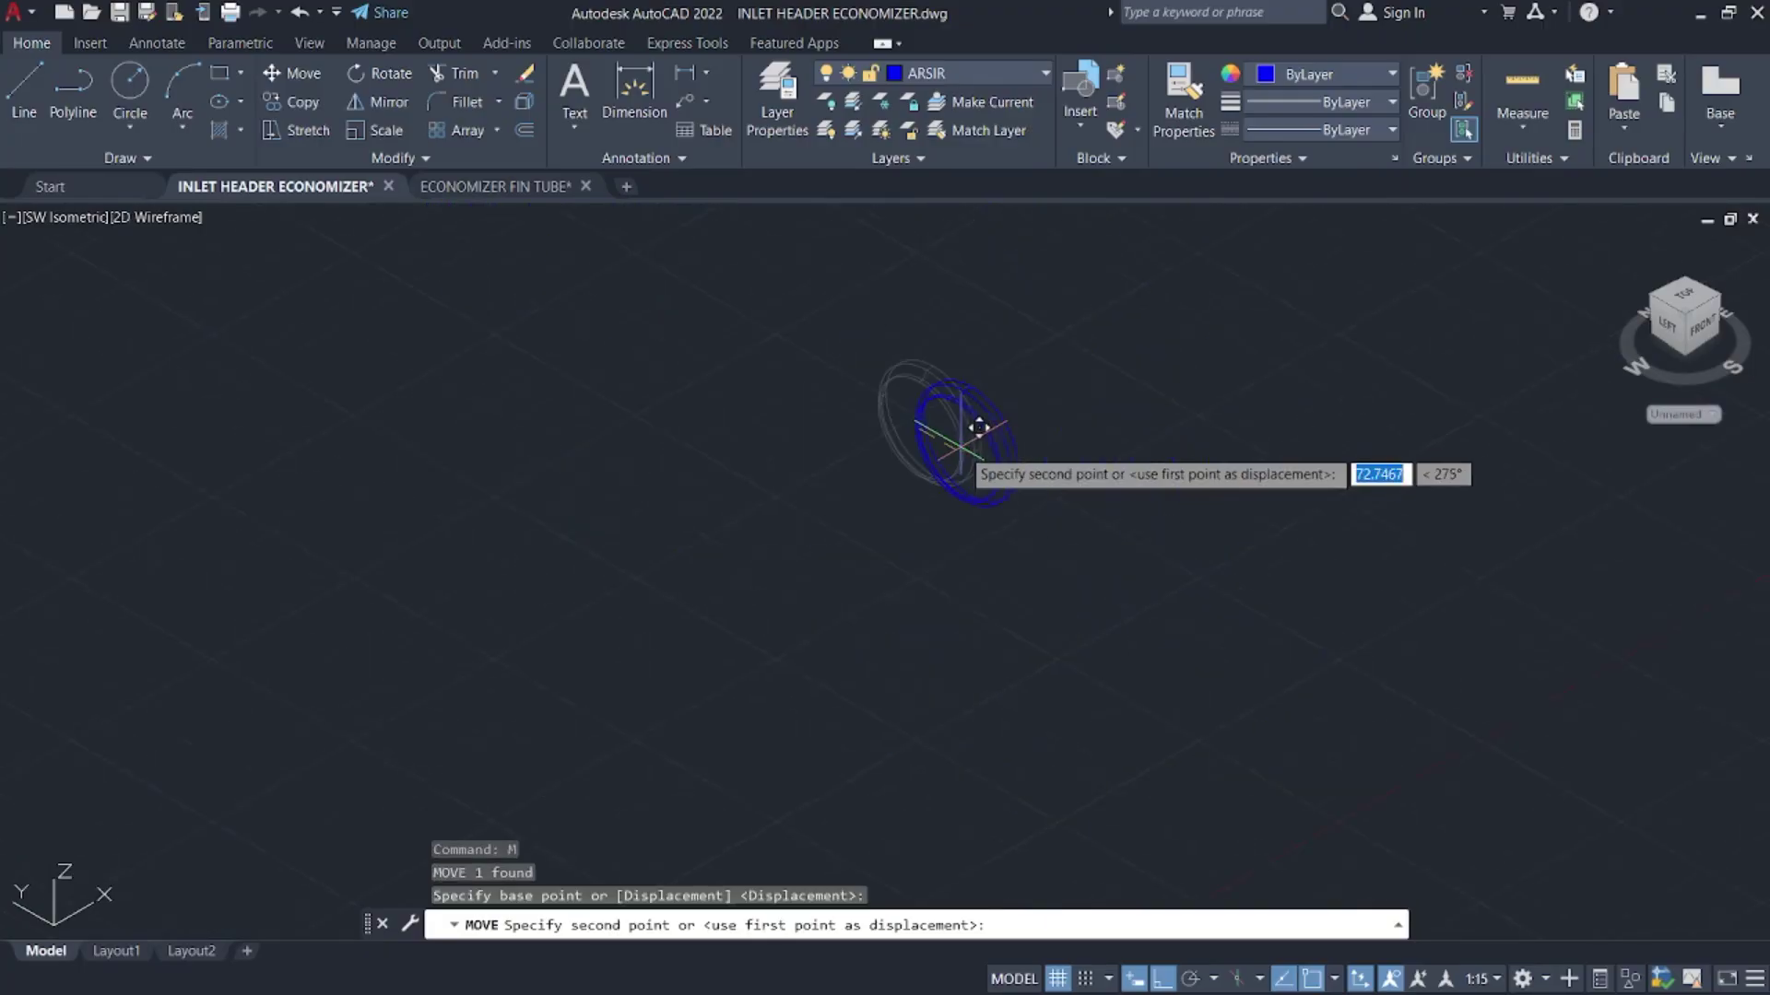
pyautogui.scroll(8, 811, 534)
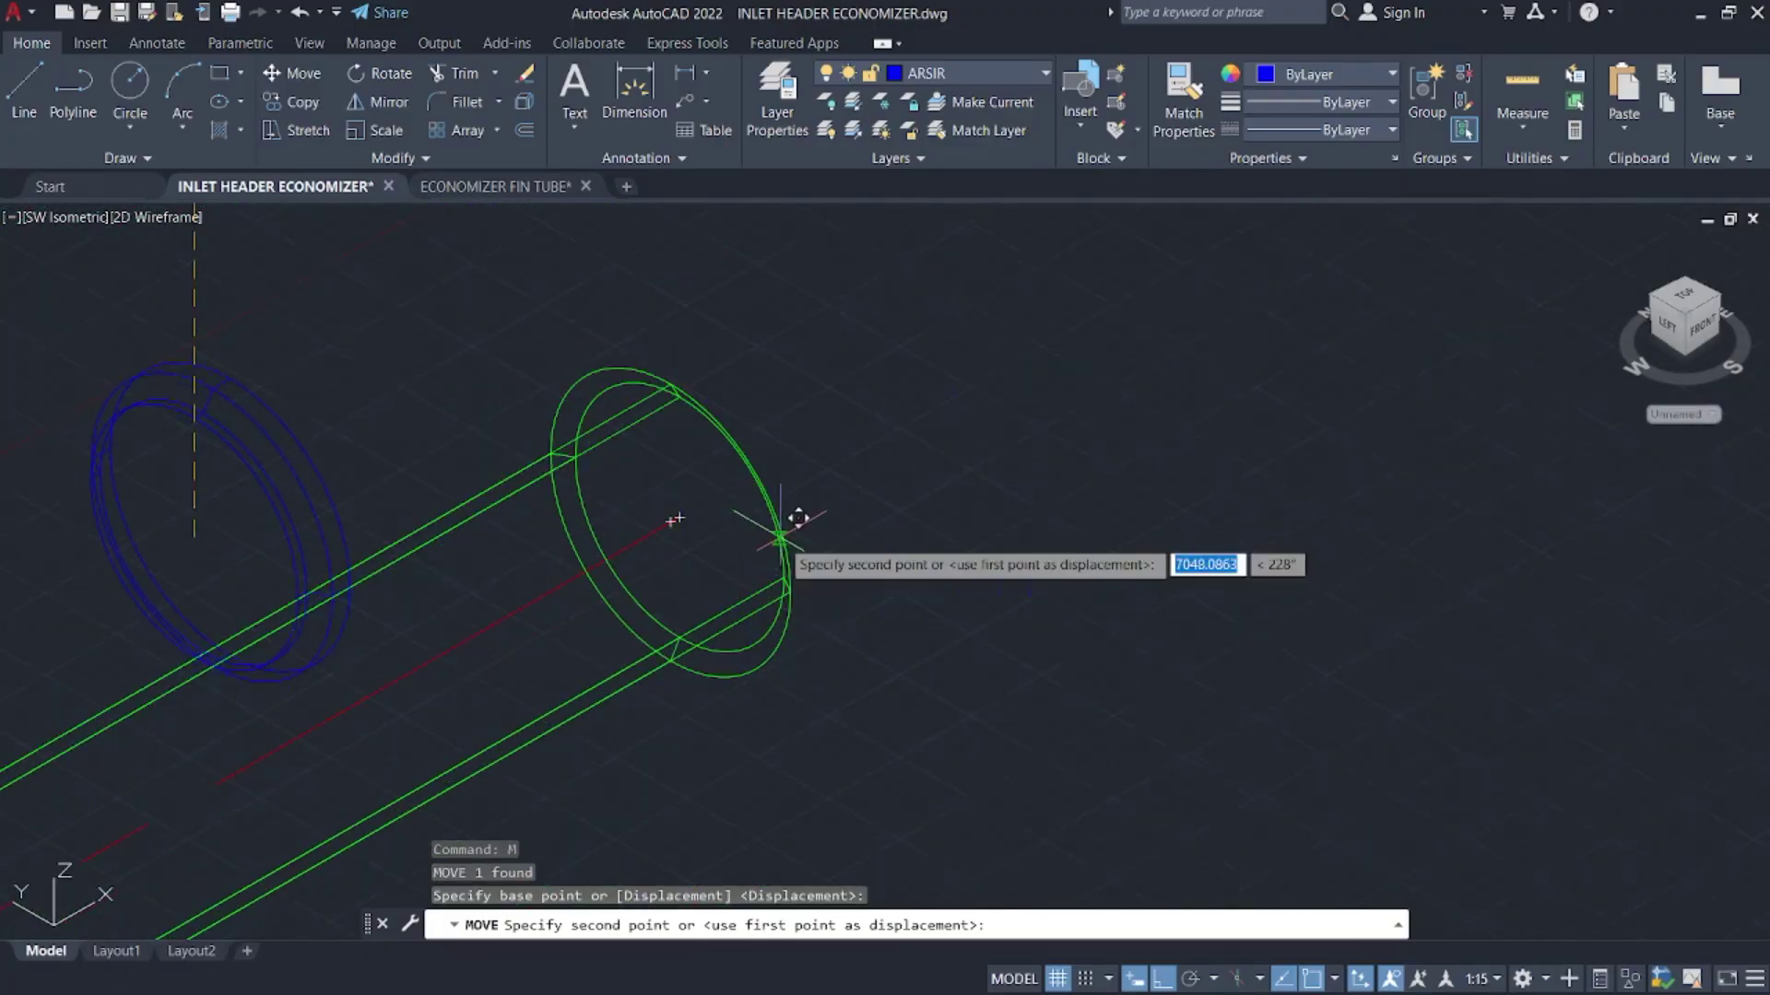
pyautogui.scroll(4, 737, 507)
pyautogui.click(527, 477)
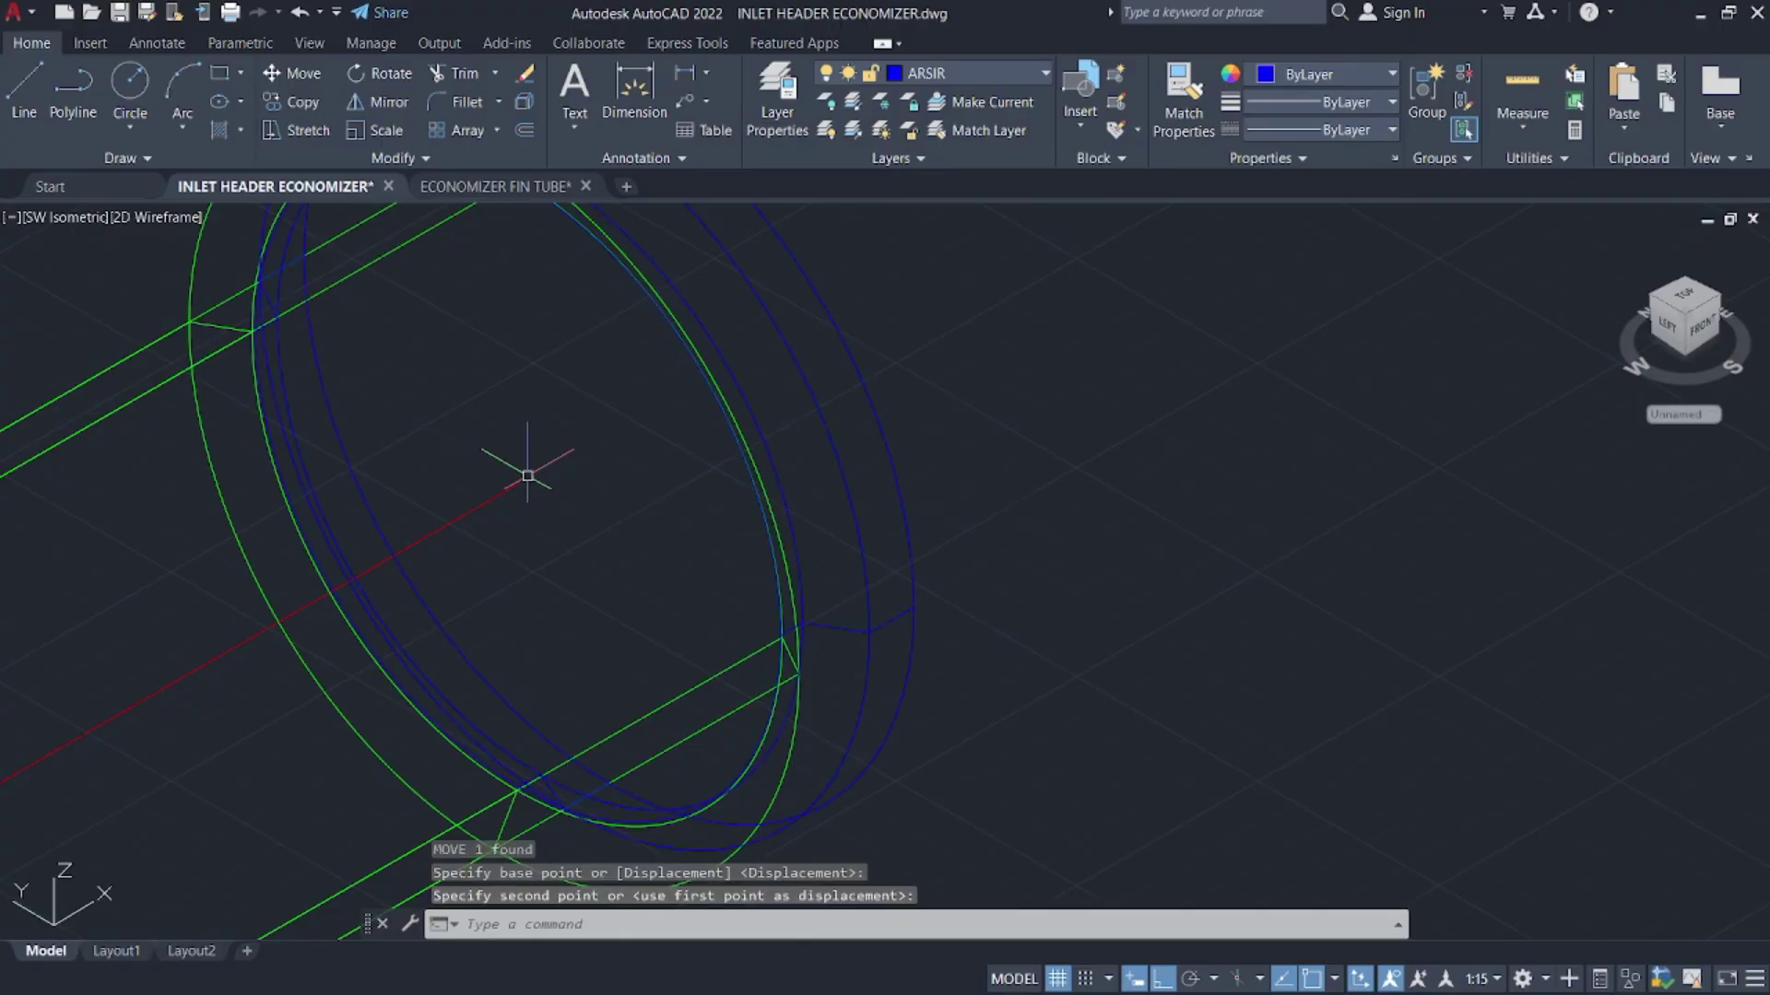
# - Move the end plate 3 mm along the pipe axis towards the header pipe
pyautogui.click(972, 480)
pyautogui.click(880, 451)
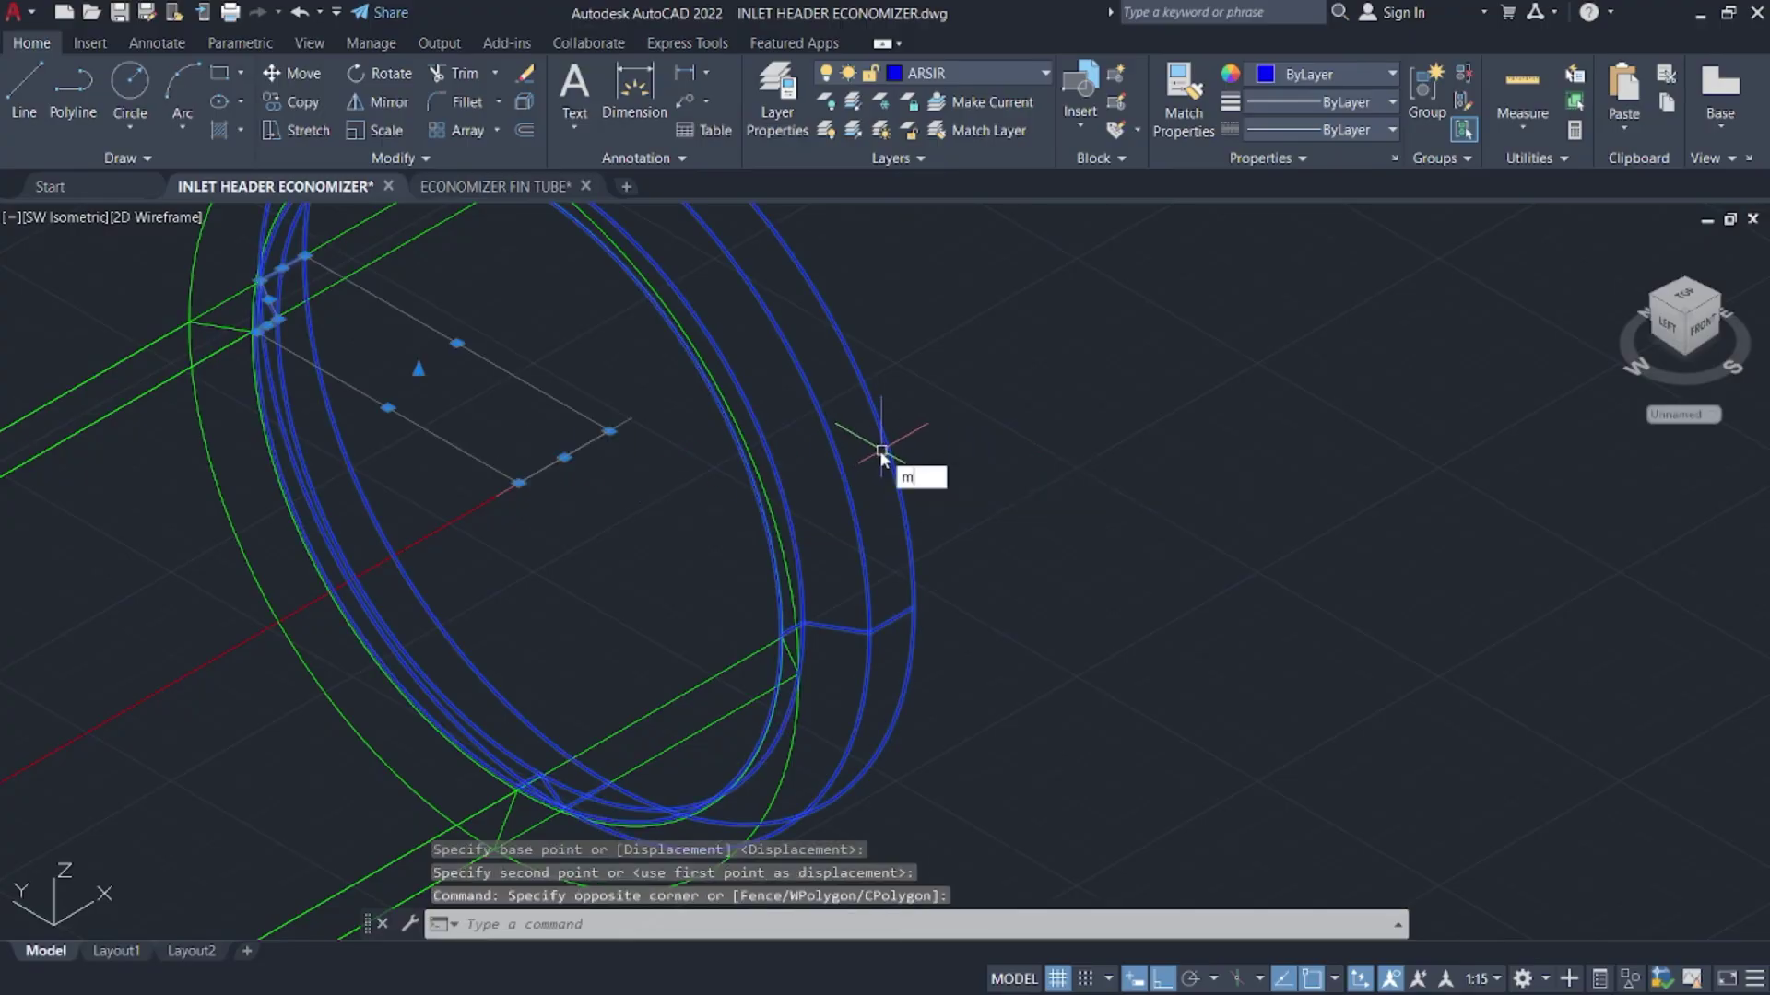
pyautogui.write('m')
pyautogui.press('Return')
pyautogui.click(702, 453)
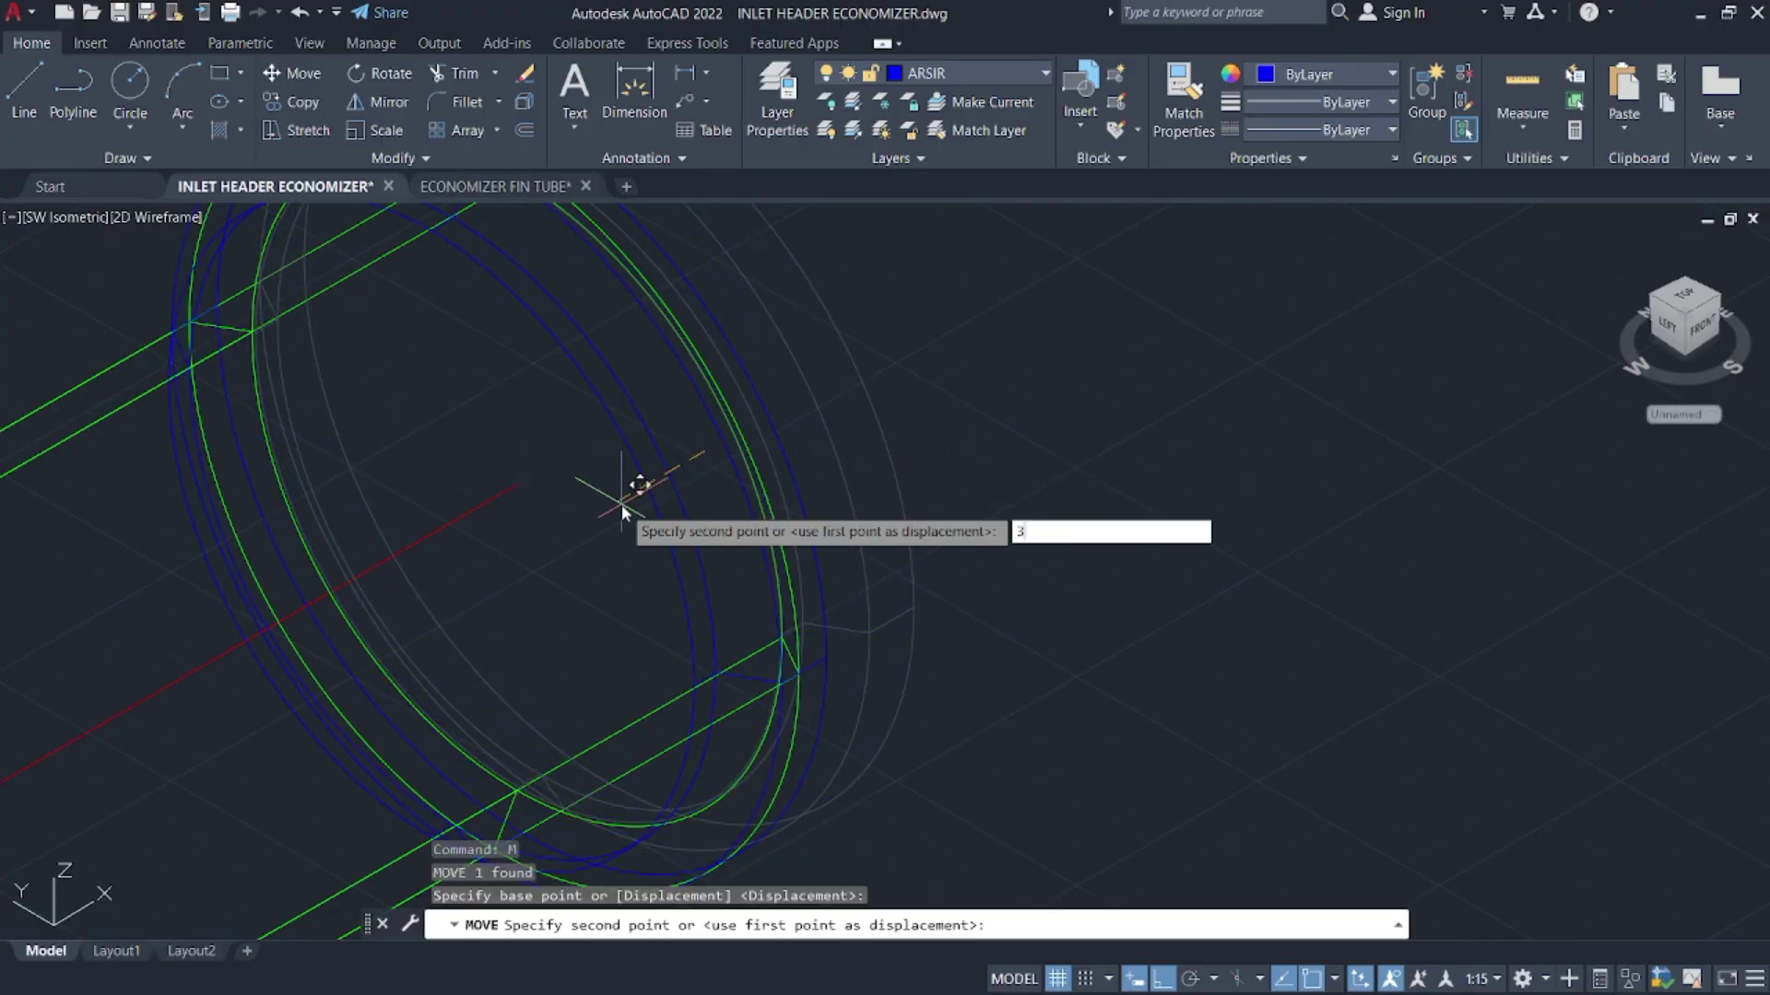
pyautogui.click(621, 494)
# - Switch to the PDF drawing in Firefox and examine weld details W1 to W4, then return to AutoCAD
pyautogui.press('super')
pyautogui.click(884, 968)
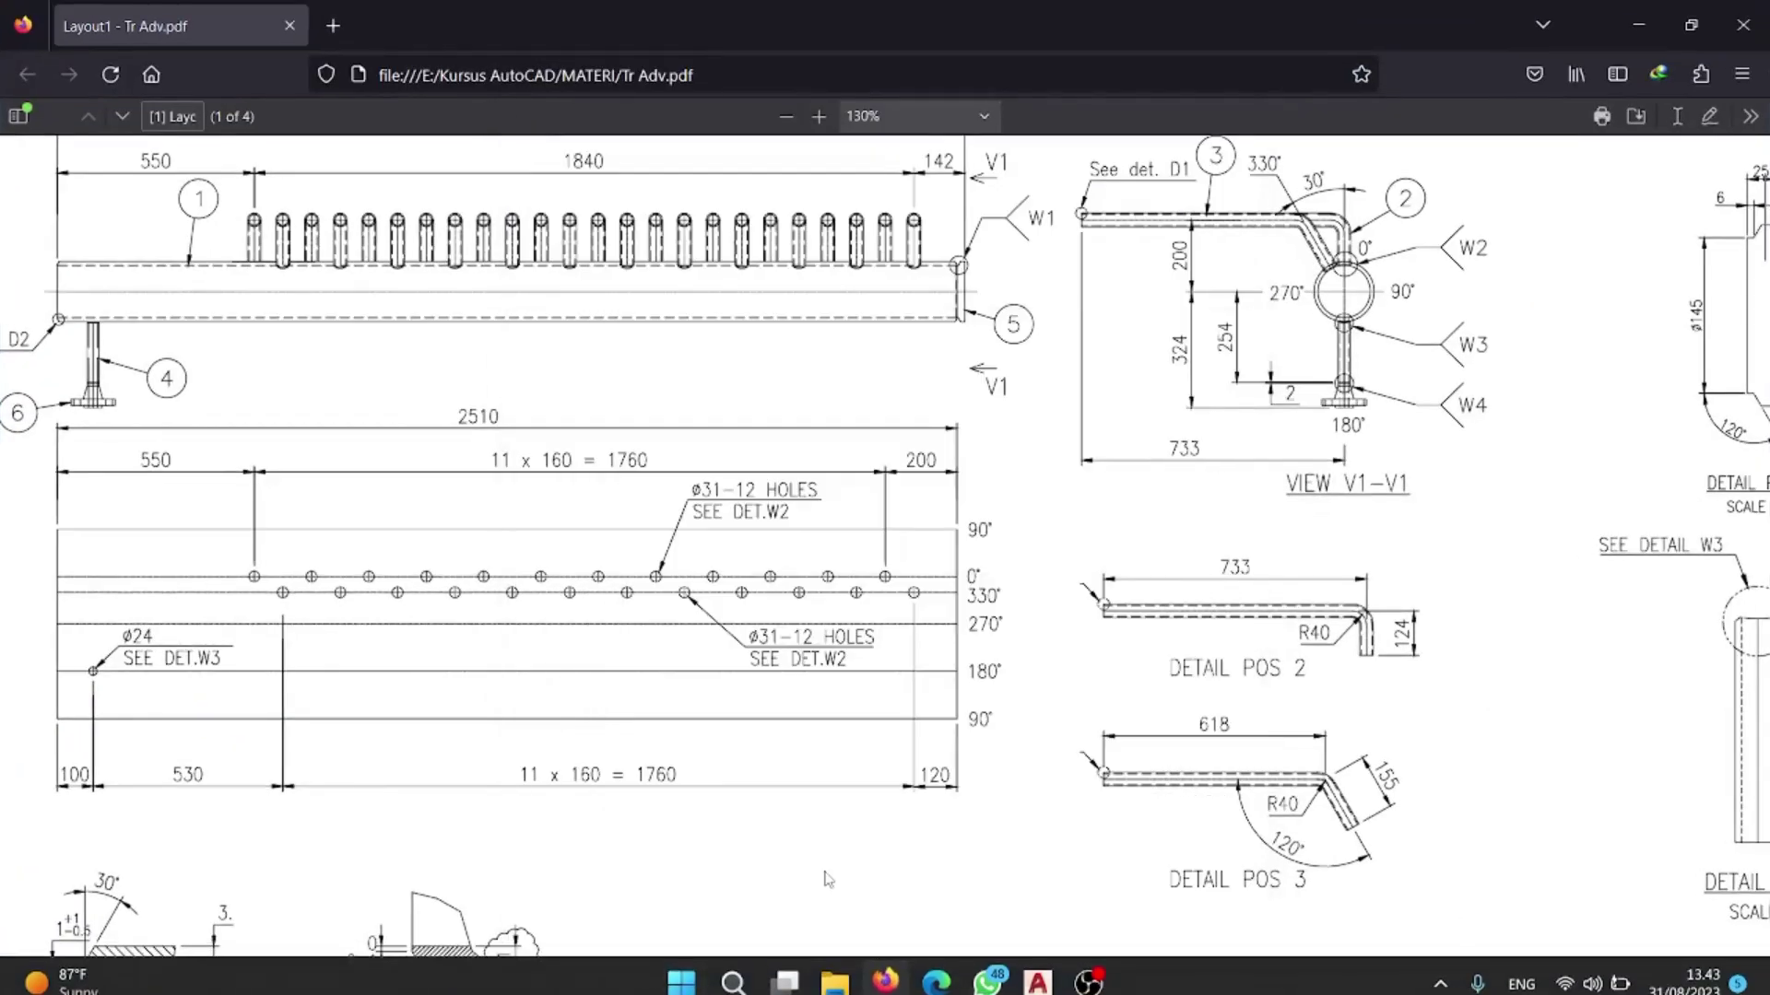
pyautogui.scroll(-5, 425, 594)
pyautogui.hscroll(-3, 425, 595)
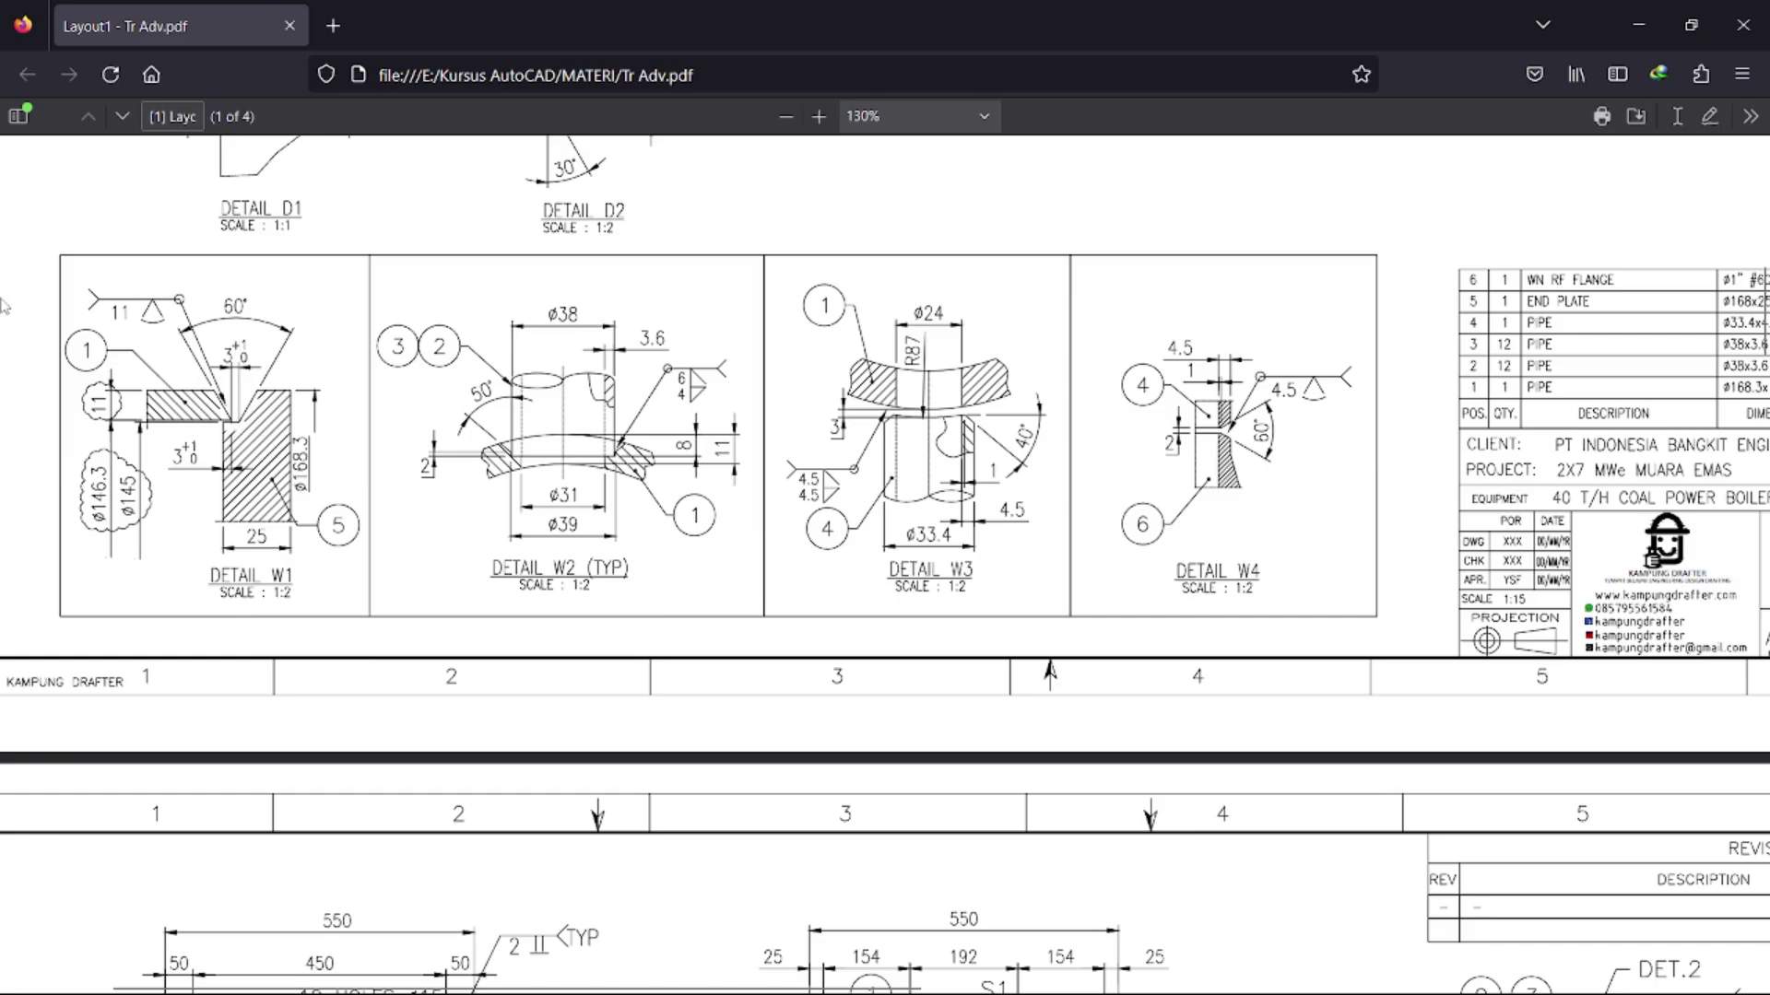
pyautogui.click(1650, 39)
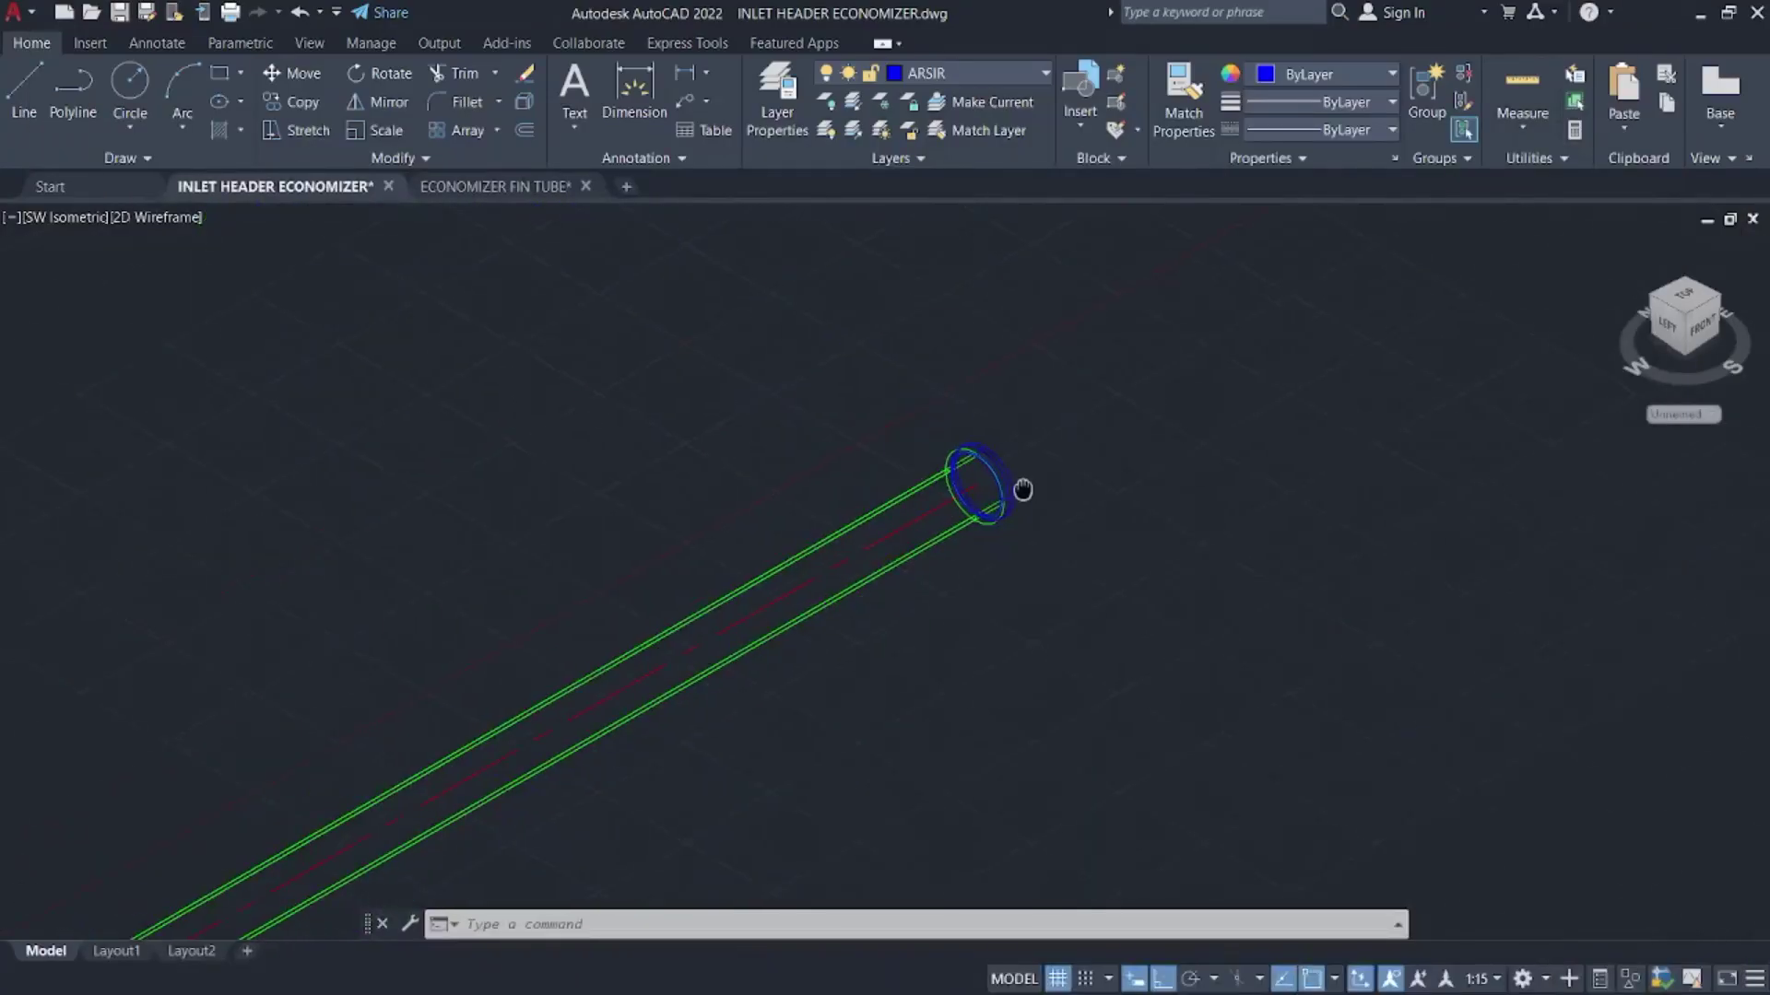
# - Copy all lines and arcs of the two bent tubes from the header's end view to a clear area beside the drawings
pyautogui.scroll(-5, 1020, 489)
pyautogui.moveTo(876, 379); pyautogui.dragTo(941, 427, button='middle')
pyautogui.scroll(6, 940, 426)
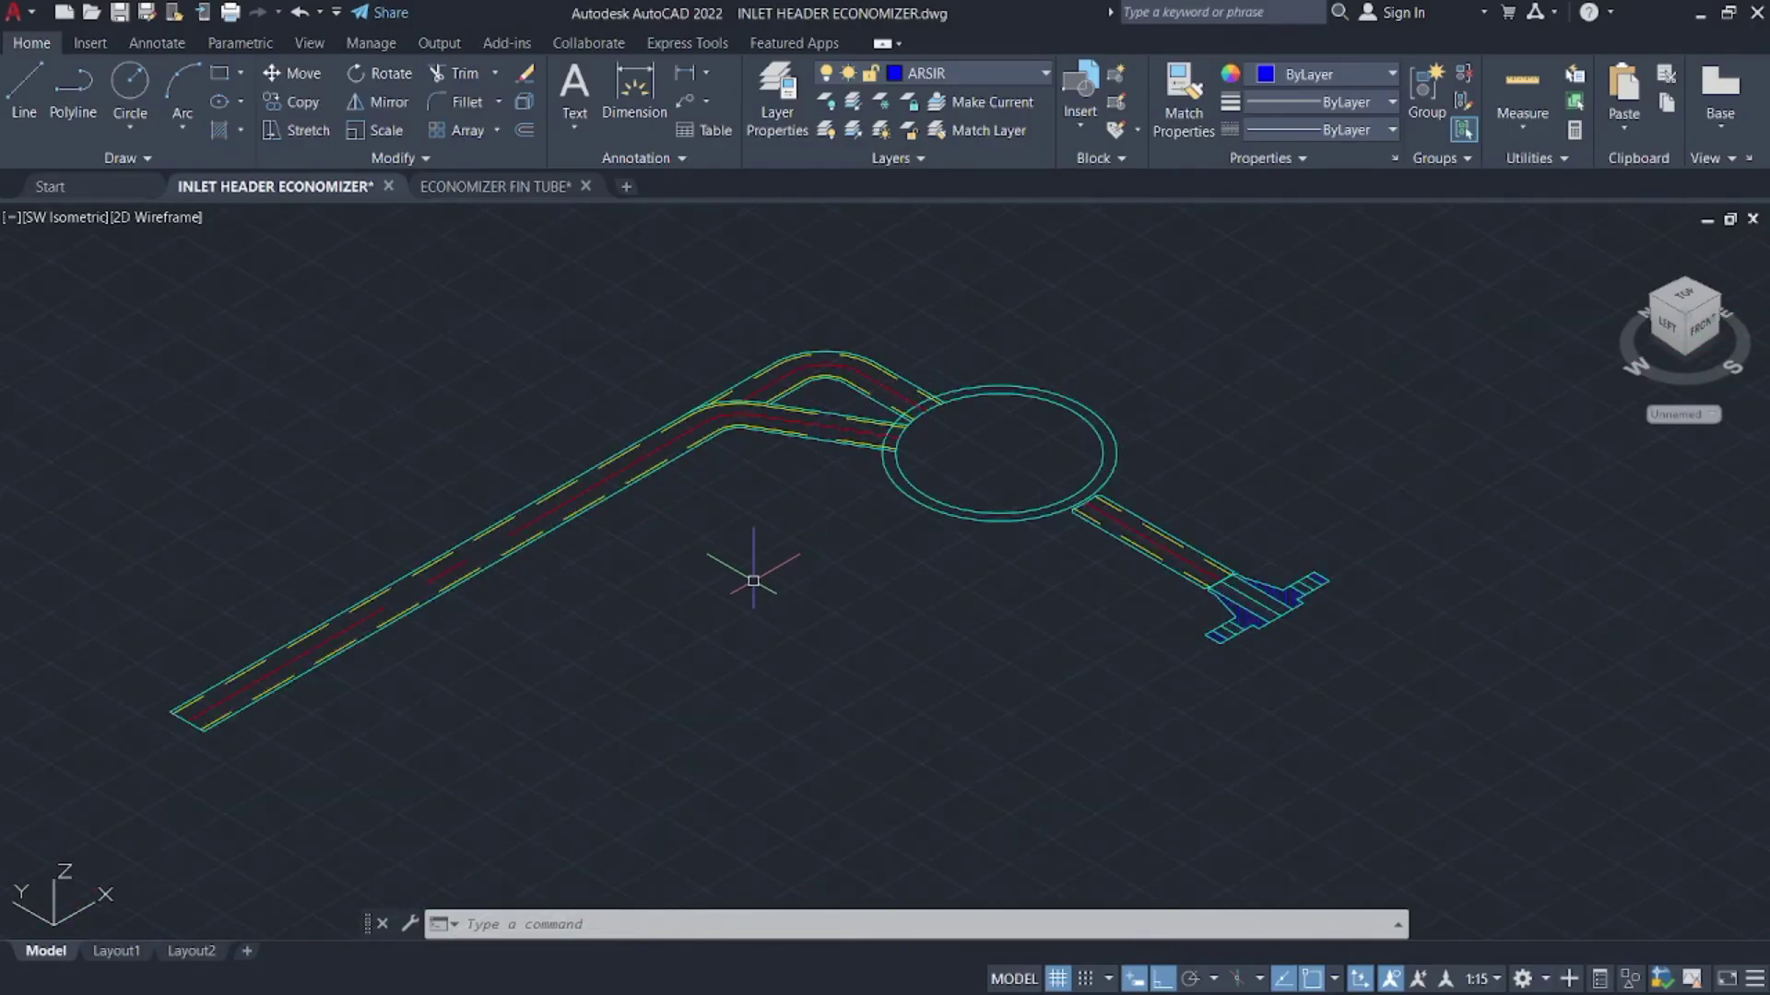
pyautogui.scroll(-8, 859, 353)
pyautogui.scroll(4, 825, 387)
pyautogui.moveTo(802, 482); pyautogui.dragTo(750, 621, button='middle')
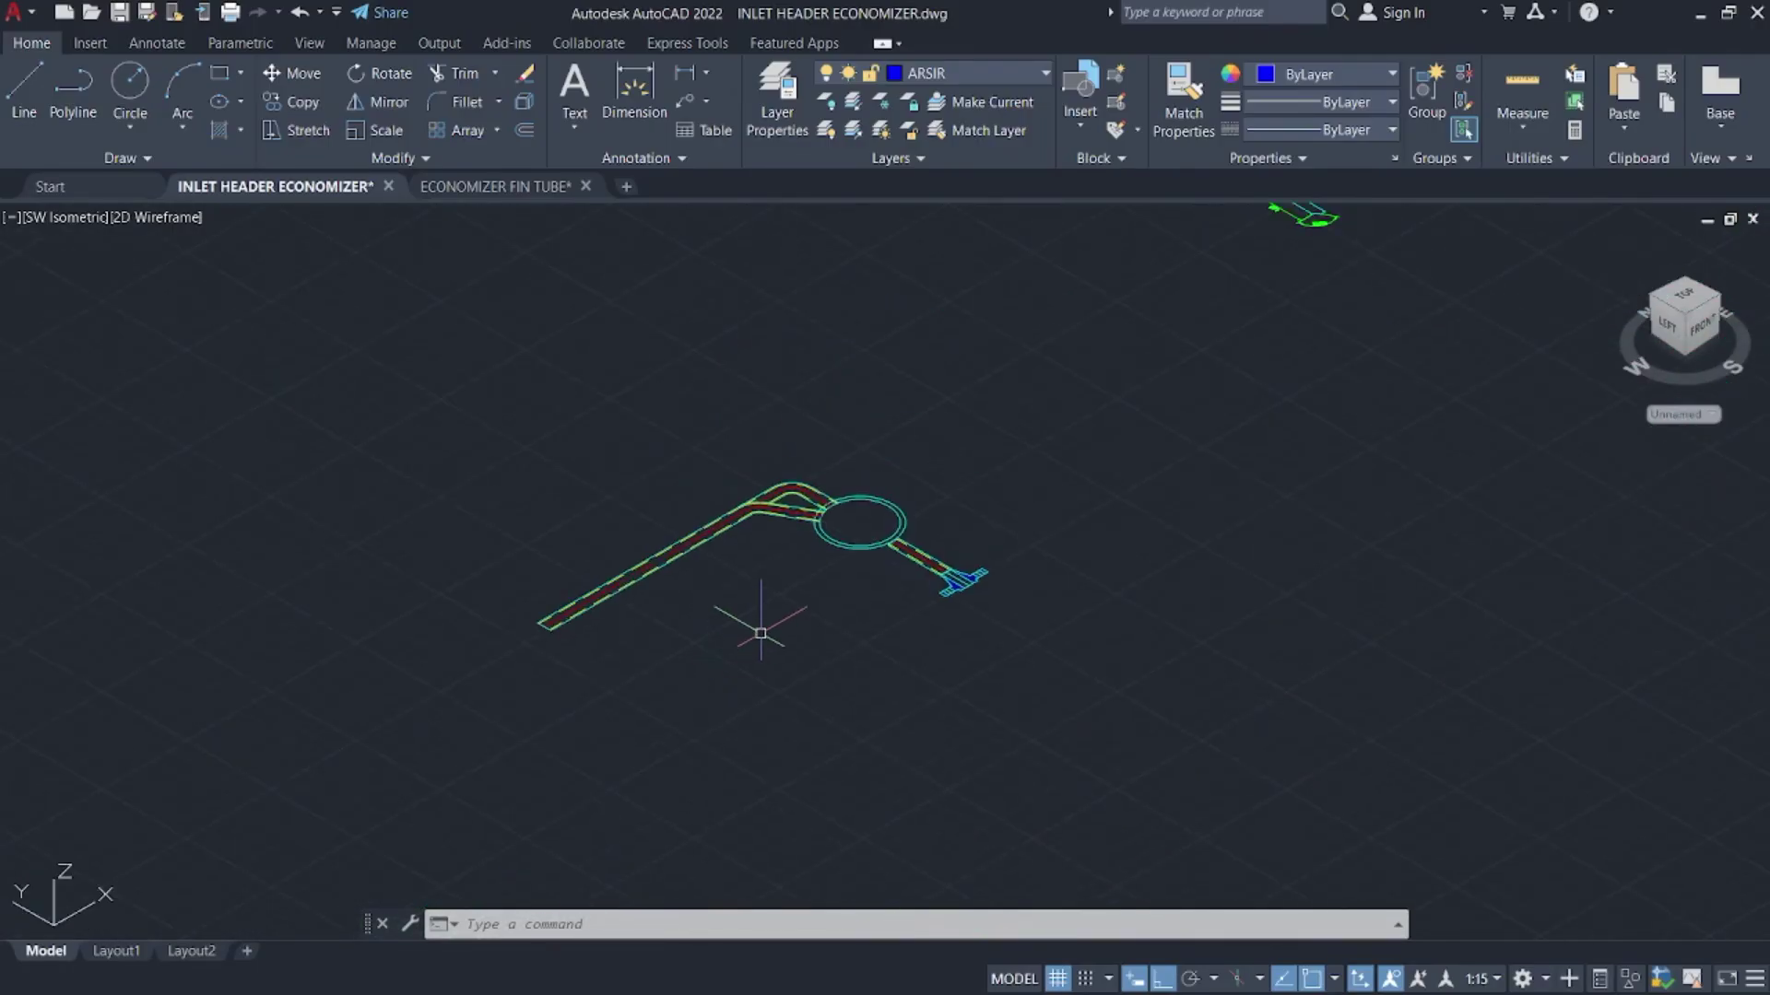
pyautogui.click(761, 630)
pyautogui.click(523, 493)
pyautogui.scroll(5, 1074, 612)
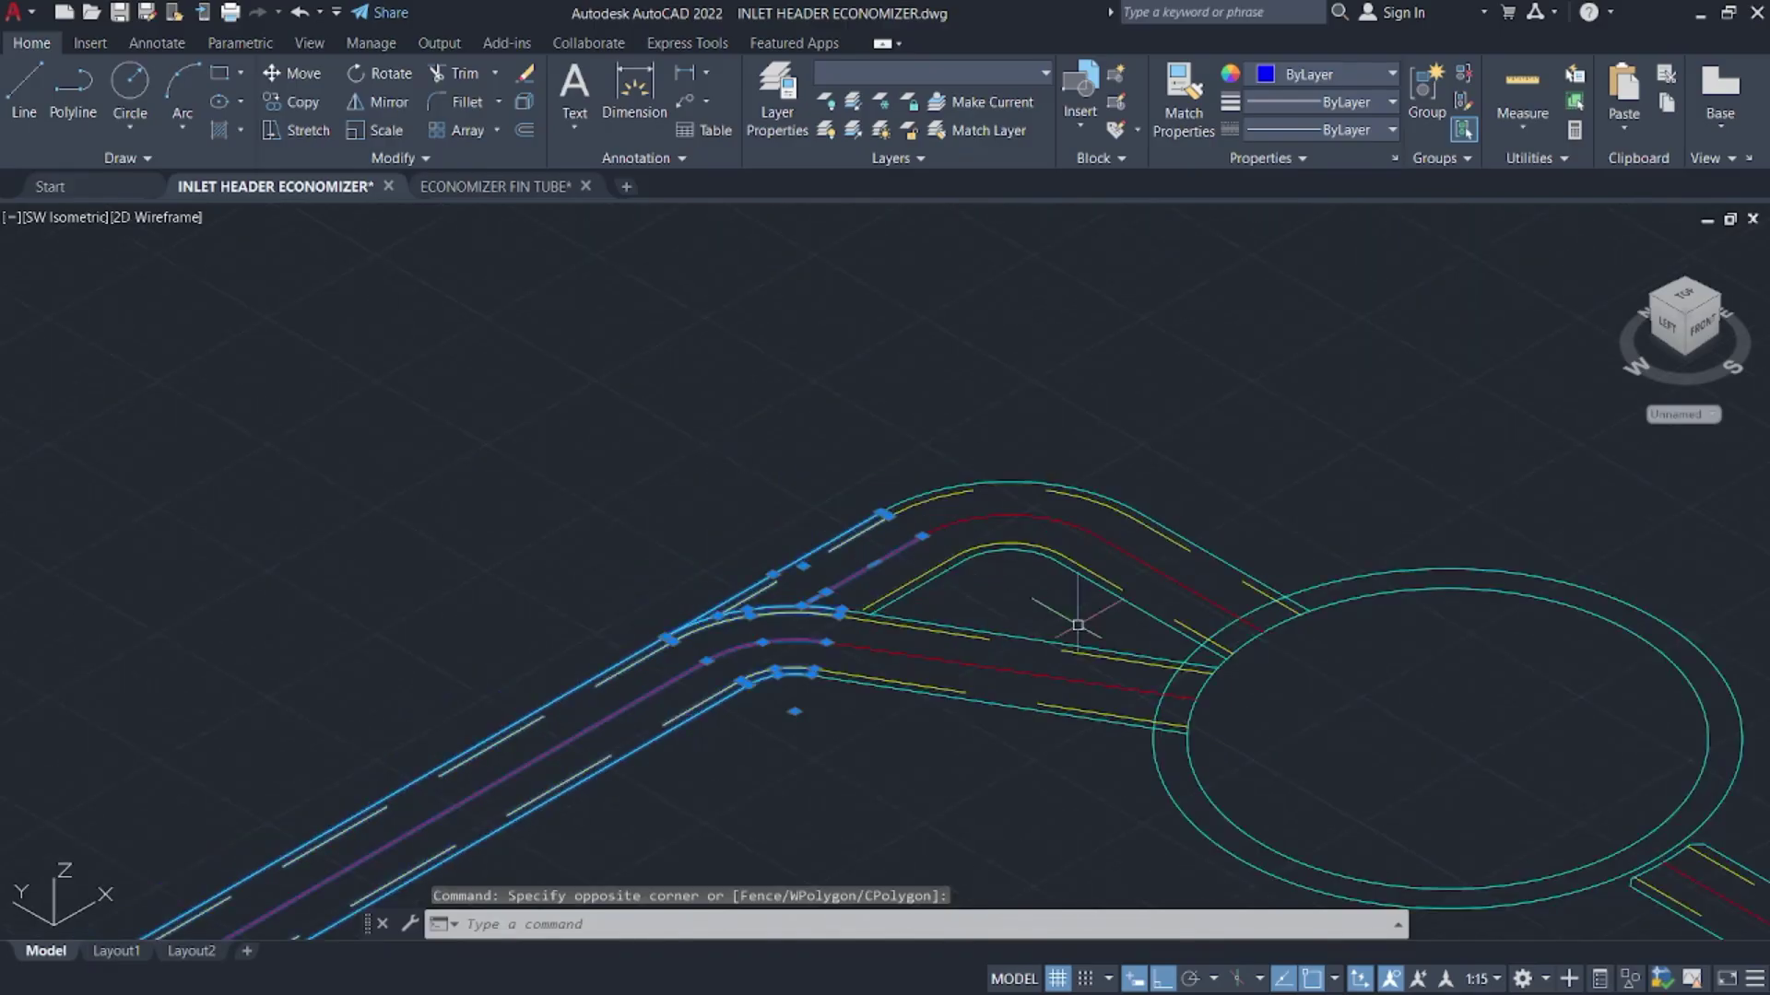
pyautogui.click(1102, 630)
pyautogui.click(920, 427)
pyautogui.scroll(3, 1164, 548)
pyautogui.click(1277, 650)
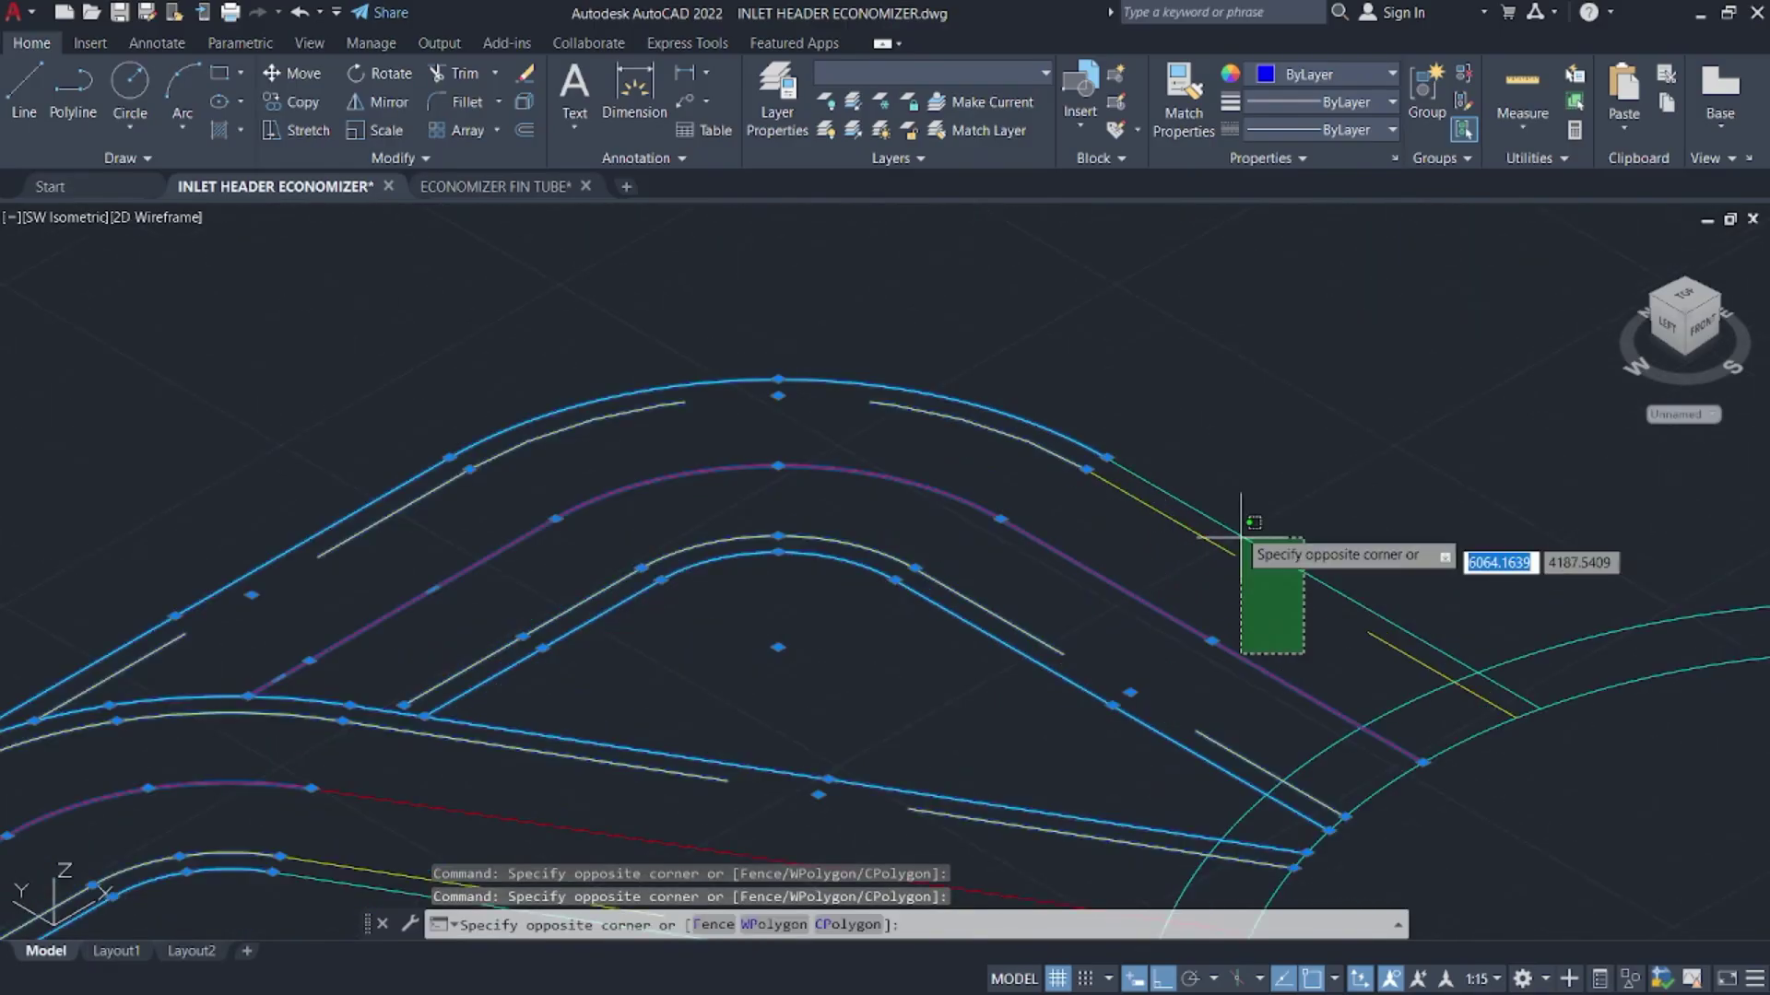
pyautogui.click(1221, 484)
pyautogui.scroll(-8, 1097, 451)
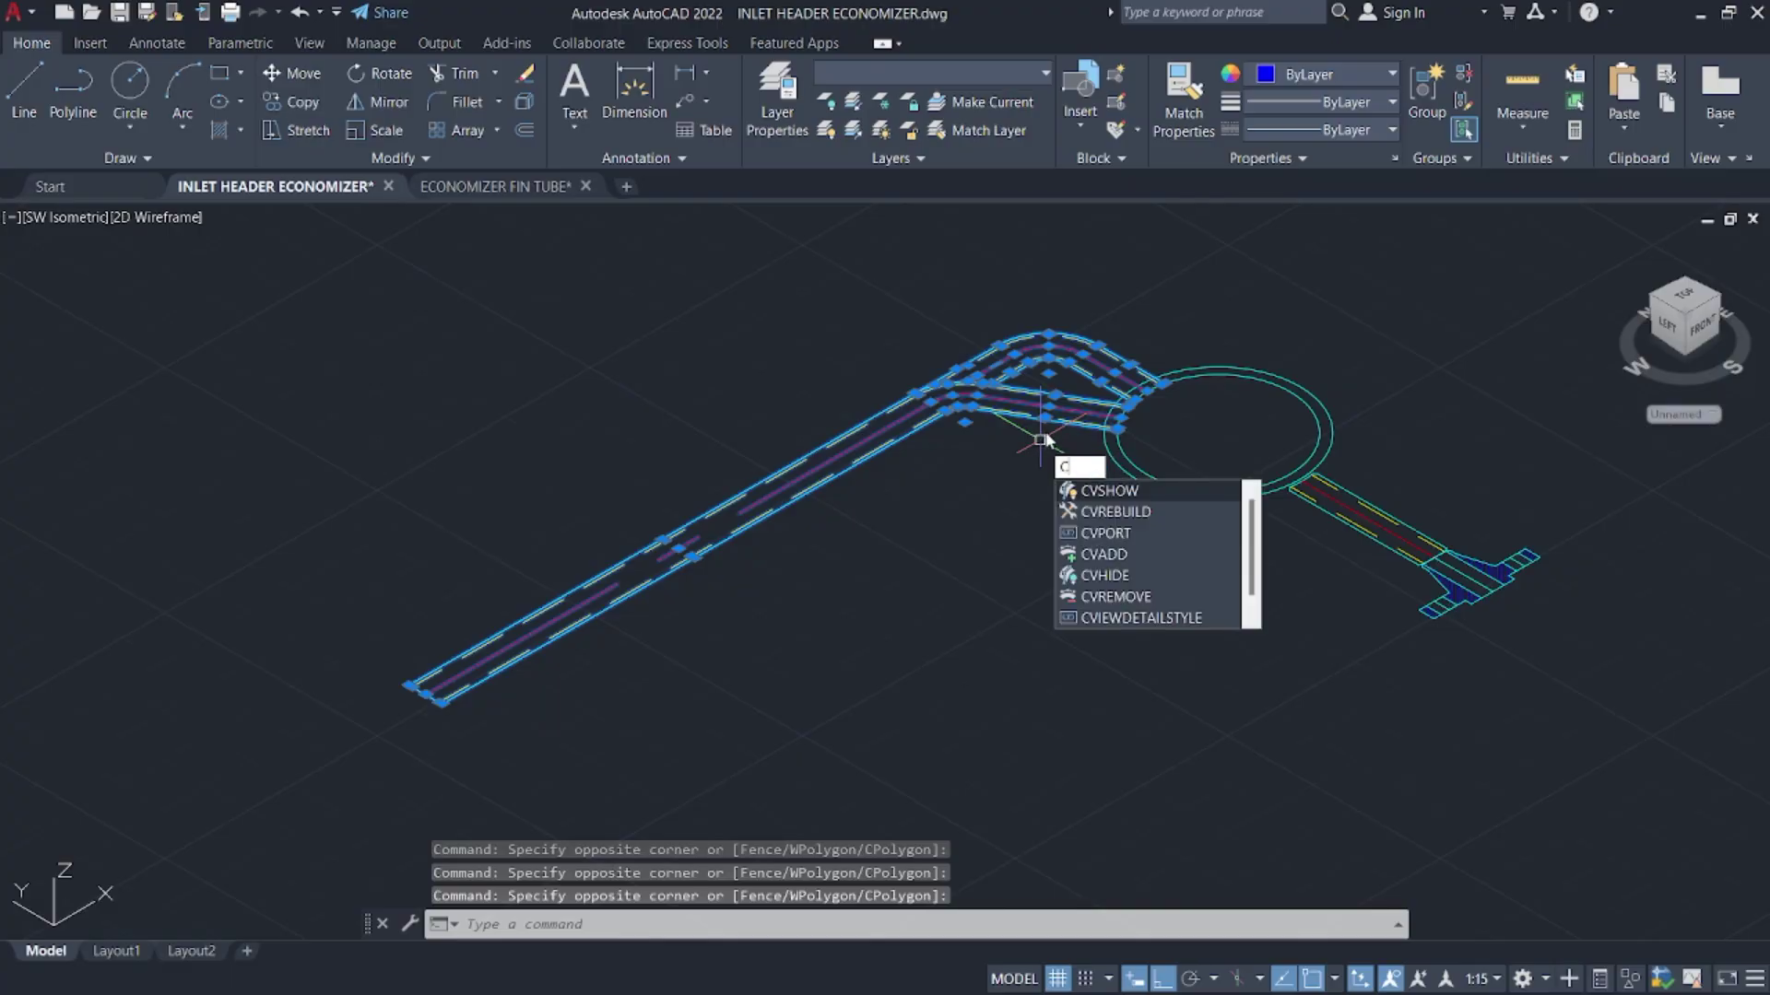
pyautogui.write('o')
pyautogui.press('Return')
pyautogui.click(1035, 423)
pyautogui.scroll(-10, 1290, 618)
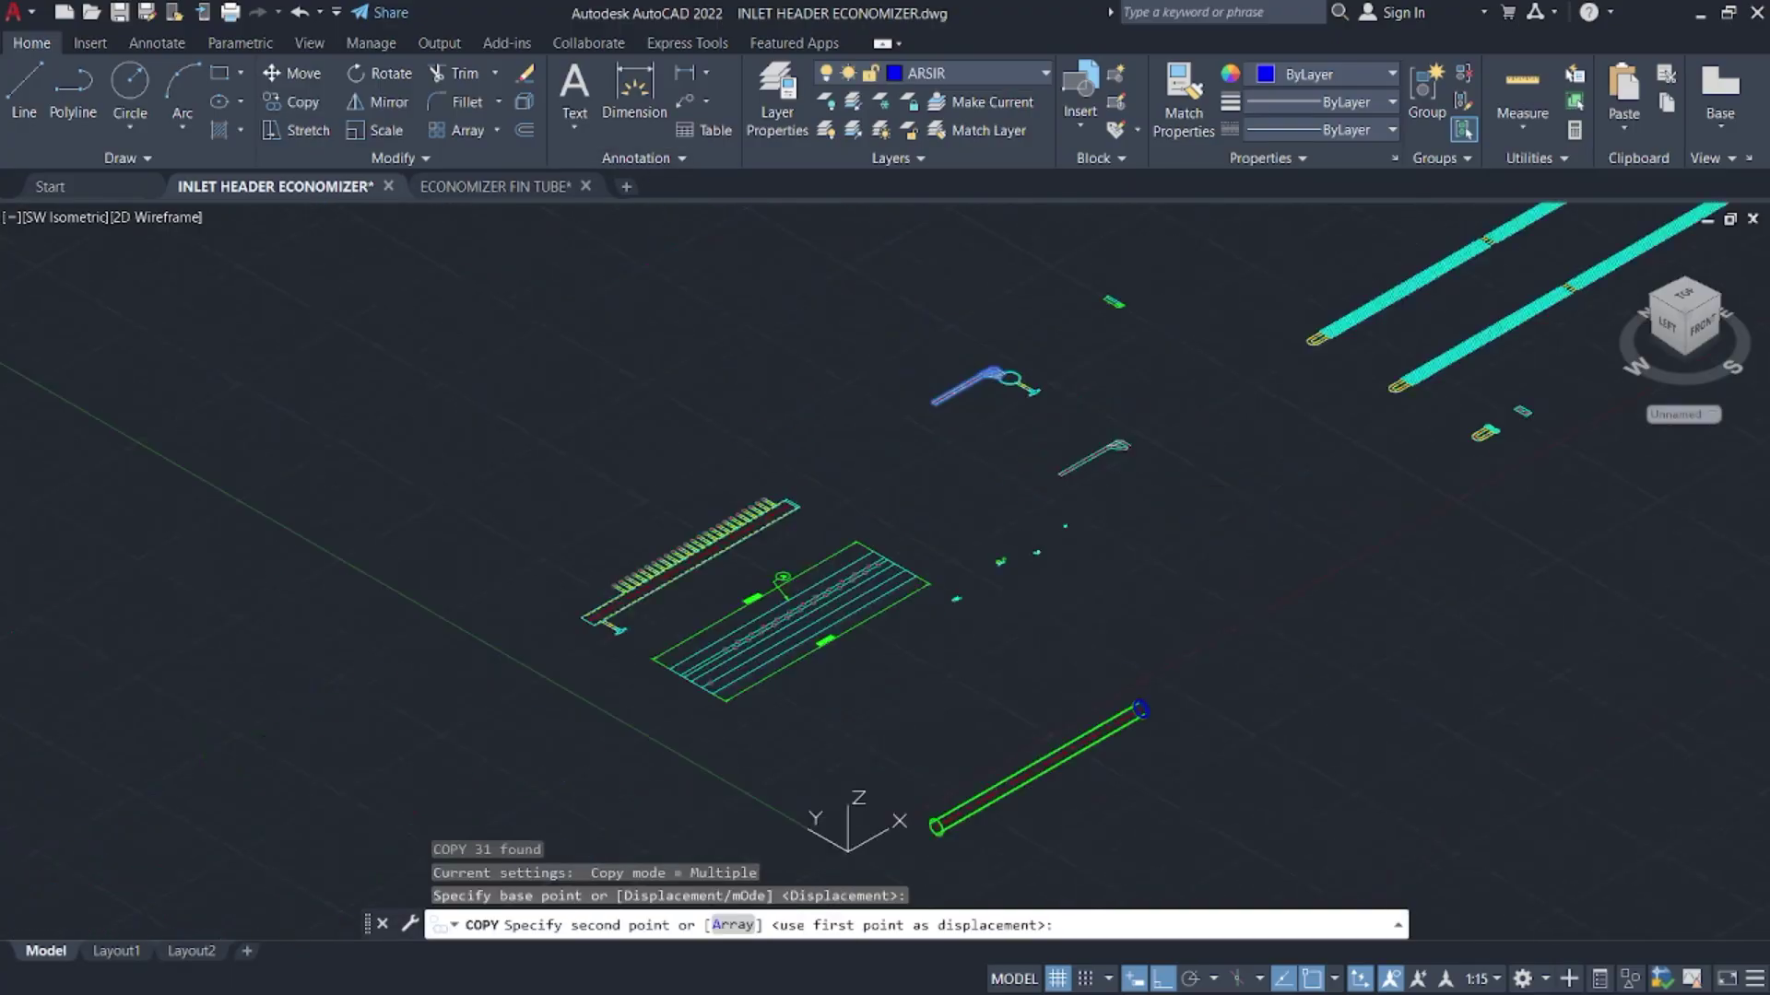
pyautogui.moveTo(1230, 532); pyautogui.dragTo(861, 347, button='middle')
pyautogui.click(1126, 501)
pyautogui.press('Escape')
# - Make a second copy of the two overlapping bent tubes beside the first copy
pyautogui.scroll(10, 1083, 457)
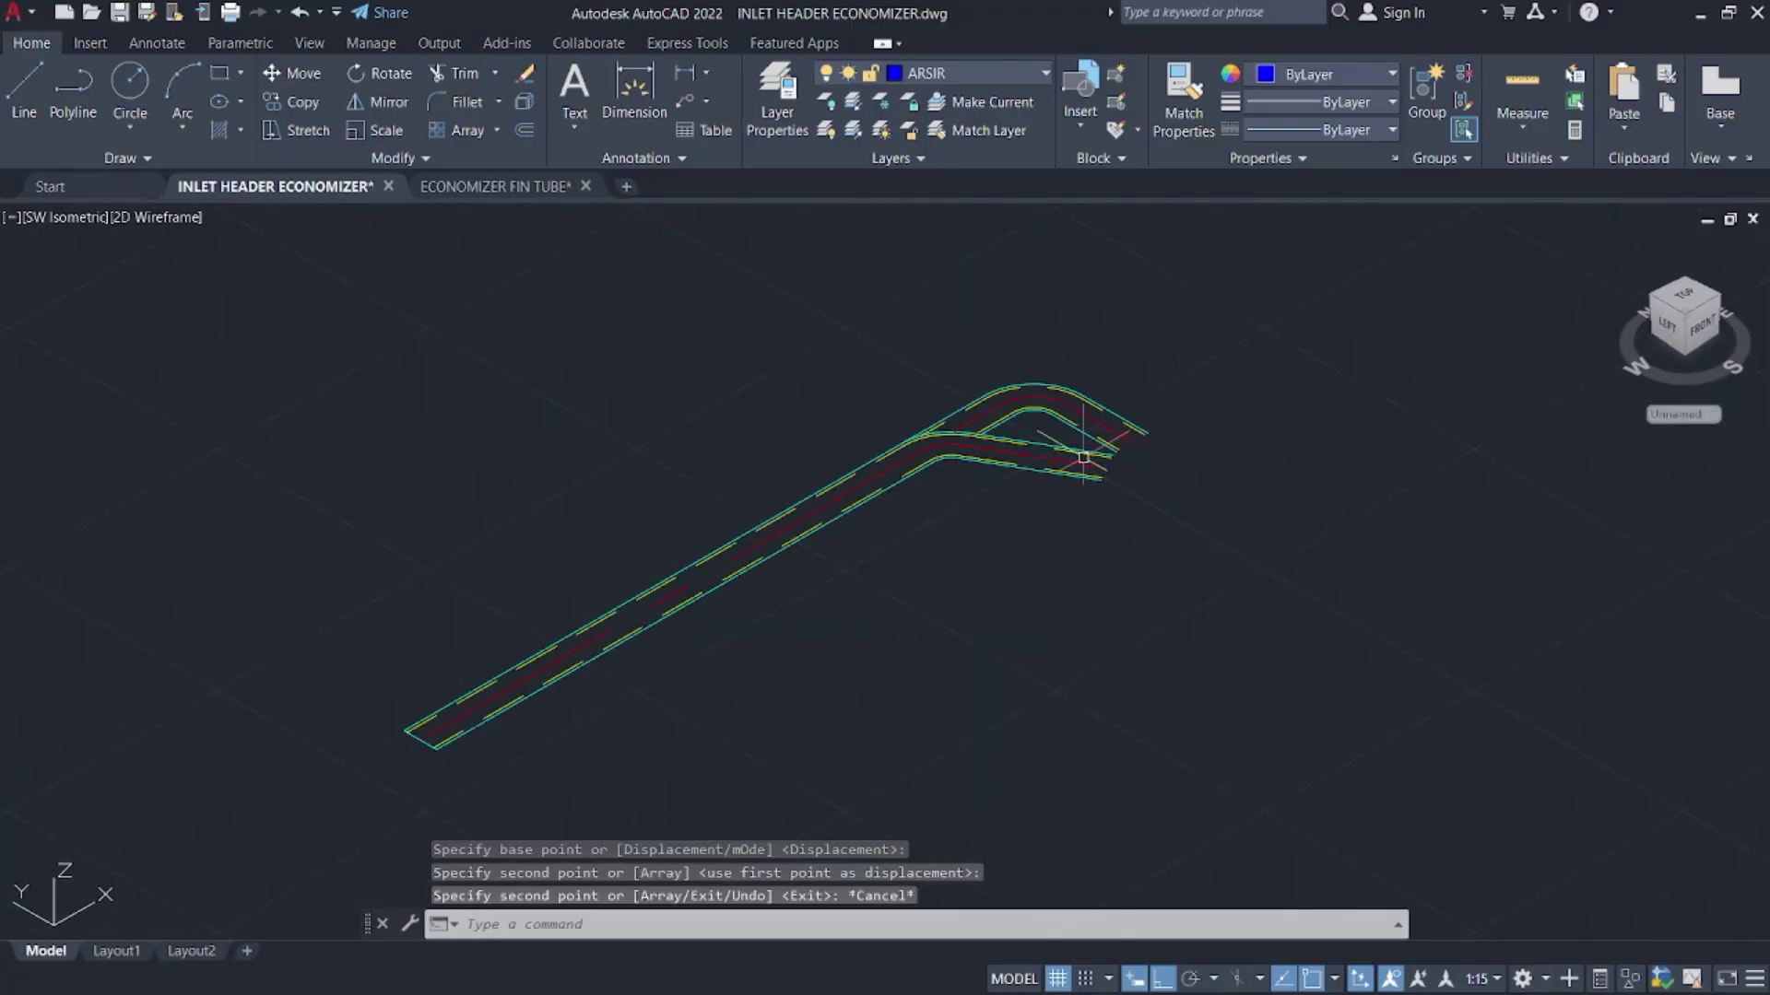
pyautogui.scroll(2, 1083, 457)
pyautogui.click(991, 517)
pyautogui.press('Escape')
pyautogui.click(1284, 711)
pyautogui.scroll(-4, 1219, 544)
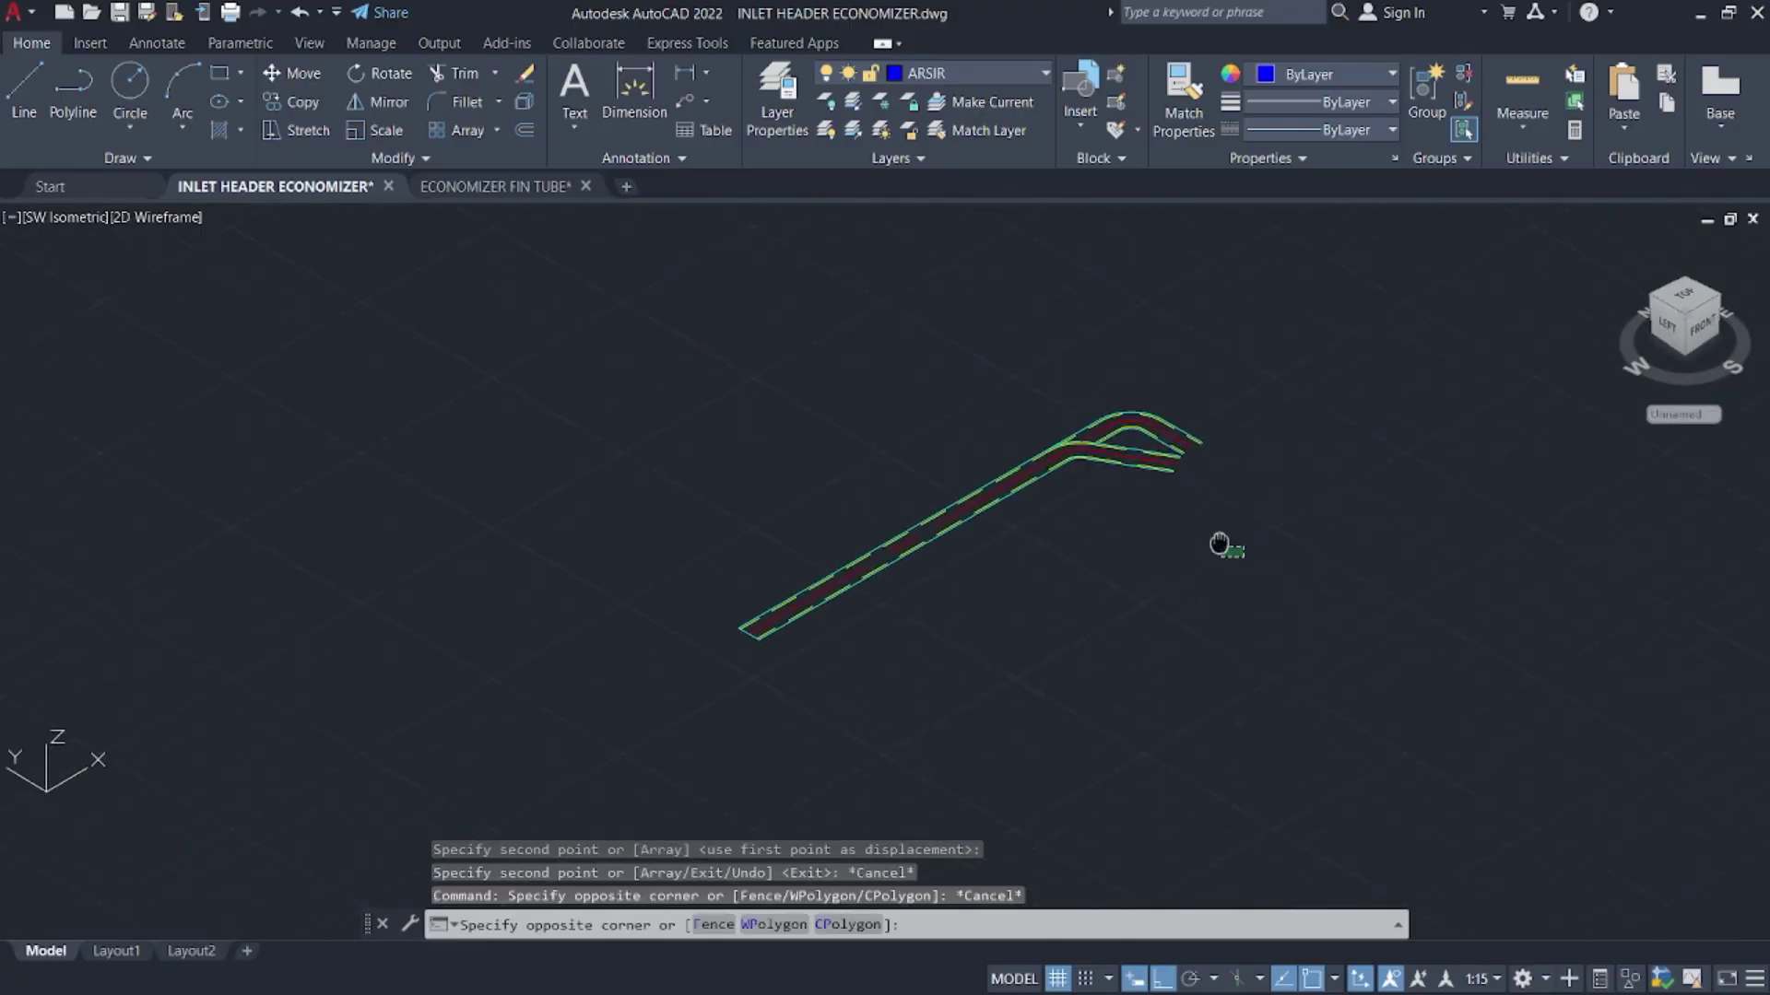
pyautogui.click(751, 332)
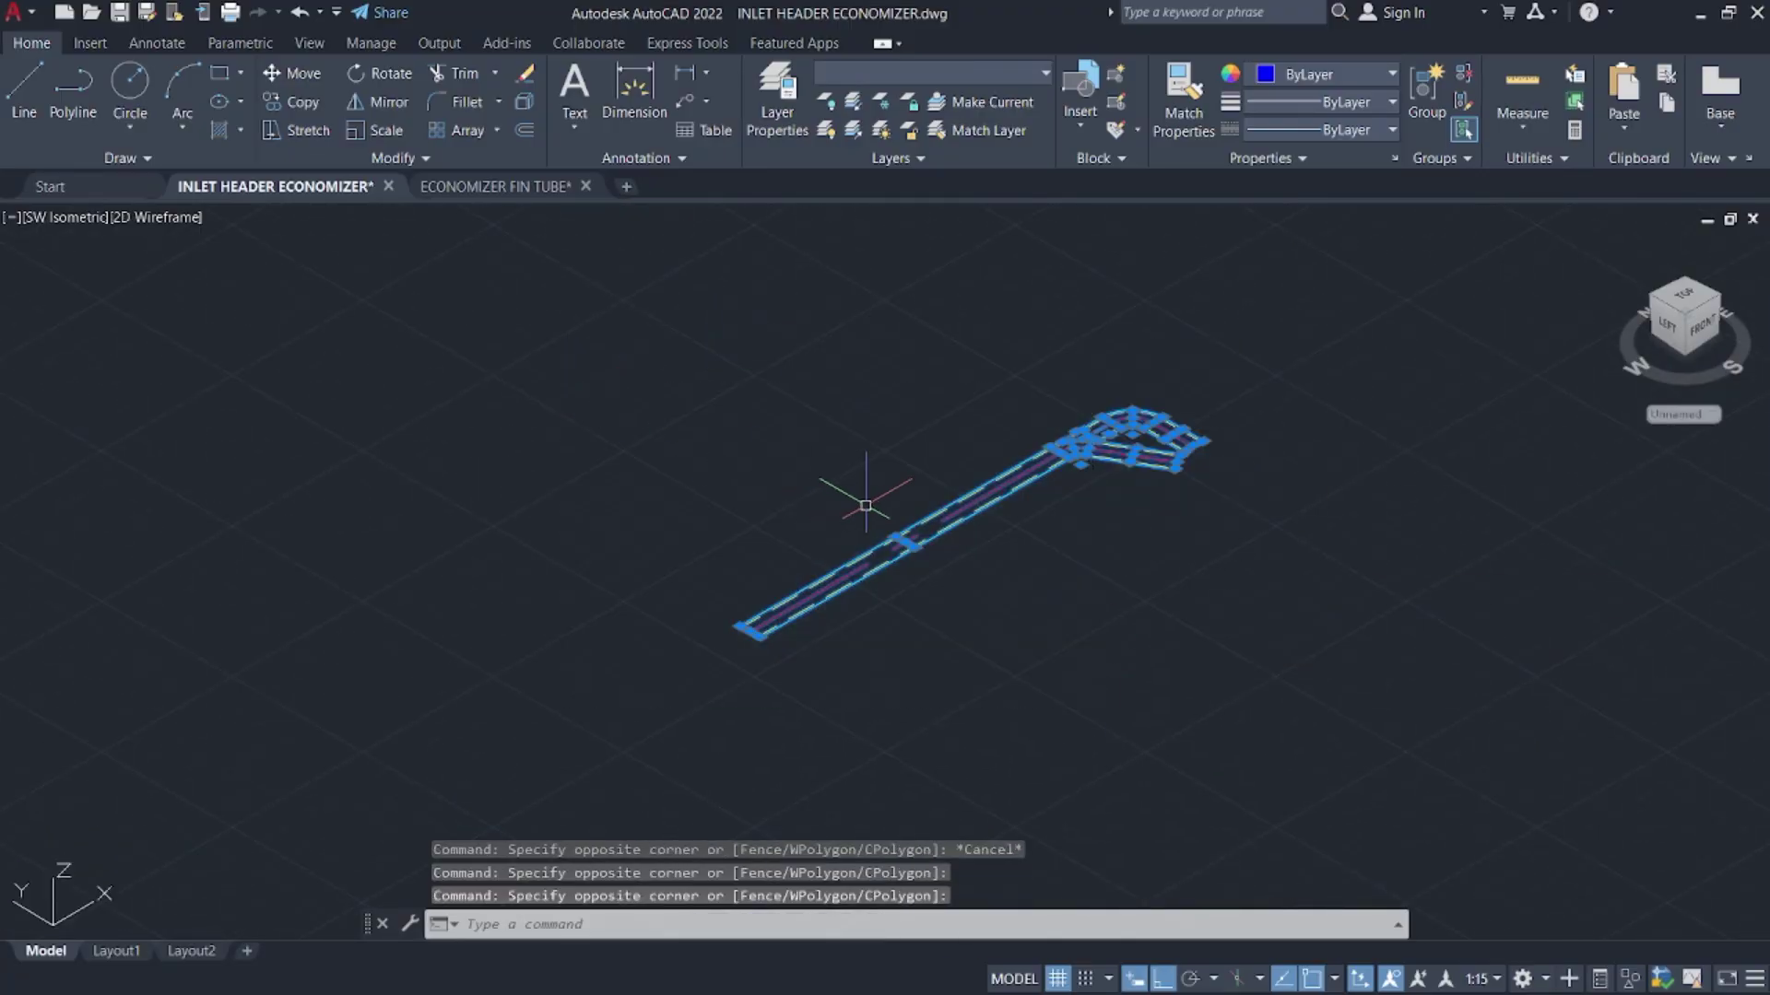
pyautogui.write('o')
pyautogui.press('Return')
pyautogui.click(972, 522)
pyautogui.click(1272, 727)
pyautogui.press('Escape')
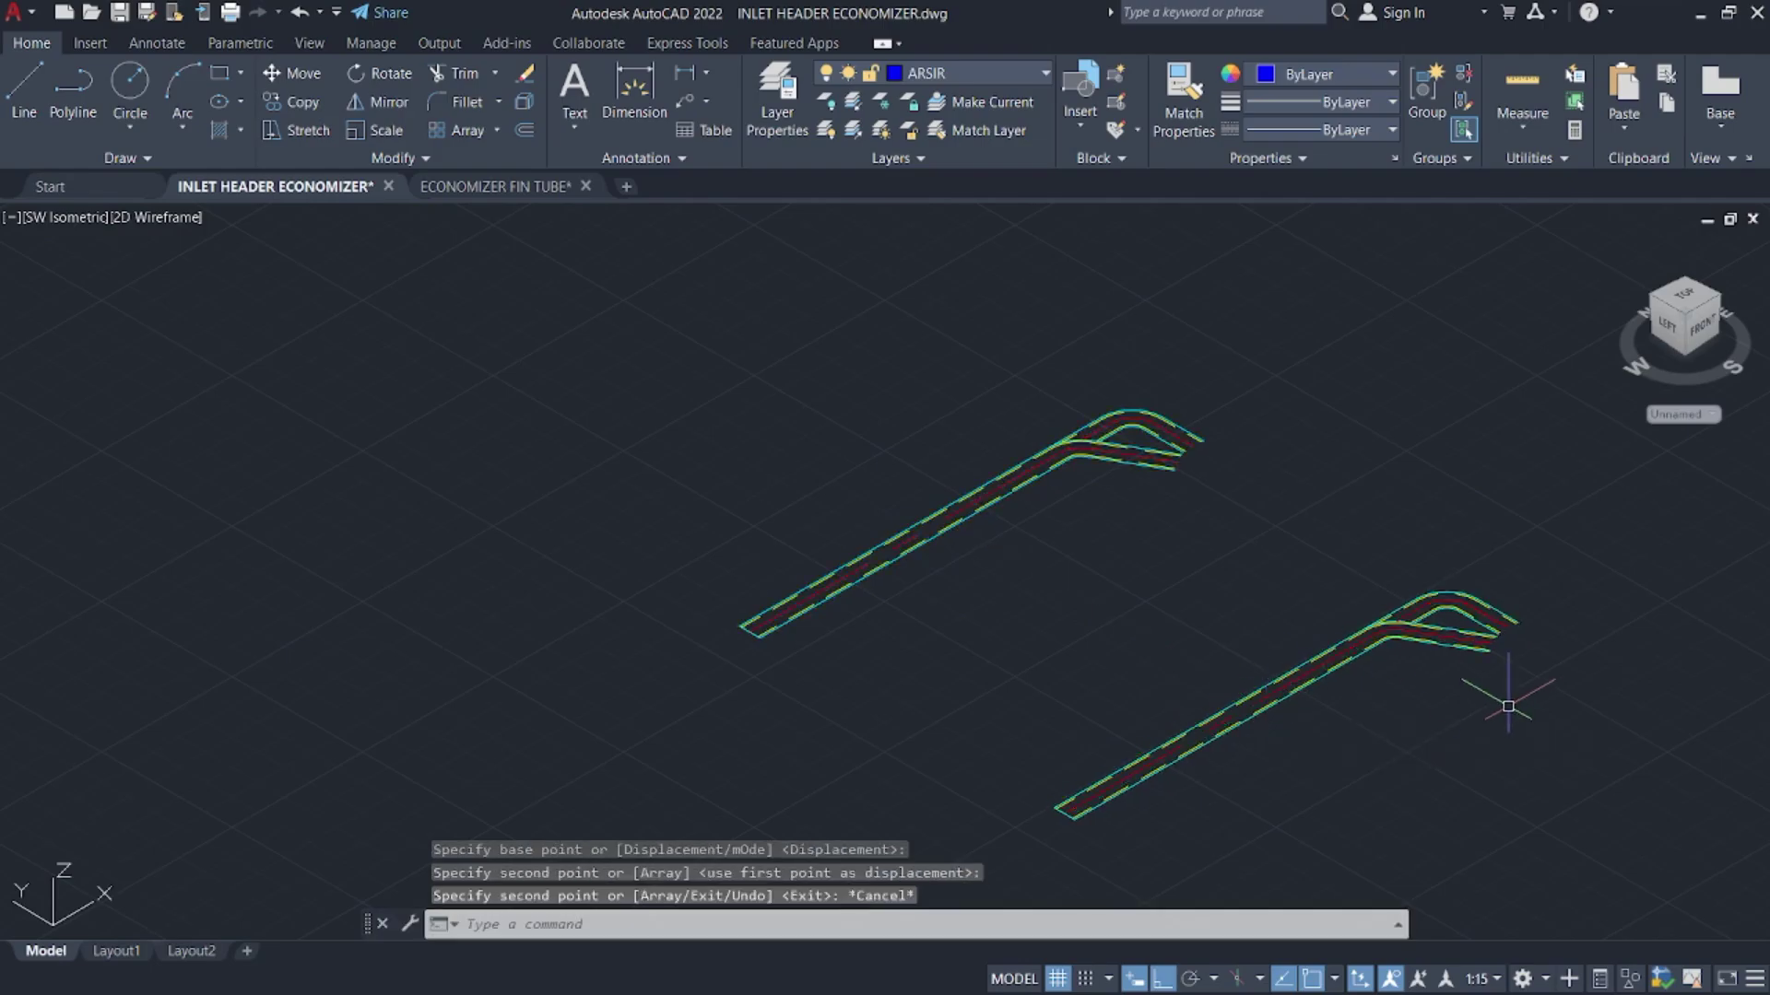
# - Erase the upper tube's bend and end lines from the second copy, leaving only the slanted-end tube
pyautogui.scroll(5, 1517, 653)
pyautogui.click(1419, 537)
pyautogui.click(1351, 434)
pyautogui.press('Delete')
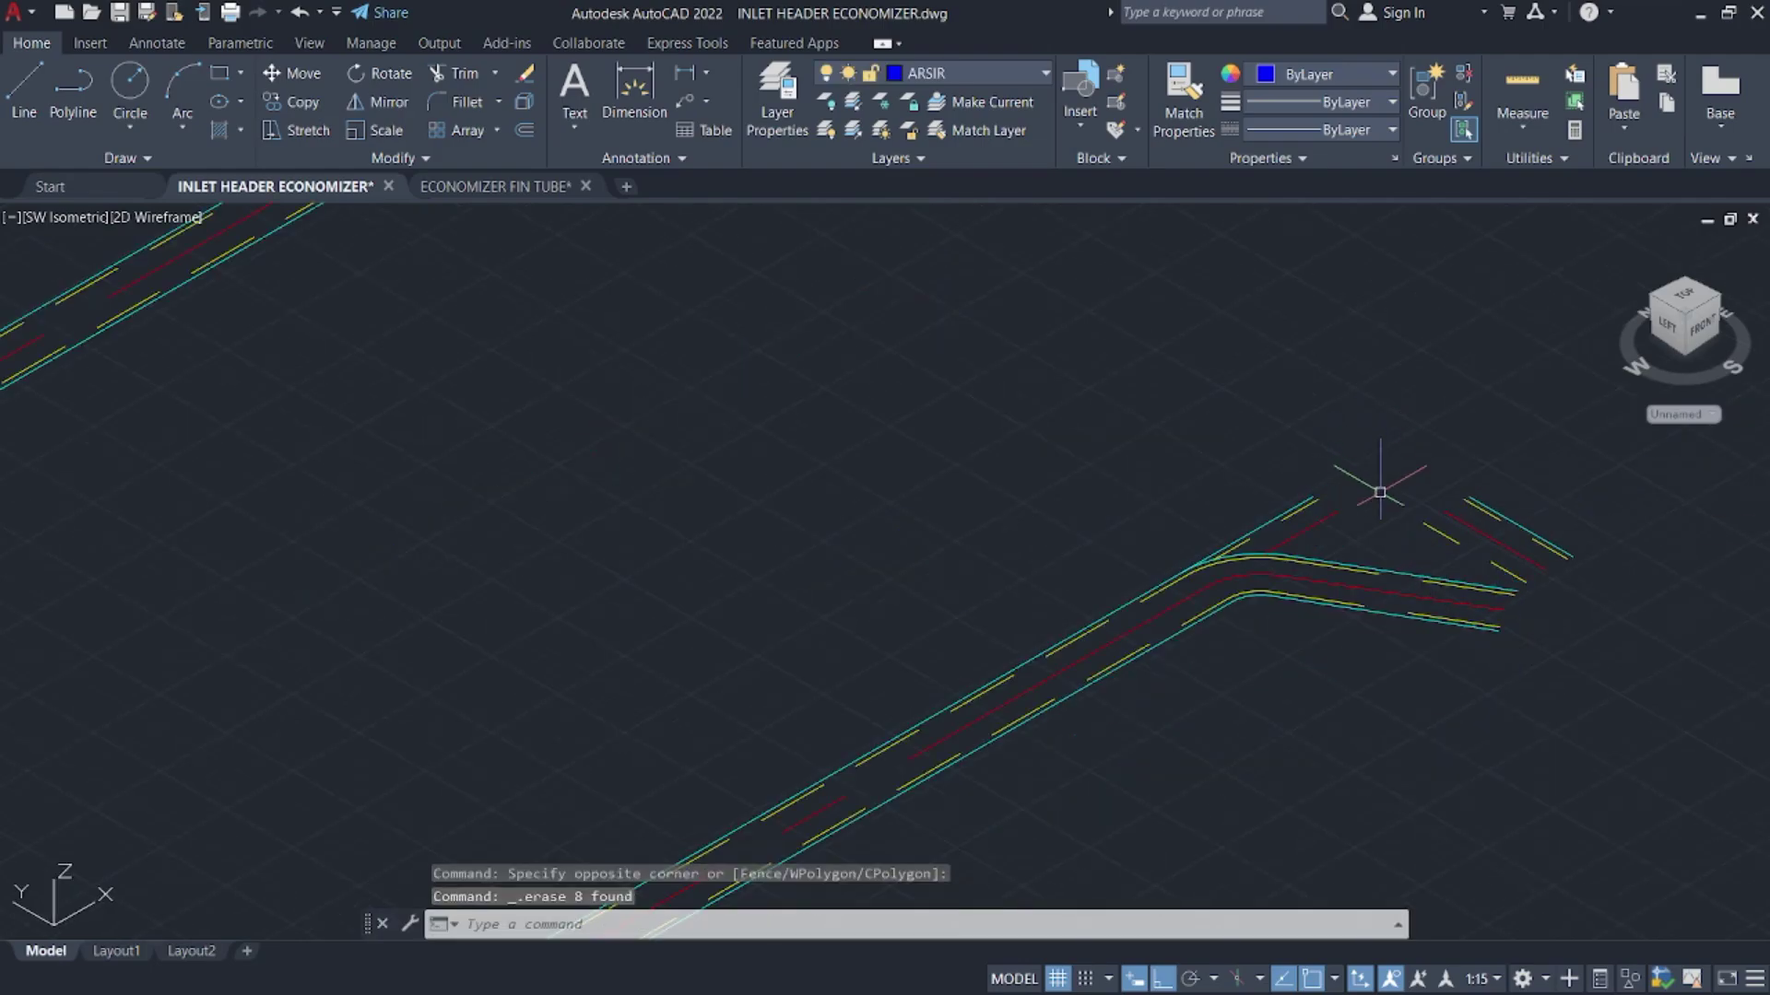
pyautogui.scroll(3, 1370, 482)
pyautogui.click(1283, 572)
pyautogui.moveTo(1164, 420); pyautogui.dragTo(936, 308, button='middle')
pyautogui.click(1542, 574)
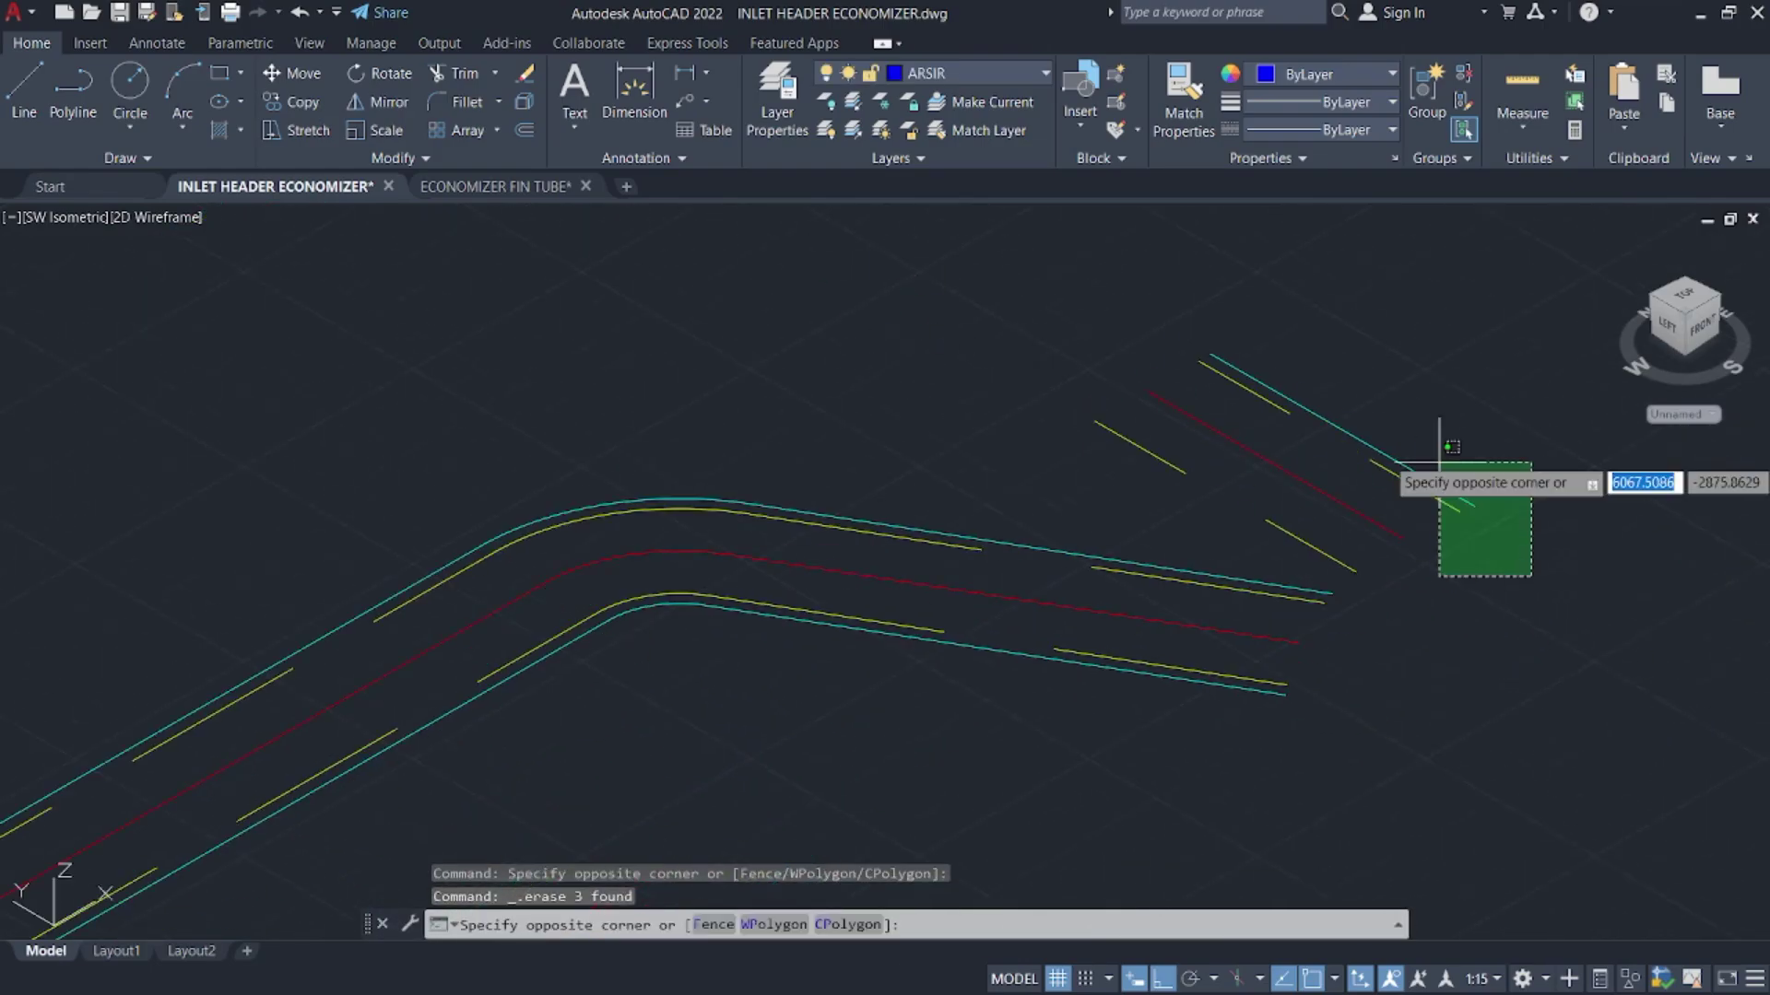
pyautogui.click(1439, 479)
pyautogui.press('Delete')
pyautogui.click(1355, 451)
pyautogui.click(1183, 442)
pyautogui.press('Delete')
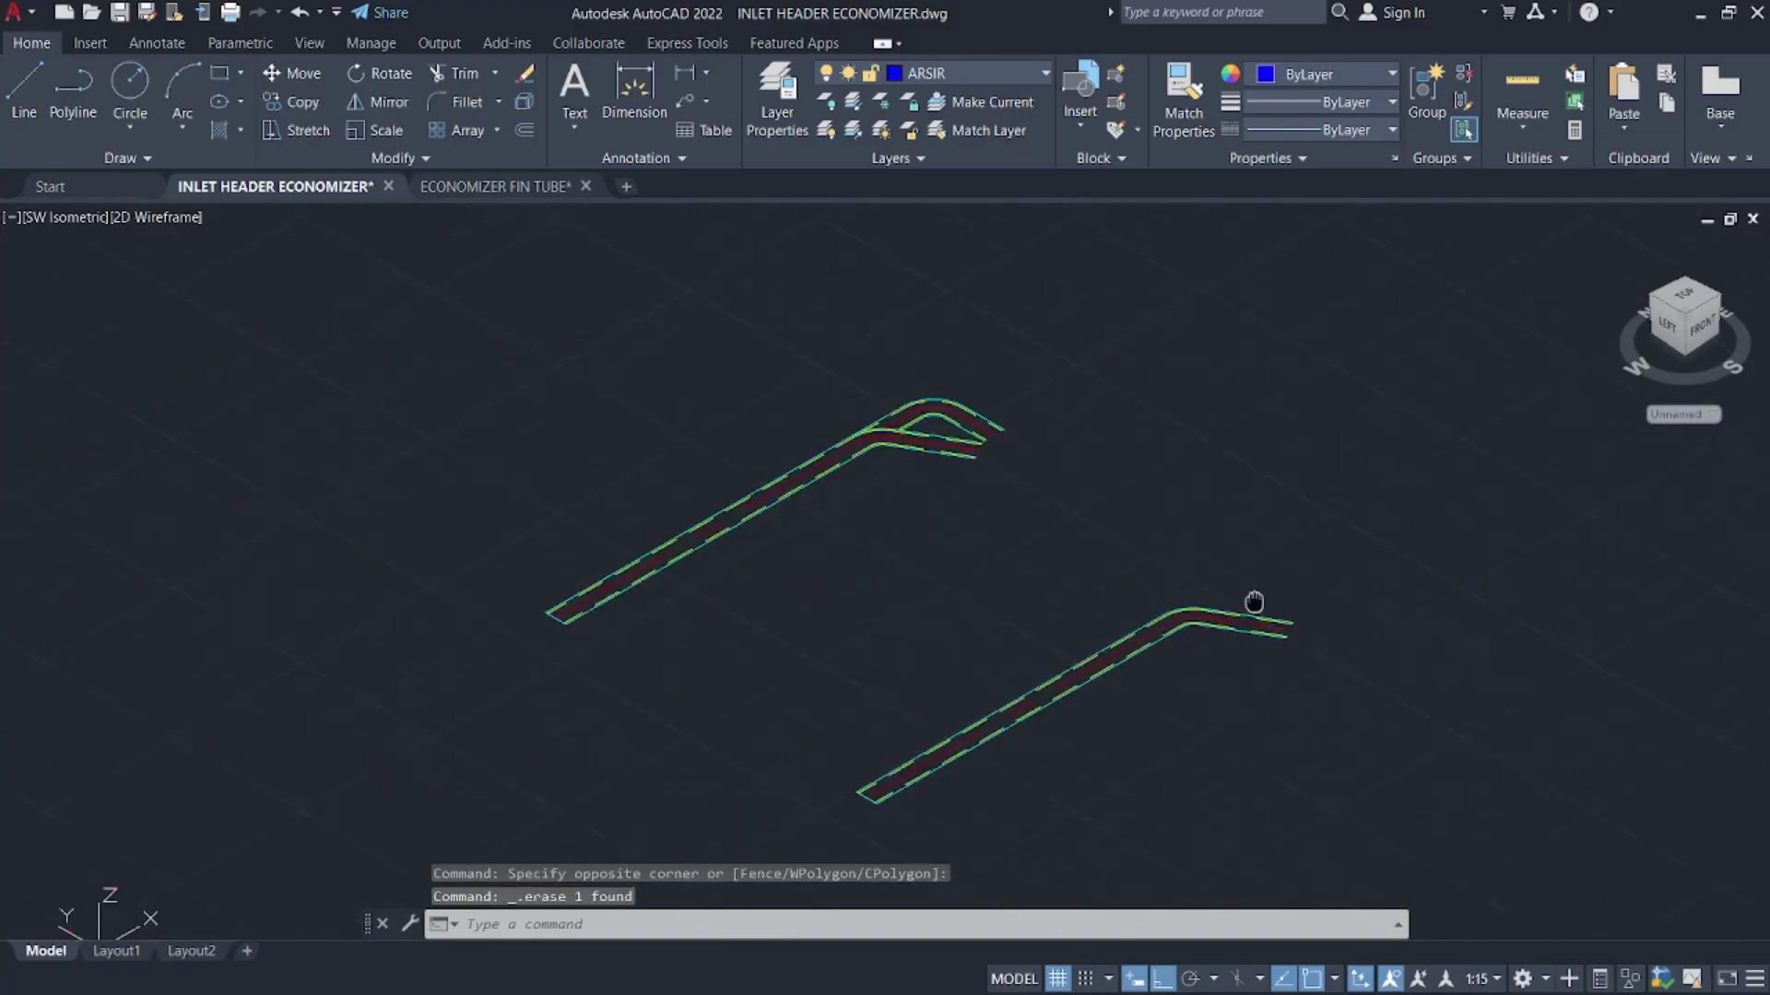
# - Erase the slanted tube's end lines and its outer bend arcs from the first copy
pyautogui.scroll(-5, 1256, 605)
pyautogui.scroll(3, 1110, 548)
pyautogui.click(1088, 475)
pyautogui.press('Delete')
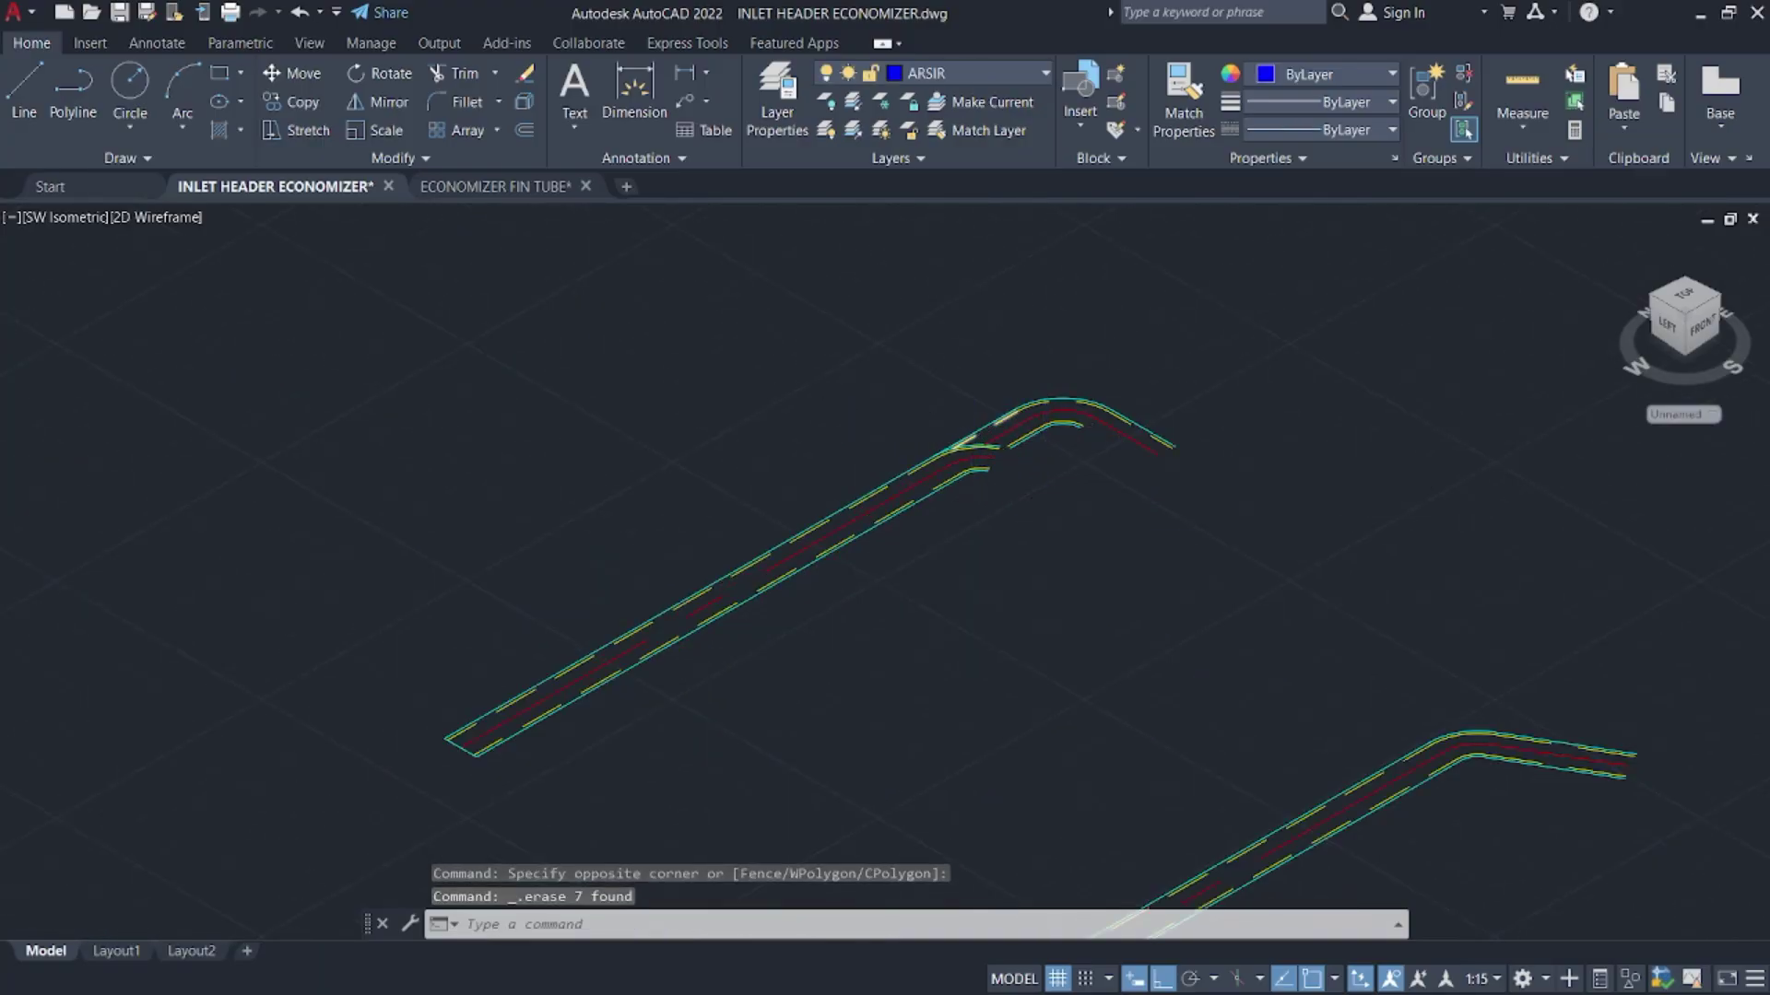
pyautogui.scroll(6, 985, 488)
pyautogui.click(951, 476)
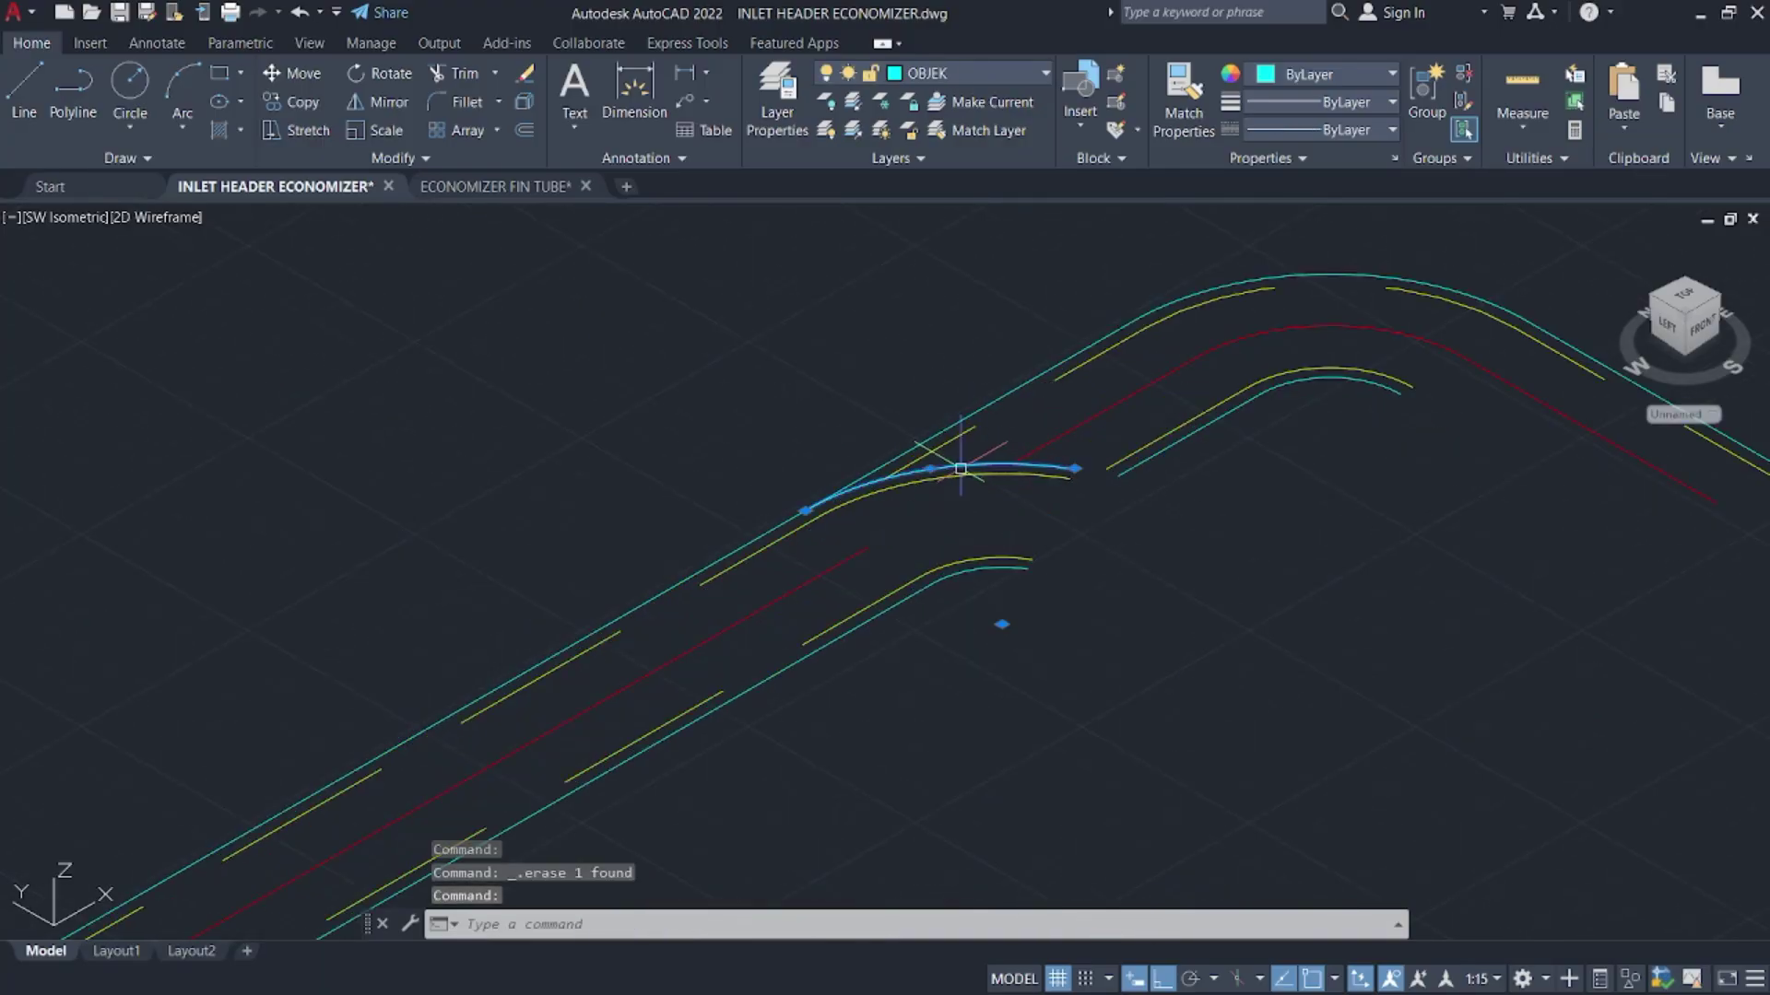
pyautogui.press('Delete')
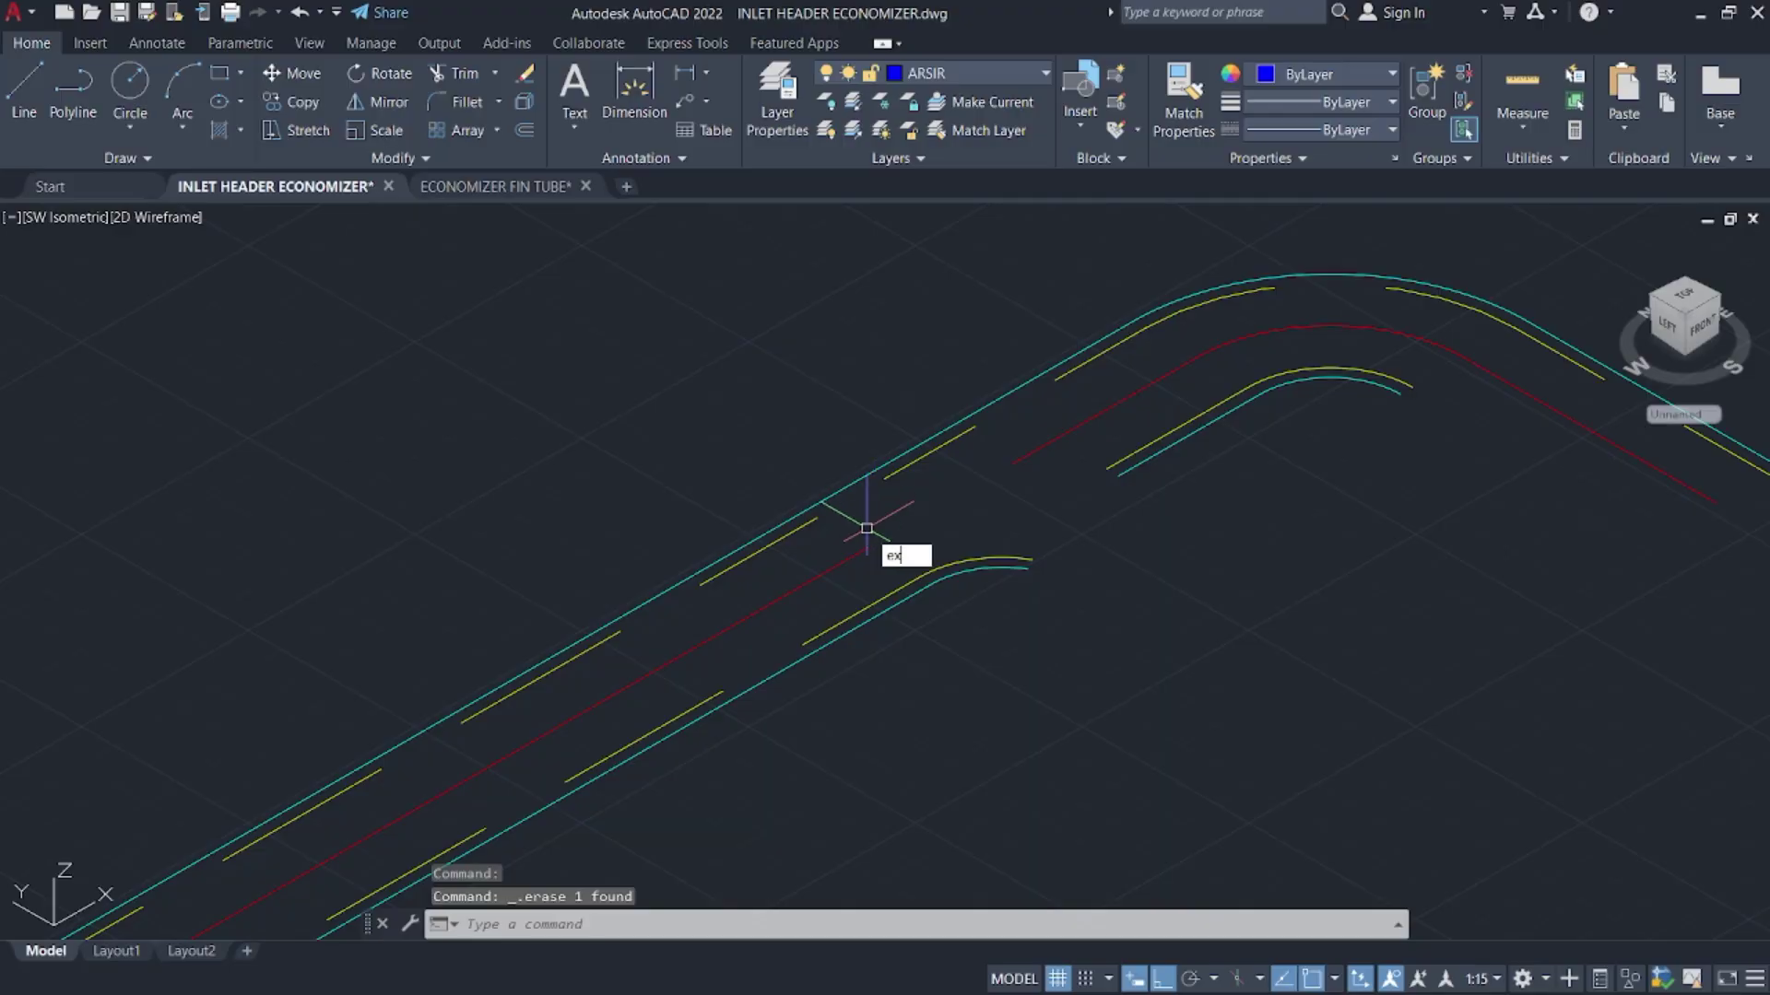
# - Extend the first copy's centreline across the gap between the long straight run and the upper bend
pyautogui.write('ex')
pyautogui.press('Return')
pyautogui.press('Escape')
# - Erase the inner wall lines and both inner bends' arcs from the first copy of the tube
pyautogui.click(1185, 545)
pyautogui.click(1141, 420)
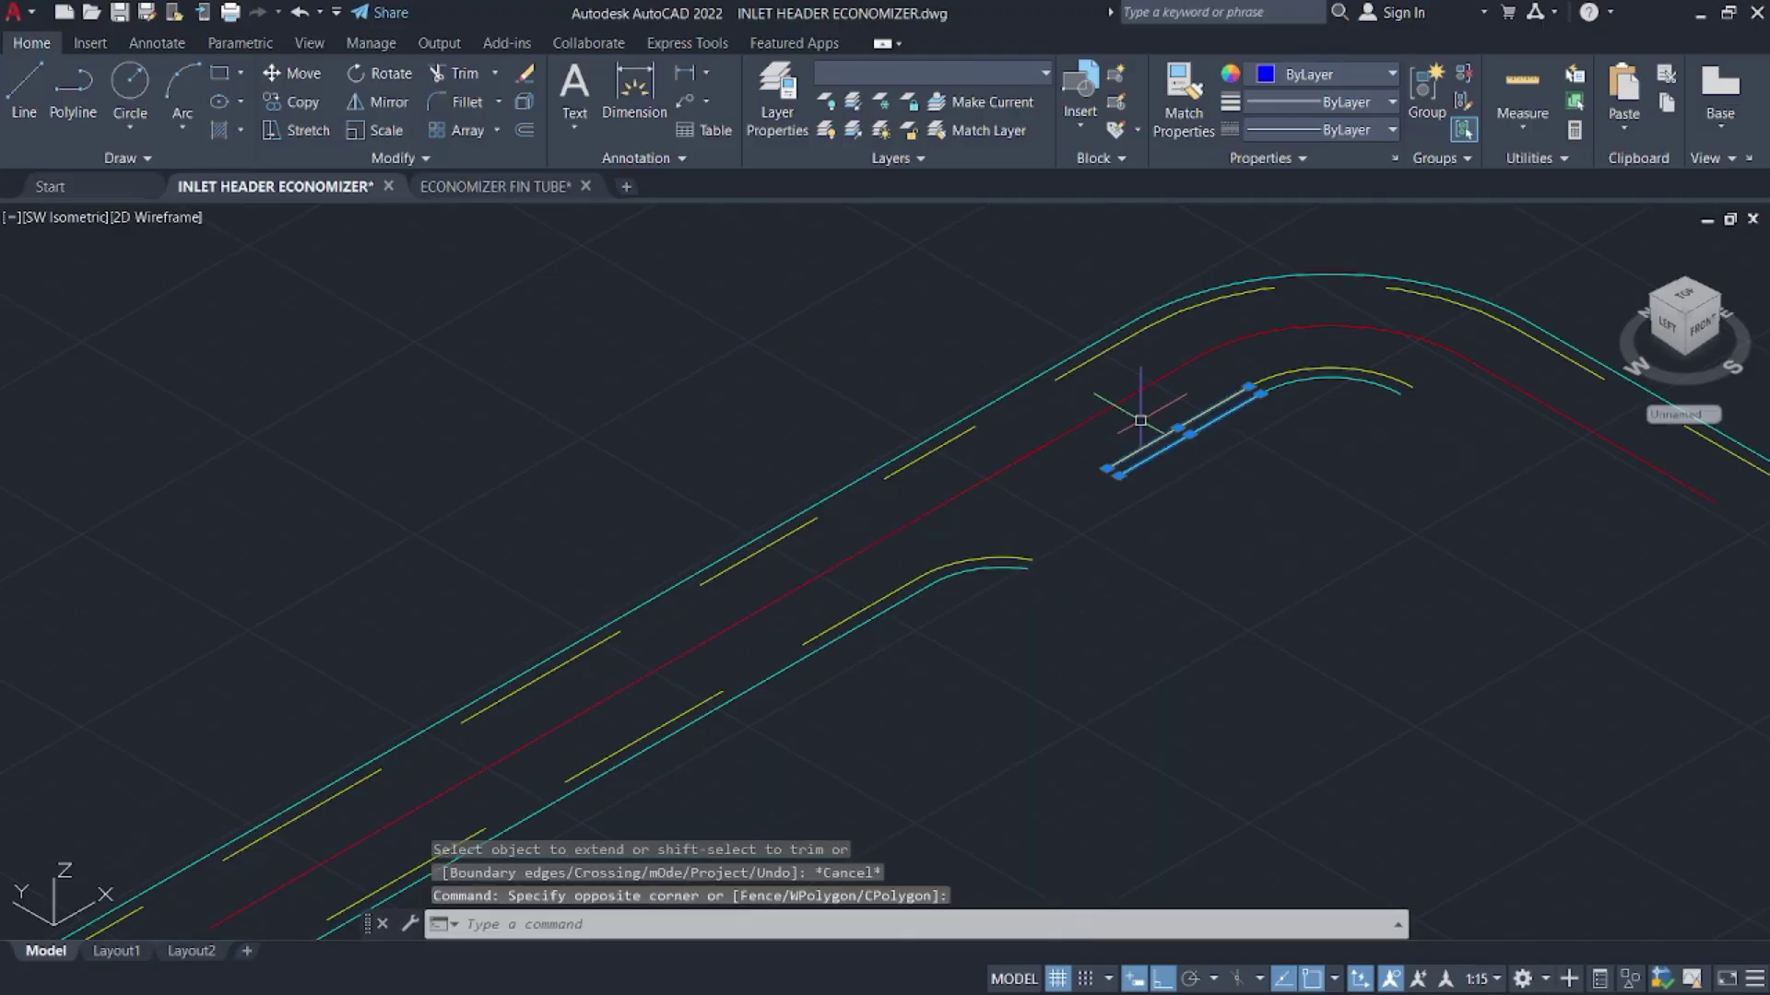
pyautogui.press('Delete')
pyautogui.click(1264, 608)
pyautogui.click(949, 526)
pyautogui.press('Delete')
pyautogui.click(1343, 435)
pyautogui.click(1298, 368)
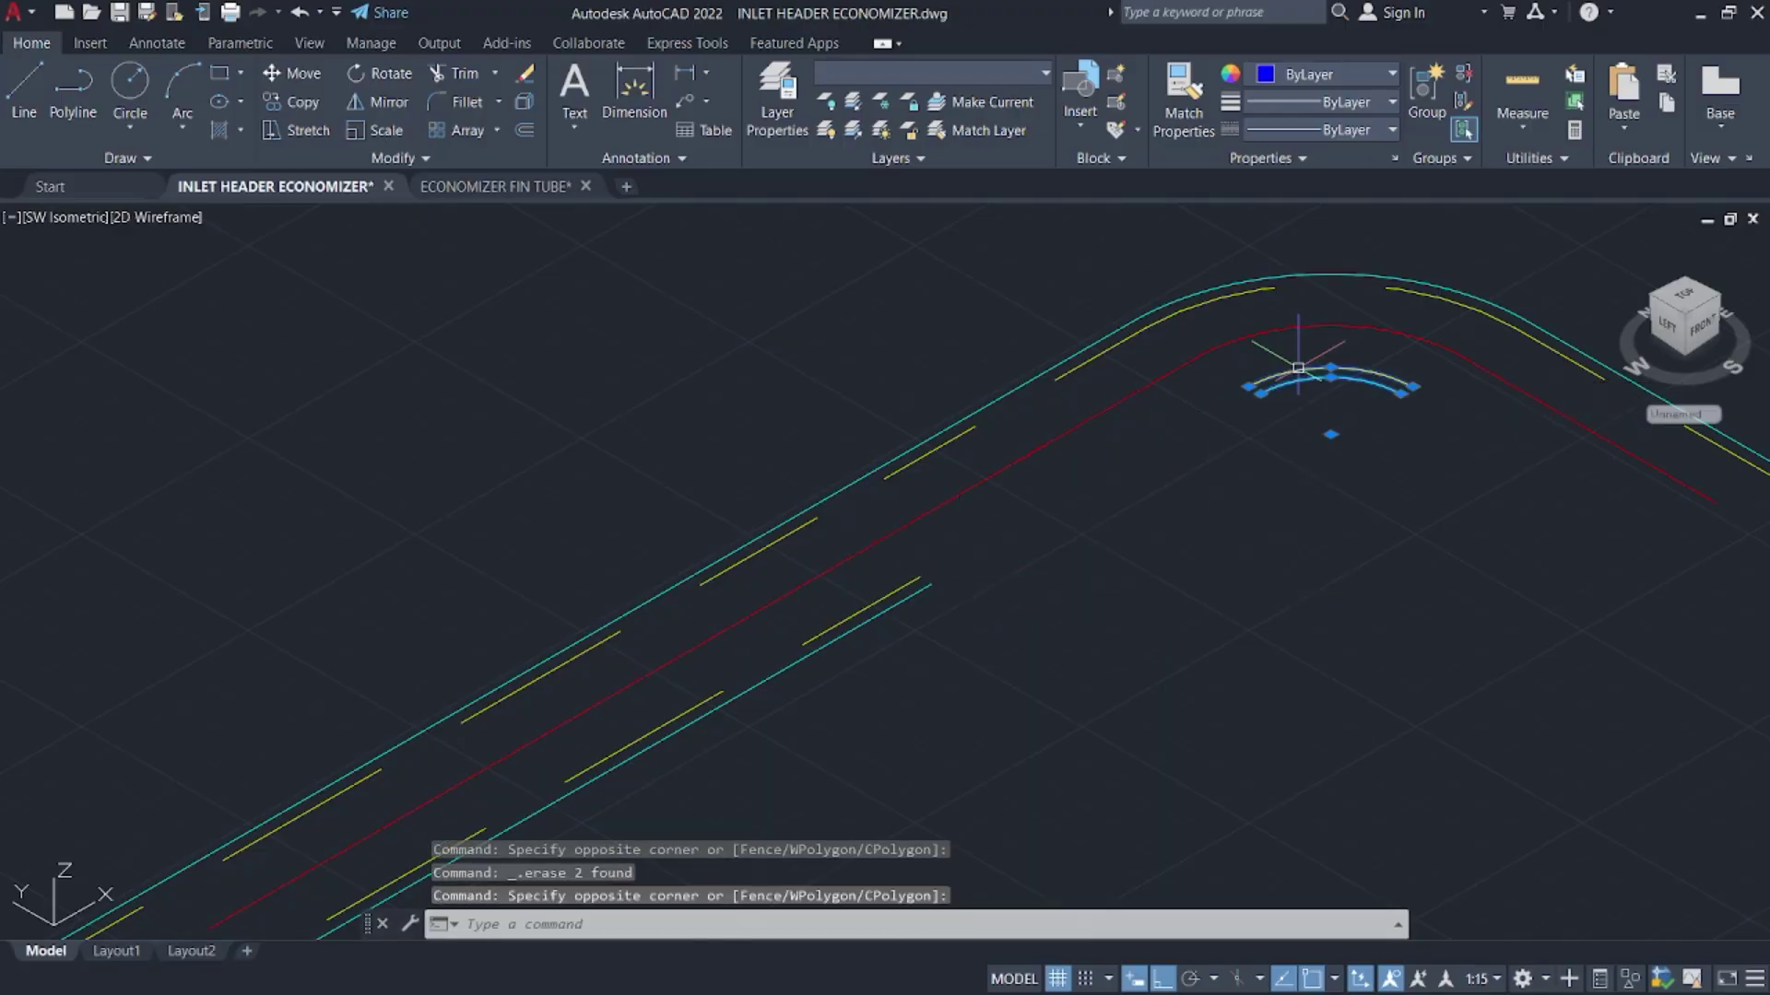
pyautogui.press('Delete')
pyautogui.moveTo(1114, 533); pyautogui.dragTo(1146, 600, button='middle')
pyautogui.click(1146, 600)
pyautogui.click(1090, 506)
pyautogui.press('Delete')
# - Erase the end line and the long straight outer wall lines at the first copy's free end
pyautogui.scroll(-2, 968, 553)
pyautogui.moveTo(967, 553)
pyautogui.mouseDown(button='middle')
pyautogui.moveTo(822, 586)
pyautogui.moveTo(691, 771)
pyautogui.mouseUp(button='middle')
pyautogui.click(700, 779)
pyautogui.click(622, 728)
pyautogui.press('Delete')
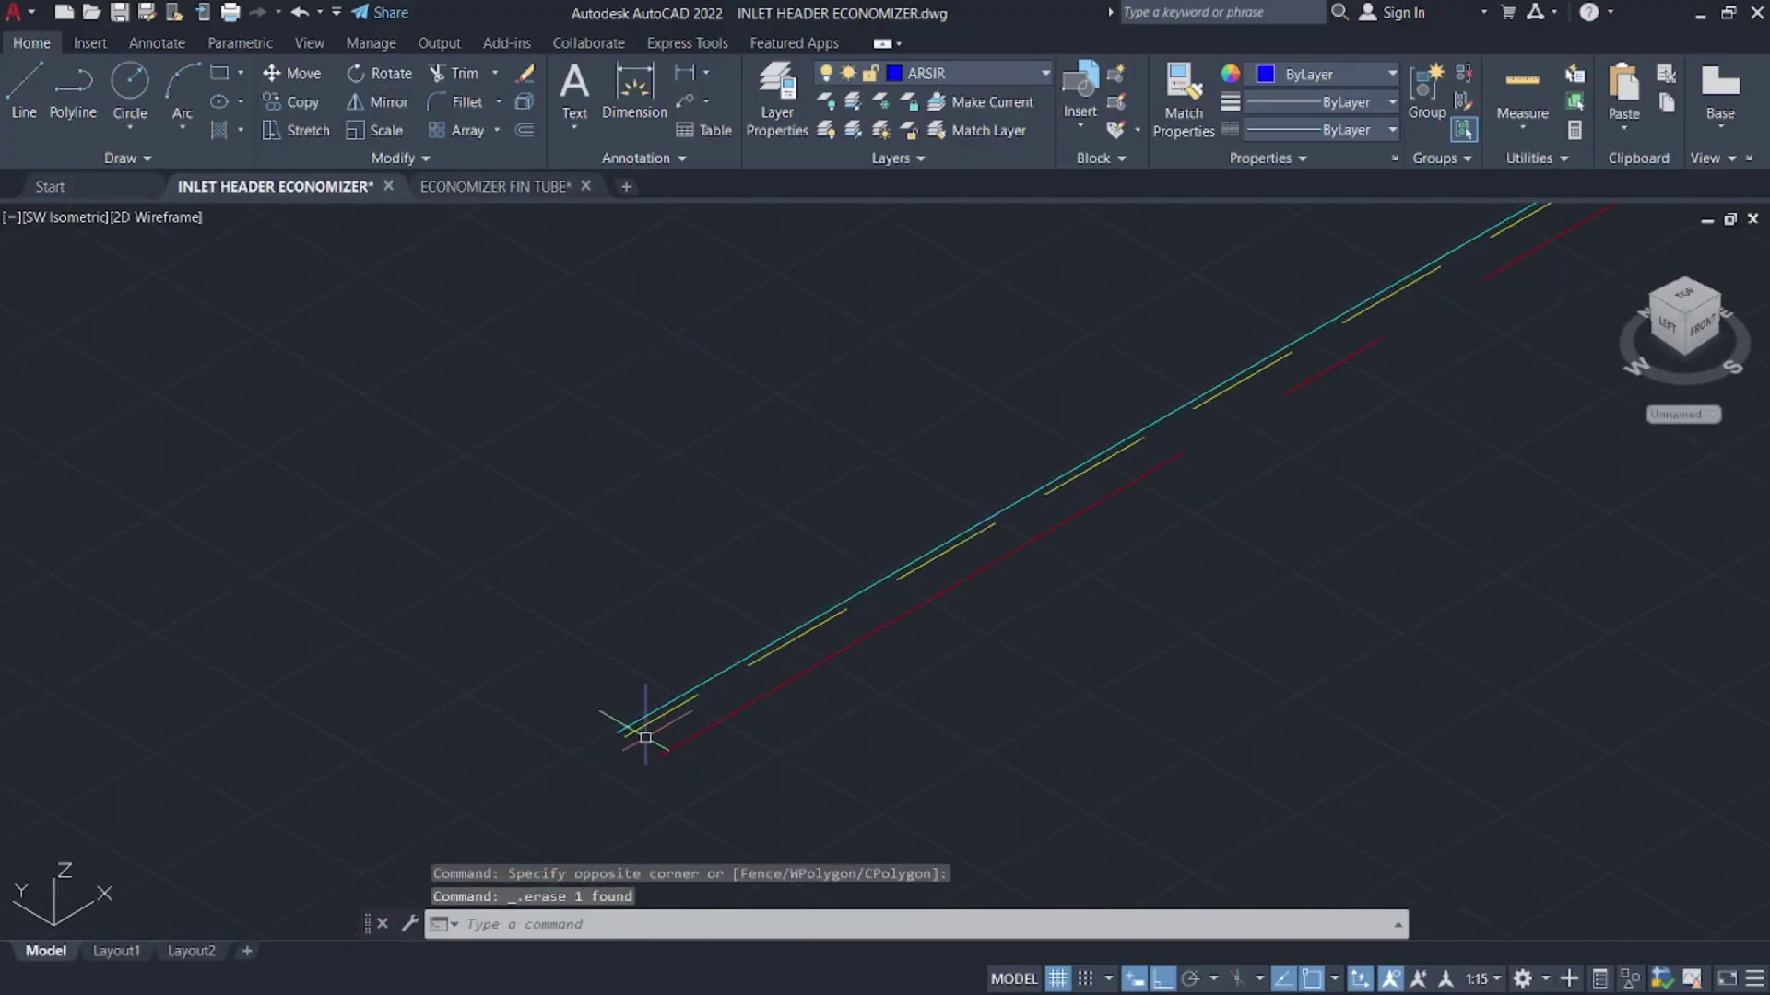
pyautogui.click(645, 737)
pyautogui.click(593, 719)
pyautogui.press('Delete')
pyautogui.scroll(-2, 691, 644)
pyautogui.moveTo(691, 644); pyautogui.dragTo(387, 703, button='middle')
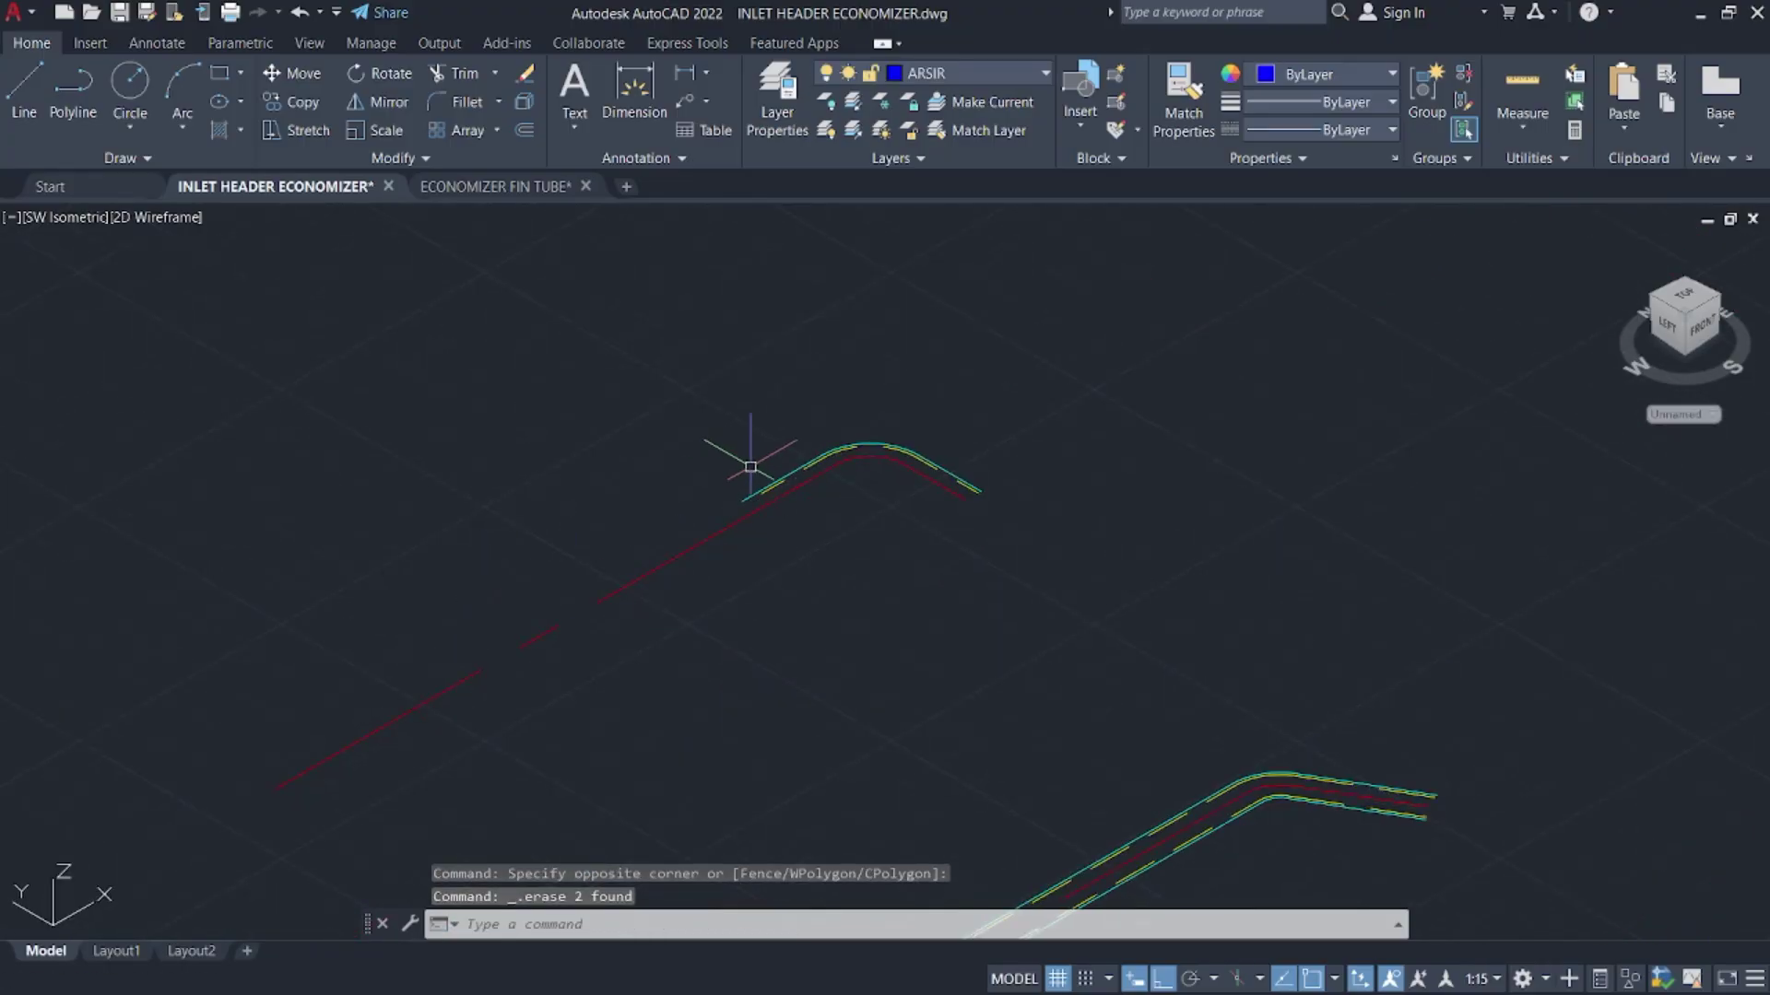
# - Erase the remaining straight wall lines beside the upper bend and the bend's outer wall arcs from the first copy
pyautogui.scroll(3, 801, 489)
pyautogui.click(819, 518)
pyautogui.click(791, 489)
pyautogui.press('Delete')
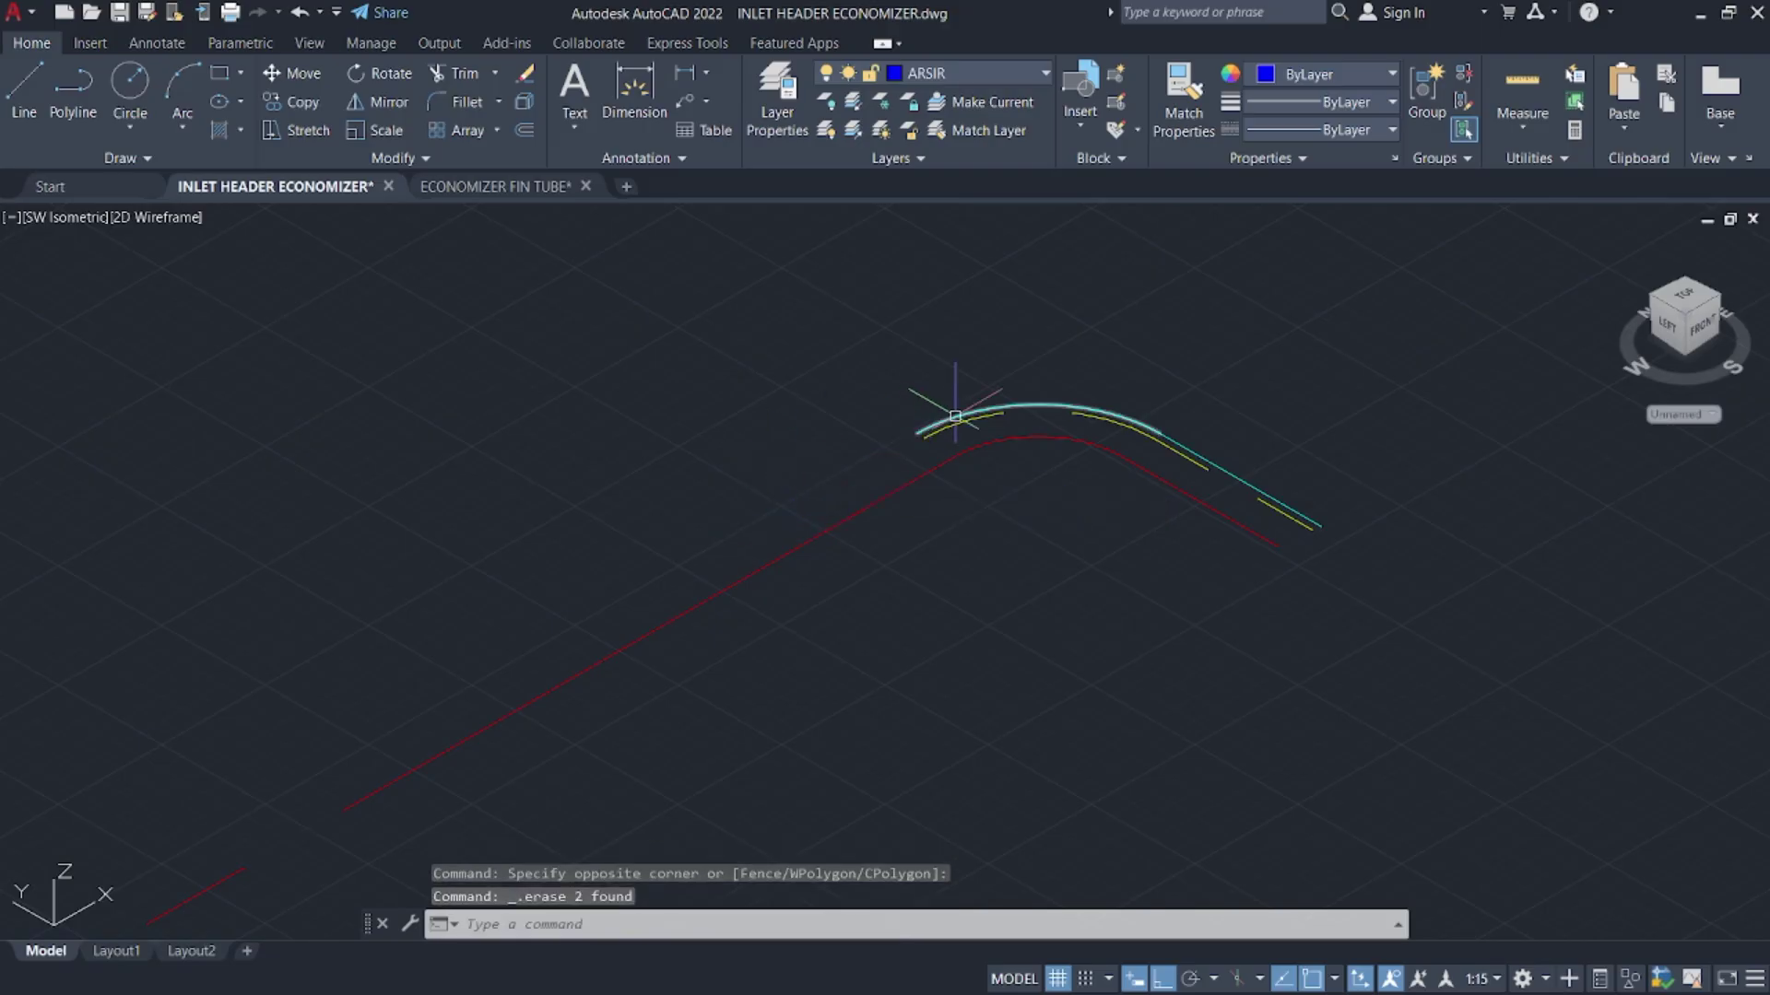
pyautogui.scroll(4, 1143, 442)
pyautogui.click(671, 421)
pyautogui.click(612, 348)
pyautogui.press('Delete')
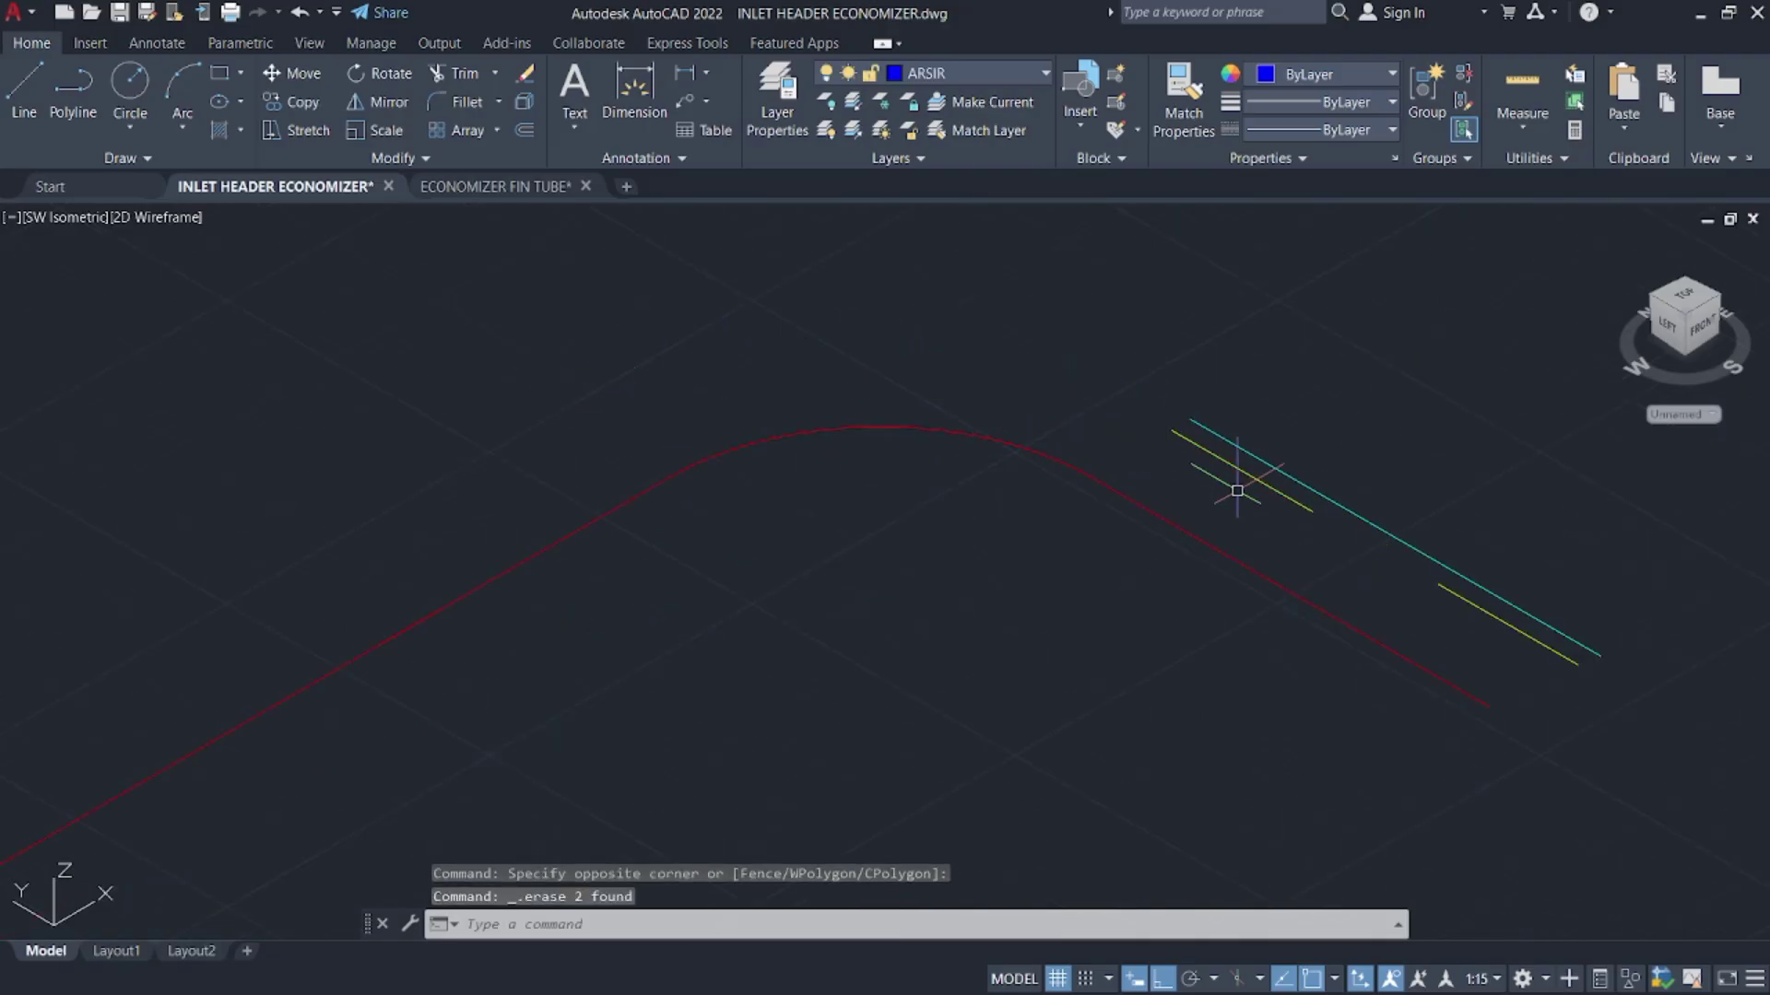
# - Erase the outer wall lines along the short end leg, leaving only the first copy's centreline
pyautogui.click(1363, 565)
pyautogui.click(1328, 470)
pyautogui.press('Delete')
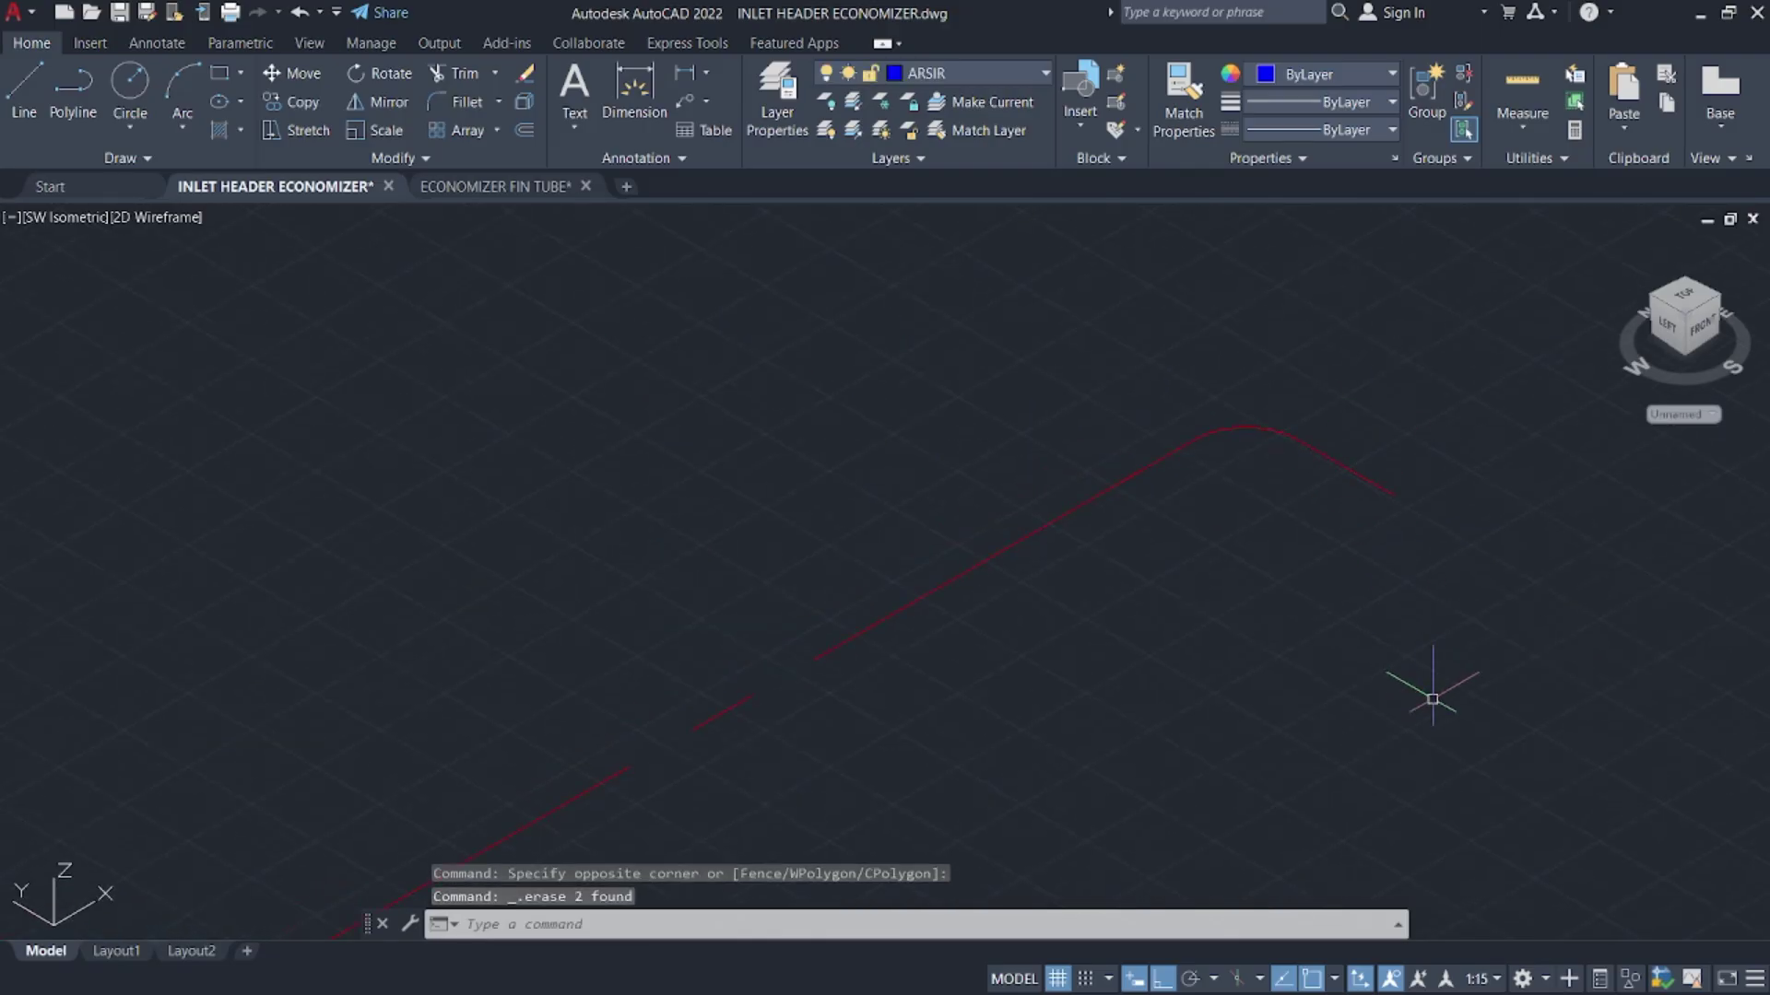
# - Join the first copy's remaining centreline segments with the Join command
pyautogui.click(1433, 698)
pyautogui.click(921, 375)
pyautogui.scroll(-2, 1079, 396)
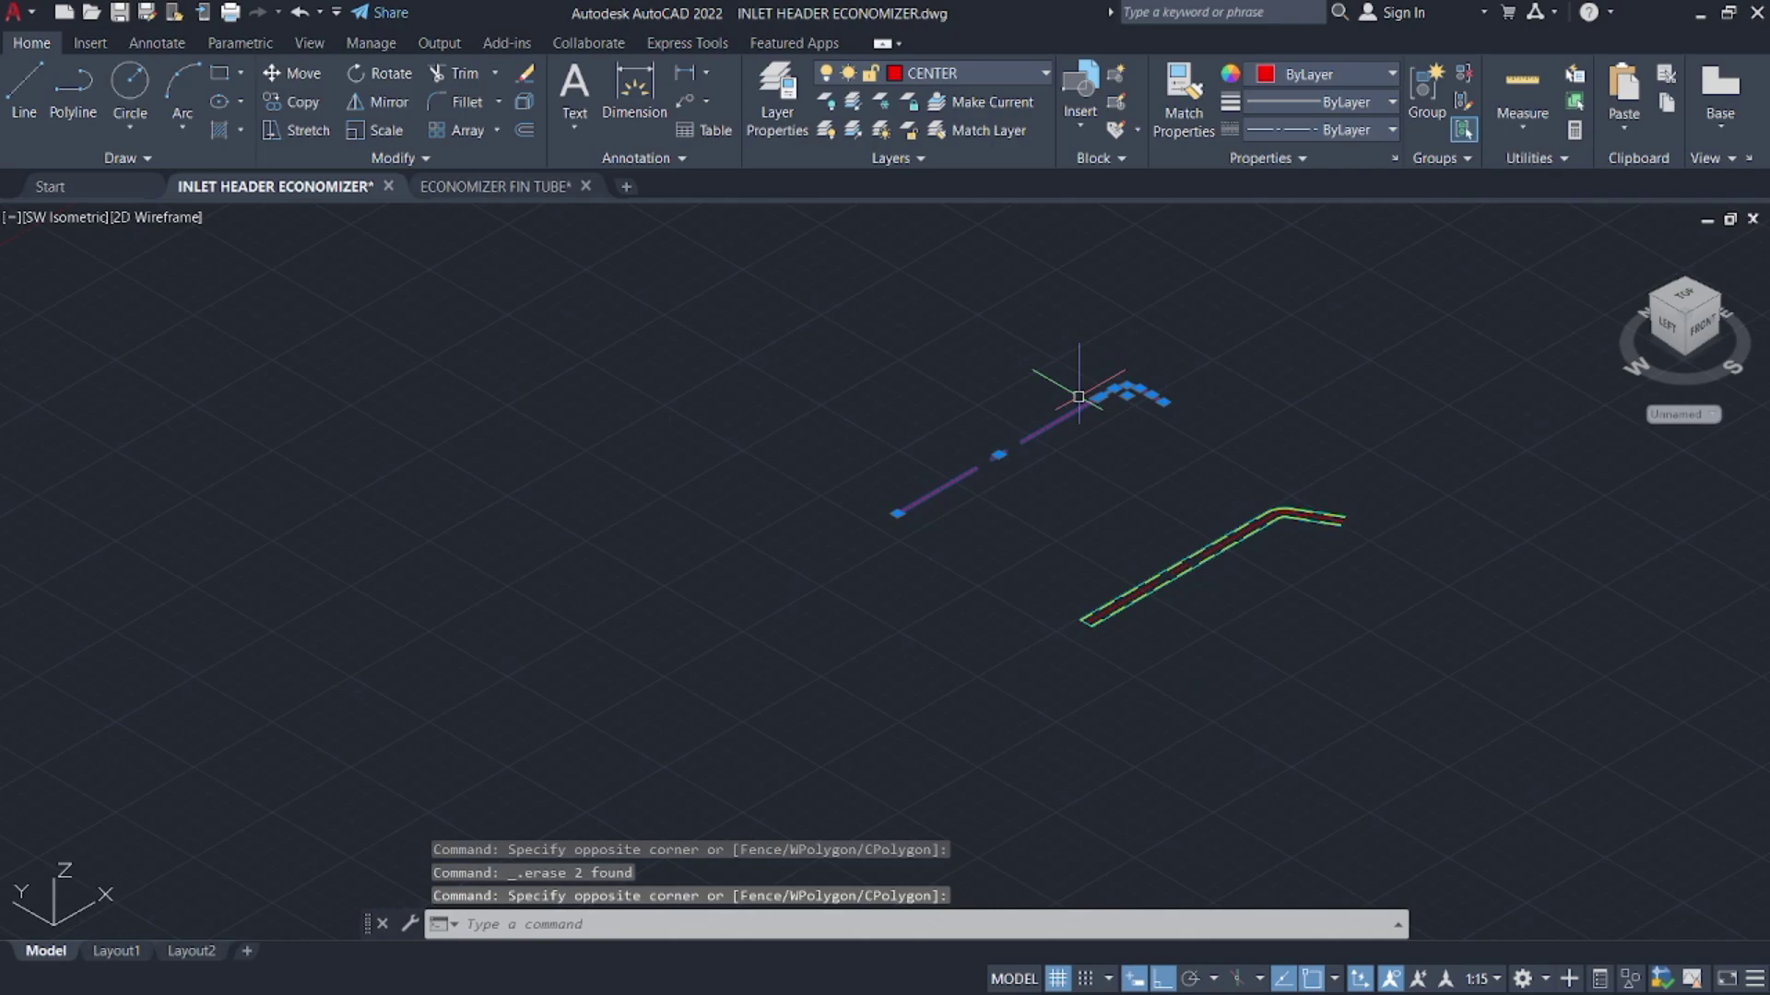
pyautogui.press('Return')
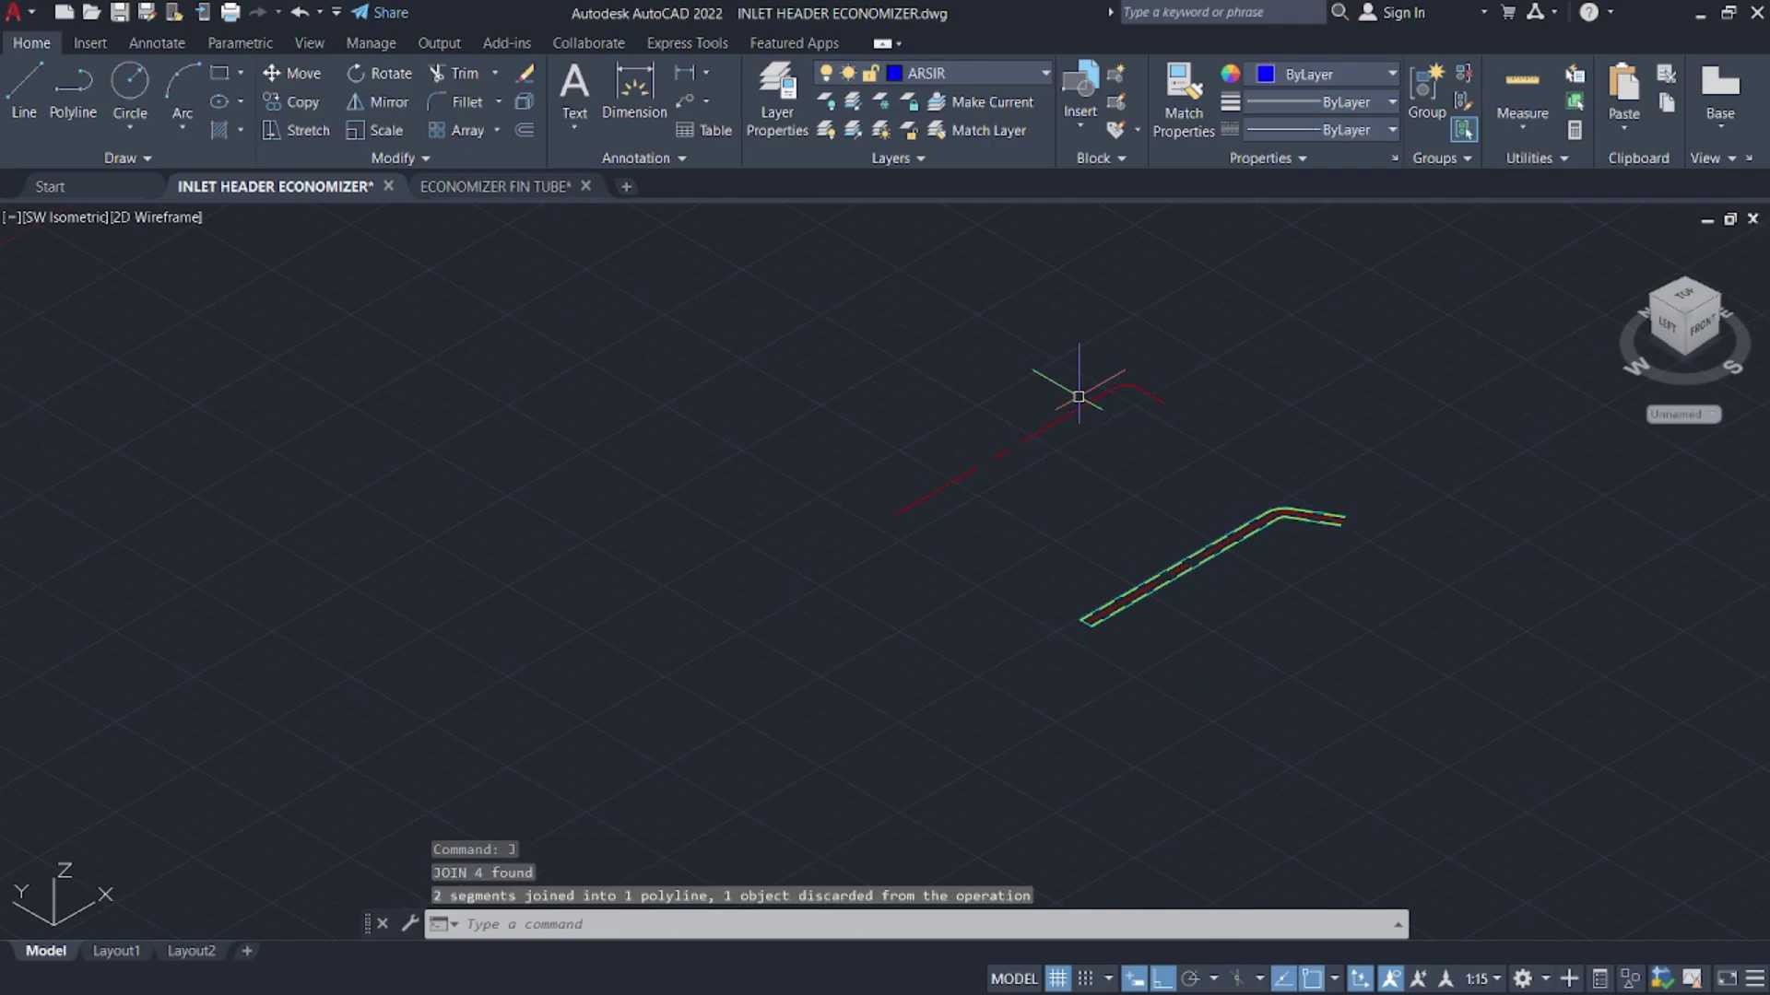
# - Stretch the loose end of the bend-side centreline along the straight run to remove the overlap at the joint
pyautogui.click(1126, 385)
pyautogui.scroll(8, 1127, 385)
pyautogui.press('Escape')
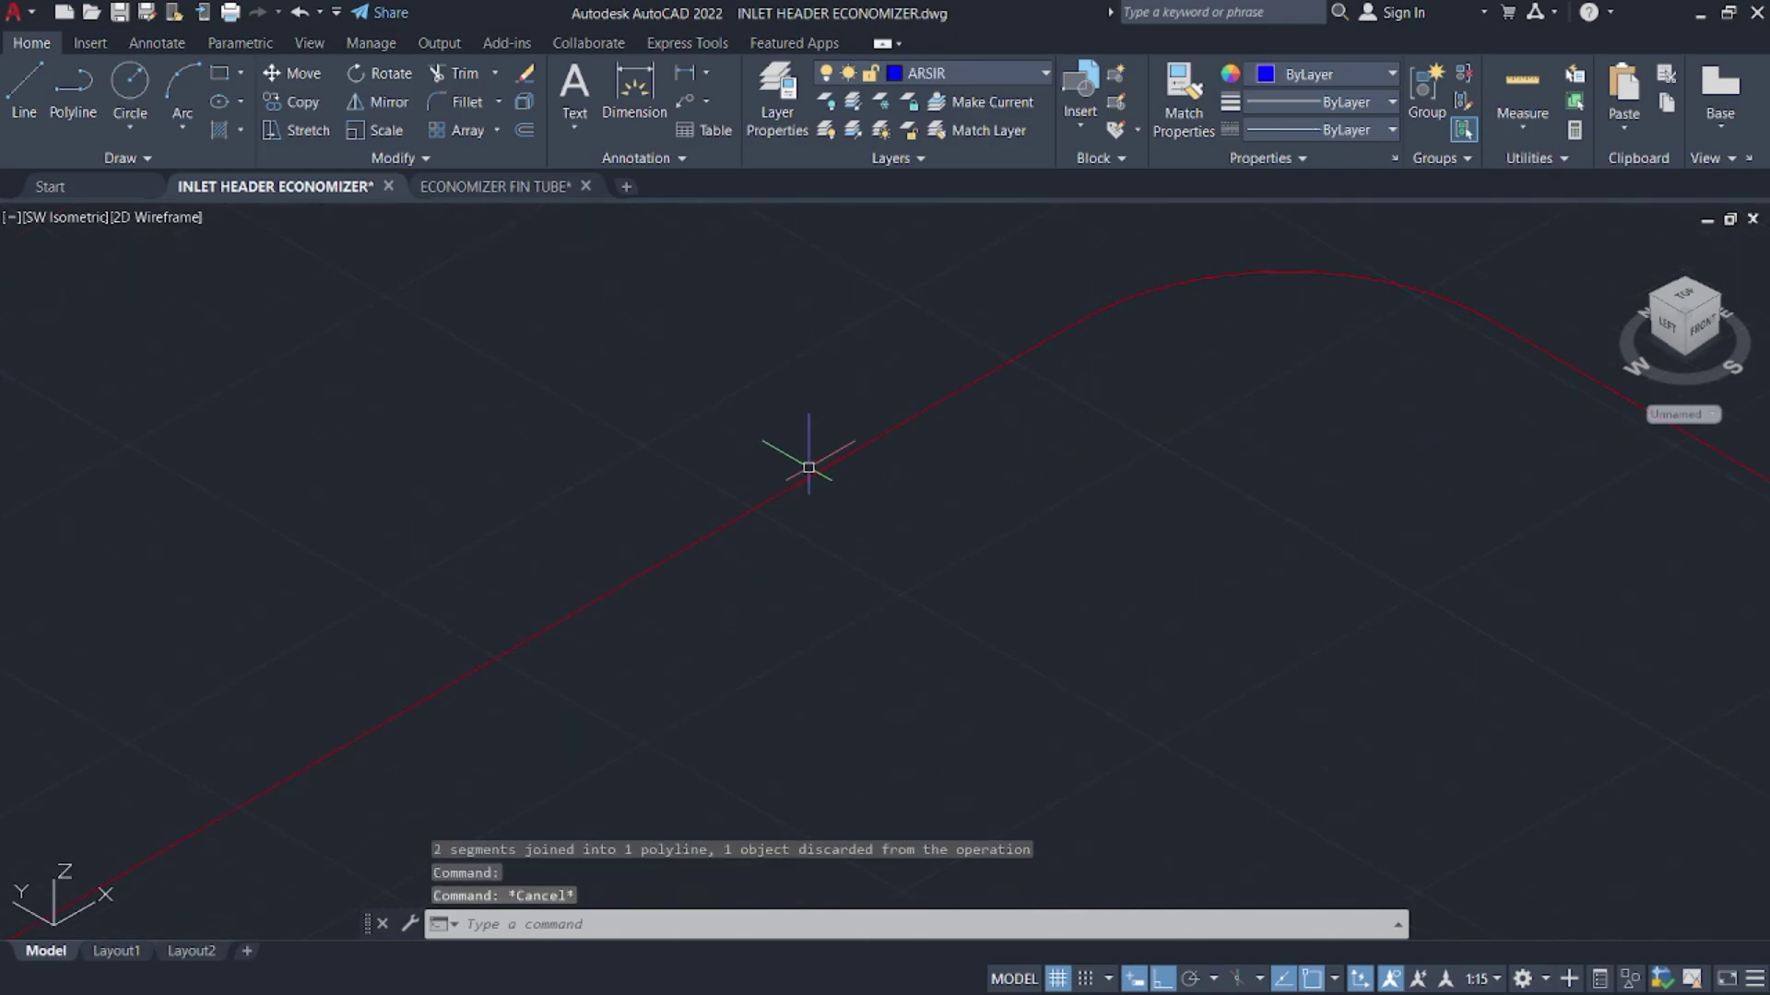
pyautogui.click(810, 466)
pyautogui.scroll(6, 802, 472)
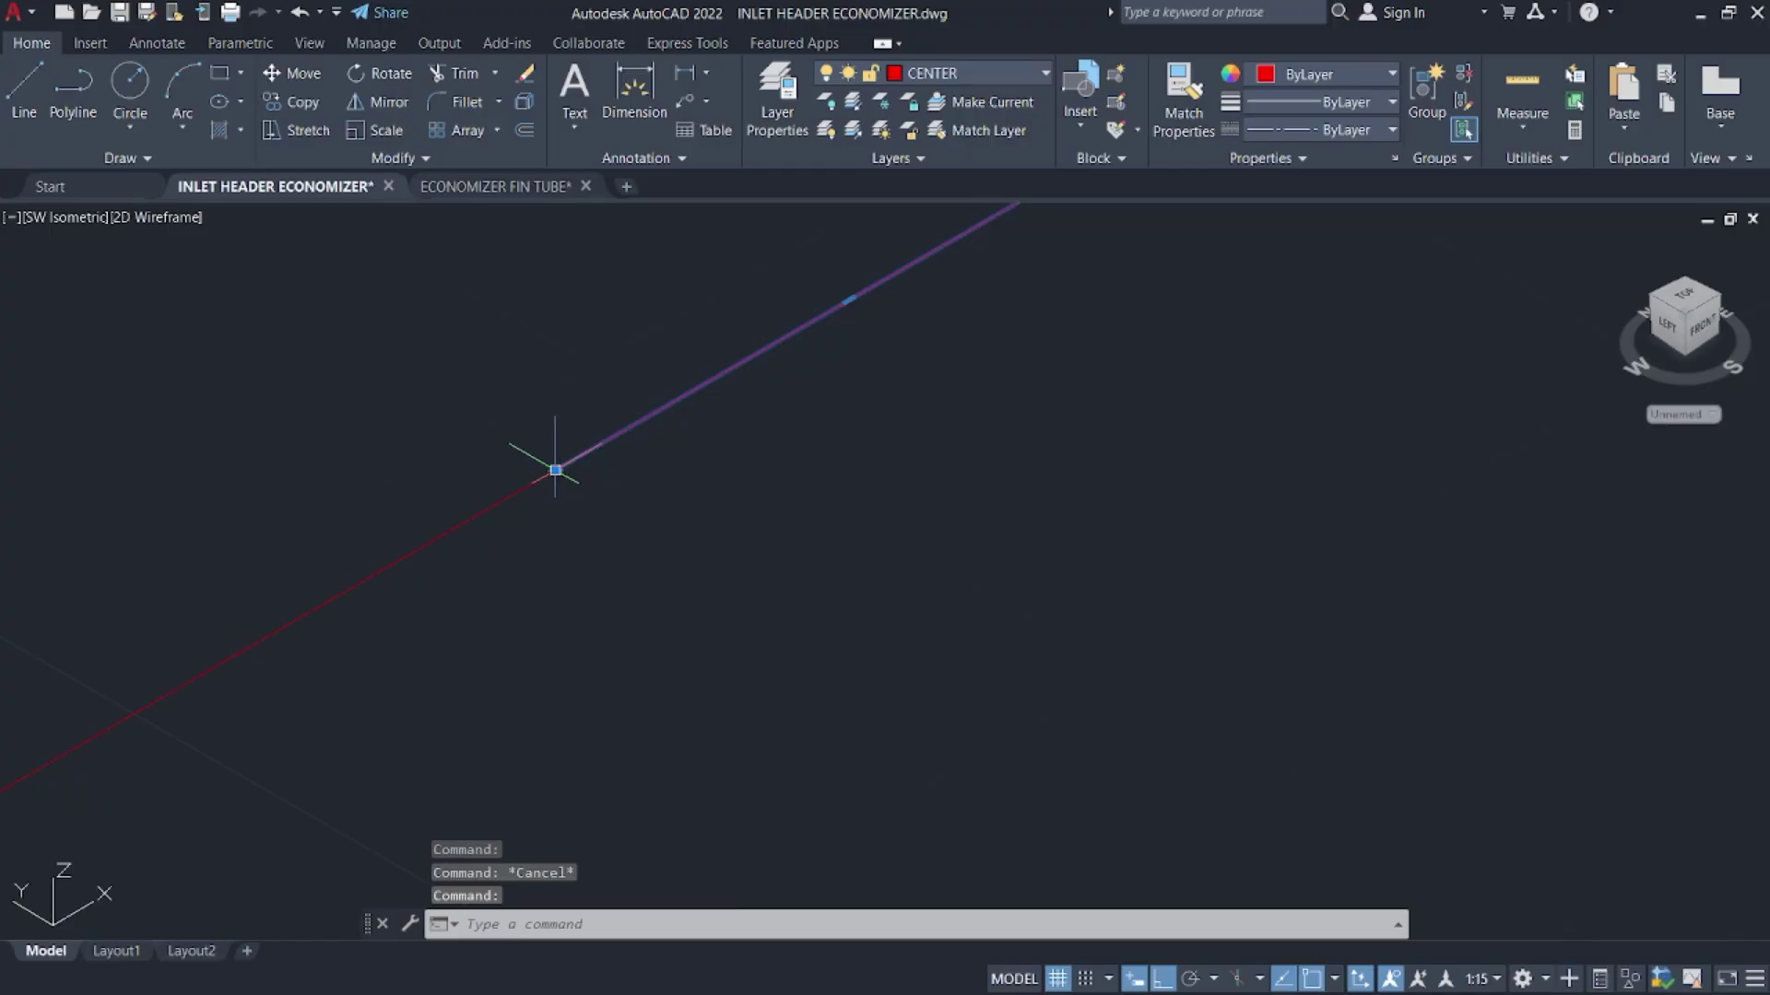
pyautogui.click(554, 469)
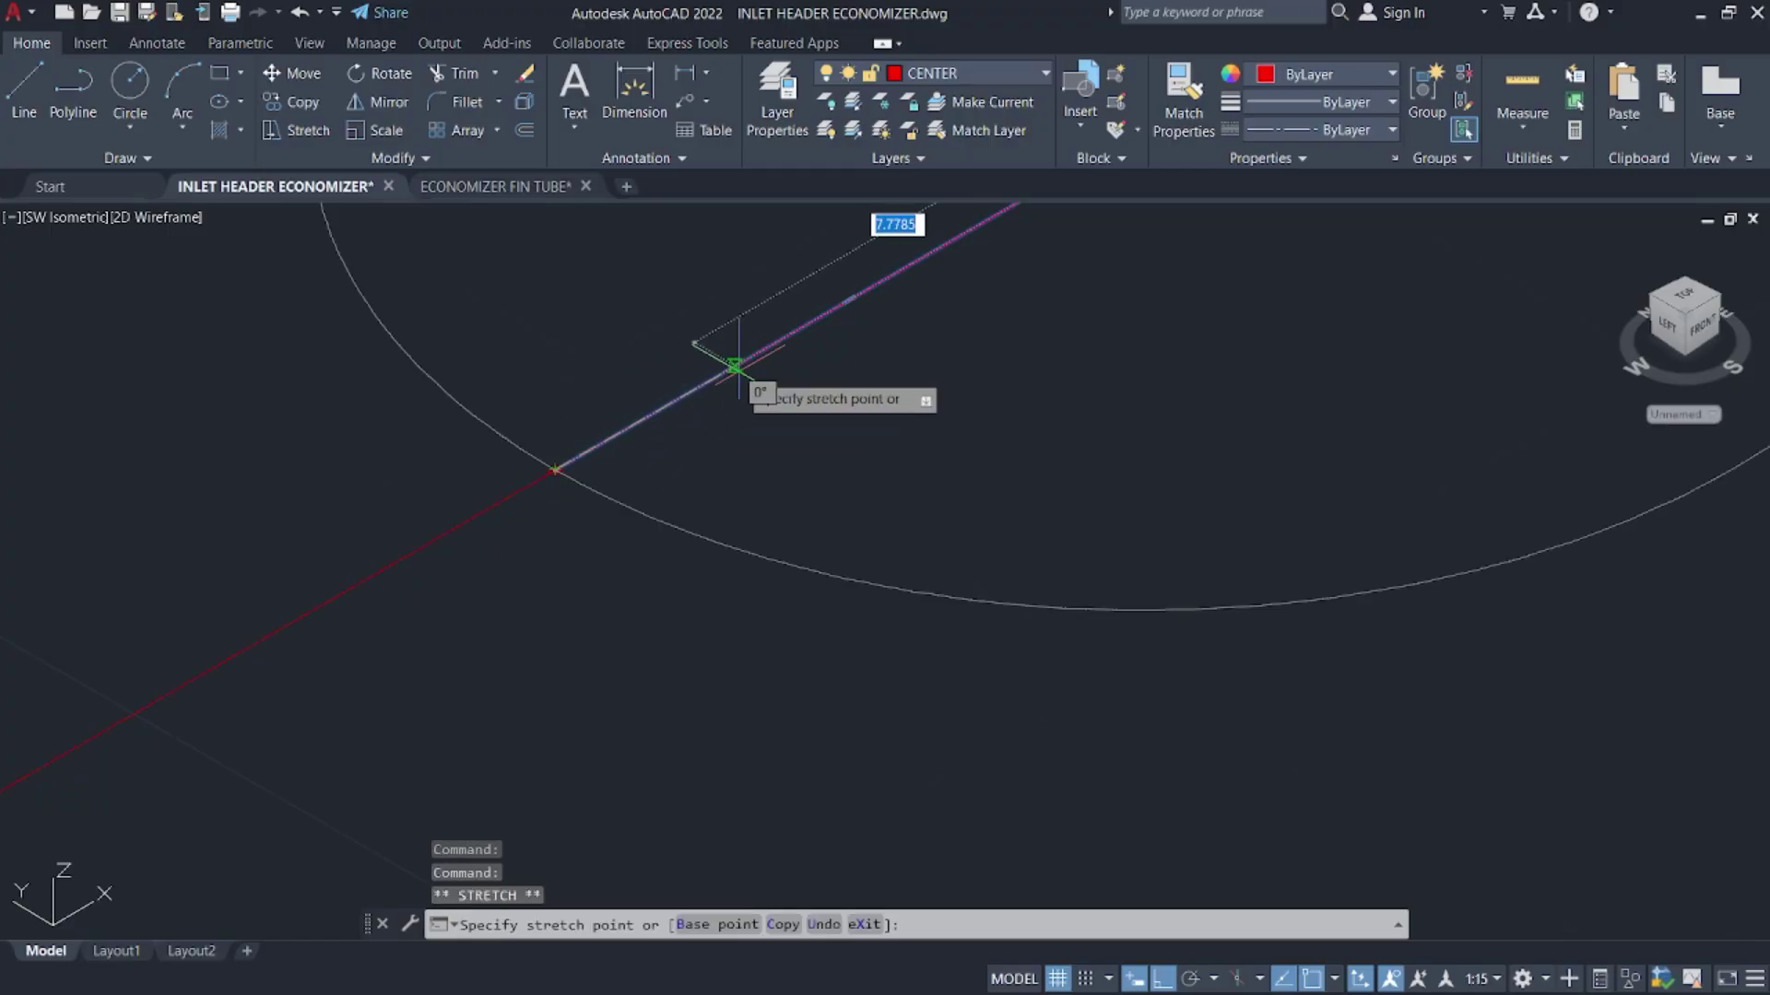
pyautogui.moveTo(756, 364); pyautogui.dragTo(715, 556, button='middle')
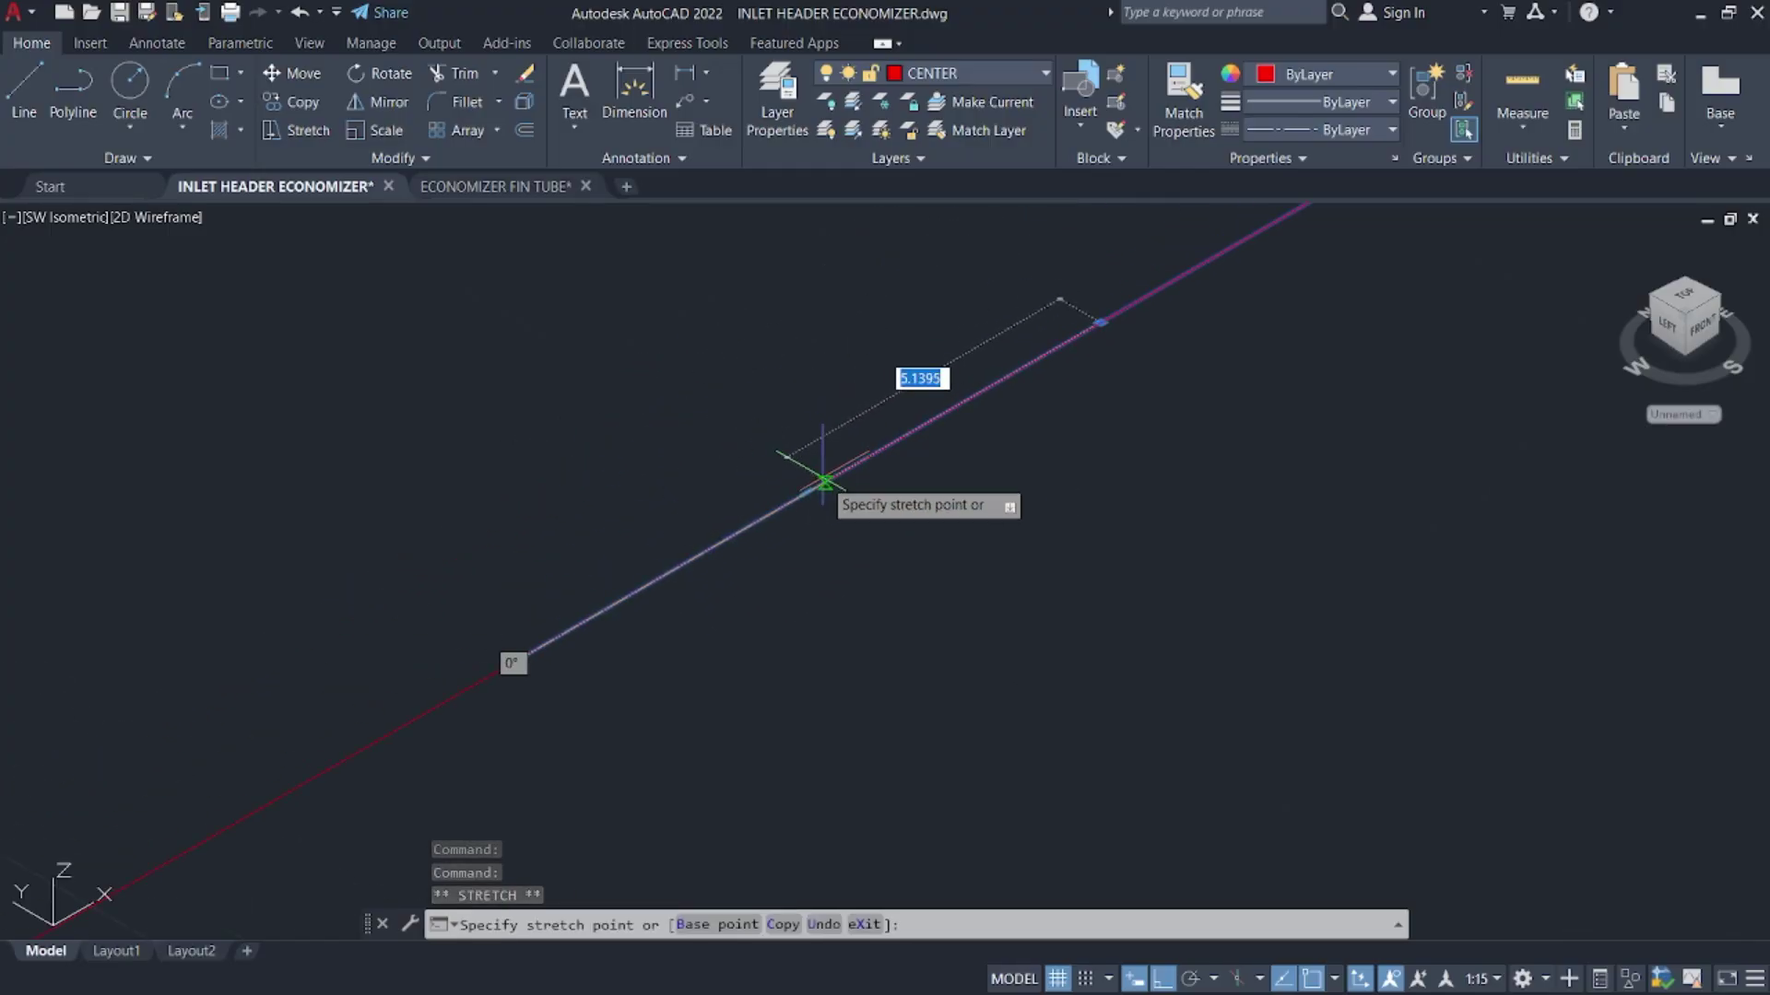
pyautogui.rightClick(1100, 322)
pyautogui.press('Escape')
# - Join the long straight run and the bend-side centreline into one continuous polyline
pyautogui.click(1043, 307)
pyautogui.click(1044, 307)
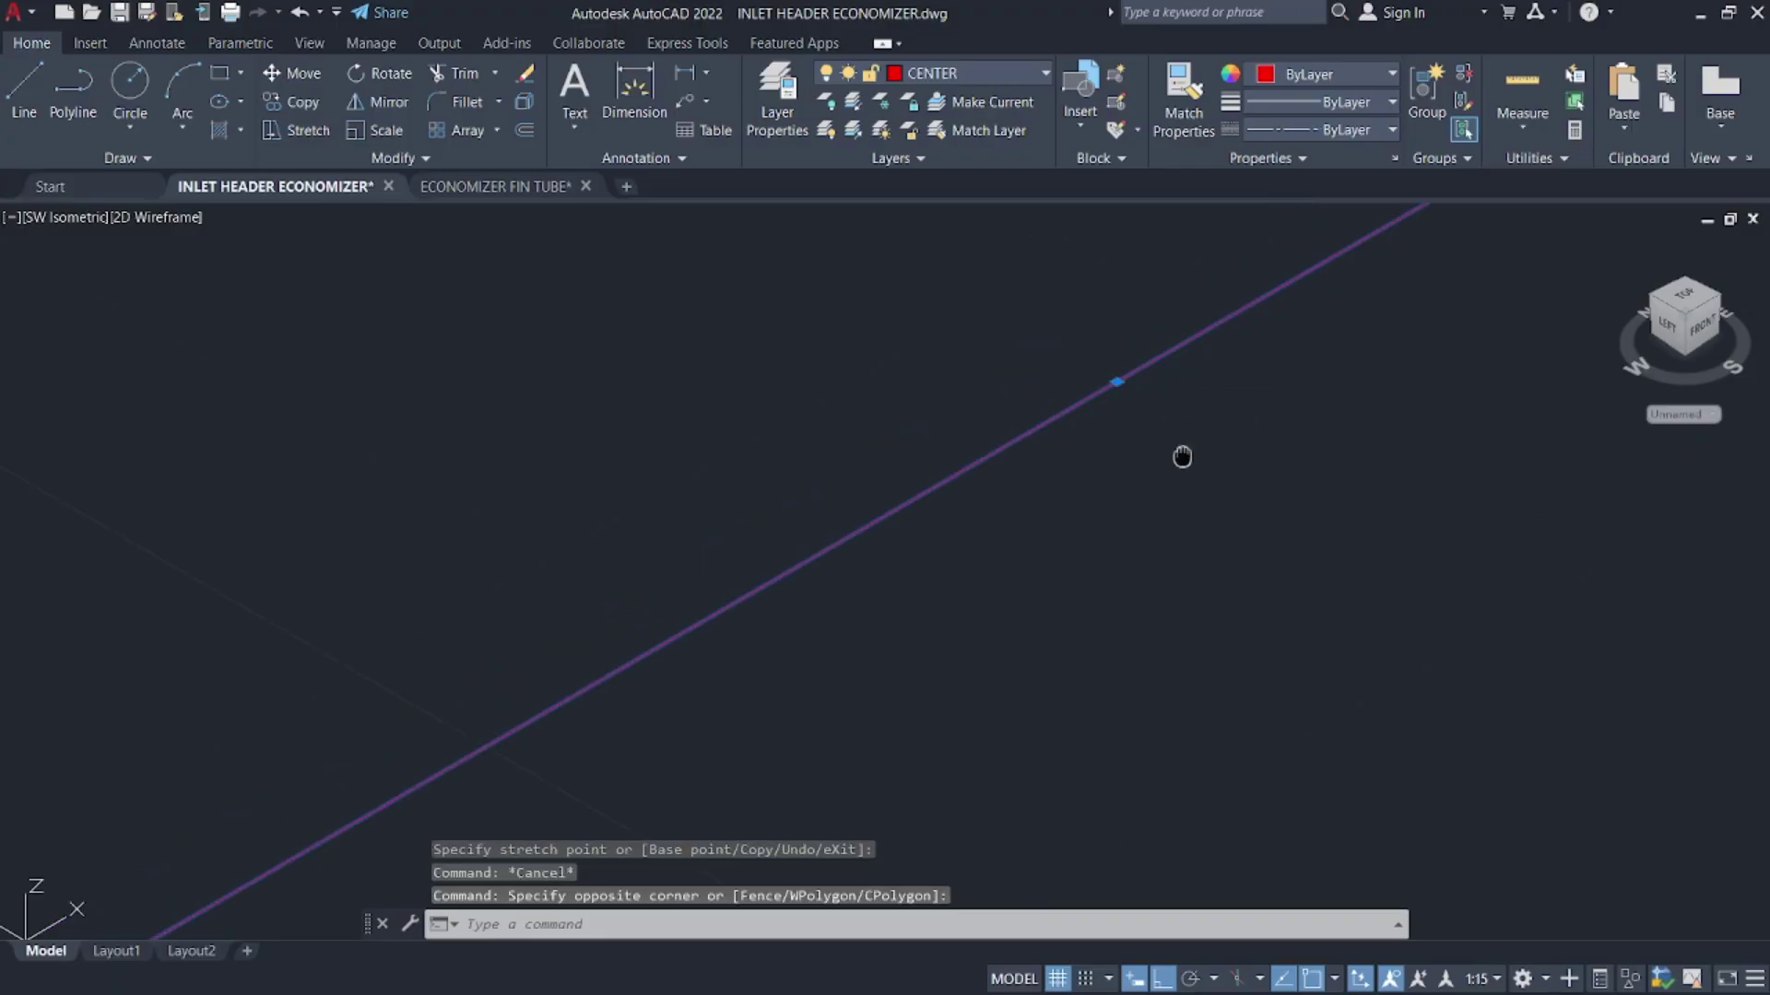
pyautogui.write('j')
pyautogui.press('Return')
pyautogui.click(1108, 375)
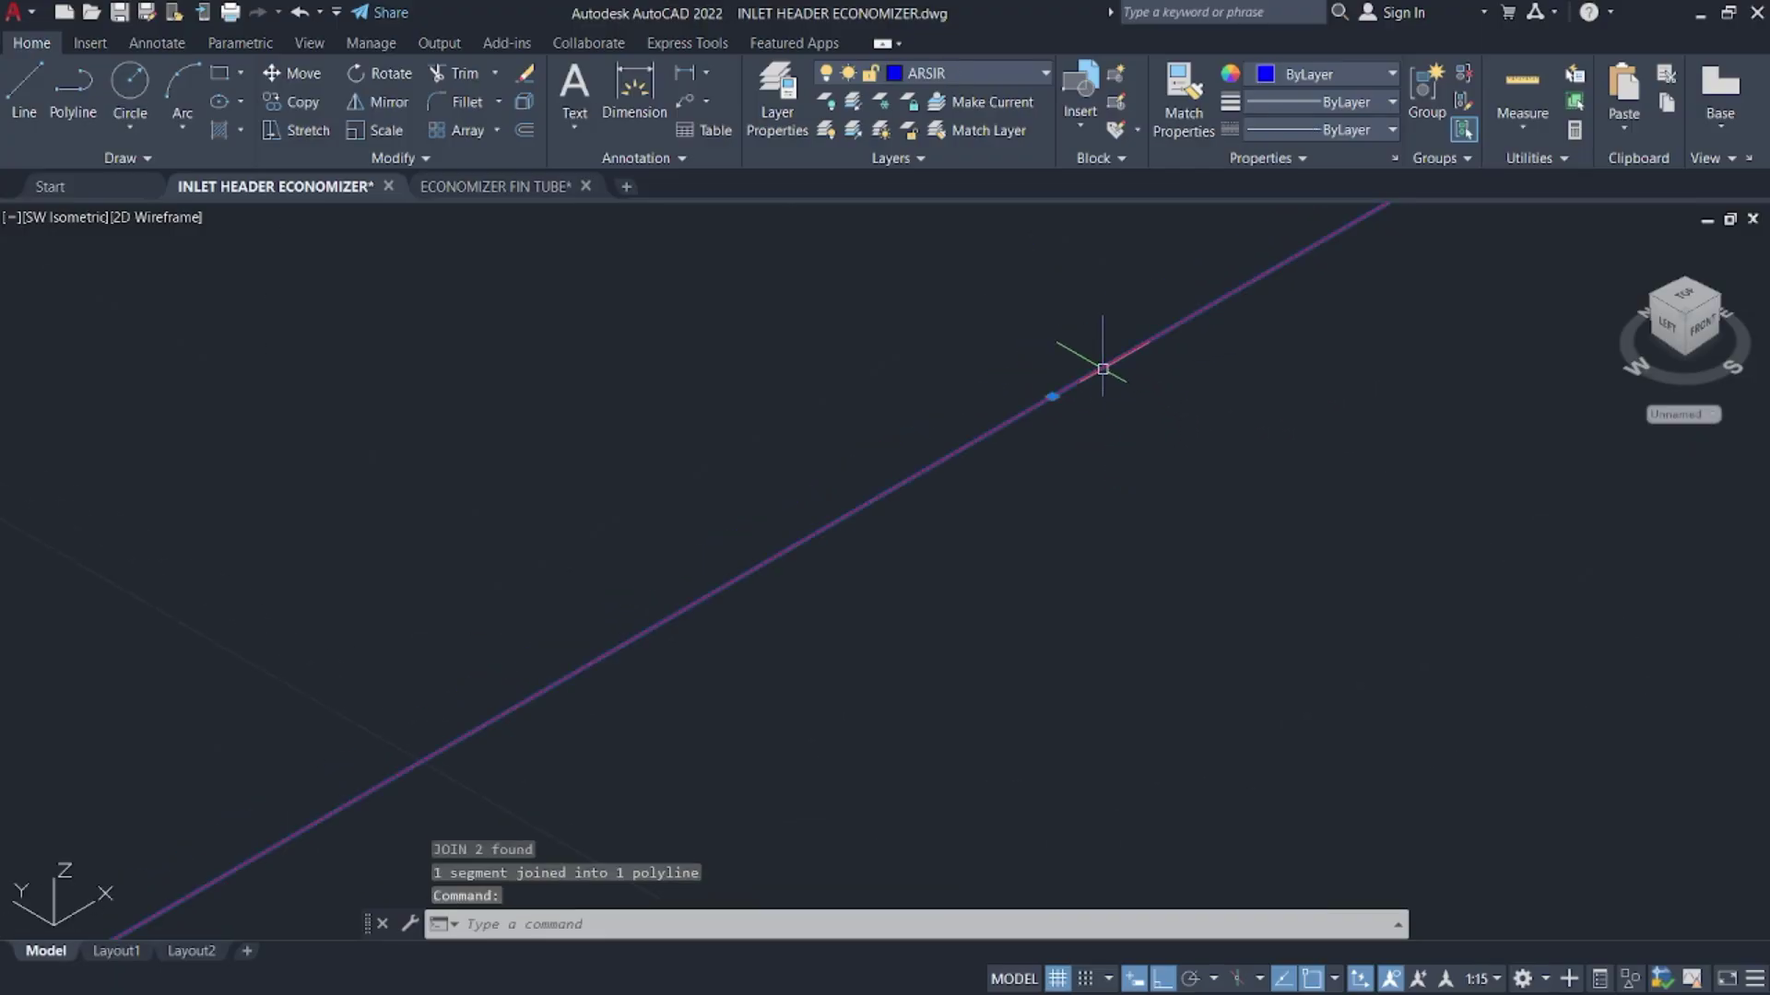
# - Try rotating the joined centreline 90° about the X axis with 3D Rotate, and undo the rotation
pyautogui.scroll(-4, 917, 394)
pyautogui.scroll(-2, 1198, 360)
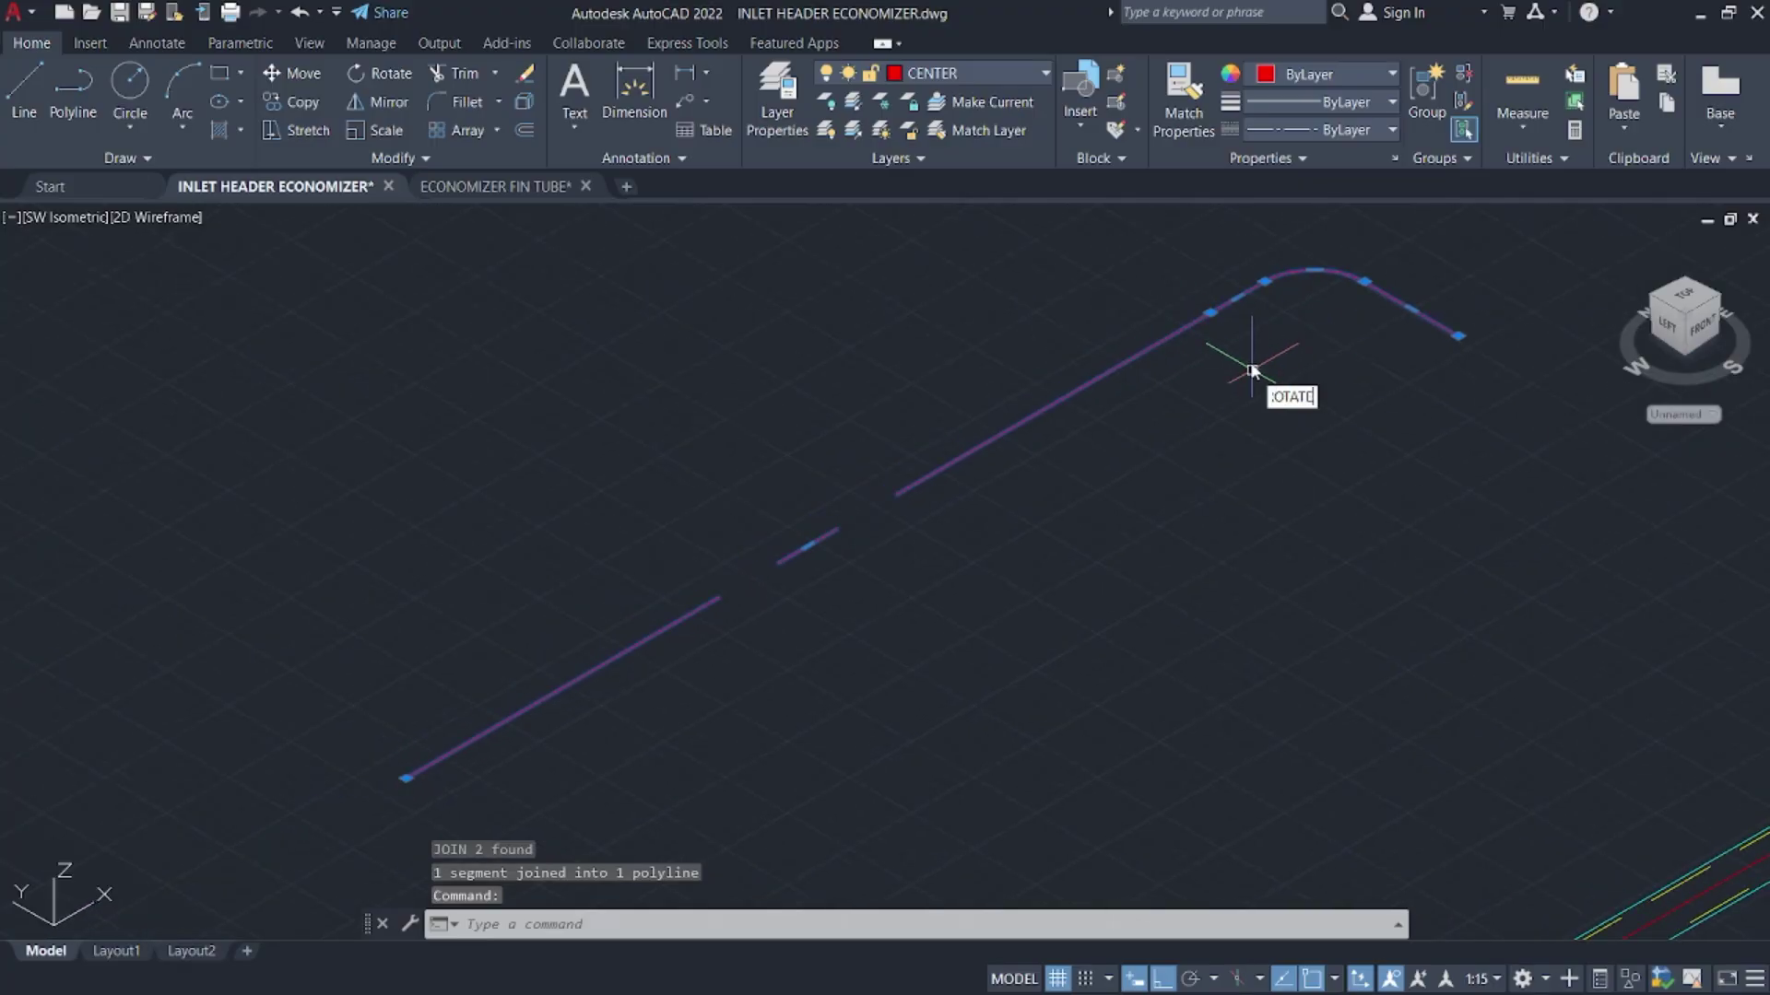
pyautogui.press('Return')
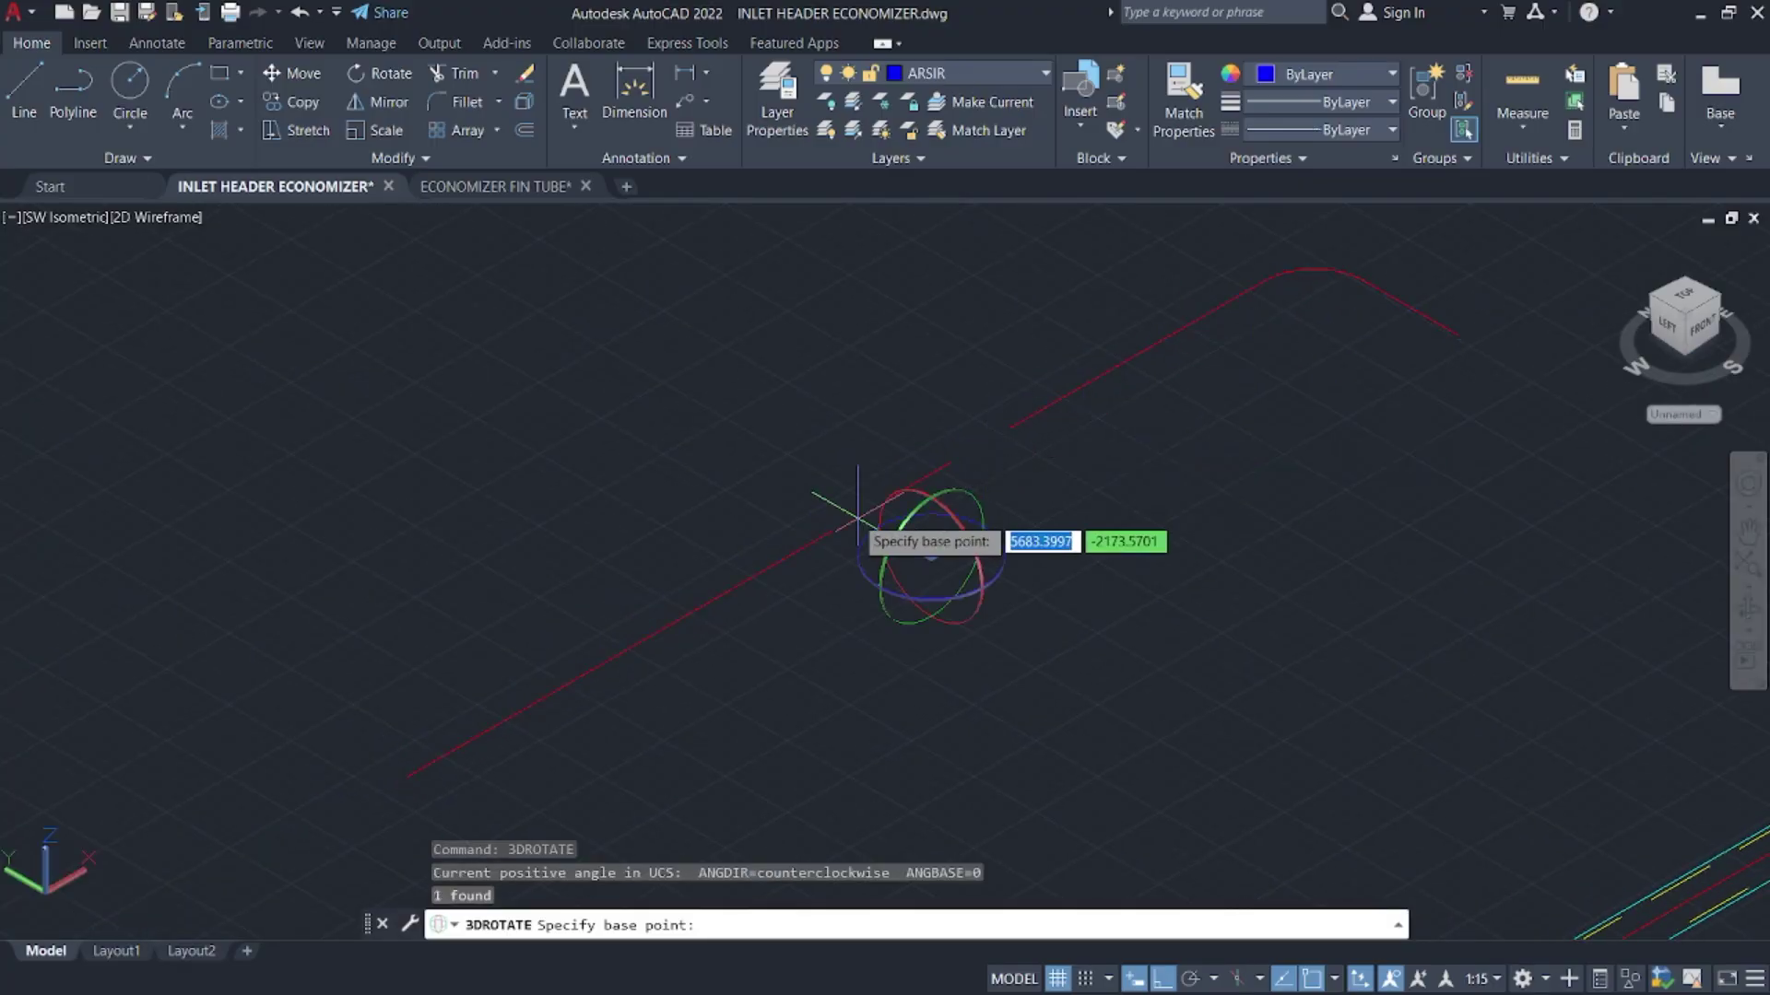
pyautogui.click(931, 556)
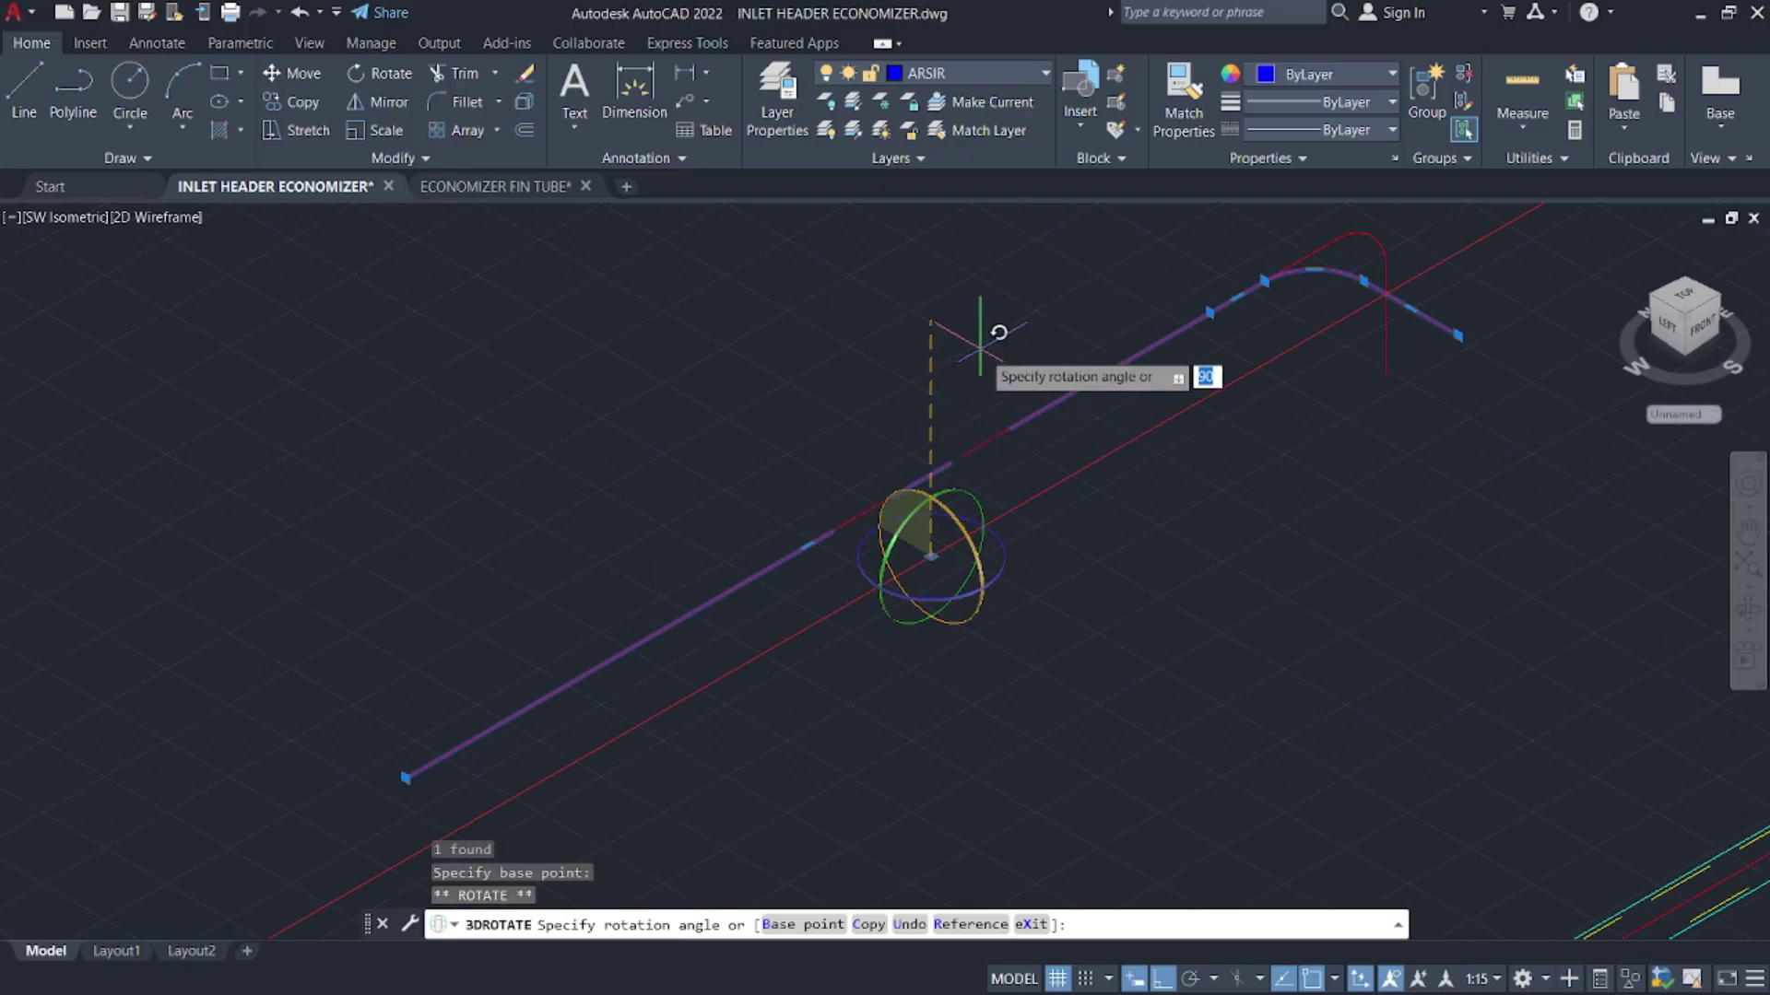
pyautogui.click(979, 349)
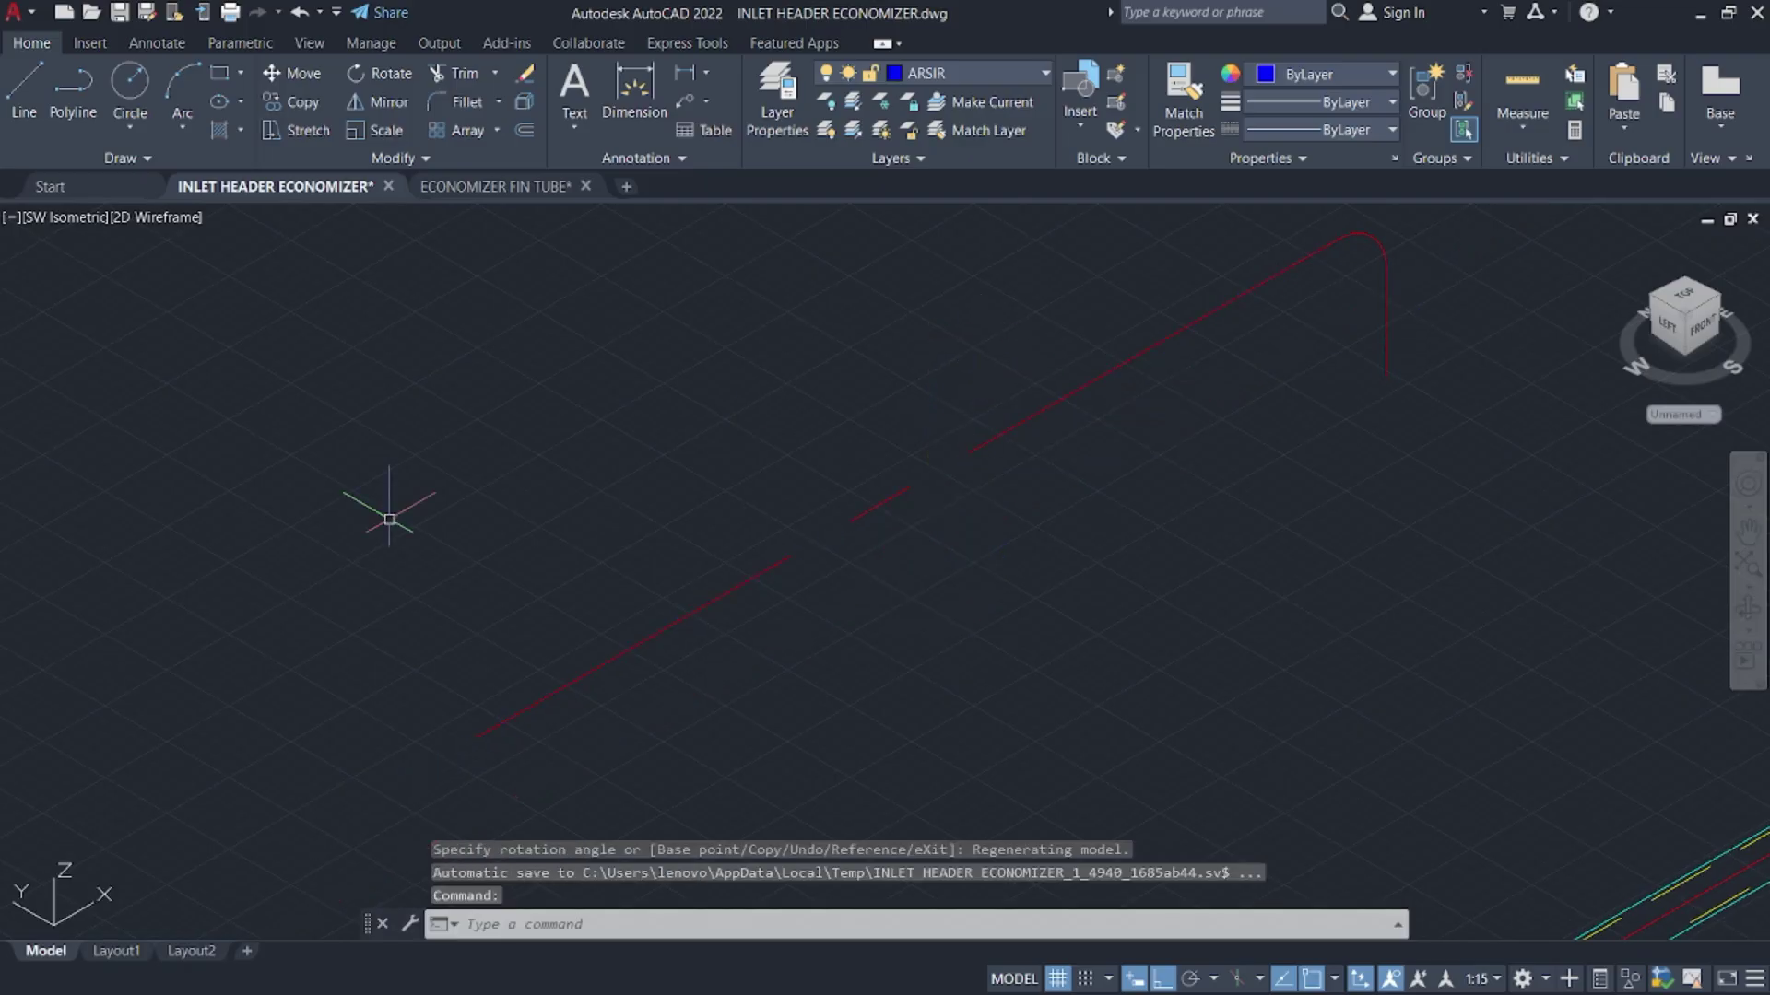
pyautogui.hotkey('ctrl', 'z')
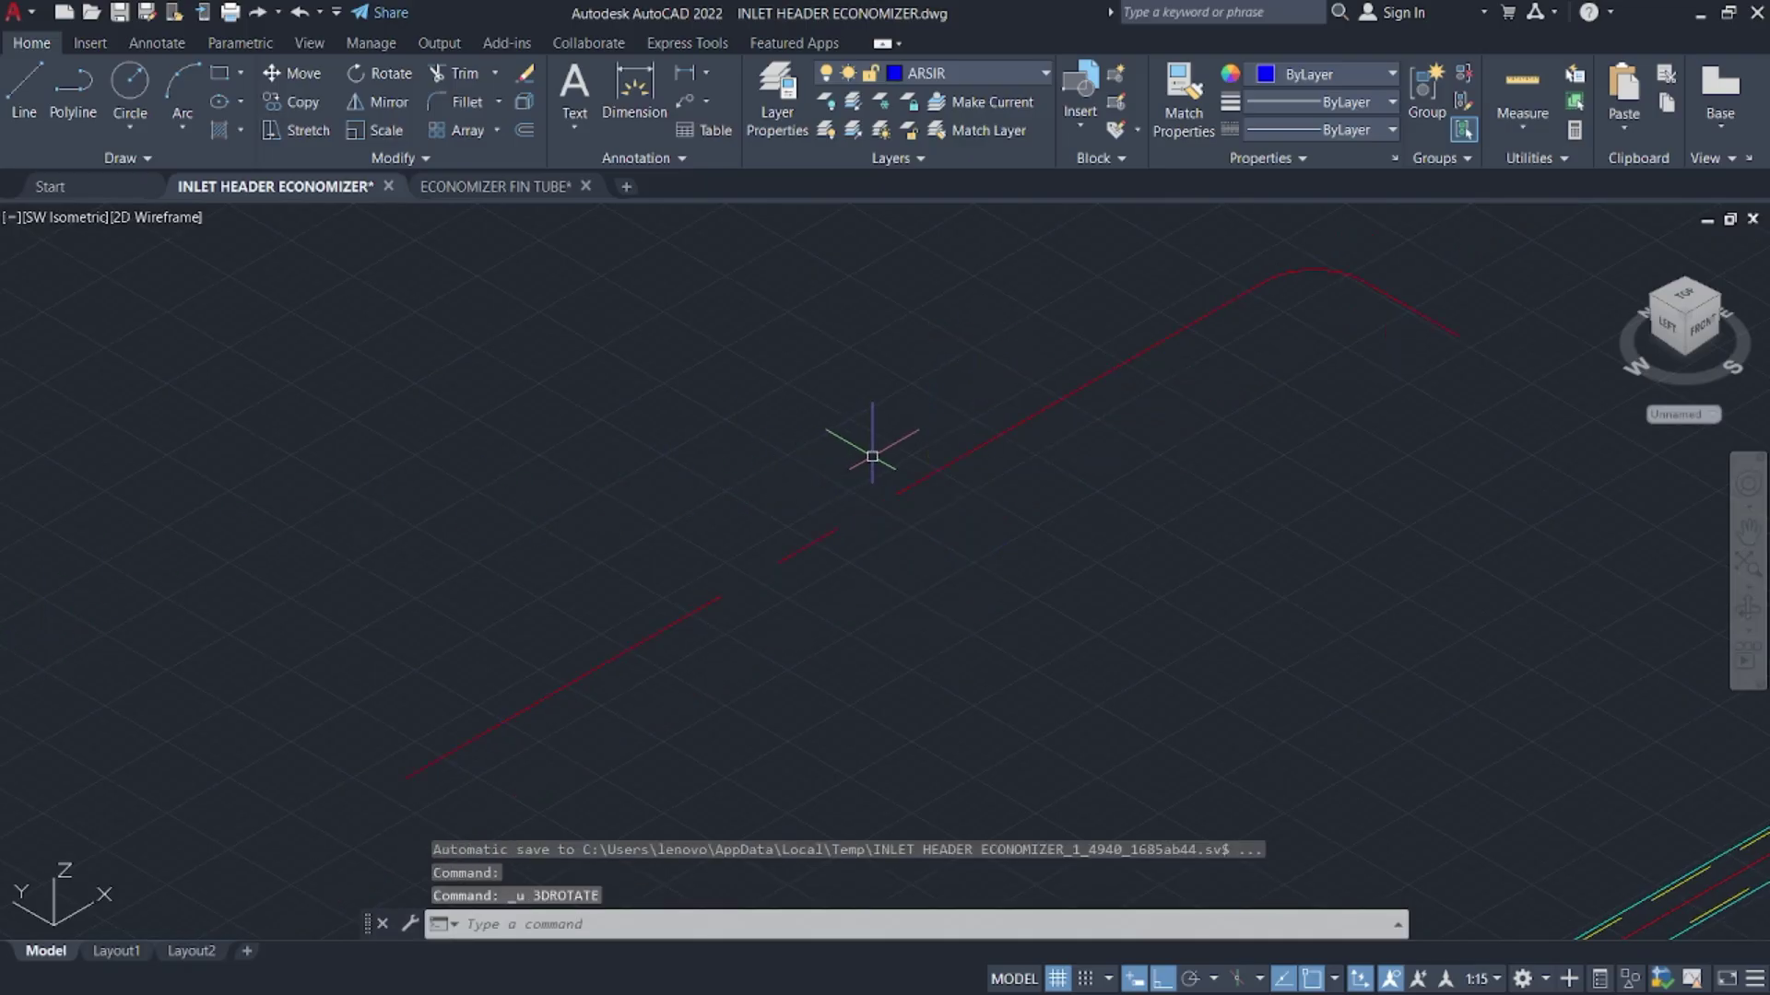
# - Repeat the 3D rotation of the centreline about the X axis and undo it along with the view change
pyautogui.click(1018, 466)
pyautogui.click(895, 360)
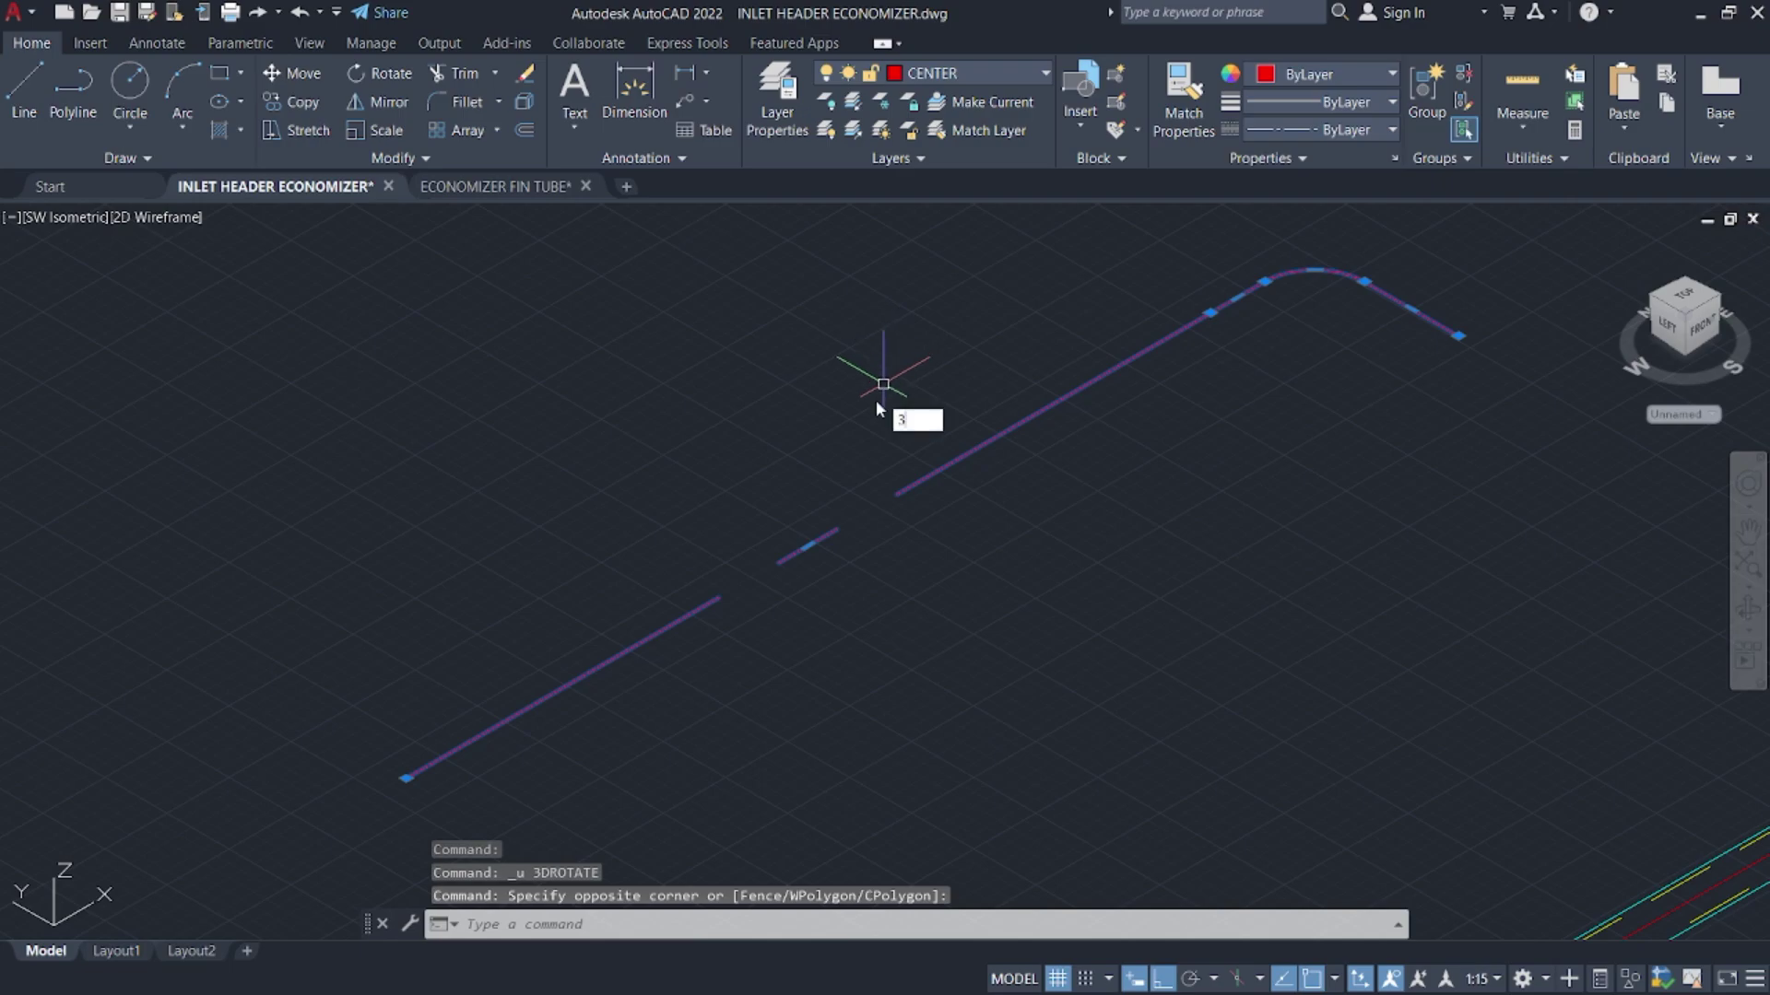
pyautogui.write('3drotate')
pyautogui.press('Return')
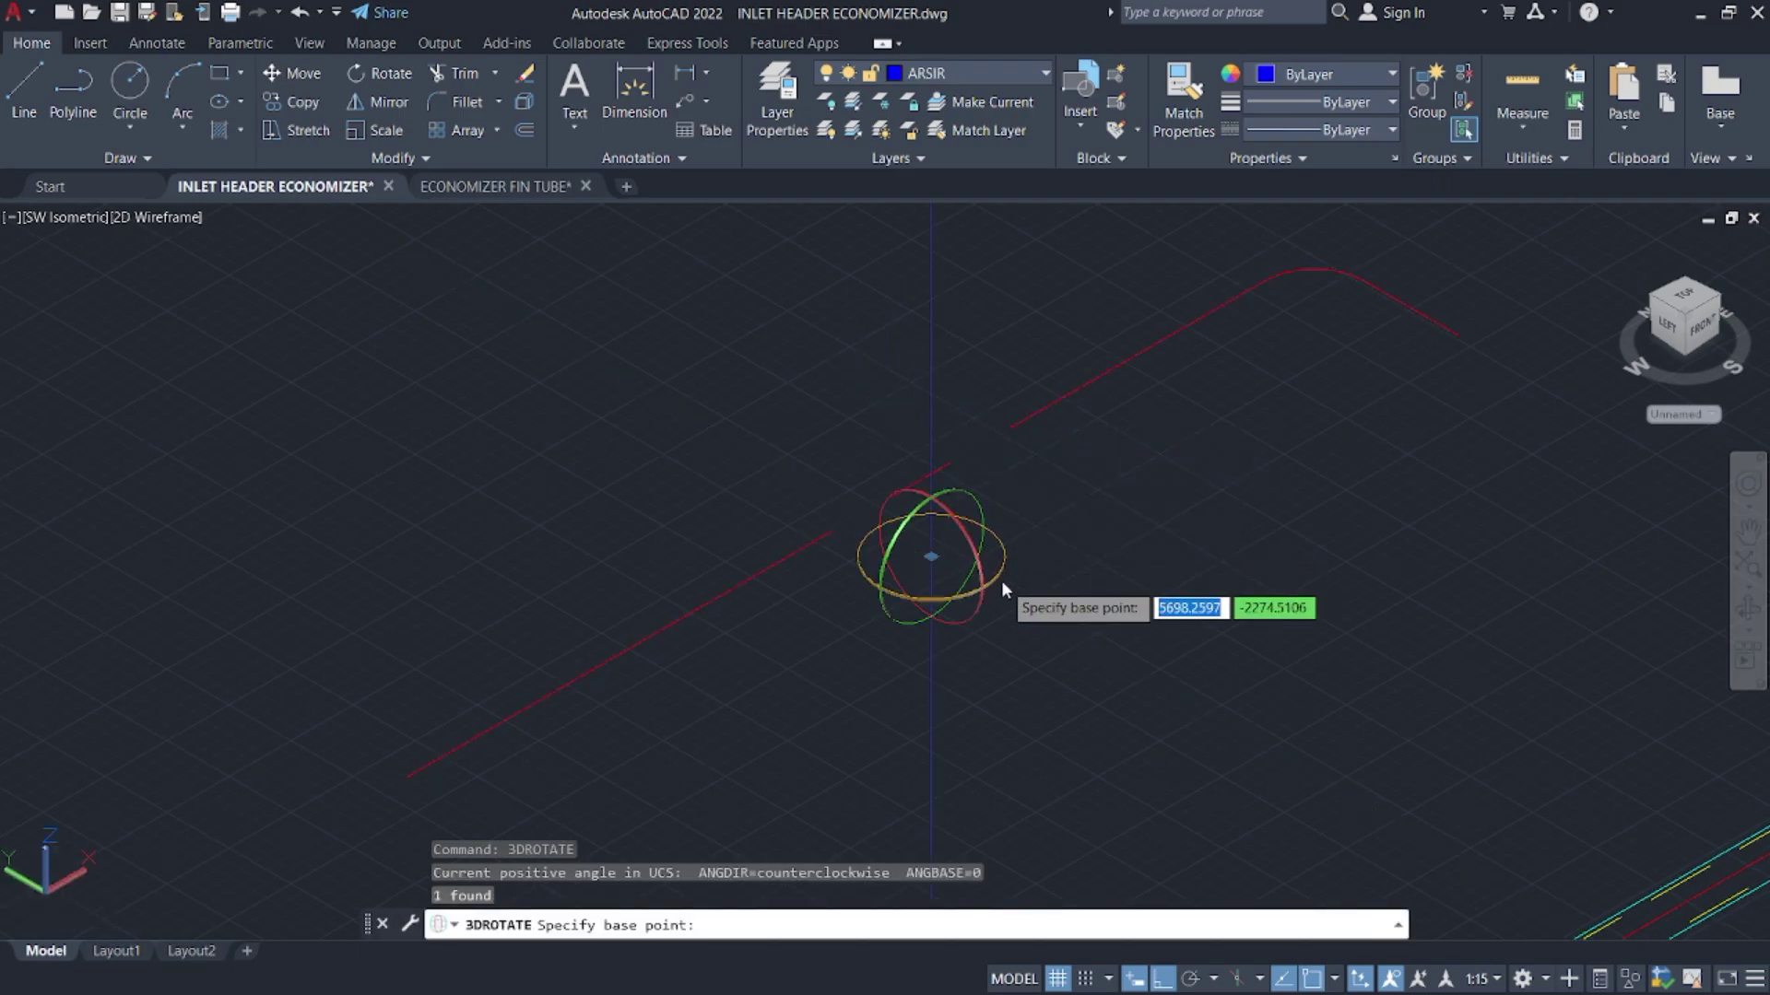
pyautogui.click(968, 616)
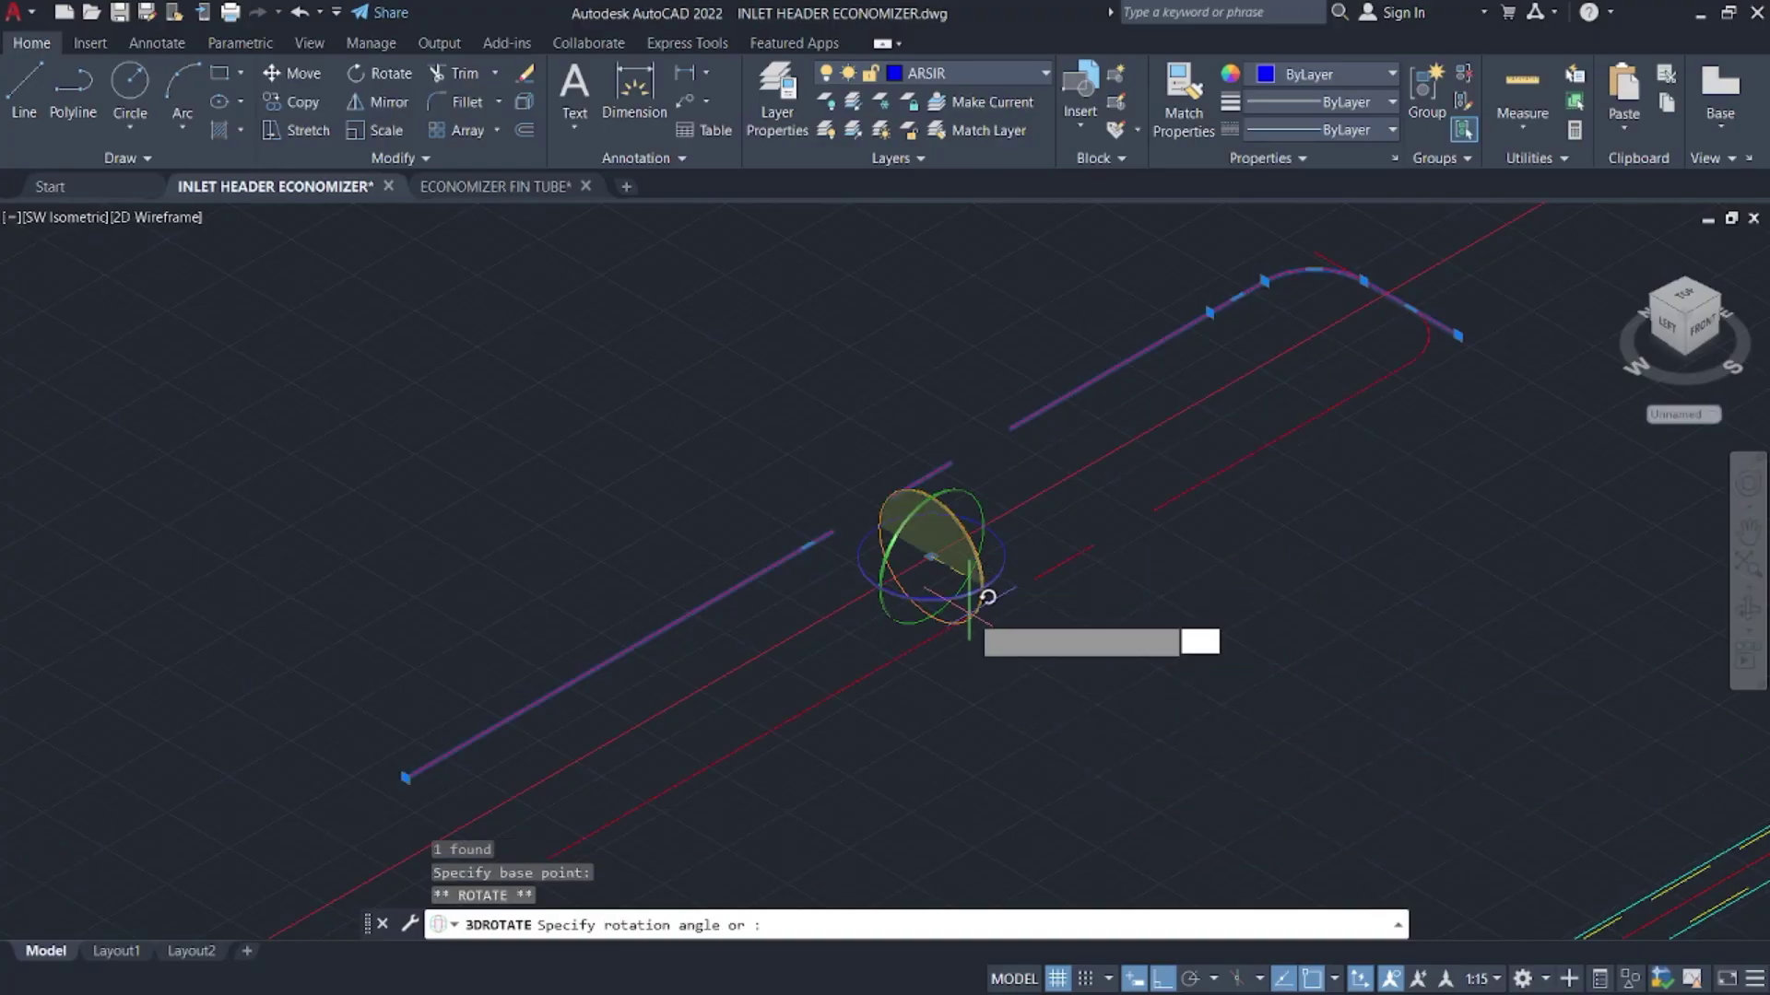
pyautogui.click(1064, 297)
pyautogui.moveTo(1414, 368)
pyautogui.mouseDown(button='middle')
pyautogui.moveTo(1268, 470)
pyautogui.moveTo(1118, 487)
pyautogui.mouseUp(button='middle')
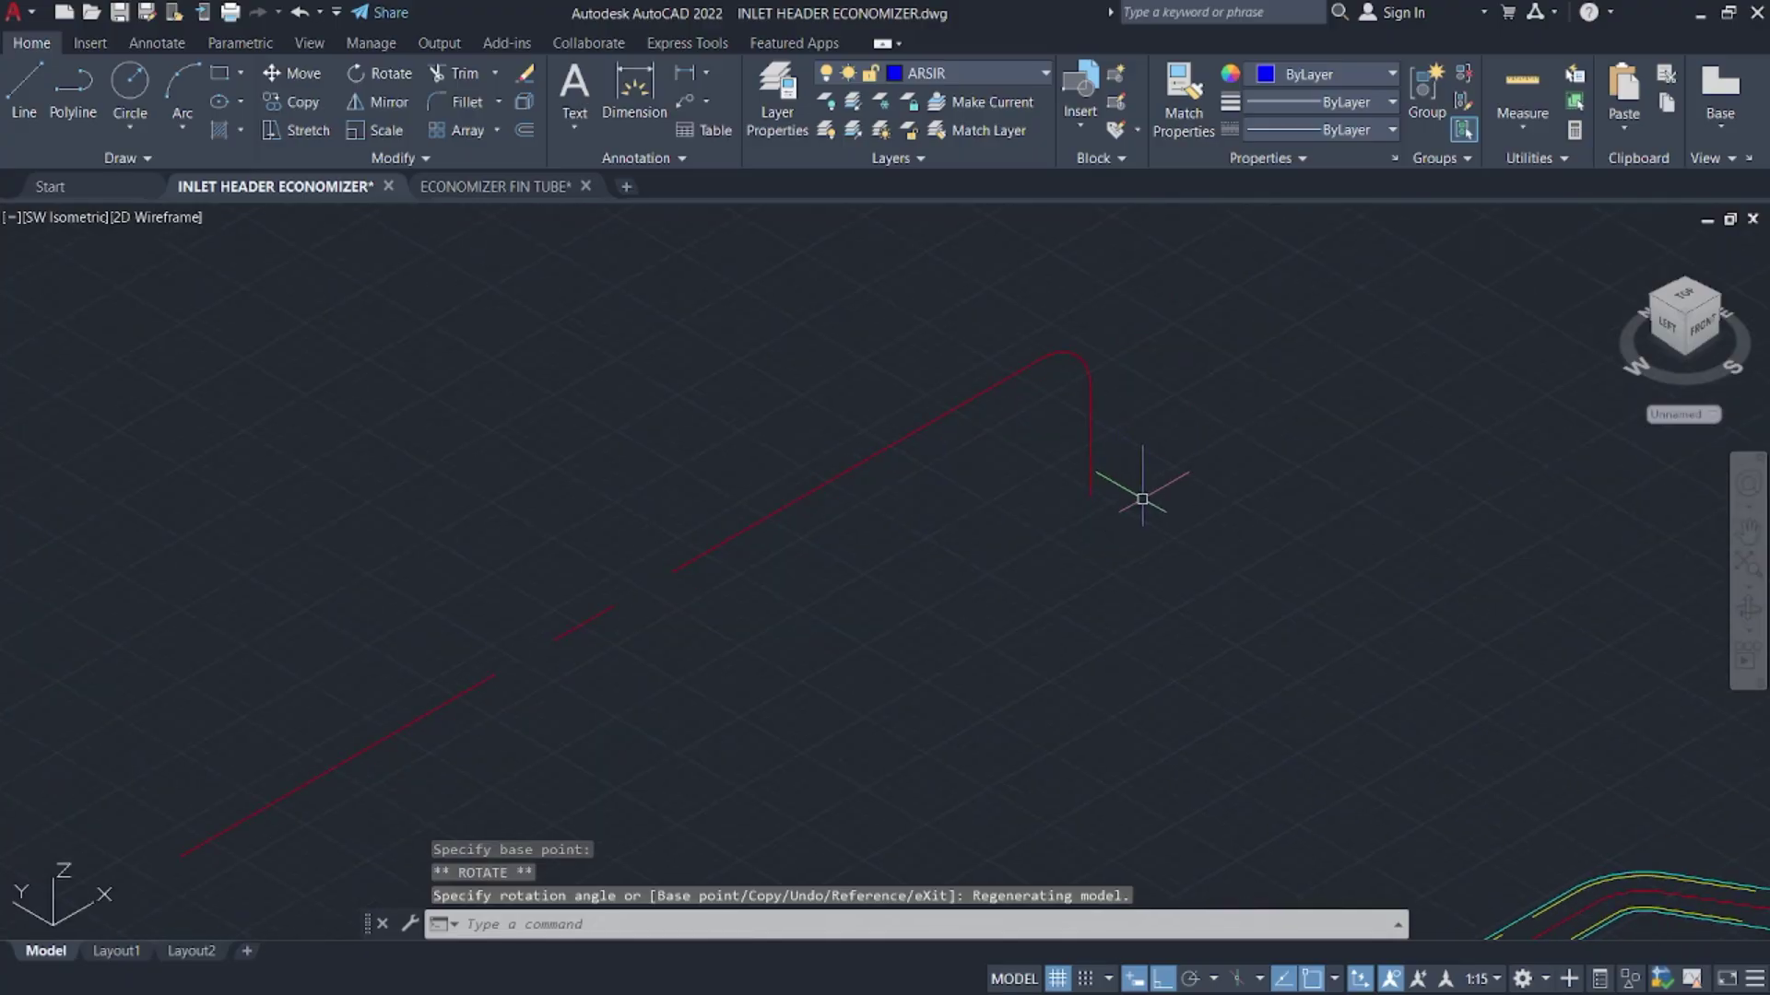
pyautogui.hotkey('ctrl', 'z')
pyautogui.click(1275, 601)
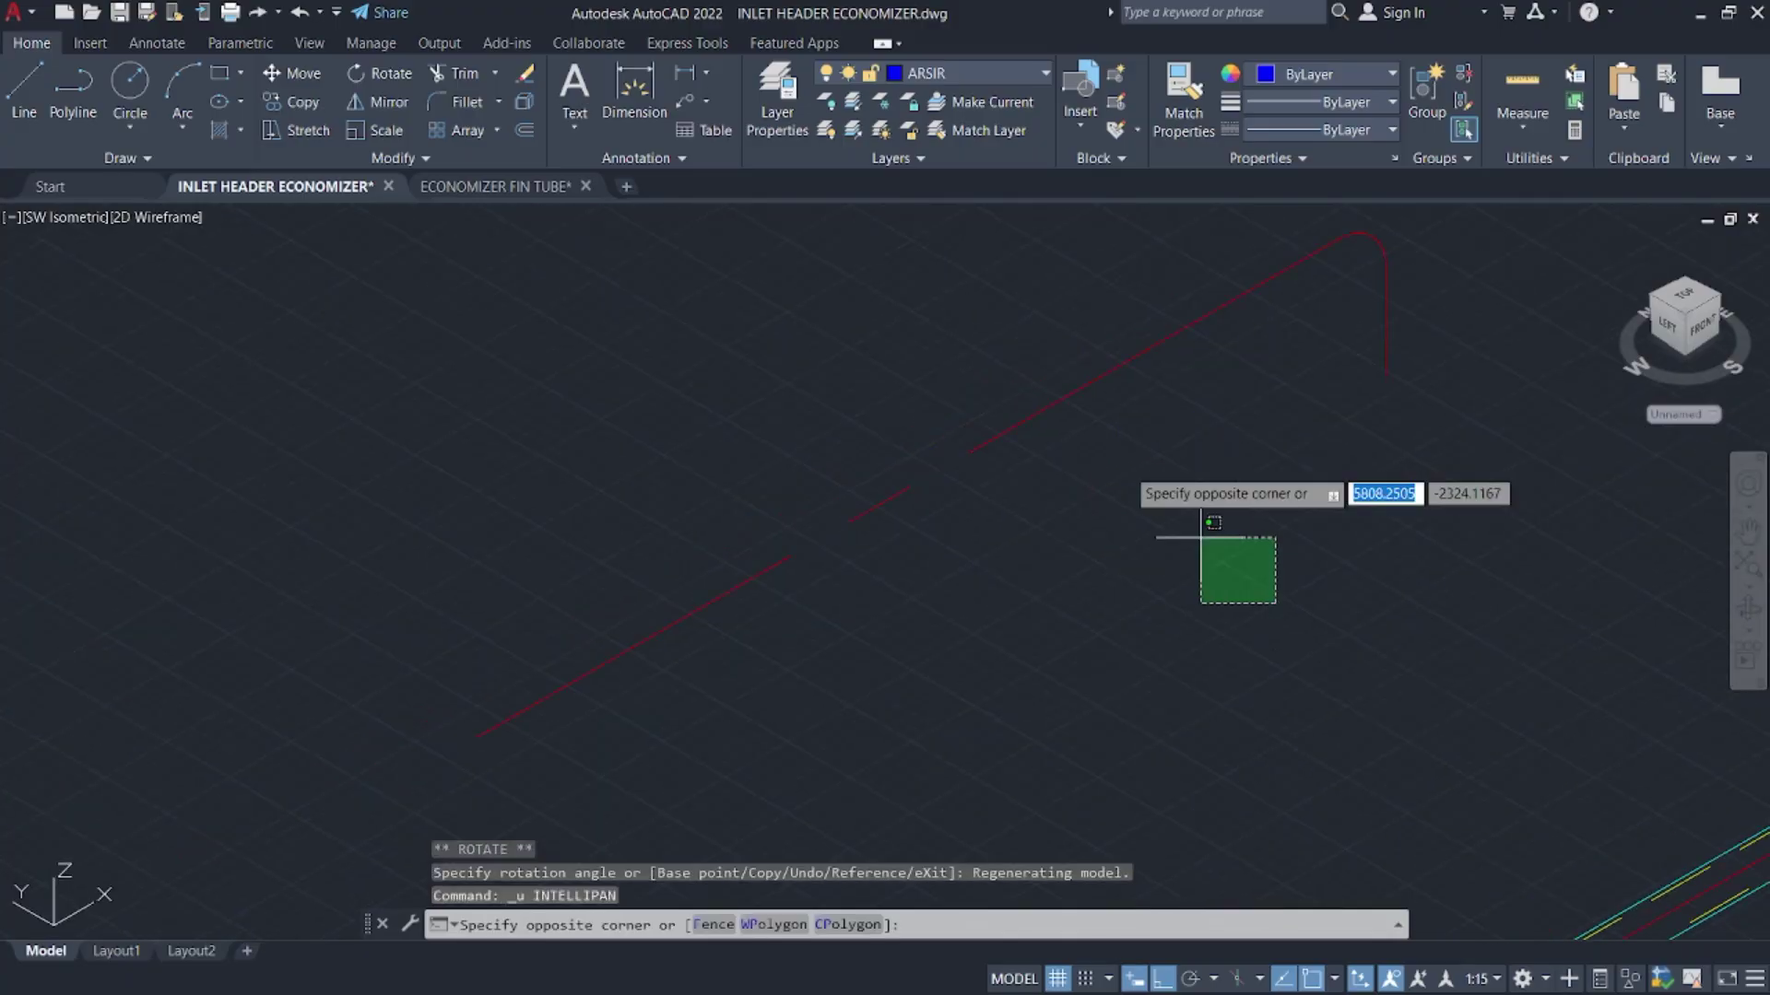
pyautogui.click(1269, 553)
pyautogui.hotkey('ctrl', 'z')
pyautogui.click(1272, 549)
pyautogui.click(1031, 319)
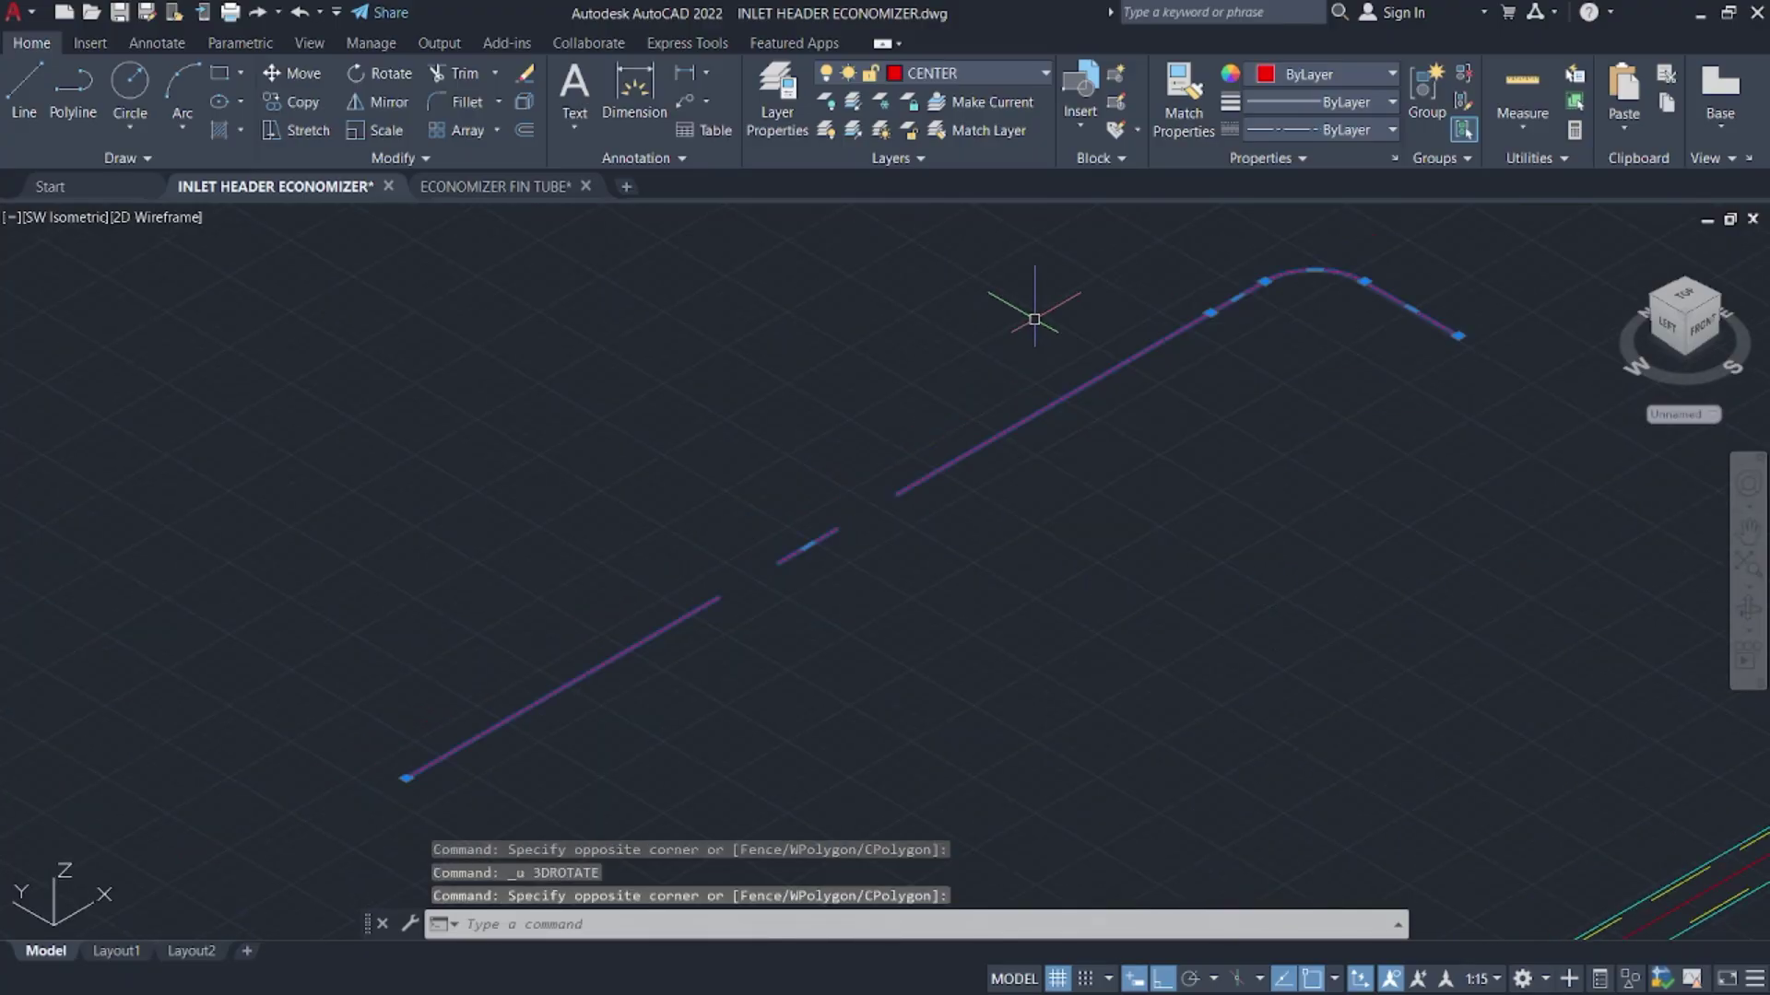
pyautogui.write('3drotate')
pyautogui.press('Return')
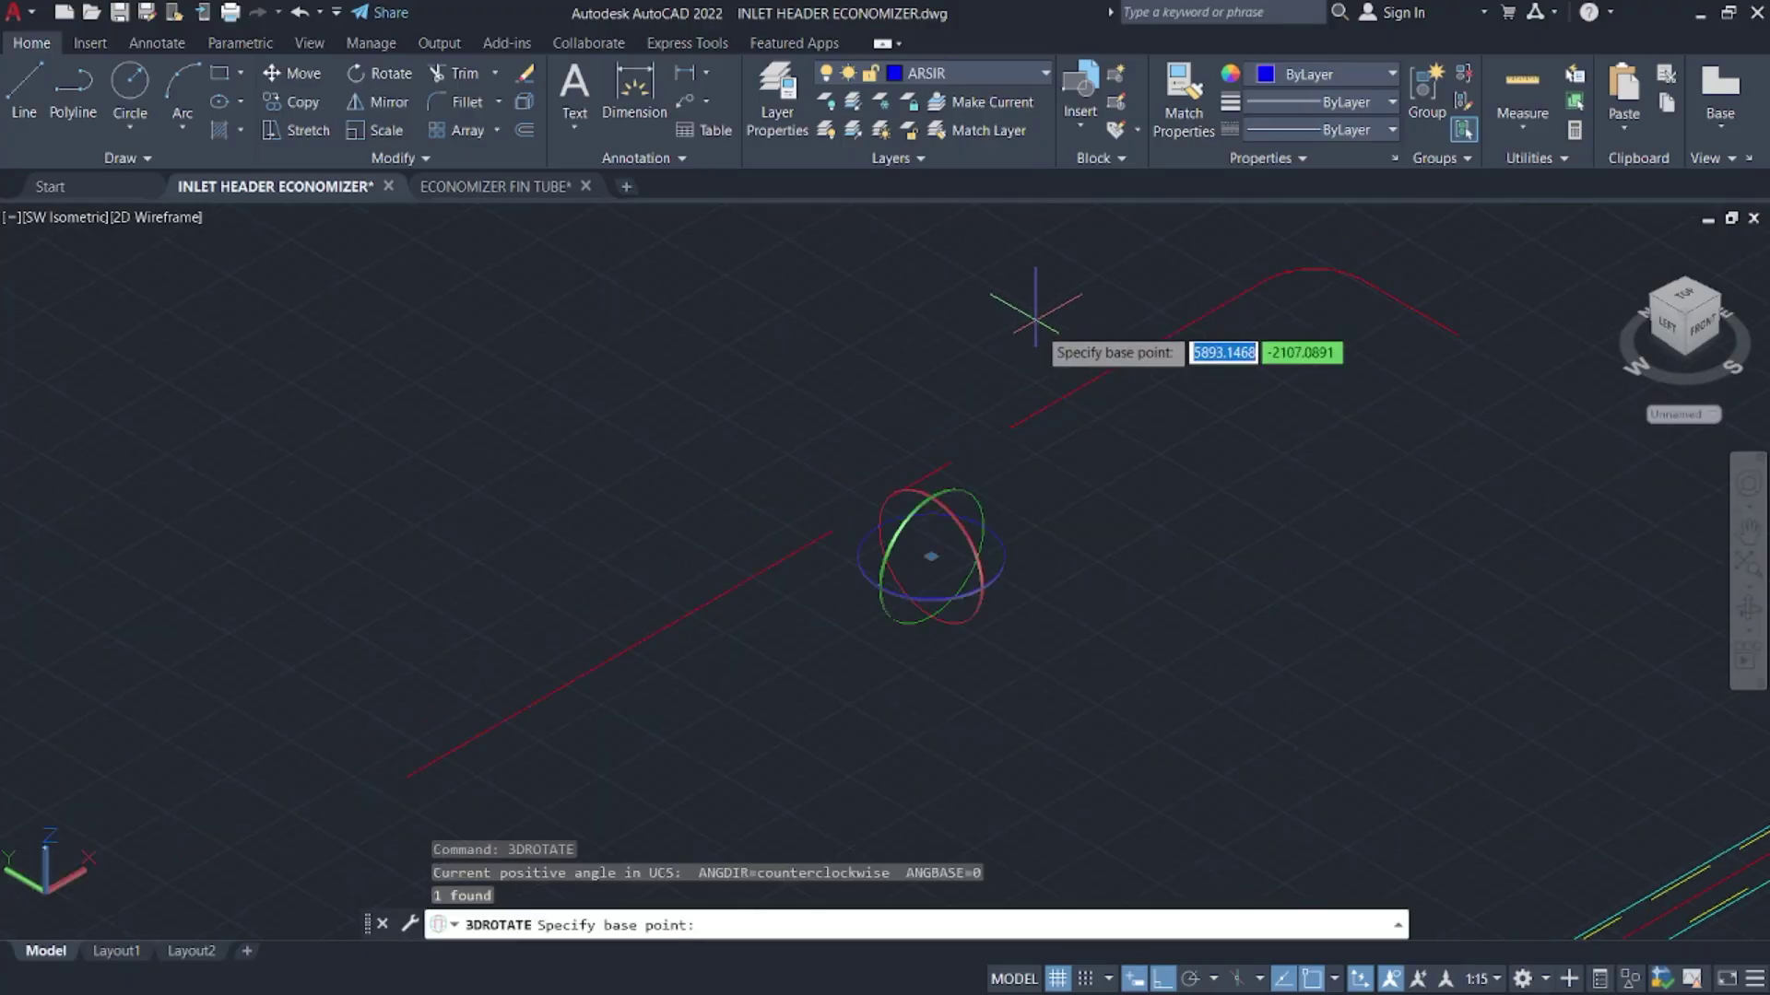
pyautogui.click(995, 534)
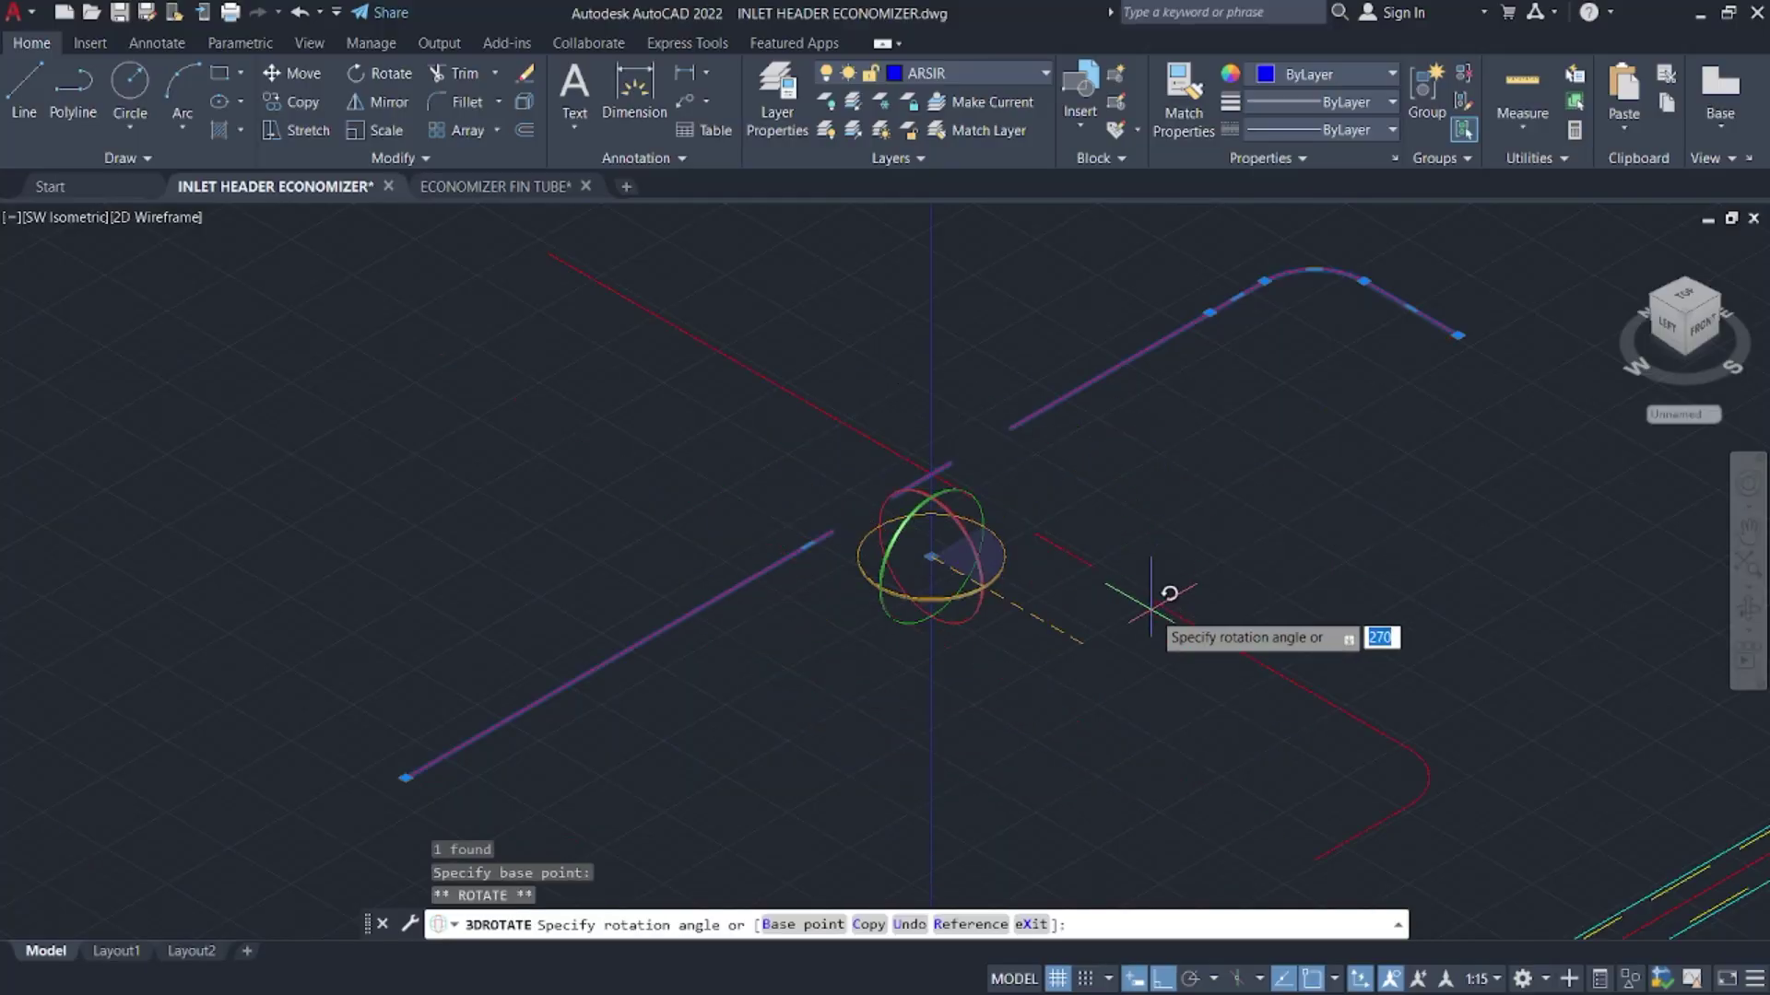
pyautogui.press('Escape')
# - Rotate the joined centreline 90° about the X axis with 3D Rotate so its short leg points vertically down
pyautogui.click(810, 419)
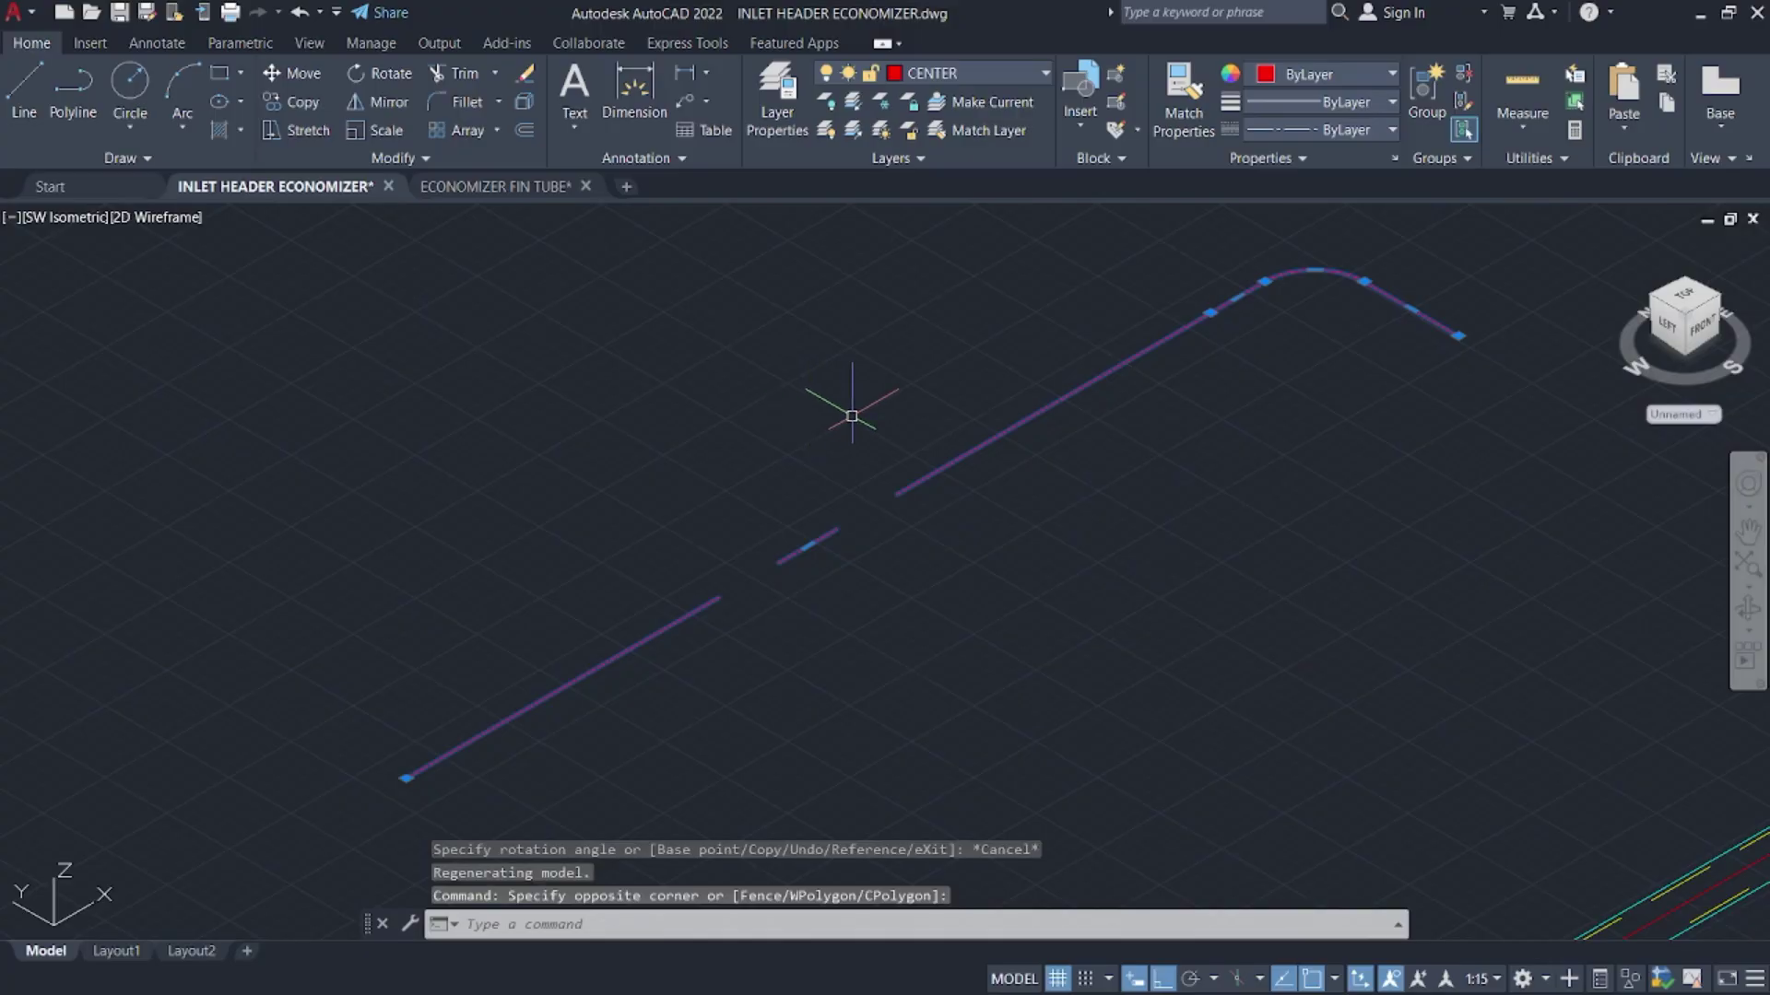
pyautogui.press('BackSpace')
pyautogui.press('BackSpace')
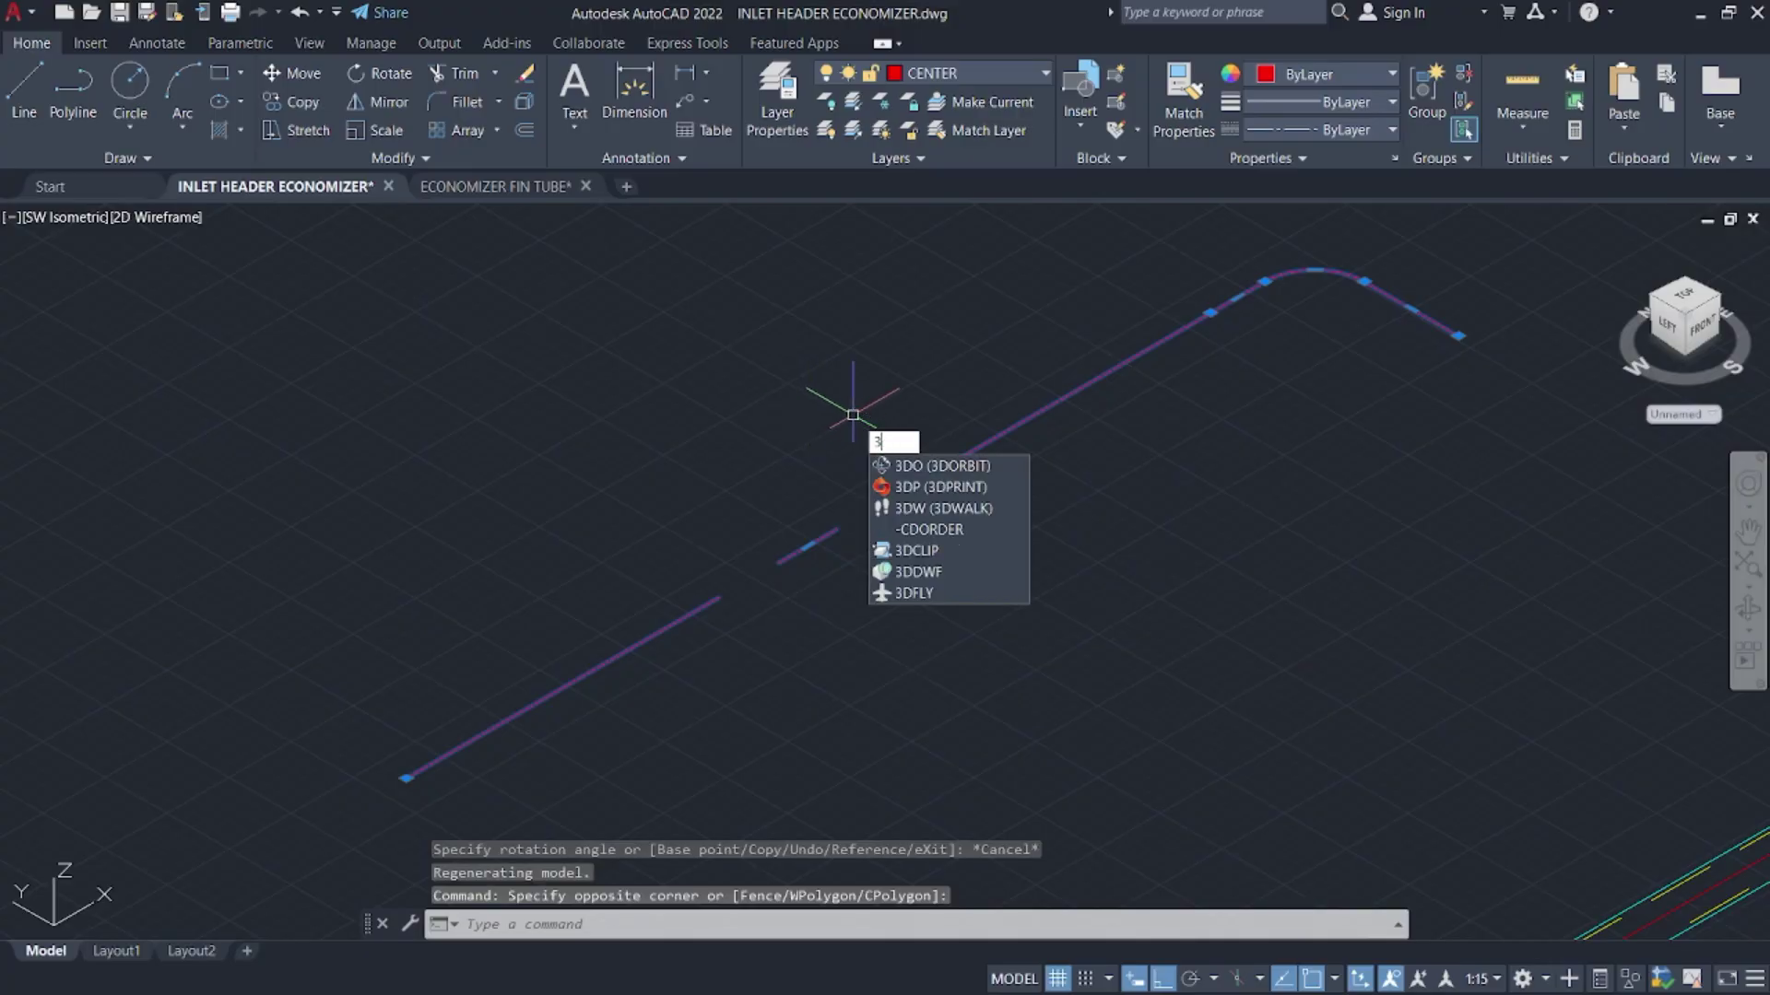
pyautogui.write('drotate')
pyautogui.press('Return')
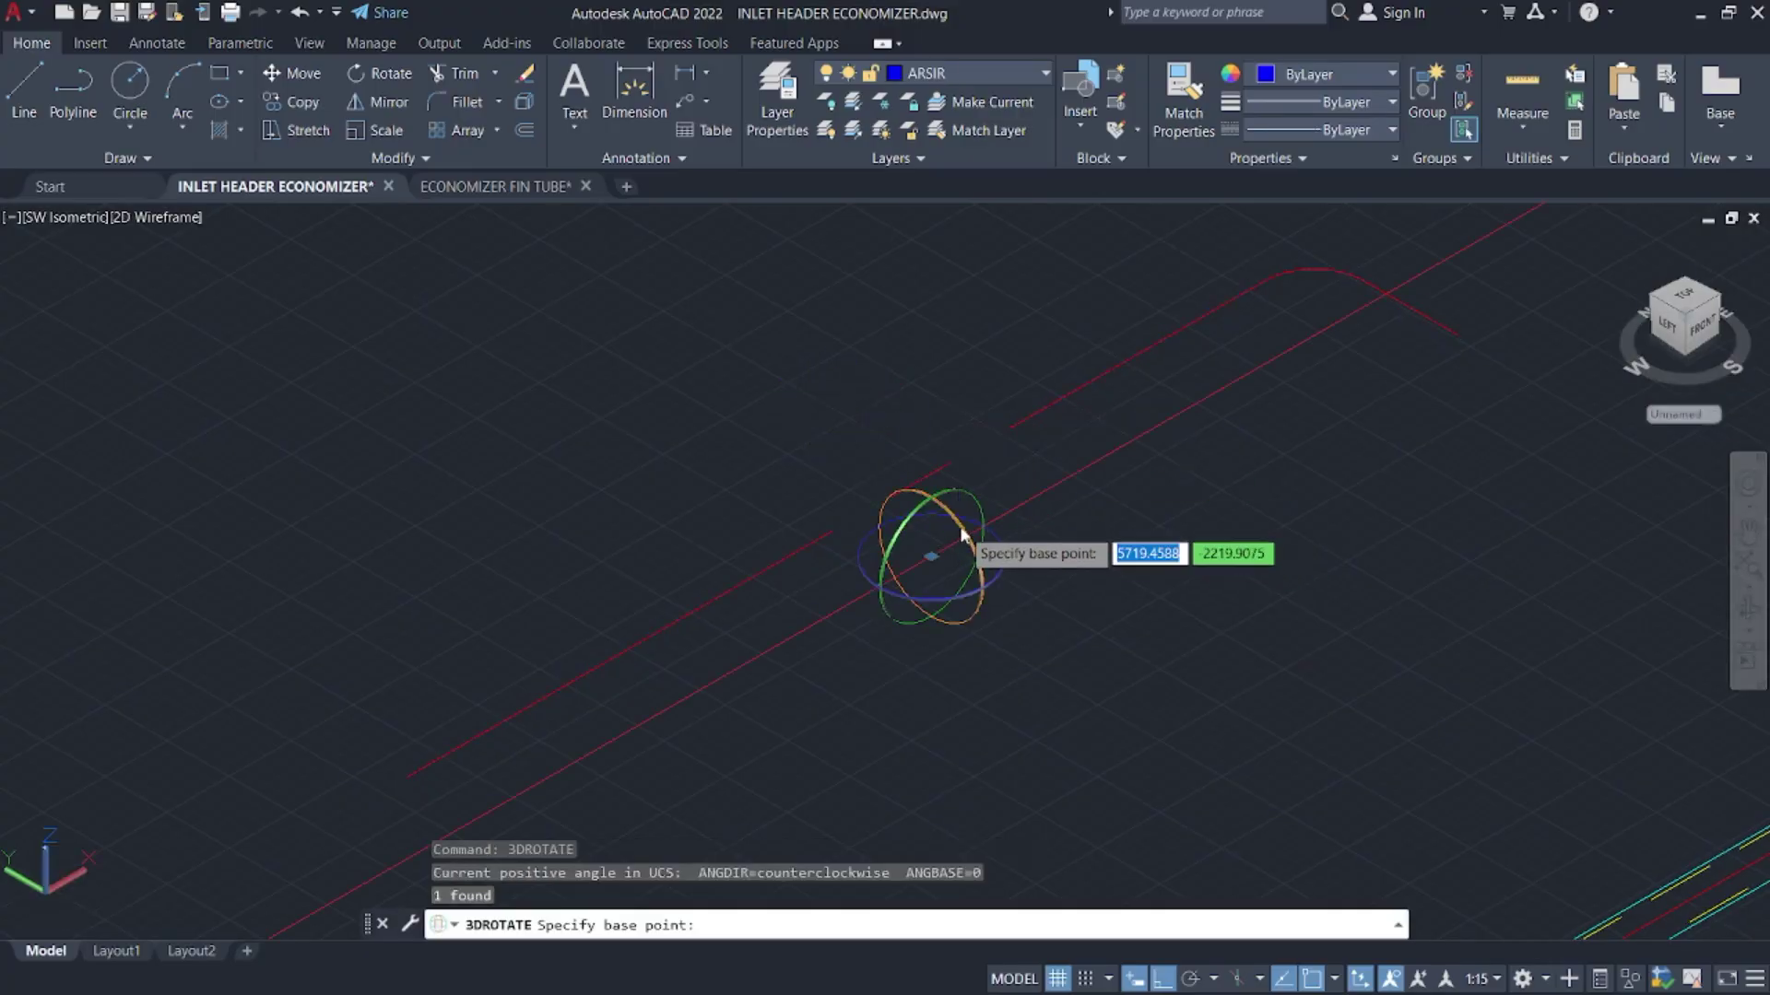
pyautogui.click(933, 556)
pyautogui.click(995, 423)
pyautogui.moveTo(1288, 474); pyautogui.dragTo(1194, 477, button='middle')
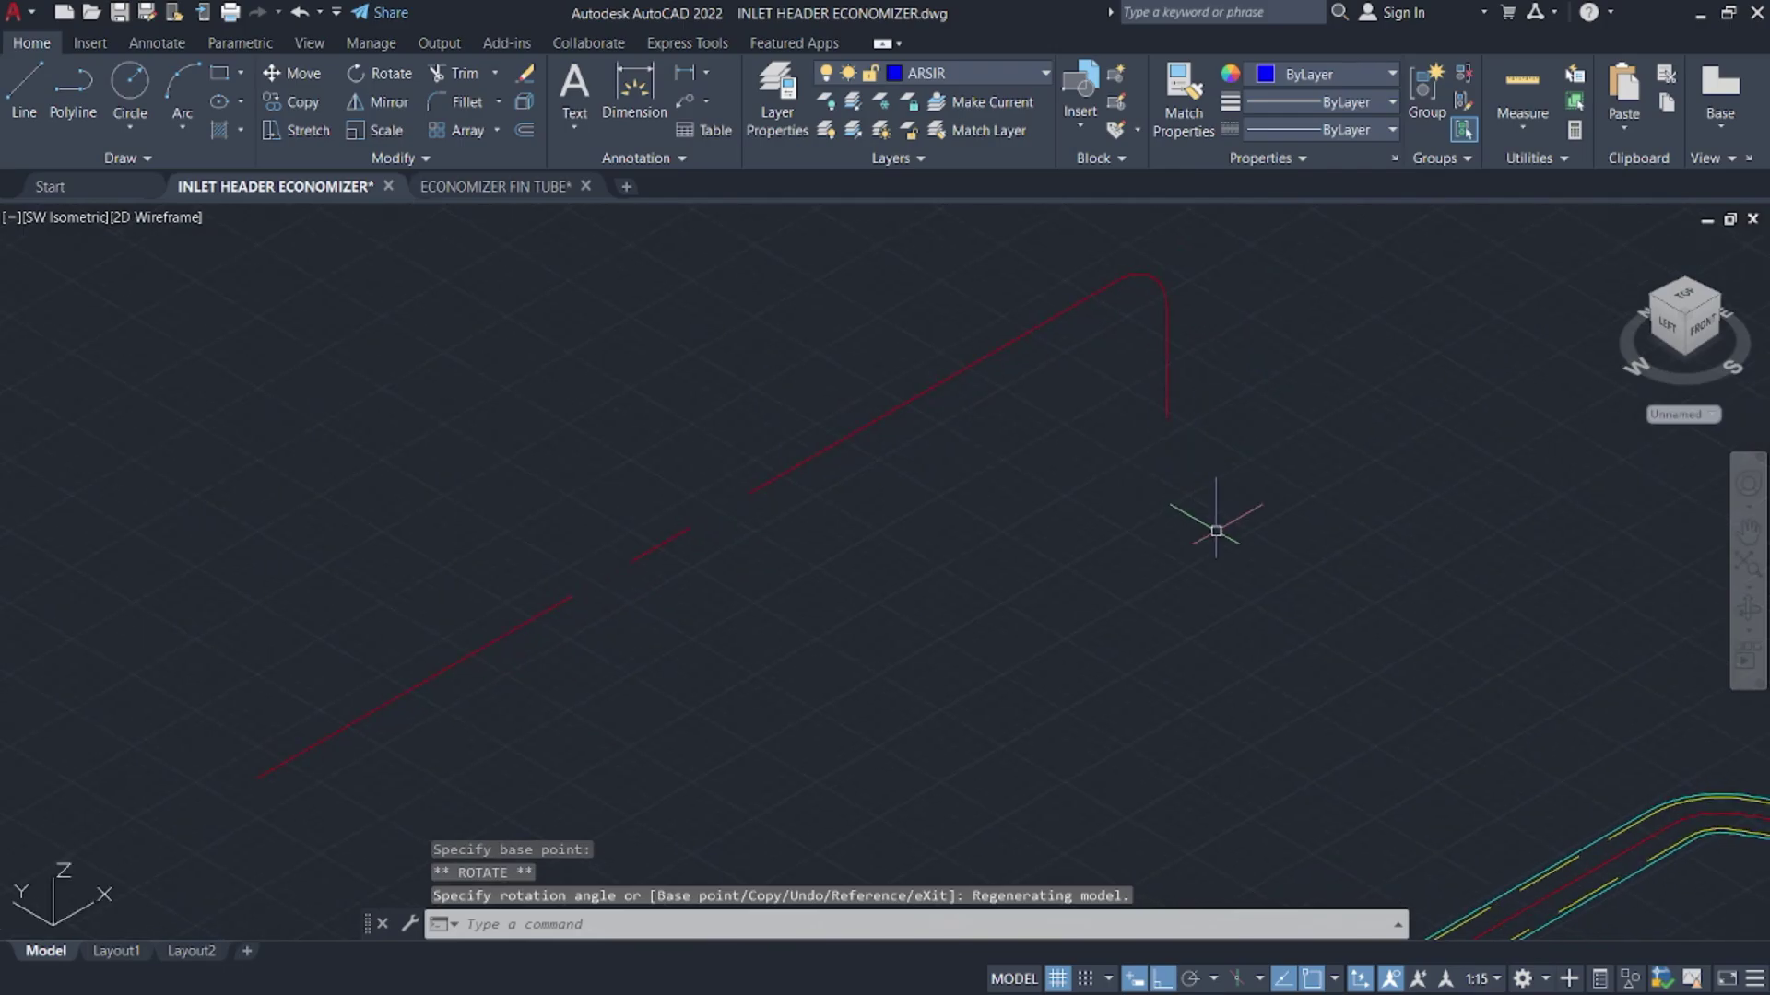
# - Switch to the Tr Adv.pdf drawing in Firefox and check the branch pipe dimensions in the parts list
pyautogui.press('super')
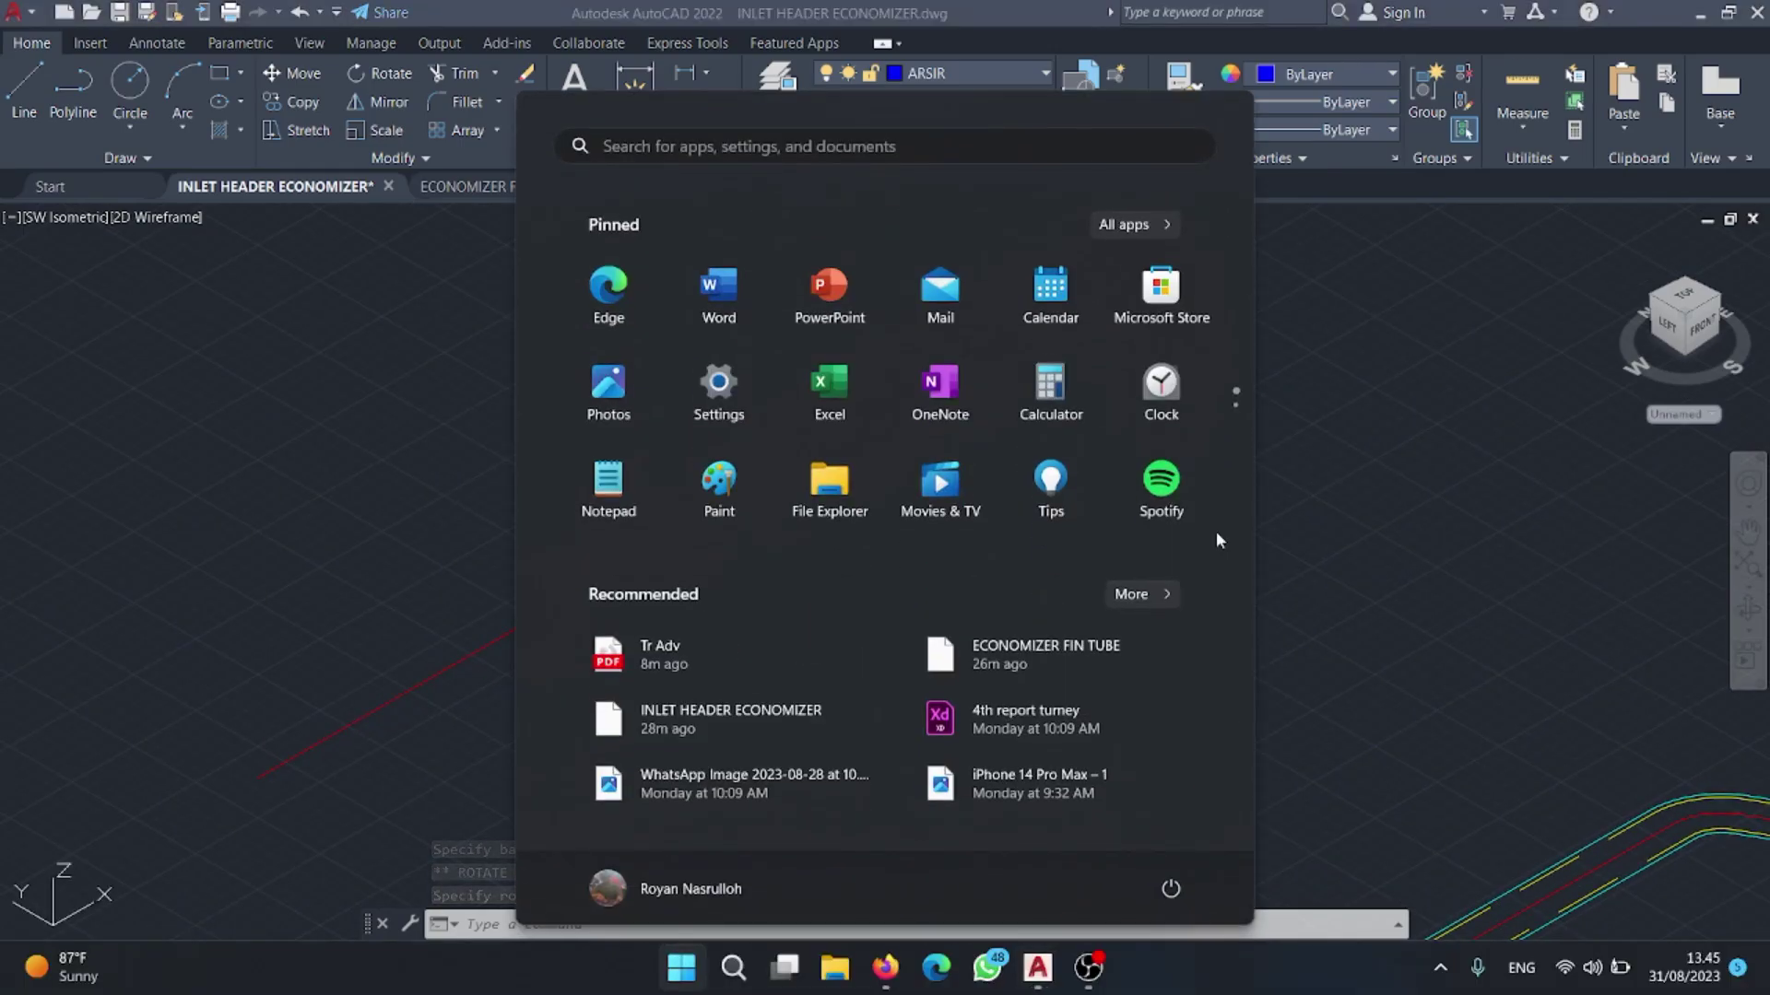
pyautogui.click(886, 969)
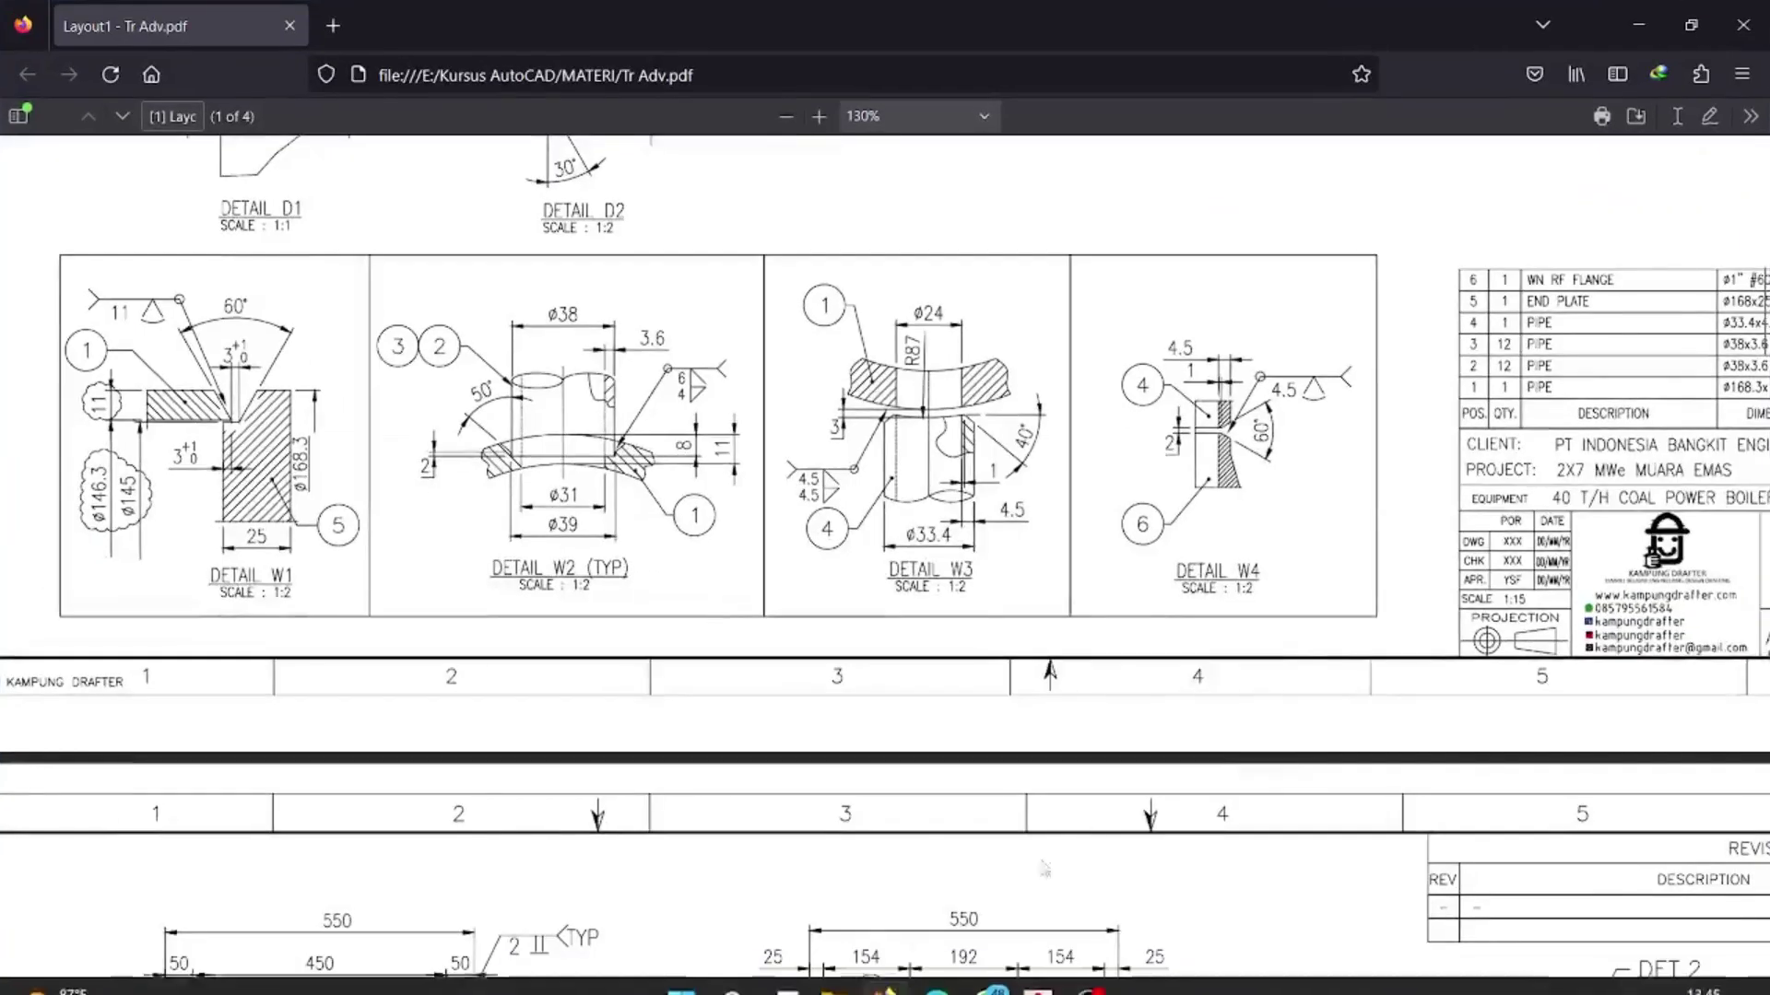
pyautogui.keyDown('ctrl'); pyautogui.scroll(5, 834, 731); pyautogui.keyUp('ctrl')
pyautogui.moveTo(823, 731); pyautogui.dragTo(604, 748, button='middle')
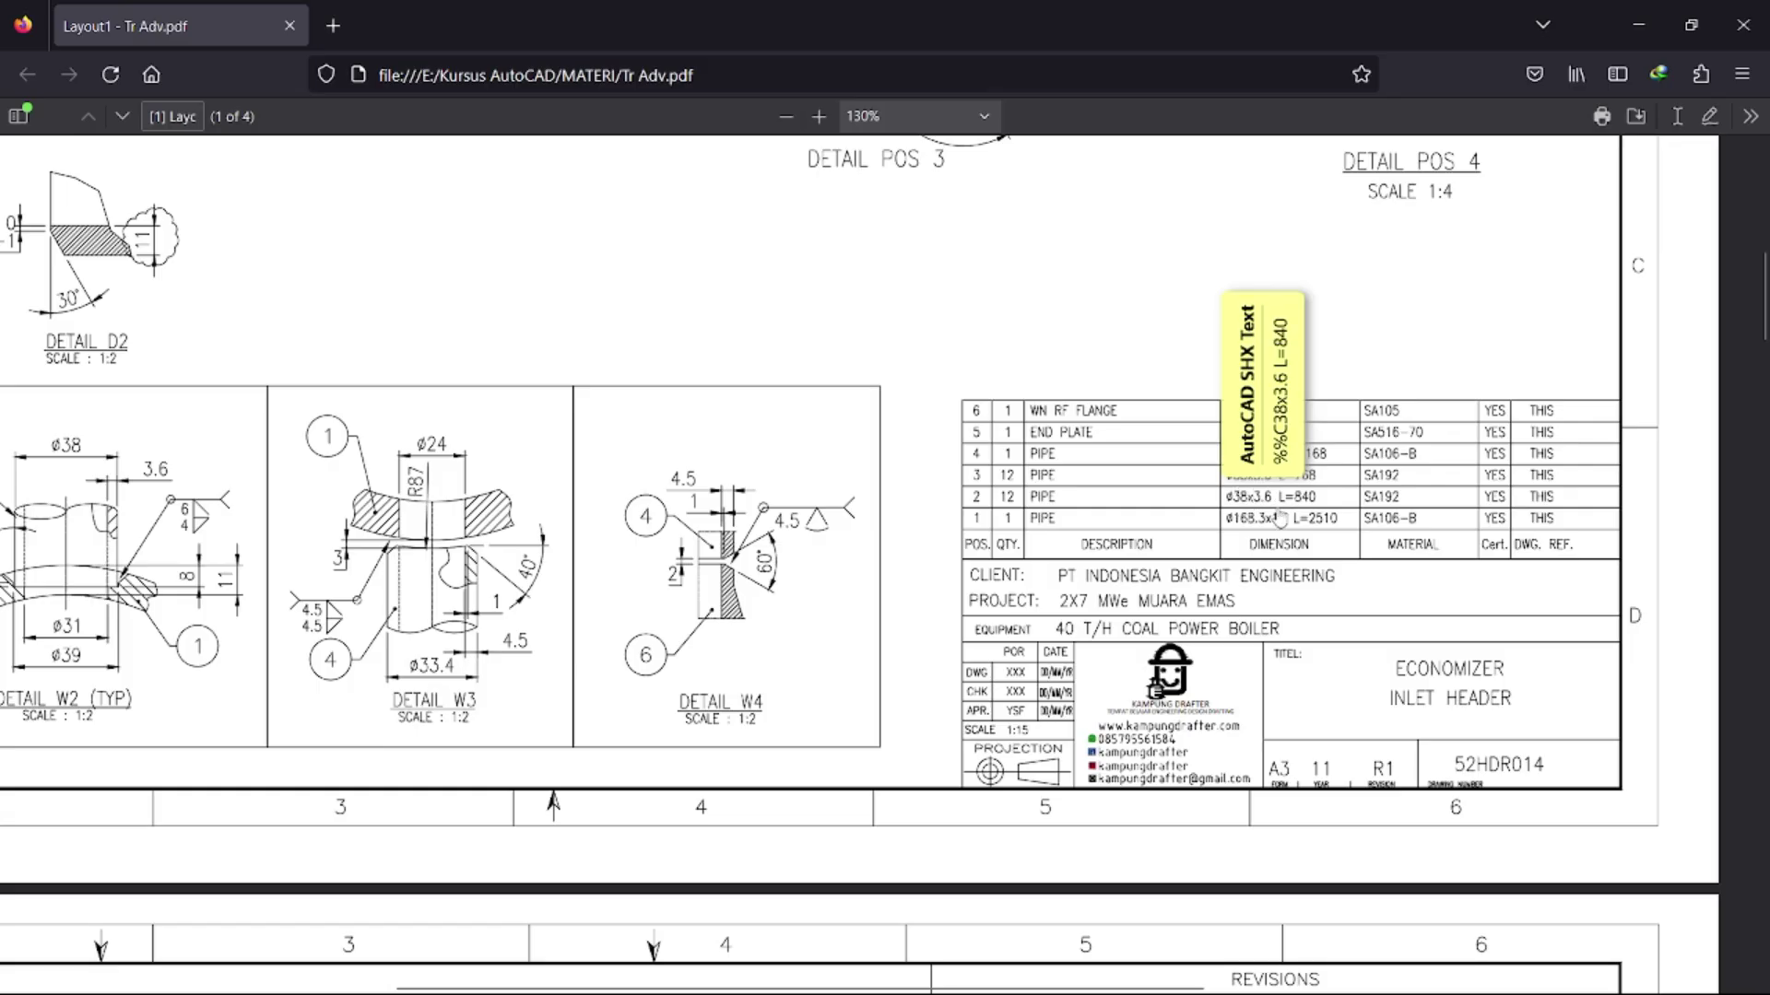
pyautogui.click(1657, 31)
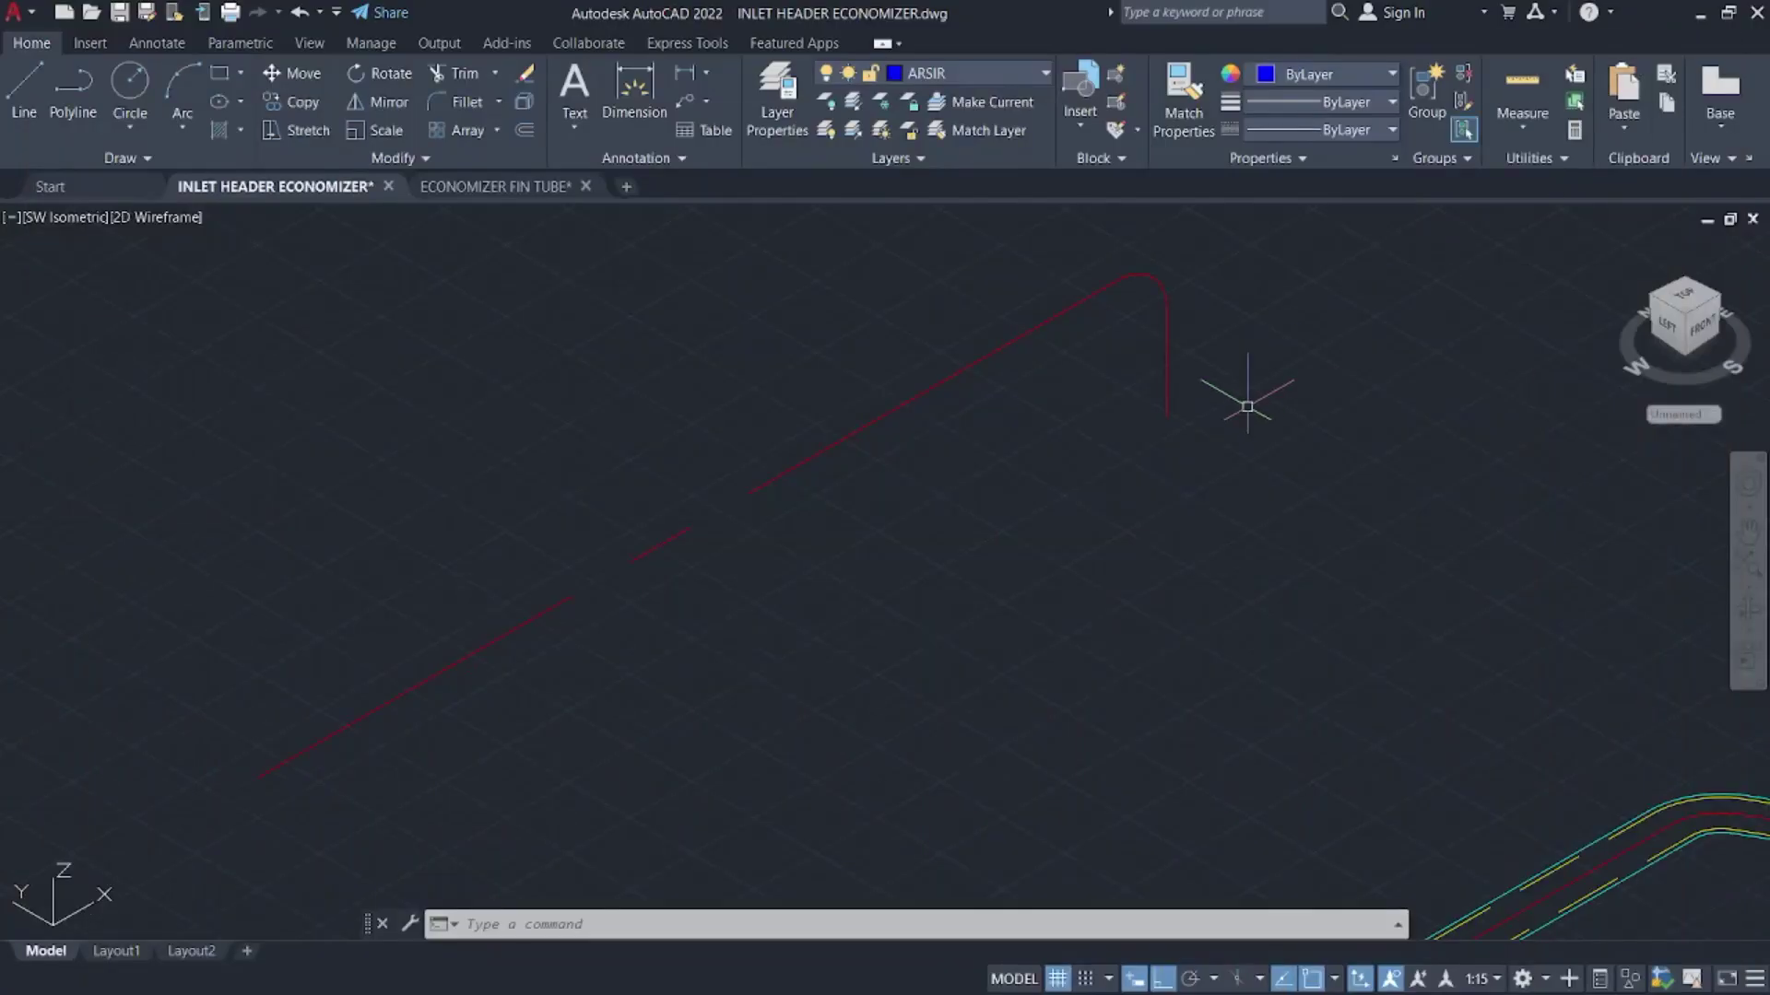
# - Try drawing a circle of diameter 37 centred on the lower end of the centreline's vertical leg, and undo it
pyautogui.write('c')
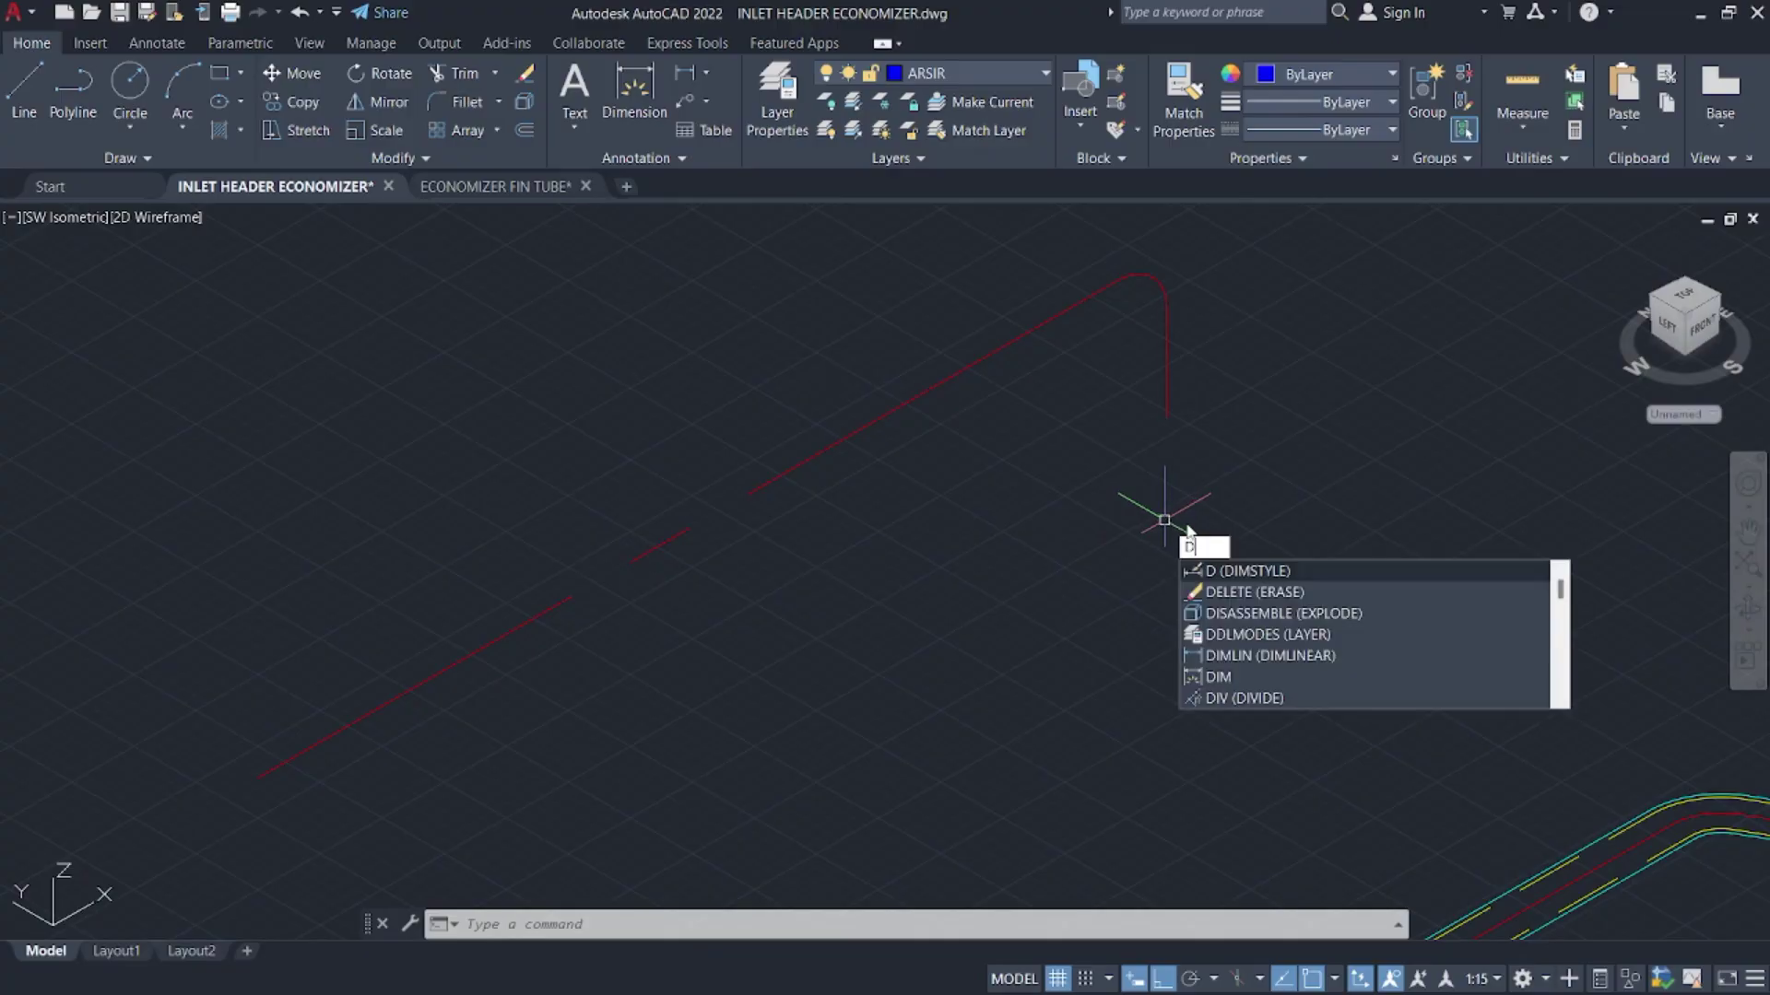
pyautogui.press('Return')
pyautogui.click(1167, 418)
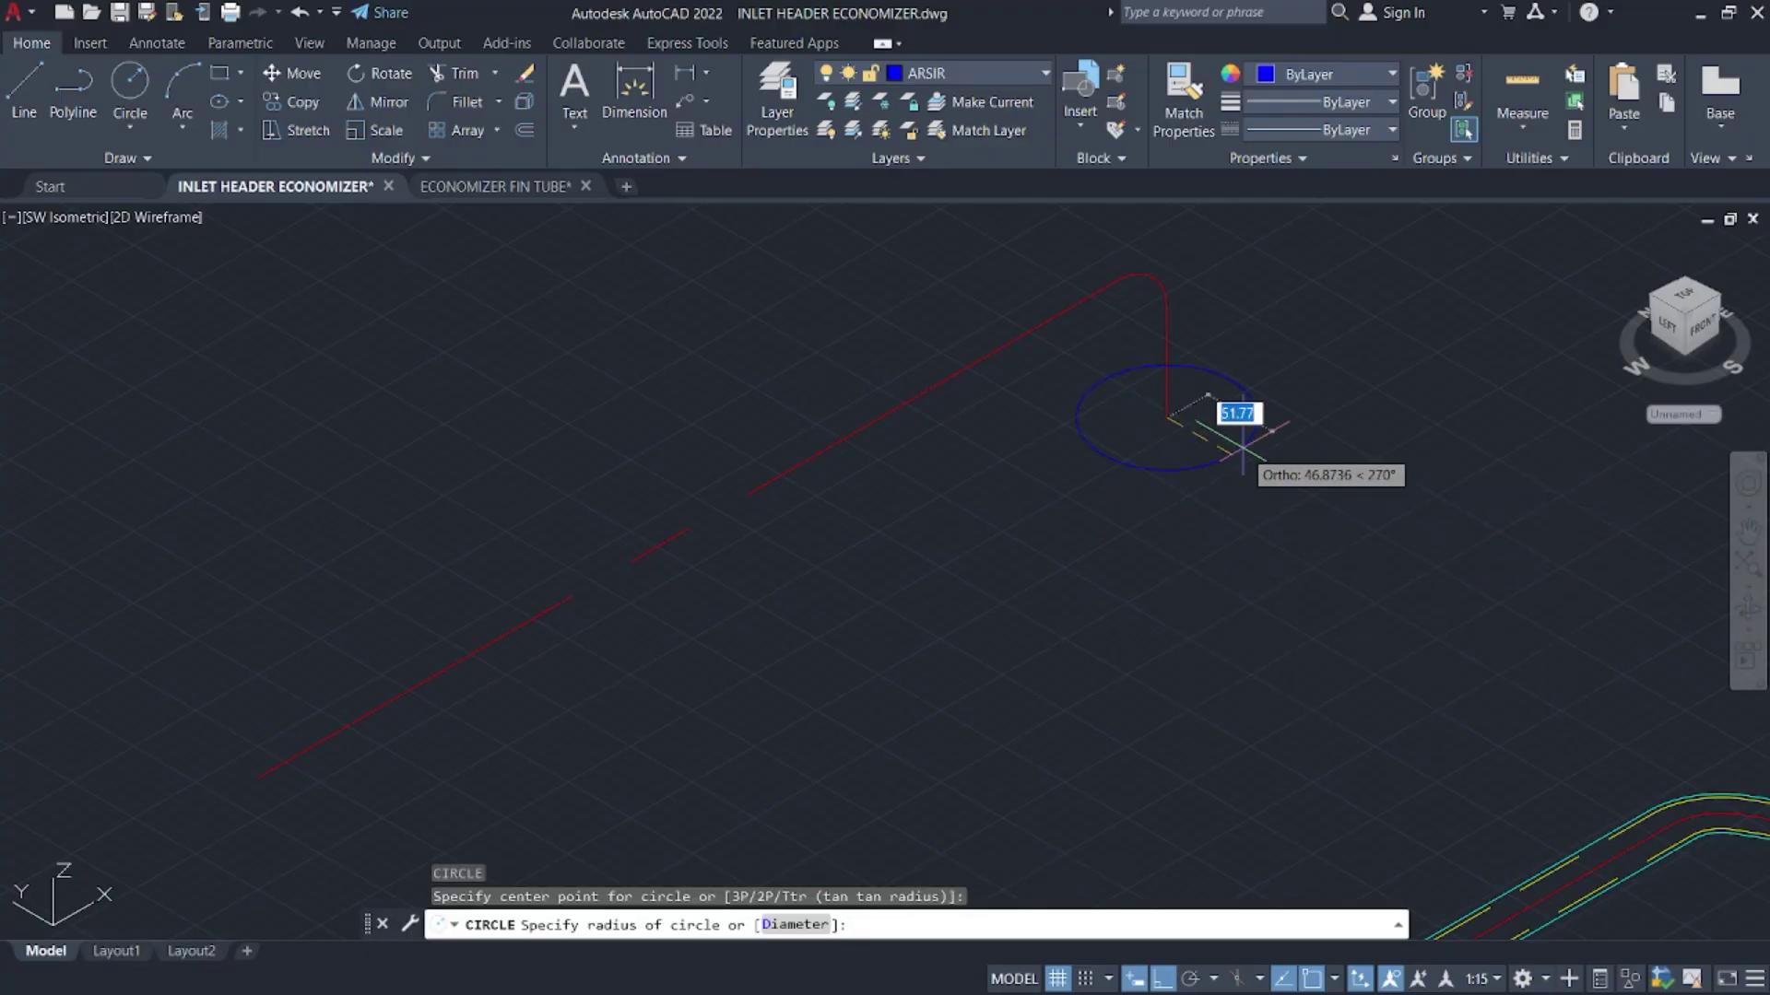
pyautogui.write('d')
pyautogui.press('Return')
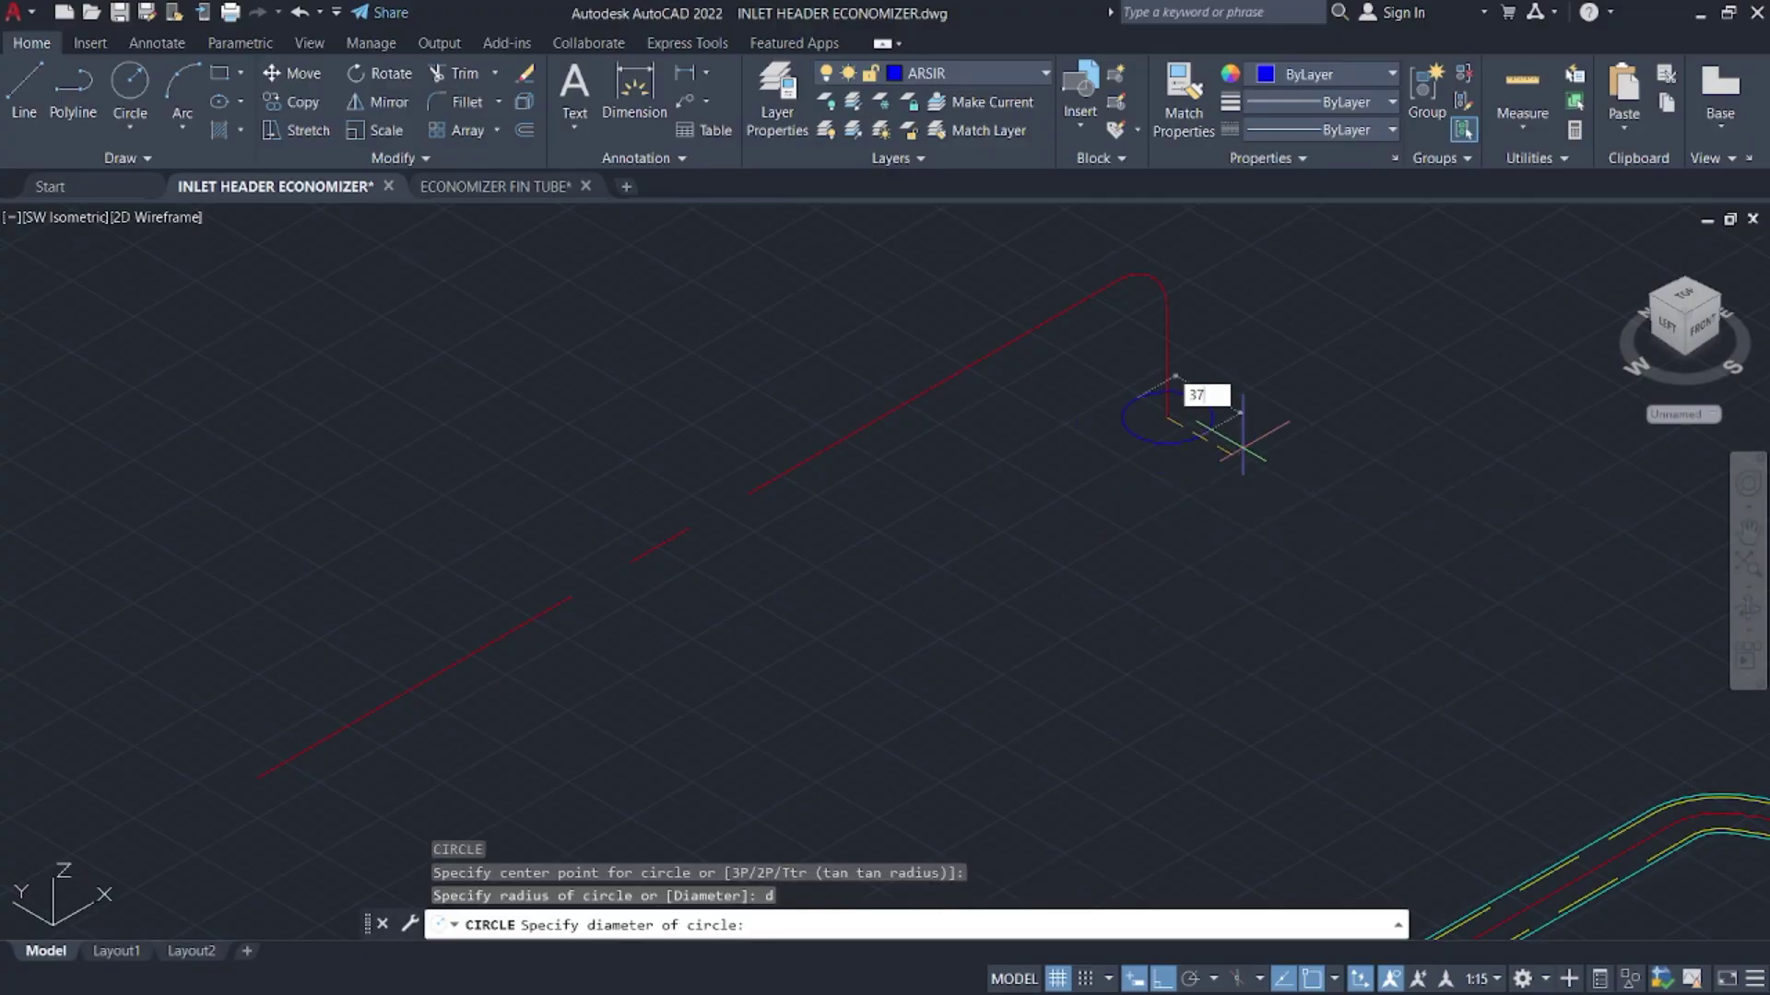
pyautogui.press('Return')
pyautogui.hotkey('ctrl', 'z')
# - Draw a circle of diameter 38 centred on the lower end of the centreline's vertical leg
pyautogui.write('c')
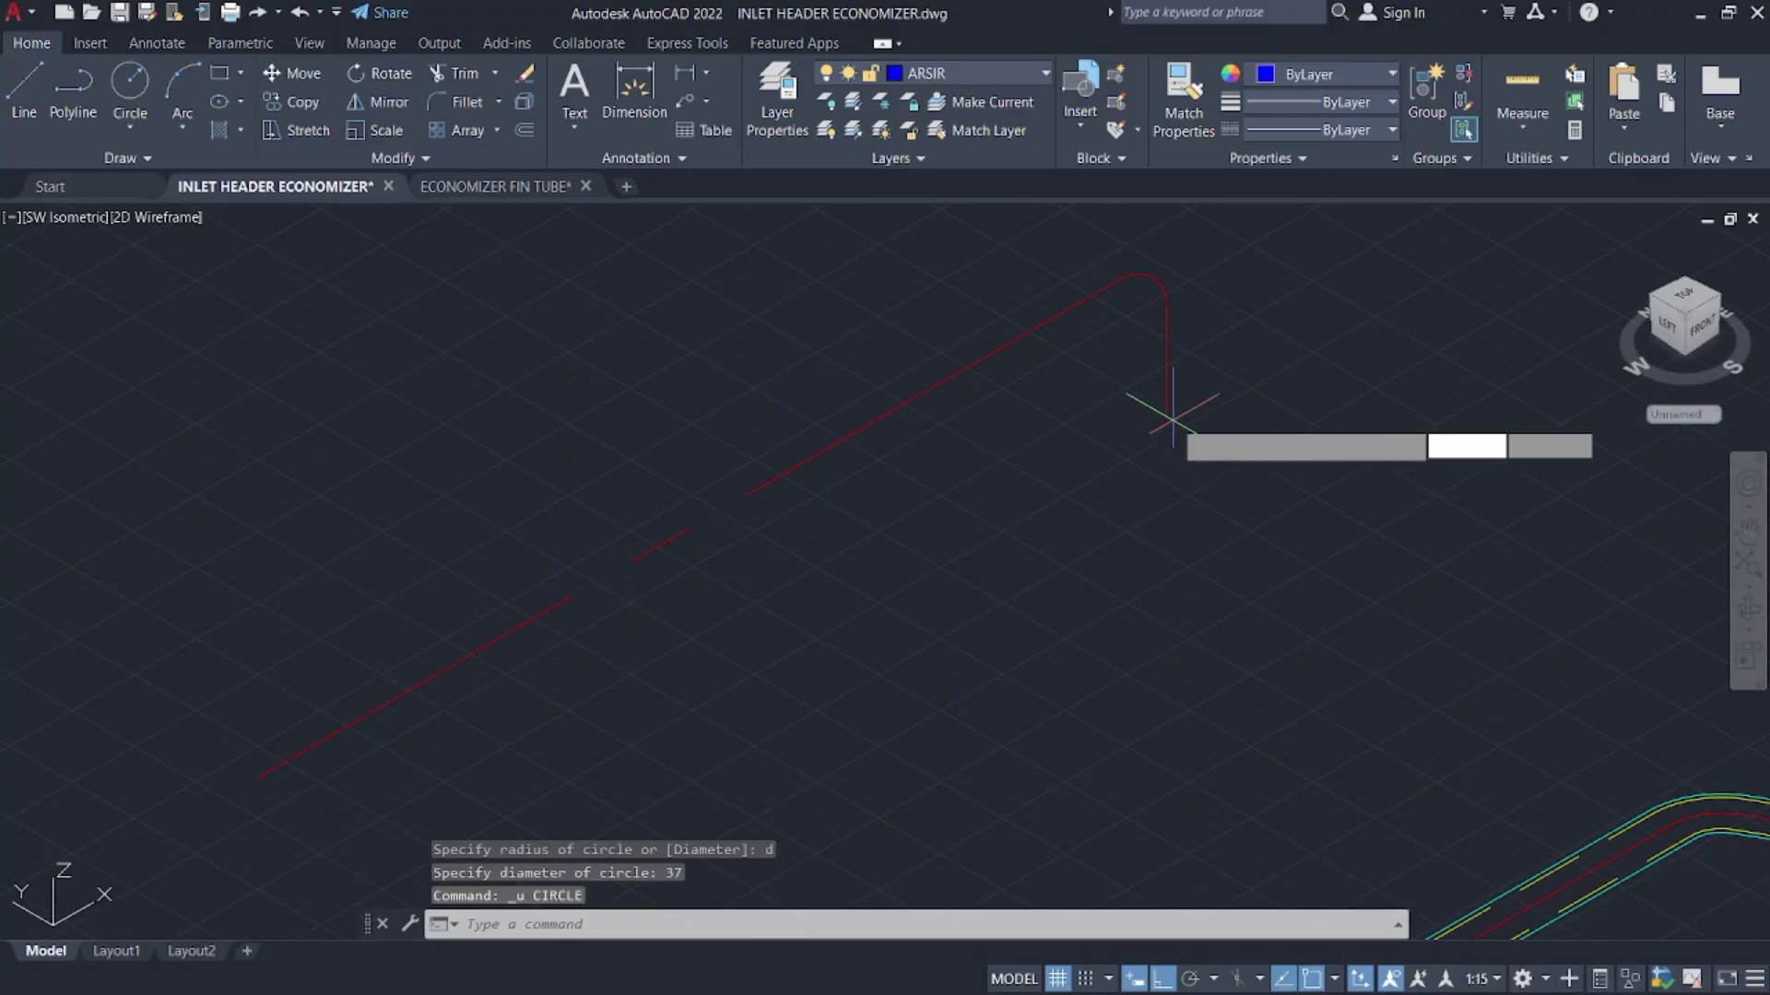
pyautogui.press('Return')
pyautogui.click(1166, 417)
pyautogui.write('d')
pyautogui.press('Return')
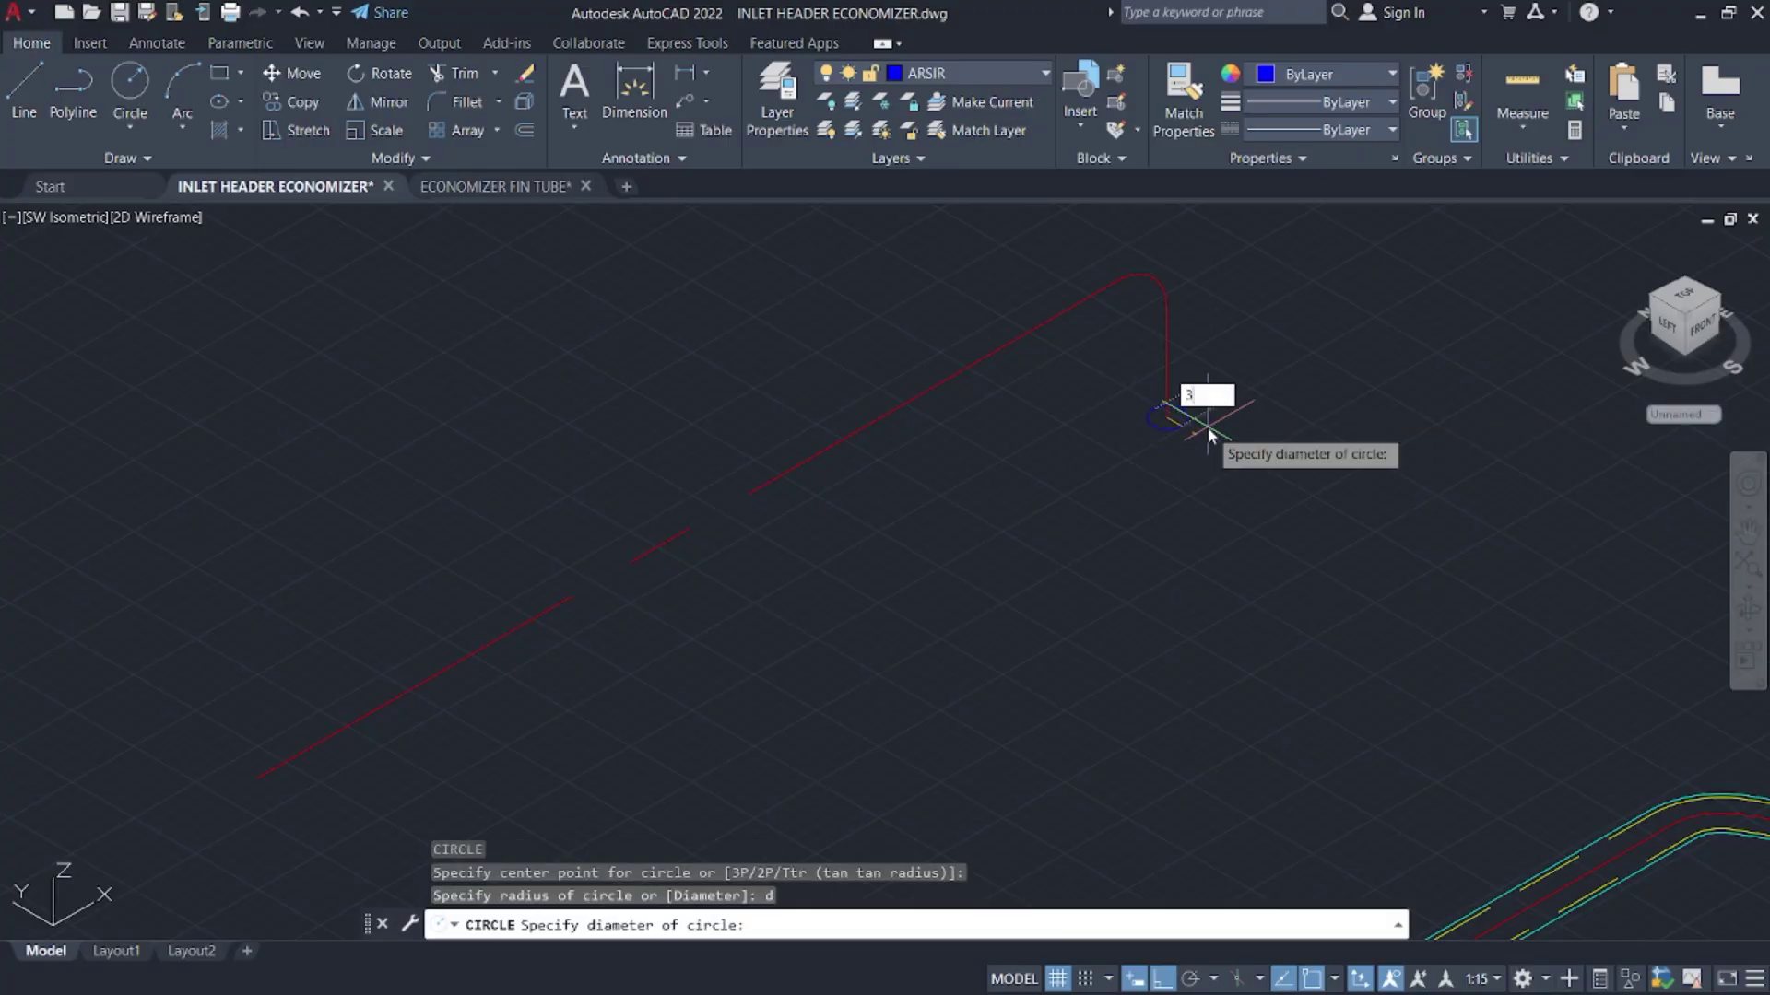
pyautogui.press('Return')
# - Offset the 38 diameter circle inward by 3.6 to form the tube's inner wall profile
pyautogui.write('o')
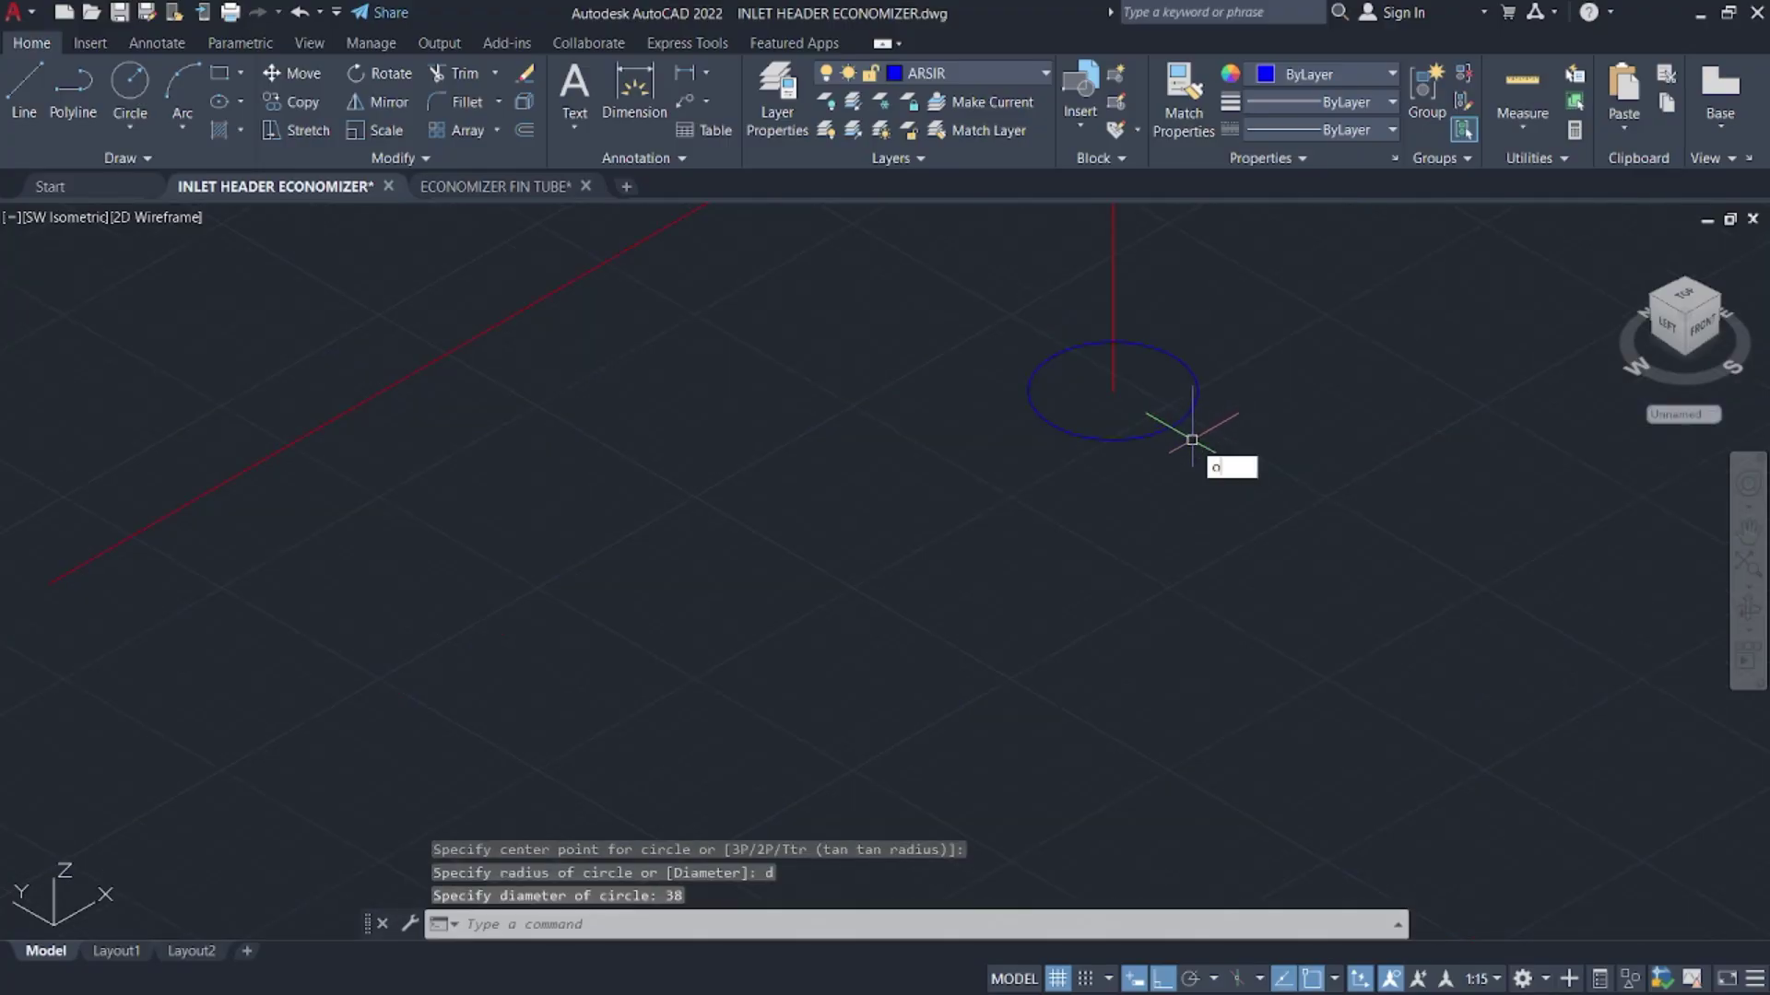
pyautogui.press('Return')
pyautogui.write('3.6')
pyautogui.press('Return')
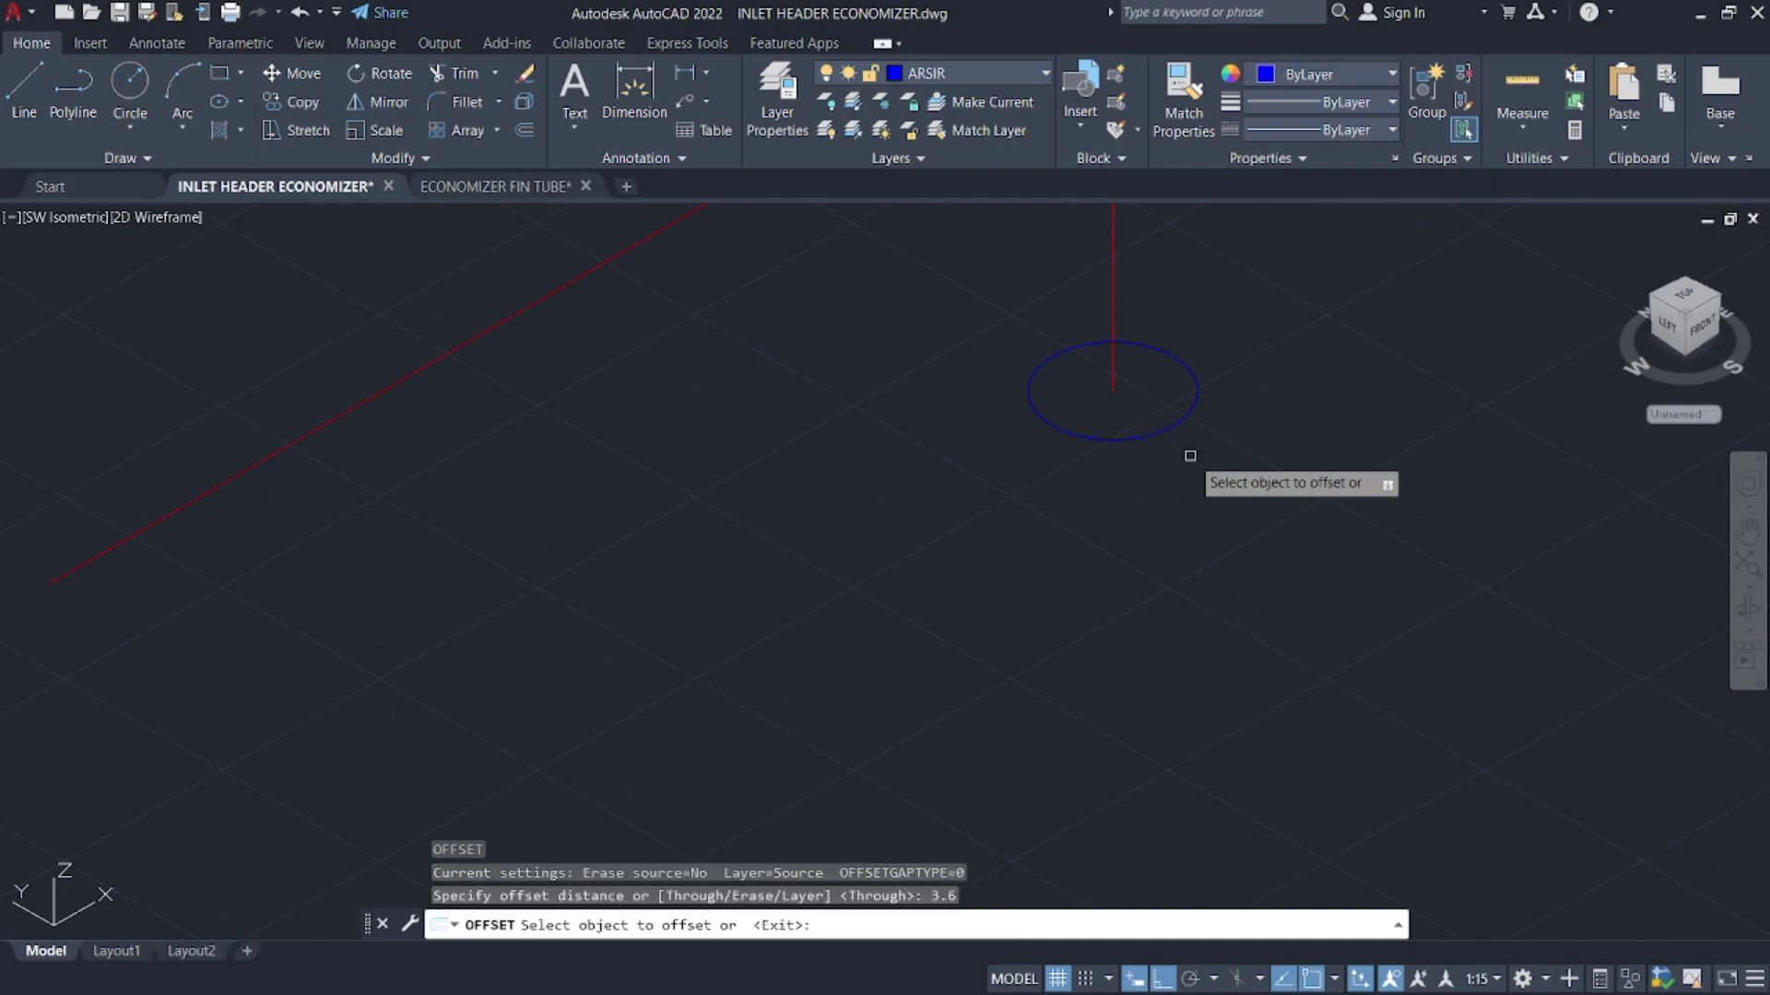
pyautogui.click(1181, 423)
pyautogui.click(1129, 389)
pyautogui.press('Escape')
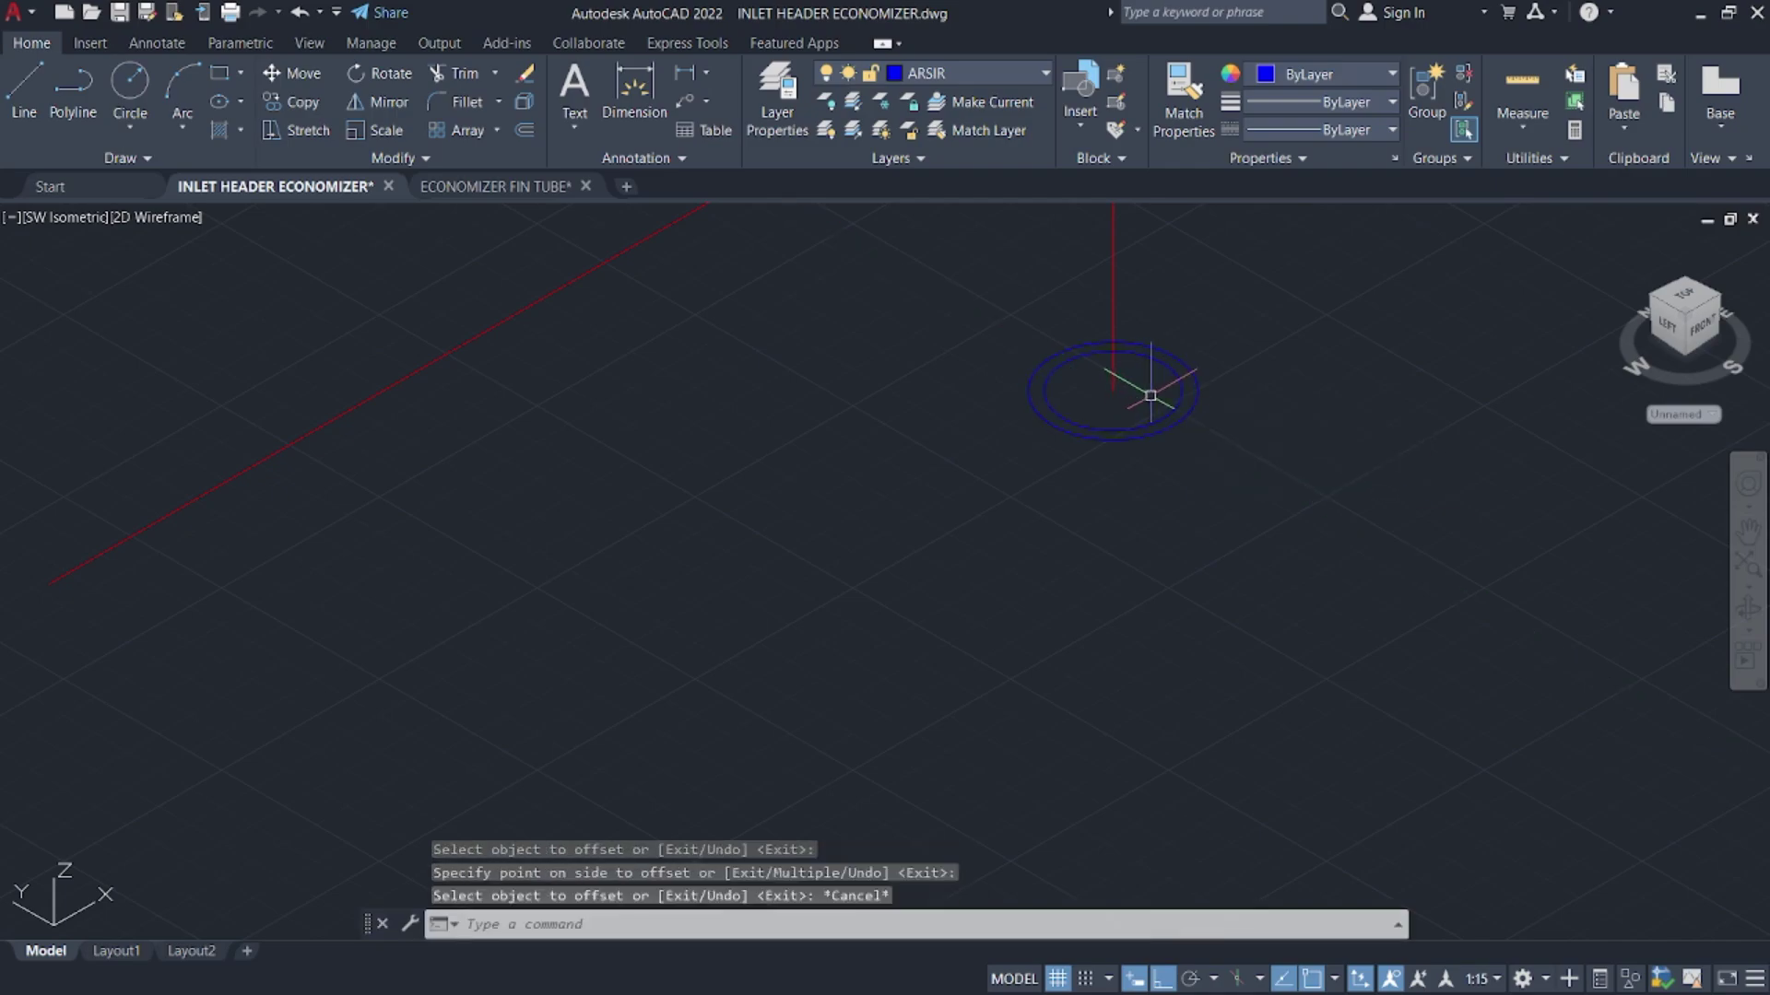
# - Make OBJEK the current layer
pyautogui.scroll(-3, 1164, 402)
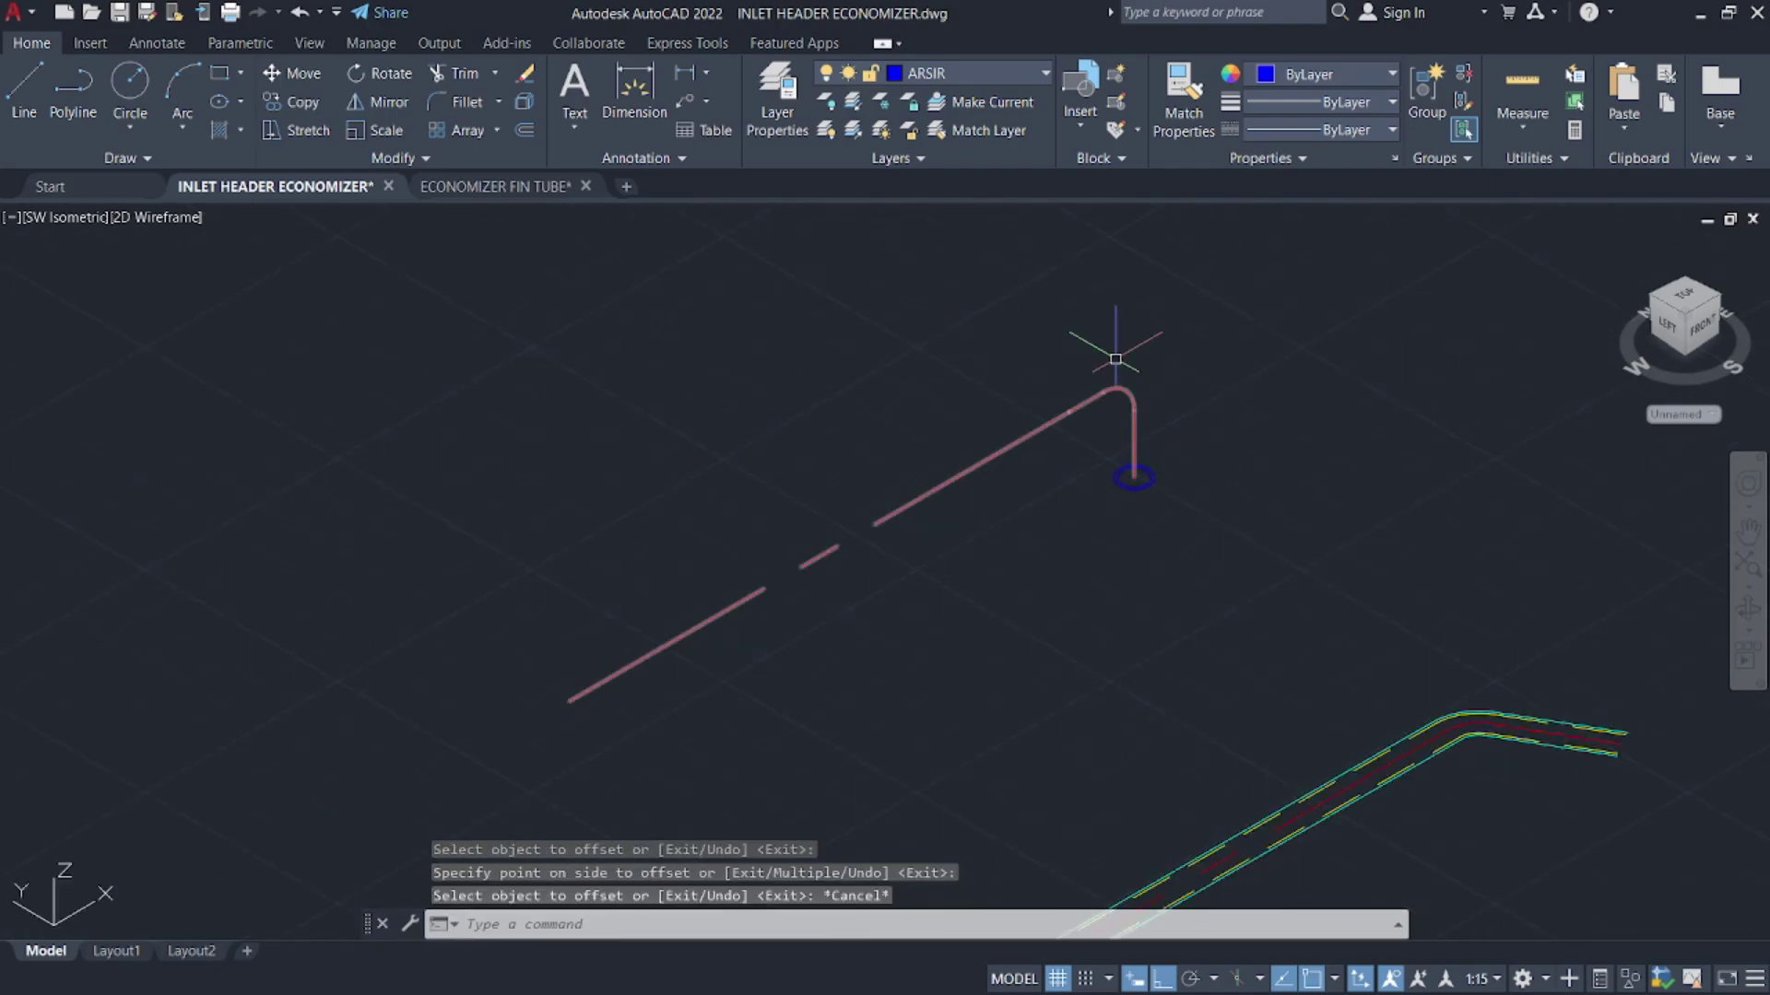
pyautogui.click(1023, 70)
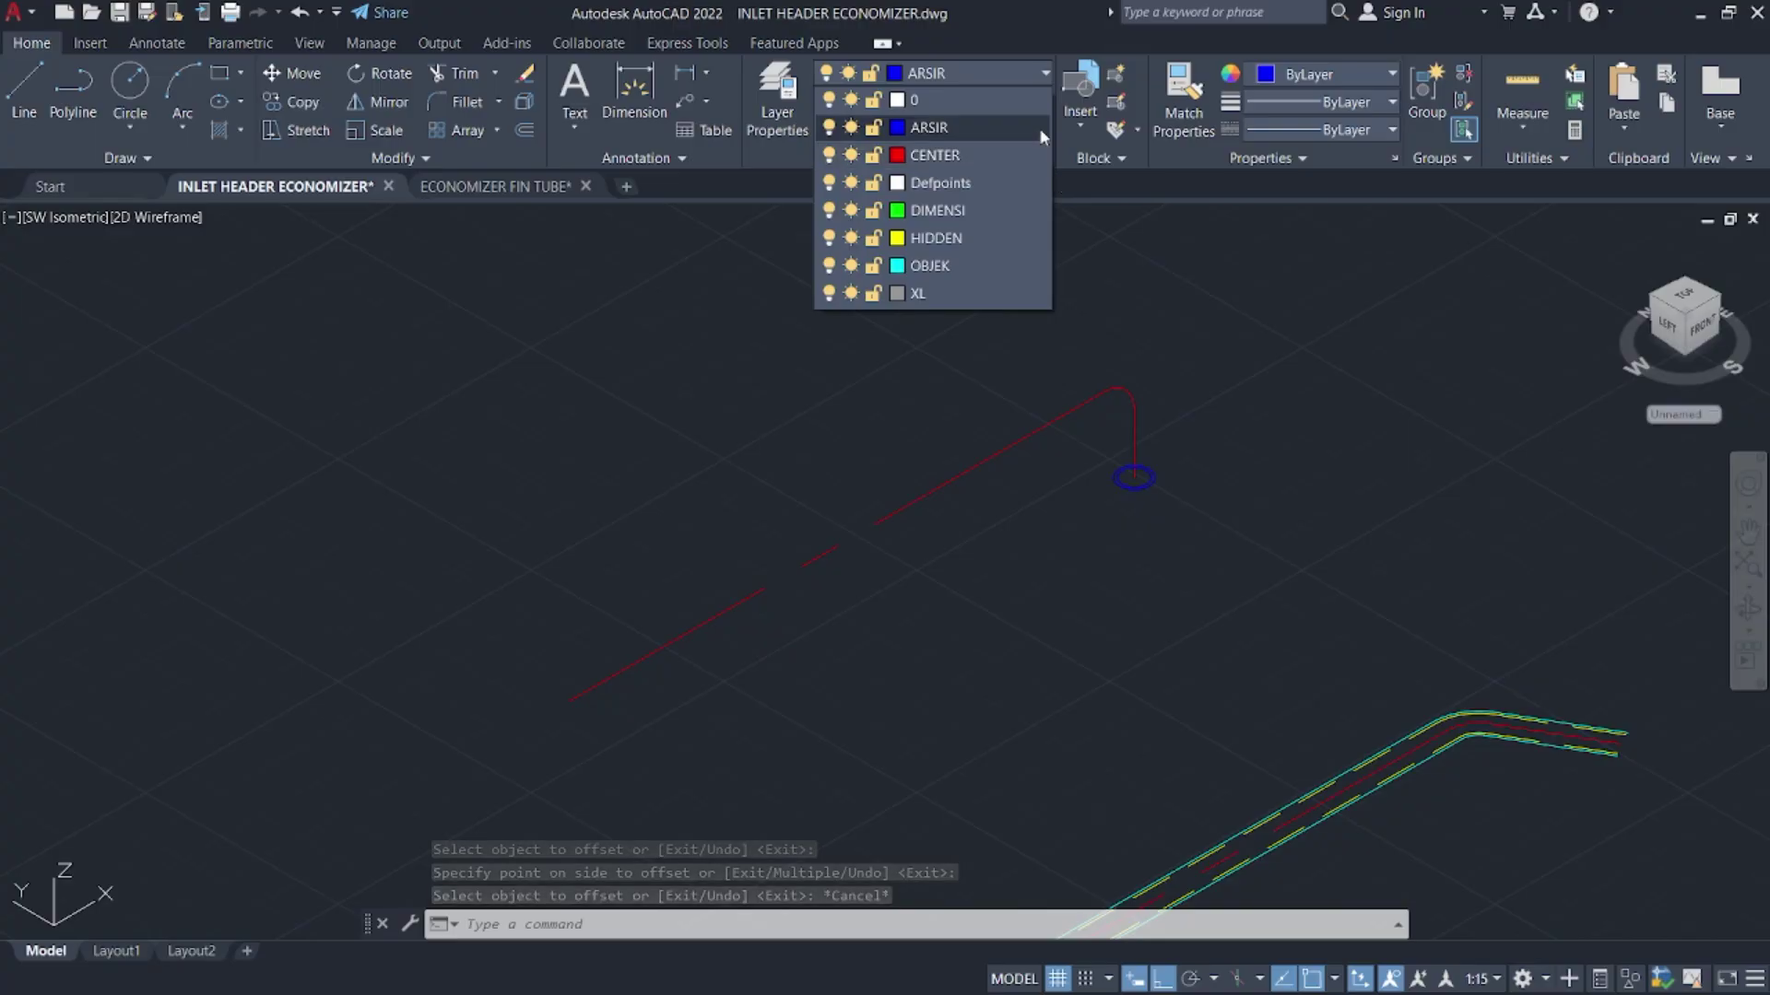
pyautogui.click(949, 264)
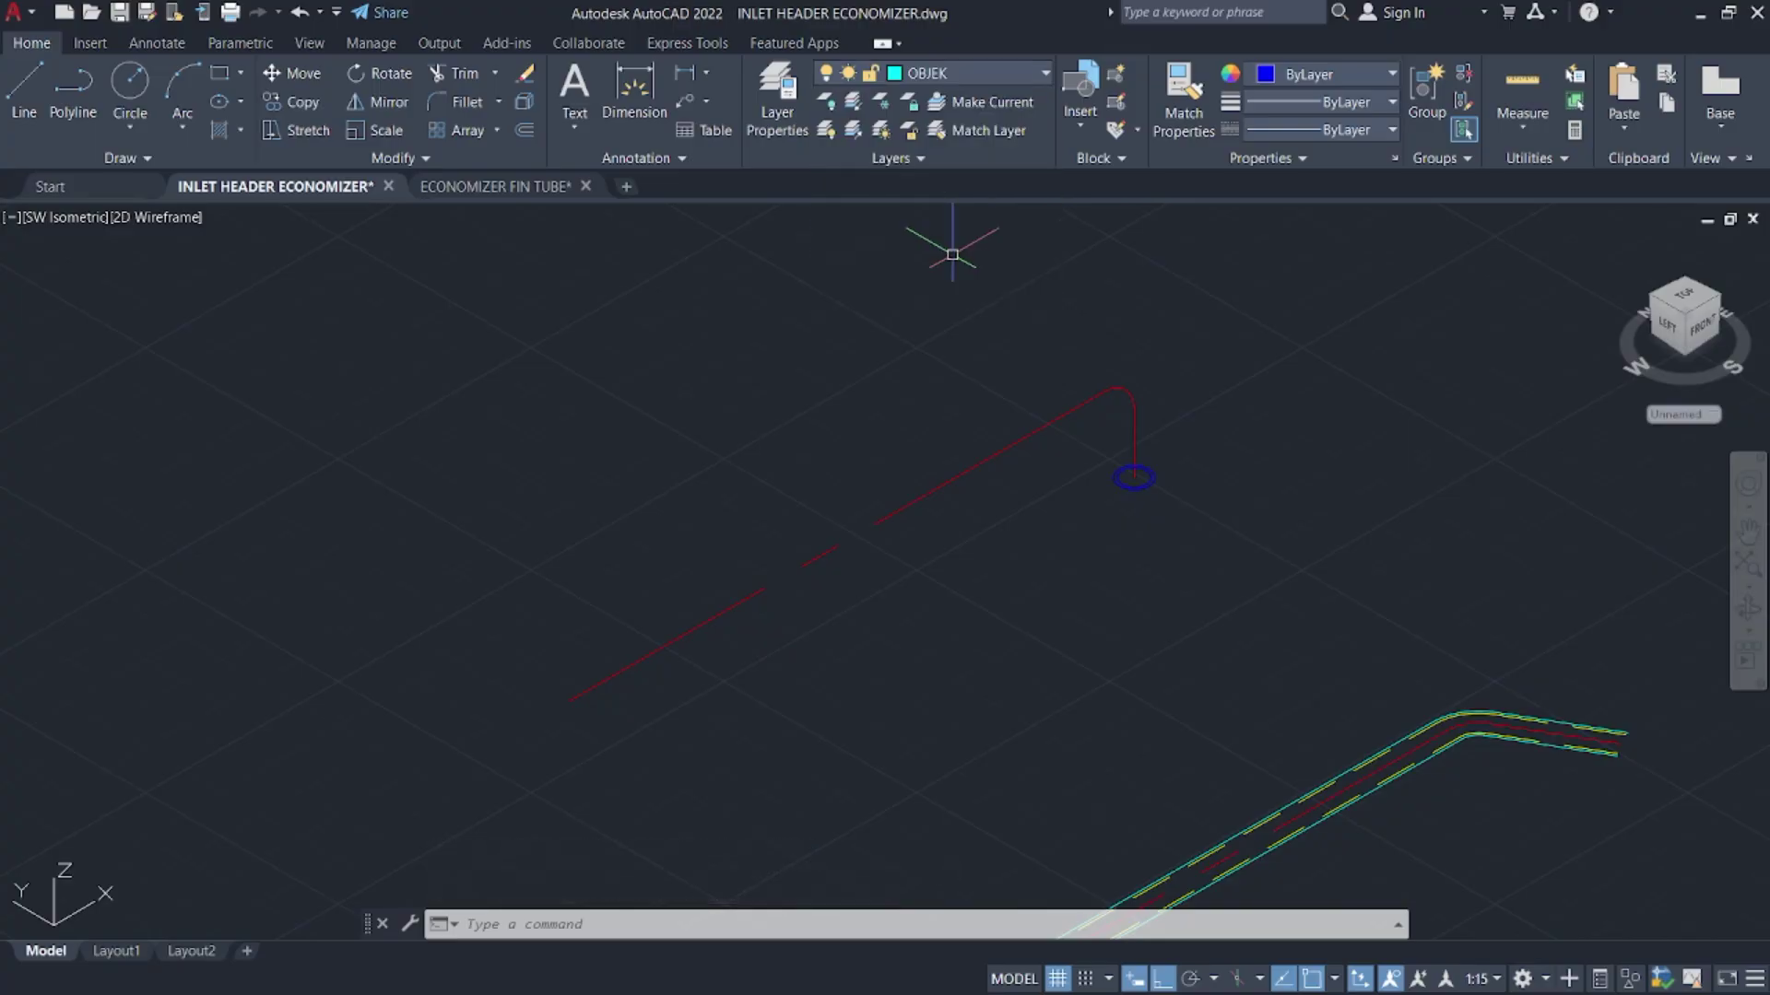
# - Sweep the outer circle along the bent centreline as a solid
pyautogui.scroll(-2, 1142, 439)
pyautogui.scroll(5, 1142, 440)
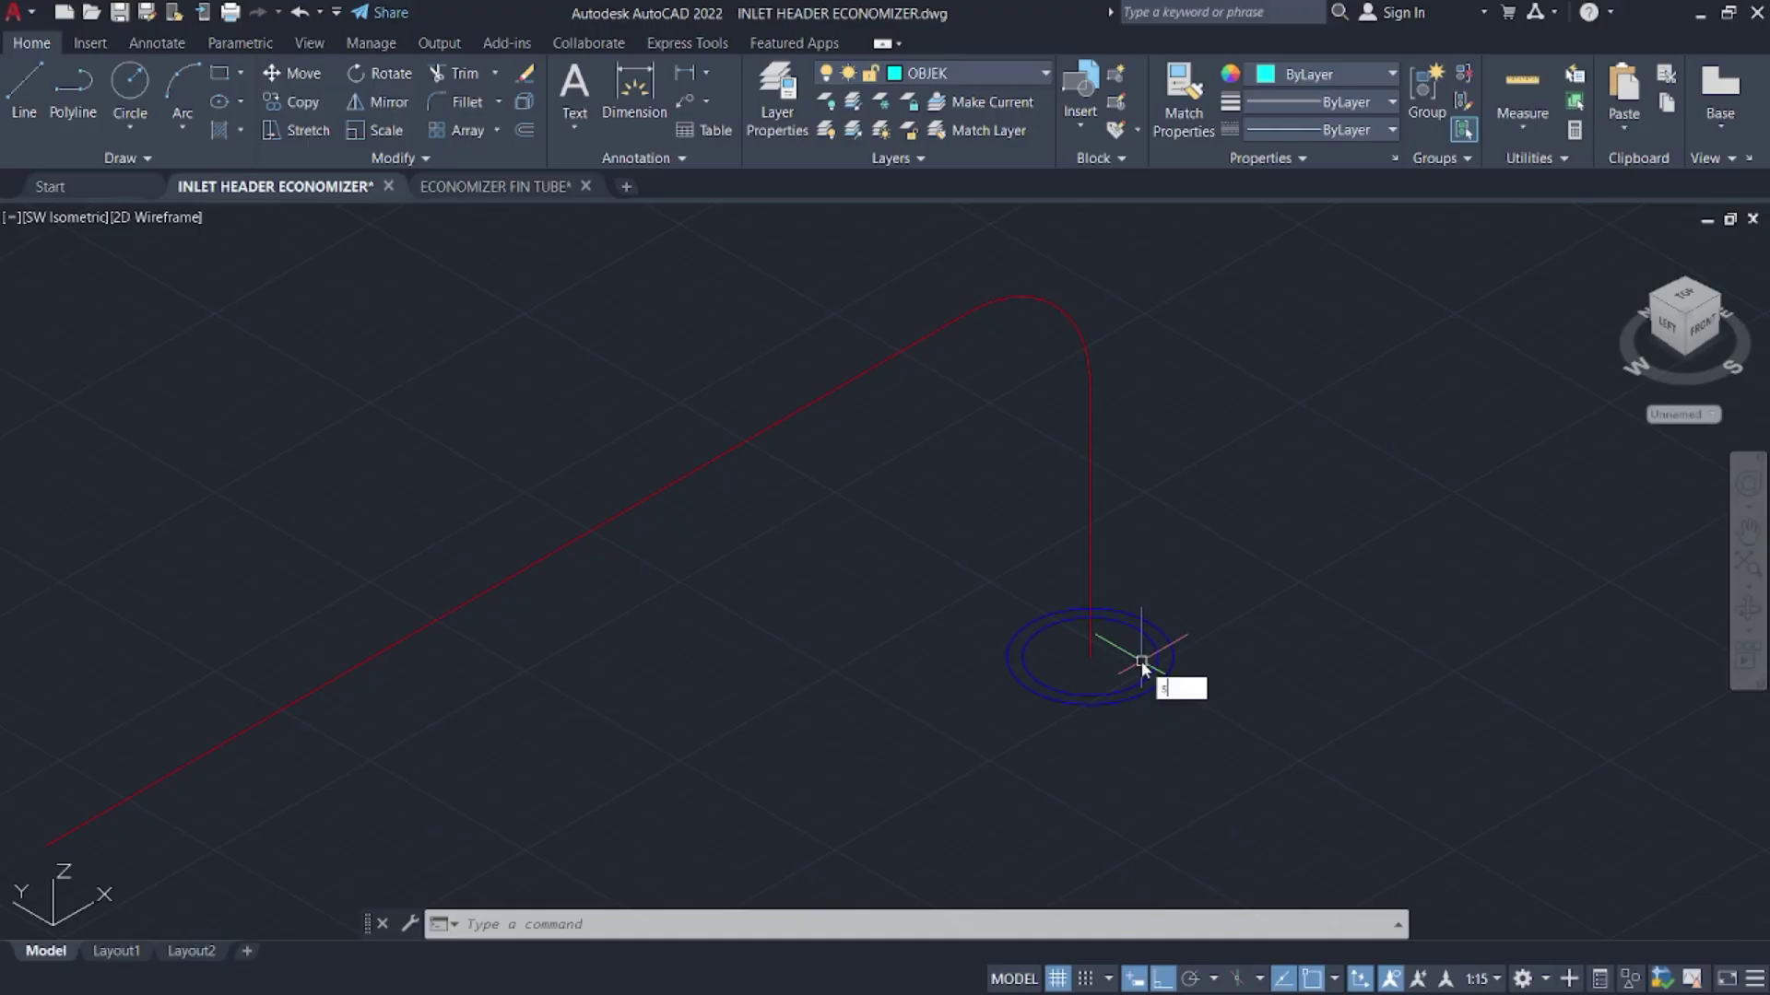
pyautogui.write('SWEP')
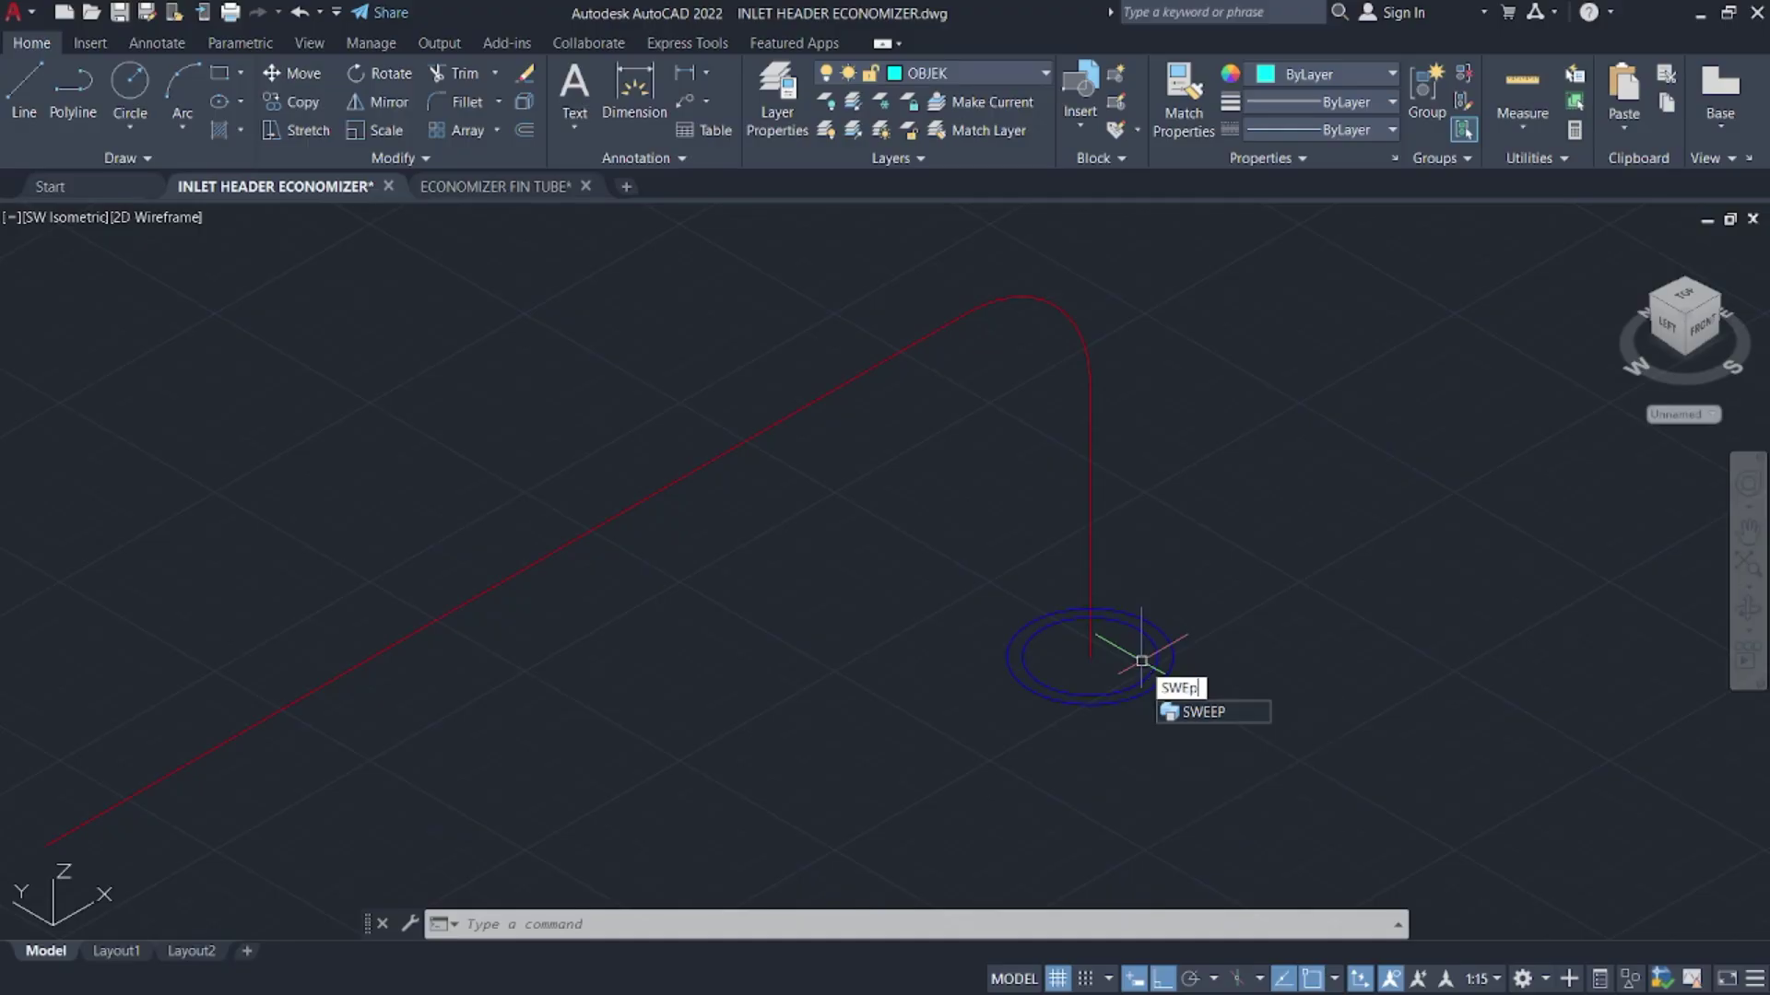
pyautogui.press('Return')
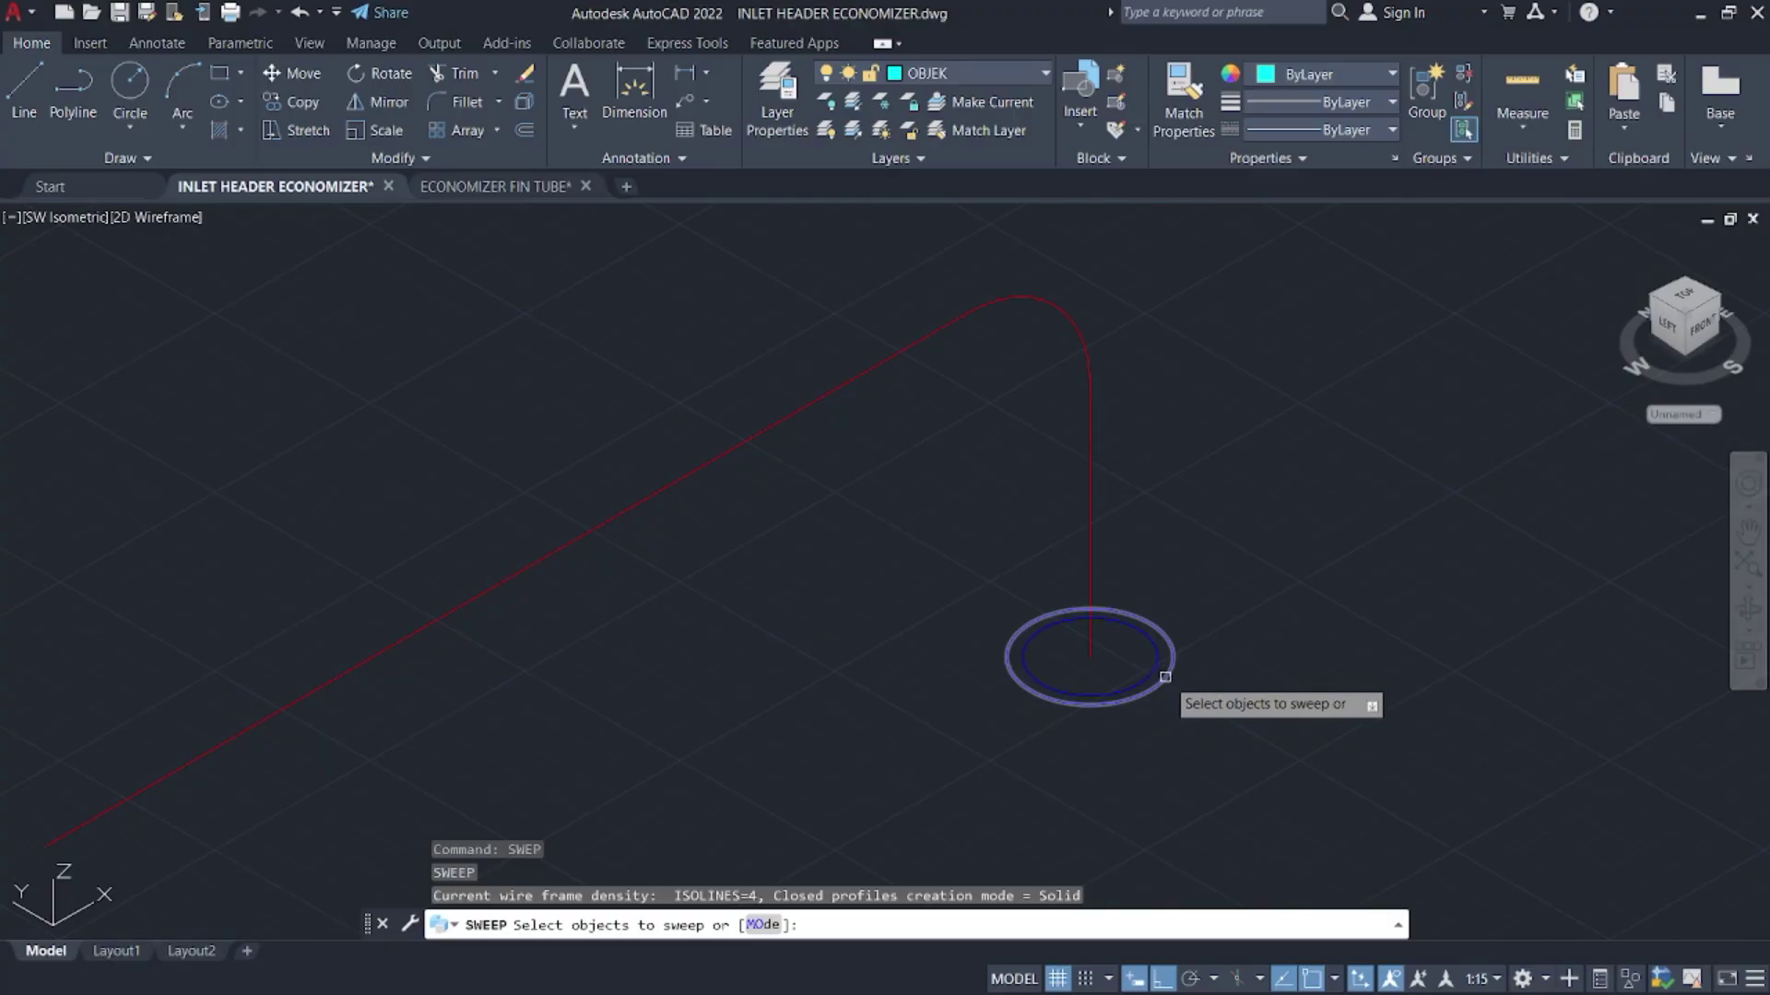
pyautogui.click(1165, 676)
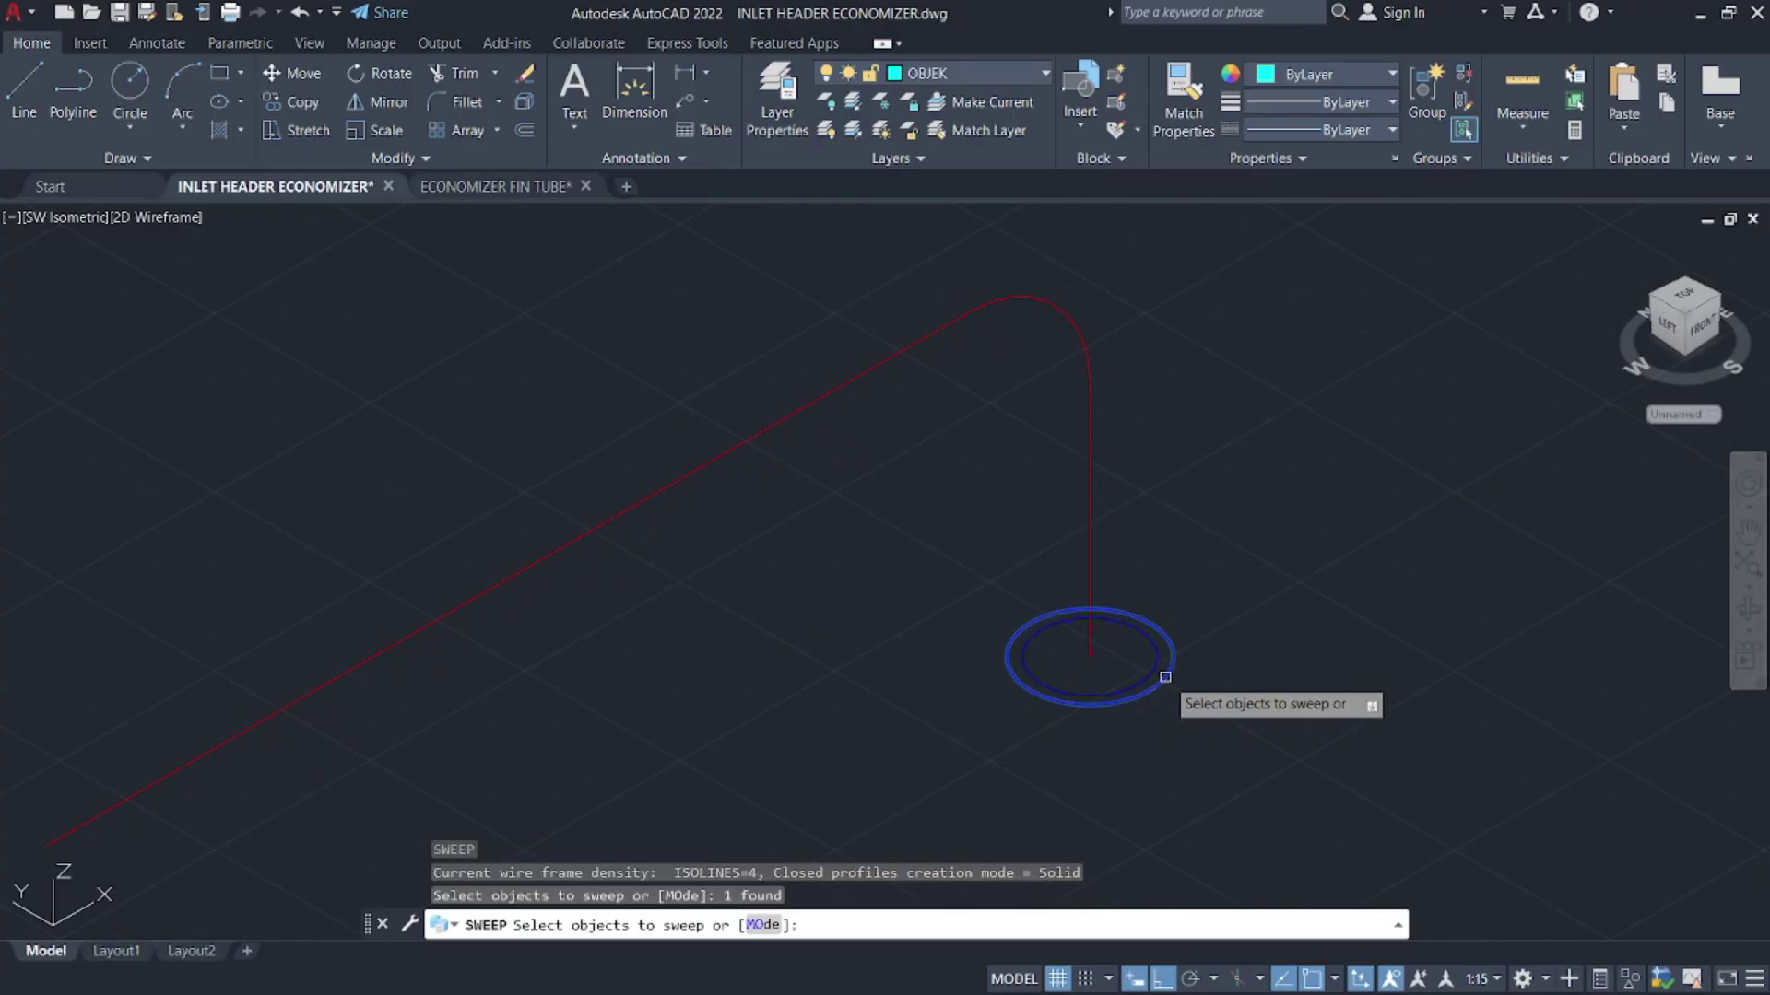
pyautogui.press('Return')
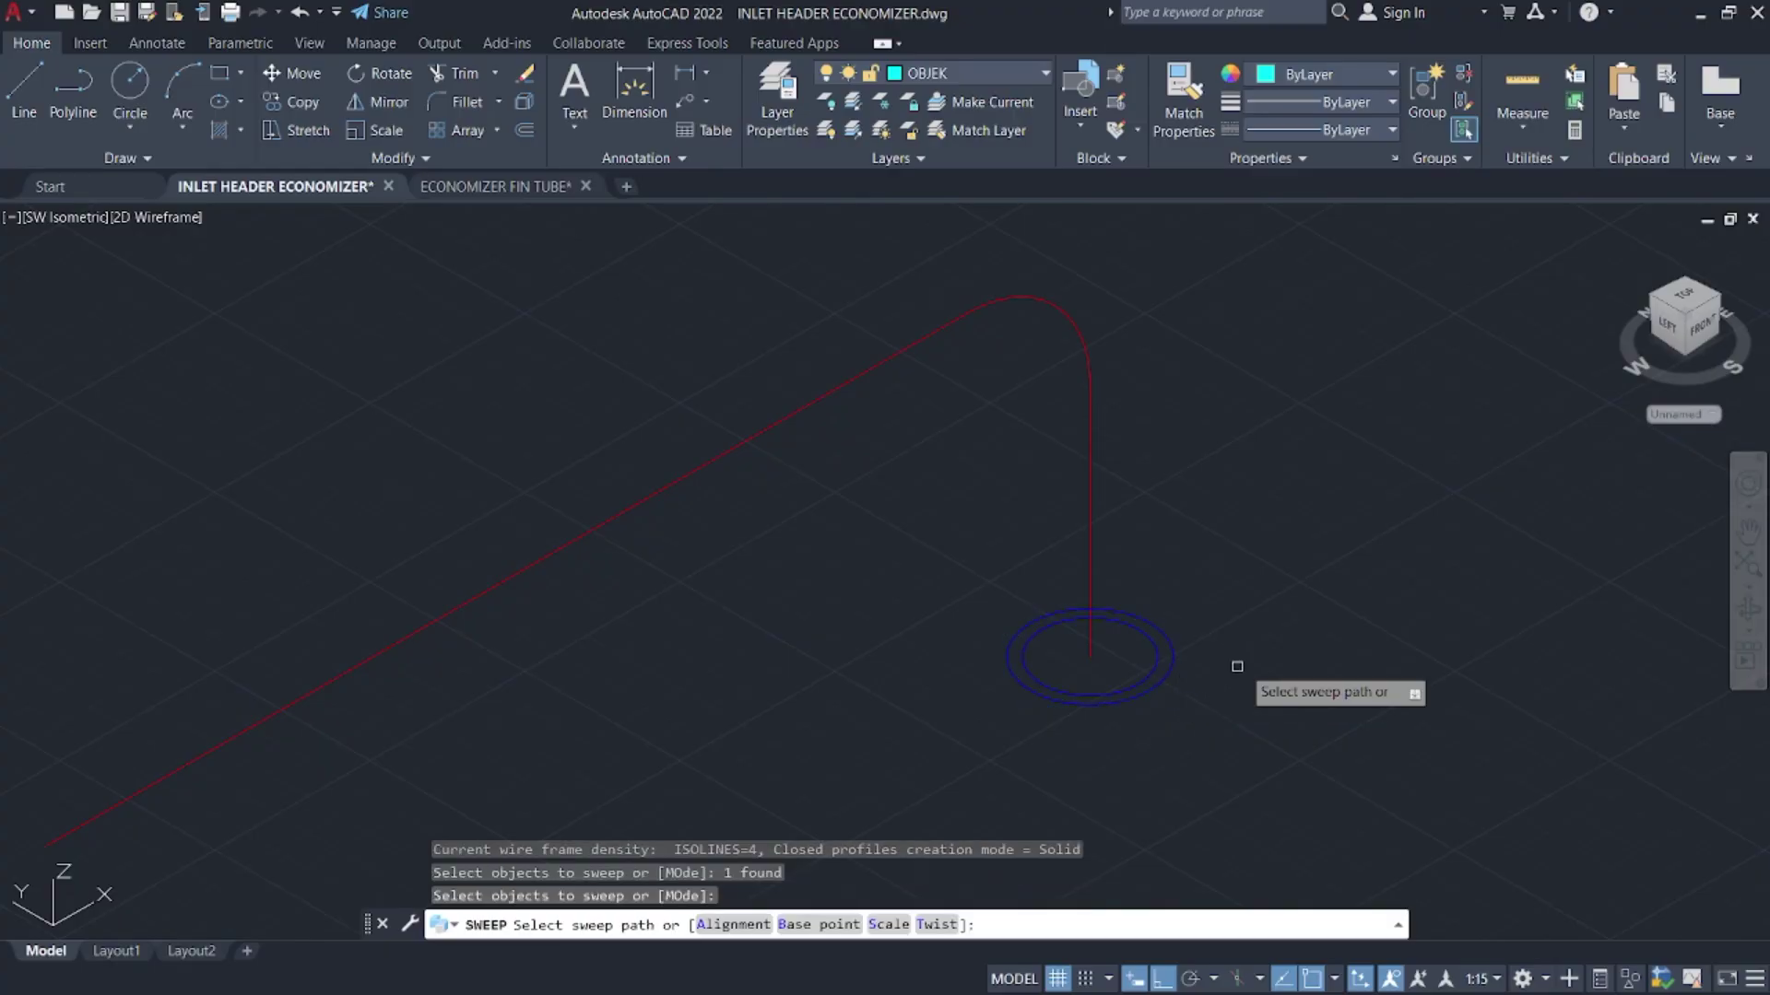
pyautogui.click(1090, 498)
# - Inspect the swept tube's far end in the Hidden and Realistic visual styles
pyautogui.scroll(-3, 564, 584)
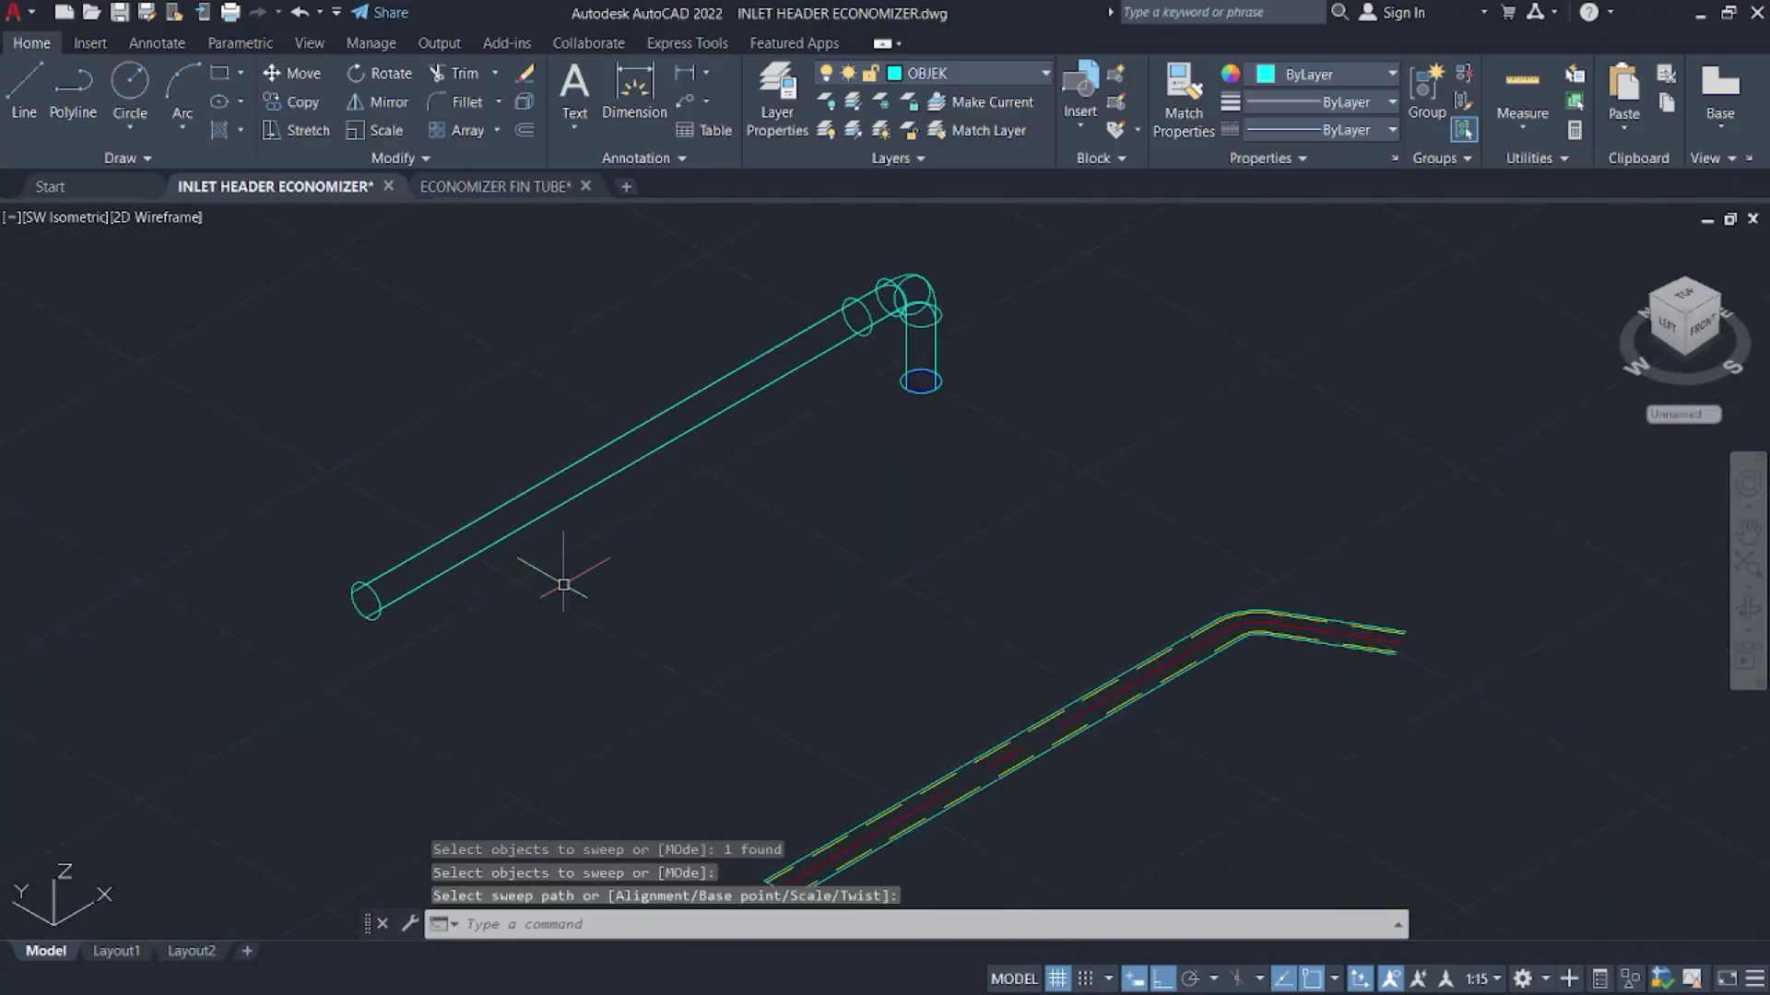
pyautogui.scroll(-1, 648, 431)
pyautogui.scroll(5, 719, 426)
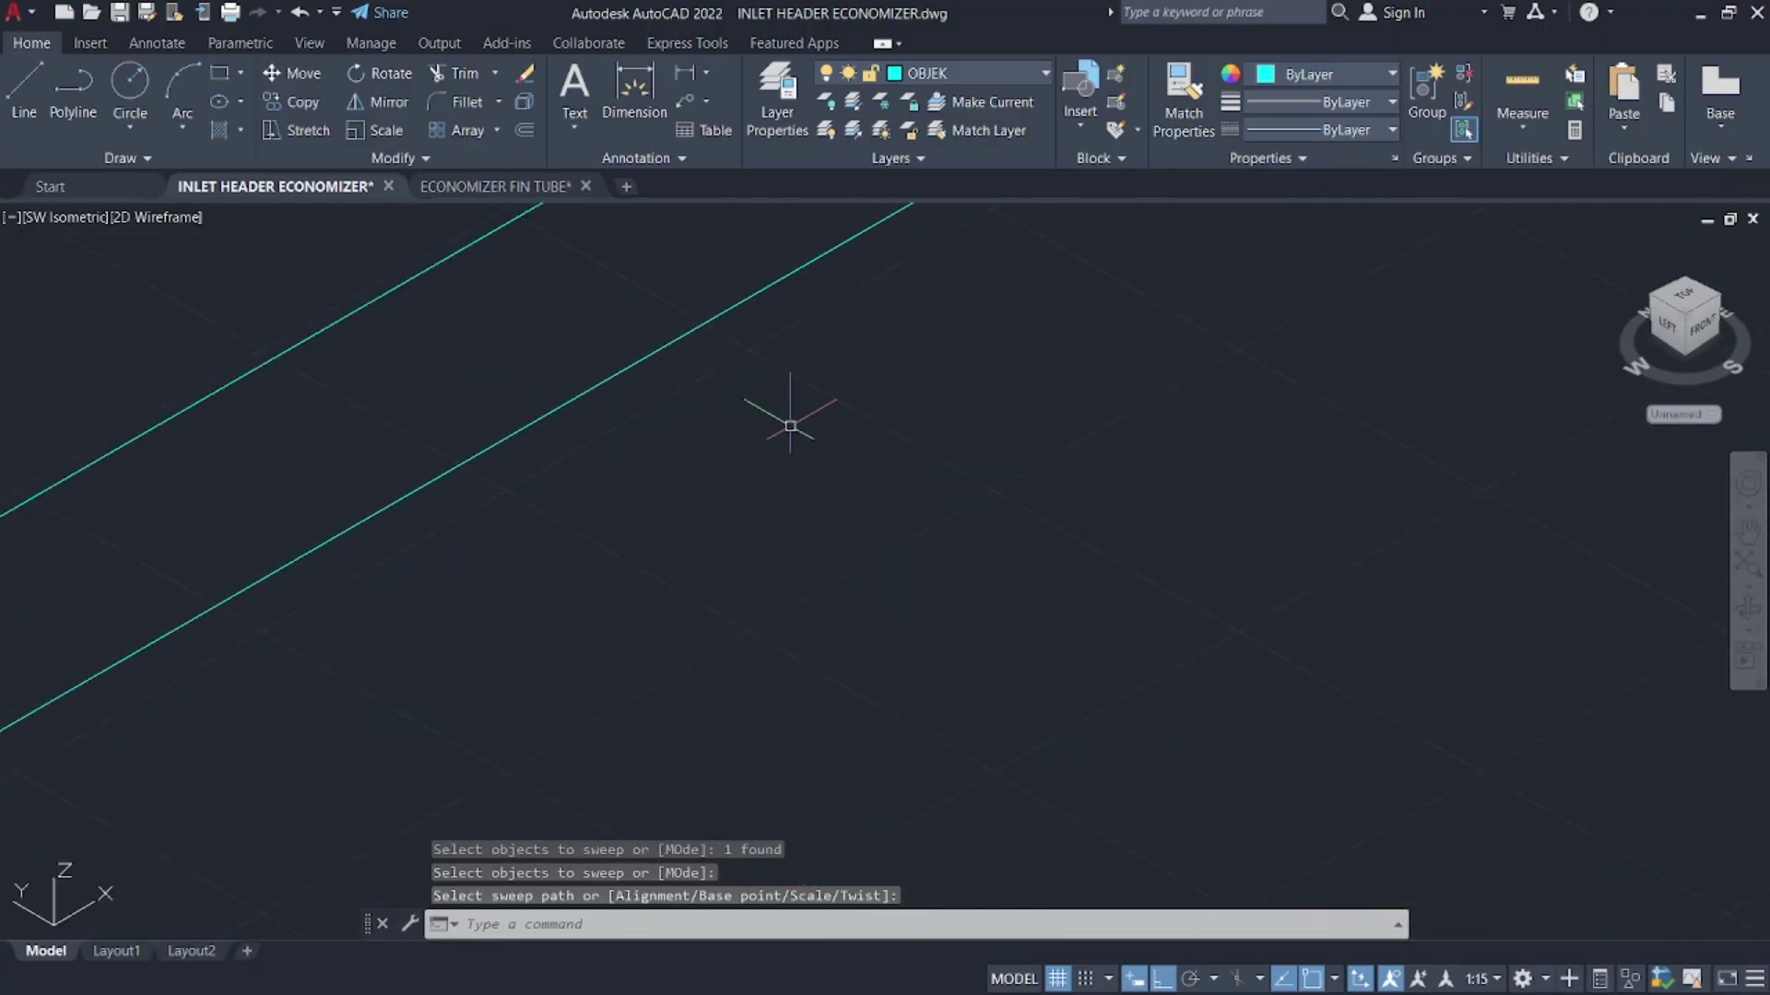
pyautogui.scroll(-2, 1043, 388)
pyautogui.moveTo(1014, 401); pyautogui.dragTo(1227, 426, button='middle')
pyautogui.scroll(-1, 883, 573)
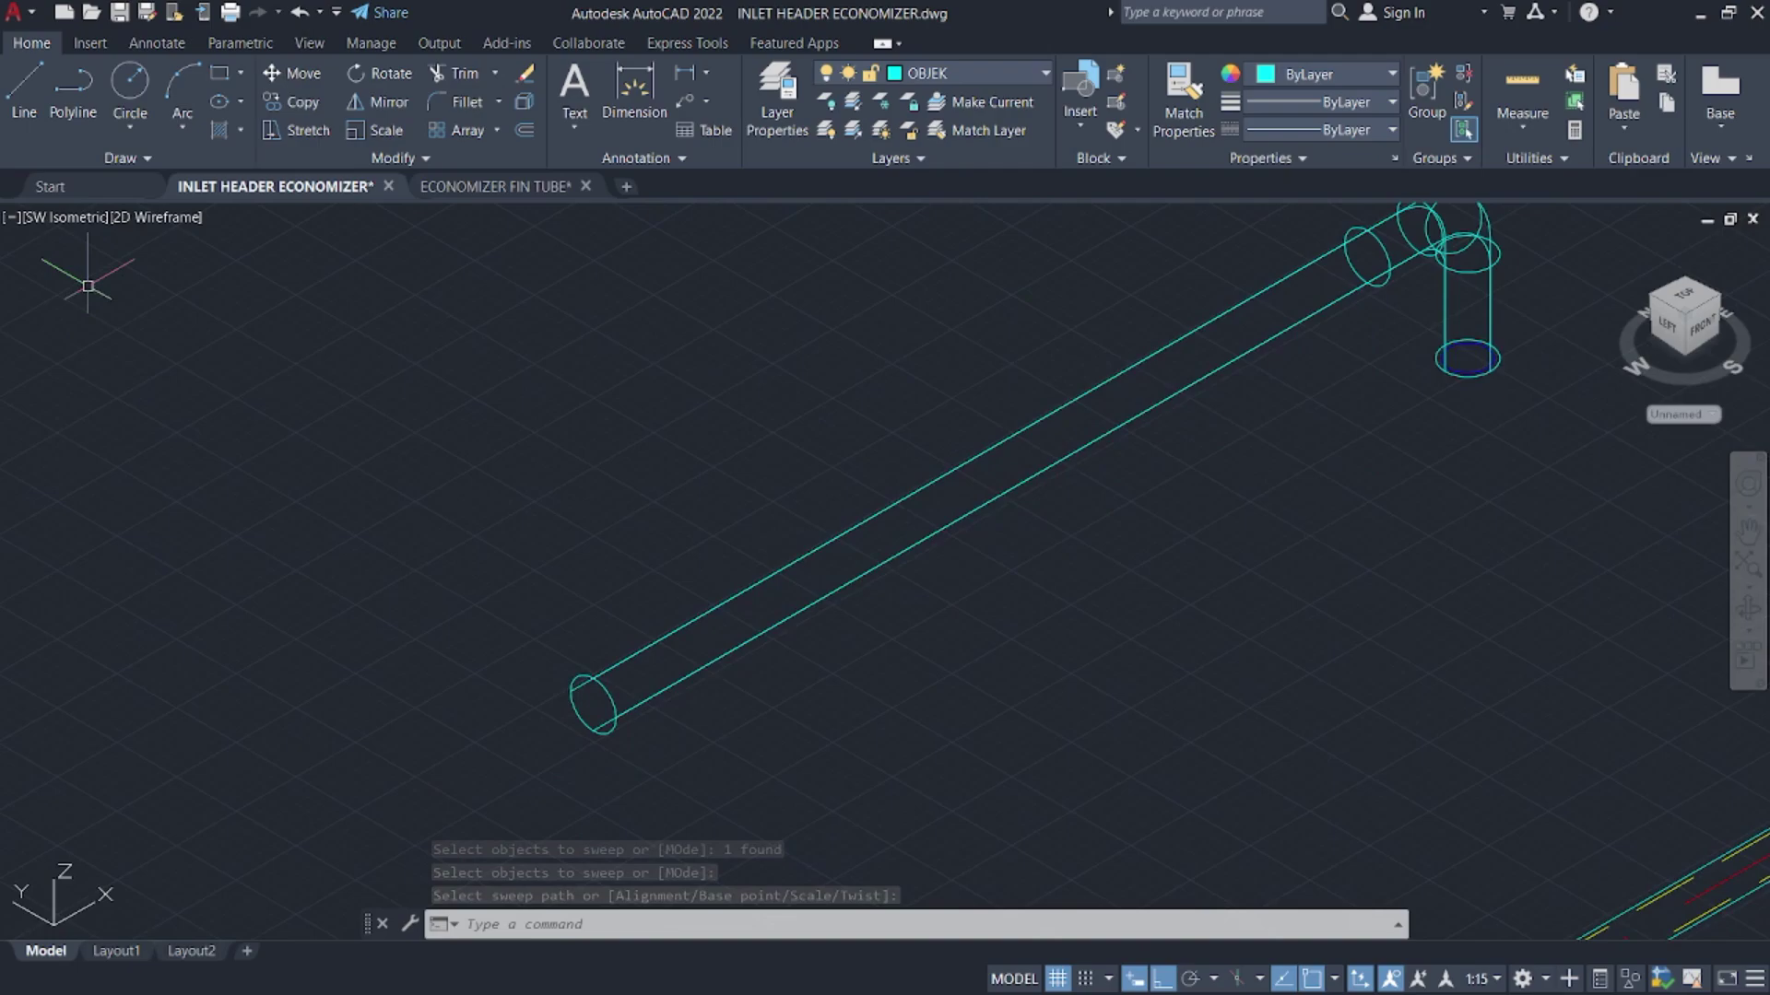
pyautogui.click(173, 223)
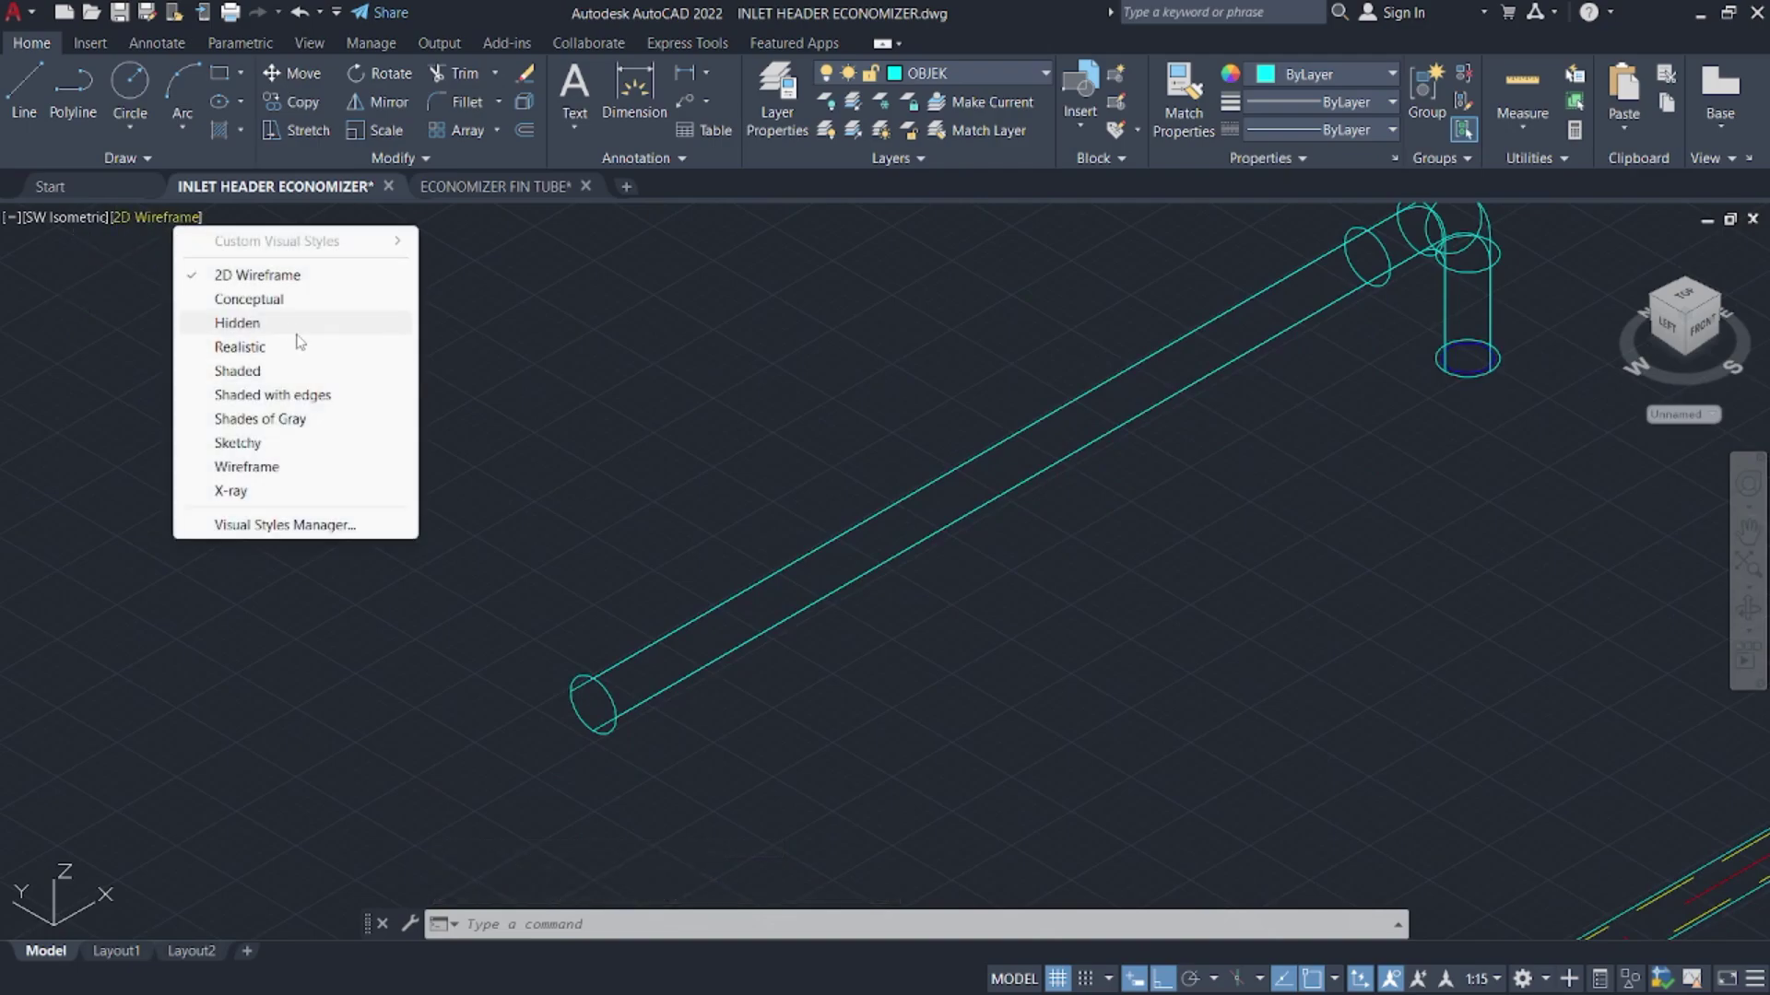
pyautogui.click(241, 323)
pyautogui.scroll(3, 565, 750)
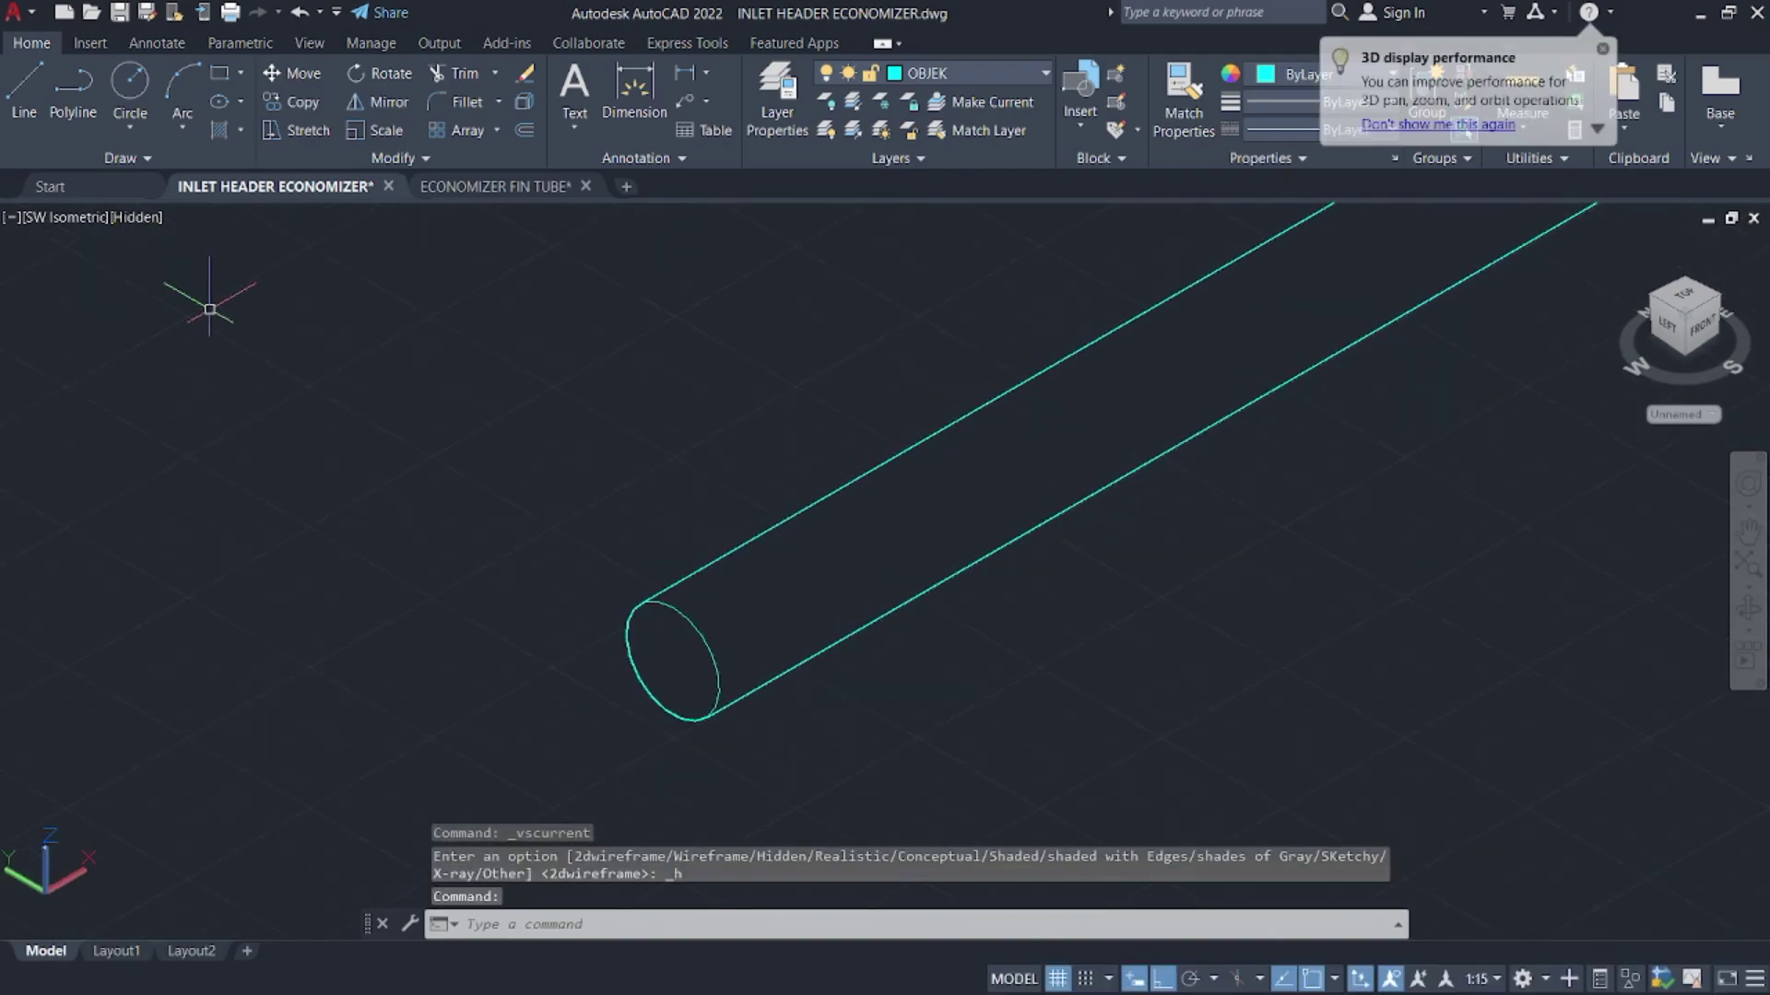
pyautogui.click(136, 216)
pyautogui.click(245, 347)
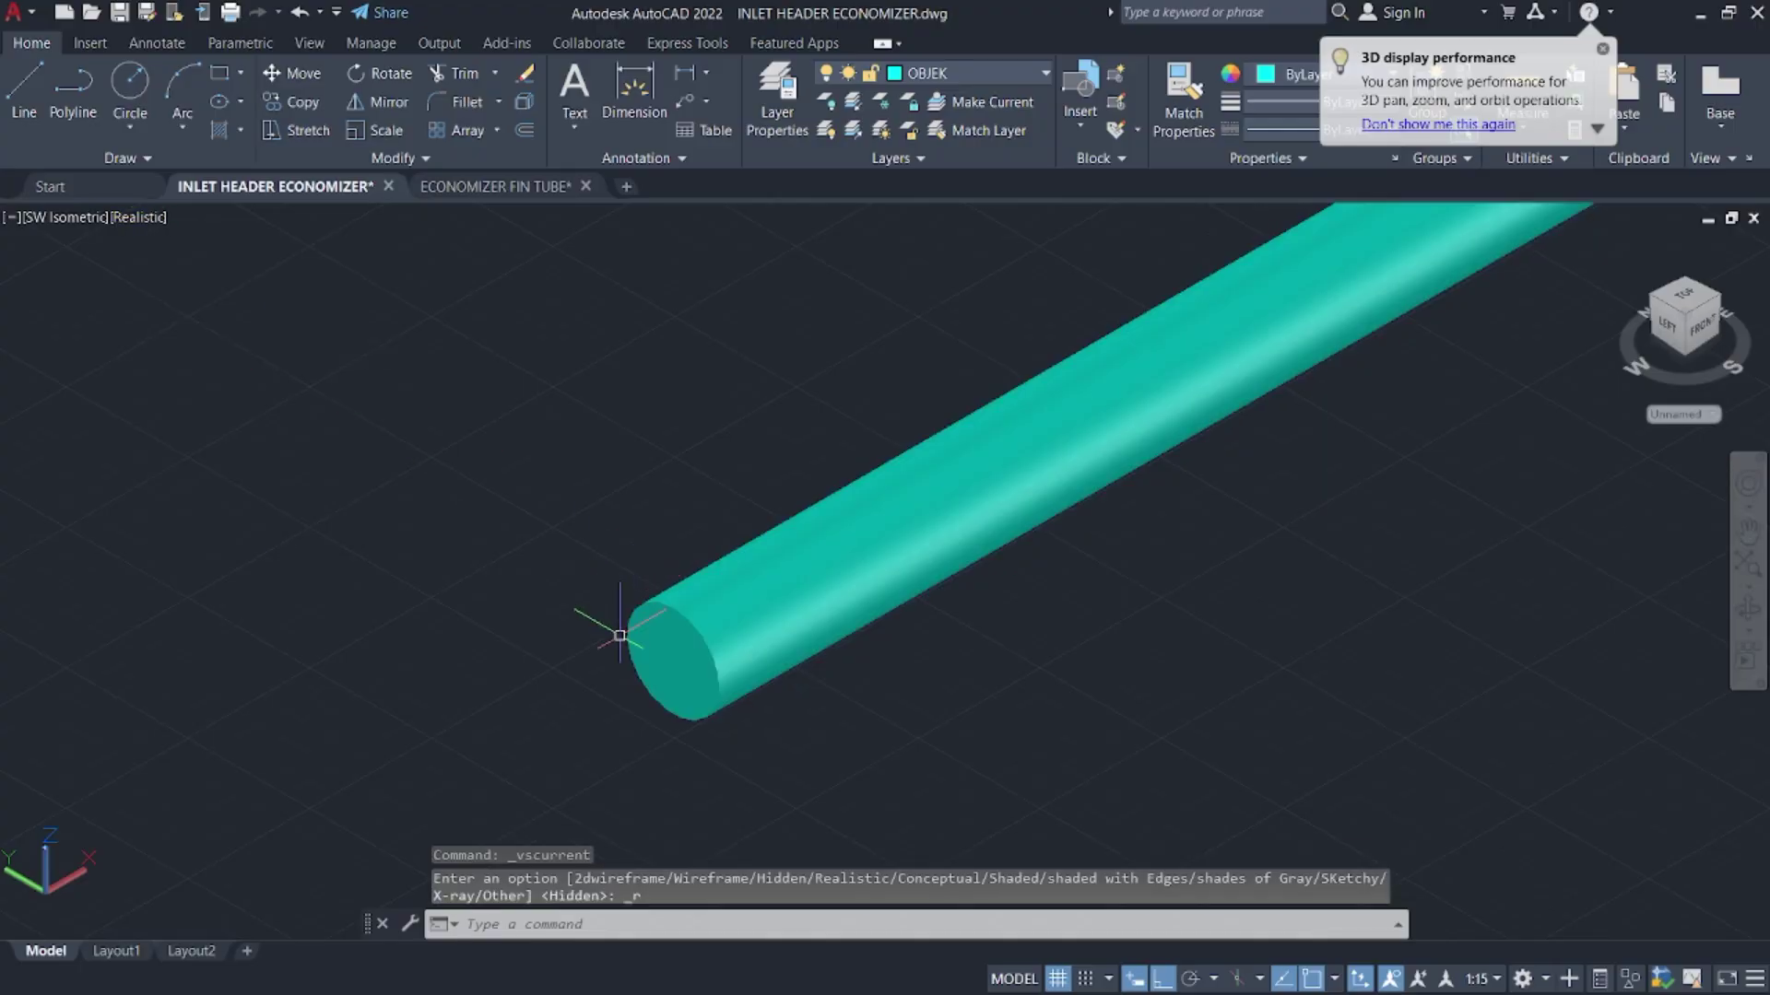
# - Undo the visual style changes and the sweep to restore the centreline and both circles in 2D Wireframe
pyautogui.hotkey('ctrl', 'z')
pyautogui.hotkey('ctrl', 'z')
pyautogui.hotkey('ctrl', 'z')
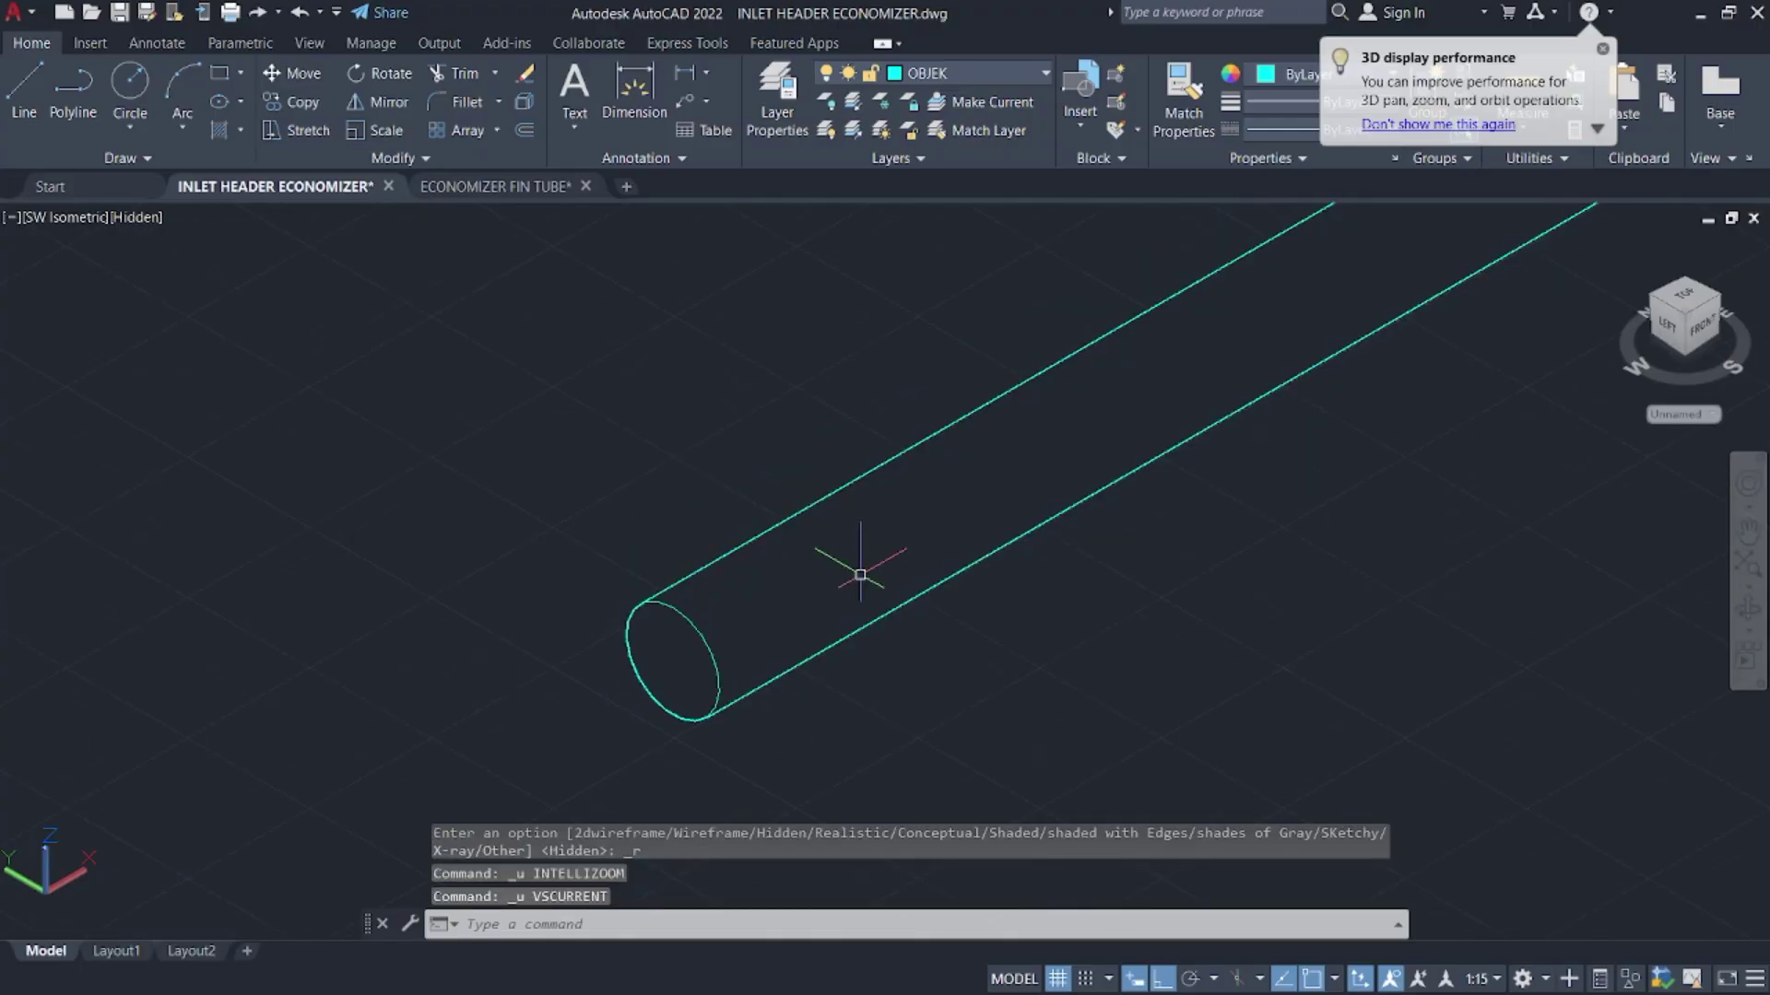
pyautogui.hotkey('ctrl', 'z')
pyautogui.hotkey('ctrl', 'z')
pyautogui.hotkey('ctrl', 'z')
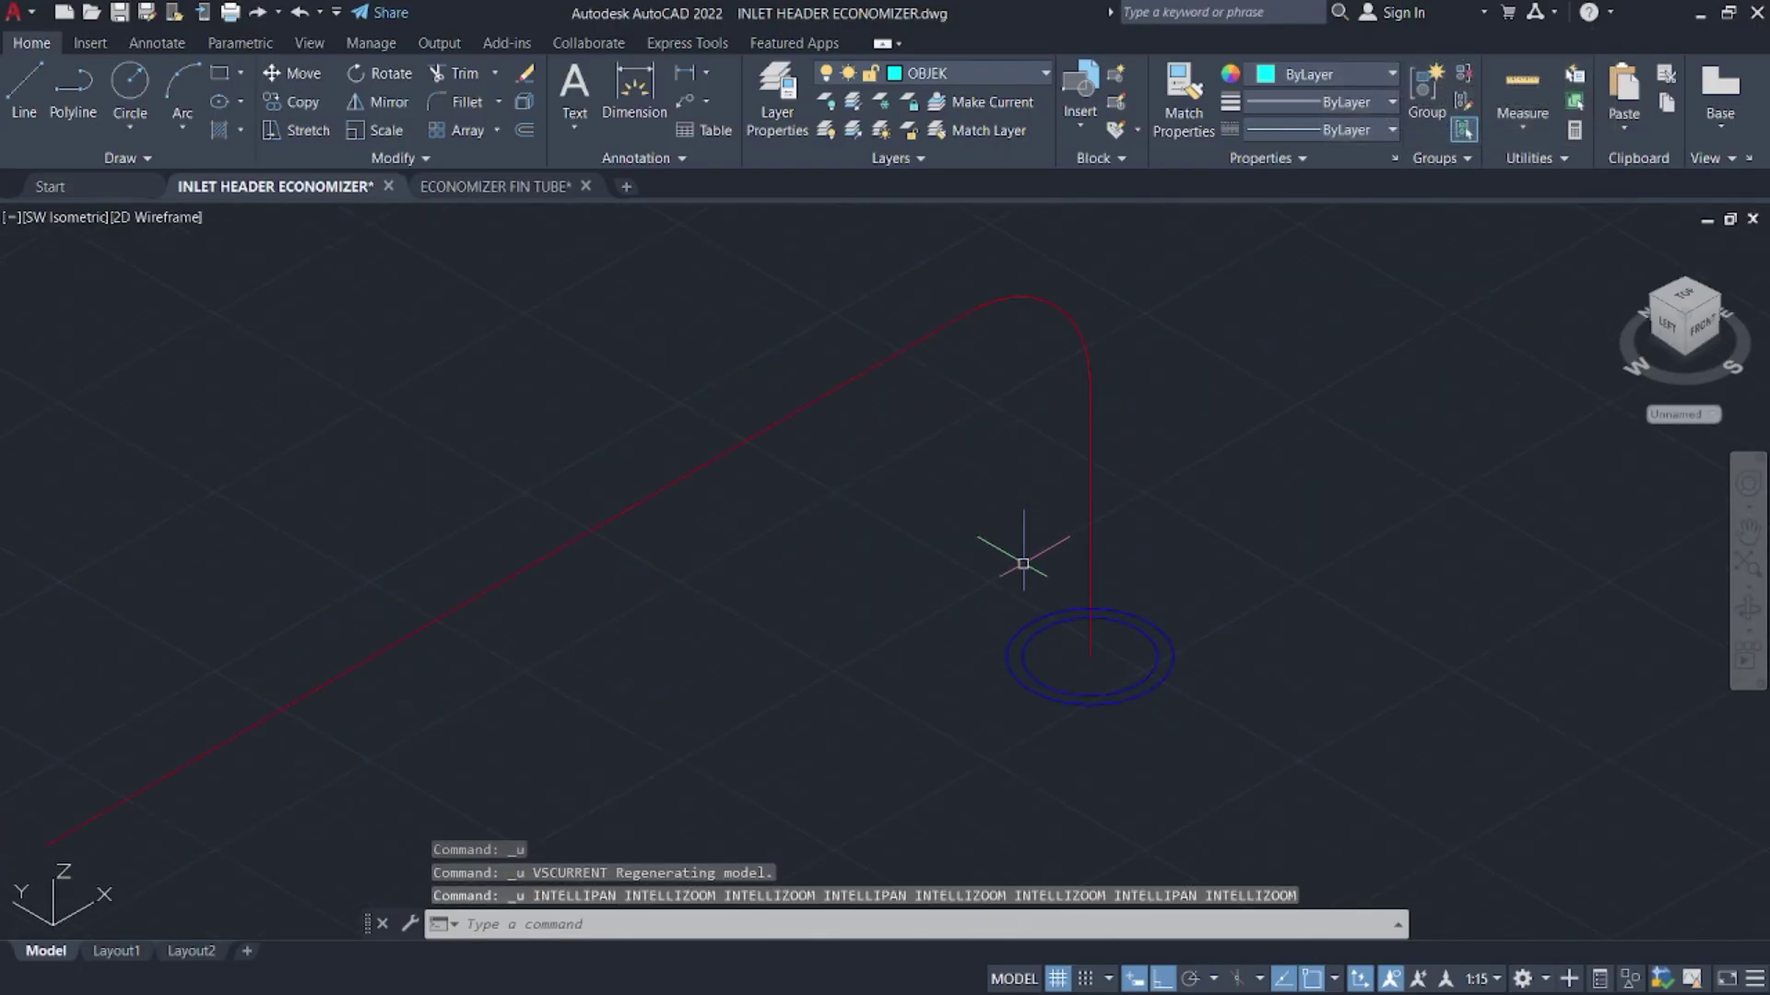
# - Copy the bent centreline onto itself, using its lower endpoint as both base point and destination
pyautogui.click(1108, 425)
pyautogui.click(1031, 384)
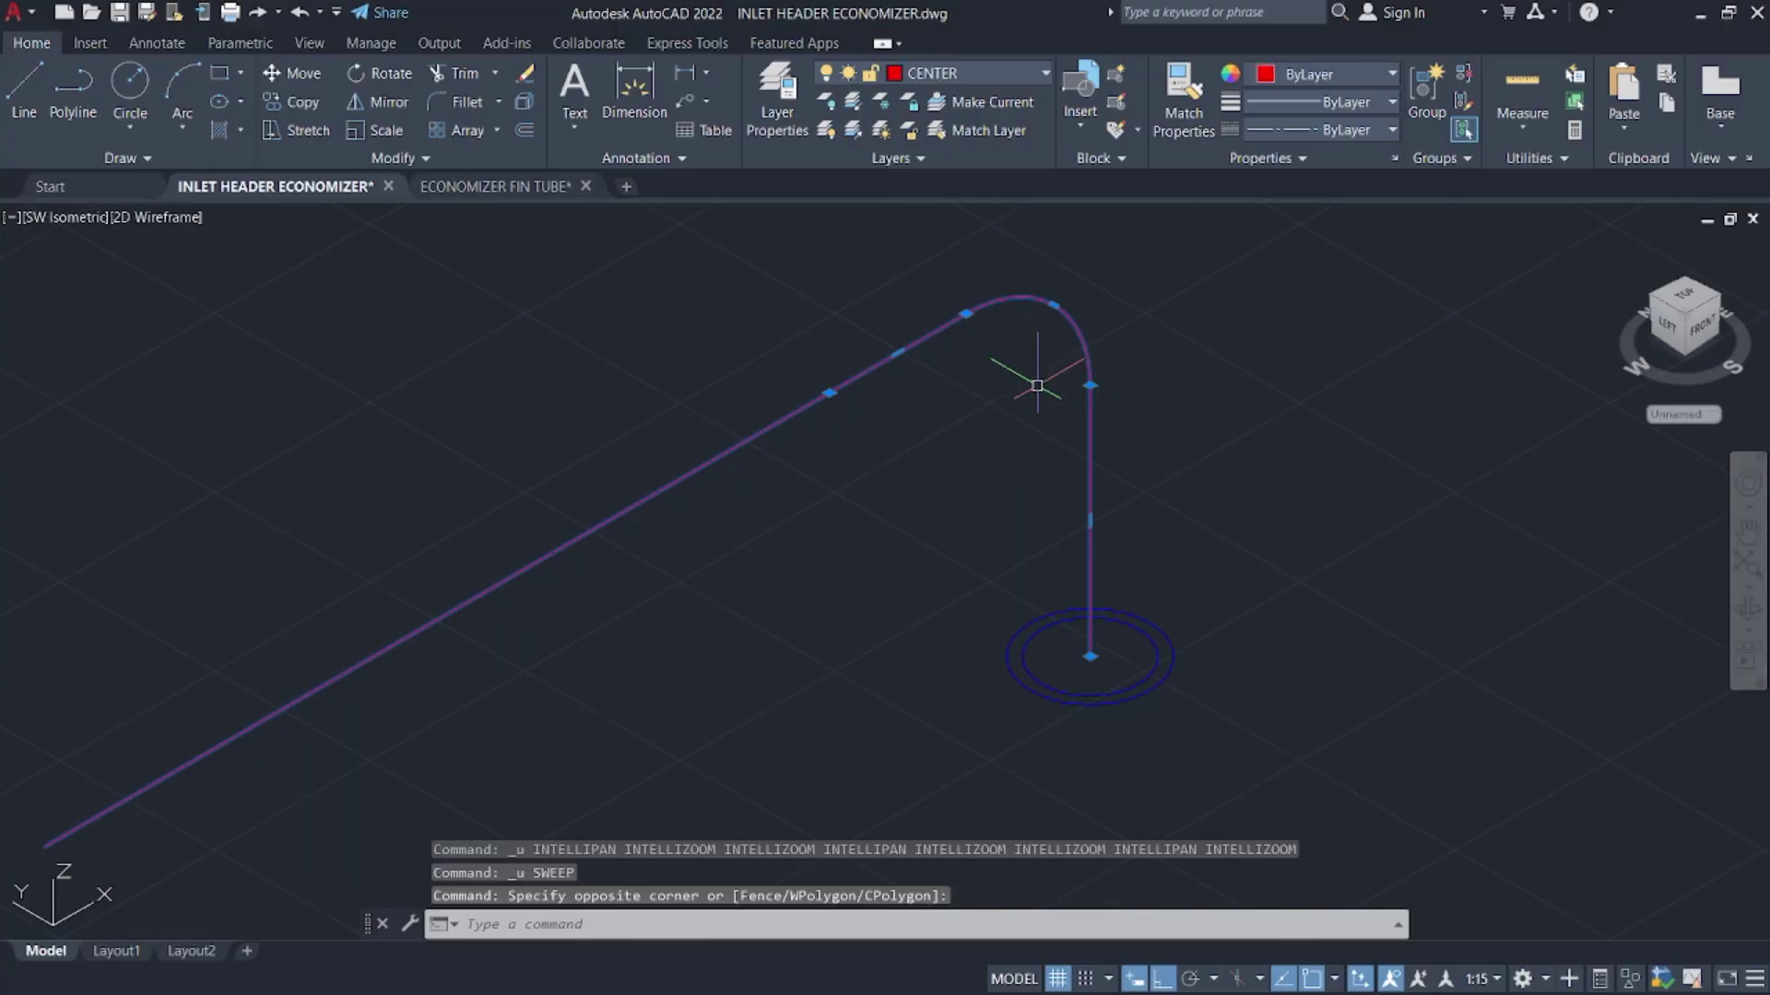
pyautogui.moveTo(1130, 504); pyautogui.dragTo(1122, 419, button='middle')
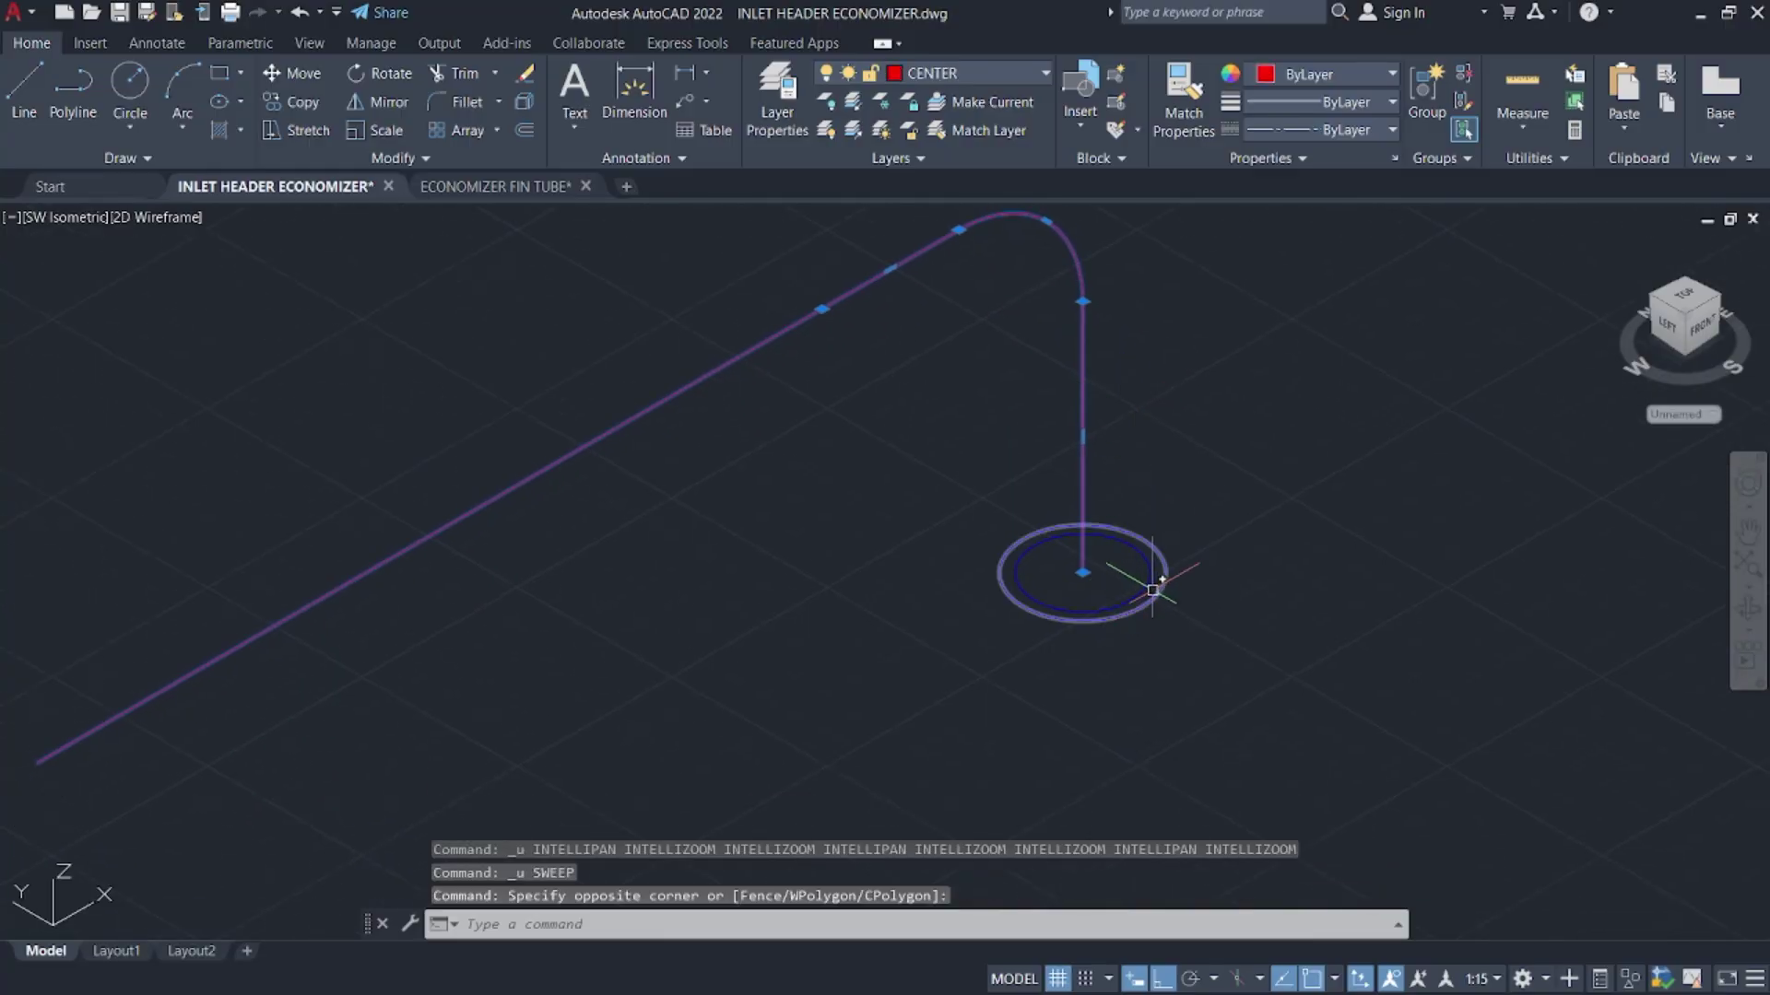
pyautogui.write('co')
pyautogui.press('Return')
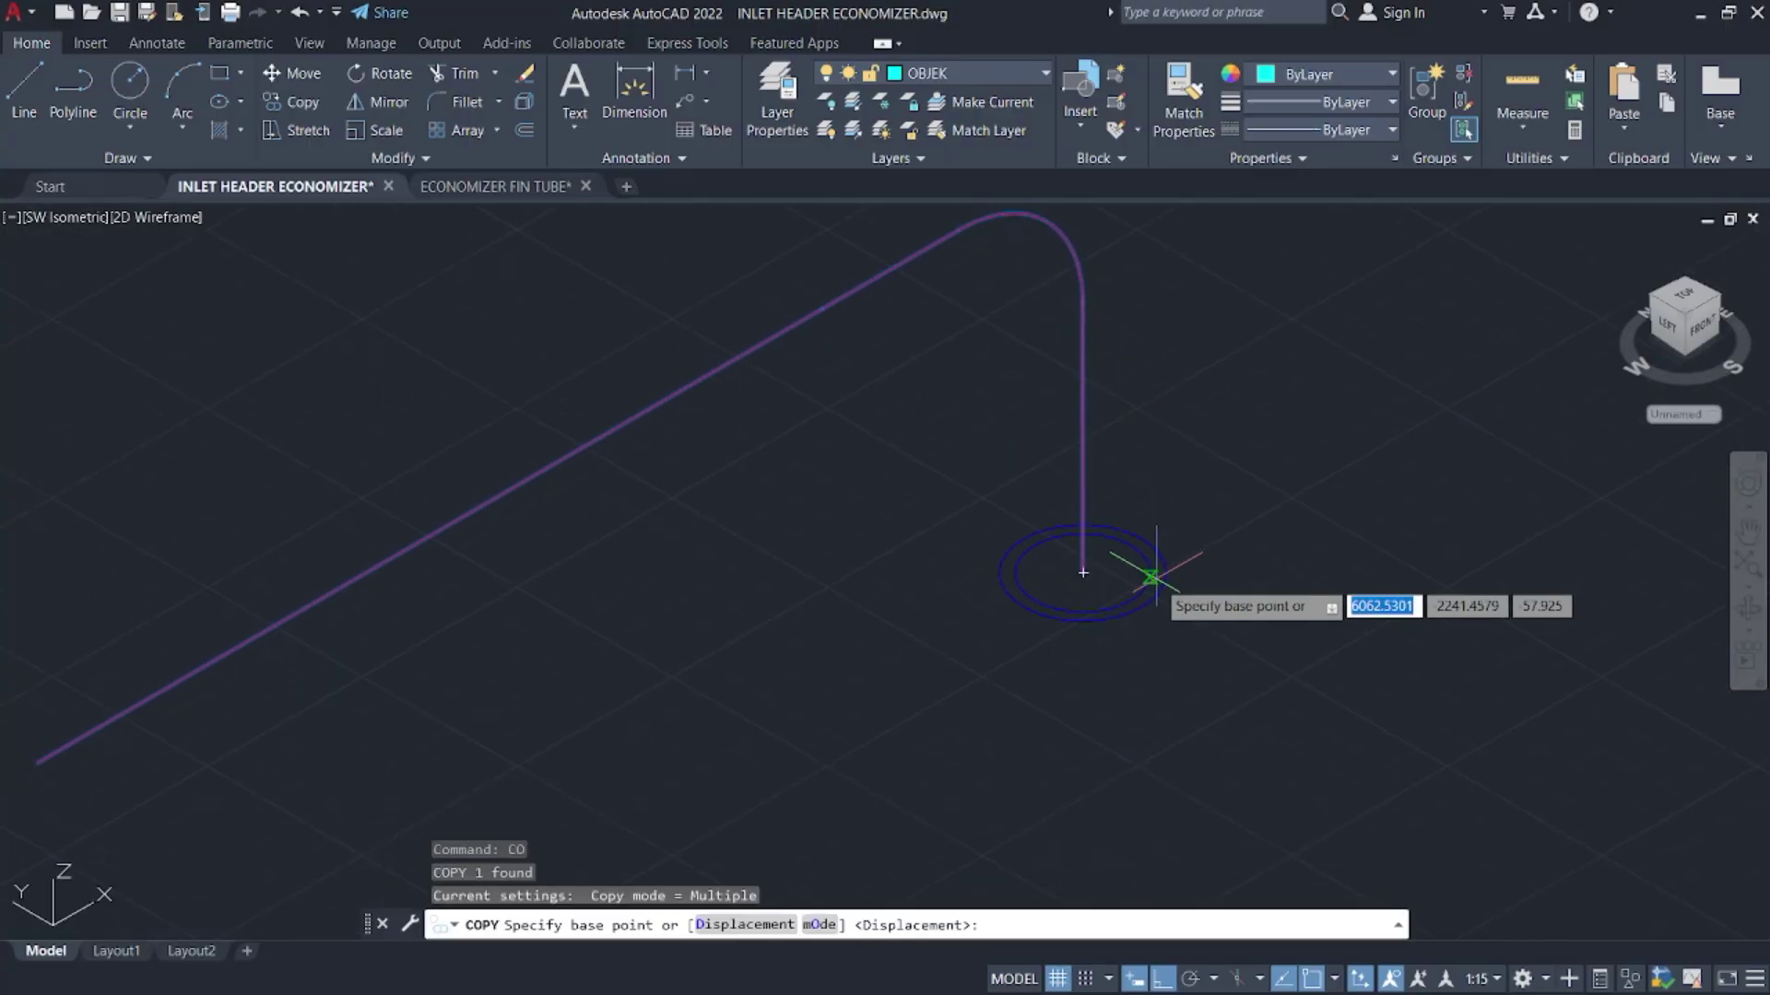
pyautogui.press('Escape')
pyautogui.write('co')
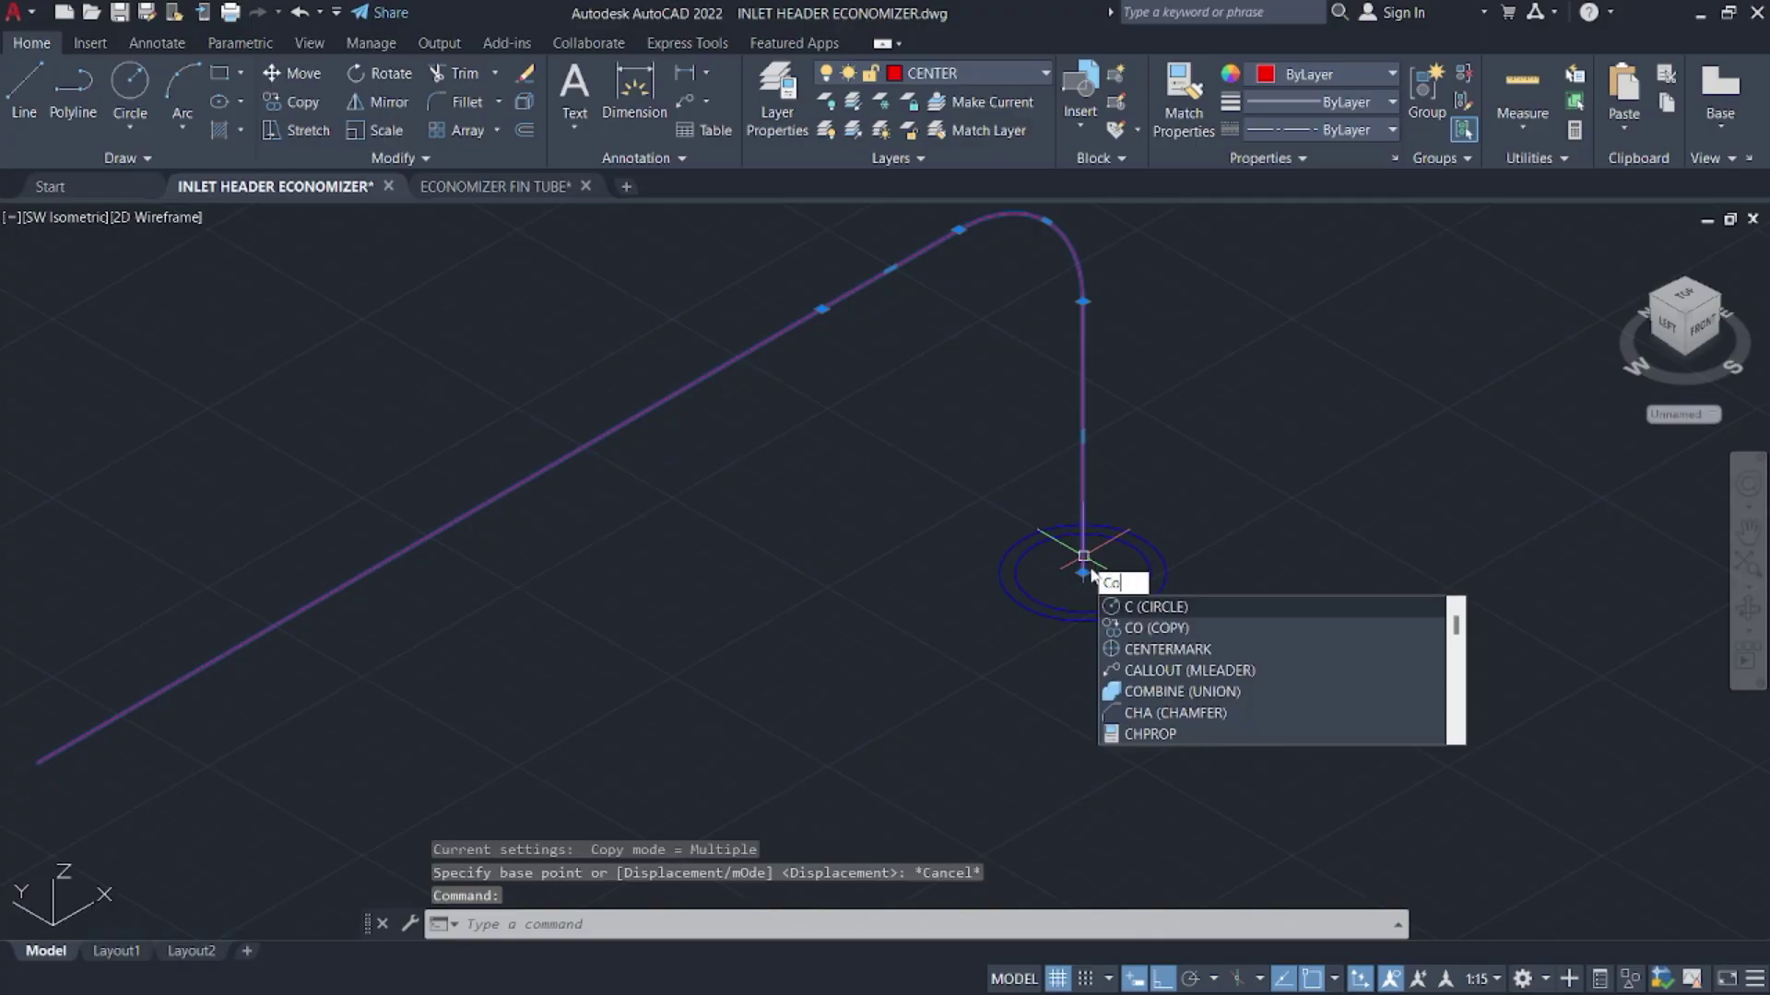
pyautogui.press('Return')
pyautogui.click(1083, 572)
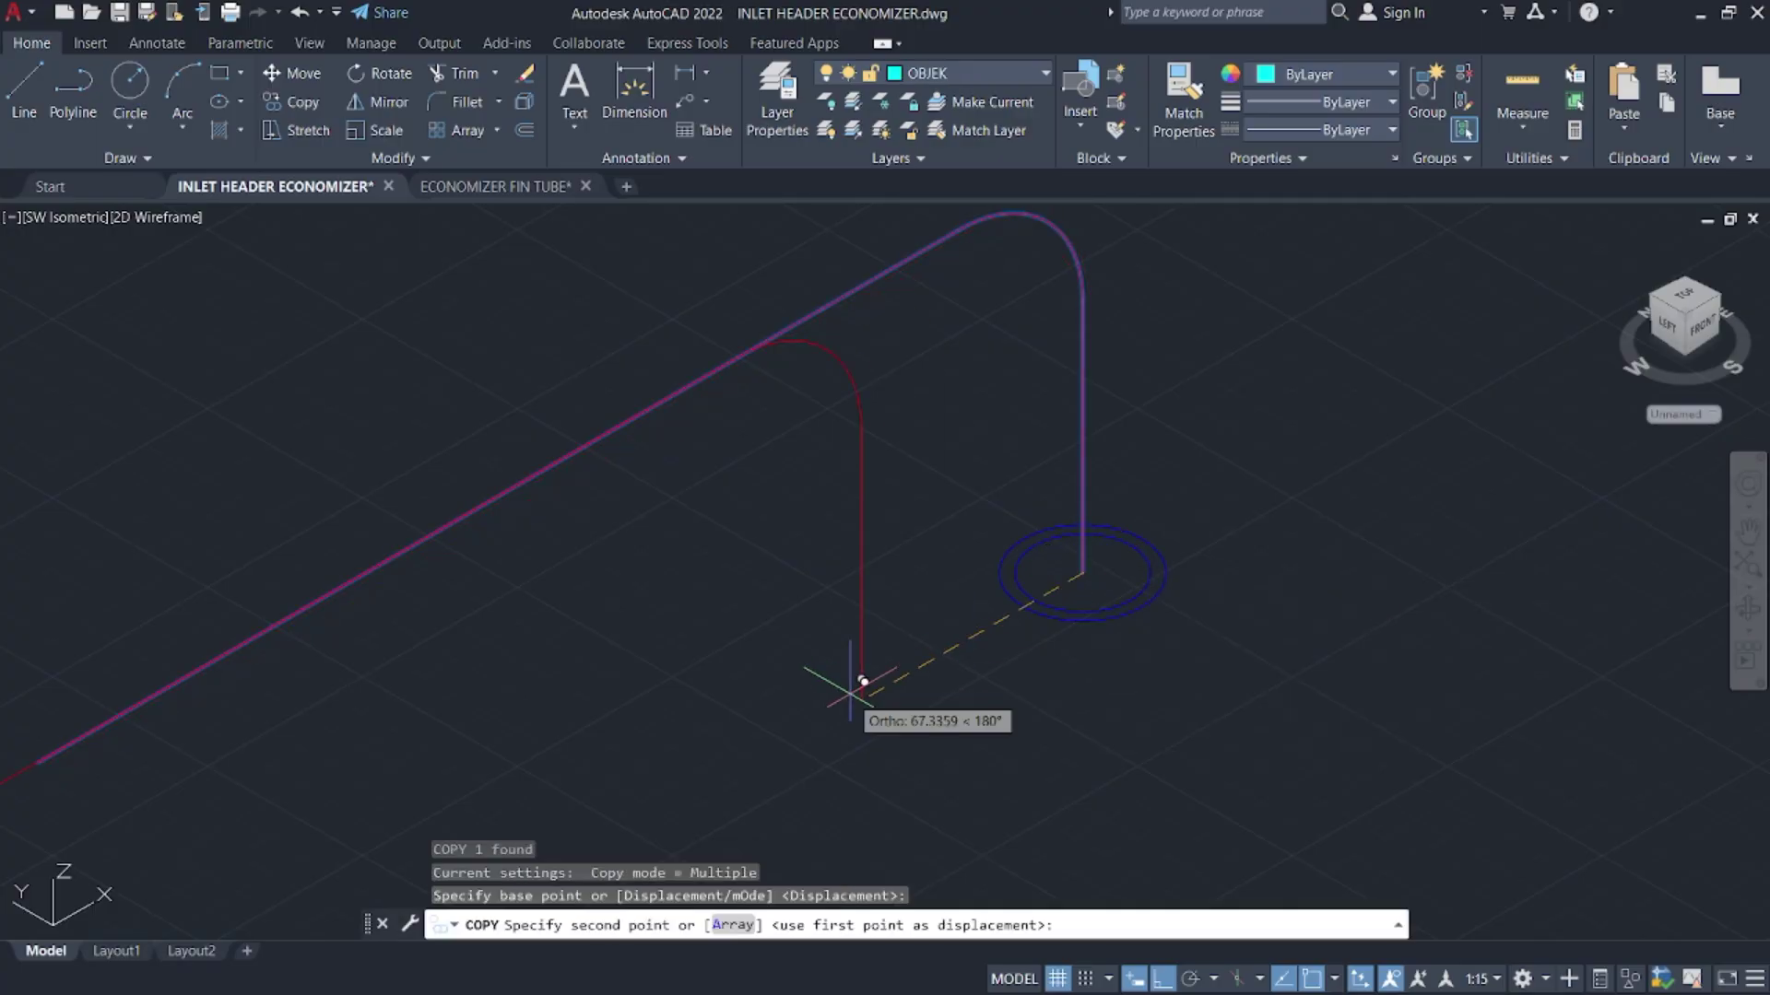
pyautogui.click(1083, 572)
pyautogui.press('Escape')
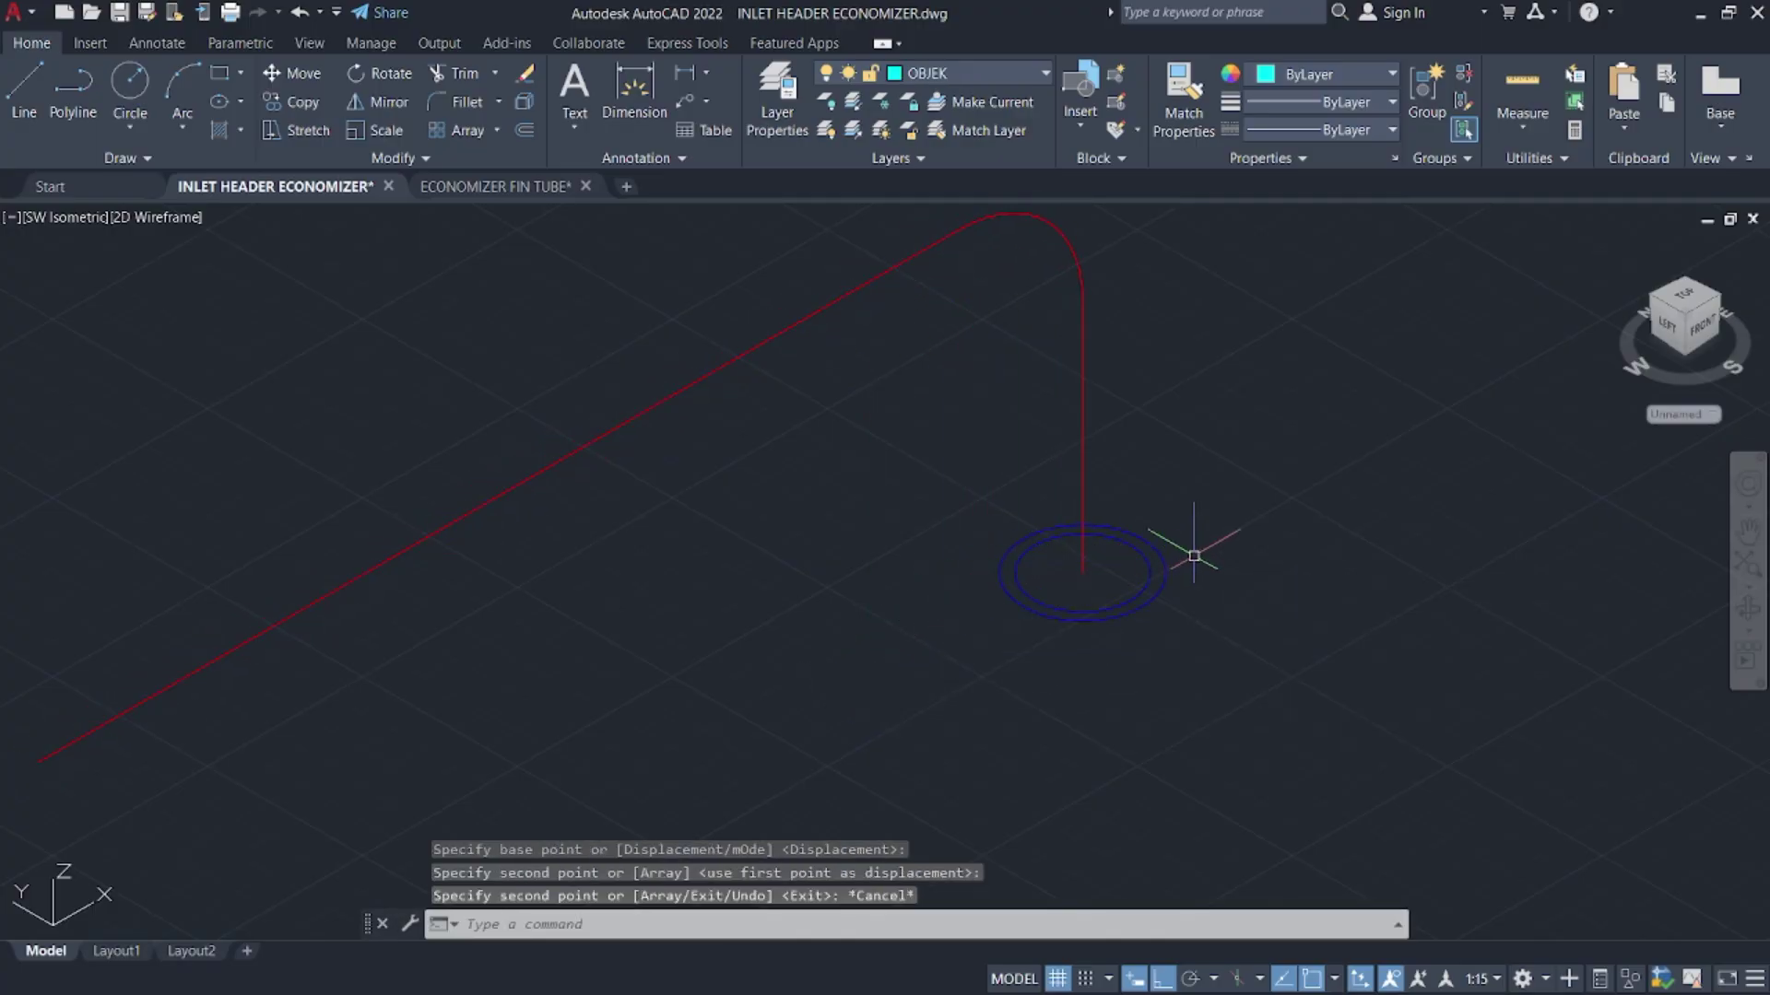
# - Sweep the outer circle along one of the coincident bent centrelines as a solid
pyautogui.press('Return')
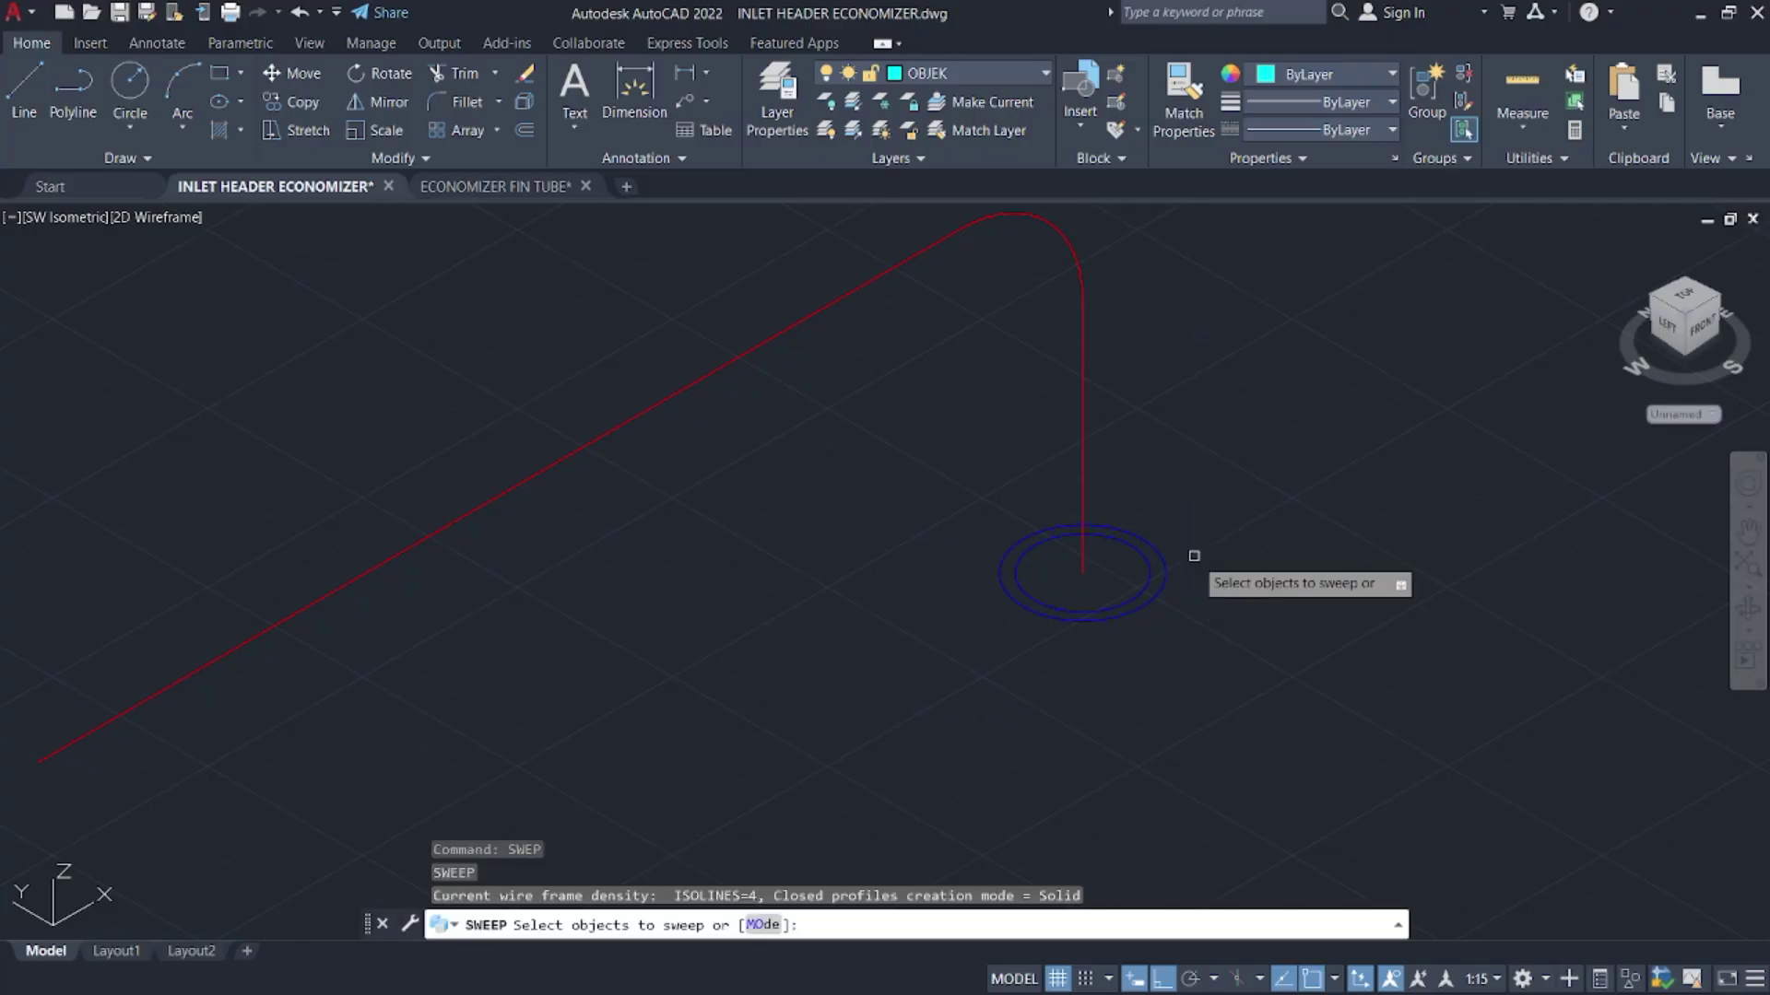
pyautogui.click(1159, 596)
pyautogui.press('Return')
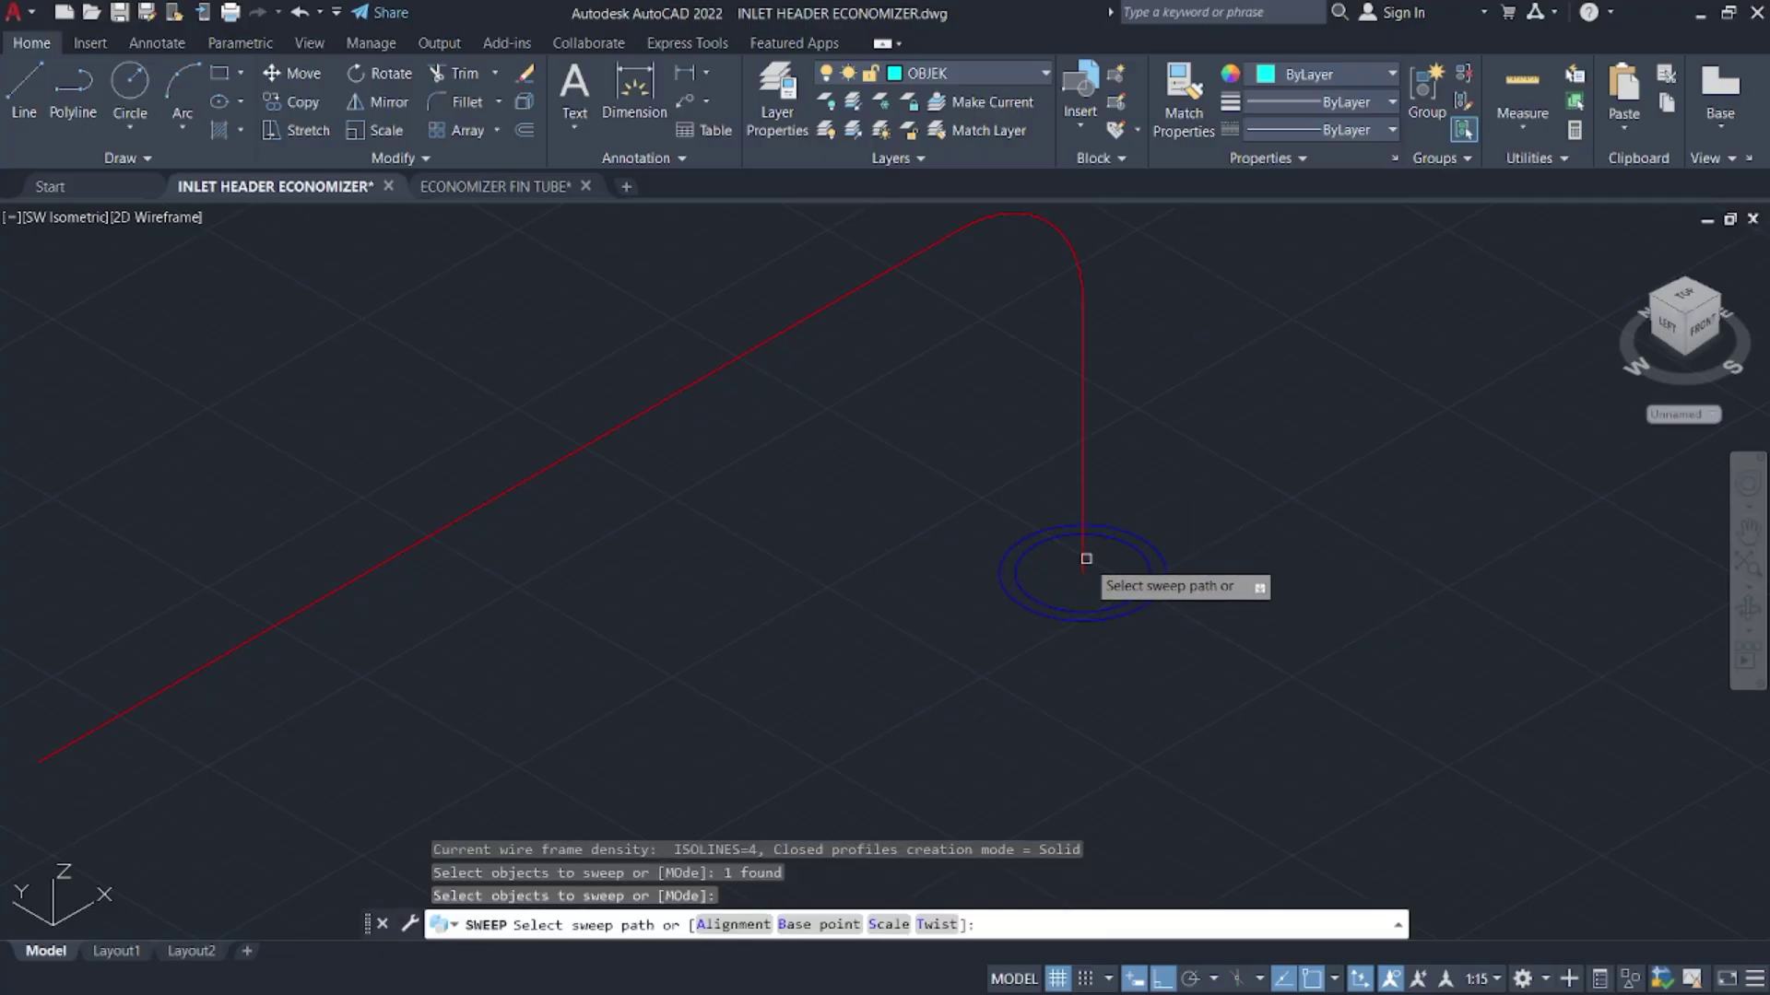
pyautogui.click(1083, 558)
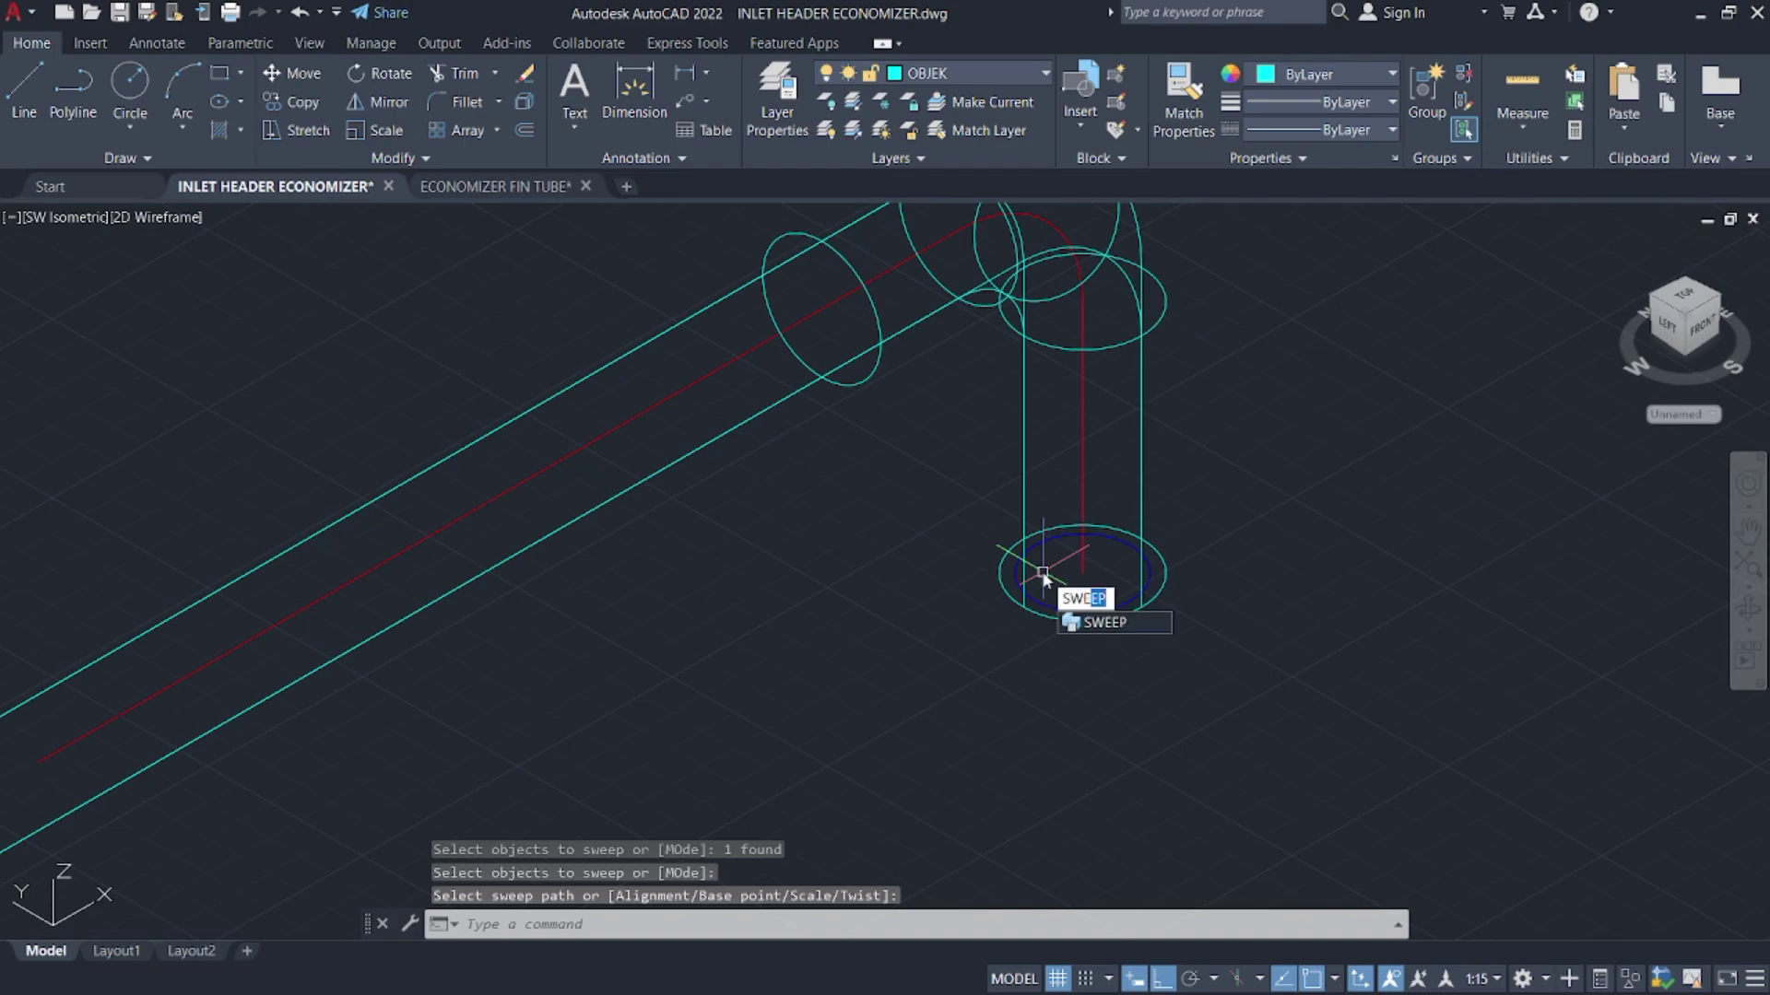
# - Sweep the inner circle along the remaining bent centreline as a solid
pyautogui.press('Return')
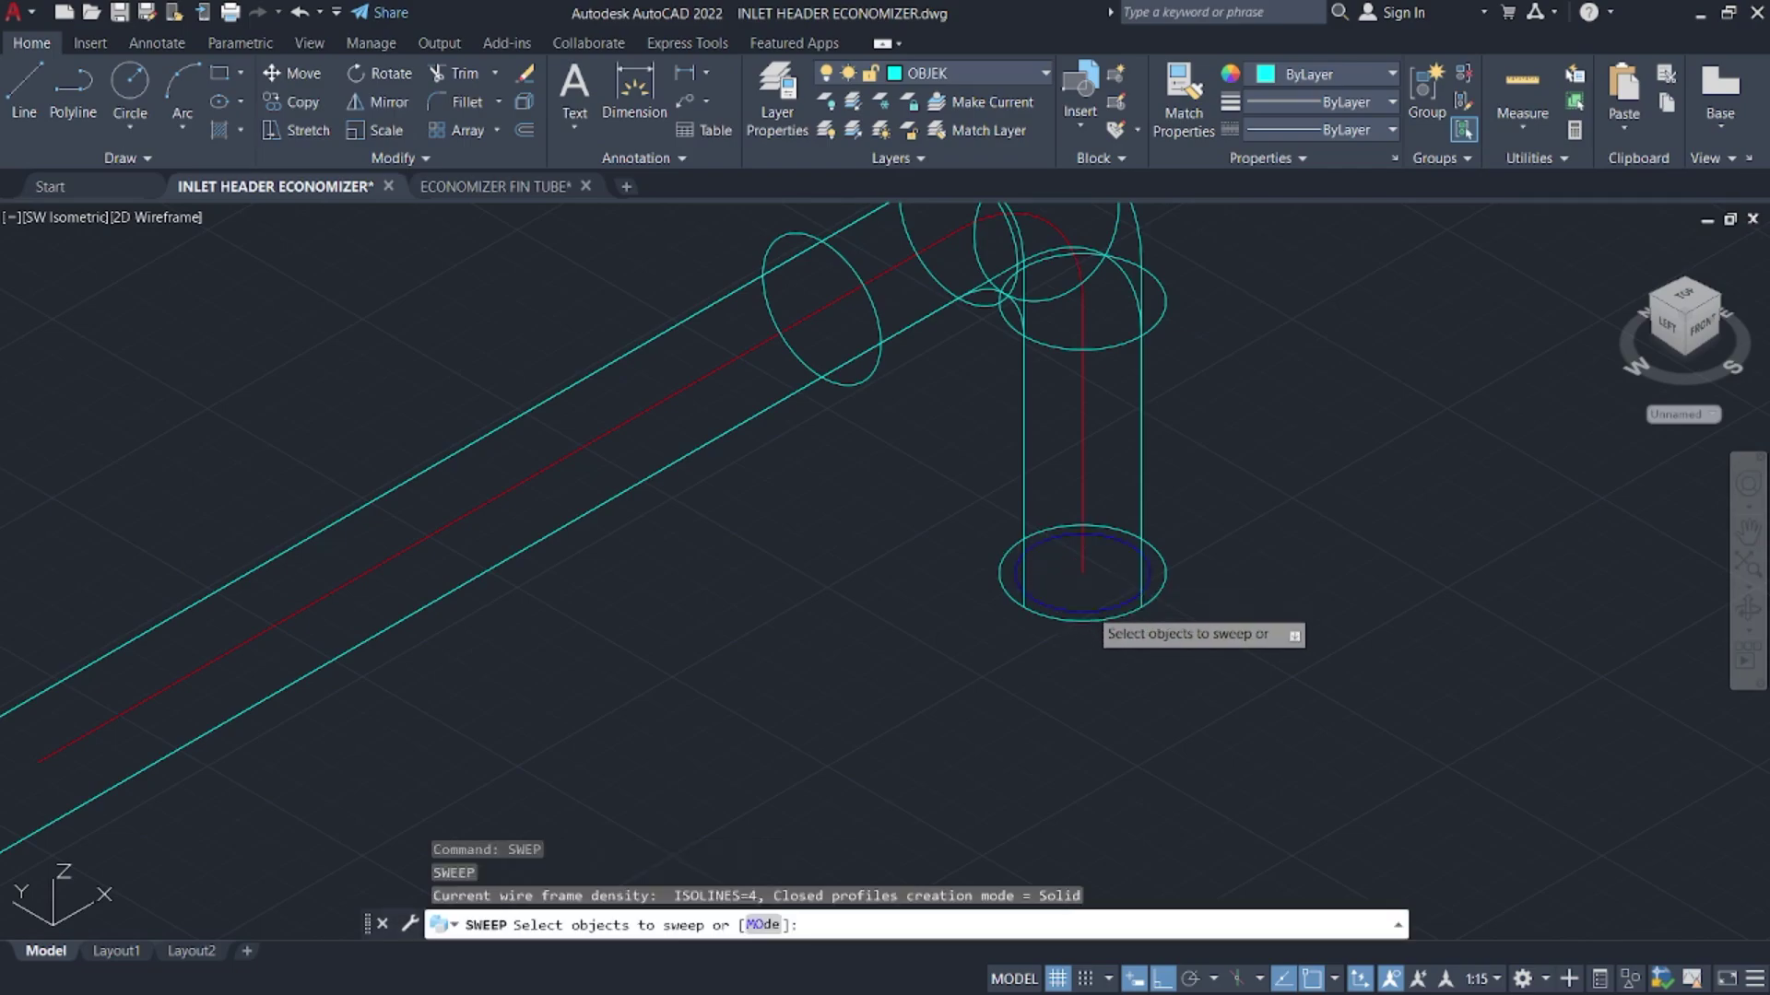
pyautogui.click(1088, 606)
pyautogui.press('Return')
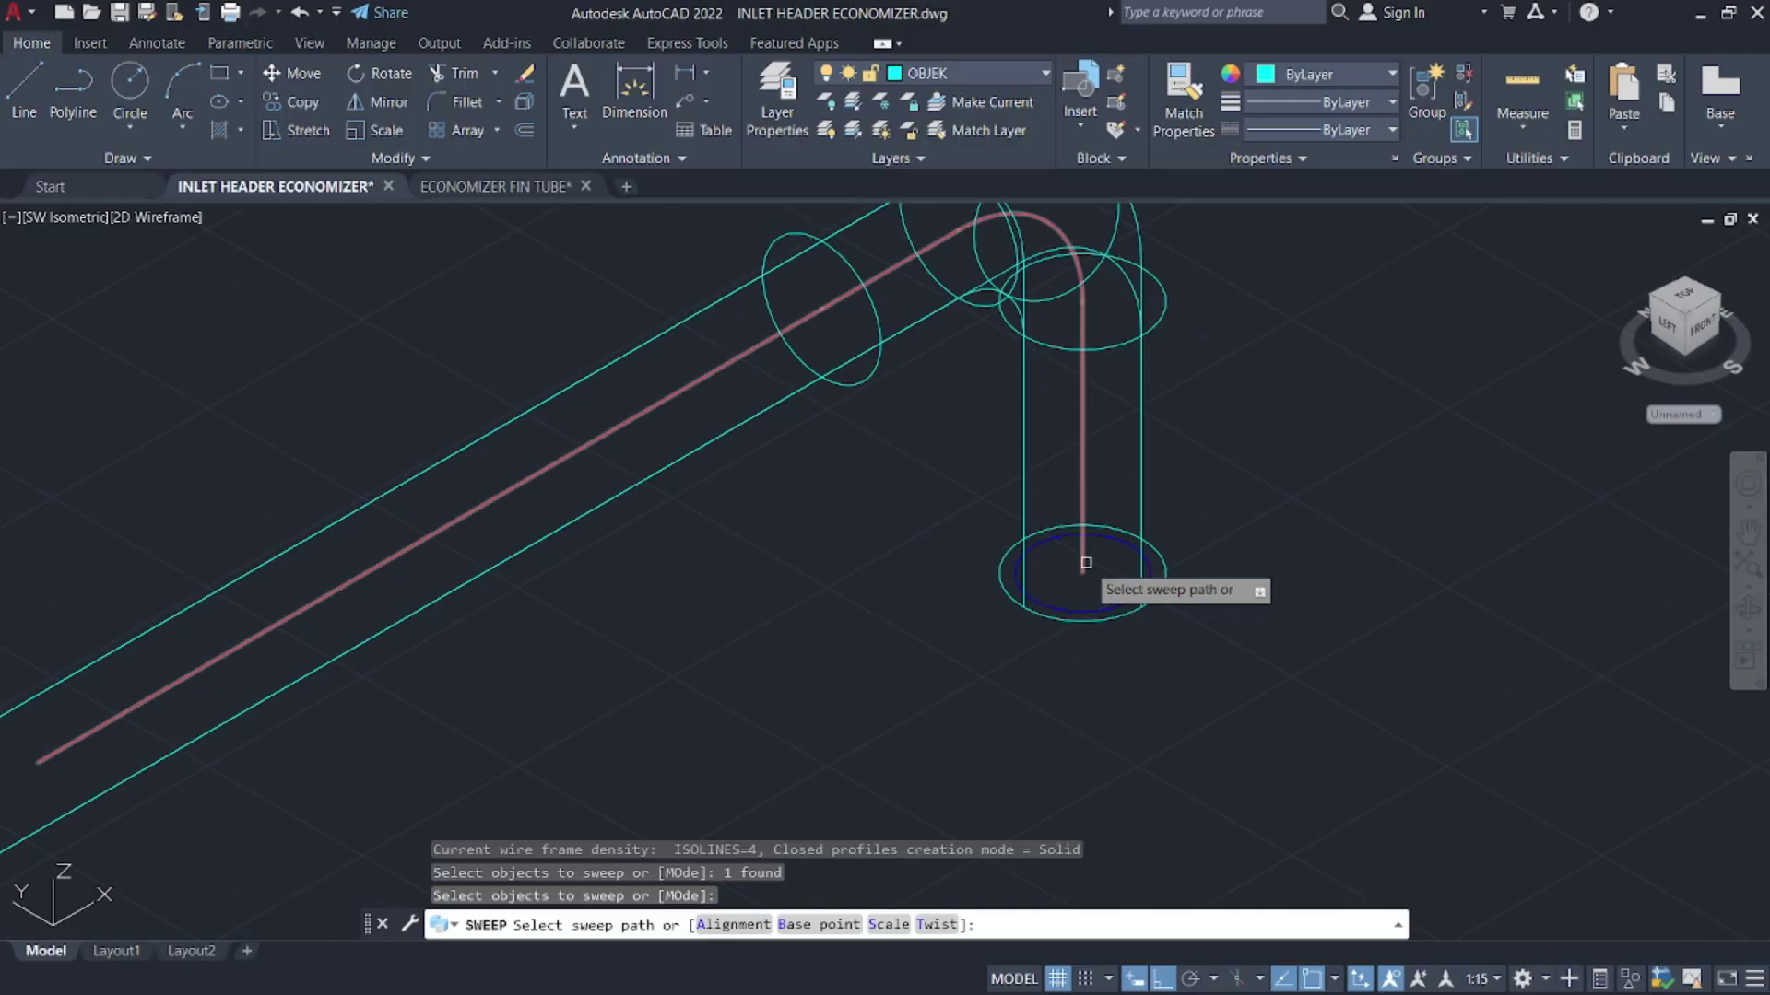
pyautogui.click(1083, 562)
# - Display the swept tube's far end in the Realistic visual style
pyautogui.scroll(-3, 593, 665)
pyautogui.moveTo(594, 665); pyautogui.dragTo(909, 565, button='middle')
pyautogui.scroll(5, 876, 561)
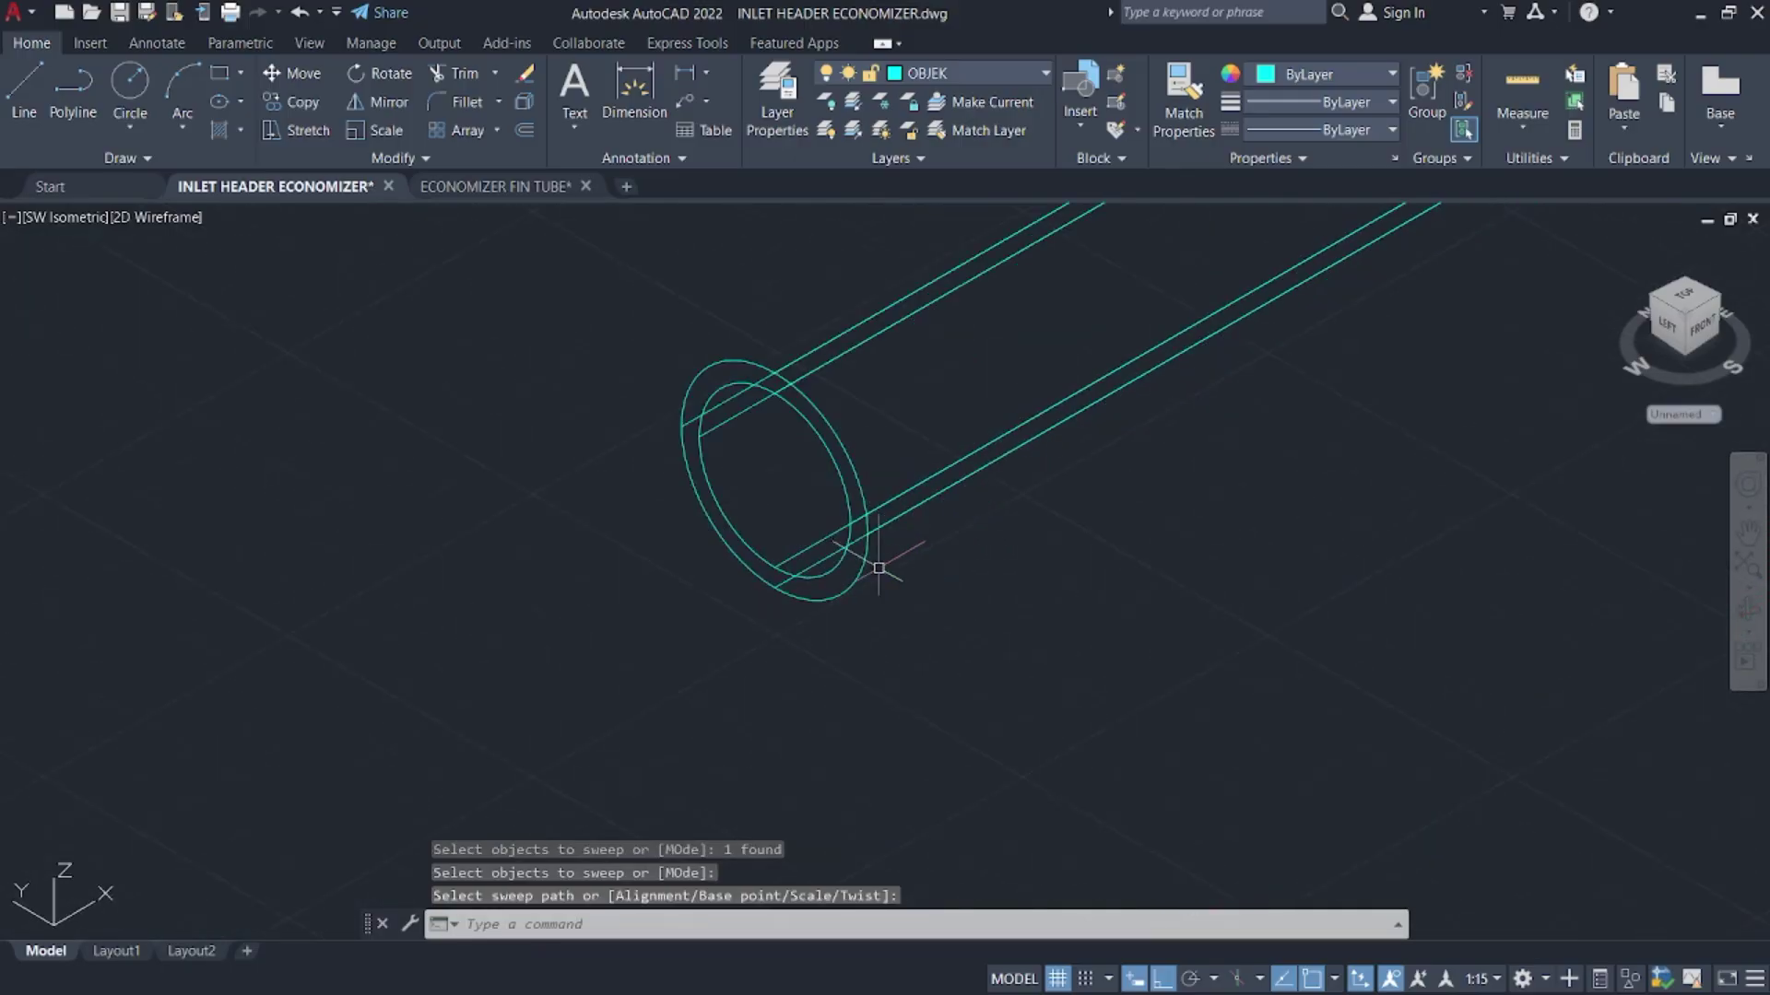
pyautogui.click(146, 219)
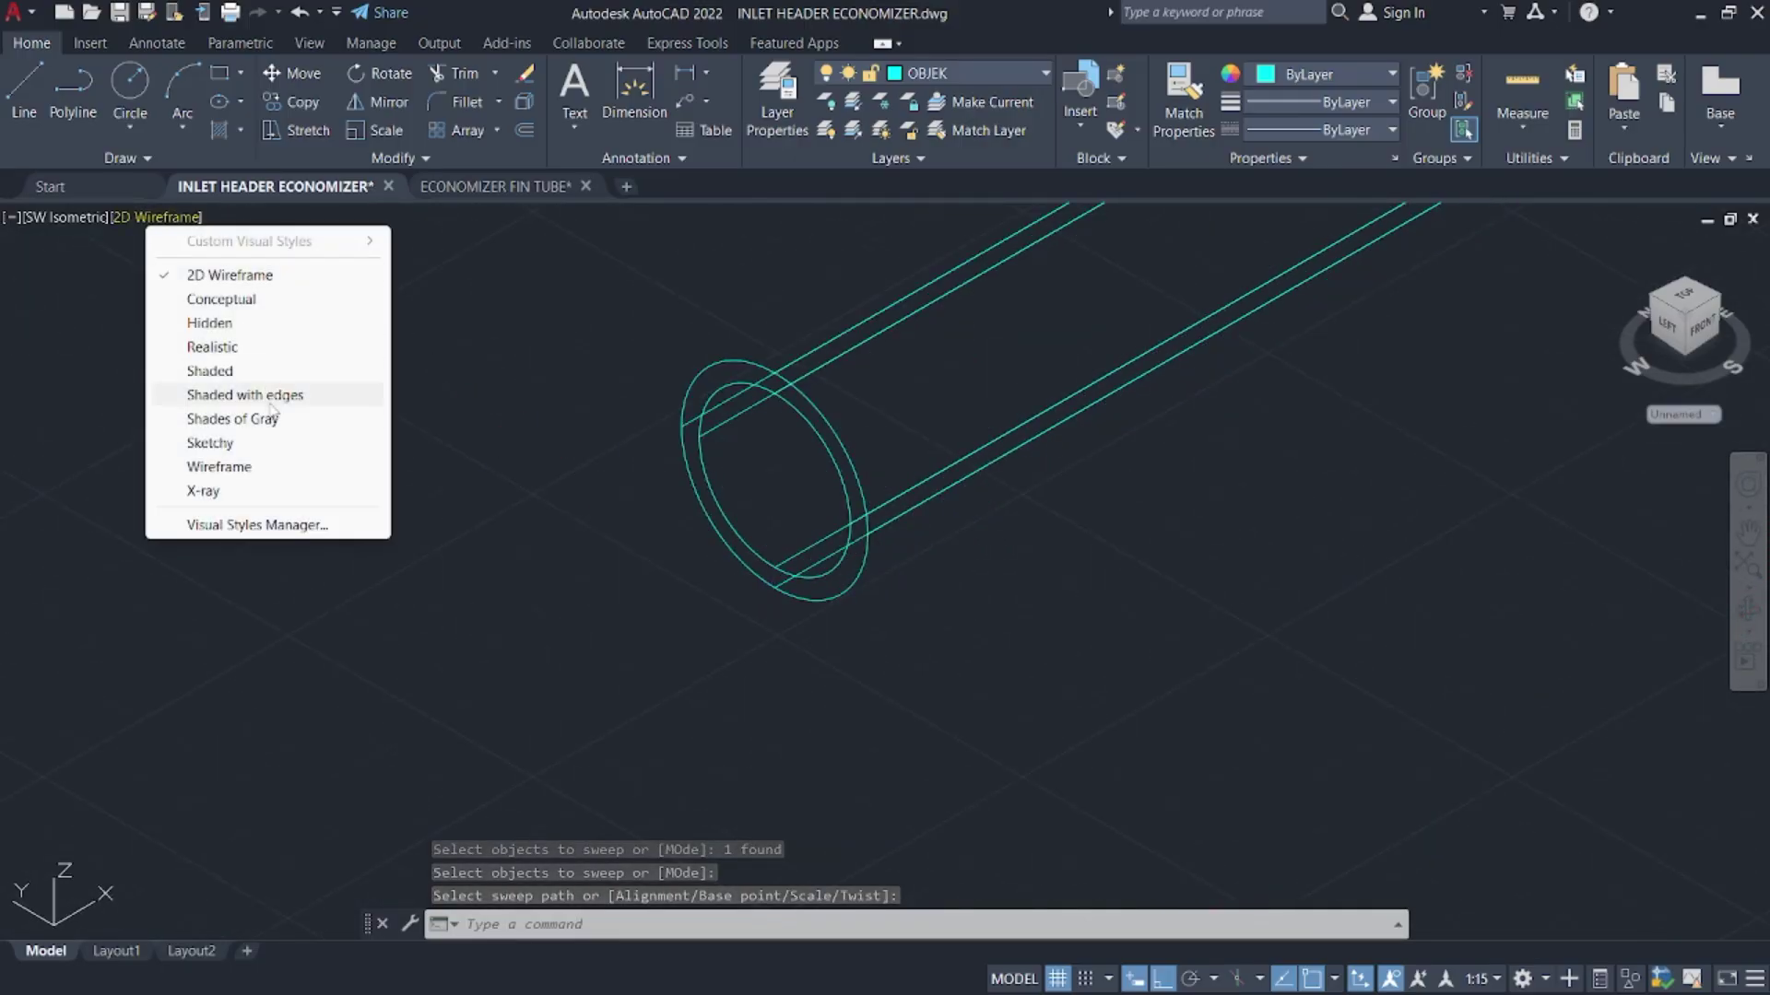
pyautogui.click(264, 357)
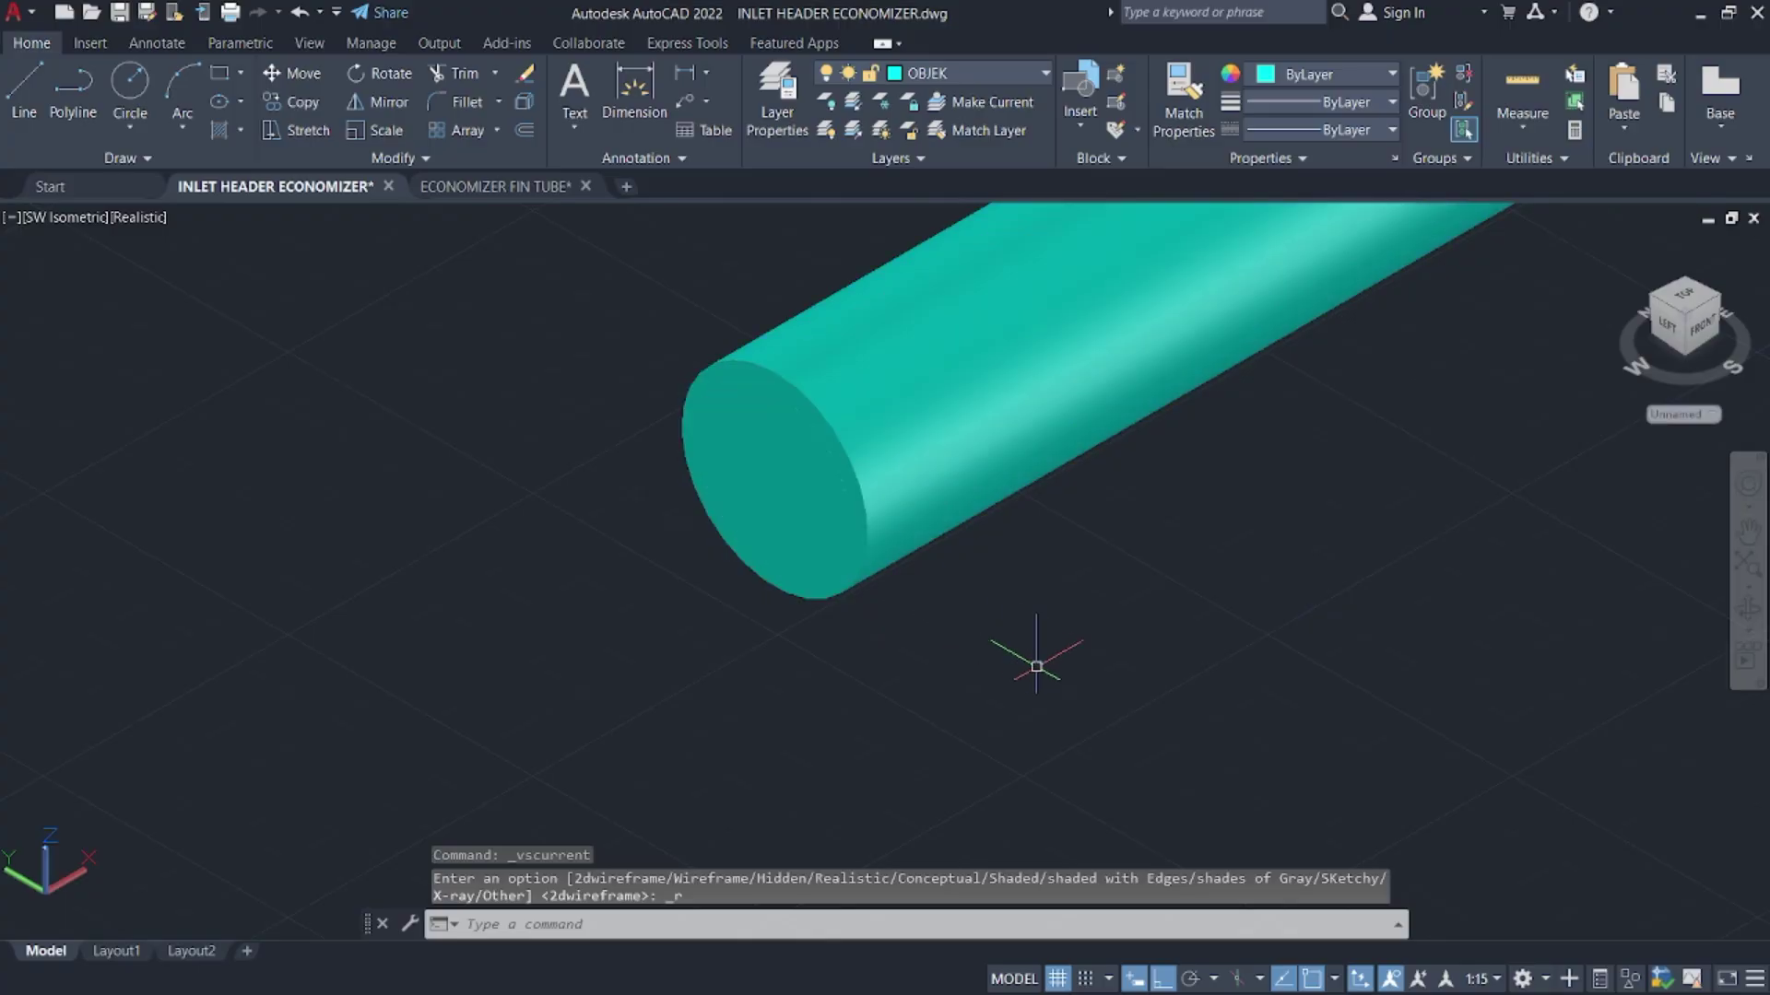
# - Subtract the inner swept solid from the outer swept solid to hollow out the bent tube
pyautogui.write('sub')
pyautogui.press('Return')
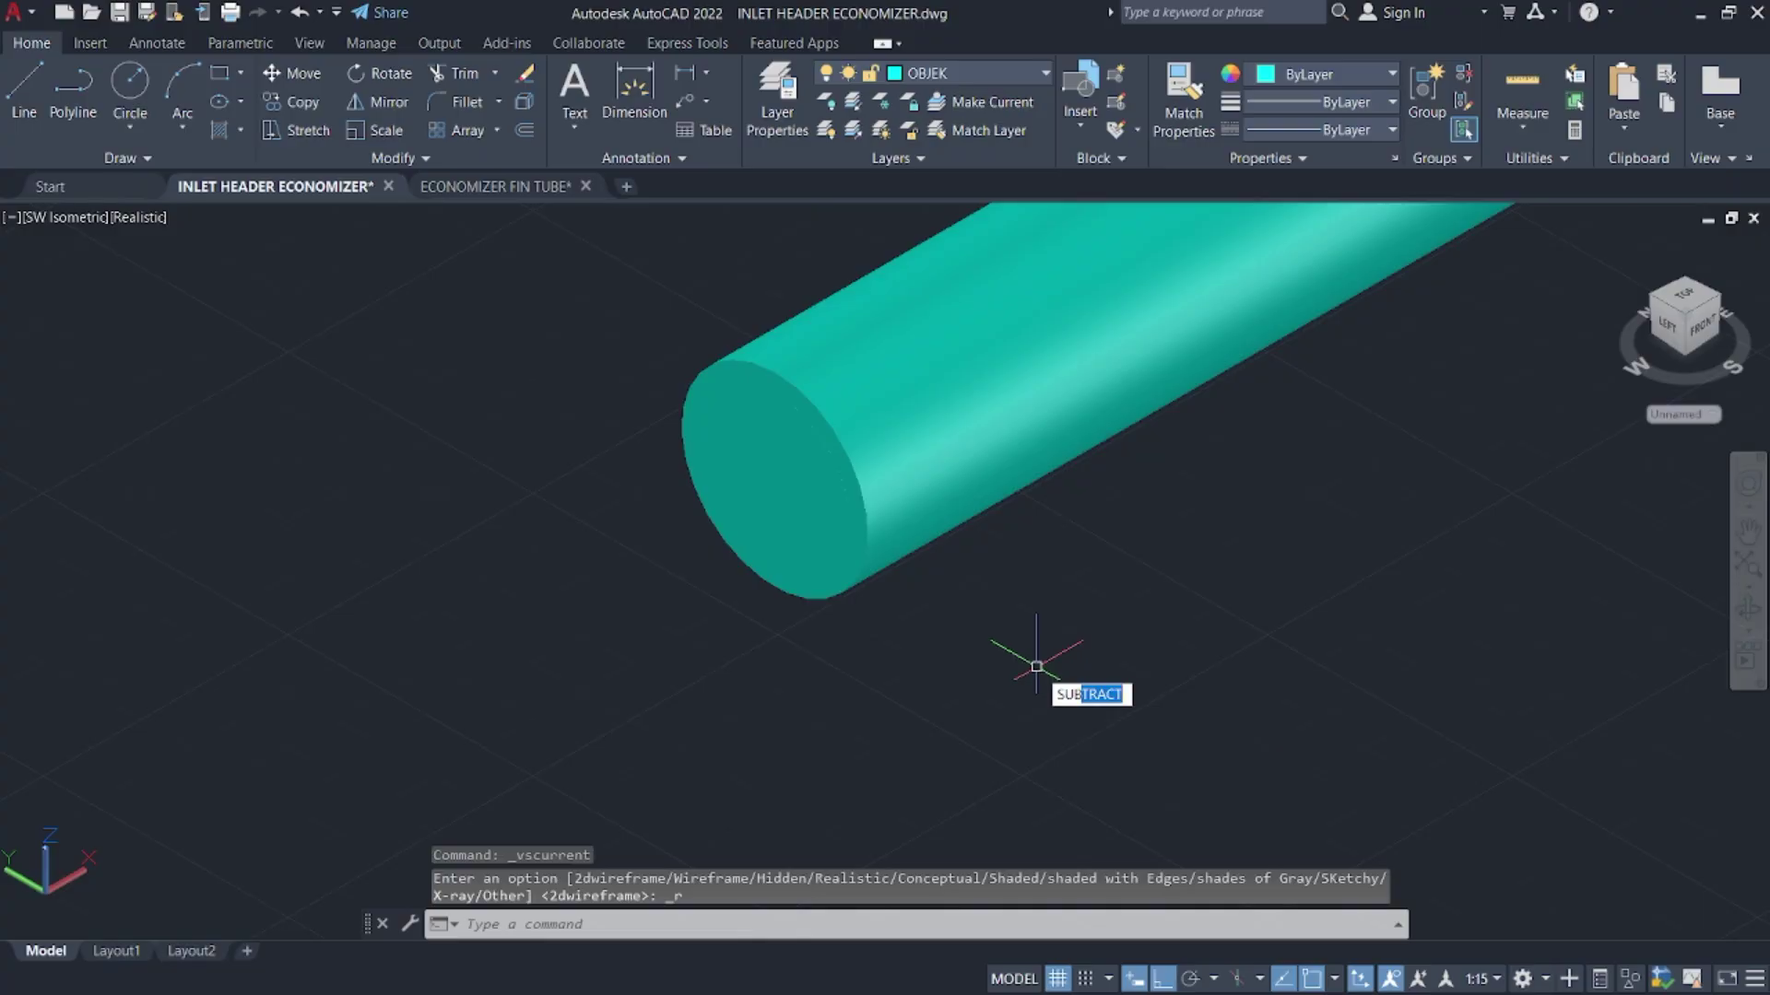
pyautogui.click(1073, 421)
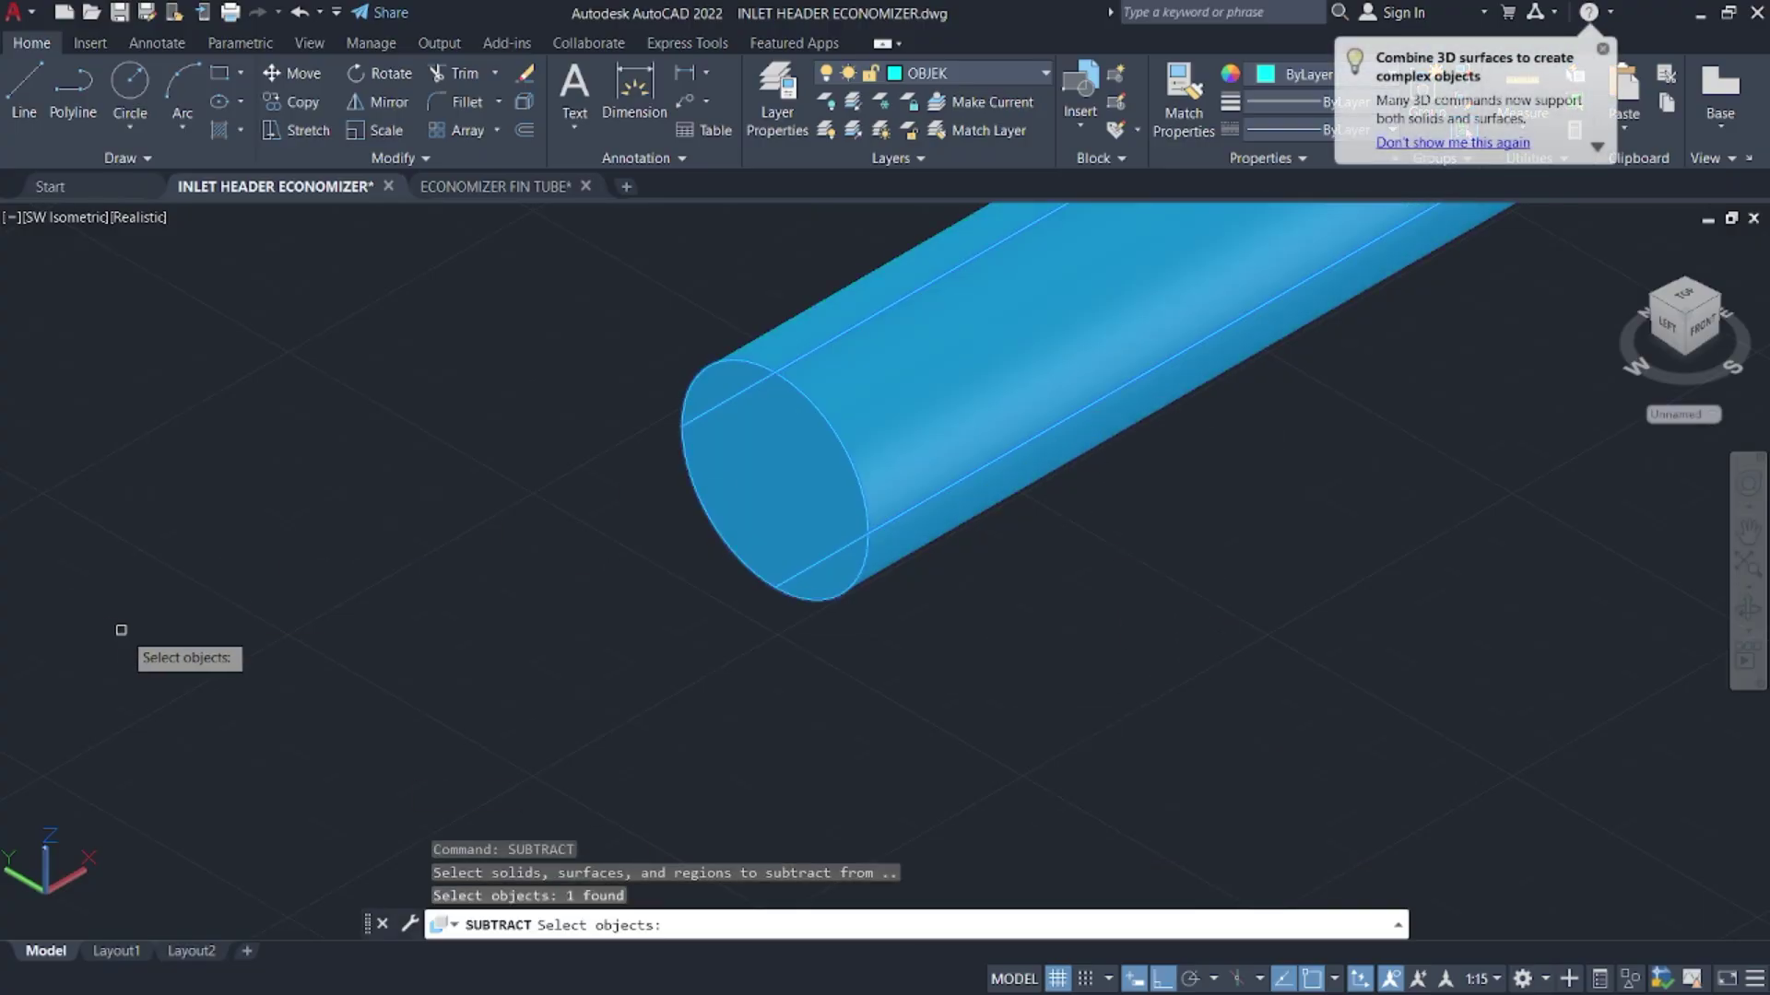
pyautogui.press('Return')
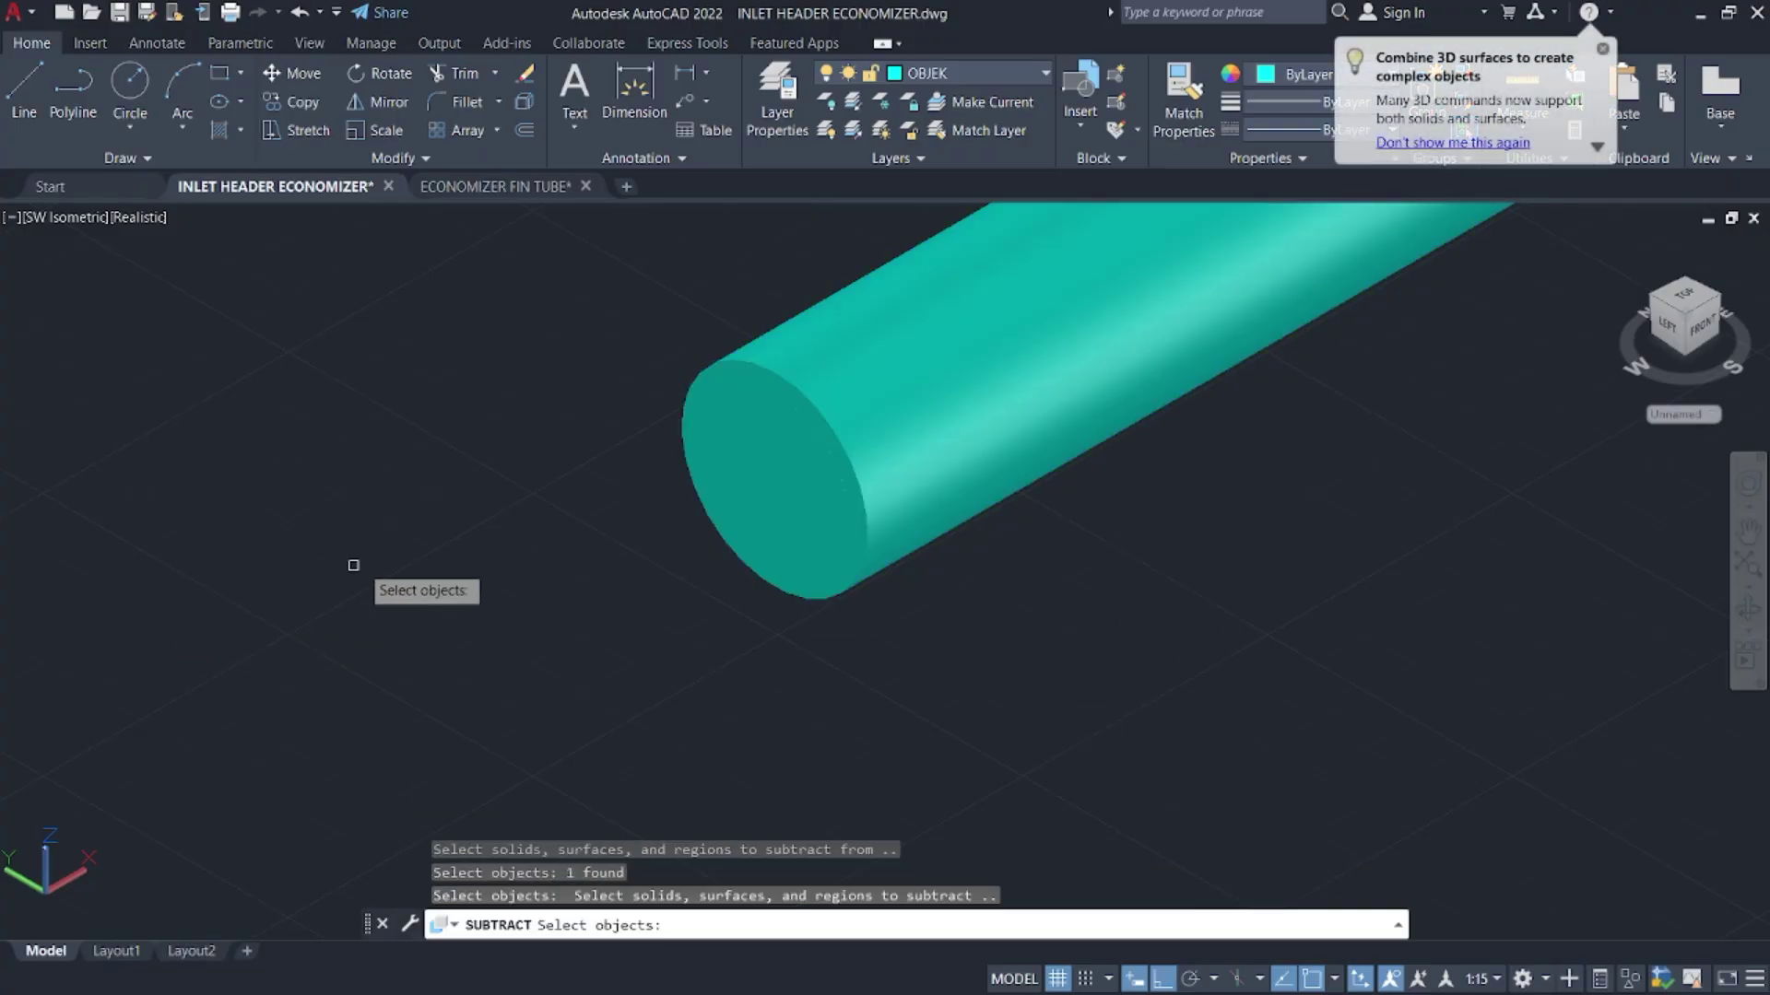
pyautogui.click(775, 469)
pyautogui.press('Return')
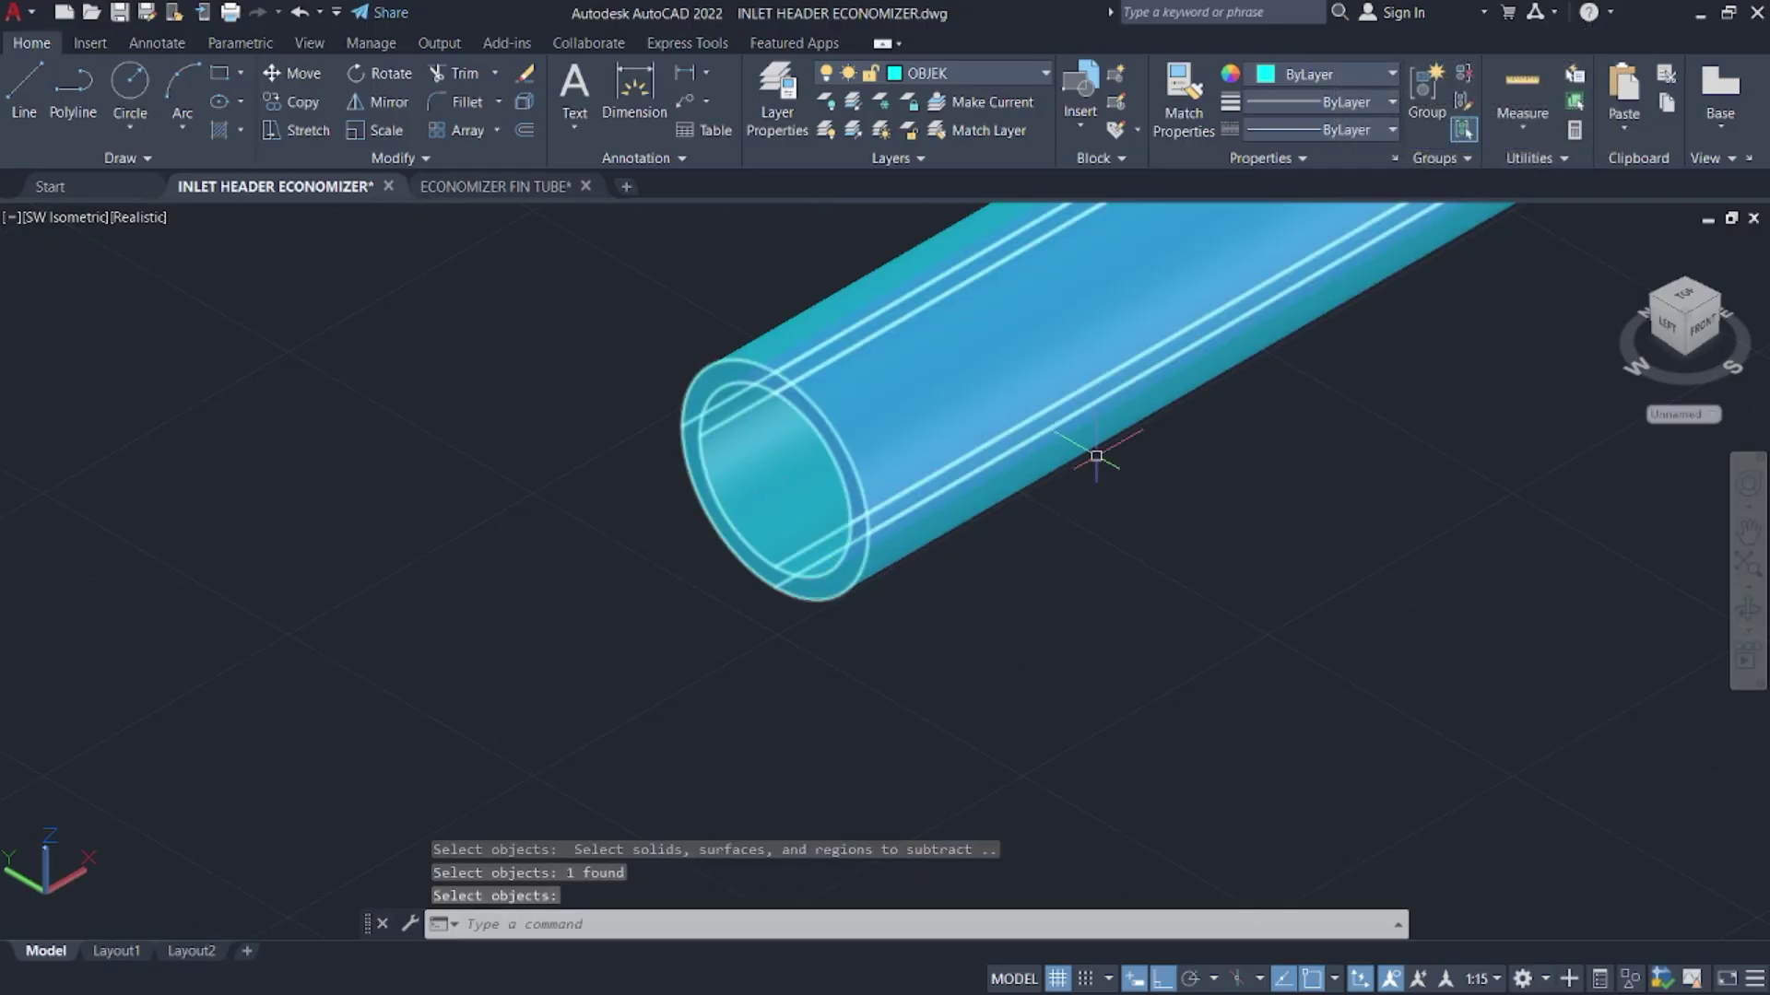
# - Check the hollow tube from another angle and set the visual style back to 2D Wireframe
pyautogui.keyDown('shift'); pyautogui.moveTo(1096, 456); pyautogui.dragTo(744, 443, button='middle'); pyautogui.keyUp('shift')
pyautogui.scroll(-6, 1177, 434)
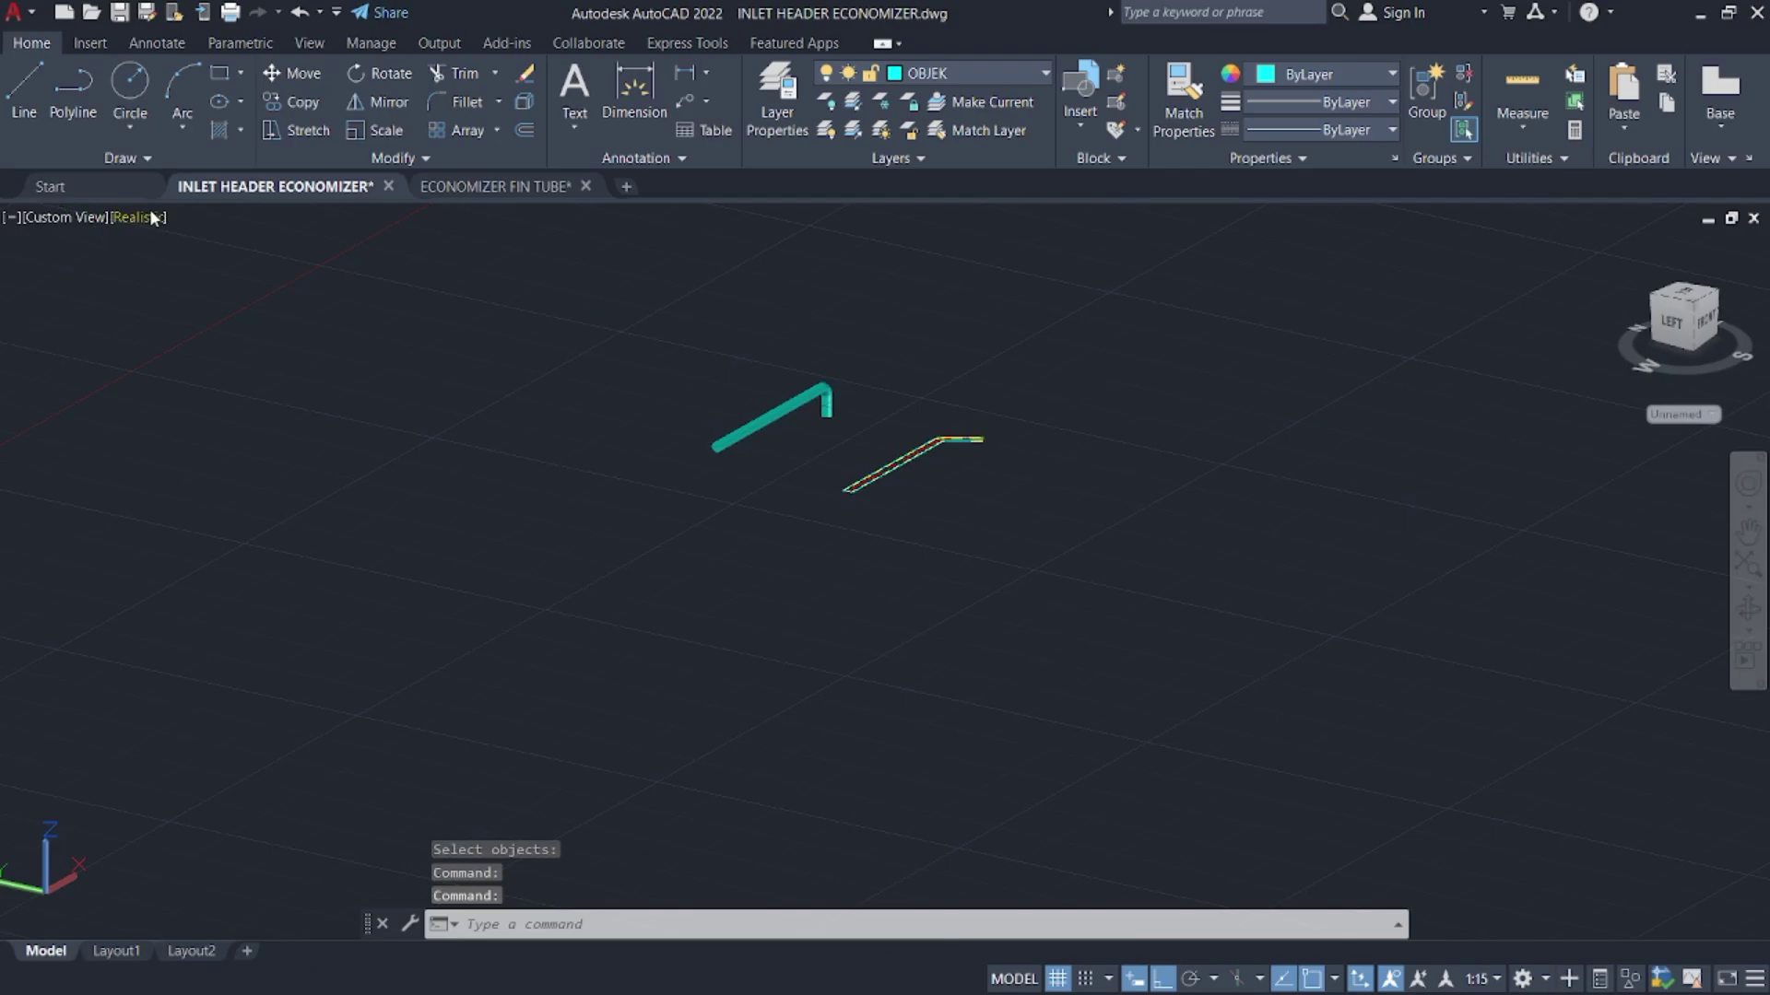
pyautogui.click(149, 218)
pyautogui.click(230, 275)
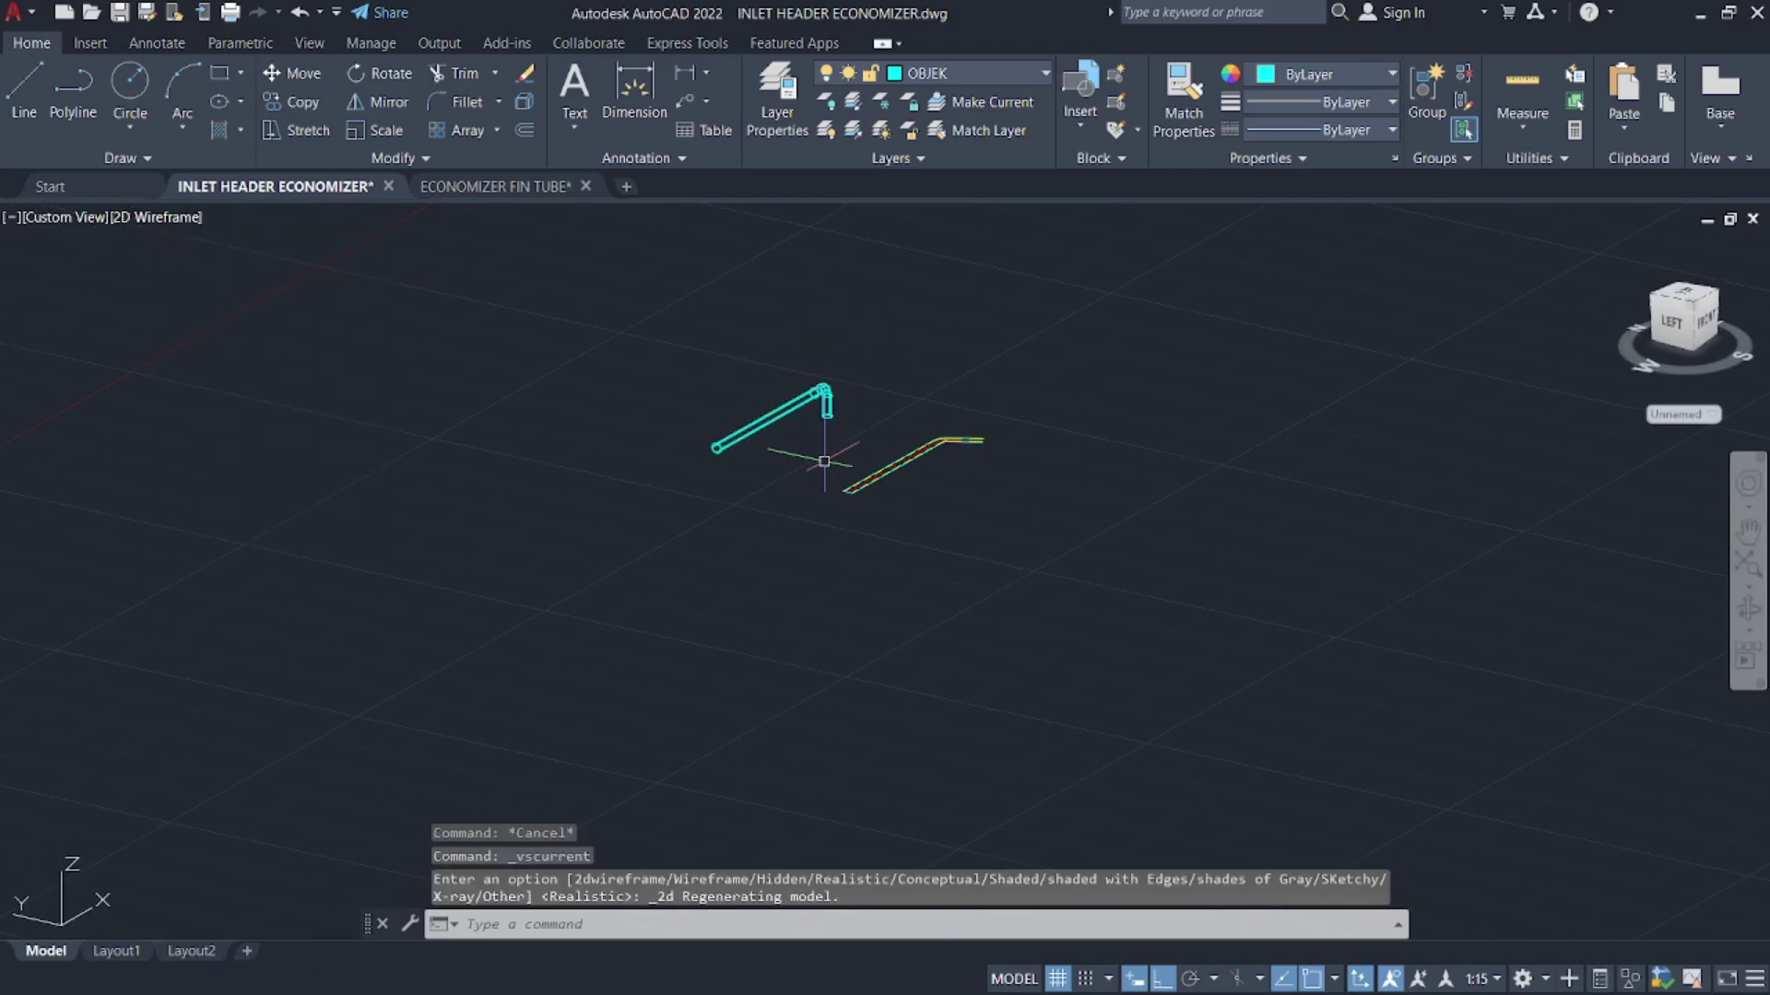
# - Set the view to SW Isometric
pyautogui.scroll(5, 824, 461)
pyautogui.moveTo(877, 501)
pyautogui.keyDown('shift'); pyautogui.mouseDown(button='middle')
pyautogui.moveTo(928, 501)
pyautogui.moveTo(174, 306)
pyautogui.mouseUp(button='middle'); pyautogui.keyUp('shift')
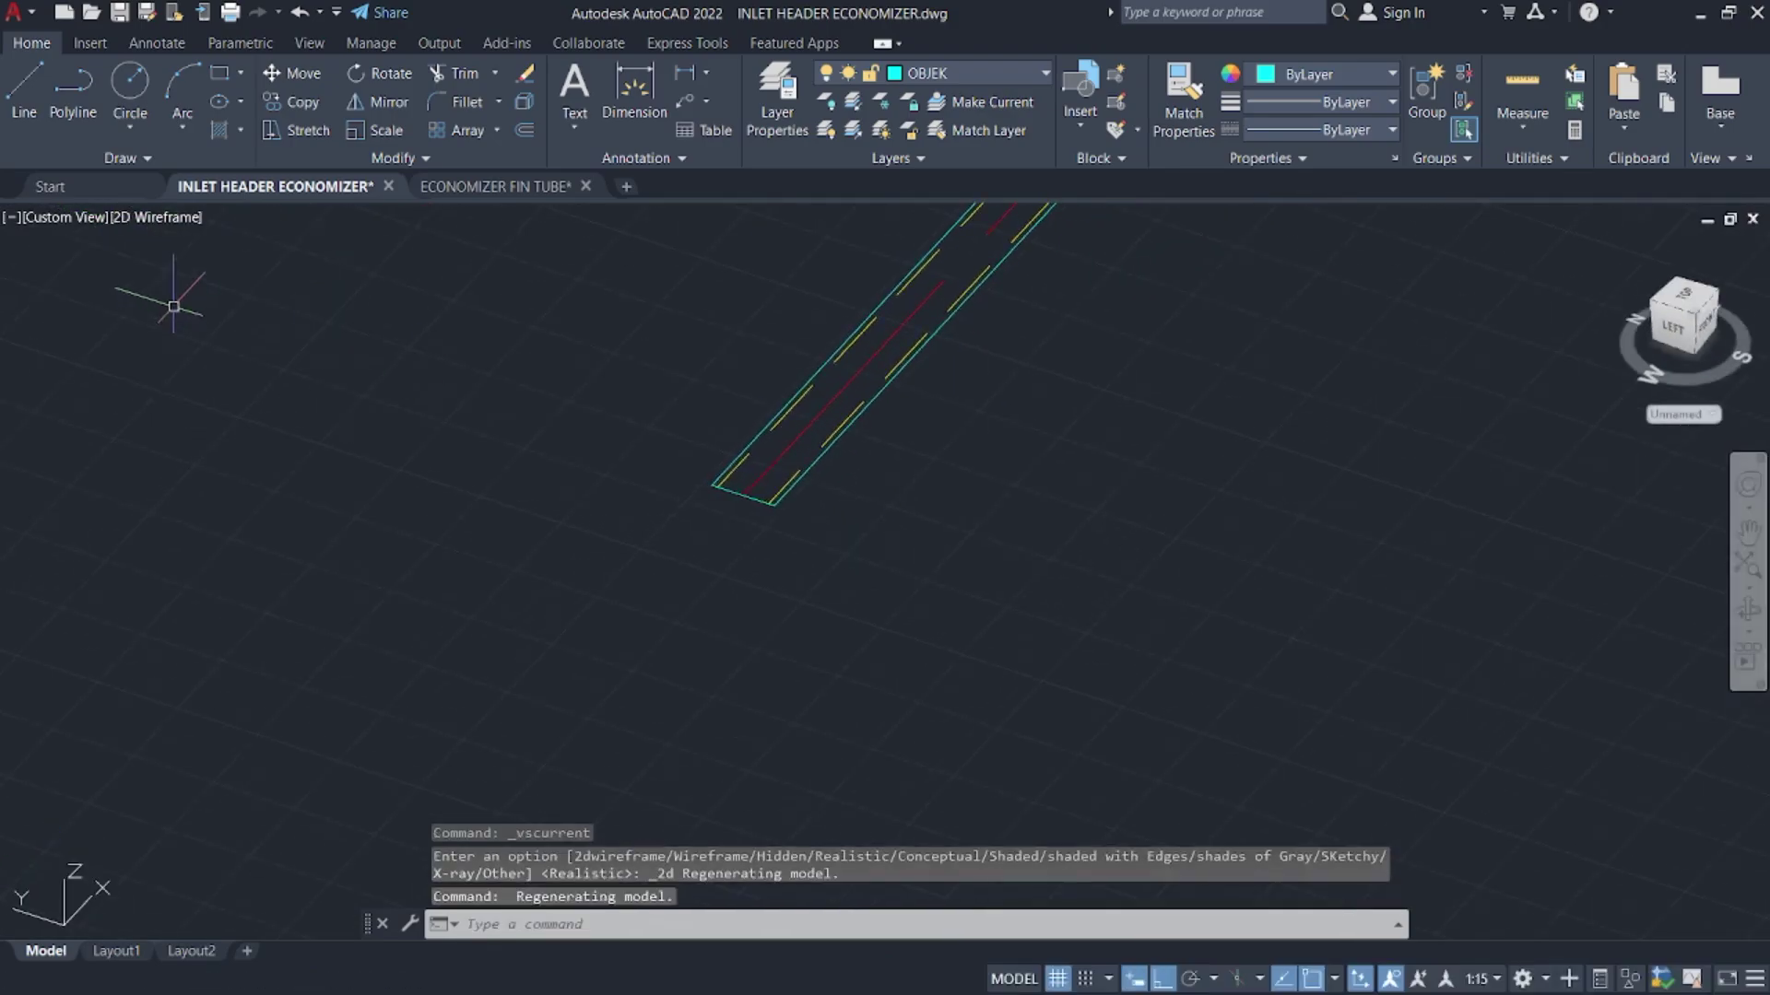
pyautogui.click(70, 217)
pyautogui.click(231, 422)
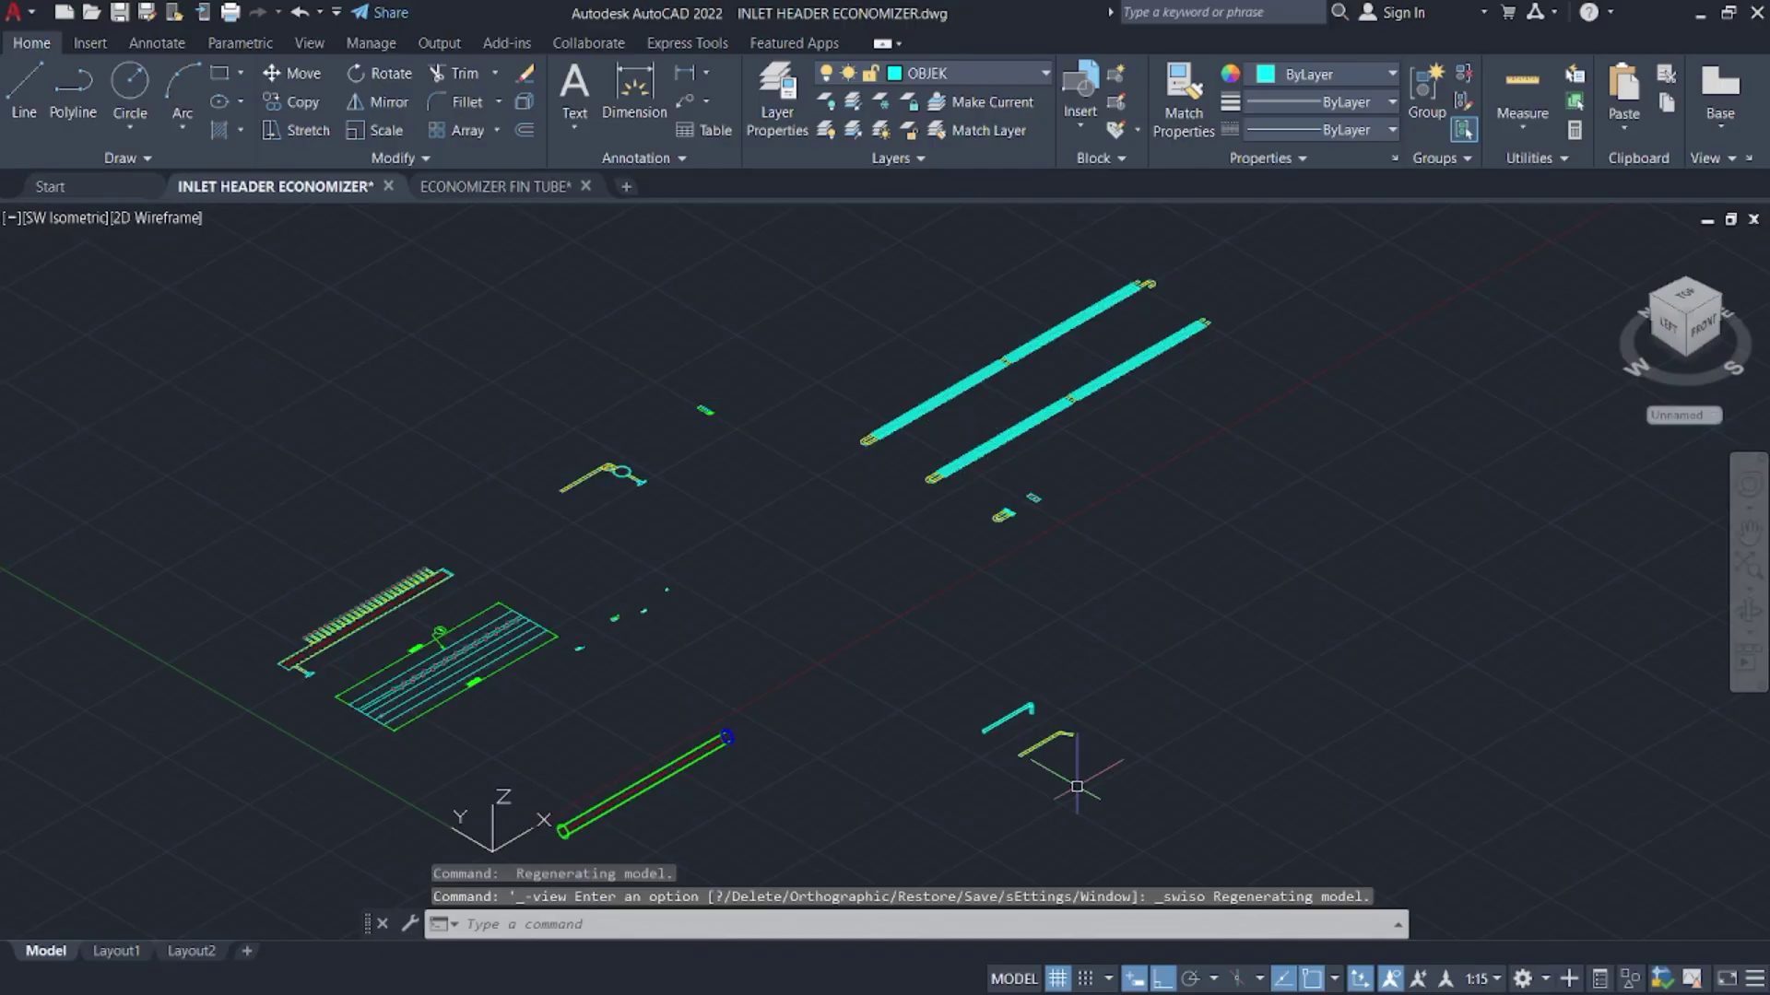
# - Erase the bent tube's inner-side cyan and yellow outlines along the short leg, long leg and bend
pyautogui.scroll(5, 1049, 475)
pyautogui.scroll(-5, 1049, 474)
pyautogui.scroll(5, 1020, 336)
pyautogui.click(1128, 504)
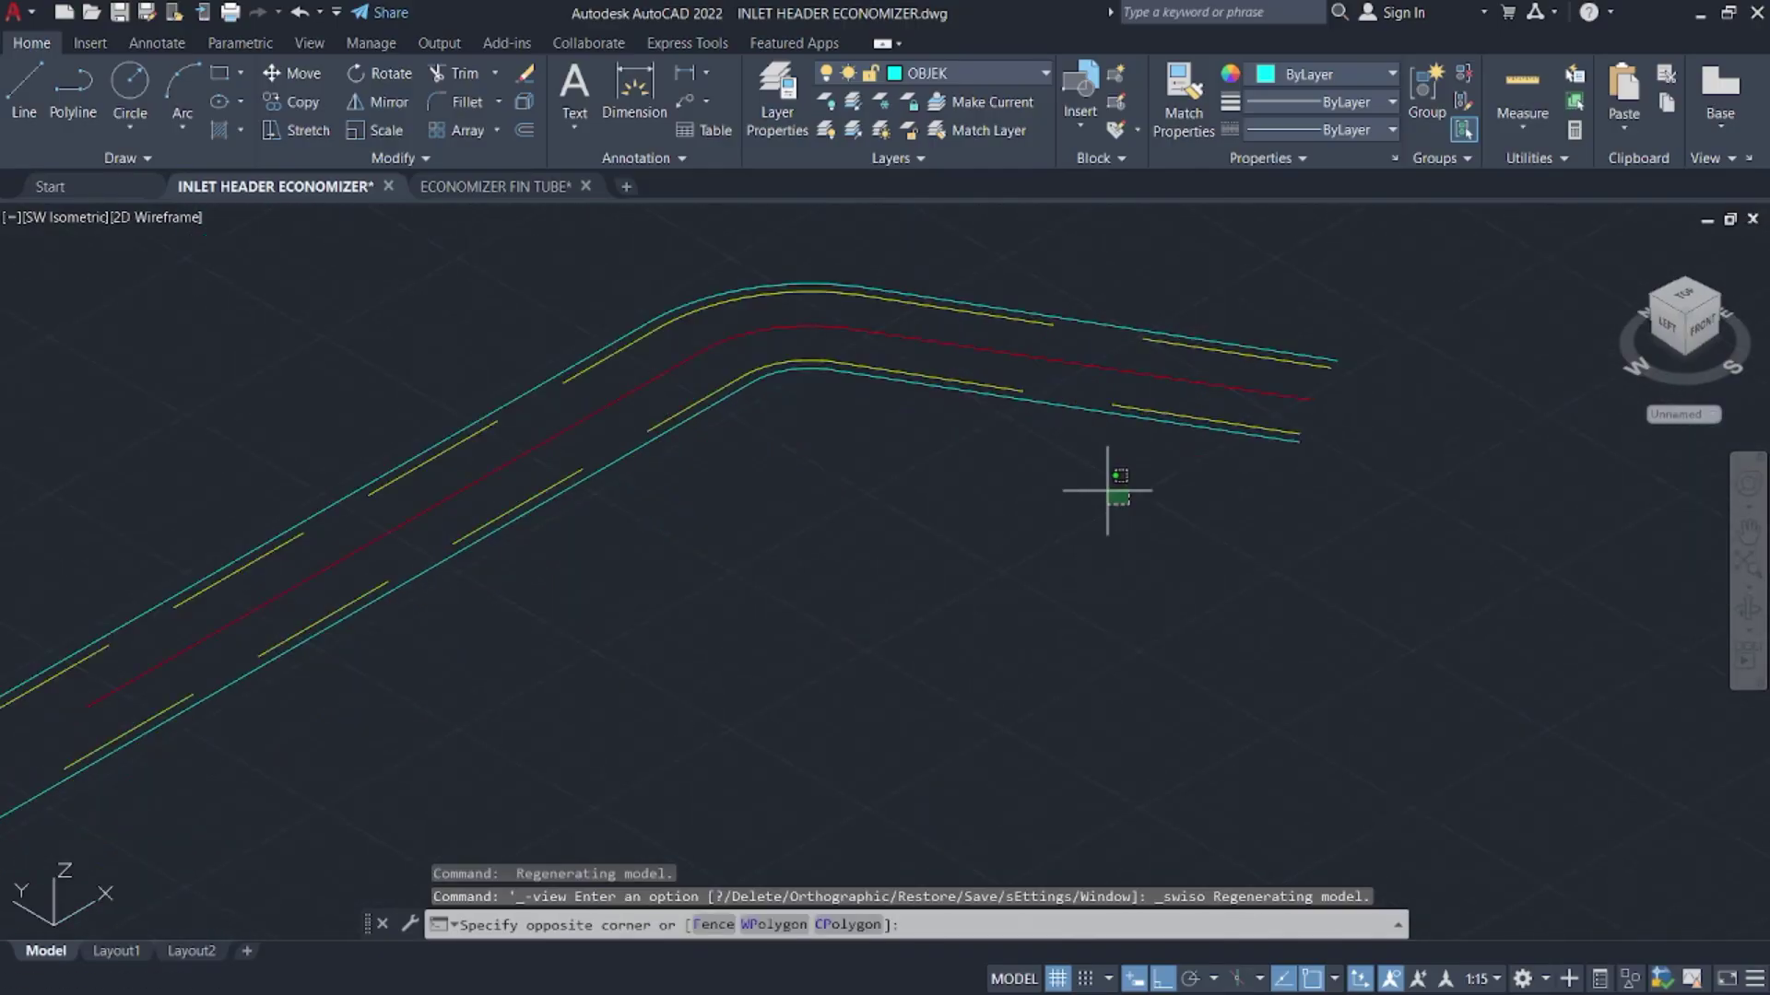
pyautogui.click(1048, 363)
pyautogui.press('Delete')
pyautogui.click(751, 426)
pyautogui.click(691, 383)
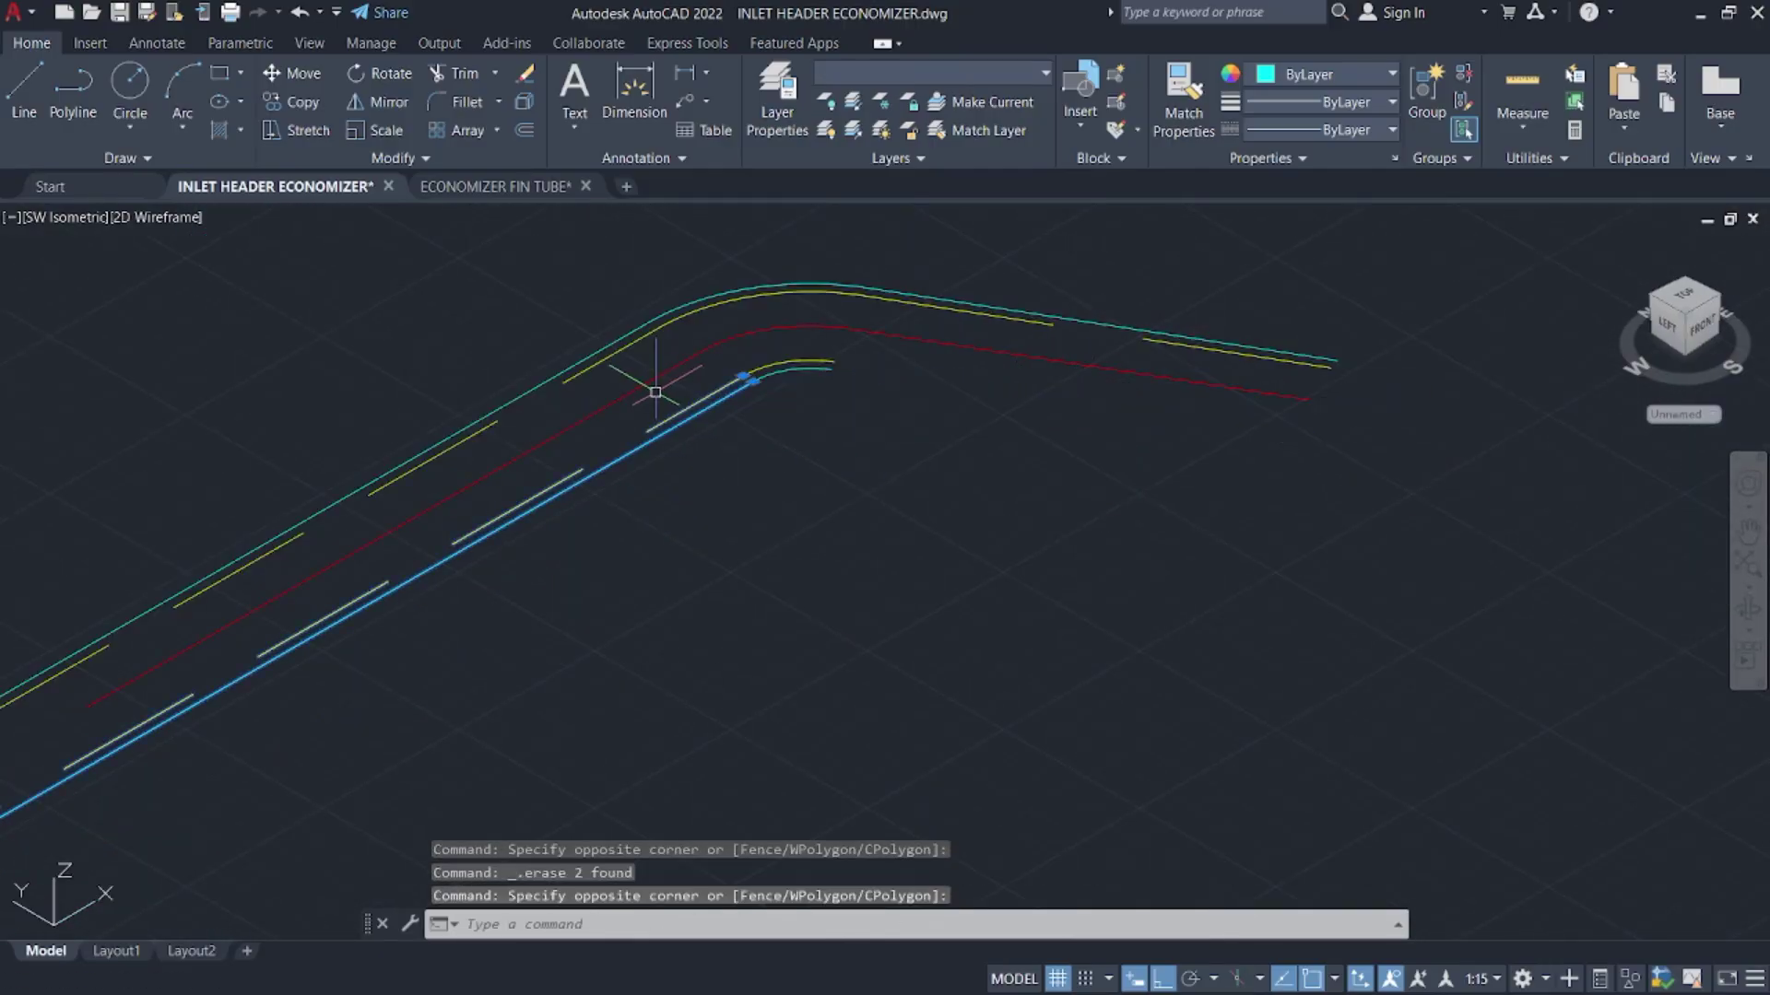
pyautogui.press('Delete')
pyautogui.click(818, 408)
pyautogui.click(790, 375)
pyautogui.press('Delete')
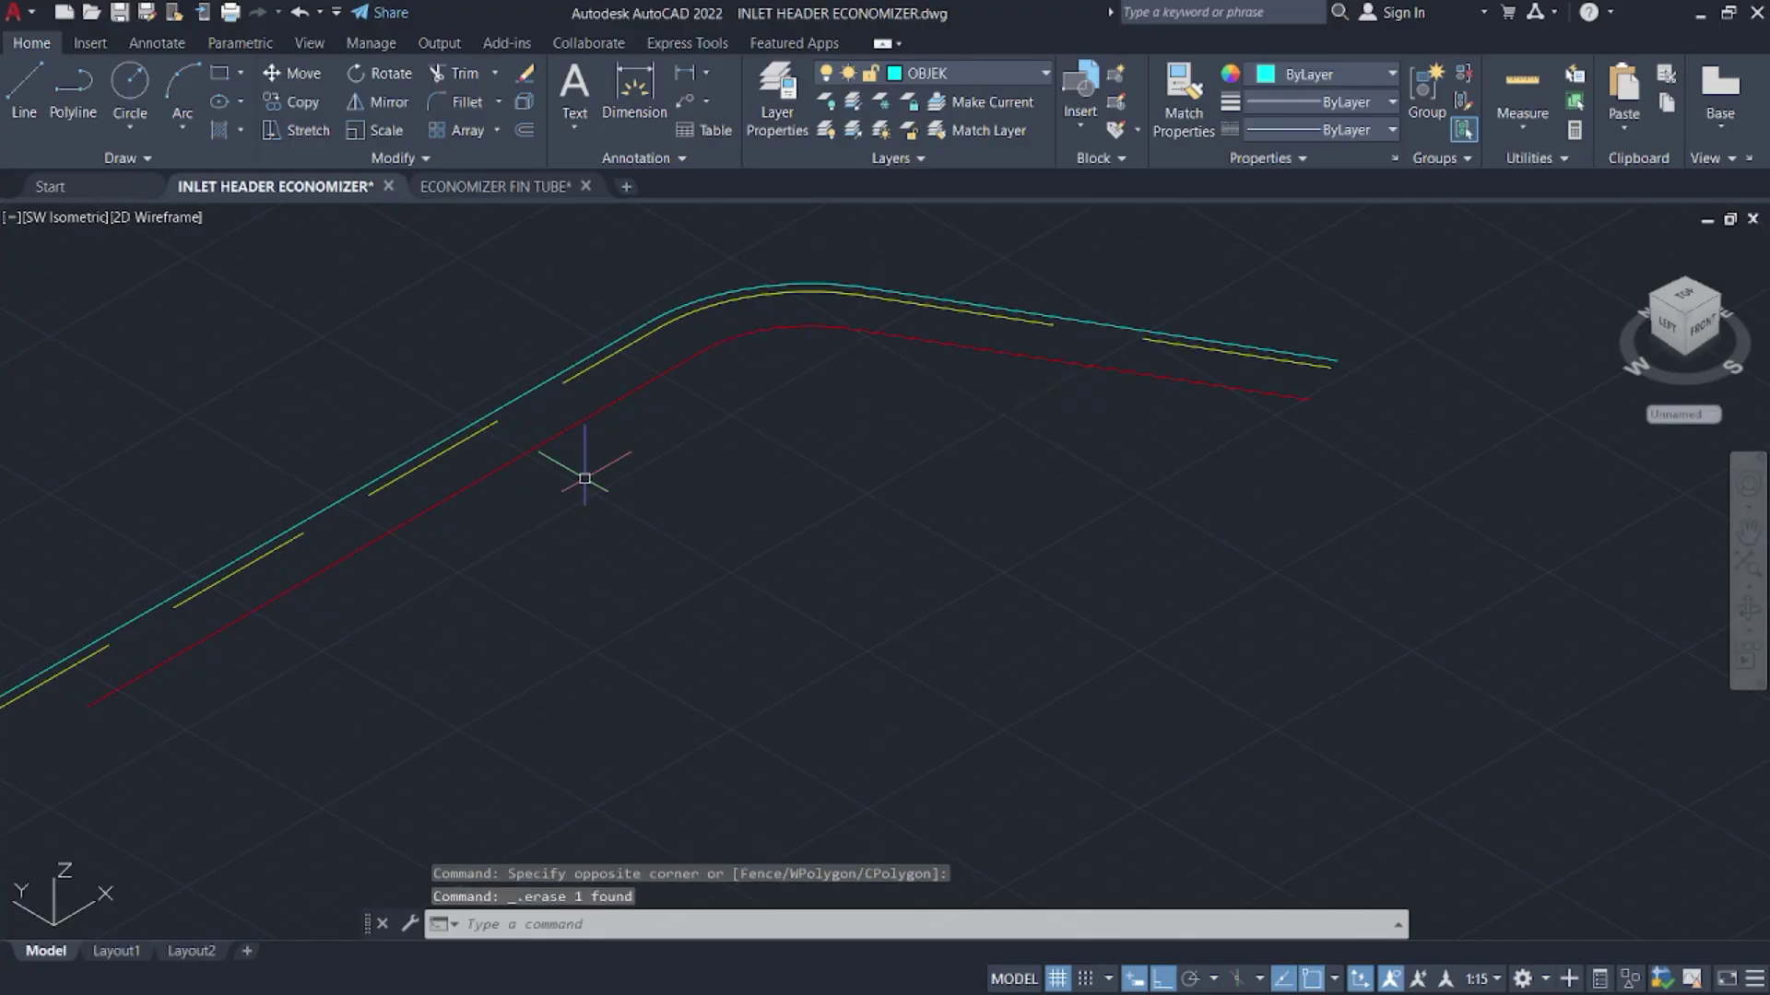
# - Erase the end line and the outer cyan and yellow outlines of the bent tube's long leg
pyautogui.scroll(-4, 927, 462)
pyautogui.scroll(3, 774, 599)
pyautogui.click(810, 616)
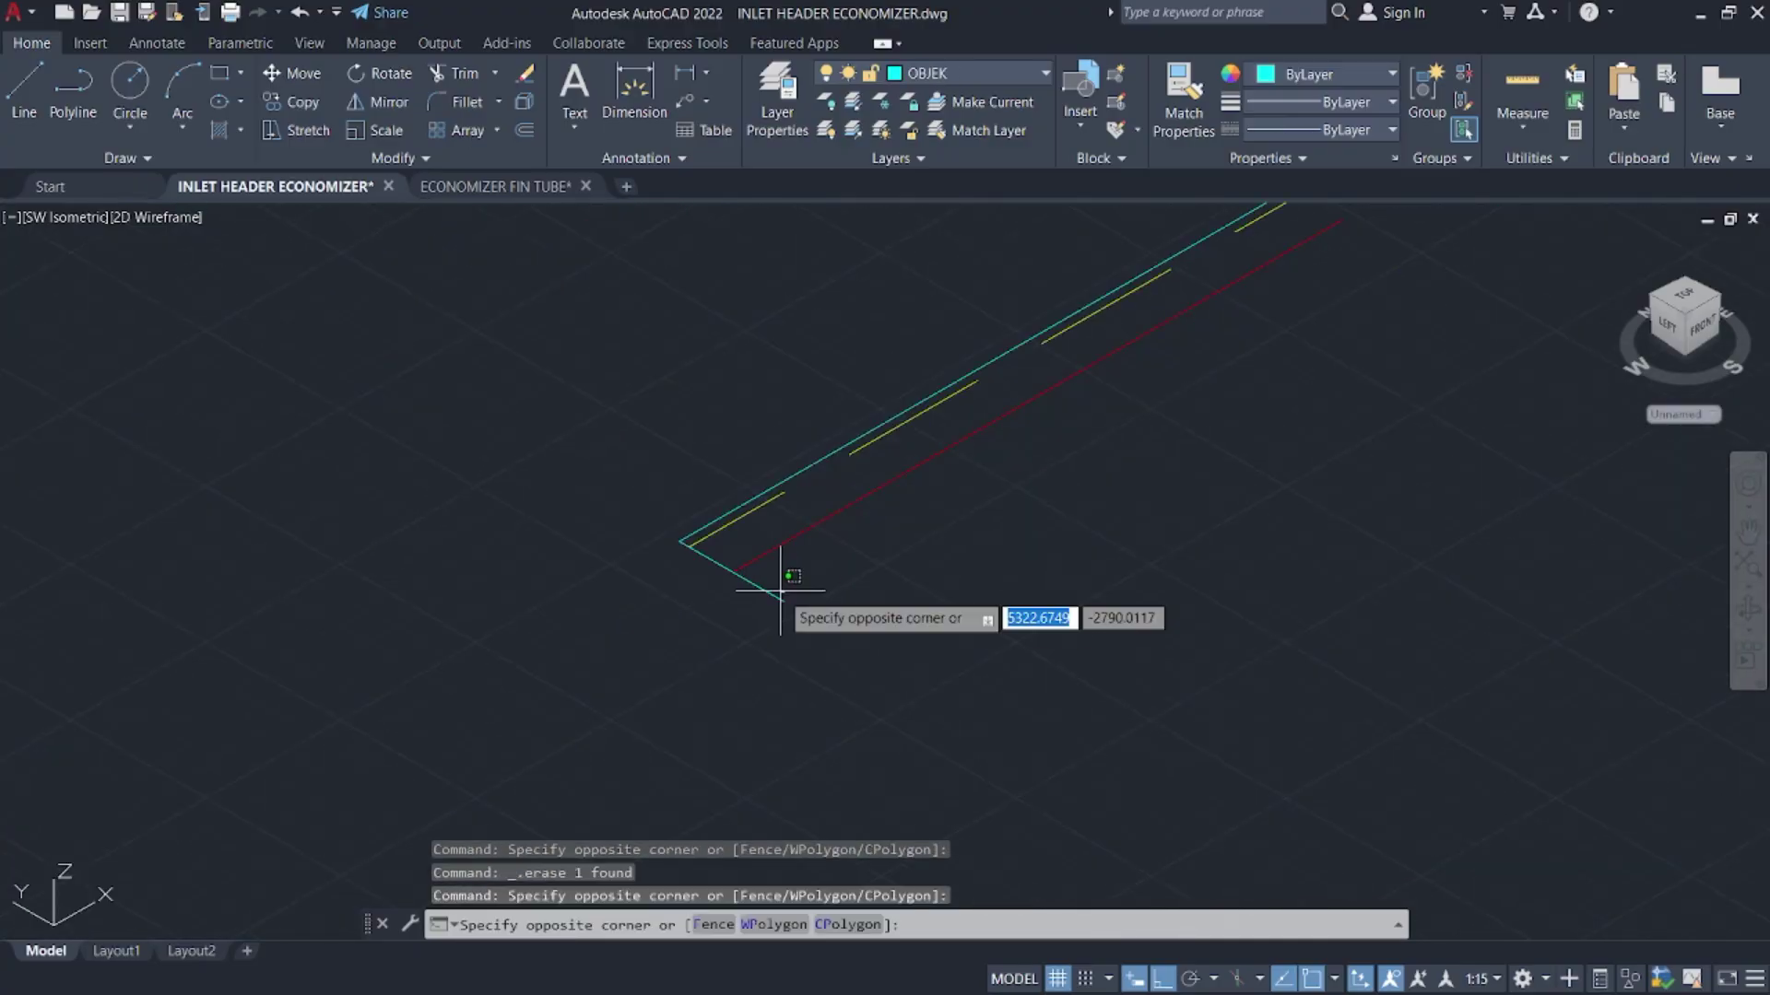
pyautogui.click(799, 610)
pyautogui.click(799, 611)
pyautogui.press('Delete')
pyautogui.click(703, 534)
pyautogui.click(663, 506)
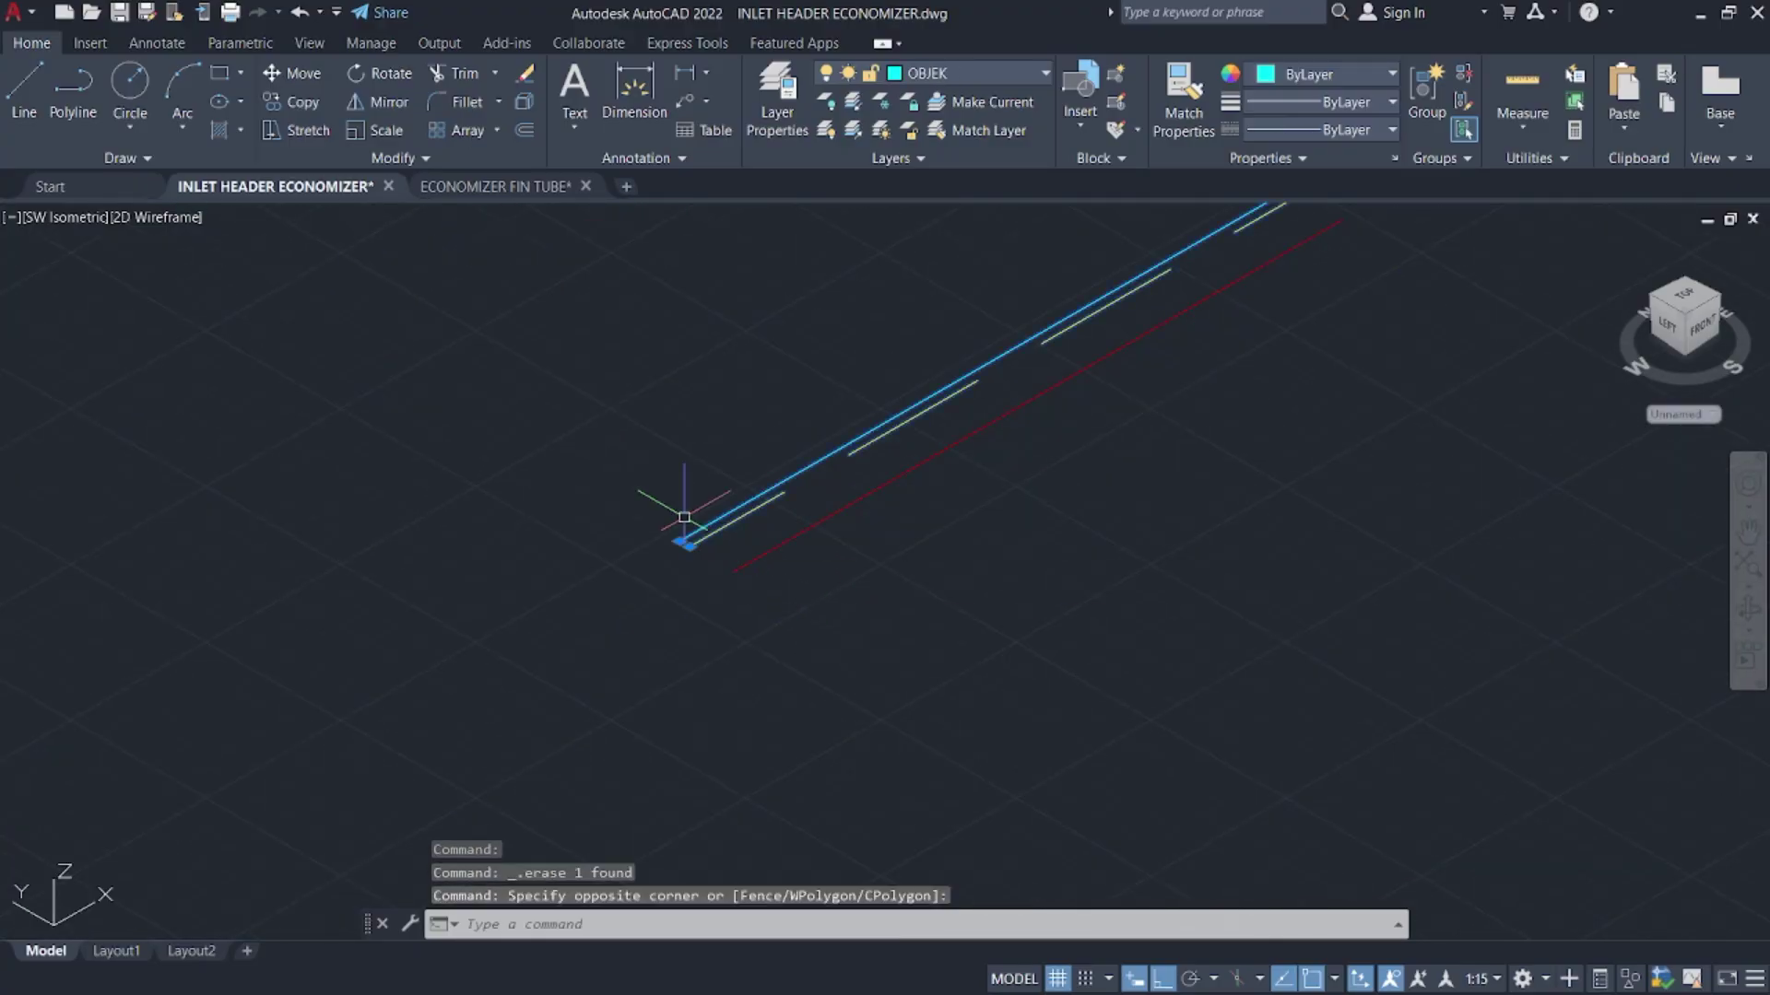
pyautogui.press('Delete')
# - Erase the remaining outer bend arcs and short-leg outlines, keeping only the bent tube's red centerline
pyautogui.moveTo(906, 467); pyautogui.dragTo(923, 500, button='middle')
pyautogui.scroll(-4, 923, 500)
pyautogui.scroll(4, 981, 439)
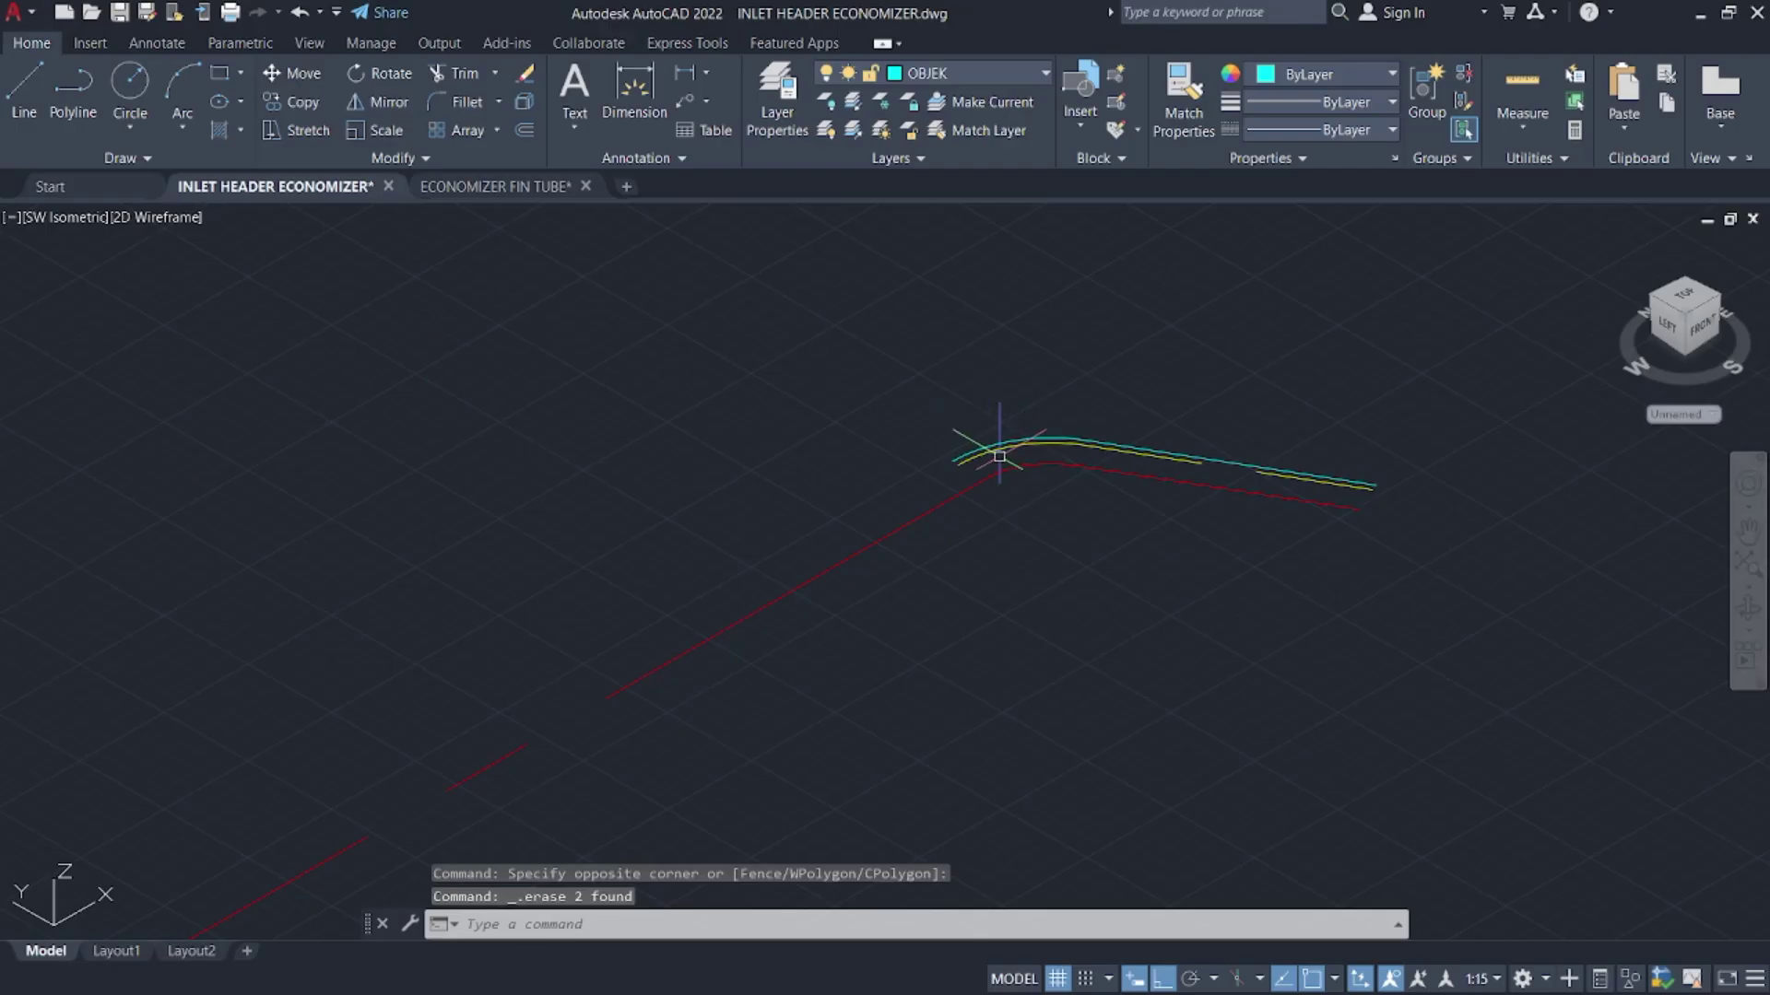
pyautogui.click(1014, 470)
pyautogui.click(948, 415)
pyautogui.press('Delete')
pyautogui.click(1186, 474)
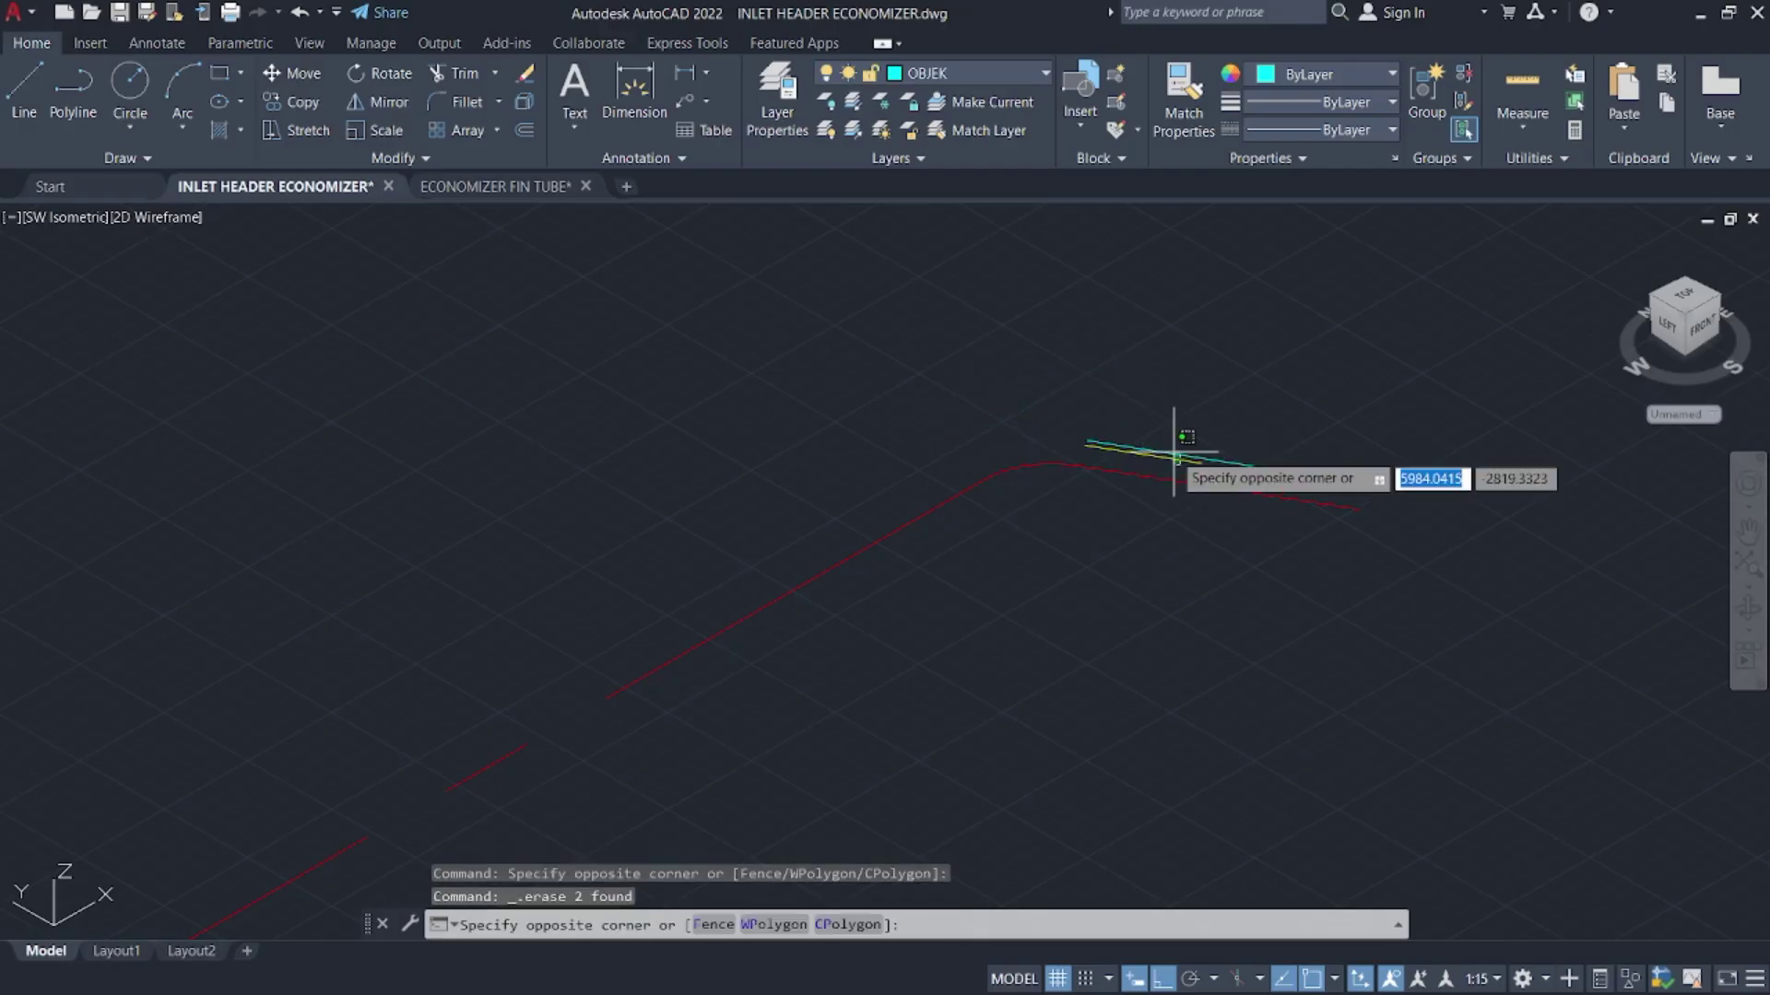
pyautogui.click(1203, 441)
pyautogui.press('Delete')
# - Join the three red centerline segments of the bent tube into one polyline
pyautogui.click(1149, 609)
pyautogui.click(812, 406)
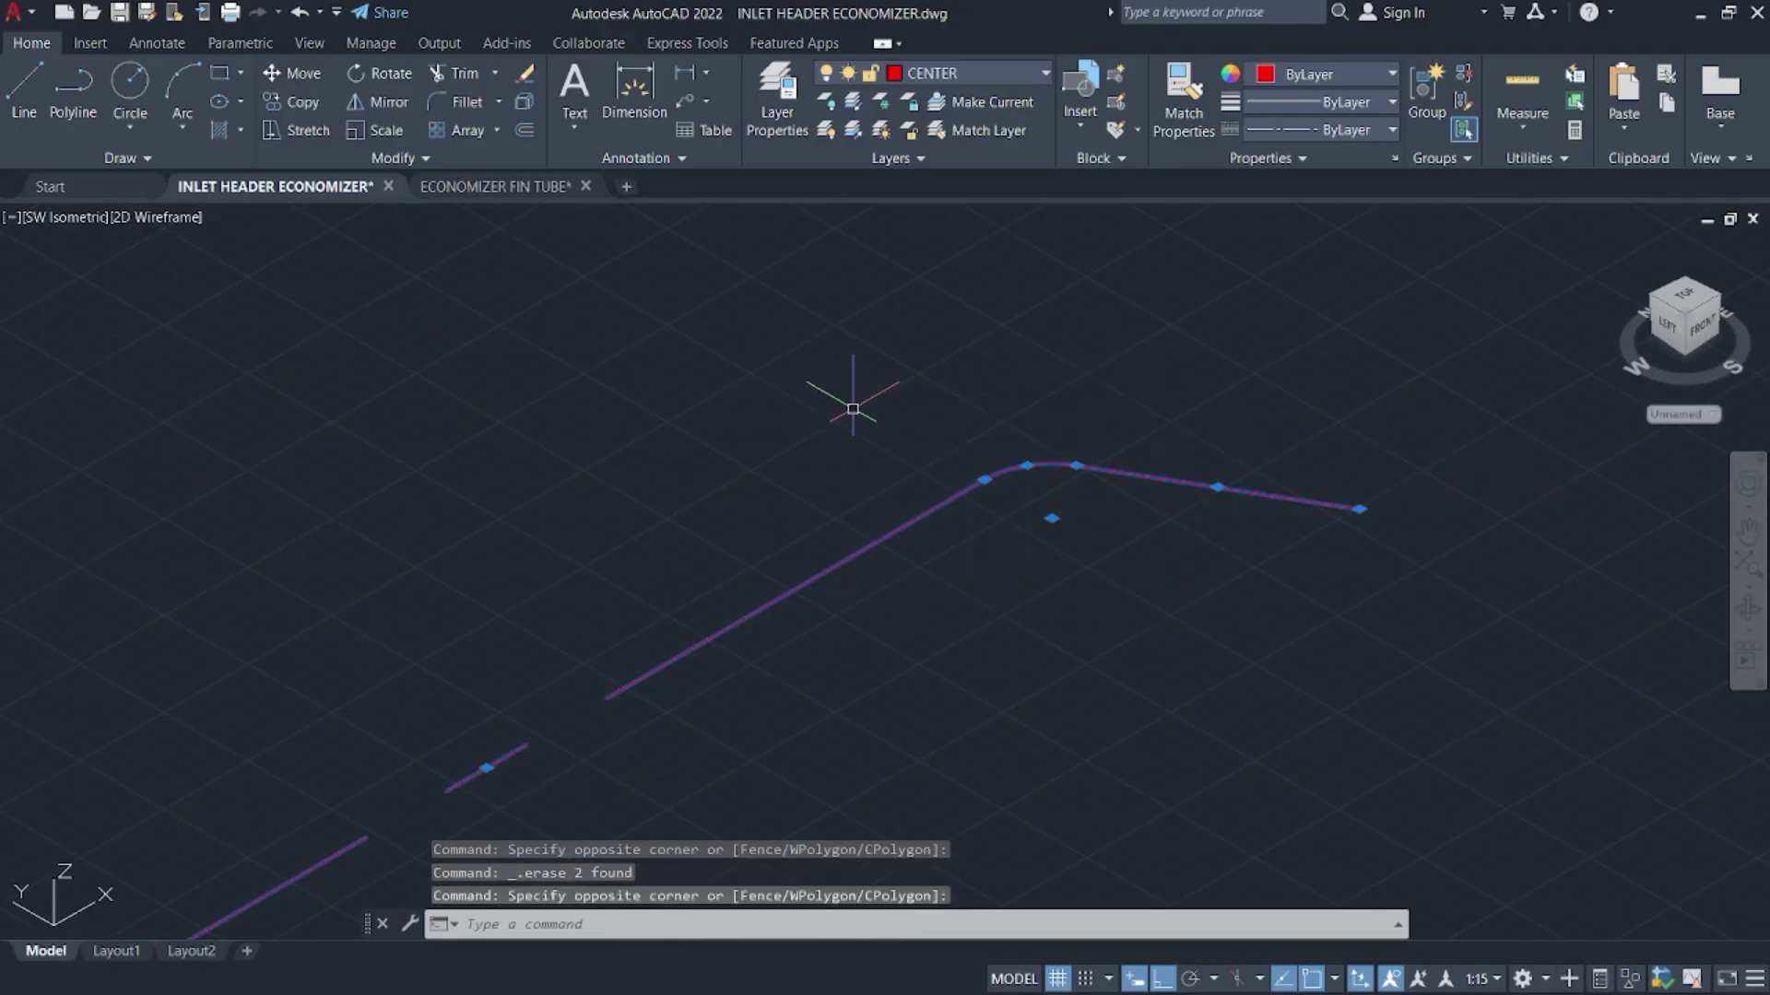
pyautogui.write('j')
pyautogui.press('Return')
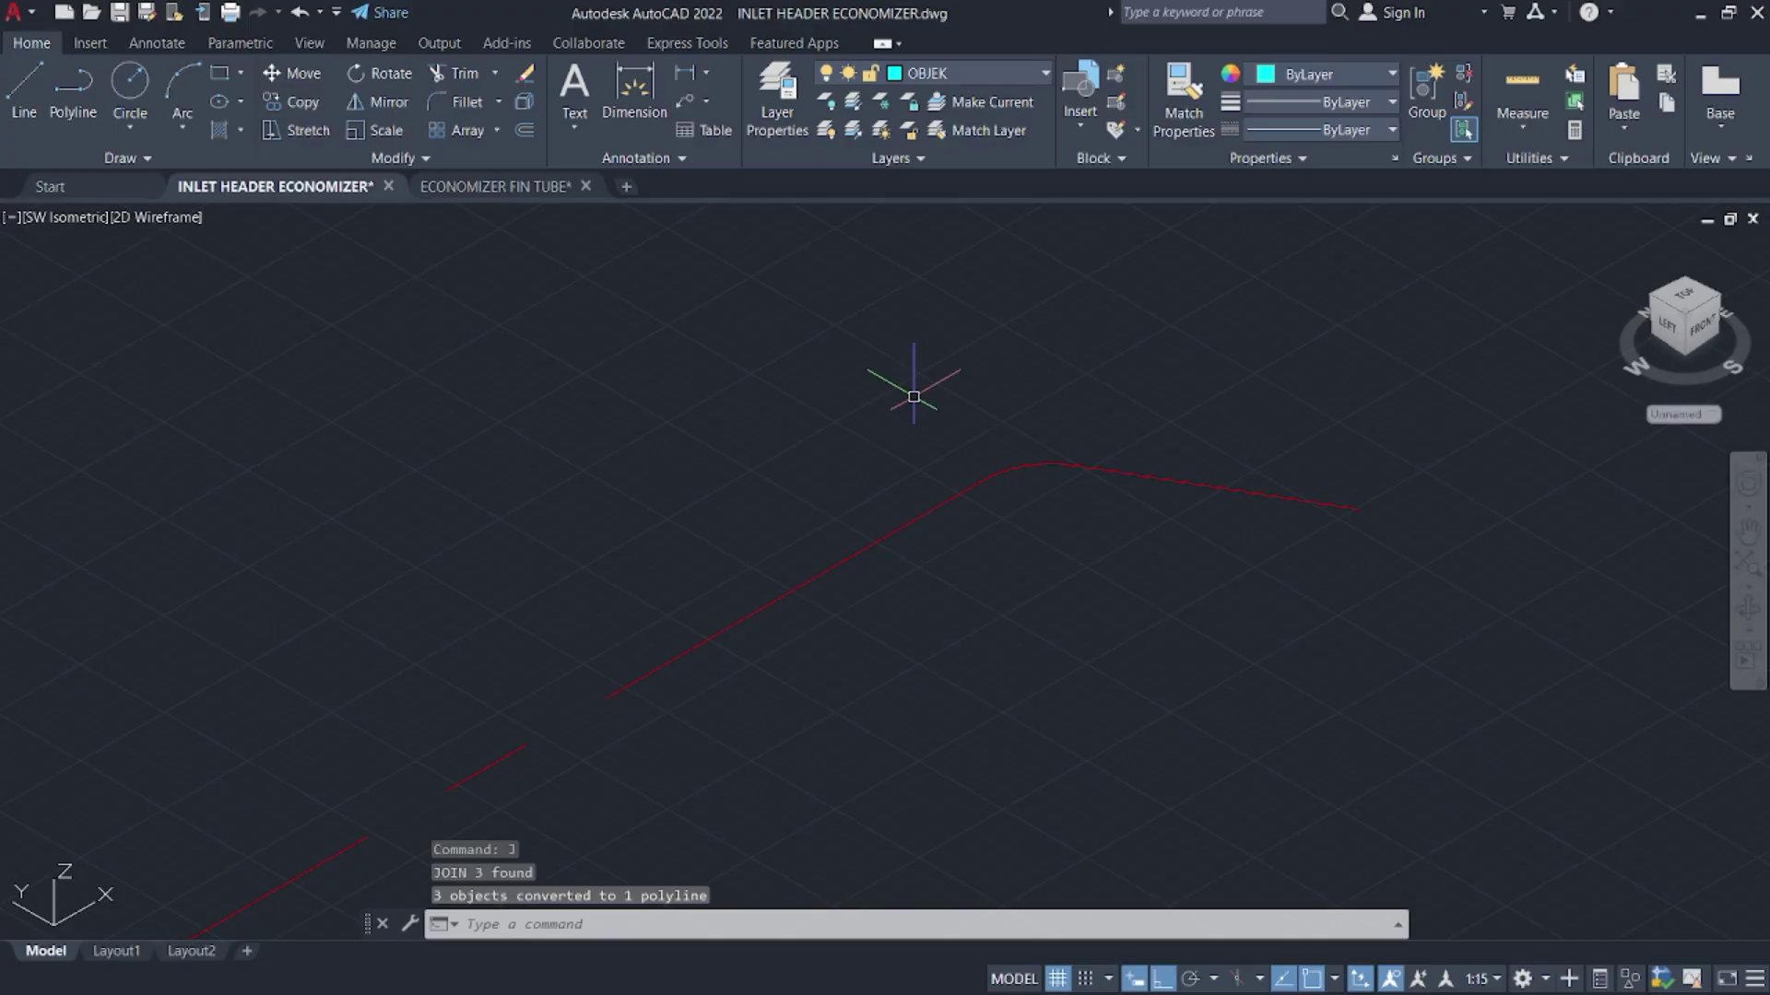
# - Rotate the centerline polyline 90 degrees in 3D about the X axis so its short leg points downward
pyautogui.click(938, 496)
pyautogui.scroll(-3, 1076, 382)
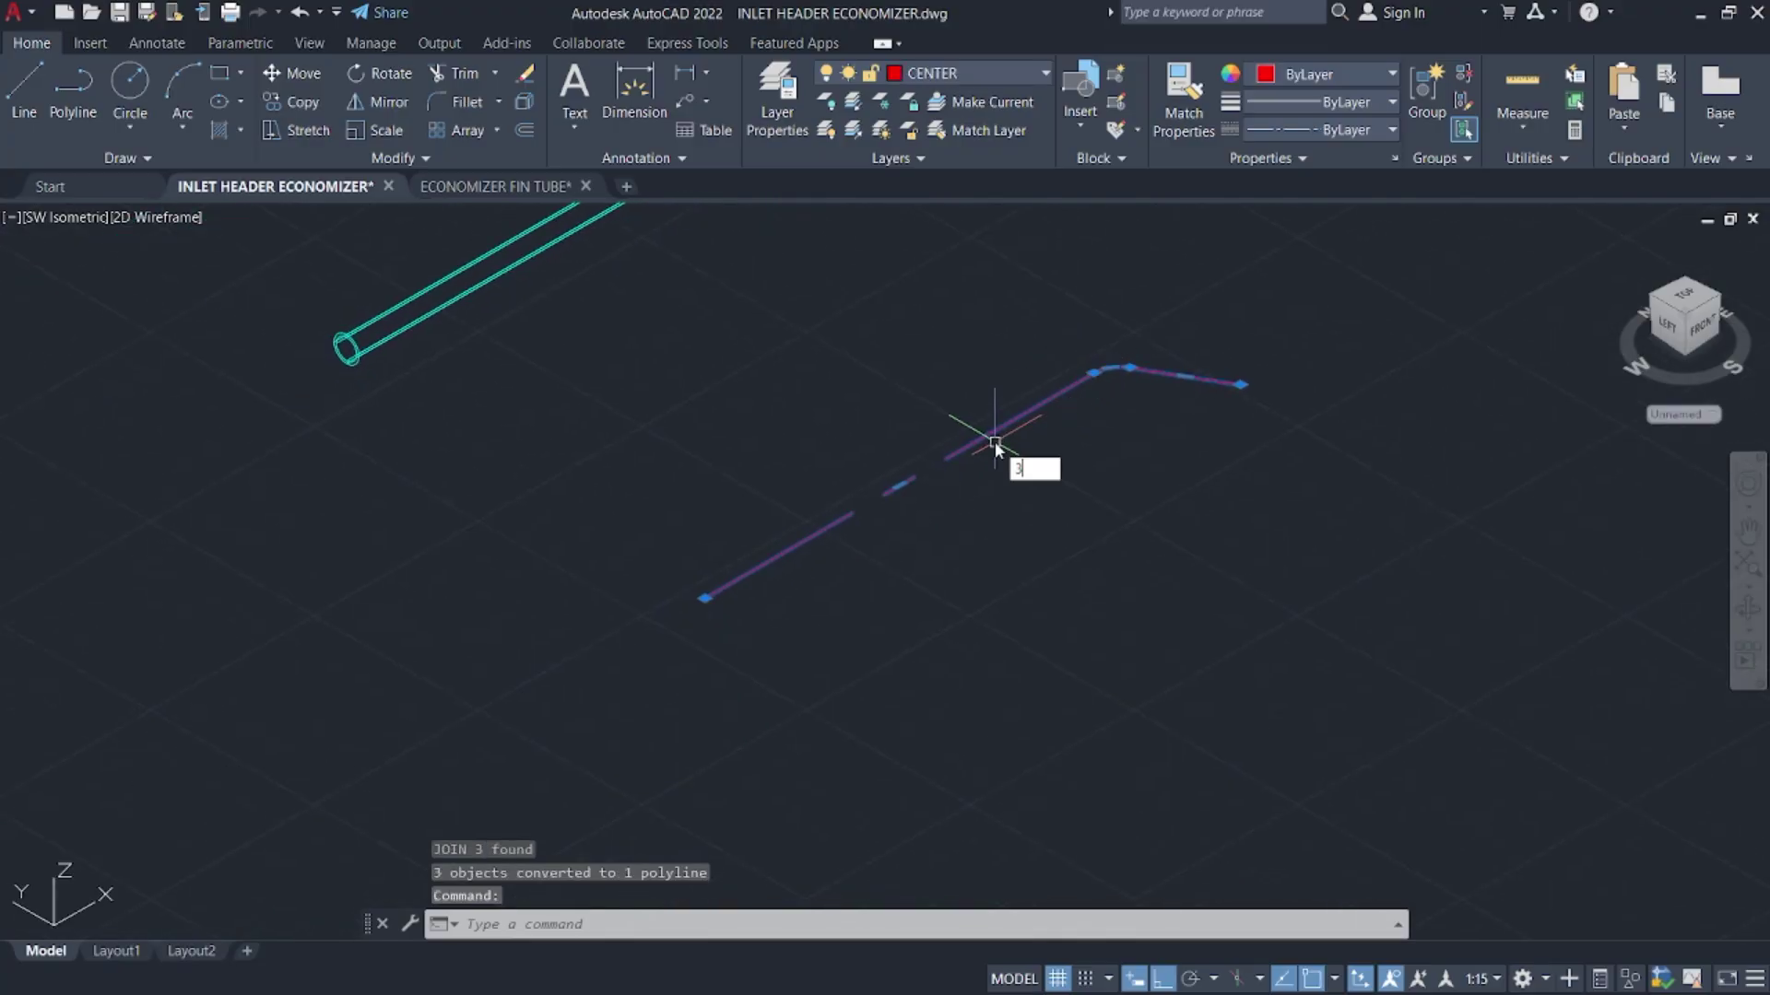
pyautogui.write('3drotate')
pyautogui.press('Return')
pyautogui.click(972, 490)
pyautogui.click(1019, 479)
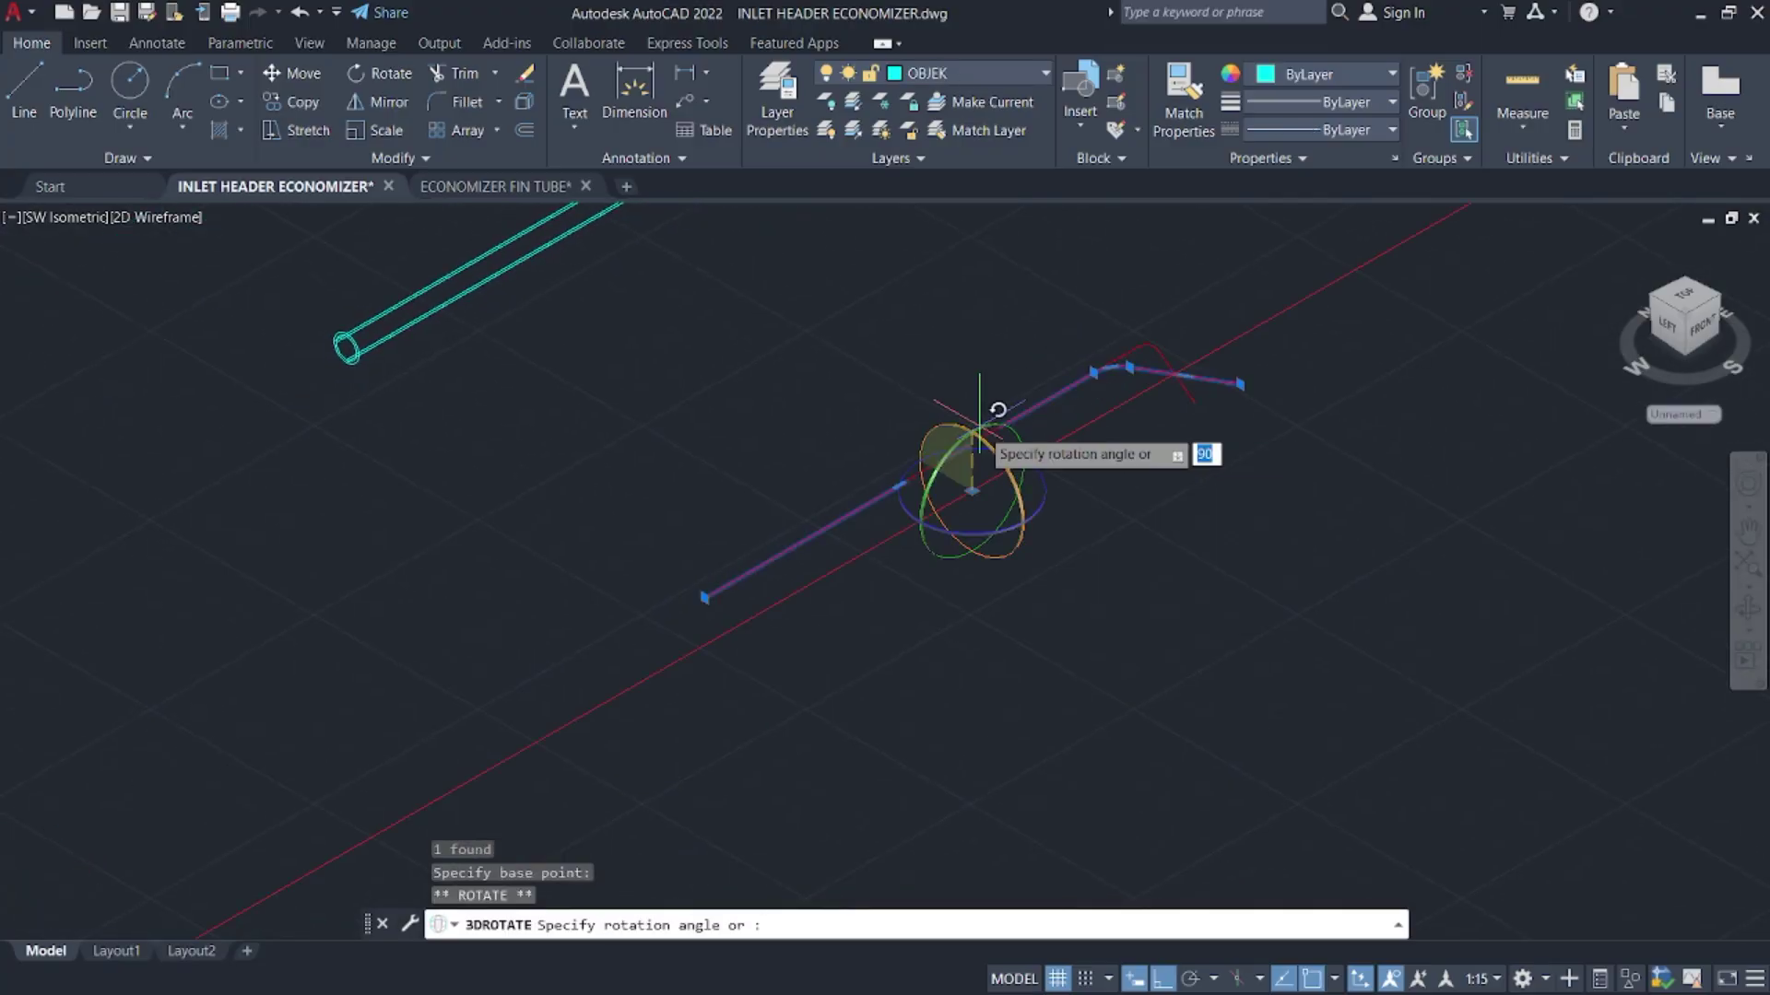
pyautogui.press('Return')
# - Draw a 38 diameter circle centered on the free end of the centerline's short leg
pyautogui.write('c')
pyautogui.press('Return')
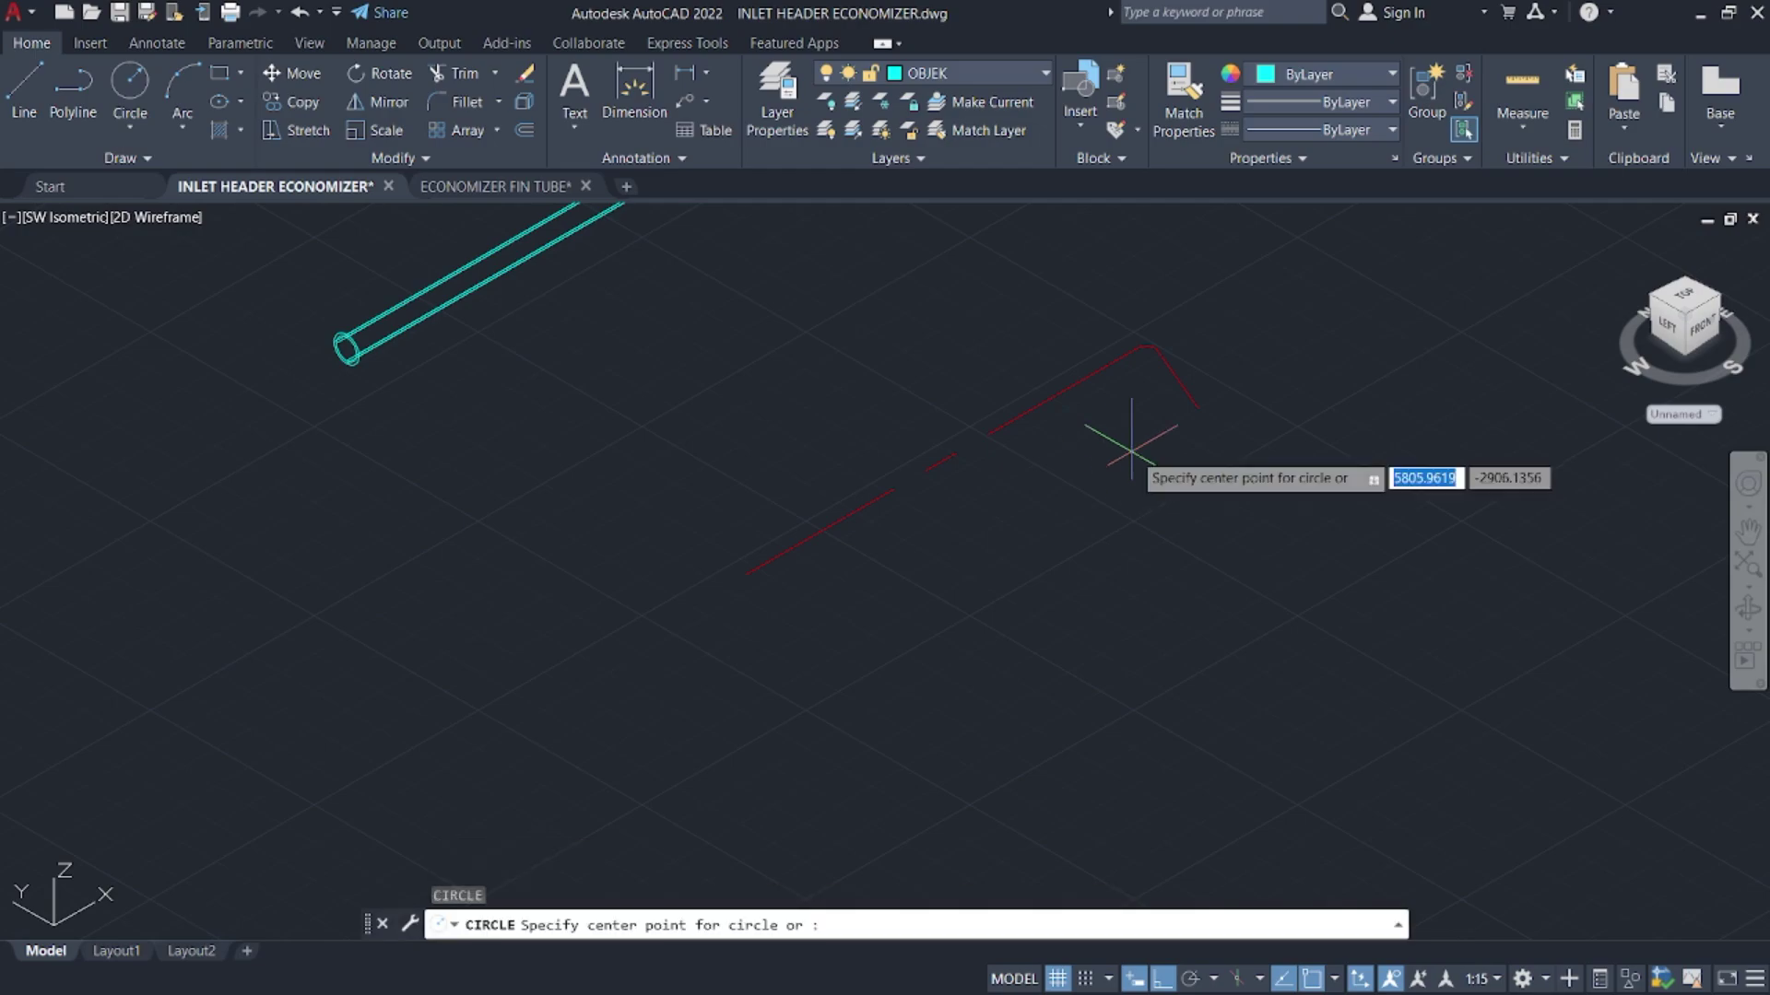
pyautogui.scroll(3, 1171, 405)
pyautogui.click(1244, 392)
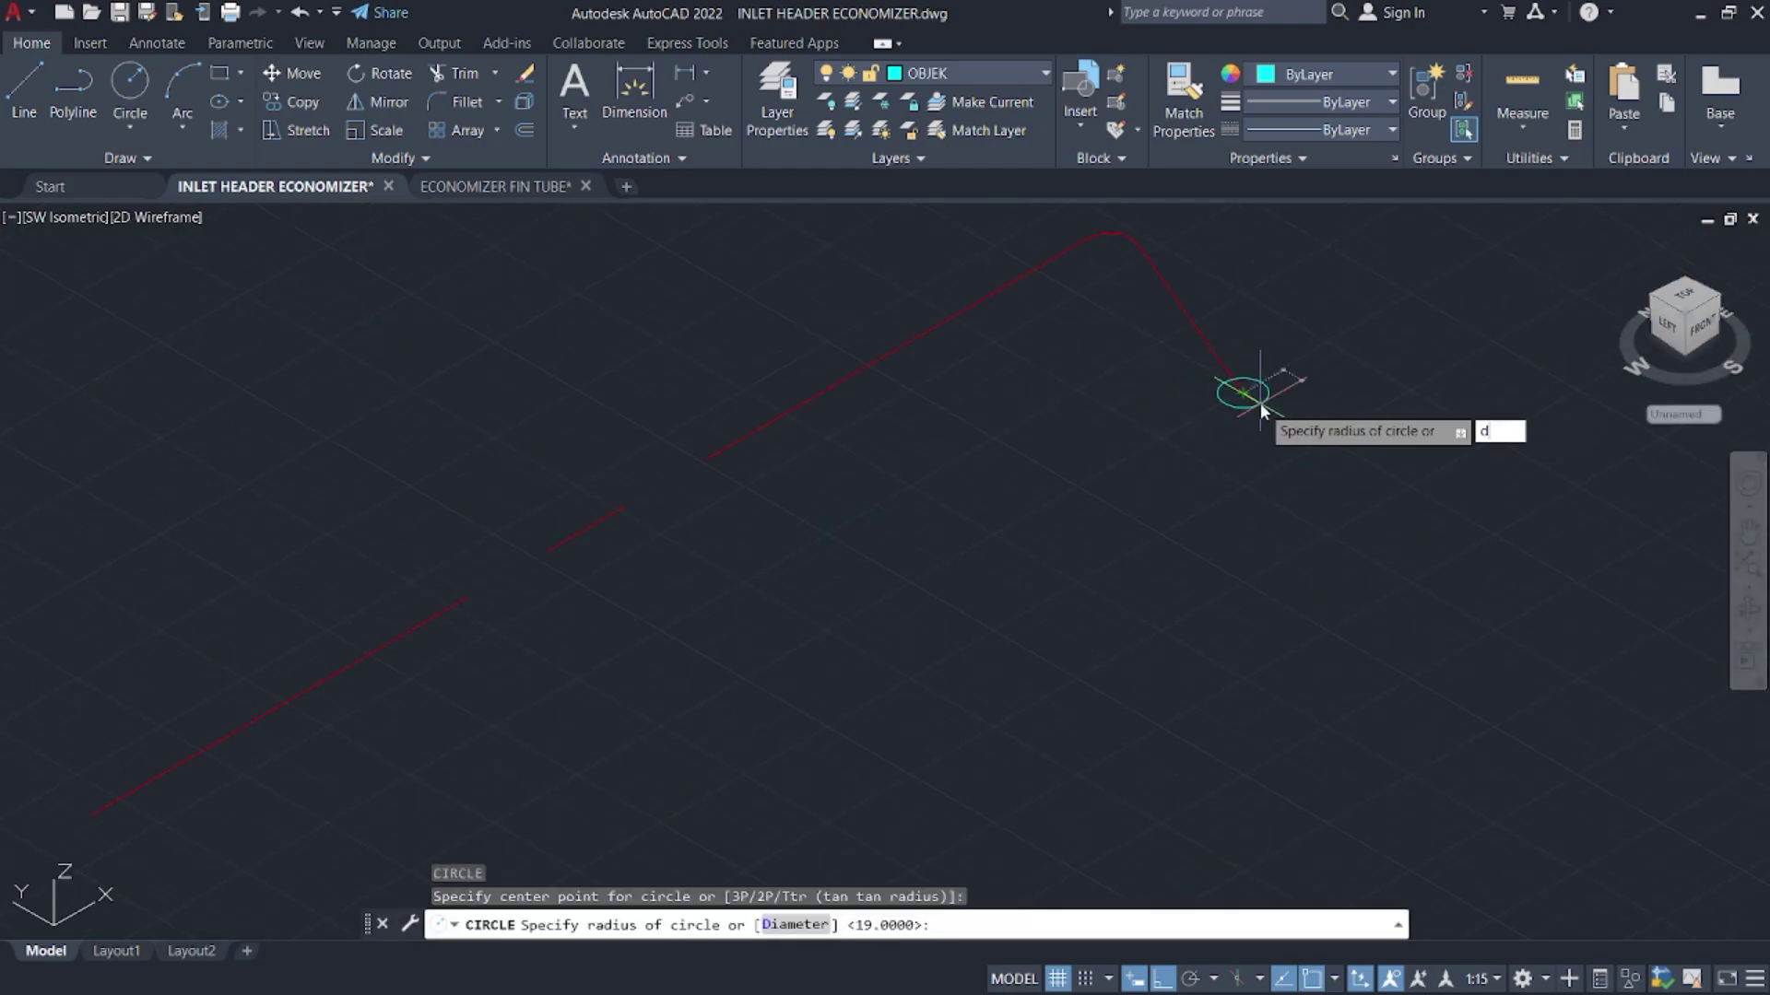
pyautogui.write('d')
pyautogui.press('Return')
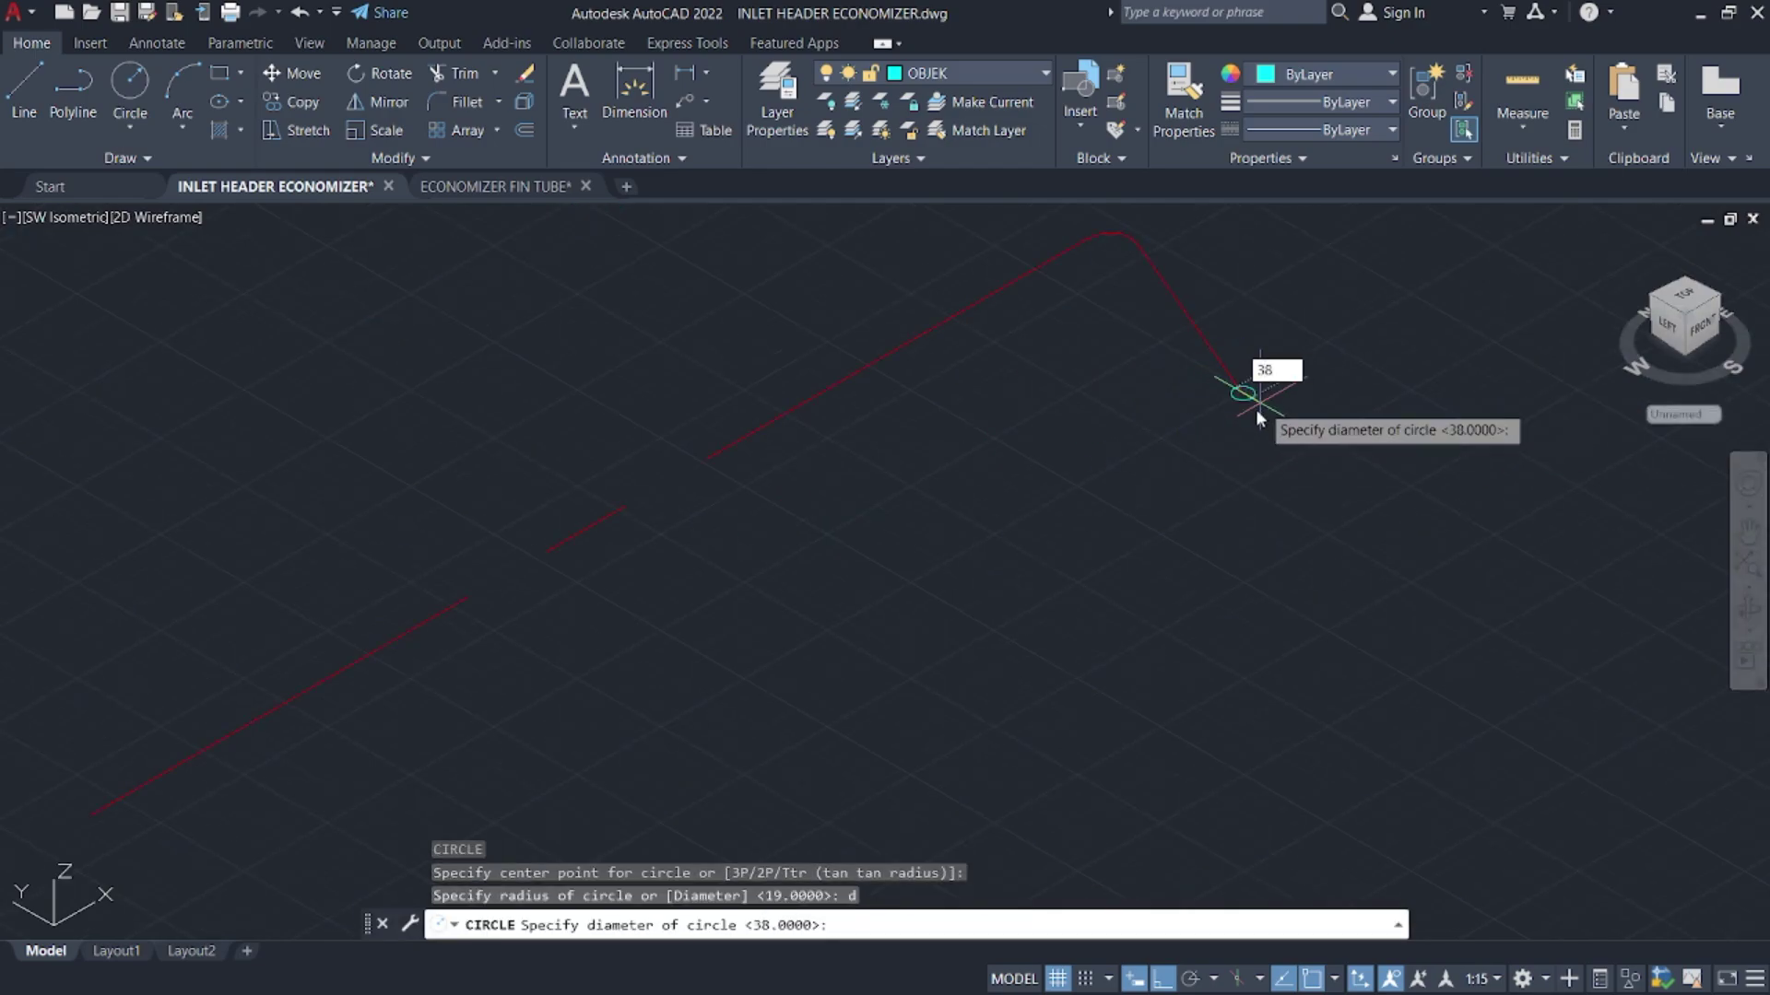
pyautogui.press('Return')
# - Offset the circle 3.6 inward to form the tube's inner wall profile
pyautogui.write('o')
pyautogui.press('Return')
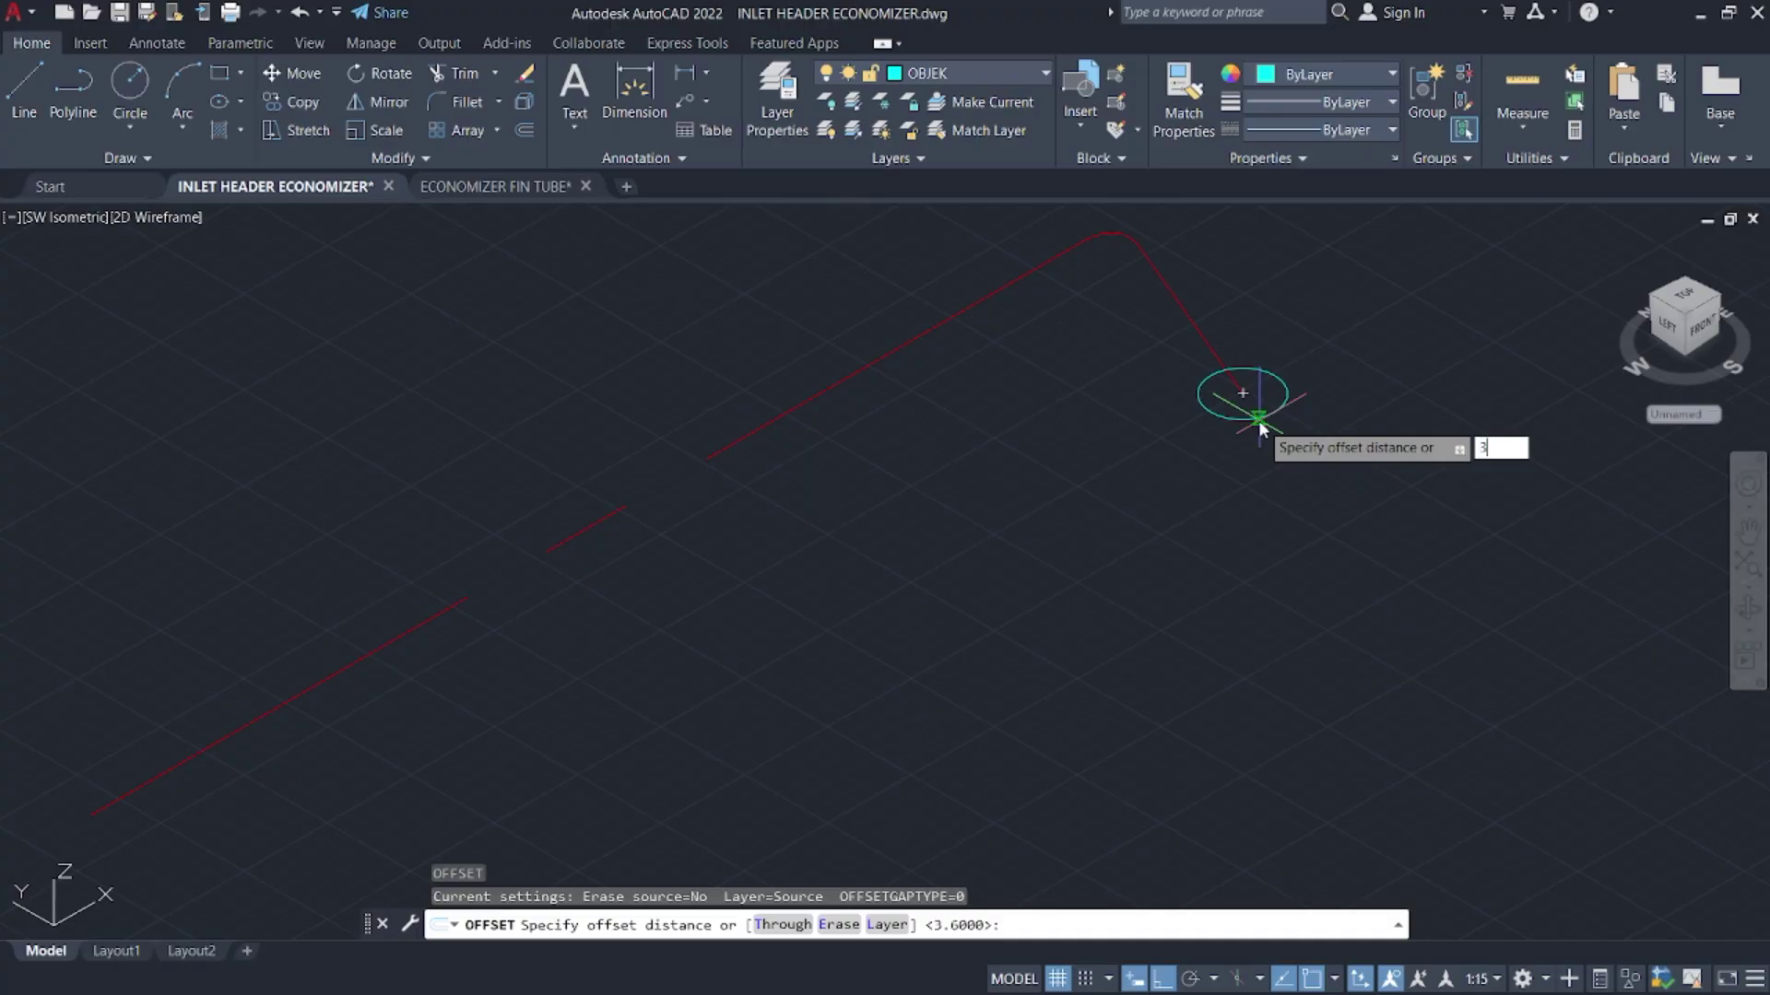
pyautogui.press('Return')
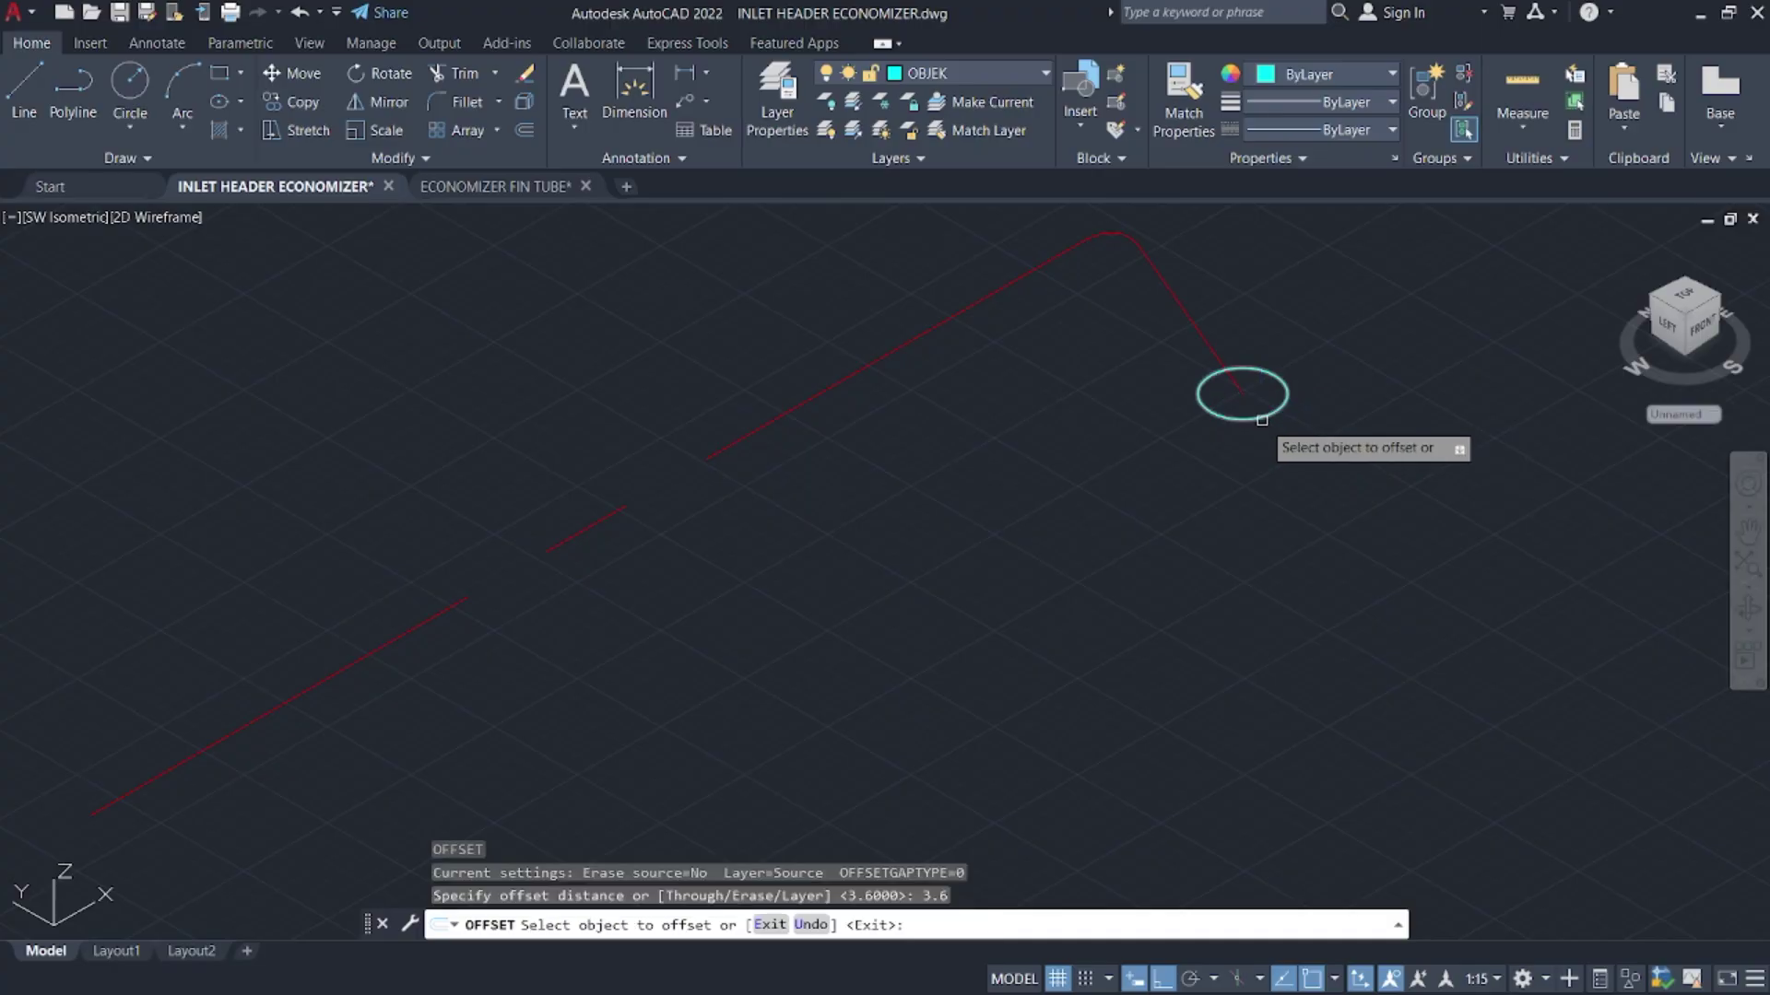
pyautogui.click(1201, 387)
pyautogui.click(1223, 396)
pyautogui.press('Escape')
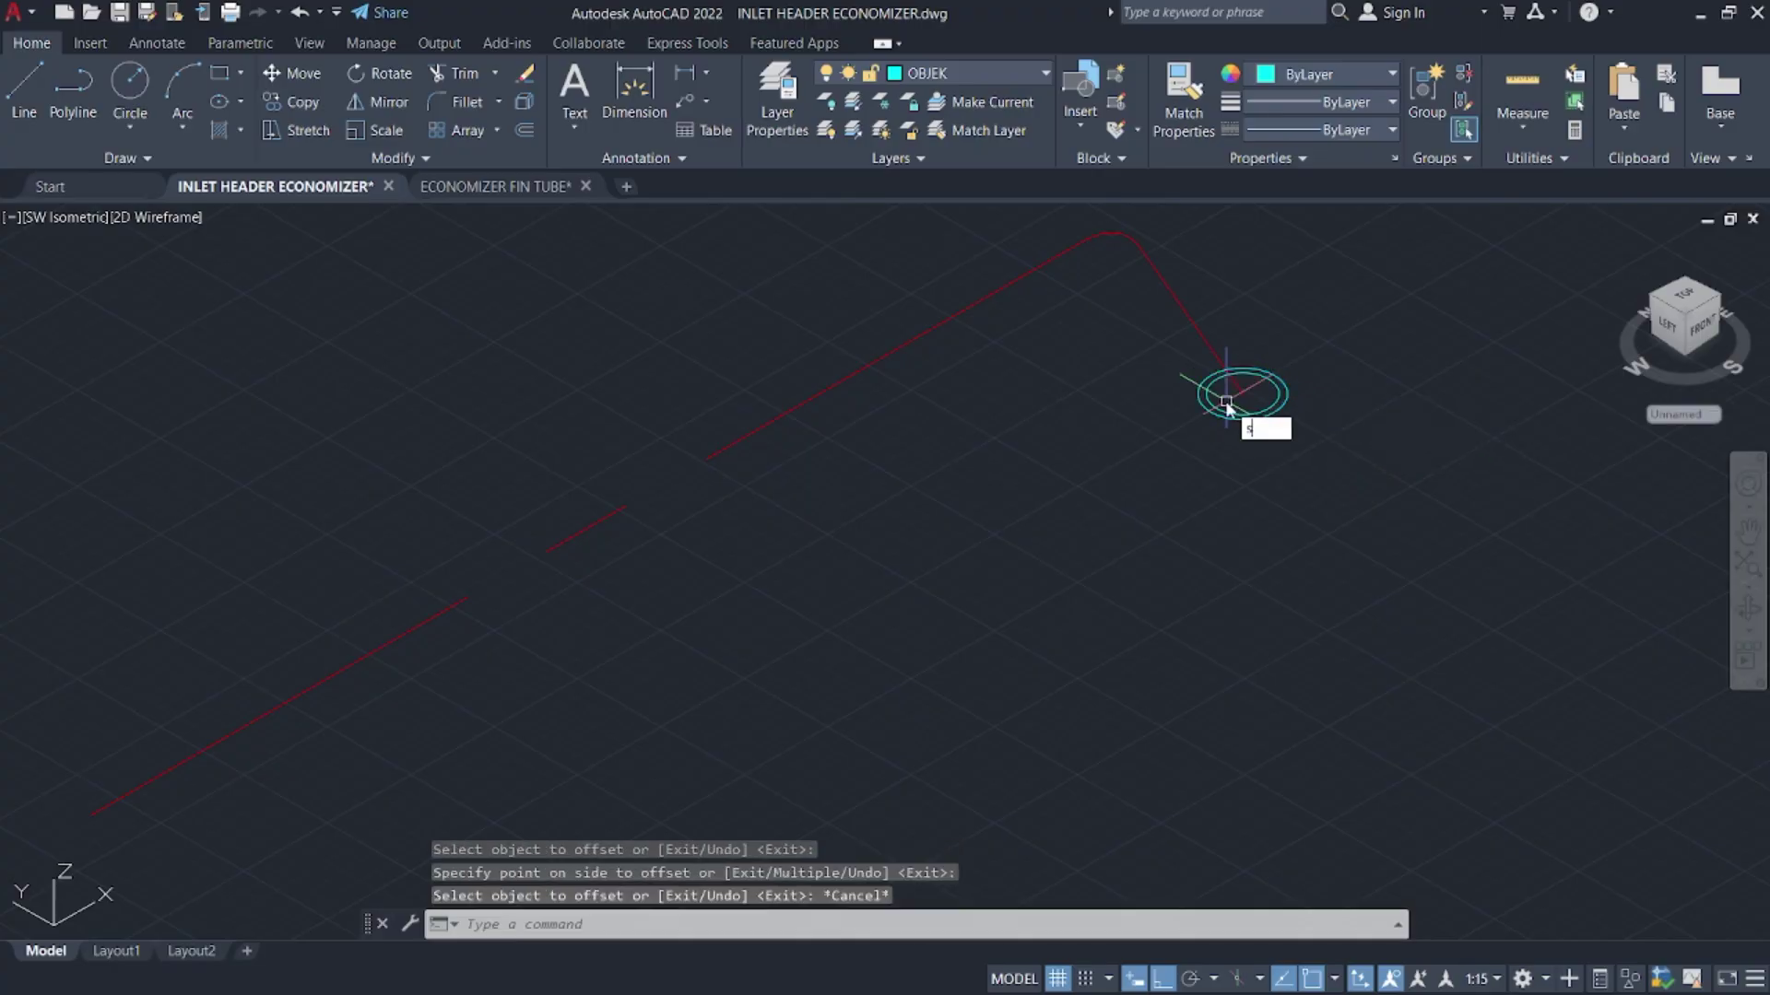
pyautogui.press('Return')
pyautogui.press('Escape')
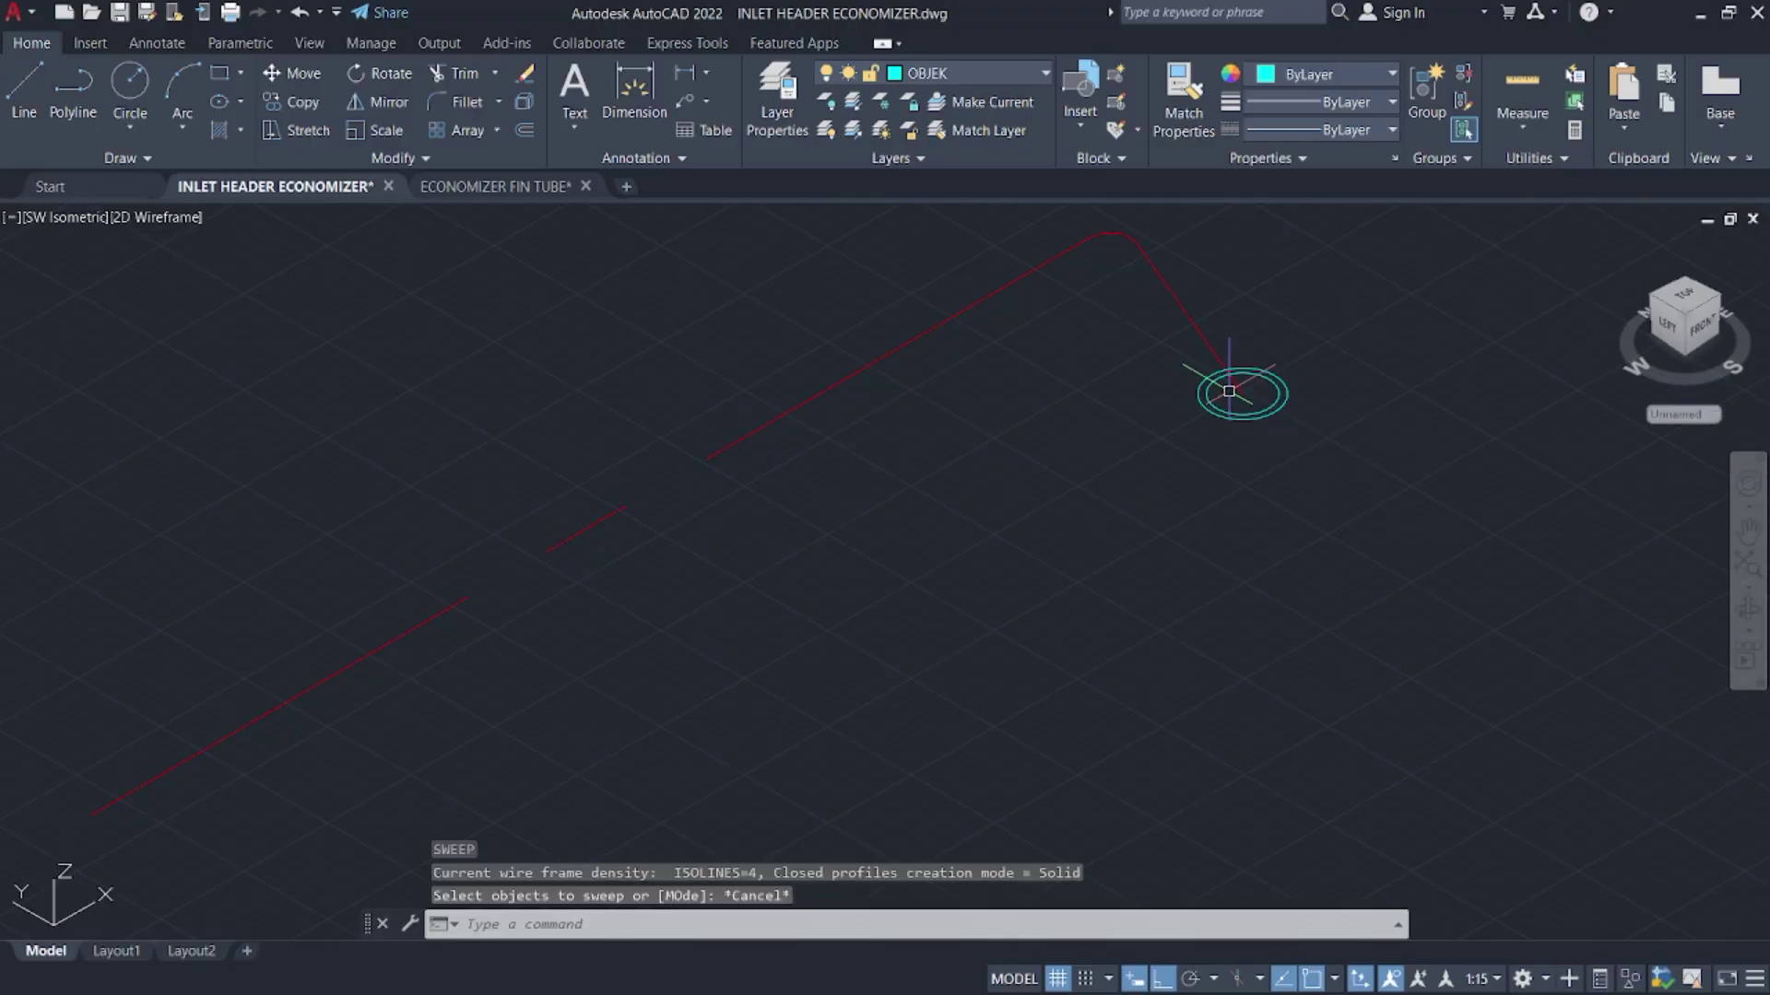
# - Copy the centerline polyline in place, using its short-leg endpoint as both base and destination point
pyautogui.click(1227, 380)
pyautogui.write('co')
pyautogui.press('Return')
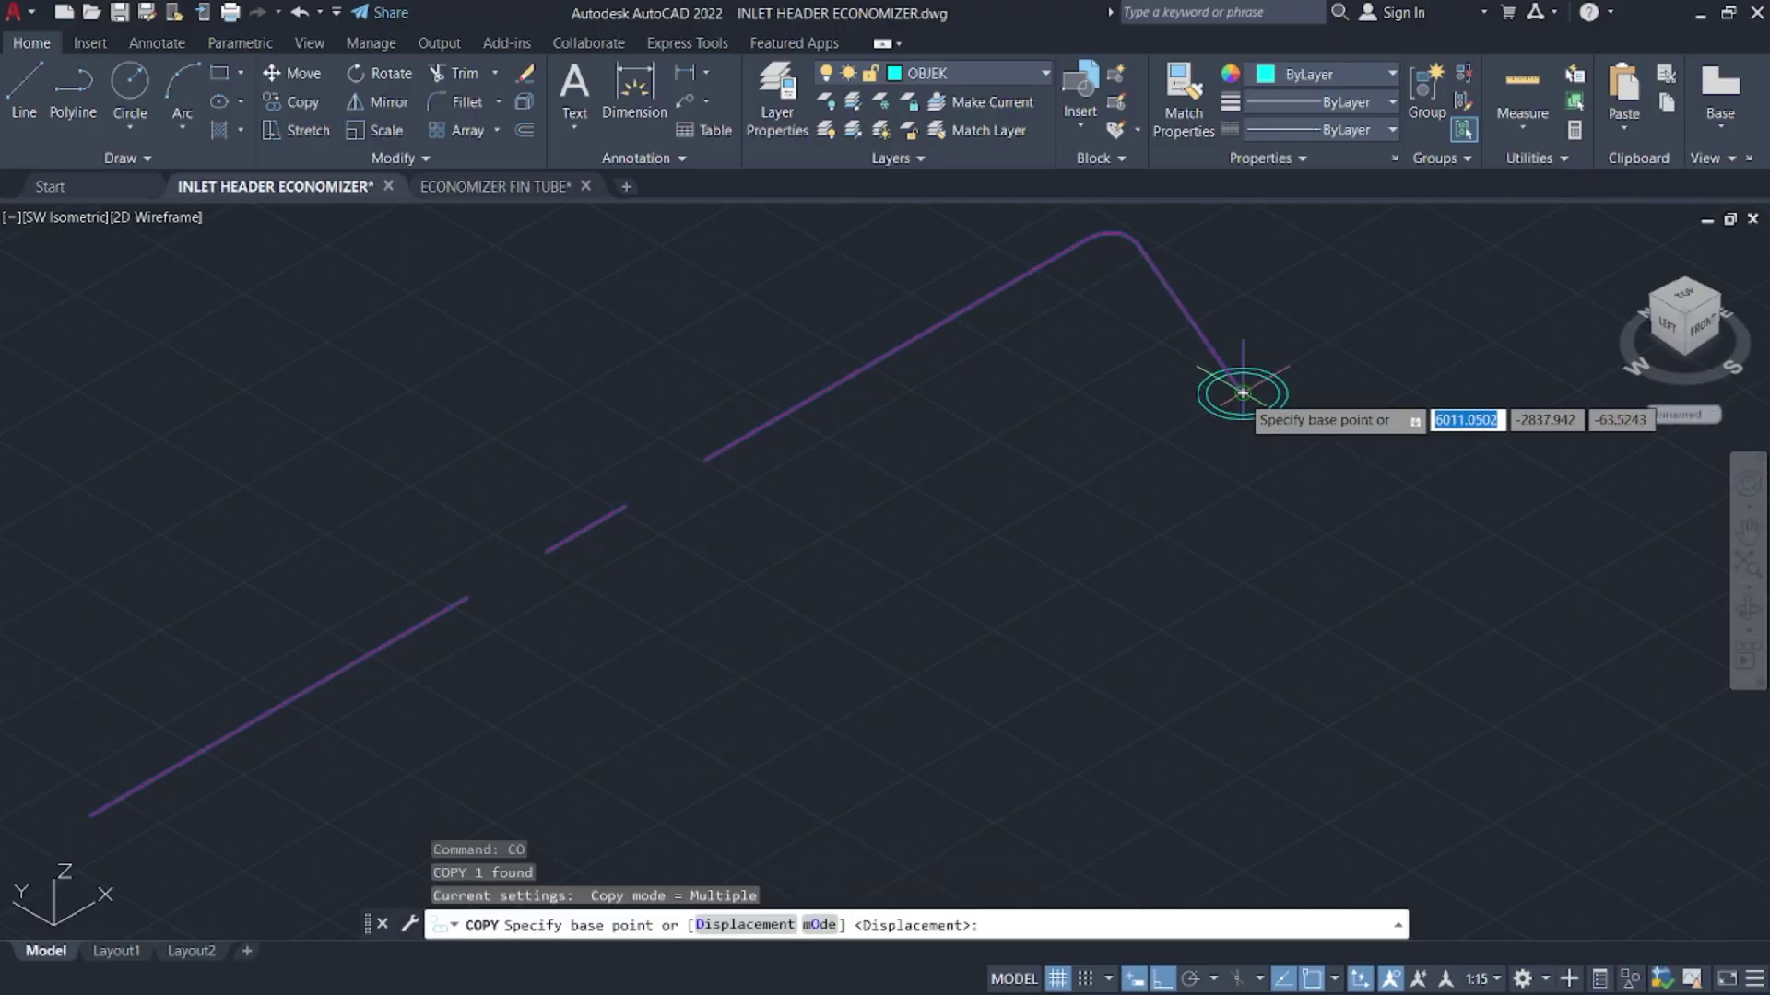
pyautogui.click(1234, 393)
pyautogui.click(1245, 391)
pyautogui.press('Escape')
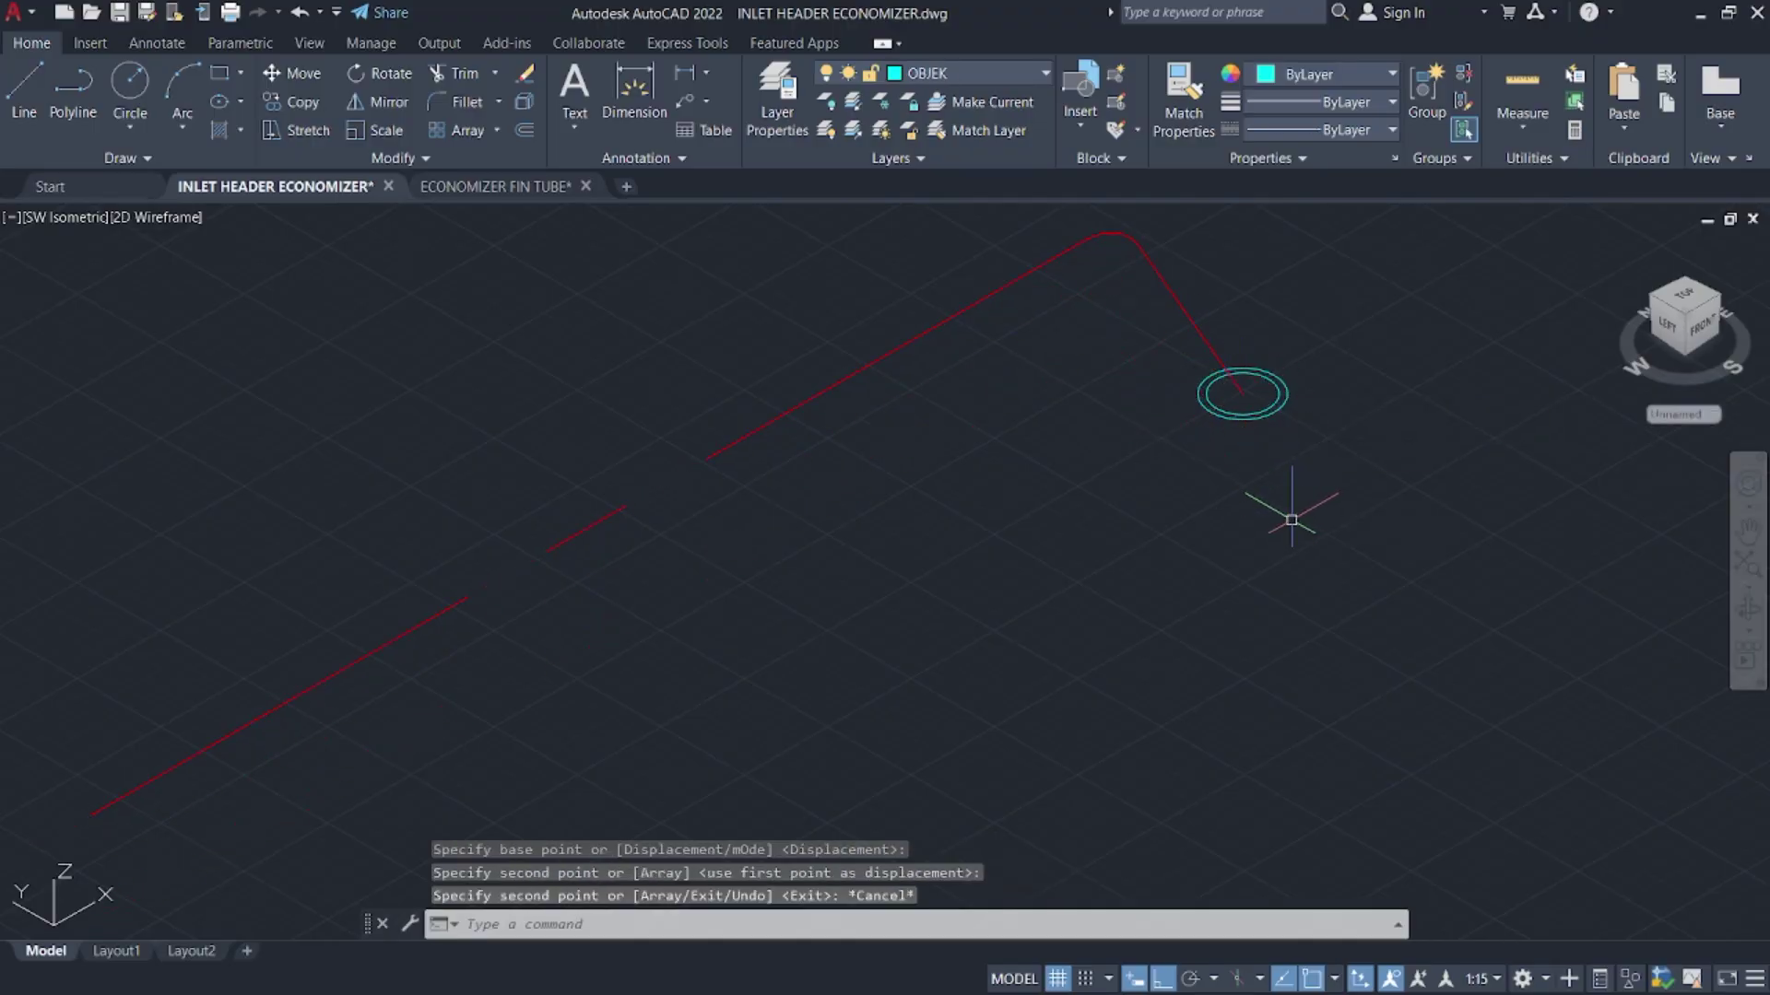
# - Sweep the outer circle along the bent centerline into a solid
pyautogui.write('swep')
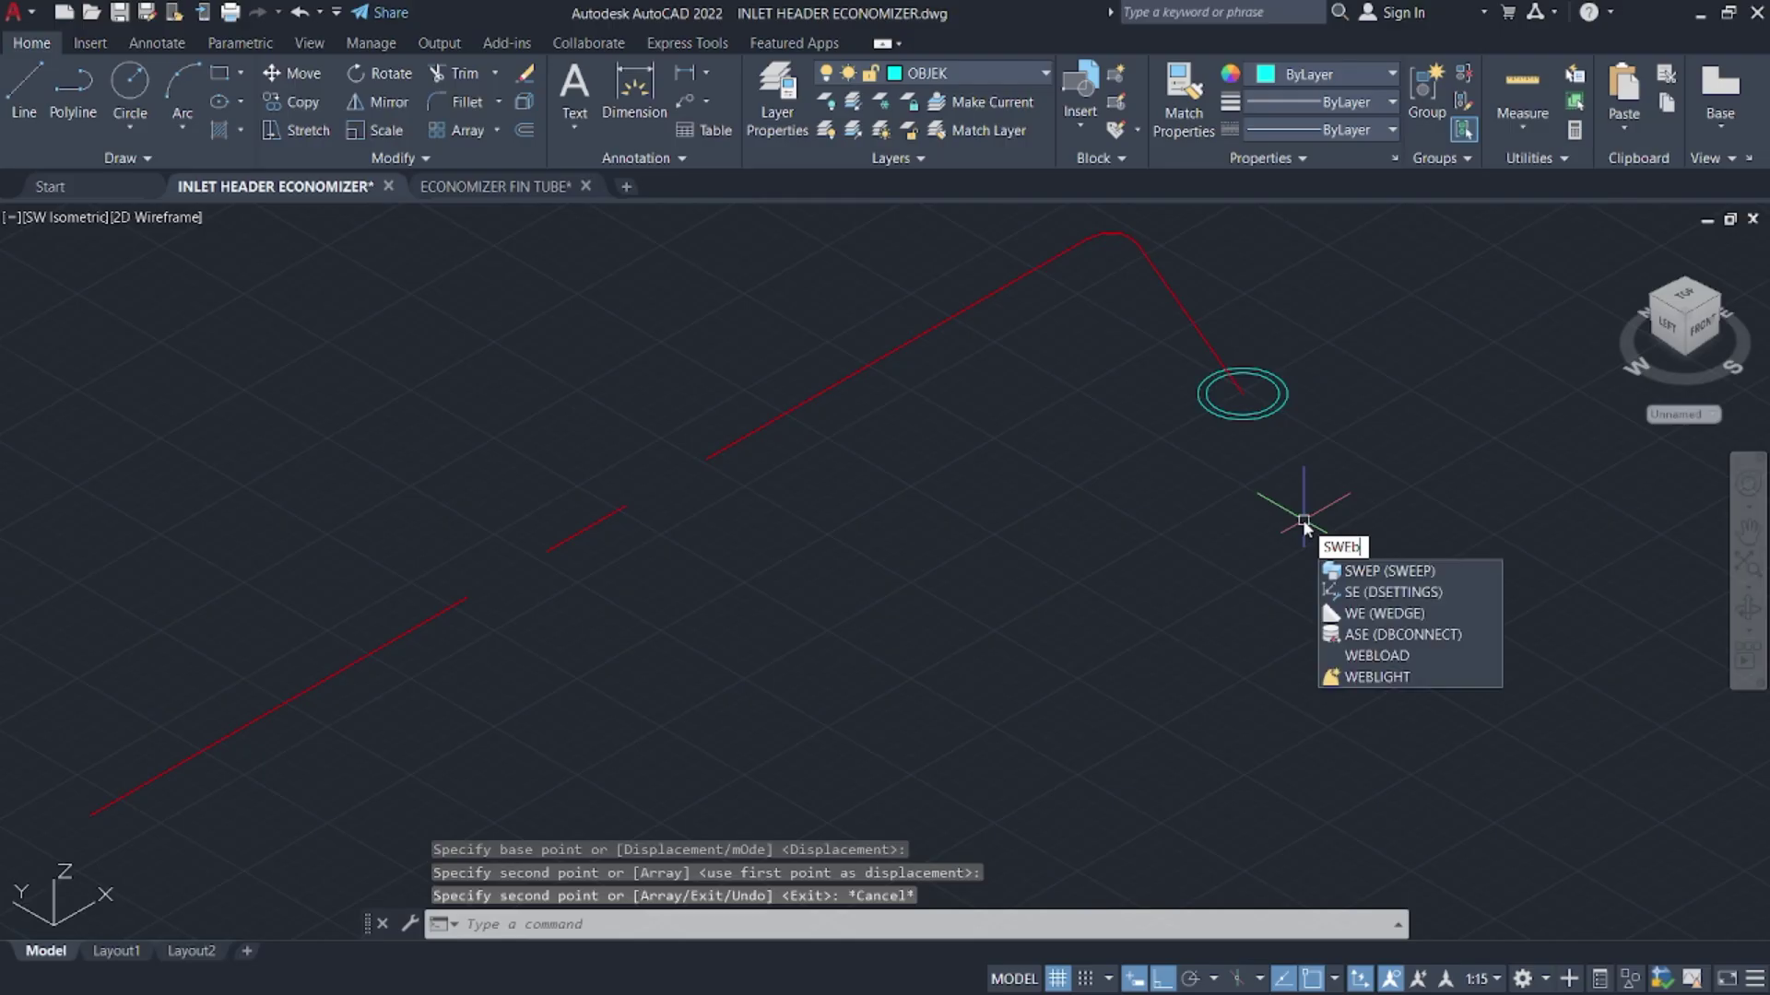
pyautogui.press('Return')
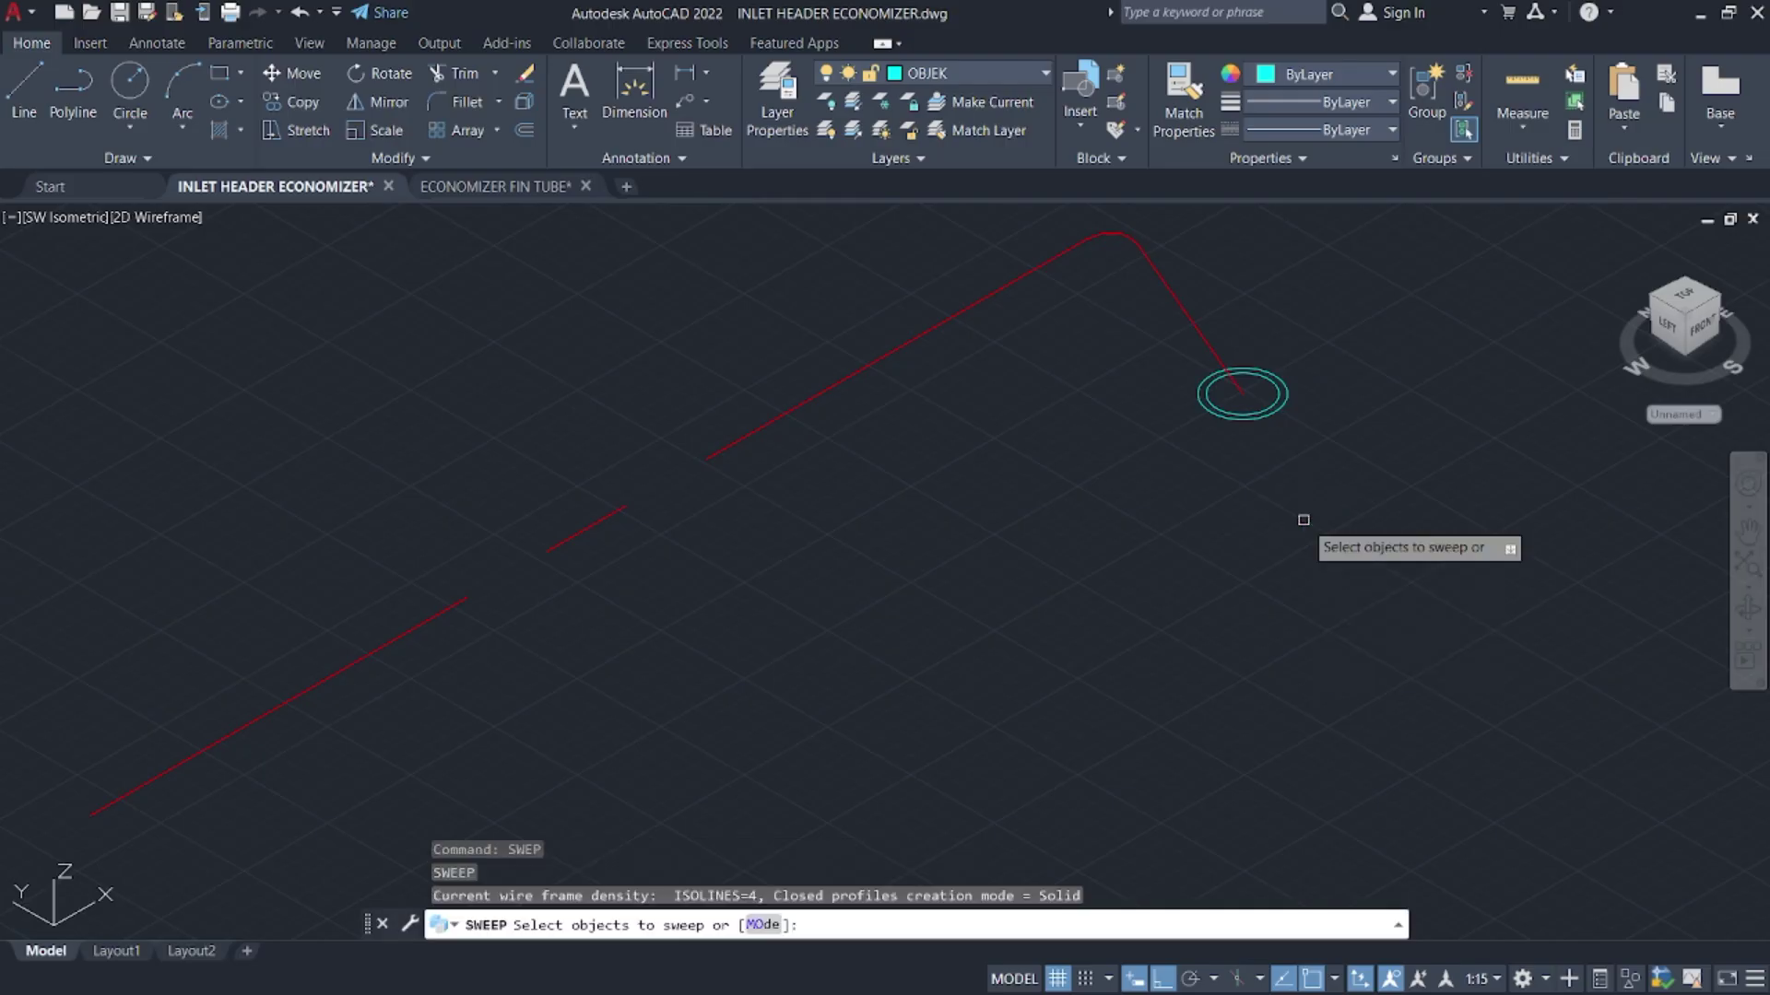
pyautogui.click(1288, 400)
pyautogui.press('Return')
pyautogui.click(1233, 383)
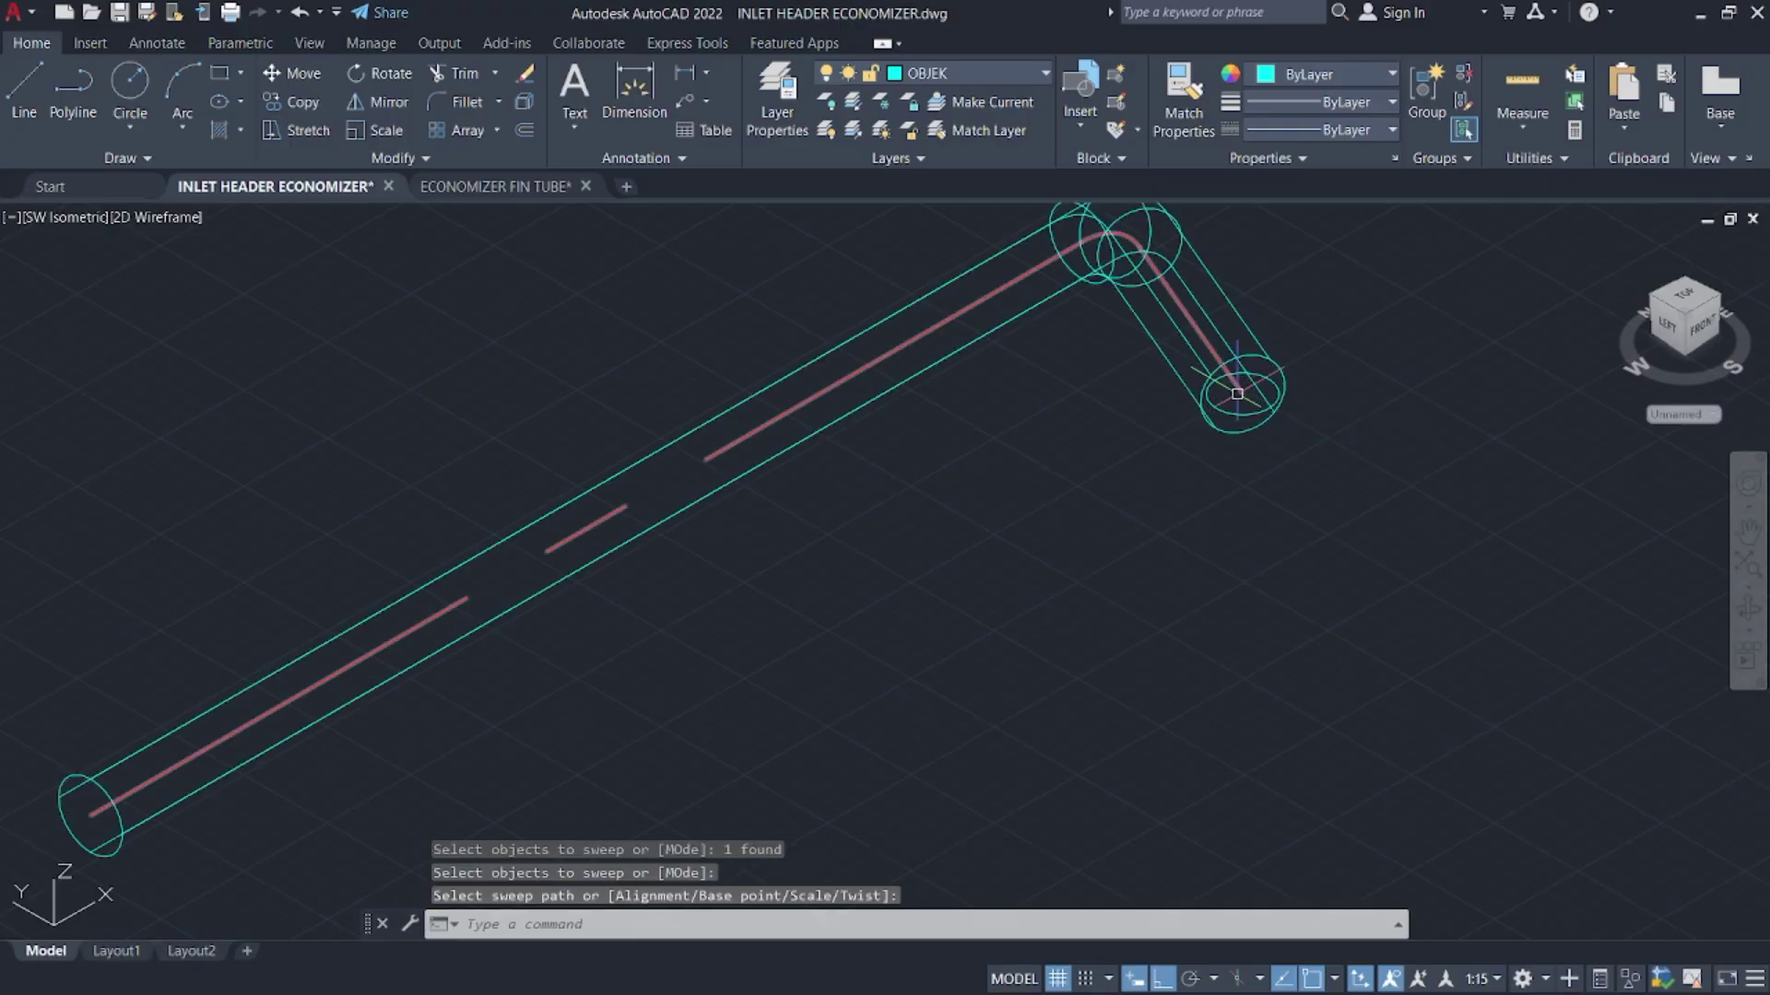
# - Sweep the inner circle along the remaining copy of the centerline into a solid
pyautogui.write('se')
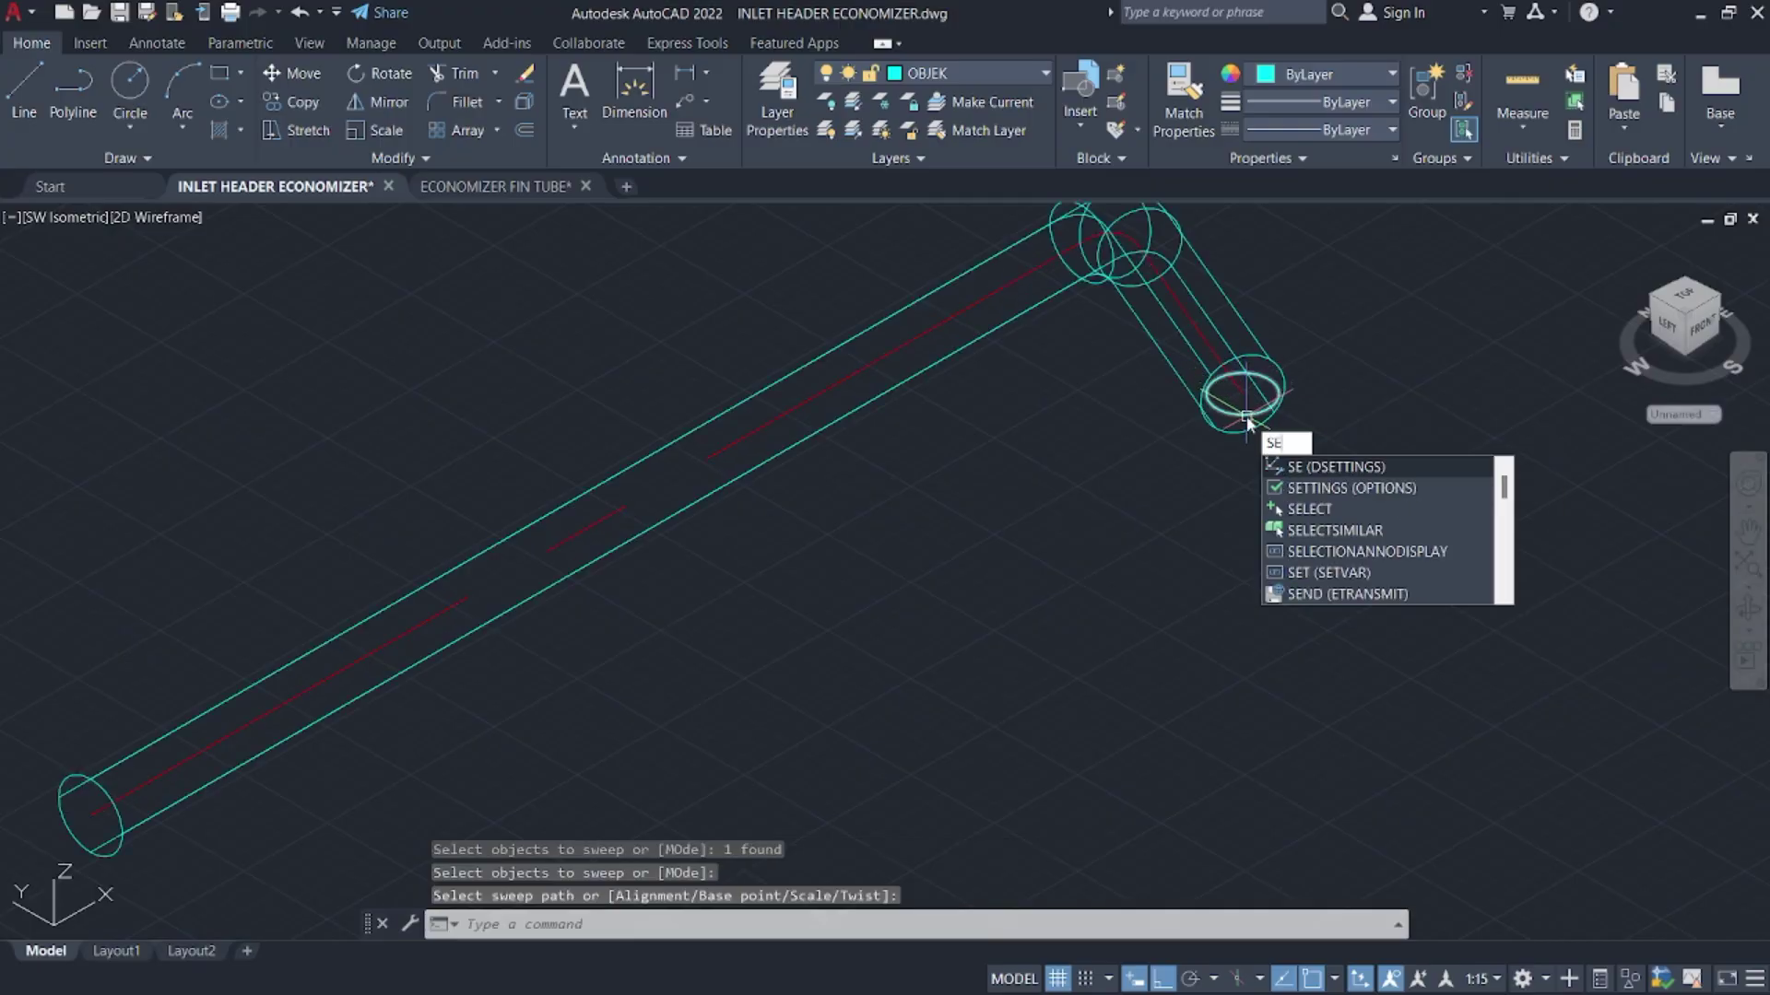
pyautogui.write('p')
pyautogui.press('Return')
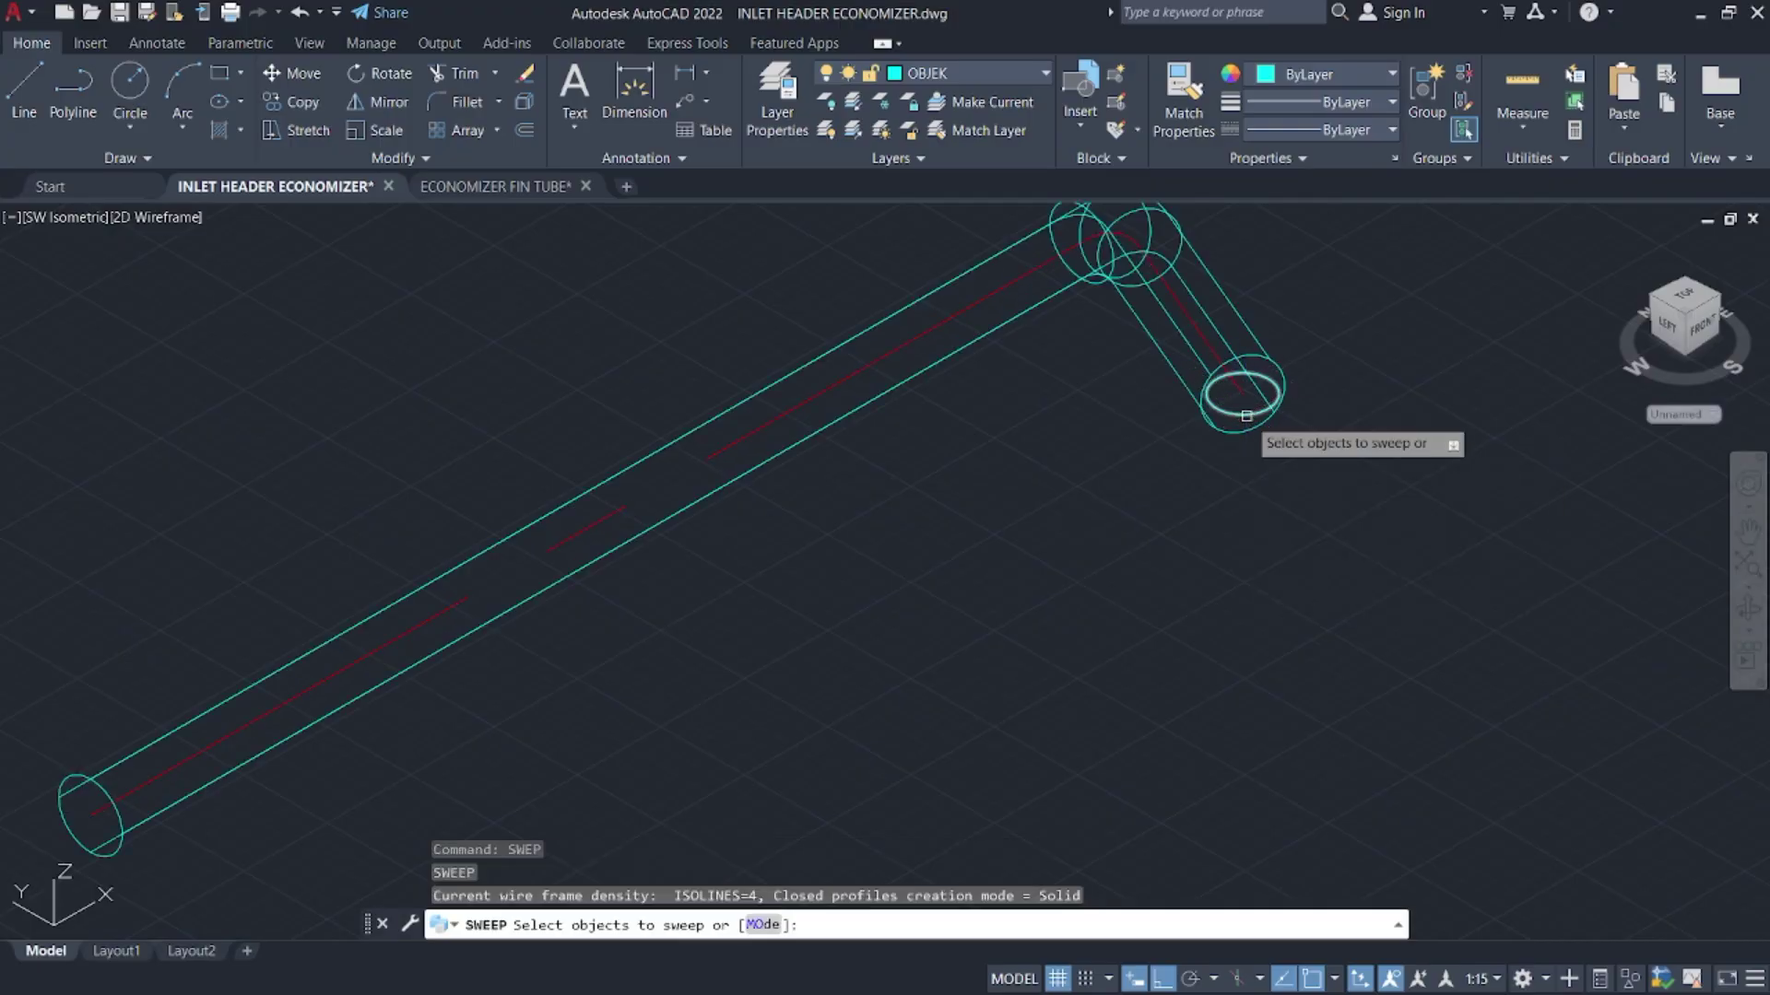
pyautogui.click(1251, 414)
pyautogui.press('Return')
pyautogui.click(1235, 392)
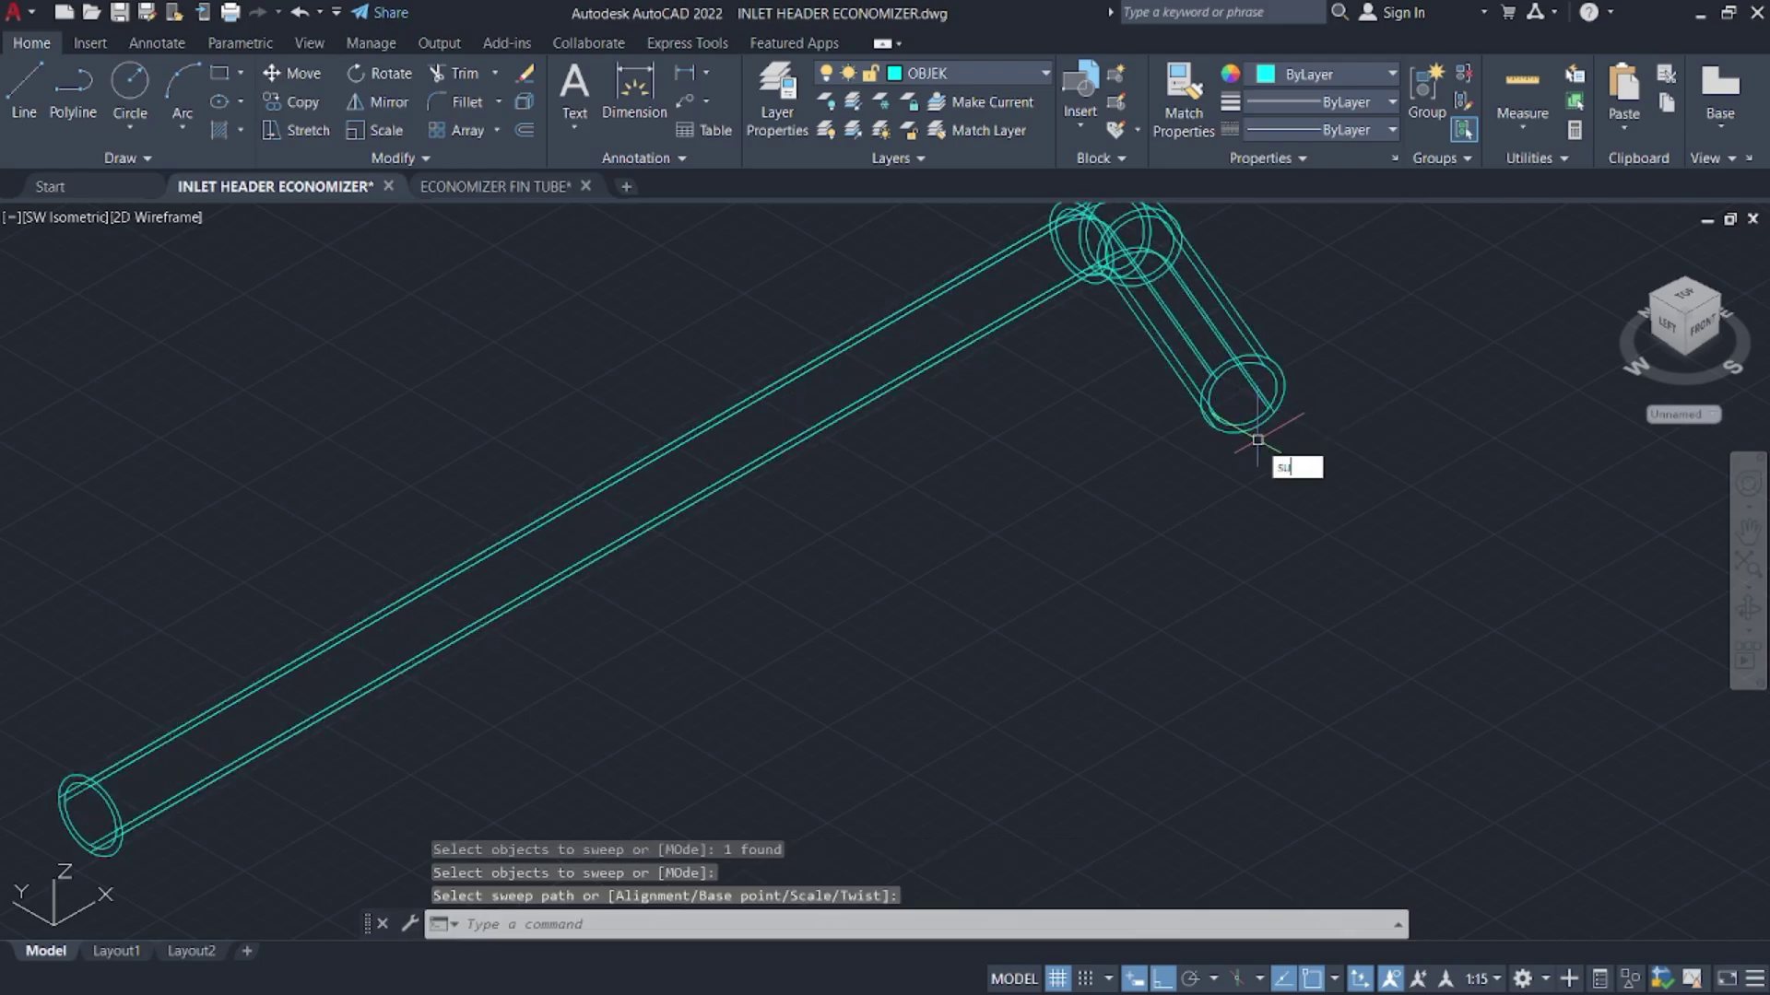
# - Subtract the inner swept solid from the outer one to make the bent tube hollow
pyautogui.write('sub')
pyautogui.press('Return')
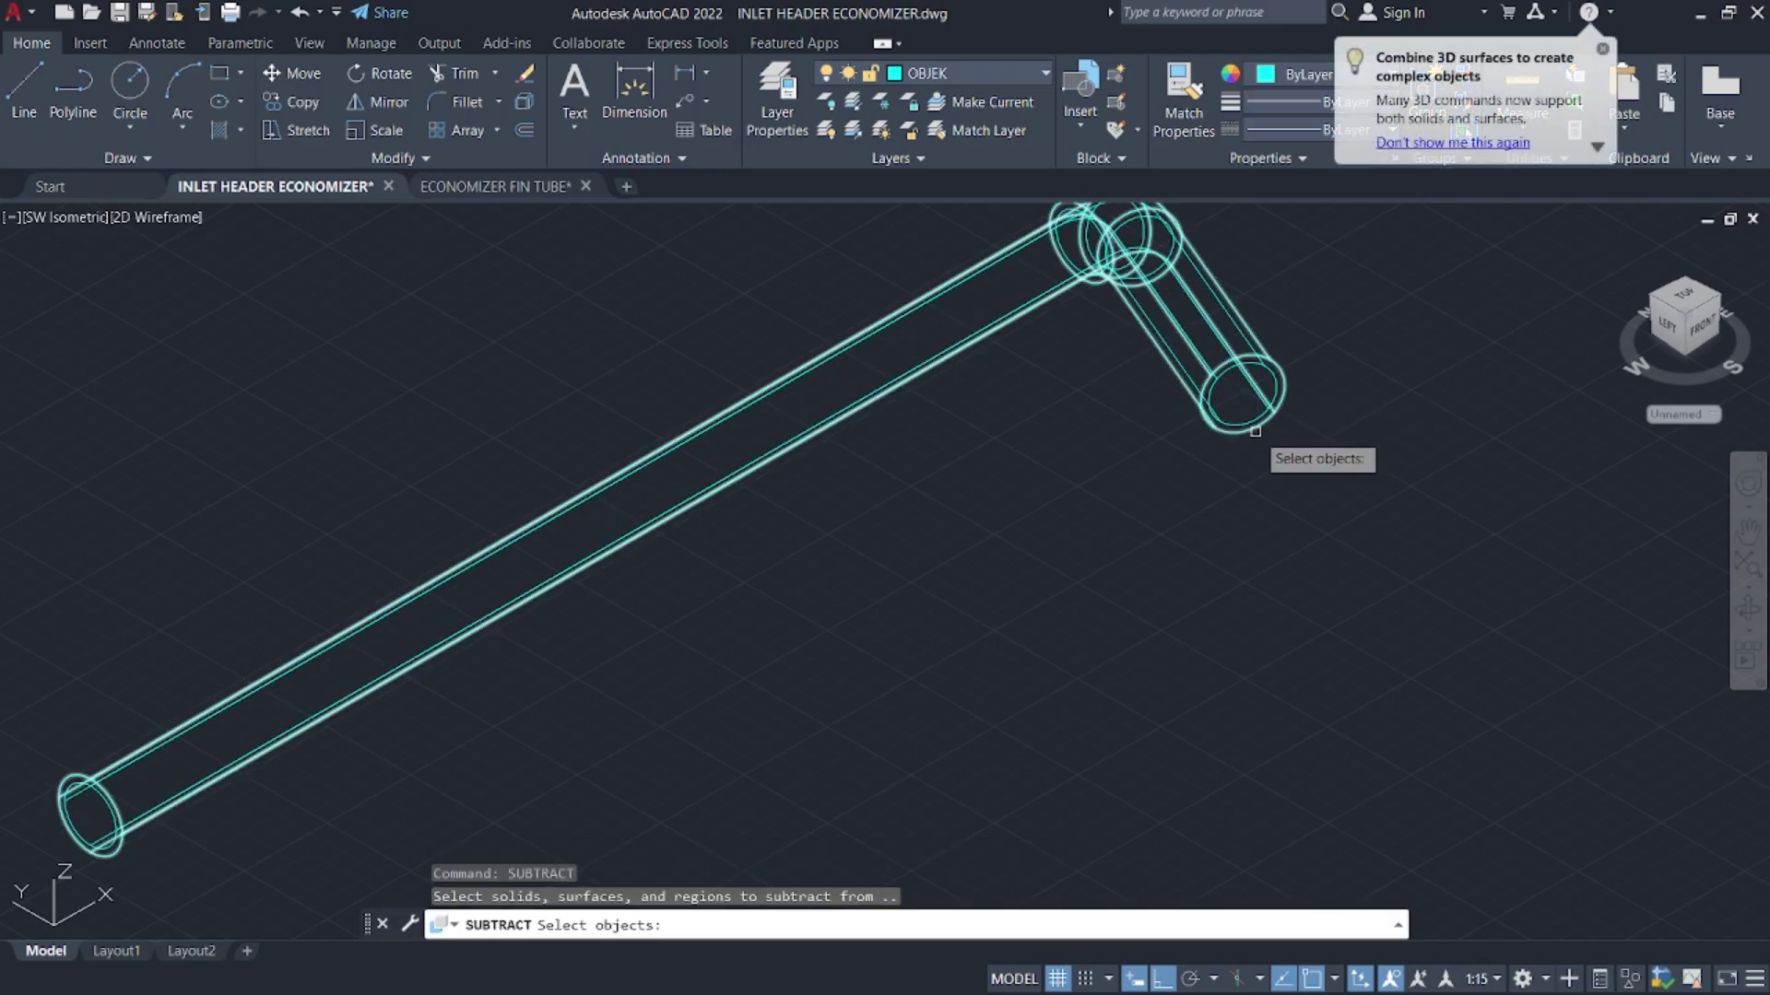
pyautogui.click(1255, 429)
pyautogui.press('Return')
pyautogui.click(1252, 421)
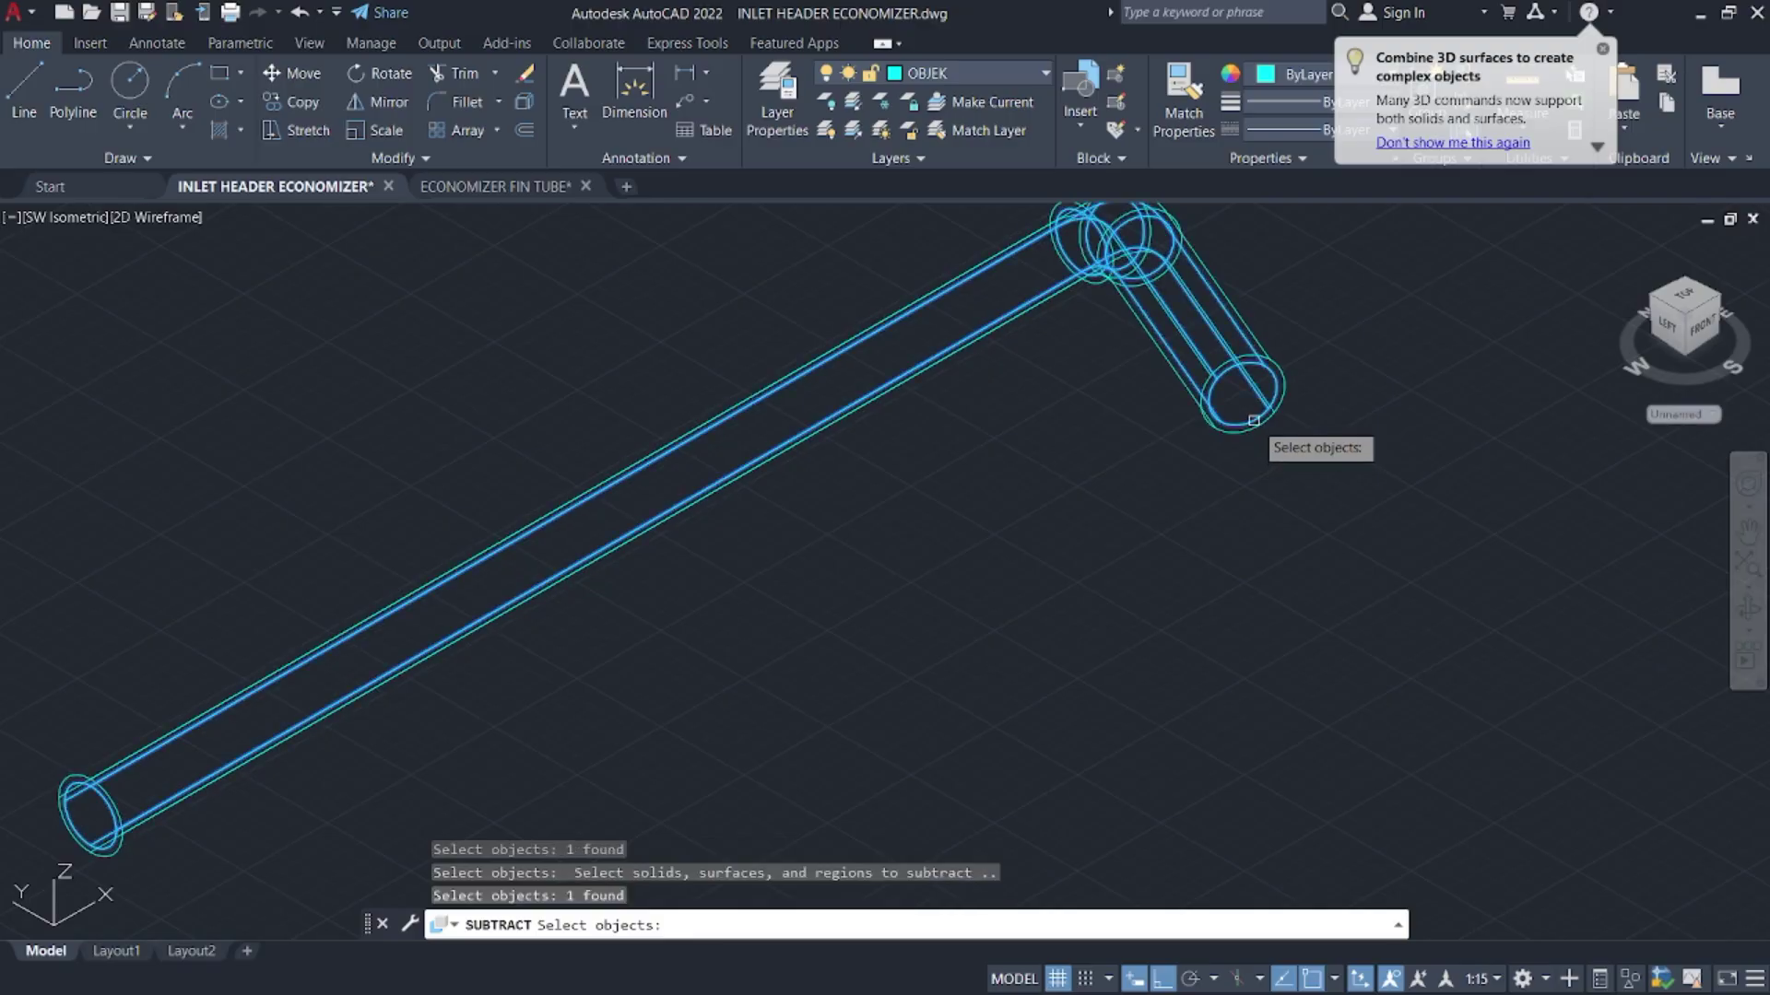
pyautogui.press('Return')
pyautogui.scroll(-4, 1236, 316)
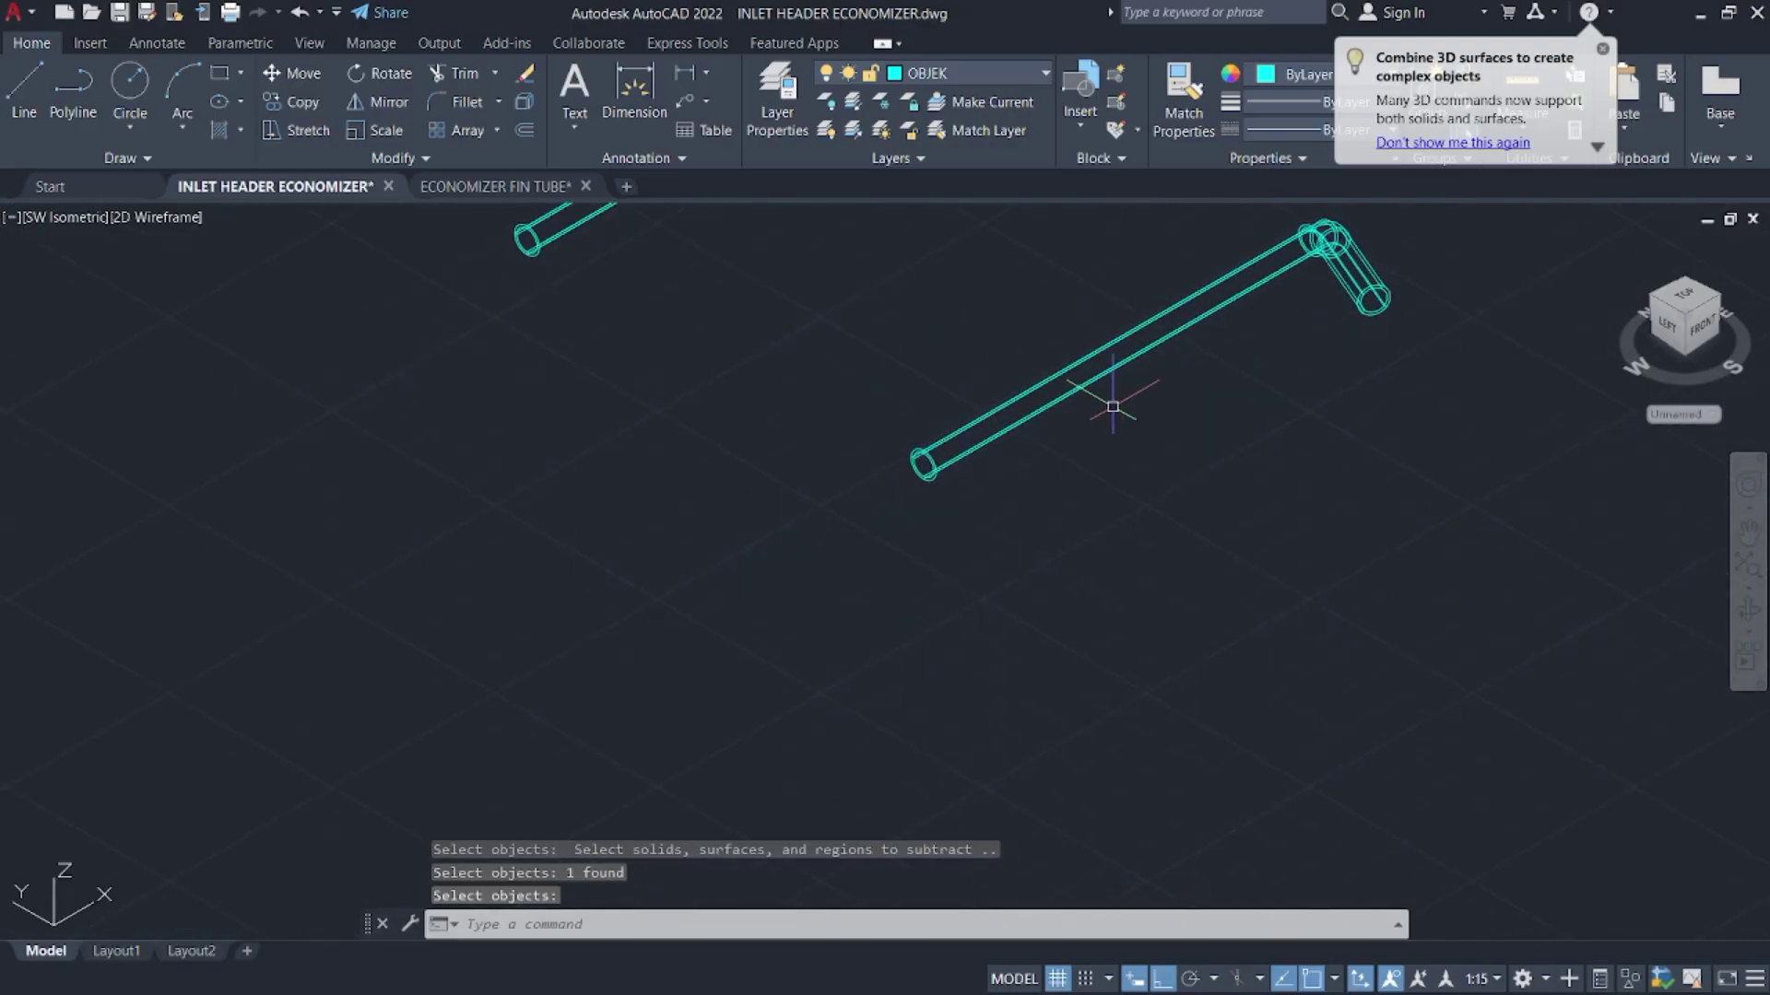
pyautogui.moveTo(1231, 393); pyautogui.dragTo(1020, 501, button='middle')
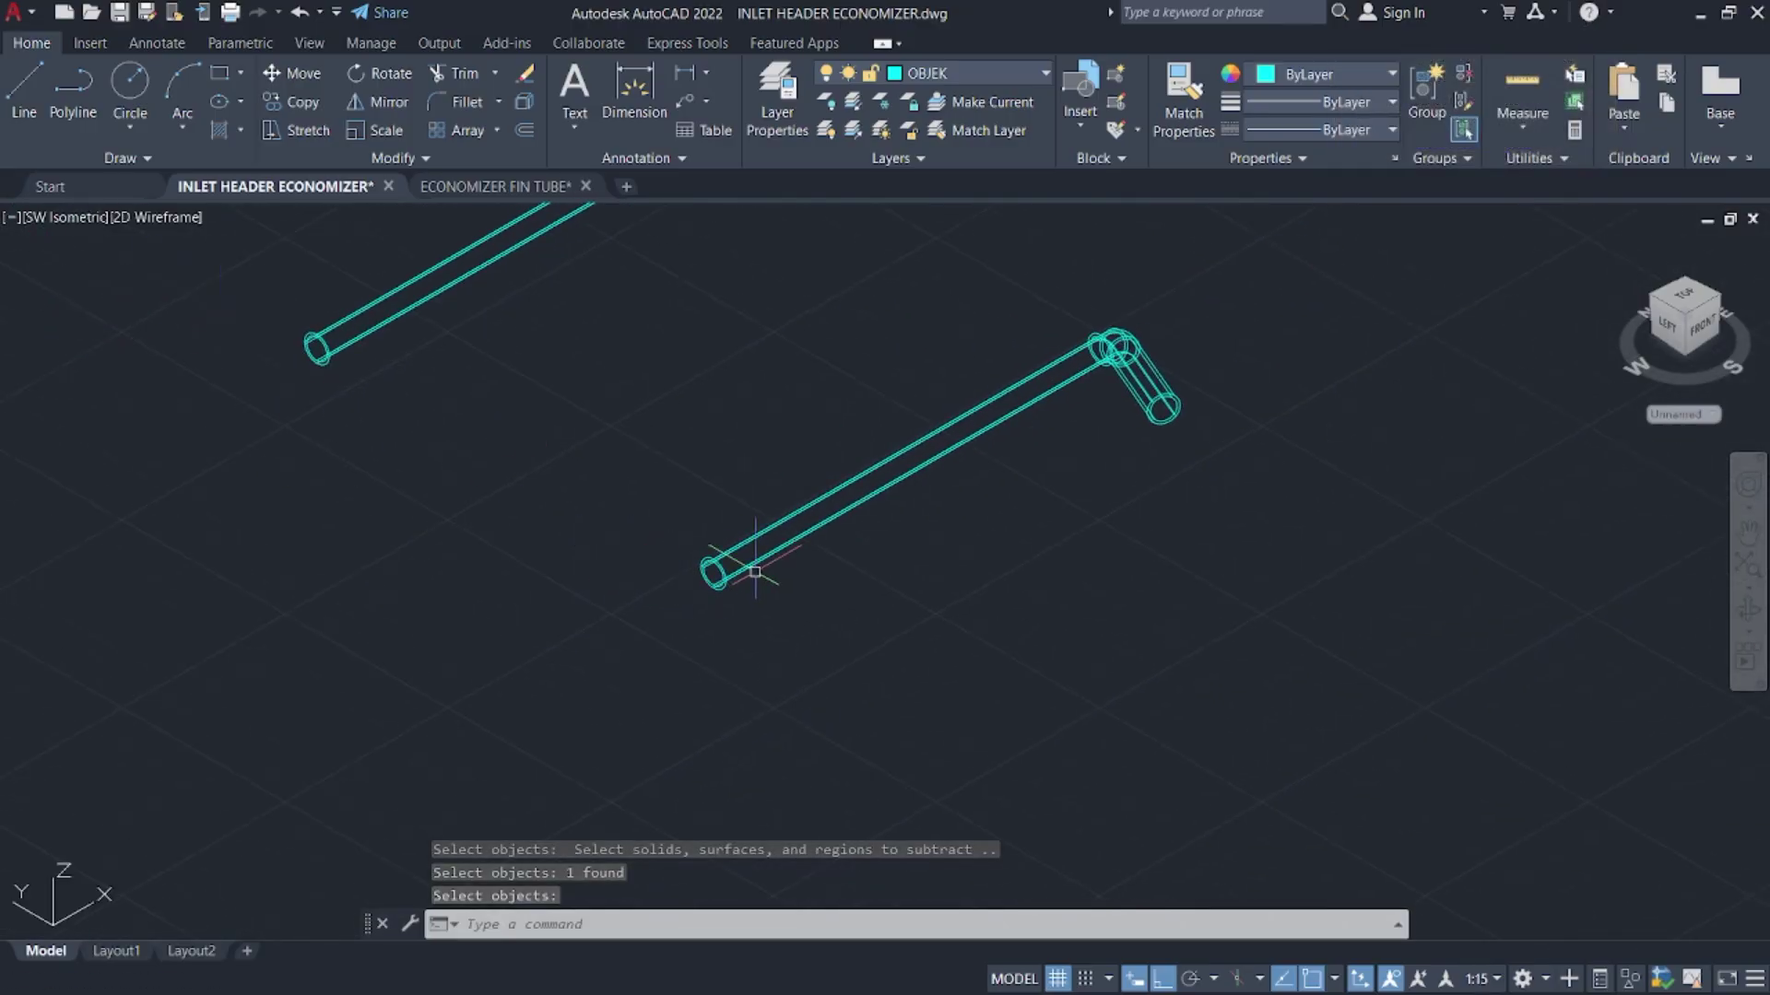
pyautogui.click(755, 572)
pyautogui.click(719, 503)
pyautogui.press('Escape')
pyautogui.press('Escape')
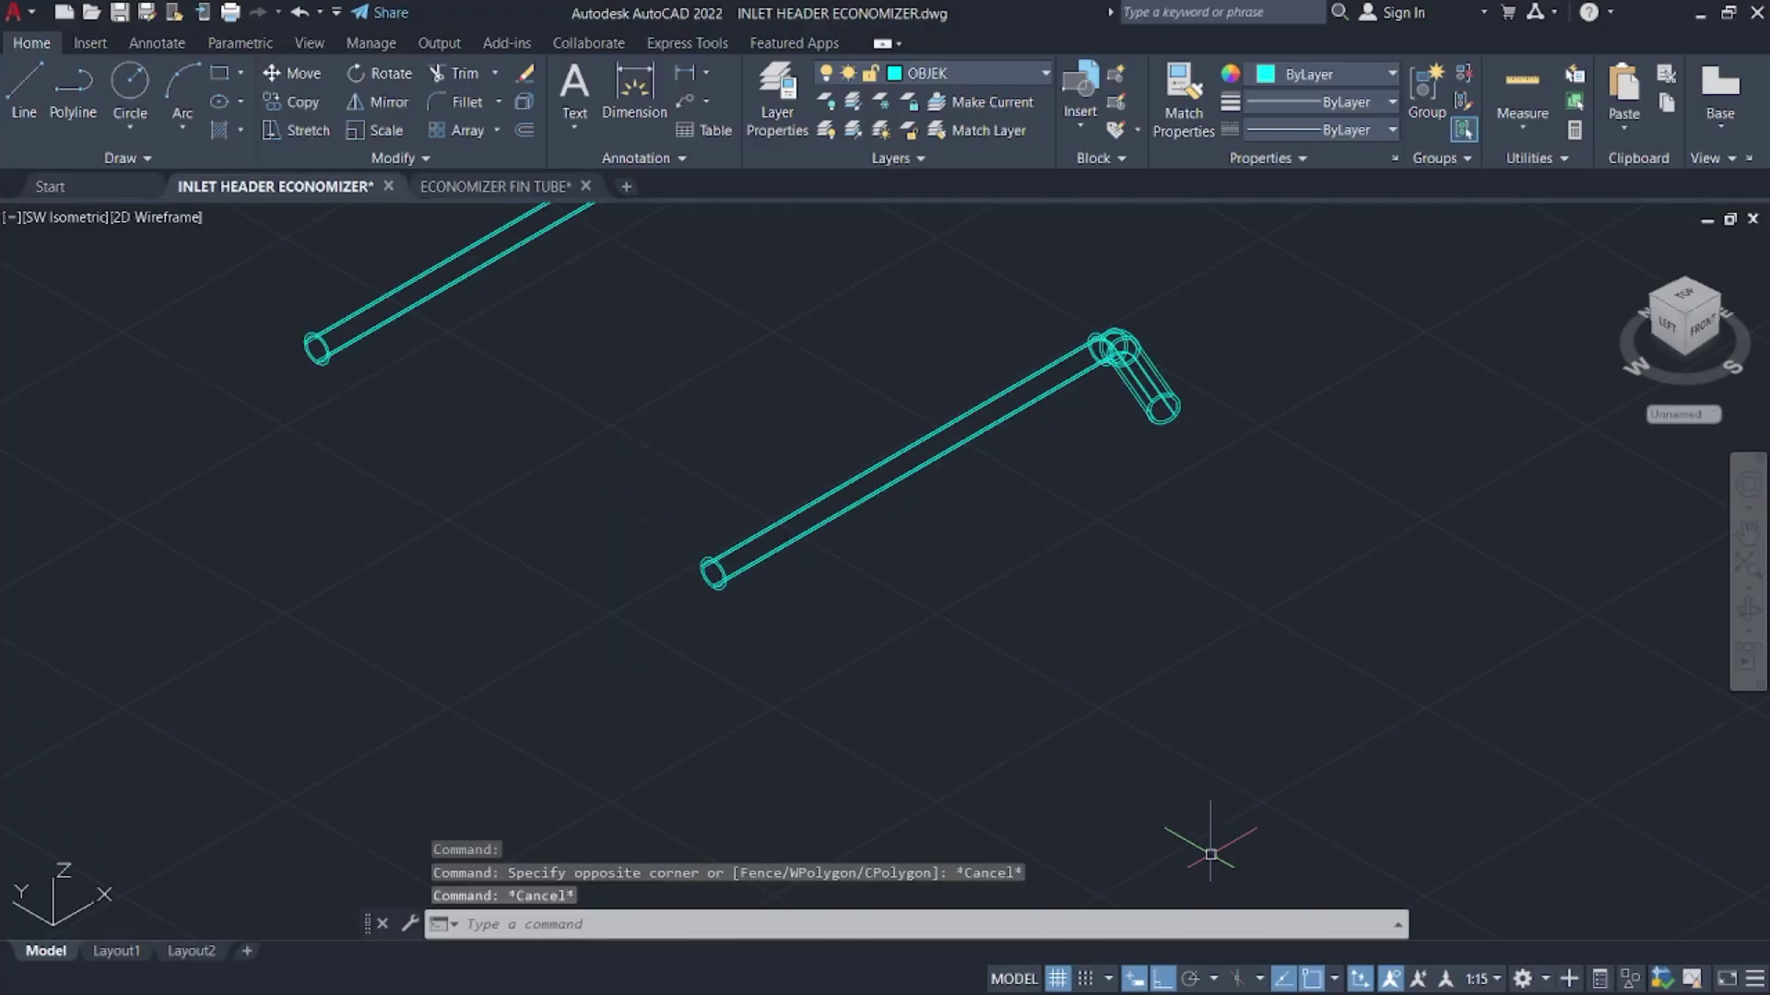
pyautogui.press('super')
pyautogui.press('super')
# - Examine the end of the green header pipe where the blue ring sits
pyautogui.scroll(-2, 672, 715)
pyautogui.moveTo(706, 711); pyautogui.dragTo(1202, 696, button='middle')
pyautogui.scroll(-4, 1202, 697)
pyautogui.moveTo(791, 661); pyautogui.dragTo(1252, 580, button='middle')
pyautogui.scroll(5, 1118, 517)
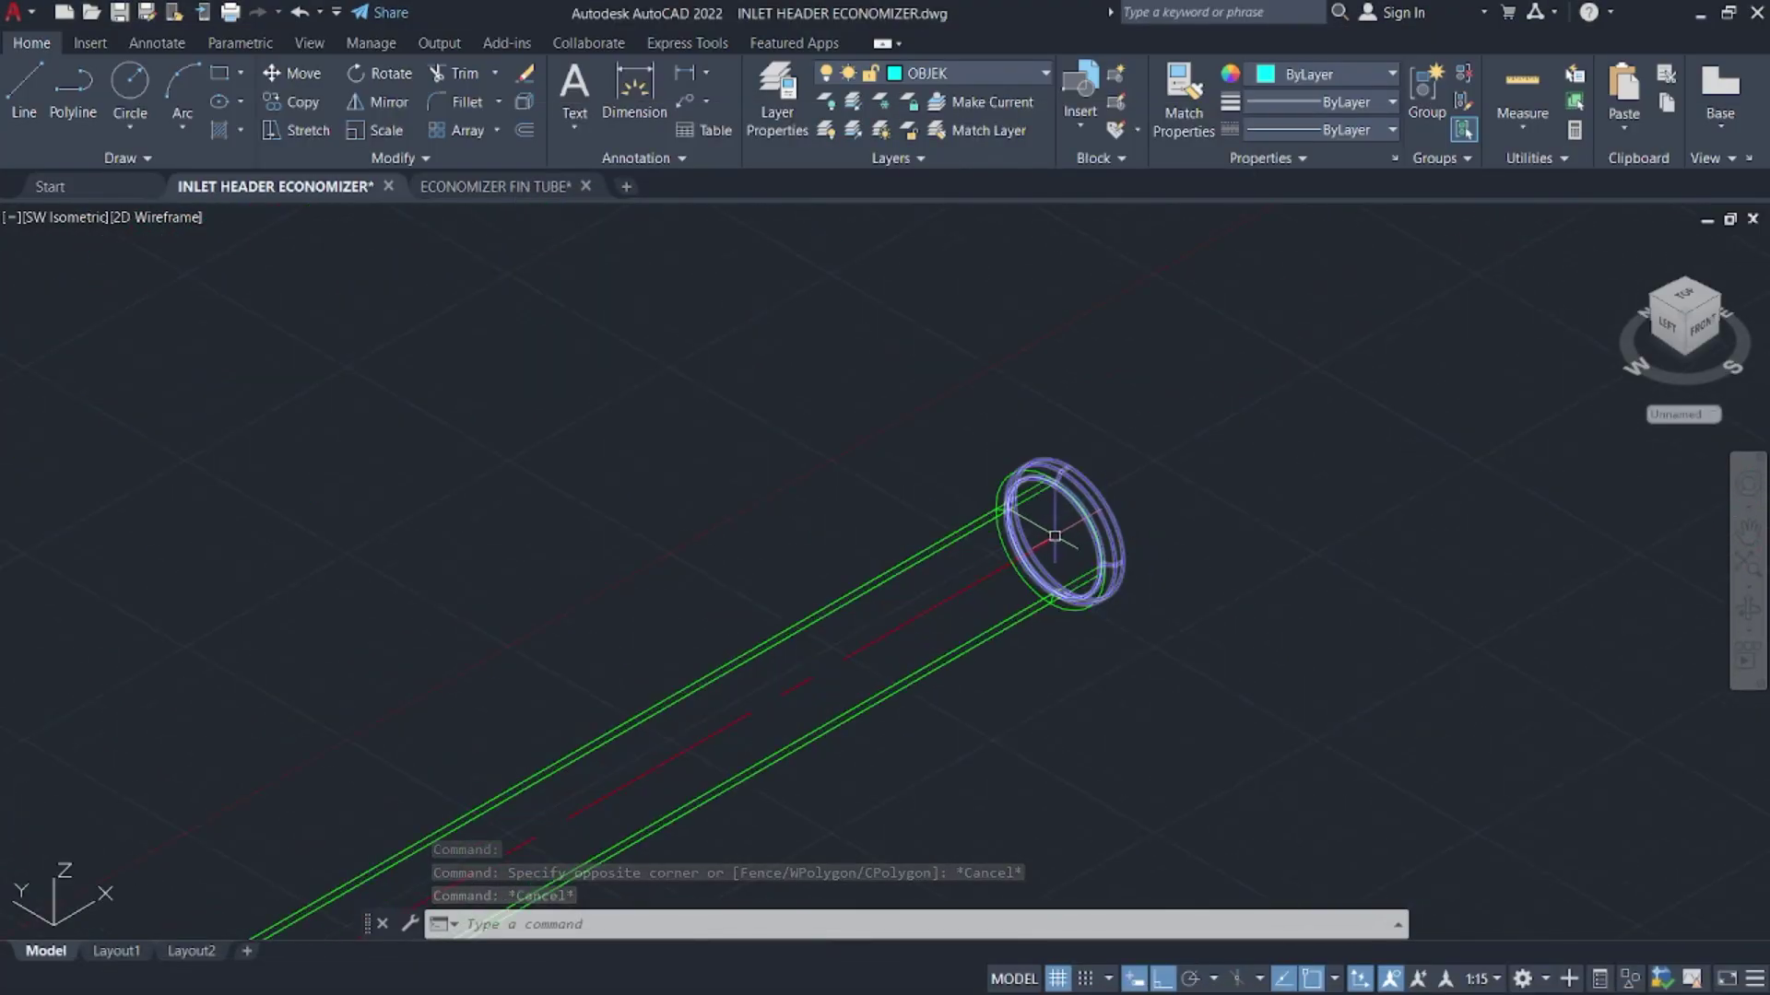
pyautogui.click(1000, 553)
pyautogui.click(995, 573)
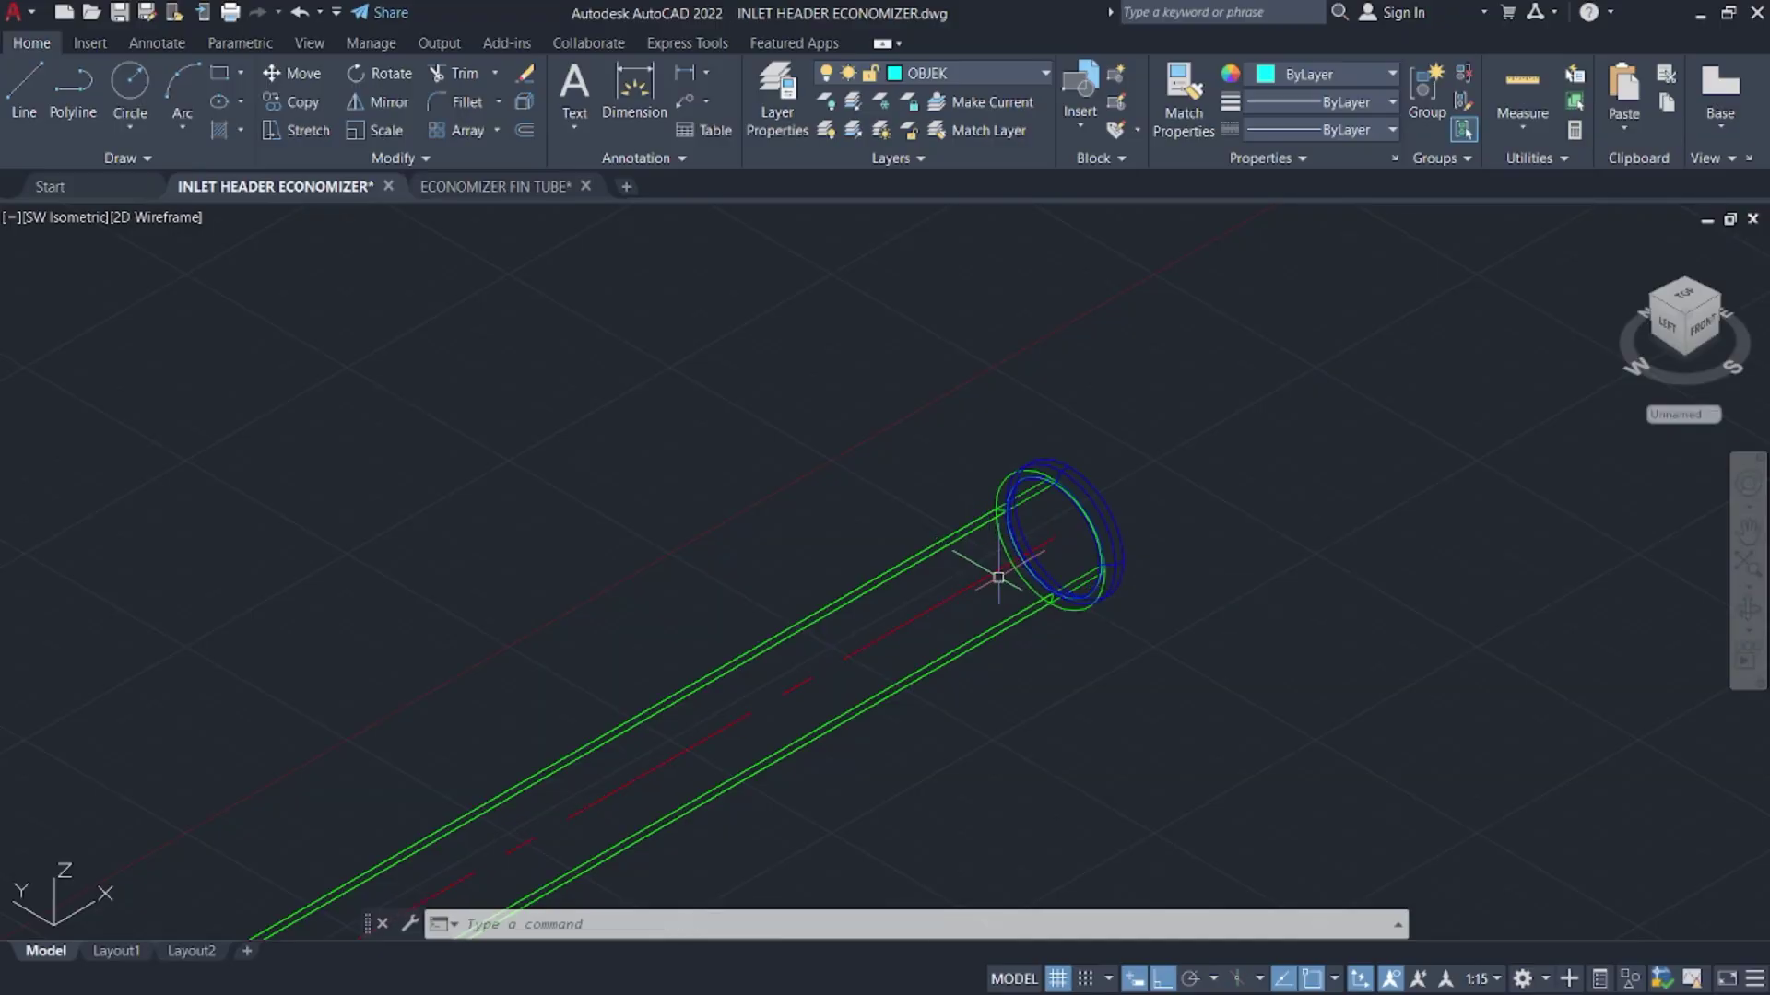
# - Erase the red centerline running inside the green header pipe
pyautogui.click(997, 569)
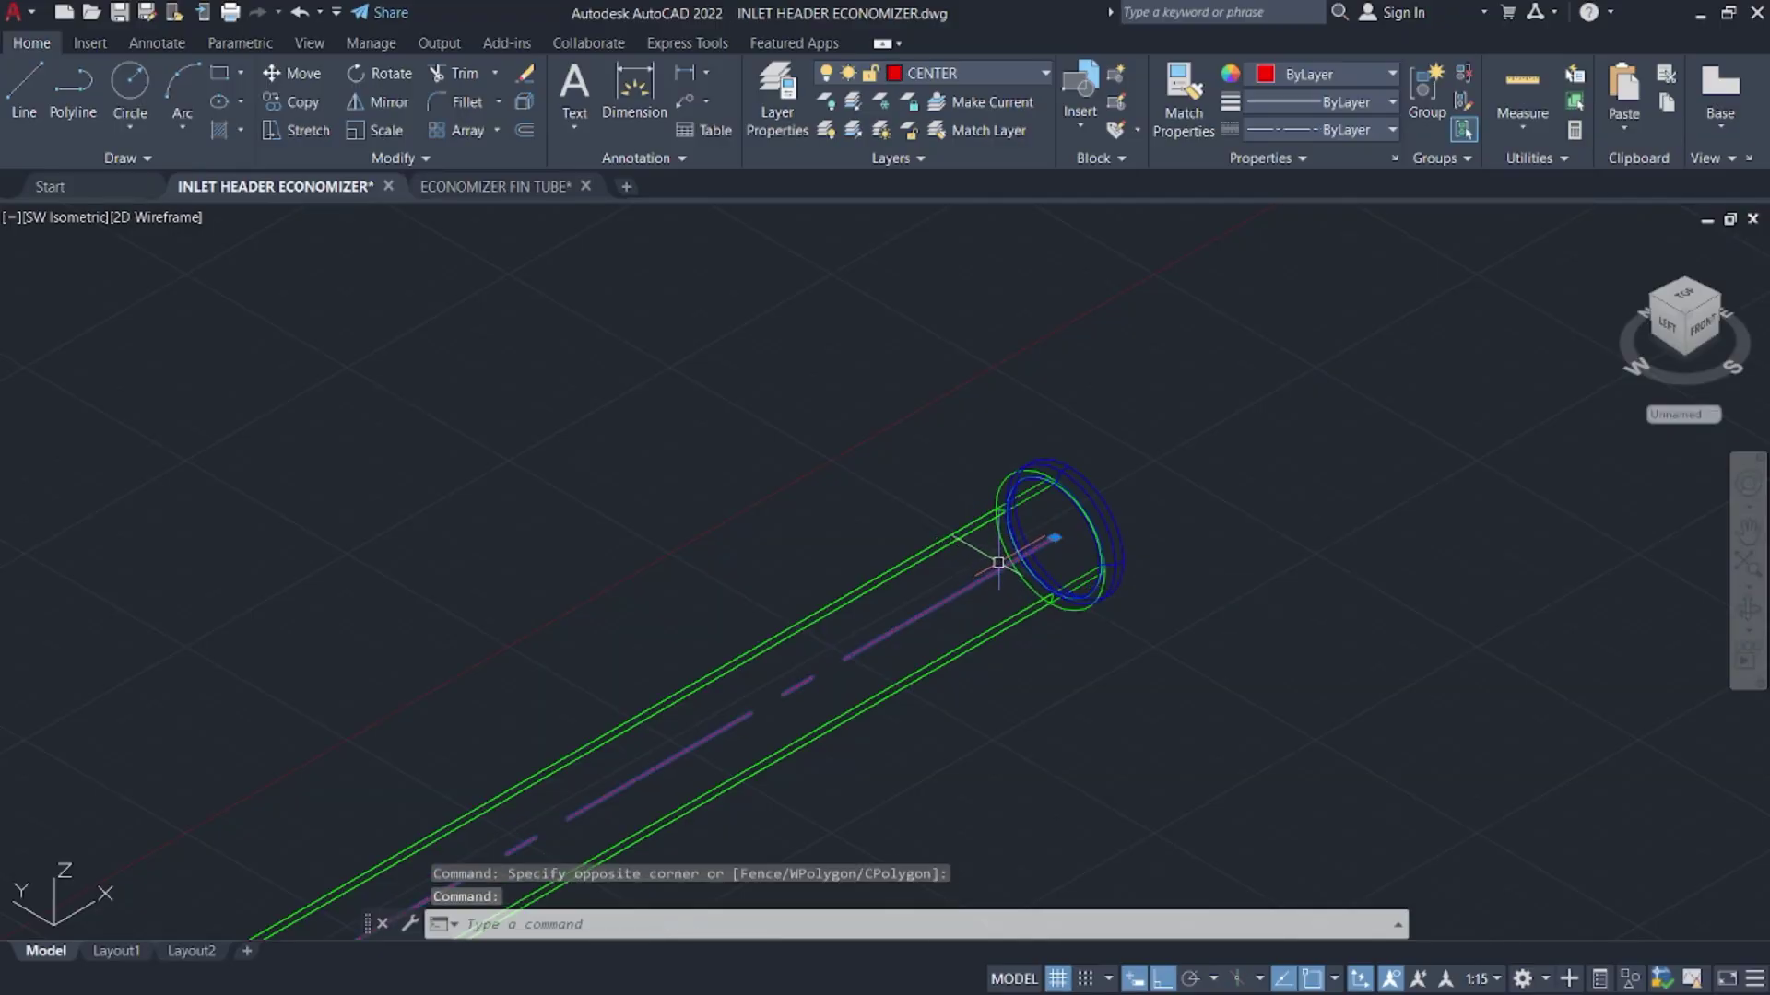
pyautogui.press('Delete')
pyautogui.scroll(-4, 846, 627)
# - Examine the header views, hole layout and weld details in the Tr Adv.pdf drawing in Firefox, and return to the AutoCAD model
pyautogui.scroll(10, 714, 405)
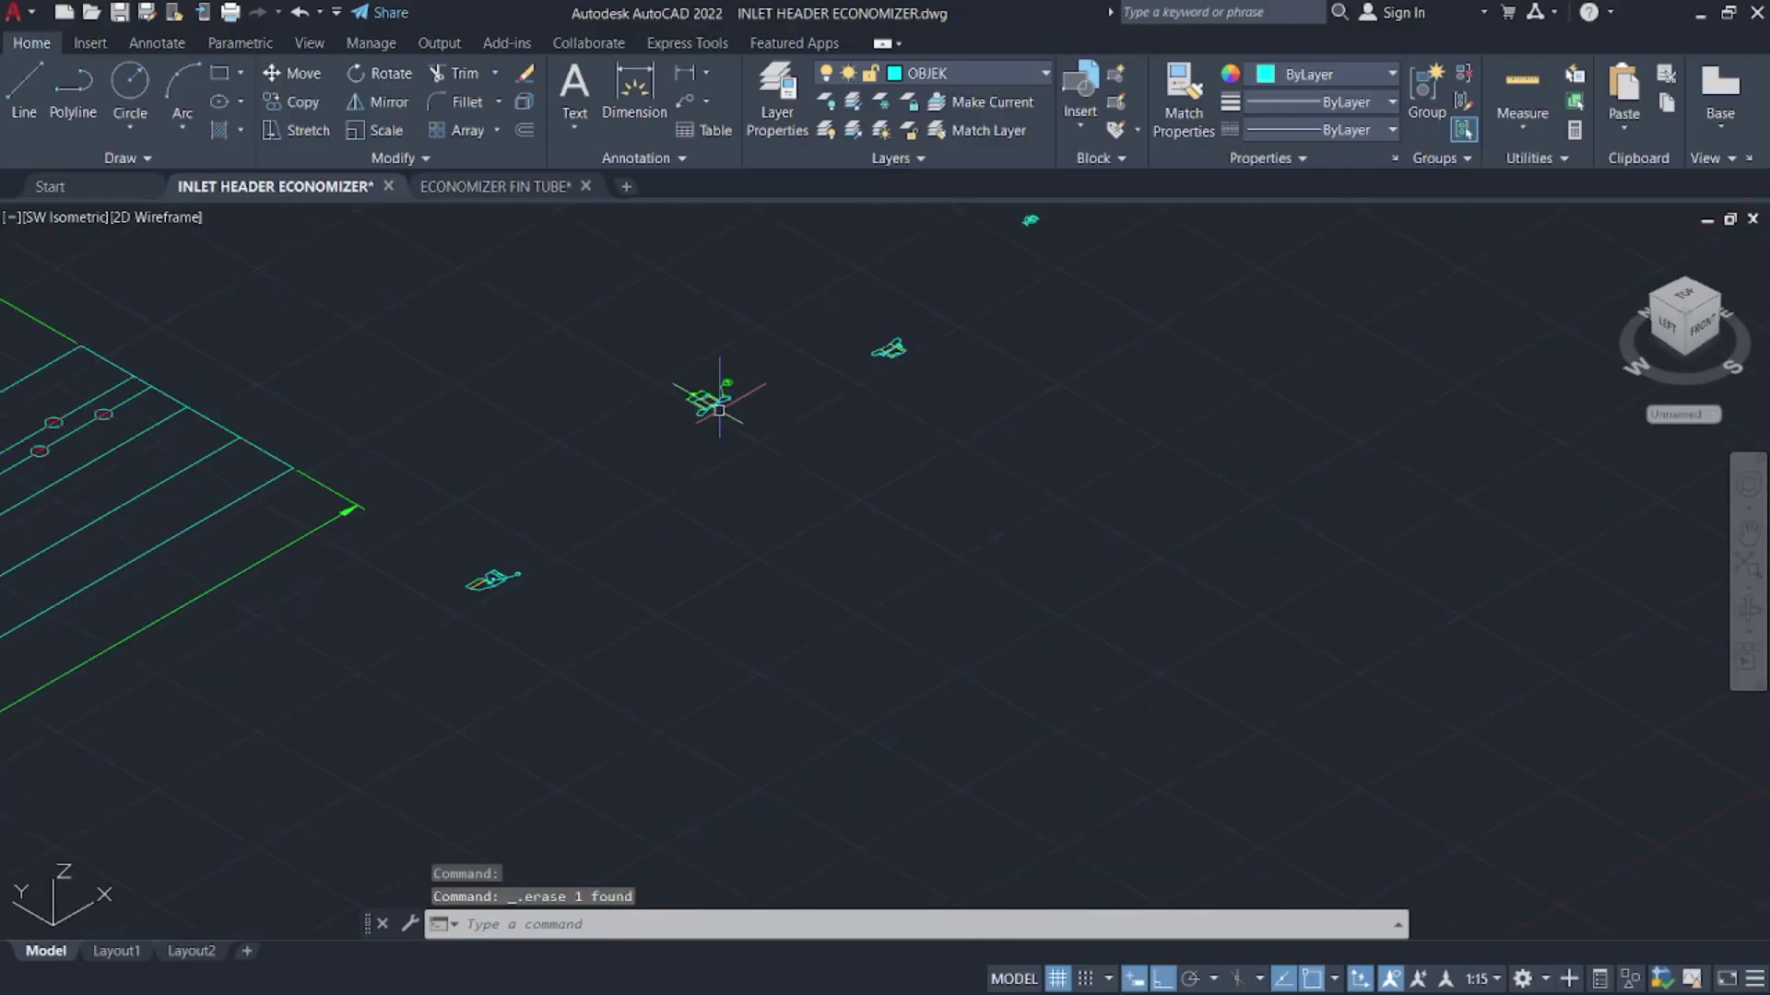
pyautogui.scroll(-2, 777, 558)
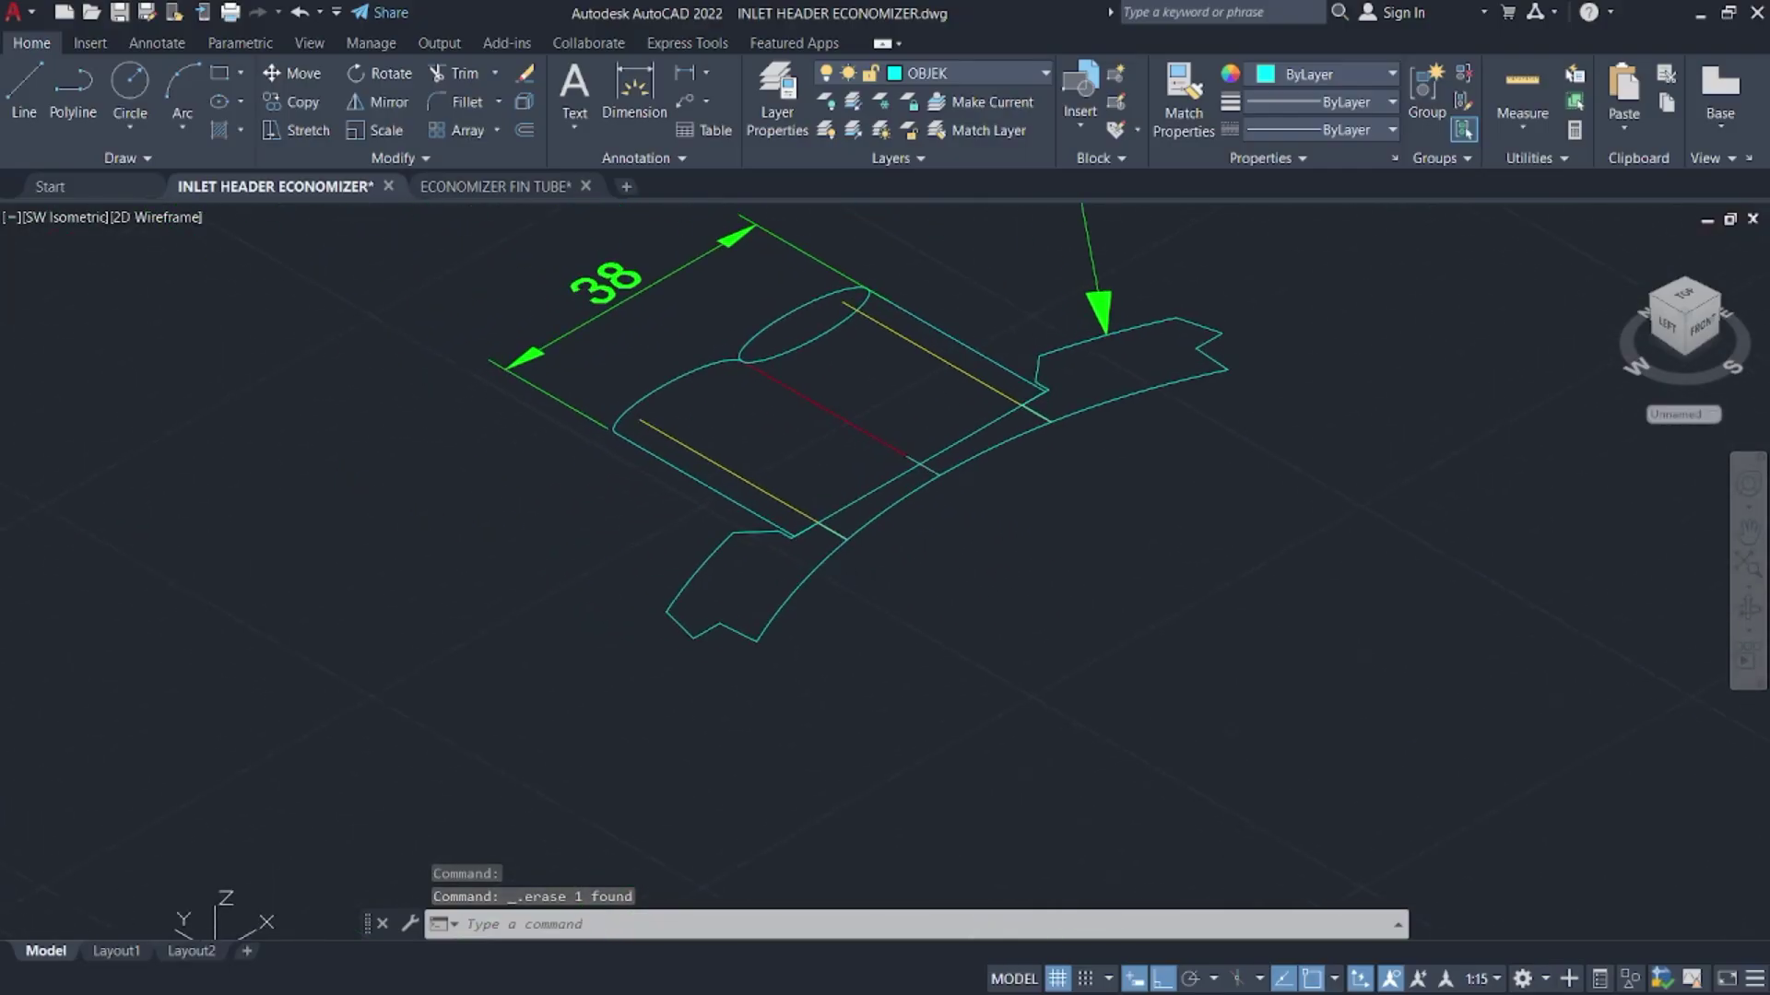
pyautogui.press('super')
pyautogui.click(883, 967)
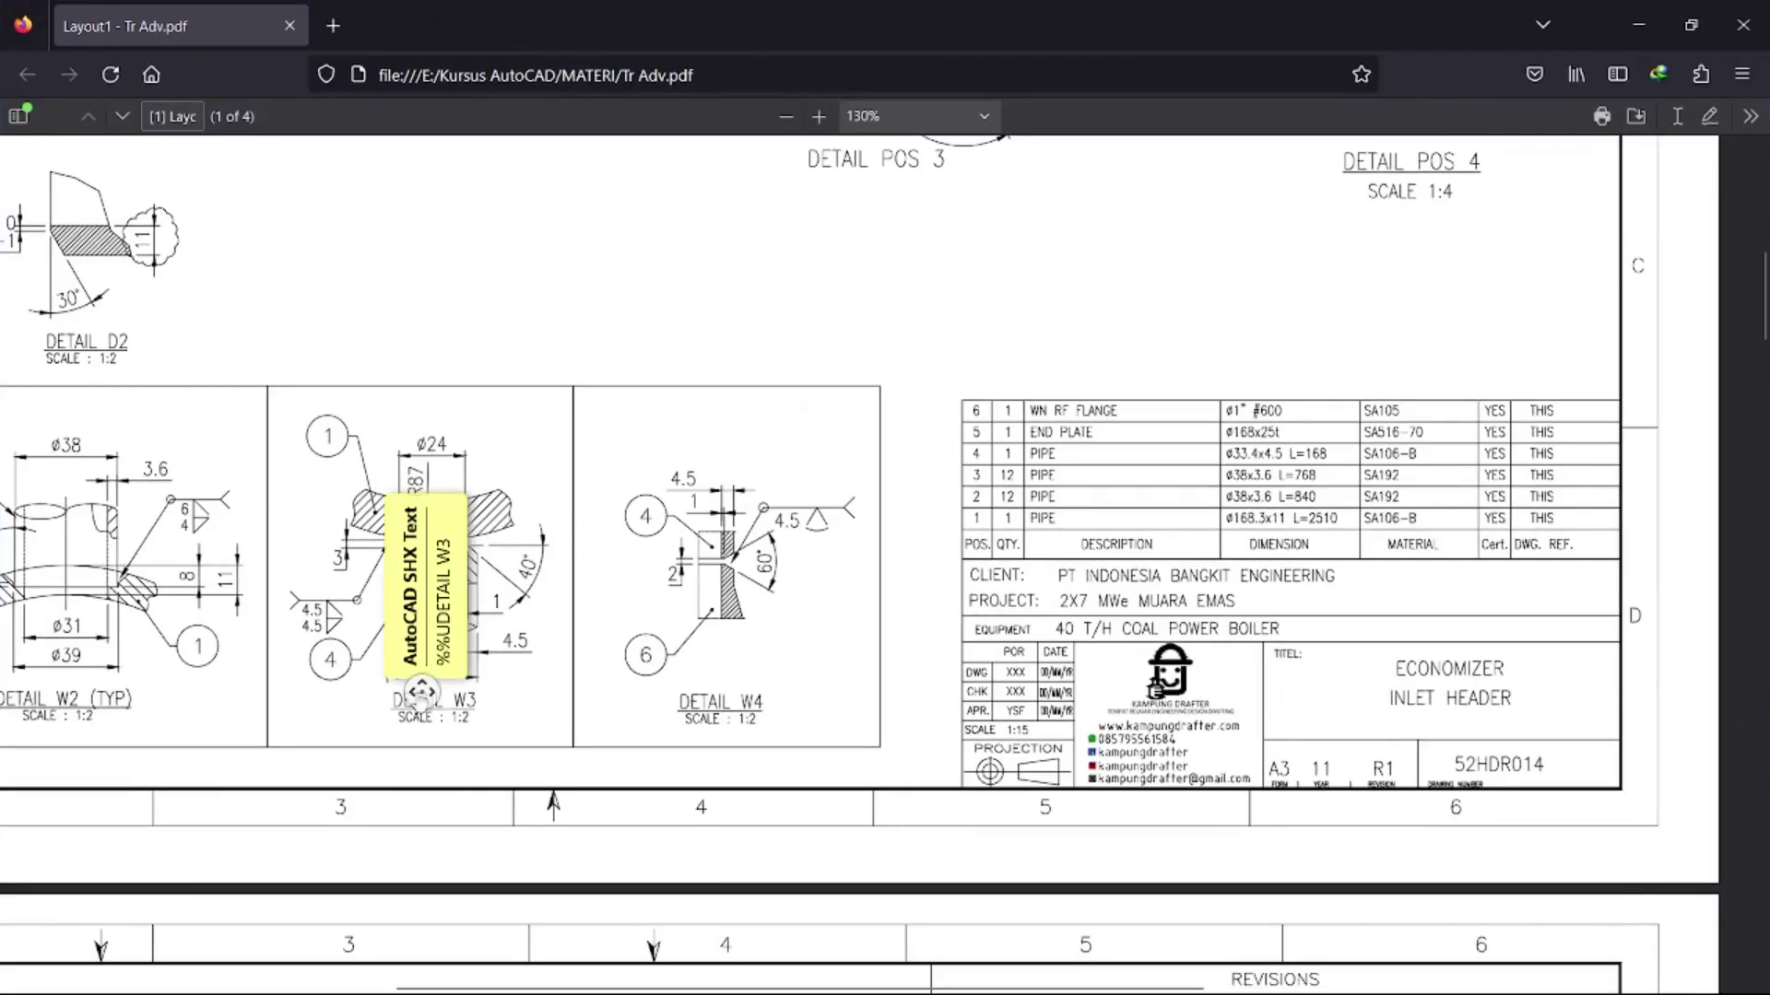
pyautogui.keyDown('ctrl'); pyautogui.scroll(3, 514, 687); pyautogui.keyUp('ctrl')
pyautogui.scroll(-8, 687, 548)
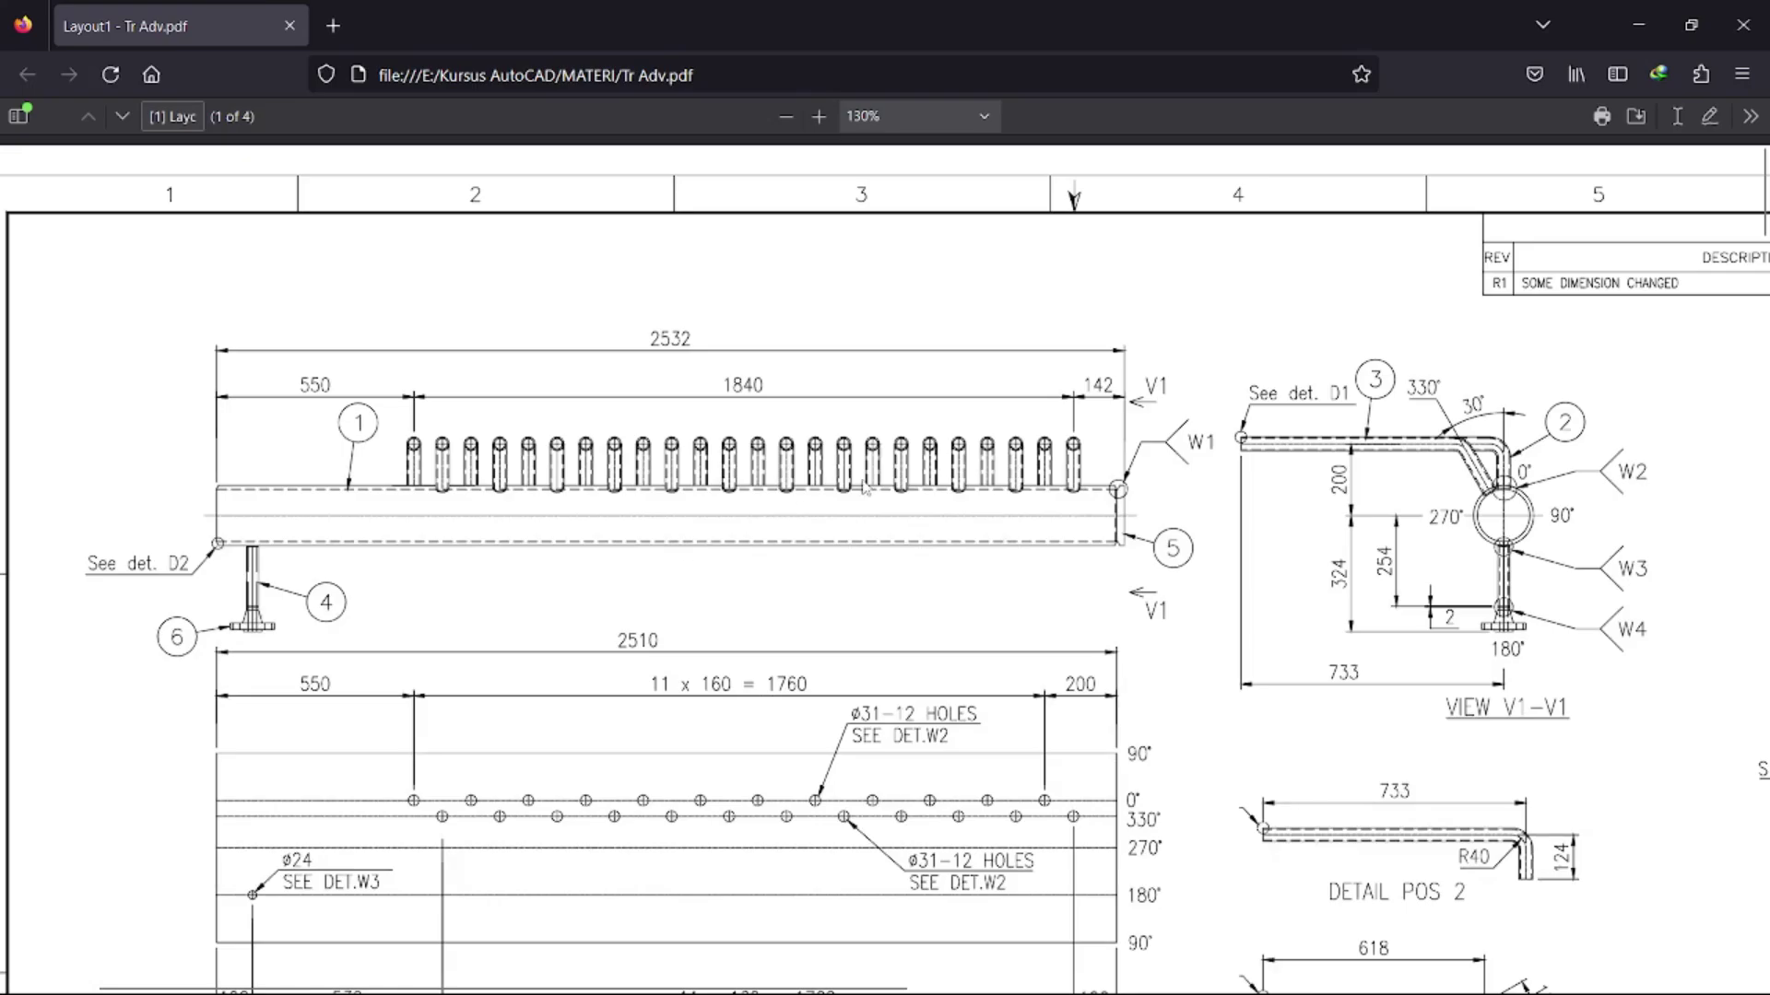
pyautogui.scroll(-4, 1055, 495)
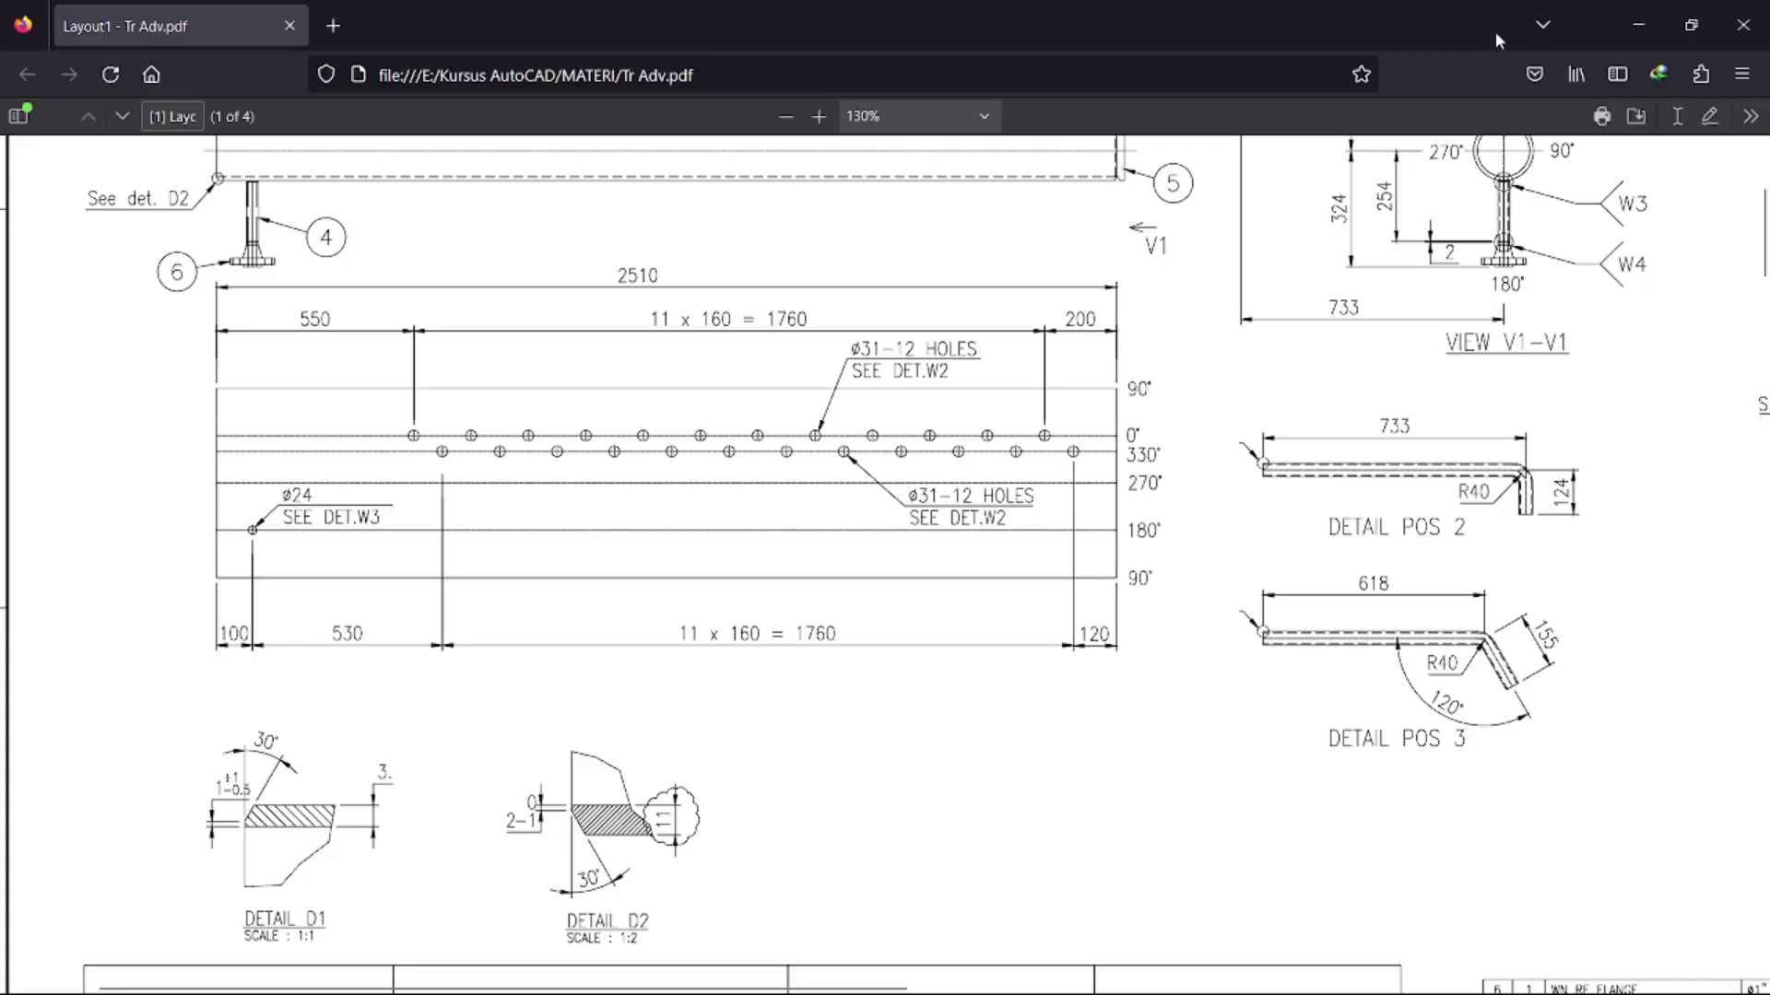
pyautogui.click(1633, 26)
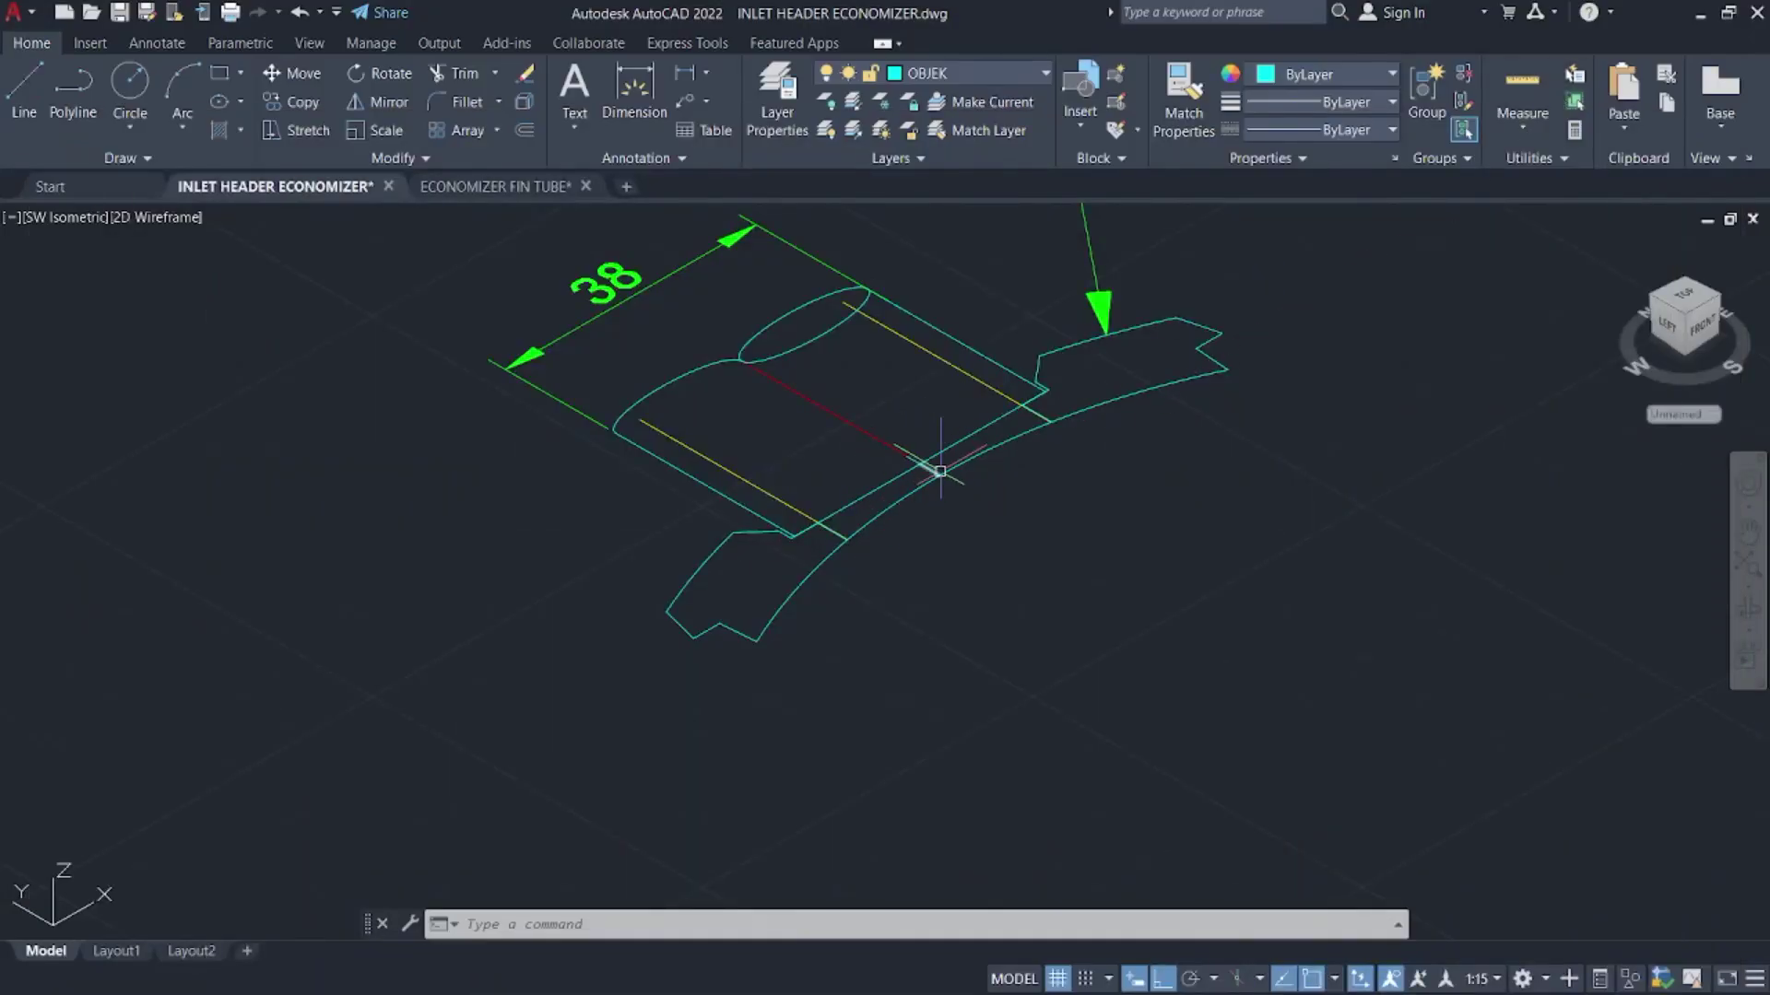
# - Copy the five lines of the tube-end weld detail, from the center stub to the angled groove edge, into the empty area beside it
pyautogui.scroll(5, 940, 471)
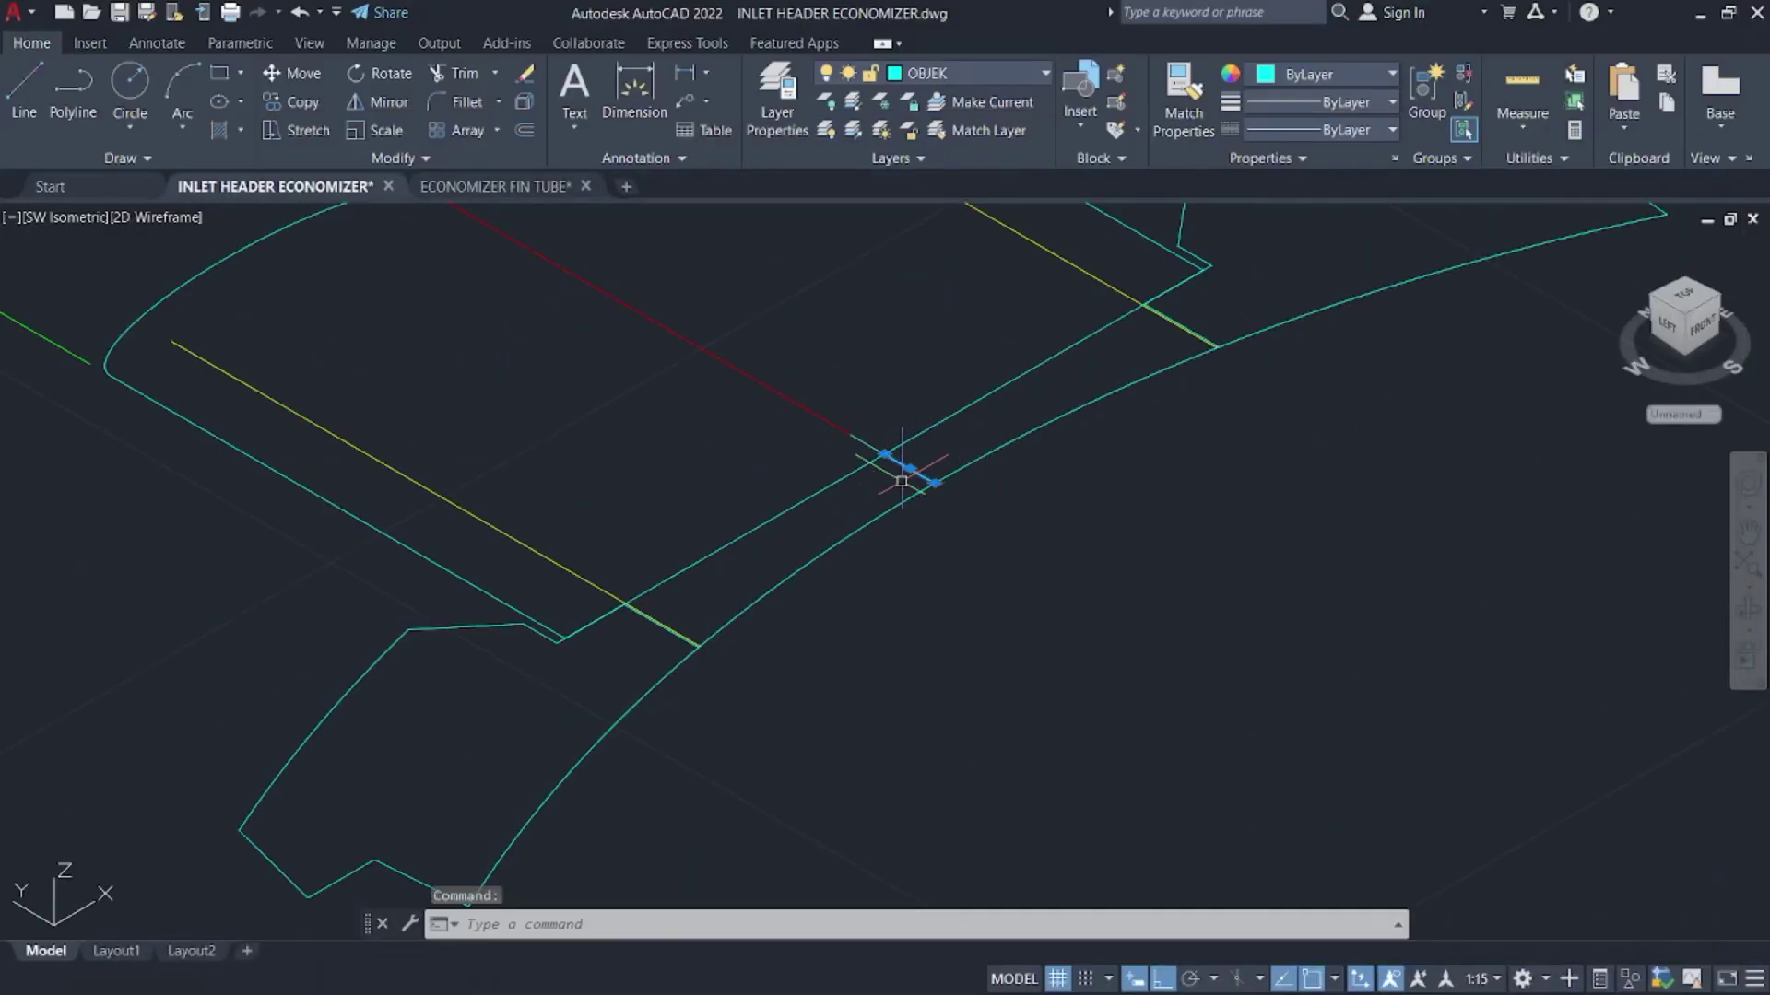
pyautogui.click(847, 482)
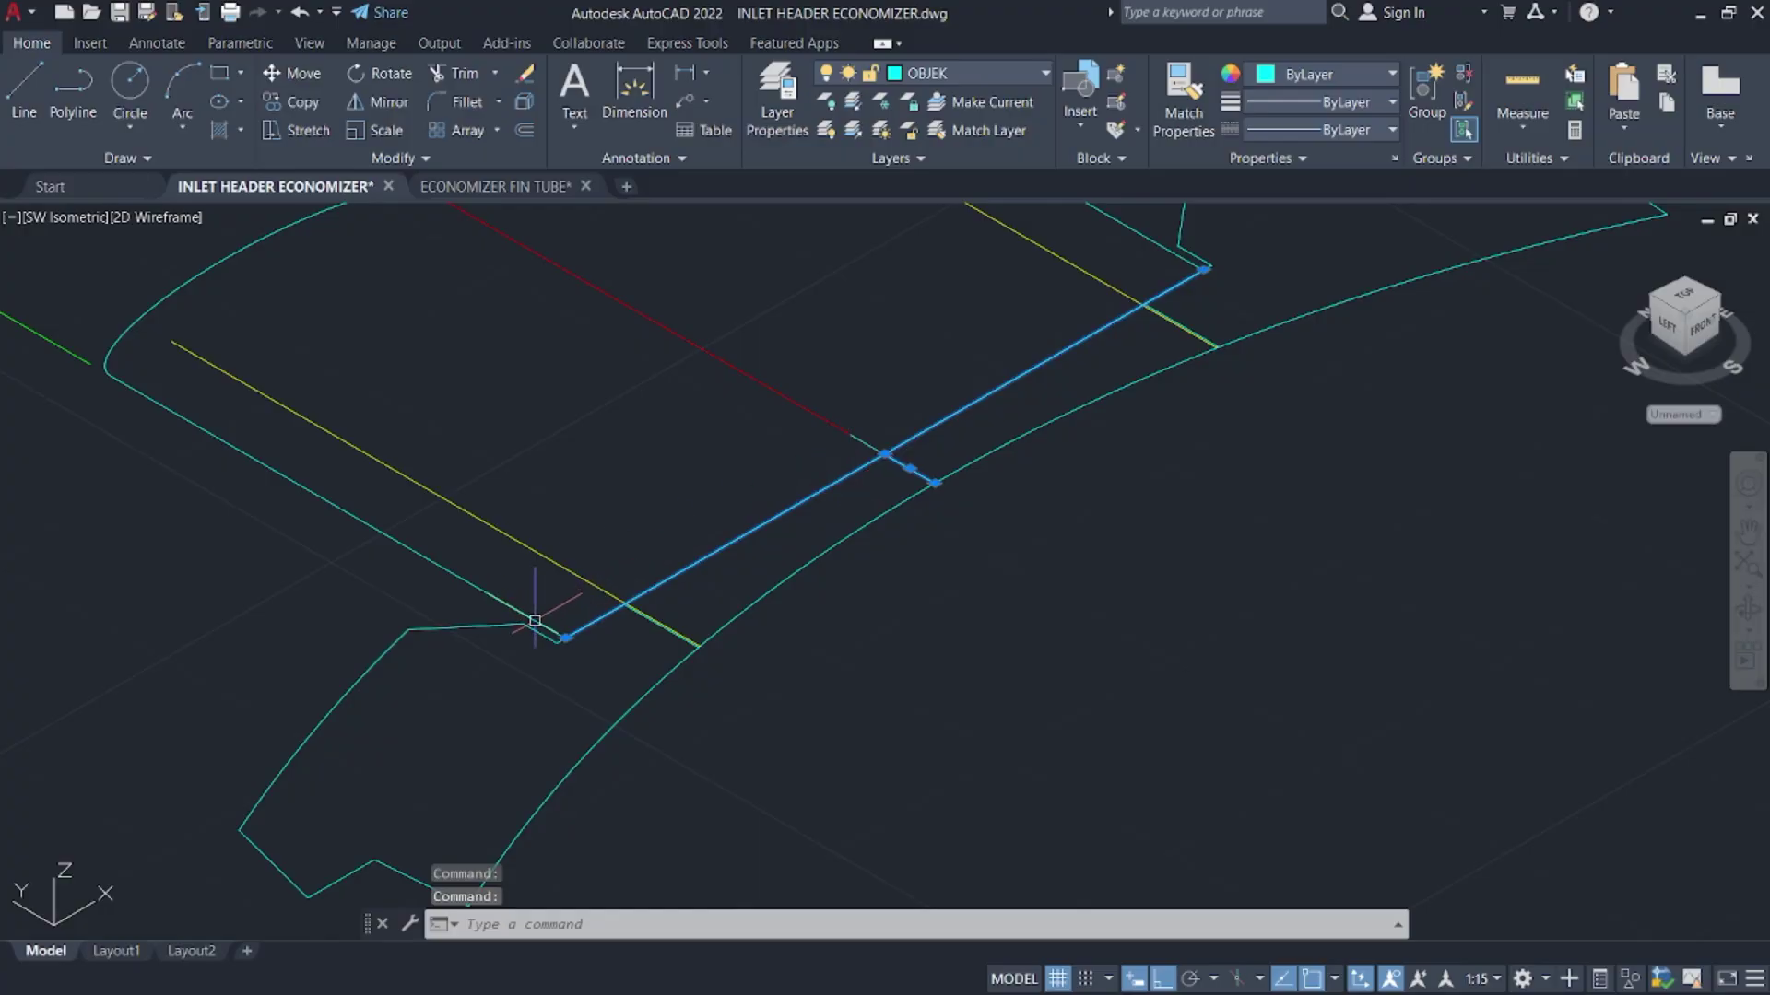
pyautogui.scroll(5, 535, 621)
pyautogui.click(650, 650)
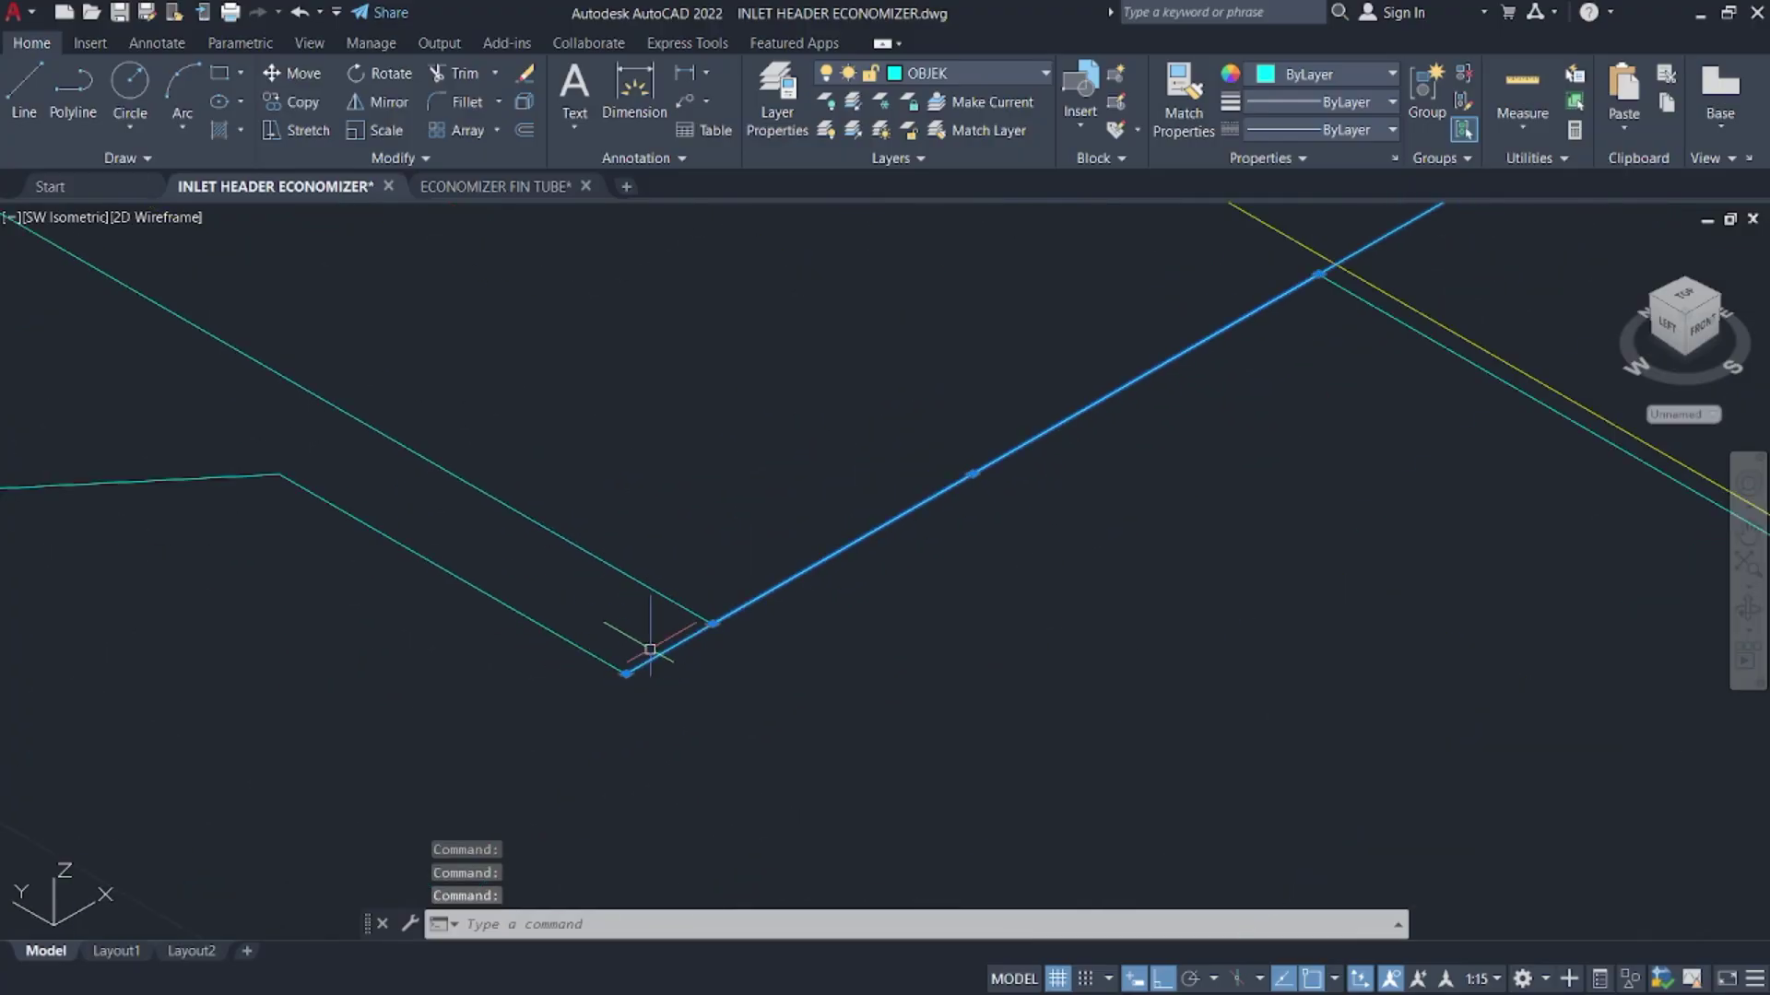
pyautogui.click(587, 646)
pyautogui.scroll(-6, 599, 647)
pyautogui.moveTo(588, 636); pyautogui.dragTo(855, 634, button='middle')
pyautogui.click(674, 625)
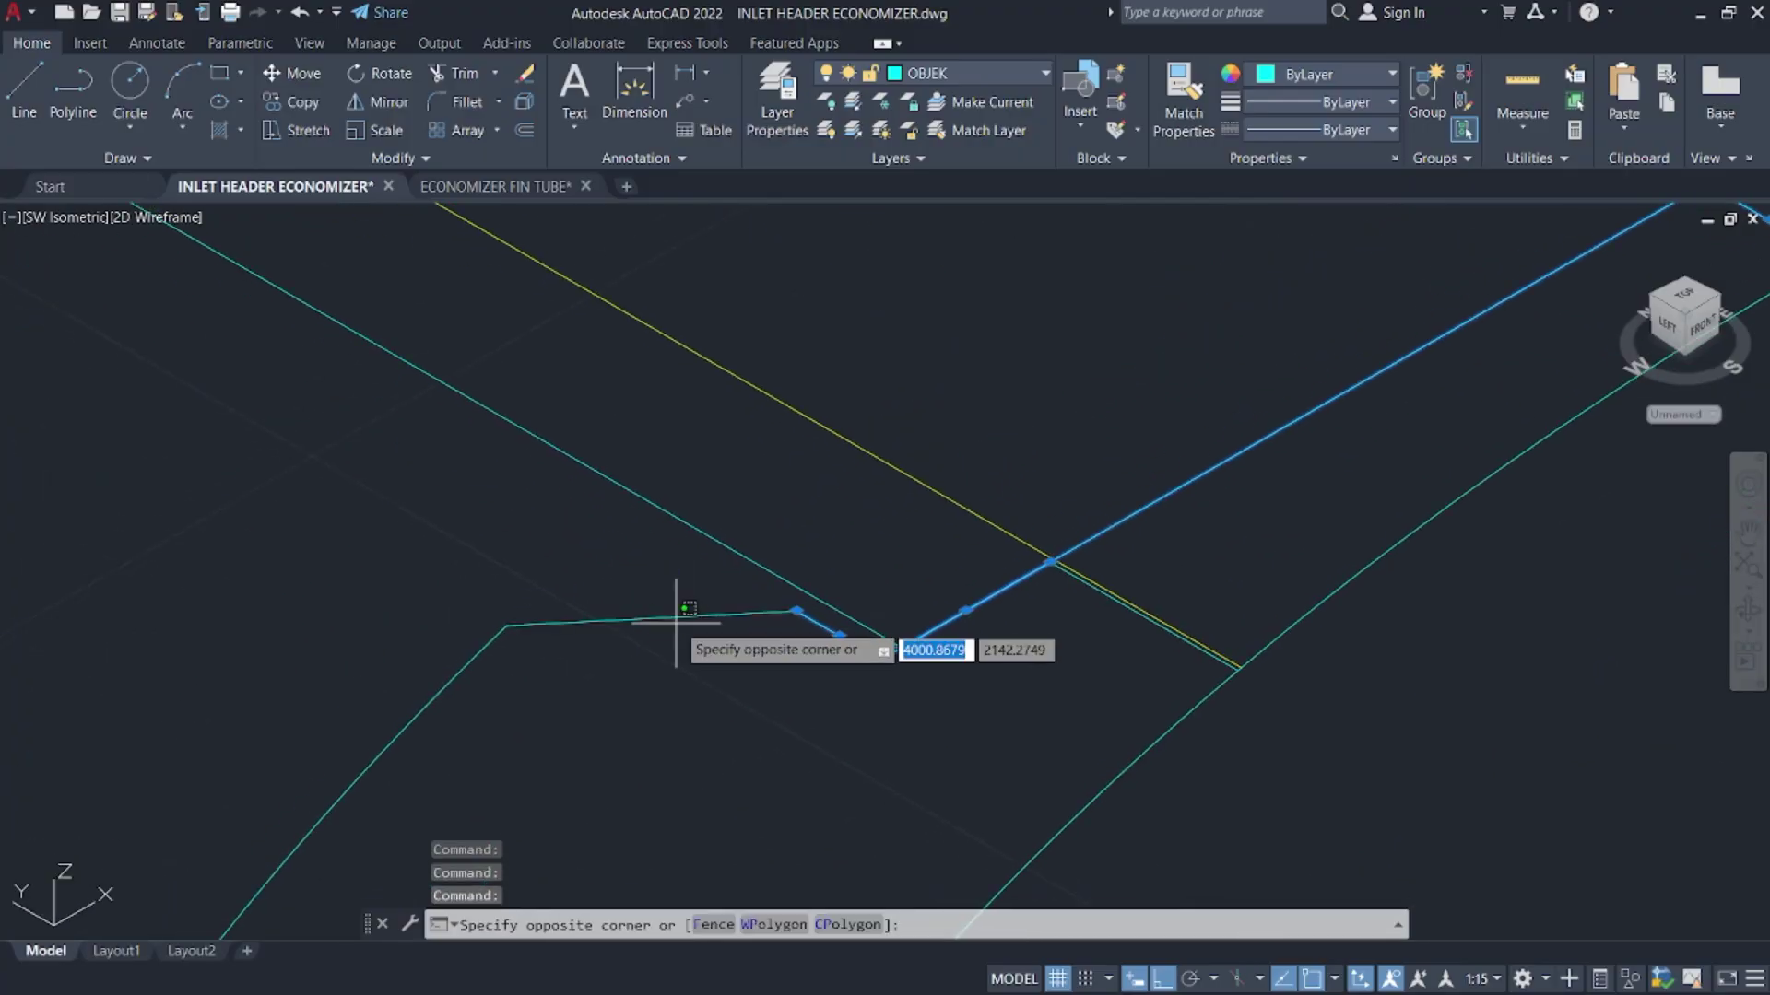
pyautogui.click(668, 597)
pyautogui.scroll(-4, 669, 553)
pyautogui.write('c')
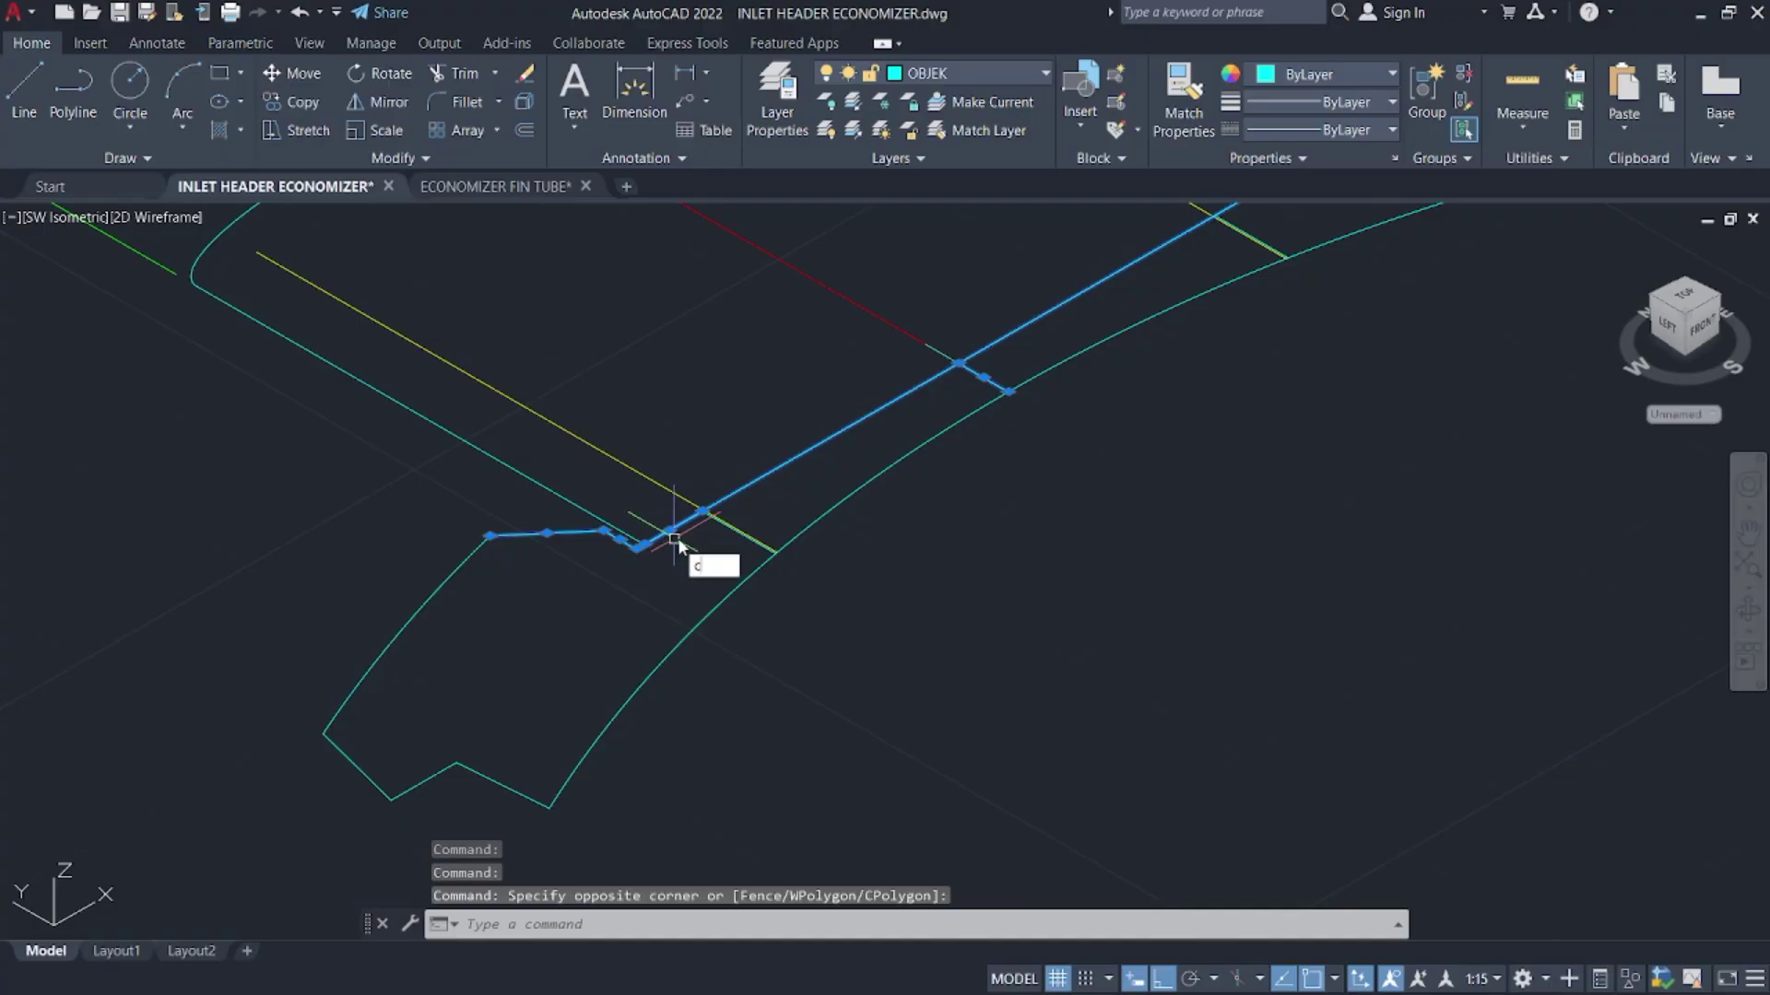
pyautogui.write('o')
pyautogui.press('Return')
pyautogui.click(834, 434)
pyautogui.moveTo(1146, 585); pyautogui.dragTo(655, 366, button='middle')
pyautogui.scroll(-3, 654, 366)
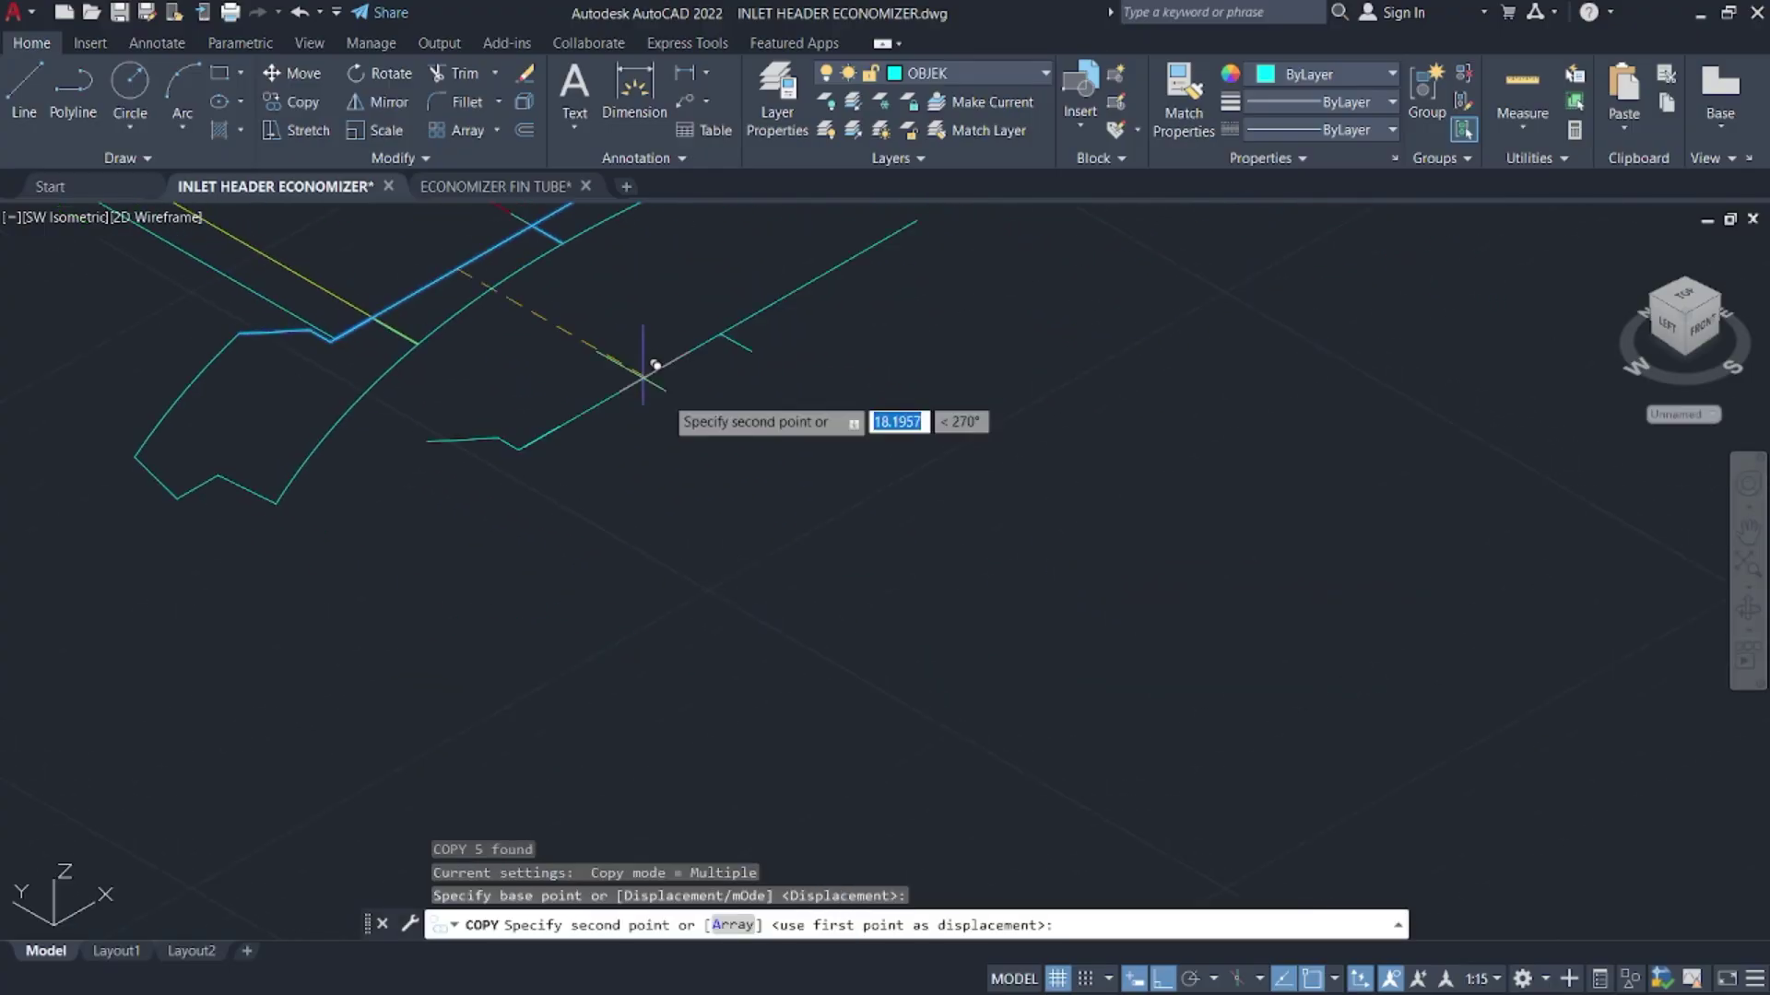
pyautogui.click(1008, 587)
pyautogui.press('Escape')
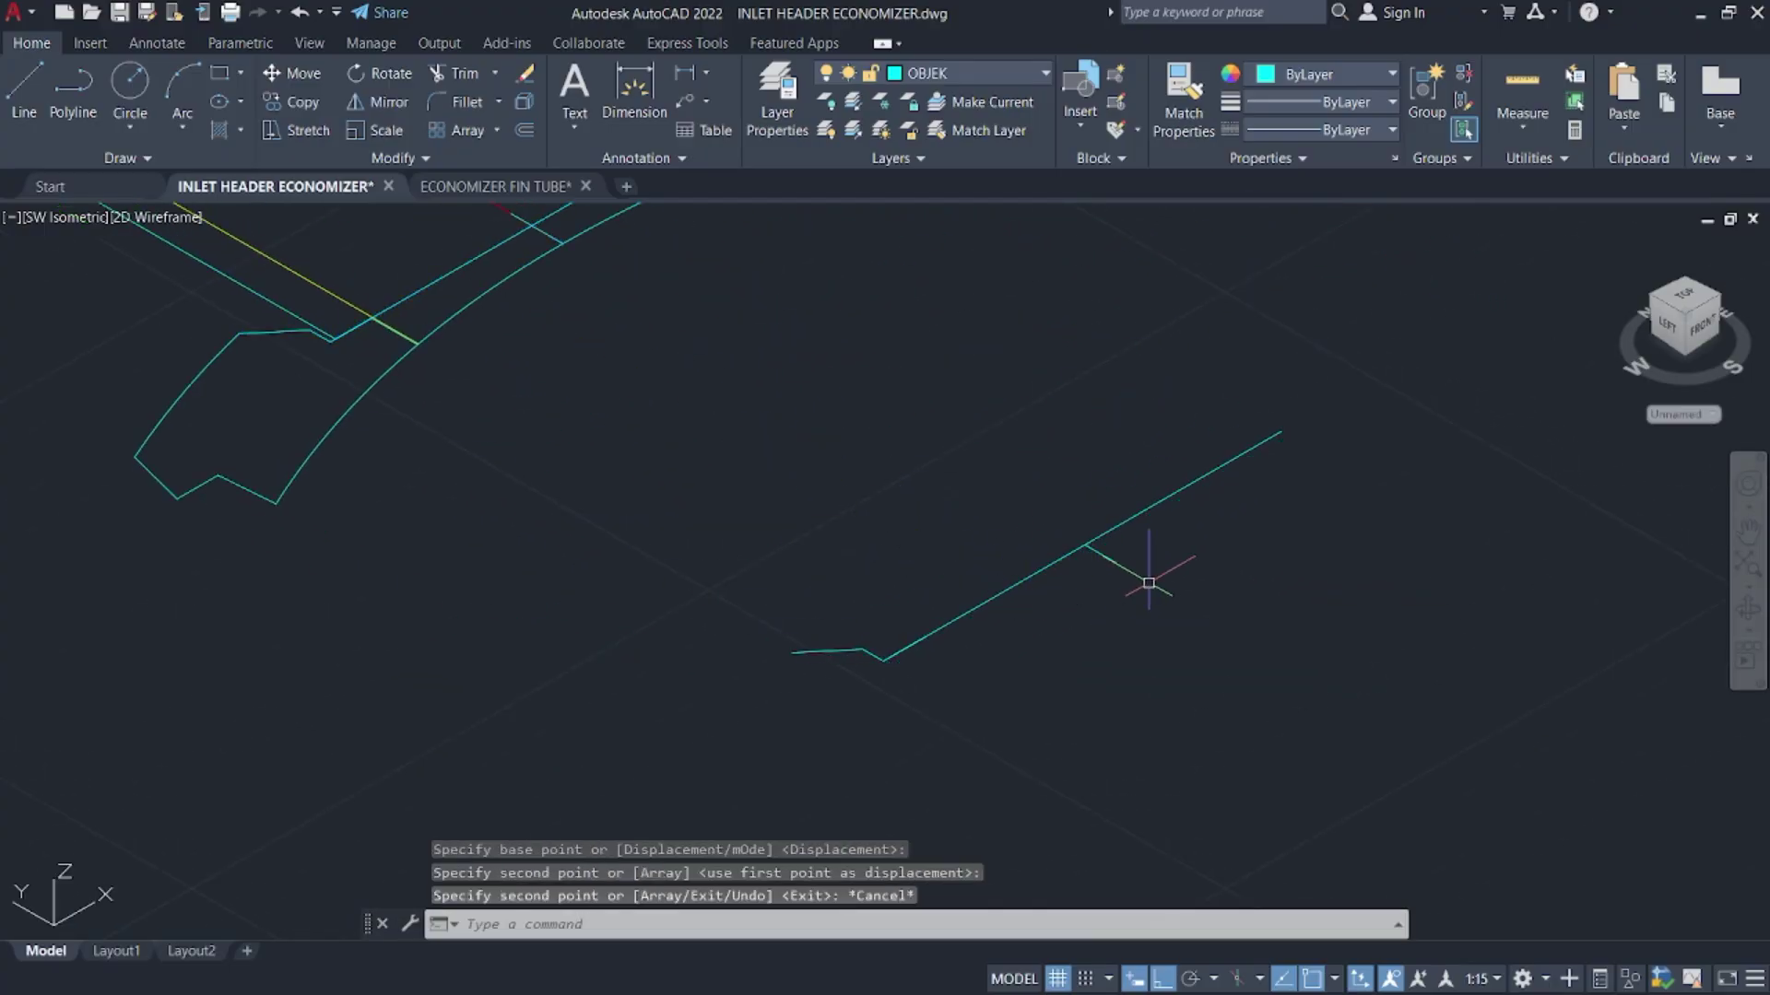
pyautogui.write('l')
pyautogui.press('Return')
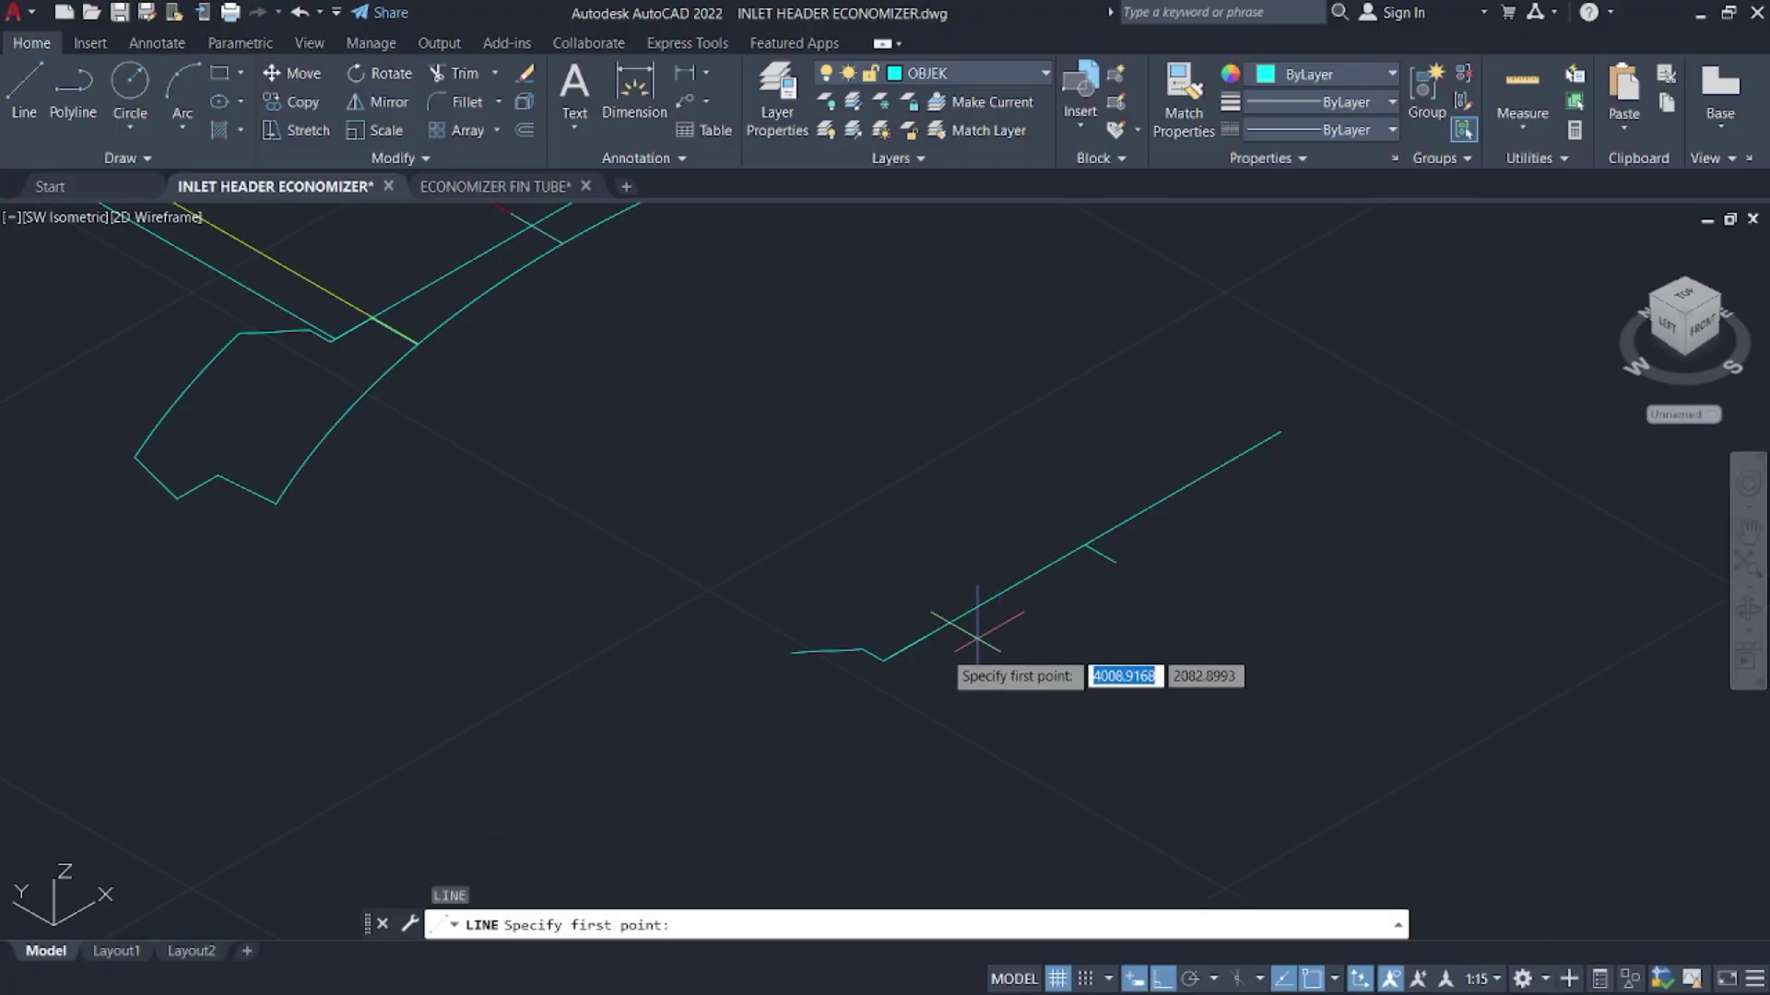
pyautogui.press('Escape')
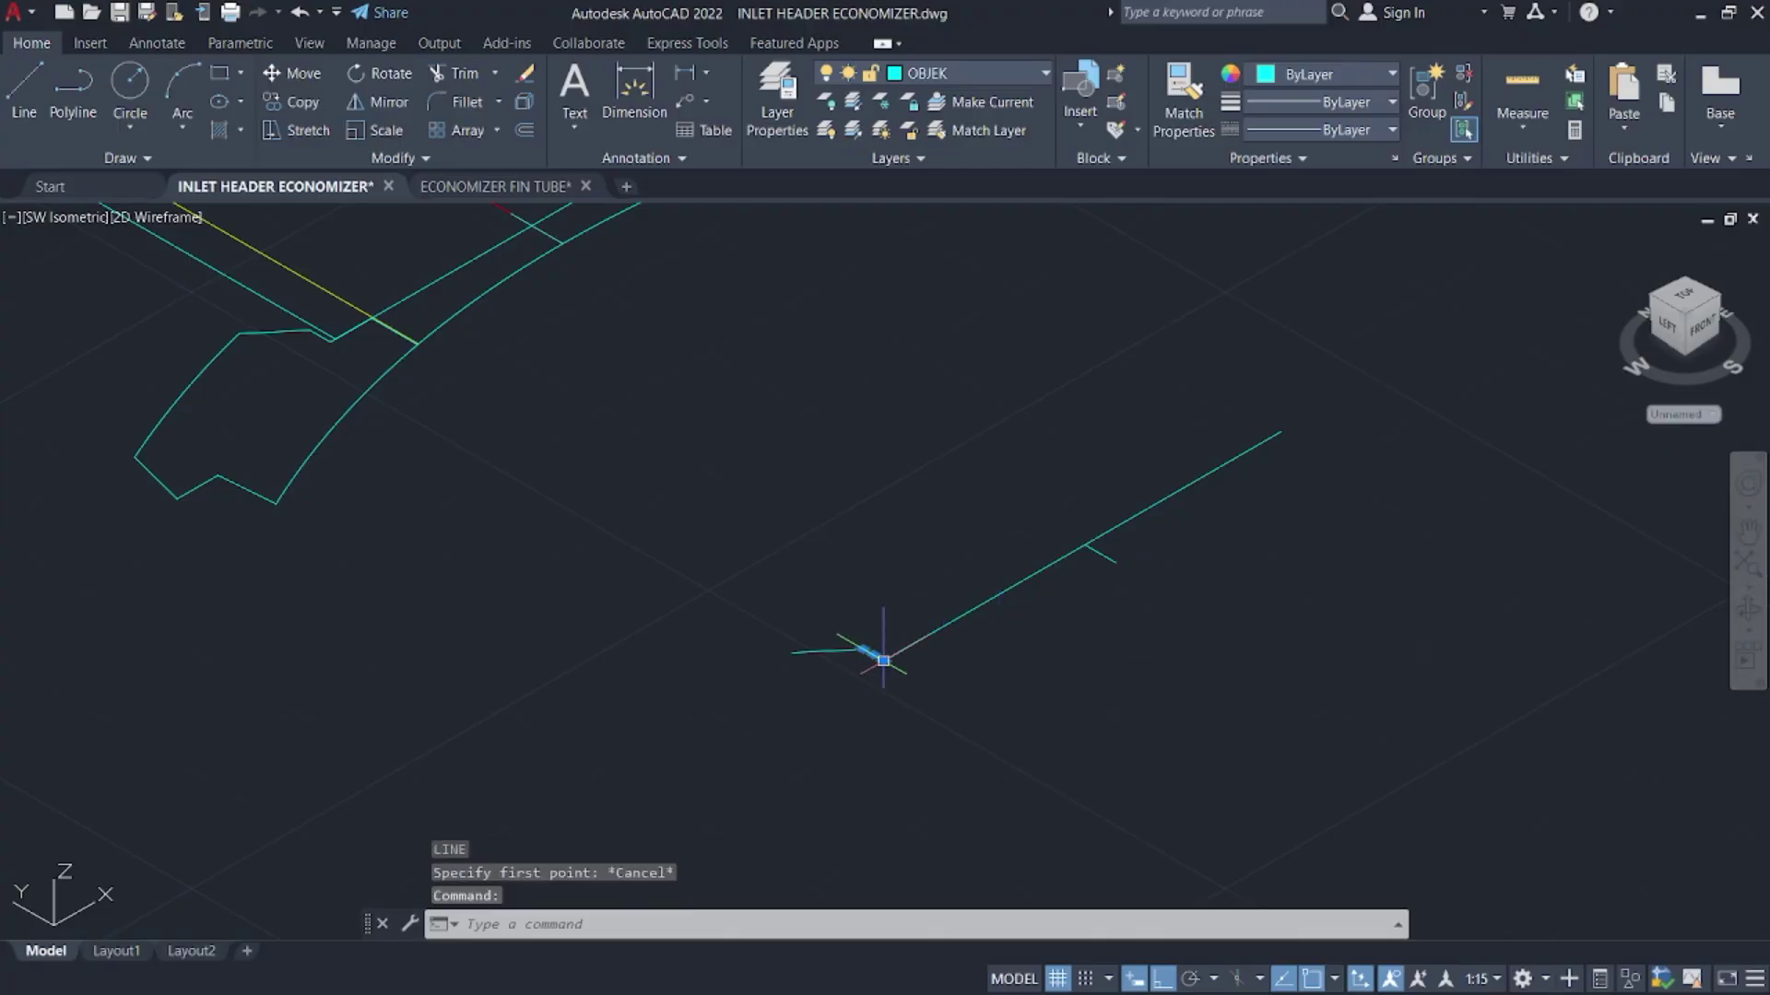
pyautogui.scroll(2, 855, 662)
pyautogui.click(883, 660)
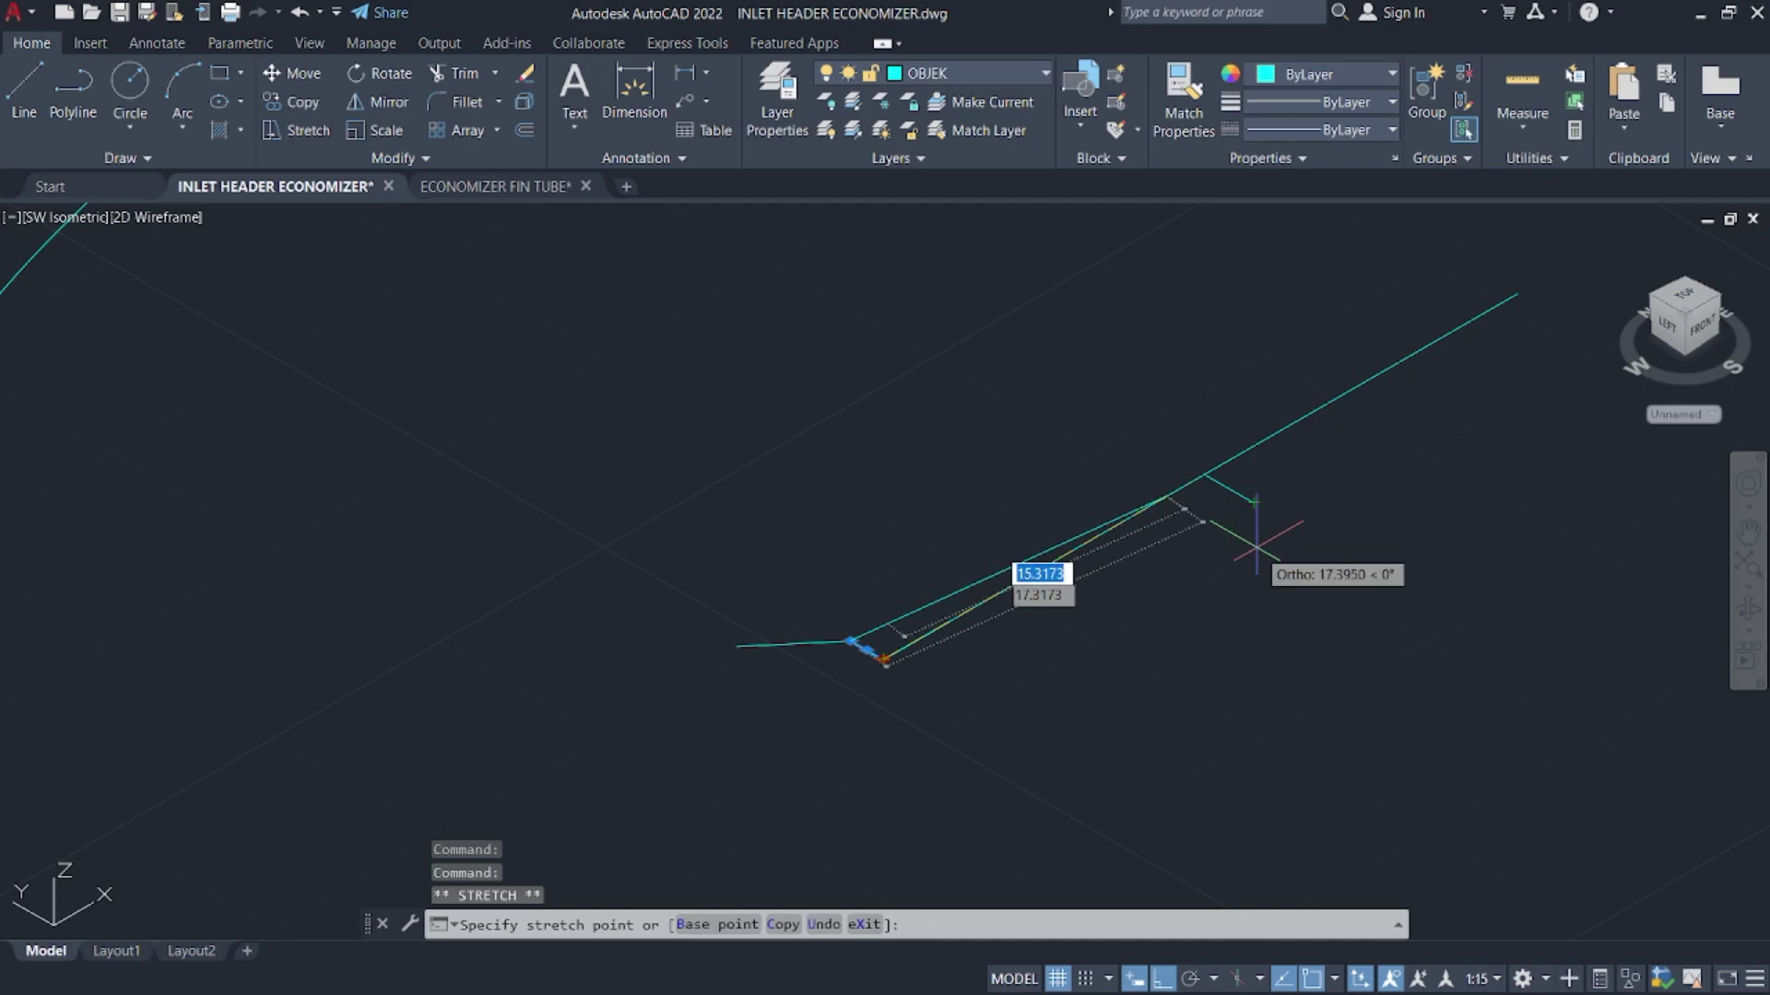
pyautogui.press('Escape')
pyautogui.press('Escape')
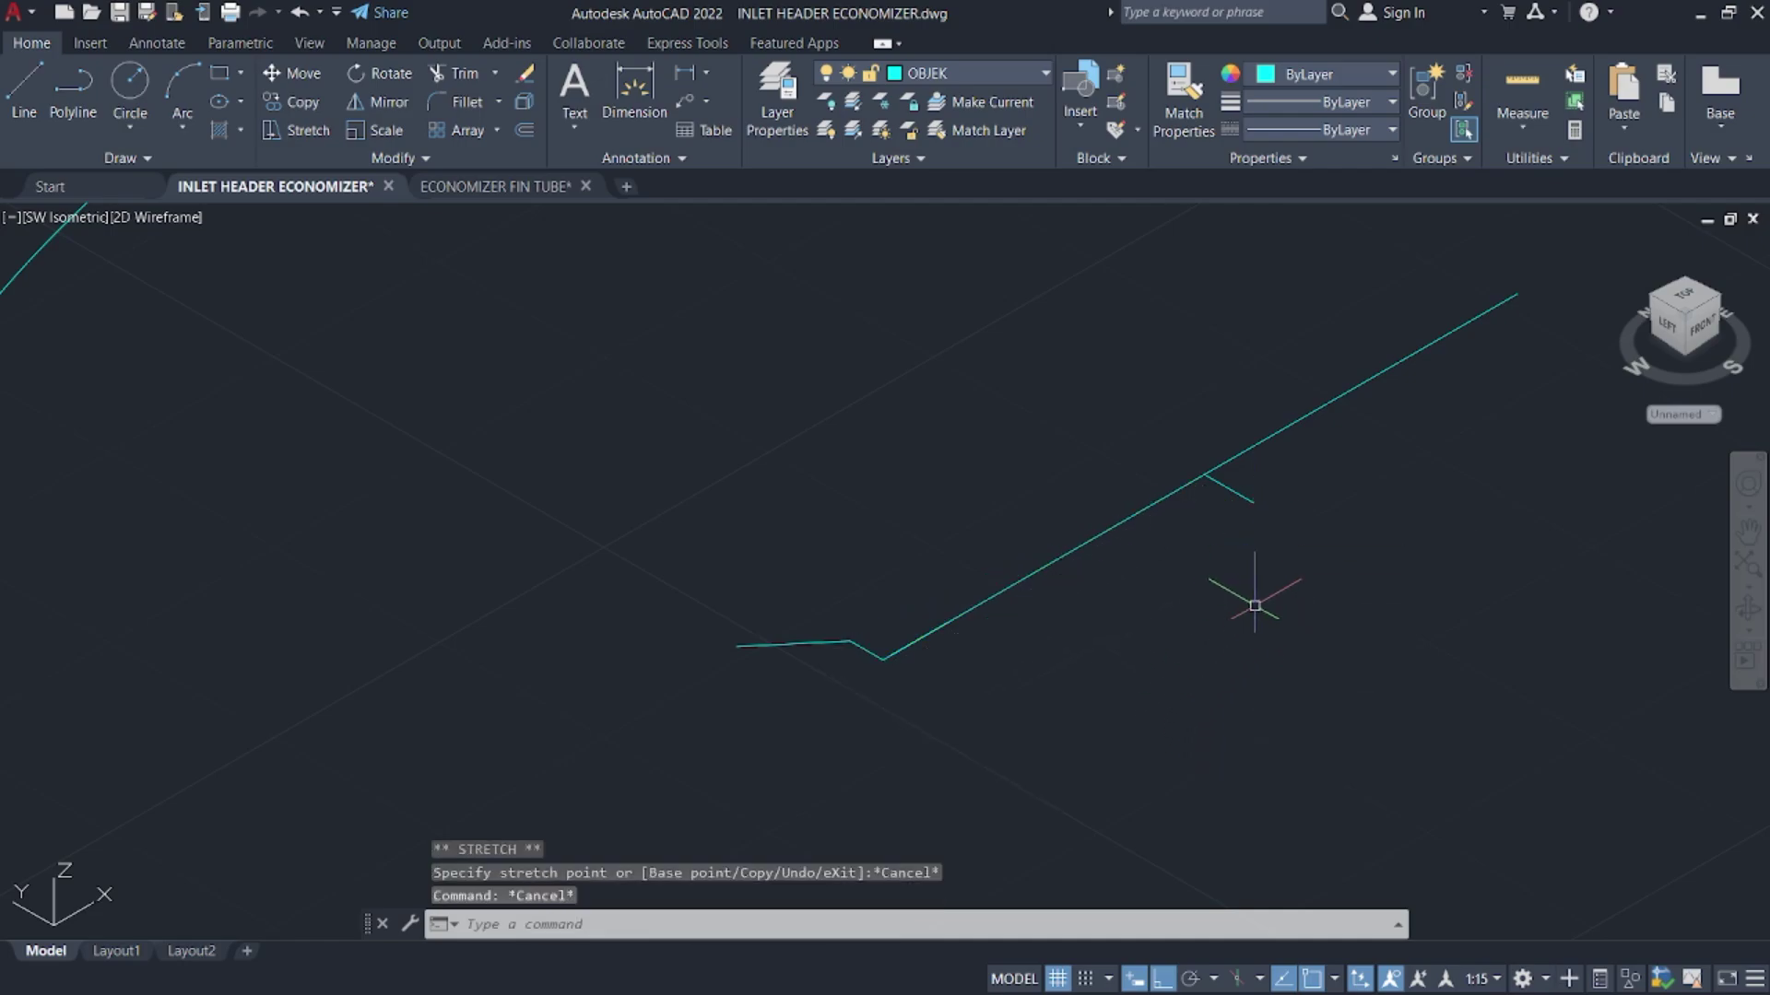
pyautogui.press('Escape')
# - Draw a line from the copied center stub's free end, parallel to the long line, reaching past the groove corner
pyautogui.write('l')
pyautogui.press('Return')
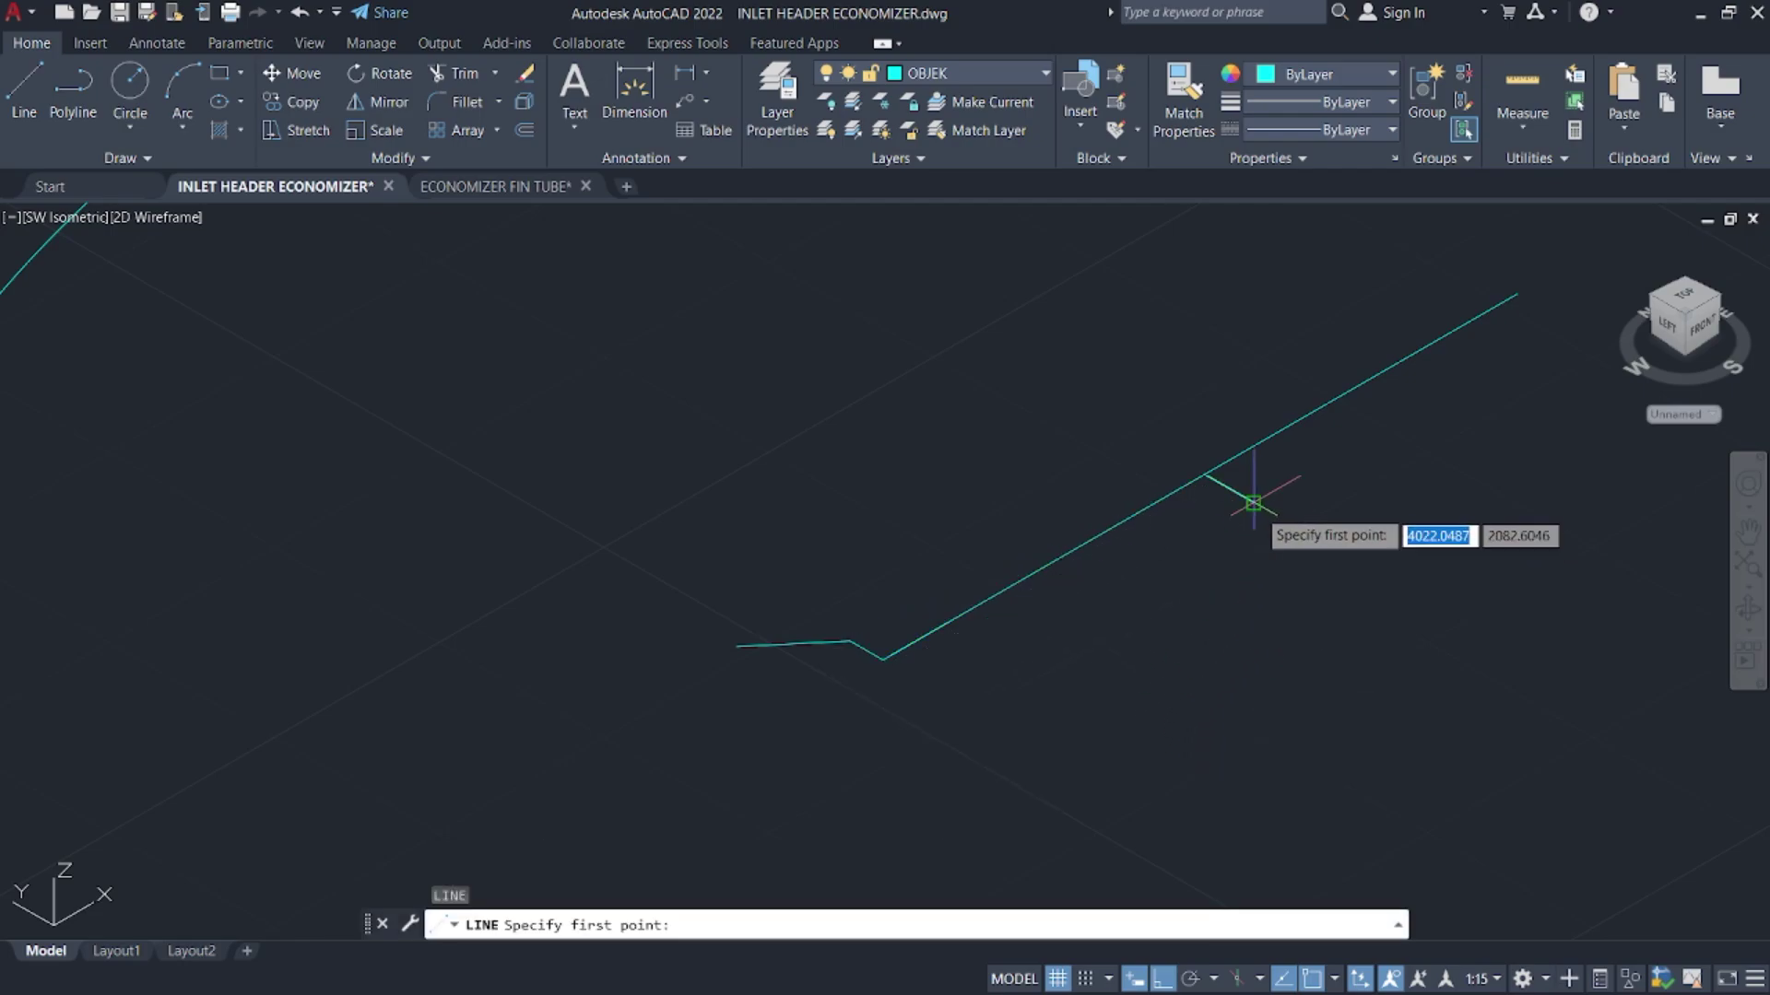
pyautogui.click(1252, 502)
pyautogui.click(857, 731)
pyautogui.press('Escape')
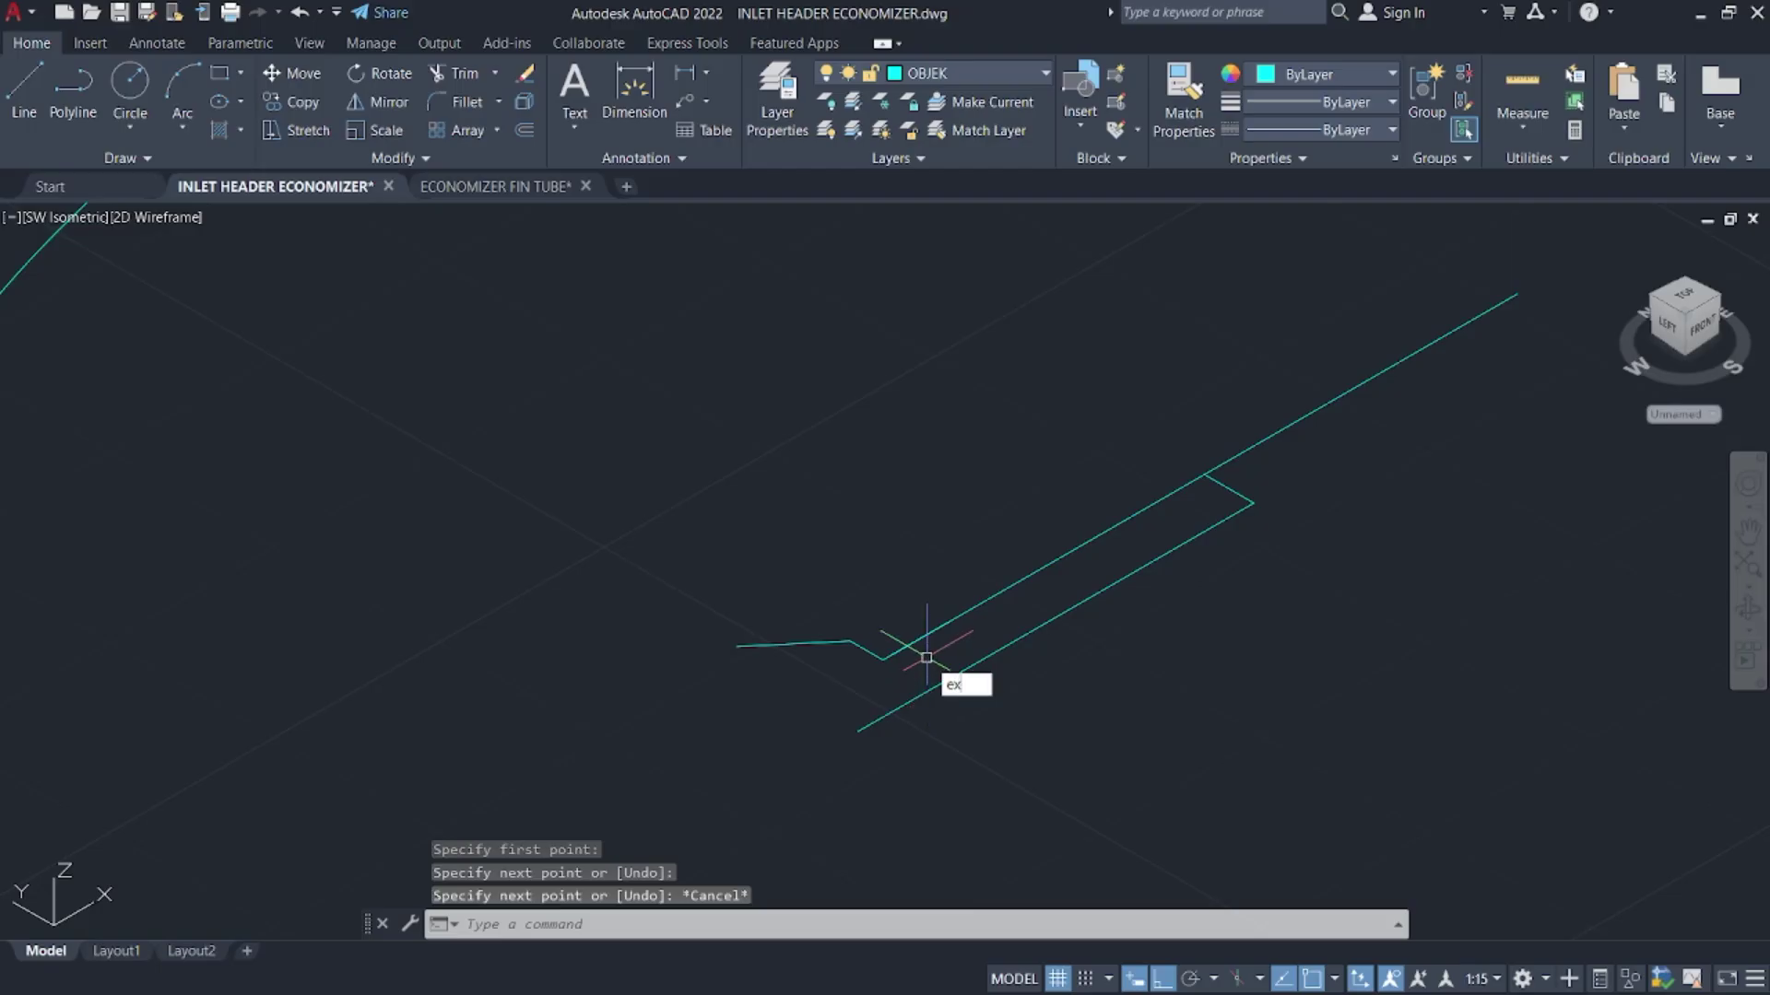
# - Extend the short groove line beneath the angled edge until it meets the newly drawn parallel line
pyautogui.write('ex')
pyautogui.press('Return')
pyautogui.click(874, 653)
pyautogui.press('Escape')
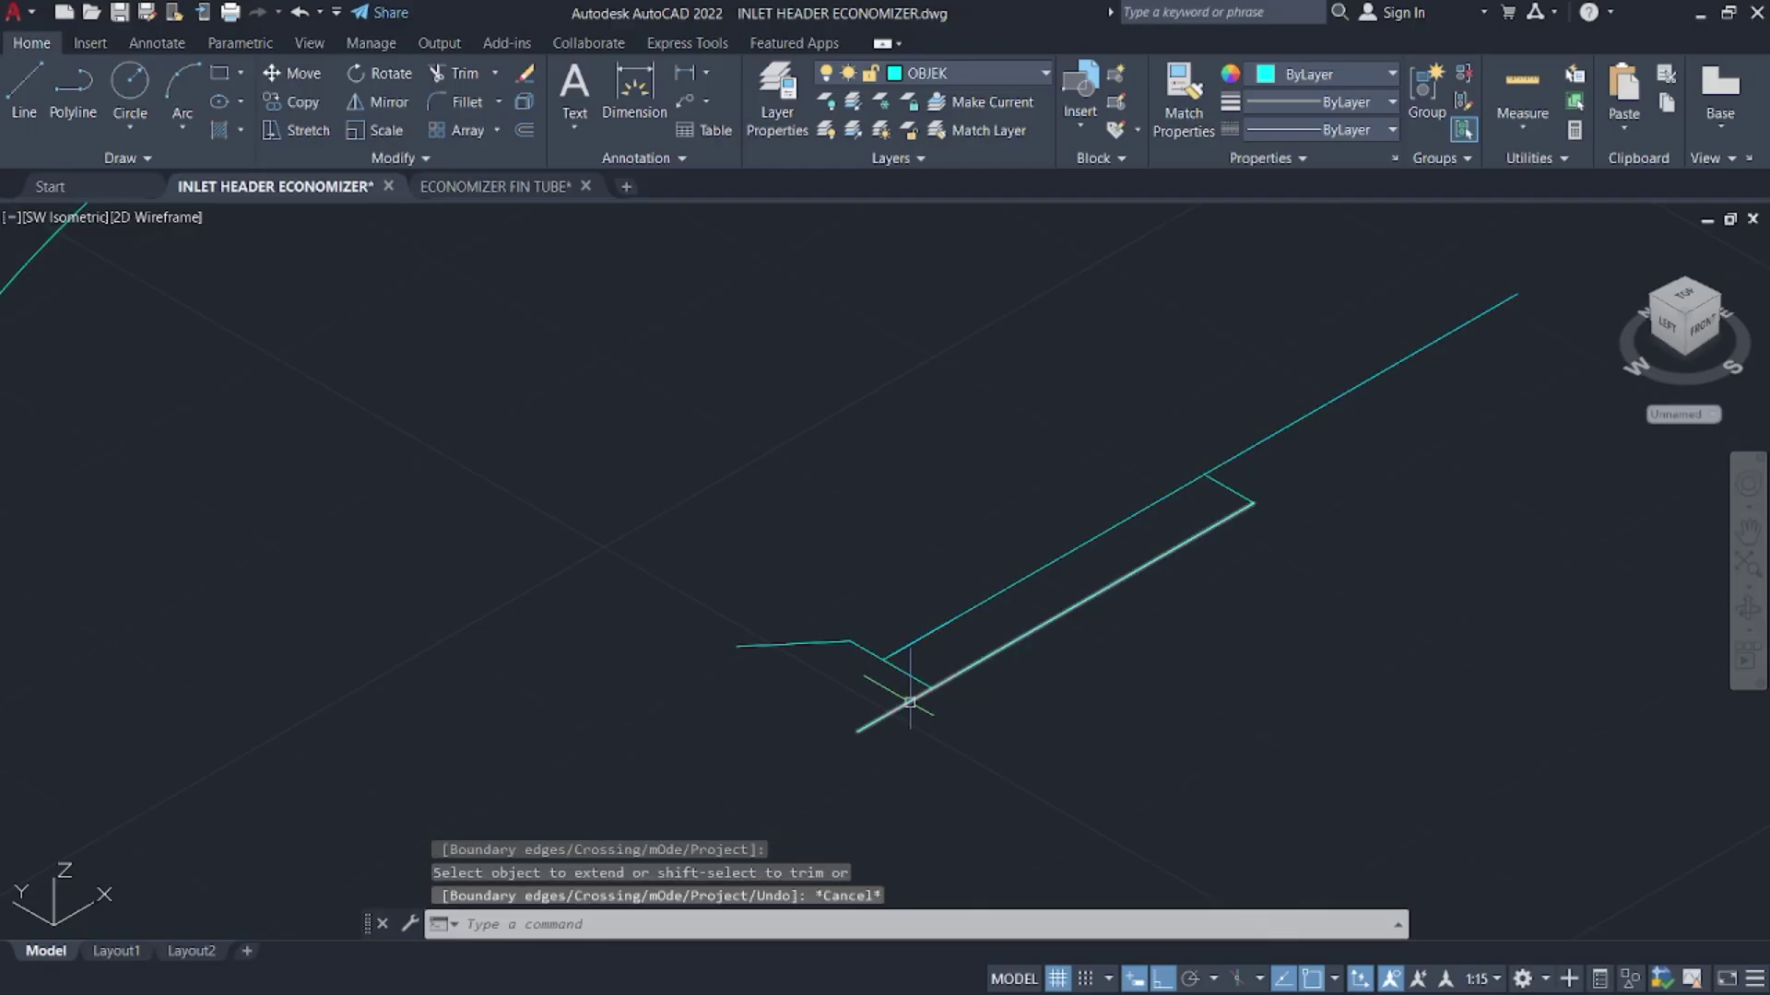
# - Trim the overhang of the new parallel line beyond its corner with the extended groove line
pyautogui.scroll(2, 910, 703)
pyautogui.write('tr')
pyautogui.press('Return')
pyautogui.moveTo(904, 716); pyautogui.dragTo(886, 696)
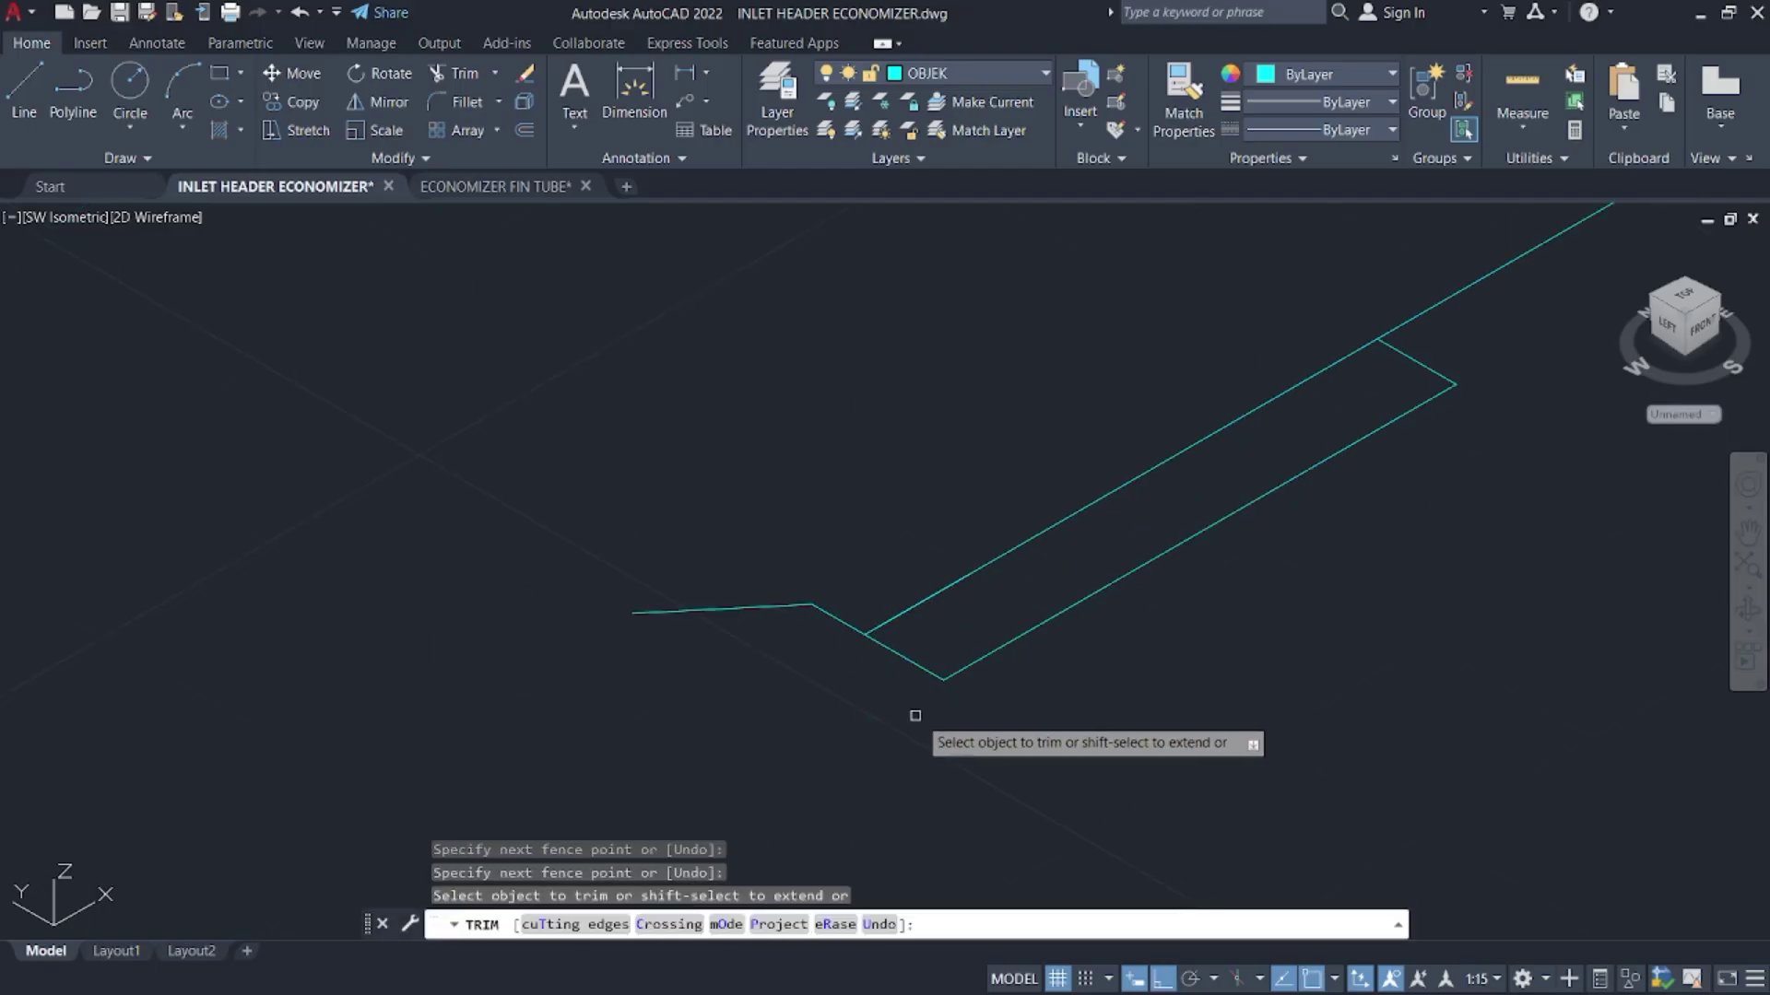
pyautogui.moveTo(1434, 322); pyautogui.dragTo(1425, 306)
pyautogui.press('Escape')
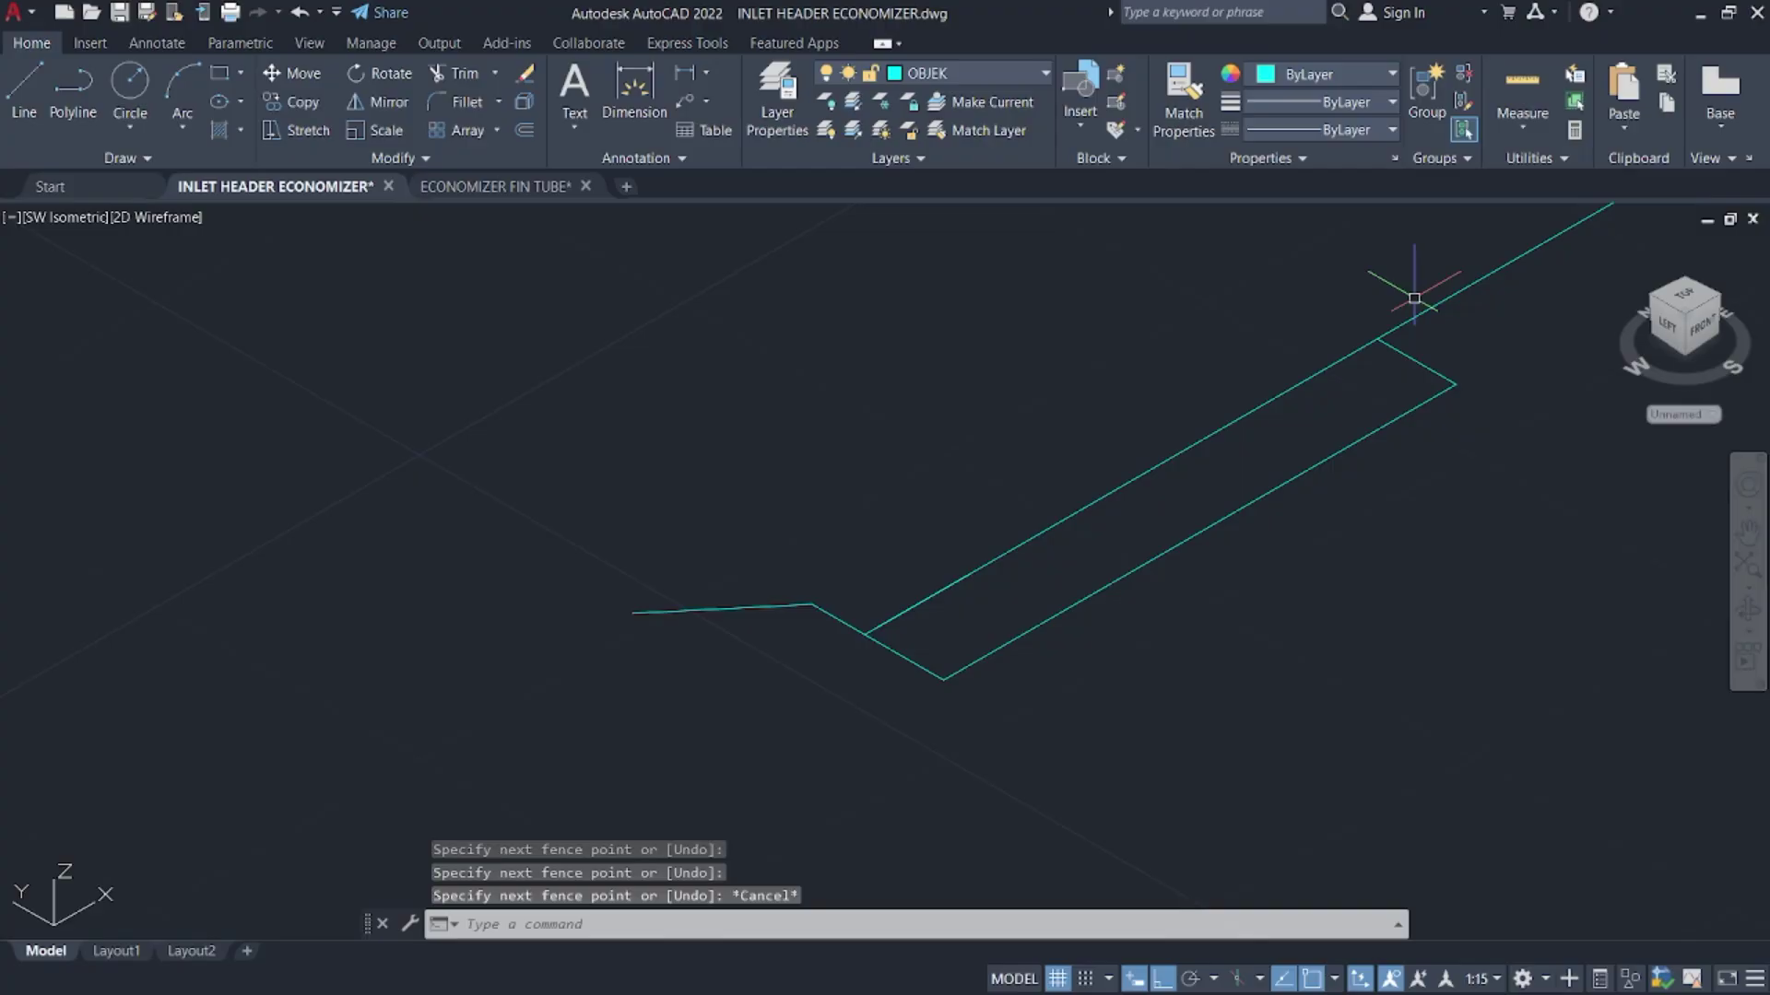
# - Stretch the copied center stub from its inner end across and well beyond the long line
pyautogui.click(1407, 350)
pyautogui.click(1416, 362)
pyautogui.moveTo(1092, 211); pyautogui.dragTo(1281, 449, button='middle')
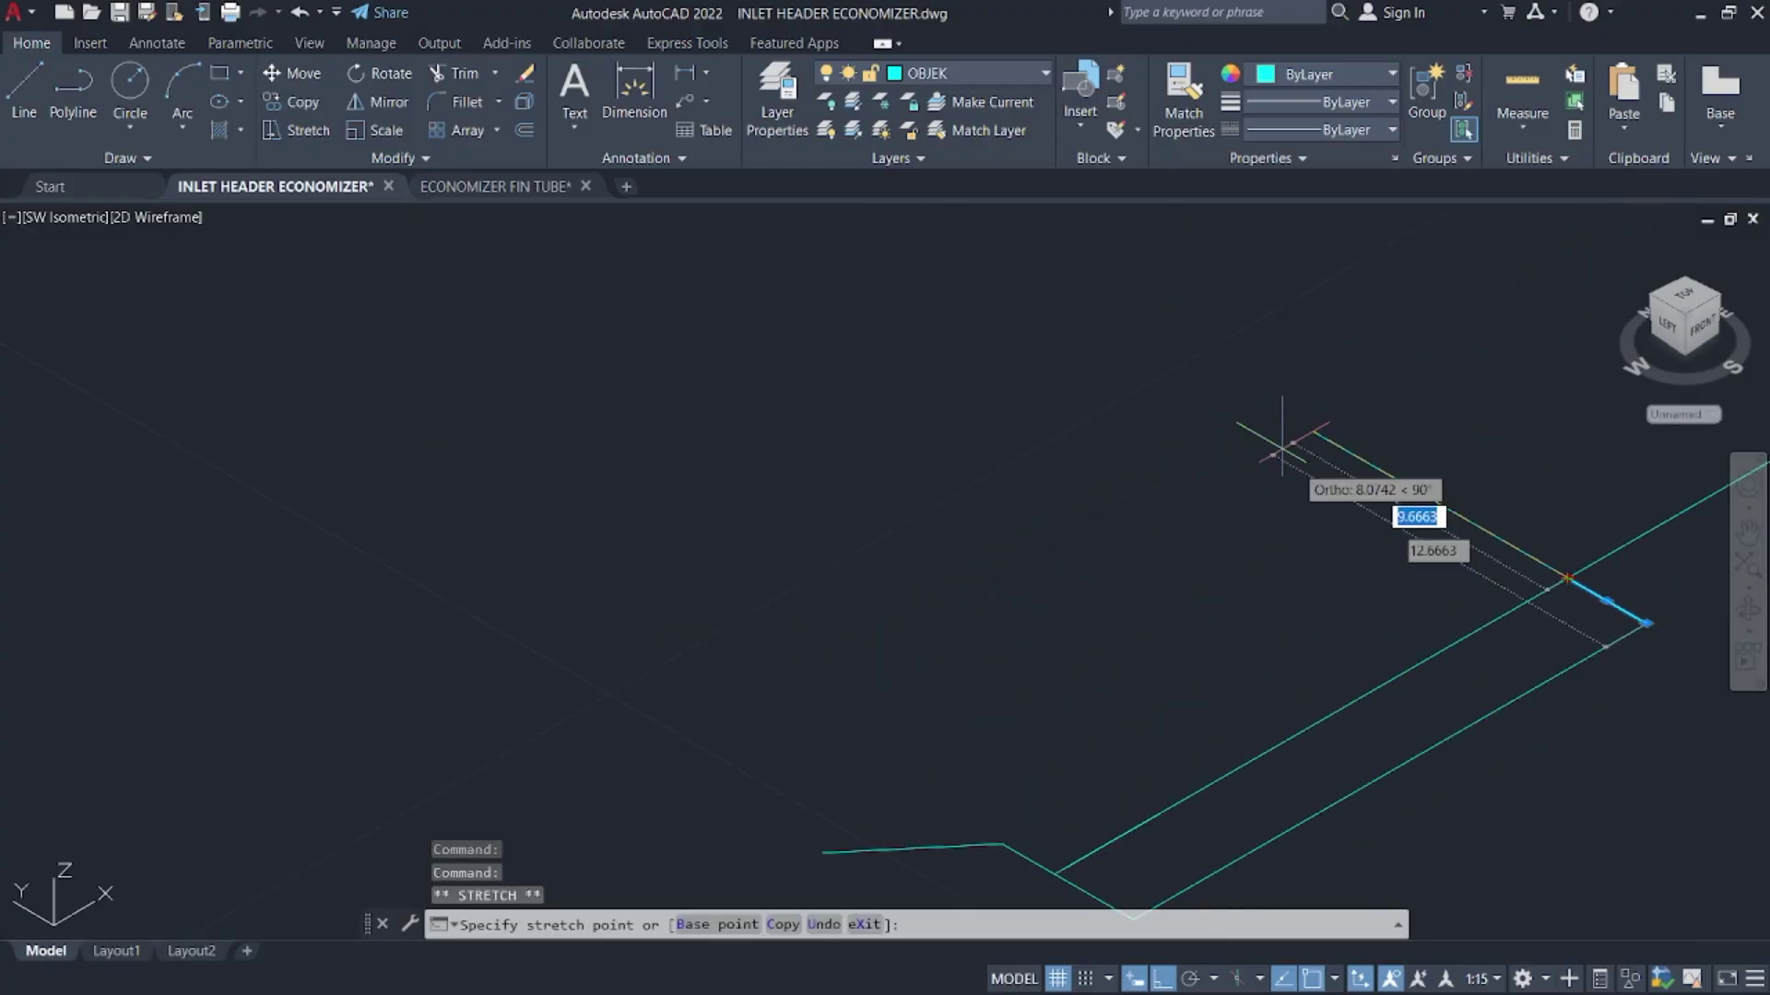
pyautogui.press('Escape')
pyautogui.moveTo(1063, 721); pyautogui.dragTo(1021, 558, button='middle')
# - Draw the profile's remaining long edge from the free end of the angled groove line to the stretched center line
pyautogui.write('l')
pyautogui.press('Return')
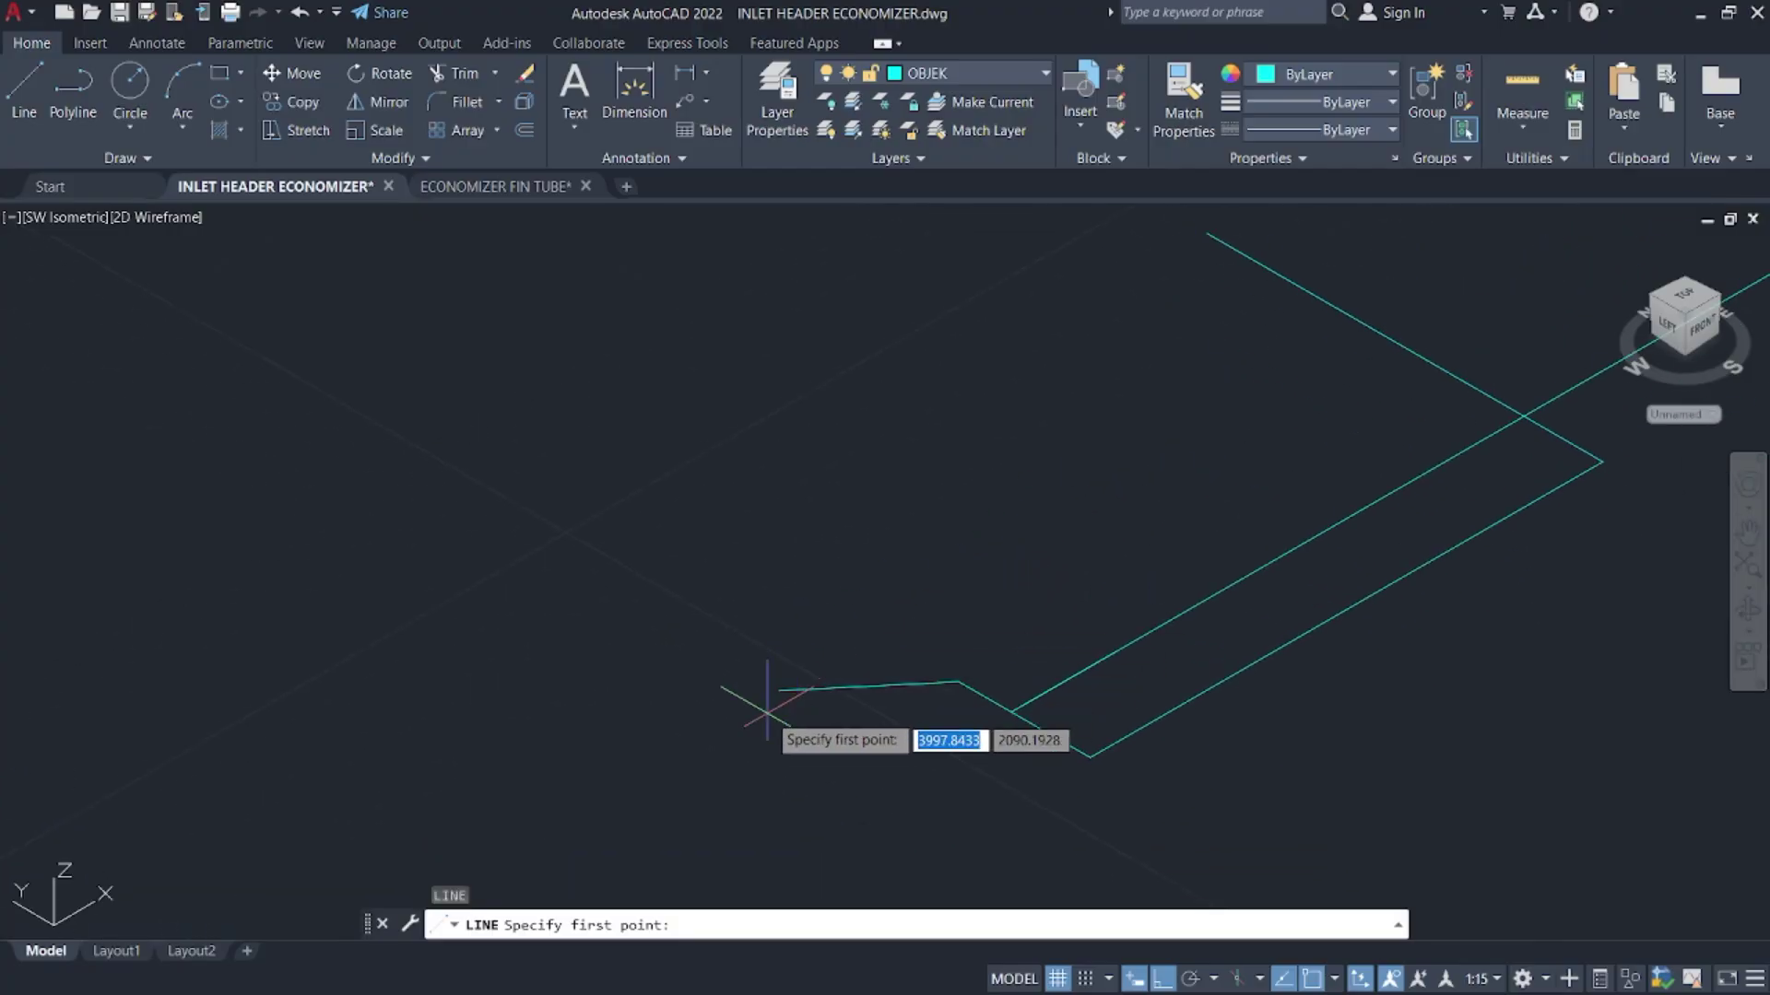
pyautogui.click(782, 692)
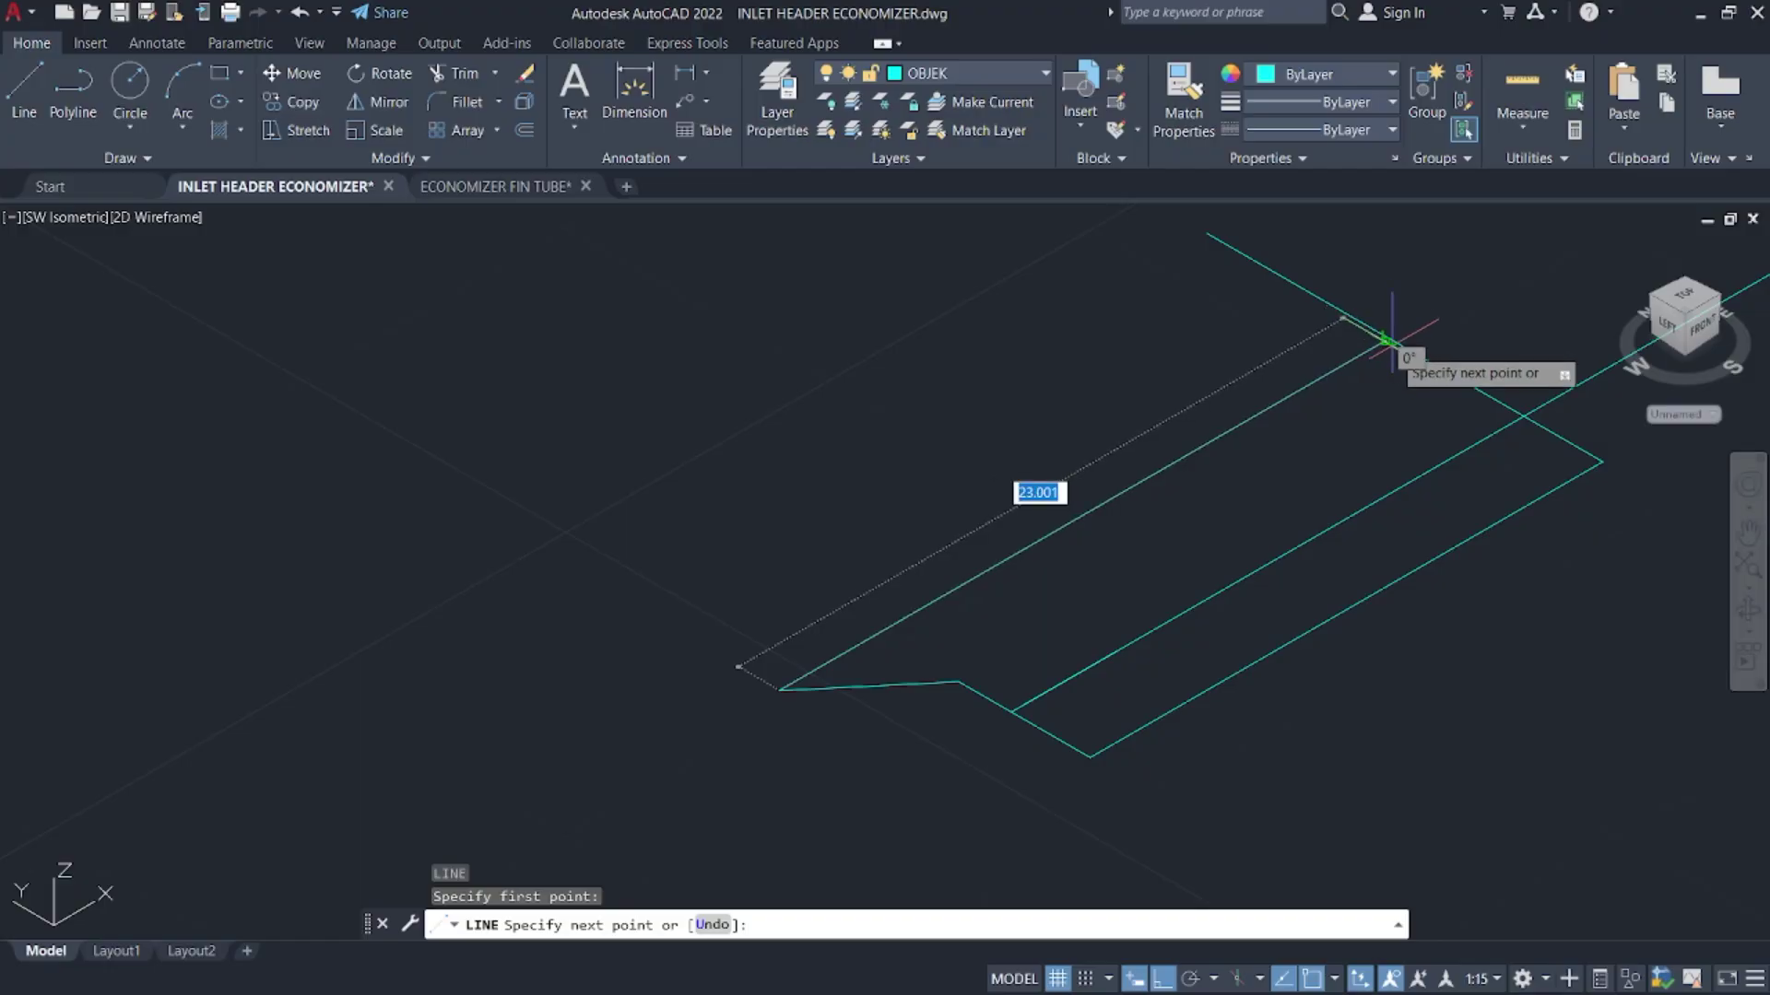
pyautogui.press('Escape')
# - Trim the center line's excess and remove the long line crossing the outline, leaving one closed weld profile
pyautogui.press('Return')
pyautogui.click(1385, 274)
pyautogui.click(1225, 308)
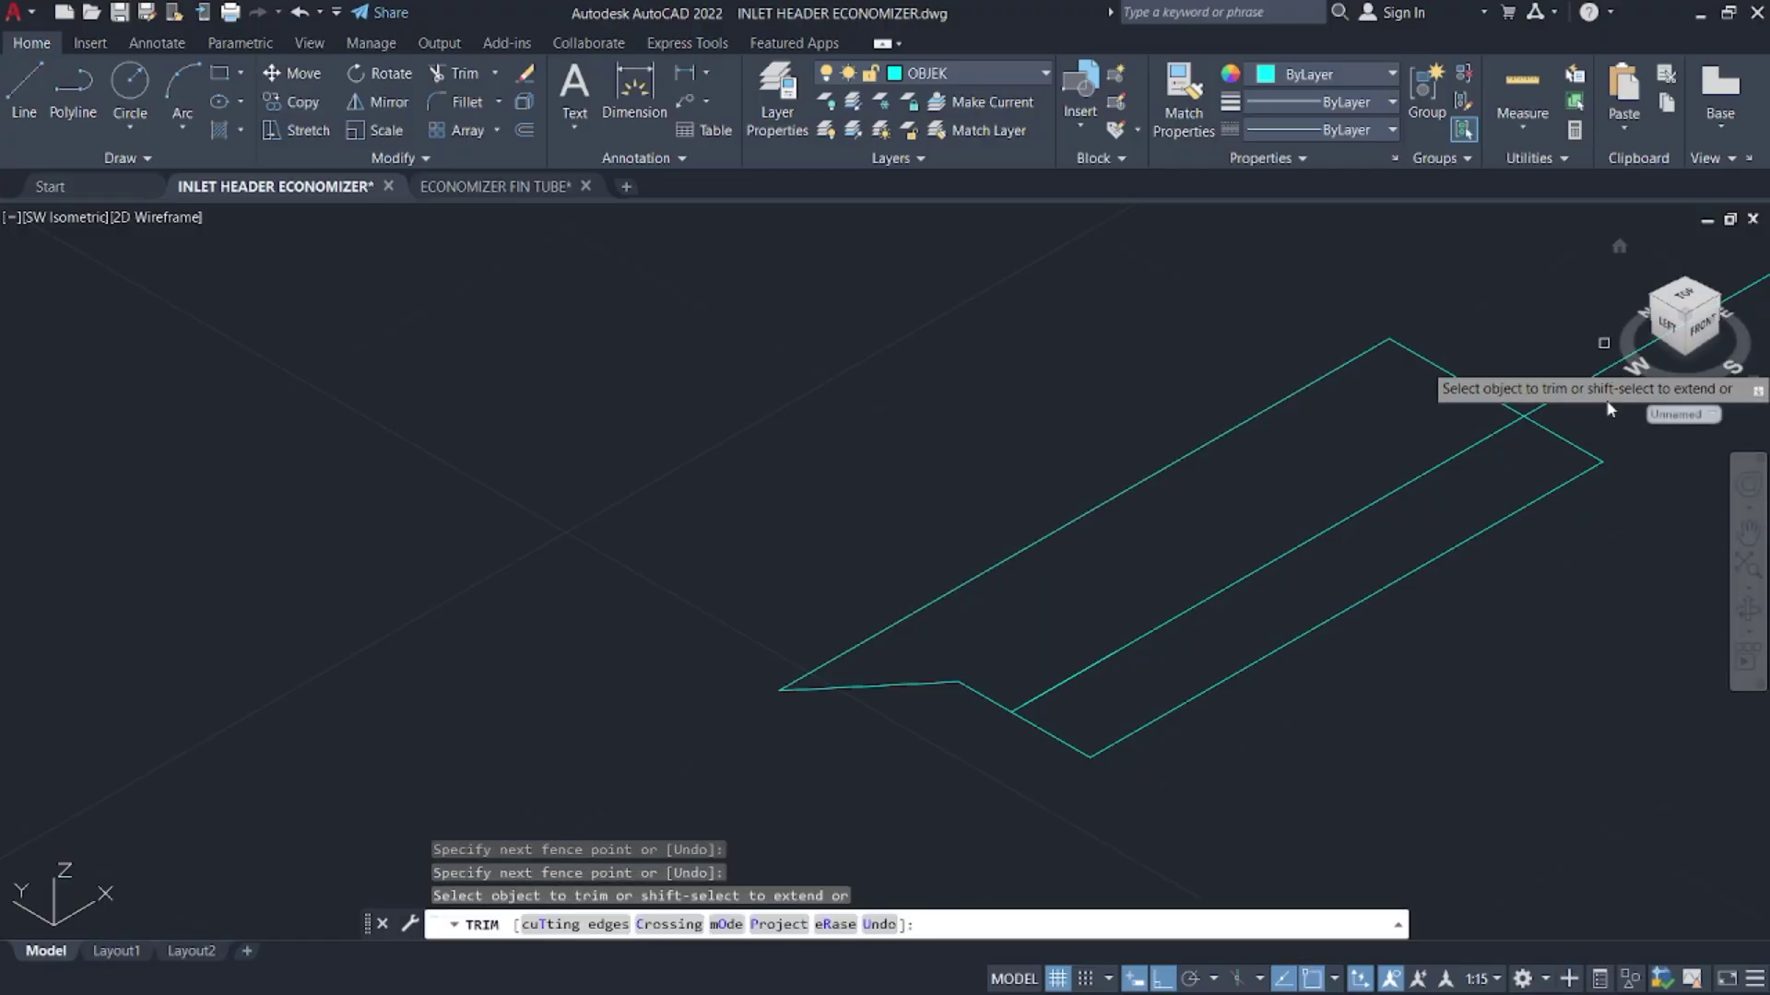
pyautogui.click(1585, 402)
pyautogui.click(1533, 340)
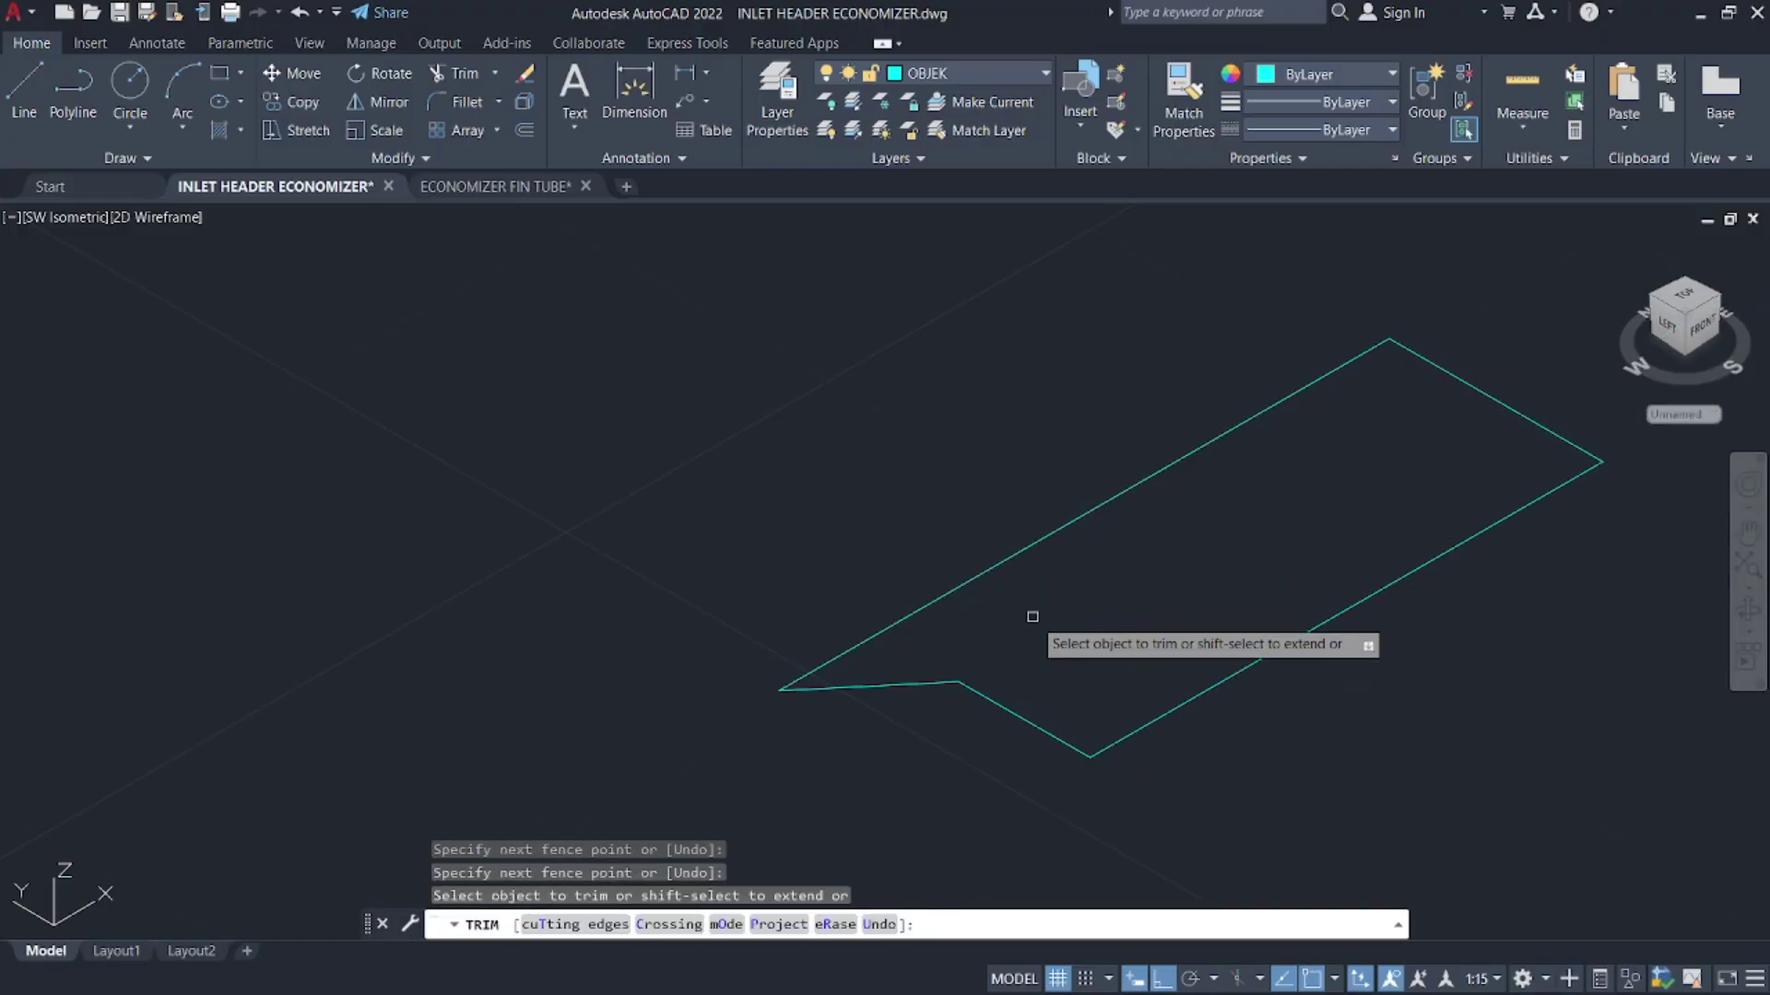
pyautogui.press('Escape')
pyautogui.scroll(-5, 922, 535)
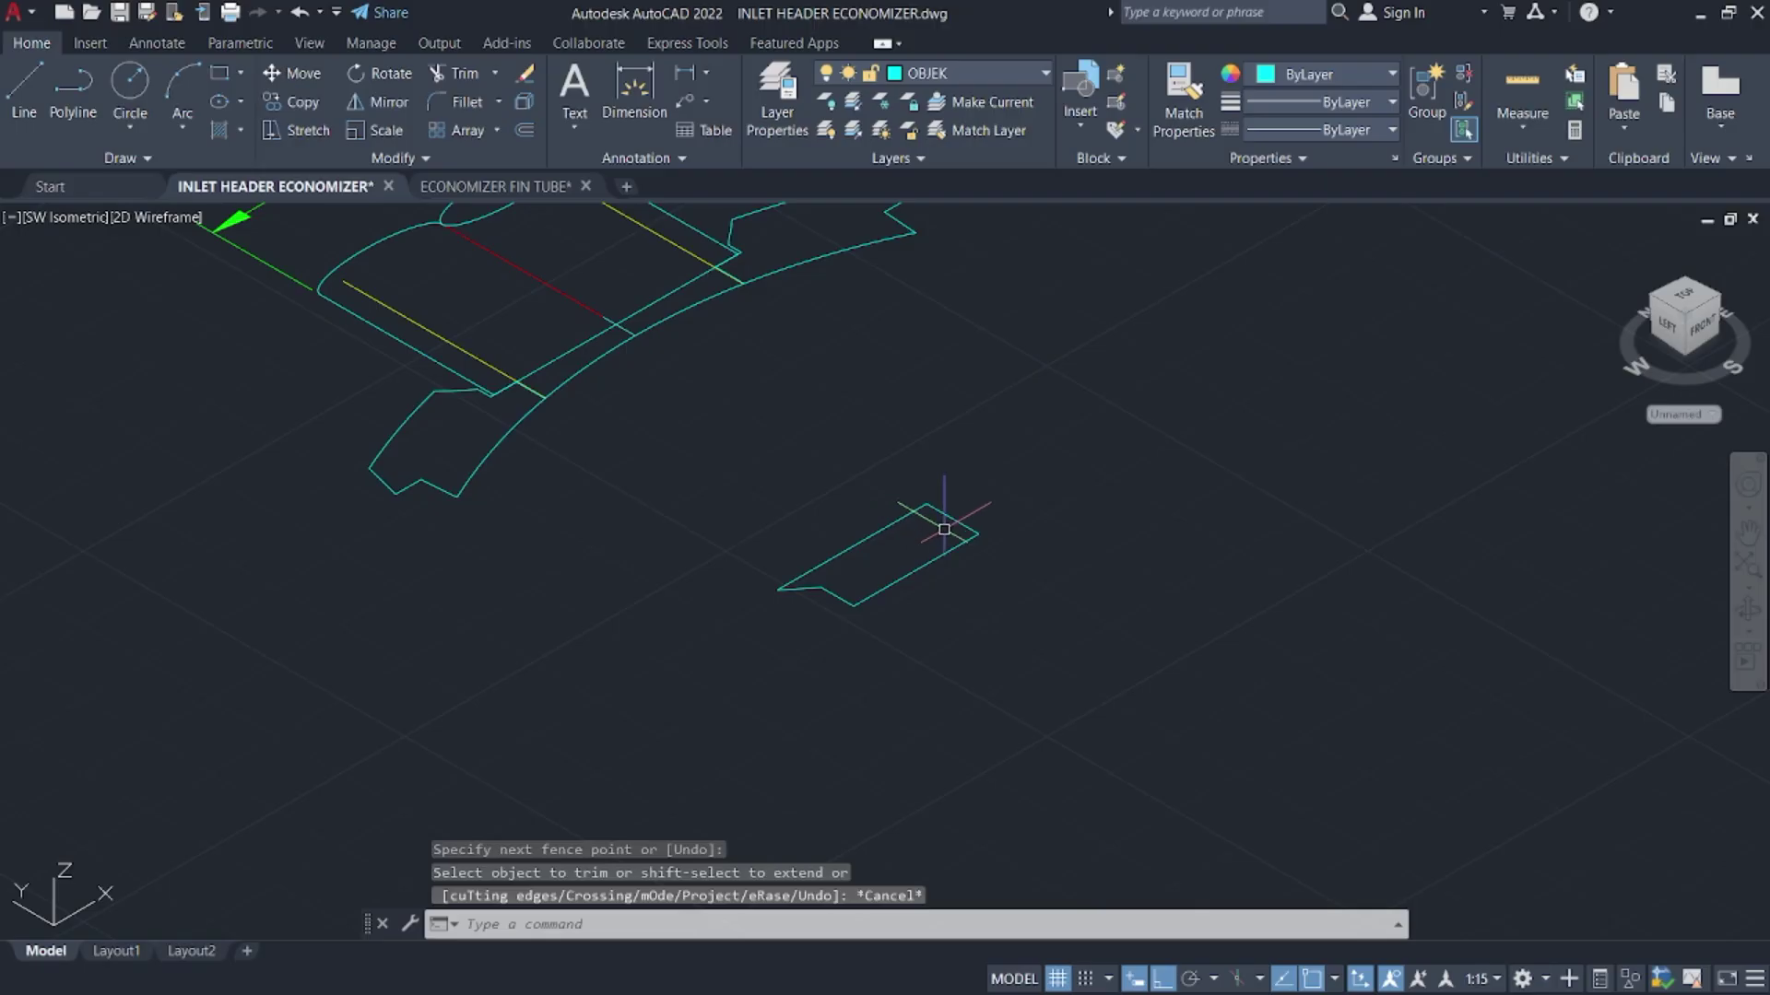
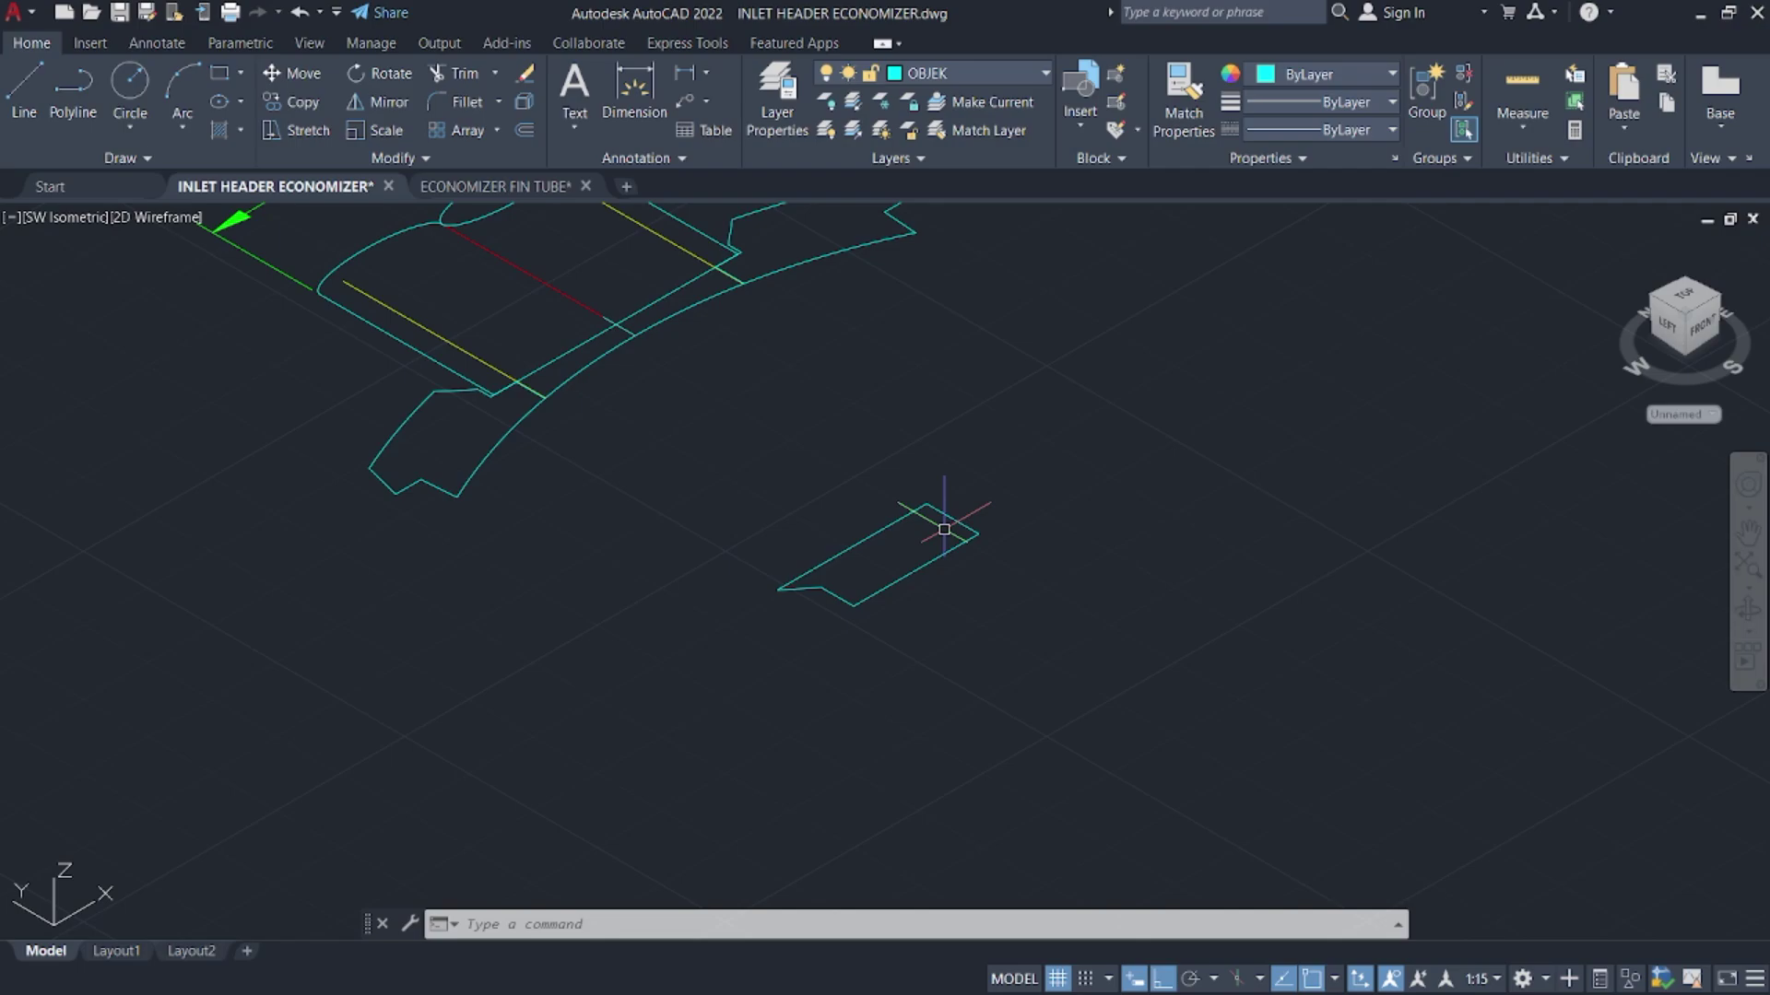
pyautogui.scroll(6, 572, 335)
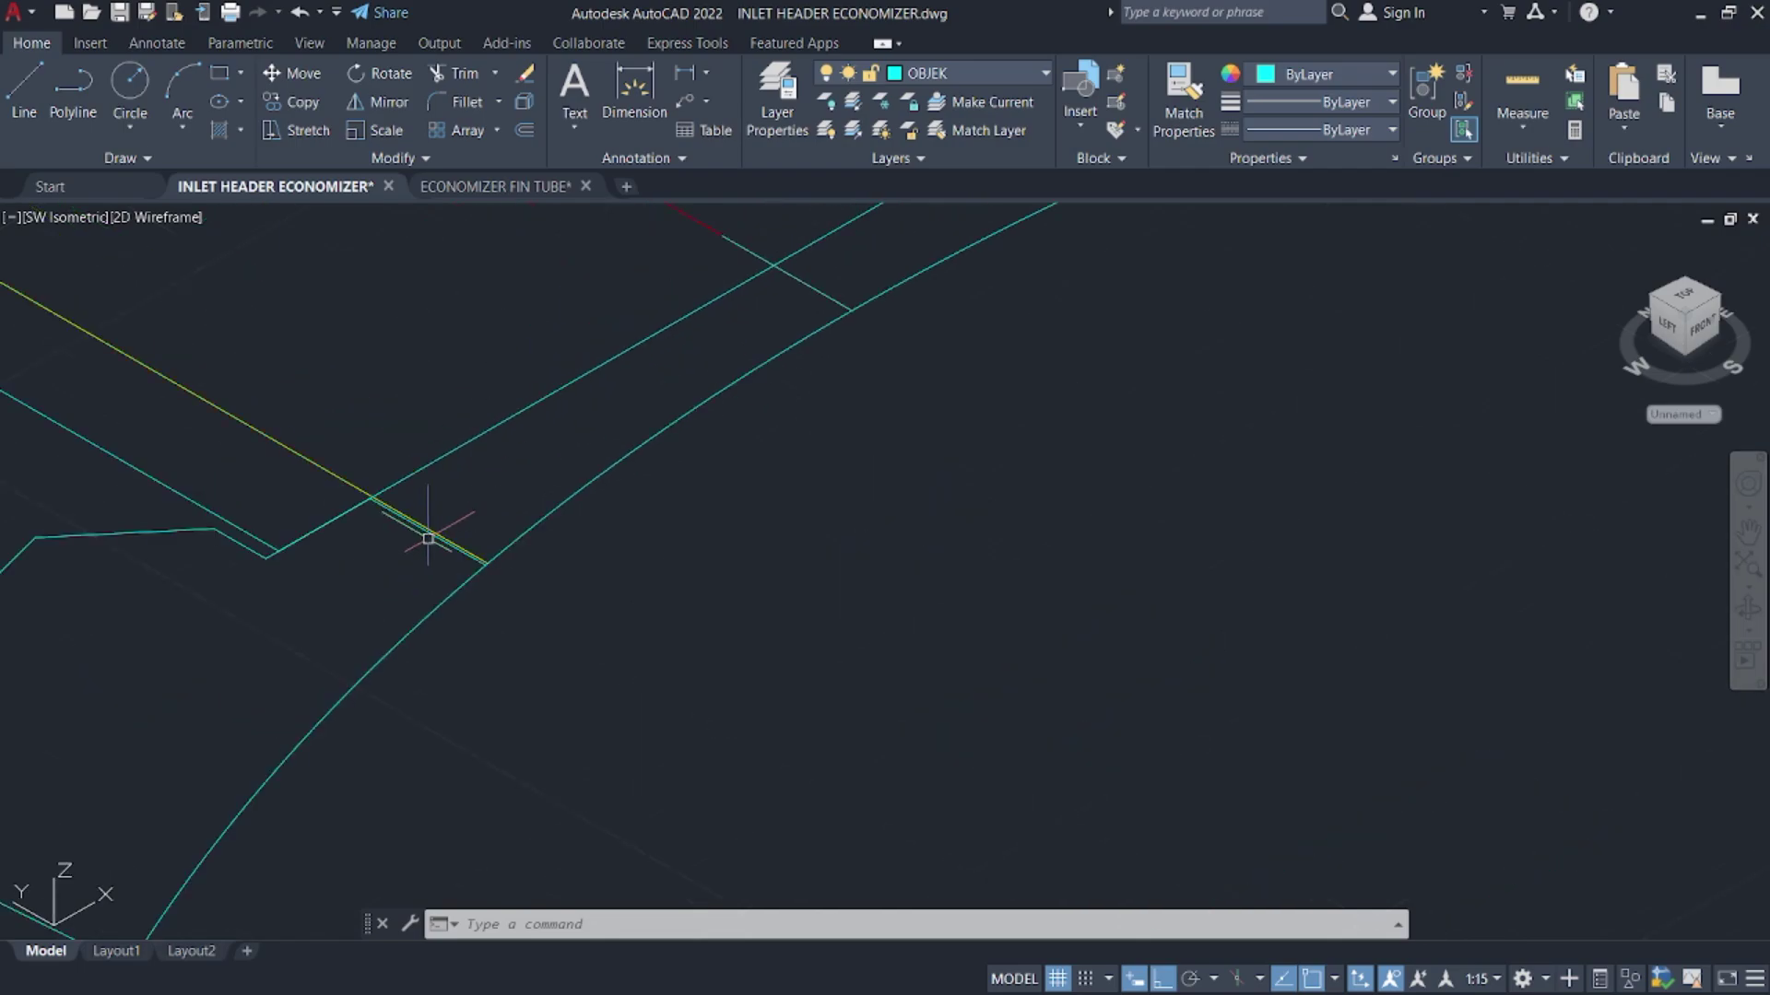
pyautogui.click(444, 498)
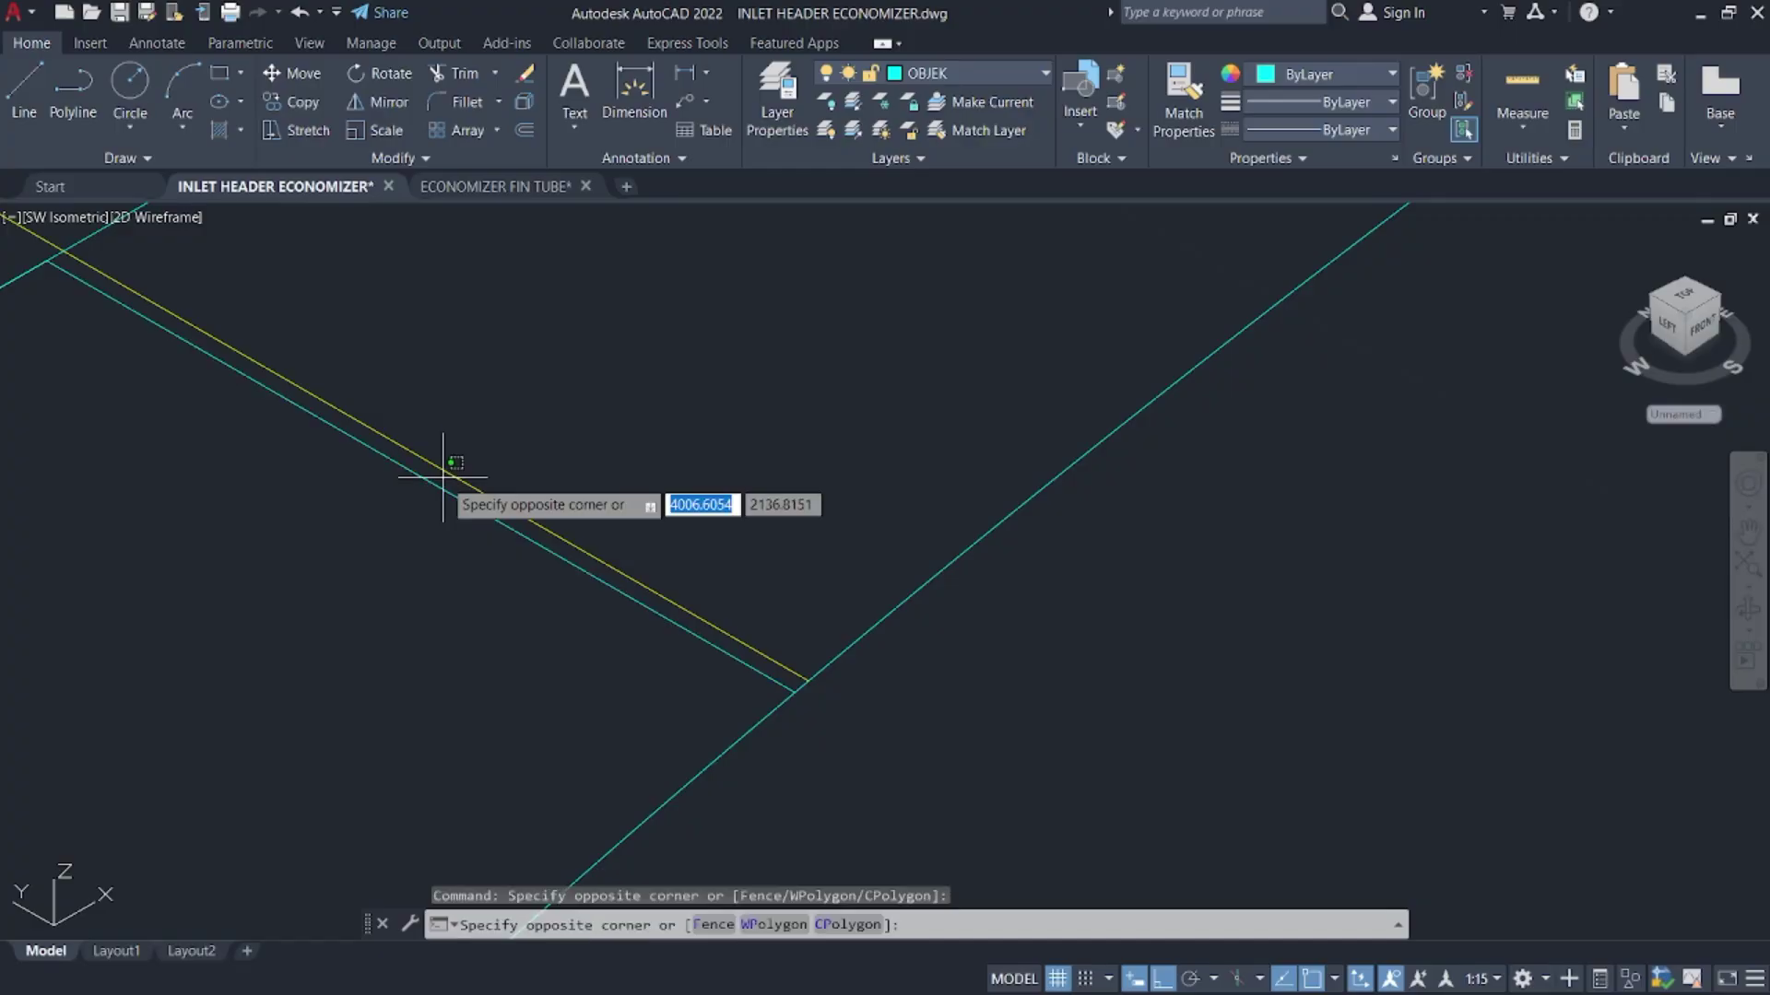
pyautogui.click(446, 490)
pyautogui.moveTo(446, 489); pyautogui.dragTo(483, 486, button='middle')
pyautogui.write('c')
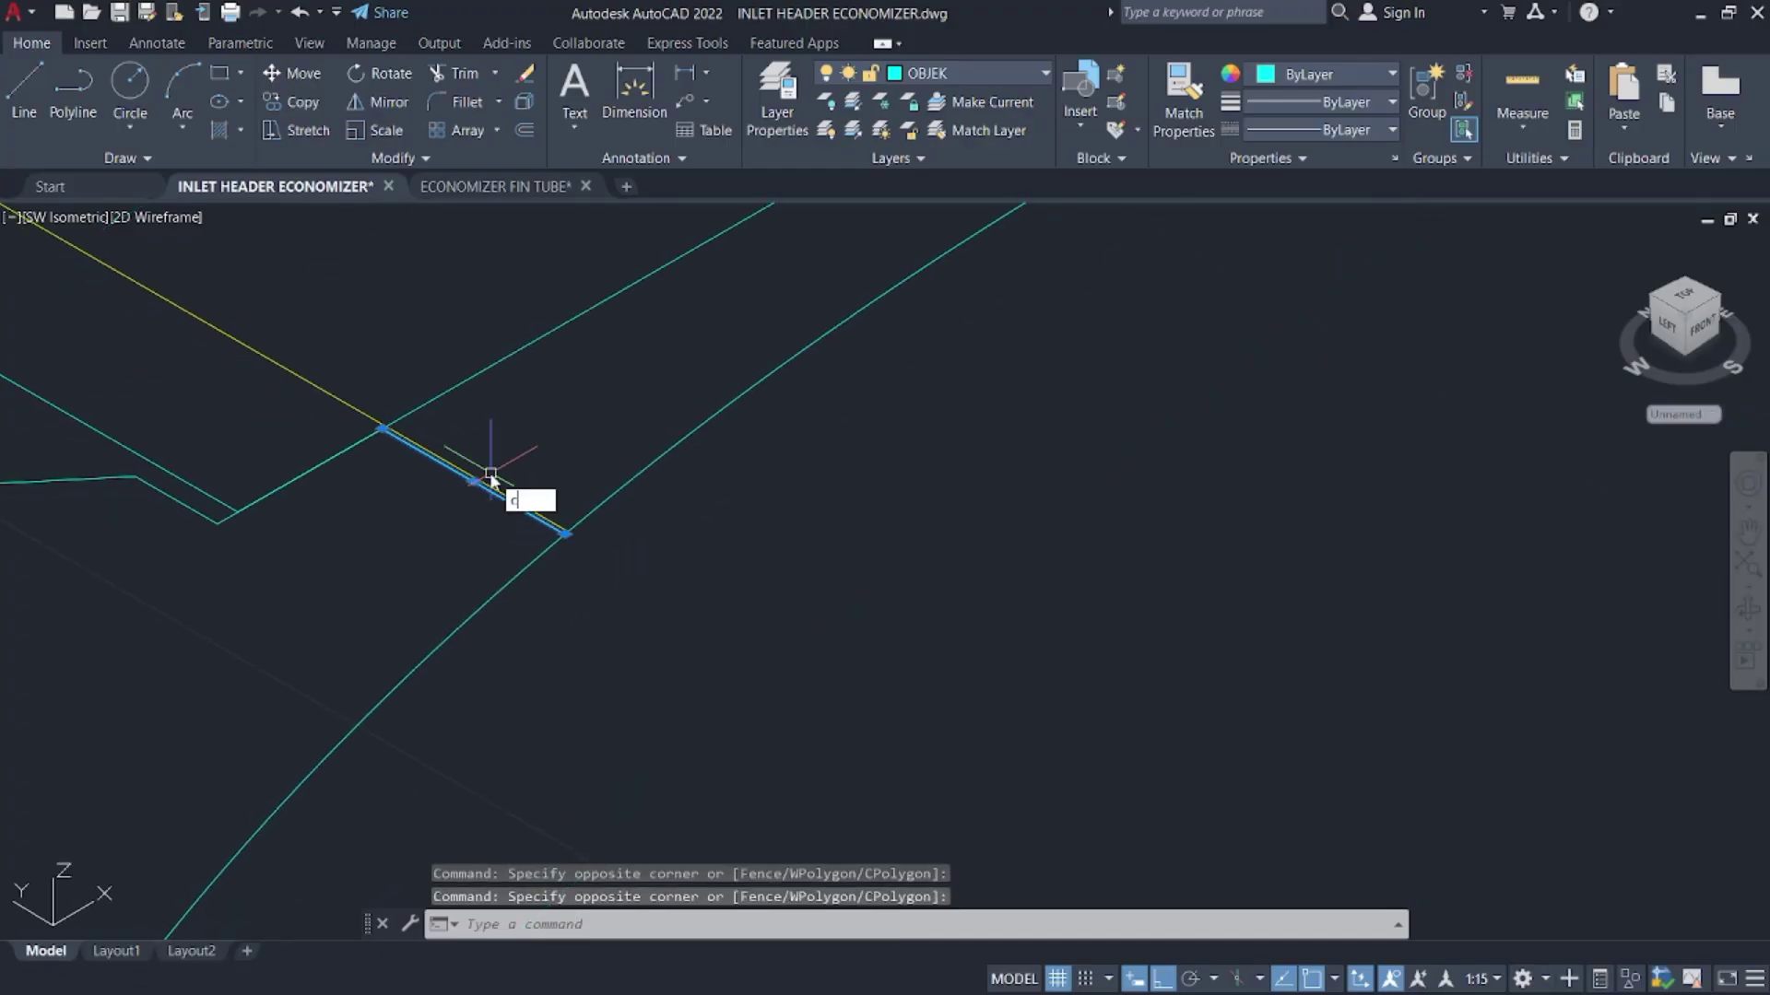
pyautogui.write('o')
pyautogui.press('Return')
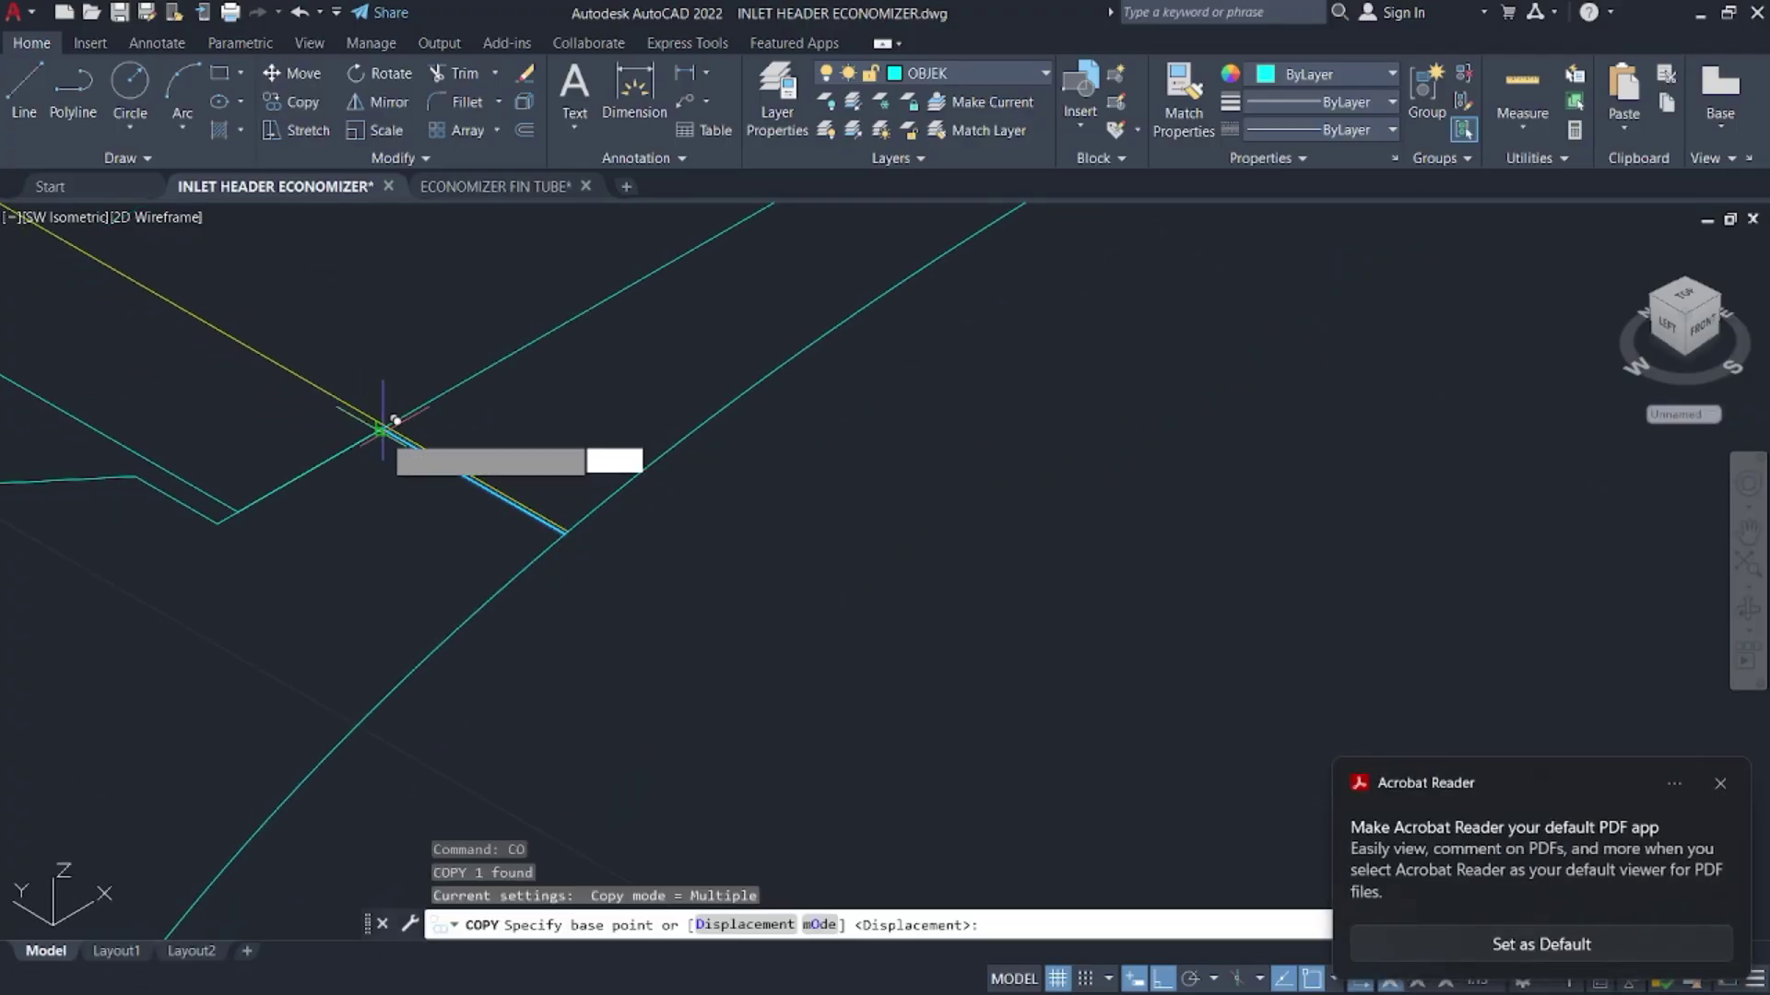
pyautogui.click(395, 421)
pyautogui.scroll(-4, 415, 507)
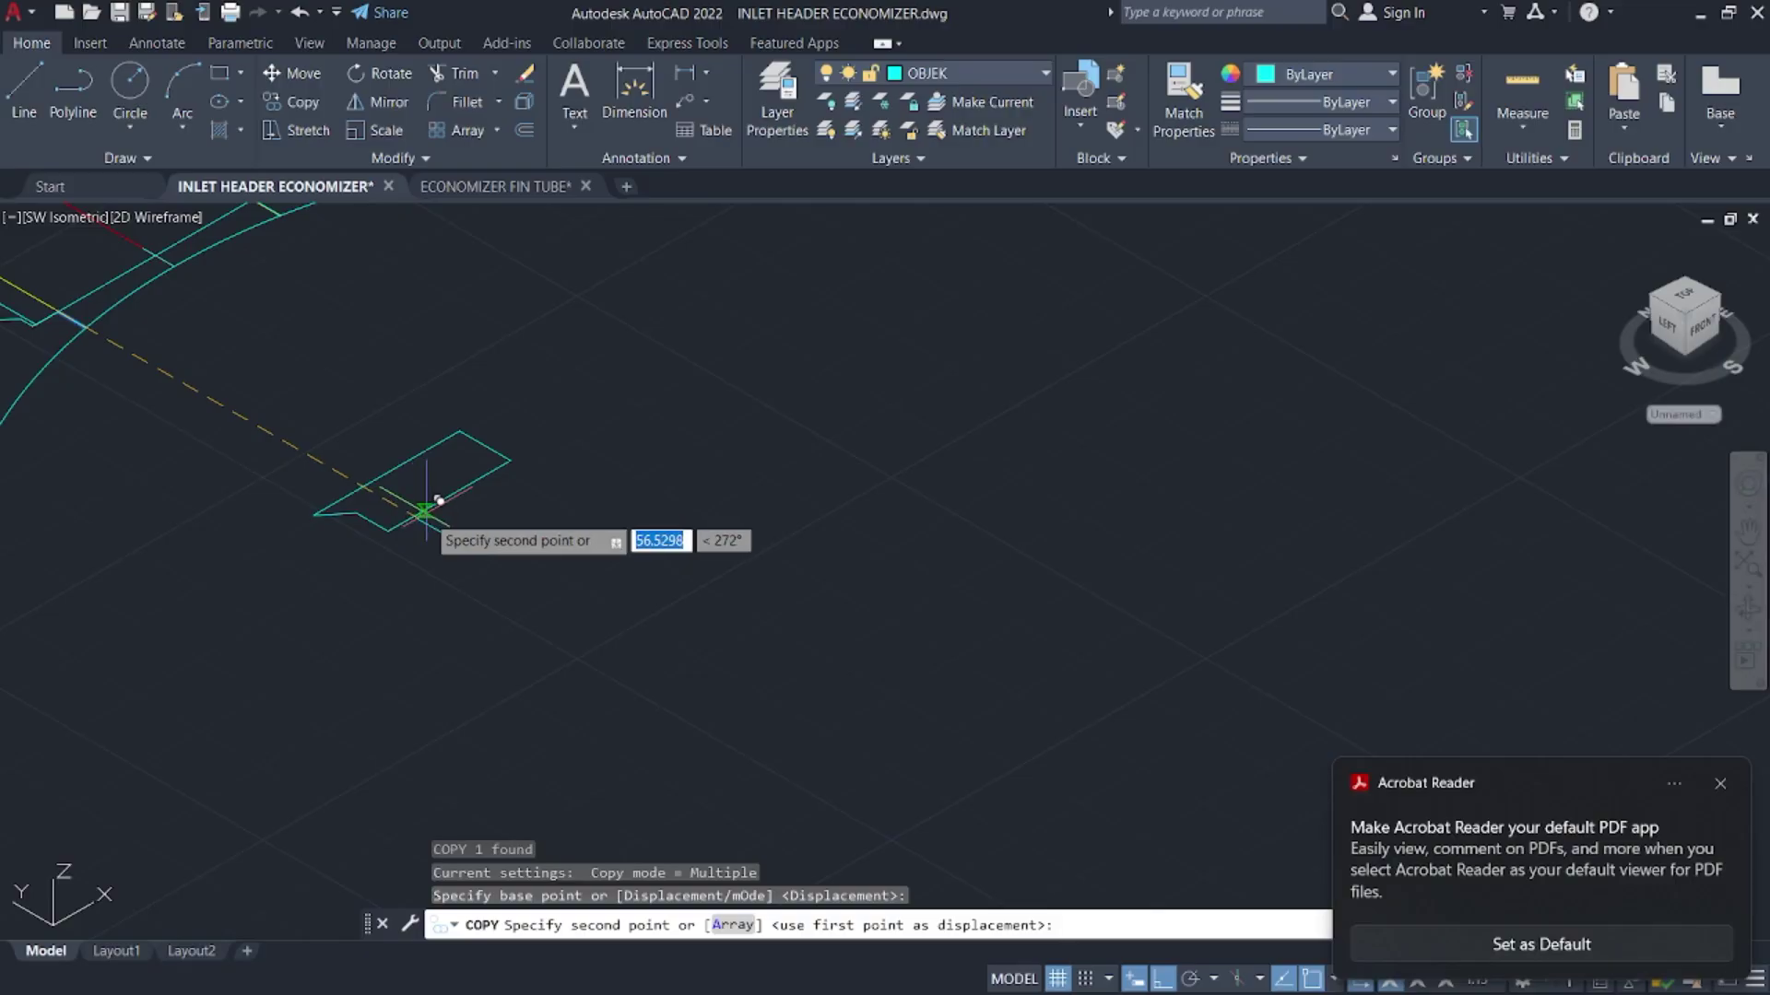
pyautogui.press('Escape')
# - Erase the whole closed weld profile beside the 2D weld detail
pyautogui.scroll(-2, 415, 516)
pyautogui.click(638, 573)
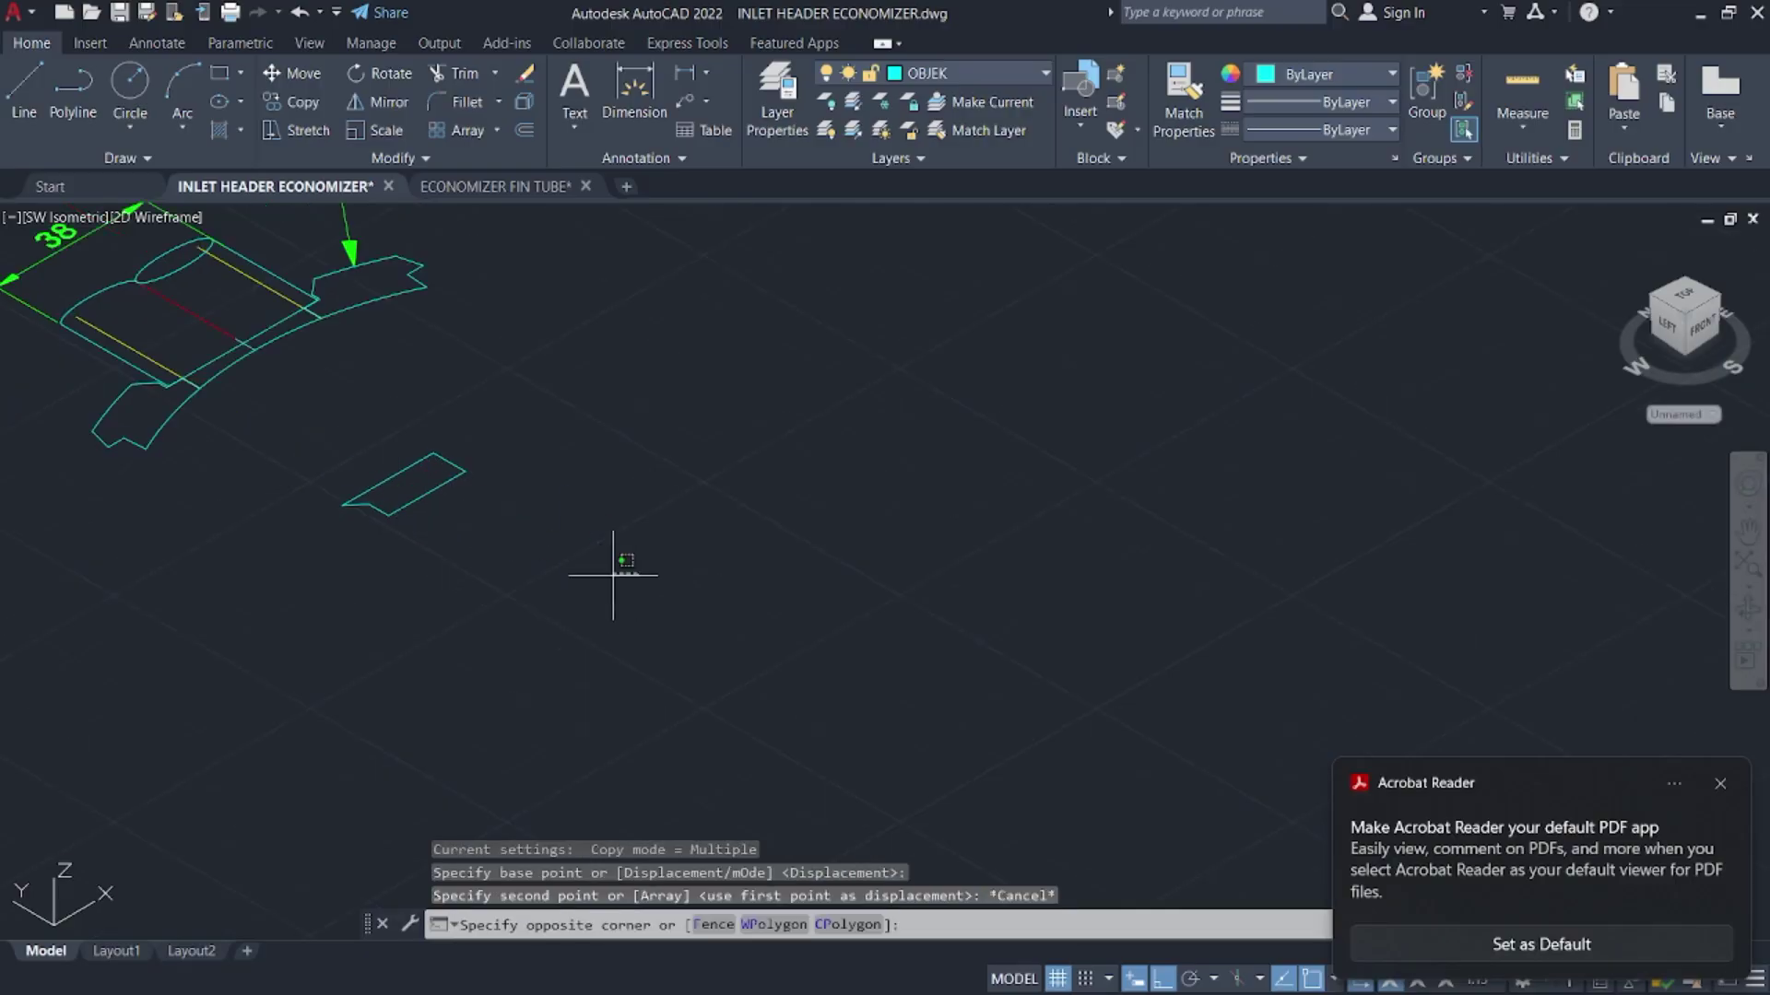
pyautogui.click(278, 439)
pyautogui.press('Delete')
# - Copy the center stub, the short bore edge and the connected groove lines from the weld detail to the empty space beside it
pyautogui.scroll(5, 249, 378)
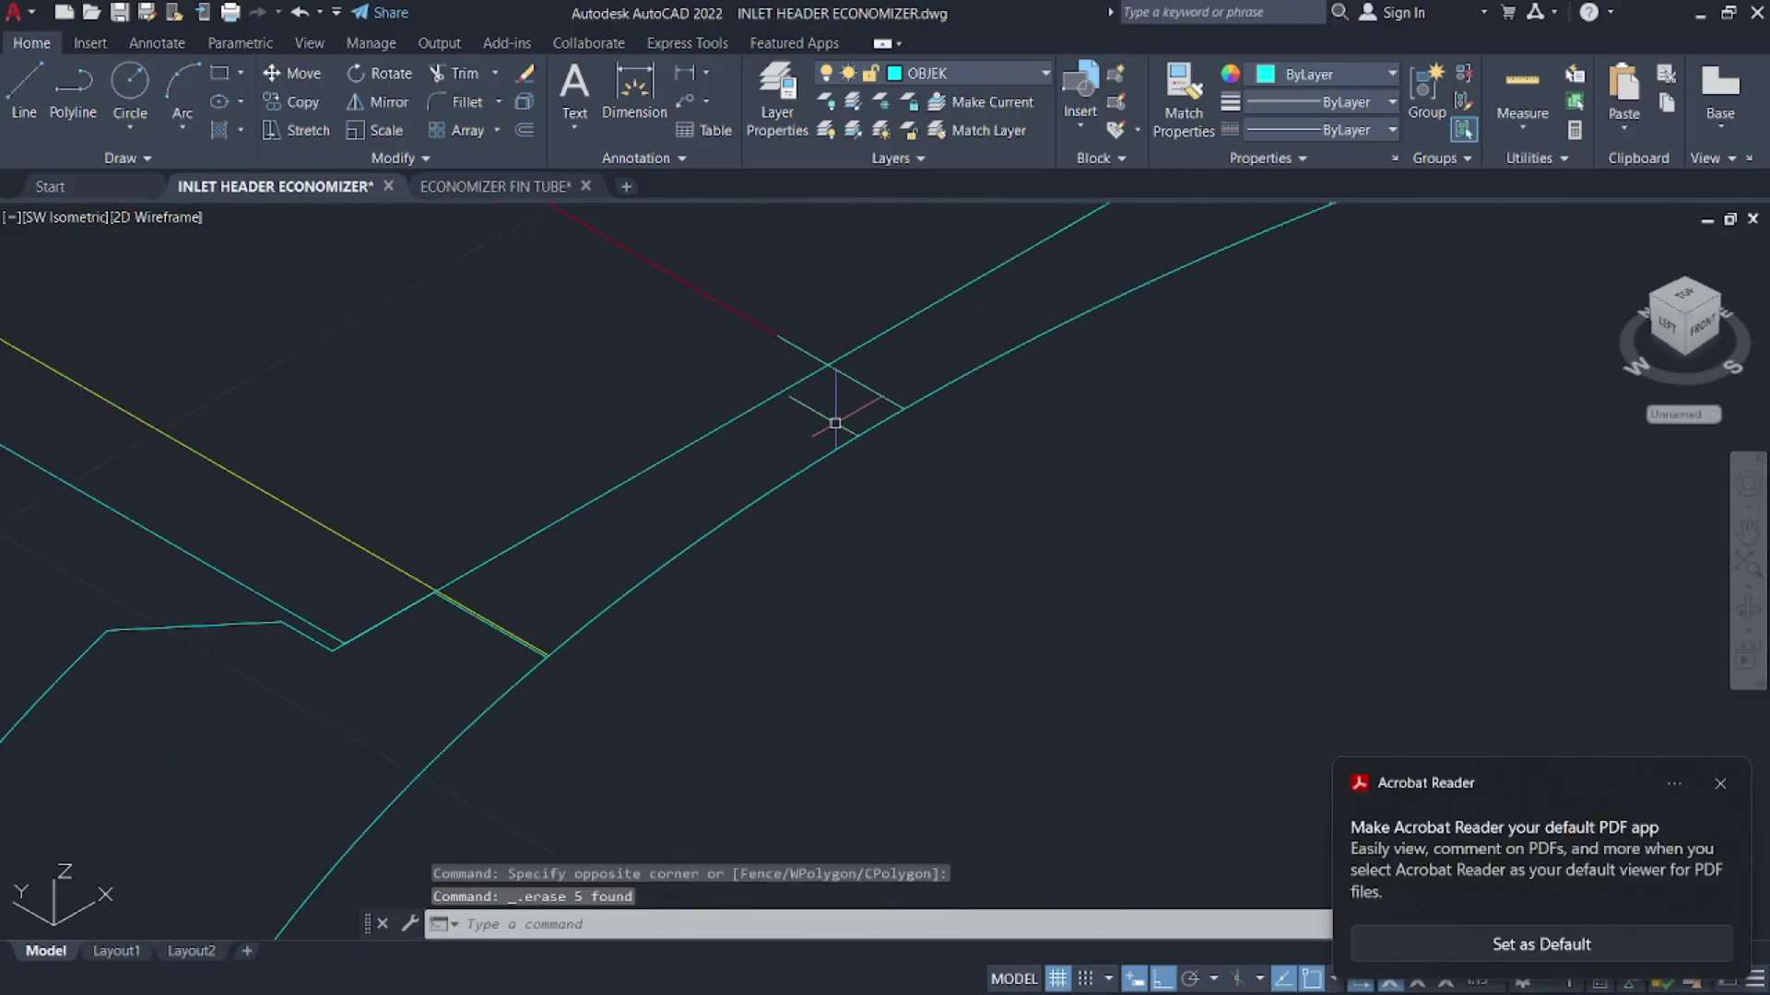
pyautogui.click(866, 386)
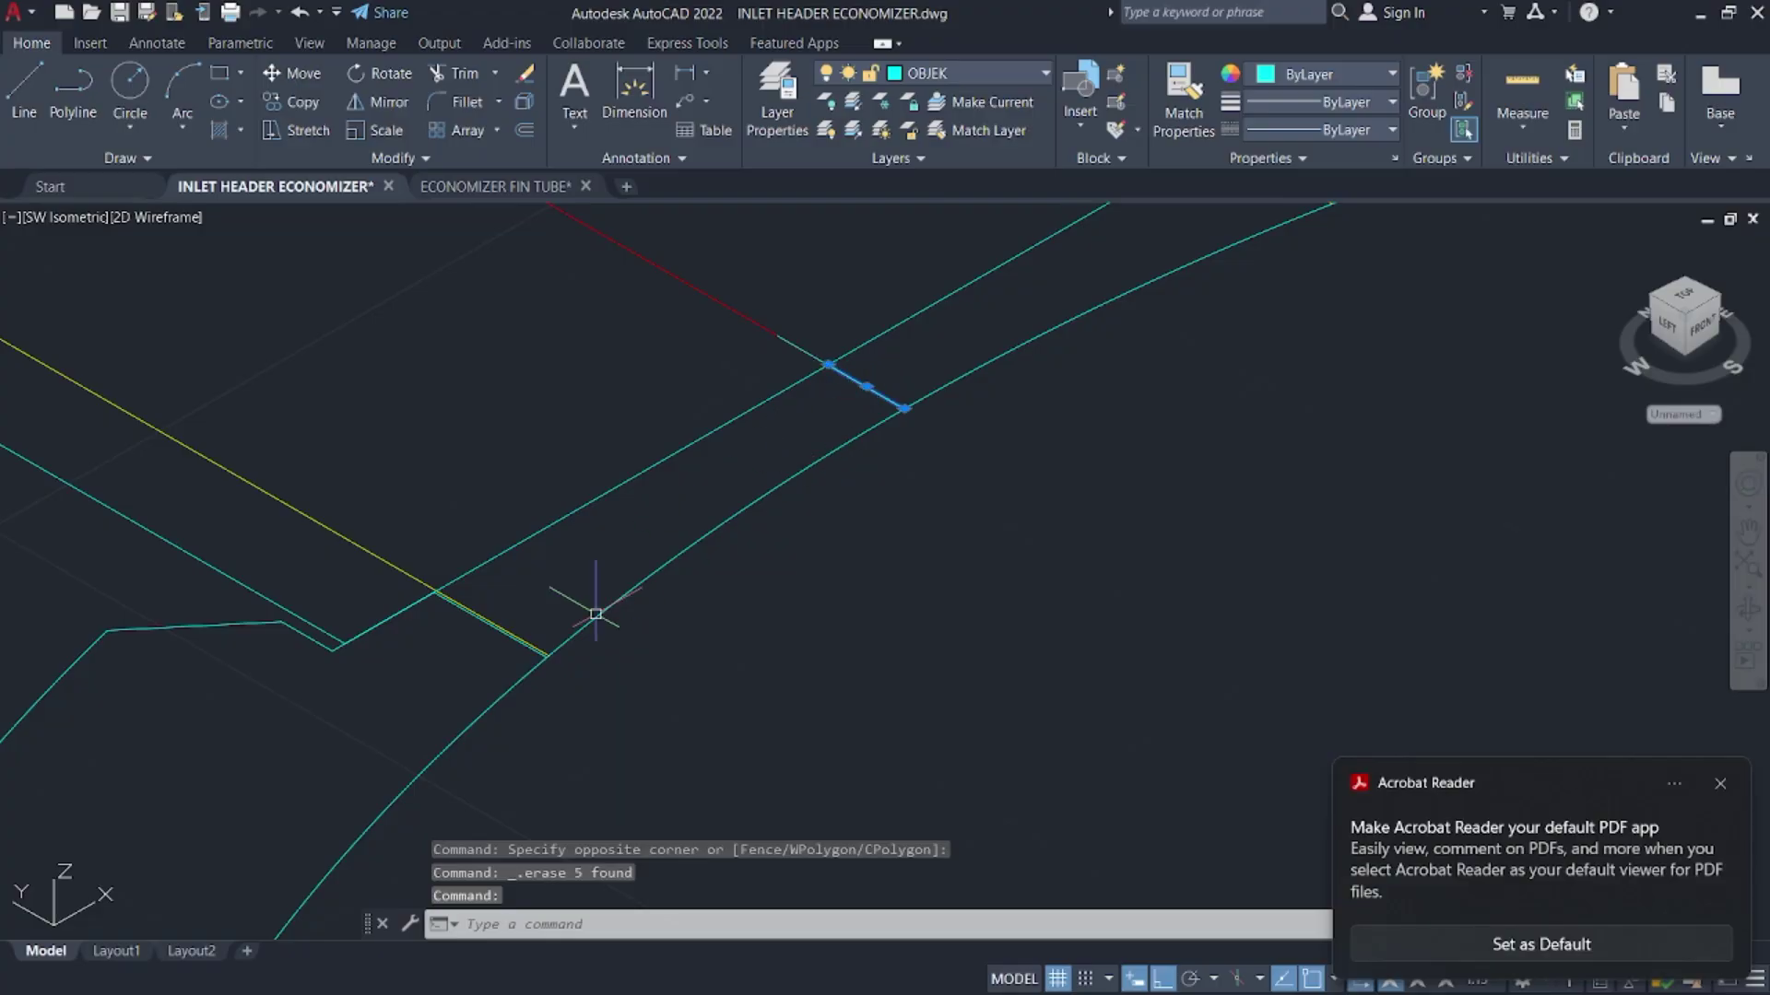
pyautogui.click(489, 624)
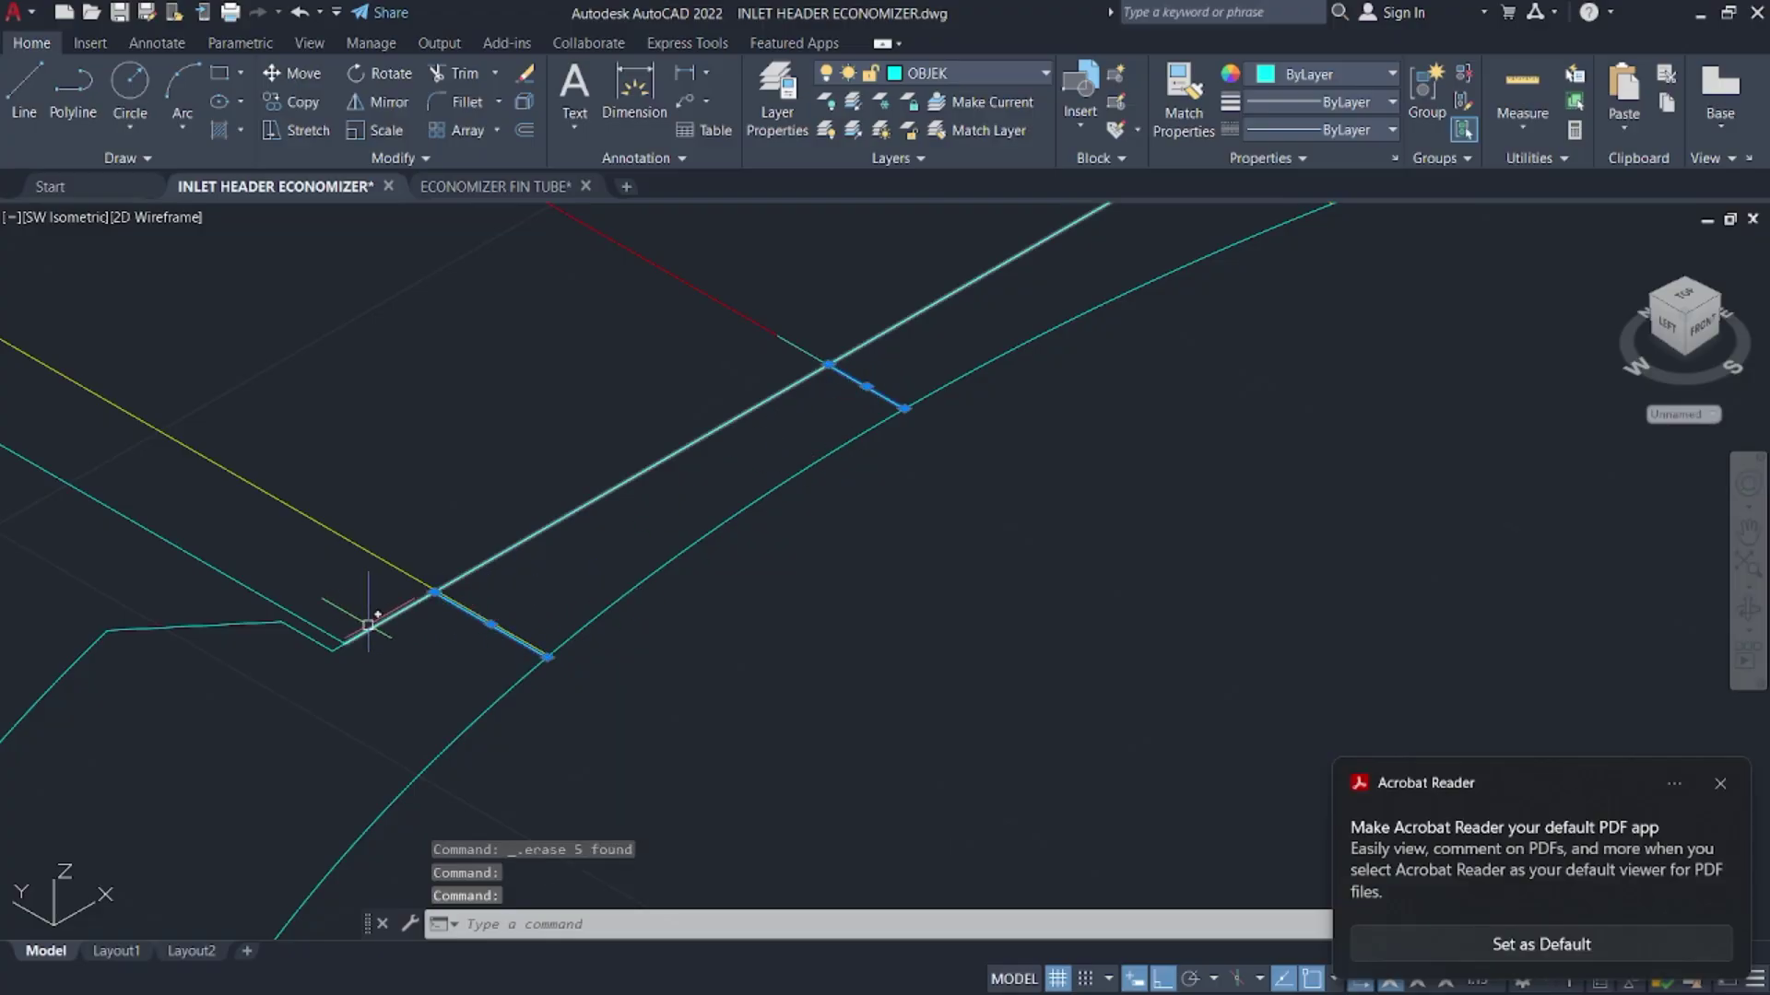
pyautogui.click(333, 650)
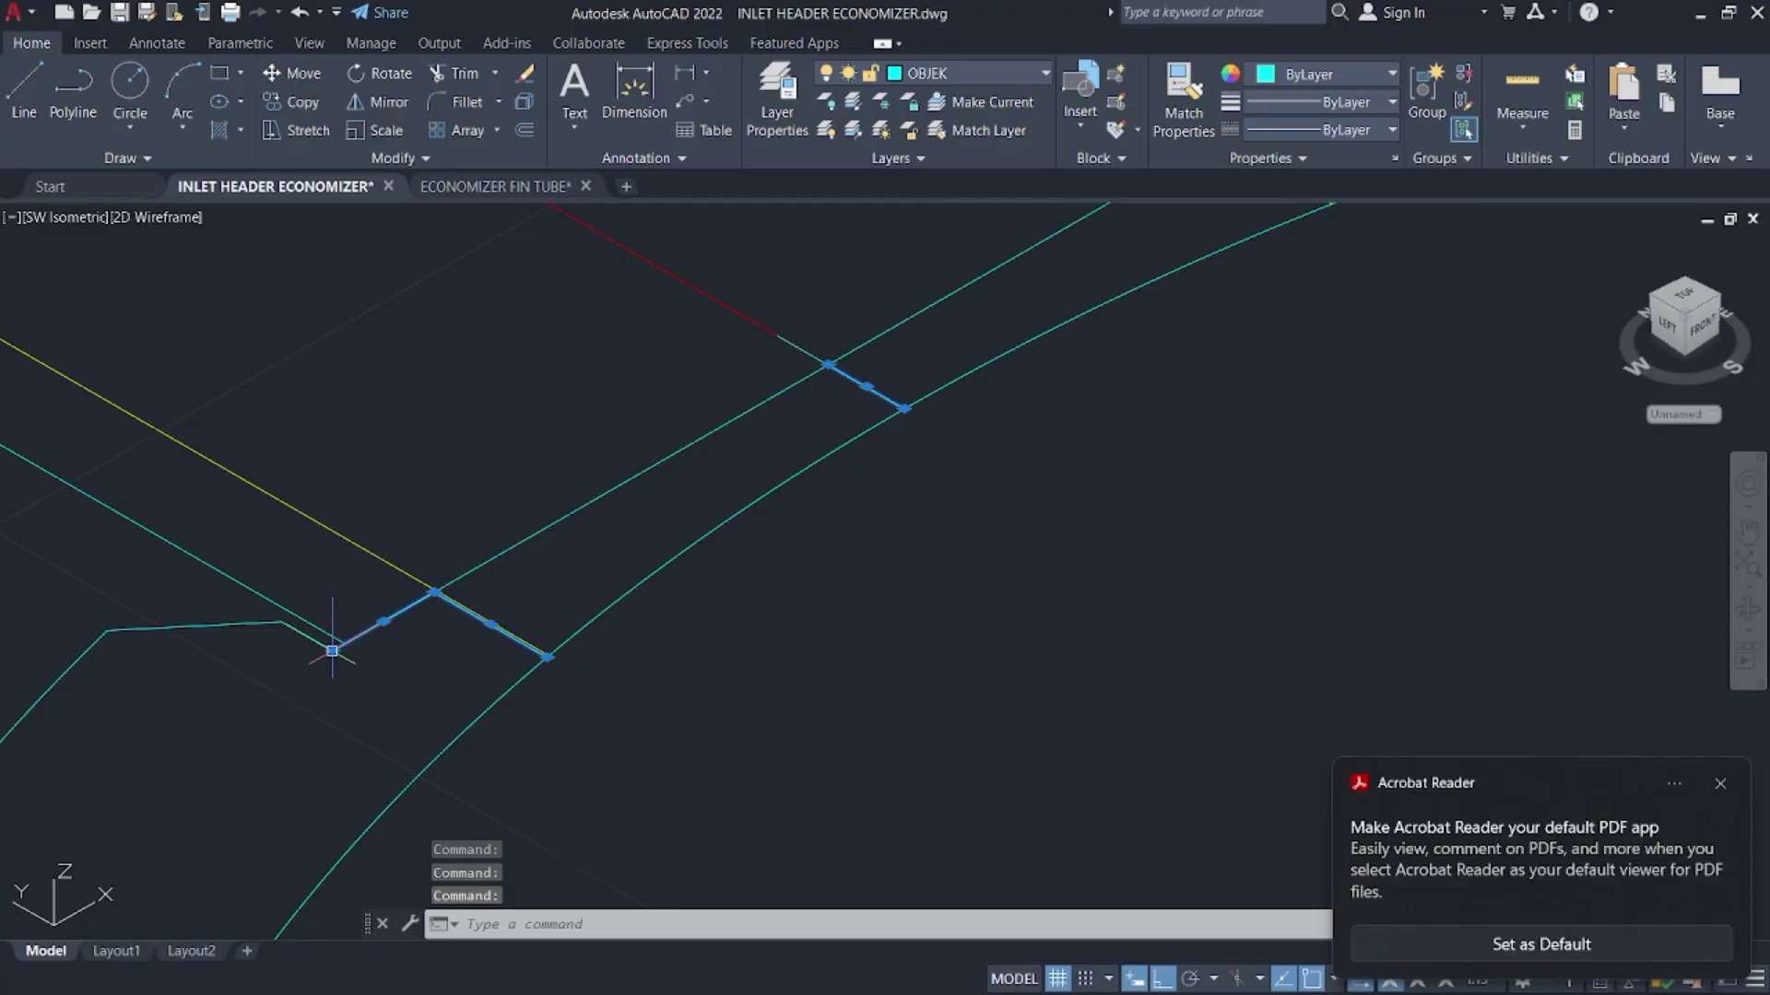
pyautogui.click(236, 628)
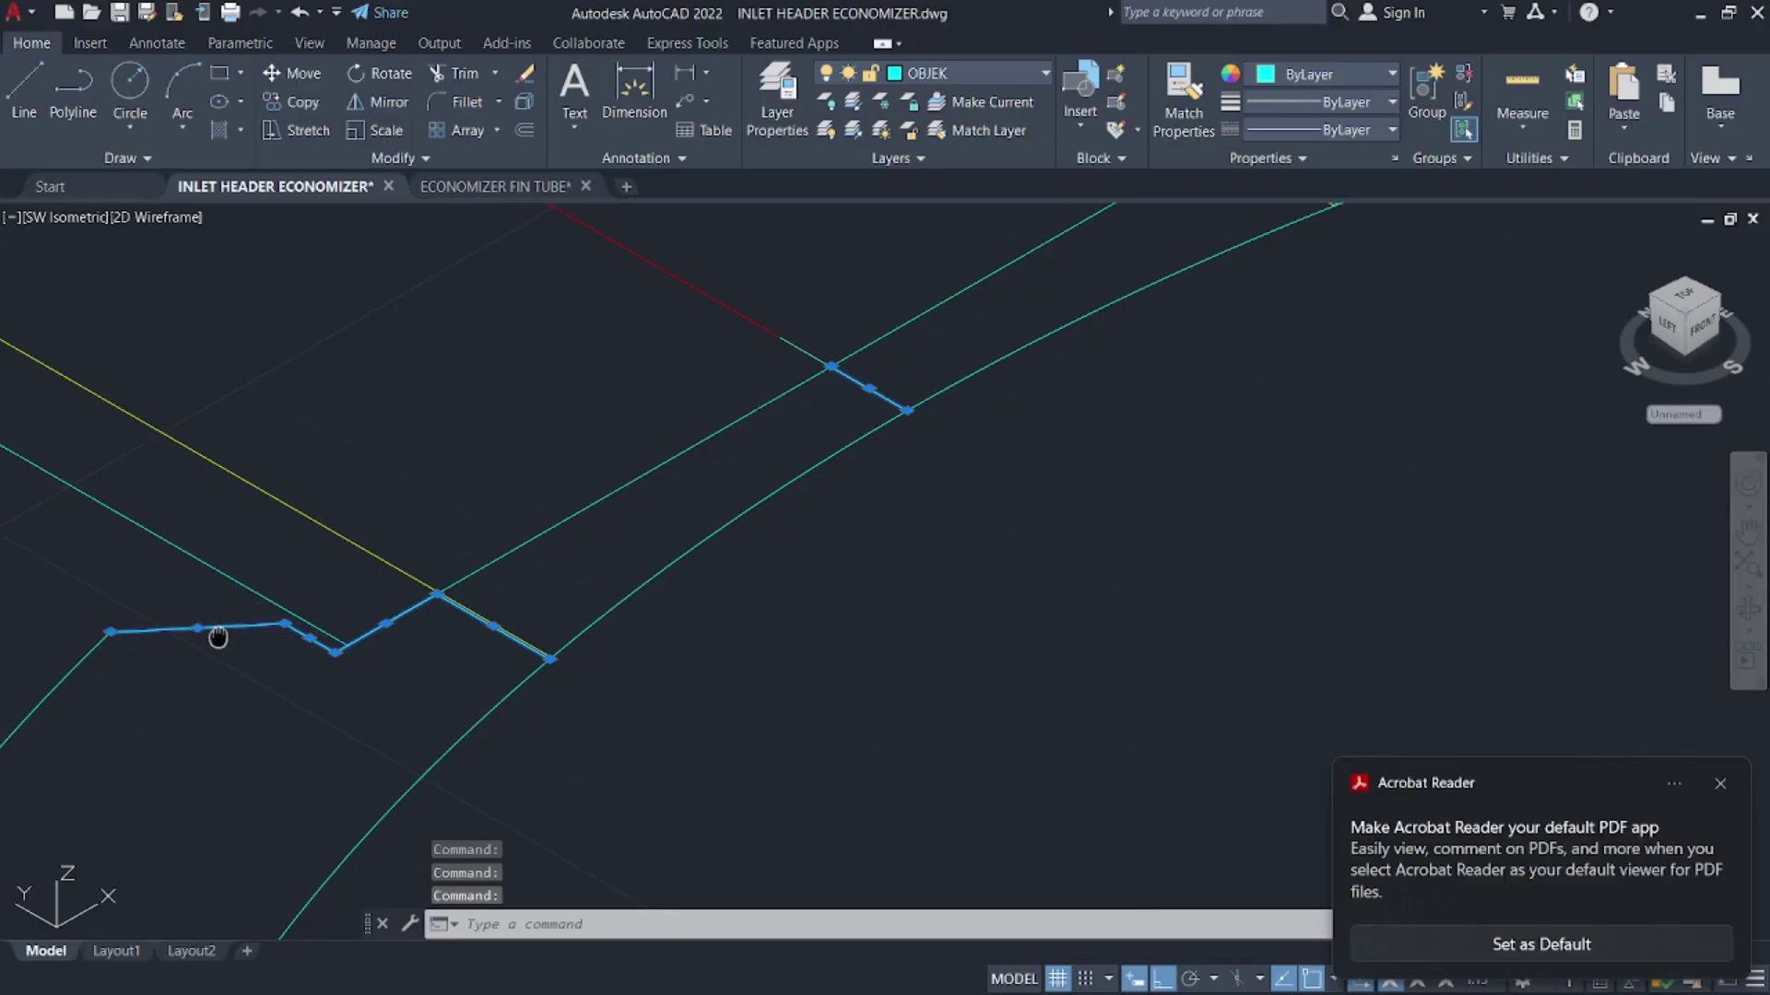
pyautogui.scroll(-3, 217, 625)
pyautogui.write('co')
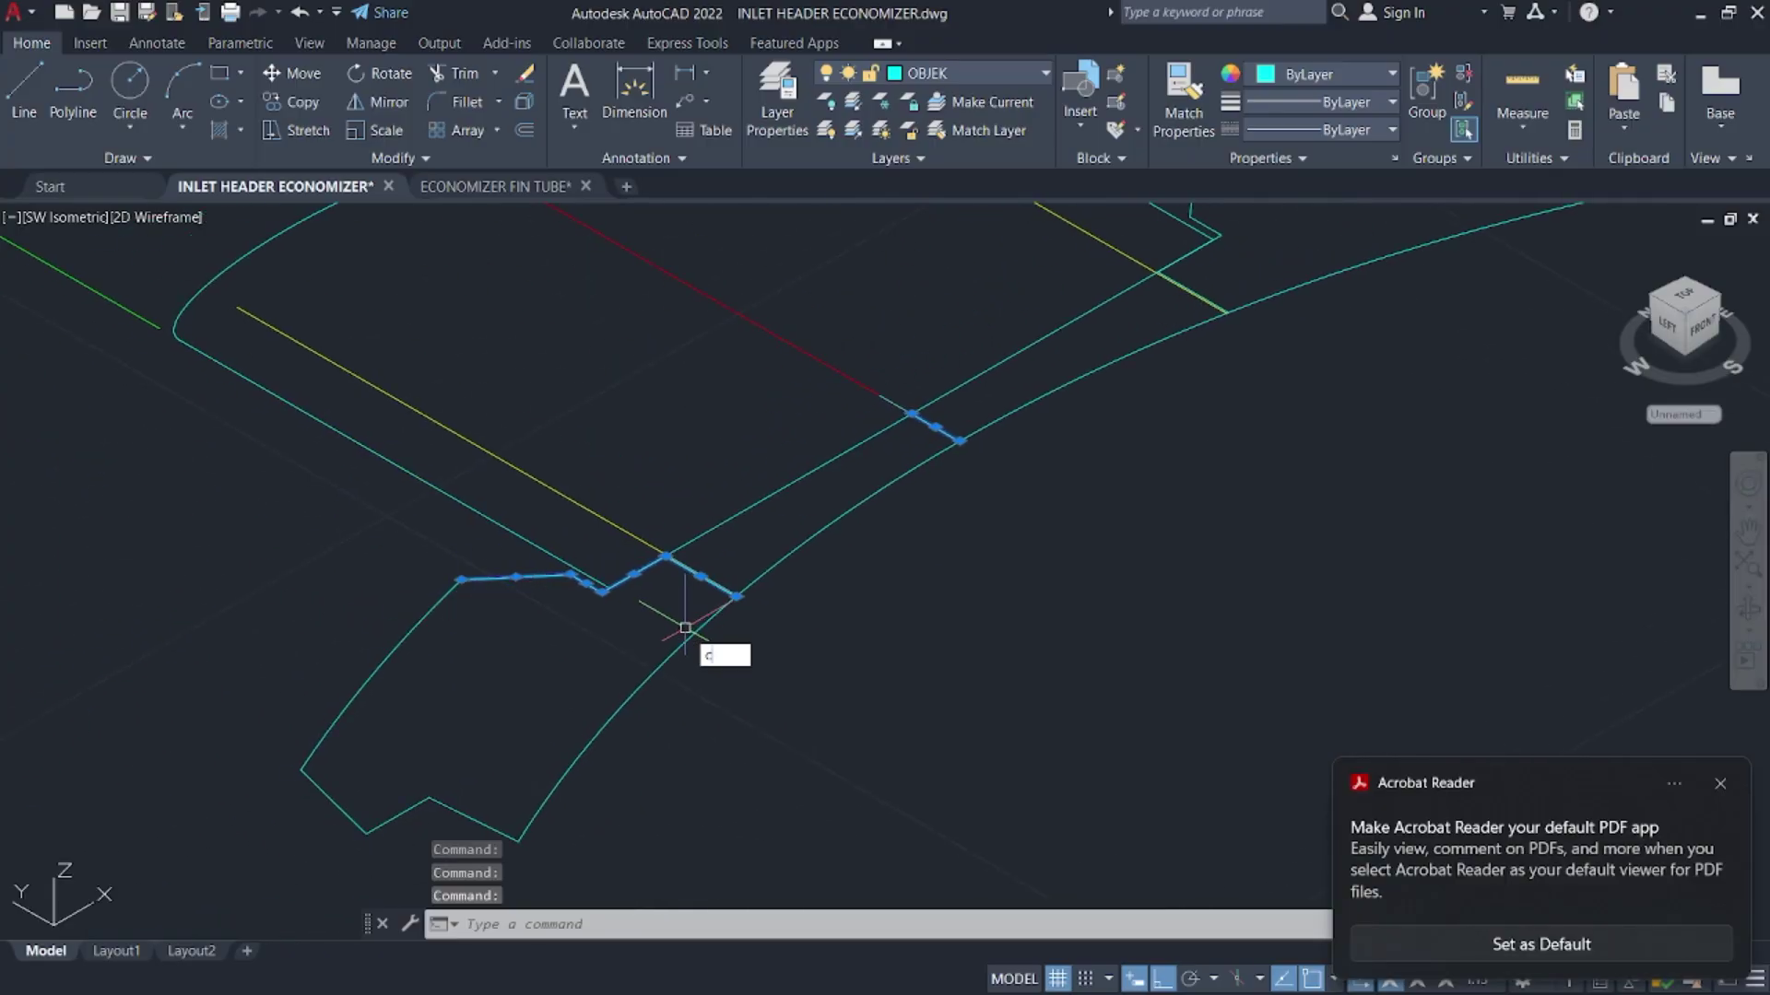
pyautogui.press('Return')
pyautogui.click(736, 596)
pyautogui.scroll(-2, 792, 507)
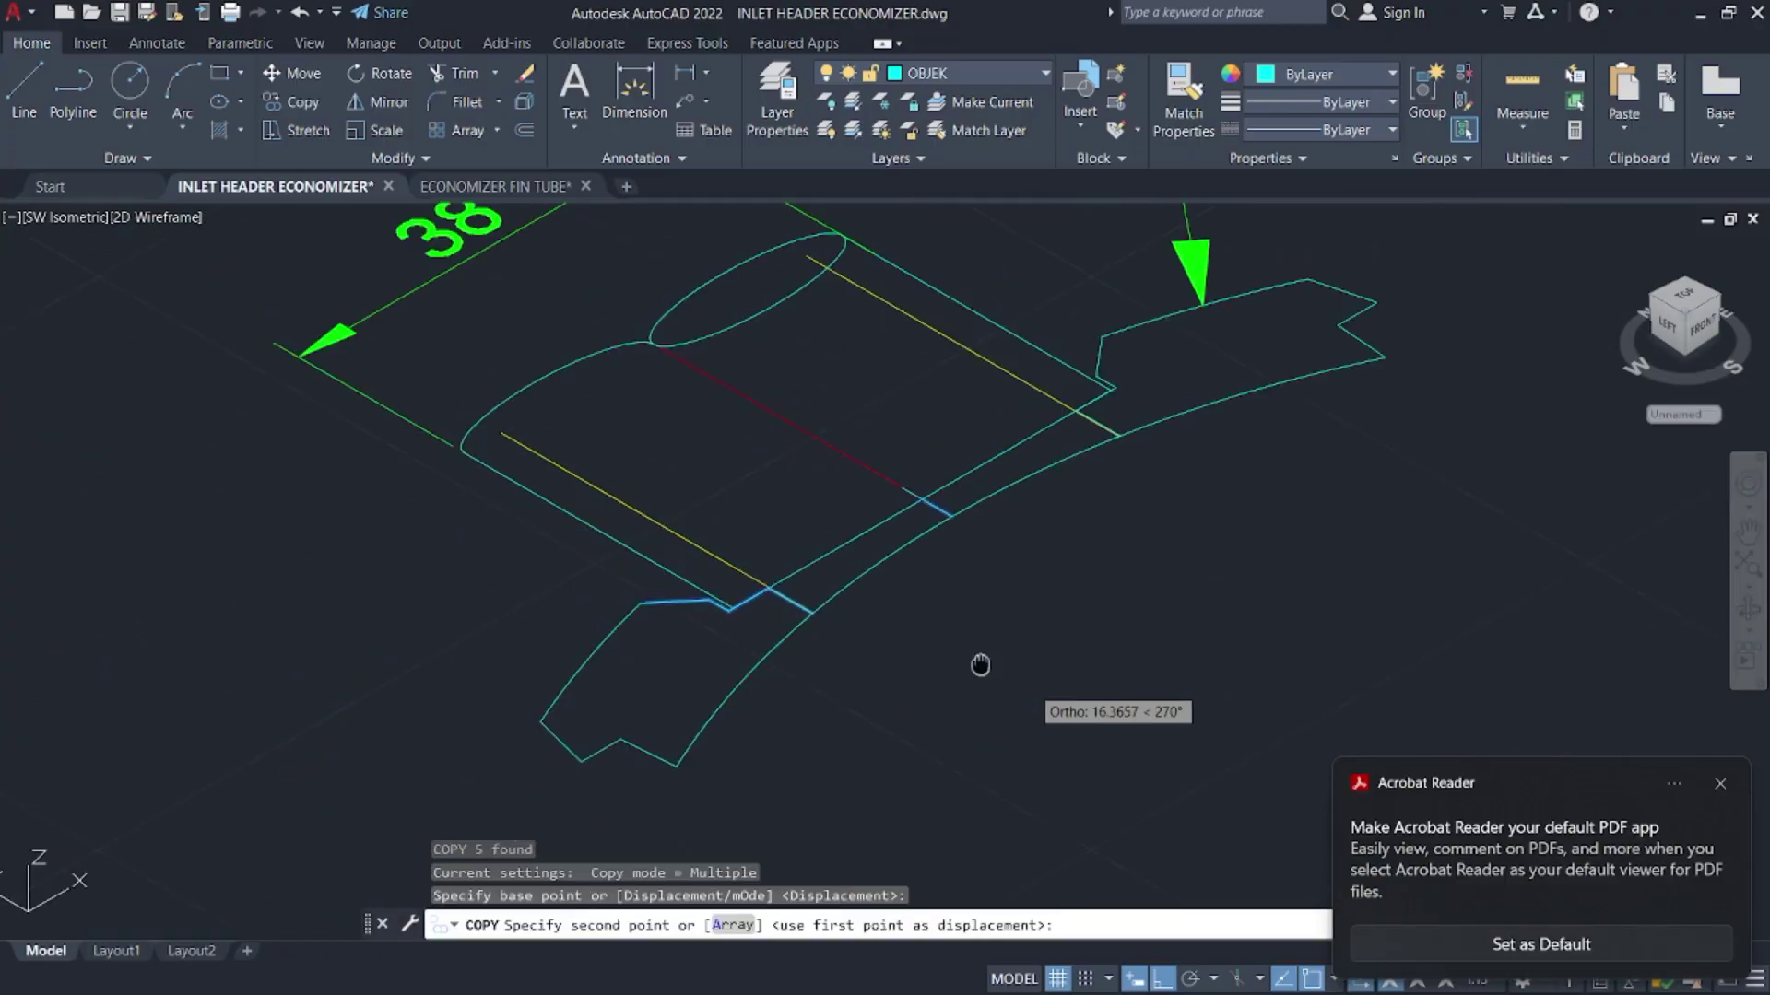
pyautogui.scroll(5, 792, 507)
pyautogui.click(841, 526)
pyautogui.press('Escape')
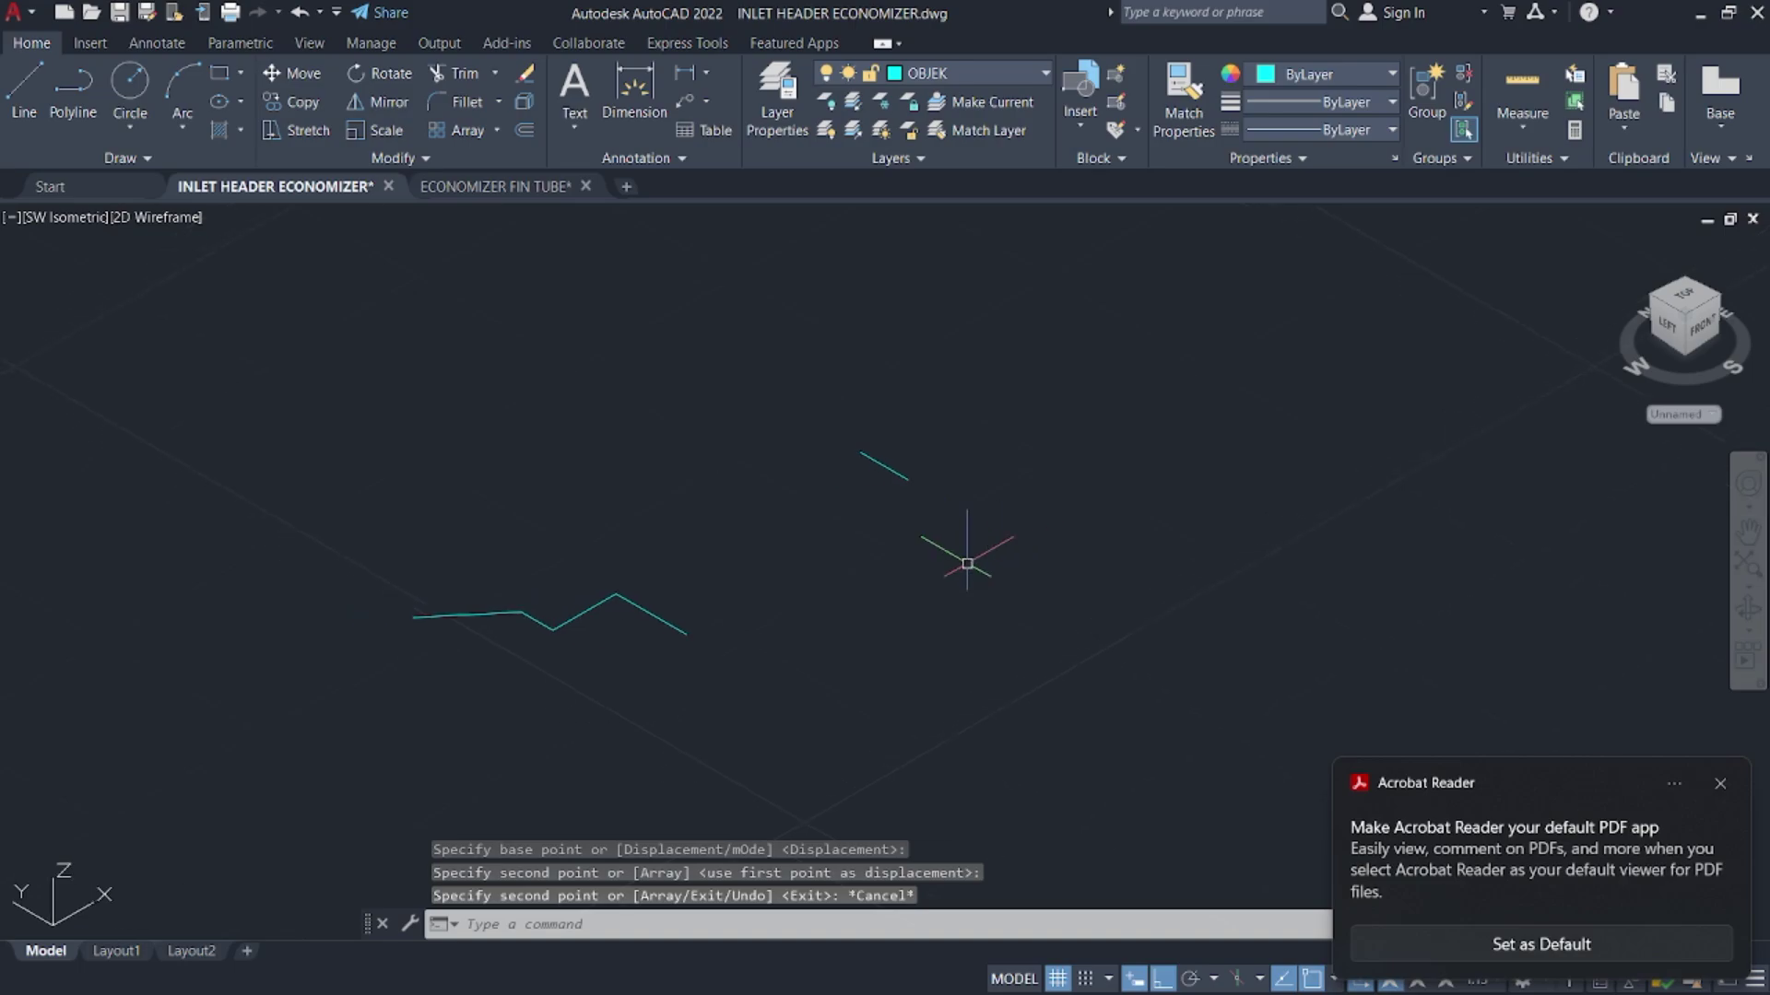
# - Draw a straight line along the X axis from the outer end of the copied bore edge toward the copied center stub
pyautogui.write('l')
pyautogui.press('Return')
pyautogui.click(686, 634)
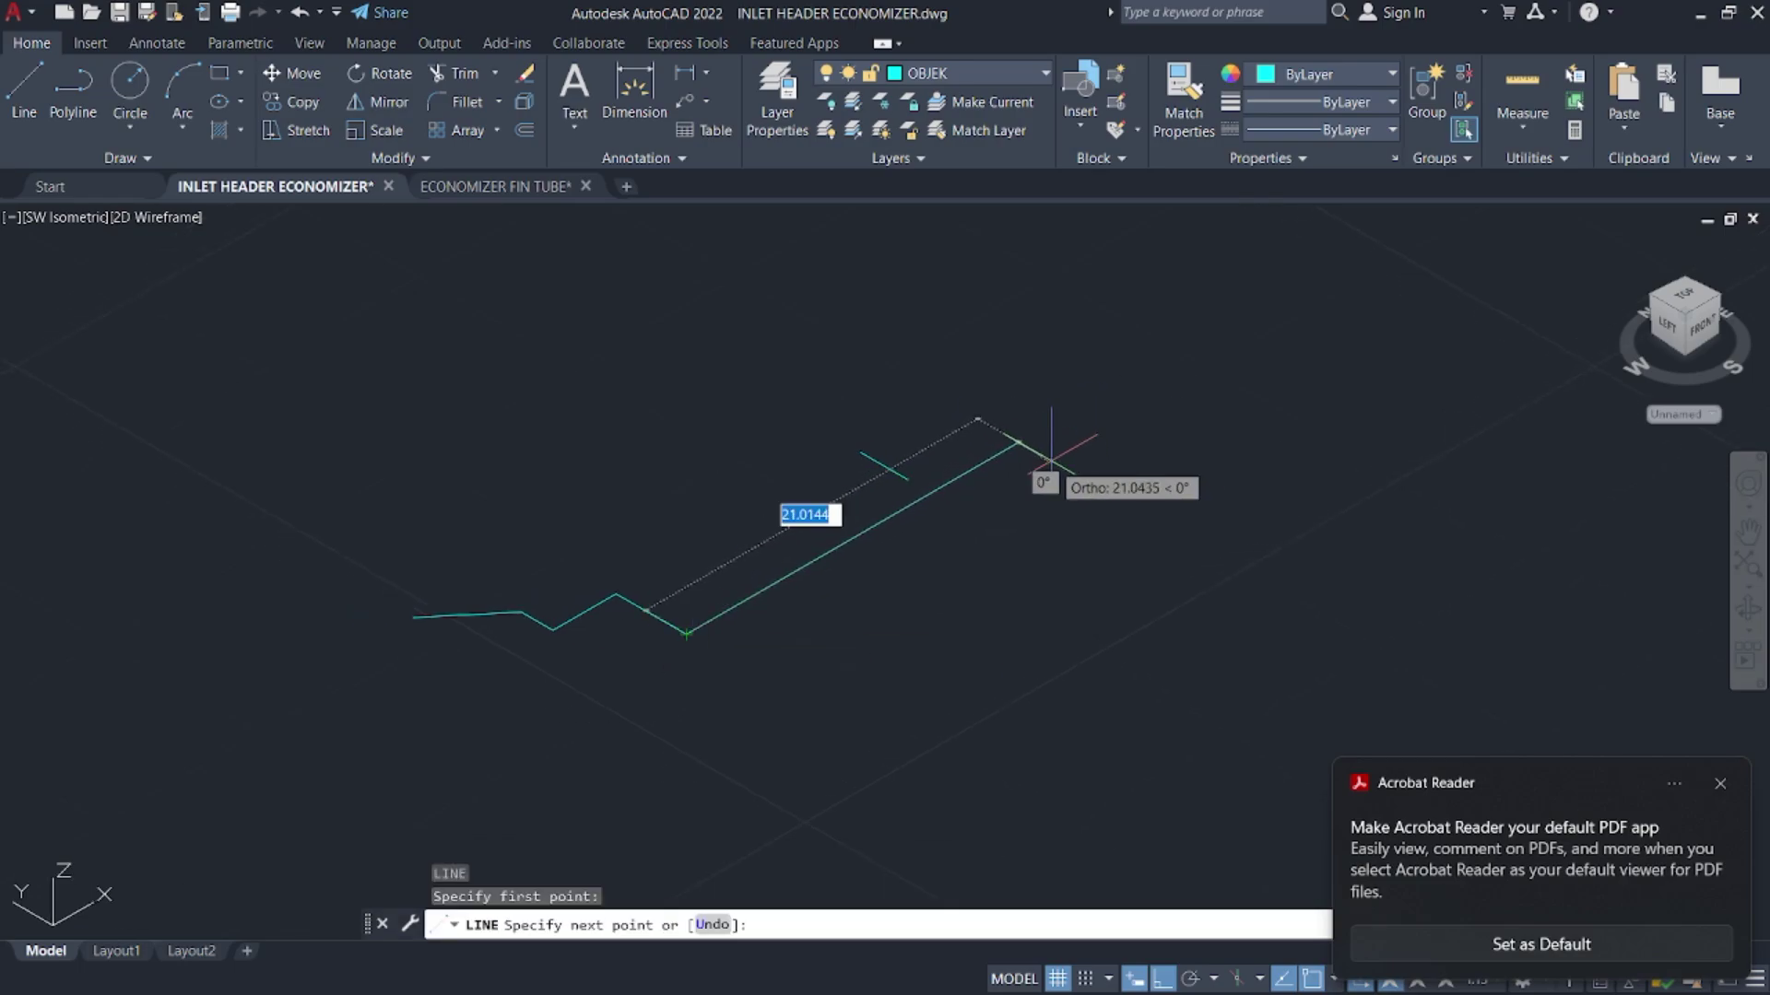
pyautogui.click(936, 493)
pyautogui.press('Escape')
# - Stretch the center stub's outer end past the new line and extend that line to meet it
pyautogui.scroll(5, 937, 493)
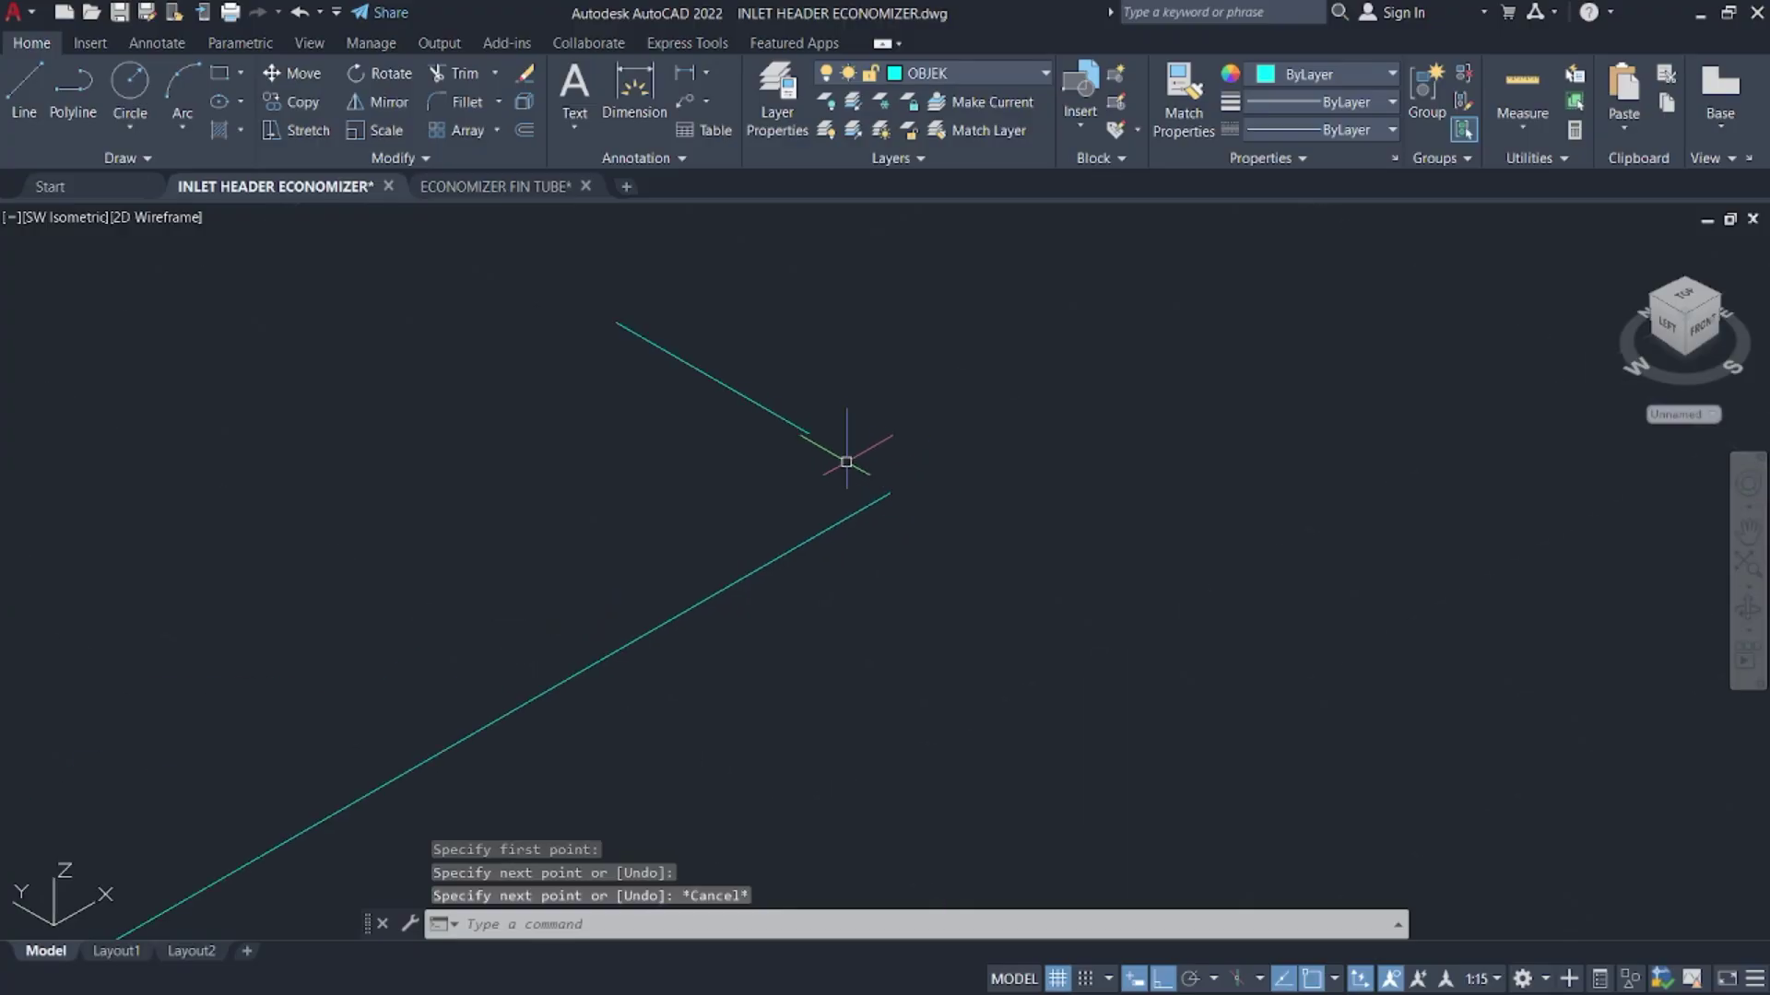
pyautogui.press('Escape')
pyautogui.click(808, 433)
pyautogui.click(819, 431)
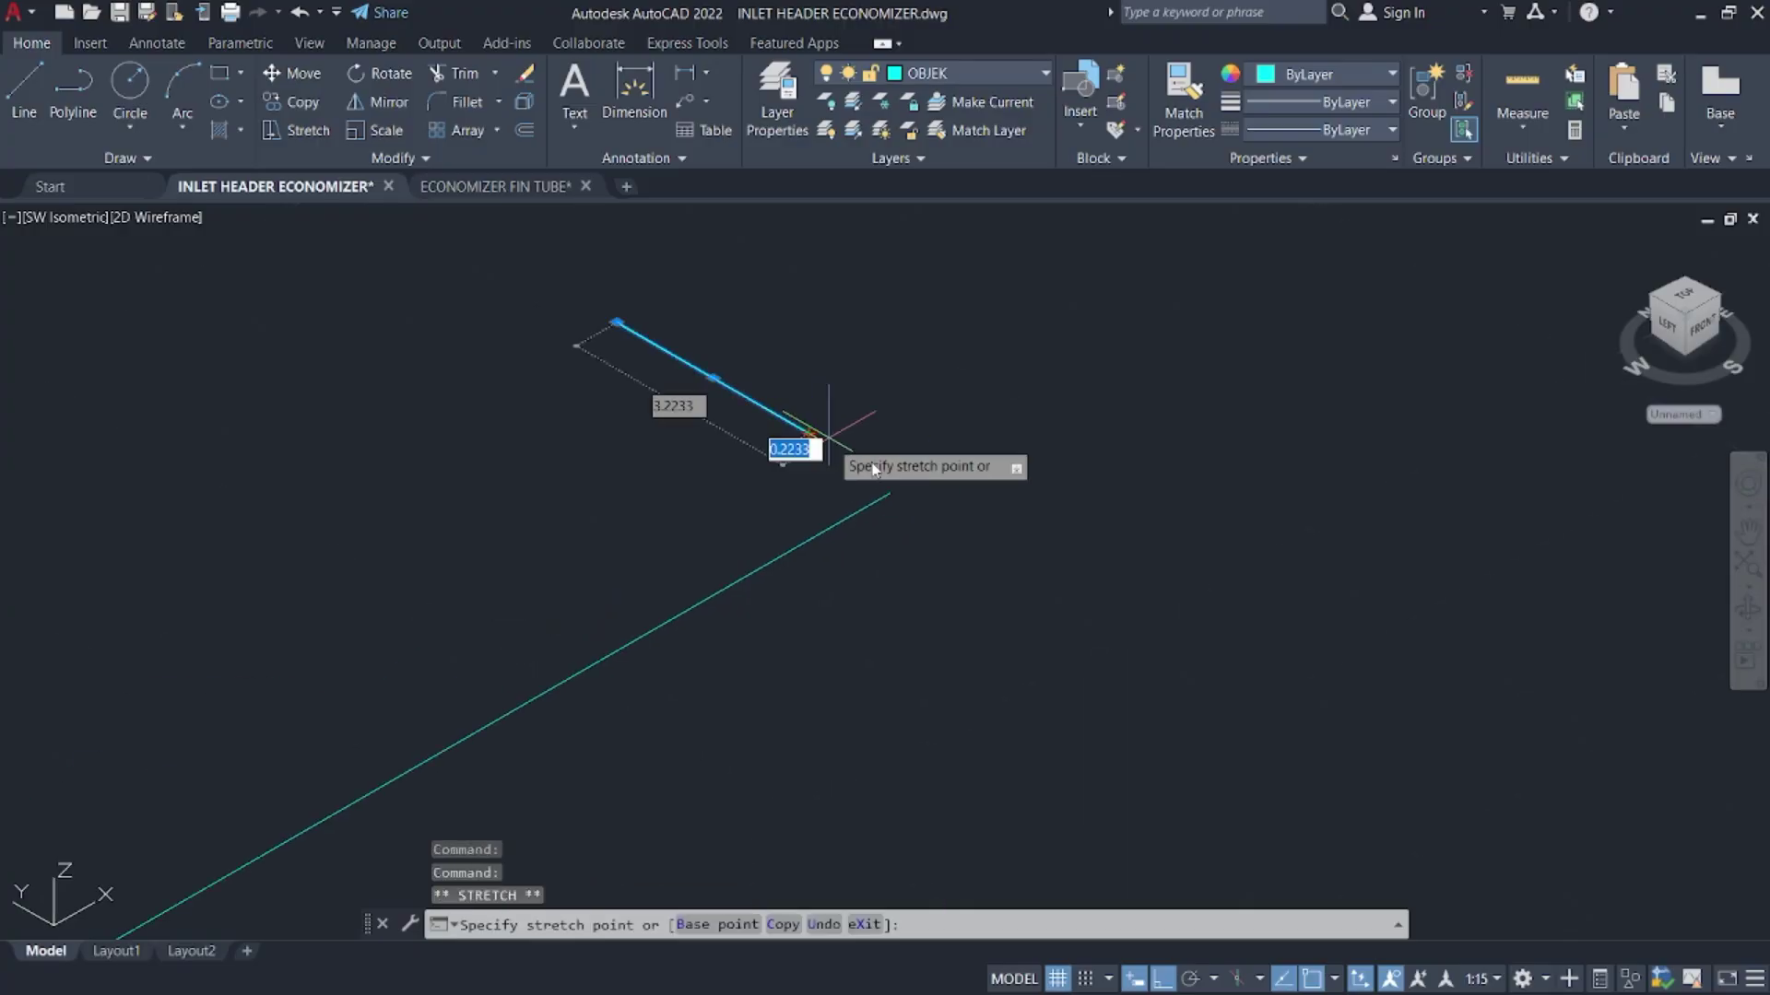
pyautogui.write('ex')
pyautogui.press('Return')
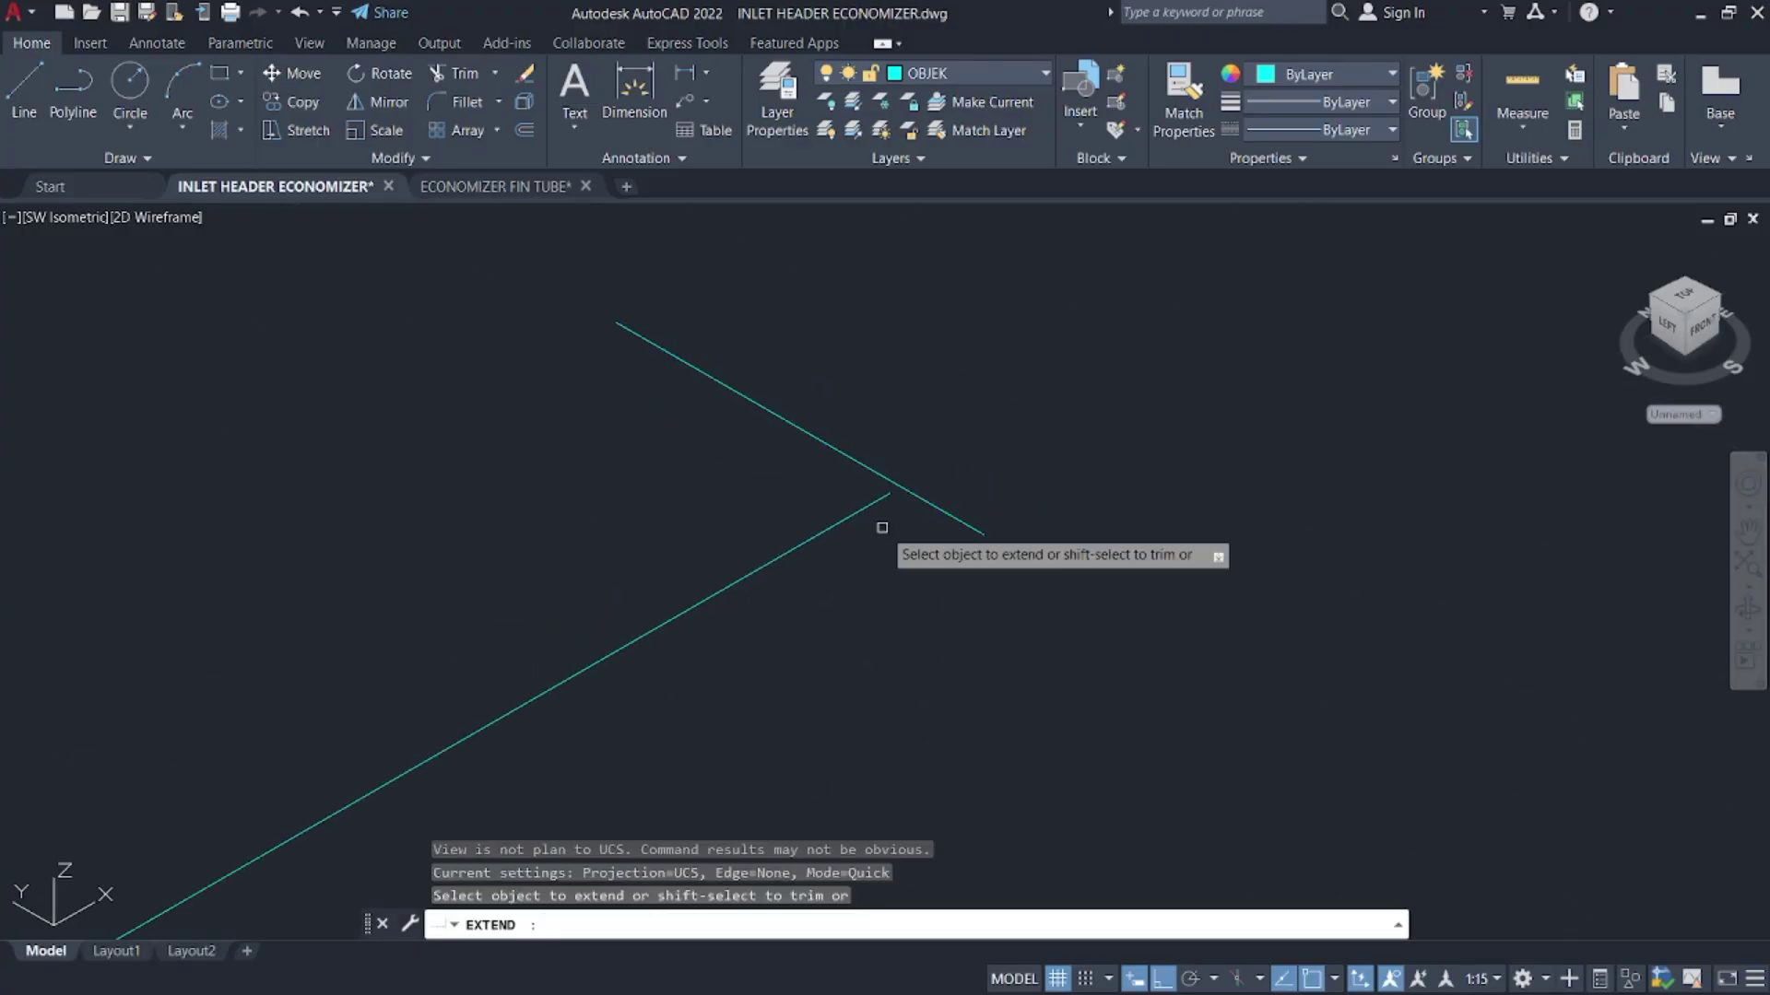
pyautogui.moveTo(881, 525); pyautogui.dragTo(826, 494)
pyautogui.press('Escape')
# - Trim the center stub's overhang beyond its corner with the long line
pyautogui.write('tr')
pyautogui.press('Return')
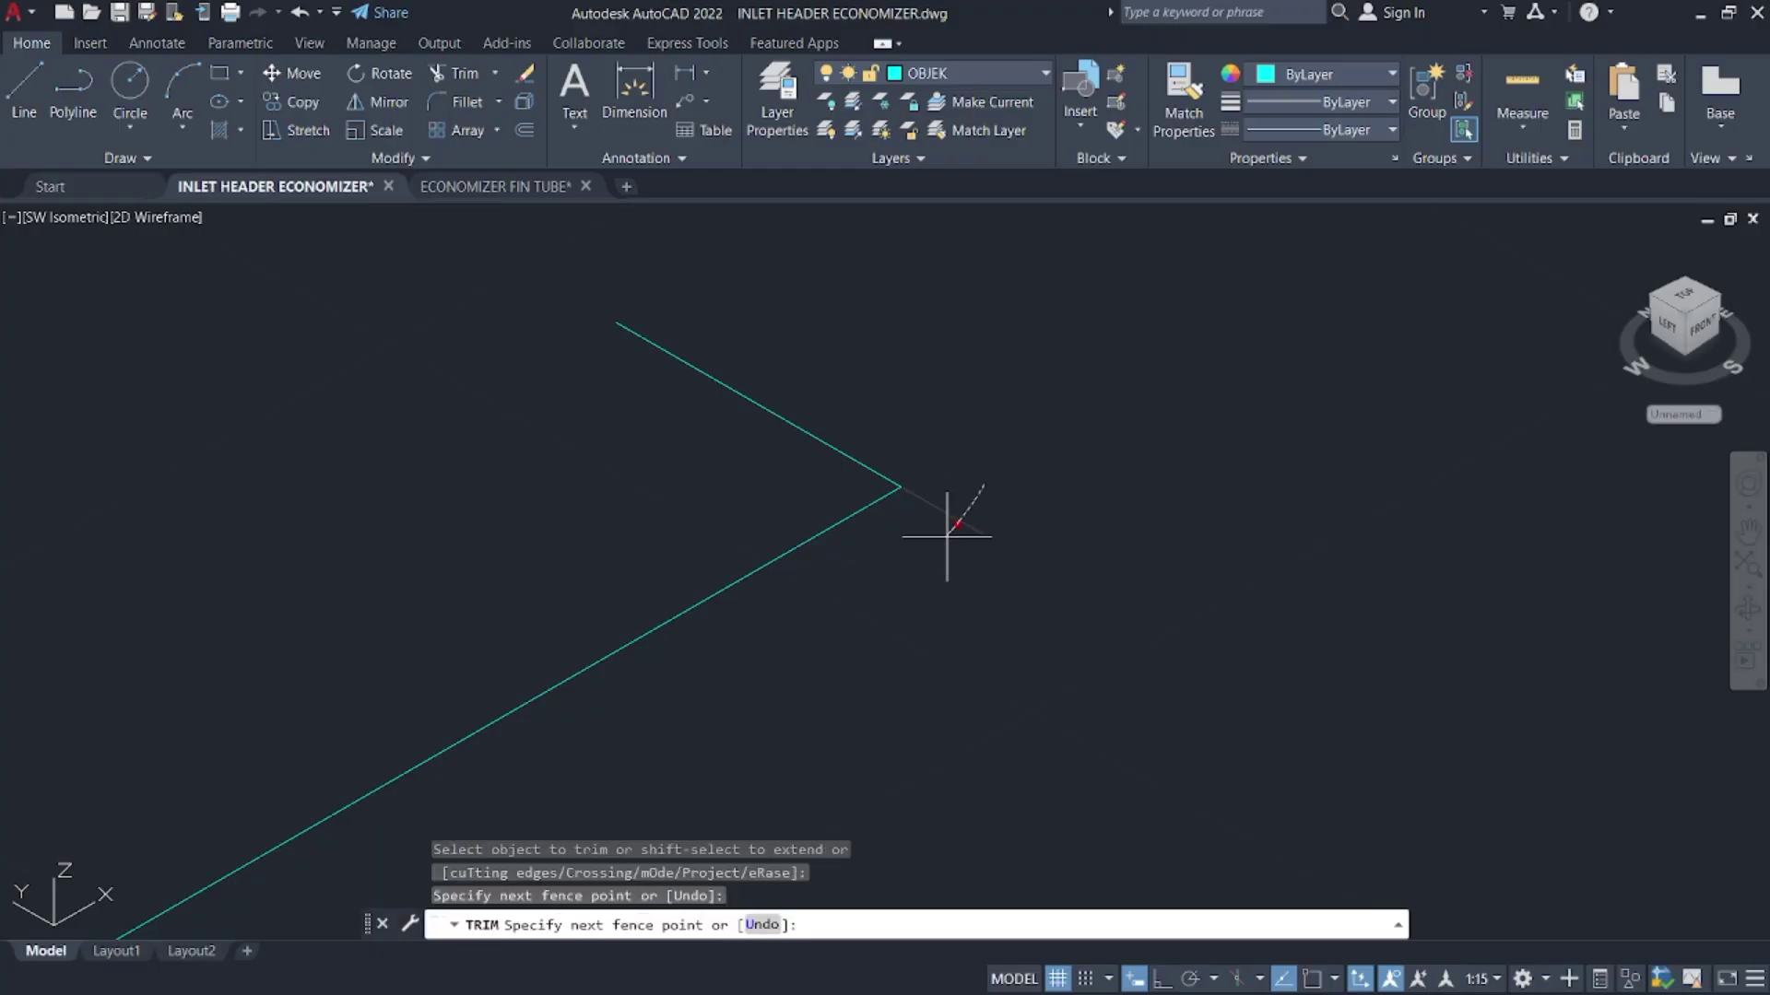
pyautogui.scroll(-3, 1337, 399)
pyautogui.press('Escape')
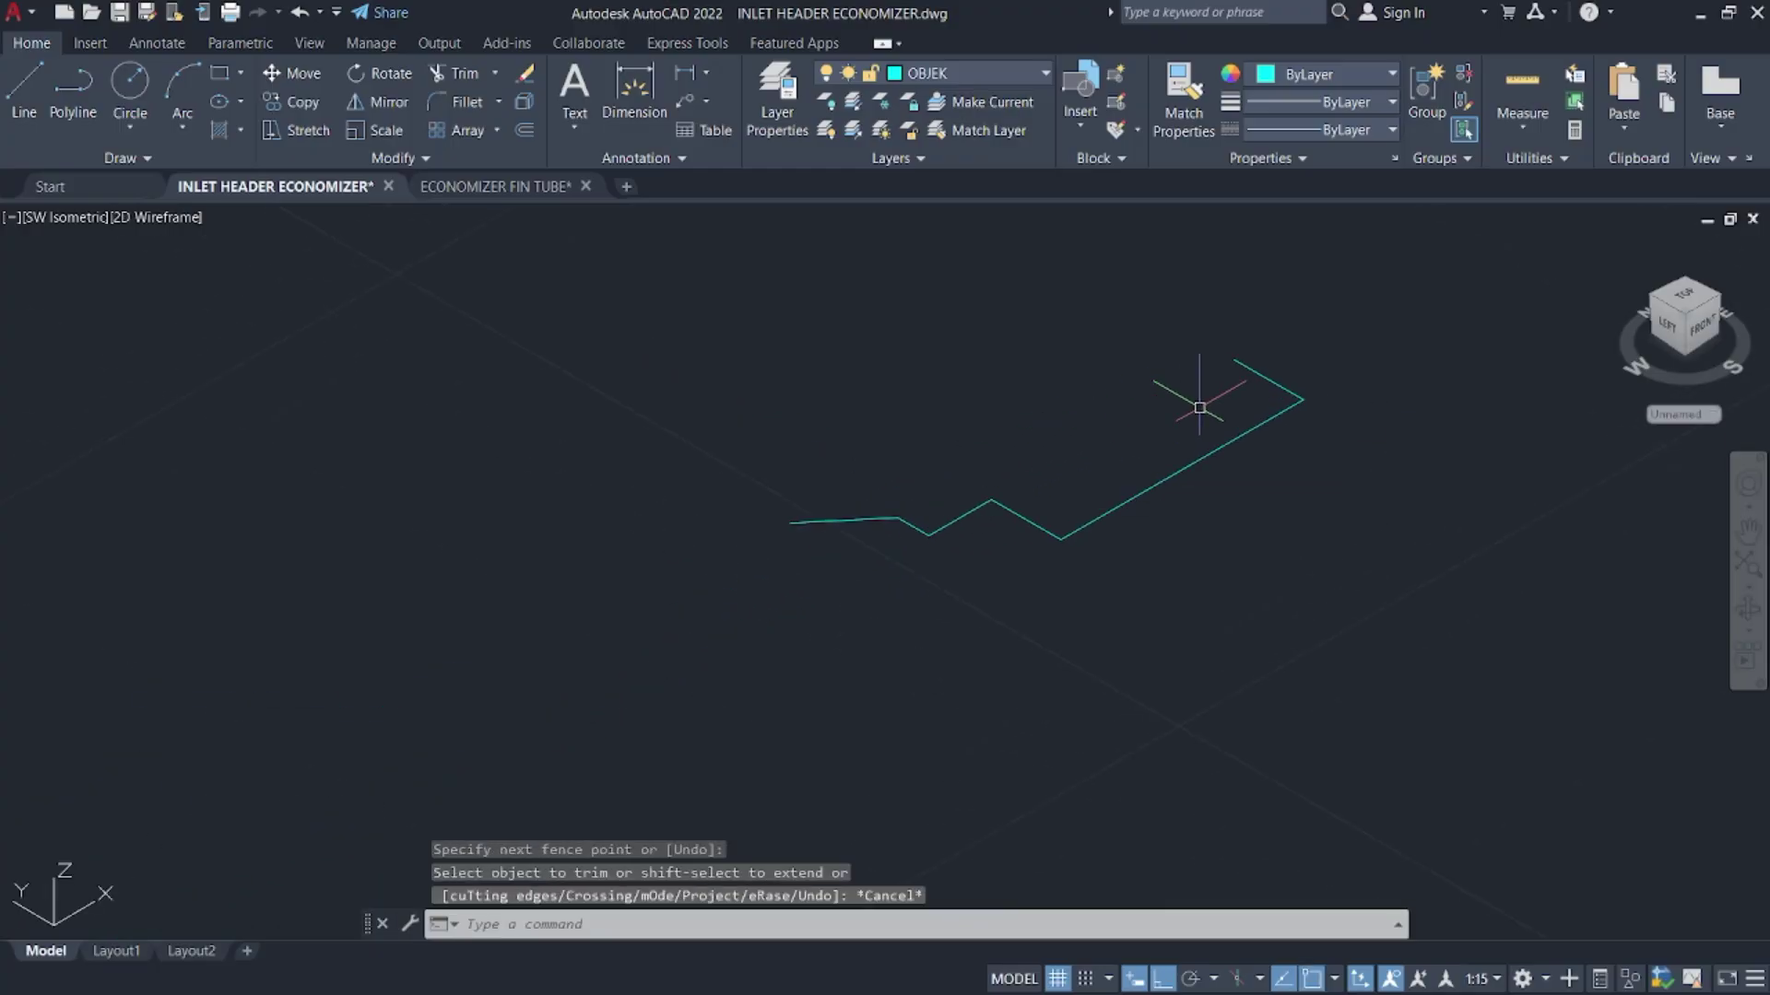
# - Stretch the center stub's free end well beyond the level of the groove line's free end
pyautogui.click(1236, 368)
pyautogui.click(1233, 353)
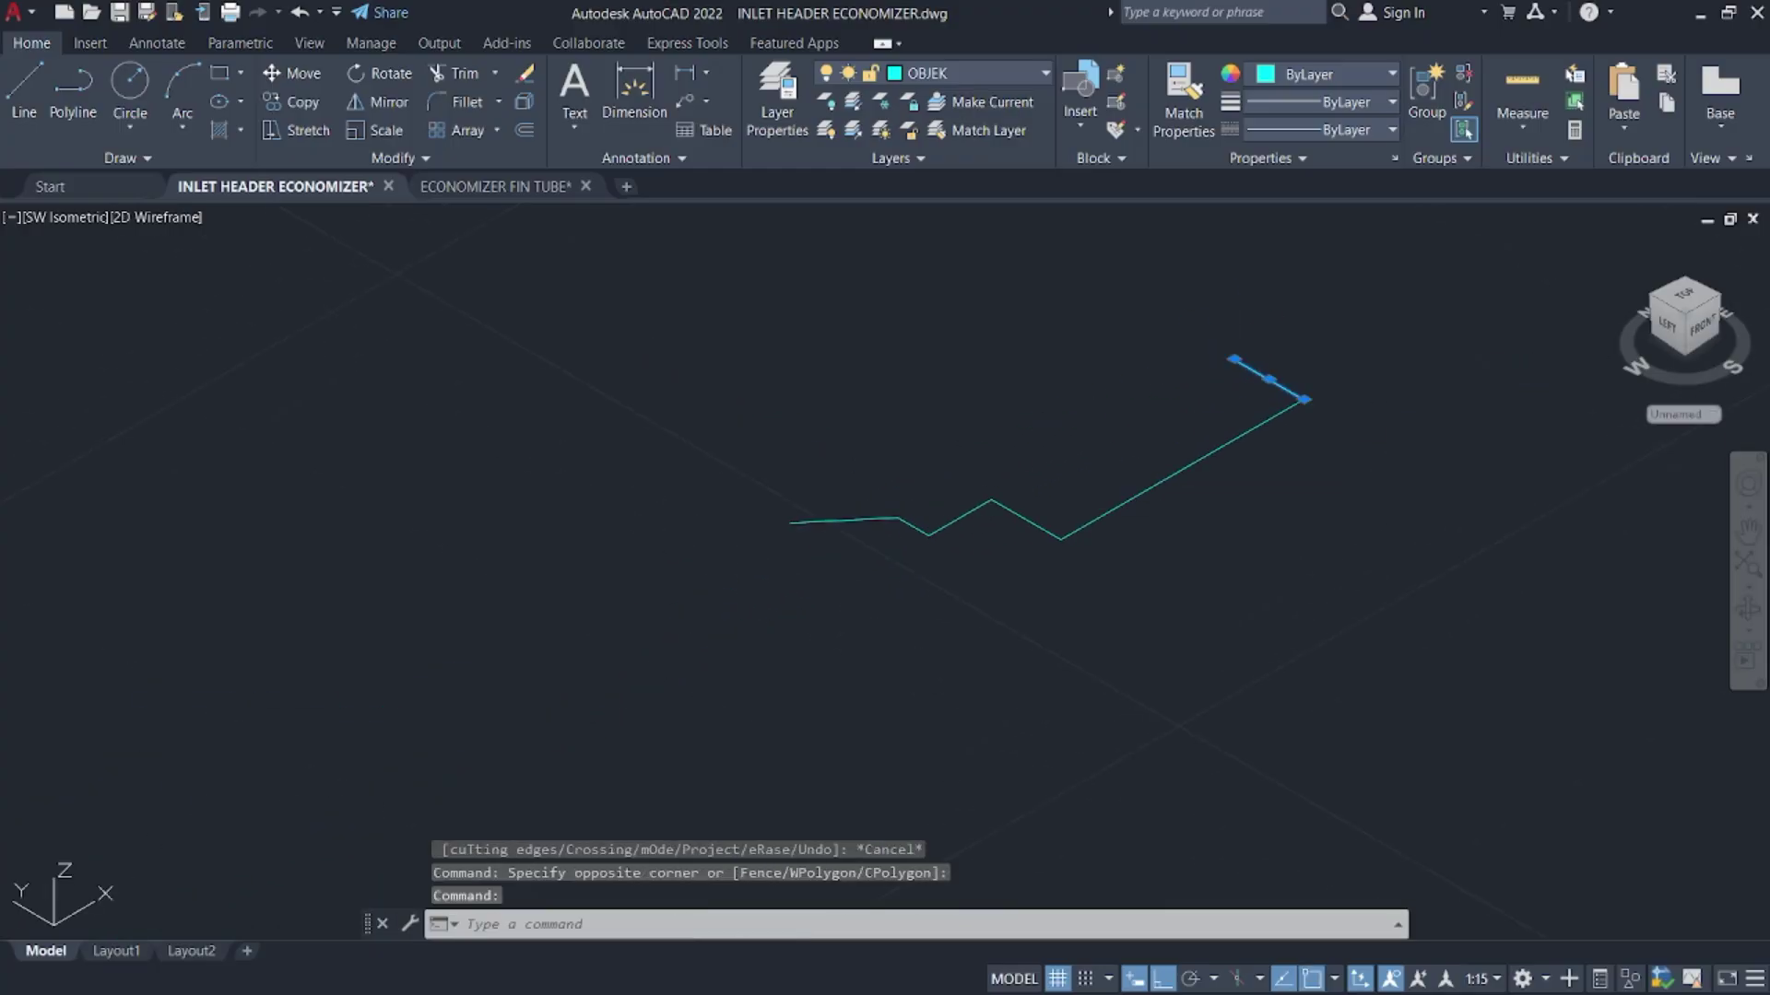
pyautogui.click(1235, 357)
pyautogui.click(920, 304)
pyautogui.press('Escape')
# - Try to close the profile with a line from the groove line's free end to a snap point on the center line, and undo it
pyautogui.write('l')
pyautogui.press('Return')
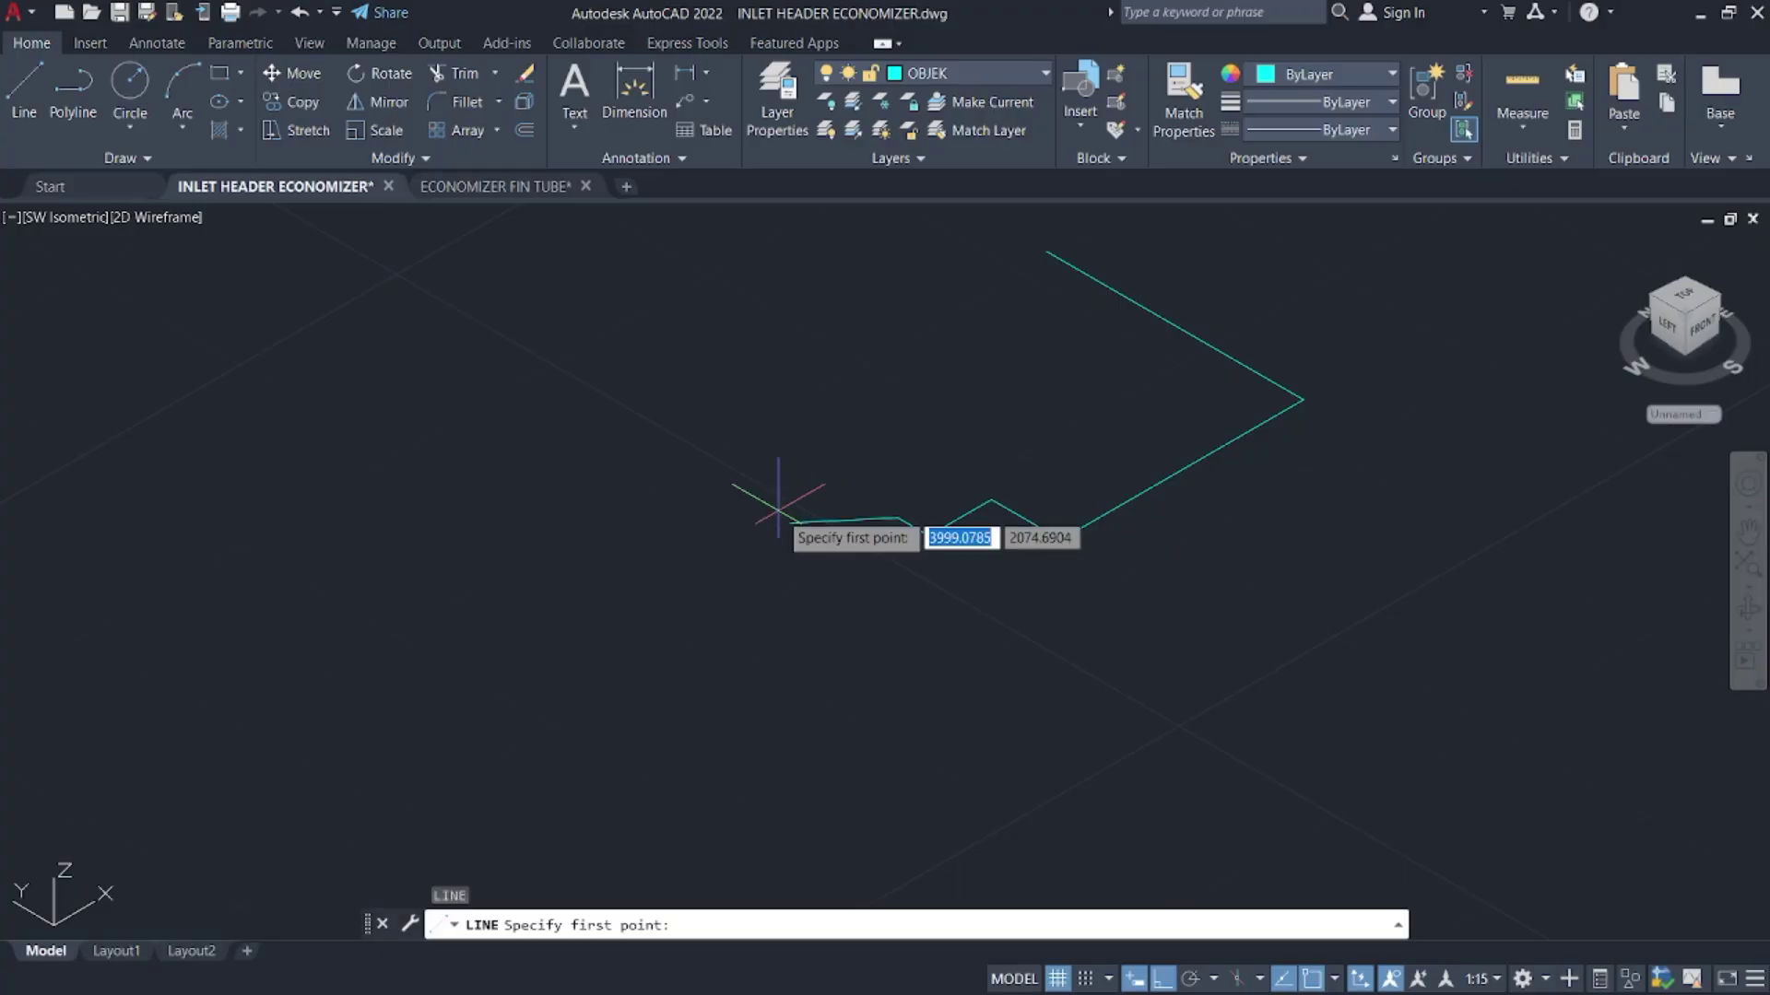
pyautogui.click(790, 523)
pyautogui.click(1168, 321)
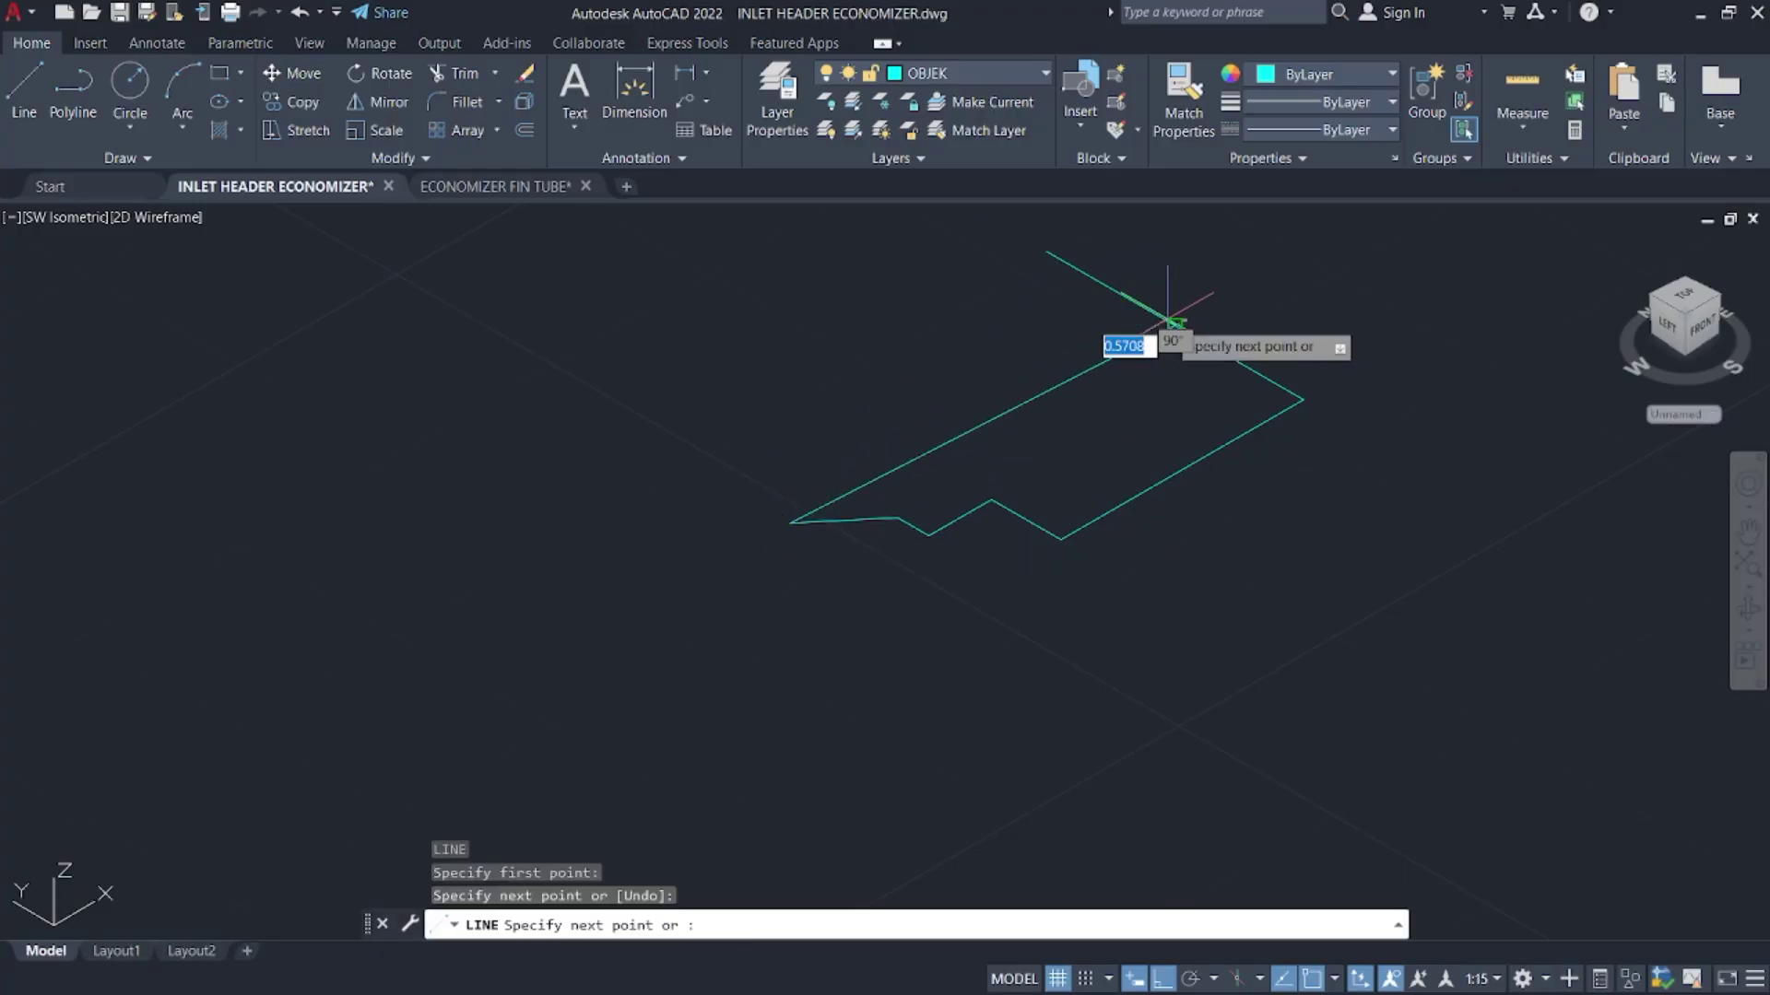
pyautogui.press('Escape')
pyautogui.hotkey('ctrl', 'z')
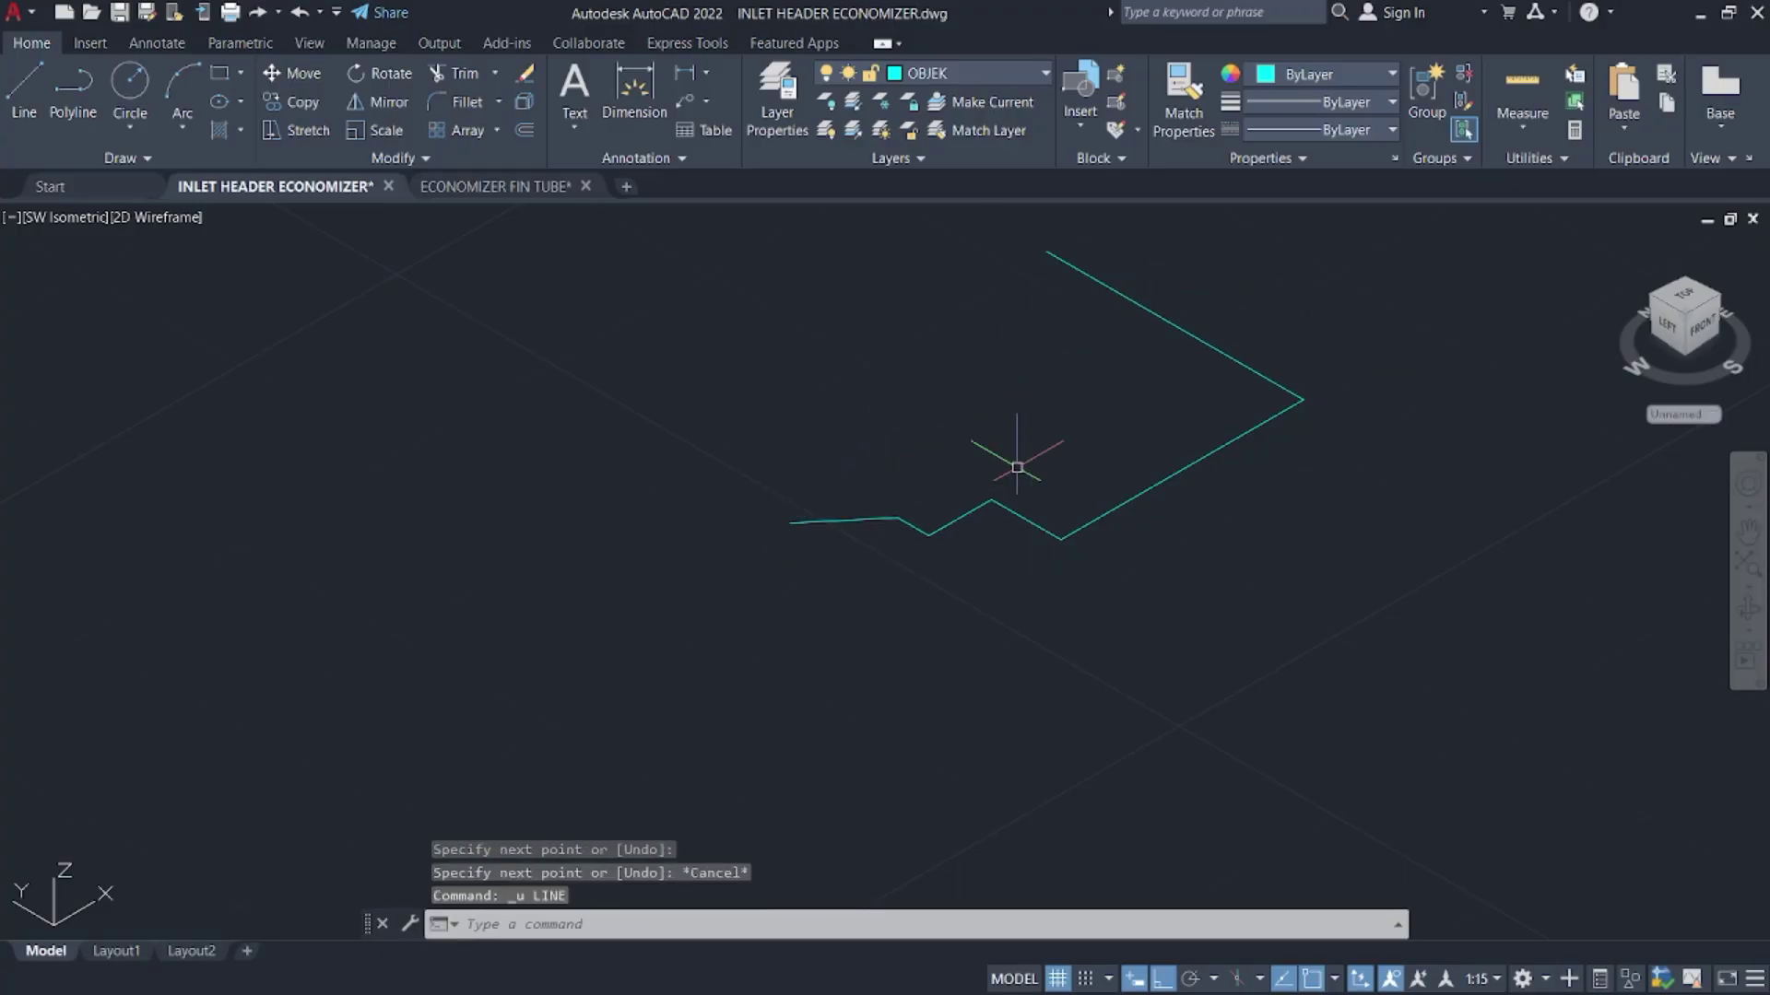
# - Draw the profile's remaining long edge parallel to the X axis from the groove line's free end to the center line
pyautogui.write('l')
pyautogui.press('Return')
pyautogui.click(790, 522)
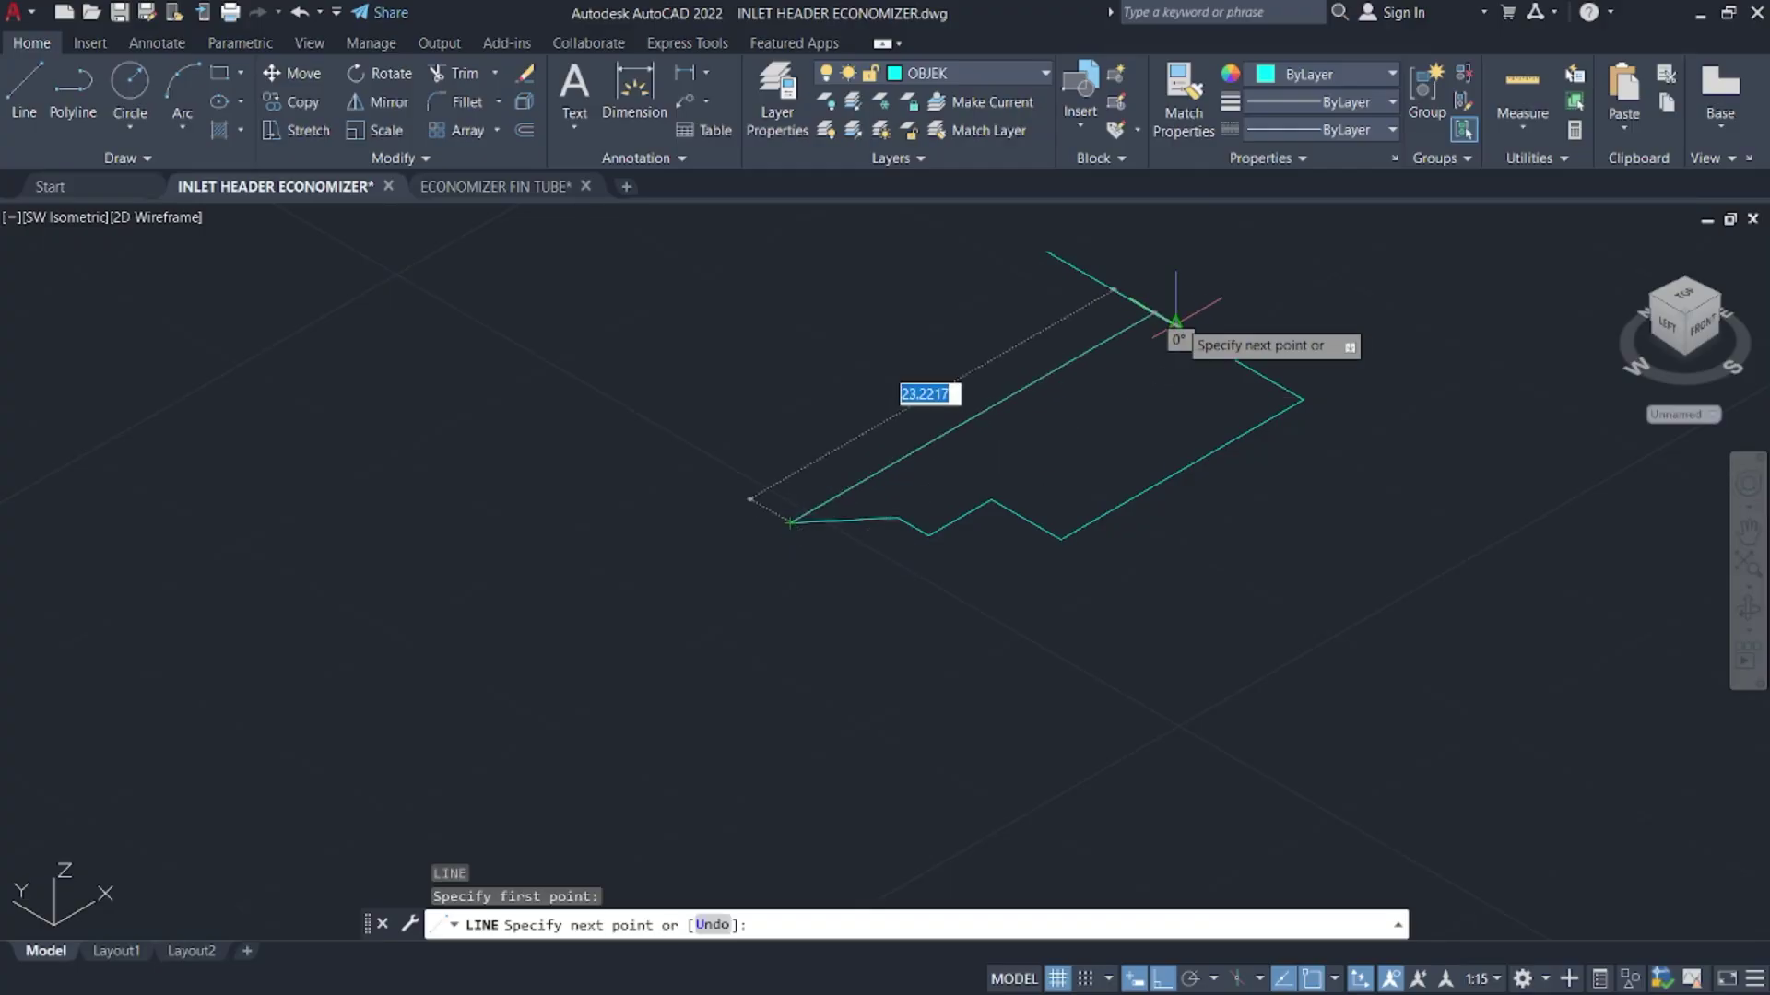
pyautogui.click(1152, 314)
pyautogui.press('Escape')
# - Trim the center line's excess beyond the new long edge, leaving a closed weld profile
pyautogui.write('tr')
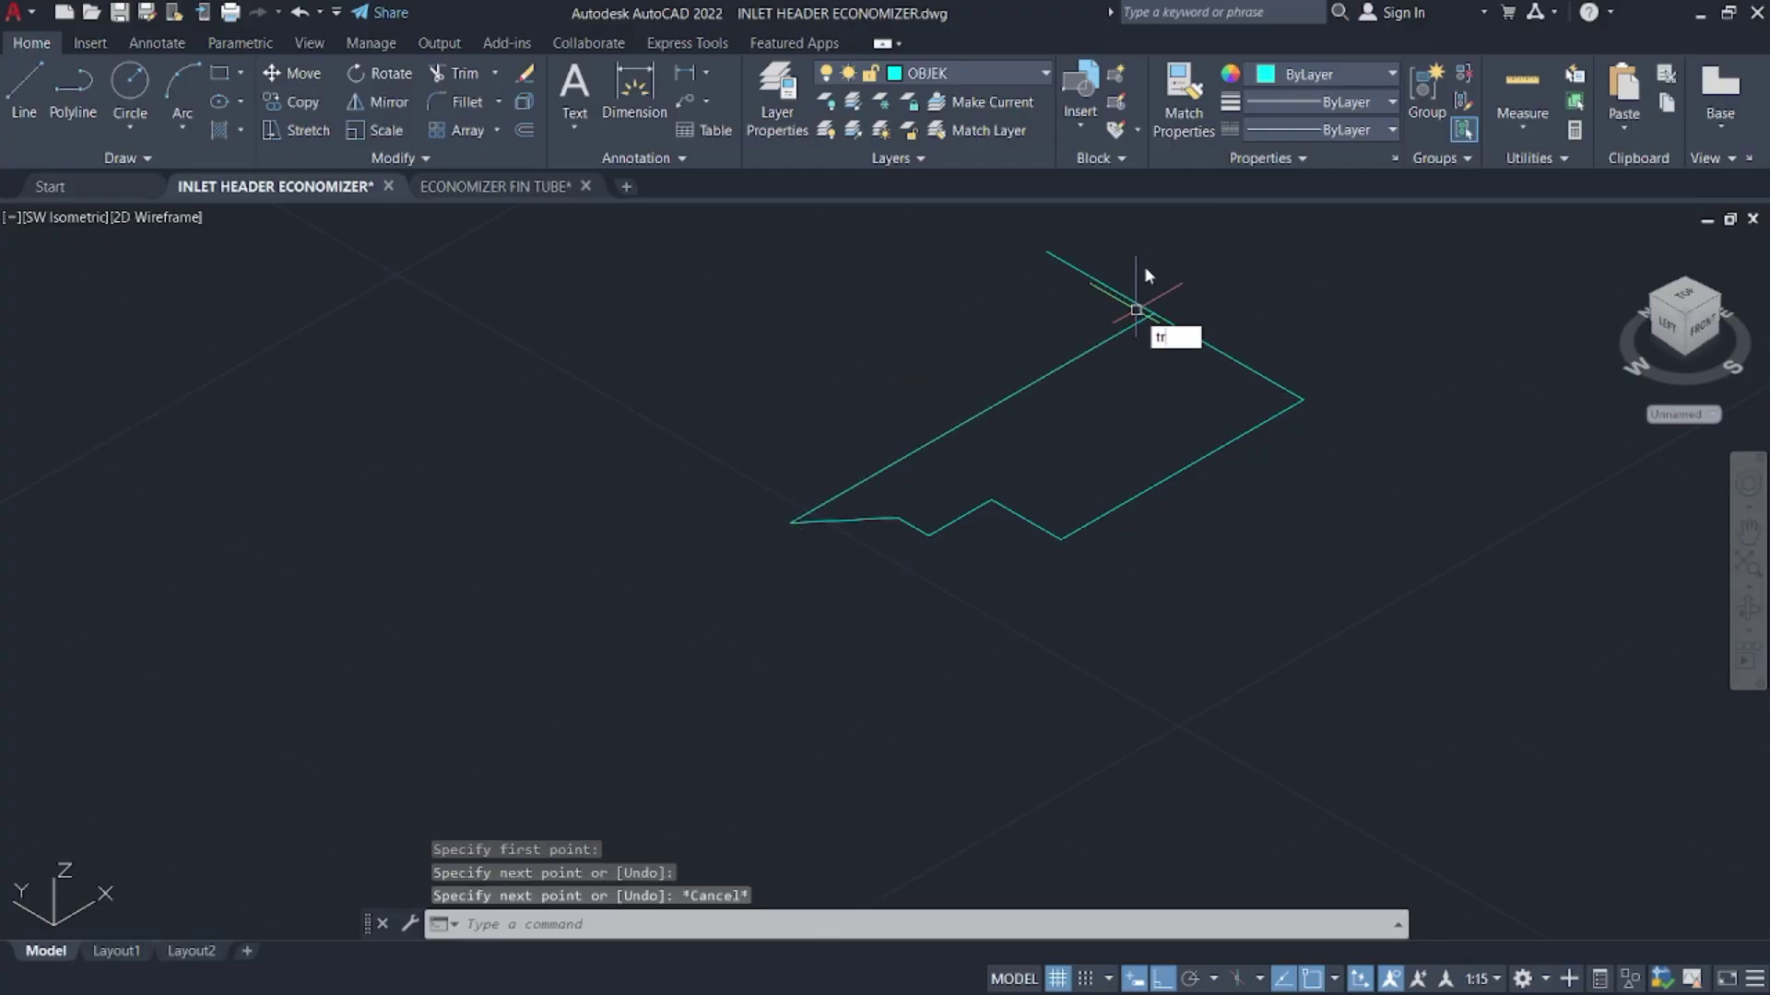
pyautogui.press('Return')
pyautogui.moveTo(1143, 262); pyautogui.dragTo(1031, 348)
pyautogui.press('Return')
# - Switch to the Tr Adv.pdf drawing in the browser, examine the dimensions of Detail W2, and return to AutoCAD
pyautogui.scroll(-5, 1255, 482)
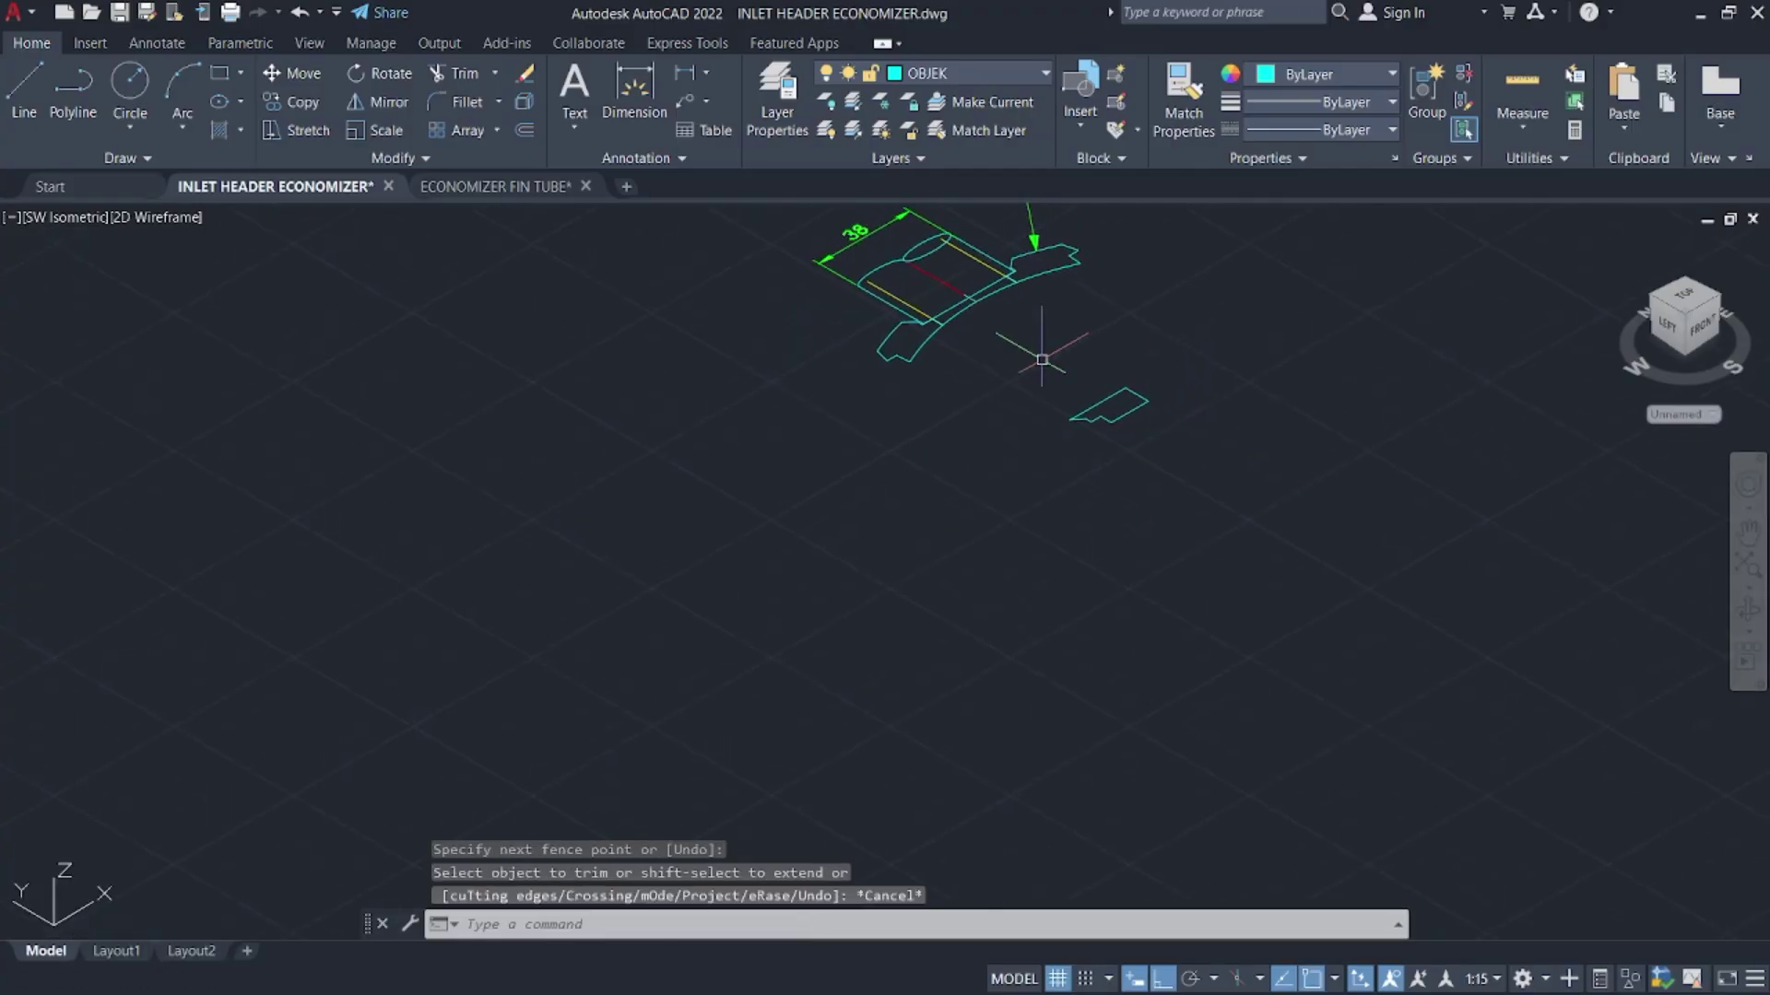
pyautogui.press('super')
pyautogui.click(885, 968)
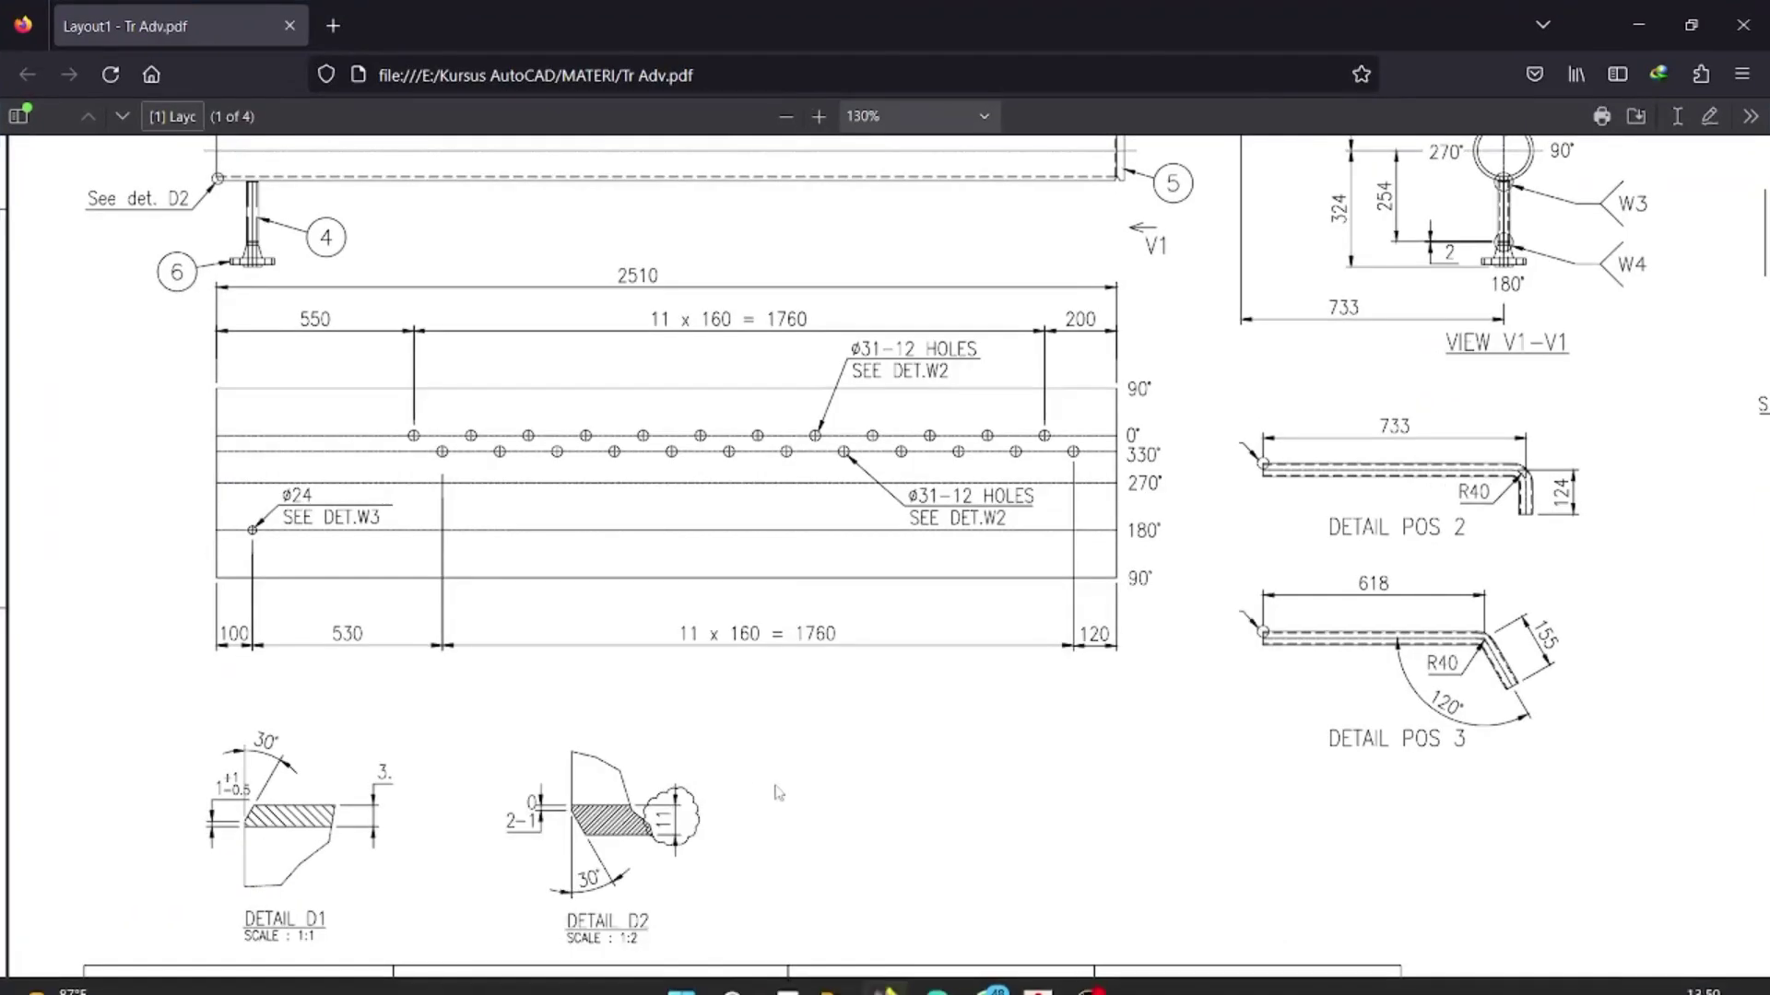
pyautogui.scroll(-6, 523, 549)
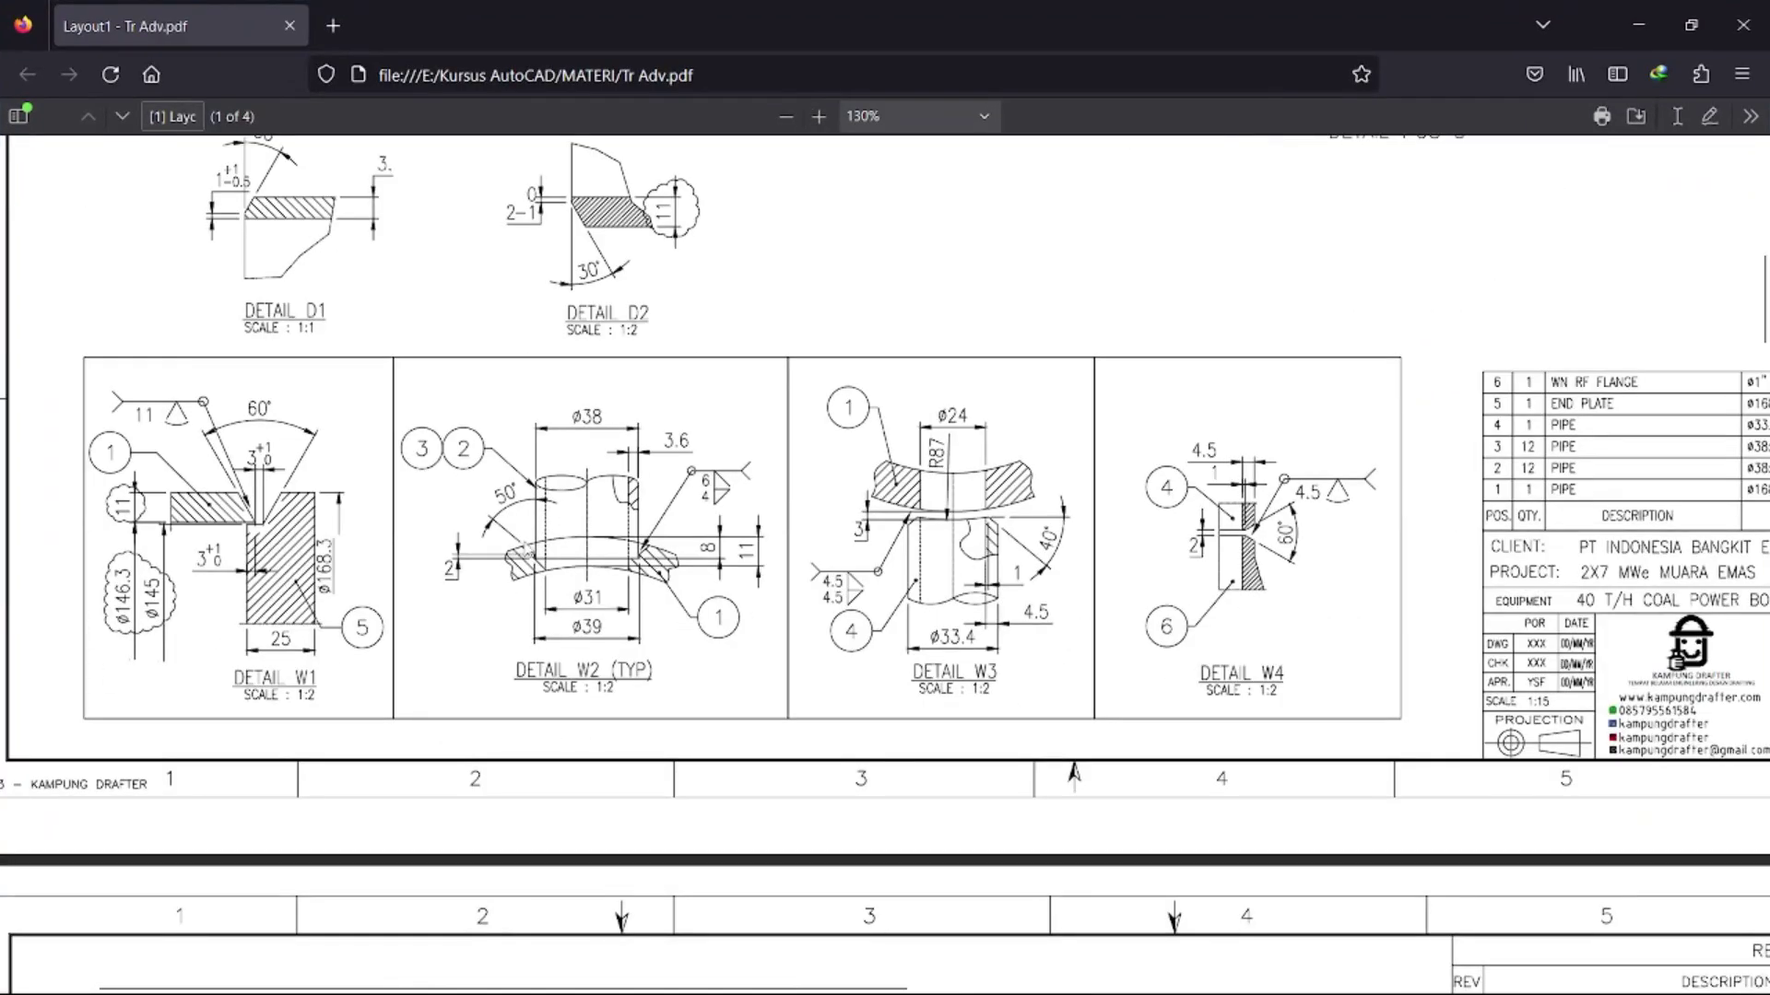
pyautogui.keyDown('ctrl'); pyautogui.scroll(10, 523, 561); pyautogui.keyUp('ctrl')
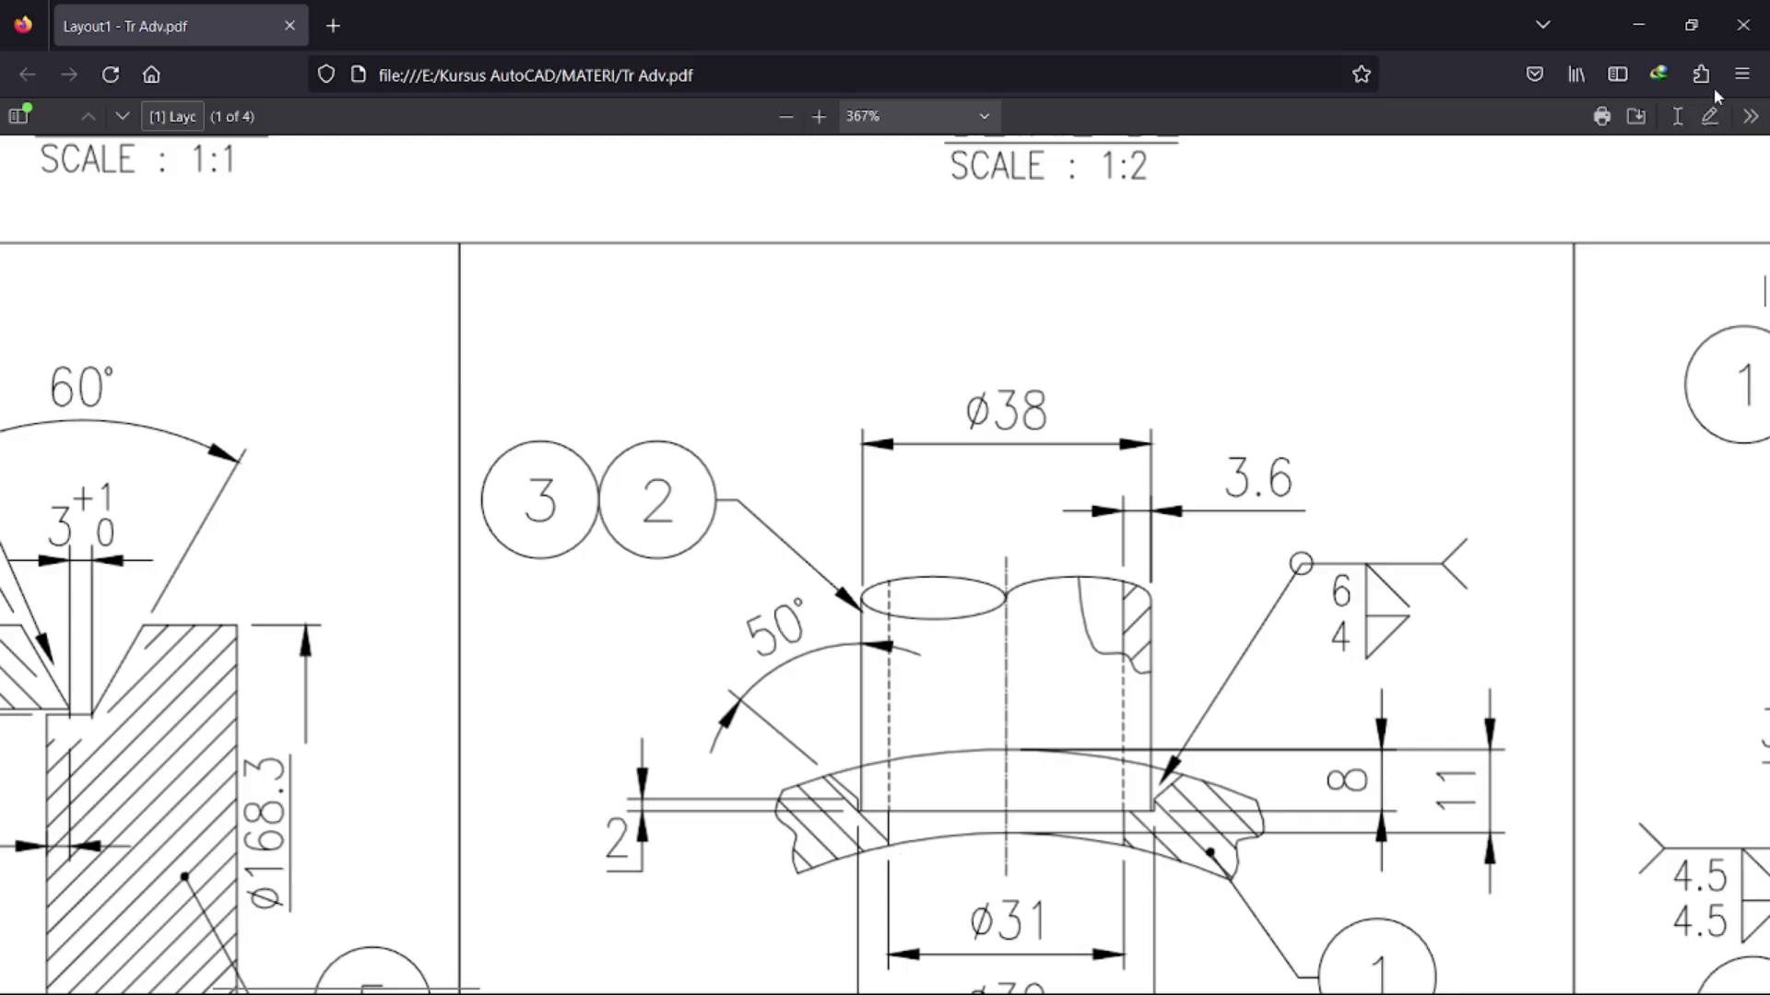
pyautogui.click(1639, 25)
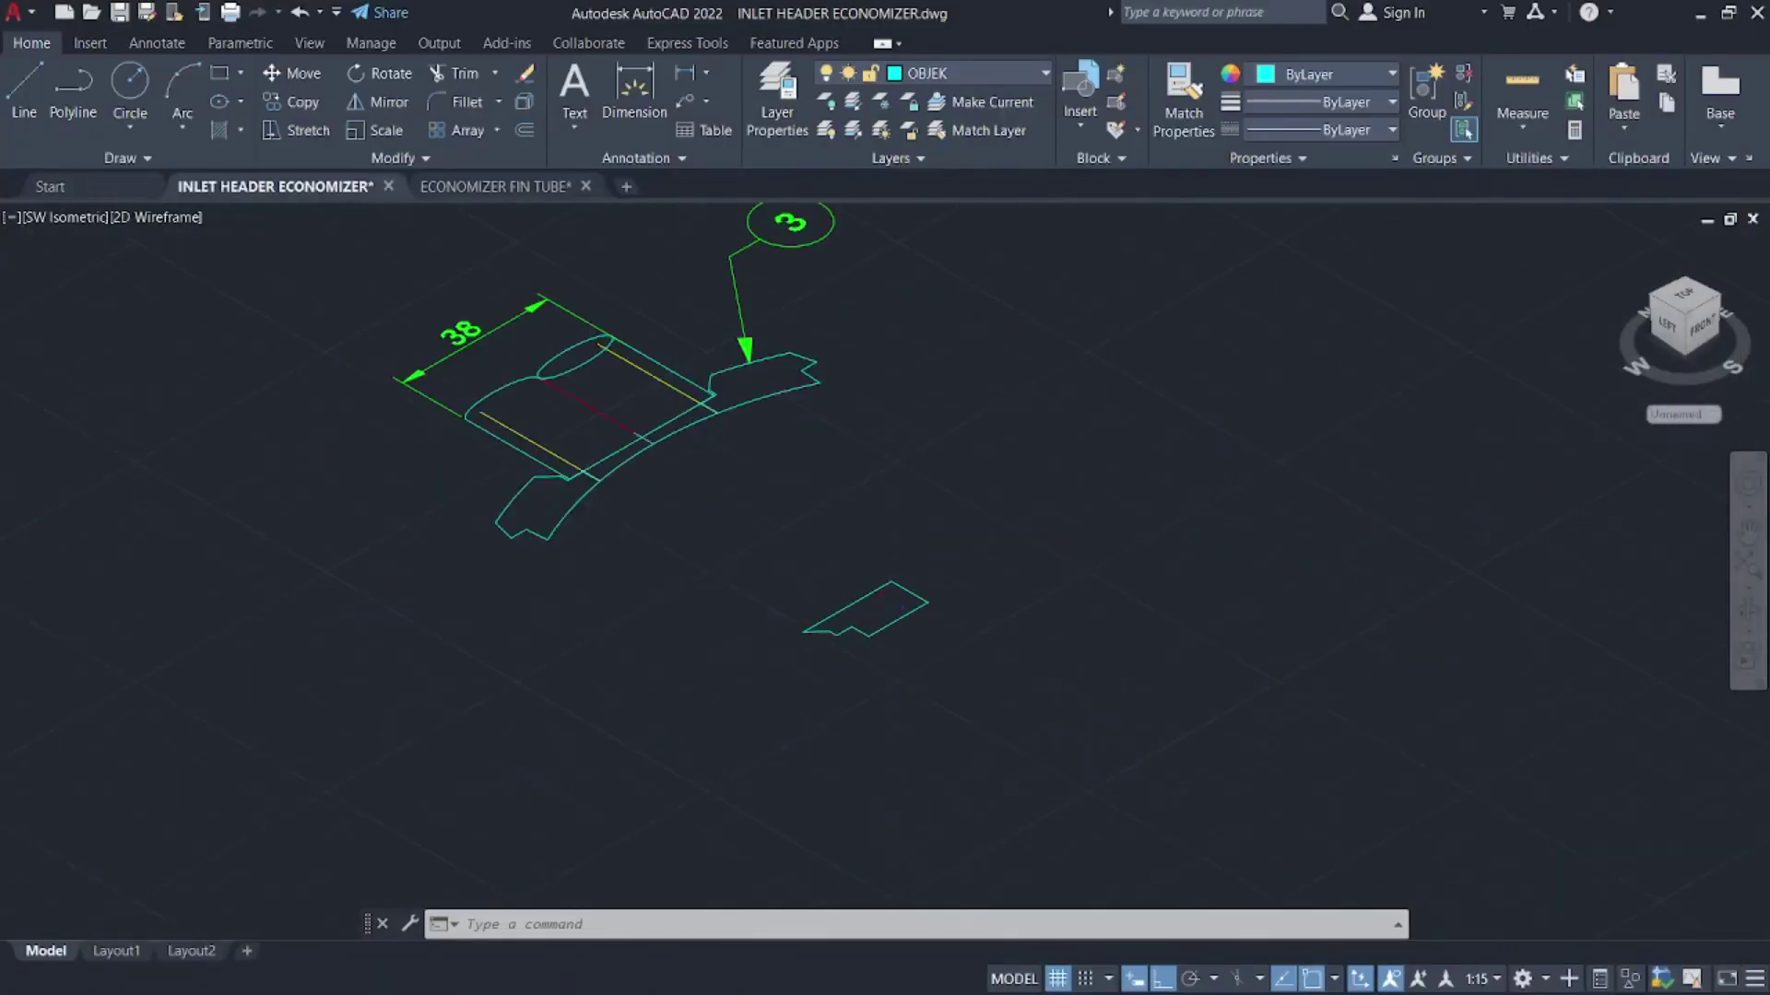
# - Look over the 3D header pipe and the surrounding 2D details, and return to the closed weld profile
pyautogui.scroll(5, 907, 591)
pyautogui.scroll(-8, 961, 615)
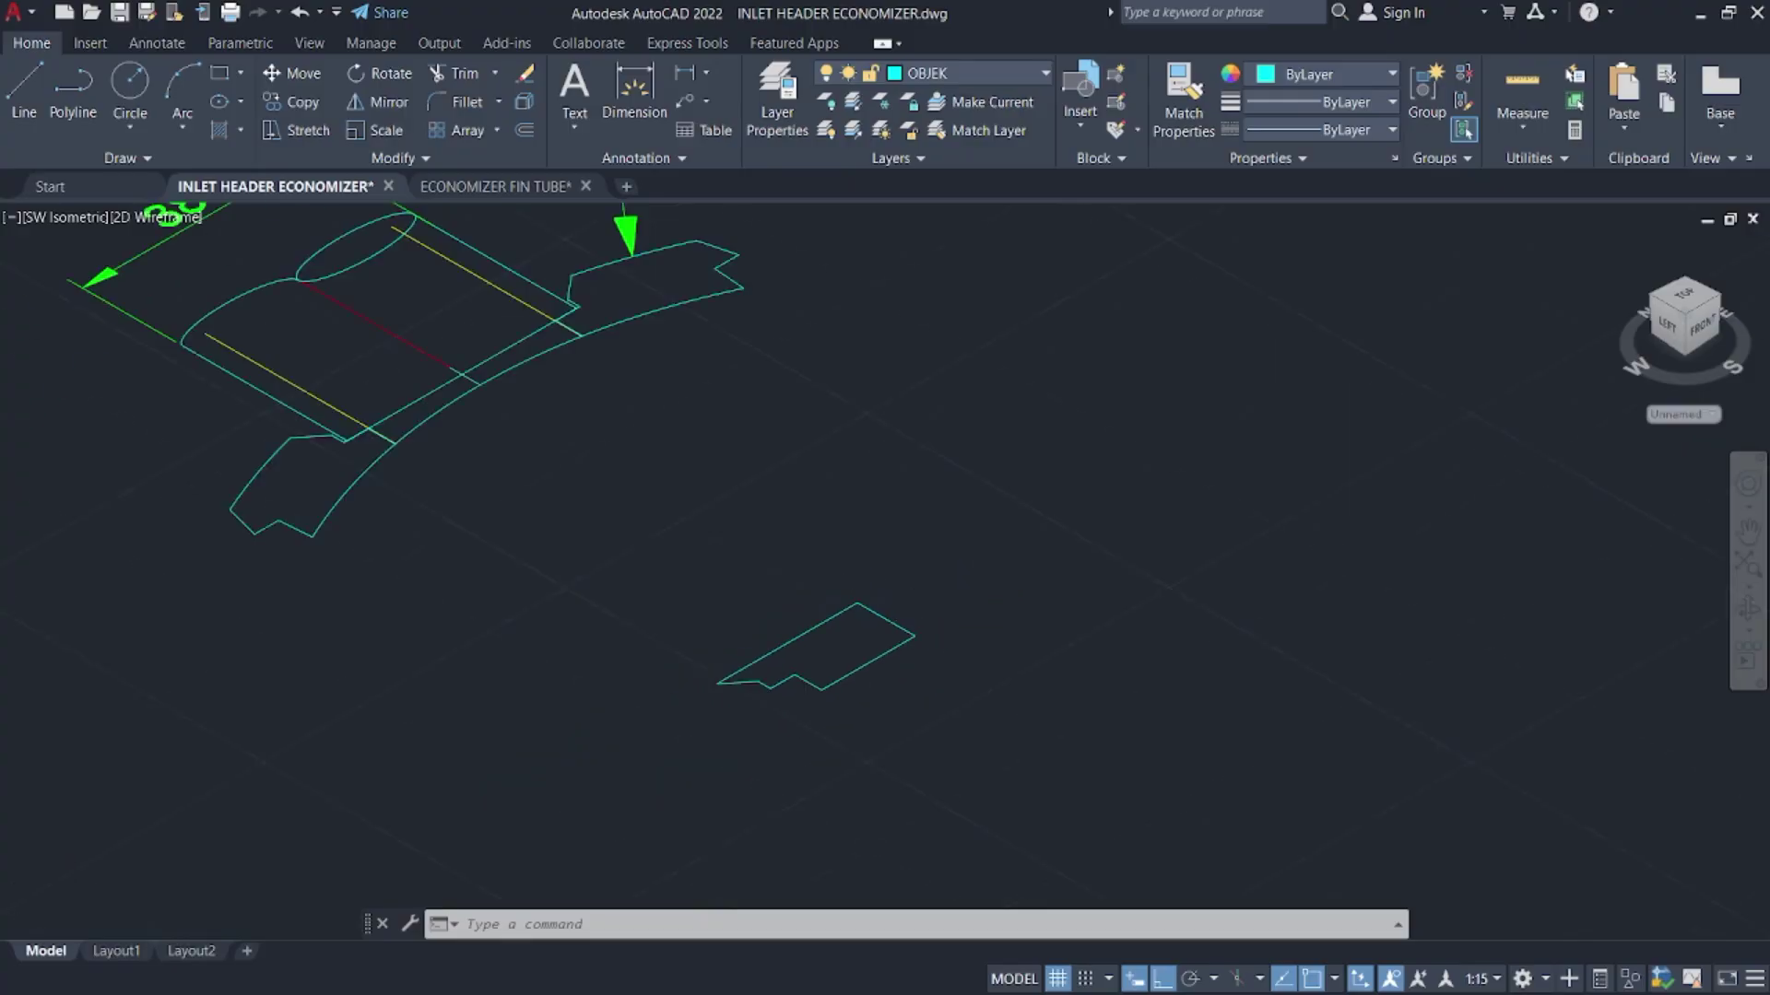
pyautogui.moveTo(1015, 537)
pyautogui.mouseDown(button='middle')
pyautogui.moveTo(1146, 626)
pyautogui.moveTo(1069, 499)
pyautogui.mouseUp(button='middle')
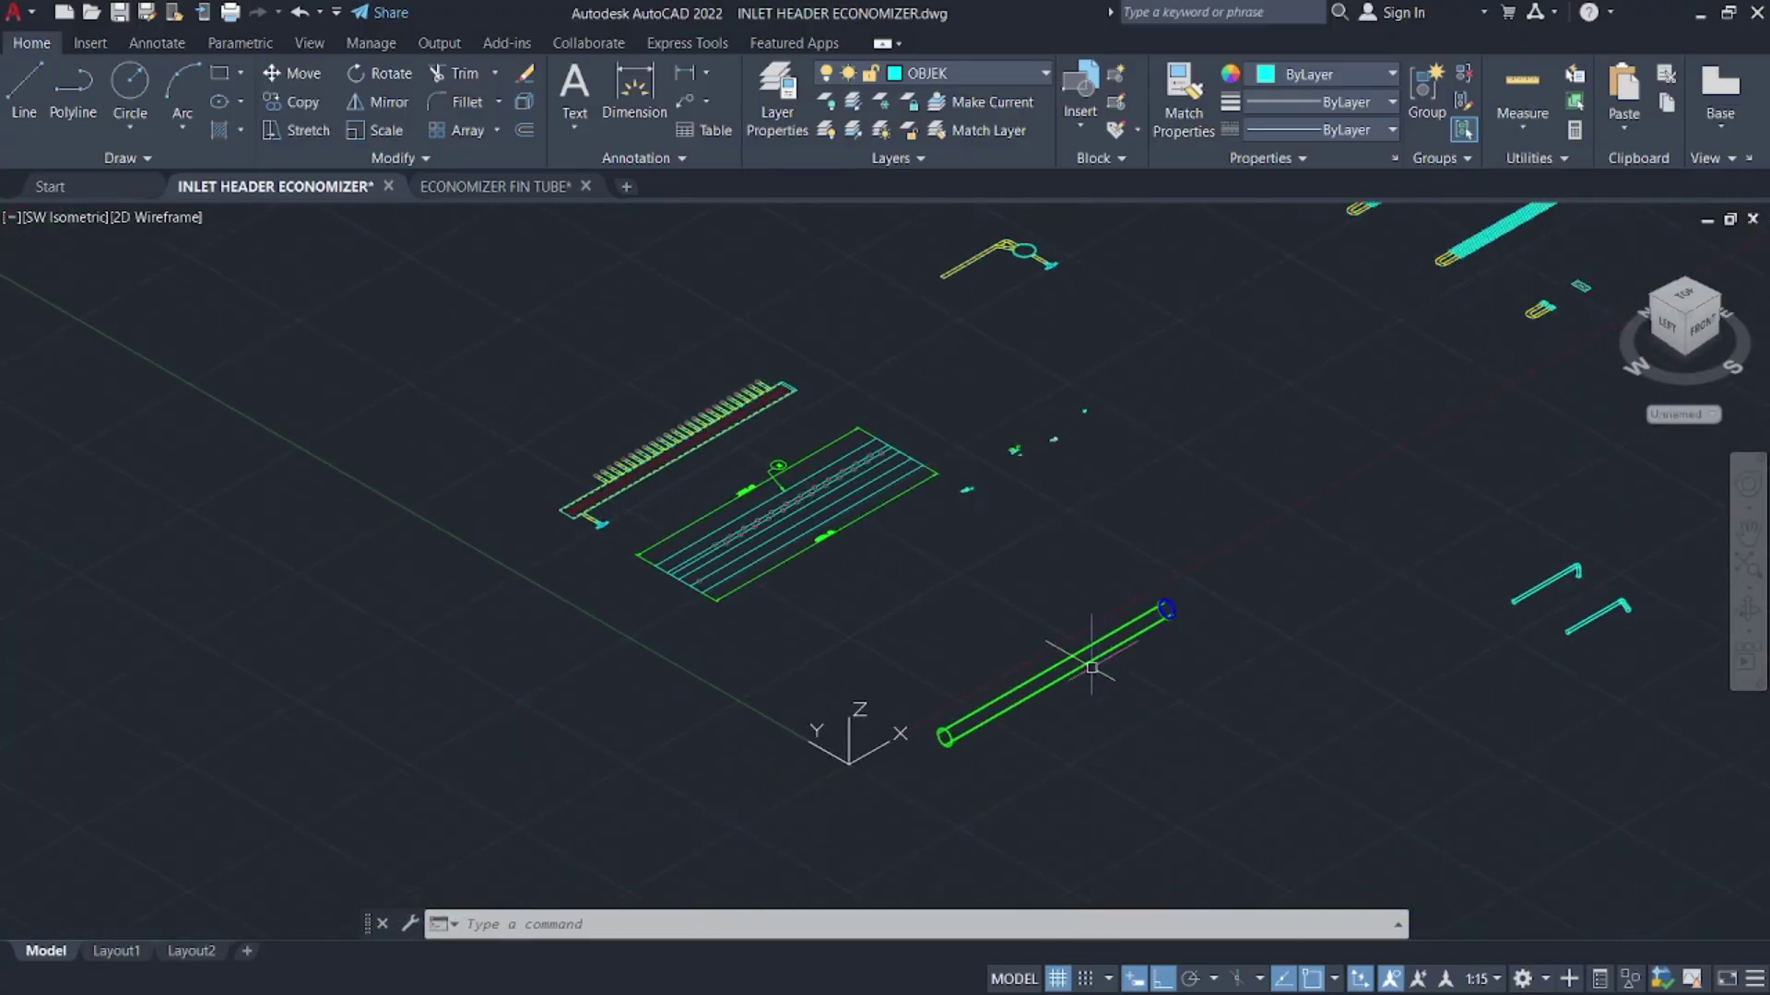
pyautogui.scroll(6, 1091, 666)
pyautogui.moveTo(1244, 310); pyautogui.dragTo(710, 755, button='middle')
pyautogui.scroll(-6, 711, 755)
pyautogui.moveTo(729, 644); pyautogui.dragTo(901, 742, button='middle')
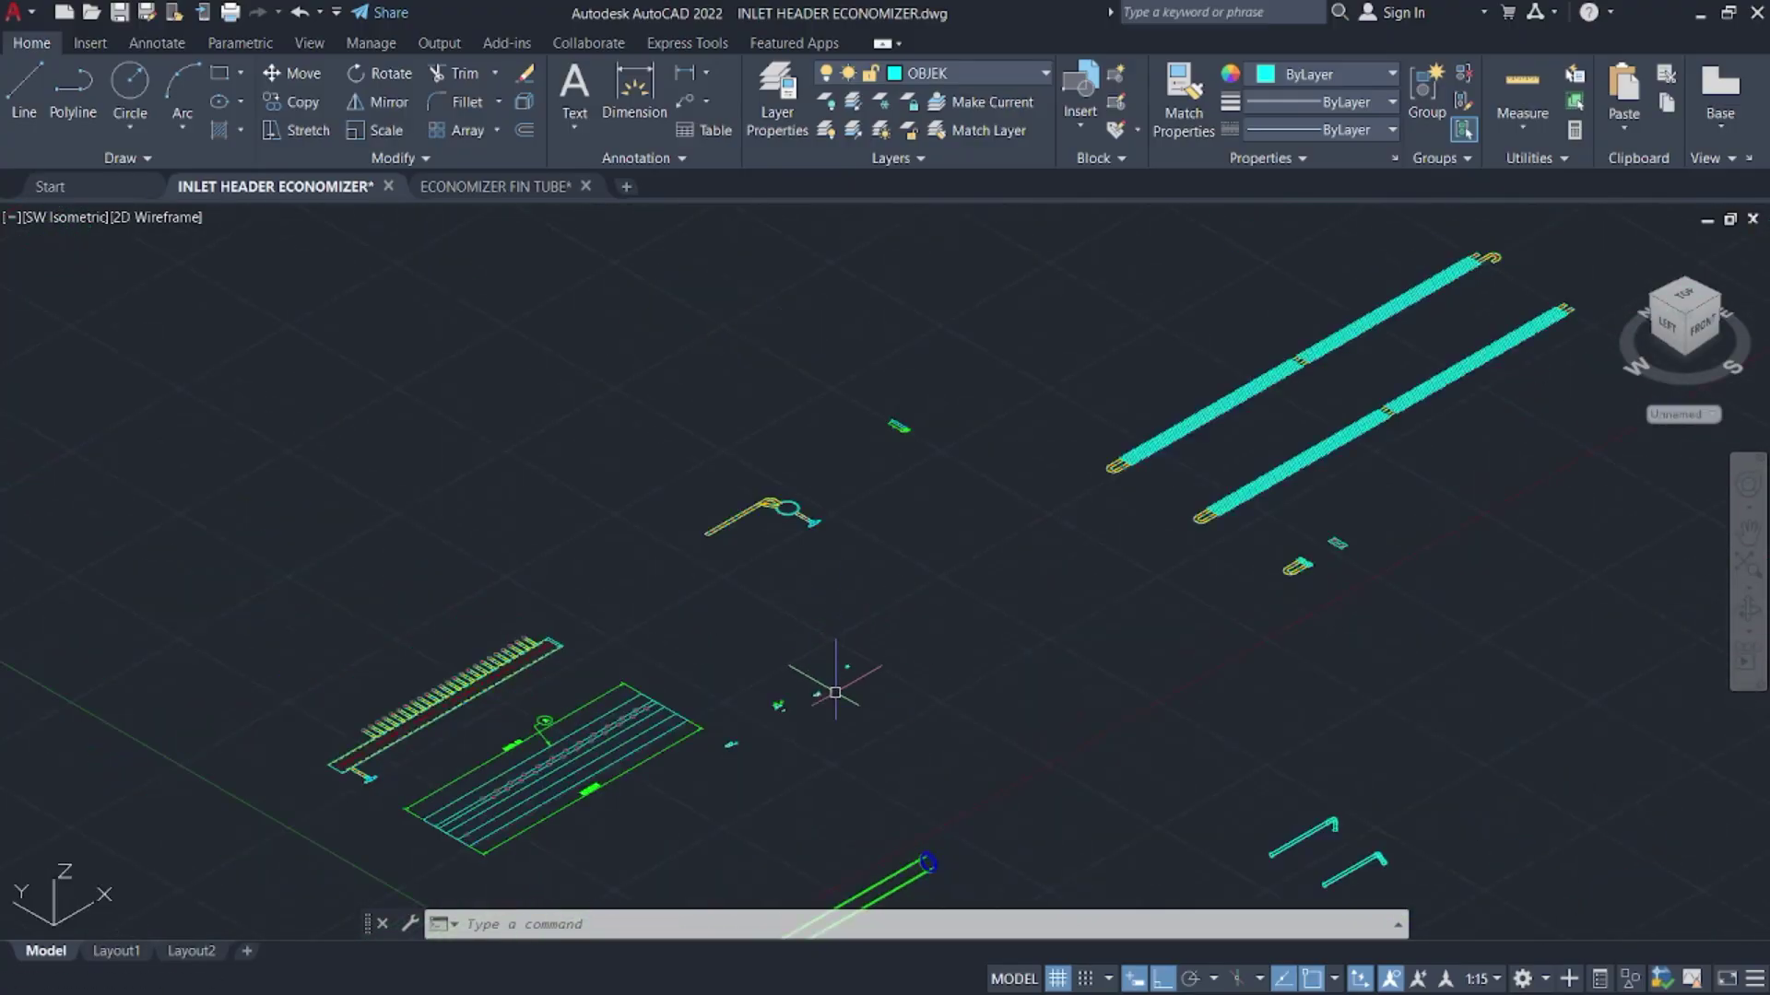
pyautogui.scroll(-5, 835, 692)
pyautogui.scroll(12, 777, 501)
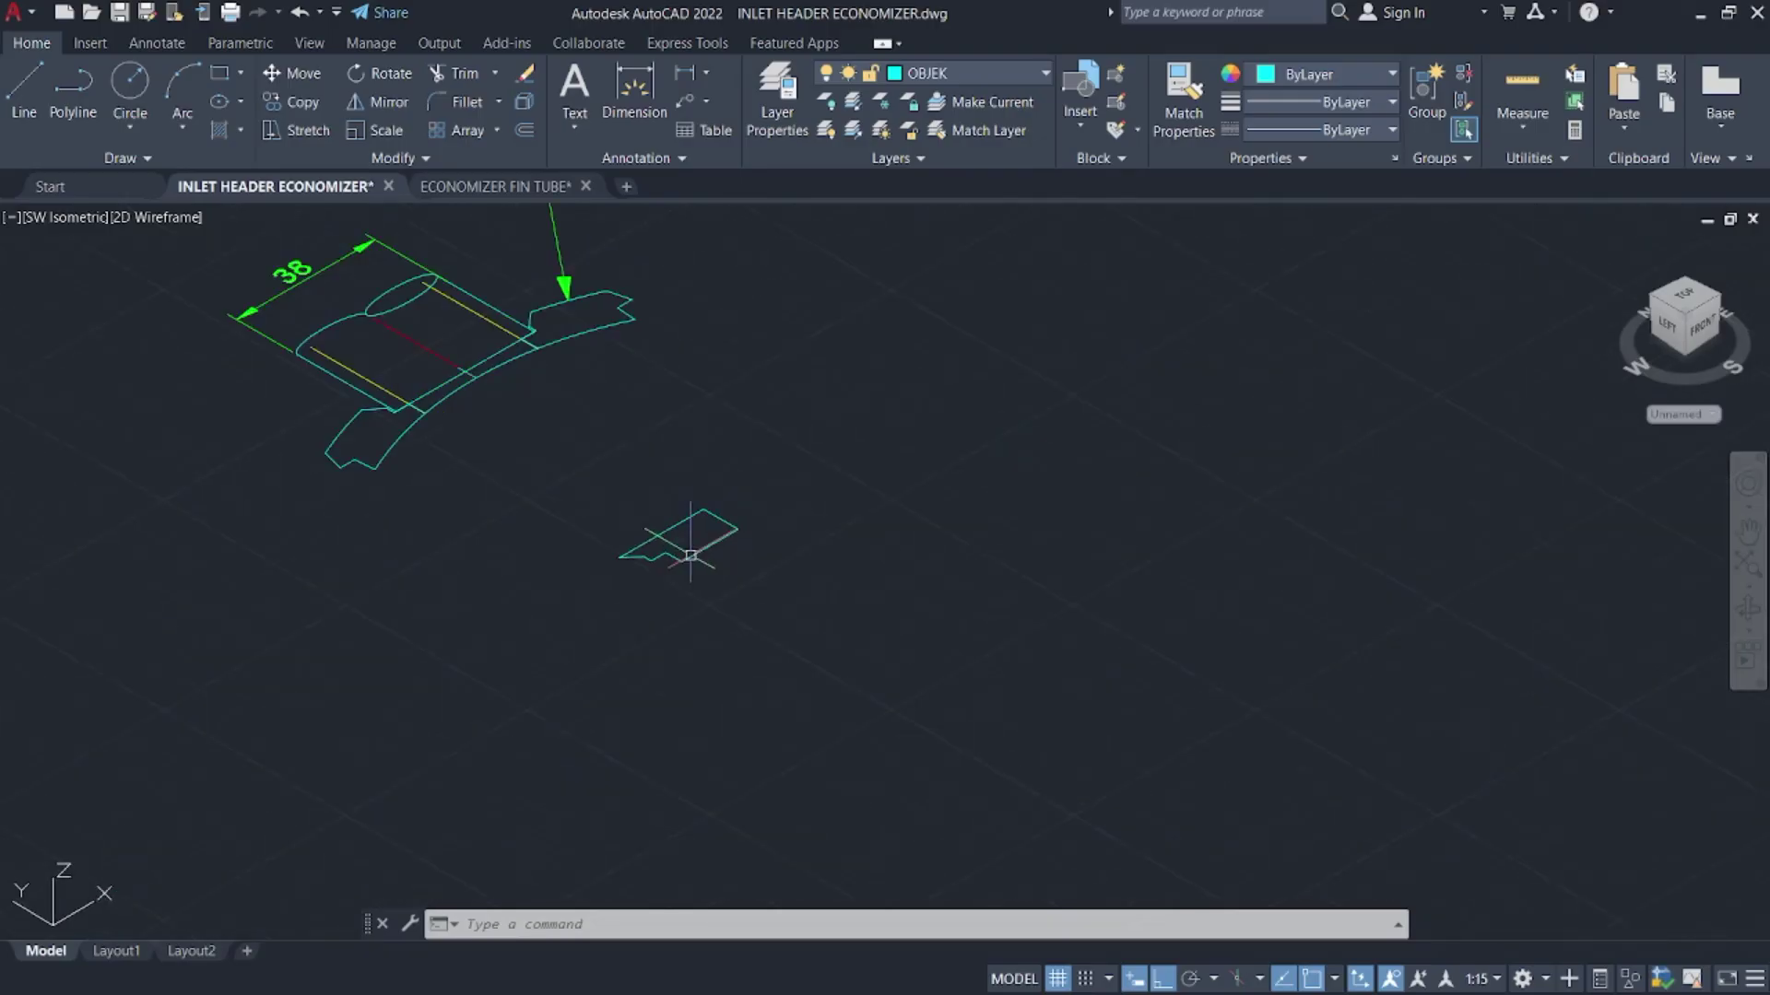
# - Join all segments of the closed weld profile into a single polyline
pyautogui.click(967, 588)
pyautogui.click(584, 427)
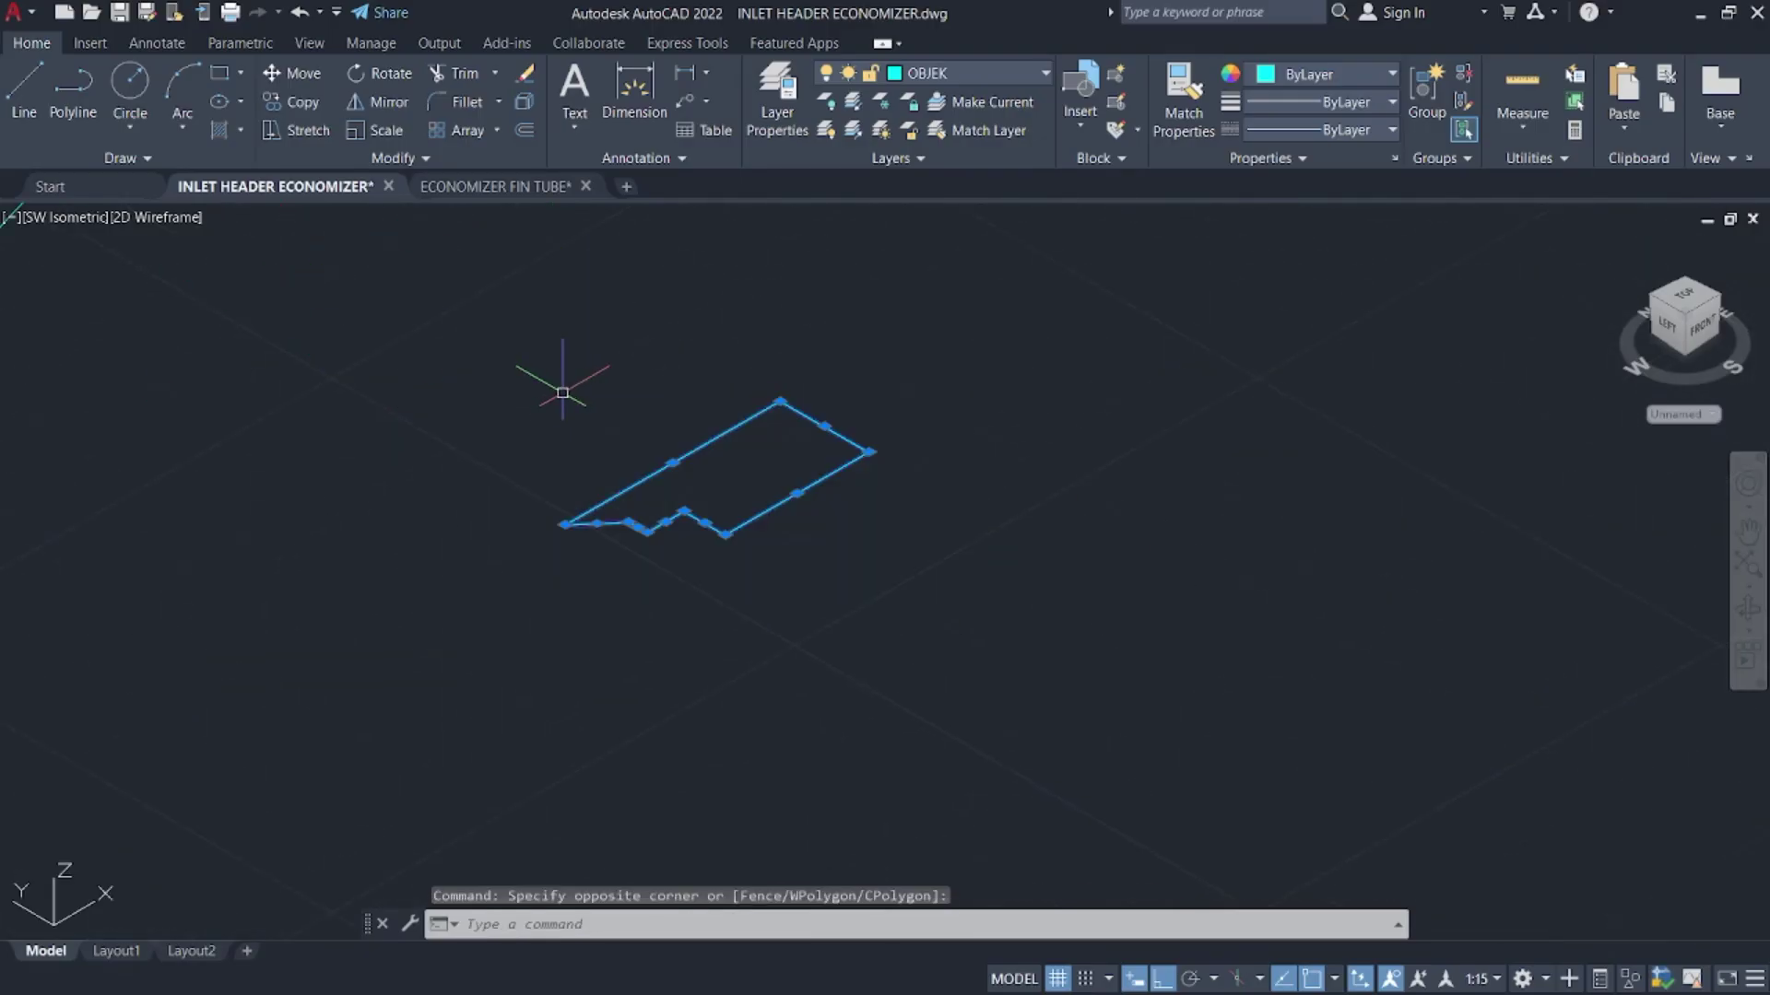
pyautogui.write('j')
pyautogui.press('Return')
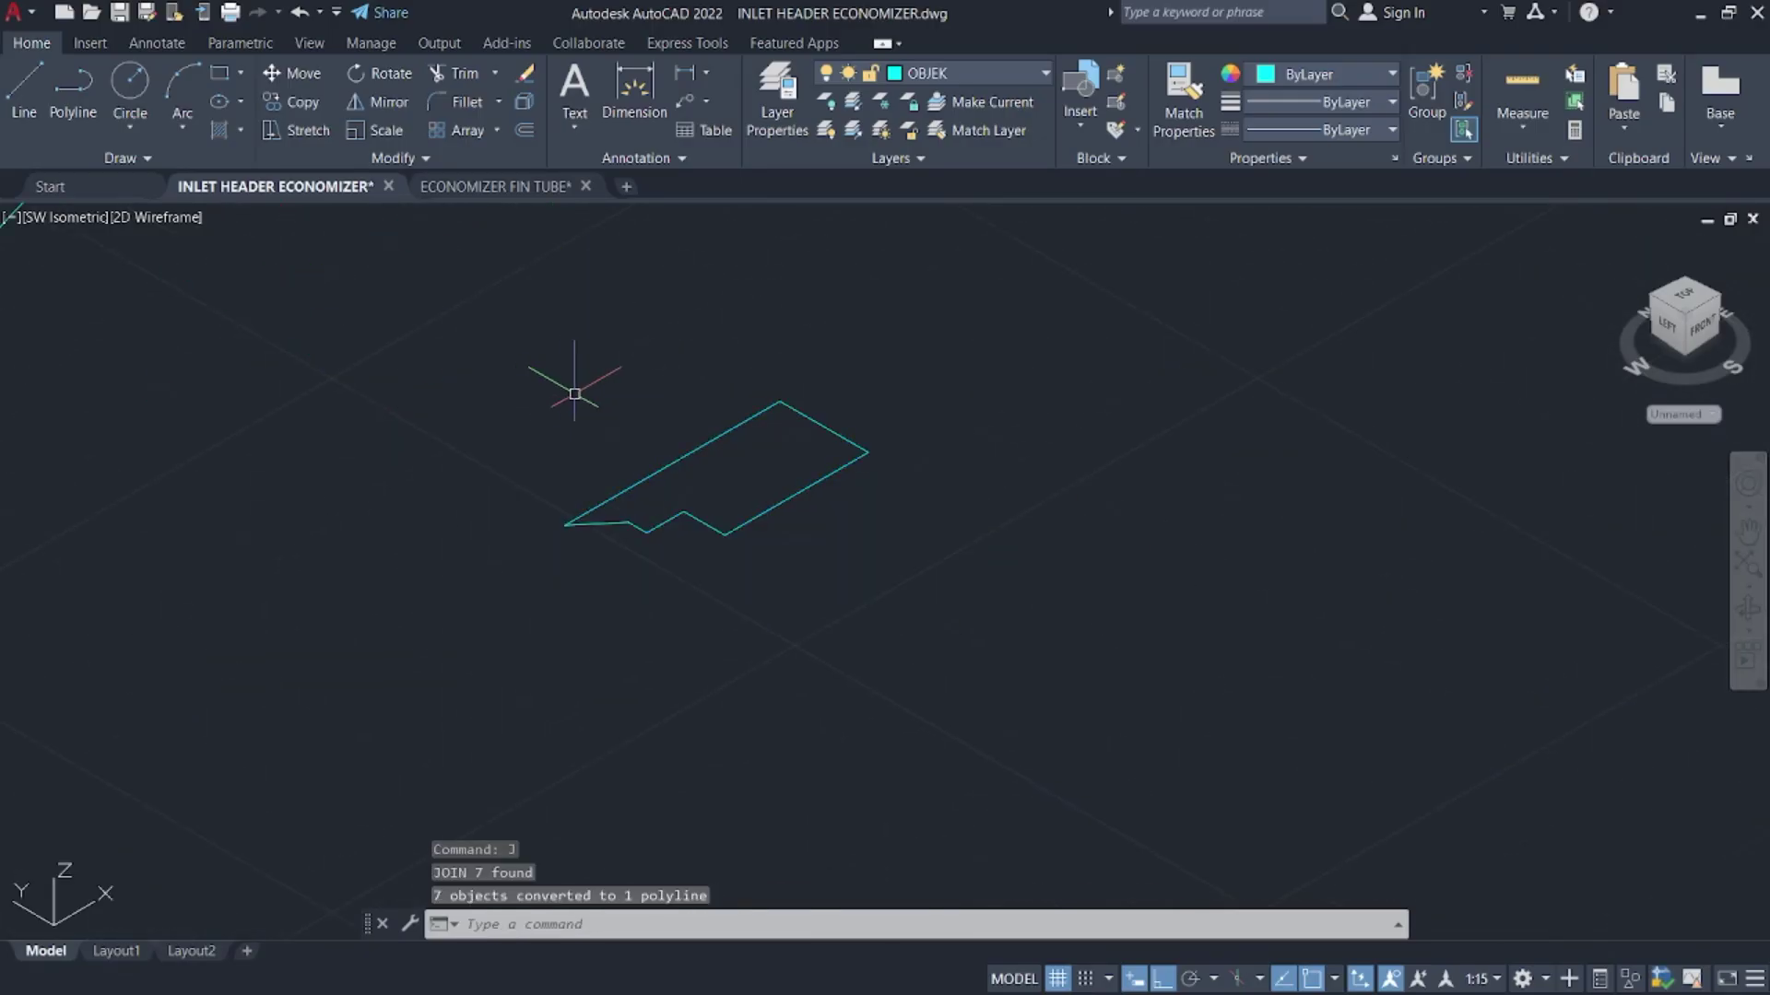
# - Revolve the joined weld profile 360° about its short straight edge on the center line
pyautogui.click(710, 450)
pyautogui.write('rev')
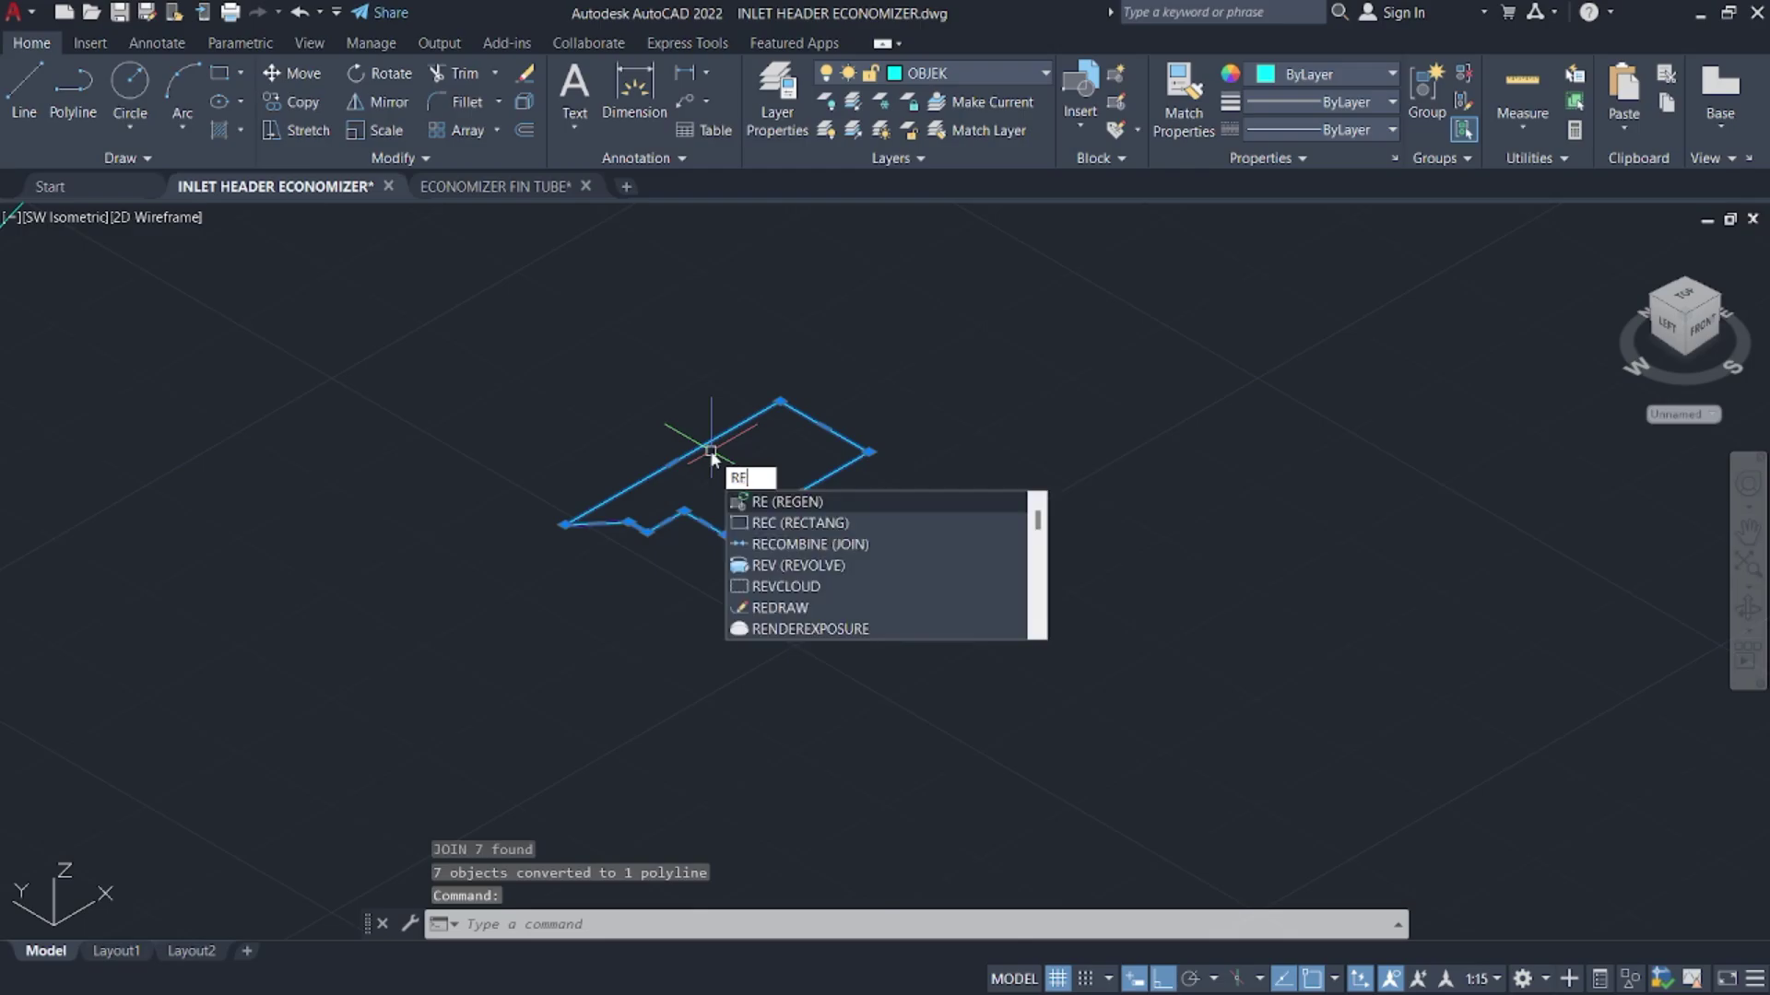
pyautogui.press('Return')
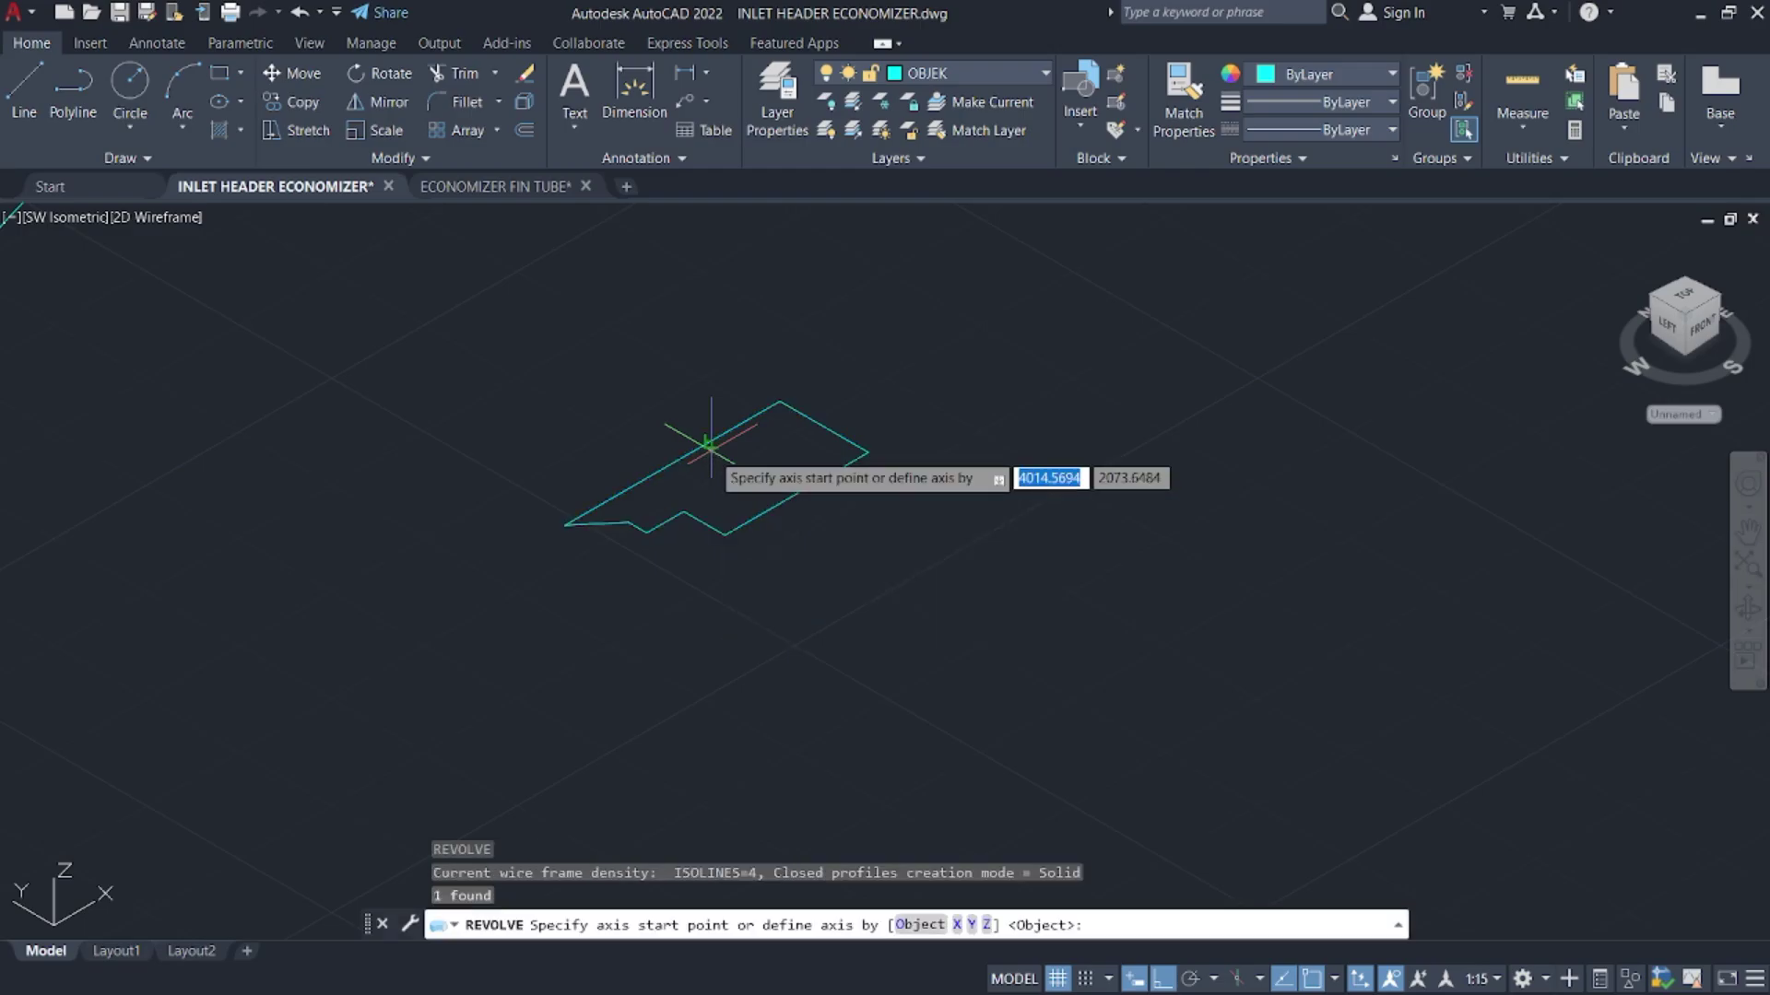
pyautogui.click(865, 452)
pyautogui.click(781, 399)
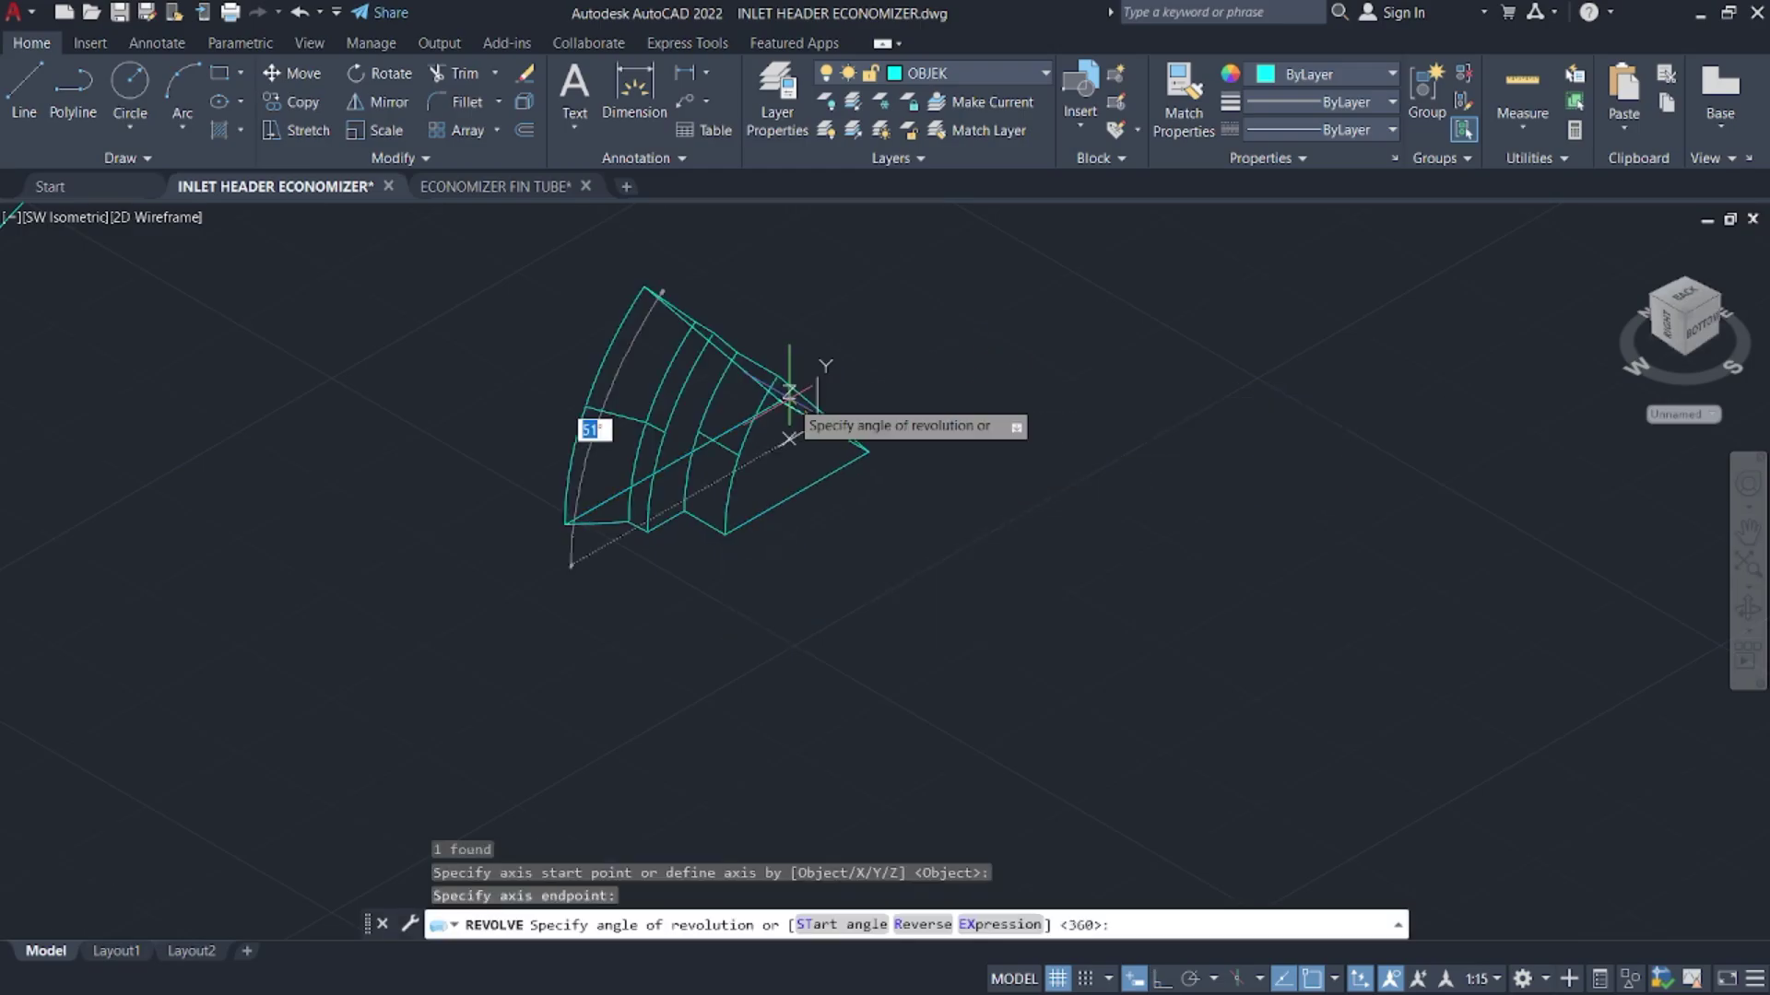
pyautogui.press('Return')
# - Rotate the revolved weld solid in 3D about its center so its axis stands vertical with the wide rim facing up
pyautogui.click(869, 434)
pyautogui.click(613, 320)
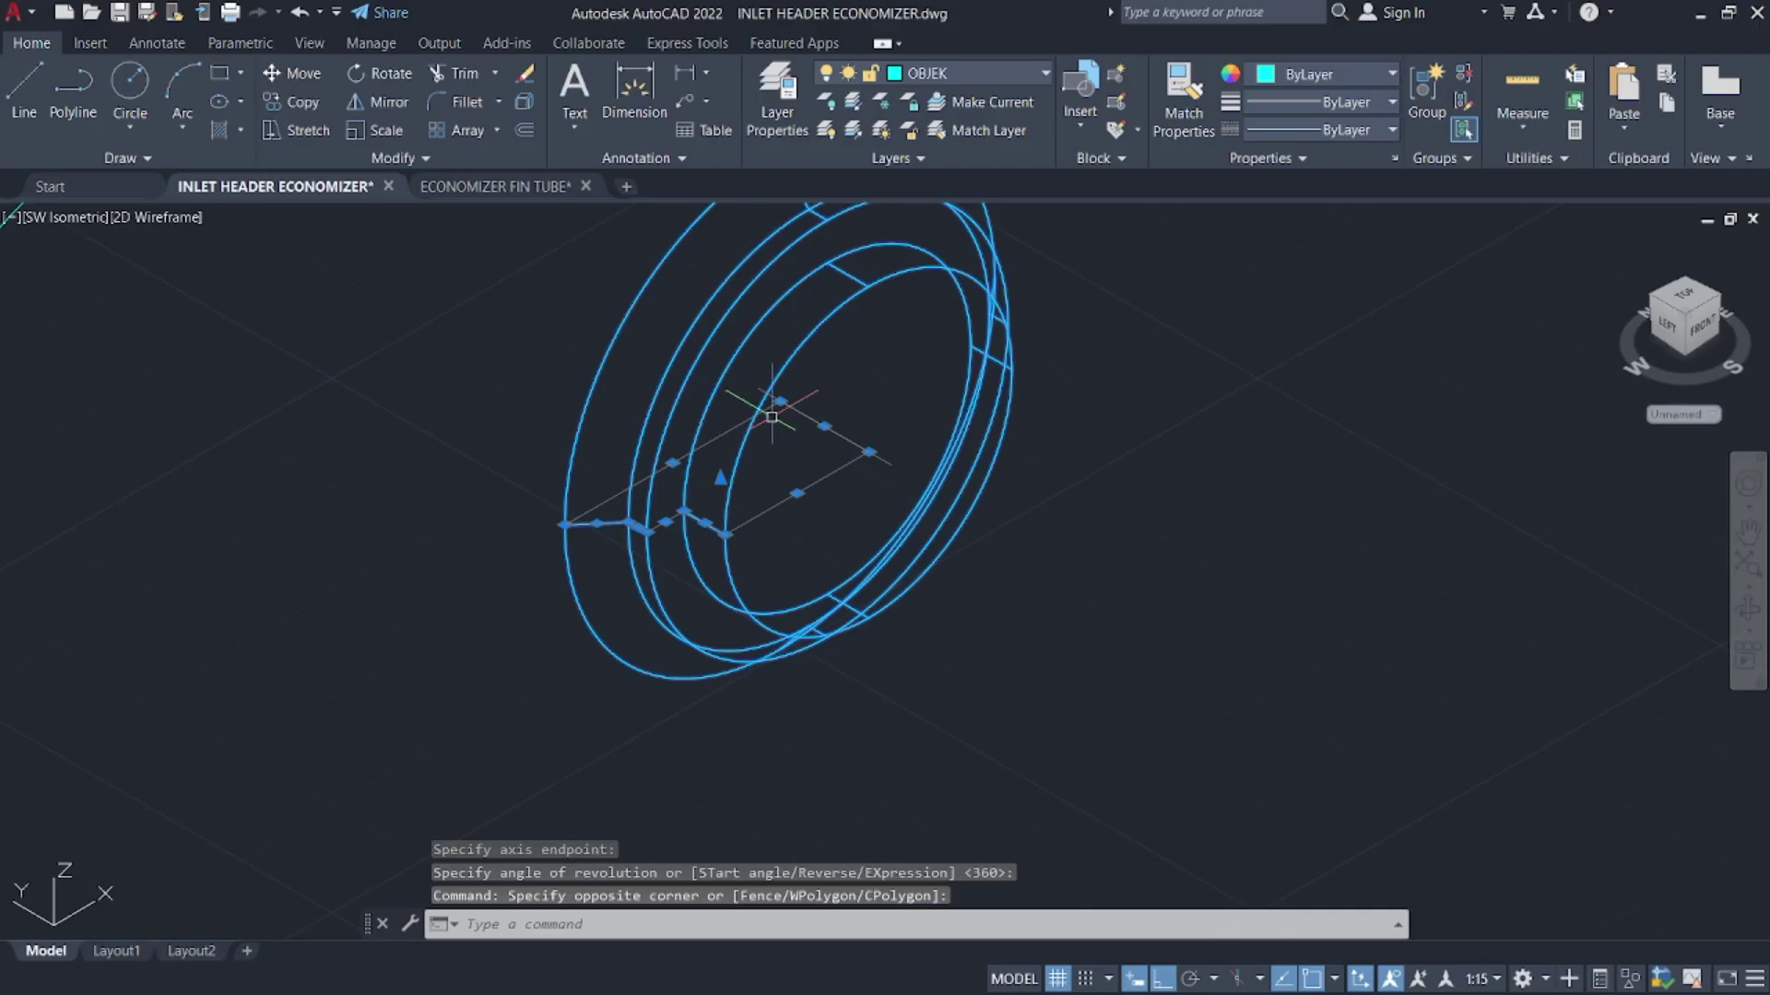
pyautogui.write('3drotate')
pyautogui.press('Return')
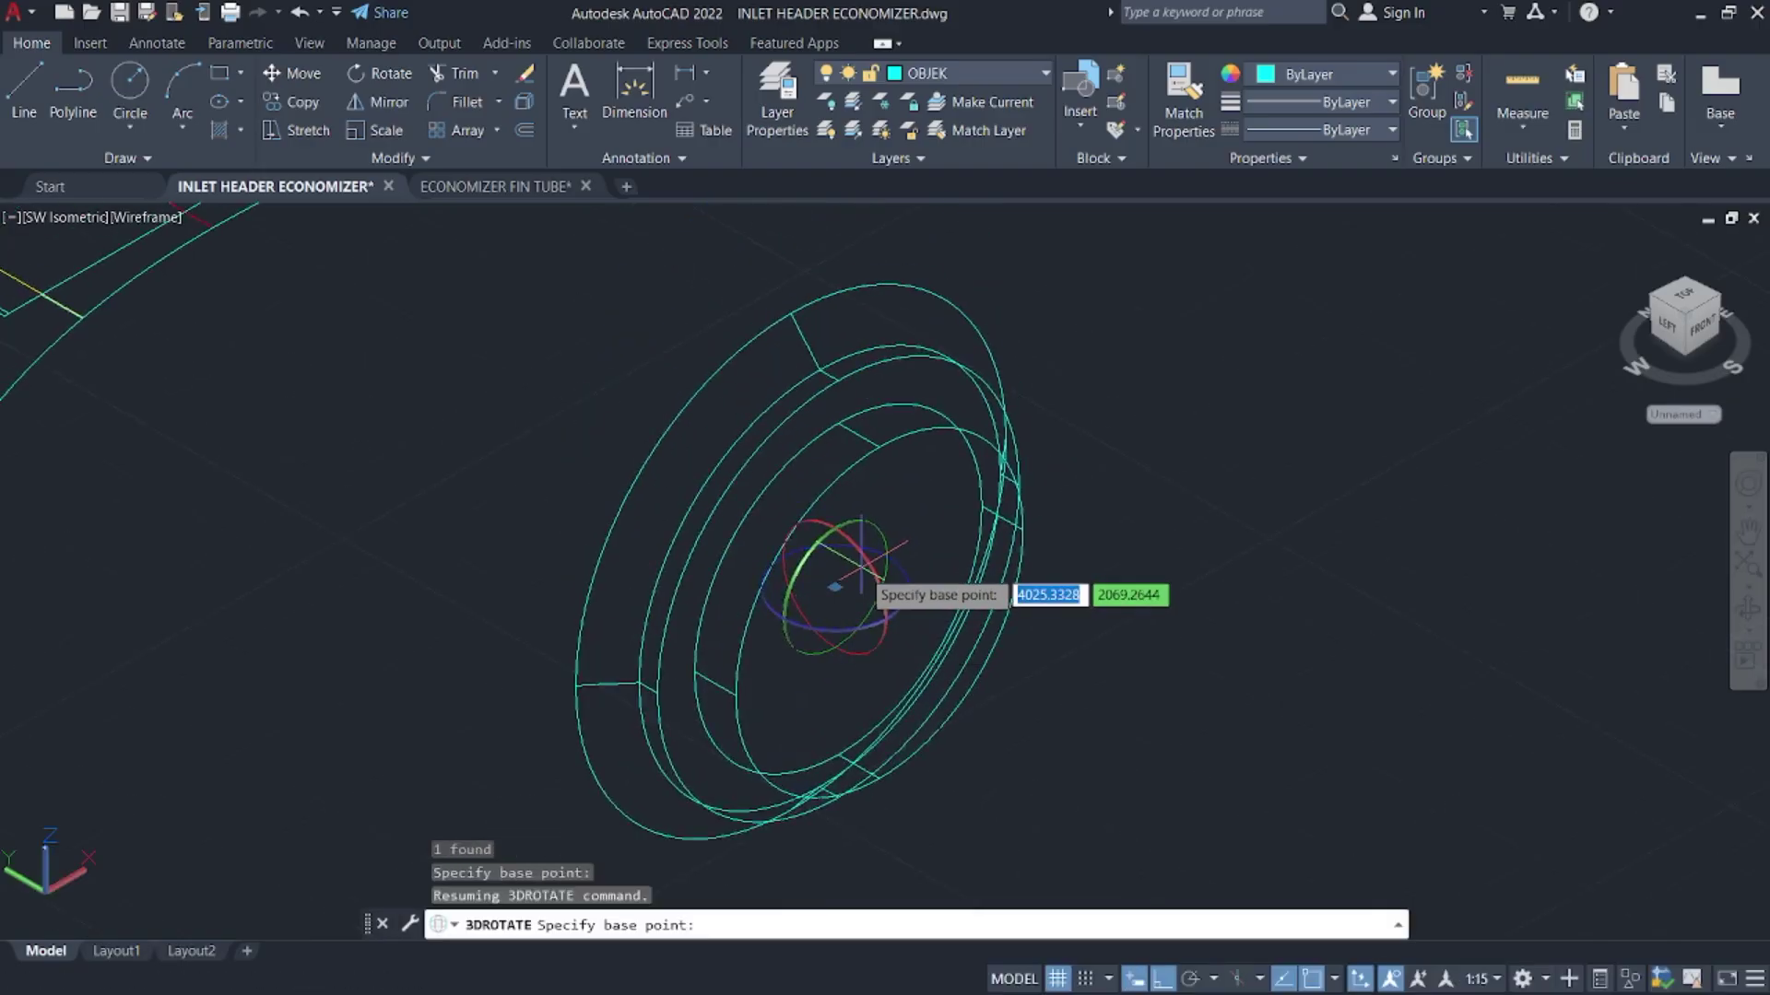
pyautogui.click(834, 585)
pyautogui.click(886, 403)
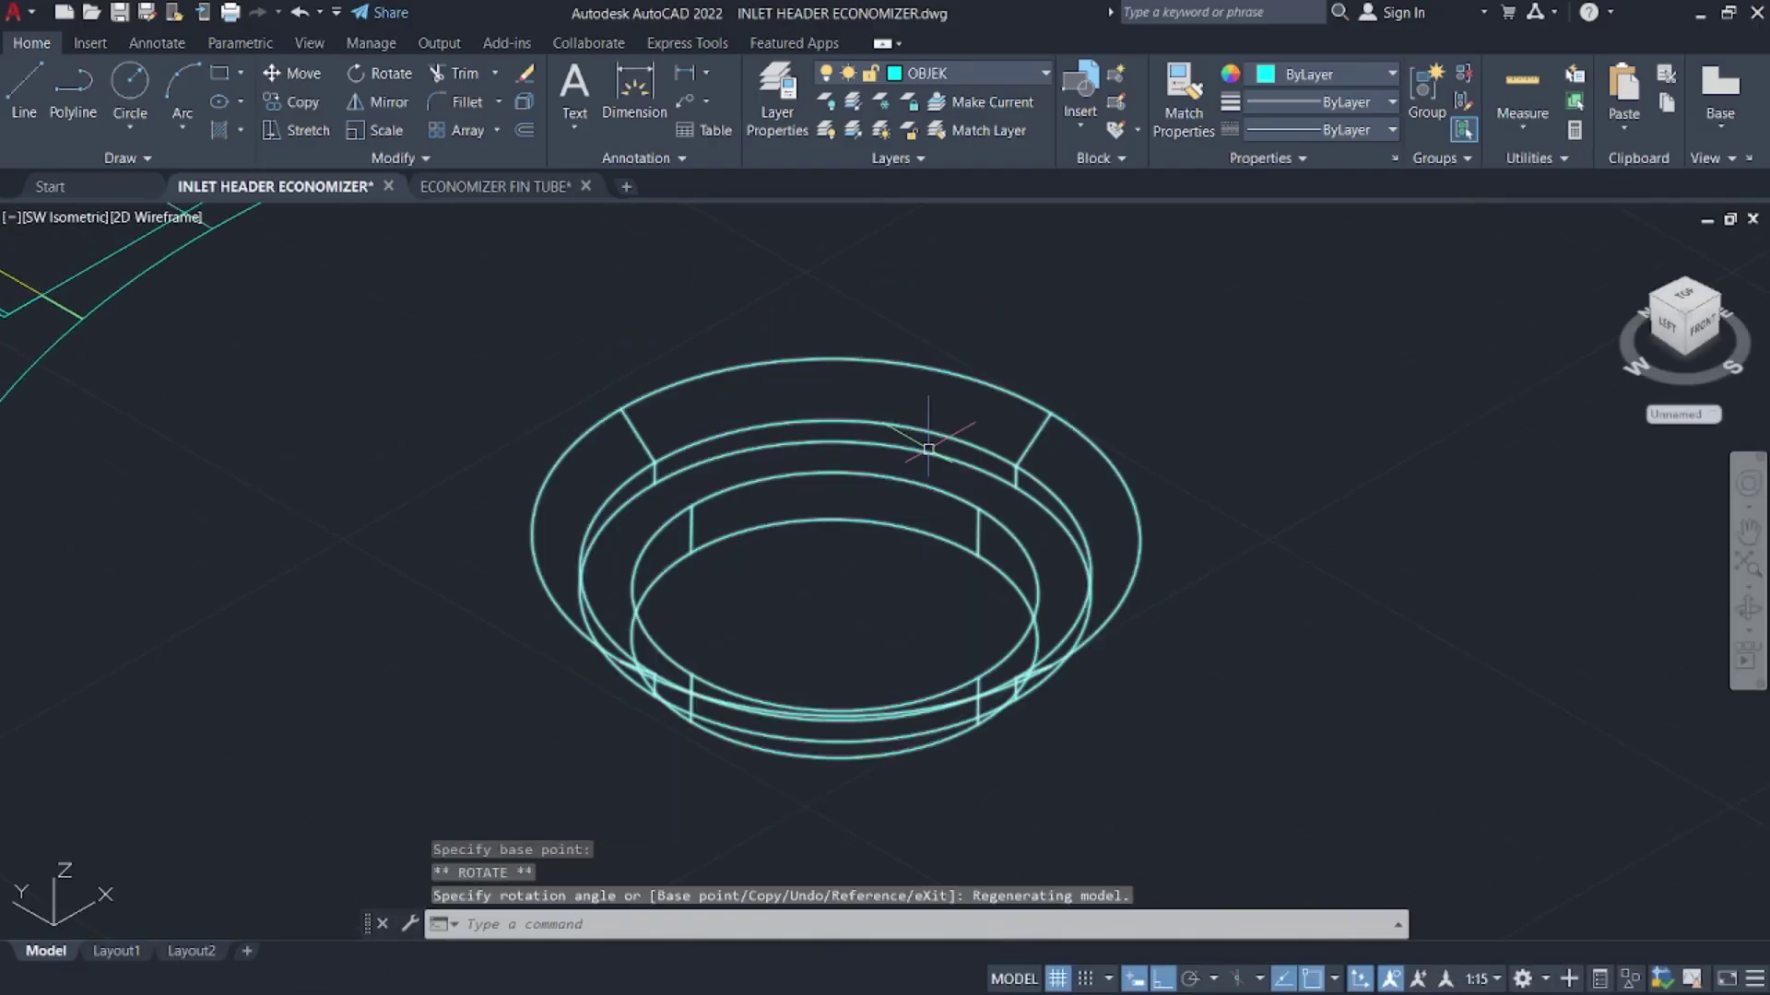
# - Presspull the weld solid's outer rim circle upward by about 15 mm
pyautogui.write('presspull')
pyautogui.press('Return')
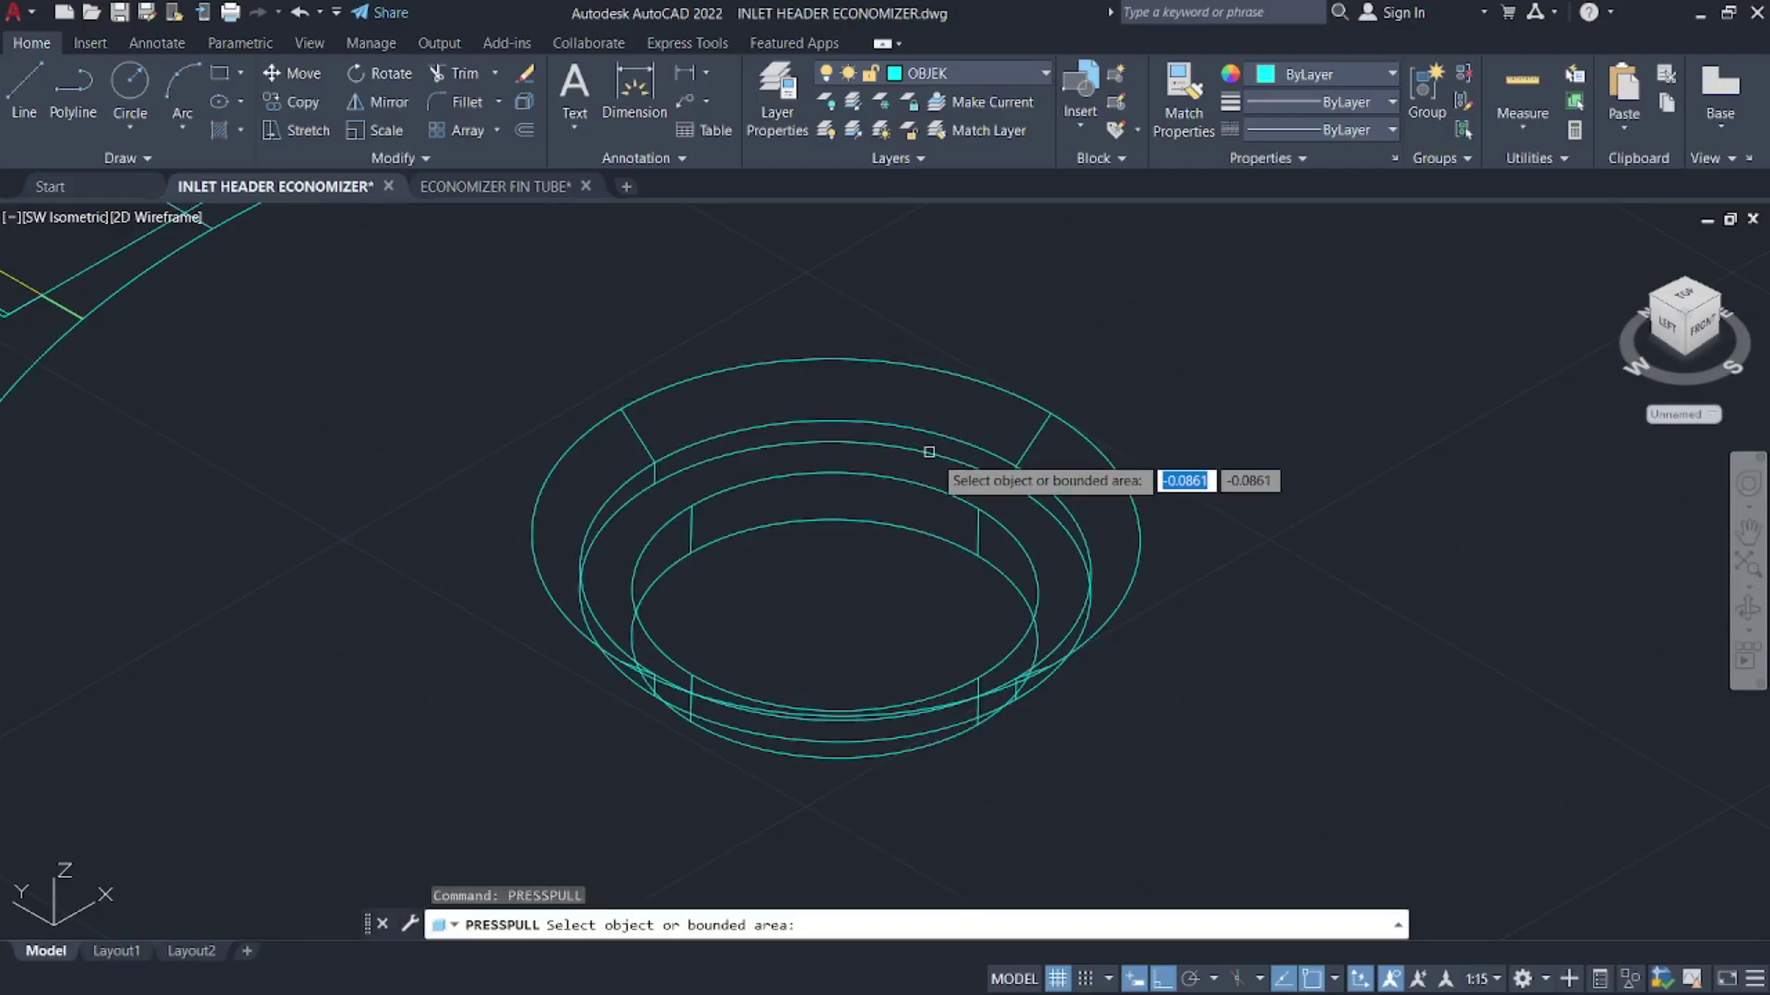
pyautogui.click(1110, 559)
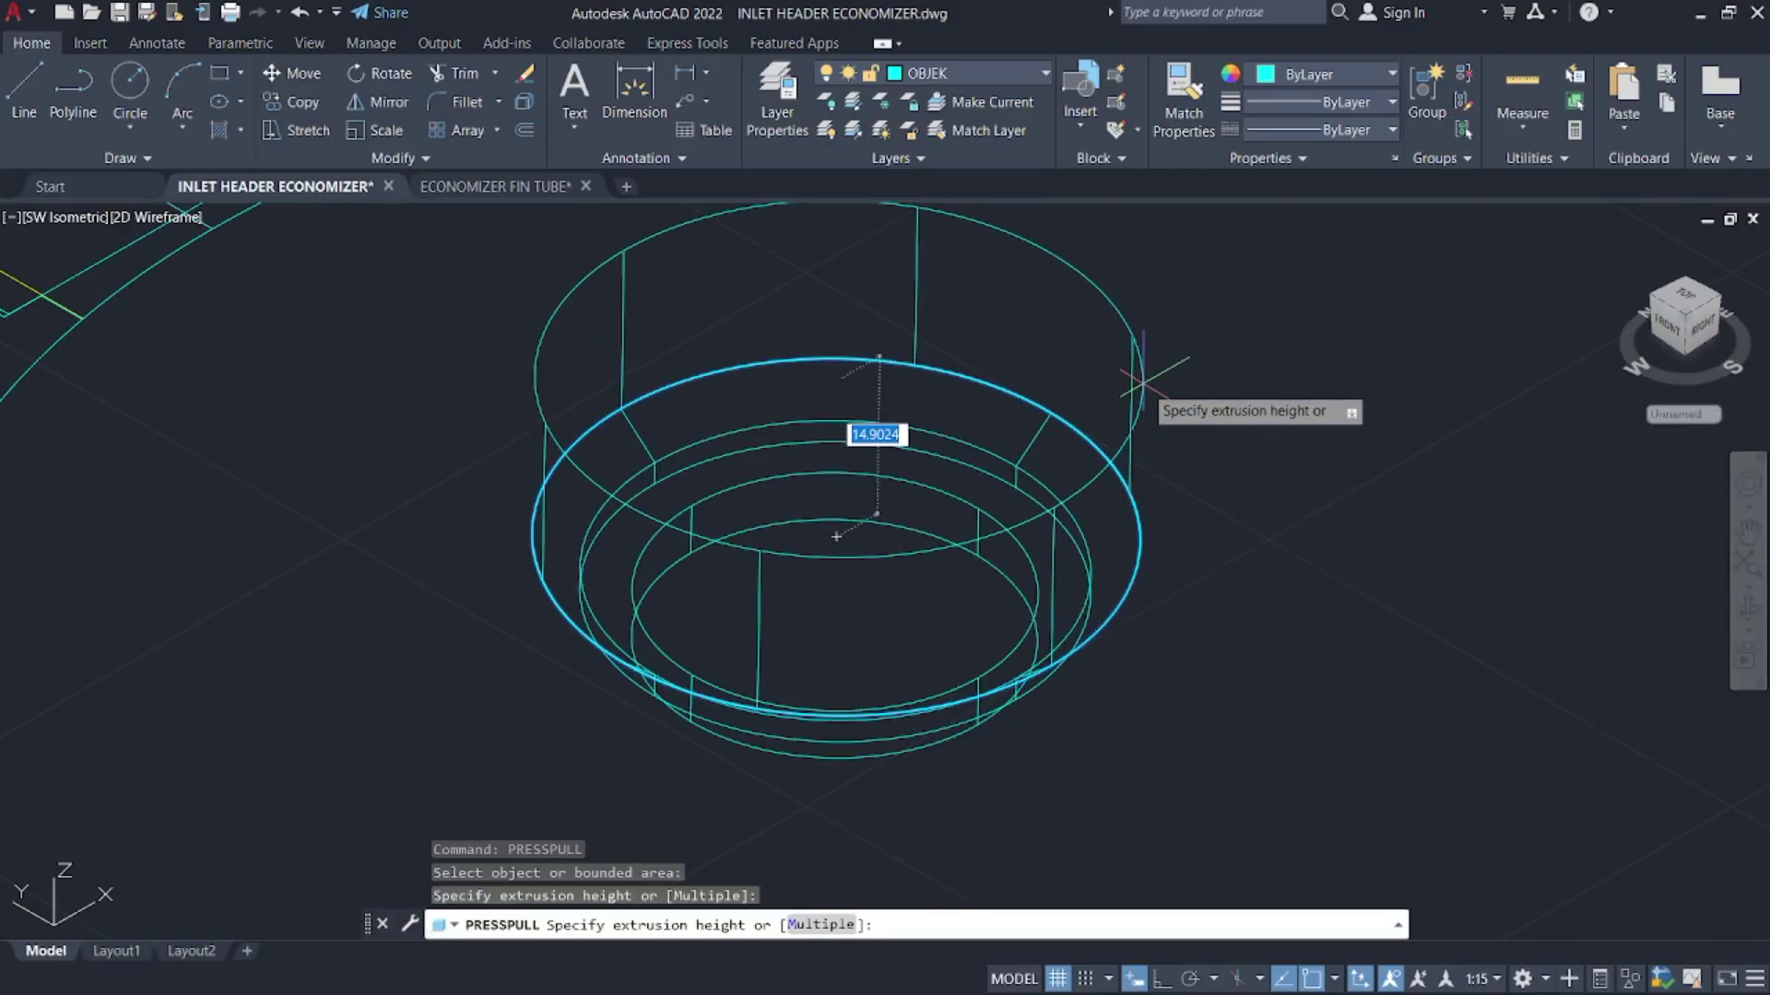
pyautogui.click(1160, 382)
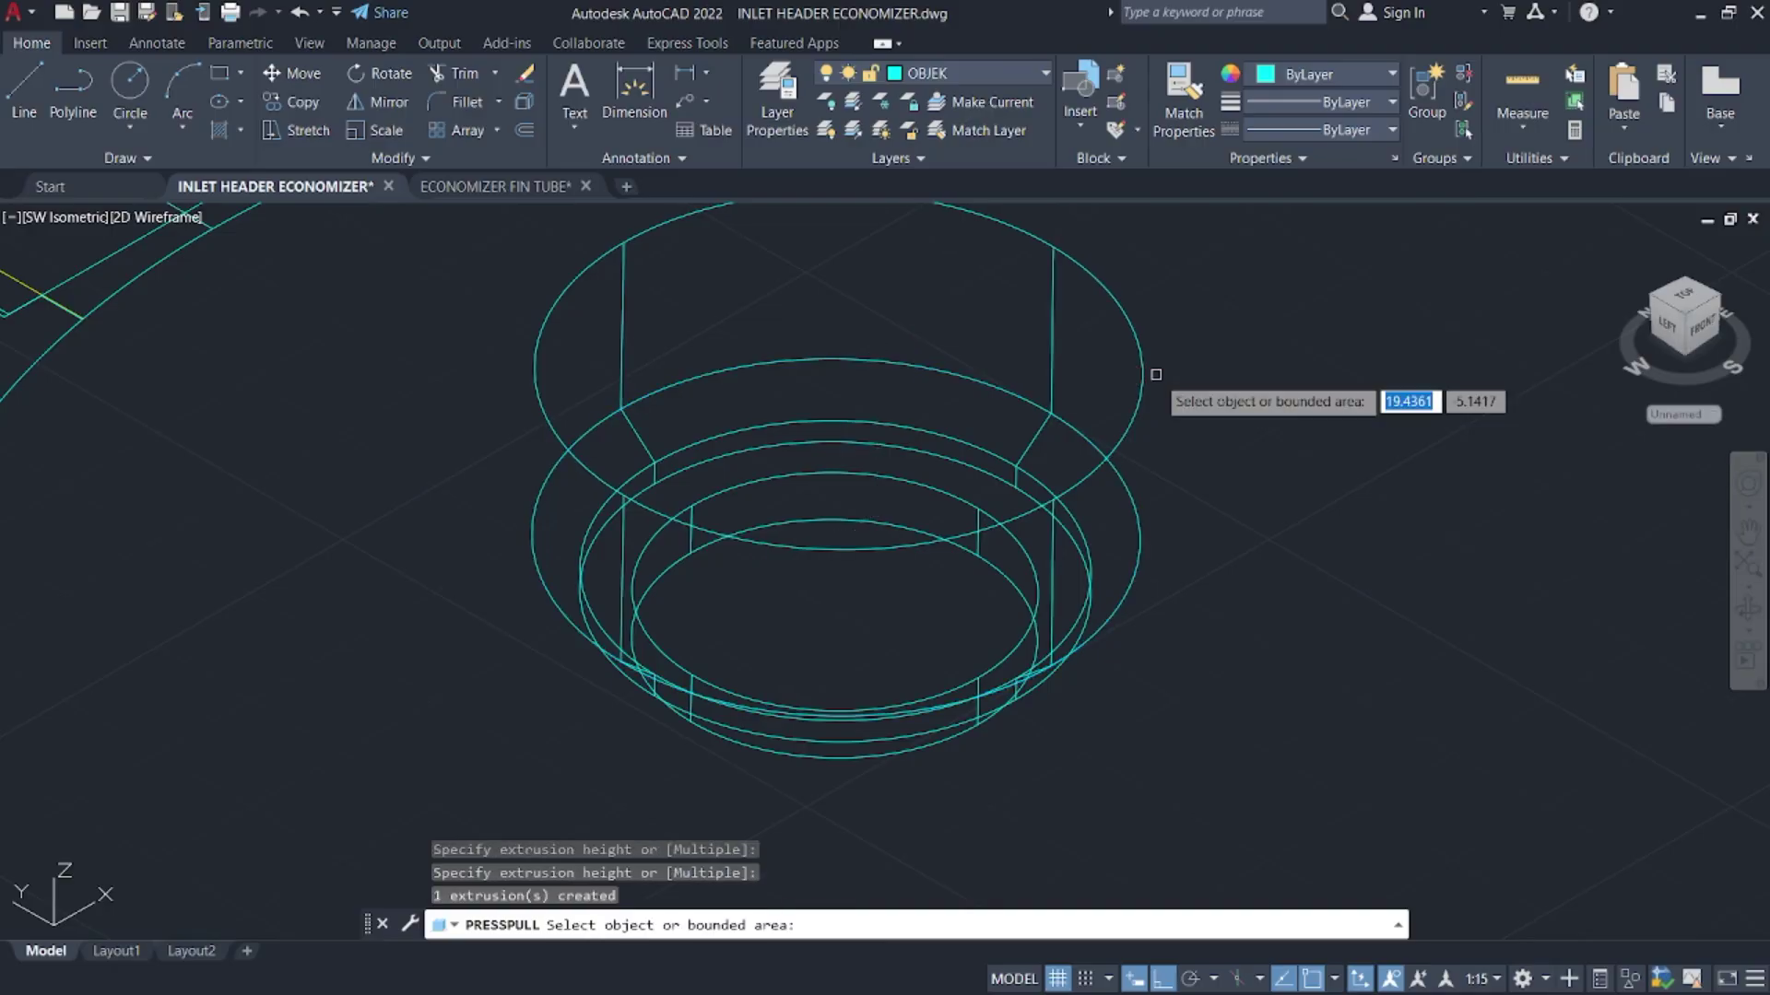
pyautogui.press('Return')
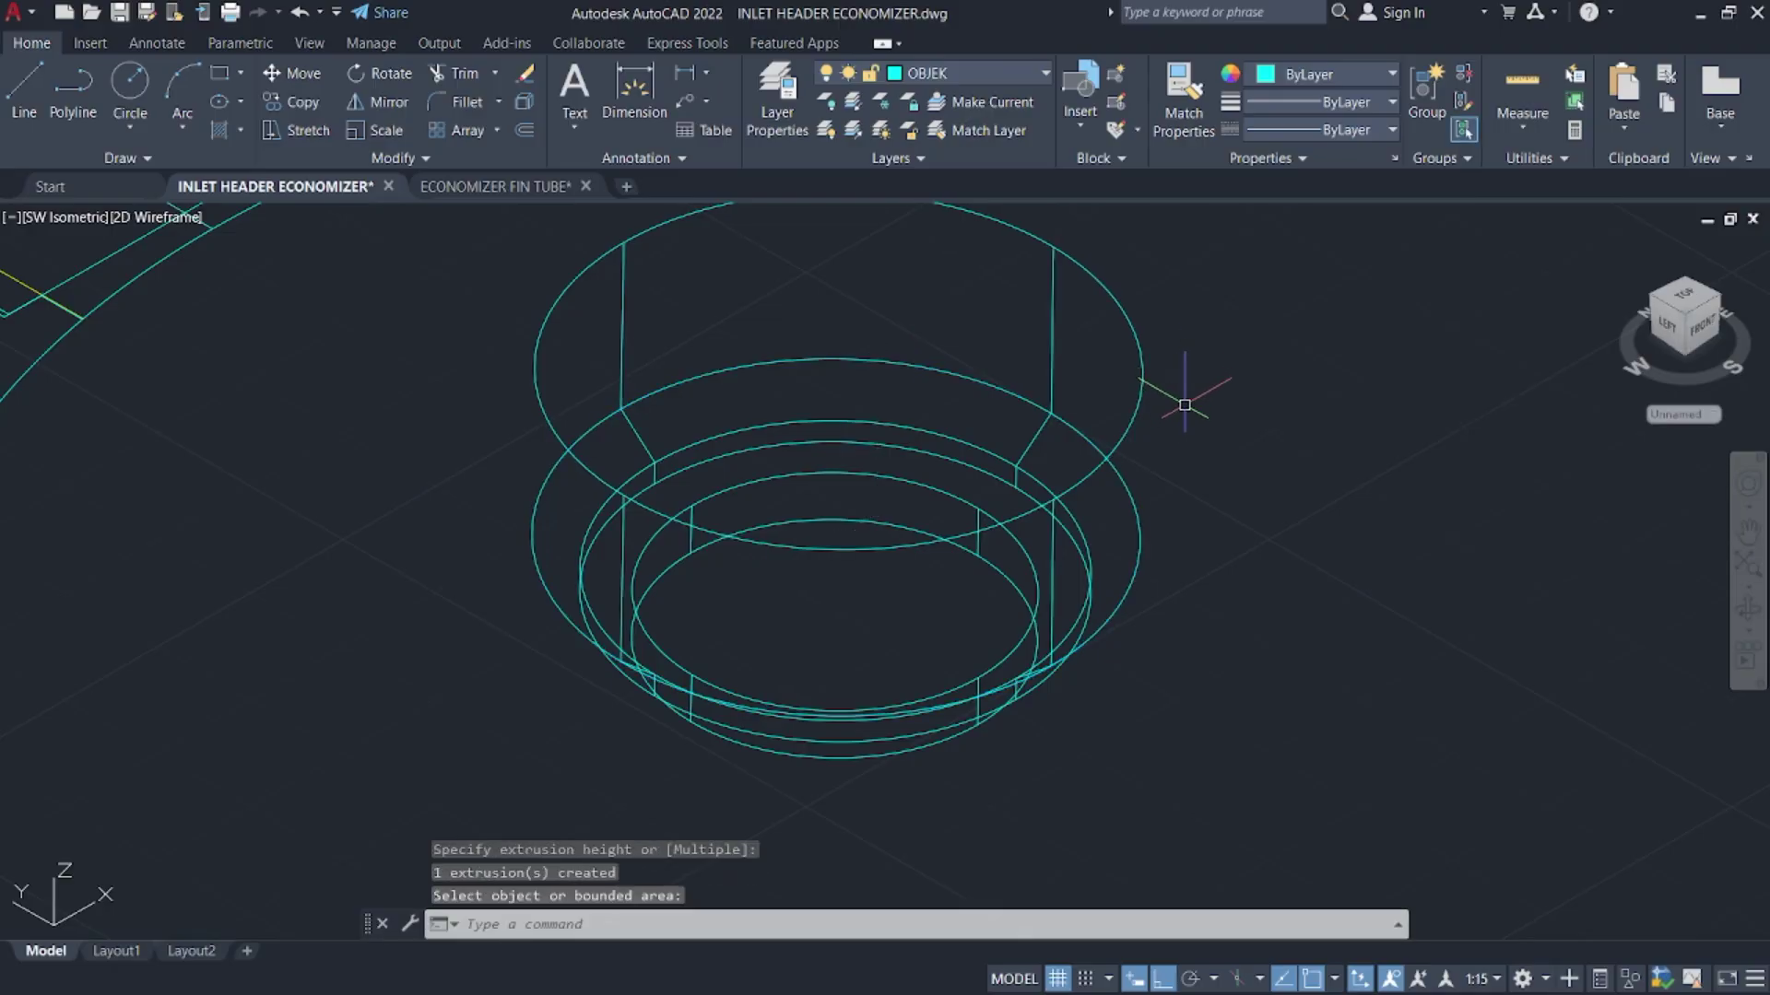
pyautogui.scroll(-6, 1060, 571)
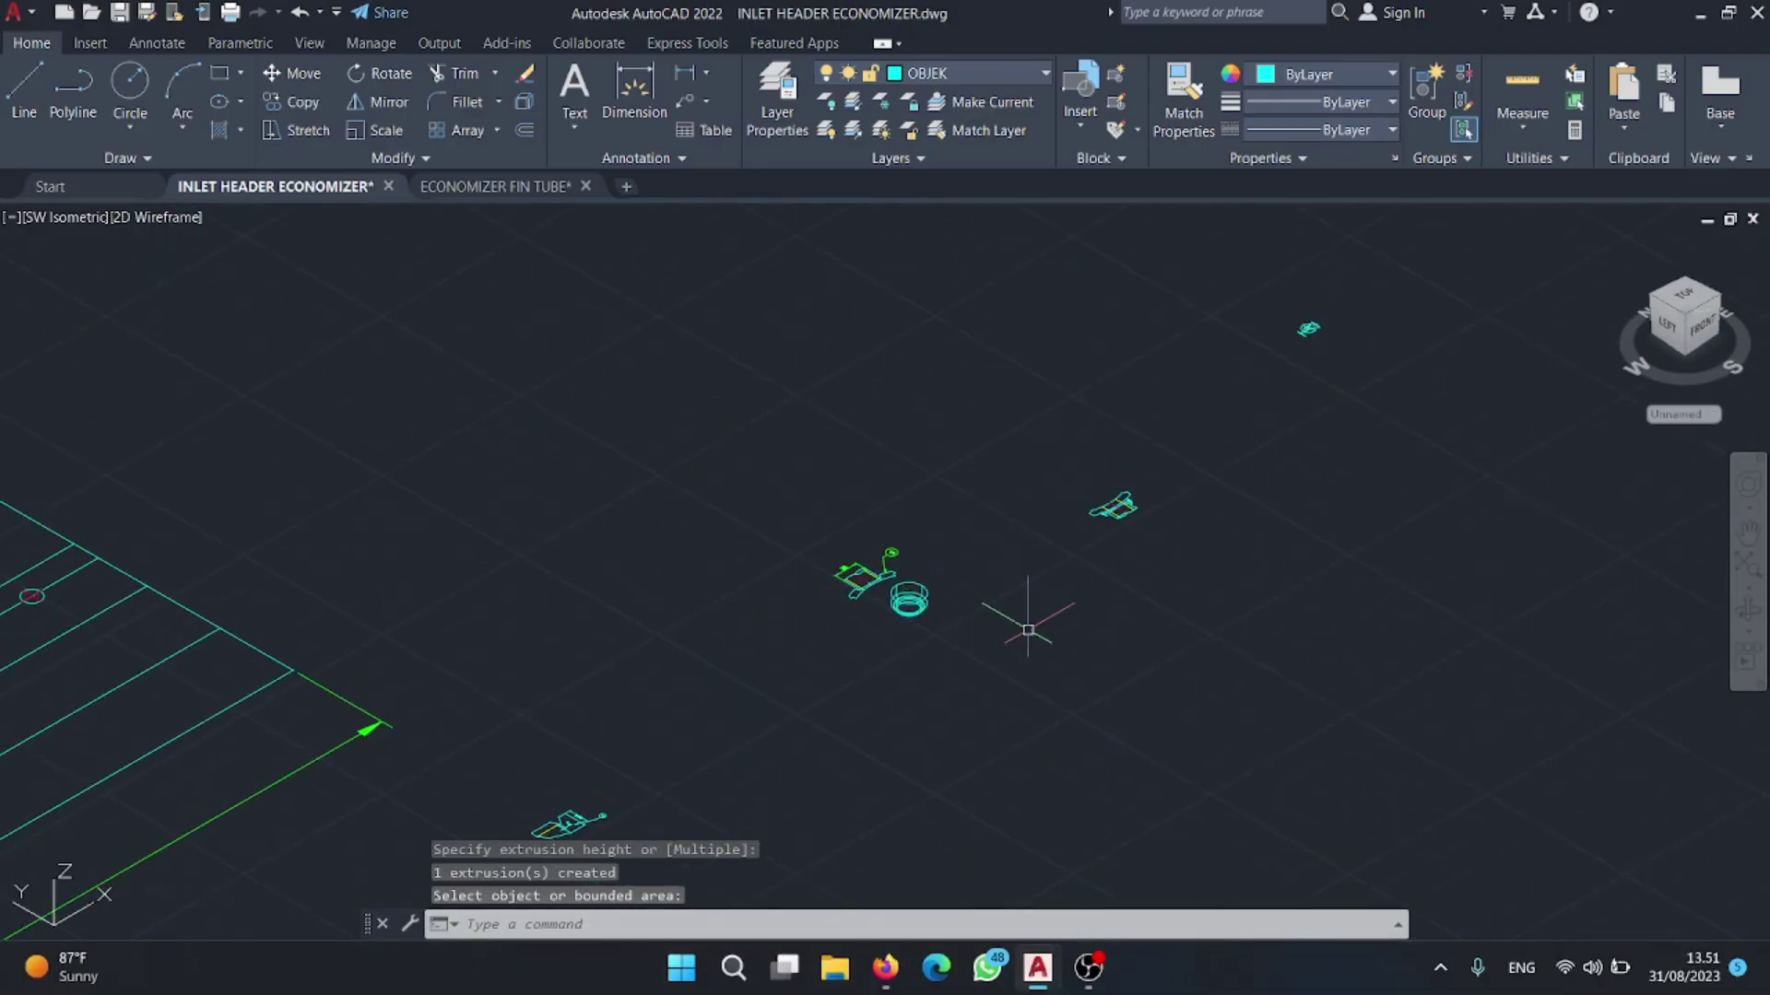
pyautogui.scroll(8, 1028, 630)
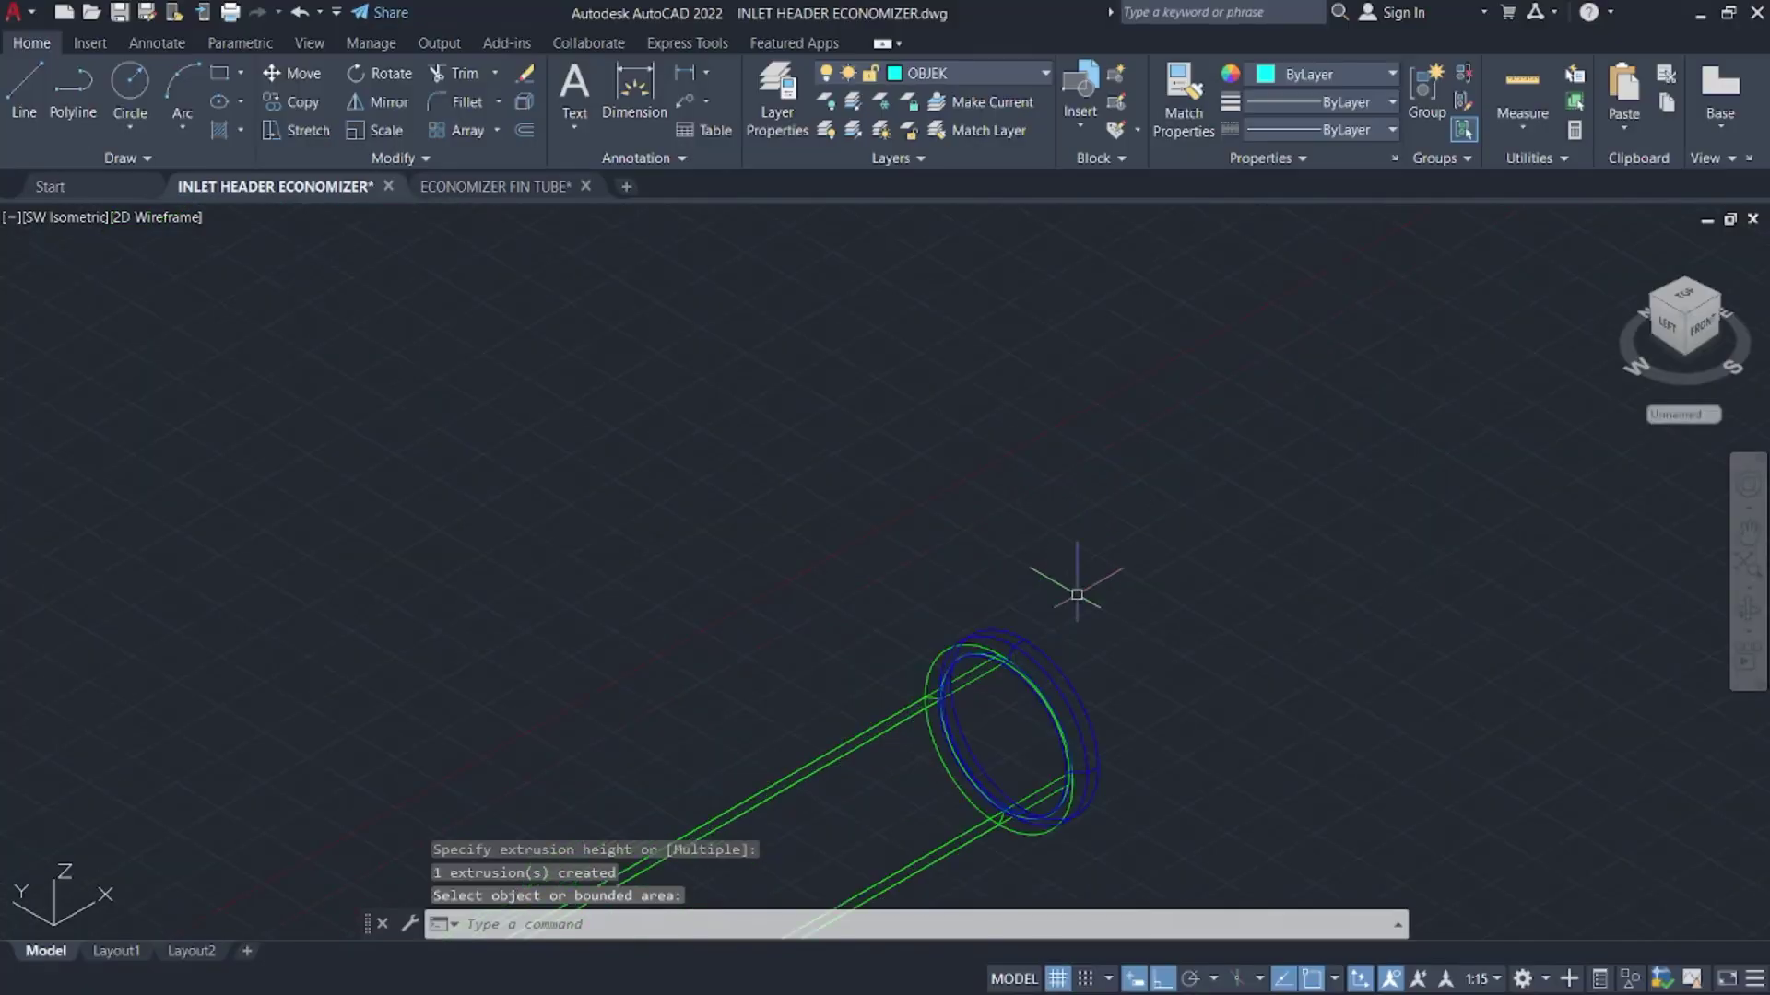
pyautogui.moveTo(981, 646); pyautogui.dragTo(1166, 424, button='middle')
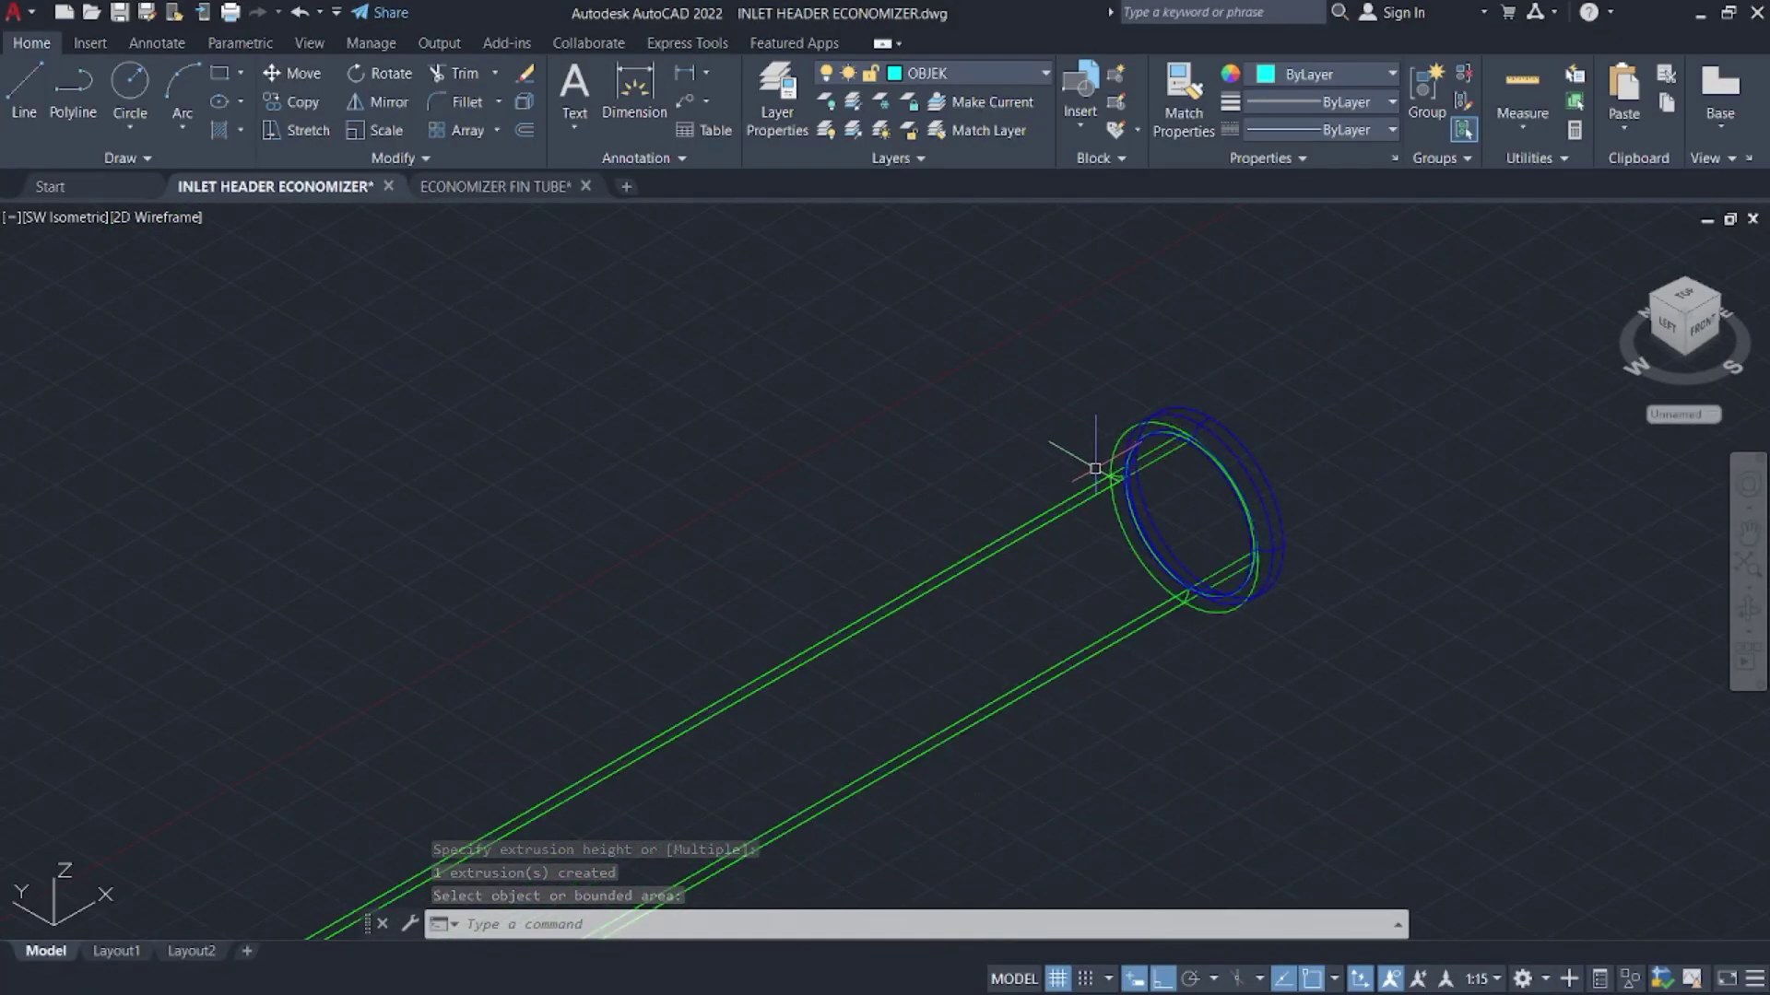
pyautogui.press('Return')
pyautogui.click(1095, 483)
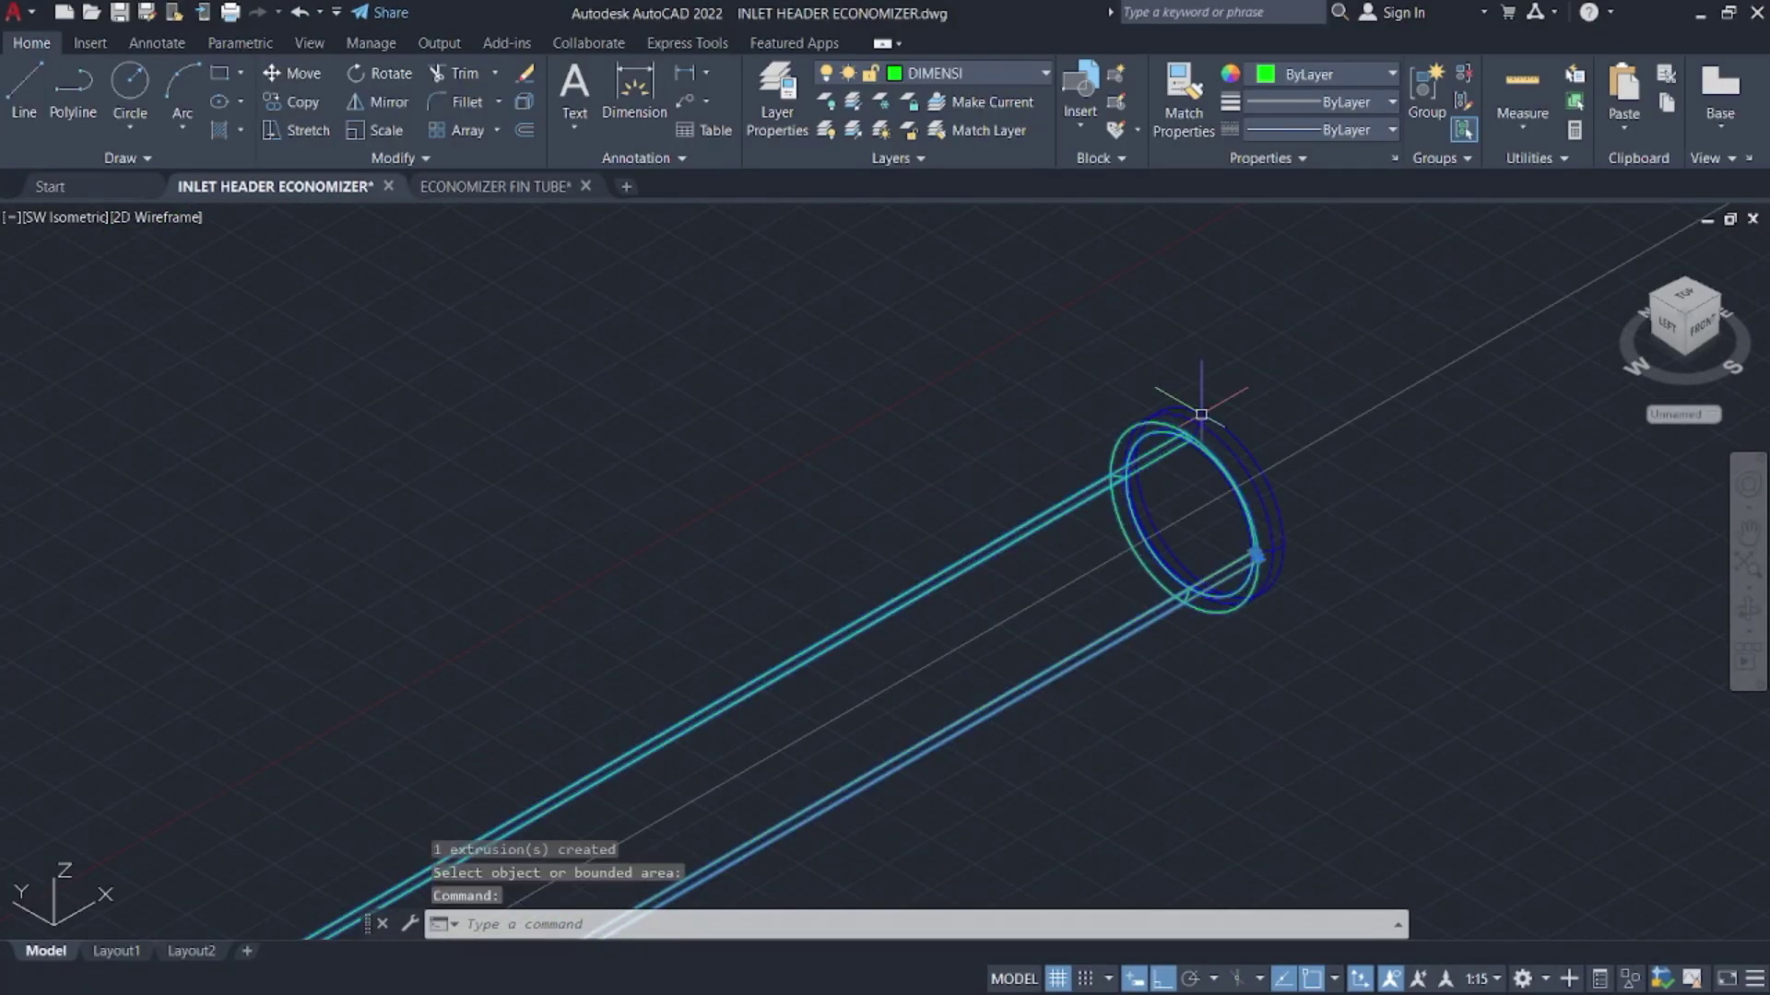
pyautogui.scroll(4, 1151, 479)
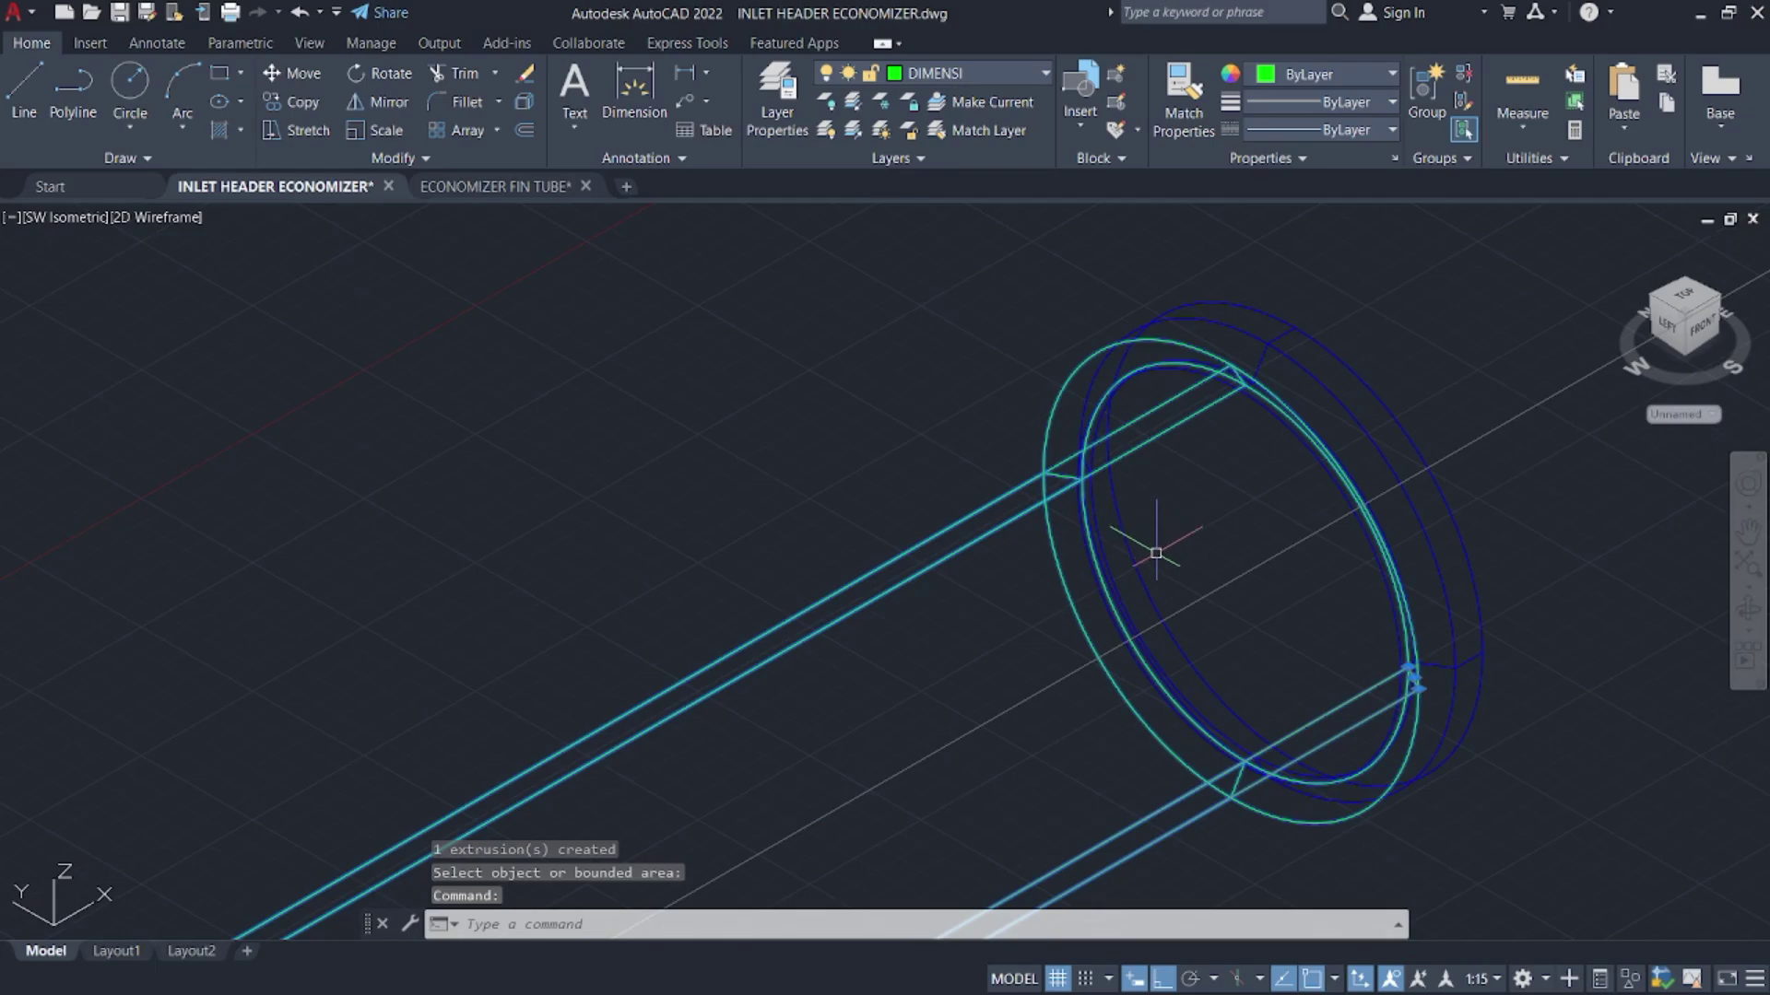
pyautogui.write('l')
pyautogui.press('Return')
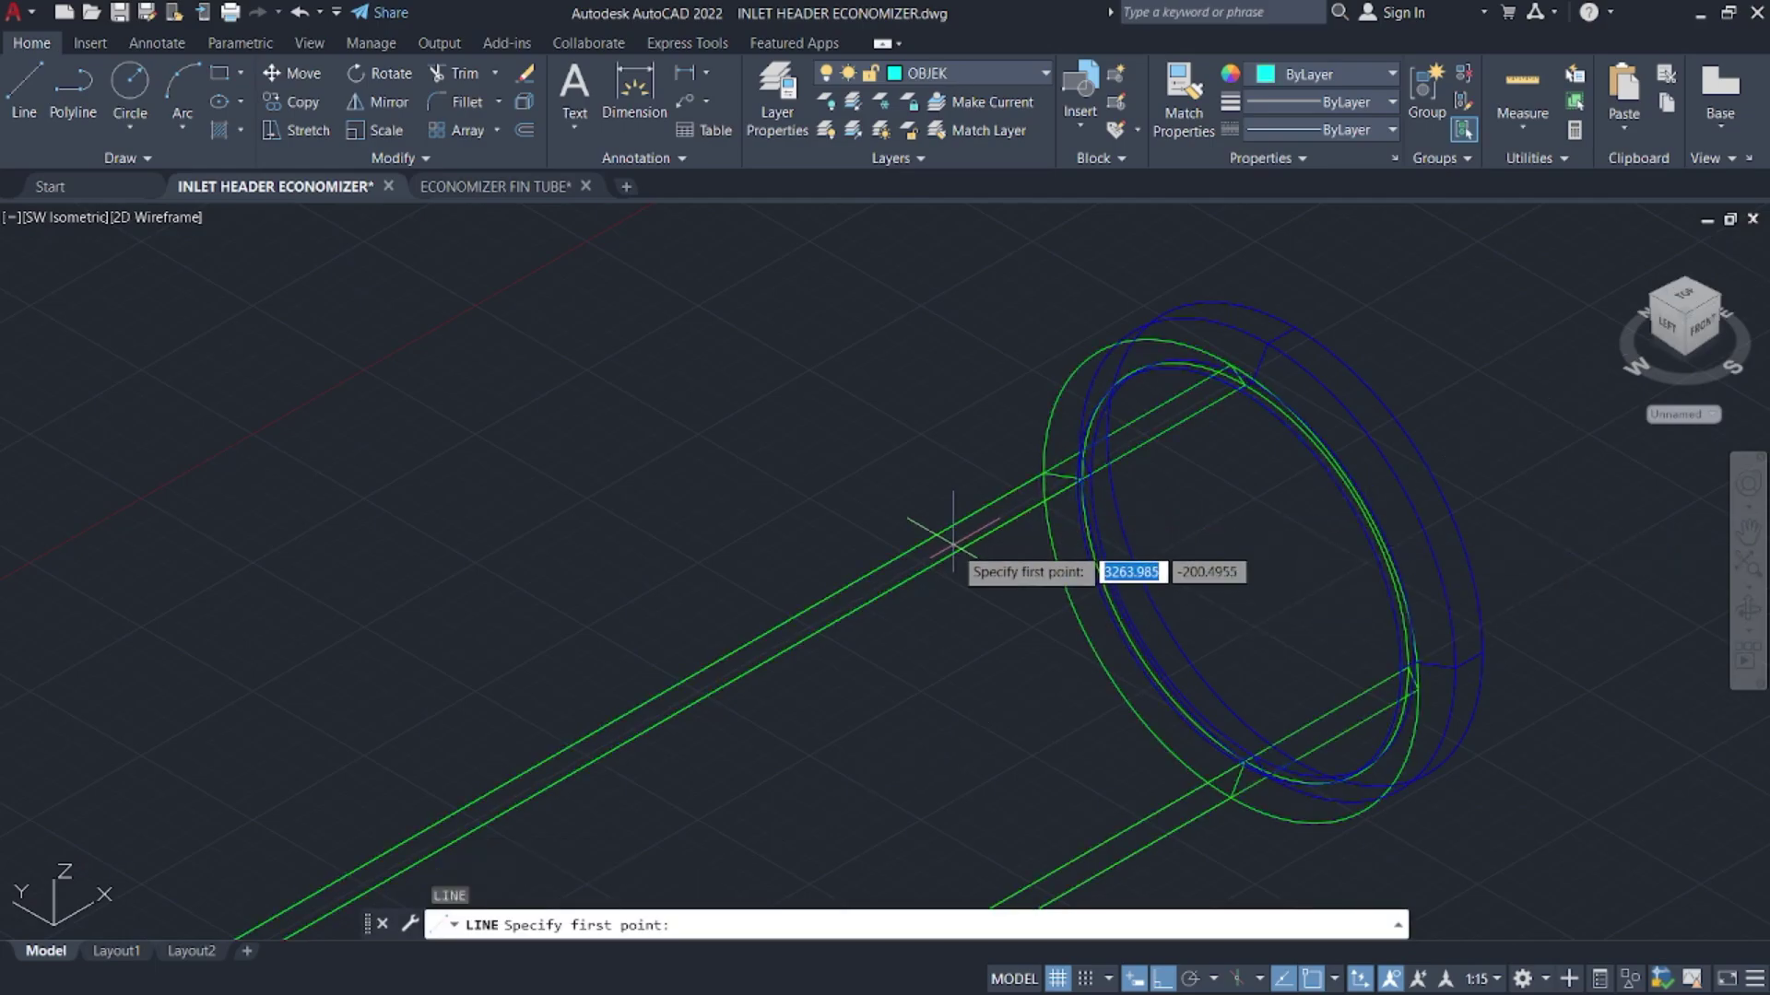
pyautogui.moveTo(953, 544)
pyautogui.mouseDown(button='middle')
pyautogui.moveTo(876, 511)
pyautogui.moveTo(1011, 454)
pyautogui.mouseUp(button='middle')
pyautogui.press('Escape')
pyautogui.click(883, 599)
pyautogui.click(845, 545)
pyautogui.scroll(-4, 846, 546)
pyautogui.press('Escape')
# - Move the header pipe away from its blue end ring into an empty area of the model
pyautogui.click(1087, 562)
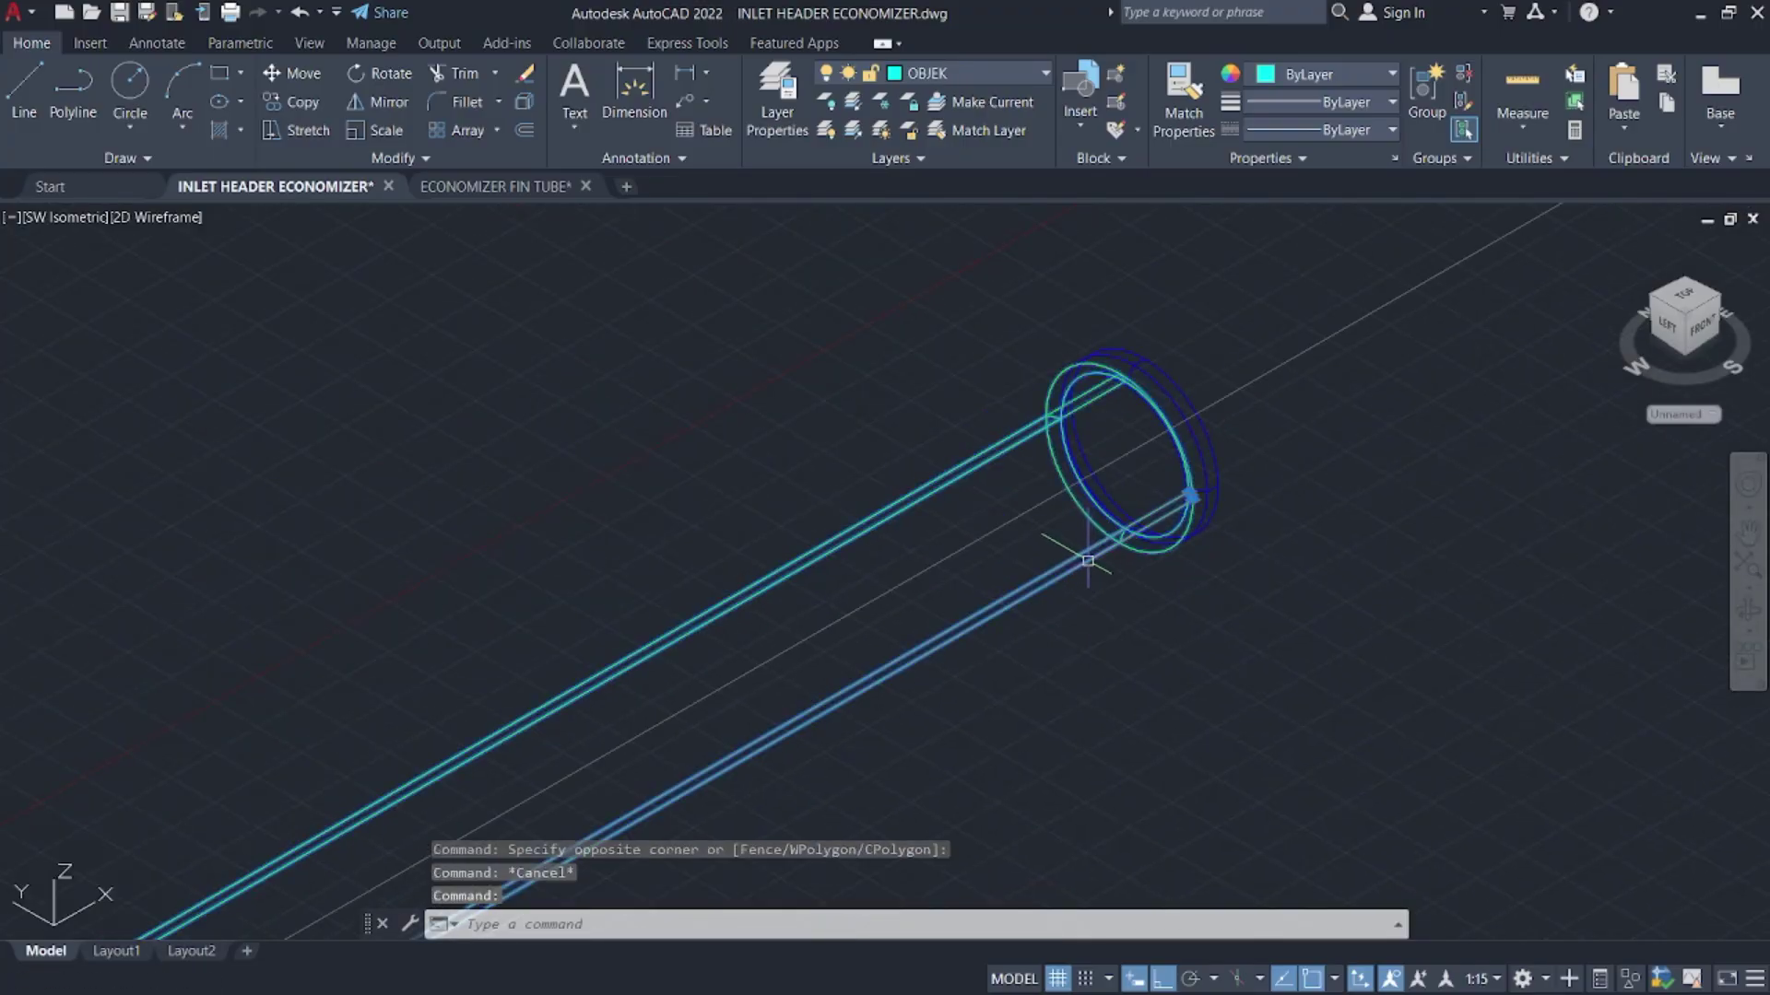
pyautogui.press('Return')
pyautogui.click(1035, 590)
pyautogui.moveTo(855, 744); pyautogui.dragTo(1166, 376, button='middle')
pyautogui.click(774, 579)
pyautogui.press('Escape')
# - Start a line, switch to Tr Adv.pdf in the browser, and examine the tube hole layout and its offsets from the header end
pyautogui.write('l')
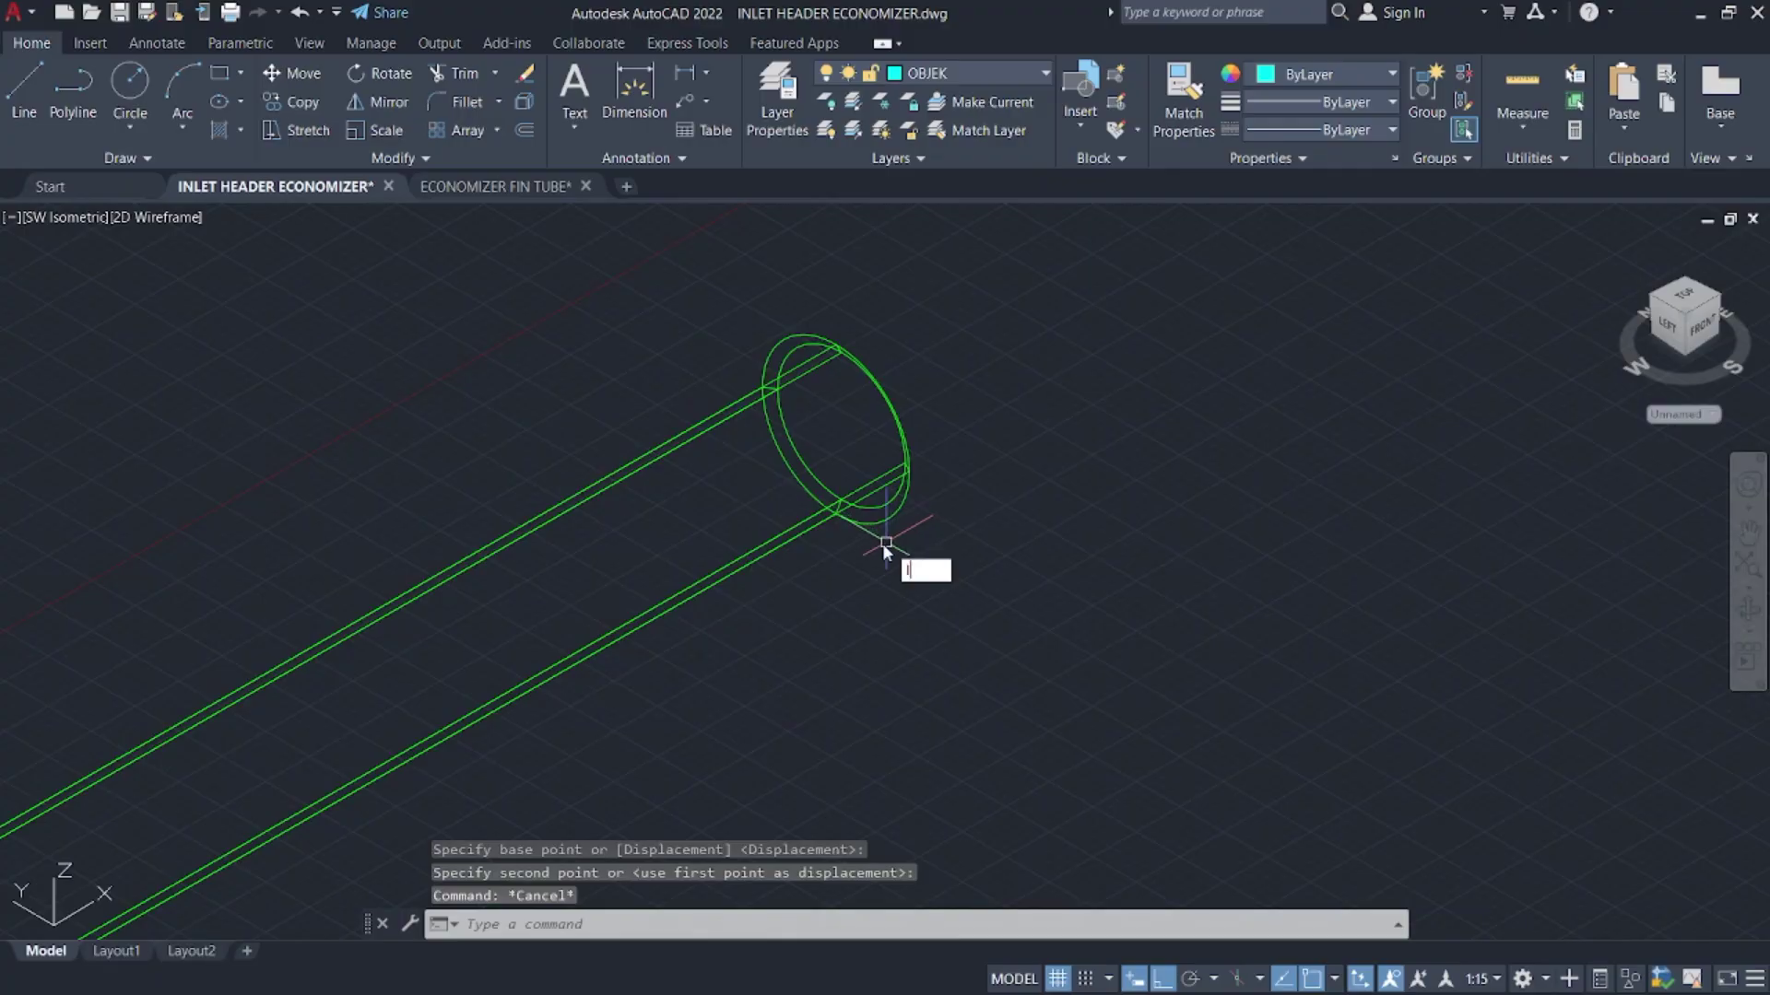
pyautogui.press('Return')
pyautogui.scroll(2, 835, 405)
pyautogui.press('super')
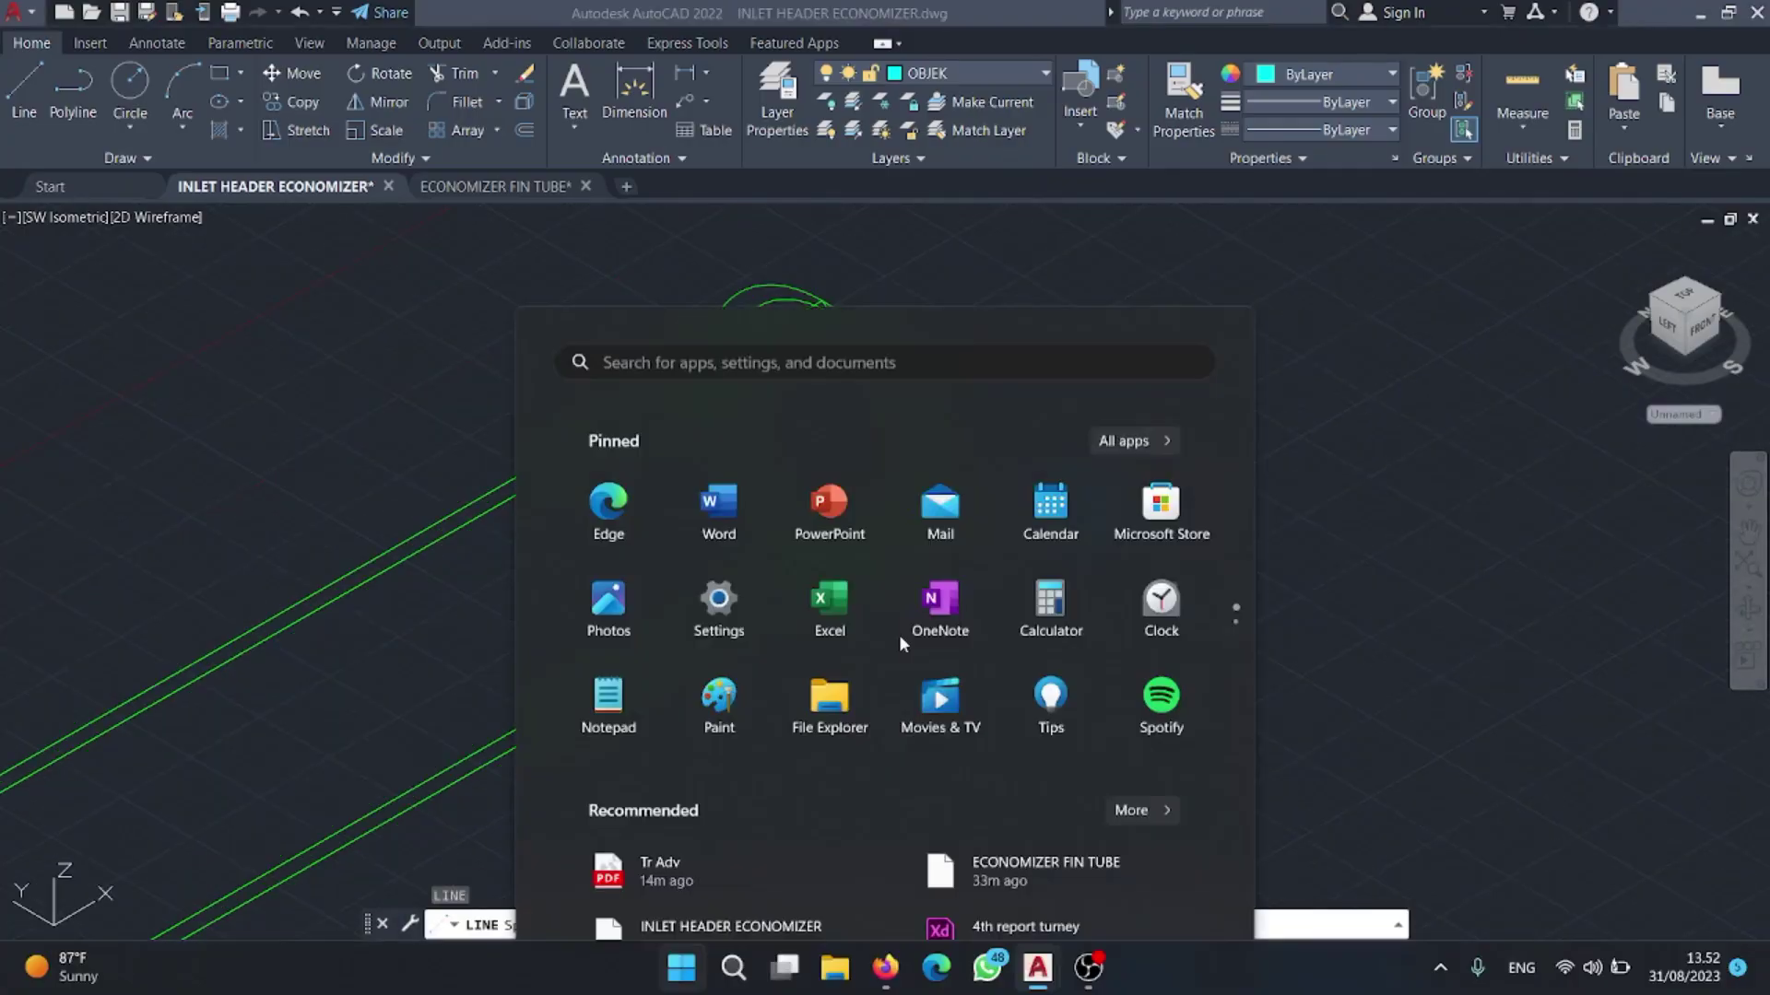
pyautogui.click(887, 966)
pyautogui.scroll(10, 643, 498)
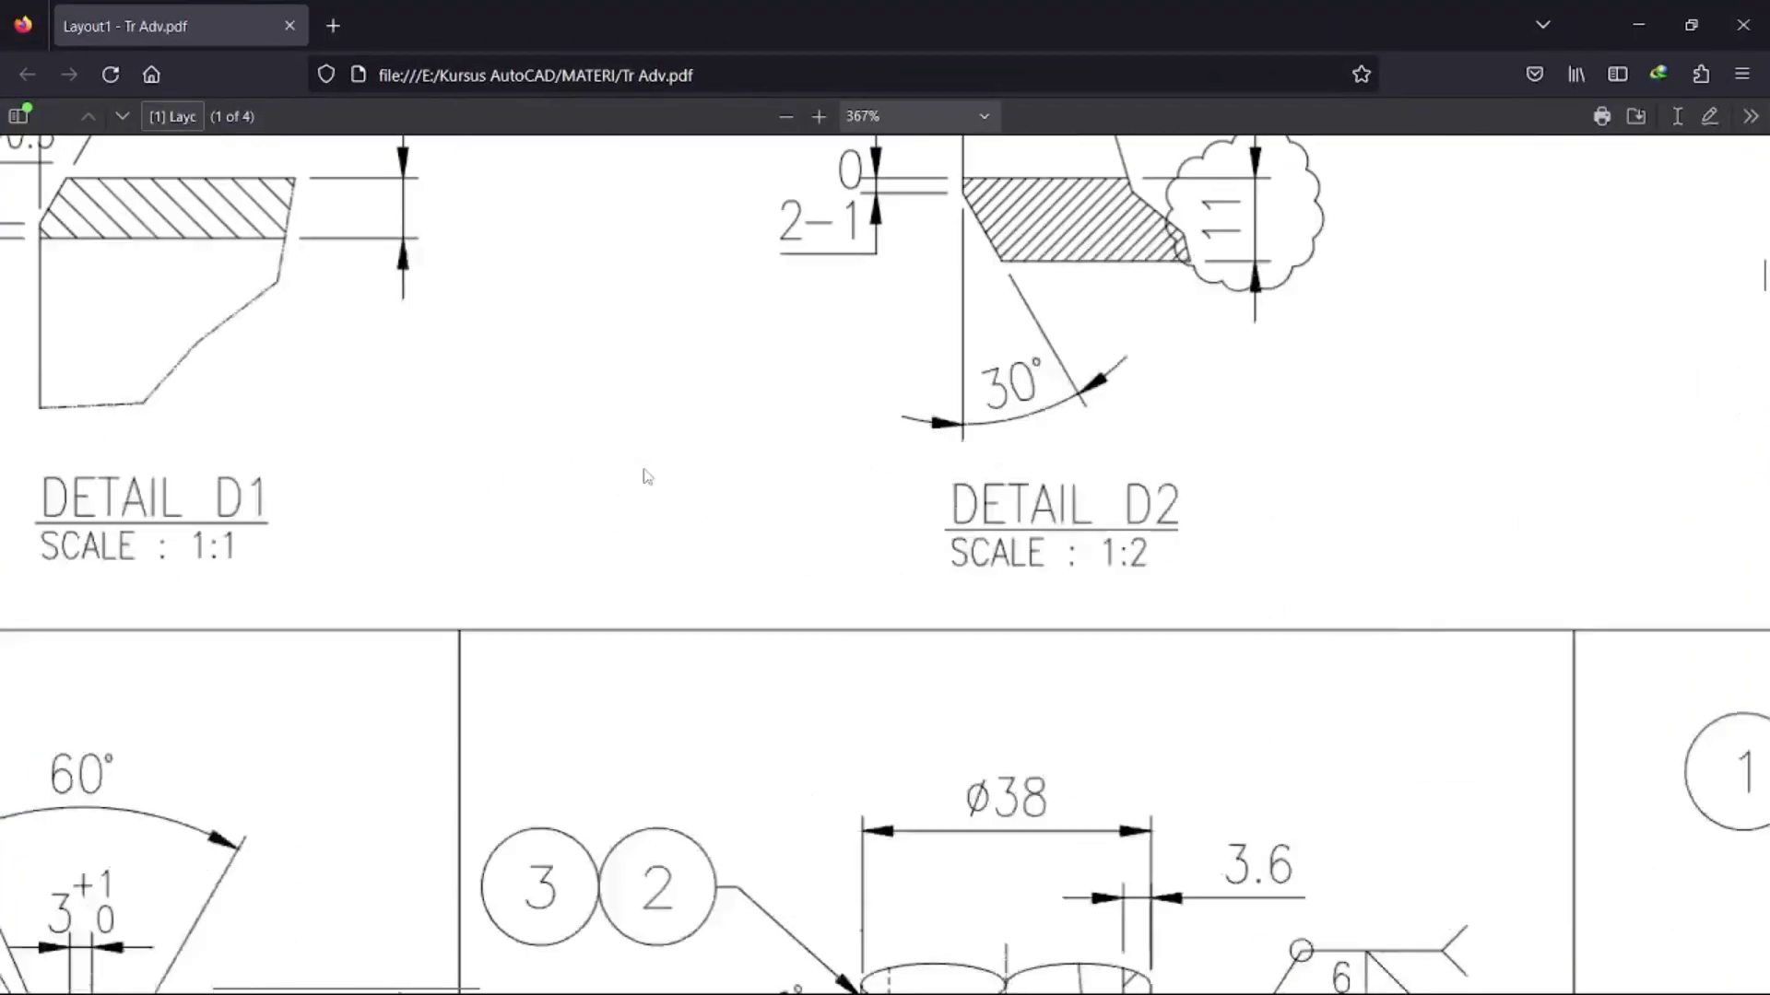
pyautogui.scroll(5, 949, 530)
pyautogui.scroll(-5, 992, 517)
pyautogui.moveTo(948, 510); pyautogui.dragTo(1327, 507, button='middle')
pyautogui.moveTo(806, 593)
pyautogui.mouseDown(button='middle')
pyautogui.moveTo(539, 612)
pyautogui.moveTo(553, 609)
pyautogui.mouseUp(button='middle')
pyautogui.scroll(-4, 1198, 535)
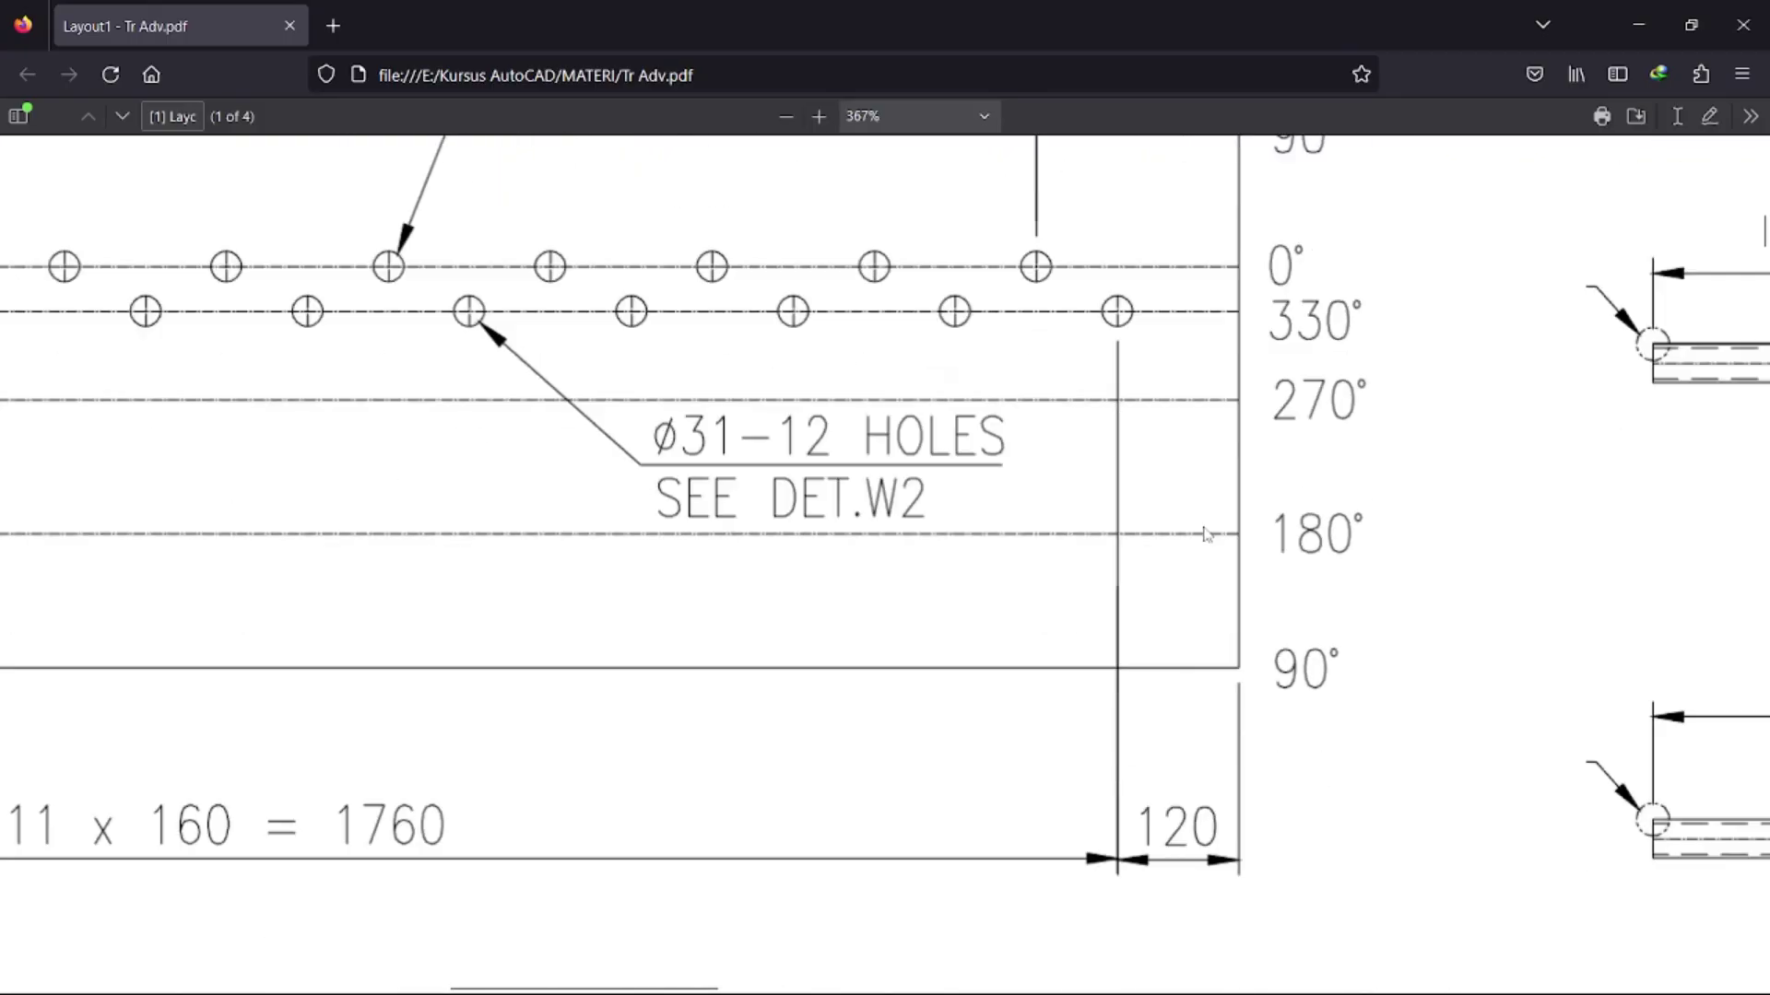
pyautogui.scroll(3, 1249, 298)
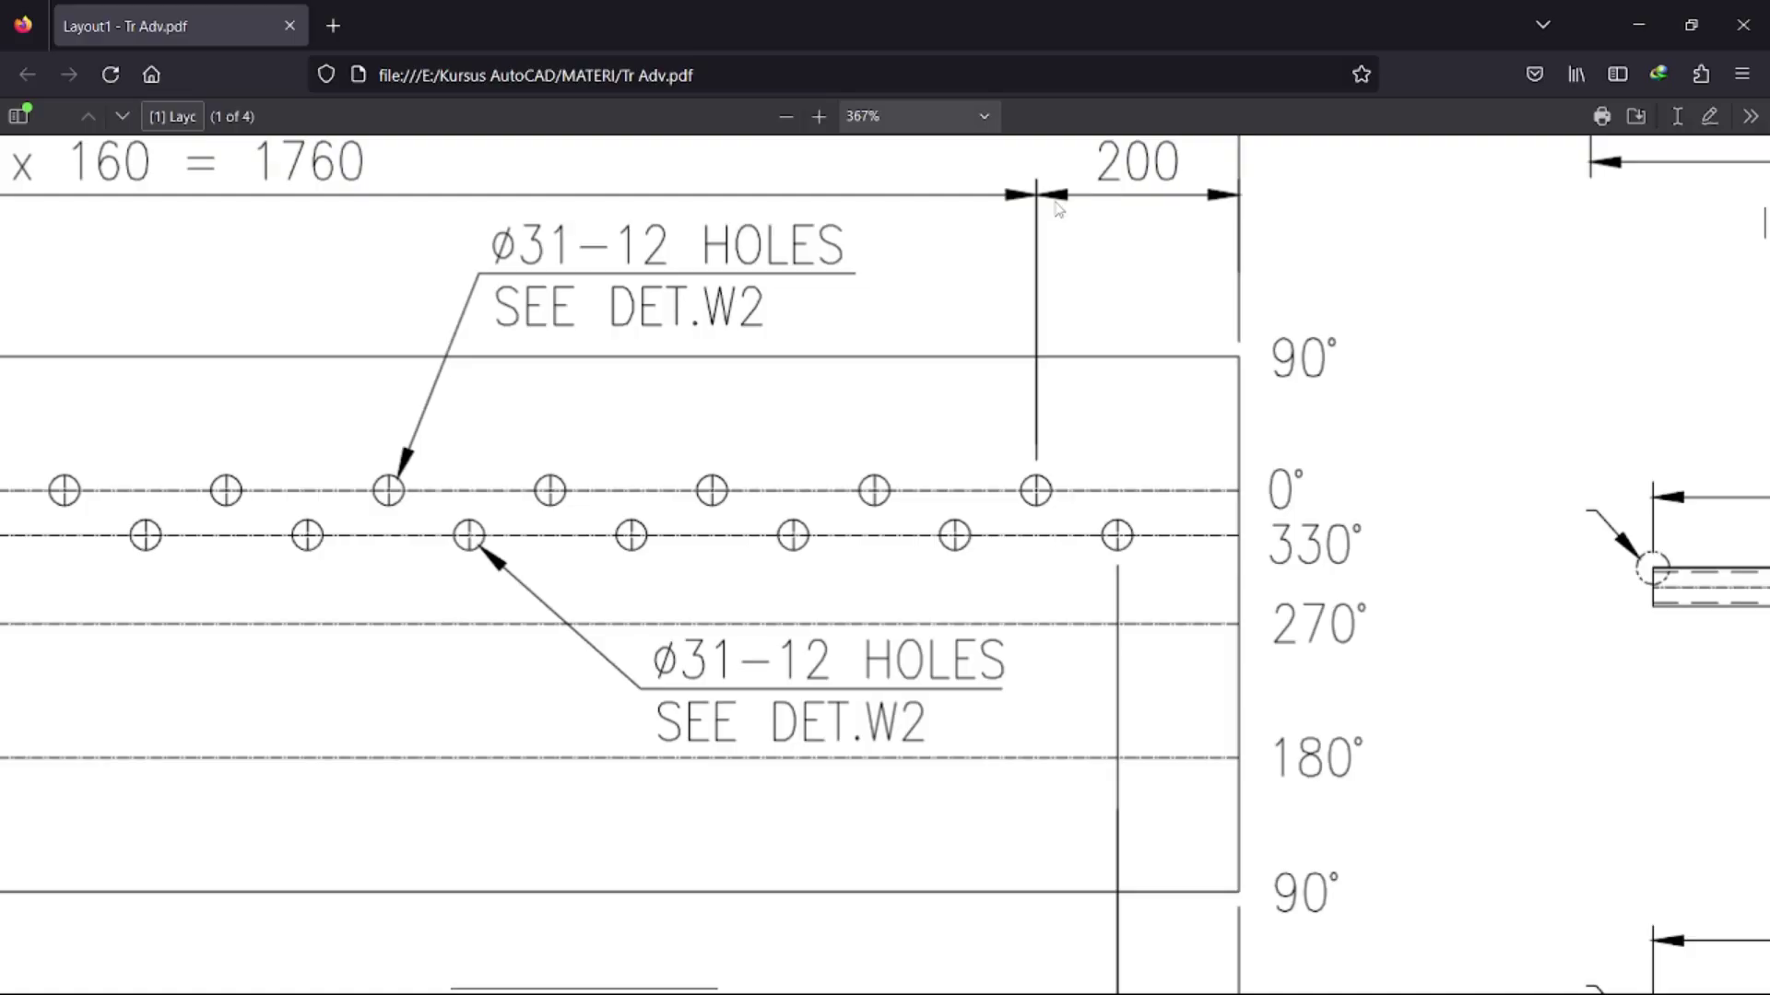
pyautogui.scroll(9, 1069, 265)
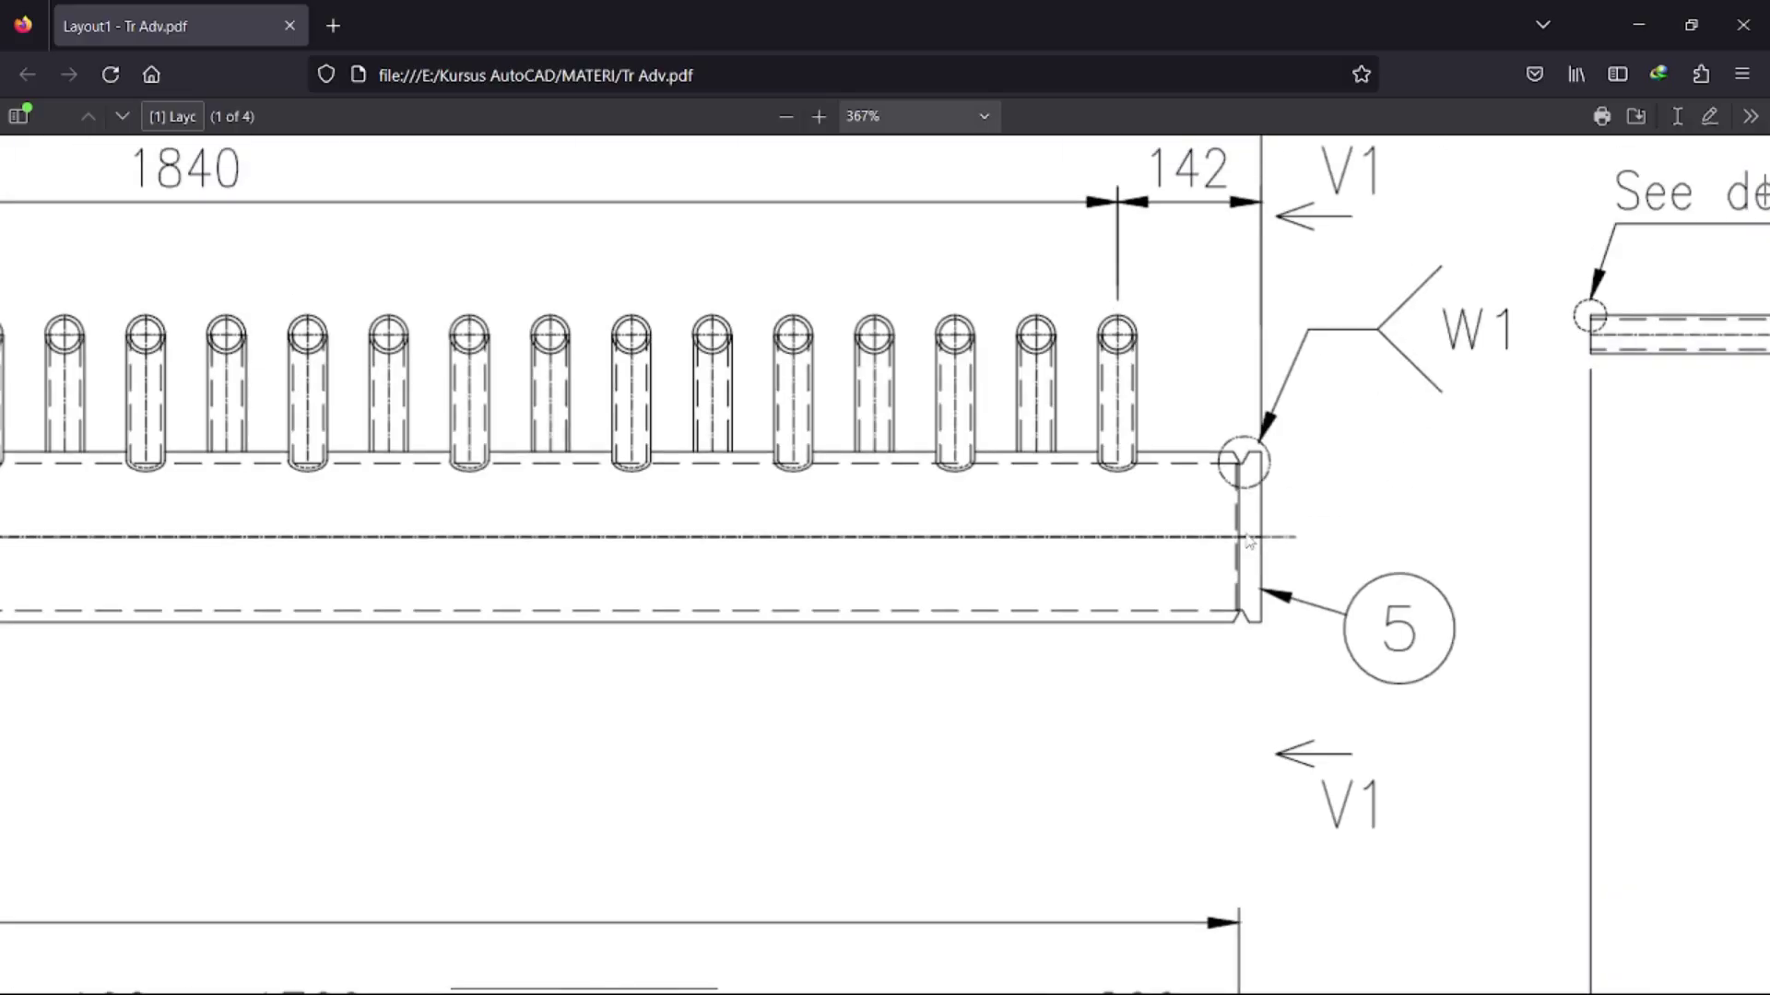
# - Examine the header pipe's dimensions in the PDF's parts list and return to AutoCAD
pyautogui.scroll(-7, 1052, 560)
pyautogui.hscroll(10, 1568, 581)
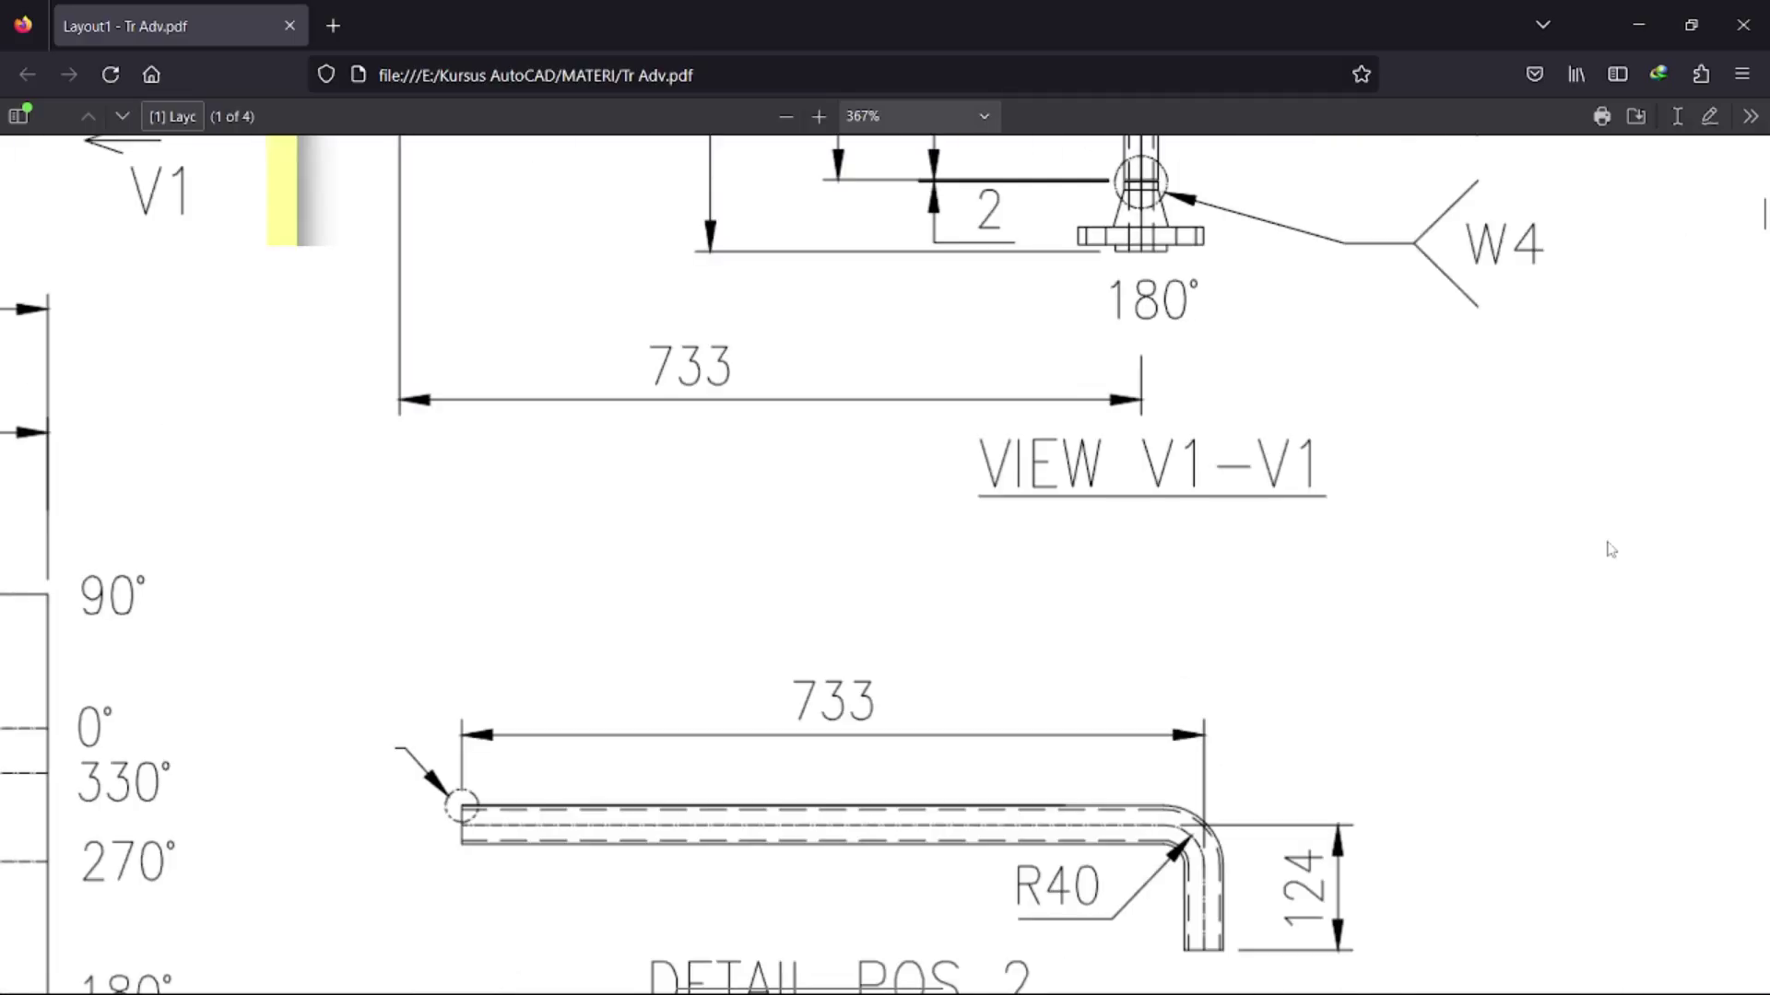
pyautogui.scroll(-6, 1607, 549)
pyautogui.scroll(-12, 1410, 574)
pyautogui.hscroll(4, 1383, 526)
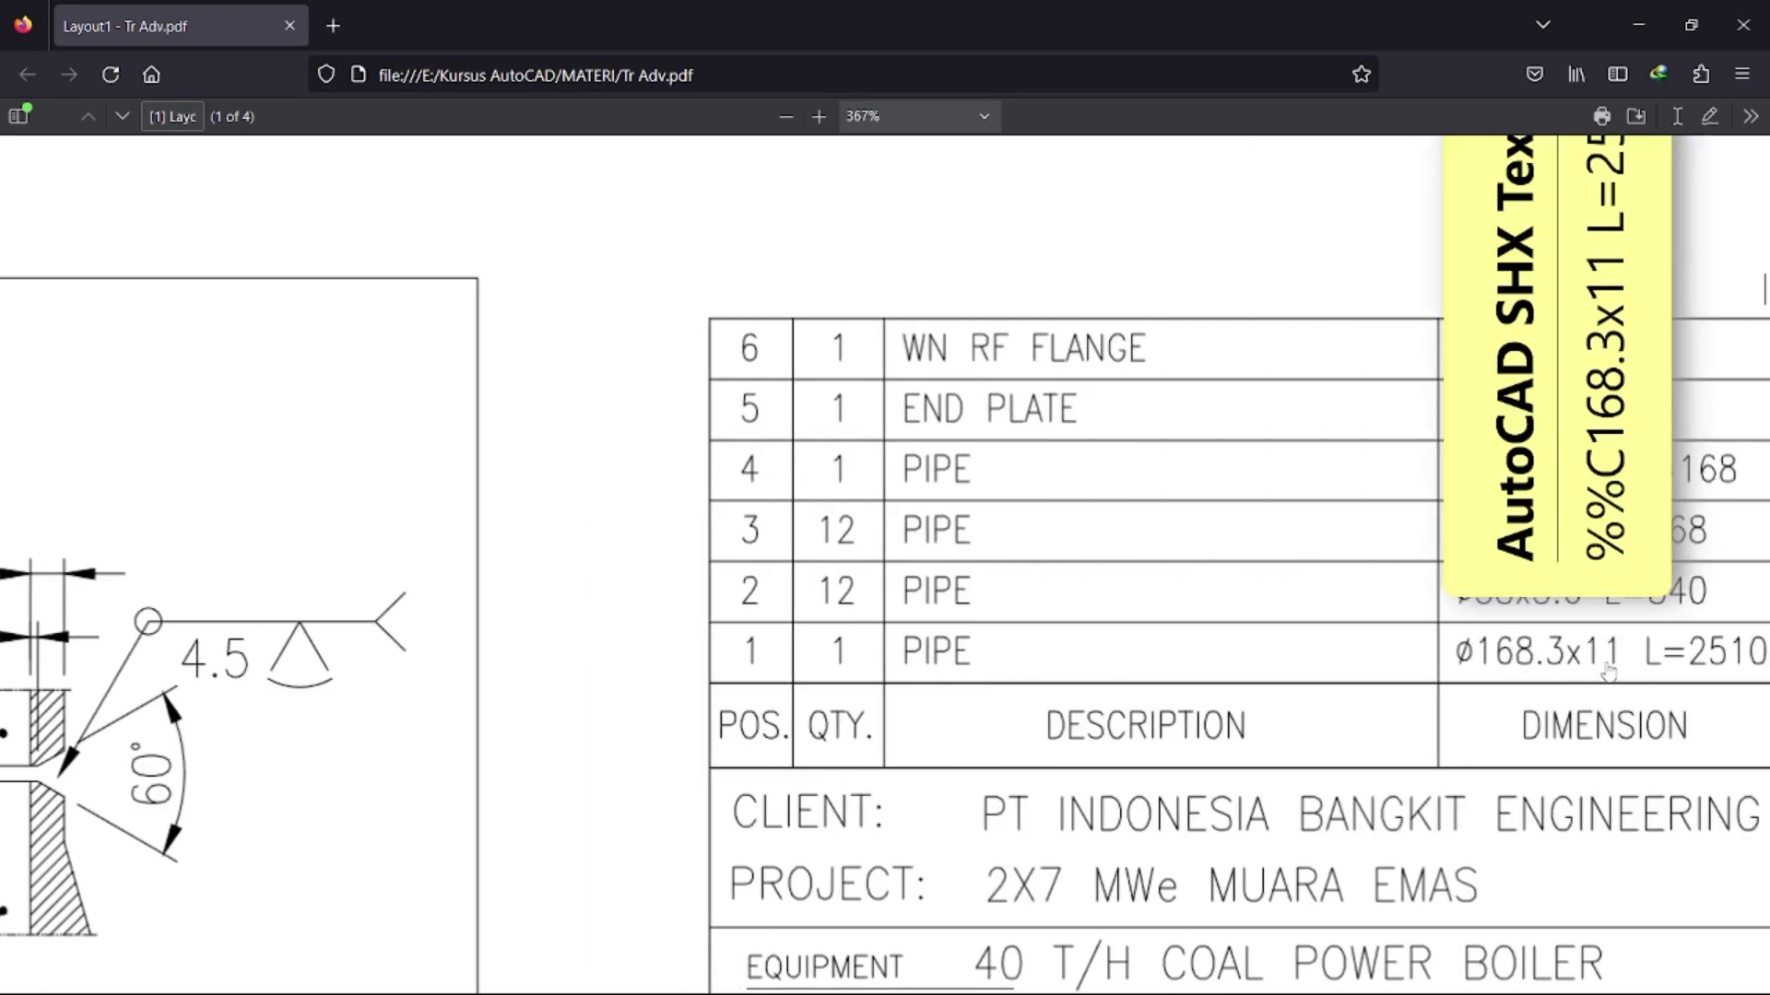
pyautogui.click(1639, 25)
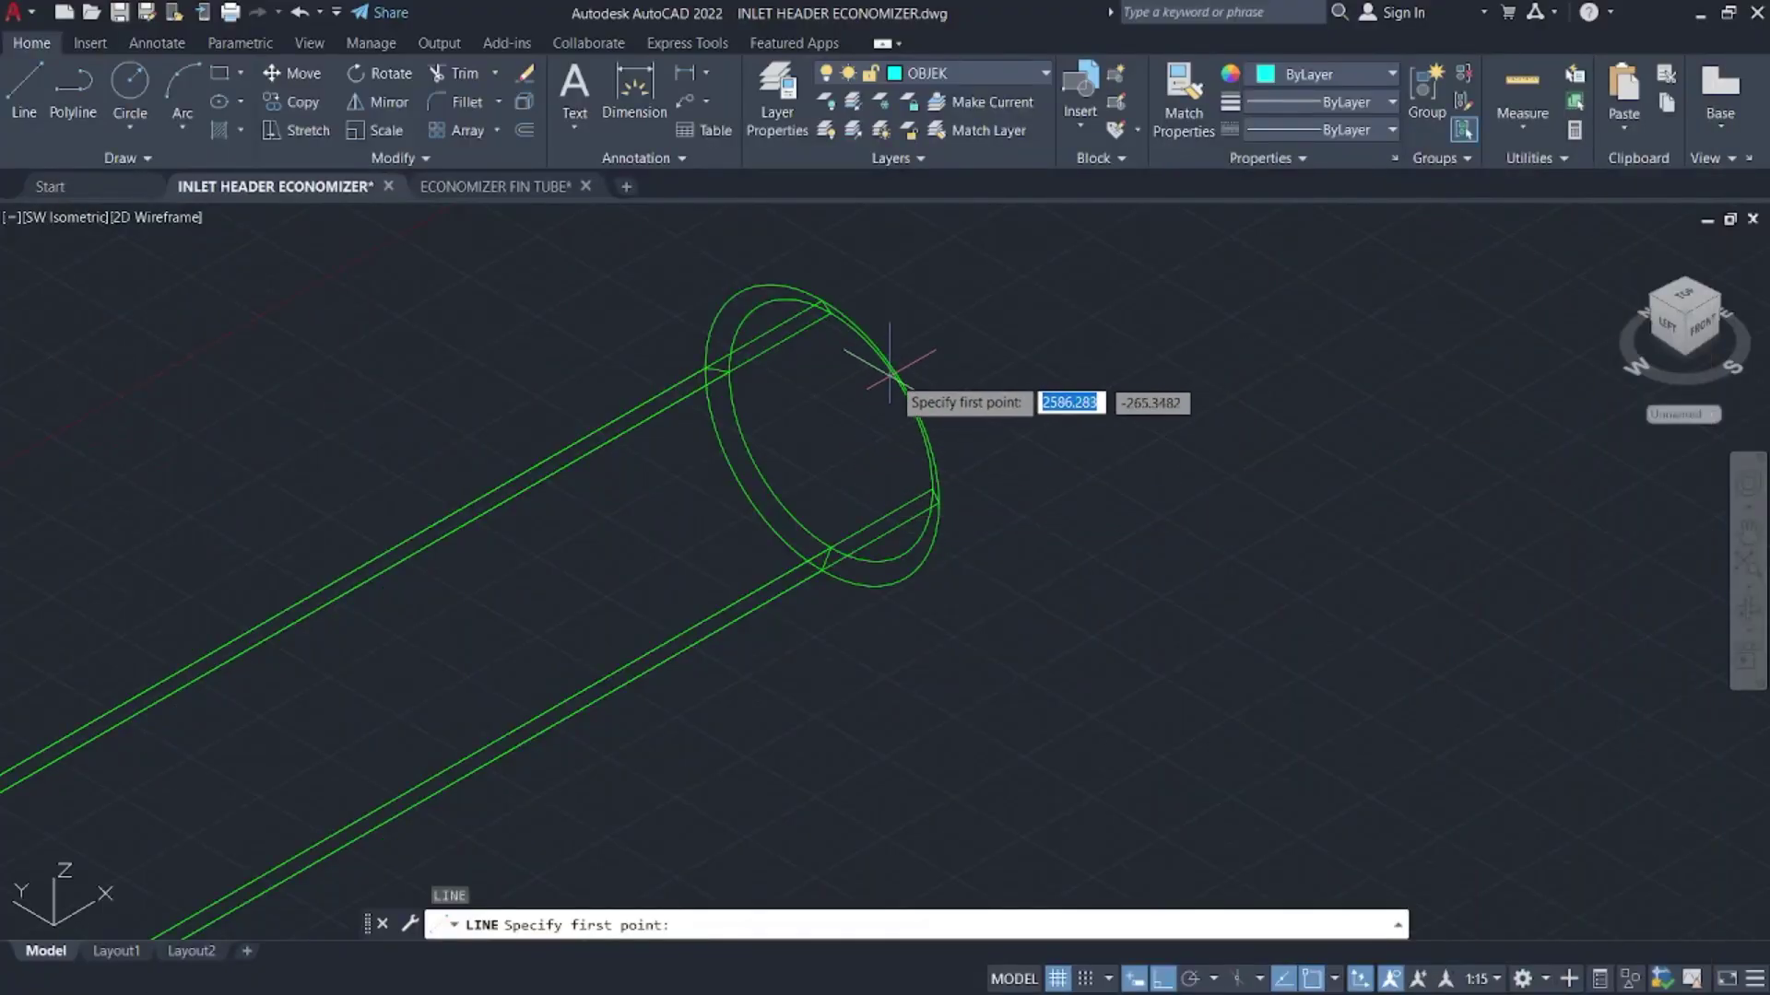
# - Draw a 200 mm line from the center of the pipe's end face inward along the pipe axis
pyautogui.click(828, 430)
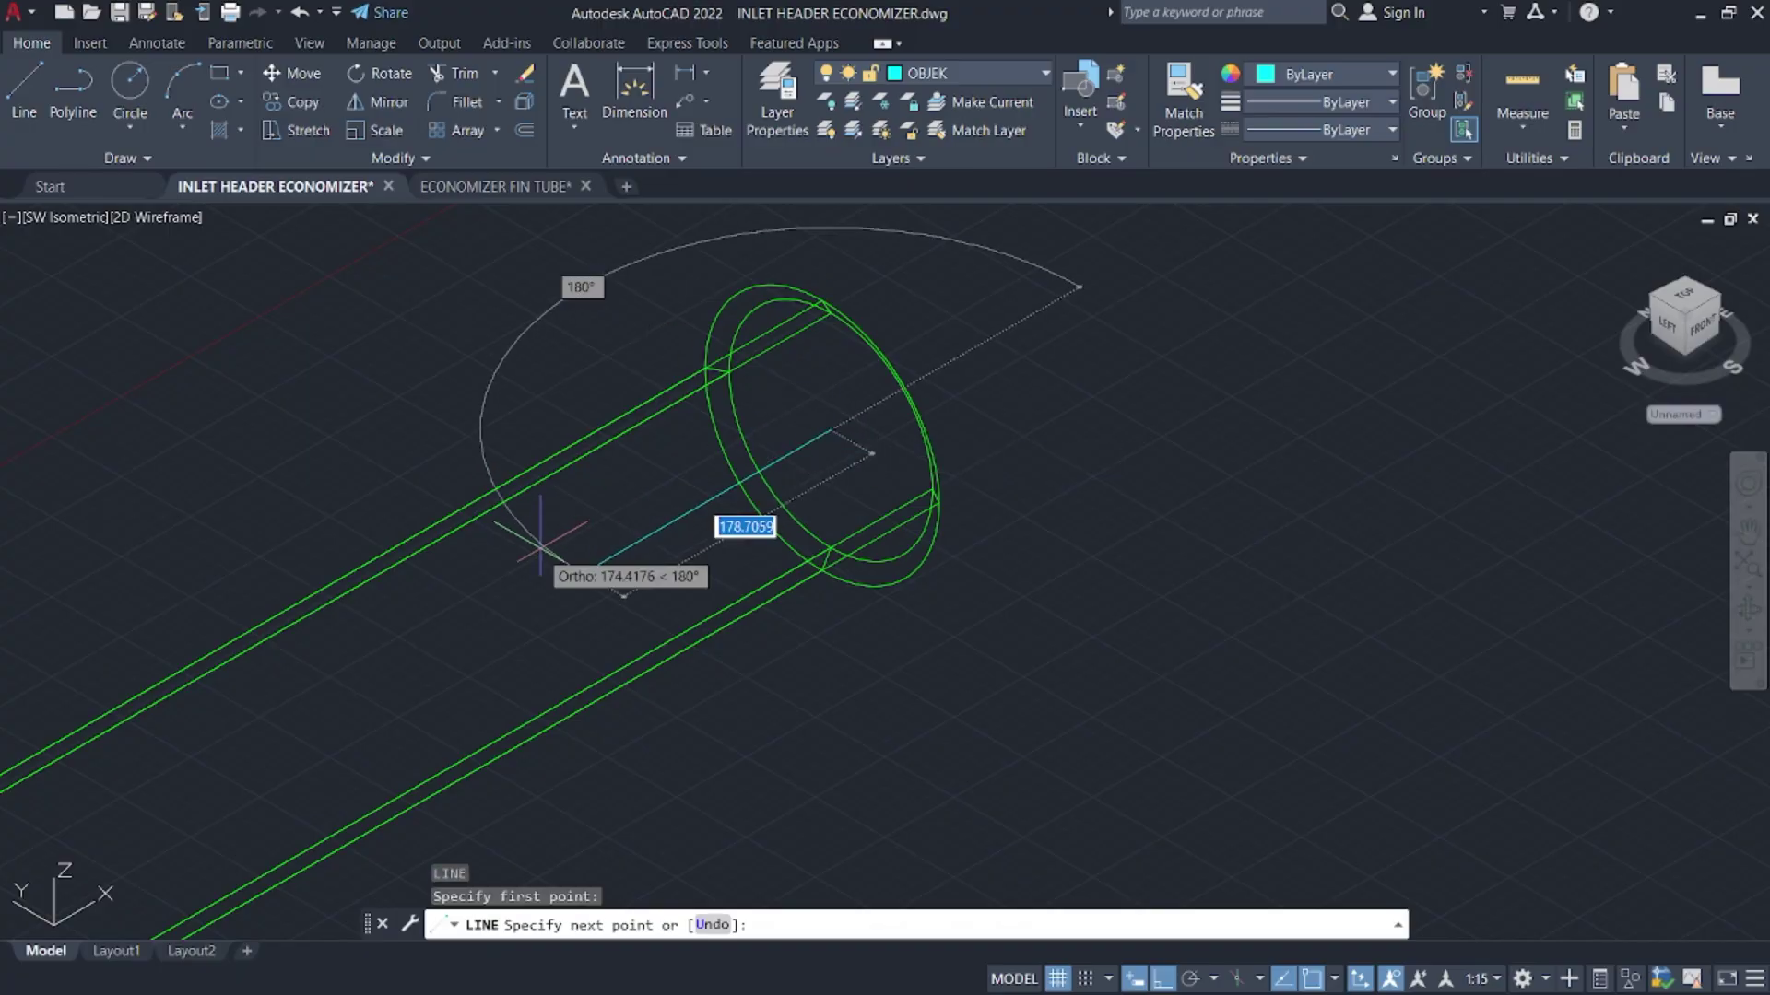
pyautogui.write('200')
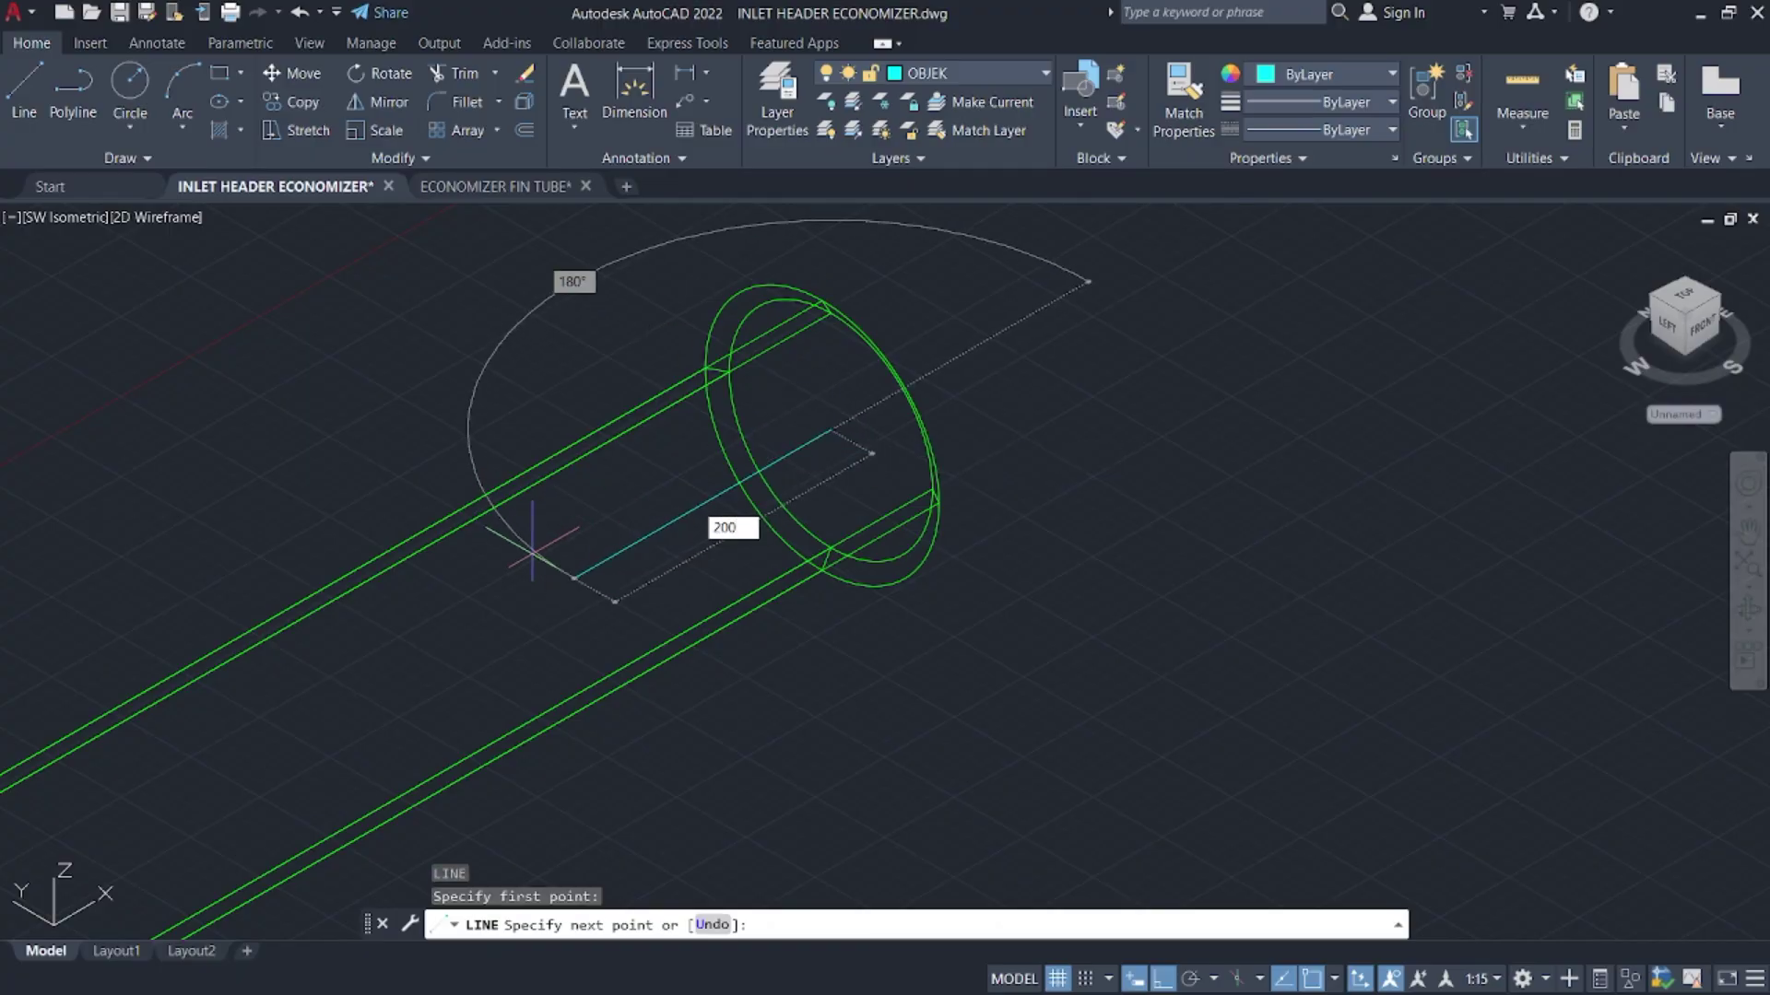
pyautogui.press('Return')
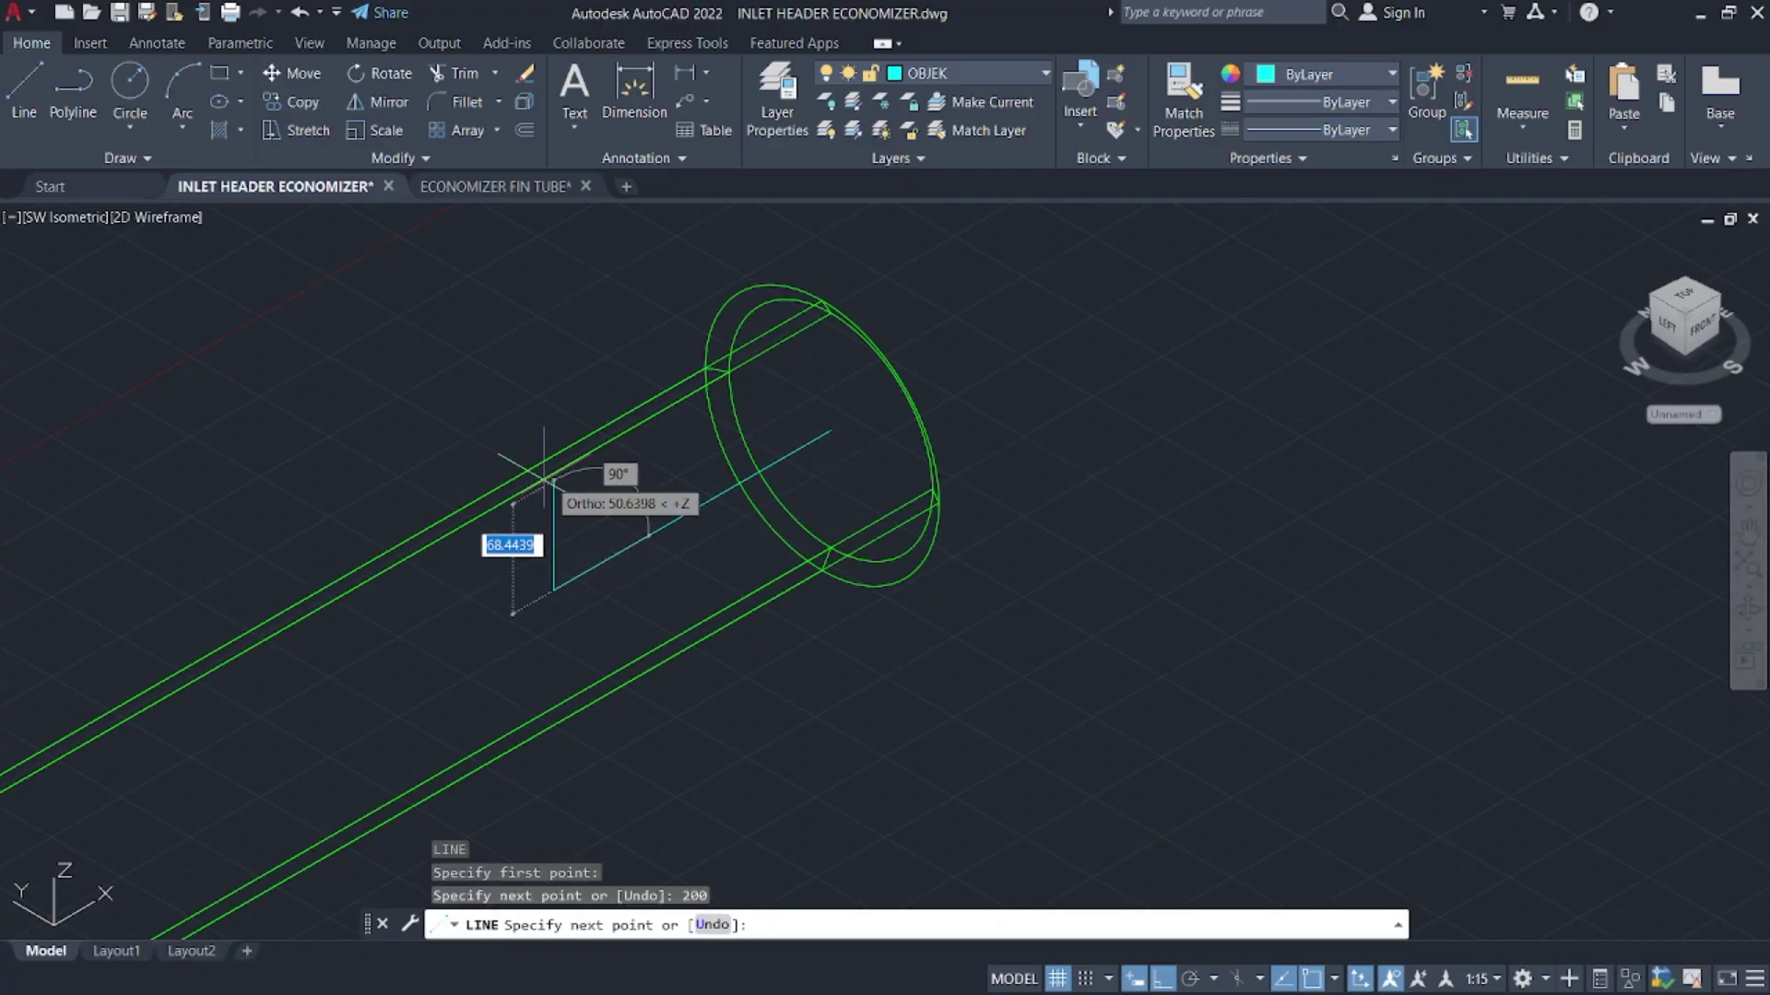
# - Draw a vertical line of length 1683/20 upward from the inner end of the 200 mm axis line
pyautogui.scroll(5, 590, 349)
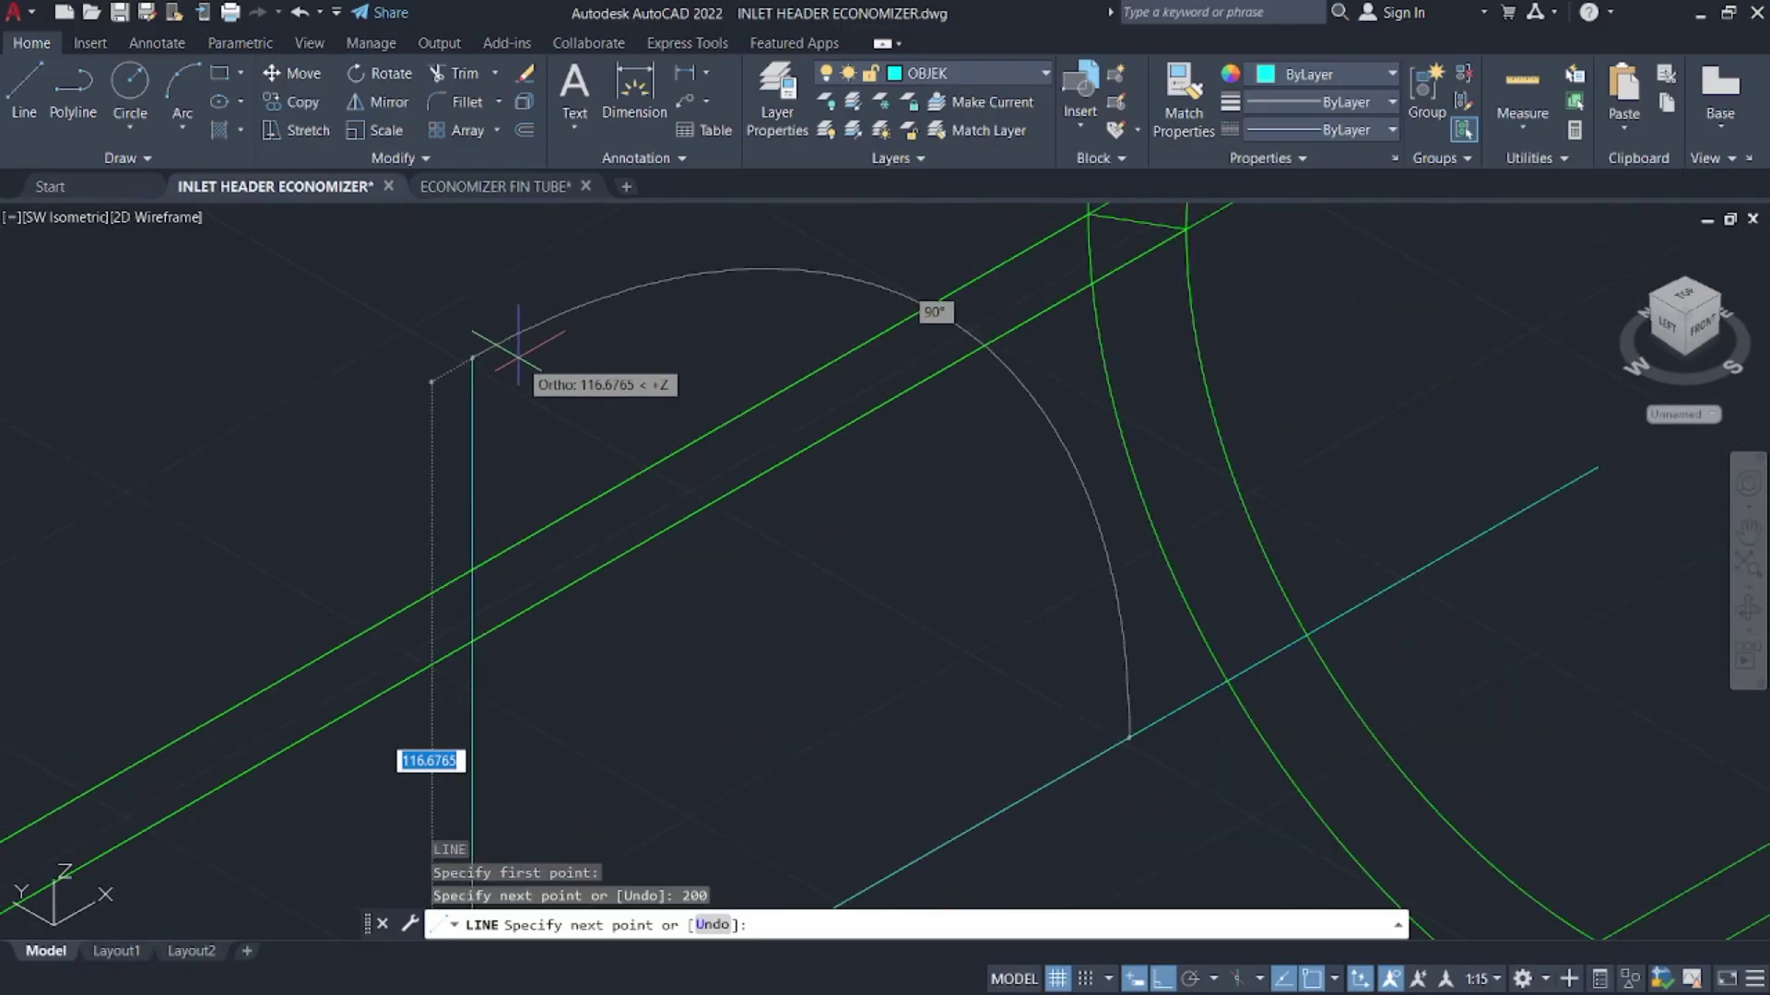
pyautogui.write('1683/20')
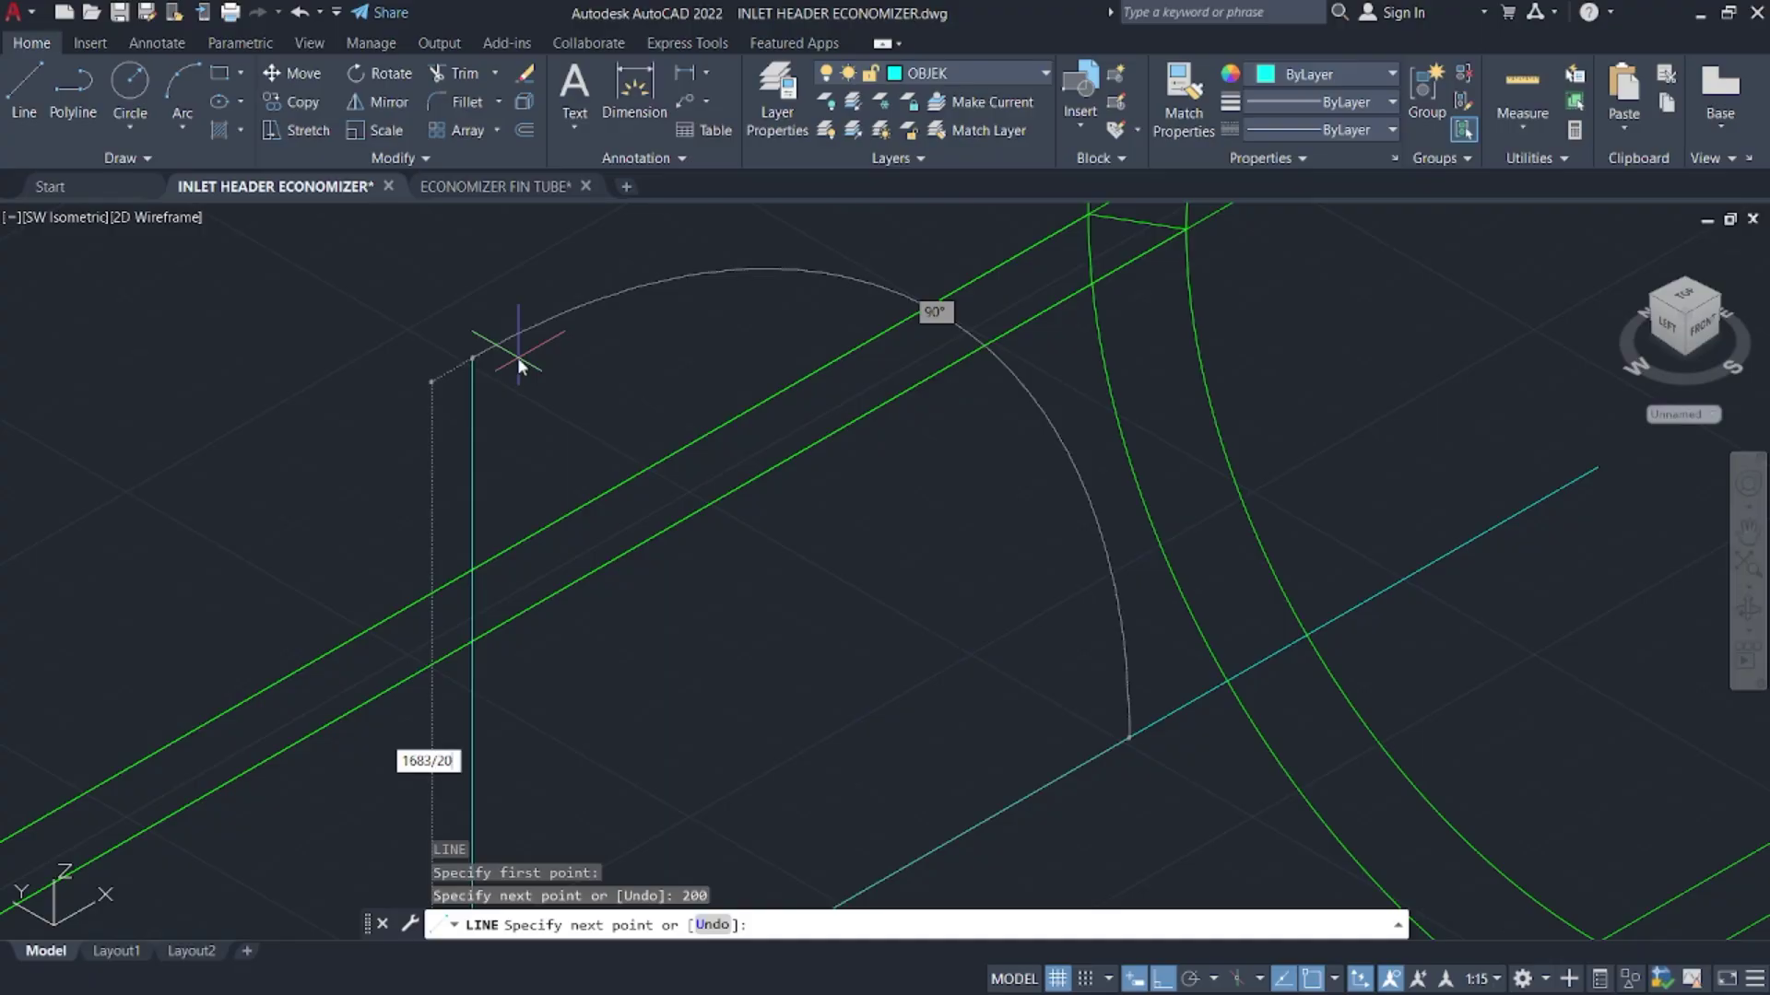
pyautogui.press('Return')
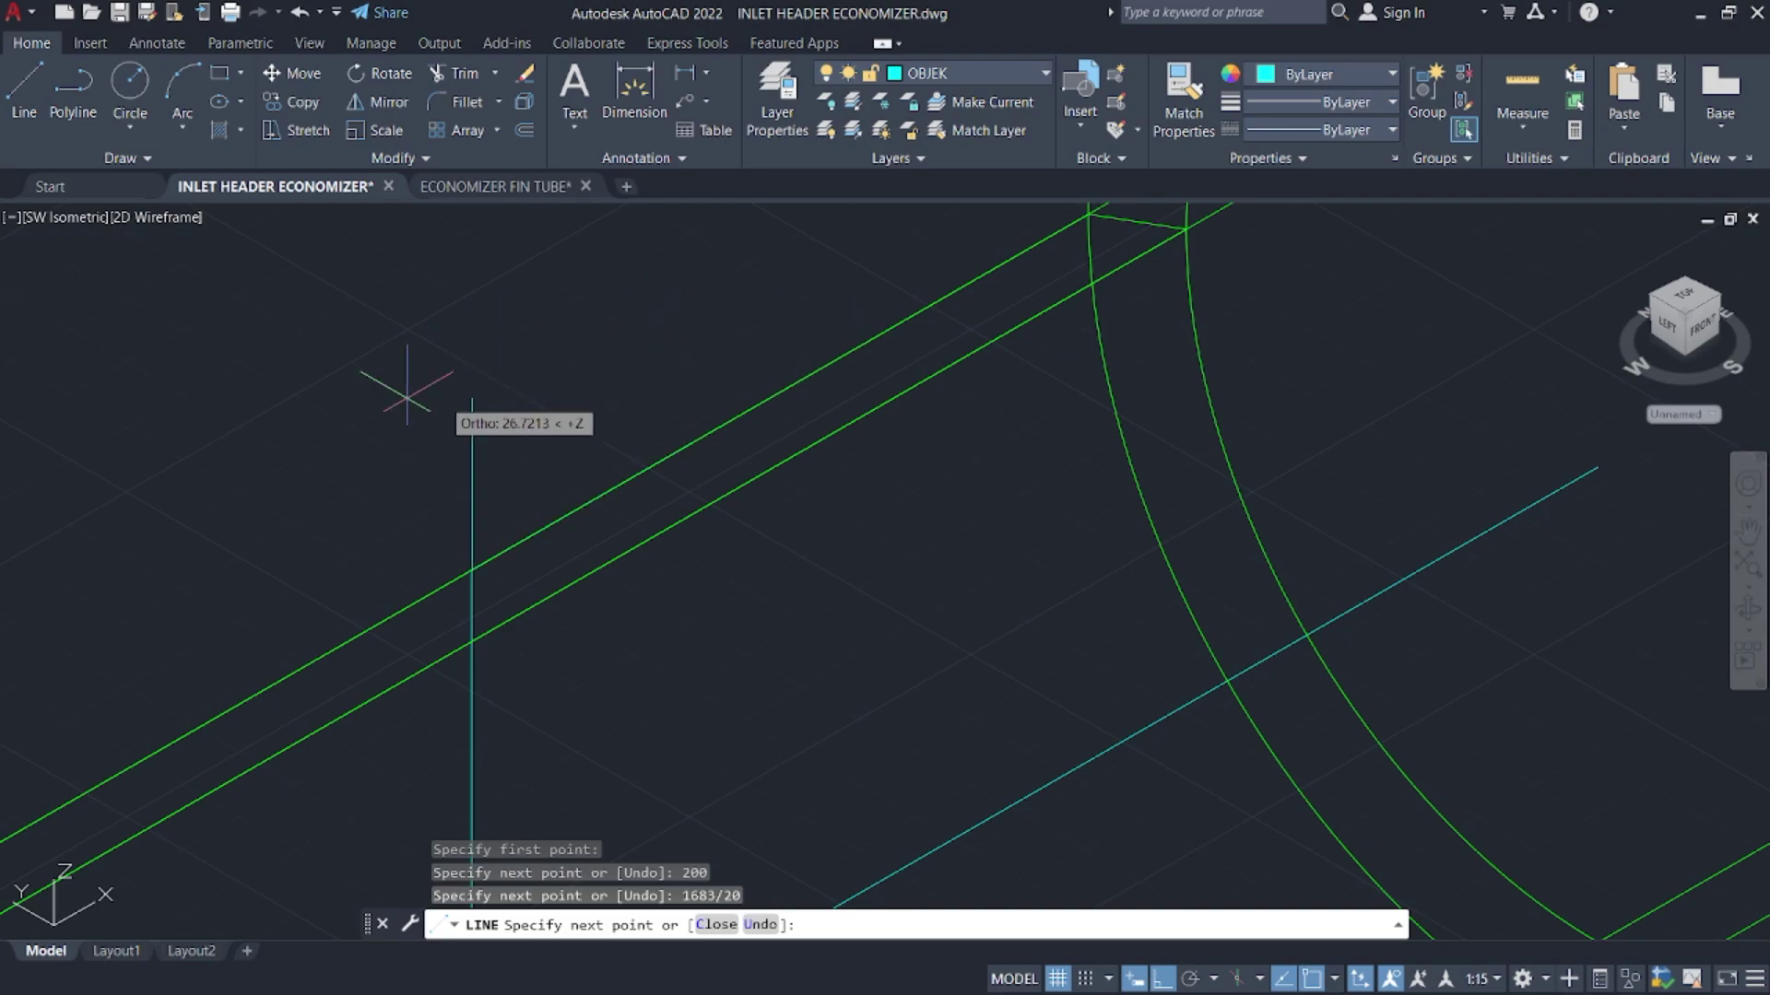
pyautogui.hotkey('ctrl', 'z')
pyautogui.write('1683/20')
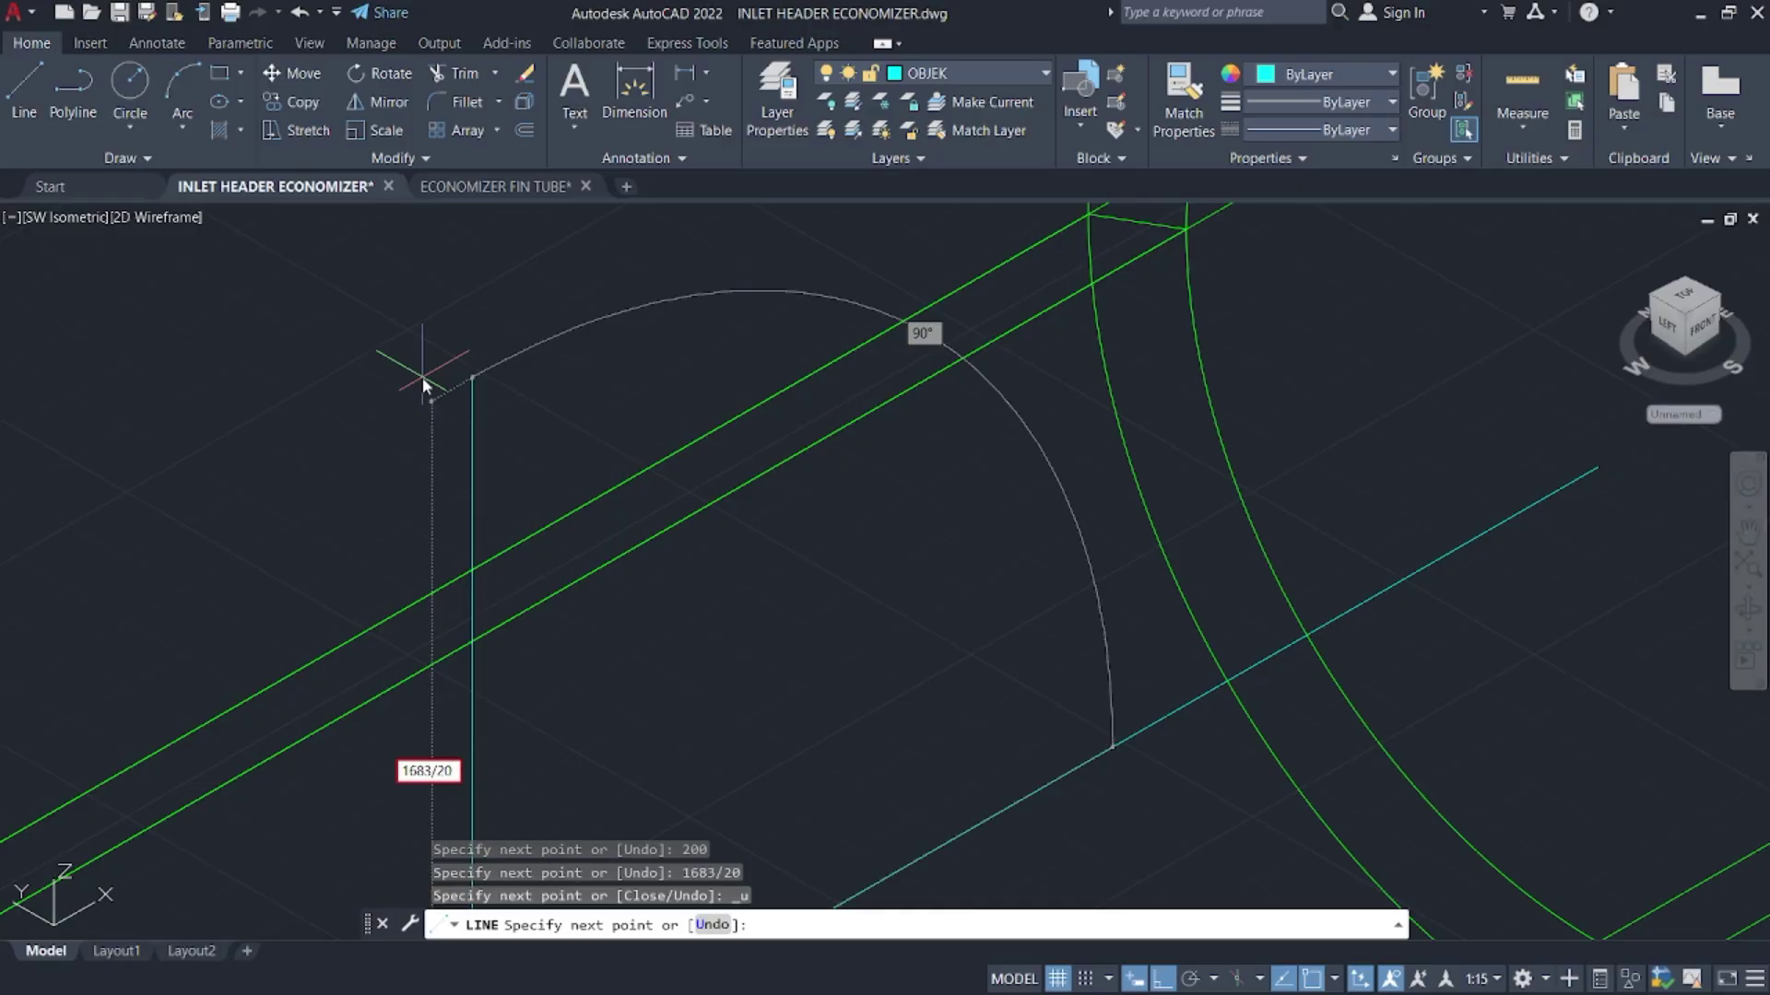
pyautogui.press('Return')
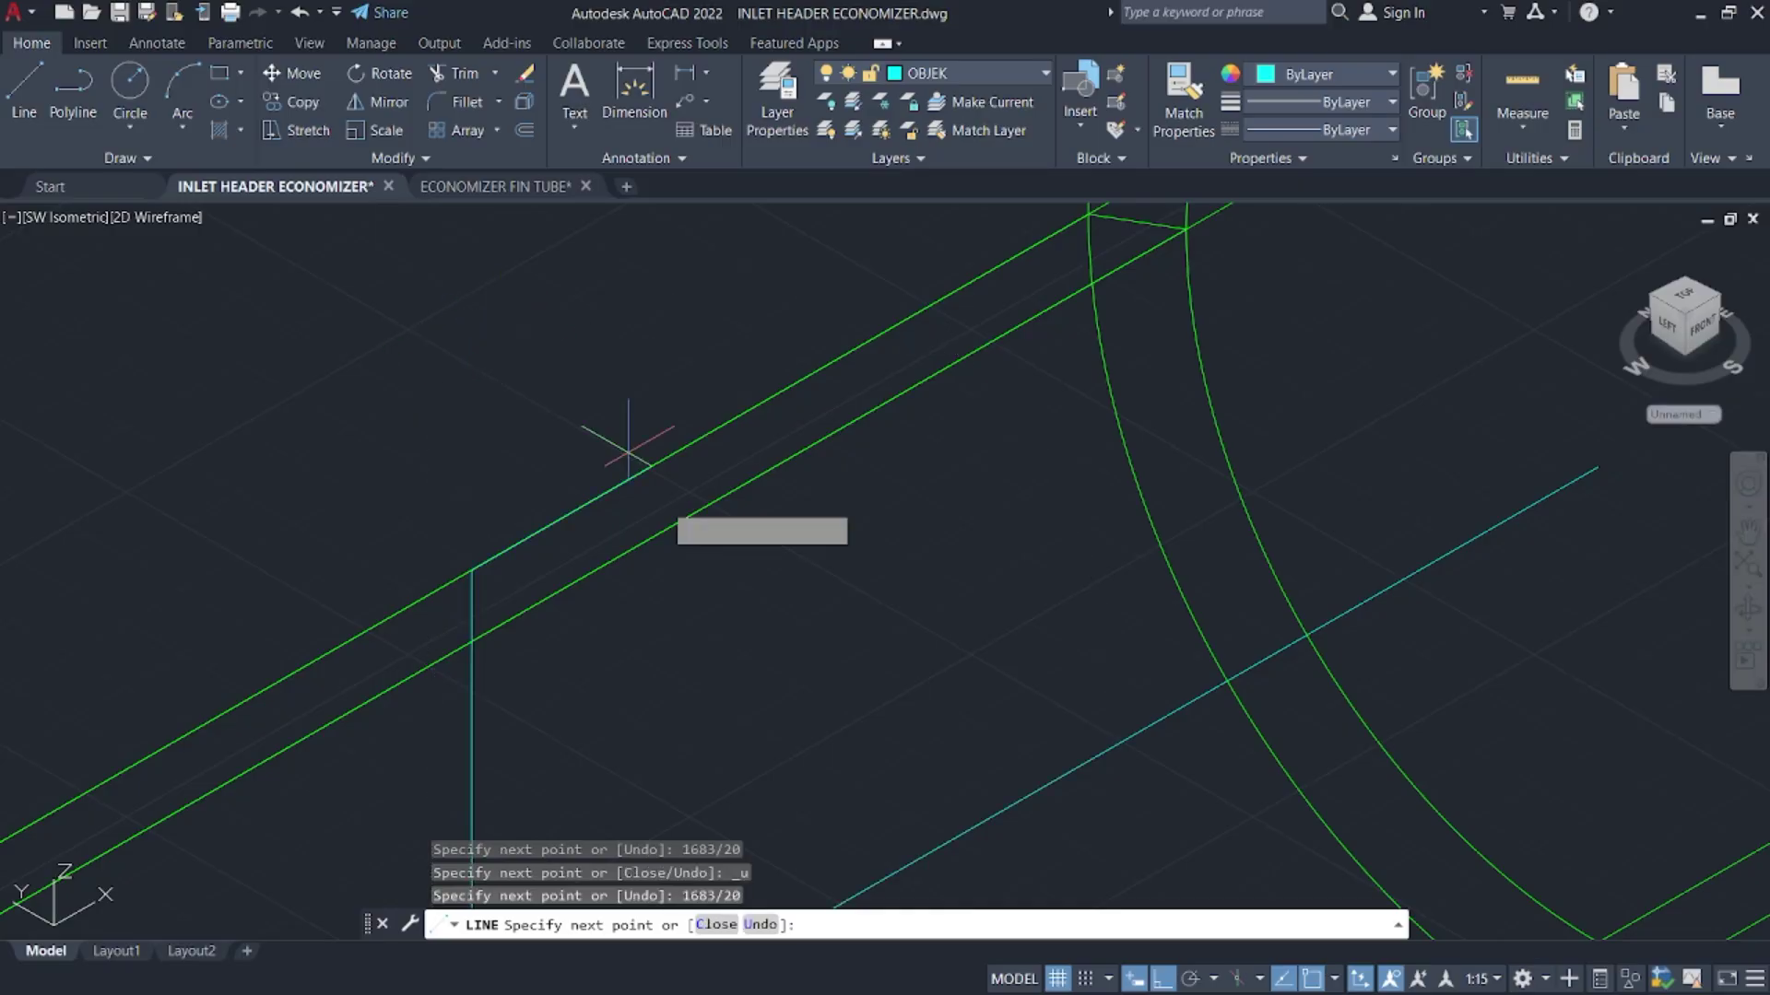
pyautogui.scroll(4, 473, 572)
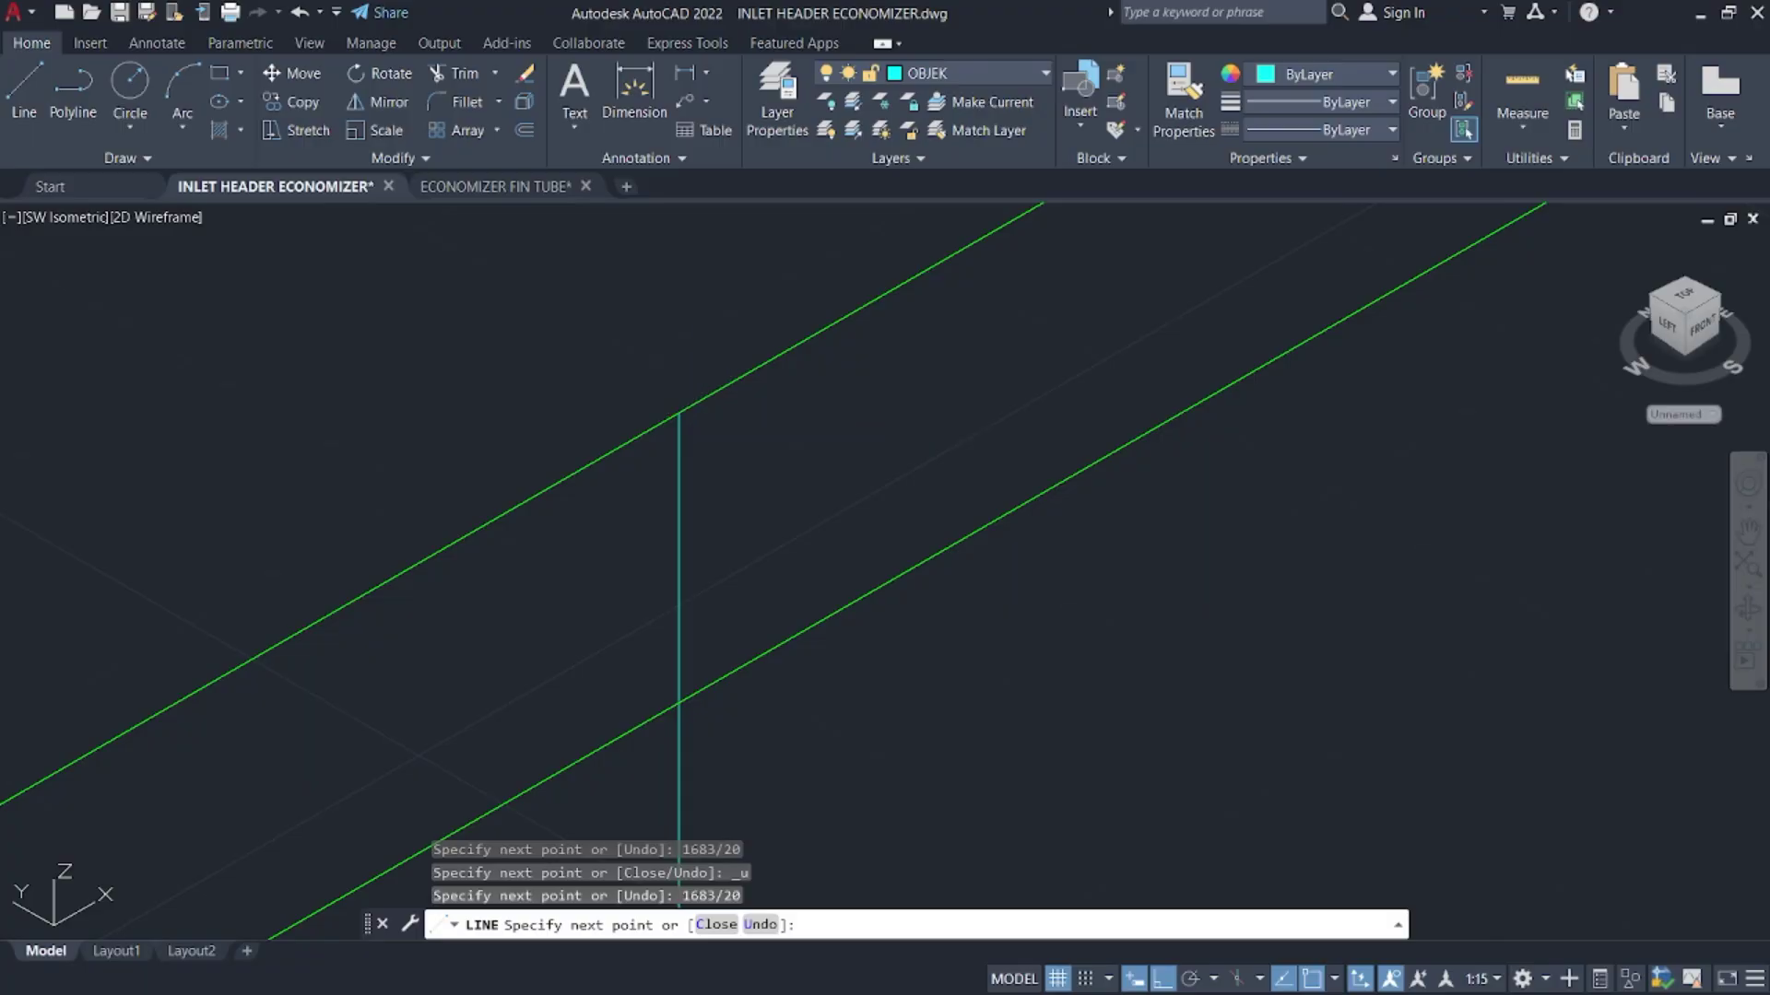
pyautogui.press('Escape')
# - Shorten the vertical line by 11 mm at its upper end and check the header pipe's wall thickness in the Tr Adv.pdf parts list
pyautogui.click(681, 449)
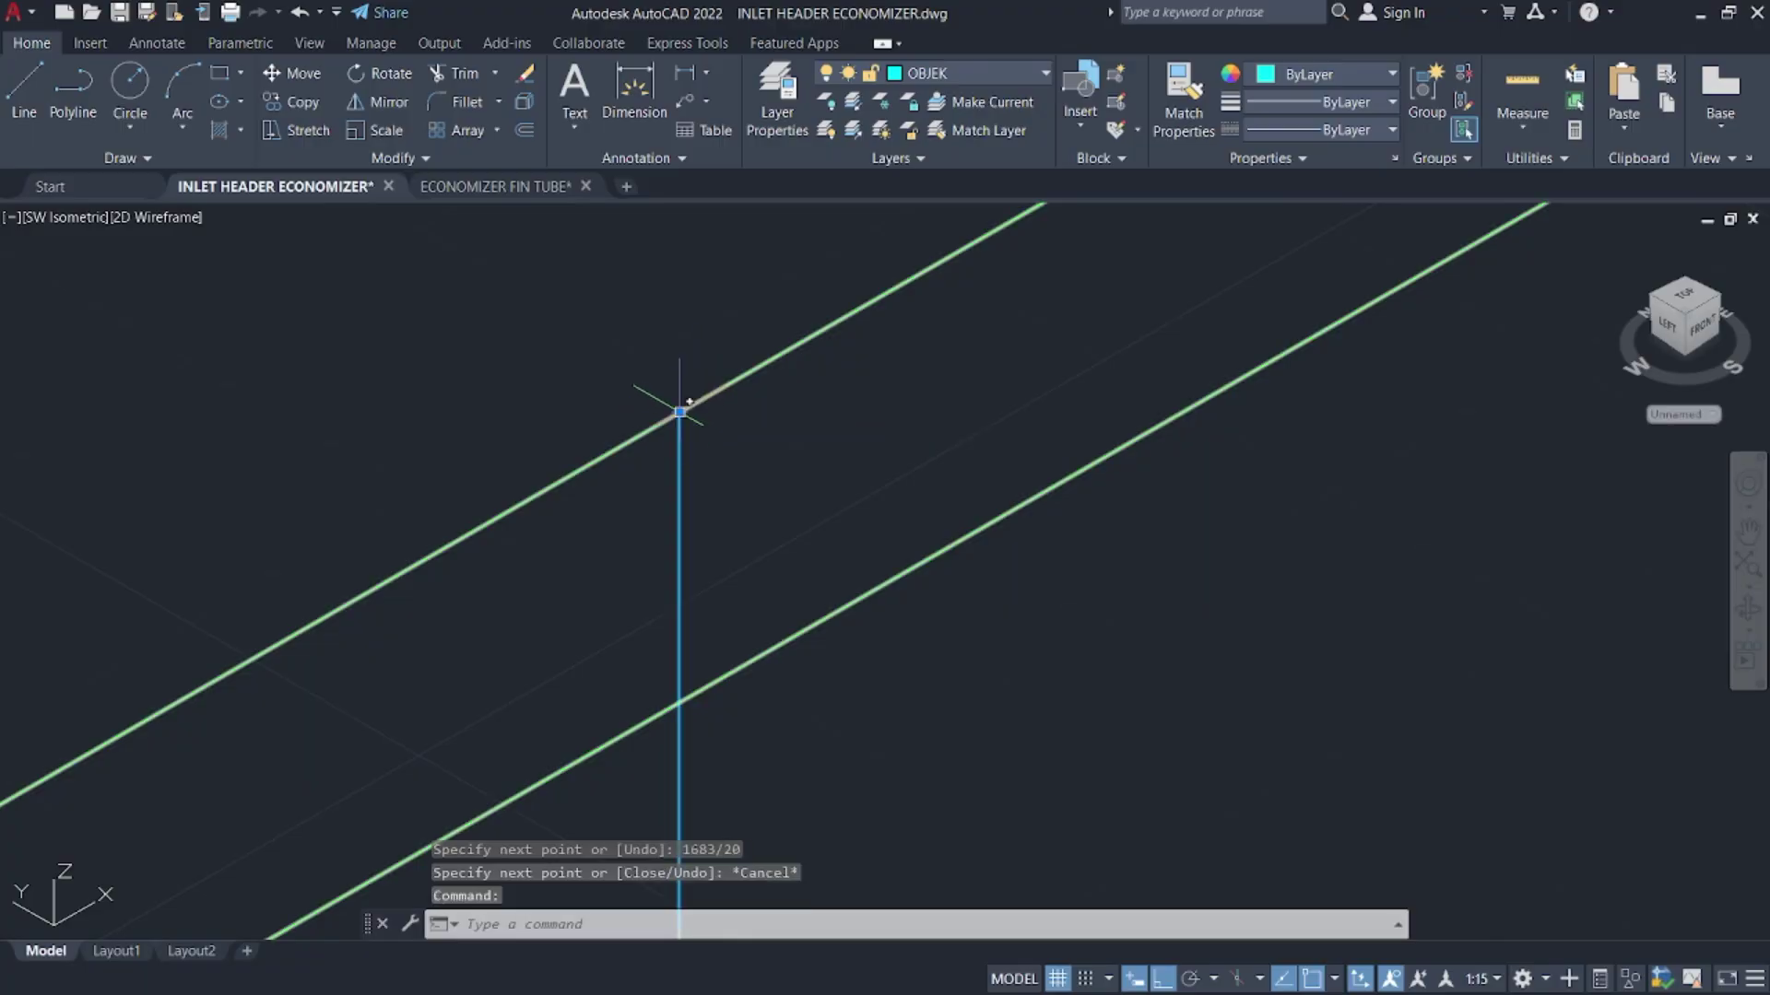
pyautogui.click(679, 412)
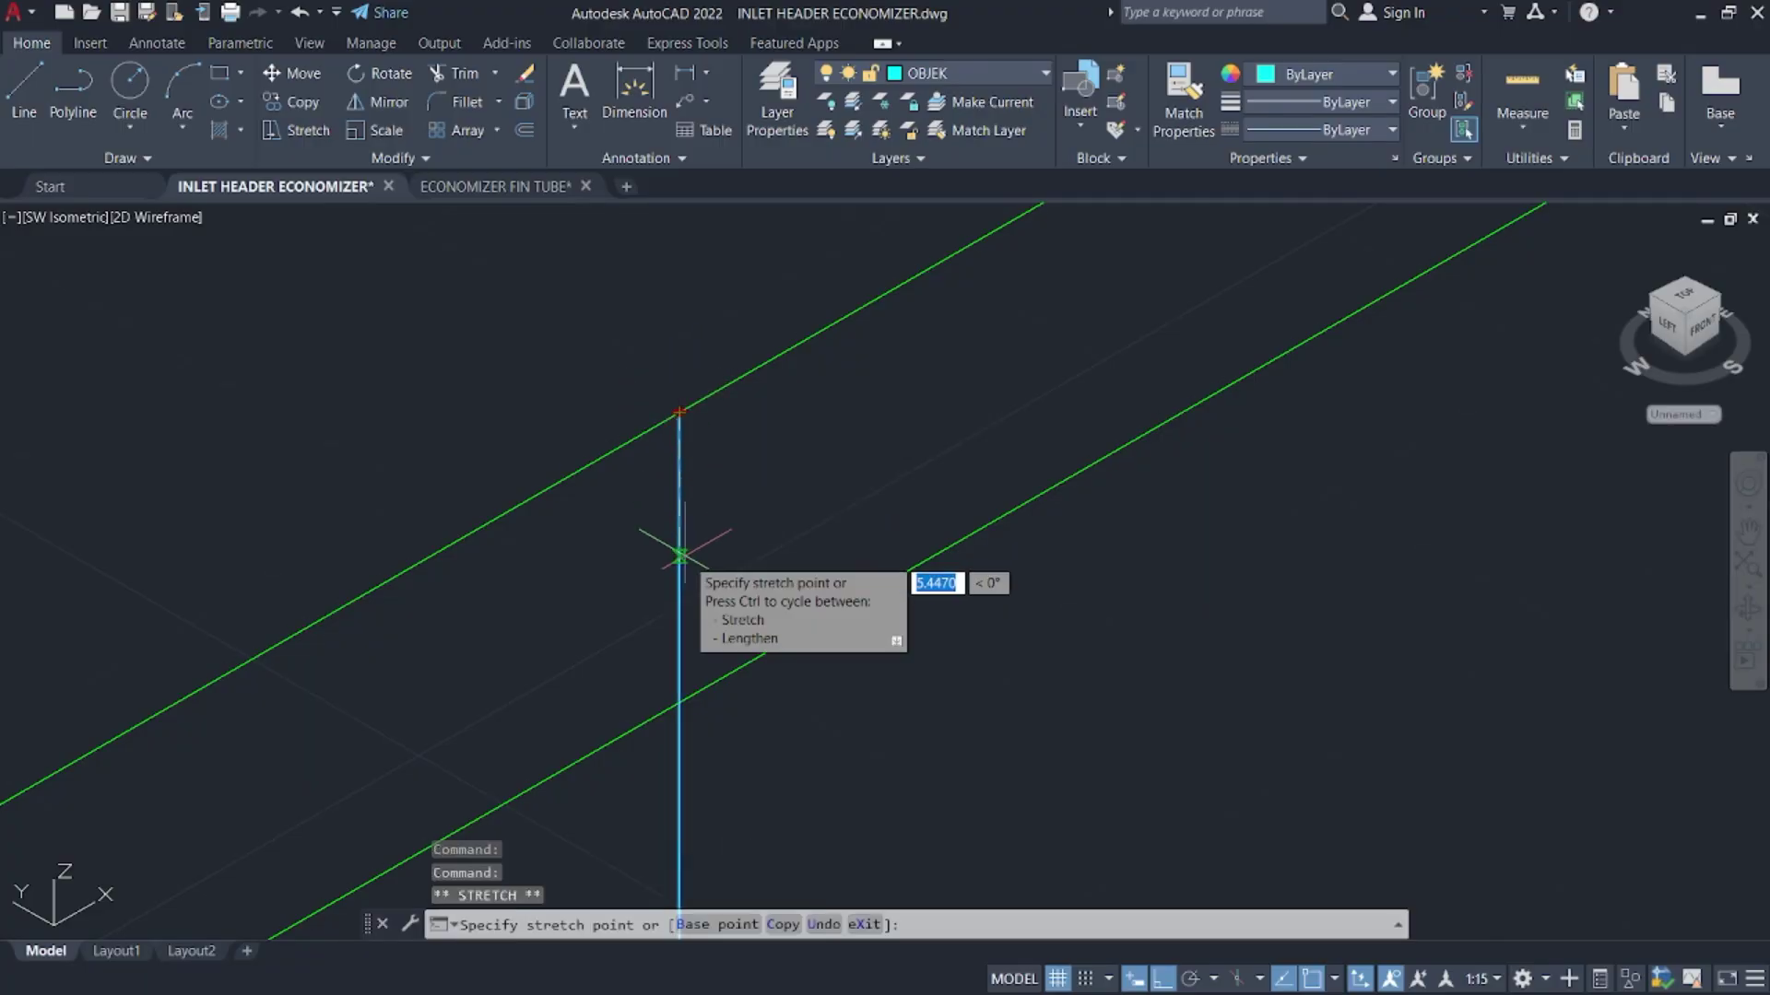
pyautogui.write('11')
pyautogui.press('Return')
pyautogui.press('super')
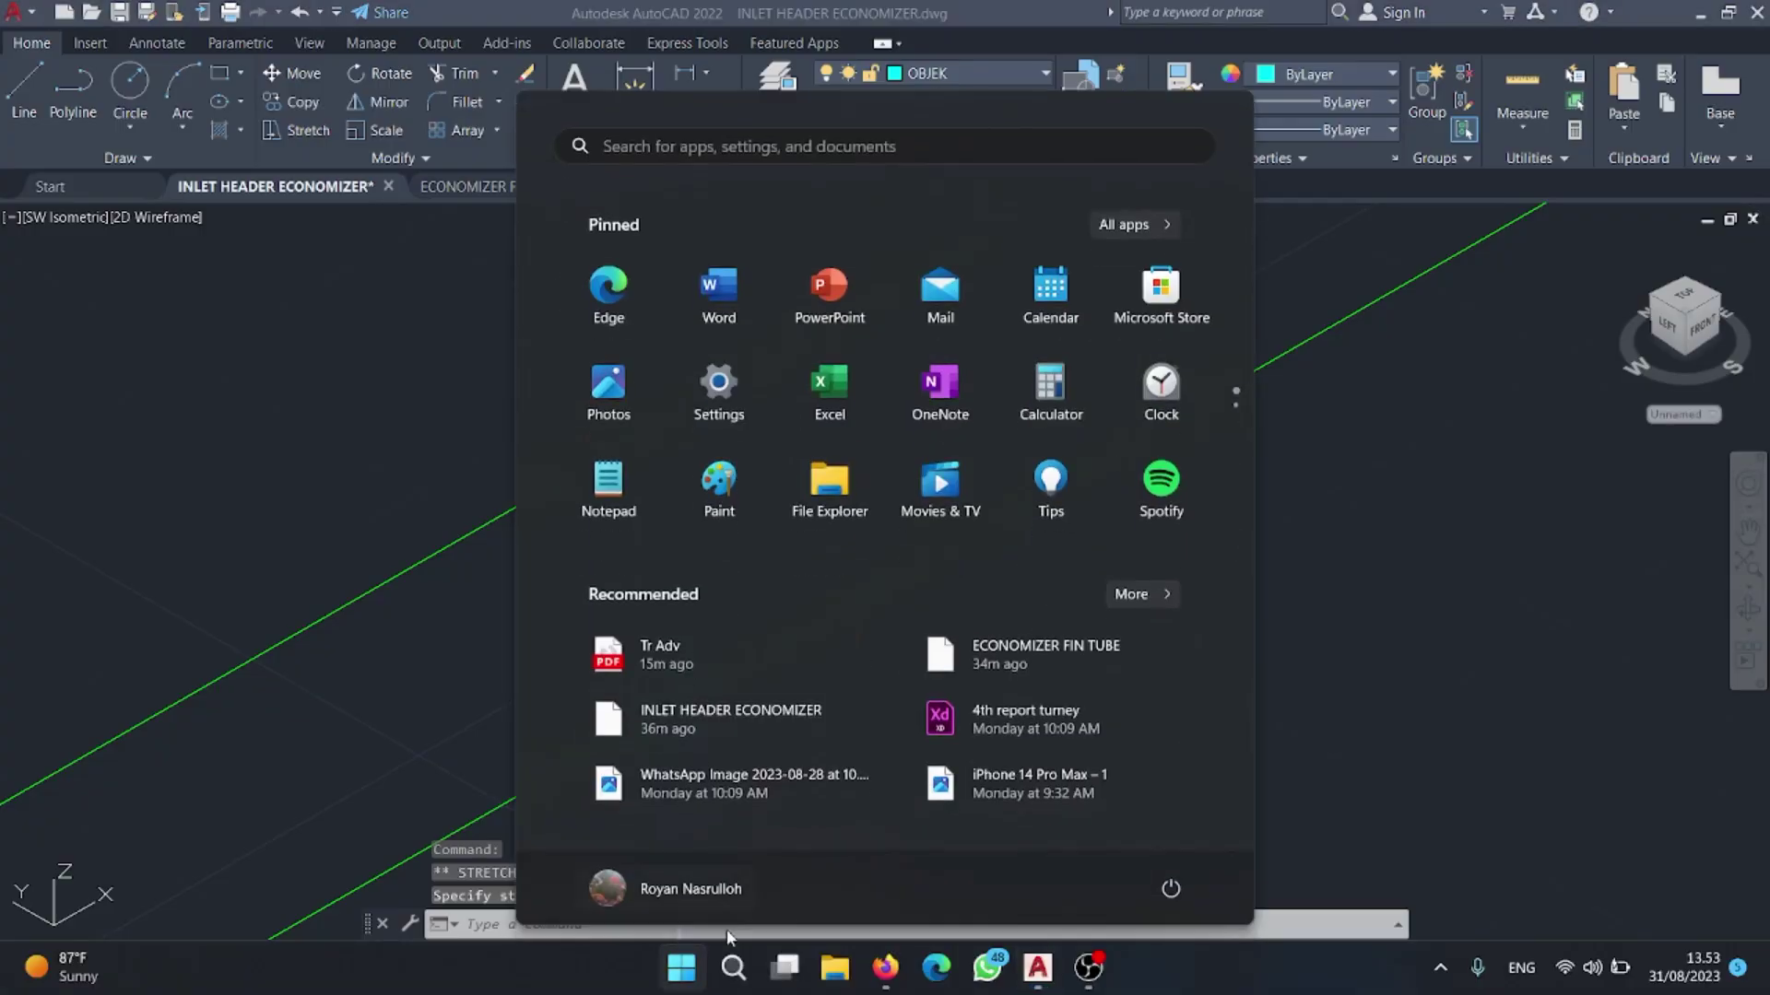
pyautogui.click(870, 973)
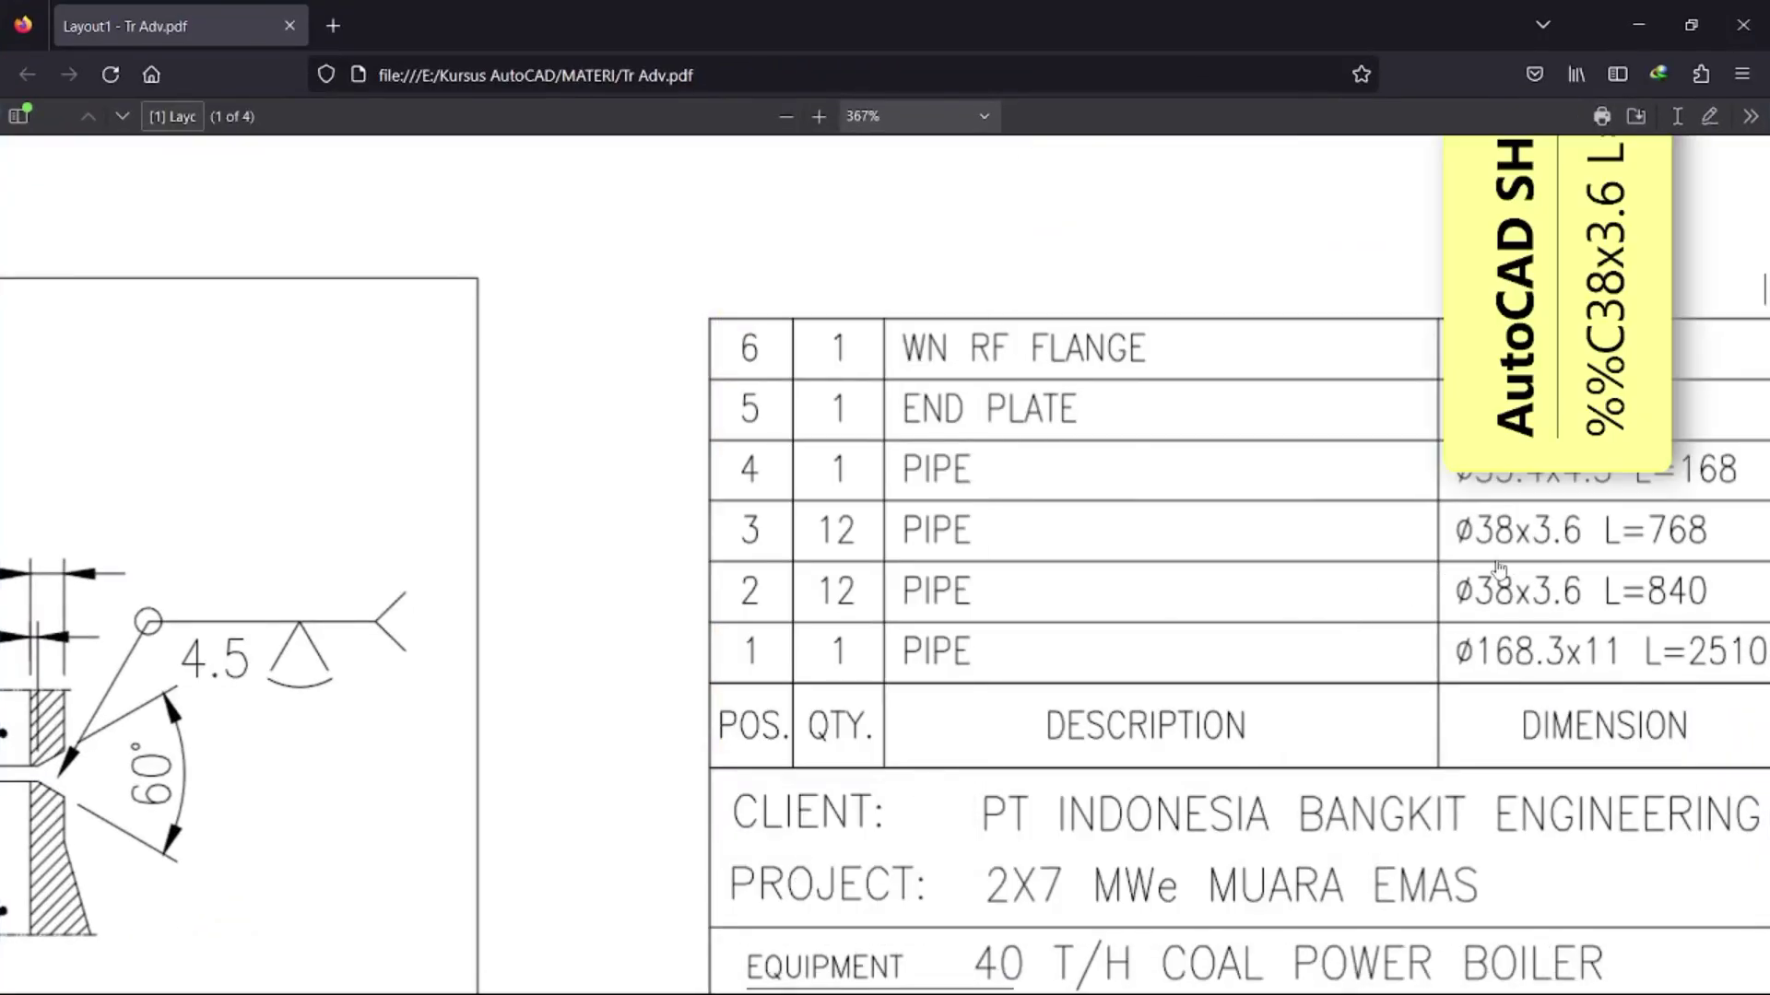
pyautogui.moveTo(1587, 651)
pyautogui.click(1638, 25)
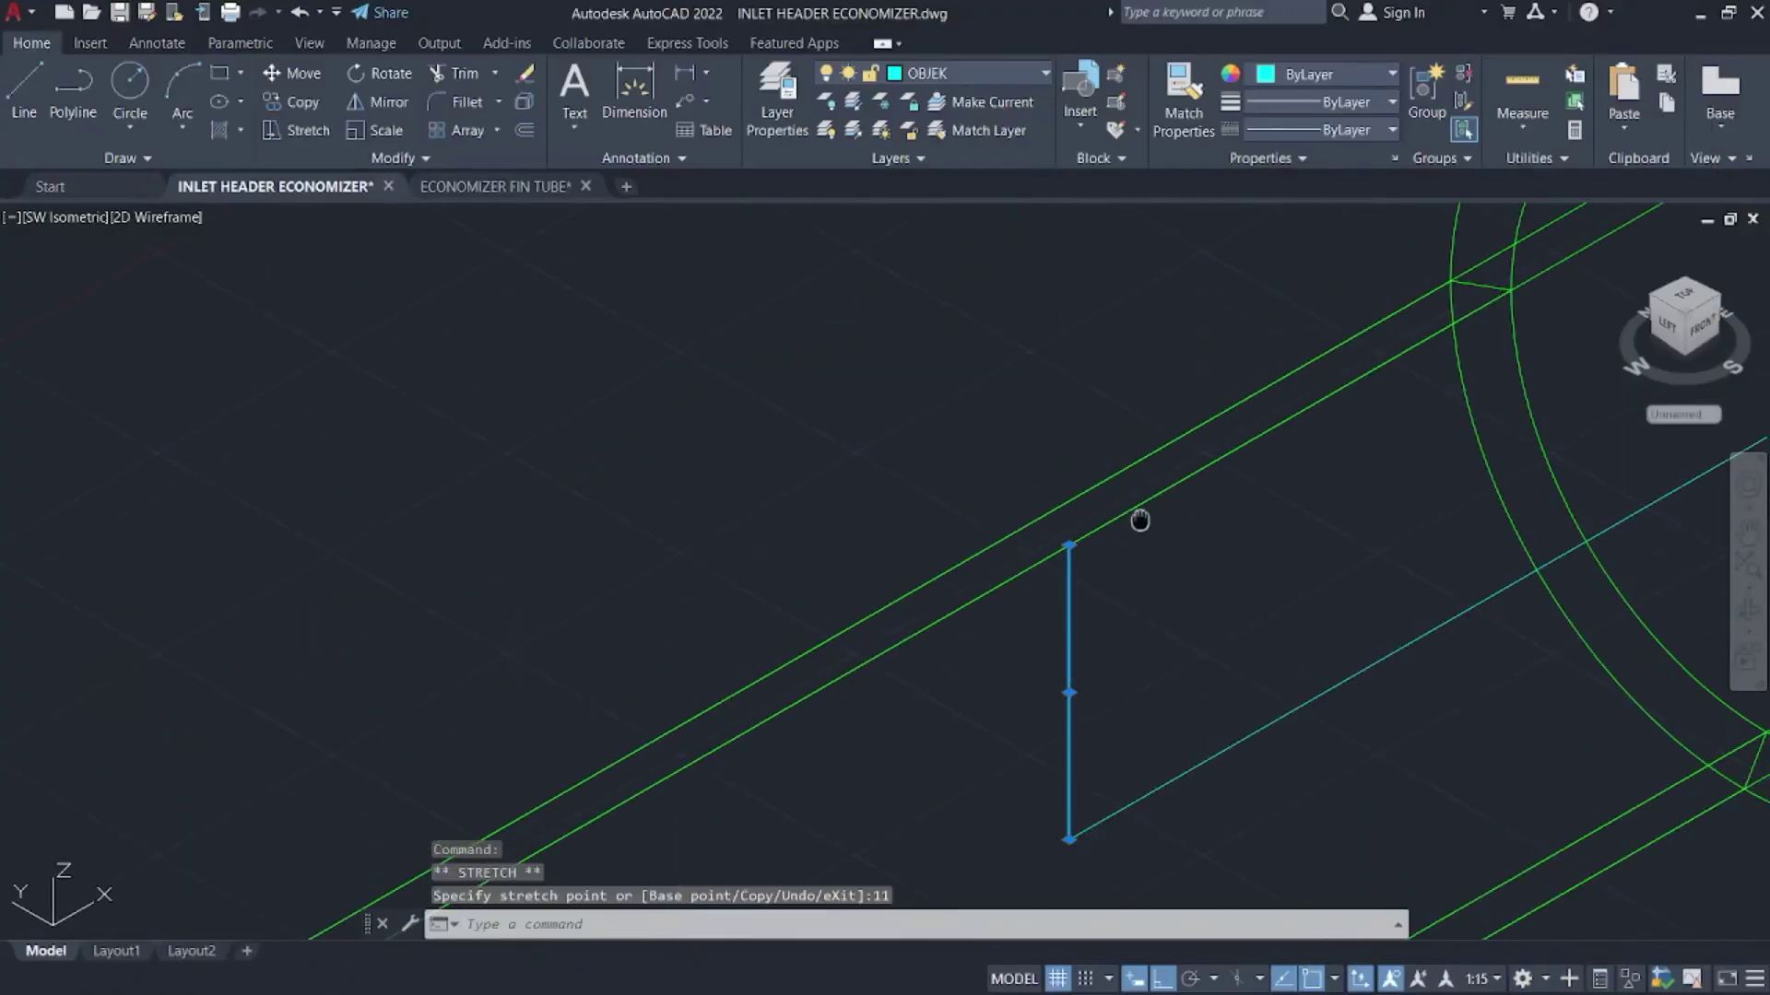
# - Move the revolved weld groove solid from its bottom center to the upper end of the vertical line in the header pipe
pyautogui.scroll(-6, 781, 500)
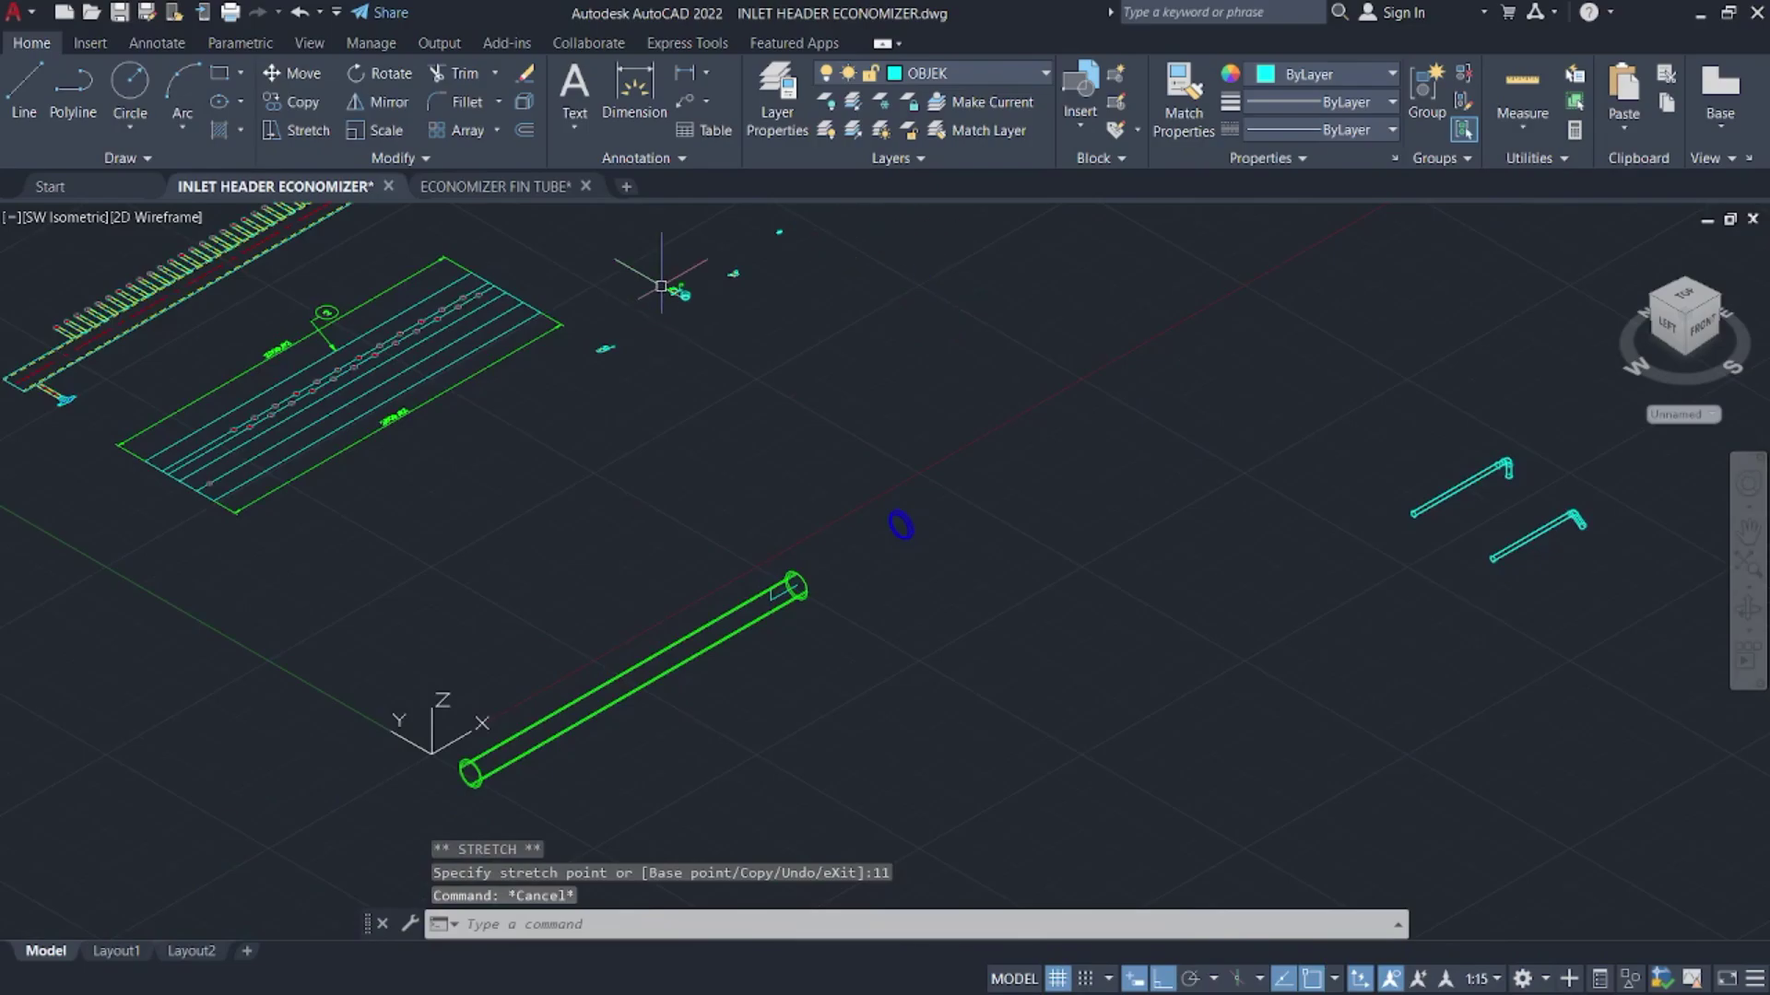
pyautogui.scroll(6, 661, 285)
pyautogui.moveTo(712, 387); pyautogui.dragTo(917, 663, button='middle')
pyautogui.click(950, 634)
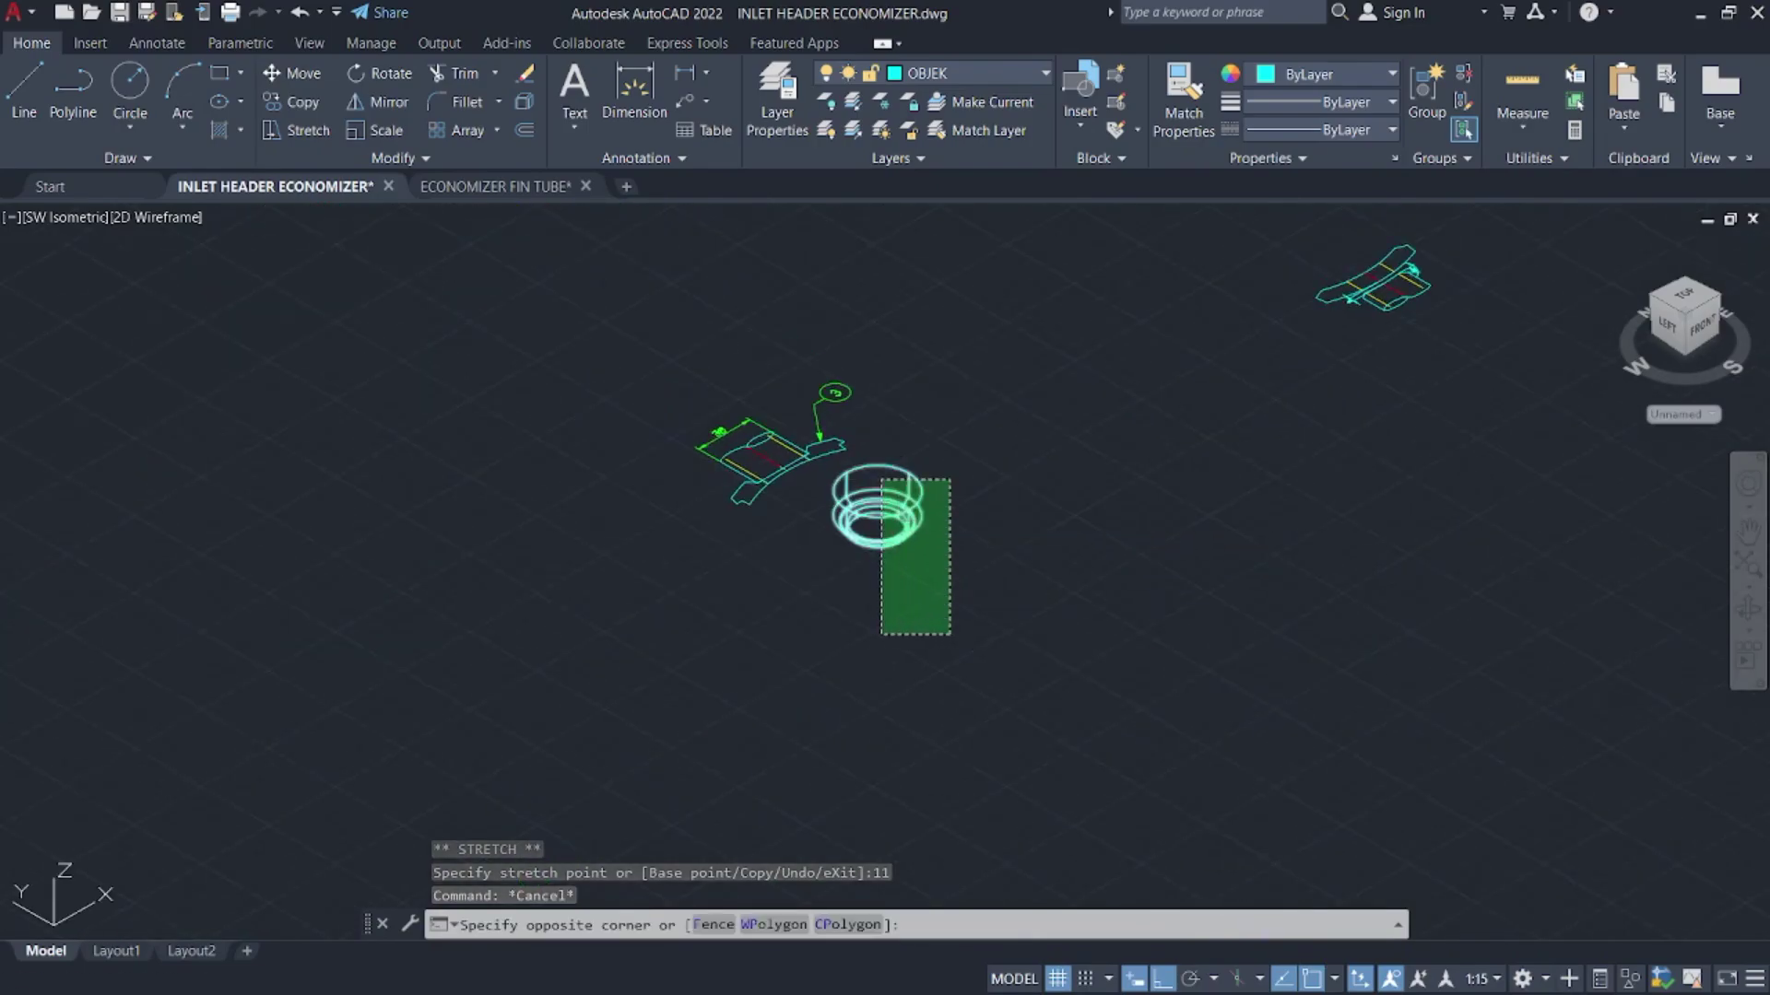
pyautogui.click(880, 480)
pyautogui.scroll(4, 861, 586)
pyautogui.moveTo(861, 586); pyautogui.dragTo(894, 612, button='middle')
pyautogui.write('m')
pyautogui.press('Return')
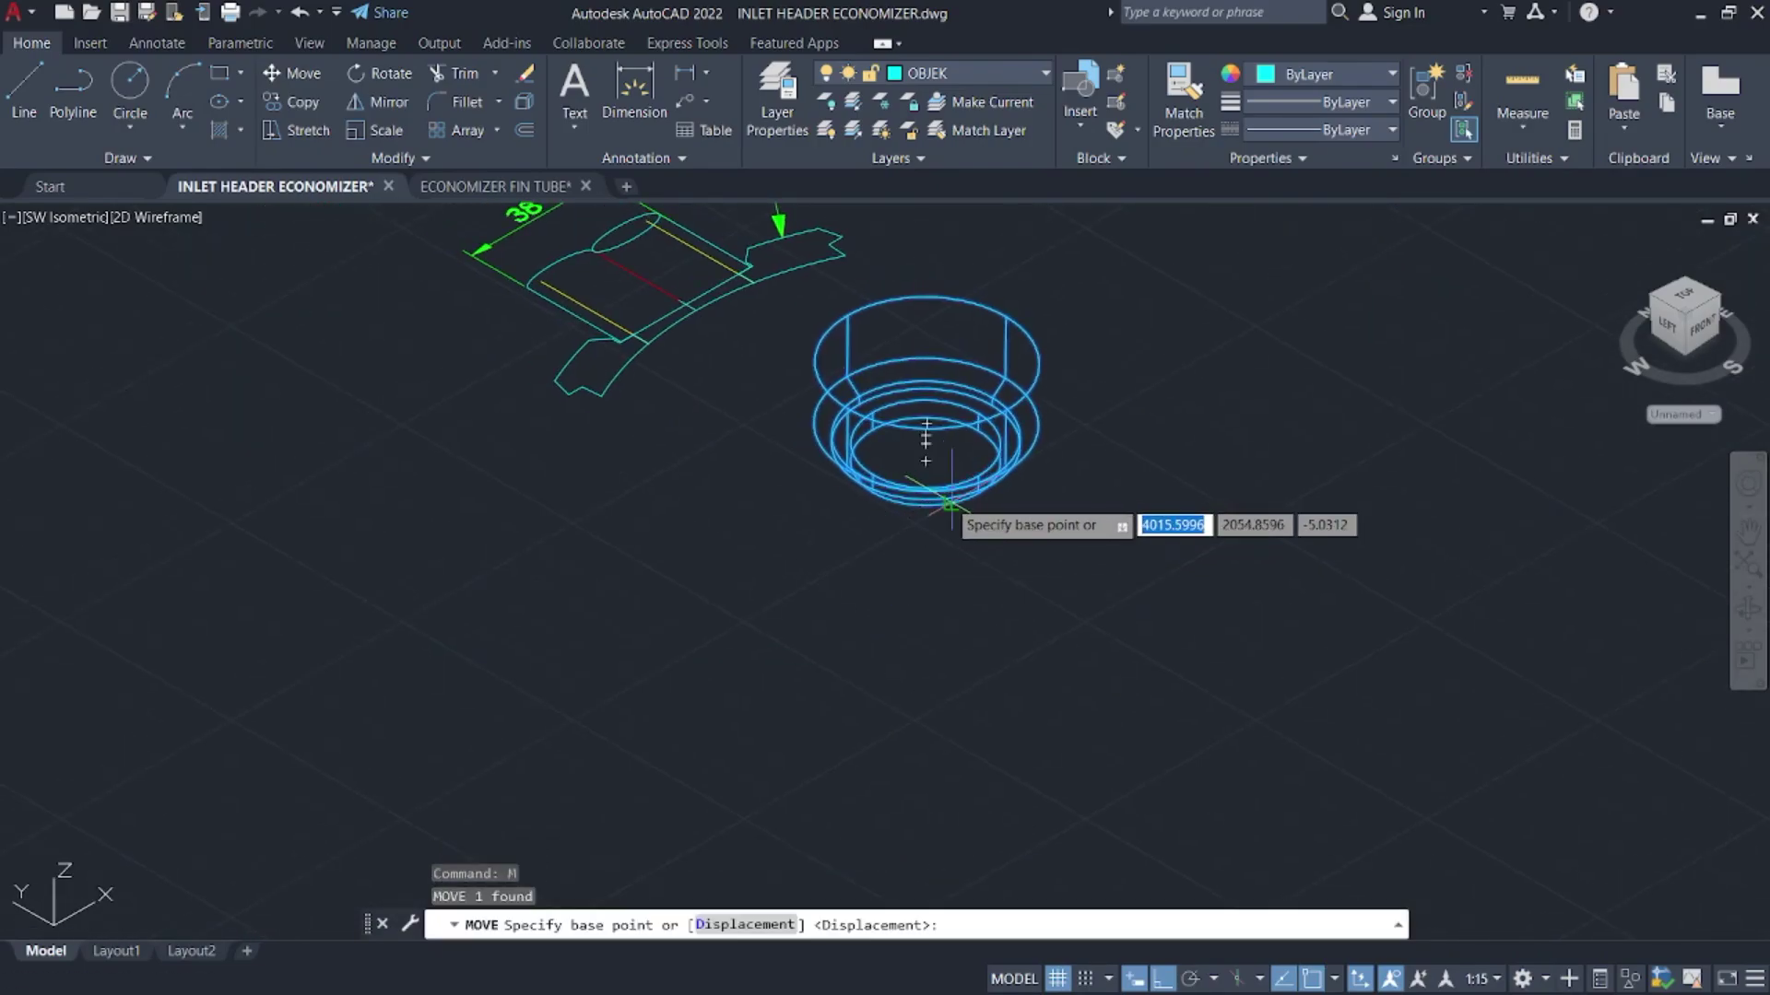
pyautogui.click(950, 506)
pyautogui.scroll(-5, 960, 336)
pyautogui.moveTo(960, 337); pyautogui.dragTo(999, 284, button='middle')
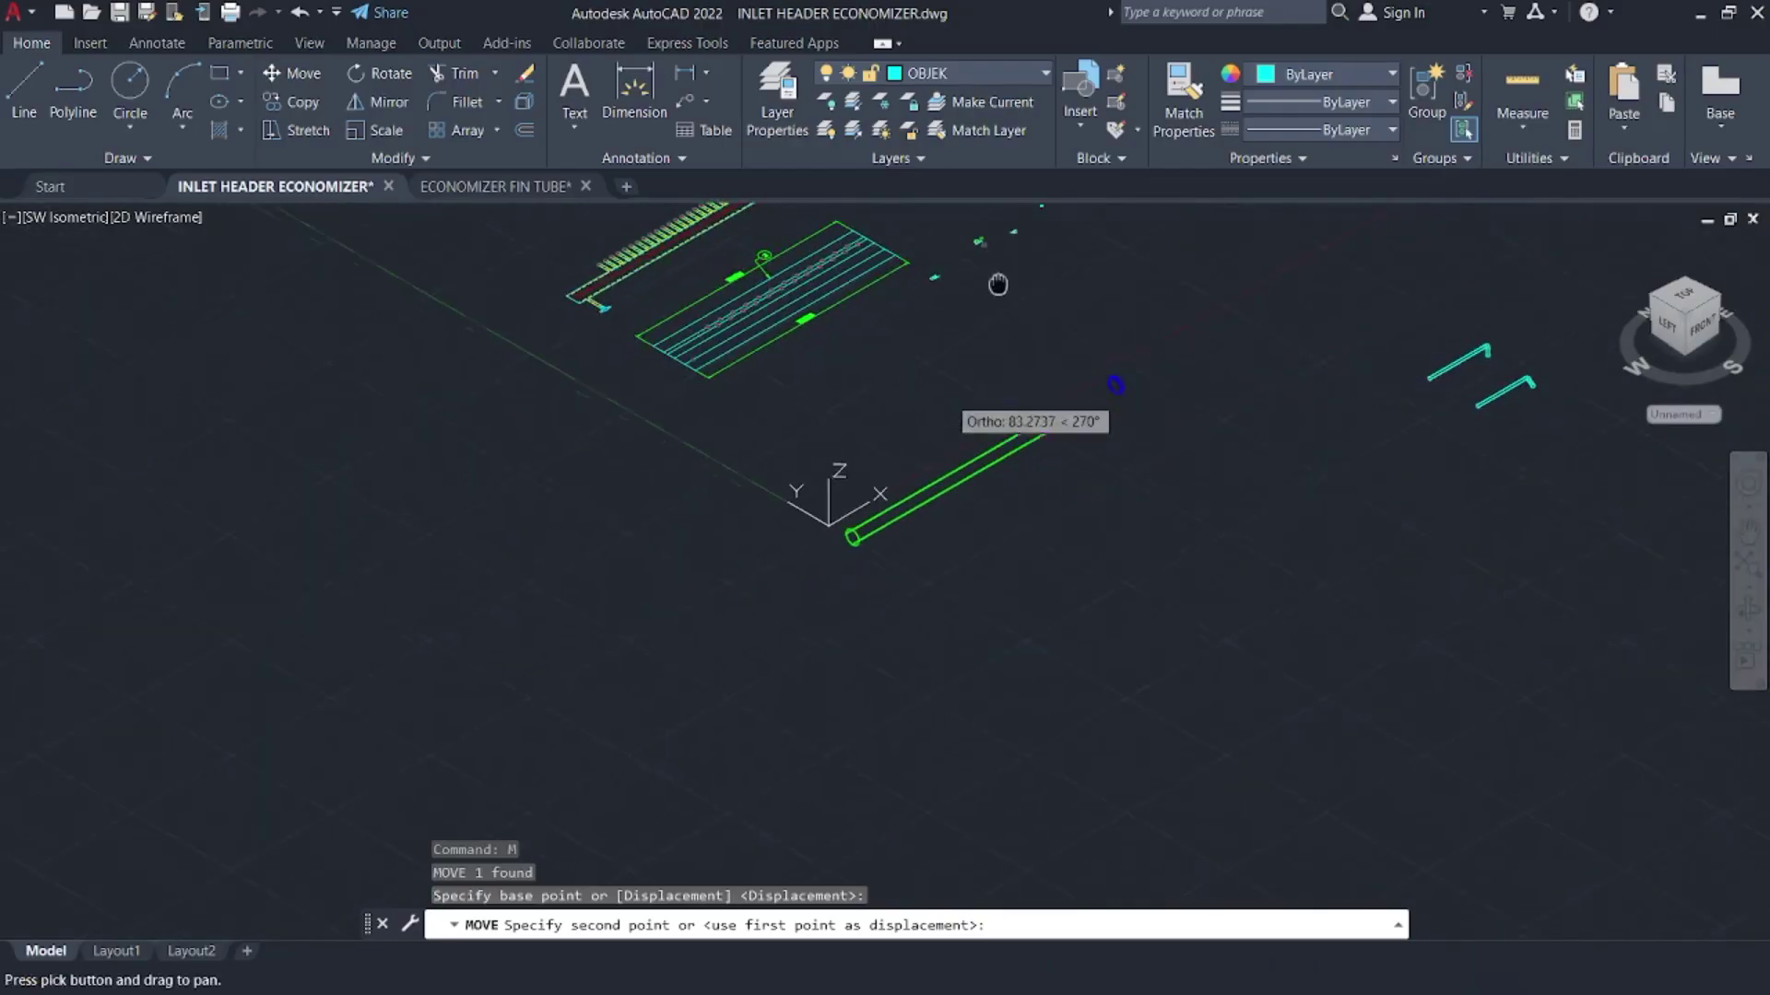
pyautogui.scroll(8, 1047, 422)
pyautogui.scroll(5, 1078, 403)
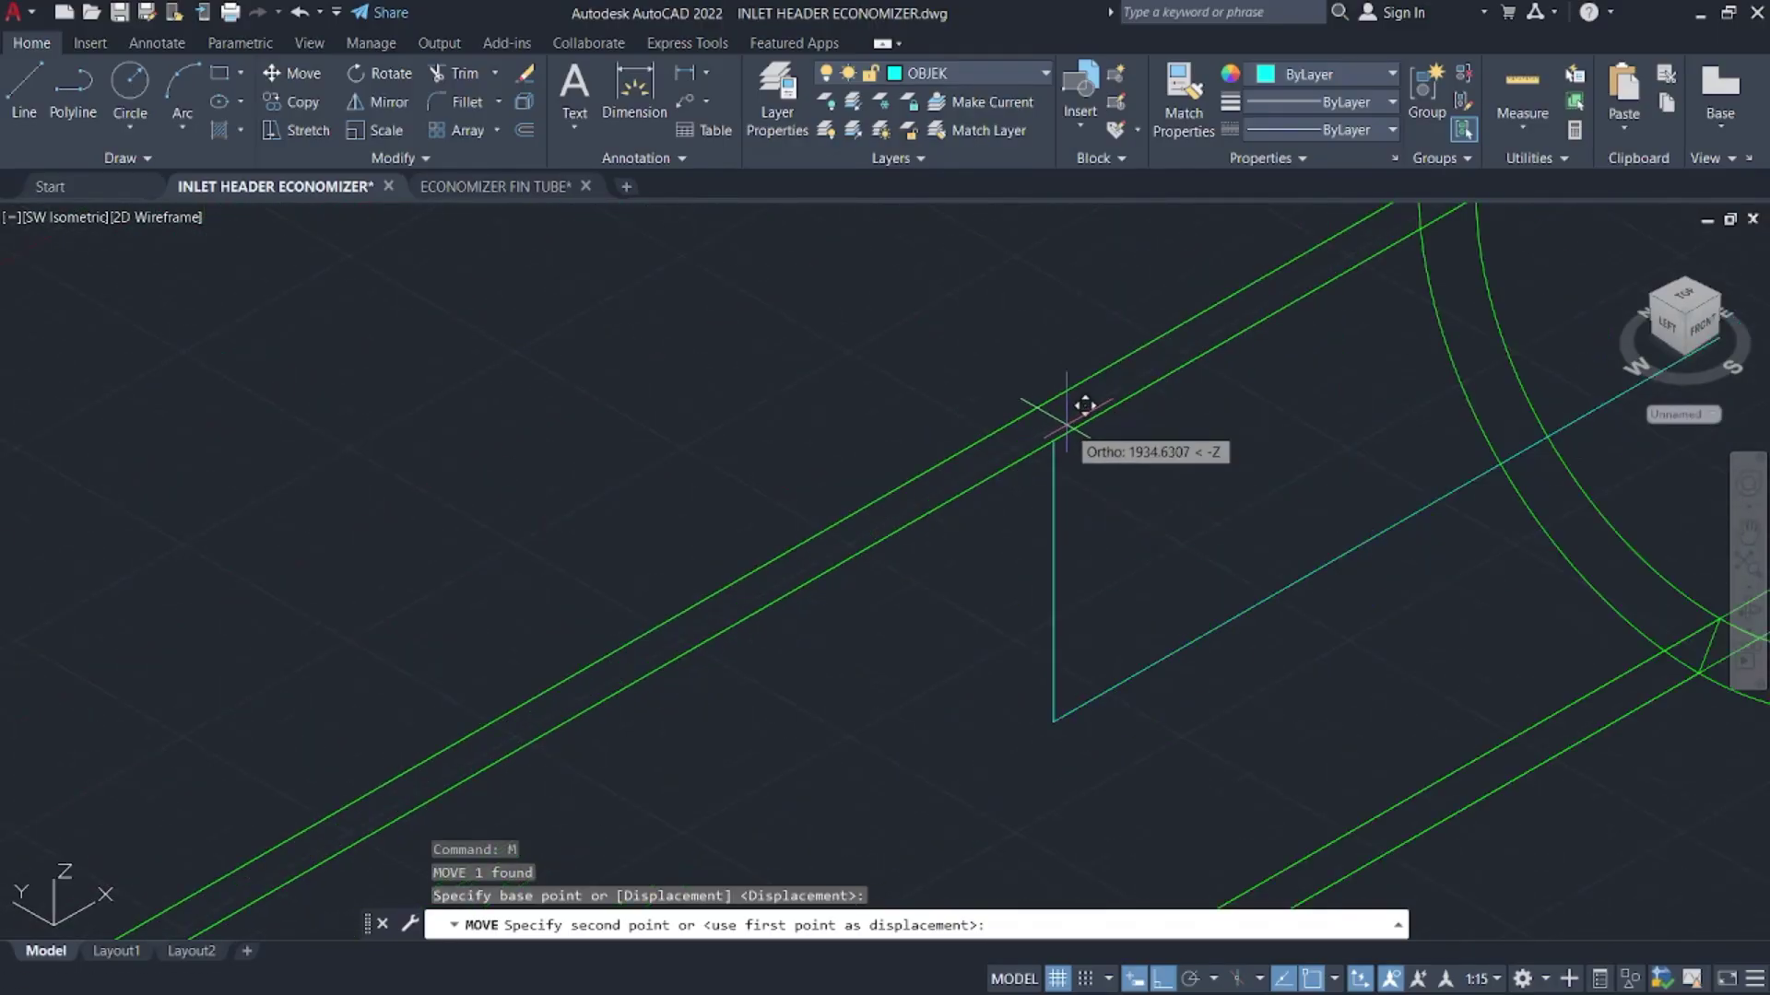
pyautogui.click(1069, 420)
# - Try erasing the 200 mm axis line and undo the erasure
pyautogui.moveTo(1262, 669); pyautogui.dragTo(1177, 600)
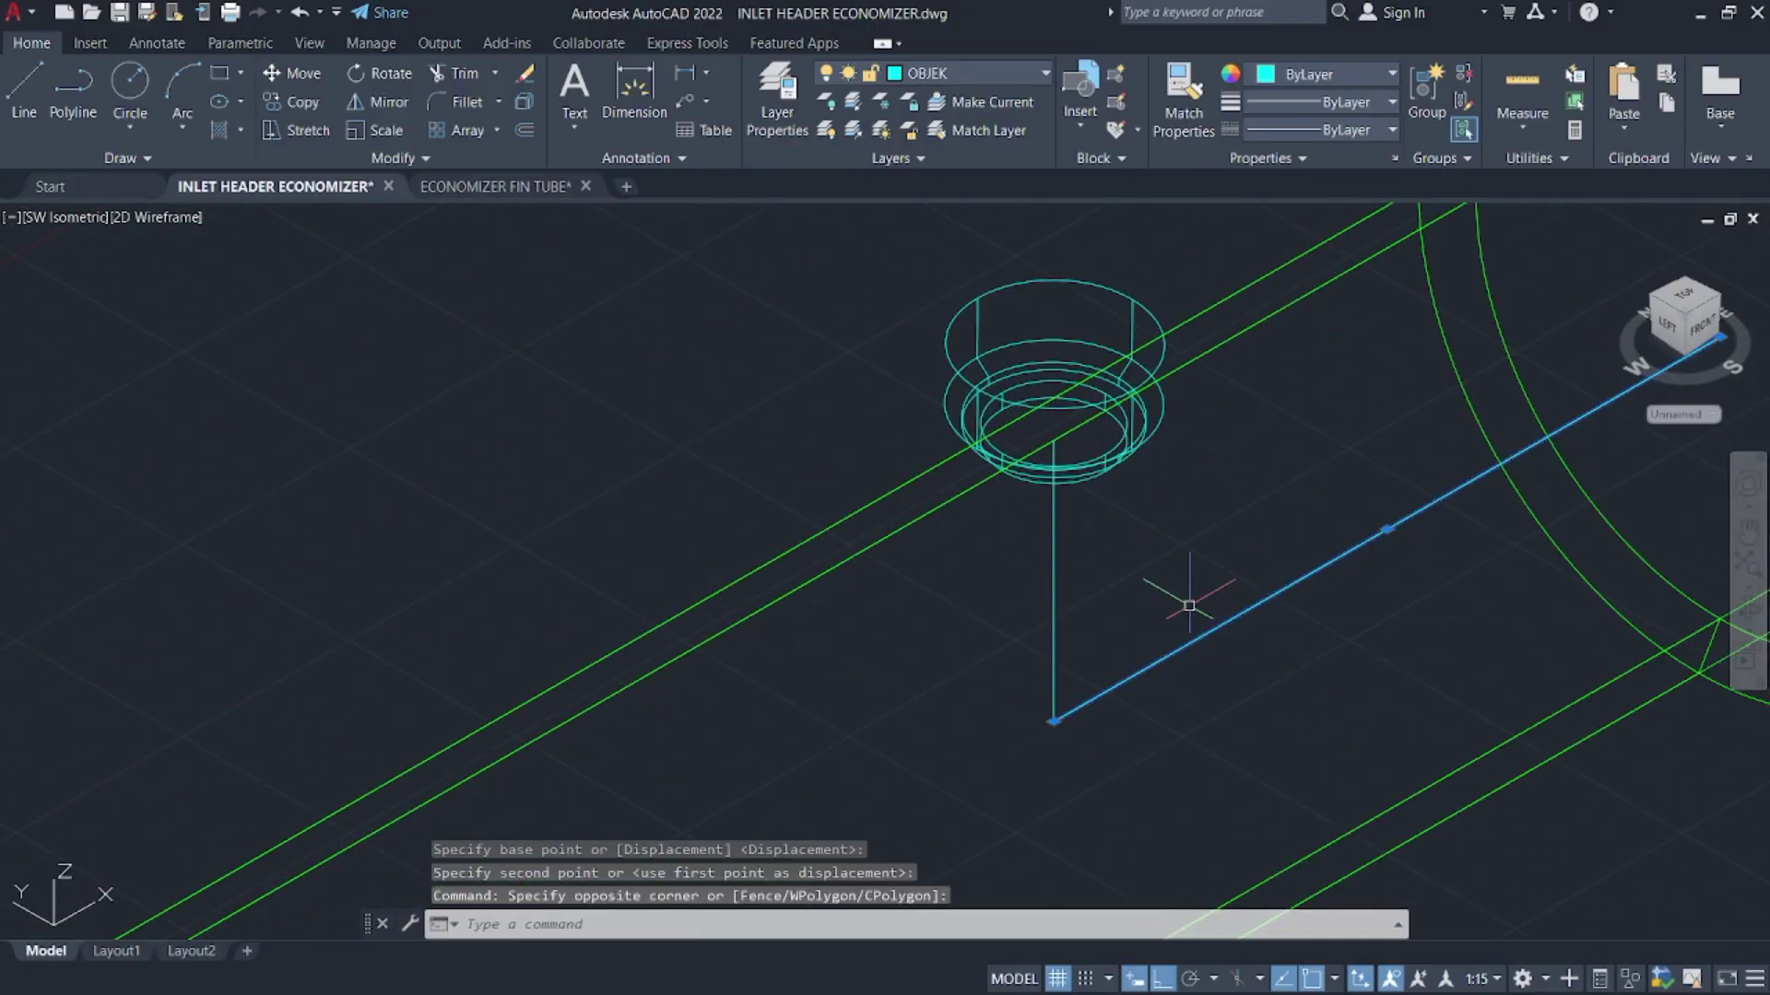
pyautogui.press('Delete')
pyautogui.click(1128, 682)
pyautogui.press('Escape')
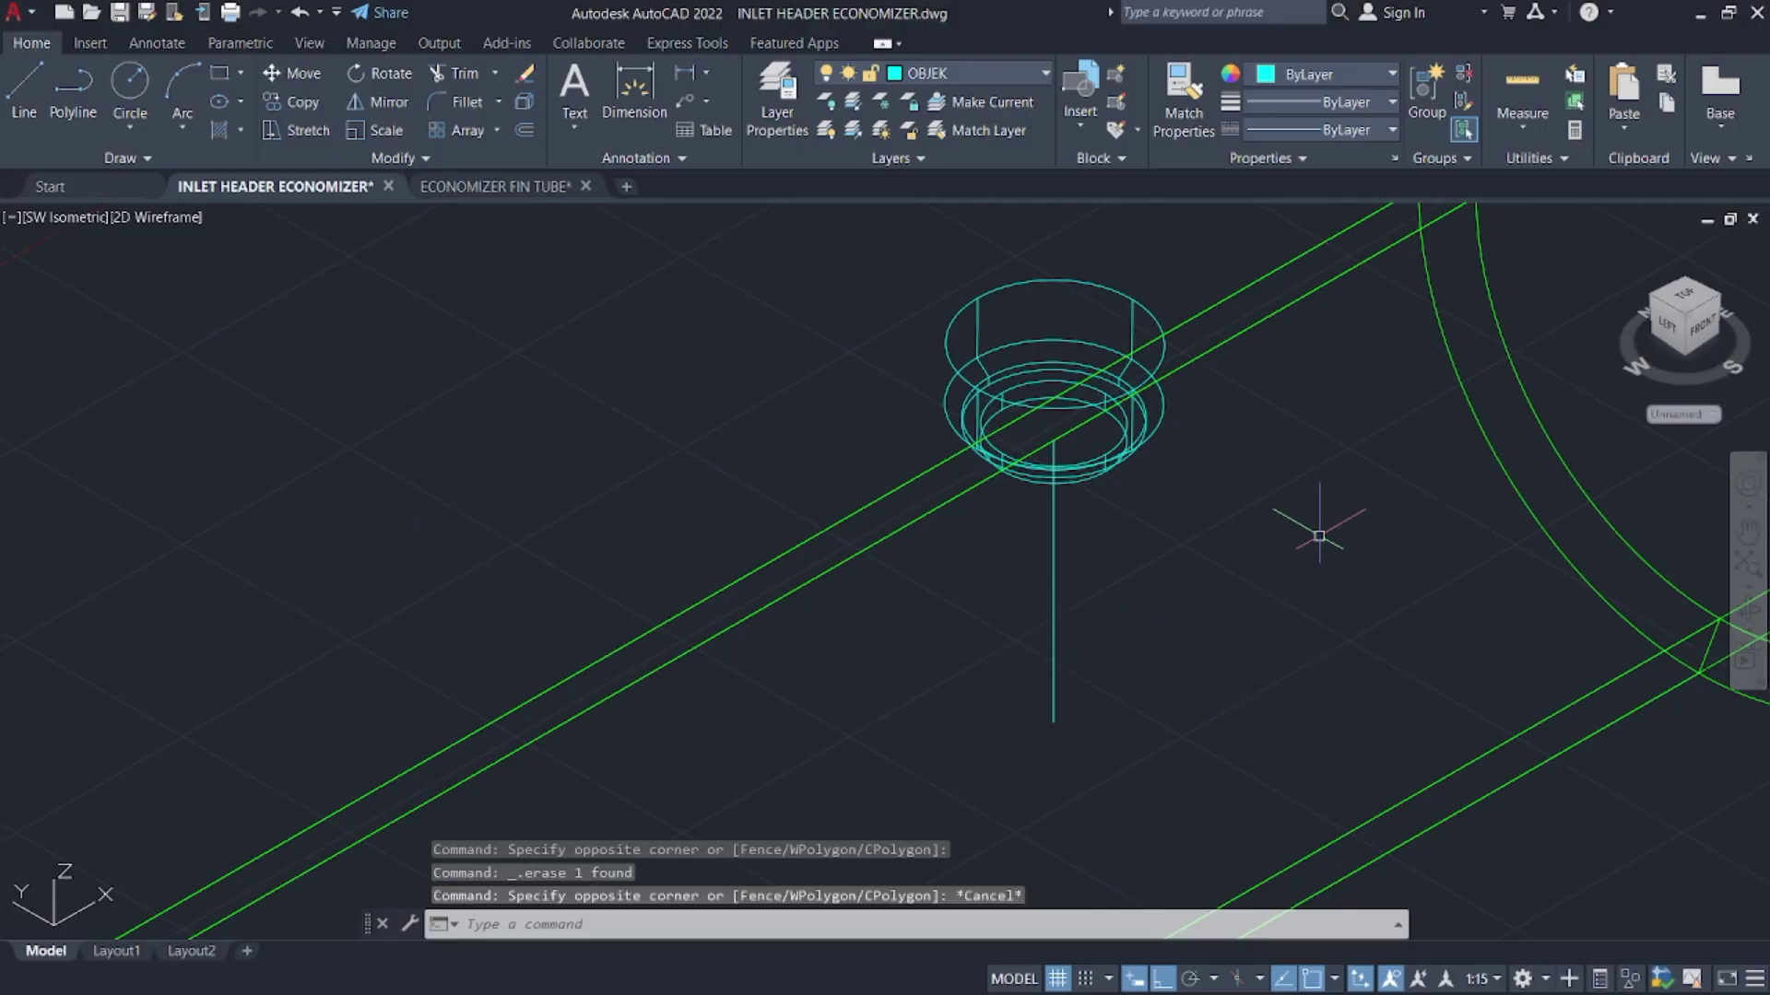
pyautogui.hotkey('ctrl', 'z')
pyautogui.scroll(-5, 944, 446)
pyautogui.scroll(5, 944, 446)
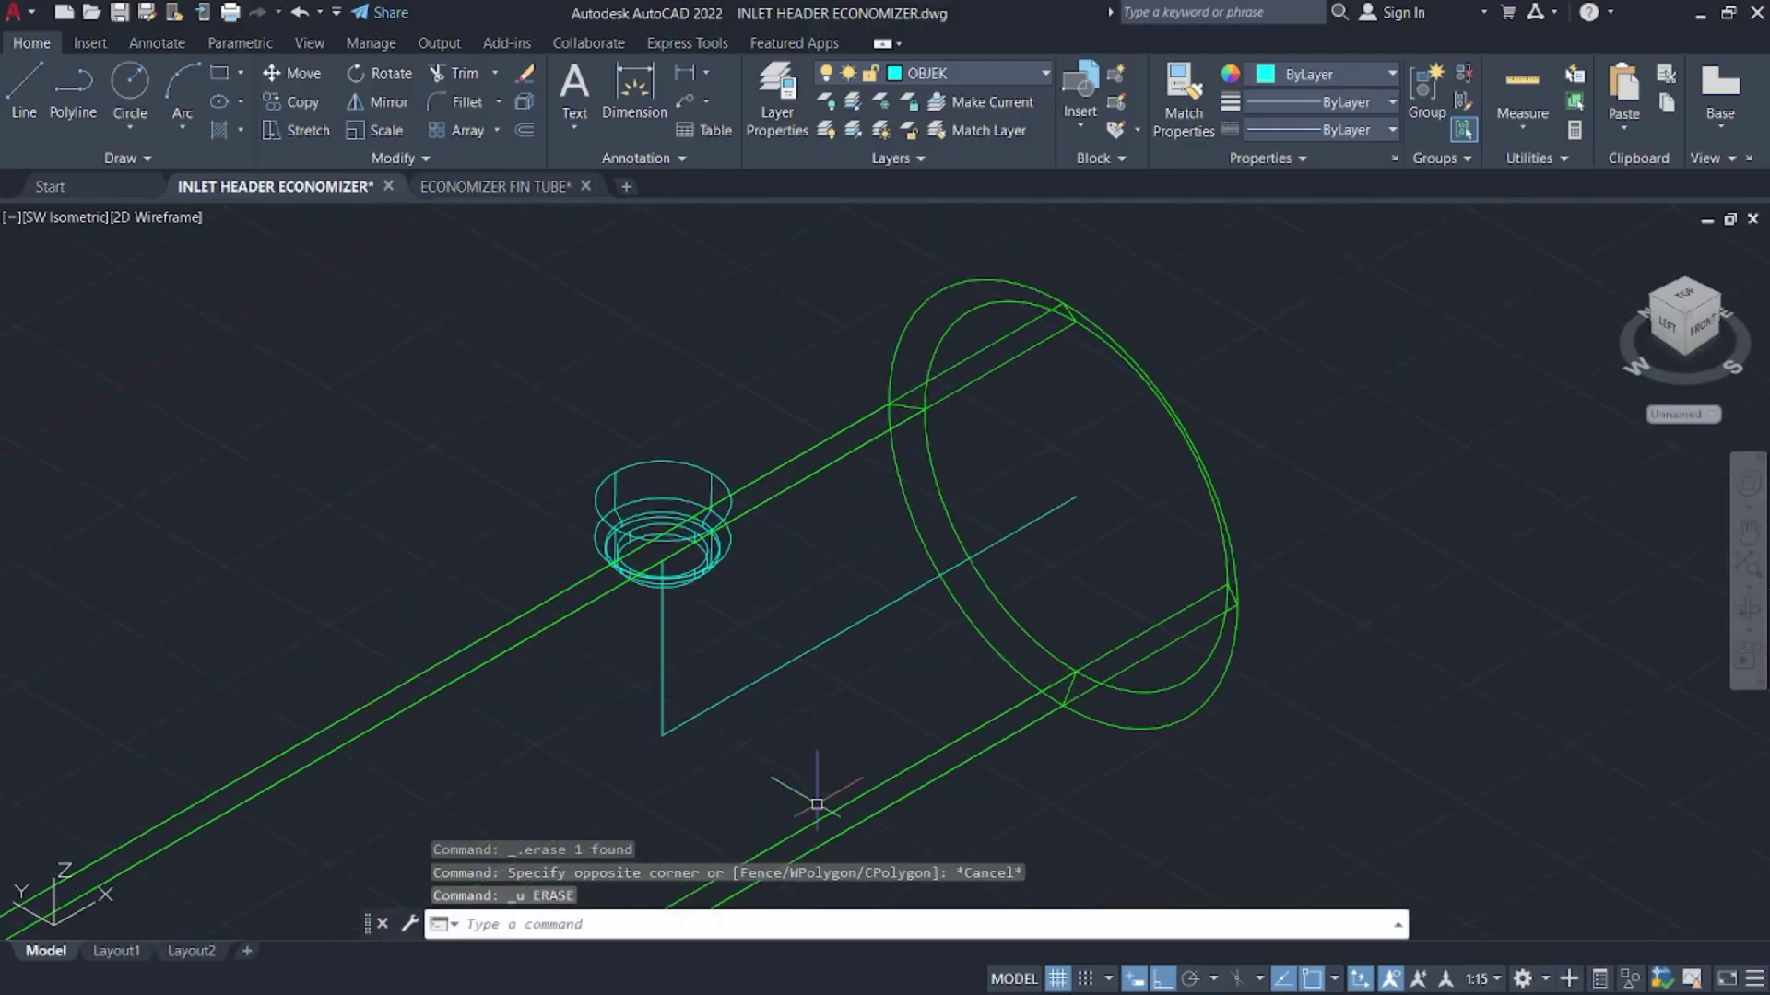
# - Switch to Tr Adv.pdf in the browser, examine the 0° and 330° hole rows with their end offsets, and return to AutoCAD
pyautogui.press('super')
pyautogui.click(600, 753)
pyautogui.moveTo(371, 589); pyautogui.dragTo(263, 608, button='middle')
pyautogui.scroll(15, 802, 557)
pyautogui.keyDown('ctrl'); pyautogui.scroll(-3, 903, 613); pyautogui.keyUp('ctrl')
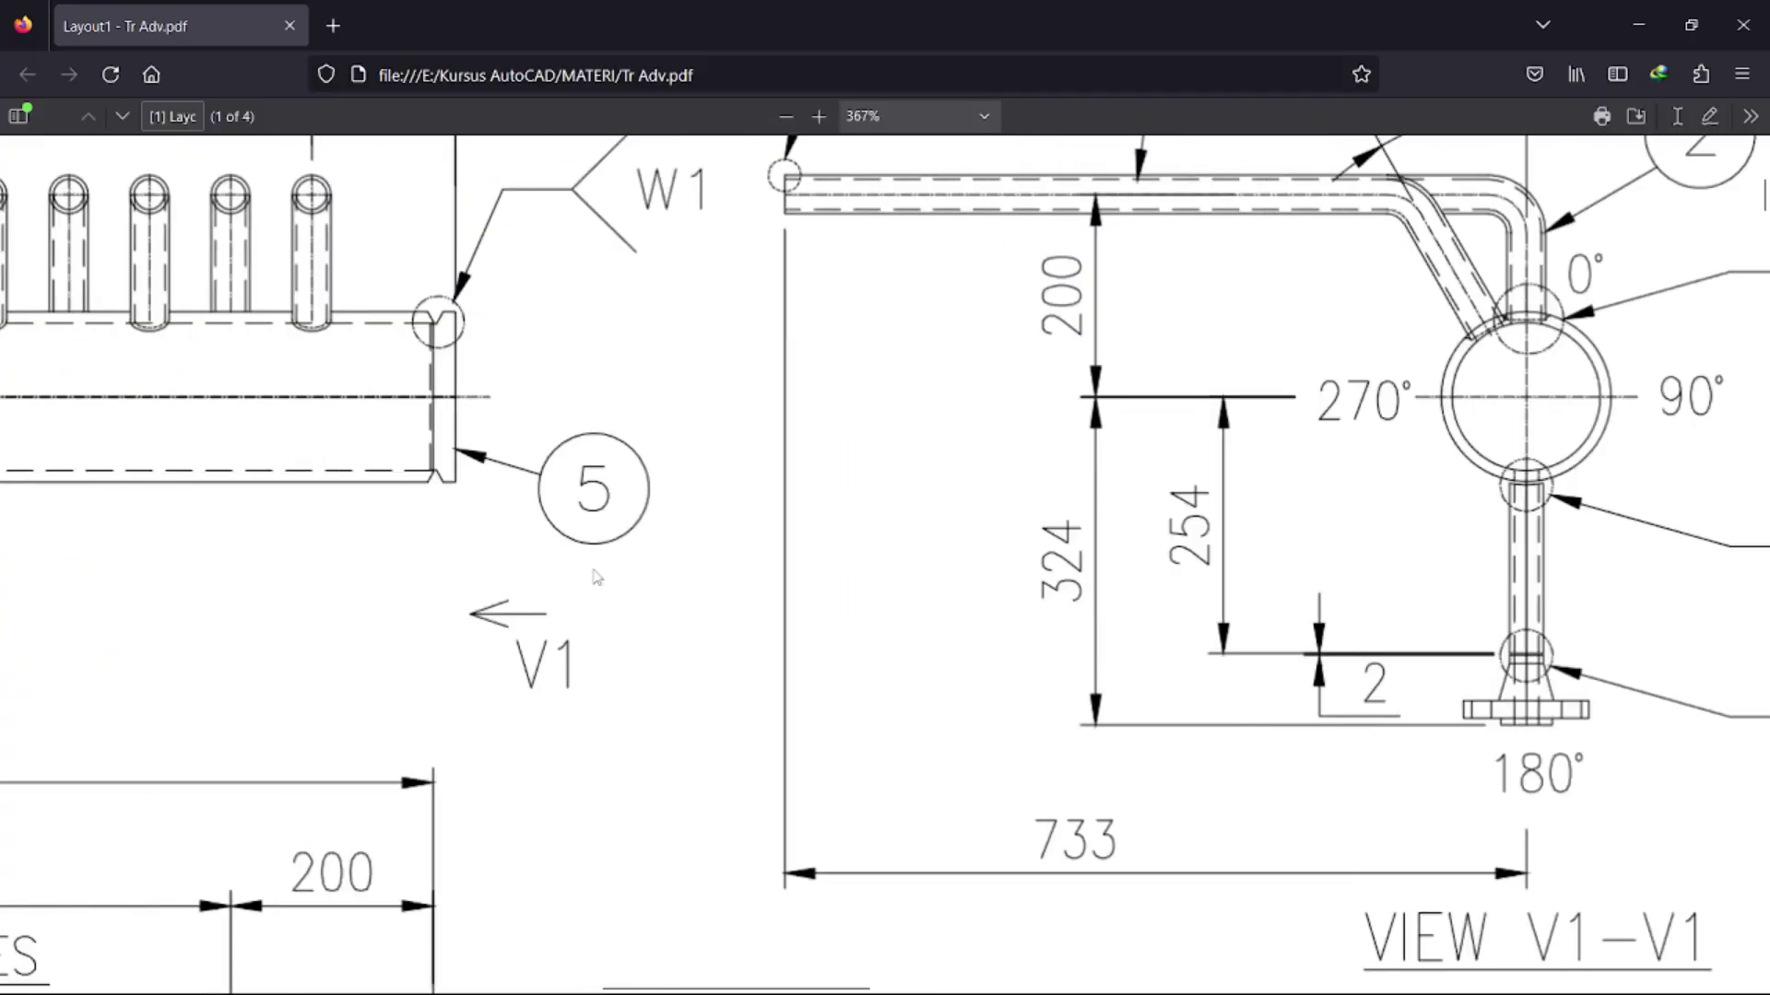
pyautogui.keyDown('ctrl'); pyautogui.scroll(3, 1291, 408); pyautogui.keyUp('ctrl')
pyautogui.scroll(3, 1402, 461)
pyautogui.hscroll(5, 1402, 461)
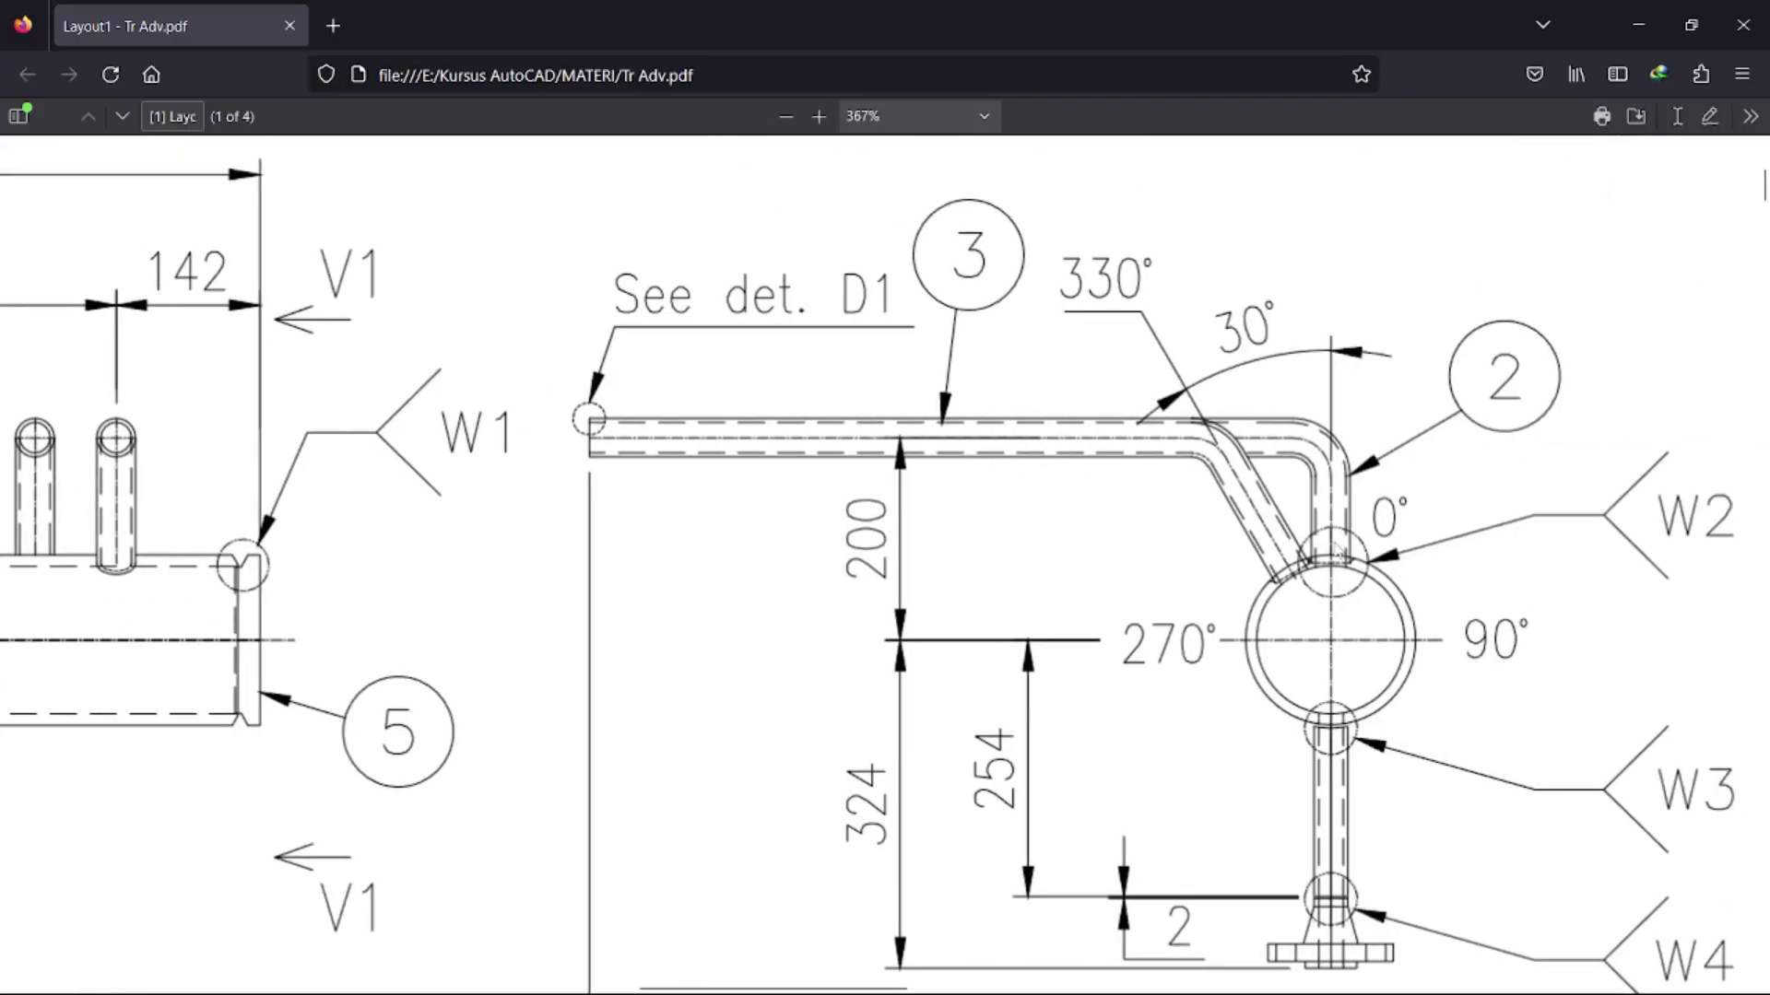
pyautogui.hscroll(-8, 940, 493)
pyautogui.scroll(-10, 858, 388)
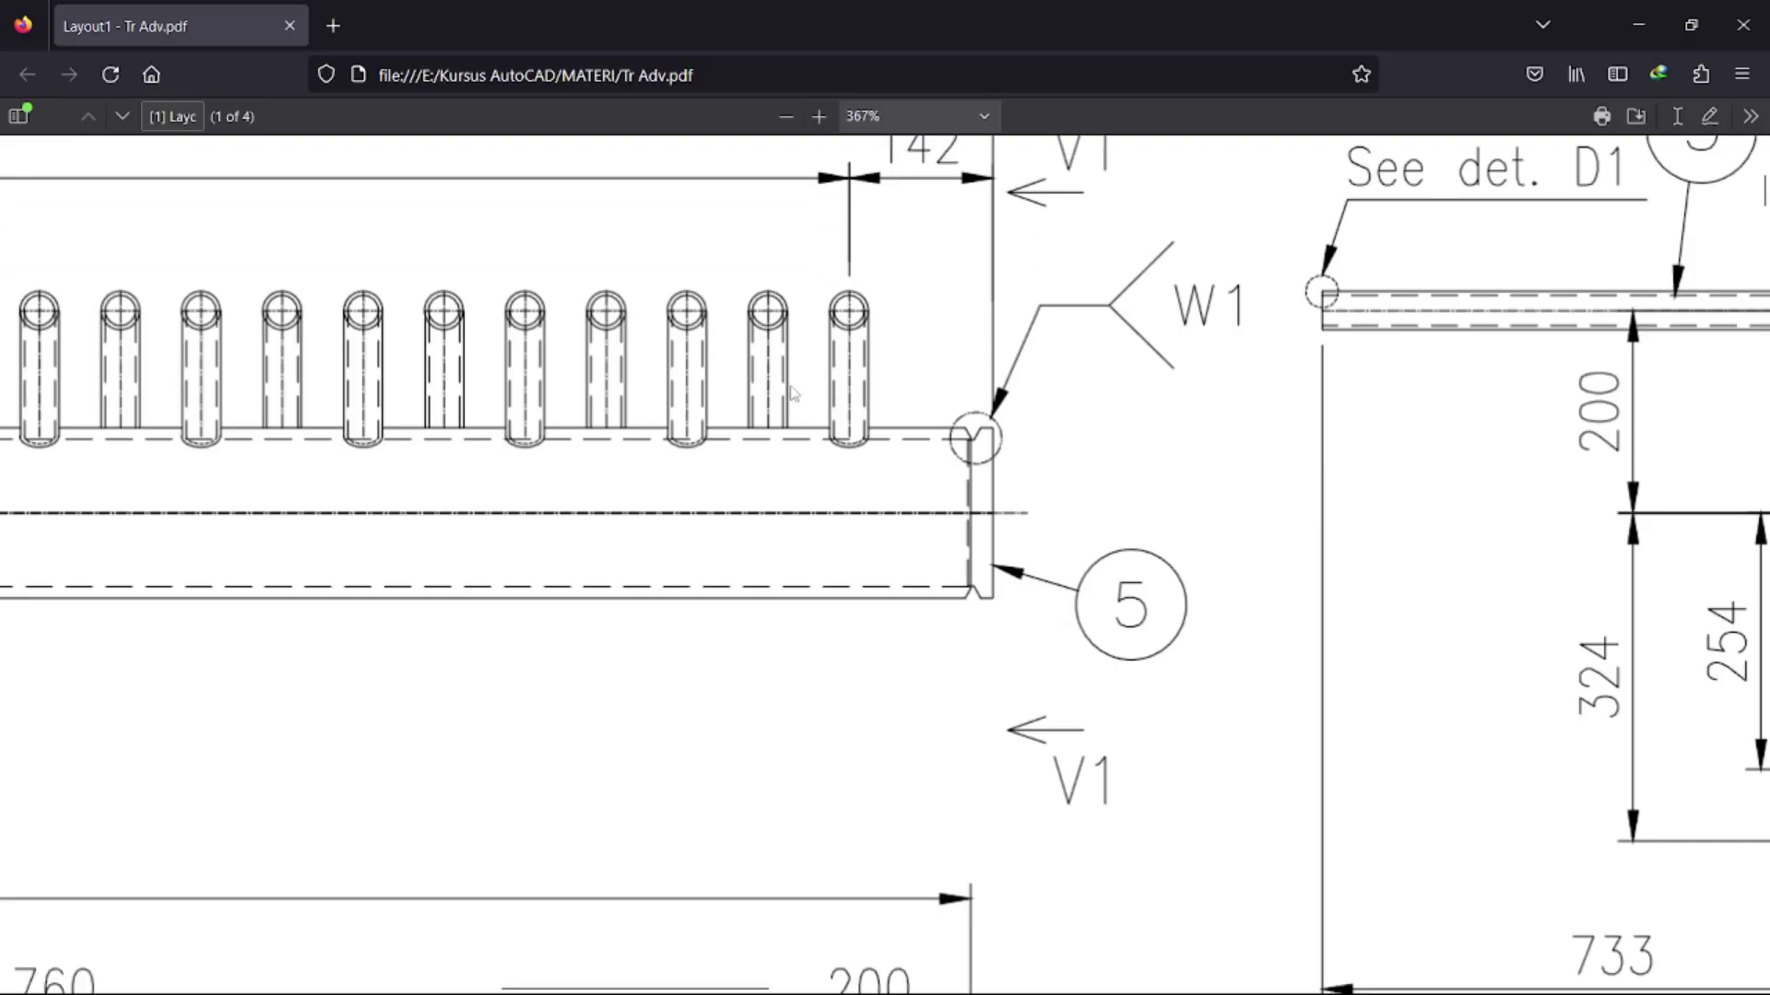
pyautogui.scroll(2, 874, 502)
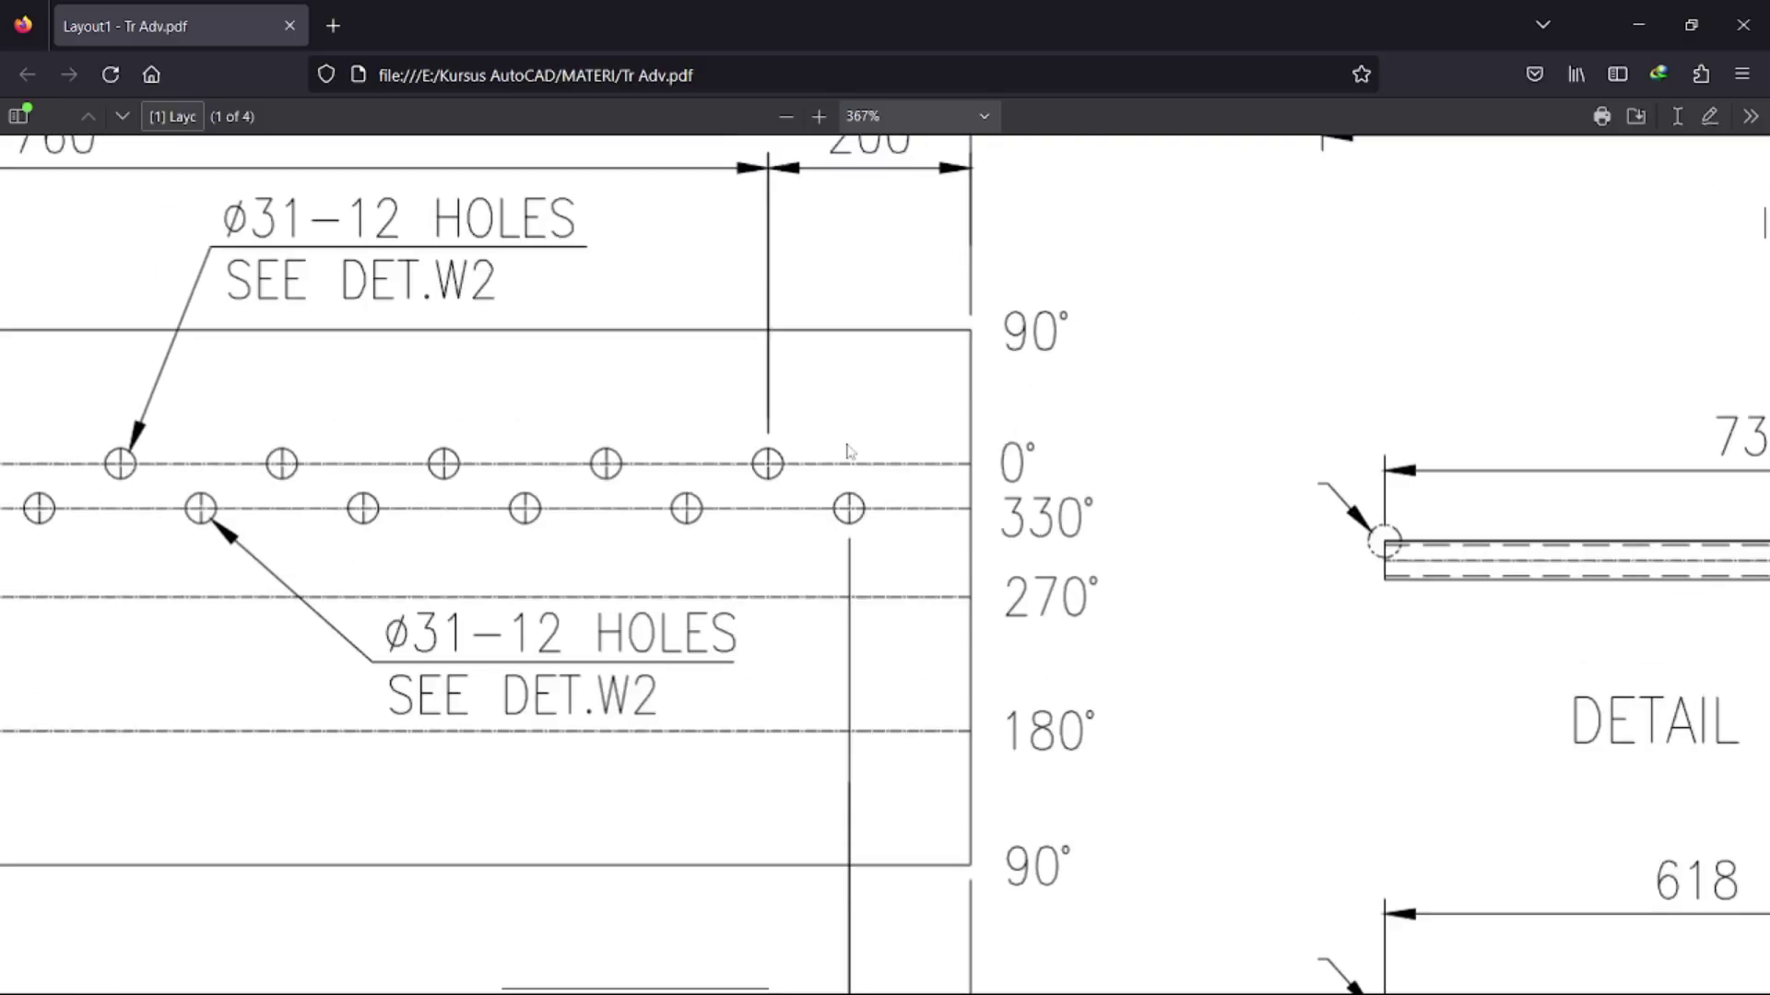
pyautogui.scroll(-2, 847, 544)
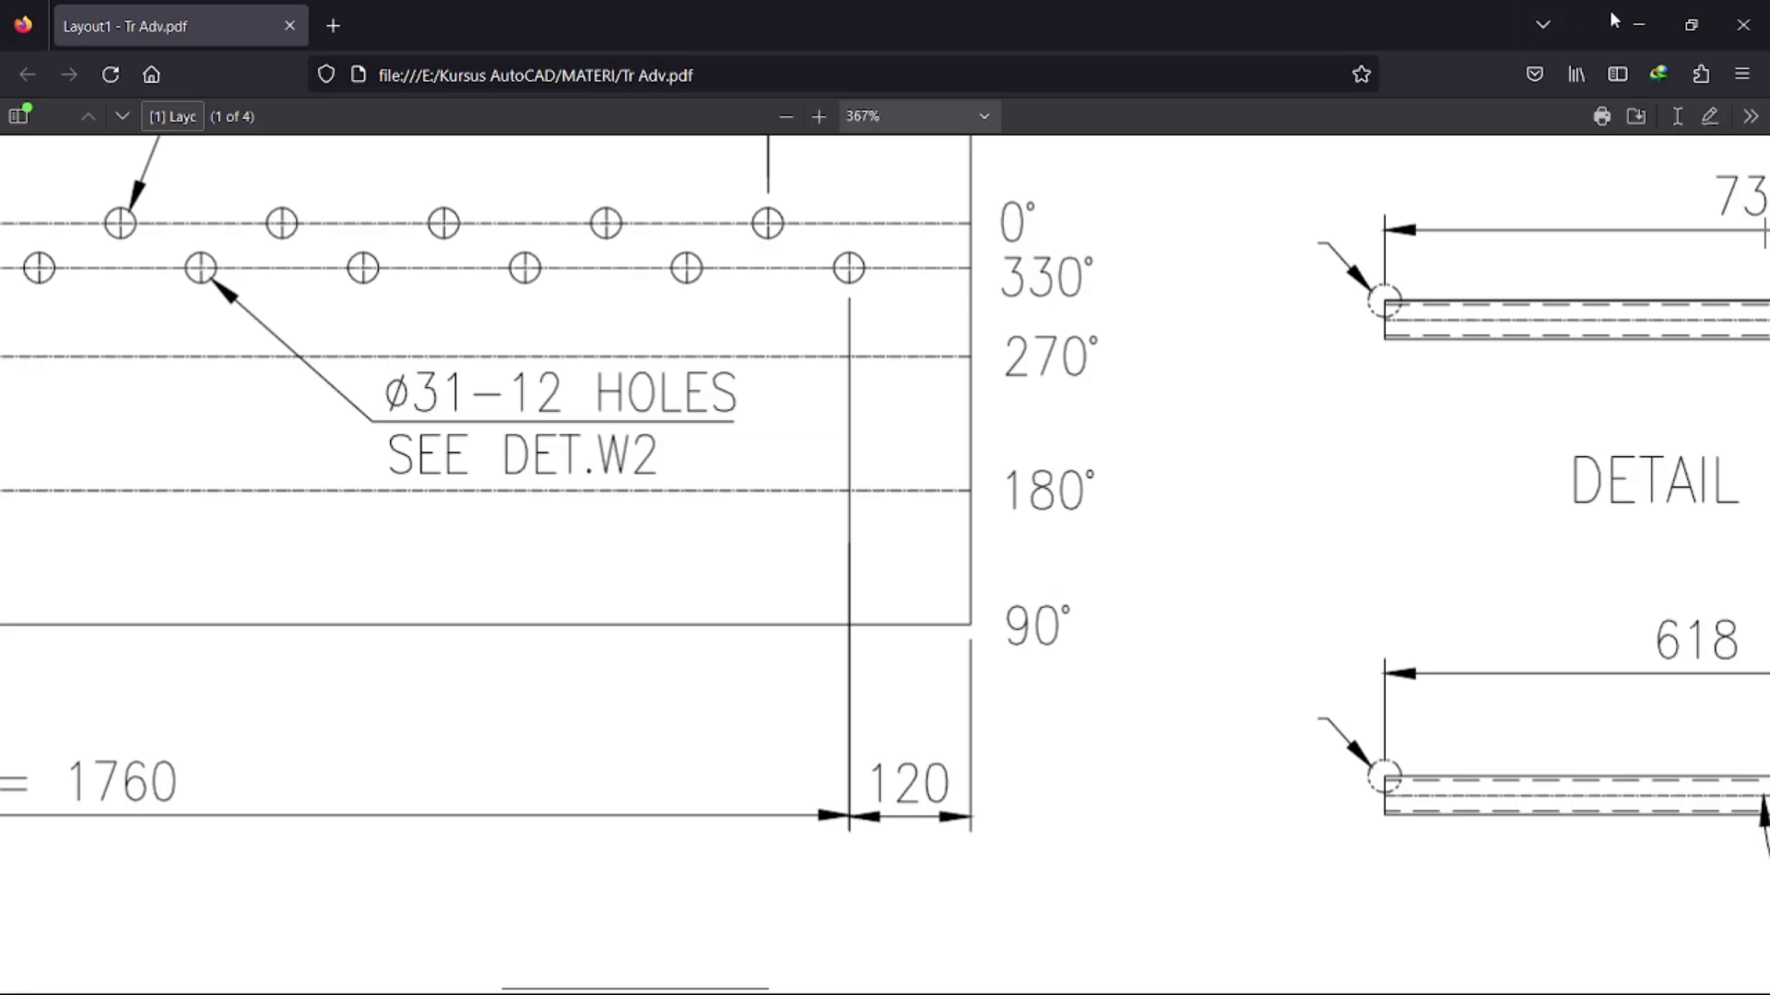
pyautogui.click(1634, 22)
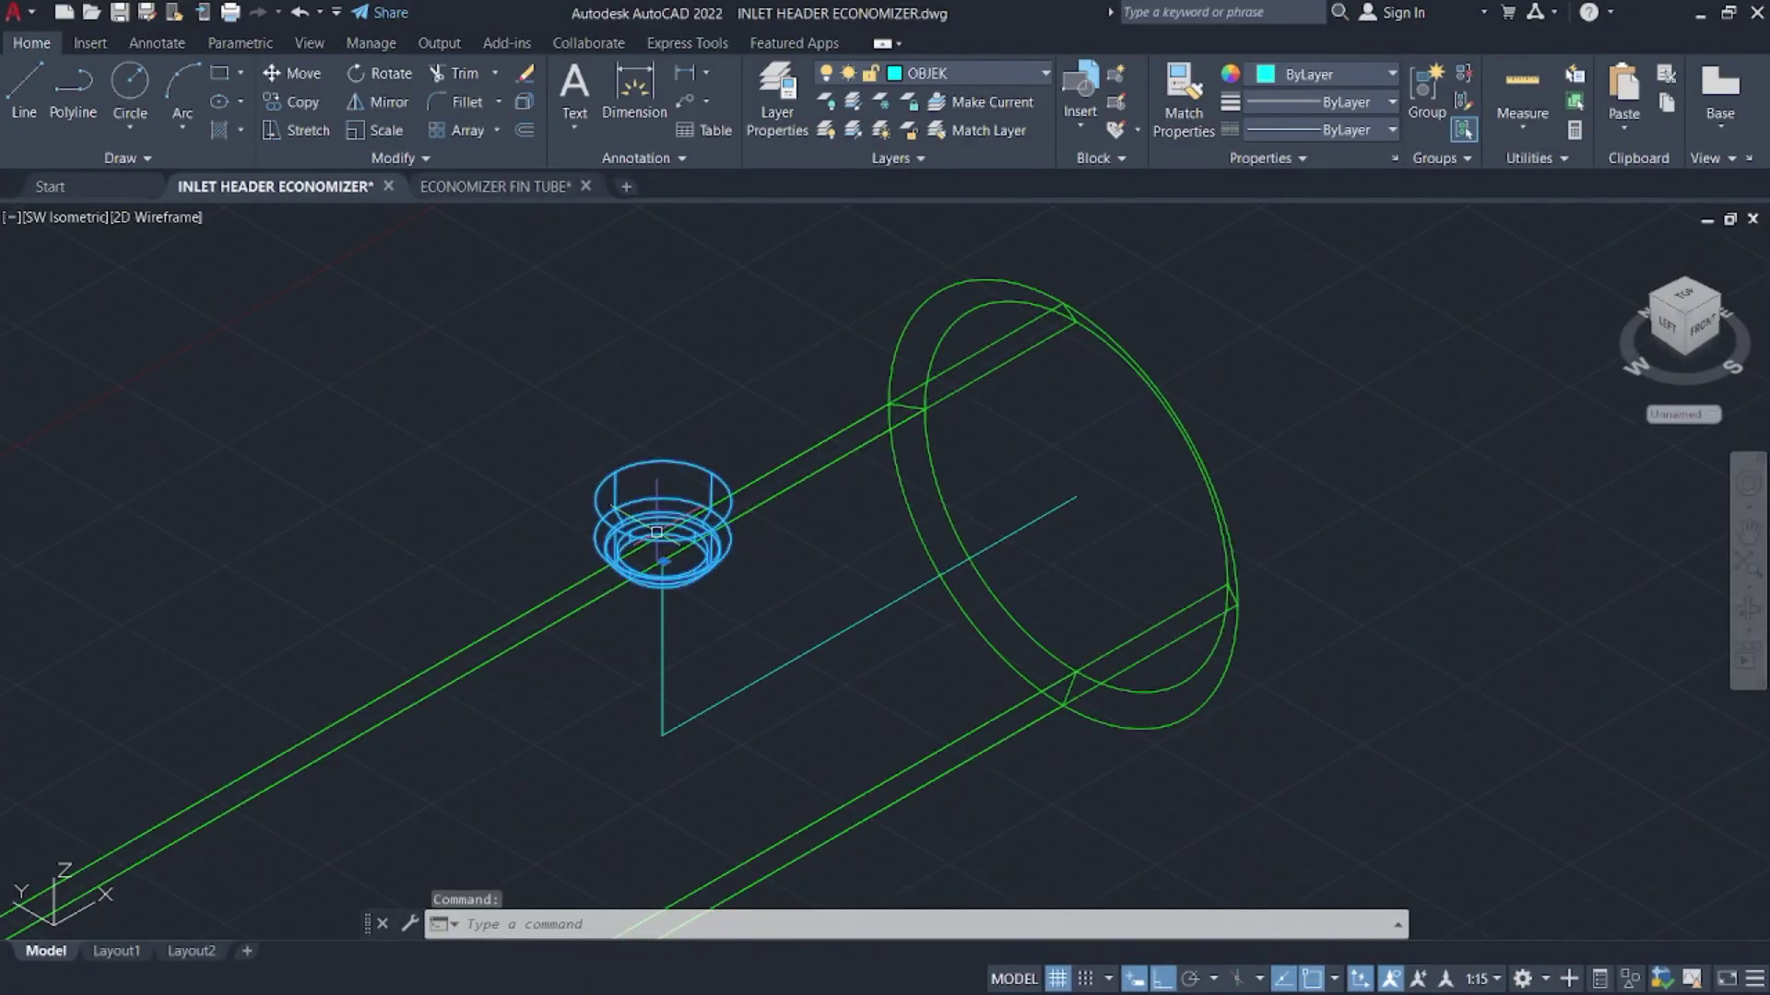
# - Copy the weld groove solid 80 mm along the pipe axis toward the near pipe end
pyautogui.write('co')
pyautogui.press('Return')
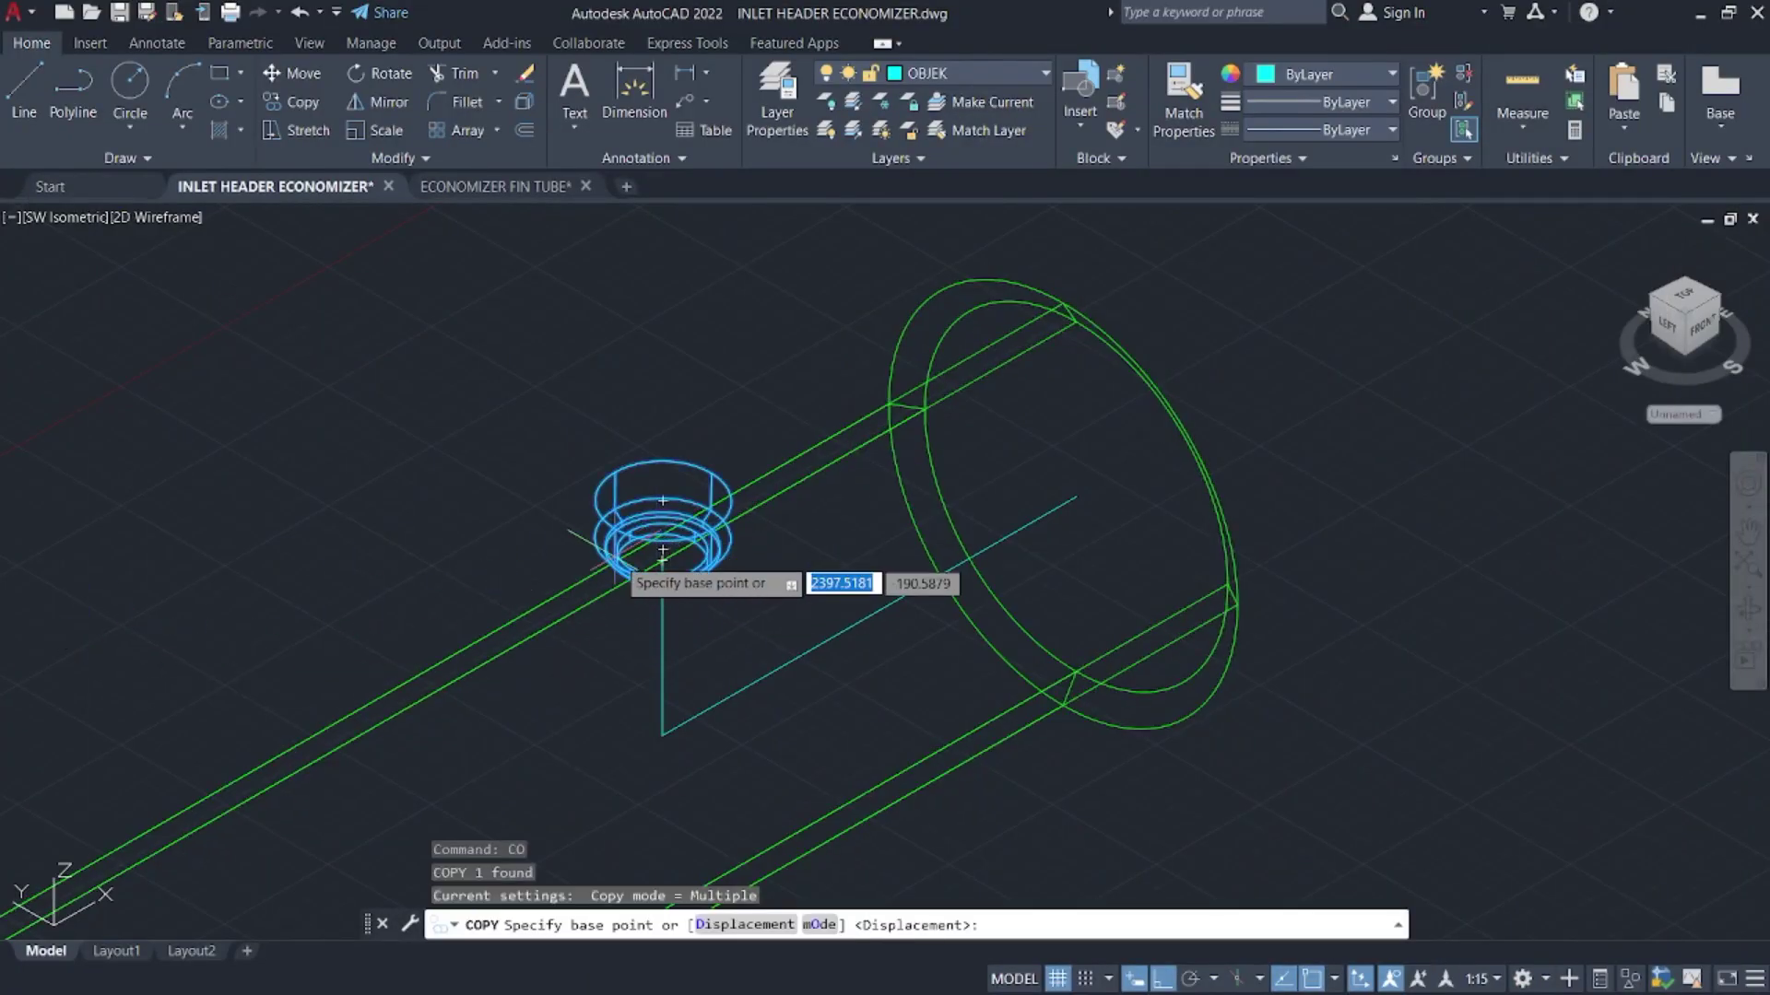
pyautogui.click(690, 553)
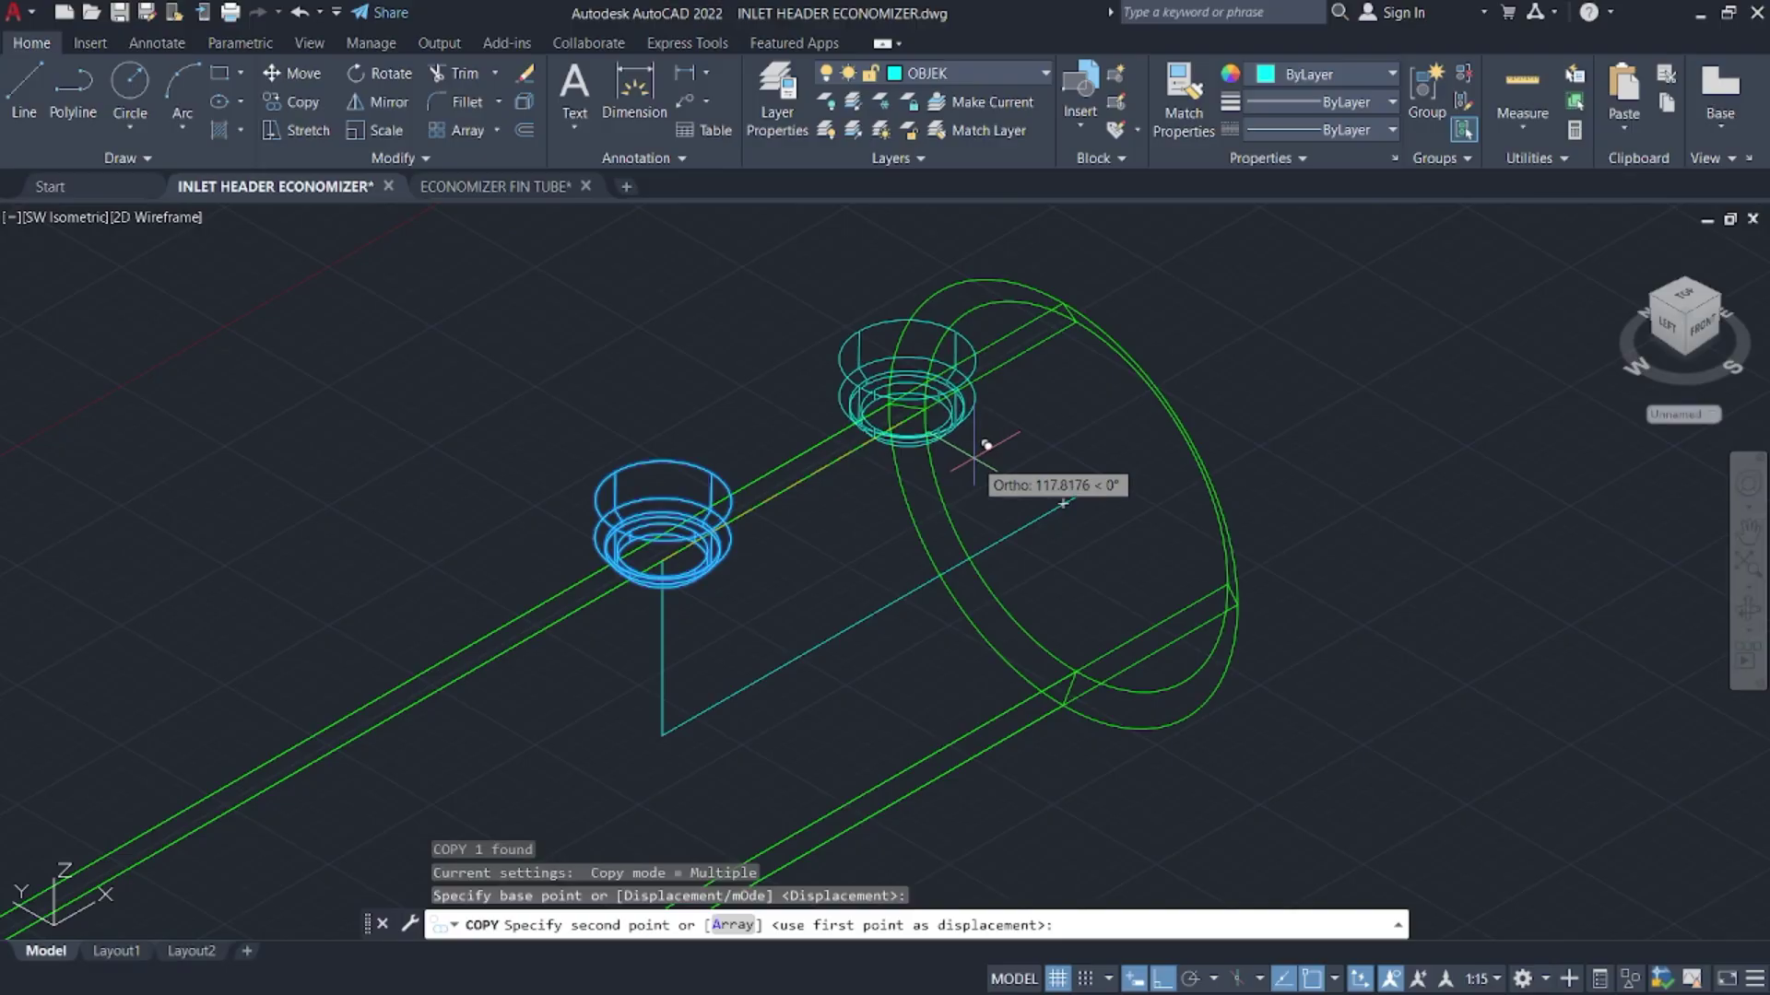
pyautogui.write('80')
pyautogui.press('Return')
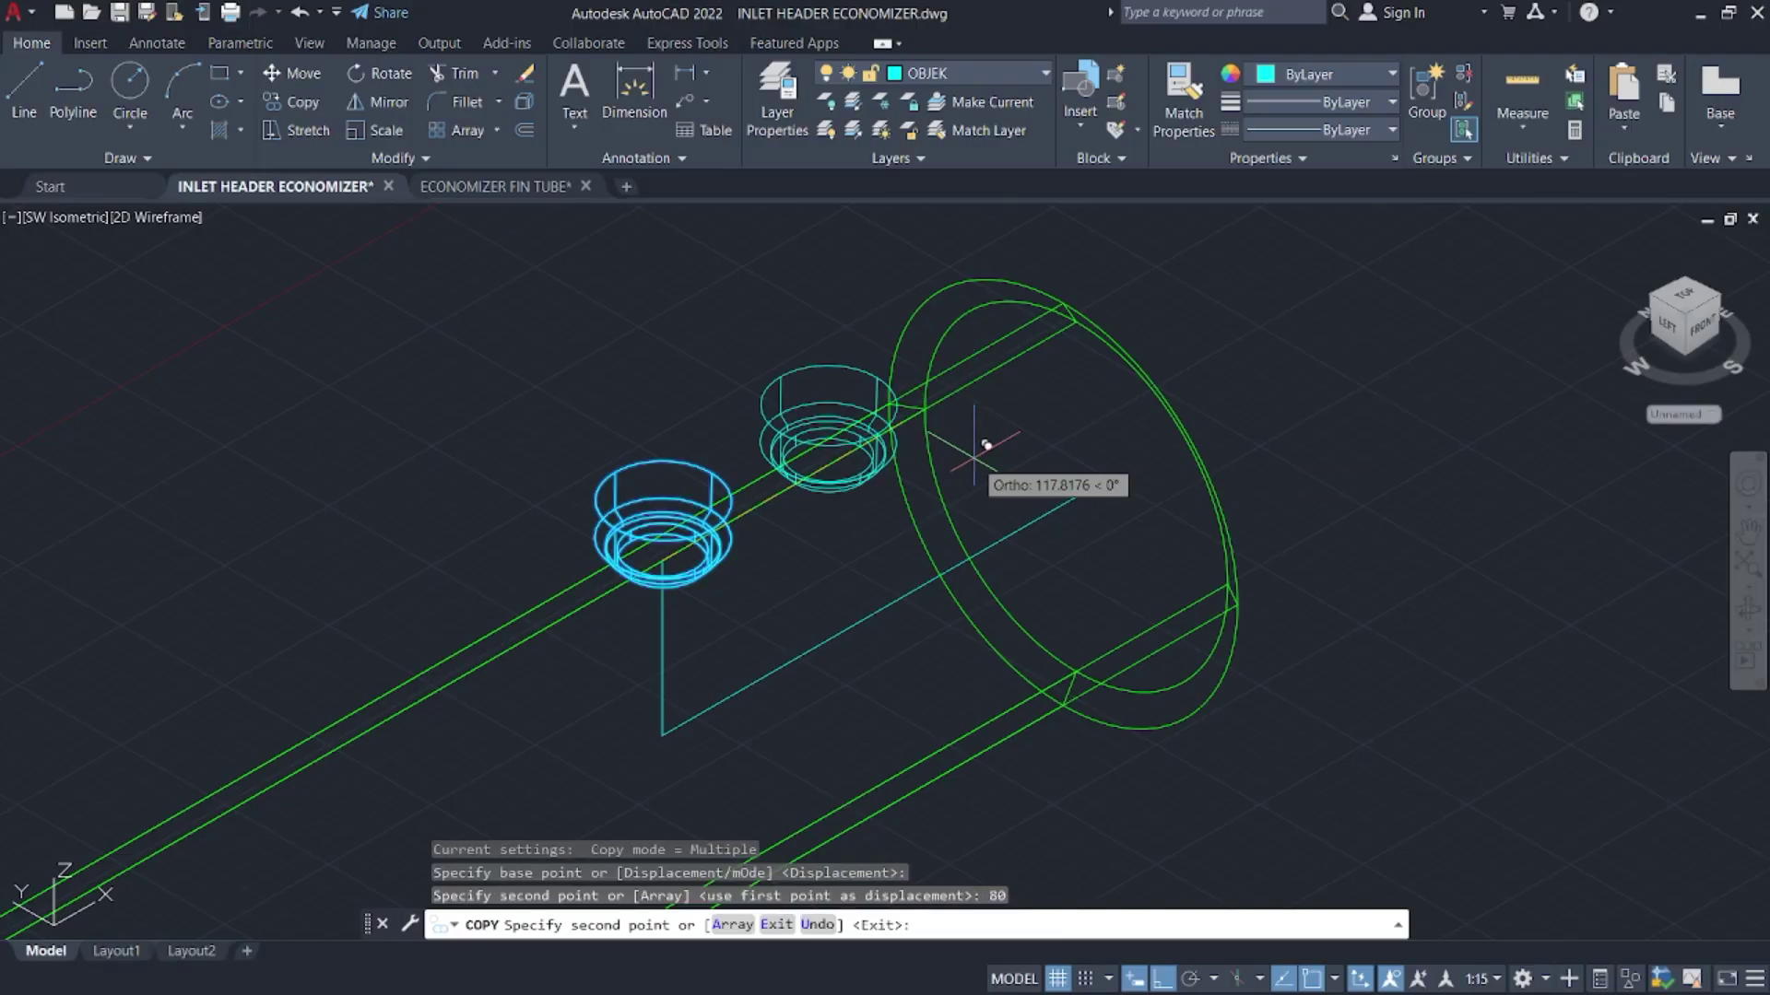
pyautogui.press('Escape')
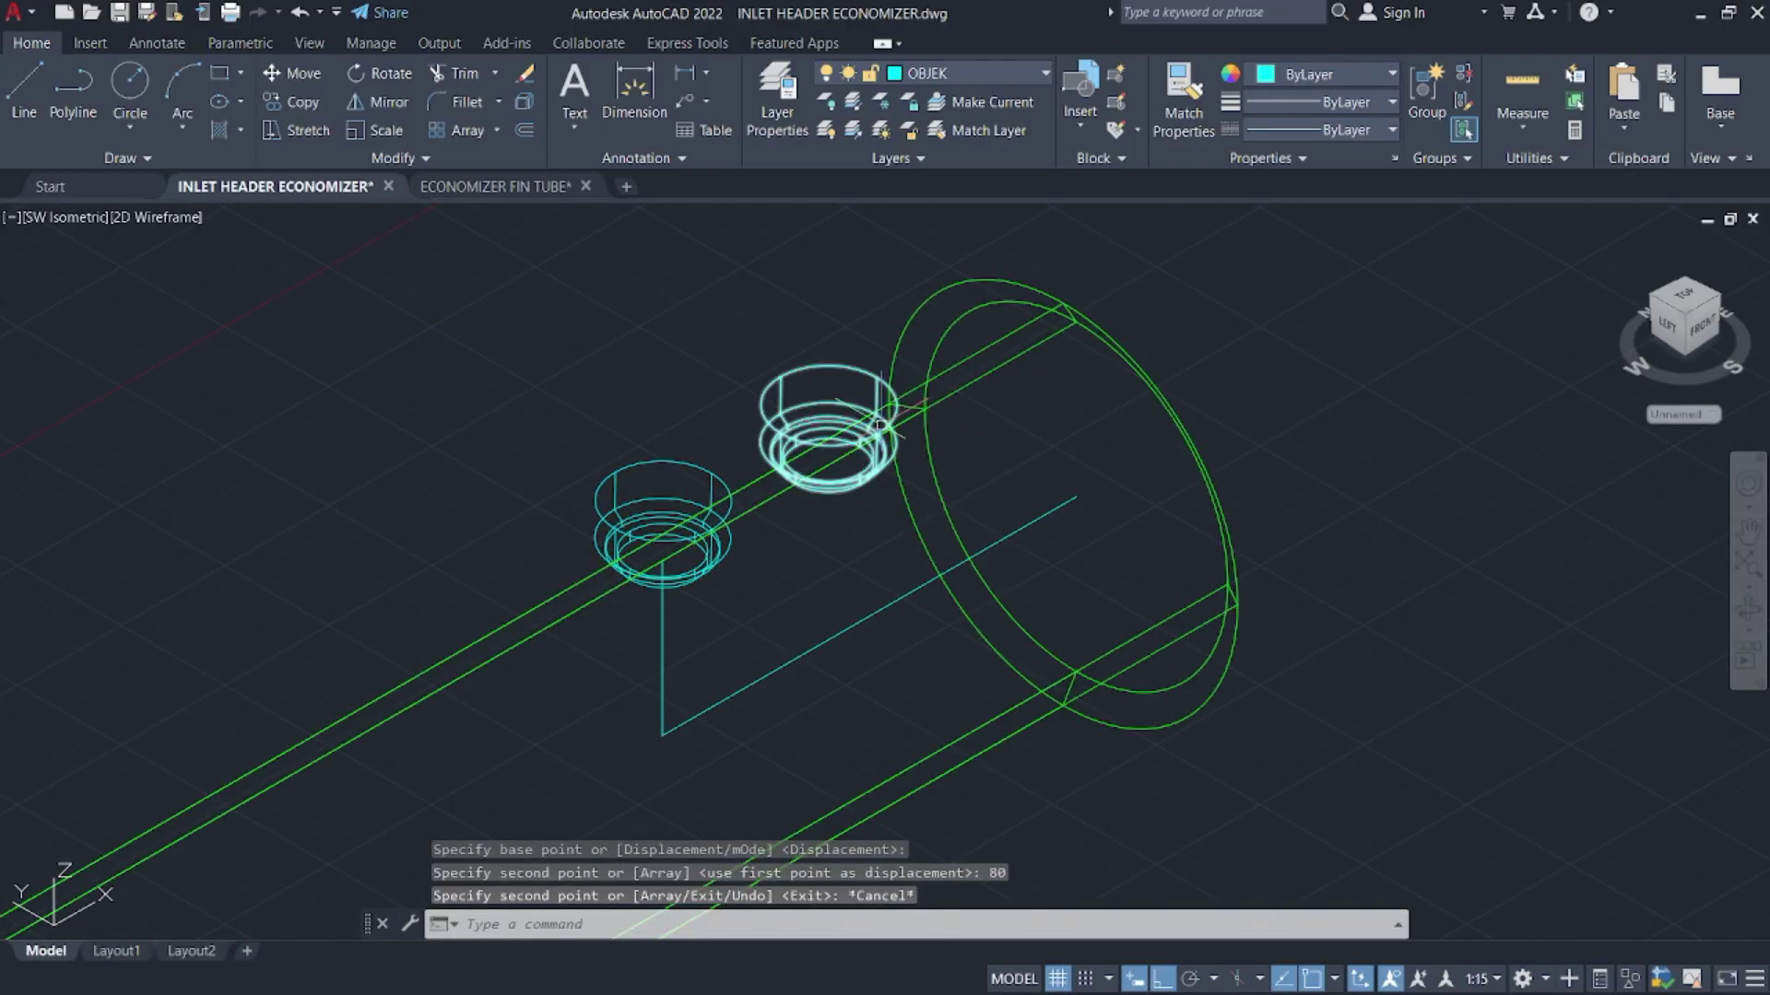
# - Switch to Tr Adv.pdf, examine the tube angles around the header in View V1-V1, and return to AutoCAD
pyautogui.press('super')
pyautogui.click(885, 968)
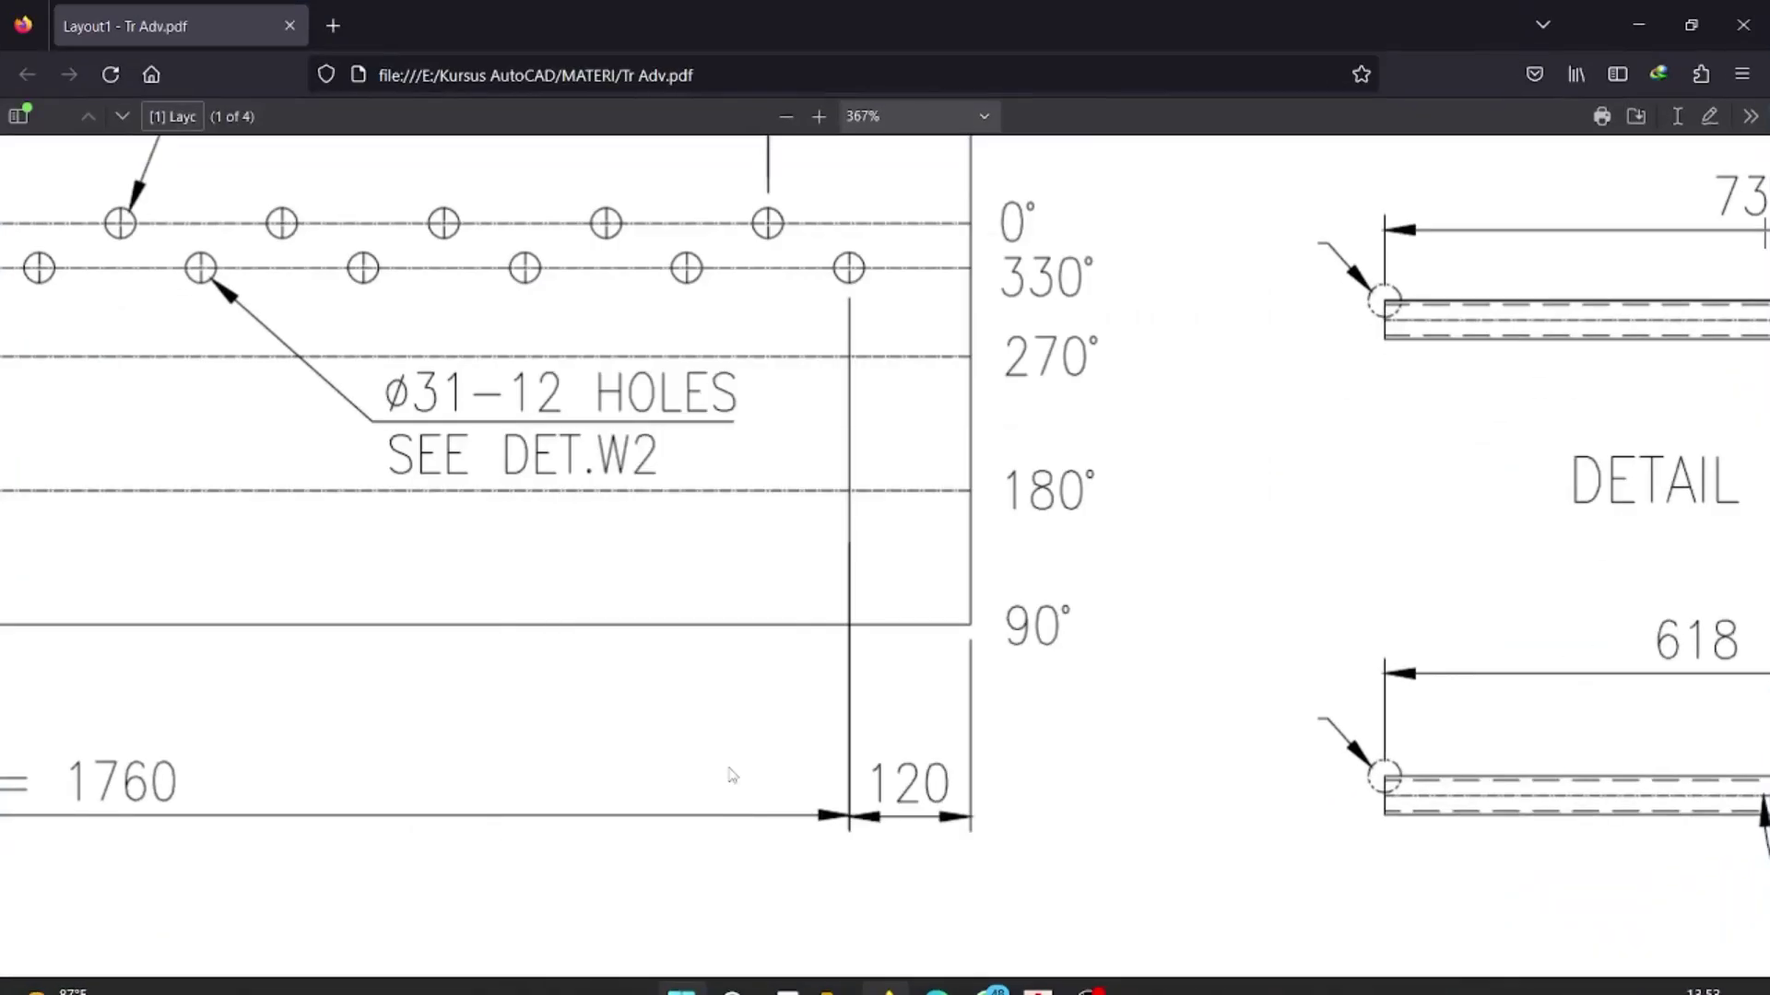
pyautogui.scroll(10, 1072, 447)
pyautogui.hscroll(10, 1072, 447)
pyautogui.scroll(3, 1029, 437)
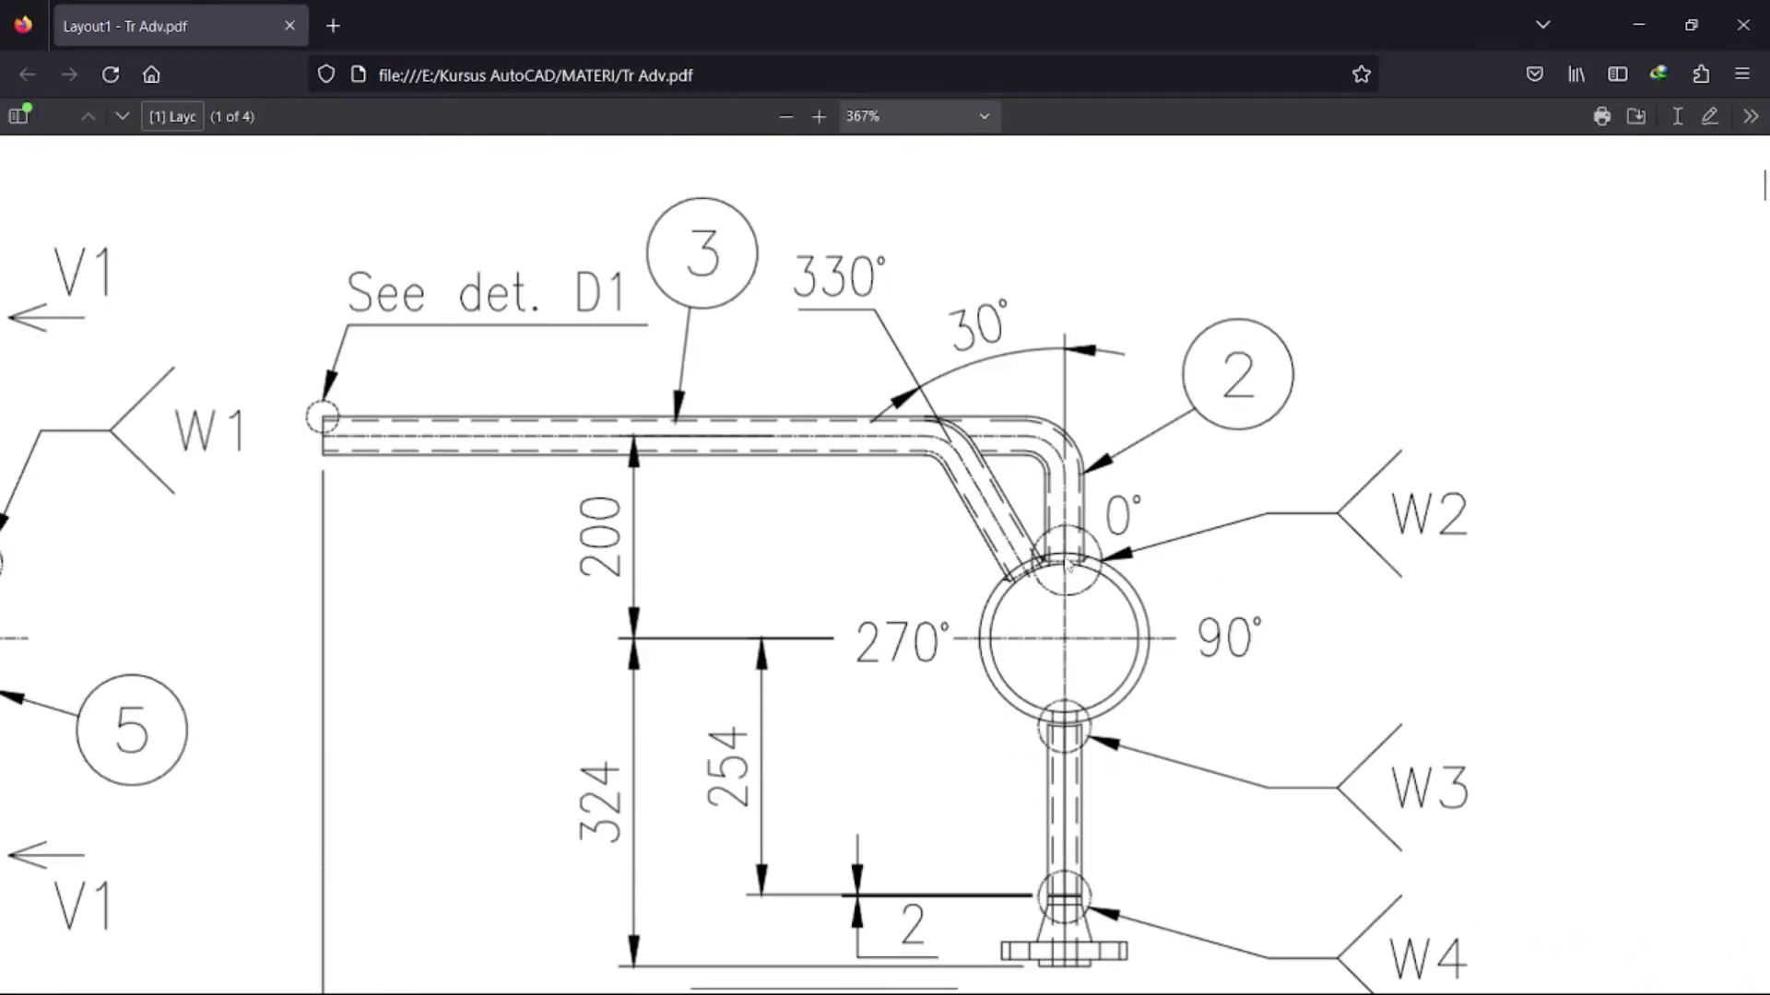
pyautogui.click(1646, 10)
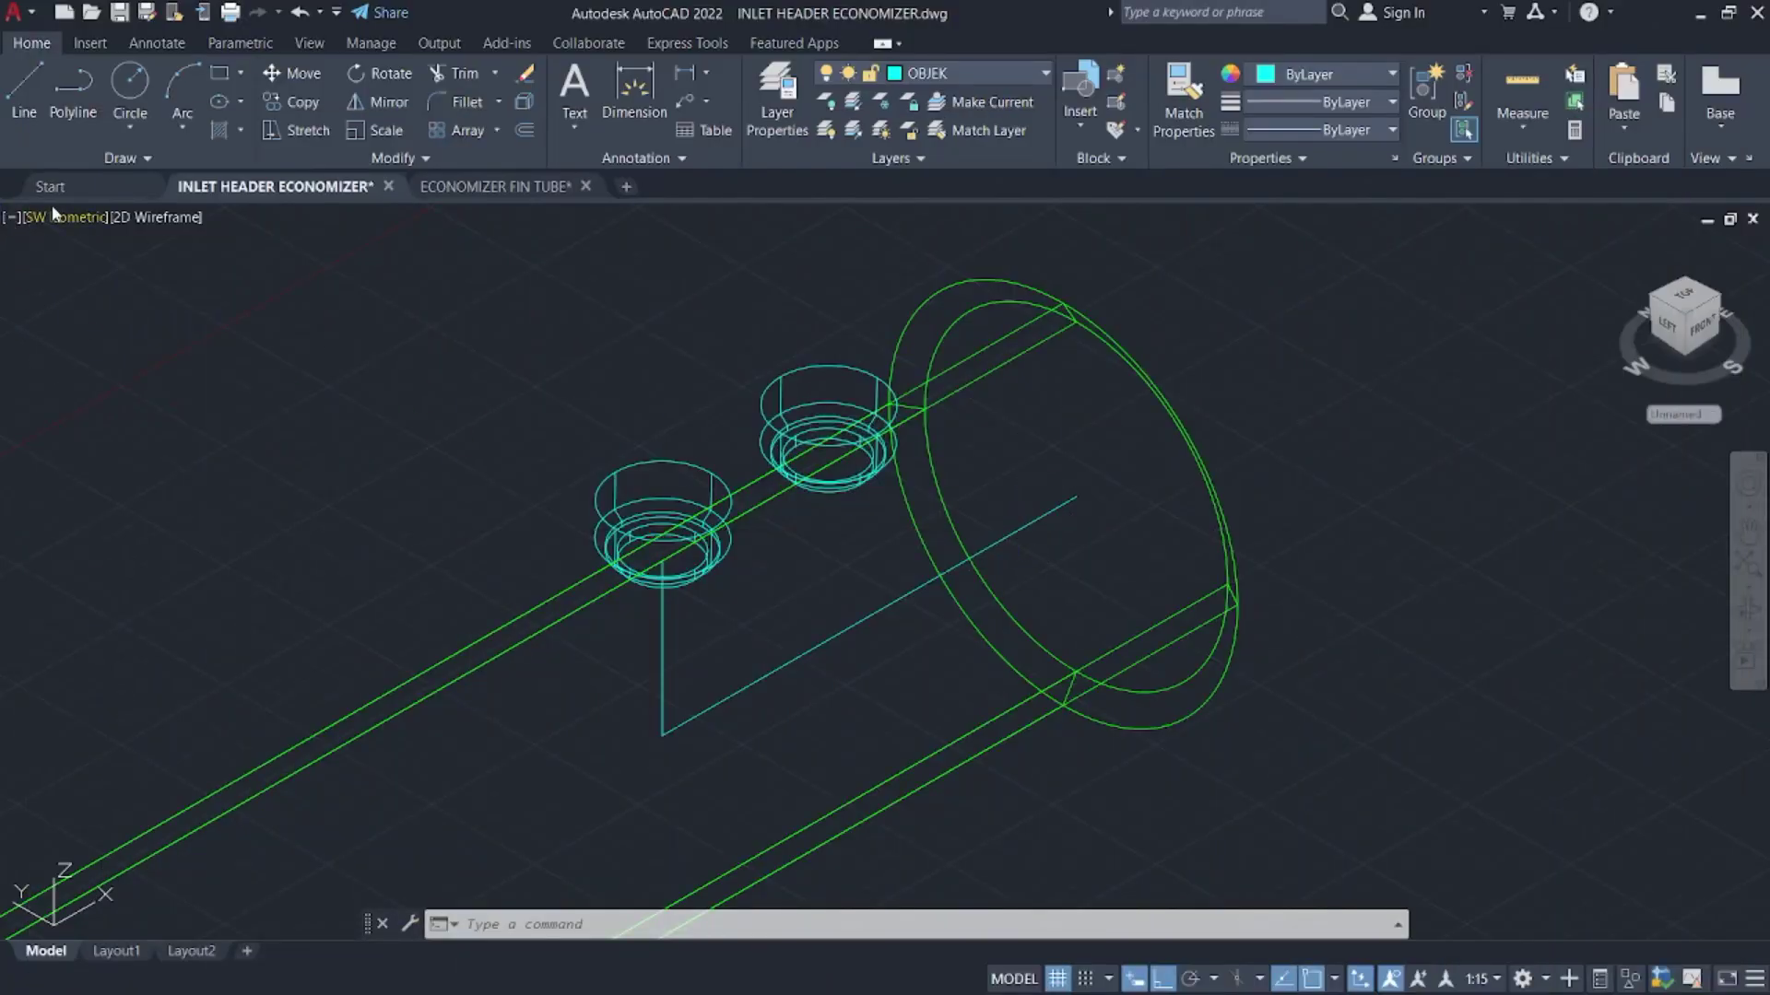
# - Set the model to the Right view, framing the weld groove solids at the crown of the pipe's circular section
pyautogui.click(65, 216)
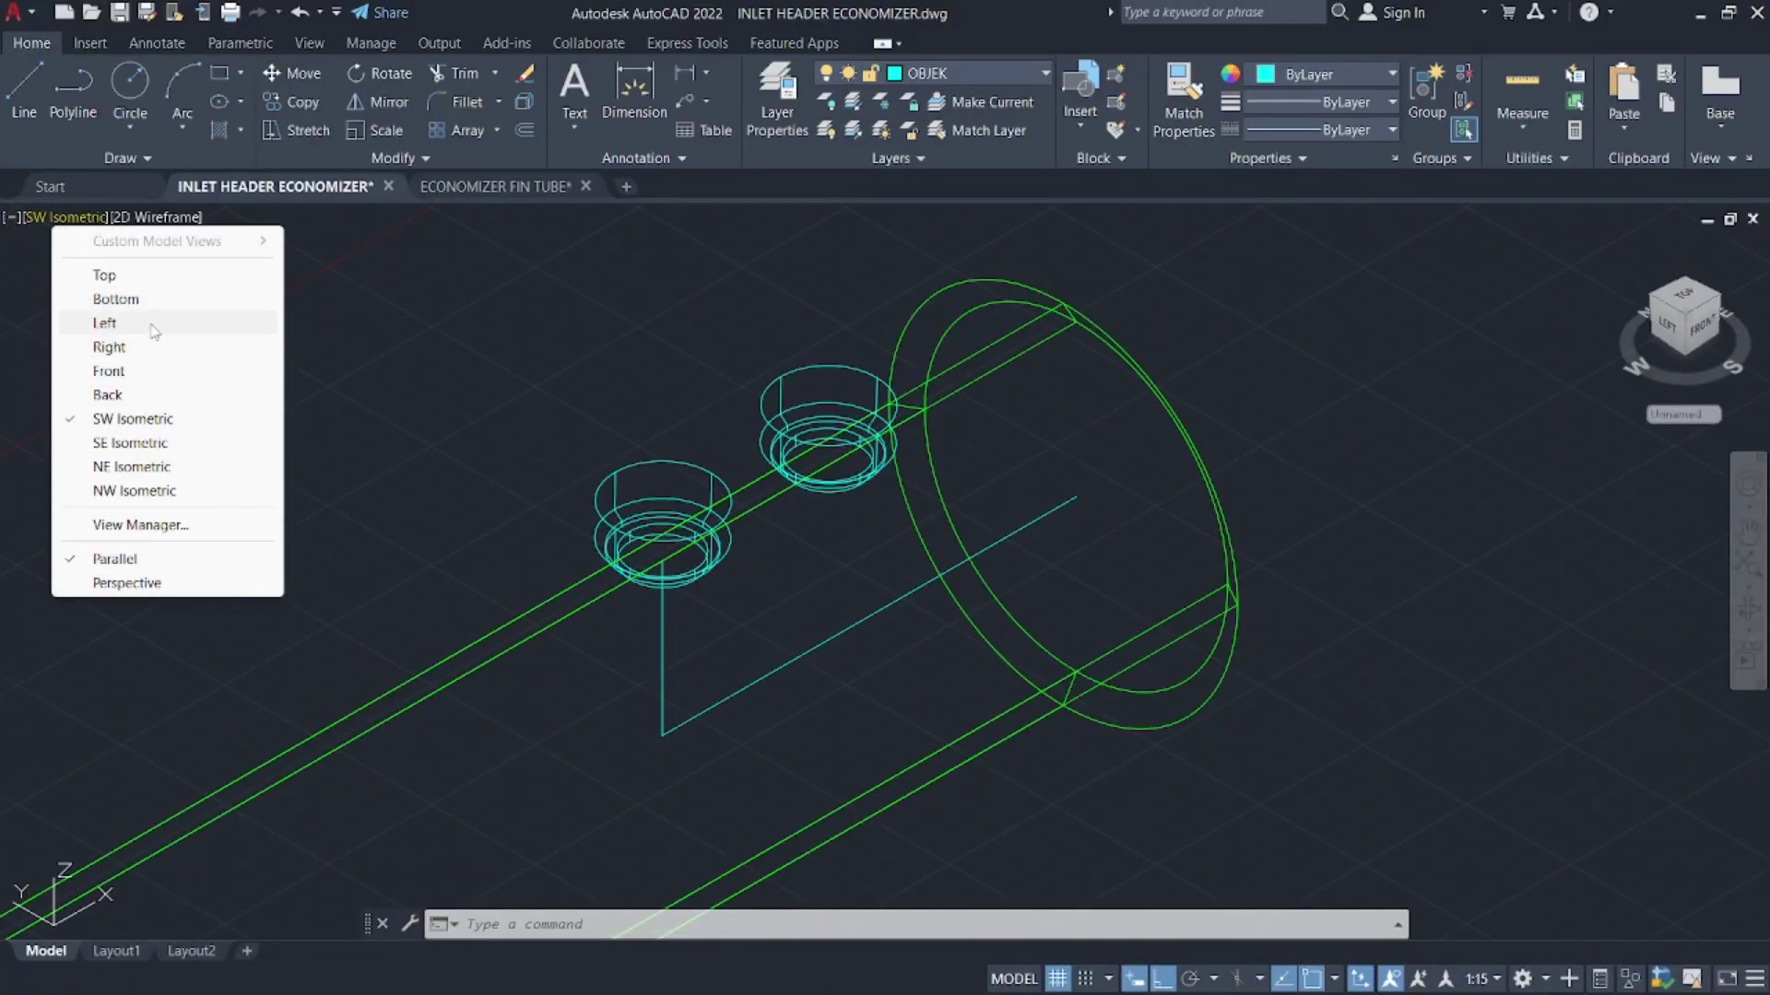
pyautogui.click(173, 352)
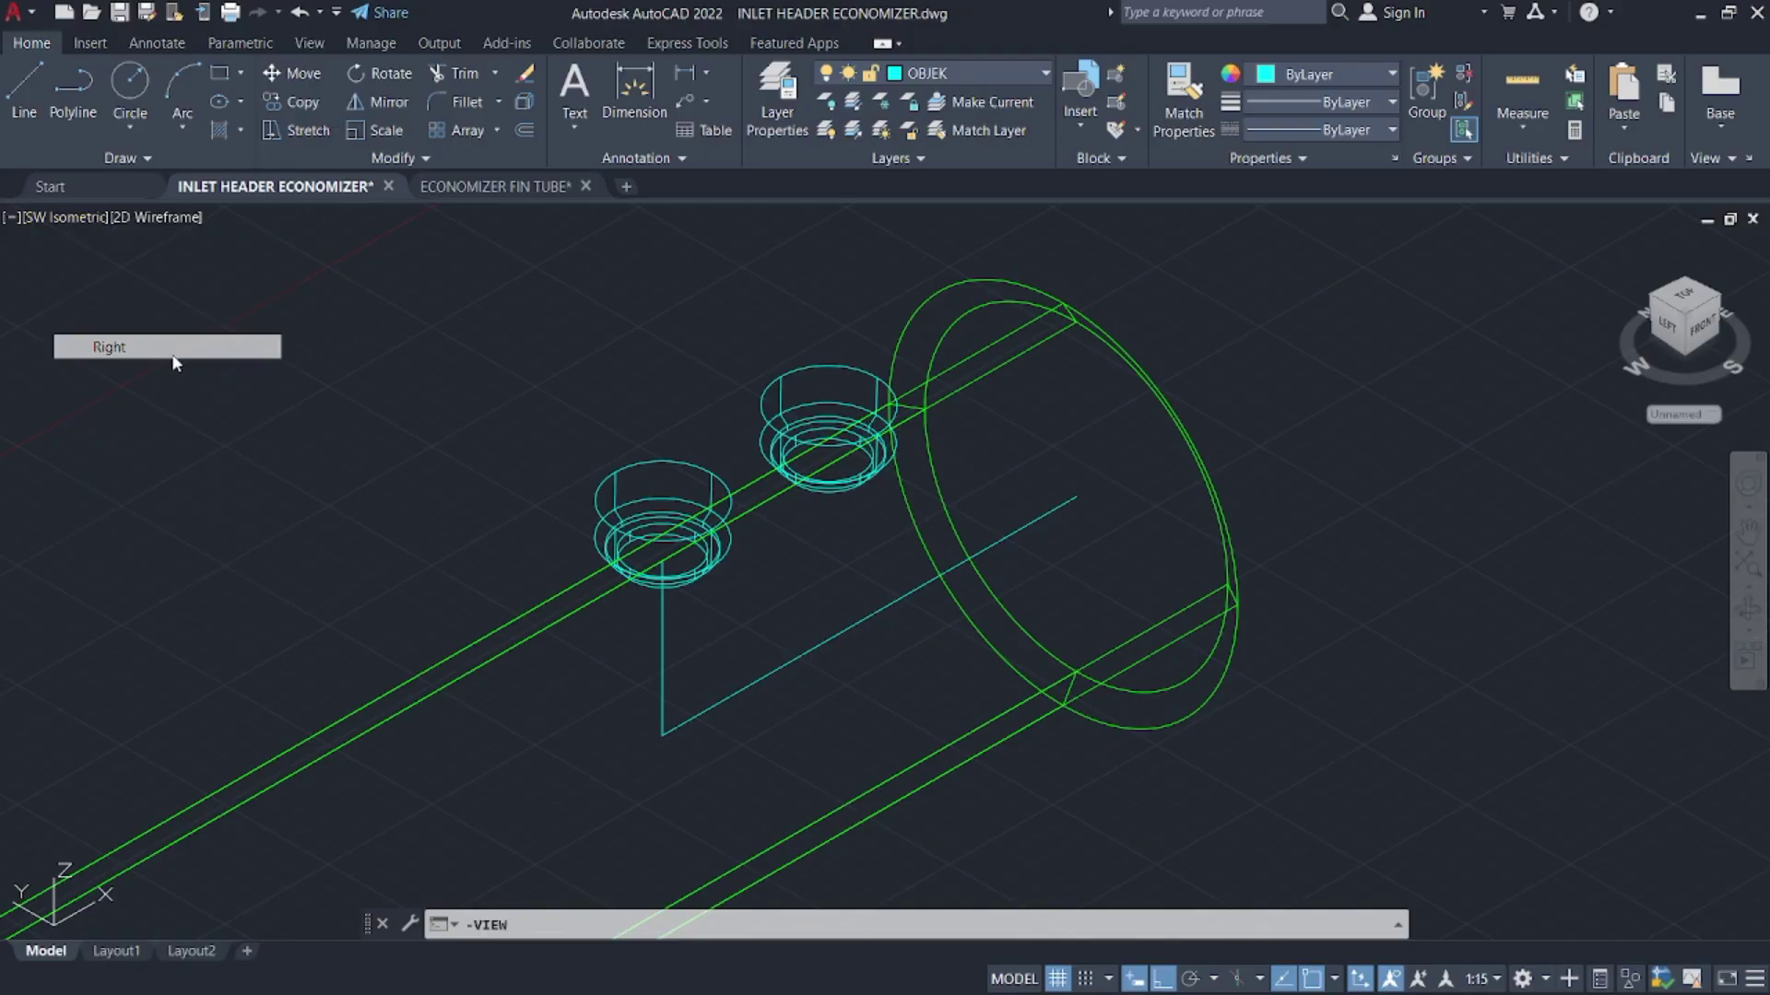
pyautogui.scroll(10, 650, 549)
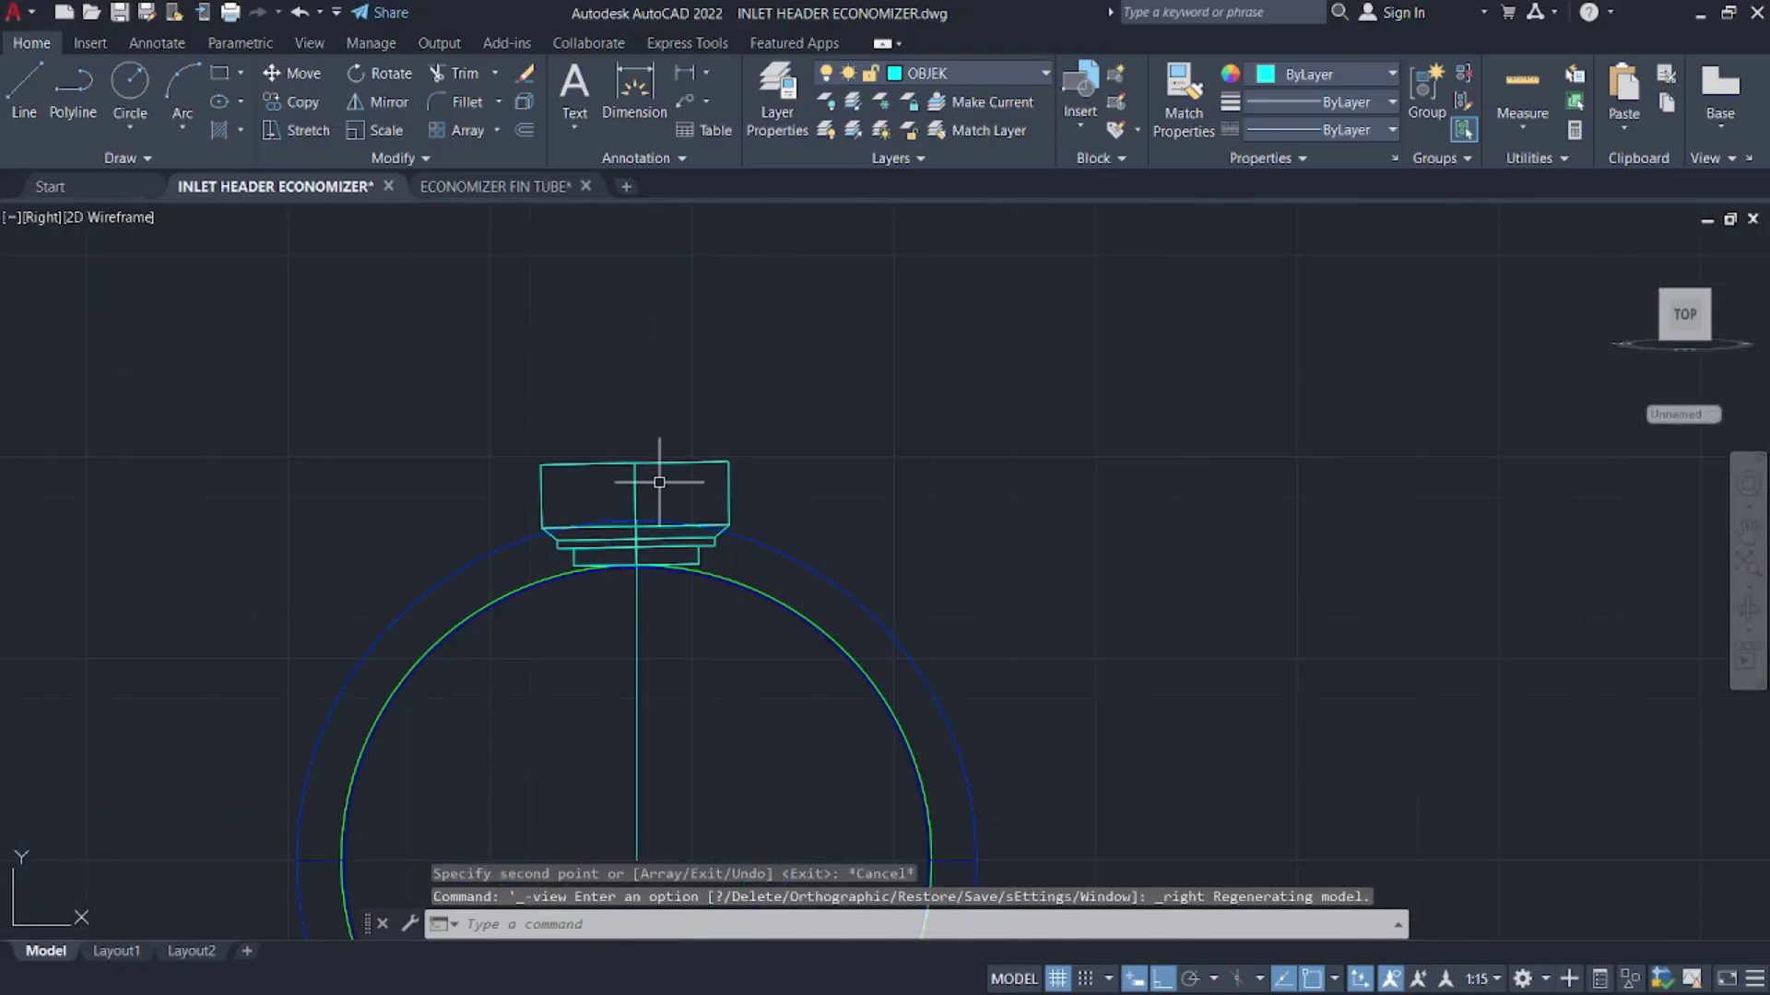
# - Rotate the copied weld groove solid 30° about the centre of the pipe's circular section
pyautogui.click(675, 460)
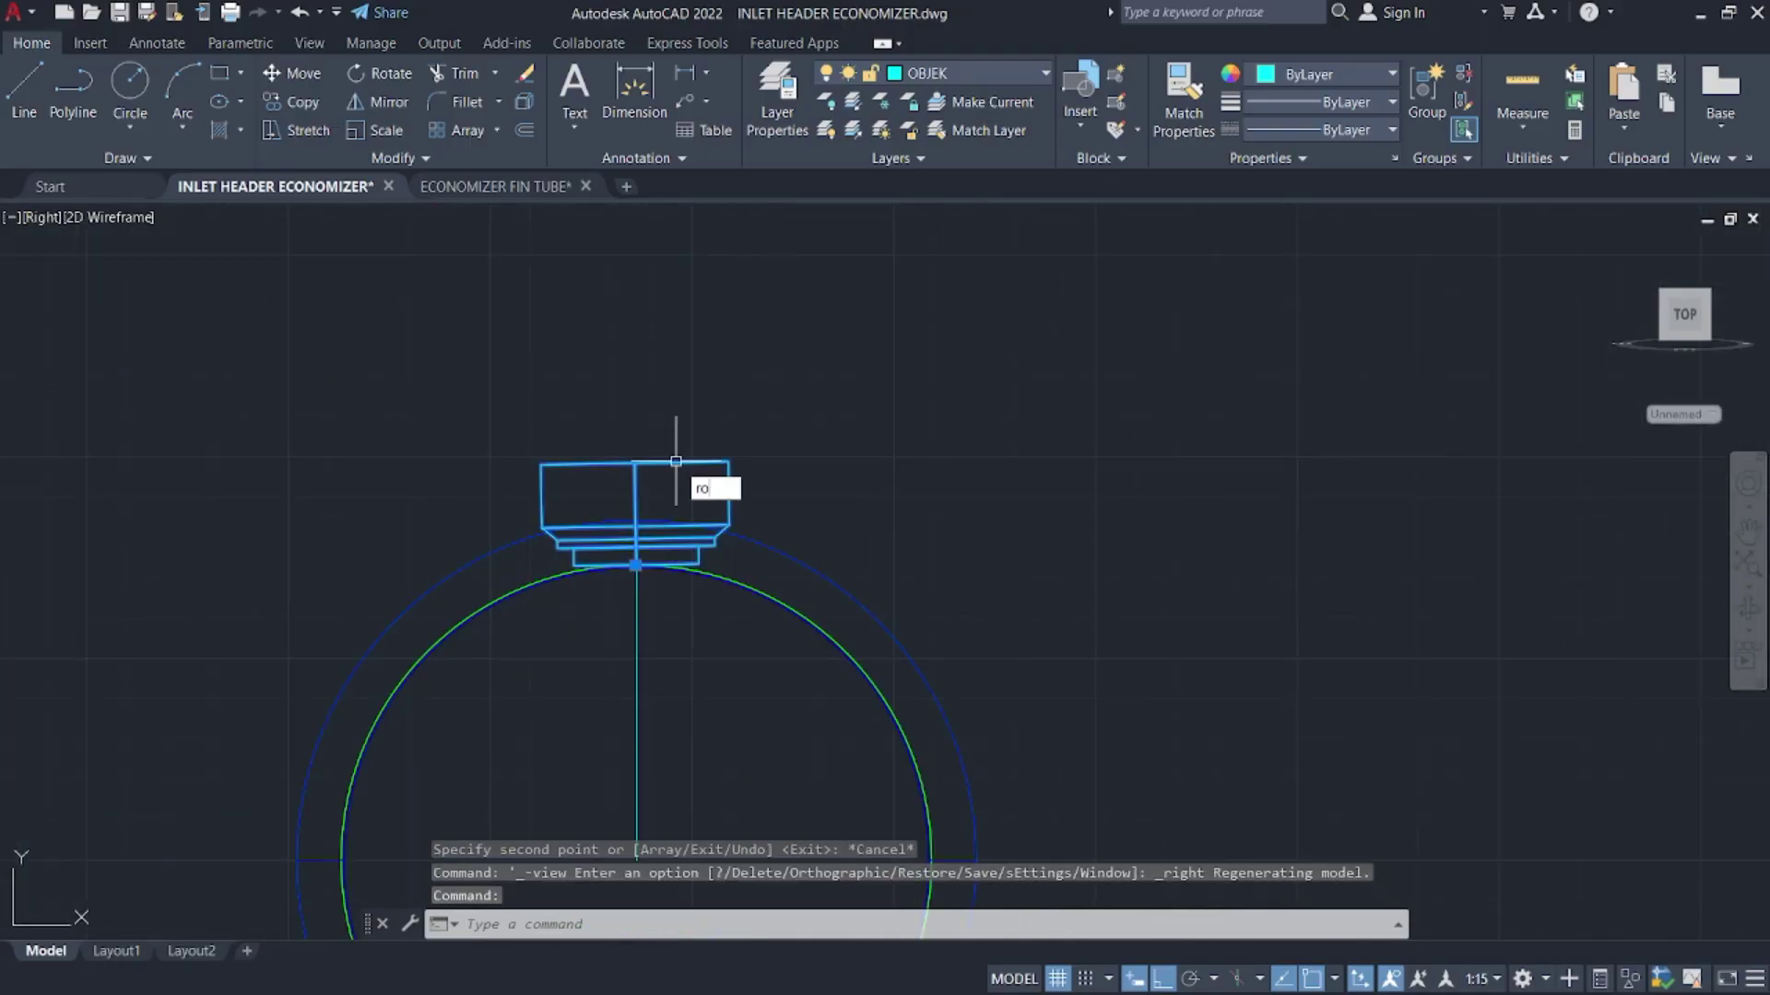
pyautogui.write('ro')
pyautogui.press('Return')
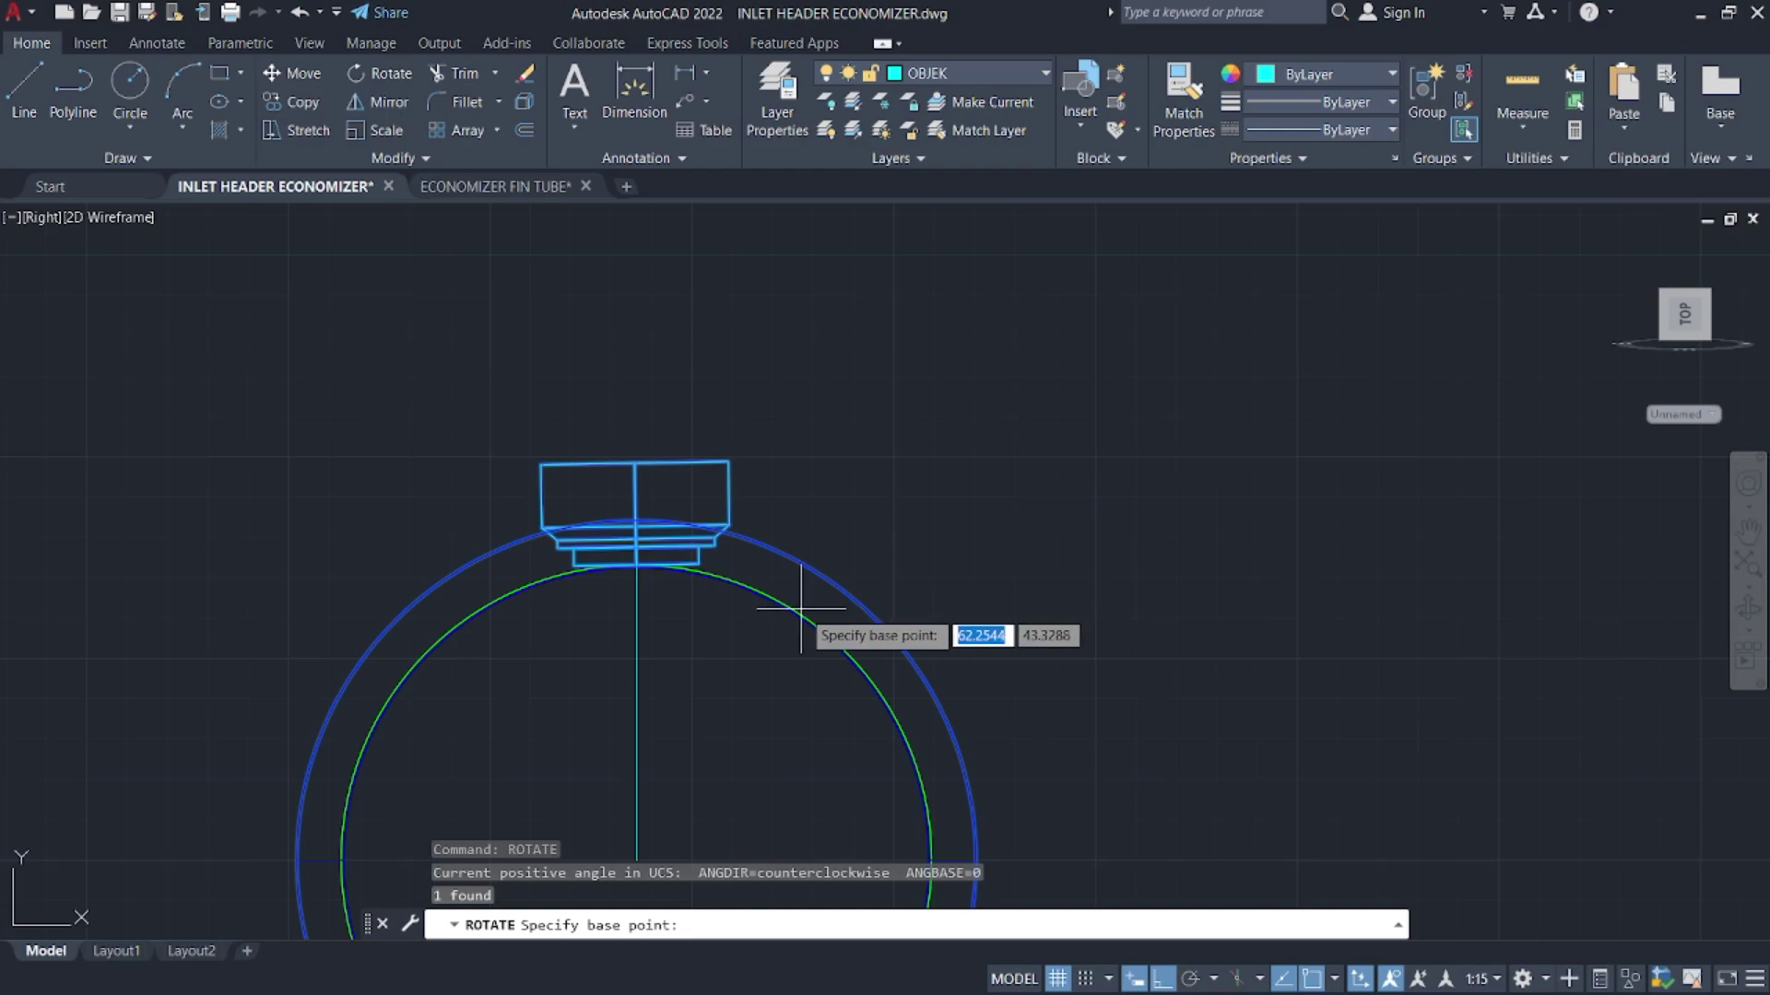
pyautogui.moveTo(794, 612)
pyautogui.mouseDown(button='middle')
pyautogui.moveTo(801, 549)
pyautogui.moveTo(888, 423)
pyautogui.mouseUp(button='middle')
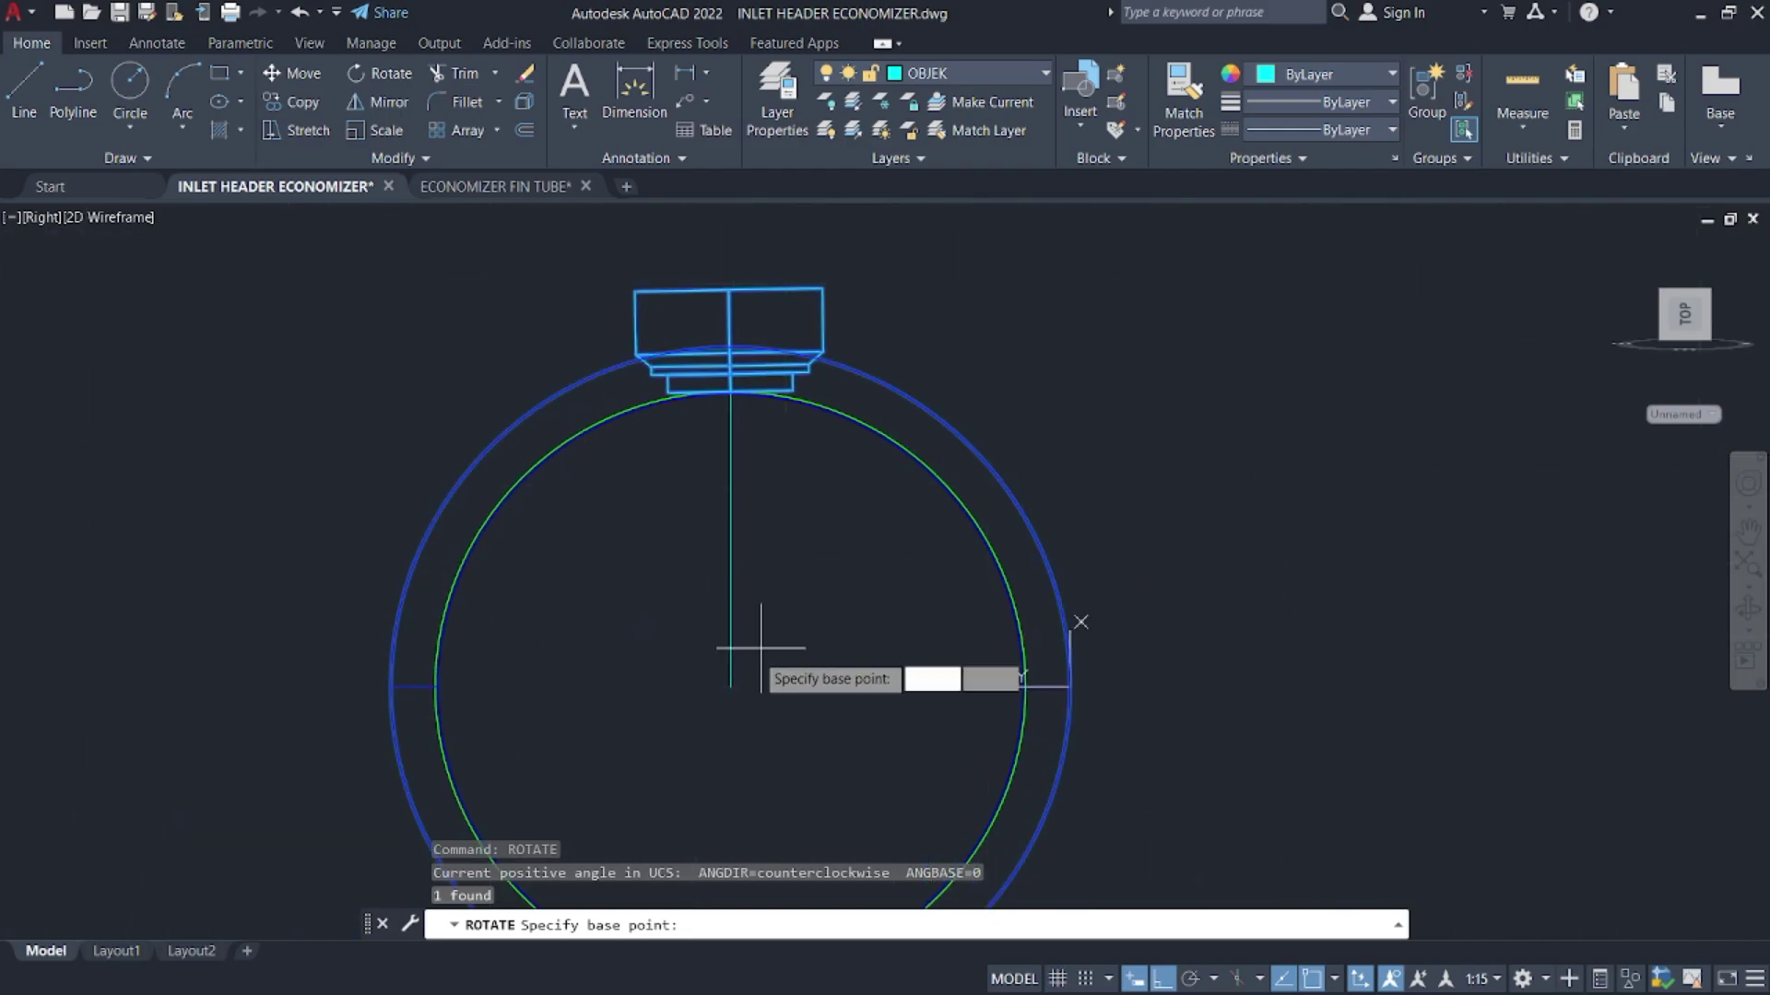
pyautogui.click(730, 686)
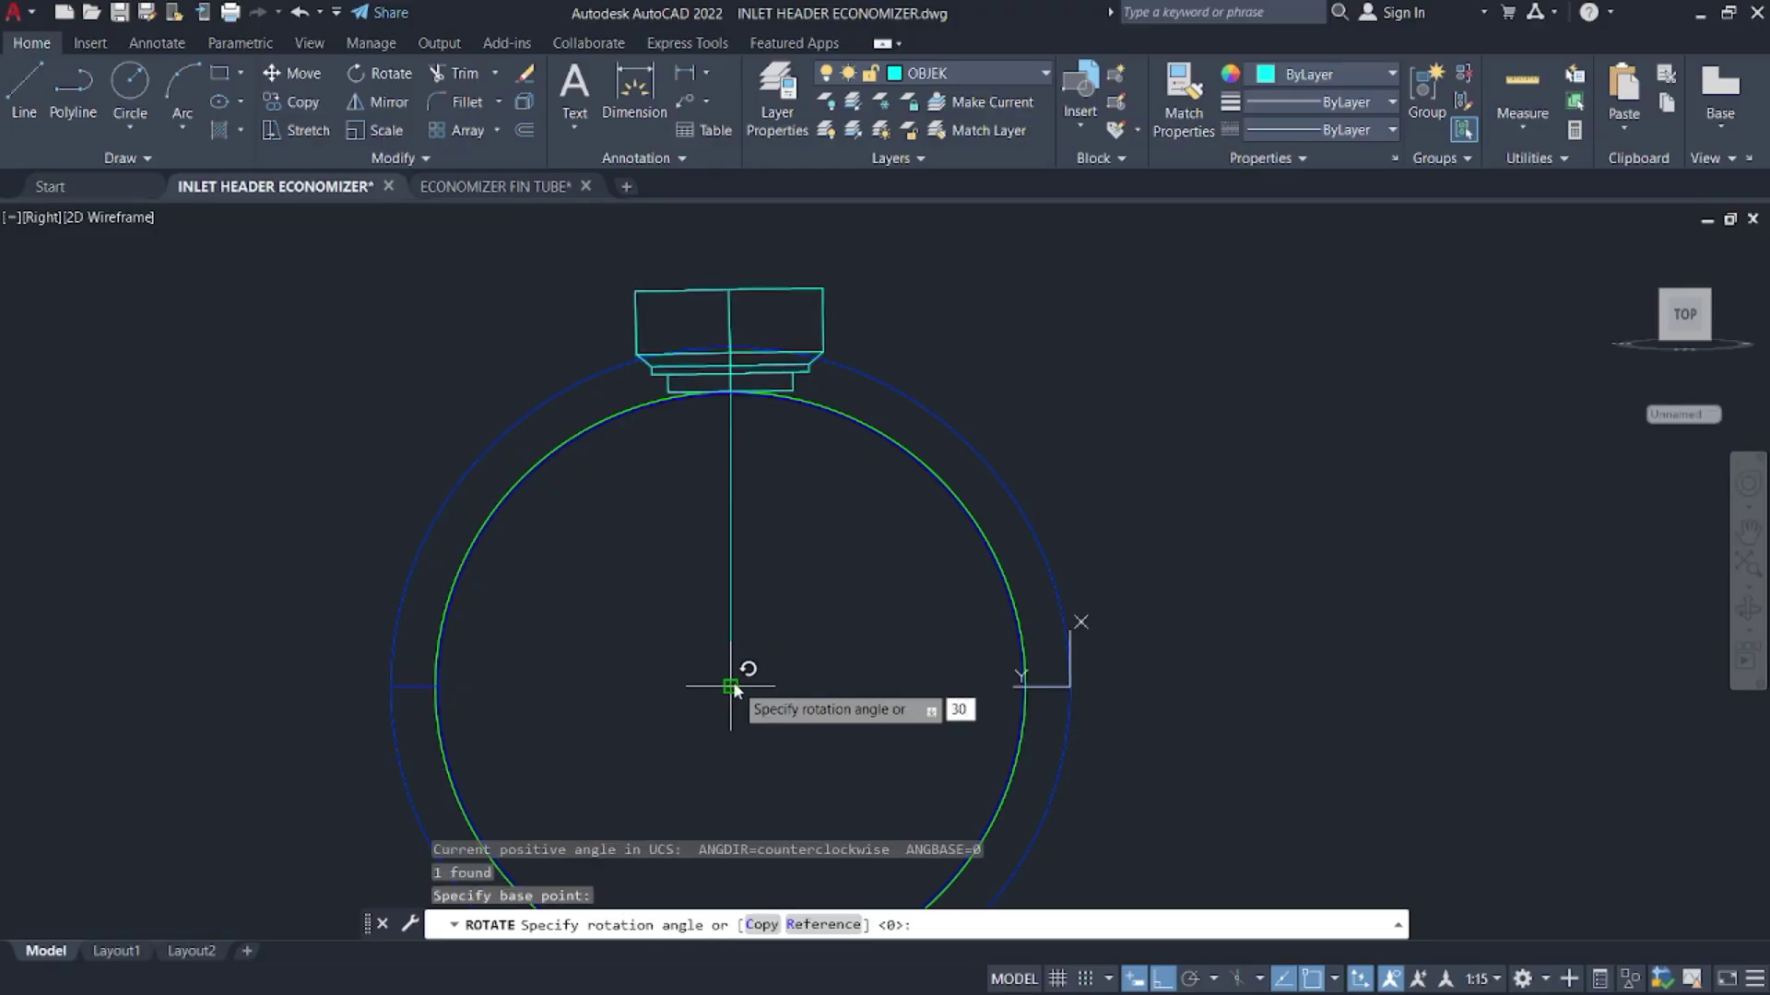
pyautogui.press('Return')
pyautogui.keyDown('shift'); pyautogui.moveTo(734, 690); pyautogui.dragTo(868, 457, button='middle'); pyautogui.keyUp('shift')
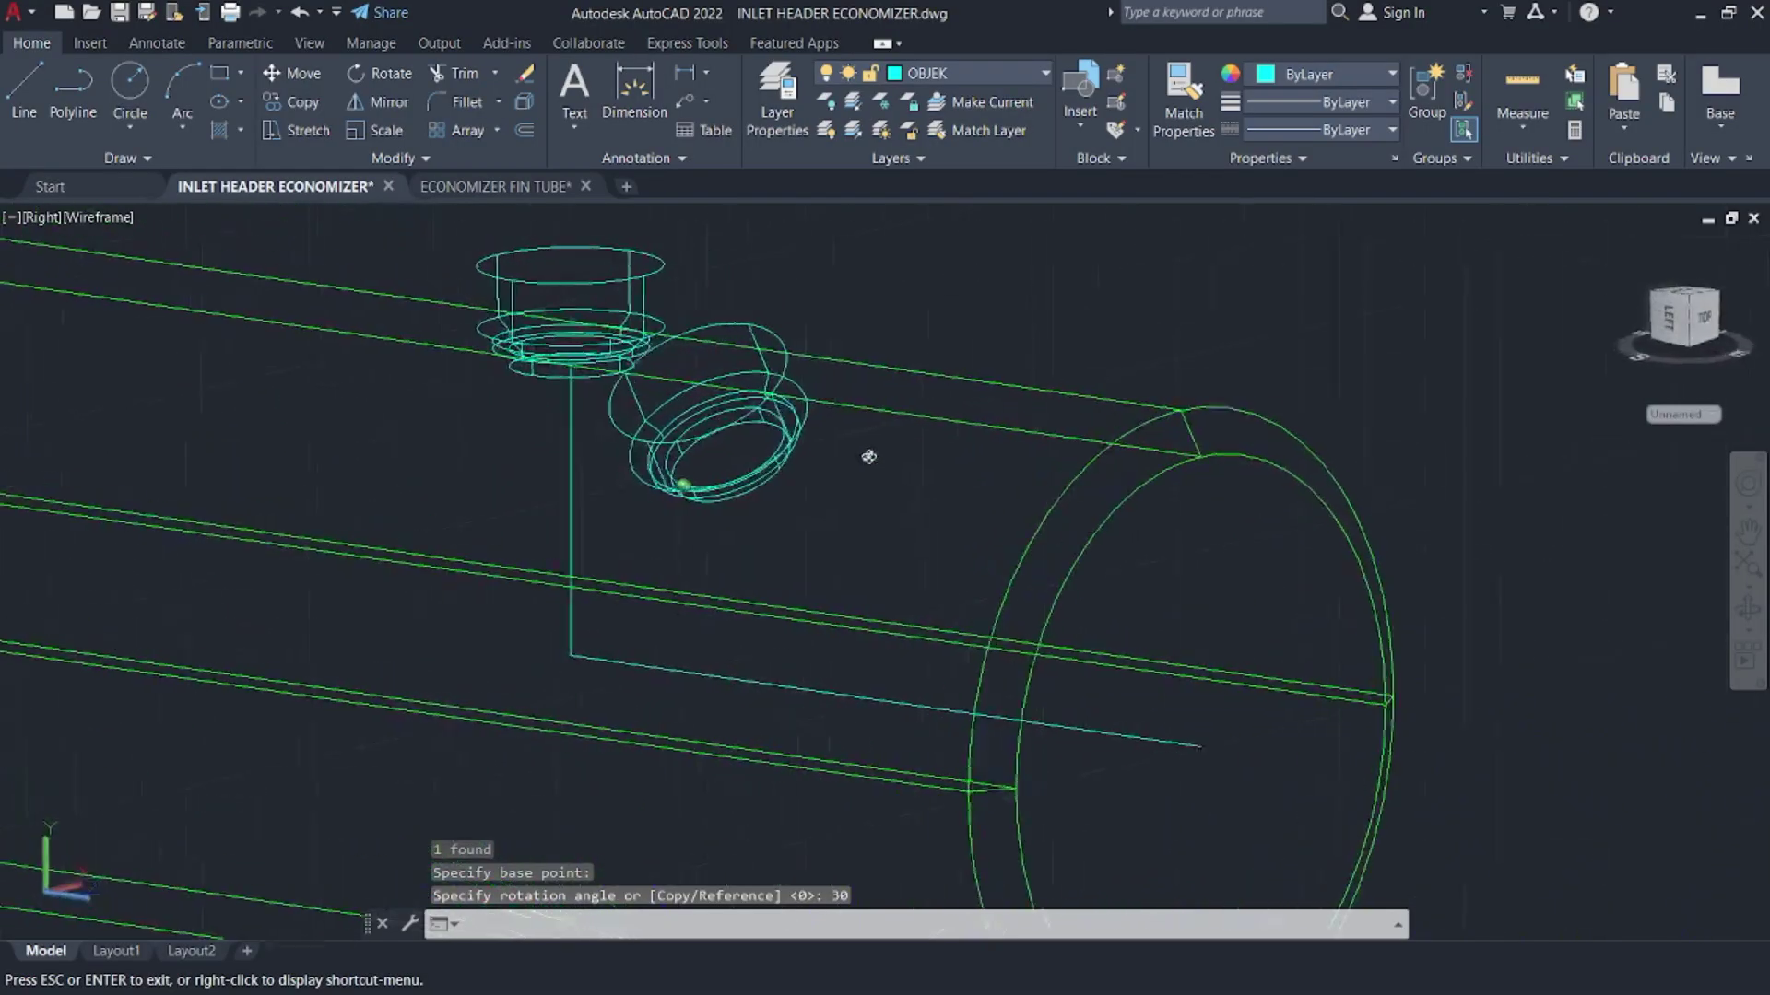
pyautogui.scroll(-5, 869, 457)
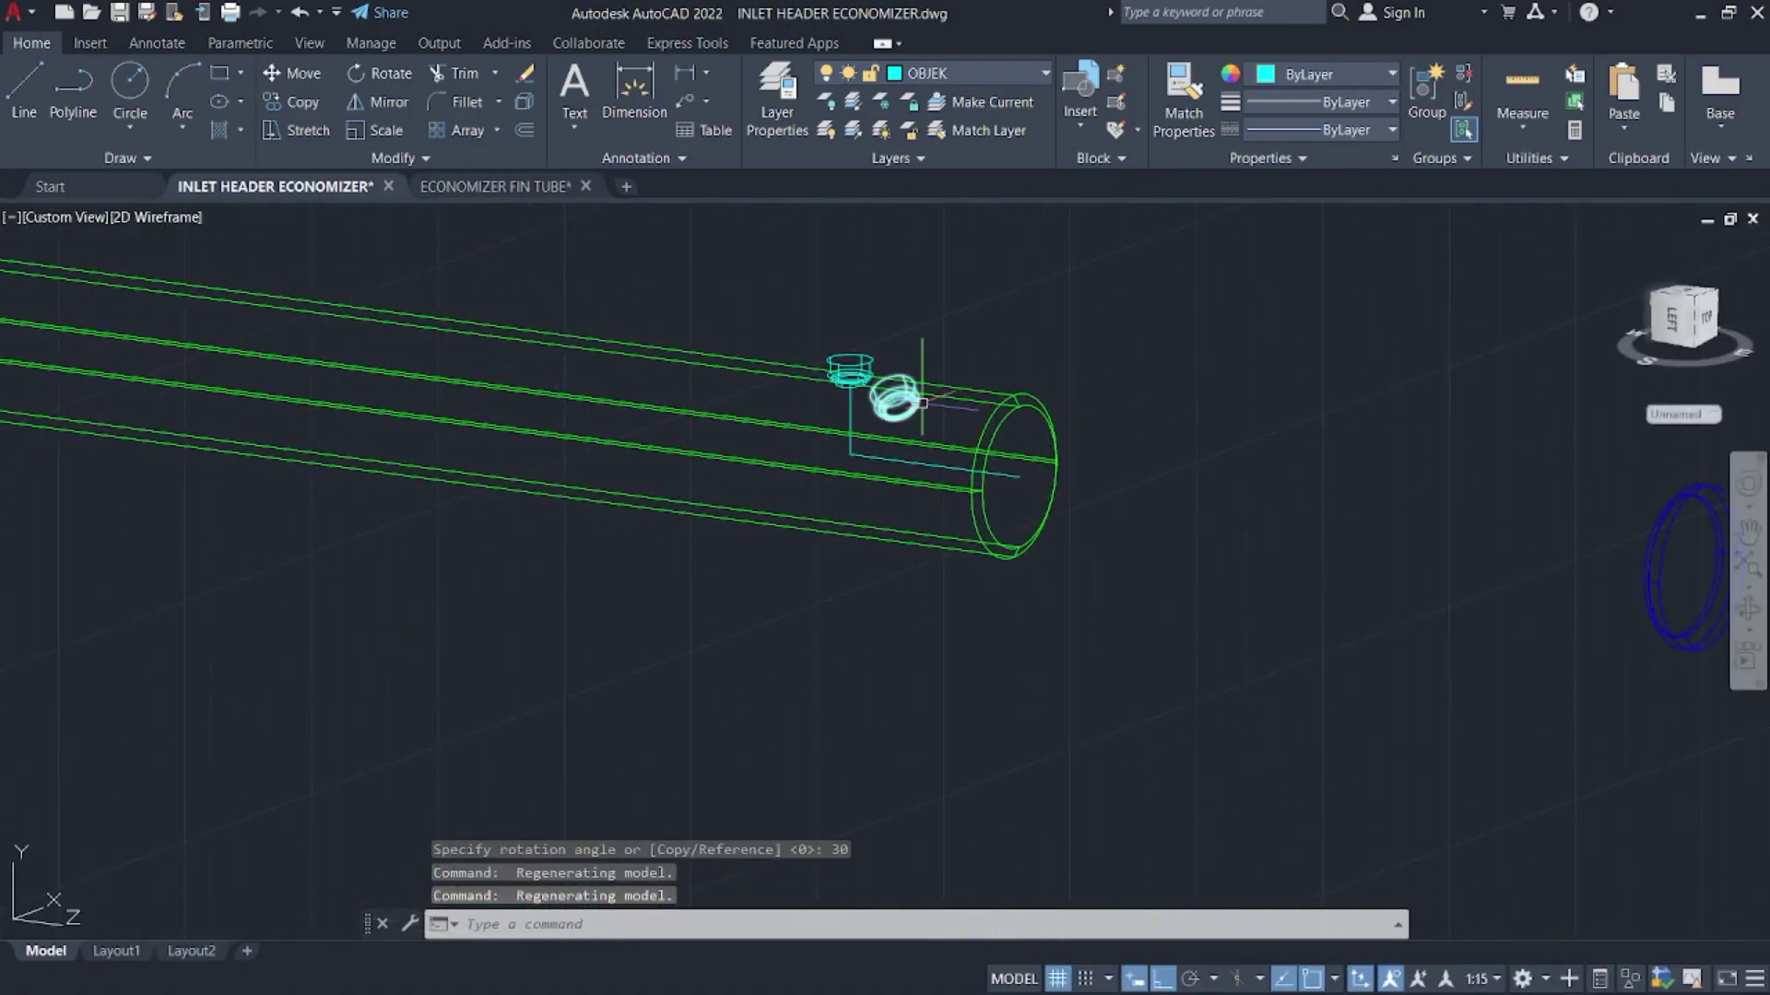
# - Set the model to the SW Isometric view and reset the UCS to World
pyautogui.click(53, 218)
pyautogui.click(101, 412)
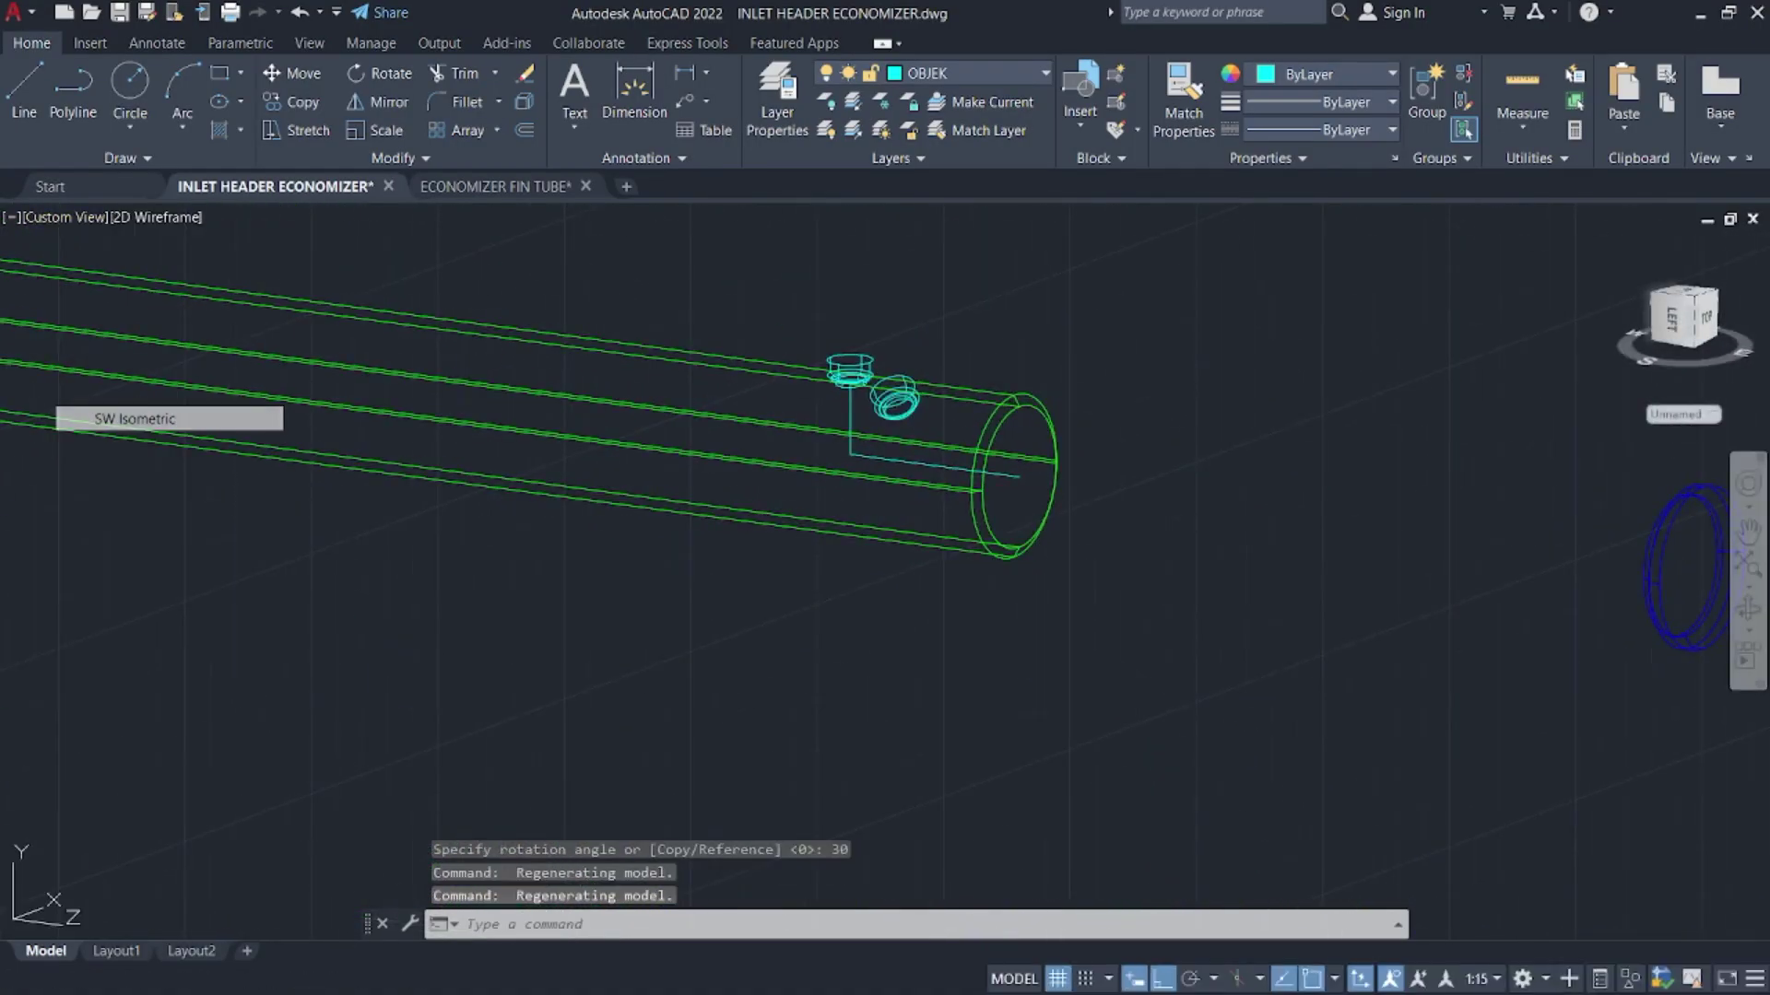
pyautogui.scroll(8, 710, 750)
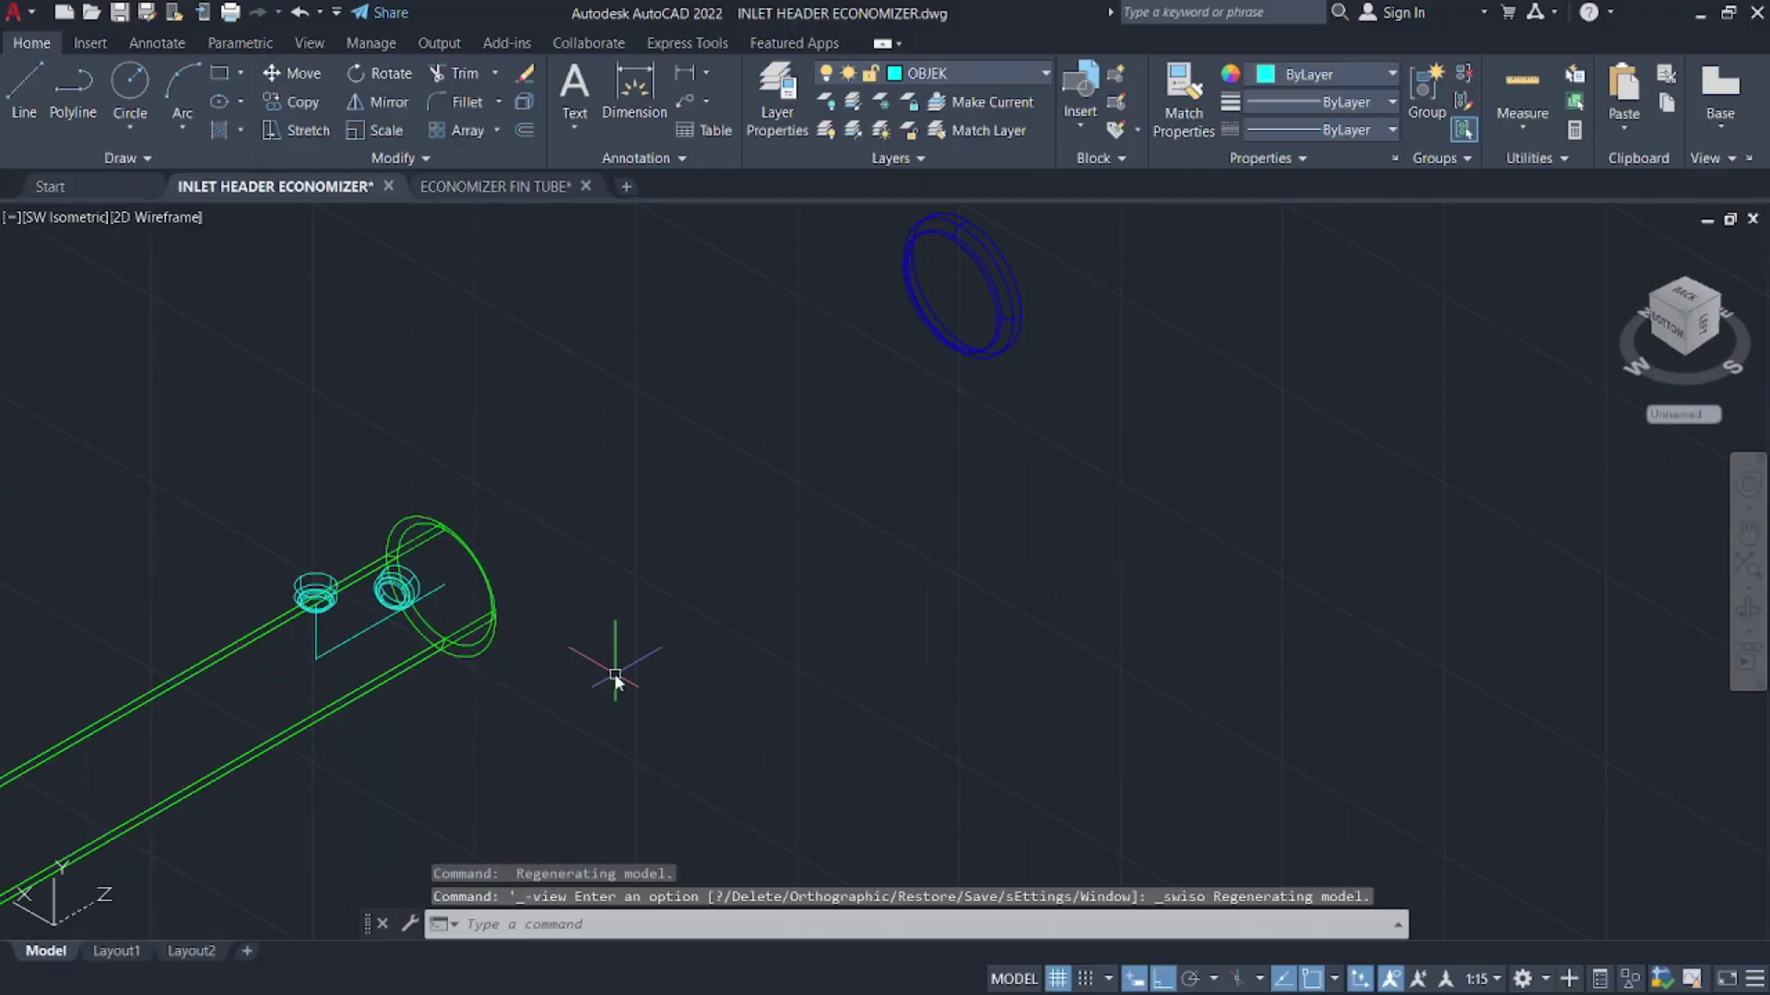
pyautogui.write('ucs')
pyautogui.press('Return')
pyautogui.write('w')
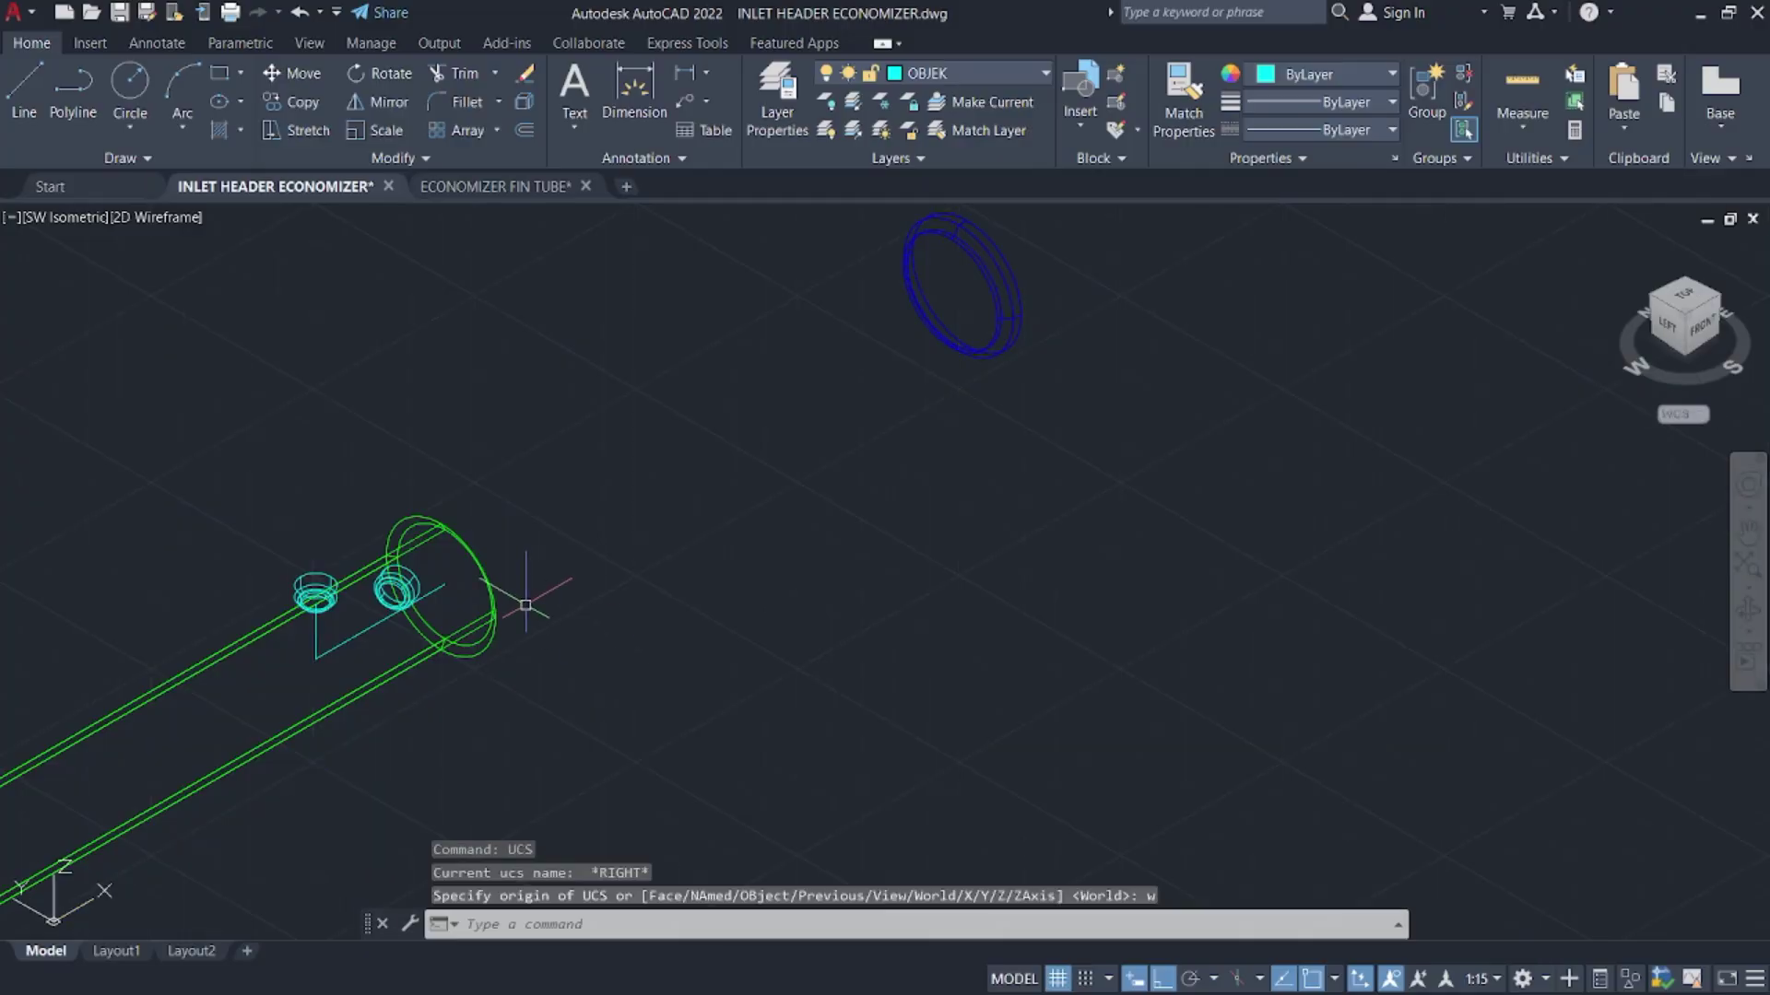
pyautogui.press('Return')
# - Presspull the inner end face of the 0° weld groove solid further toward the pipe's centre
pyautogui.scroll(4, 378, 618)
pyautogui.moveTo(378, 618); pyautogui.dragTo(810, 589, button='middle')
pyautogui.keyDown('shift'); pyautogui.moveTo(547, 522); pyautogui.dragTo(600, 393, button='middle'); pyautogui.keyUp('shift')
pyautogui.scroll(1, 604, 395)
pyautogui.write('pres')
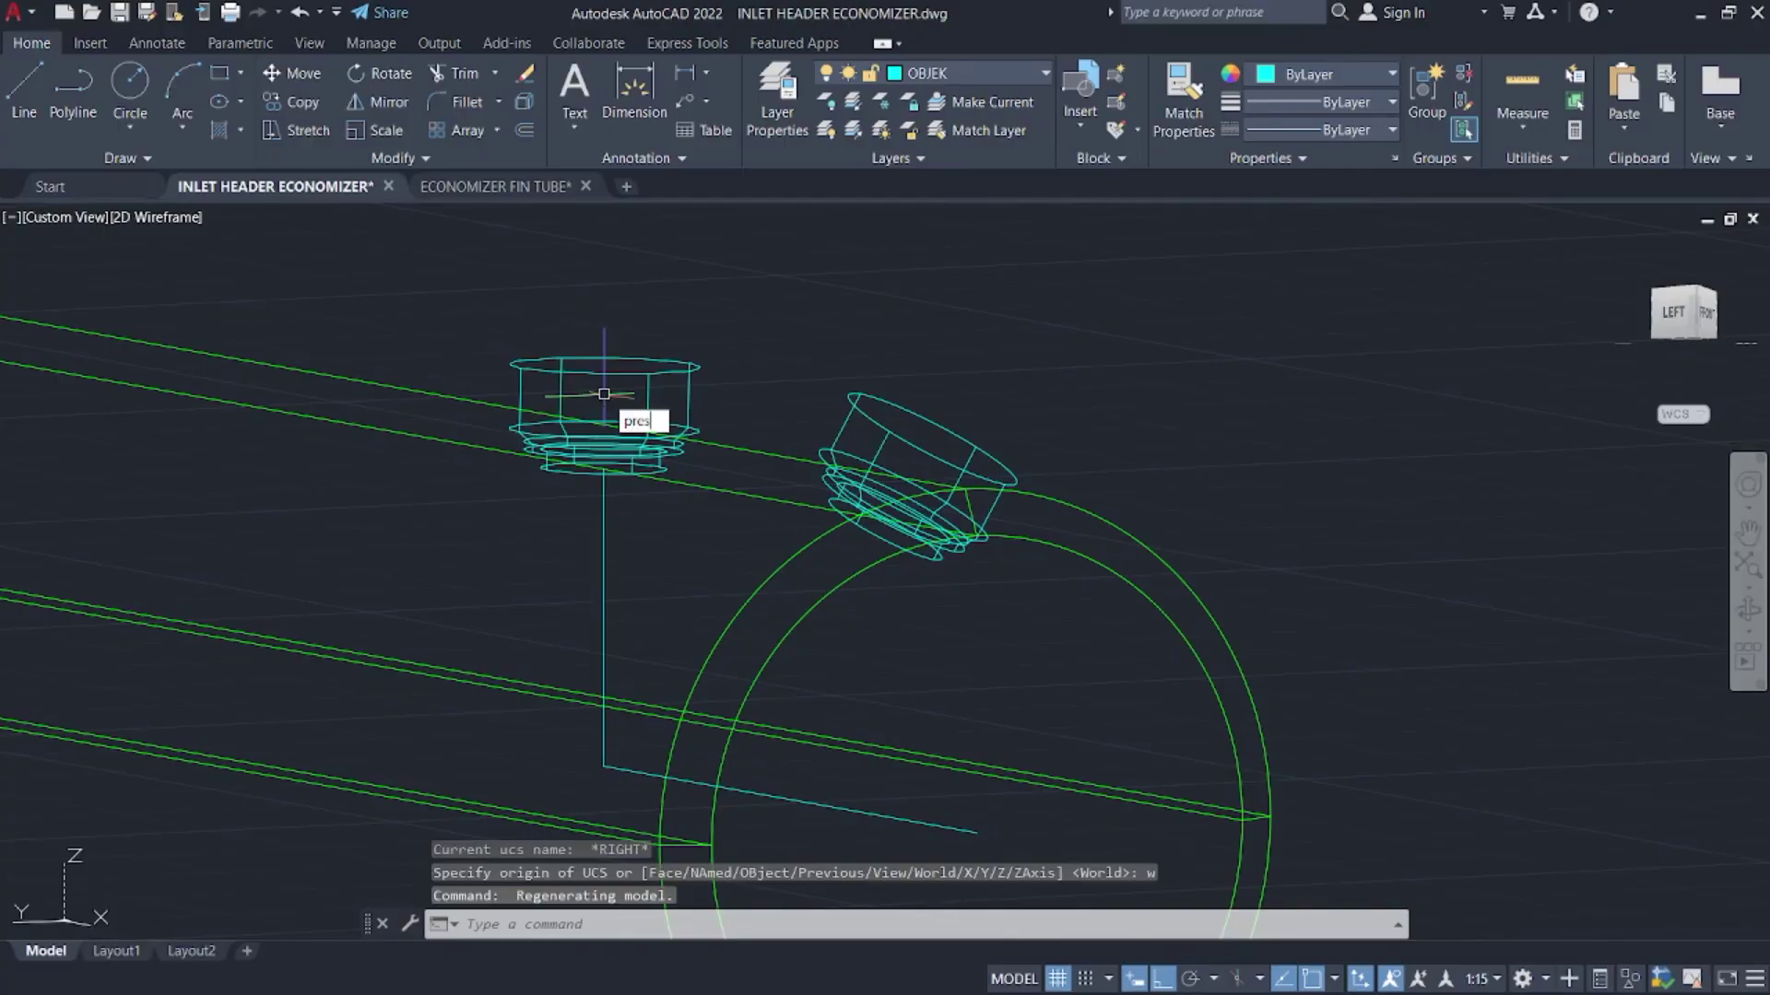
pyautogui.write('spull')
pyautogui.press('Return')
pyautogui.scroll(8, 599, 433)
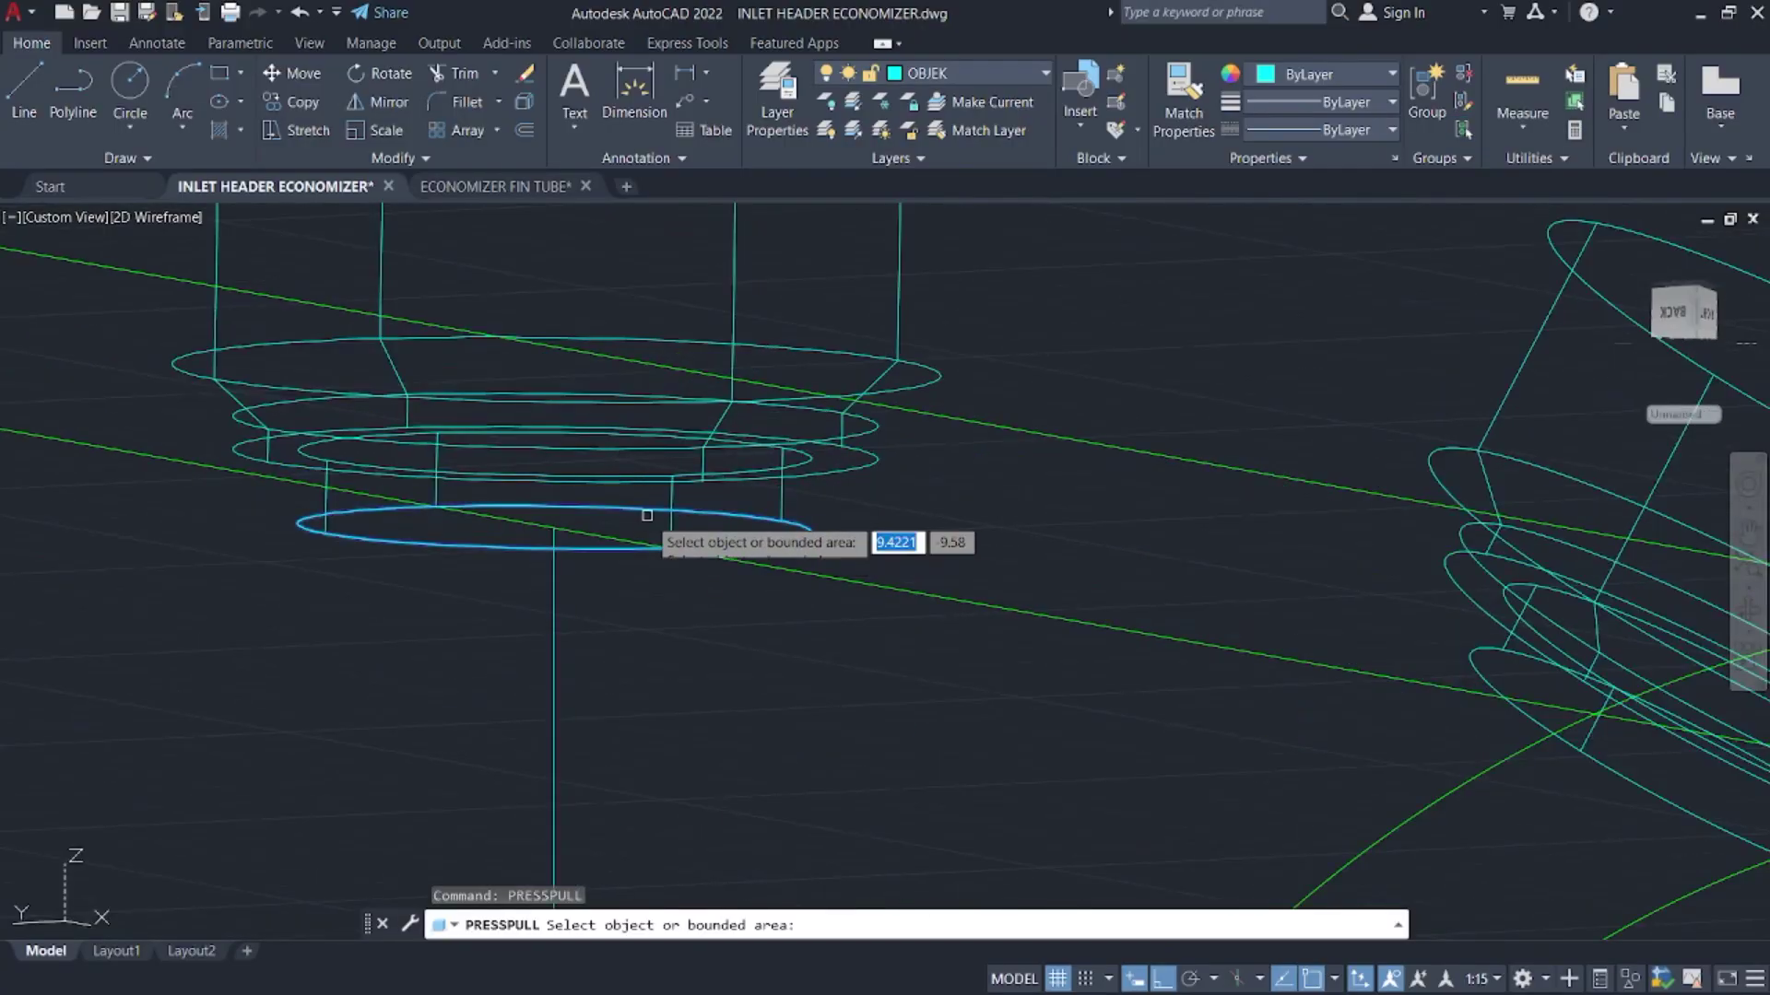
pyautogui.click(647, 551)
pyautogui.click(646, 638)
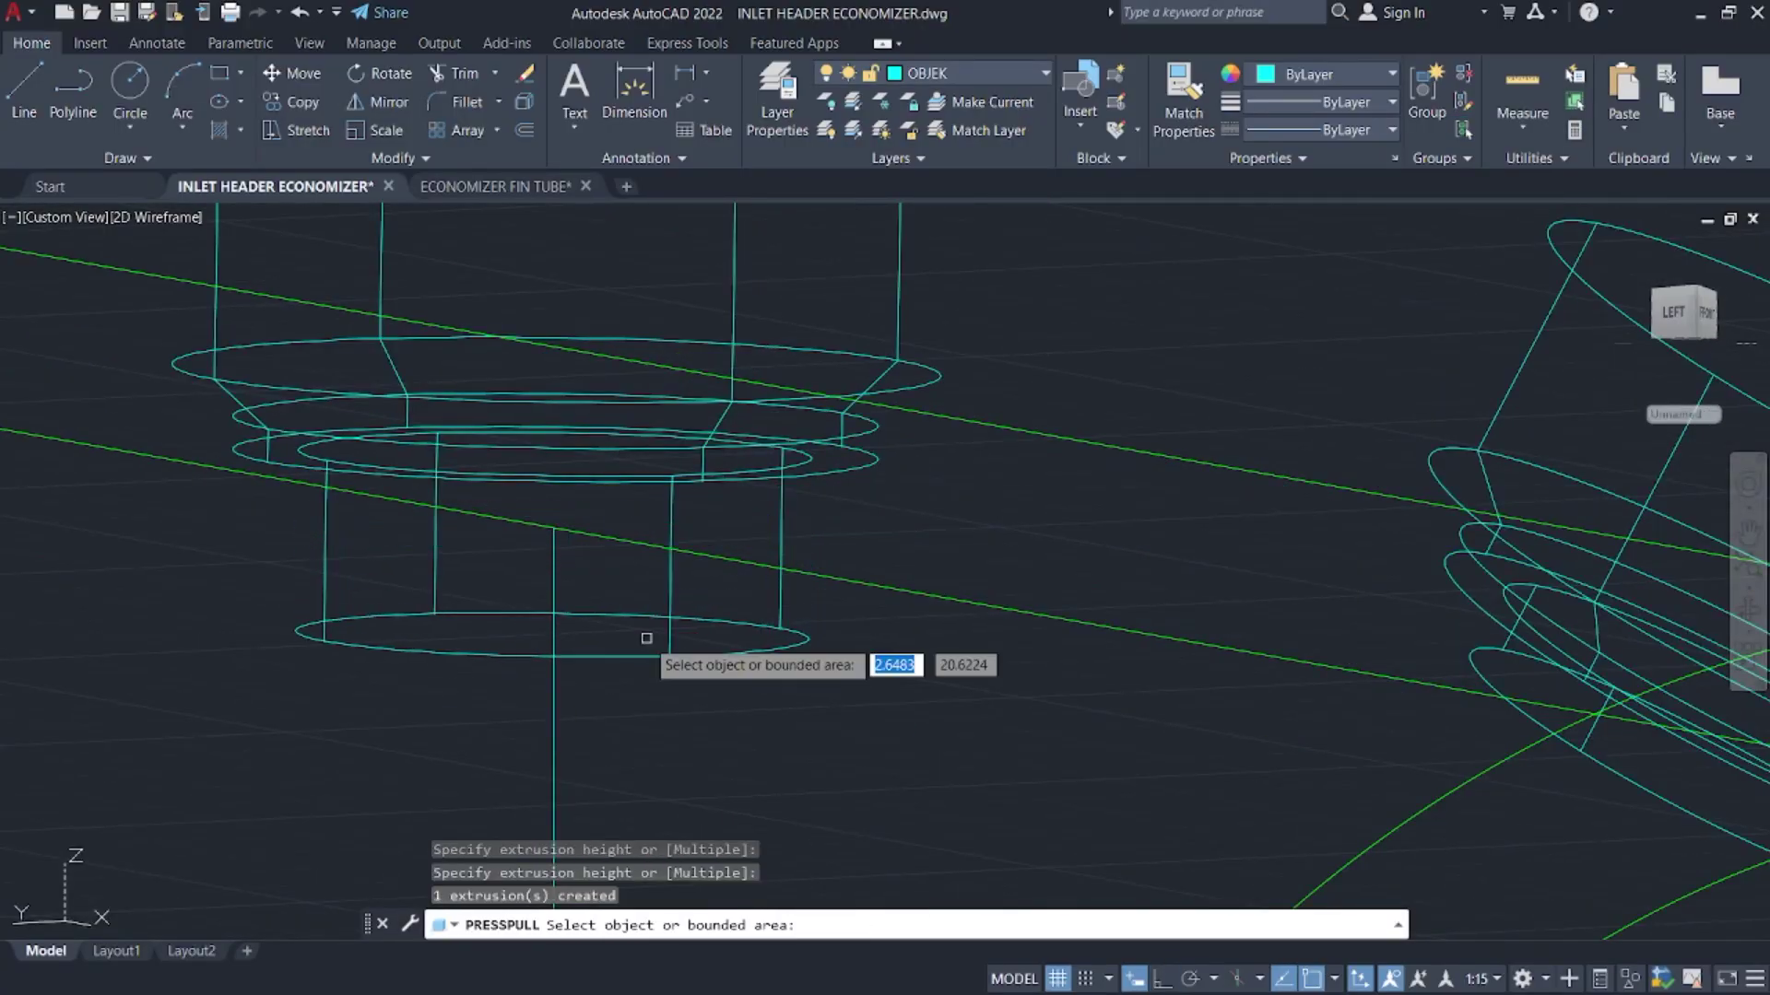
# - Presspull the inner end face of the rotated weld groove solid further into the pipe's bore
pyautogui.keyDown('shift'); pyautogui.moveTo(1152, 742); pyautogui.dragTo(544, 750, button='middle'); pyautogui.keyUp('shift')
pyautogui.scroll(3, 805, 552)
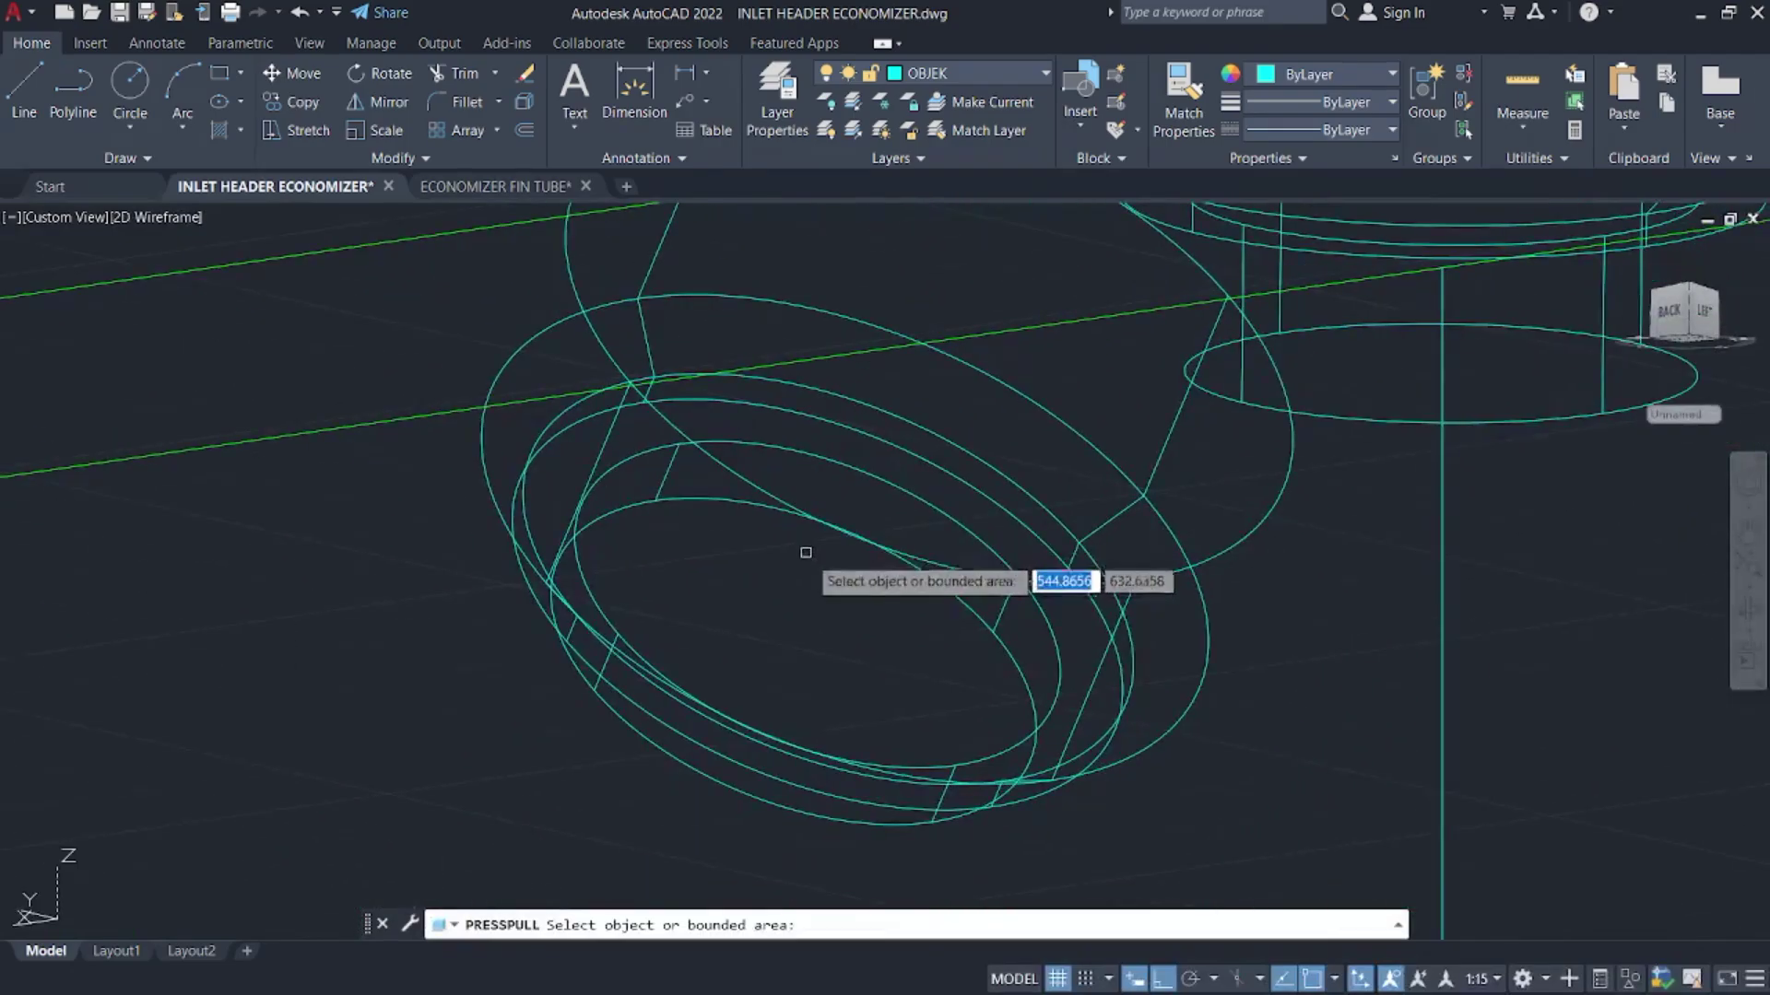
pyautogui.click(830, 684)
pyautogui.click(748, 709)
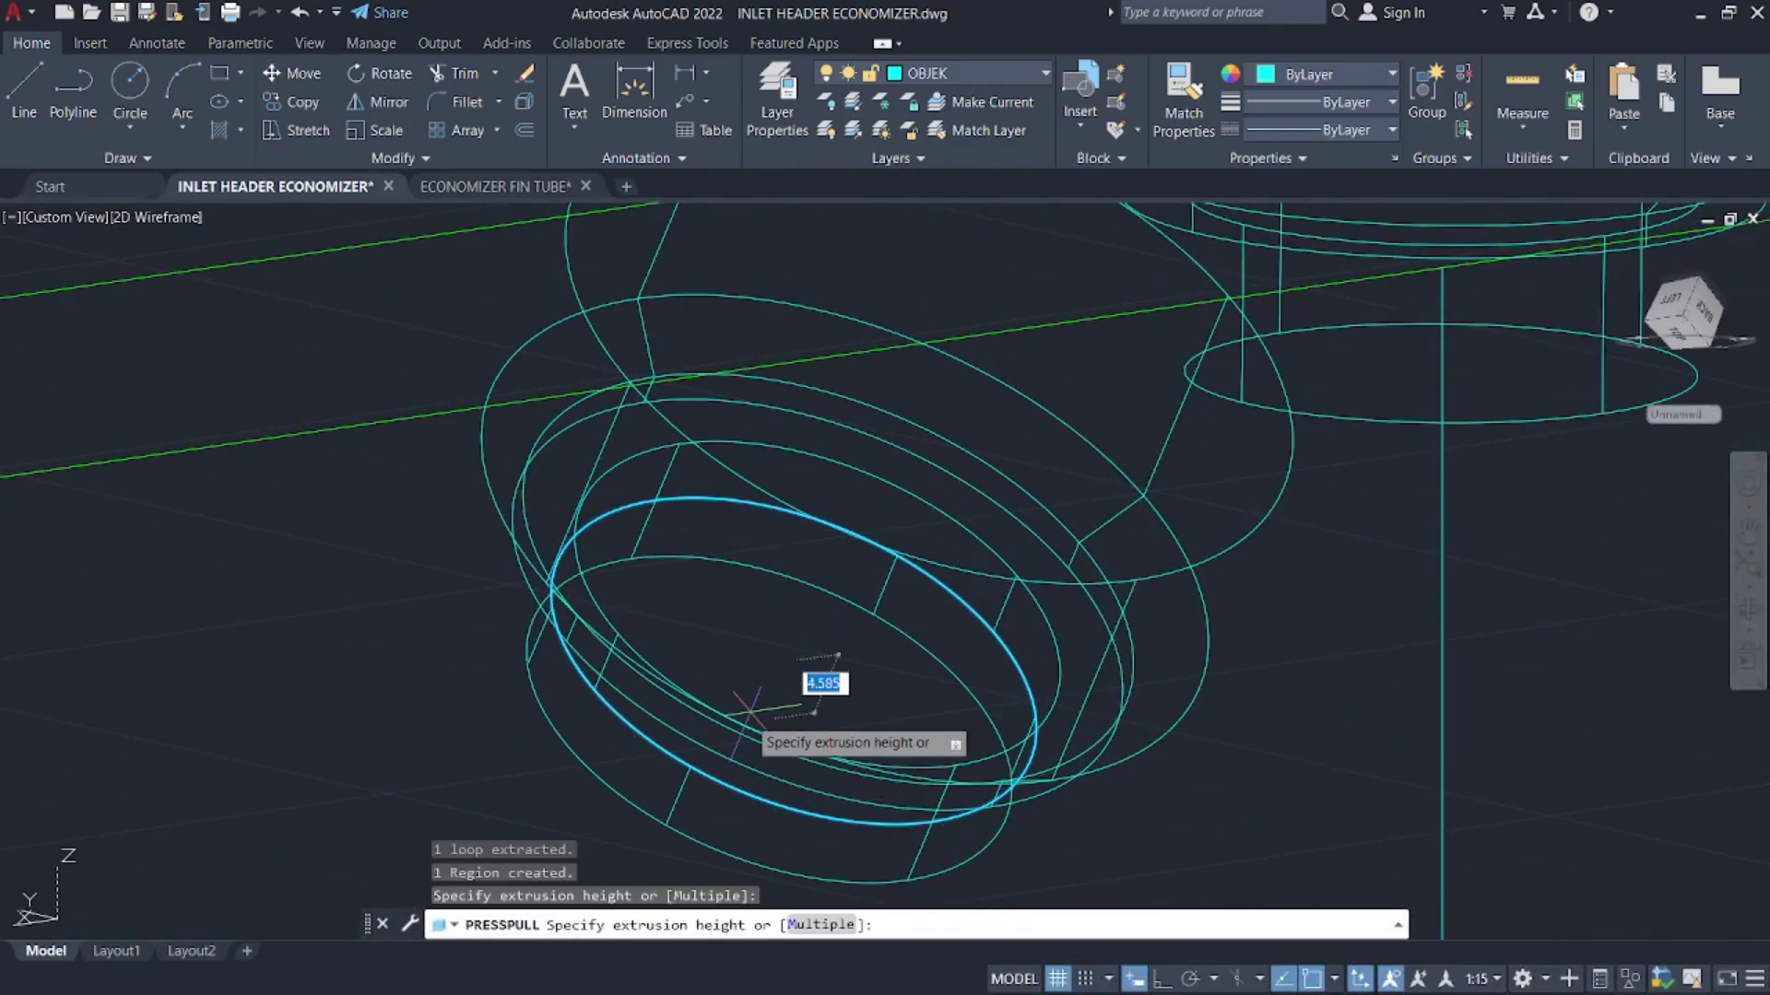
pyautogui.click(688, 790)
pyautogui.press('Return')
# - Erase the construction lines inside the pipe, below the weld groove solids and along the axis
pyautogui.scroll(-10, 814, 553)
pyautogui.keyDown('shift'); pyautogui.moveTo(814, 555); pyautogui.dragTo(757, 670, button='middle'); pyautogui.keyUp('shift')
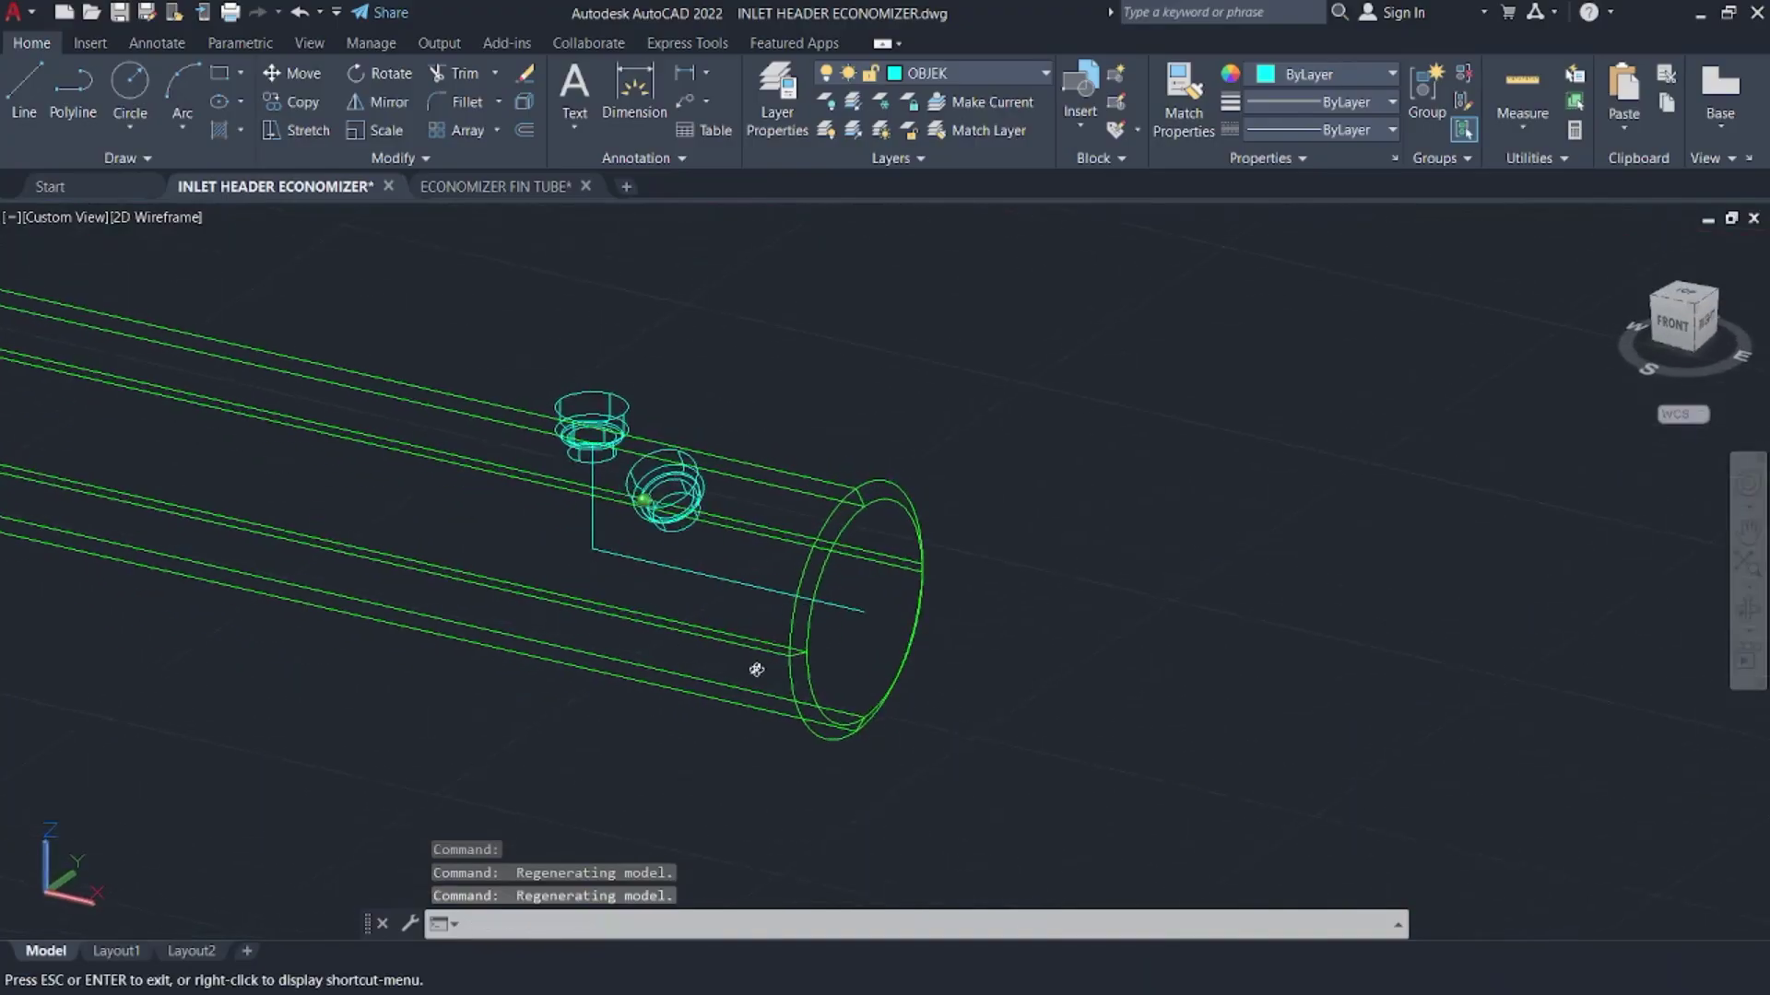
pyautogui.click(811, 618)
pyautogui.click(765, 581)
pyautogui.press('Delete')
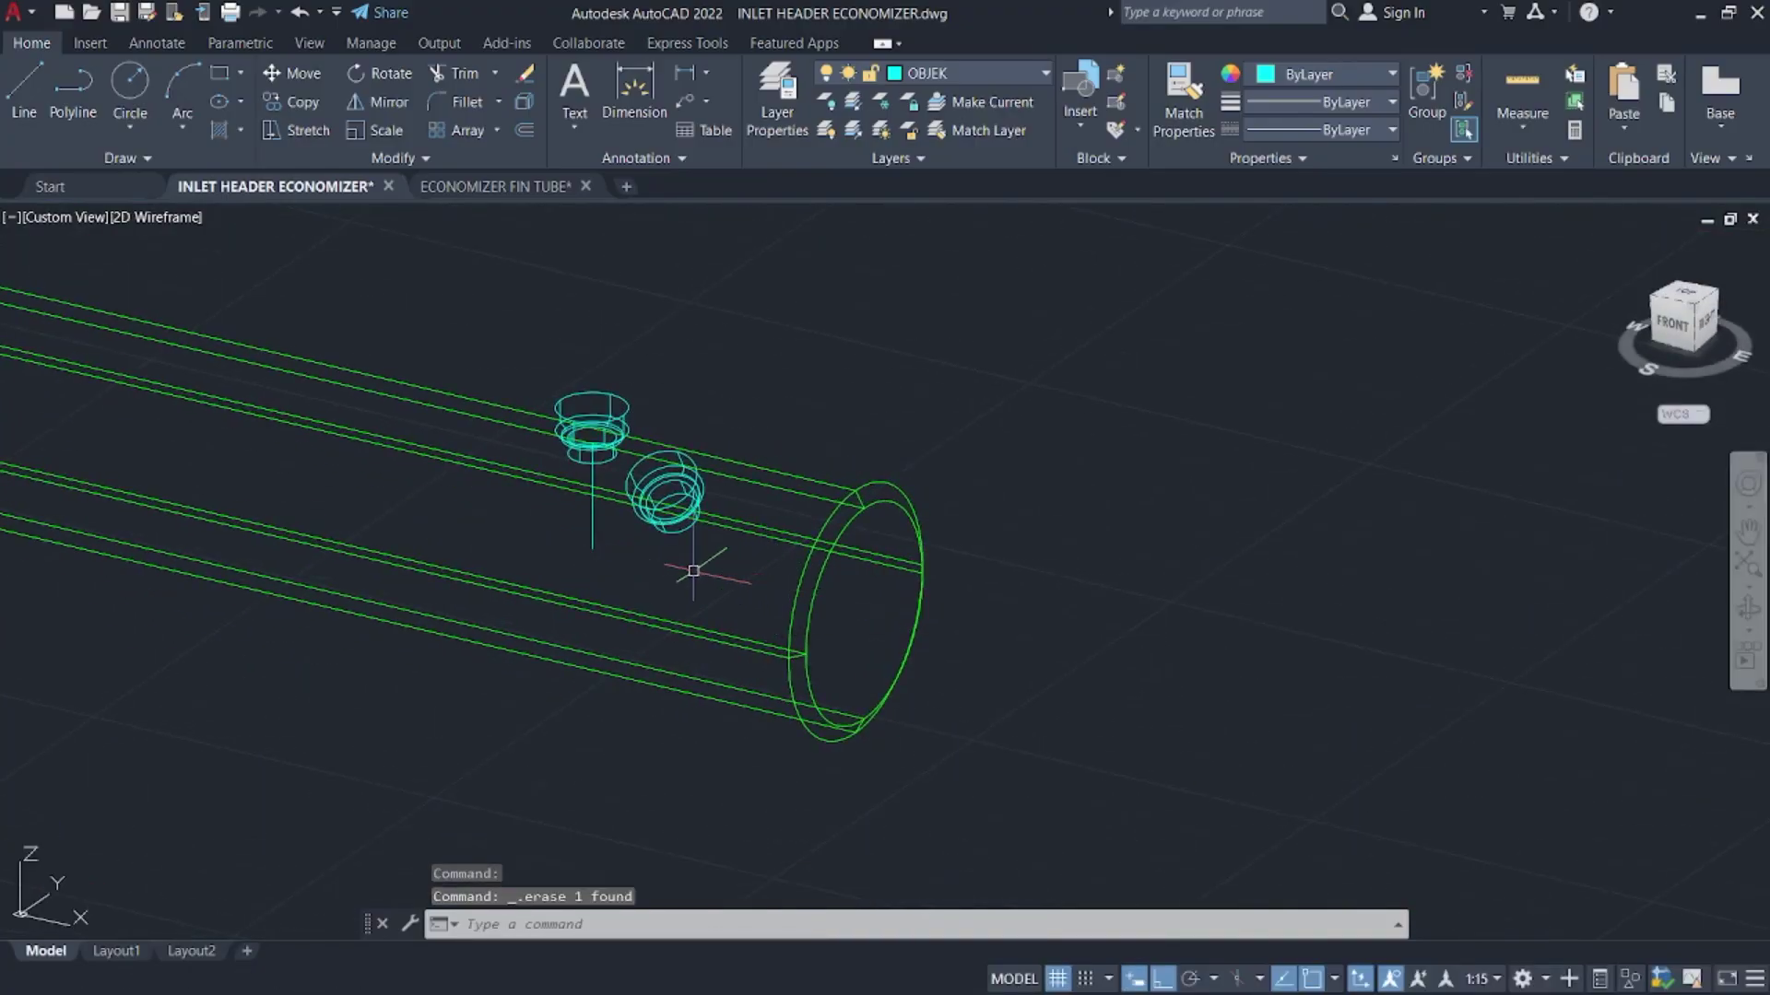
pyautogui.moveTo(606, 522)
pyautogui.keyDown('shift'); pyautogui.mouseDown(button='middle')
pyautogui.moveTo(710, 533)
pyautogui.moveTo(514, 466)
pyautogui.mouseUp(button='middle'); pyautogui.keyUp('shift')
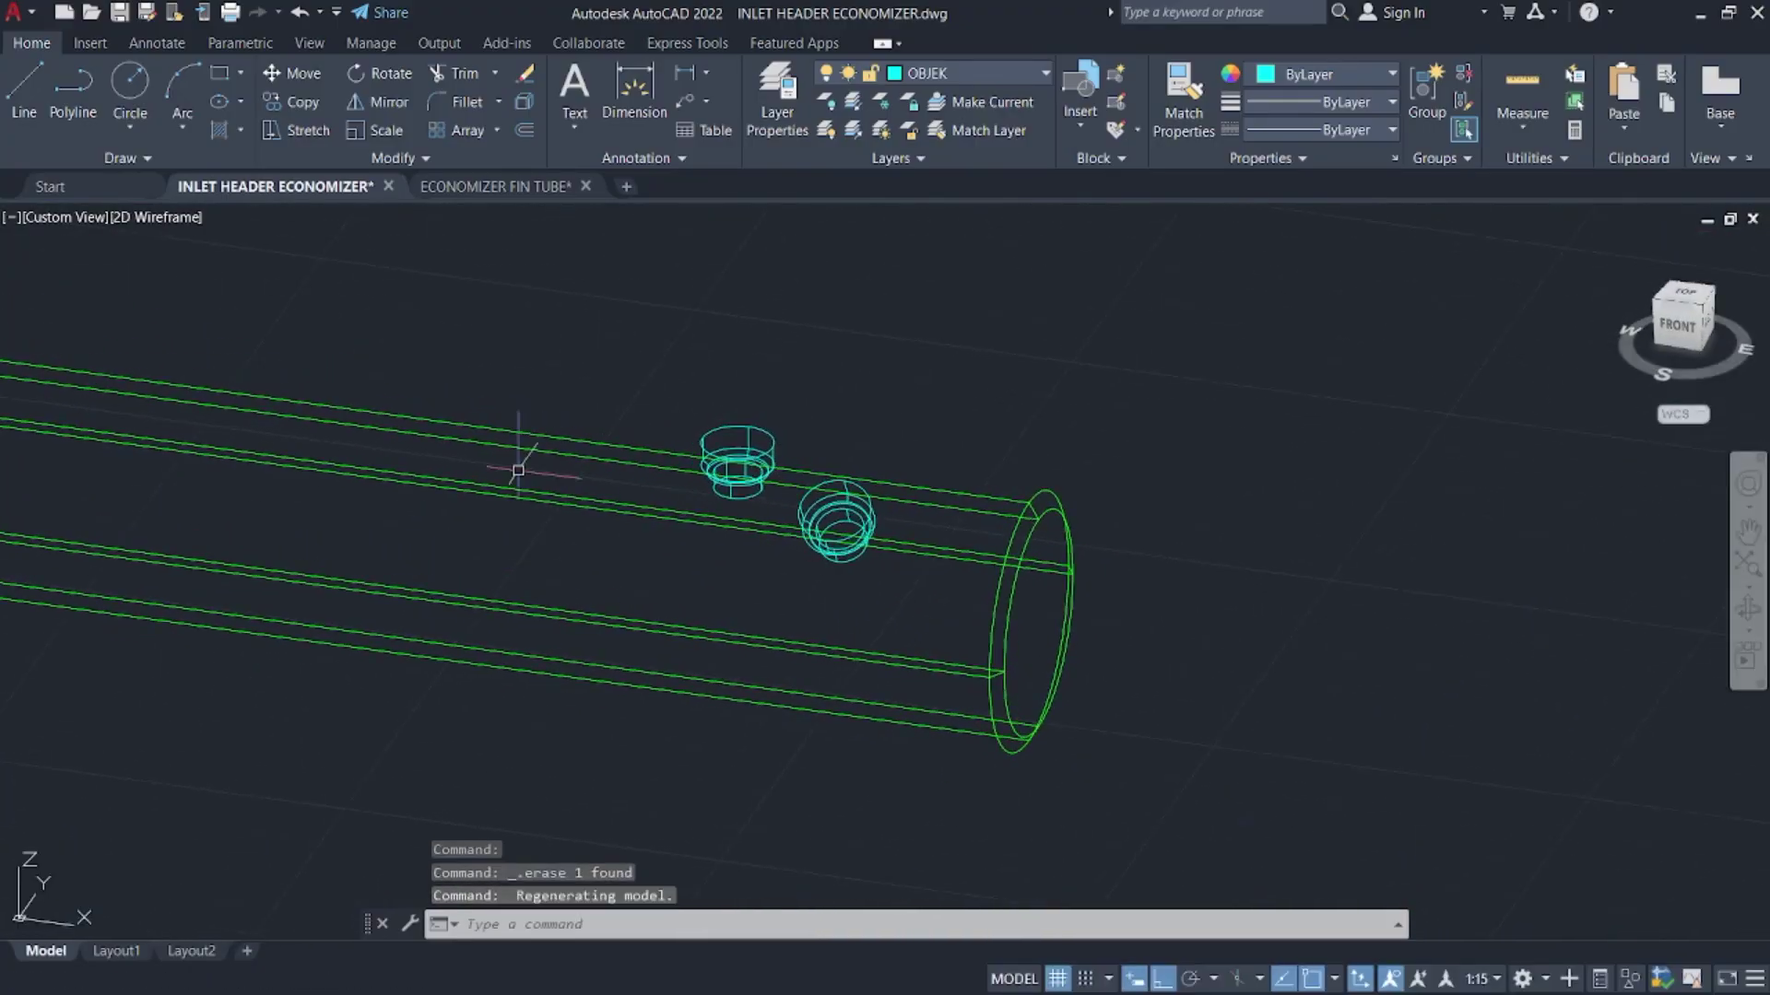
# - Start a rectangular array of both weld groove solids with 1 row
pyautogui.click(541, 367)
pyautogui.click(874, 686)
pyautogui.click(670, 384)
pyautogui.click(901, 627)
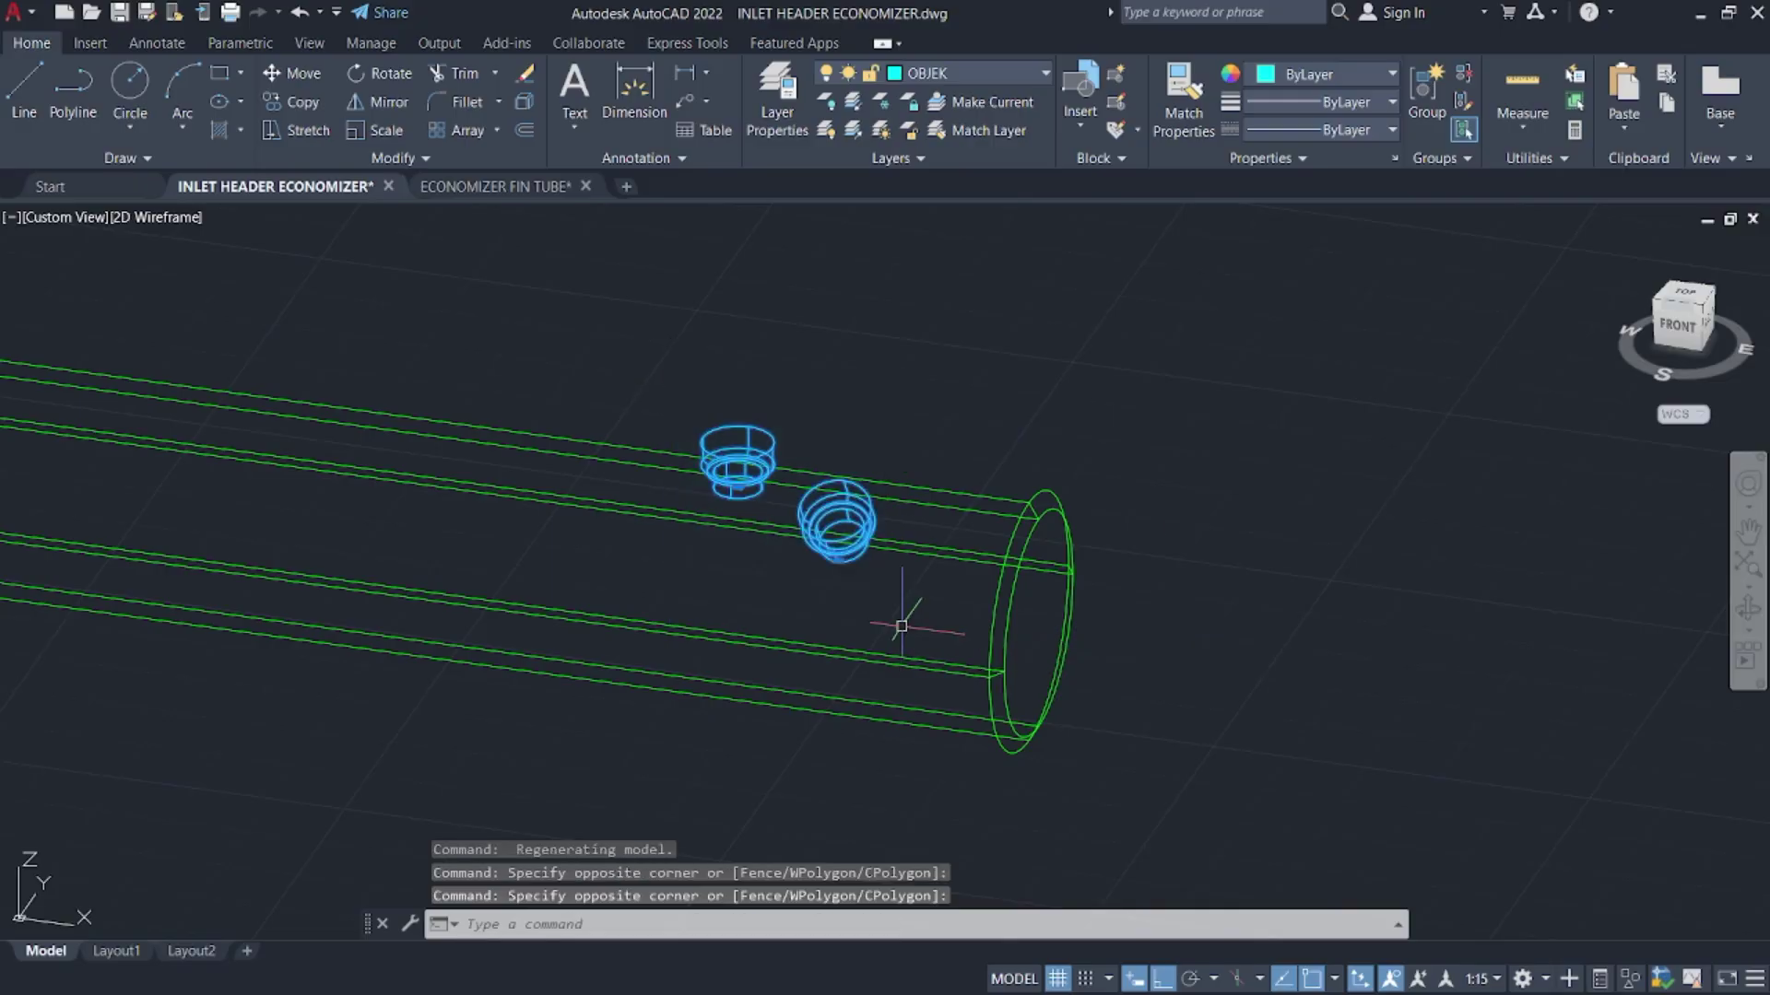
pyautogui.press('Return')
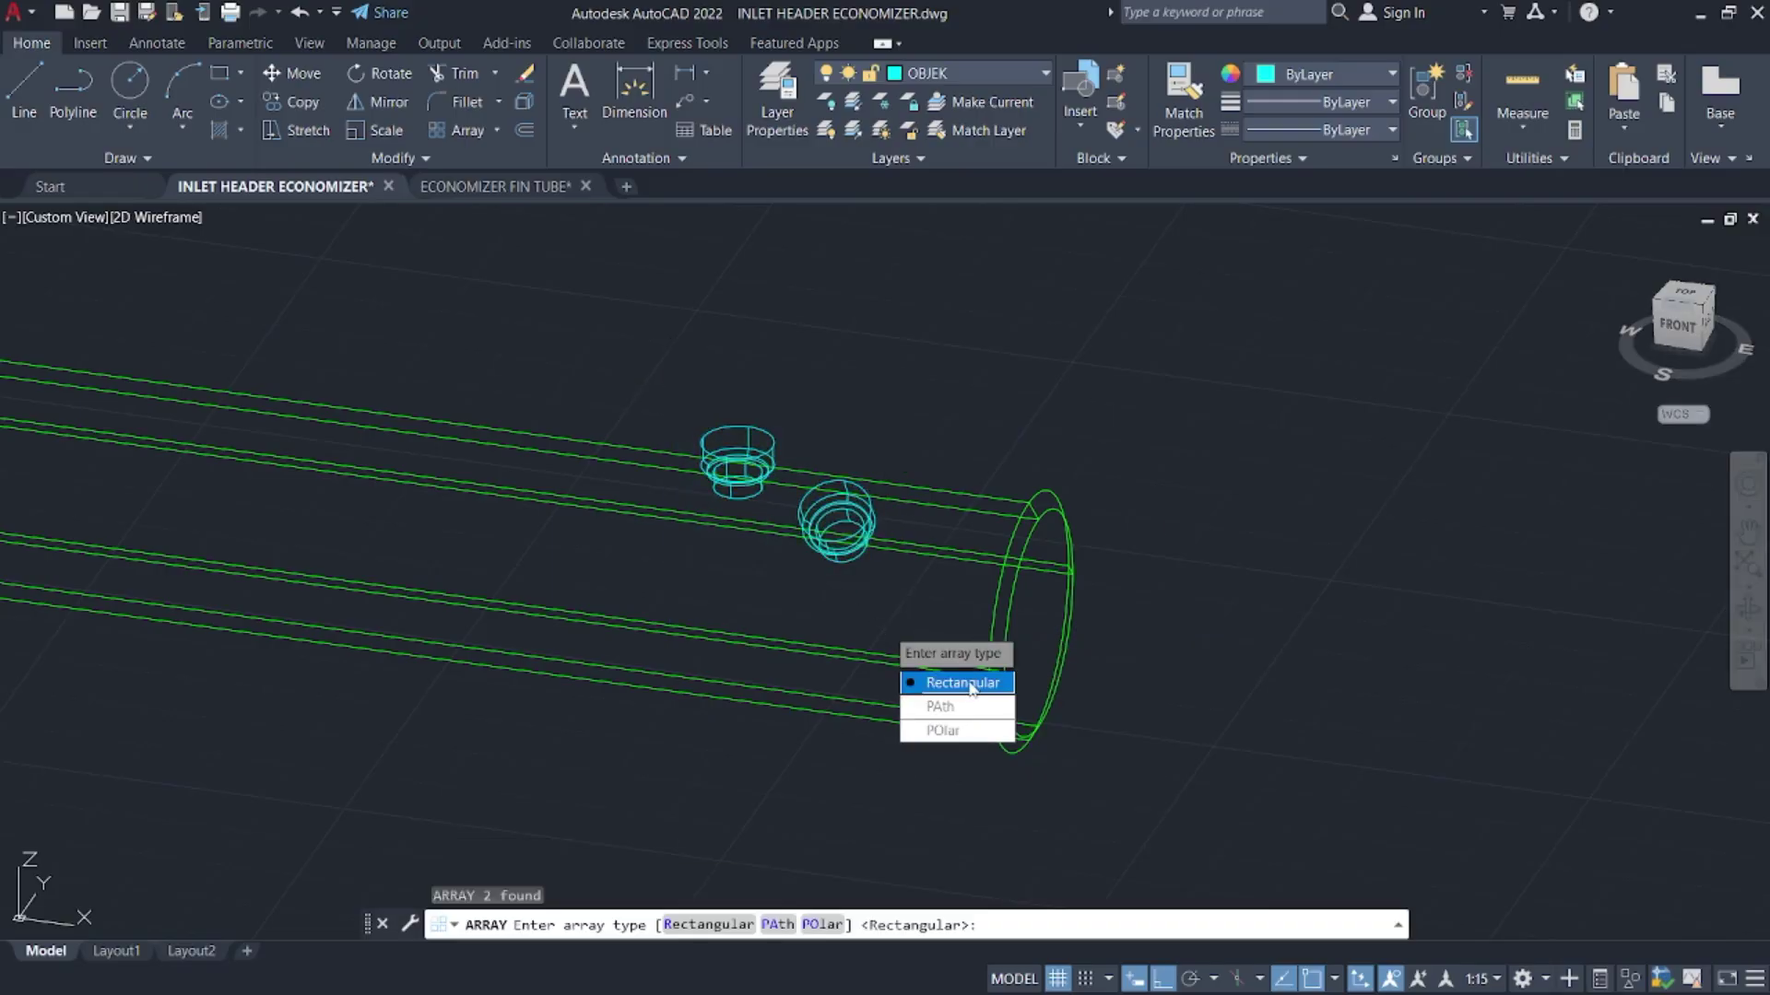
pyautogui.click(950, 682)
pyautogui.scroll(-2, 834, 460)
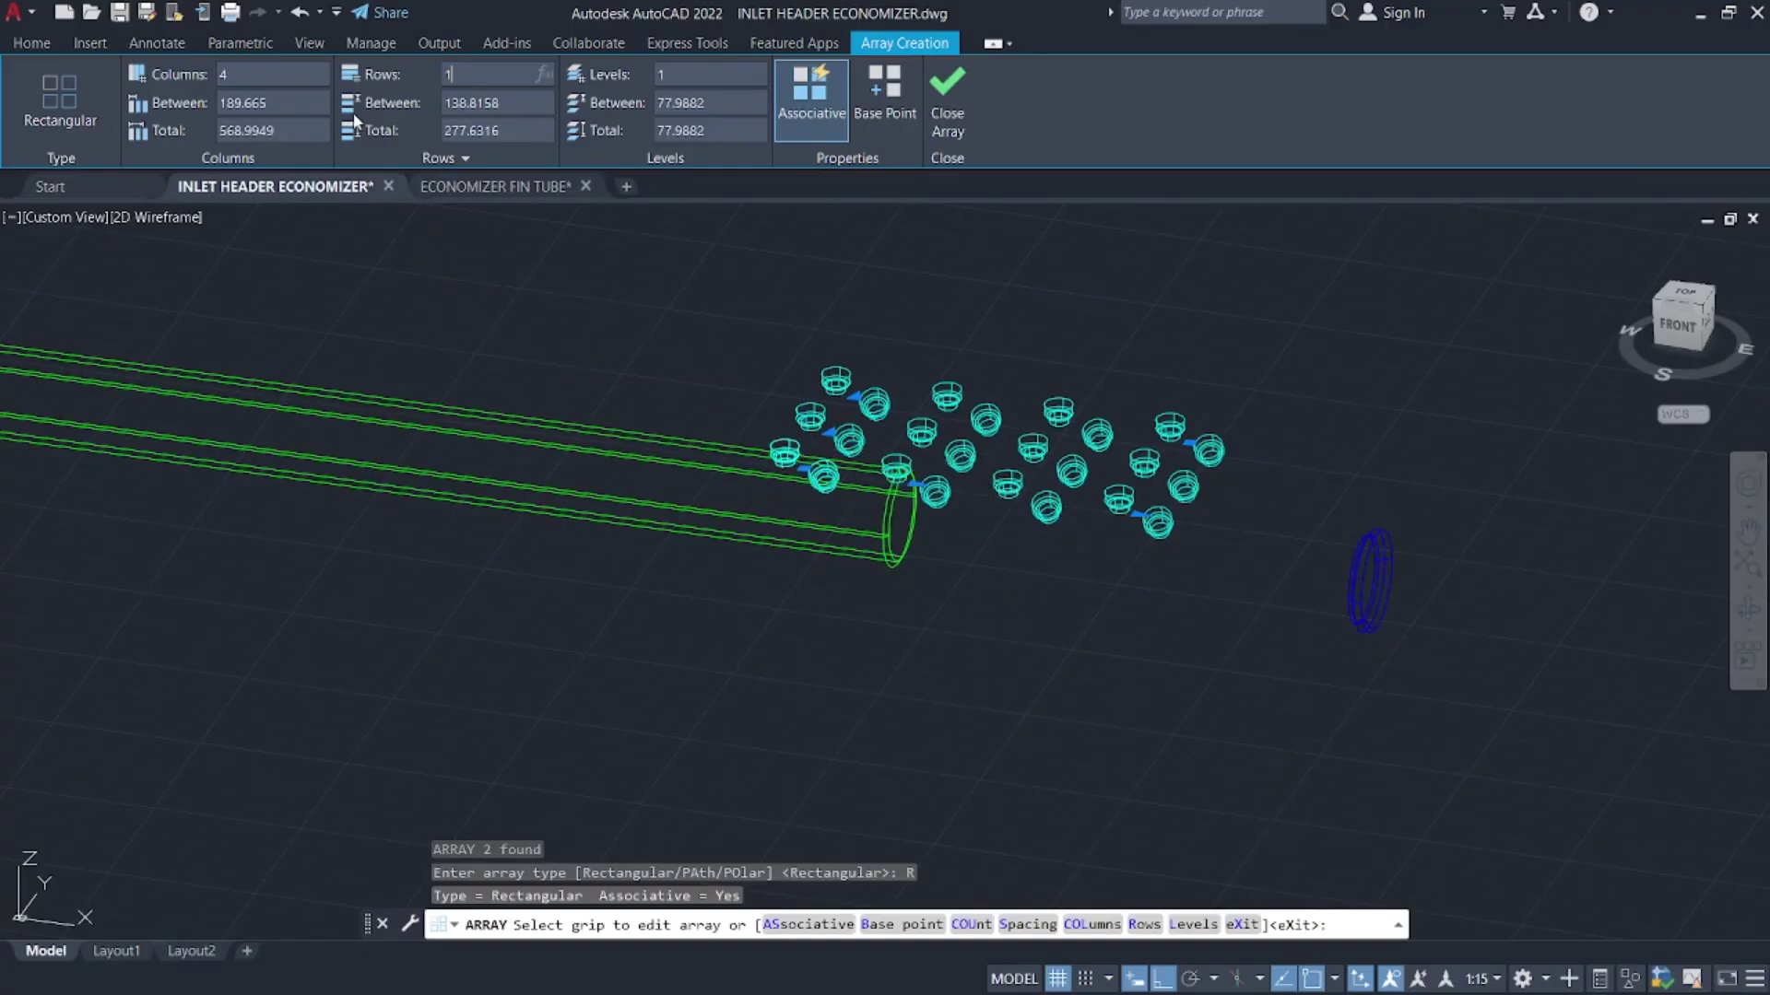
pyautogui.click(322, 73)
pyautogui.write('-1')
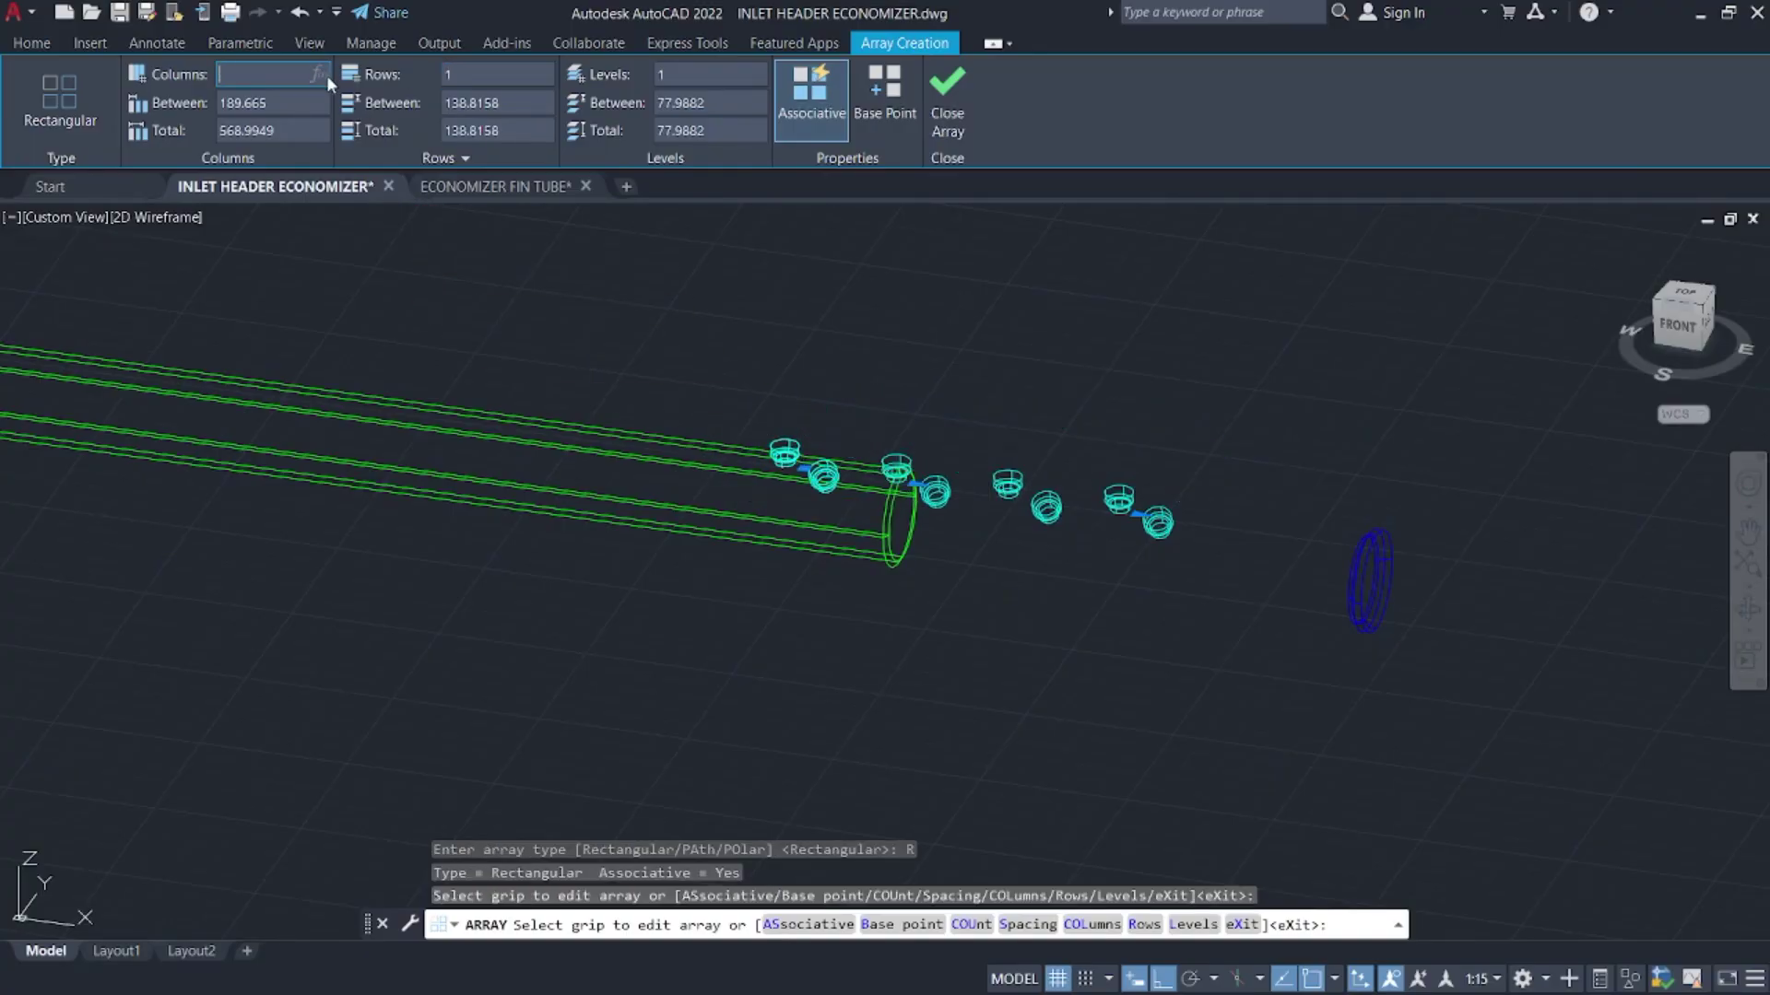
# - Examine the tube hole count and pitch in Tr Adv.pdf in the browser, then return to AutoCAD and set the array to 12 columns
pyautogui.press('super')
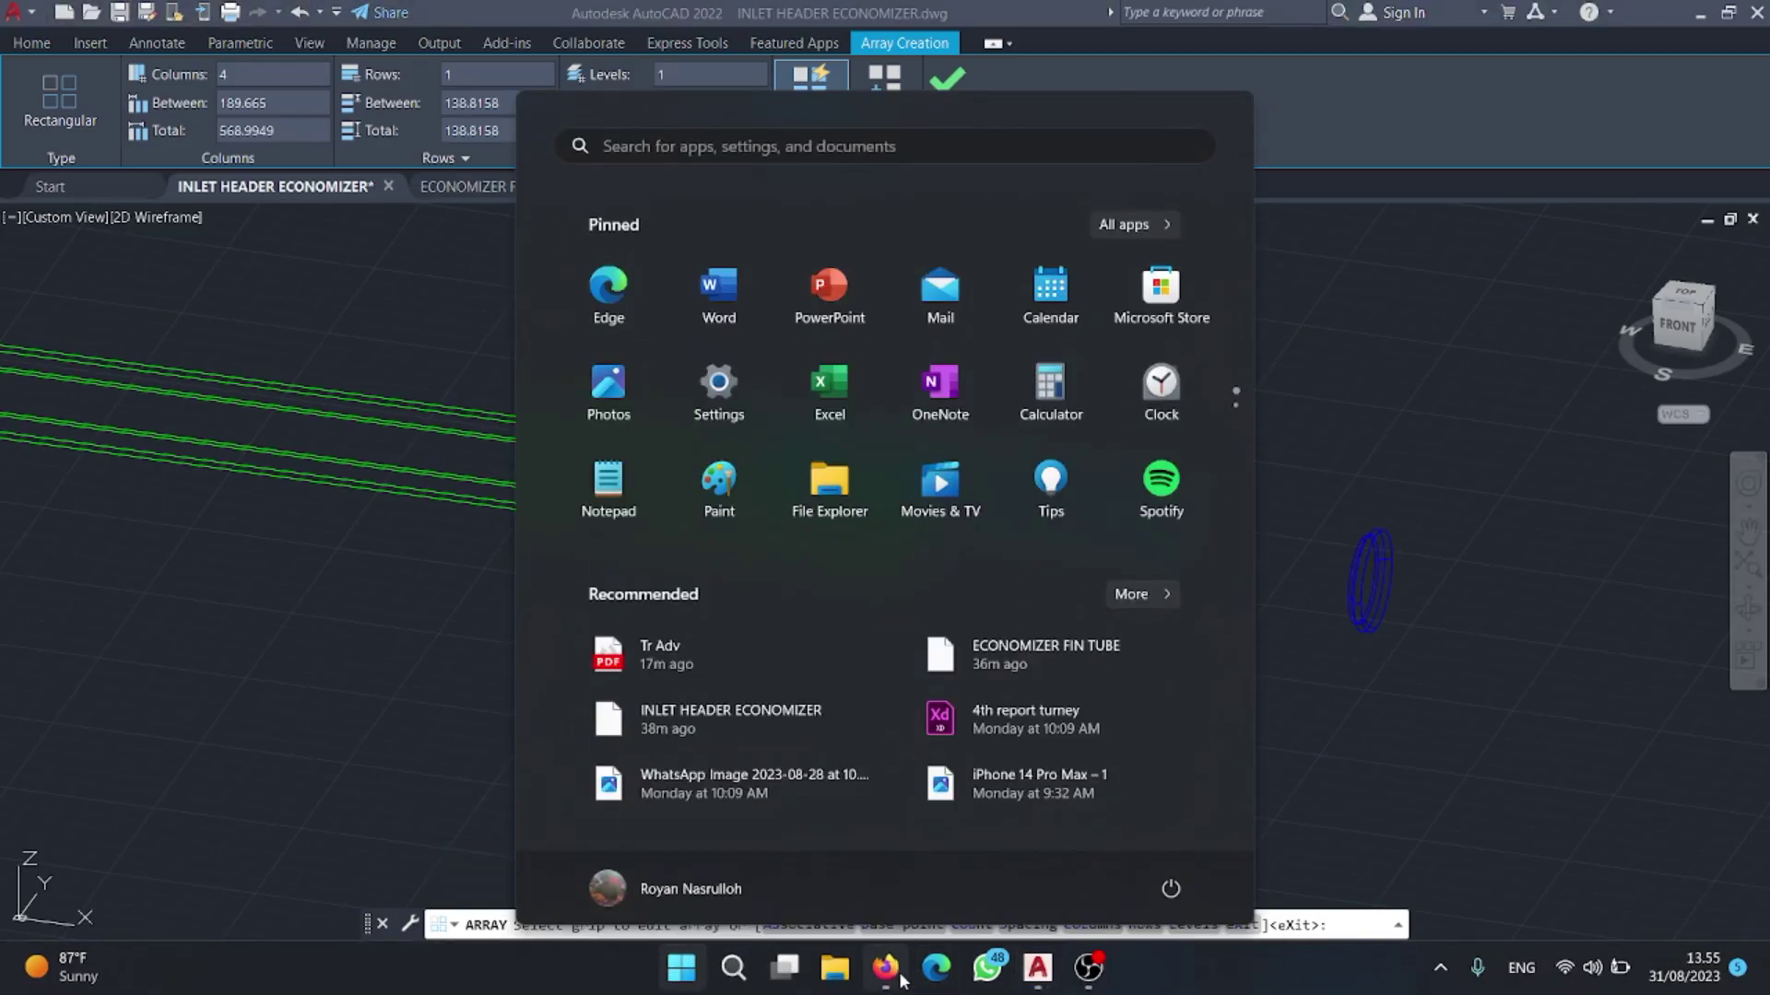
pyautogui.click(886, 974)
pyautogui.moveTo(599, 564); pyautogui.dragTo(131, 560, button='middle')
pyautogui.scroll(-8, 637, 501)
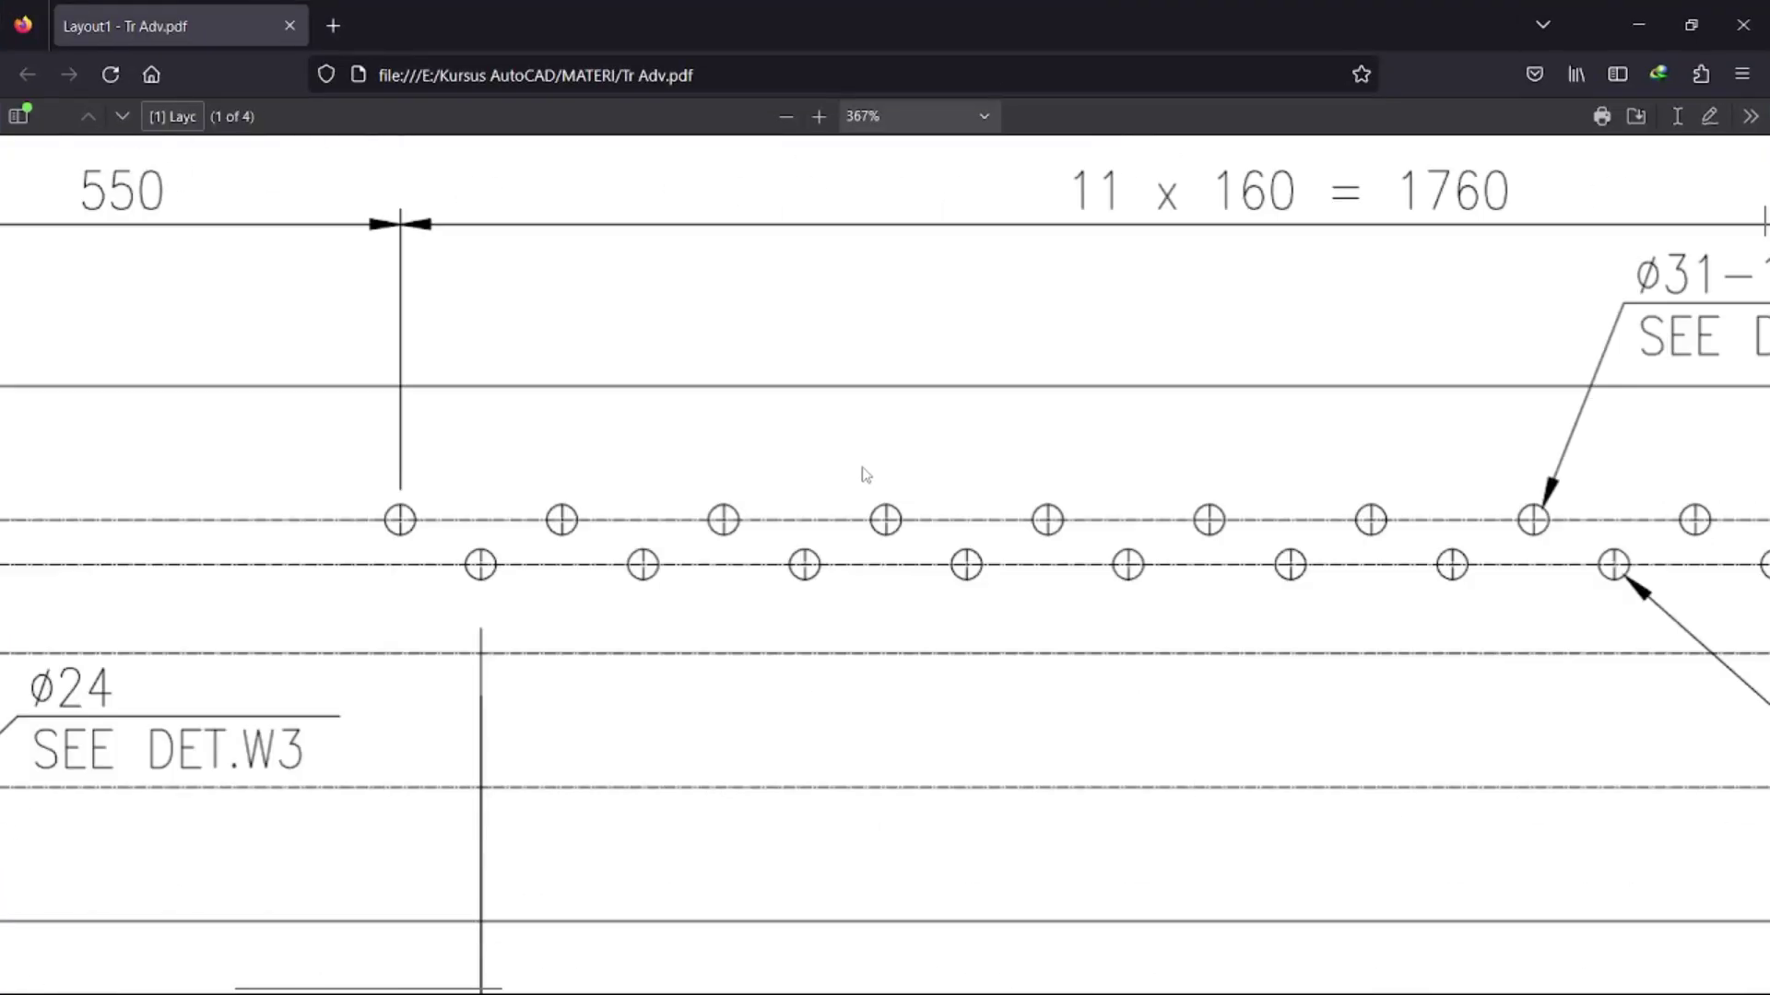
pyautogui.scroll(2, 861, 474)
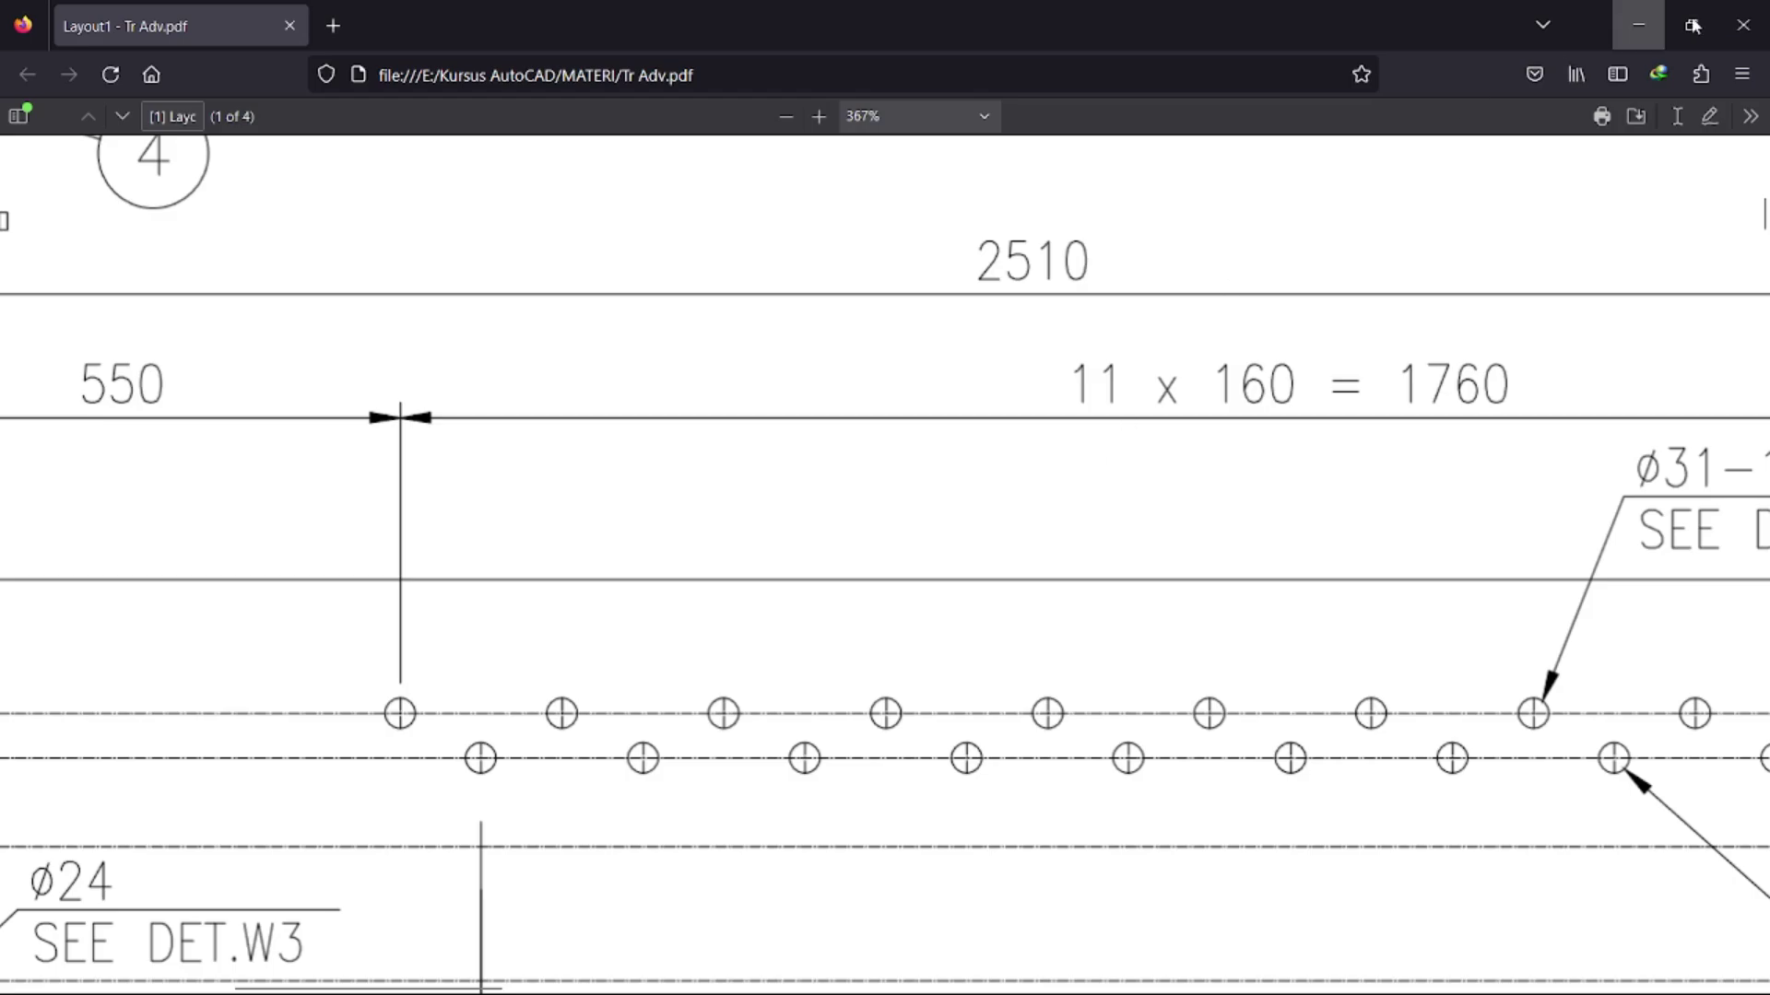
pyautogui.click(1659, 14)
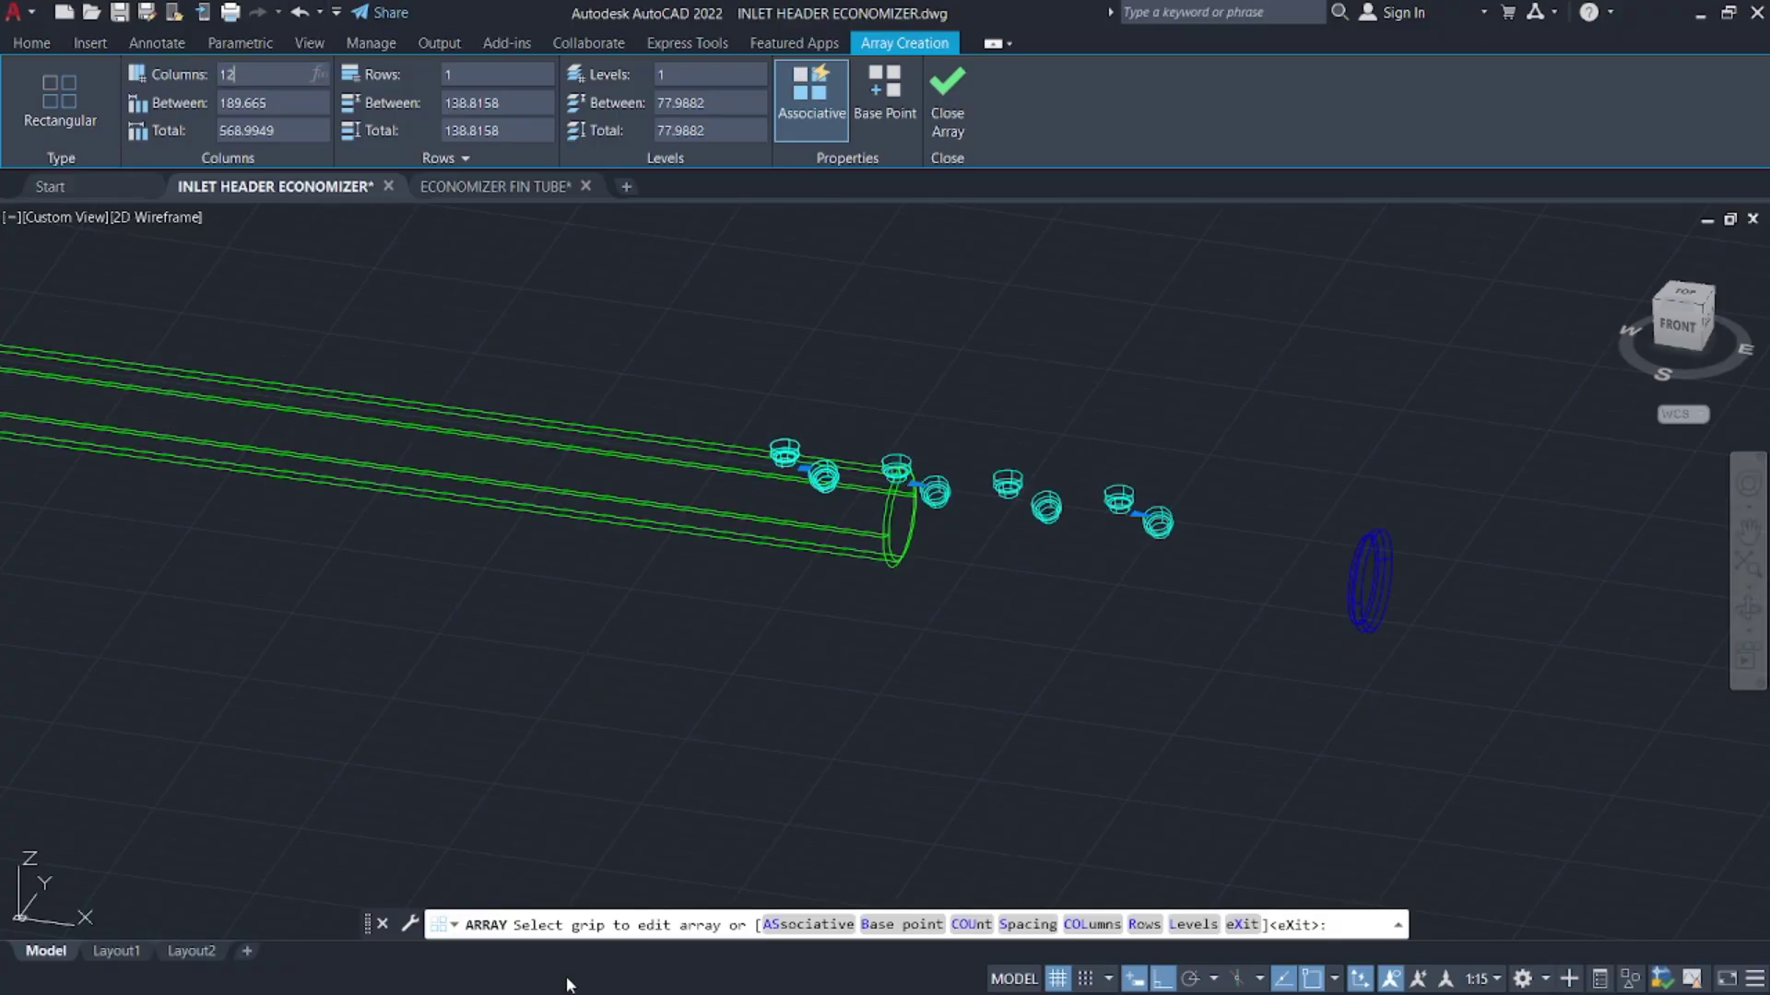
# - Recheck the hole pitch in Tr Adv.pdf, return to AutoCAD, and finish the array with a column spacing of 160 mm
pyautogui.click(885, 977)
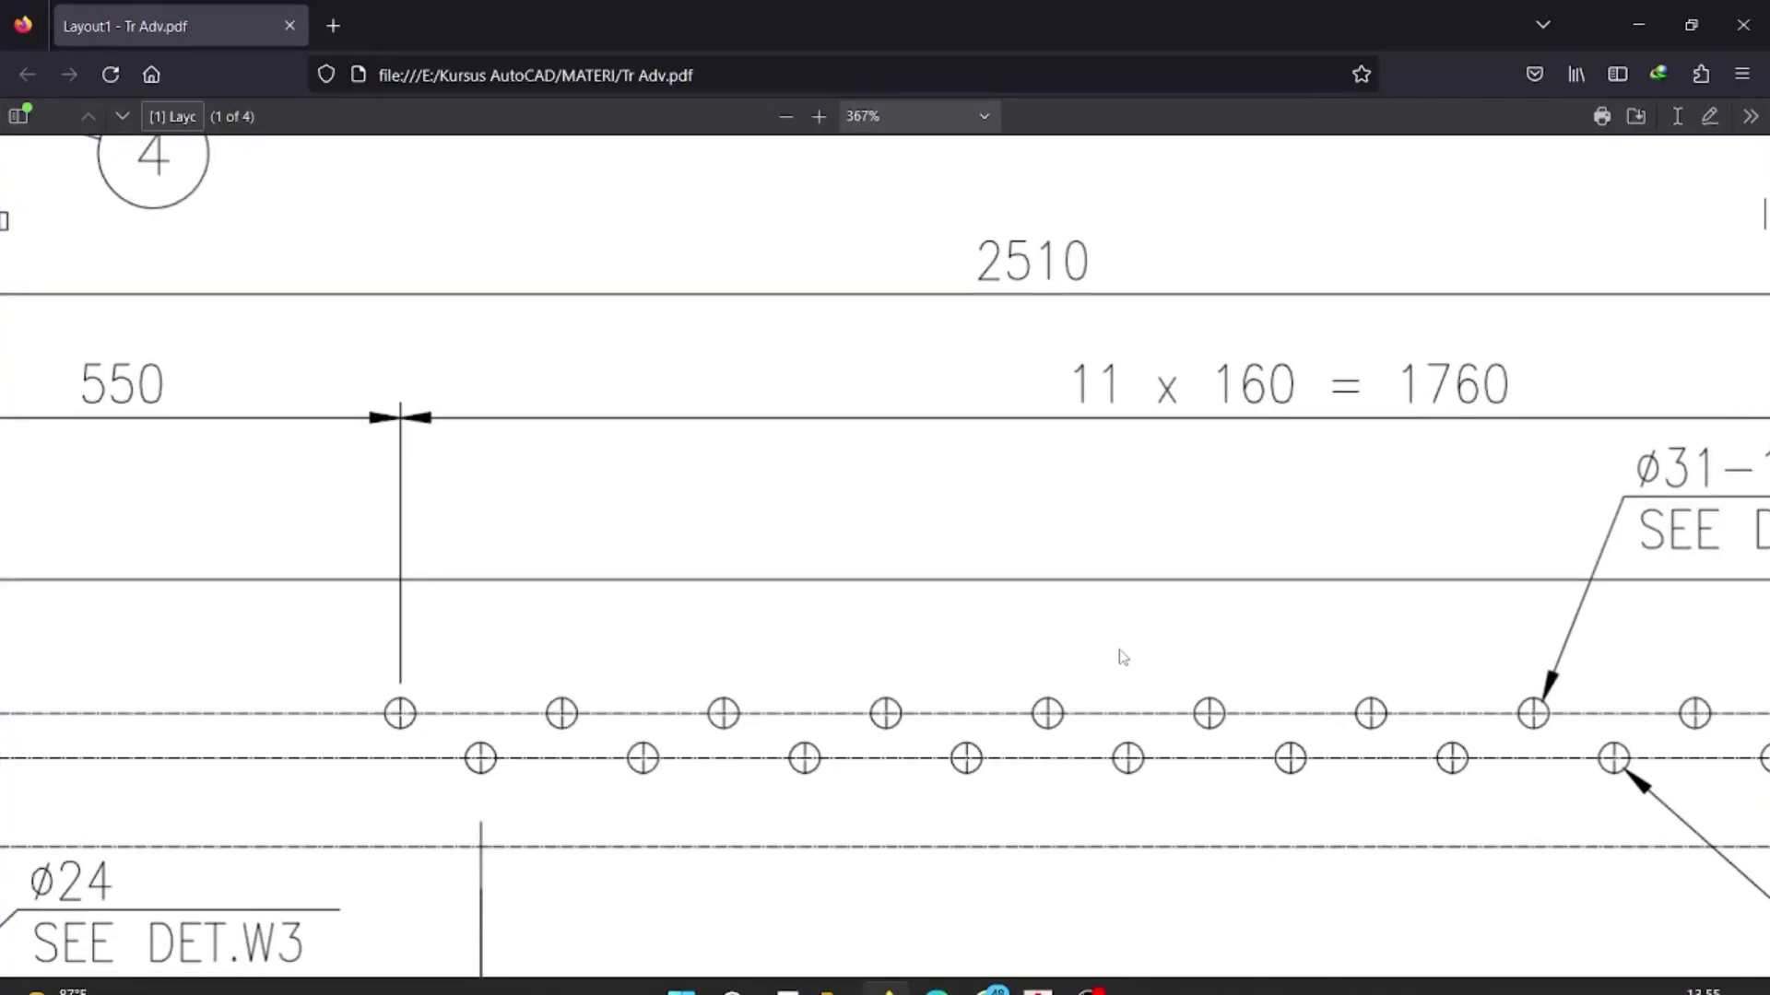
pyautogui.click(1640, 25)
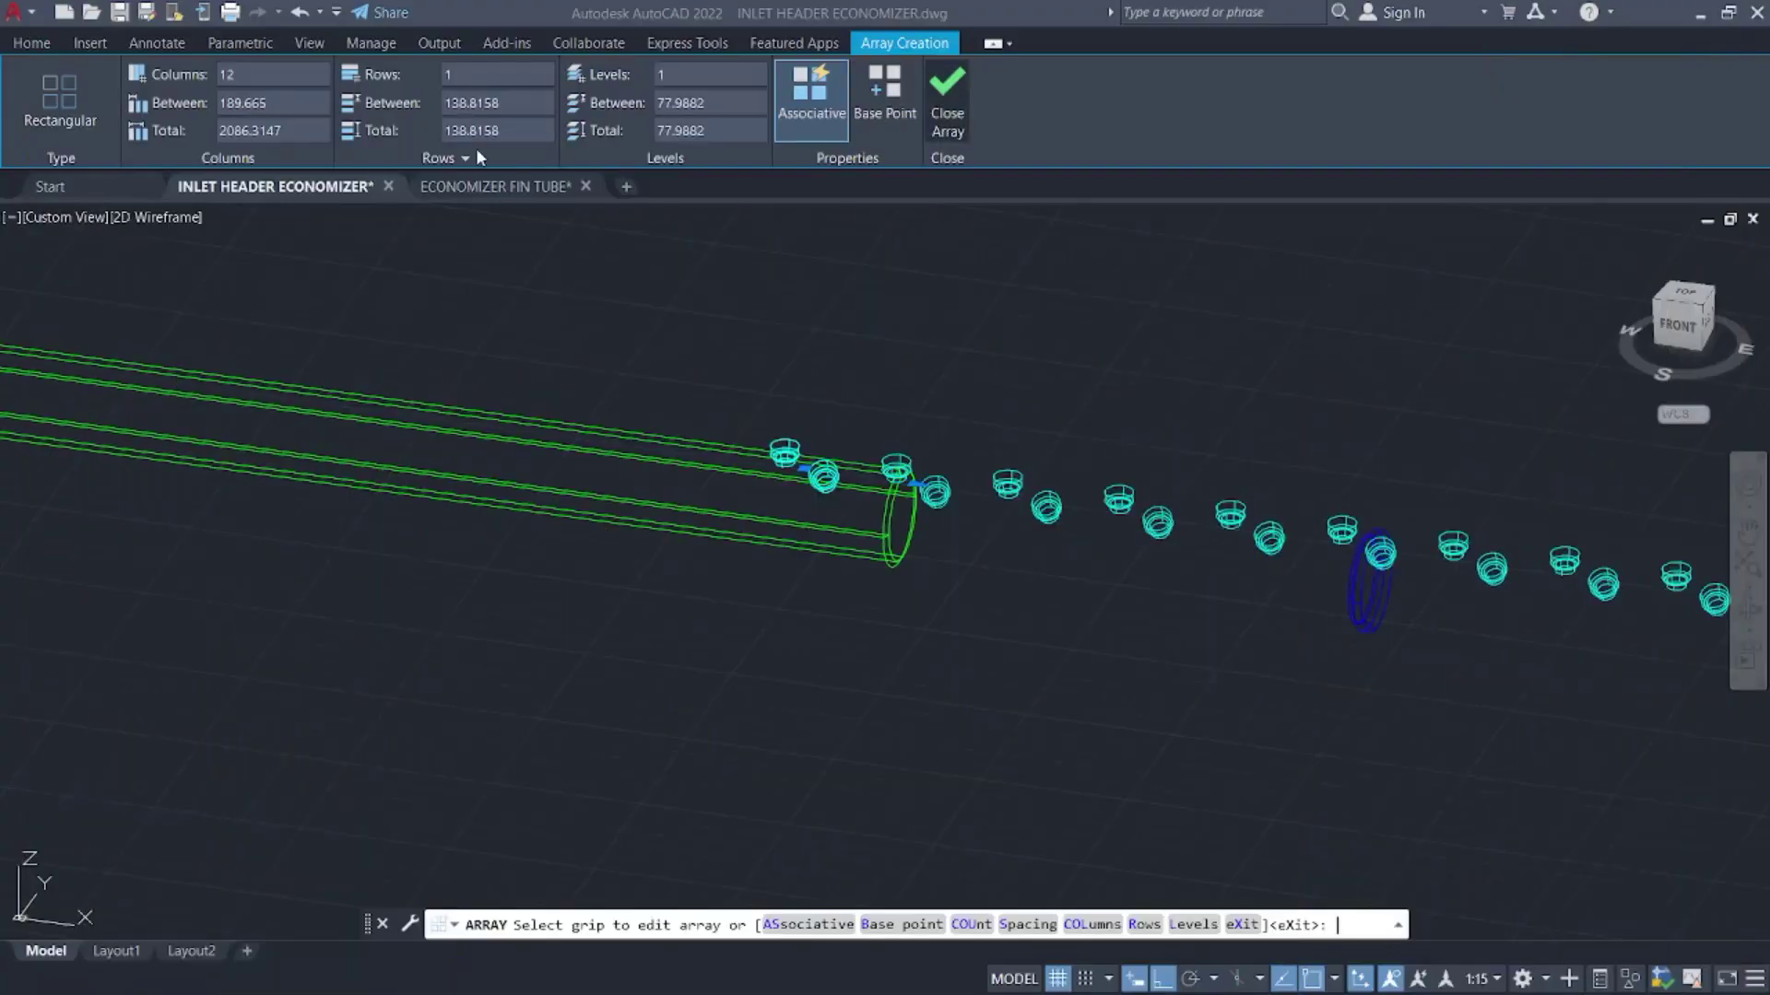
pyautogui.click(304, 103)
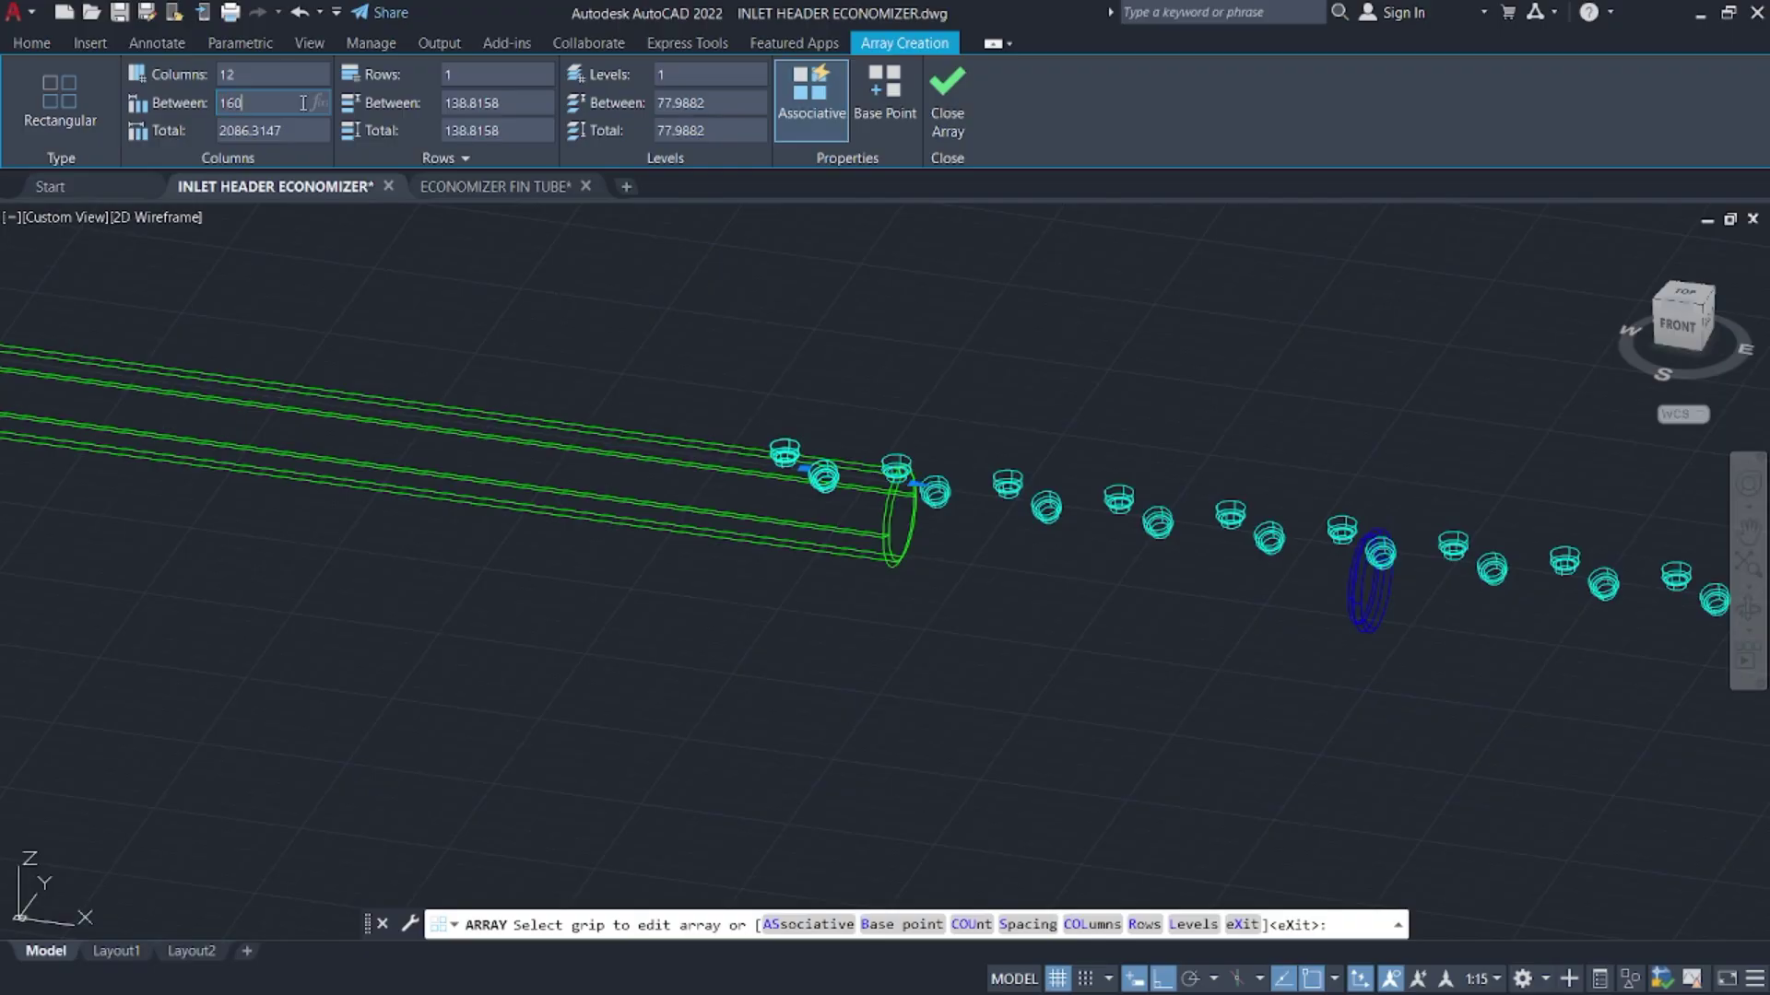
pyautogui.click(949, 121)
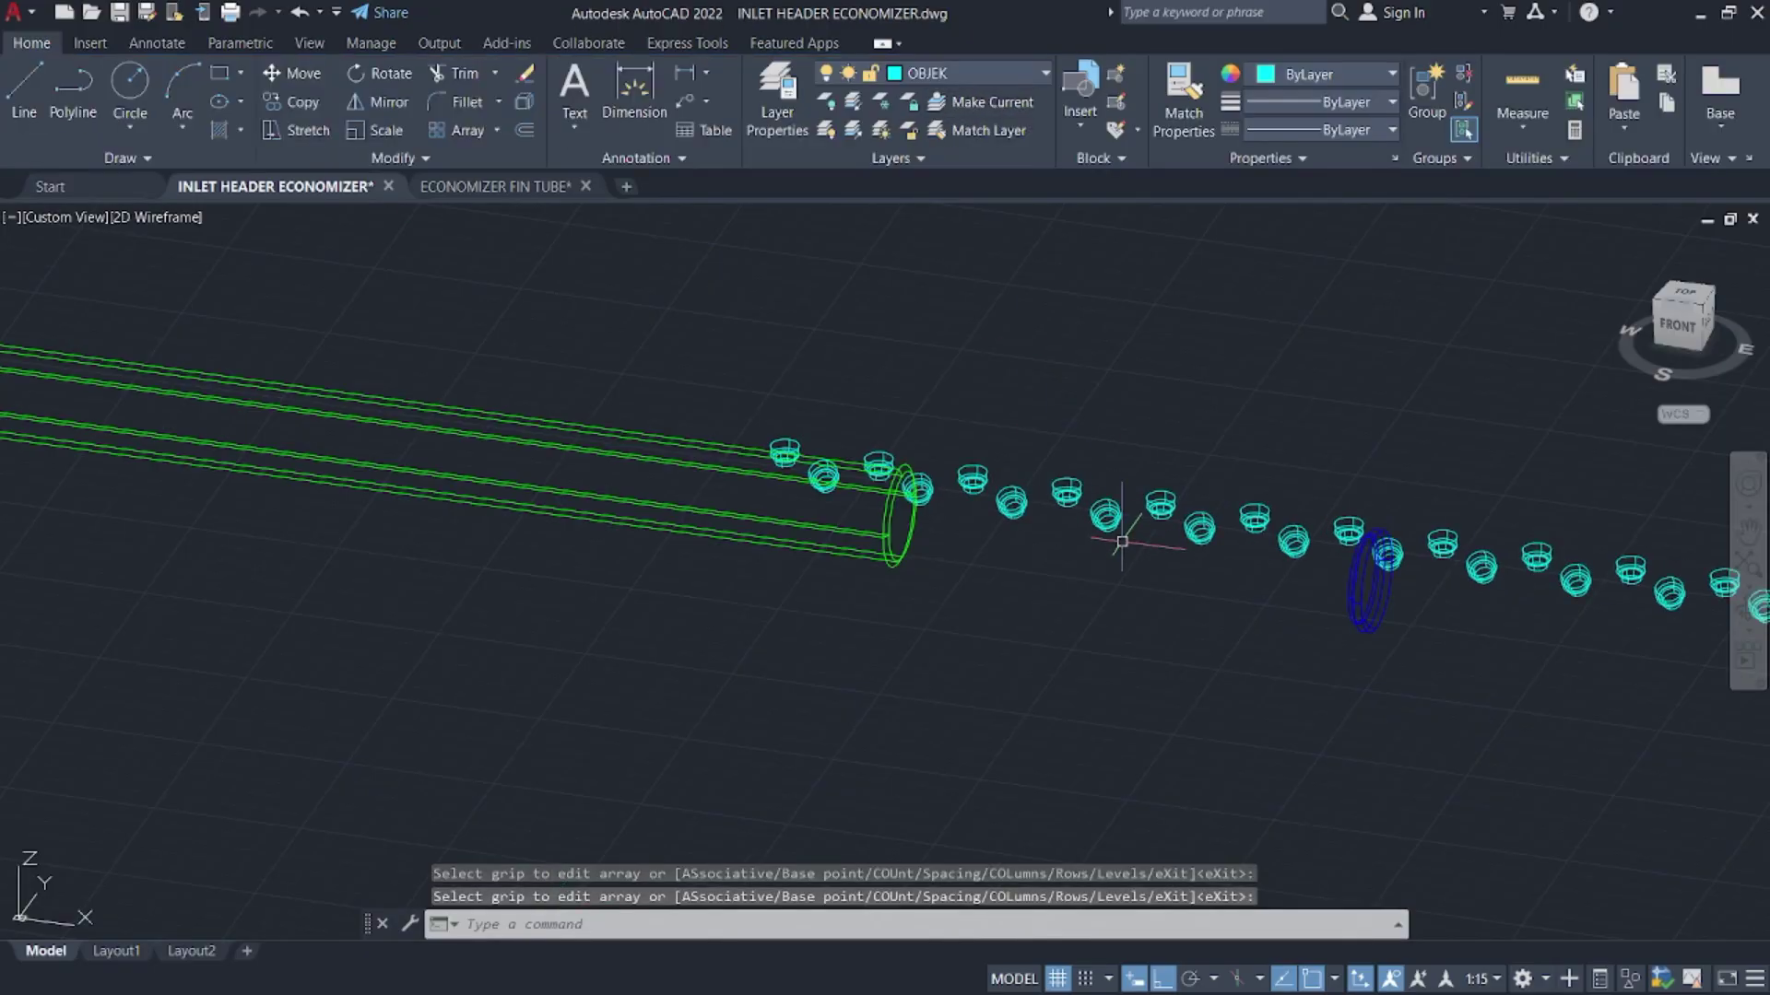
# - Set the weld groove array's column spacing to -160 mm to run it back along the pipe
pyautogui.click(1120, 524)
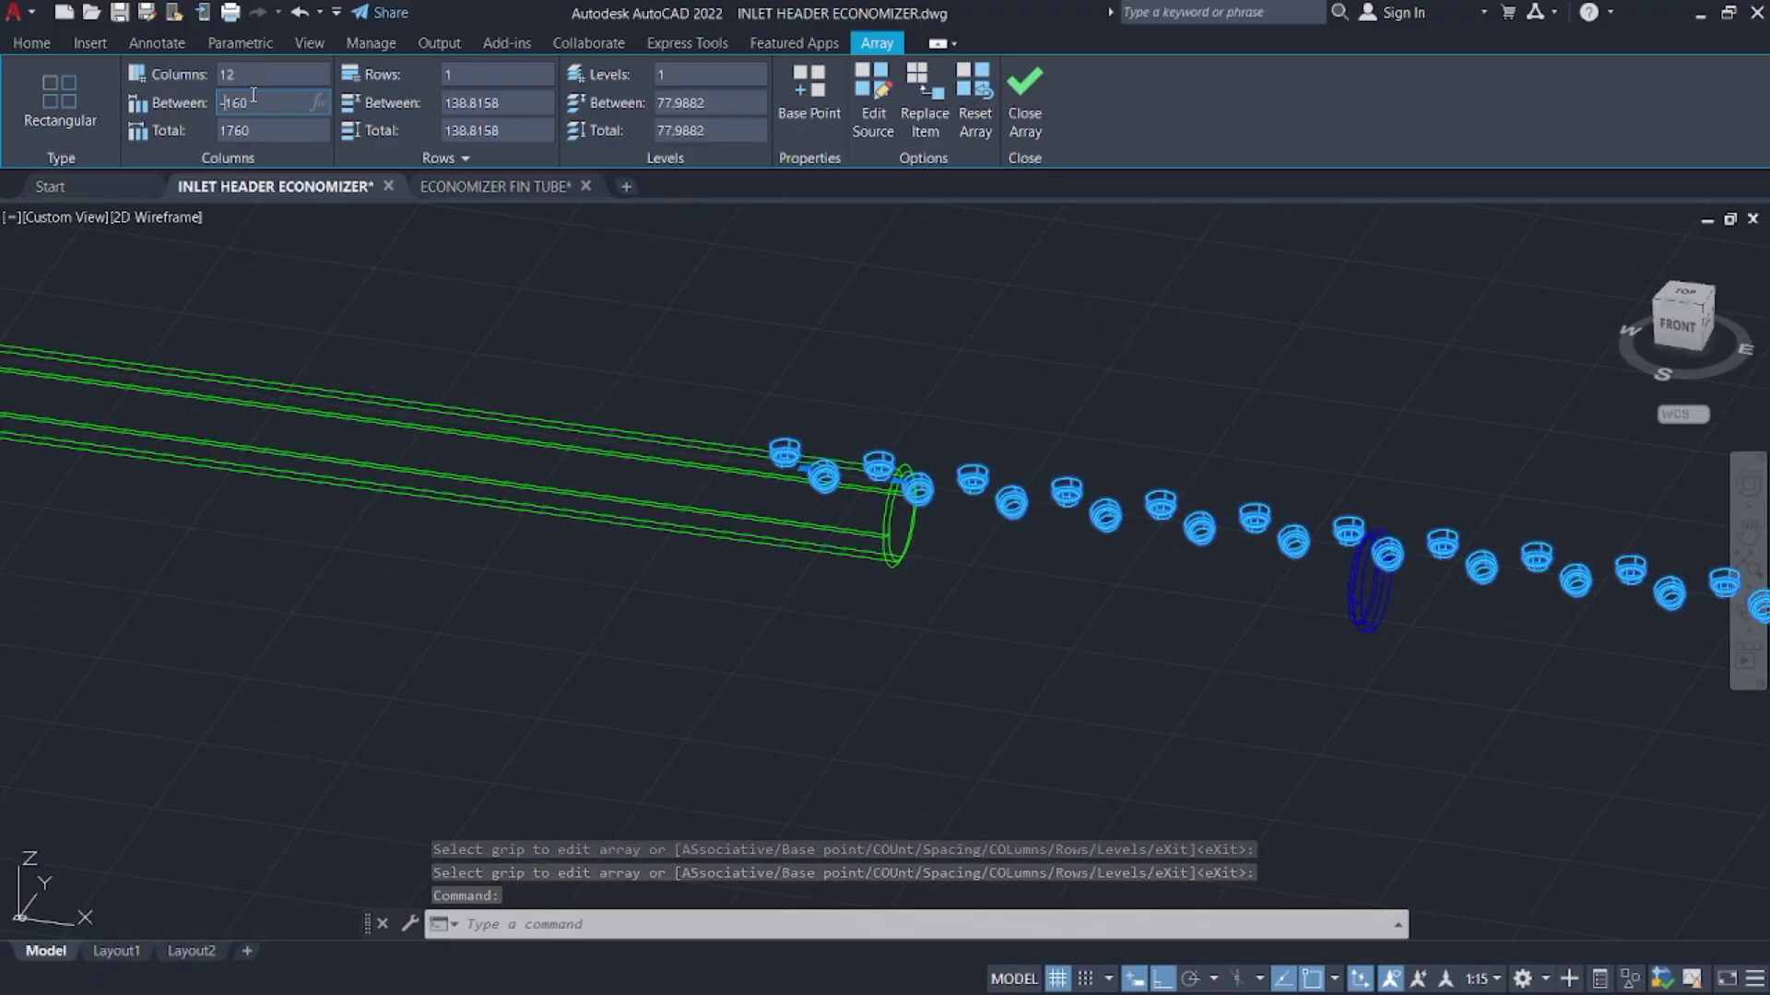
pyautogui.click(1033, 82)
pyautogui.moveTo(783, 503); pyautogui.dragTo(1145, 378, button='middle')
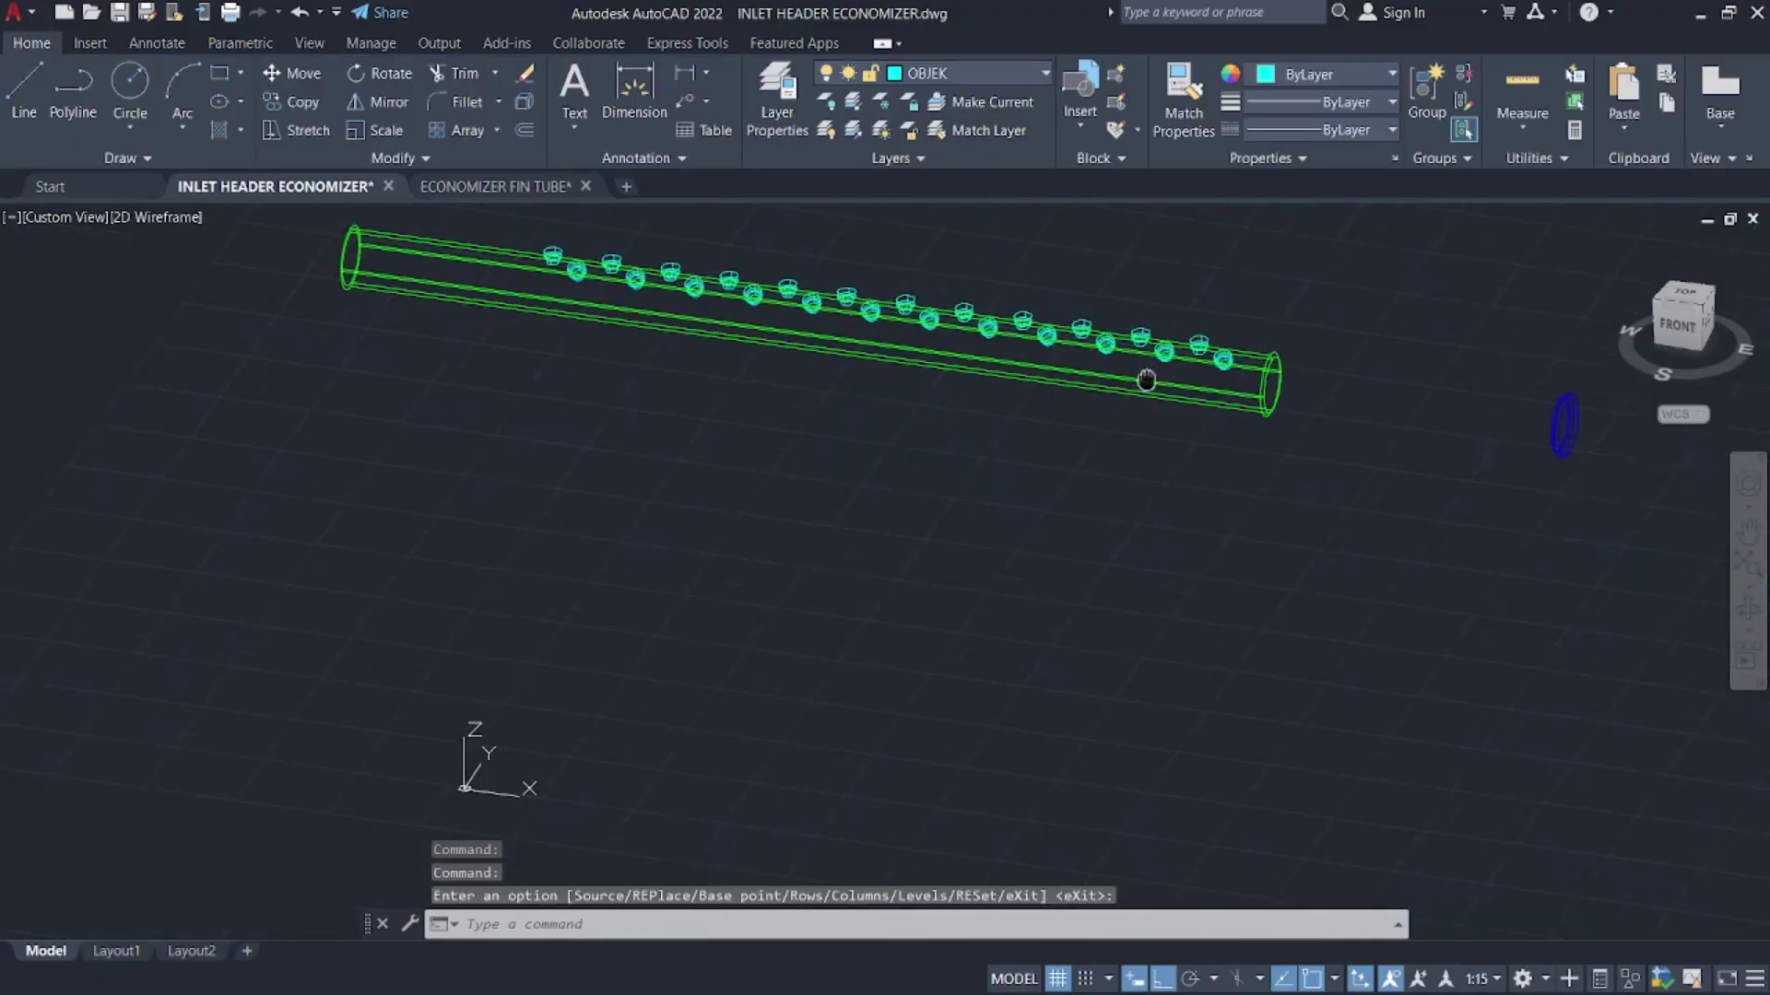
# - Try to subtract the whole weld groove array from the header pipe
pyautogui.keyDown('shift'); pyautogui.moveTo(845, 434); pyautogui.dragTo(977, 410, button='middle'); pyautogui.keyUp('shift')
pyautogui.scroll(6, 1224, 372)
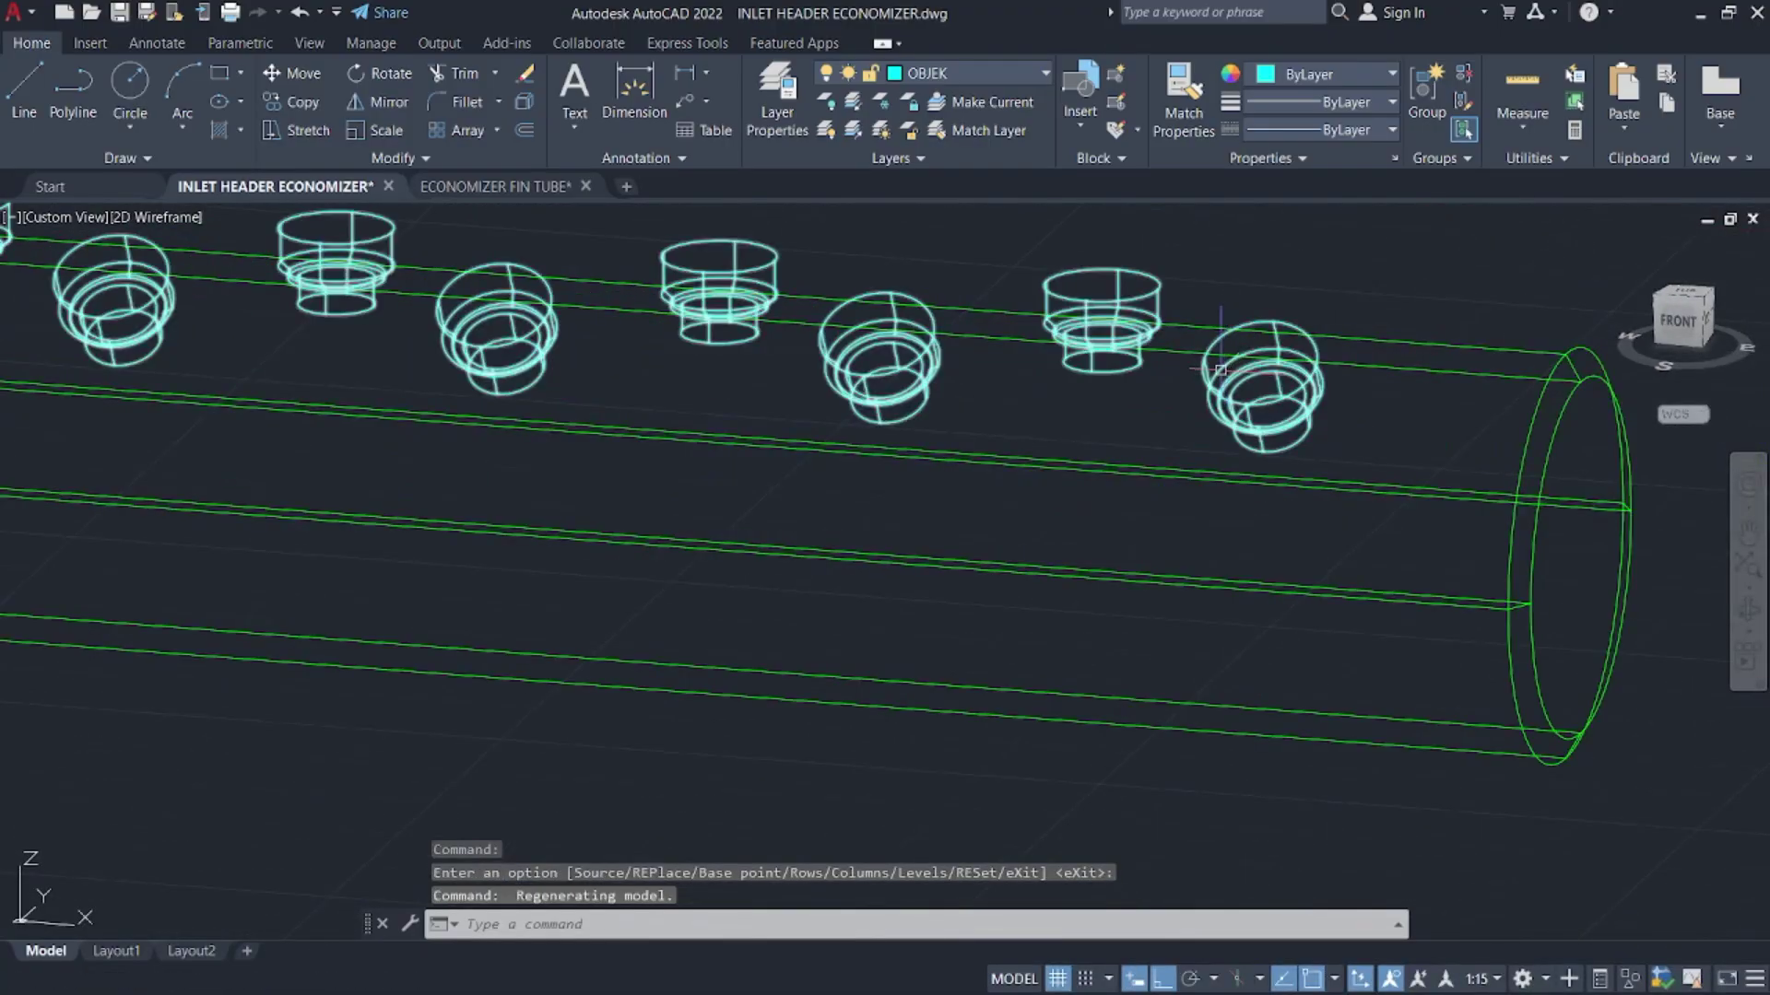
pyautogui.press('Return')
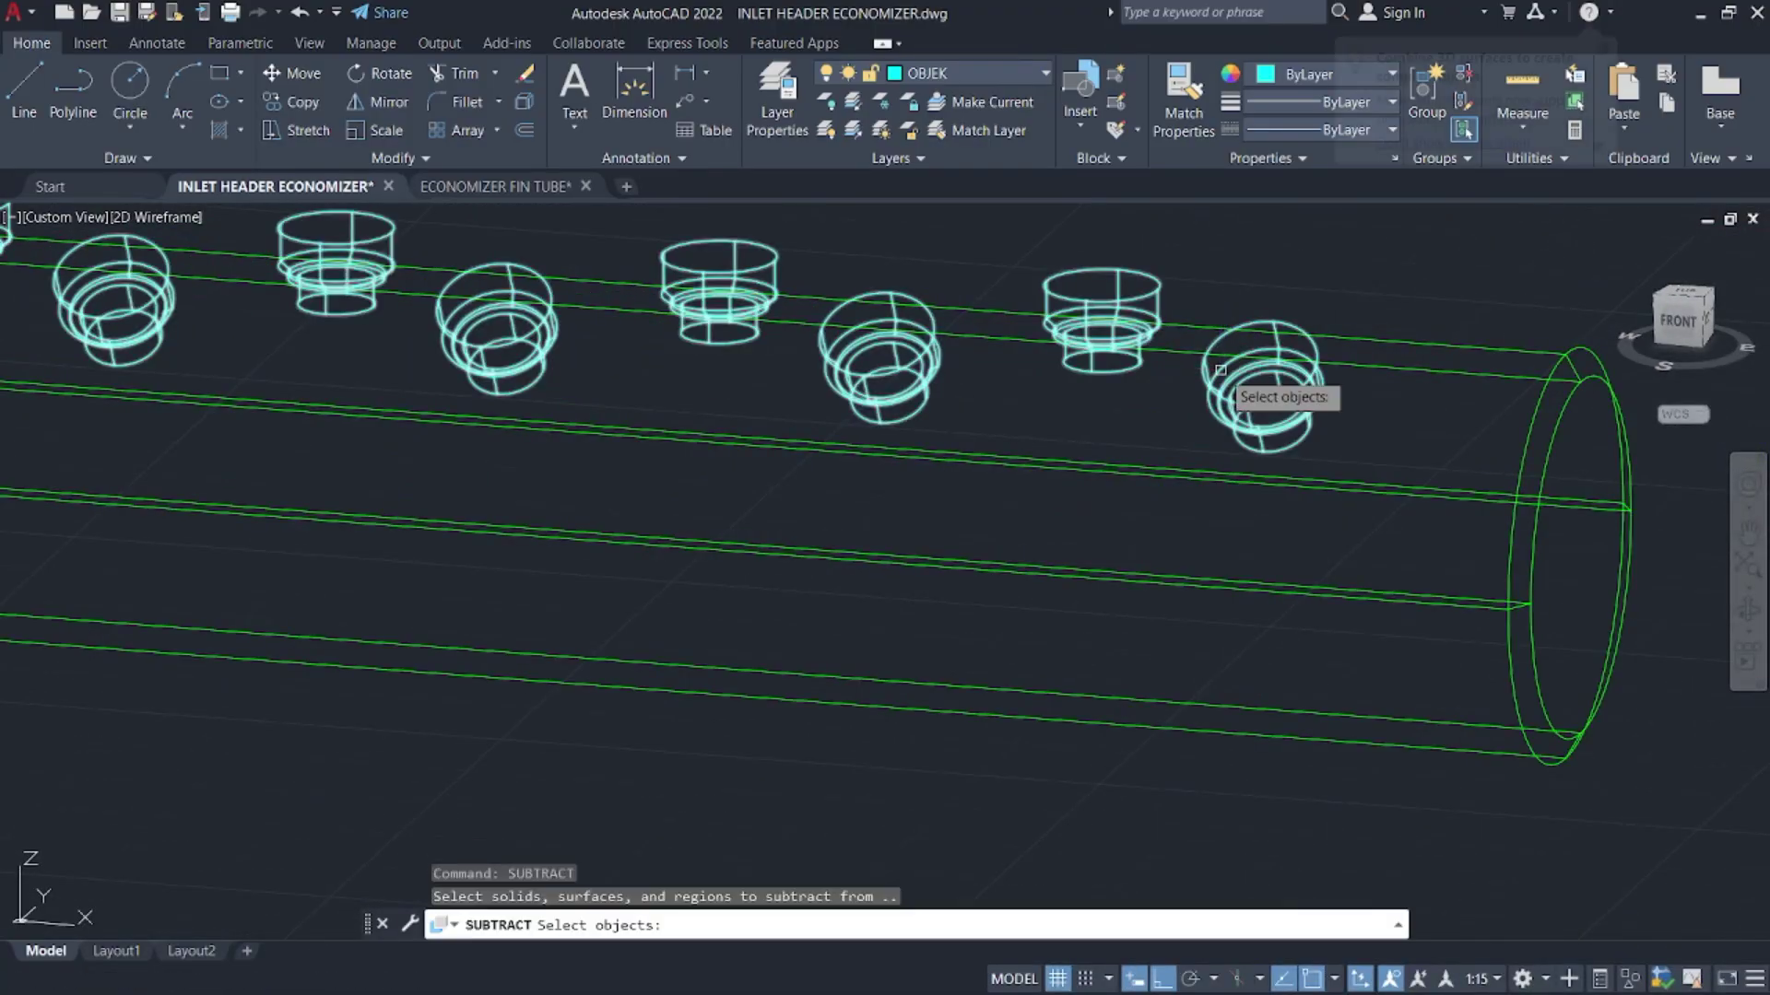
pyautogui.click(1539, 495)
pyautogui.press('Return')
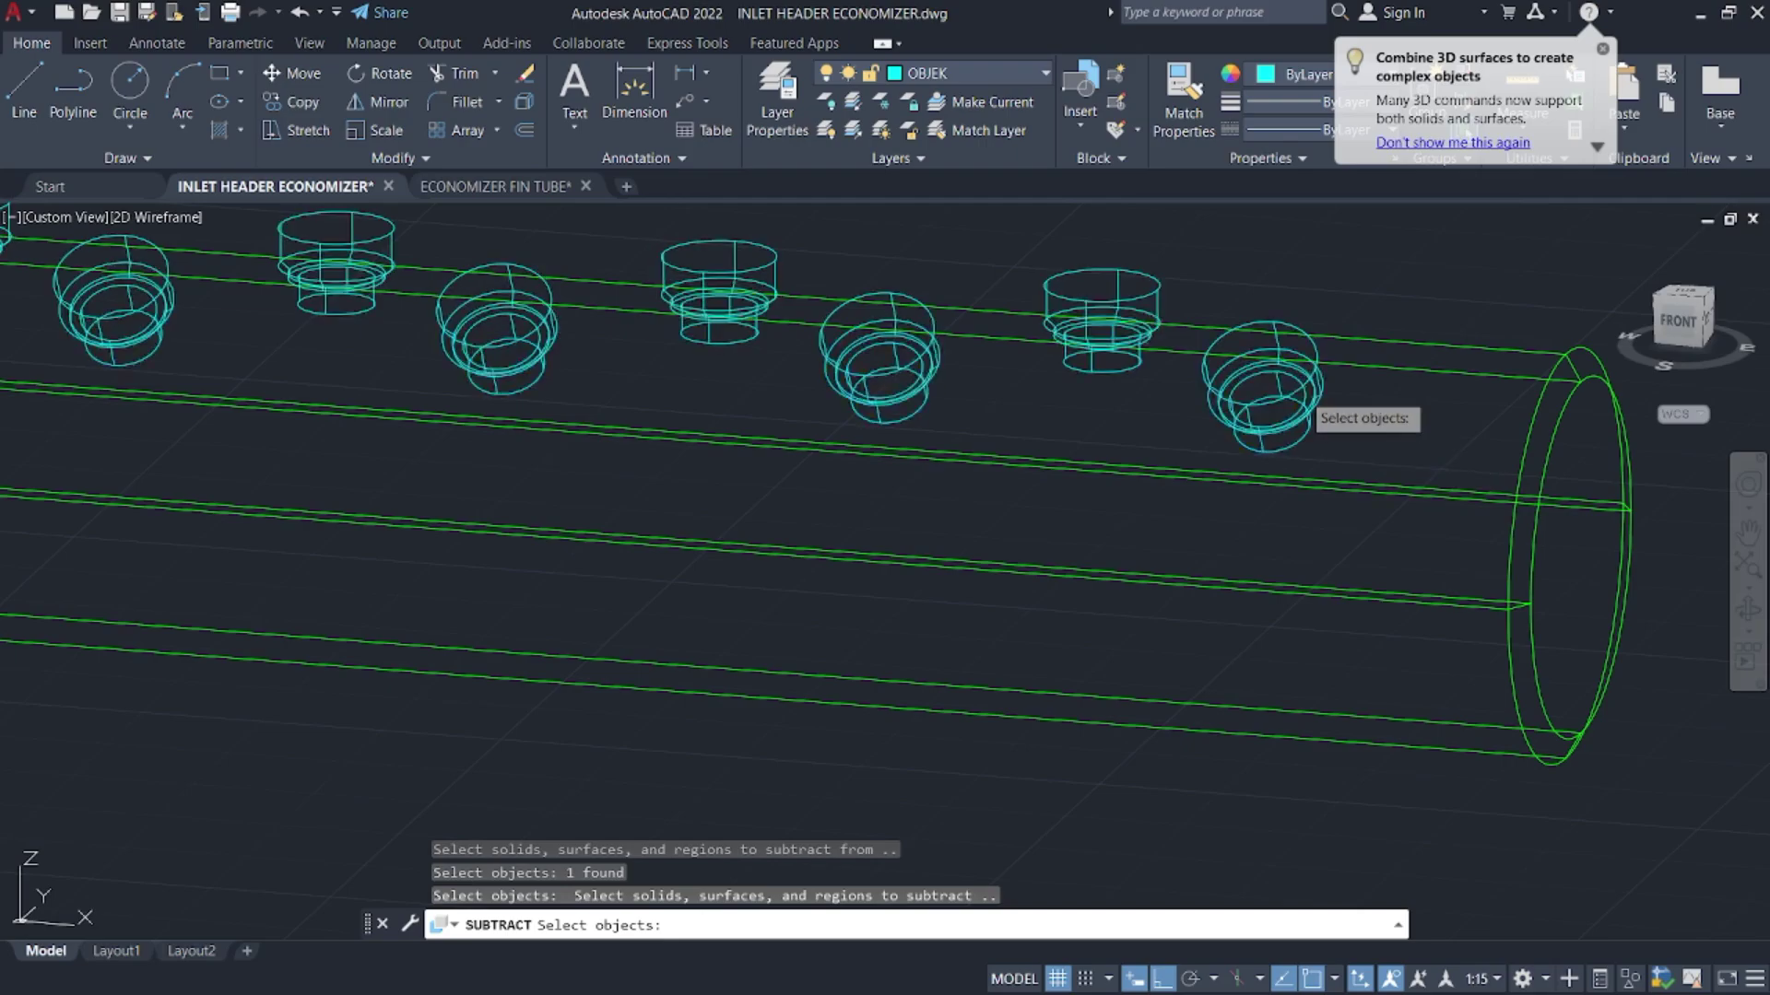
pyautogui.click(1301, 392)
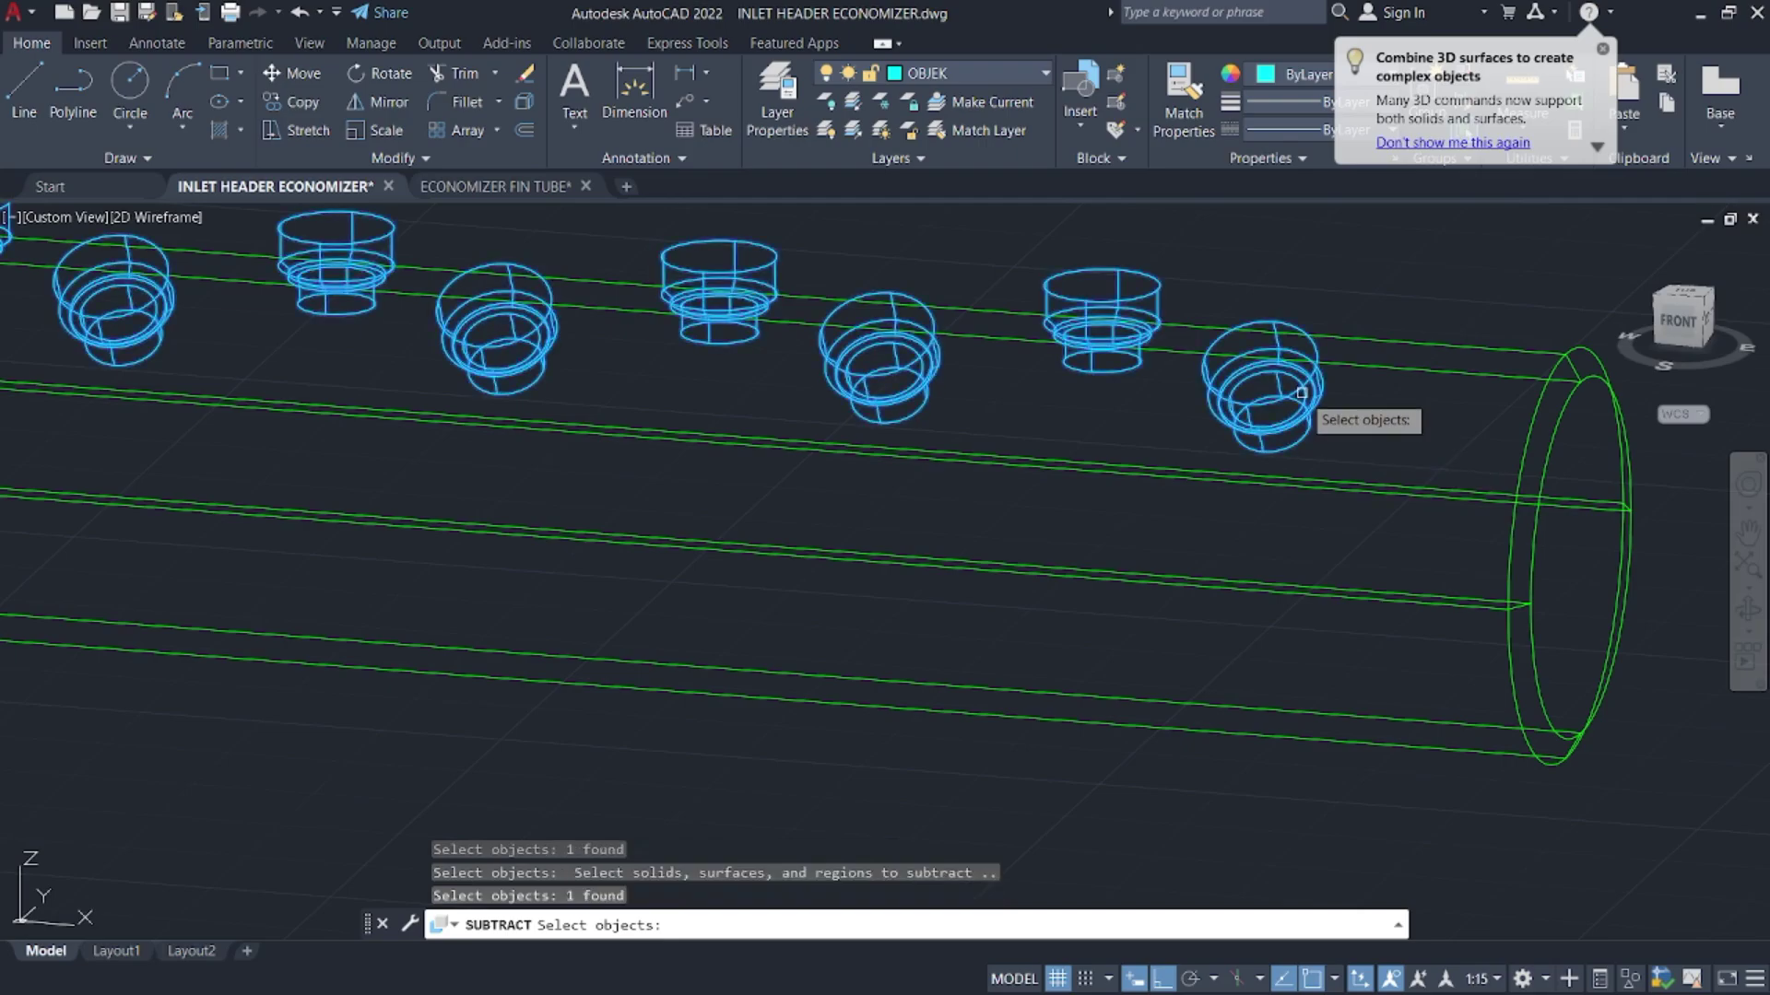
pyautogui.press('Return')
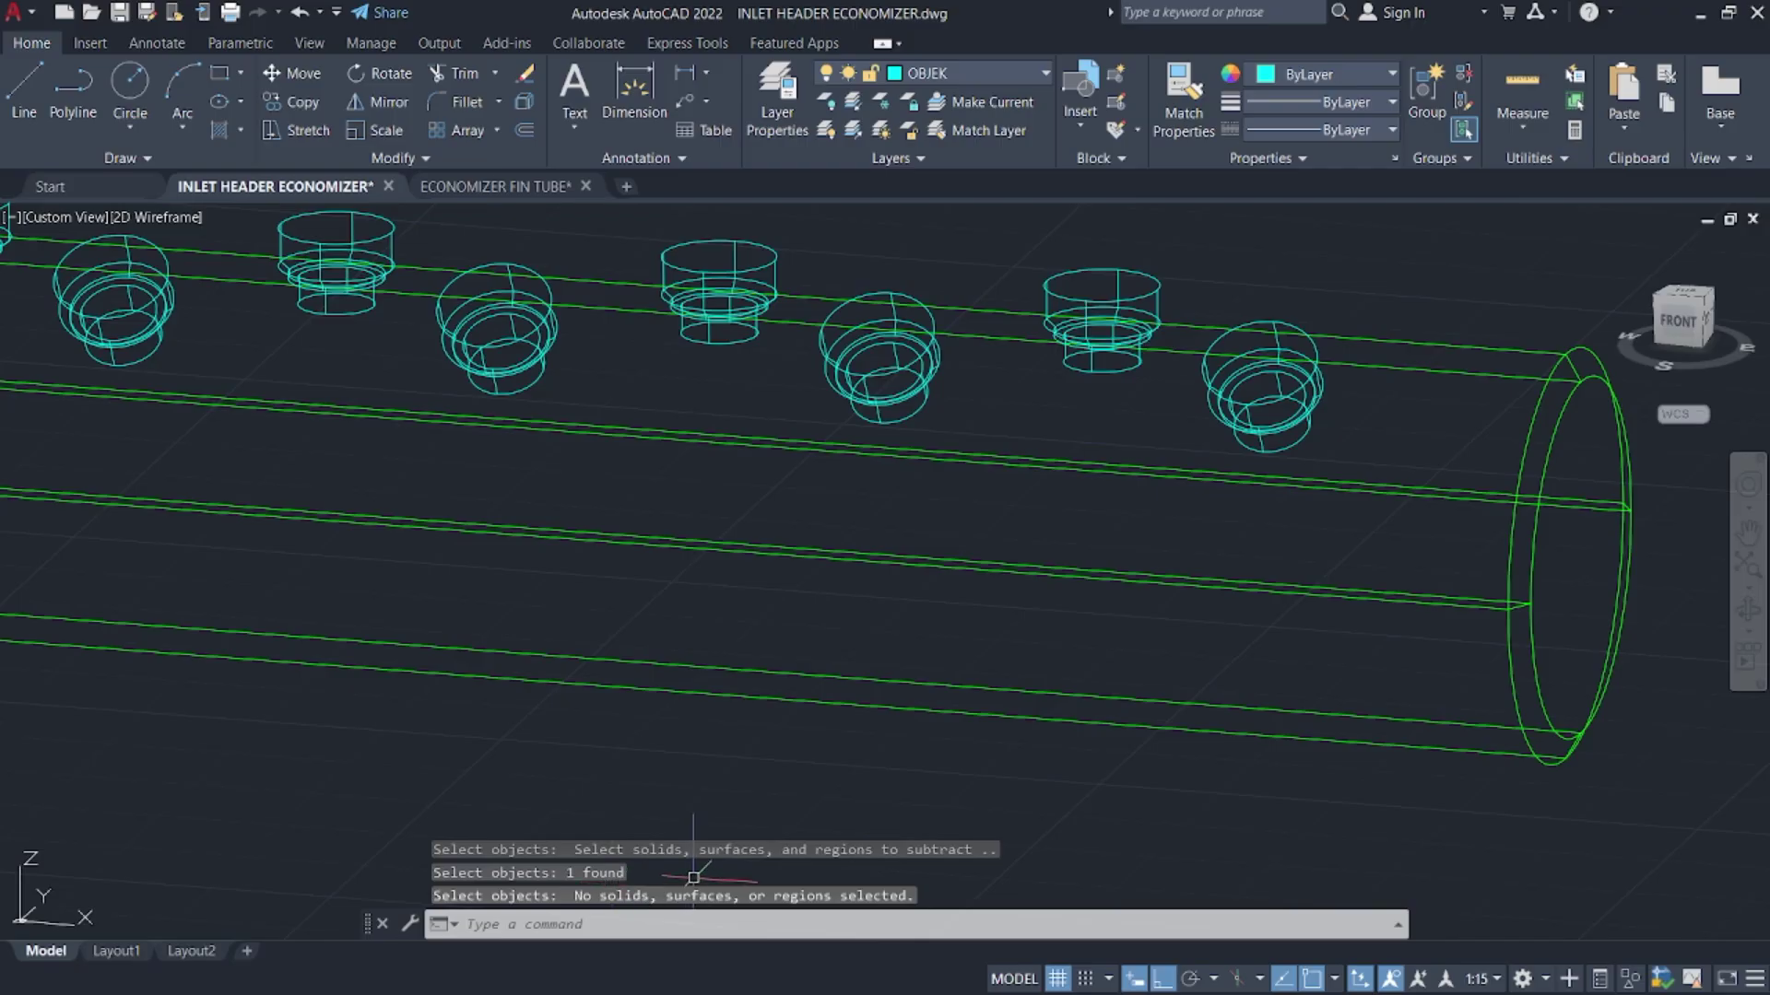
# - Explode the weld groove array into individual solids
pyautogui.scroll(-4, 821, 740)
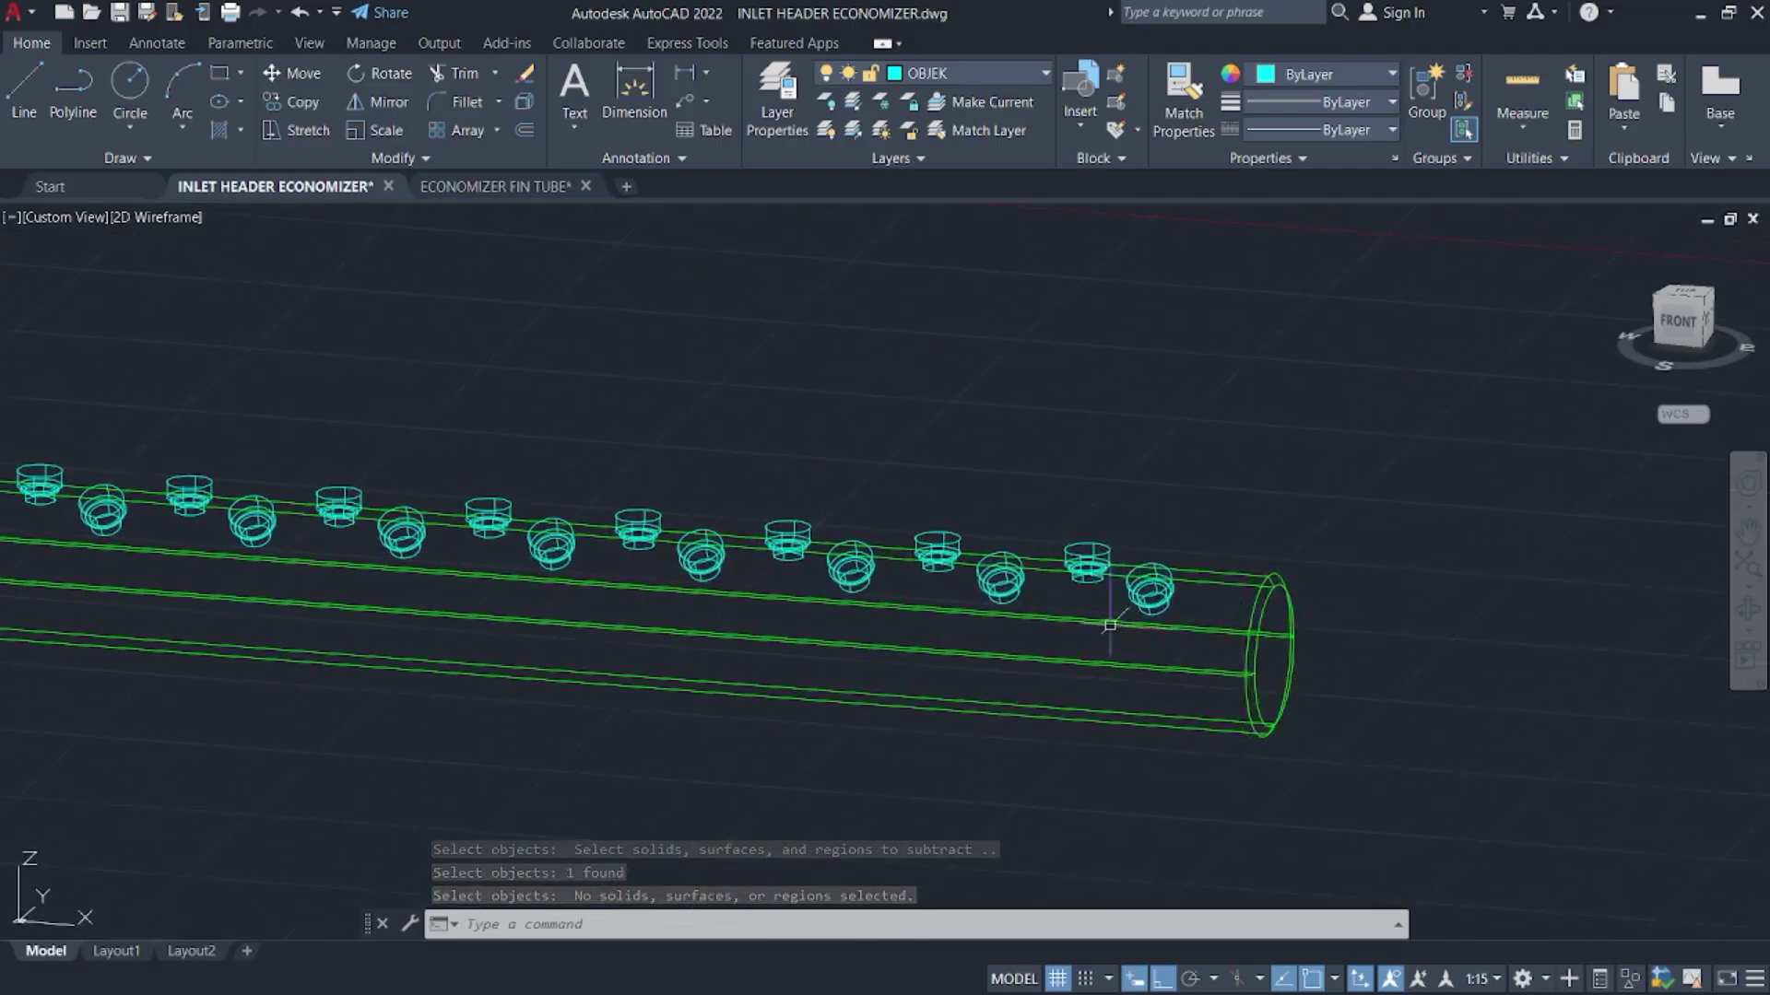
pyautogui.click(1133, 573)
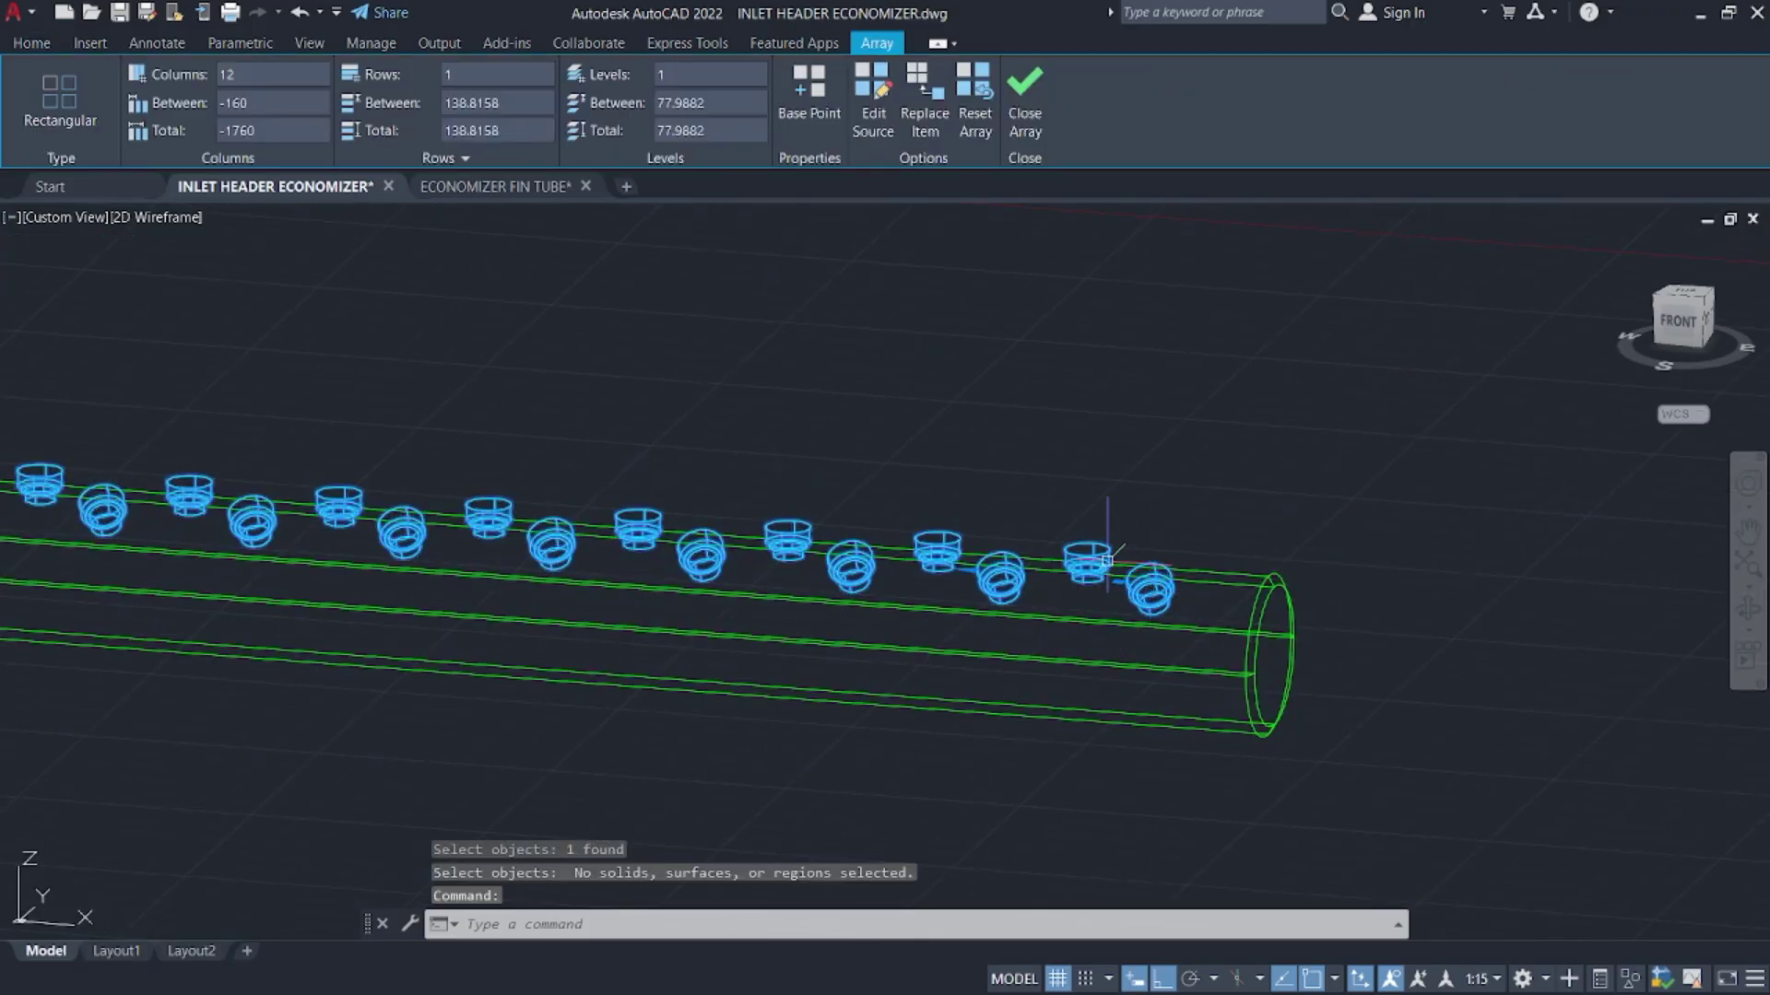
pyautogui.press('Return')
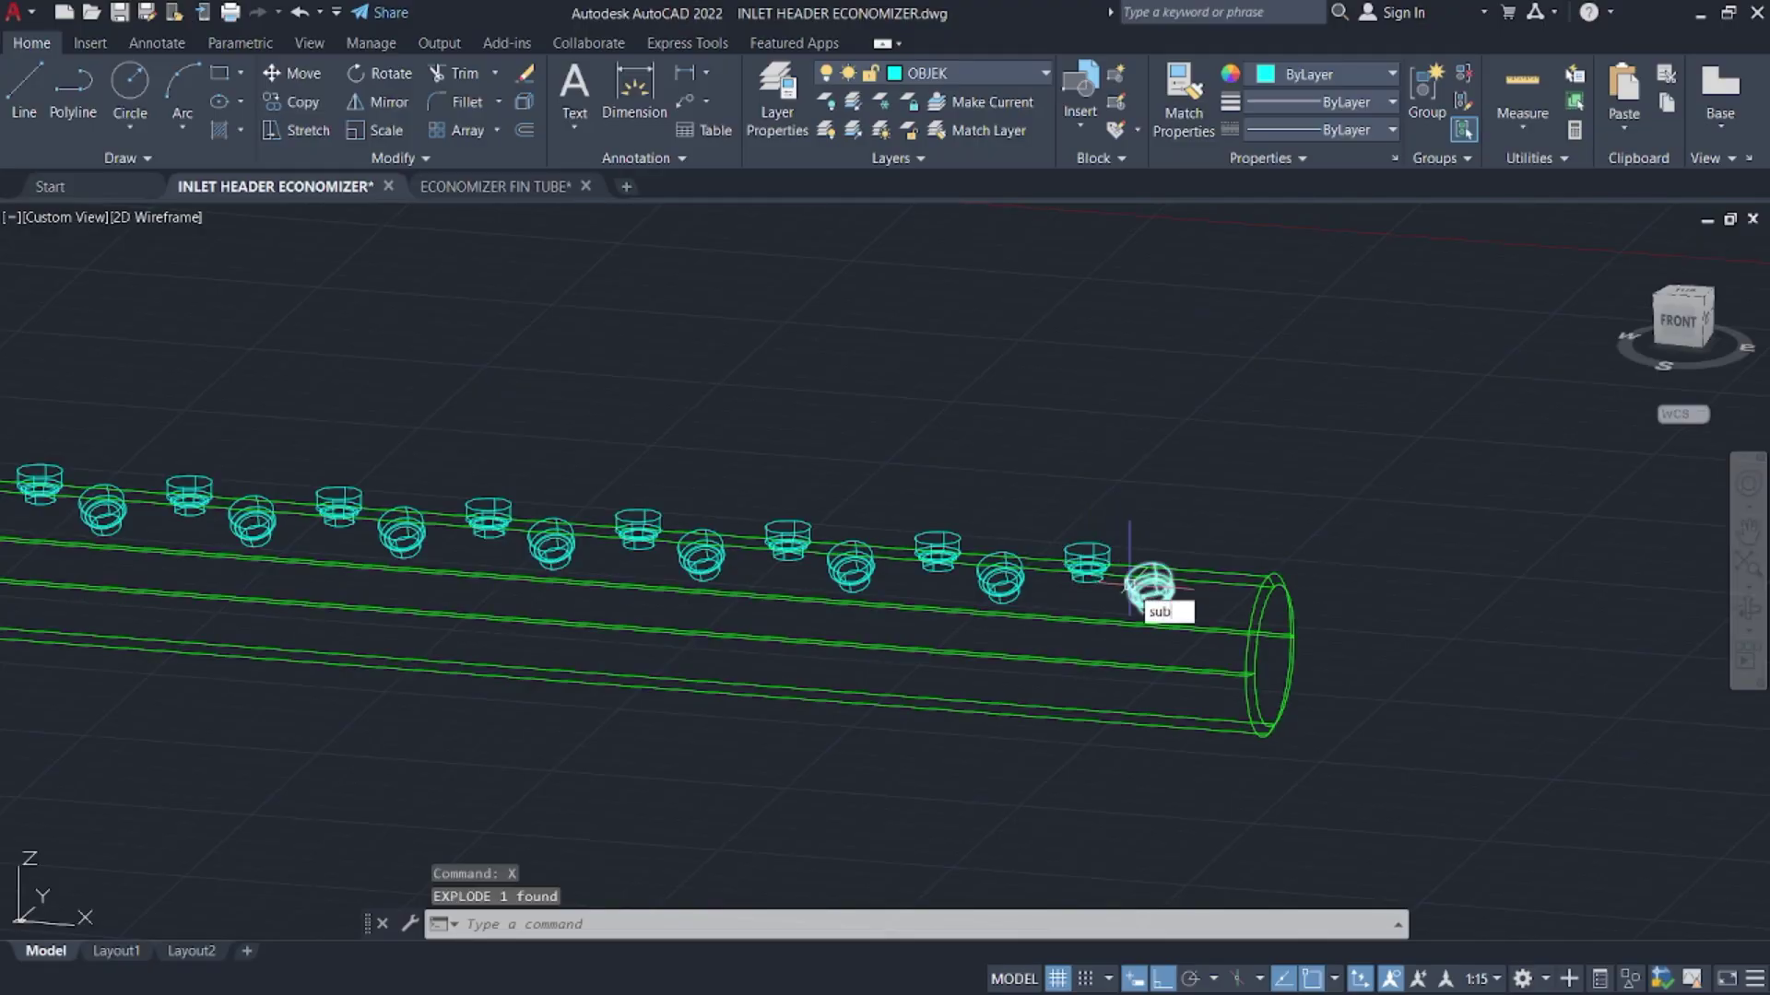
# - Subtract all 24 weld groove solids from the header pipe to cut the two rows of tube holes
pyautogui.press('Return')
pyautogui.click(1335, 640)
pyautogui.click(1252, 564)
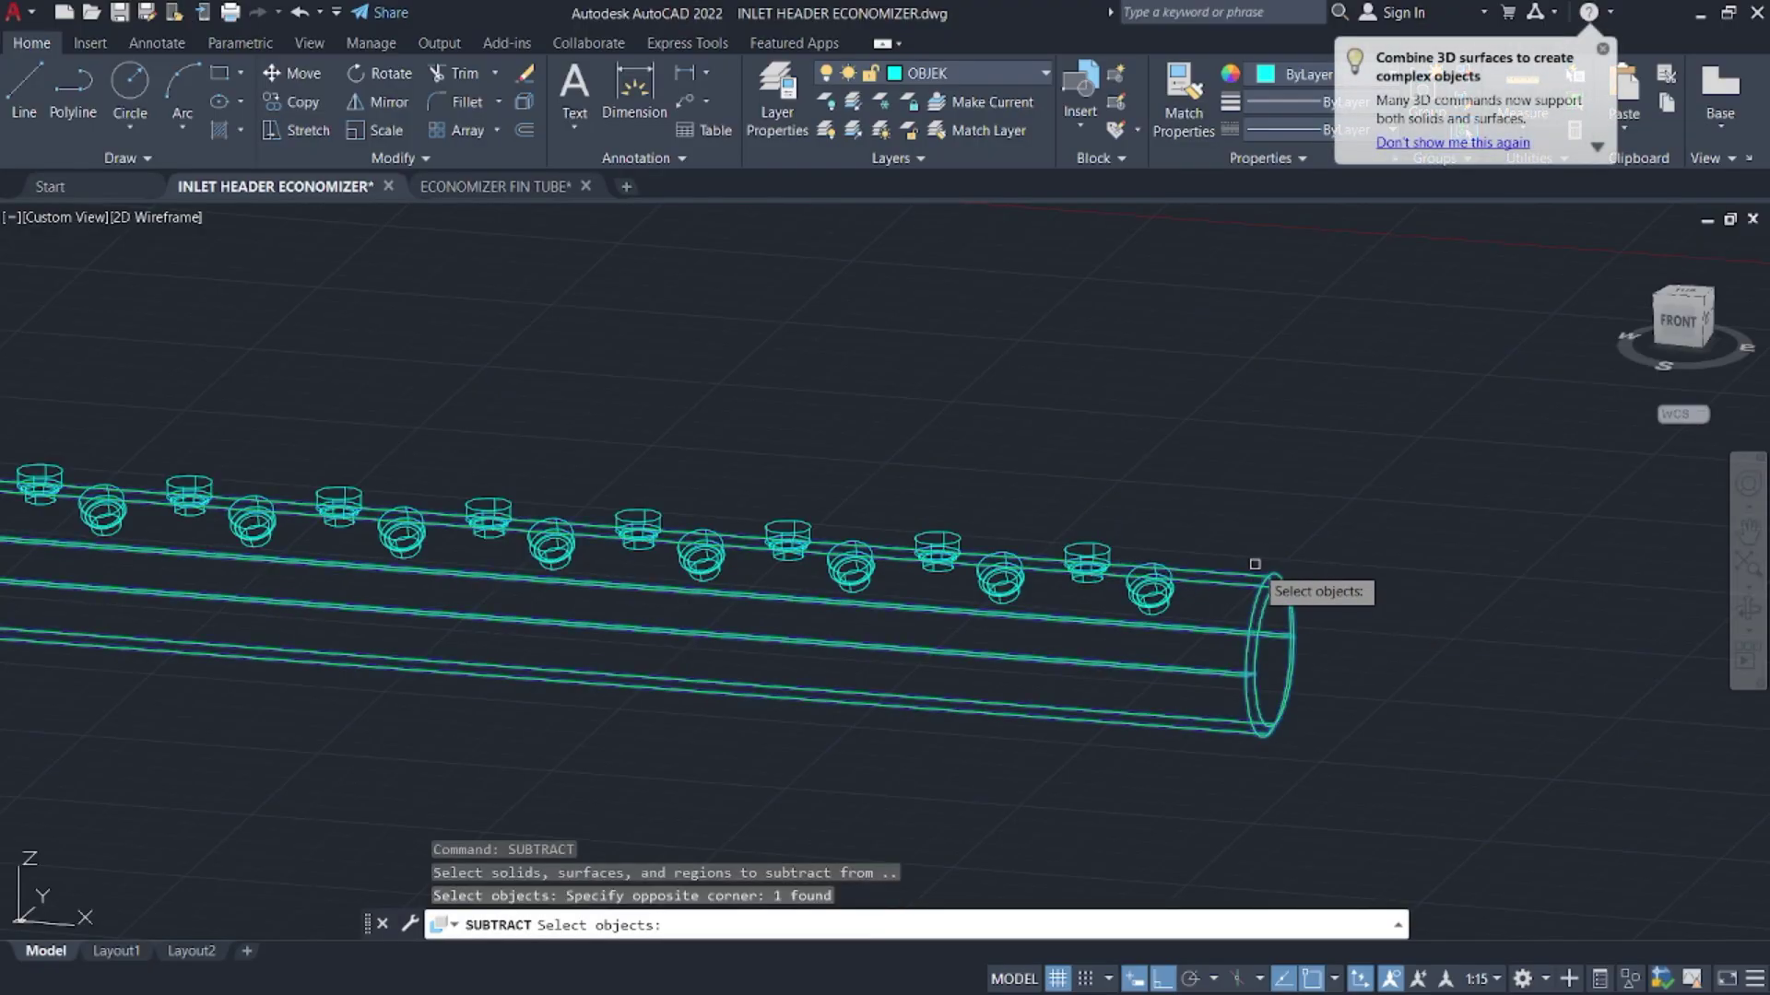
pyautogui.press('Return')
pyautogui.scroll(-4, 1210, 525)
pyautogui.click(402, 373)
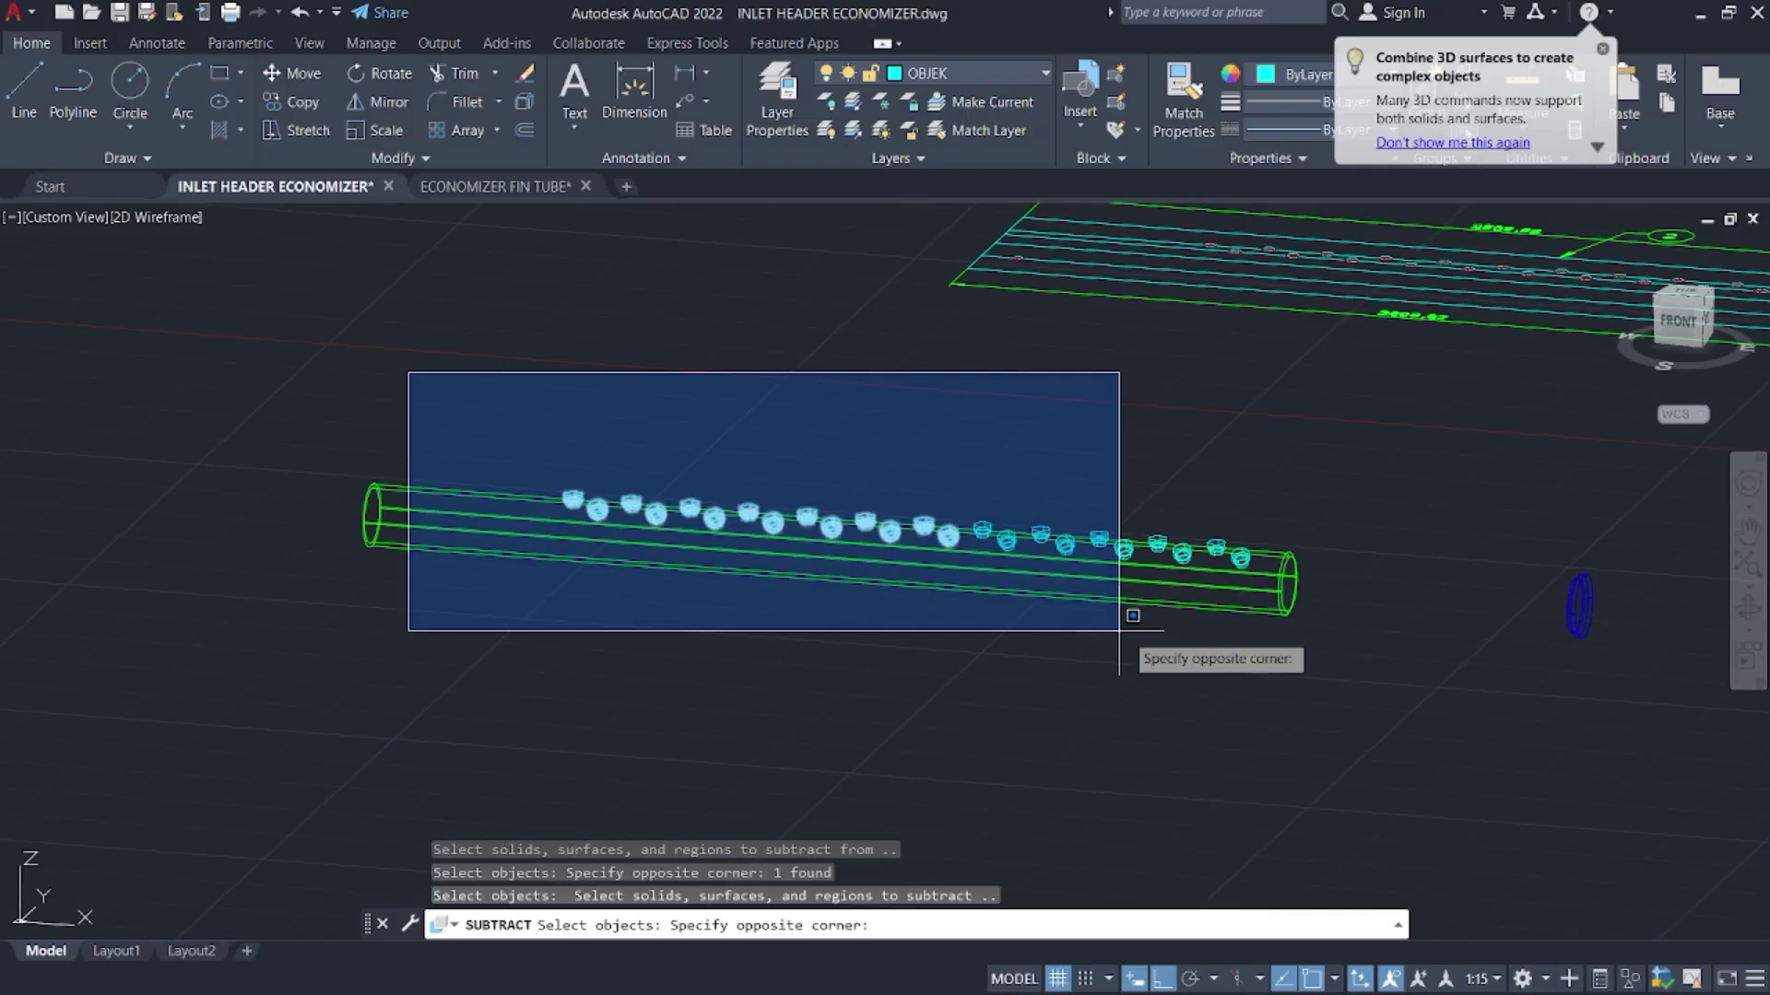
pyautogui.click(1294, 625)
pyautogui.press('Return')
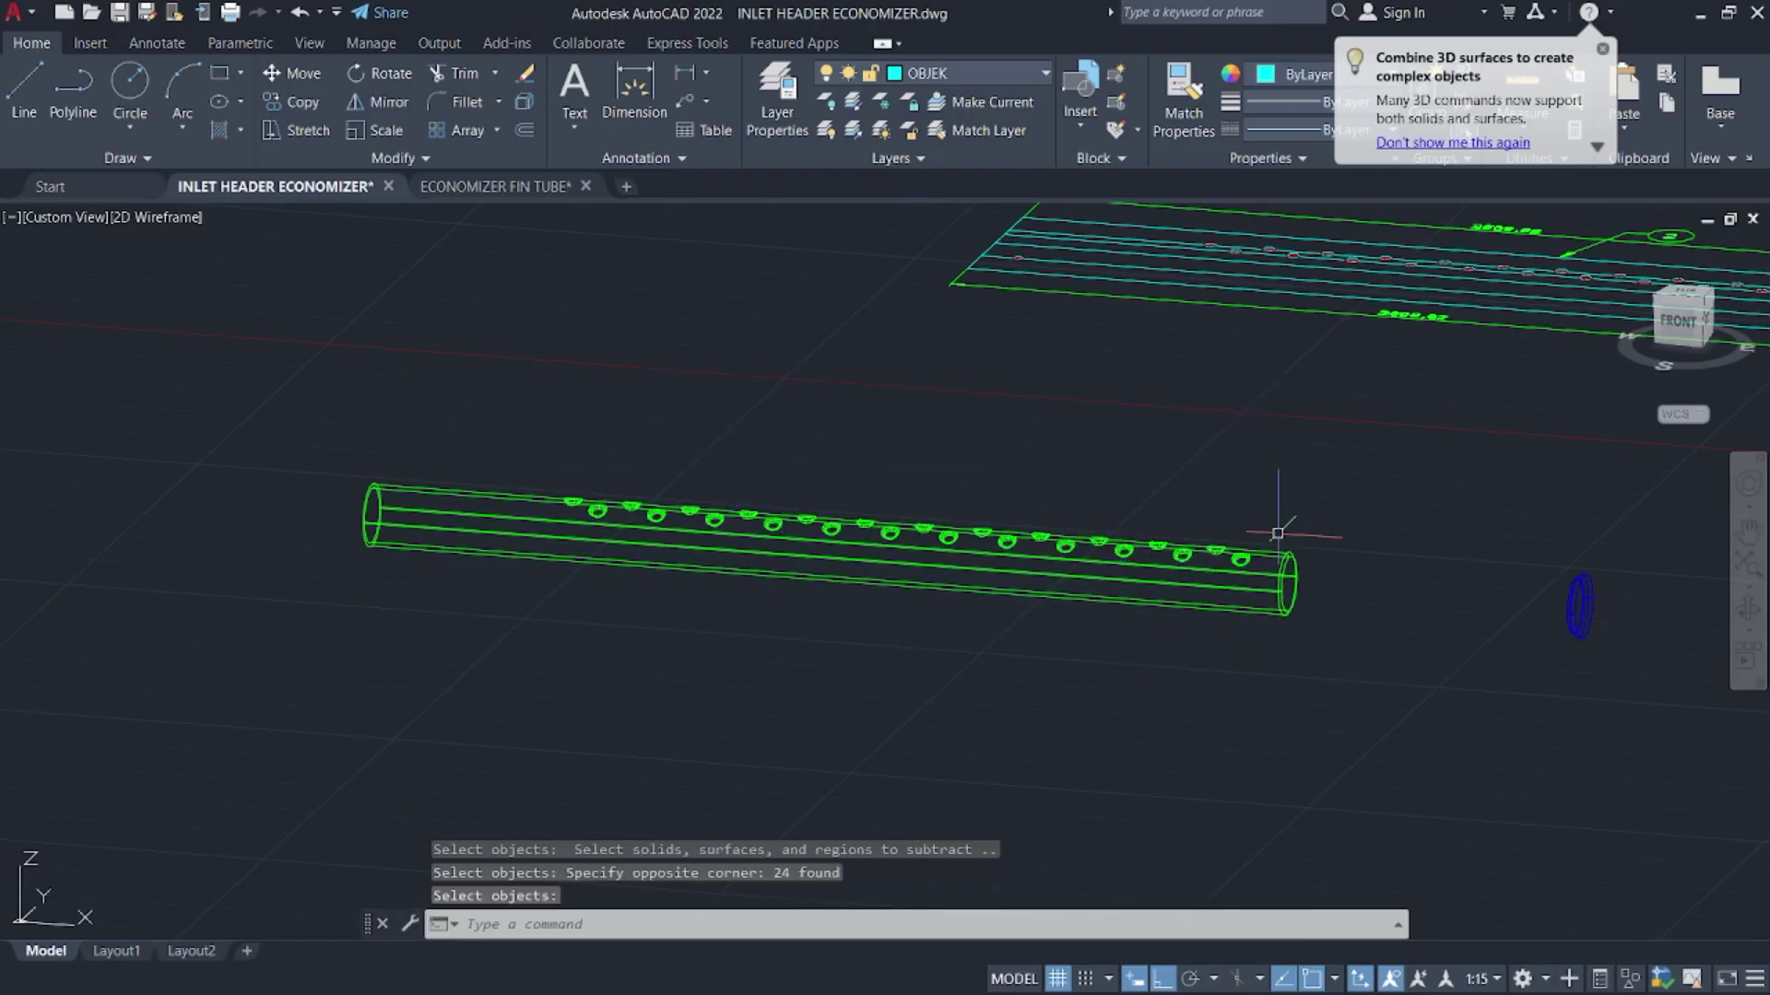
# - Move the blue end ring from its centre point onto the centre of the header pipe's open end beside the last holes
pyautogui.scroll(6, 1278, 533)
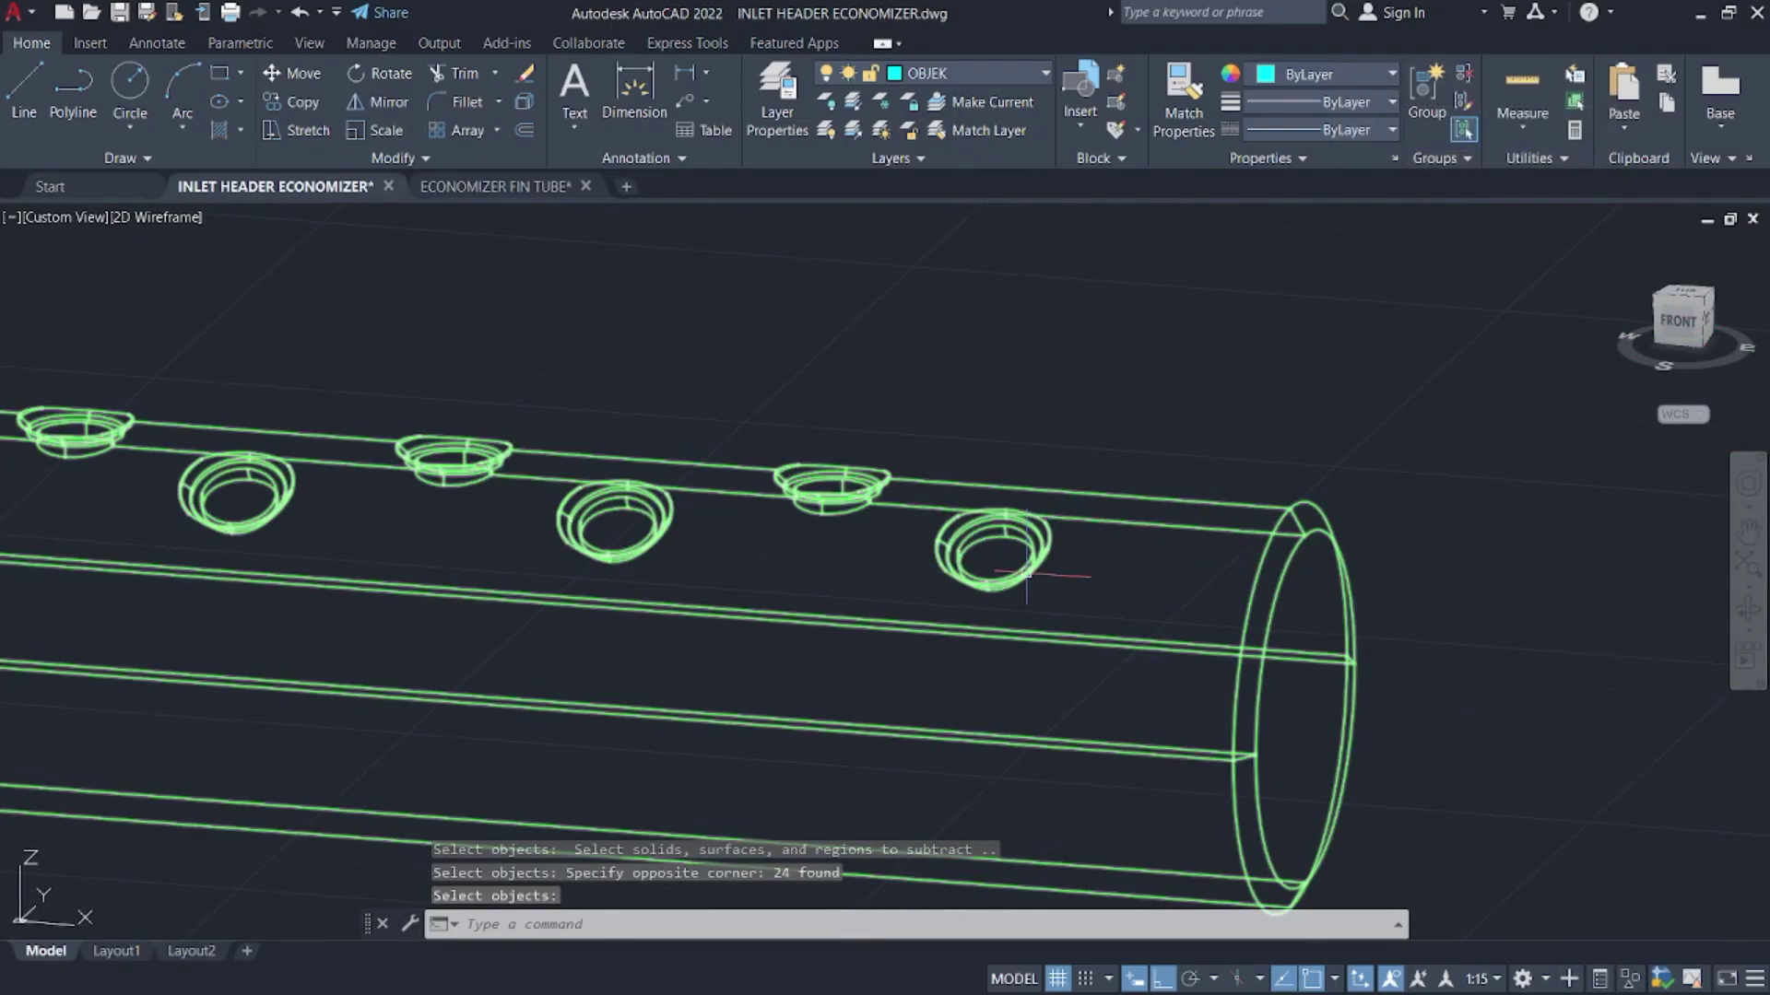
pyautogui.scroll(-6, 1122, 574)
pyautogui.moveTo(1118, 577); pyautogui.dragTo(1122, 530, button='middle')
pyautogui.click(1461, 351)
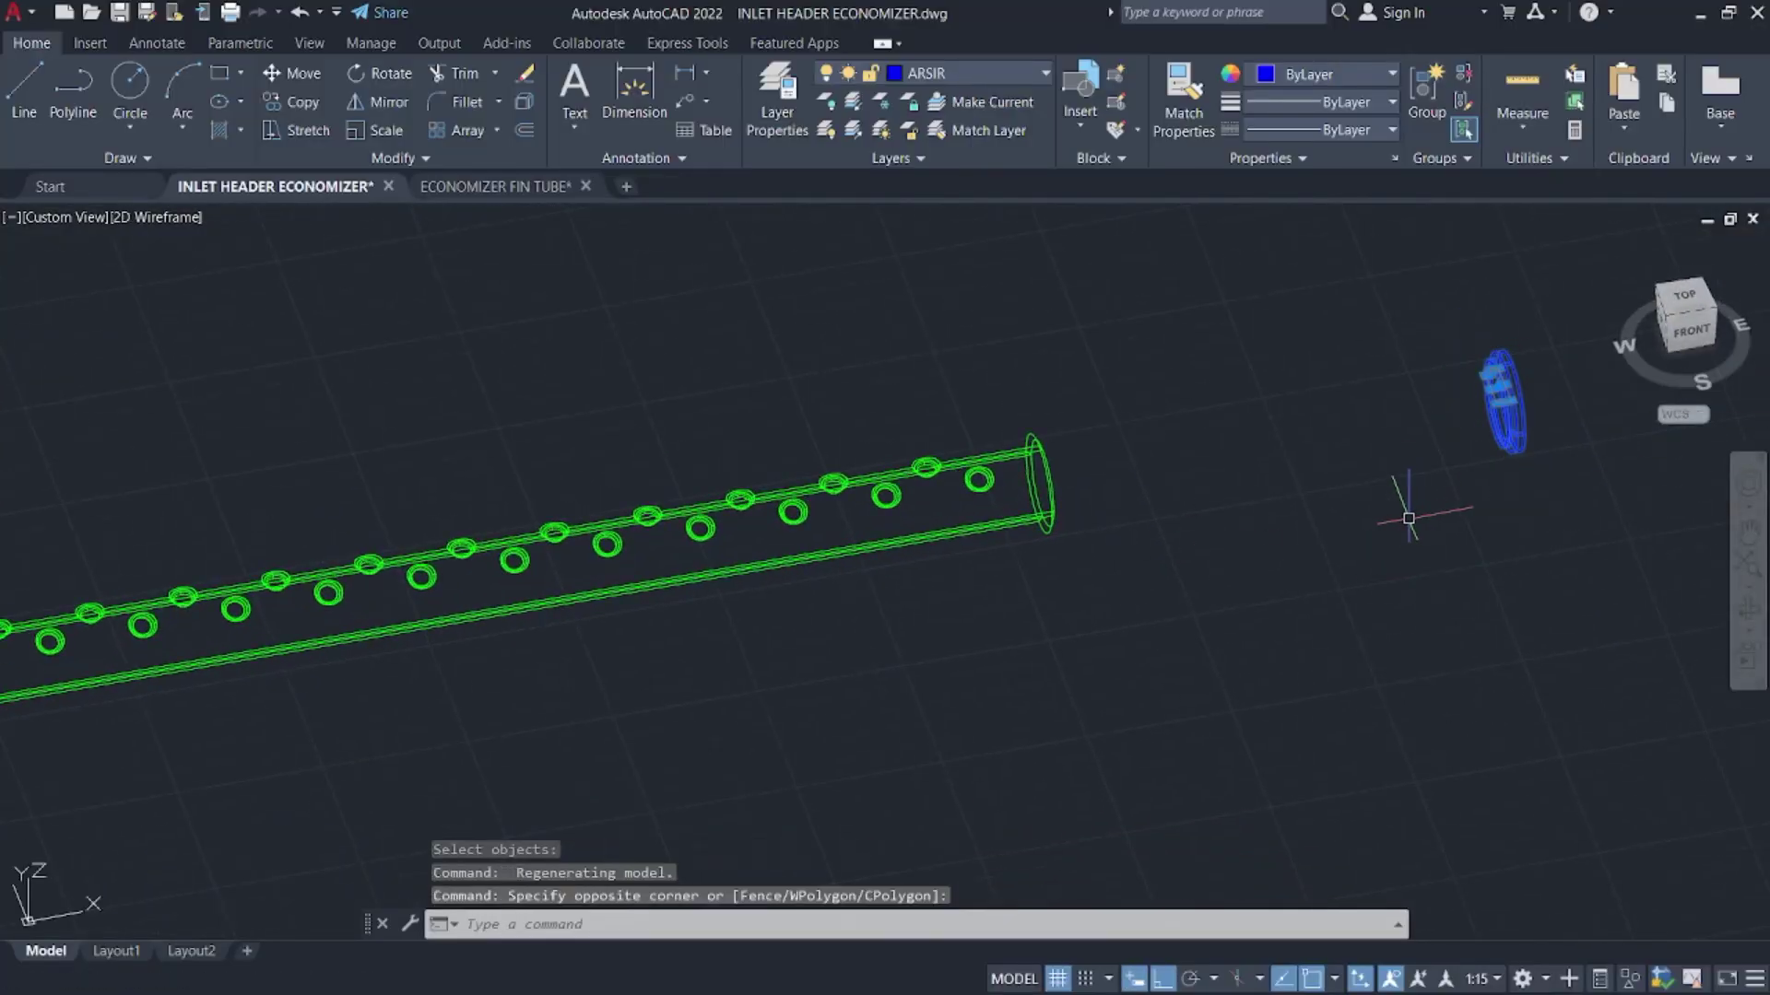
pyautogui.press('Return')
pyautogui.scroll(4, 1474, 406)
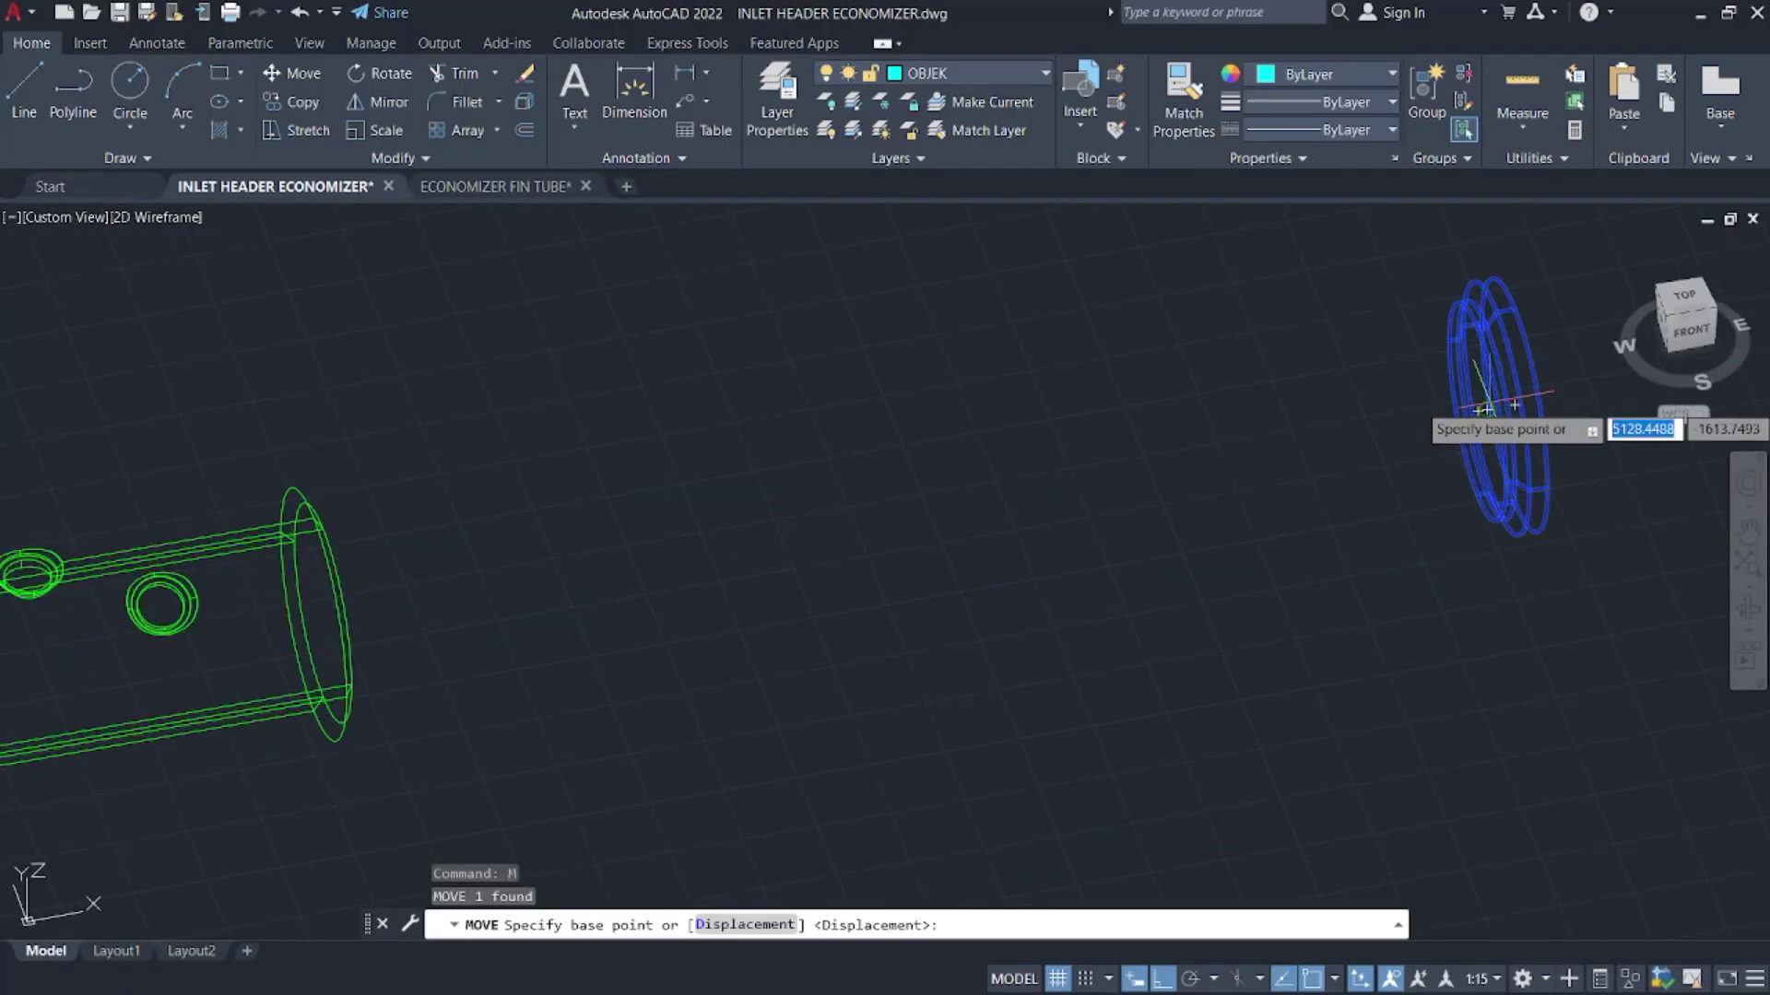
pyautogui.click(1478, 411)
pyautogui.moveTo(613, 465); pyautogui.dragTo(1479, 420, button='middle')
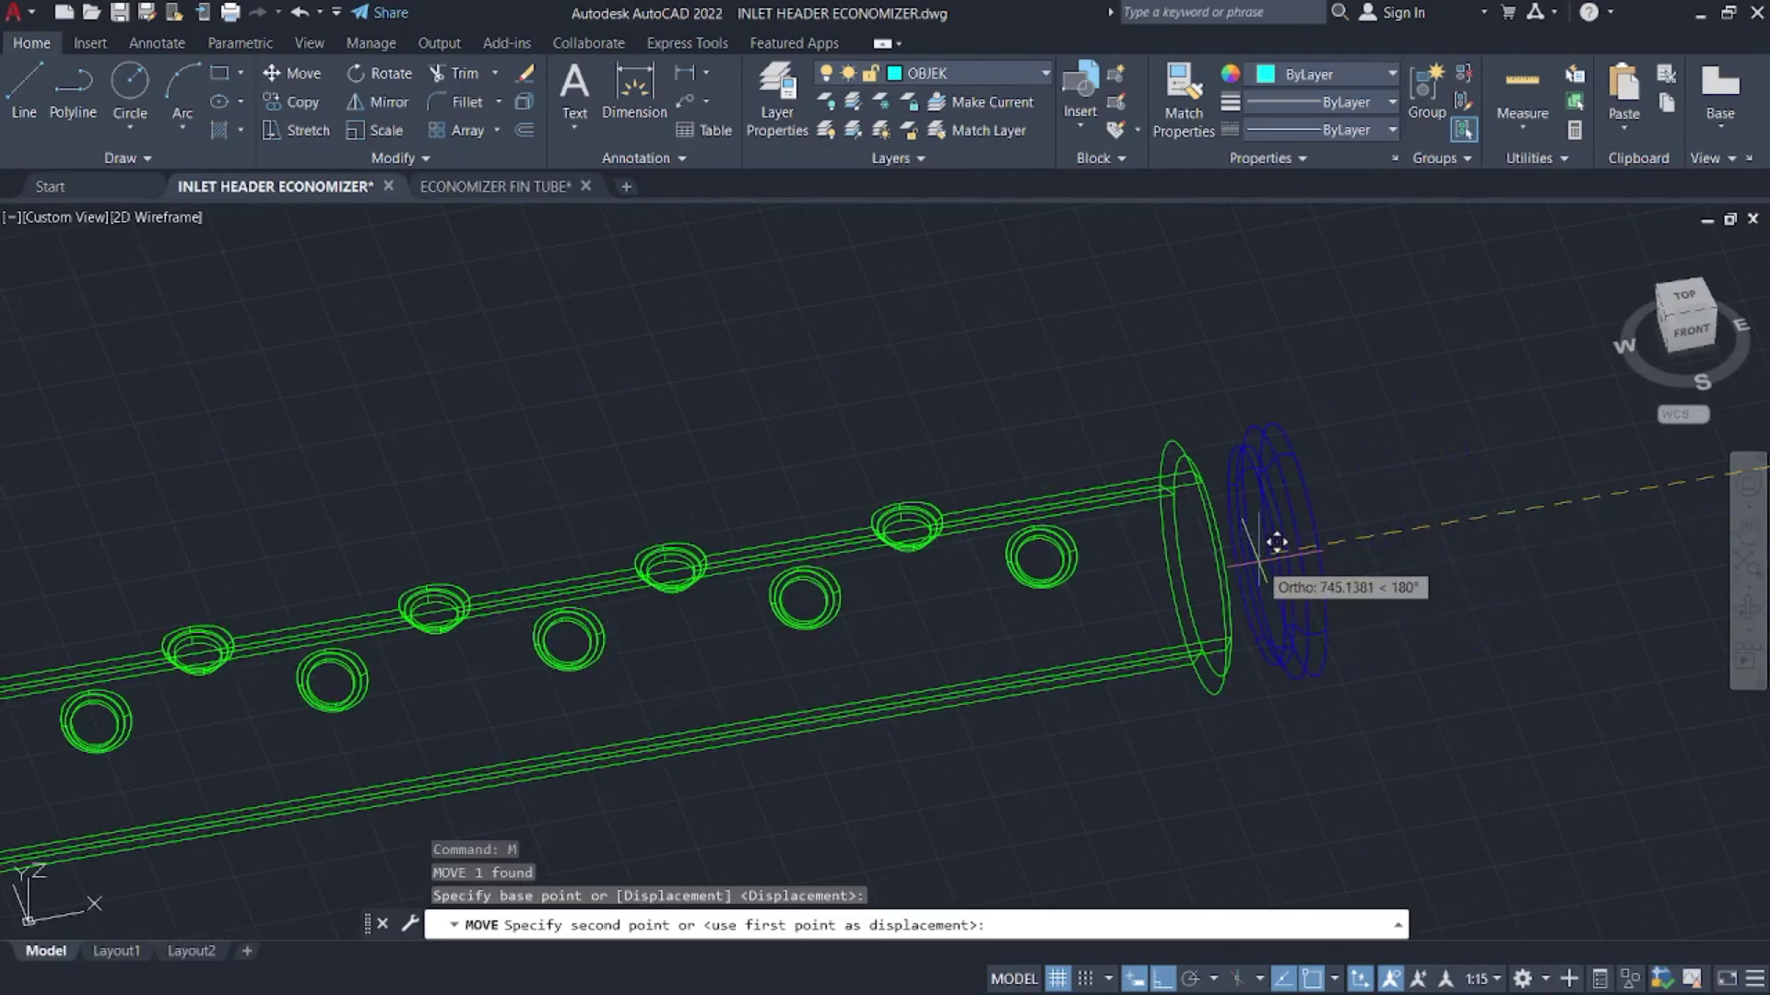
pyautogui.click(1210, 558)
# - Shift the blue end ring a further 3 mm along the pipe axis
pyautogui.click(1349, 553)
pyautogui.click(1254, 553)
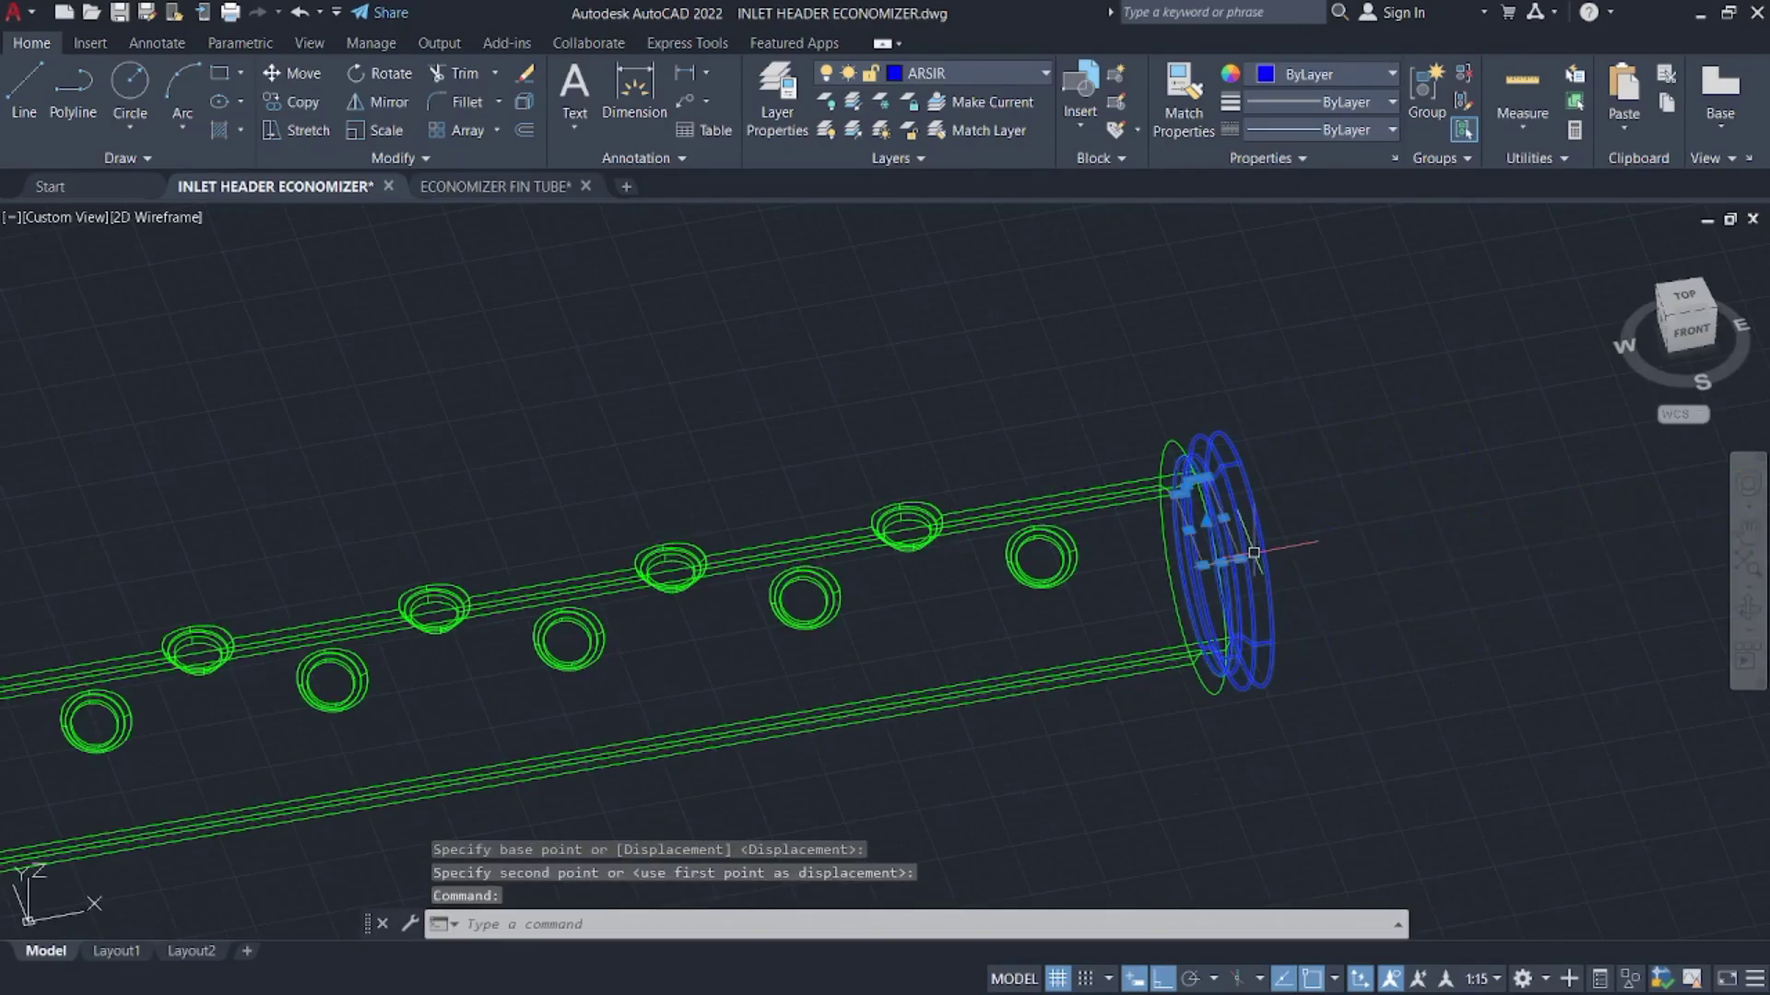
pyautogui.press('space')
pyautogui.click(1233, 502)
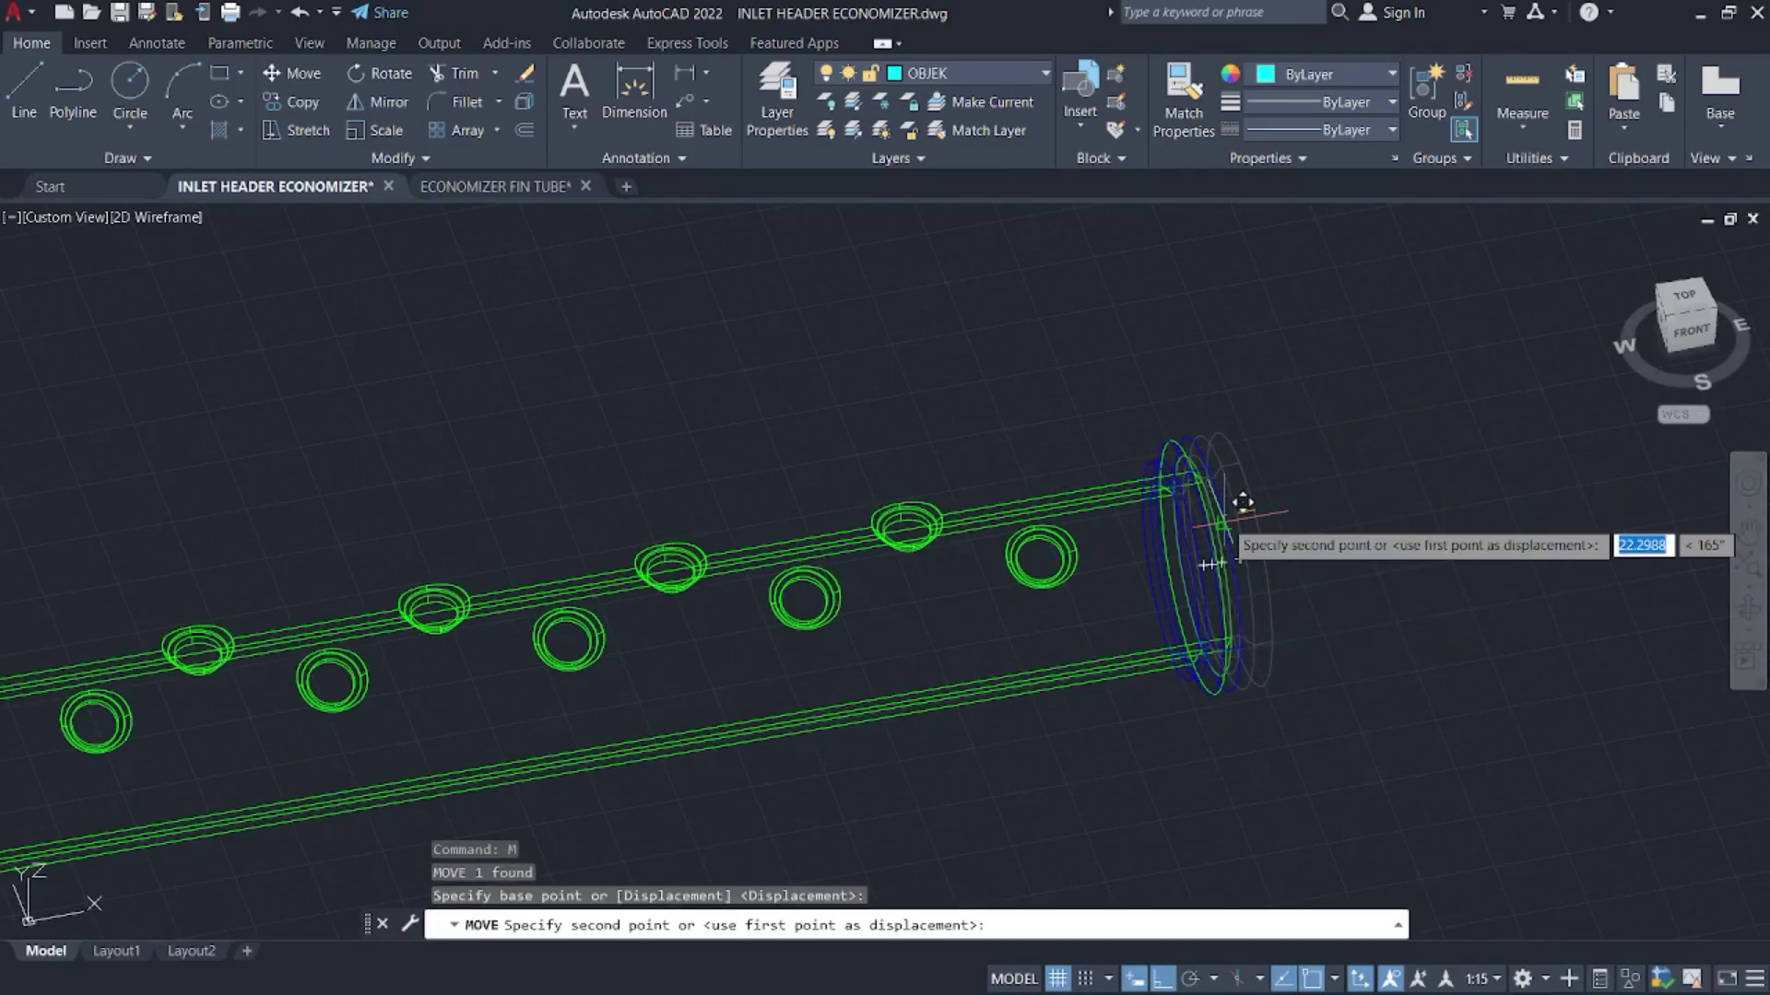
pyautogui.write('3')
pyautogui.press('Return')
# - Rotate the bent tube with the straight-down short leg 90° about the Z axis using 3DROTATE
pyautogui.scroll(-5, 1191, 474)
pyautogui.scroll(-5, 1191, 473)
pyautogui.click(1244, 571)
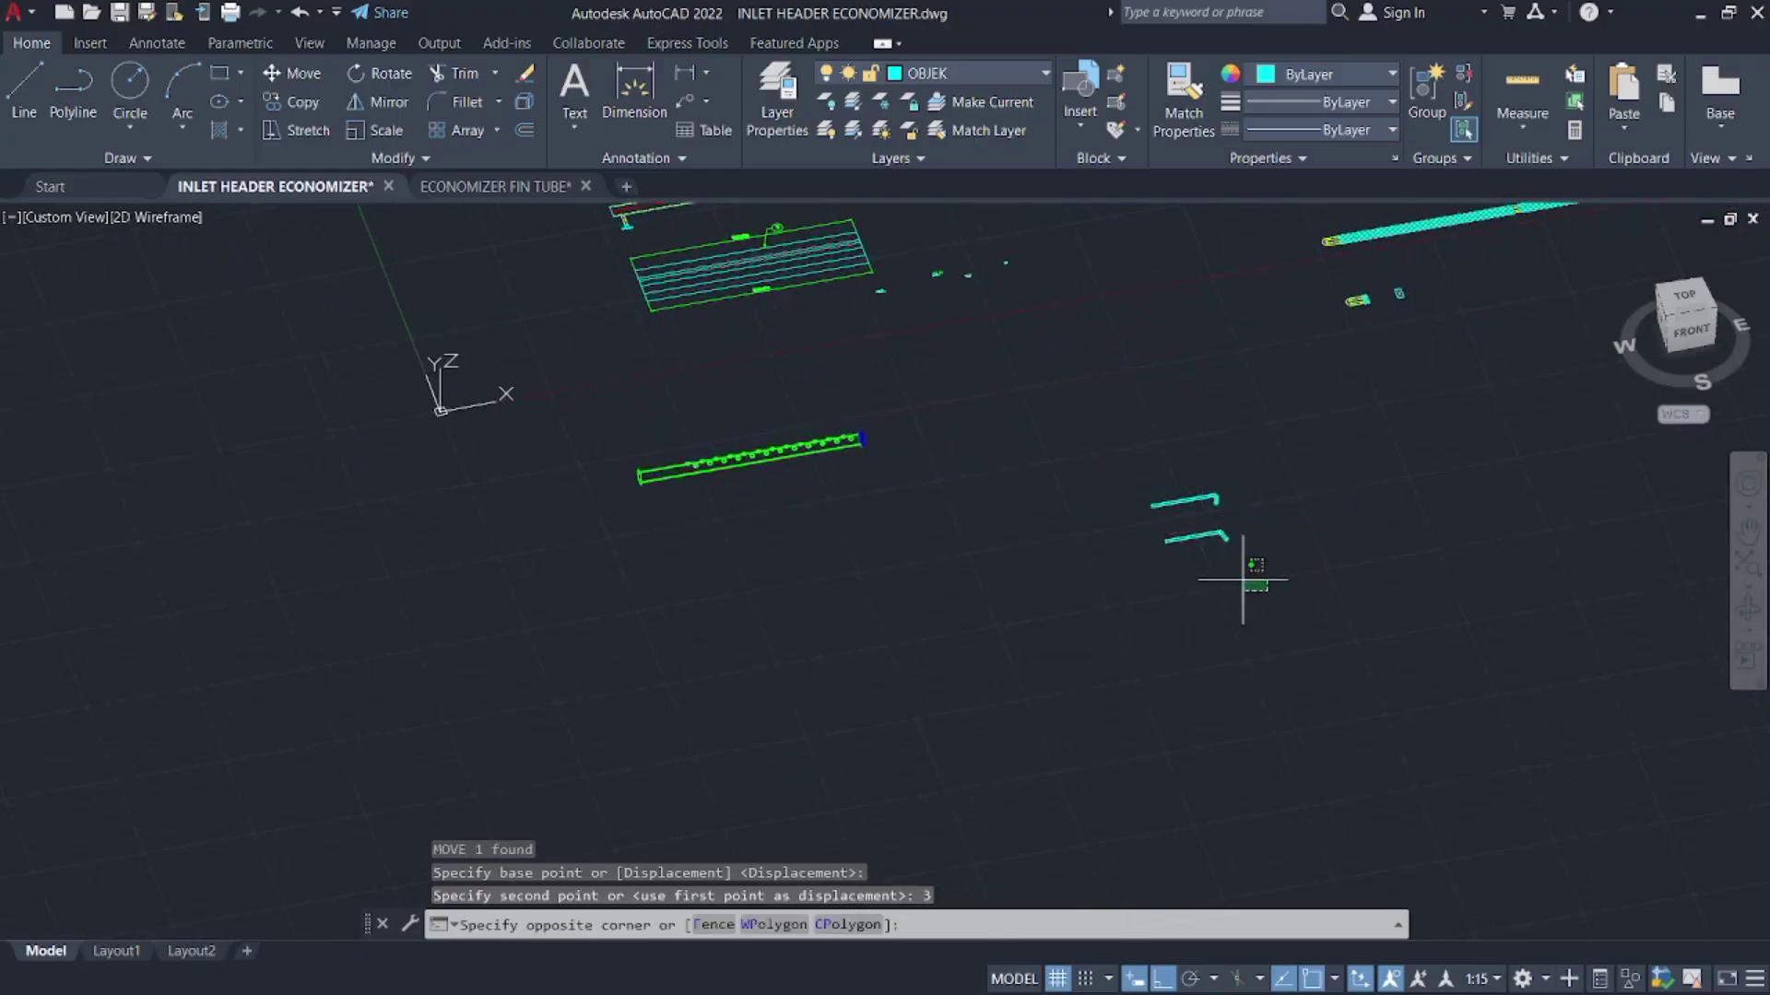
pyautogui.scroll(5, 1253, 562)
pyautogui.press('Escape')
pyautogui.moveTo(1273, 535); pyautogui.dragTo(1232, 483)
pyautogui.write('3')
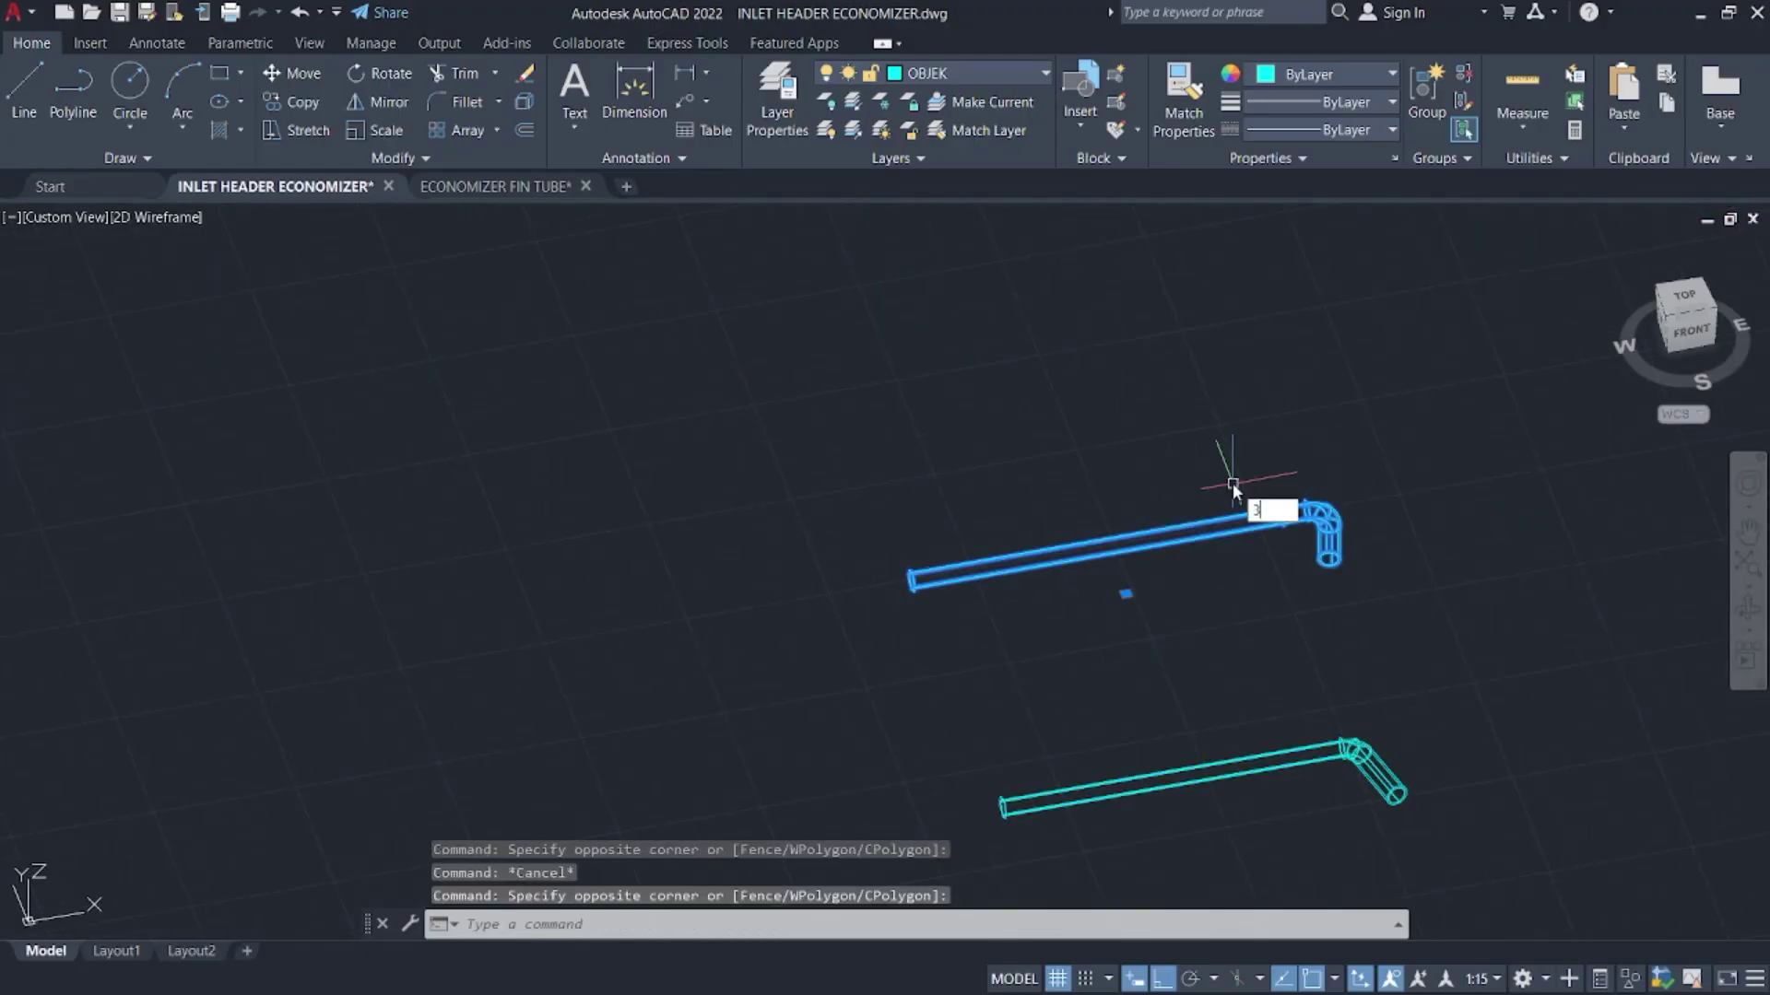
pyautogui.write('drotate')
pyautogui.press('Return')
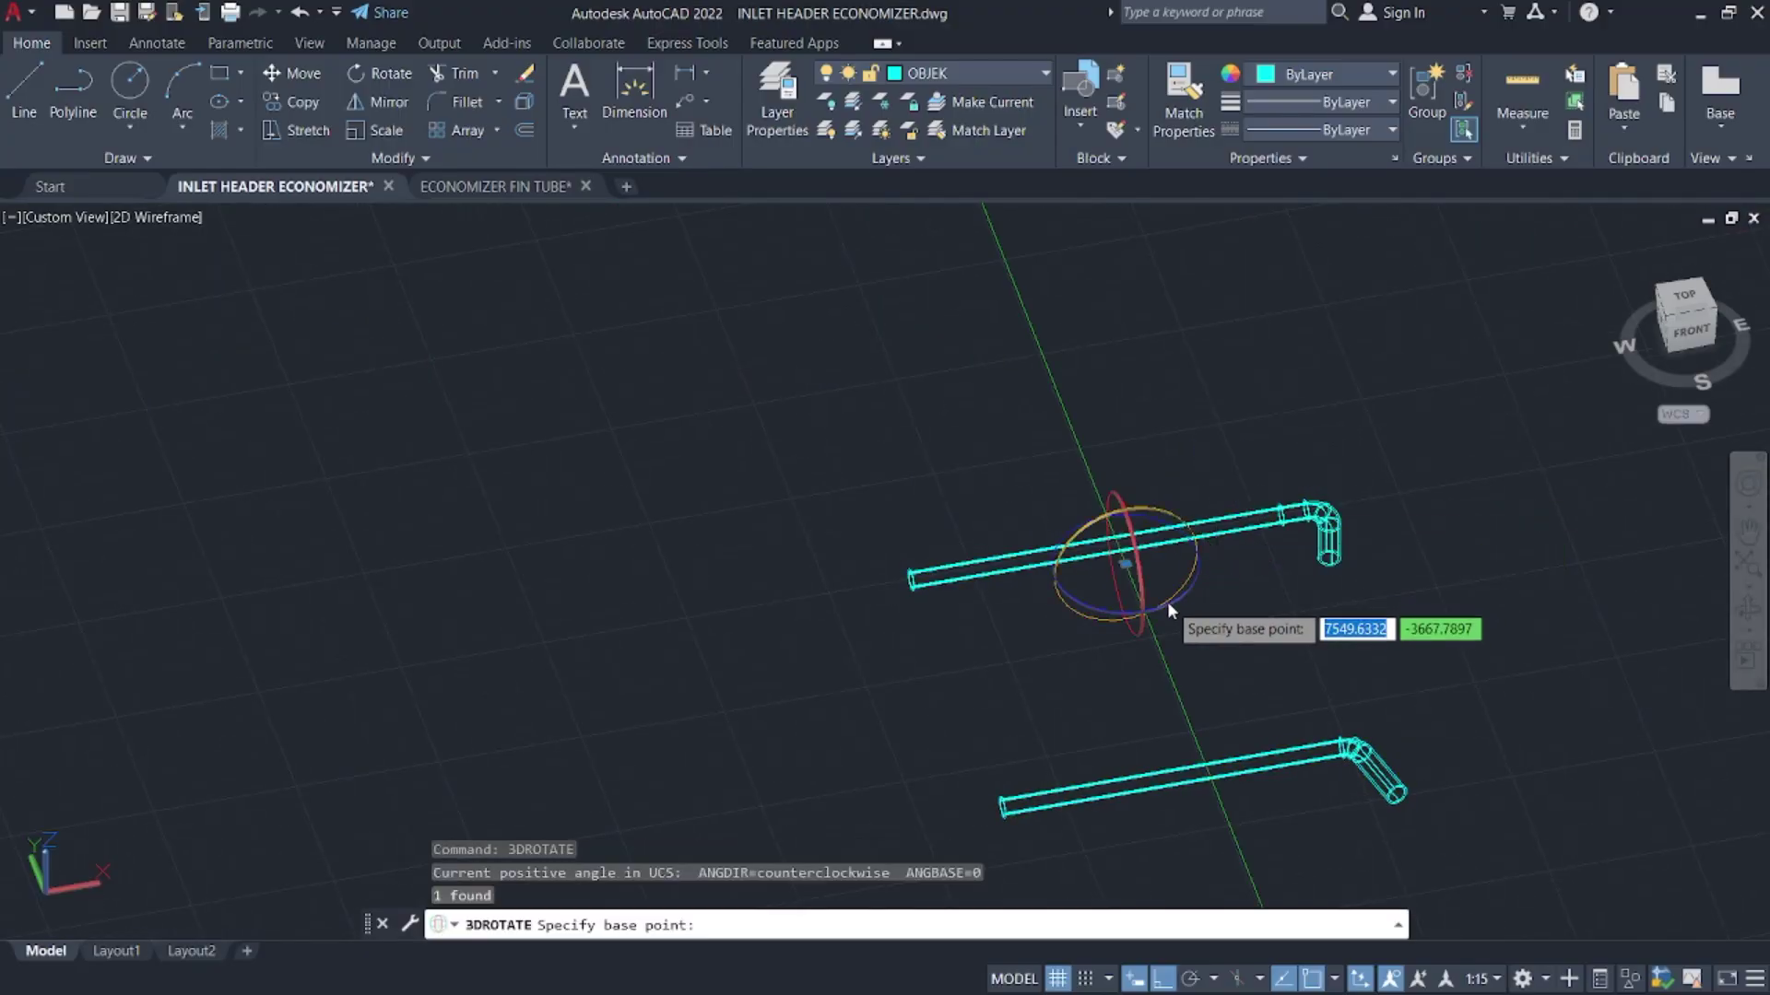
pyautogui.click(1171, 606)
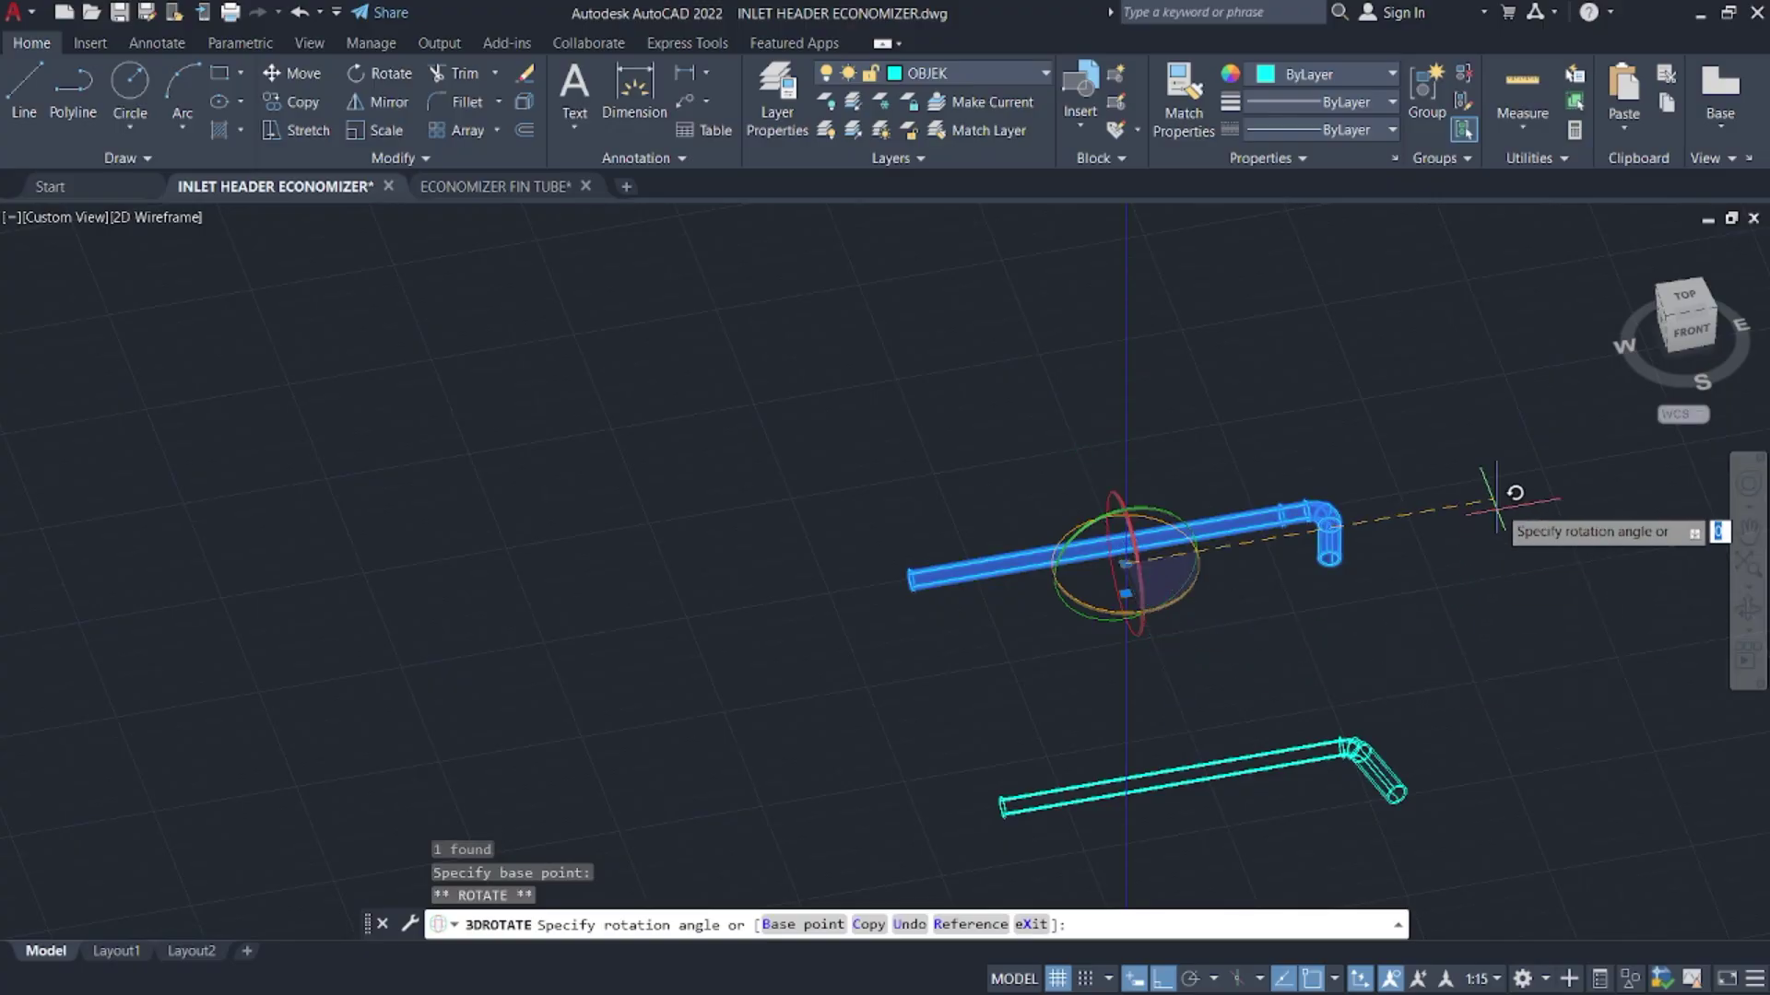
pyautogui.click(1004, 386)
# - Move the rotated bent tube by its short leg's end centre into the 0° row hole nearest the blue end ring
pyautogui.keyDown('shift'); pyautogui.moveTo(1063, 494); pyautogui.dragTo(1024, 632, button='middle'); pyautogui.keyUp('shift')
pyautogui.click(1024, 635)
pyautogui.click(964, 620)
pyautogui.write('M')
pyautogui.press('Return')
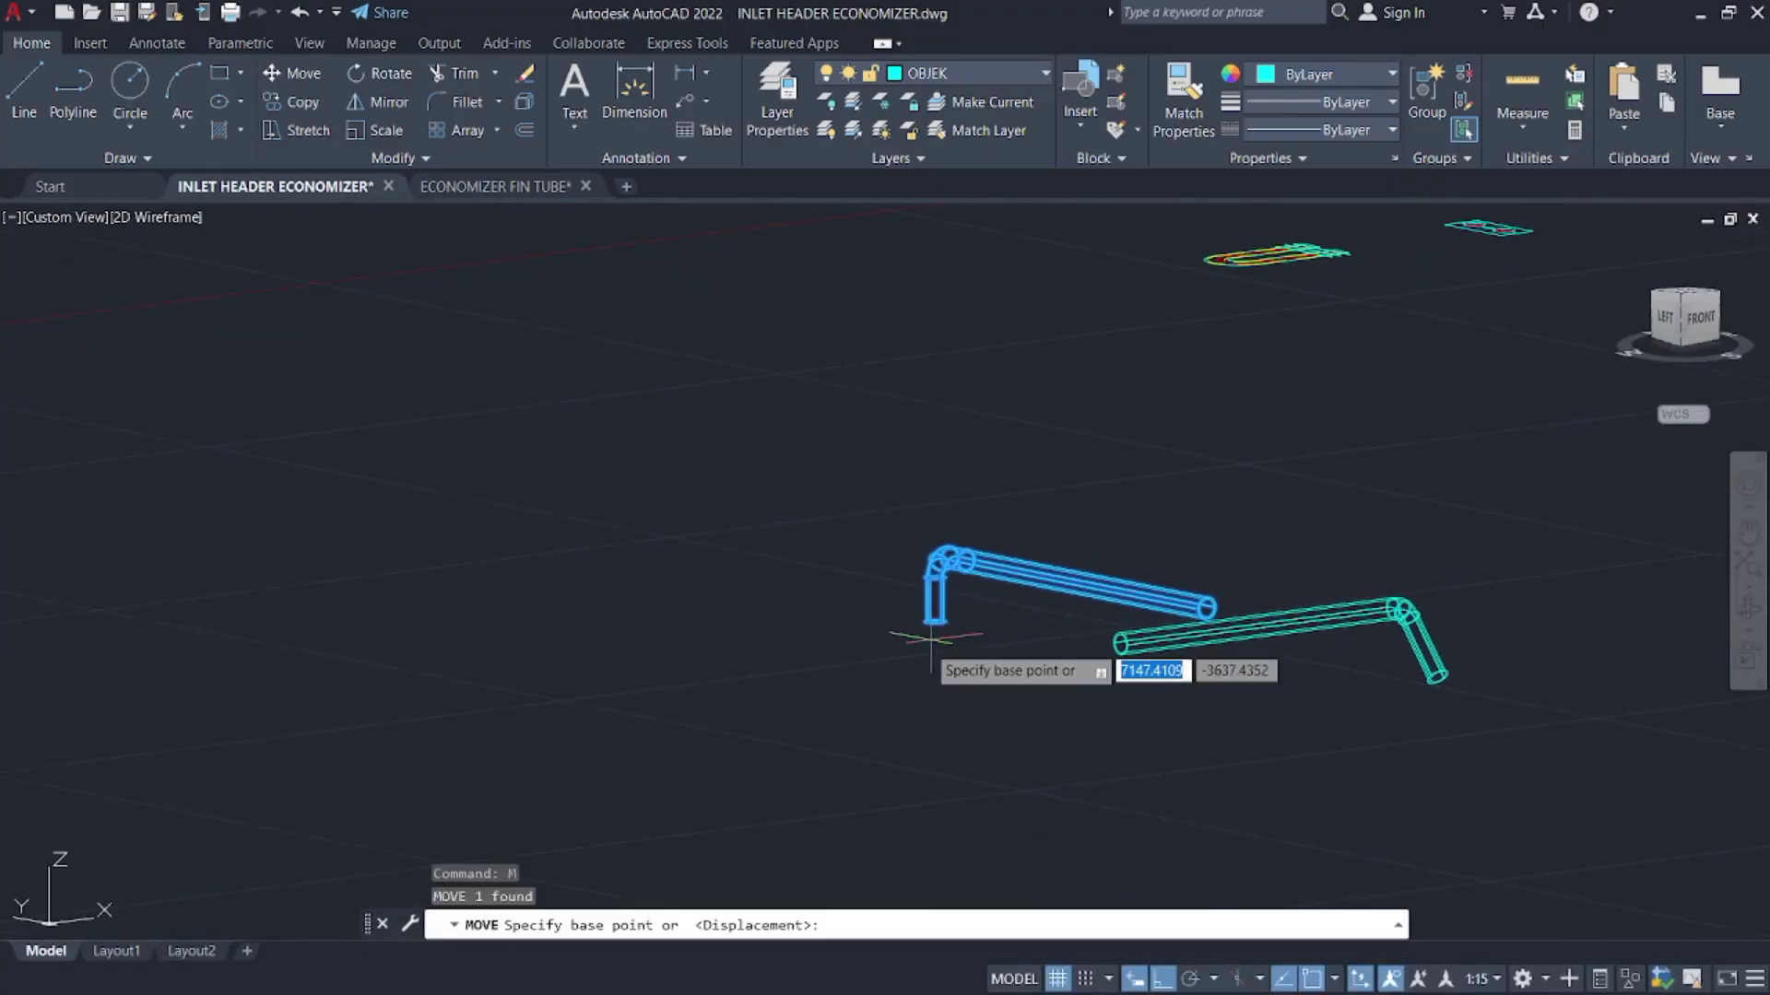
pyautogui.scroll(5, 929, 645)
pyautogui.click(959, 494)
pyautogui.scroll(-5, 758, 564)
pyautogui.scroll(-5, 757, 565)
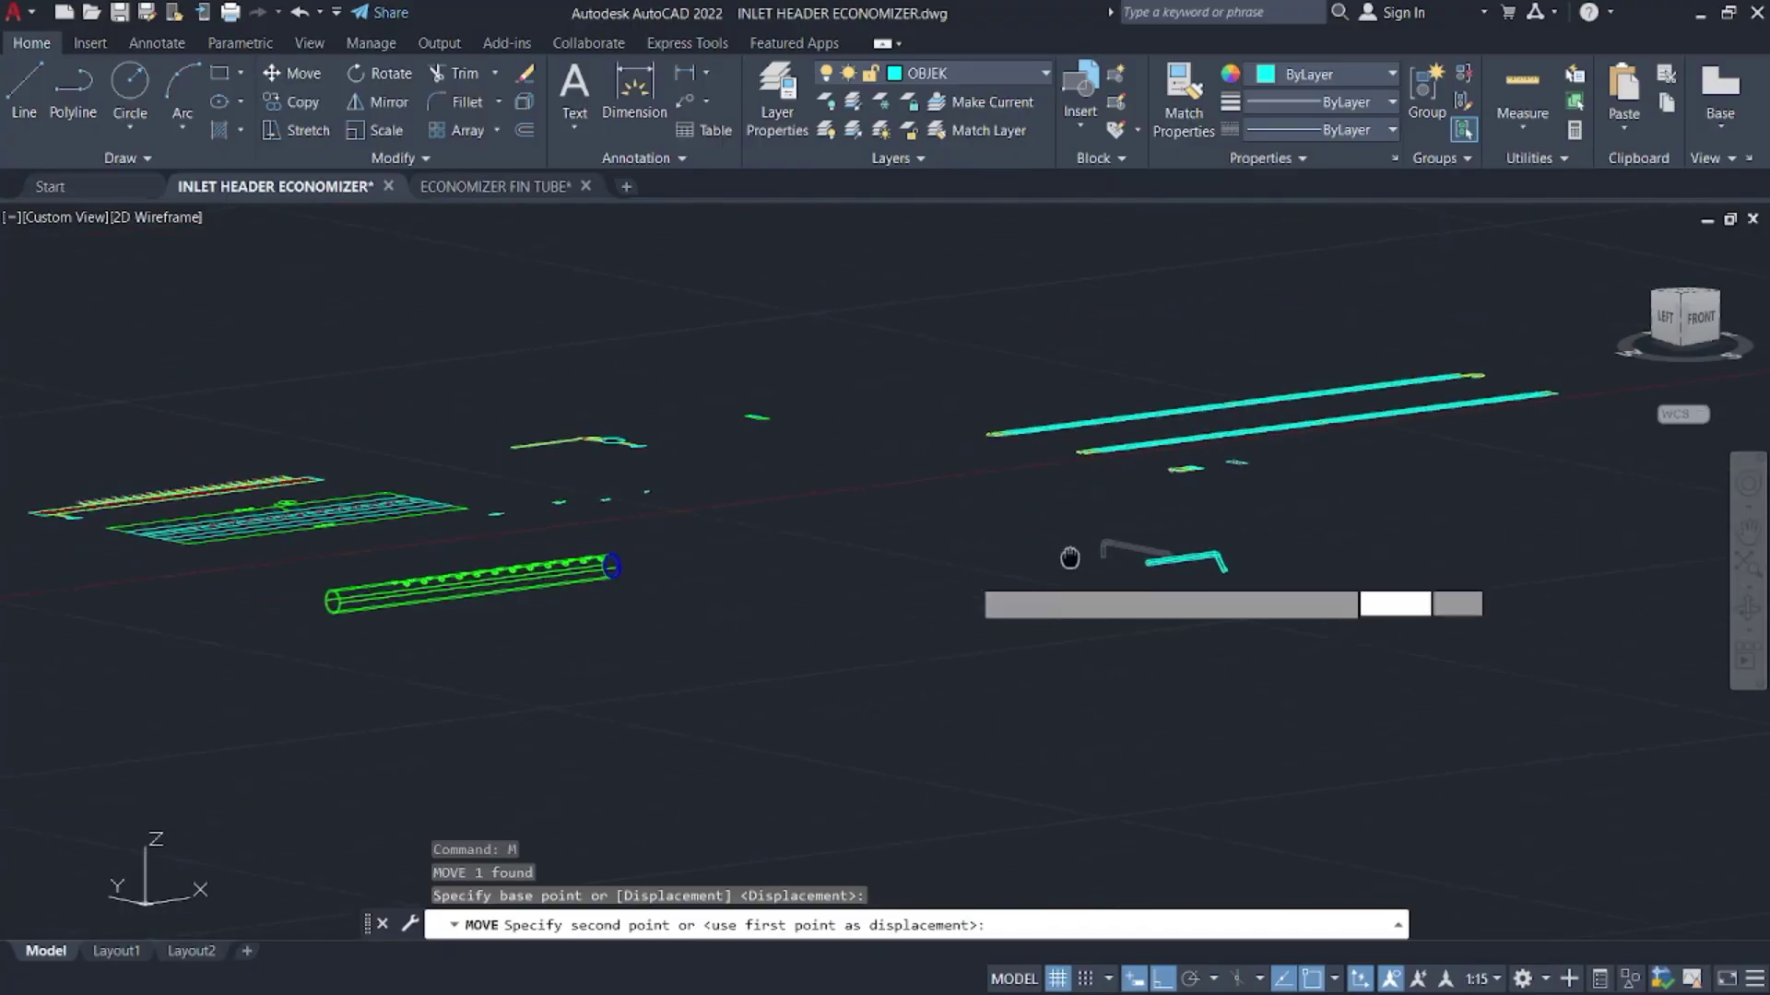
pyautogui.keyDown('shift'); pyautogui.moveTo(949, 506); pyautogui.dragTo(1035, 466, button='middle'); pyautogui.keyUp('shift')
pyautogui.scroll(10, 1023, 489)
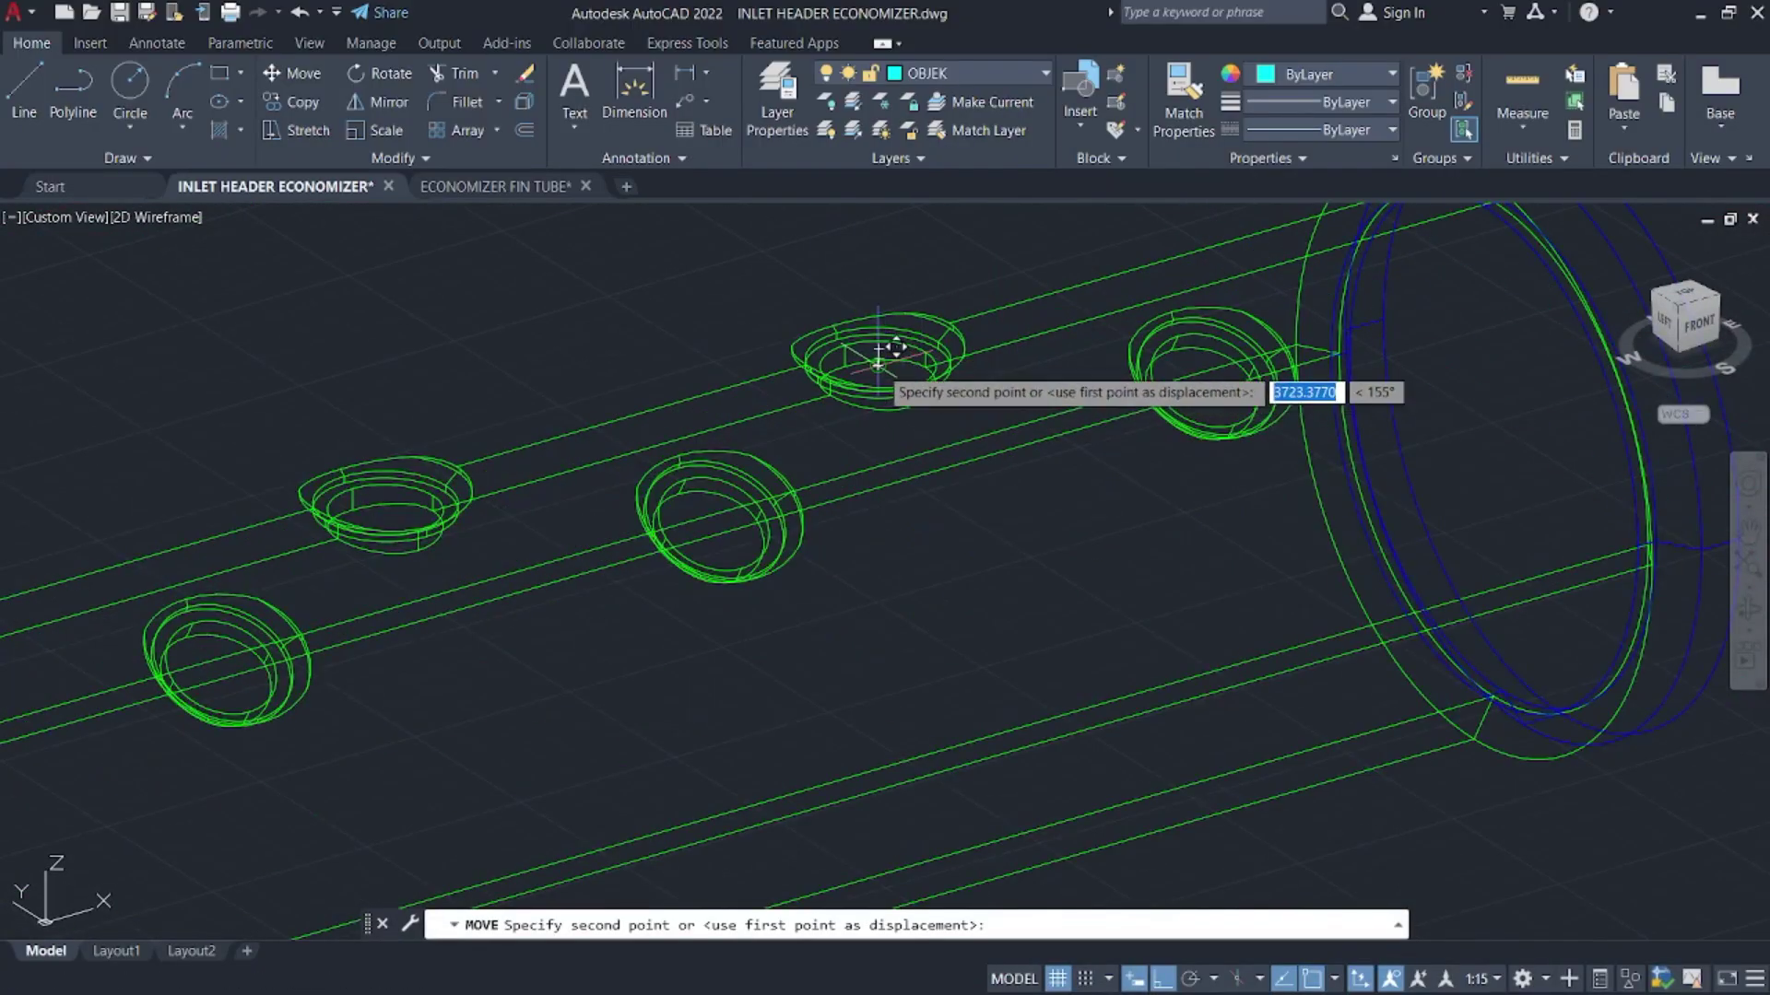
pyautogui.click(878, 364)
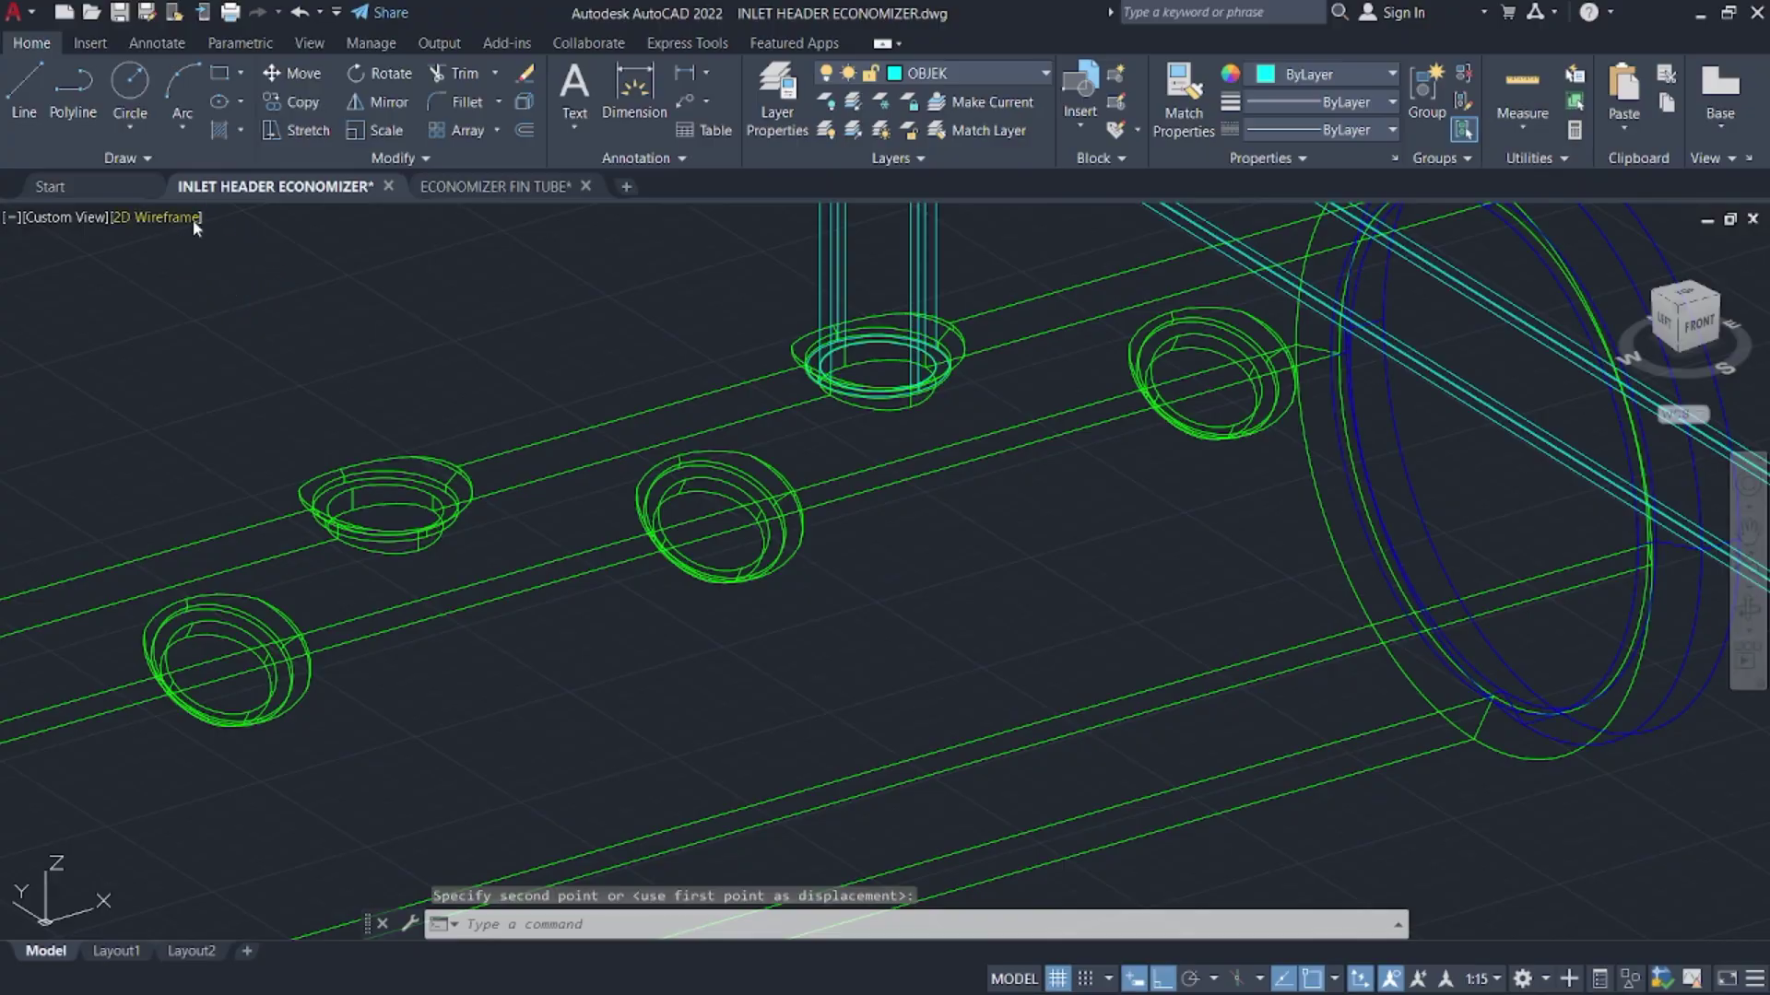
# - Inspect the tube's seating in its grooved hole in the Realistic visual style, then return to 2D Wireframe
pyautogui.click(191, 219)
pyautogui.click(261, 350)
pyautogui.scroll(5, 953, 396)
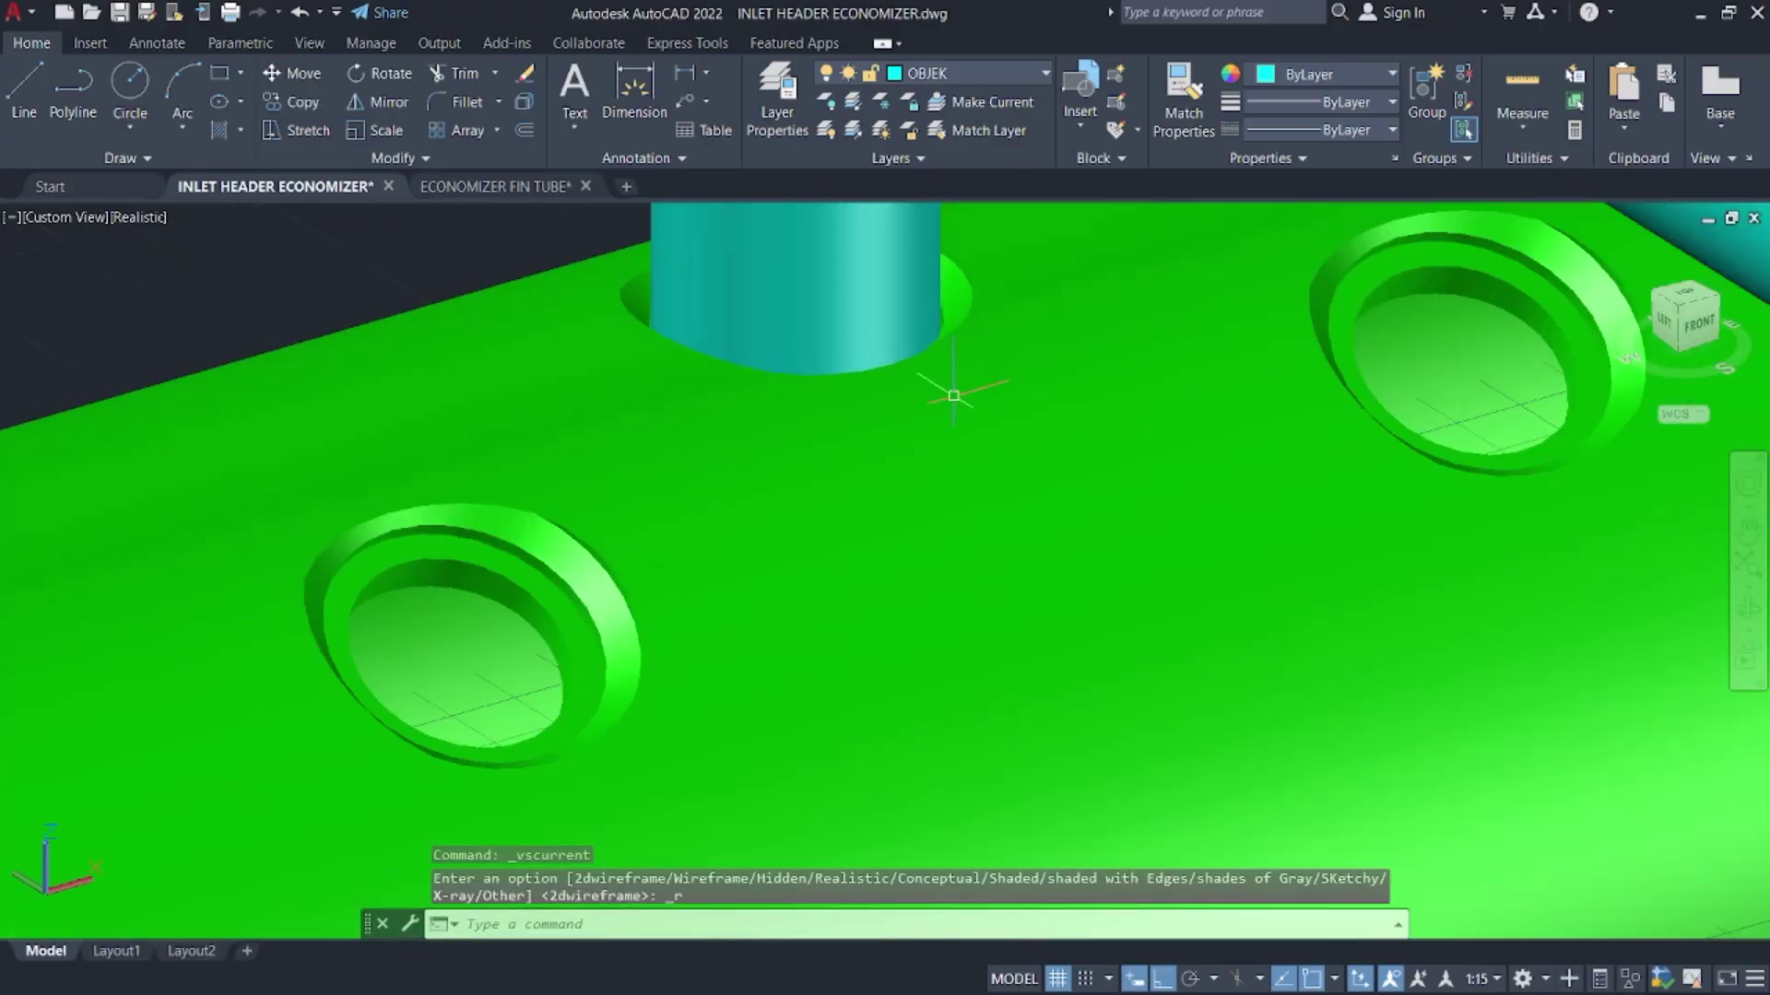
pyautogui.scroll(-3, 953, 396)
pyautogui.moveTo(1060, 383)
pyautogui.keyDown('shift'); pyautogui.mouseDown(button='middle')
pyautogui.moveTo(1133, 479)
pyautogui.moveTo(940, 323)
pyautogui.mouseUp(button='middle'); pyautogui.keyUp('shift')
pyautogui.scroll(4, 1061, 454)
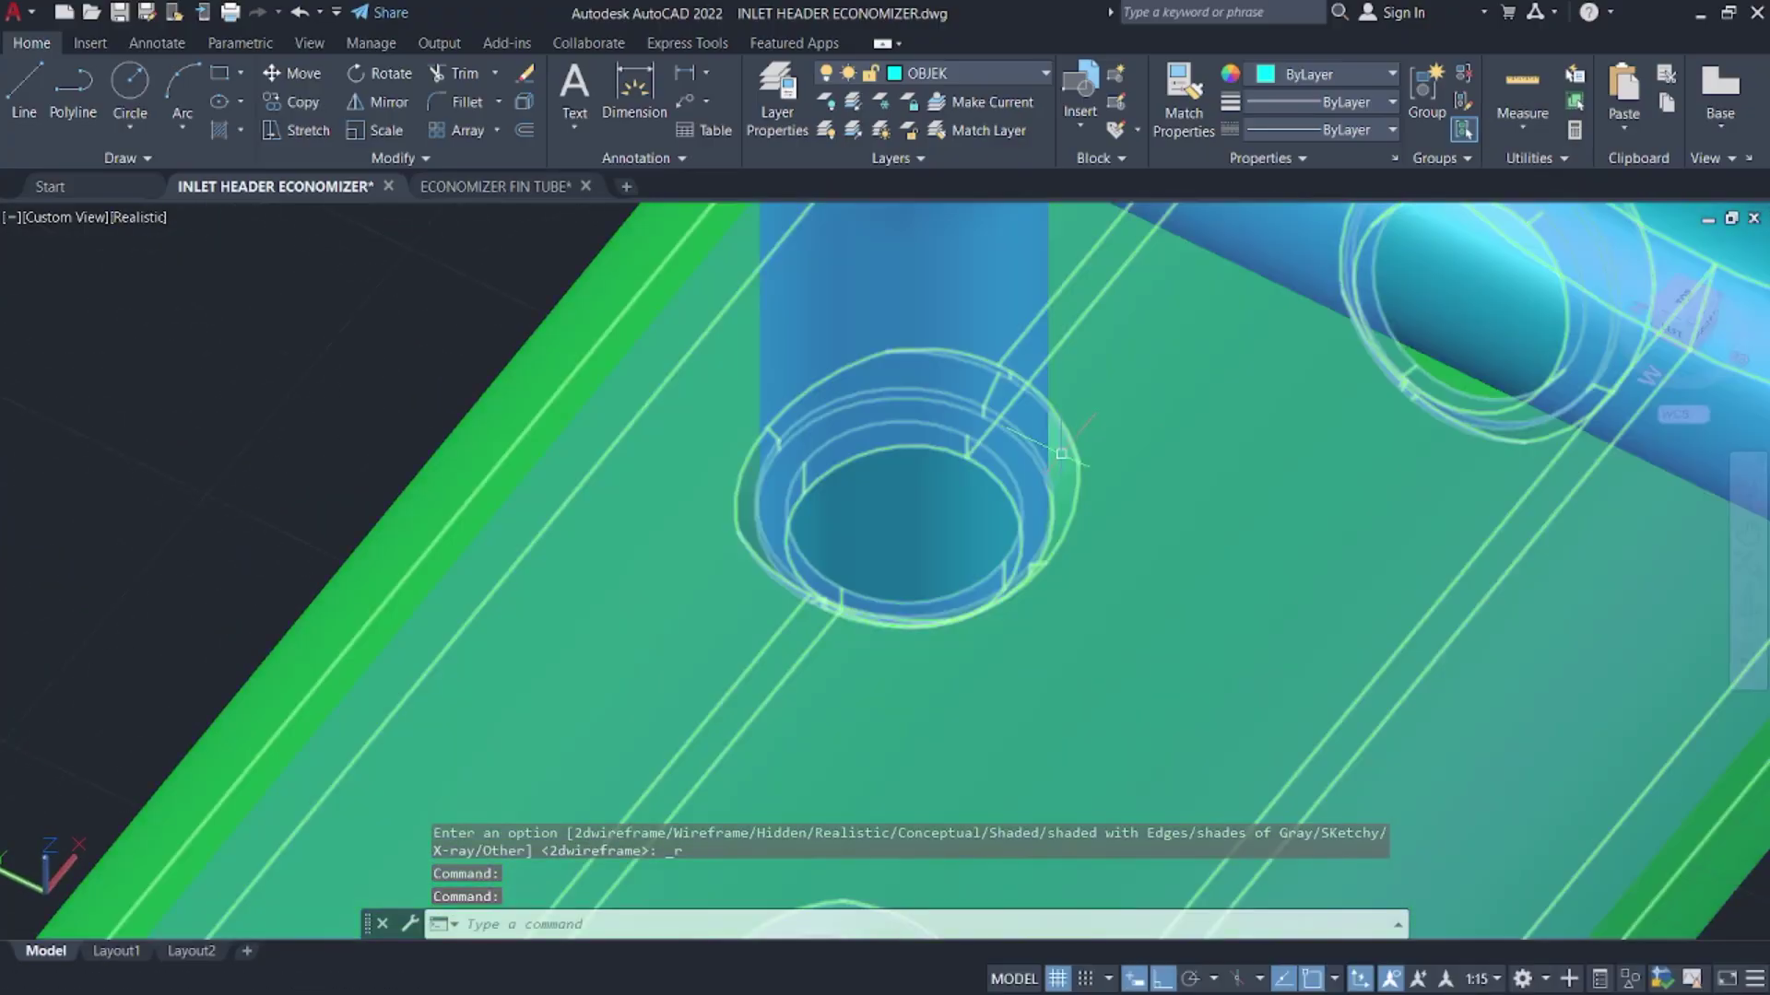
pyautogui.moveTo(1060, 453)
pyautogui.keyDown('shift'); pyautogui.mouseDown(button='middle')
pyautogui.moveTo(244, 332)
pyautogui.moveTo(197, 394)
pyautogui.moveTo(128, 352)
pyautogui.moveTo(260, 383)
pyautogui.mouseUp(button='middle'); pyautogui.keyUp('shift')
pyautogui.scroll(-5, 261, 383)
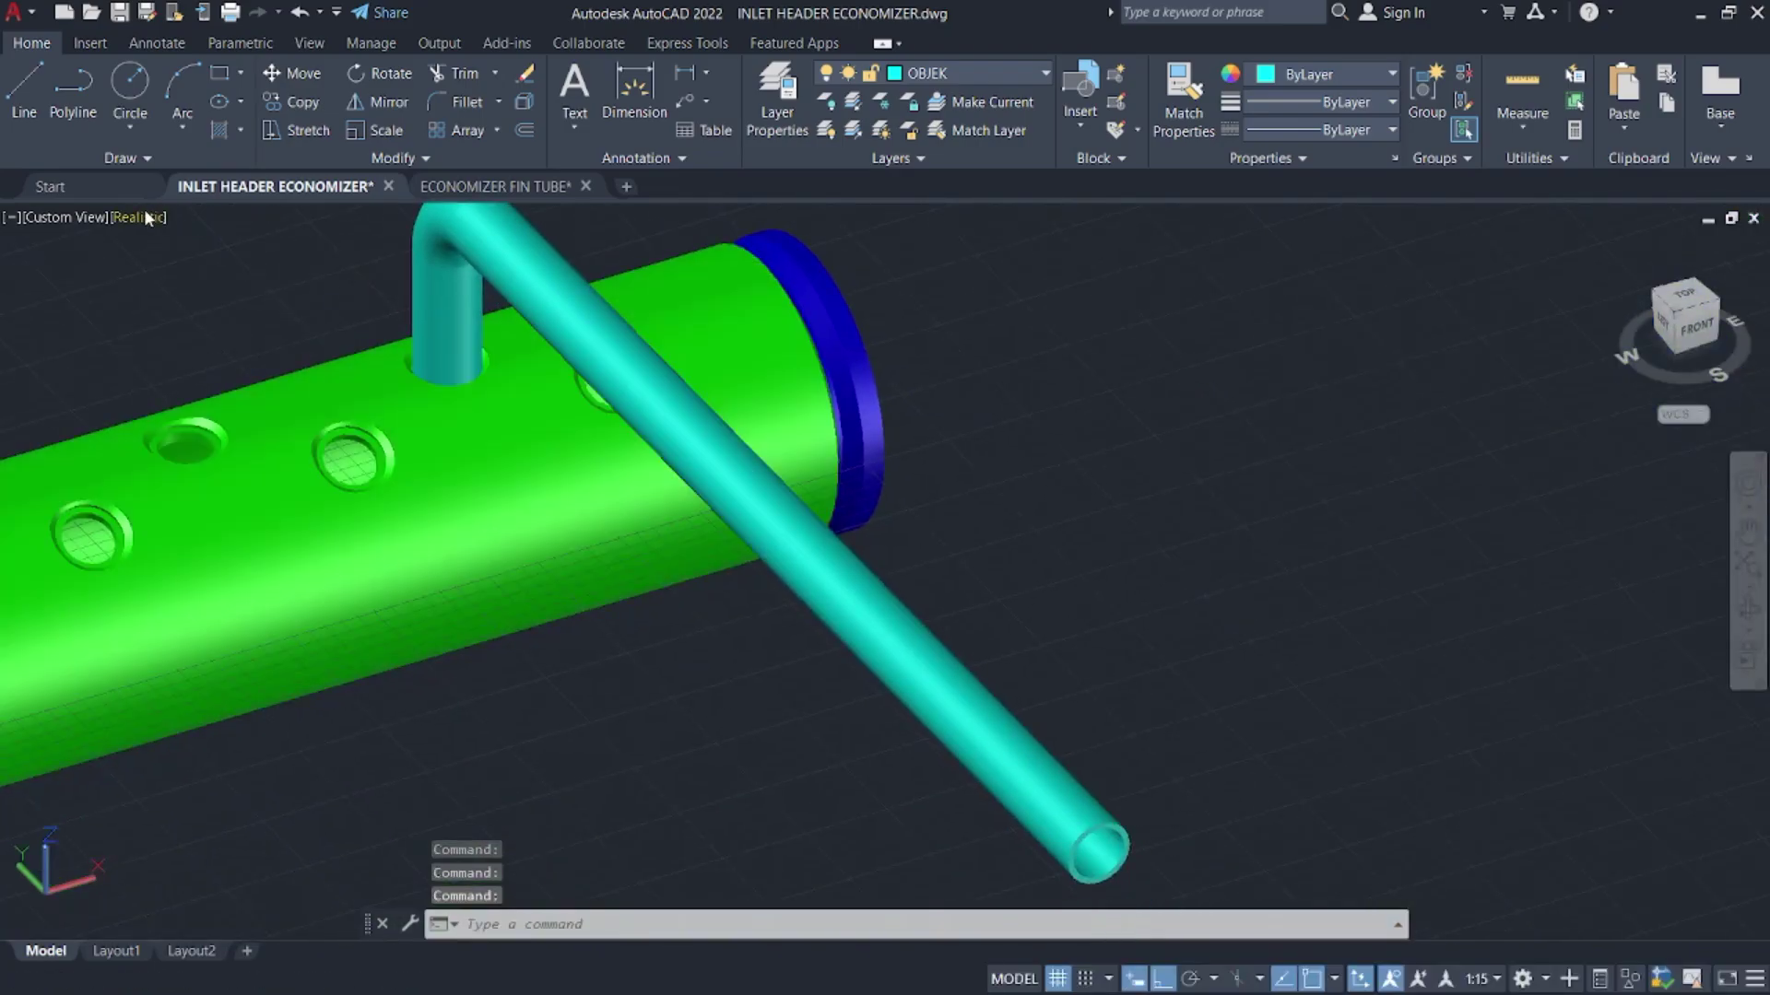
pyautogui.click(144, 216)
pyautogui.click(276, 273)
# - Rotate the remaining bent tube with the angled short leg 90° about the Z axis using 3DROTATE
pyautogui.scroll(-3, 231, 272)
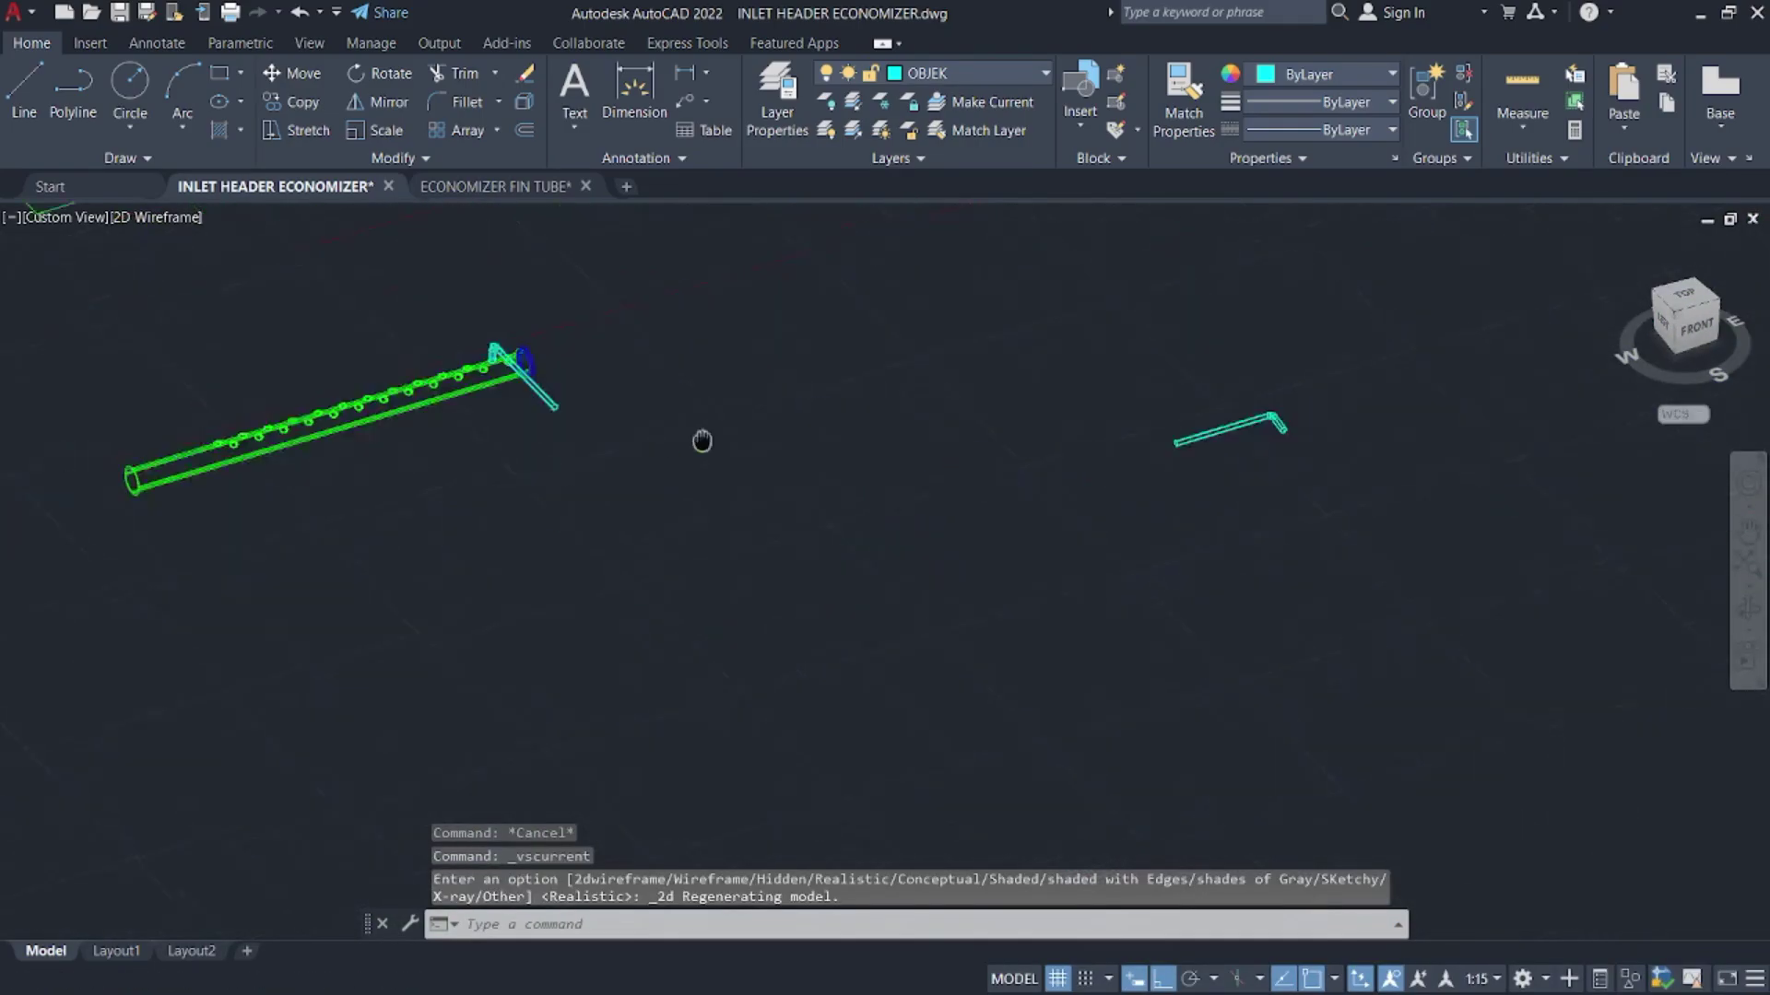
pyautogui.moveTo(702, 441); pyautogui.dragTo(561, 417, button='middle')
pyautogui.click(1272, 475)
pyautogui.write('3drotate')
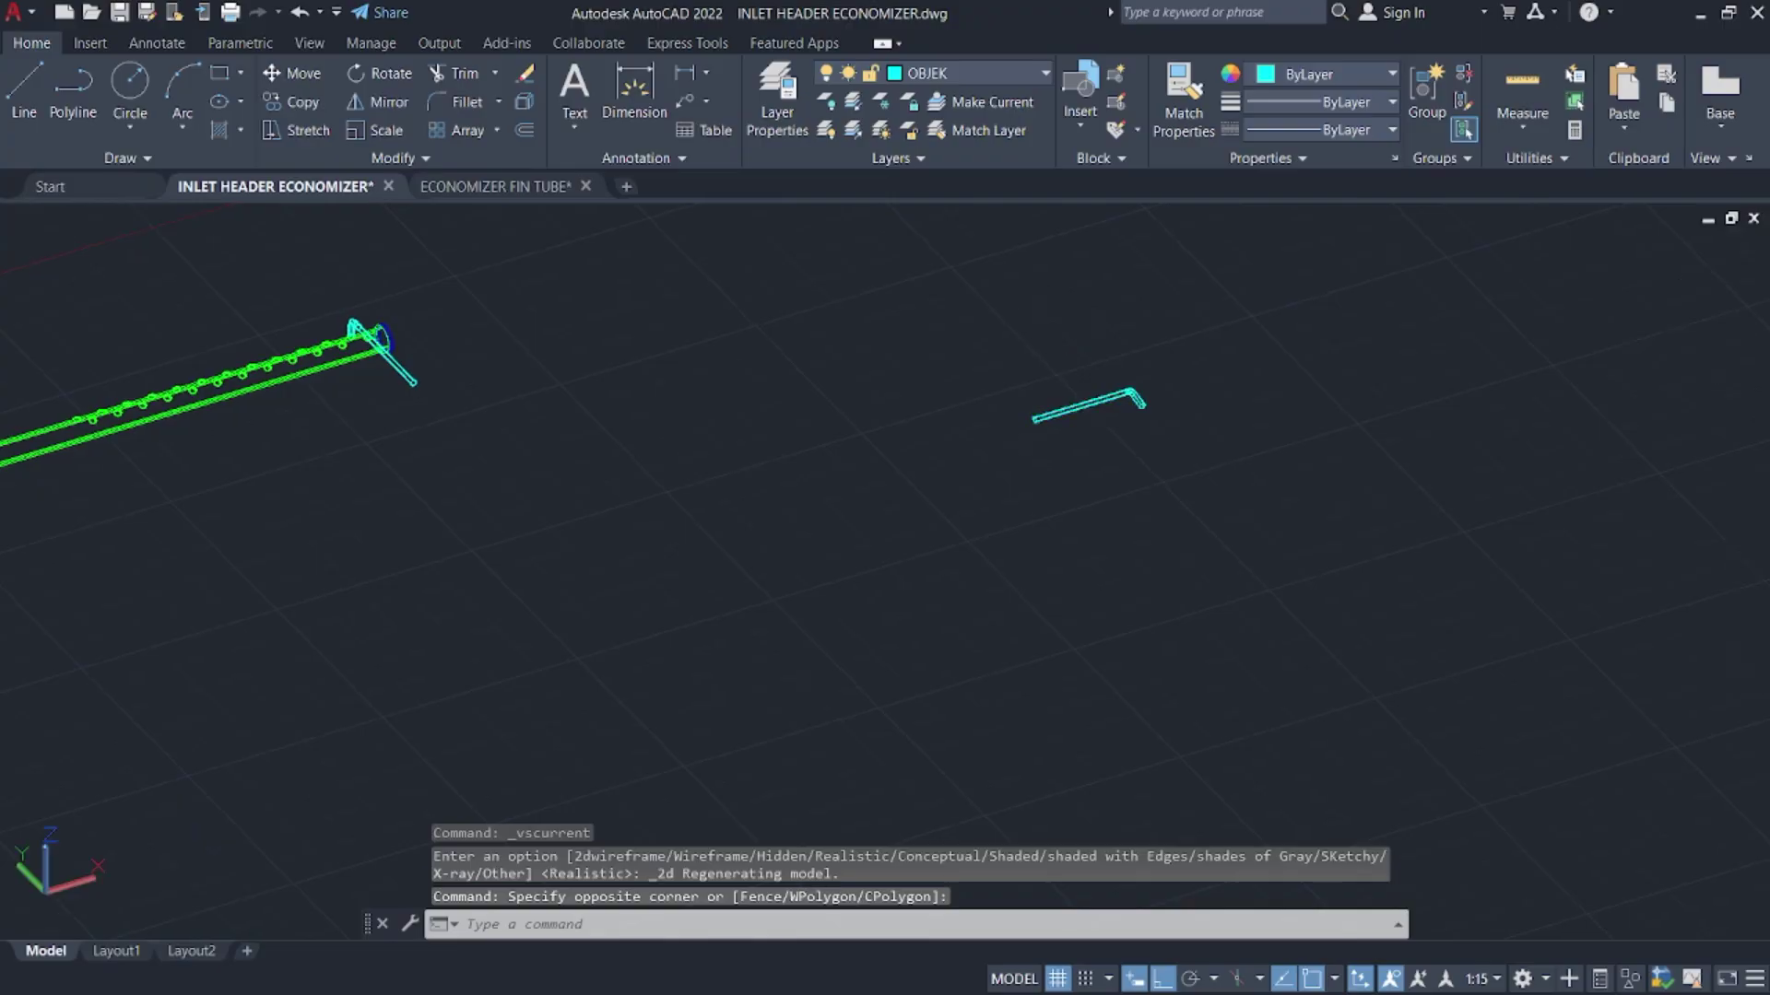
pyautogui.press('Return')
pyautogui.click(1040, 424)
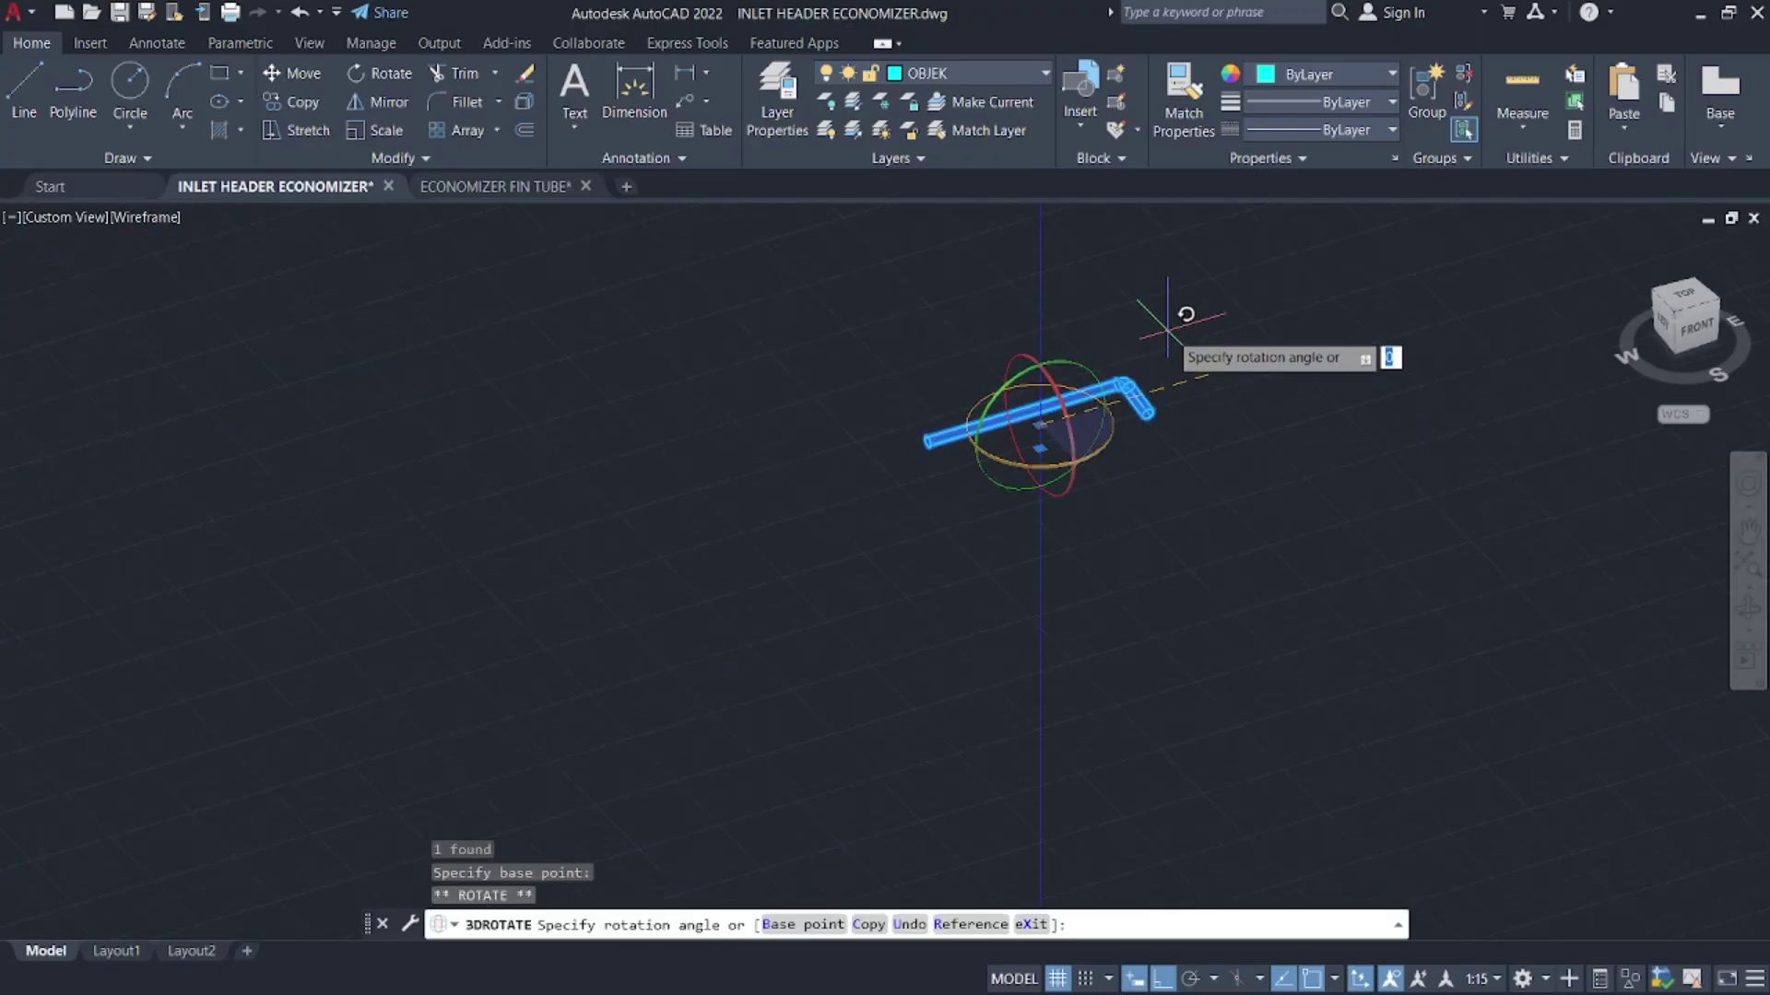
pyautogui.write('90')
pyautogui.press('Return')
# - Move the rotated tube with the angled short leg by its short leg's end centre into the angled-row hole nearest the blue end ring
pyautogui.click(988, 446)
pyautogui.click(937, 348)
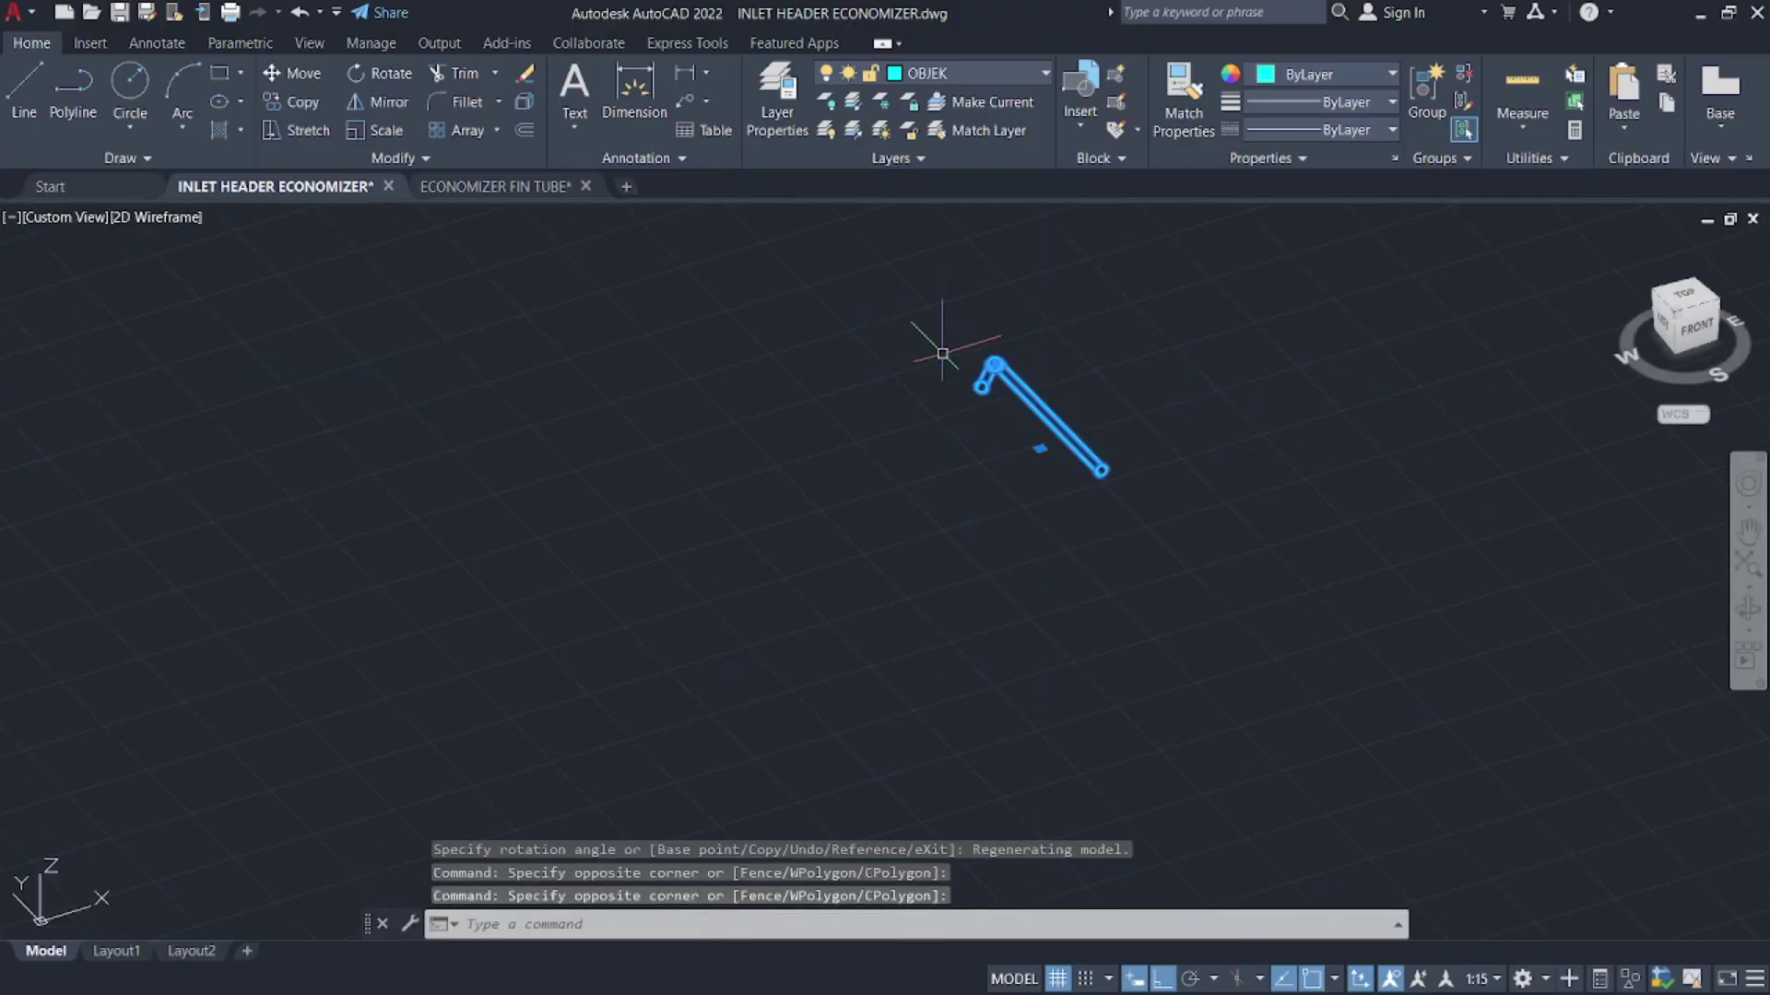
pyautogui.moveTo(936, 347); pyautogui.dragTo(829, 513, button='middle')
pyautogui.write('m')
pyautogui.press('Return')
pyautogui.scroll(3, 811, 492)
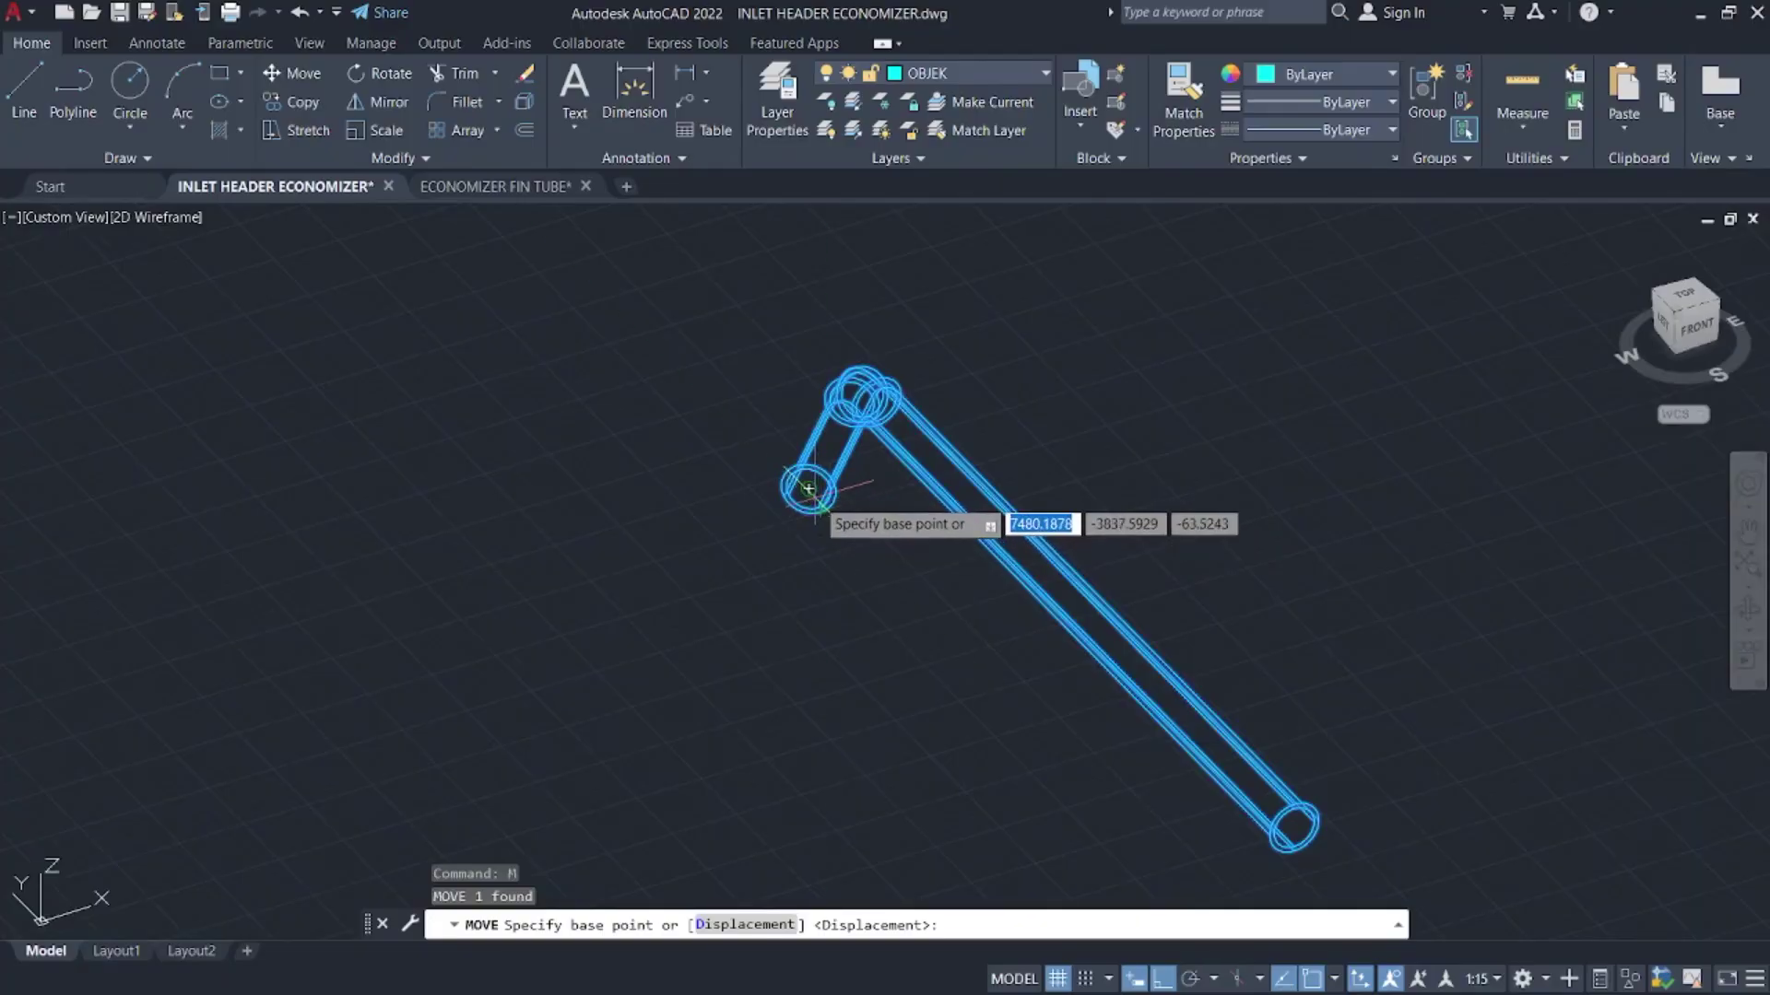
pyautogui.click(808, 489)
pyautogui.scroll(-5, 1265, 503)
pyautogui.scroll(-2, 1023, 470)
pyautogui.scroll(6, 1023, 472)
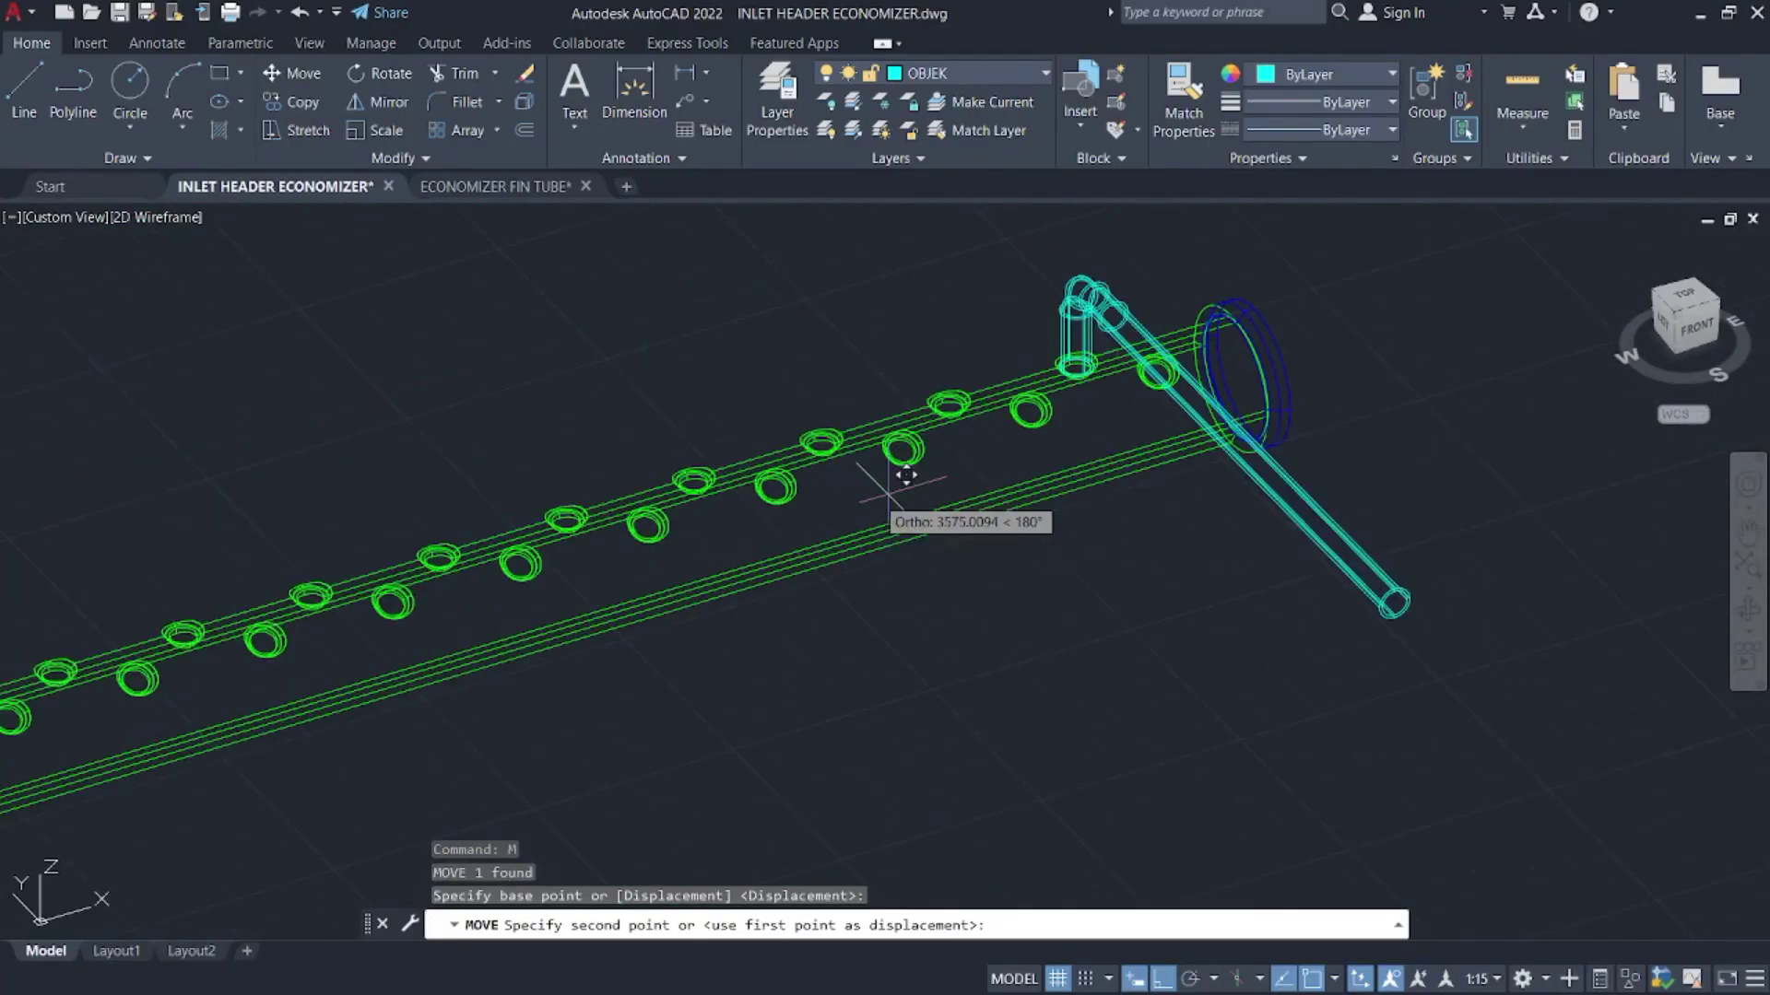
pyautogui.moveTo(1145, 288); pyautogui.dragTo(1205, 553, button='middle')
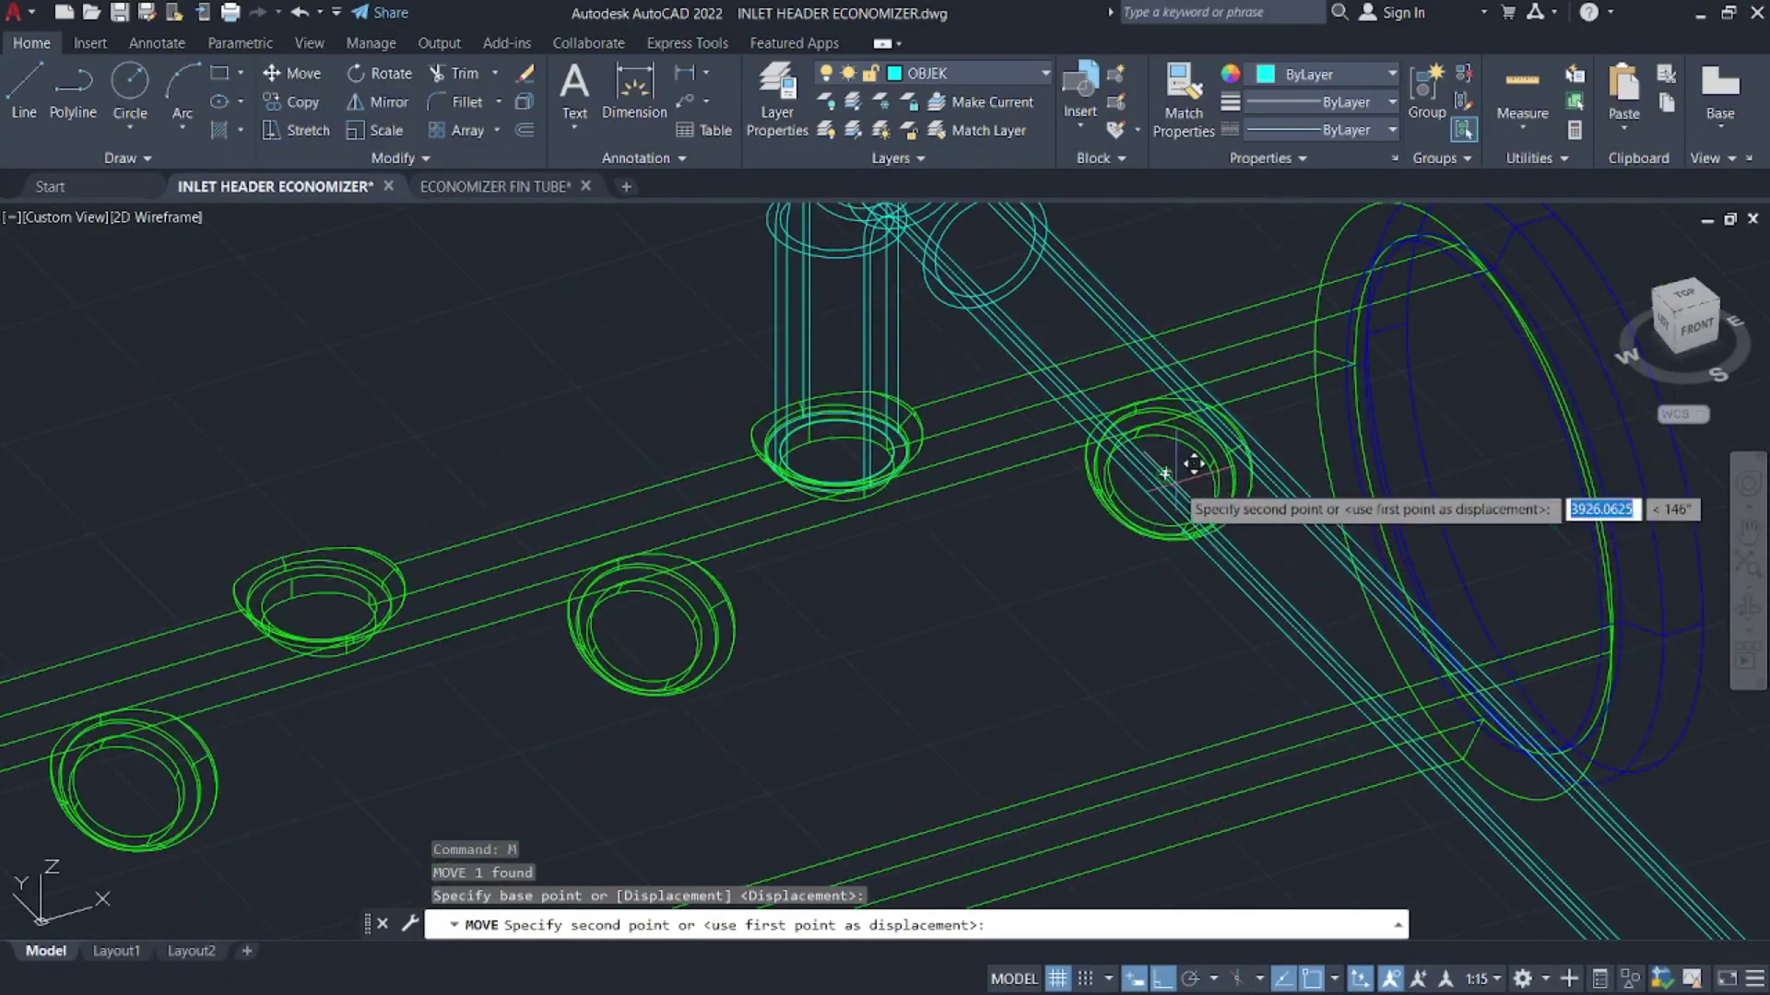
pyautogui.click(1167, 486)
# - Array both seated bent tubes along the header in a rectangular array of 12 columns, 1 row and -160 column spacing
pyautogui.keyDown('shift'); pyautogui.moveTo(1167, 486); pyautogui.dragTo(1284, 476, button='middle'); pyautogui.keyUp('shift')
pyautogui.scroll(-5, 1196, 396)
pyautogui.scroll(3, 1165, 458)
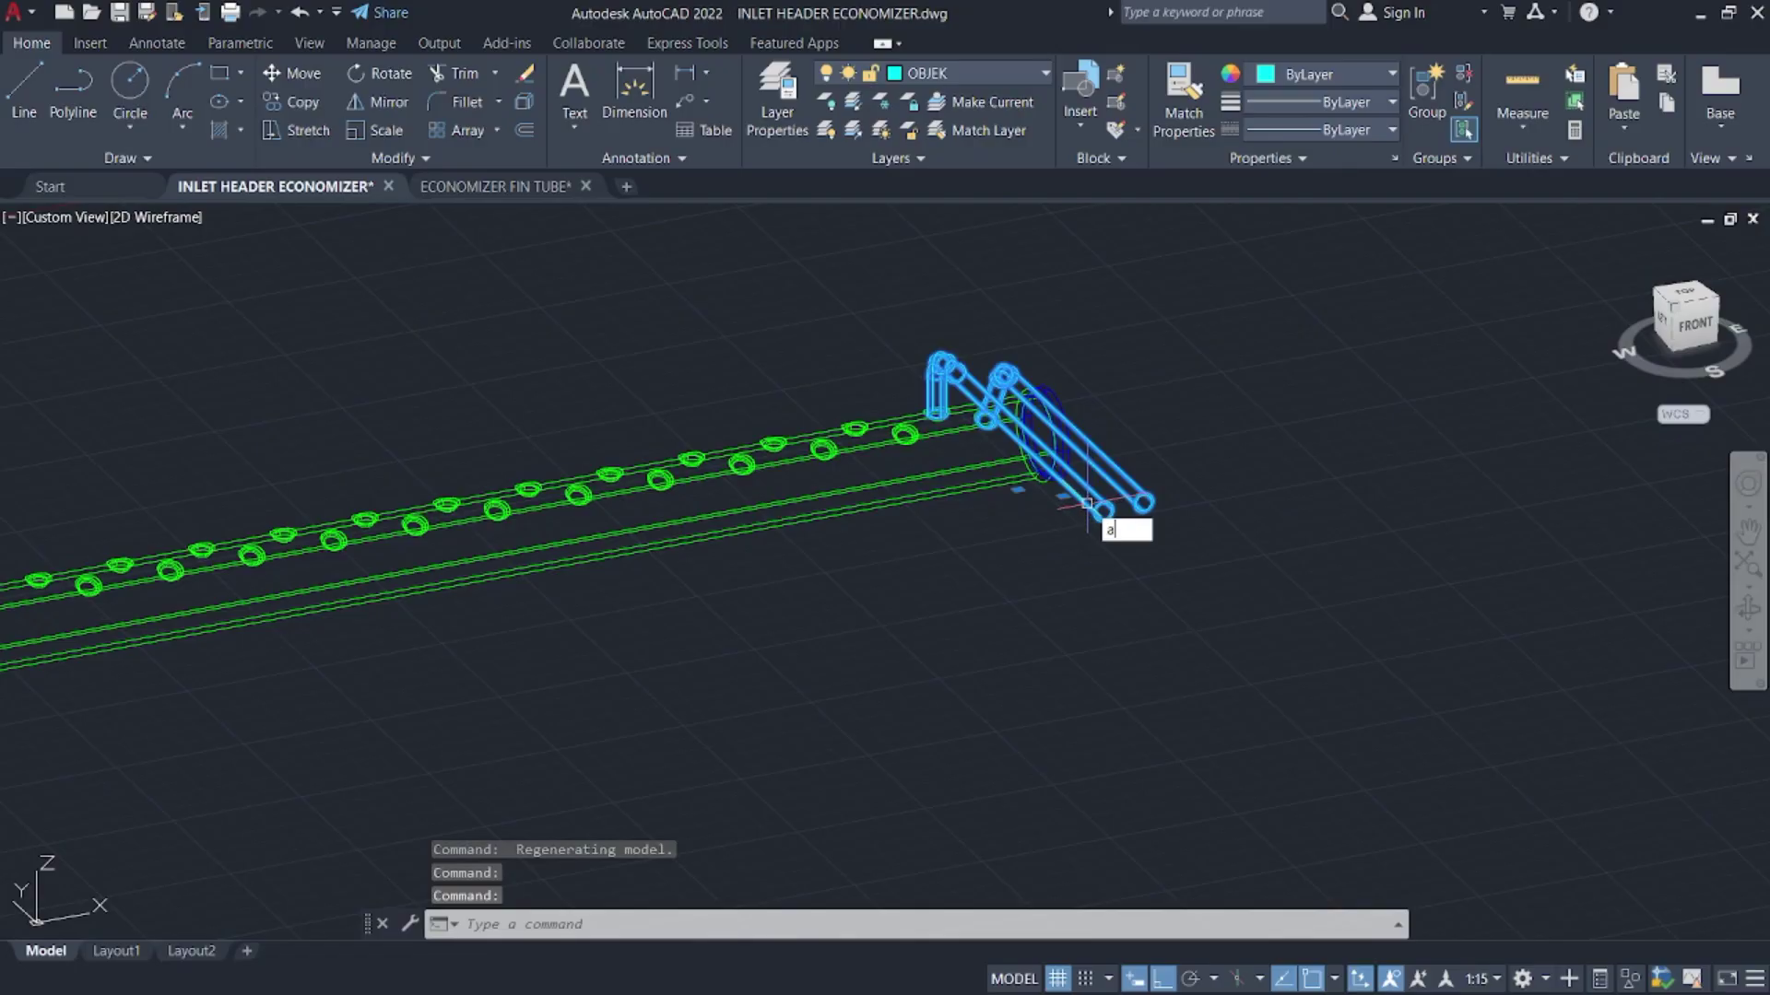
pyautogui.write('r')
pyautogui.press('Return')
pyautogui.click(1159, 556)
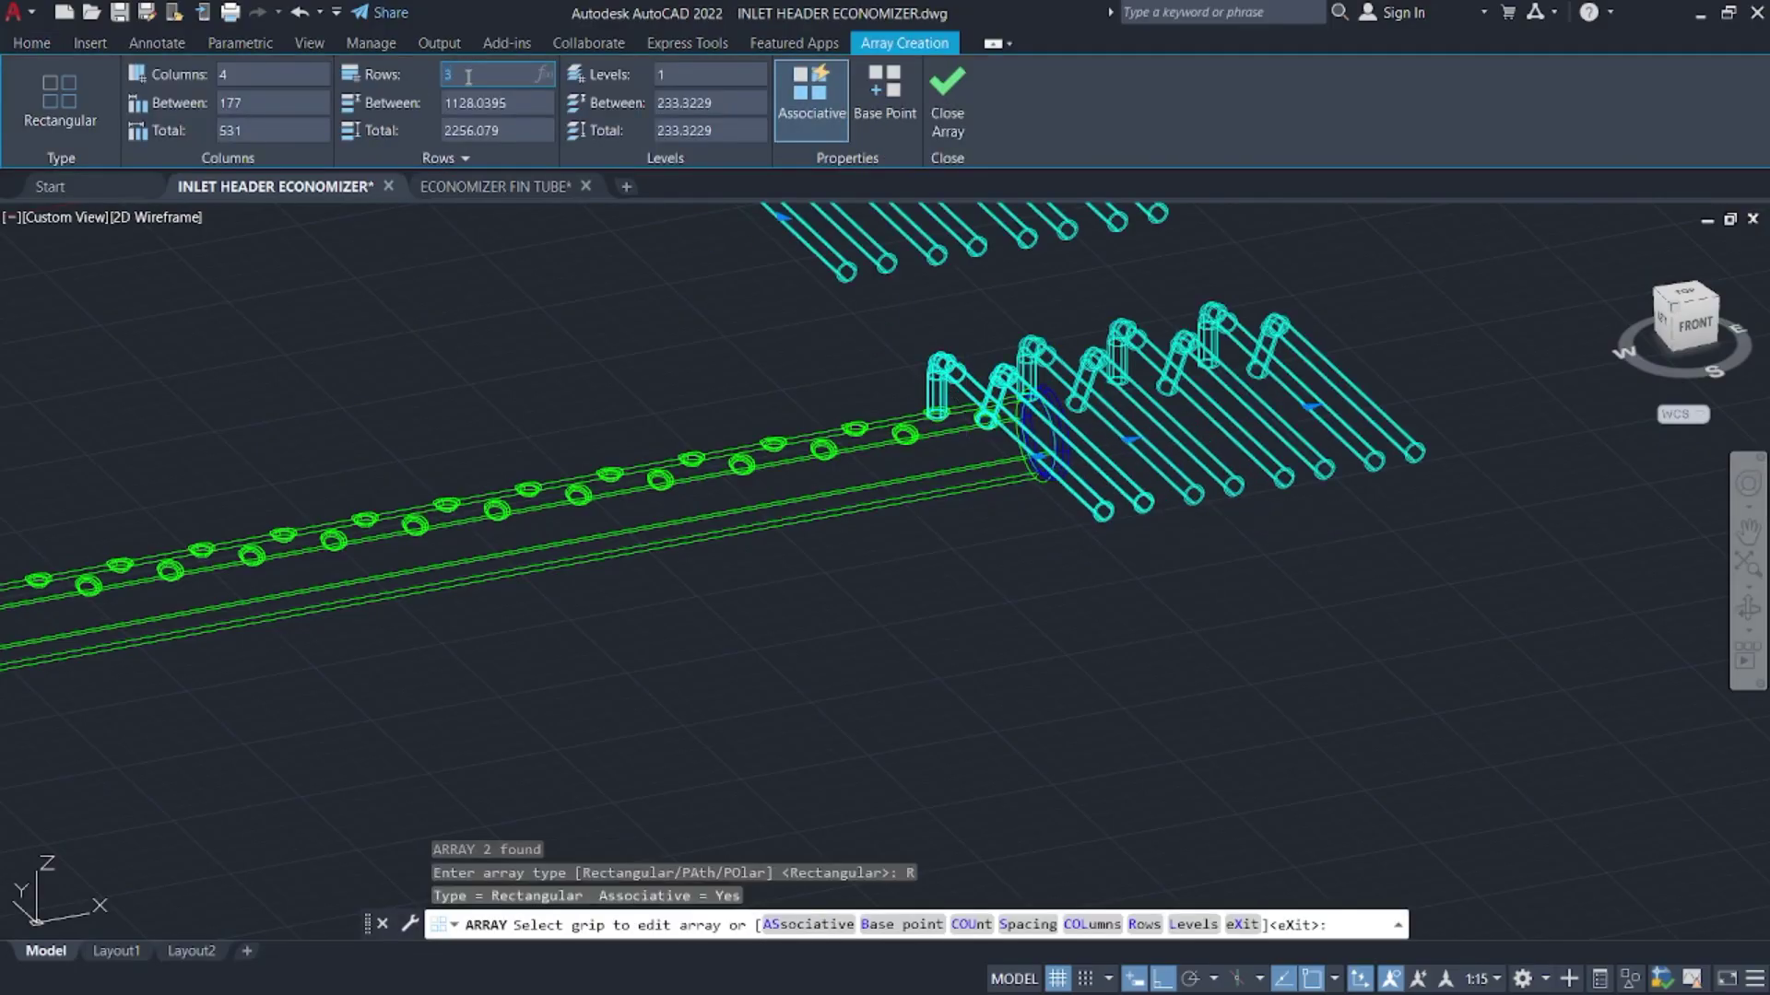
pyautogui.press('Return')
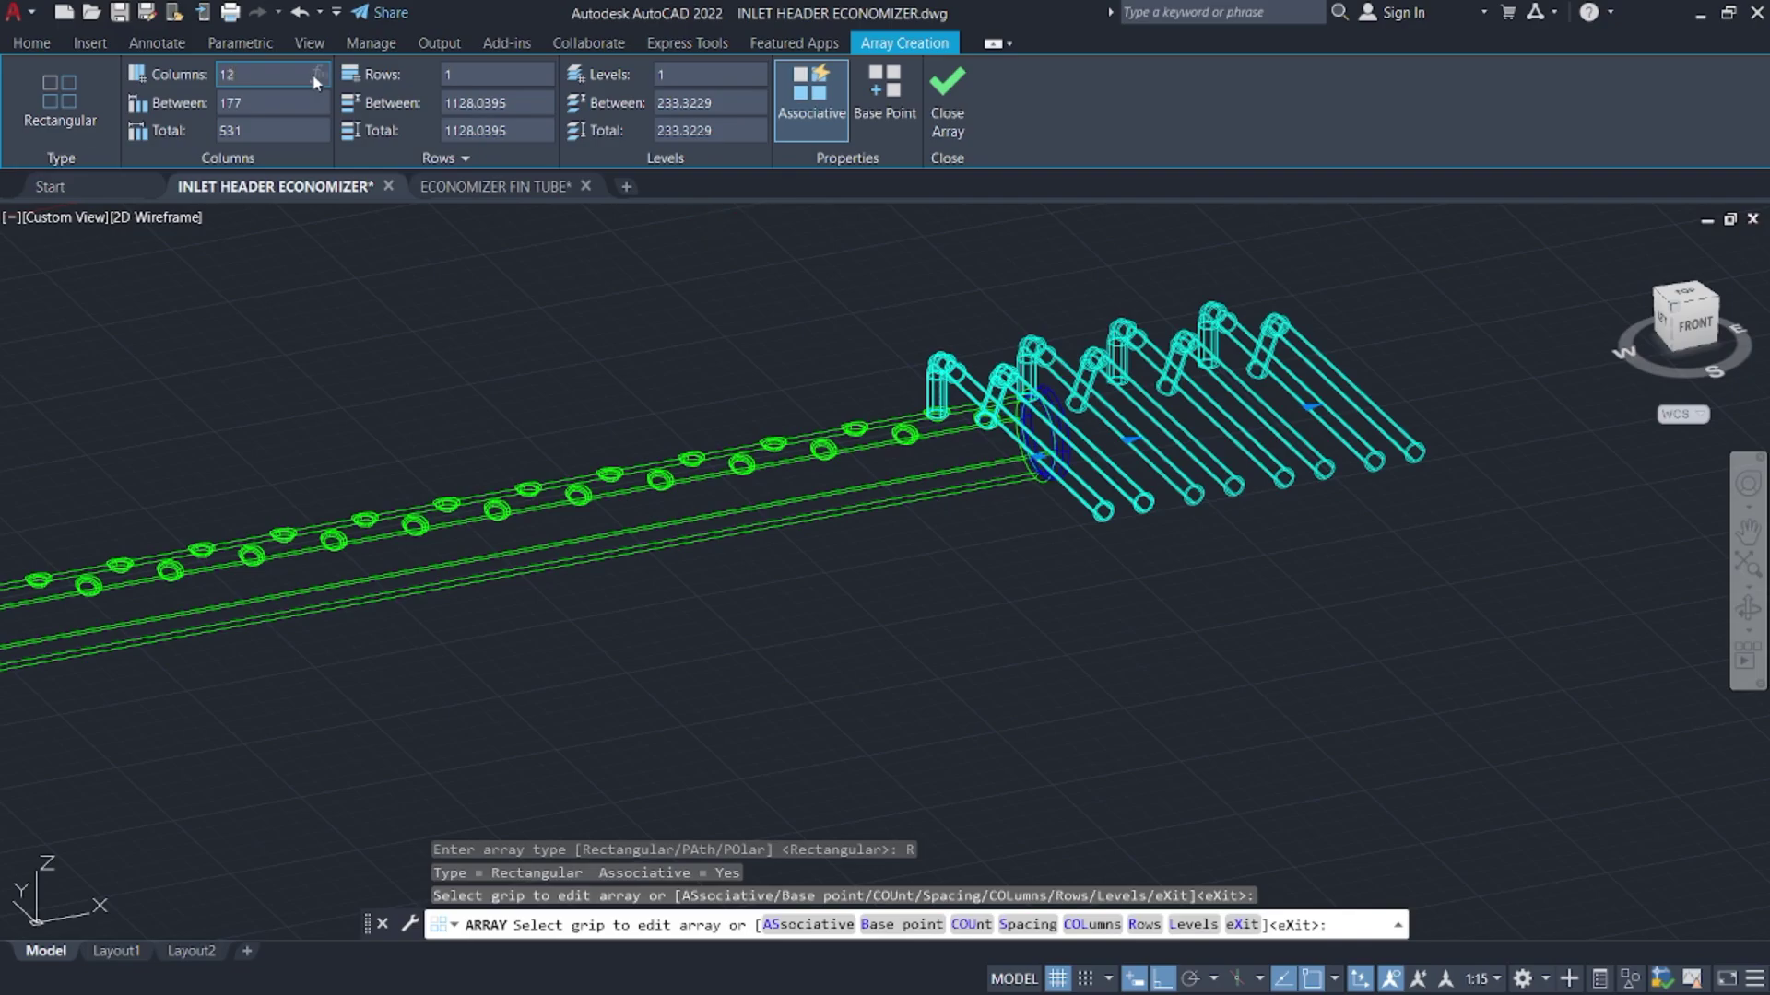
pyautogui.press('Return')
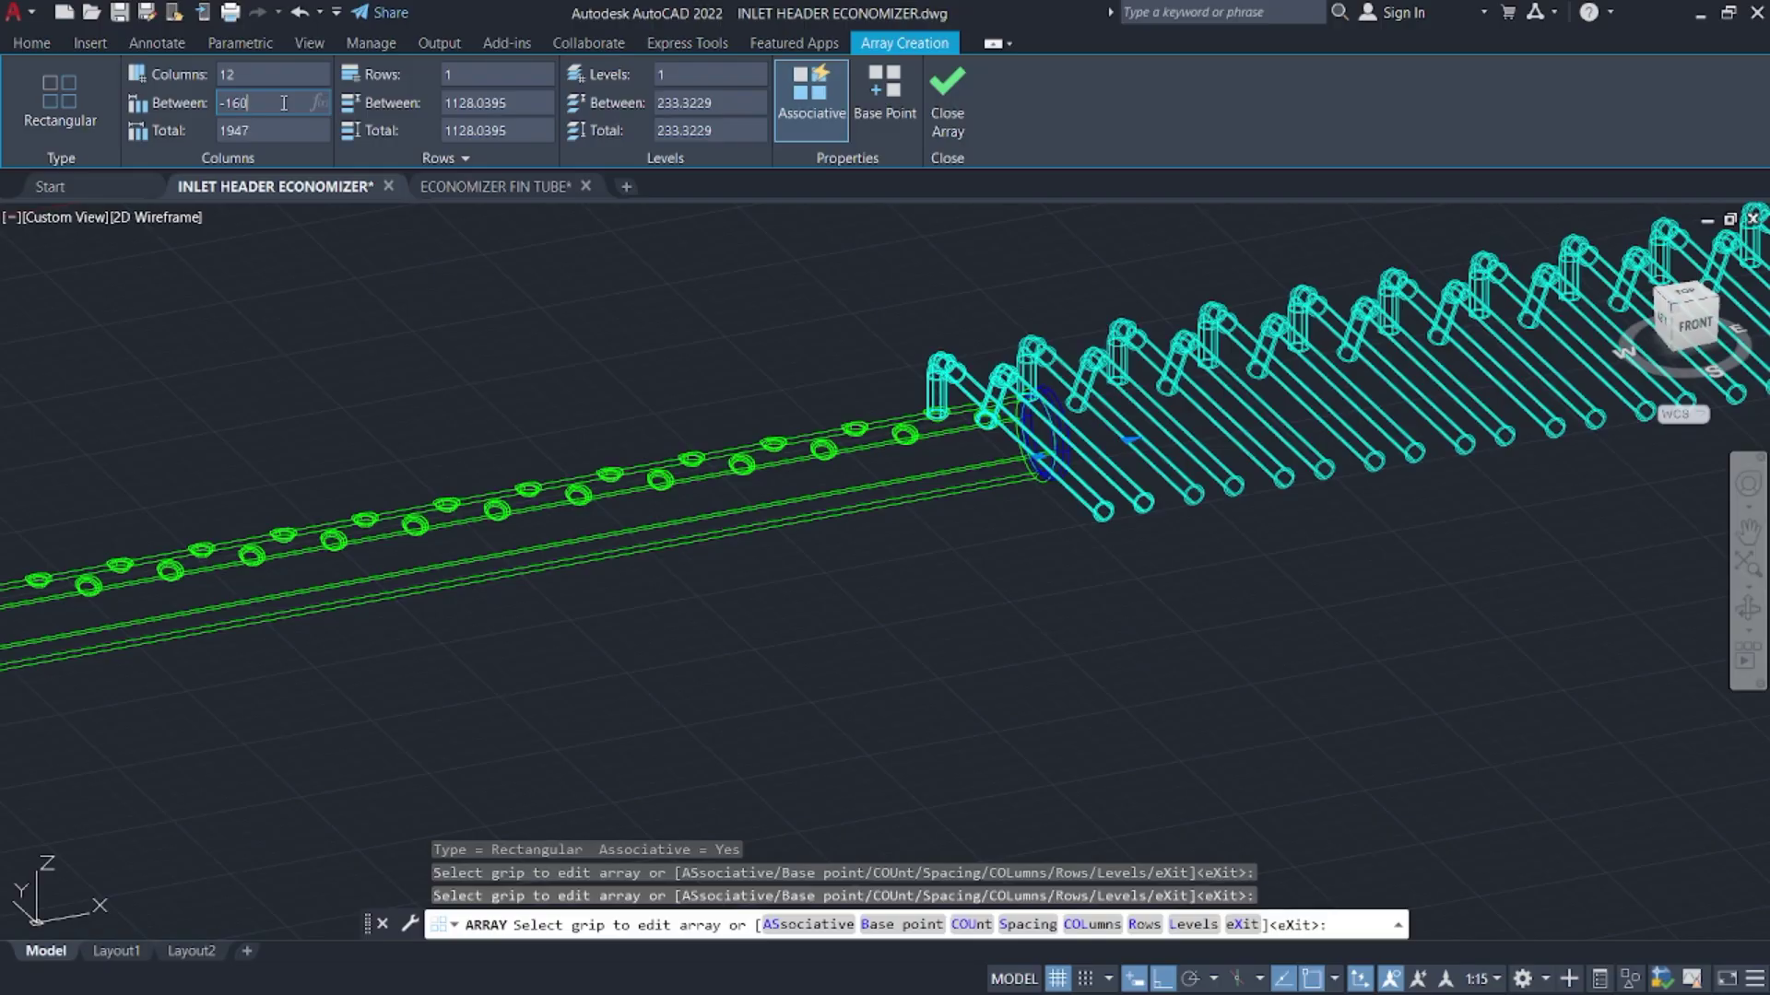
pyautogui.click(933, 89)
pyautogui.scroll(-5, 1226, 489)
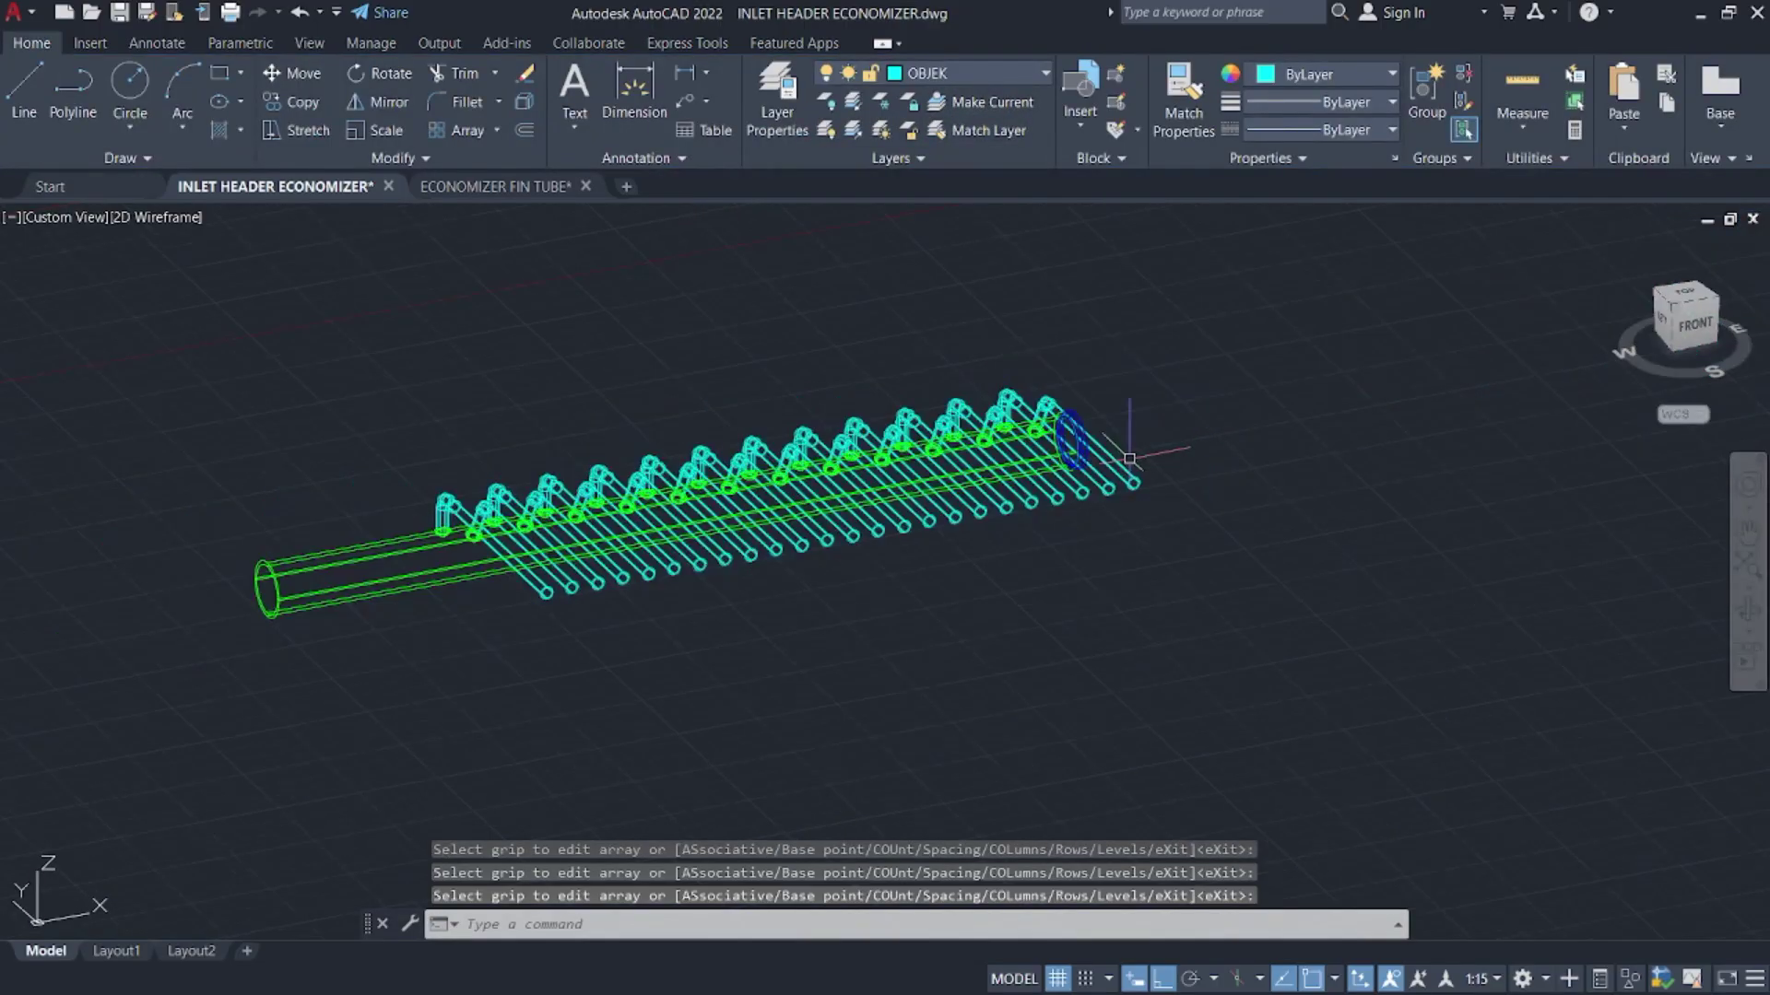
# - Copy the flanged nozzle section from the 2D header drawing to the open area in front of the 3D header
pyautogui.keyDown('shift'); pyautogui.moveTo(1244, 472); pyautogui.dragTo(1145, 502, button='middle'); pyautogui.keyUp('shift')
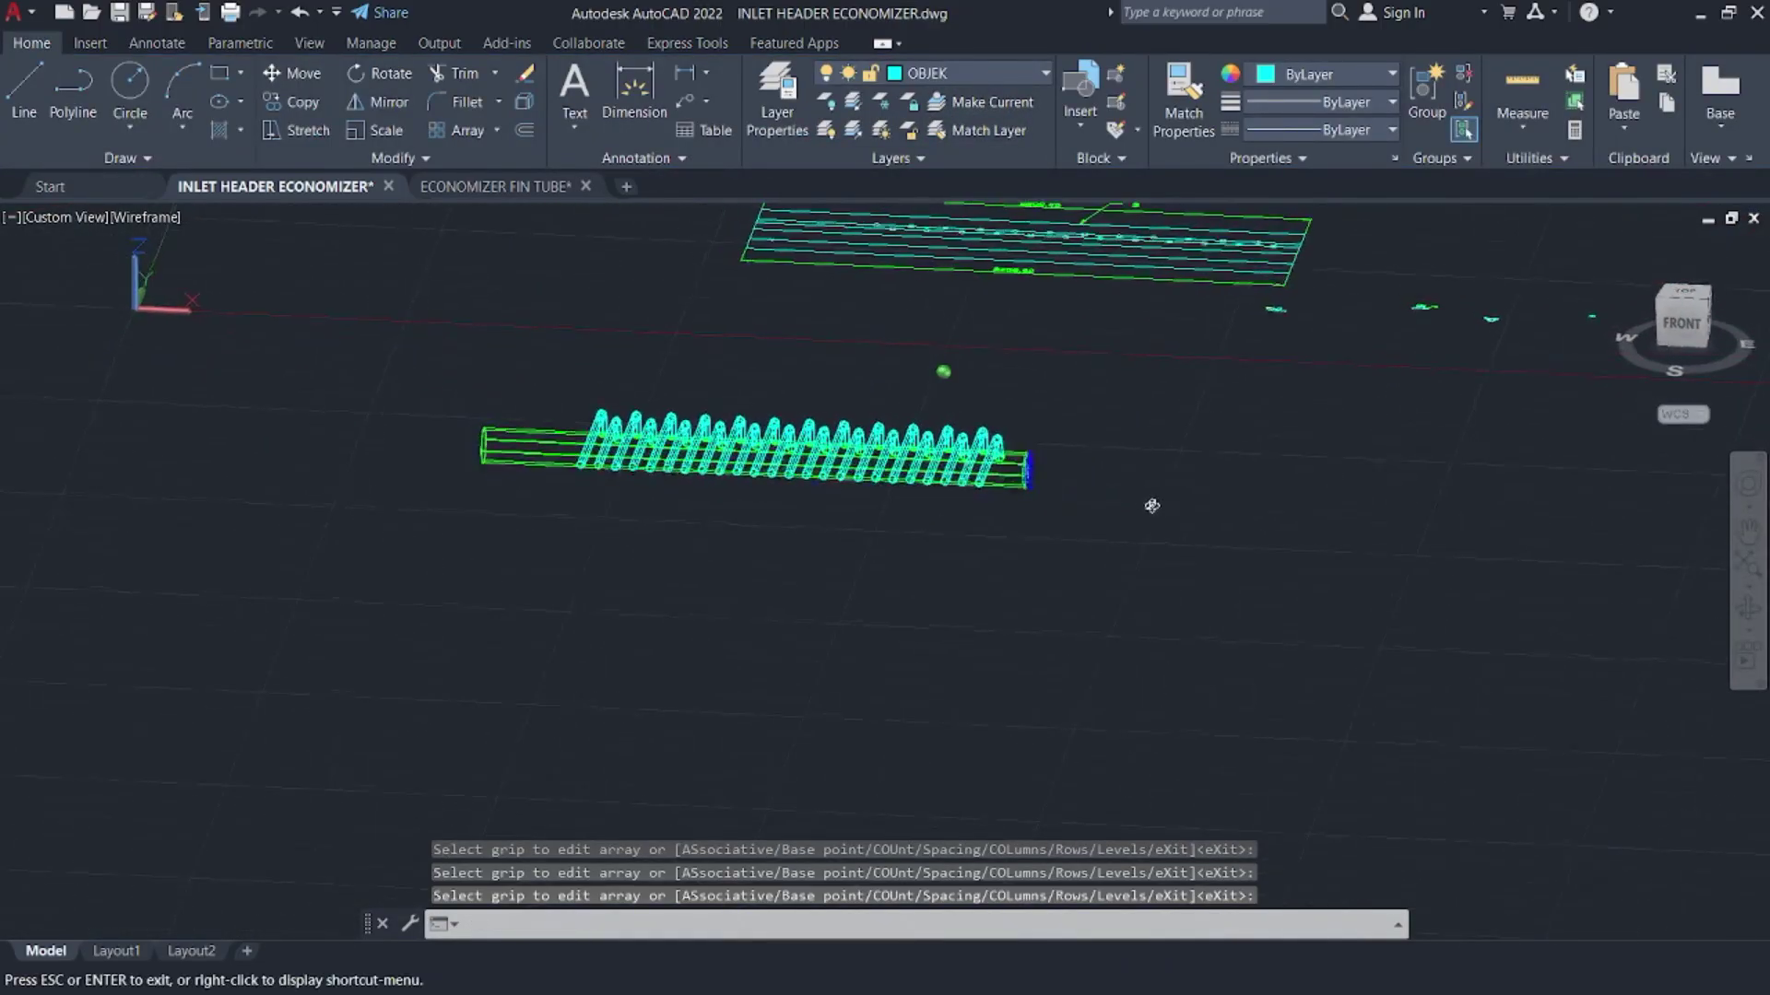
pyautogui.scroll(-3, 1146, 501)
pyautogui.scroll(5, 945, 506)
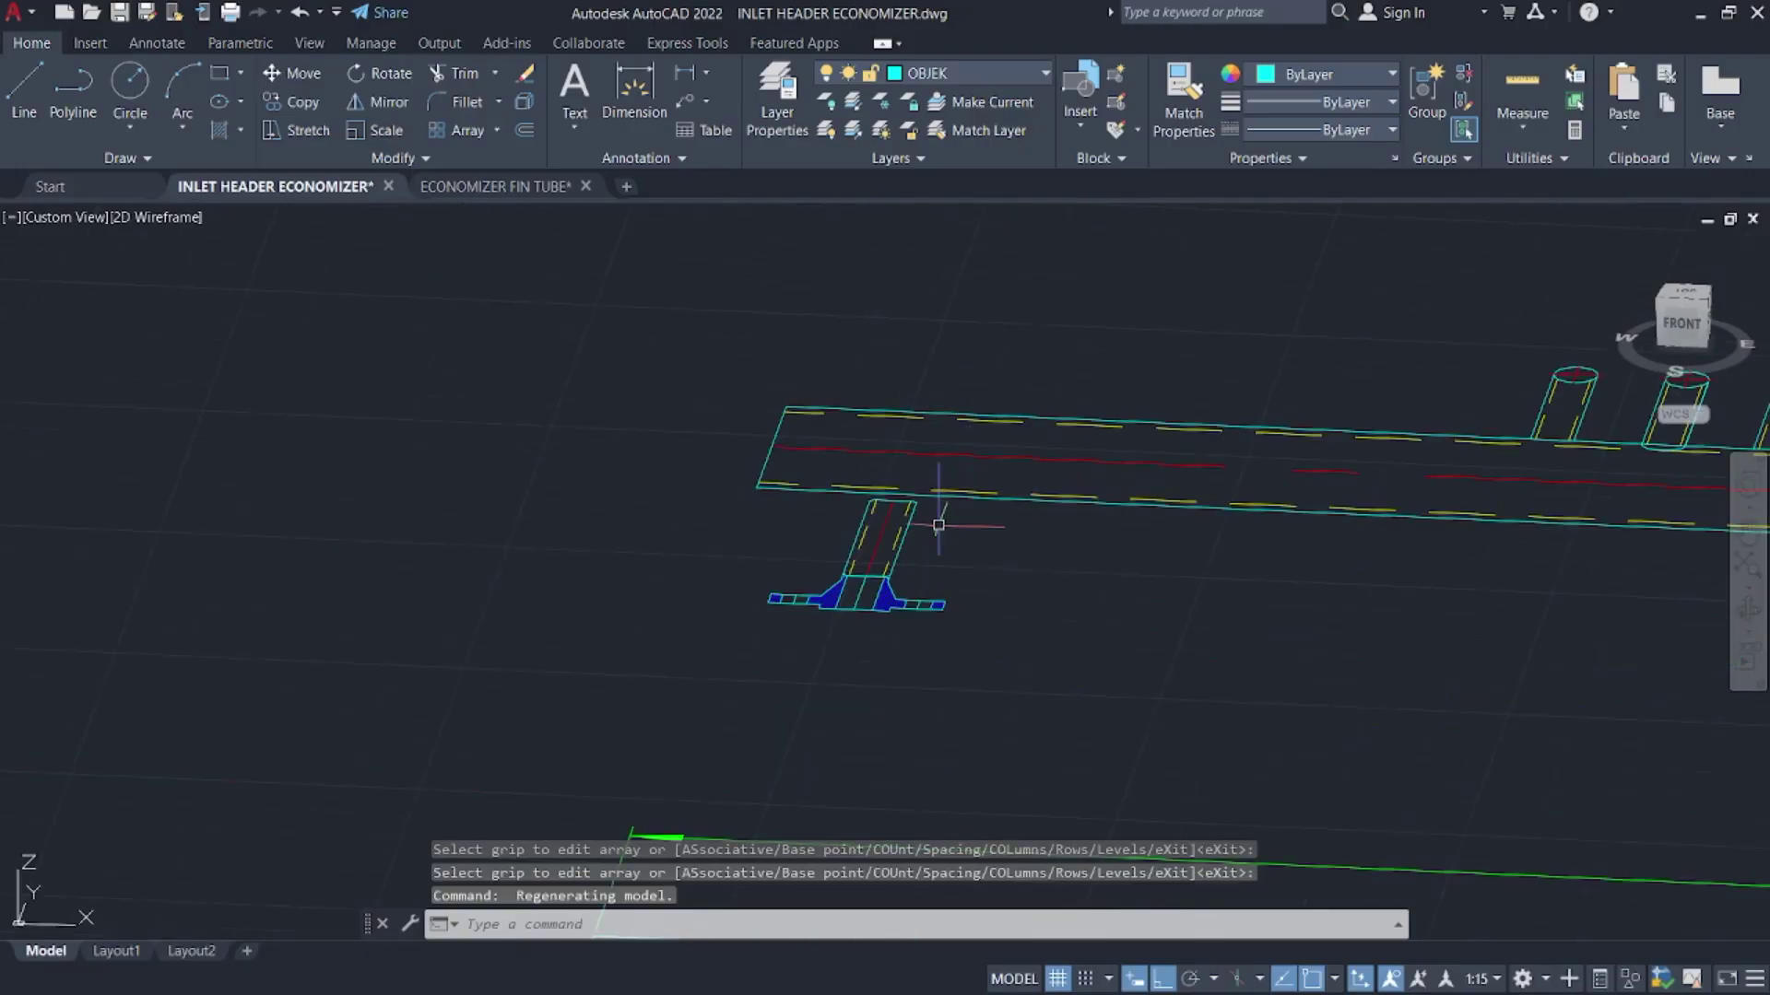
pyautogui.keyDown('shift'); pyautogui.moveTo(940, 513); pyautogui.dragTo(1015, 691, button='middle'); pyautogui.keyUp('shift')
pyautogui.click(1059, 735)
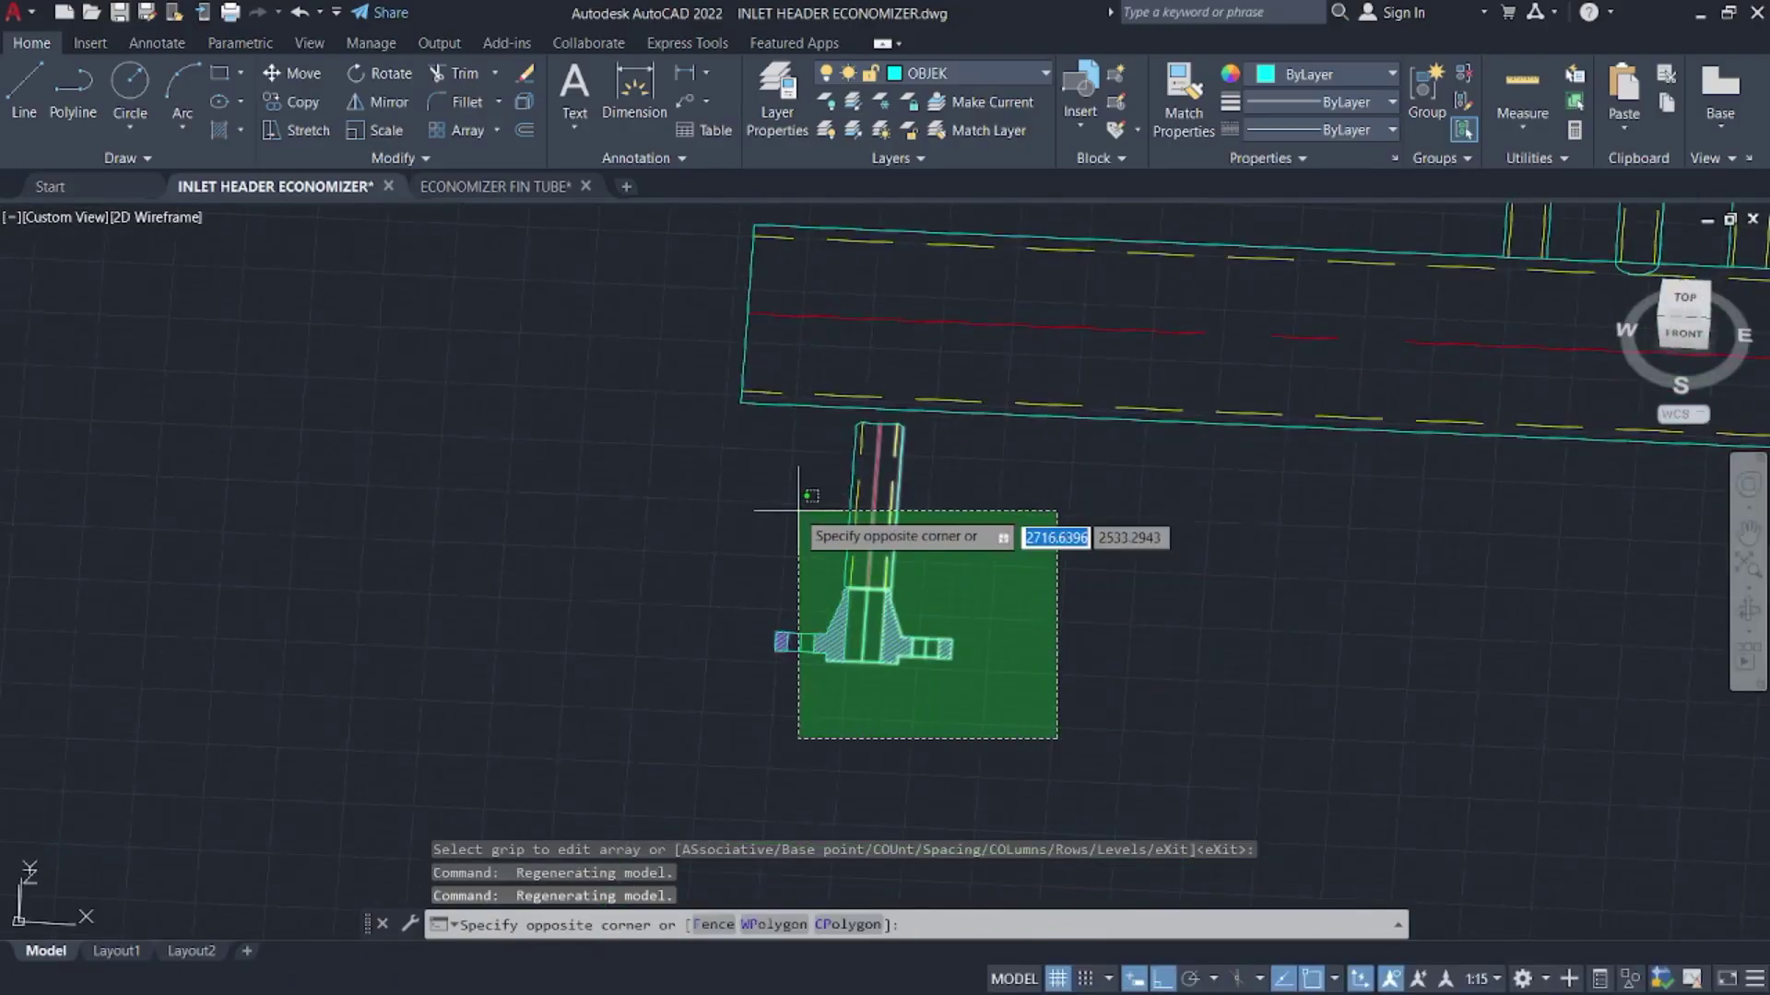
pyautogui.click(738, 408)
pyautogui.write('co')
pyautogui.press('Return')
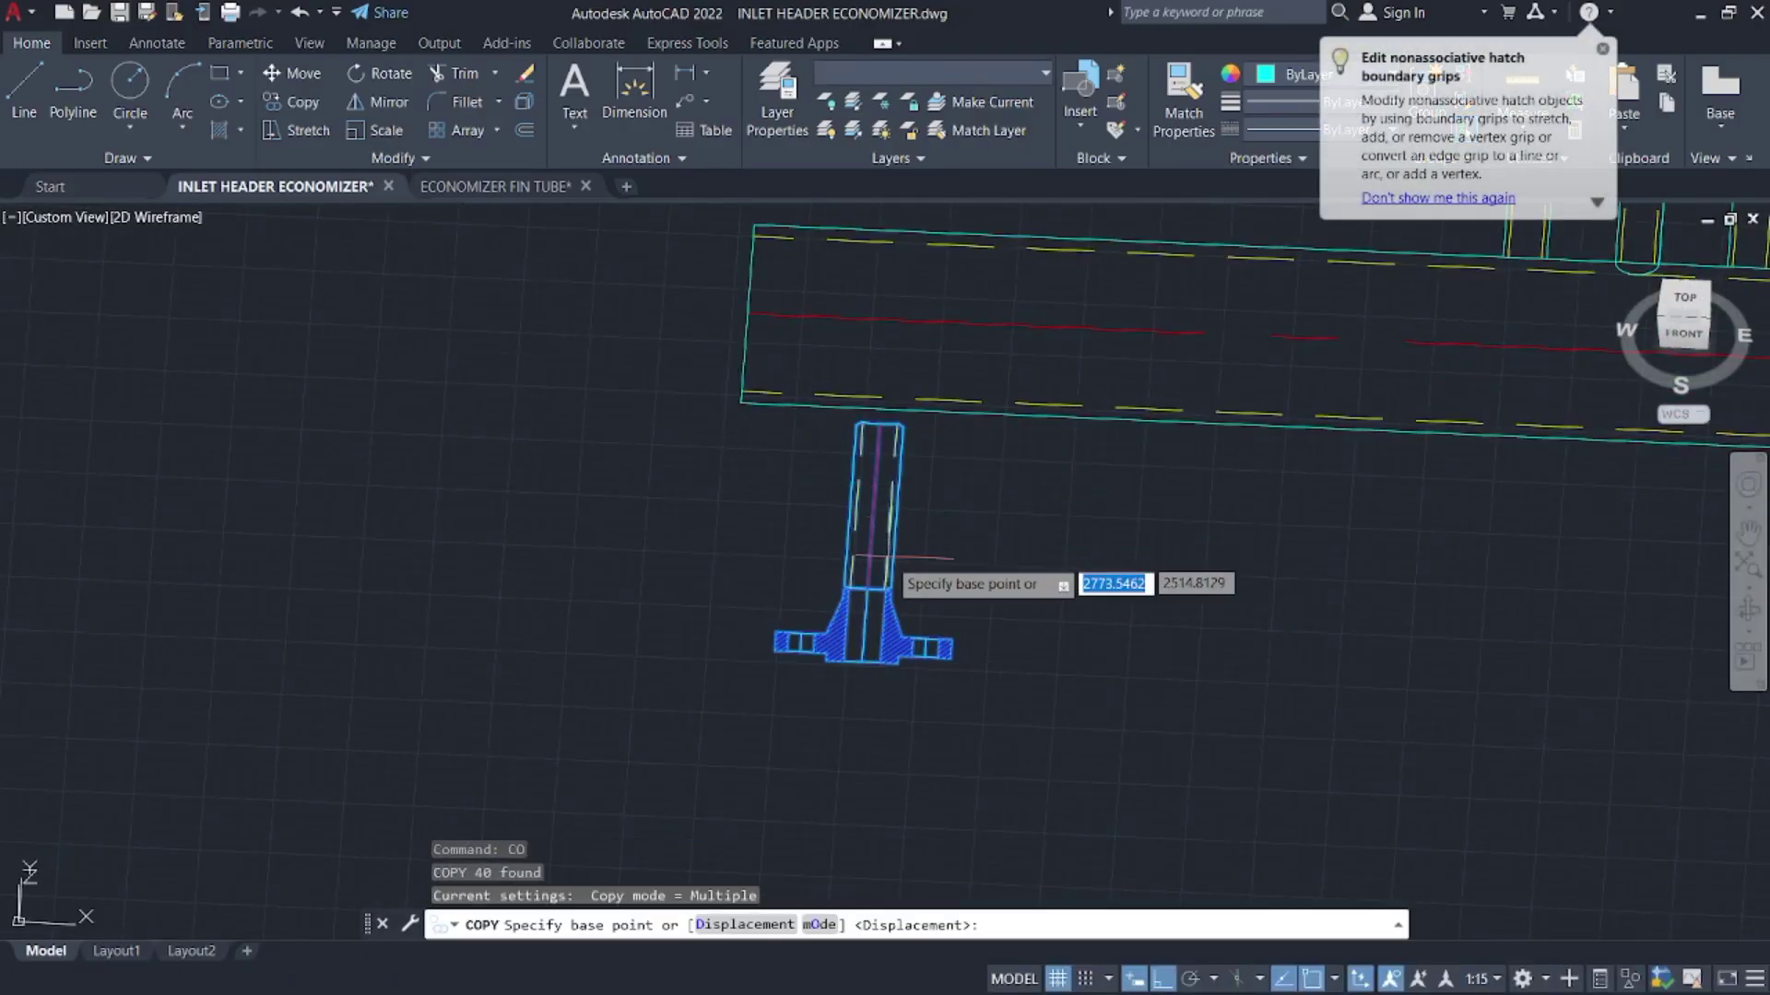
pyautogui.click(889, 559)
pyautogui.scroll(-6, 916, 579)
pyautogui.moveTo(916, 578); pyautogui.dragTo(1066, 212, button='middle')
pyautogui.moveTo(1044, 565); pyautogui.dragTo(1063, 175, button='middle')
pyautogui.moveTo(1092, 553); pyautogui.dragTo(1106, 356, button='middle')
pyautogui.keyDown('shift'); pyautogui.moveTo(1177, 614); pyautogui.dragTo(1237, 553, button='middle'); pyautogui.keyUp('shift')
pyautogui.click(1244, 599)
pyautogui.press('Escape')
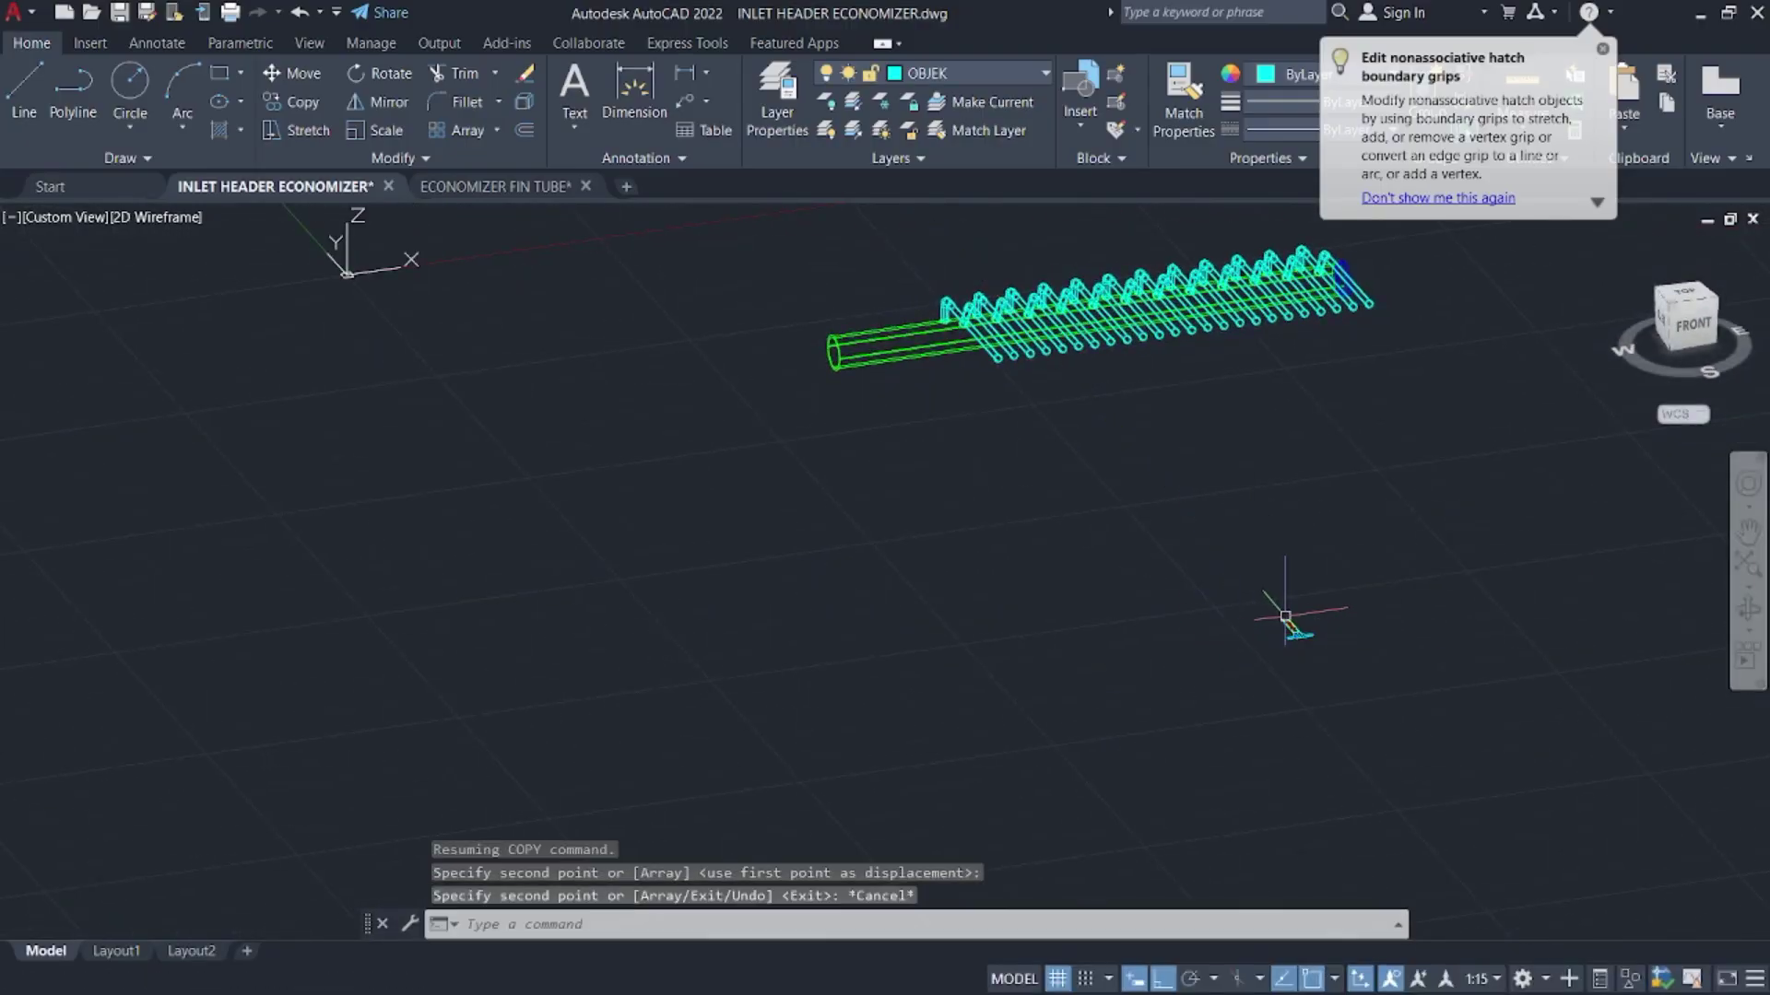
# - Copy the nozzle's pipe profile with its centreline from the copied section to the empty space beside it
pyautogui.scroll(6, 1290, 645)
pyautogui.scroll(-2, 1300, 696)
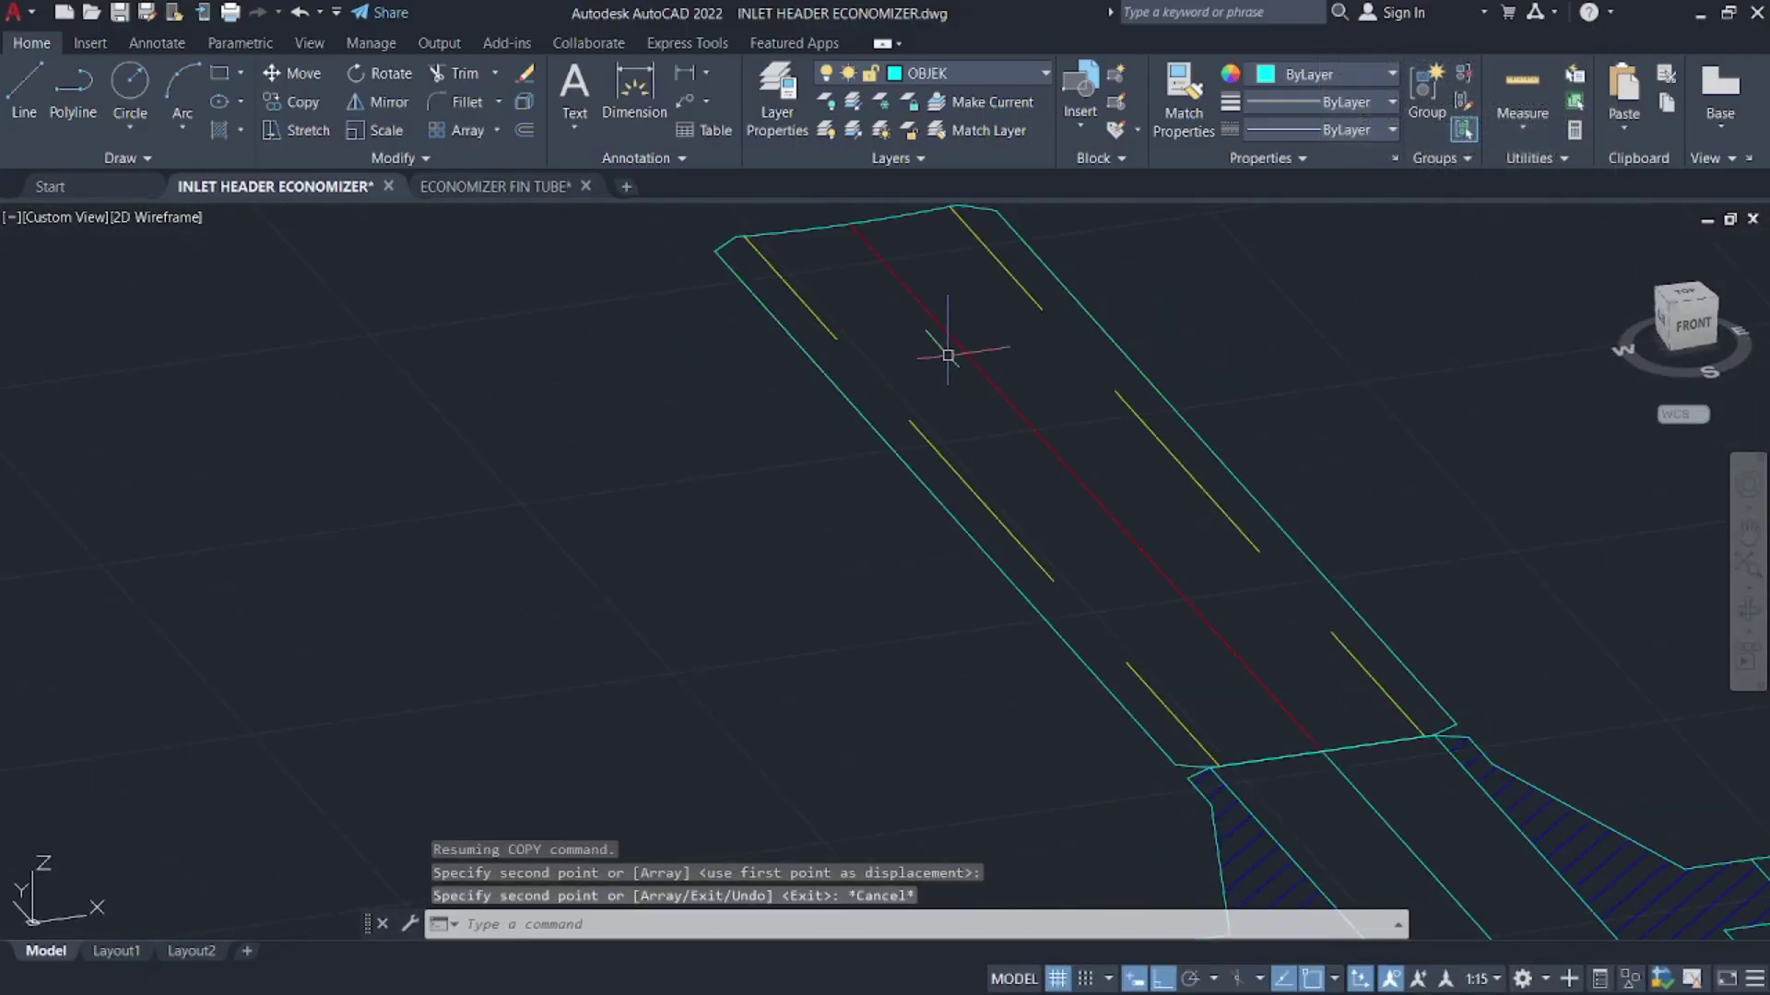
pyautogui.scroll(-3, 876, 332)
pyautogui.click(832, 330)
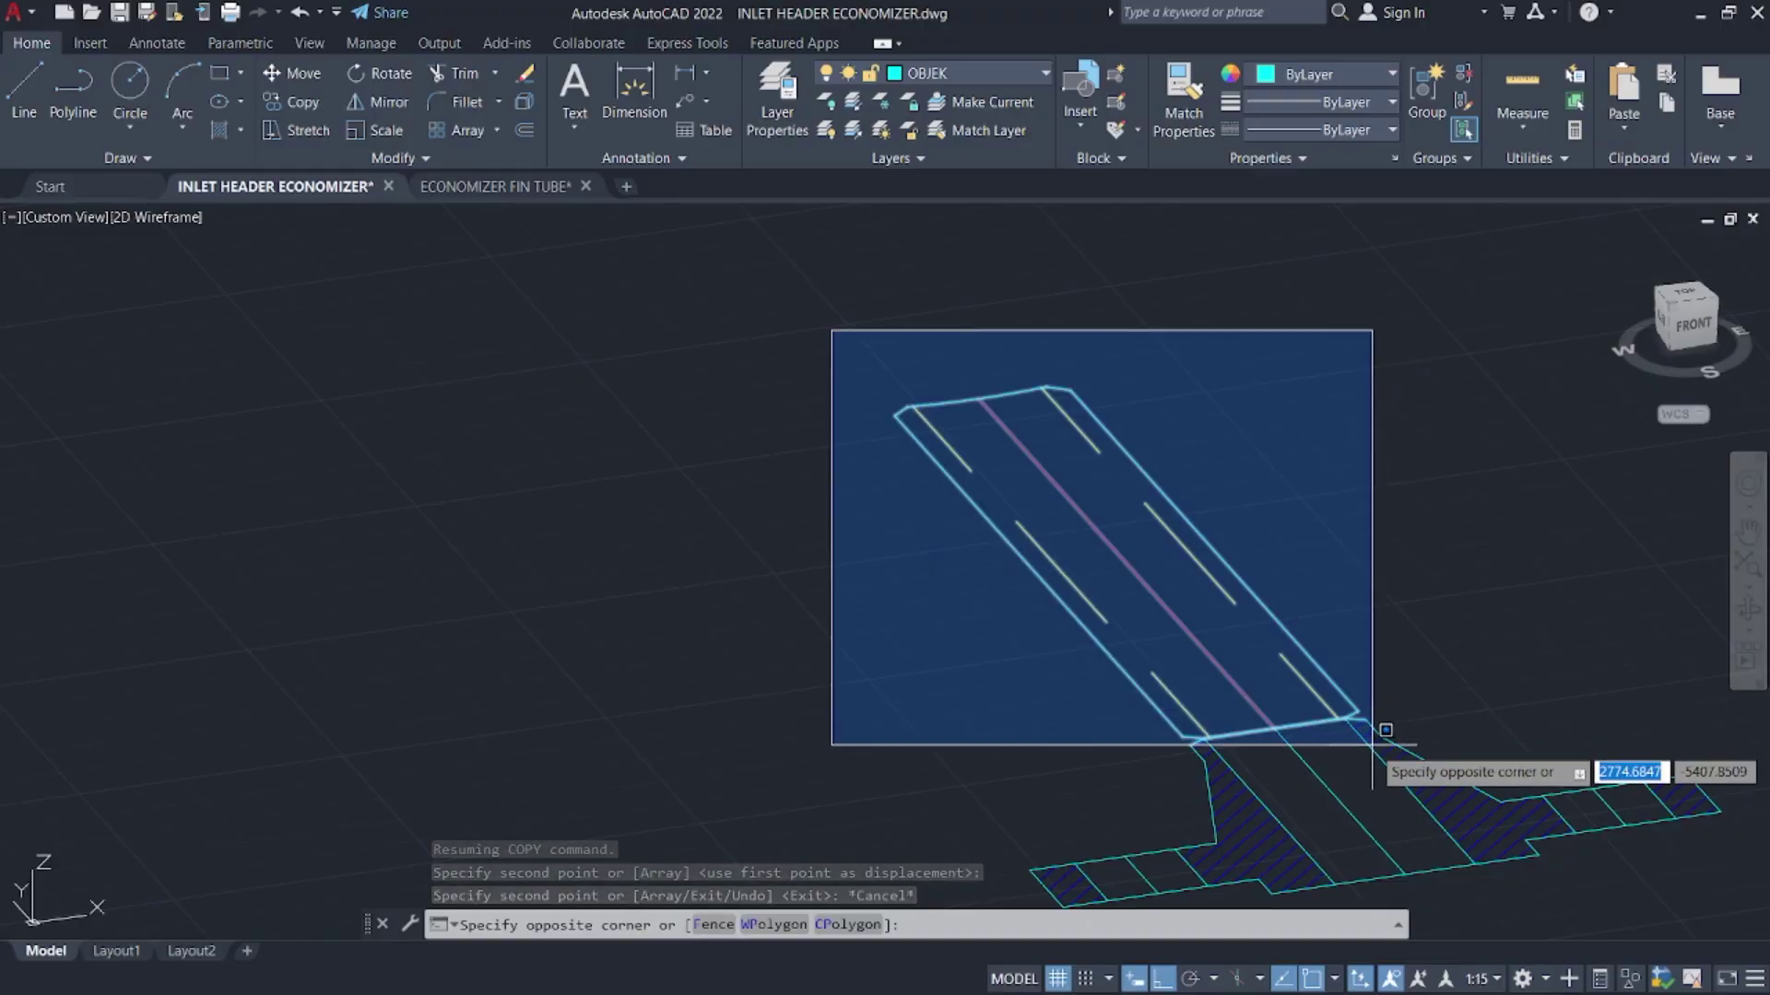
pyautogui.click(1369, 744)
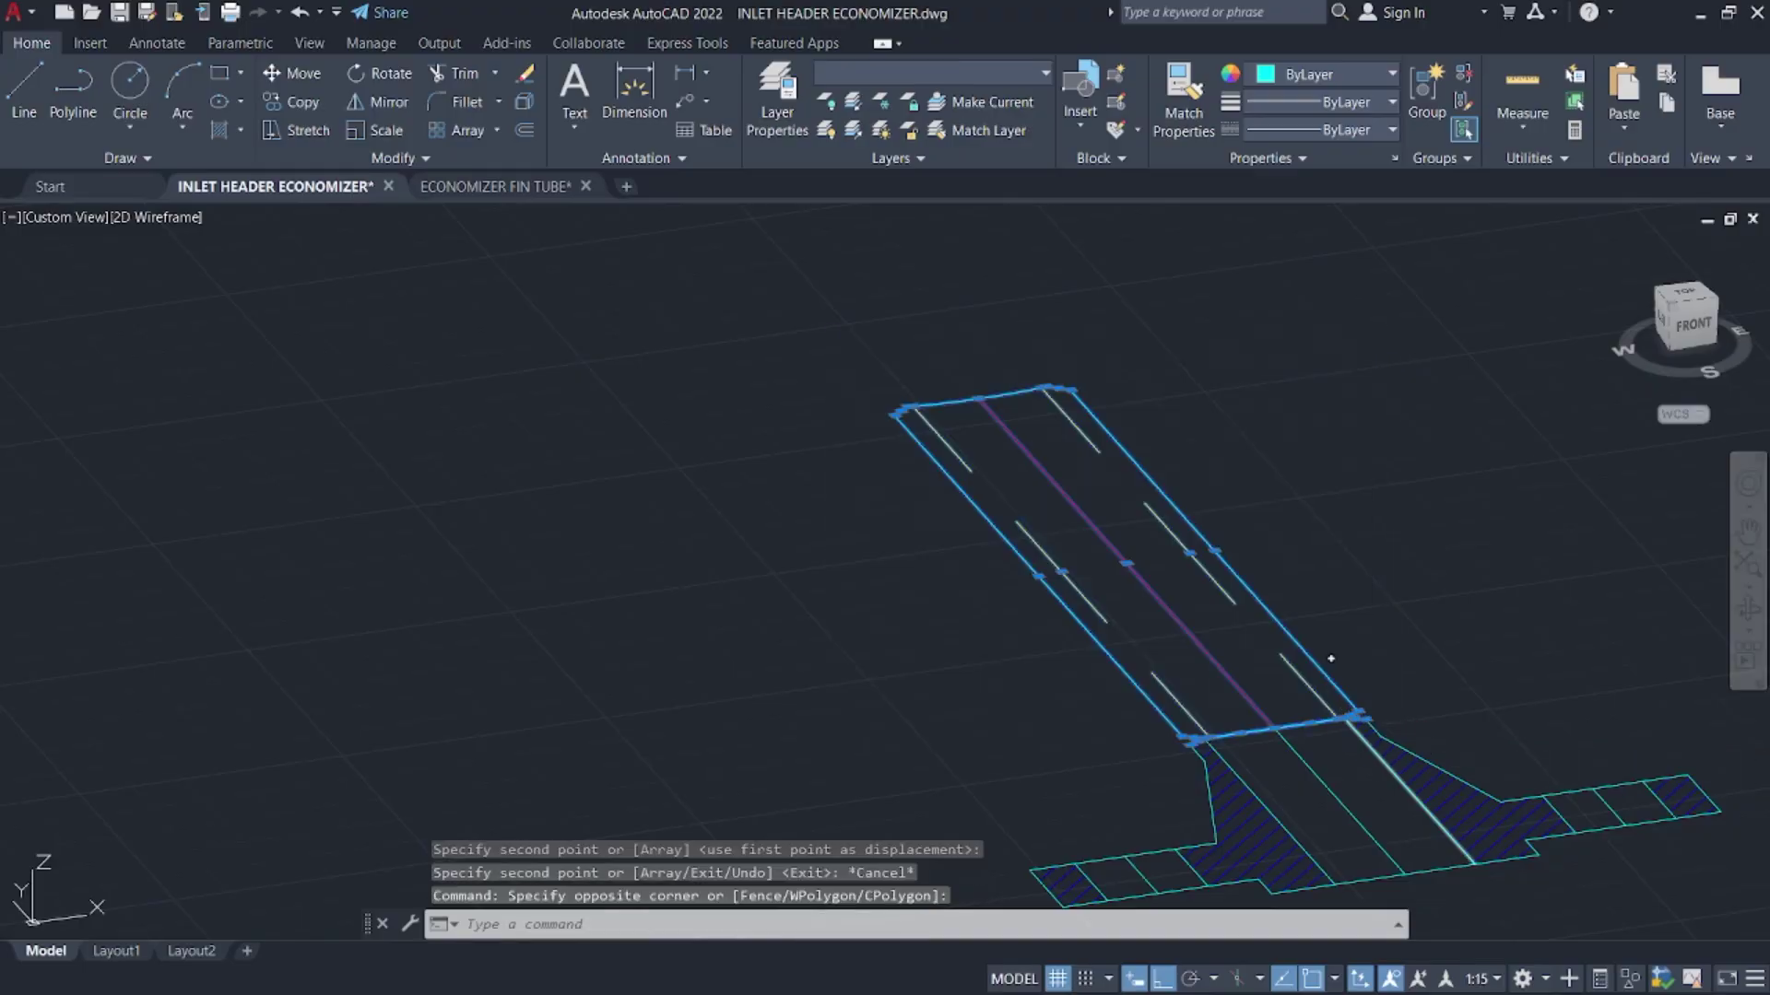
pyautogui.write('co')
pyautogui.press('Return')
pyautogui.click(1318, 656)
pyautogui.moveTo(608, 775); pyautogui.dragTo(1100, 593, button='middle')
pyautogui.click(993, 653)
pyautogui.press('Escape')
# - Erase the two stray flange bevel lines at the lower corners of the copied pipe profile
pyautogui.scroll(6, 1004, 665)
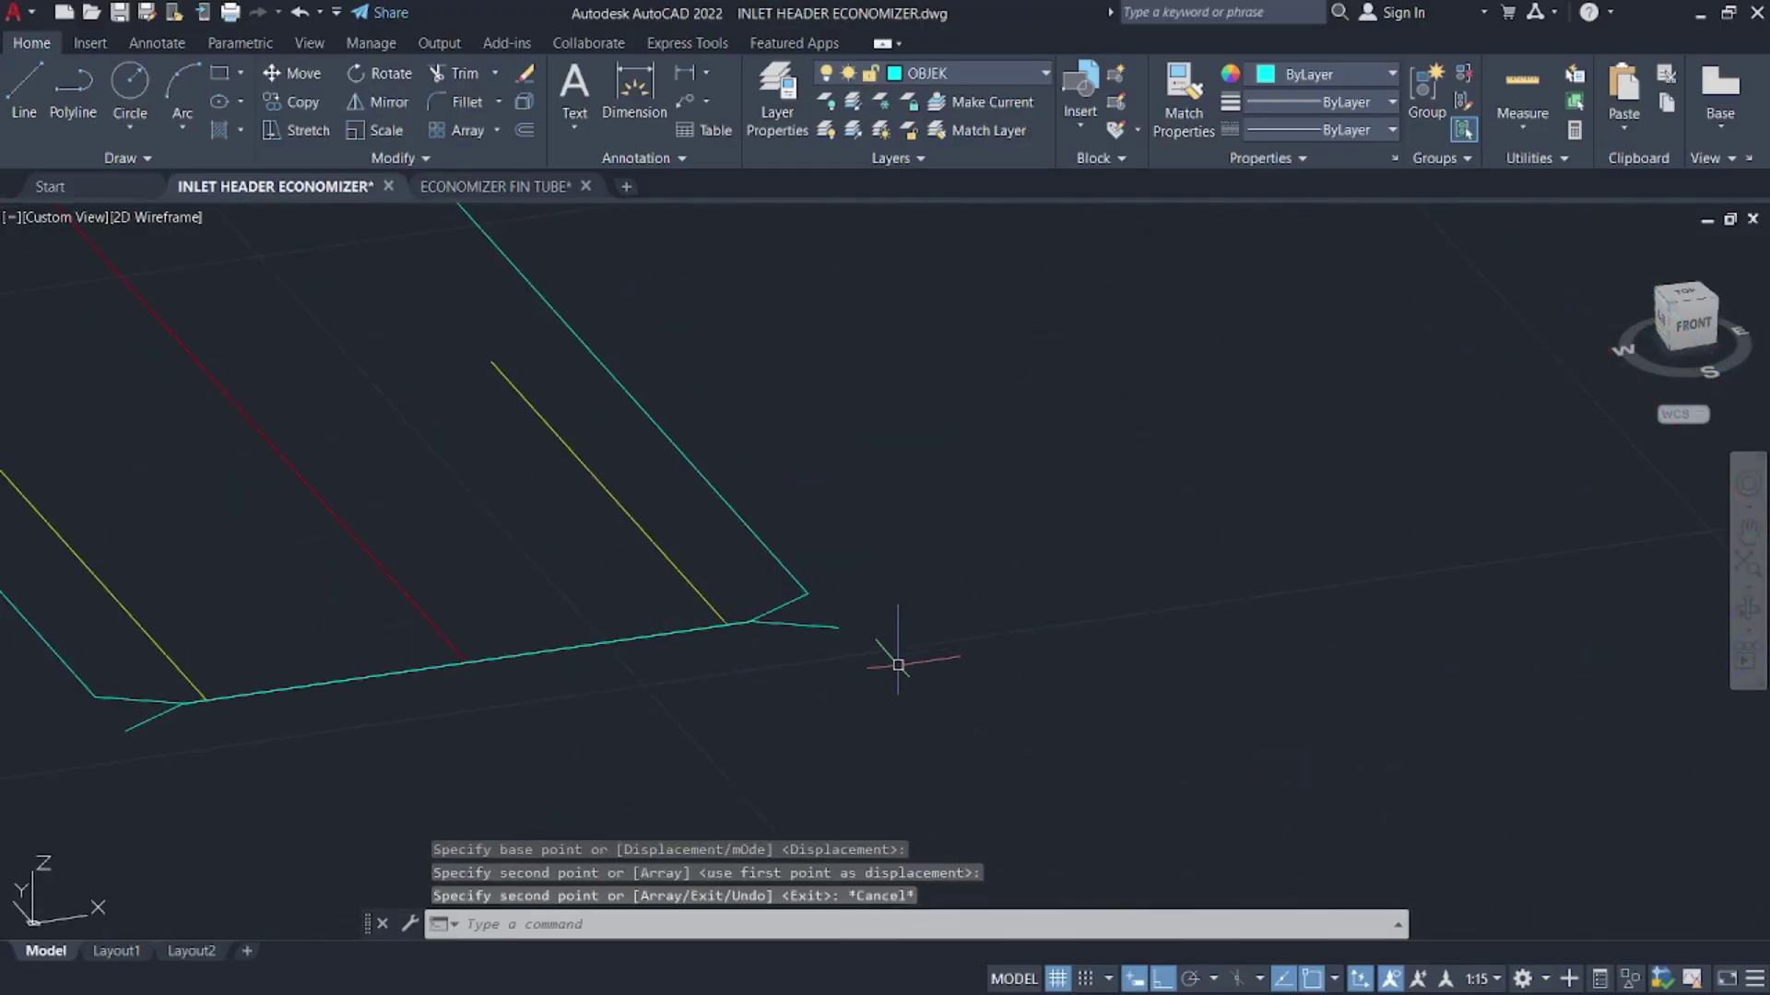
pyautogui.click(871, 671)
pyautogui.click(790, 608)
pyautogui.press('Delete')
pyautogui.moveTo(494, 672); pyautogui.dragTo(1012, 577, button='middle')
pyautogui.click(698, 635)
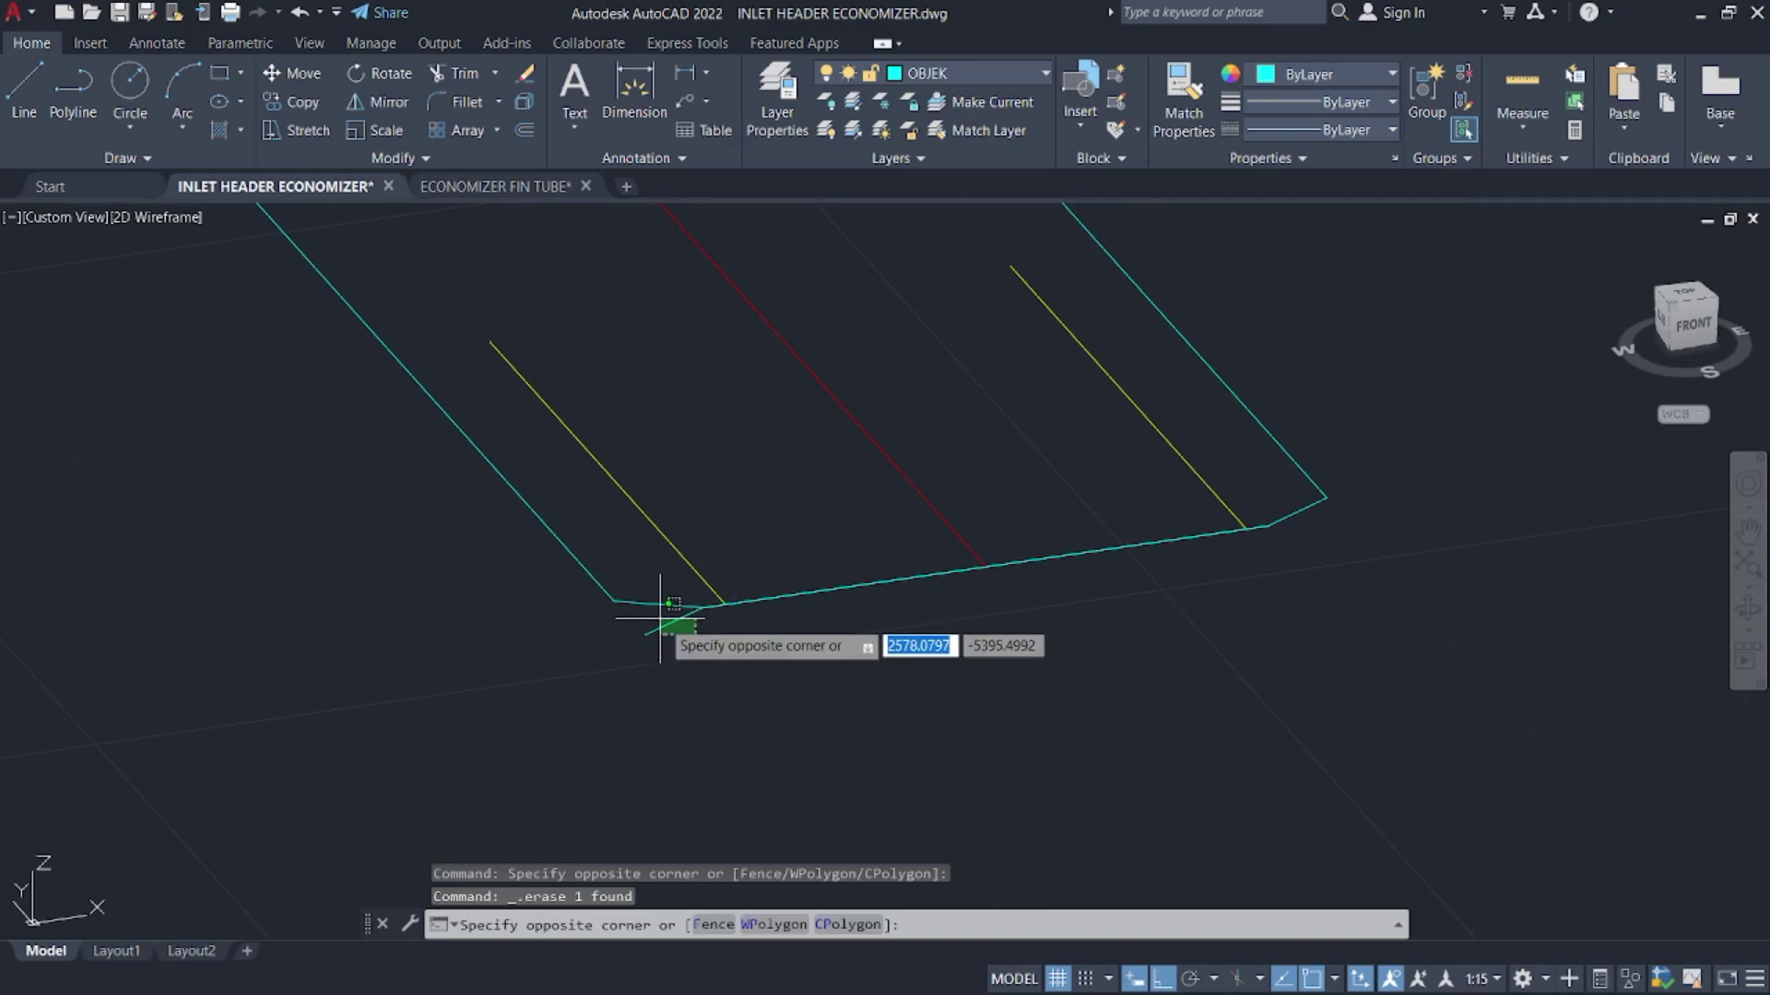
pyautogui.click(841, 585)
pyautogui.click(843, 553)
pyautogui.press('Escape')
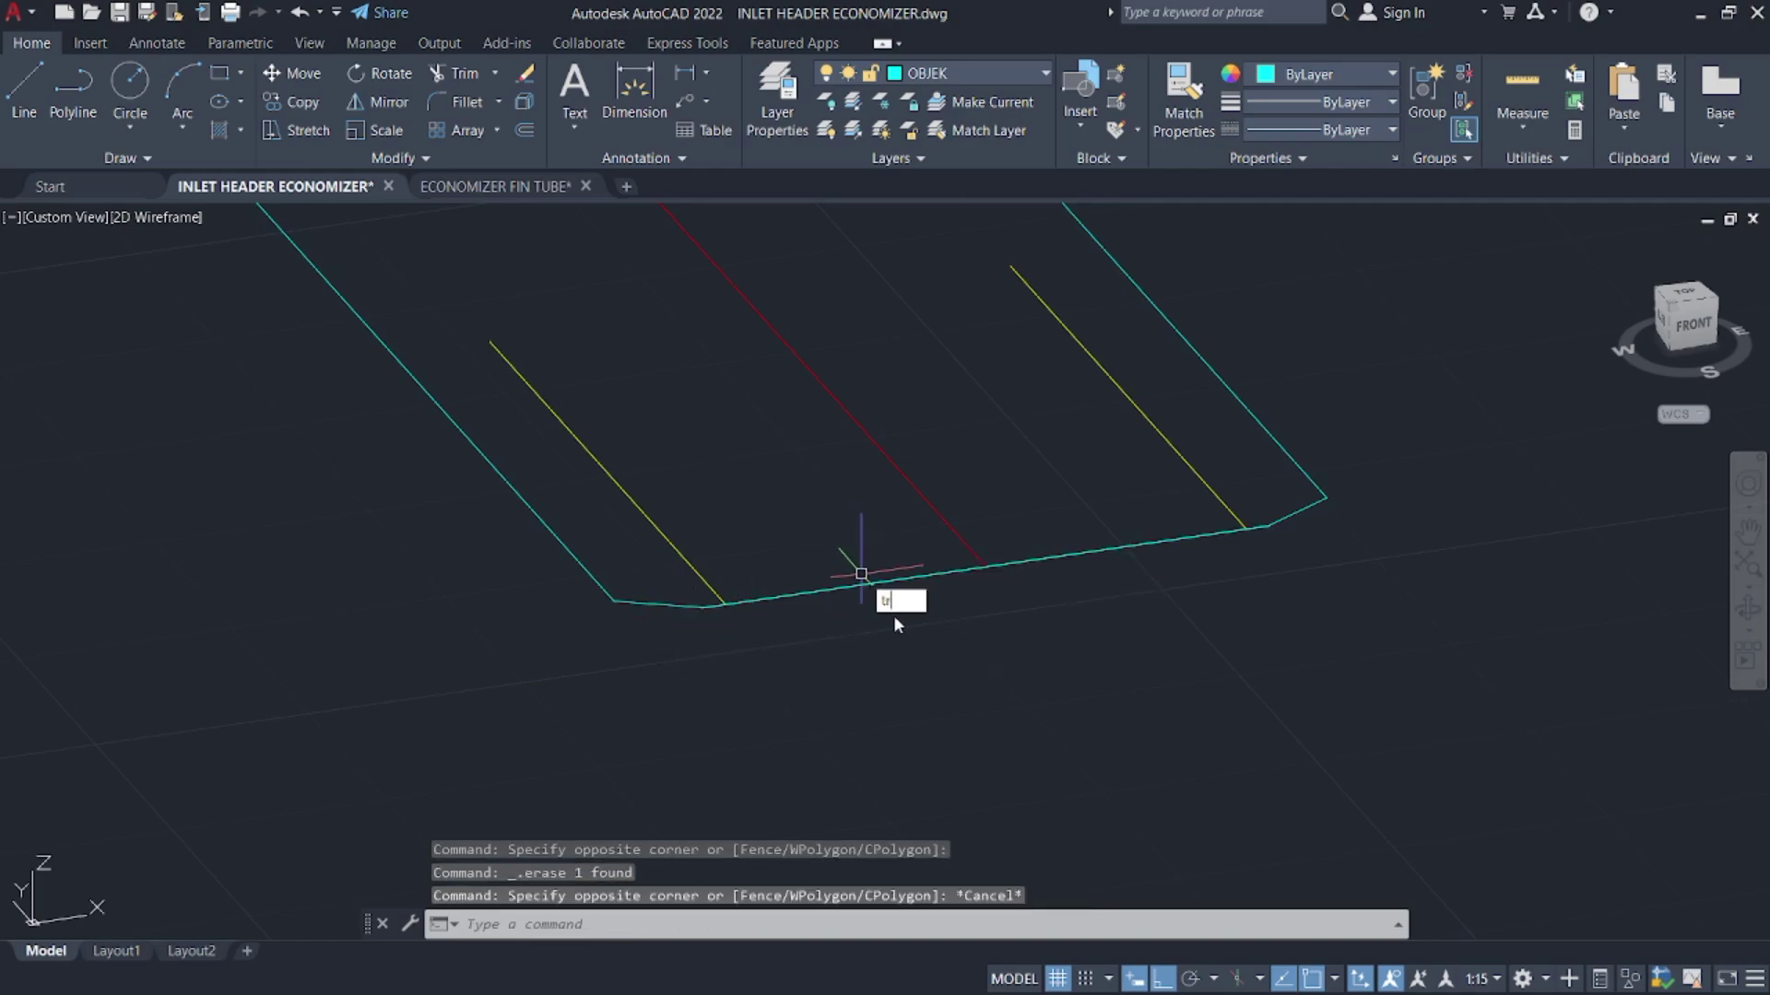
# - Trim the copied pipe profile's end lines across the bore beside the red centreline
pyautogui.press('Return')
pyautogui.scroll(-3, 1161, 819)
pyautogui.scroll(5, 1087, 594)
pyautogui.moveTo(880, 512)
pyautogui.mouseDown()
pyautogui.moveTo(835, 445)
pyautogui.moveTo(987, 553)
pyautogui.mouseUp()
pyautogui.press('Escape')
# - Erase the pipe wall on the far side of the centreline and its leftover end lines, keeping one wall and the centreline
pyautogui.click(1215, 567)
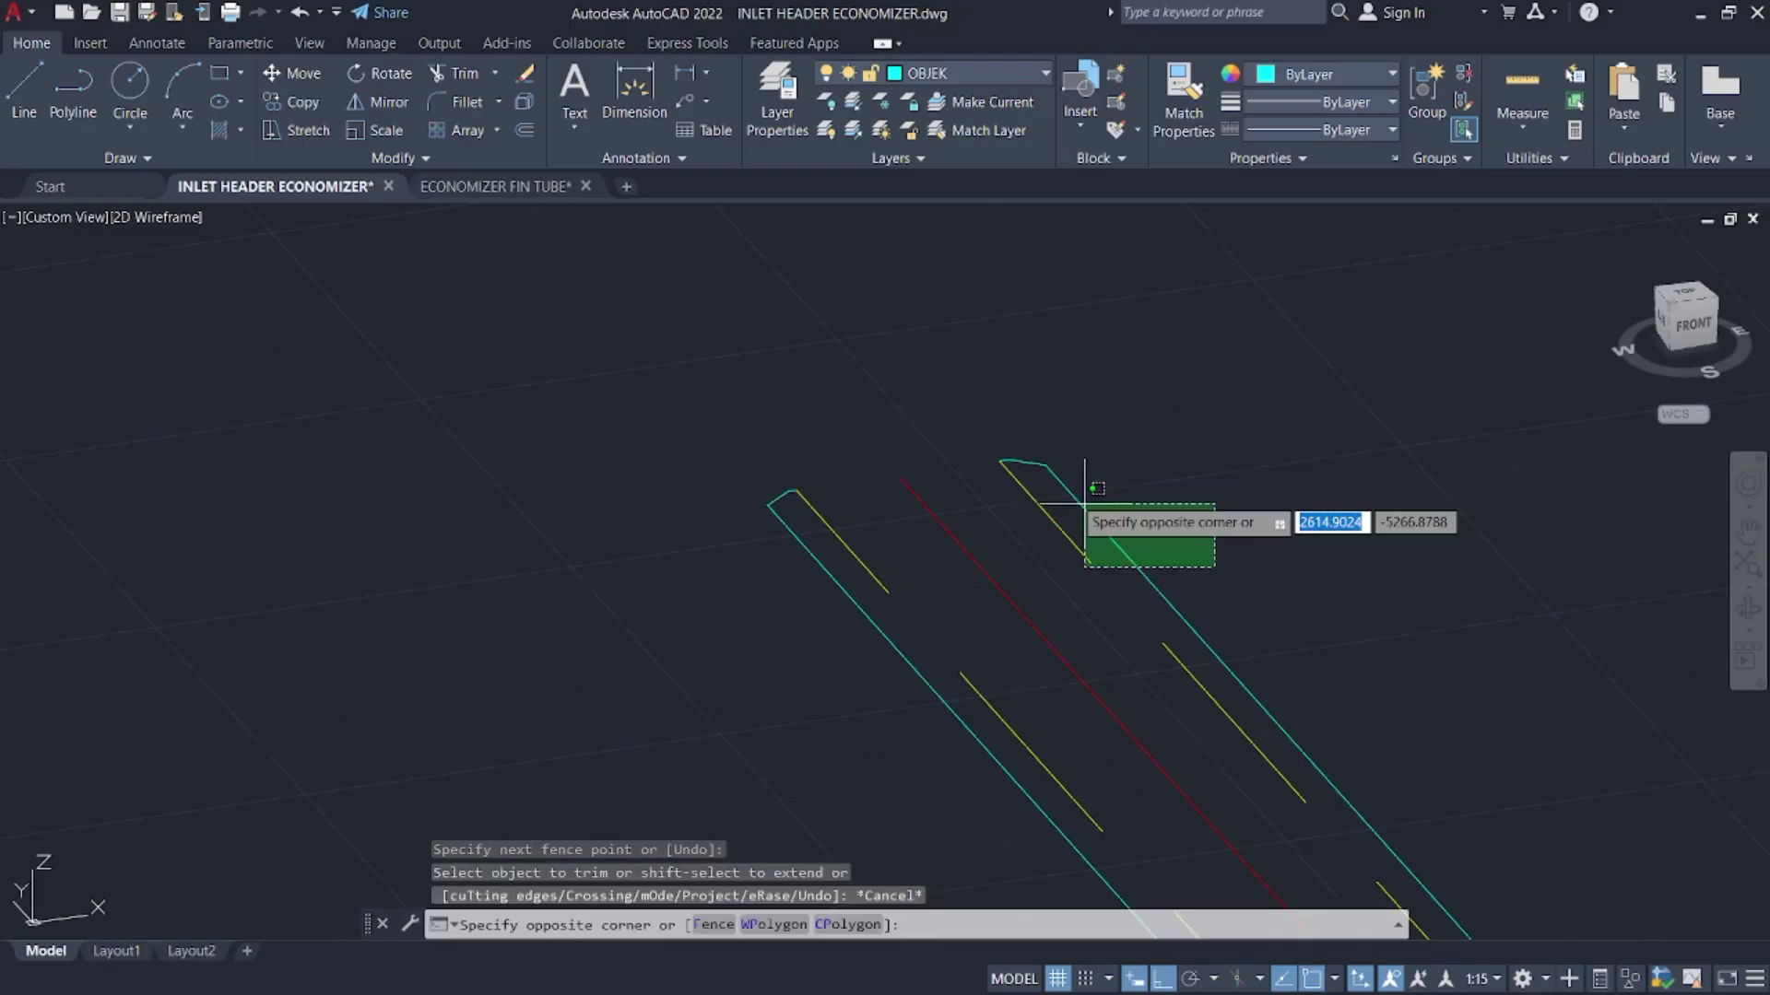
pyautogui.click(1085, 504)
pyautogui.press('Delete')
pyautogui.moveTo(1323, 552); pyautogui.dragTo(919, 277, button='middle')
pyautogui.click(1044, 723)
pyautogui.click(949, 576)
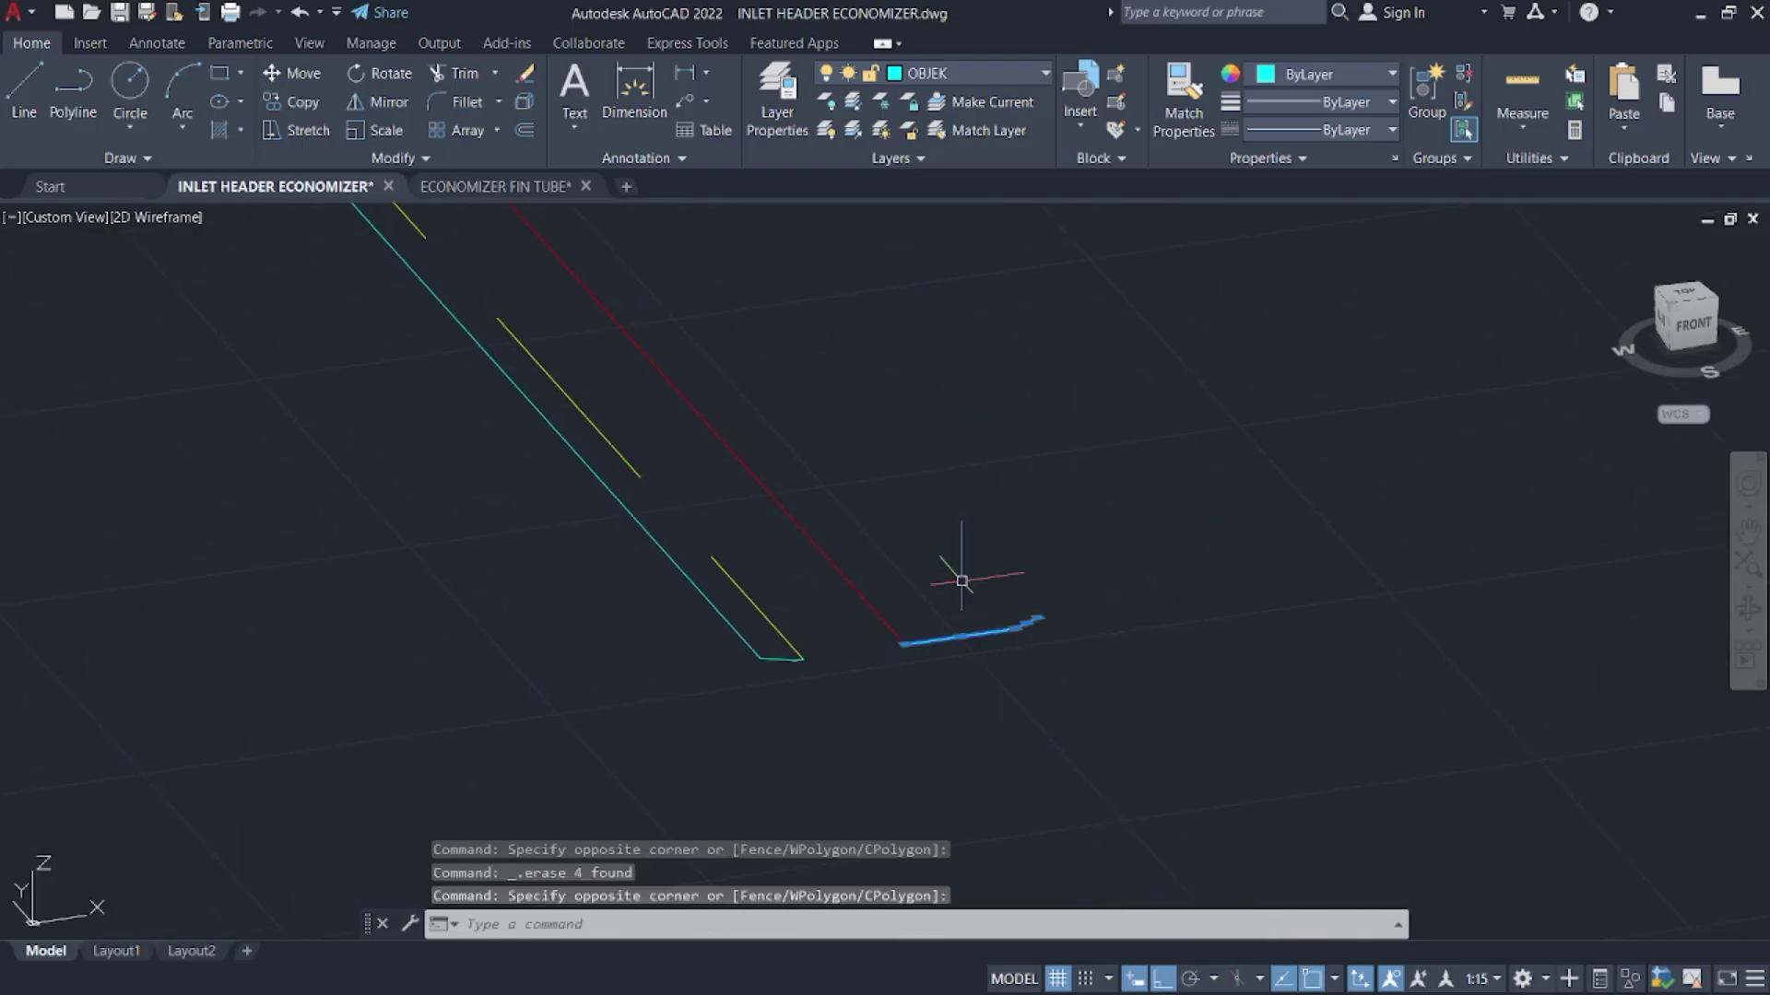
pyautogui.press('Delete')
# - Erase the stray overlapping segment at the lower end of the remaining pipe wall profile and check its upper end
pyautogui.scroll(6, 780, 678)
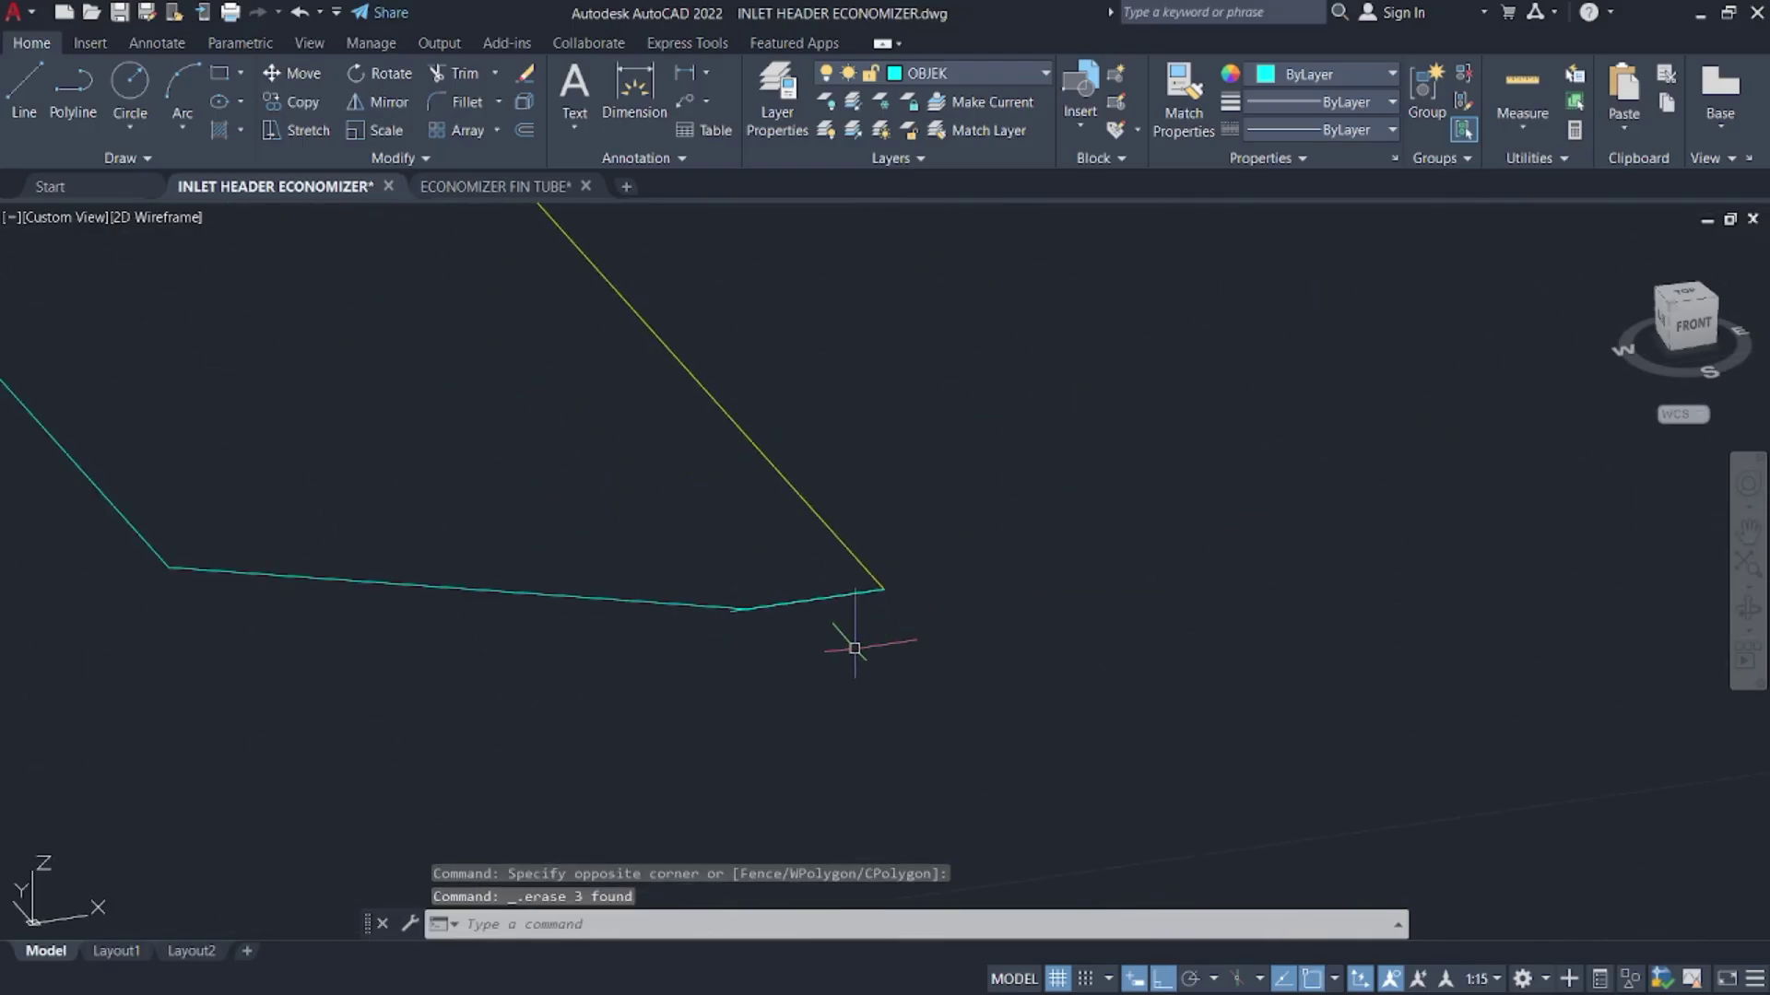
pyautogui.click(802, 627)
pyautogui.click(790, 617)
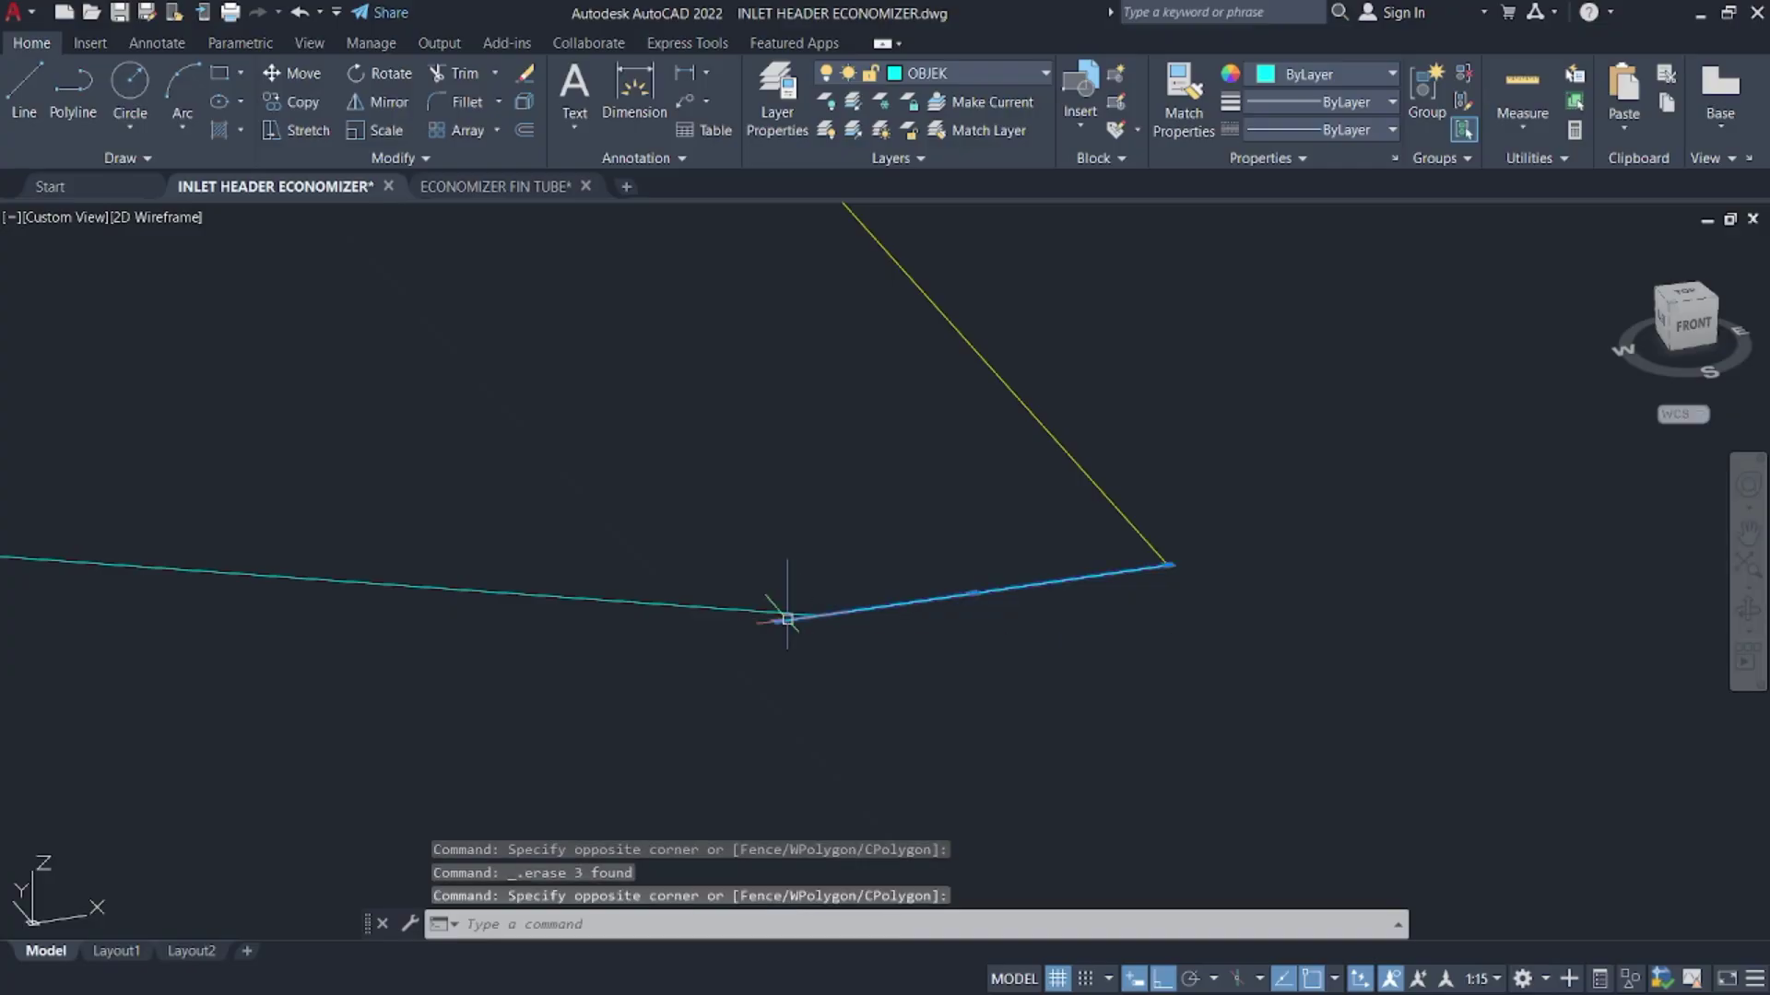
pyautogui.press('Delete')
pyautogui.scroll(-11, 1123, 657)
pyautogui.moveTo(1009, 236); pyautogui.dragTo(1282, 765, button='middle')
pyautogui.scroll(7, 814, 441)
pyautogui.scroll(2, 807, 431)
pyautogui.scroll(-9, 870, 466)
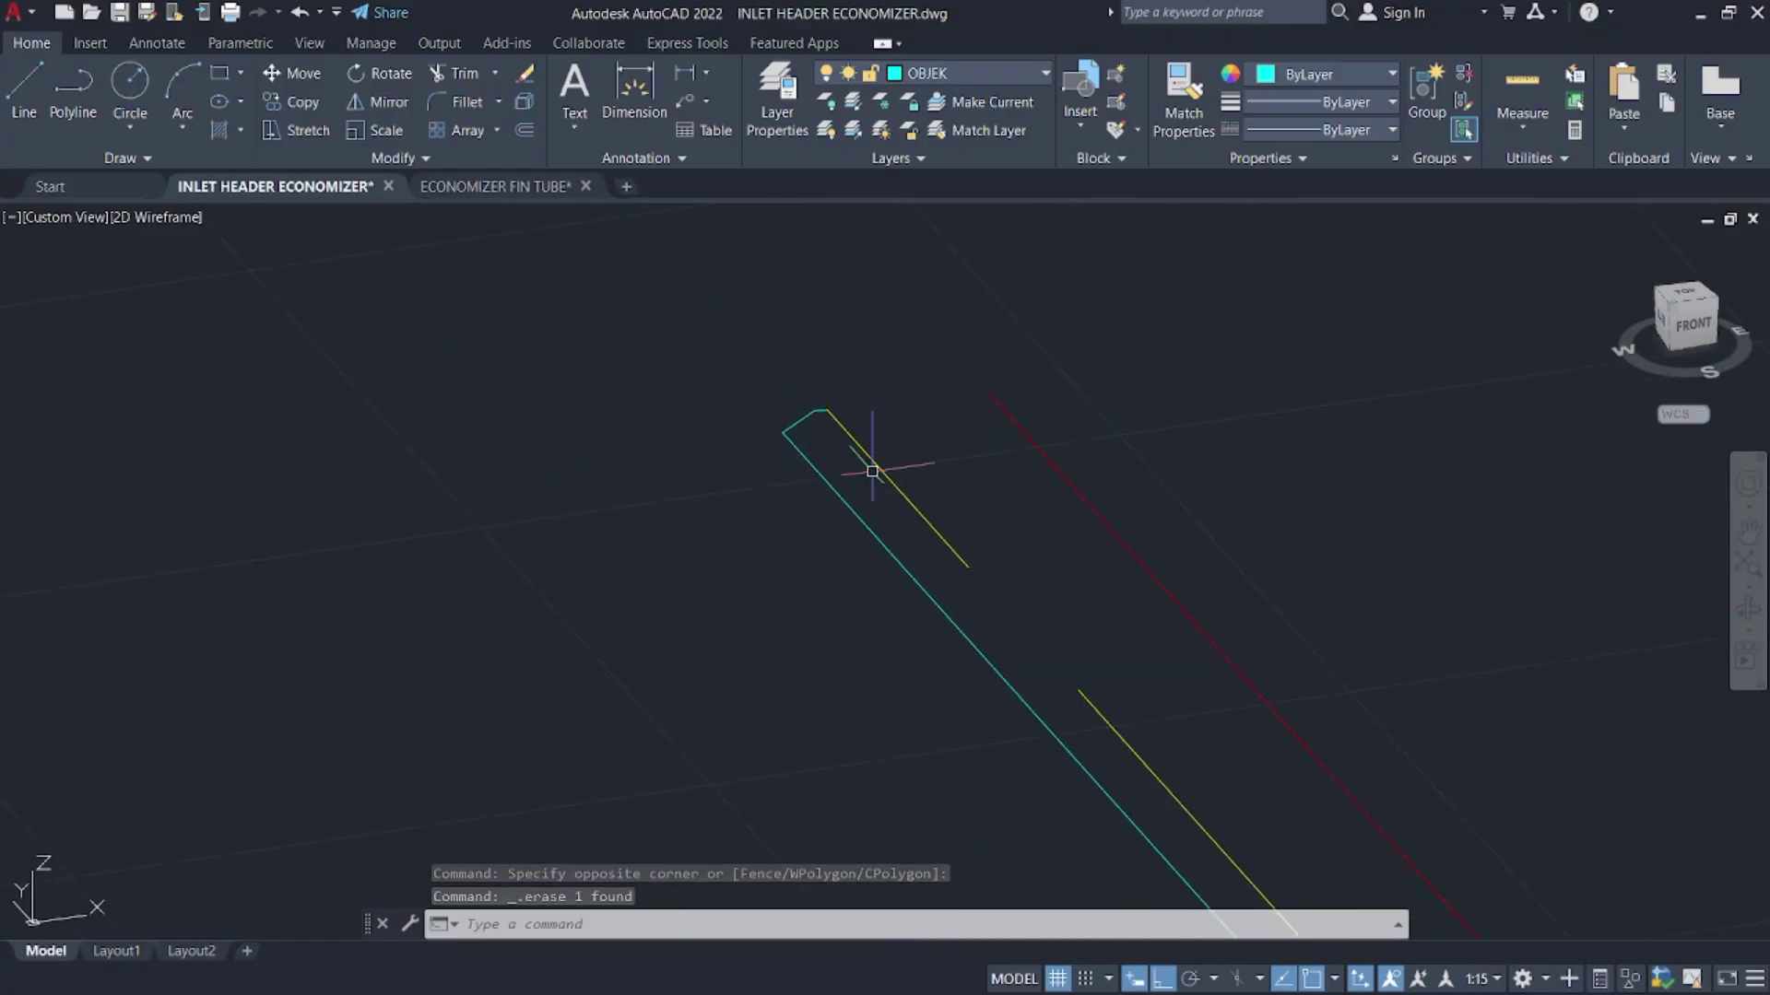
# - Join the remaining pipe wall lines into one closed polyline
pyautogui.click(1044, 759)
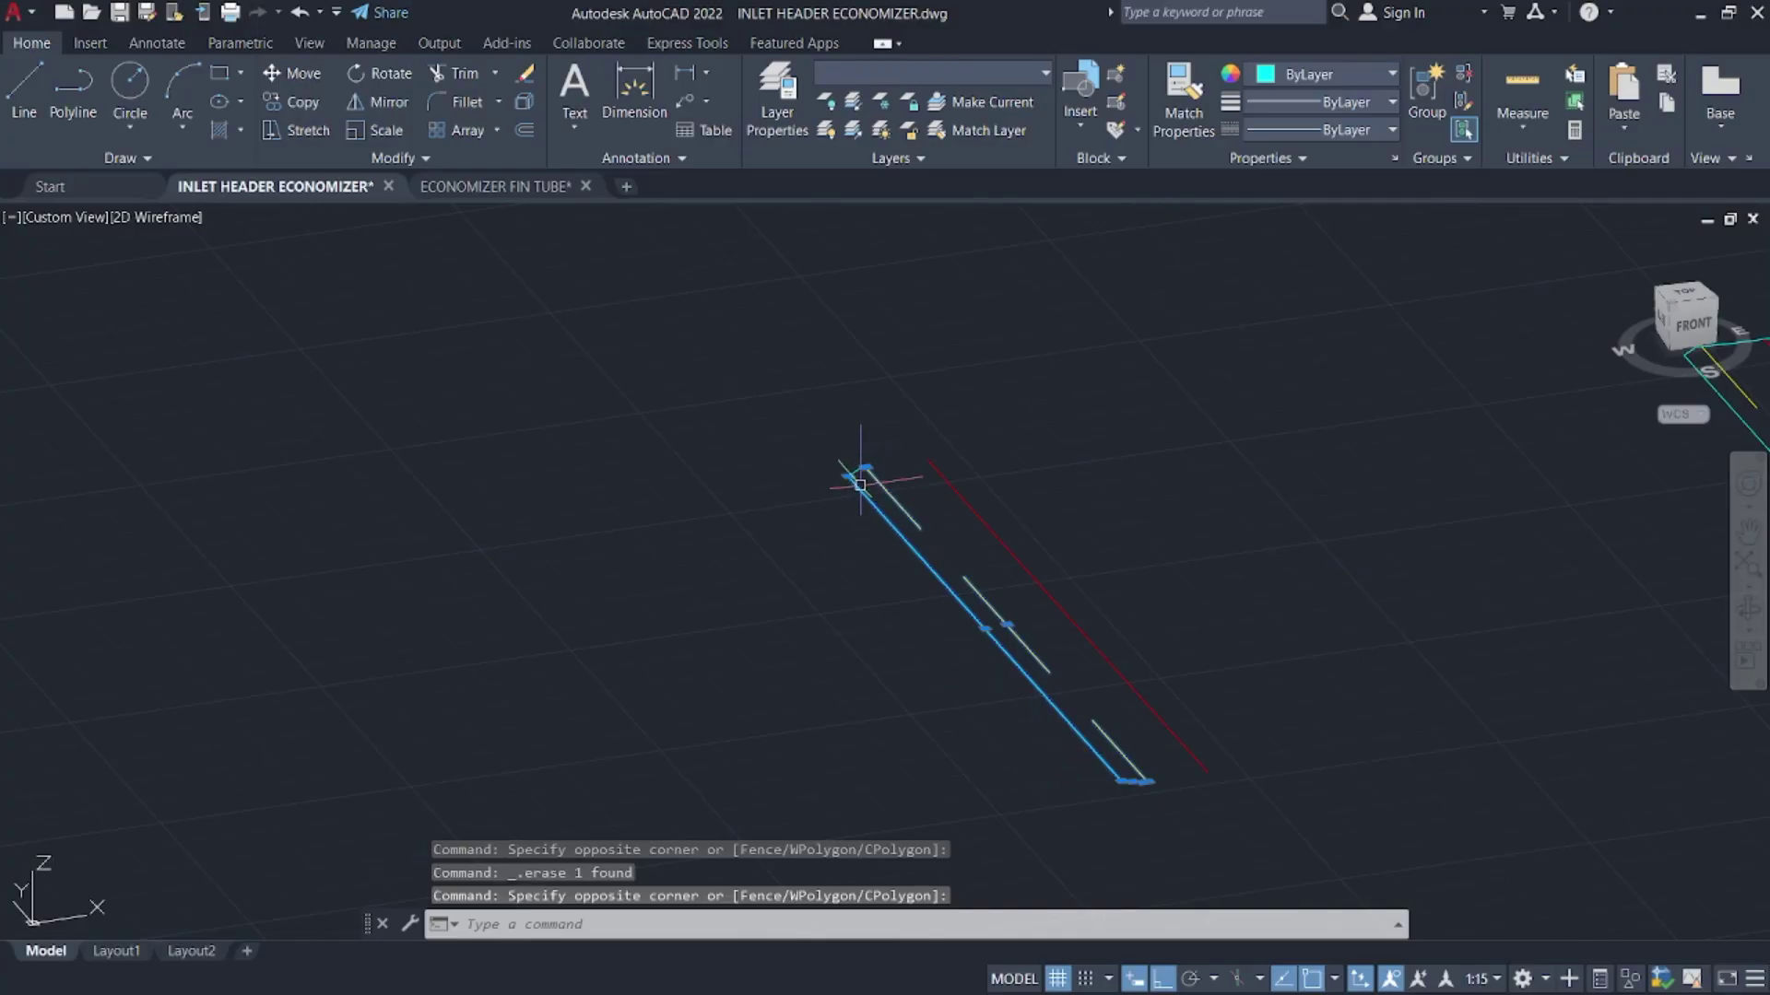
pyautogui.scroll(4, 860, 484)
pyautogui.write('j')
pyautogui.press('Return')
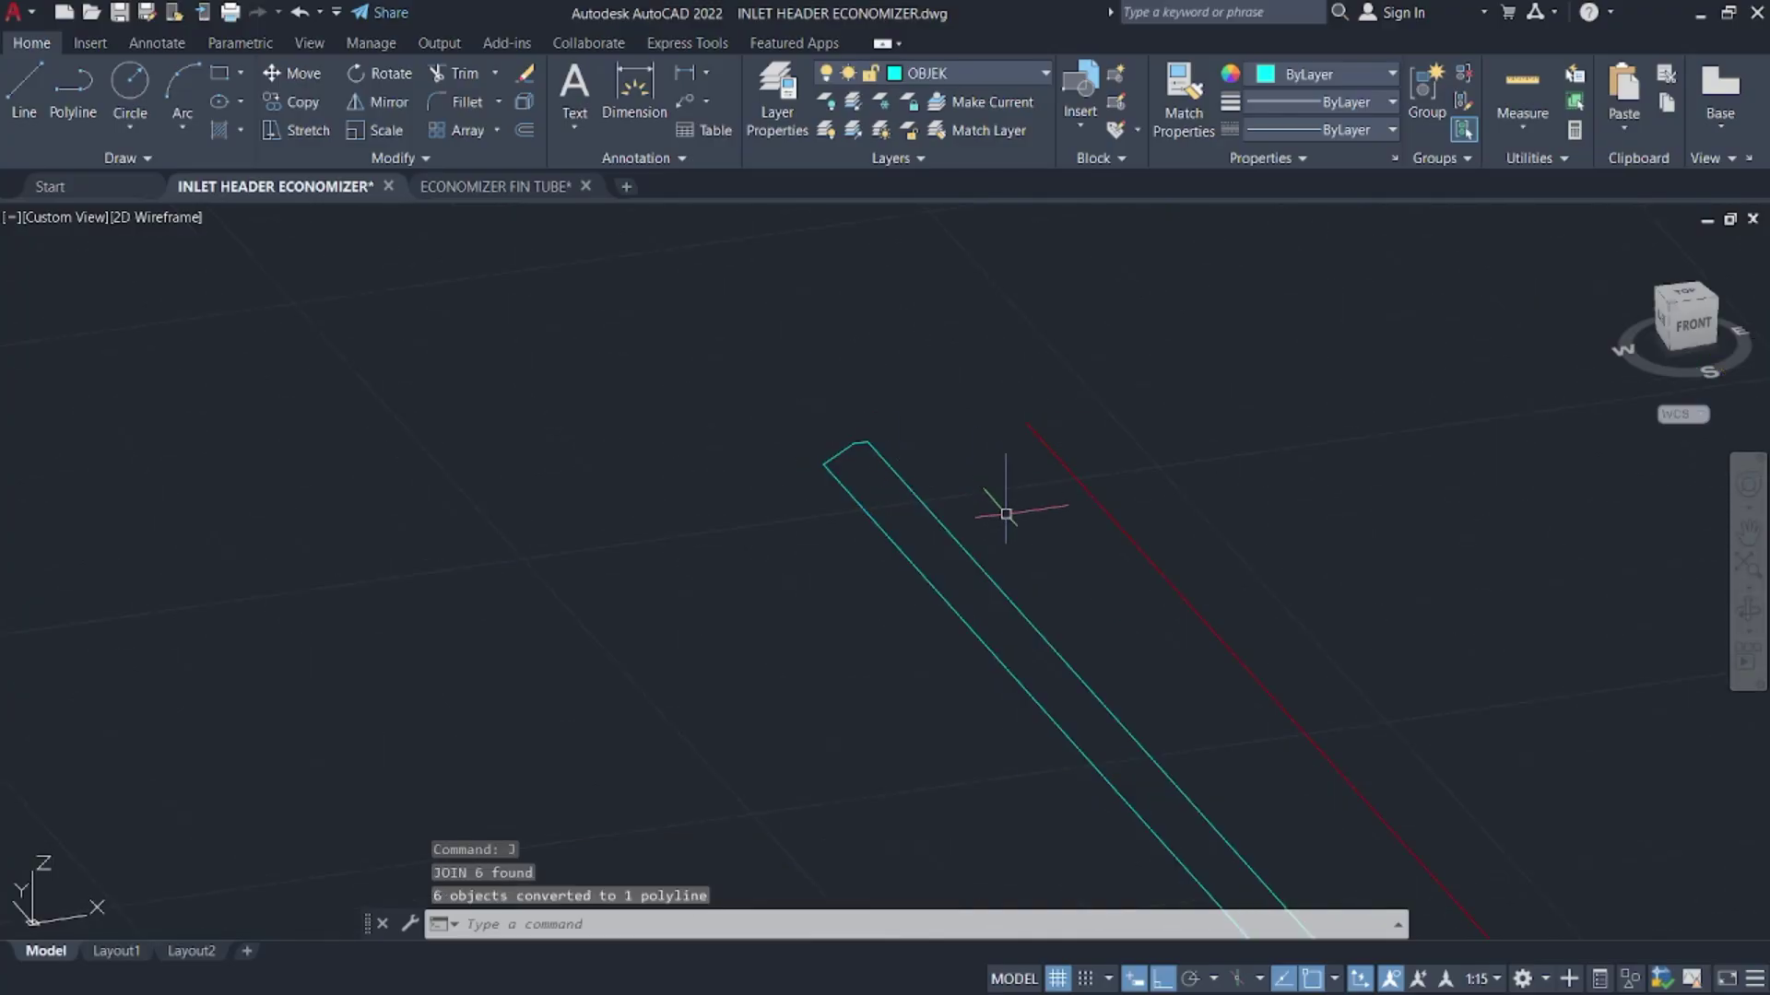
# - Revolve the joined pipe wall profile 360° about the red centreline into a solid nozzle pipe
pyautogui.click(960, 545)
pyautogui.click(948, 559)
pyautogui.write('rev')
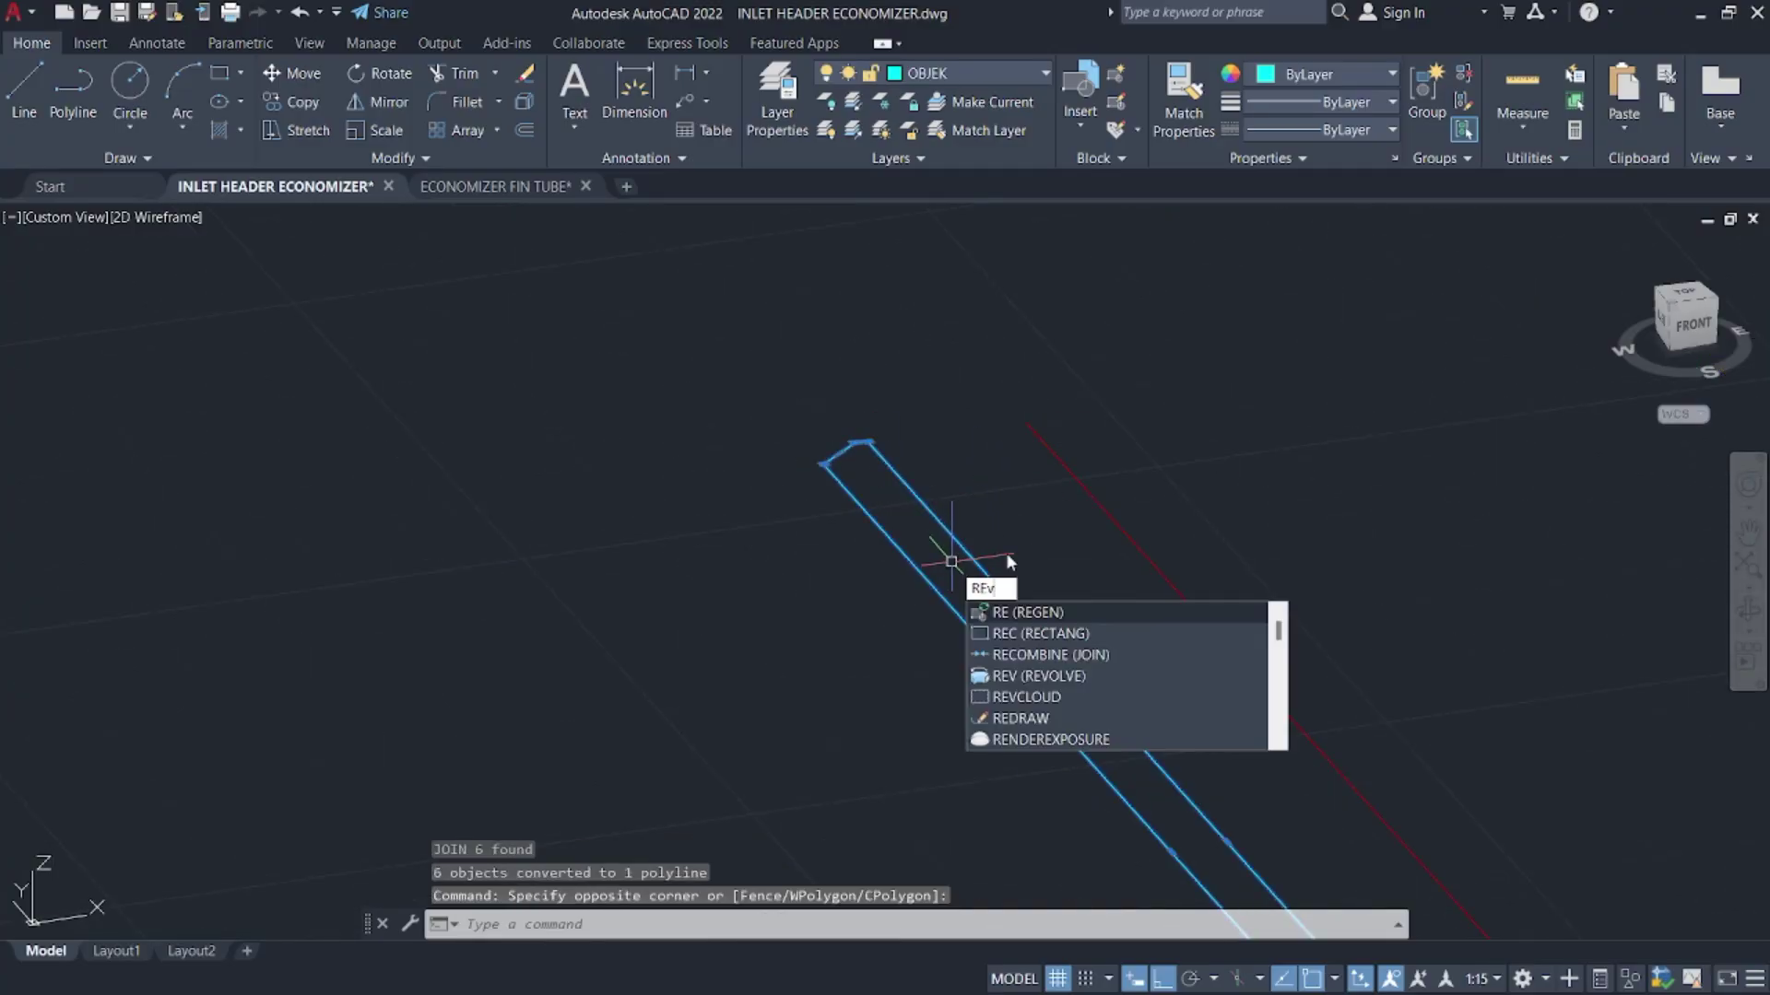
pyautogui.press('Return')
pyautogui.click(1028, 425)
pyautogui.moveTo(1270, 675); pyautogui.dragTo(665, 222, button='middle')
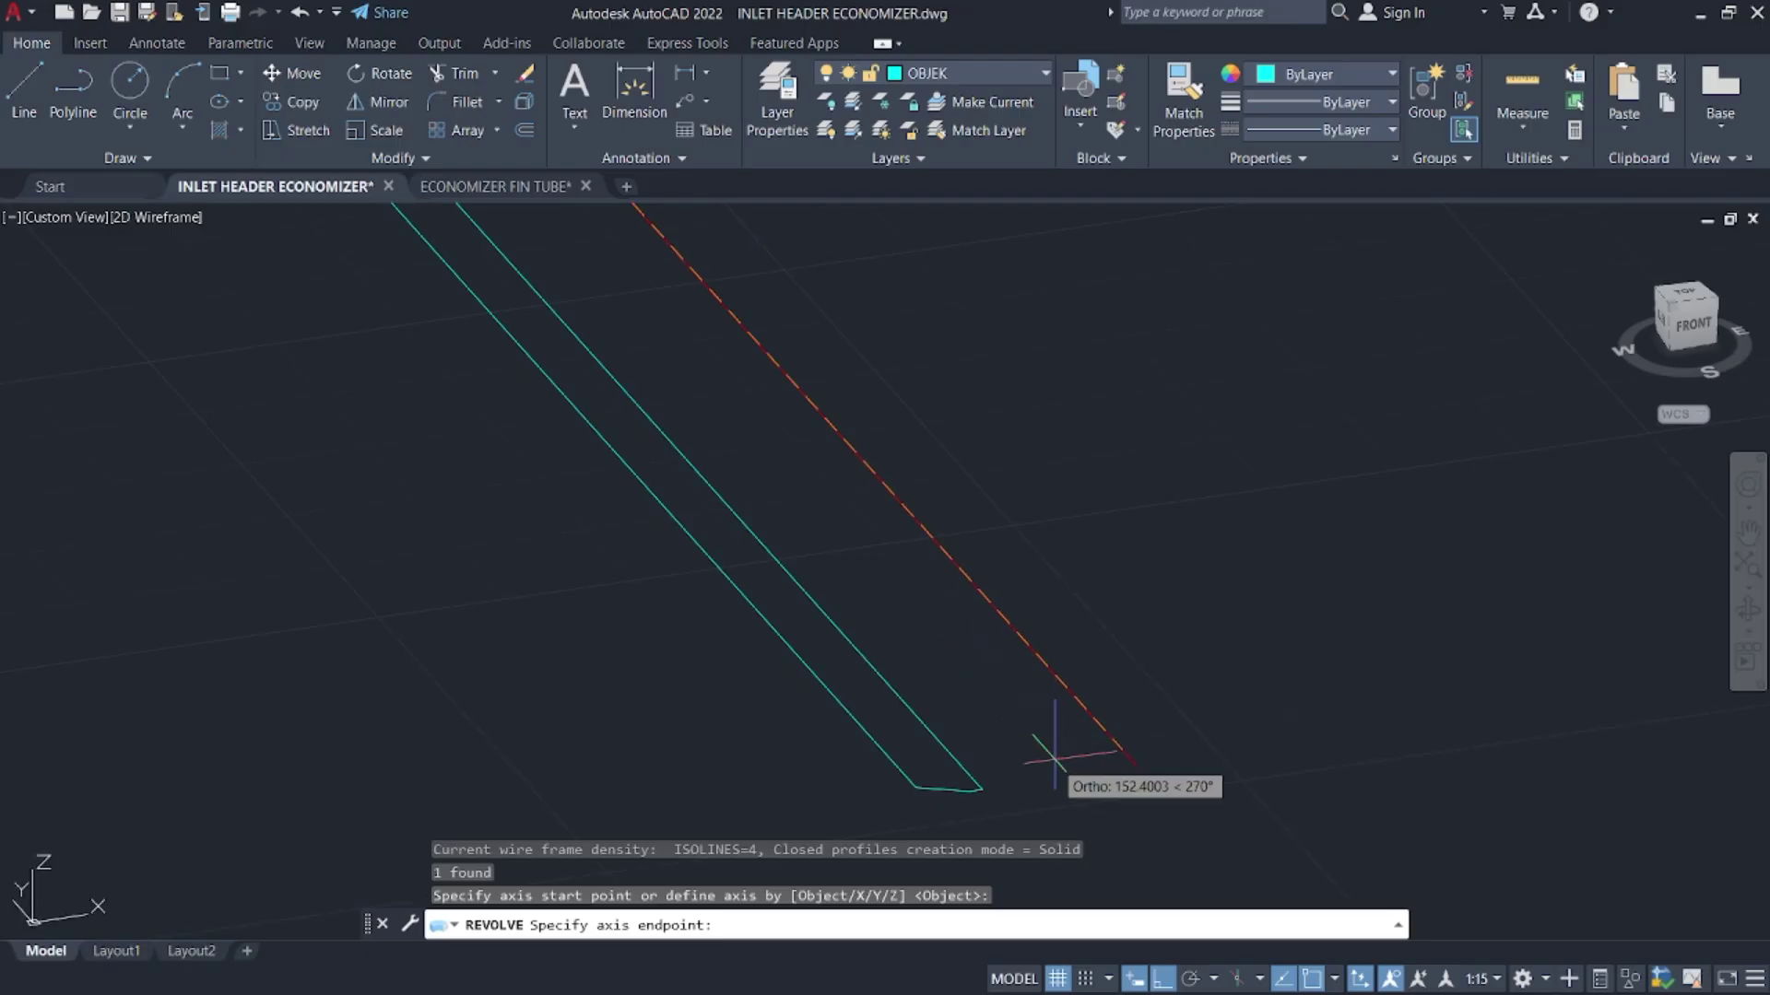
pyautogui.click(1135, 763)
pyautogui.scroll(-5, 1323, 778)
pyautogui.moveTo(1322, 779); pyautogui.dragTo(420, 422, button='middle')
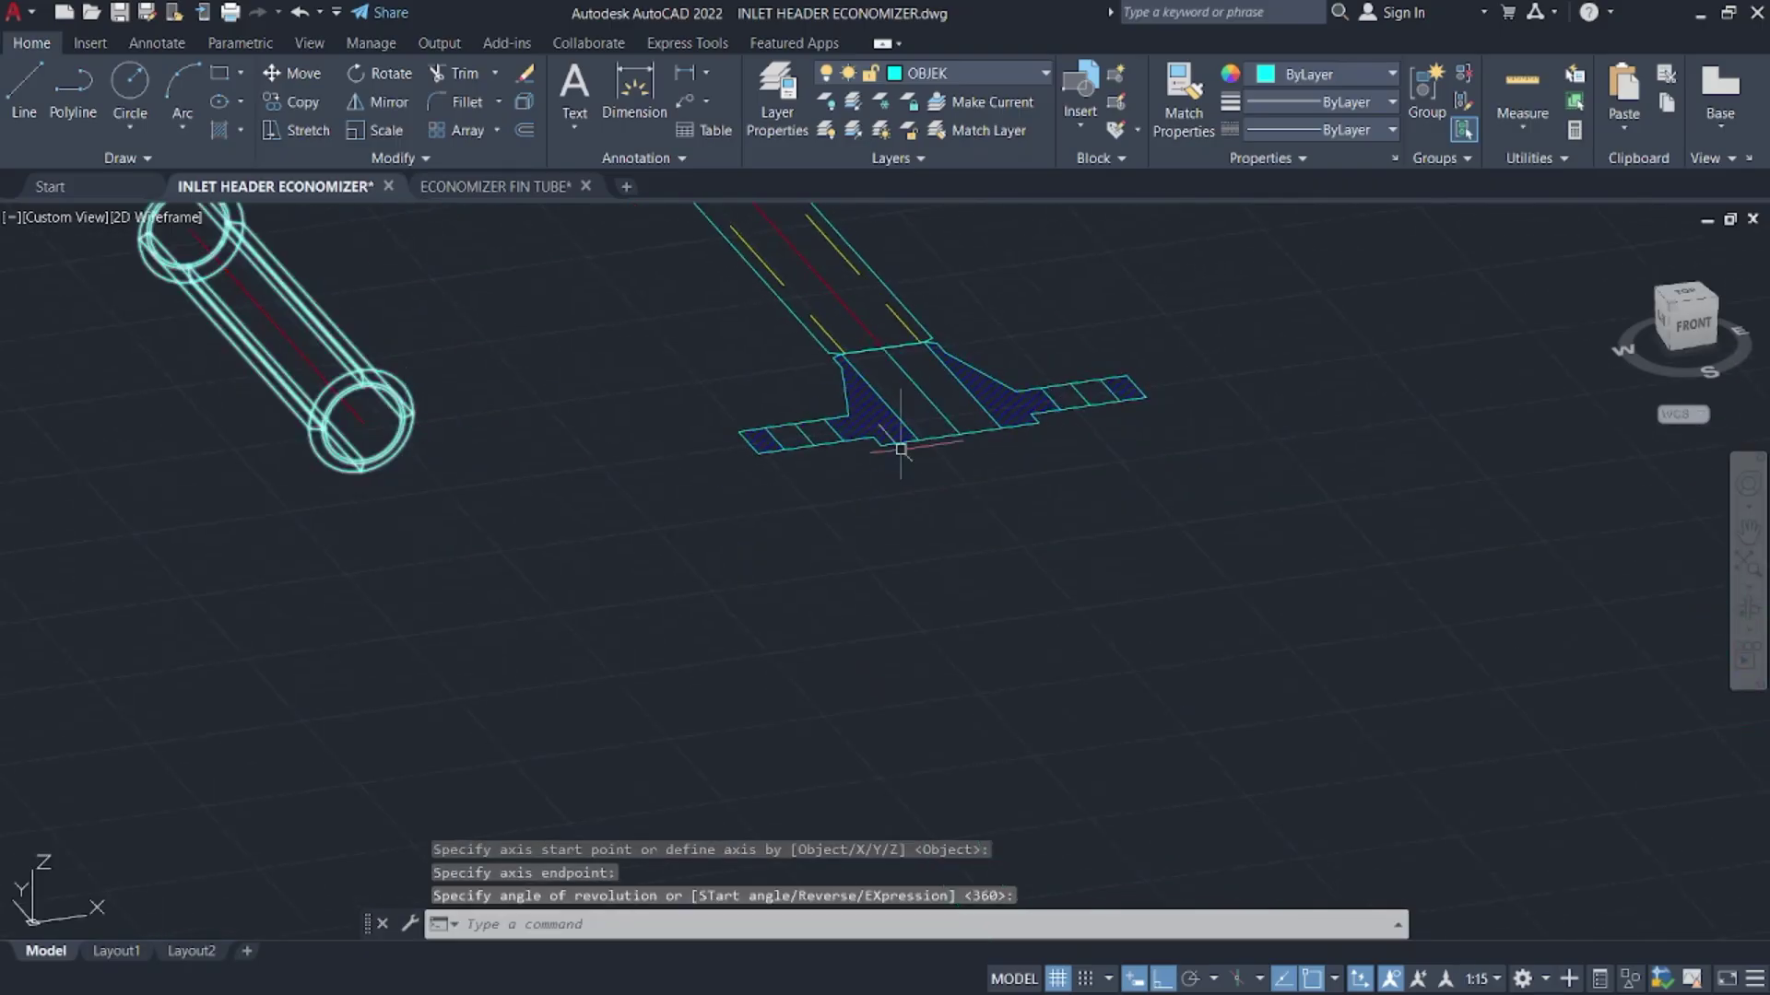
# - Erase the pipe outline, hidden lines and centreline above the flange in the copied nozzle section
pyautogui.moveTo(880, 390); pyautogui.dragTo(952, 688, button='middle')
pyautogui.click(705, 399)
pyautogui.click(997, 631)
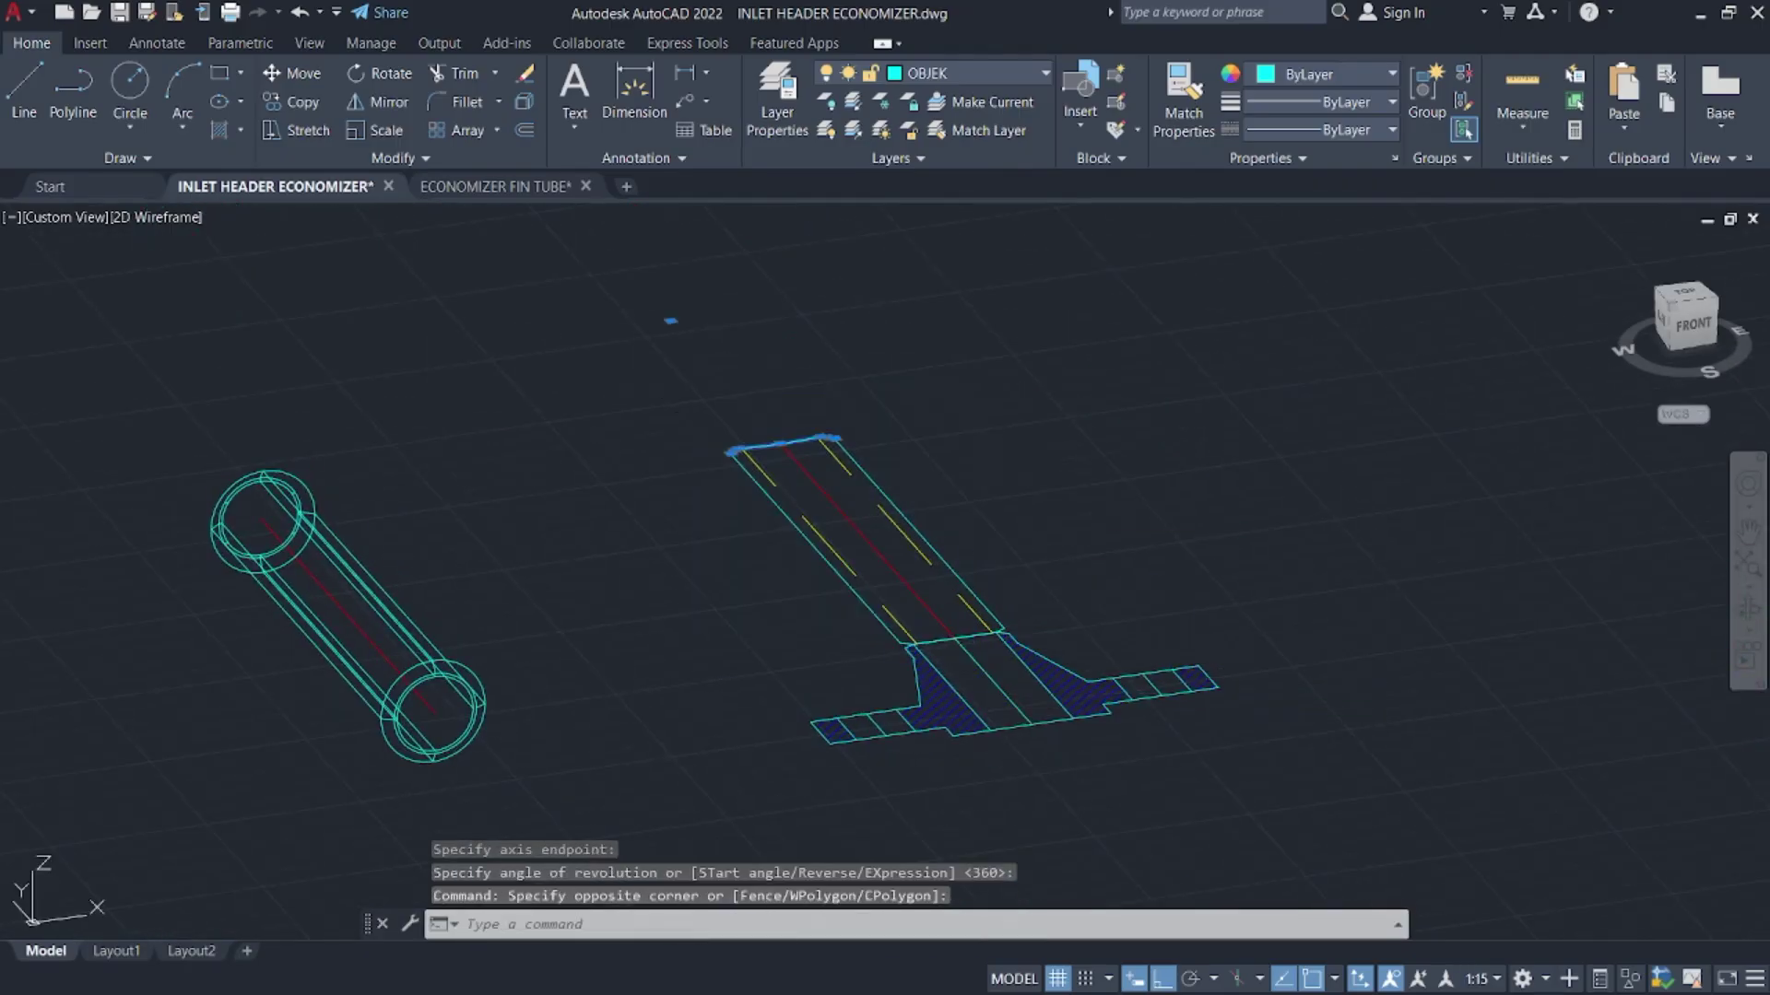
pyautogui.press('Delete')
pyautogui.click(962, 600)
pyautogui.click(731, 436)
pyautogui.press('Delete')
# - Erase the two stray pipe bevel lines at the upper corners of the flange section
pyautogui.scroll(4, 974, 630)
pyautogui.scroll(6, 1019, 617)
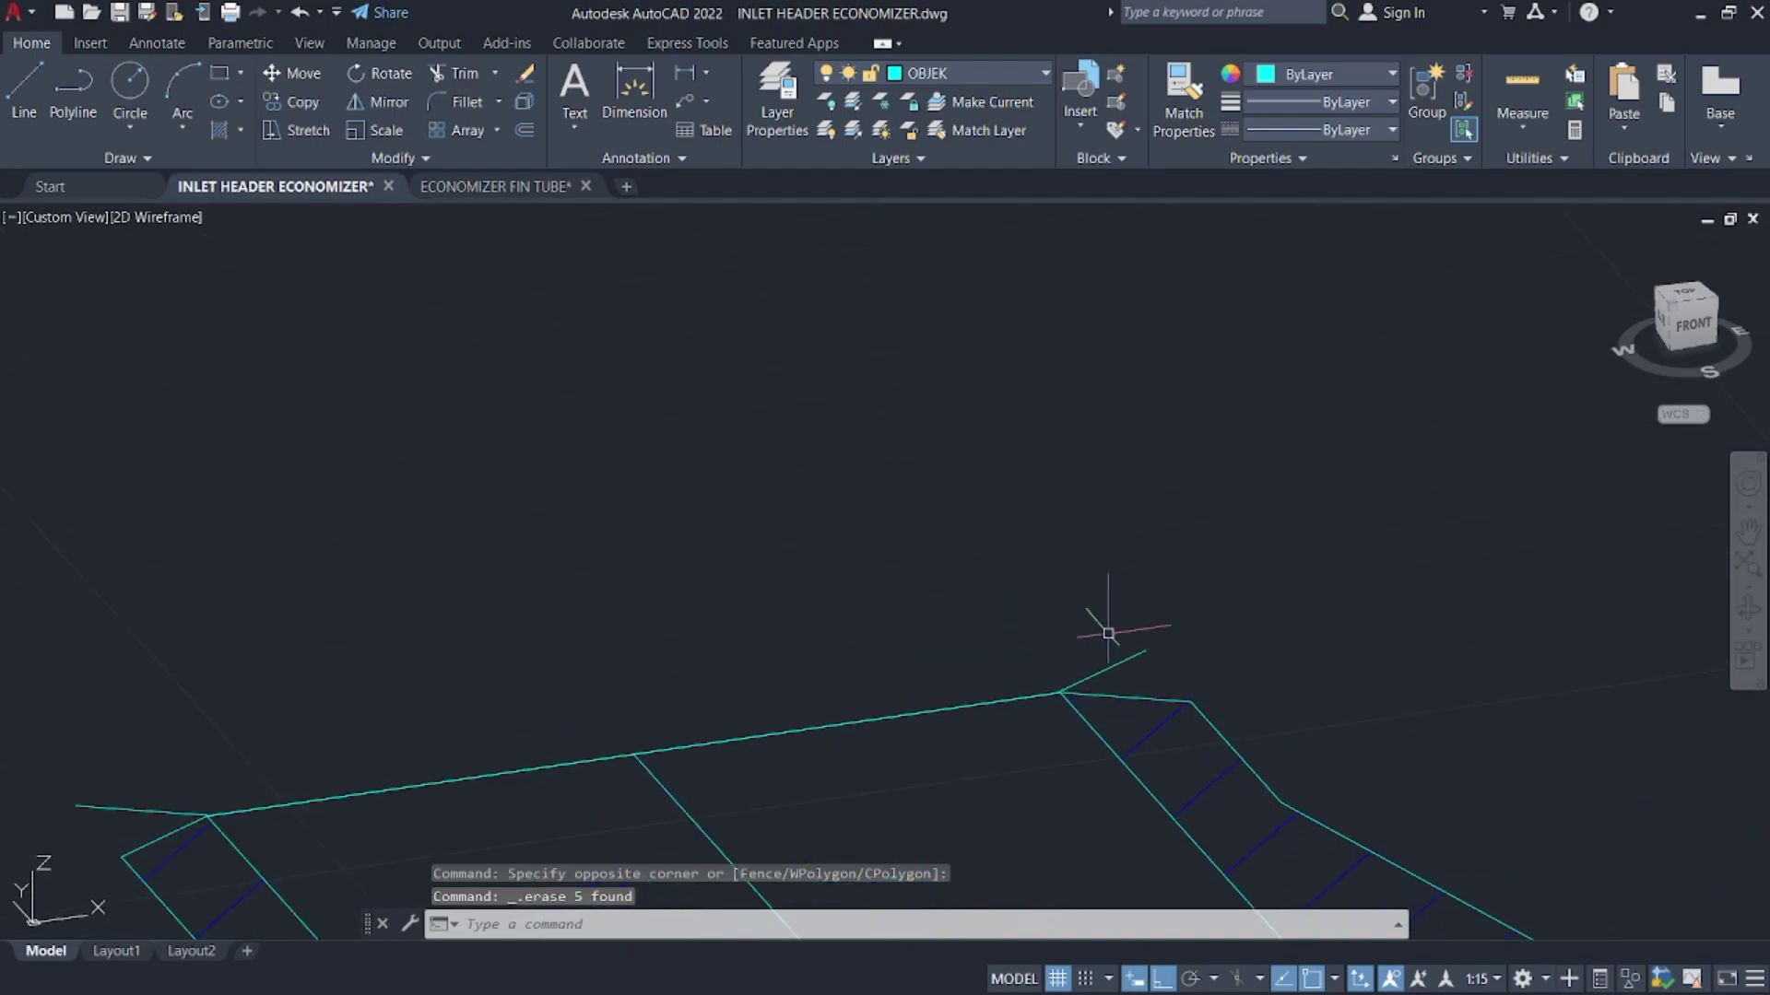
pyautogui.click(1136, 670)
pyautogui.click(1112, 650)
pyautogui.press('Delete')
pyautogui.moveTo(535, 656); pyautogui.dragTo(1148, 404, button='middle')
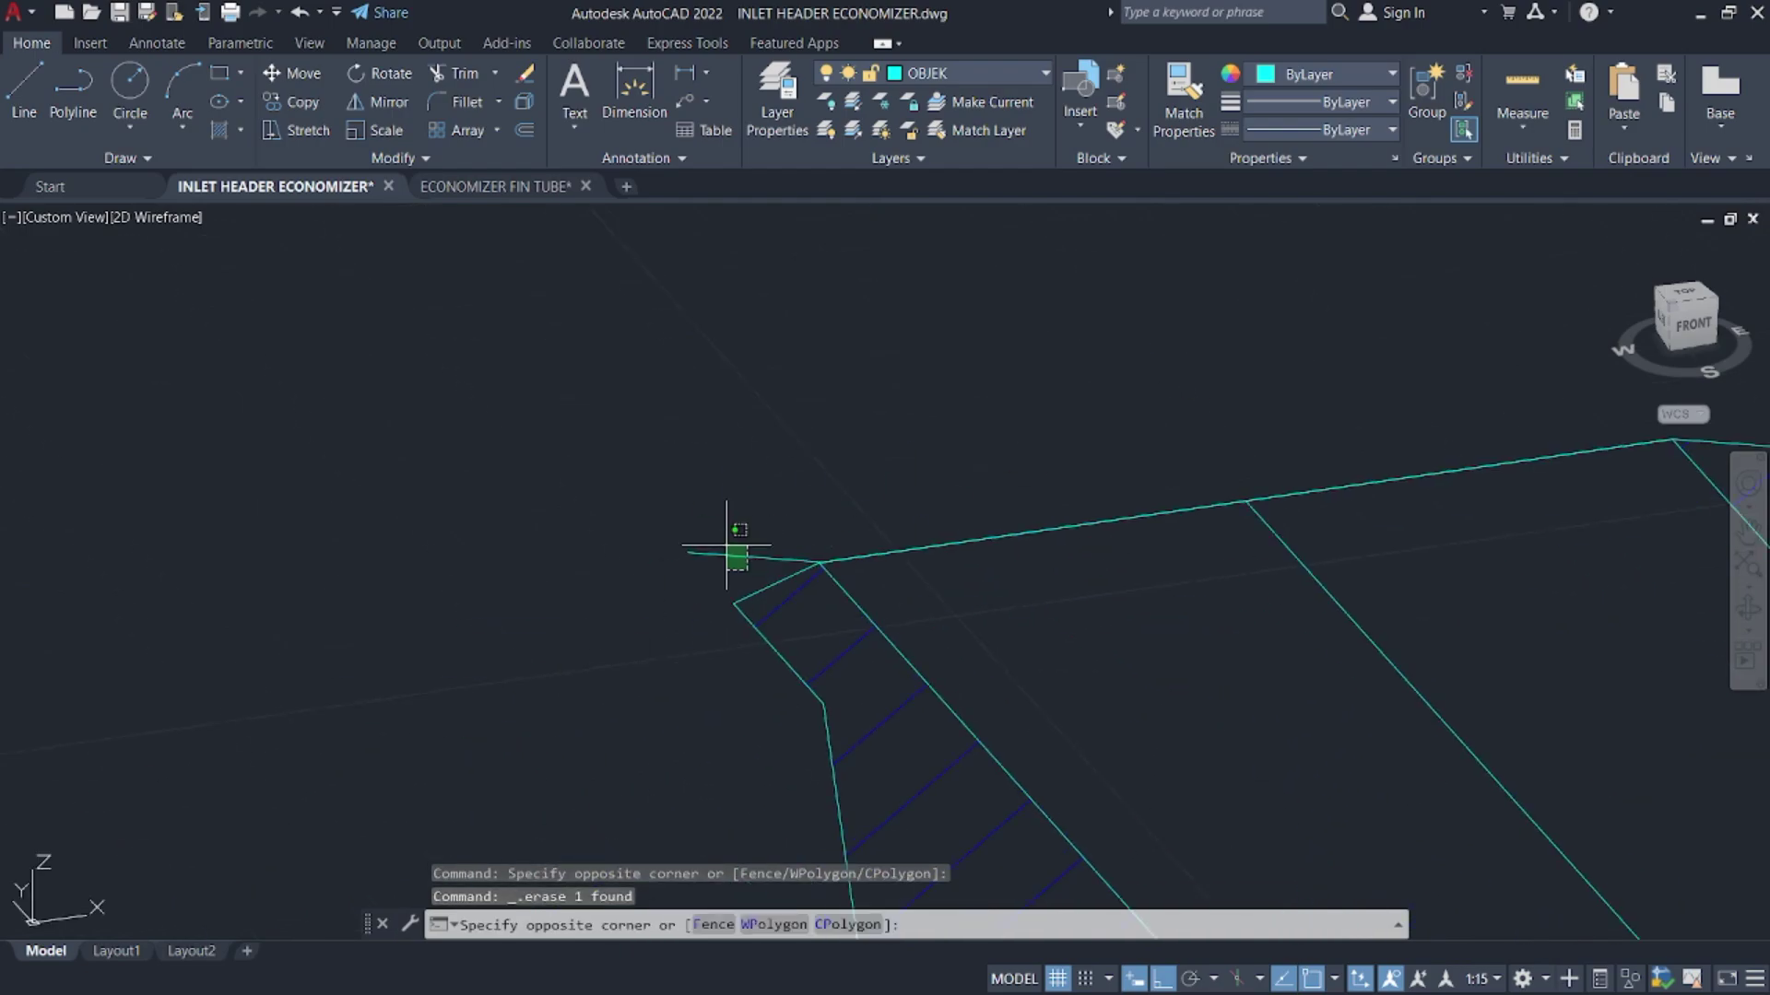
pyautogui.click(726, 544)
pyautogui.press('Delete')
# - Trim the flange section's upper and lower edge lines between one bore wall and the centreline
pyautogui.moveTo(712, 473); pyautogui.dragTo(939, 560, button='middle')
pyautogui.scroll(-5, 939, 560)
pyautogui.scroll(-2, 670, 402)
pyautogui.moveTo(1042, 738); pyautogui.dragTo(924, 739, button='middle')
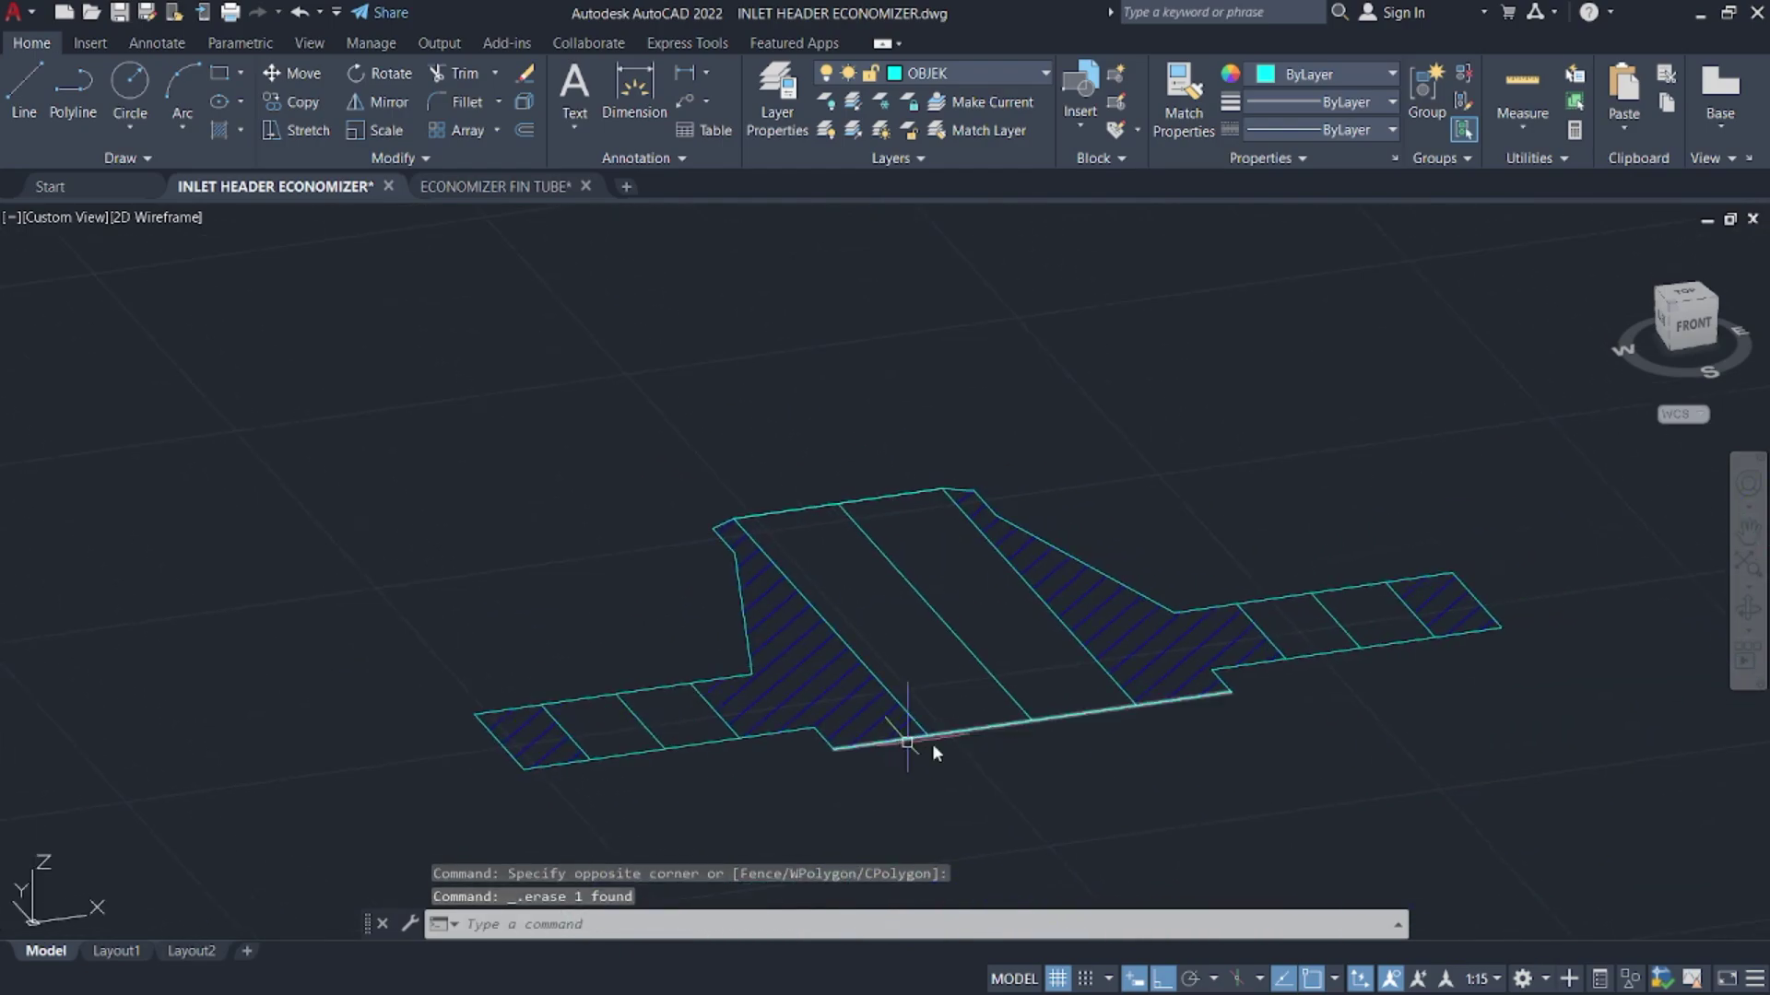
pyautogui.write('tr')
pyautogui.press('Return')
pyautogui.click(987, 752)
pyautogui.click(779, 442)
pyautogui.press('Return')
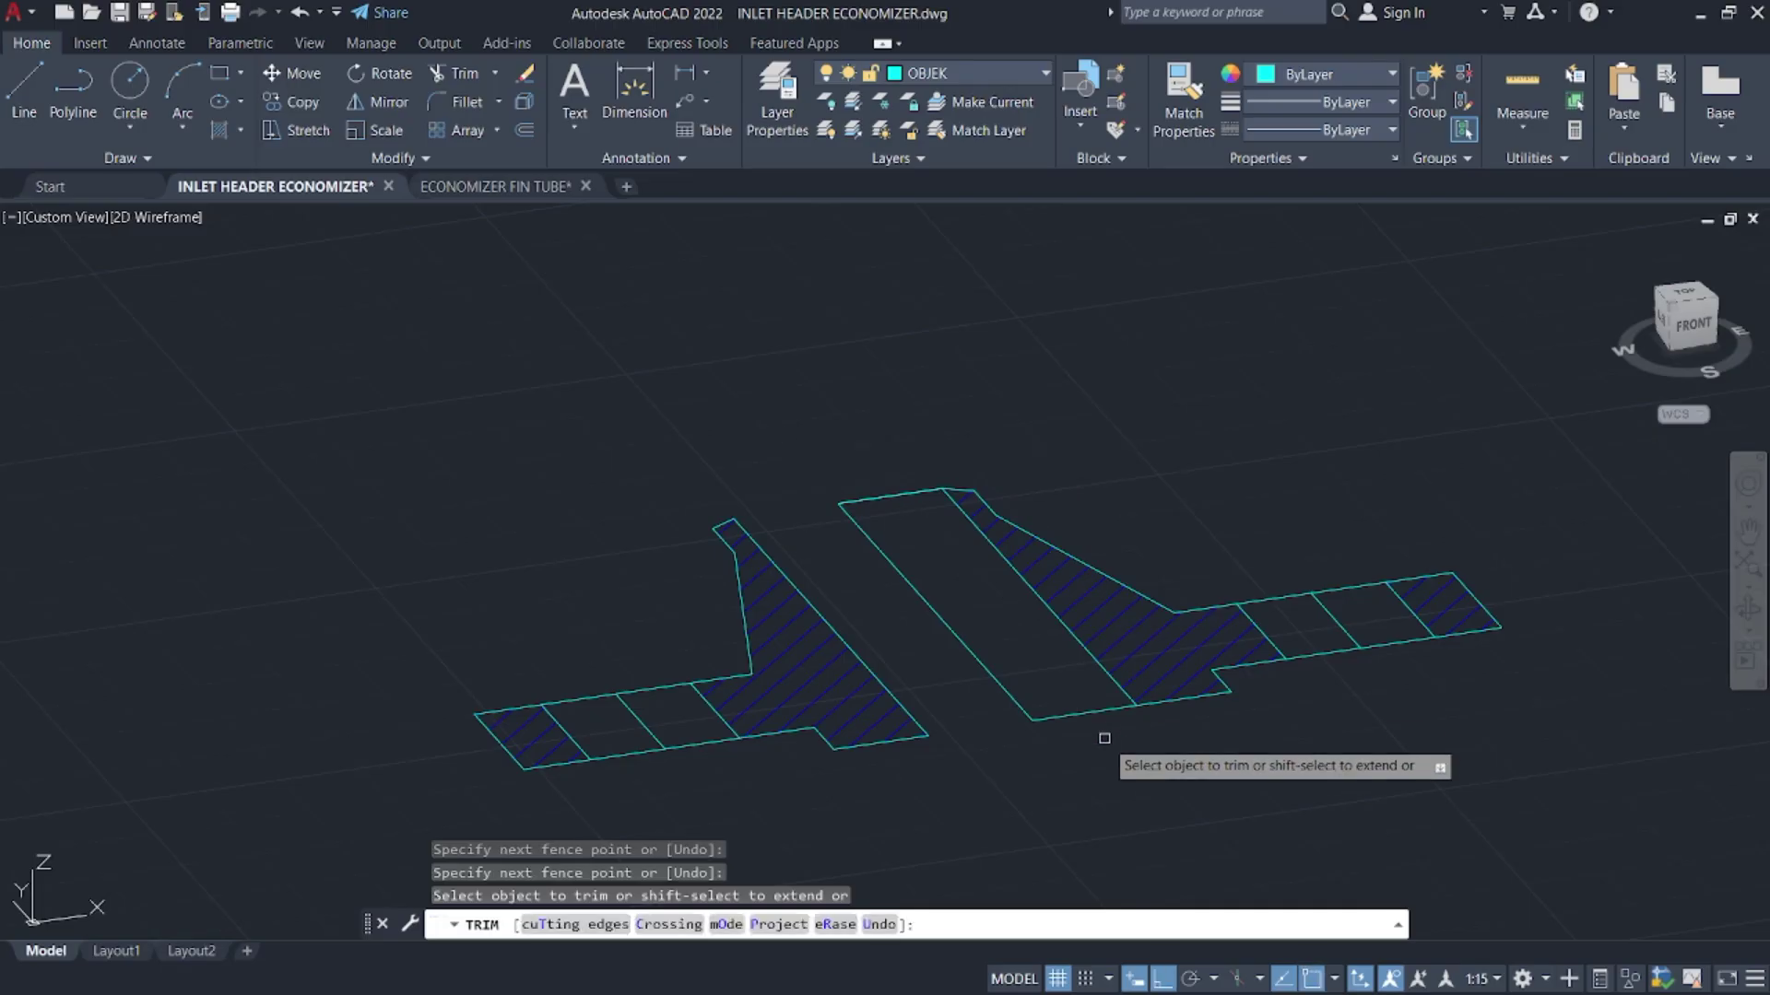
# - Trim the flange section's upper and lower edge lines between the remaining bore wall and the centreline
pyautogui.click(1104, 738)
pyautogui.click(915, 456)
pyautogui.press('Return')
pyautogui.press('Escape')
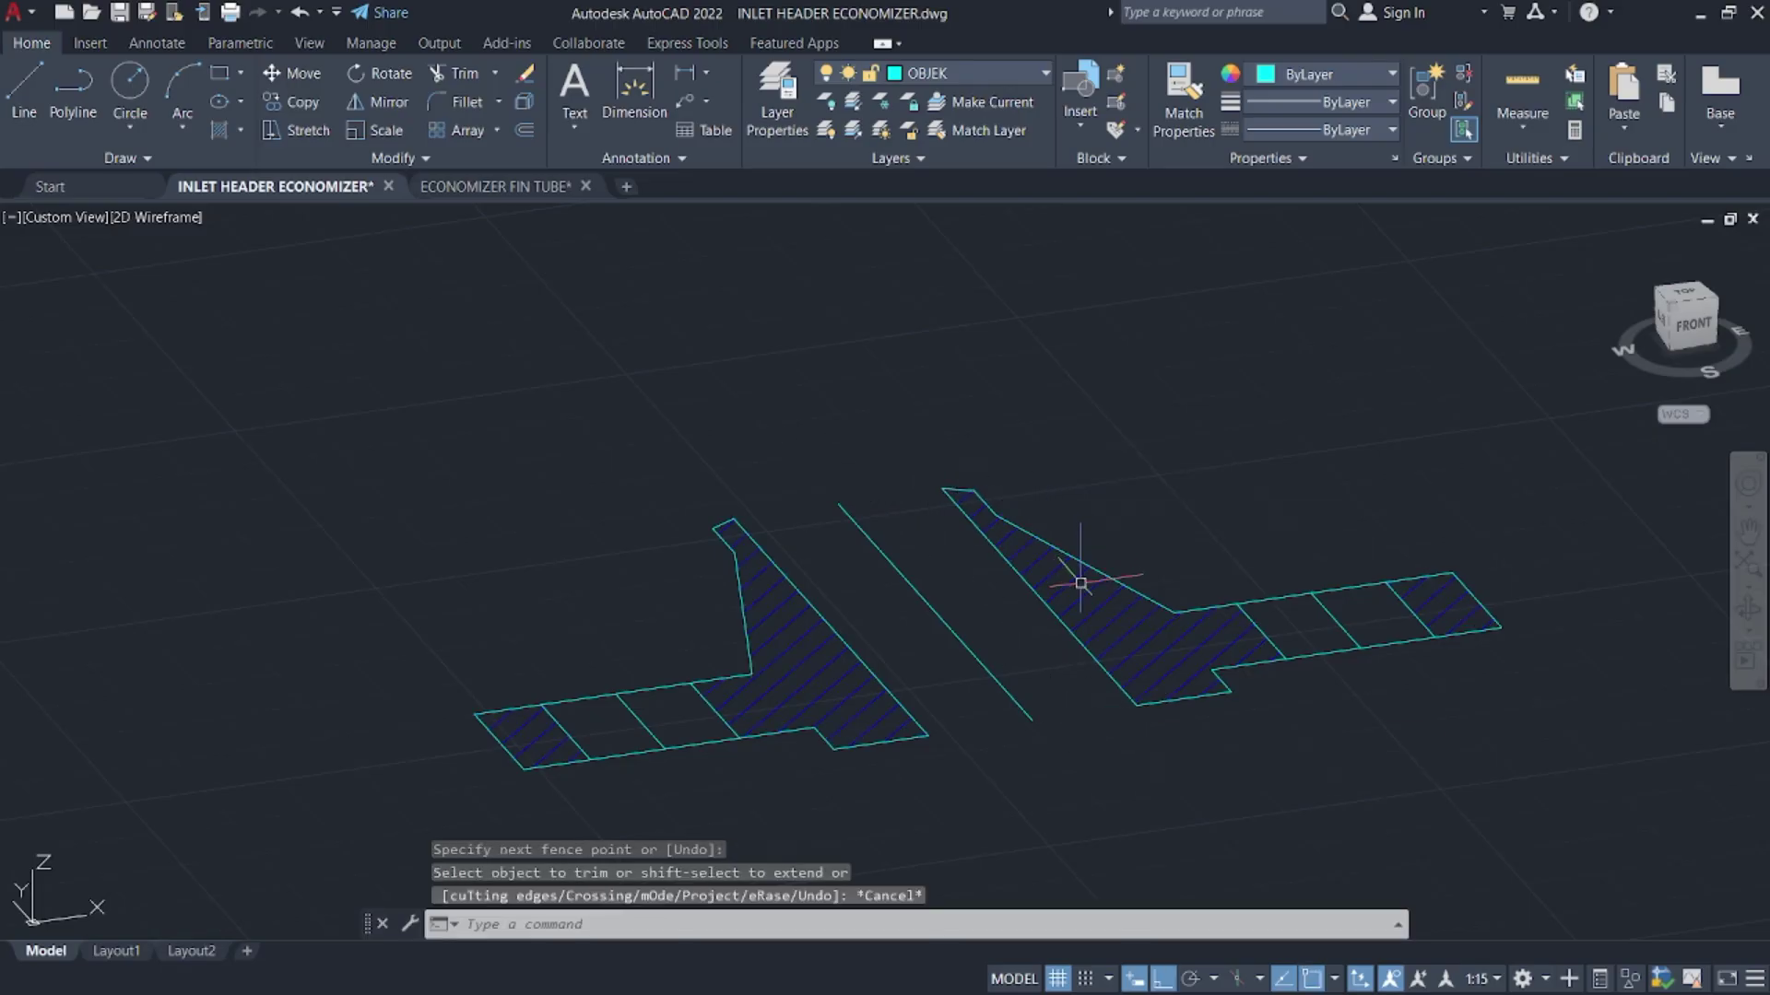
# - Erase the hatching and the entire mirrored half of the flange section beyond the centreline
pyautogui.click(1080, 583)
pyautogui.click(1052, 553)
pyautogui.press('Delete')
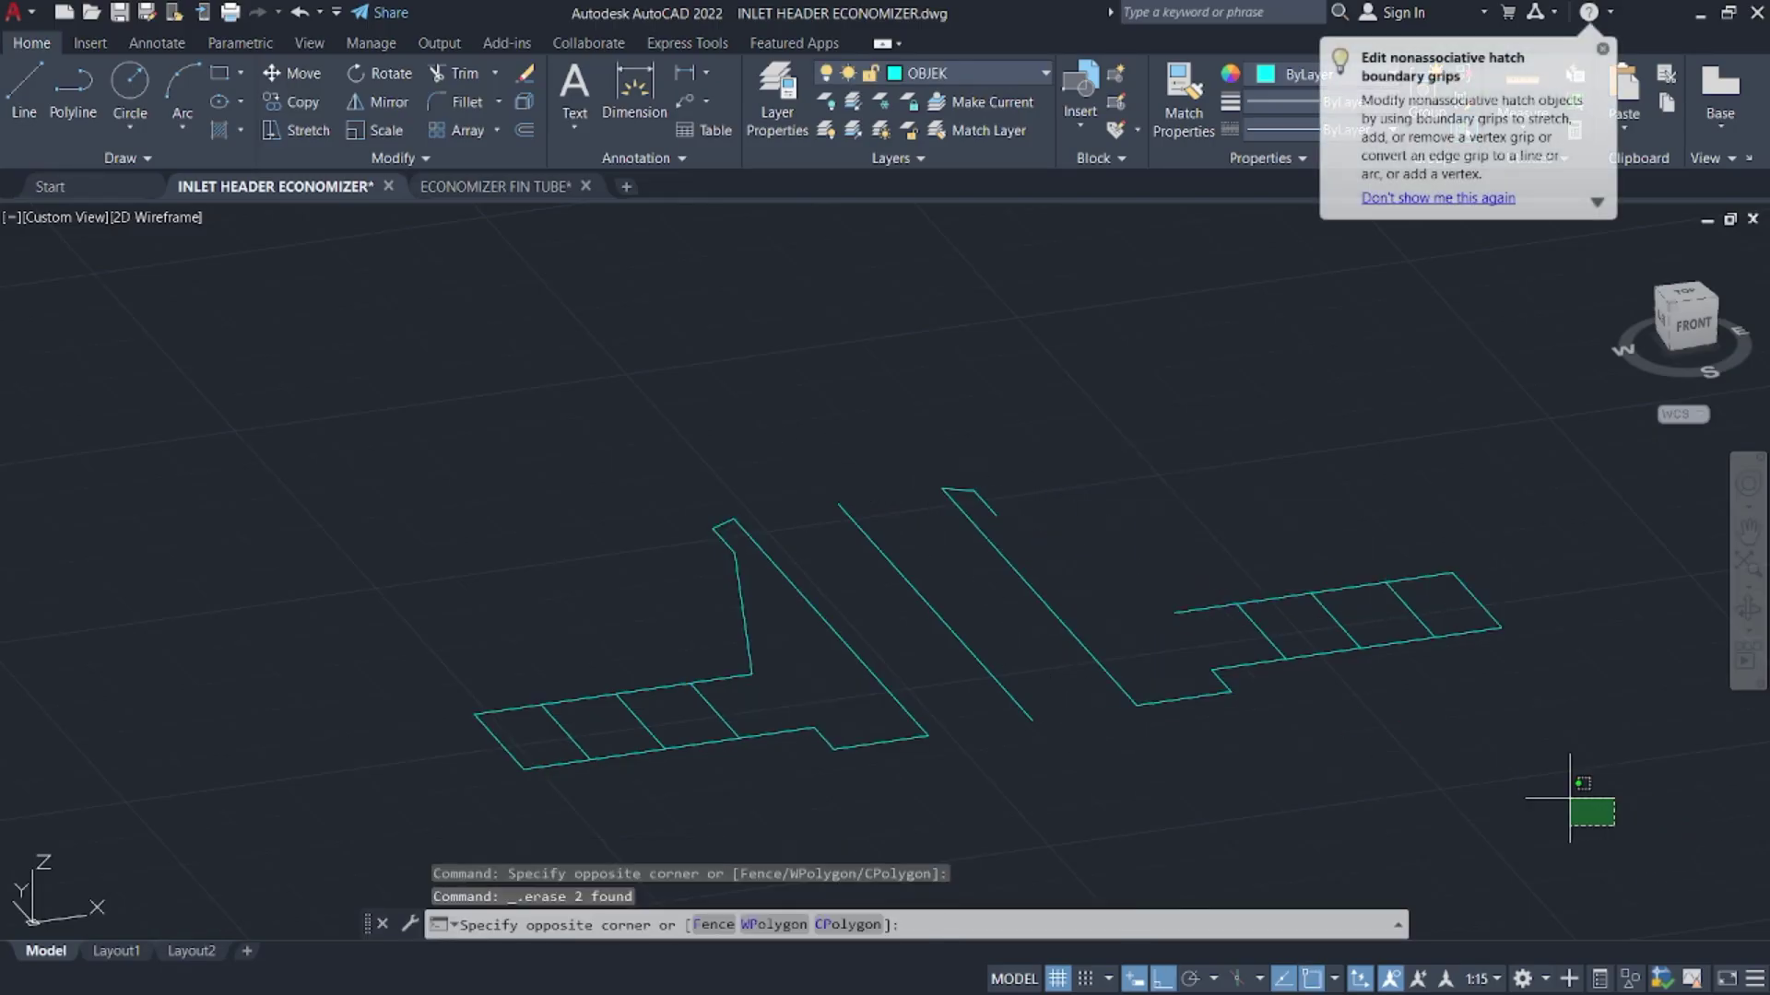
pyautogui.click(1058, 395)
pyautogui.press('Delete')
pyautogui.click(1098, 612)
pyautogui.click(1032, 539)
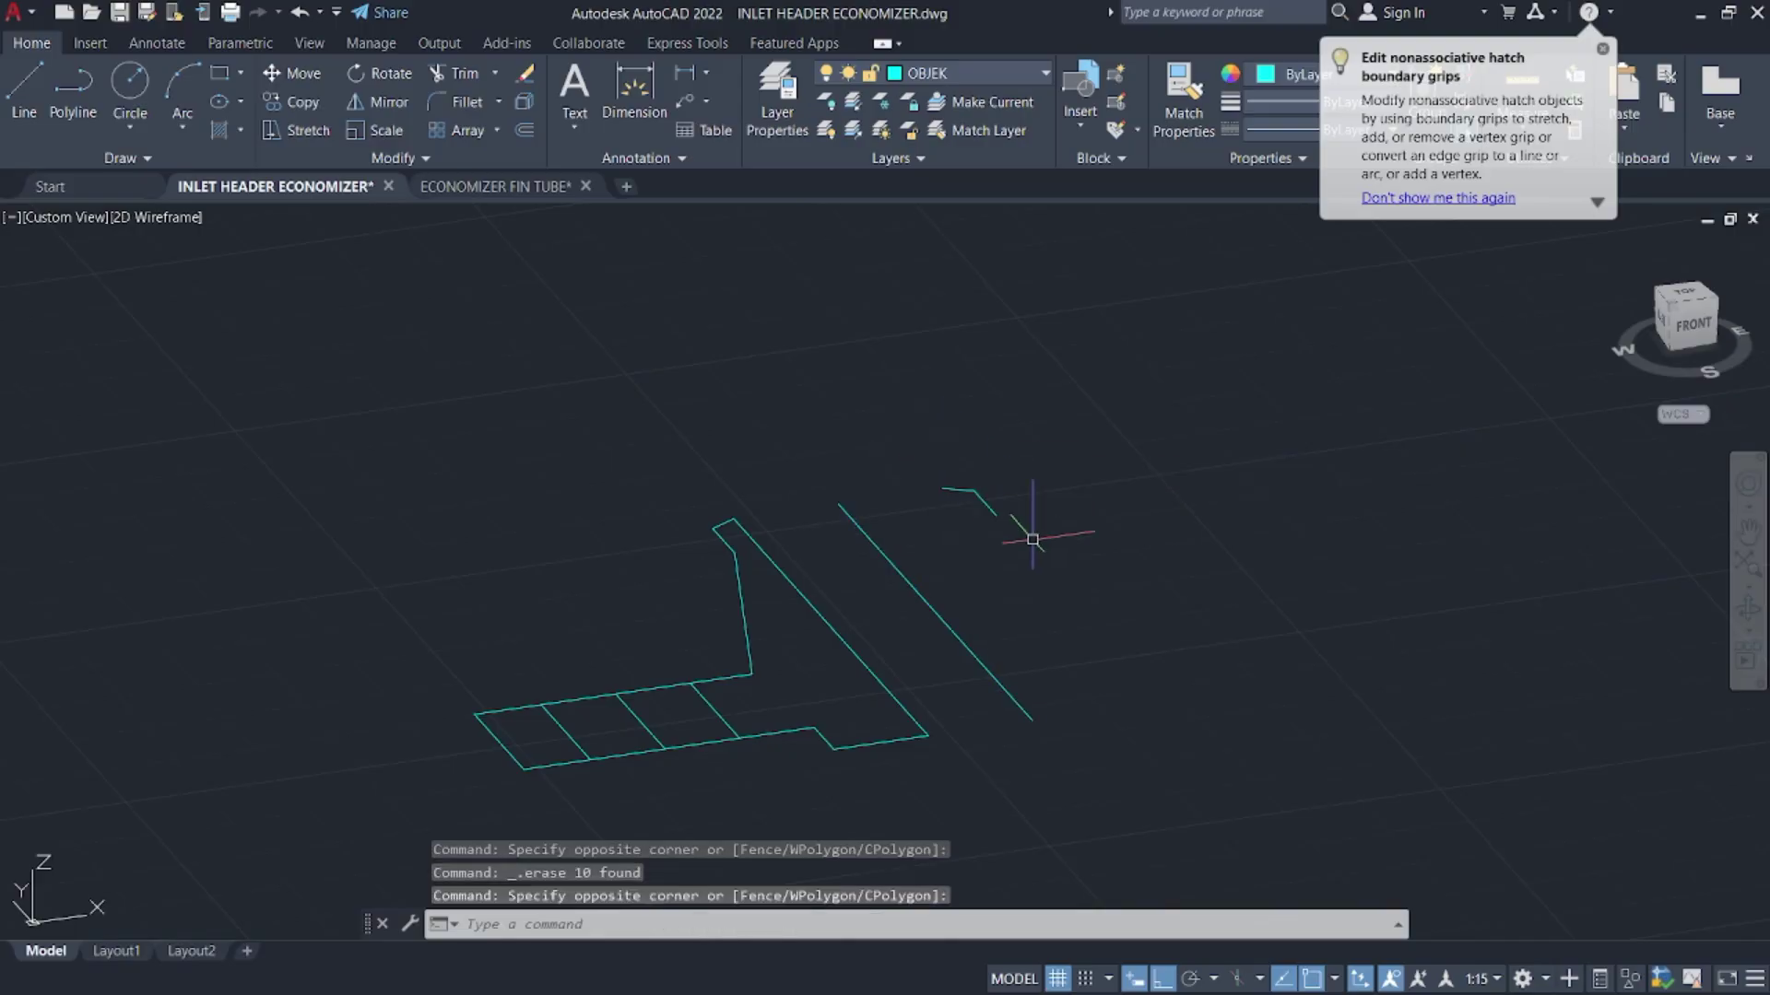
pyautogui.click(1058, 560)
pyautogui.click(923, 425)
pyautogui.press('Delete')
# - Erase the two bolt hole edge lines from the remaining flange half, keeping the hole's centreline
pyautogui.scroll(4, 727, 692)
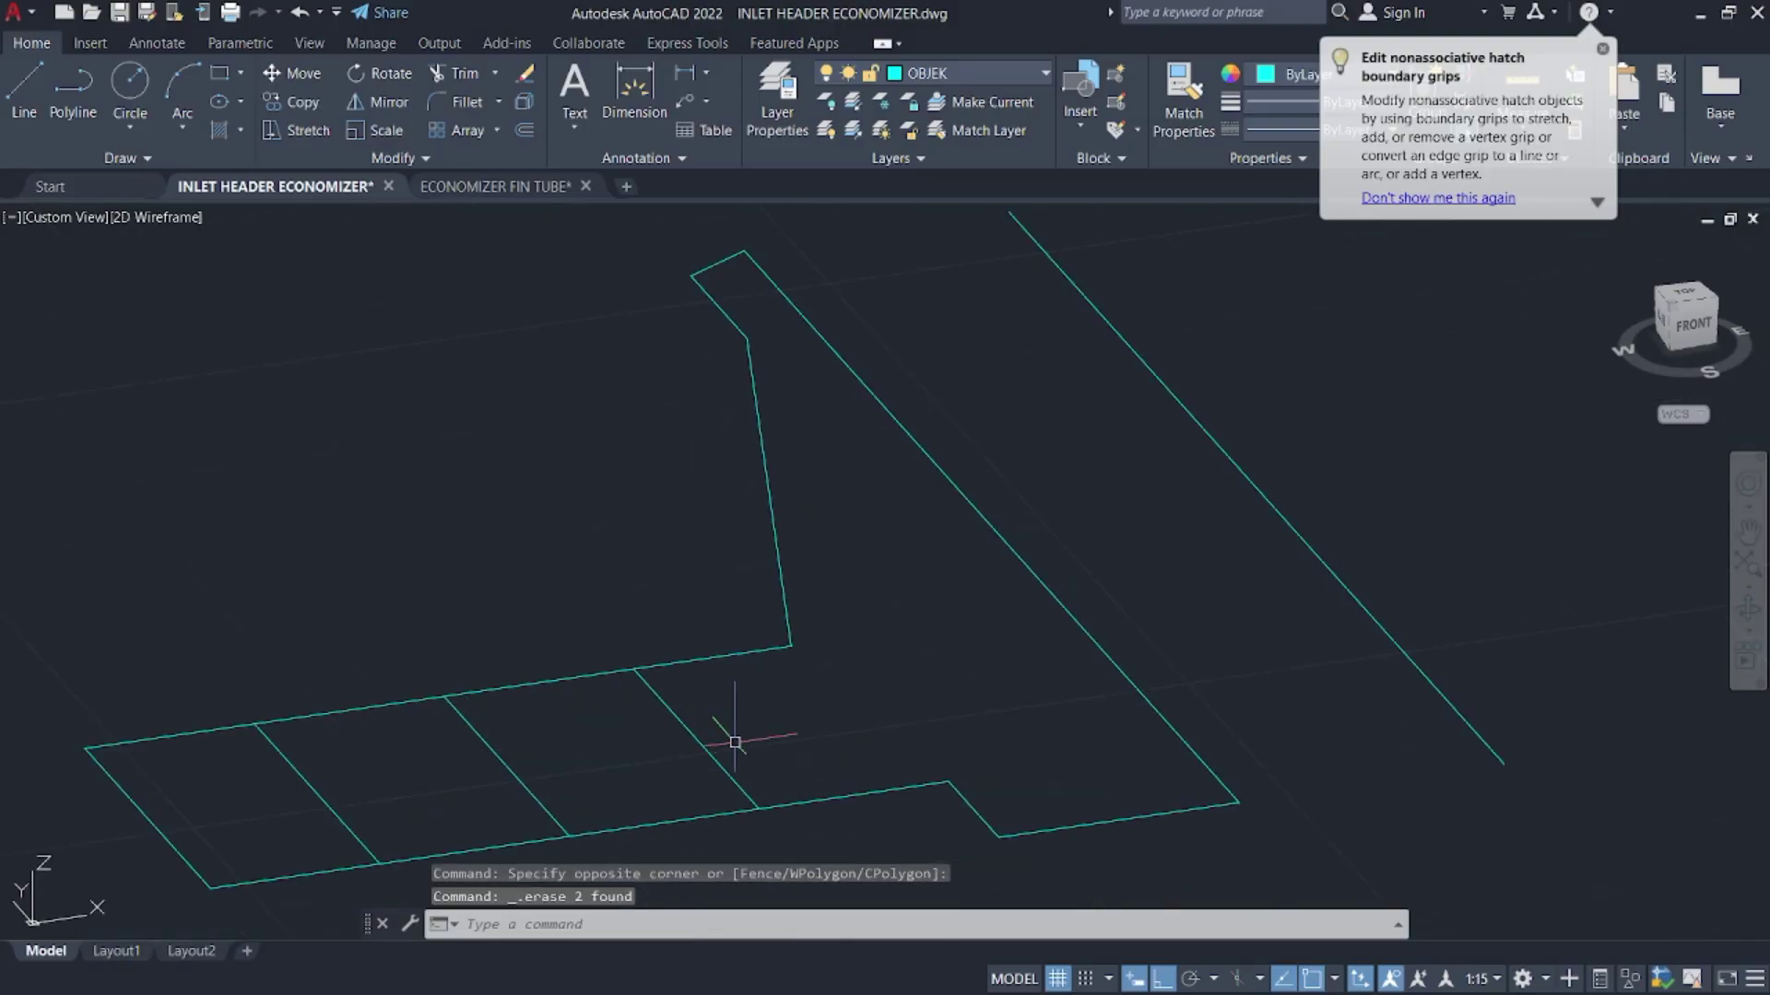
pyautogui.click(732, 743)
pyautogui.click(659, 743)
pyautogui.press('Delete')
pyautogui.click(365, 773)
pyautogui.click(253, 782)
pyautogui.press('Delete')
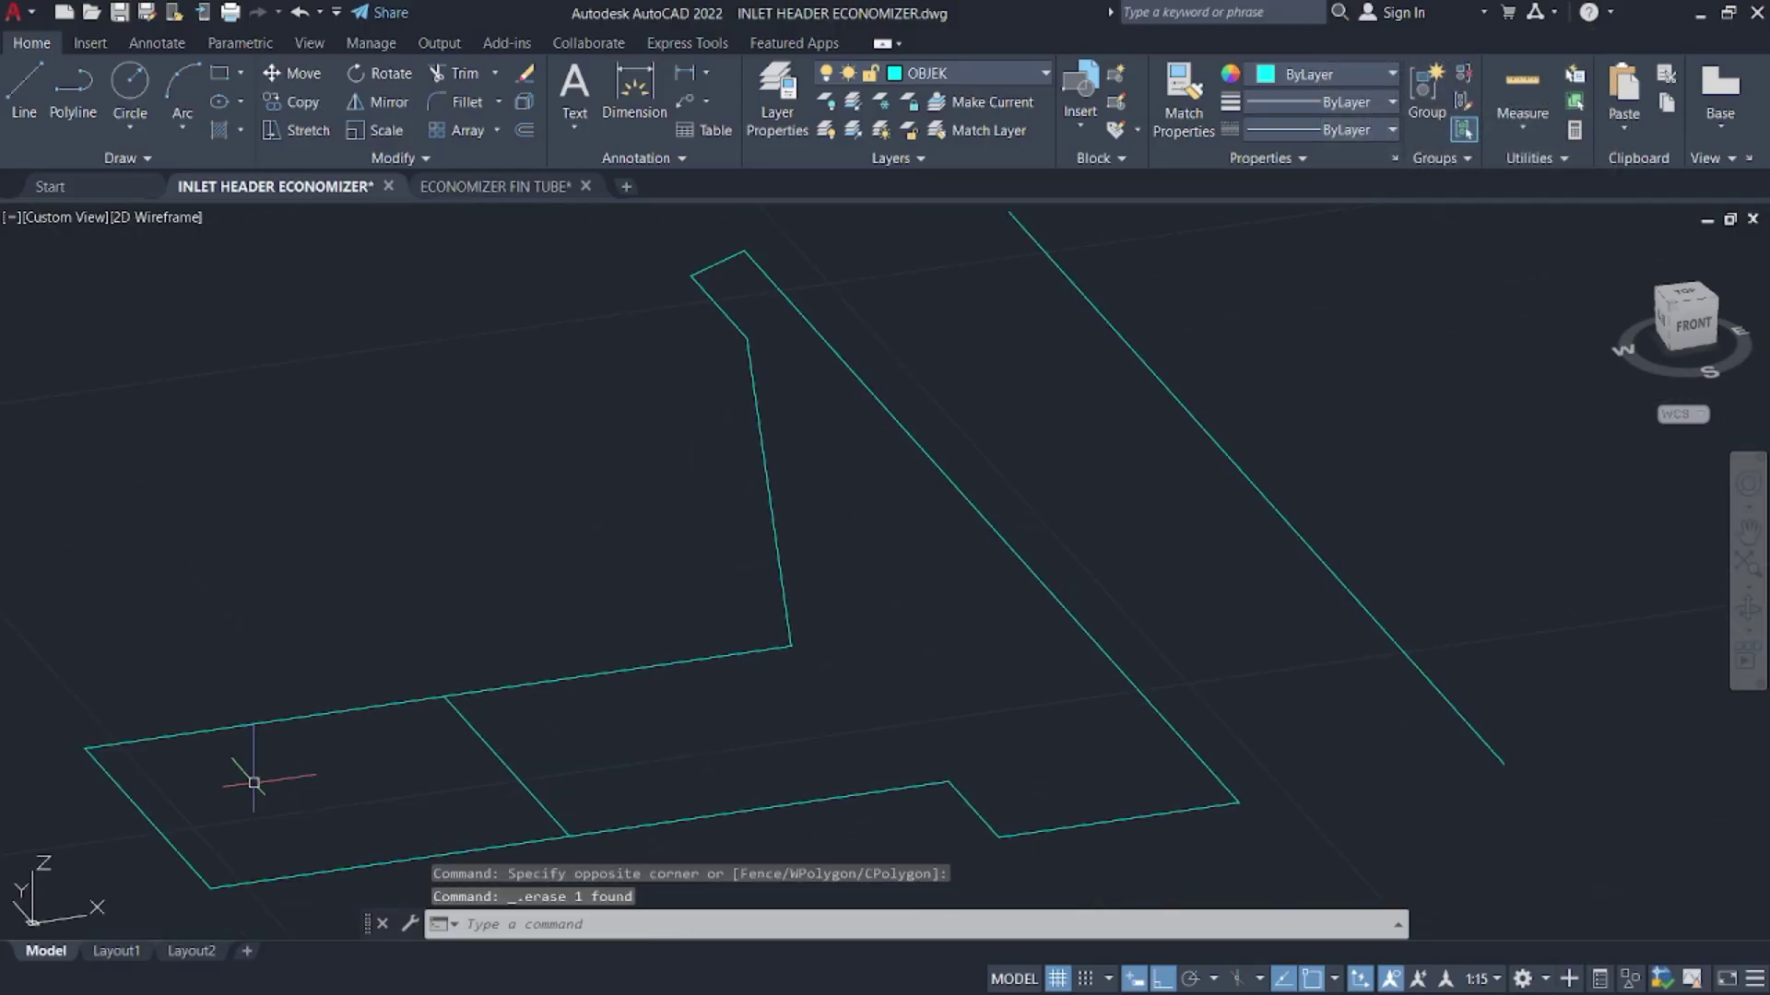
# - Join the ten outline segments of the remaining flange half into one closed polyline
pyautogui.scroll(-2, 667, 801)
pyautogui.moveTo(671, 800); pyautogui.dragTo(789, 648, button='middle')
pyautogui.click(973, 727)
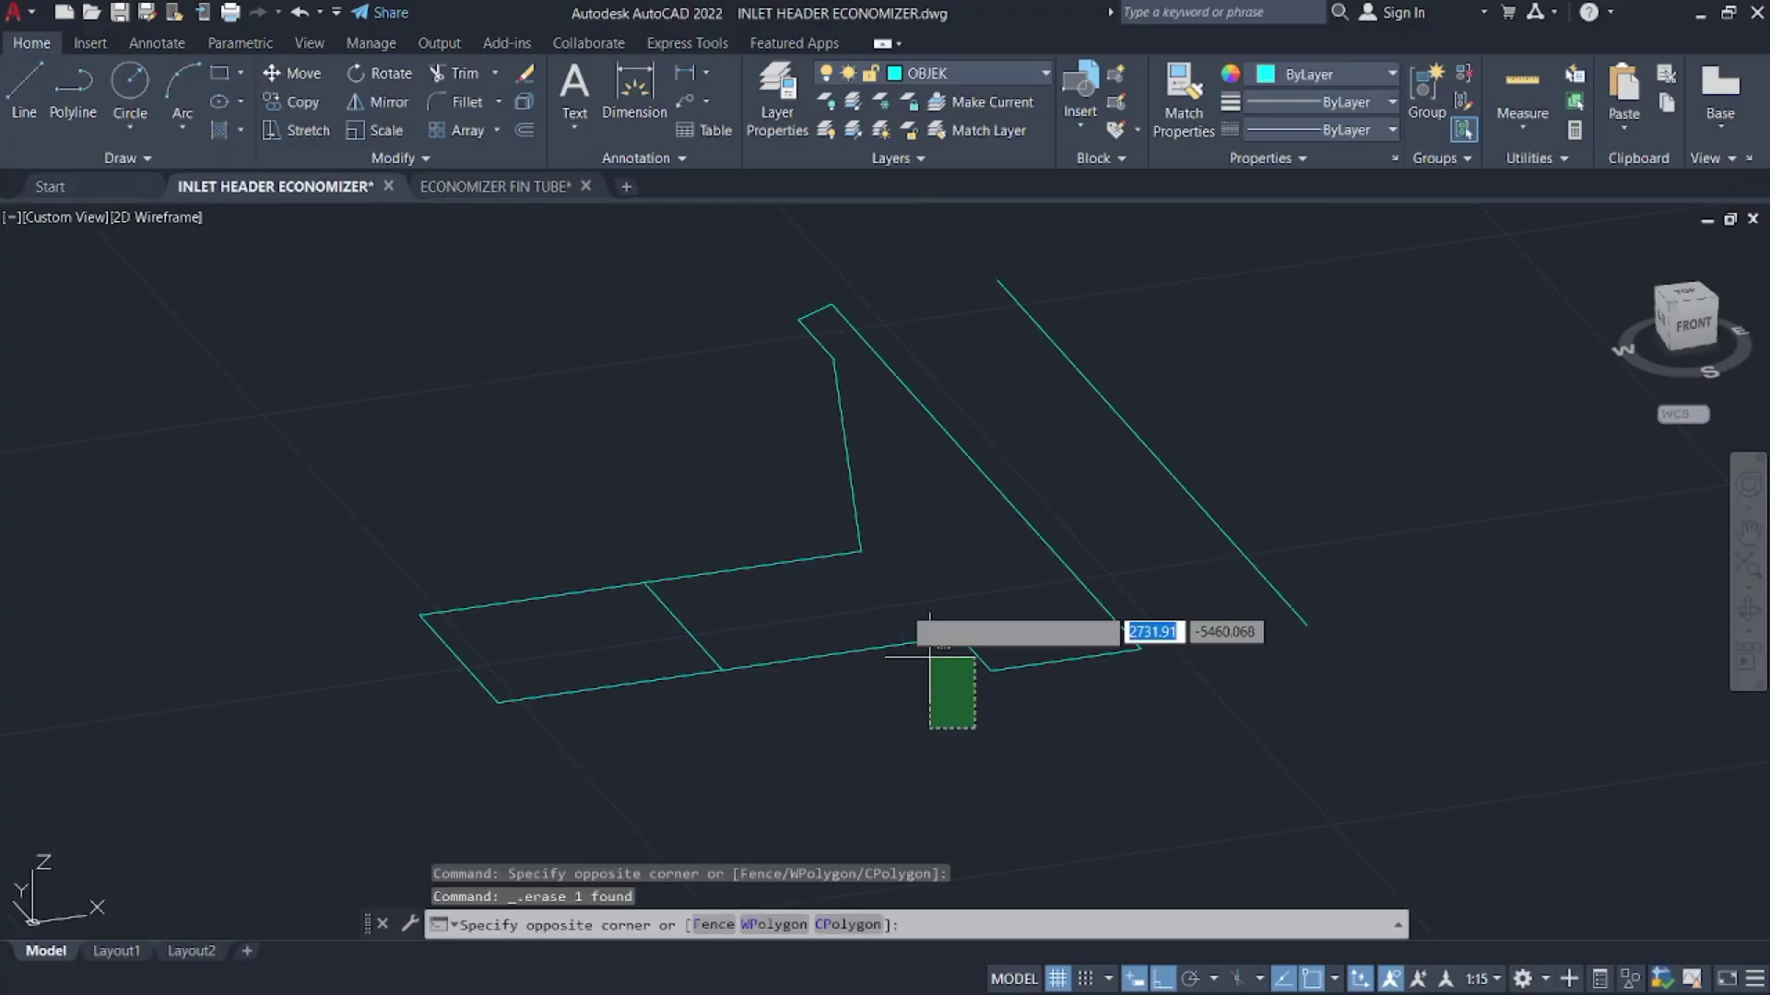
pyautogui.click(834, 490)
pyautogui.click(1141, 713)
pyautogui.click(1060, 593)
pyautogui.moveTo(861, 396); pyautogui.dragTo(941, 545, button='middle')
pyautogui.click(936, 544)
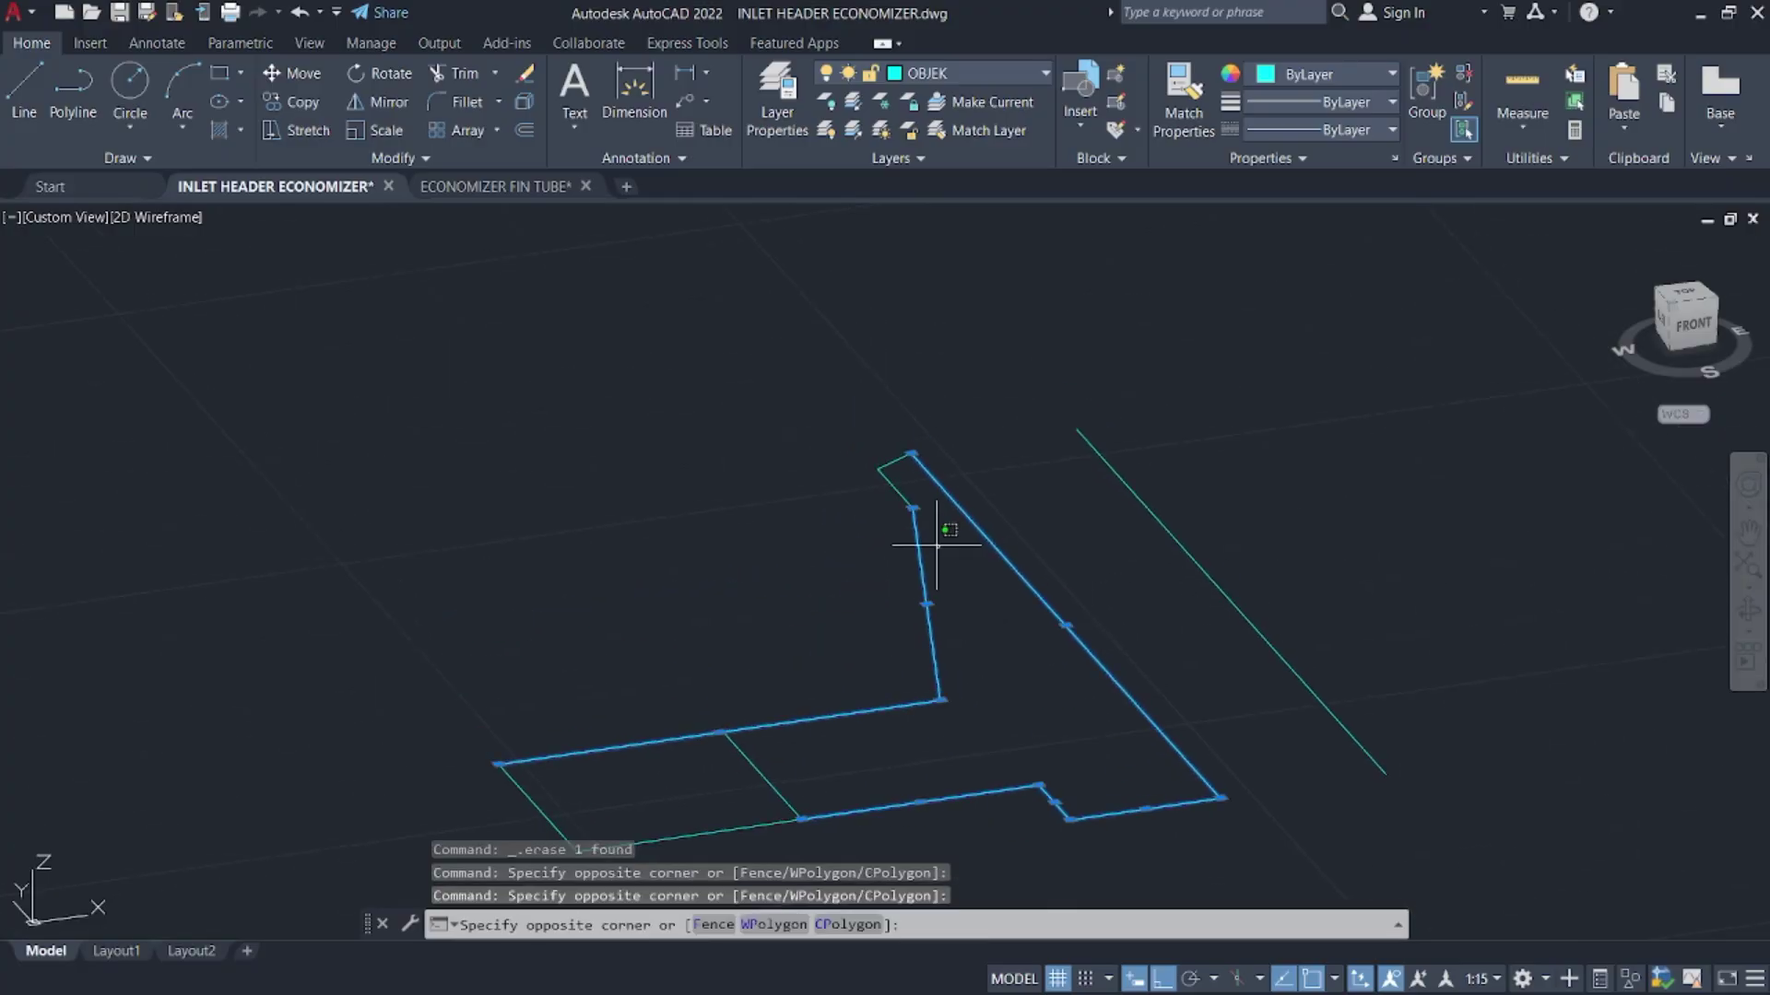
pyautogui.click(847, 389)
pyautogui.scroll(-2, 668, 793)
pyautogui.moveTo(668, 793); pyautogui.dragTo(868, 515, button='middle')
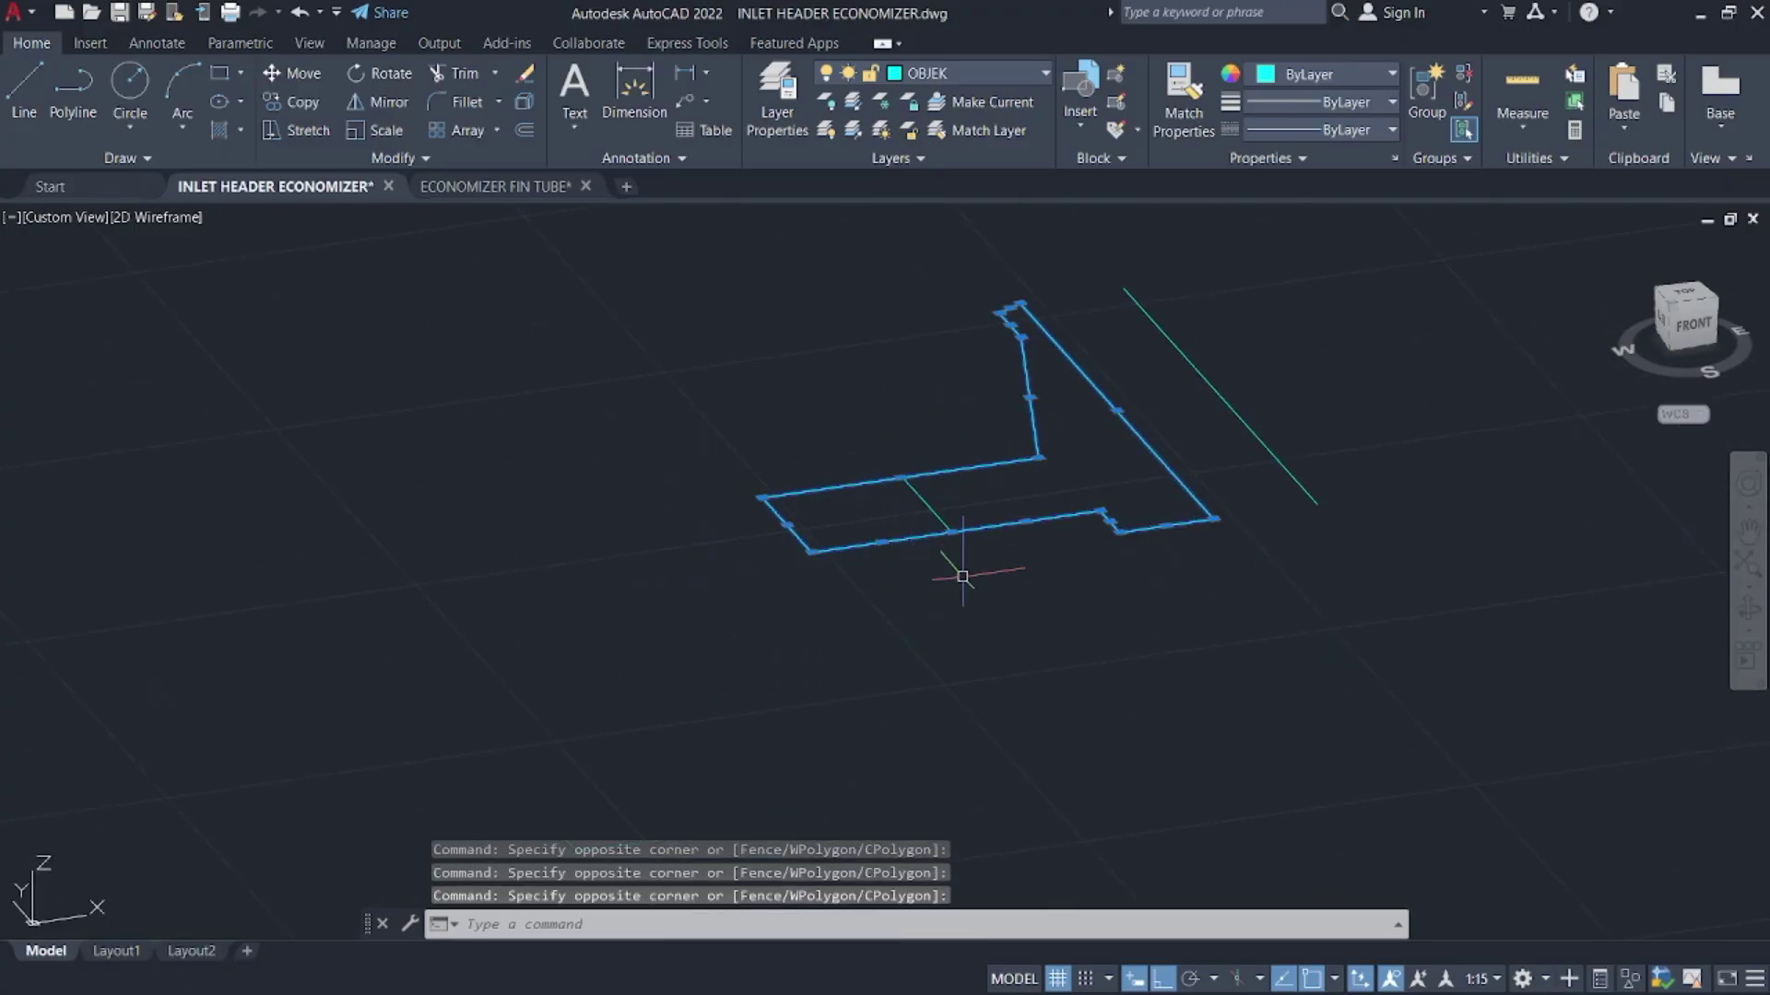
pyautogui.moveTo(963, 577); pyautogui.dragTo(812, 599, button='middle')
pyautogui.write('j')
pyautogui.press('Return')
pyautogui.click(901, 561)
pyautogui.click(844, 493)
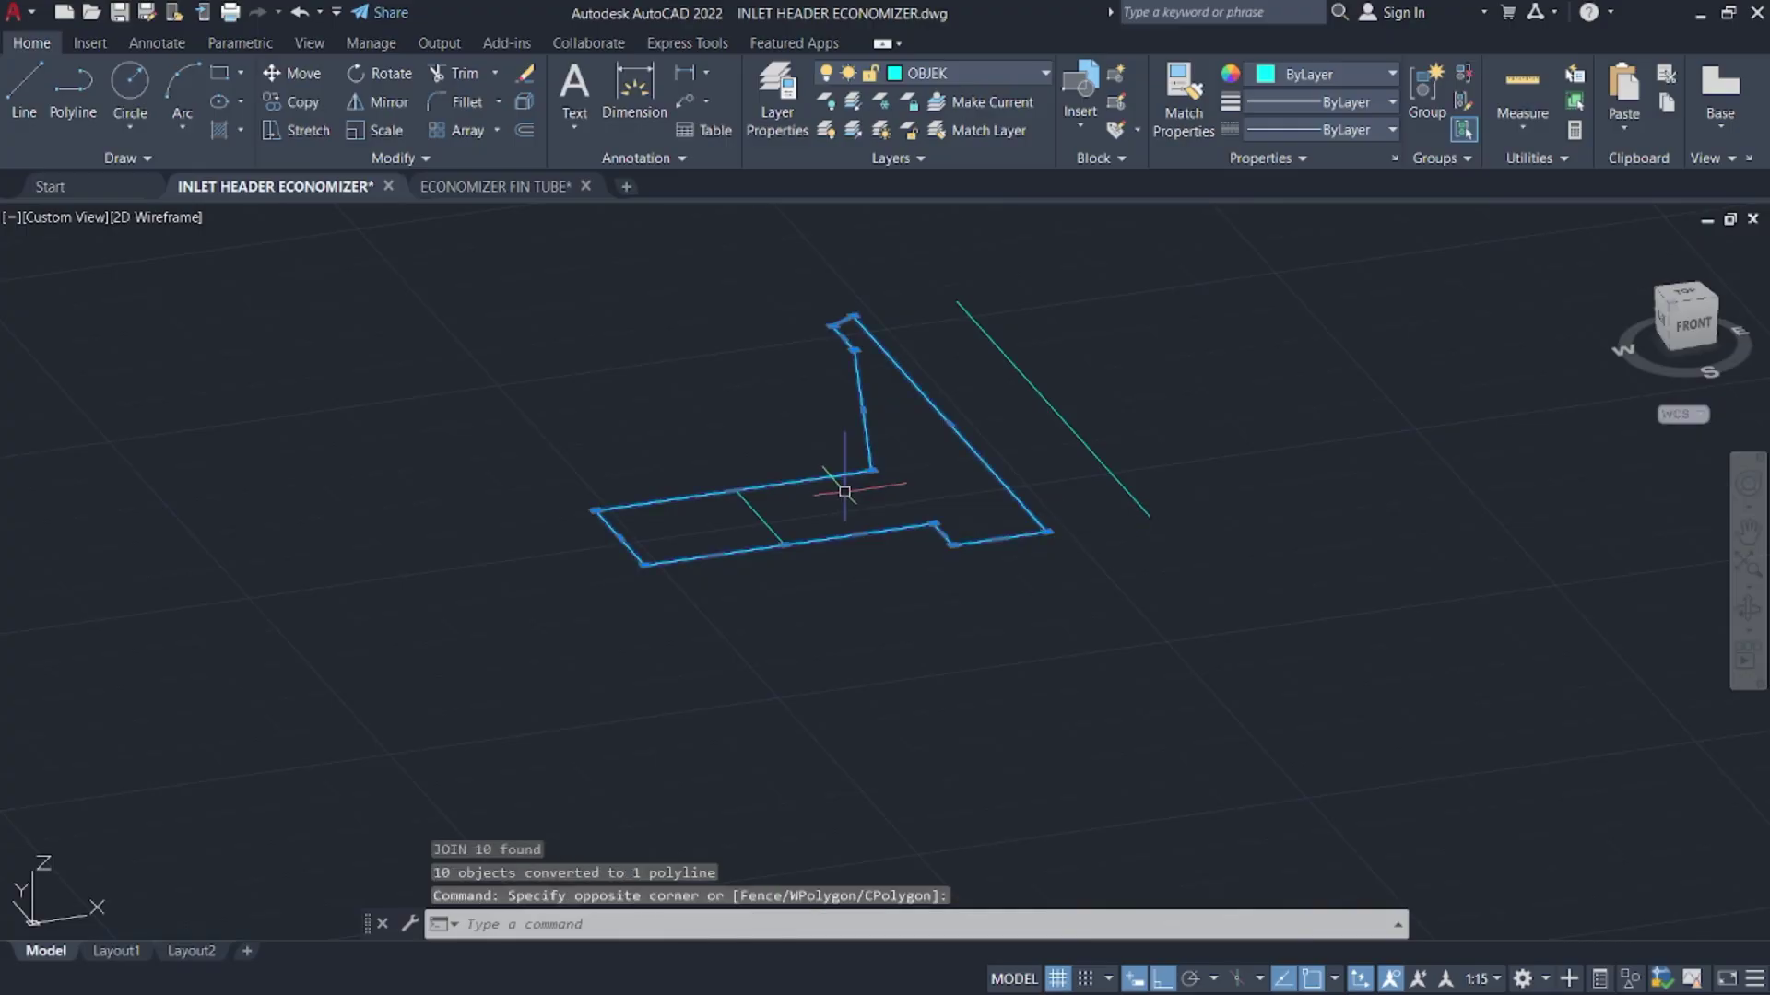
pyautogui.press('Escape')
# - Revolve the joined flange profile 360° about the nozzle centreline into a solid
pyautogui.click(940, 541)
pyautogui.click(879, 486)
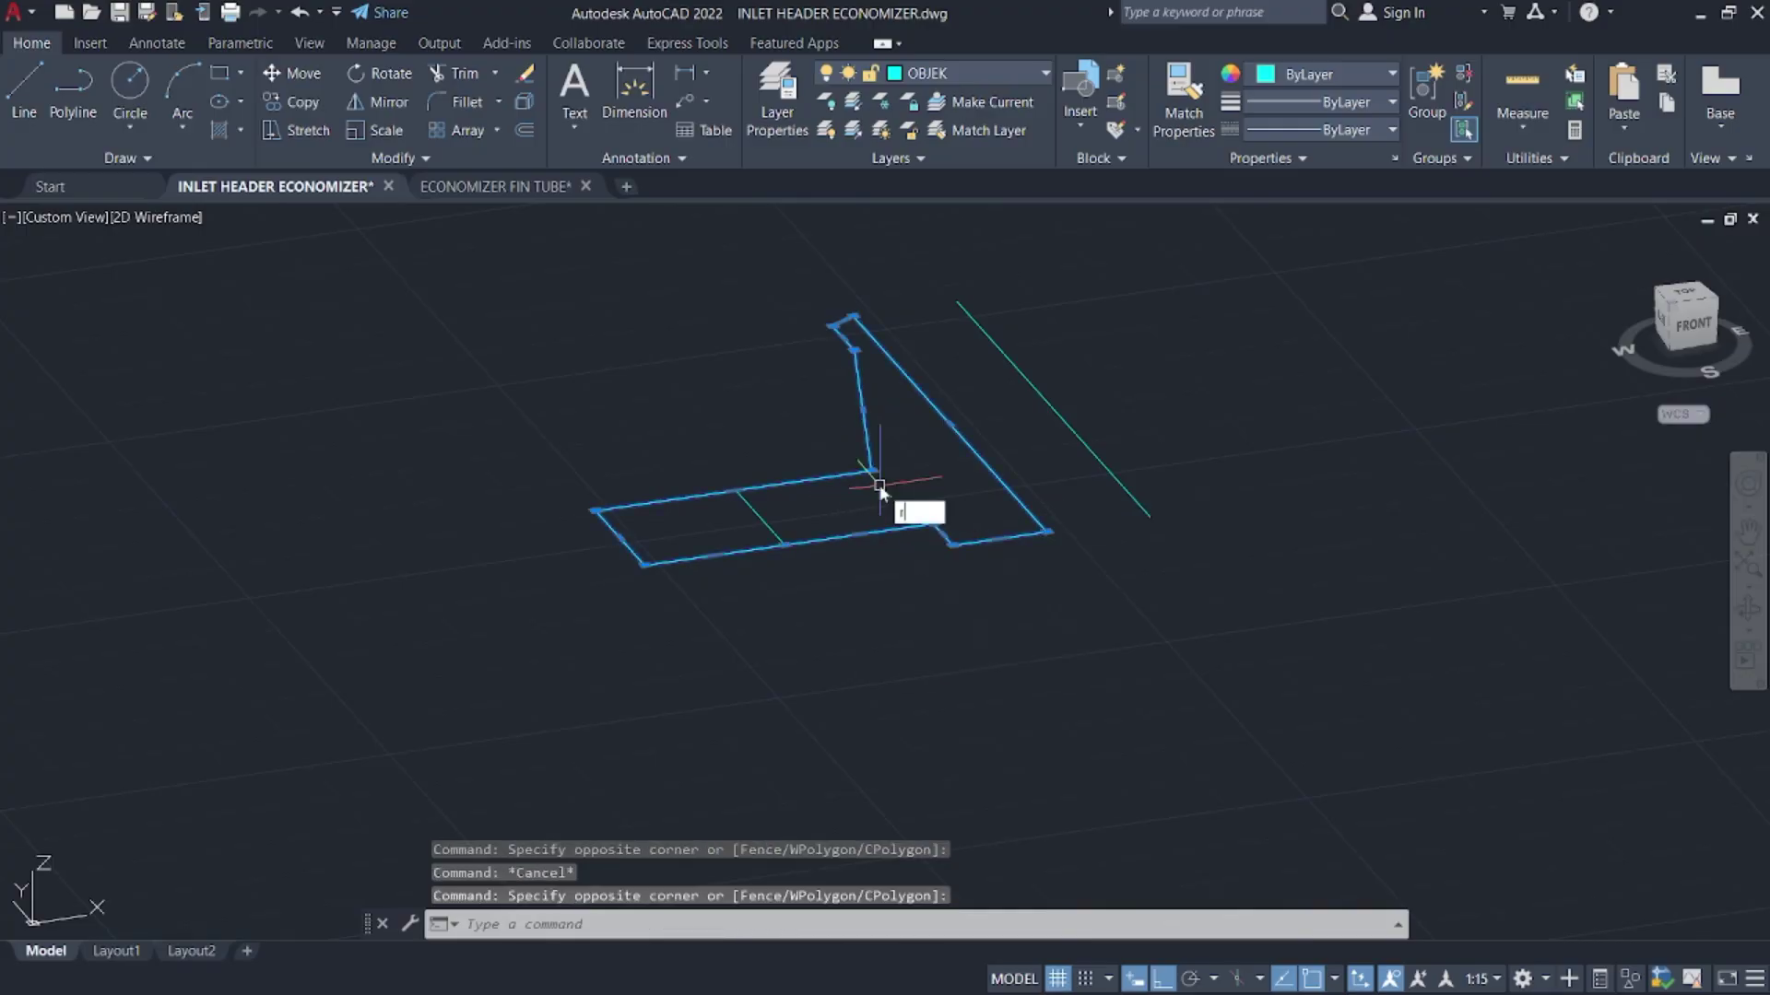
pyautogui.write('rev')
pyautogui.press('Return')
pyautogui.click(1150, 516)
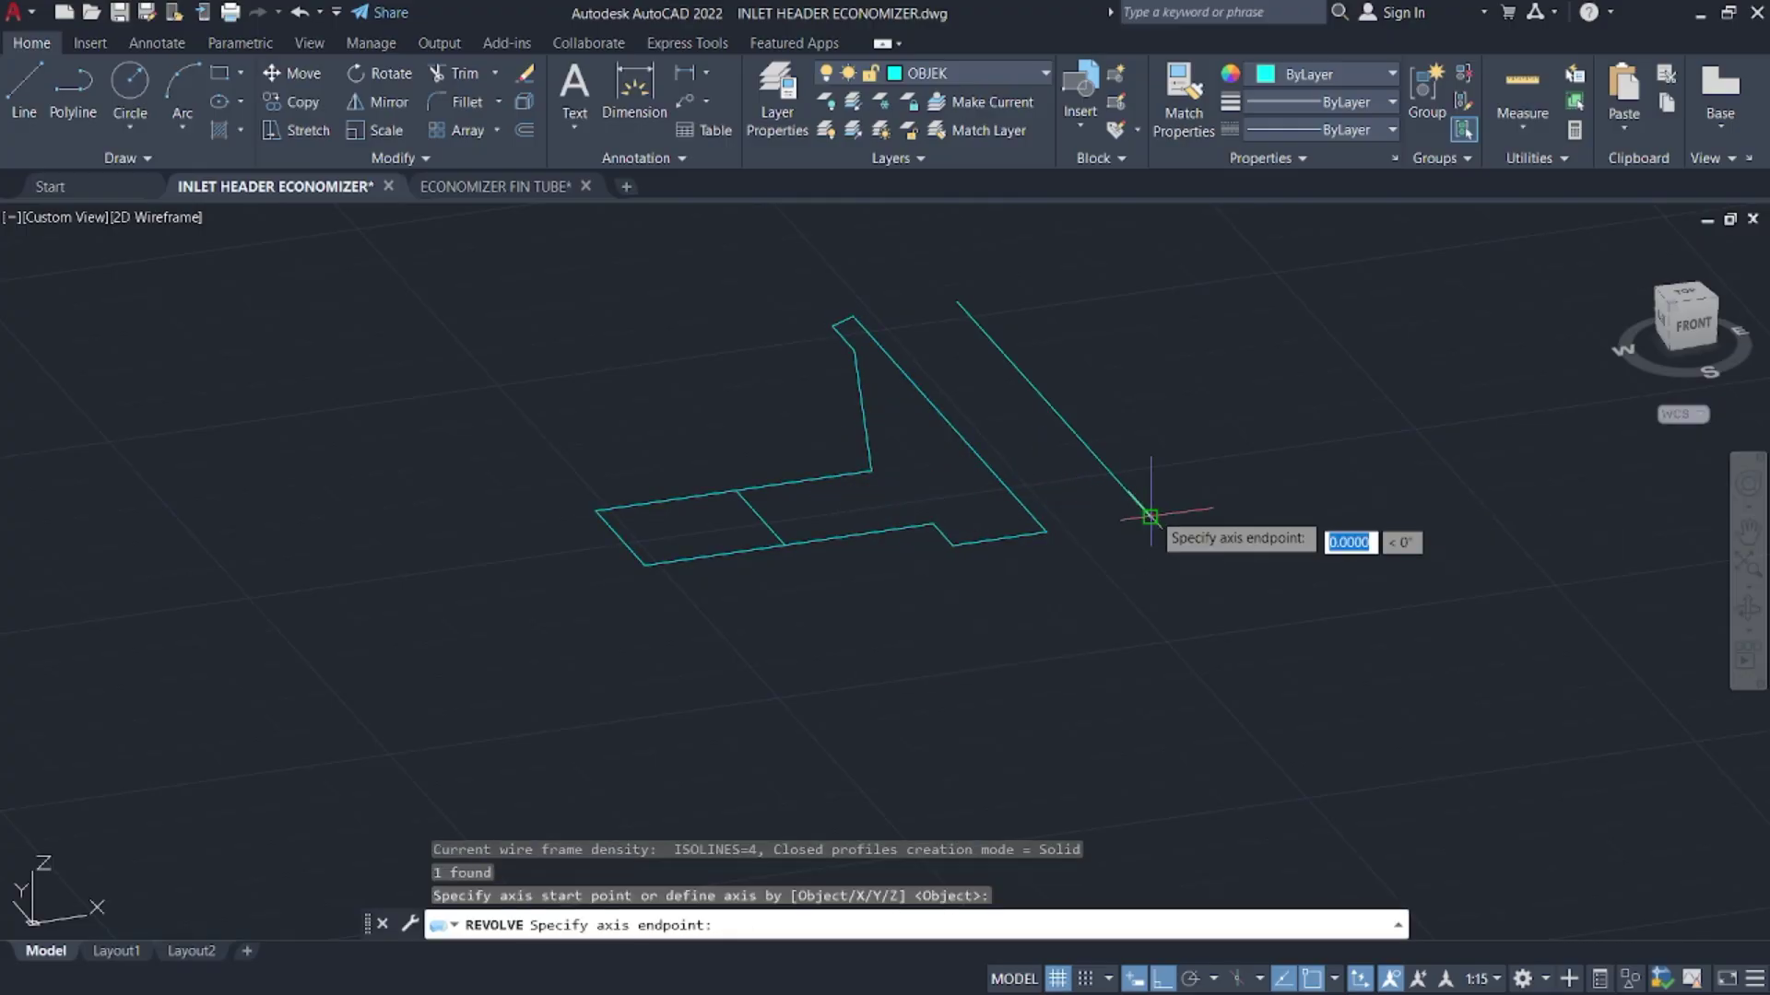
pyautogui.click(1018, 378)
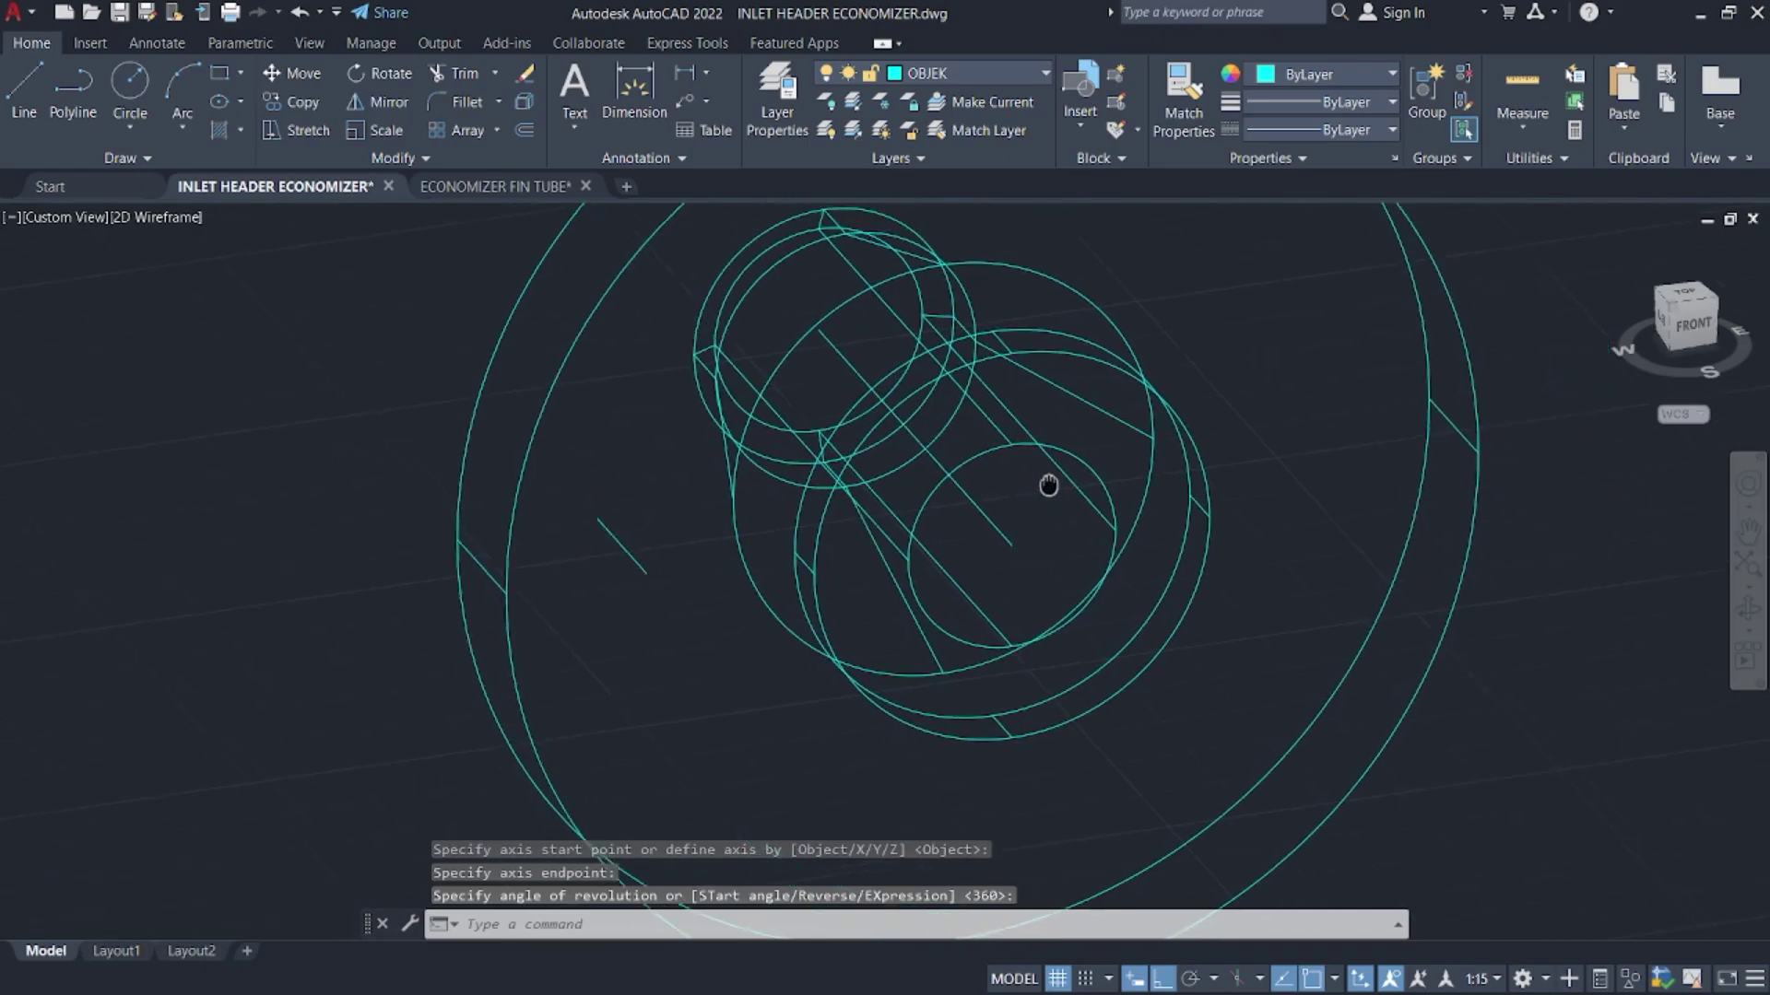
pyautogui.press('Return')
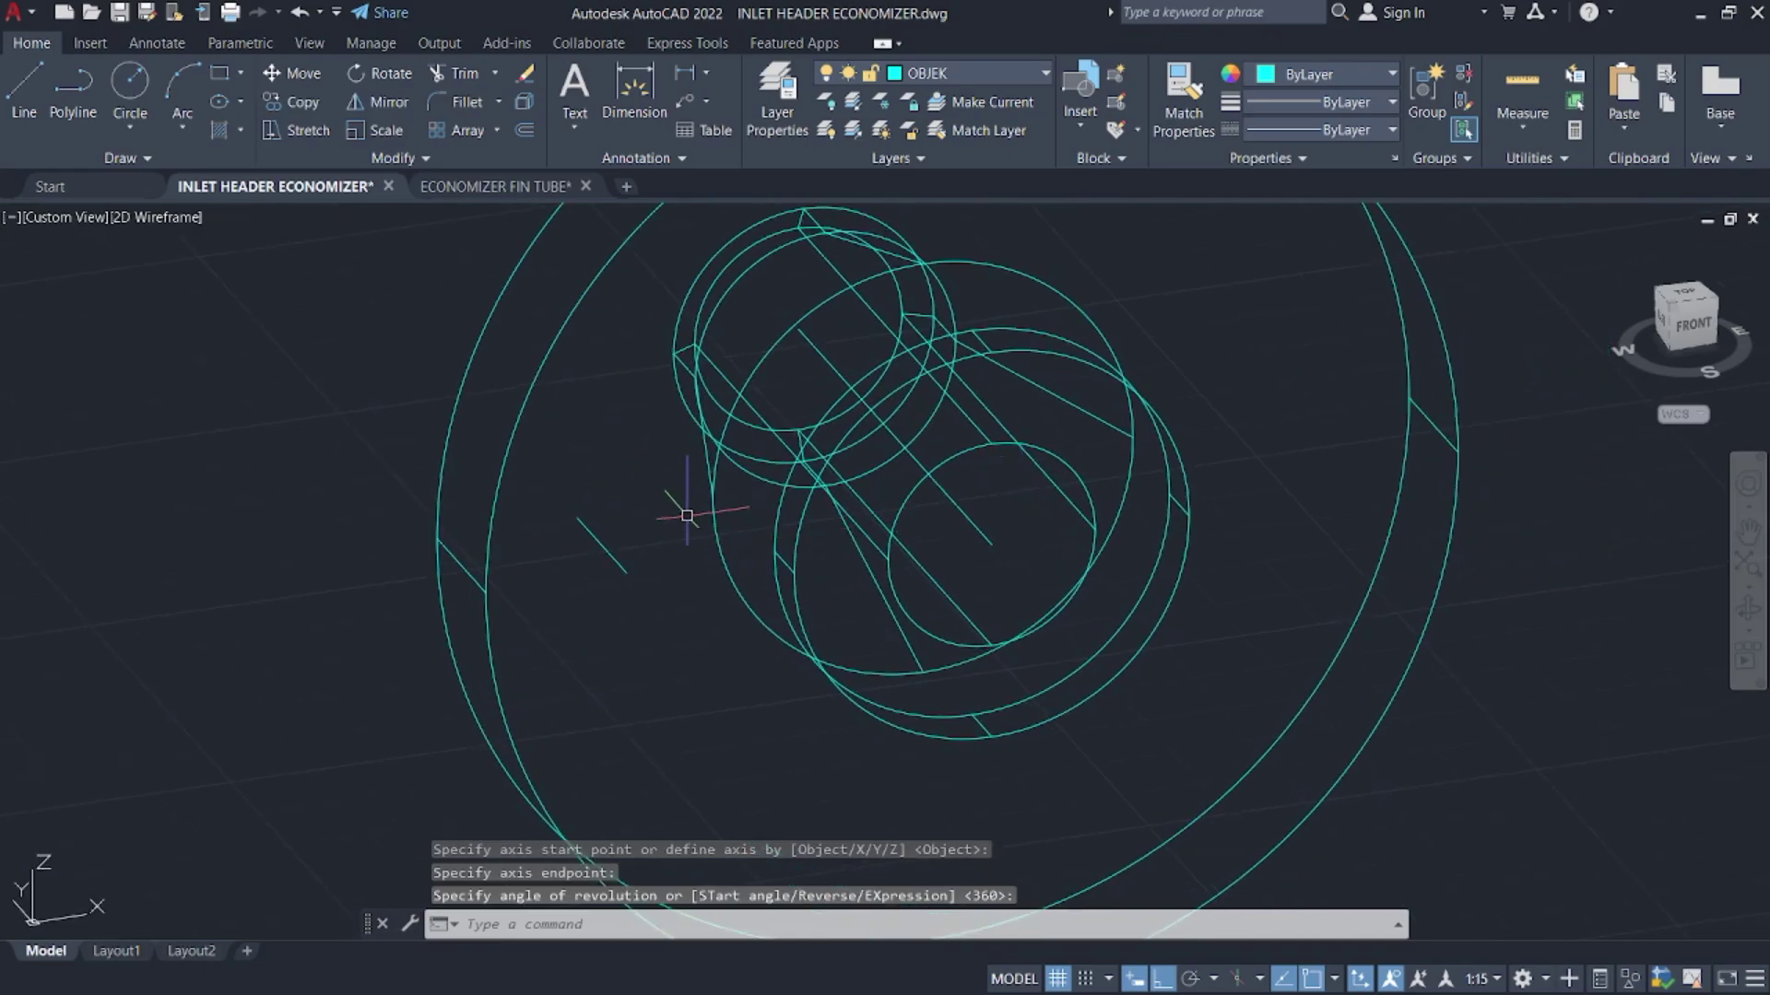
# - Align the UCS with the flange's flat face
pyautogui.write('ucs')
pyautogui.press('Return')
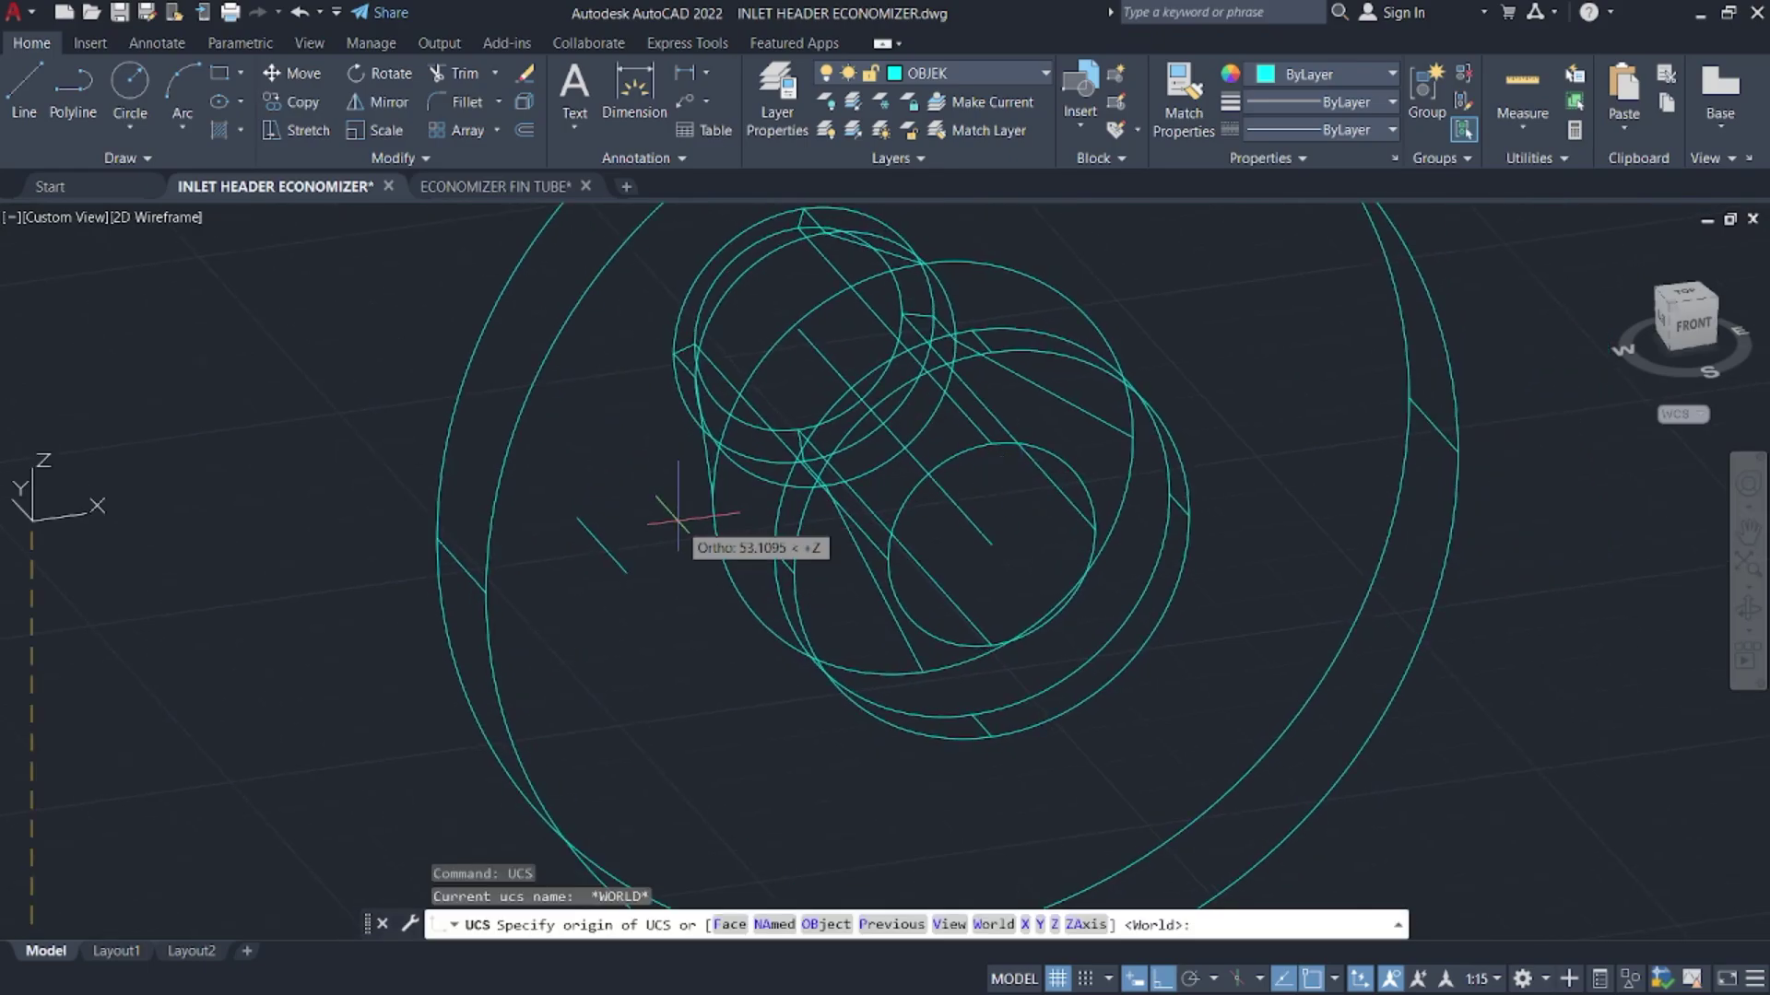
pyautogui.write('f')
pyautogui.press('Return')
pyautogui.click(655, 644)
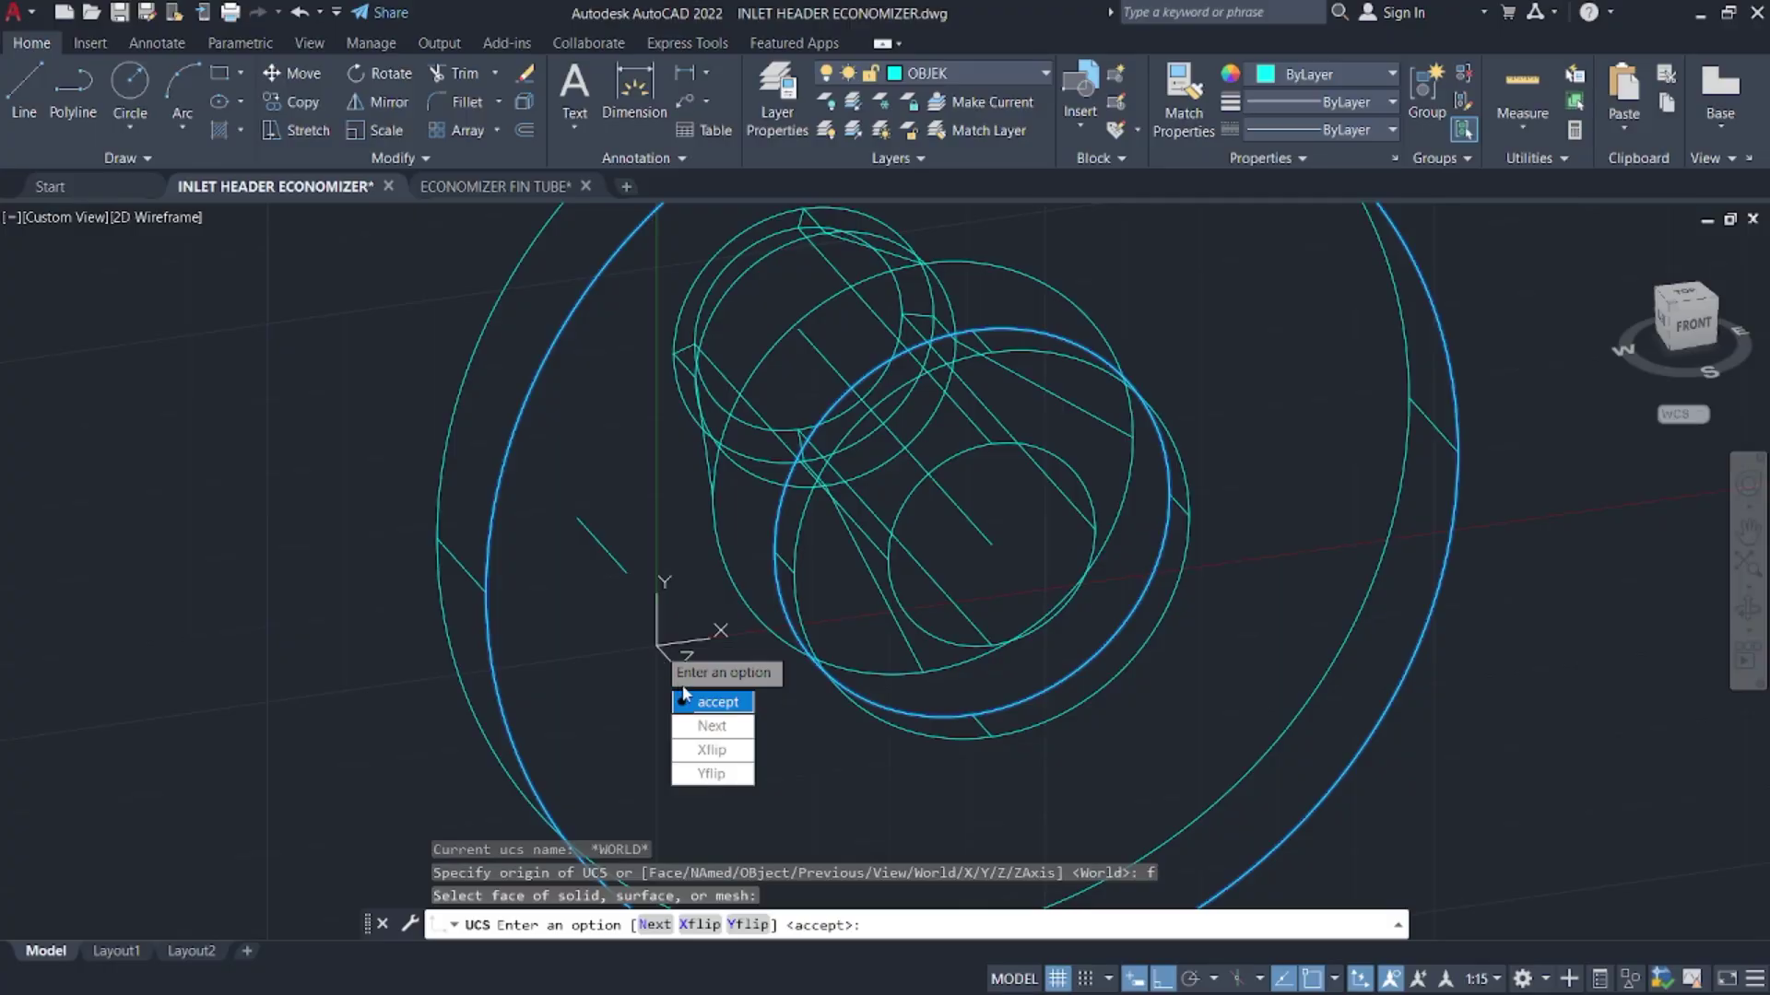
pyautogui.press('Return')
pyautogui.scroll(-4, 770, 484)
pyautogui.write('c')
pyautogui.press('Return')
pyautogui.click(564, 553)
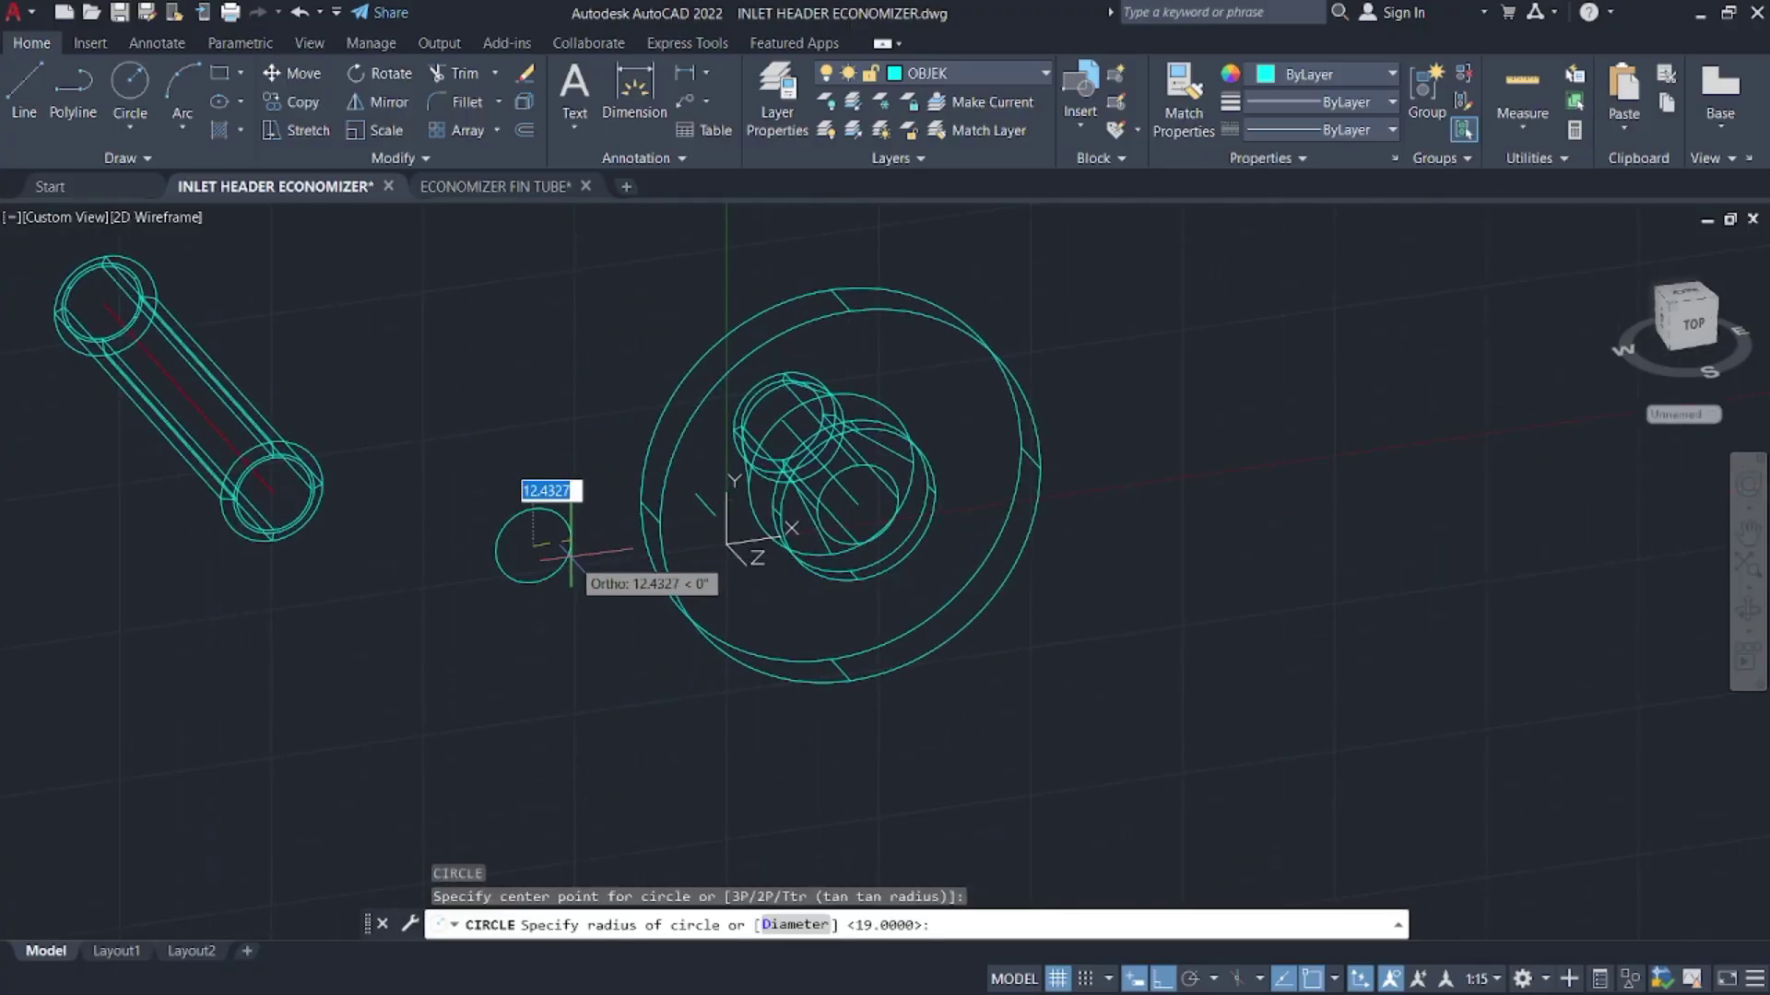
pyautogui.press('Escape')
# - Reset the UCS to World
pyautogui.write('ucs')
pyautogui.press('Return')
pyautogui.write('w')
pyautogui.press('Return')
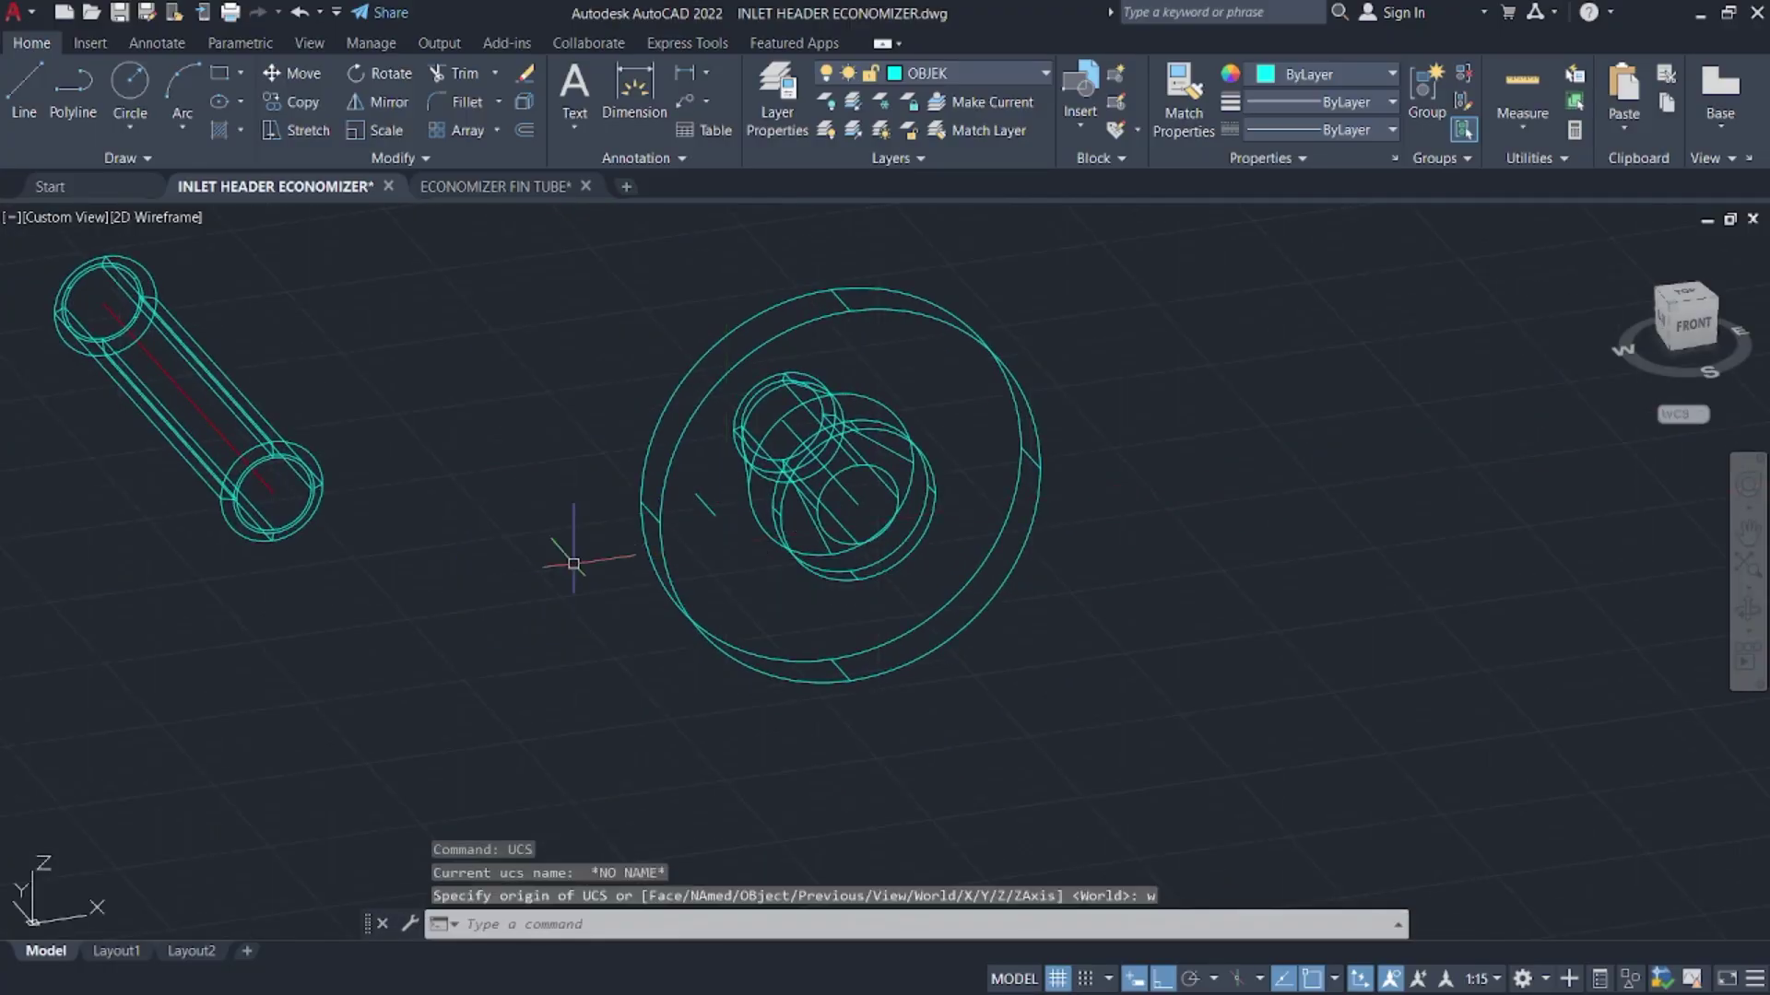
pyautogui.press('Escape')
pyautogui.write('c')
pyautogui.press('Return')
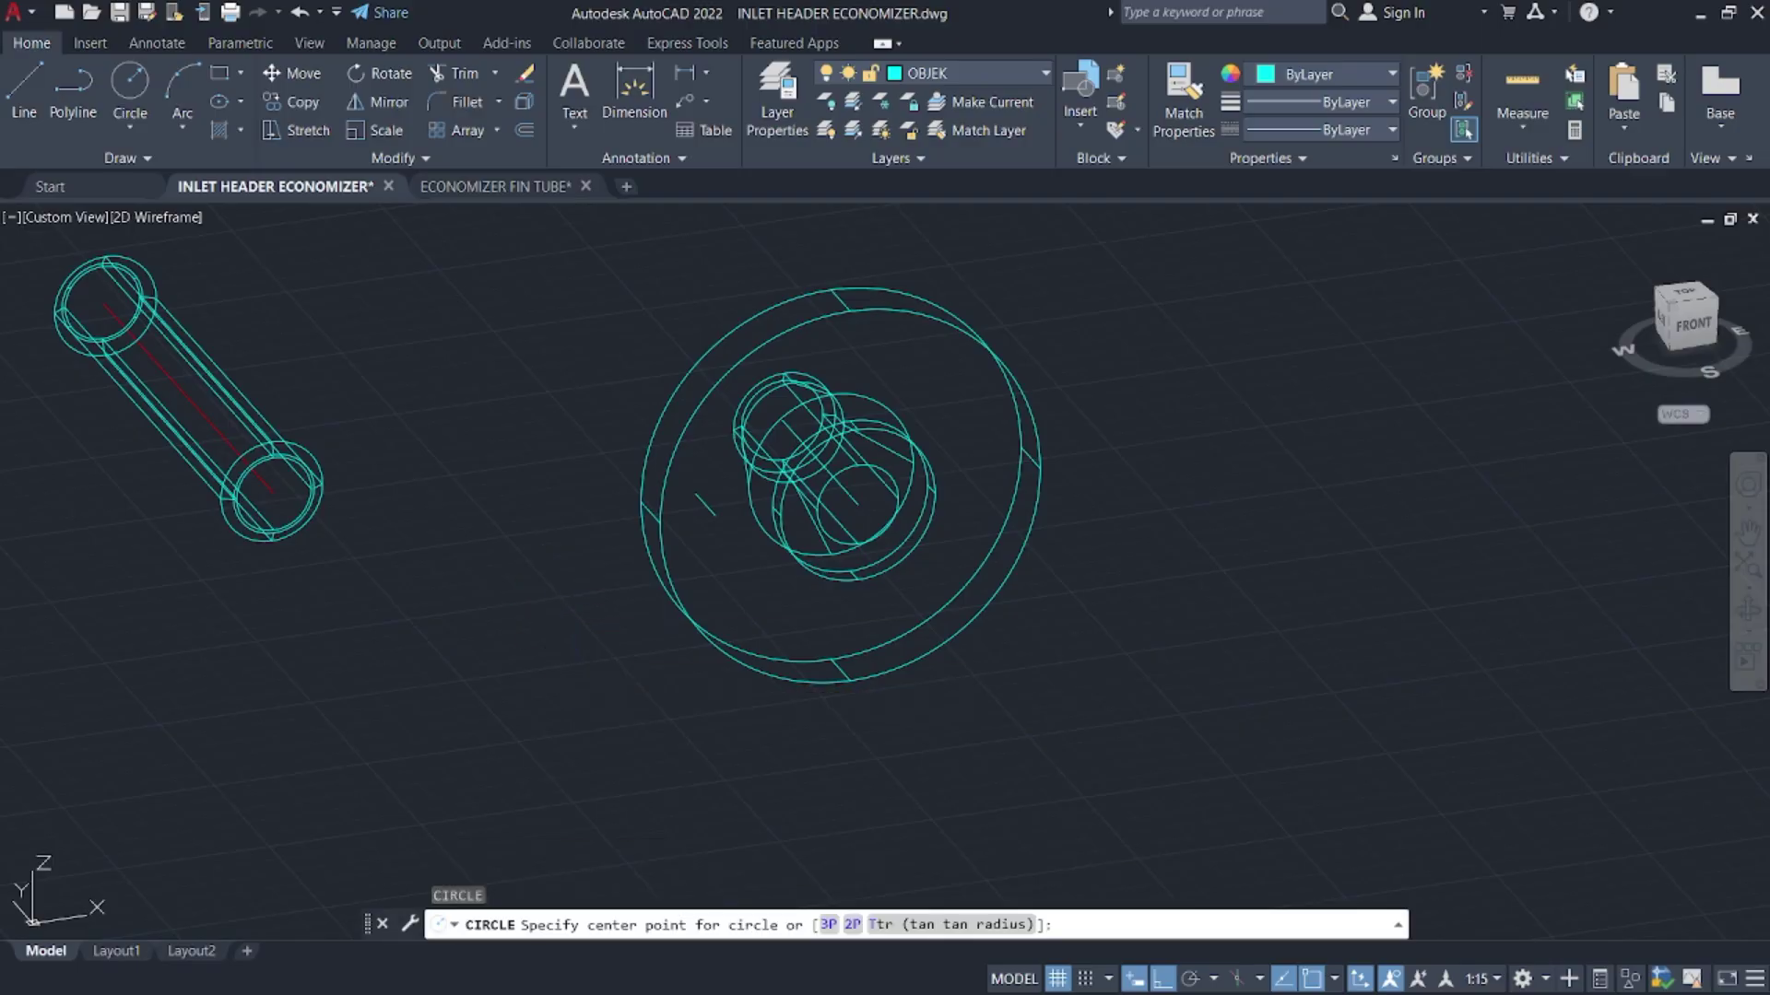
pyautogui.click(575, 678)
pyautogui.press('Escape')
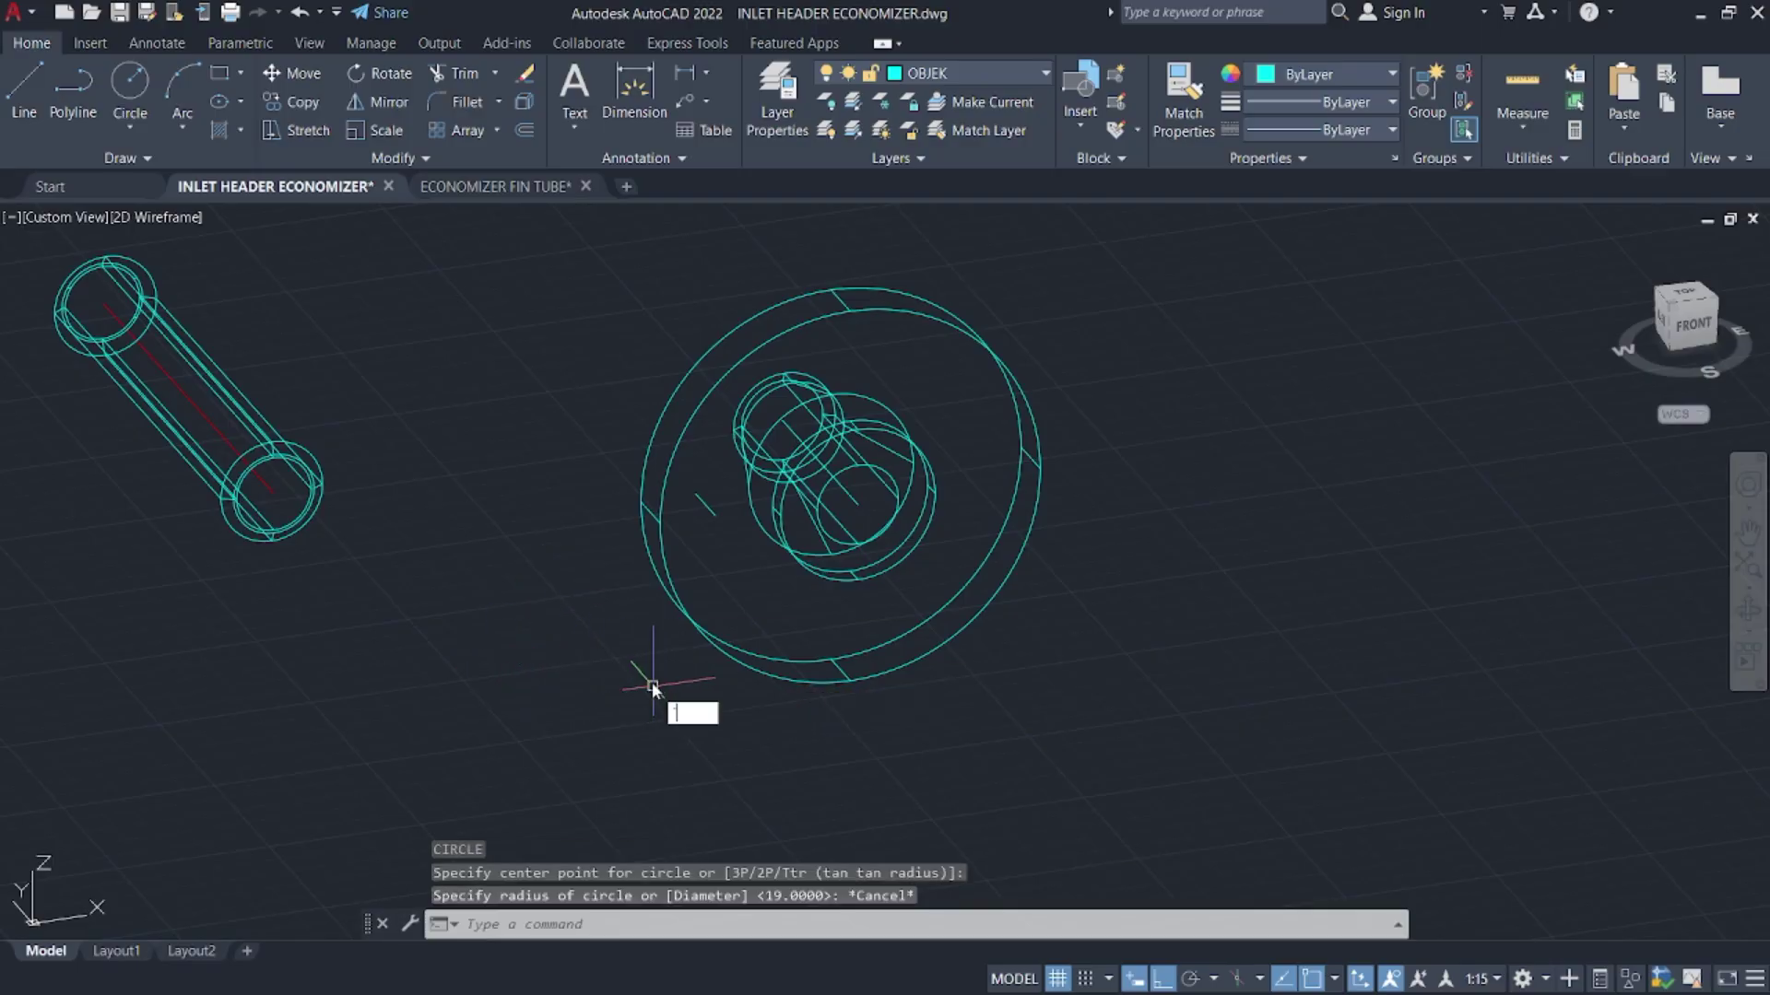
# - Align the UCS with the flat face of the revolved flange using the Face option
pyautogui.write('ucs')
pyautogui.press('Return')
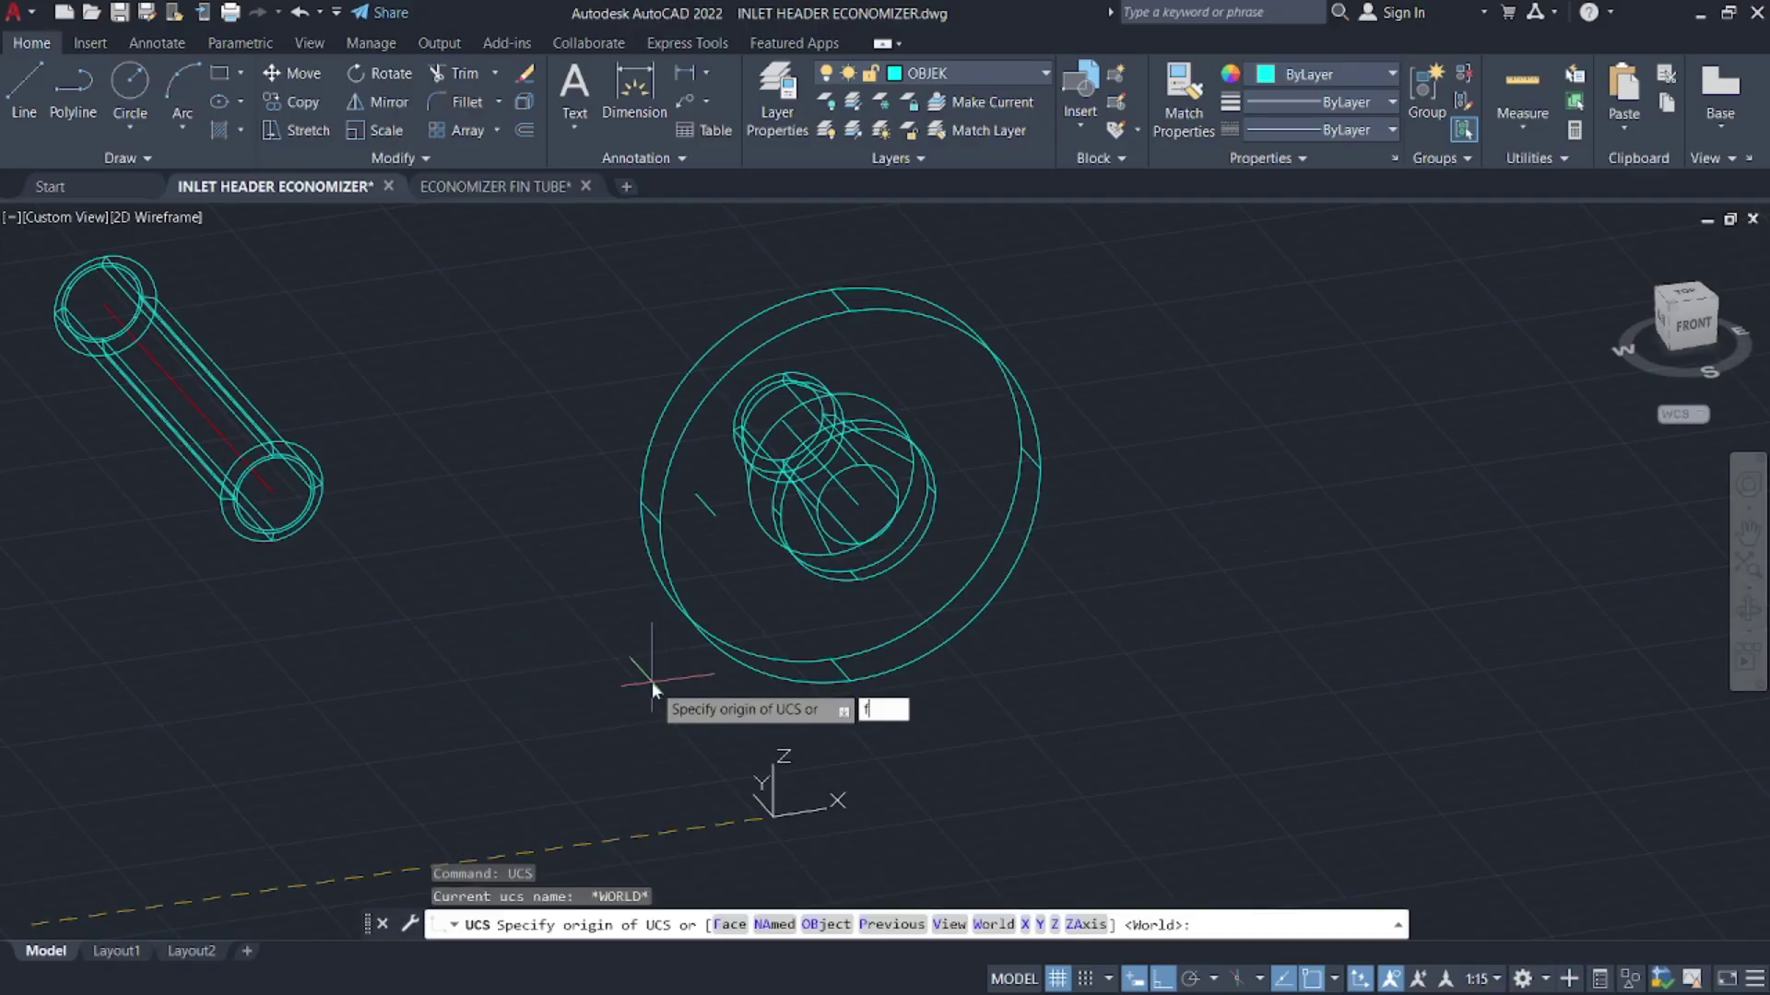
pyautogui.write('f')
pyautogui.press('Return')
pyautogui.click(754, 579)
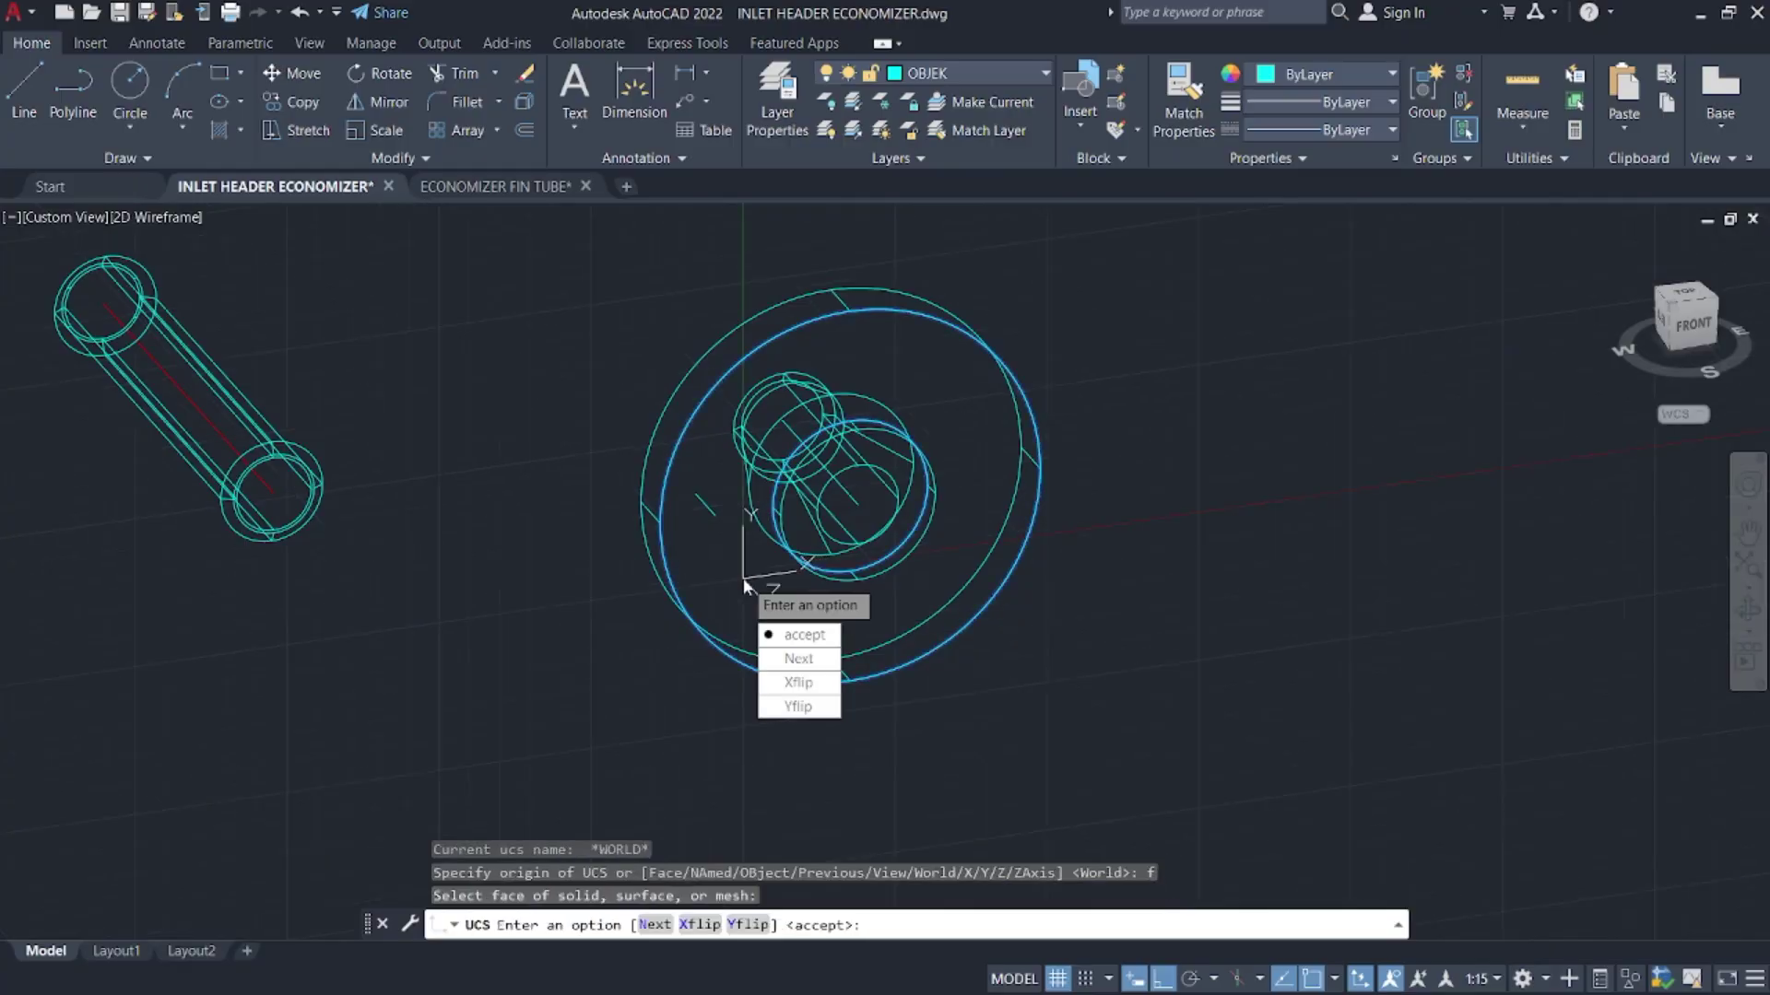
pyautogui.click(811, 631)
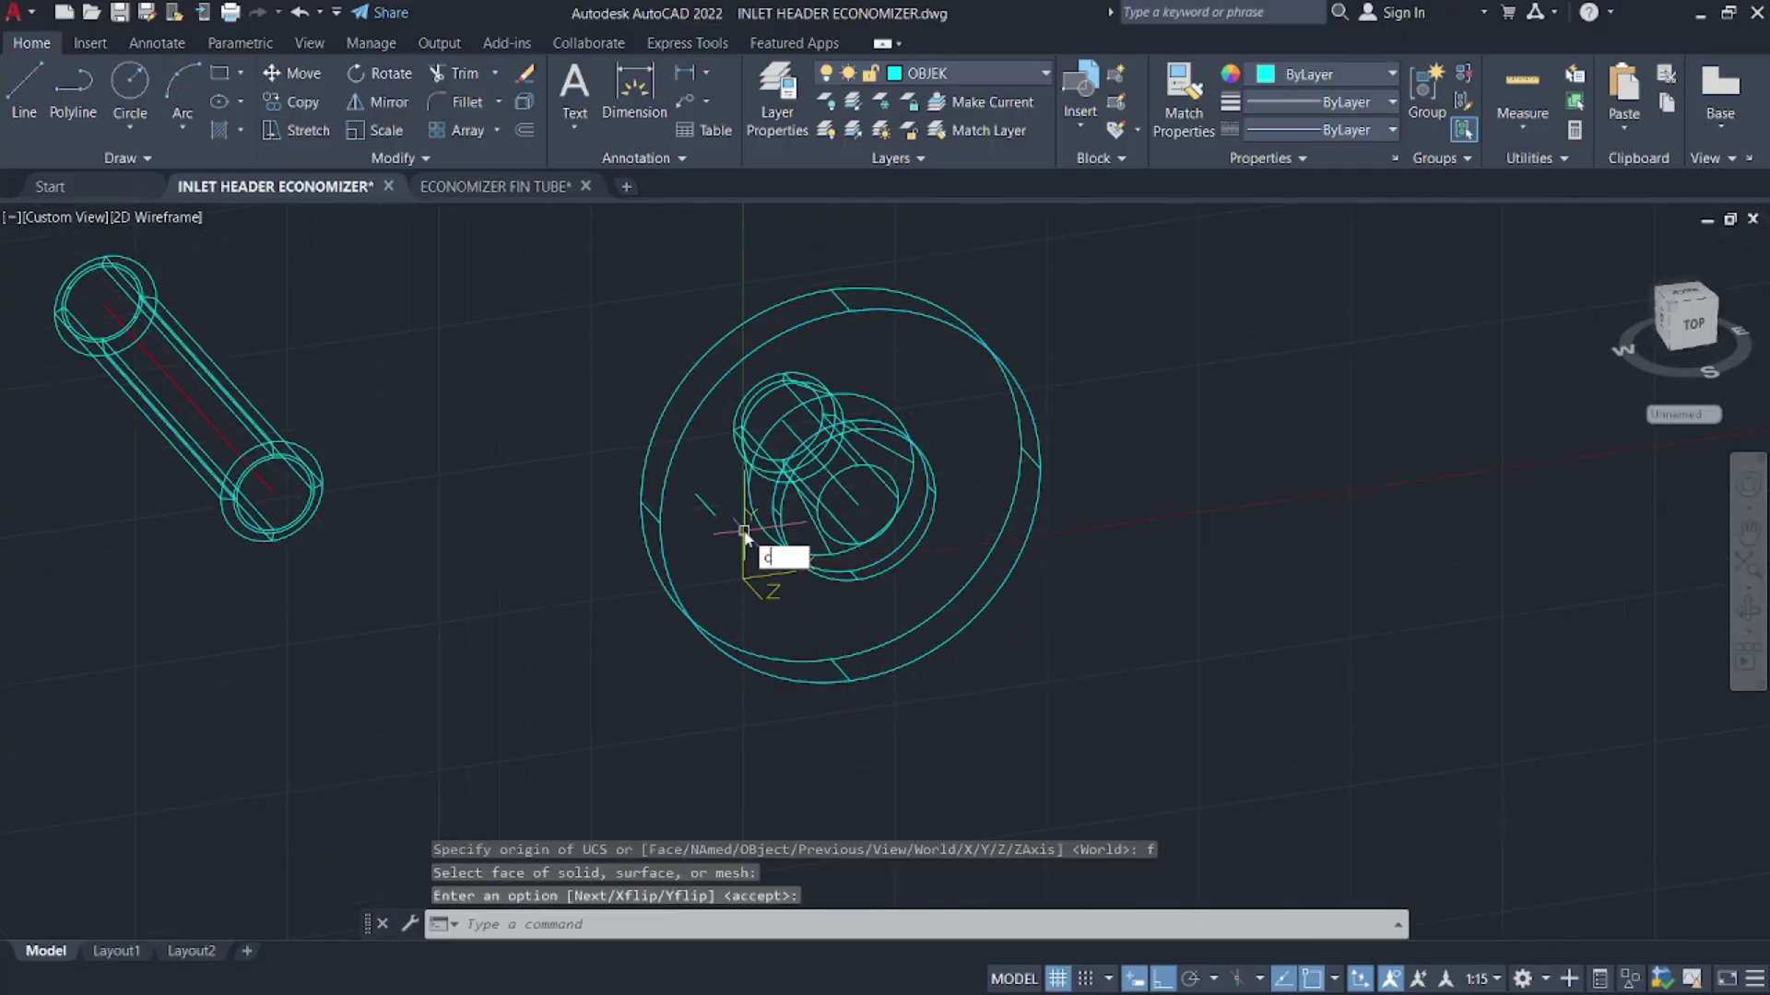
# - Draw a 19 mm diameter bolt hole circle centred on the hole centreline's endpoint at the flange face
pyautogui.press('Return')
pyautogui.scroll(5, 728, 521)
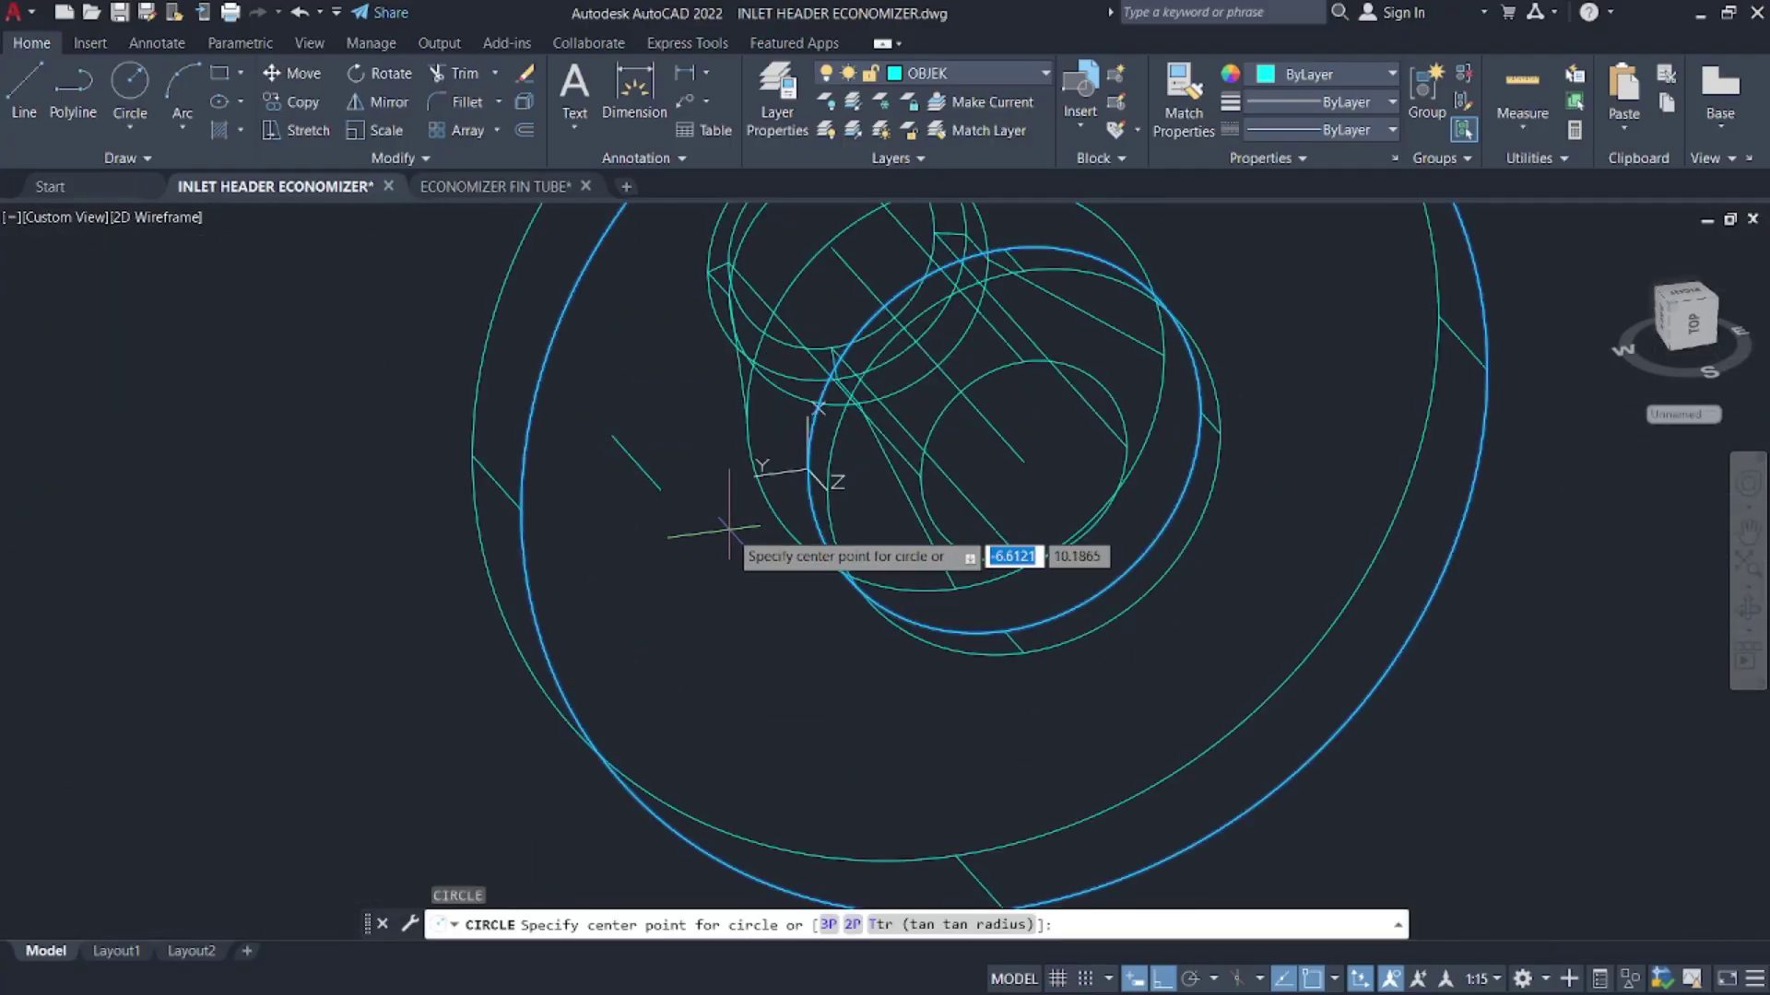
pyautogui.click(661, 490)
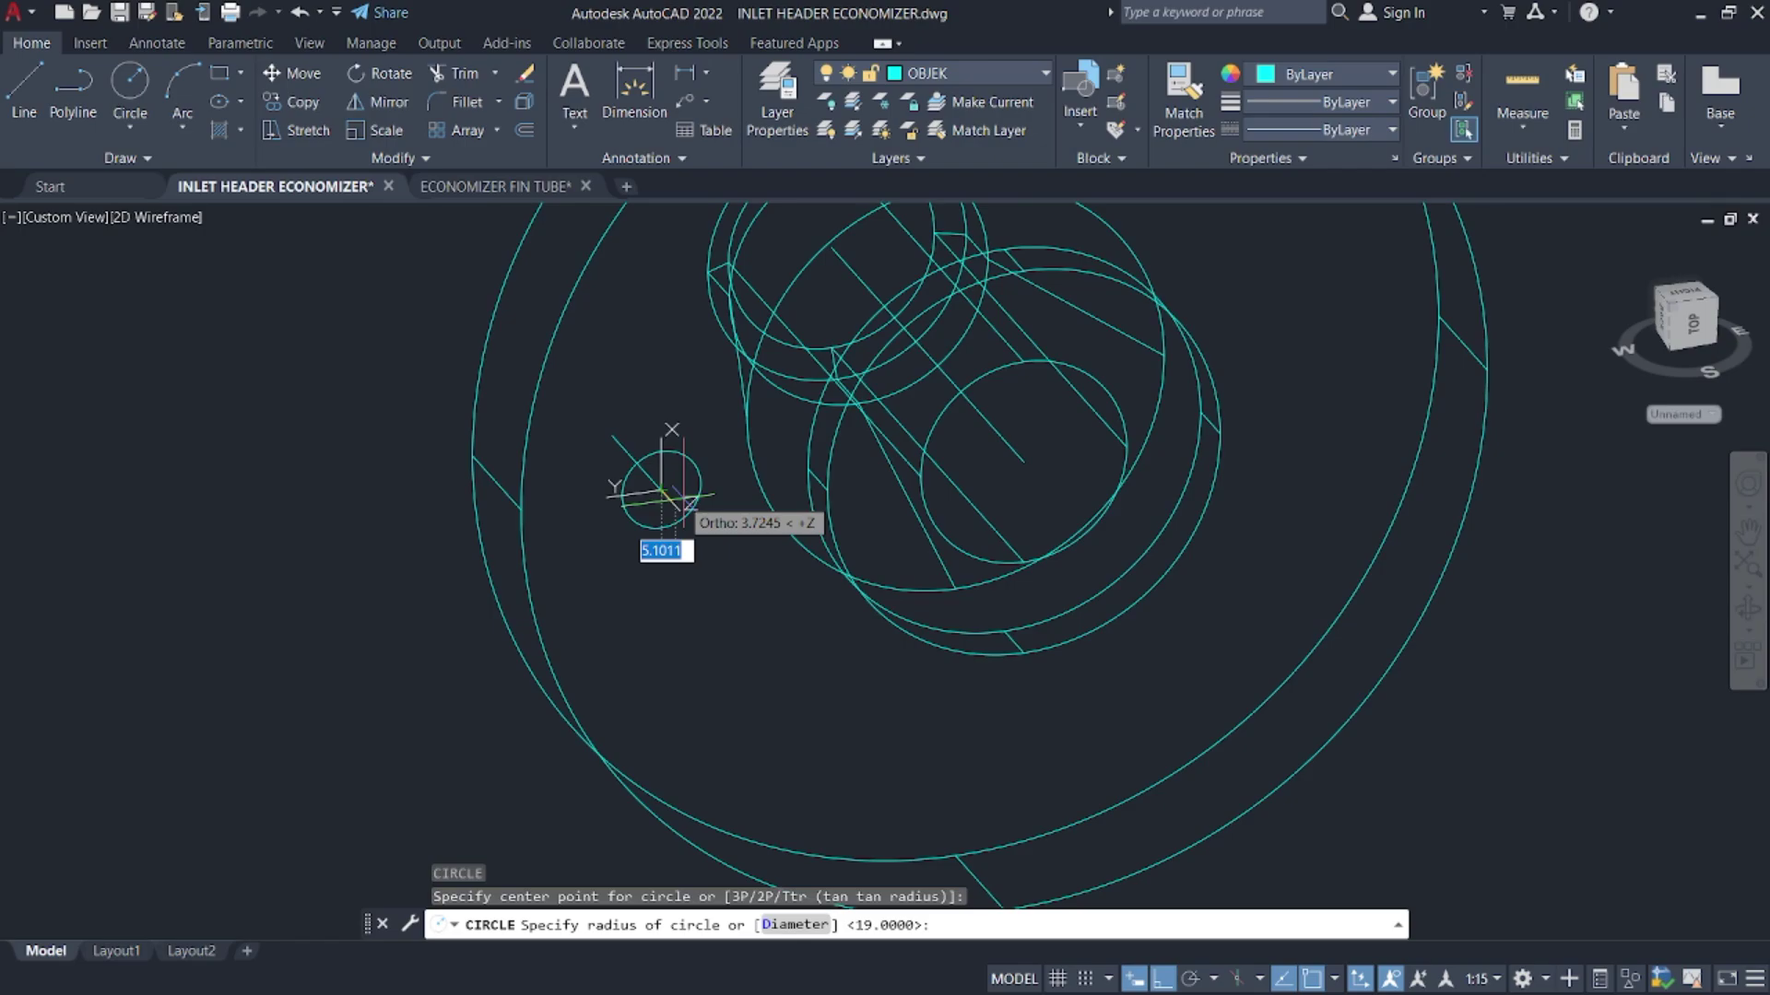
pyautogui.press('Return')
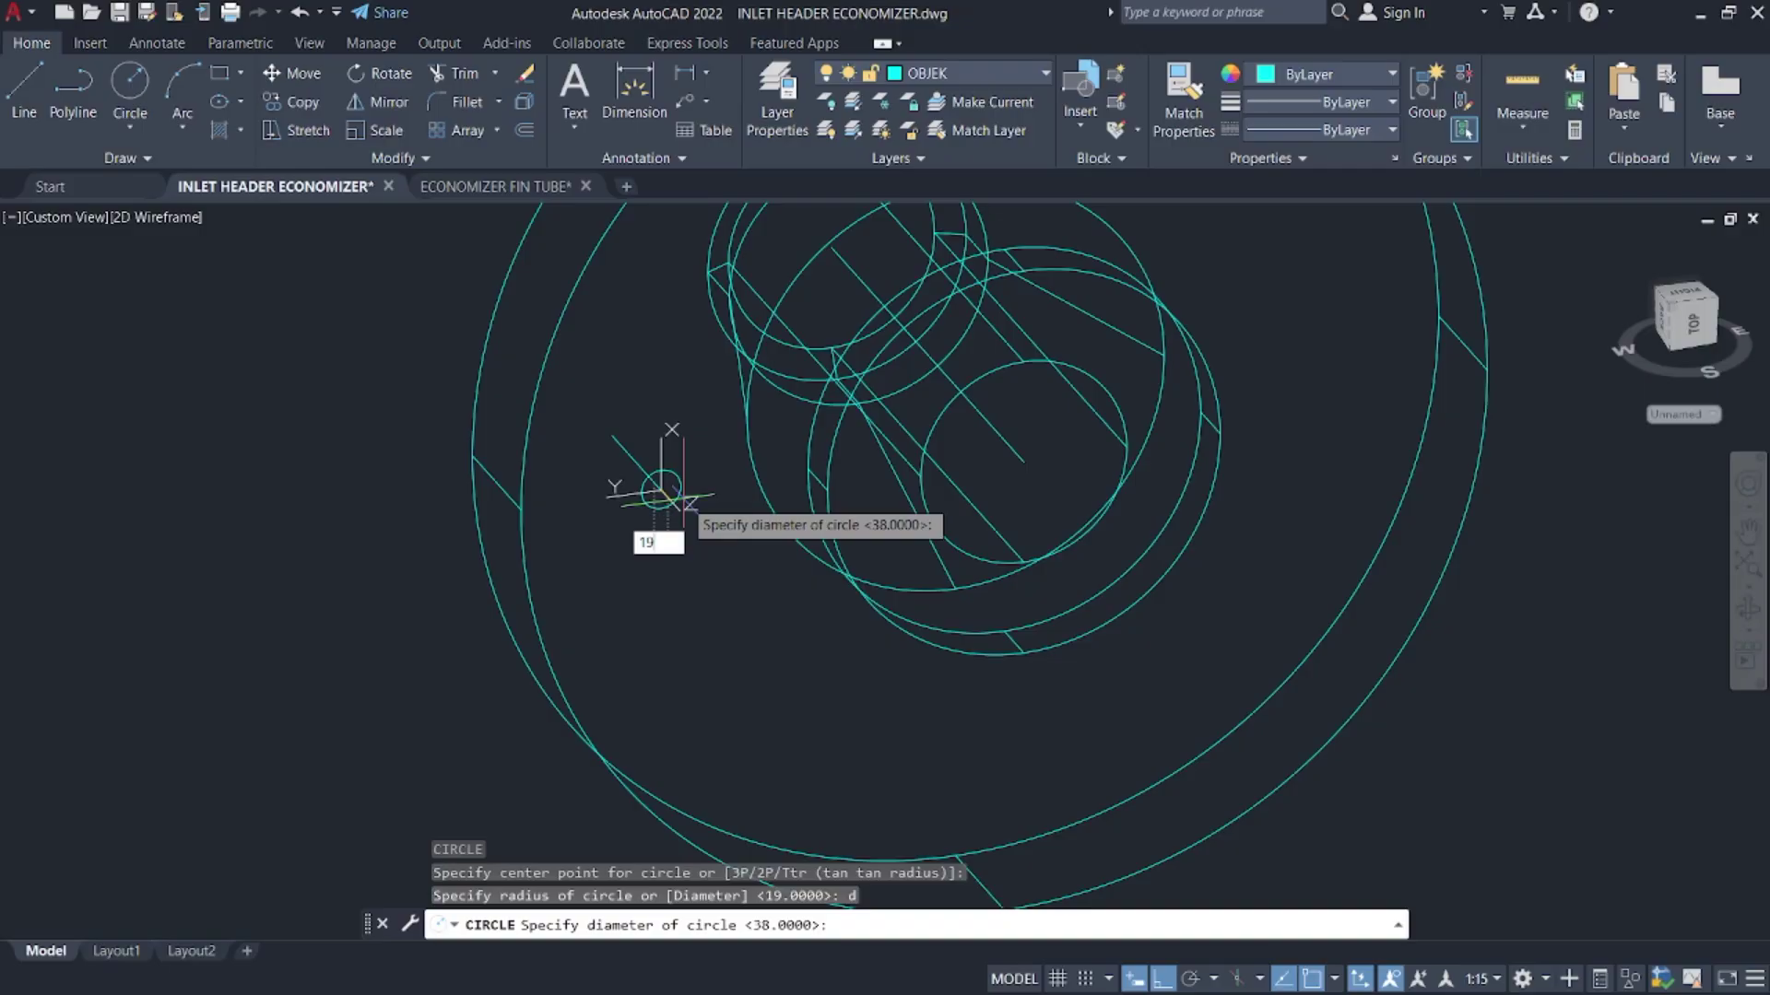
pyautogui.press('Return')
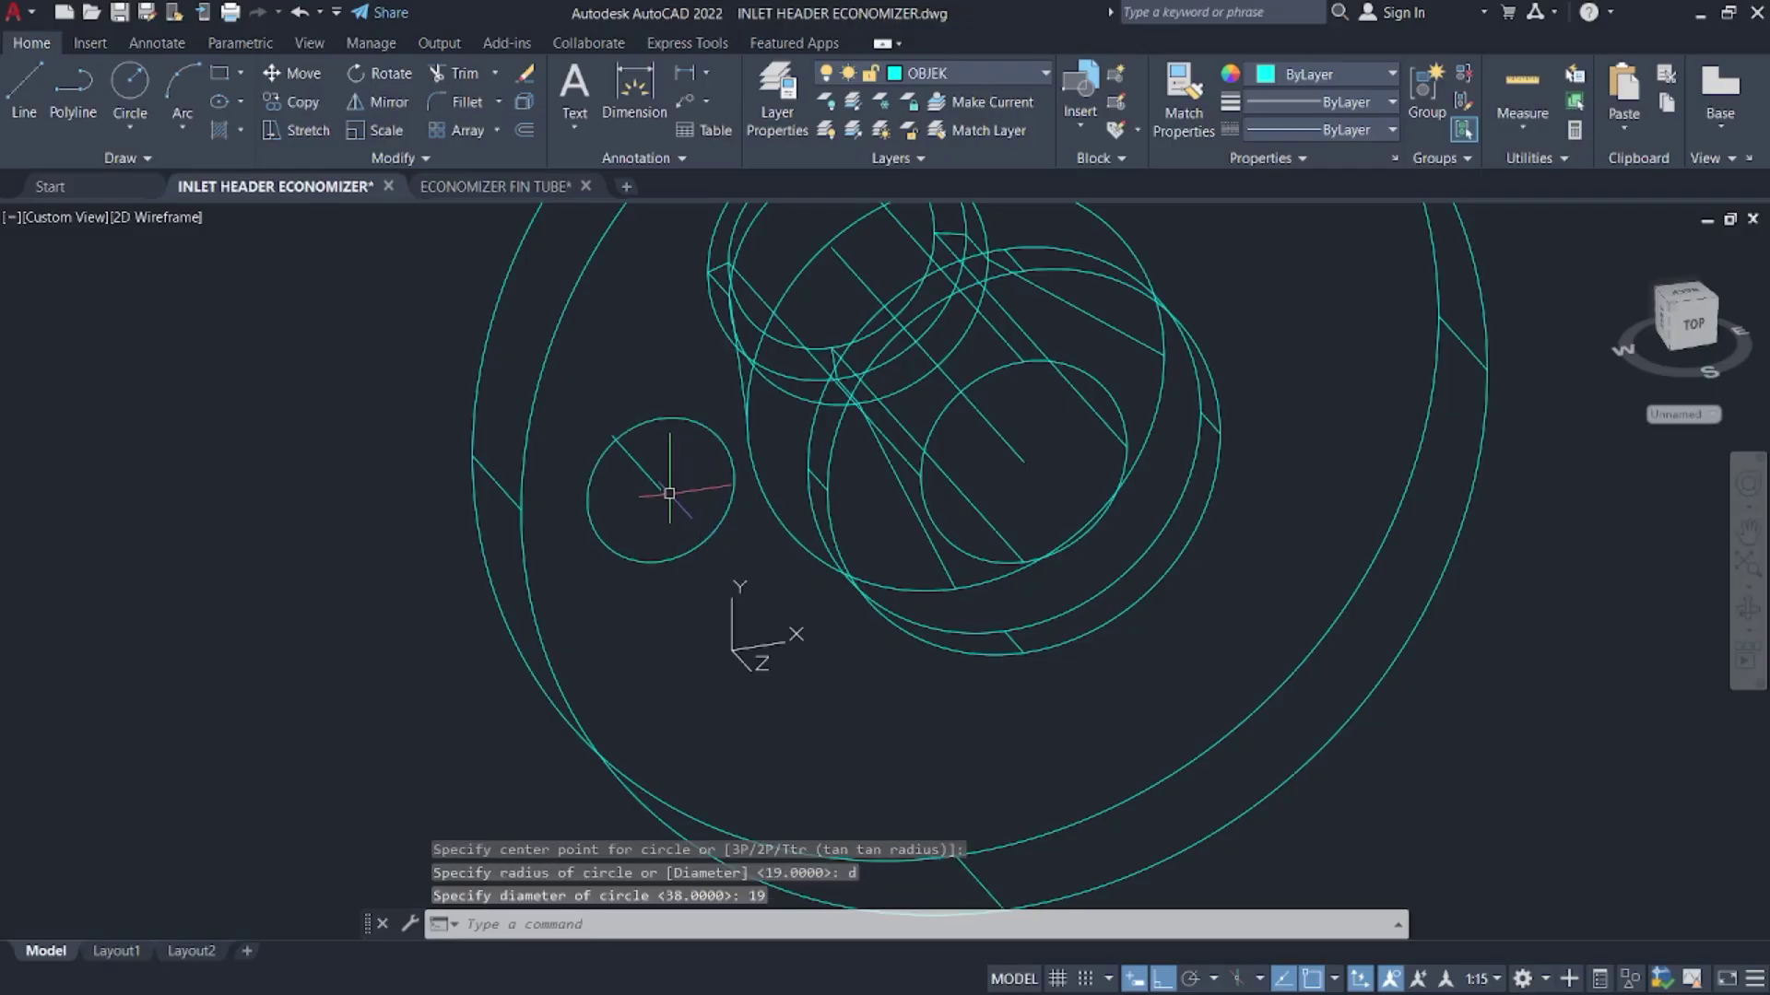
# - Create a polar array of 4 bolt hole circles around the flange centre and erase the leftover axis line
pyautogui.scroll(-2, 694, 436)
pyautogui.write('a')
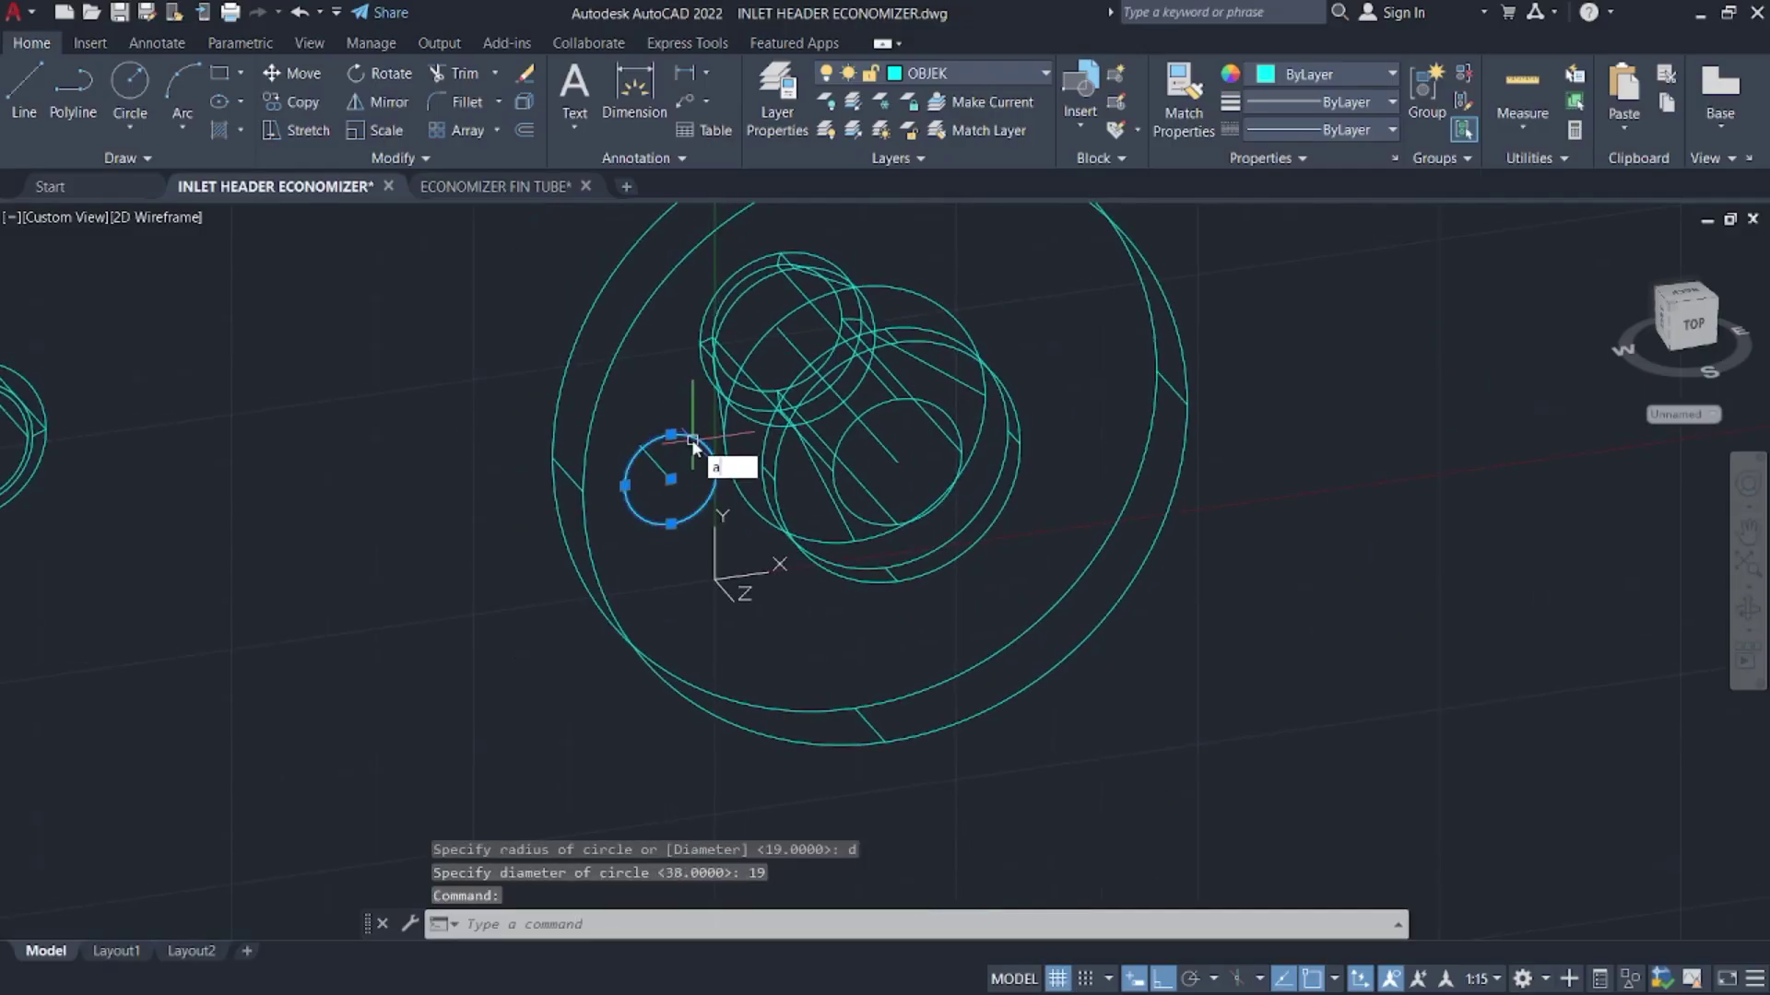
pyautogui.write('r')
pyautogui.press('Return')
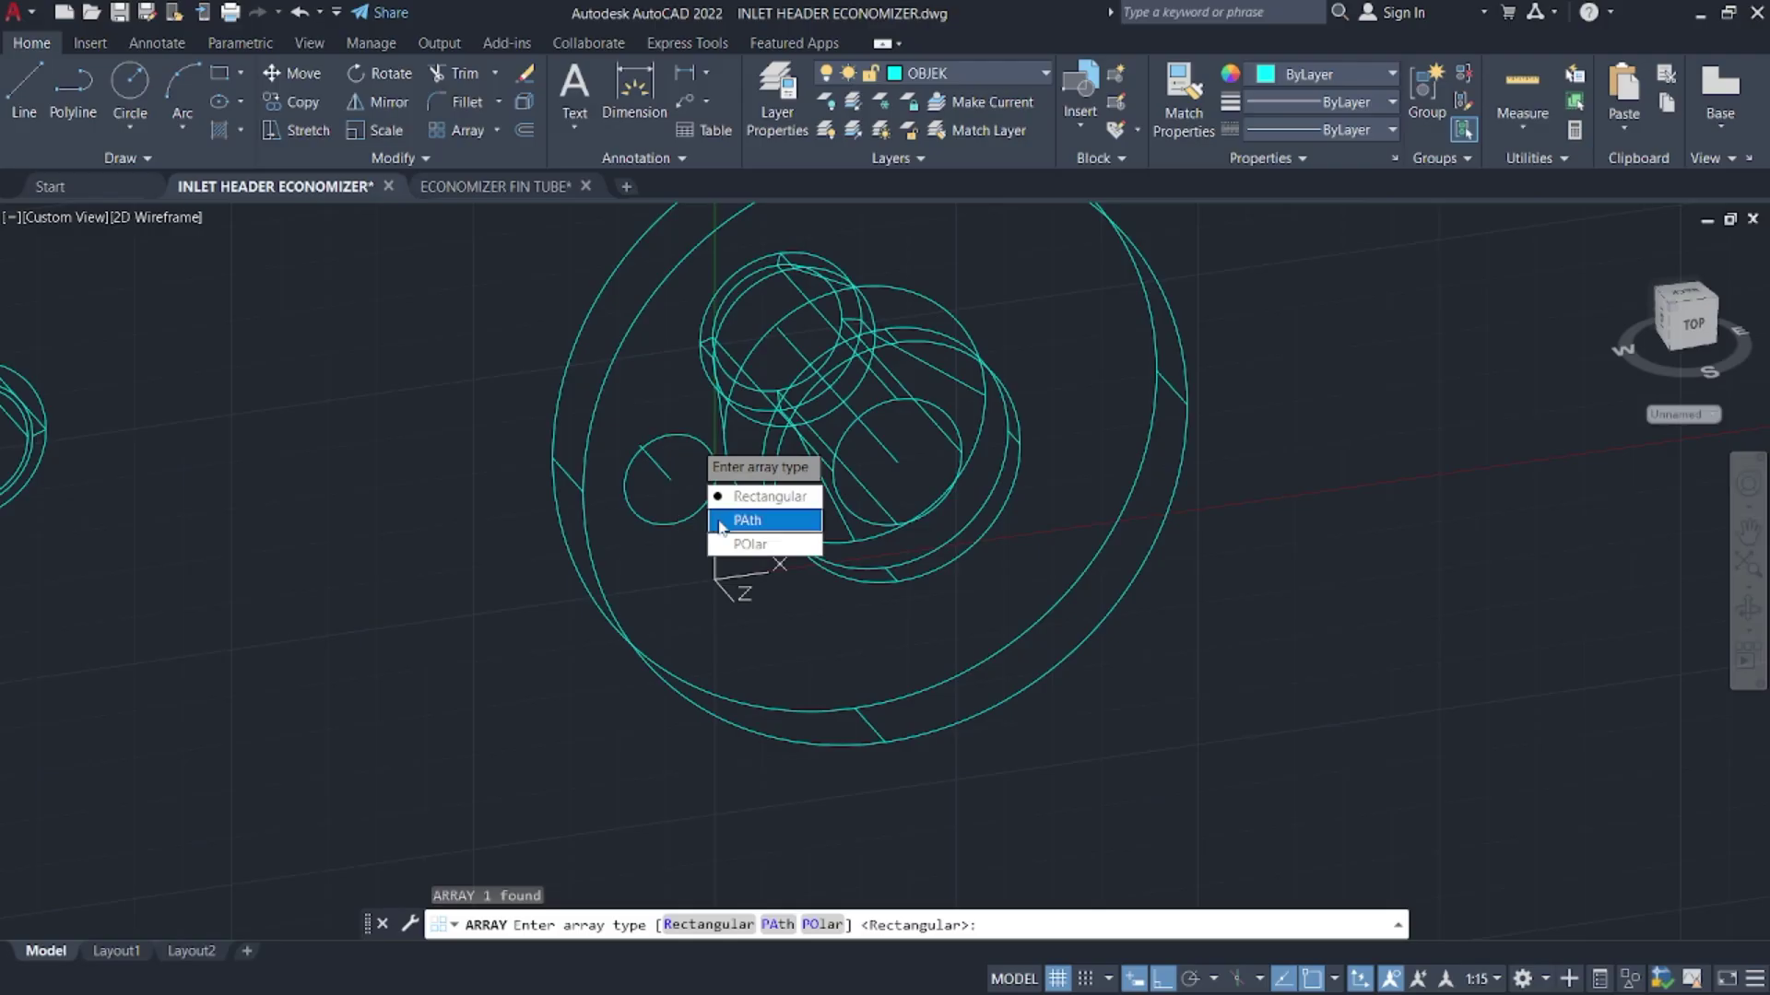
pyautogui.click(737, 543)
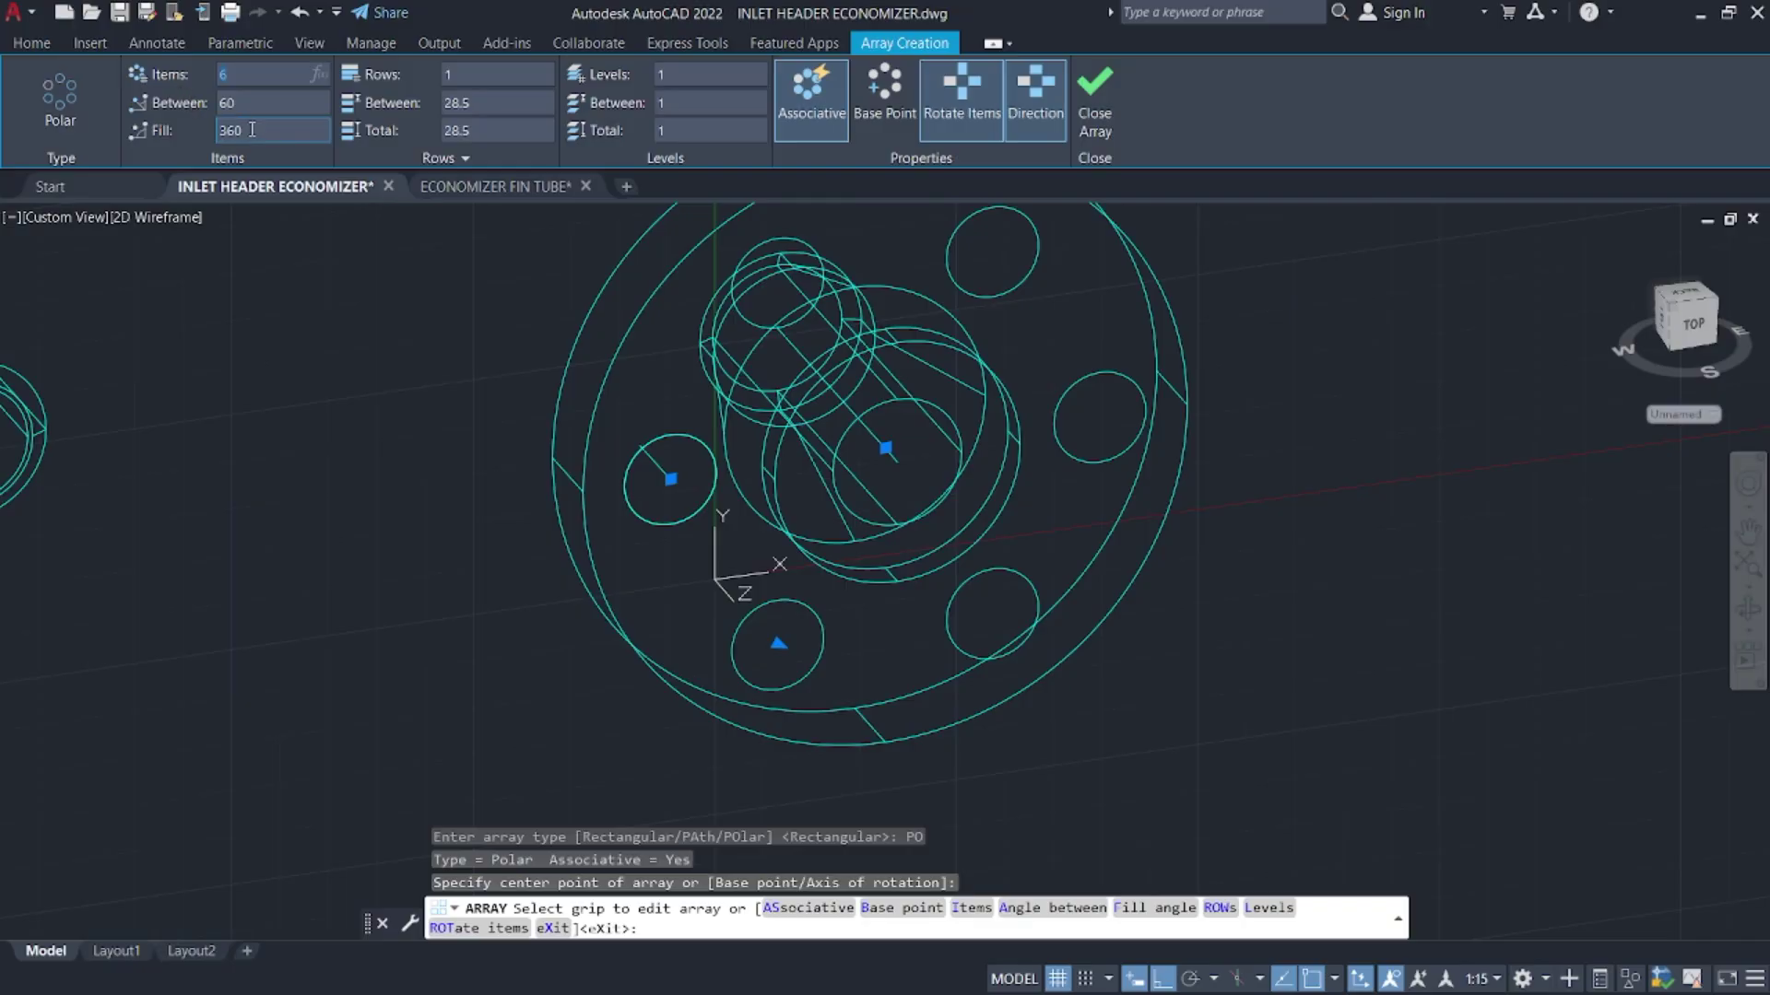
pyautogui.click(1105, 83)
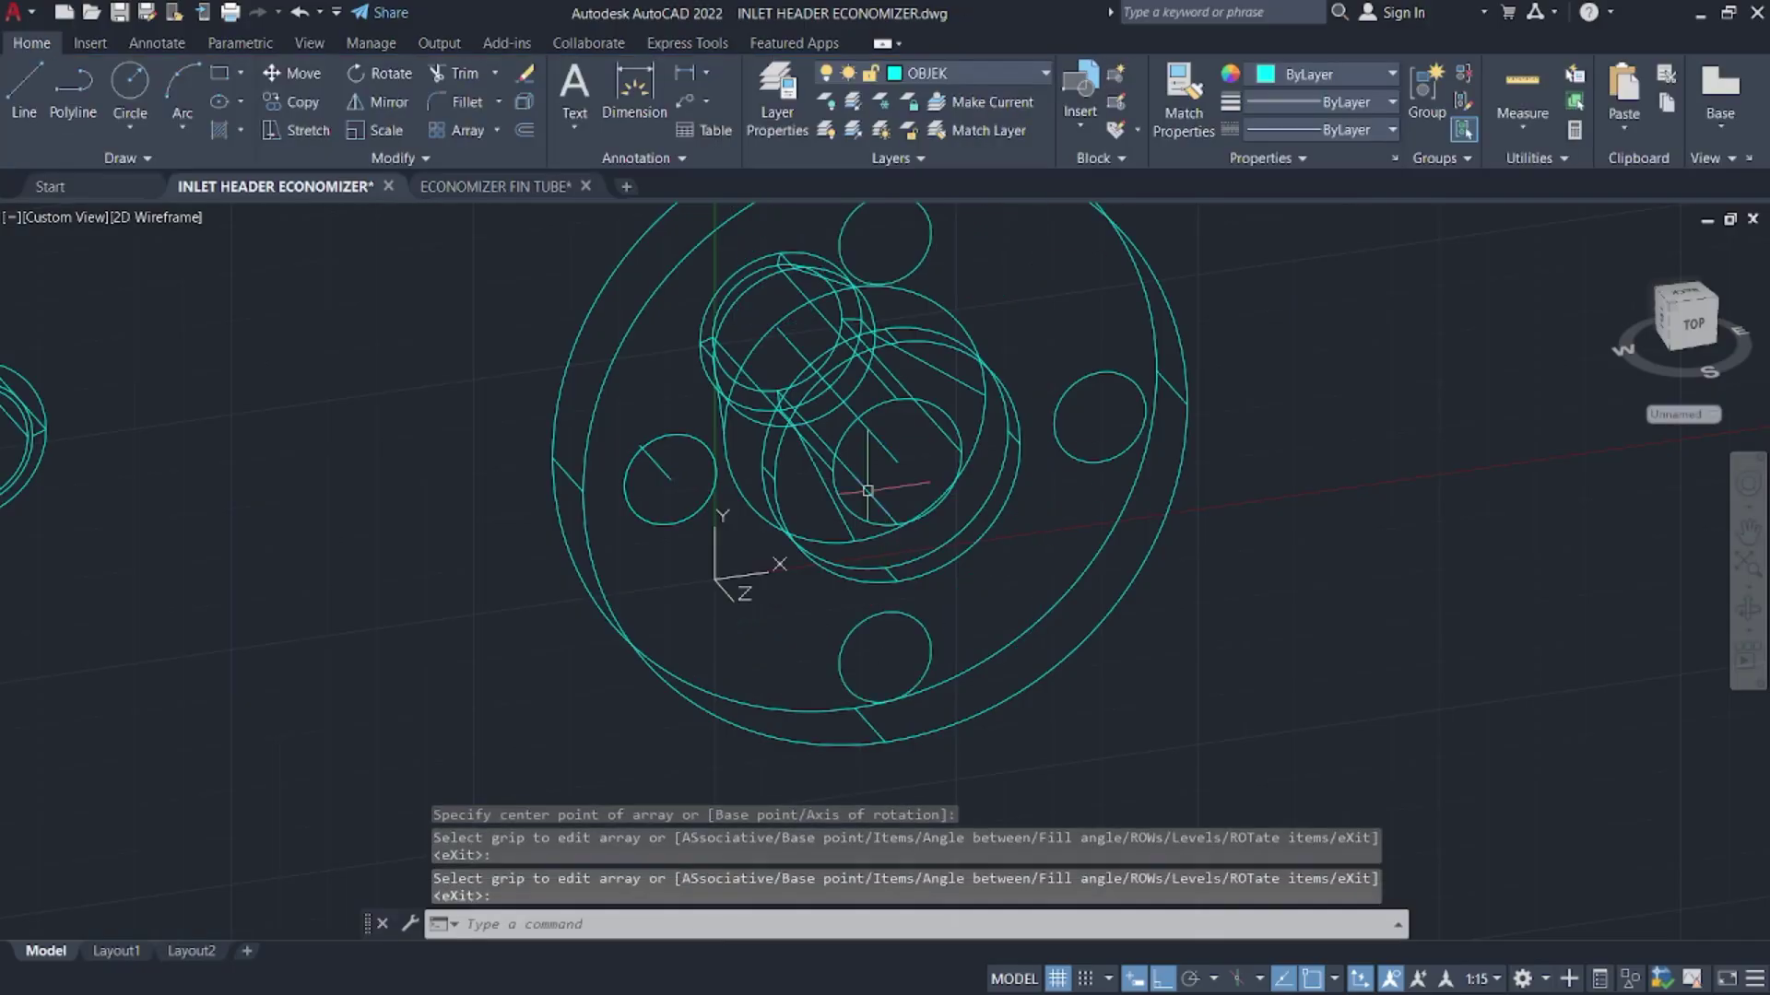
pyautogui.click(898, 458)
pyautogui.press('Delete')
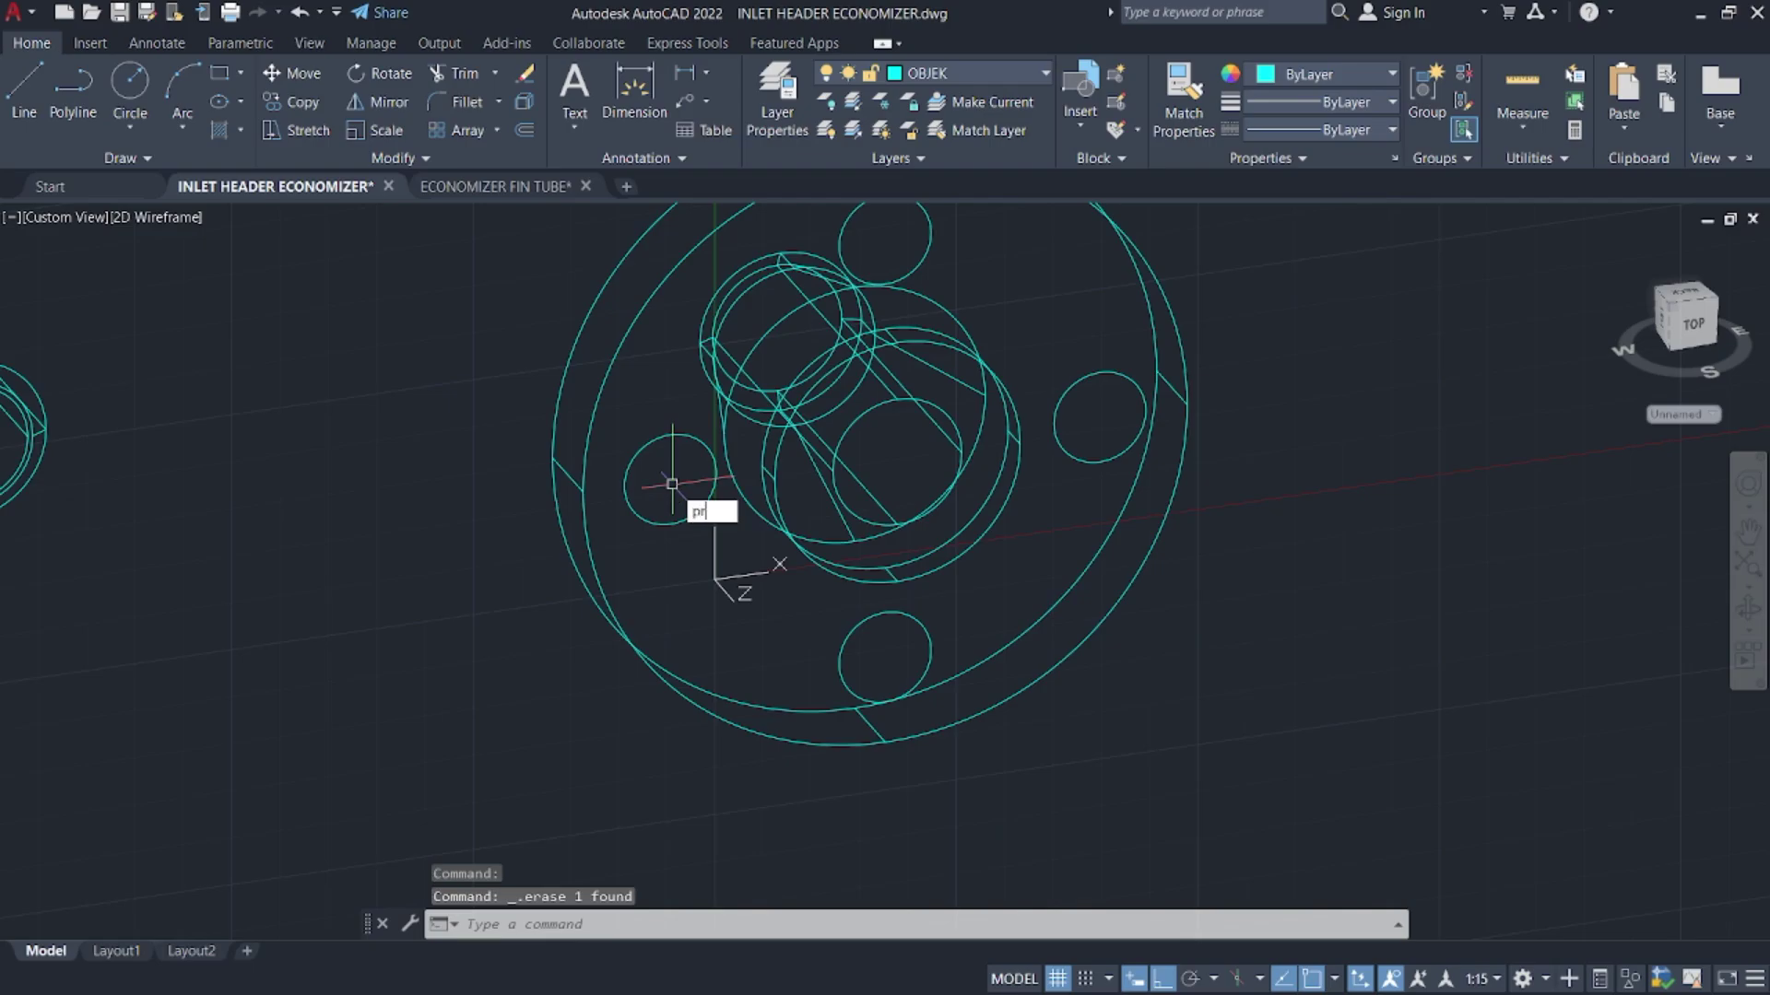
# - Presspull all four bolt hole circles through the flange thickness
pyautogui.hotkey('ctrl', 'shift', 'e')
pyautogui.click(677, 483)
pyautogui.click(447, 363)
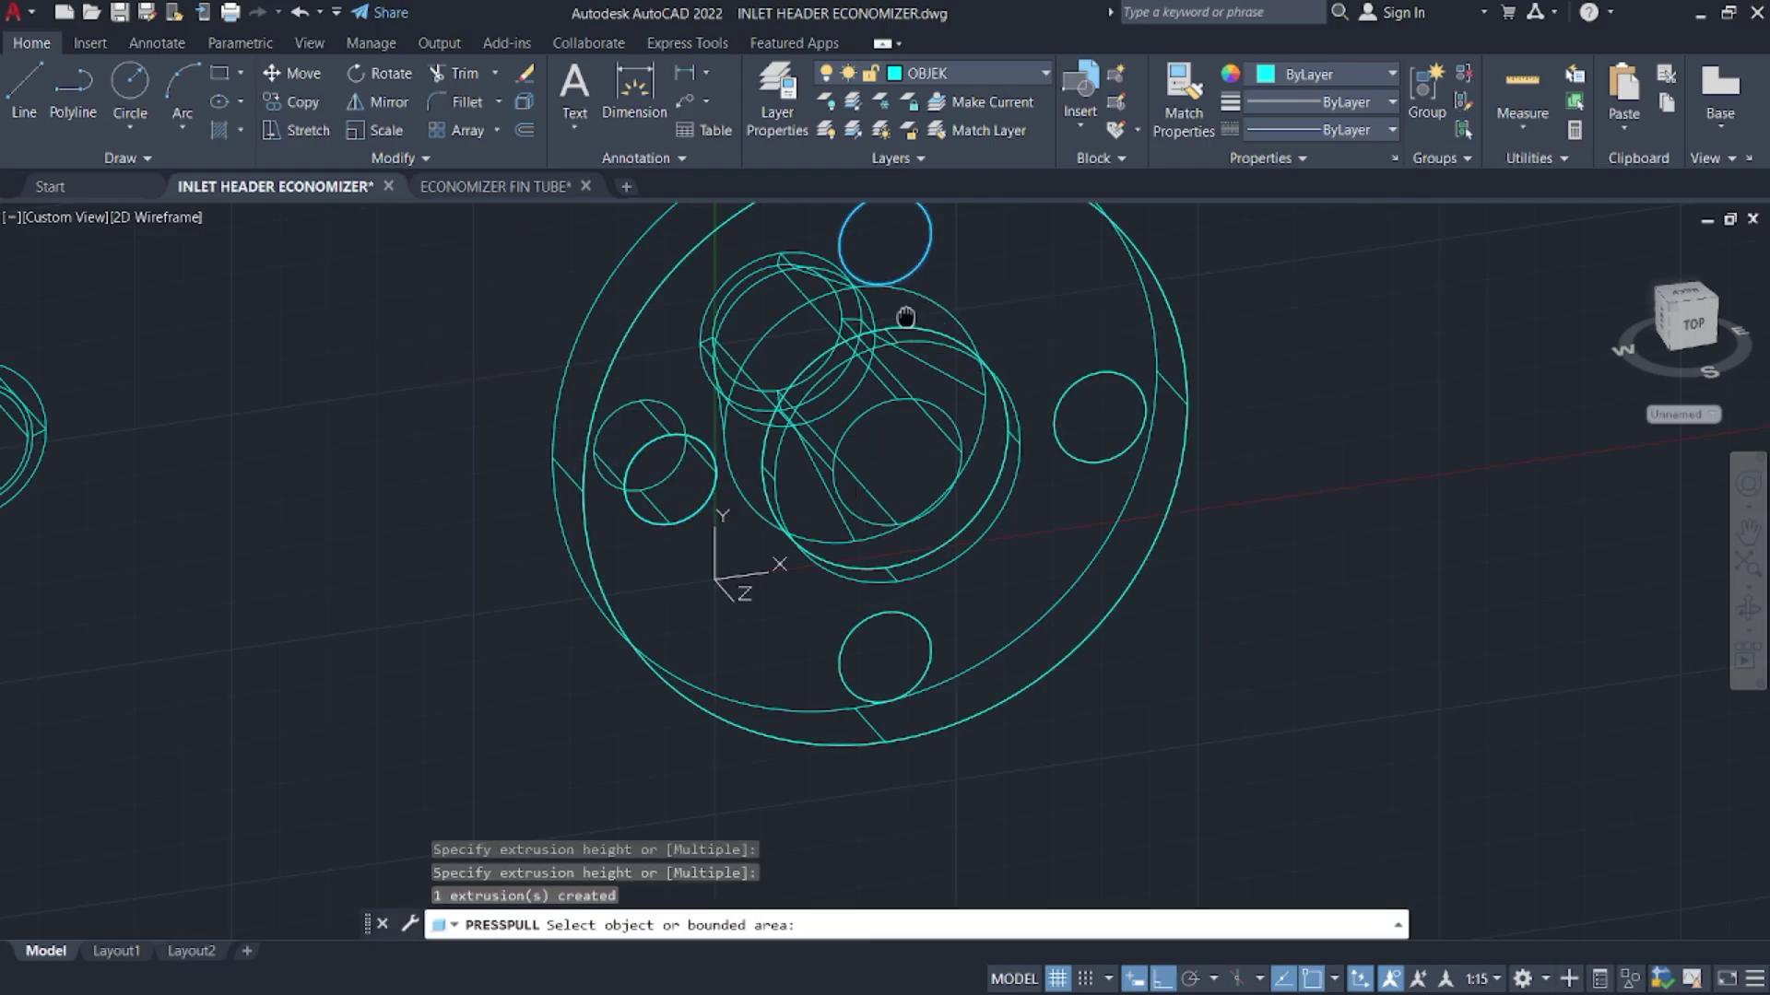
pyautogui.moveTo(908, 317); pyautogui.dragTo(940, 479, button='middle')
pyautogui.click(932, 445)
pyautogui.click(728, 286)
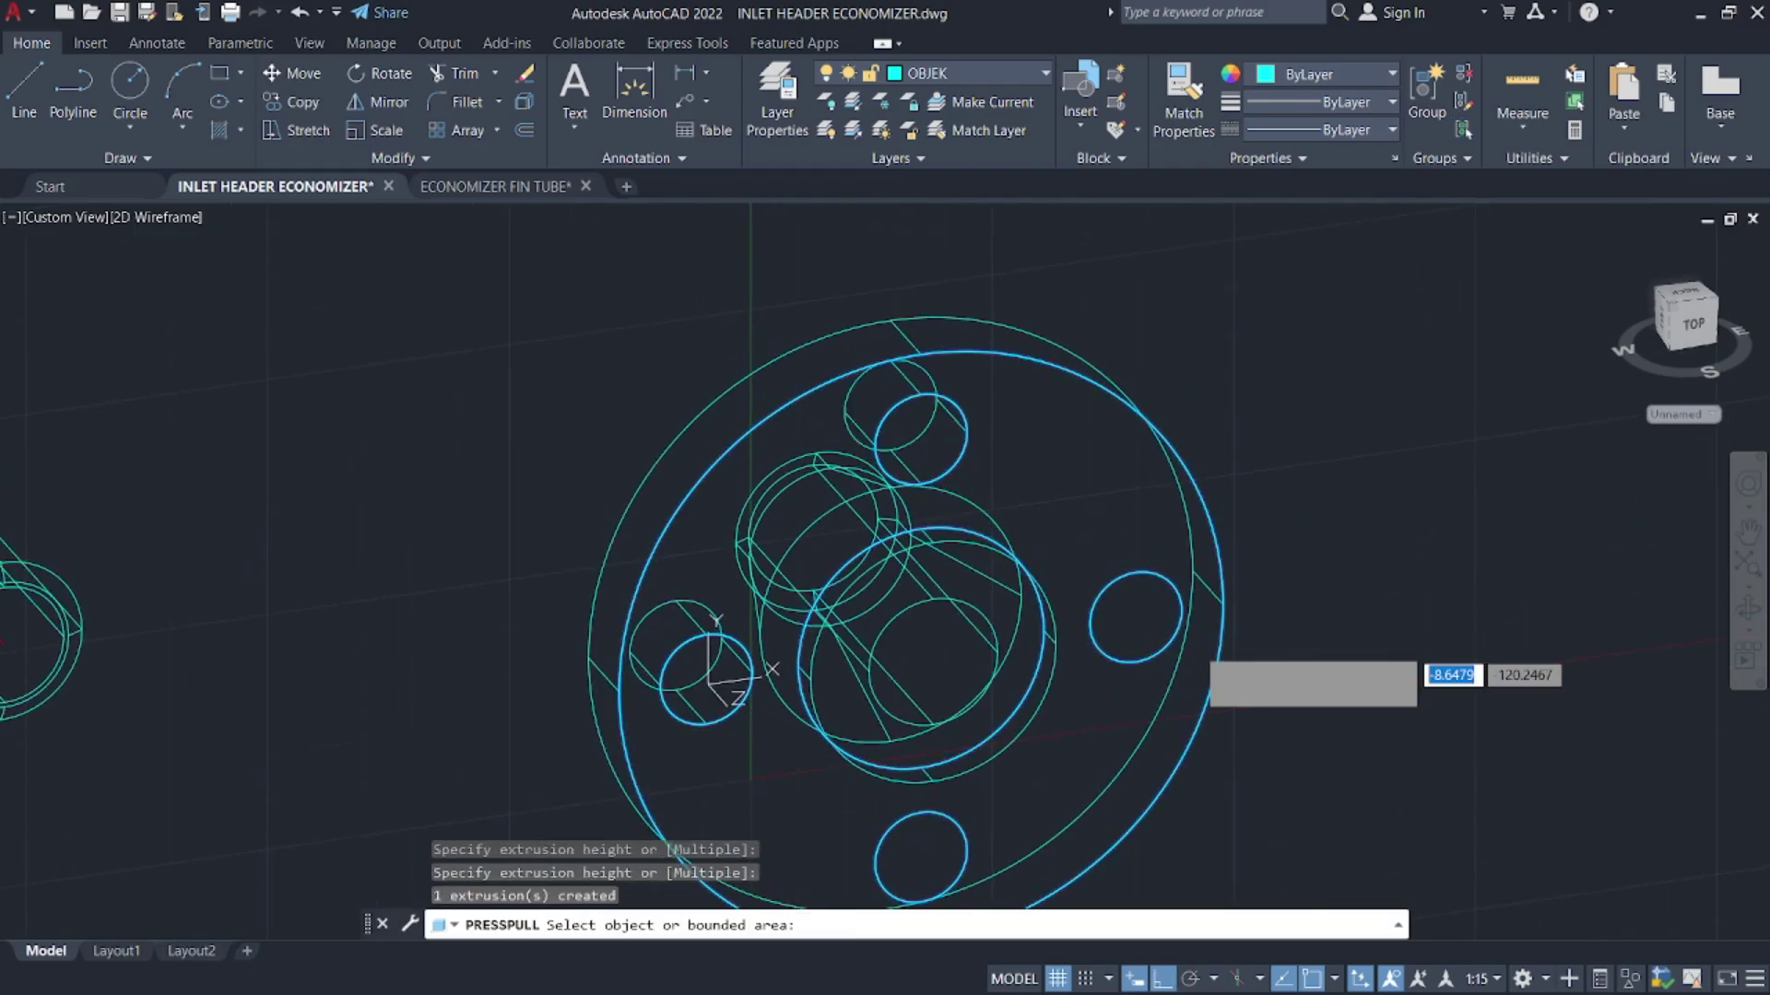
pyautogui.click(1158, 621)
pyautogui.click(967, 475)
pyautogui.moveTo(1019, 835); pyautogui.dragTo(987, 673, button='middle')
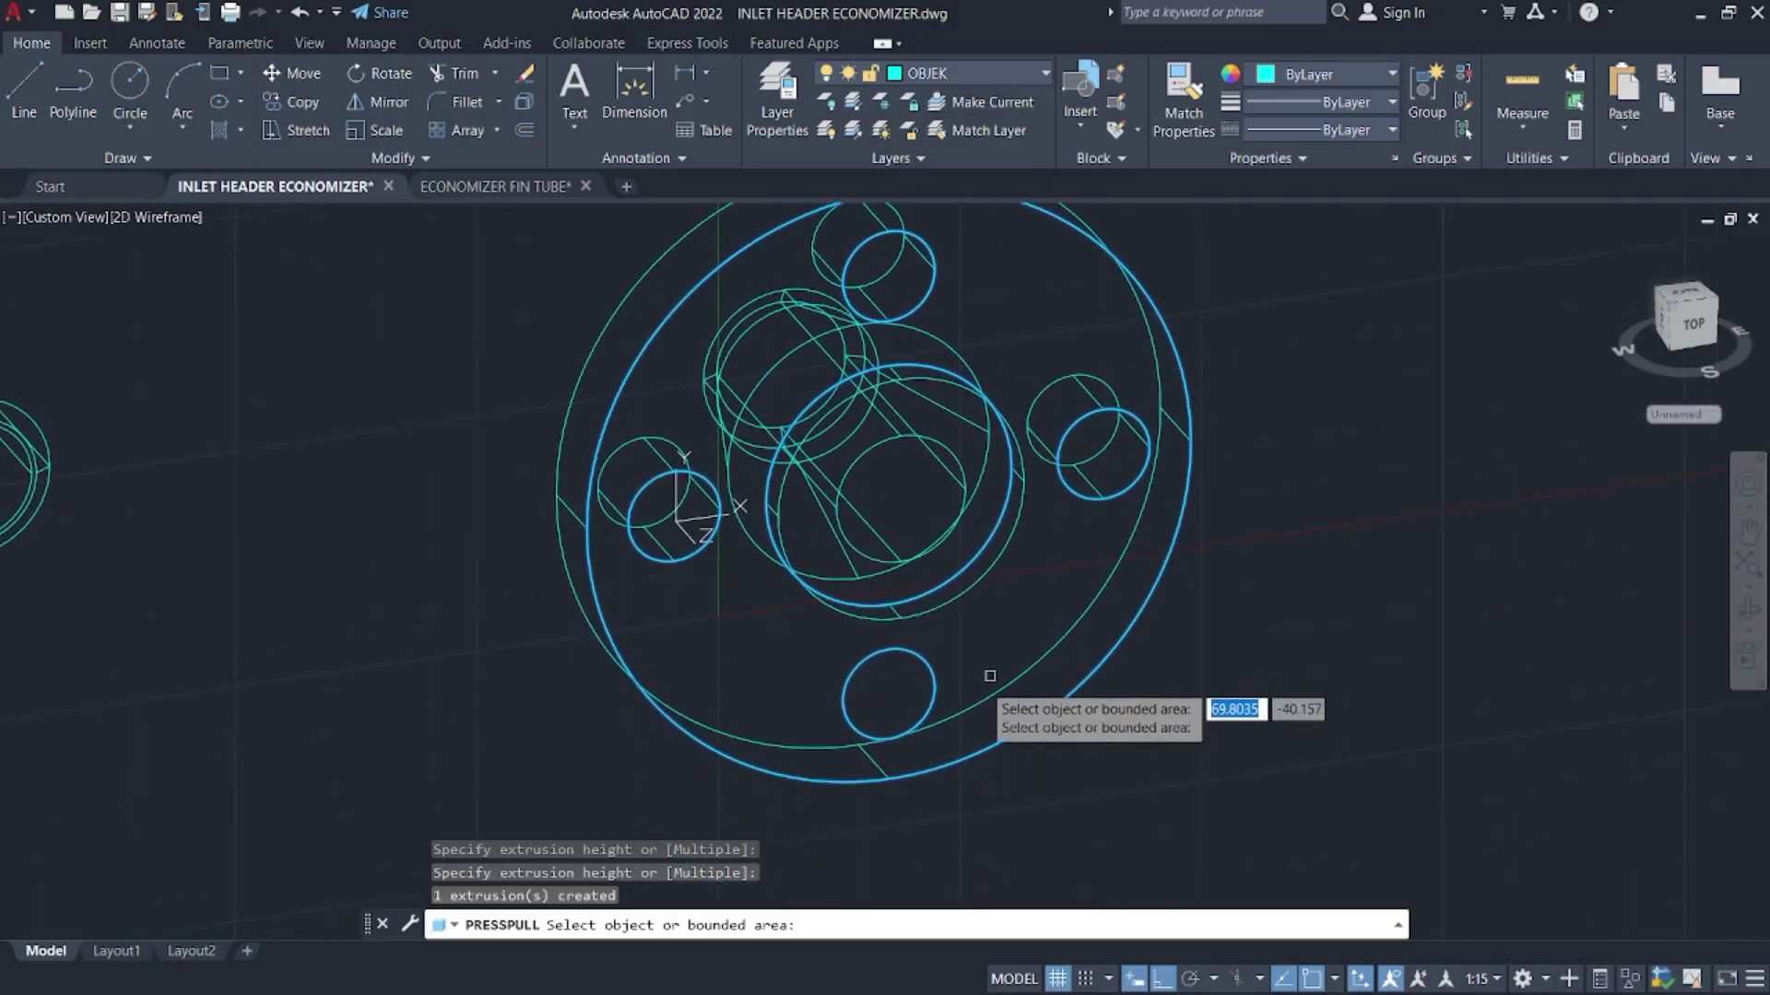
pyautogui.click(894, 686)
pyautogui.click(383, 348)
pyautogui.press('Escape')
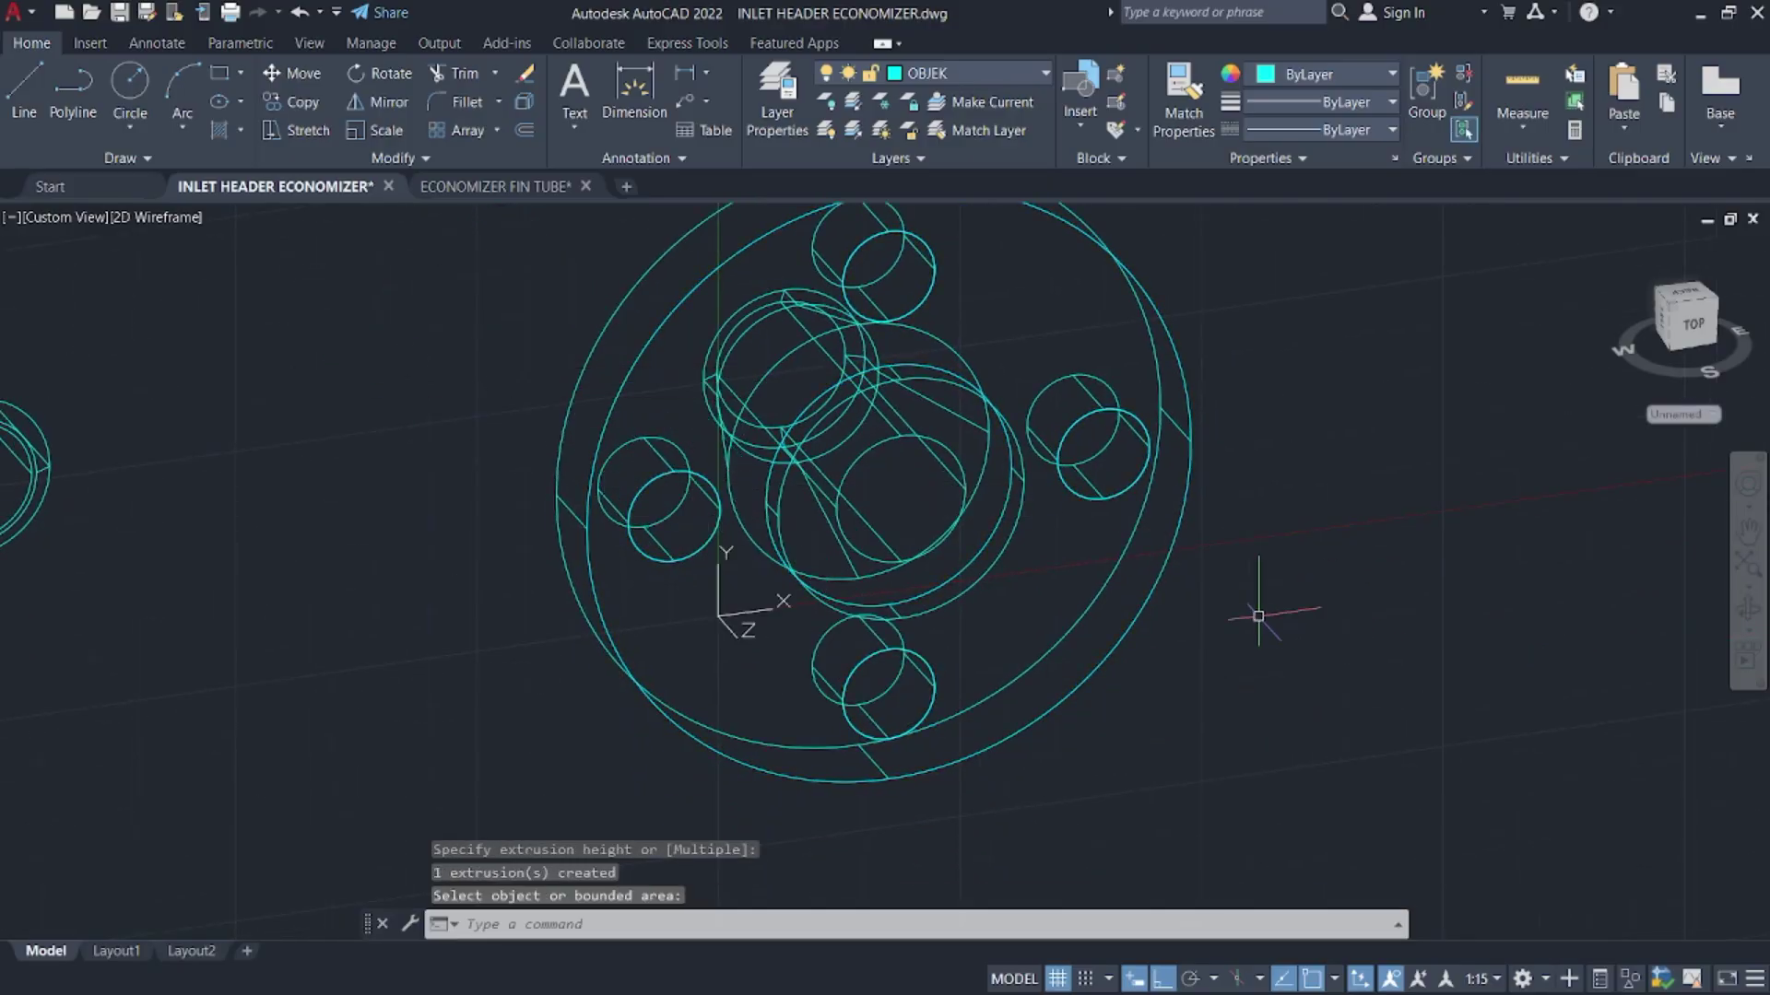
# - Reset the UCS to World
pyautogui.scroll(-2, 1257, 611)
pyautogui.write('ucs')
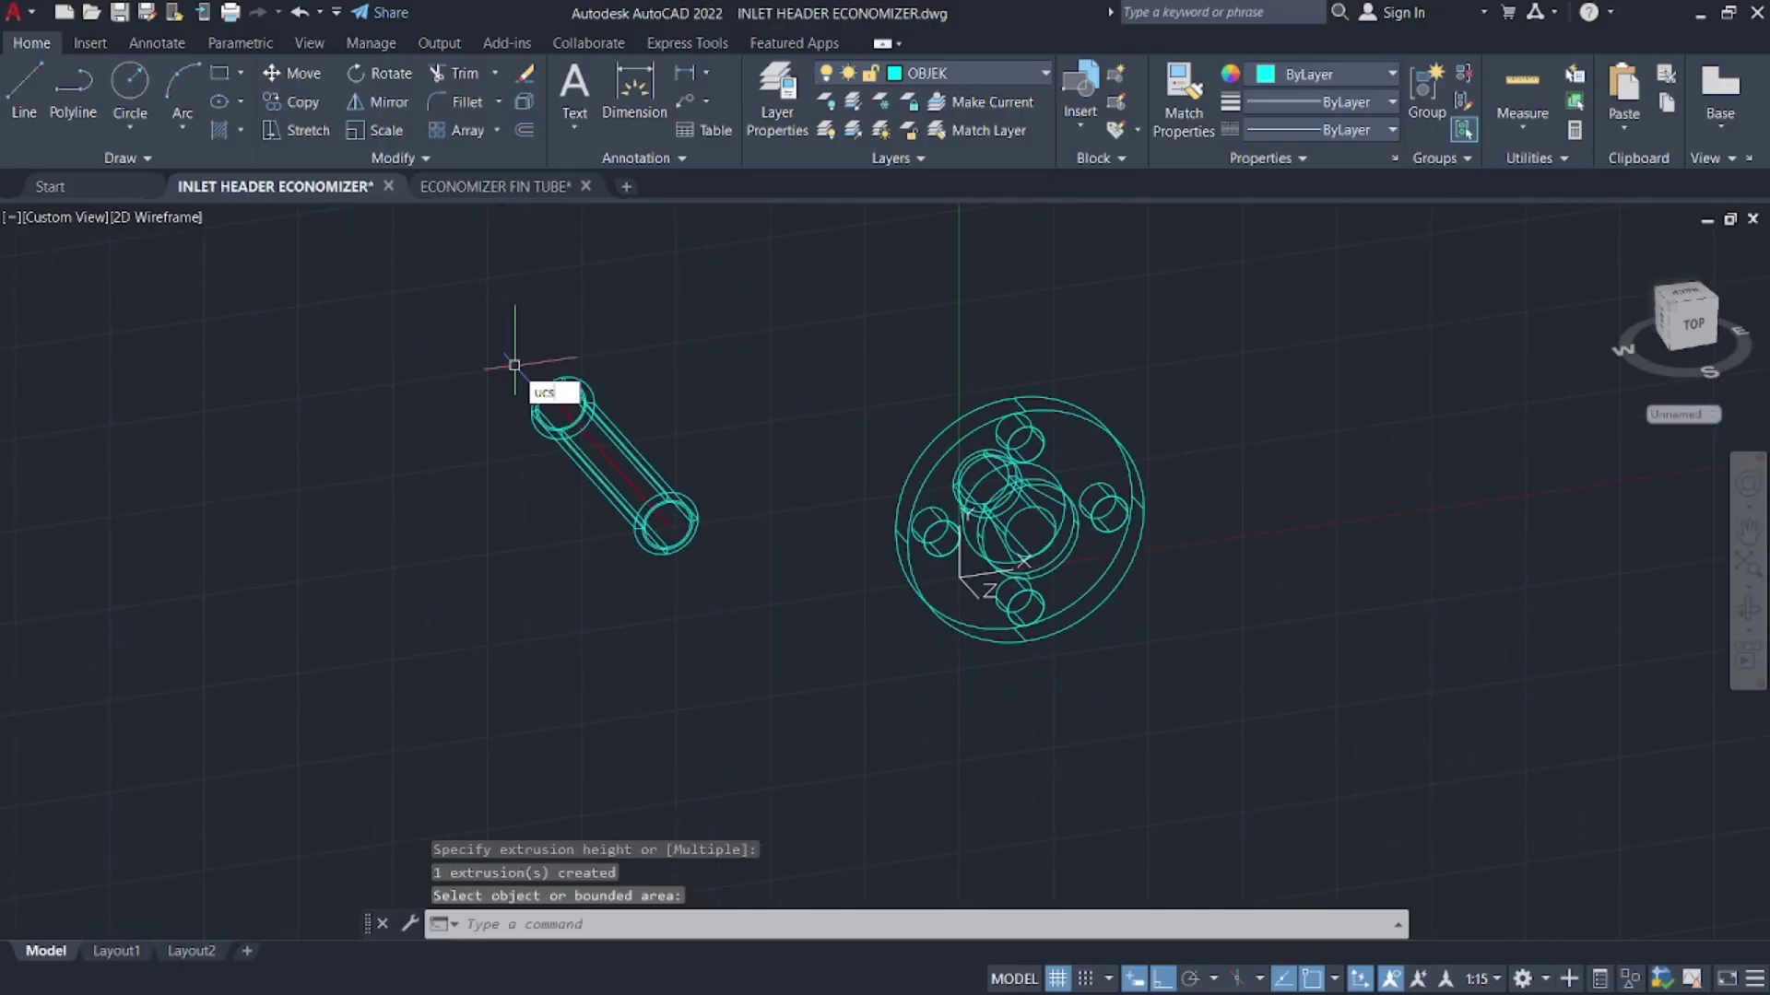
pyautogui.press('Return')
pyautogui.write('w')
pyautogui.press('Return')
# - Rotate the nozzle pipe together with the bolt circle array about the X axis with 3DROTATE so the pipe stands upright
pyautogui.click(1157, 727)
pyautogui.click(921, 382)
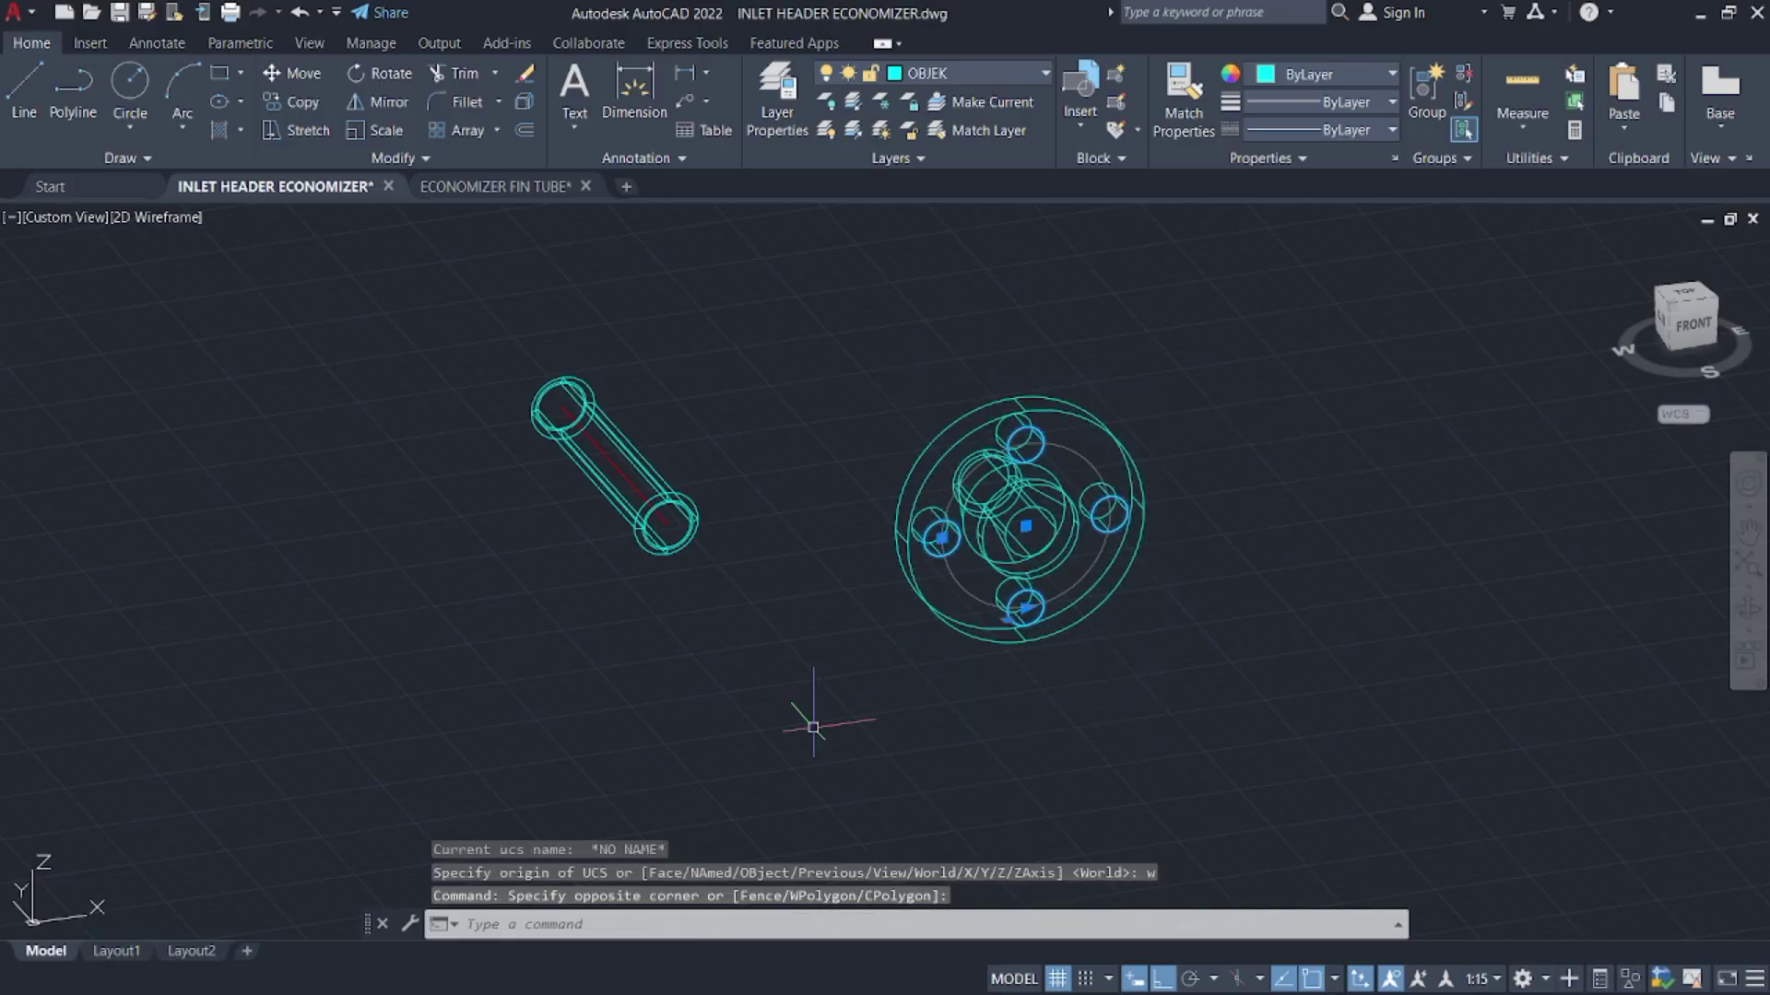
pyautogui.click(810, 723)
pyautogui.click(520, 399)
pyautogui.write('3dr')
pyautogui.press('Return')
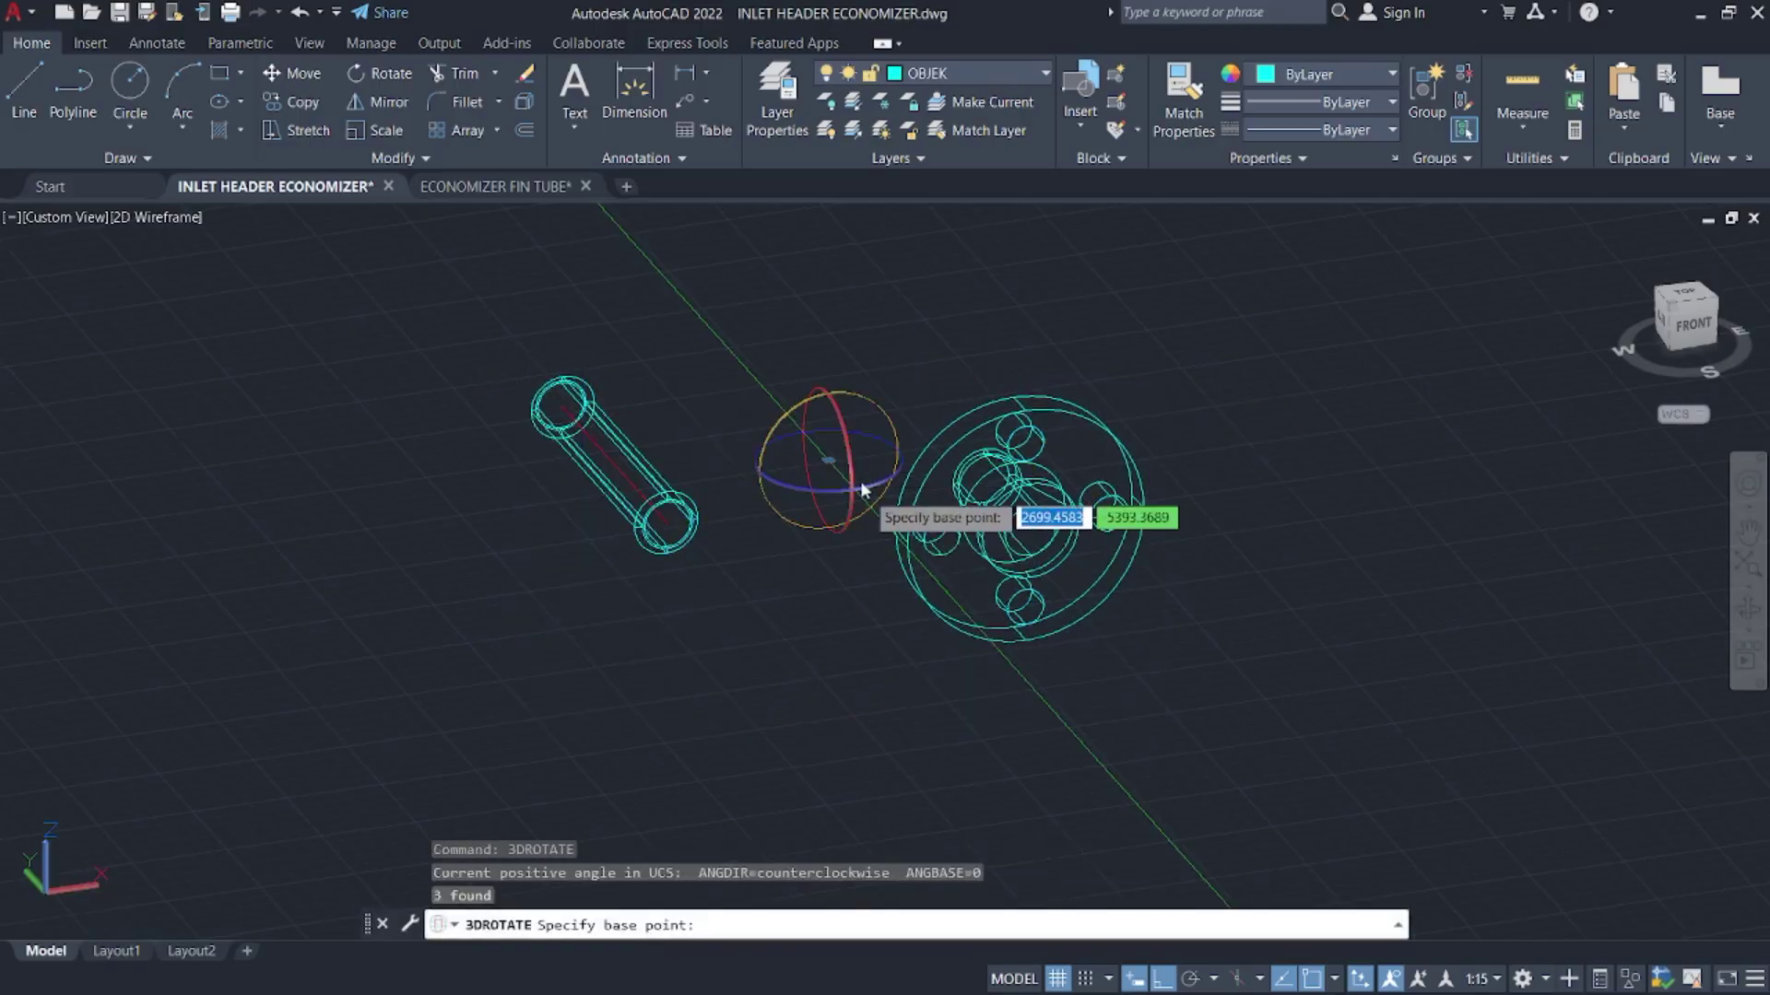
pyautogui.click(853, 462)
pyautogui.click(873, 309)
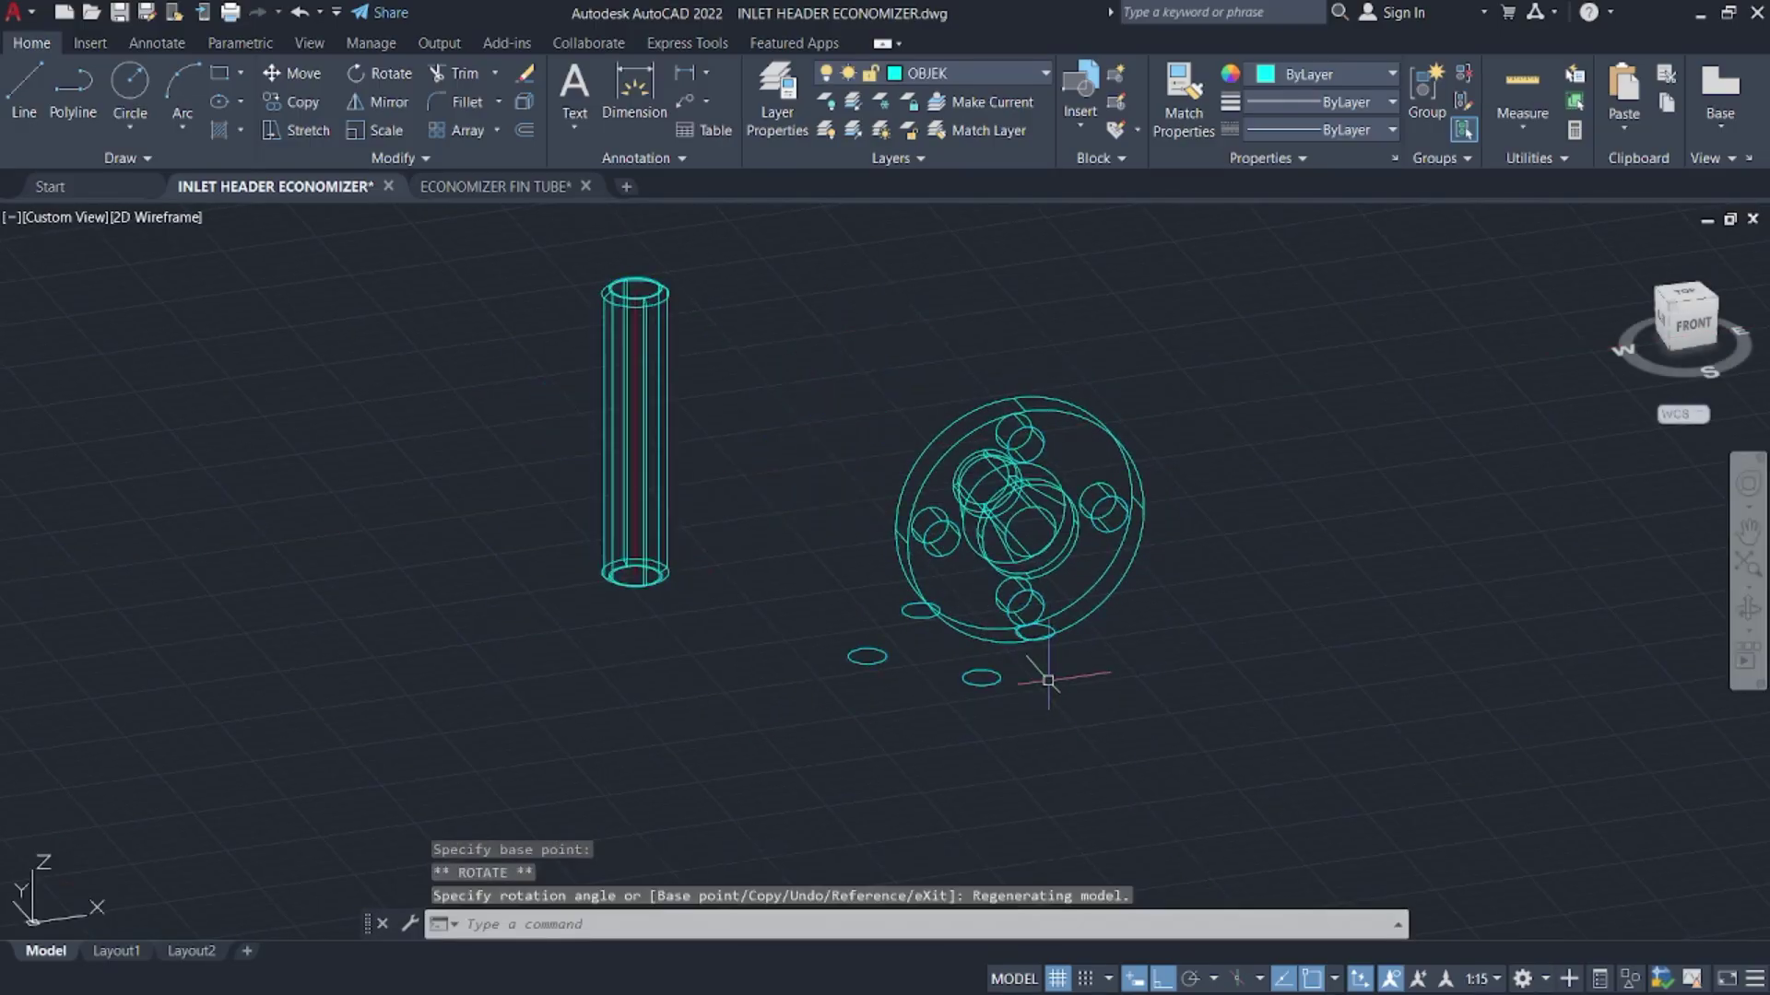
# - Erase the leftover polar array of bolt hole circles beside the flange
pyautogui.click(1097, 454)
pyautogui.press('Escape')
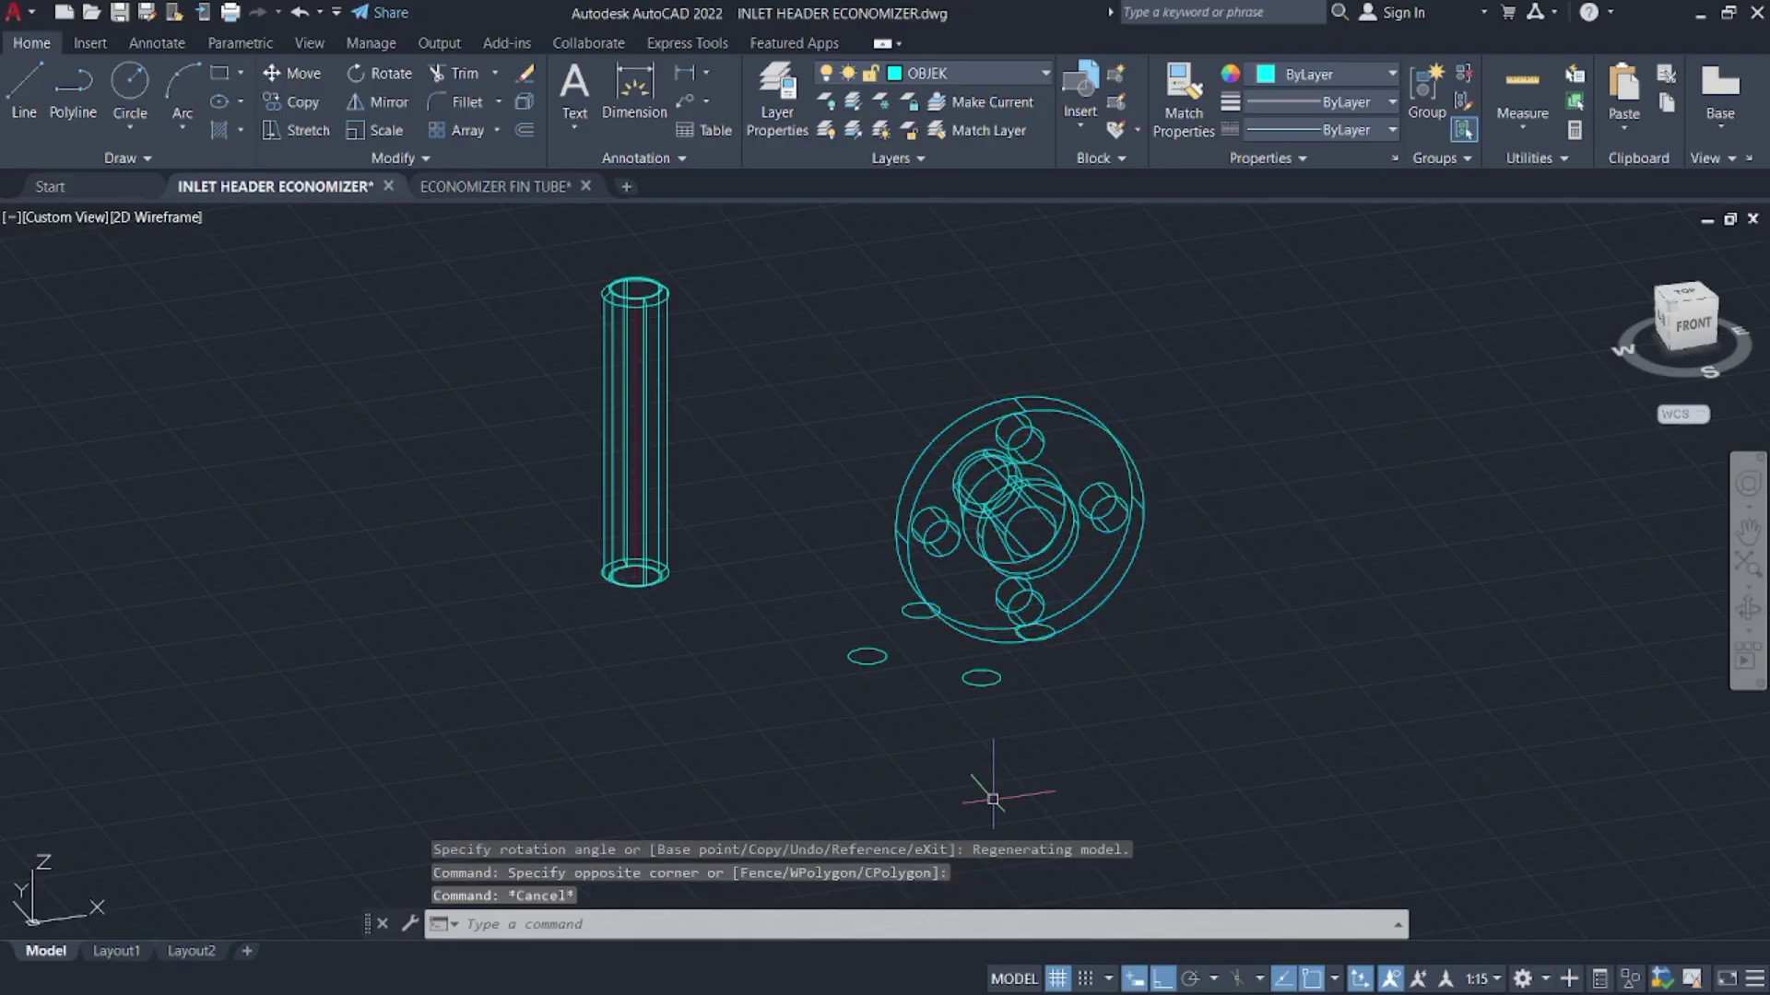
pyautogui.click(992, 660)
pyautogui.click(905, 719)
pyautogui.press('Delete')
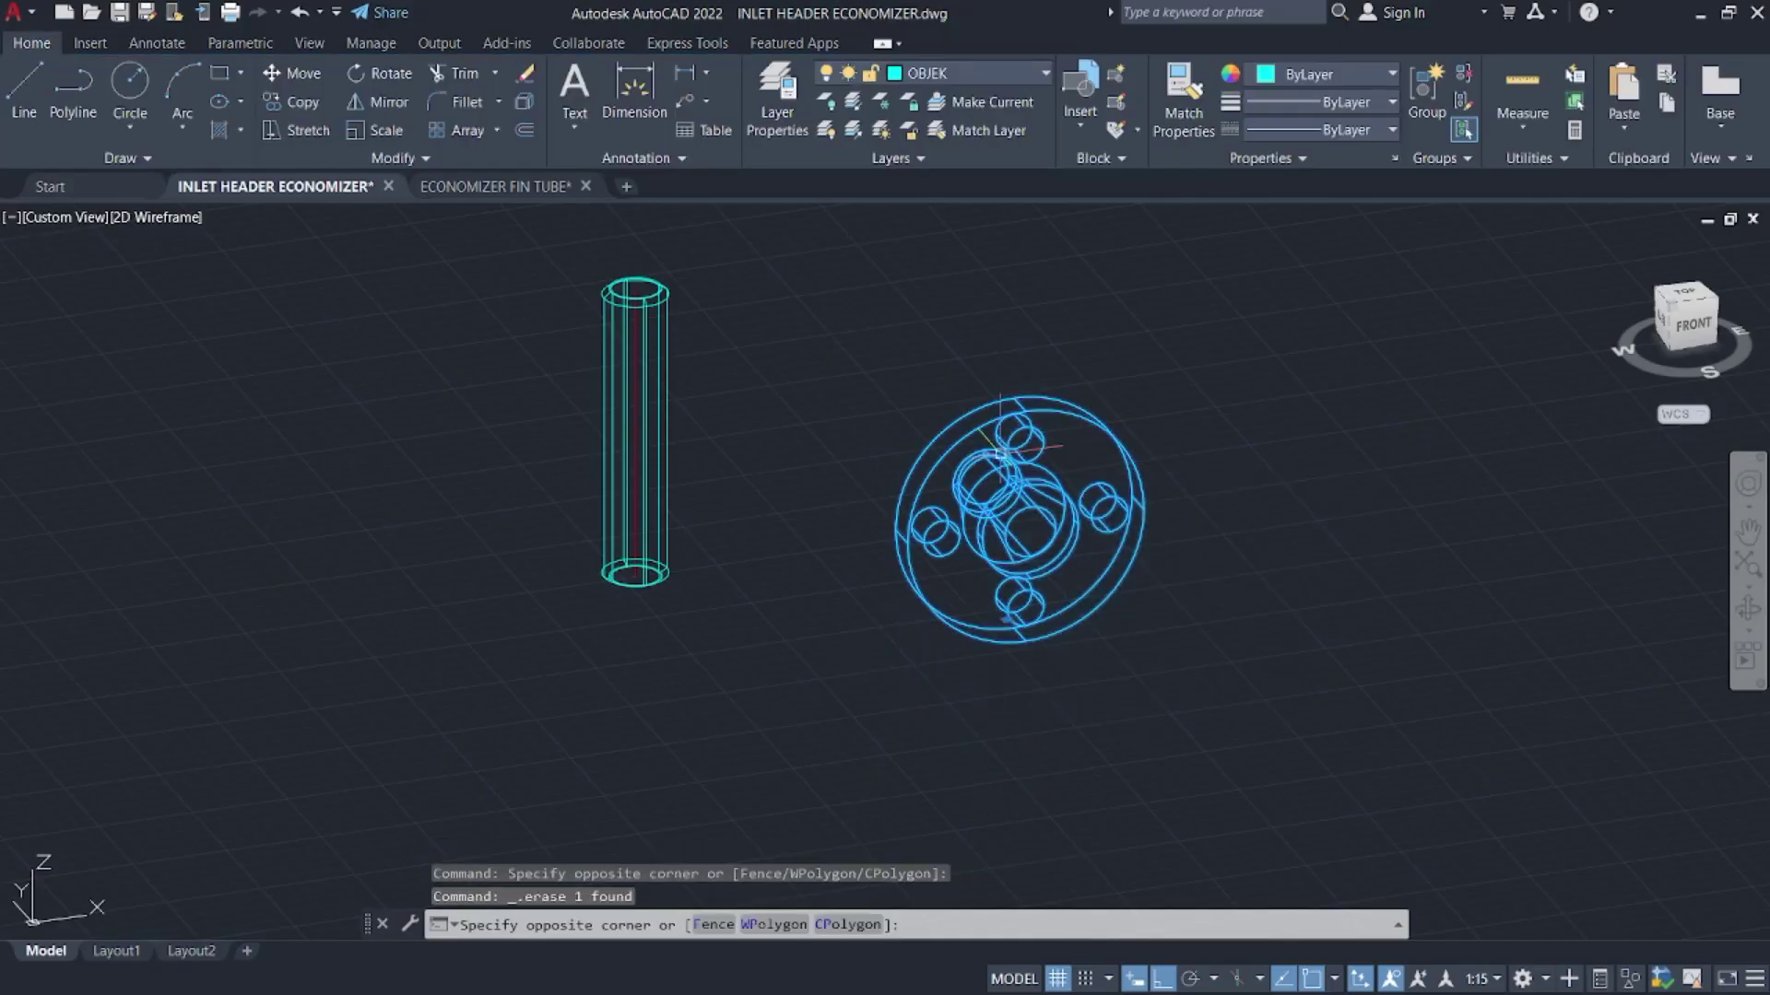
# - Rotate the nozzle flange about the X axis with 3DROTATE so it lies flat with its neck pointing up
pyautogui.click(999, 454)
pyautogui.write('3drotate')
pyautogui.press('Return')
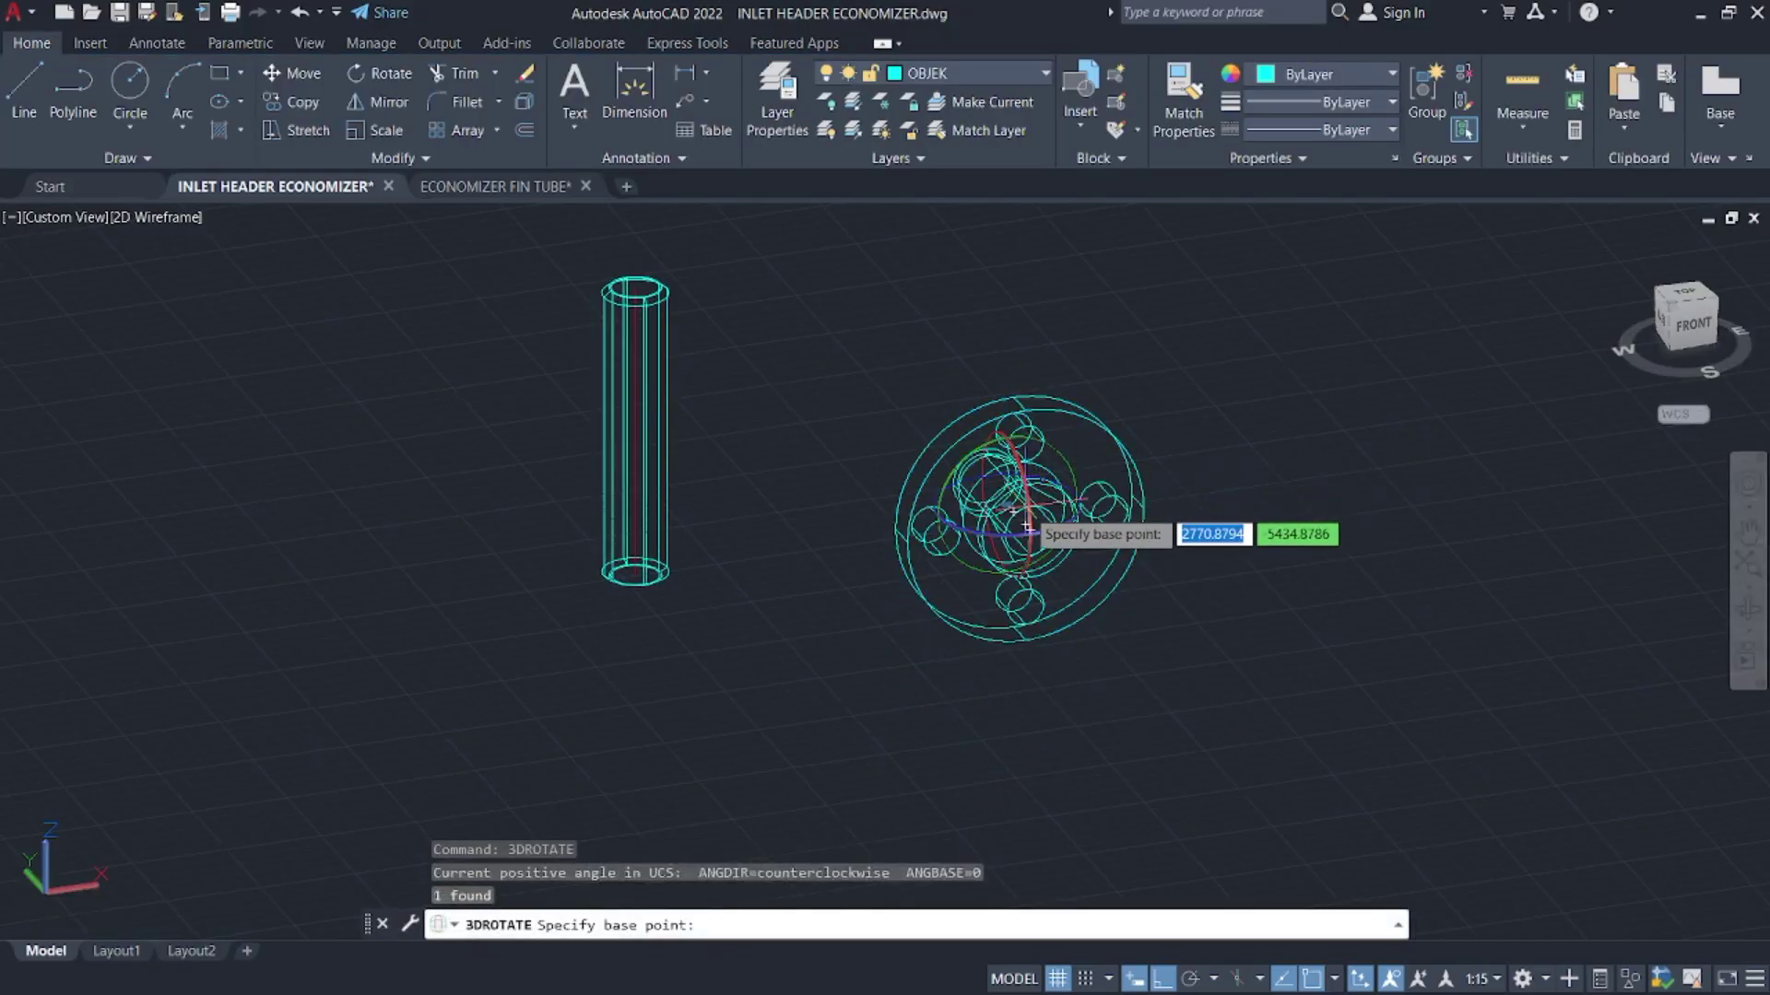
pyautogui.click(1004, 513)
pyautogui.click(1029, 522)
pyautogui.press('Return')
# - Switch to the Tr Adv.pdf drawing in Firefox and check the DET.W3 nozzle hole's diameter and distance from the header end
pyautogui.scroll(-5, 950, 581)
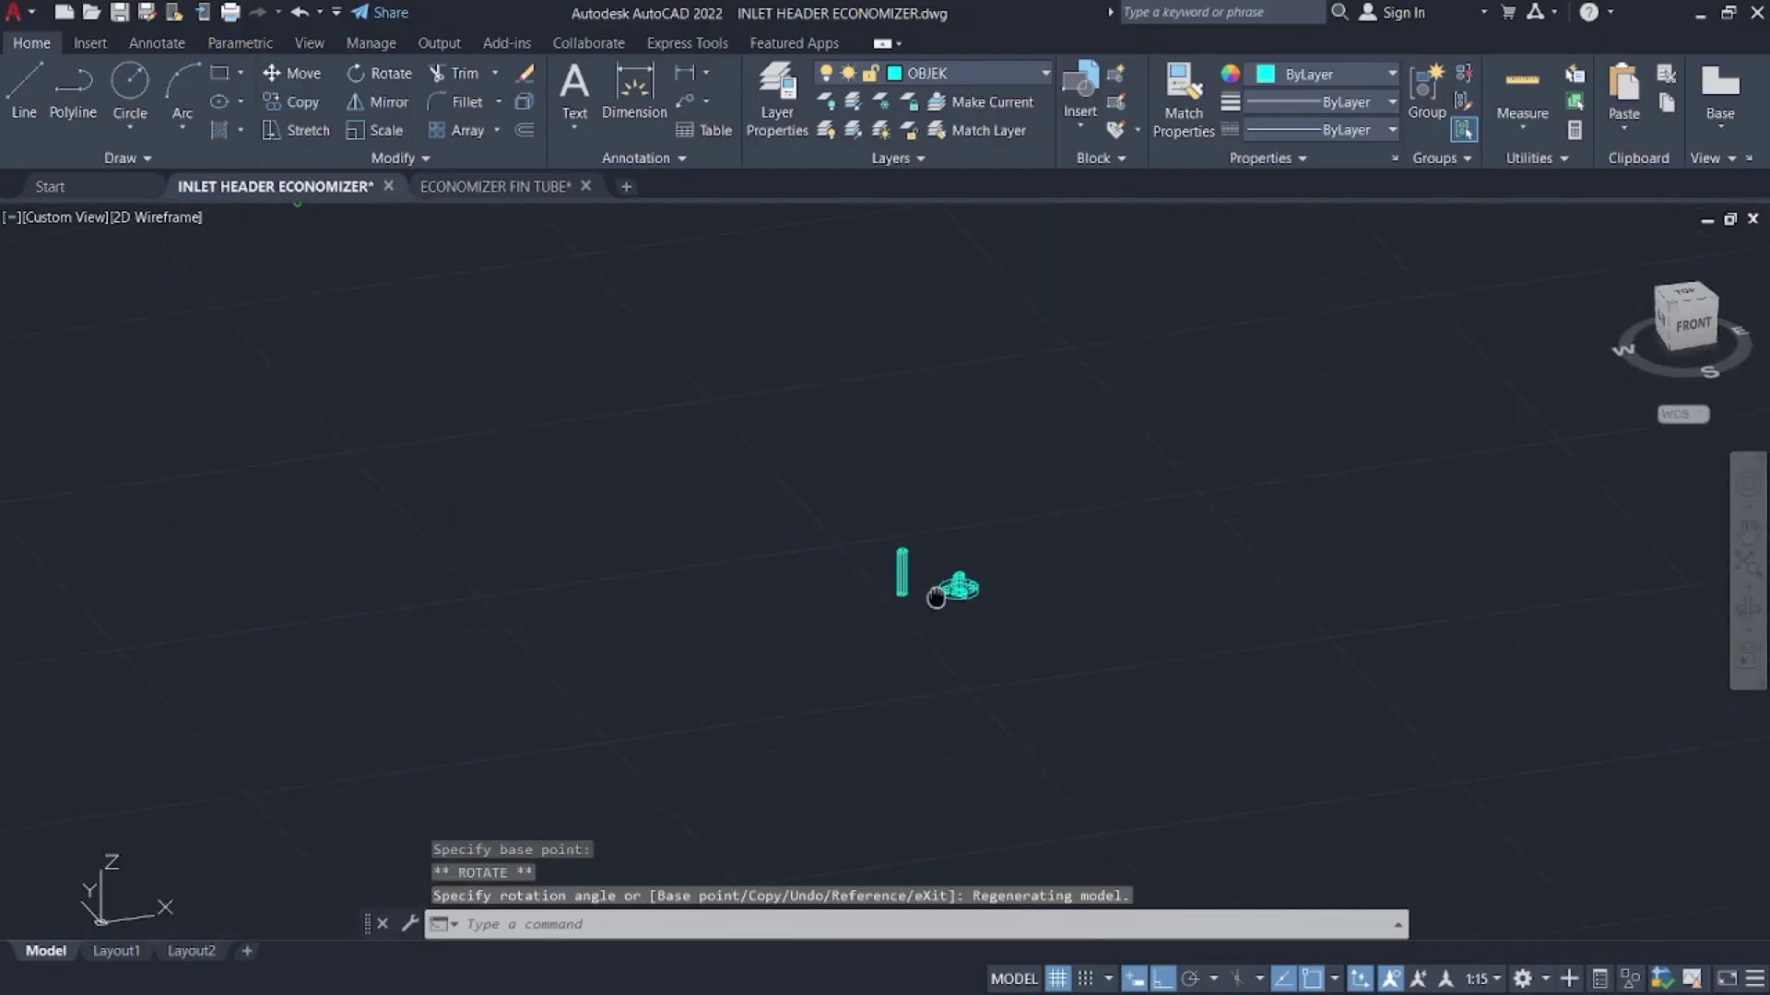
pyautogui.scroll(4, 908, 557)
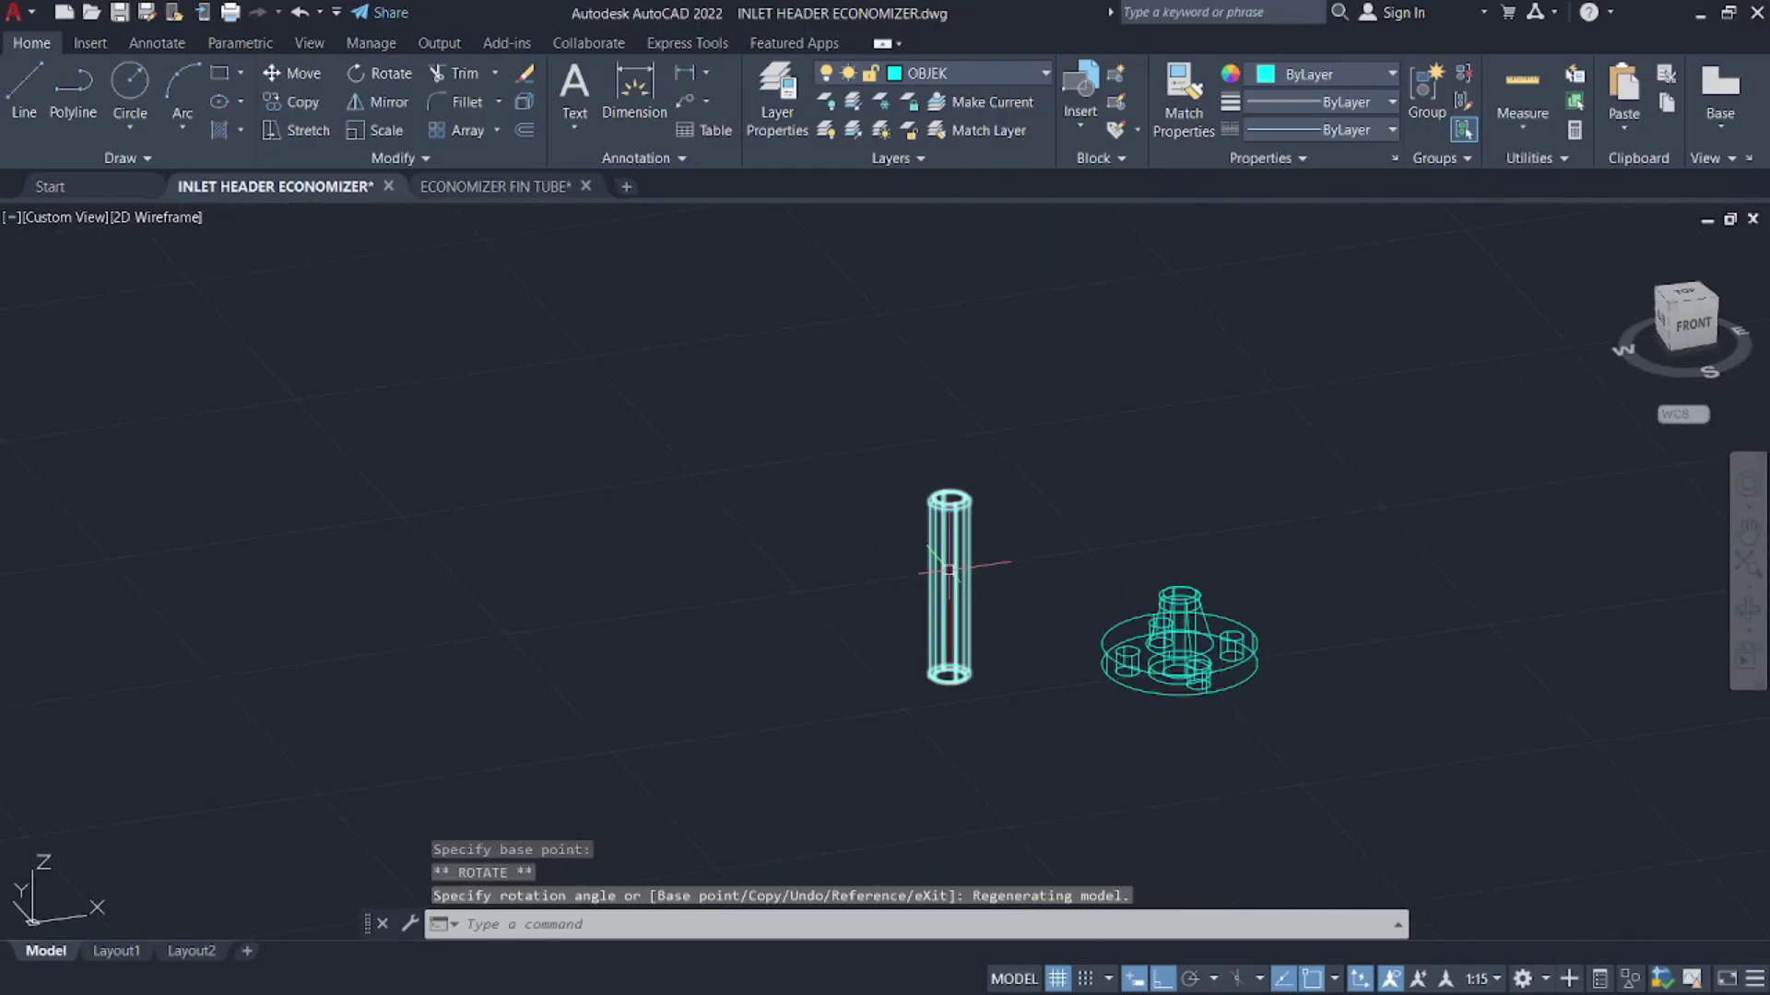
pyautogui.scroll(4, 949, 572)
pyautogui.scroll(-5, 968, 593)
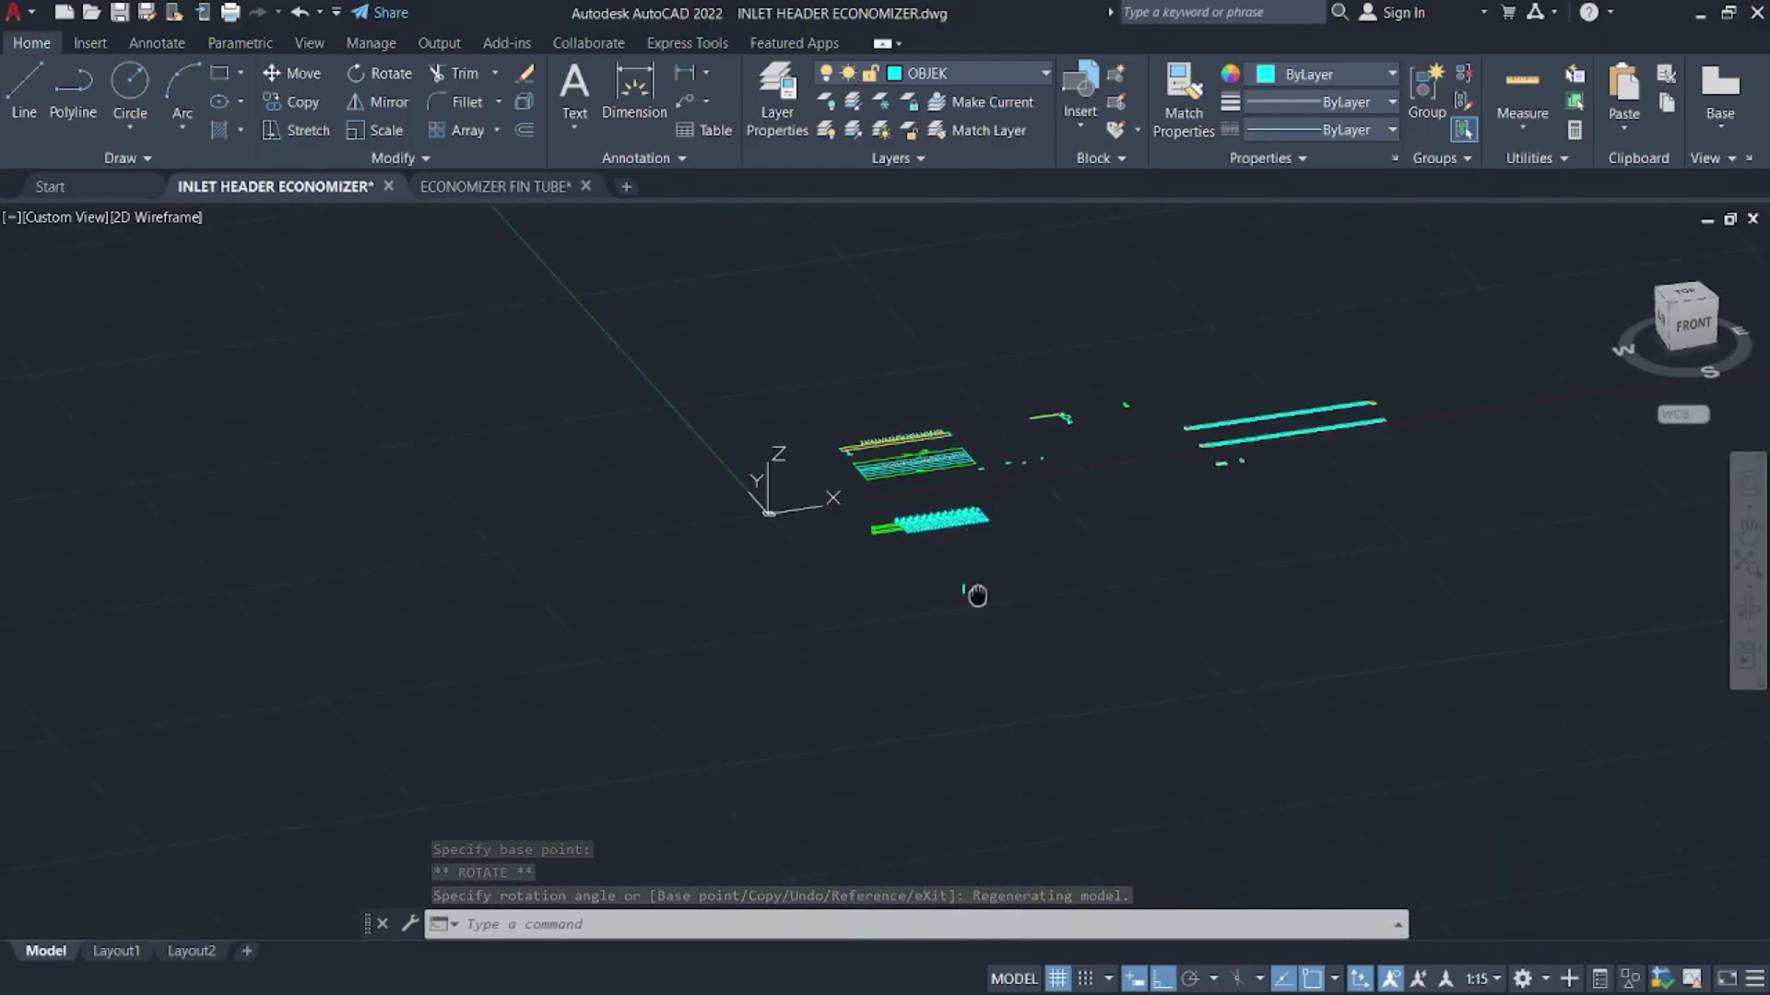
pyautogui.scroll(3, 1134, 672)
pyautogui.scroll(3, 1058, 600)
pyautogui.press('super')
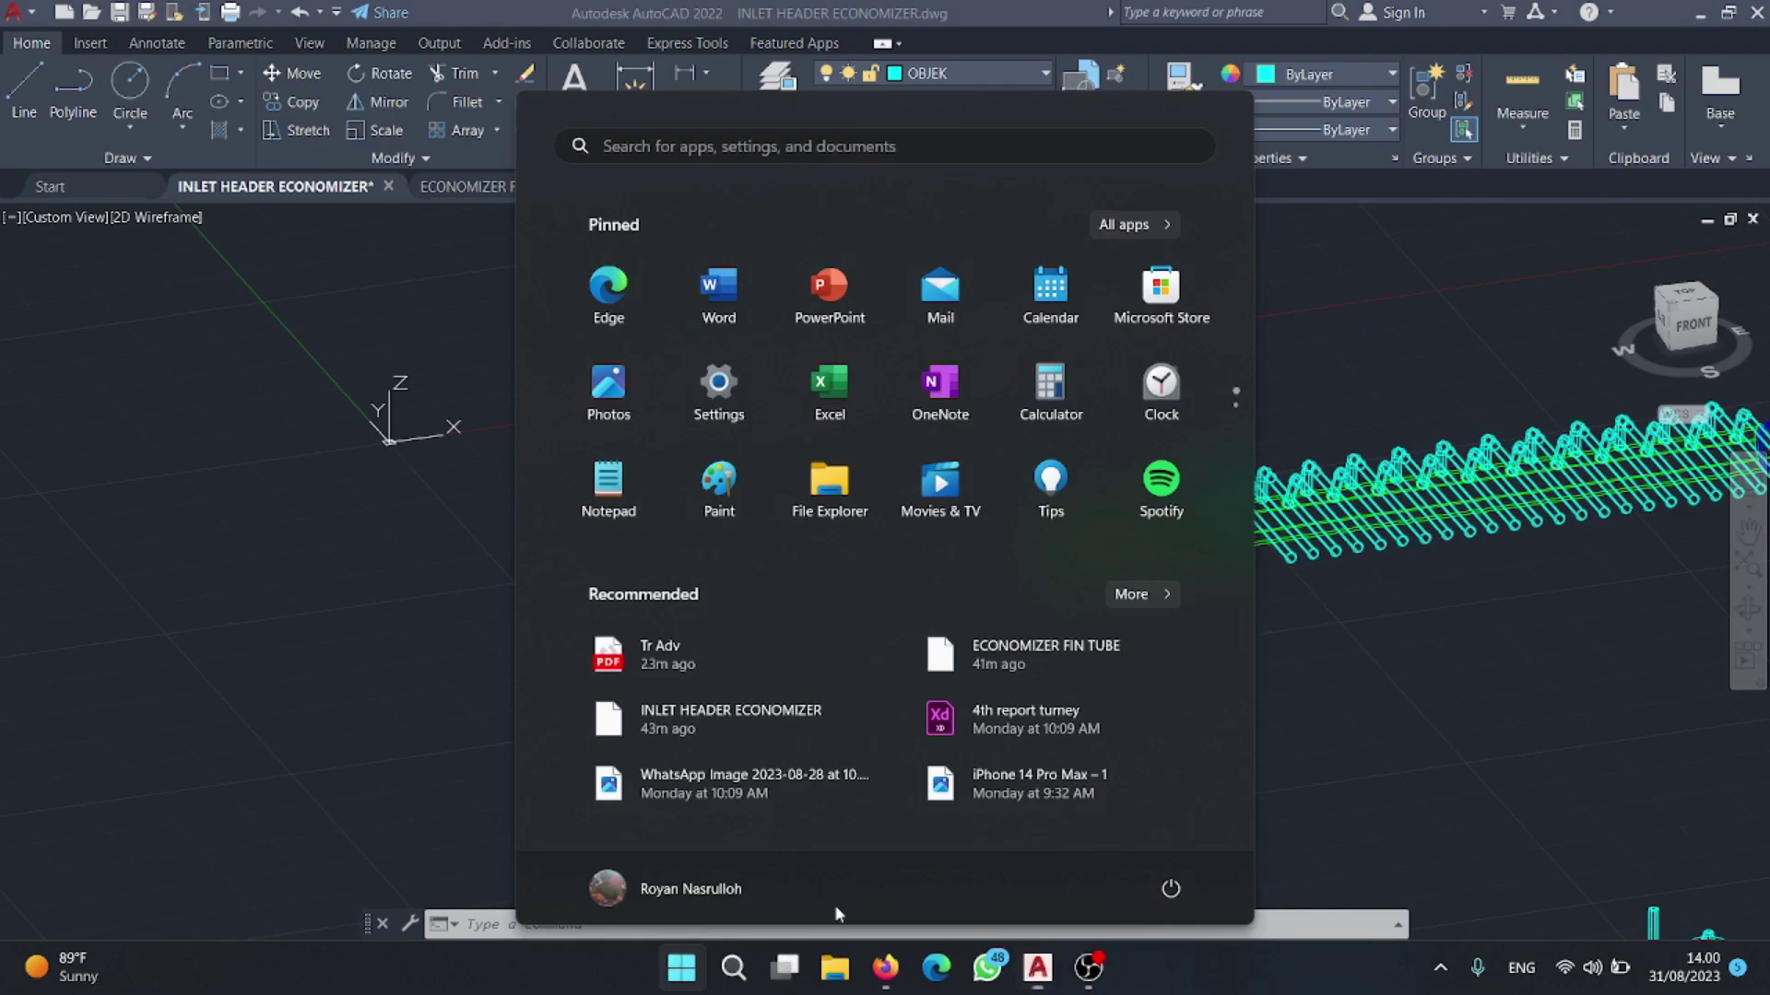
pyautogui.click(883, 968)
pyautogui.scroll(-3, 596, 660)
pyautogui.hscroll(-4, 567, 654)
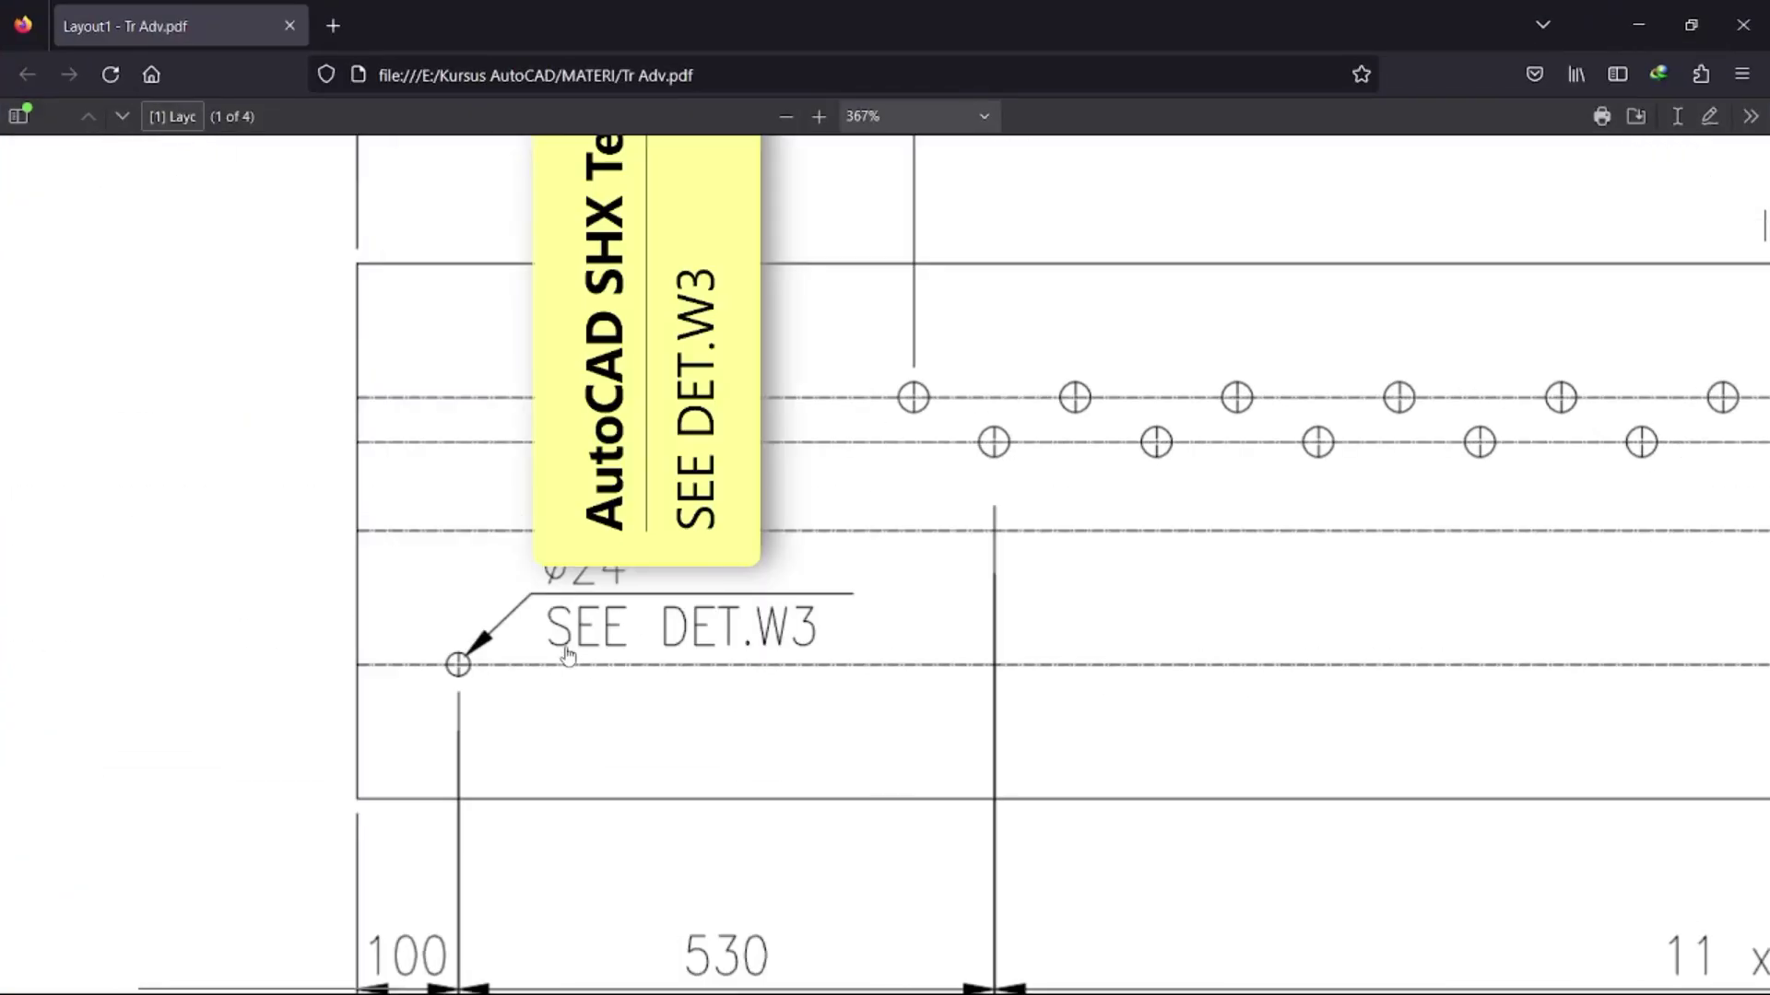
pyautogui.scroll(-3, 530, 640)
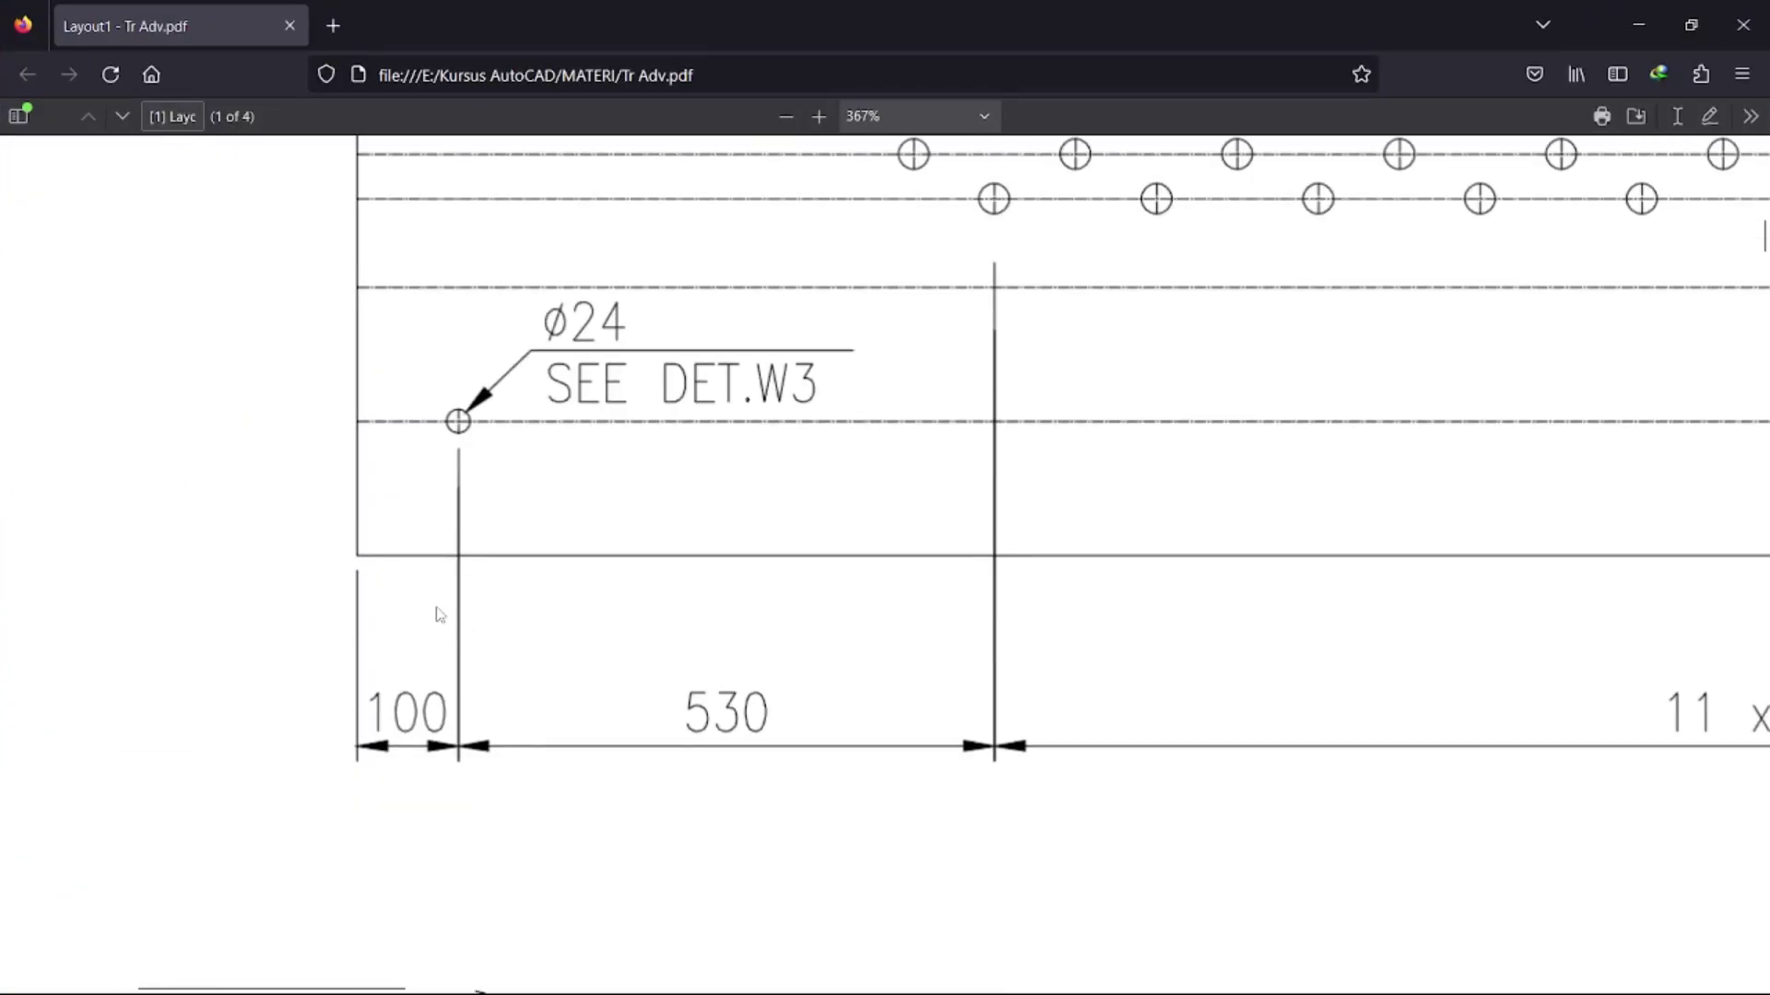
# - Back in AutoCAD, draw a 100 mm line inward from the header's end centre, continuing with a vertical line about 277 mm downward
pyautogui.click(1625, 30)
pyautogui.scroll(4, 980, 553)
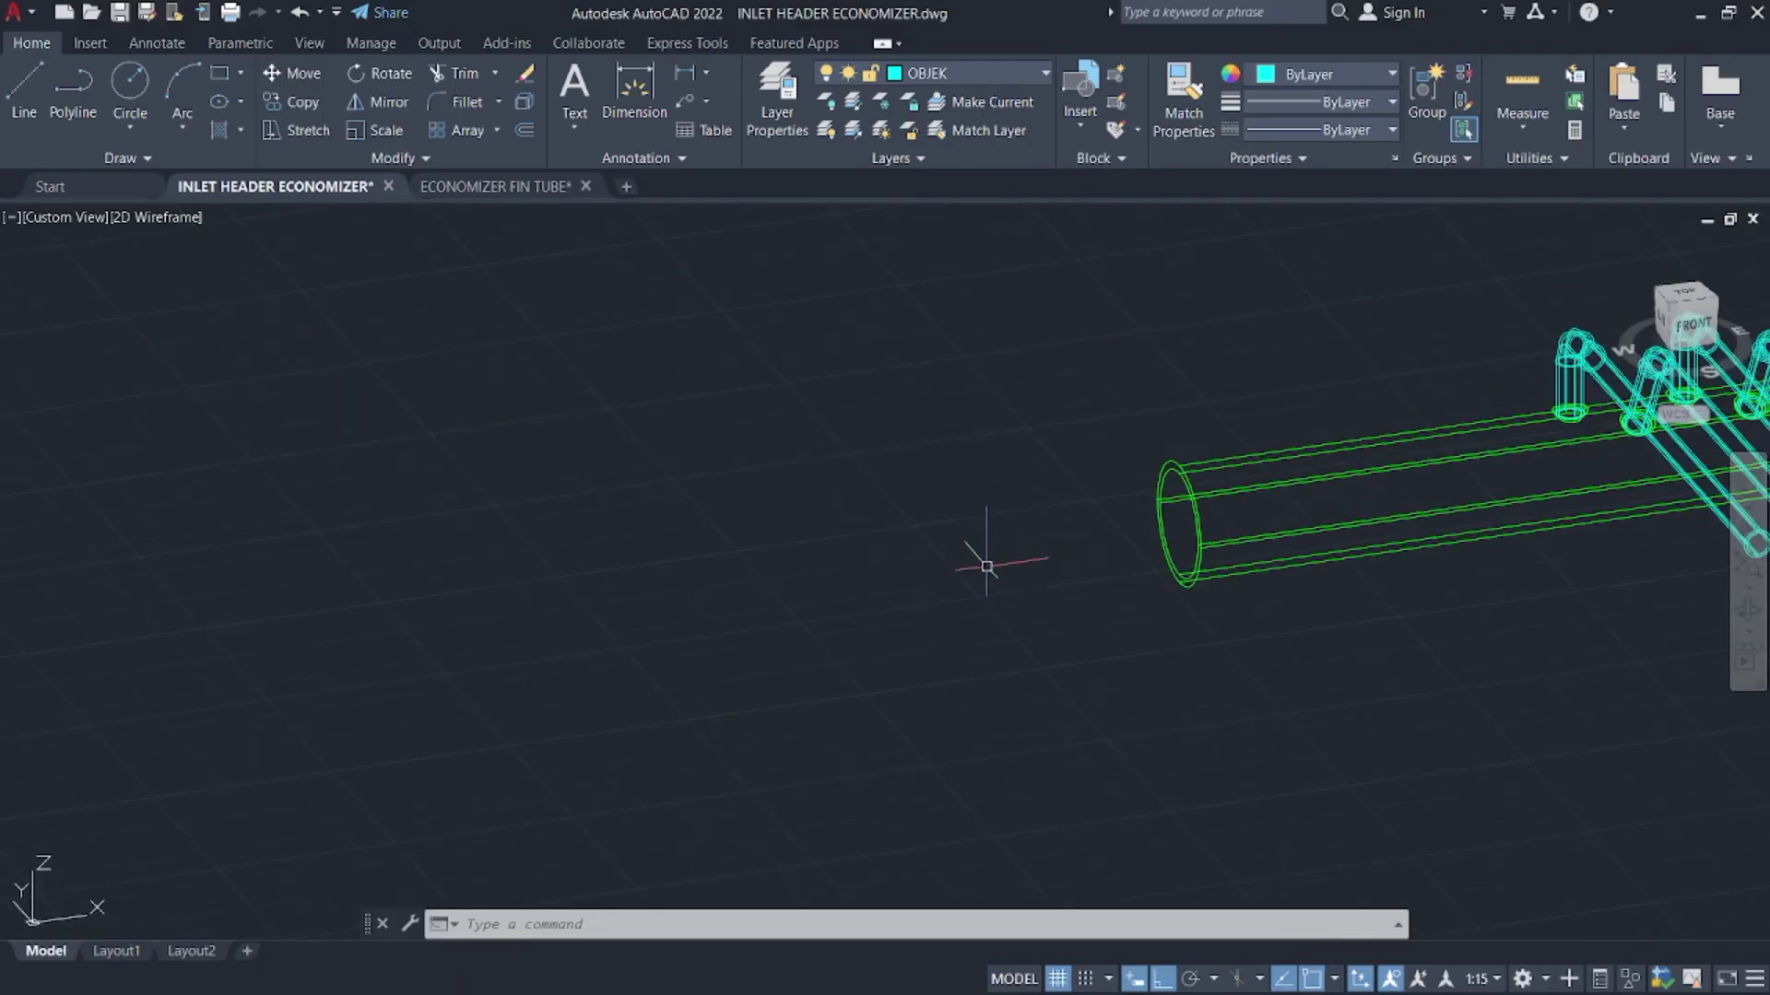
pyautogui.write('l')
pyautogui.press('Return')
pyautogui.click(1106, 522)
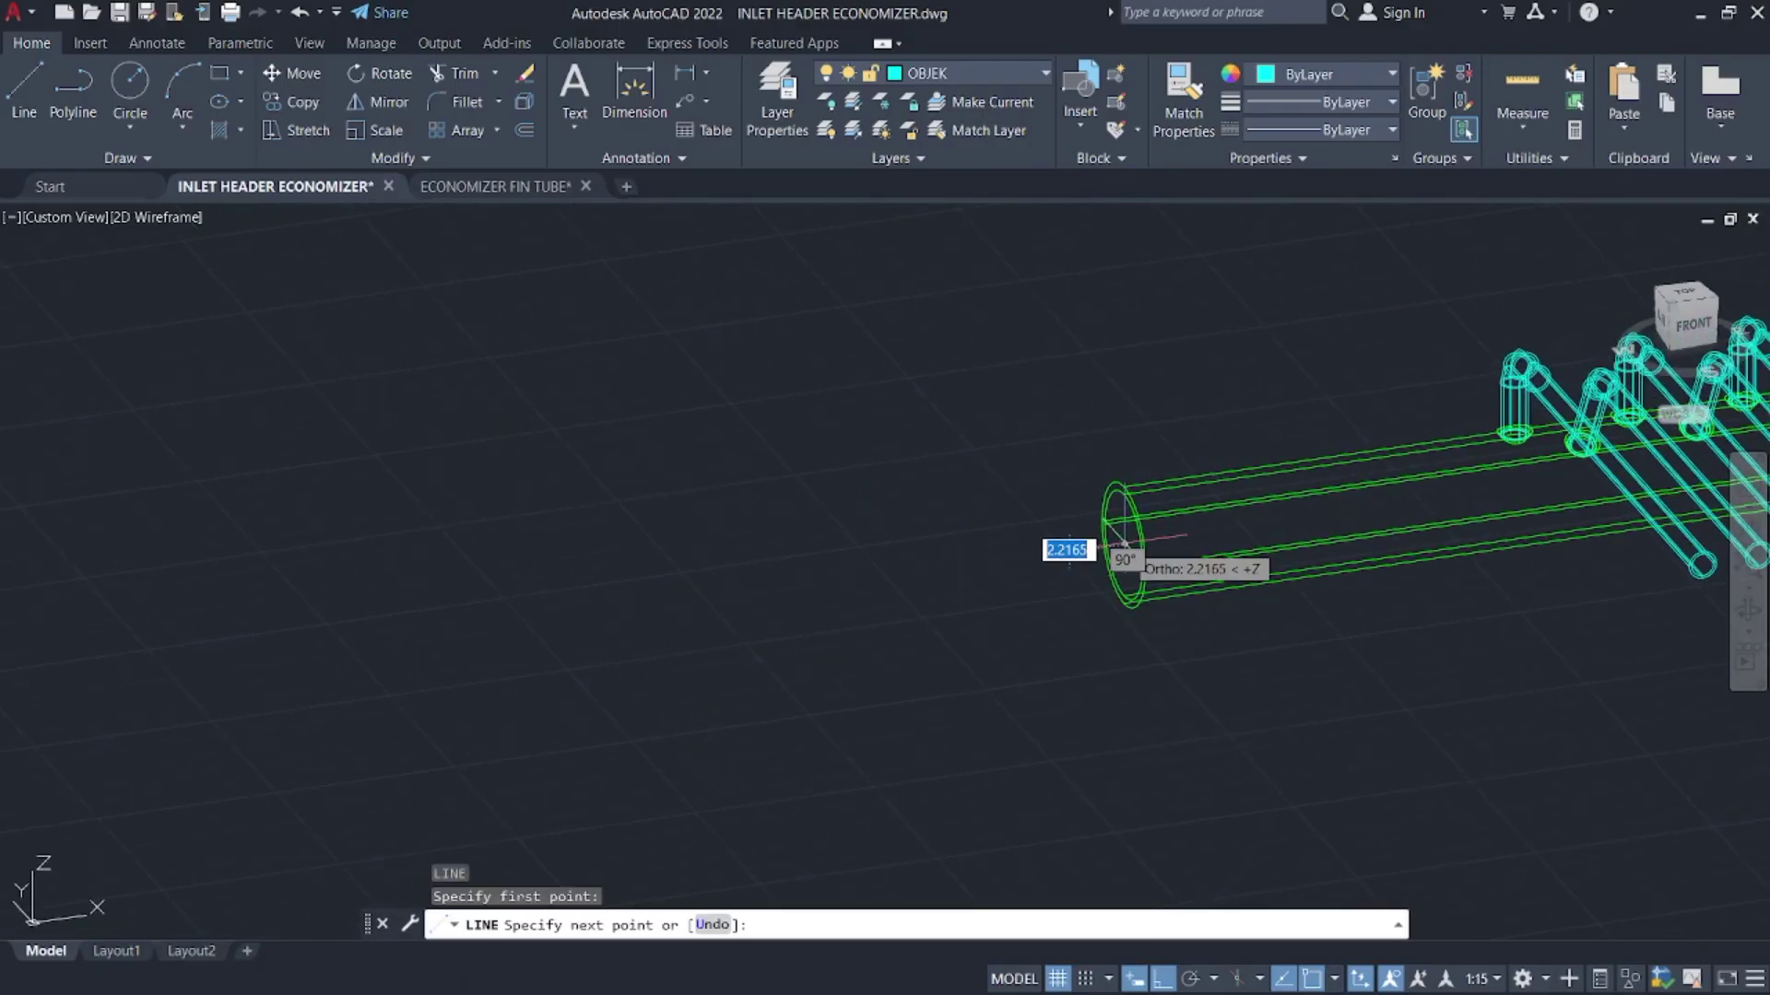
pyautogui.write('100')
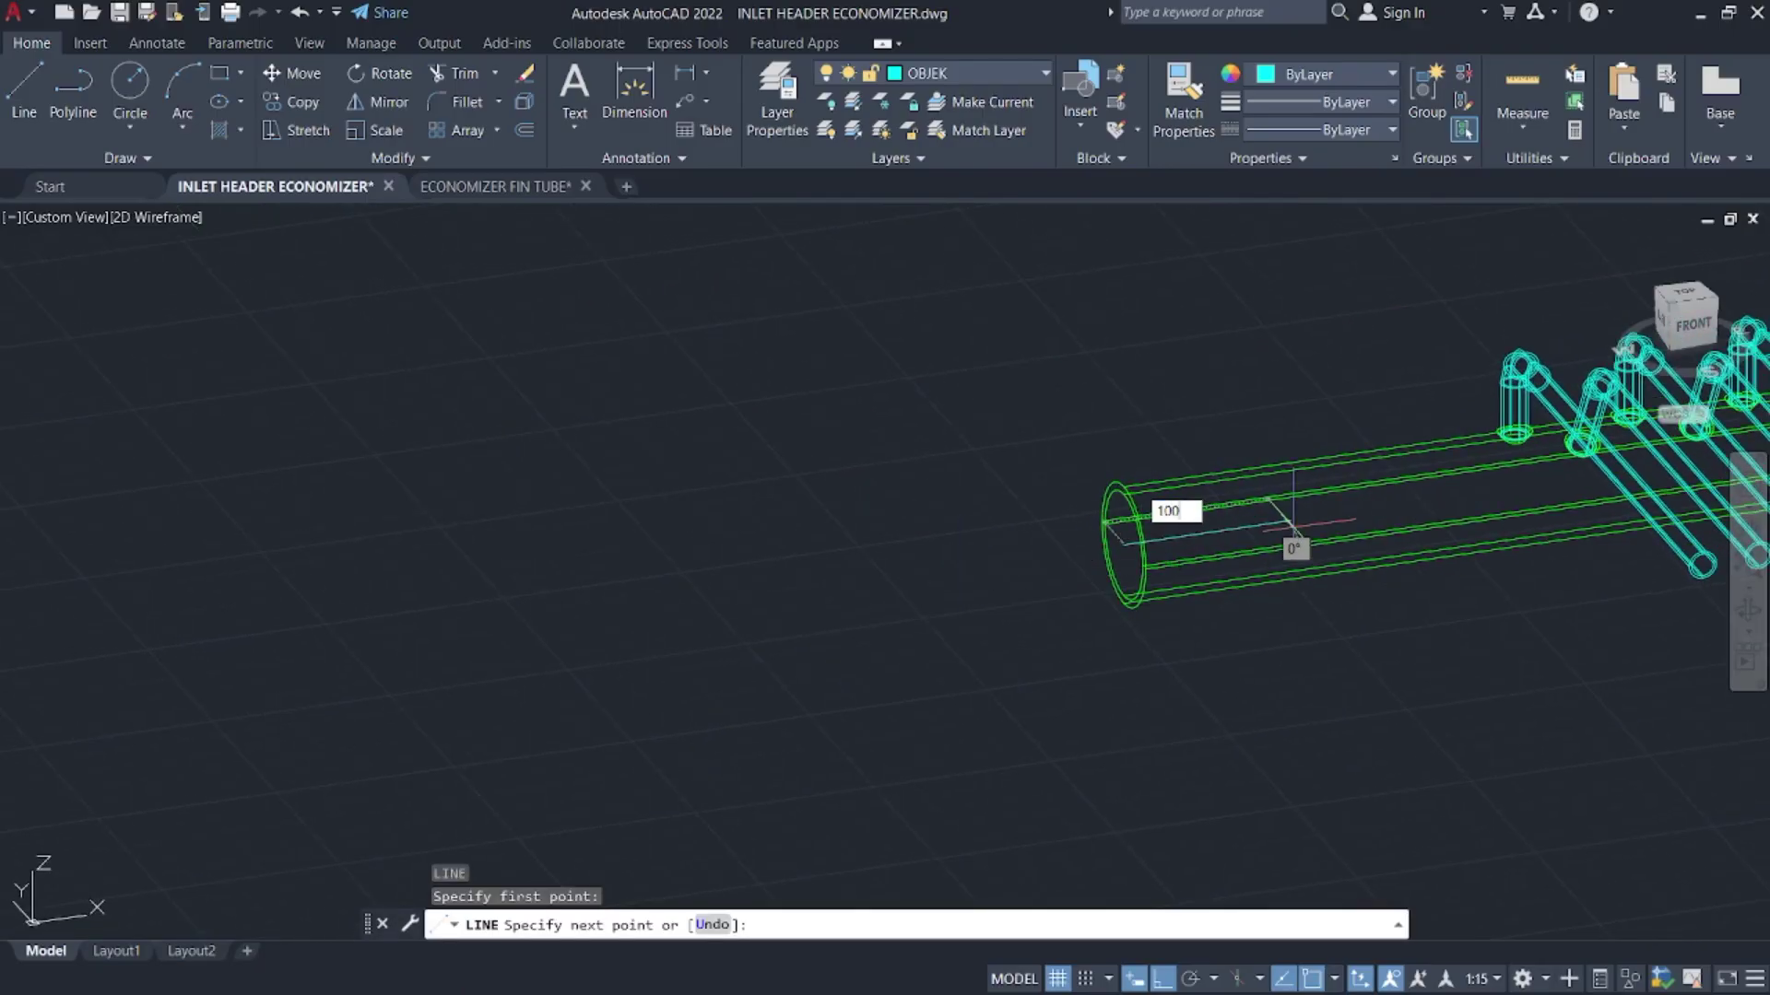
pyautogui.press('Return')
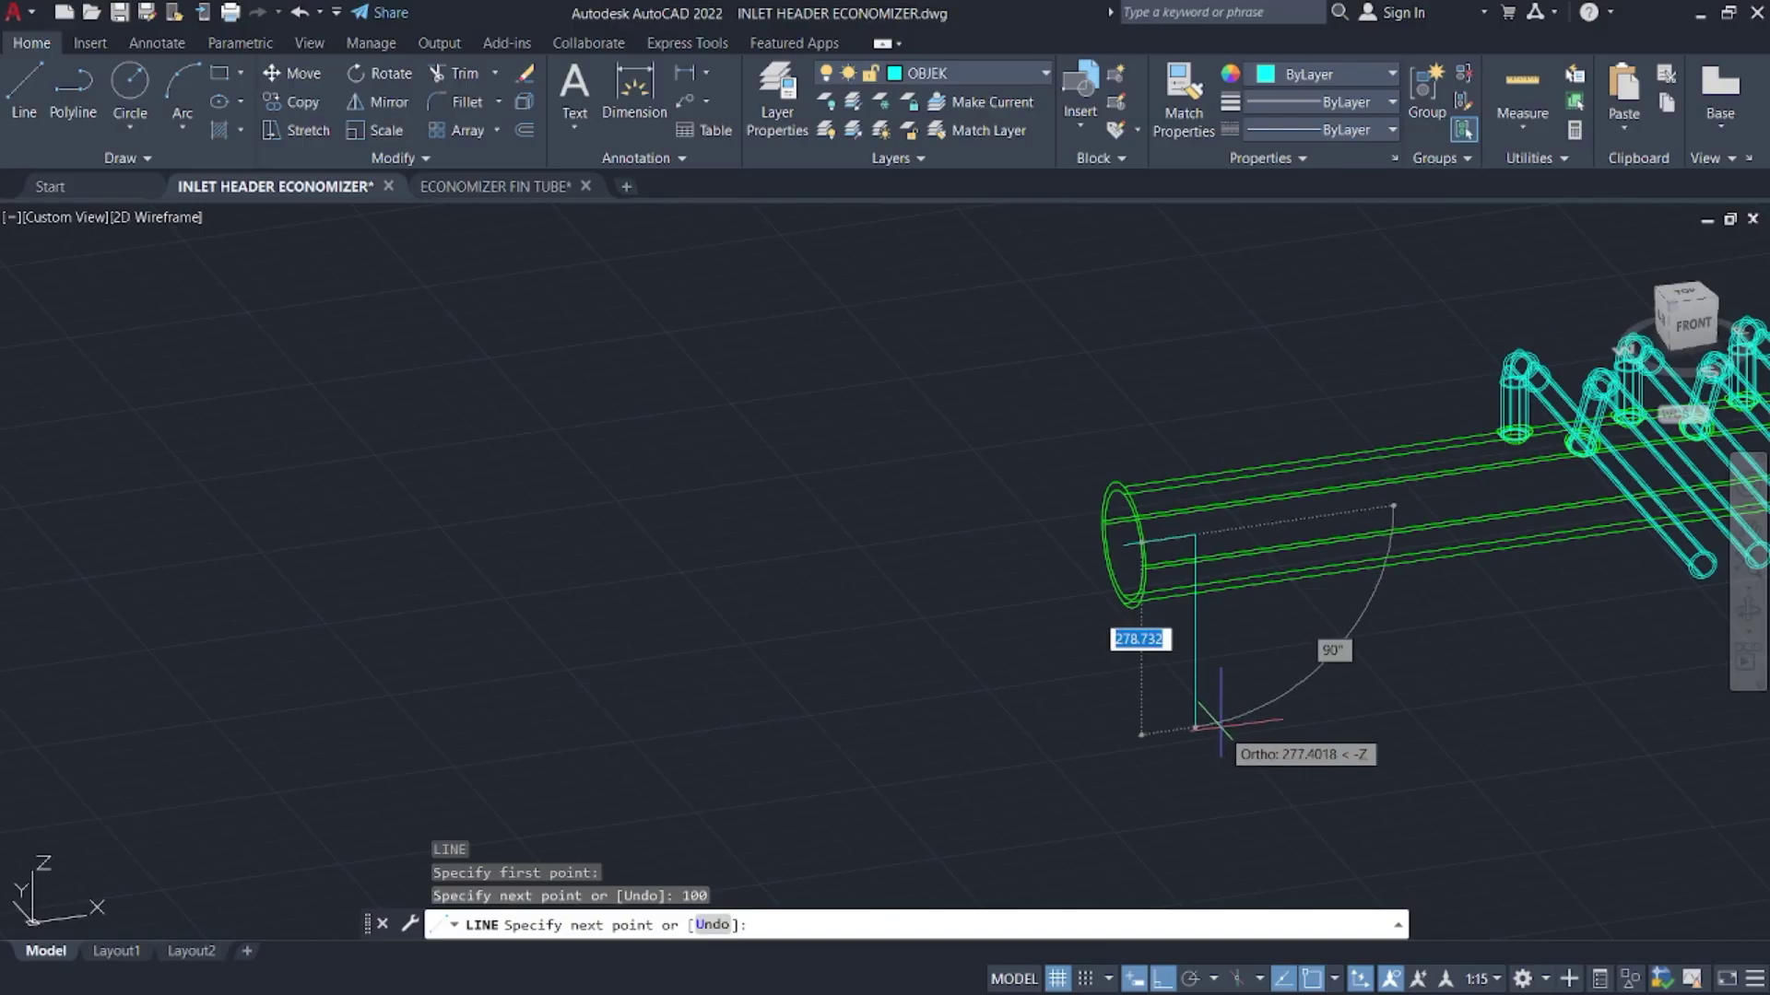
pyautogui.click(1217, 721)
pyautogui.press('Escape')
# - Draw a 24 mm diameter circle centred on the lower end of the vertical line
pyautogui.write('c')
pyautogui.press('Return')
pyautogui.click(1194, 723)
pyautogui.write('d')
pyautogui.press('Return')
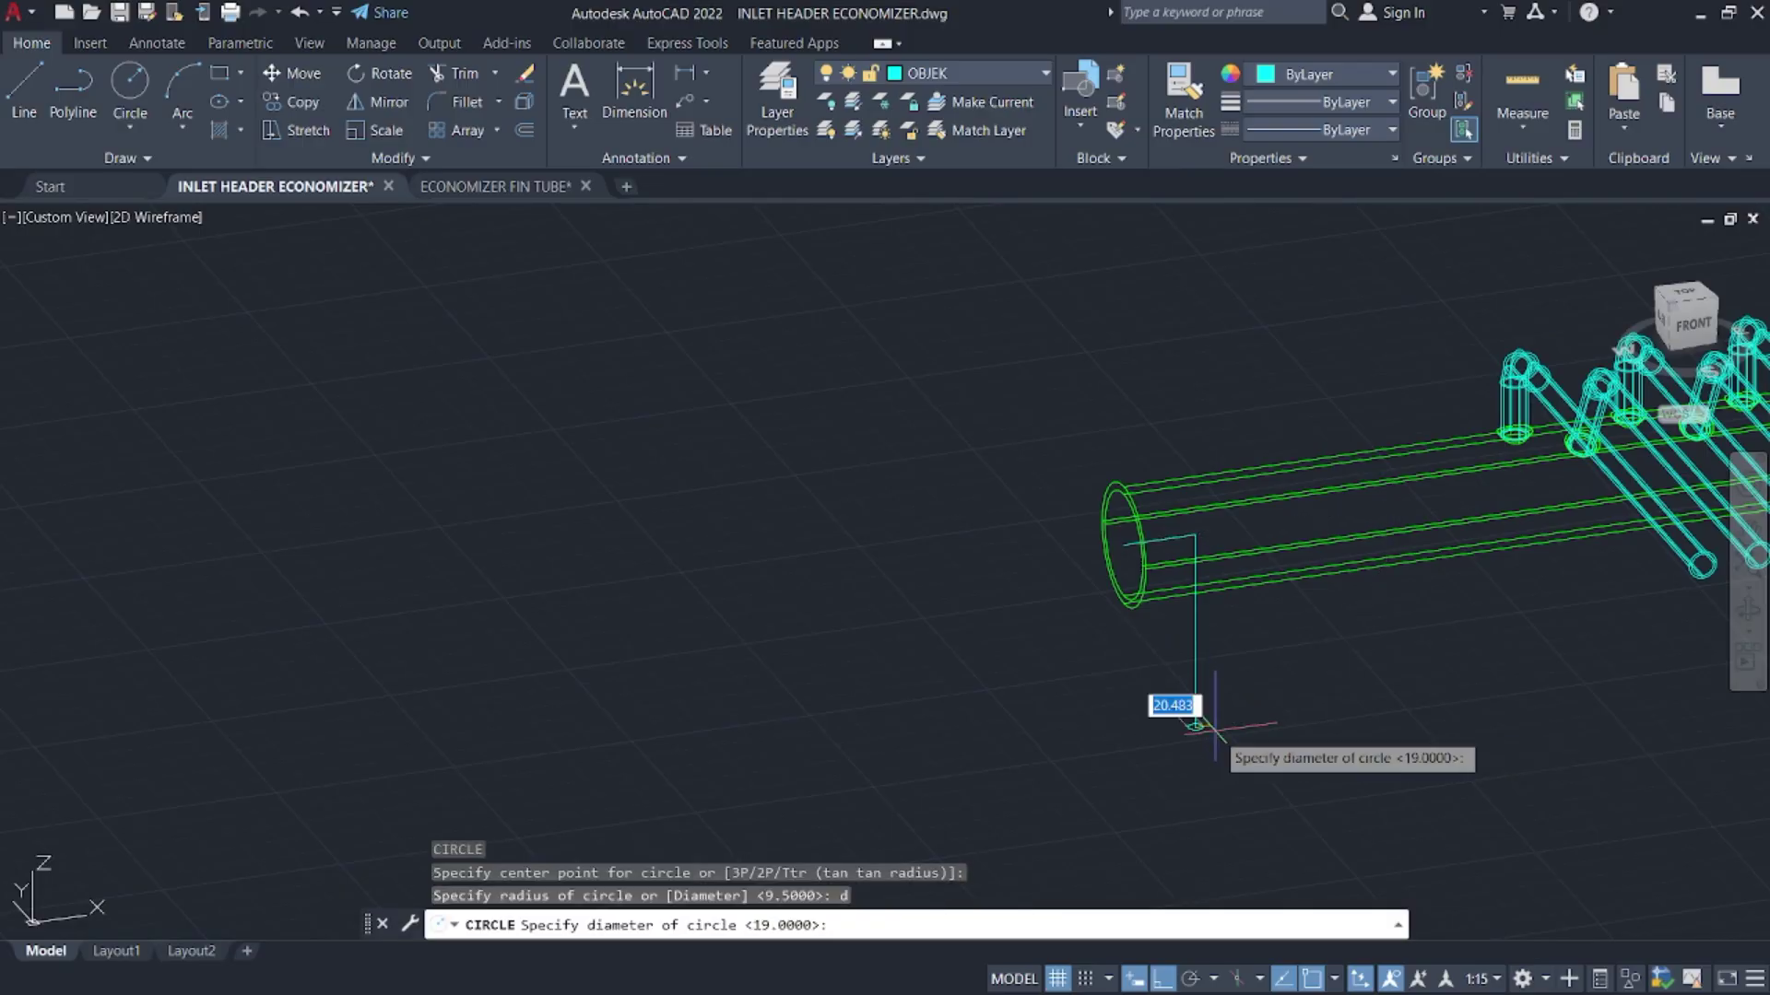
pyautogui.press('Return')
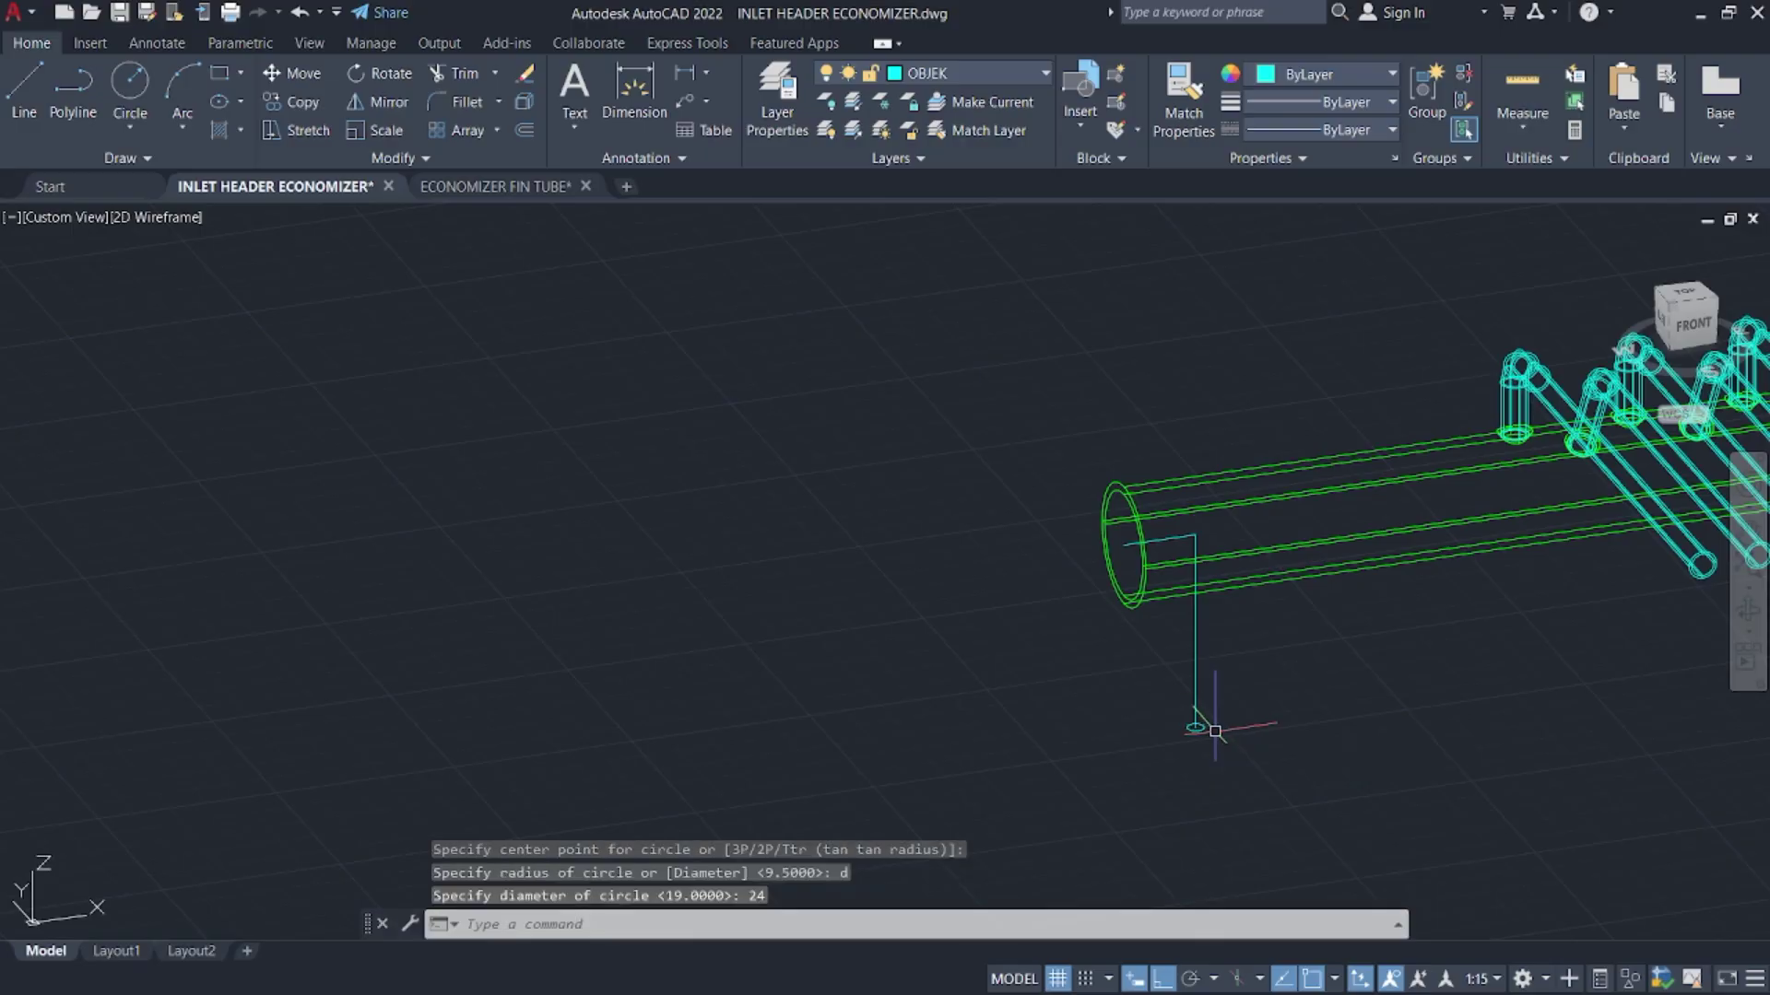
# - Extrude the 24 mm circle upward through the header's bottom wall into its interior
pyautogui.click(1186, 711)
pyautogui.click(1204, 725)
pyautogui.scroll(4, 1204, 726)
pyautogui.write('e')
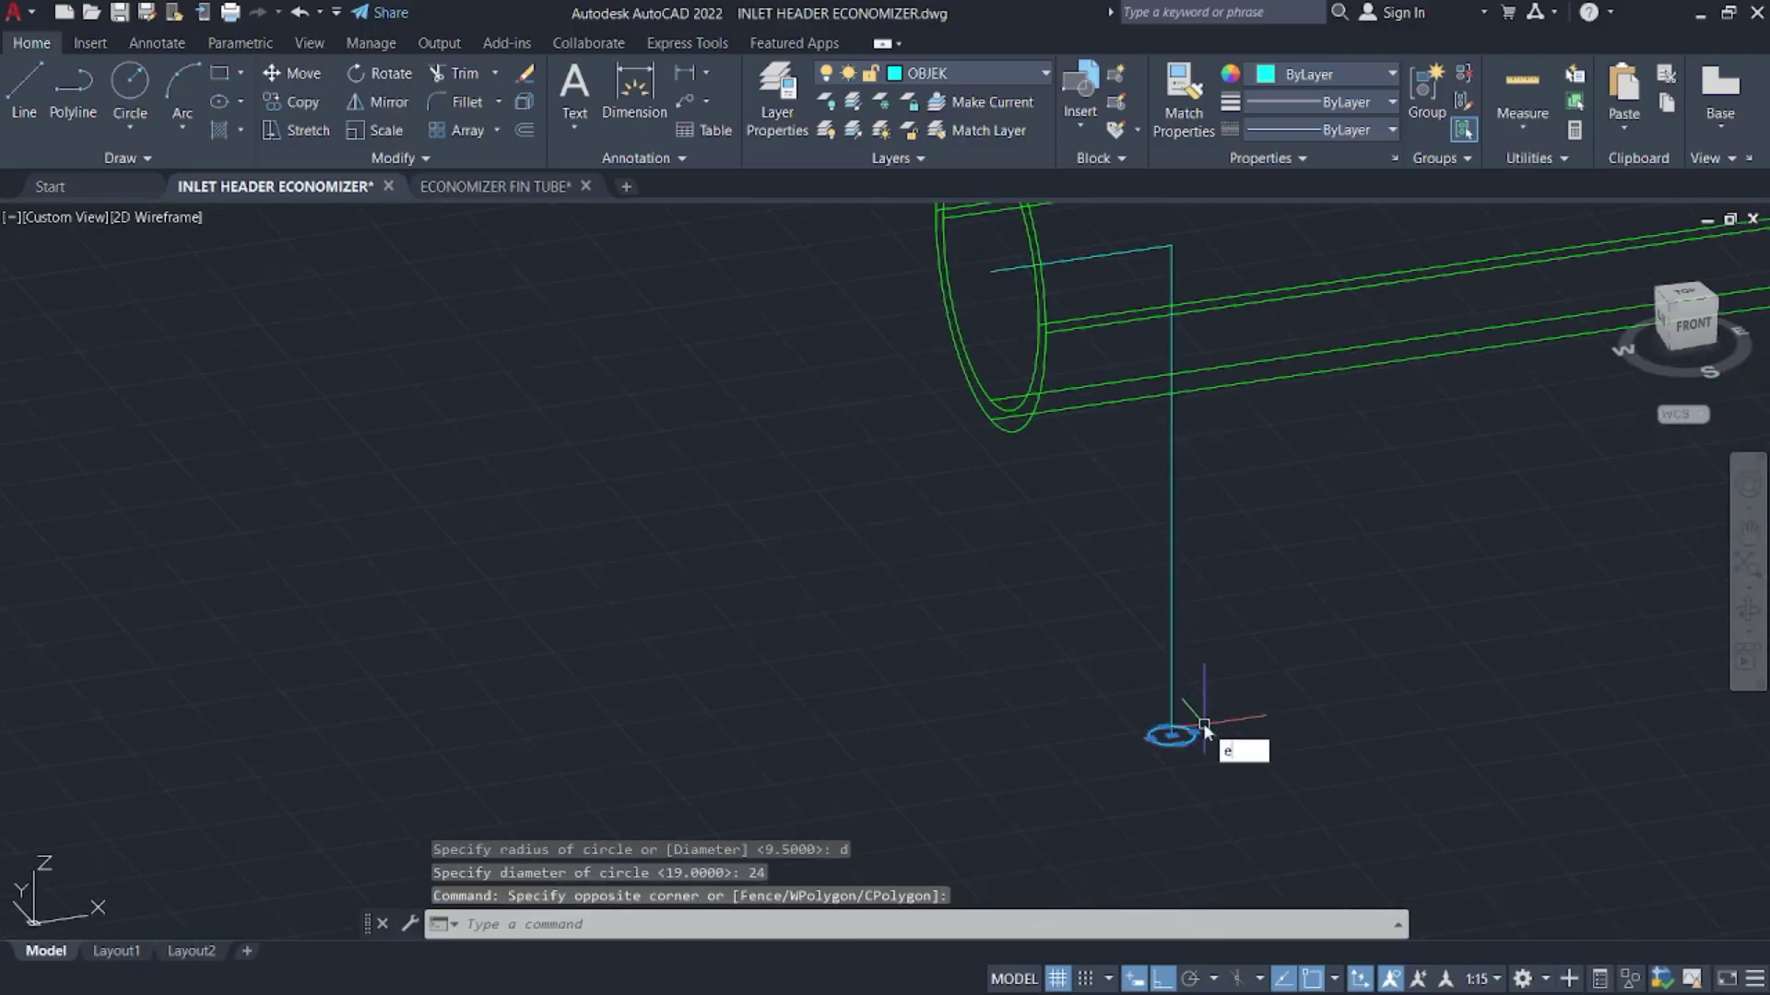
pyautogui.write('xt')
pyautogui.press('Return')
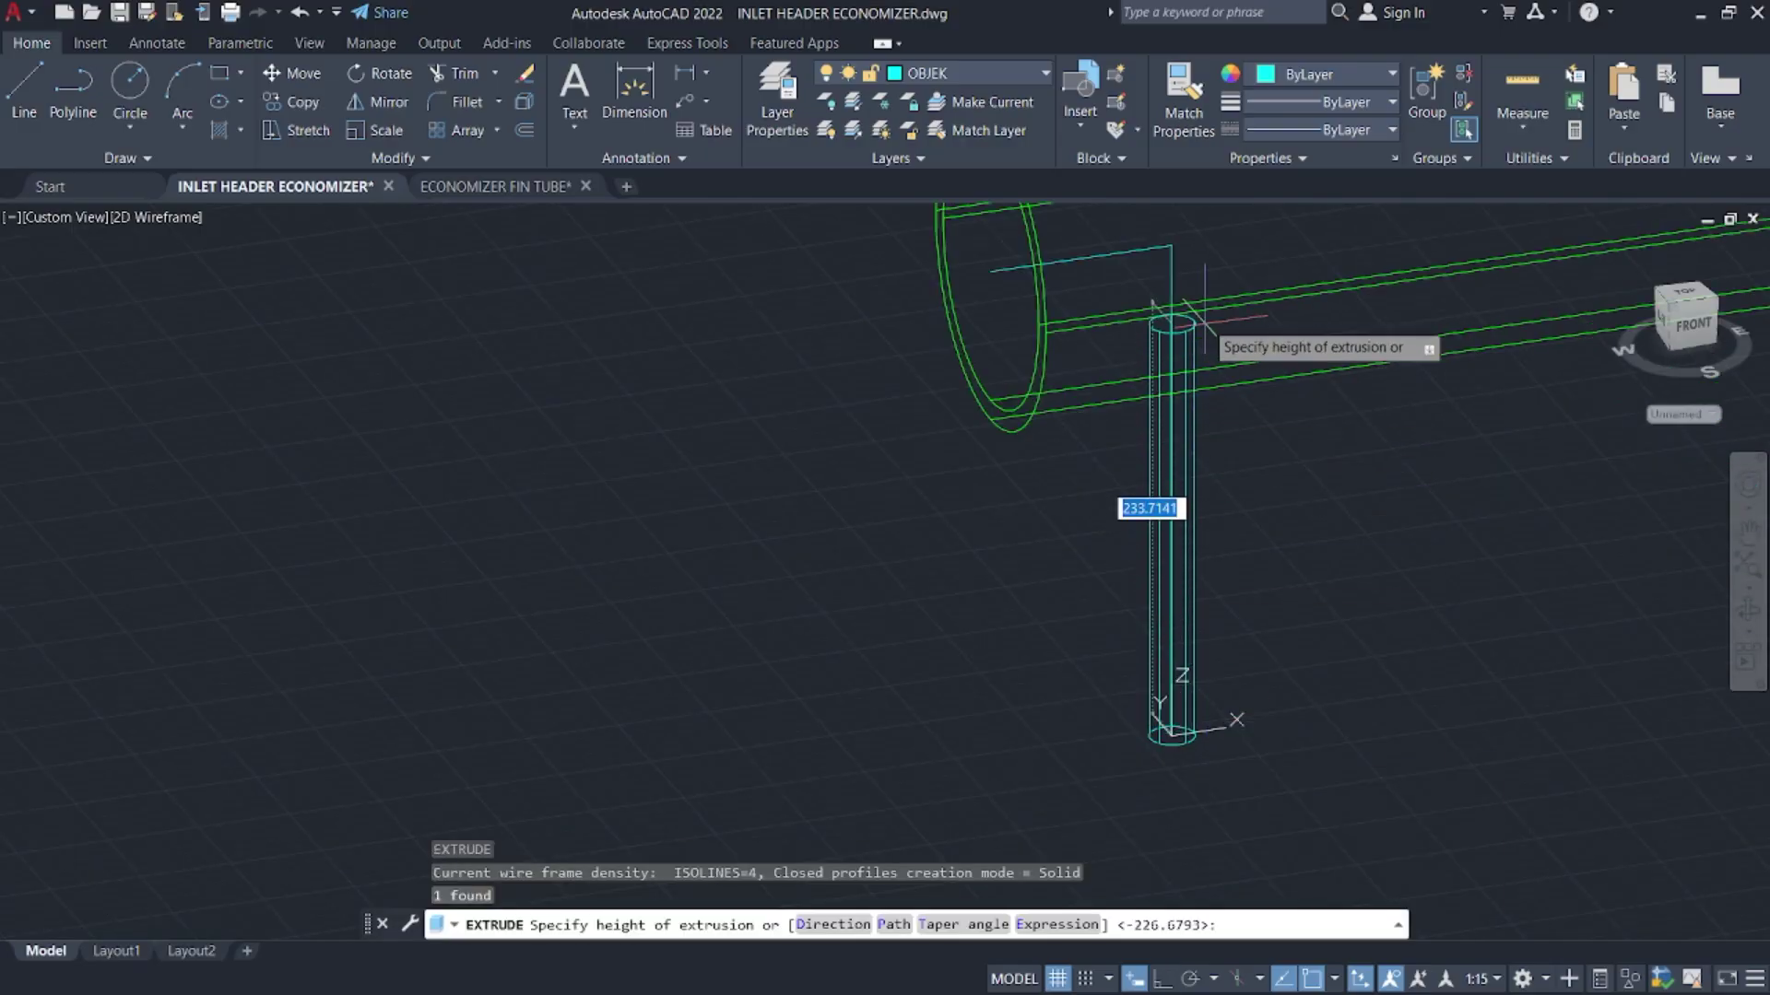
pyautogui.press('Escape')
# - Try to subtract the header pipe from the vertical cylinder, and undo that subtraction
pyautogui.write('s')
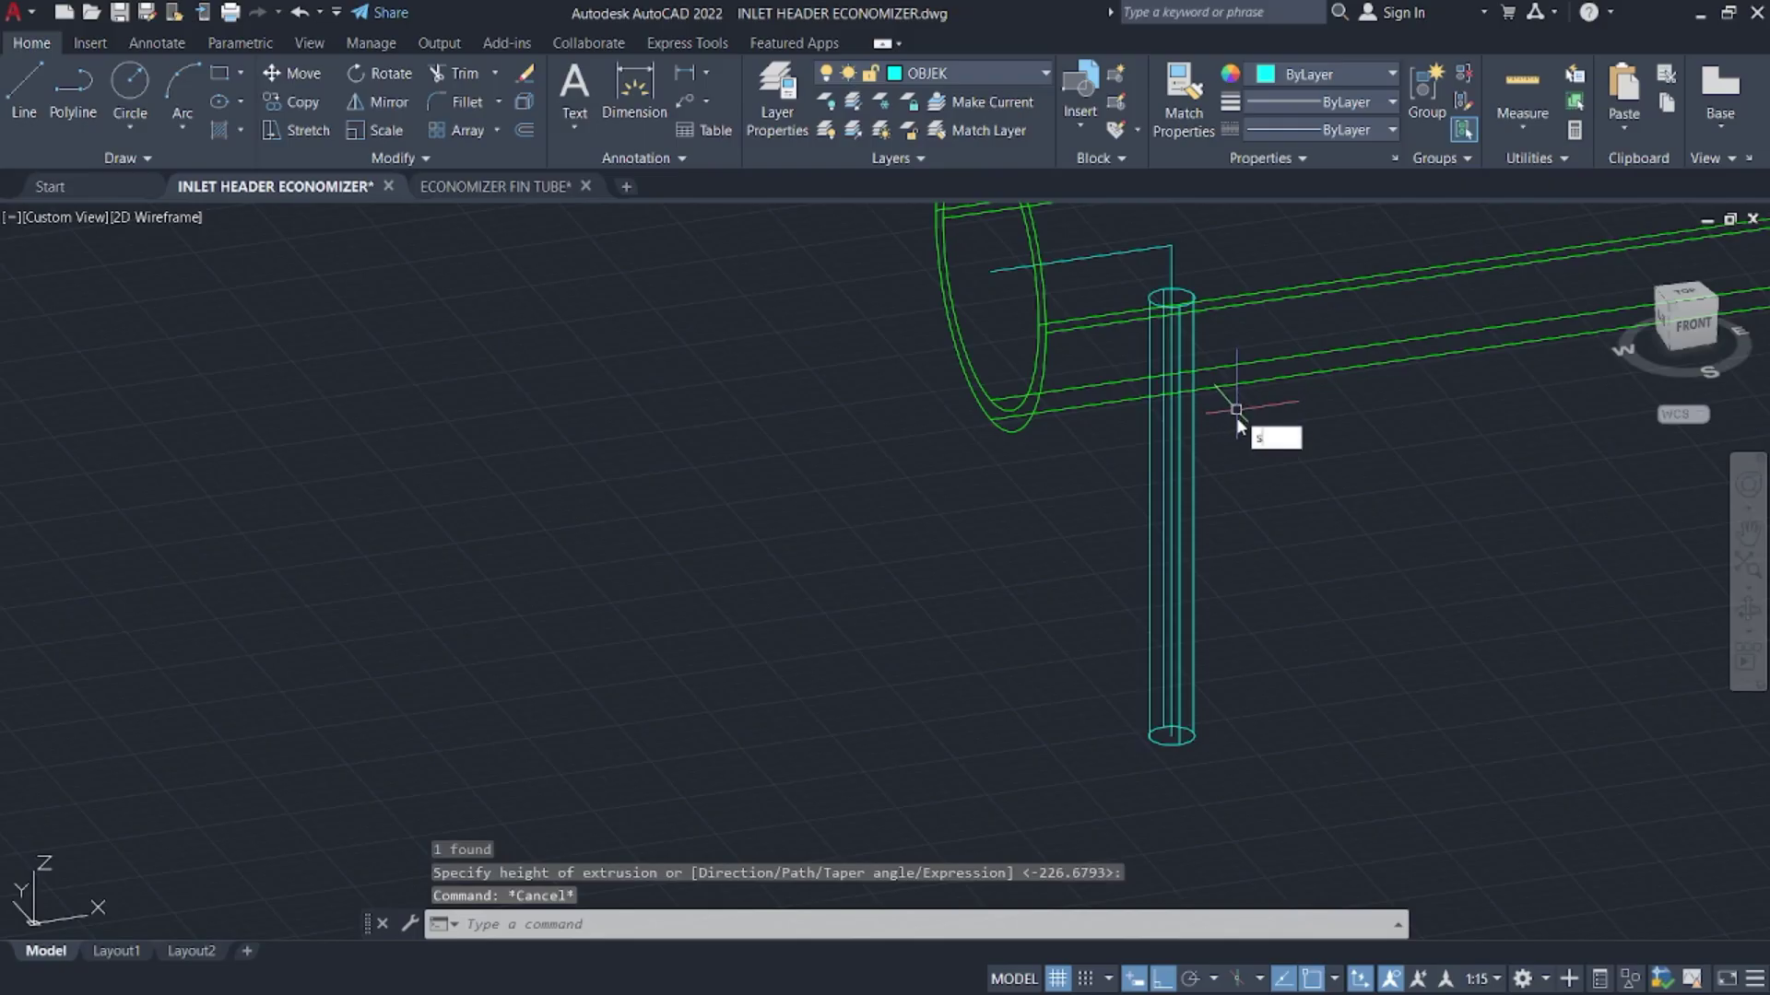
pyautogui.write('u')
pyautogui.press('Return')
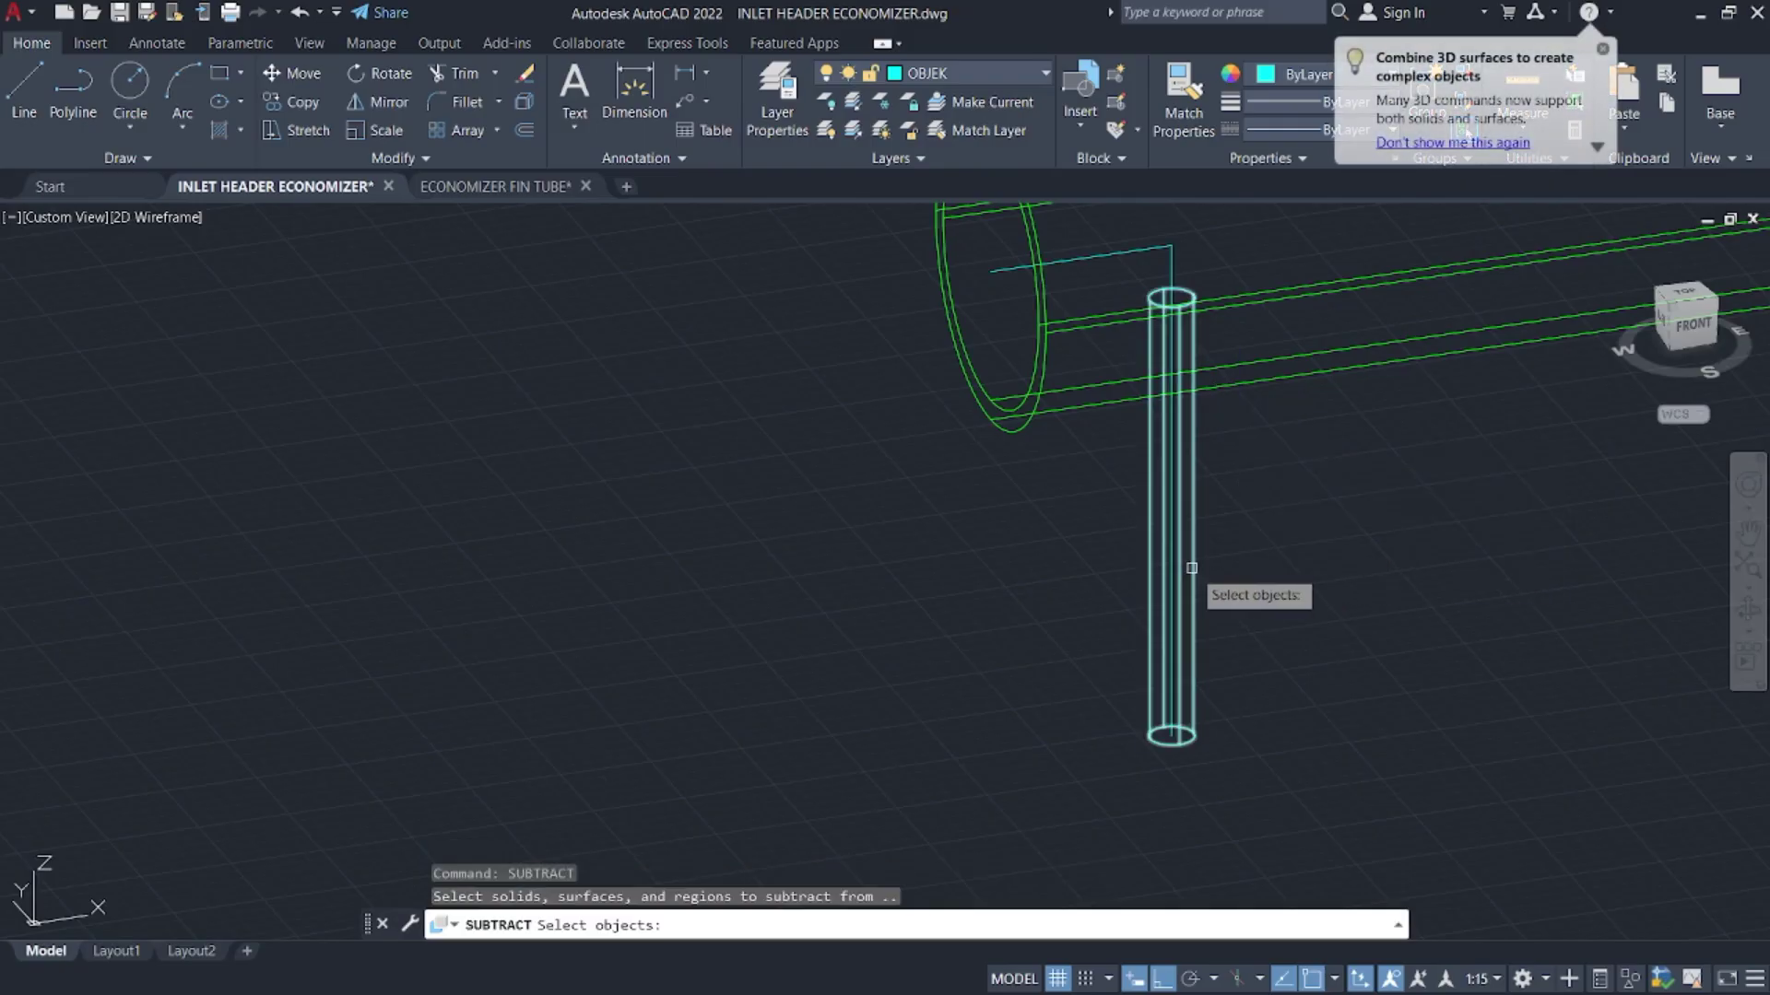
pyautogui.click(1191, 568)
pyautogui.press('Return')
pyautogui.click(1062, 399)
pyautogui.press('Return')
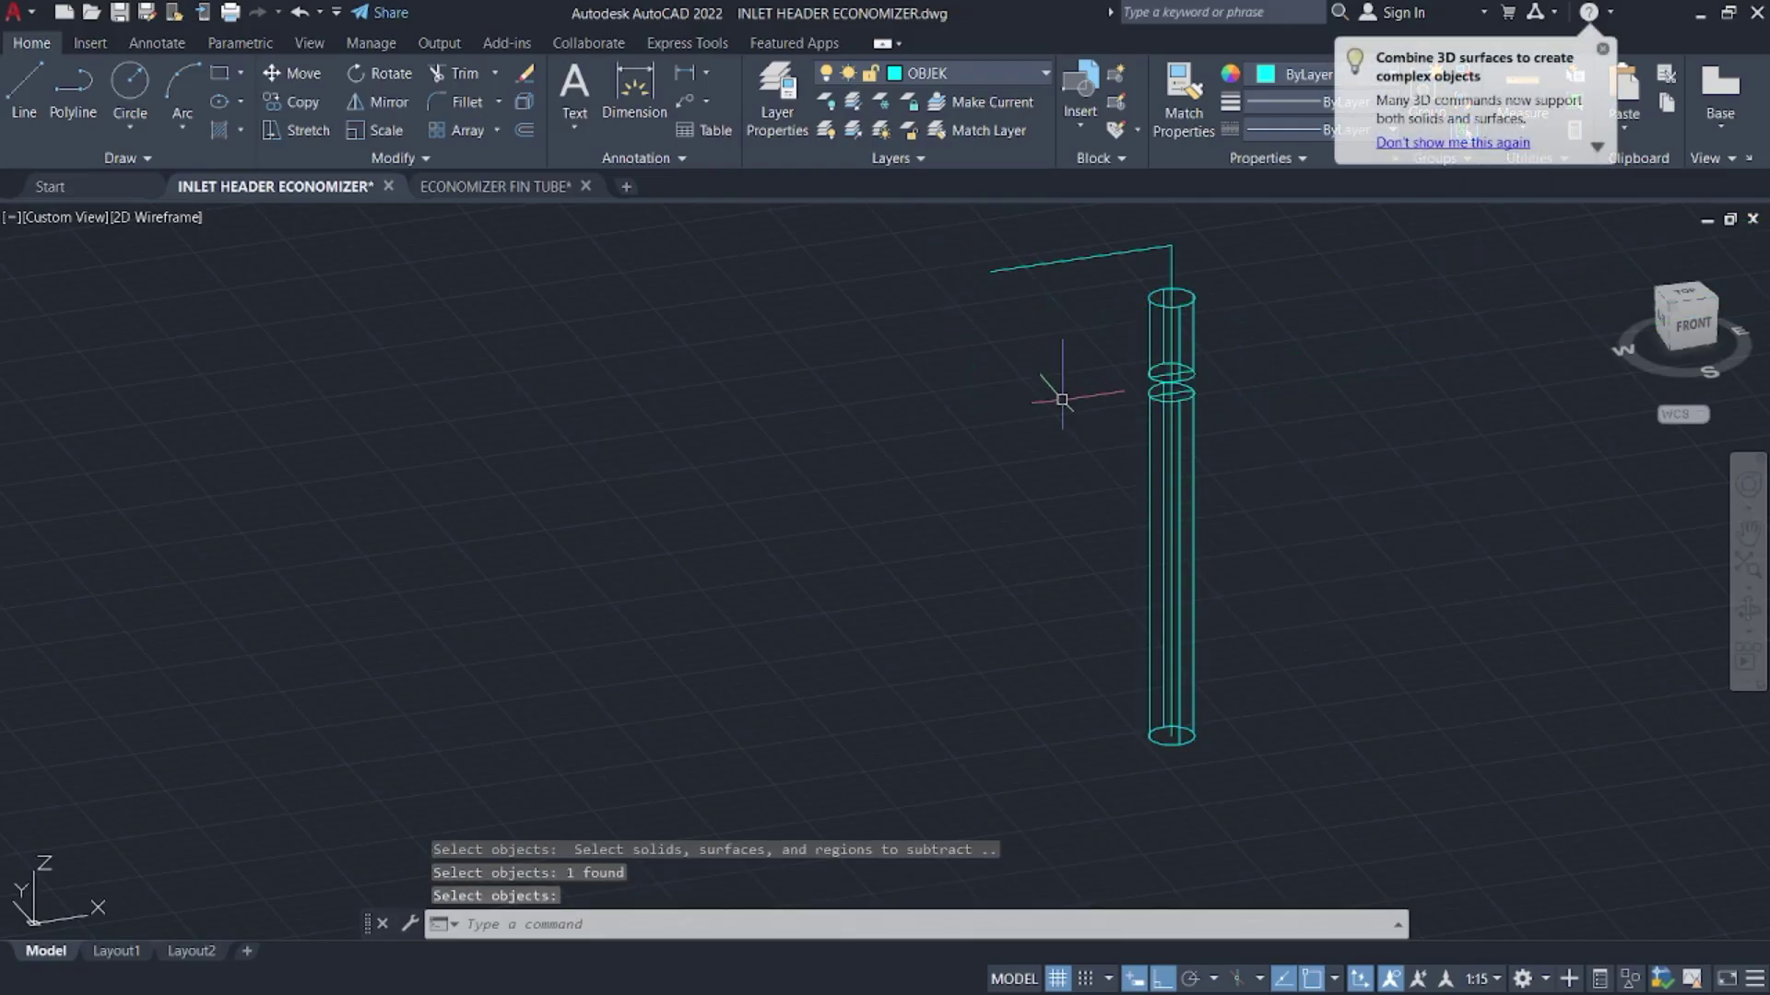
pyautogui.hotkey('ctrl', 'z')
# - Subtract the vertical cylinder from the header pipe to cut the nozzle hole in its bottom wall
pyautogui.write('s')
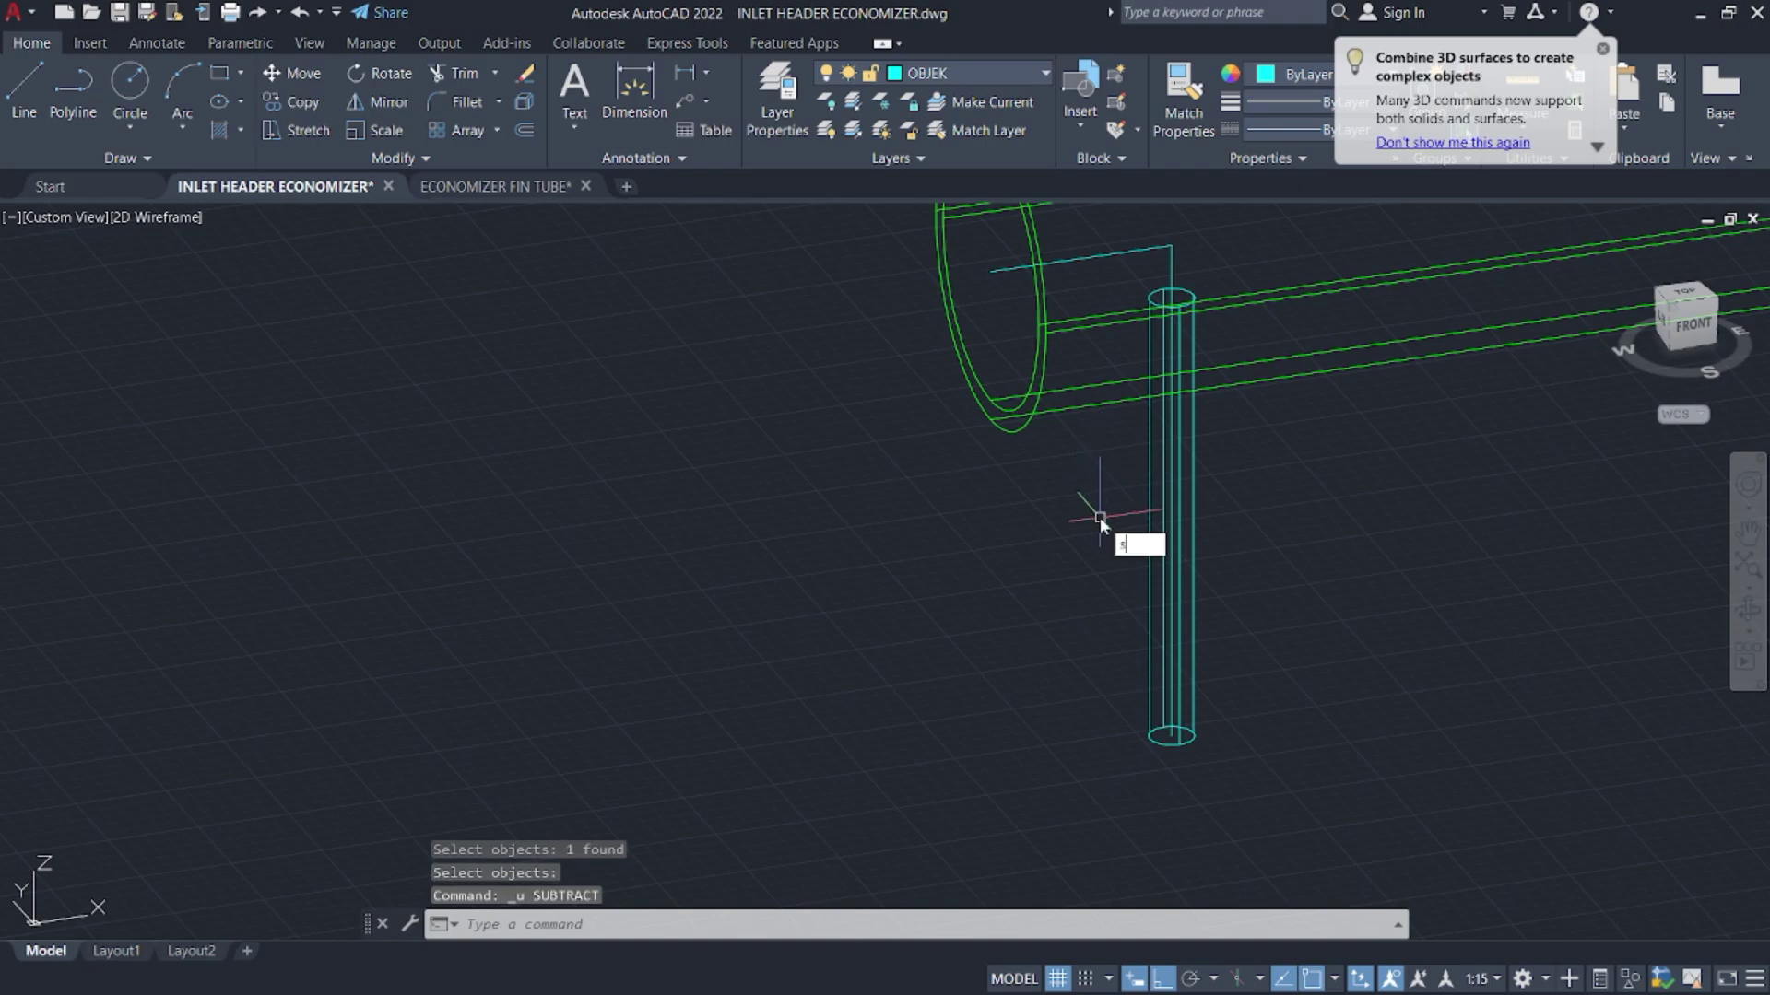
pyautogui.write('u')
pyautogui.press('Return')
pyautogui.click(1053, 417)
pyautogui.click(1028, 370)
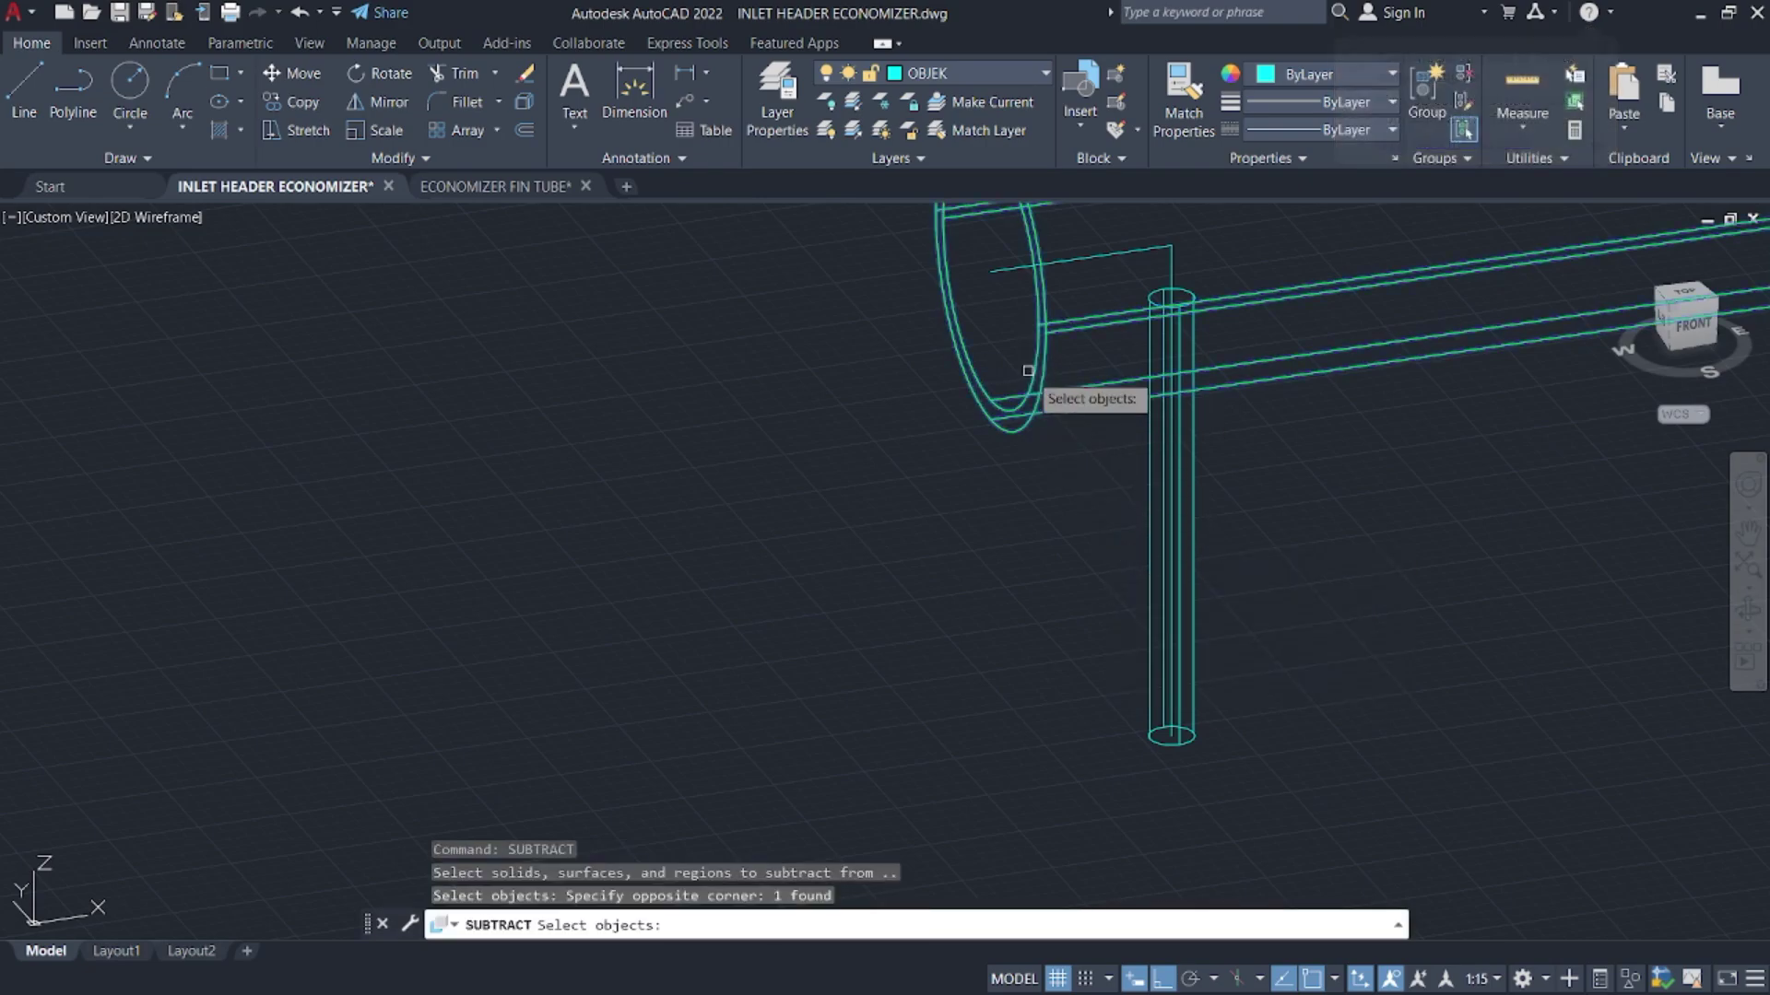
pyautogui.press('Return')
pyautogui.click(1348, 615)
pyautogui.click(1116, 512)
pyautogui.press('Return')
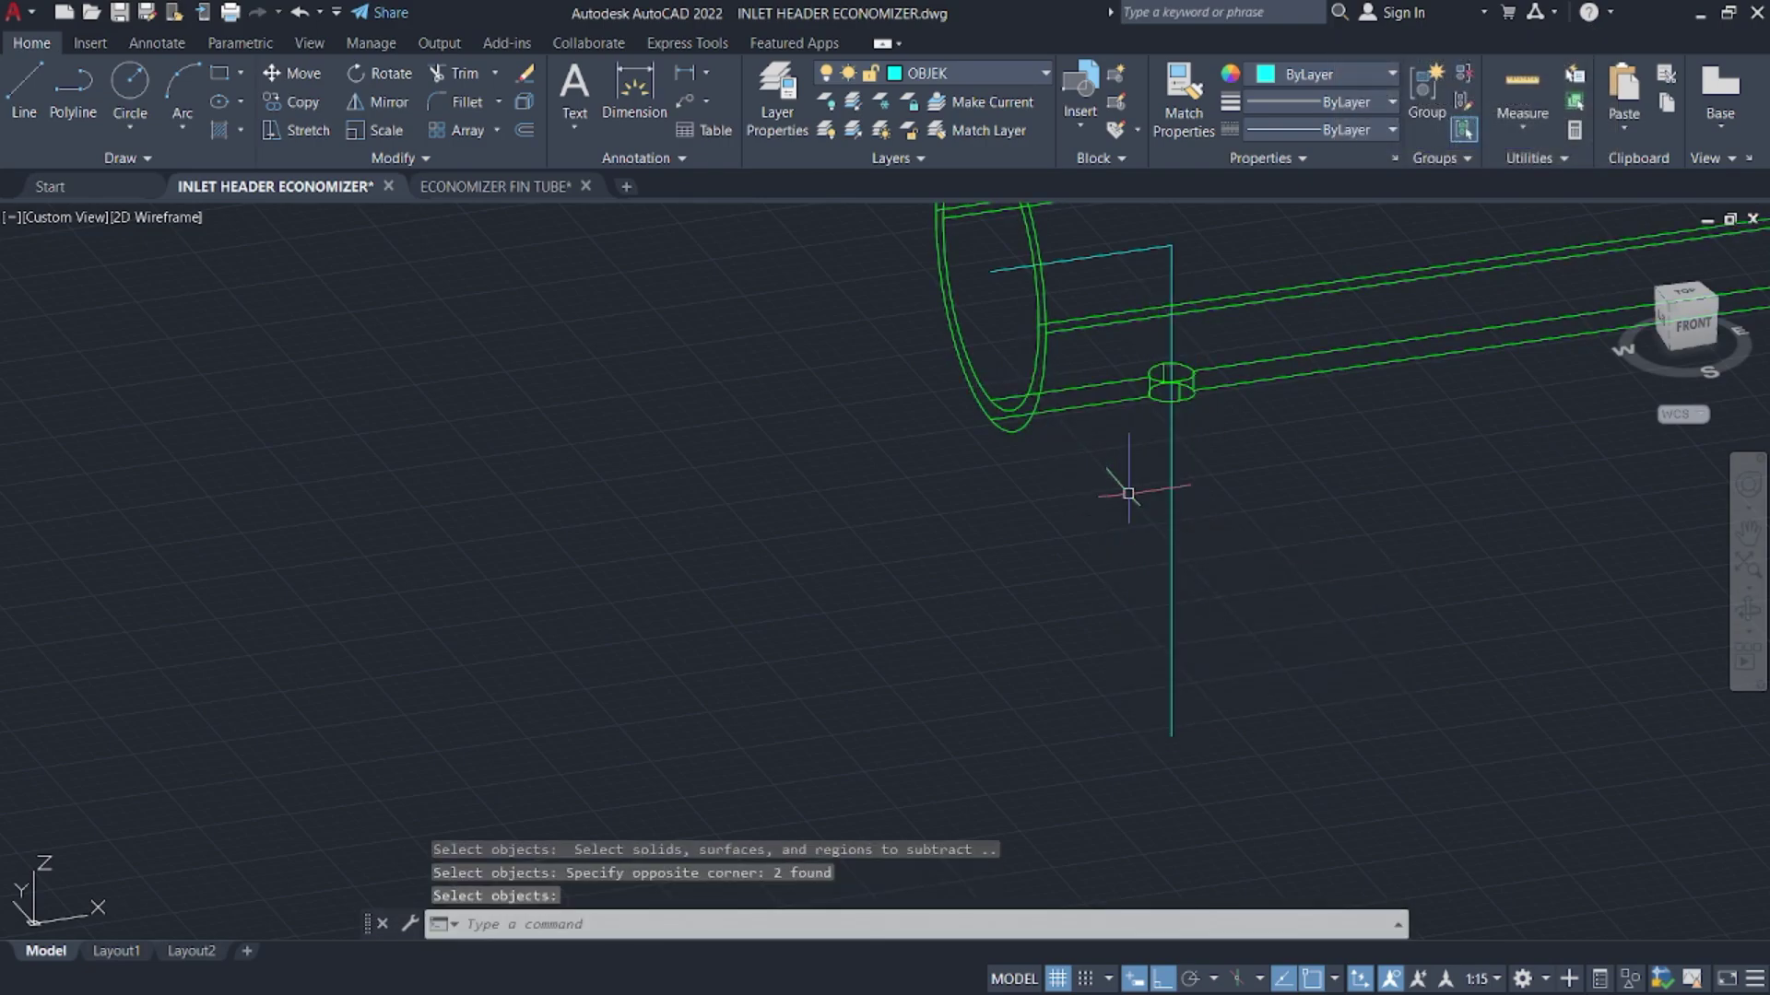
pyautogui.click(1198, 719)
pyautogui.click(1165, 726)
pyautogui.click(1170, 736)
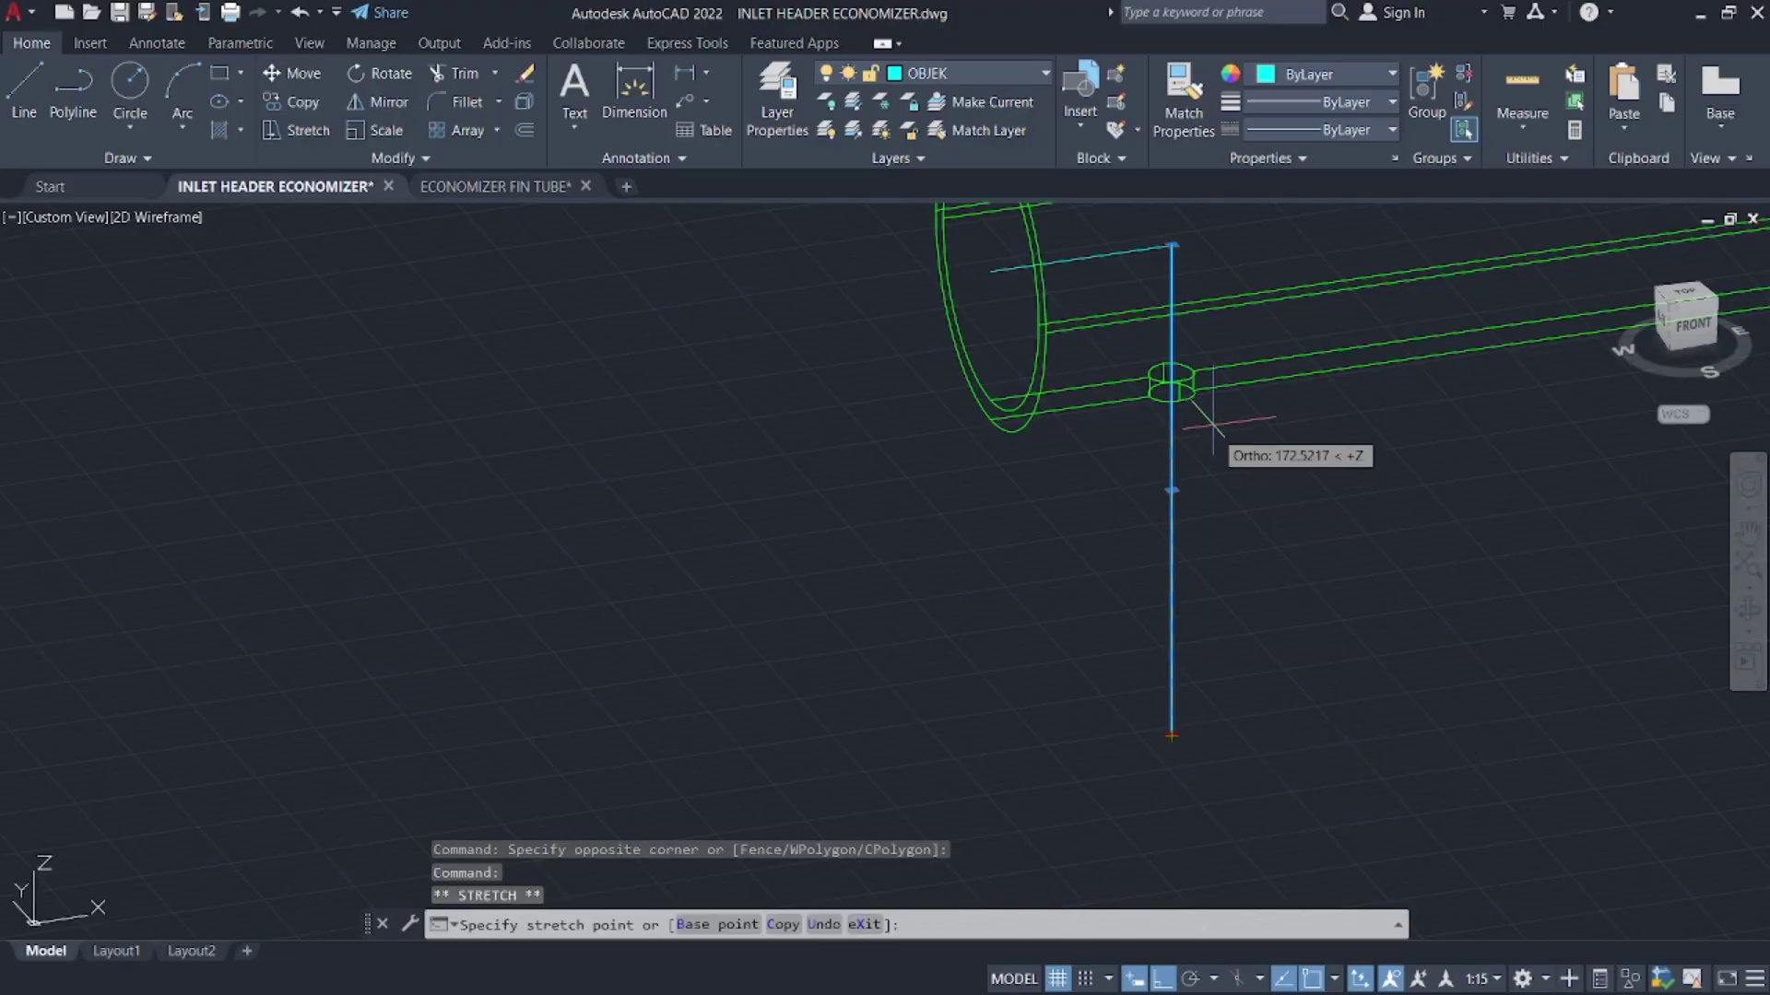
pyautogui.scroll(3, 1163, 420)
pyautogui.scroll(-3, 1115, 687)
pyautogui.scroll(2, 1127, 735)
pyautogui.scroll(-3, 1134, 628)
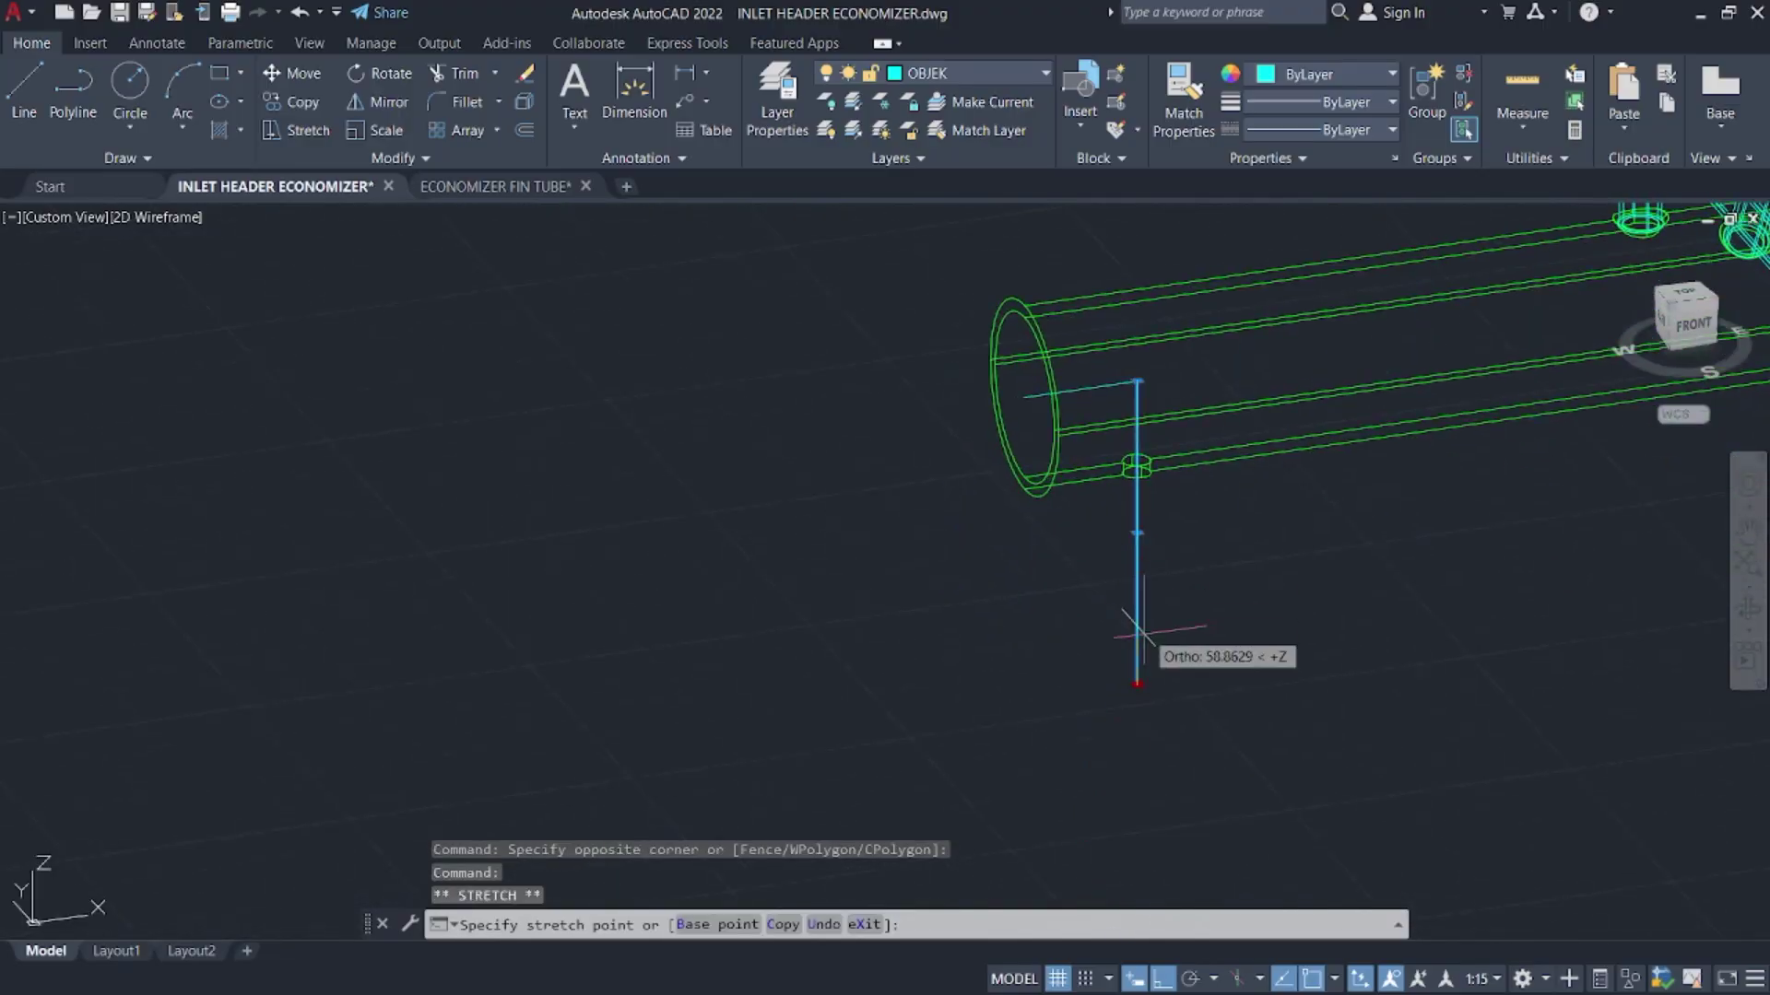
pyautogui.scroll(5, 1140, 470)
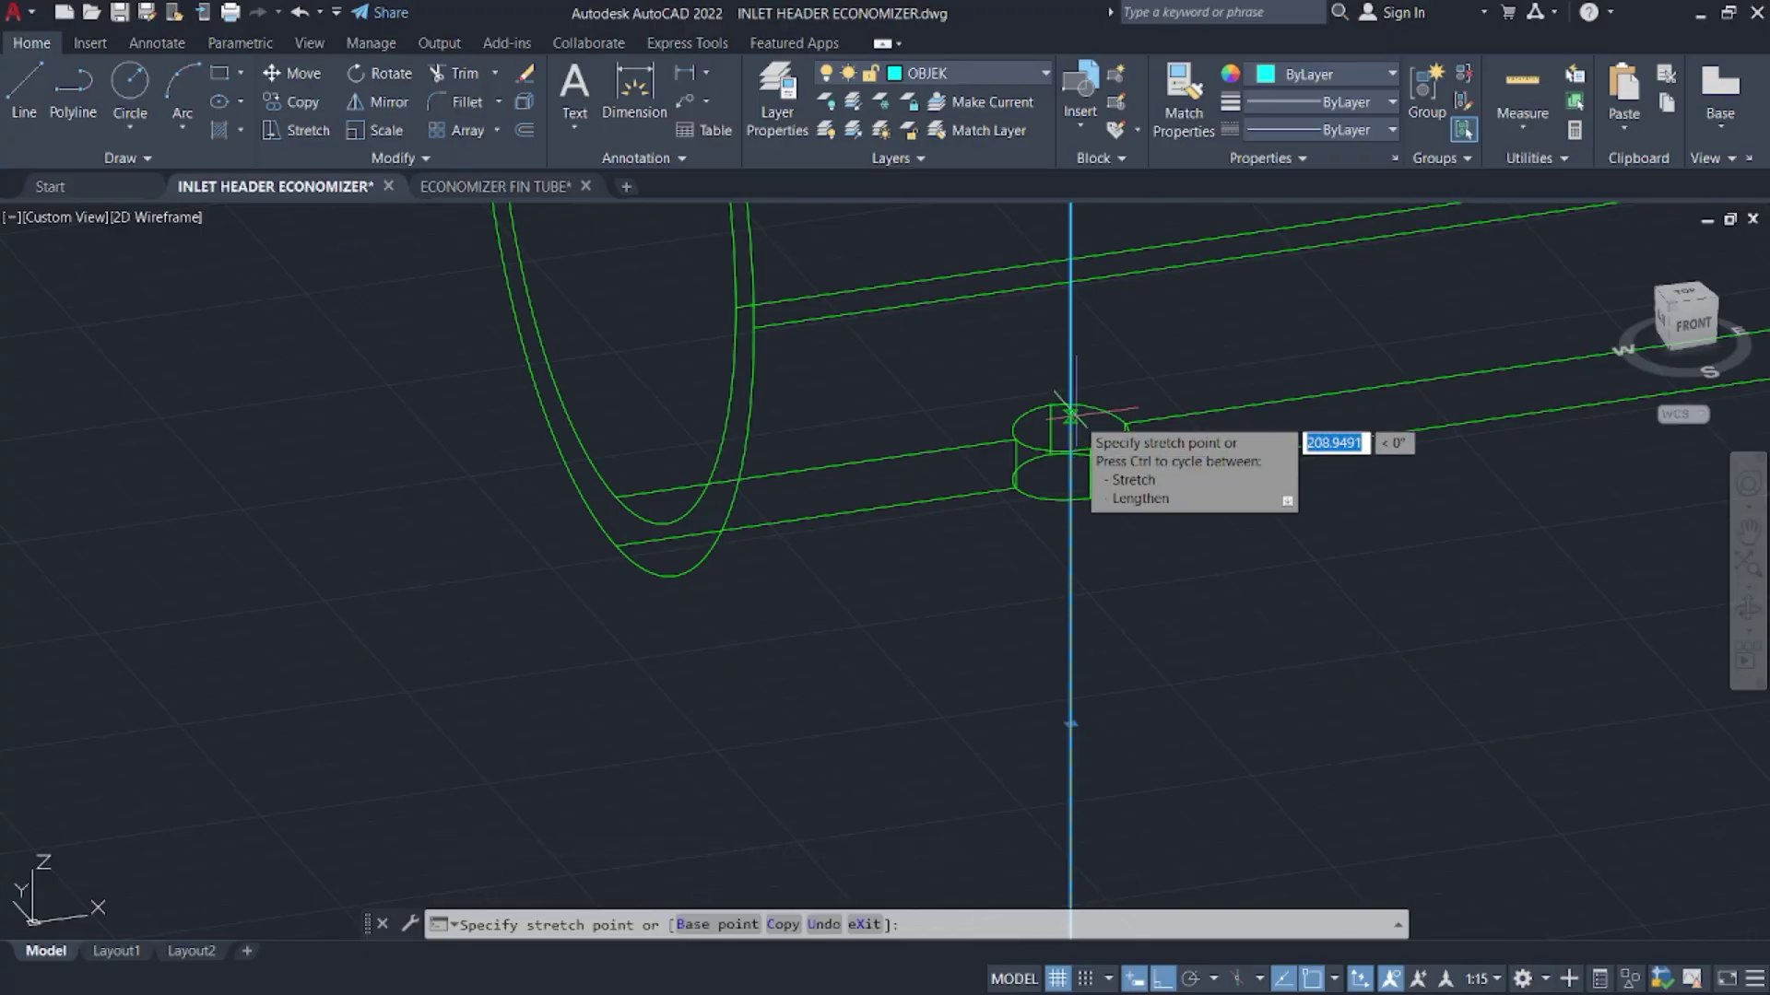
pyautogui.press('Escape')
# - Erase the vertical construction line passing through the new nozzle hole
pyautogui.click(1094, 527)
pyautogui.click(1047, 561)
pyautogui.press('Delete')
pyautogui.scroll(-2, 1051, 716)
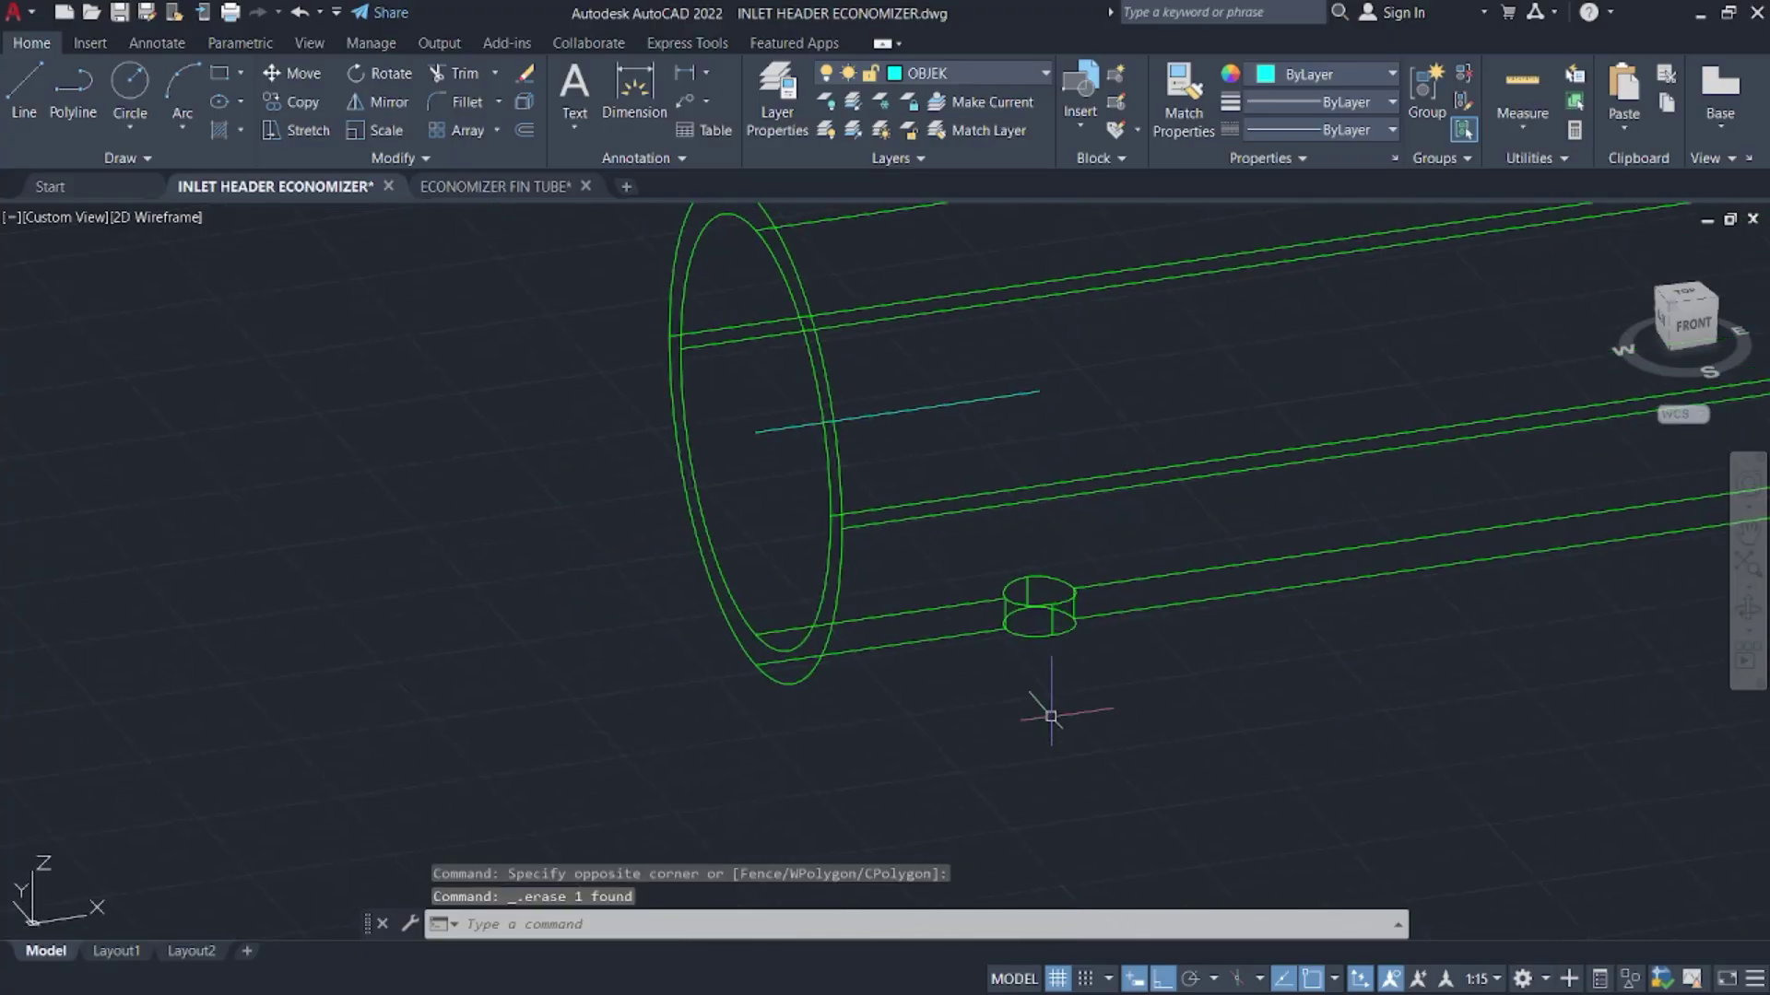
# - Draw a vertical line of length 1683/20 downward from the inner end of the 100 mm line through the nozzle hole
pyautogui.write('l')
pyautogui.press('Return')
pyautogui.click(1040, 392)
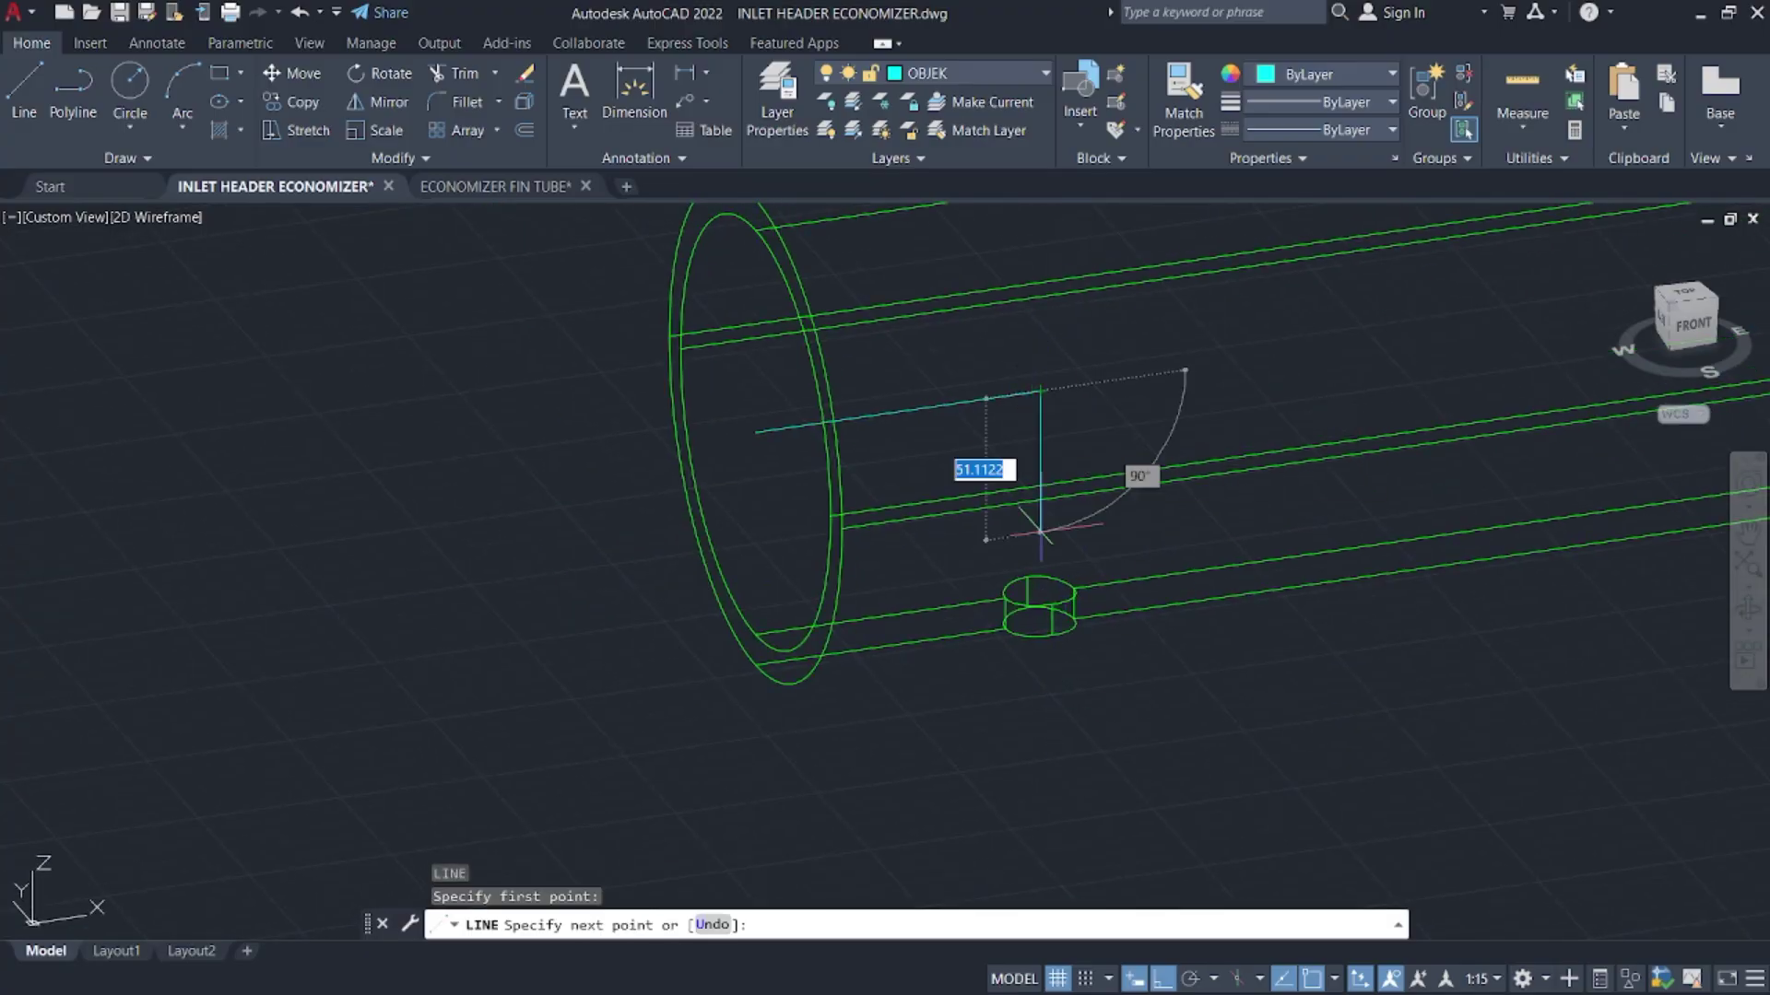
pyautogui.write('18')
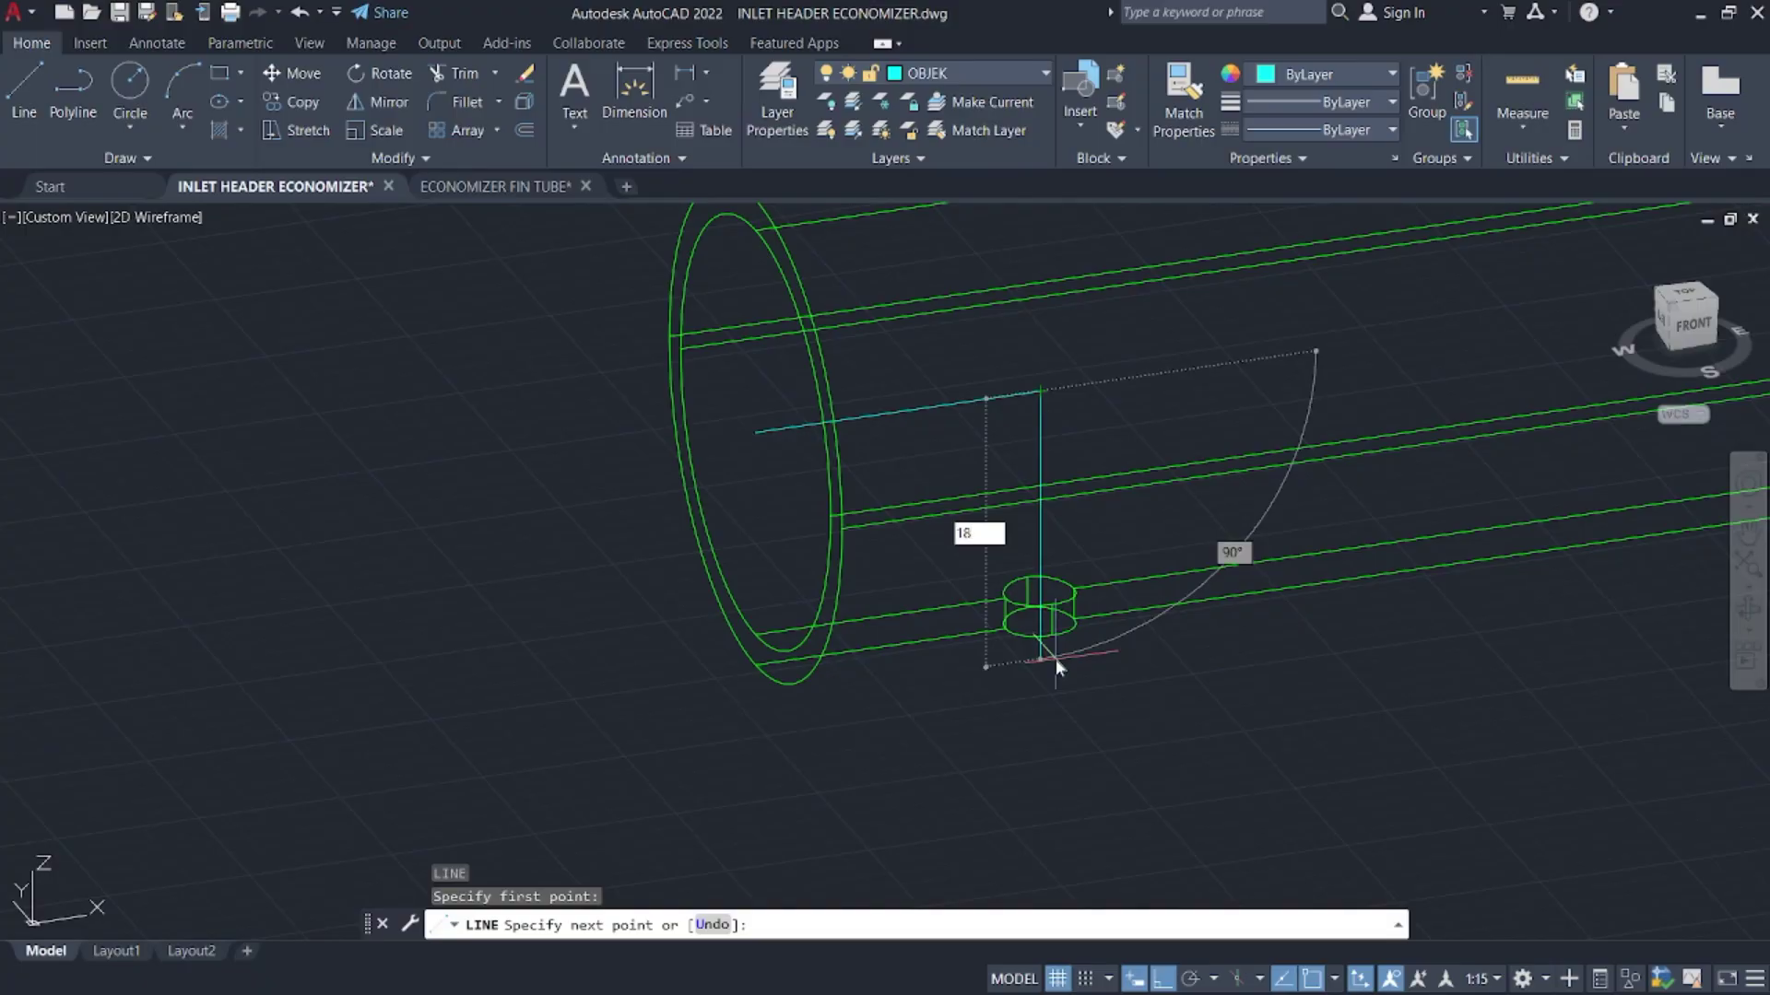
pyautogui.press('BackSpace')
pyautogui.write('683/20')
pyautogui.press('Return')
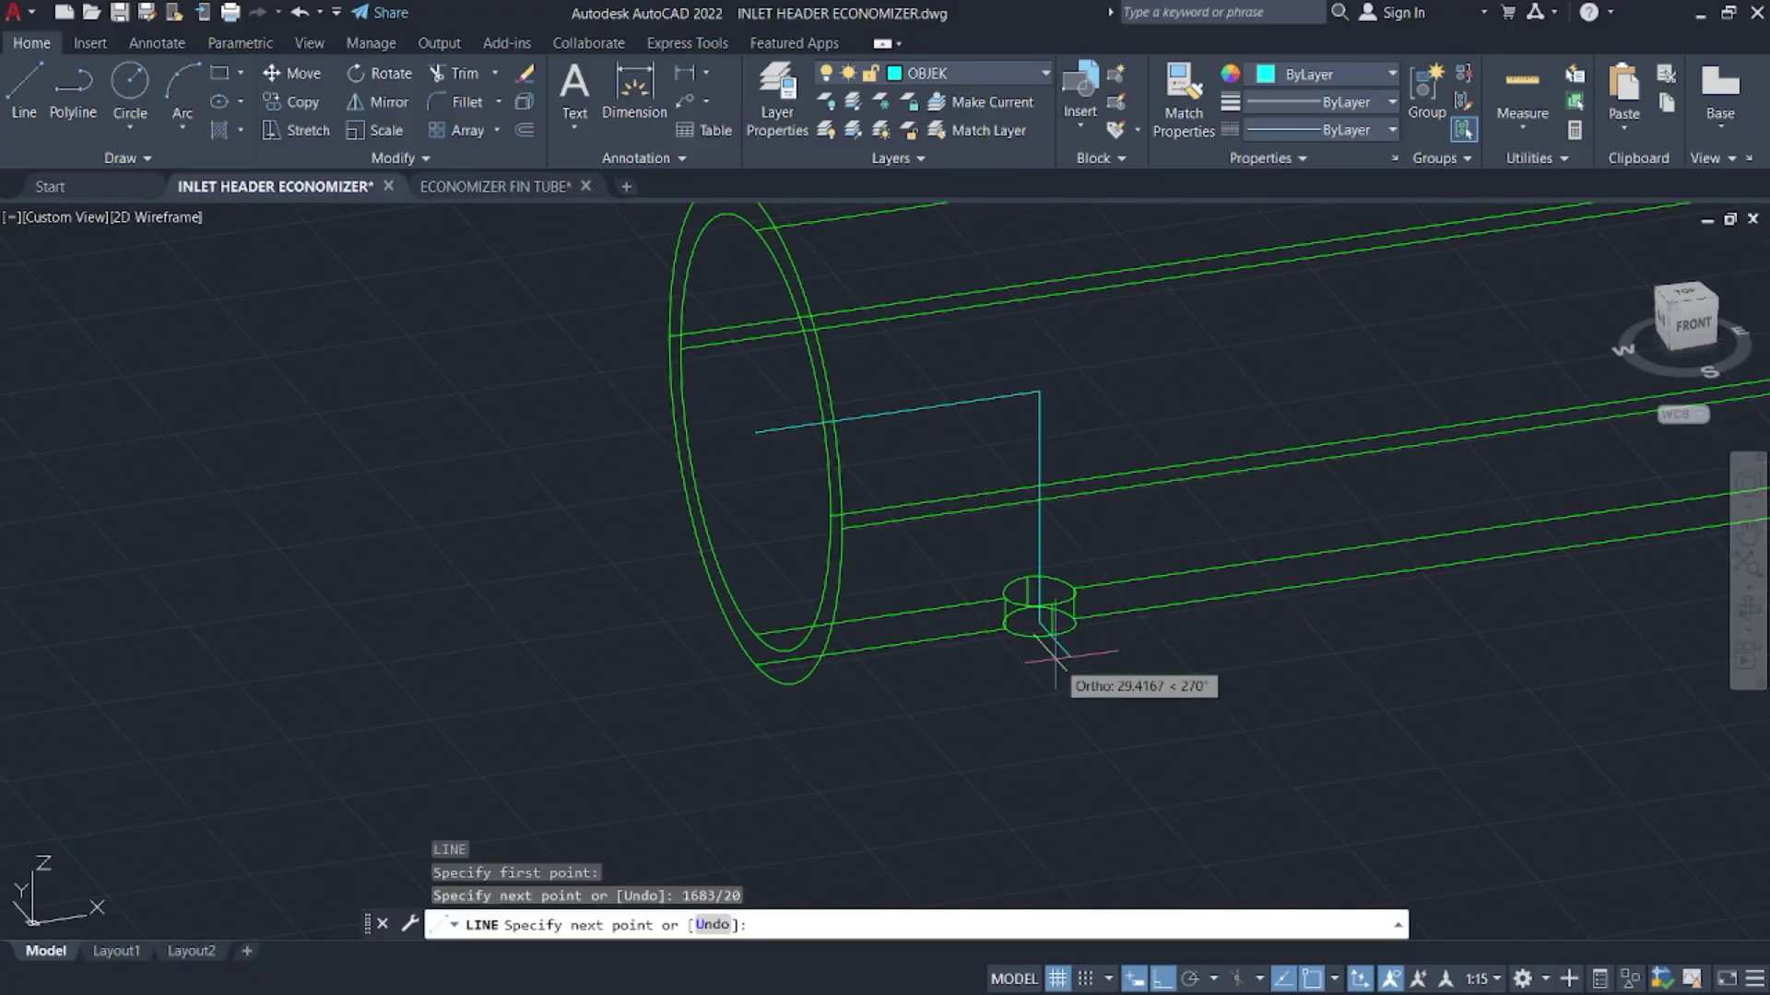
pyautogui.scroll(-6, 1152, 701)
pyautogui.press('Escape')
pyautogui.moveTo(1497, 802); pyautogui.dragTo(1177, 664, button='middle')
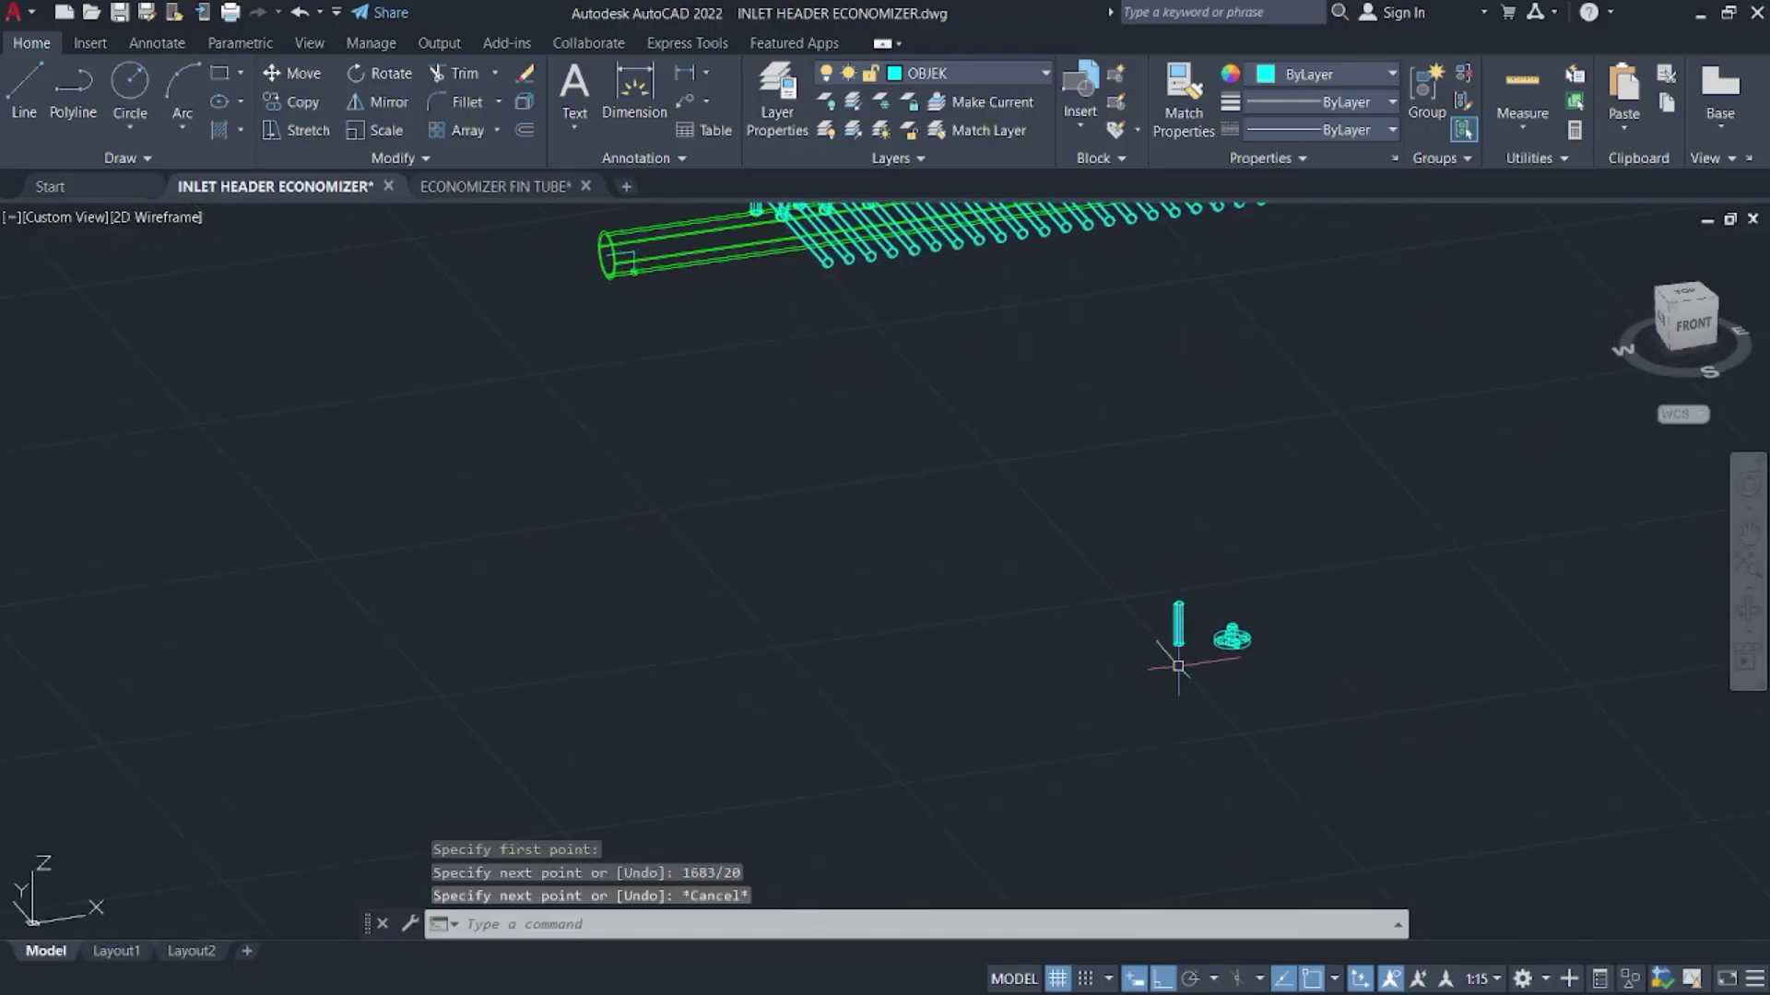
# - Move the vertical nozzle pipe and its centreline from its top centre to the lower end of the vertical construction line at the header hole
pyautogui.scroll(6, 1179, 669)
pyautogui.click(1216, 629)
pyautogui.click(997, 316)
pyautogui.scroll(2, 1143, 478)
pyautogui.moveTo(1134, 494); pyautogui.dragTo(1063, 542, button='middle')
pyautogui.write('m')
pyautogui.press('Return')
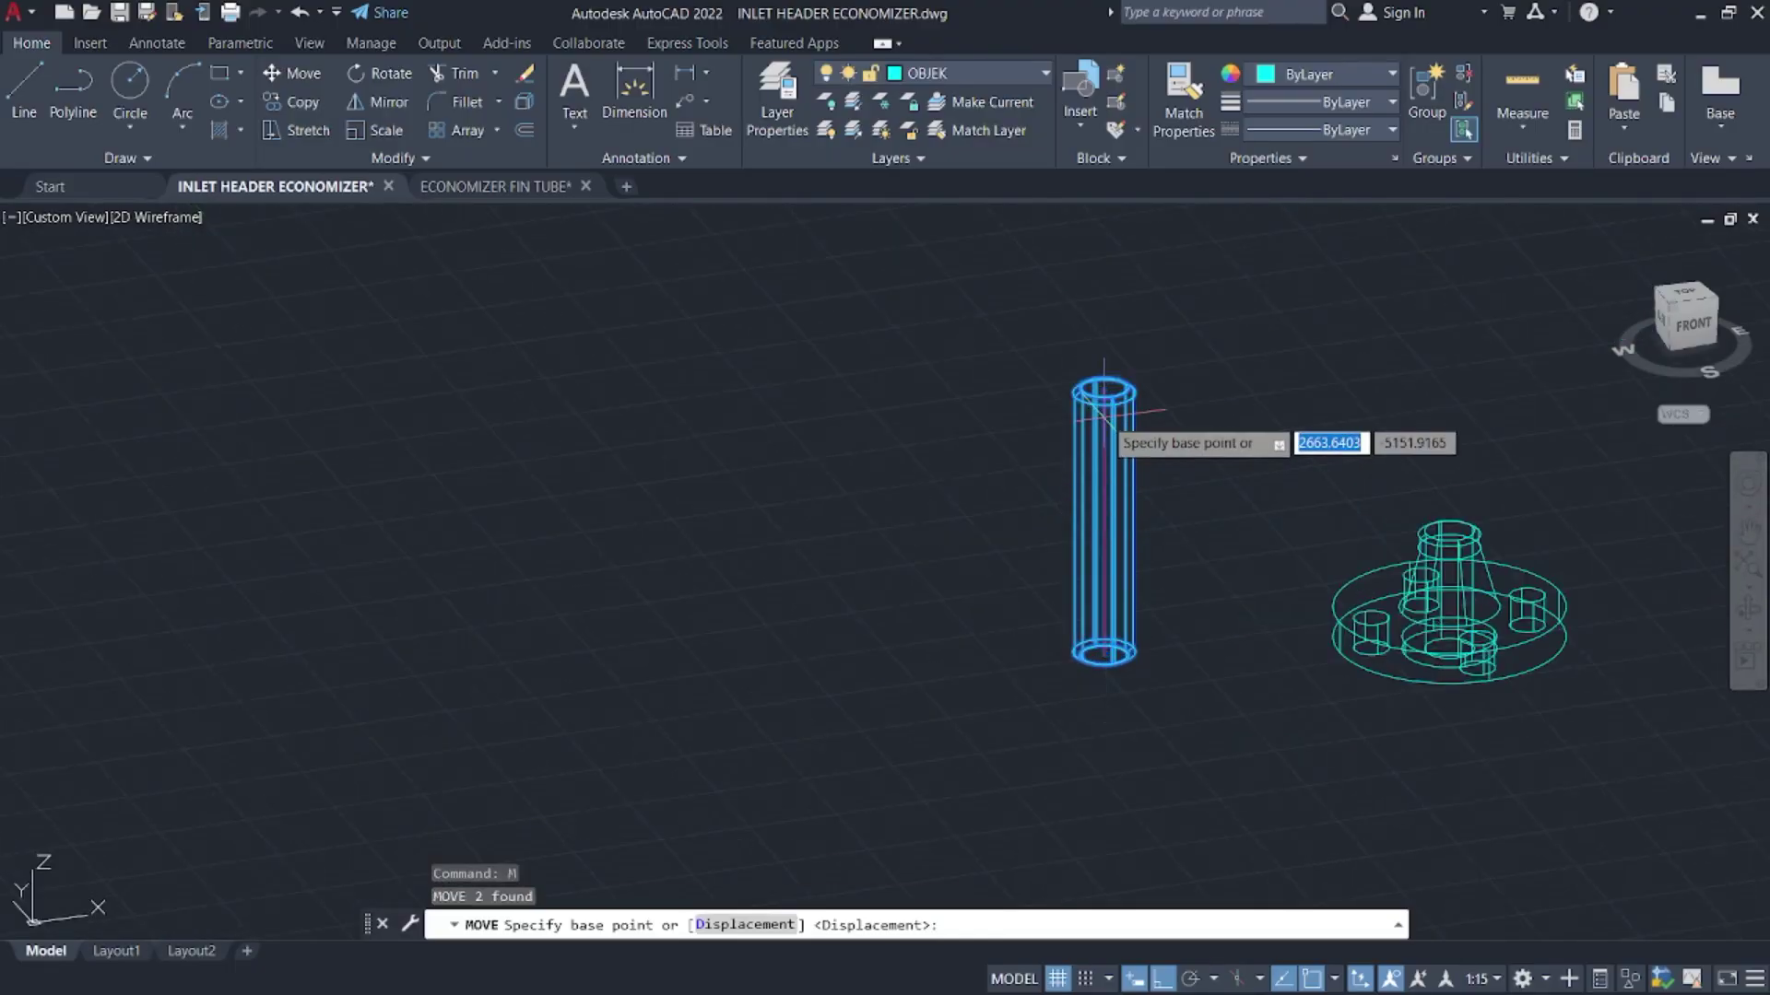
pyautogui.scroll(2, 1101, 415)
pyautogui.click(1100, 378)
pyautogui.scroll(-6, 959, 373)
pyautogui.moveTo(959, 373); pyautogui.dragTo(1277, 580, button='middle')
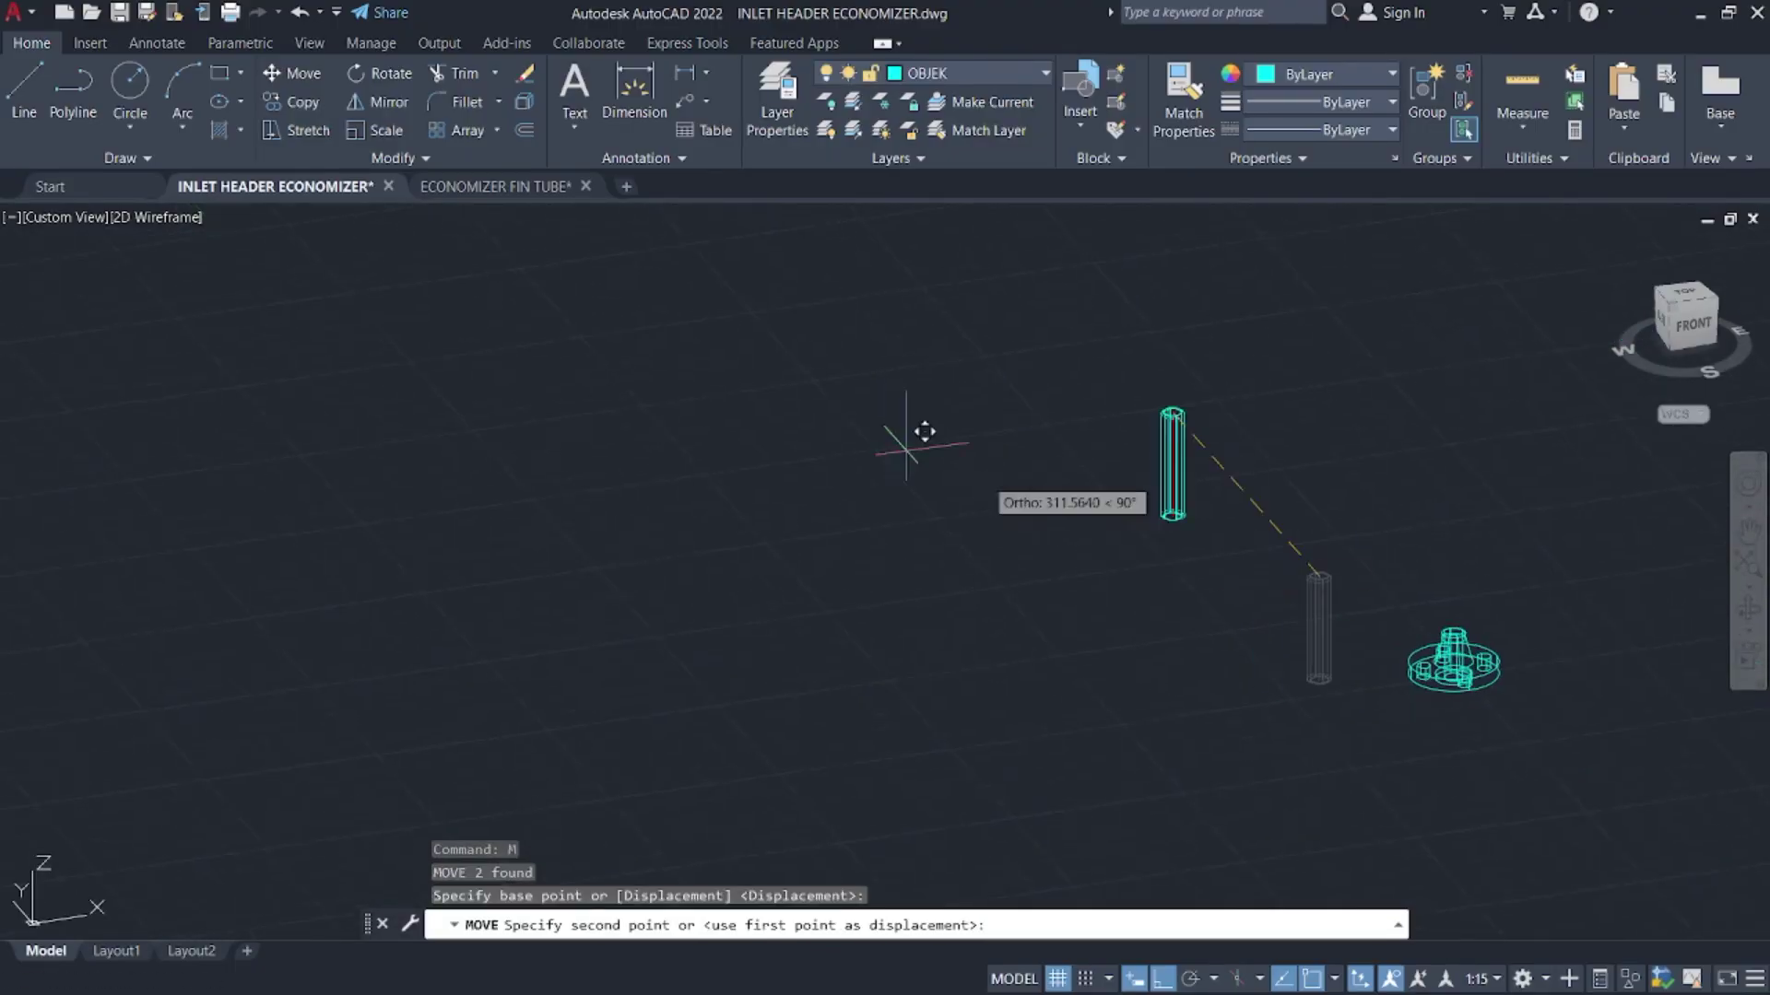
pyautogui.scroll(-4, 679, 342)
pyautogui.moveTo(679, 342); pyautogui.dragTo(1106, 667, button='middle')
pyautogui.scroll(10, 814, 428)
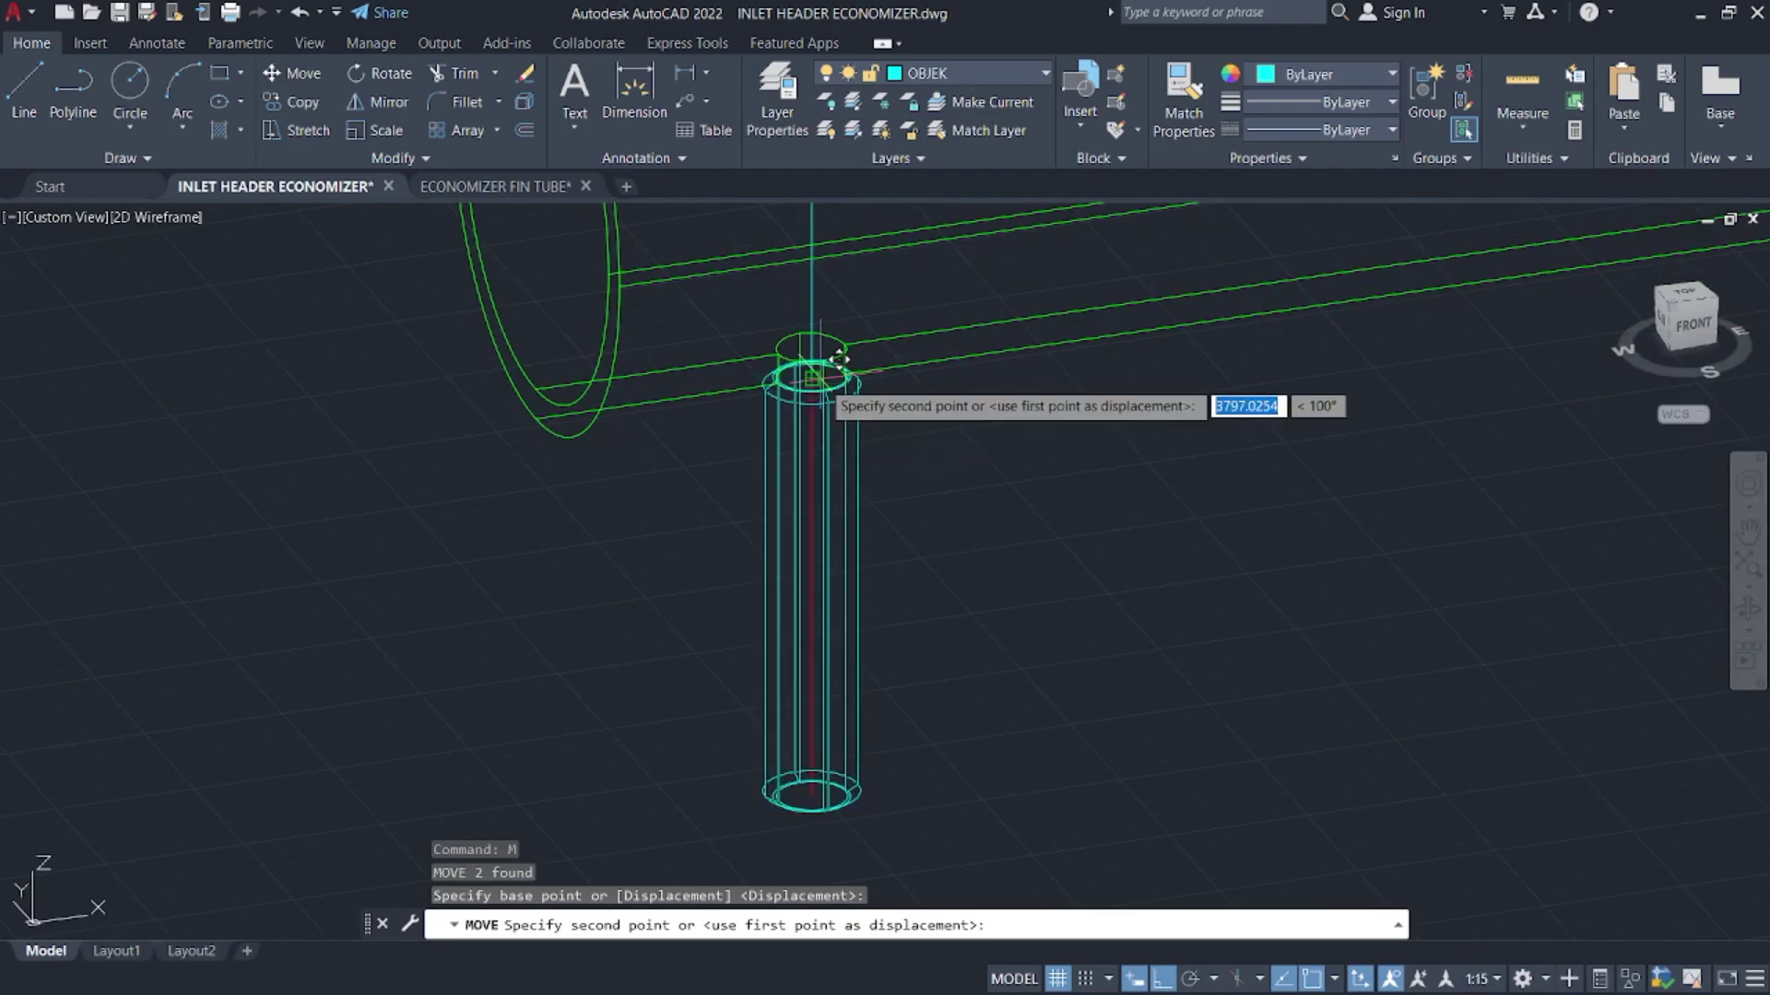
pyautogui.click(820, 369)
# - Move the flange by the centre of its neck's top opening onto the bottom centre of the nozzle pipe
pyautogui.scroll(-8, 997, 376)
pyautogui.moveTo(997, 376); pyautogui.dragTo(584, 430, button='middle')
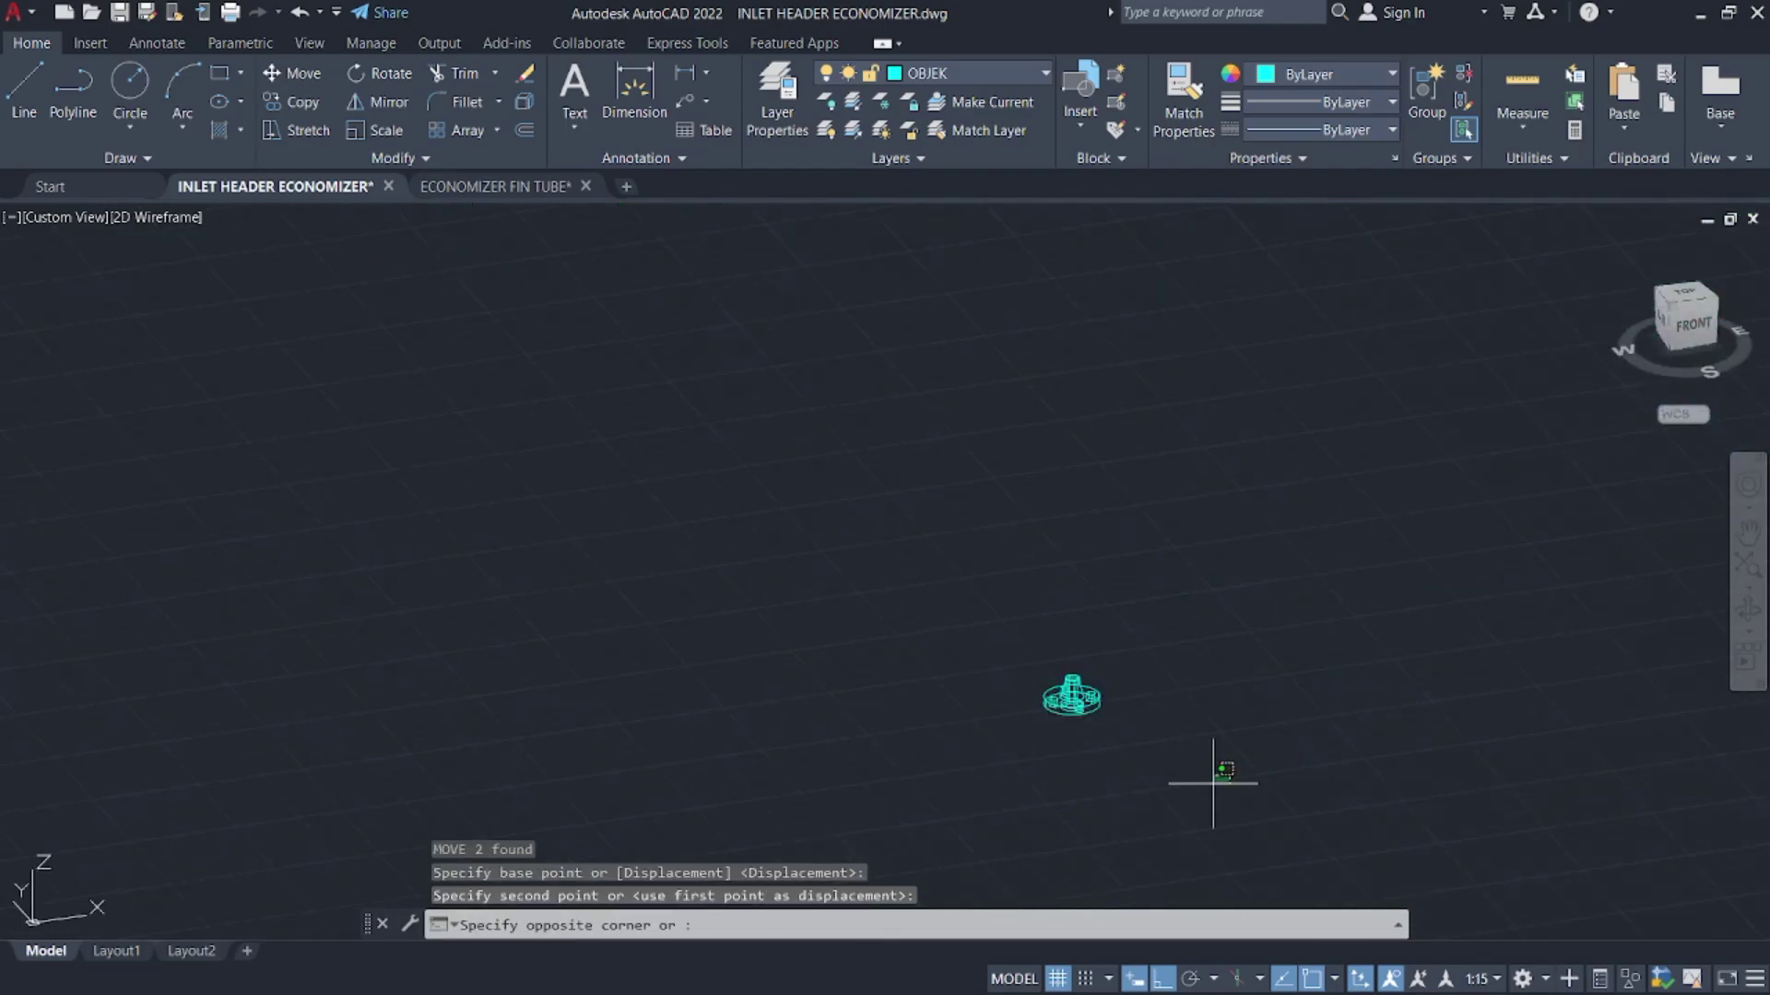
pyautogui.click(1042, 644)
pyautogui.write('m')
pyautogui.press('Return')
pyautogui.scroll(8, 1060, 696)
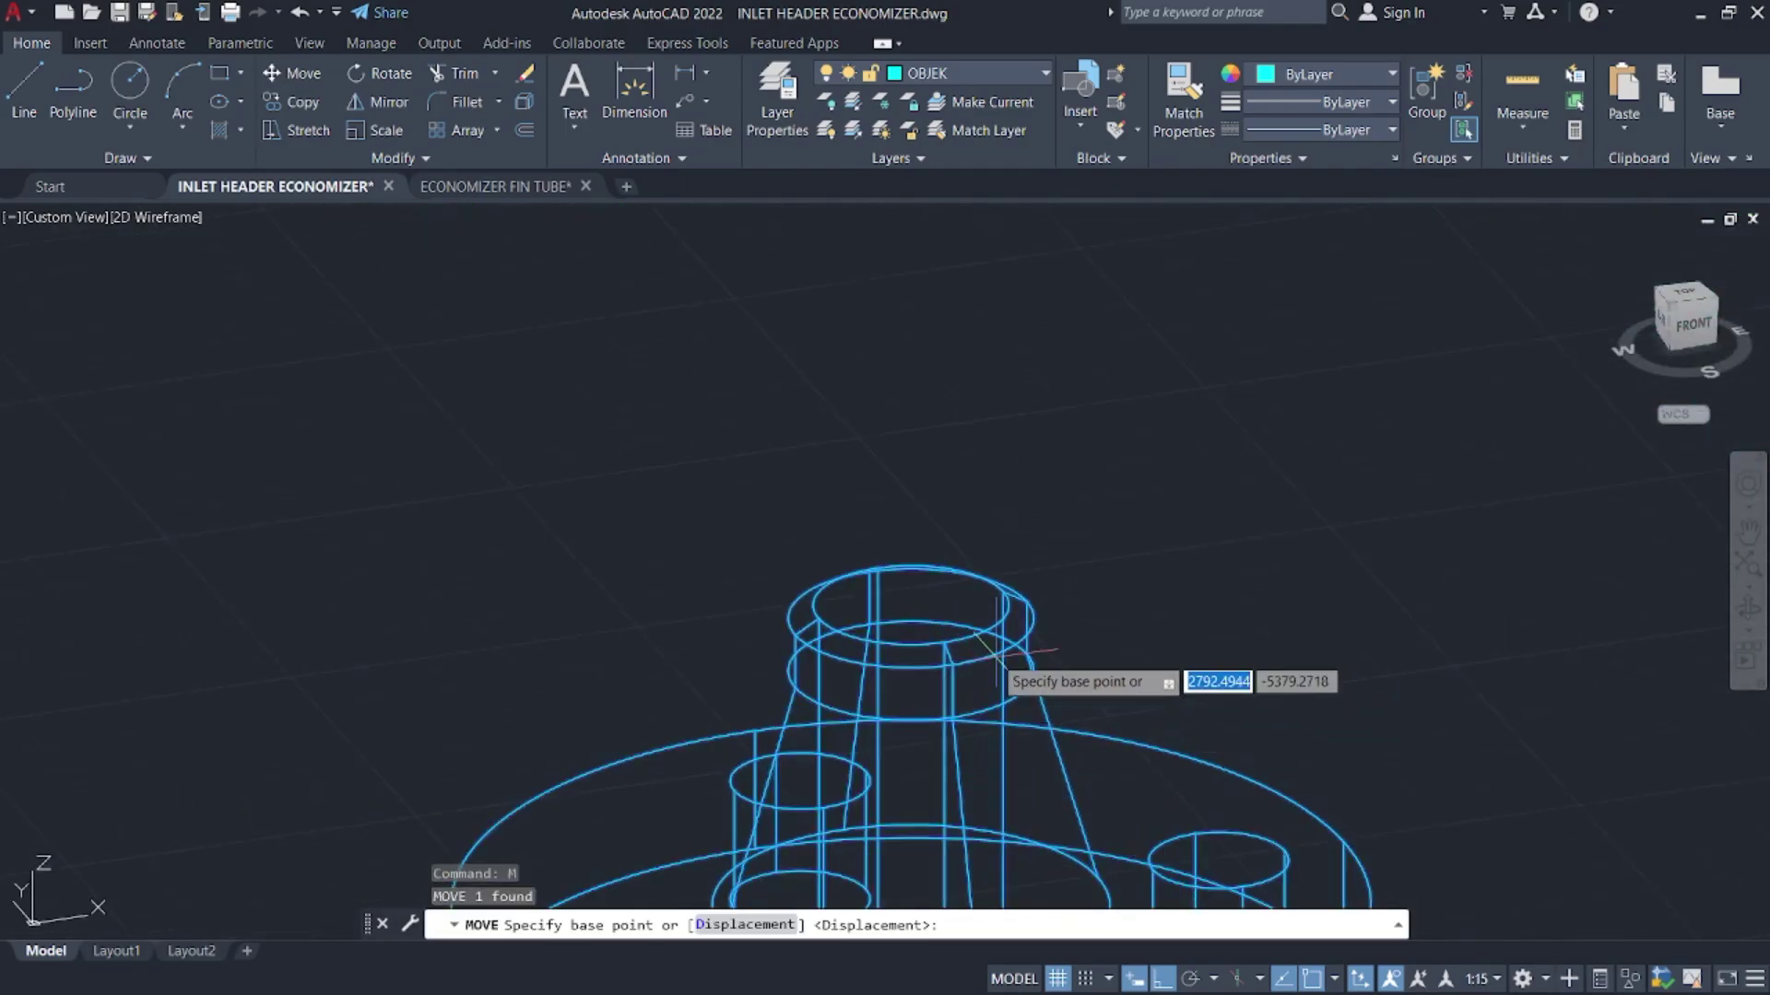
pyautogui.click(904, 603)
pyautogui.scroll(-10, 1008, 584)
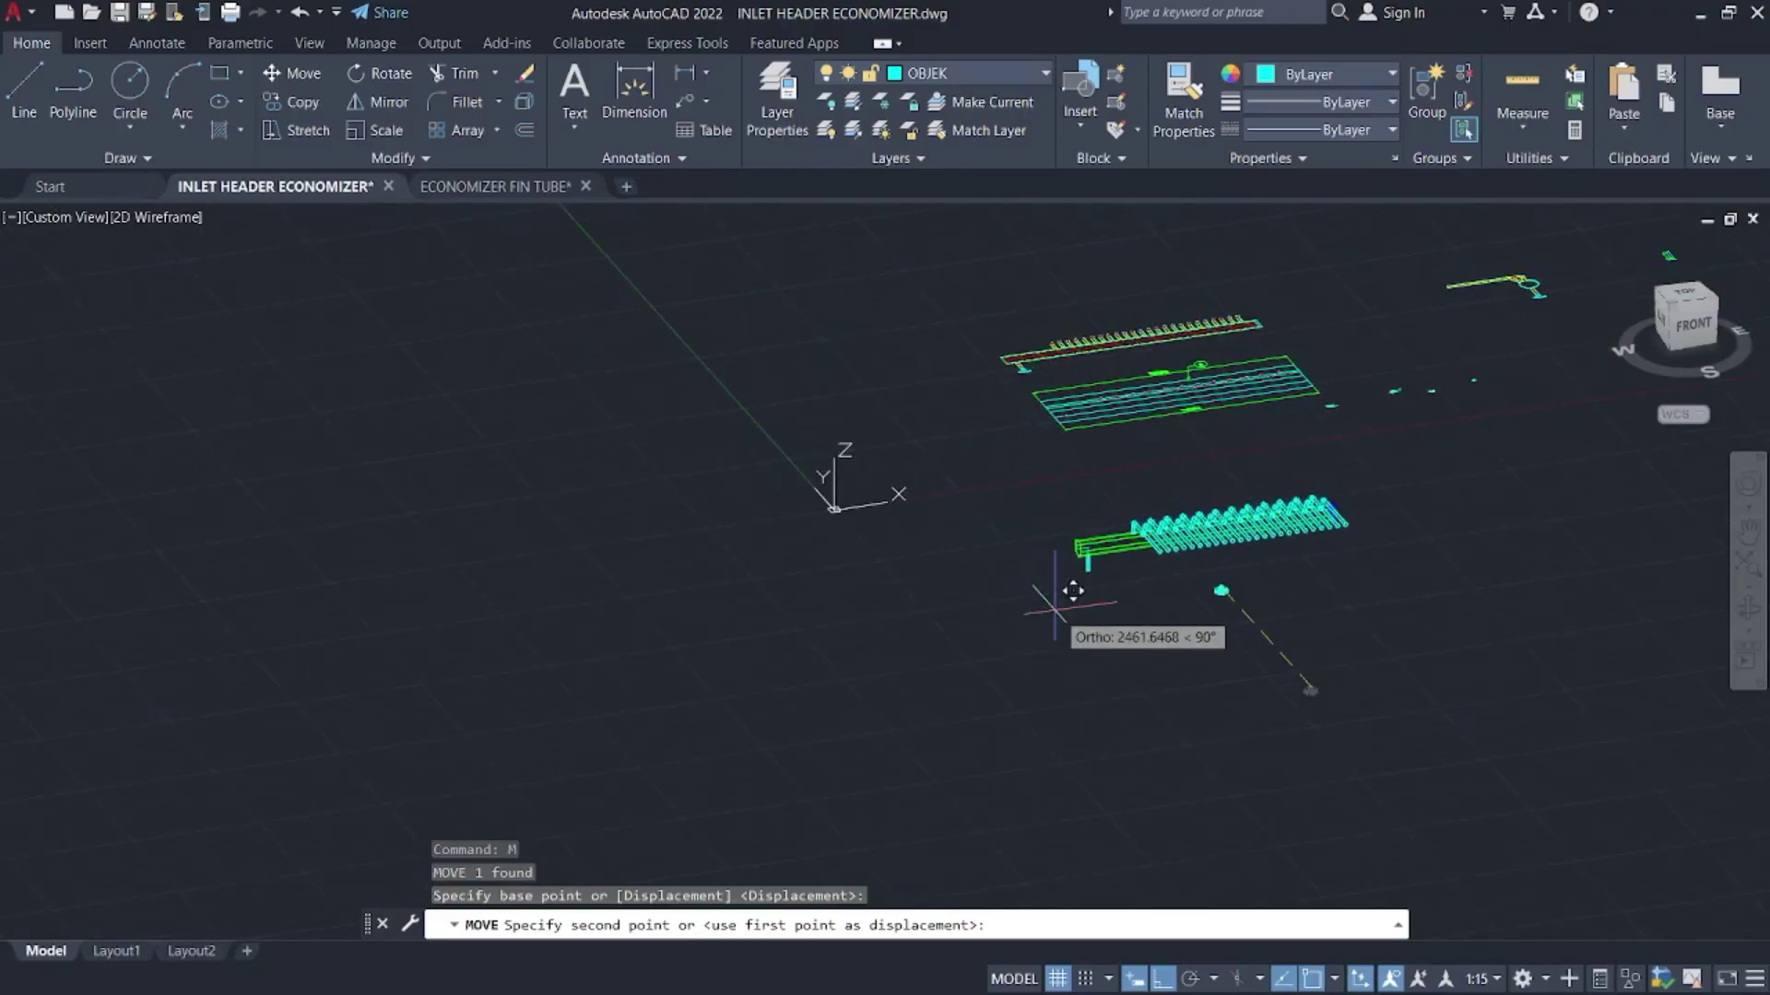
pyautogui.scroll(10, 1186, 462)
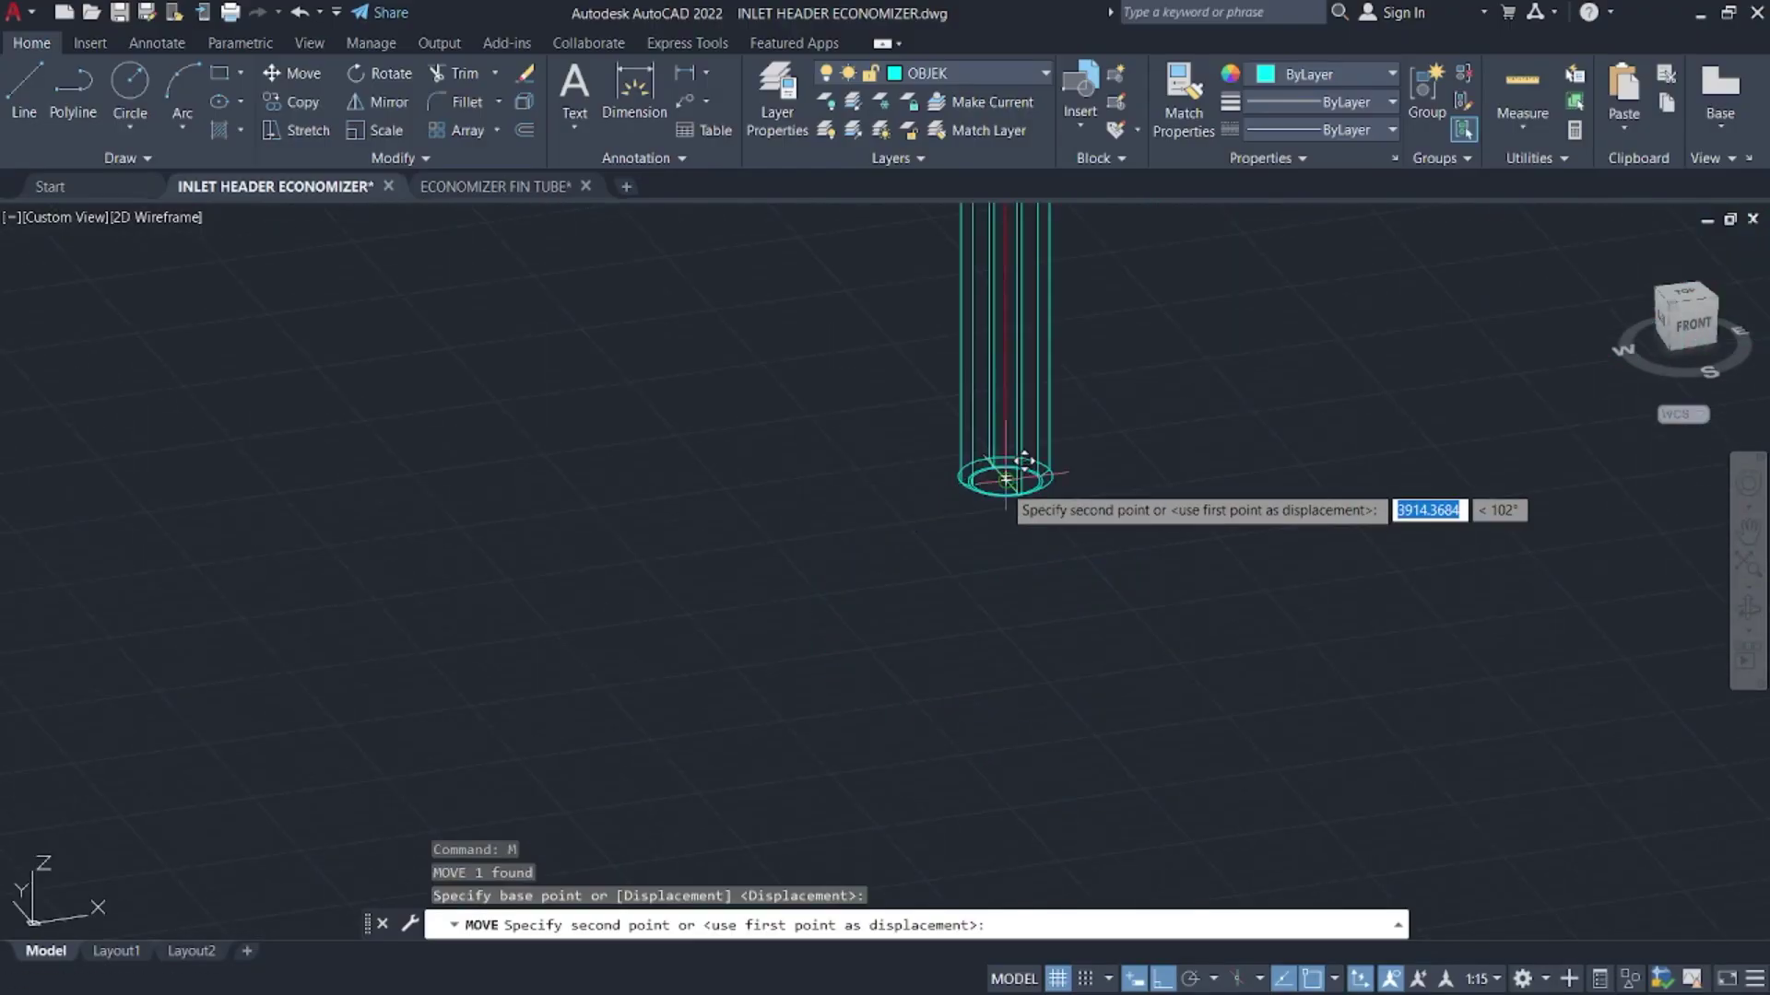
pyautogui.click(1005, 478)
# - Erase the 100 mm line and the vertical construction line inside the header pipe
pyautogui.scroll(-8, 1005, 479)
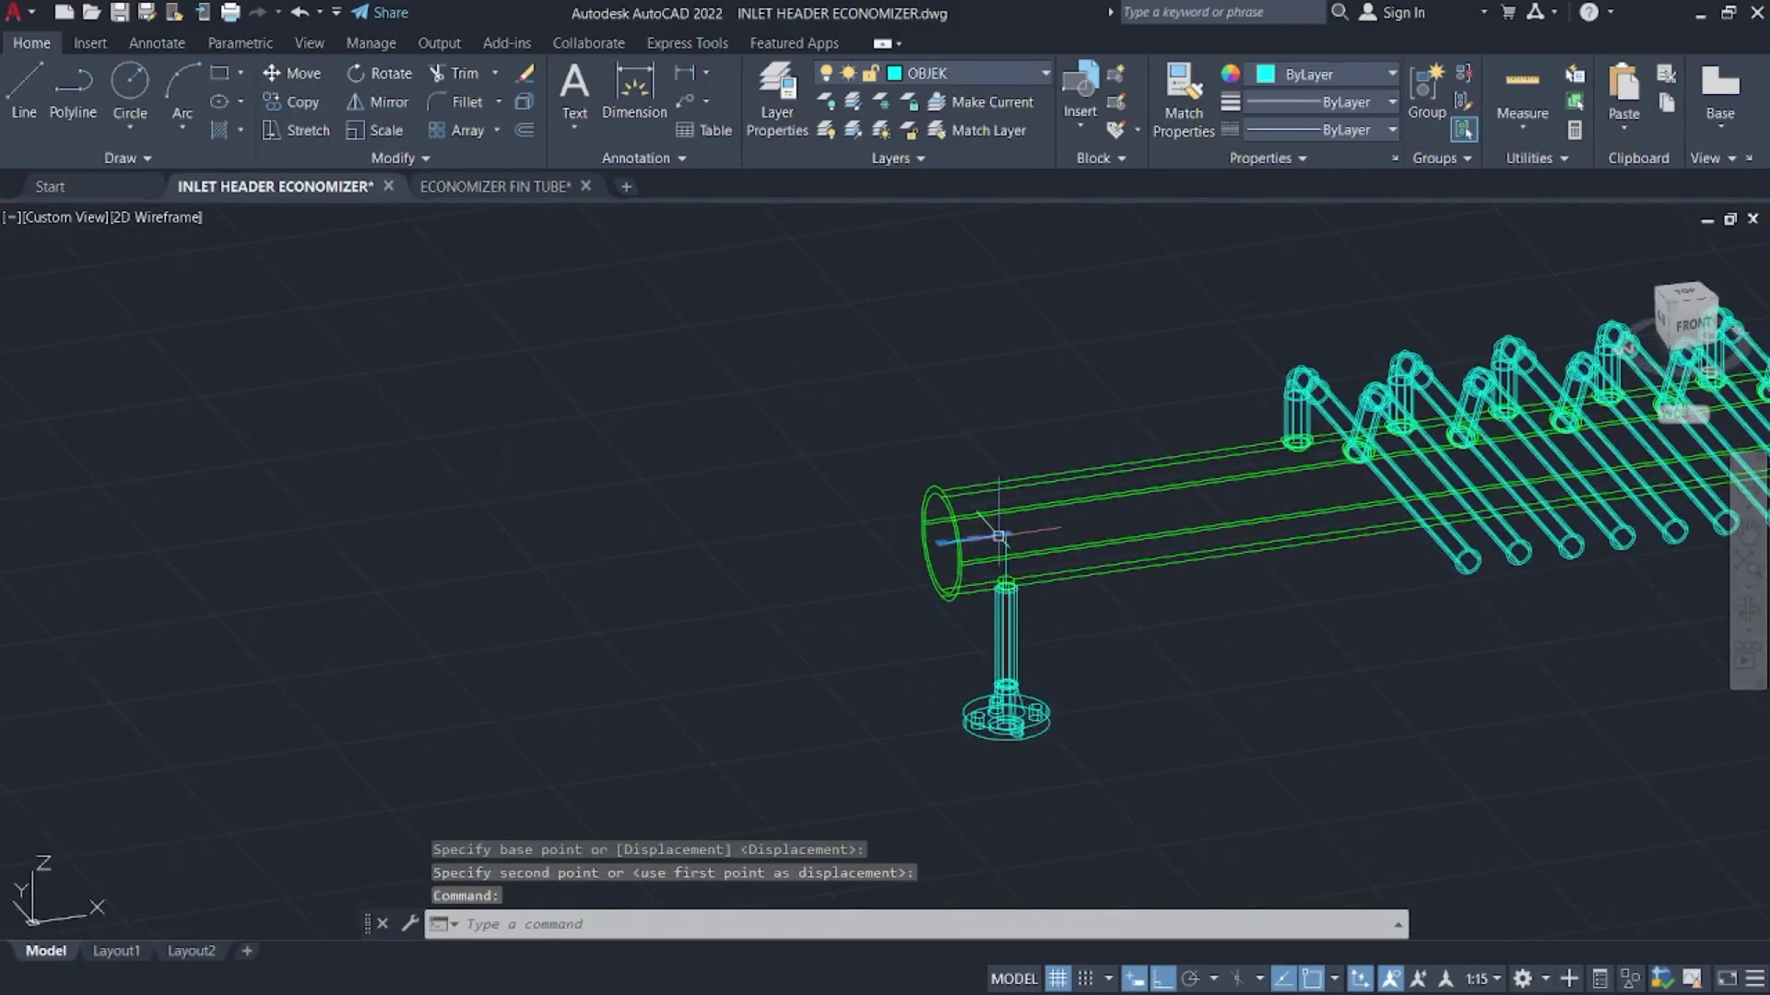
pyautogui.press('Delete')
pyautogui.click(1006, 552)
pyautogui.press('Delete')
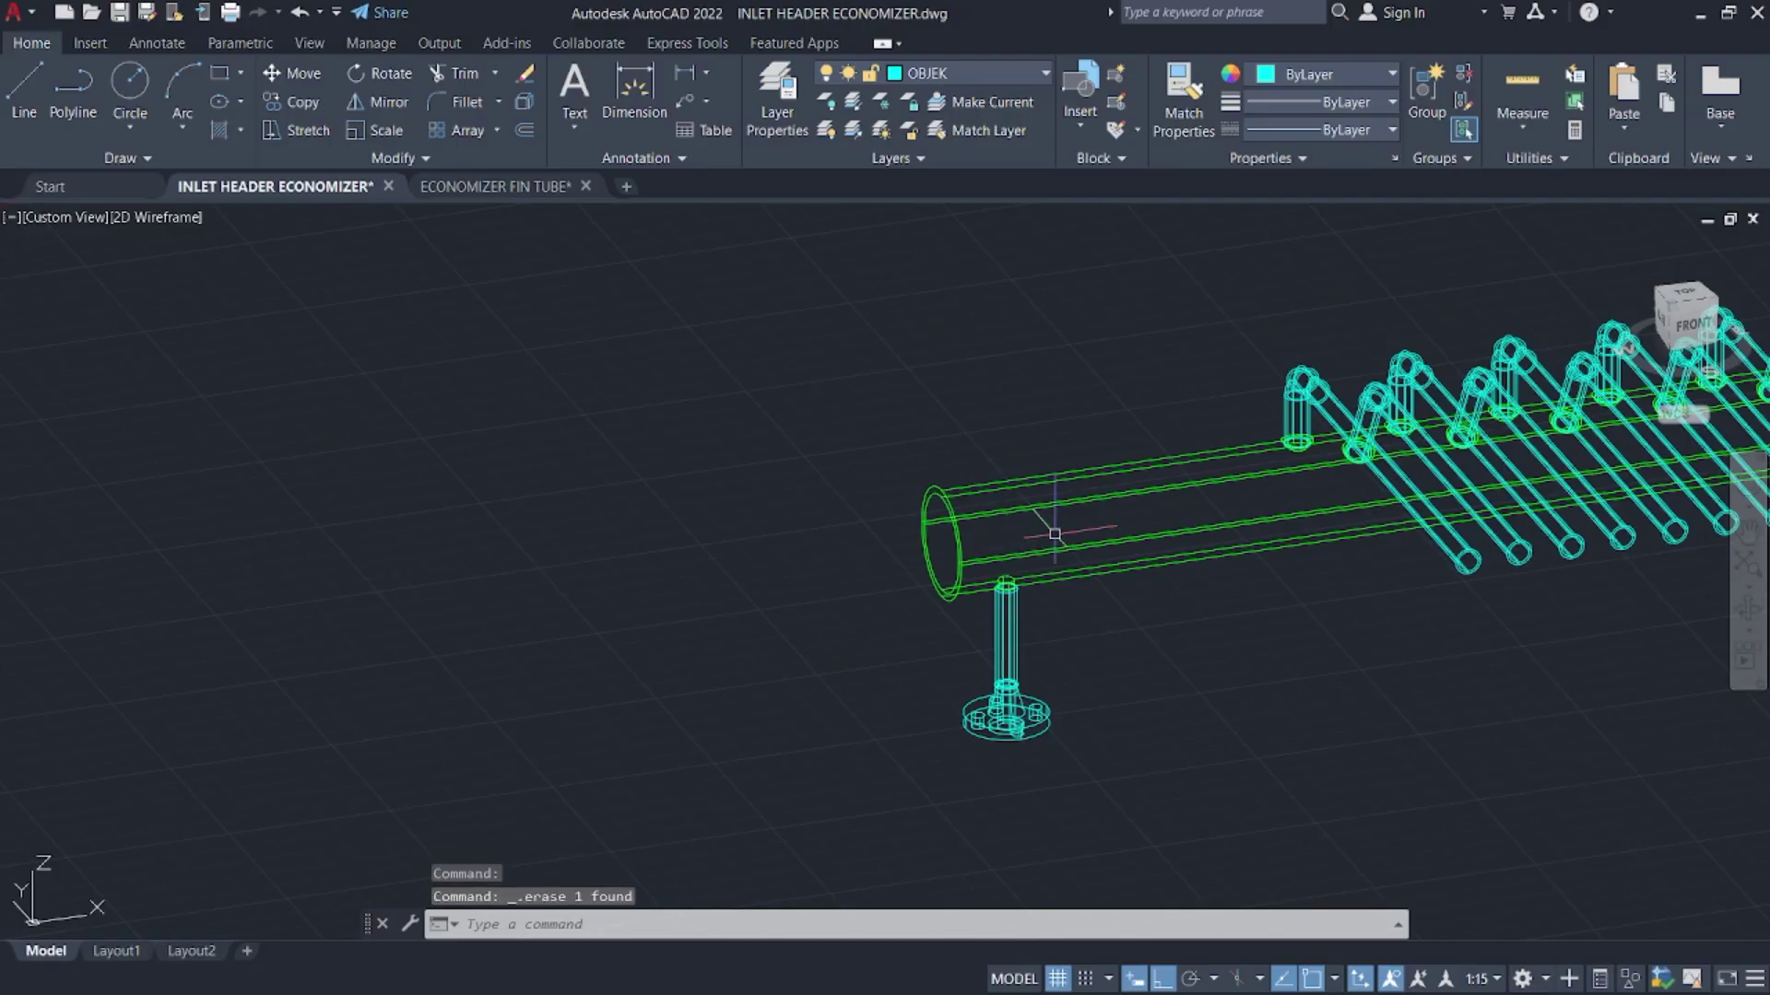
# - Set the model's visual style to Realistic
pyautogui.scroll(-4, 474, 506)
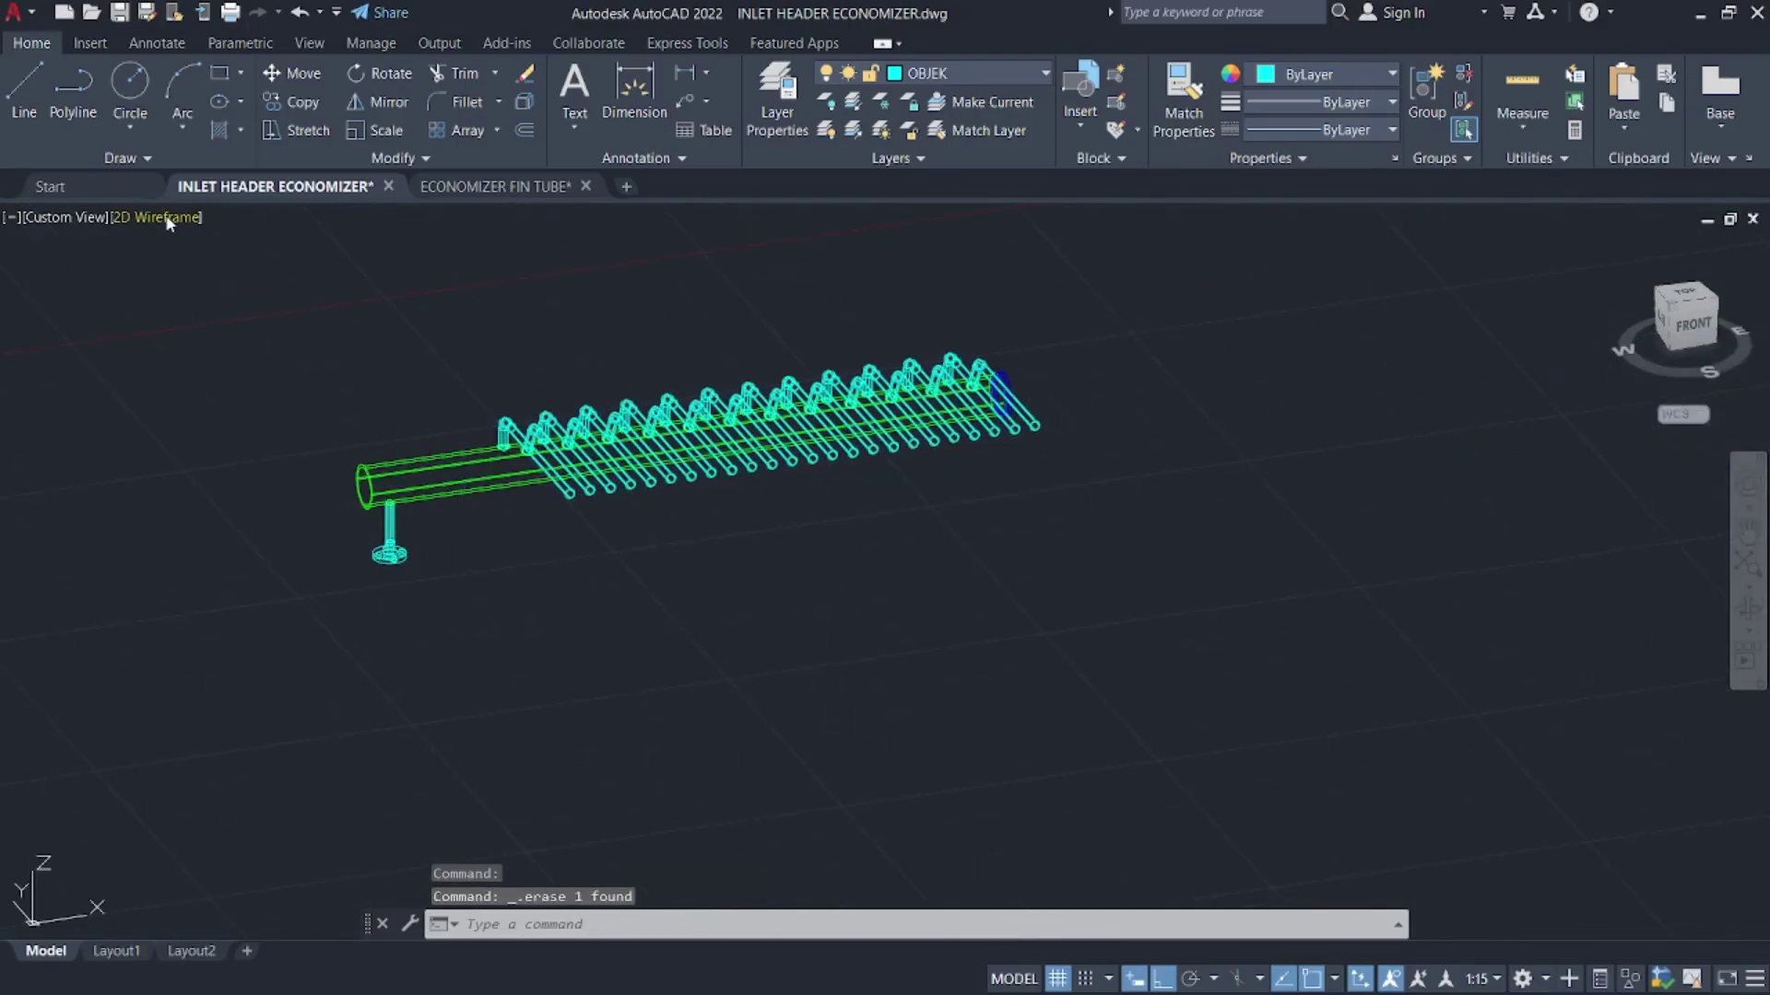
pyautogui.click(169, 219)
pyautogui.click(267, 344)
pyautogui.scroll(3, 1118, 466)
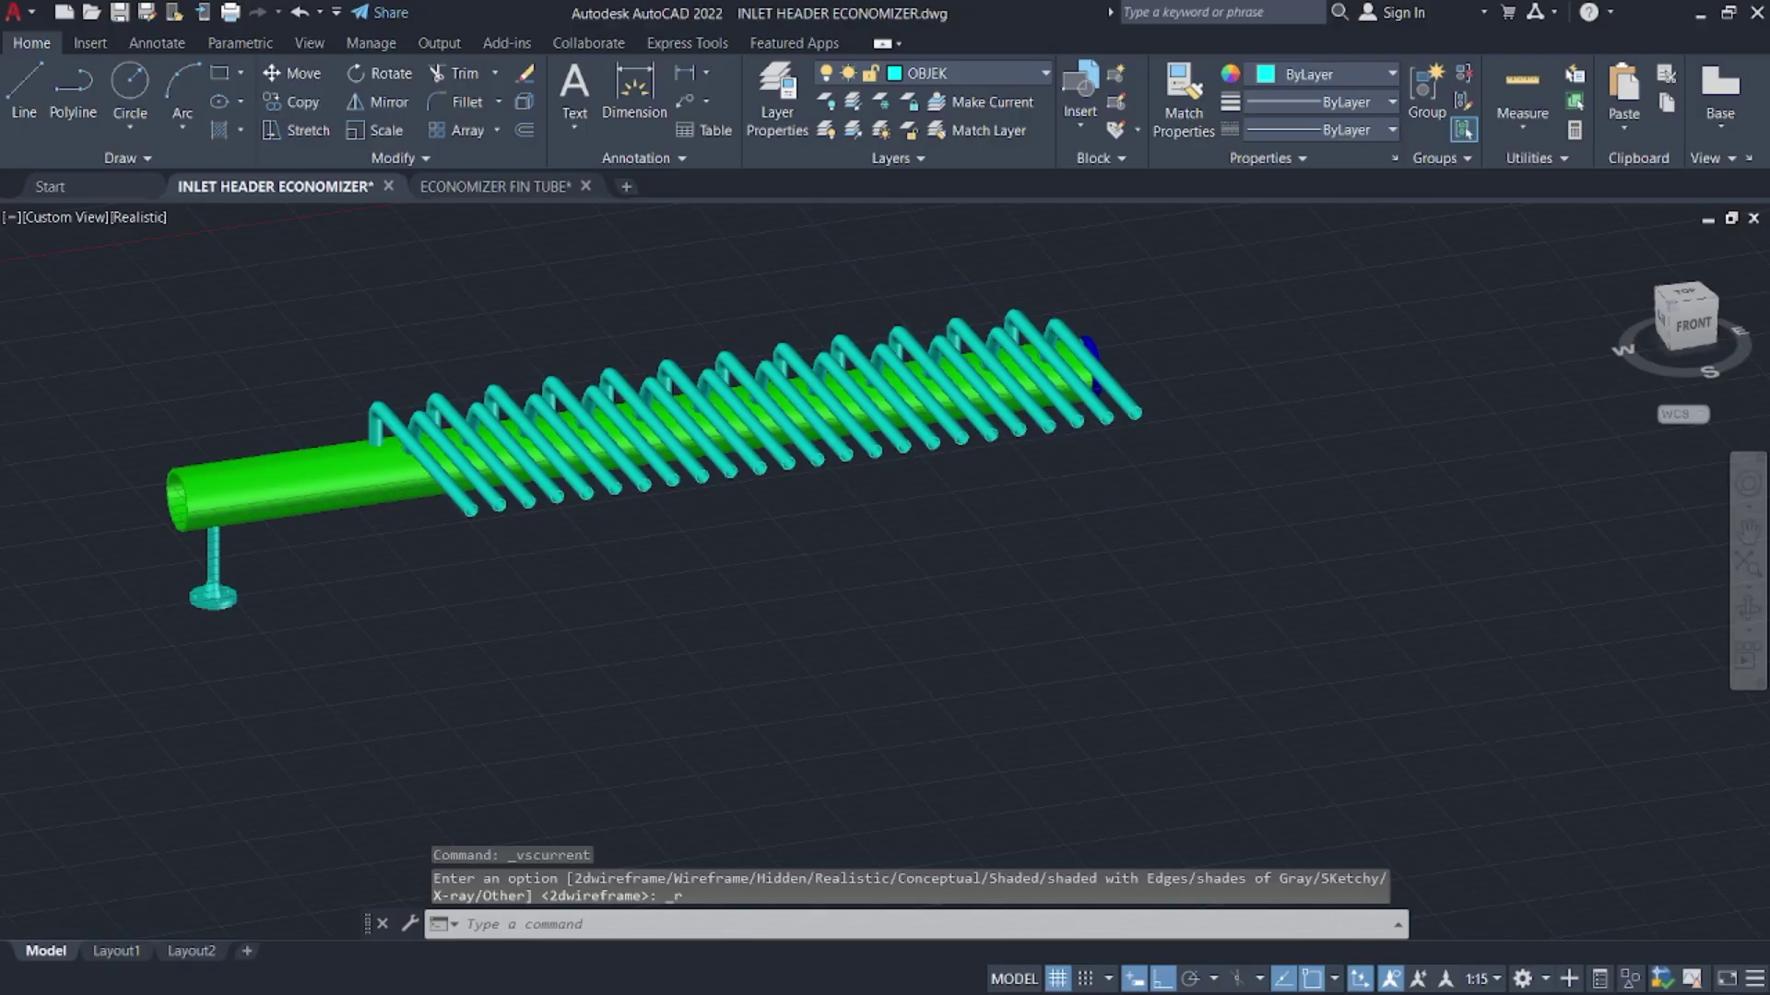
pyautogui.press('super')
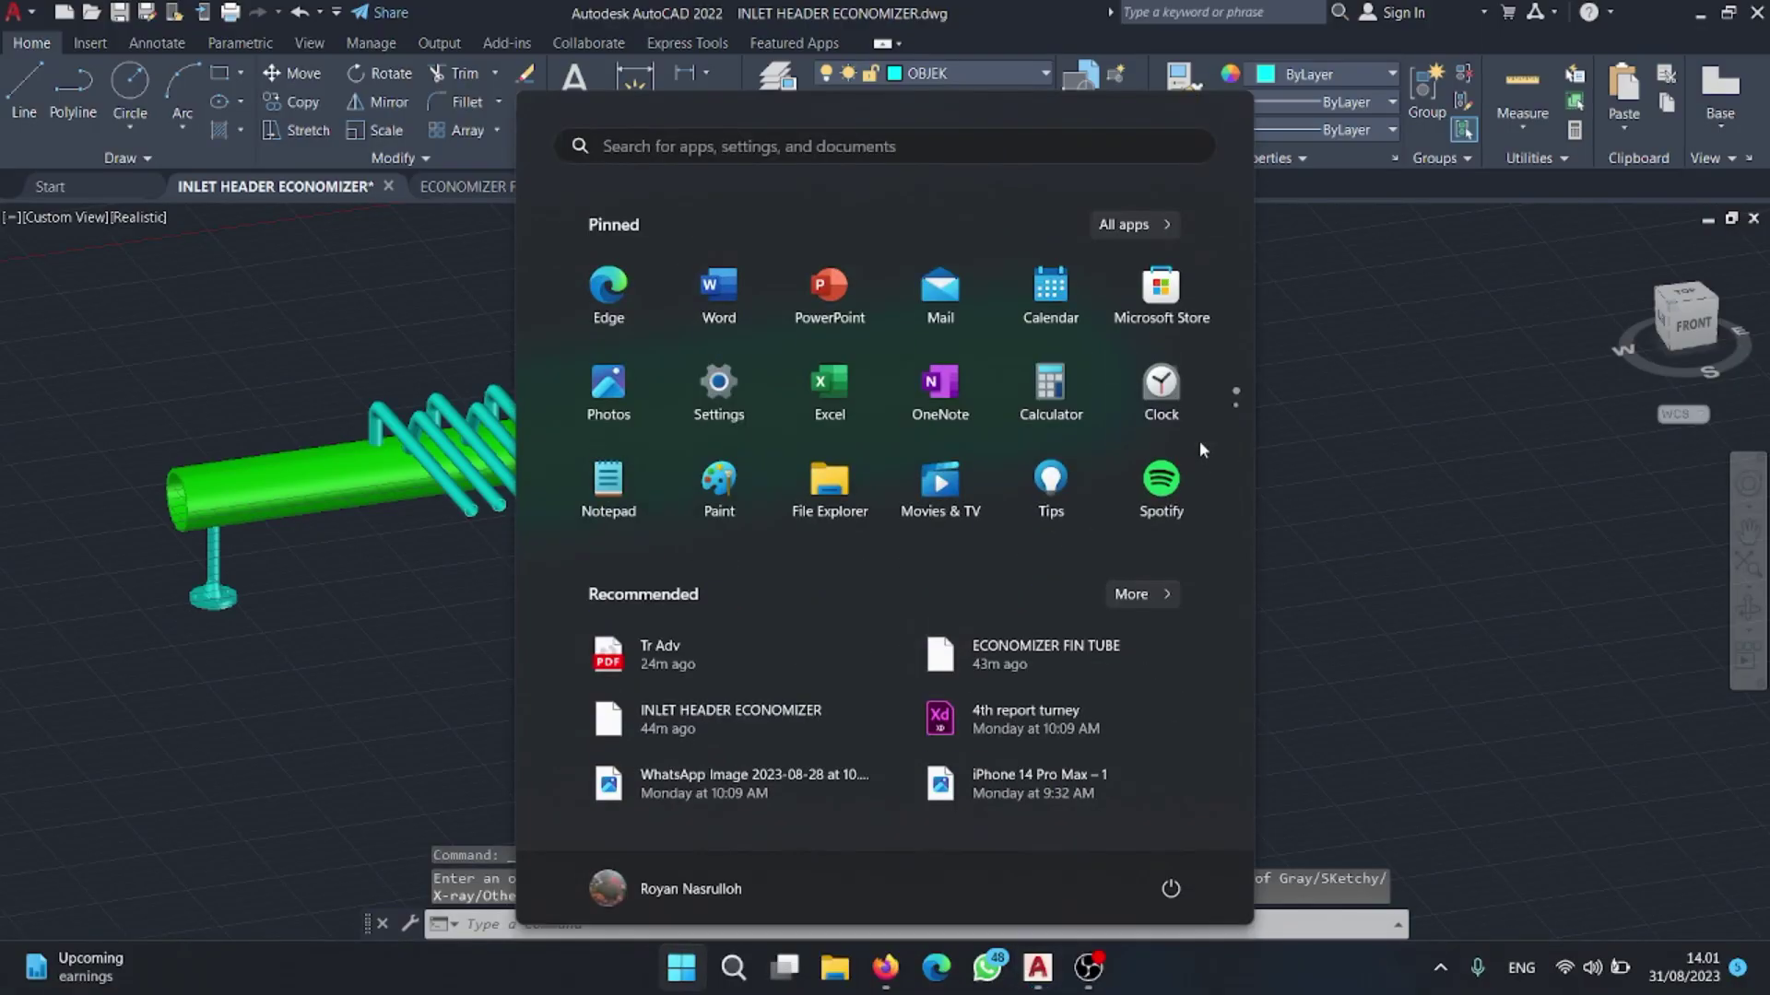
pyautogui.press('super')
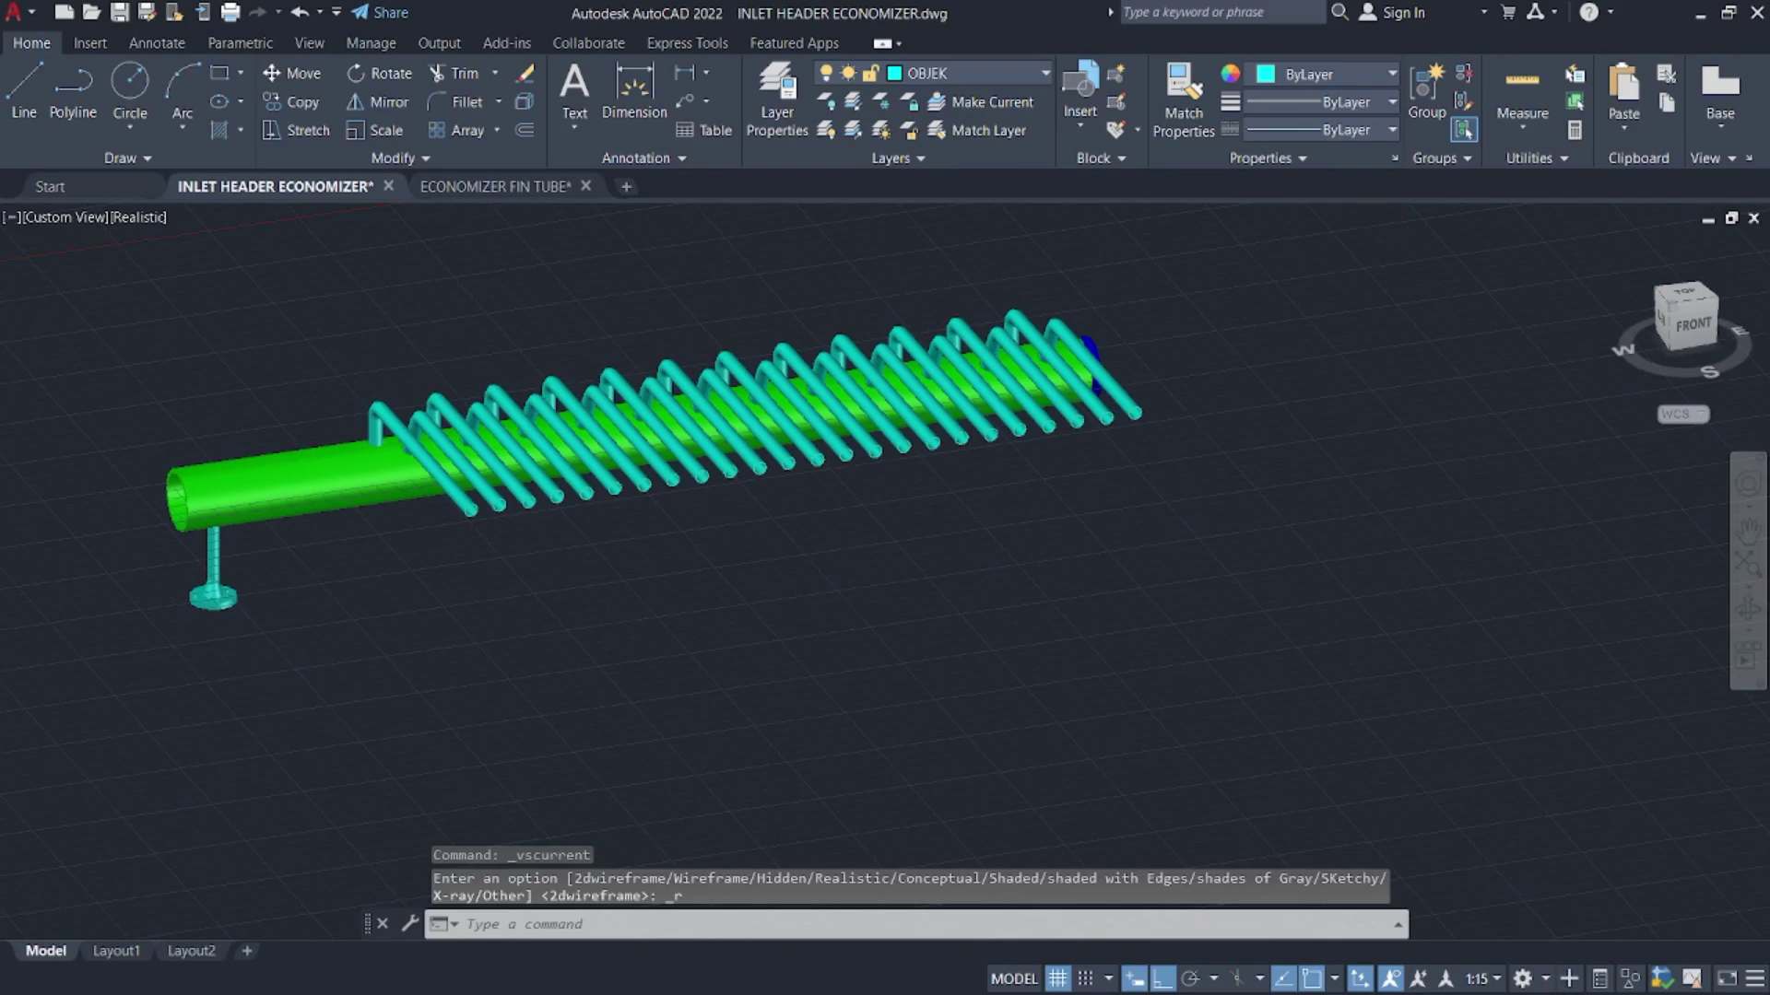
pyautogui.press('super')
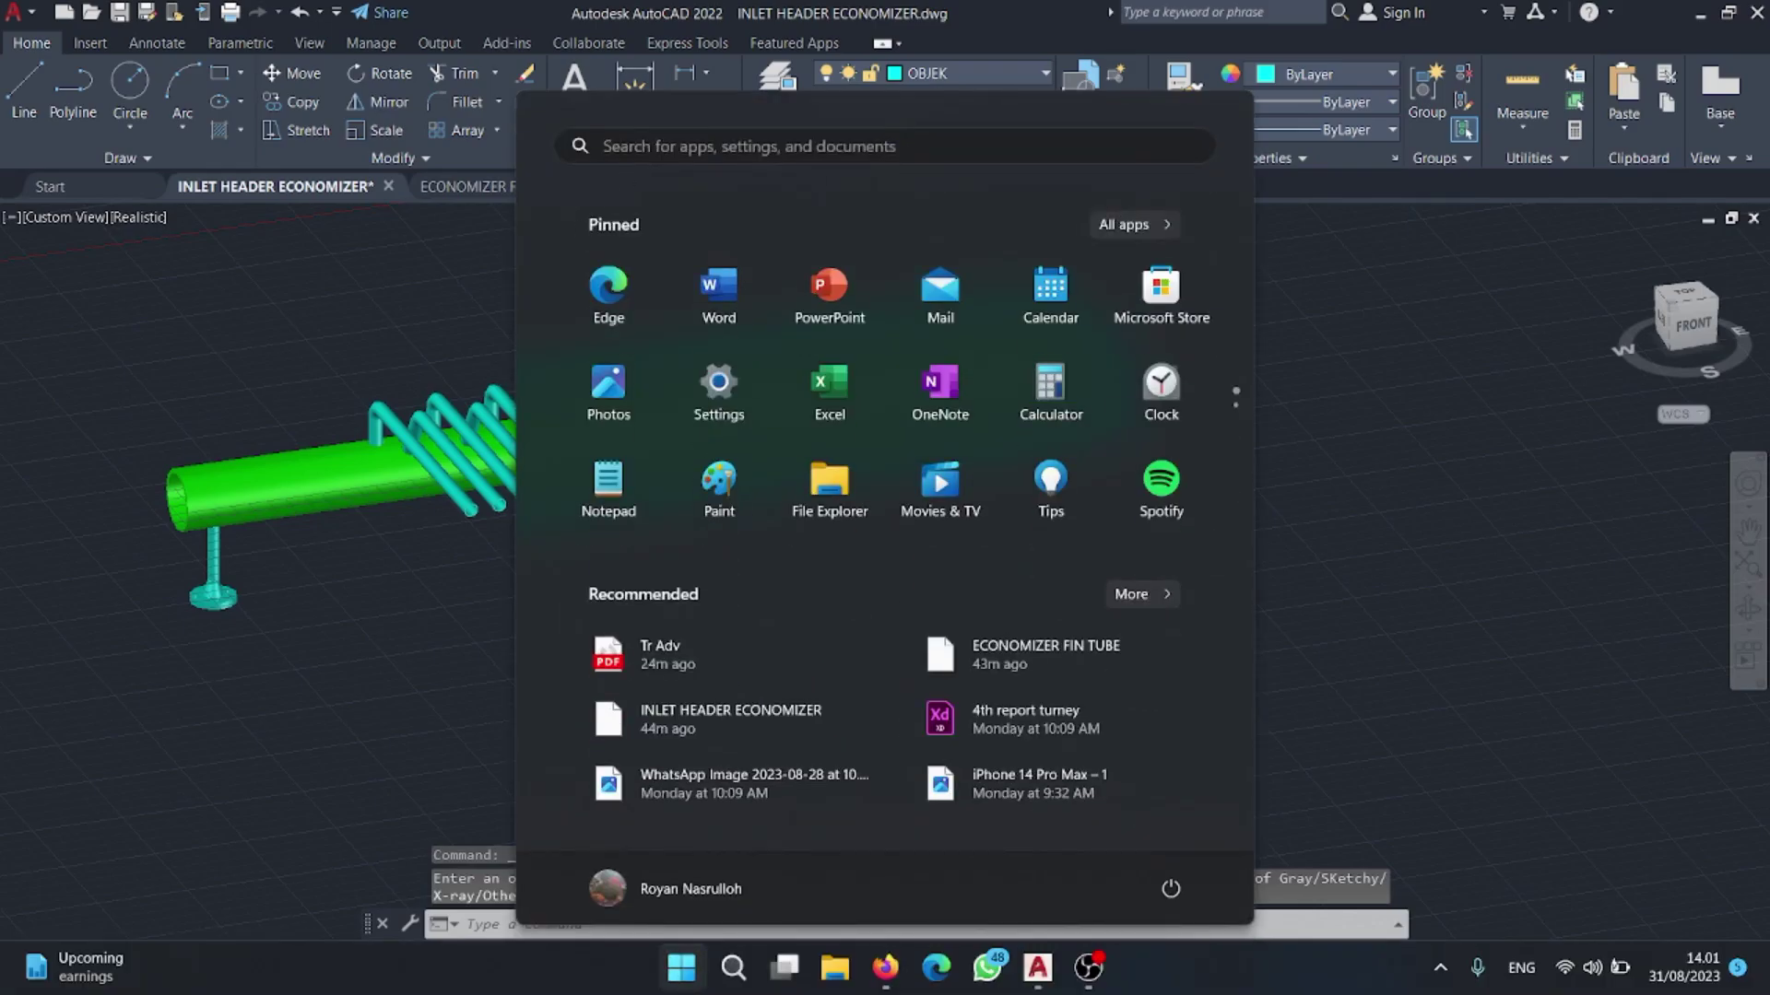
pyautogui.press('super')
pyautogui.press('super')
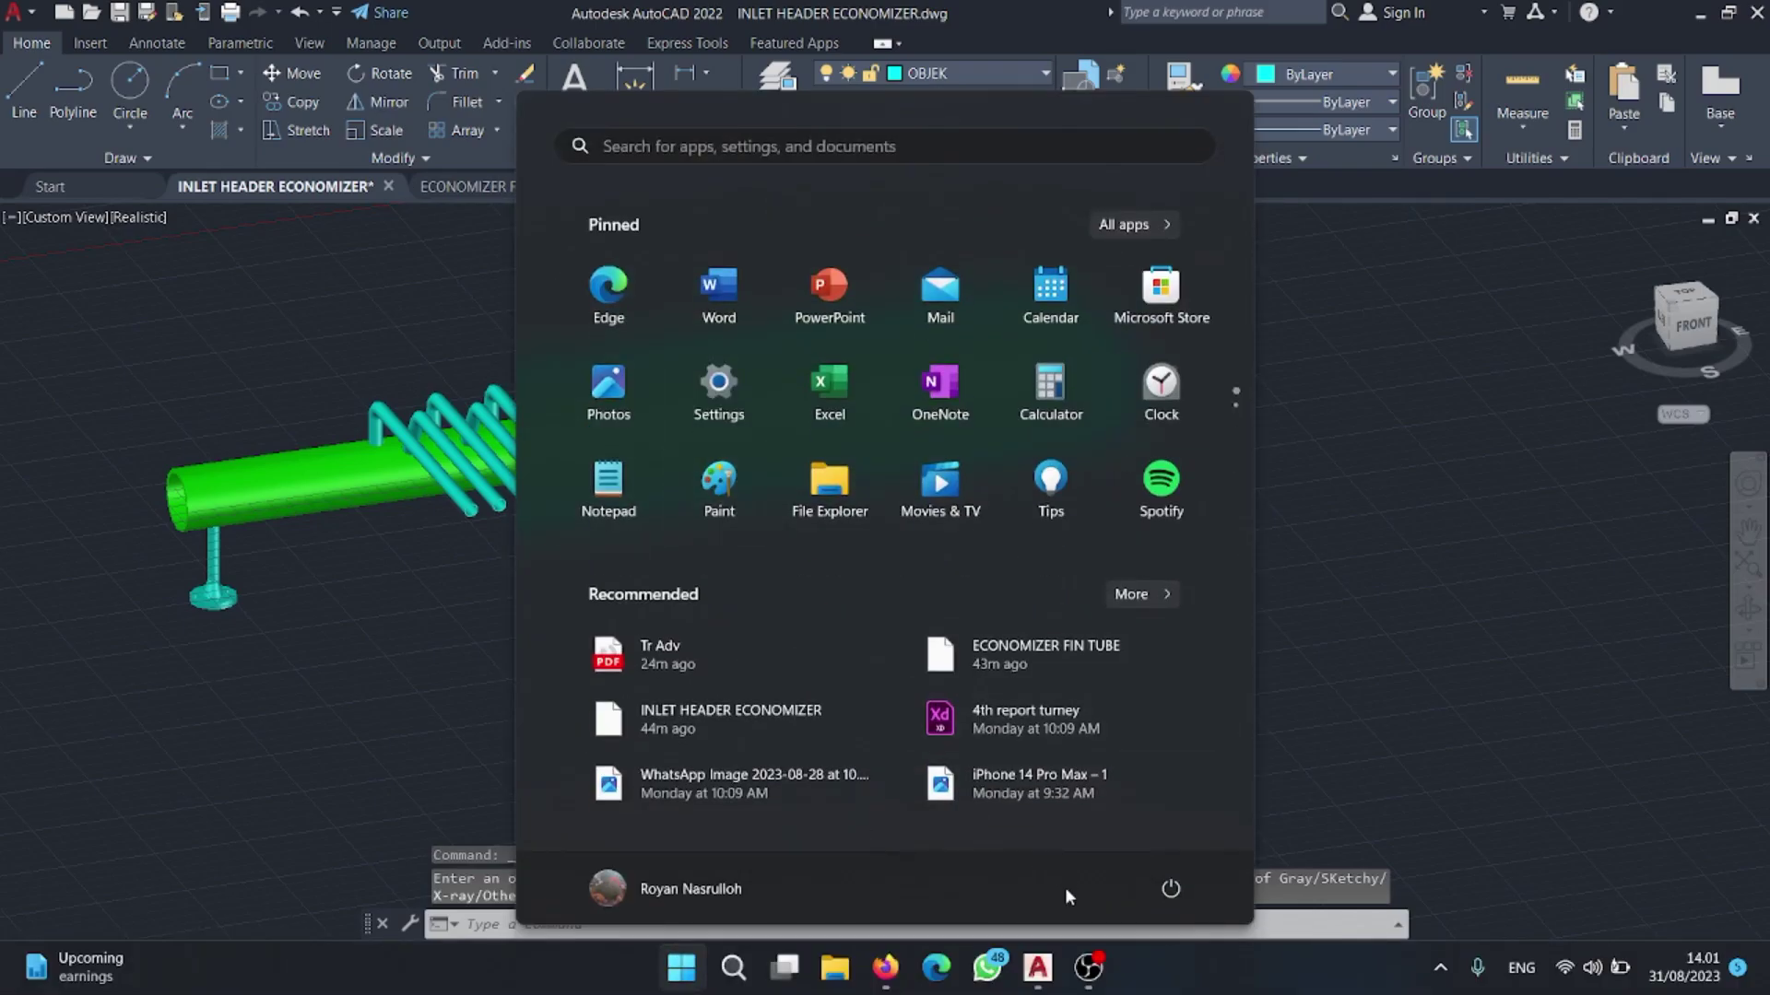